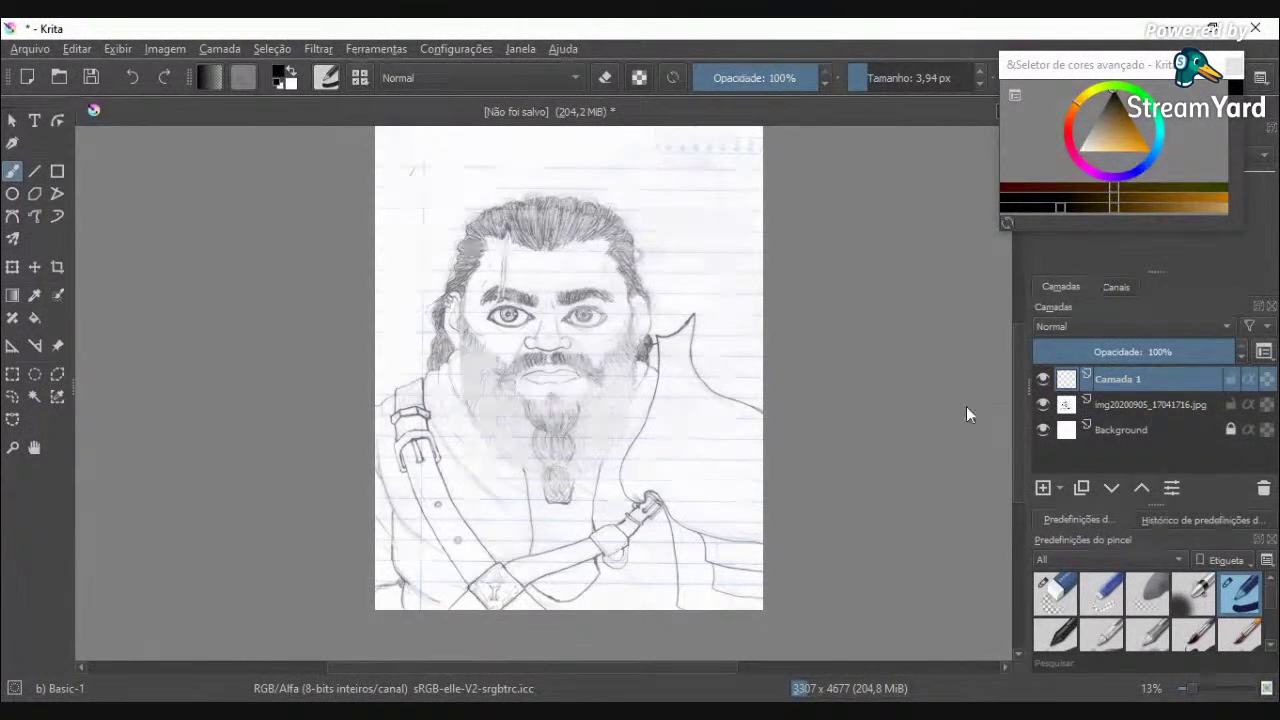
Step: Transform the img20200905_17041716.jpg sketch layer, stretching it slightly taller and narrower from its upper-right corner, and apply the transformation
{"action": "left_click", "coordinate": [1120, 404]}
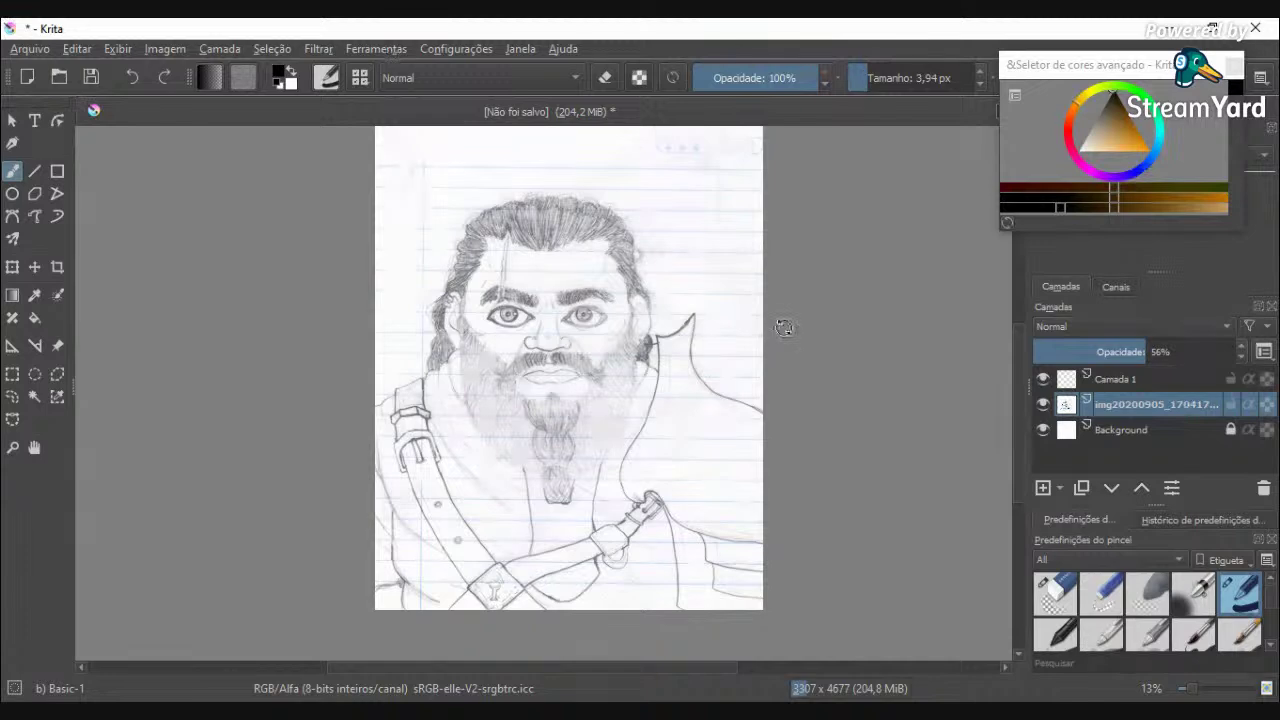
{"action": "key", "text": "ctrl+t"}
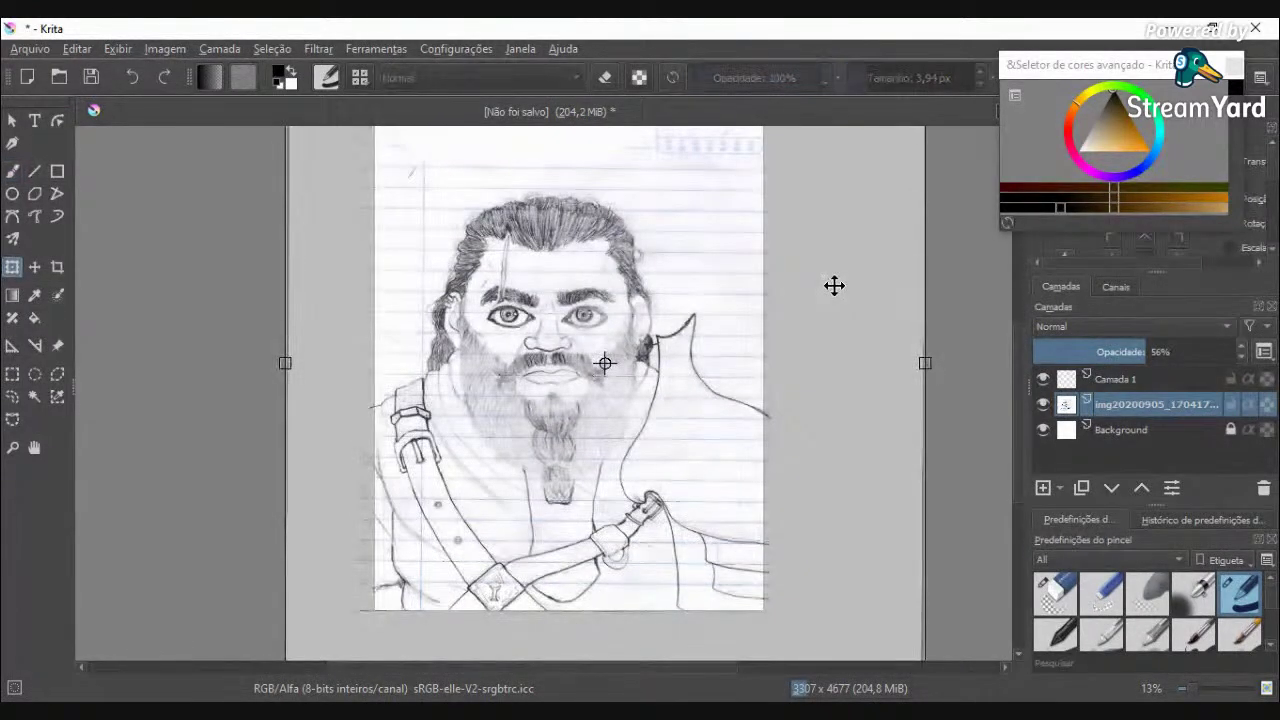
{"action": "scroll", "coordinate": [673, 345], "scroll_direction": "down", "scroll_amount": 2}
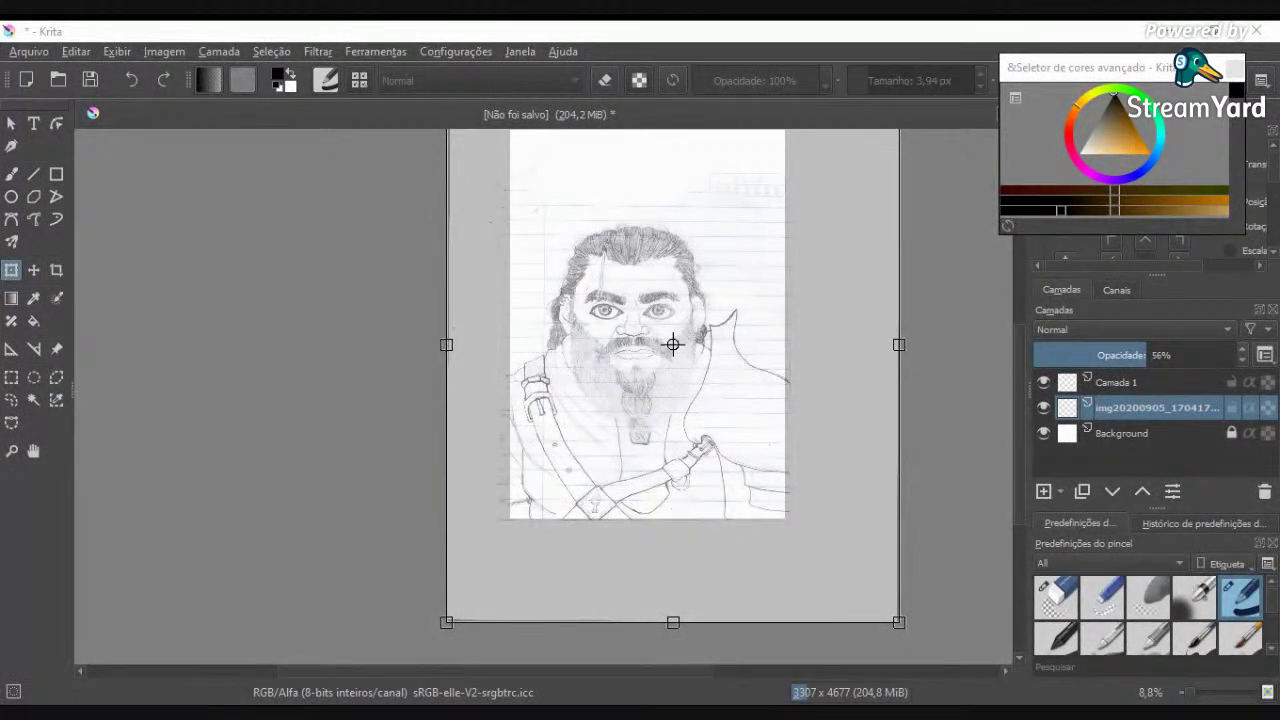
{"action": "scroll", "coordinate": [870, 218], "scroll_direction": "down", "scroll_amount": 1}
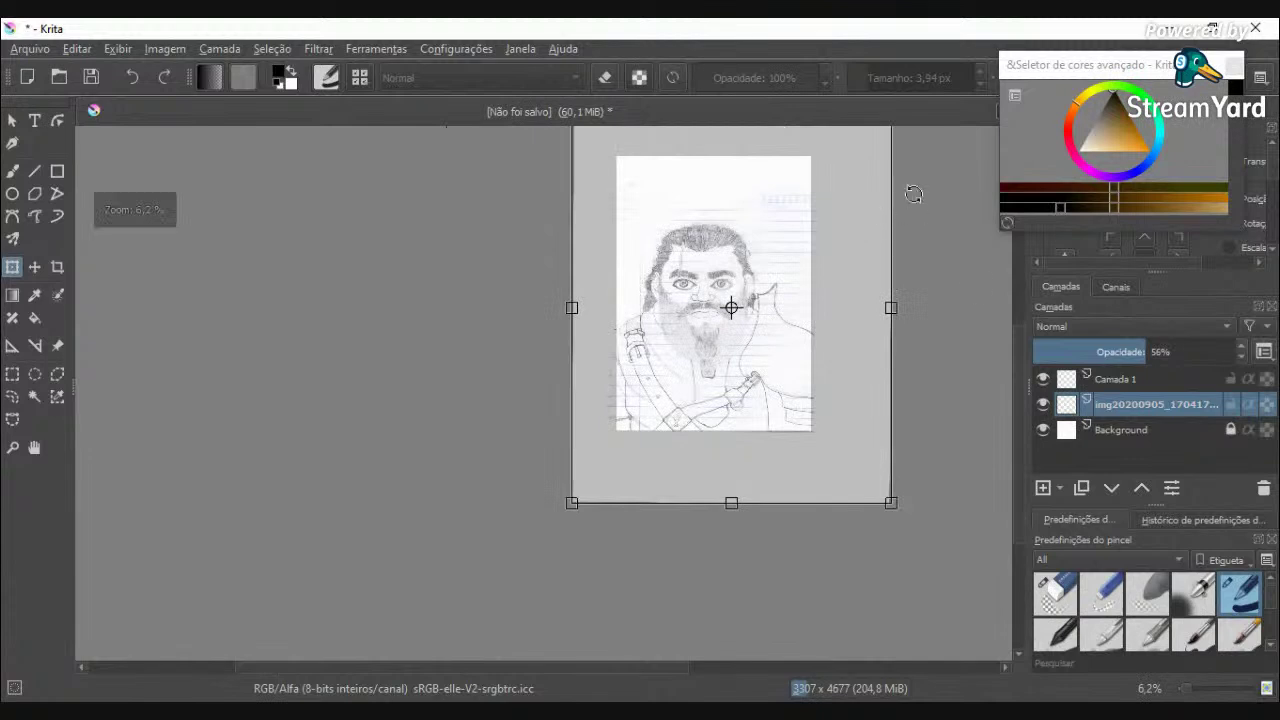
{"action": "left_click_drag", "start_coordinate": [1018, 362], "coordinate": [1017, 326]}
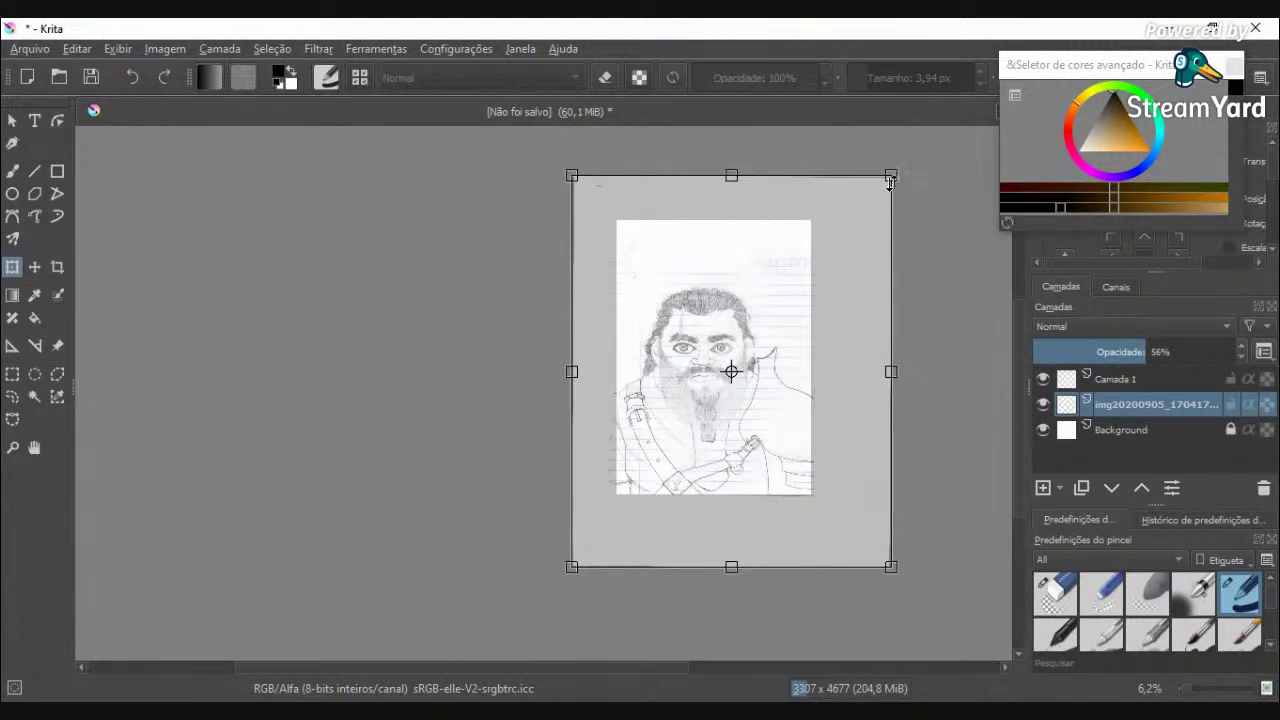
{"action": "left_click_drag", "start_coordinate": [892, 177], "coordinate": [888, 163]}
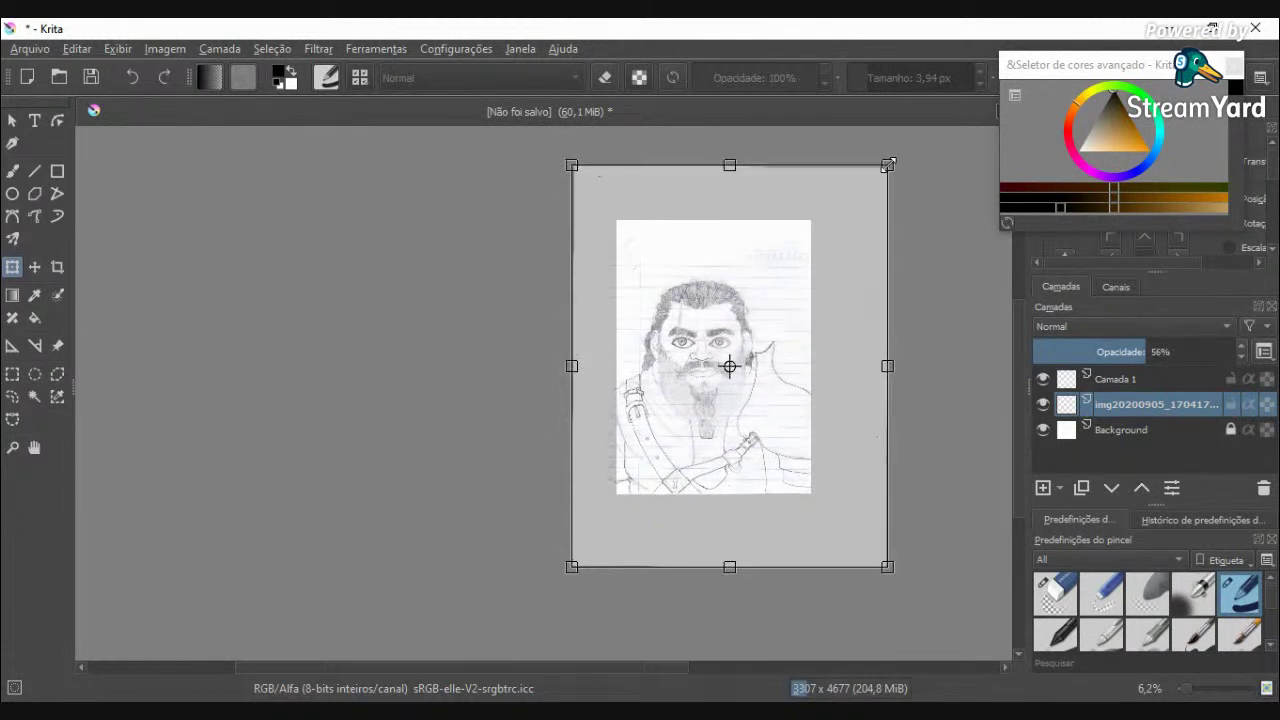
{"action": "key", "text": "Return"}
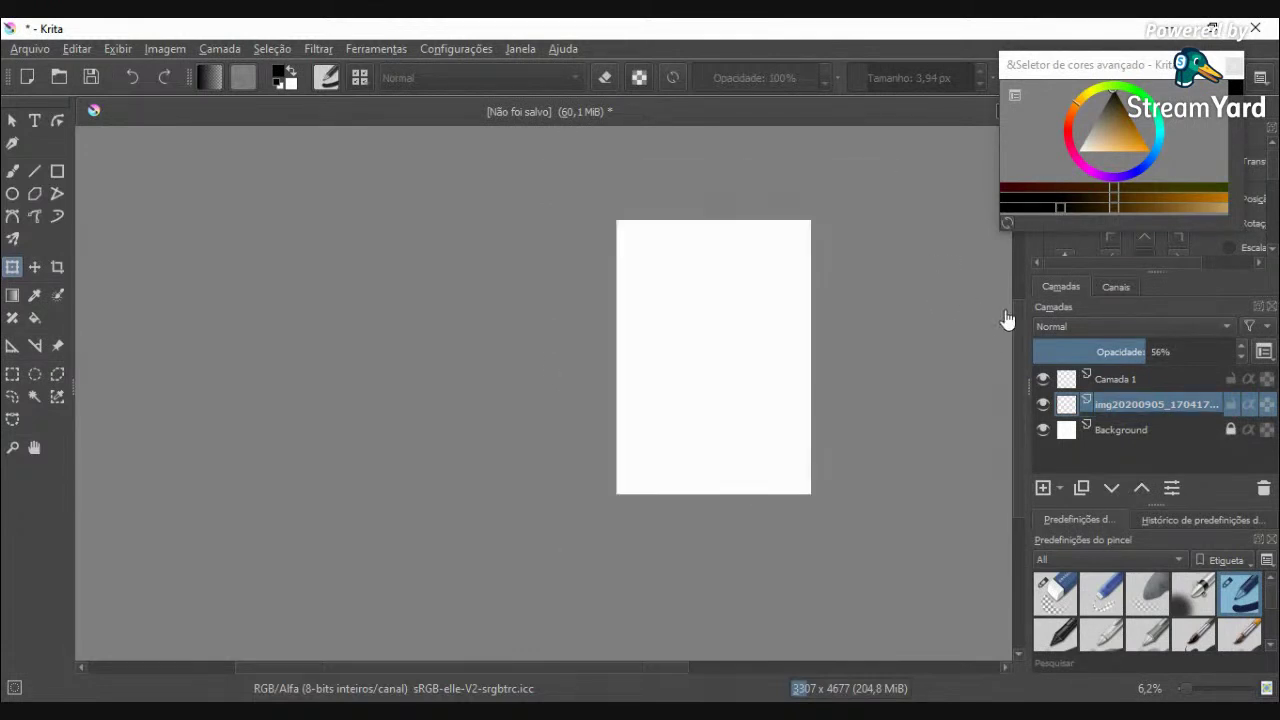
{"action": "mouse_move", "coordinate": [1125, 379]}
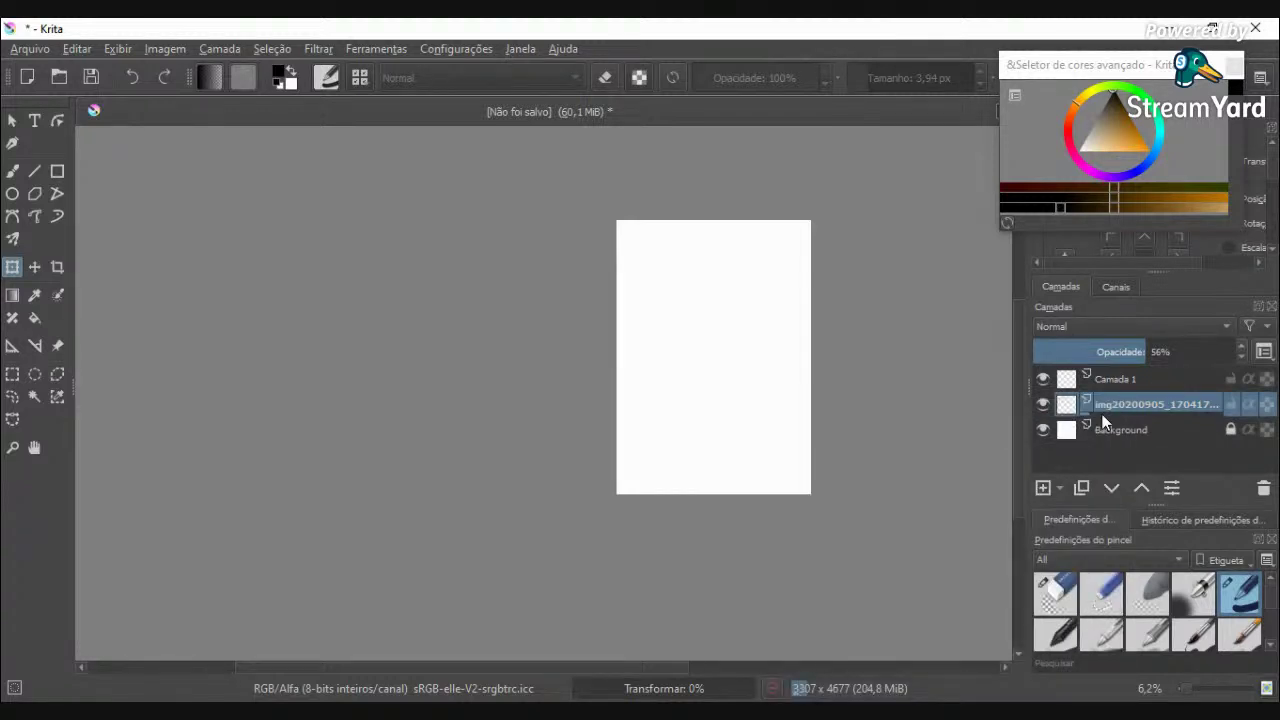
{"action": "mouse_move", "coordinate": [1100, 423]}
{"action": "mouse_move", "coordinate": [1139, 403]}
Step: Ink the short curved cheekbone line between the left ear and eye on the Camada 1 layer with the freehand brush
{"action": "left_click", "coordinate": [1120, 429]}
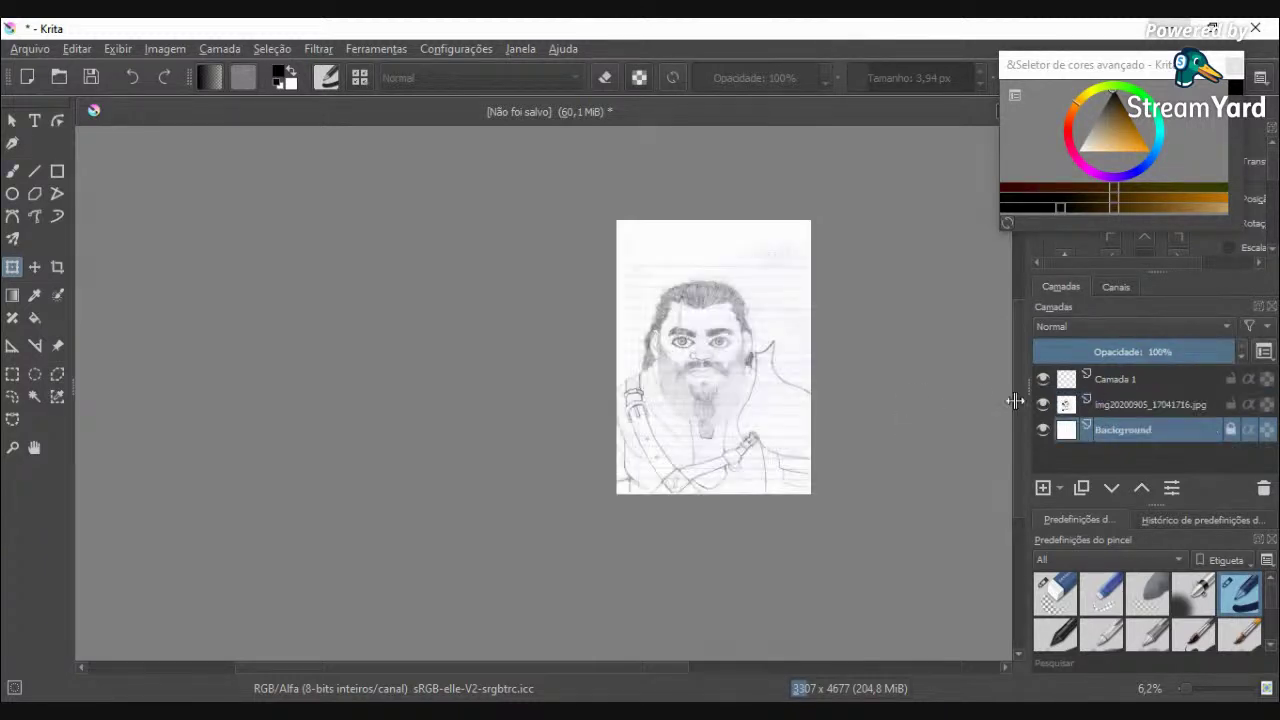
{"action": "left_click", "coordinate": [1130, 405]}
{"action": "left_click", "coordinate": [1125, 381]}
{"action": "scroll", "coordinate": [736, 346], "scroll_direction": "up", "scroll_amount": 1}
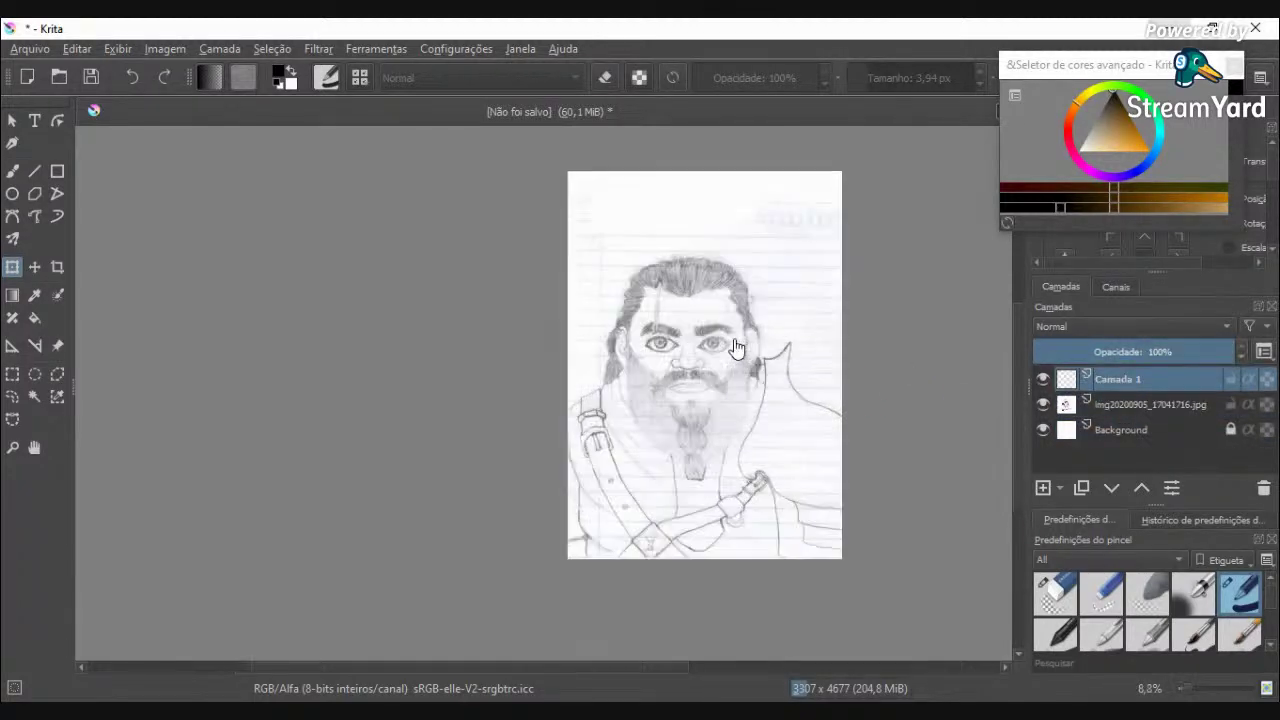
{"action": "scroll", "coordinate": [736, 346], "scroll_direction": "up", "scroll_amount": 2}
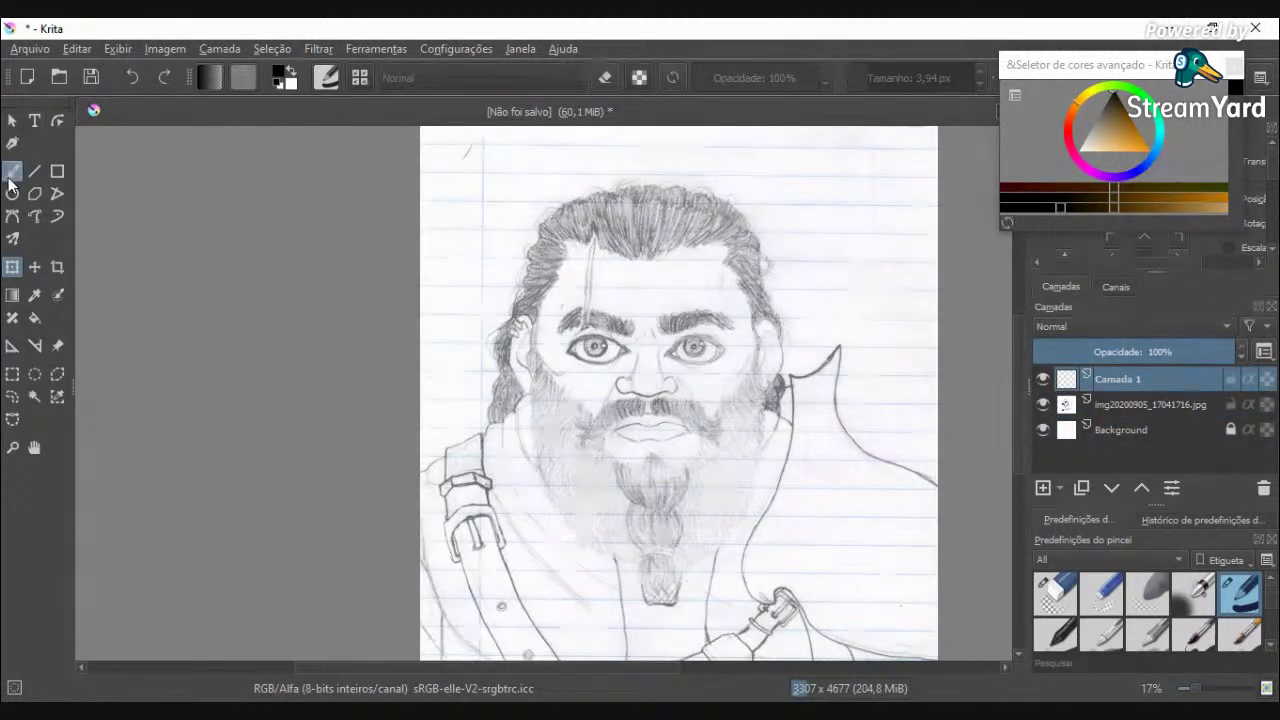
{"action": "left_click", "coordinate": [11, 172]}
{"action": "scroll", "coordinate": [613, 299], "scroll_direction": "up", "scroll_amount": 1}
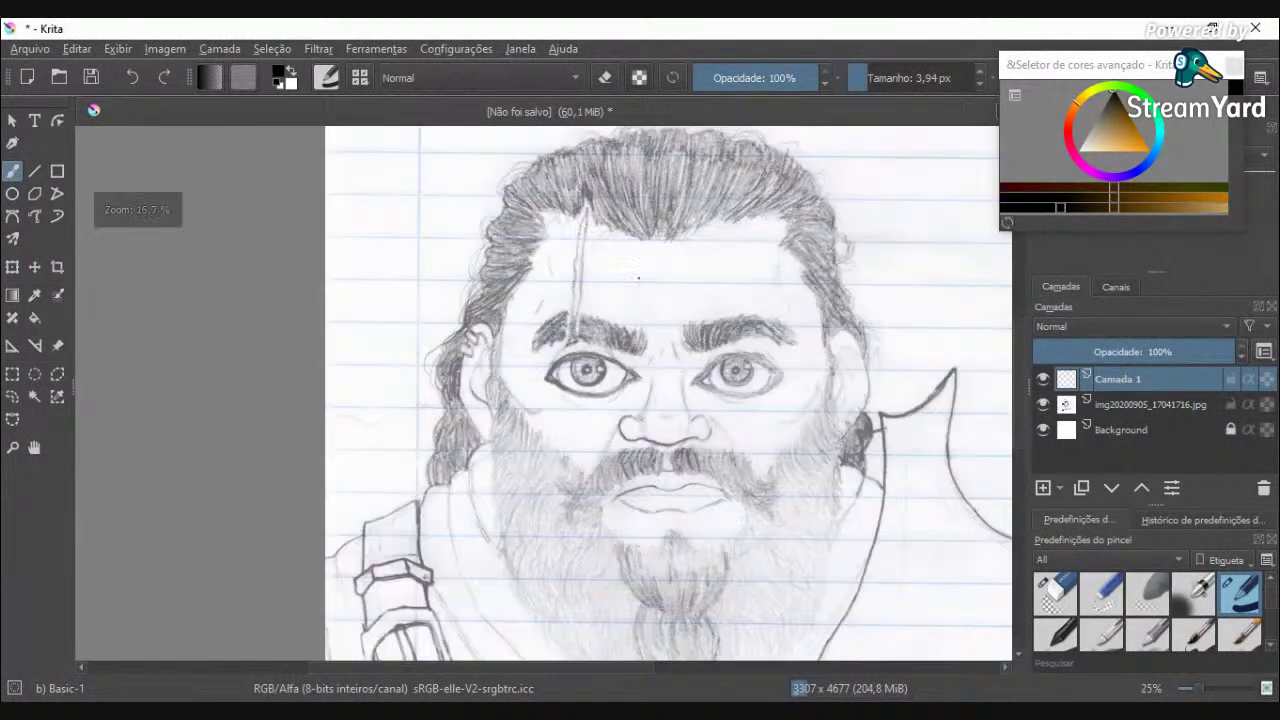
{"action": "scroll", "coordinate": [588, 382], "scroll_direction": "up", "scroll_amount": 1}
{"action": "scroll", "coordinate": [394, 372], "scroll_direction": "up", "scroll_amount": 1}
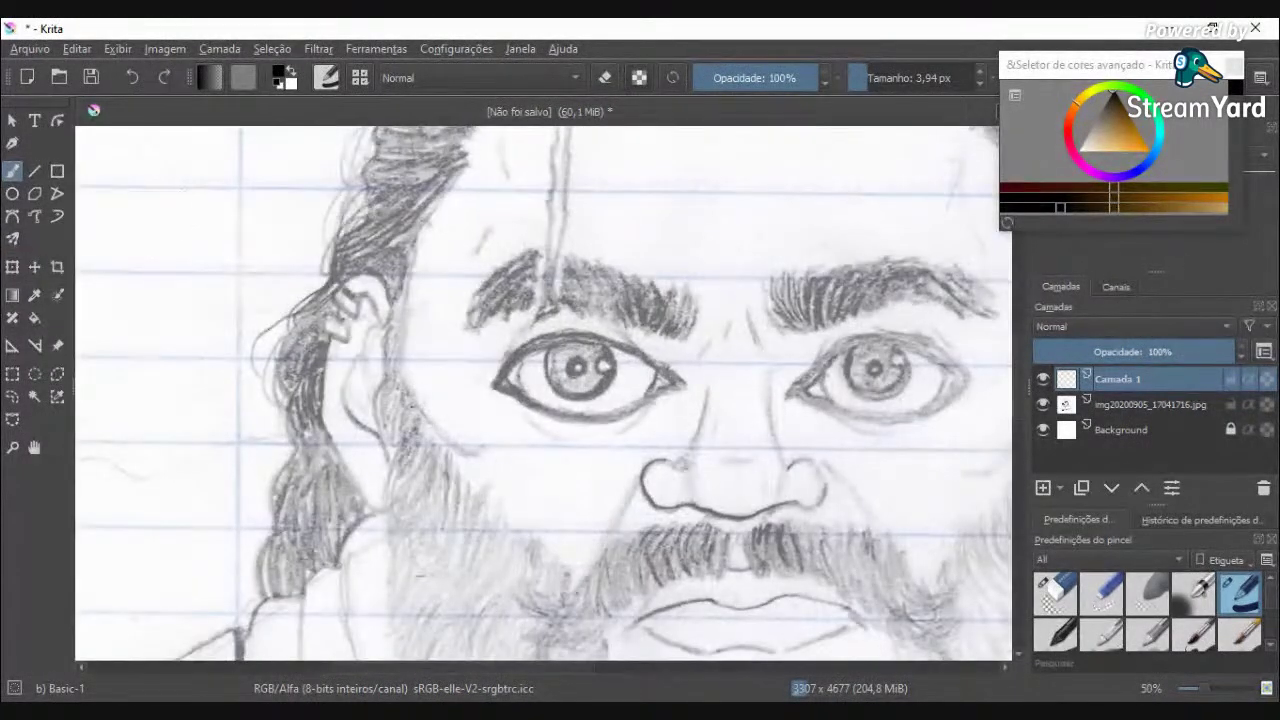
{"action": "scroll", "coordinate": [394, 372], "scroll_direction": "up", "scroll_amount": 2}
{"action": "left_click_drag", "start_coordinate": [394, 356], "coordinate": [435, 424]}
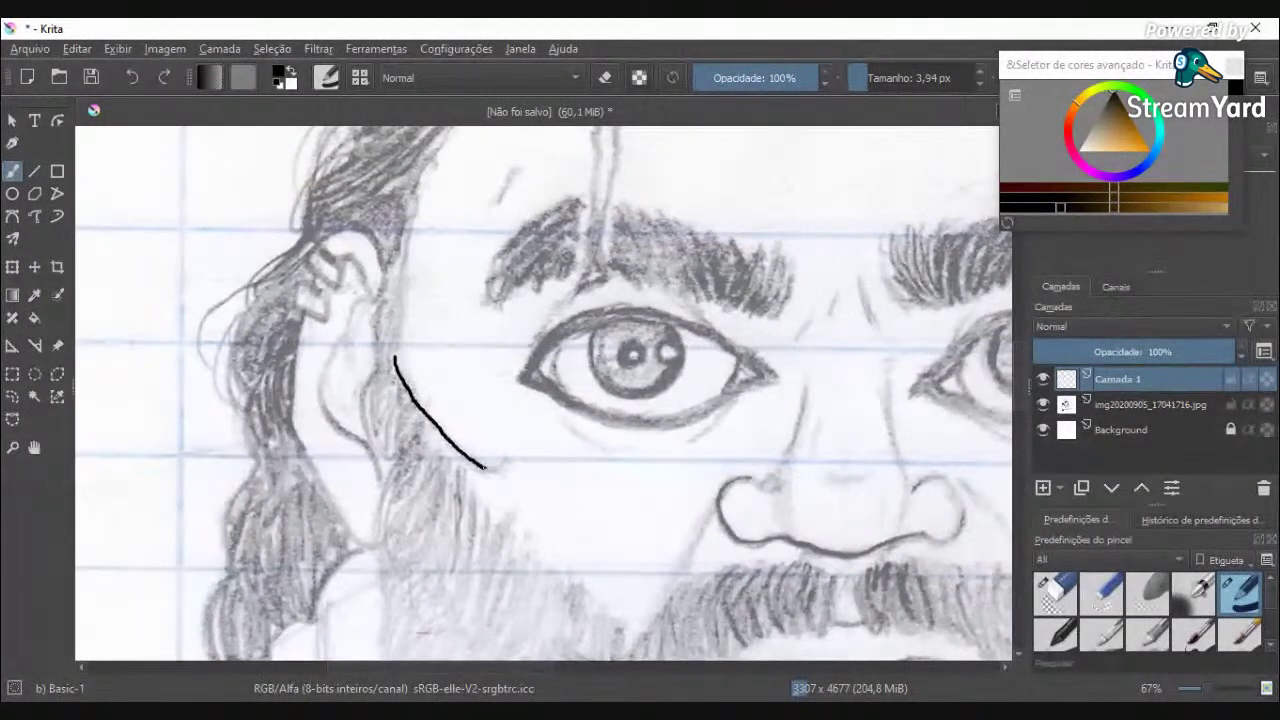
{"action": "scroll", "coordinate": [690, 482], "scroll_direction": "down", "scroll_amount": 2}
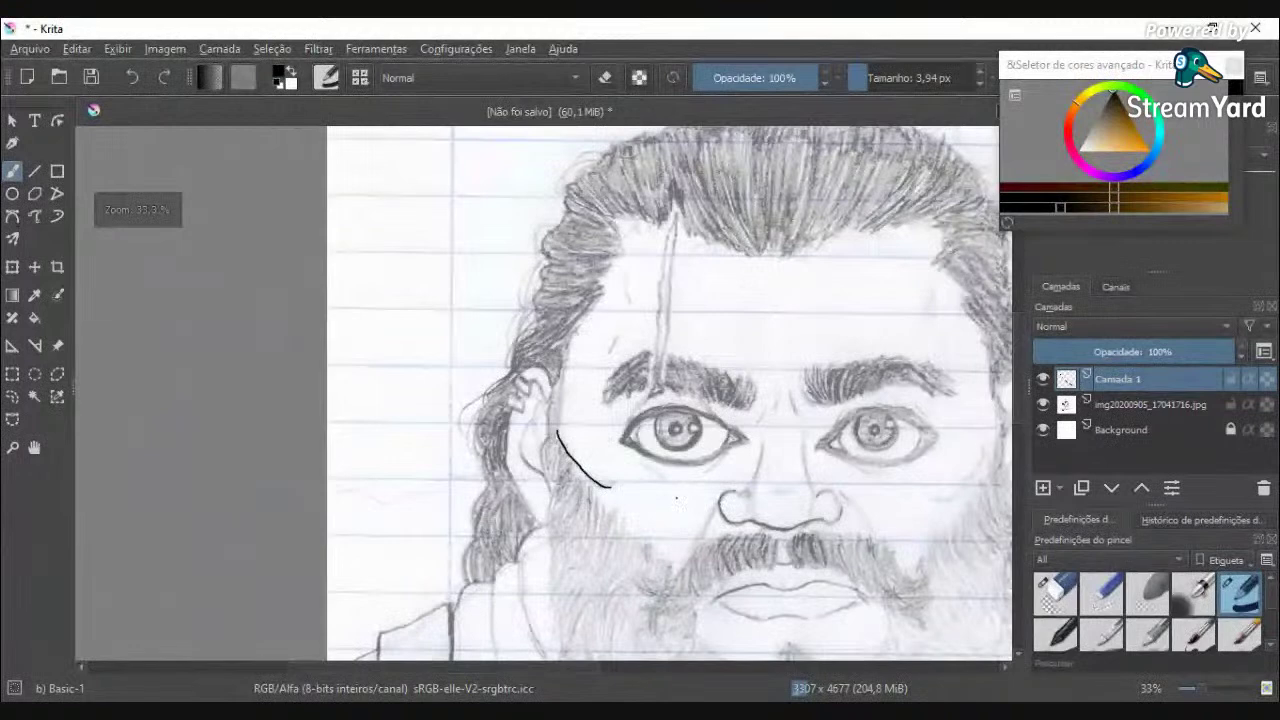
{"action": "scroll", "coordinate": [558, 443], "scroll_direction": "up", "scroll_amount": 3}
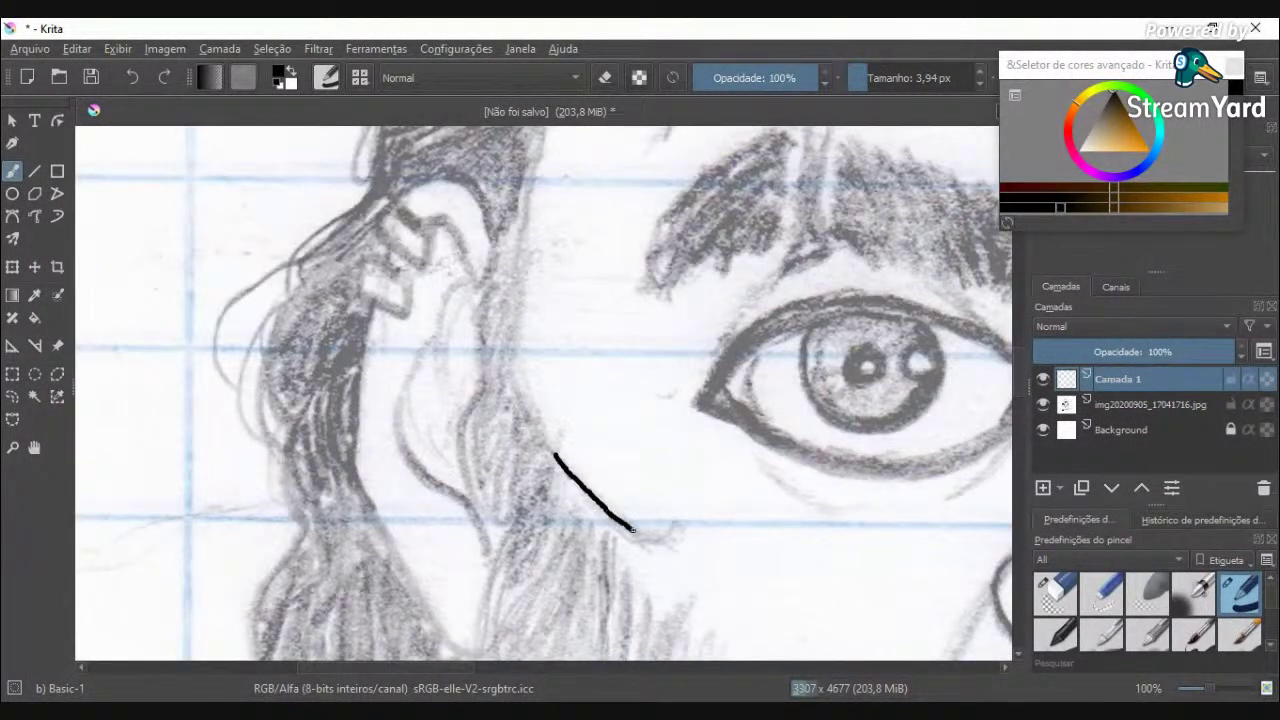
{"action": "scroll", "coordinate": [656, 537], "scroll_direction": "down", "scroll_amount": 3}
{"action": "scroll", "coordinate": [656, 537], "scroll_direction": "up", "scroll_amount": 1}
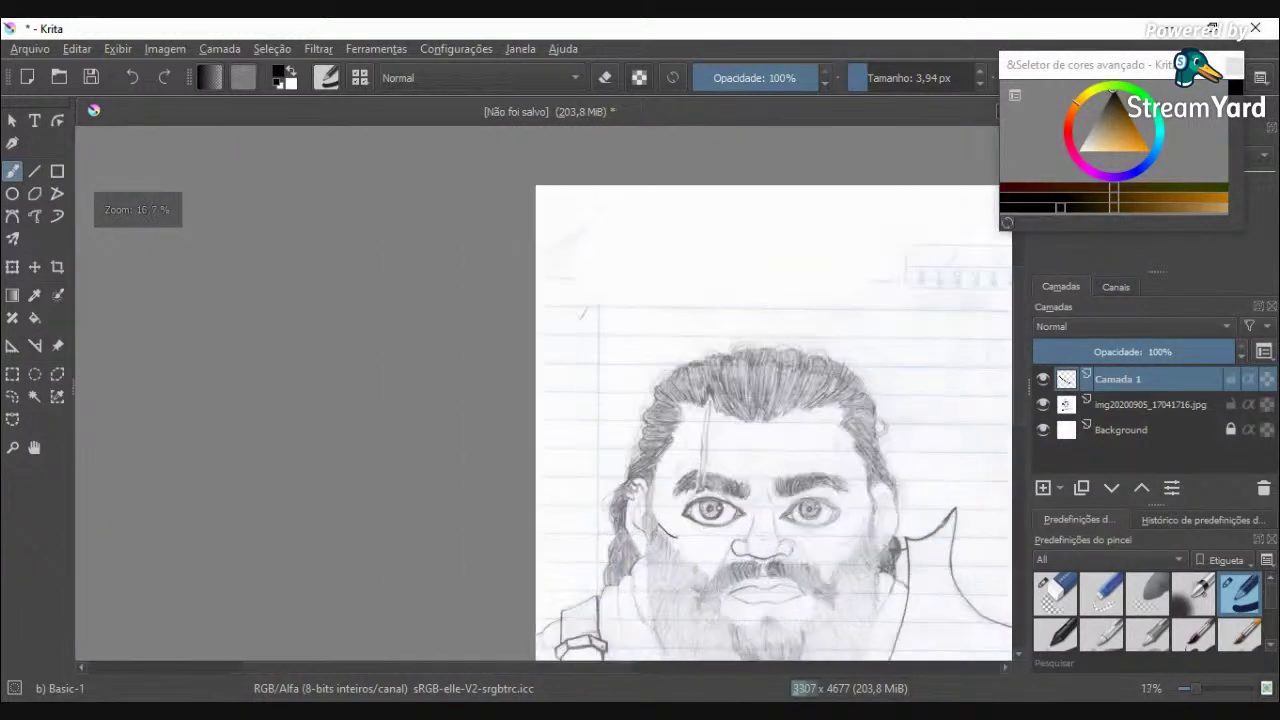
Step: Ink the nose outline around both nostrils and along the base, plus the fold running down from the right nostril
{"action": "scroll", "coordinate": [762, 569], "scroll_direction": "up", "scroll_amount": 1}
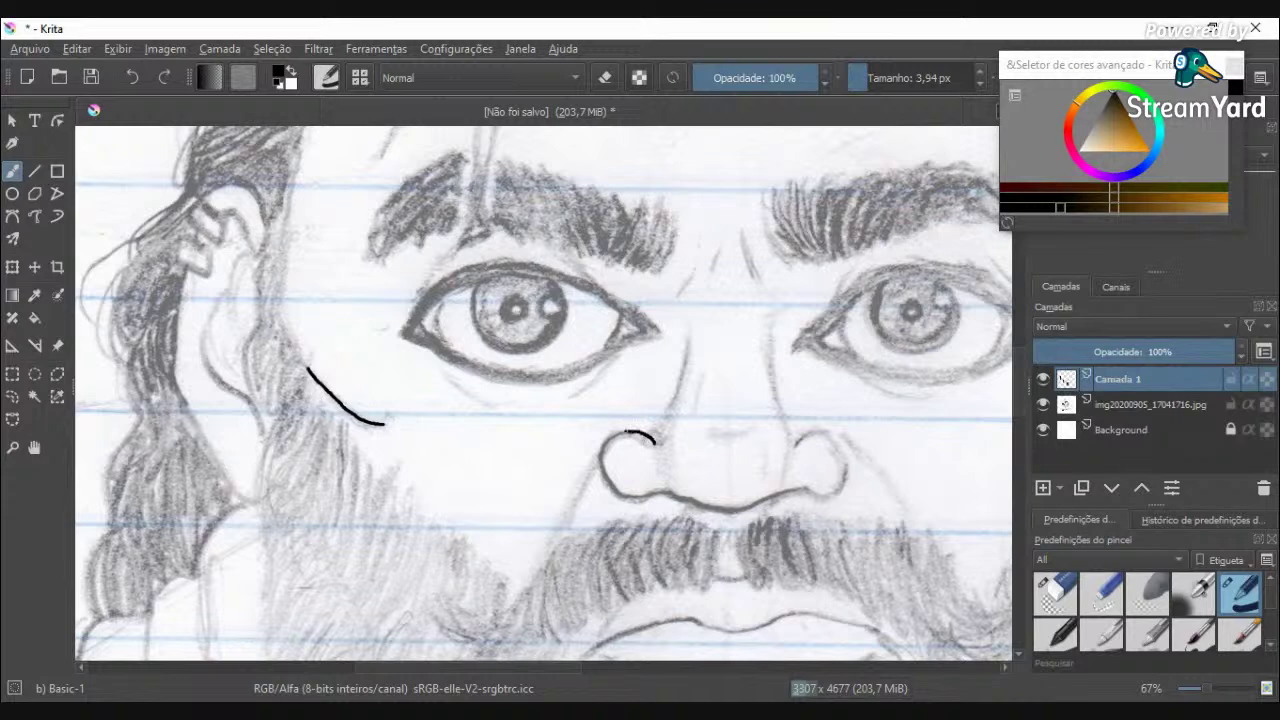
{"action": "left_click_drag", "start_coordinate": [610, 437], "coordinate": [602, 456]}
{"action": "left_click_drag", "start_coordinate": [672, 494], "coordinate": [812, 491]}
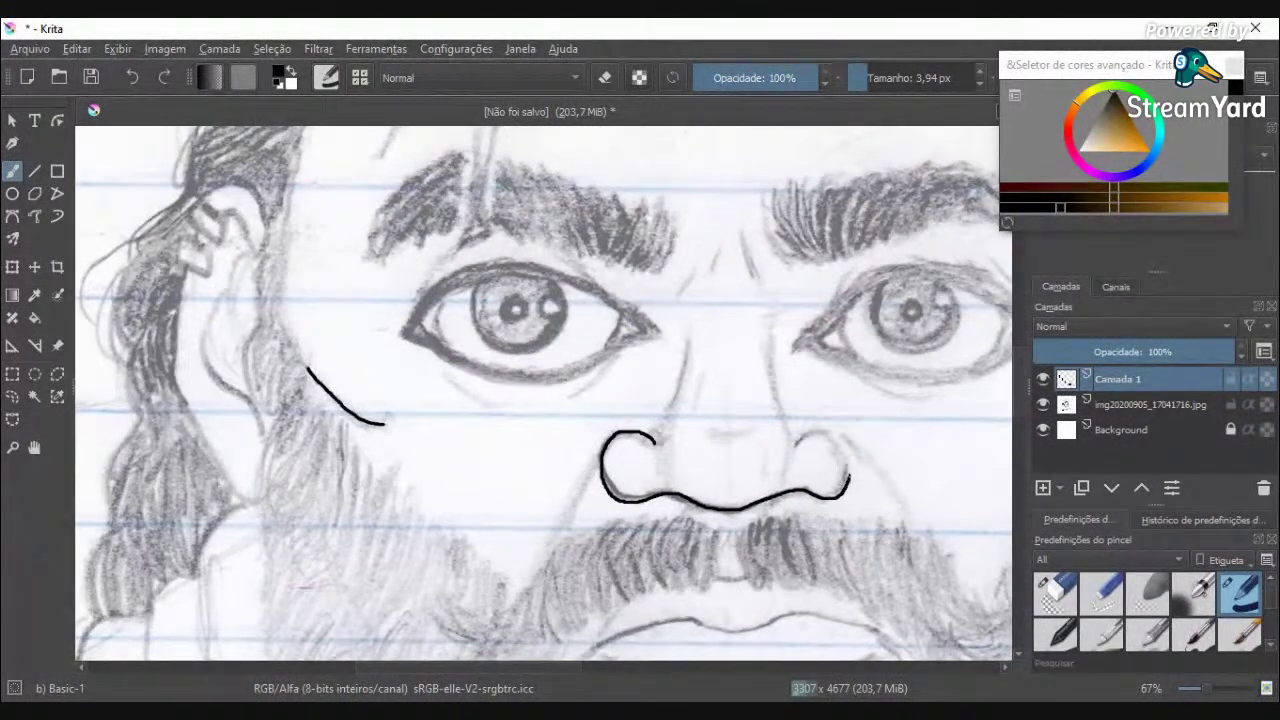
{"action": "left_click_drag", "start_coordinate": [850, 463], "coordinate": [833, 435]}
{"action": "left_click_drag", "start_coordinate": [848, 440], "coordinate": [898, 494]}
Step: Ink the fold running down from the left nostril and a short horizontal line across the tip of the nose
{"action": "scroll", "coordinate": [838, 440], "scroll_direction": "up", "scroll_amount": 6}
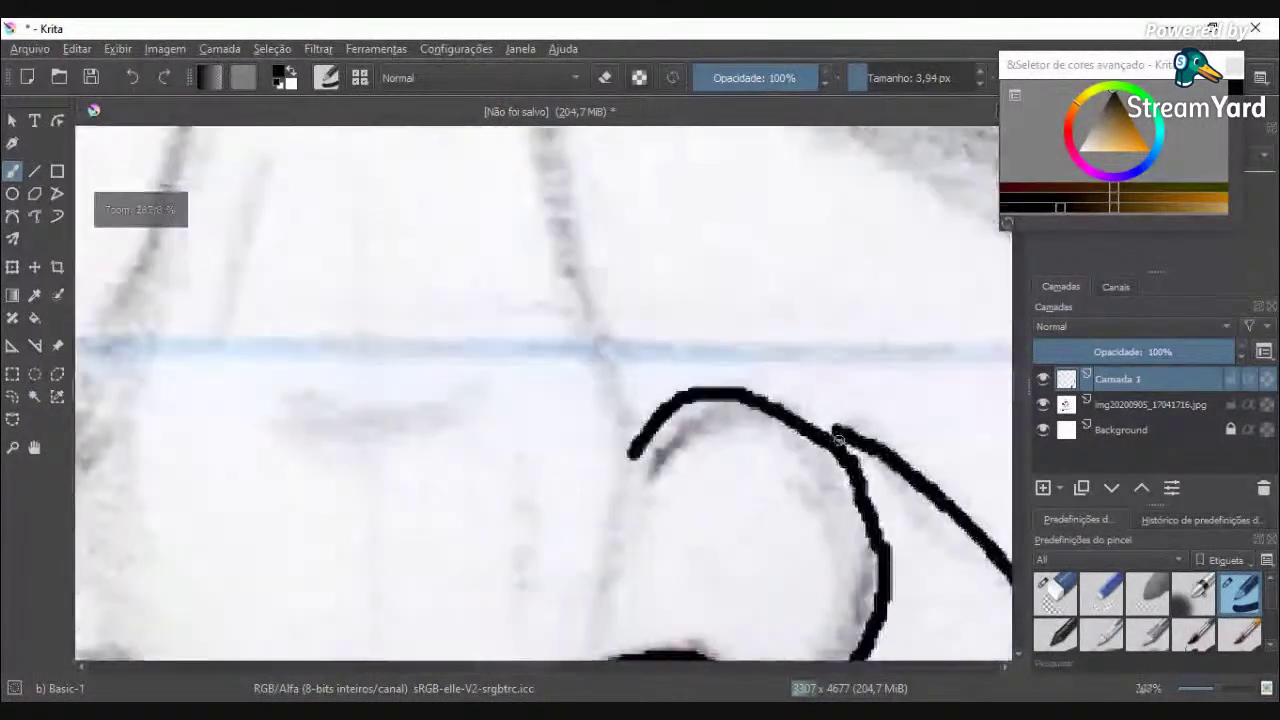
{"action": "scroll", "coordinate": [664, 512], "scroll_direction": "down", "scroll_amount": 7}
{"action": "scroll", "coordinate": [604, 519], "scroll_direction": "up", "scroll_amount": 3}
{"action": "scroll", "coordinate": [590, 518], "scroll_direction": "down", "scroll_amount": 2}
{"action": "scroll", "coordinate": [560, 517], "scroll_direction": "up", "scroll_amount": 5}
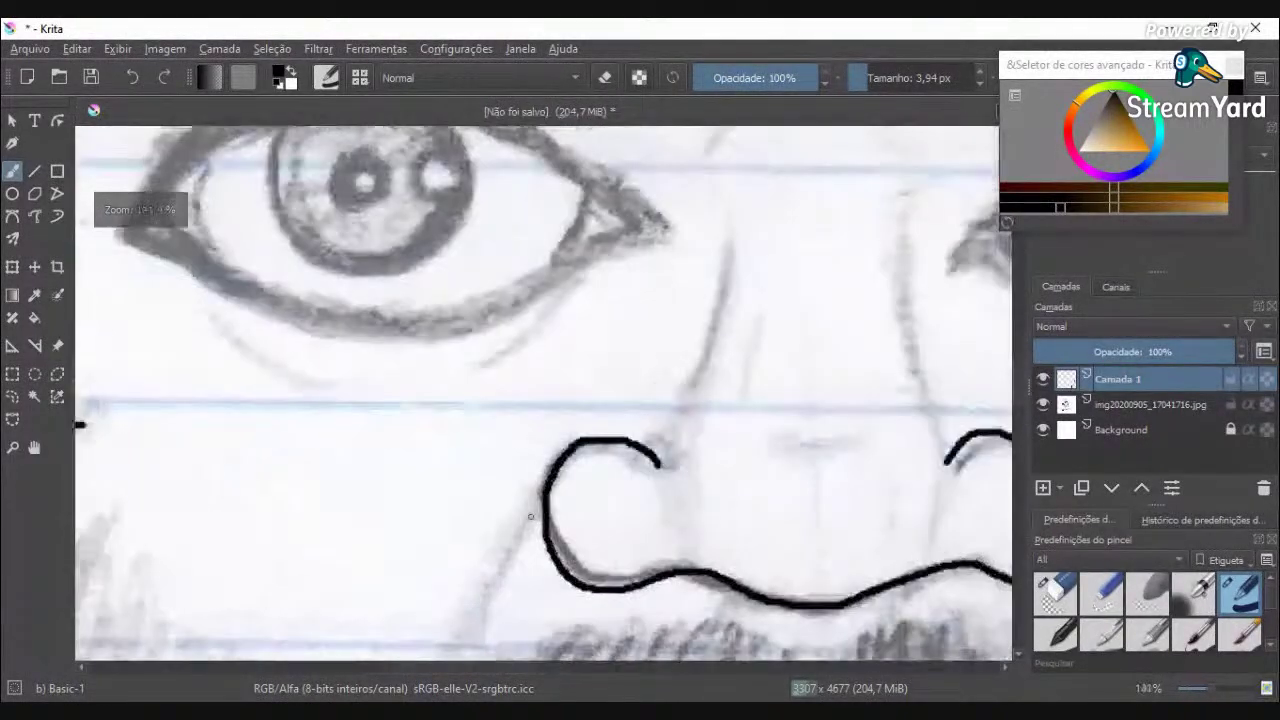
{"action": "scroll", "coordinate": [530, 516], "scroll_direction": "down", "scroll_amount": 3}
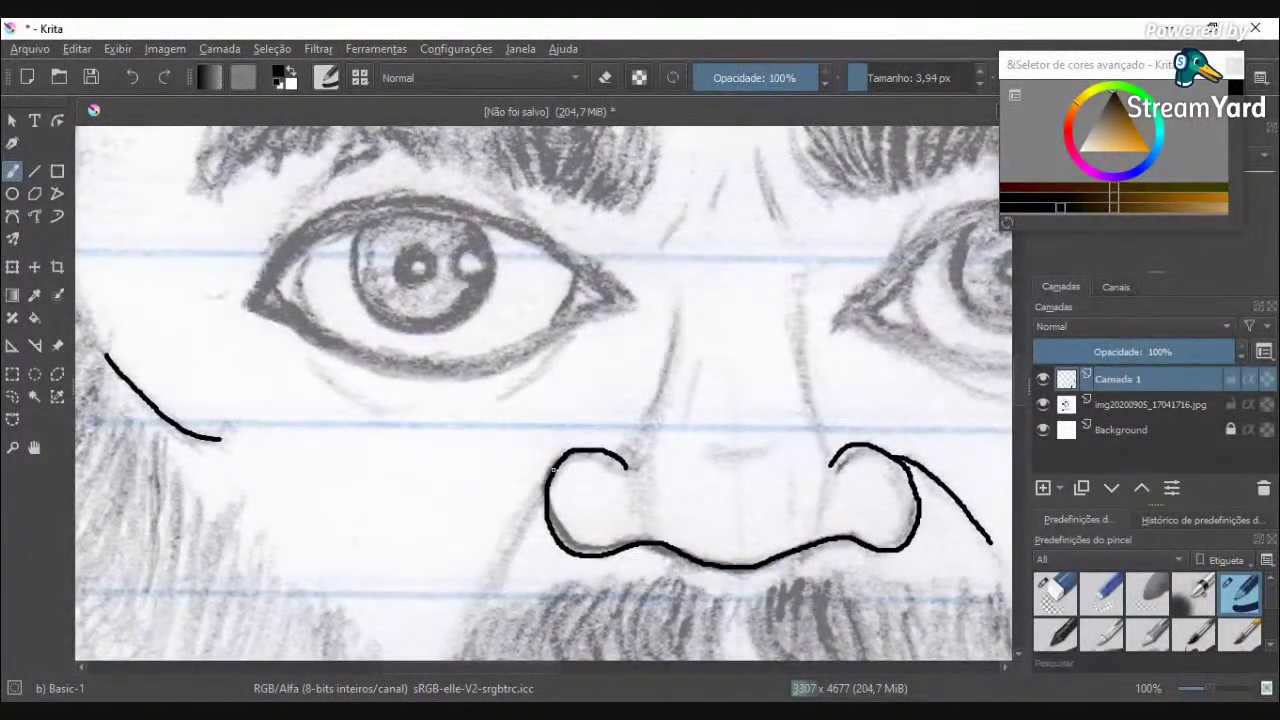
{"action": "left_click_drag", "start_coordinate": [541, 508], "coordinate": [484, 590]}
{"action": "scroll", "coordinate": [483, 591], "scroll_direction": "down", "scroll_amount": 4}
{"action": "key", "text": "ctrl+z"}
{"action": "scroll", "coordinate": [494, 579], "scroll_direction": "up", "scroll_amount": 2}
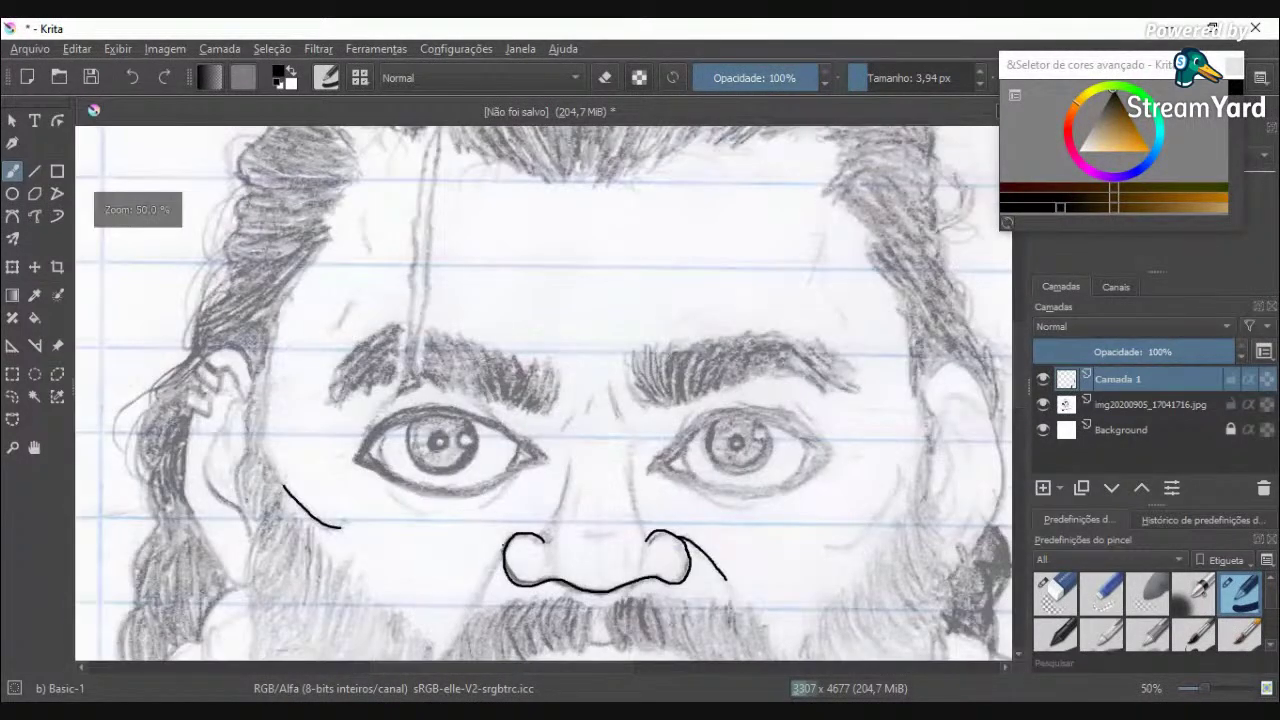
{"action": "key", "text": "ctrl+z"}
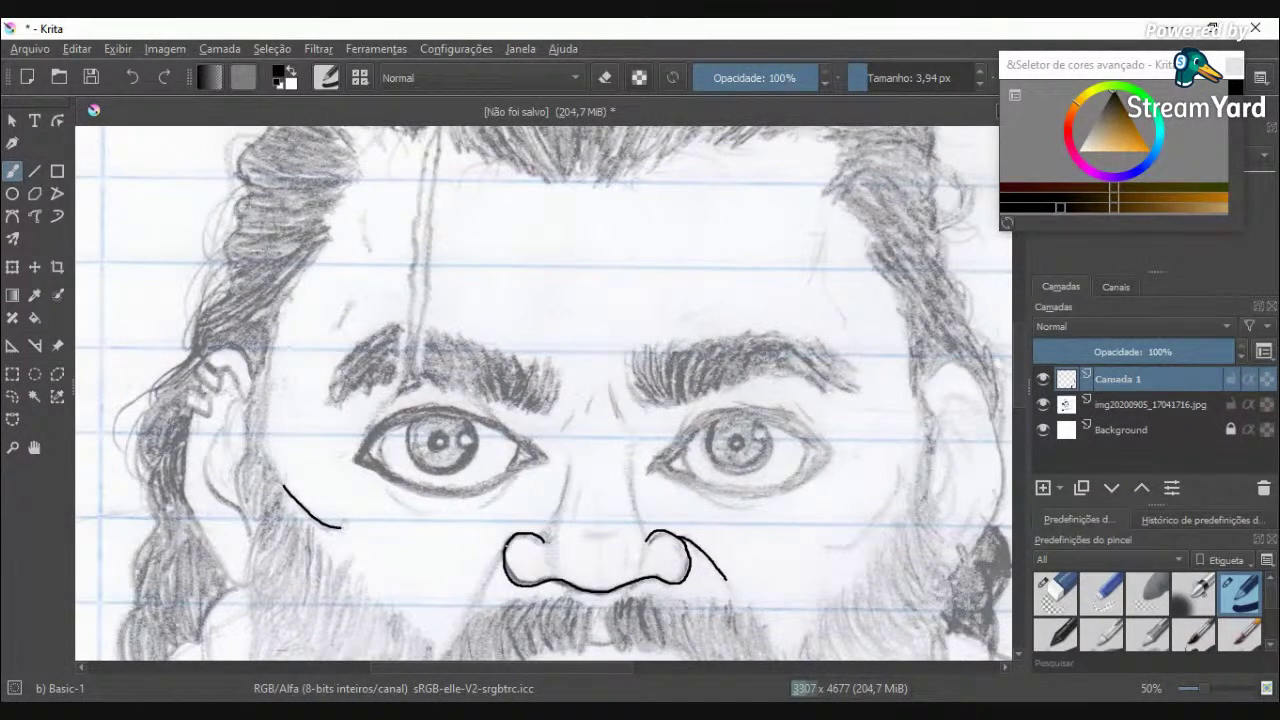
{"action": "scroll", "coordinate": [630, 521], "scroll_direction": "up", "scroll_amount": 2}
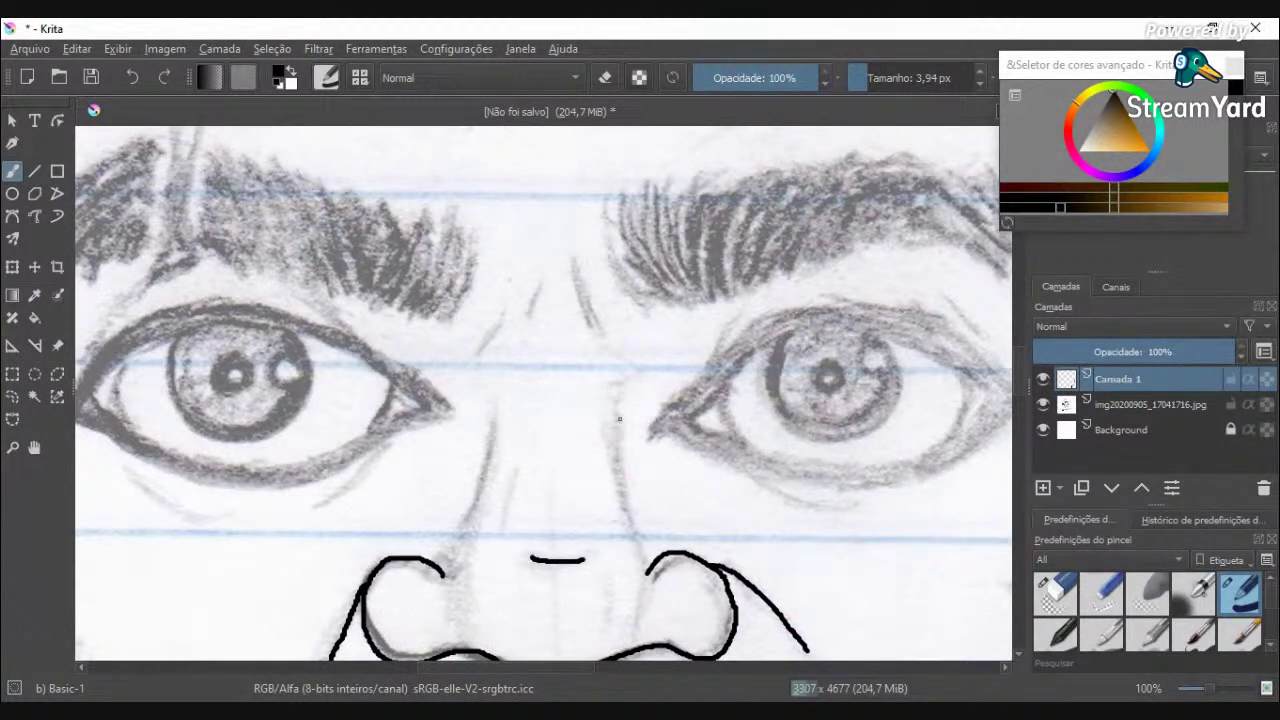
Step: Ink the left side of the nose bridge from beside the inner eye corner down along the inner edge of the nostril
{"action": "left_click_drag", "start_coordinate": [618, 440], "coordinate": [638, 545]}
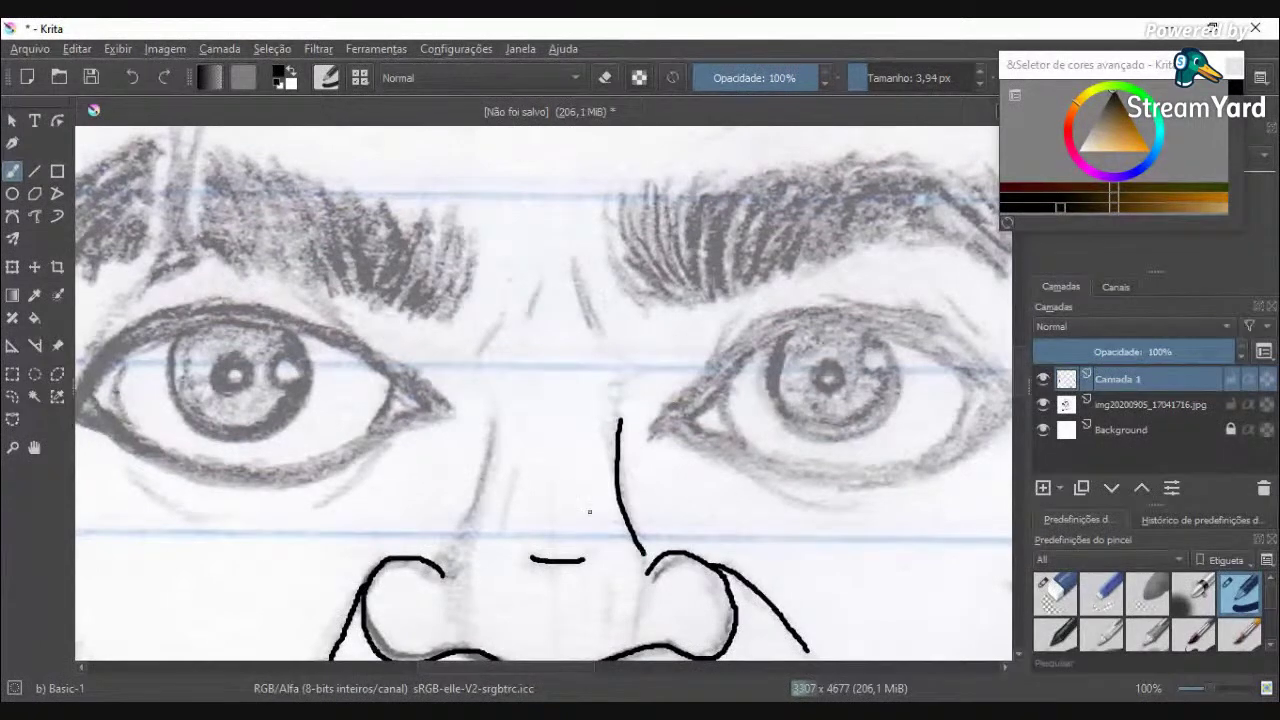
{"action": "key", "text": "ctrl+z"}
{"action": "left_click_drag", "start_coordinate": [472, 634], "coordinate": [460, 608]}
{"action": "left_click_drag", "start_coordinate": [475, 510], "coordinate": [493, 404]}
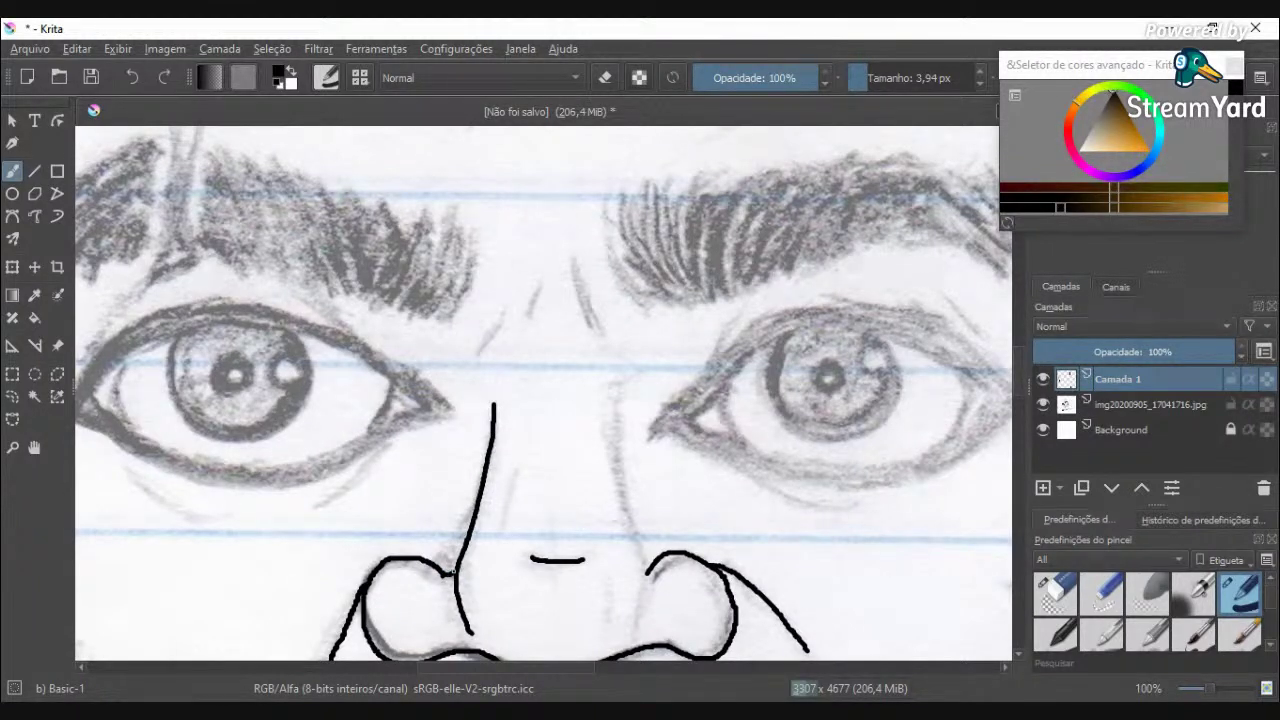
Step: Ink a small curve joining the left side of the nose bridge to the top of the left nostril
{"action": "left_click_drag", "start_coordinate": [436, 565], "coordinate": [466, 534]}
{"action": "scroll", "coordinate": [455, 560], "scroll_direction": "up", "scroll_amount": 2}
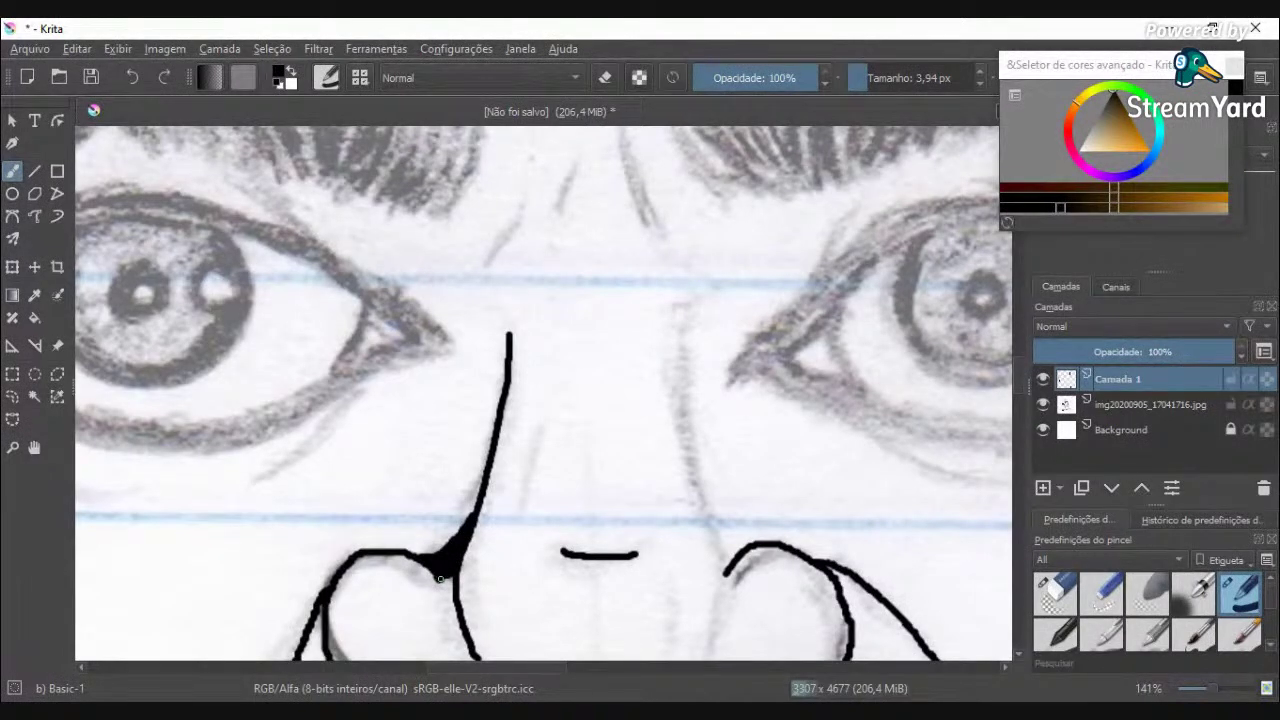
{"action": "scroll", "coordinate": [451, 579], "scroll_direction": "down", "scroll_amount": 3}
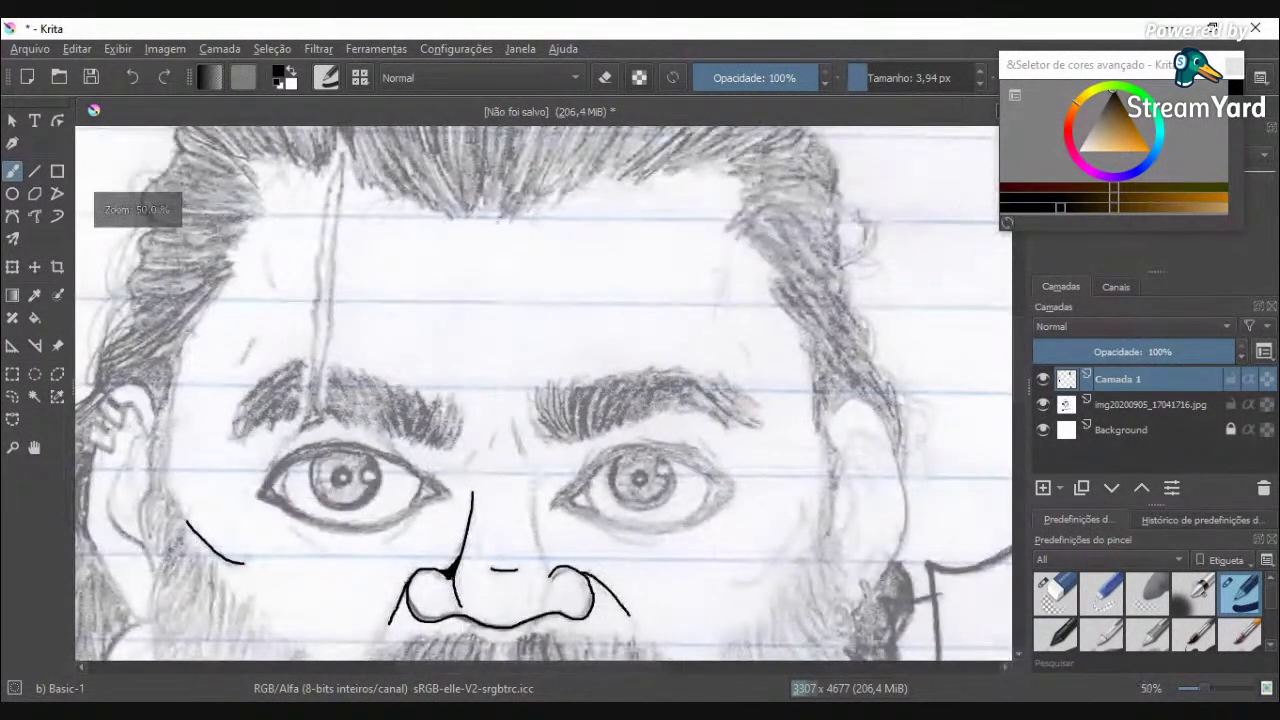
{"action": "scroll", "coordinate": [438, 561], "scroll_direction": "up", "scroll_amount": 3}
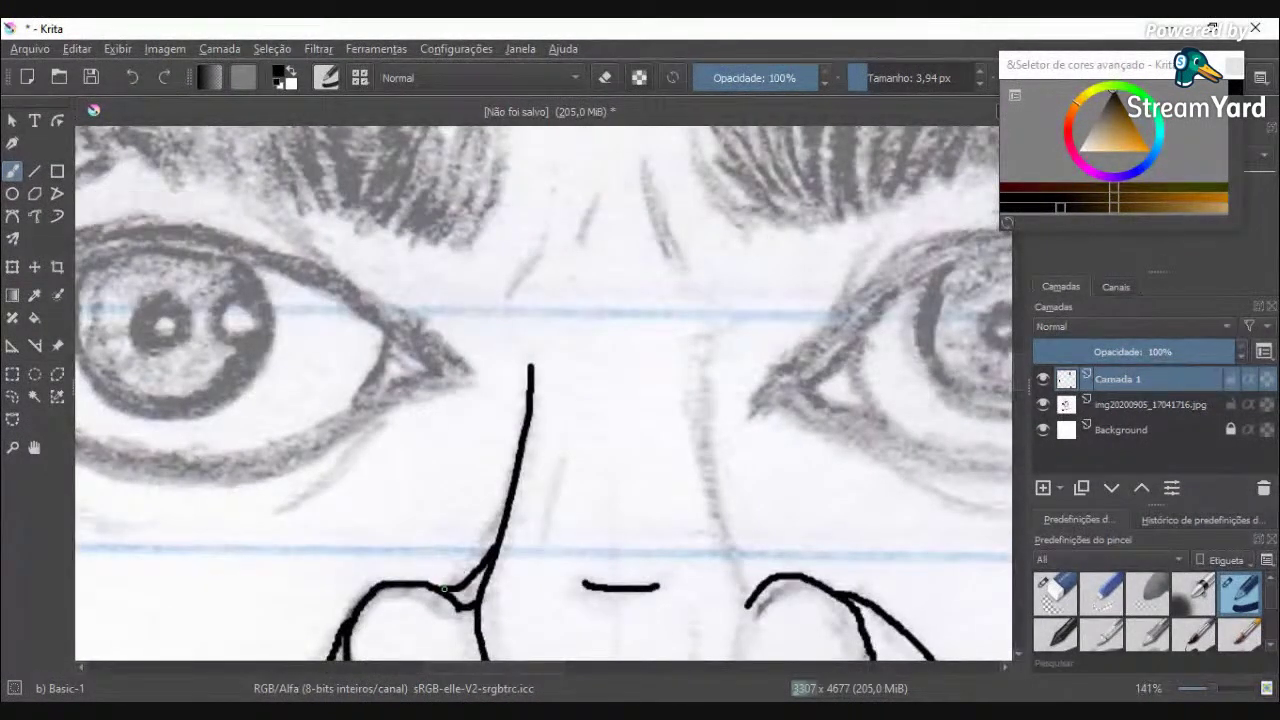
{"action": "scroll", "coordinate": [447, 585], "scroll_direction": "down", "scroll_amount": 3}
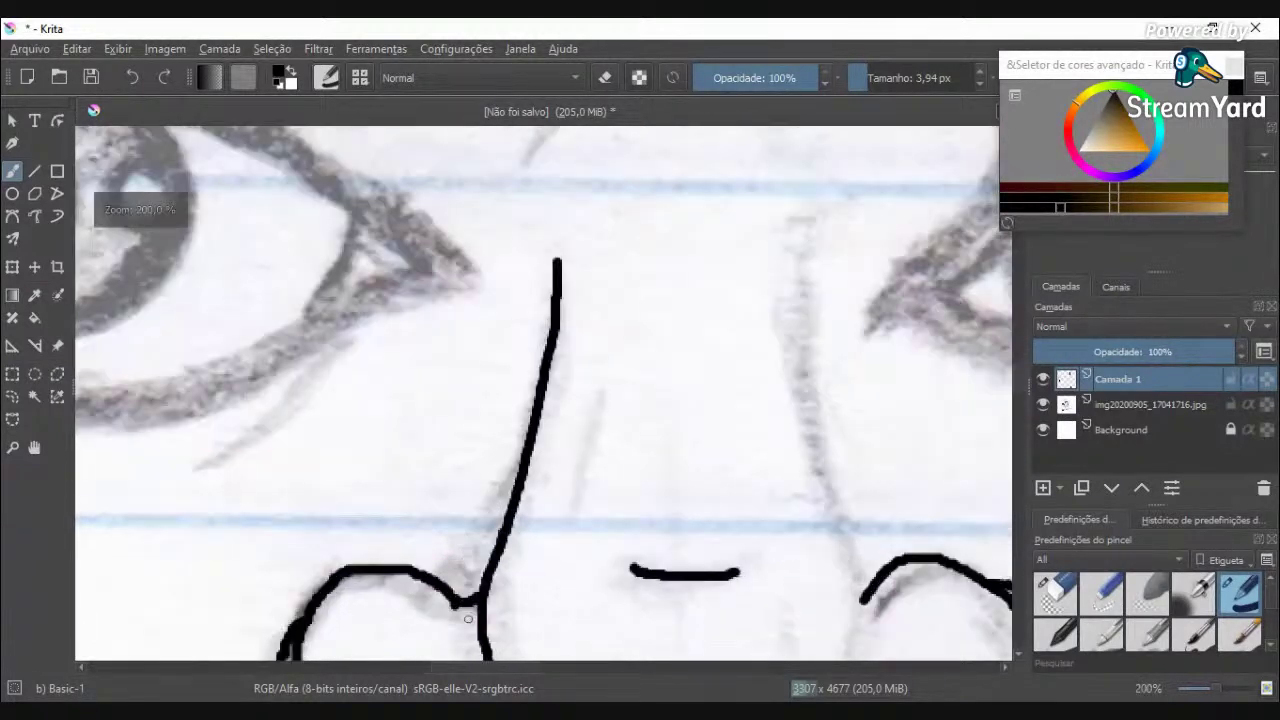
{"action": "scroll", "coordinate": [460, 638], "scroll_direction": "up", "scroll_amount": 4}
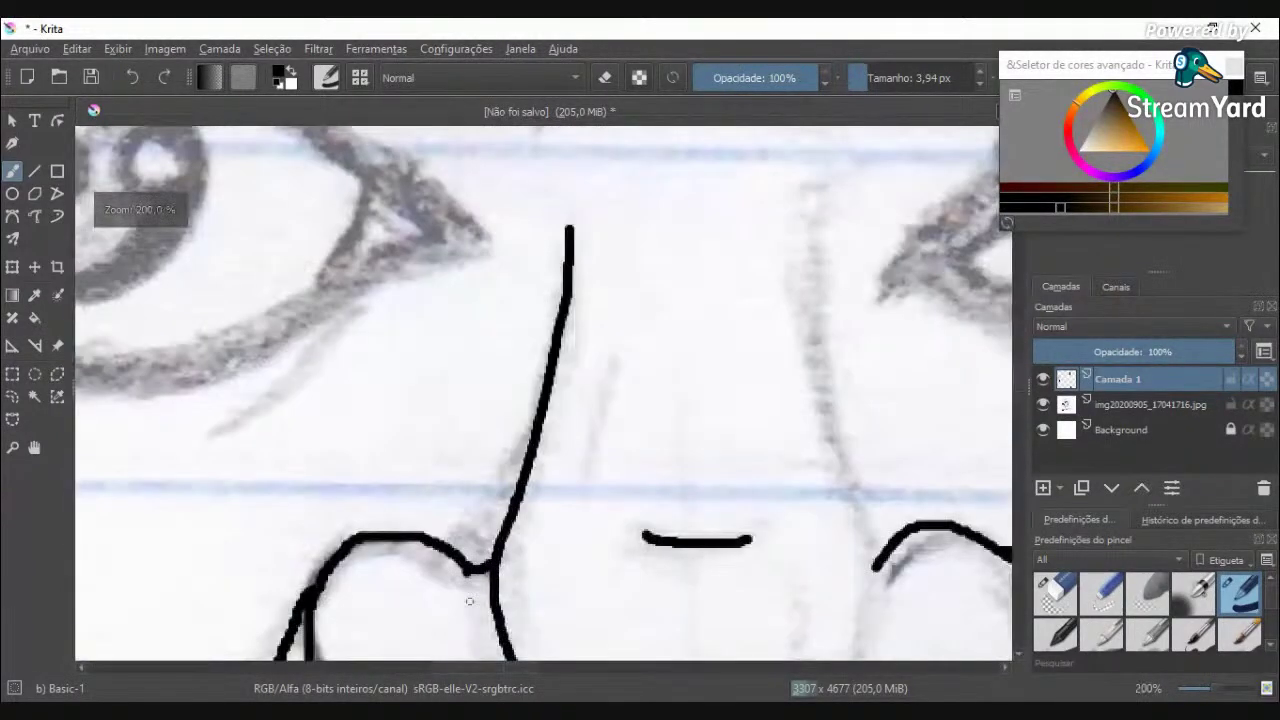
{"action": "mouse_move", "coordinate": [519, 466]}
{"action": "left_mouse_down"}
{"action": "mouse_move", "coordinate": [482, 522]}
{"action": "mouse_move", "coordinate": [445, 537]}
{"action": "left_mouse_up"}
{"action": "scroll", "coordinate": [478, 579], "scroll_direction": "down", "scroll_amount": 4}
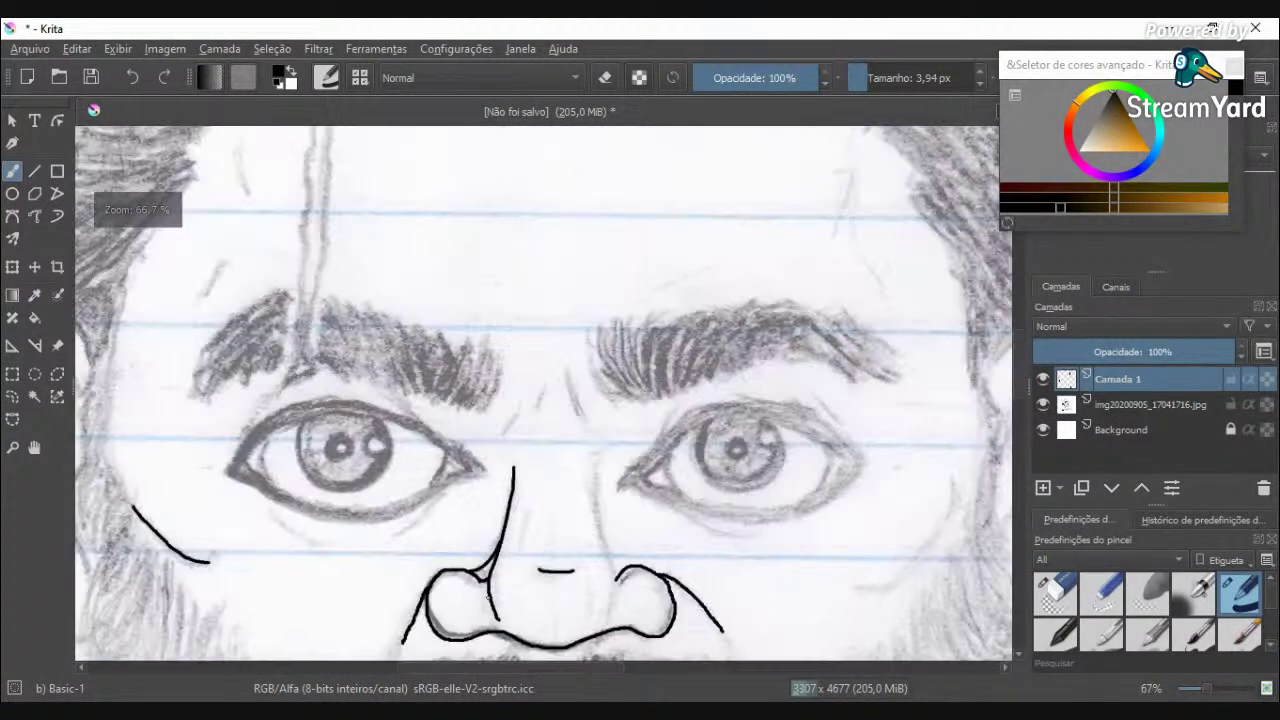
Step: Ink the right side of the nose bridge from the right nostril up to beside the inner eye corner
{"action": "scroll", "coordinate": [612, 583], "scroll_direction": "up", "scroll_amount": 4}
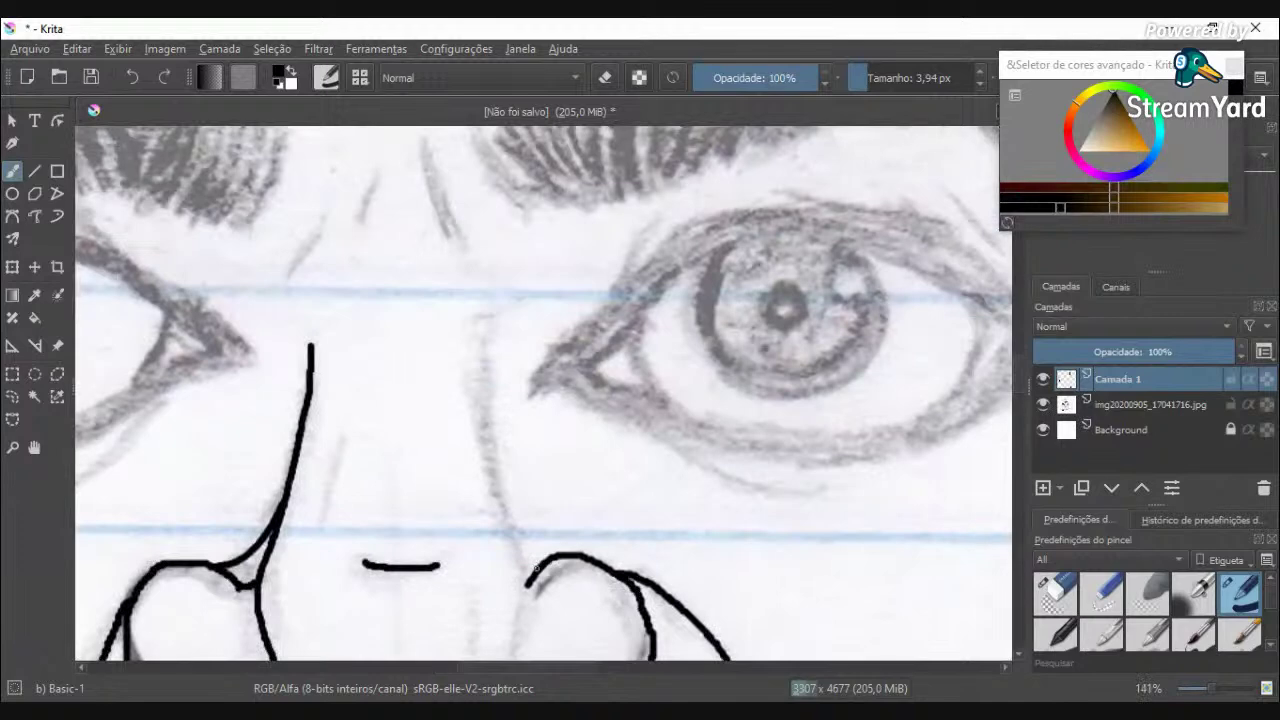
{"action": "mouse_move", "coordinate": [513, 537]}
{"action": "left_mouse_down"}
{"action": "mouse_move", "coordinate": [481, 419]}
{"action": "mouse_move", "coordinate": [483, 347]}
{"action": "left_mouse_up"}
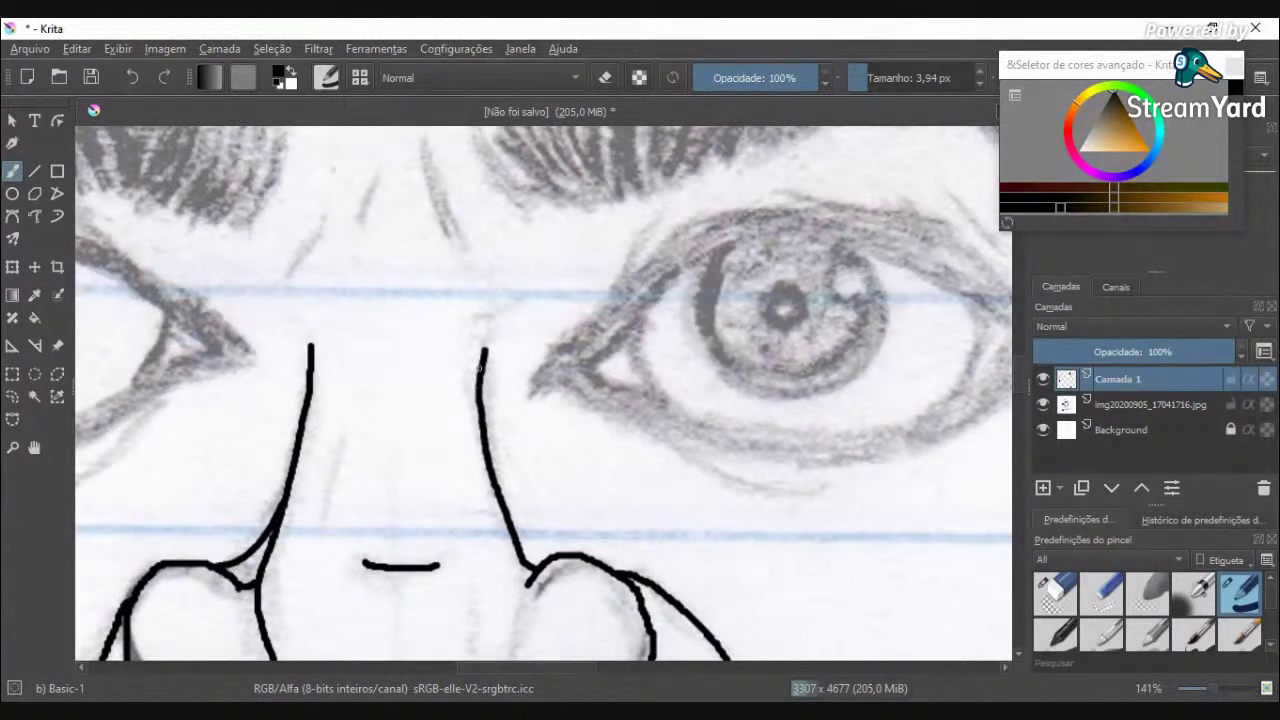
Step: Try to ink the pencil frown lines between the eyebrows with different brush settings
{"action": "scroll", "coordinate": [483, 350], "scroll_direction": "down", "scroll_amount": 2}
{"action": "scroll", "coordinate": [482, 378], "scroll_direction": "down", "scroll_amount": 2}
{"action": "scroll", "coordinate": [474, 330], "scroll_direction": "up", "scroll_amount": 4}
{"action": "left_click_drag", "start_coordinate": [470, 298], "coordinate": [517, 411]}
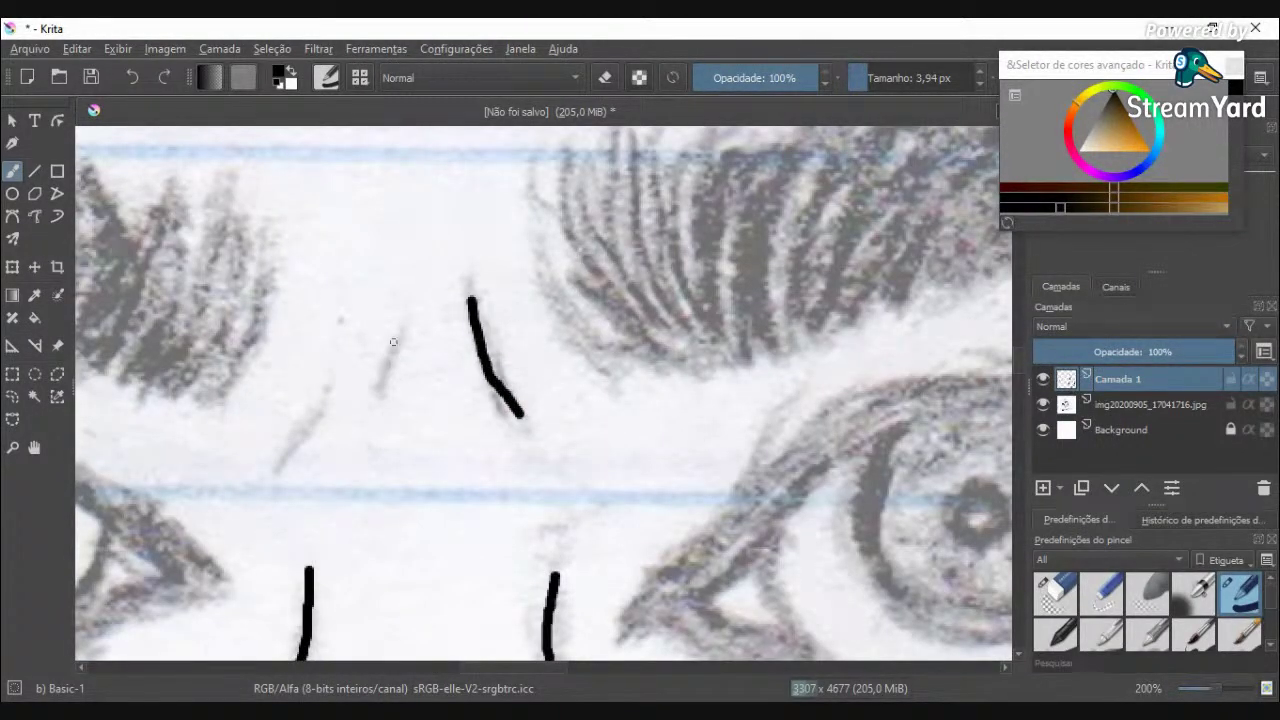
{"action": "left_click_drag", "start_coordinate": [402, 336], "coordinate": [367, 391]}
{"action": "key", "text": "ctrl+z"}
{"action": "left_click_drag", "start_coordinate": [400, 331], "coordinate": [371, 388]}
{"action": "key", "text": "ctrl+z"}
{"action": "left_click", "coordinate": [809, 77]}
{"action": "left_click_drag", "start_coordinate": [799, 77], "coordinate": [818, 77]}
{"action": "left_click_drag", "start_coordinate": [404, 334], "coordinate": [396, 388]}
{"action": "key", "text": "ctrl+z"}
{"action": "mouse_move", "coordinate": [401, 331]}
{"action": "left_mouse_down"}
{"action": "mouse_move", "coordinate": [383, 375]}
{"action": "mouse_move", "coordinate": [303, 440]}
{"action": "left_mouse_up"}
{"action": "key", "text": "ctrl+z"}
{"action": "key", "text": "ctrl+z"}
{"action": "key", "text": "ctrl+z"}
Step: Set the brush size to 3.41 px
{"action": "left_click_drag", "start_coordinate": [866, 78], "coordinate": [854, 78]}
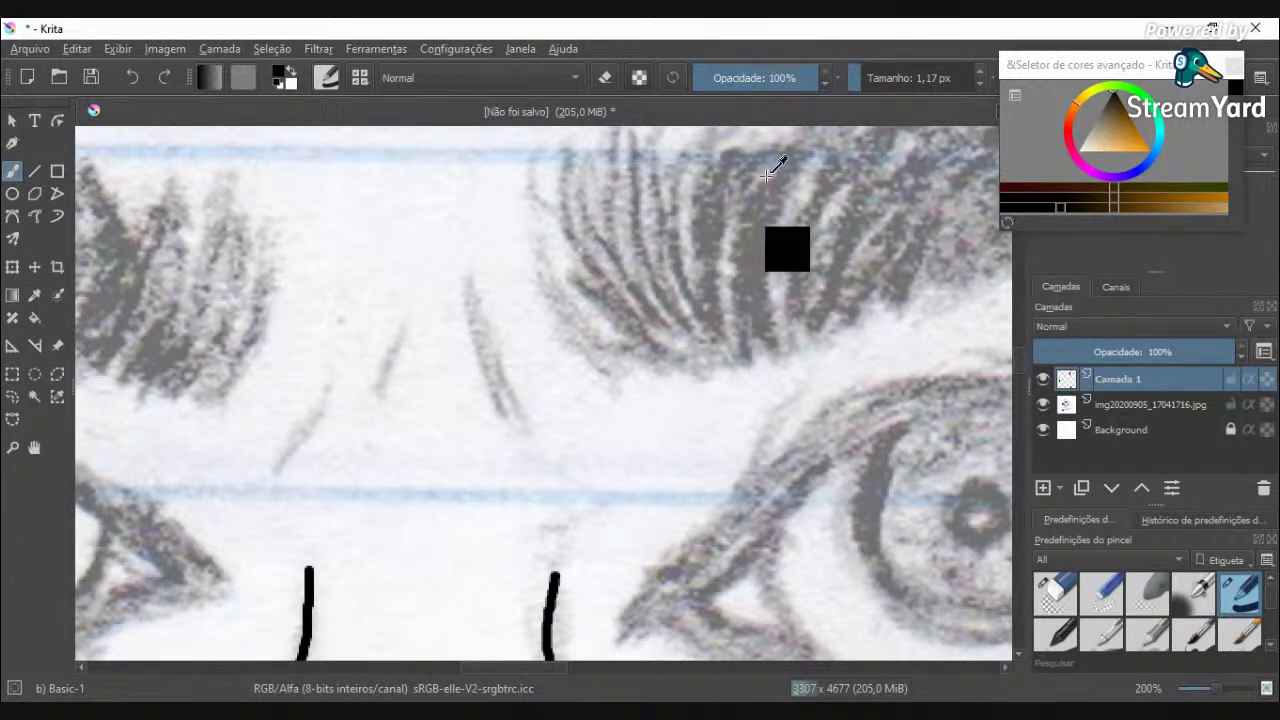
{"action": "left_click_drag", "start_coordinate": [864, 78], "coordinate": [866, 78]}
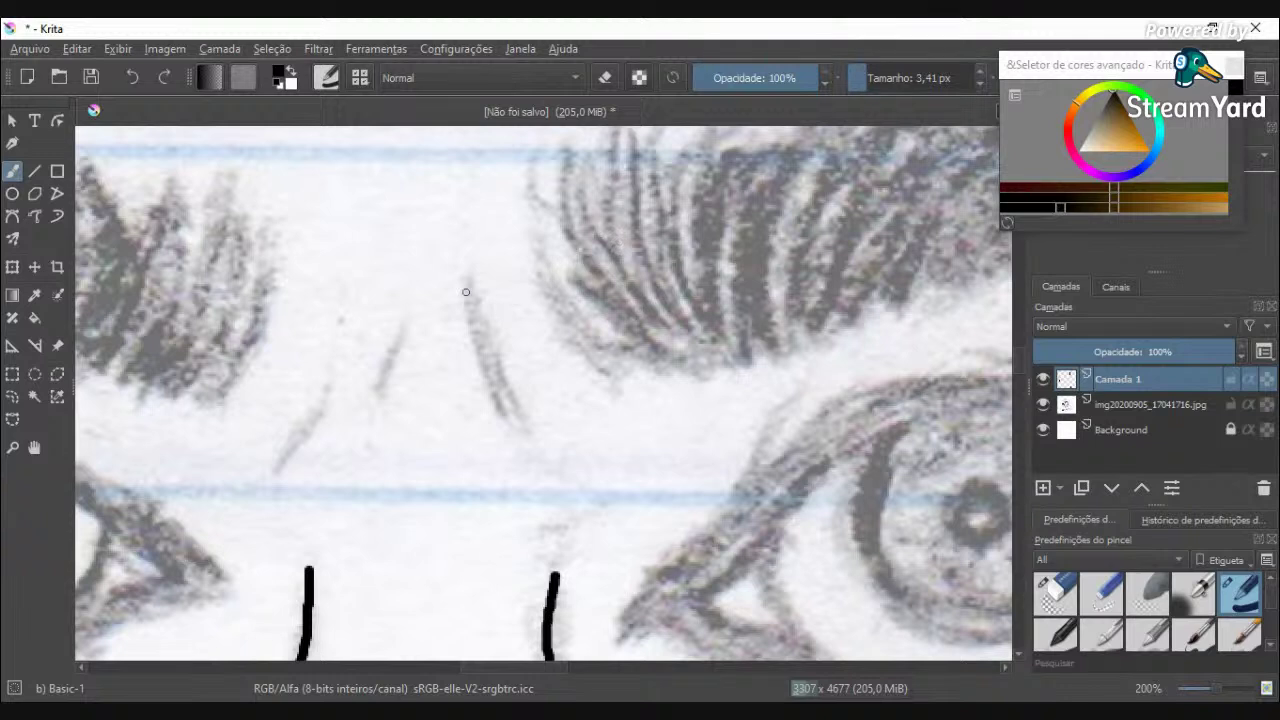
Step: Try to trace all three slanted frown lines between the eyebrows
{"action": "left_click_drag", "start_coordinate": [466, 286], "coordinate": [529, 411]}
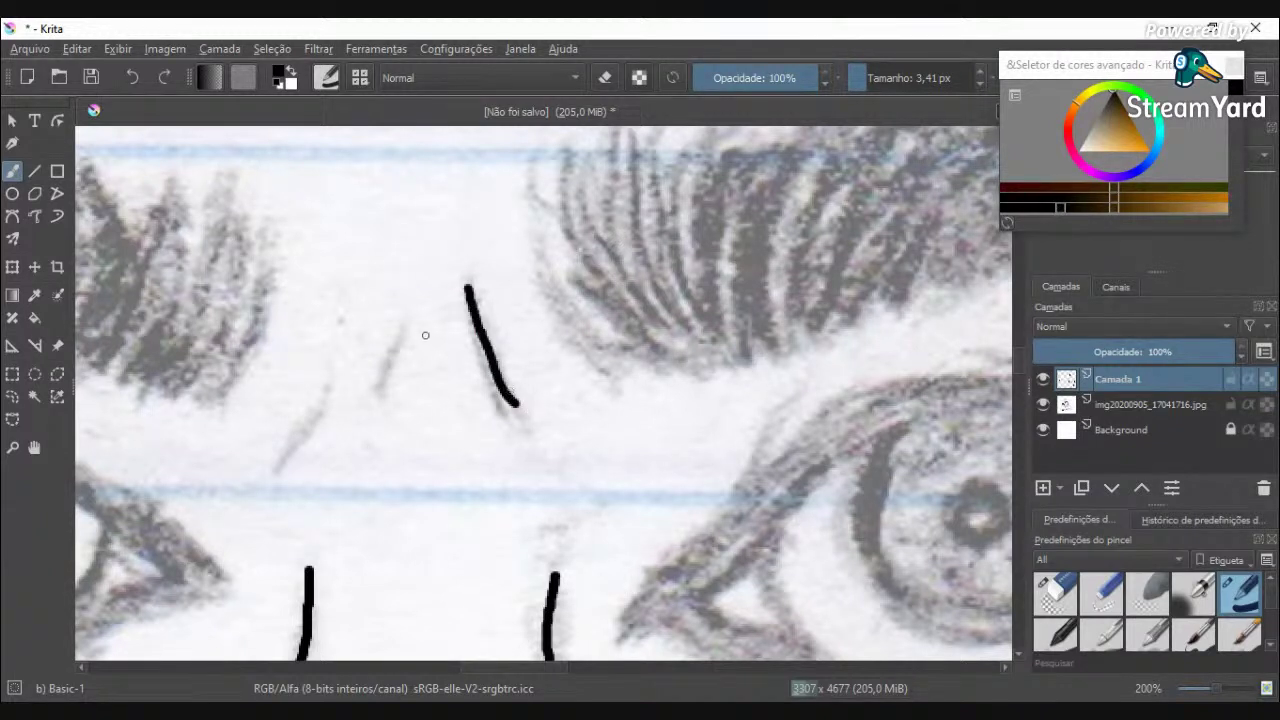
{"action": "left_click_drag", "start_coordinate": [404, 331], "coordinate": [372, 384]}
{"action": "left_click_drag", "start_coordinate": [285, 451], "coordinate": [338, 382]}
{"action": "scroll", "coordinate": [338, 386], "scroll_direction": "down", "scroll_amount": 3}
{"action": "scroll", "coordinate": [339, 410], "scroll_direction": "up", "scroll_amount": 2}
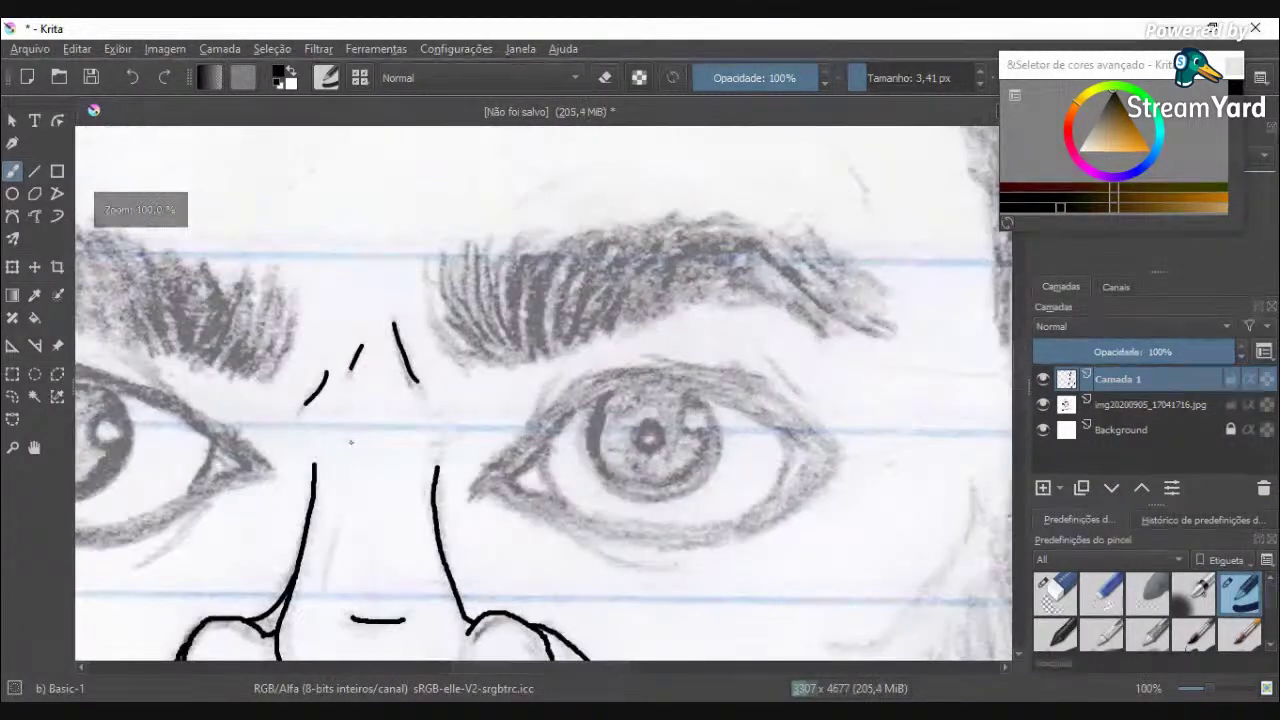
{"action": "scroll", "coordinate": [350, 441], "scroll_direction": "down", "scroll_amount": 1}
{"action": "key", "text": "ctrl+z"}
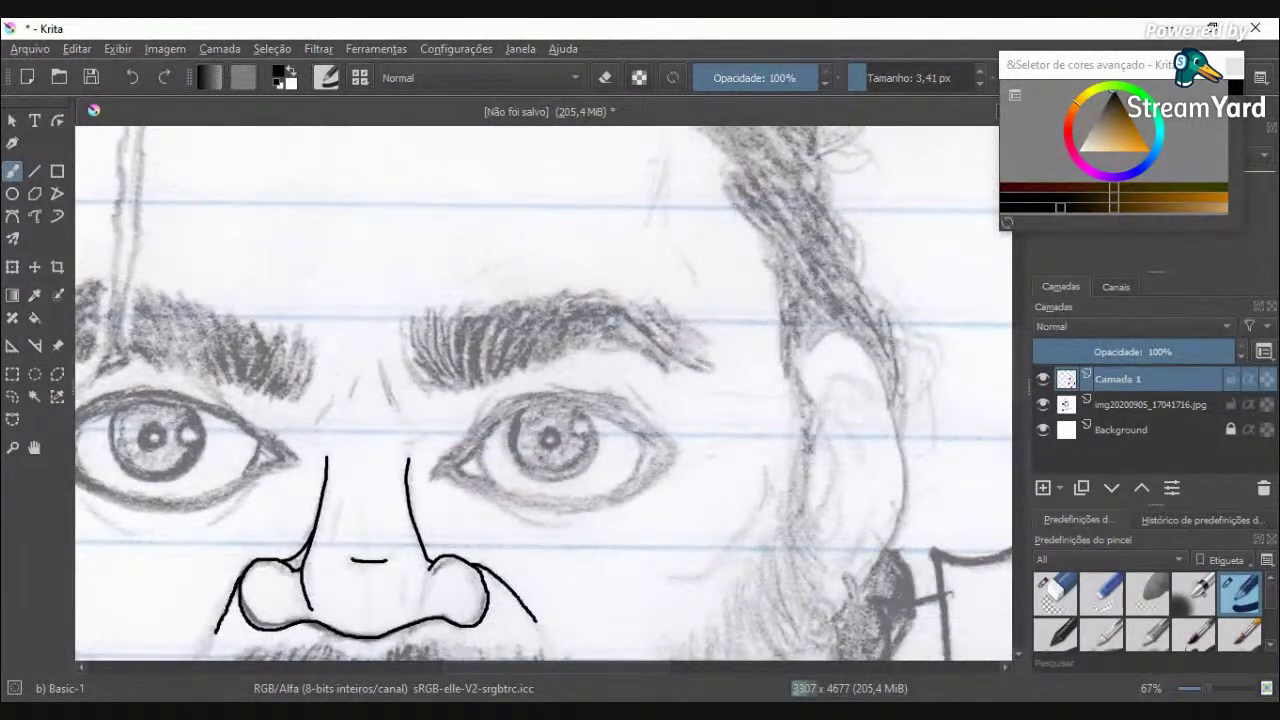
Step: Ink a short slanted frown line beside the inner end of each eyebrow, undoing the strokes that miss
{"action": "scroll", "coordinate": [370, 391], "scroll_direction": "up", "scroll_amount": 1}
{"action": "left_click_drag", "start_coordinate": [409, 400], "coordinate": [375, 353]}
{"action": "key", "text": "ctrl+z"}
{"action": "mouse_move", "coordinate": [413, 399]}
{"action": "left_mouse_down"}
{"action": "mouse_move", "coordinate": [389, 358]}
{"action": "mouse_move", "coordinate": [408, 399]}
{"action": "left_mouse_up"}
{"action": "key", "text": "ctrl+z"}
{"action": "left_click_drag", "start_coordinate": [283, 416], "coordinate": [325, 392]}
{"action": "key", "text": "ctrl+z"}
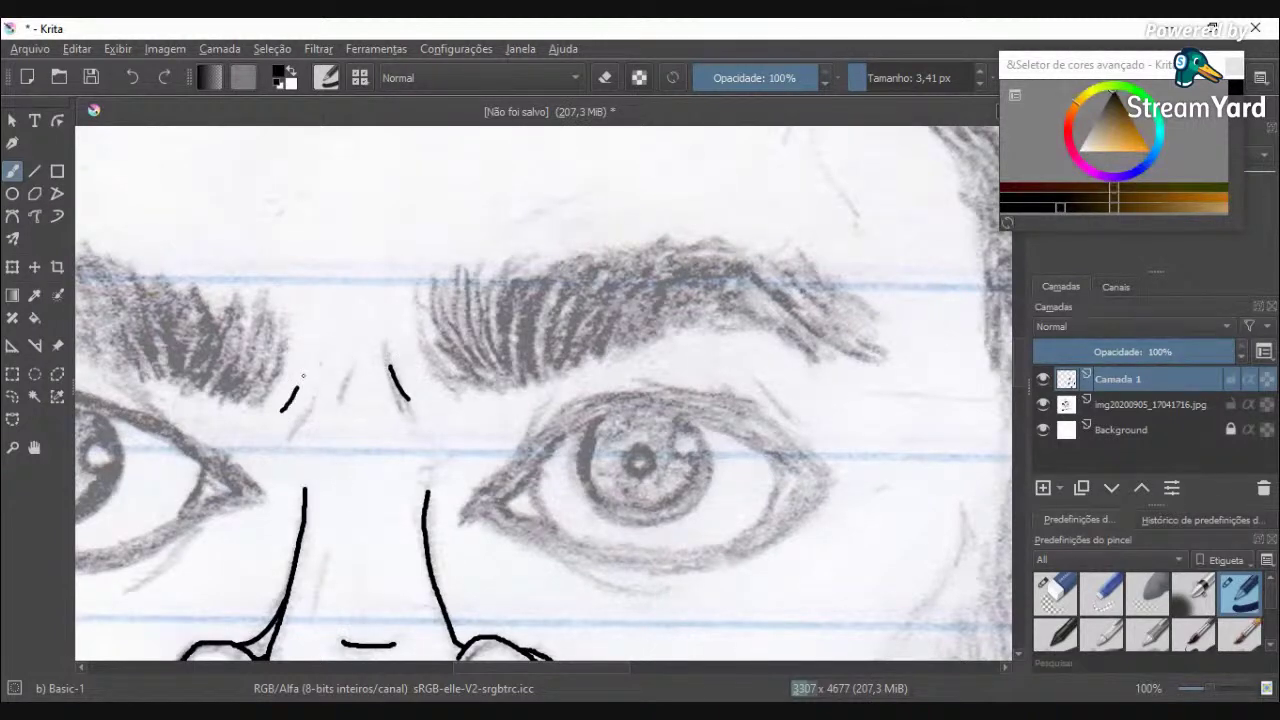
Step: Try a short horizontal stroke across the top of the nose bridge between the eyes
{"action": "scroll", "coordinate": [338, 405], "scroll_direction": "down", "scroll_amount": 6}
{"action": "scroll", "coordinate": [341, 425], "scroll_direction": "up", "scroll_amount": 5}
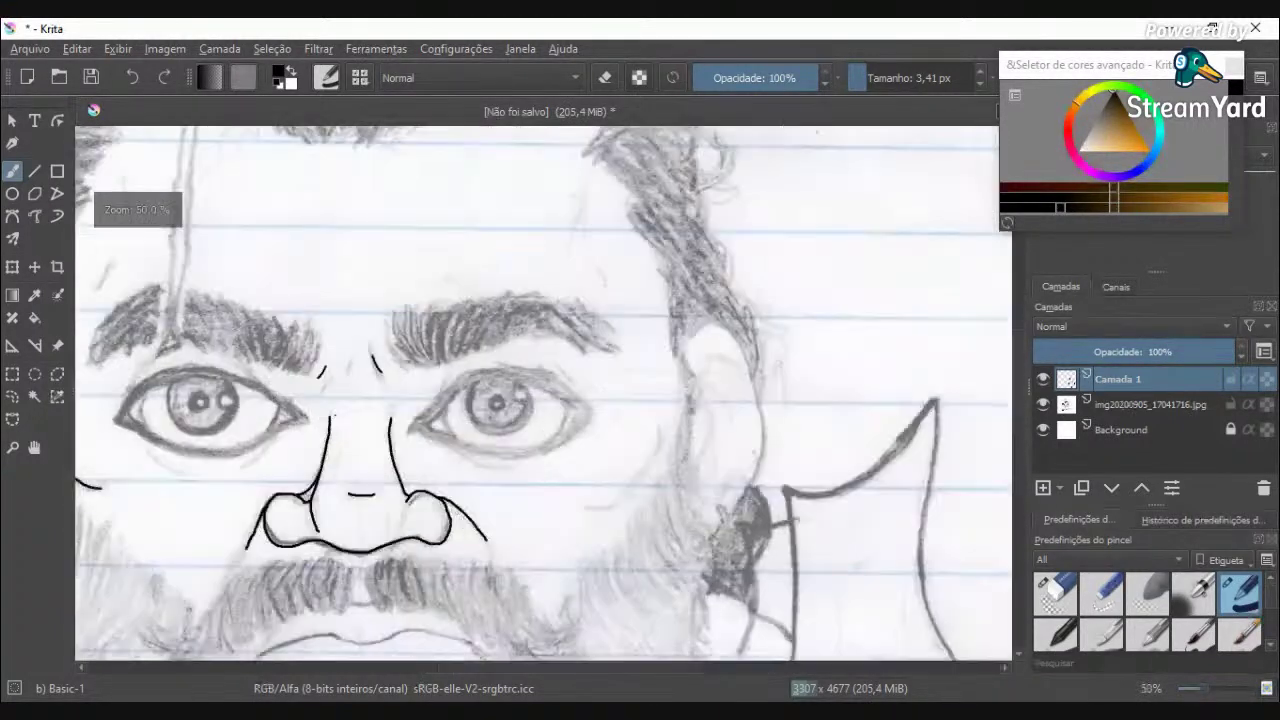
{"action": "scroll", "coordinate": [354, 364], "scroll_direction": "up", "scroll_amount": 1}
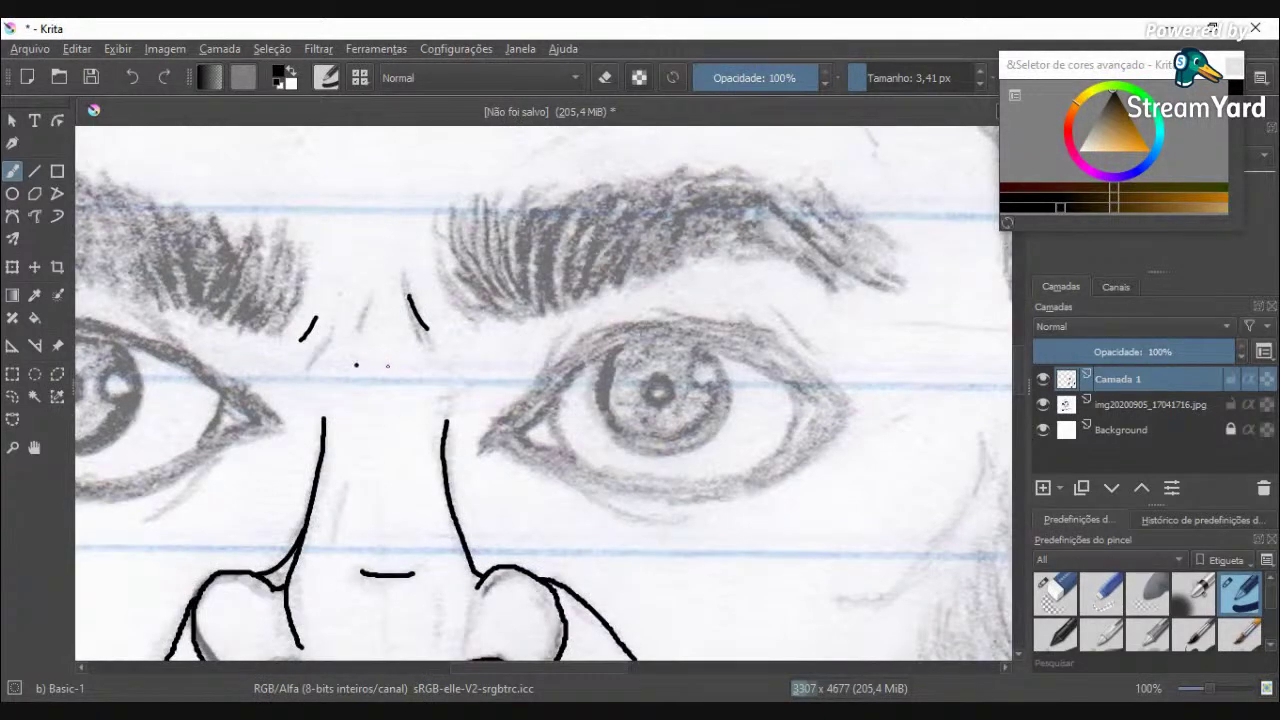
{"action": "scroll", "coordinate": [357, 368], "scroll_direction": "up", "scroll_amount": 1}
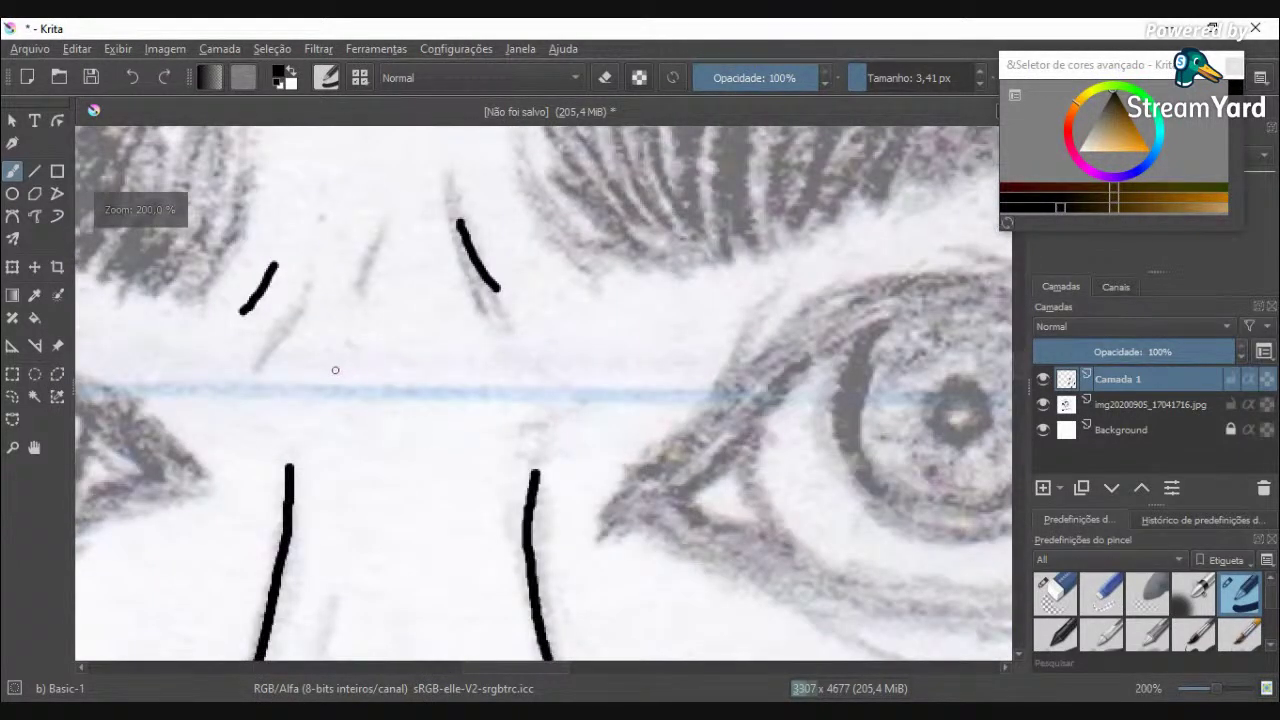
{"action": "left_click_drag", "start_coordinate": [347, 370], "coordinate": [425, 372]}
{"action": "key", "text": "ctrl+z"}
Step: Undo the left frown line and redraw it as a longer slanted stroke near the inner end of the left eyebrow
{"action": "key", "text": "ctrl+z"}
{"action": "key", "text": "ctrl+z"}
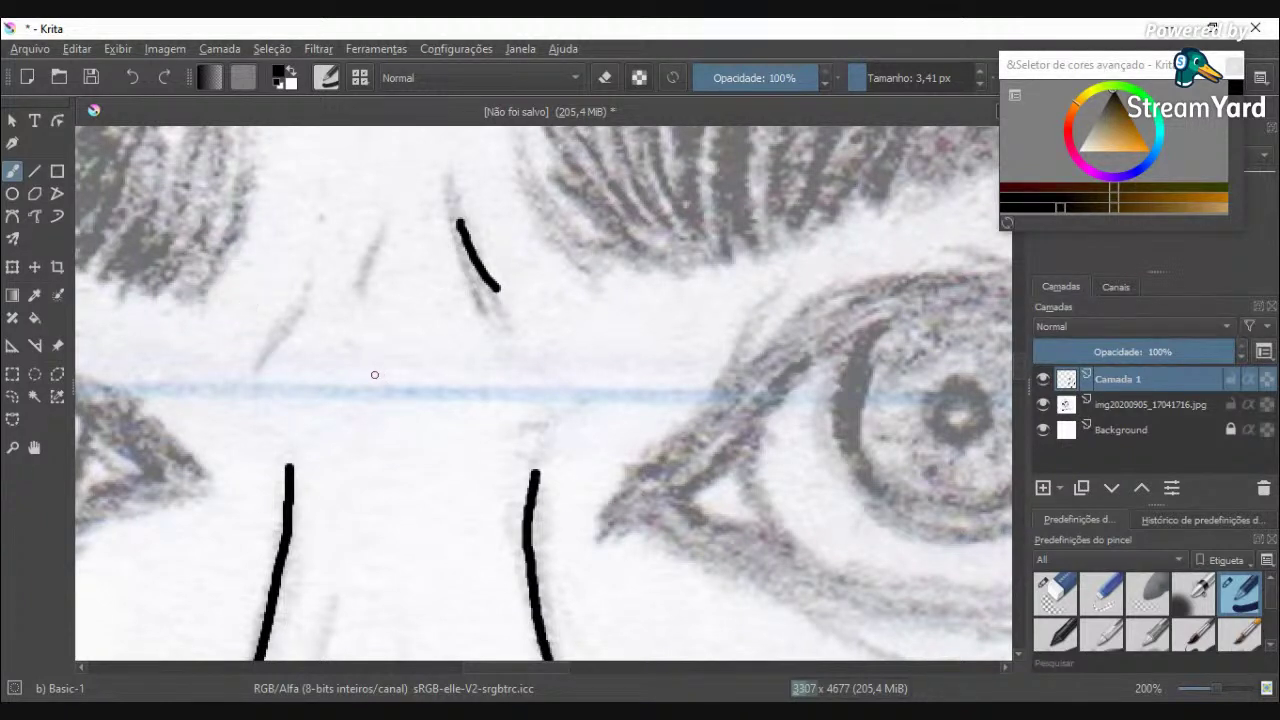
{"action": "left_click_drag", "start_coordinate": [264, 314], "coordinate": [330, 250]}
{"action": "key", "text": "ctrl+z"}
{"action": "left_click_drag", "start_coordinate": [257, 308], "coordinate": [300, 255]}
Step: Try another short horizontal wrinkle between the eyes, just above the inked nose bridge
{"action": "left_click_drag", "start_coordinate": [331, 377], "coordinate": [374, 376]}
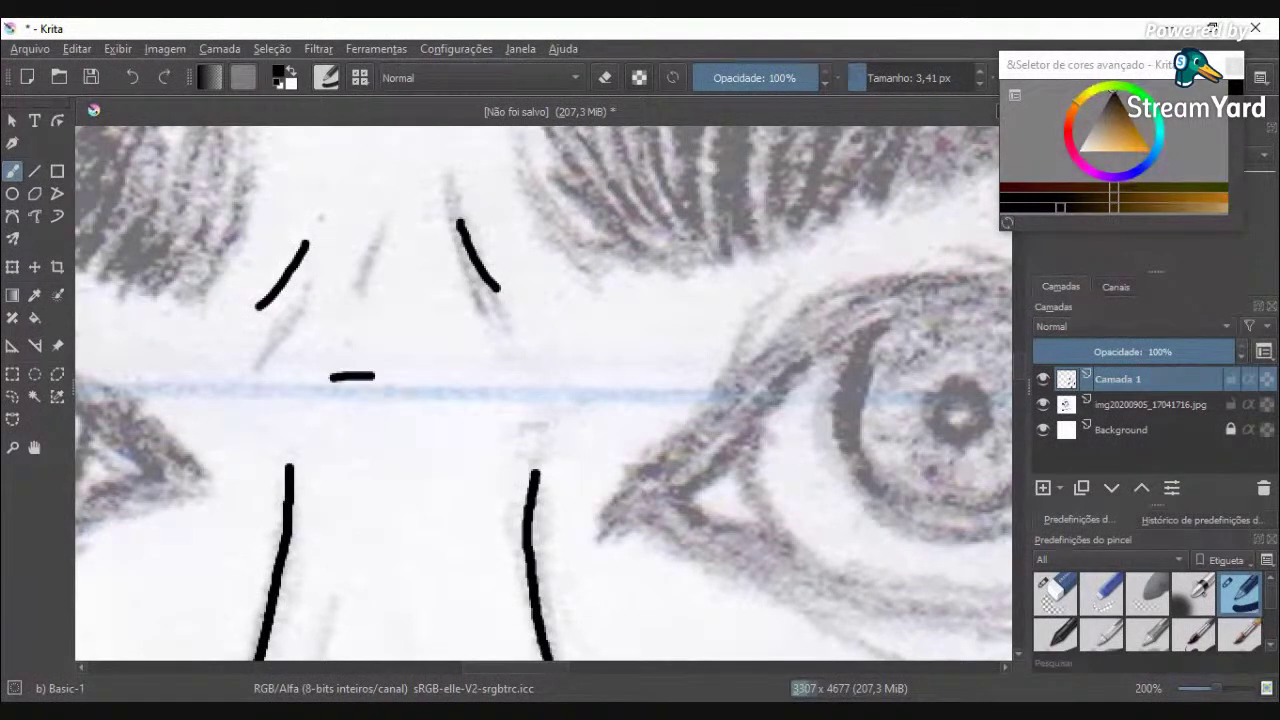
{"action": "key", "text": "minus"}
{"action": "key", "text": "minus"}
{"action": "key", "text": "minus"}
{"action": "key", "text": "minus"}
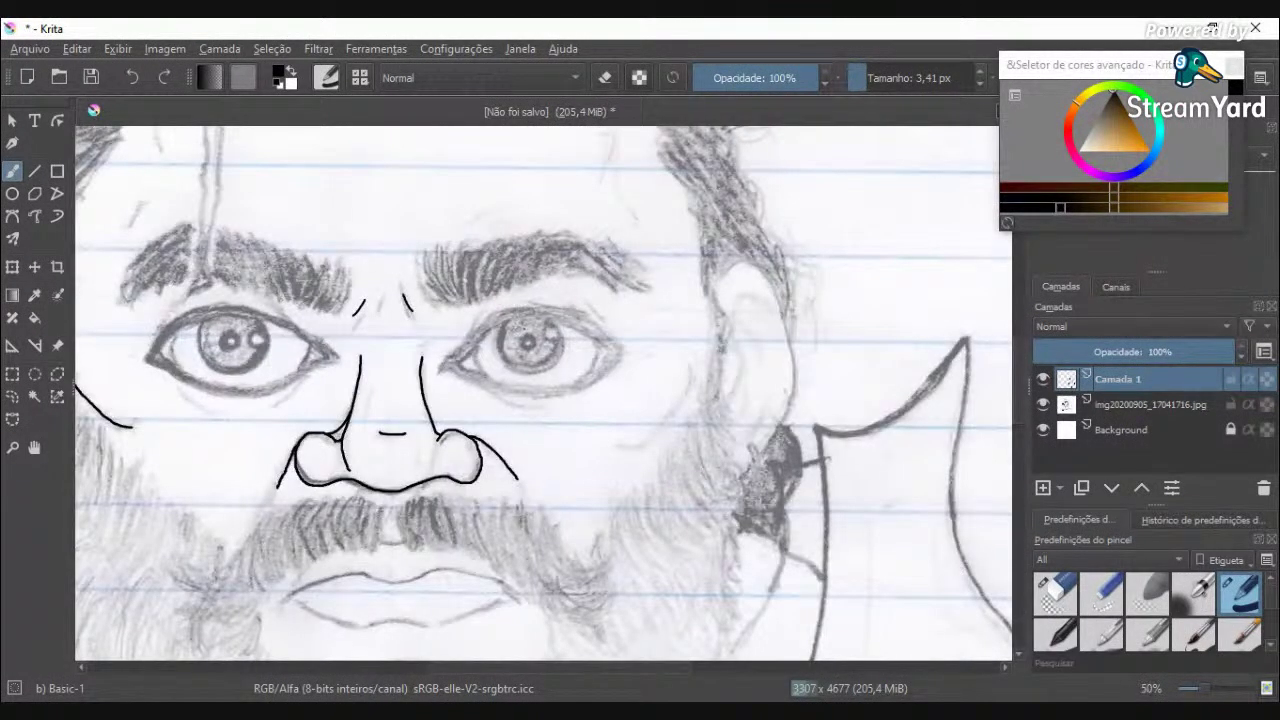
Step: Examine the size of the eyes against the inked nose and the rest of the face
{"action": "scroll", "coordinate": [538, 332], "scroll_direction": "down", "scroll_amount": 1}
{"action": "scroll", "coordinate": [512, 365], "scroll_direction": "up", "scroll_amount": 2}
{"action": "scroll", "coordinate": [512, 365], "scroll_direction": "down", "scroll_amount": 2}
{"action": "scroll", "coordinate": [512, 365], "scroll_direction": "up", "scroll_amount": 3}
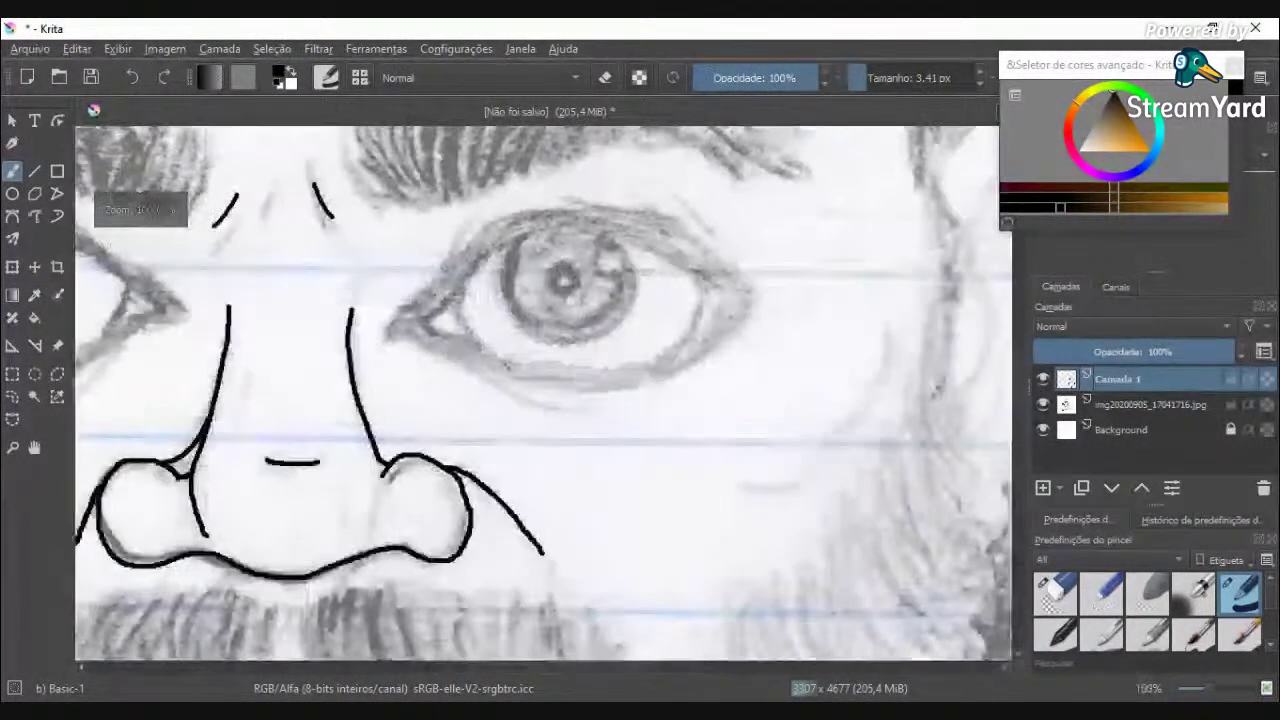
{"action": "scroll", "coordinate": [510, 366], "scroll_direction": "down", "scroll_amount": 3}
{"action": "scroll", "coordinate": [510, 366], "scroll_direction": "up", "scroll_amount": 2}
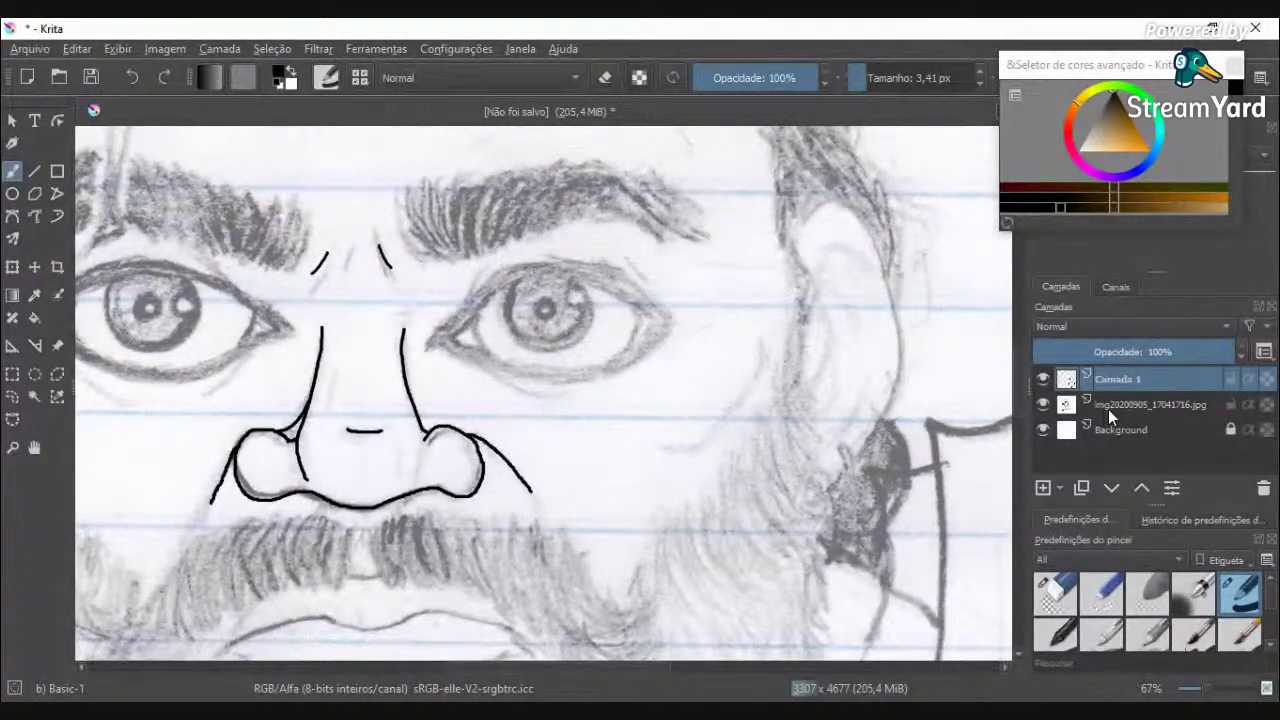
{"action": "scroll", "coordinate": [653, 387], "scroll_direction": "down", "scroll_amount": 1}
{"action": "scroll", "coordinate": [660, 388], "scroll_direction": "up", "scroll_amount": 1}
{"action": "scroll", "coordinate": [700, 390], "scroll_direction": "down", "scroll_amount": 1}
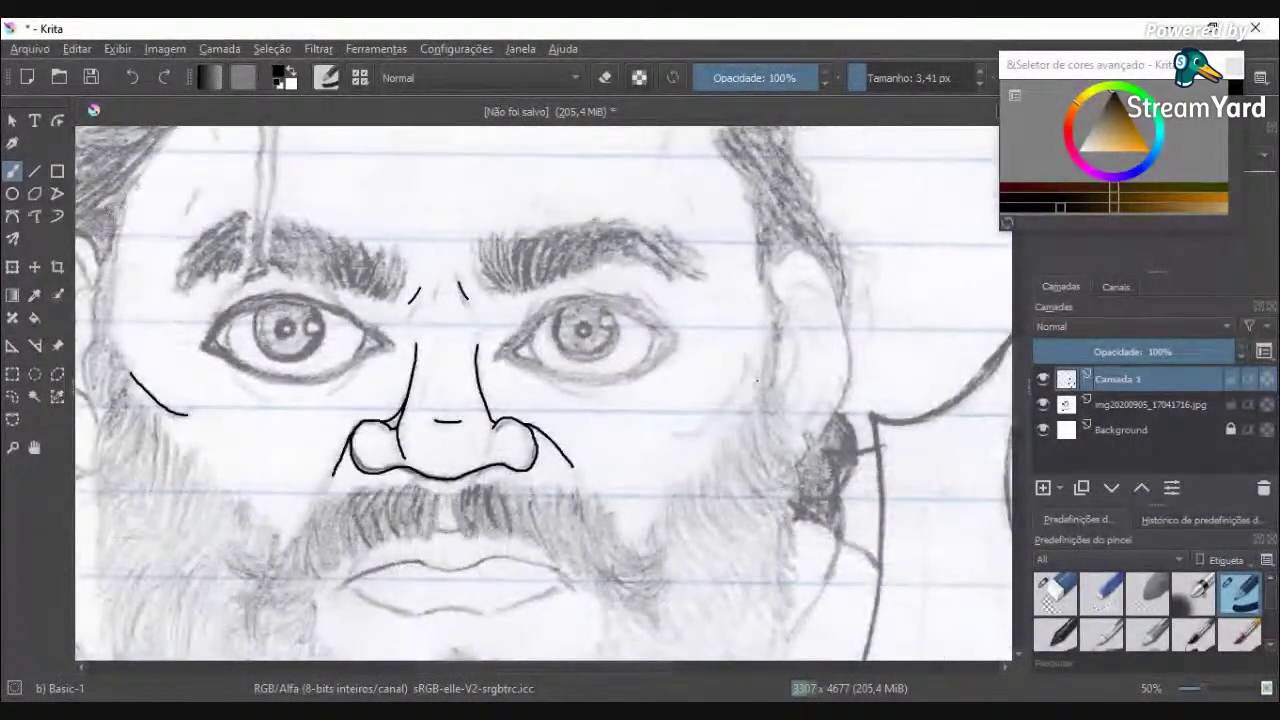
{"action": "scroll", "coordinate": [757, 382], "scroll_direction": "down", "scroll_amount": 1}
{"action": "scroll", "coordinate": [755, 381], "scroll_direction": "down", "scroll_amount": 1}
Step: Make a freehand selection around the left eye on the scanned sketch layer
{"action": "left_click", "coordinate": [1091, 406]}
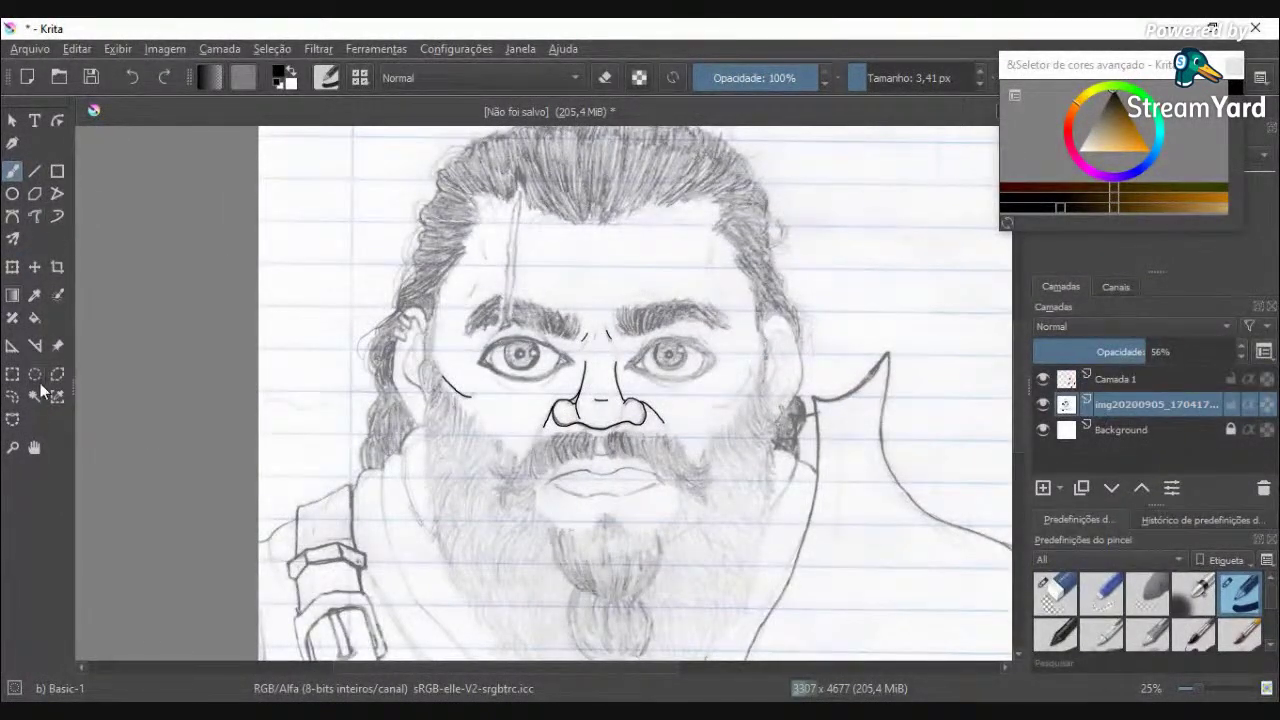
{"action": "left_click", "coordinate": [13, 398]}
{"action": "scroll", "coordinate": [566, 355], "scroll_direction": "up", "scroll_amount": 3}
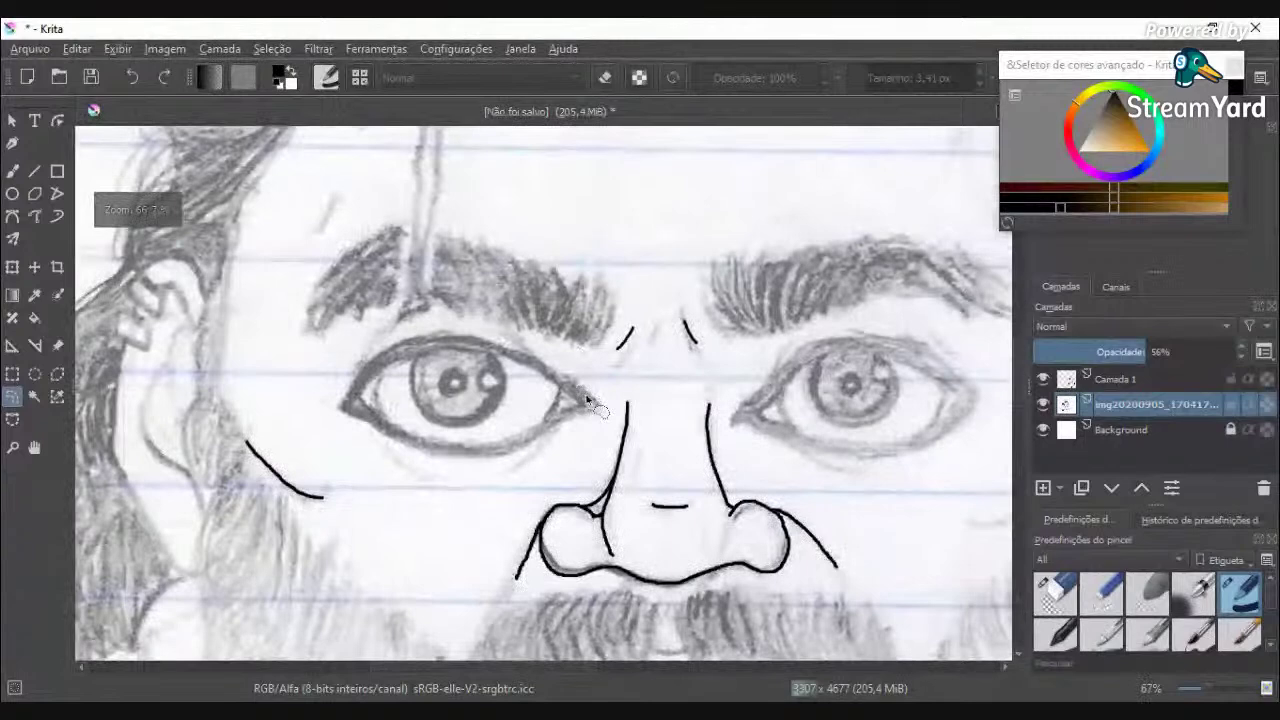
{"action": "mouse_move", "coordinate": [600, 396]}
{"action": "left_mouse_down"}
{"action": "mouse_move", "coordinate": [491, 337]}
{"action": "mouse_move", "coordinate": [434, 329]}
{"action": "mouse_move", "coordinate": [386, 343]}
{"action": "mouse_move", "coordinate": [336, 392]}
{"action": "mouse_move", "coordinate": [334, 424]}
{"action": "mouse_move", "coordinate": [414, 457]}
{"action": "mouse_move", "coordinate": [466, 472]}
{"action": "mouse_move", "coordinate": [519, 461]}
{"action": "left_mouse_up"}
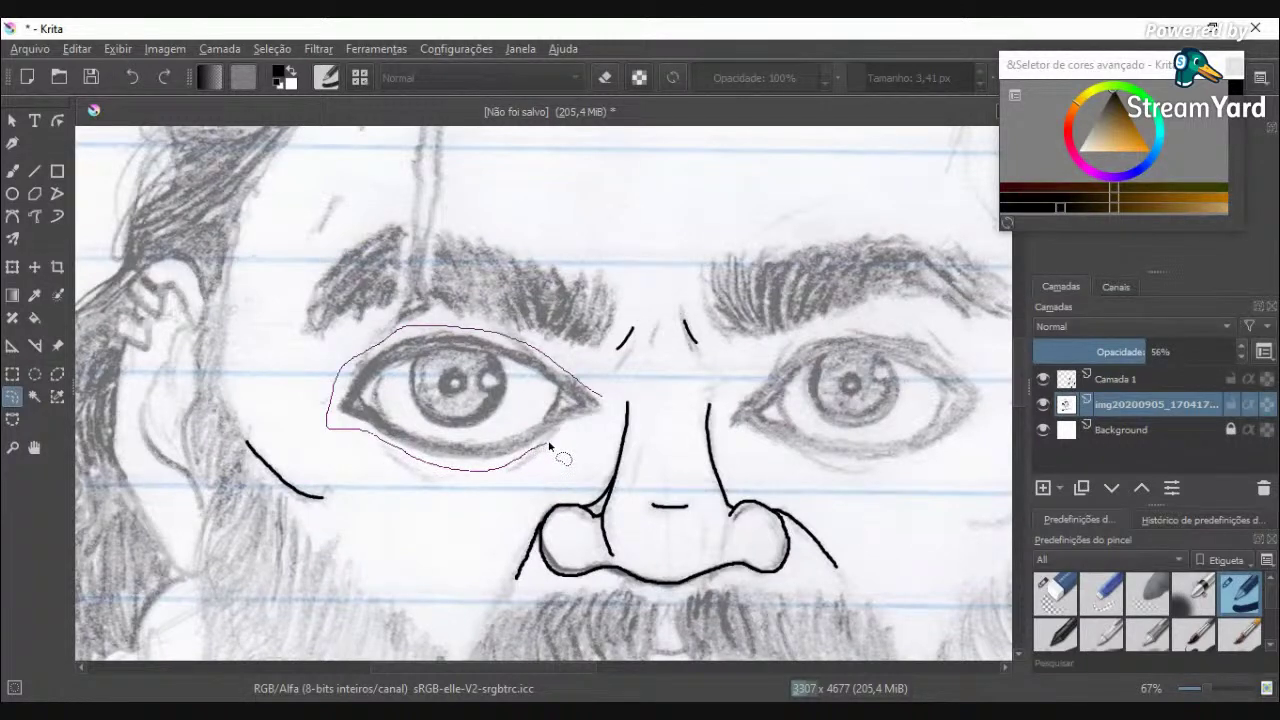
{"action": "left_click_drag", "start_coordinate": [590, 428], "coordinate": [590, 395]}
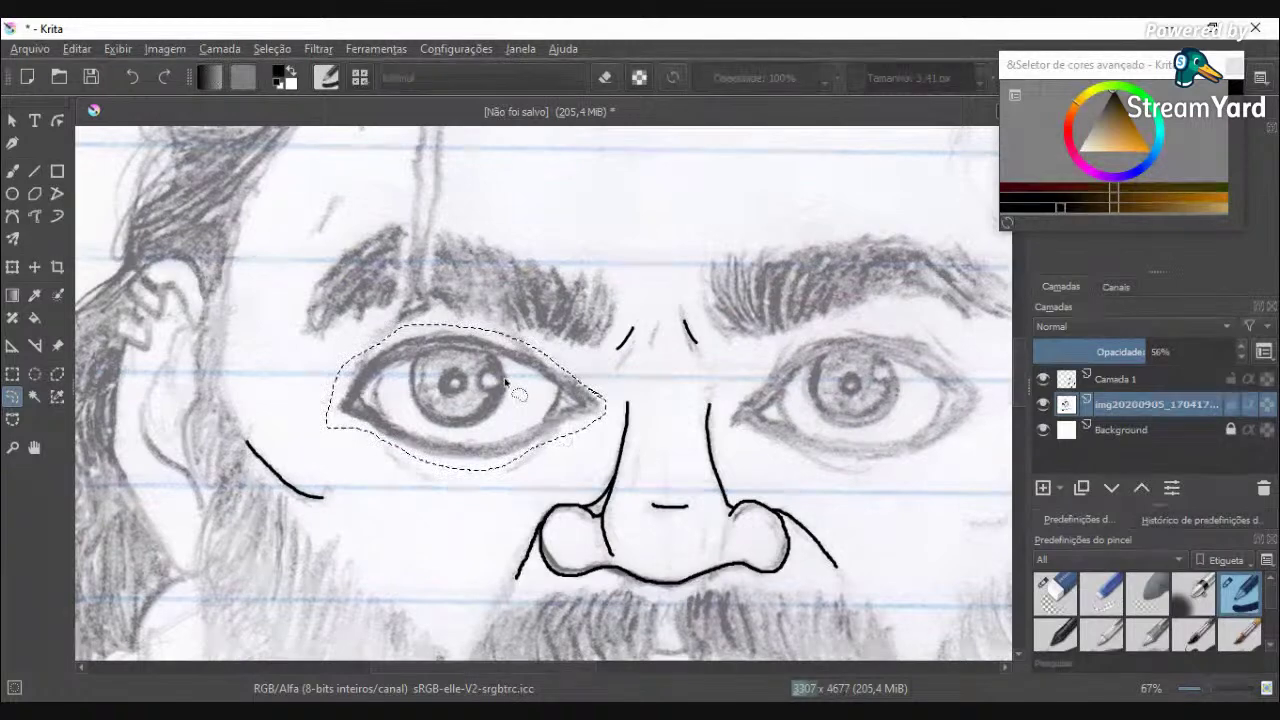
Step: Shrink the selected left eye with the Transform tool and reposition it beneath its eyebrow, a little away from the nose
{"action": "key", "text": "ctrl+t"}
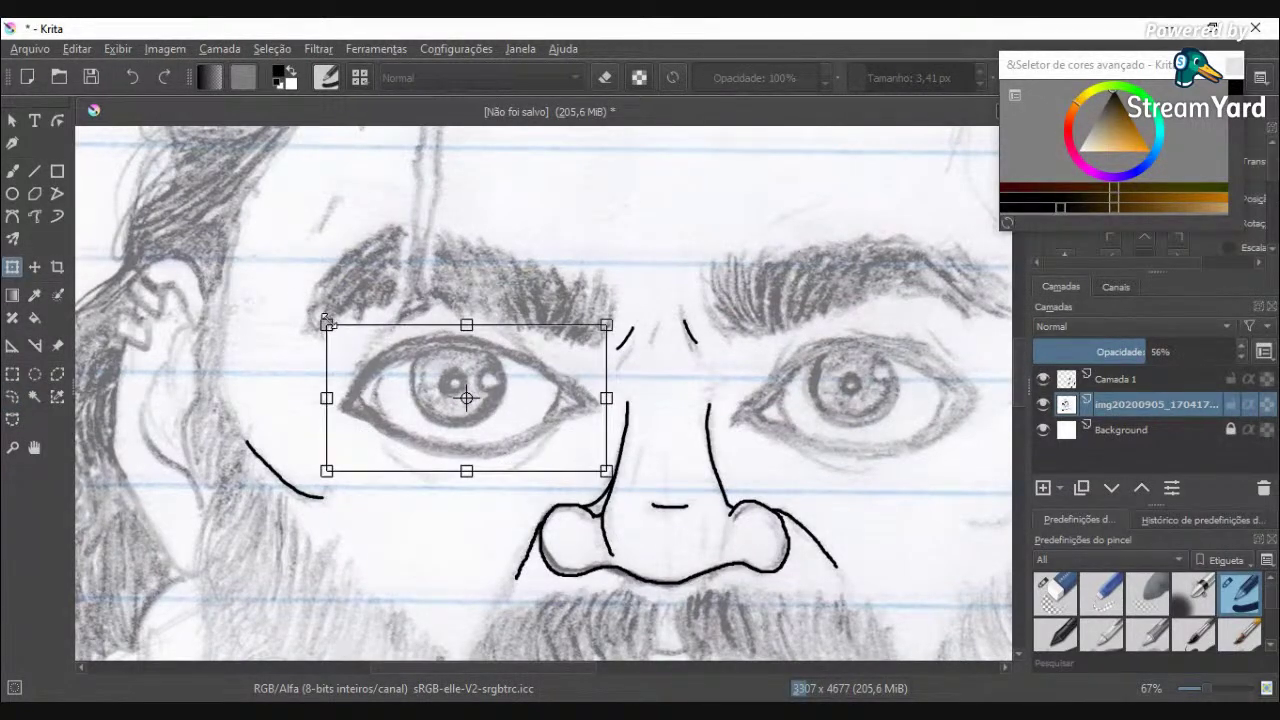
{"action": "left_click_drag", "start_coordinate": [326, 325], "coordinate": [407, 341]}
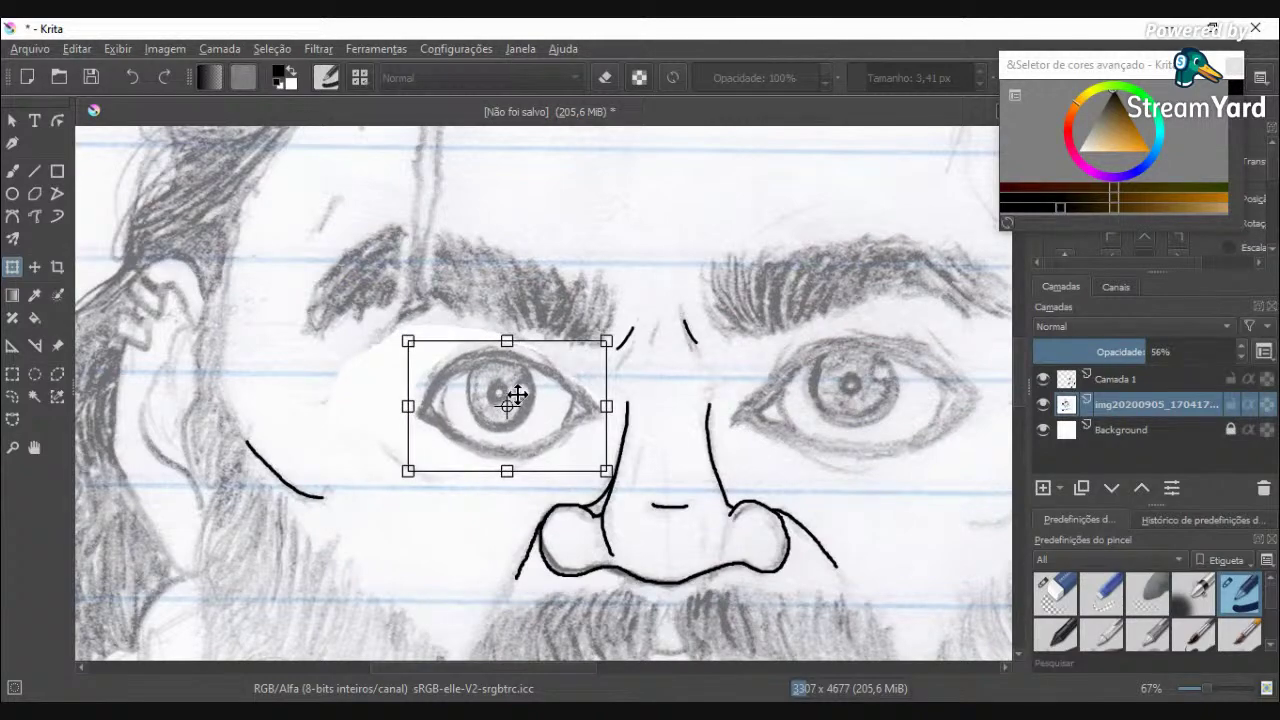
{"action": "left_click_drag", "start_coordinate": [514, 400], "coordinate": [497, 380]}
{"action": "scroll", "coordinate": [497, 381], "scroll_direction": "down", "scroll_amount": 1}
{"action": "scroll", "coordinate": [497, 383], "scroll_direction": "down", "scroll_amount": 3}
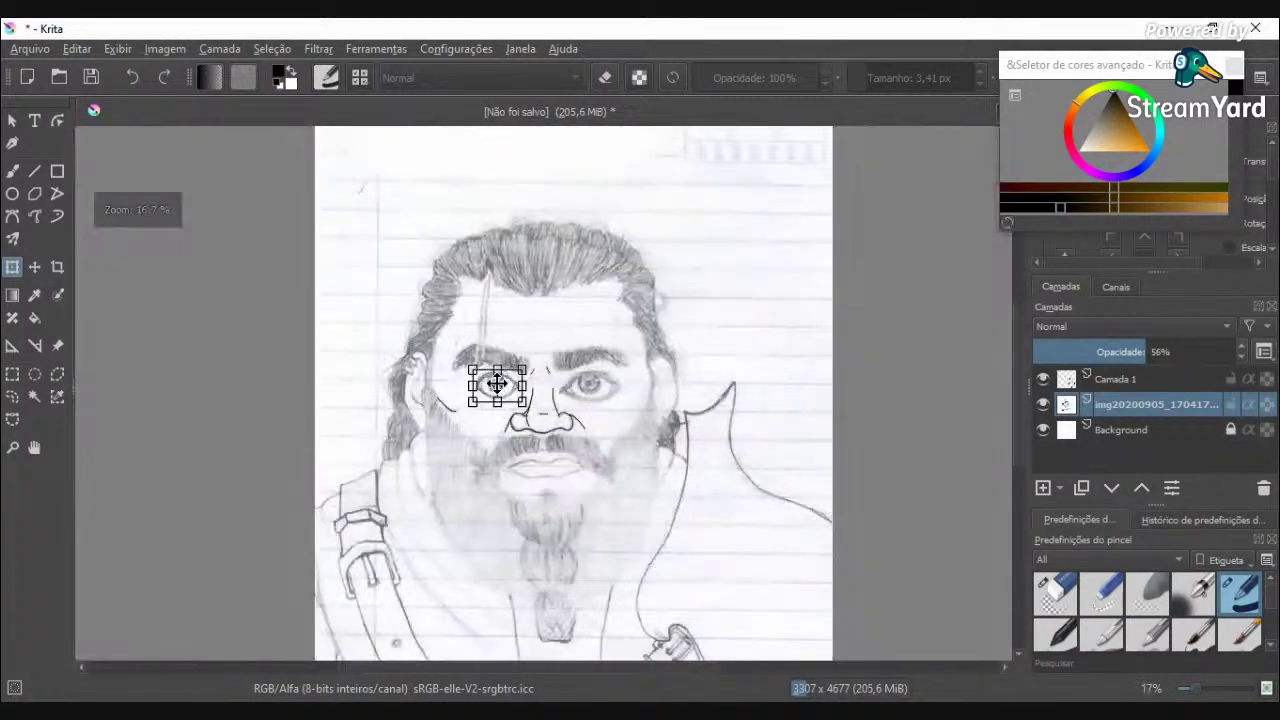
{"action": "scroll", "coordinate": [505, 410], "scroll_direction": "up", "scroll_amount": 3}
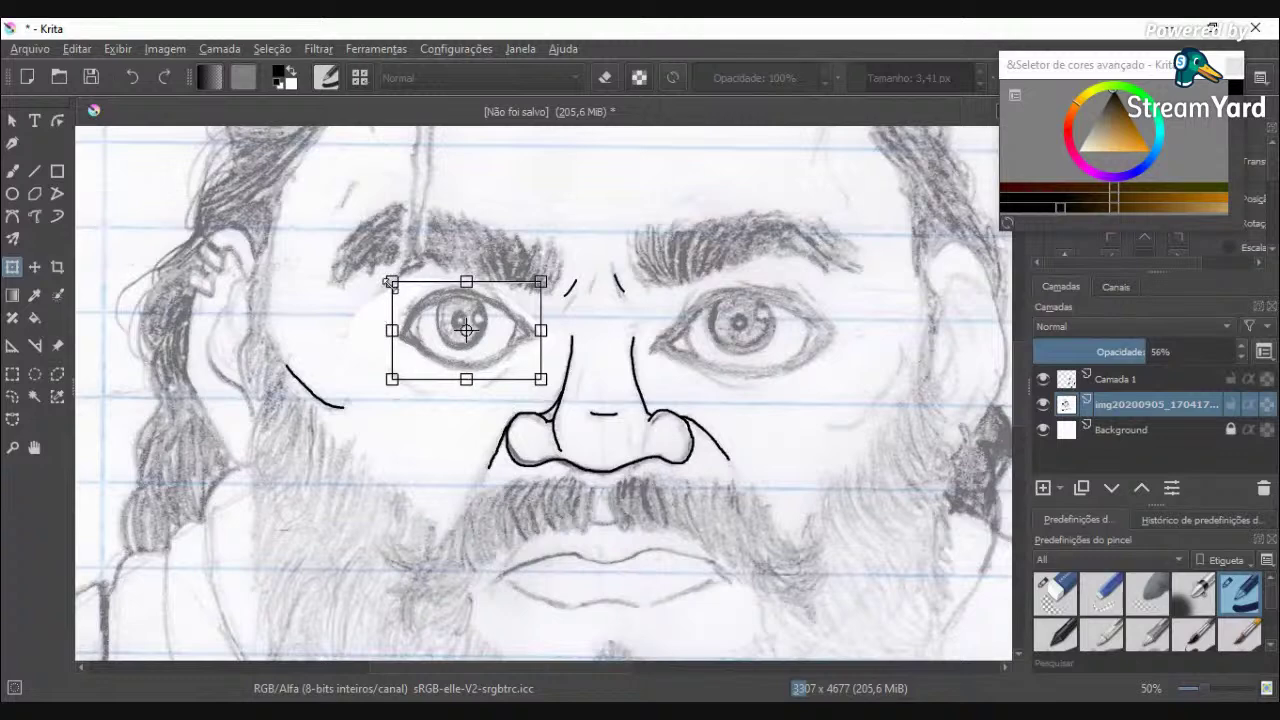
{"action": "mouse_move", "coordinate": [391, 283]}
{"action": "left_mouse_down"}
{"action": "mouse_move", "coordinate": [364, 293]}
{"action": "mouse_move", "coordinate": [384, 289]}
{"action": "left_mouse_up"}
{"action": "scroll", "coordinate": [401, 344], "scroll_direction": "down", "scroll_amount": 2}
{"action": "scroll", "coordinate": [401, 344], "scroll_direction": "up", "scroll_amount": 3}
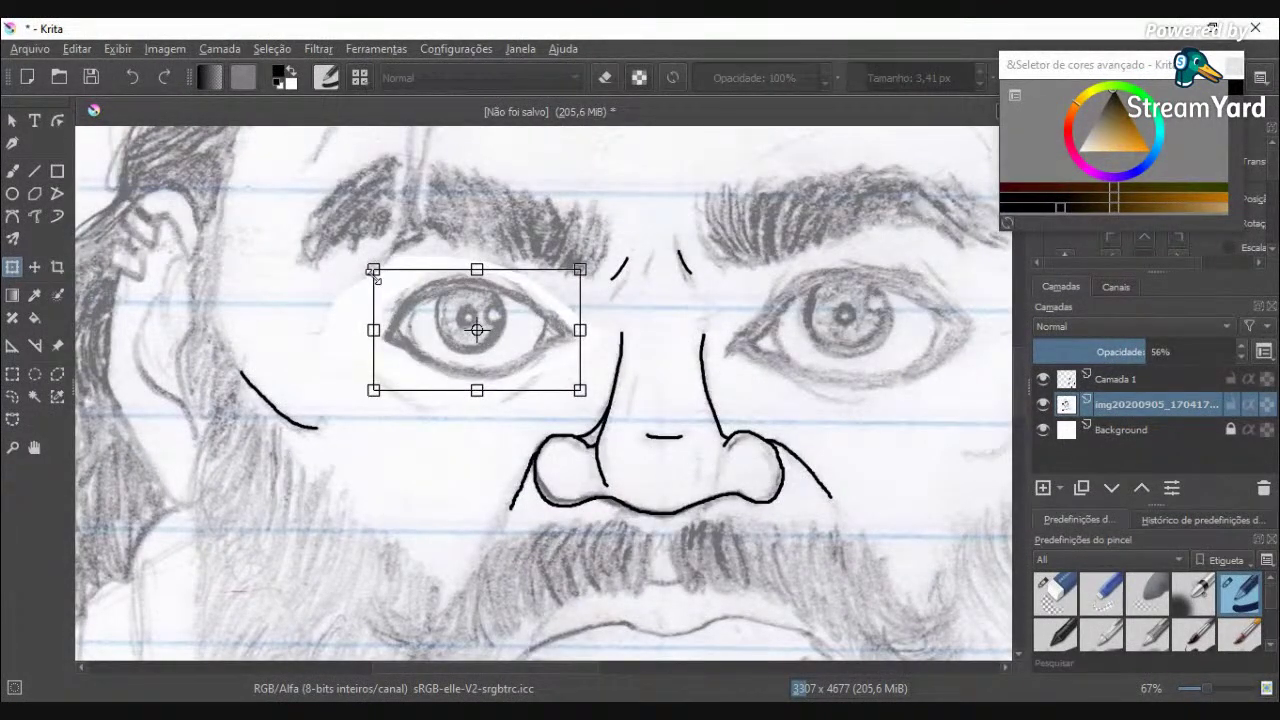
{"action": "key", "text": "Return"}
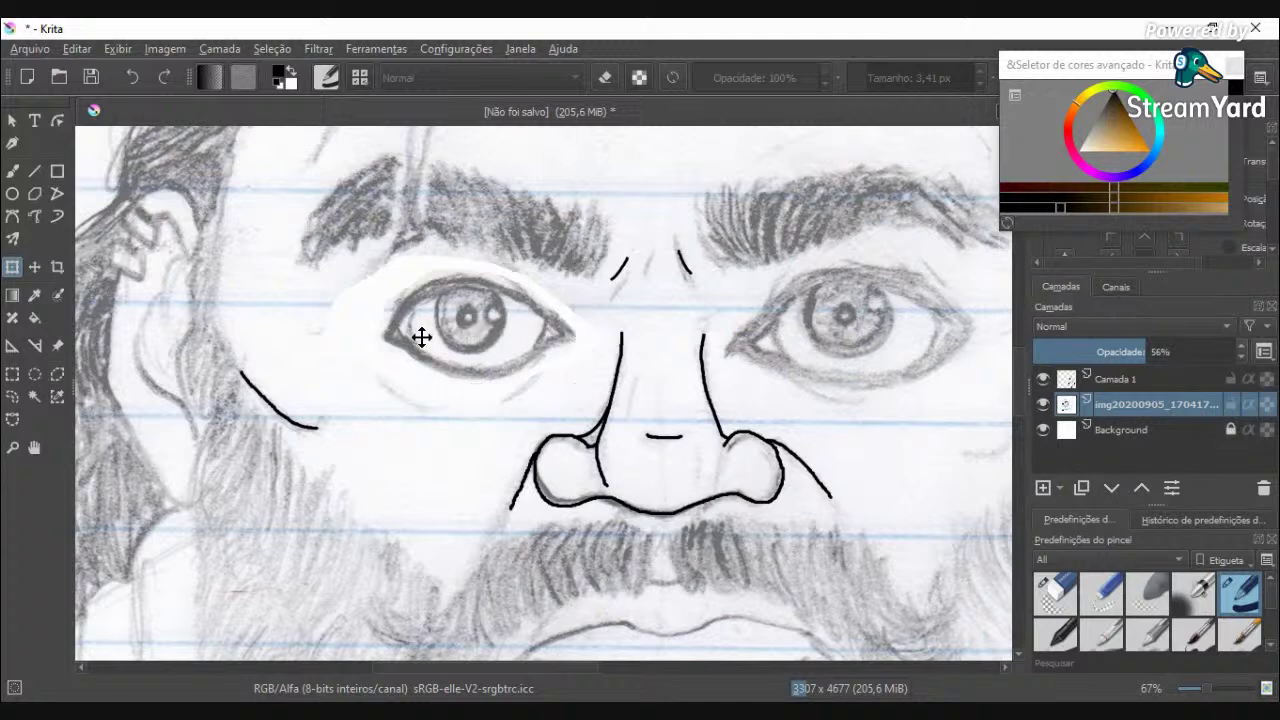
Step: Make a new freehand selection around the right eye on the sketch layer
{"action": "scroll", "coordinate": [529, 346], "scroll_direction": "down", "scroll_amount": 3}
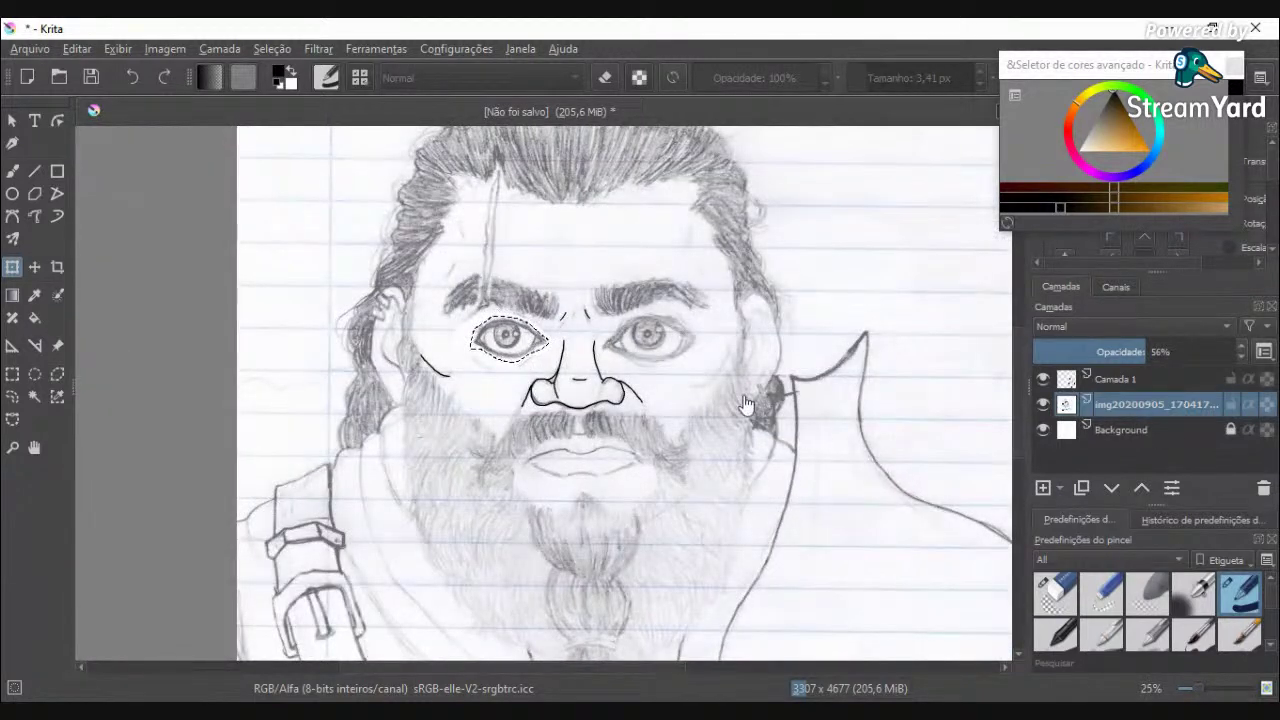
{"action": "left_click", "coordinate": [12, 396]}
{"action": "scroll", "coordinate": [599, 354], "scroll_direction": "up", "scroll_amount": 4}
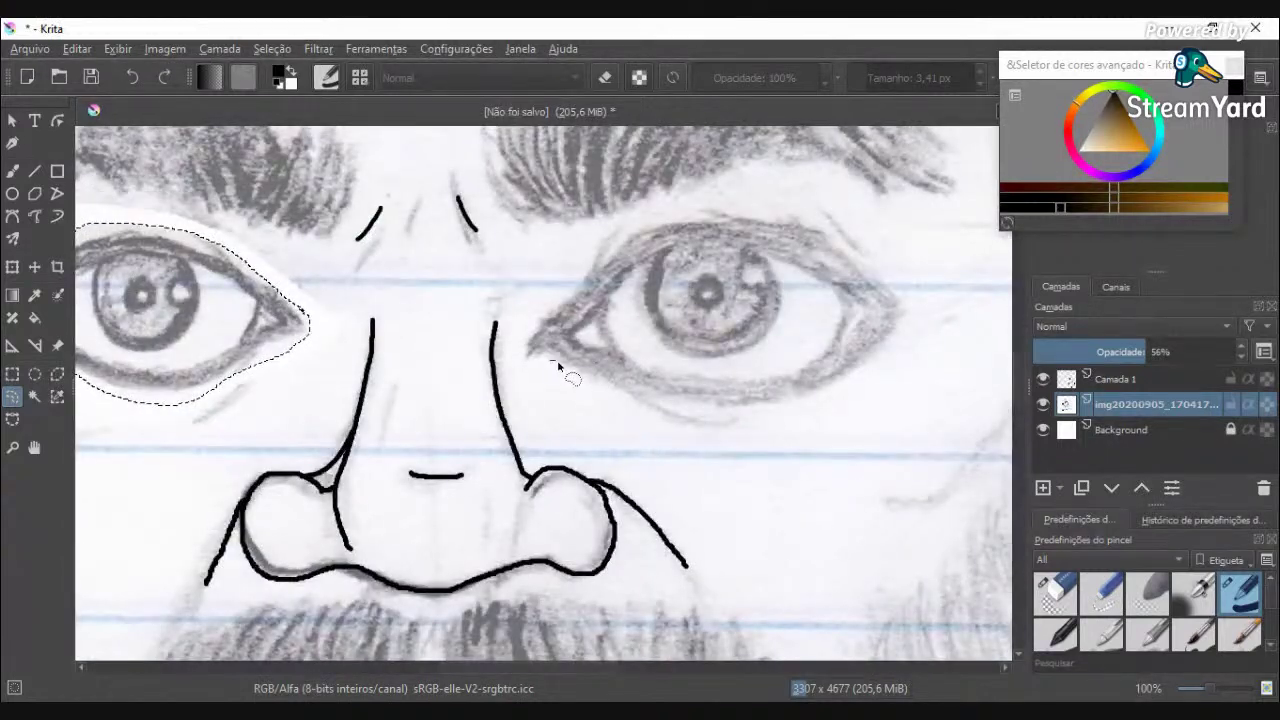
{"action": "mouse_move", "coordinate": [558, 366]}
{"action": "left_mouse_down"}
{"action": "mouse_move", "coordinate": [650, 404]}
{"action": "mouse_move", "coordinate": [759, 416]}
{"action": "mouse_move", "coordinate": [855, 399]}
{"action": "mouse_move", "coordinate": [909, 350]}
{"action": "mouse_move", "coordinate": [921, 321]}
{"action": "mouse_move", "coordinate": [904, 280]}
{"action": "mouse_move", "coordinate": [917, 294]}
{"action": "mouse_move", "coordinate": [823, 222]}
{"action": "left_mouse_up"}
{"action": "mouse_move", "coordinate": [773, 211]}
{"action": "left_mouse_down"}
{"action": "mouse_move", "coordinate": [681, 214]}
{"action": "mouse_move", "coordinate": [575, 263]}
{"action": "mouse_move", "coordinate": [519, 338]}
{"action": "mouse_move", "coordinate": [515, 351]}
{"action": "mouse_move", "coordinate": [566, 370]}
{"action": "left_mouse_up"}
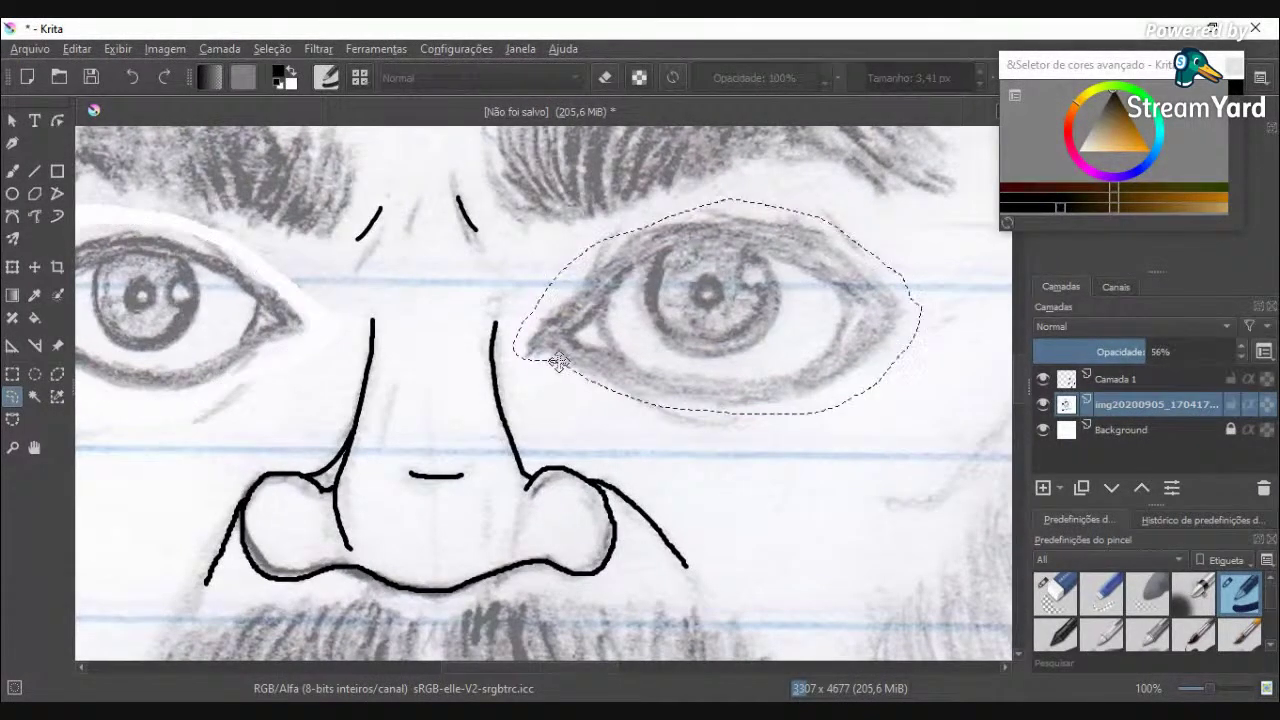
Step: Shrink the selected right eye with the Transform tool and position it to match the reduced left eye
{"action": "key", "text": "ctrl+t"}
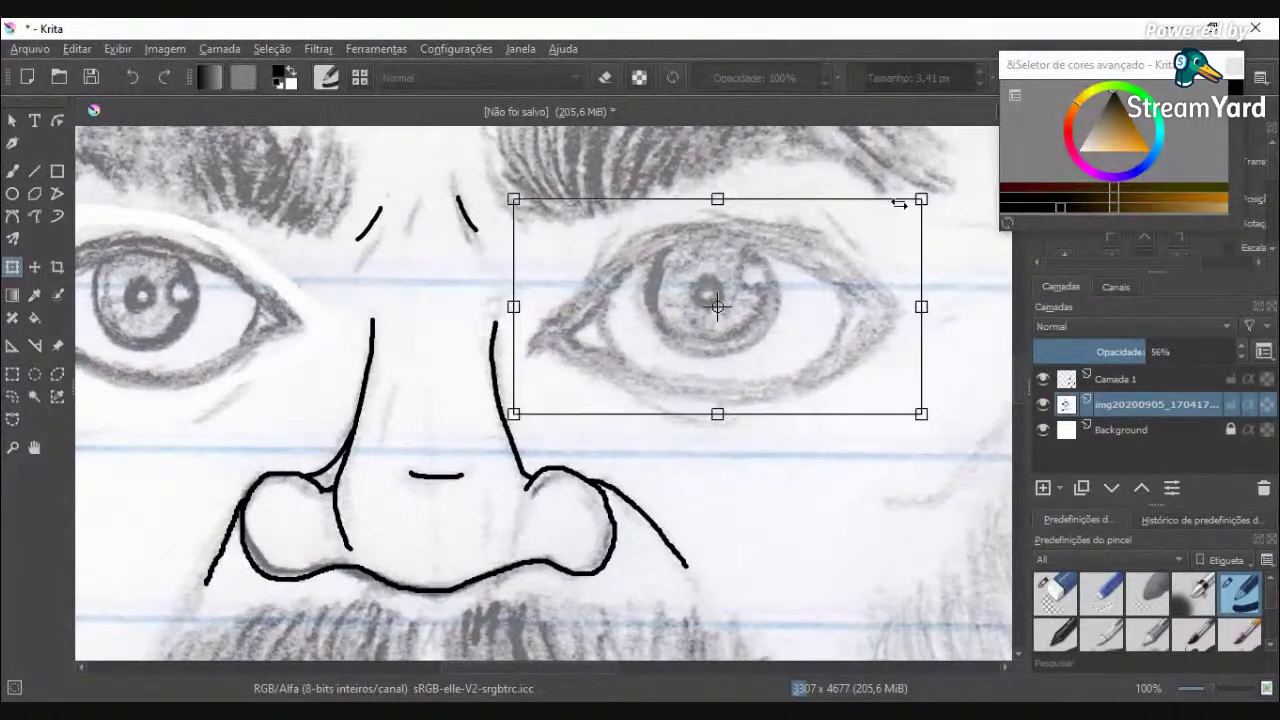
{"action": "left_click_drag", "start_coordinate": [920, 200], "coordinate": [851, 229]}
{"action": "mouse_move", "coordinate": [746, 303]}
{"action": "left_mouse_down"}
{"action": "mouse_move", "coordinate": [763, 279]}
{"action": "mouse_move", "coordinate": [749, 315]}
{"action": "left_mouse_up"}
{"action": "scroll", "coordinate": [753, 307], "scroll_direction": "down", "scroll_amount": 2}
{"action": "left_click_drag", "start_coordinate": [636, 310], "coordinate": [641, 310]}
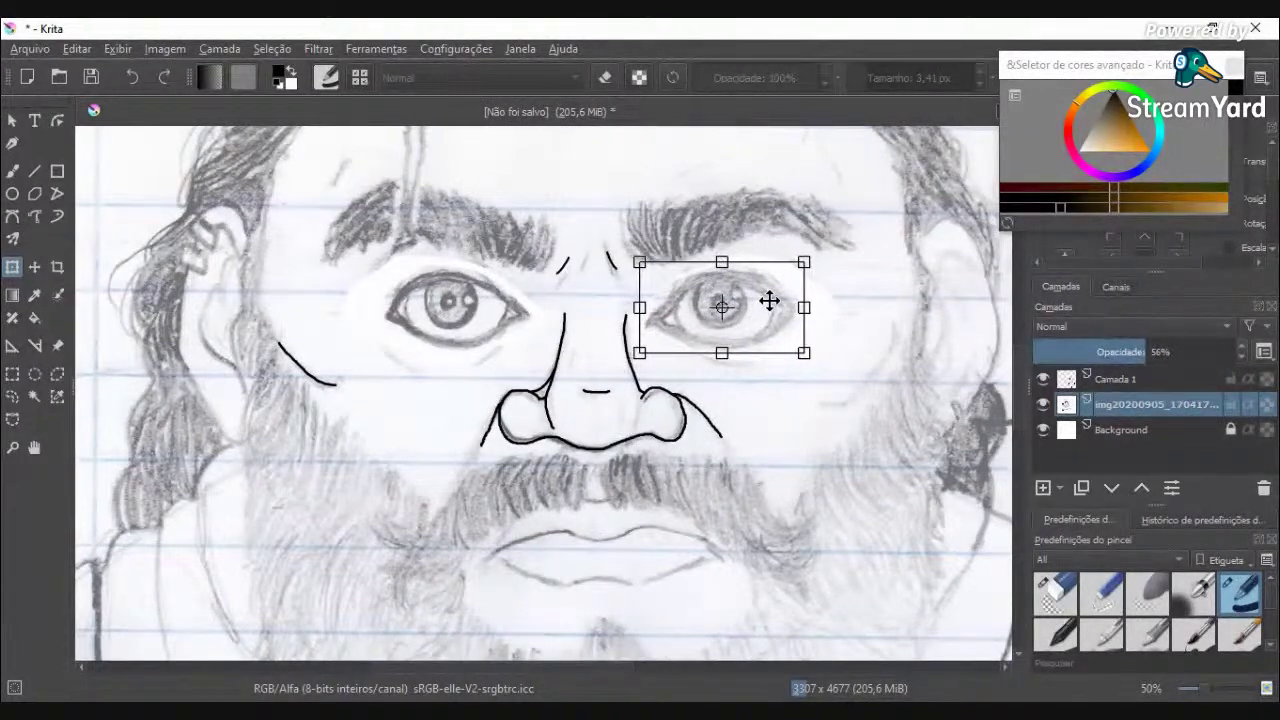
{"action": "scroll", "coordinate": [768, 299], "scroll_direction": "down", "scroll_amount": 1}
{"action": "scroll", "coordinate": [769, 300], "scroll_direction": "down", "scroll_amount": 3}
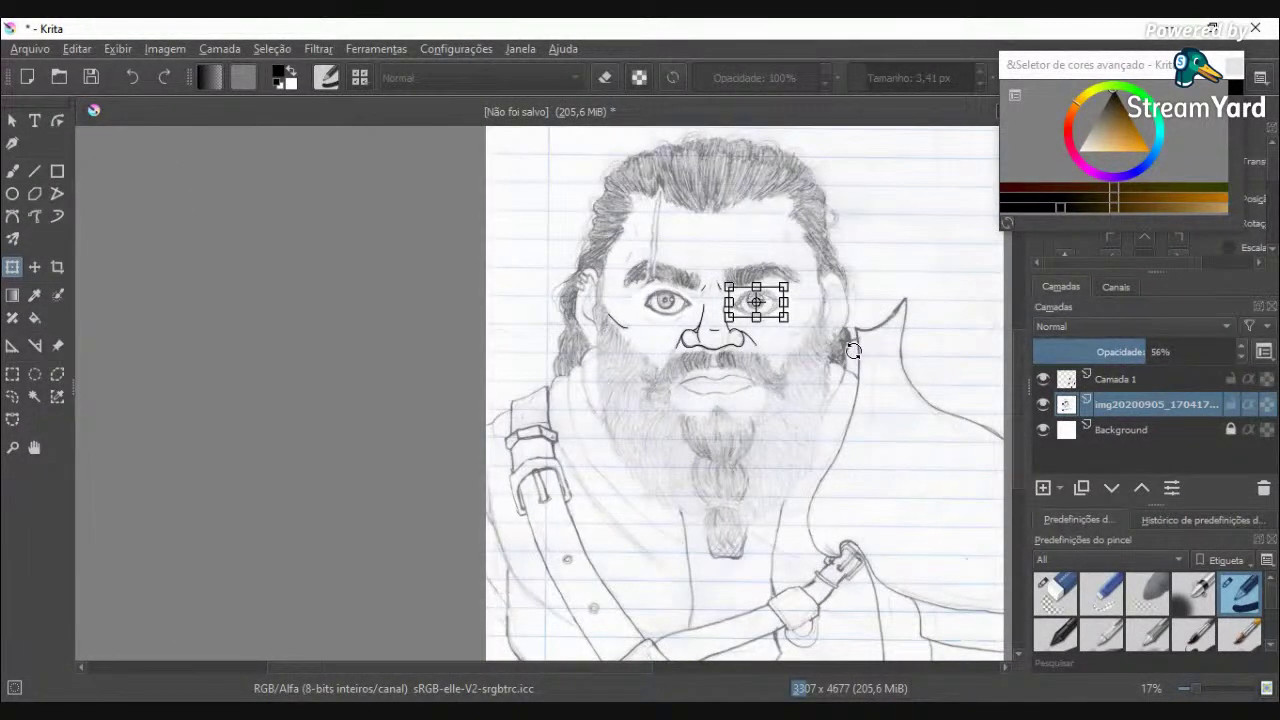
{"action": "key", "text": "Return"}
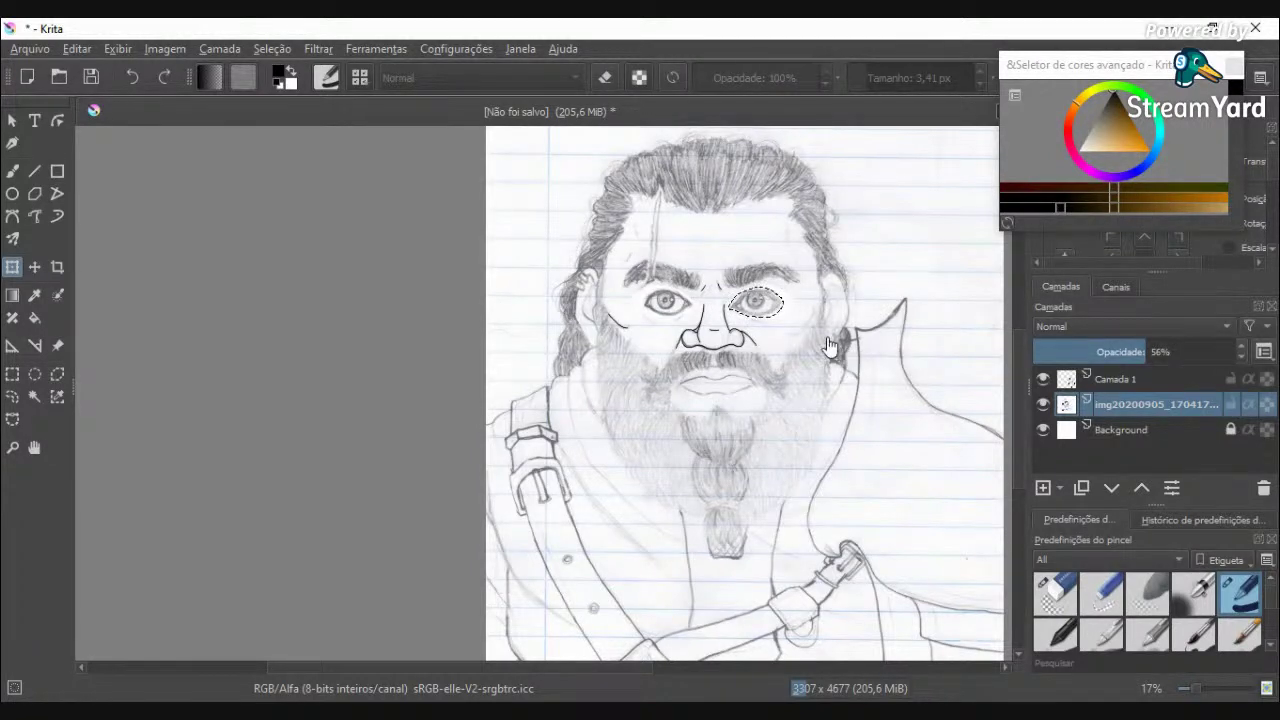
Step: Clear the selection and return to the freehand brush on the Camada 1 layer
{"action": "scroll", "coordinate": [835, 350], "scroll_direction": "up", "scroll_amount": 1}
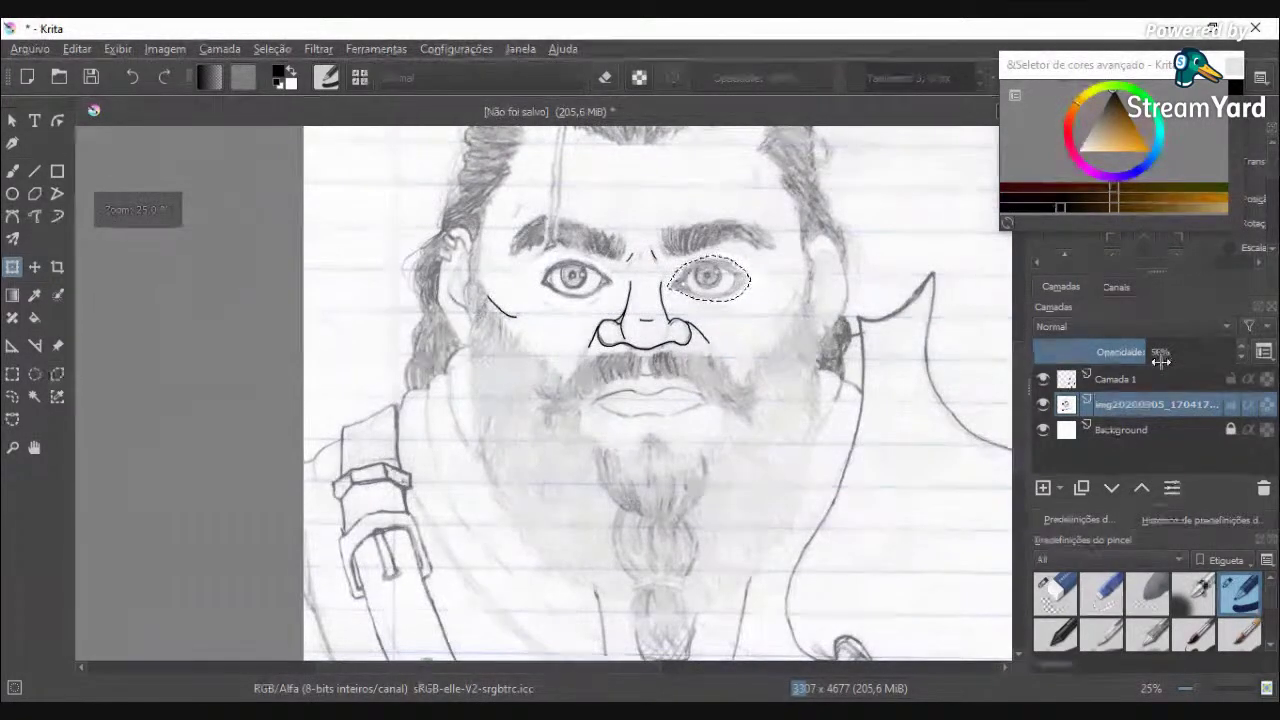
{"action": "left_click", "coordinate": [1139, 380]}
{"action": "key", "text": "ctrl+shift+a"}
{"action": "key", "text": "b"}
{"action": "scroll", "coordinate": [700, 261], "scroll_direction": "up", "scroll_amount": 4}
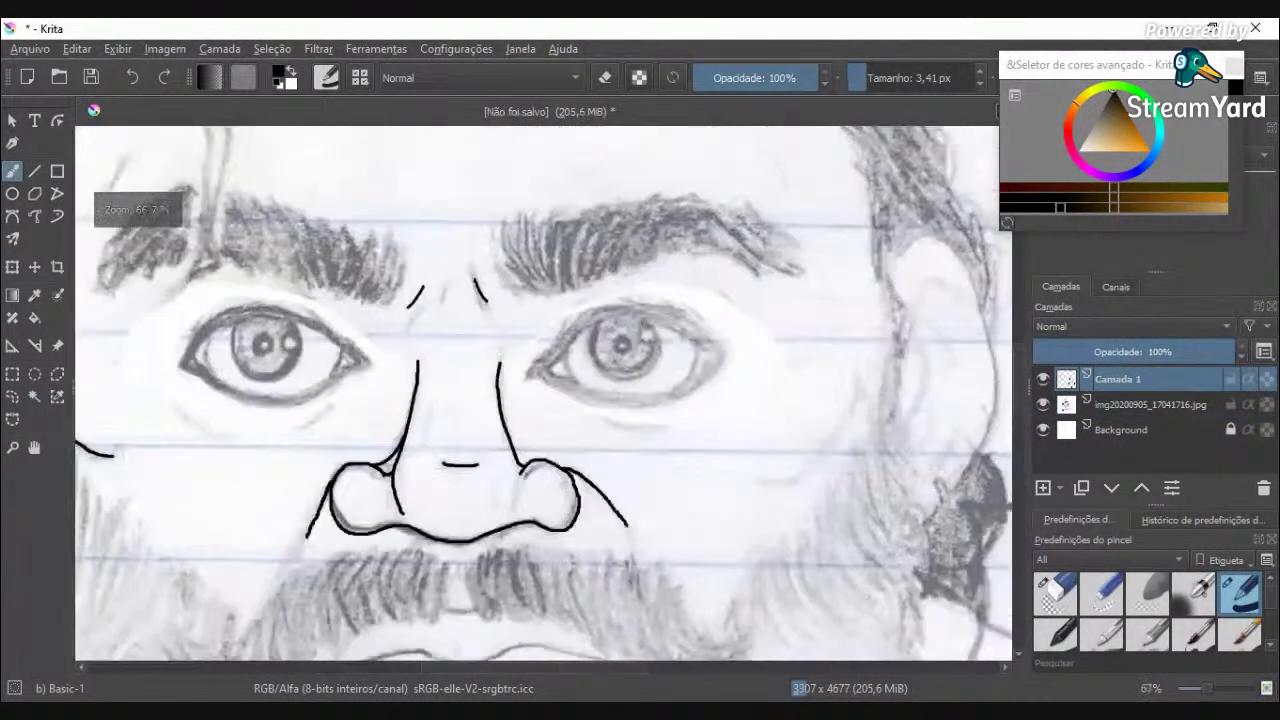
Step: Ink the upper and lower eyelid lines of the right eye, meeting in a point at both corners
{"action": "scroll", "coordinate": [647, 338], "scroll_direction": "up", "scroll_amount": 1}
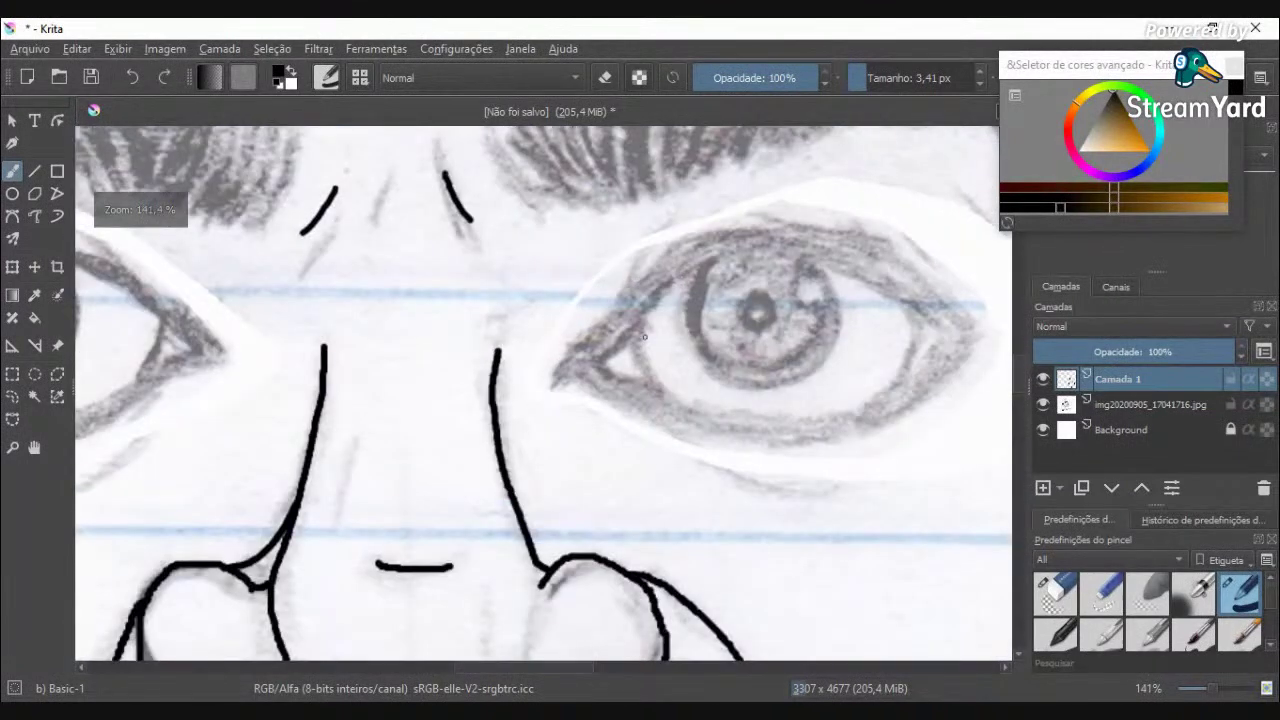
{"action": "mouse_move", "coordinate": [640, 316]}
{"action": "left_mouse_down"}
{"action": "mouse_move", "coordinate": [700, 261]}
{"action": "mouse_move", "coordinate": [770, 256]}
{"action": "mouse_move", "coordinate": [918, 318]}
{"action": "left_mouse_up"}
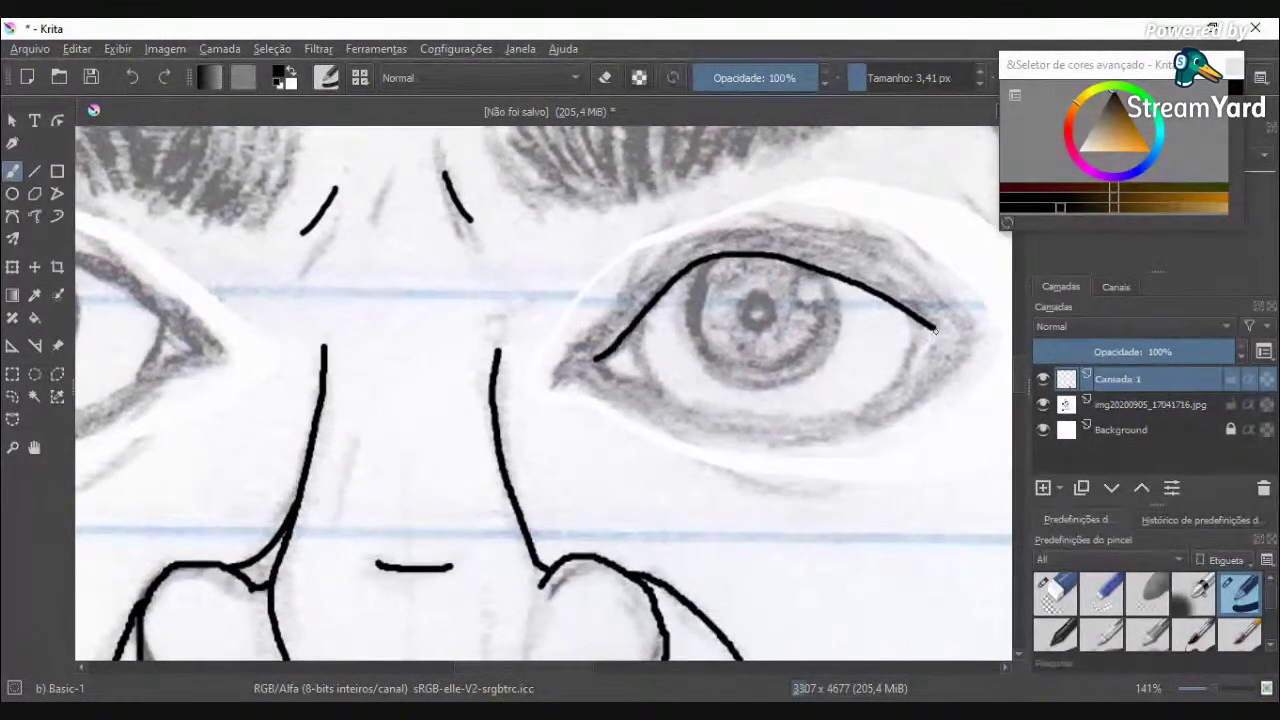
{"action": "mouse_move", "coordinate": [935, 328]}
{"action": "left_mouse_down"}
{"action": "mouse_move", "coordinate": [894, 379]}
{"action": "mouse_move", "coordinate": [830, 408]}
{"action": "left_mouse_up"}
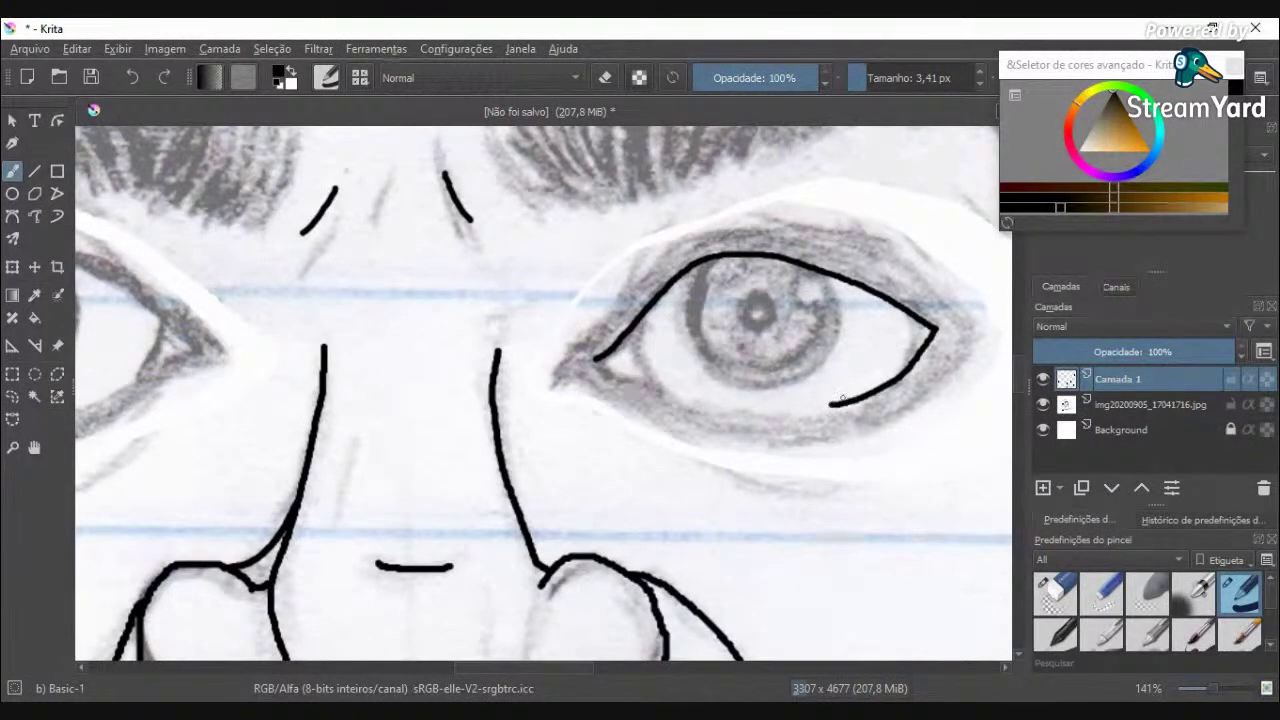
{"action": "key", "text": "ctrl+z"}
{"action": "mouse_move", "coordinate": [924, 345]}
{"action": "left_mouse_down"}
{"action": "mouse_move", "coordinate": [883, 387]}
{"action": "mouse_move", "coordinate": [765, 414]}
{"action": "mouse_move", "coordinate": [694, 404]}
{"action": "mouse_move", "coordinate": [603, 362]}
{"action": "left_mouse_up"}
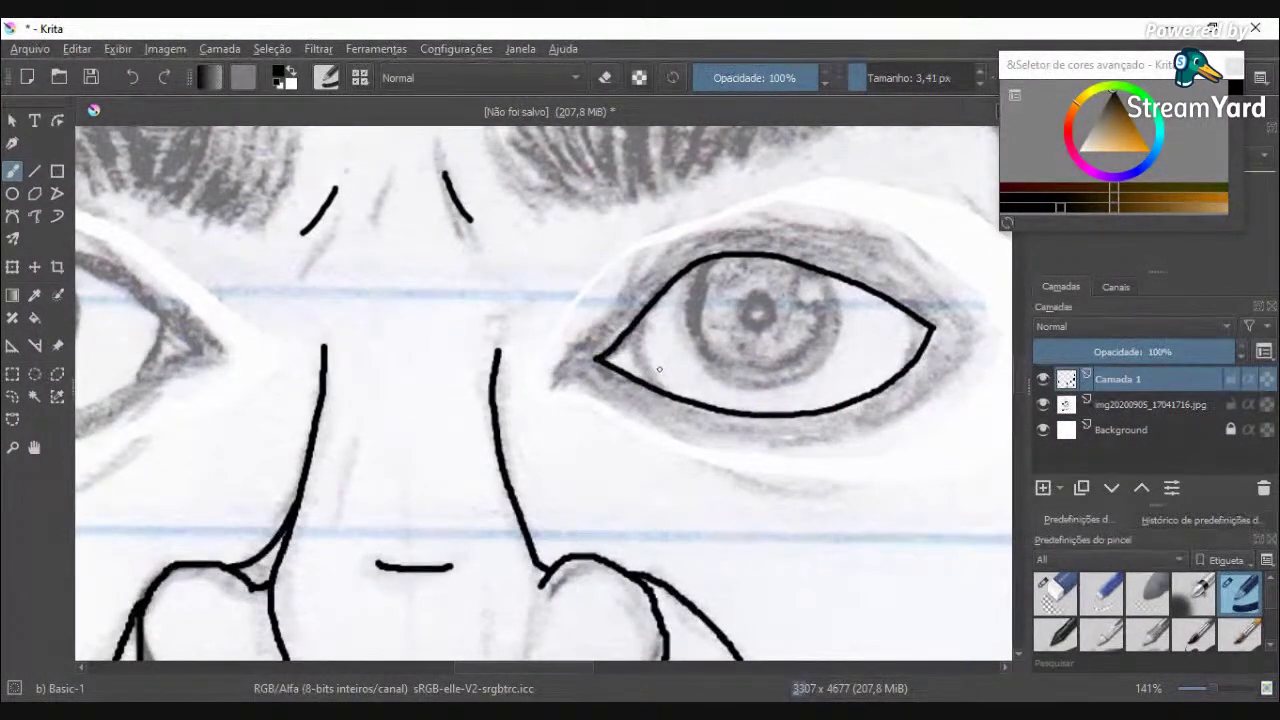
Step: Ink the small curved lines inside the inner and outer corners of the right eye
{"action": "left_click_drag", "start_coordinate": [647, 378], "coordinate": [632, 341]}
{"action": "key", "text": "ctrl+z"}
{"action": "scroll", "coordinate": [645, 388], "scroll_direction": "up", "scroll_amount": 2}
{"action": "mouse_move", "coordinate": [645, 390]}
{"action": "left_mouse_down"}
{"action": "mouse_move", "coordinate": [606, 317]}
{"action": "mouse_move", "coordinate": [615, 259]}
{"action": "left_mouse_up"}
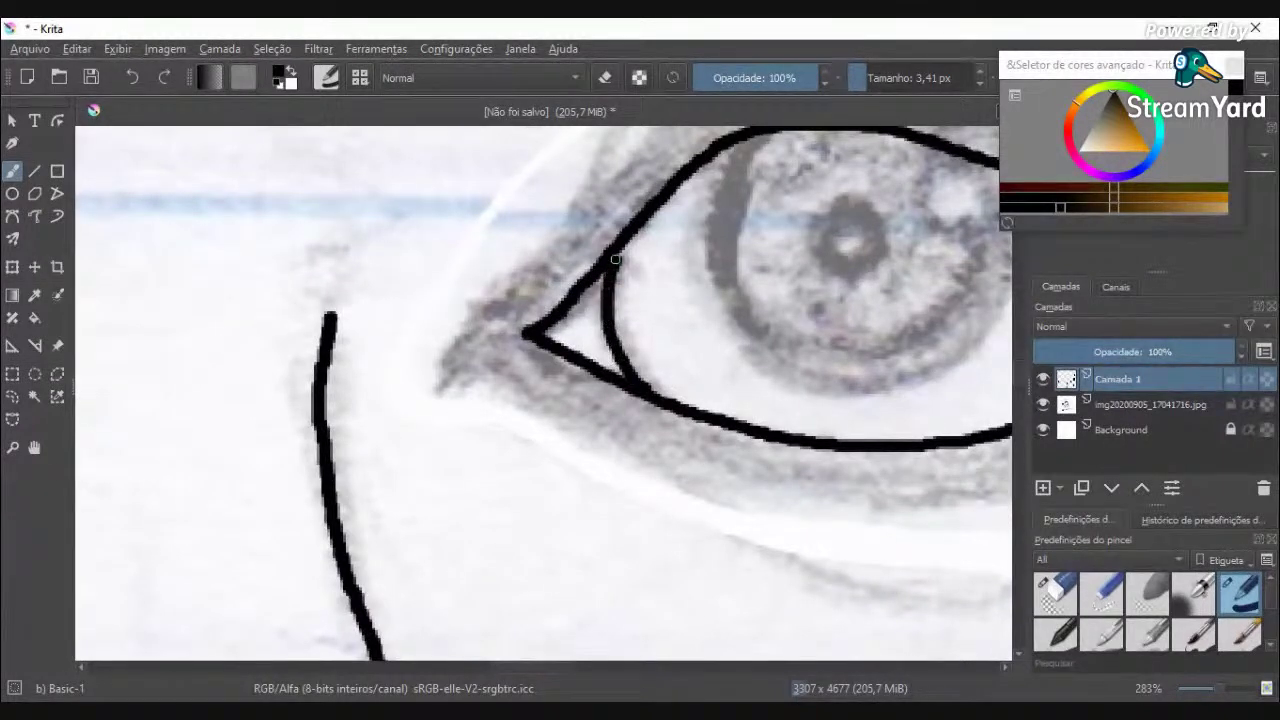
{"action": "scroll", "coordinate": [633, 308], "scroll_direction": "down", "scroll_amount": 2}
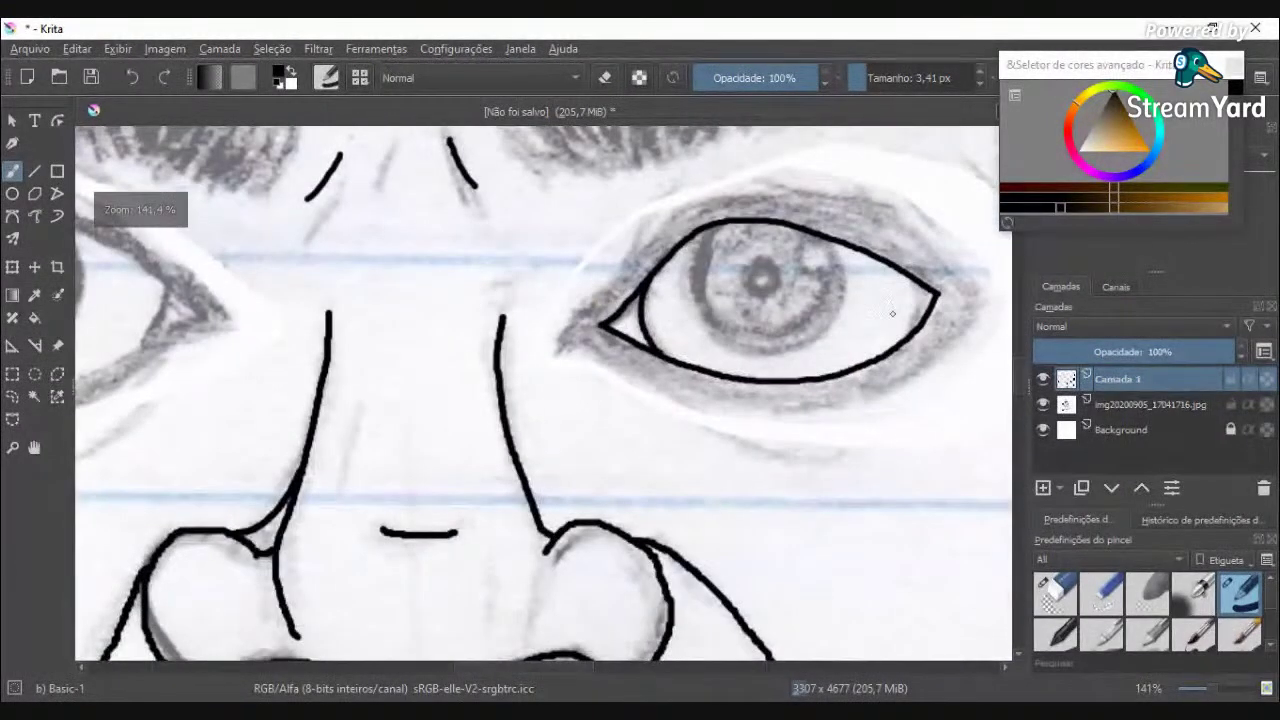
{"action": "scroll", "coordinate": [915, 287], "scroll_direction": "up", "scroll_amount": 3}
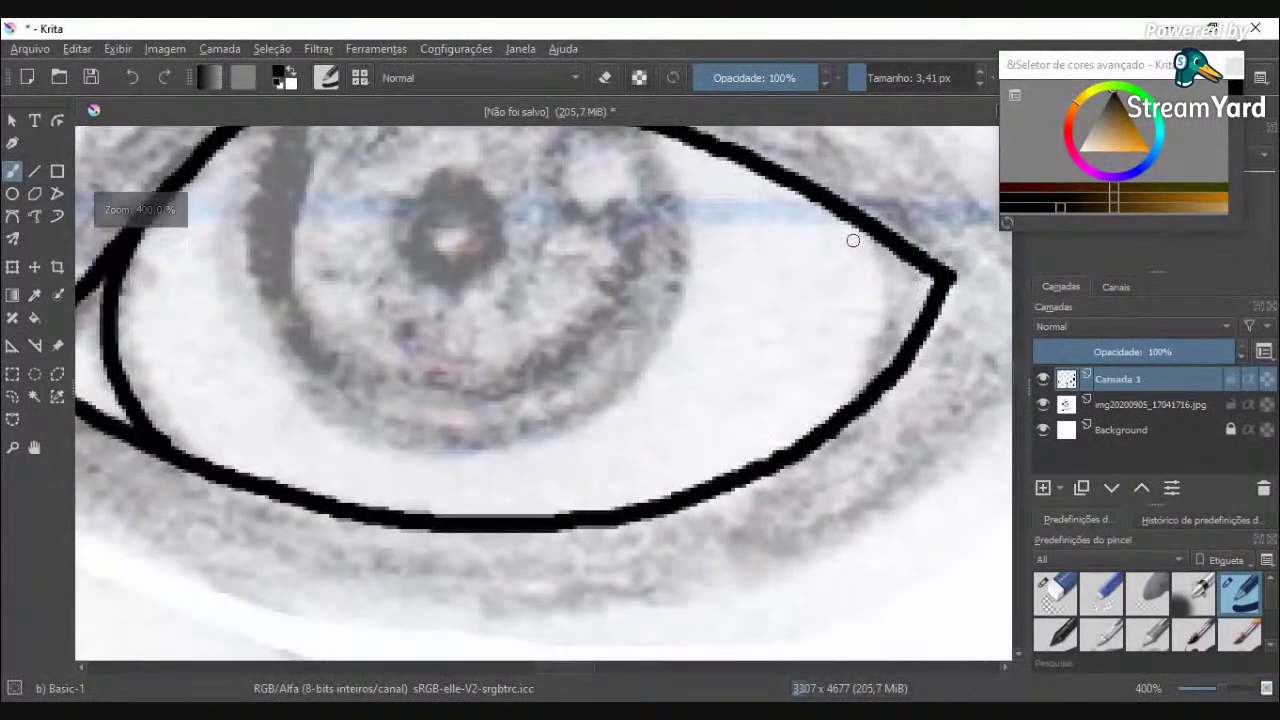
{"action": "mouse_move", "coordinate": [879, 247]}
{"action": "left_mouse_down"}
{"action": "mouse_move", "coordinate": [900, 302]}
{"action": "mouse_move", "coordinate": [889, 354]}
{"action": "mouse_move", "coordinate": [840, 418]}
{"action": "left_mouse_up"}
{"action": "scroll", "coordinate": [850, 403], "scroll_direction": "down", "scroll_amount": 3}
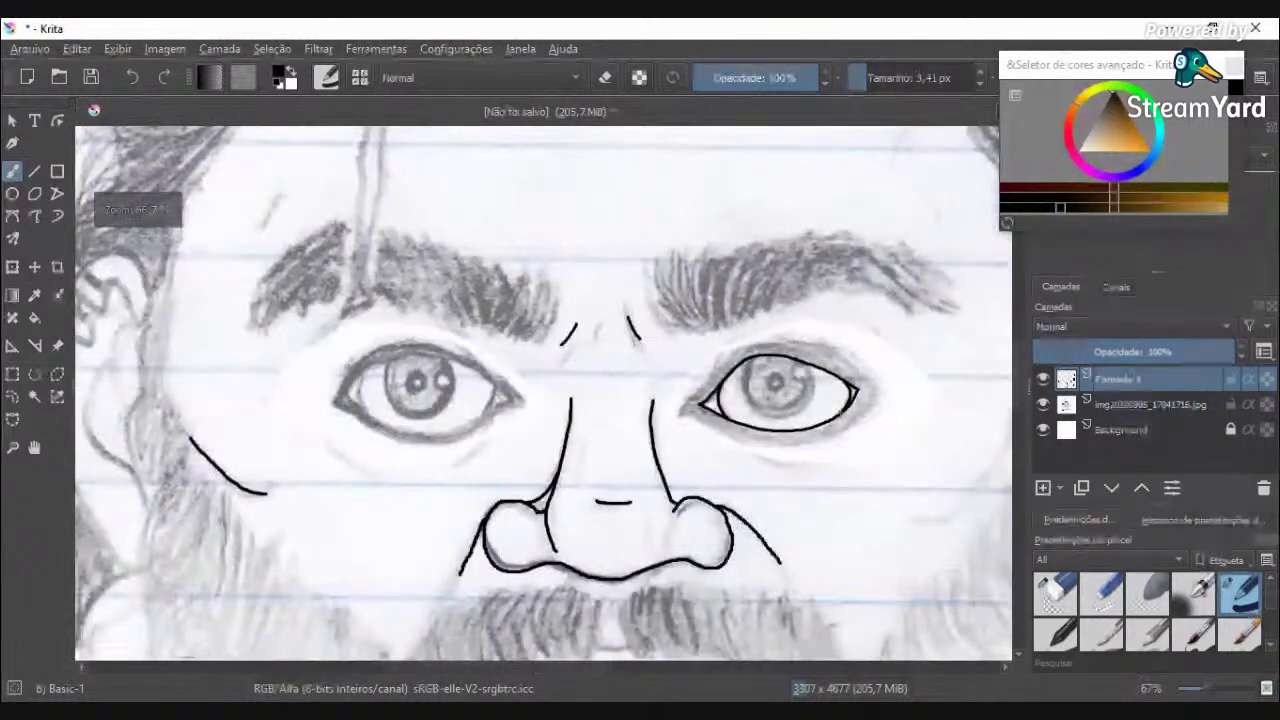
Step: Reduce the brush size to 1.44 px and ink the round iris outline of the right eye up to the upper lid
{"action": "scroll", "coordinate": [777, 366], "scroll_direction": "up", "scroll_amount": 2}
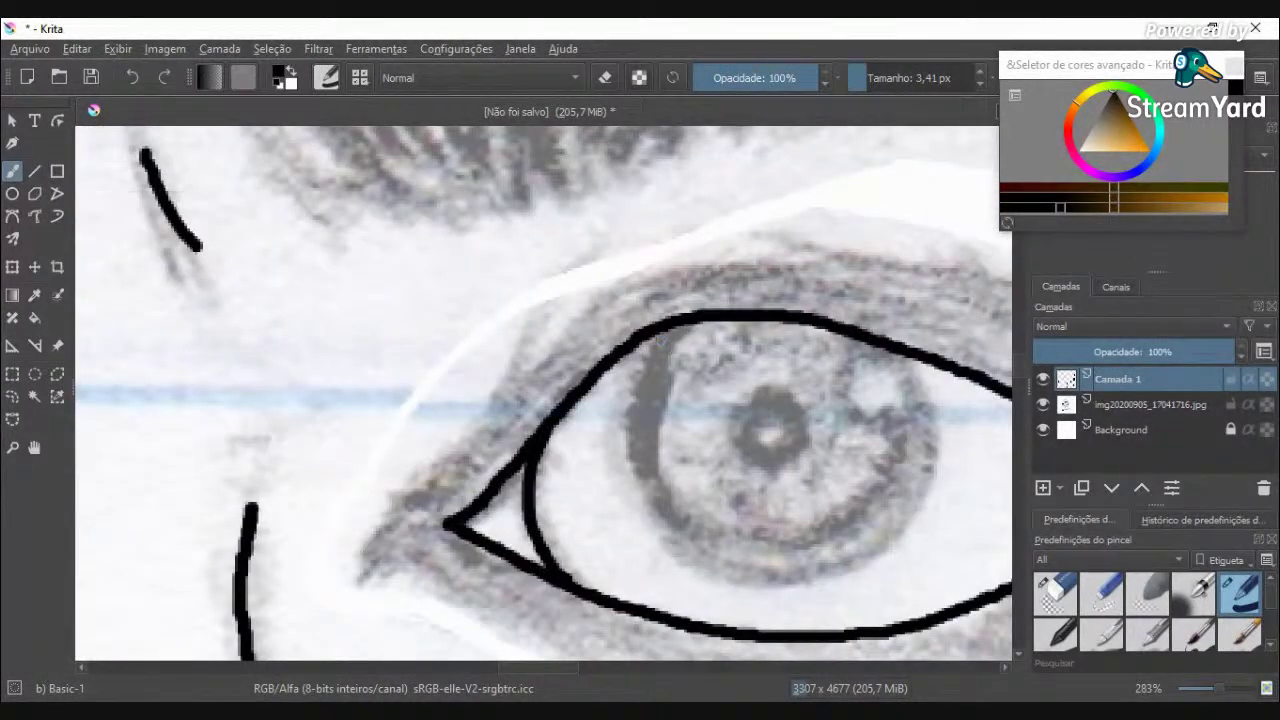
{"action": "left_click_drag", "start_coordinate": [870, 67], "coordinate": [862, 73]}
{"action": "mouse_move", "coordinate": [650, 343]}
{"action": "left_mouse_down"}
{"action": "mouse_move", "coordinate": [630, 417]}
{"action": "mouse_move", "coordinate": [637, 483]}
{"action": "mouse_move", "coordinate": [684, 549]}
{"action": "mouse_move", "coordinate": [763, 579]}
{"action": "mouse_move", "coordinate": [874, 555]}
{"action": "left_mouse_up"}
{"action": "mouse_move", "coordinate": [915, 517]}
{"action": "left_mouse_down"}
{"action": "mouse_move", "coordinate": [937, 450]}
{"action": "mouse_move", "coordinate": [938, 381]}
{"action": "left_mouse_up"}
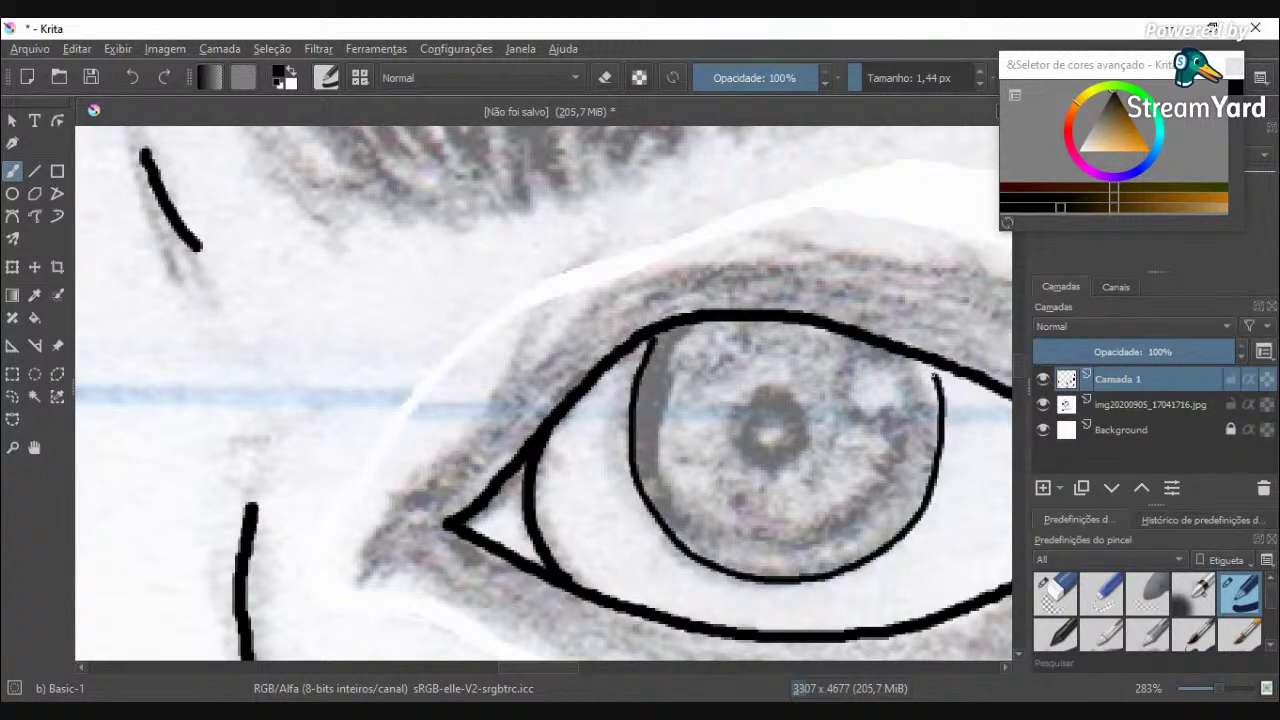
{"action": "scroll", "coordinate": [892, 408], "scroll_direction": "down", "scroll_amount": 2}
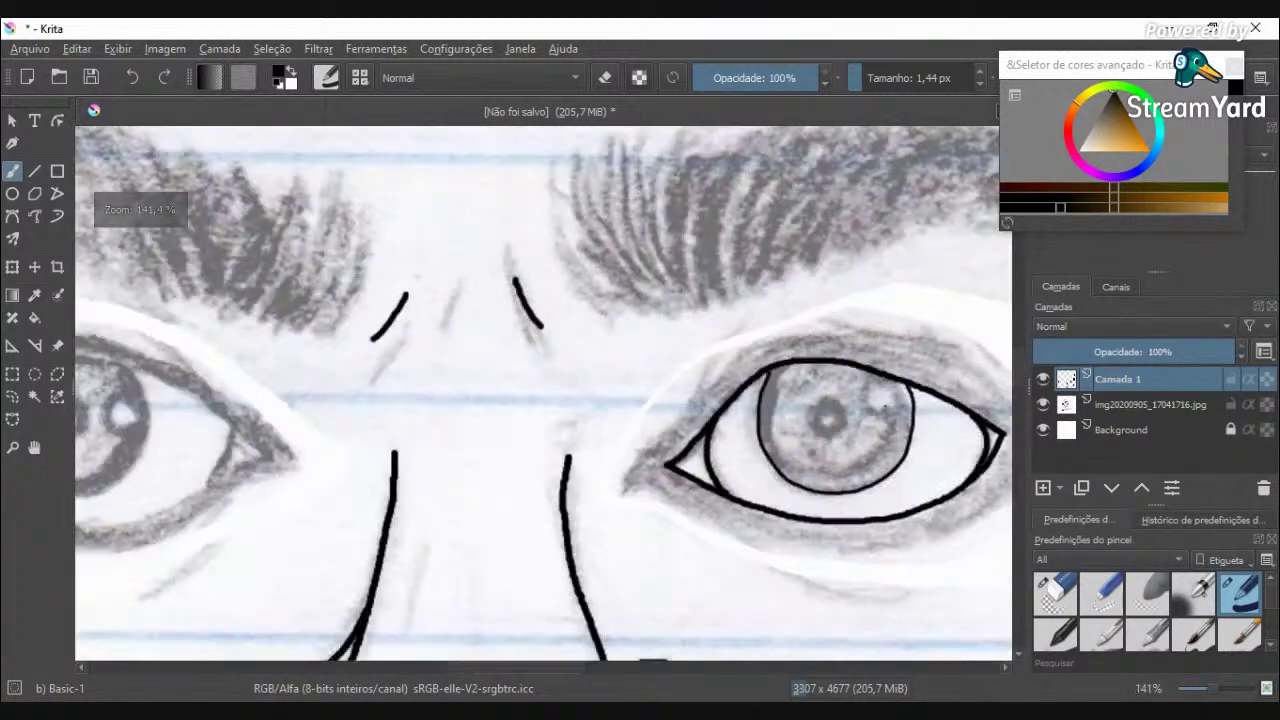
Step: Inspect the inked iris outline of the right eye up close and in relation to the other eye
{"action": "scroll", "coordinate": [866, 414], "scroll_direction": "down", "scroll_amount": 1}
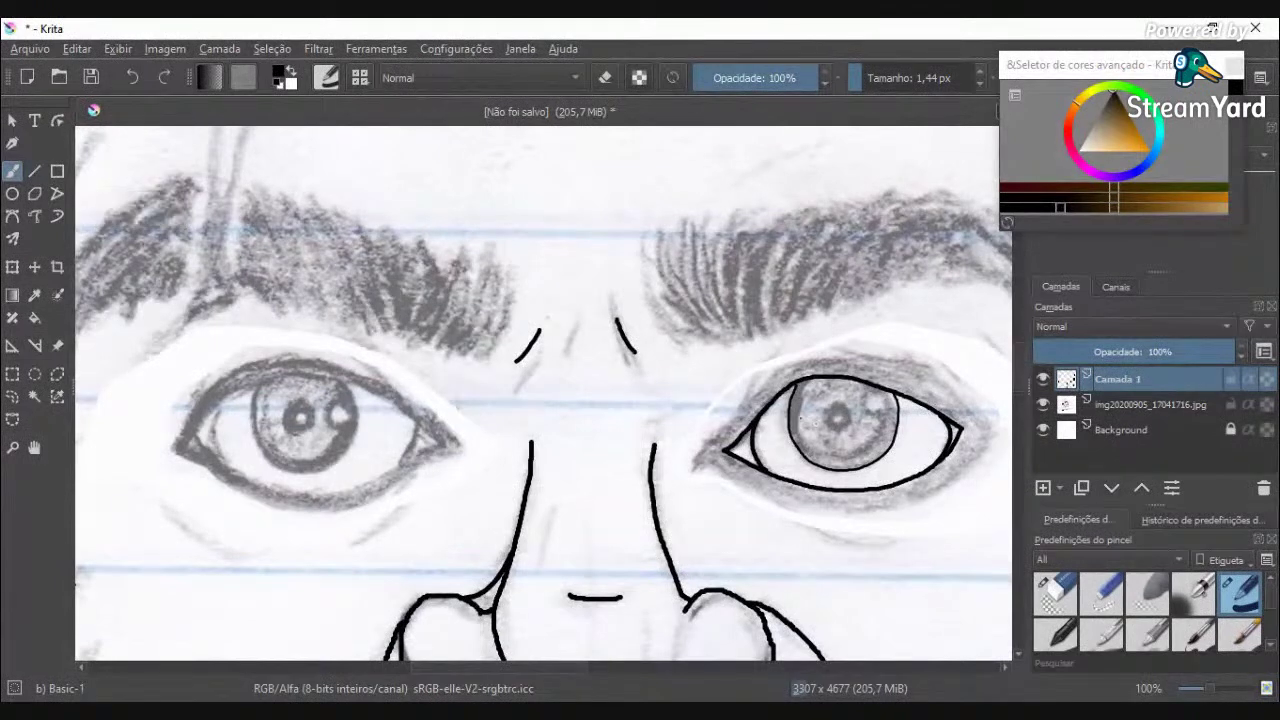
{"action": "scroll", "coordinate": [811, 409], "scroll_direction": "up", "scroll_amount": 3}
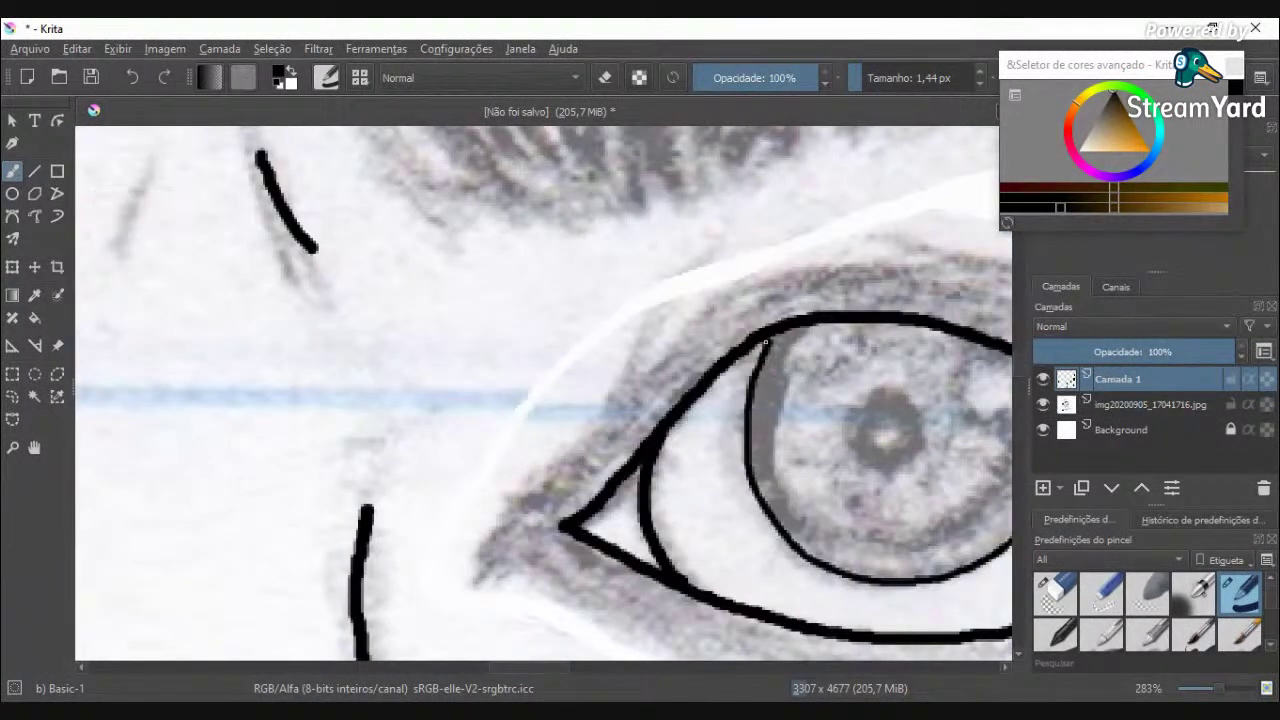
{"action": "key", "text": "plus"}
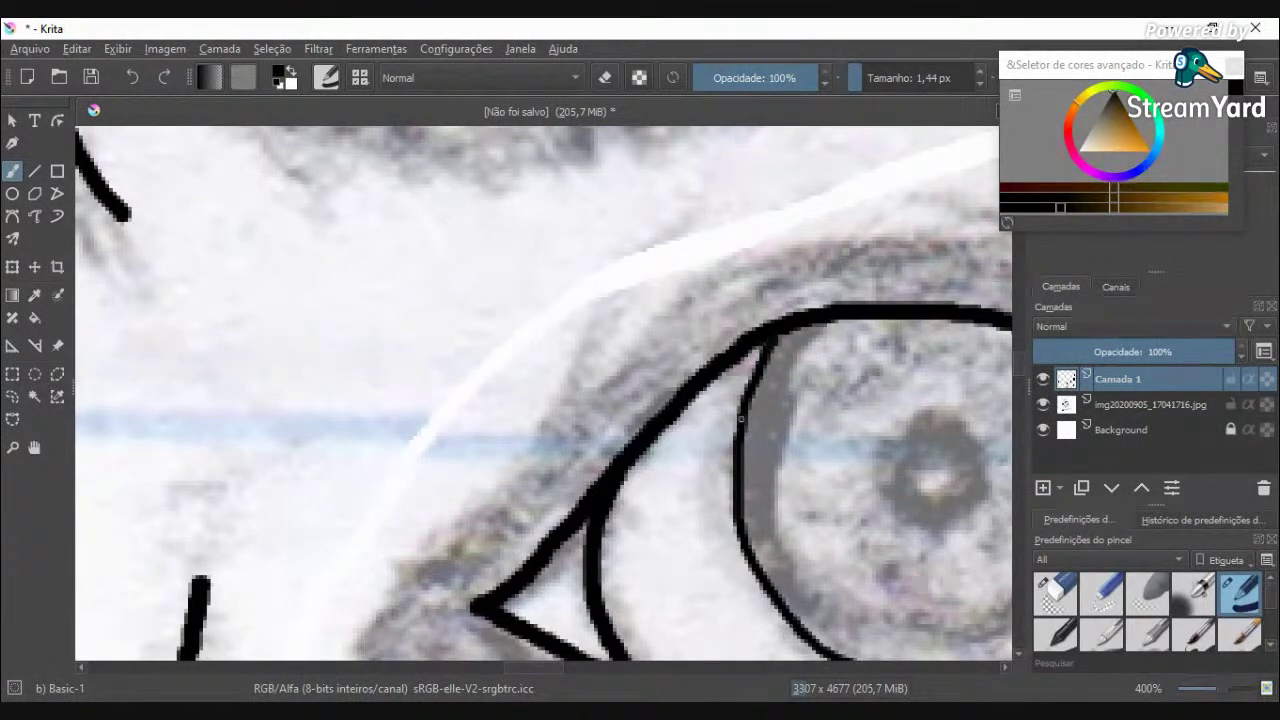
{"action": "scroll", "coordinate": [771, 457], "scroll_direction": "down", "scroll_amount": 4}
{"action": "scroll", "coordinate": [771, 457], "scroll_direction": "down", "scroll_amount": 2}
{"action": "scroll", "coordinate": [771, 457], "scroll_direction": "up", "scroll_amount": 5}
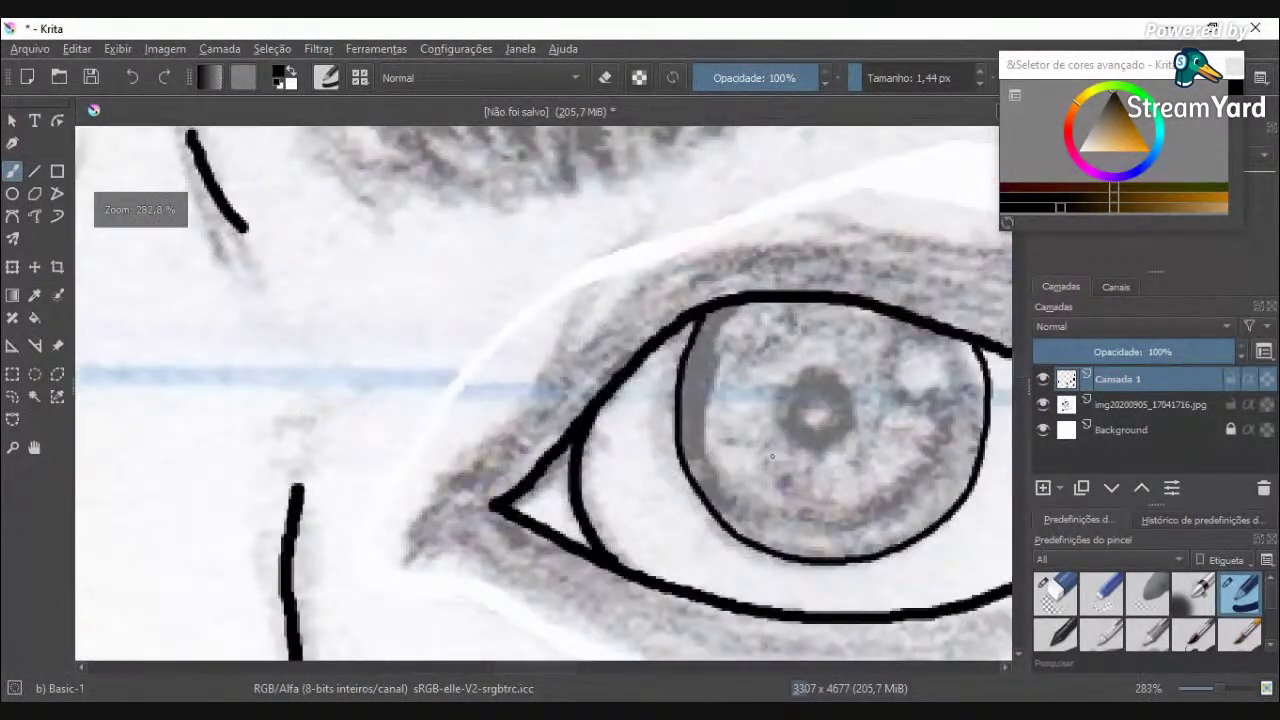
{"action": "scroll", "coordinate": [771, 457], "scroll_direction": "up", "scroll_amount": 1}
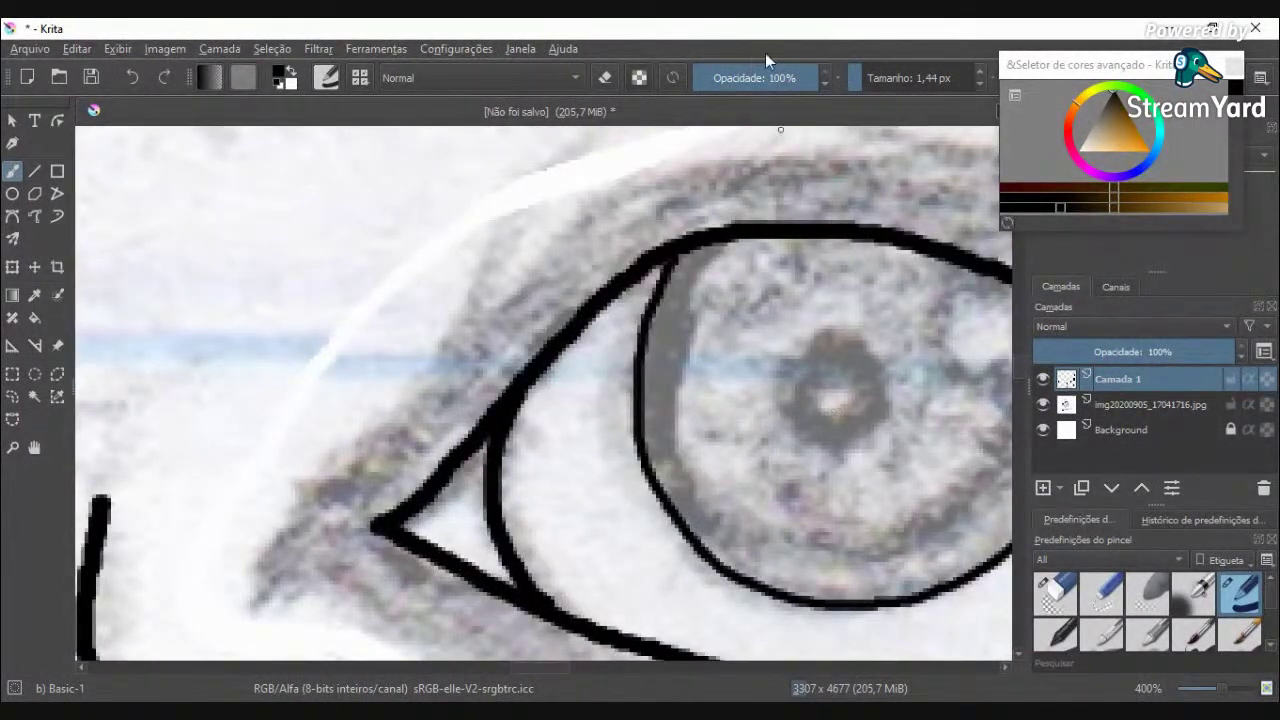
Step: Set the brush size to 3.41 px and ink the curved cheekbone line between the right eye and the ear
{"action": "left_click_drag", "start_coordinate": [862, 78], "coordinate": [868, 78]}
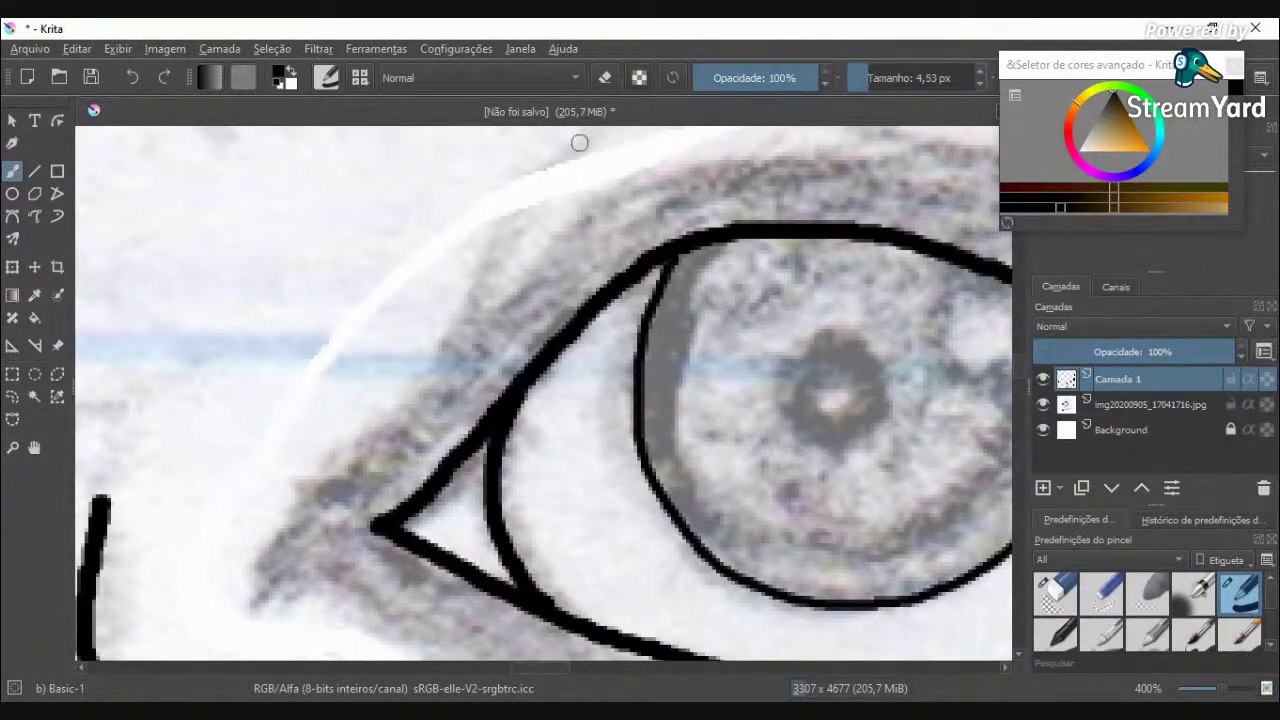
{"action": "left_click", "coordinate": [866, 78]}
{"action": "scroll", "coordinate": [852, 428], "scroll_direction": "down", "scroll_amount": 3}
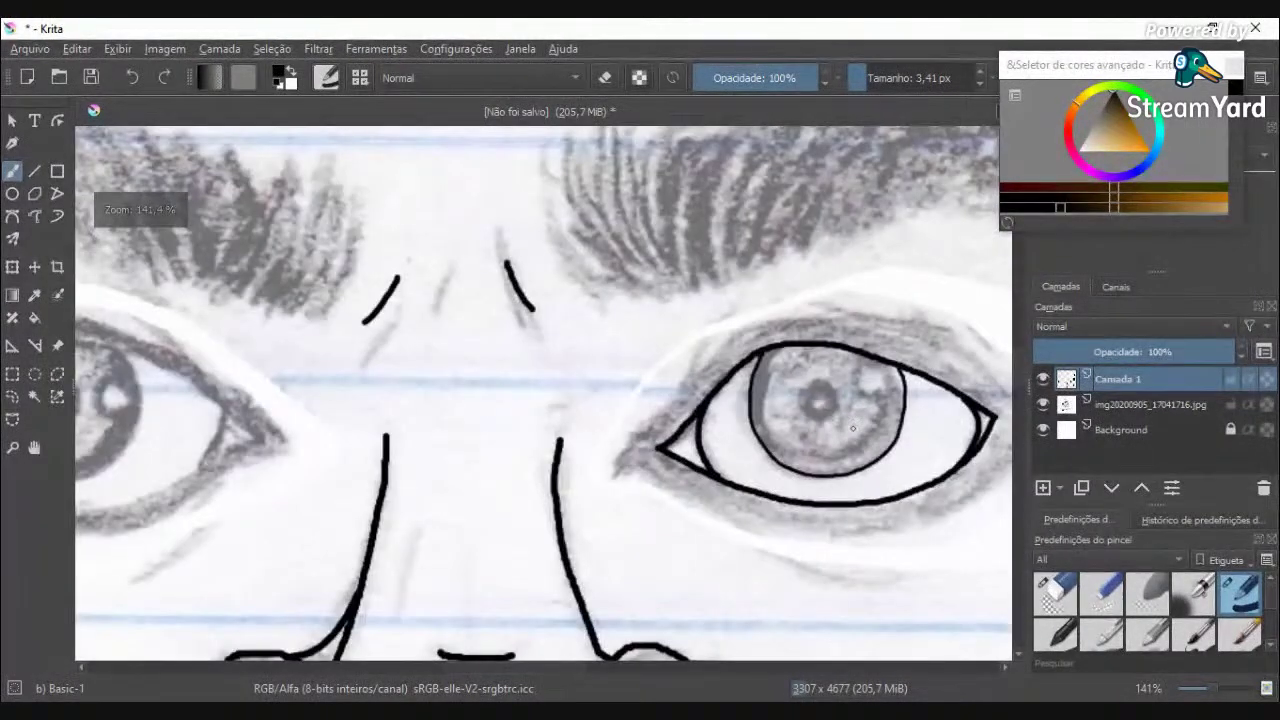
{"action": "scroll", "coordinate": [852, 428], "scroll_direction": "up", "scroll_amount": 4}
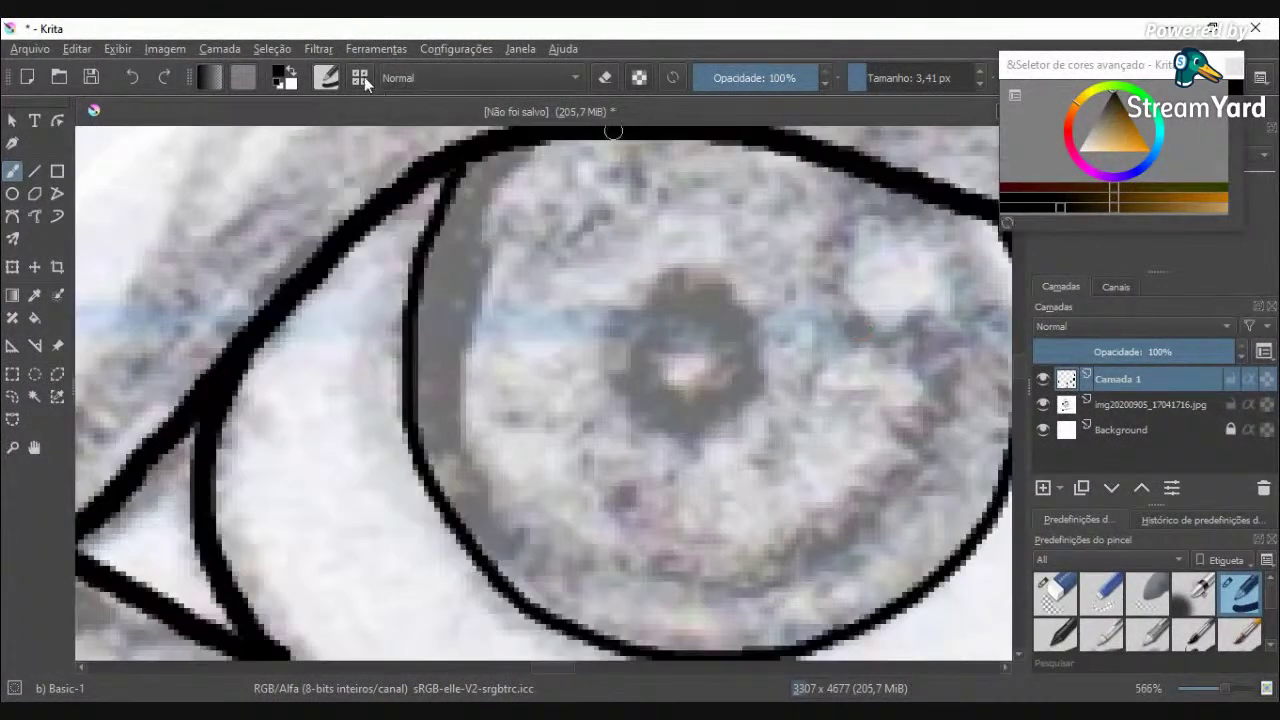
{"action": "scroll", "coordinate": [489, 230], "scroll_direction": "down", "scroll_amount": 6}
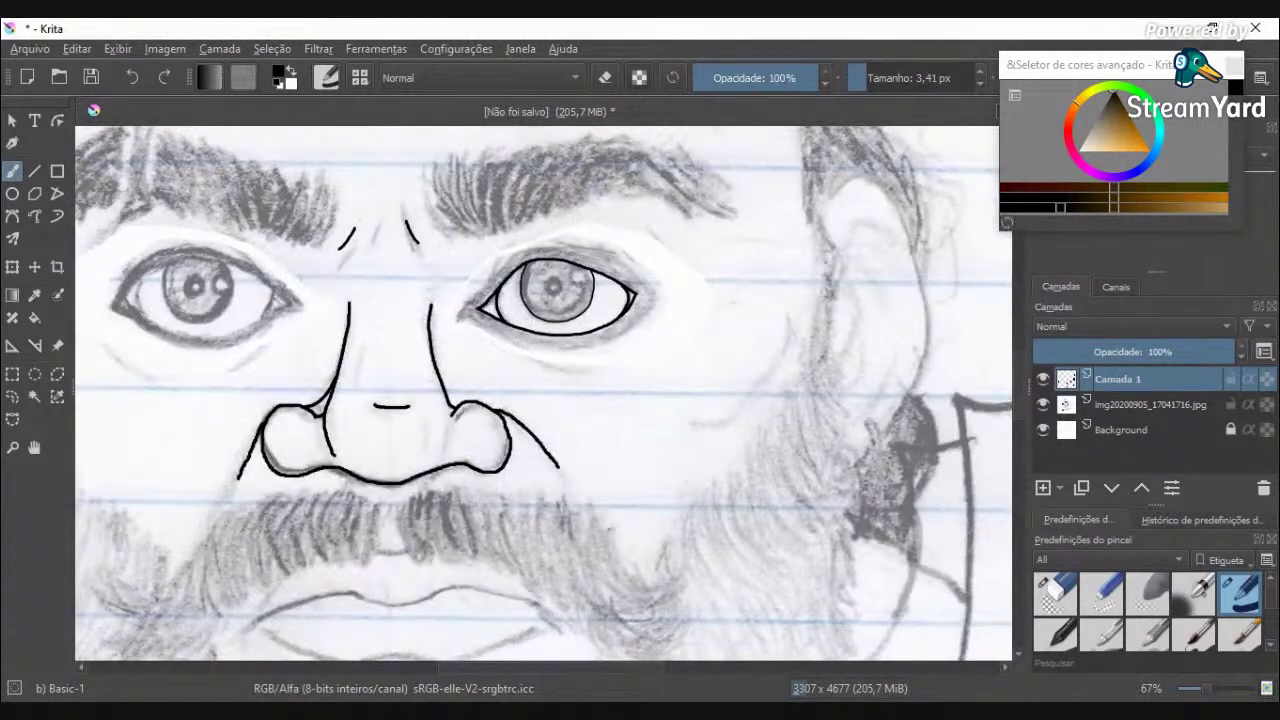
{"action": "scroll", "coordinate": [798, 300], "scroll_direction": "up", "scroll_amount": 2}
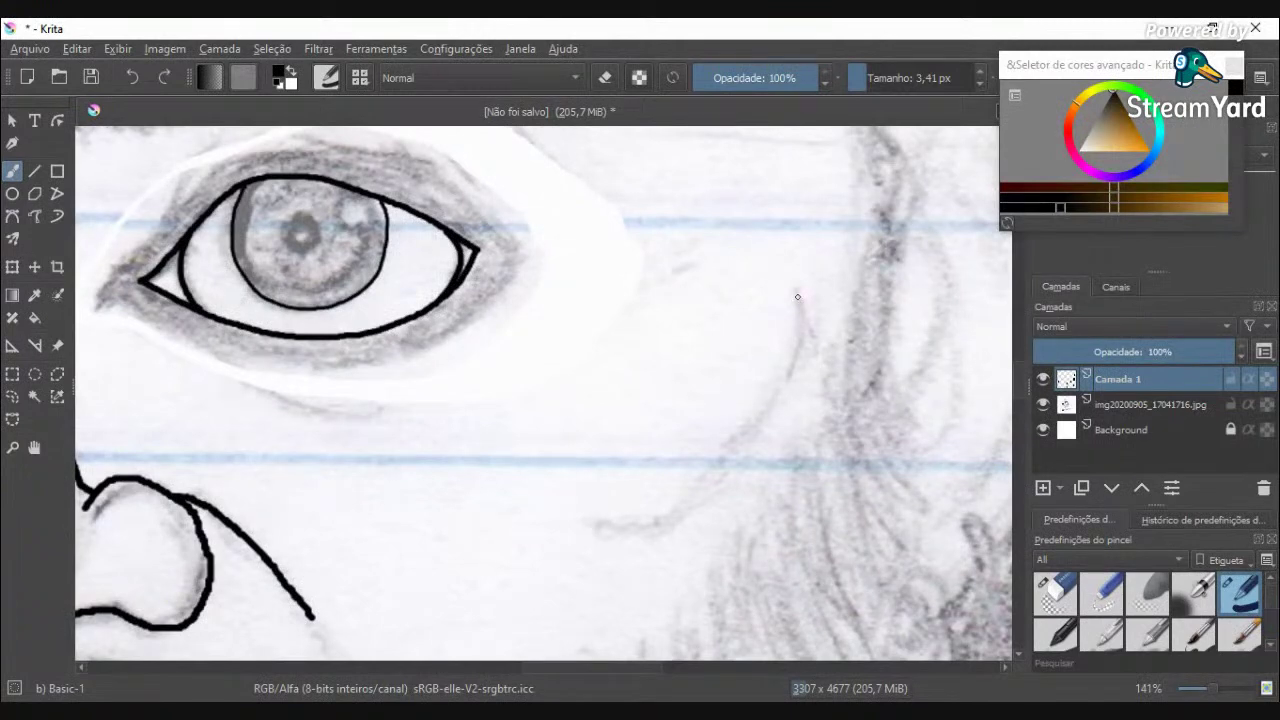
{"action": "mouse_move", "coordinate": [798, 296]}
{"action": "left_mouse_down"}
{"action": "mouse_move", "coordinate": [781, 378]}
{"action": "mouse_move", "coordinate": [706, 489]}
{"action": "mouse_move", "coordinate": [667, 518]}
{"action": "mouse_move", "coordinate": [600, 529]}
{"action": "left_mouse_up"}
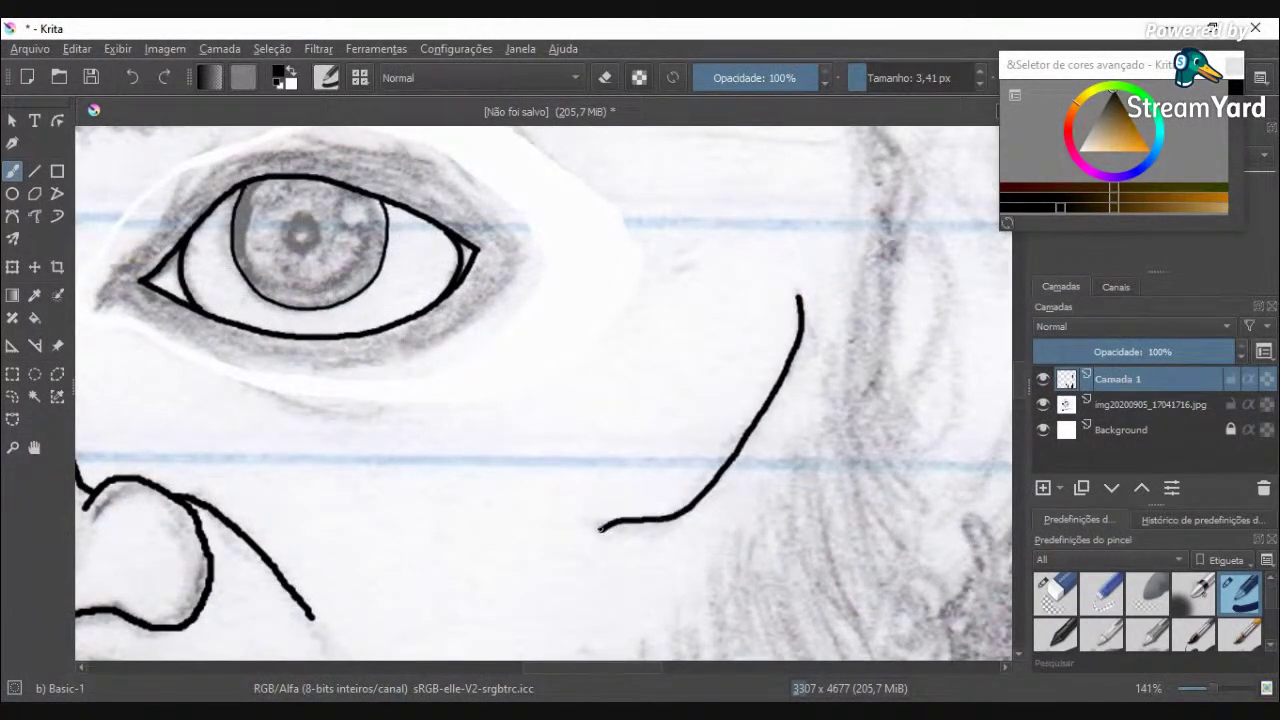
Step: Ink the outer contour of the right ear from its top curve down to the earlobe
{"action": "scroll", "coordinate": [857, 430], "scroll_direction": "down", "scroll_amount": 3}
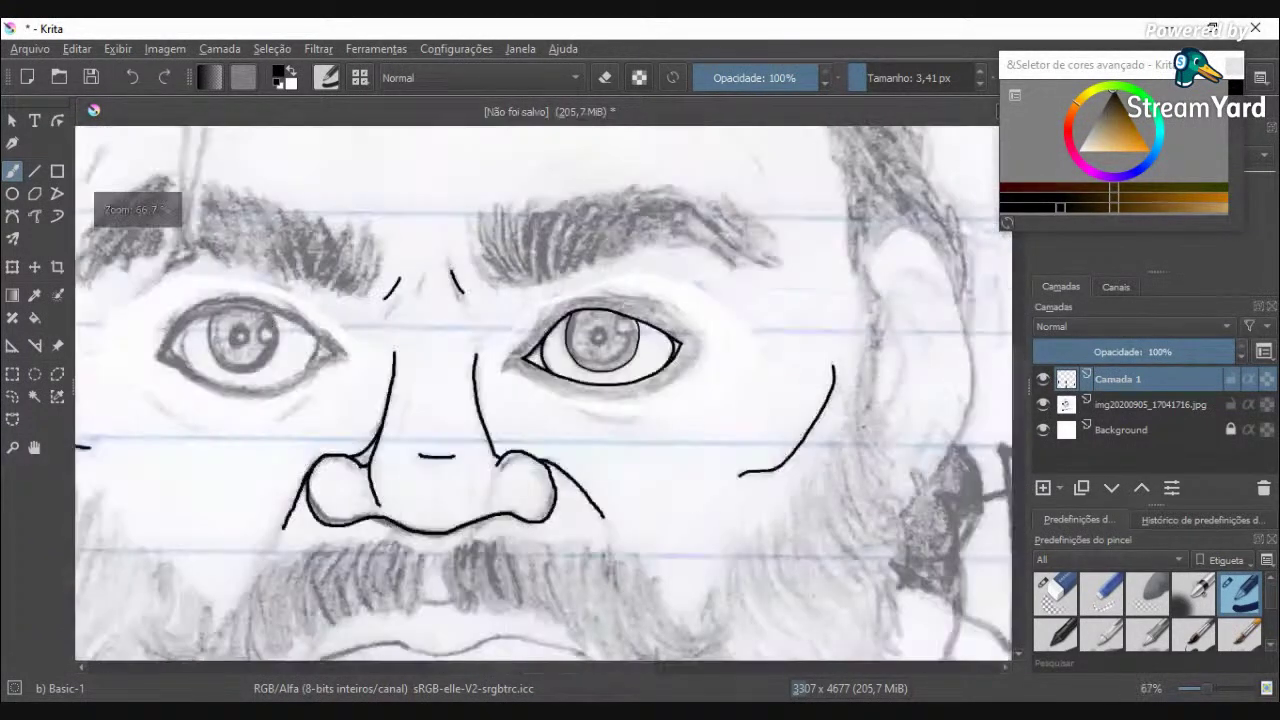
{"action": "scroll", "coordinate": [835, 275], "scroll_direction": "up", "scroll_amount": 3}
{"action": "mouse_move", "coordinate": [752, 287]}
{"action": "left_mouse_down"}
{"action": "mouse_move", "coordinate": [808, 214]}
{"action": "mouse_move", "coordinate": [844, 216]}
{"action": "mouse_move", "coordinate": [889, 265]}
{"action": "mouse_move", "coordinate": [944, 401]}
{"action": "left_mouse_up"}
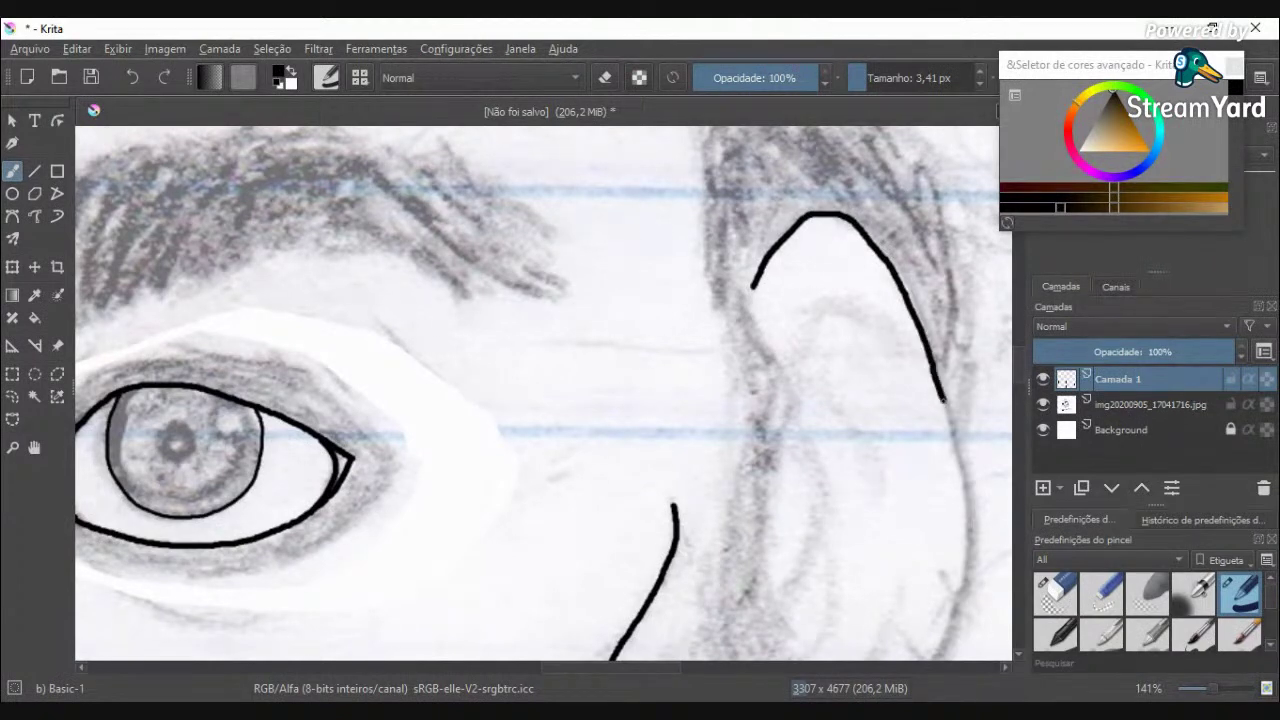
{"action": "mouse_move", "coordinate": [1019, 378]}
{"action": "left_mouse_down"}
{"action": "mouse_move", "coordinate": [1019, 407]}
{"action": "mouse_move", "coordinate": [1022, 385]}
{"action": "left_mouse_up"}
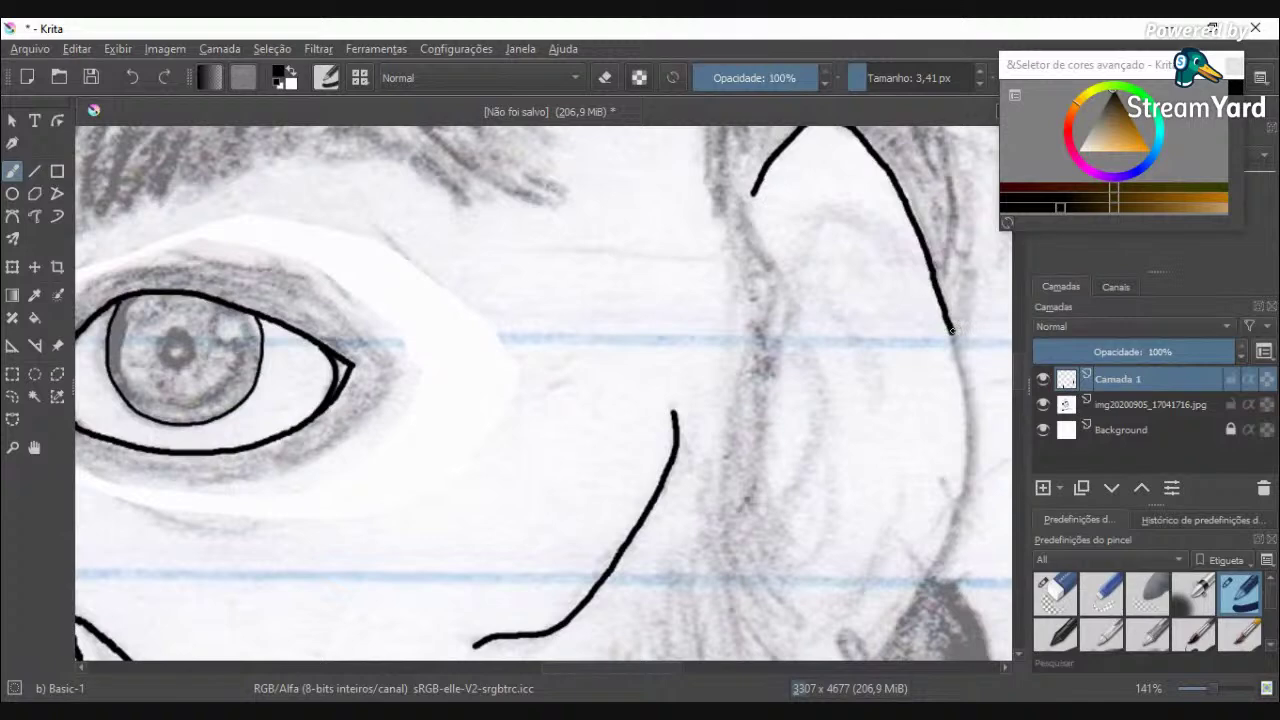
{"action": "mouse_move", "coordinate": [958, 350]}
{"action": "left_mouse_down"}
{"action": "mouse_move", "coordinate": [964, 490]}
{"action": "mouse_move", "coordinate": [868, 655]}
{"action": "left_mouse_up"}
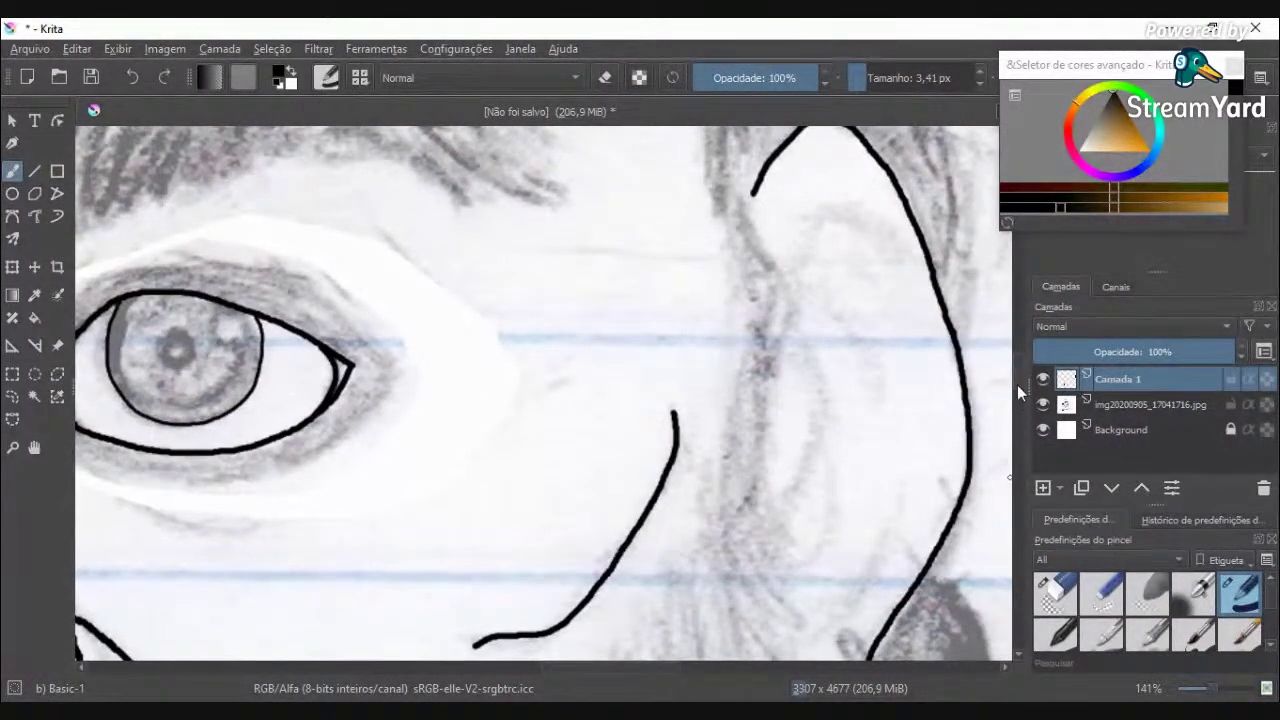
Step: Ink the bottom edge of the right earlobe with two small ring earrings hooked around it
{"action": "left_click_drag", "start_coordinate": [1017, 385], "coordinate": [1015, 414]}
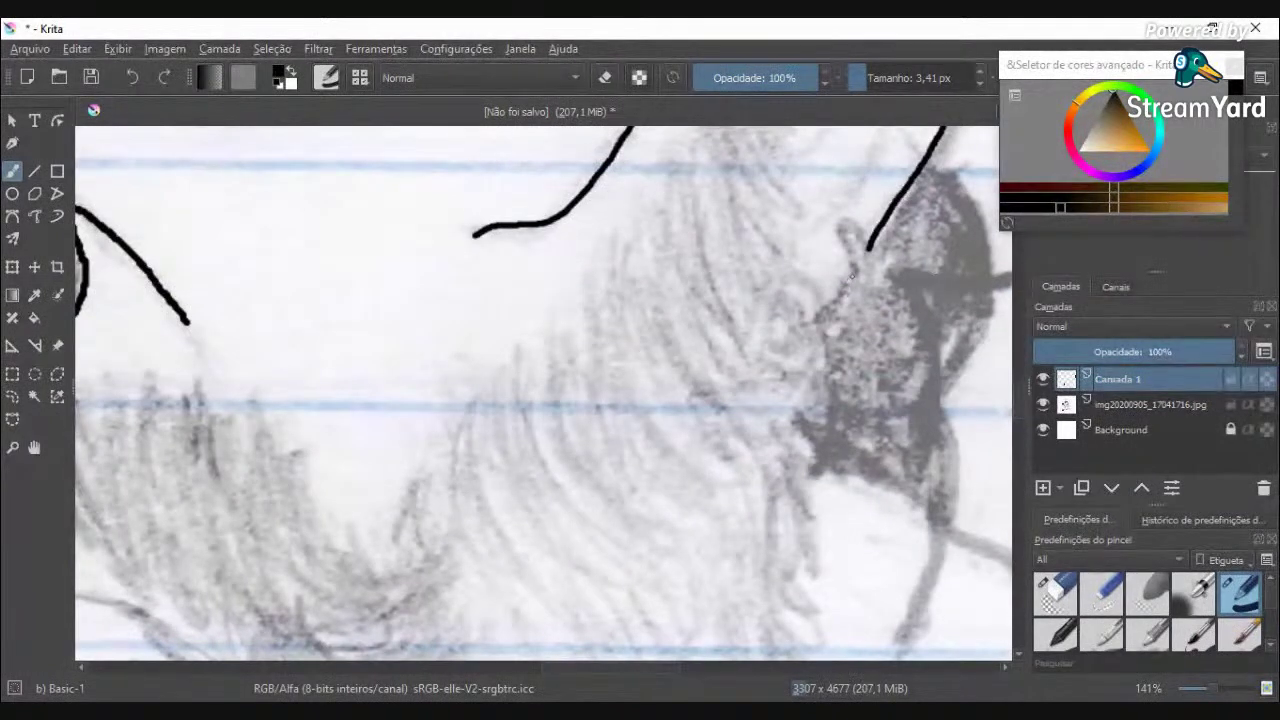
{"action": "left_click_drag", "start_coordinate": [852, 277], "coordinate": [827, 311]}
{"action": "left_click_drag", "start_coordinate": [848, 251], "coordinate": [840, 237]}
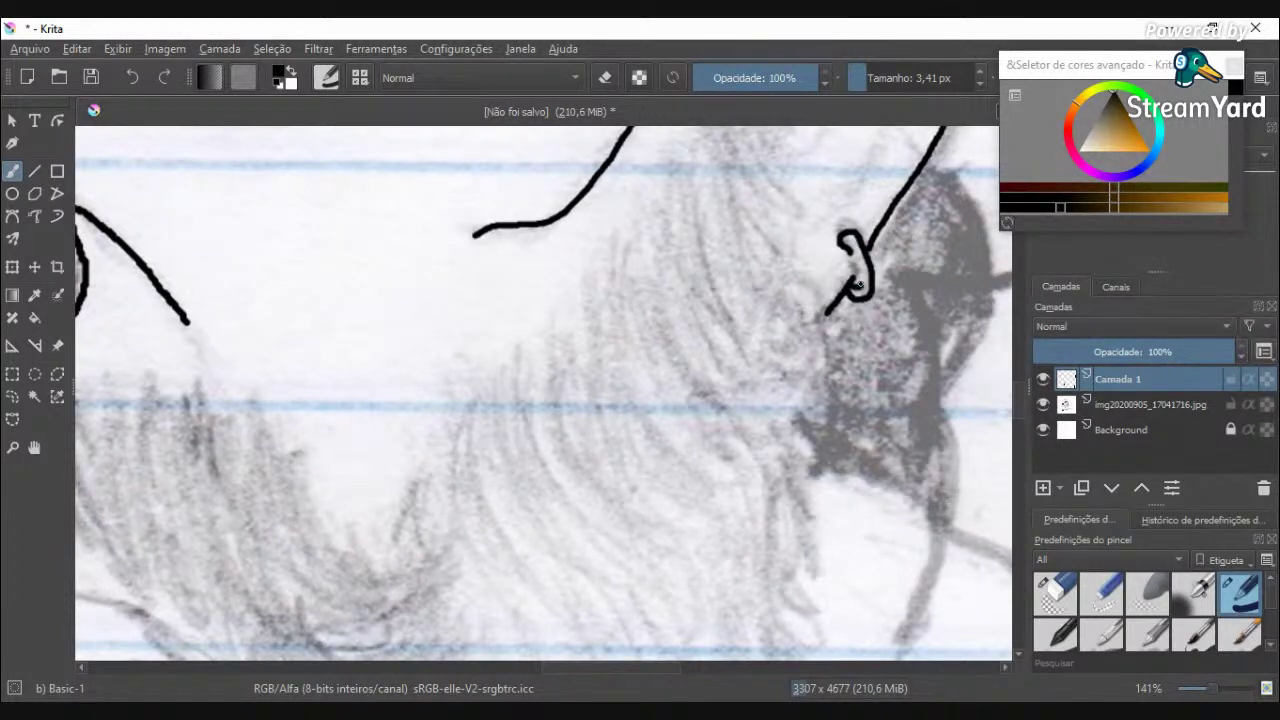
{"action": "scroll", "coordinate": [851, 252], "scroll_direction": "up", "scroll_amount": 4}
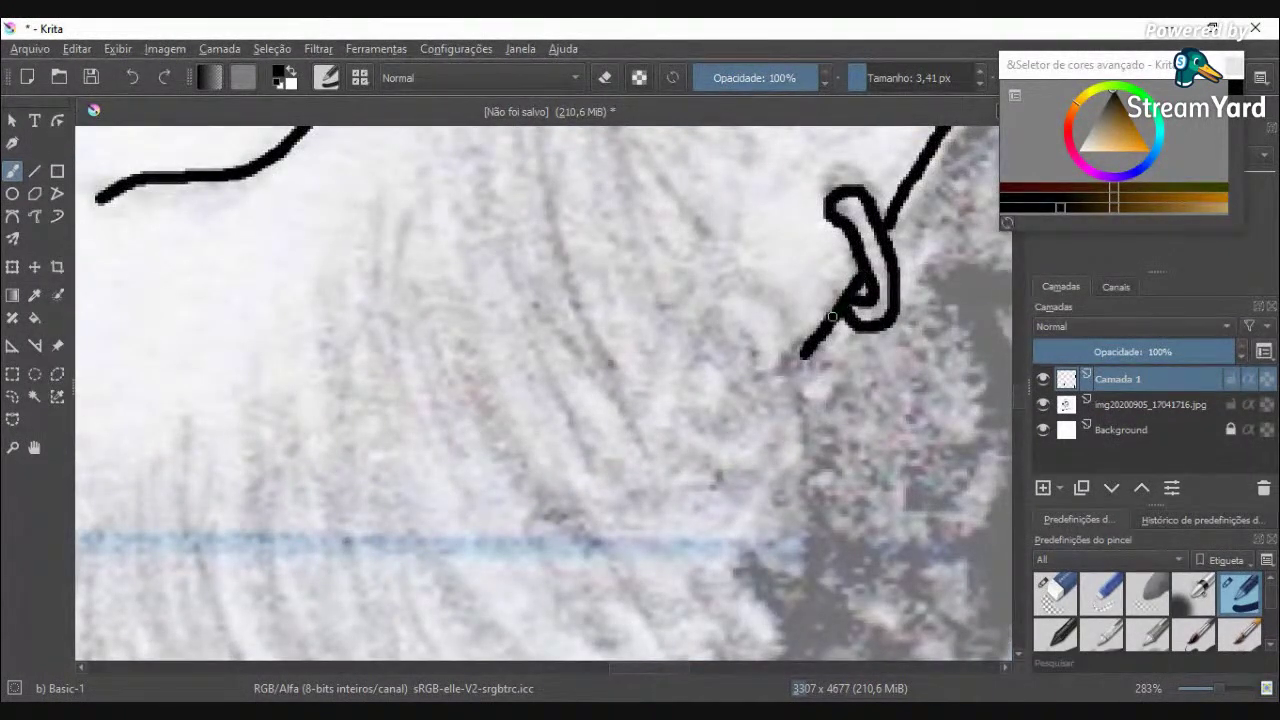
{"action": "scroll", "coordinate": [831, 316], "scroll_direction": "down", "scroll_amount": 5}
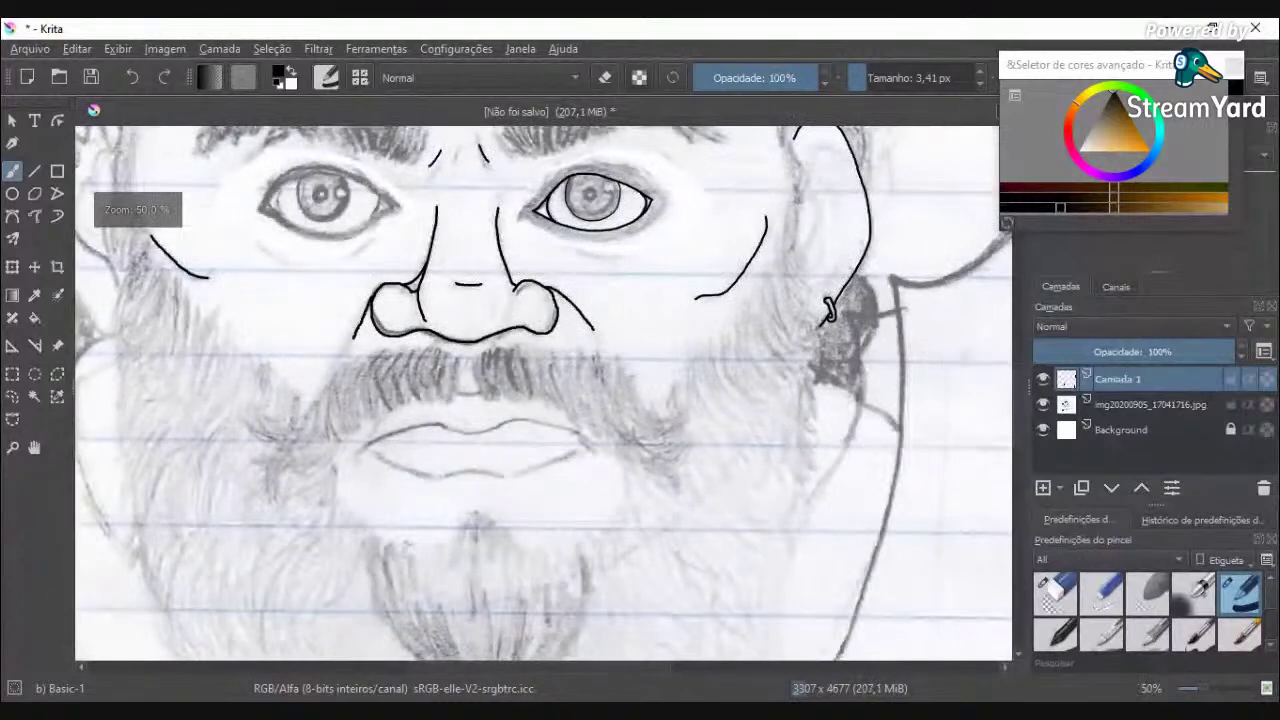
{"action": "scroll", "coordinate": [828, 318], "scroll_direction": "up", "scroll_amount": 4}
{"action": "left_click_drag", "start_coordinate": [784, 316], "coordinate": [812, 362]}
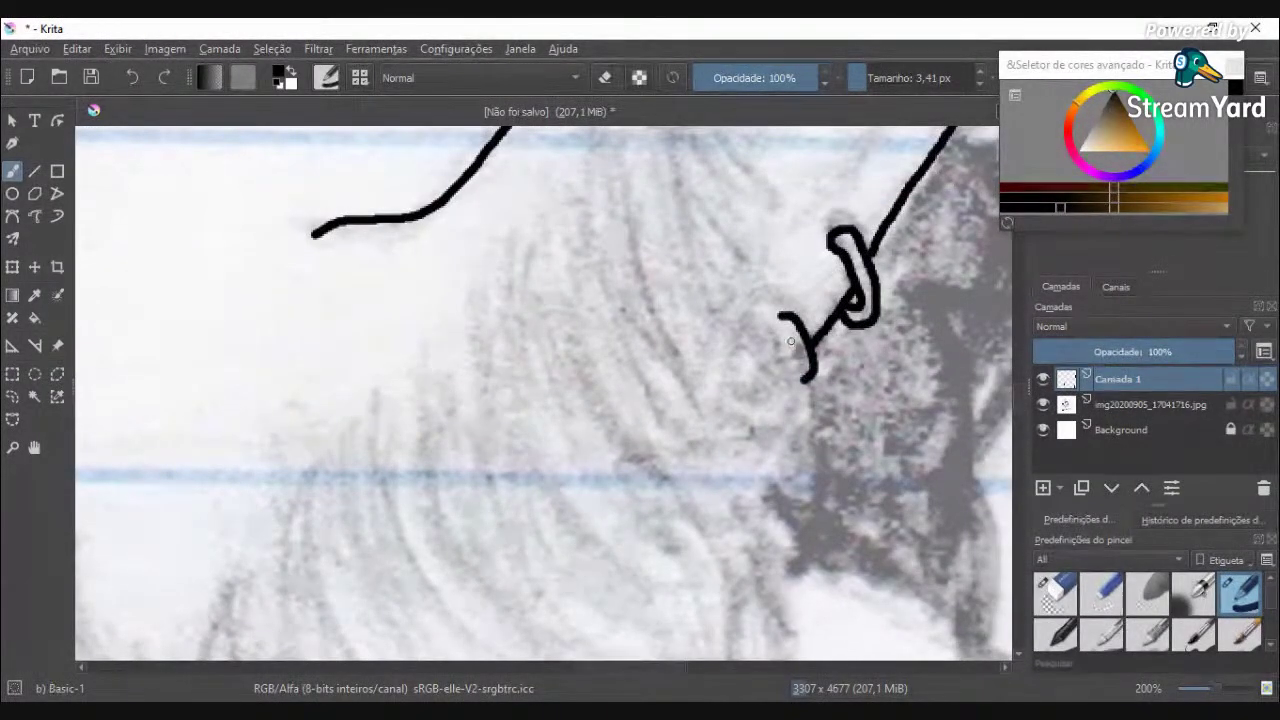
{"action": "left_click_drag", "start_coordinate": [783, 330], "coordinate": [792, 343]}
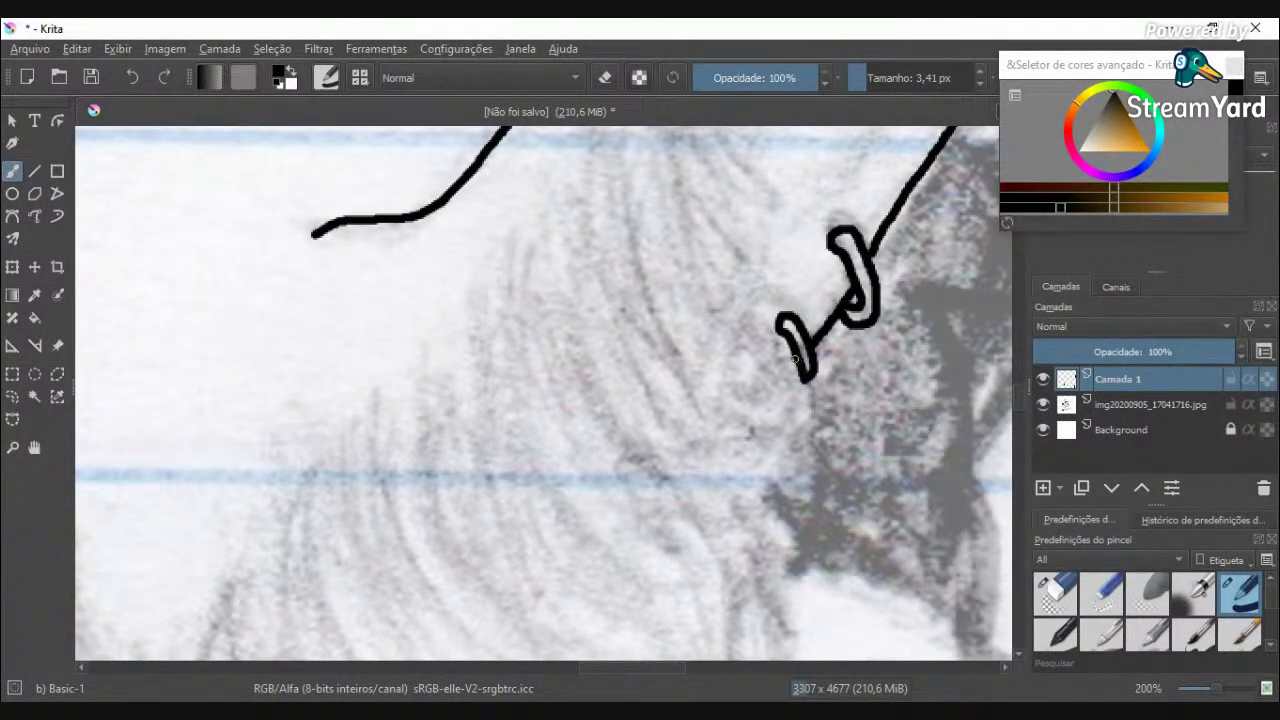
Step: Ink a contour line inside the right ear, beside the sideburn
{"action": "scroll", "coordinate": [840, 380], "scroll_direction": "down", "scroll_amount": 3}
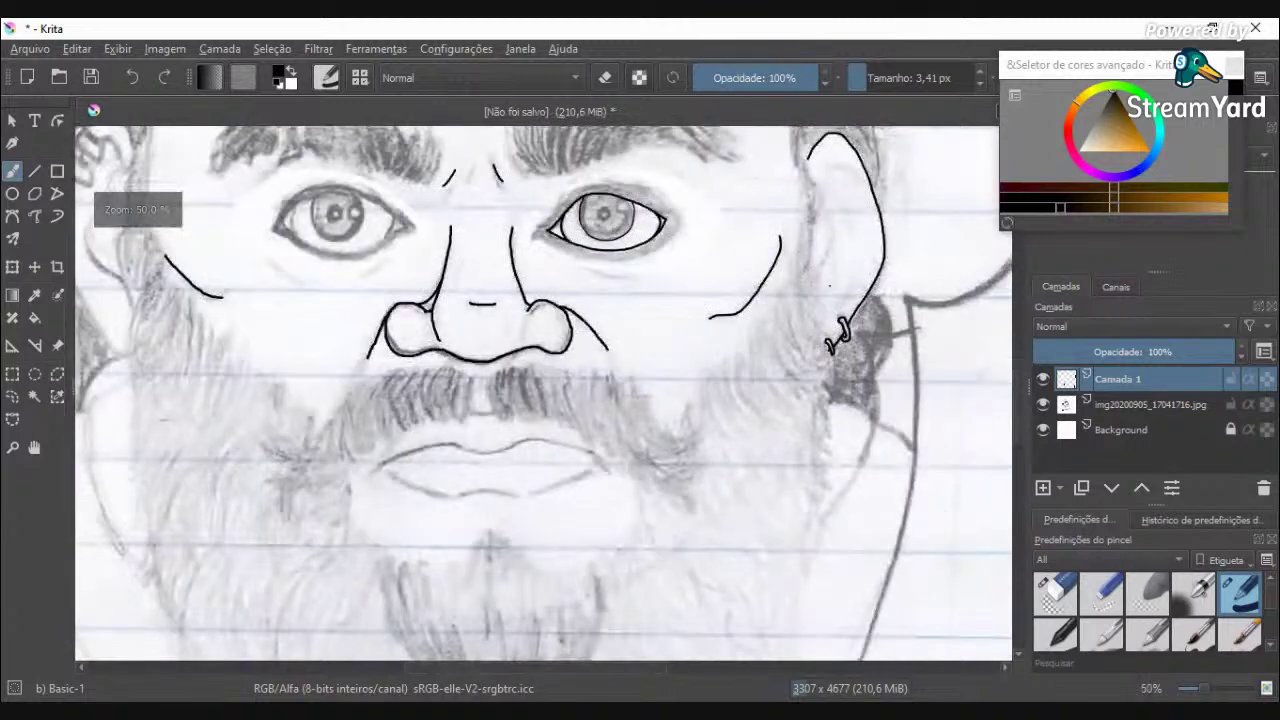
{"action": "scroll", "coordinate": [855, 226], "scroll_direction": "up", "scroll_amount": 3}
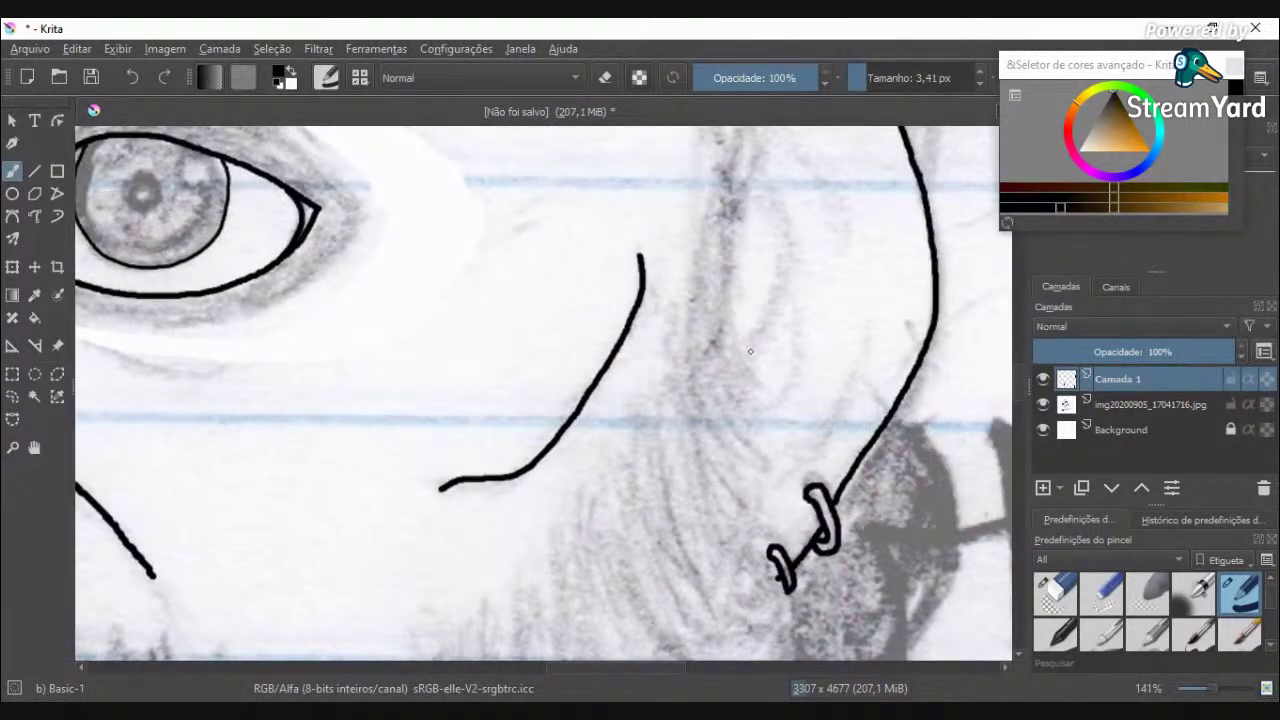
{"action": "mouse_move", "coordinate": [778, 292]}
{"action": "left_mouse_down"}
{"action": "mouse_move", "coordinate": [780, 240]}
{"action": "mouse_move", "coordinate": [753, 176]}
{"action": "left_mouse_up"}
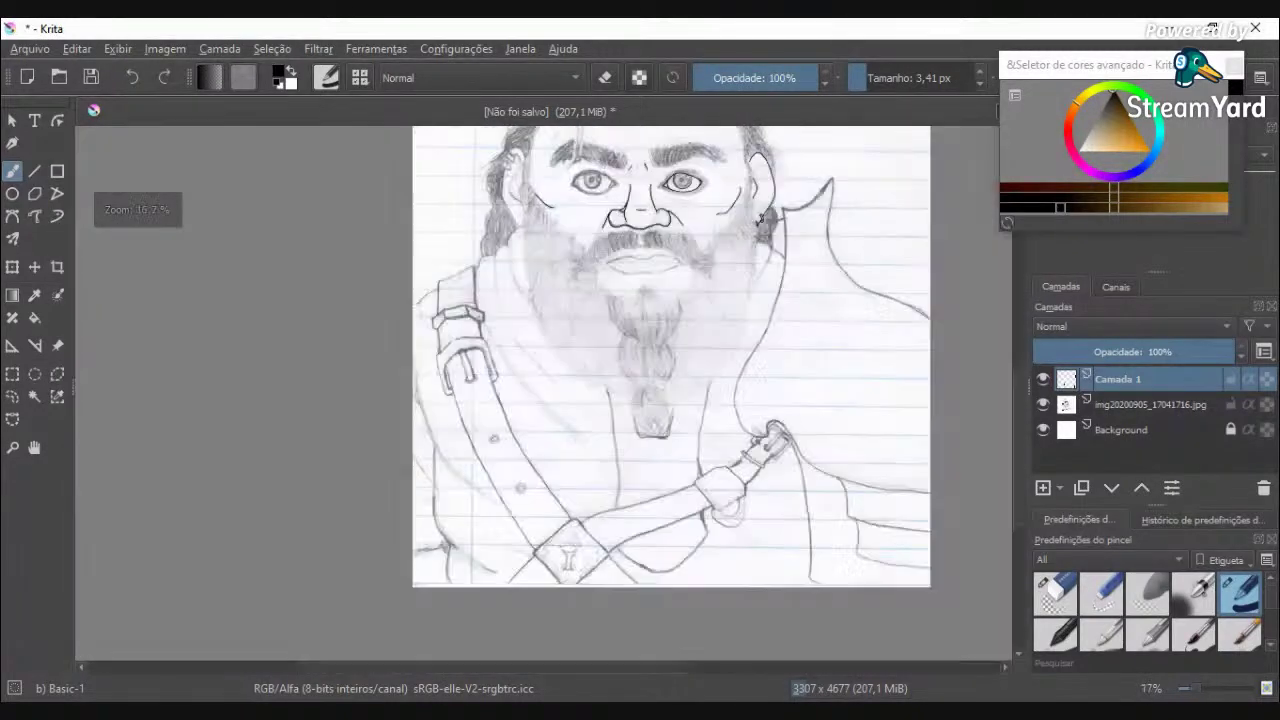
Step: Ink the curved inner fold at the top of the right ear and join it to the contour line beside the sideburn
{"action": "scroll", "coordinate": [658, 208], "scroll_direction": "up", "scroll_amount": 3}
{"action": "scroll", "coordinate": [684, 300], "scroll_direction": "up", "scroll_amount": 4}
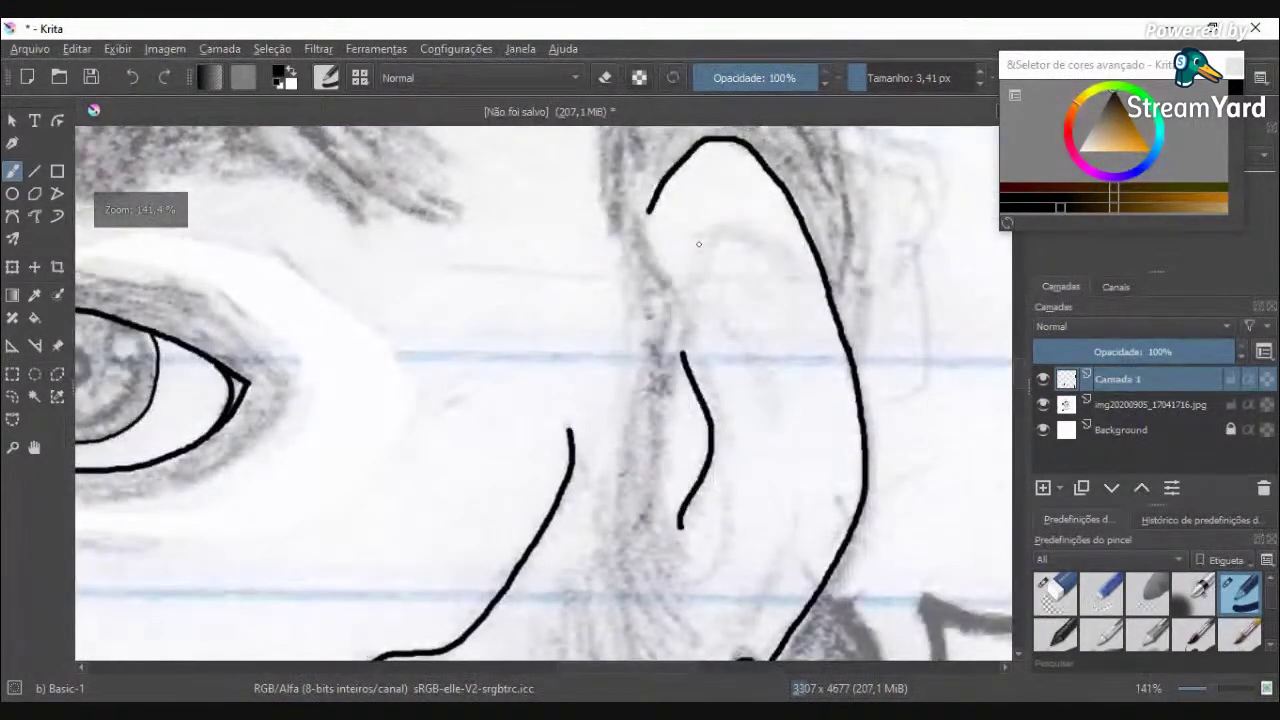
{"action": "mouse_move", "coordinate": [685, 276]}
{"action": "left_mouse_down"}
{"action": "mouse_move", "coordinate": [716, 216]}
{"action": "mouse_move", "coordinate": [738, 212]}
{"action": "mouse_move", "coordinate": [782, 260]}
{"action": "left_mouse_up"}
{"action": "left_click_drag", "start_coordinate": [679, 338], "coordinate": [682, 308]}
{"action": "key", "text": "ctrl+z"}
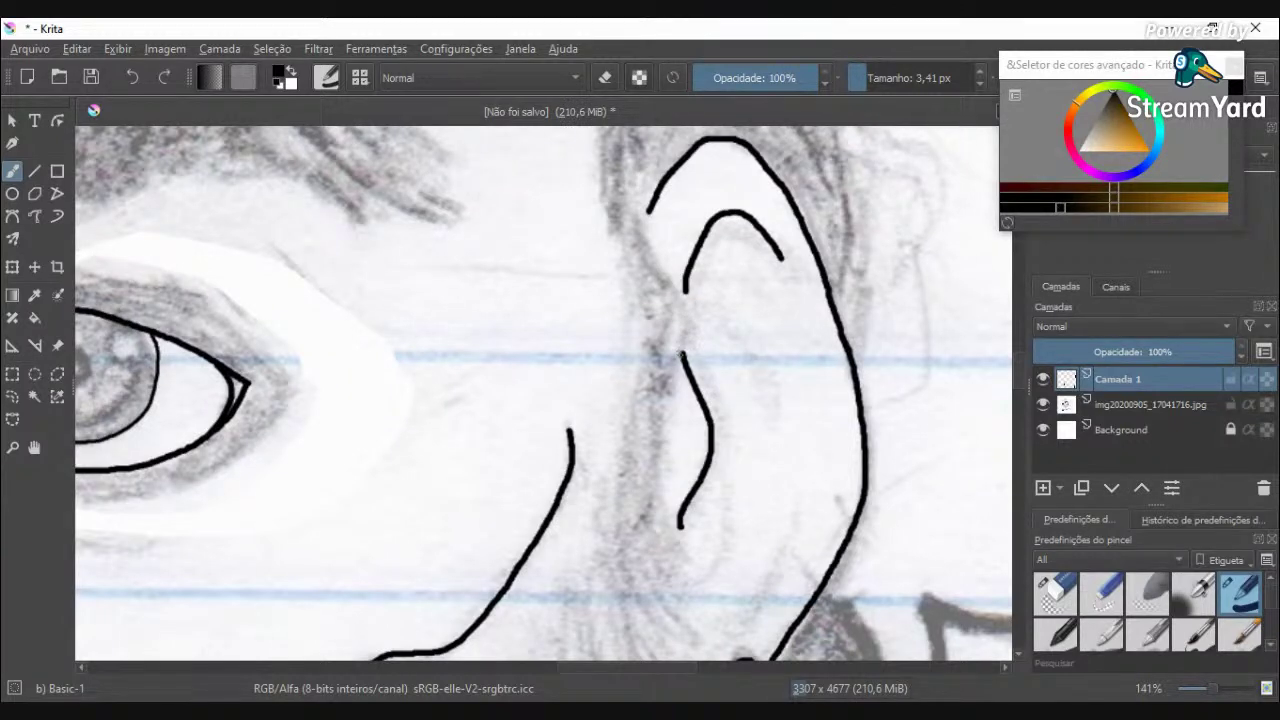
{"action": "left_click_drag", "start_coordinate": [681, 354], "coordinate": [694, 266]}
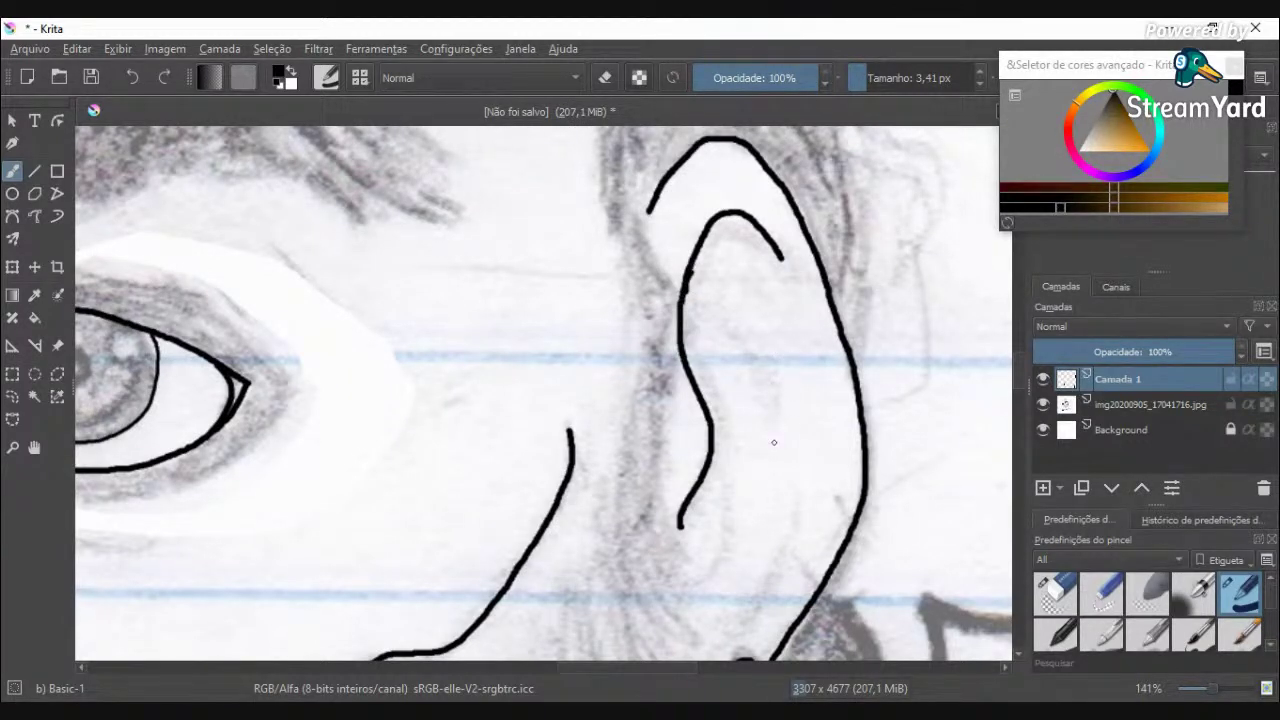
Step: Ink the lower inner fold above the right earlobe and the remaining short cartilage lines inside the right ear
{"action": "scroll", "coordinate": [774, 440], "scroll_direction": "down", "scroll_amount": 4}
{"action": "scroll", "coordinate": [705, 584], "scroll_direction": "up", "scroll_amount": 4}
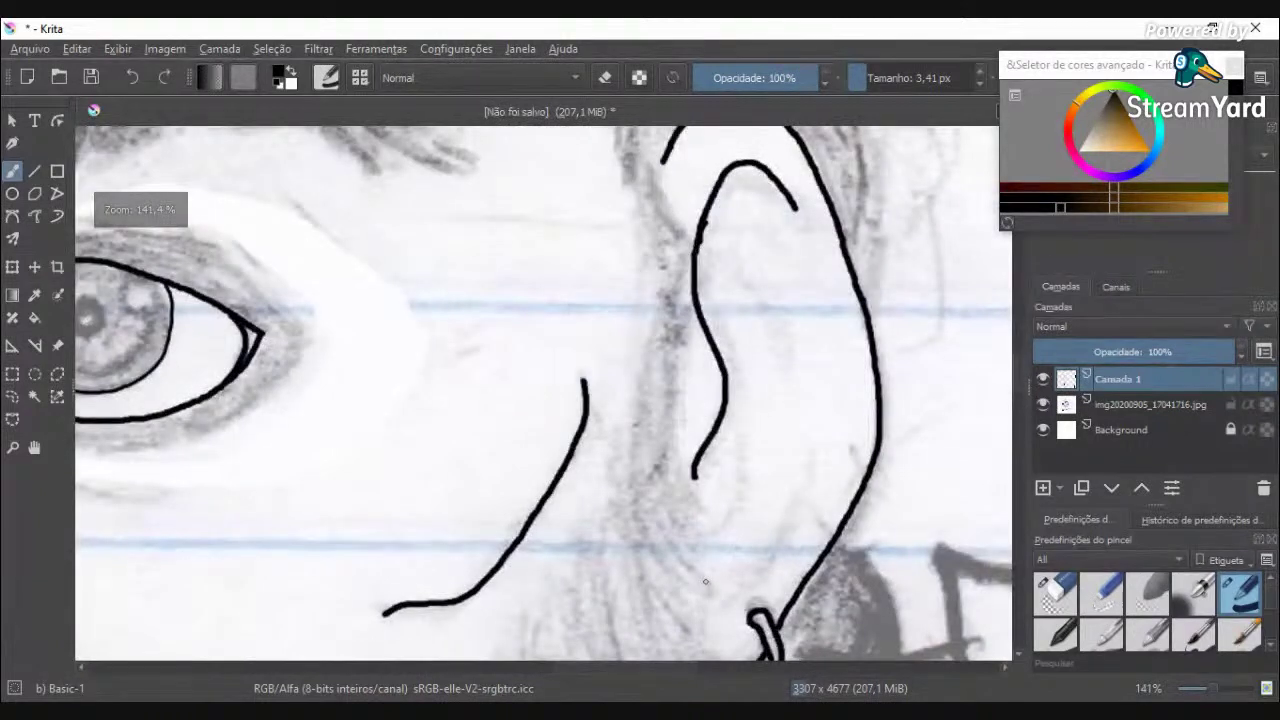
{"action": "mouse_move", "coordinate": [705, 582]}
{"action": "left_mouse_down"}
{"action": "mouse_move", "coordinate": [783, 532]}
{"action": "mouse_move", "coordinate": [811, 471]}
{"action": "left_mouse_up"}
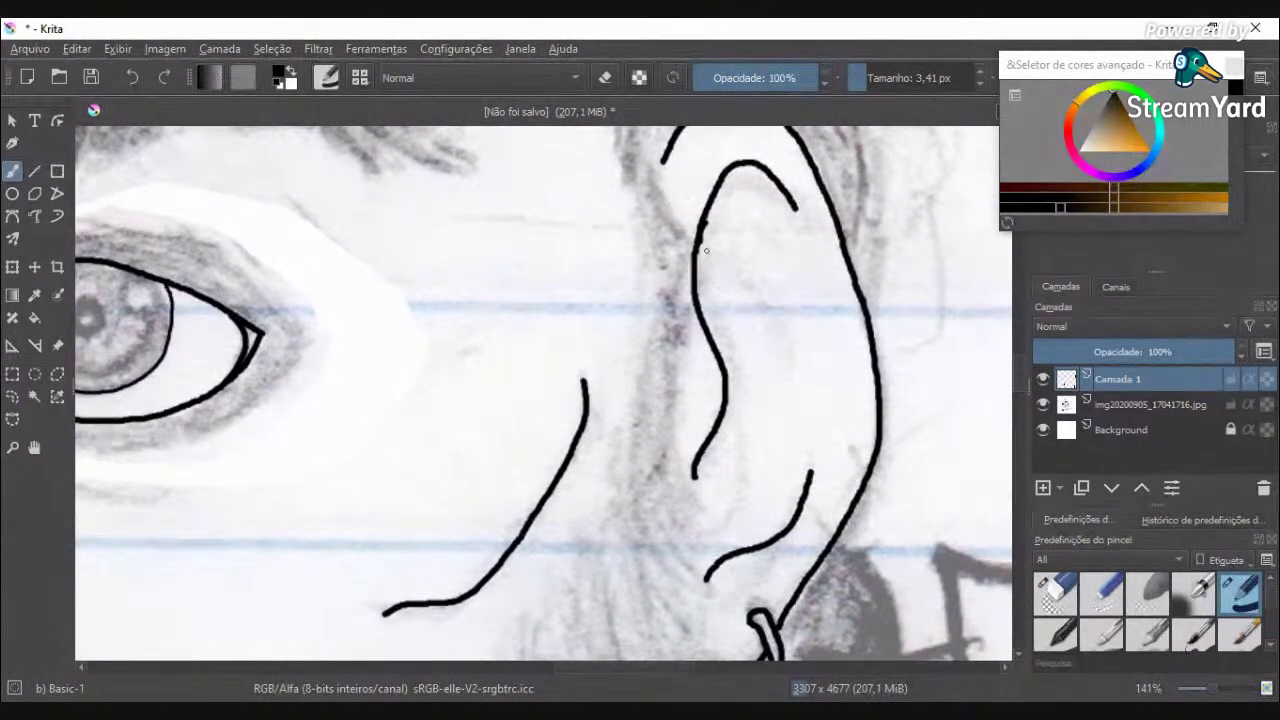
{"action": "mouse_move", "coordinate": [697, 246]}
{"action": "left_mouse_down"}
{"action": "mouse_move", "coordinate": [758, 285]}
{"action": "mouse_move", "coordinate": [790, 352]}
{"action": "left_mouse_up"}
{"action": "left_click_drag", "start_coordinate": [722, 525], "coordinate": [757, 456]}
{"action": "mouse_move", "coordinate": [723, 359]}
{"action": "left_mouse_down"}
{"action": "mouse_move", "coordinate": [751, 394]}
{"action": "mouse_move", "coordinate": [748, 447]}
{"action": "left_mouse_up"}
{"action": "scroll", "coordinate": [748, 447], "scroll_direction": "down", "scroll_amount": 6}
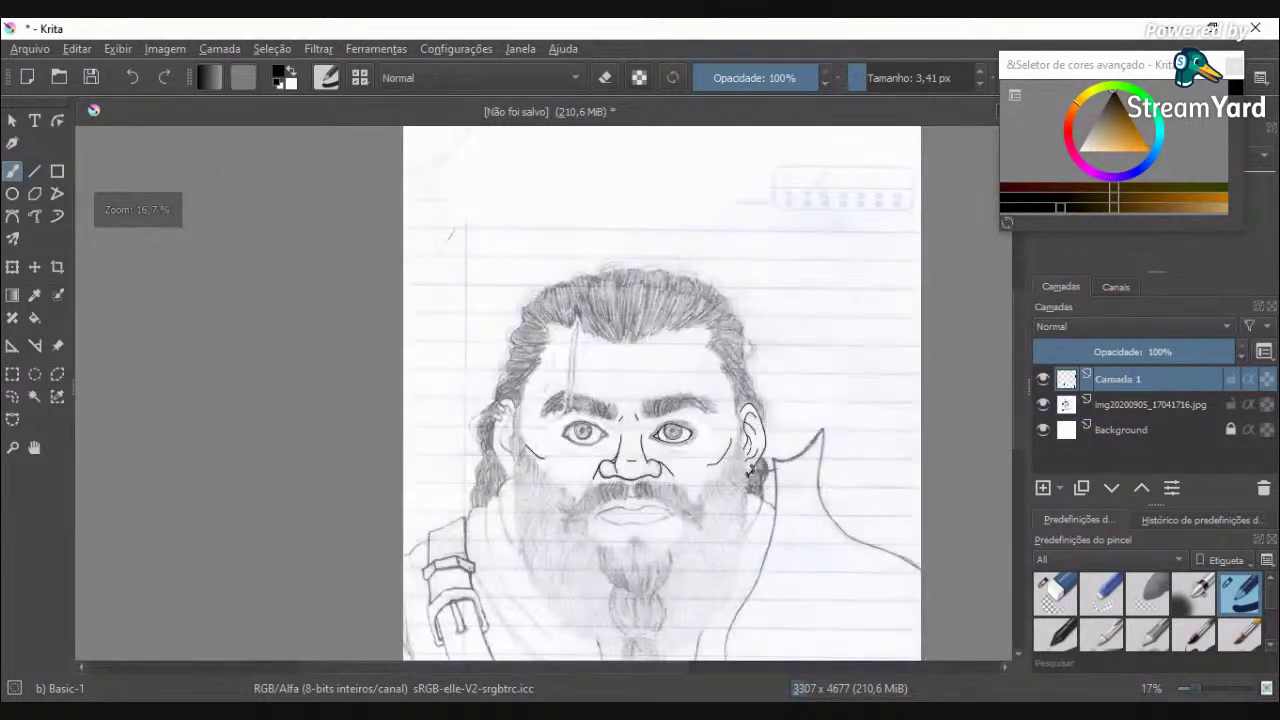
Step: Ink the top curve of the left ear and the outline of the upper rectangular ear cuff
{"action": "scroll", "coordinate": [469, 416], "scroll_direction": "up", "scroll_amount": 4}
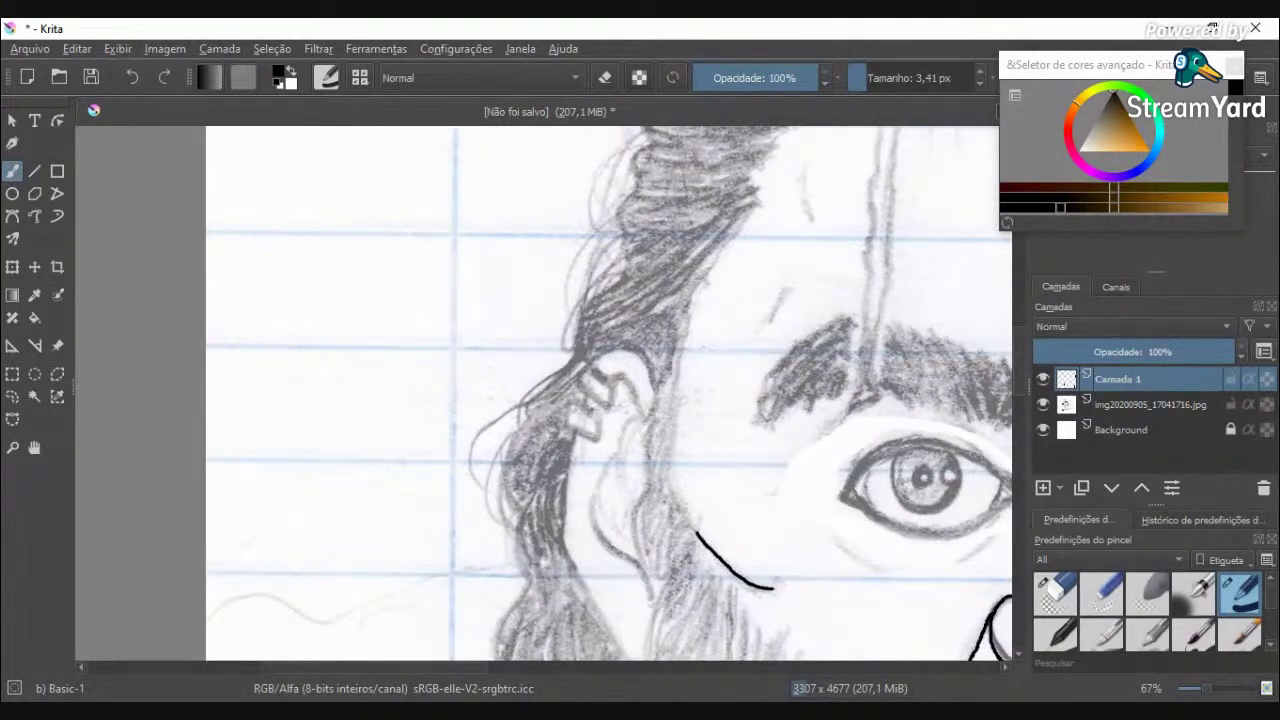
{"action": "scroll", "coordinate": [448, 353], "scroll_direction": "down", "scroll_amount": 3}
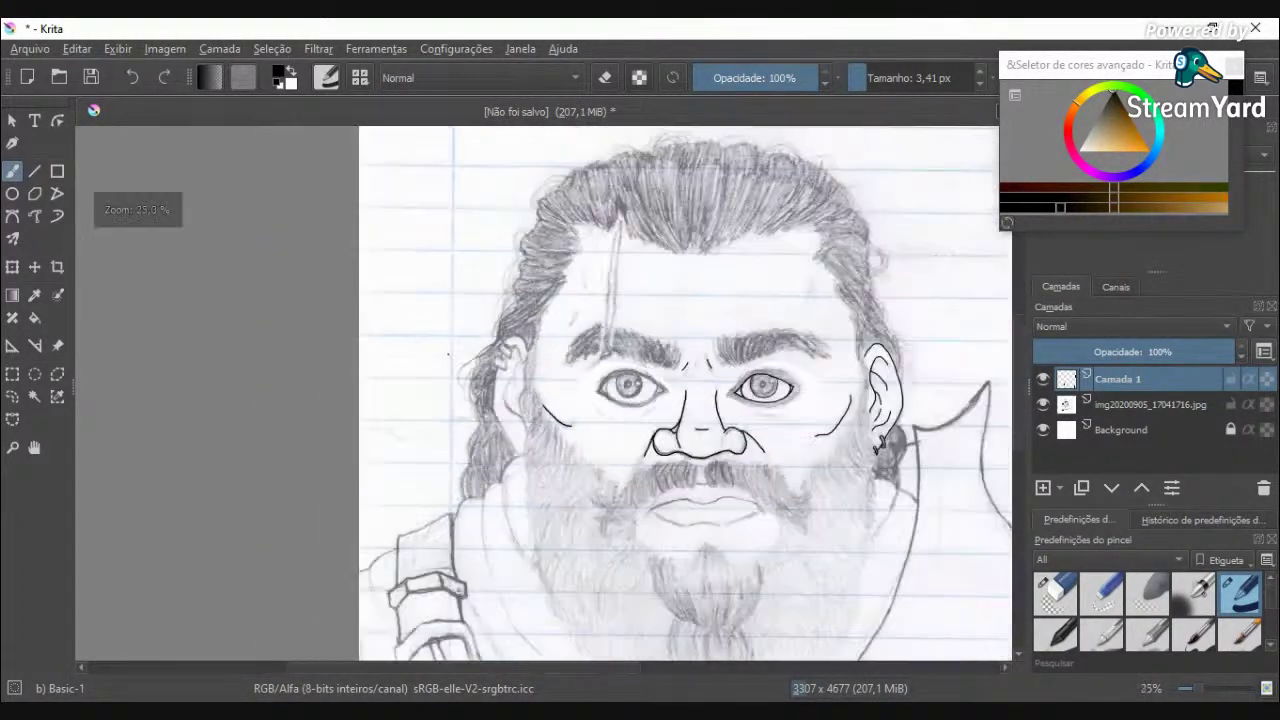
{"action": "scroll", "coordinate": [552, 378], "scroll_direction": "up", "scroll_amount": 5}
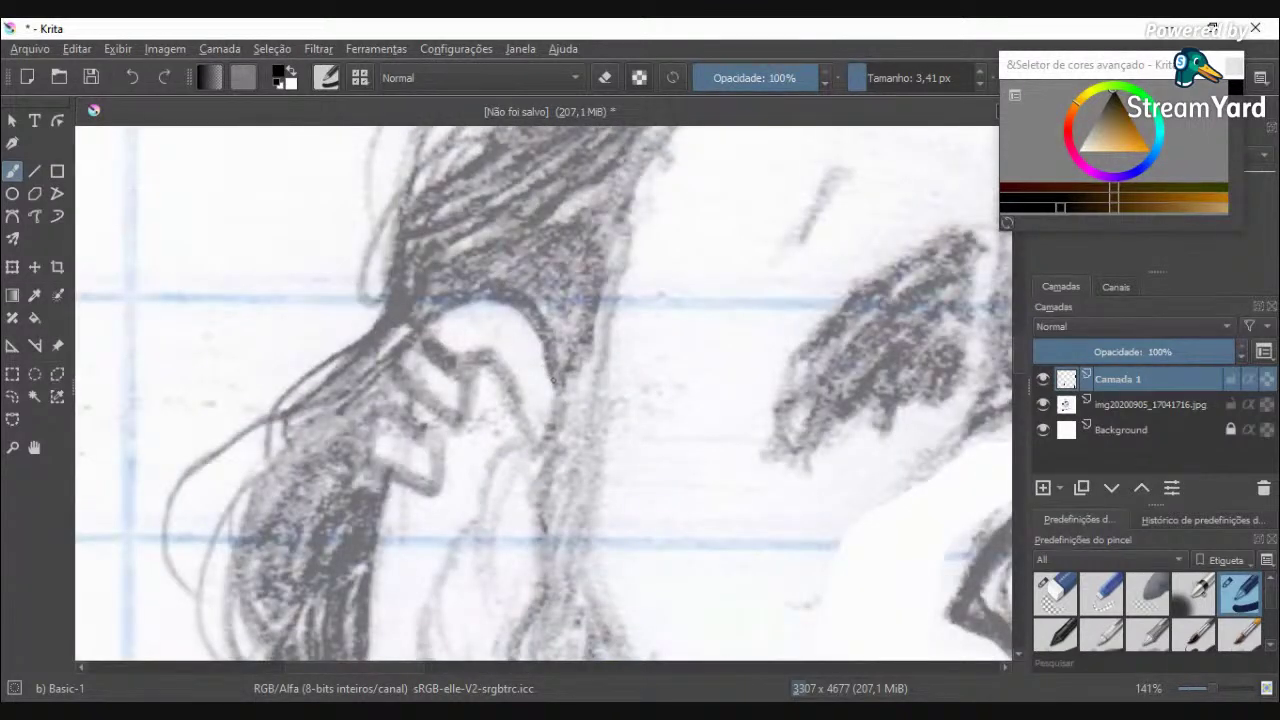
{"action": "mouse_move", "coordinate": [553, 384]}
{"action": "left_mouse_down"}
{"action": "mouse_move", "coordinate": [515, 300]}
{"action": "mouse_move", "coordinate": [442, 310]}
{"action": "left_mouse_up"}
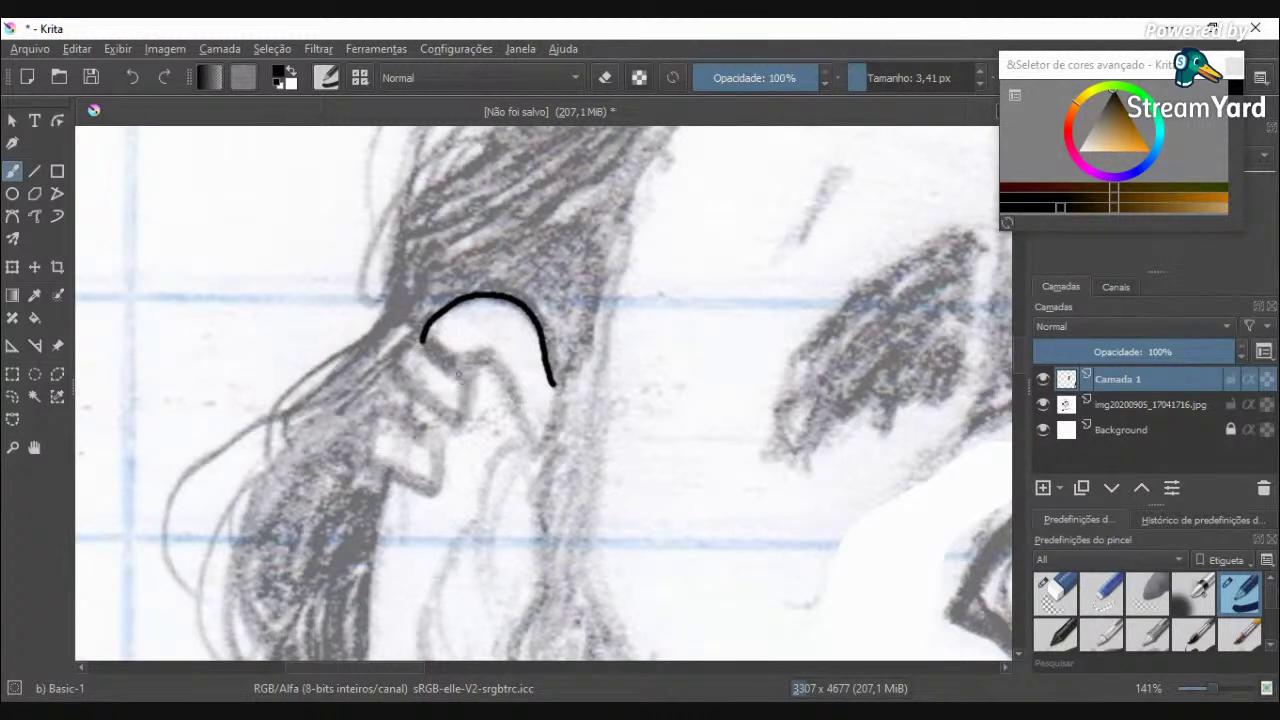
{"action": "mouse_move", "coordinate": [458, 416]}
{"action": "left_mouse_down"}
{"action": "mouse_move", "coordinate": [390, 381]}
{"action": "mouse_move", "coordinate": [406, 345]}
{"action": "mouse_move", "coordinate": [461, 377]}
{"action": "left_mouse_up"}
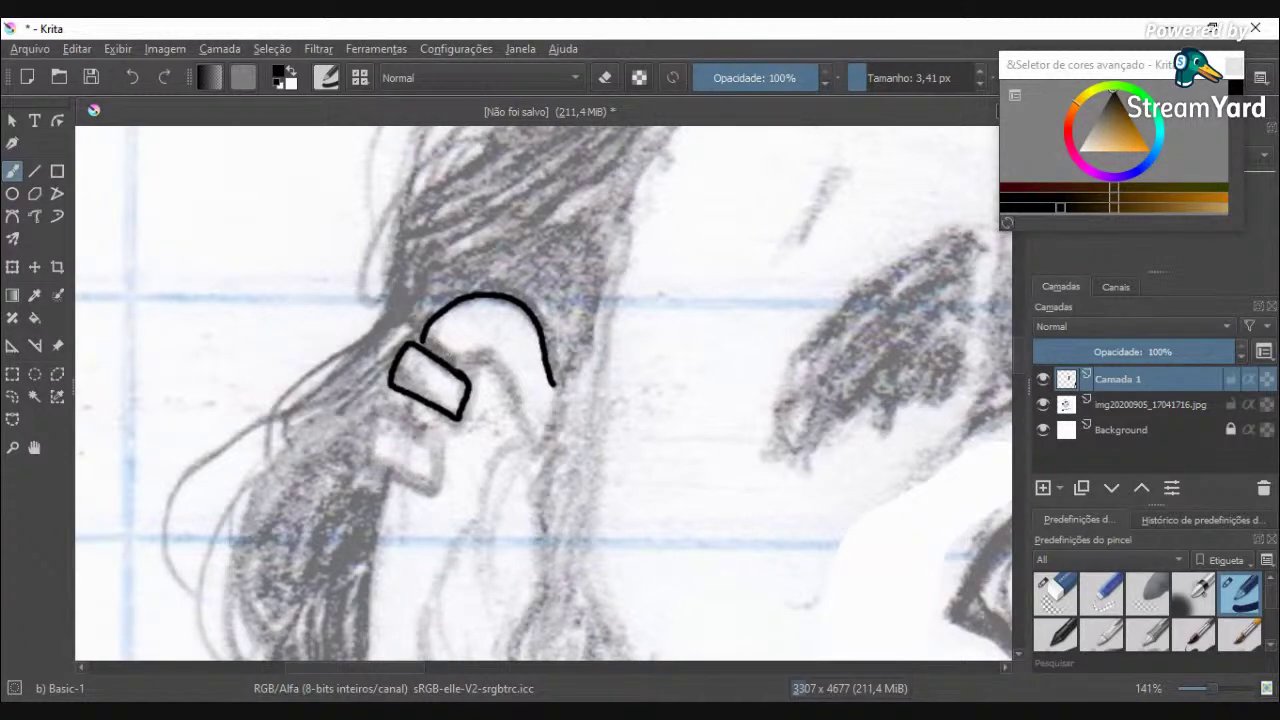
Step: Ink the second, lower ear cuff on the left ear and the short edge line connecting it to the upper cuff
{"action": "scroll", "coordinate": [420, 343], "scroll_direction": "up", "scroll_amount": 1}
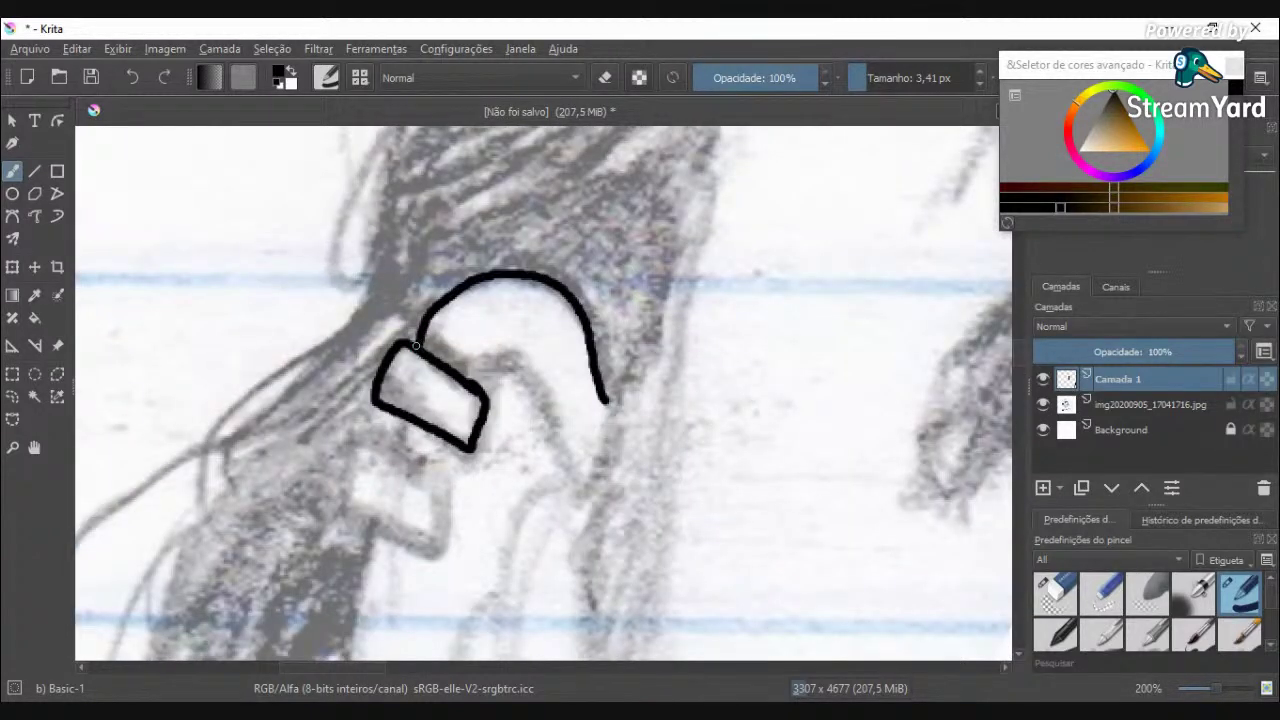
{"action": "scroll", "coordinate": [426, 429], "scroll_direction": "down", "scroll_amount": 2}
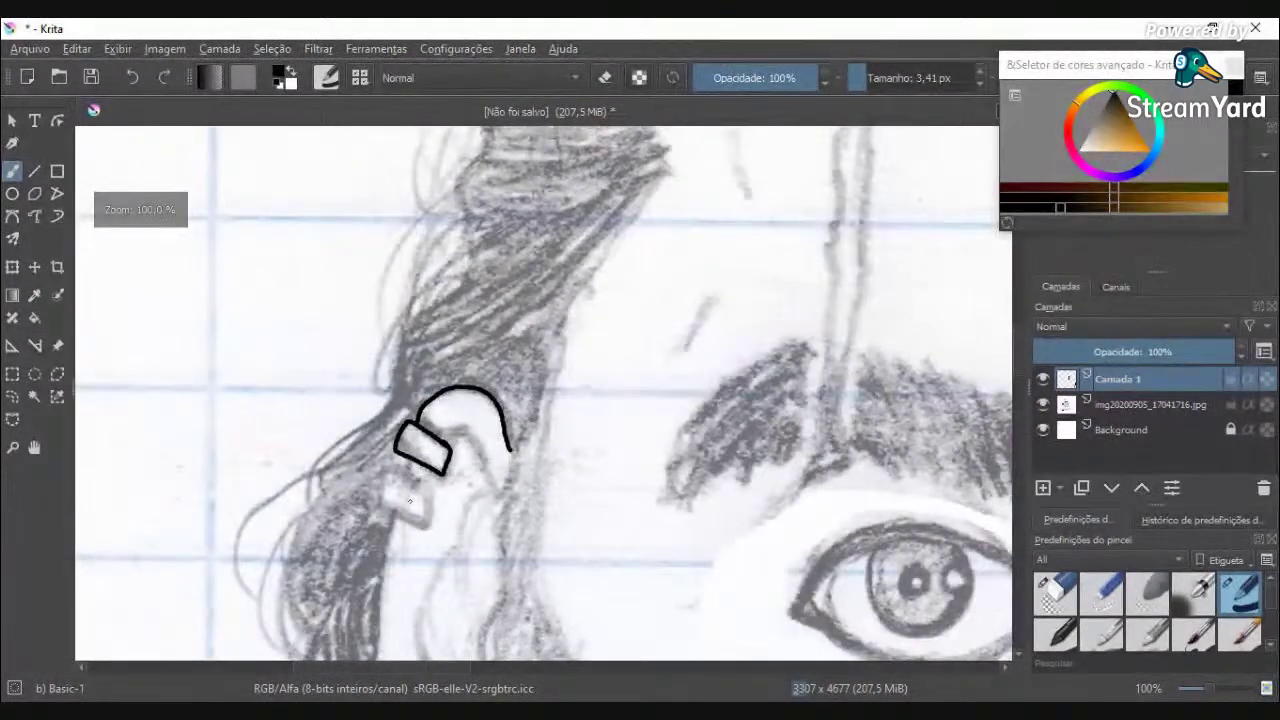
{"action": "scroll", "coordinate": [409, 500], "scroll_direction": "up", "scroll_amount": 2}
{"action": "mouse_move", "coordinate": [405, 414]}
{"action": "left_mouse_down"}
{"action": "mouse_move", "coordinate": [392, 455]}
{"action": "mouse_move", "coordinate": [384, 447]}
{"action": "mouse_move", "coordinate": [443, 488]}
{"action": "mouse_move", "coordinate": [445, 542]}
{"action": "mouse_move", "coordinate": [361, 512]}
{"action": "mouse_move", "coordinate": [379, 450]}
{"action": "left_mouse_up"}
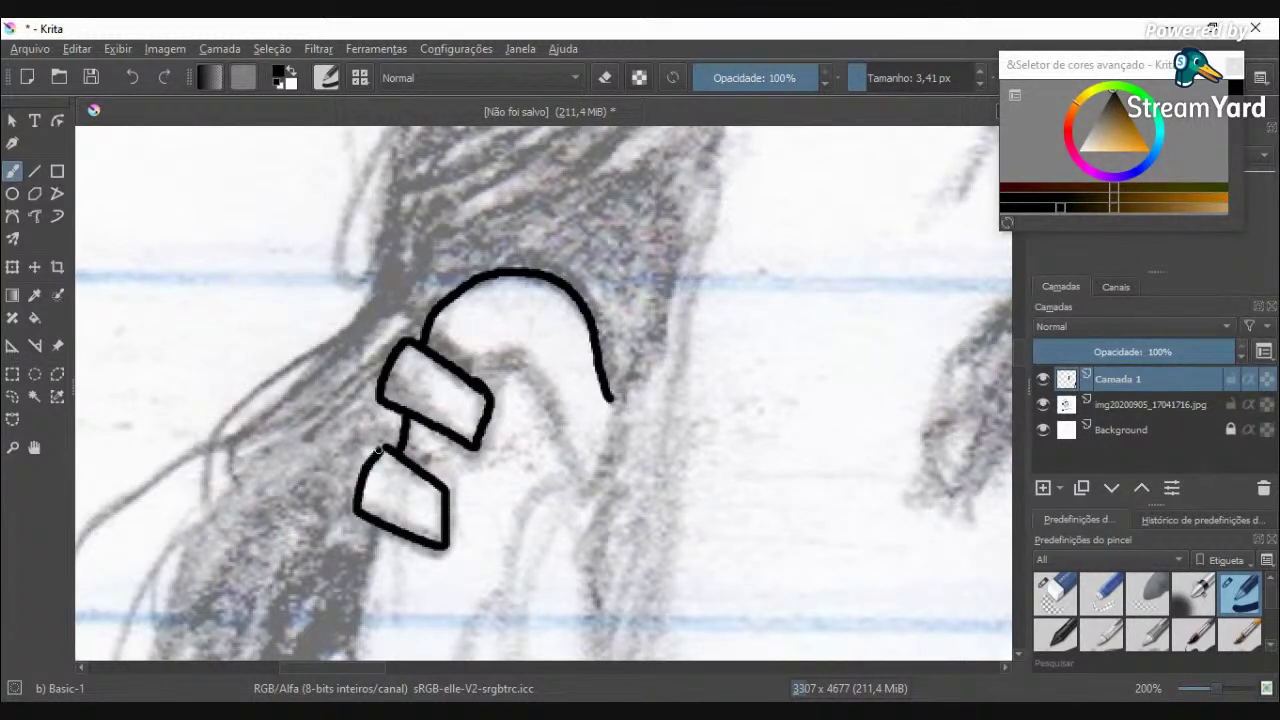
{"action": "scroll", "coordinate": [407, 498], "scroll_direction": "down", "scroll_amount": 2}
{"action": "scroll", "coordinate": [406, 490], "scroll_direction": "up", "scroll_amount": 2}
Step: Ink the inner rim of the left ear, curving from the upper cuff down toward the sideburn
{"action": "scroll", "coordinate": [403, 535], "scroll_direction": "down", "scroll_amount": 1}
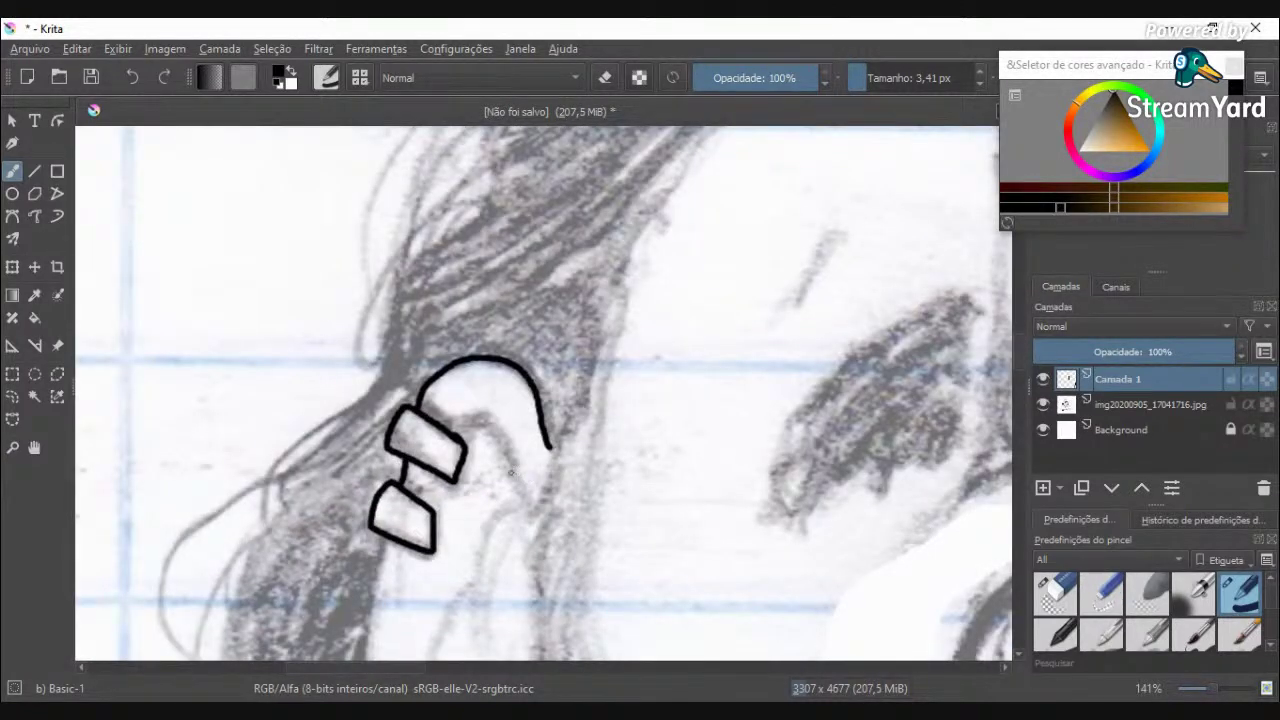
{"action": "left_click_drag", "start_coordinate": [509, 470], "coordinate": [528, 554]}
{"action": "mouse_move", "coordinate": [511, 472]}
{"action": "left_mouse_down"}
{"action": "mouse_move", "coordinate": [482, 426]}
{"action": "mouse_move", "coordinate": [463, 426]}
{"action": "left_mouse_up"}
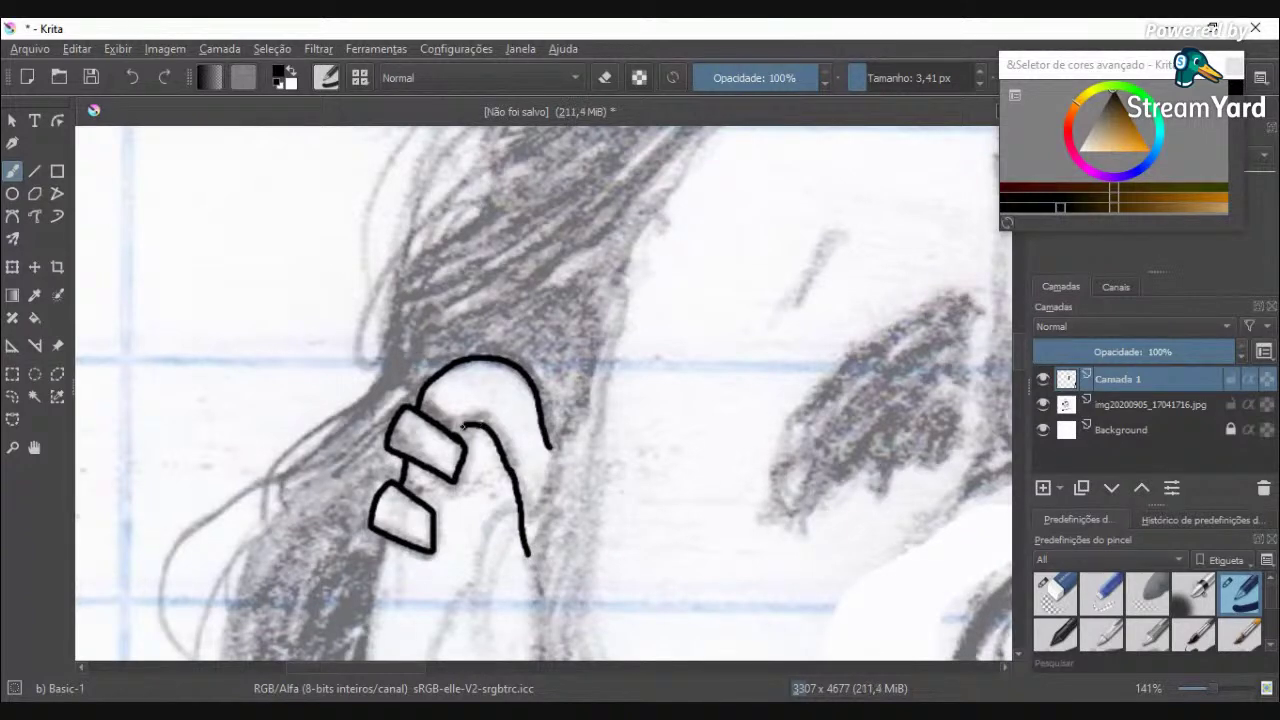
Step: Ink the inner folds of the left ear: the contour beside the sideburn, the lower fold lines and the middle cartilage arcs
{"action": "scroll", "coordinate": [452, 512], "scroll_direction": "down", "scroll_amount": 4}
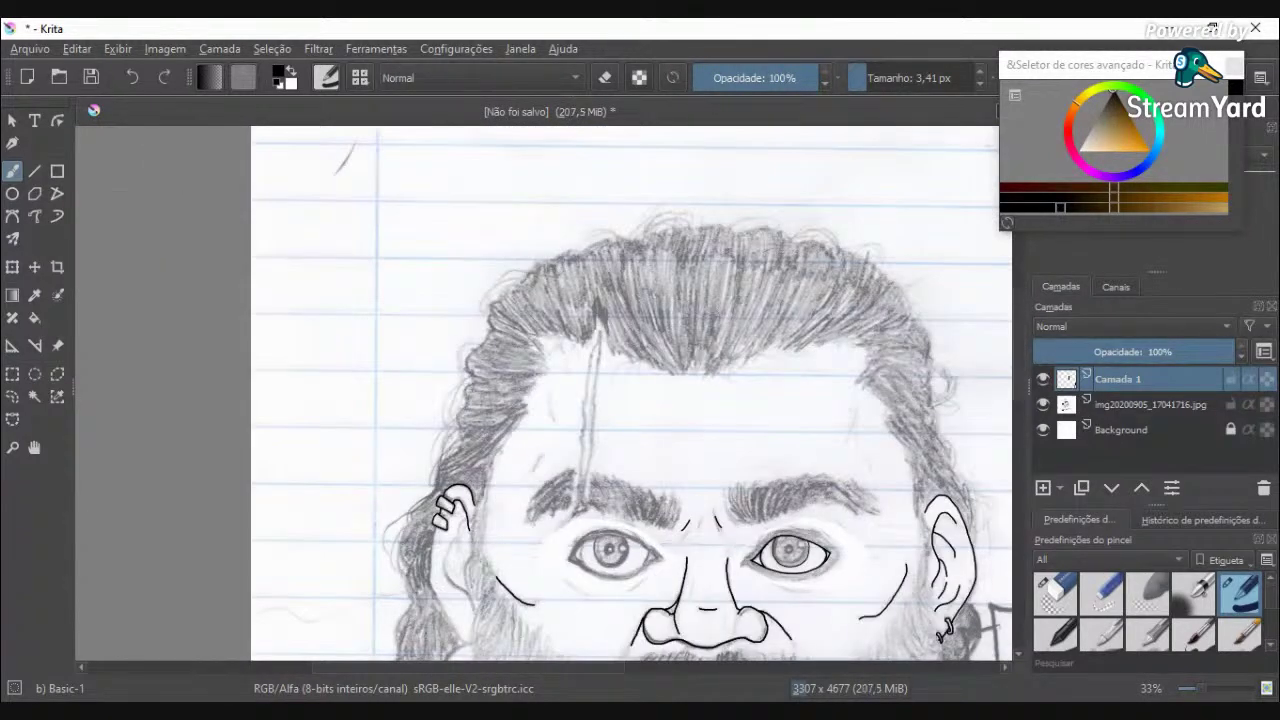
{"action": "scroll", "coordinate": [427, 618], "scroll_direction": "up", "scroll_amount": 2}
{"action": "scroll", "coordinate": [531, 508], "scroll_direction": "up", "scroll_amount": 5}
{"action": "mouse_move", "coordinate": [482, 520]}
{"action": "left_mouse_down"}
{"action": "mouse_move", "coordinate": [501, 544]}
{"action": "mouse_move", "coordinate": [474, 477]}
{"action": "mouse_move", "coordinate": [502, 412]}
{"action": "left_mouse_up"}
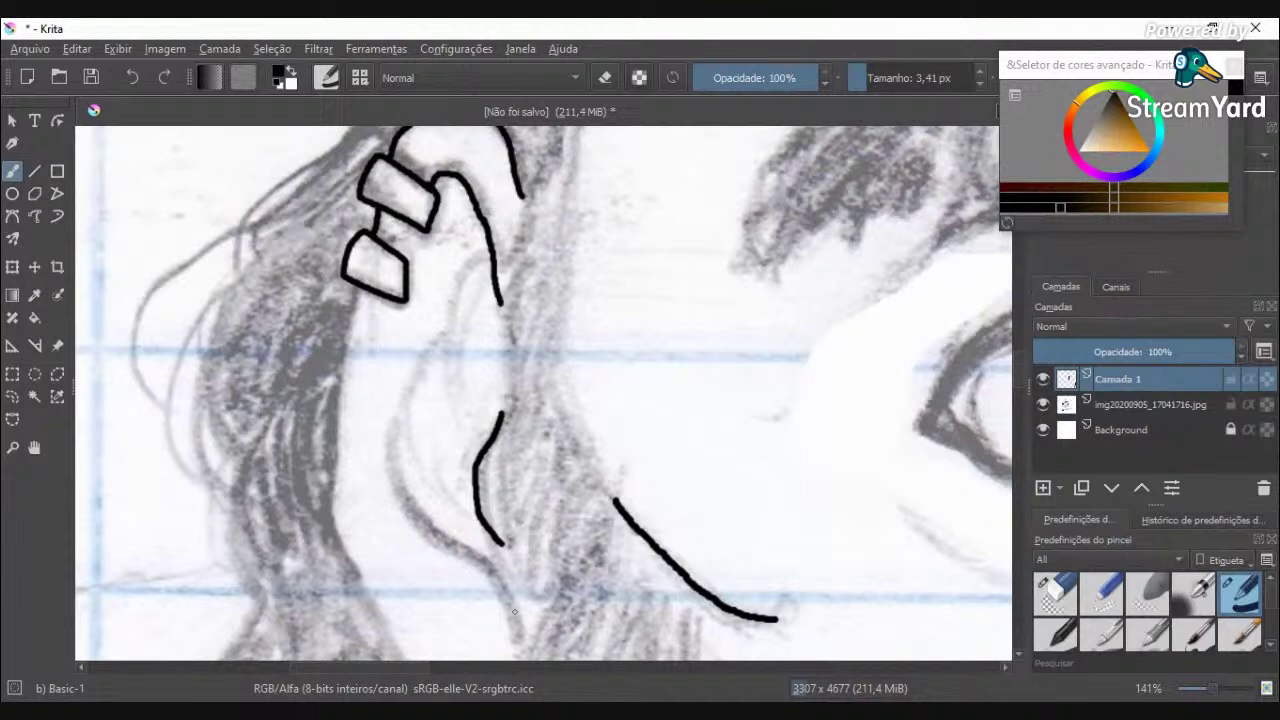
{"action": "mouse_move", "coordinate": [513, 624]}
{"action": "left_mouse_down"}
{"action": "mouse_move", "coordinate": [490, 570]}
{"action": "mouse_move", "coordinate": [416, 523]}
{"action": "mouse_move", "coordinate": [388, 455]}
{"action": "left_mouse_up"}
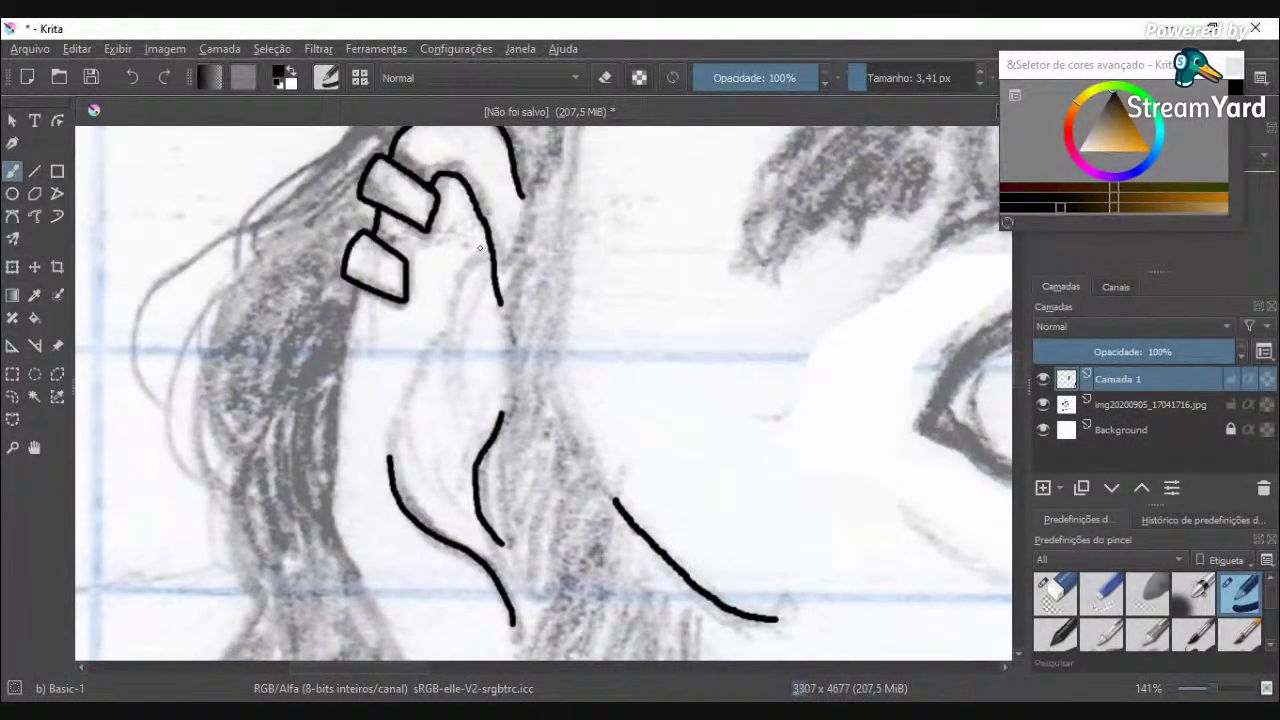
{"action": "mouse_move", "coordinate": [487, 247]}
{"action": "left_mouse_down"}
{"action": "mouse_move", "coordinate": [434, 293]}
{"action": "mouse_move", "coordinate": [425, 382]}
{"action": "left_mouse_up"}
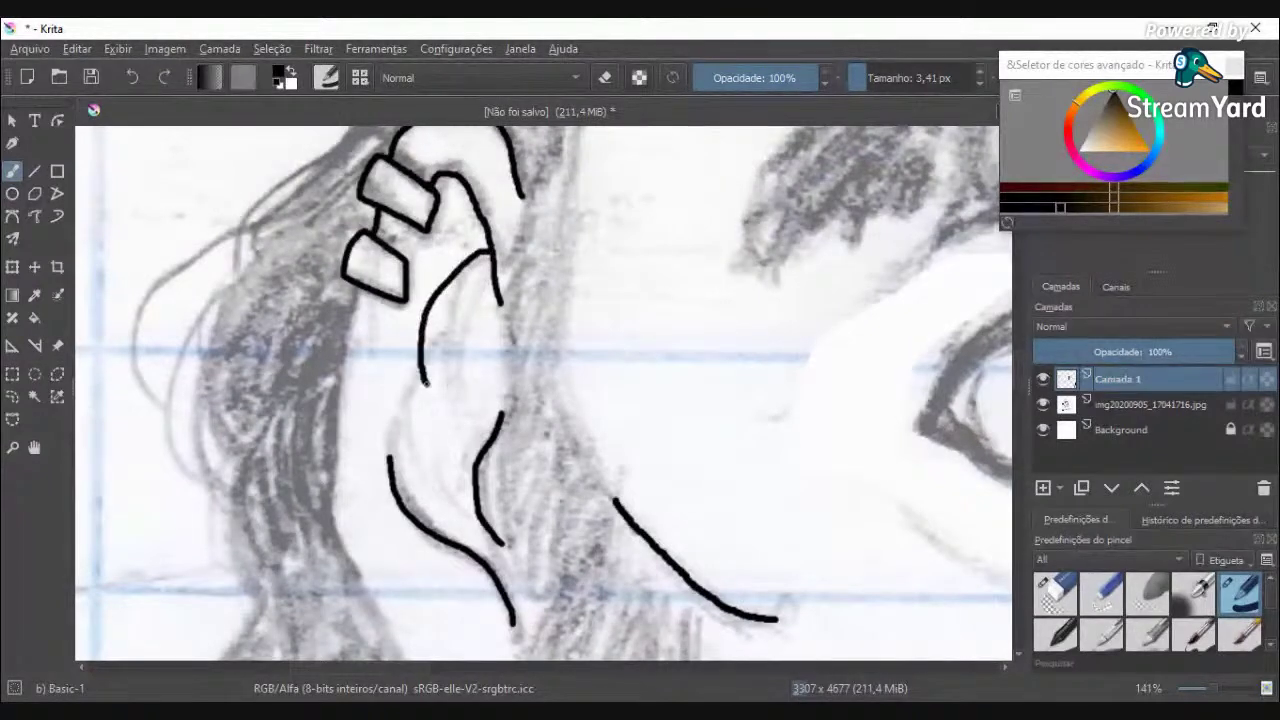
{"action": "mouse_move", "coordinate": [476, 520]}
{"action": "left_mouse_down"}
{"action": "mouse_move", "coordinate": [436, 492]}
{"action": "mouse_move", "coordinate": [412, 430]}
{"action": "left_mouse_up"}
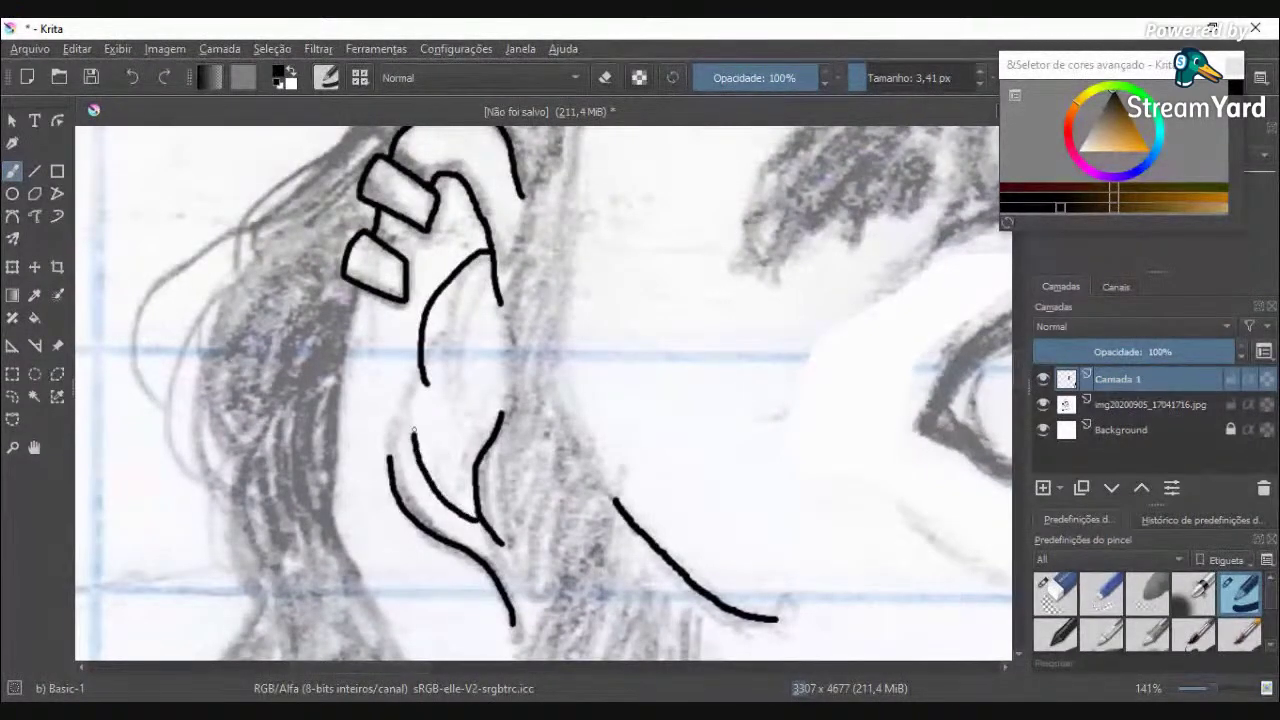
{"action": "left_click_drag", "start_coordinate": [486, 331], "coordinate": [464, 379]}
Step: Try to ink the outer edge of the left ear from the earlobe upward along the hair in two strokes
{"action": "scroll", "coordinate": [481, 415], "scroll_direction": "down", "scroll_amount": 5}
{"action": "scroll", "coordinate": [452, 490], "scroll_direction": "up", "scroll_amount": 3}
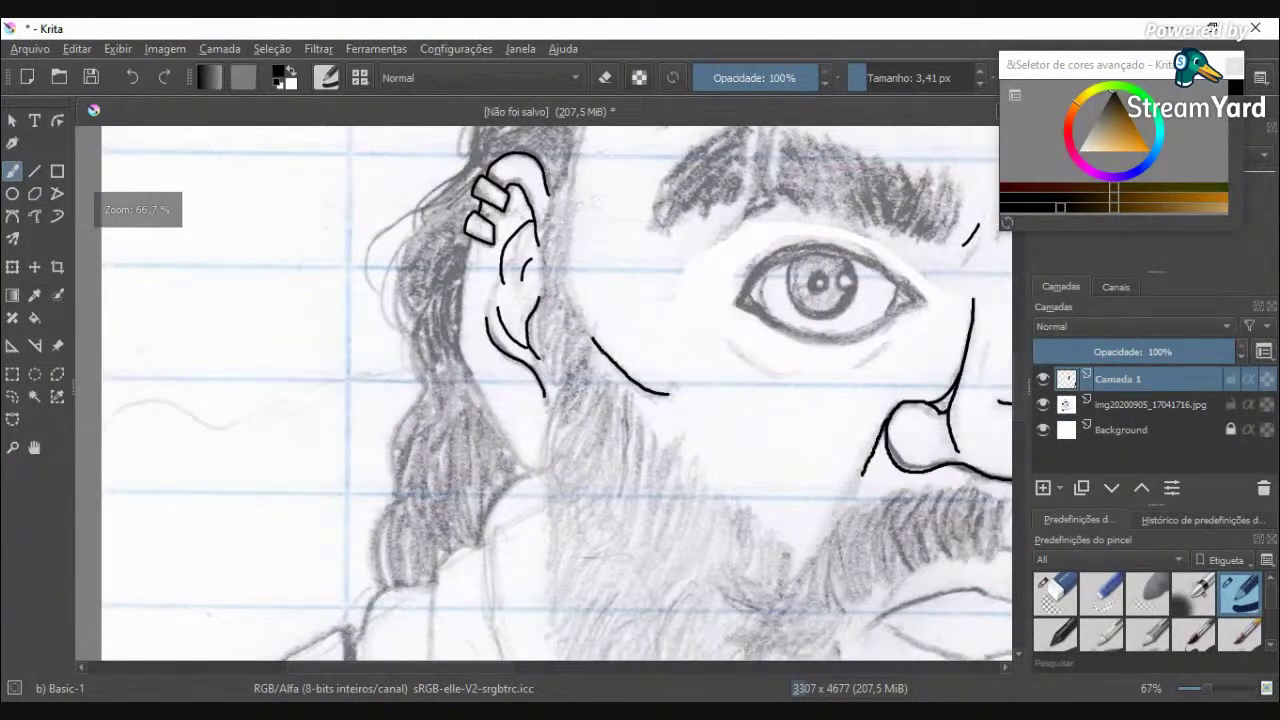
{"action": "scroll", "coordinate": [469, 436], "scroll_direction": "down", "scroll_amount": 3}
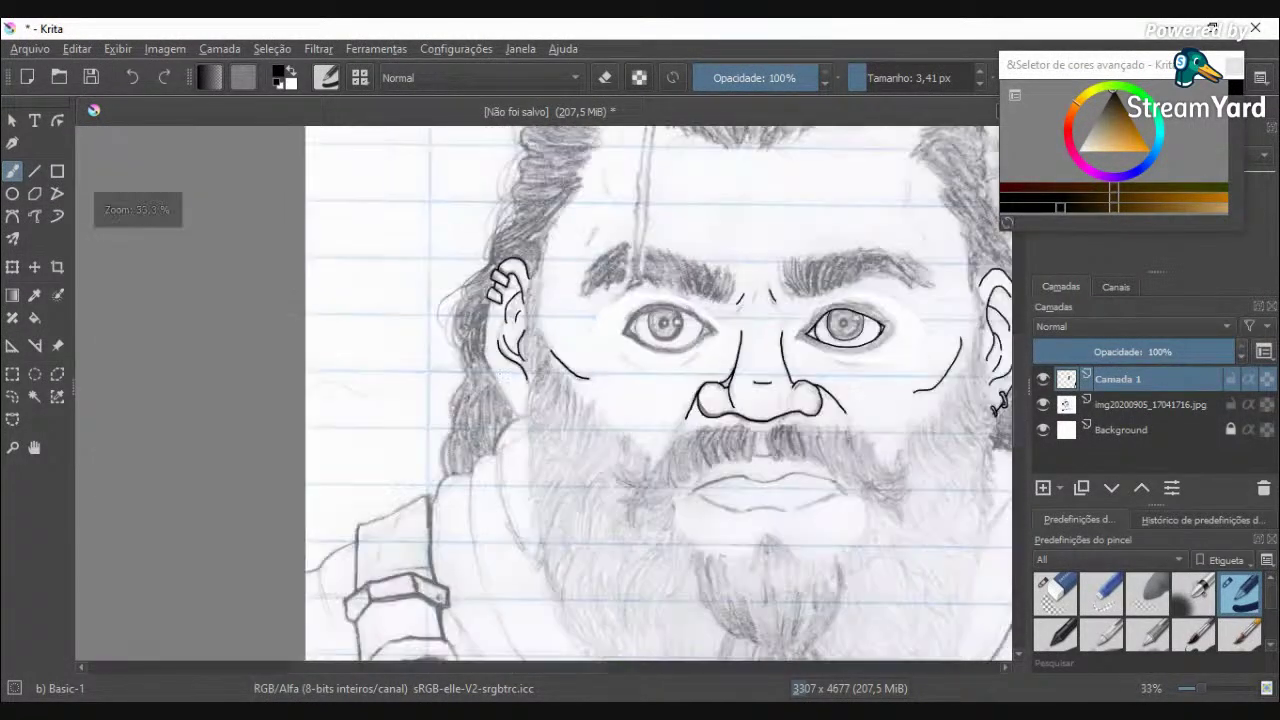
{"action": "scroll", "coordinate": [469, 436], "scroll_direction": "up", "scroll_amount": 6}
{"action": "mouse_move", "coordinate": [410, 440]}
{"action": "left_mouse_down"}
{"action": "mouse_move", "coordinate": [340, 415]}
{"action": "mouse_move", "coordinate": [290, 330]}
{"action": "left_mouse_up"}
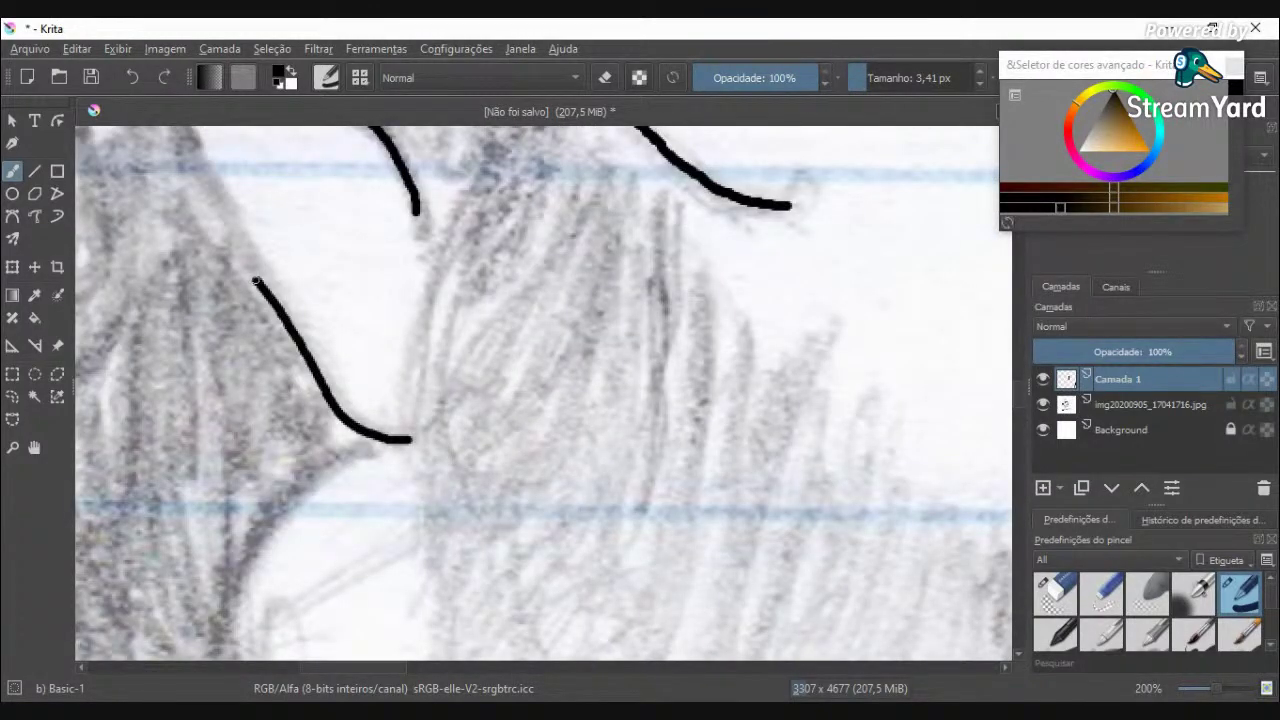
{"action": "scroll", "coordinate": [262, 285], "scroll_direction": "down", "scroll_amount": 3}
{"action": "scroll", "coordinate": [273, 300], "scroll_direction": "up", "scroll_amount": 3}
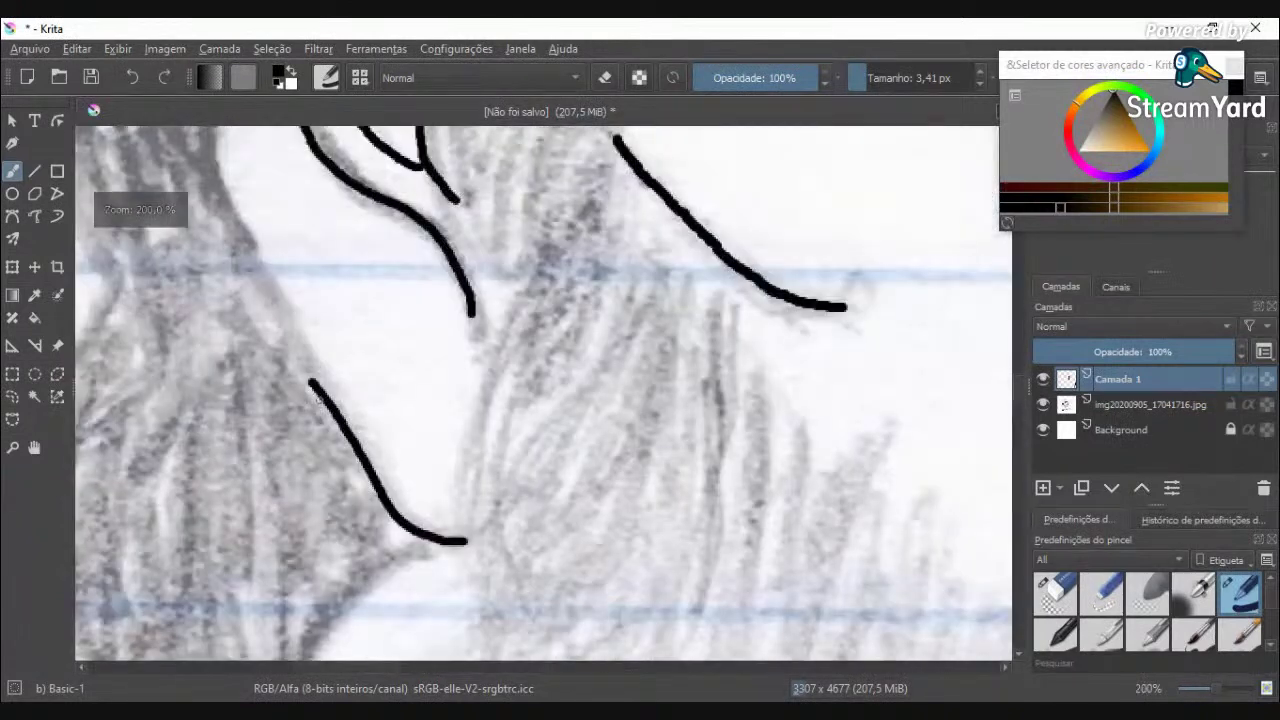
{"action": "left_click_drag", "start_coordinate": [312, 384], "coordinate": [210, 163]}
{"action": "scroll", "coordinate": [211, 164], "scroll_direction": "down", "scroll_amount": 3}
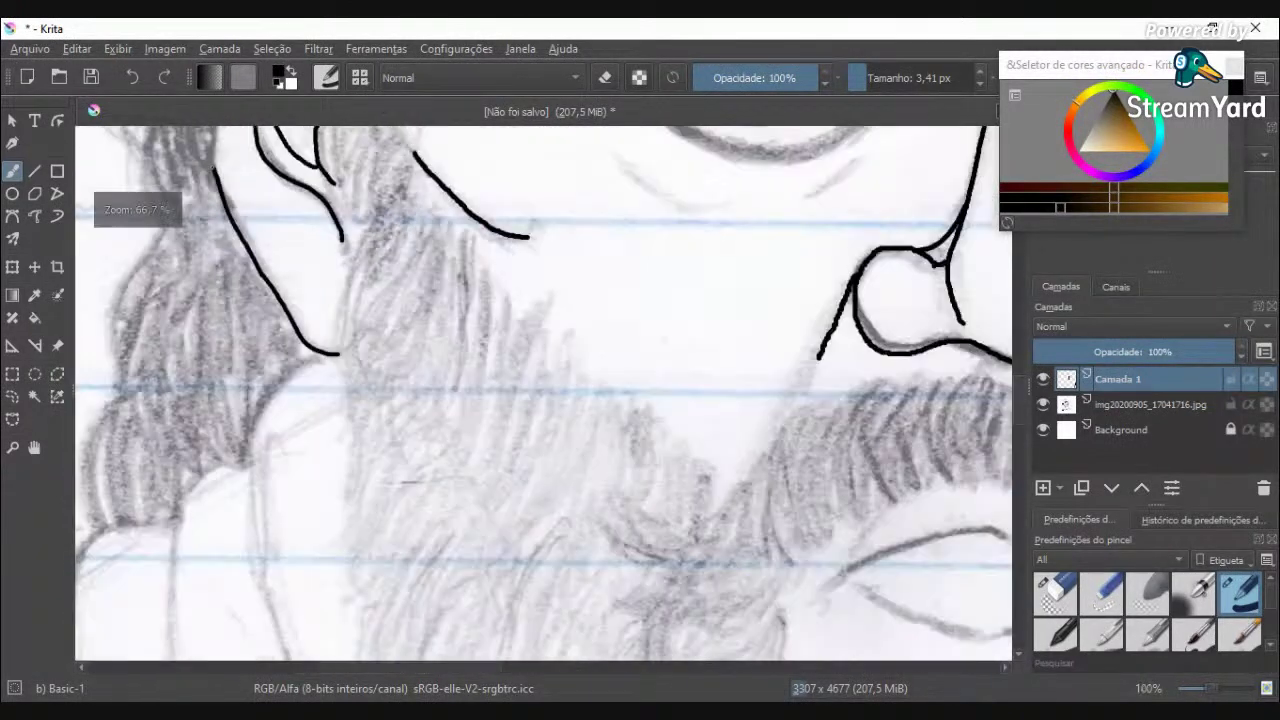
{"action": "scroll", "coordinate": [544, 398], "scroll_direction": "down", "scroll_amount": 1}
{"action": "scroll", "coordinate": [996, 411], "scroll_direction": "up", "scroll_amount": 4}
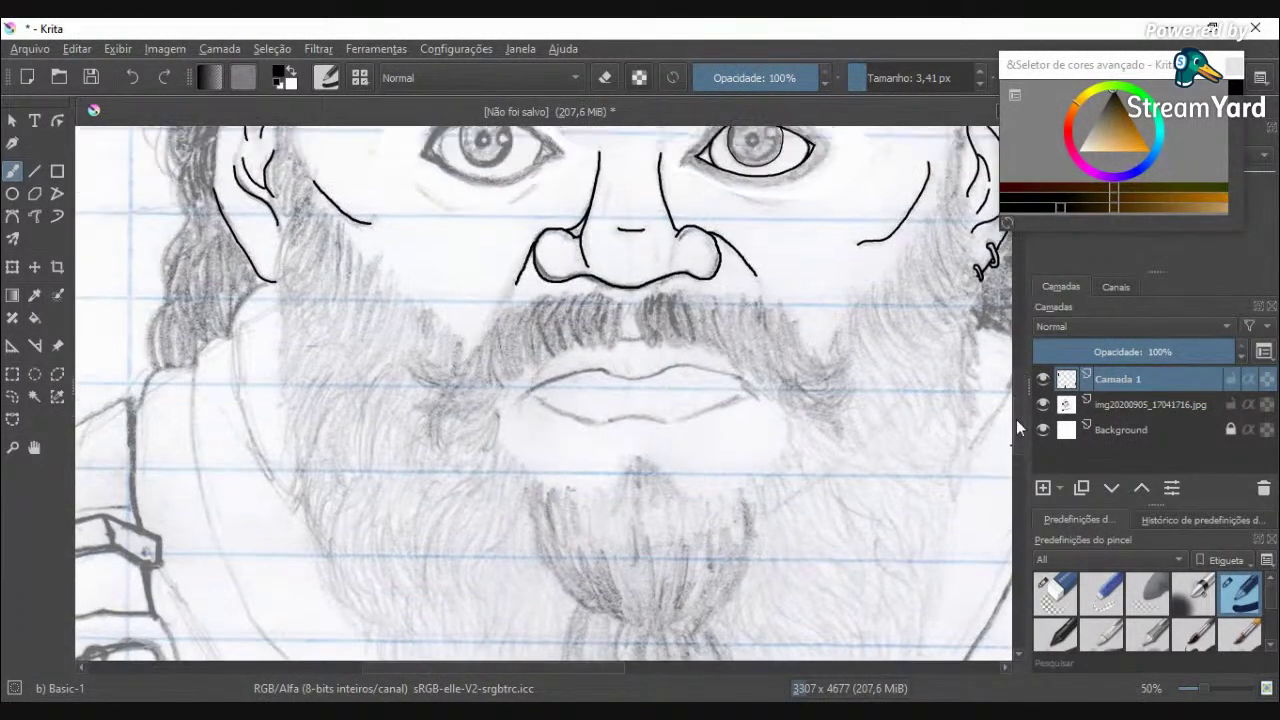
Step: Try to extend the left ear's outer edge toward the lower cuff, and undo the outer-edge strokes
{"action": "scroll", "coordinate": [205, 360], "scroll_direction": "up", "scroll_amount": 4}
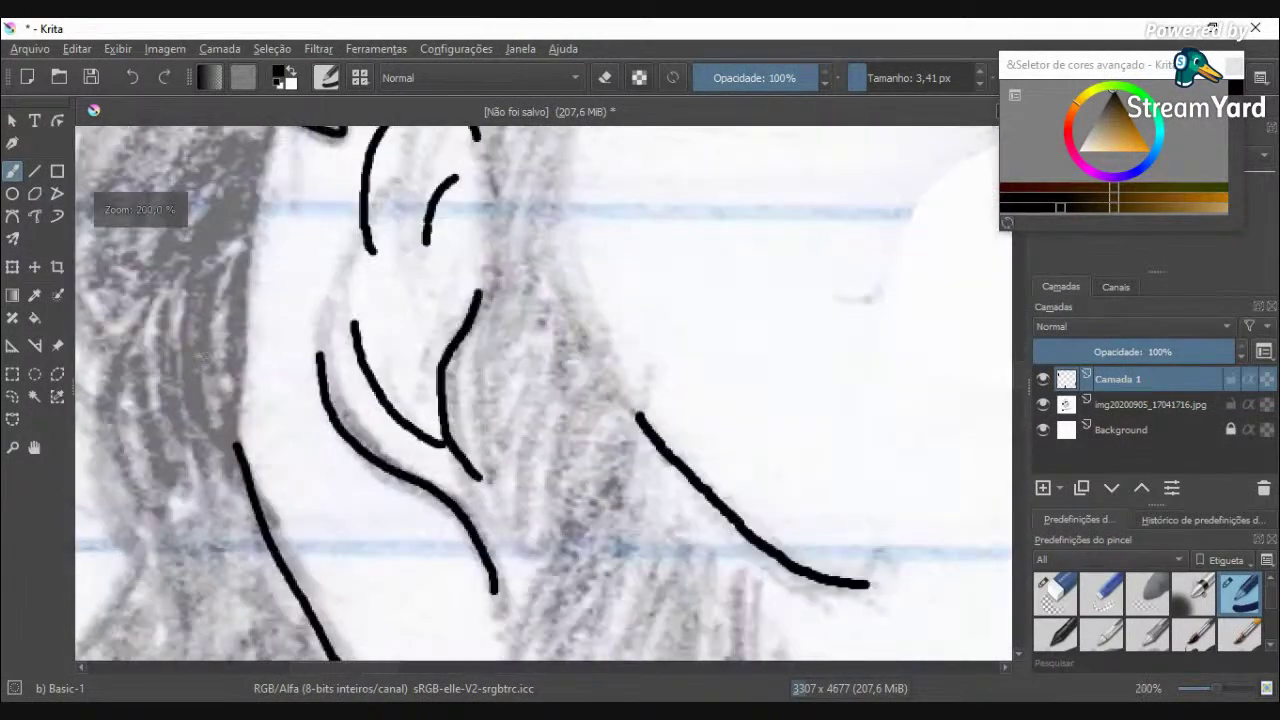
{"action": "scroll", "coordinate": [251, 251], "scroll_direction": "down", "scroll_amount": 3}
{"action": "scroll", "coordinate": [247, 196], "scroll_direction": "up", "scroll_amount": 2}
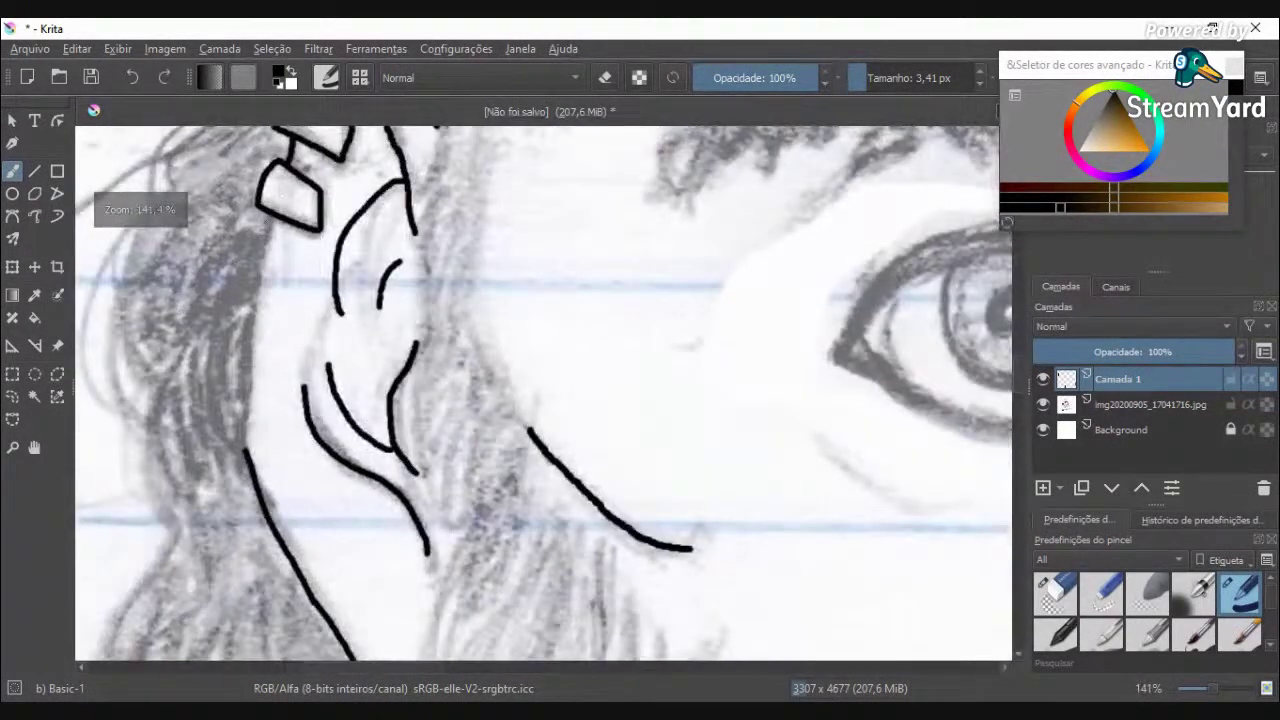
{"action": "mouse_move", "coordinate": [276, 212]}
{"action": "left_mouse_down"}
{"action": "mouse_move", "coordinate": [247, 352]}
{"action": "mouse_move", "coordinate": [248, 452]}
{"action": "mouse_move", "coordinate": [245, 356]}
{"action": "left_mouse_up"}
{"action": "key", "text": "ctrl+z"}
{"action": "key", "text": "ctrl+z"}
{"action": "key", "text": "ctrl+z"}
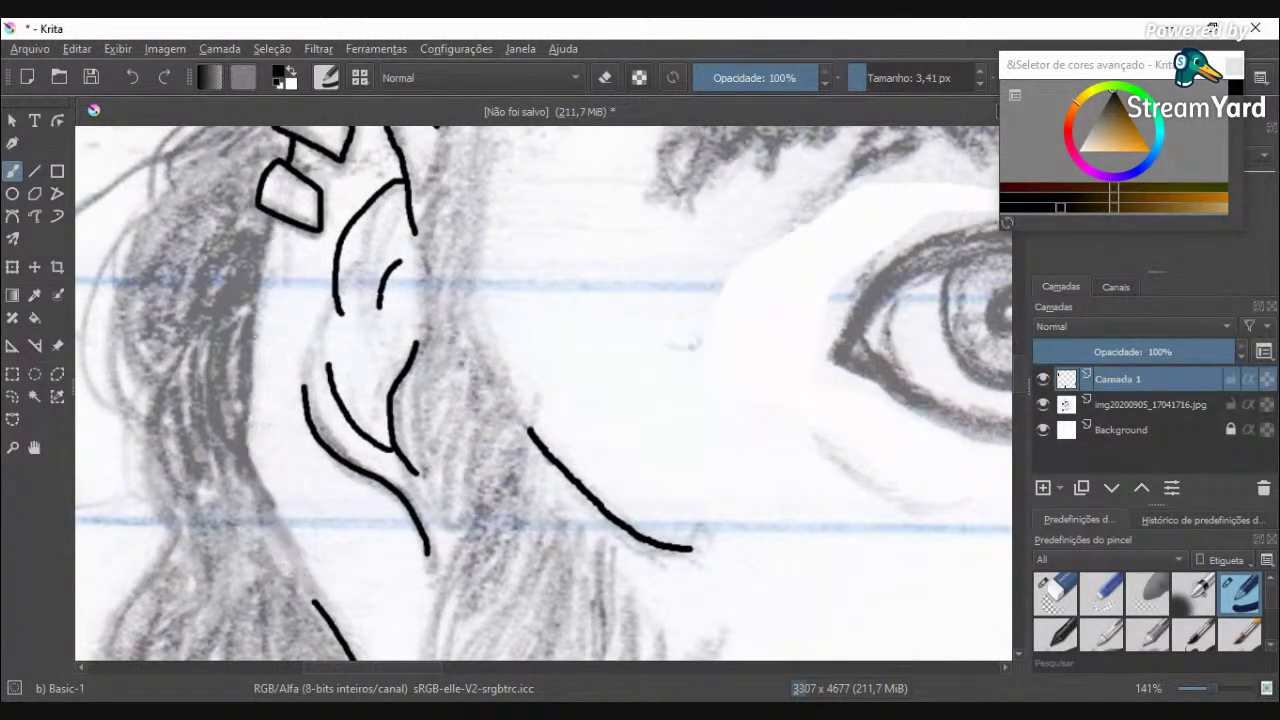
{"action": "key", "text": "ctrl+z"}
Step: Ink the outer edge of the left ear from the lower cuff down along the hair to the end of the earlobe
{"action": "mouse_move", "coordinate": [270, 224]}
{"action": "left_mouse_down"}
{"action": "mouse_move", "coordinate": [243, 415]}
{"action": "mouse_move", "coordinate": [256, 490]}
{"action": "mouse_move", "coordinate": [327, 612]}
{"action": "left_mouse_up"}
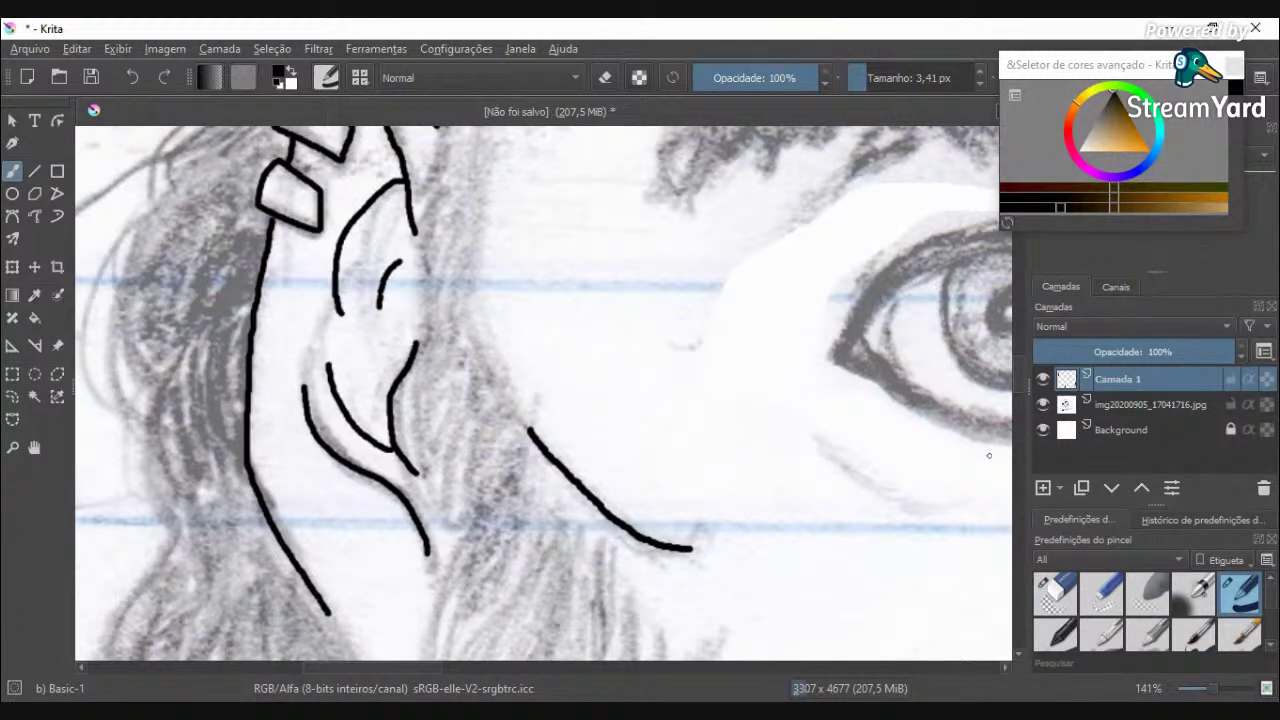
{"action": "left_click_drag", "start_coordinate": [1020, 378], "coordinate": [1019, 411]}
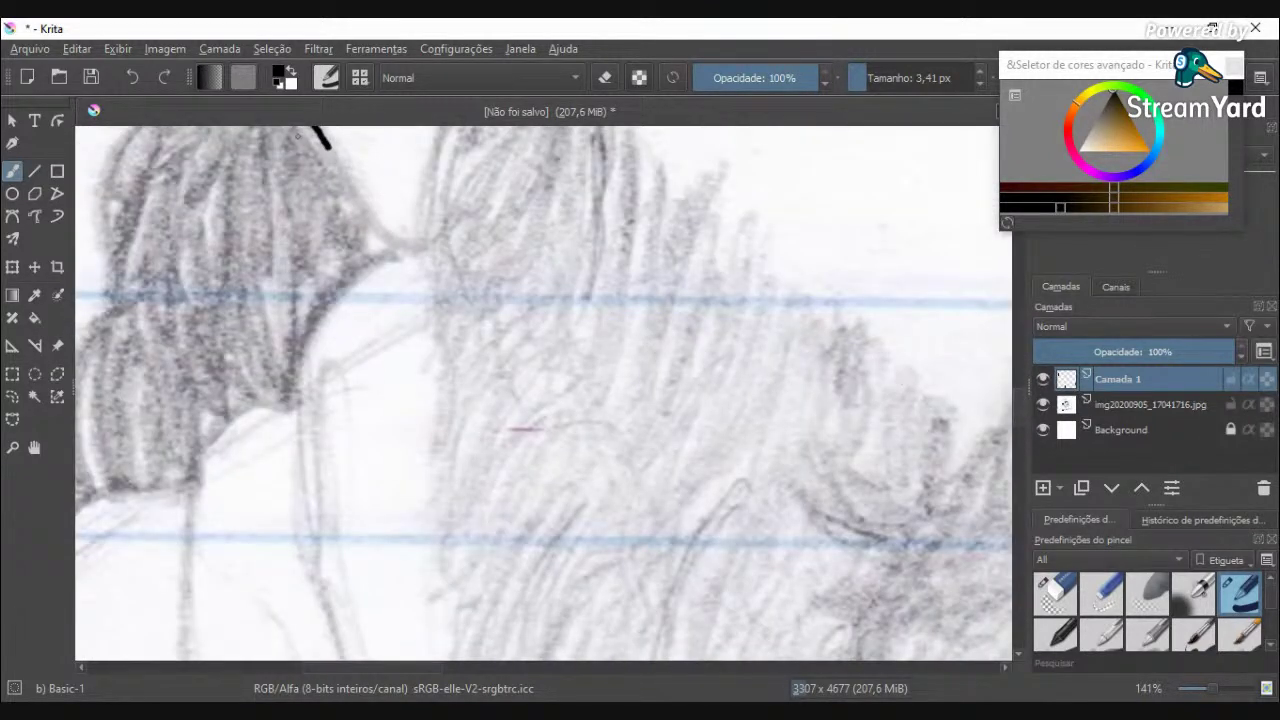
{"action": "mouse_move", "coordinate": [324, 143]}
{"action": "left_mouse_down"}
{"action": "mouse_move", "coordinate": [380, 230]}
{"action": "mouse_move", "coordinate": [424, 246]}
{"action": "left_mouse_up"}
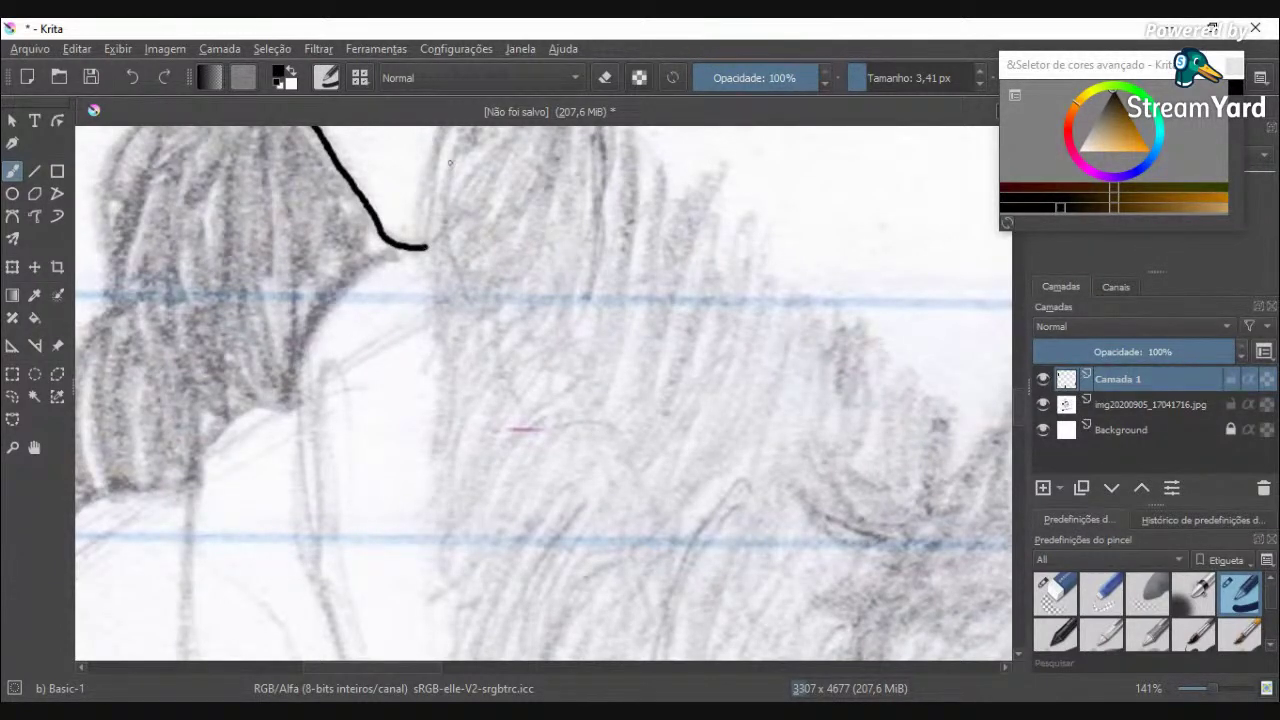
{"action": "scroll", "coordinate": [455, 174], "scroll_direction": "down", "scroll_amount": 4}
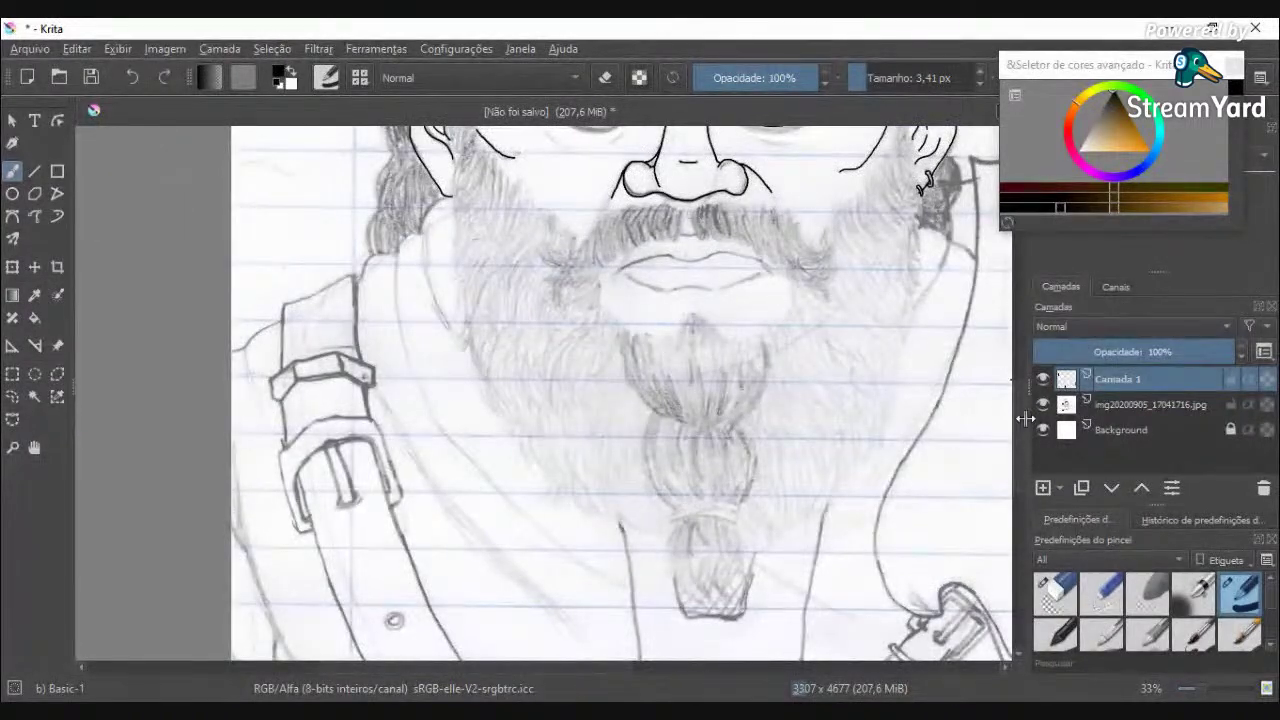
{"action": "left_click_drag", "start_coordinate": [1018, 411], "coordinate": [1019, 388]}
{"action": "scroll", "coordinate": [589, 403], "scroll_direction": "up", "scroll_amount": 3}
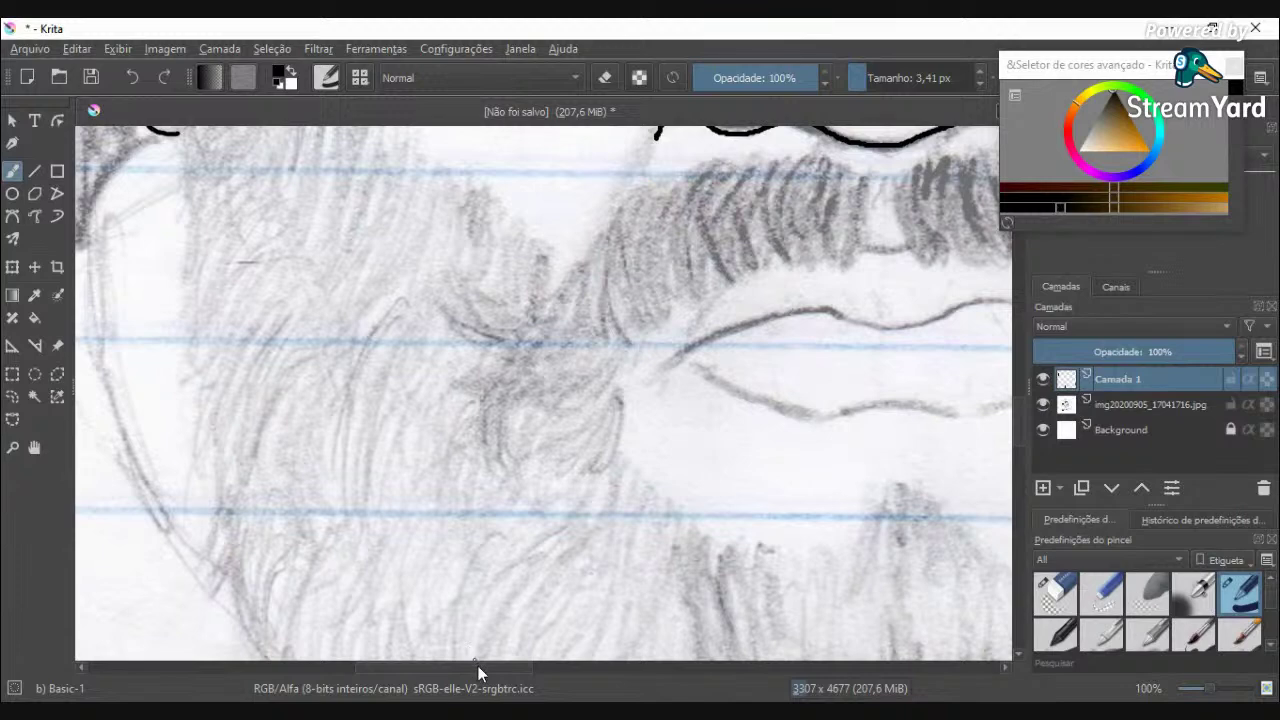
Step: Ink the mouth: the wavy upper lip line in one stroke and the lower lip contour in three separate strokes
{"action": "left_click_drag", "start_coordinate": [478, 666], "coordinate": [527, 663]}
{"action": "mouse_move", "coordinate": [424, 354]}
{"action": "left_mouse_down"}
{"action": "mouse_move", "coordinate": [548, 313]}
{"action": "mouse_move", "coordinate": [641, 328]}
{"action": "mouse_move", "coordinate": [776, 307]}
{"action": "mouse_move", "coordinate": [855, 336]}
{"action": "left_mouse_up"}
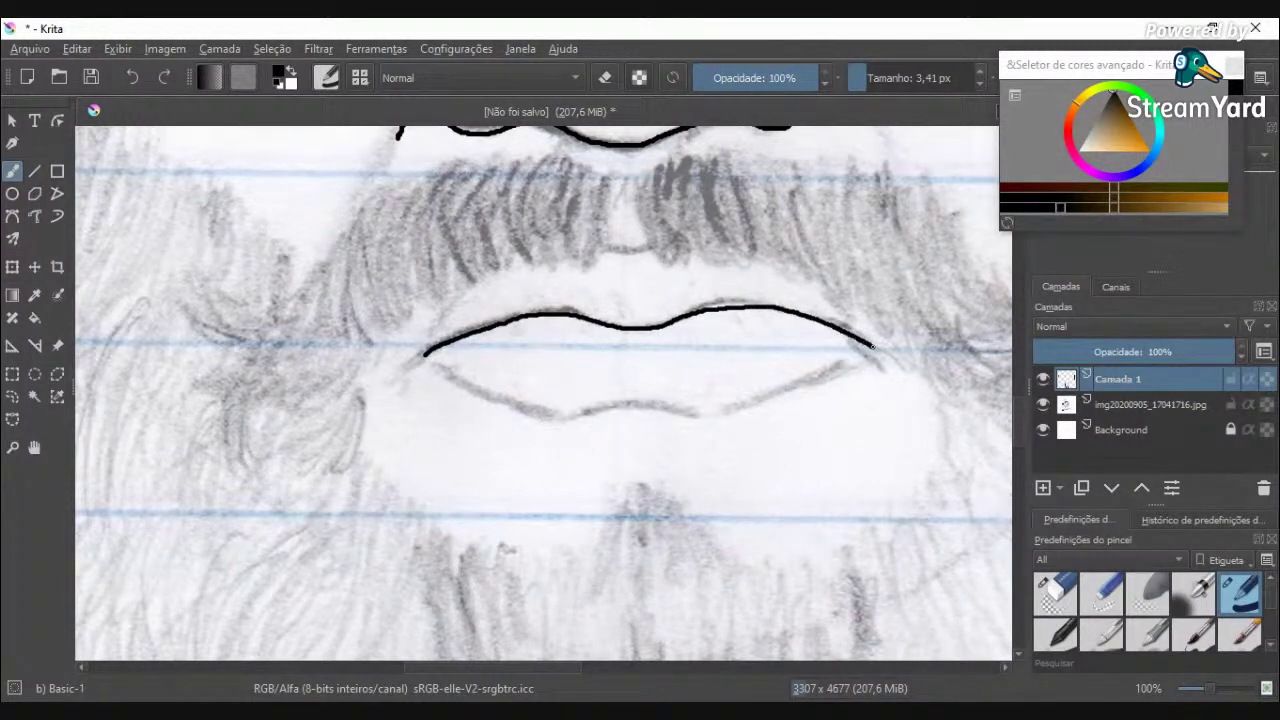
{"action": "mouse_move", "coordinate": [438, 368]}
{"action": "left_mouse_down"}
{"action": "mouse_move", "coordinate": [559, 411]}
{"action": "mouse_move", "coordinate": [665, 403]}
{"action": "mouse_move", "coordinate": [694, 414]}
{"action": "mouse_move", "coordinate": [740, 388]}
{"action": "left_mouse_up"}
{"action": "key", "text": "ctrl+z"}
{"action": "left_click_drag", "start_coordinate": [586, 414], "coordinate": [694, 416]}
{"action": "left_click_drag", "start_coordinate": [858, 363], "coordinate": [720, 412]}
{"action": "key", "text": "ctrl+z"}
{"action": "left_click_drag", "start_coordinate": [855, 362], "coordinate": [733, 413]}
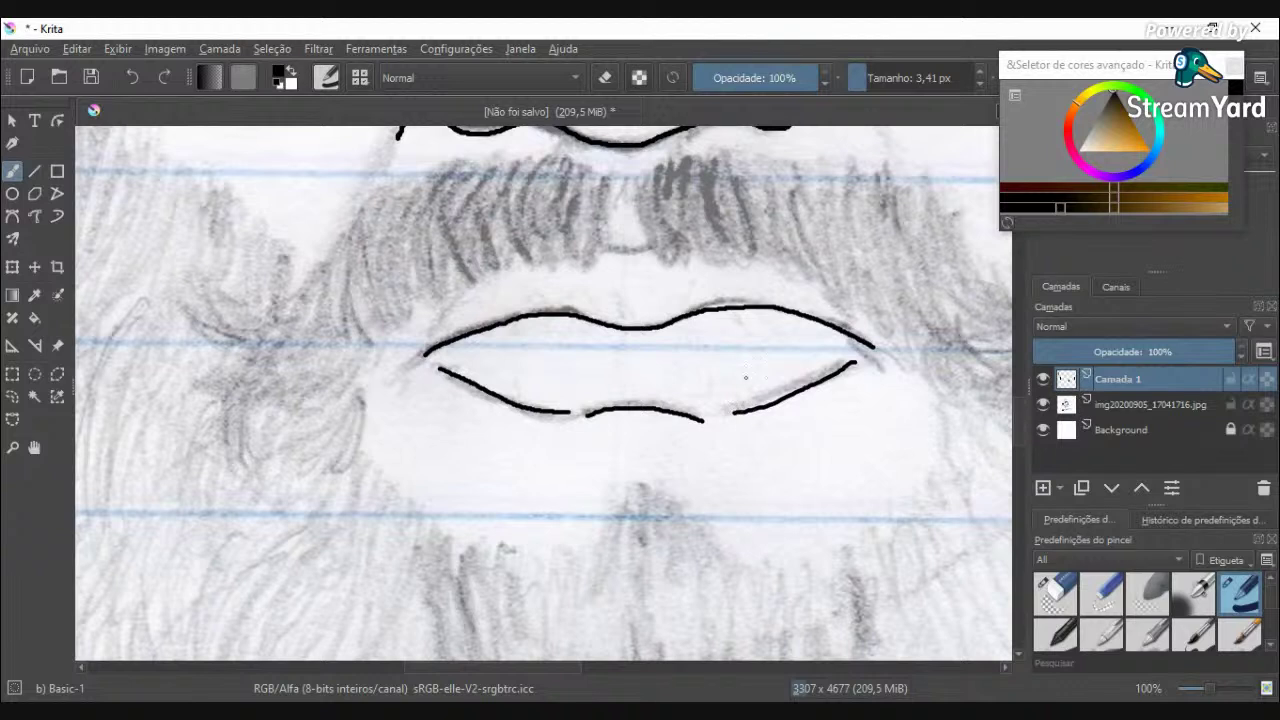
Step: Ink the short line at the centre of the moustache gap and the short creases above both corners of the upper lip
{"action": "left_click_drag", "start_coordinate": [609, 248], "coordinate": [647, 252]}
{"action": "left_click_drag", "start_coordinate": [433, 318], "coordinate": [450, 297]}
{"action": "key", "text": "ctrl+z"}
{"action": "mouse_move", "coordinate": [432, 341]}
{"action": "left_mouse_down"}
{"action": "mouse_move", "coordinate": [462, 293]}
{"action": "mouse_move", "coordinate": [445, 321]}
{"action": "left_mouse_up"}
{"action": "key", "text": "ctrl+z"}
{"action": "left_click_drag", "start_coordinate": [850, 326], "coordinate": [832, 295]}
{"action": "key", "text": "ctrl+z"}
{"action": "mouse_move", "coordinate": [820, 291]}
{"action": "left_mouse_down"}
{"action": "mouse_move", "coordinate": [848, 326]}
{"action": "mouse_move", "coordinate": [791, 277]}
{"action": "left_mouse_up"}
{"action": "key", "text": "ctrl+z"}
Step: Ink the almond-shaped inner lid outline of the left eye along the upper and lower lash edges
{"action": "scroll", "coordinate": [795, 311], "scroll_direction": "down", "scroll_amount": 4}
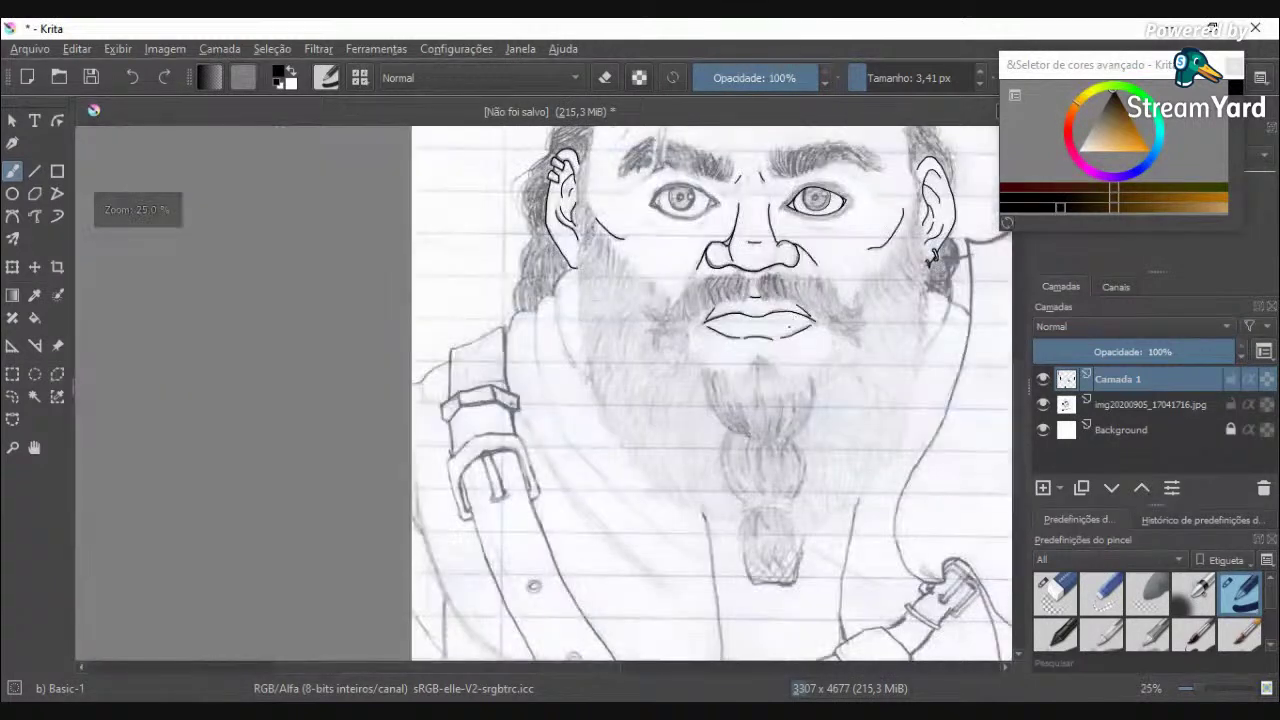
{"action": "scroll", "coordinate": [778, 368], "scroll_direction": "down", "scroll_amount": 1}
{"action": "scroll", "coordinate": [776, 368], "scroll_direction": "up", "scroll_amount": 1}
{"action": "scroll", "coordinate": [700, 284], "scroll_direction": "down", "scroll_amount": 1}
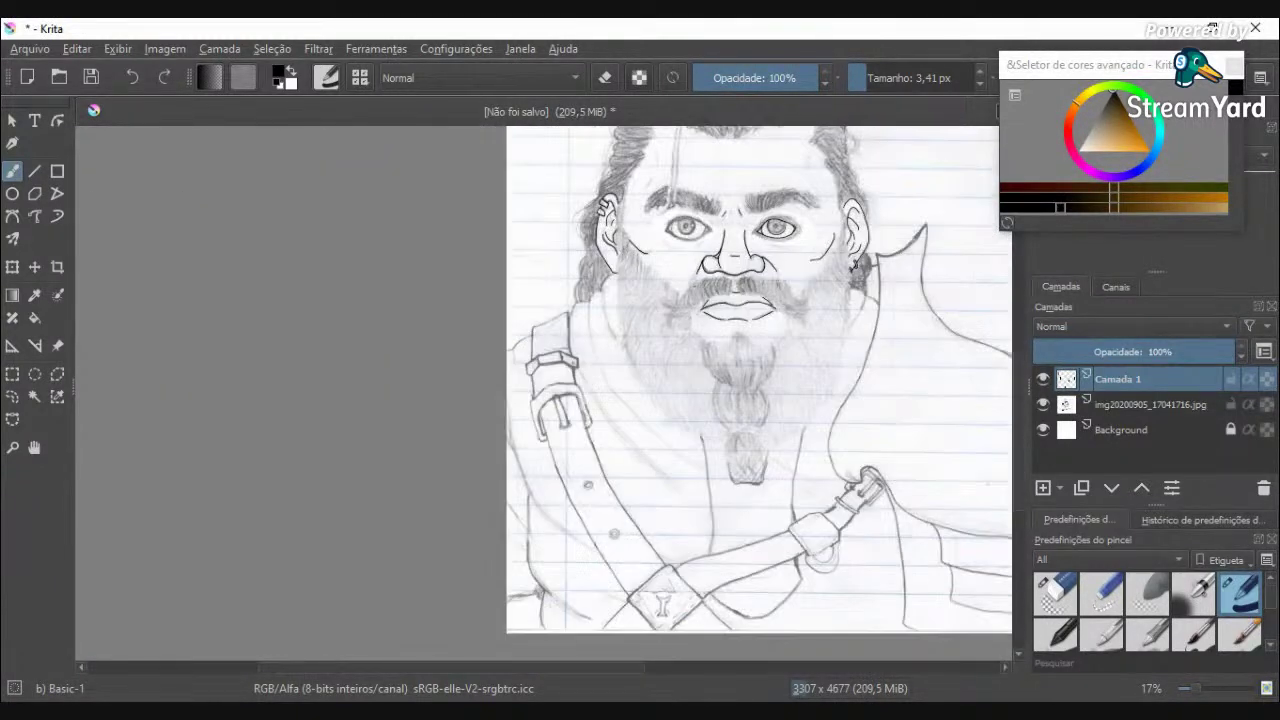
{"action": "scroll", "coordinate": [693, 208], "scroll_direction": "up", "scroll_amount": 6}
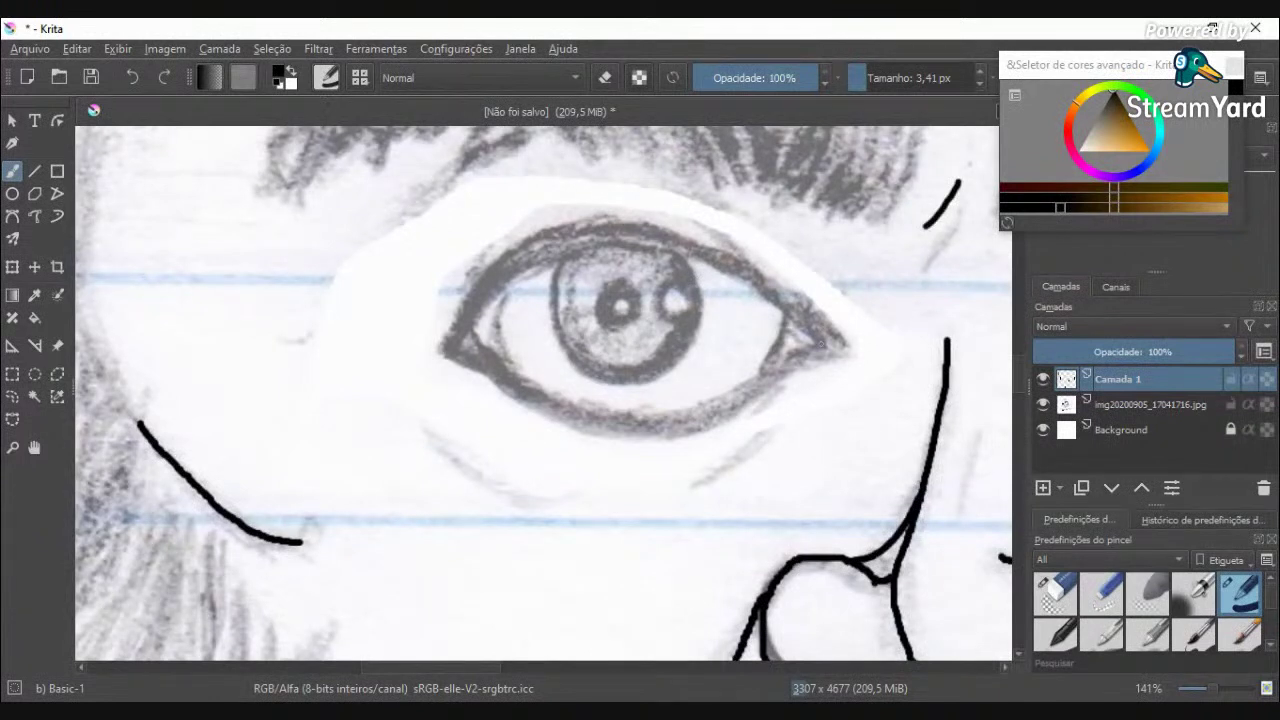
{"action": "mouse_move", "coordinate": [824, 346]}
{"action": "left_mouse_down"}
{"action": "mouse_move", "coordinate": [673, 252]}
{"action": "mouse_move", "coordinate": [577, 248]}
{"action": "left_mouse_up"}
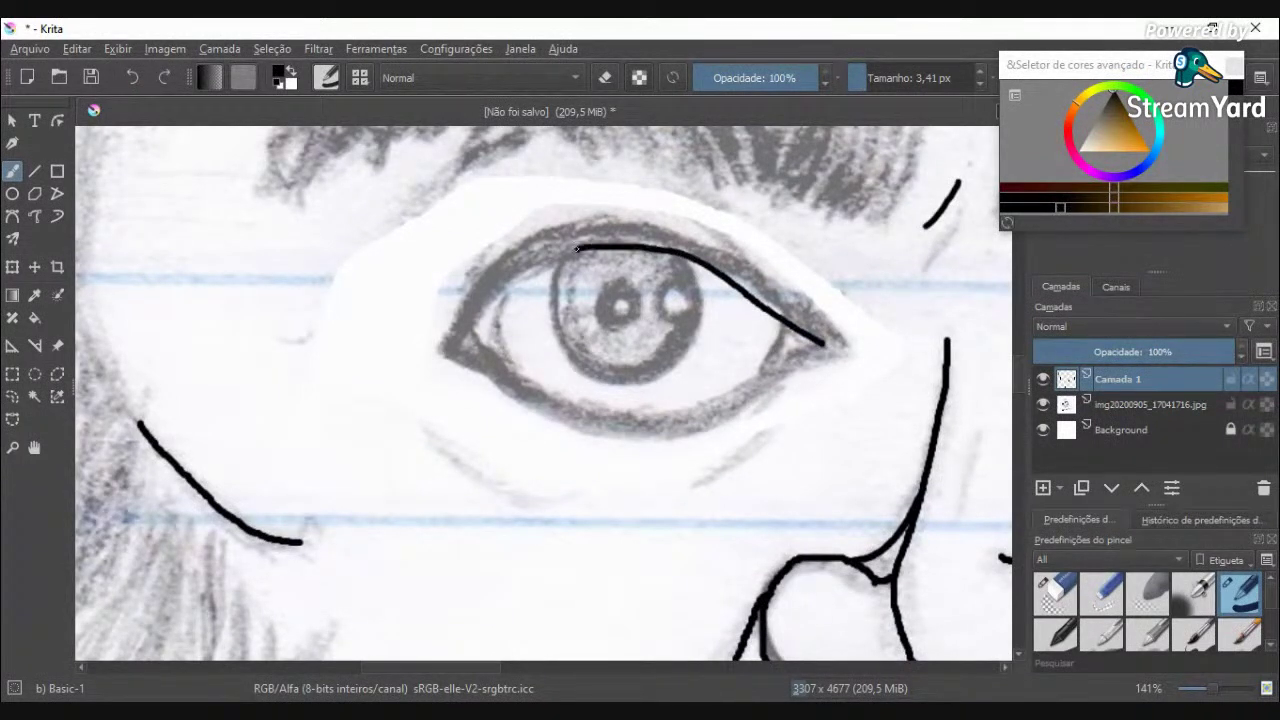
{"action": "key", "text": "ctrl+z"}
{"action": "mouse_move", "coordinate": [469, 330]}
{"action": "left_mouse_down"}
{"action": "mouse_move", "coordinate": [542, 265]}
{"action": "mouse_move", "coordinate": [622, 245]}
{"action": "mouse_move", "coordinate": [733, 281]}
{"action": "mouse_move", "coordinate": [808, 342]}
{"action": "mouse_move", "coordinate": [700, 404]}
{"action": "mouse_move", "coordinate": [614, 410]}
{"action": "mouse_move", "coordinate": [539, 390]}
{"action": "left_mouse_up"}
{"action": "key", "text": "ctrl+z"}
{"action": "mouse_move", "coordinate": [470, 331]}
{"action": "left_mouse_down"}
{"action": "mouse_move", "coordinate": [540, 390]}
{"action": "mouse_move", "coordinate": [630, 411]}
{"action": "left_mouse_up"}
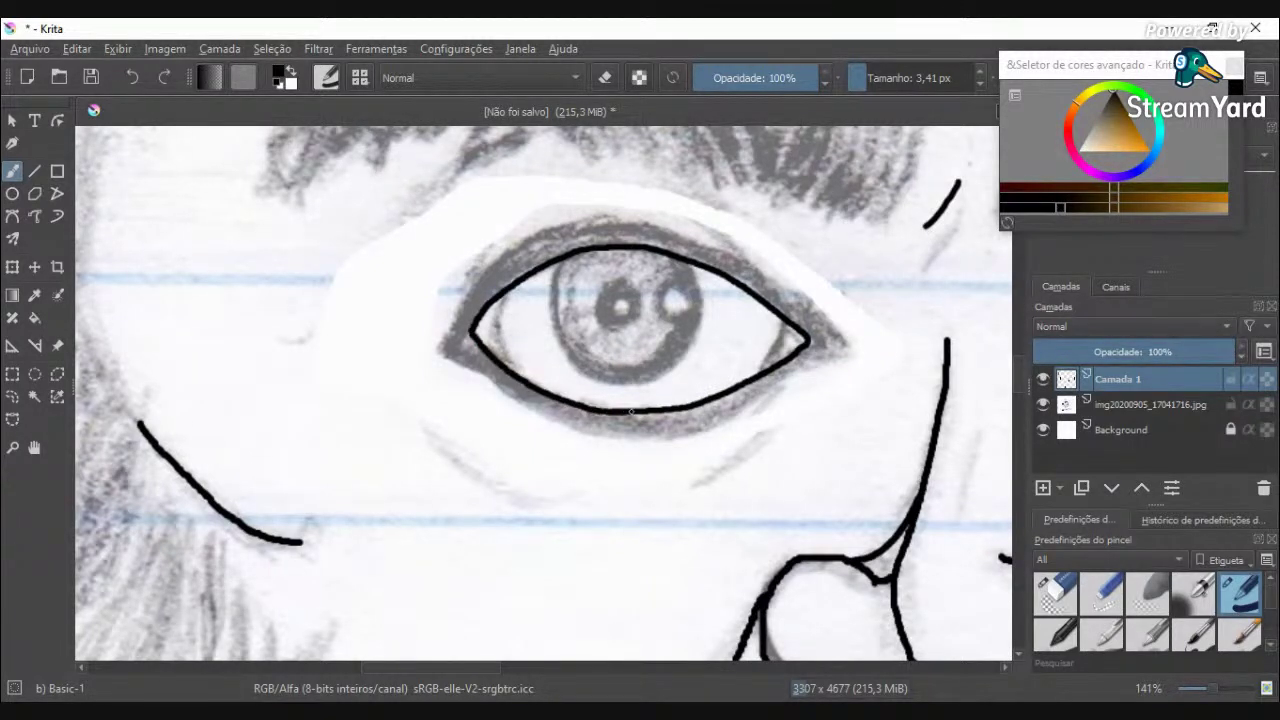
Step: Ink the small curved line that closes off the inner corner of the left eye beside the nose
{"action": "scroll", "coordinate": [766, 342], "scroll_direction": "up", "scroll_amount": 1}
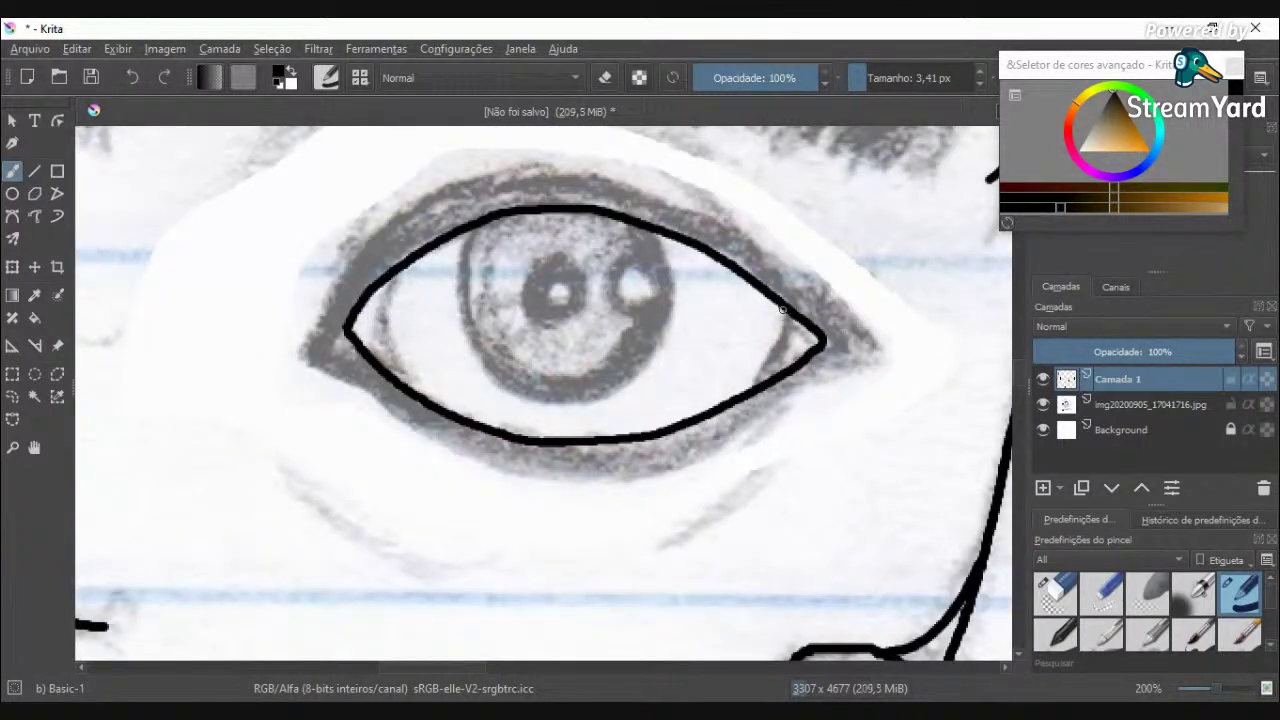
{"action": "mouse_move", "coordinate": [778, 310]}
{"action": "left_mouse_down"}
{"action": "mouse_move", "coordinate": [791, 332]}
{"action": "mouse_move", "coordinate": [767, 376]}
{"action": "left_mouse_up"}
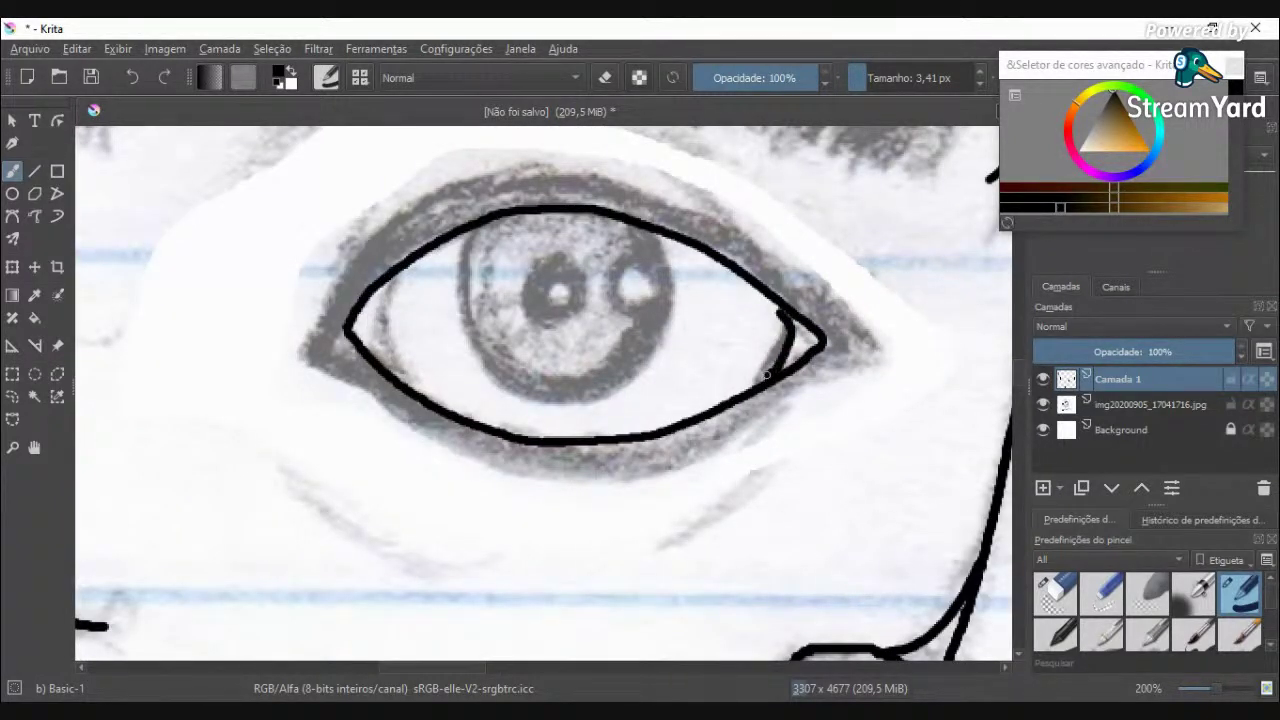
{"action": "key", "text": "ctrl+z"}
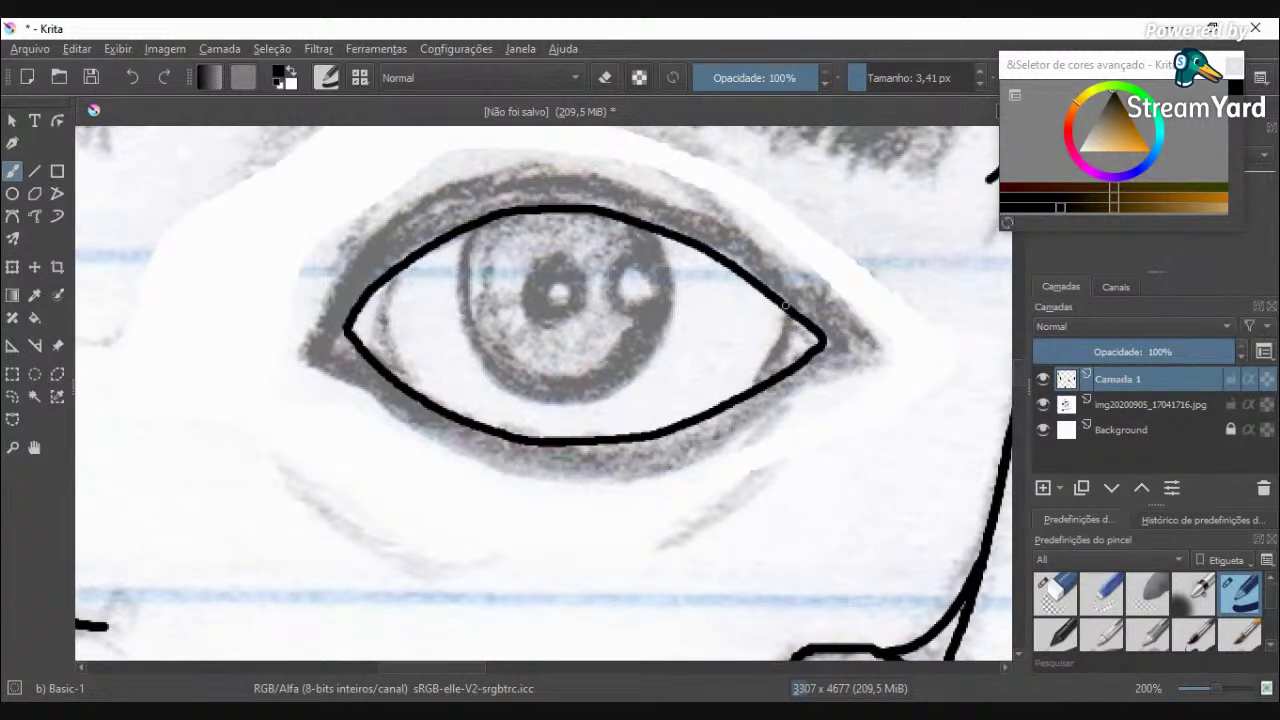
{"action": "mouse_move", "coordinate": [781, 305]}
{"action": "left_mouse_down"}
{"action": "mouse_move", "coordinate": [792, 329]}
{"action": "mouse_move", "coordinate": [776, 370]}
{"action": "left_mouse_up"}
Step: Ink the small curved line inside the outer corner of the left eye, joining the upper and lower lids
{"action": "left_click_drag", "start_coordinate": [389, 282], "coordinate": [364, 334]}
{"action": "key", "text": "ctrl+z"}
{"action": "left_click_drag", "start_coordinate": [377, 291], "coordinate": [371, 353]}
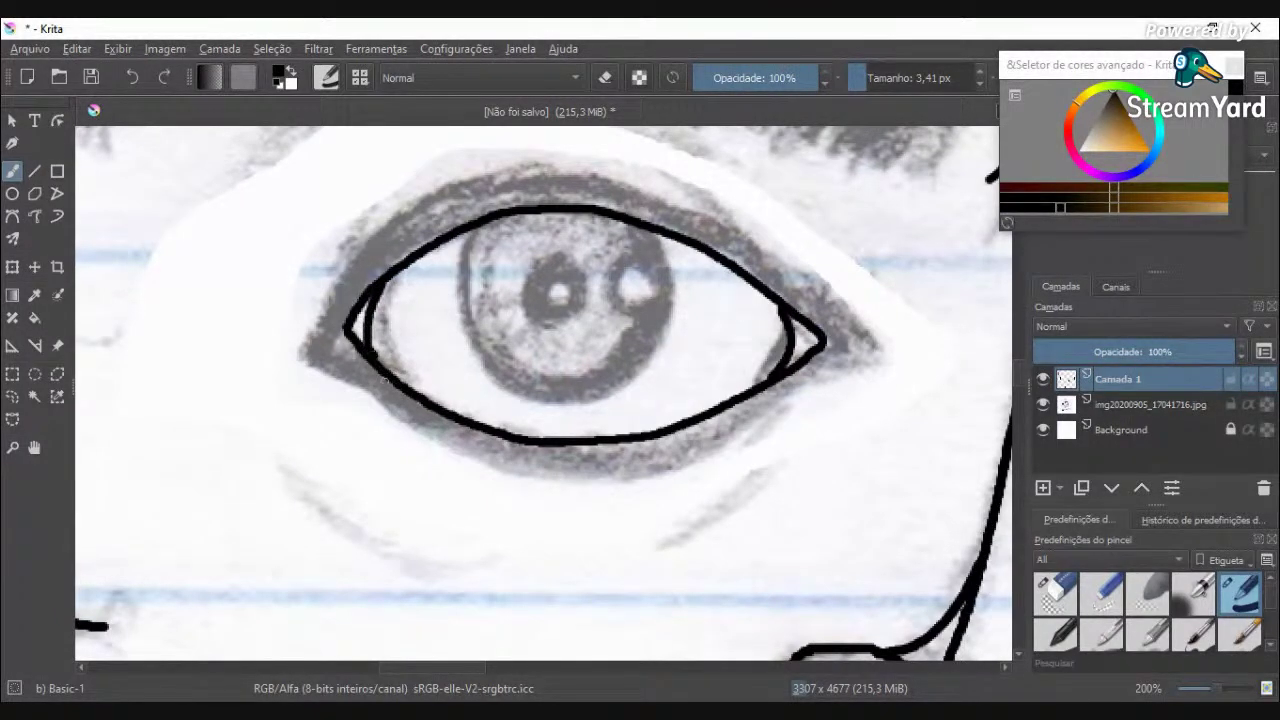
{"action": "scroll", "coordinate": [385, 380], "scroll_direction": "down", "scroll_amount": 2}
{"action": "key", "text": "ctrl+z"}
{"action": "scroll", "coordinate": [386, 362], "scroll_direction": "up", "scroll_amount": 5}
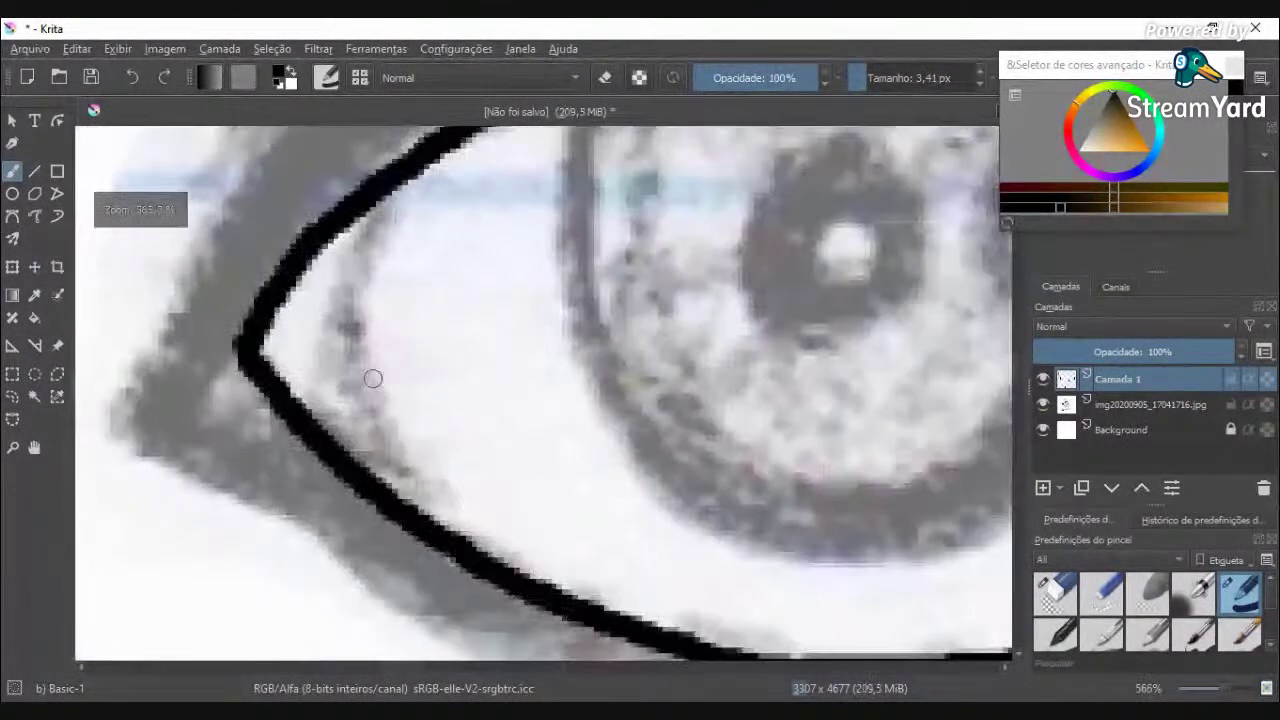
{"action": "mouse_move", "coordinate": [357, 465]}
{"action": "left_mouse_down"}
{"action": "mouse_move", "coordinate": [326, 308]}
{"action": "mouse_move", "coordinate": [375, 197]}
{"action": "mouse_move", "coordinate": [405, 164]}
{"action": "left_mouse_up"}
{"action": "scroll", "coordinate": [383, 250], "scroll_direction": "down", "scroll_amount": 5}
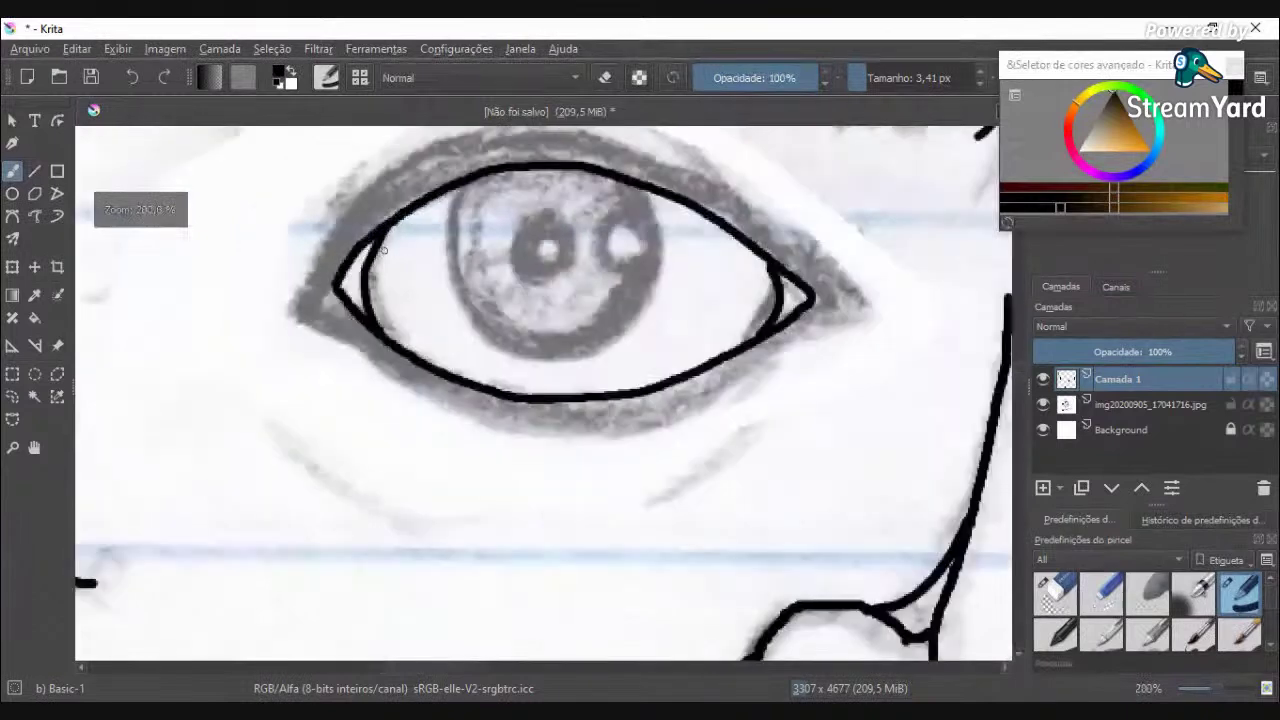
Step: Ink the garment edge below the right ear's hair out to the collar, plus the fold running down beside the beard
{"action": "scroll", "coordinate": [383, 250], "scroll_direction": "down", "scroll_amount": 6}
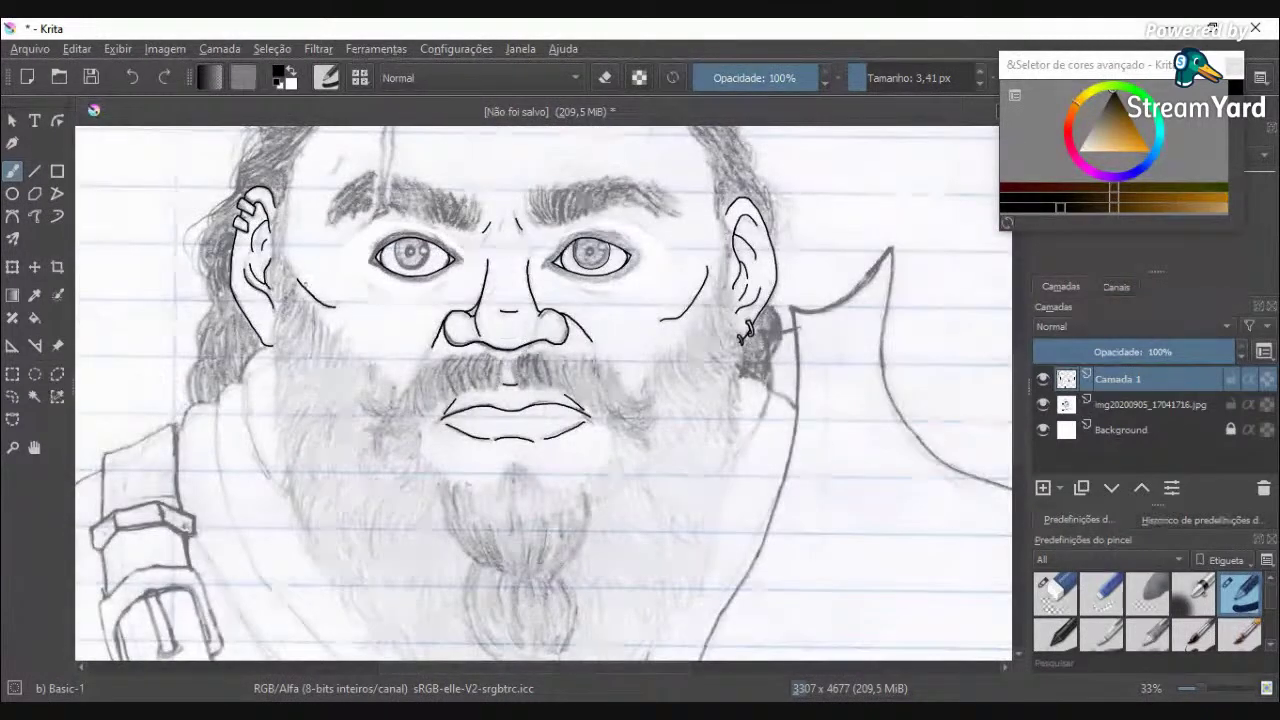
{"action": "scroll", "coordinate": [320, 223], "scroll_direction": "down", "scroll_amount": 3}
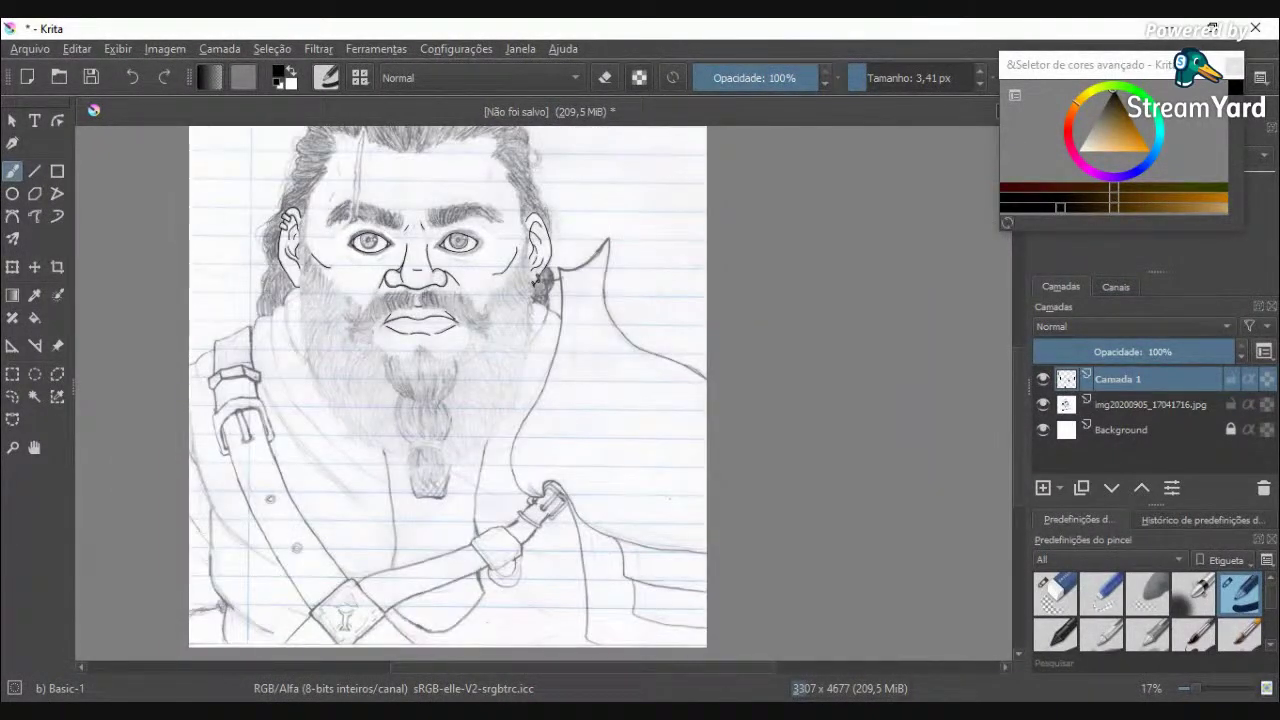
{"action": "scroll", "coordinate": [540, 275], "scroll_direction": "up", "scroll_amount": 4}
{"action": "scroll", "coordinate": [540, 275], "scroll_direction": "down", "scroll_amount": 3}
{"action": "scroll", "coordinate": [540, 275], "scroll_direction": "up", "scroll_amount": 2}
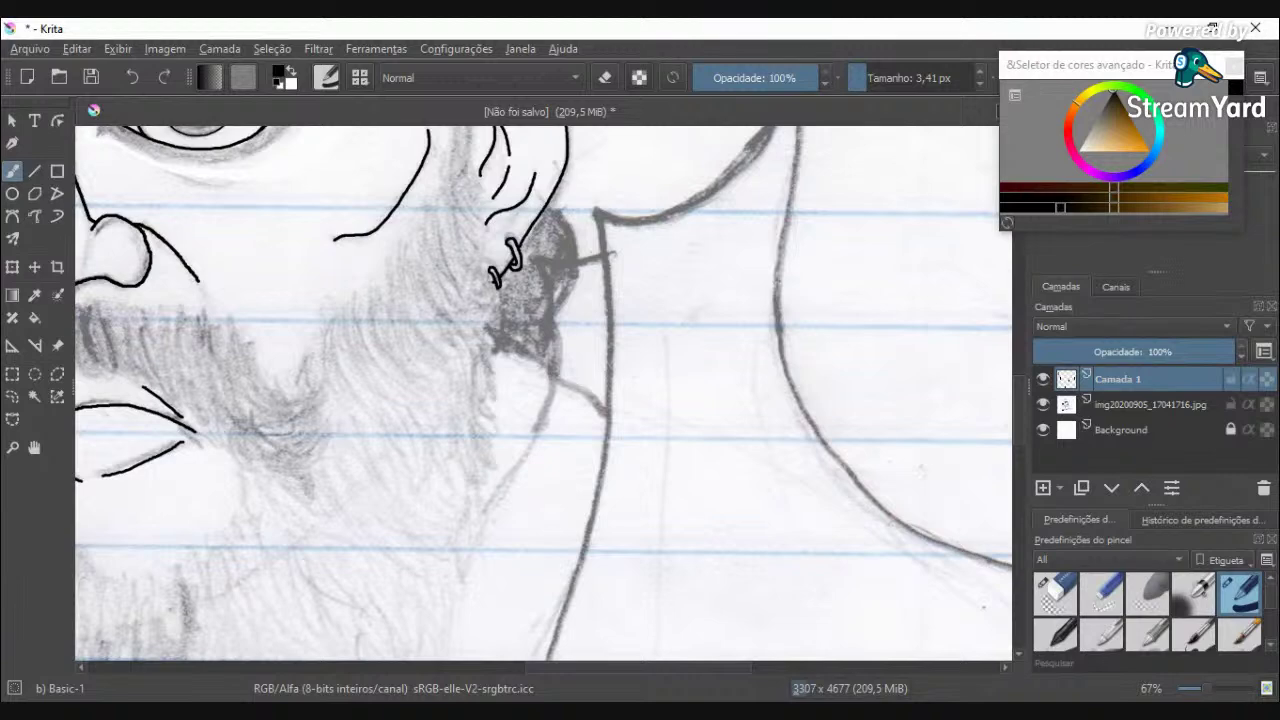
{"action": "scroll", "coordinate": [489, 313], "scroll_direction": "down", "scroll_amount": 2}
{"action": "scroll", "coordinate": [489, 313], "scroll_direction": "up", "scroll_amount": 3}
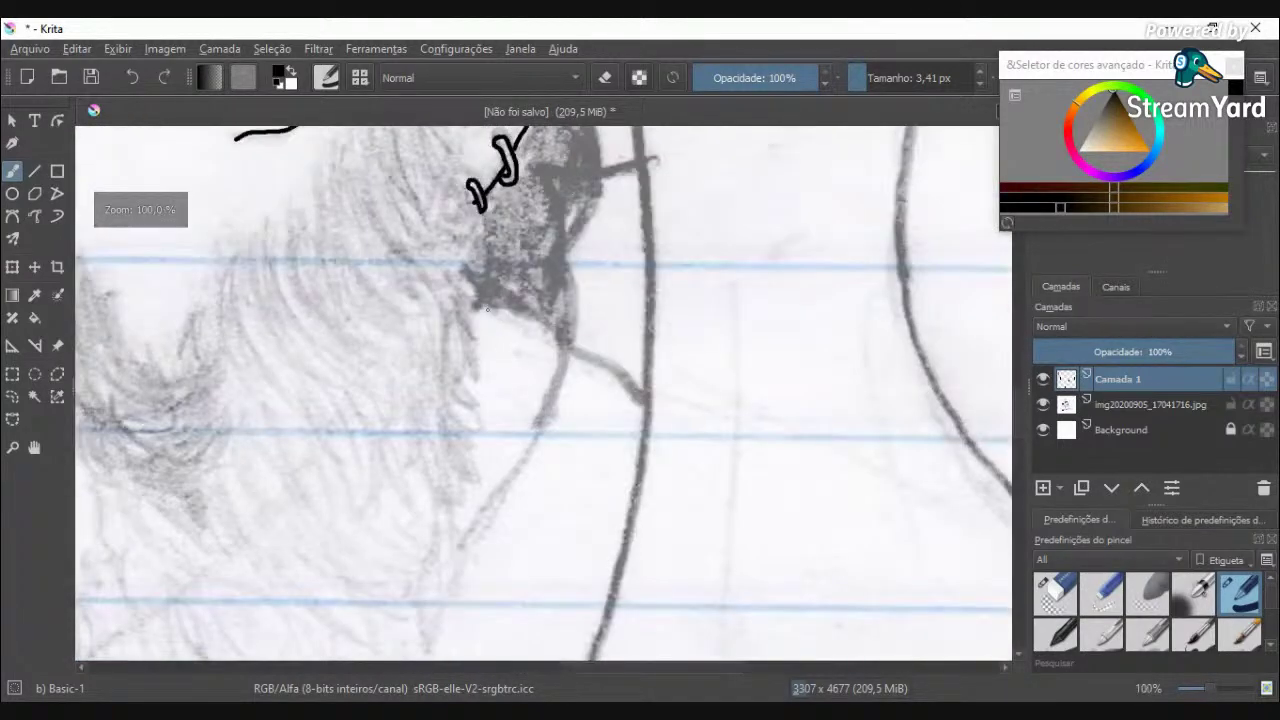
{"action": "mouse_move", "coordinate": [471, 278]}
{"action": "left_mouse_down"}
{"action": "mouse_move", "coordinate": [542, 315]}
{"action": "mouse_move", "coordinate": [563, 368]}
{"action": "mouse_move", "coordinate": [573, 345]}
{"action": "mouse_move", "coordinate": [645, 401]}
{"action": "left_mouse_up"}
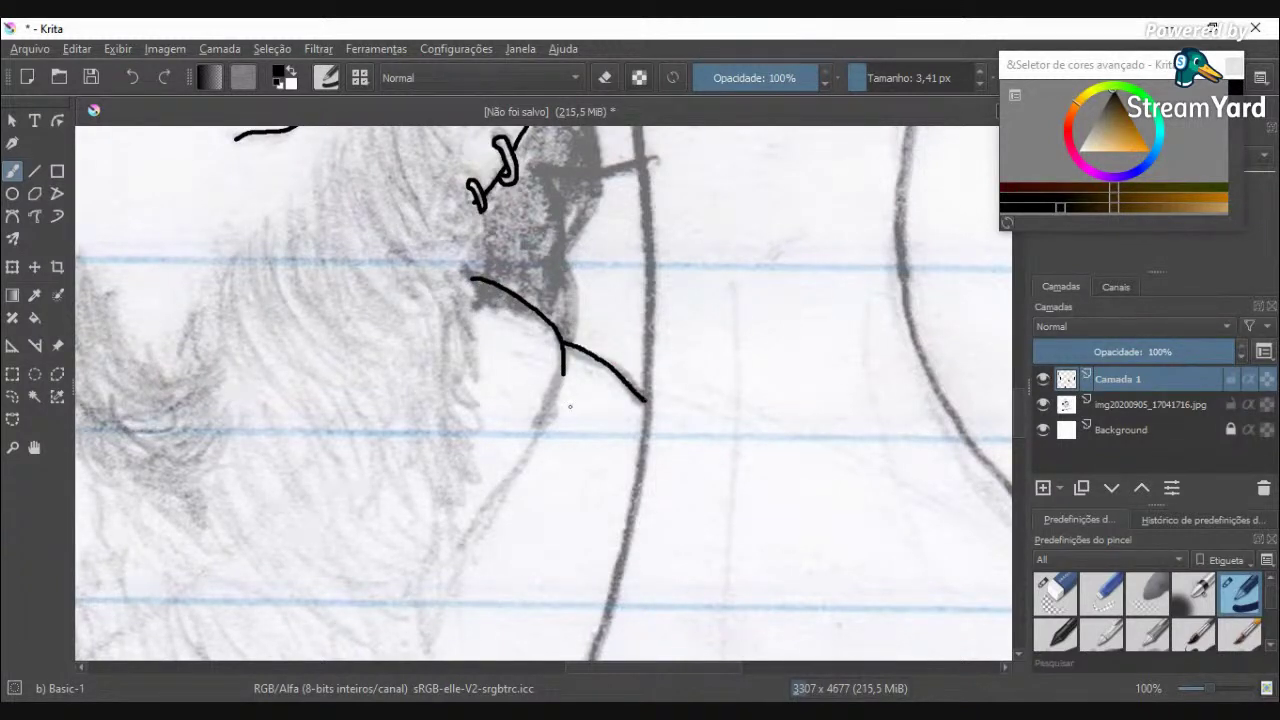
{"action": "left_click_drag", "start_coordinate": [463, 547], "coordinate": [555, 396]}
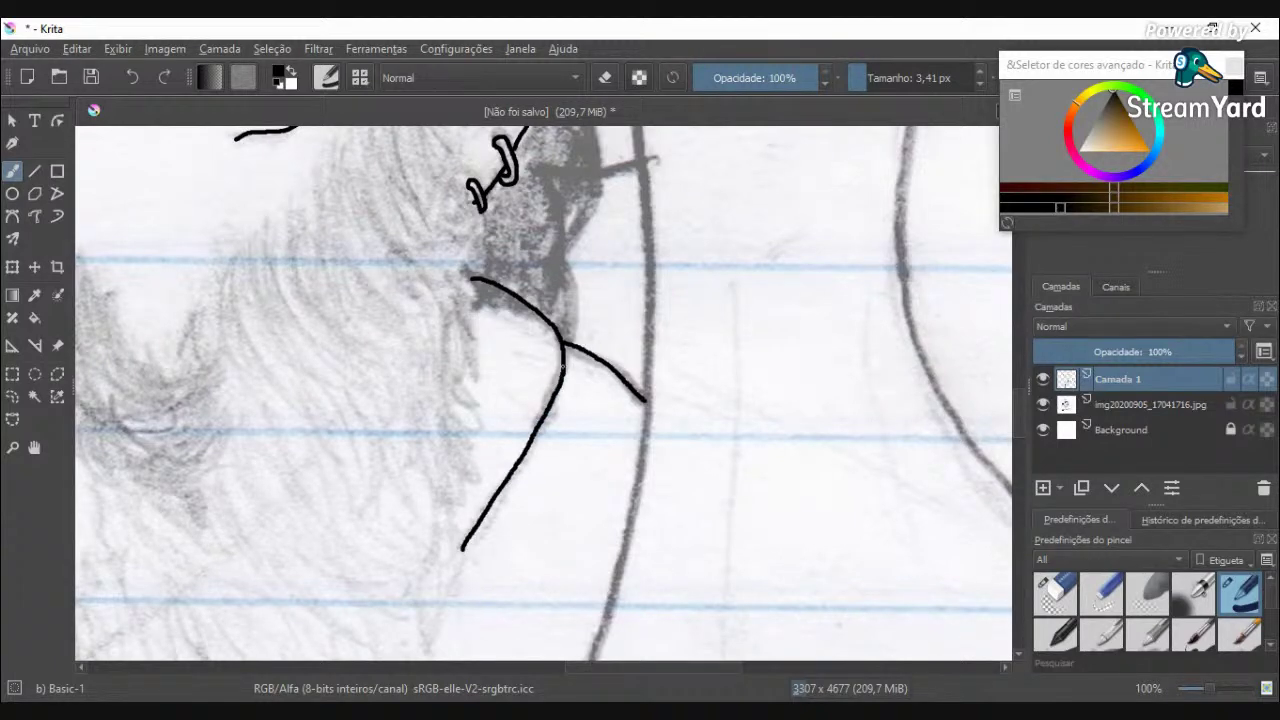
Step: Ink the curved top edge of the raised collar on the right, from its inner corner up to the pointed tip
{"action": "scroll", "coordinate": [563, 367], "scroll_direction": "down", "scroll_amount": 4}
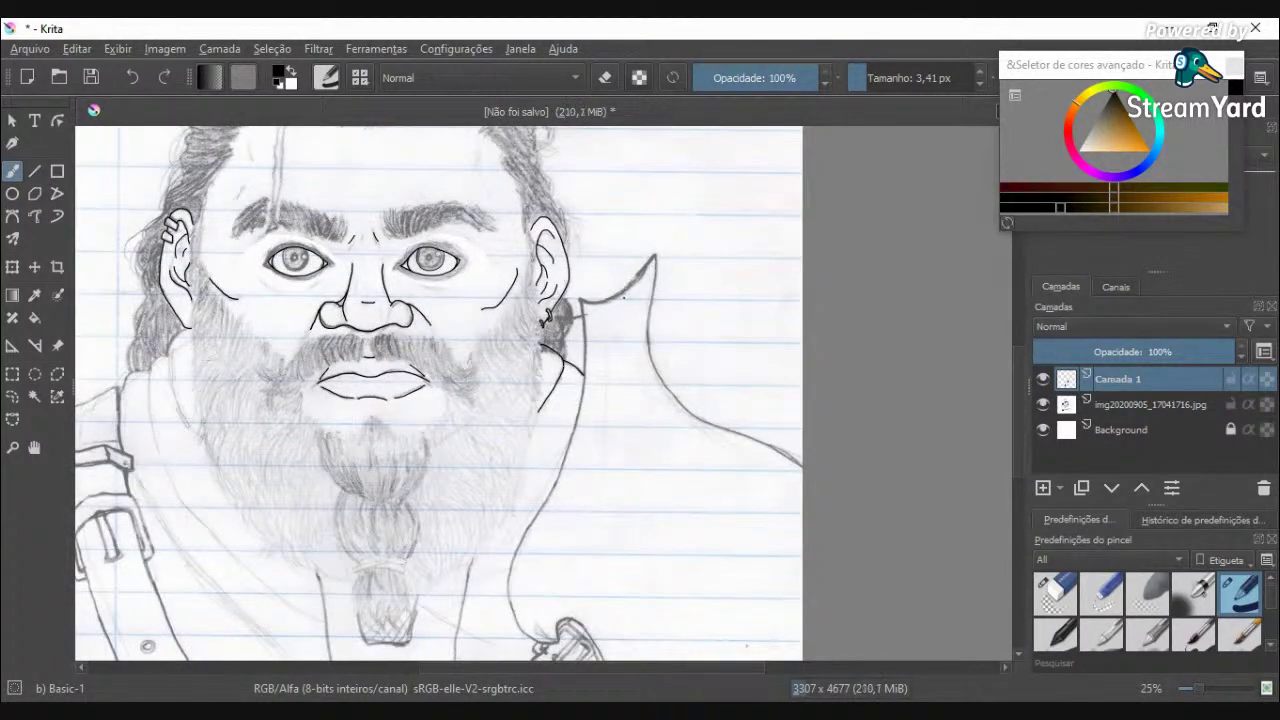
{"action": "key", "text": "plus"}
{"action": "key", "text": "plus"}
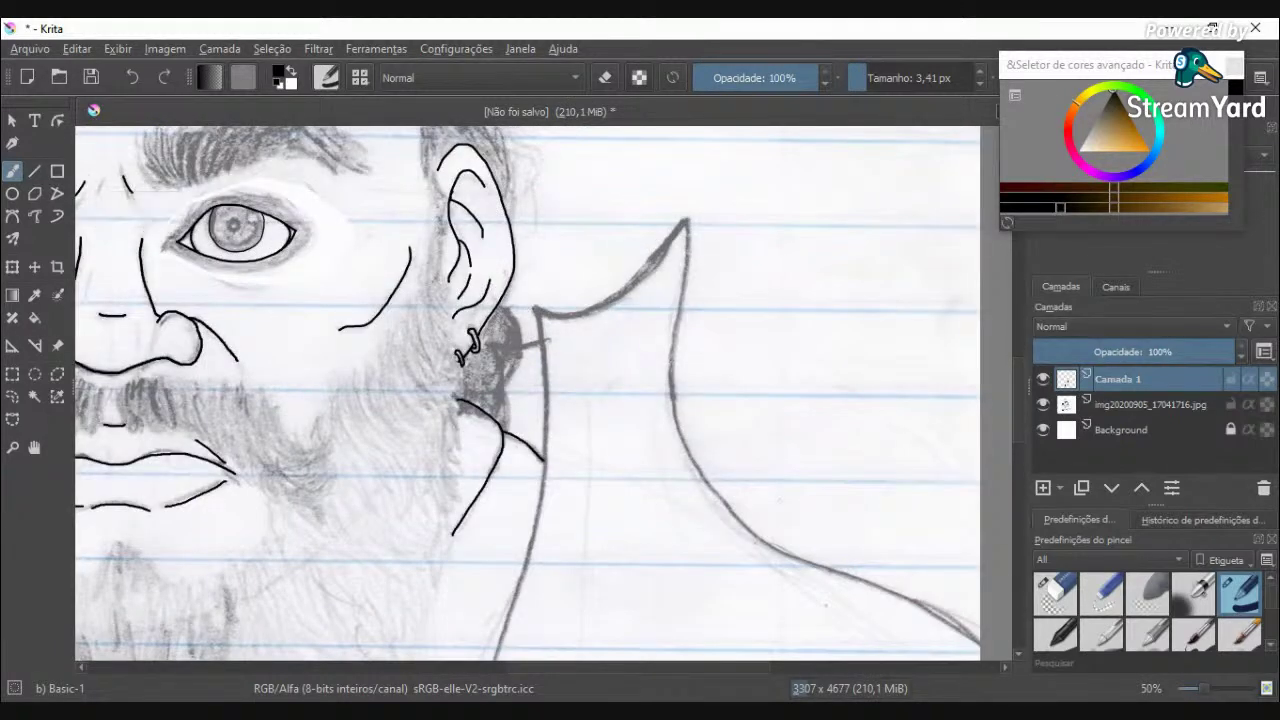
{"action": "left_click_drag", "start_coordinate": [600, 303], "coordinate": [629, 284]}
{"action": "scroll", "coordinate": [507, 332], "scroll_direction": "up", "scroll_amount": 1}
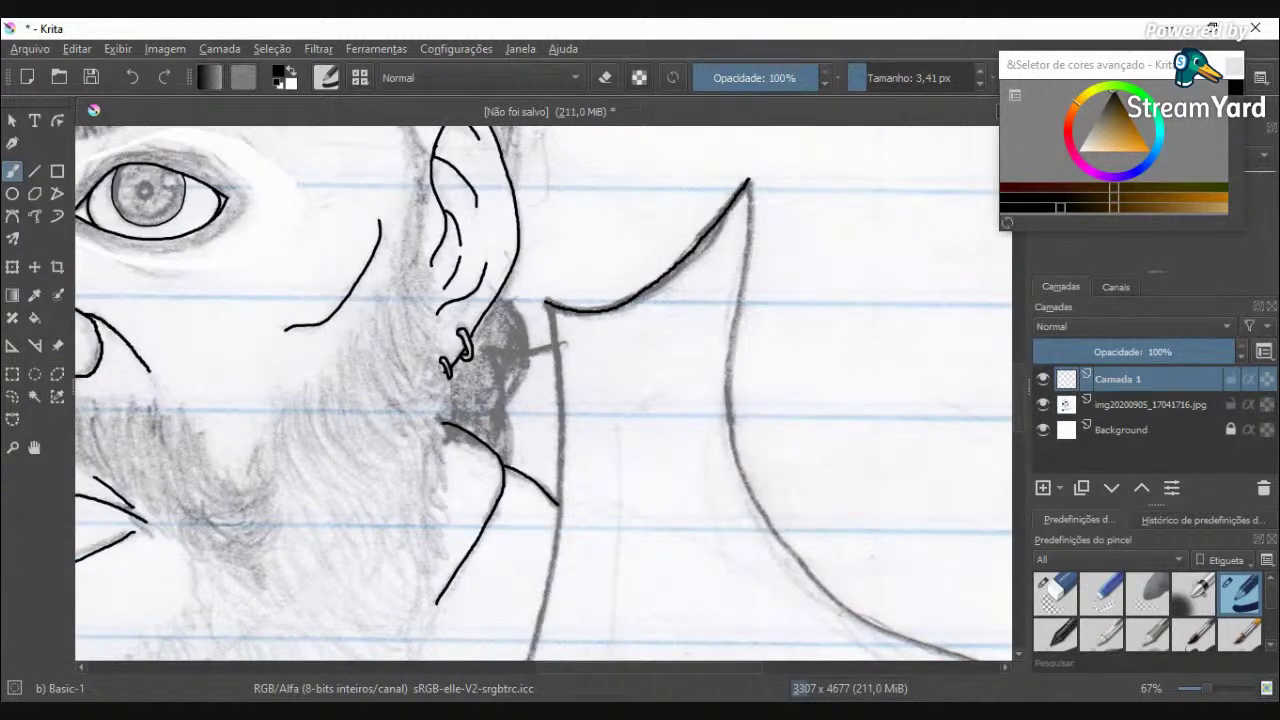
Step: Ink the outer edge of the right collar from the pointed tip down around the curve toward the shoulder
{"action": "key", "text": "ctrl+minus"}
{"action": "key", "text": "ctrl+minus"}
{"action": "key", "text": "1"}
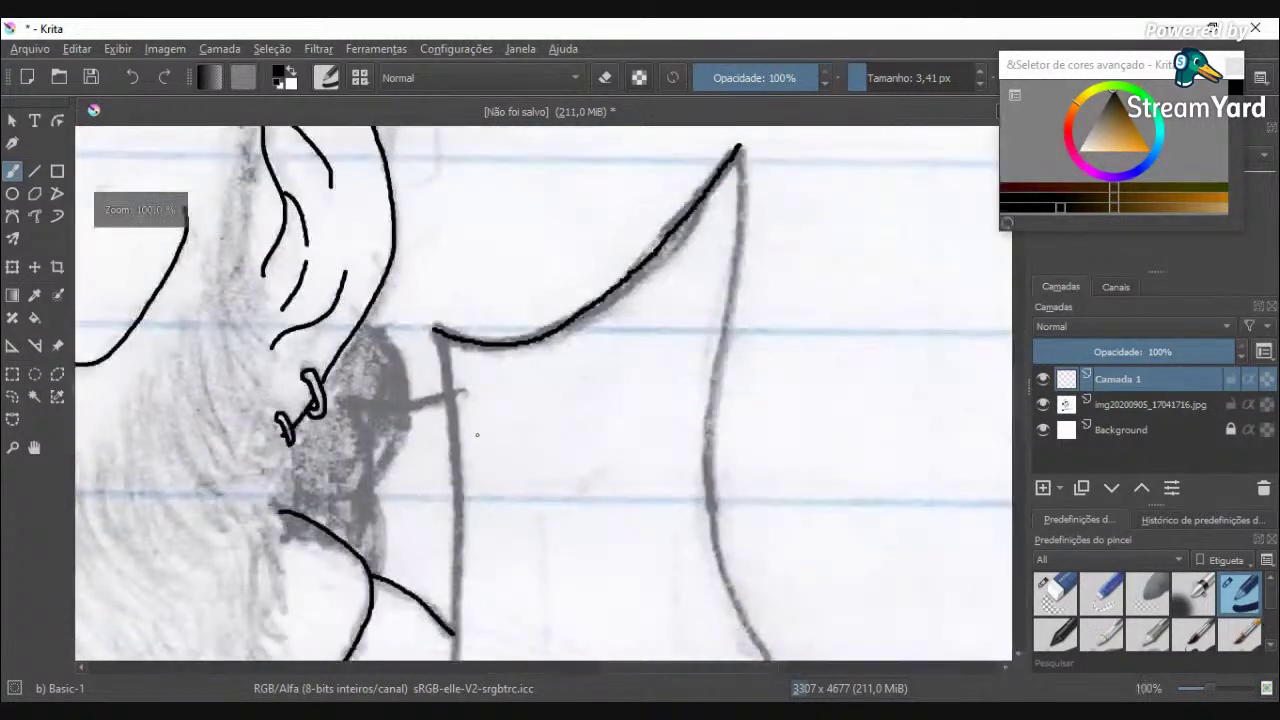
{"action": "mouse_move", "coordinate": [740, 147]}
{"action": "left_mouse_down"}
{"action": "mouse_move", "coordinate": [708, 407]}
{"action": "mouse_move", "coordinate": [720, 560]}
{"action": "left_mouse_up"}
{"action": "key", "text": "ctrl+minus"}
{"action": "key", "text": "ctrl+minus"}
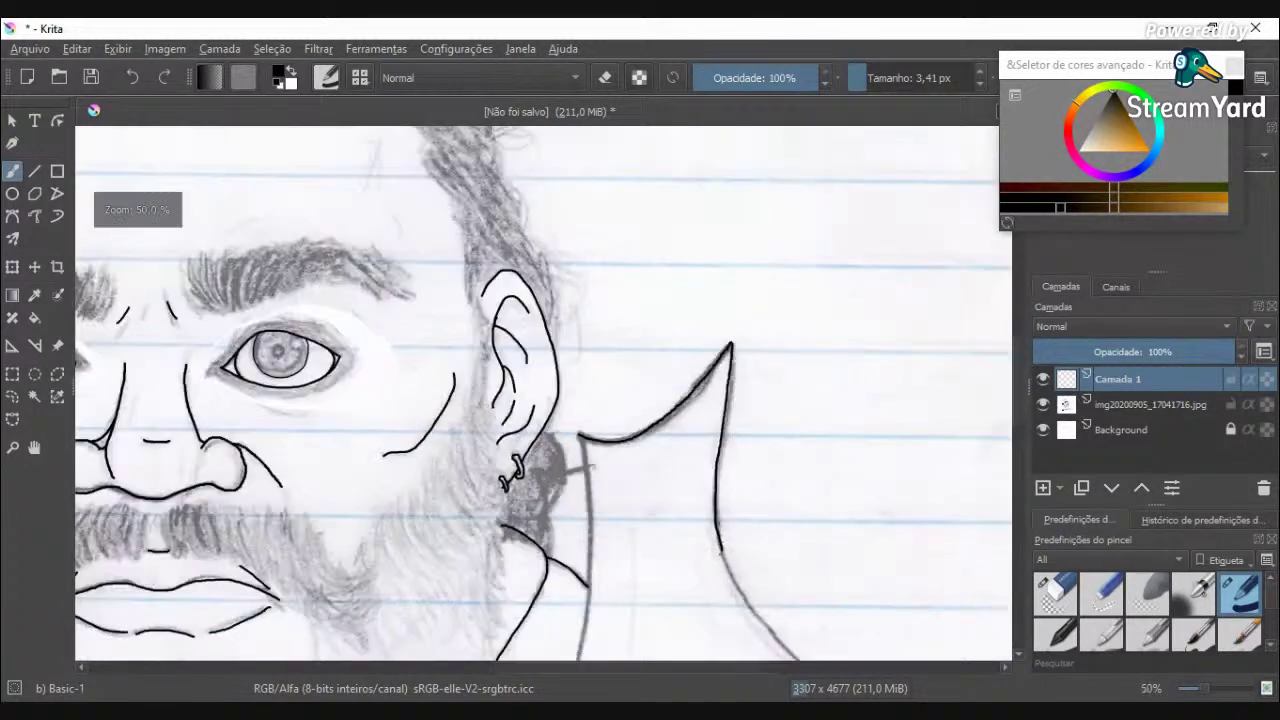
{"action": "scroll", "coordinate": [716, 575], "scroll_direction": "down", "scroll_amount": 2}
{"action": "scroll", "coordinate": [721, 642], "scroll_direction": "up", "scroll_amount": 4}
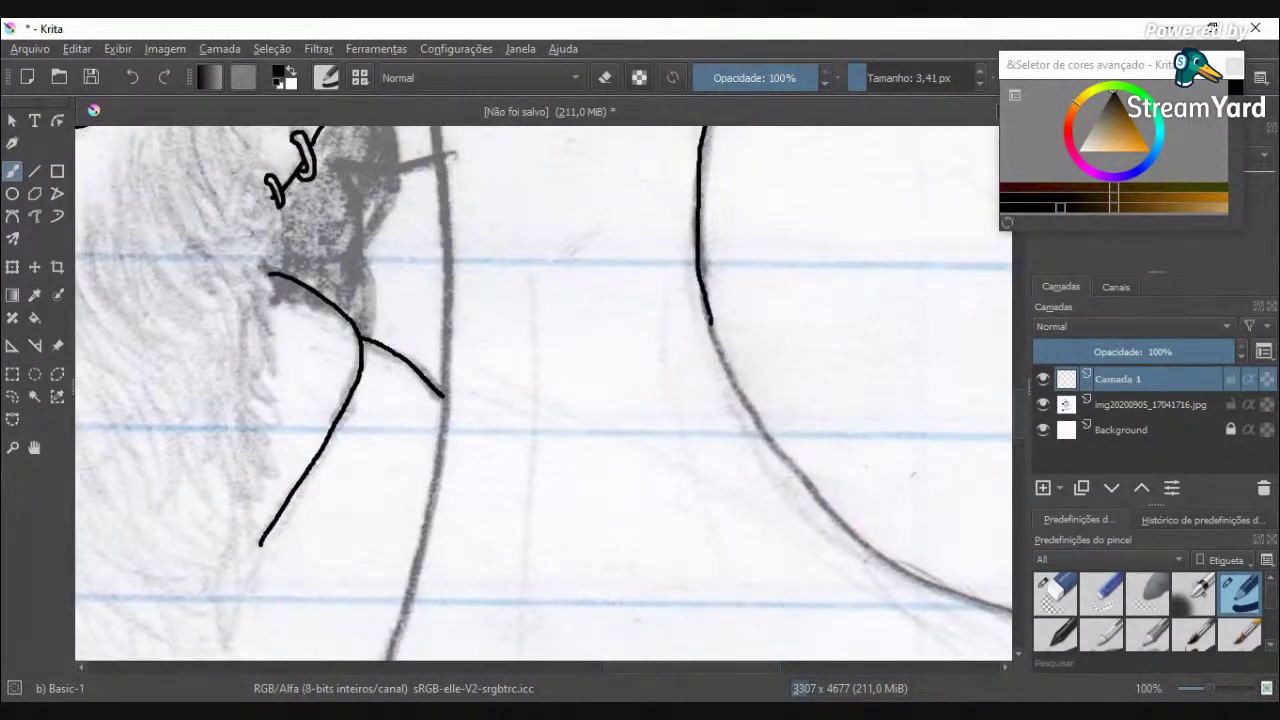
{"action": "mouse_move", "coordinate": [709, 320]}
{"action": "left_mouse_down"}
{"action": "mouse_move", "coordinate": [844, 515]}
{"action": "mouse_move", "coordinate": [919, 572]}
{"action": "mouse_move", "coordinate": [983, 594]}
{"action": "left_mouse_up"}
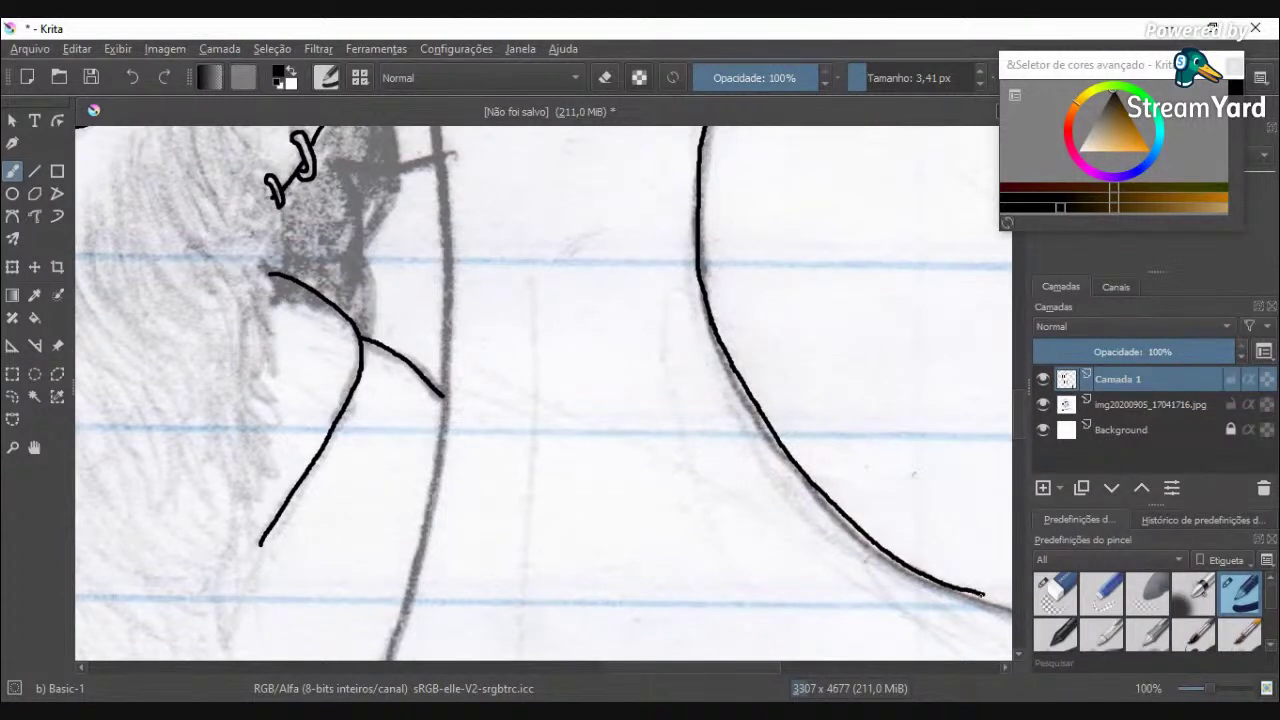
Step: Continue the right shoulder line from the end of the collar curve to the edge of the page
{"action": "left_click_drag", "start_coordinate": [643, 669], "coordinate": [776, 671]}
{"action": "left_click_drag", "start_coordinate": [1018, 428], "coordinate": [1022, 458]}
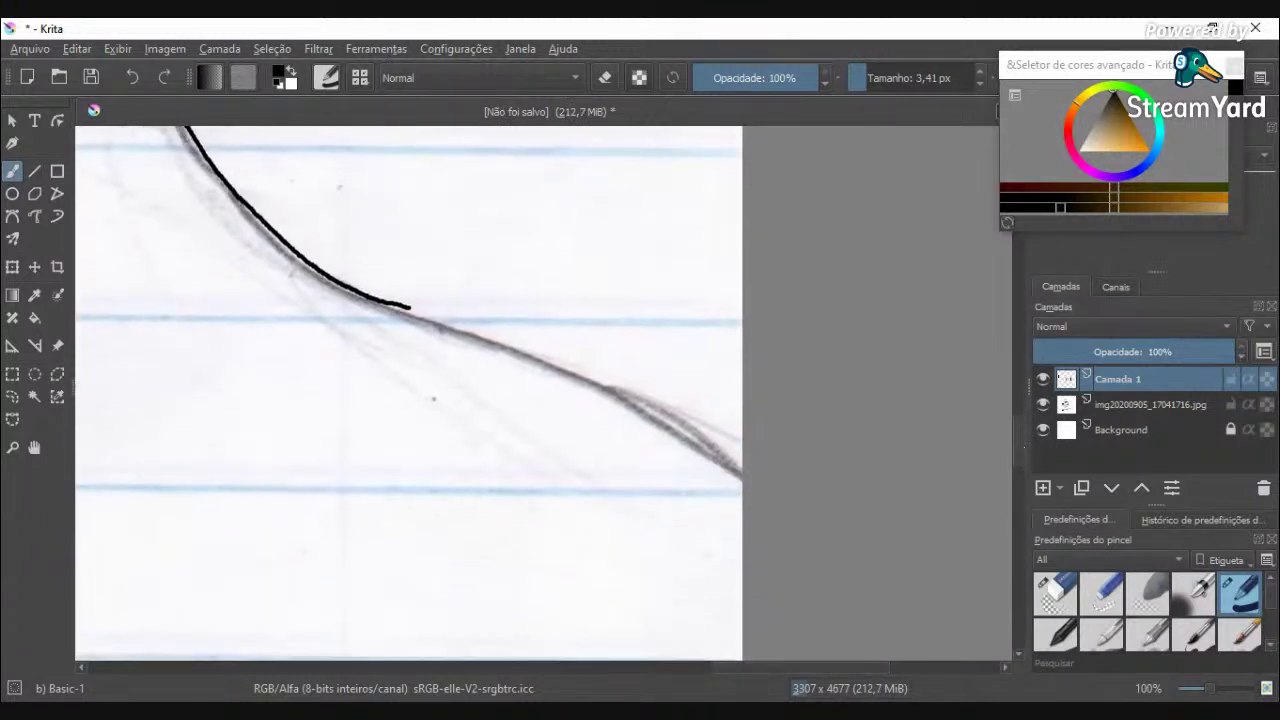
{"action": "left_click_drag", "start_coordinate": [413, 308], "coordinate": [531, 362]}
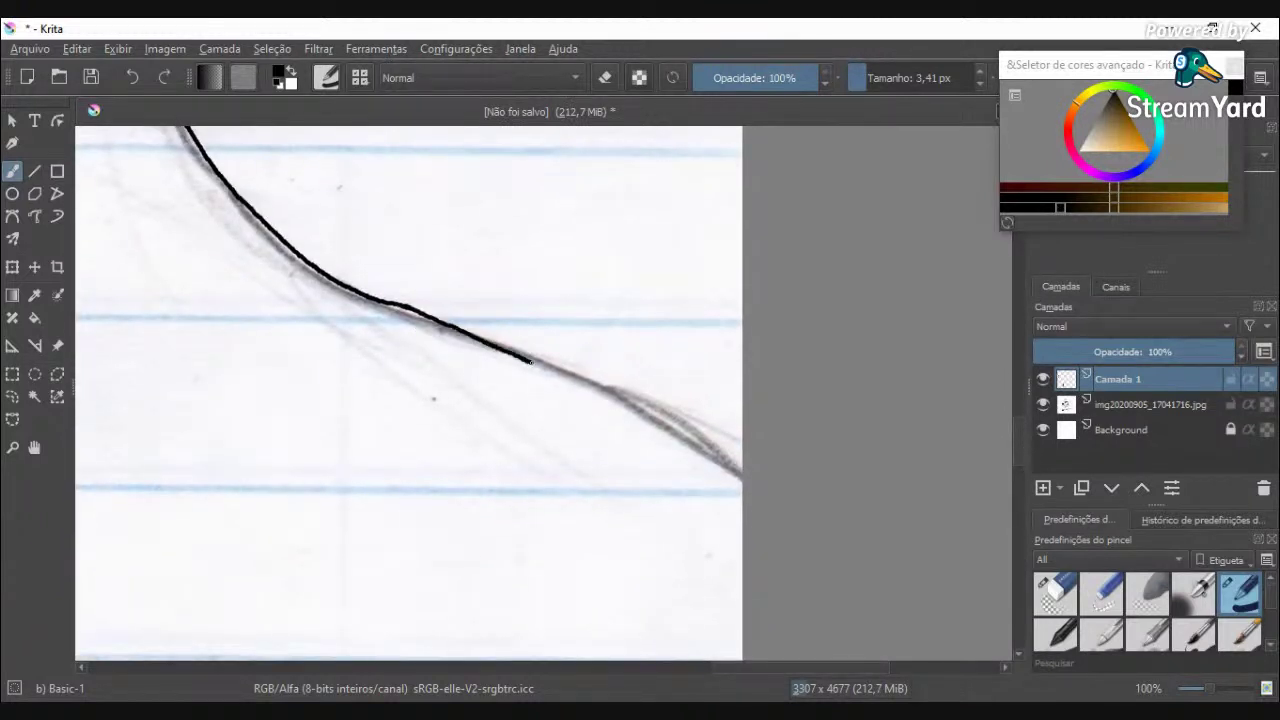
{"action": "key", "text": "ctrl+z"}
{"action": "mouse_move", "coordinate": [408, 307]}
{"action": "left_mouse_down"}
{"action": "mouse_move", "coordinate": [600, 385]}
{"action": "mouse_move", "coordinate": [742, 488]}
{"action": "left_mouse_up"}
Step: Ink the upper part of the right collar's inner edge from its top corner down past the hair below the ear
{"action": "scroll", "coordinate": [713, 468], "scroll_direction": "down", "scroll_amount": 4}
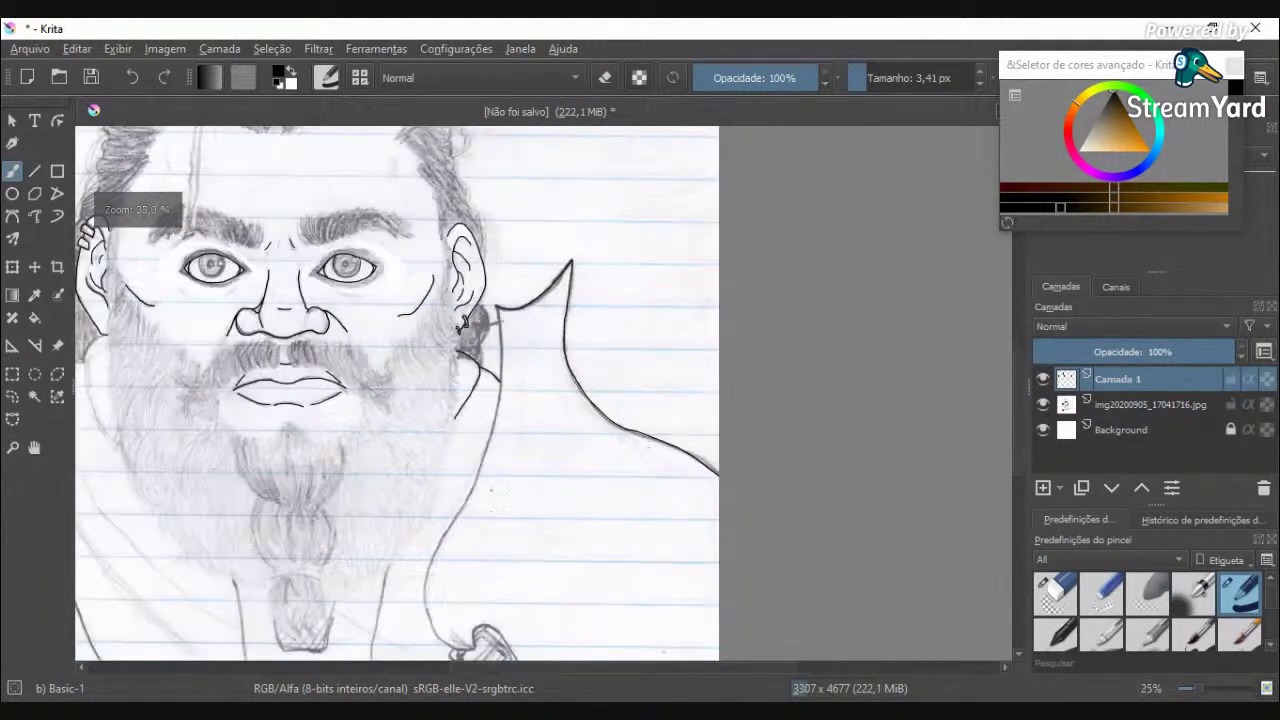
{"action": "scroll", "coordinate": [420, 518], "scroll_direction": "up", "scroll_amount": 1}
{"action": "scroll", "coordinate": [497, 348], "scroll_direction": "up", "scroll_amount": 2}
{"action": "scroll", "coordinate": [515, 215], "scroll_direction": "down", "scroll_amount": 1}
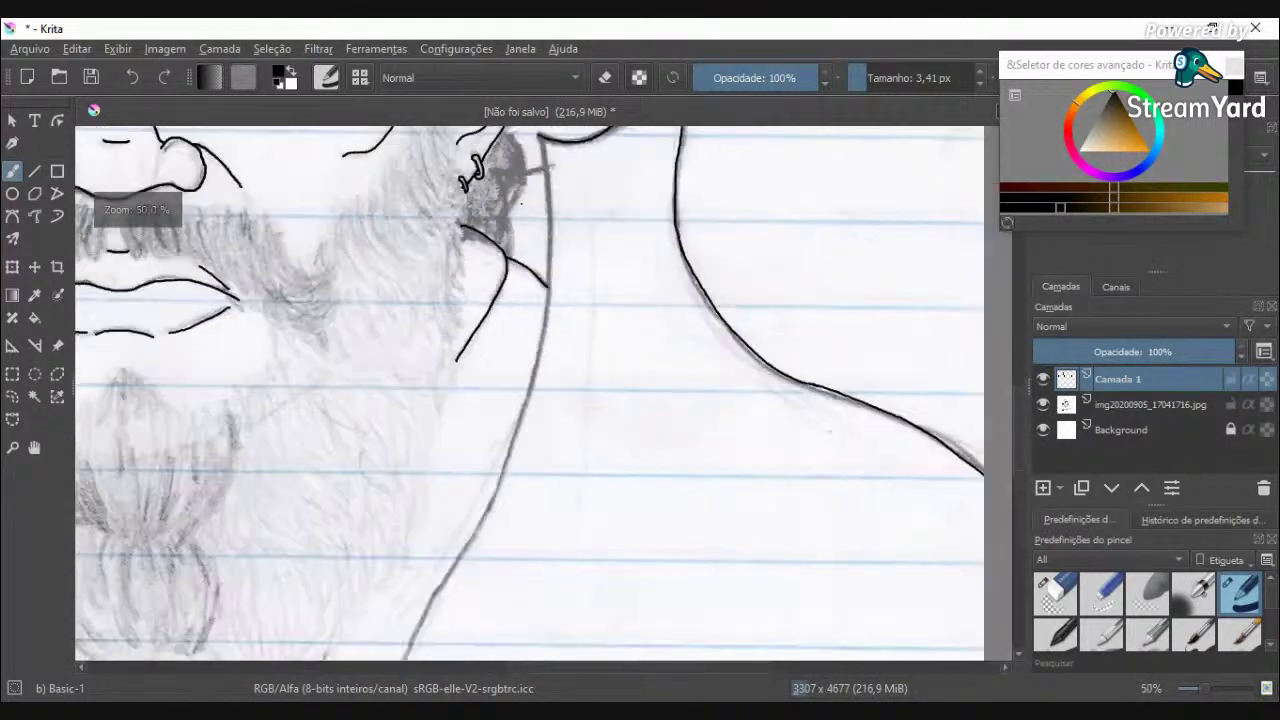
{"action": "scroll", "coordinate": [515, 190], "scroll_direction": "up", "scroll_amount": 1}
{"action": "scroll", "coordinate": [514, 145], "scroll_direction": "down", "scroll_amount": 2}
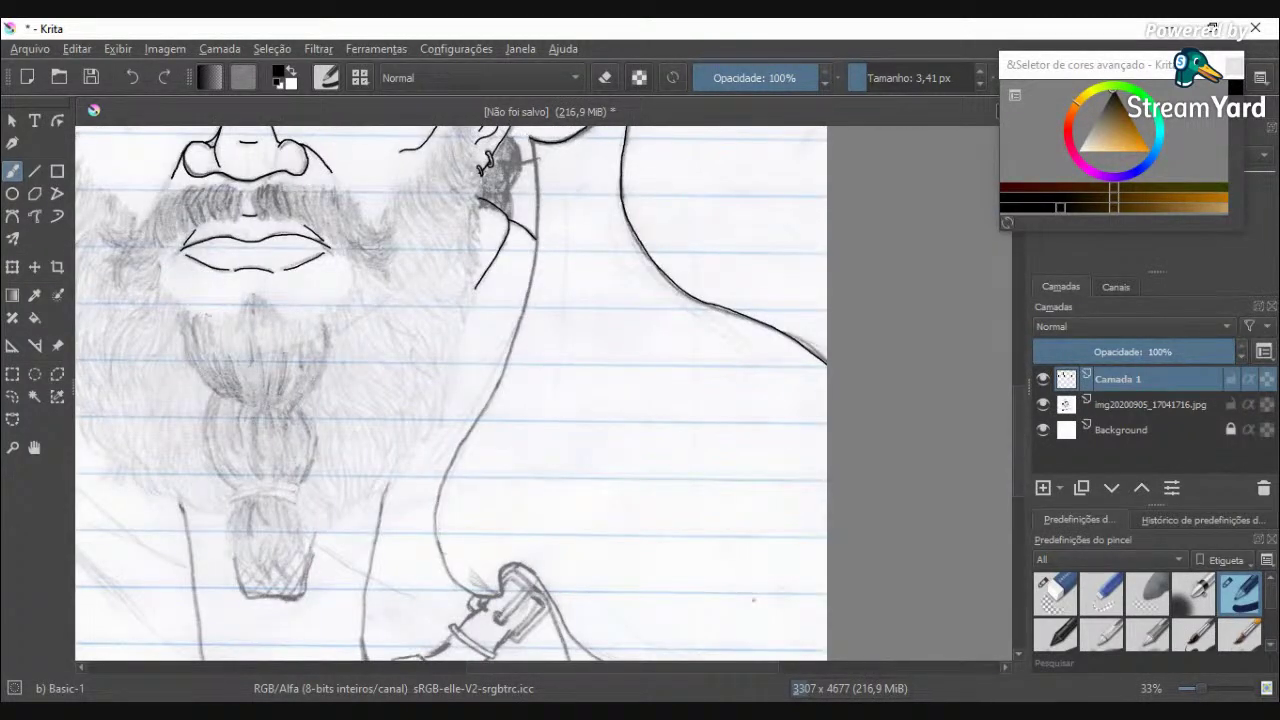
{"action": "left_click_drag", "start_coordinate": [536, 212], "coordinate": [537, 242]}
{"action": "key", "text": "ctrl+z"}
{"action": "left_click_drag", "start_coordinate": [1017, 428], "coordinate": [1010, 394]}
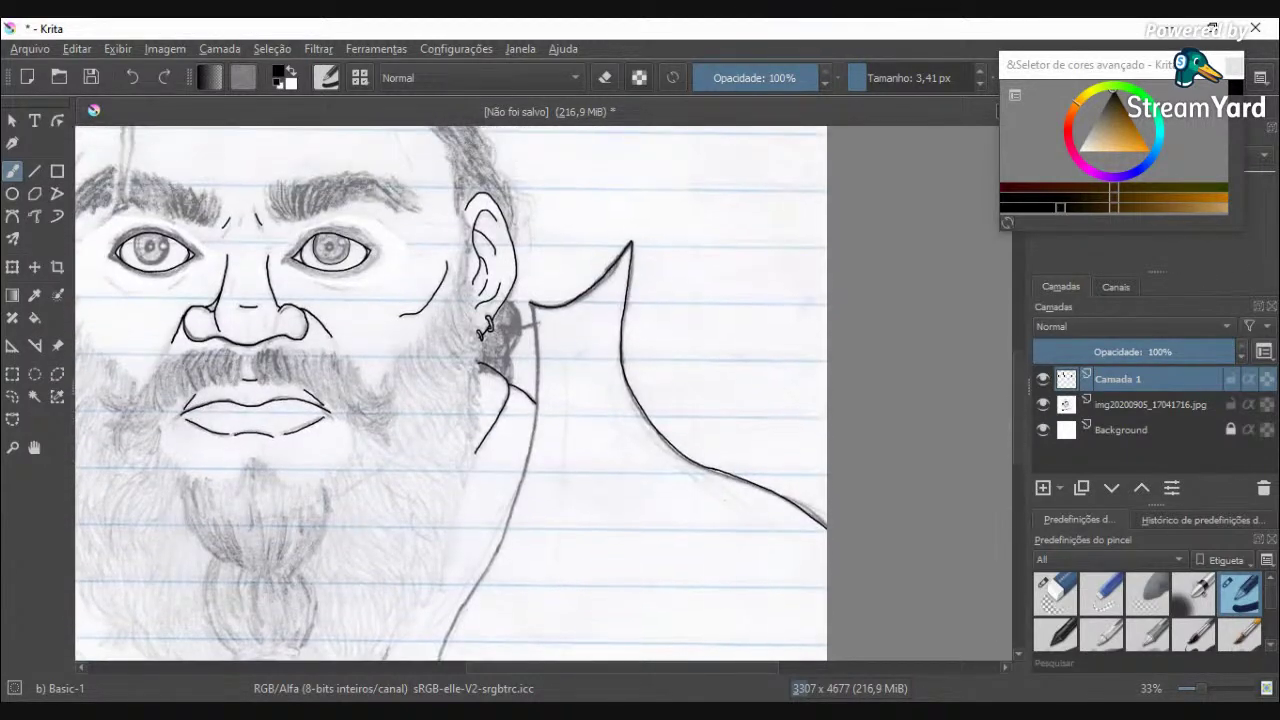
{"action": "scroll", "coordinate": [488, 365], "scroll_direction": "up", "scroll_amount": 3}
{"action": "left_click_drag", "start_coordinate": [622, 178], "coordinate": [643, 392]}
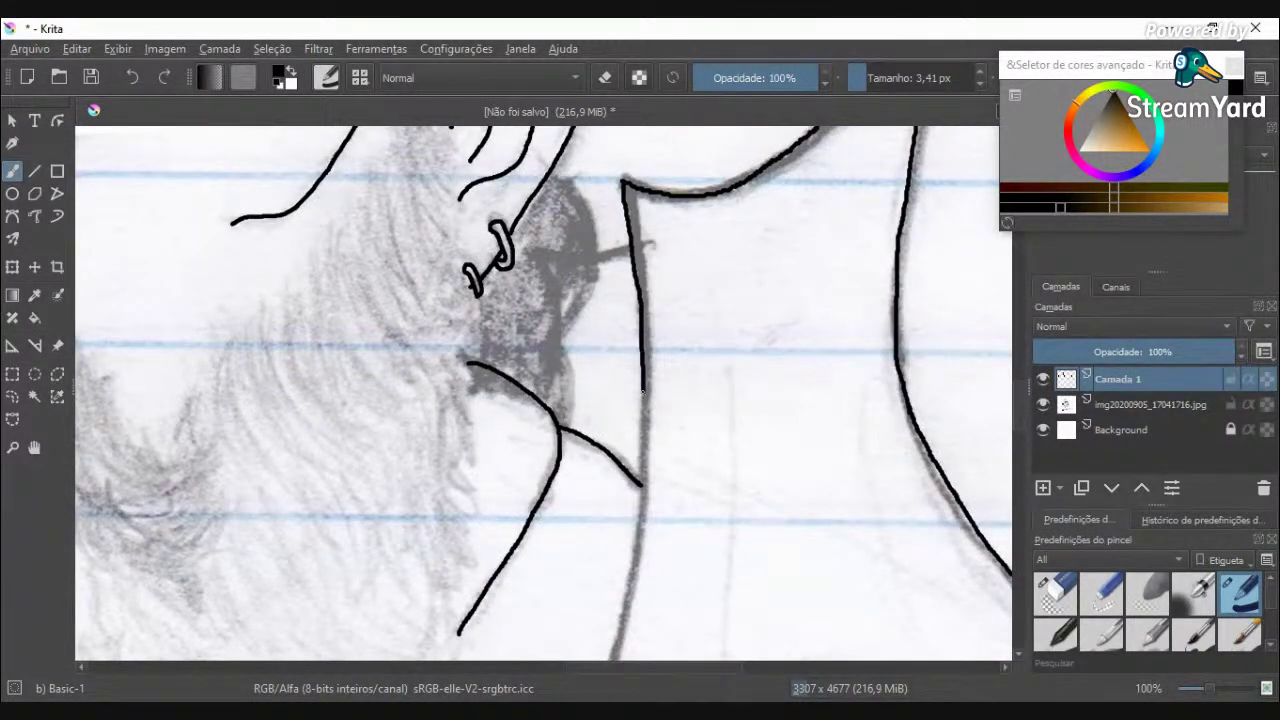
Step: Extend the right collar's inner edge downward past the point where the garment edge below the hair meets it
{"action": "scroll", "coordinate": [1013, 403], "scroll_direction": "down", "scroll_amount": 4}
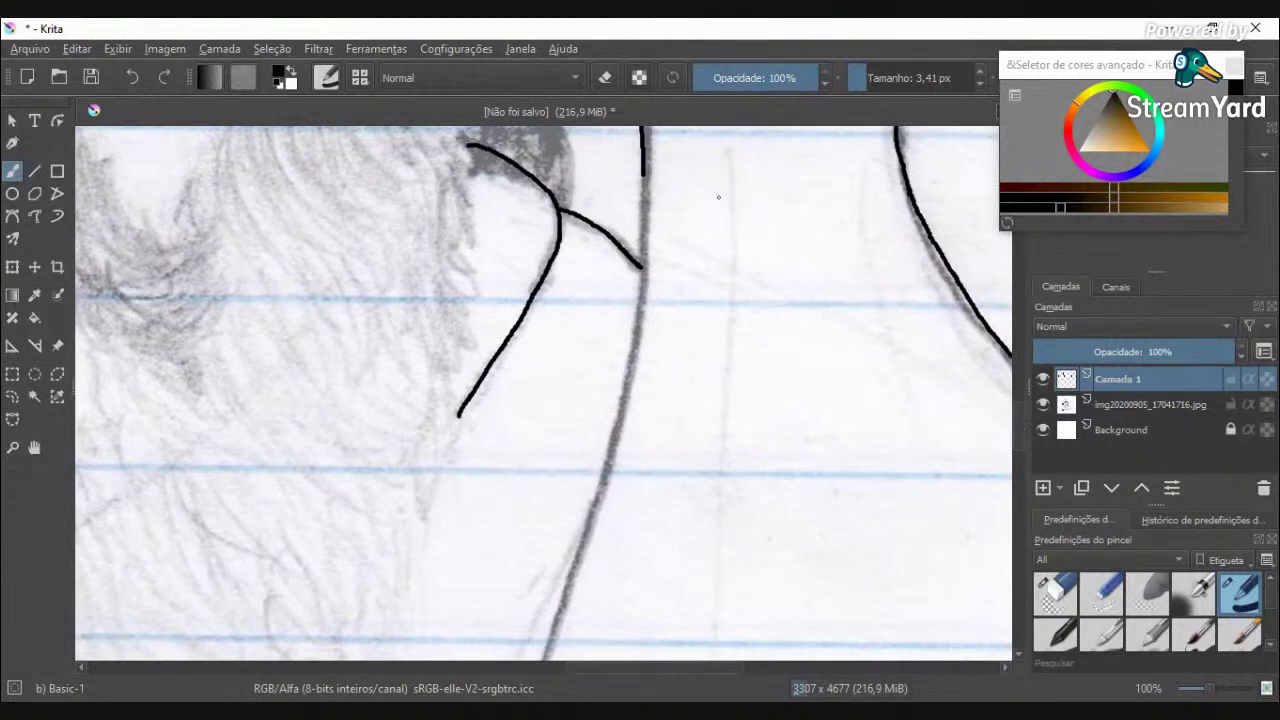
{"action": "left_click_drag", "start_coordinate": [643, 172], "coordinate": [638, 265]}
{"action": "key", "text": "ctrl+z"}
{"action": "mouse_move", "coordinate": [643, 175]}
{"action": "left_mouse_down"}
{"action": "mouse_move", "coordinate": [625, 381]}
{"action": "mouse_move", "coordinate": [577, 520]}
{"action": "left_mouse_up"}
{"action": "key", "text": "ctrl+z"}
{"action": "left_click_drag", "start_coordinate": [643, 172], "coordinate": [636, 326]}
{"action": "key", "text": "ctrl+z"}
{"action": "left_click_drag", "start_coordinate": [643, 172], "coordinate": [632, 353]}
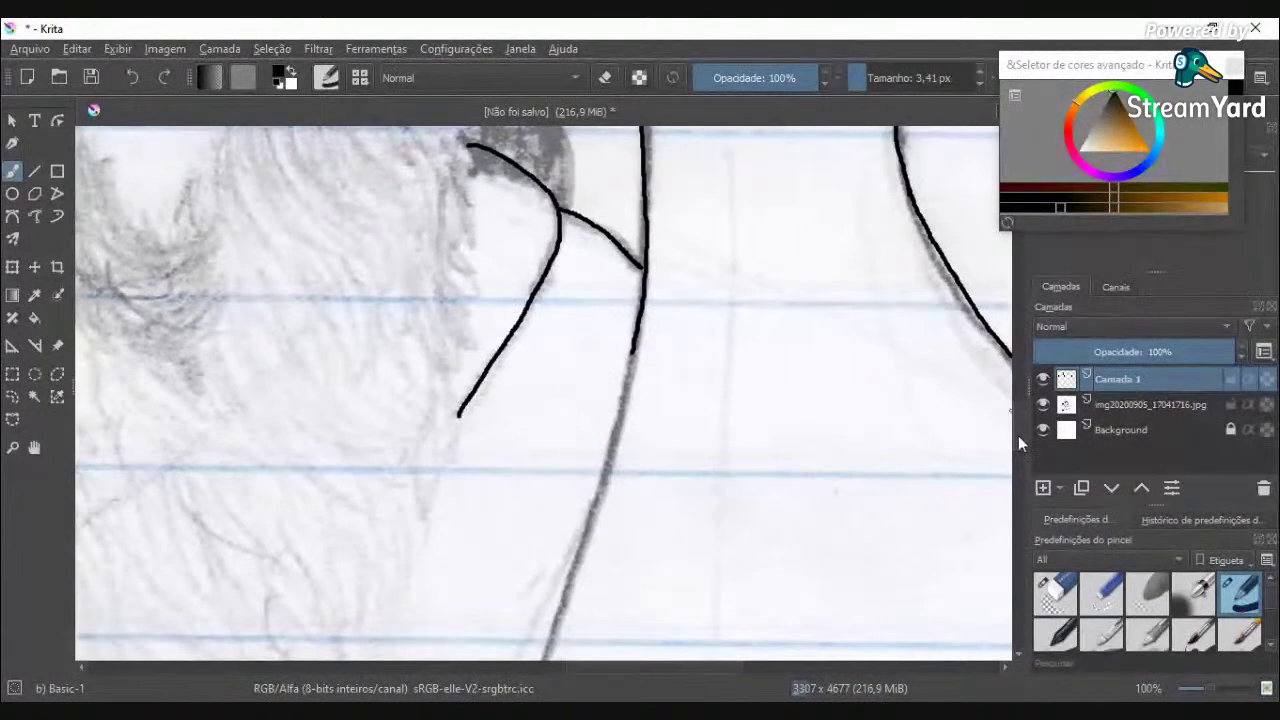
Step: Extend the right collar's inner edge downward beside the beard, following the pencil line as it slants toward the buckle
{"action": "scroll", "coordinate": [1018, 435], "scroll_direction": "down", "scroll_amount": 4}
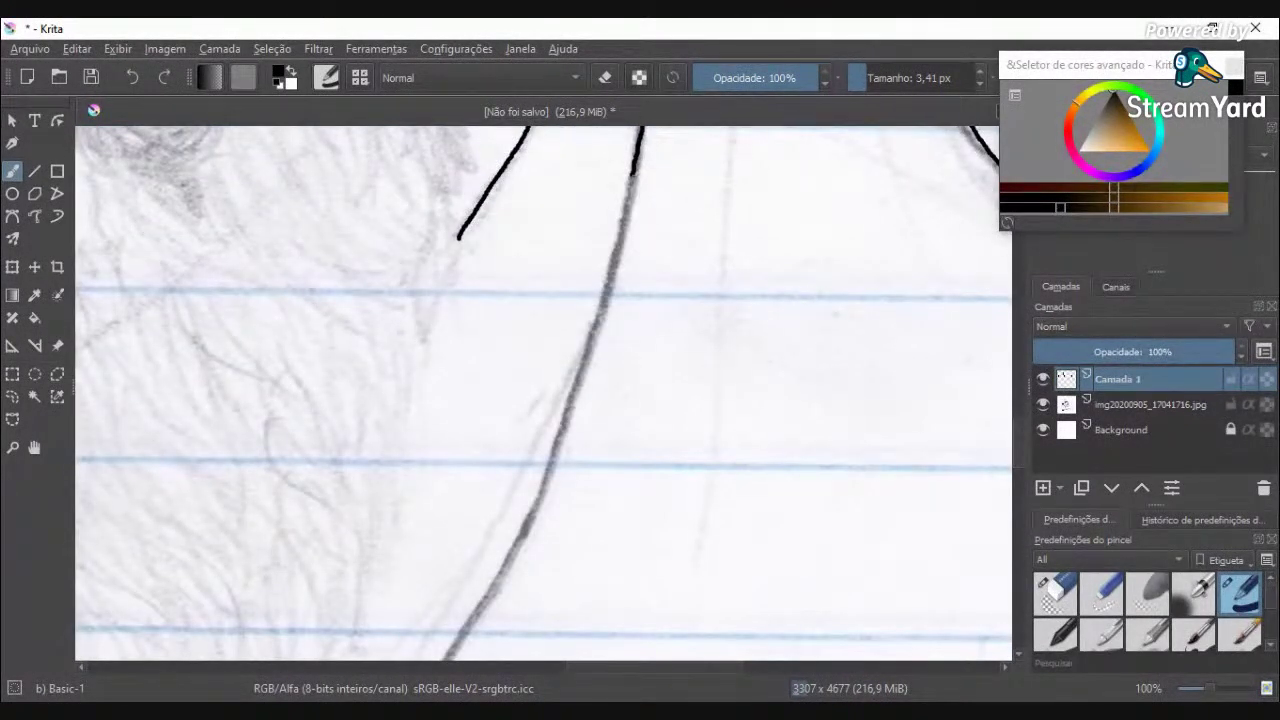
{"action": "mouse_move", "coordinate": [633, 184]}
{"action": "left_mouse_down"}
{"action": "mouse_move", "coordinate": [610, 300]}
{"action": "mouse_move", "coordinate": [547, 460]}
{"action": "left_mouse_up"}
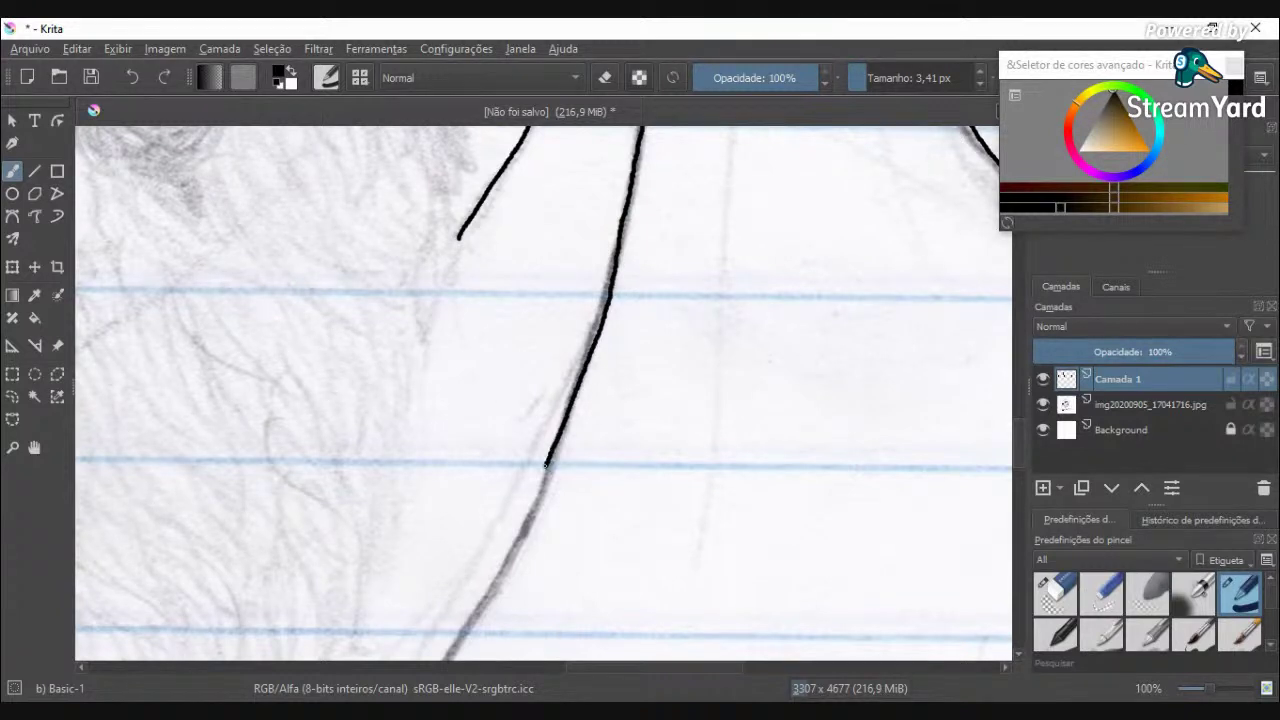
{"action": "left_click_drag", "start_coordinate": [1018, 450], "coordinate": [1022, 478]}
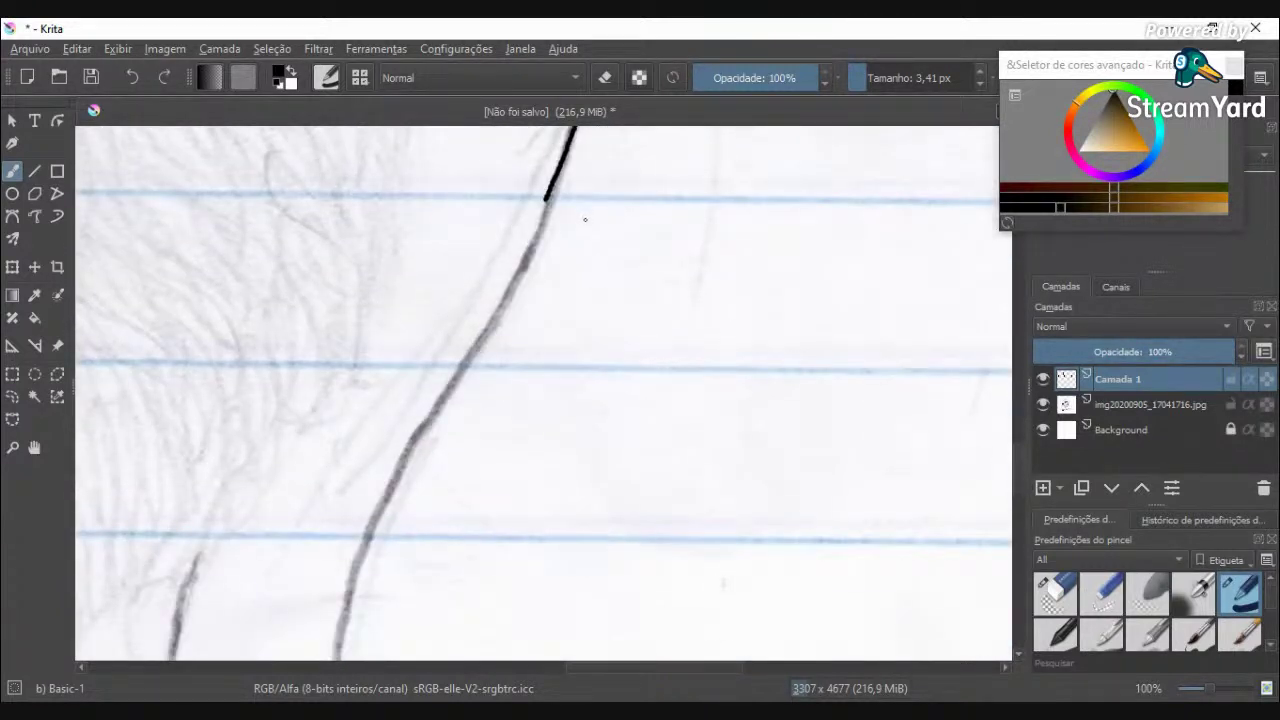
{"action": "mouse_move", "coordinate": [542, 208]}
{"action": "left_mouse_down"}
{"action": "mouse_move", "coordinate": [496, 313]}
{"action": "mouse_move", "coordinate": [405, 455]}
{"action": "left_mouse_up"}
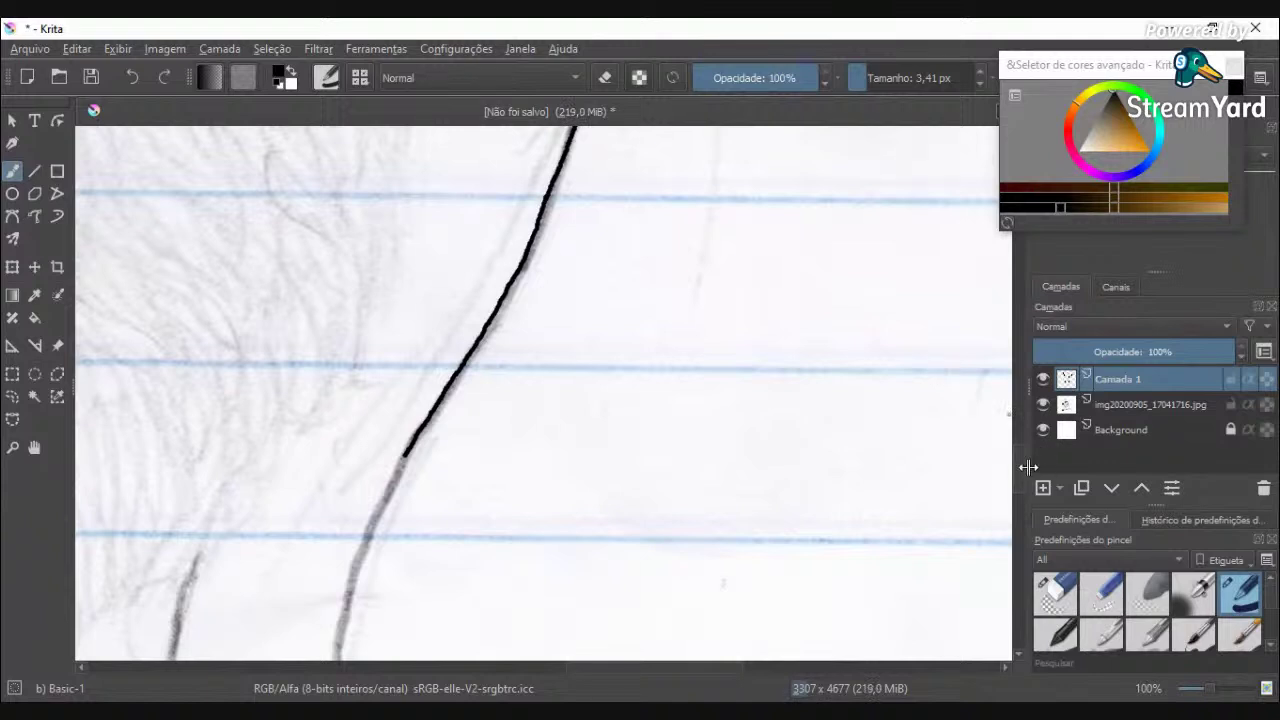
Step: Ink the collar edge around its lower curve, over the rounded top of the buckle and down the slope past the first fold
{"action": "left_click_drag", "start_coordinate": [1022, 469], "coordinate": [1021, 500]}
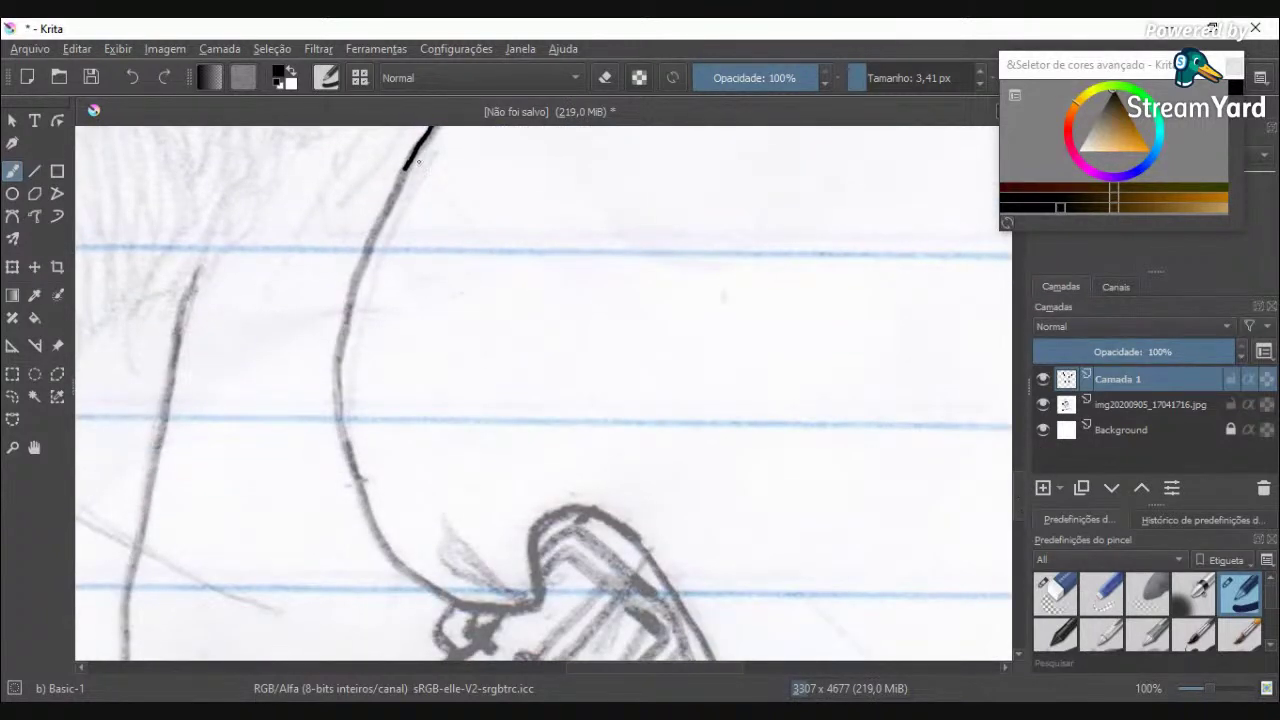
{"action": "mouse_move", "coordinate": [404, 168]}
{"action": "left_mouse_down"}
{"action": "mouse_move", "coordinate": [336, 360]}
{"action": "mouse_move", "coordinate": [348, 478]}
{"action": "mouse_move", "coordinate": [383, 550]}
{"action": "mouse_move", "coordinate": [442, 598]}
{"action": "mouse_move", "coordinate": [540, 609]}
{"action": "mouse_move", "coordinate": [537, 545]}
{"action": "mouse_move", "coordinate": [554, 518]}
{"action": "mouse_move", "coordinate": [601, 518]}
{"action": "mouse_move", "coordinate": [654, 564]}
{"action": "left_mouse_up"}
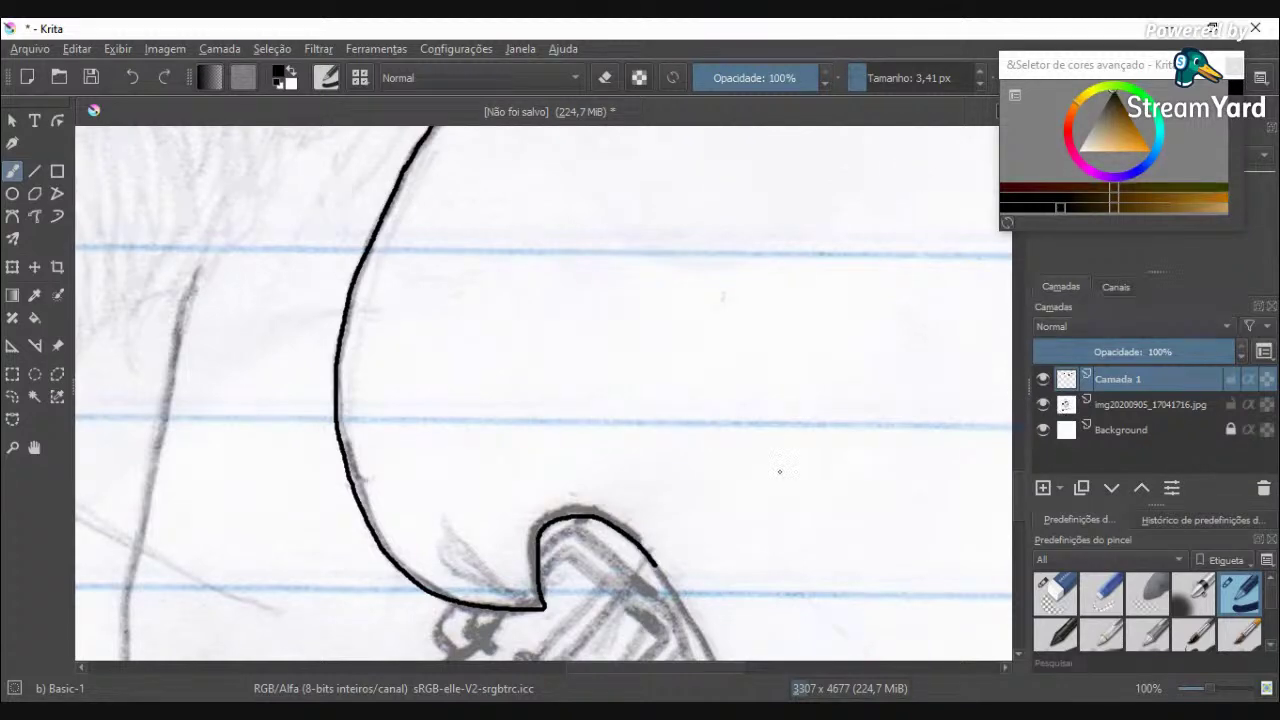
{"action": "scroll", "coordinate": [1020, 499], "scroll_direction": "down", "scroll_amount": 3}
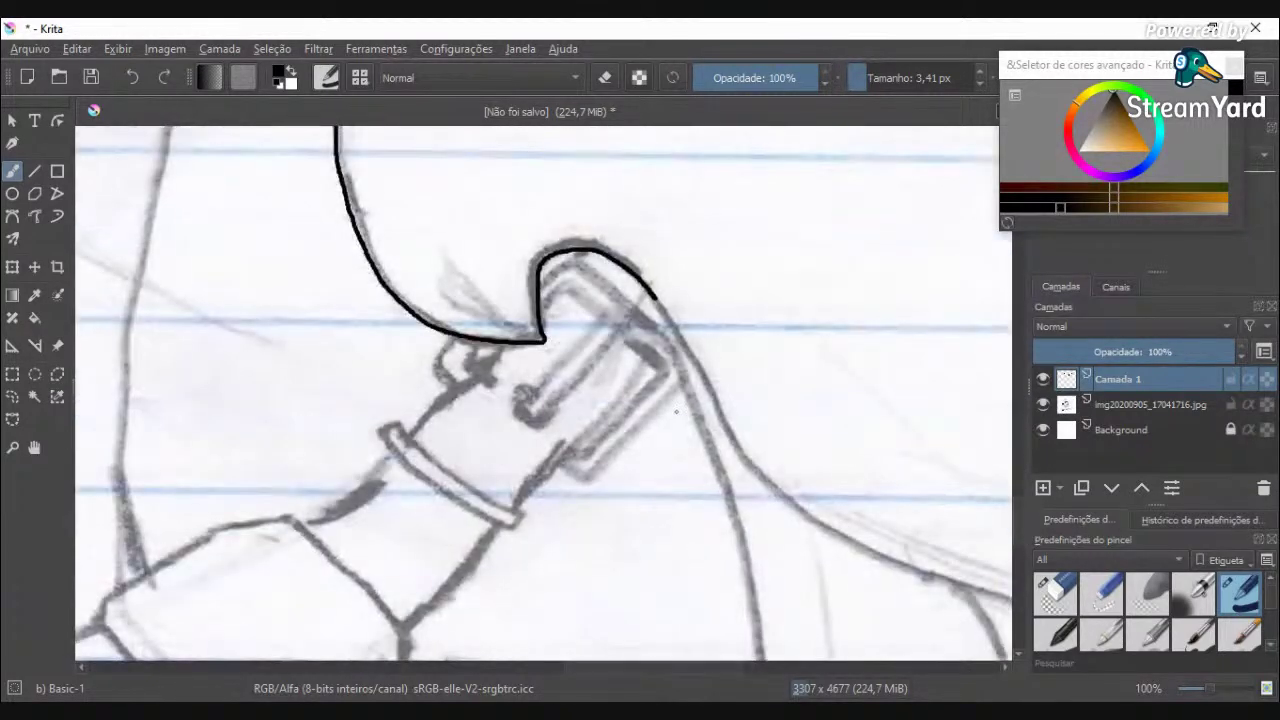
{"action": "mouse_move", "coordinate": [655, 298]}
{"action": "left_mouse_down"}
{"action": "mouse_move", "coordinate": [745, 445]}
{"action": "mouse_move", "coordinate": [808, 514]}
{"action": "mouse_move", "coordinate": [978, 588]}
{"action": "left_mouse_up"}
{"action": "left_click_drag", "start_coordinate": [626, 678], "coordinate": [727, 676]}
{"action": "scroll", "coordinate": [1021, 545], "scroll_direction": "down", "scroll_amount": 5}
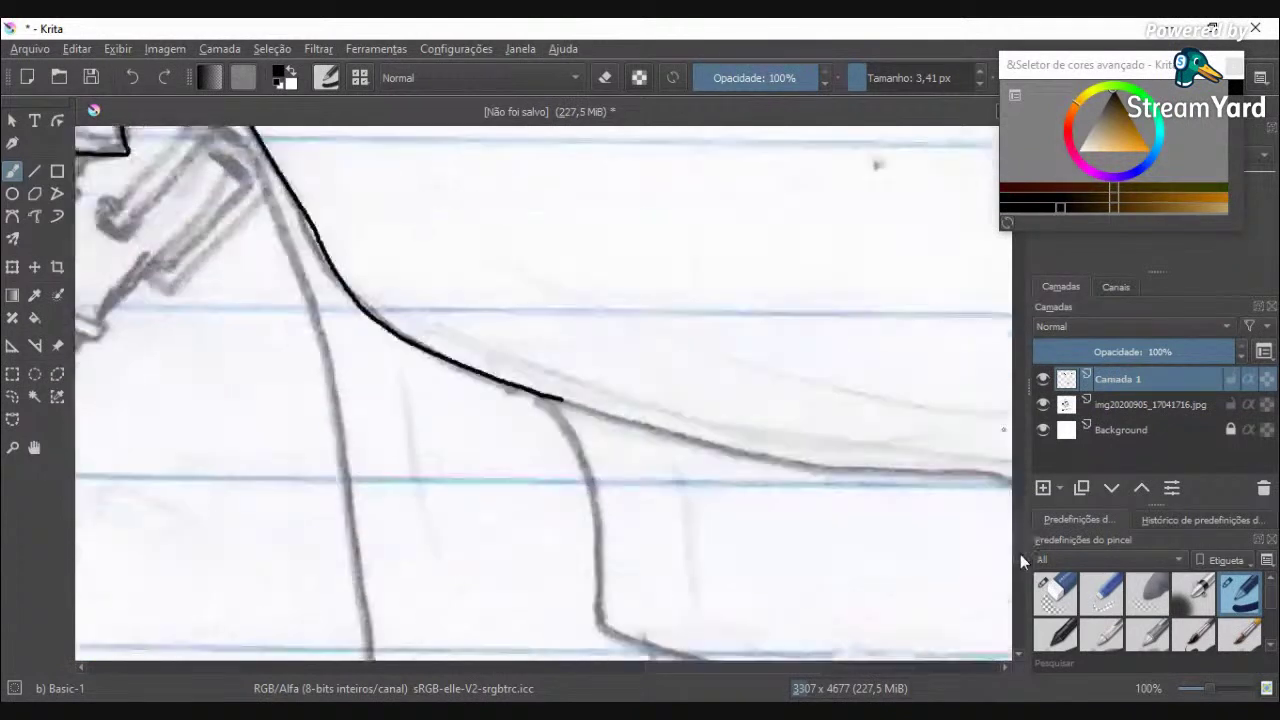
{"action": "left_click_drag", "start_coordinate": [560, 370], "coordinate": [732, 421]}
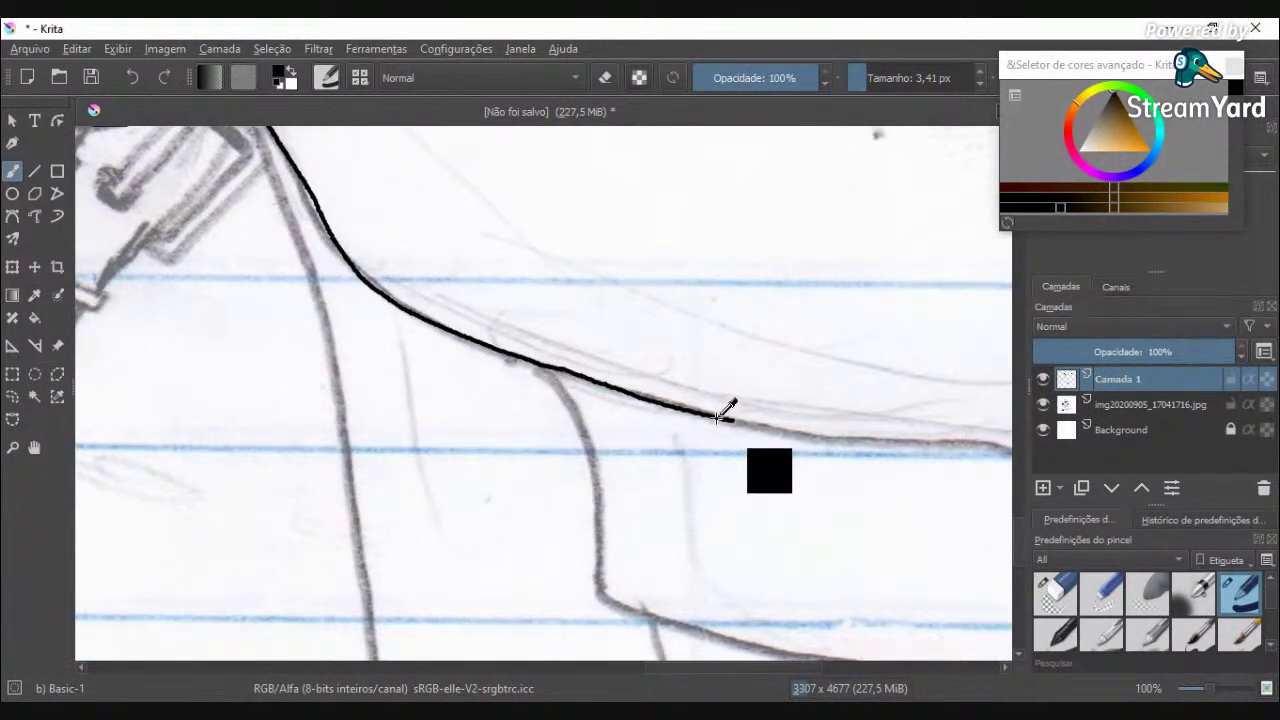
{"action": "key", "text": "ctrl+z"}
{"action": "left_click_drag", "start_coordinate": [568, 369], "coordinate": [636, 386]}
{"action": "key", "text": "ctrl+z"}
{"action": "left_click_drag", "start_coordinate": [558, 369], "coordinate": [660, 398]}
{"action": "key", "text": "ctrl+z"}
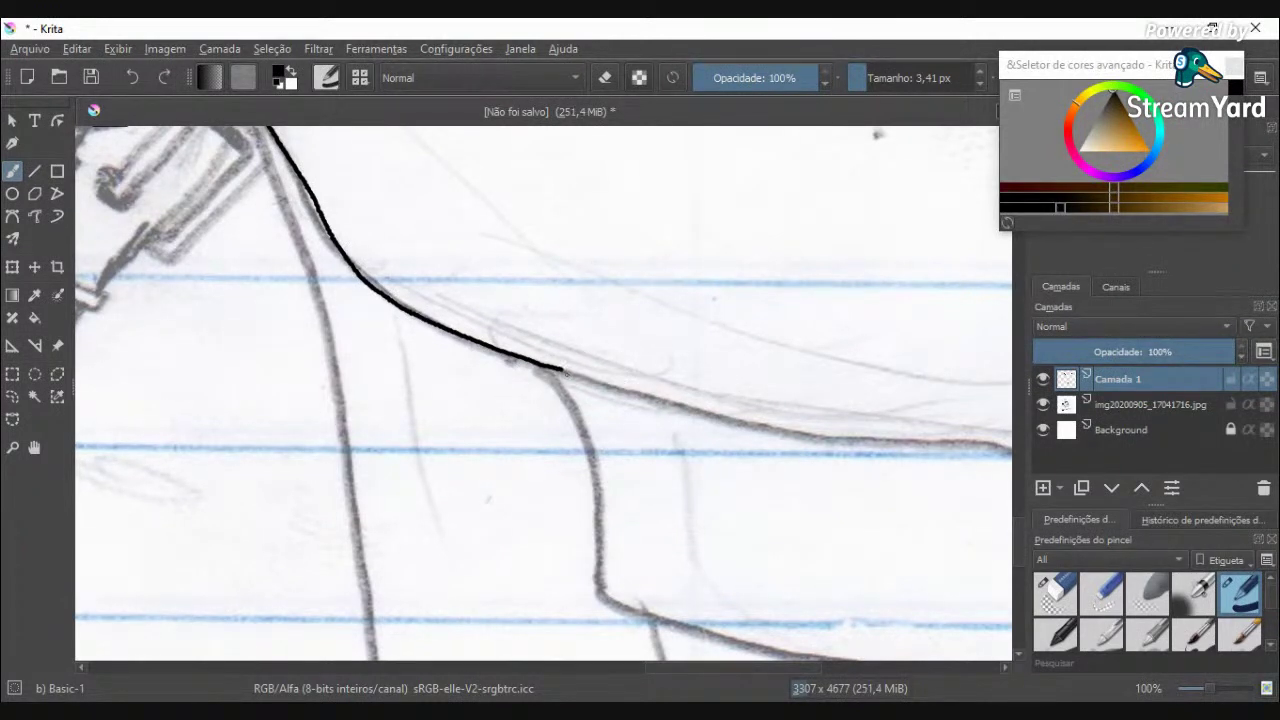
Step: Continue the sloping garment line from where the first fold branches off to the right edge of the page
{"action": "mouse_move", "coordinate": [560, 370]}
{"action": "left_mouse_down"}
{"action": "mouse_move", "coordinate": [825, 437]}
{"action": "mouse_move", "coordinate": [992, 449]}
{"action": "left_mouse_up"}
{"action": "left_click_drag", "start_coordinate": [720, 667], "coordinate": [787, 667]}
{"action": "left_click_drag", "start_coordinate": [650, 448], "coordinate": [733, 467]}
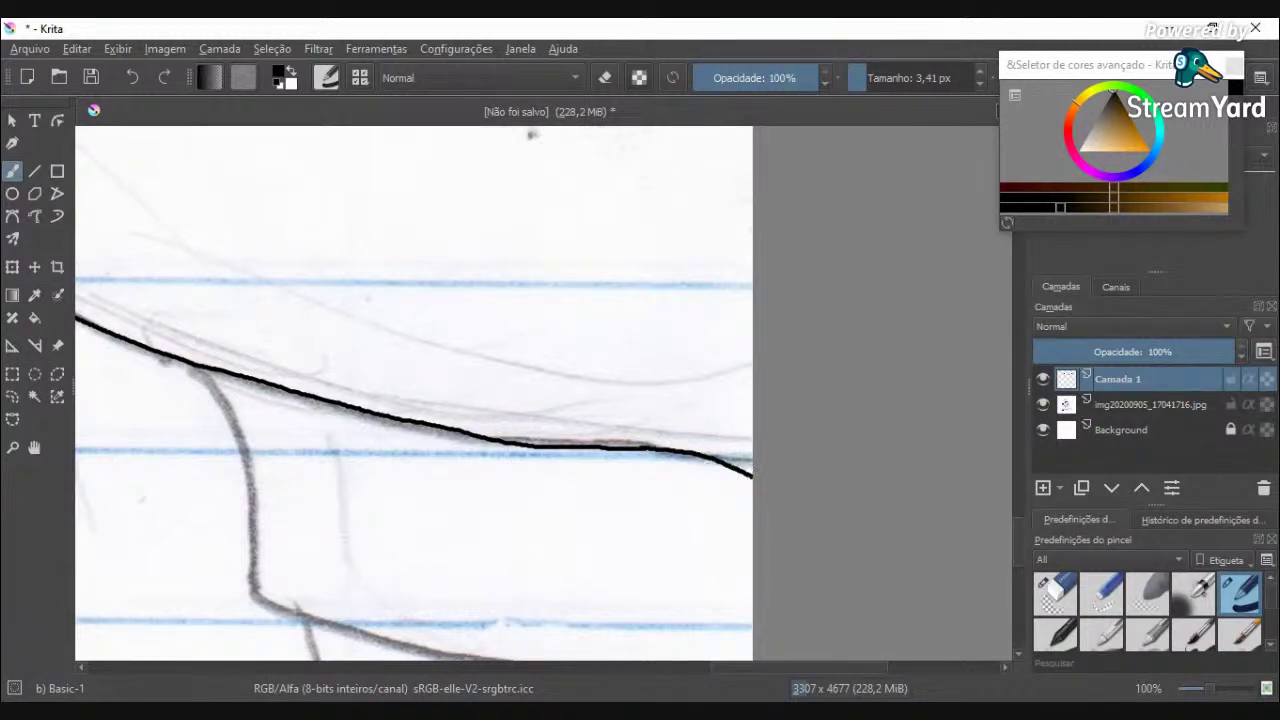
Step: Ink the first fold's side edge from its junction with the sloping garment line down to the rounded corner
{"action": "scroll", "coordinate": [664, 470], "scroll_direction": "up", "scroll_amount": 1}
{"action": "scroll", "coordinate": [654, 471], "scroll_direction": "down", "scroll_amount": 5}
{"action": "scroll", "coordinate": [550, 469], "scroll_direction": "up", "scroll_amount": 2}
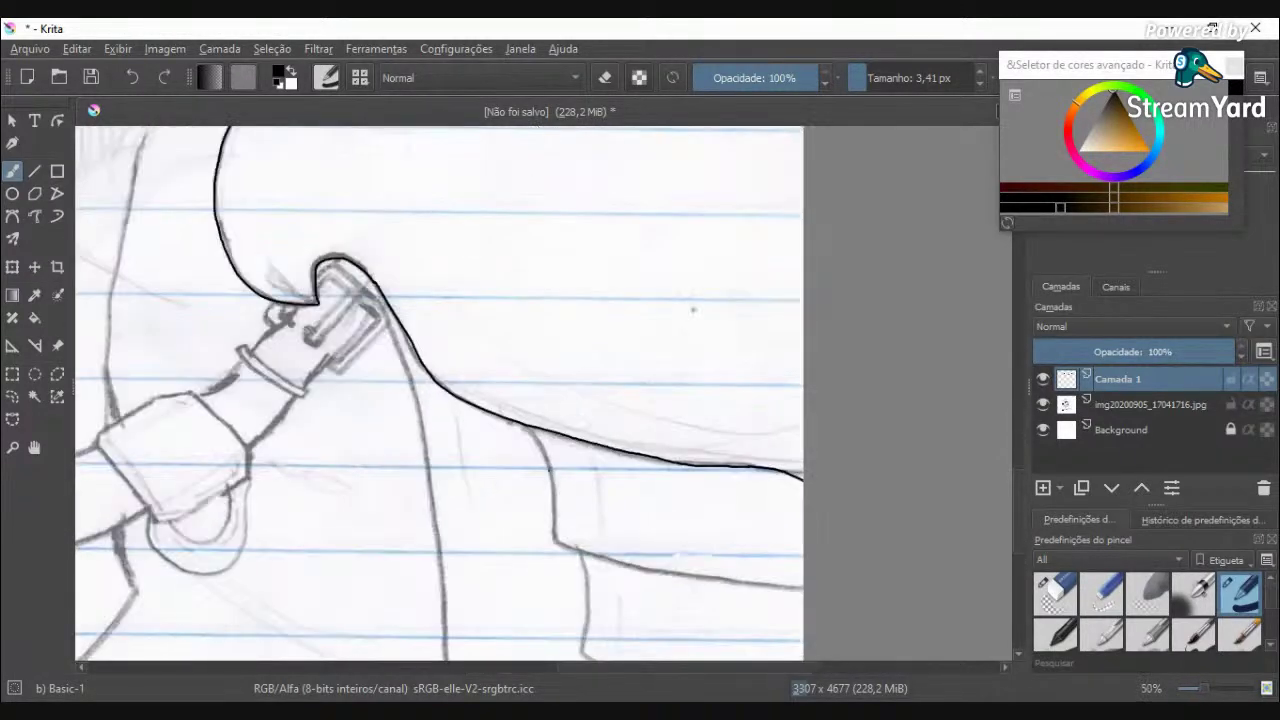
{"action": "scroll", "coordinate": [547, 472], "scroll_direction": "up", "scroll_amount": 3}
{"action": "mouse_move", "coordinate": [492, 380]}
{"action": "left_mouse_down"}
{"action": "mouse_move", "coordinate": [545, 444]}
{"action": "mouse_move", "coordinate": [566, 616]}
{"action": "left_mouse_up"}
{"action": "scroll", "coordinate": [510, 440], "scroll_direction": "up", "scroll_amount": 6}
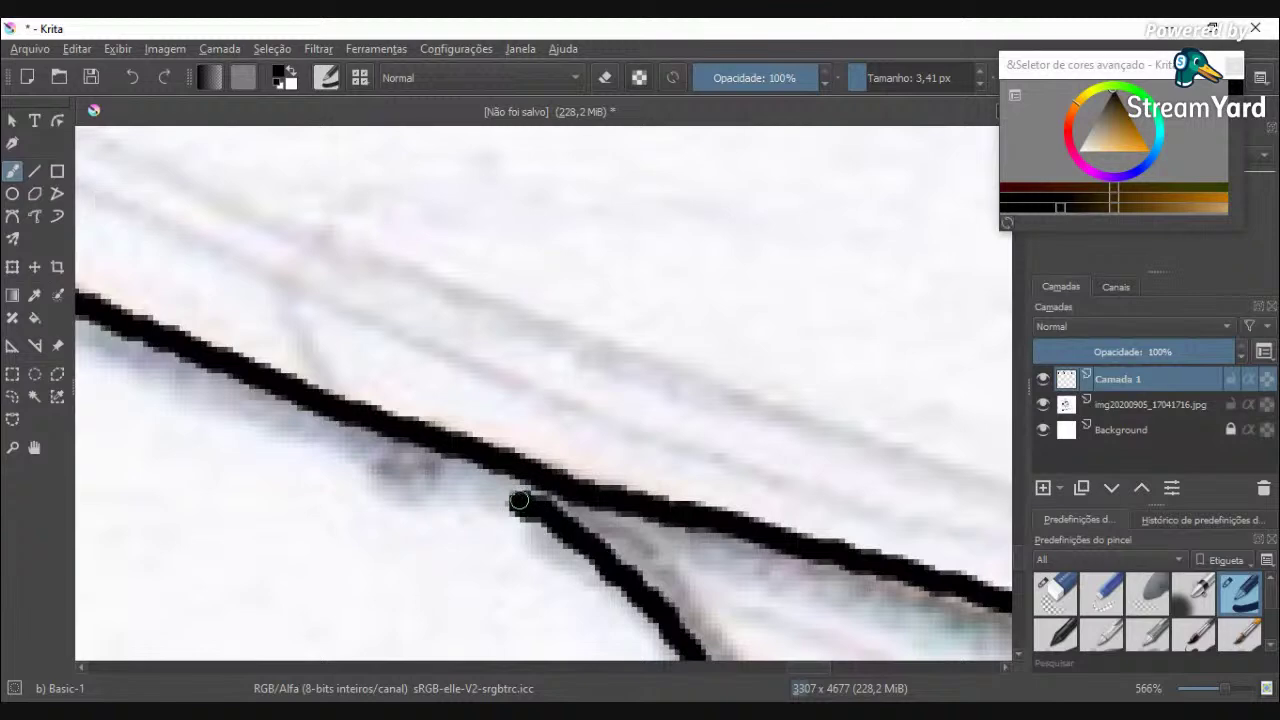
{"action": "scroll", "coordinate": [480, 457], "scroll_direction": "down", "scroll_amount": 5}
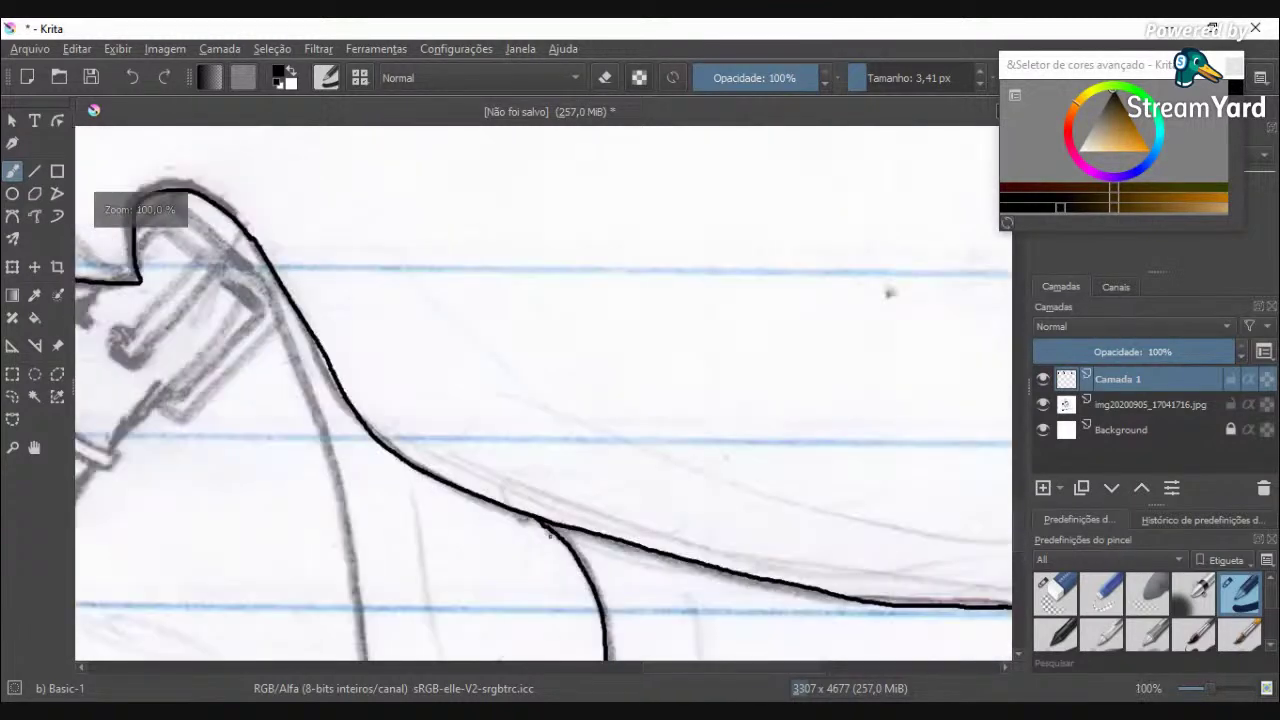
{"action": "scroll", "coordinate": [555, 545], "scroll_direction": "up", "scroll_amount": 4}
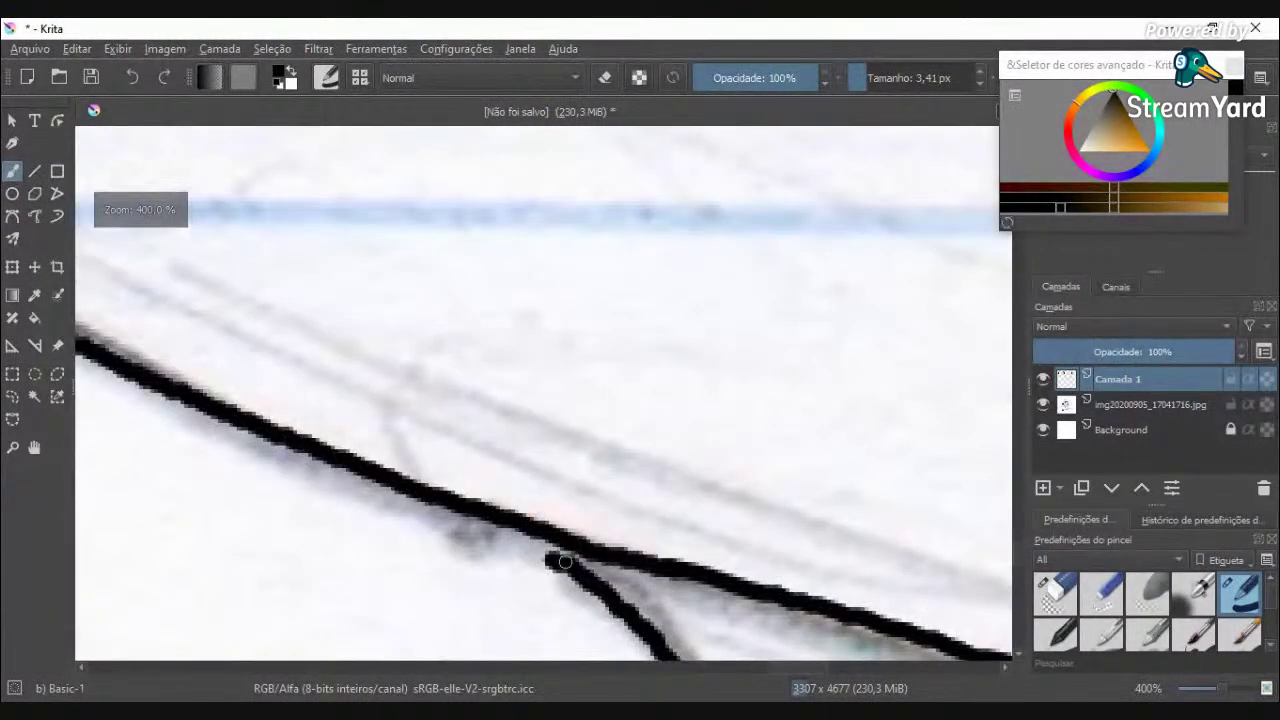
{"action": "scroll", "coordinate": [529, 531], "scroll_direction": "down", "scroll_amount": 5}
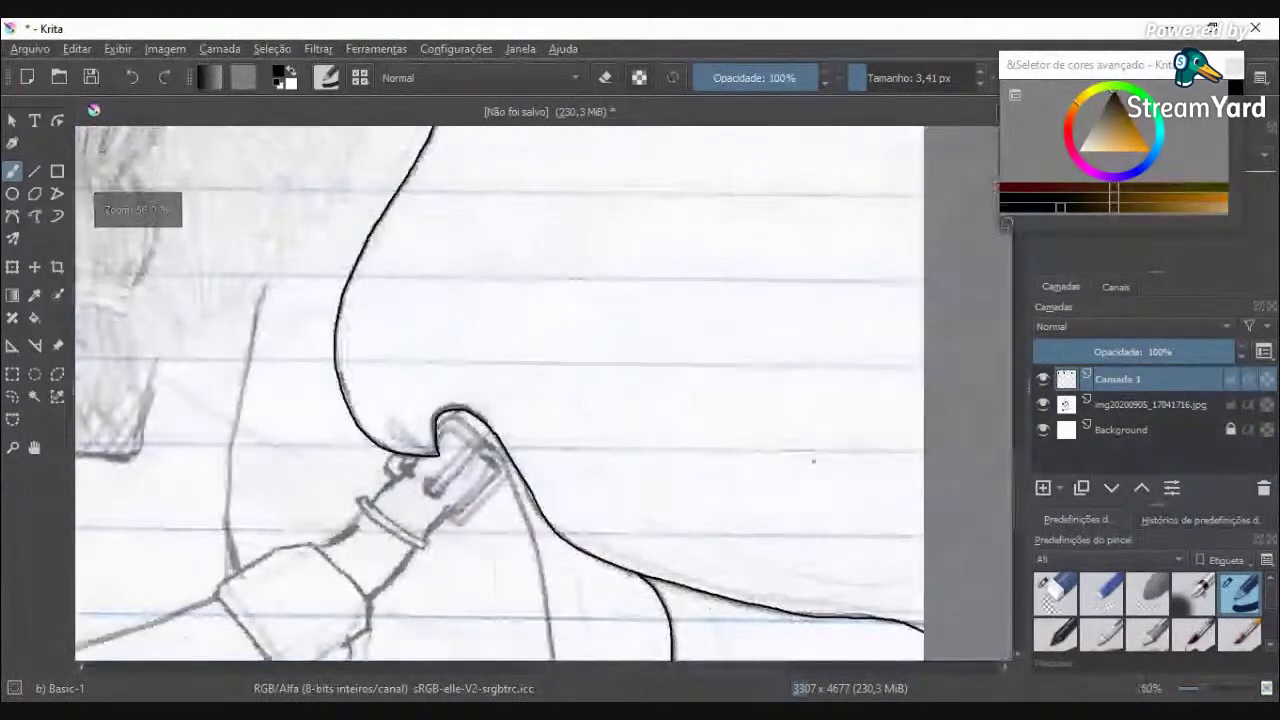
{"action": "left_click_drag", "start_coordinate": [1022, 509], "coordinate": [1022, 546]}
{"action": "scroll", "coordinate": [768, 484], "scroll_direction": "up", "scroll_amount": 3}
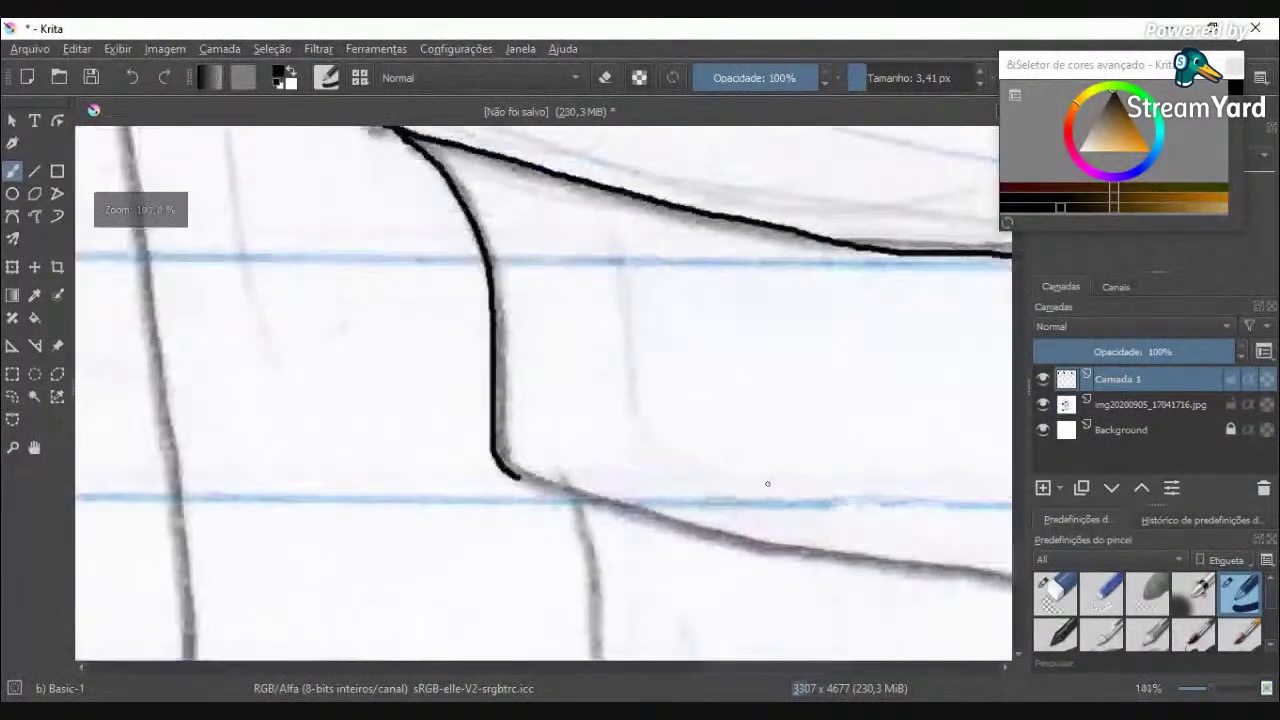
{"action": "mouse_move", "coordinate": [508, 472]}
{"action": "left_mouse_down"}
{"action": "mouse_move", "coordinate": [761, 553]}
{"action": "mouse_move", "coordinate": [990, 591]}
{"action": "left_mouse_up"}
{"action": "key", "text": "ctrl+z"}
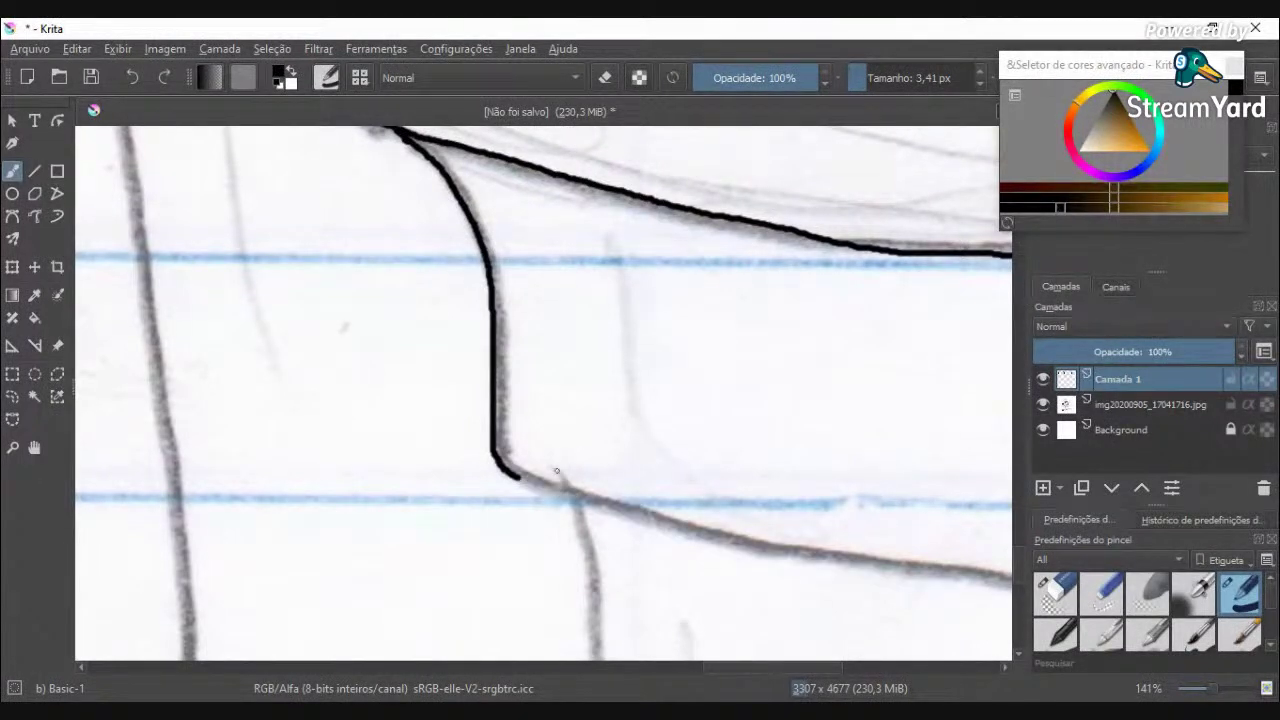
{"action": "mouse_move", "coordinate": [514, 476]}
{"action": "left_mouse_down"}
{"action": "mouse_move", "coordinate": [788, 557]}
{"action": "mouse_move", "coordinate": [988, 587]}
{"action": "left_mouse_up"}
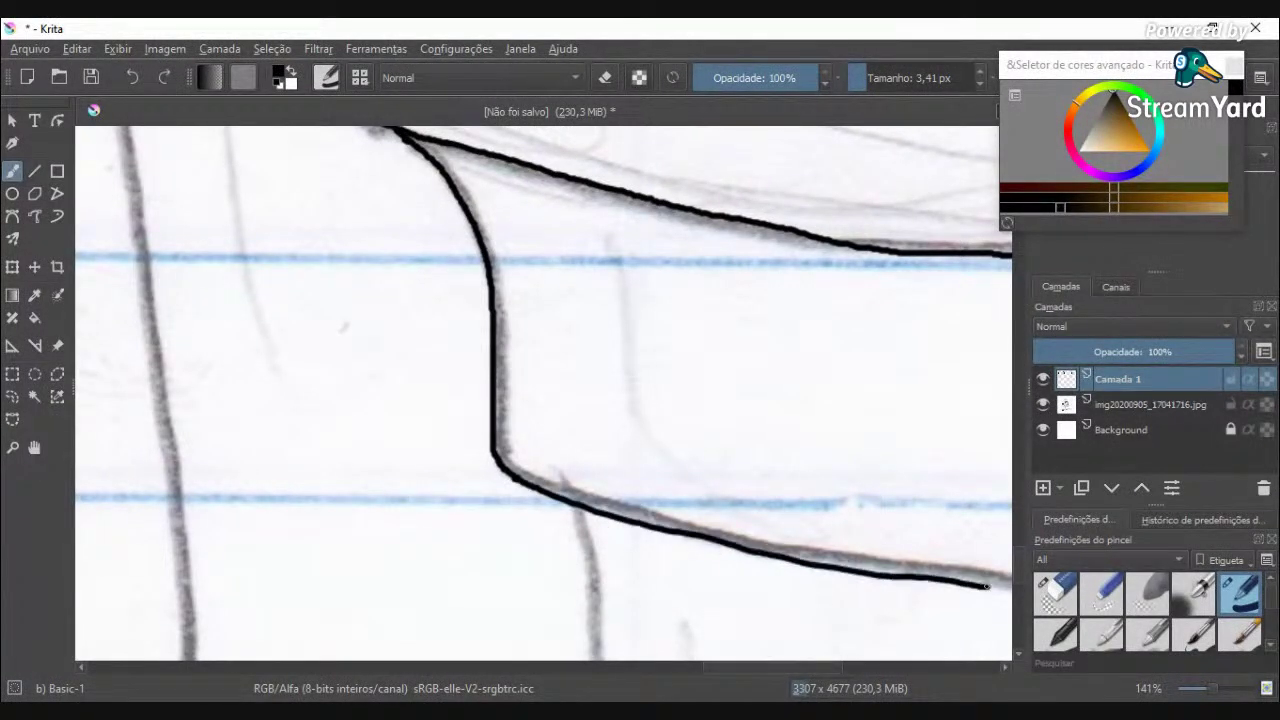
{"action": "key", "text": "ctrl+z"}
{"action": "mouse_move", "coordinate": [515, 477]}
{"action": "left_mouse_down"}
{"action": "mouse_move", "coordinate": [668, 524]}
{"action": "mouse_move", "coordinate": [874, 566]}
{"action": "left_mouse_up"}
{"action": "key", "text": "ctrl+z"}
Step: Ink the first fold's lower edge from the rounded corner across to the right edge of the page
{"action": "mouse_move", "coordinate": [518, 478]}
{"action": "left_mouse_down"}
{"action": "mouse_move", "coordinate": [739, 542]}
{"action": "mouse_move", "coordinate": [945, 563]}
{"action": "left_mouse_up"}
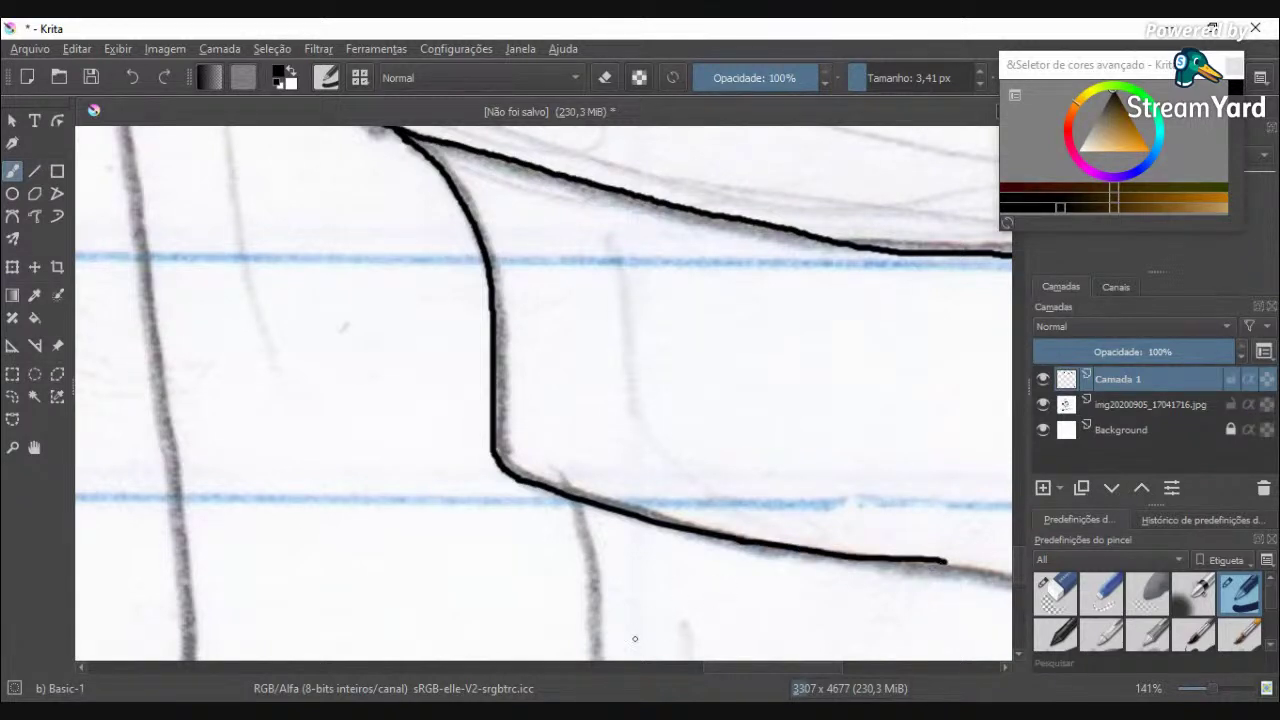
{"action": "left_click_drag", "start_coordinate": [826, 667], "coordinate": [880, 668]}
{"action": "left_click_drag", "start_coordinate": [567, 561], "coordinate": [823, 606]}
{"action": "key", "text": "ctrl+z"}
{"action": "key", "text": "ctrl+z"}
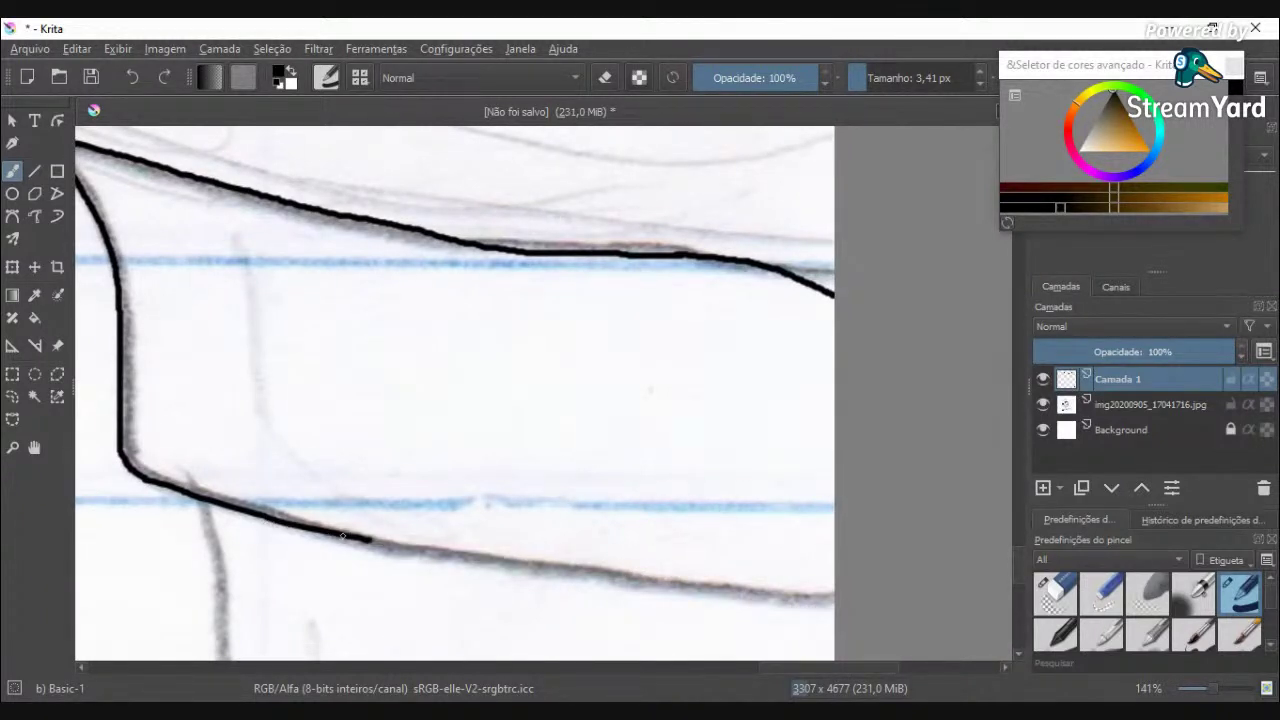
{"action": "mouse_move", "coordinate": [363, 538]}
{"action": "left_mouse_down"}
{"action": "mouse_move", "coordinate": [640, 588]}
{"action": "mouse_move", "coordinate": [834, 597]}
{"action": "left_mouse_up"}
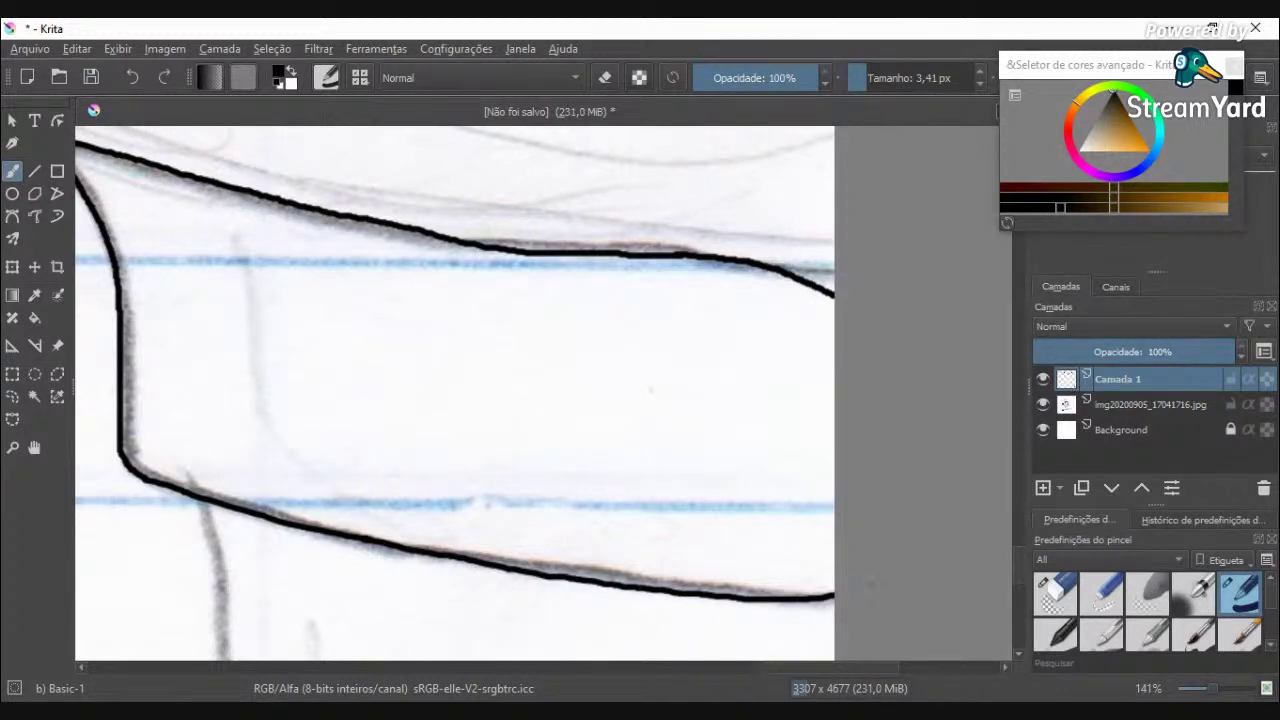
Step: Ink the second fold's side edge down to its rounded corner and its lower edge across to the page's right edge
{"action": "left_click_drag", "start_coordinate": [1017, 549], "coordinate": [1021, 574]}
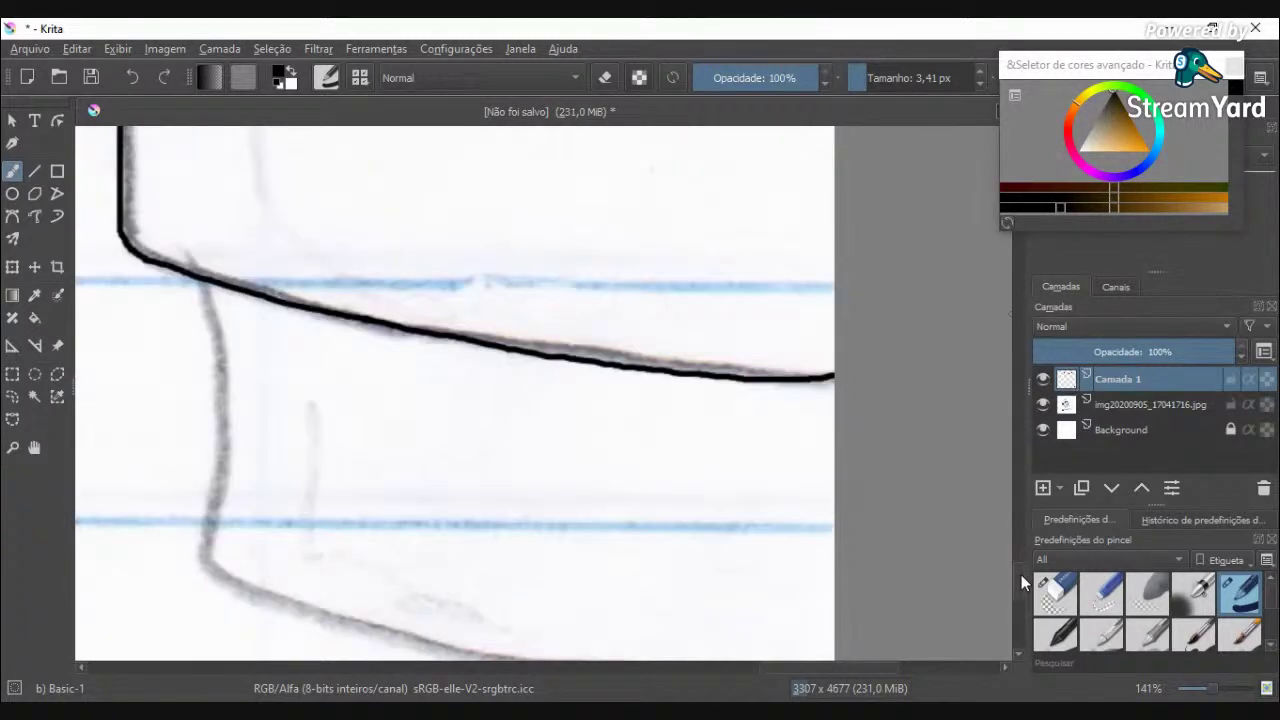
{"action": "mouse_move", "coordinate": [196, 280]}
{"action": "left_mouse_down"}
{"action": "mouse_move", "coordinate": [216, 416]}
{"action": "mouse_move", "coordinate": [200, 516]}
{"action": "mouse_move", "coordinate": [208, 572]}
{"action": "mouse_move", "coordinate": [231, 586]}
{"action": "left_mouse_up"}
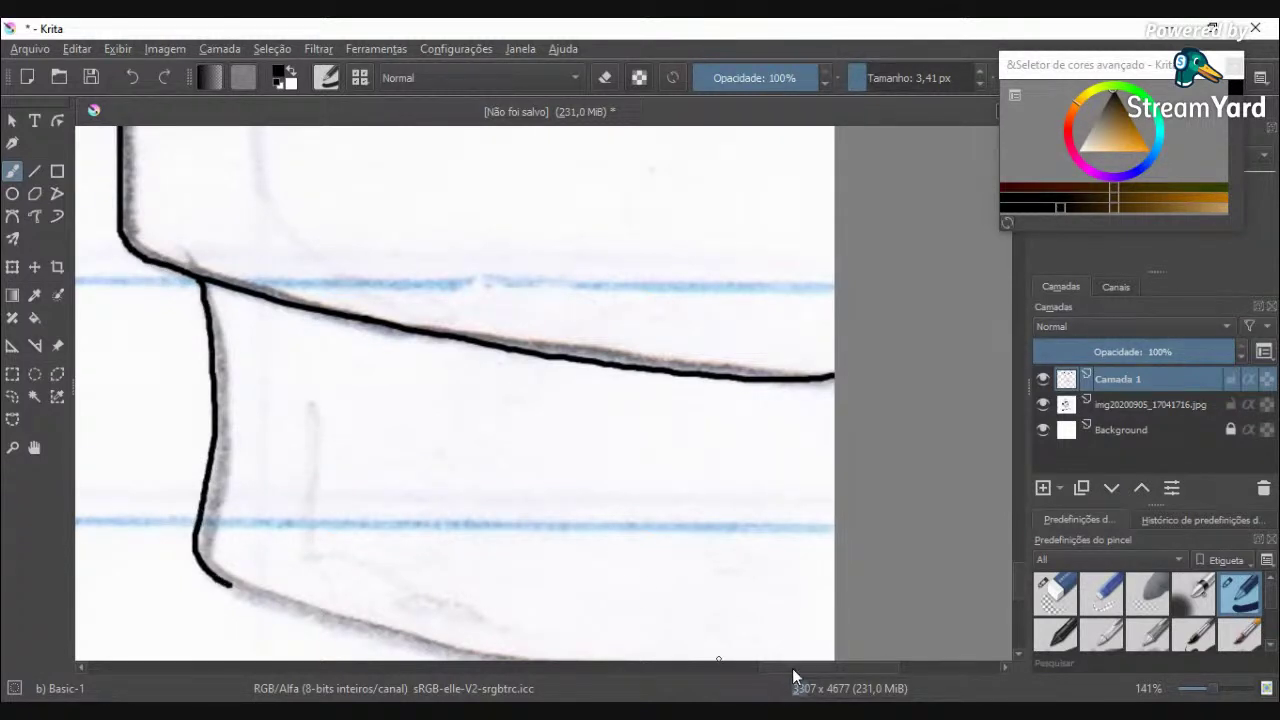
{"action": "left_click_drag", "start_coordinate": [792, 668], "coordinate": [751, 664]}
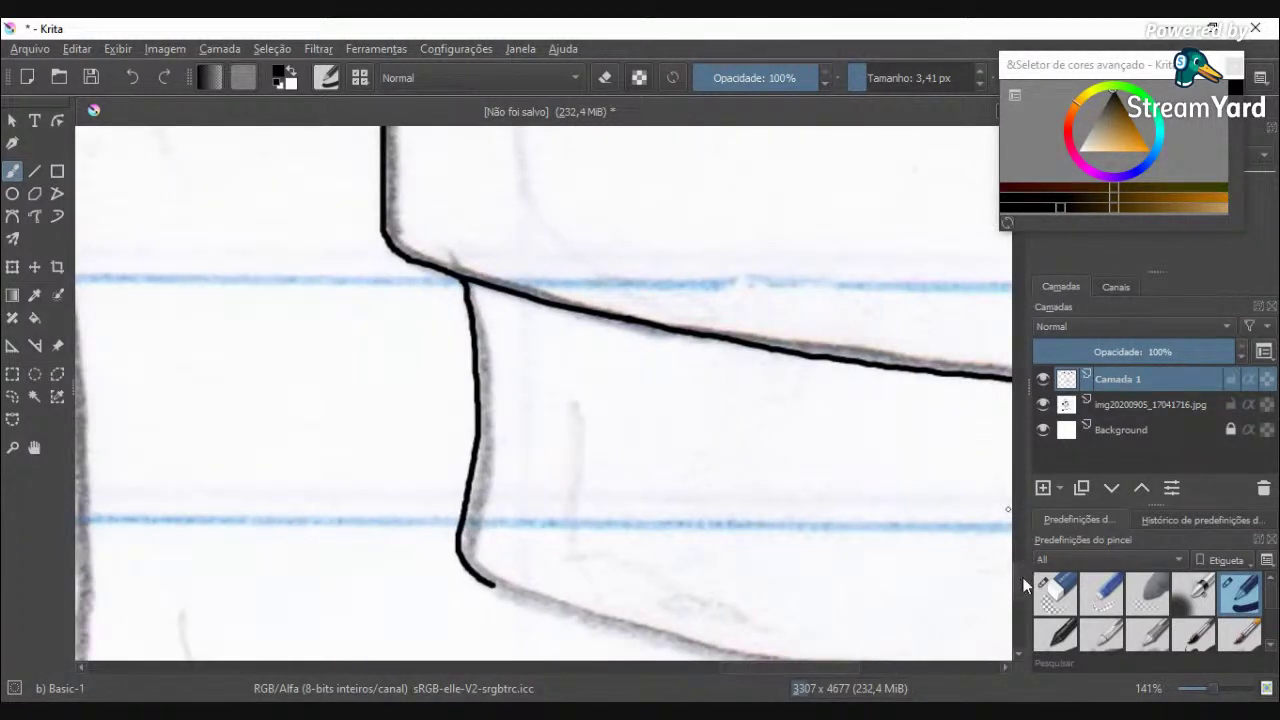
{"action": "scroll", "coordinate": [1022, 592], "scroll_direction": "down", "scroll_amount": 3}
{"action": "mouse_move", "coordinate": [490, 385]}
{"action": "left_mouse_down"}
{"action": "mouse_move", "coordinate": [801, 464]}
{"action": "mouse_move", "coordinate": [996, 482]}
{"action": "left_mouse_up"}
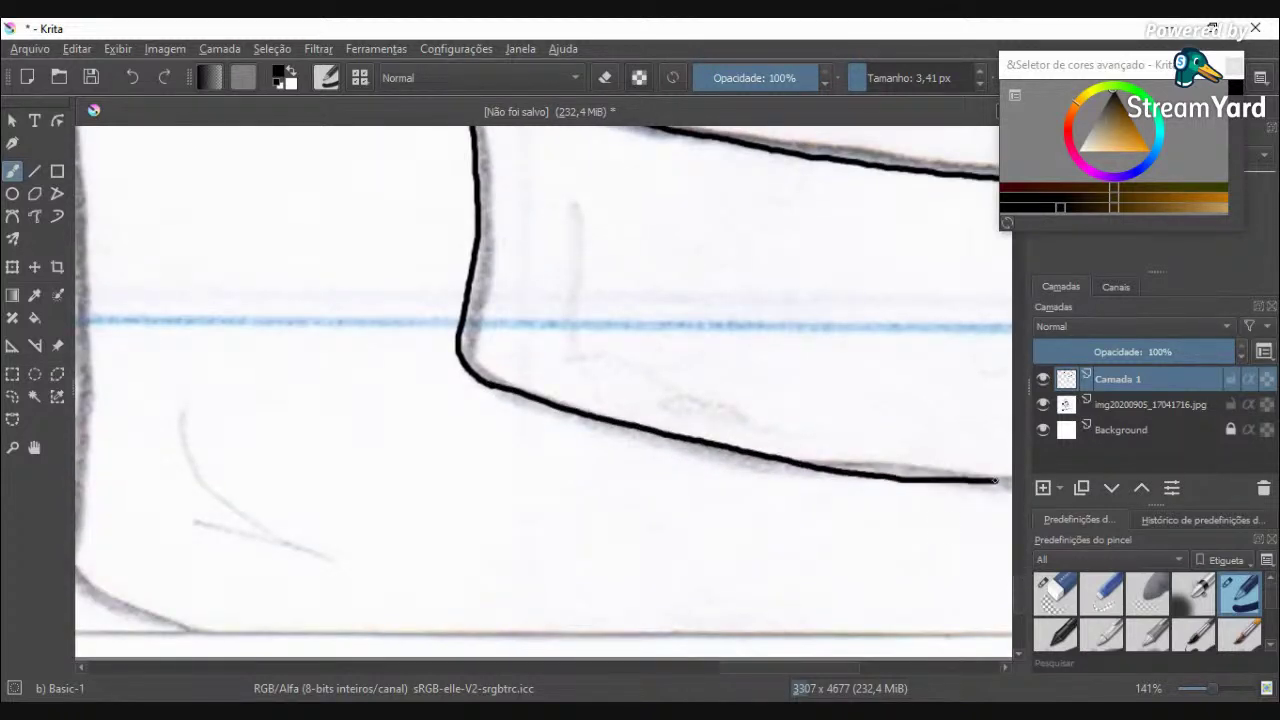
{"action": "left_click_drag", "start_coordinate": [750, 668], "coordinate": [818, 665]}
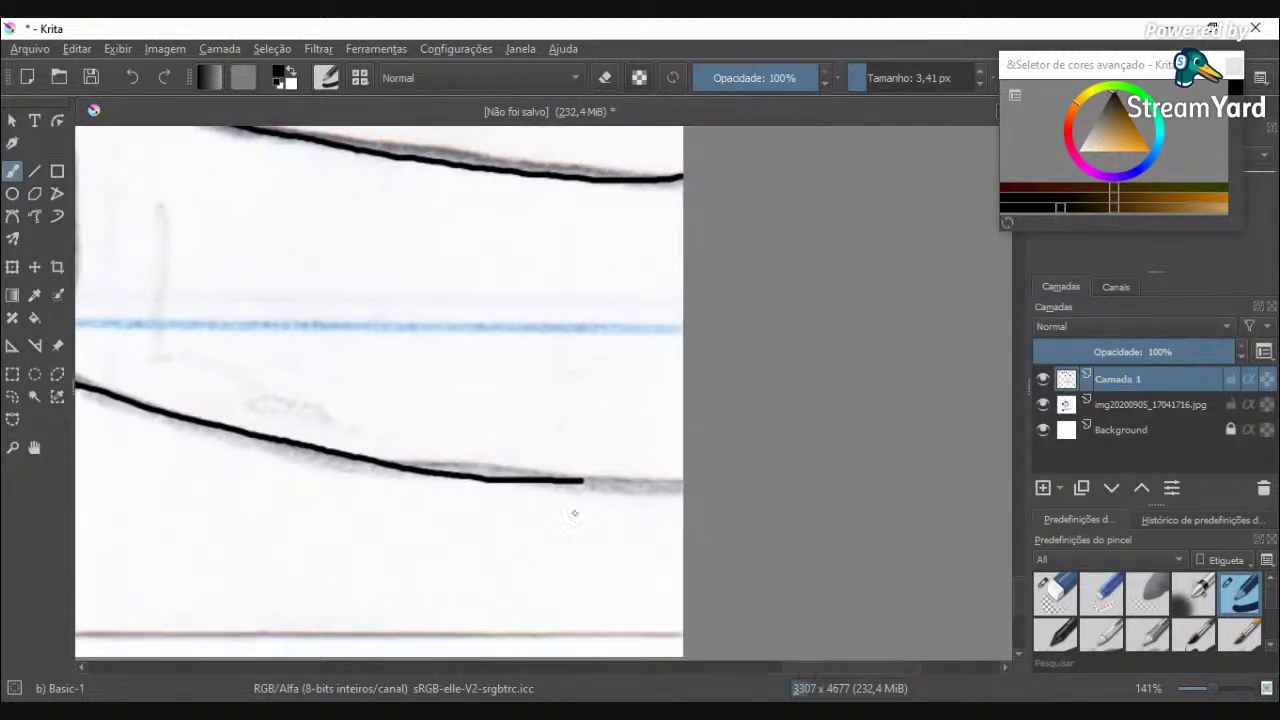
{"action": "left_click_drag", "start_coordinate": [575, 482], "coordinate": [677, 487]}
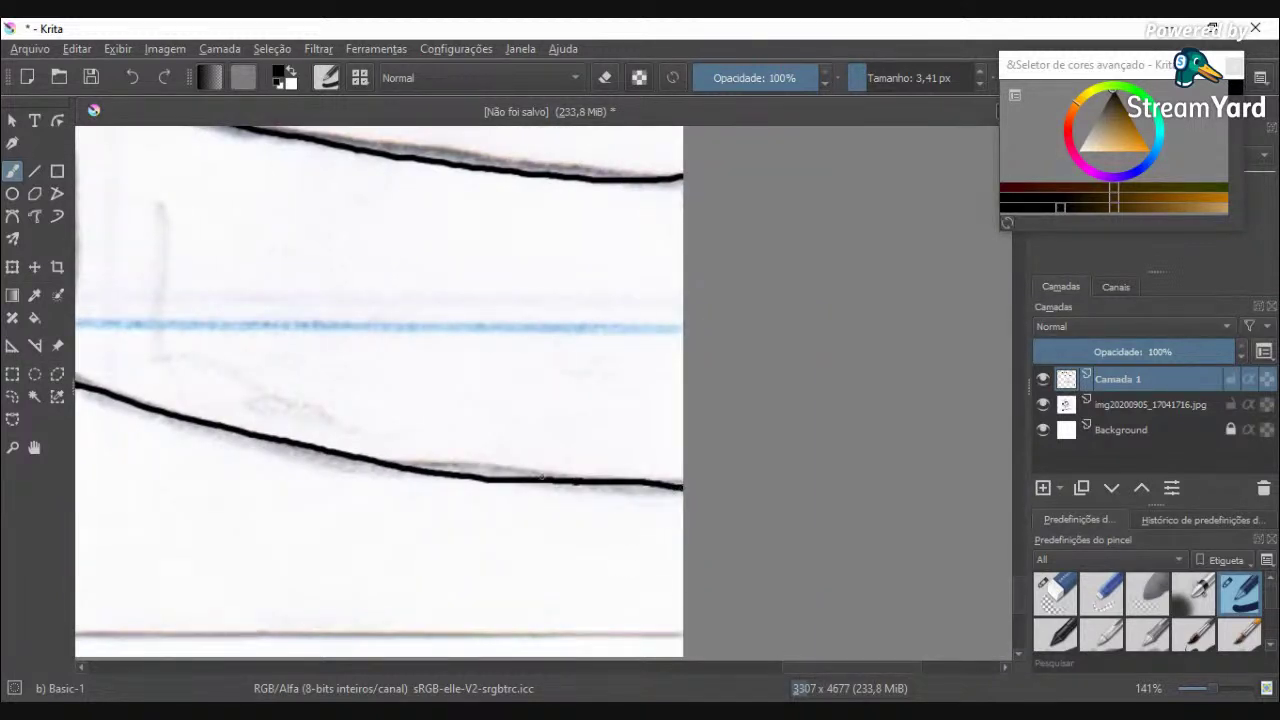
{"action": "scroll", "coordinate": [506, 471], "scroll_direction": "down", "scroll_amount": 3}
{"action": "key", "text": "minus"}
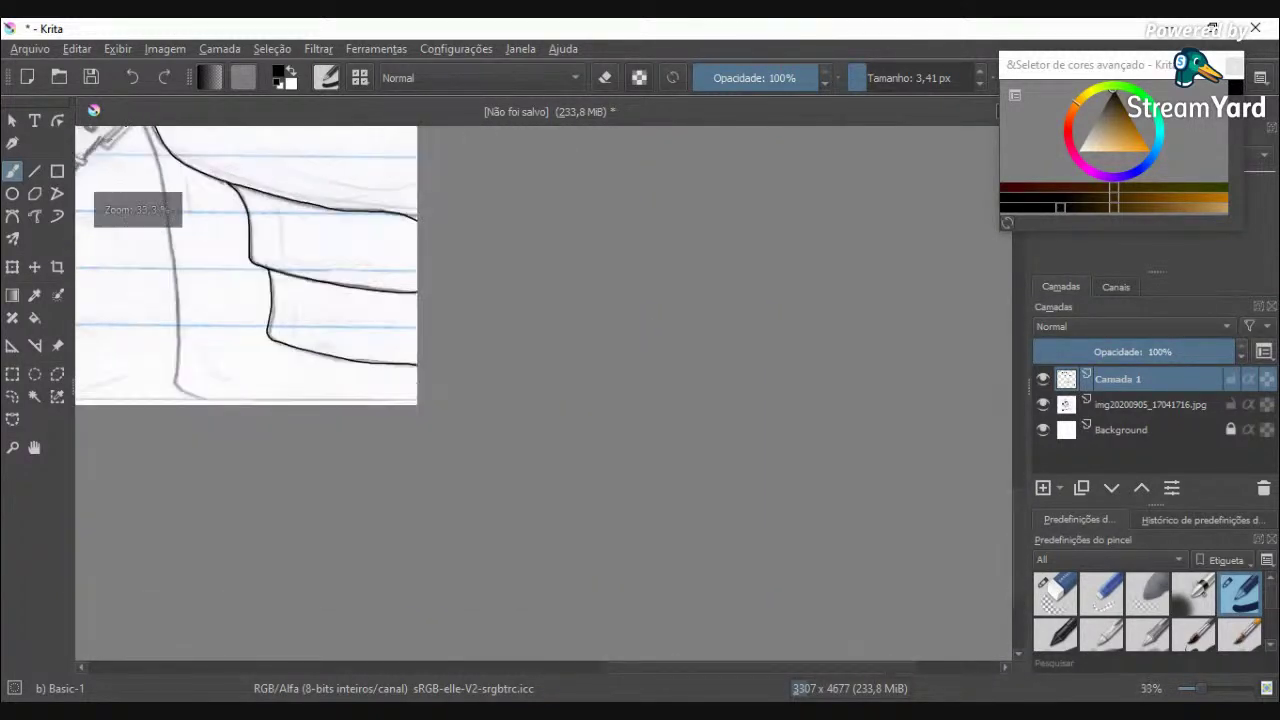
{"action": "left_click_drag", "start_coordinate": [1017, 507], "coordinate": [1017, 475]}
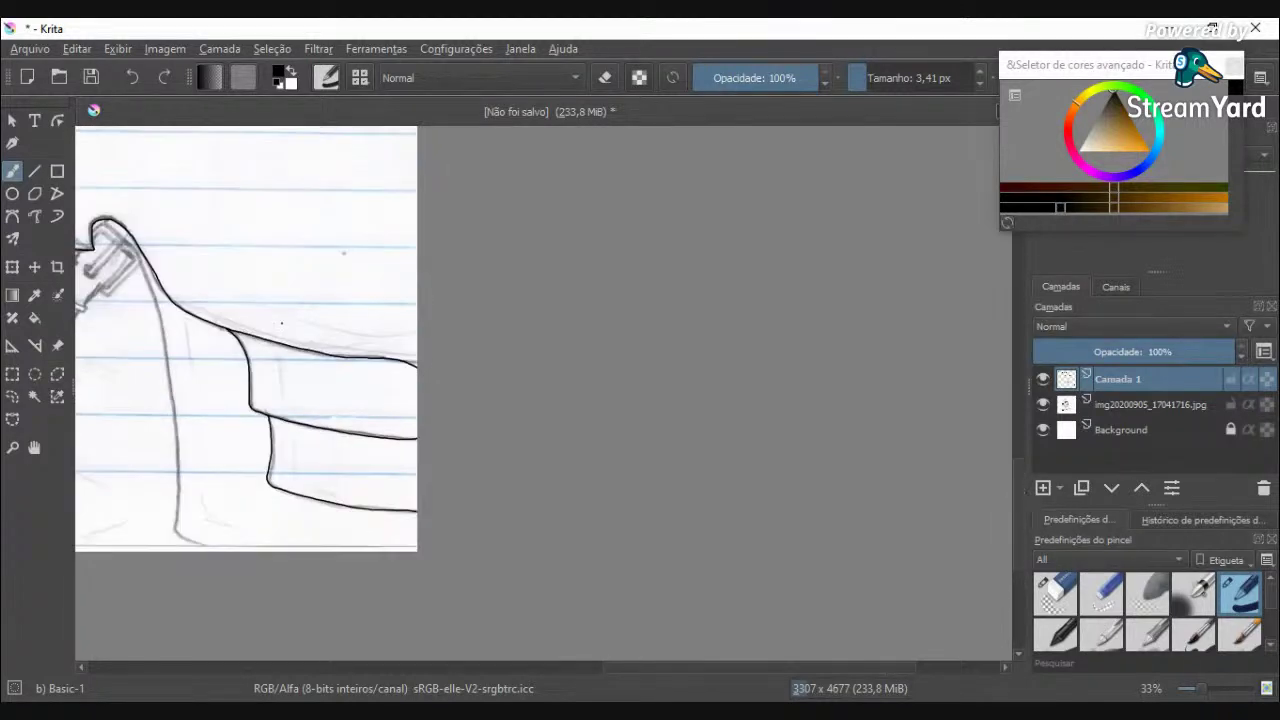
{"action": "scroll", "coordinate": [140, 244], "scroll_direction": "up", "scroll_amount": 2}
{"action": "key", "text": "plus"}
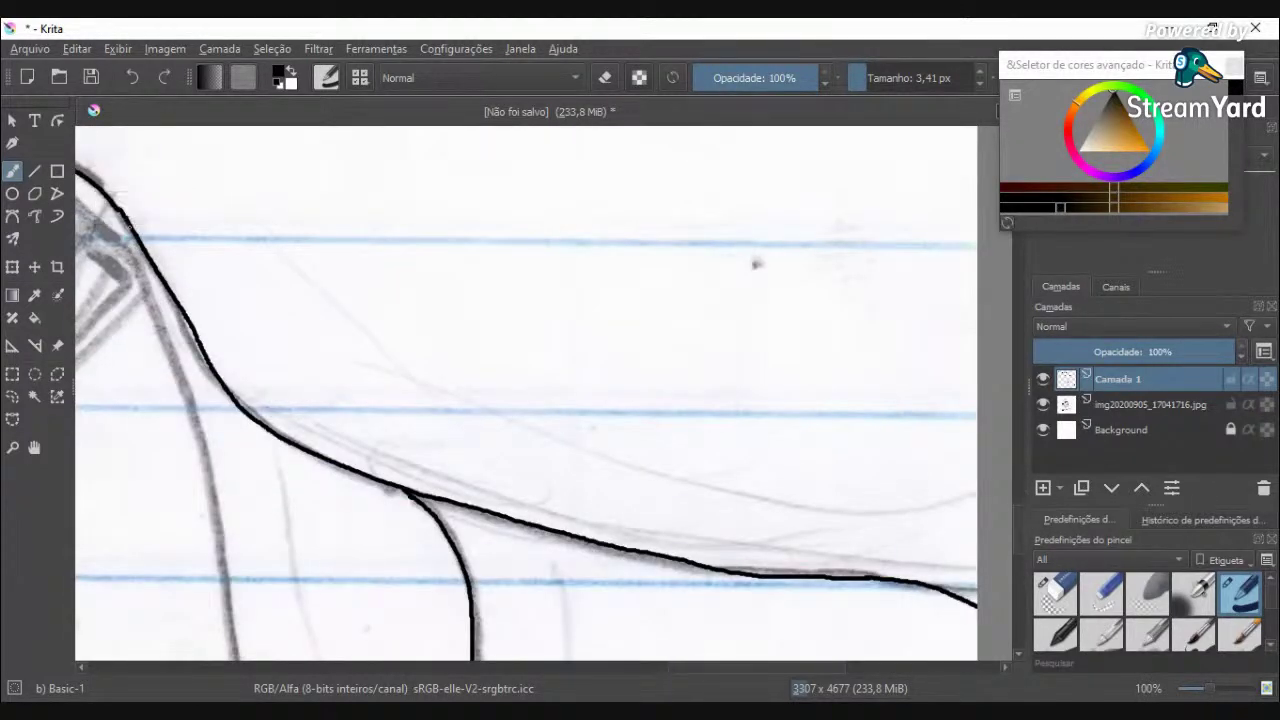
{"action": "left_click_drag", "start_coordinate": [125, 222], "coordinate": [156, 322]}
{"action": "key", "text": "ctrl+z"}
{"action": "left_click_drag", "start_coordinate": [120, 217], "coordinate": [144, 287]}
{"action": "key", "text": "ctrl+z"}
Step: Ink the upper part of the long garment edge that runs down from the outline beside the buckle
{"action": "left_click_drag", "start_coordinate": [117, 210], "coordinate": [210, 516]}
{"action": "key", "text": "ctrl+z"}
{"action": "left_click_drag", "start_coordinate": [174, 380], "coordinate": [207, 533]}
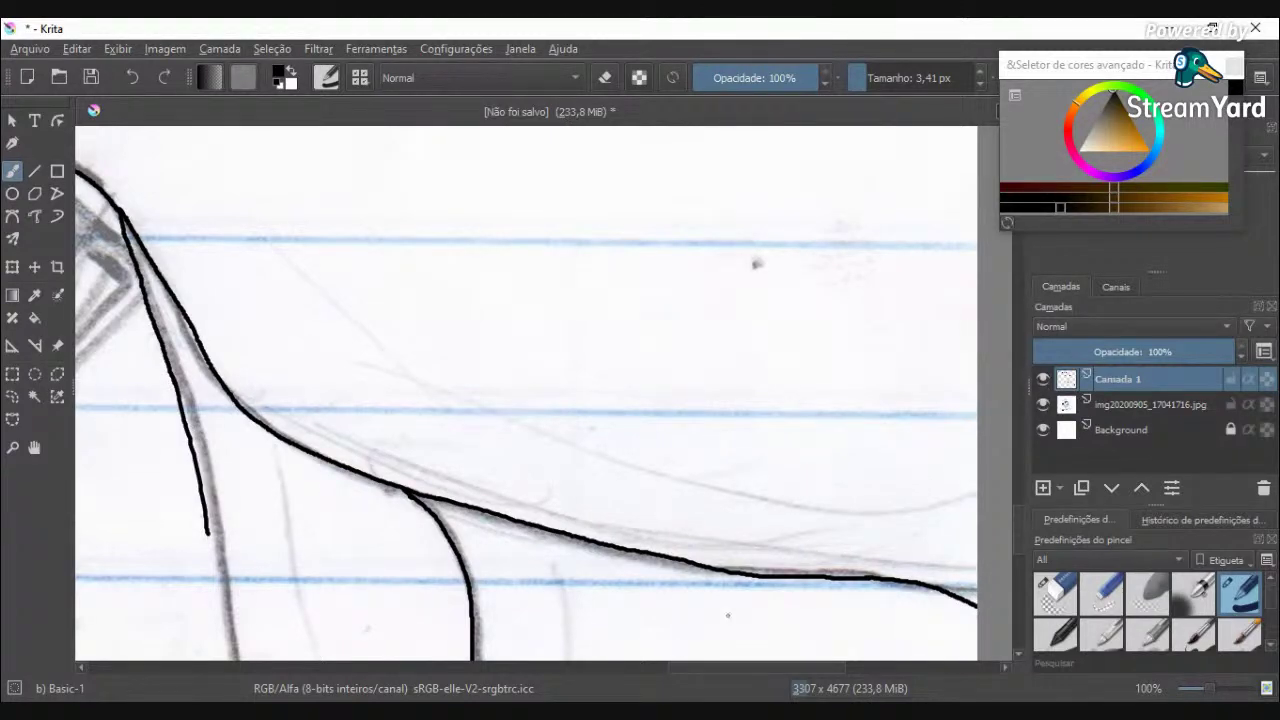
Step: Ink the rest of the long garment edge down to its lower corner and along the short edge to the page bottom
{"action": "mouse_move", "coordinate": [1020, 541]}
{"action": "left_mouse_down"}
{"action": "mouse_move", "coordinate": [1021, 580]}
{"action": "mouse_move", "coordinate": [1017, 549]}
{"action": "left_mouse_up"}
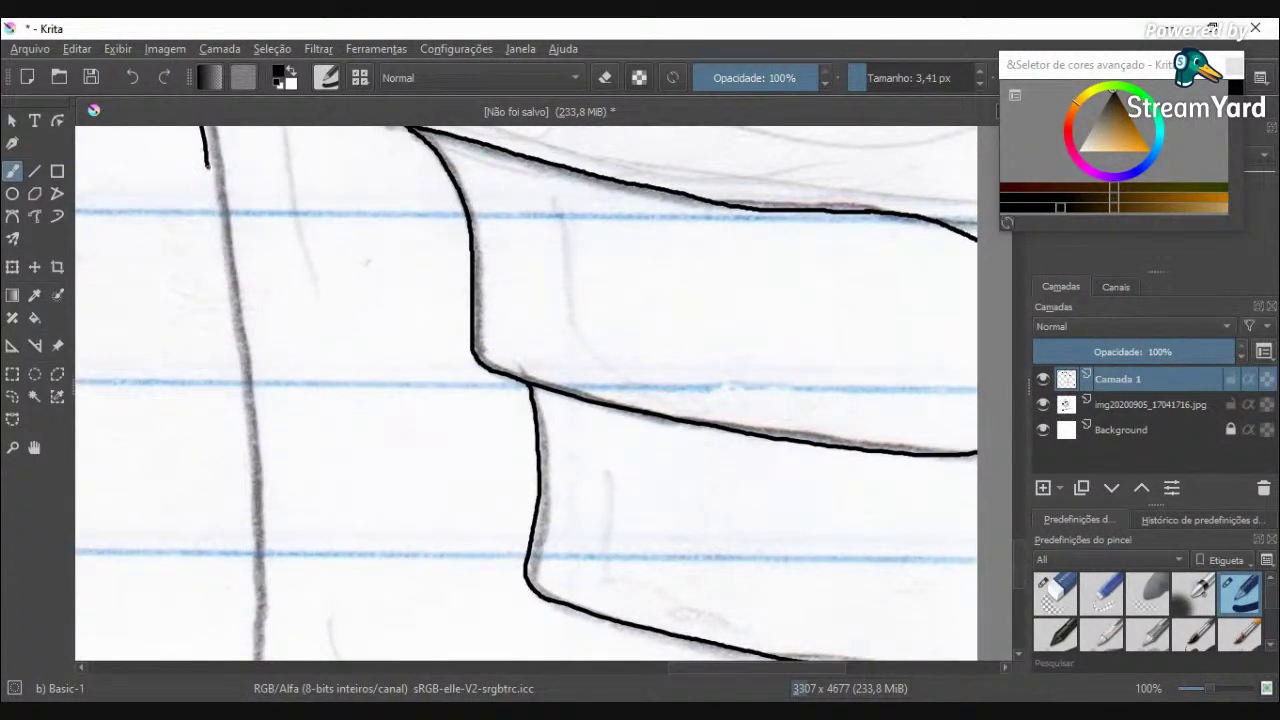
{"action": "left_click_drag", "start_coordinate": [210, 186], "coordinate": [229, 392]}
{"action": "key", "text": "ctrl+z"}
{"action": "left_click_drag", "start_coordinate": [207, 168], "coordinate": [235, 385]}
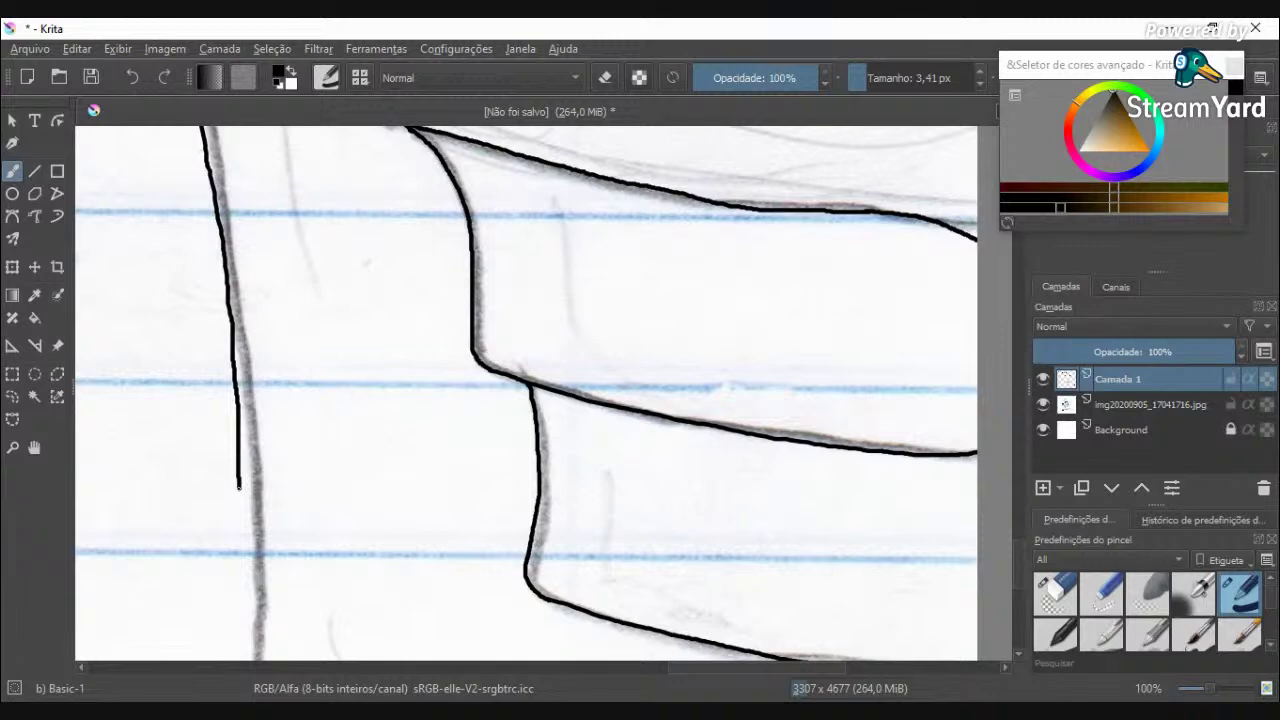
{"action": "scroll", "coordinate": [238, 487], "scroll_direction": "down", "scroll_amount": 3}
{"action": "scroll", "coordinate": [317, 296], "scroll_direction": "up", "scroll_amount": 5}
{"action": "key", "text": "ctrl+z"}
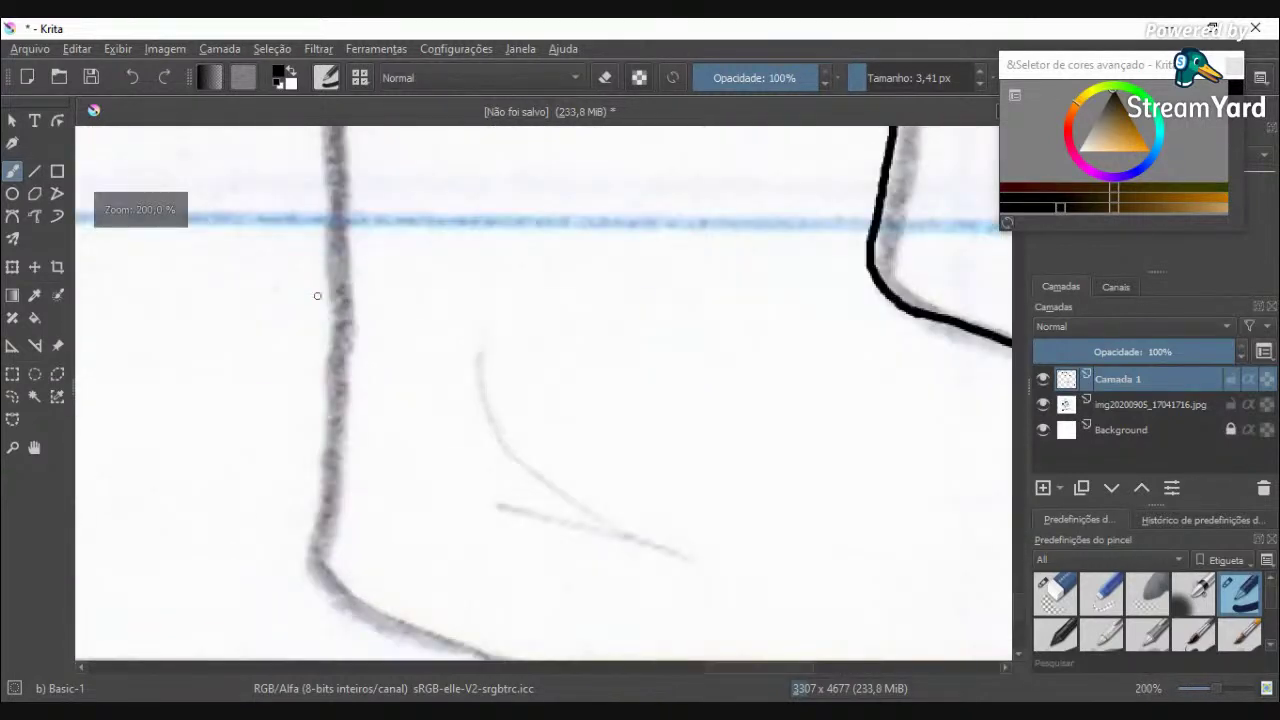
{"action": "scroll", "coordinate": [317, 296], "scroll_direction": "down", "scroll_amount": 1}
{"action": "mouse_move", "coordinate": [305, 145]}
{"action": "left_mouse_down"}
{"action": "mouse_move", "coordinate": [309, 351]}
{"action": "mouse_move", "coordinate": [279, 465]}
{"action": "mouse_move", "coordinate": [366, 540]}
{"action": "mouse_move", "coordinate": [446, 575]}
{"action": "left_mouse_up"}
{"action": "scroll", "coordinate": [408, 508], "scroll_direction": "down", "scroll_amount": 4}
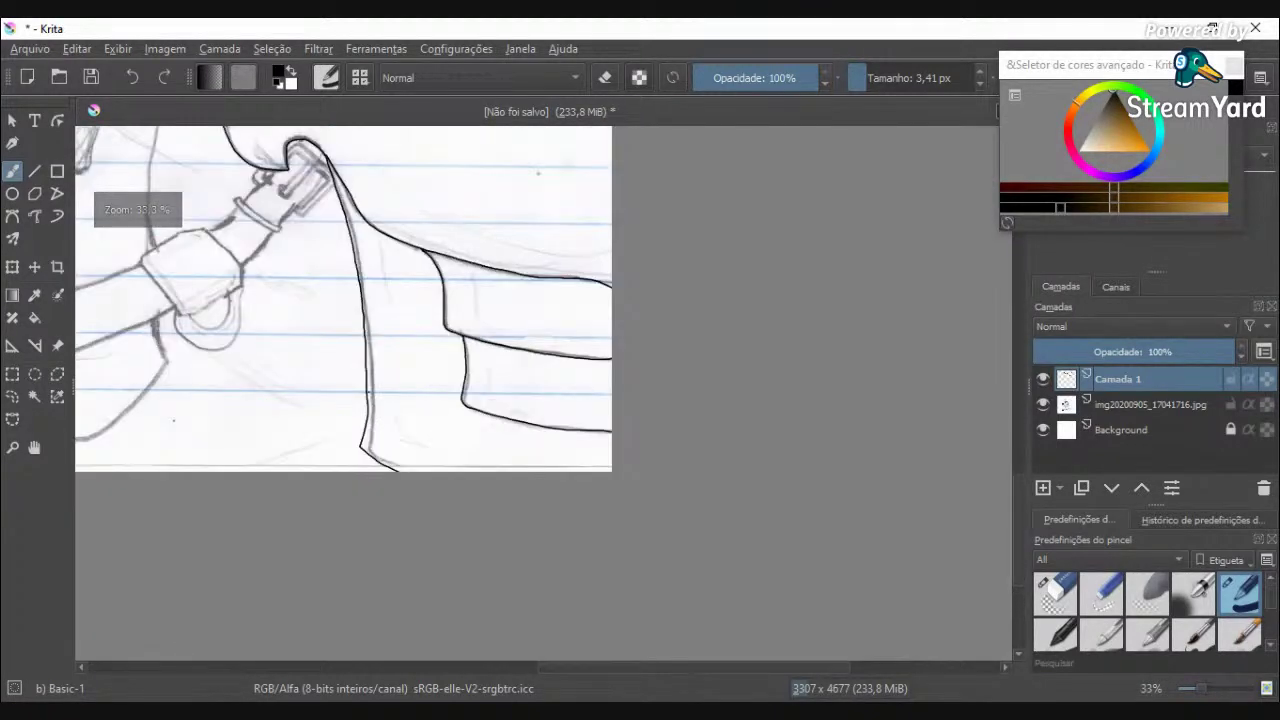
{"action": "scroll", "coordinate": [408, 508], "scroll_direction": "down", "scroll_amount": 1}
{"action": "scroll", "coordinate": [315, 286], "scroll_direction": "down", "scroll_amount": 2}
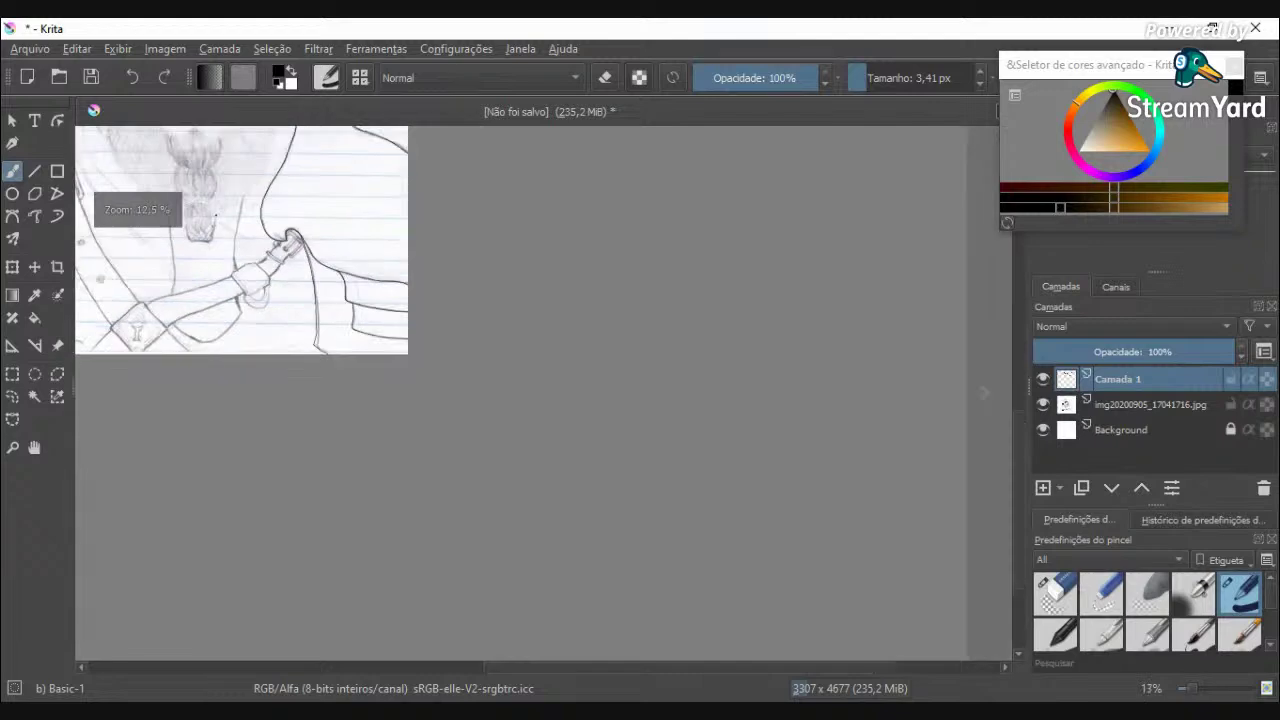
{"action": "scroll", "coordinate": [252, 213], "scroll_direction": "up", "scroll_amount": 4}
{"action": "scroll", "coordinate": [320, 335], "scroll_direction": "up", "scroll_amount": 3}
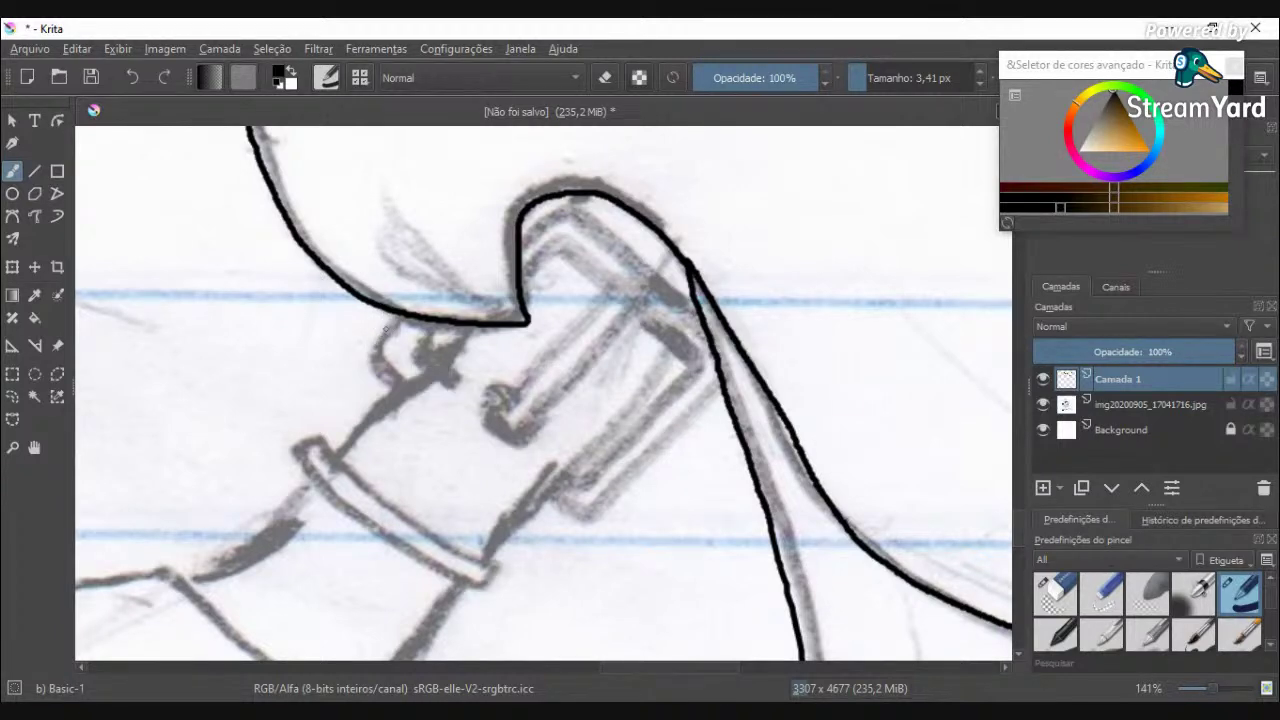
{"action": "scroll", "coordinate": [408, 346], "scroll_direction": "up", "scroll_amount": 2}
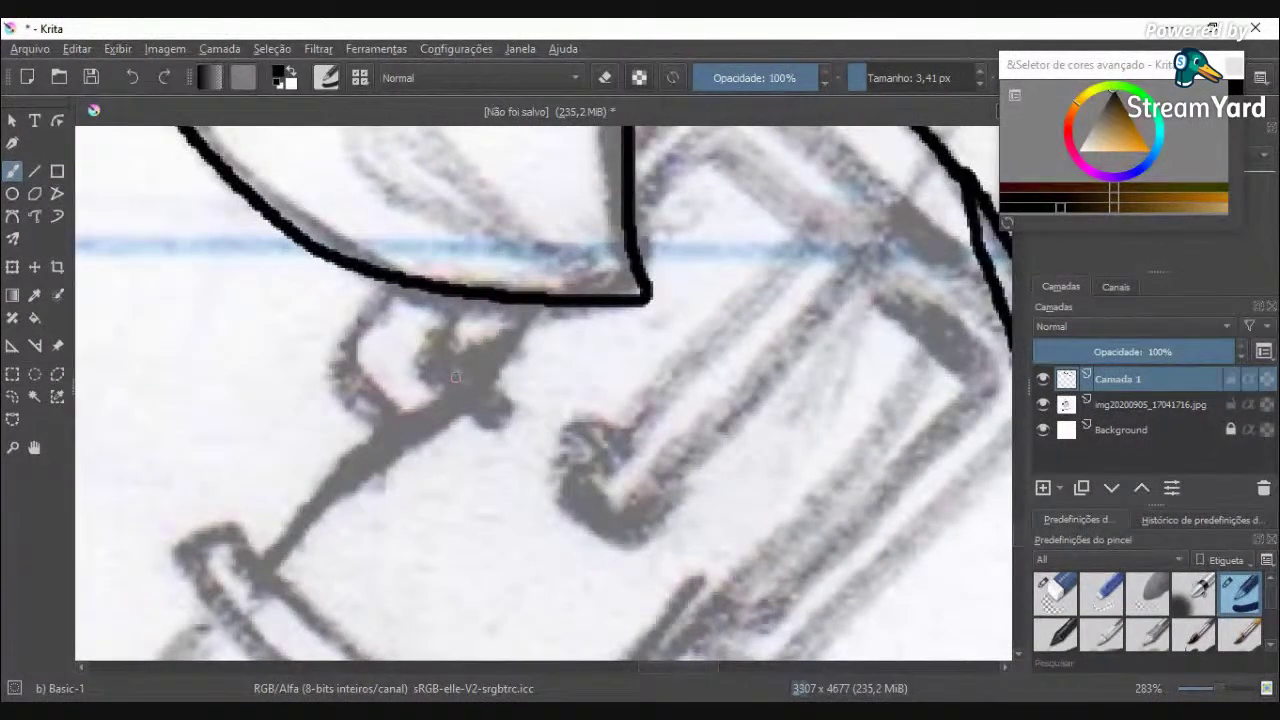
{"action": "mouse_move", "coordinate": [454, 375]}
{"action": "left_mouse_down"}
{"action": "mouse_move", "coordinate": [438, 333]}
{"action": "mouse_move", "coordinate": [461, 305]}
{"action": "left_mouse_up"}
{"action": "mouse_move", "coordinate": [402, 413]}
{"action": "left_mouse_down"}
{"action": "mouse_move", "coordinate": [351, 354]}
{"action": "mouse_move", "coordinate": [404, 284]}
{"action": "left_mouse_up"}
{"action": "scroll", "coordinate": [545, 325], "scroll_direction": "down", "scroll_amount": 2}
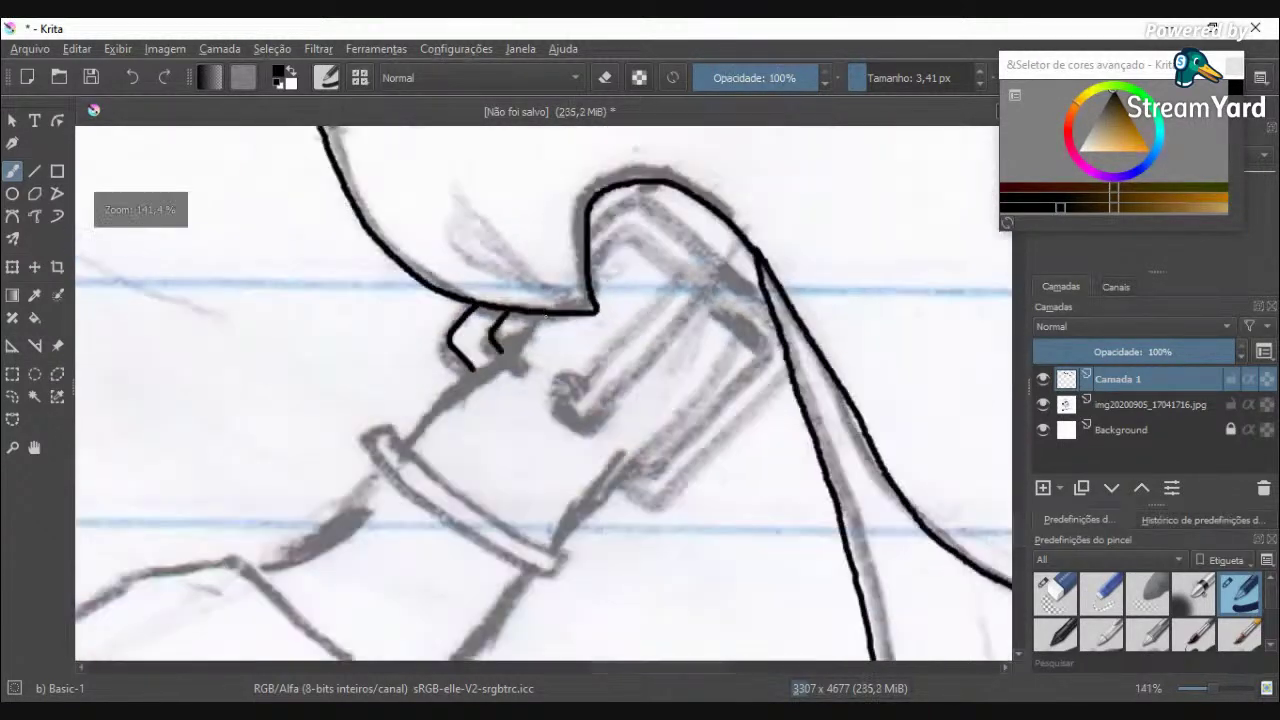
{"action": "key", "text": "ctrl+z"}
{"action": "key", "text": "ctrl+z"}
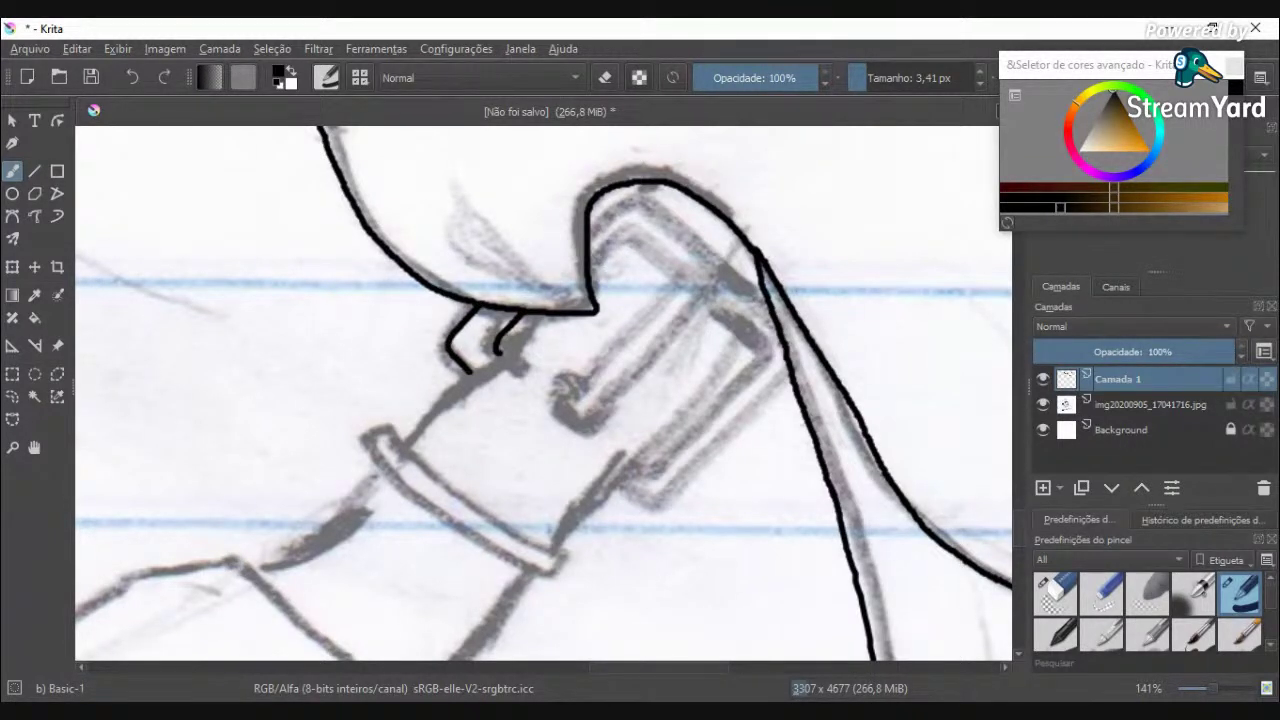
{"action": "key", "text": "ctrl+z"}
{"action": "key", "text": "ctrl+z"}
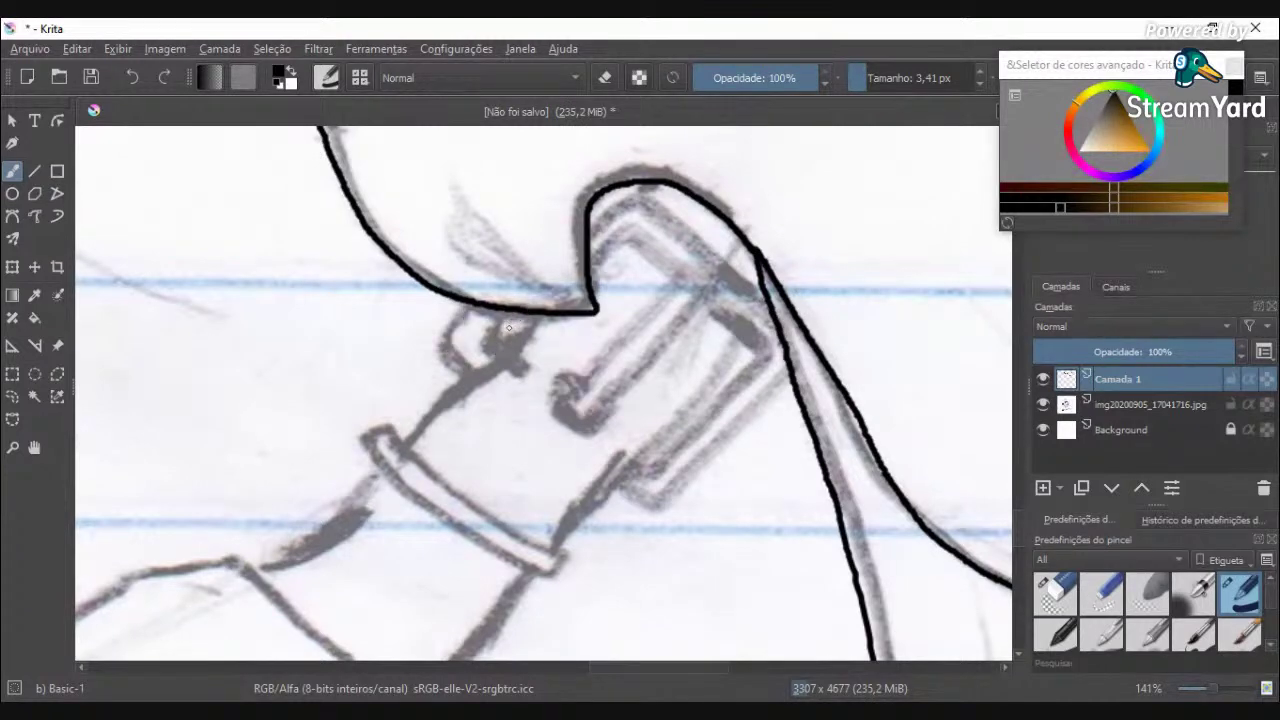
Step: Ink the outer and inner contours of the buckle's small end that sticks out below the curved garment outline
{"action": "scroll", "coordinate": [507, 328], "scroll_direction": "up", "scroll_amount": 2}
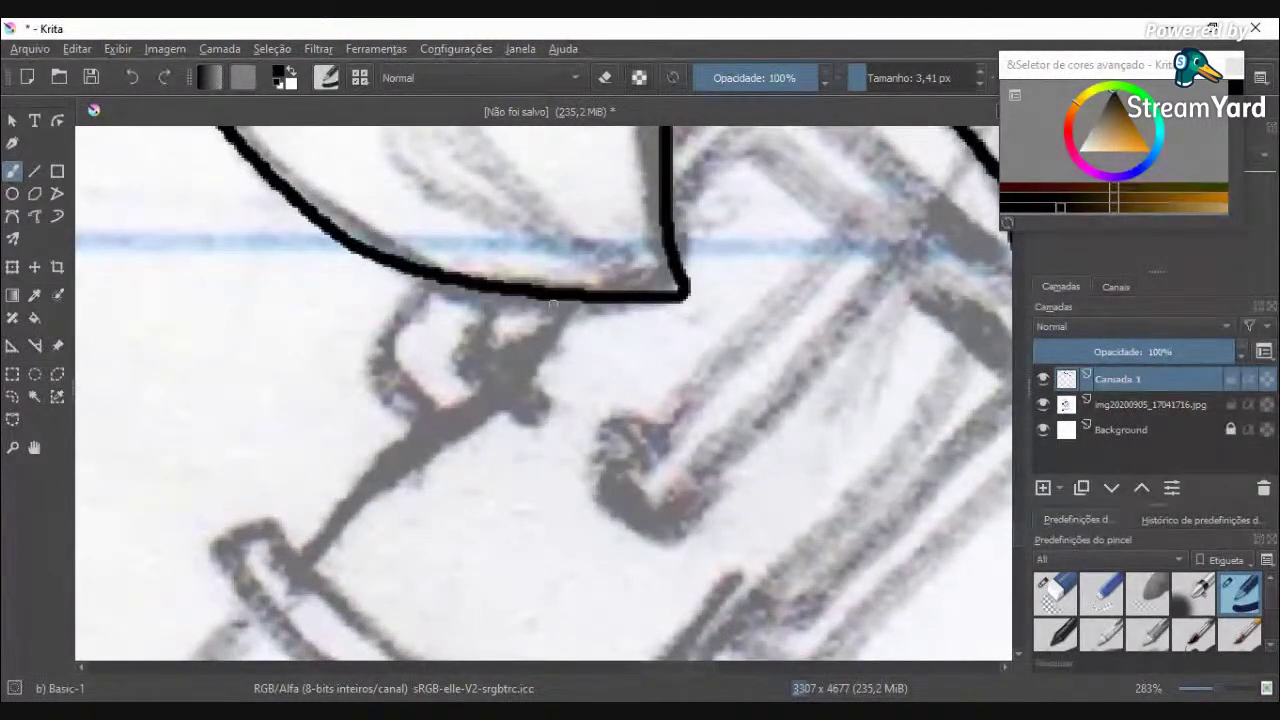
{"action": "left_click_drag", "start_coordinate": [546, 304], "coordinate": [491, 355]}
{"action": "mouse_move", "coordinate": [443, 414]}
{"action": "left_mouse_down"}
{"action": "mouse_move", "coordinate": [392, 357]}
{"action": "mouse_move", "coordinate": [456, 291]}
{"action": "left_mouse_up"}
{"action": "scroll", "coordinate": [463, 287], "scroll_direction": "down", "scroll_amount": 3}
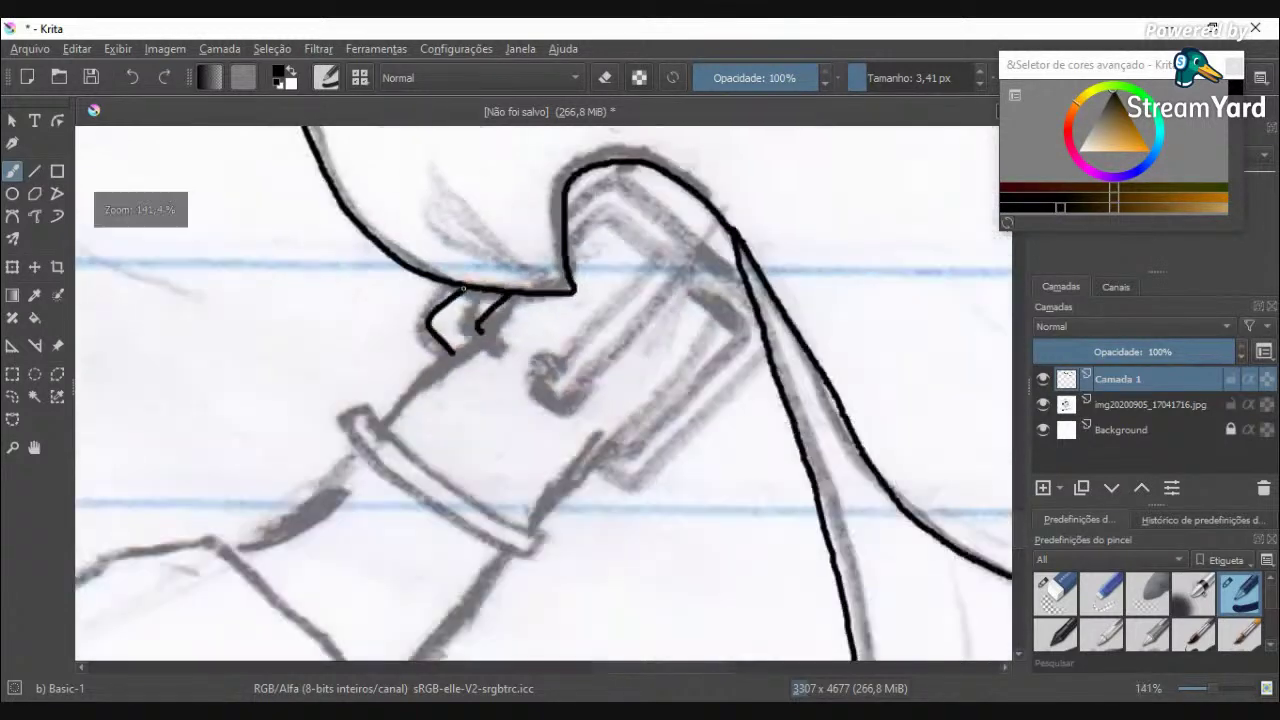
Step: Ink the buckle frame's outer upper edge across to the long garment line and its inner upper corner as far as the prong
{"action": "scroll", "coordinate": [573, 240], "scroll_direction": "up", "scroll_amount": 3}
{"action": "left_click_drag", "start_coordinate": [458, 200], "coordinate": [536, 140]}
{"action": "key", "text": "ctrl+z"}
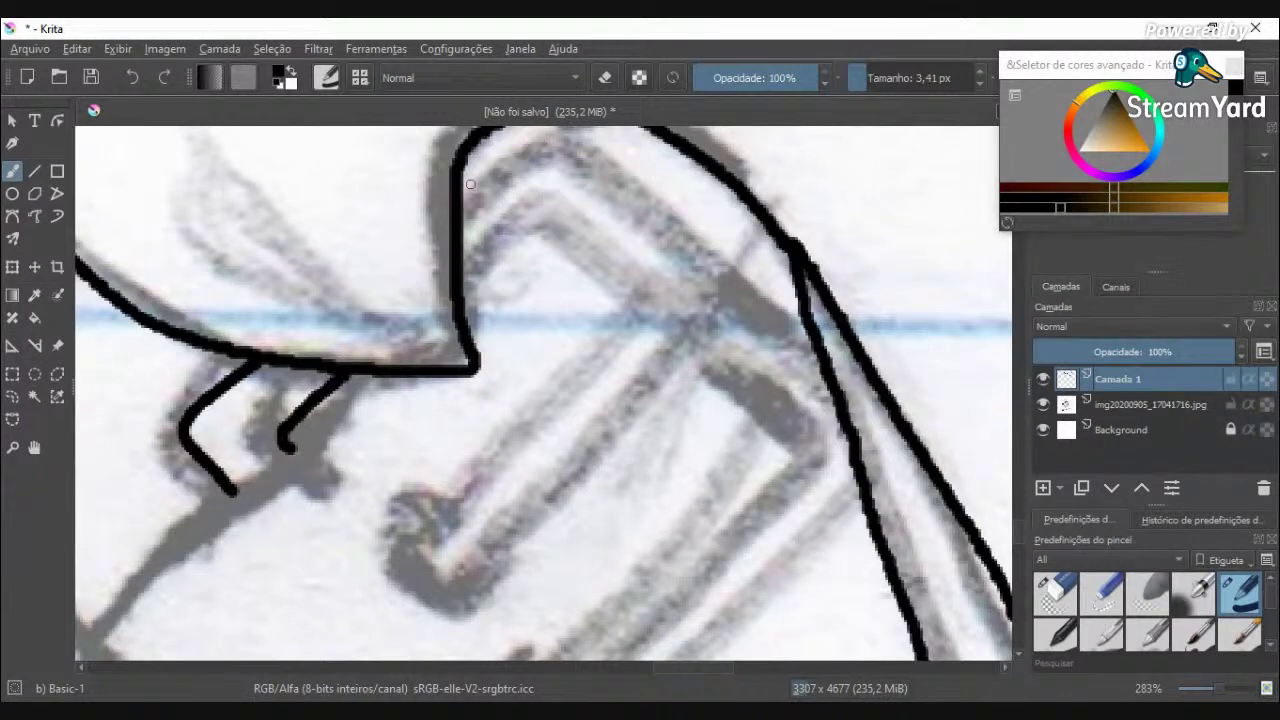
{"action": "mouse_move", "coordinate": [460, 194]}
{"action": "left_mouse_down"}
{"action": "mouse_move", "coordinate": [550, 135]}
{"action": "mouse_move", "coordinate": [662, 219]}
{"action": "left_mouse_up"}
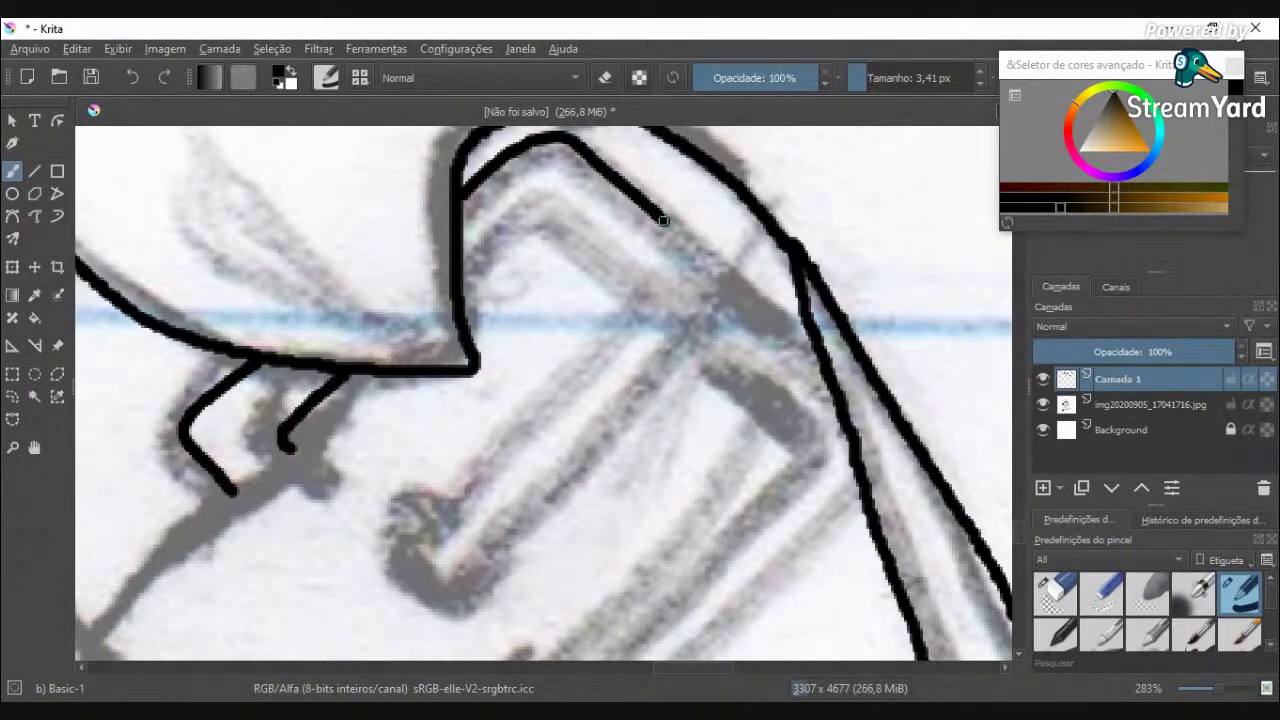
{"action": "mouse_move", "coordinate": [464, 281]}
{"action": "left_mouse_down"}
{"action": "mouse_move", "coordinate": [545, 209]}
{"action": "mouse_move", "coordinate": [626, 269]}
{"action": "left_mouse_up"}
{"action": "left_click_drag", "start_coordinate": [660, 215], "coordinate": [806, 342]}
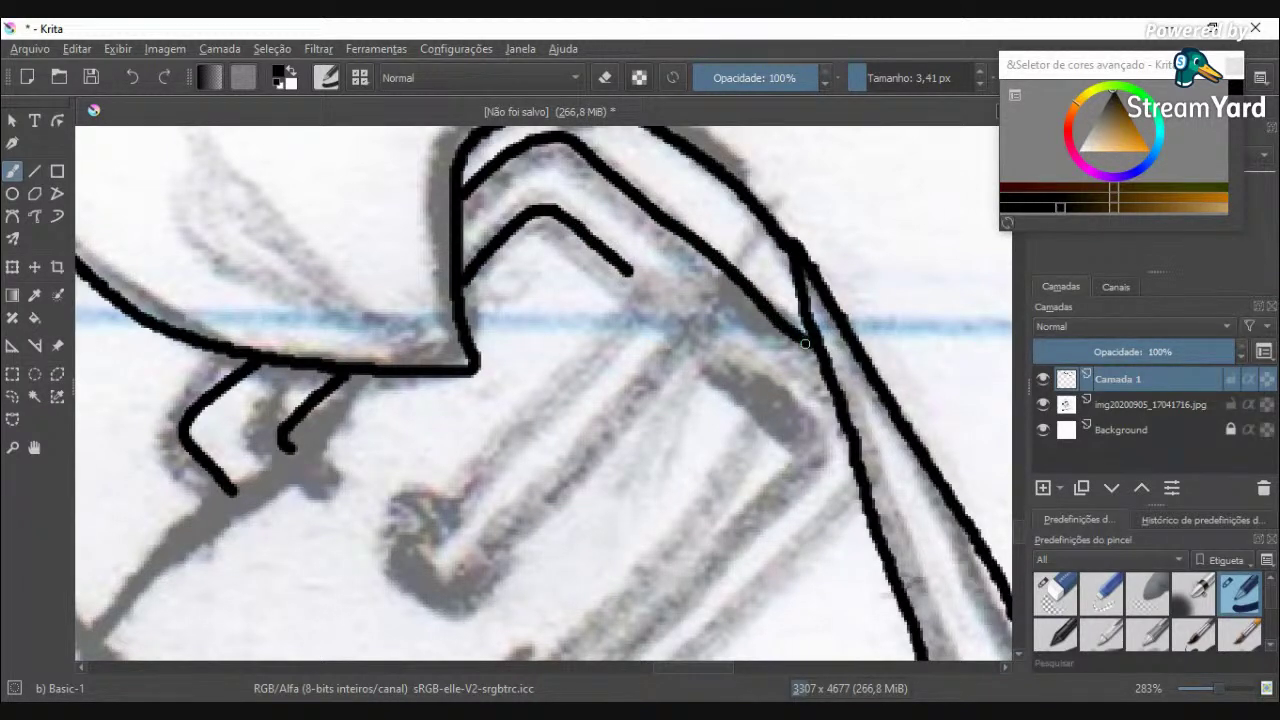
{"action": "key", "text": "ctrl+z"}
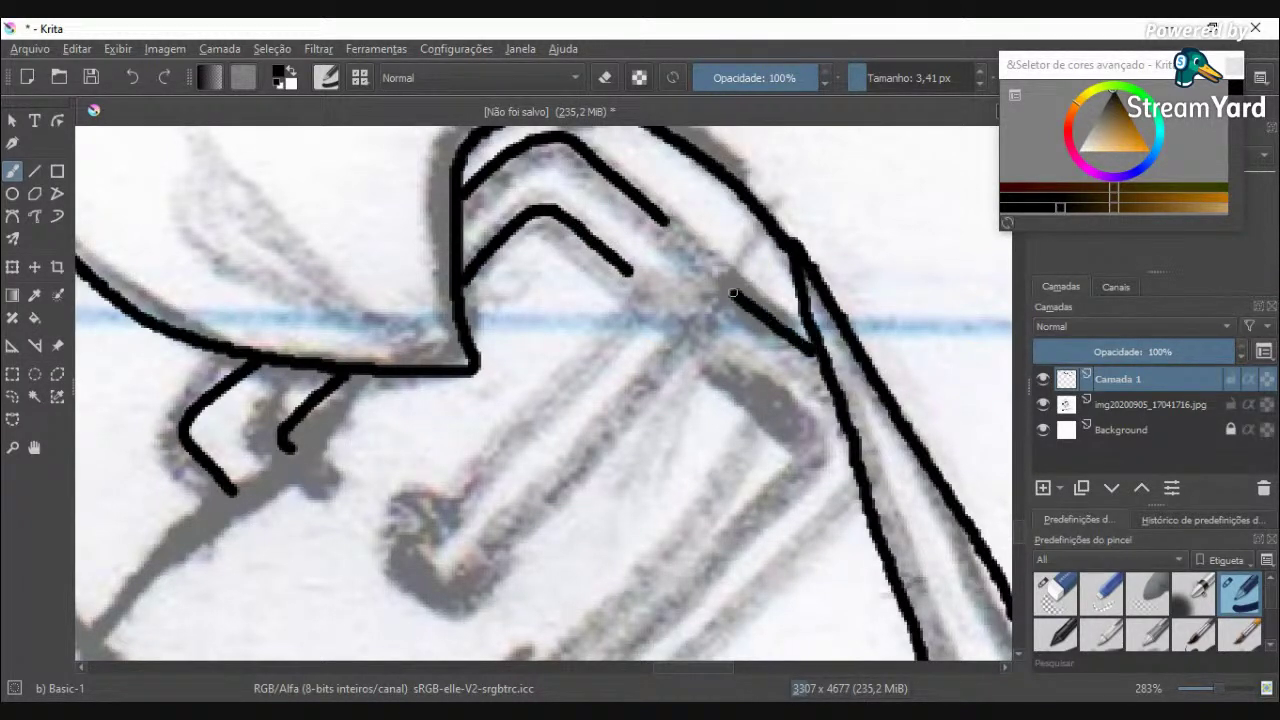
{"action": "left_click_drag", "start_coordinate": [664, 220], "coordinate": [800, 334]}
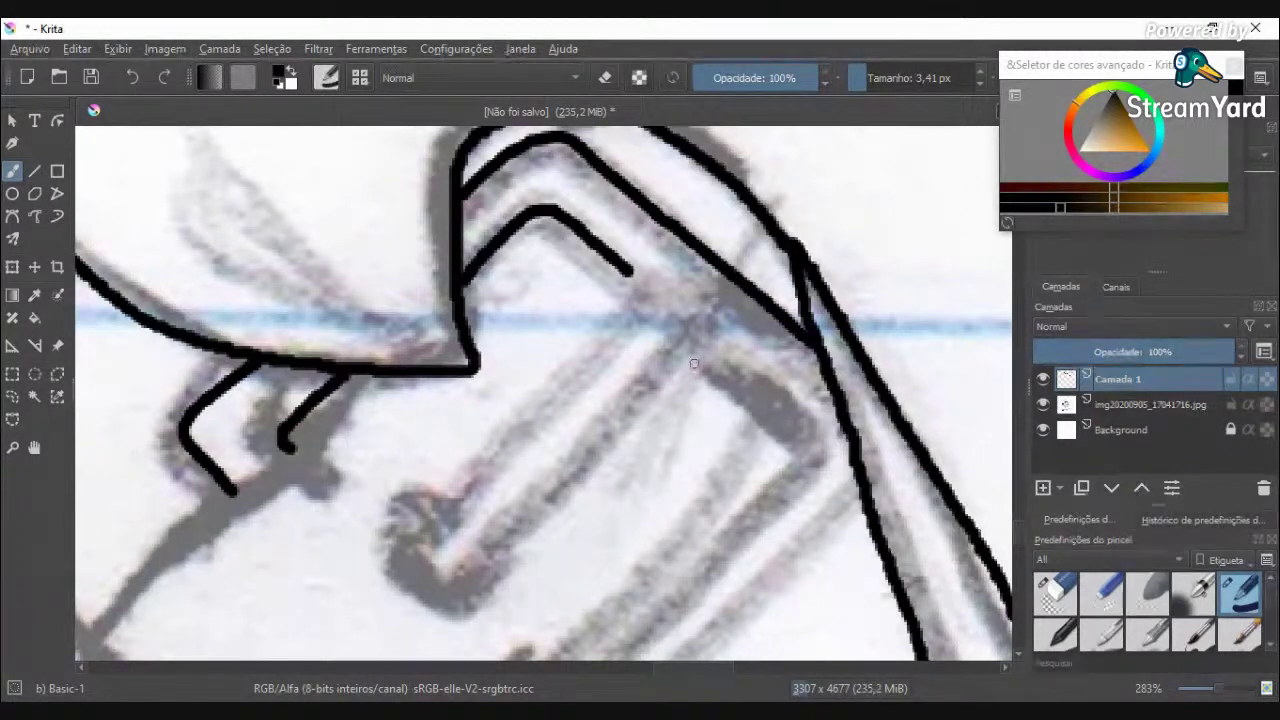
{"action": "mouse_move", "coordinate": [703, 333]}
{"action": "left_mouse_down"}
{"action": "mouse_move", "coordinate": [795, 416]}
{"action": "mouse_move", "coordinate": [727, 525]}
{"action": "left_mouse_up"}
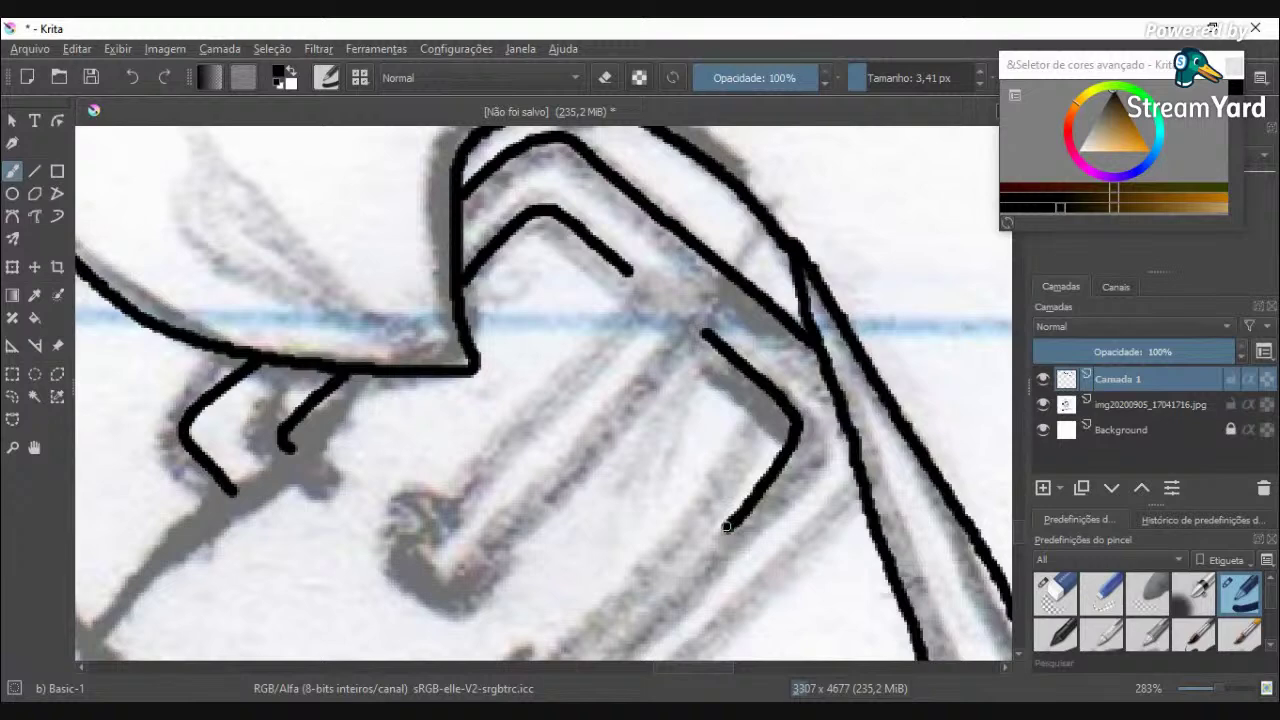
{"action": "scroll", "coordinate": [727, 525], "scroll_direction": "down", "scroll_amount": 5}
{"action": "scroll", "coordinate": [732, 485], "scroll_direction": "up", "scroll_amount": 4}
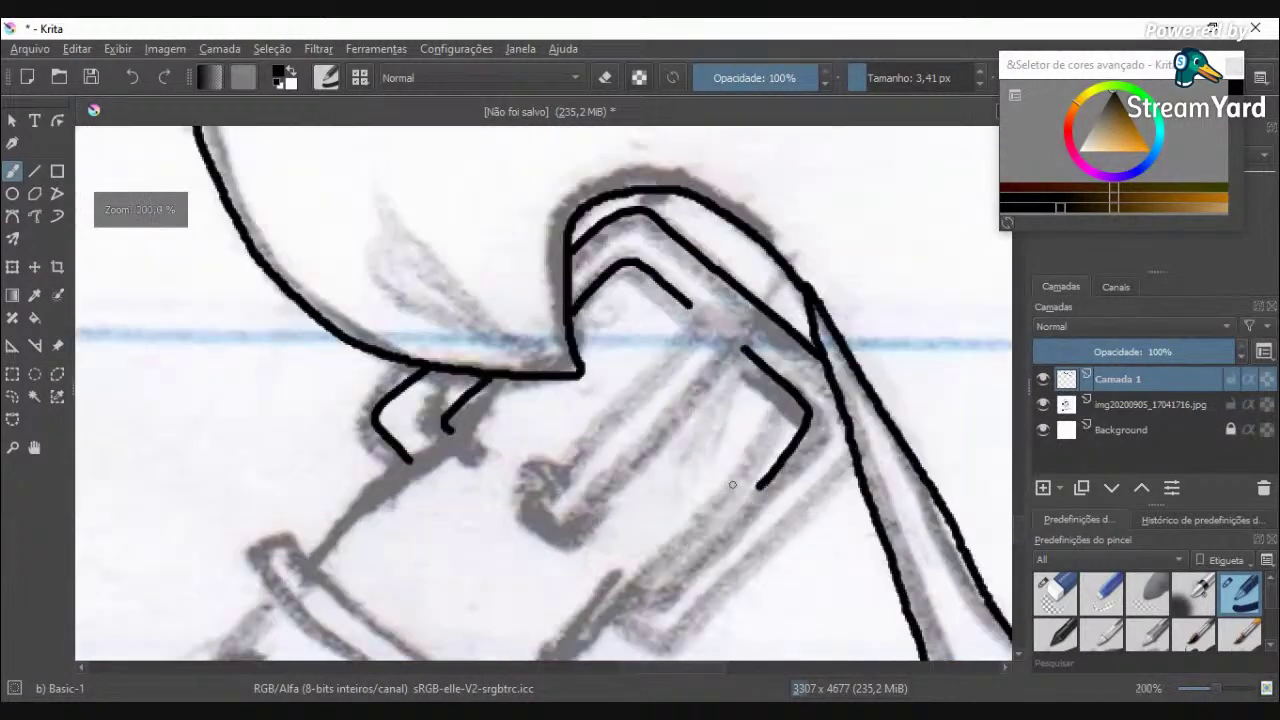
{"action": "scroll", "coordinate": [732, 485], "scroll_direction": "up", "scroll_amount": 2}
{"action": "key", "text": "ctrl+z"}
{"action": "key", "text": "ctrl+z"}
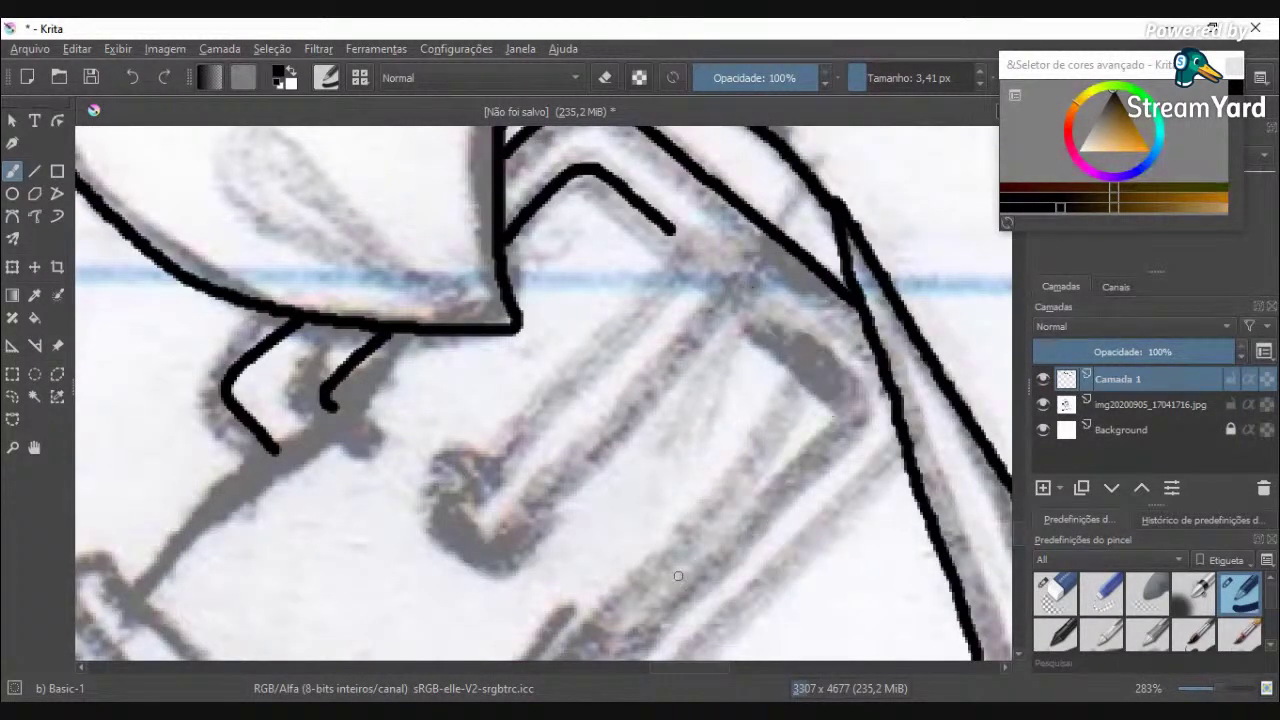
Step: Ink the buckle frame's inner contour beyond the prong, around the far corner and down to a short hooked end
{"action": "scroll", "coordinate": [678, 576], "scroll_direction": "down", "scroll_amount": 2}
{"action": "scroll", "coordinate": [660, 560], "scroll_direction": "up", "scroll_amount": 3}
{"action": "mouse_move", "coordinate": [646, 538]}
{"action": "left_mouse_down"}
{"action": "mouse_move", "coordinate": [698, 532]}
{"action": "mouse_move", "coordinate": [720, 500]}
{"action": "mouse_move", "coordinate": [670, 532]}
{"action": "mouse_move", "coordinate": [688, 546]}
{"action": "mouse_move", "coordinate": [899, 308]}
{"action": "left_mouse_up"}
{"action": "scroll", "coordinate": [700, 515], "scroll_direction": "down", "scroll_amount": 1}
{"action": "key", "text": "ctrl+z"}
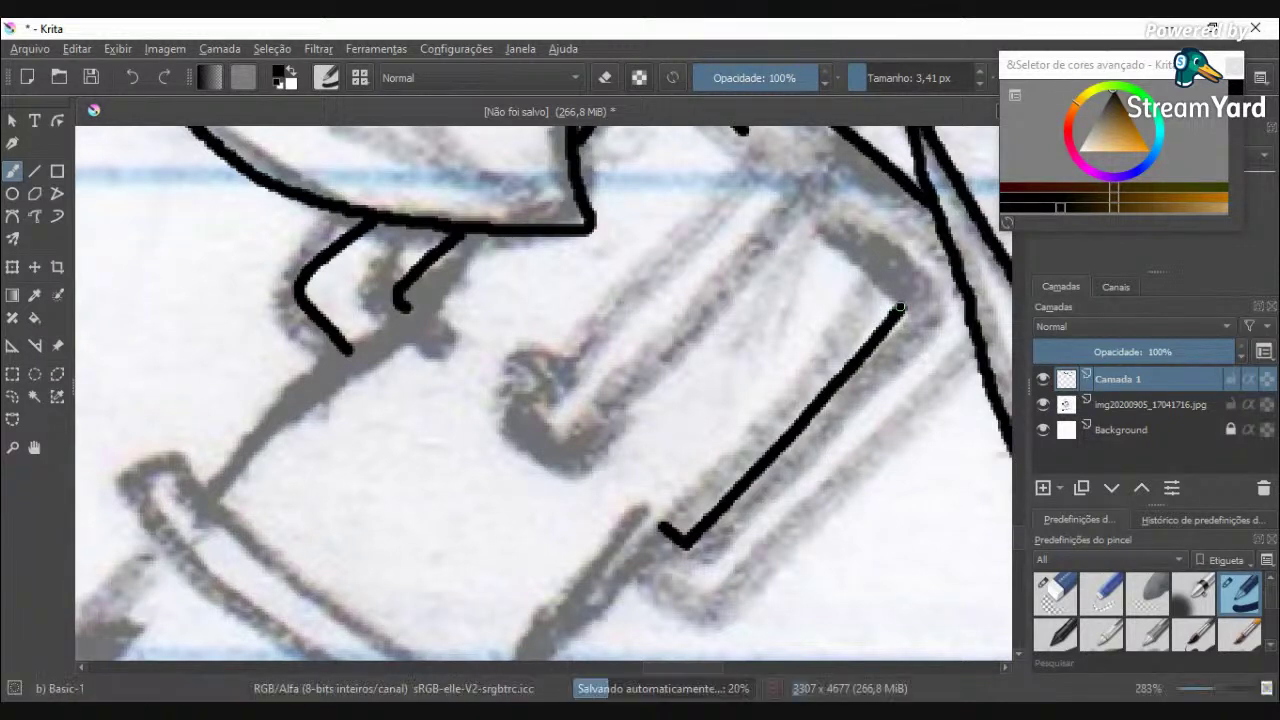
{"action": "left_click_drag", "start_coordinate": [907, 297], "coordinate": [916, 286]}
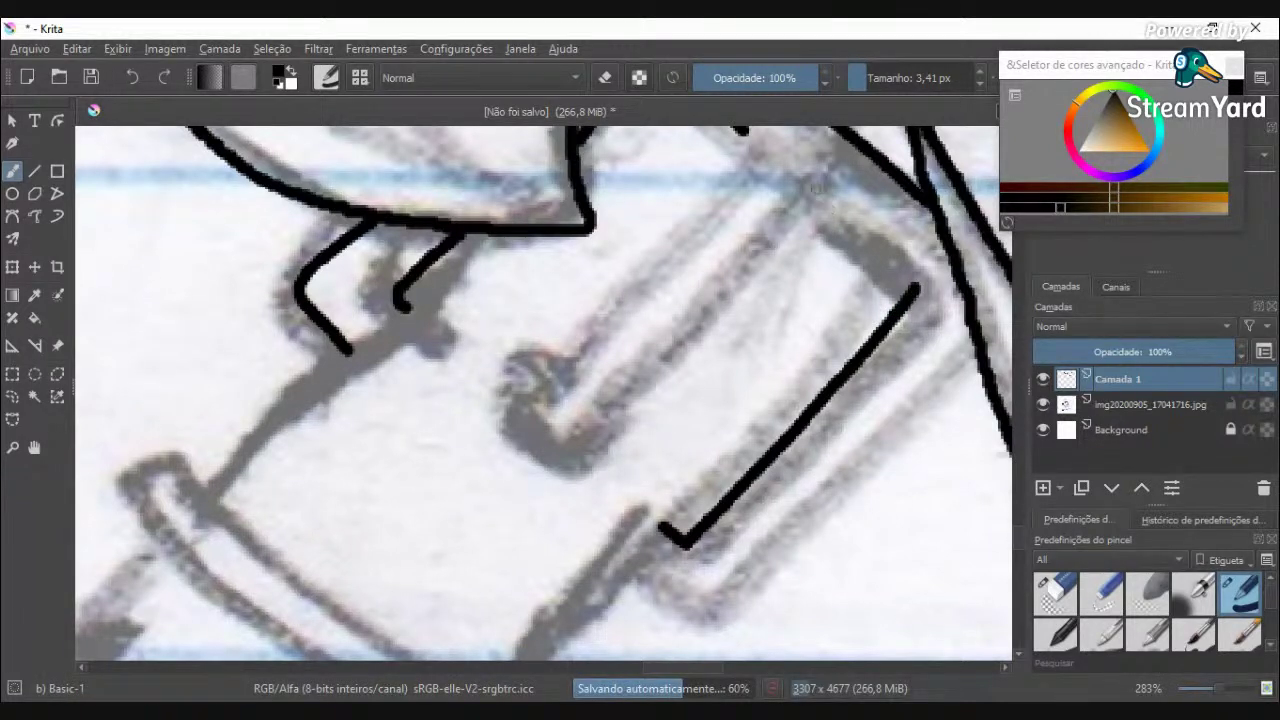
{"action": "left_click_drag", "start_coordinate": [812, 186], "coordinate": [918, 274]}
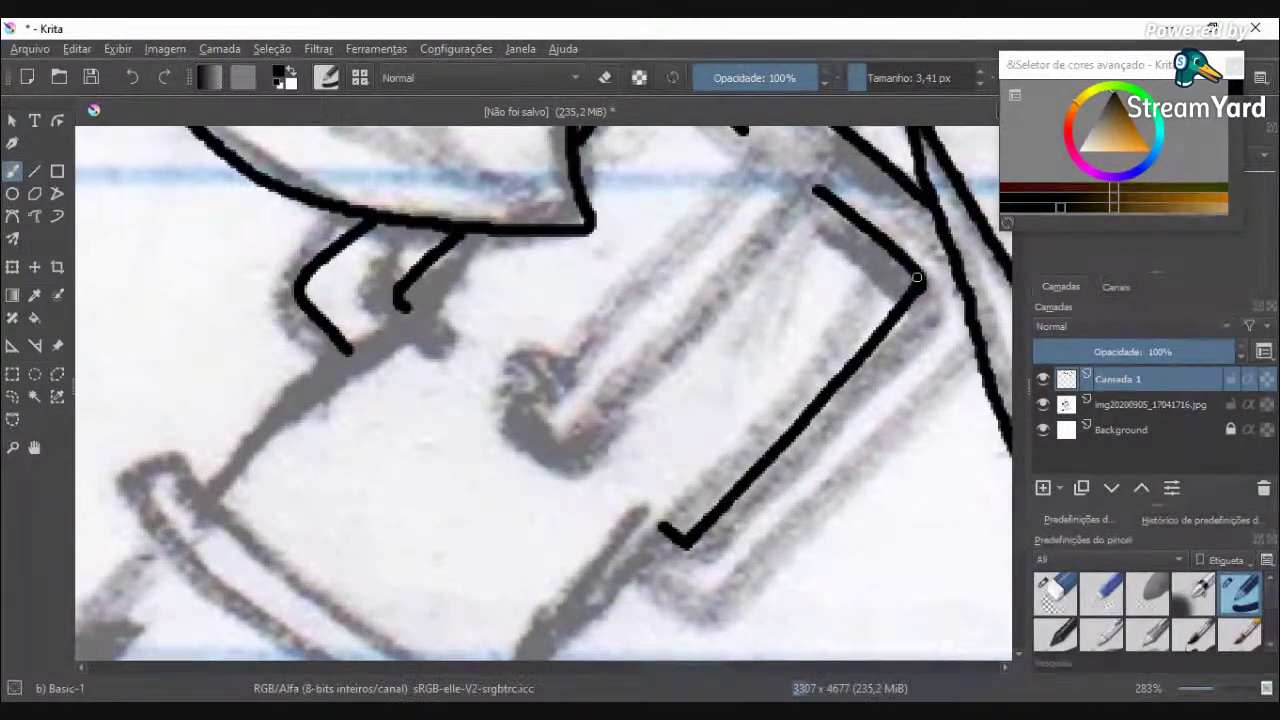
Step: Ink the buckle frame's outer edge from the long garment line down around its rounded lower corner to the strap
{"action": "scroll", "coordinate": [856, 357], "scroll_direction": "down", "scroll_amount": 3}
{"action": "scroll", "coordinate": [850, 370], "scroll_direction": "up", "scroll_amount": 3}
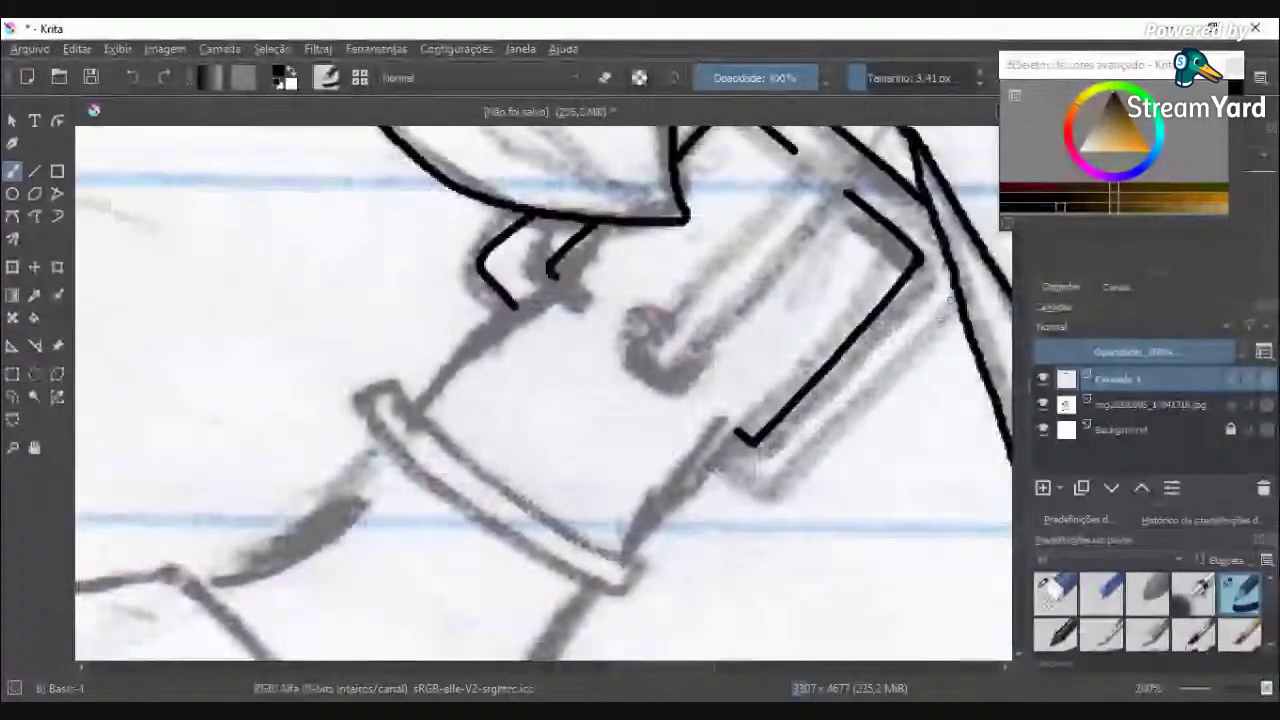
{"action": "left_click_drag", "start_coordinate": [957, 290], "coordinate": [784, 480]}
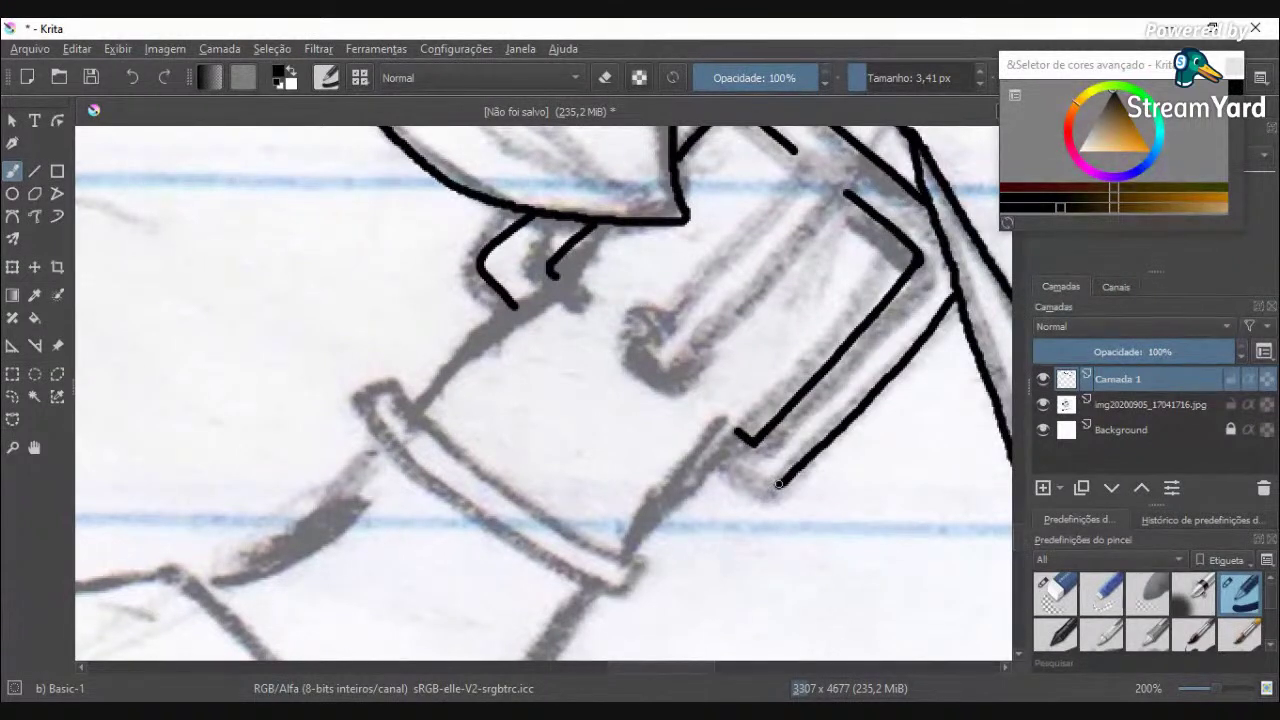
{"action": "left_click_drag", "start_coordinate": [767, 490], "coordinate": [716, 465]}
Step: Ink both strap edges with the Line tool, joining the buckle frame to the strap loop, plus the short segment at the buckle's small end
{"action": "left_click_drag", "start_coordinate": [906, 247], "coordinate": [625, 540]}
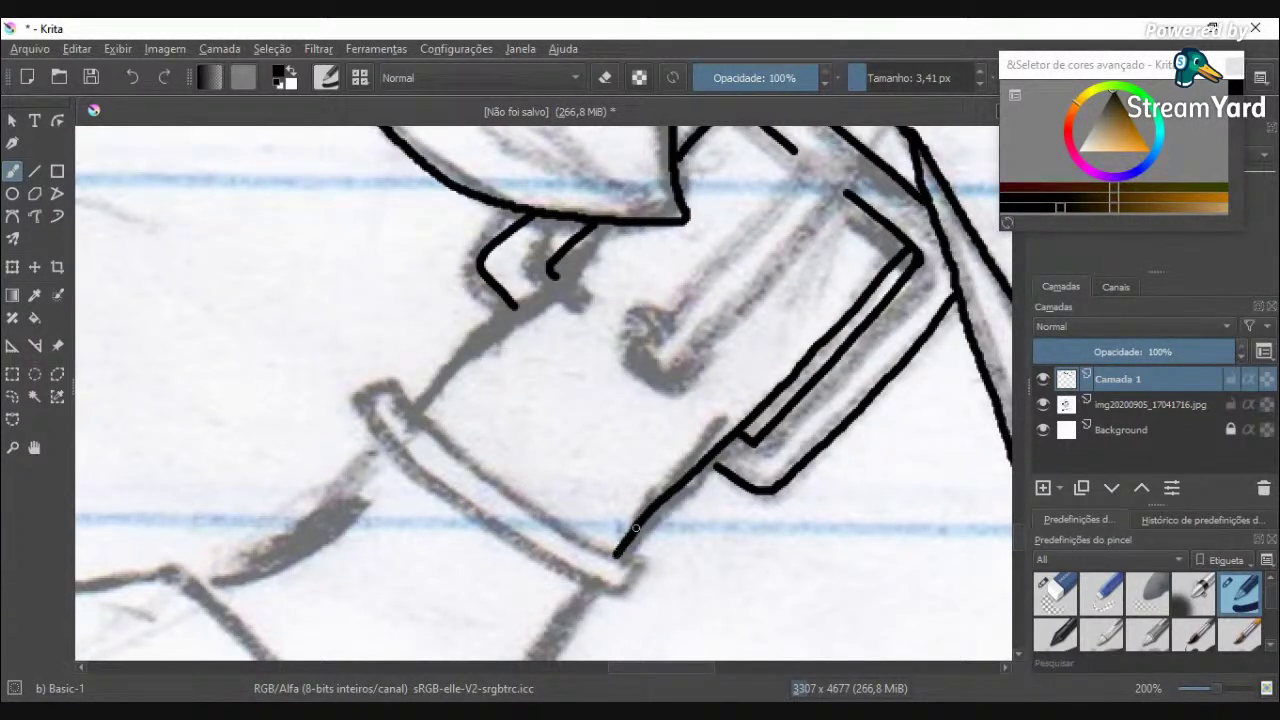
{"action": "key", "text": "ctrl+z"}
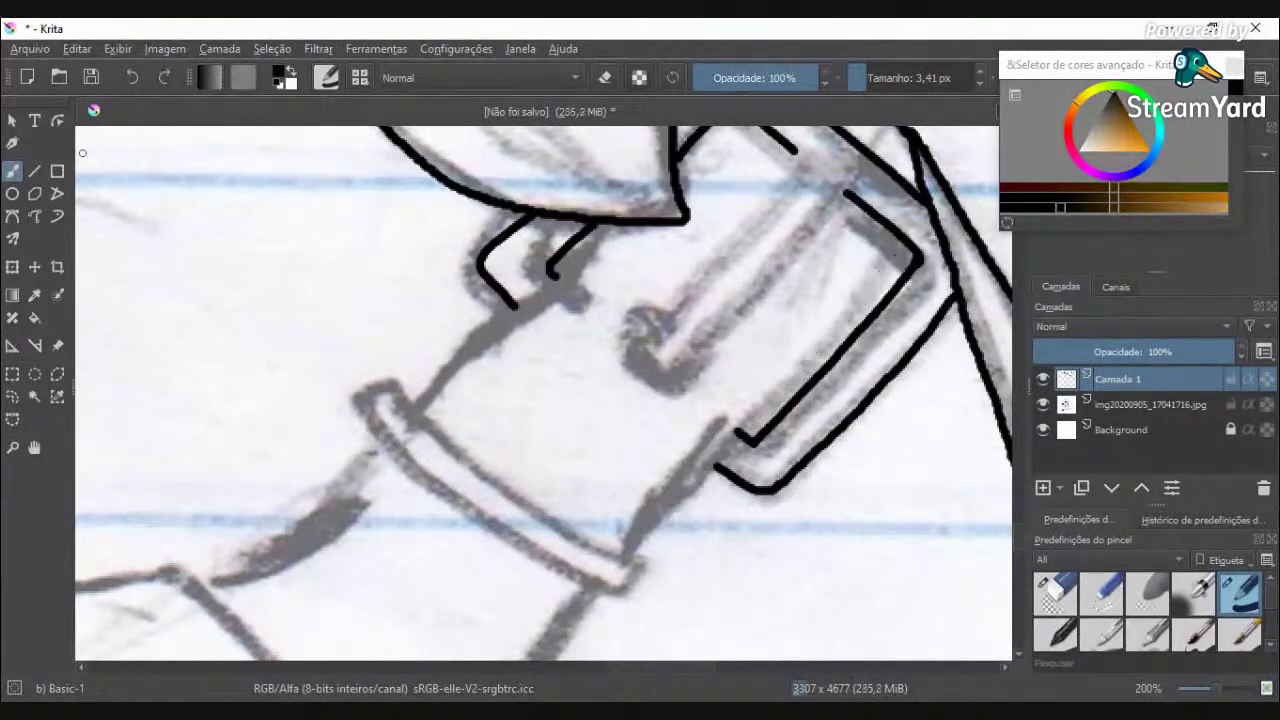
{"action": "left_click", "coordinate": [33, 173]}
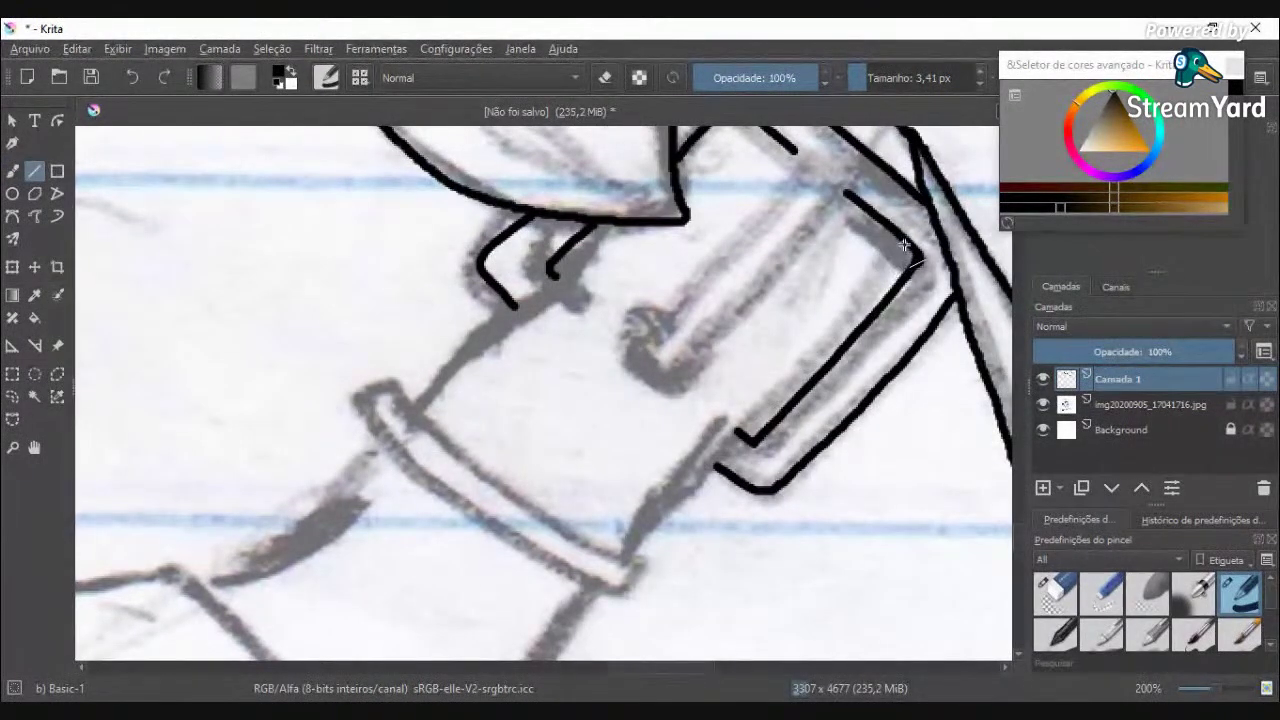
{"action": "left_click_drag", "start_coordinate": [904, 247], "coordinate": [906, 248]}
{"action": "left_click_drag", "start_coordinate": [910, 250], "coordinate": [623, 558]}
{"action": "left_click_drag", "start_coordinate": [418, 410], "coordinate": [546, 286]}
{"action": "left_click_drag", "start_coordinate": [547, 277], "coordinate": [614, 223]}
{"action": "scroll", "coordinate": [664, 183], "scroll_direction": "down", "scroll_amount": 2}
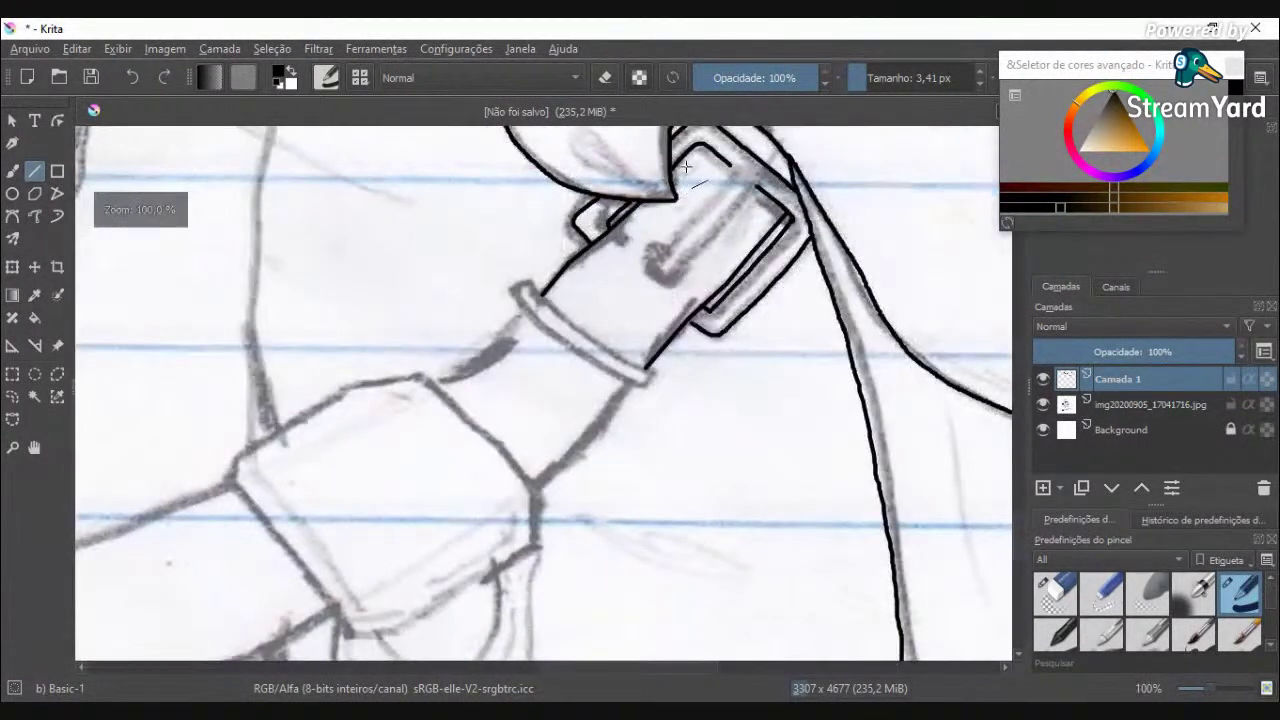
Step: Add a straight line inside the frame's upper inner corner and short straight lines bridging the frame and the curved outline above
{"action": "scroll", "coordinate": [685, 167], "scroll_direction": "up", "scroll_amount": 3}
{"action": "left_click_drag", "start_coordinate": [642, 182], "coordinate": [711, 128]}
{"action": "scroll", "coordinate": [713, 130], "scroll_direction": "down", "scroll_amount": 3}
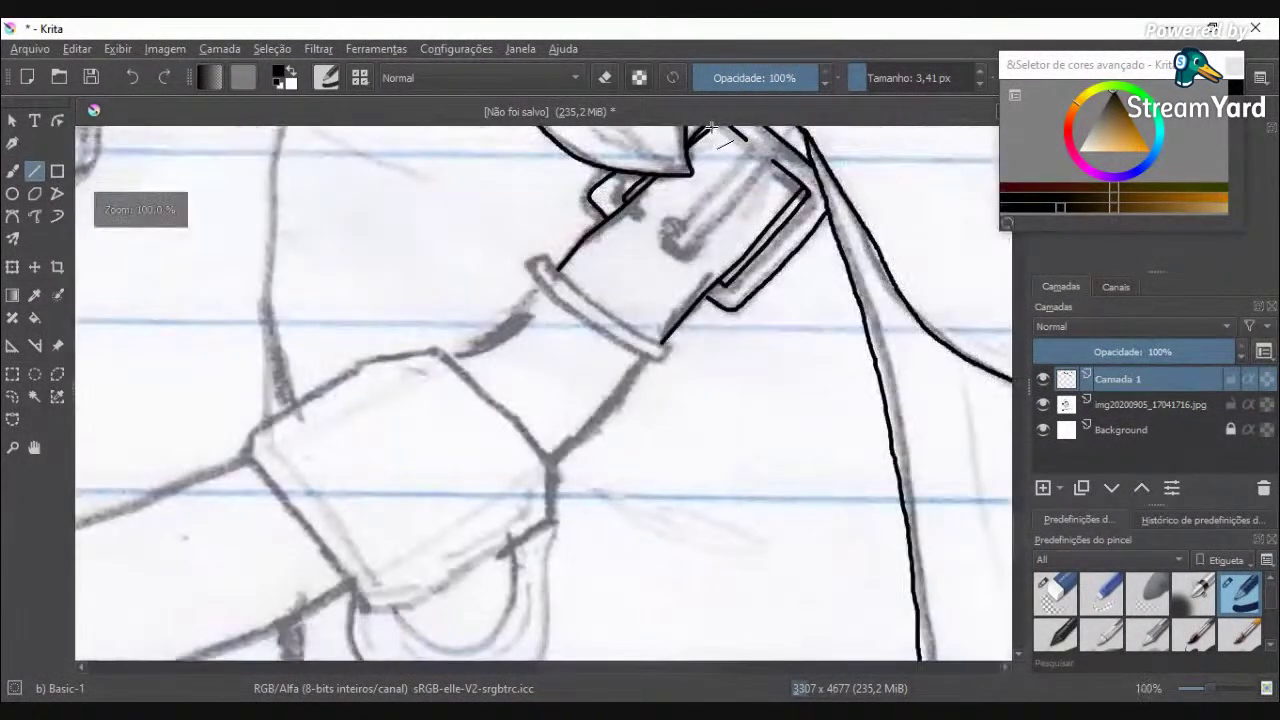
{"action": "left_click_drag", "start_coordinate": [1021, 531], "coordinate": [1019, 502]}
{"action": "scroll", "coordinate": [759, 433], "scroll_direction": "up", "scroll_amount": 2}
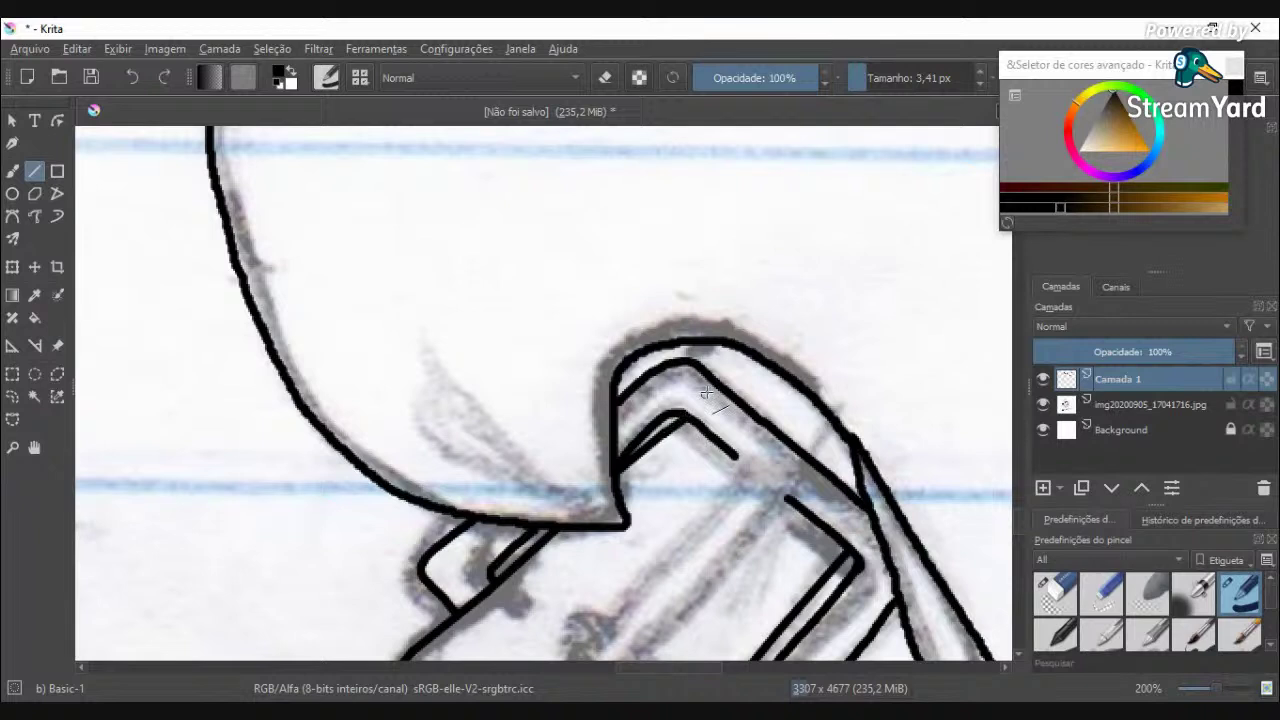
{"action": "left_click_drag", "start_coordinate": [718, 382], "coordinate": [755, 358]}
{"action": "scroll", "coordinate": [705, 450], "scroll_direction": "down", "scroll_amount": 3}
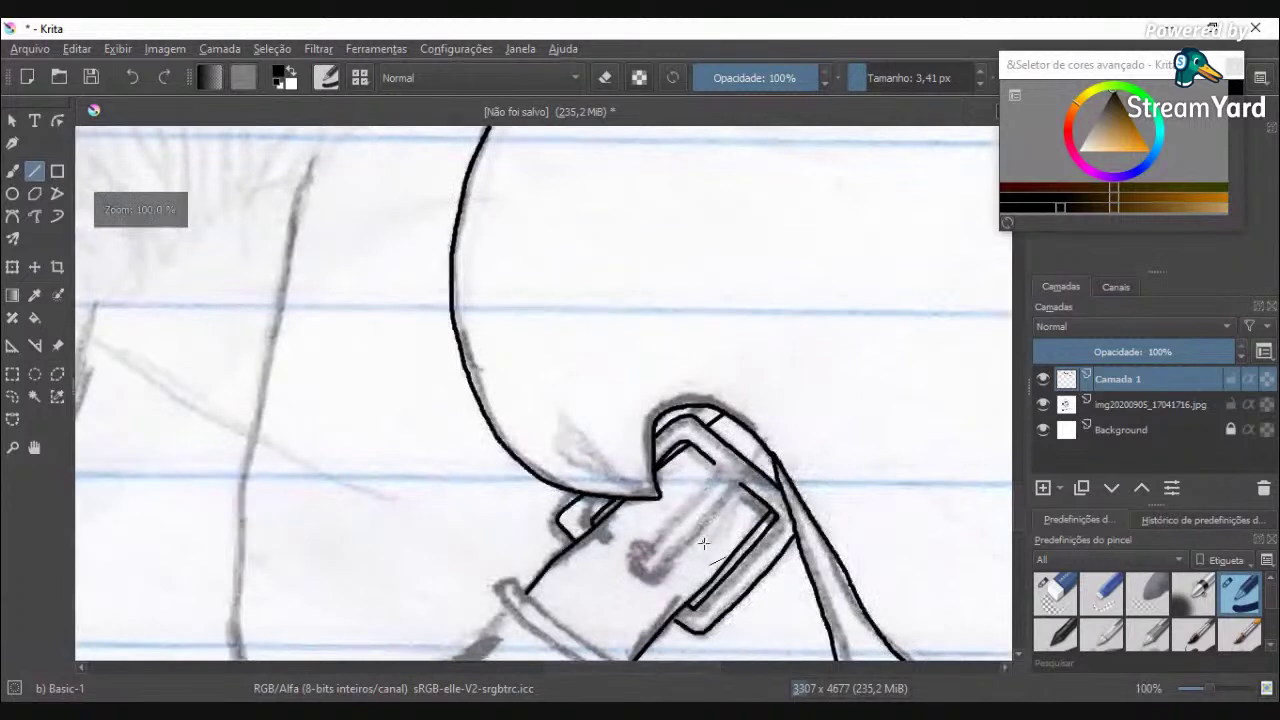
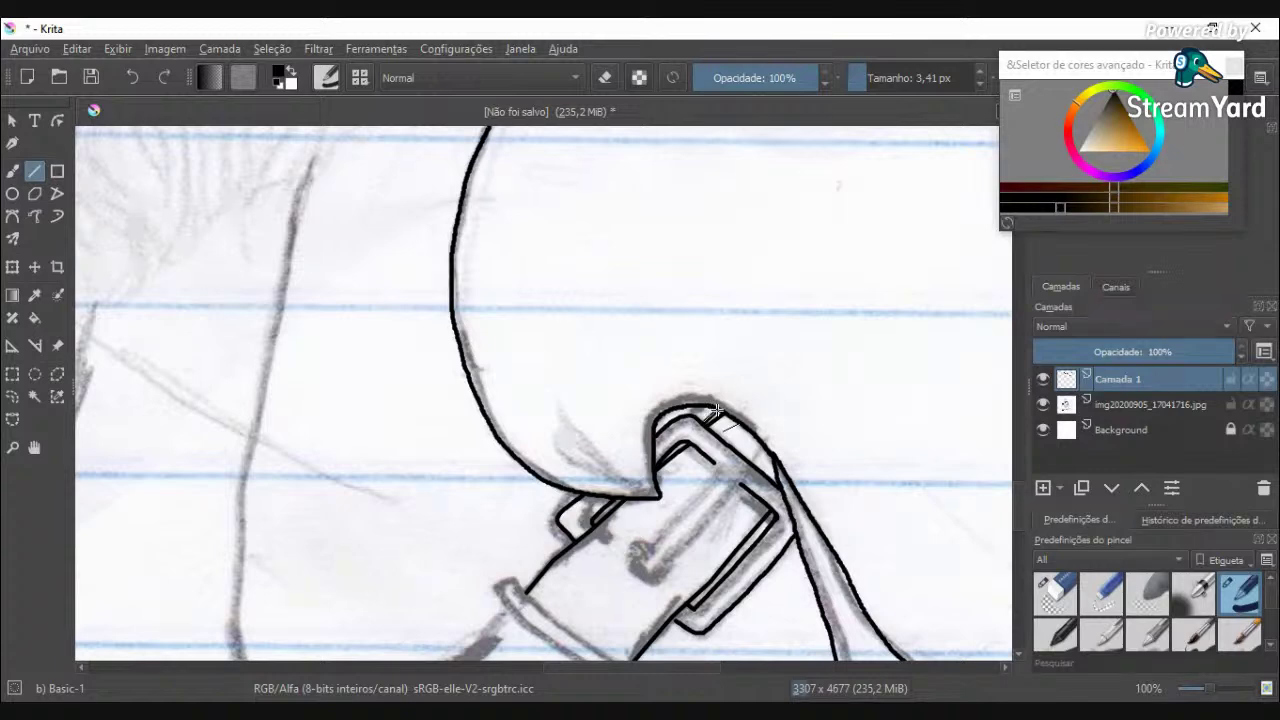
{"action": "scroll", "coordinate": [778, 543], "scroll_direction": "down", "scroll_amount": 3}
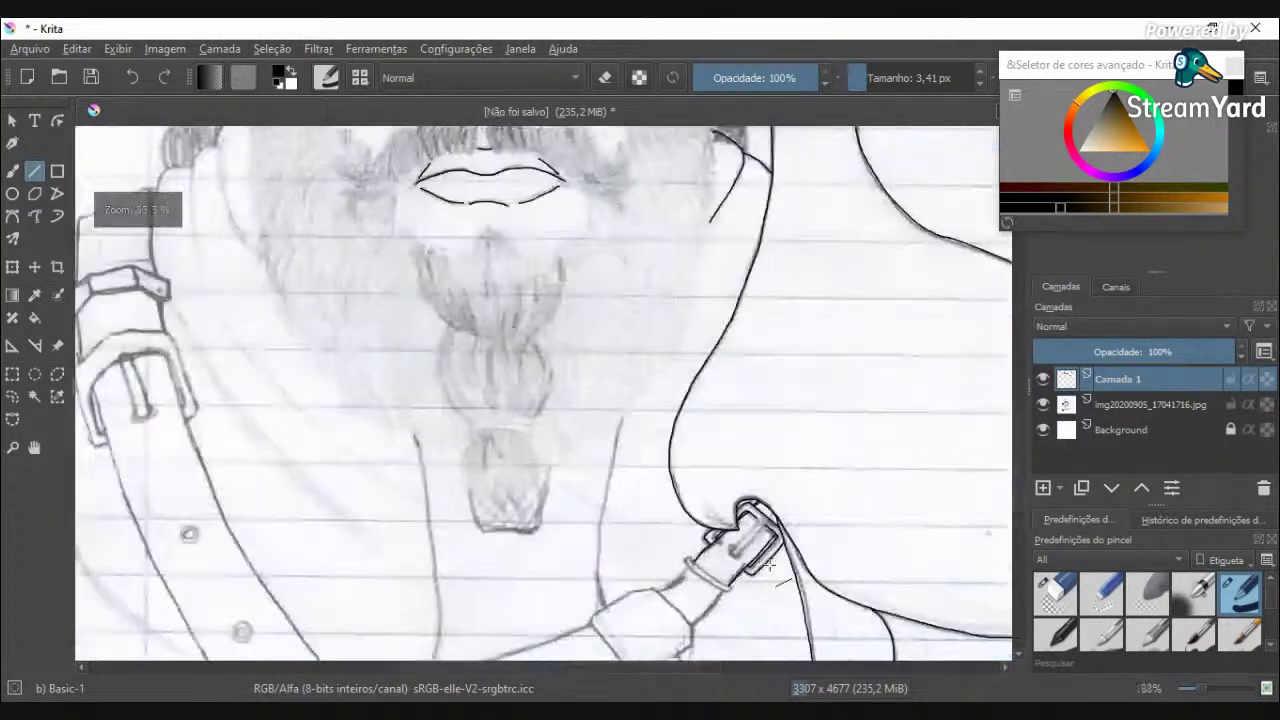
{"action": "scroll", "coordinate": [742, 608], "scroll_direction": "up", "scroll_amount": 3}
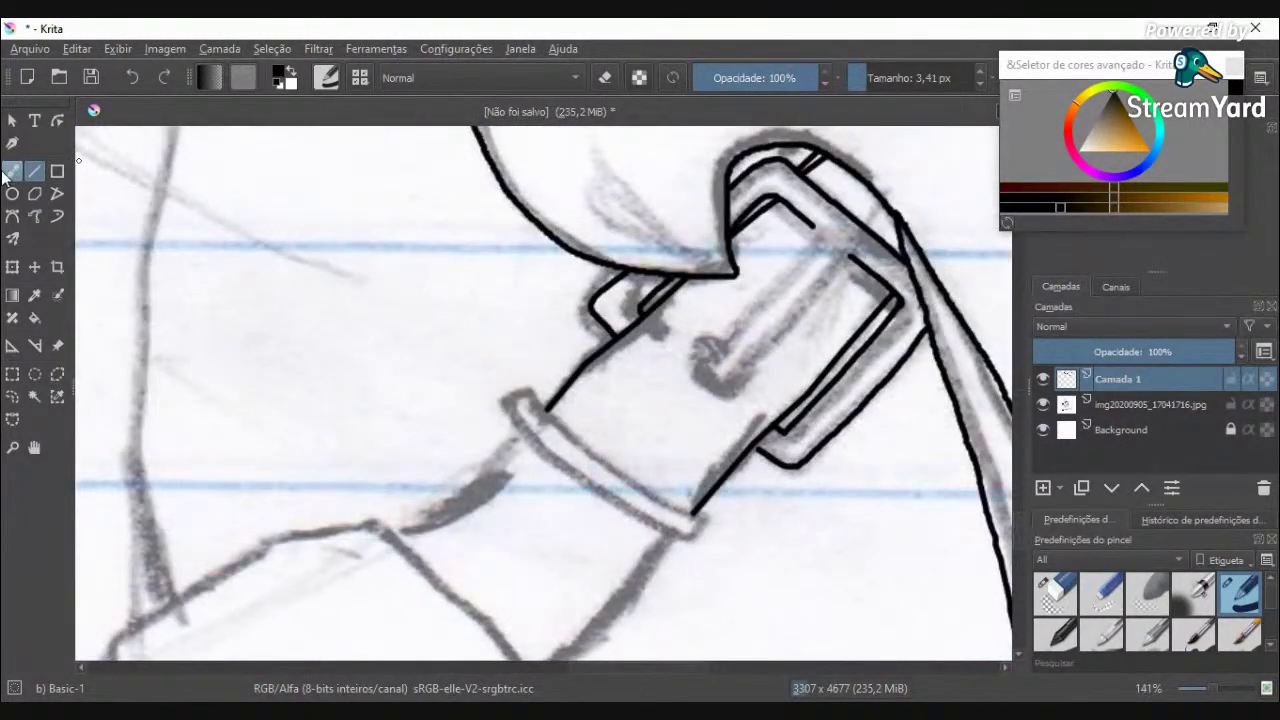
Step: Ink the closed outline of the narrow strap loop below the buckle, tracing both long edges and both ends freehand
{"action": "scroll", "coordinate": [726, 555], "scroll_direction": "up", "scroll_amount": 3}
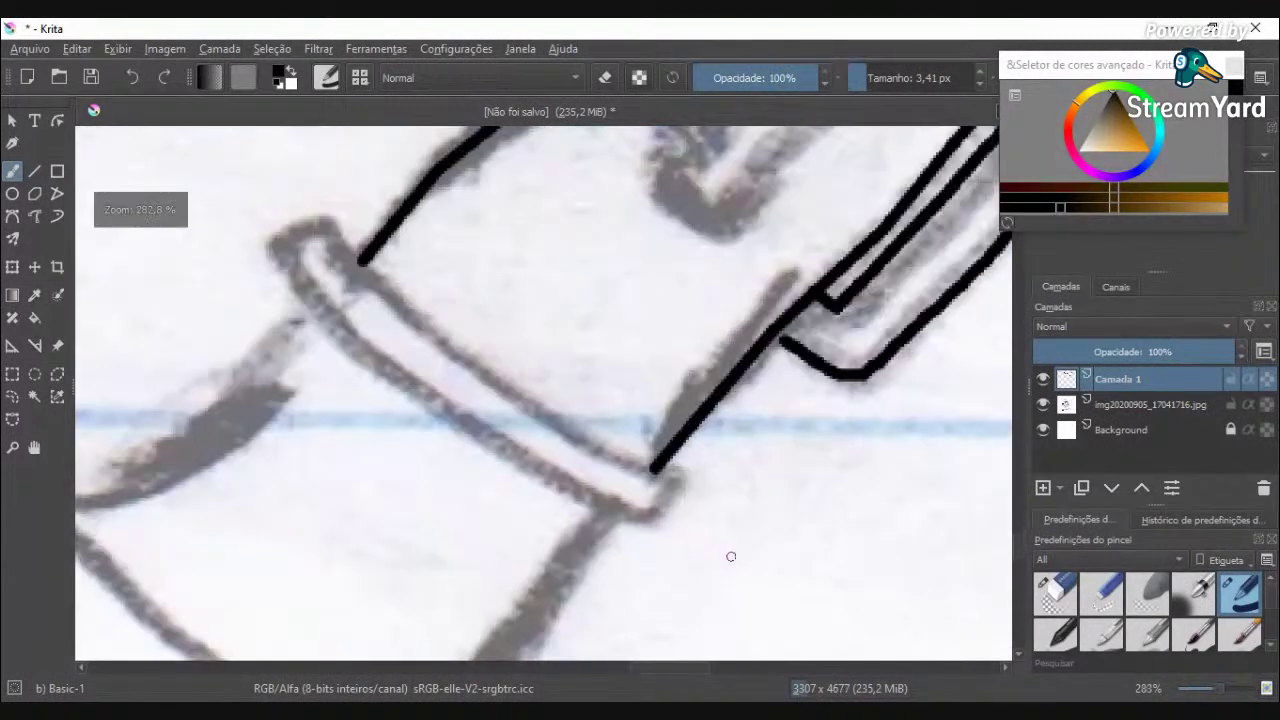
{"action": "mouse_move", "coordinate": [637, 466]}
{"action": "left_mouse_down"}
{"action": "mouse_move", "coordinate": [660, 474]}
{"action": "mouse_move", "coordinate": [655, 520]}
{"action": "mouse_move", "coordinate": [605, 512]}
{"action": "mouse_move", "coordinate": [395, 378]}
{"action": "mouse_move", "coordinate": [310, 284]}
{"action": "mouse_move", "coordinate": [343, 249]}
{"action": "mouse_move", "coordinate": [407, 315]}
{"action": "left_mouse_up"}
{"action": "mouse_move", "coordinate": [644, 468]}
{"action": "left_mouse_down"}
{"action": "mouse_move", "coordinate": [565, 430]}
{"action": "mouse_move", "coordinate": [390, 305]}
{"action": "left_mouse_up"}
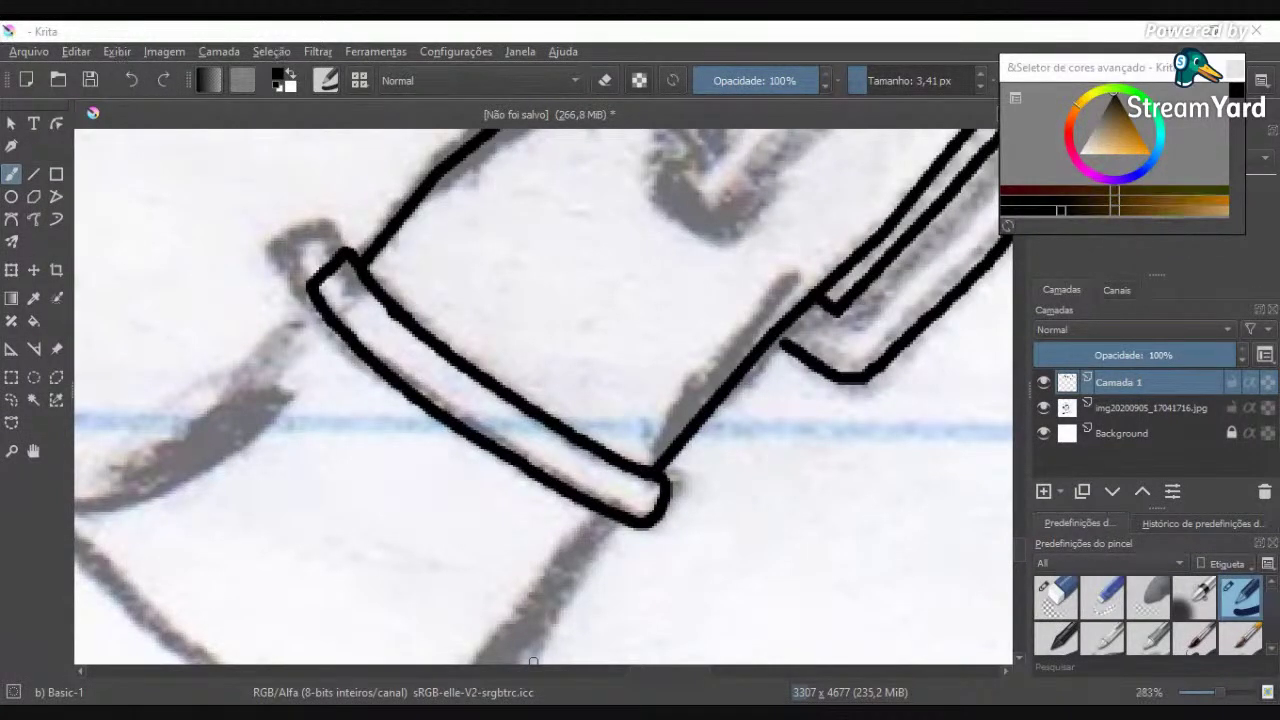
{"action": "scroll", "coordinate": [707, 421], "scroll_direction": "down", "scroll_amount": 2}
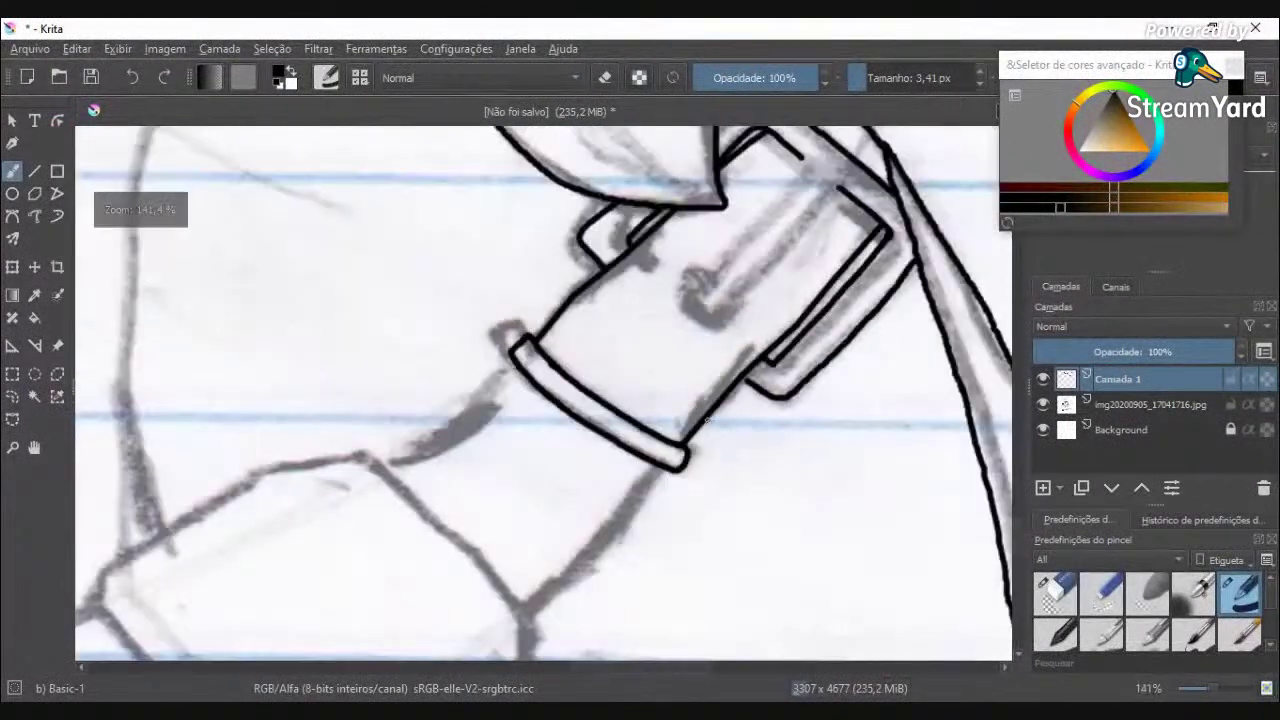
{"action": "scroll", "coordinate": [707, 421], "scroll_direction": "down", "scroll_amount": 3}
{"action": "left_click", "coordinate": [33, 175]}
{"action": "scroll", "coordinate": [640, 385], "scroll_direction": "up", "scroll_amount": 4}
{"action": "scroll", "coordinate": [570, 550], "scroll_direction": "down", "scroll_amount": 4}
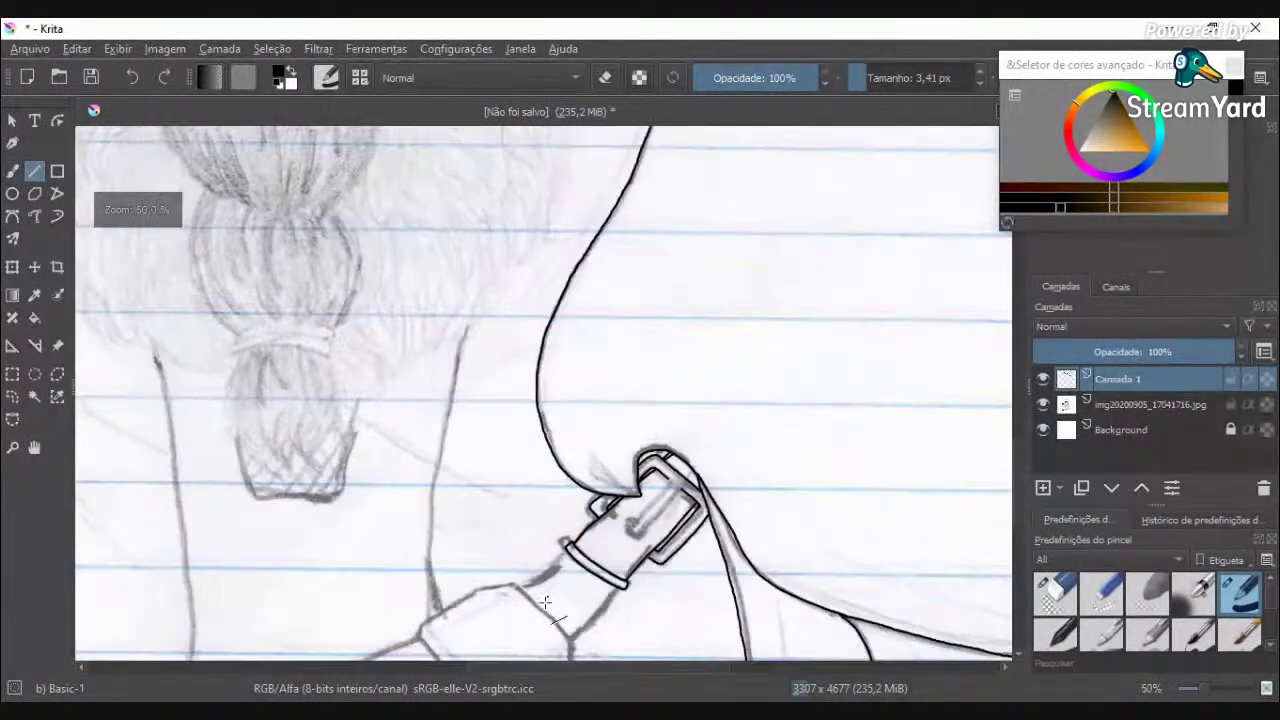
{"action": "scroll", "coordinate": [545, 601], "scroll_direction": "up", "scroll_amount": 4}
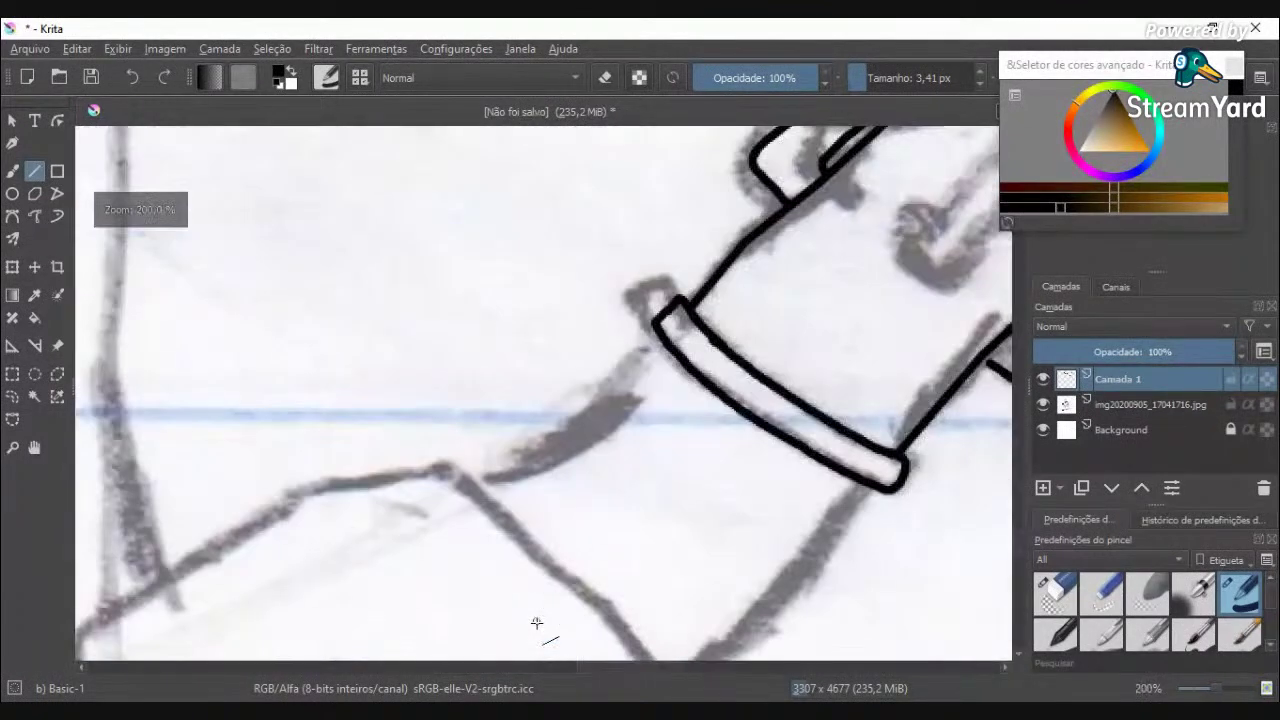
{"action": "left_click_drag", "start_coordinate": [660, 340], "coordinate": [622, 398]}
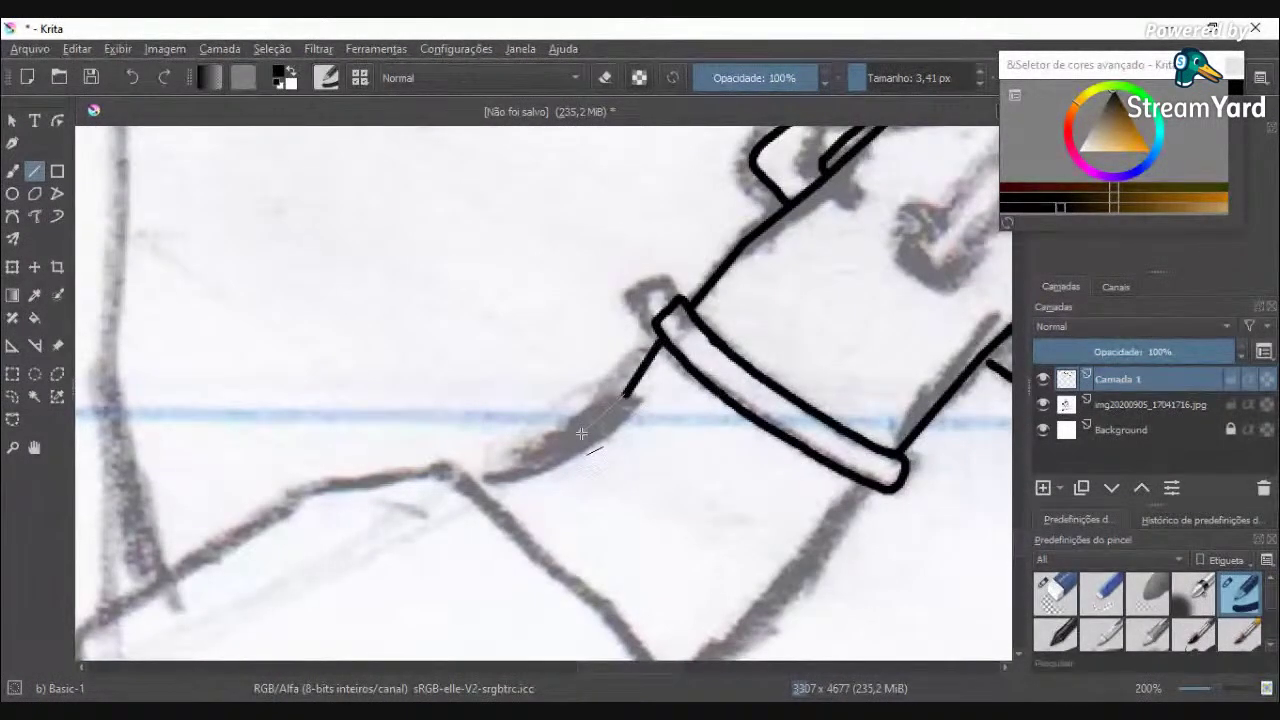
{"action": "left_click_drag", "start_coordinate": [611, 419], "coordinate": [609, 420]}
{"action": "left_click_drag", "start_coordinate": [609, 420], "coordinate": [530, 462]}
{"action": "left_click_drag", "start_coordinate": [530, 462], "coordinate": [473, 470]}
{"action": "scroll", "coordinate": [556, 474], "scroll_direction": "down", "scroll_amount": 3}
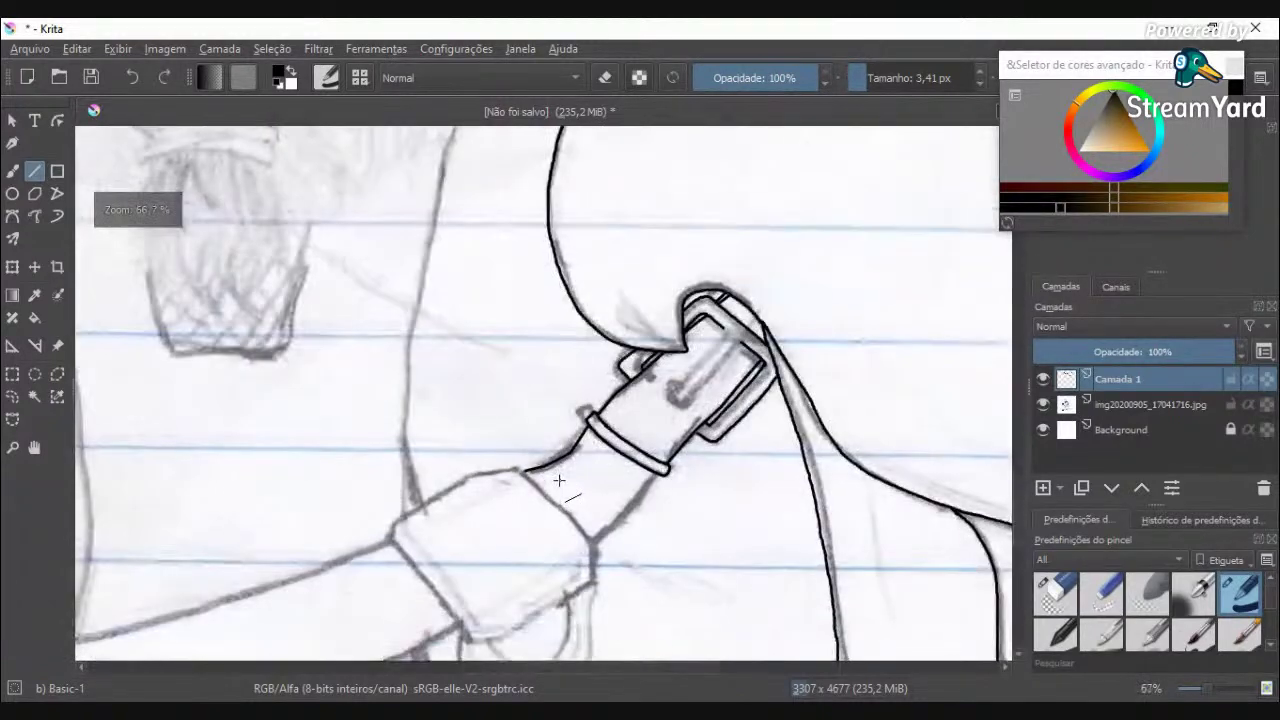
{"action": "key", "text": "ctrl+z"}
{"action": "key", "text": "ctrl+z"}
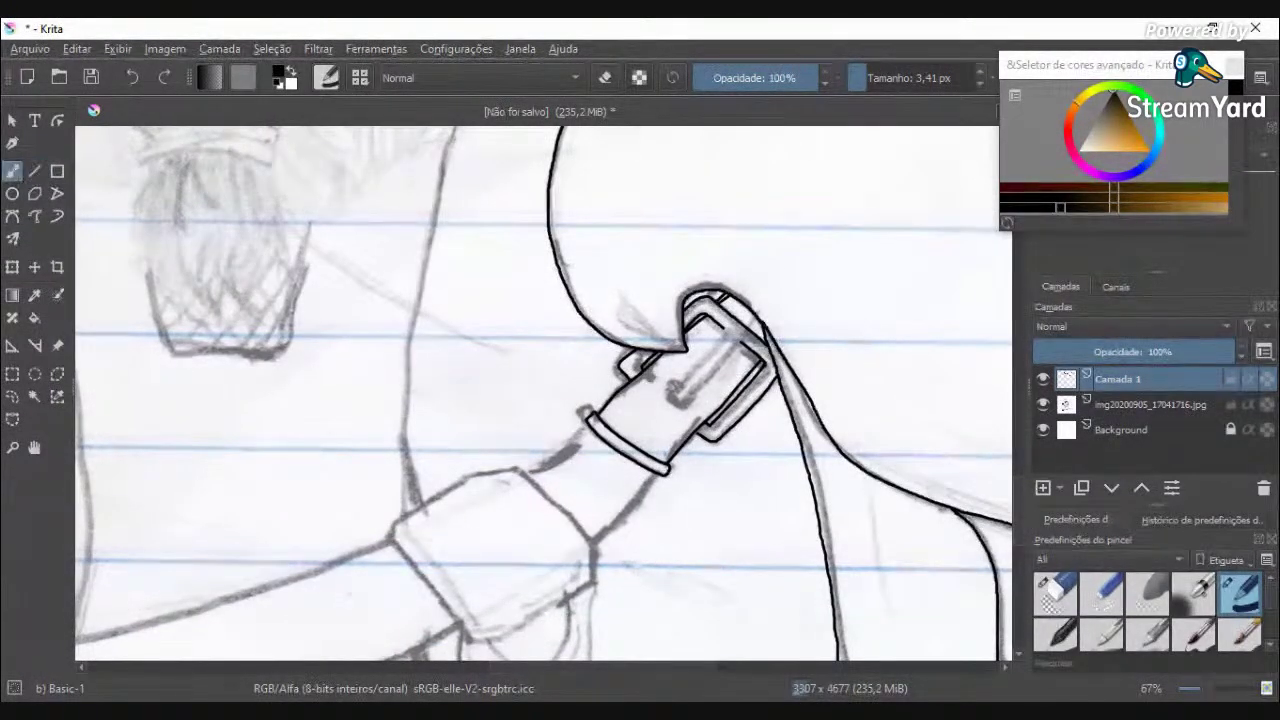
Step: Ink both curved strap edges freehand from the strap loop down to the eight-sided plate
{"action": "scroll", "coordinate": [715, 515], "scroll_direction": "up", "scroll_amount": 3}
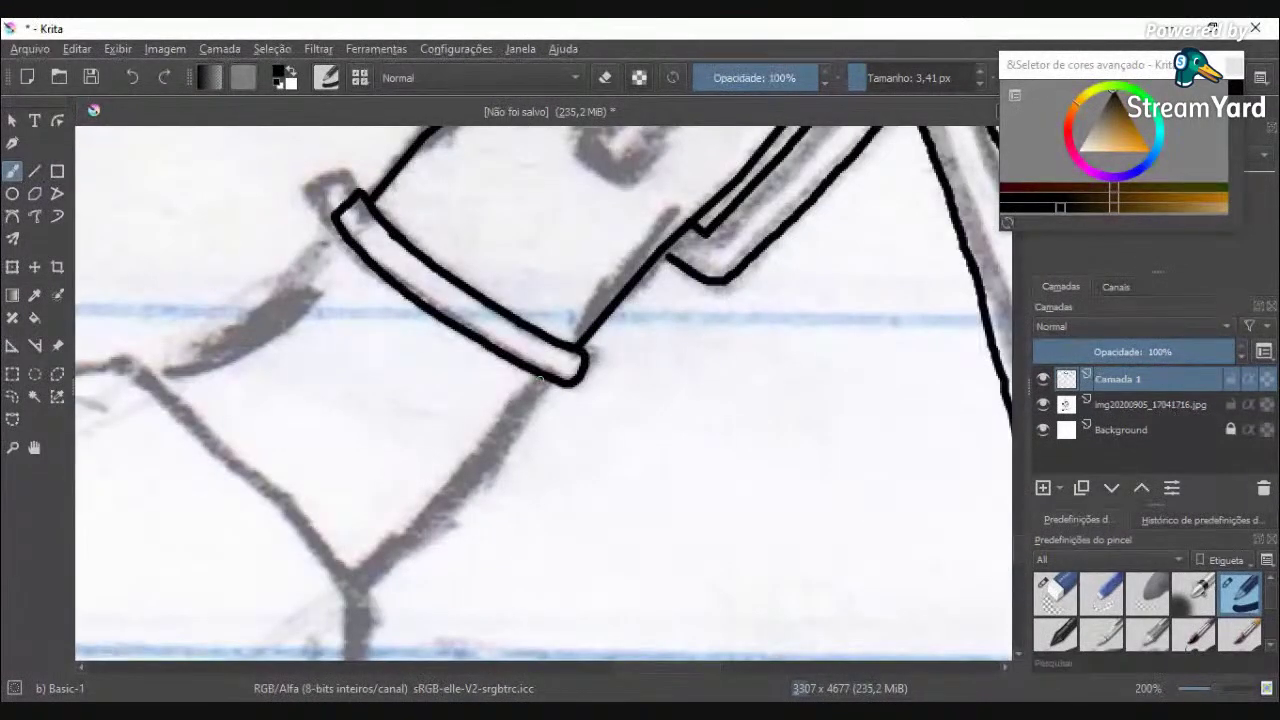
{"action": "mouse_move", "coordinate": [549, 382]}
{"action": "left_mouse_down"}
{"action": "mouse_move", "coordinate": [403, 543]}
{"action": "mouse_move", "coordinate": [342, 582]}
{"action": "left_mouse_up"}
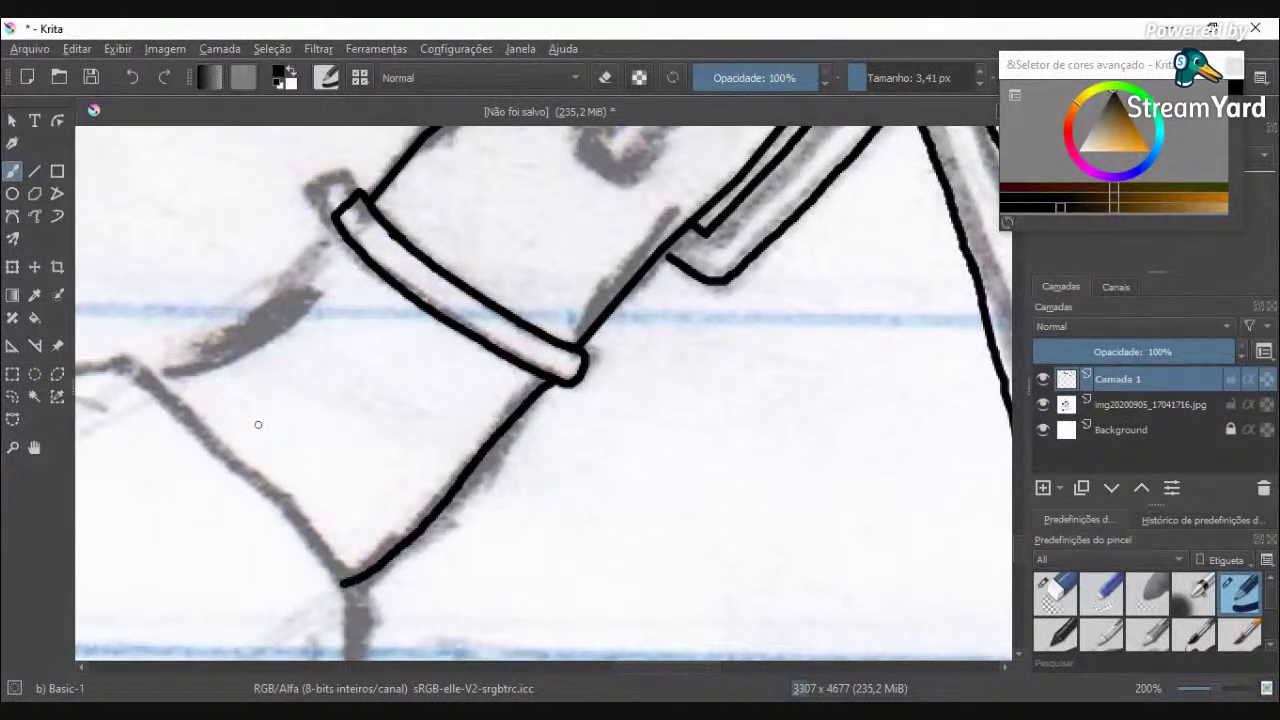
{"action": "mouse_move", "coordinate": [154, 377]}
{"action": "left_mouse_down"}
{"action": "mouse_move", "coordinate": [199, 372]}
{"action": "mouse_move", "coordinate": [244, 345]}
{"action": "mouse_move", "coordinate": [337, 240]}
{"action": "left_mouse_up"}
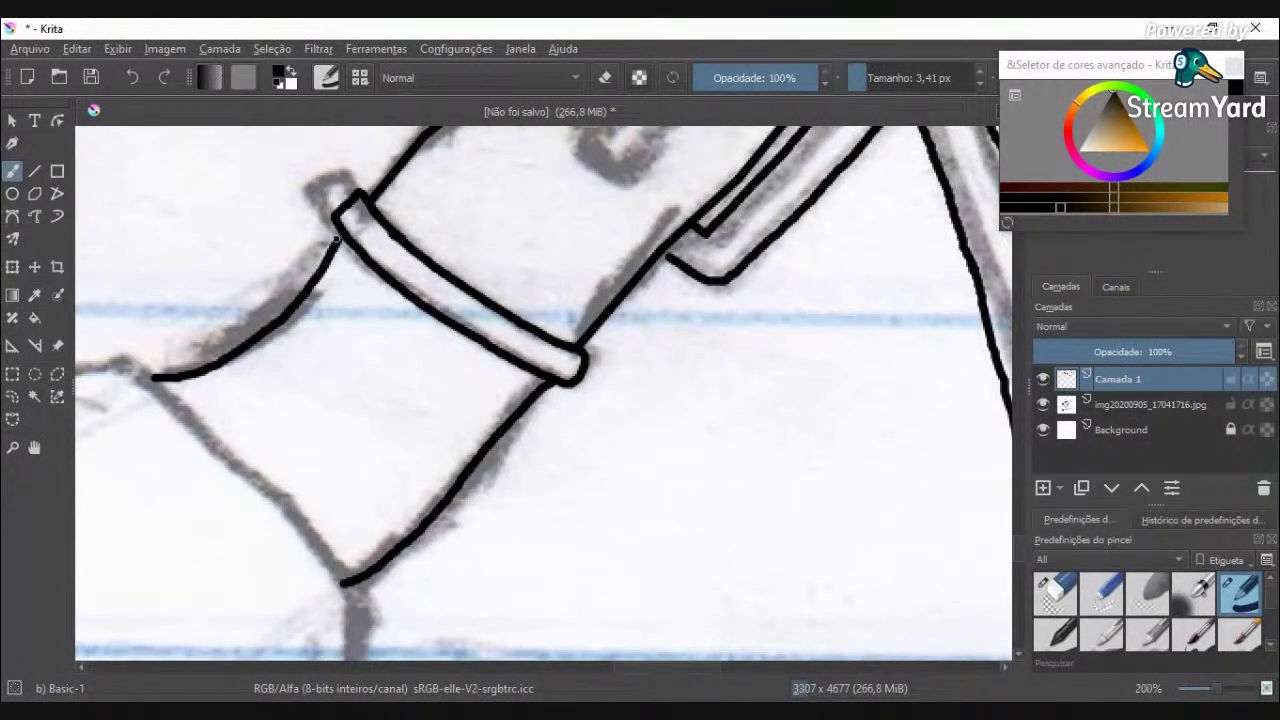
{"action": "scroll", "coordinate": [313, 334], "scroll_direction": "down", "scroll_amount": 8}
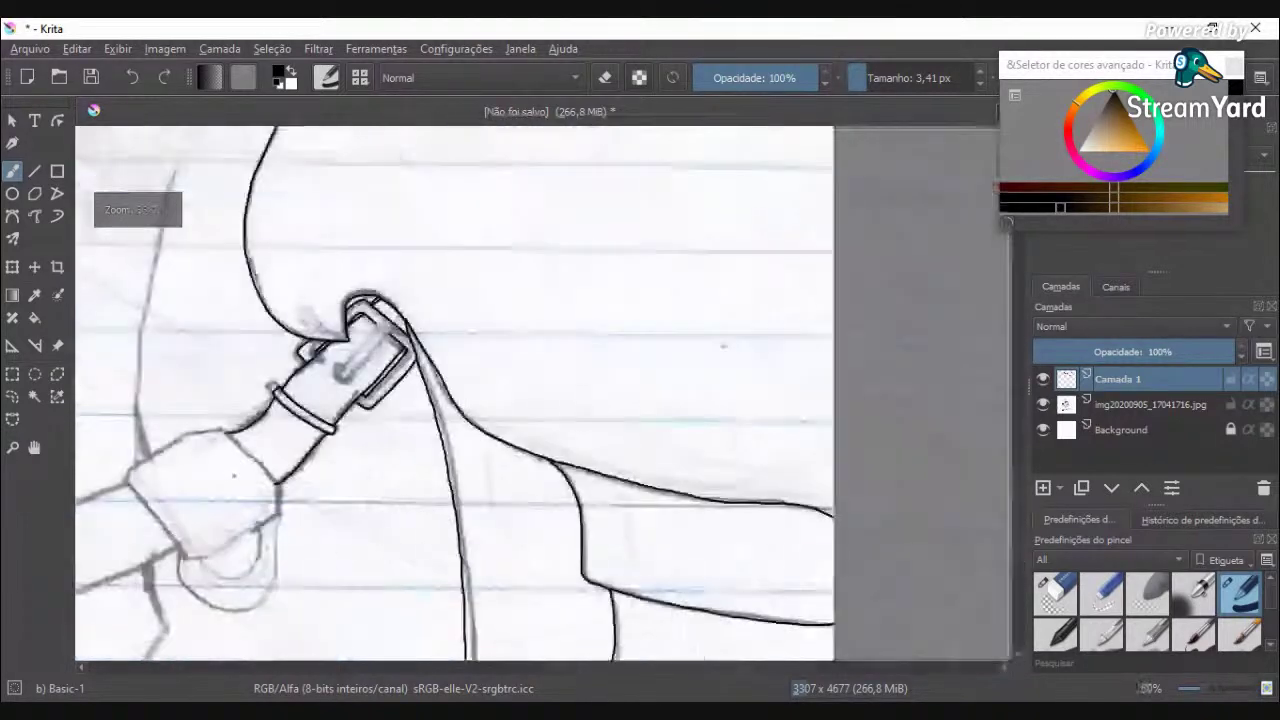
Step: Ink the plate's long edge facing the strap loop with the Line tool, plus the short vertical segment at its lower end
{"action": "scroll", "coordinate": [238, 503], "scroll_direction": "up", "scroll_amount": 6}
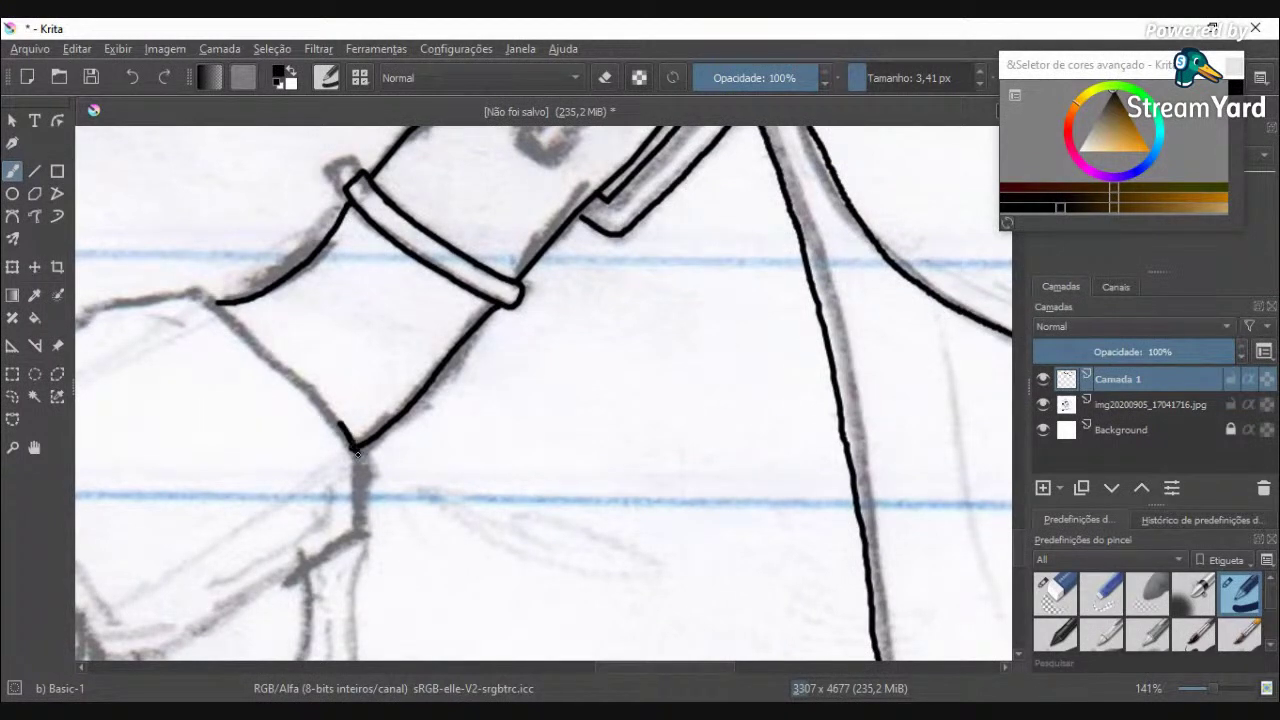
{"action": "key", "text": "ctrl+z"}
{"action": "key", "text": "ctrl+z"}
{"action": "left_click", "coordinate": [35, 171]}
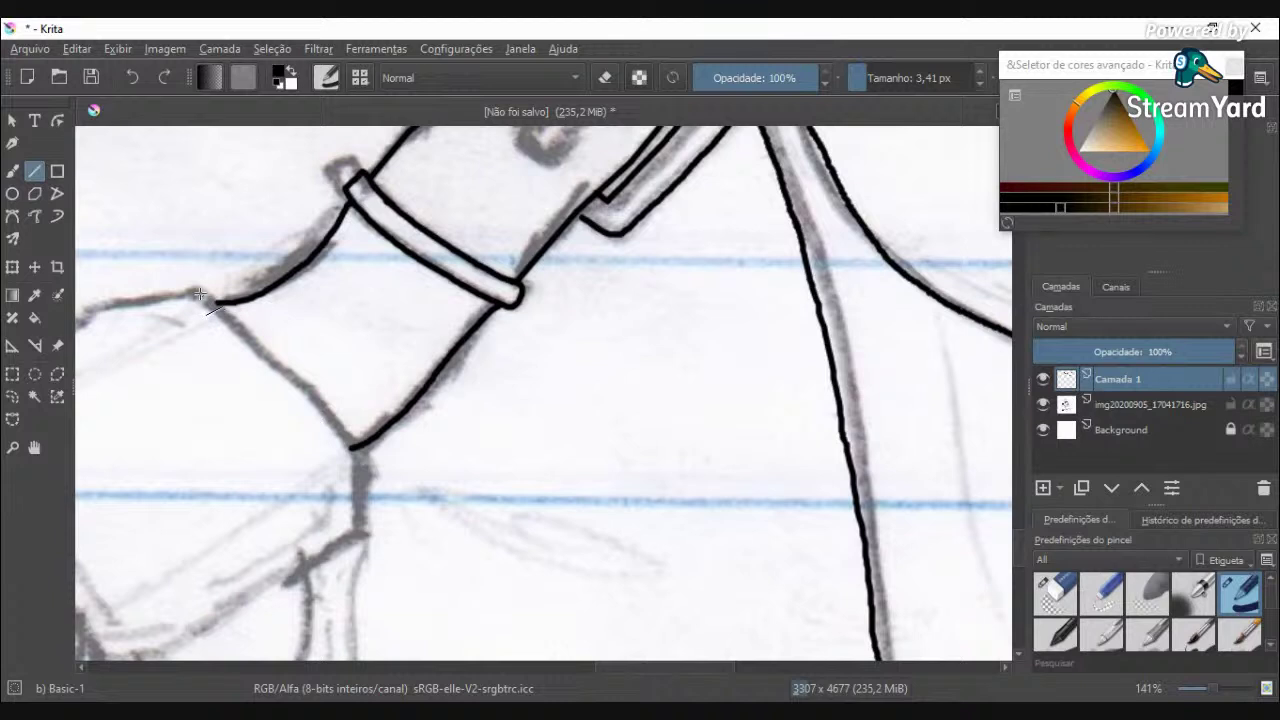
{"action": "left_click_drag", "start_coordinate": [202, 296], "coordinate": [254, 343]}
{"action": "left_click_drag", "start_coordinate": [330, 416], "coordinate": [360, 459]}
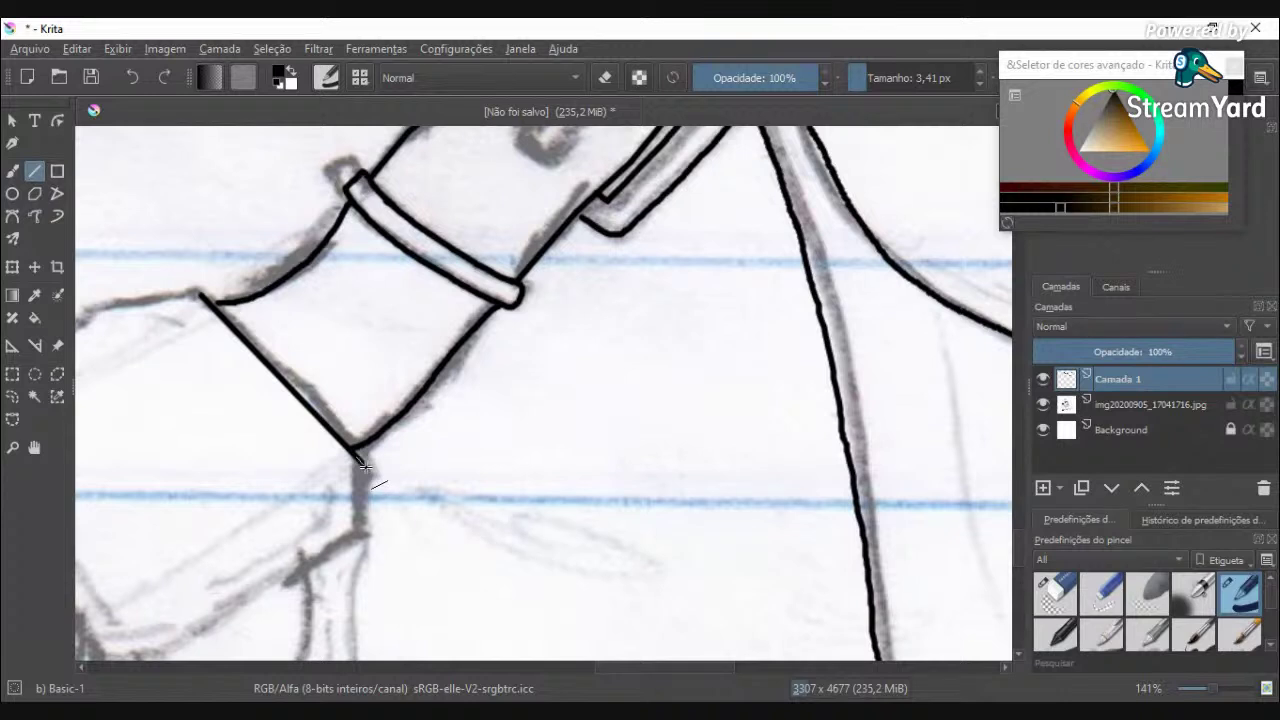
{"action": "left_click_drag", "start_coordinate": [365, 466], "coordinate": [364, 528]}
{"action": "key", "text": "ctrl+z"}
{"action": "mouse_move", "coordinate": [365, 519]}
{"action": "left_mouse_down"}
{"action": "mouse_move", "coordinate": [141, 650]}
{"action": "mouse_move", "coordinate": [153, 648]}
{"action": "left_mouse_up"}
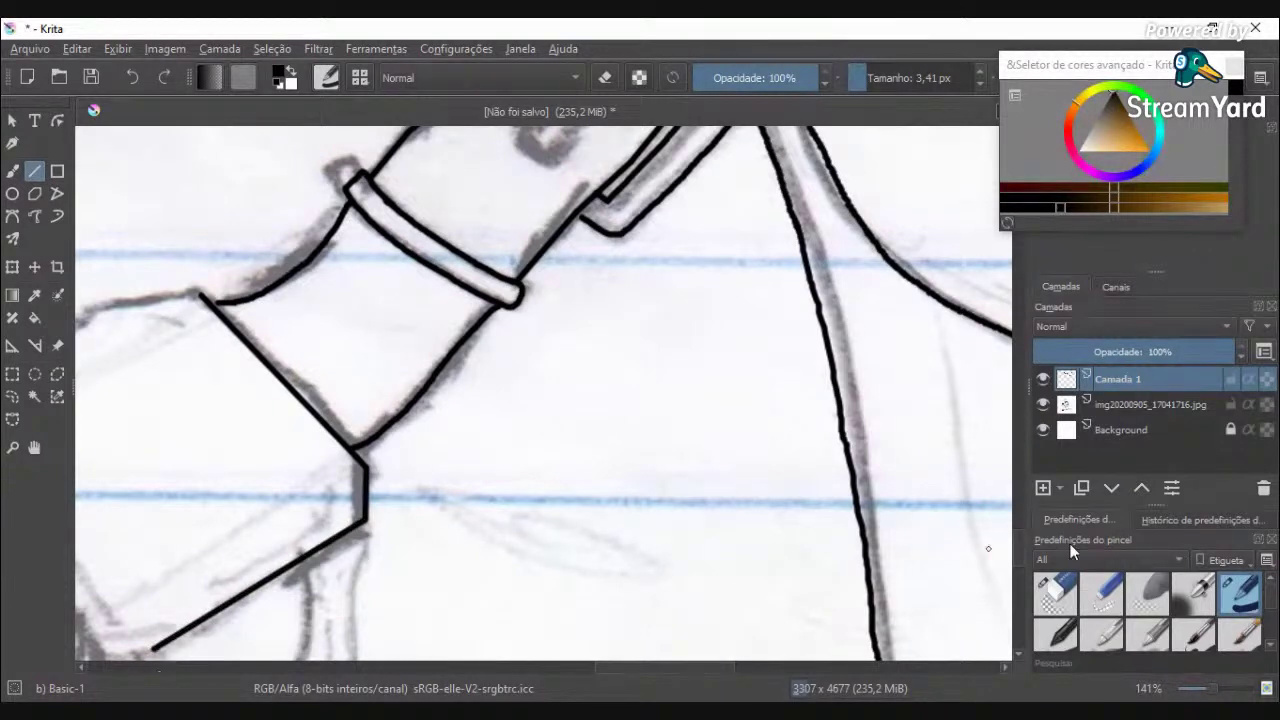
{"action": "left_click_drag", "start_coordinate": [675, 668], "coordinate": [651, 668]}
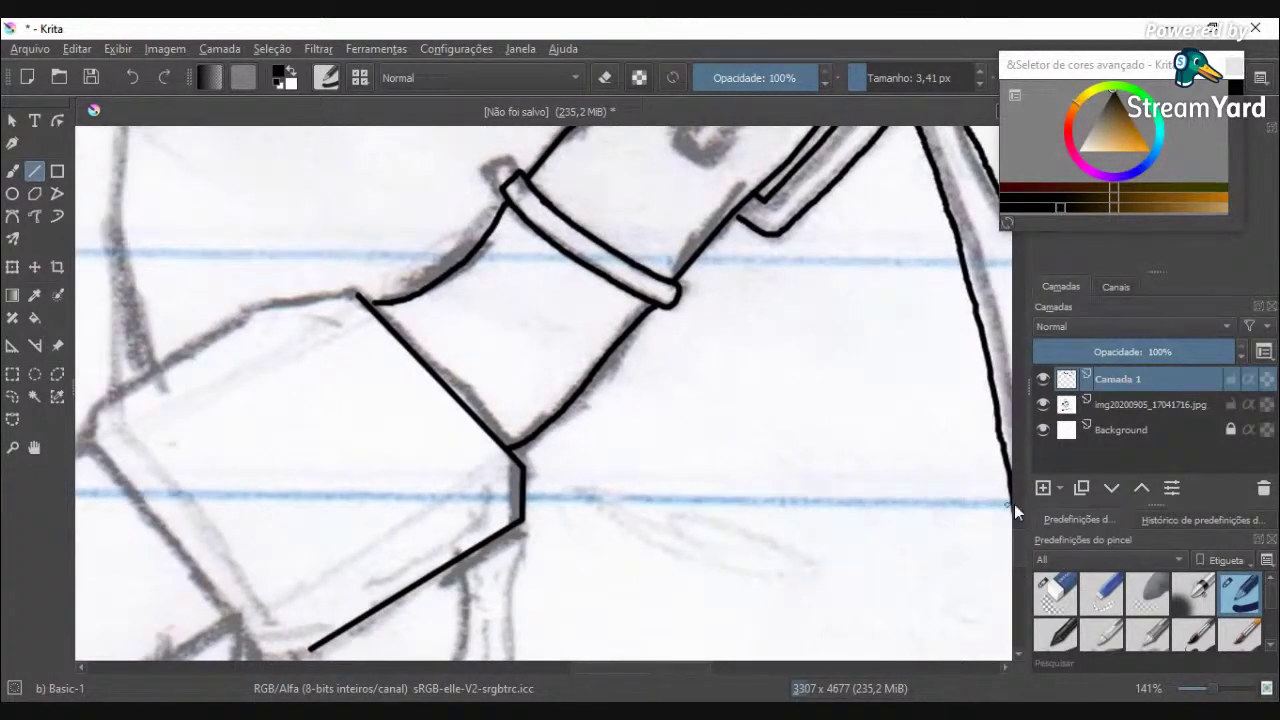
{"action": "left_click_drag", "start_coordinate": [1016, 549], "coordinate": [1015, 558]}
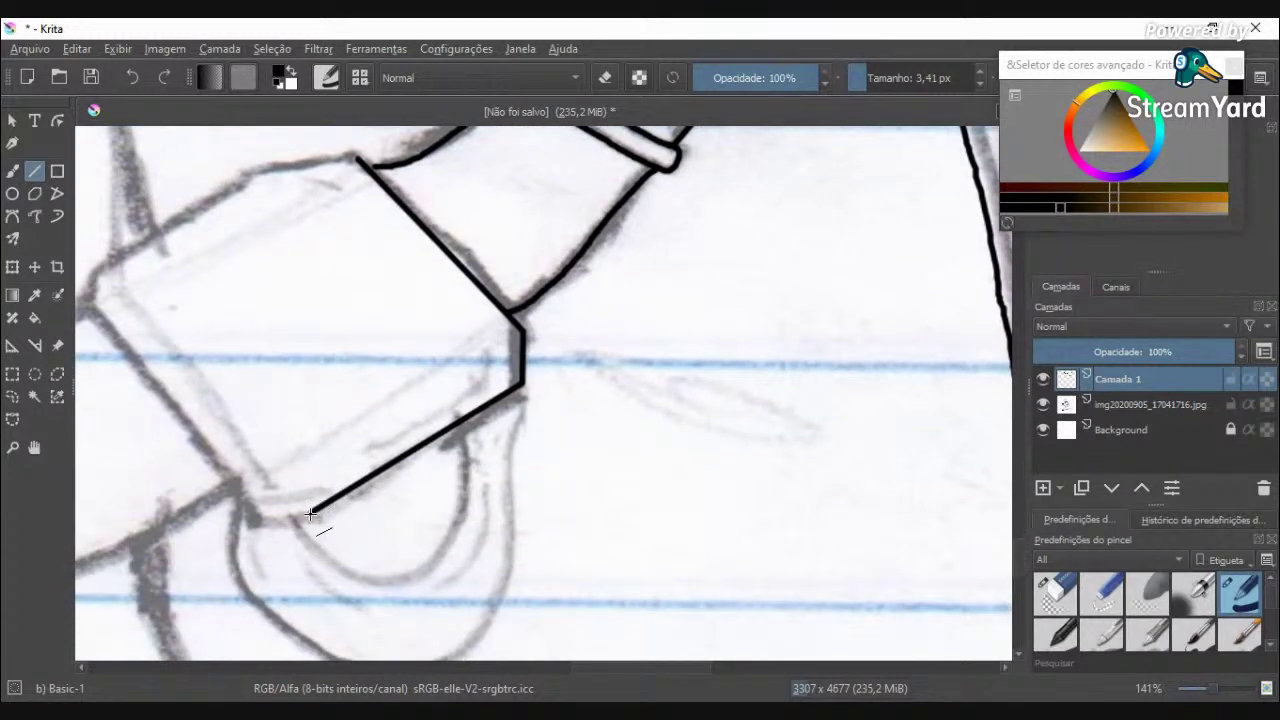
{"action": "left_click_drag", "start_coordinate": [310, 514], "coordinate": [238, 492]}
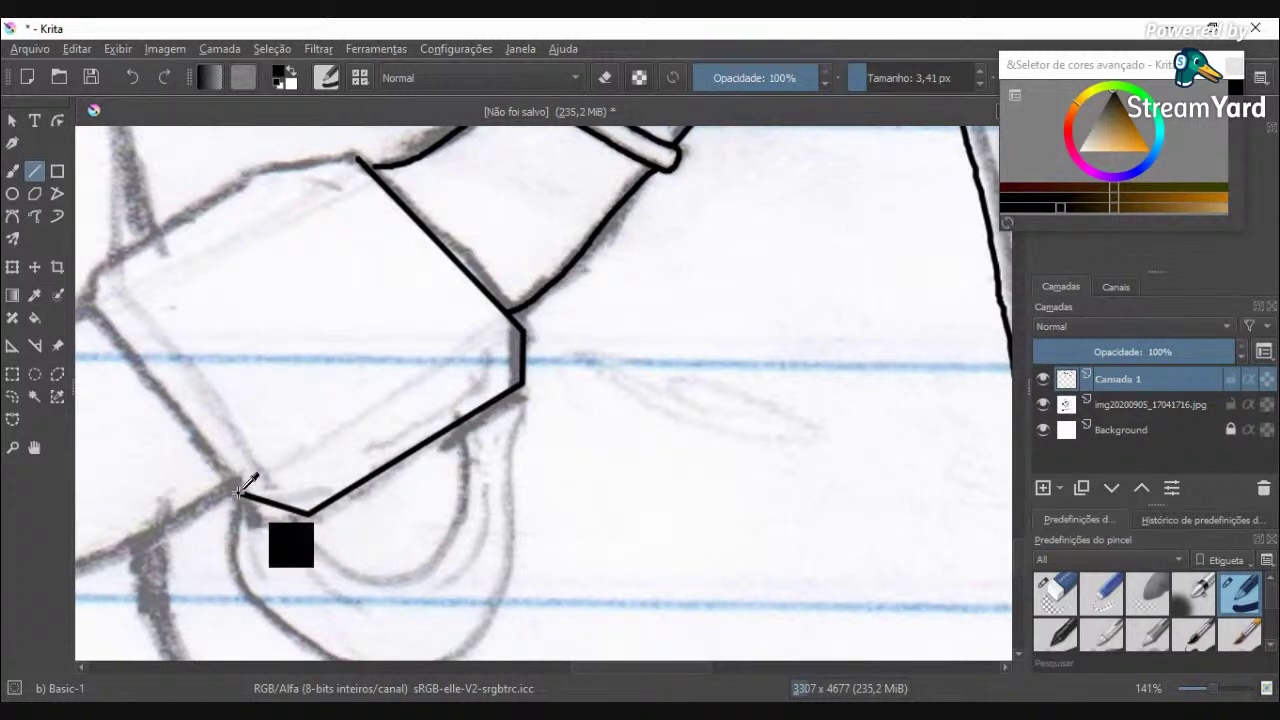
{"action": "key", "text": "ctrl+z"}
{"action": "key", "text": "ctrl+z"}
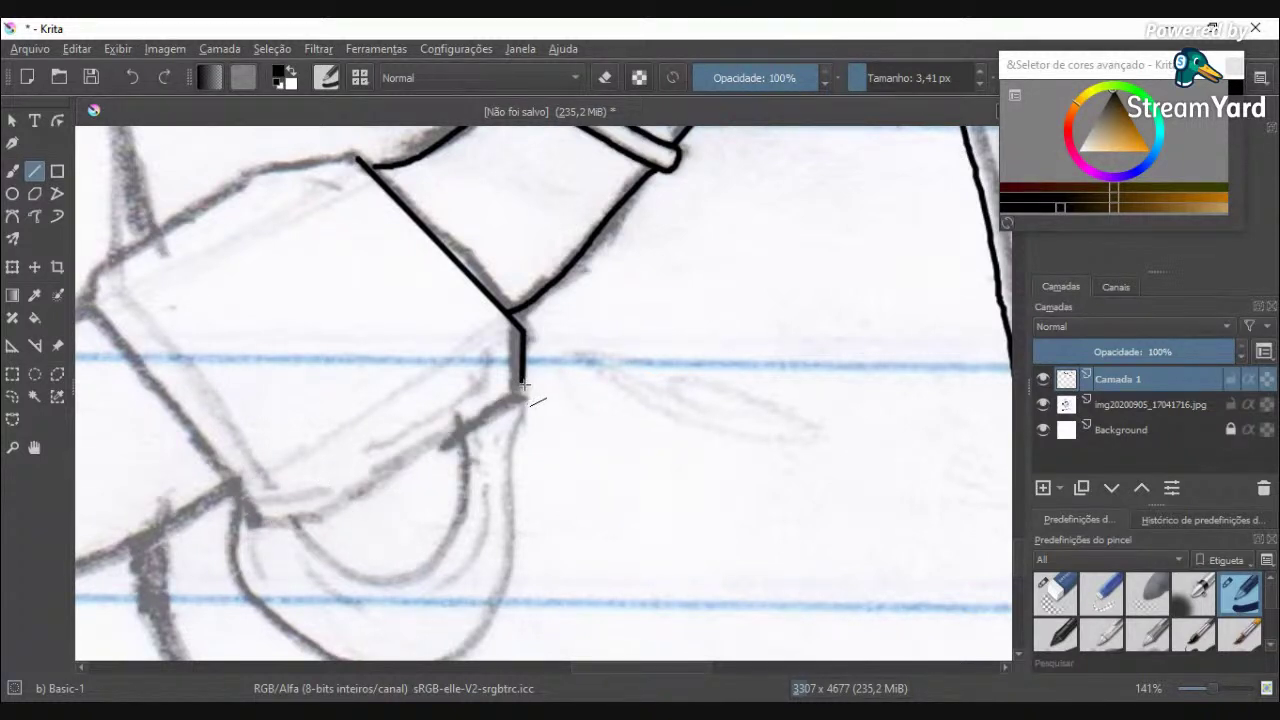
Step: Close the plate's outline with straight lines along its lower, far and upper edges and across the cut corners
{"action": "mouse_move", "coordinate": [520, 383]}
{"action": "left_mouse_down"}
{"action": "mouse_move", "coordinate": [329, 466]}
{"action": "mouse_move", "coordinate": [291, 509]}
{"action": "mouse_move", "coordinate": [252, 500]}
{"action": "mouse_move", "coordinate": [94, 311]}
{"action": "mouse_move", "coordinate": [103, 264]}
{"action": "left_mouse_up"}
{"action": "key", "text": "ctrl+z"}
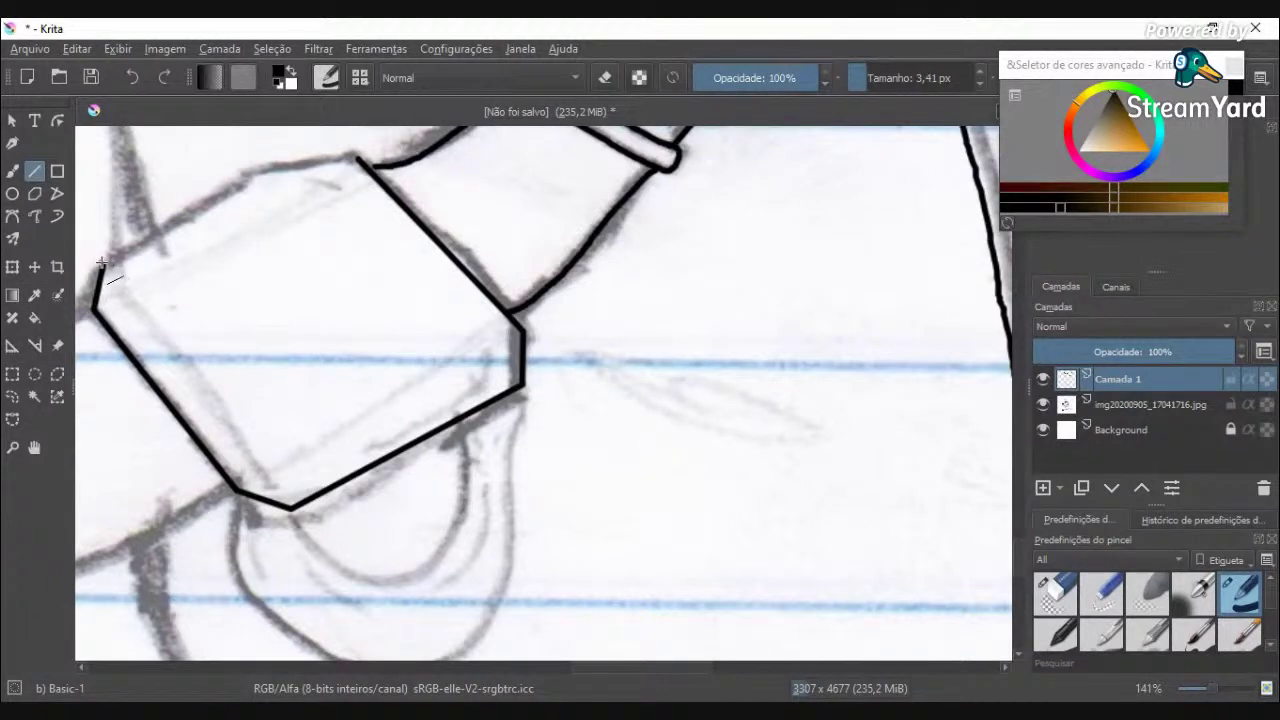
{"action": "mouse_move", "coordinate": [103, 264]}
{"action": "left_mouse_down"}
{"action": "mouse_move", "coordinate": [317, 148]}
{"action": "mouse_move", "coordinate": [366, 166]}
{"action": "mouse_move", "coordinate": [358, 159]}
{"action": "left_mouse_up"}
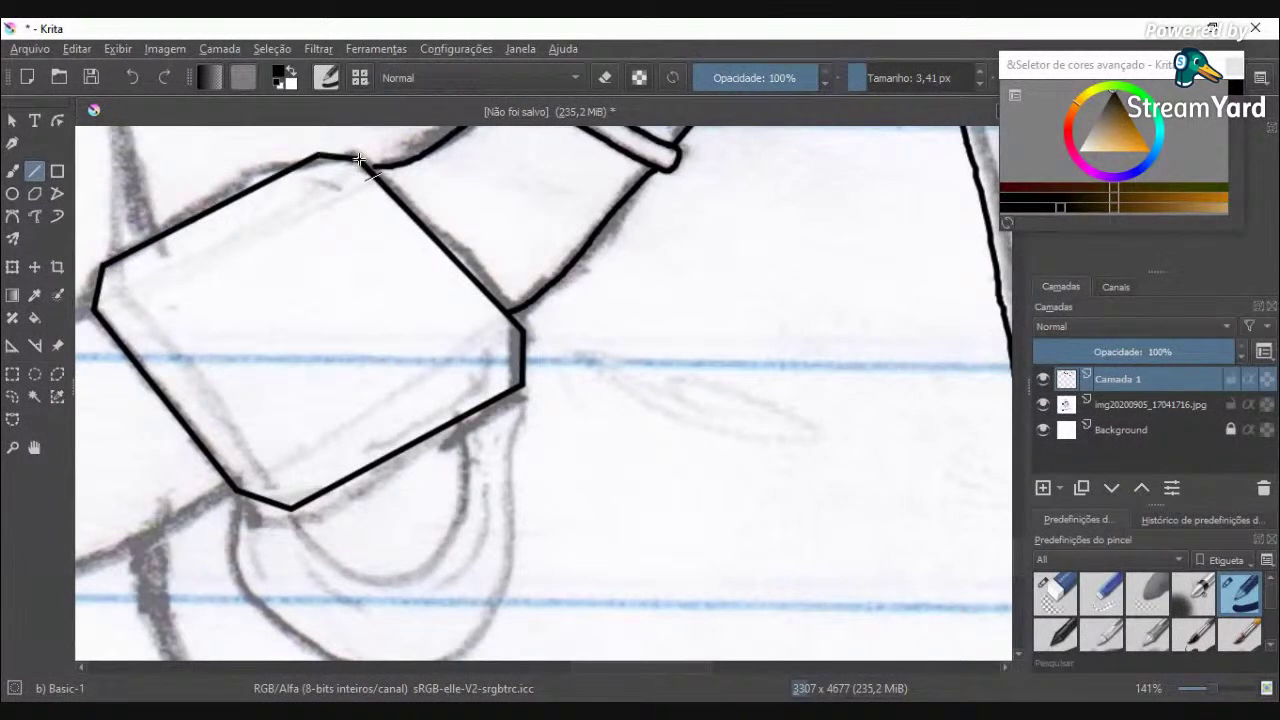
{"action": "key", "text": "minus"}
{"action": "key", "text": "minus"}
{"action": "key", "text": "minus"}
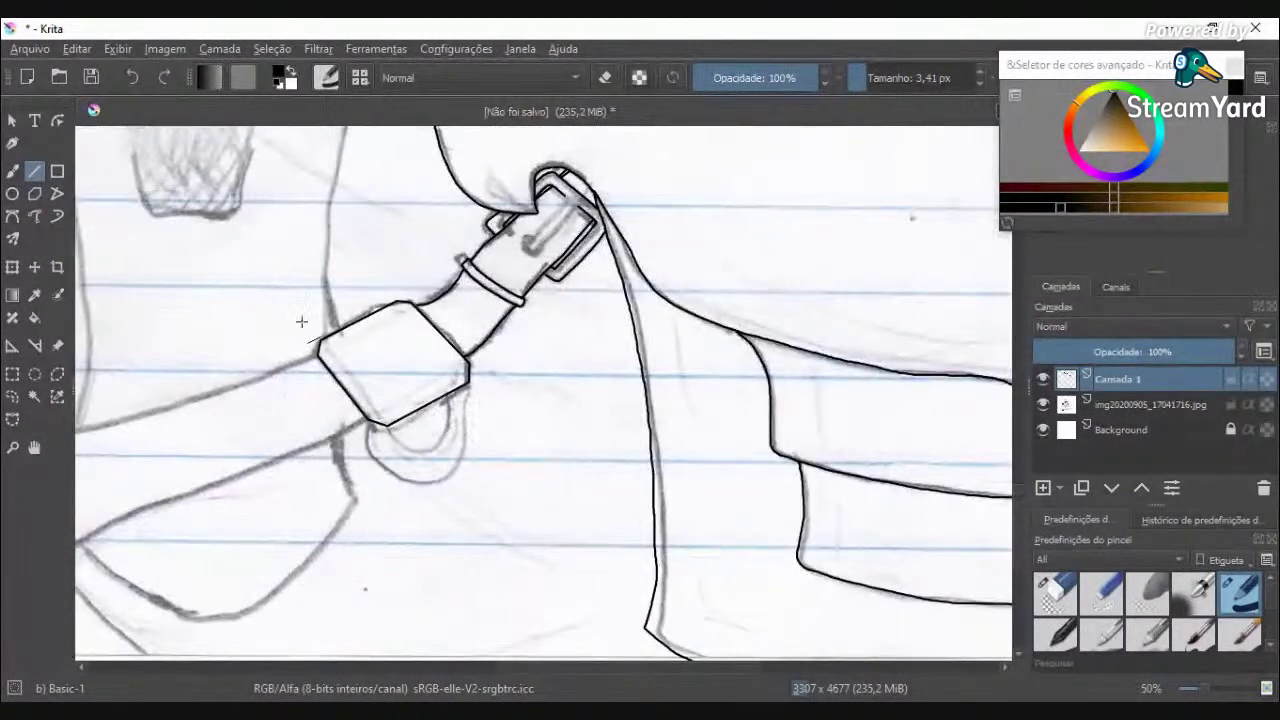
Step: Switch to the freehand brush and lower its opacity to 33%, testing it inside the plate and undoing the trial strokes
{"action": "key", "text": "plus"}
{"action": "key", "text": "plus"}
{"action": "left_click", "coordinate": [12, 171]}
{"action": "key", "text": "plus"}
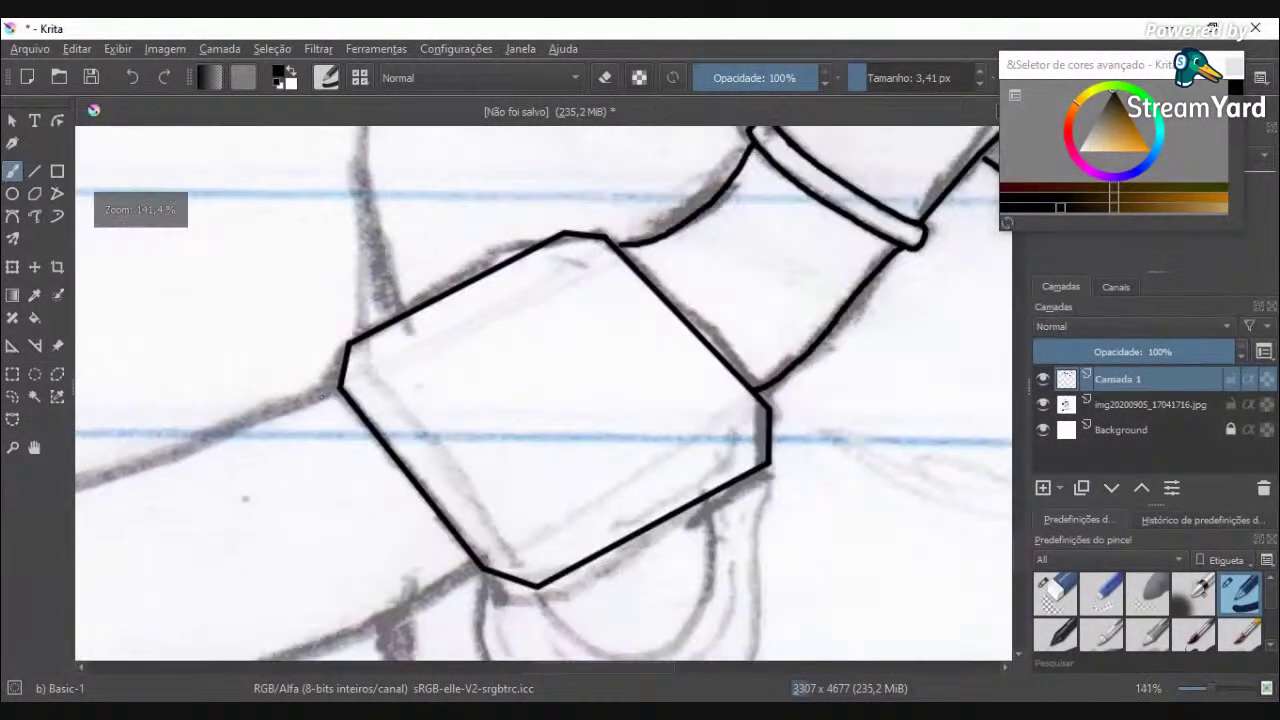
{"action": "scroll", "coordinate": [337, 389], "scroll_direction": "up", "scroll_amount": 1}
{"action": "left_click", "coordinate": [794, 76]}
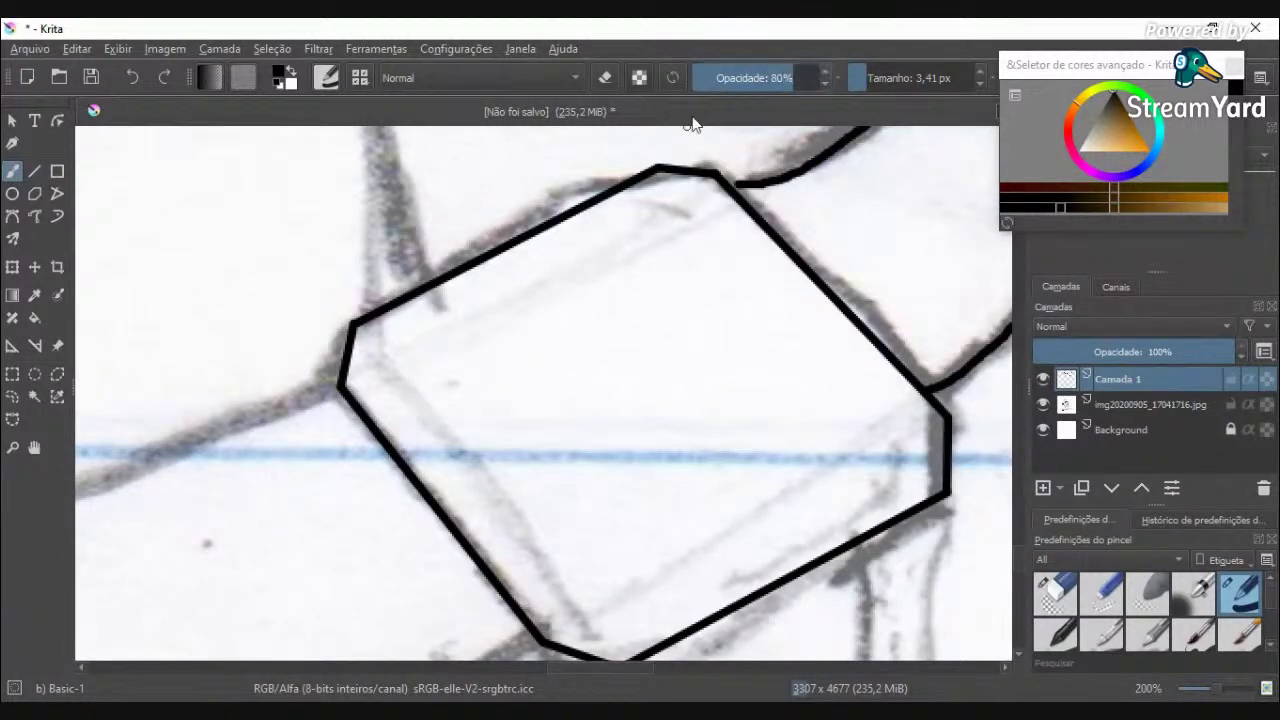
{"action": "left_click_drag", "start_coordinate": [398, 378], "coordinate": [518, 540]}
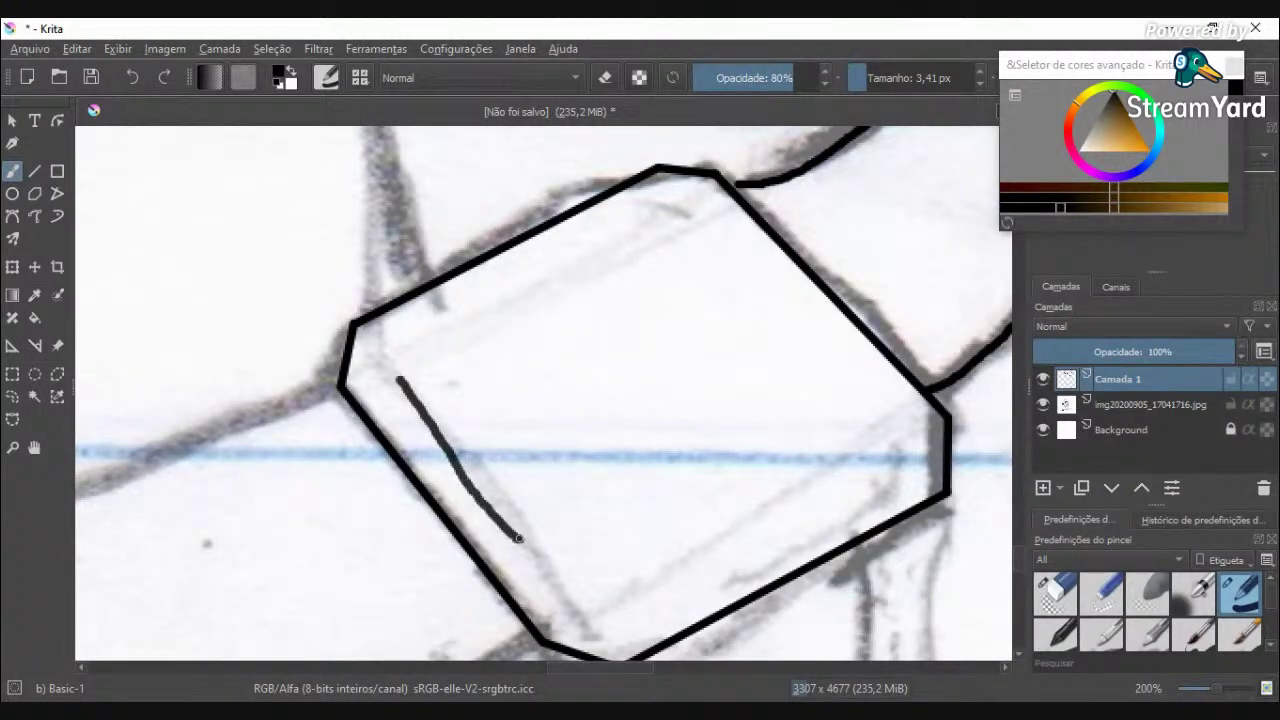
{"action": "key", "text": "ctrl+z"}
{"action": "left_click", "coordinate": [735, 80]}
{"action": "left_click_drag", "start_coordinate": [398, 378], "coordinate": [560, 580]}
{"action": "key", "text": "ctrl+z"}
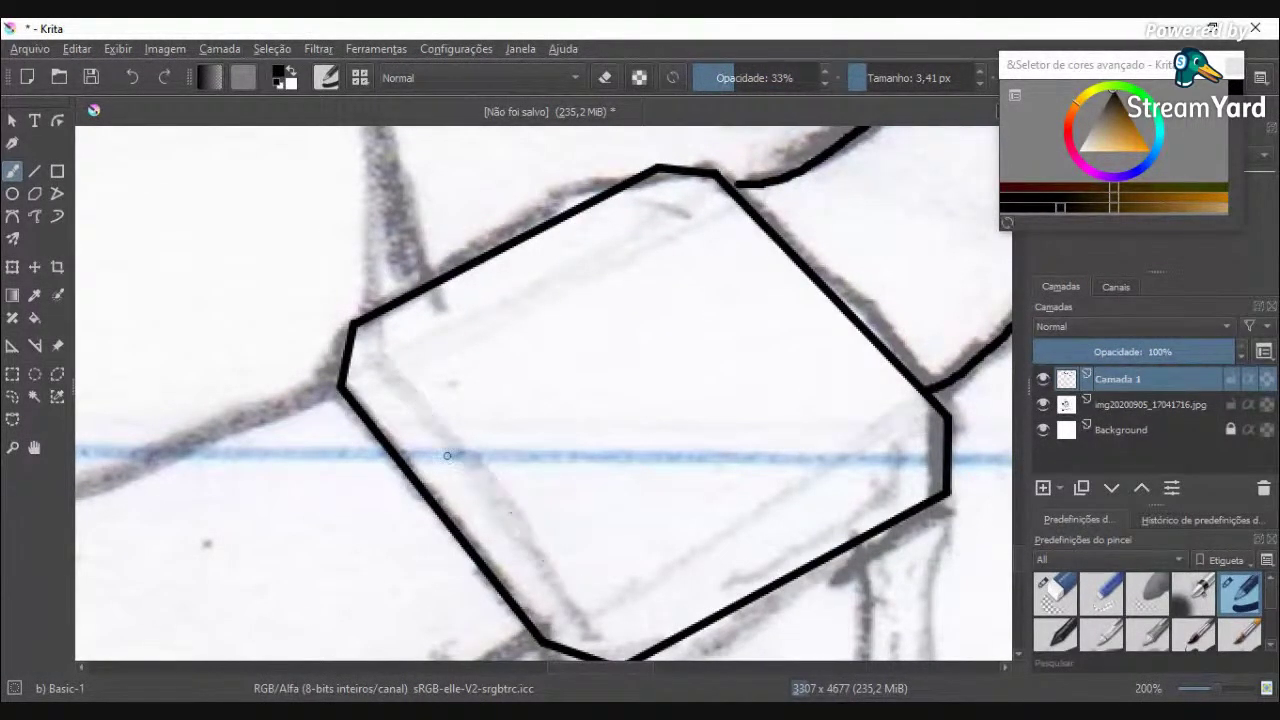
Step: Add faint bevel strokes inside the plate along its two lower edges and short curved marks at its corners
{"action": "left_click_drag", "start_coordinate": [416, 407], "coordinate": [548, 574]}
{"action": "left_click_drag", "start_coordinate": [598, 613], "coordinate": [628, 609]}
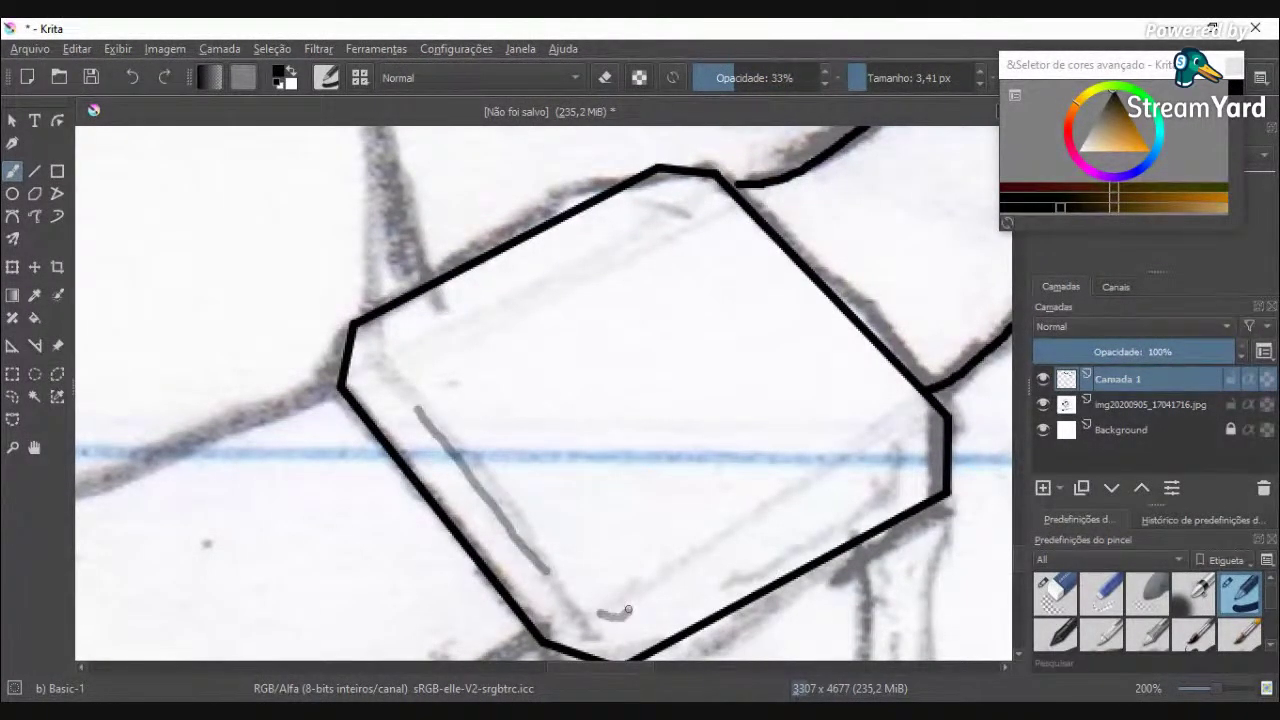
{"action": "left_click_drag", "start_coordinate": [842, 503], "coordinate": [686, 596]}
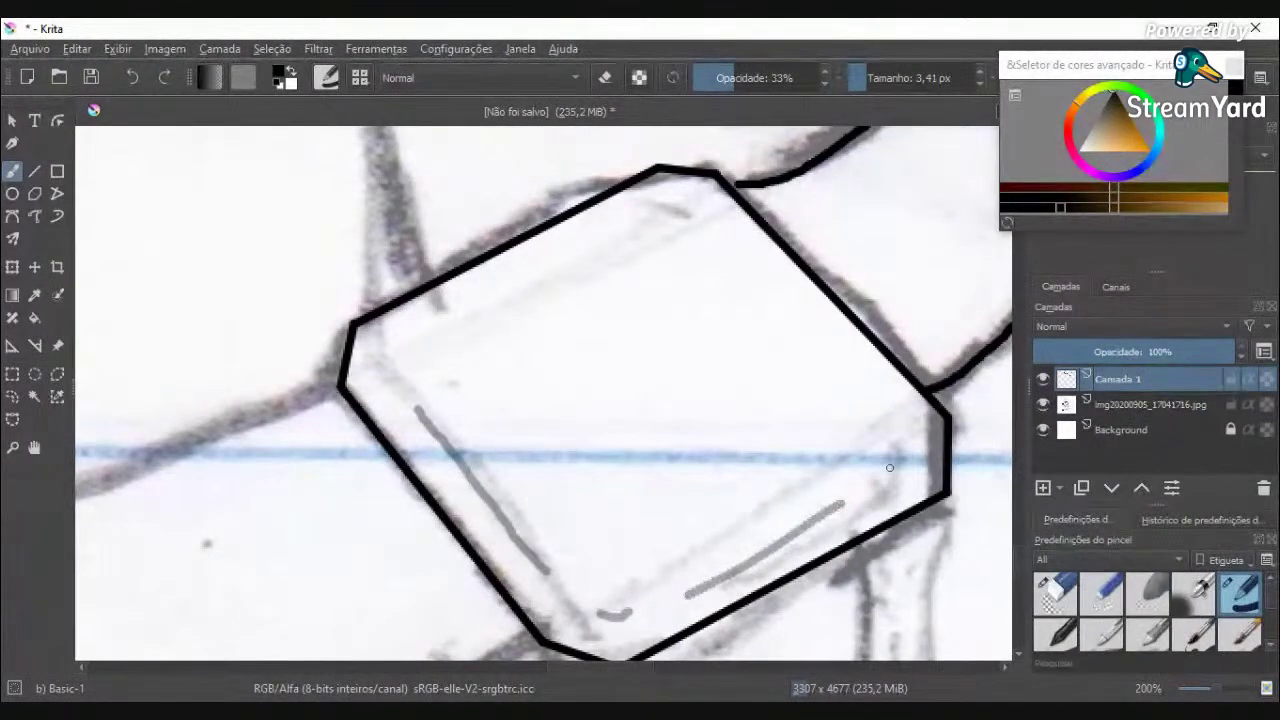
{"action": "left_click_drag", "start_coordinate": [886, 466], "coordinate": [905, 420]}
{"action": "left_click_drag", "start_coordinate": [708, 206], "coordinate": [636, 184]}
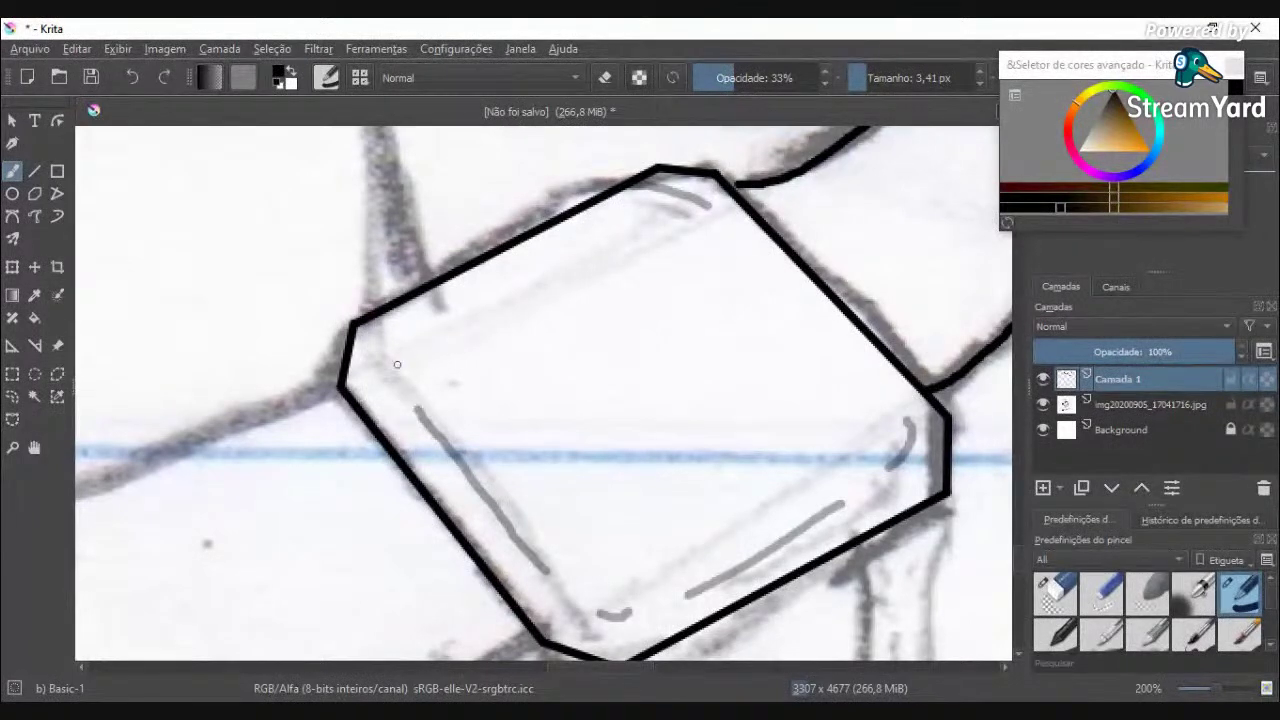
{"action": "left_click_drag", "start_coordinate": [383, 364], "coordinate": [402, 318]}
{"action": "scroll", "coordinate": [398, 323], "scroll_direction": "down", "scroll_amount": 5}
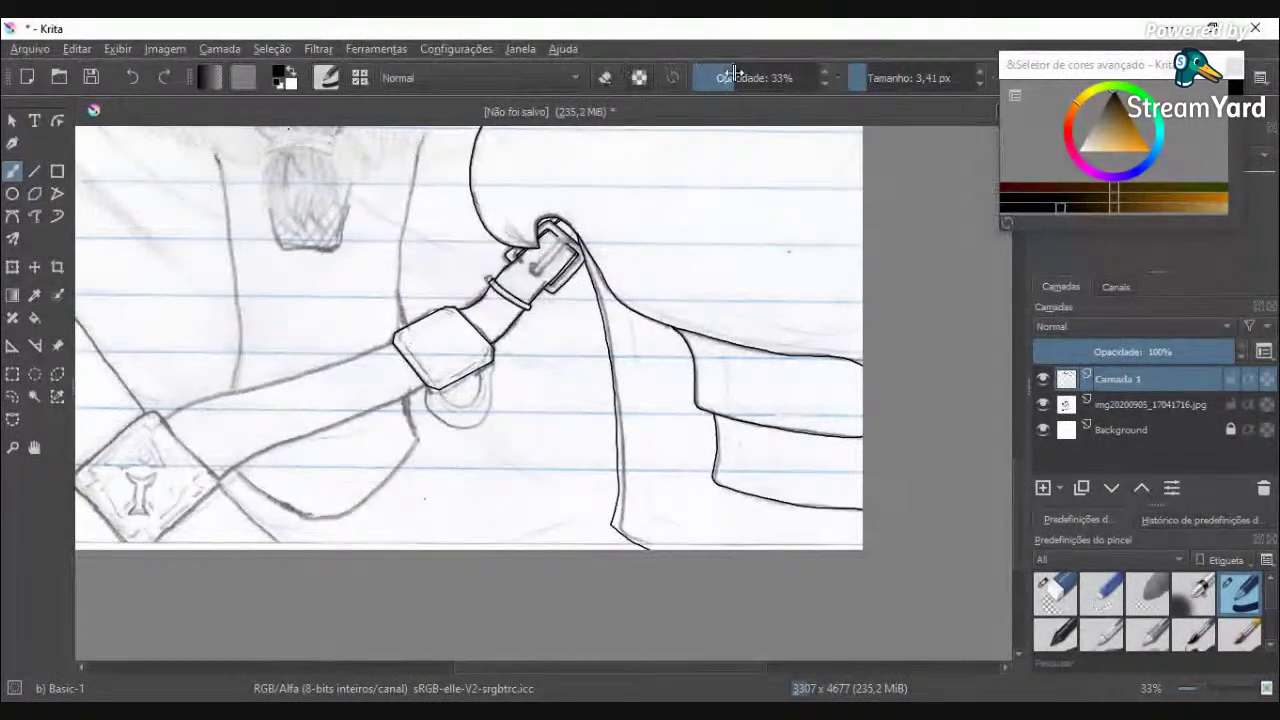
Step: Restore the brush opacity to 100% and ink the outer and inner curves of the ring hanging beneath the plate
{"action": "left_click_drag", "start_coordinate": [735, 72], "coordinate": [818, 74]}
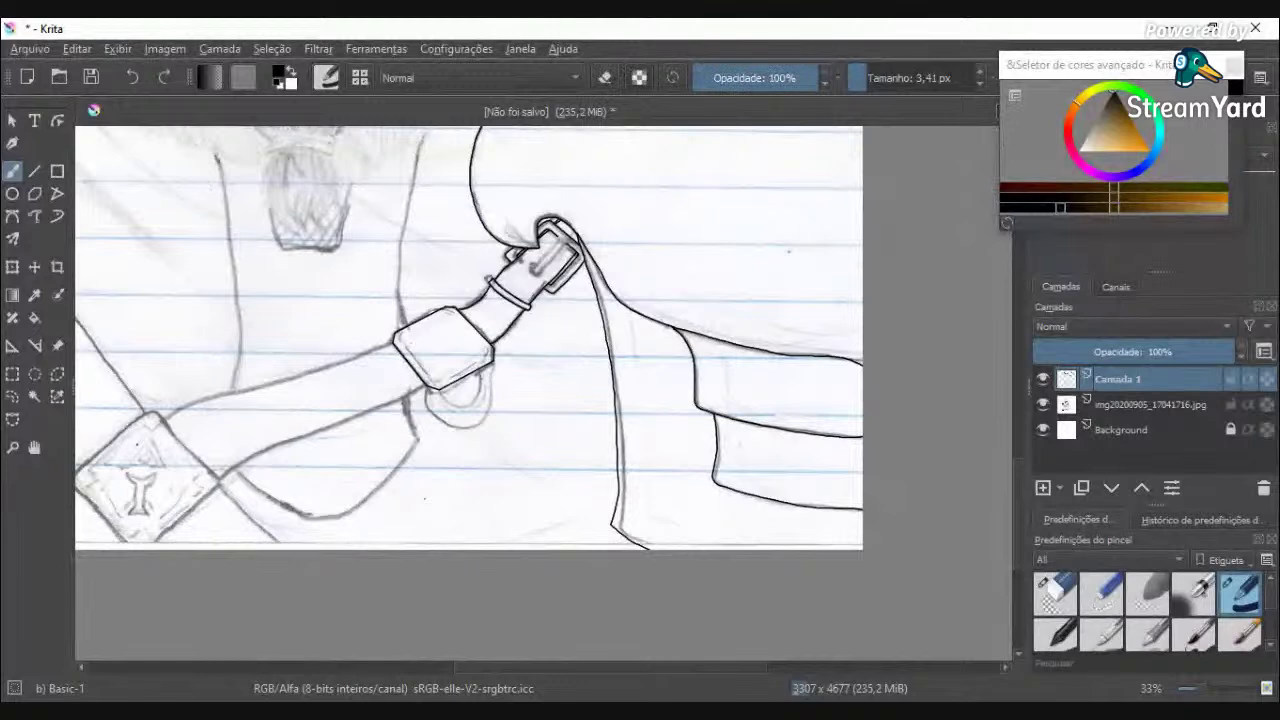
{"action": "scroll", "coordinate": [224, 462], "scroll_direction": "up", "scroll_amount": 3}
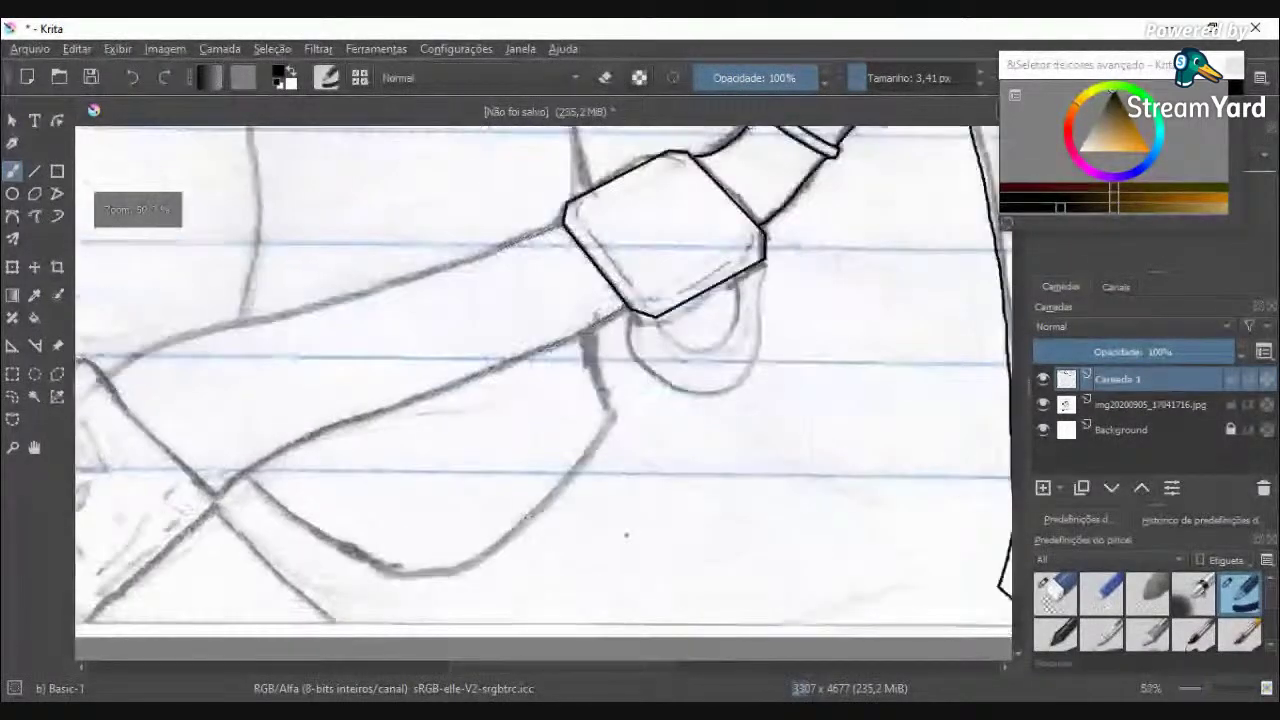
{"action": "scroll", "coordinate": [420, 383], "scroll_direction": "up", "scroll_amount": 2}
{"action": "scroll", "coordinate": [930, 322], "scroll_direction": "down", "scroll_amount": 2}
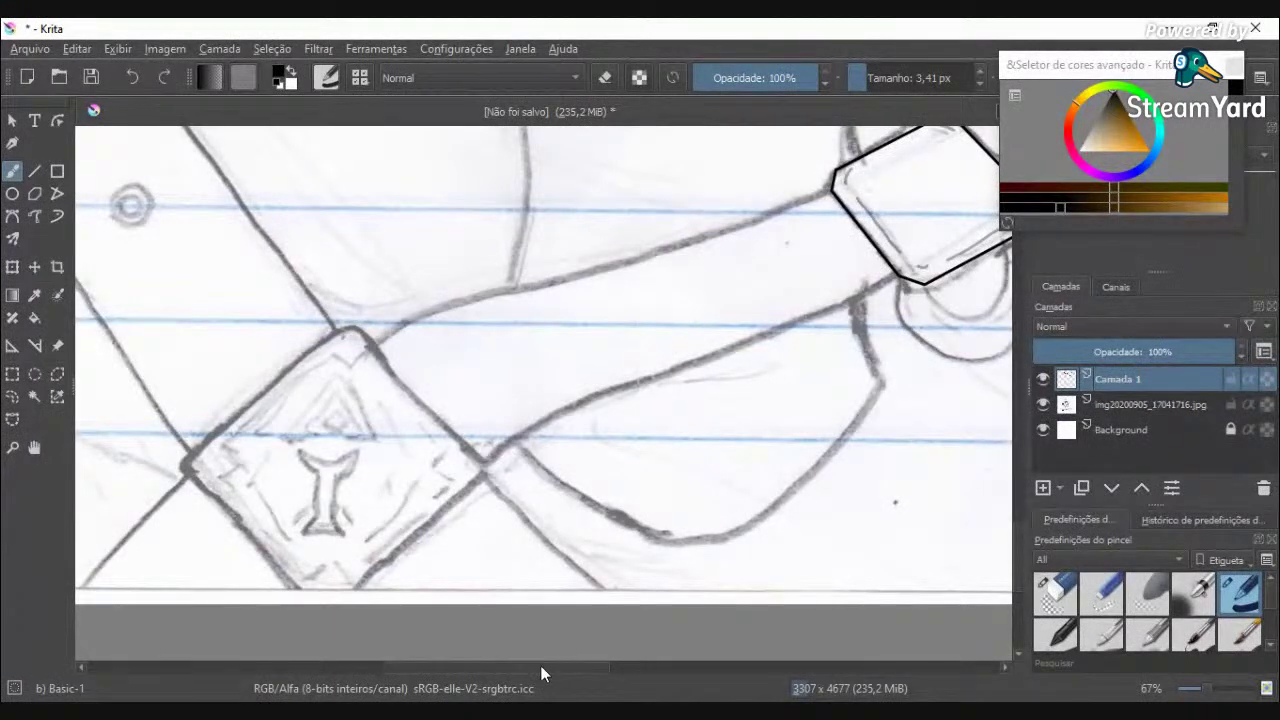
{"action": "left_click_drag", "start_coordinate": [540, 665], "coordinate": [651, 670]}
{"action": "scroll", "coordinate": [607, 270], "scroll_direction": "up", "scroll_amount": 2}
{"action": "mouse_move", "coordinate": [576, 172]}
{"action": "left_mouse_down"}
{"action": "mouse_move", "coordinate": [572, 331]}
{"action": "mouse_move", "coordinate": [521, 421]}
{"action": "mouse_move", "coordinate": [441, 433]}
{"action": "mouse_move", "coordinate": [386, 410]}
{"action": "mouse_move", "coordinate": [345, 374]}
{"action": "mouse_move", "coordinate": [324, 281]}
{"action": "mouse_move", "coordinate": [374, 303]}
{"action": "mouse_move", "coordinate": [415, 347]}
{"action": "mouse_move", "coordinate": [472, 356]}
{"action": "mouse_move", "coordinate": [518, 298]}
{"action": "mouse_move", "coordinate": [518, 210]}
{"action": "left_mouse_up"}
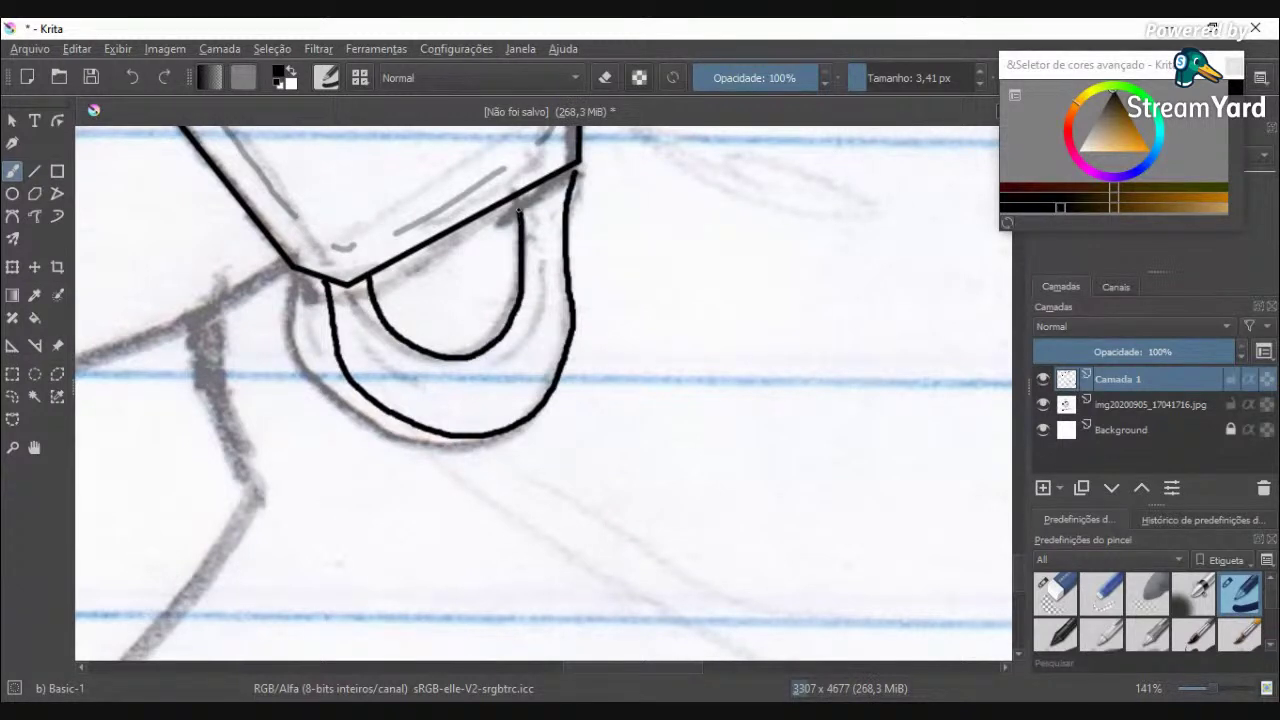
Step: Ink short curved contour strokes between the ring's inner and outer outlines, redoing the strokes that miss the curve
{"action": "left_click_drag", "start_coordinate": [541, 263], "coordinate": [507, 378]}
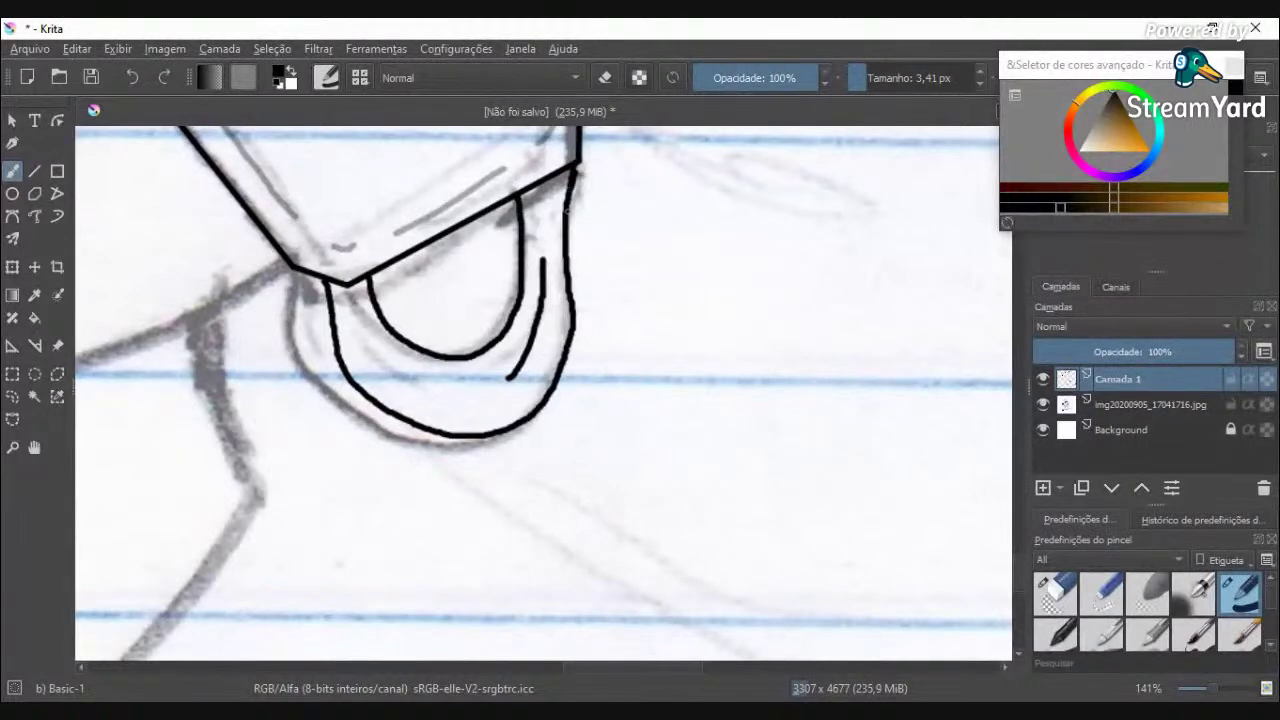
{"action": "scroll", "coordinate": [325, 288], "scroll_direction": "up", "scroll_amount": 2}
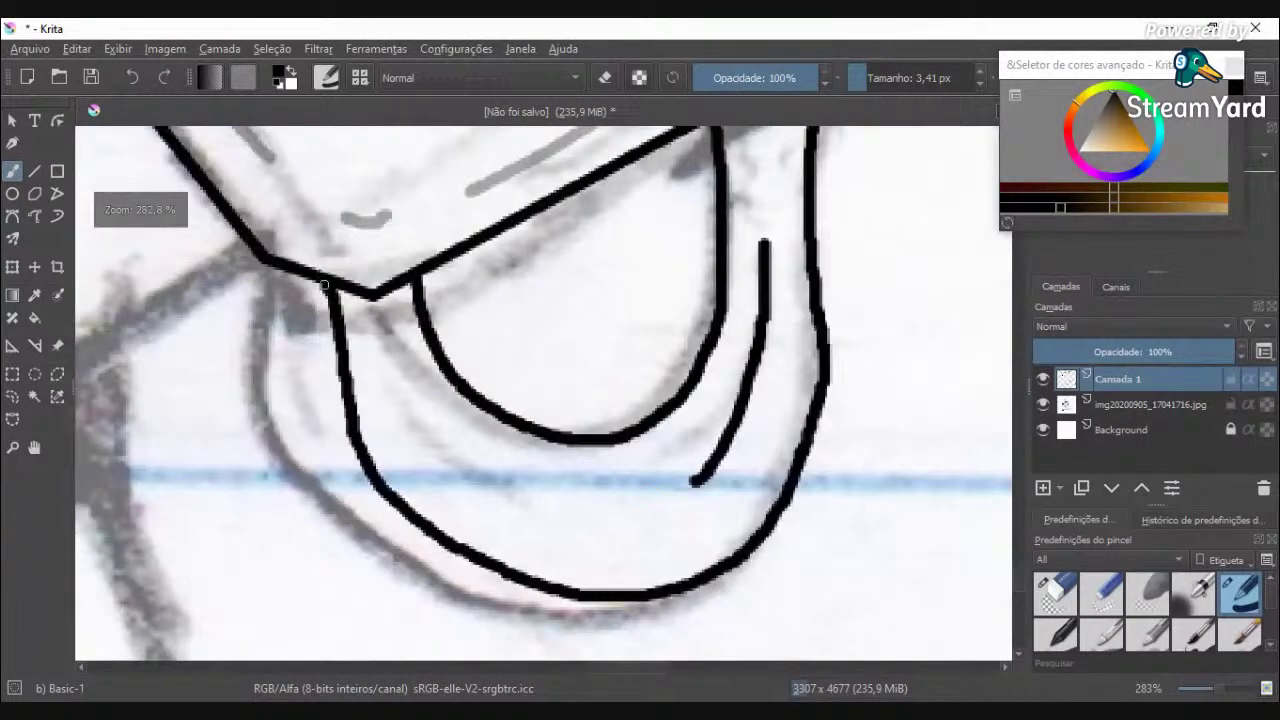
{"action": "scroll", "coordinate": [400, 322], "scroll_direction": "down", "scroll_amount": 3}
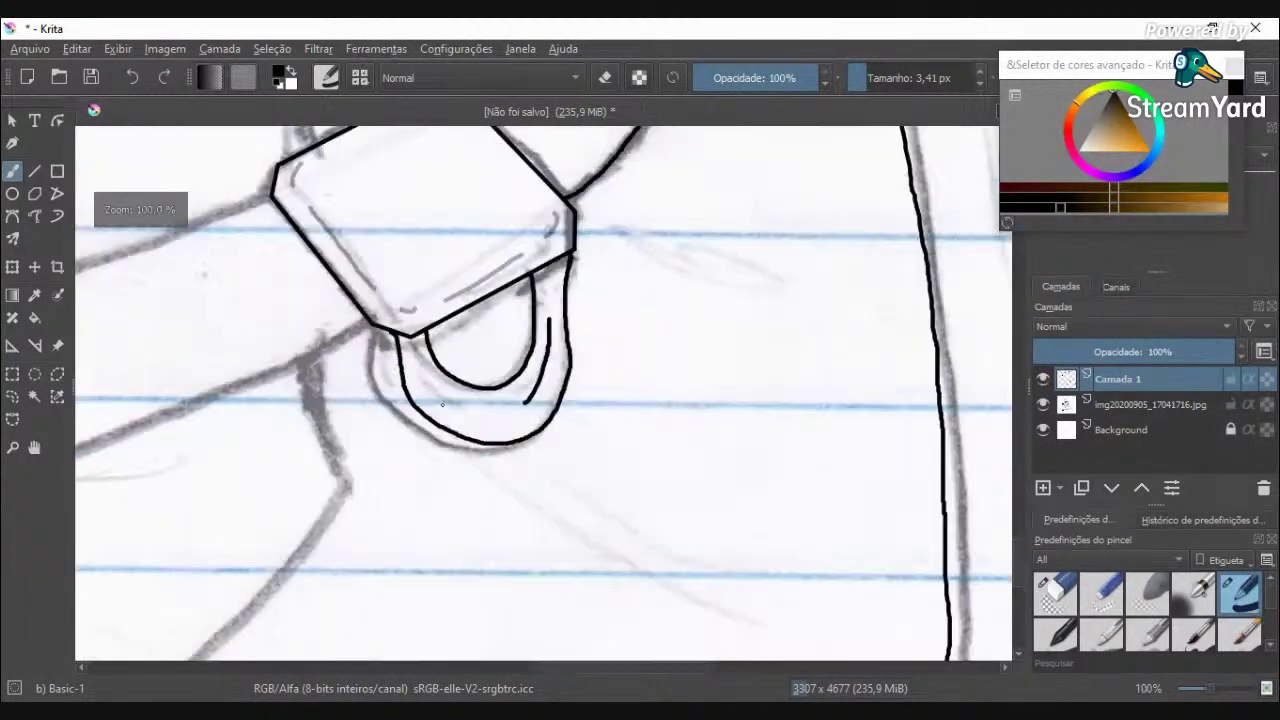
{"action": "left_click_drag", "start_coordinate": [420, 366], "coordinate": [497, 429]}
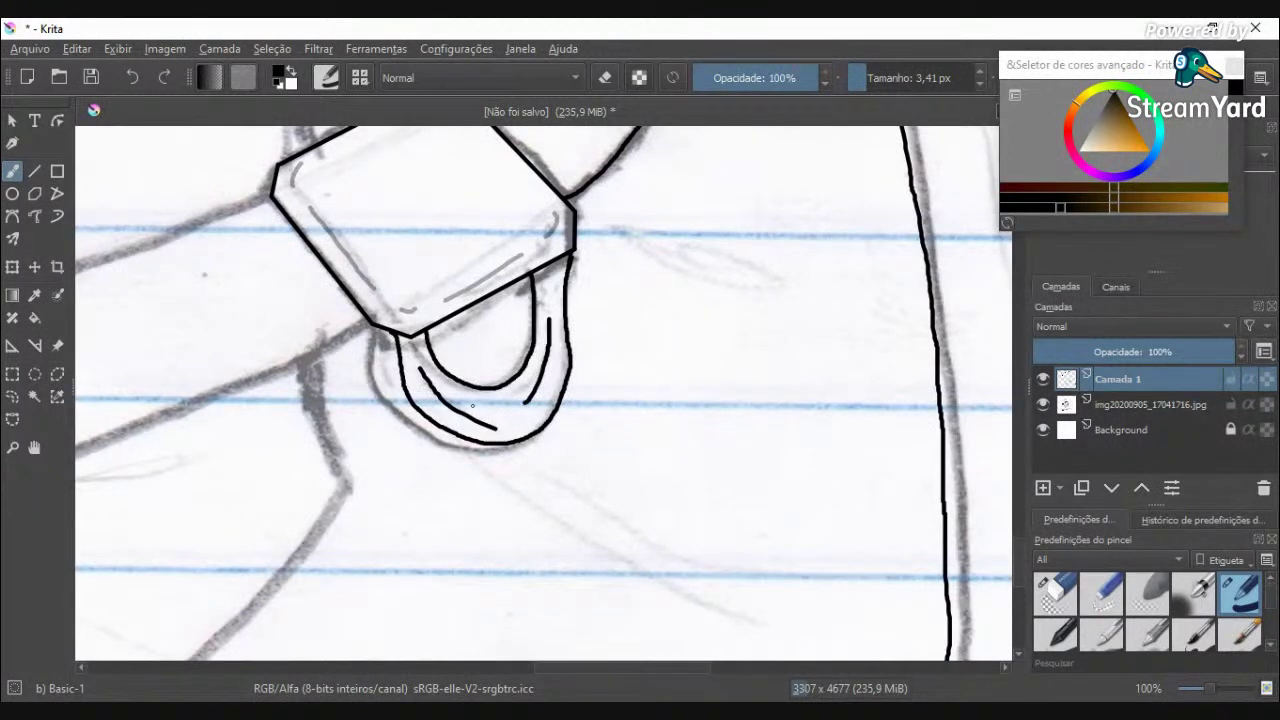
{"action": "key", "text": "ctrl+z"}
{"action": "key", "text": "ctrl+z"}
{"action": "left_click_drag", "start_coordinate": [423, 370], "coordinate": [481, 412]}
{"action": "key", "text": "ctrl+z"}
{"action": "mouse_move", "coordinate": [421, 377]}
{"action": "left_mouse_down"}
{"action": "mouse_move", "coordinate": [526, 422]}
{"action": "mouse_move", "coordinate": [523, 387]}
{"action": "left_mouse_up"}
{"action": "scroll", "coordinate": [528, 391], "scroll_direction": "down", "scroll_amount": 5}
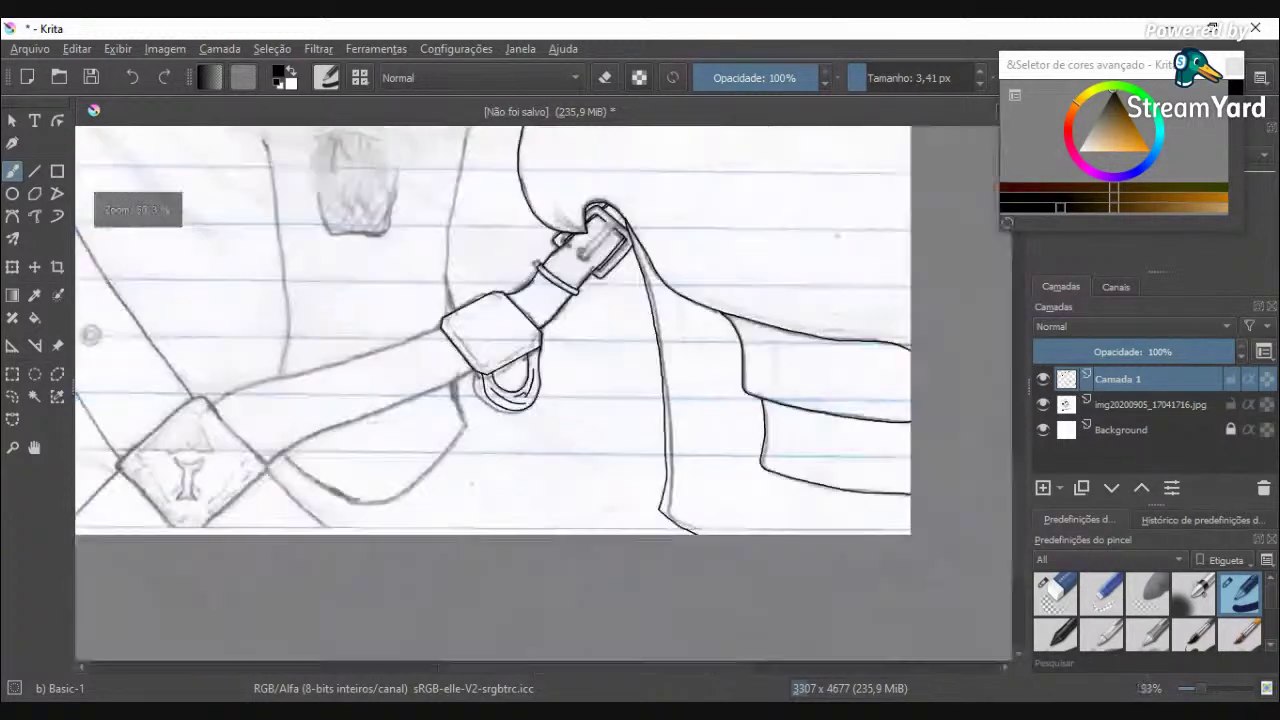
Step: Ink a small arc with short inner marks in the ring's opening, just beneath the plate's lower edge
{"action": "scroll", "coordinate": [470, 365], "scroll_direction": "up", "scroll_amount": 5}
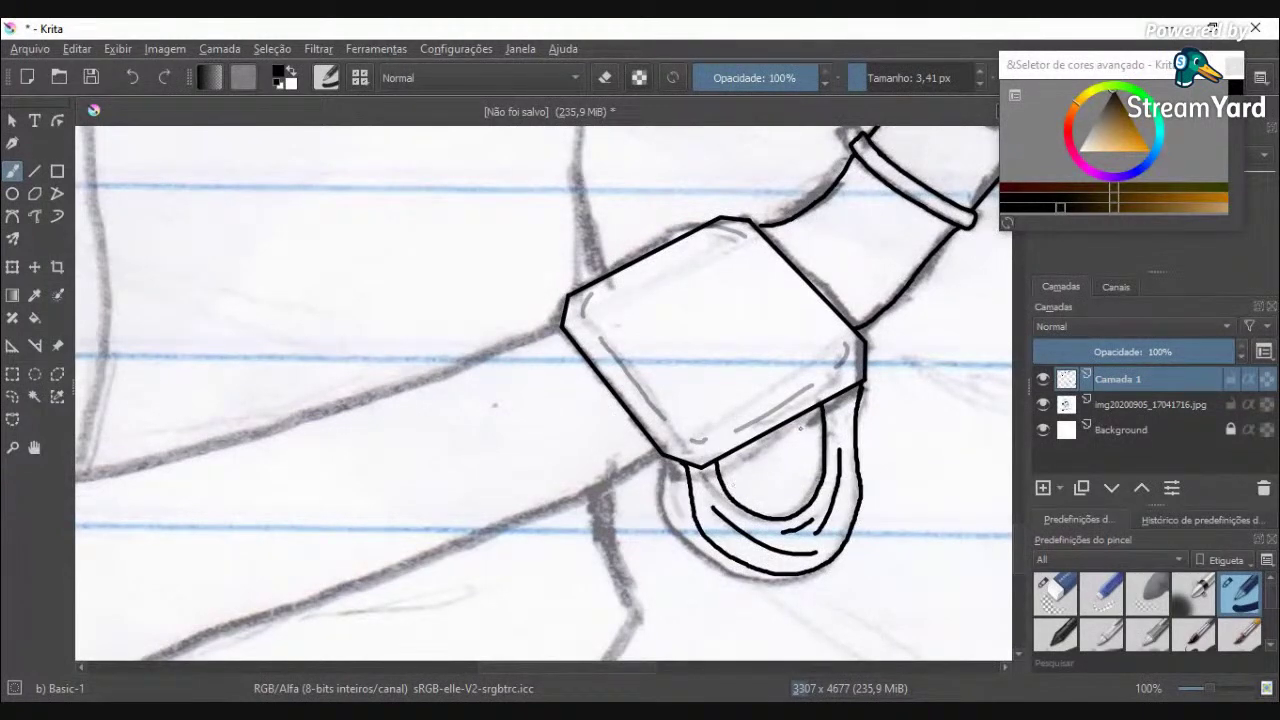
{"action": "left_click_drag", "start_coordinate": [796, 446], "coordinate": [756, 463]}
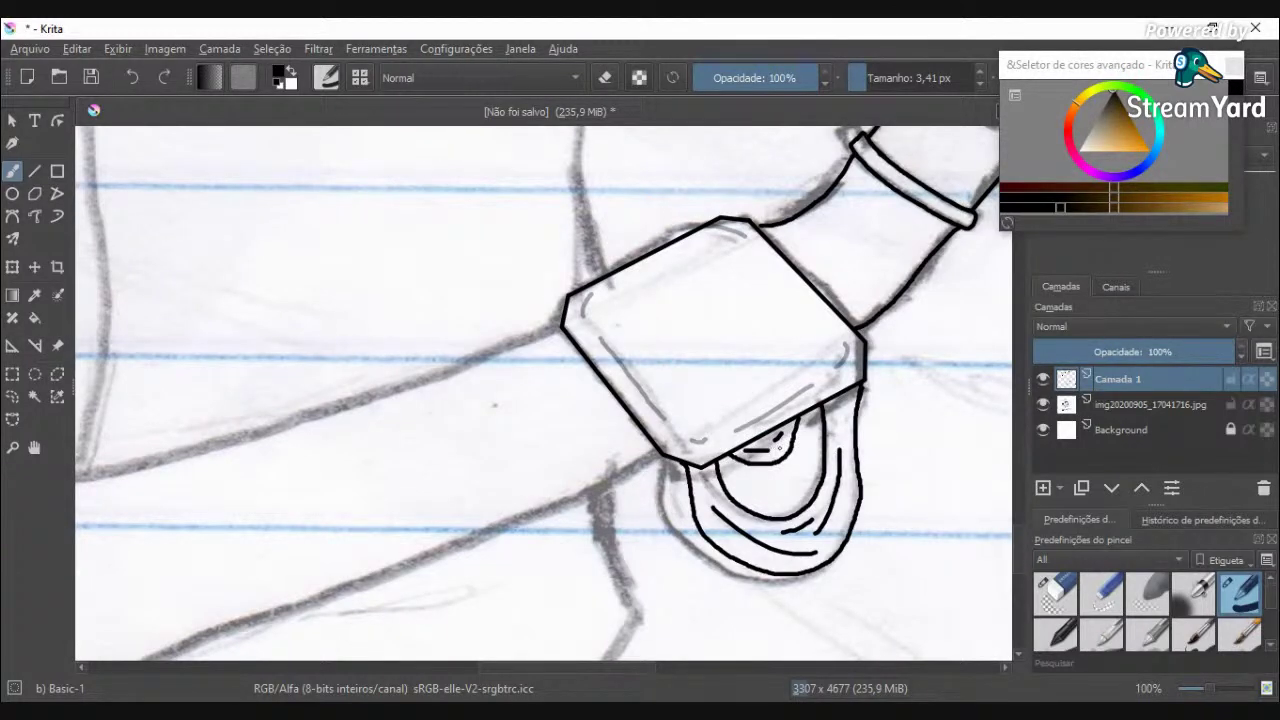
{"action": "scroll", "coordinate": [790, 440], "scroll_direction": "down", "scroll_amount": 4}
{"action": "scroll", "coordinate": [700, 475], "scroll_direction": "up", "scroll_amount": 4}
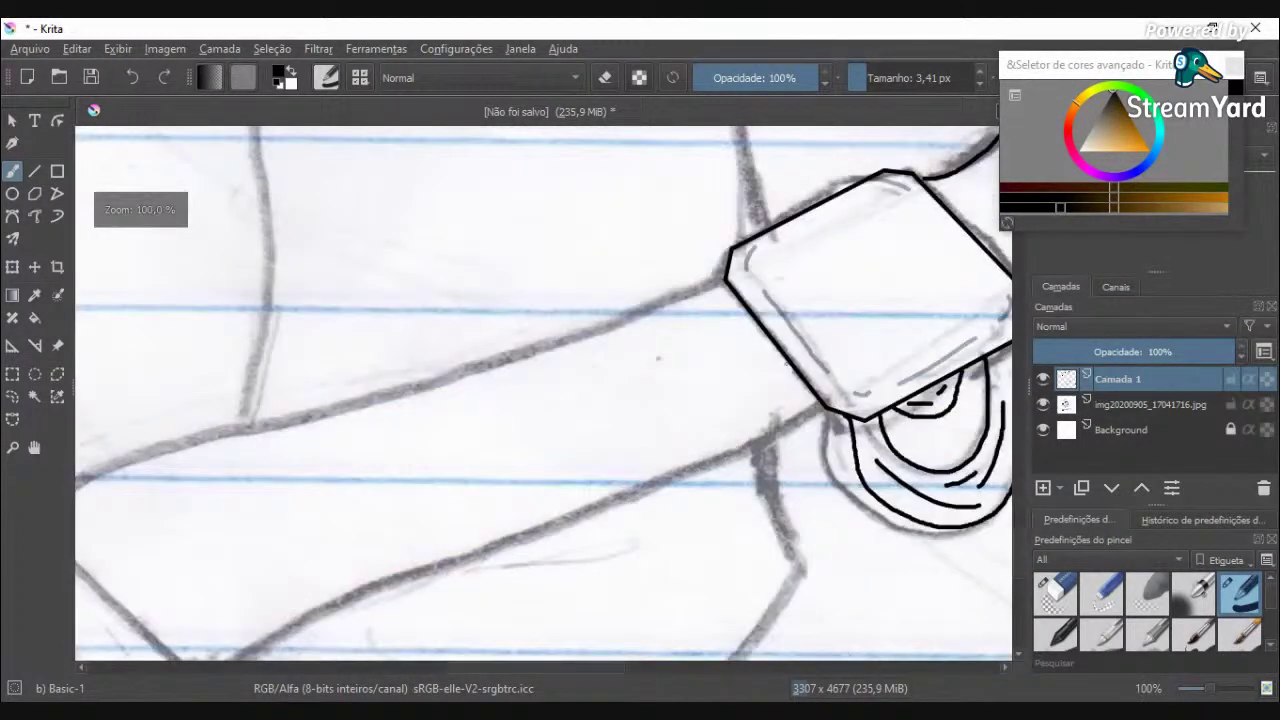
Step: Ink the upper and lower edges of the strap running from the plate to the diamond-shaped emblem
{"action": "scroll", "coordinate": [781, 394], "scroll_direction": "down", "scroll_amount": 3}
{"action": "scroll", "coordinate": [600, 322], "scroll_direction": "up", "scroll_amount": 2}
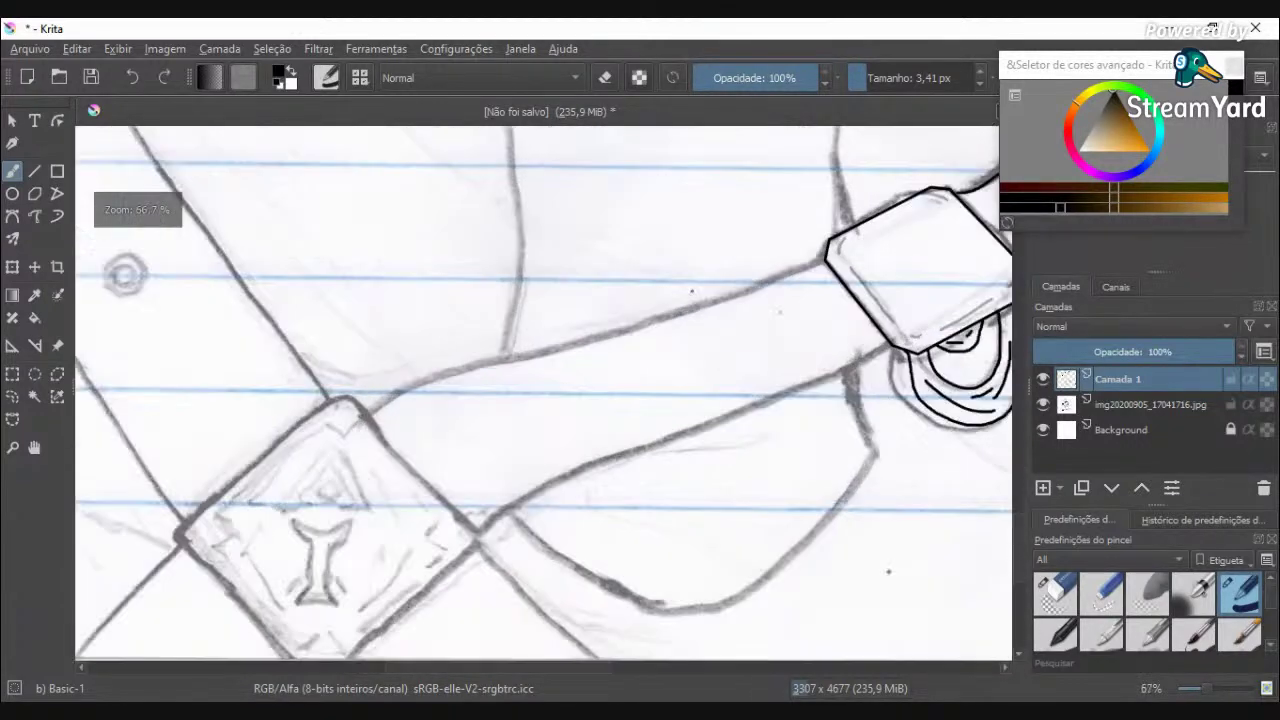
{"action": "scroll", "coordinate": [825, 245], "scroll_direction": "up", "scroll_amount": 1}
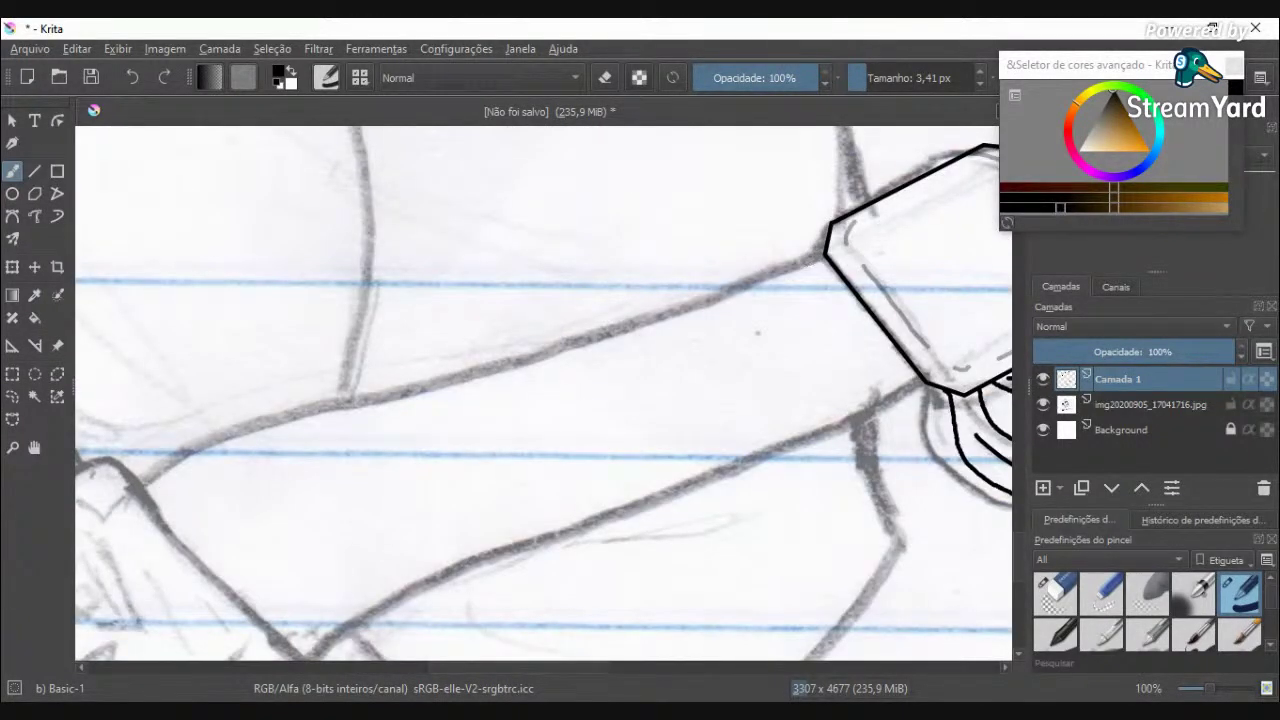
{"action": "mouse_move", "coordinate": [823, 257]}
{"action": "left_mouse_down"}
{"action": "mouse_move", "coordinate": [686, 307]}
{"action": "mouse_move", "coordinate": [513, 343]}
{"action": "left_mouse_up"}
{"action": "key", "text": "ctrl+z"}
{"action": "mouse_move", "coordinate": [823, 257]}
{"action": "left_mouse_down"}
{"action": "mouse_move", "coordinate": [614, 329]}
{"action": "mouse_move", "coordinate": [324, 402]}
{"action": "mouse_move", "coordinate": [156, 478]}
{"action": "left_mouse_up"}
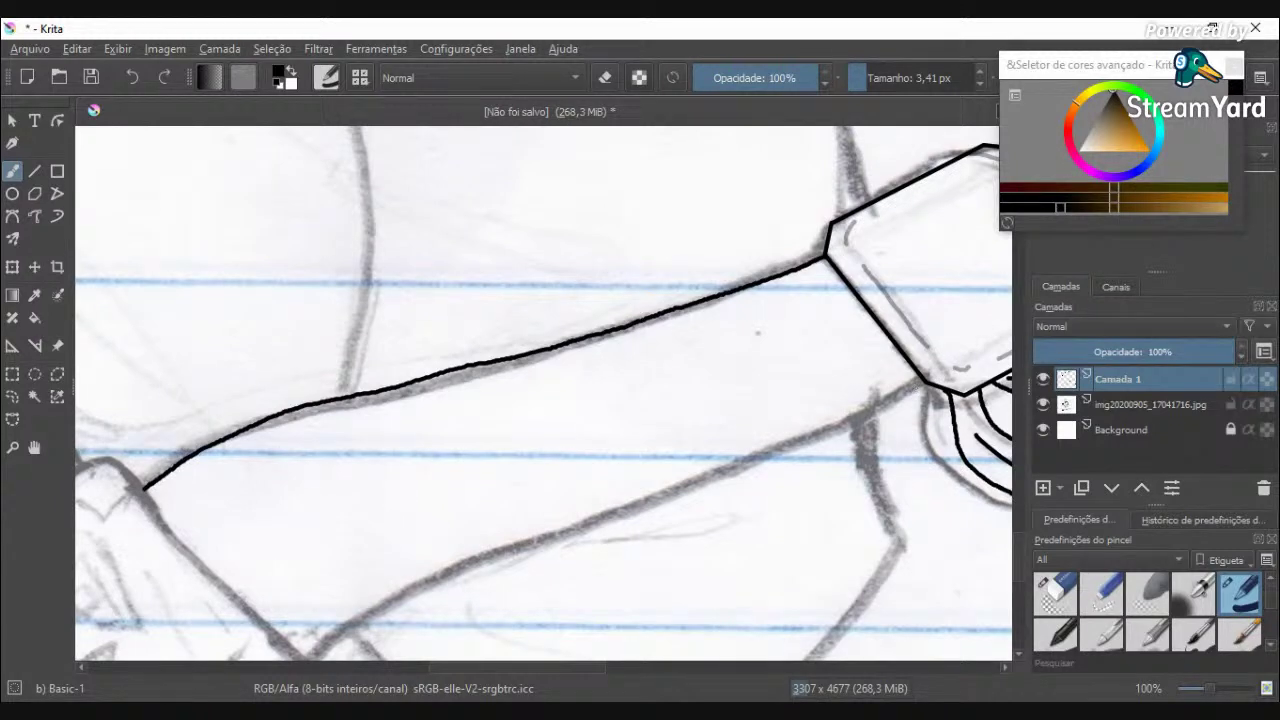
{"action": "mouse_move", "coordinate": [920, 380]}
{"action": "left_mouse_down"}
{"action": "mouse_move", "coordinate": [782, 443]}
{"action": "mouse_move", "coordinate": [374, 584]}
{"action": "mouse_move", "coordinate": [313, 625]}
{"action": "left_mouse_up"}
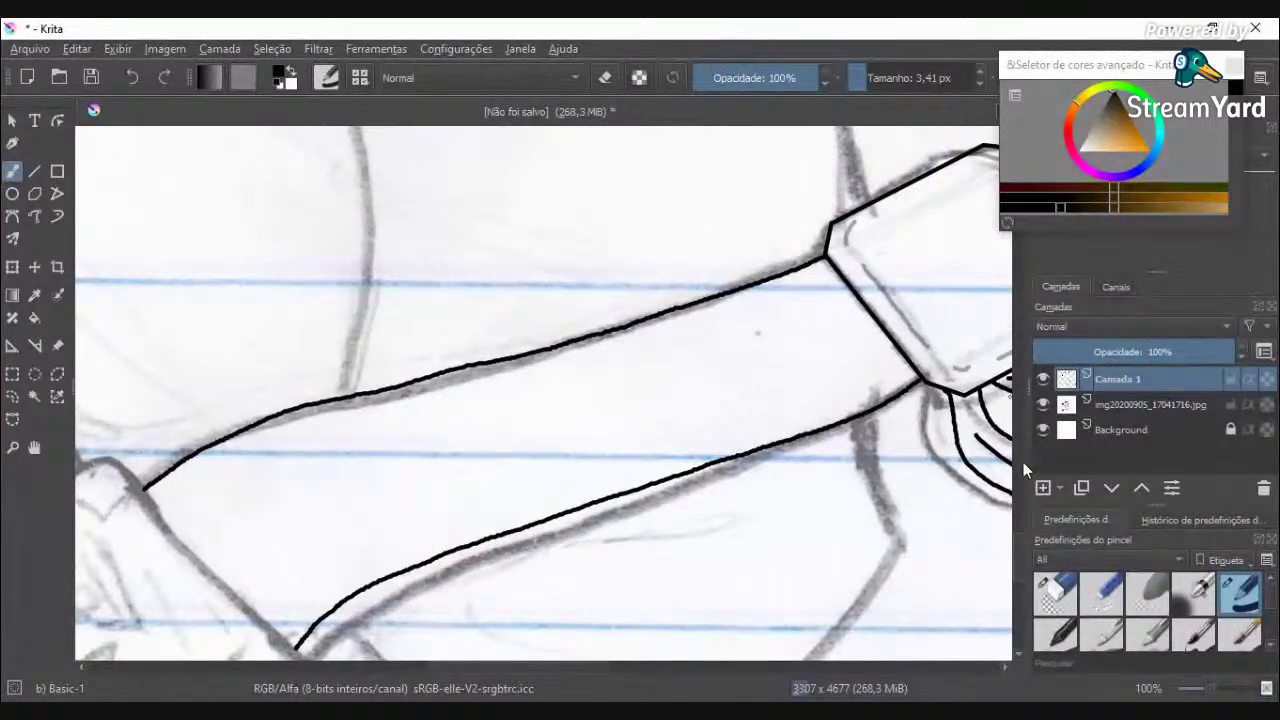
Step: Ink the line running from the diamond emblem's right corner diagonally down to the page's lower edge
{"action": "scroll", "coordinate": [1015, 558], "scroll_direction": "down", "scroll_amount": 3}
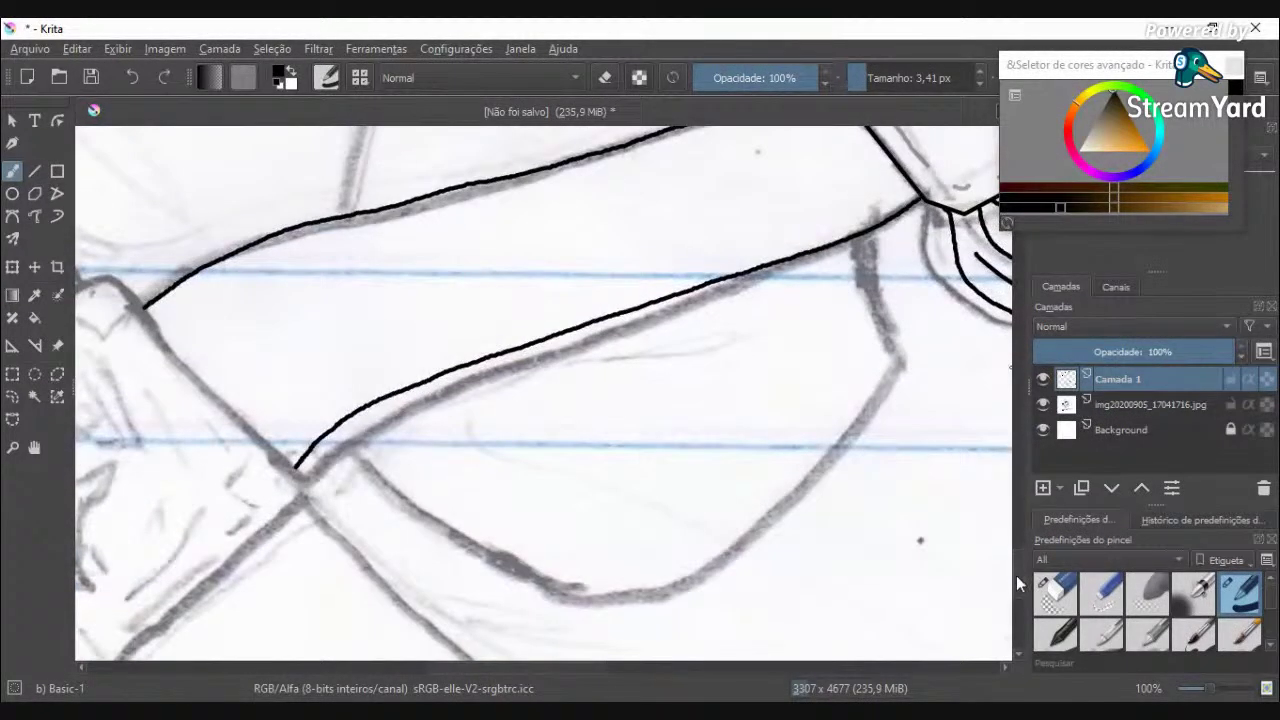
{"action": "scroll", "coordinate": [478, 530], "scroll_direction": "down", "scroll_amount": 2}
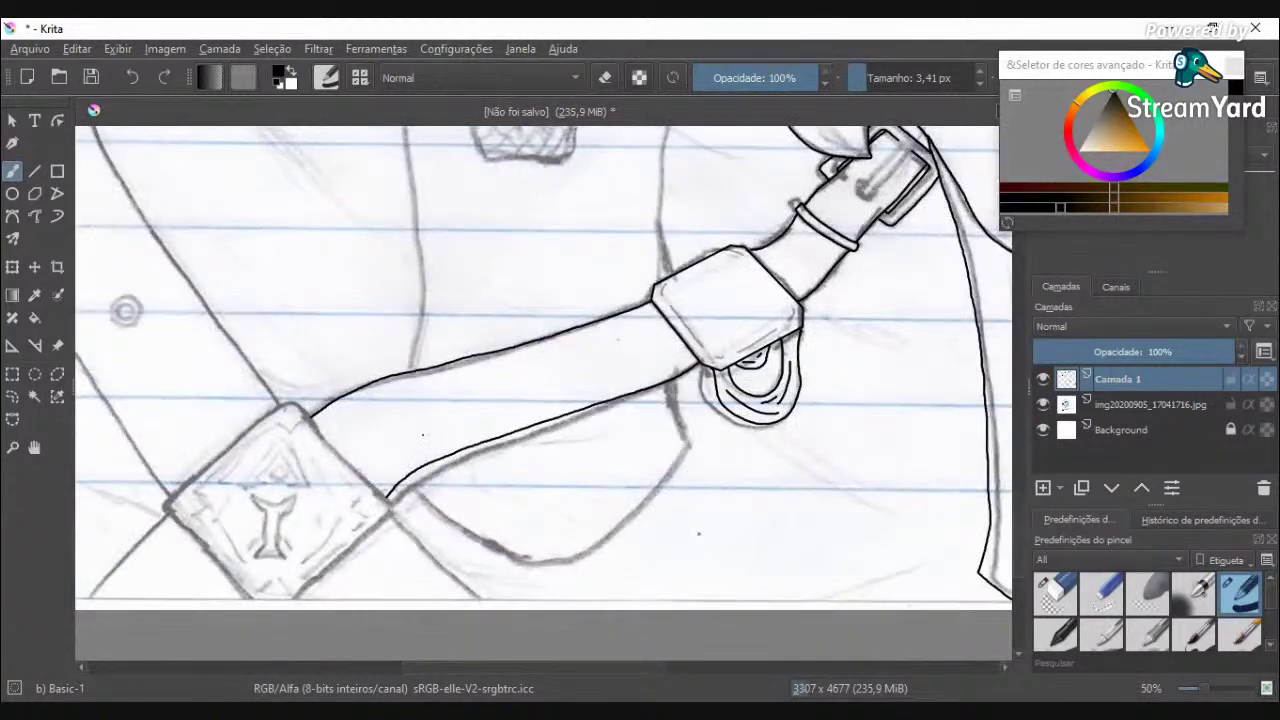
{"action": "scroll", "coordinate": [423, 435], "scroll_direction": "up", "scroll_amount": 1}
{"action": "key", "text": "minus"}
{"action": "key", "text": "minus"}
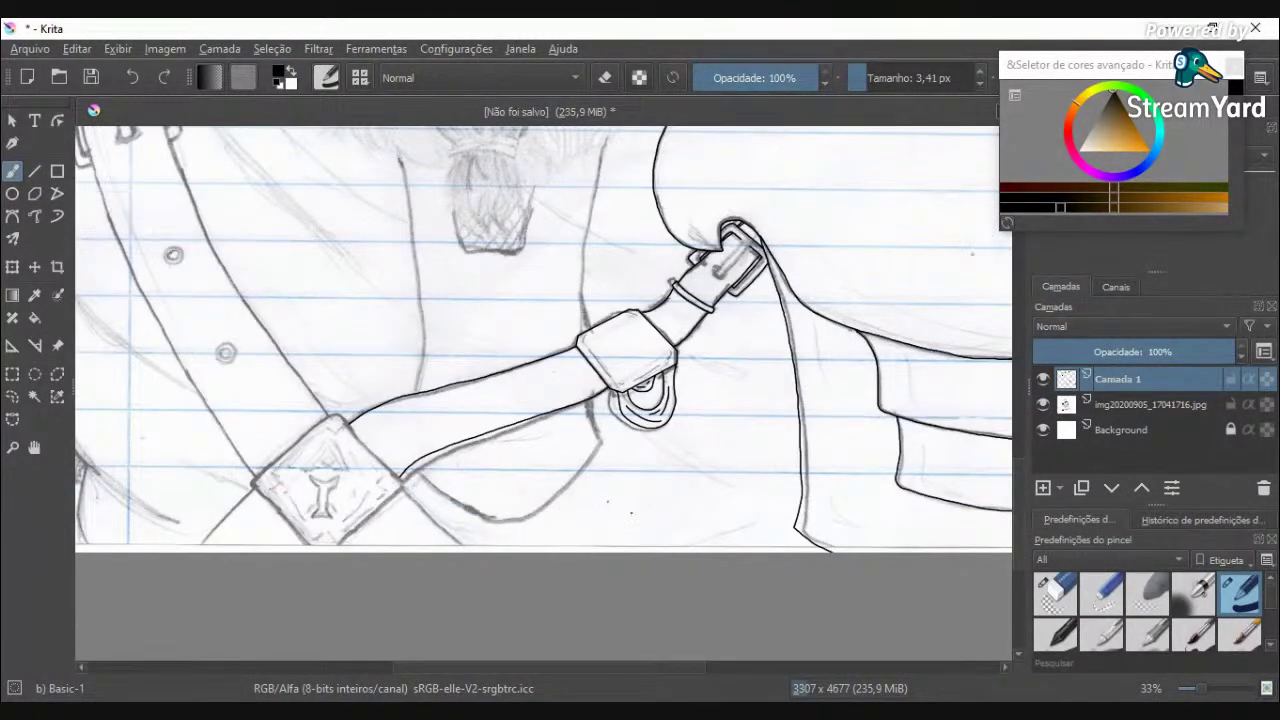
{"action": "scroll", "coordinate": [462, 533], "scroll_direction": "up", "scroll_amount": 4}
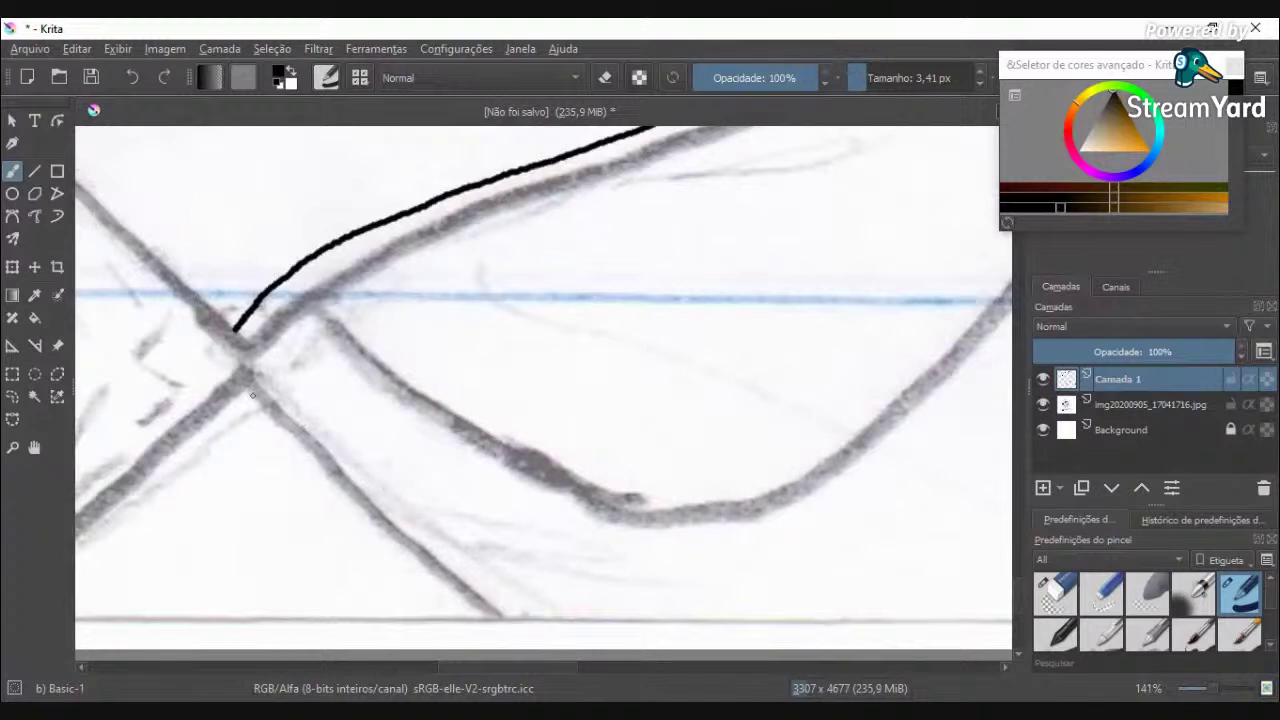
{"action": "mouse_move", "coordinate": [234, 391]}
{"action": "left_mouse_down"}
{"action": "mouse_move", "coordinate": [383, 554]}
{"action": "mouse_move", "coordinate": [508, 648]}
{"action": "left_mouse_up"}
{"action": "scroll", "coordinate": [472, 606], "scroll_direction": "down", "scroll_amount": 3}
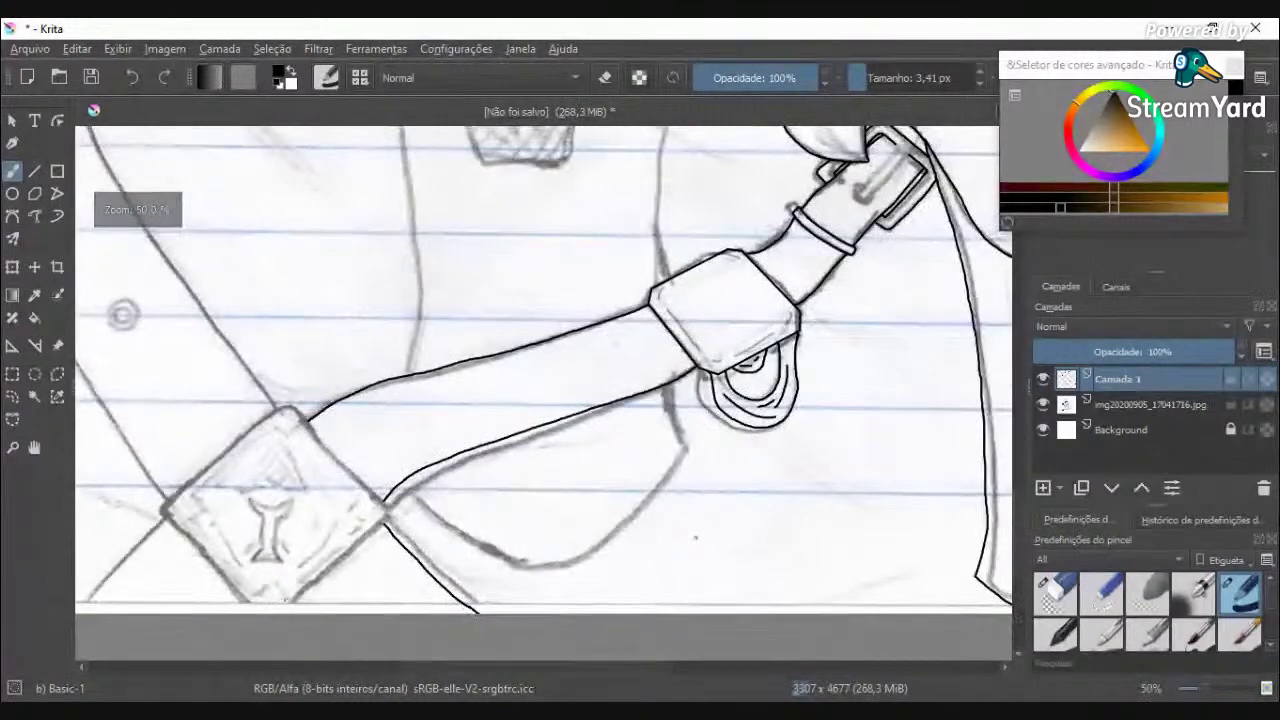
{"action": "scroll", "coordinate": [313, 578], "scroll_direction": "up", "scroll_amount": 1}
{"action": "scroll", "coordinate": [296, 588], "scroll_direction": "up", "scroll_amount": 2}
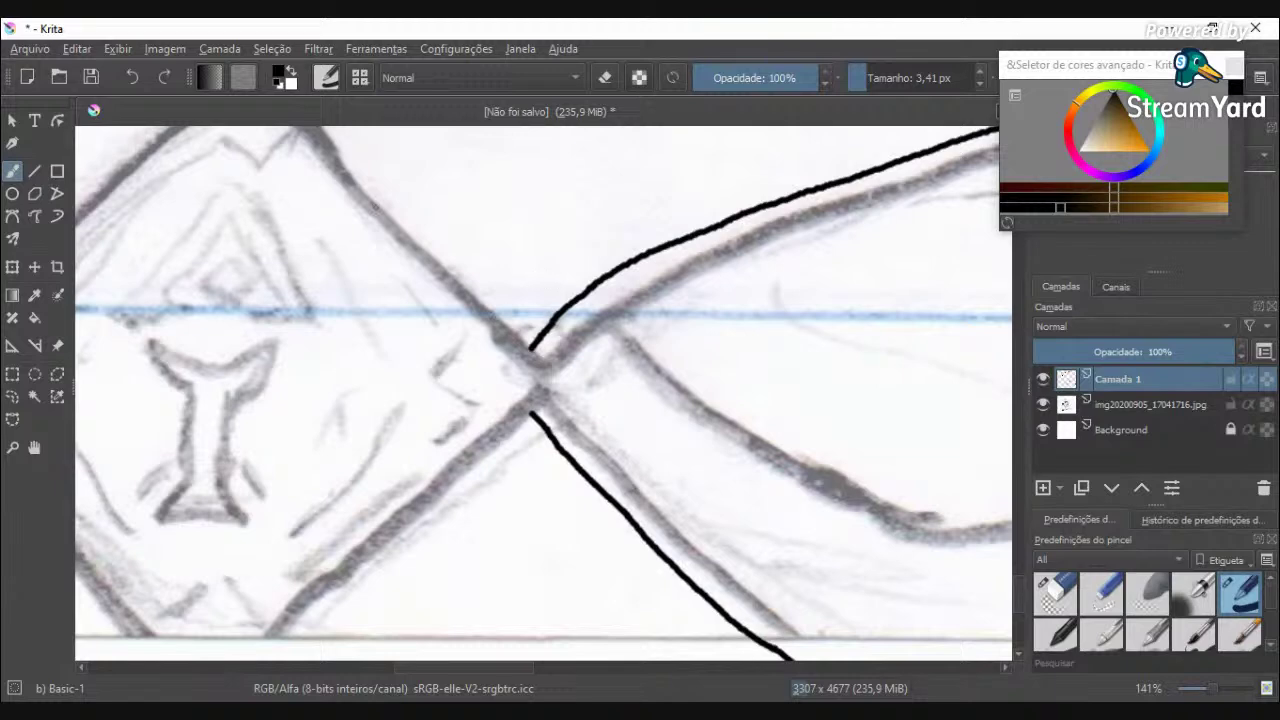
Step: Draw straight lines along the diamond emblem's upper-right edge and across its right corner
{"action": "scroll", "coordinate": [546, 268], "scroll_direction": "down", "scroll_amount": 3}
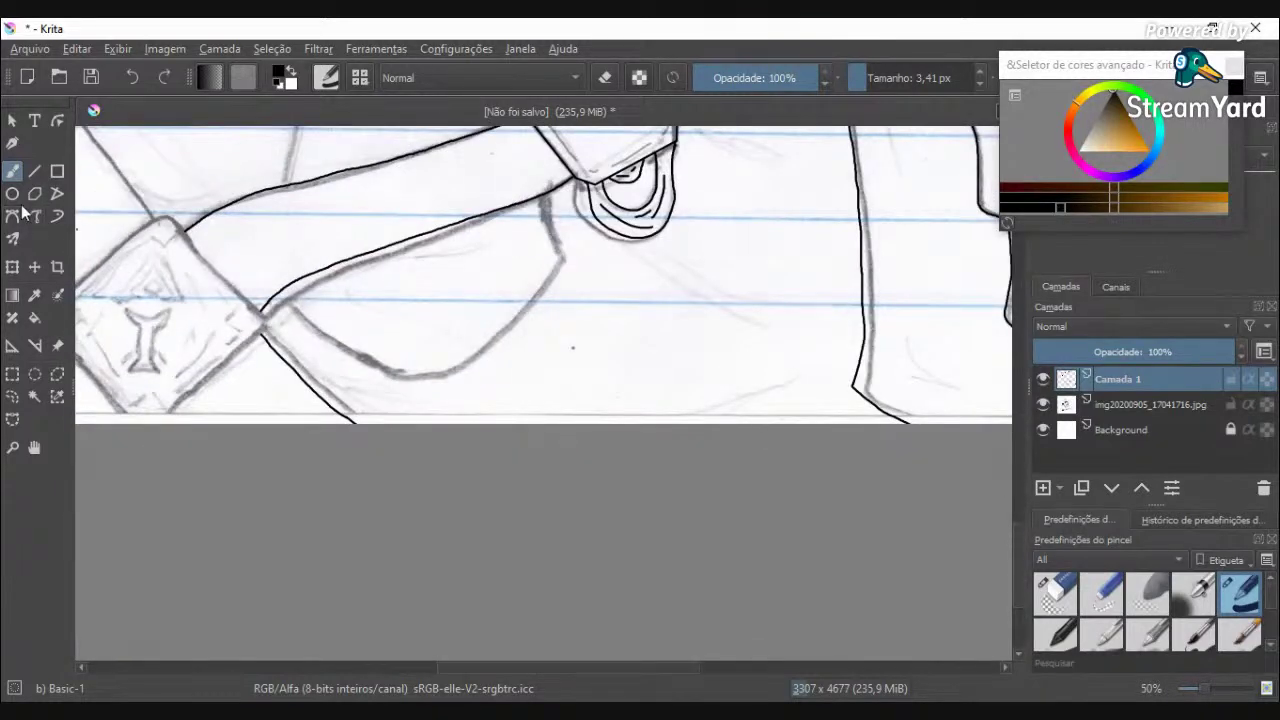
{"action": "left_click", "coordinate": [35, 171]}
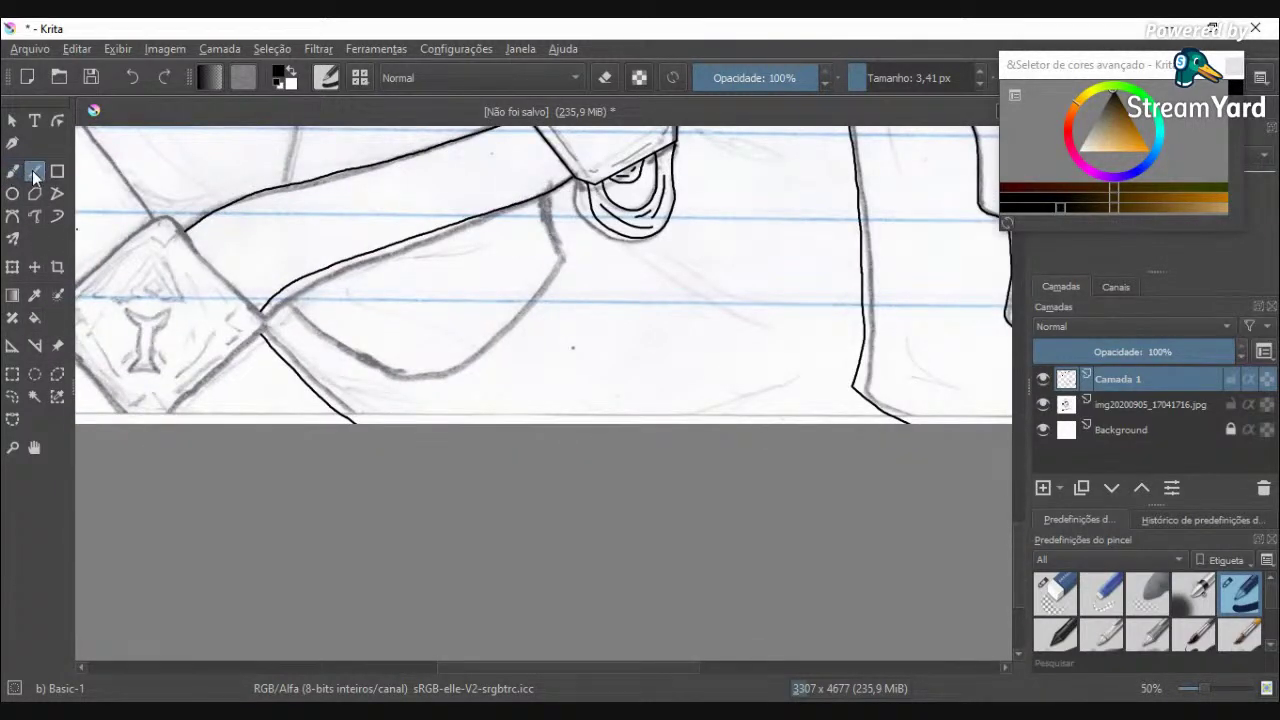
{"action": "scroll", "coordinate": [200, 280], "scroll_direction": "up", "scroll_amount": 2}
{"action": "left_click_drag", "start_coordinate": [161, 189], "coordinate": [316, 357]}
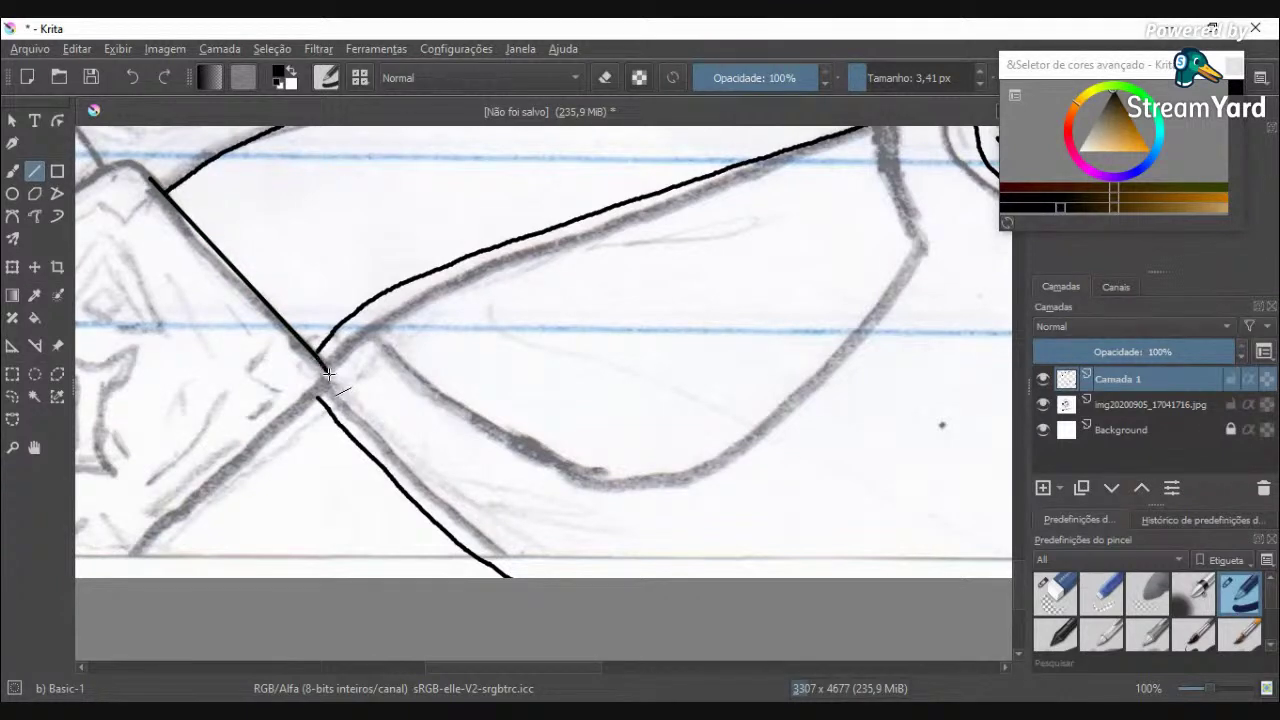
{"action": "left_click_drag", "start_coordinate": [312, 400], "coordinate": [116, 566]}
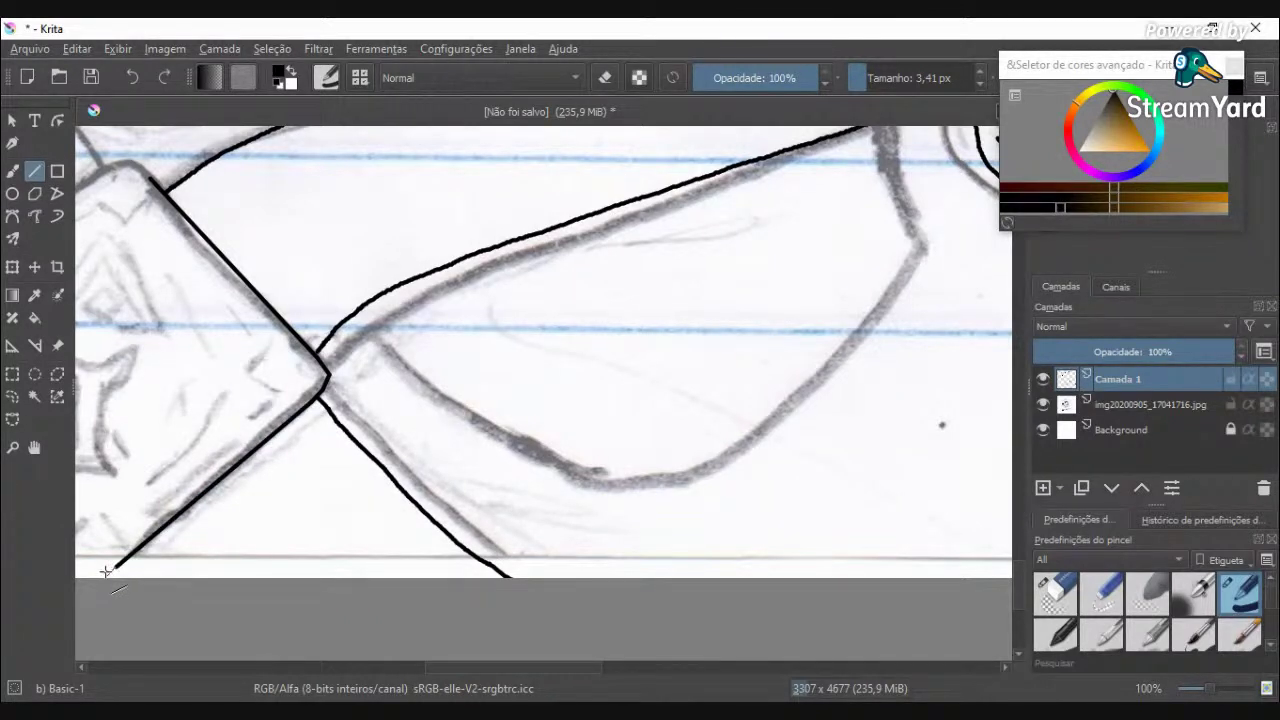
{"action": "key", "text": "ctrl+z"}
{"action": "left_click_drag", "start_coordinate": [572, 672], "coordinate": [366, 571]}
{"action": "key", "text": "ctrl+z"}
{"action": "key", "text": "ctrl+z"}
{"action": "key", "text": "ctrl+z"}
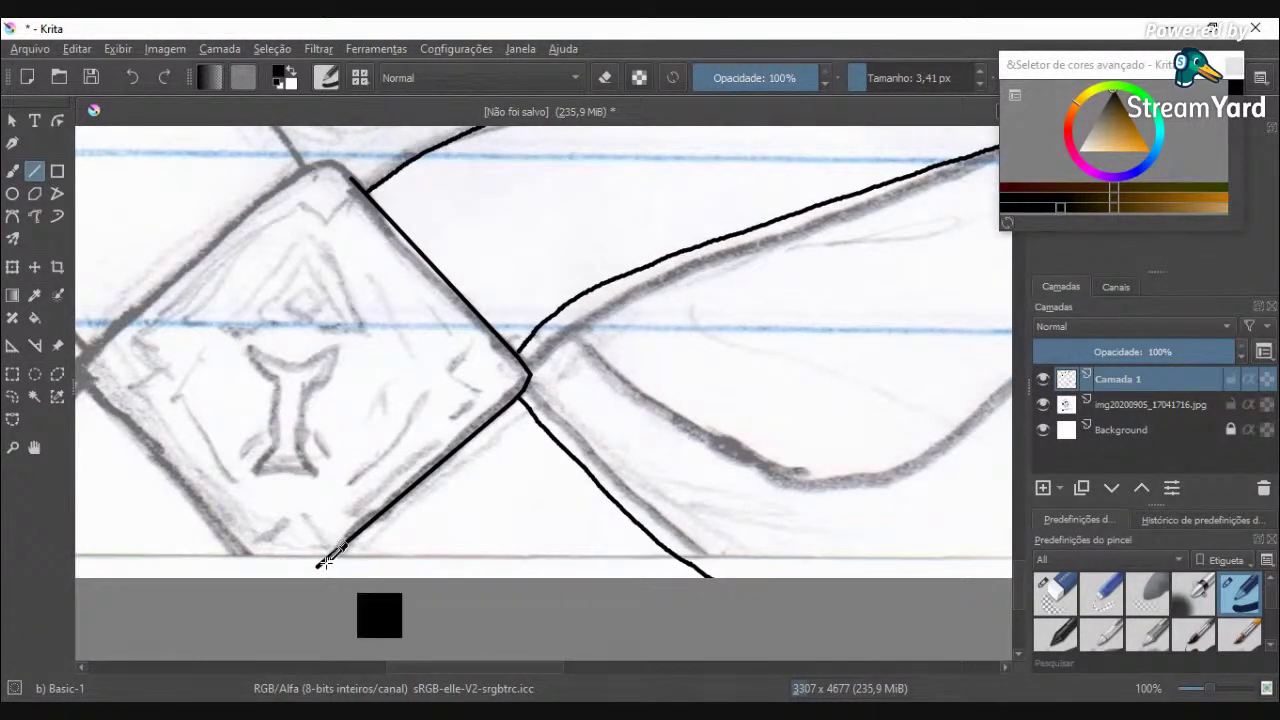
{"action": "key", "text": "ctrl+z"}
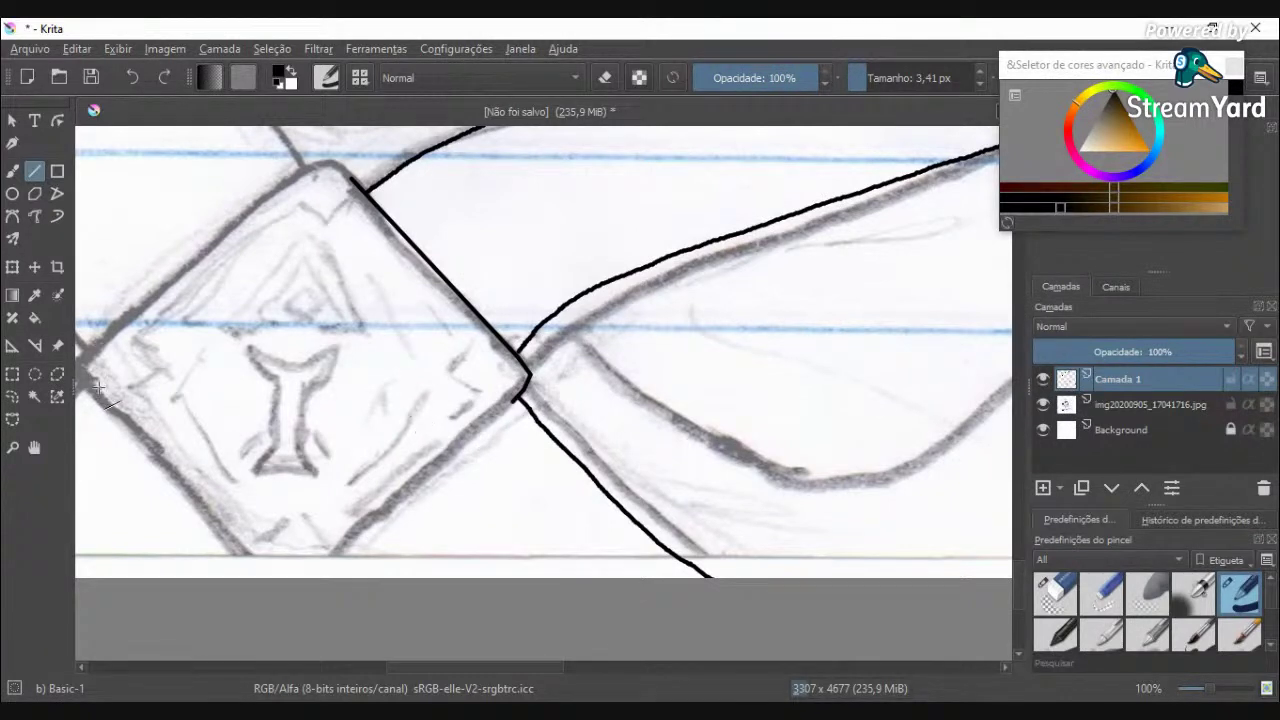
Step: Draw straight lines along the diamond emblem's lower-left and lower-right edges down to the page's lower edge
{"action": "left_click_drag", "start_coordinate": [542, 666], "coordinate": [505, 665]}
{"action": "mouse_move", "coordinate": [286, 395]}
{"action": "left_mouse_down"}
{"action": "mouse_move", "coordinate": [263, 380]}
{"action": "mouse_move", "coordinate": [446, 578]}
{"action": "left_mouse_up"}
{"action": "left_click_drag", "start_coordinate": [697, 398], "coordinate": [492, 582]}
{"action": "key", "text": "ctrl+z"}
{"action": "scroll", "coordinate": [599, 491], "scroll_direction": "down", "scroll_amount": 4}
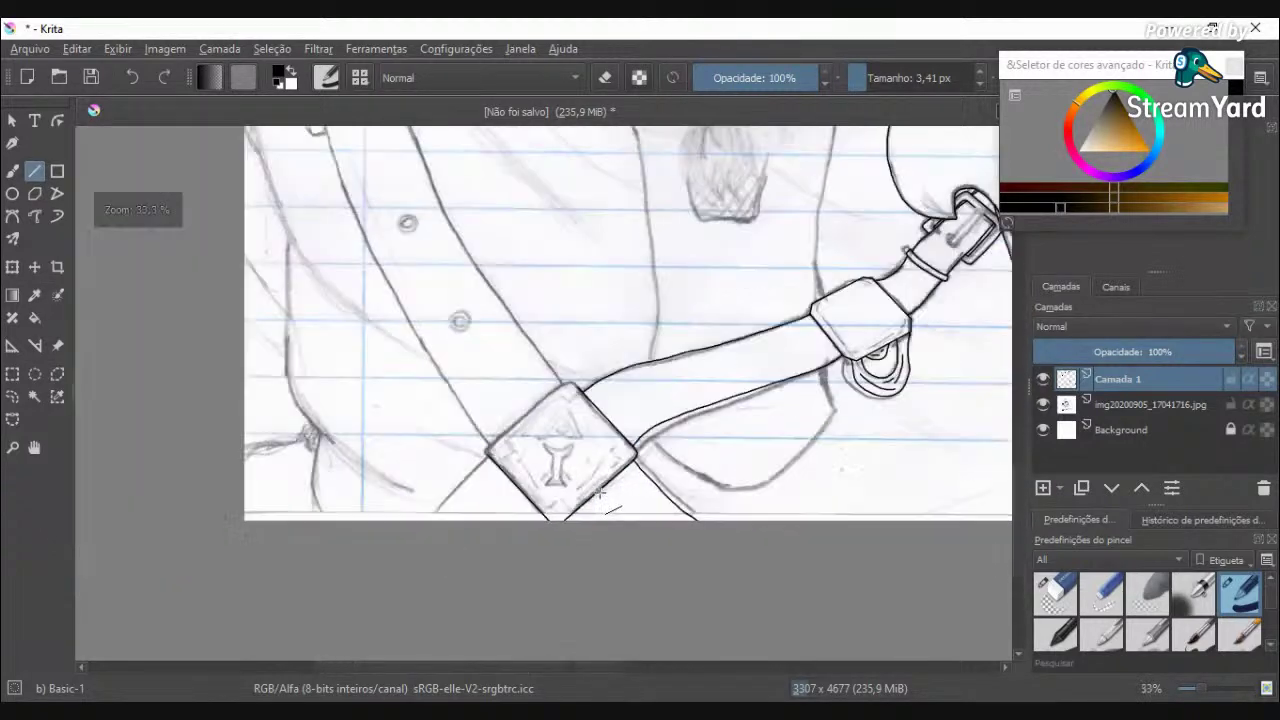
{"action": "scroll", "coordinate": [599, 491], "scroll_direction": "up", "scroll_amount": 3}
{"action": "scroll", "coordinate": [598, 490], "scroll_direction": "up", "scroll_amount": 1}
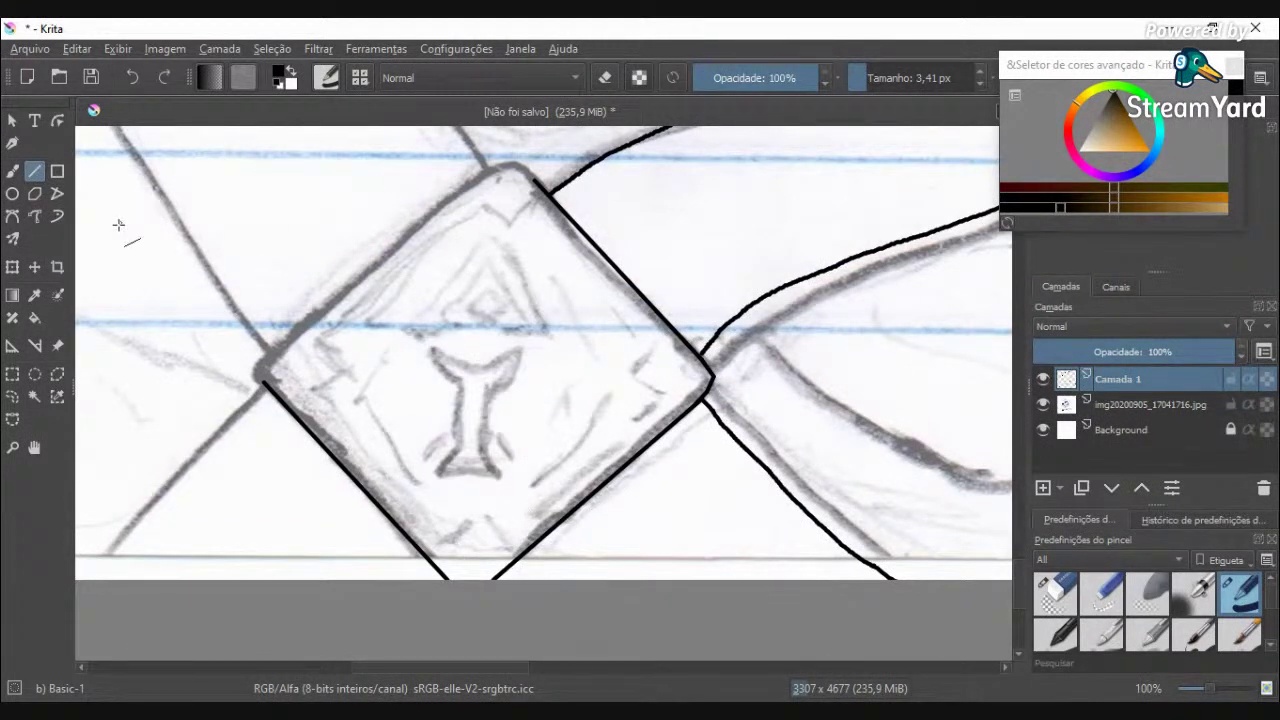
Step: Switch to the freehand brush and ink rounded curves at the diamond emblem's bottom and top corners
{"action": "left_click", "coordinate": [12, 171]}
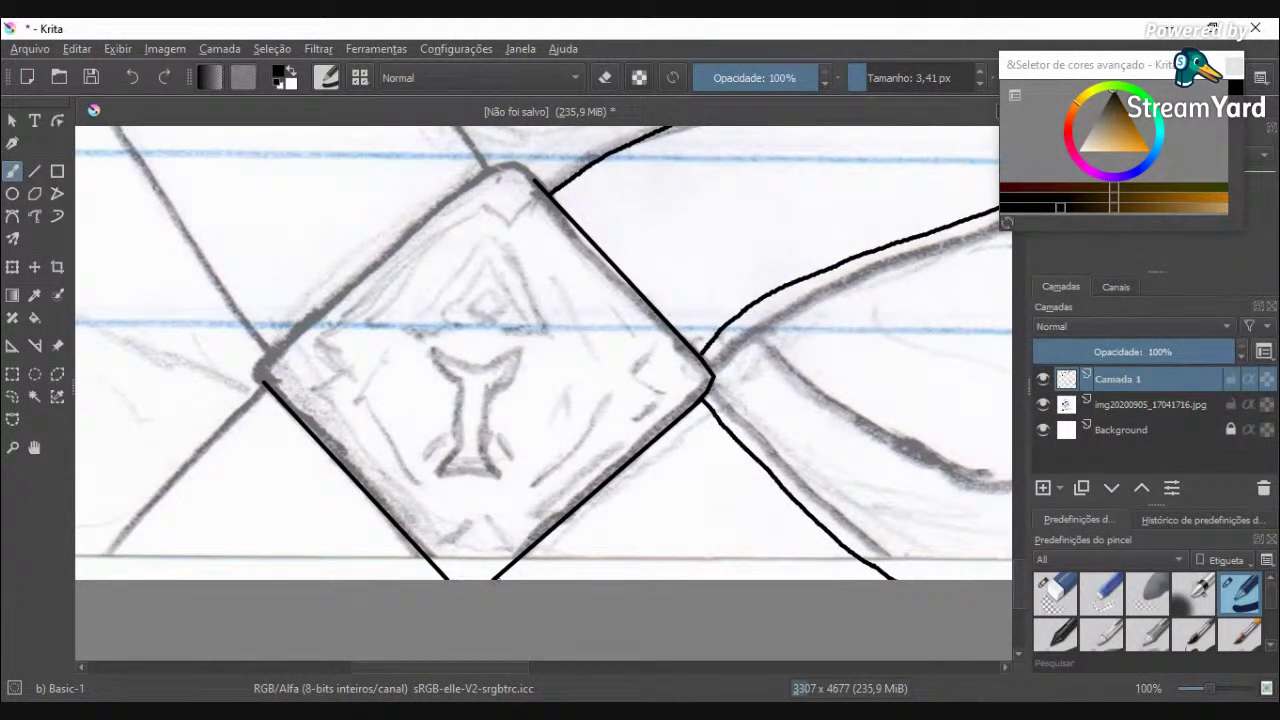
{"action": "scroll", "coordinate": [585, 587], "scroll_direction": "down", "scroll_amount": 3}
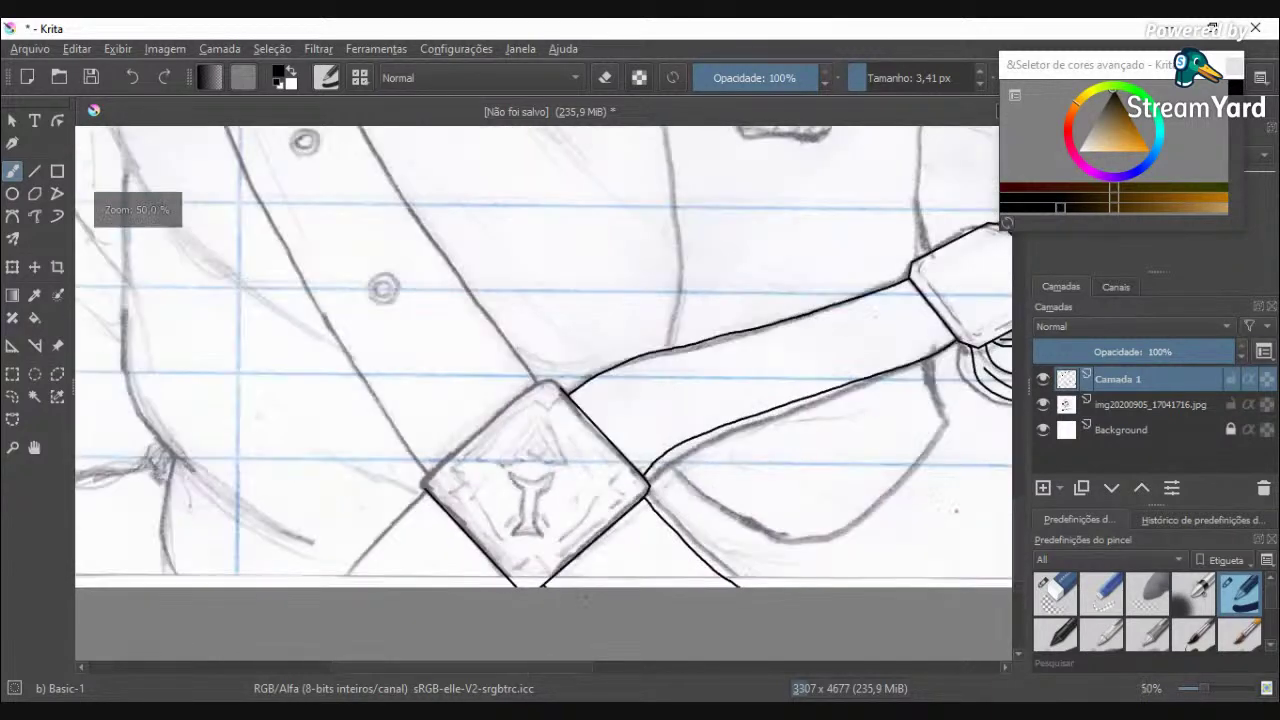
{"action": "scroll", "coordinate": [512, 570], "scroll_direction": "up", "scroll_amount": 2}
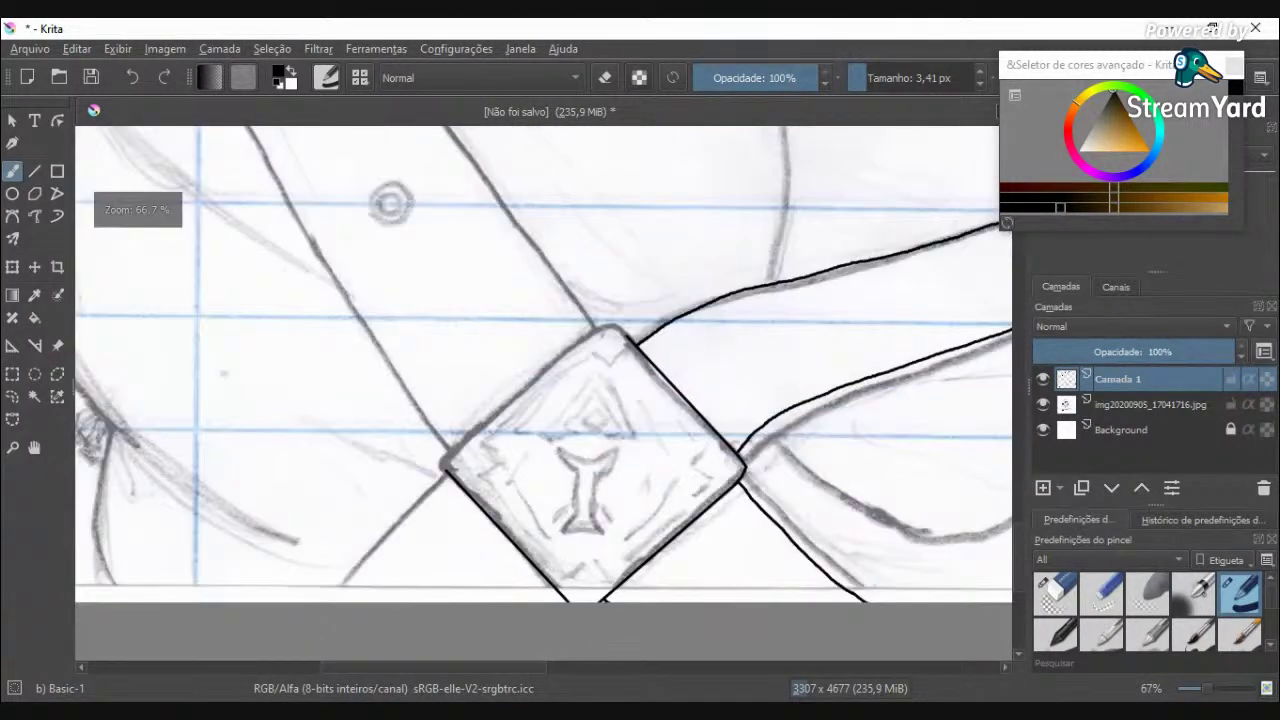
{"action": "scroll", "coordinate": [614, 590], "scroll_direction": "up", "scroll_amount": 4}
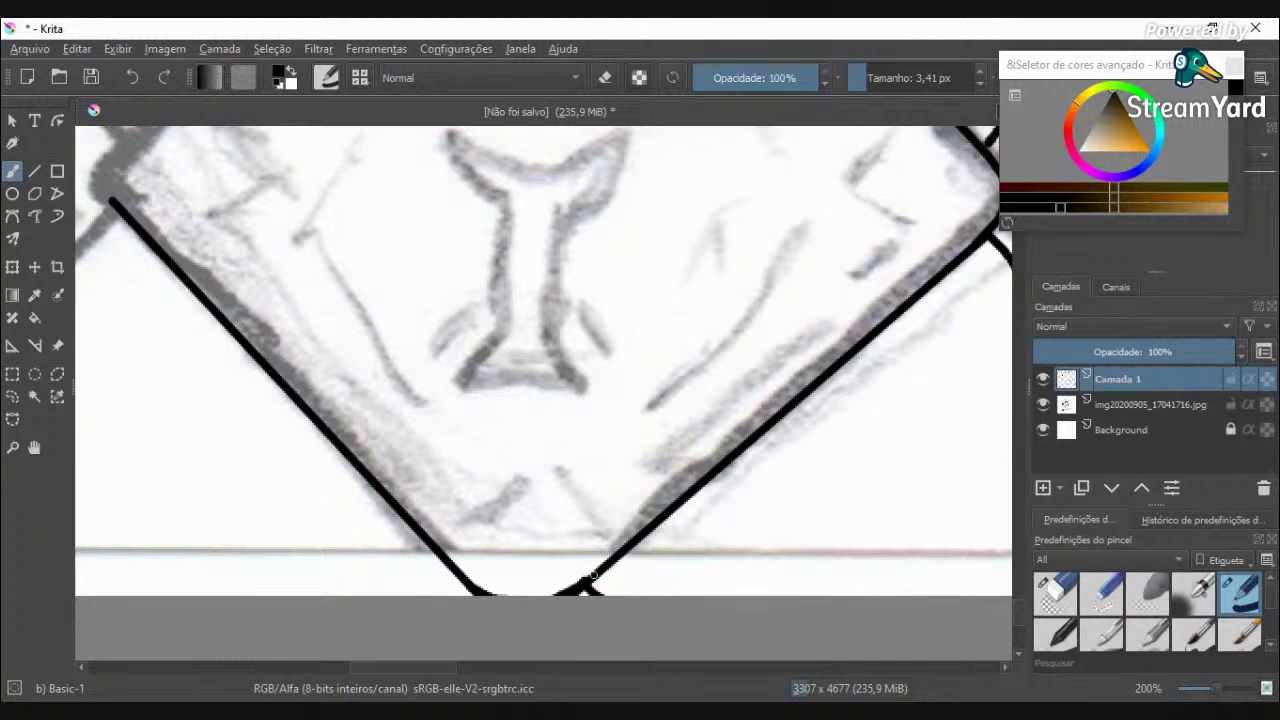
{"action": "scroll", "coordinate": [553, 596], "scroll_direction": "down", "scroll_amount": 4}
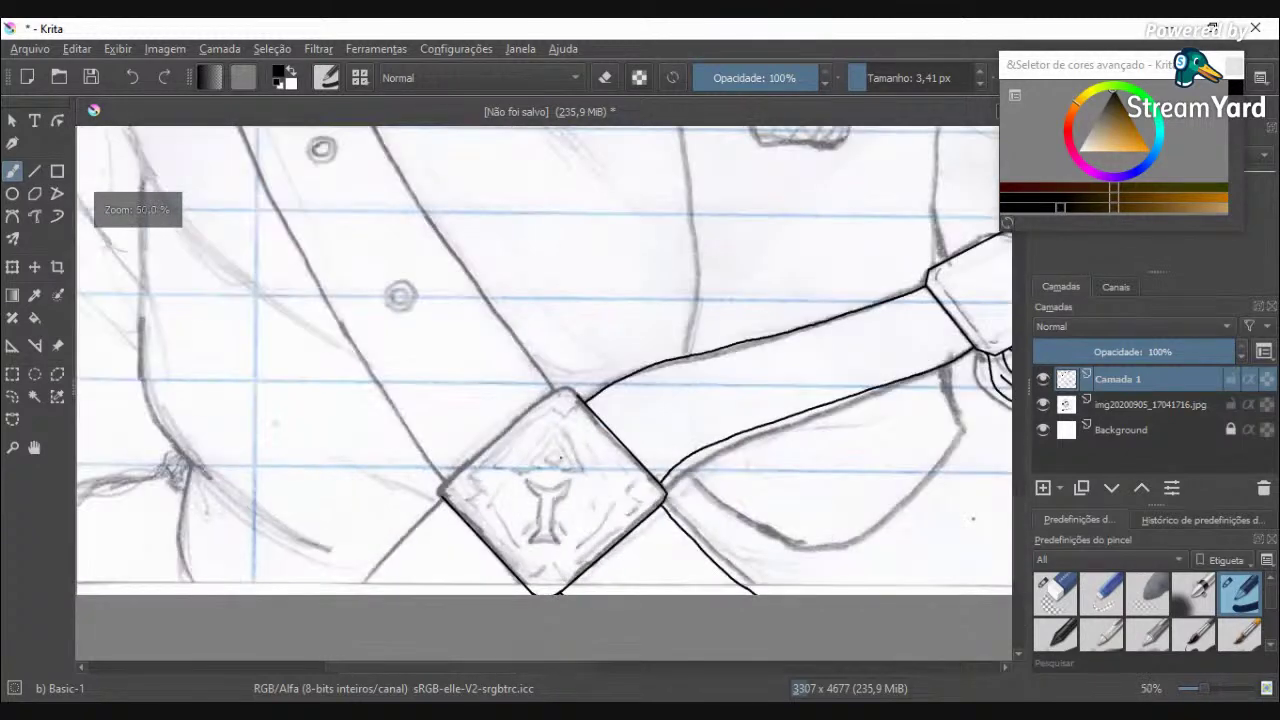
{"action": "scroll", "coordinate": [575, 377], "scroll_direction": "up", "scroll_amount": 5}
{"action": "mouse_move", "coordinate": [590, 496]}
{"action": "left_mouse_down"}
{"action": "mouse_move", "coordinate": [538, 449]}
{"action": "mouse_move", "coordinate": [489, 450]}
{"action": "mouse_move", "coordinate": [426, 491]}
{"action": "left_mouse_up"}
Step: Draw a straight line along the diamond emblem's upper-left edge, from its top corner to its left corner
{"action": "left_click", "coordinate": [35, 171]}
{"action": "scroll", "coordinate": [282, 400], "scroll_direction": "down", "scroll_amount": 5}
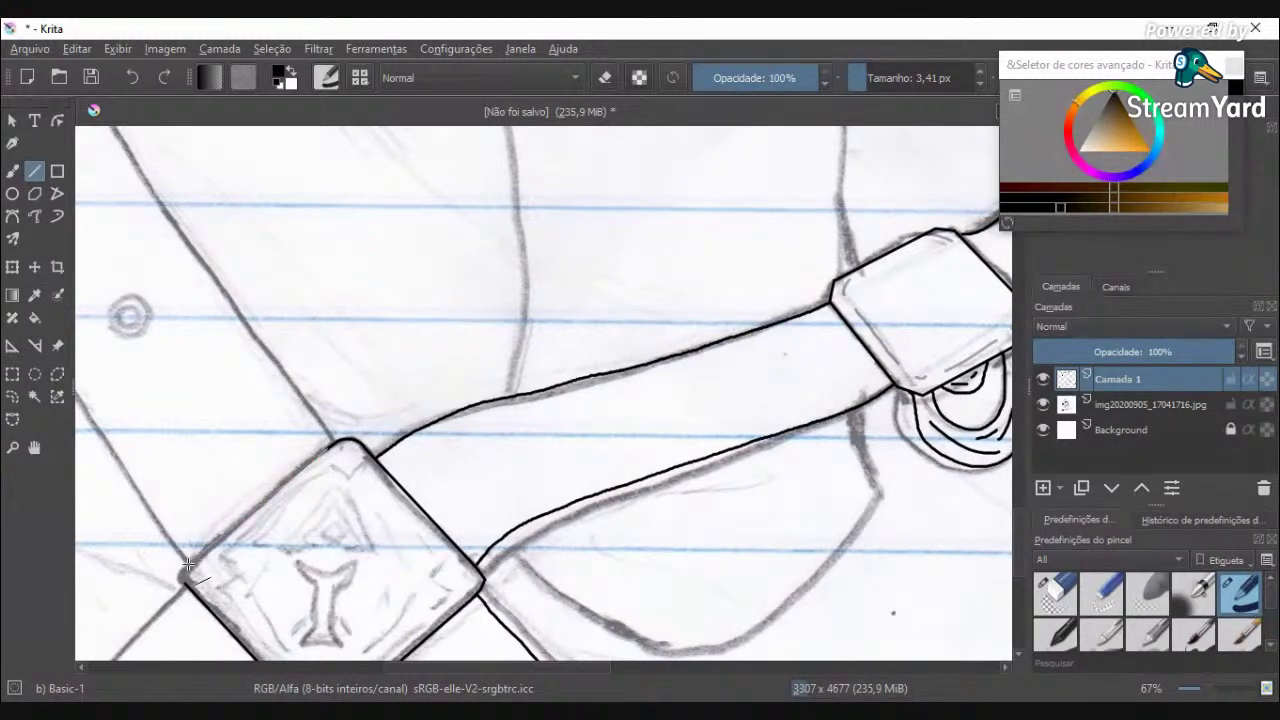
{"action": "left_click_drag", "start_coordinate": [188, 564], "coordinate": [183, 573]}
Step: Return to the freehand brush and close the diamond emblem's left corner with a short curve
{"action": "key", "text": "b"}
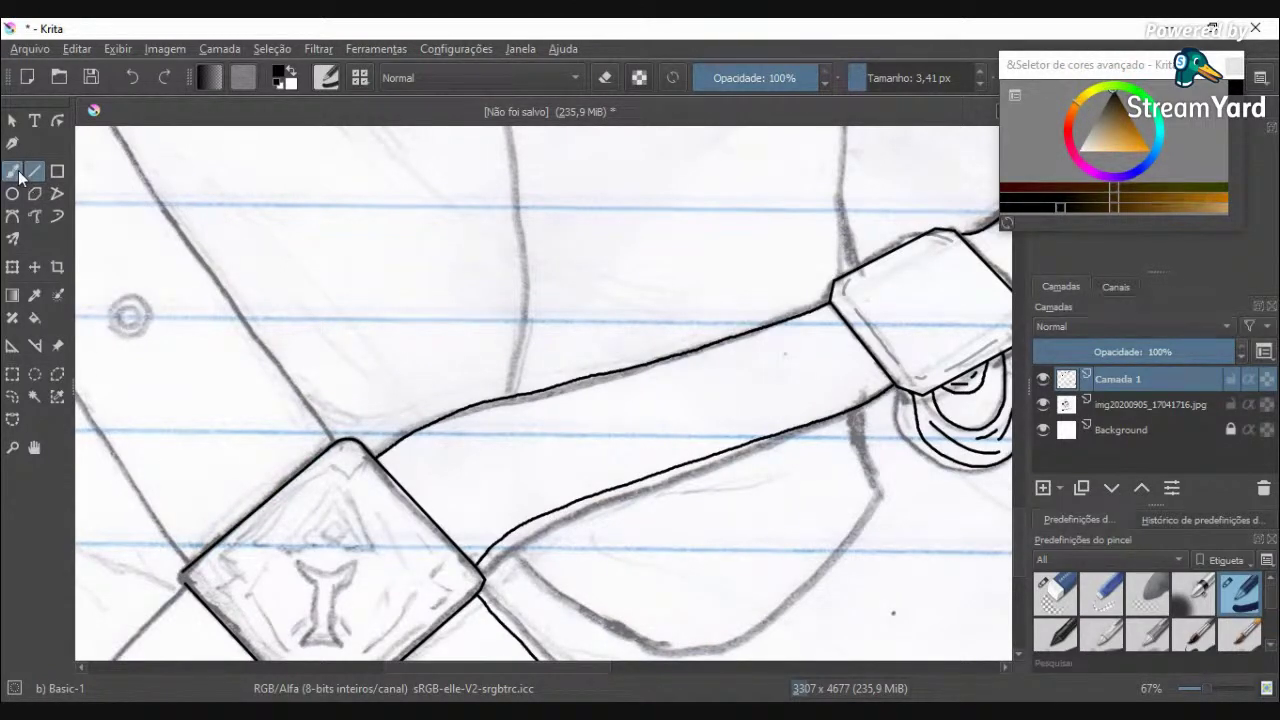
{"action": "scroll", "coordinate": [178, 614], "scroll_direction": "up", "scroll_amount": 3}
{"action": "scroll", "coordinate": [178, 614], "scroll_direction": "up", "scroll_amount": 2}
{"action": "mouse_move", "coordinate": [234, 514]}
{"action": "left_mouse_down"}
{"action": "mouse_move", "coordinate": [223, 471]}
{"action": "mouse_move", "coordinate": [238, 428]}
{"action": "left_mouse_up"}
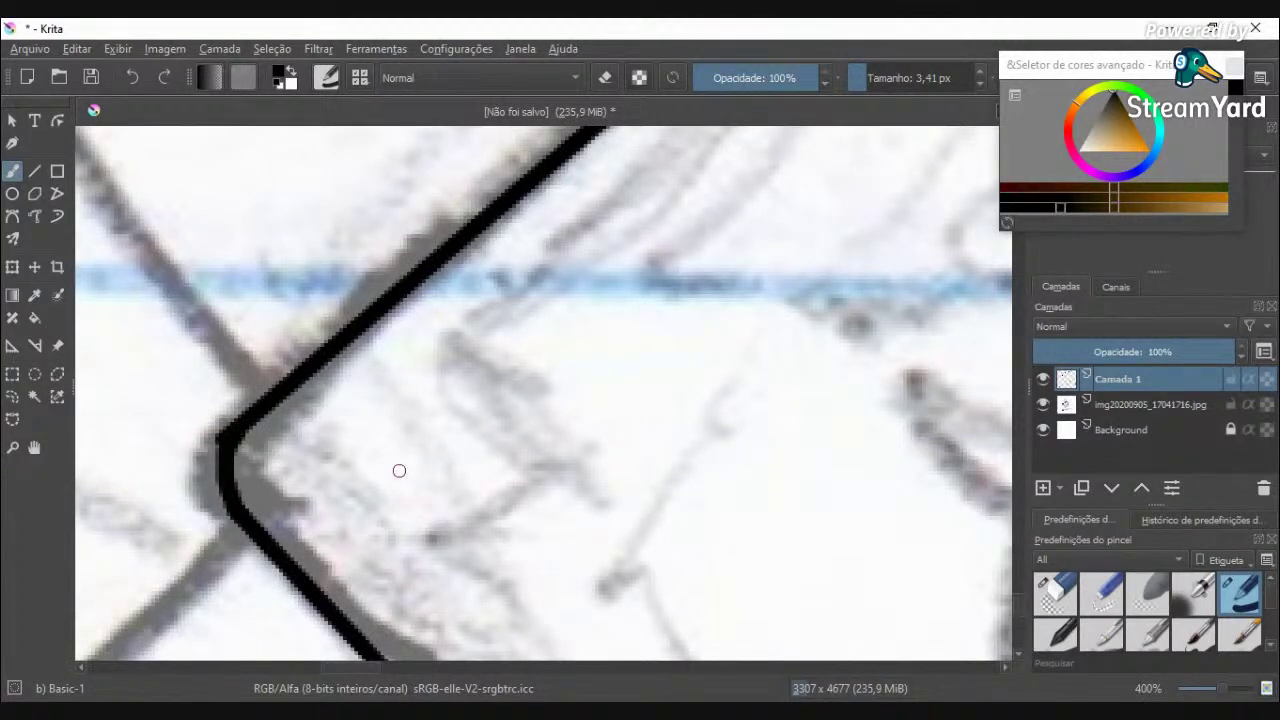
{"action": "scroll", "coordinate": [400, 471], "scroll_direction": "down", "scroll_amount": 3}
{"action": "scroll", "coordinate": [400, 471], "scroll_direction": "up", "scroll_amount": 2}
{"action": "scroll", "coordinate": [400, 471], "scroll_direction": "down", "scroll_amount": 5}
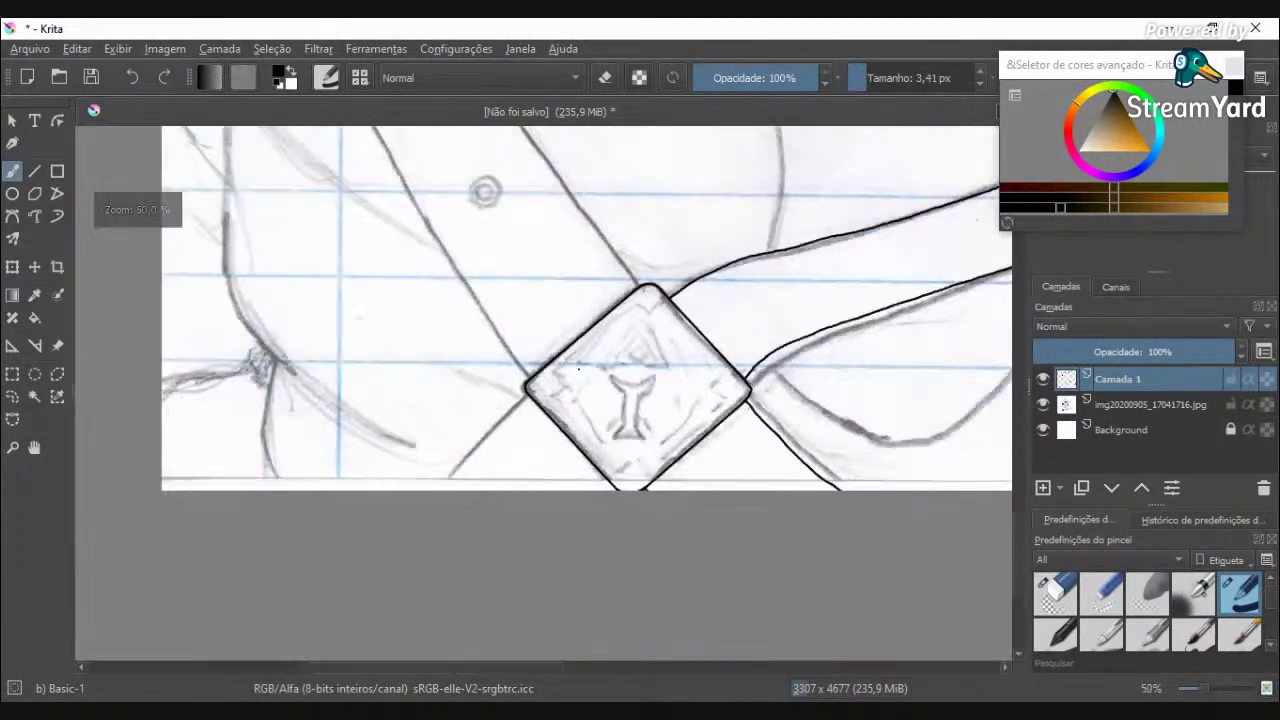
Step: Ink the strap line from the diamond emblem's left corner down to the page's lower edge with a freehand stroke
{"action": "scroll", "coordinate": [578, 382], "scroll_direction": "up", "scroll_amount": 2}
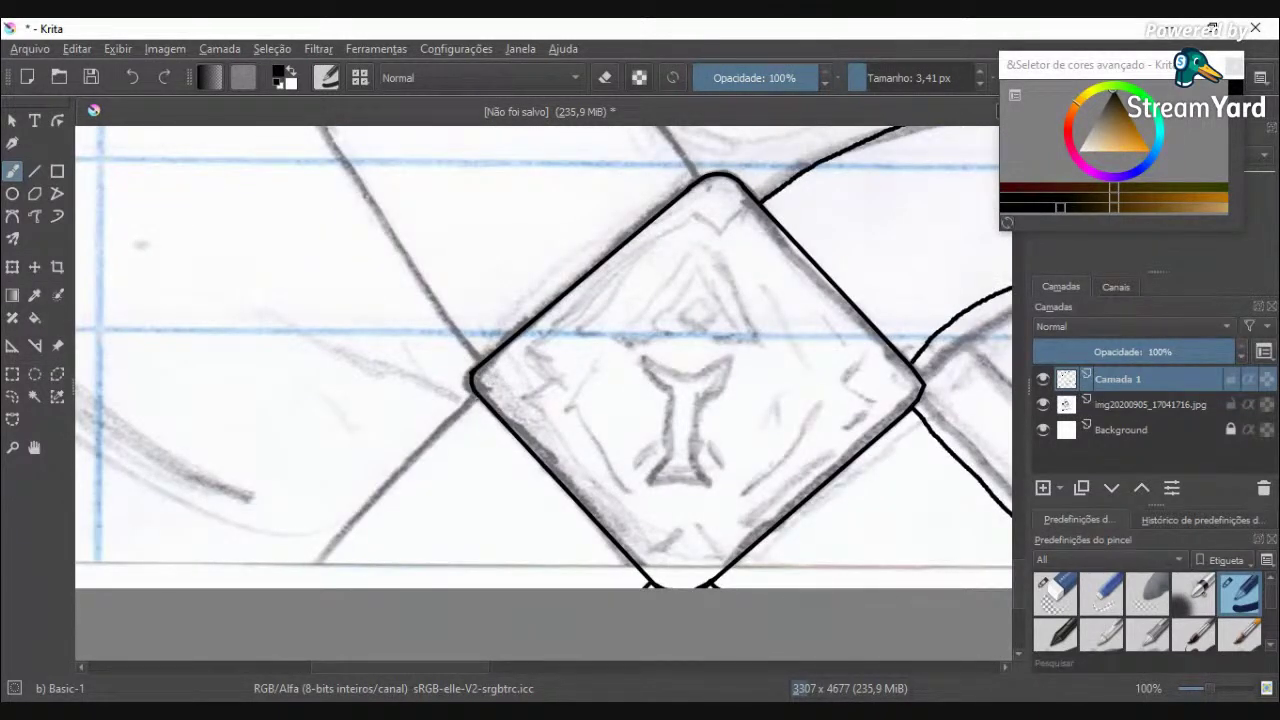
{"action": "left_click_drag", "start_coordinate": [443, 427], "coordinate": [350, 507]}
{"action": "key", "text": "ctrl+z"}
{"action": "left_click_drag", "start_coordinate": [454, 407], "coordinate": [382, 474]}
{"action": "key", "text": "ctrl+z"}
{"action": "left_click_drag", "start_coordinate": [462, 410], "coordinate": [278, 592]}
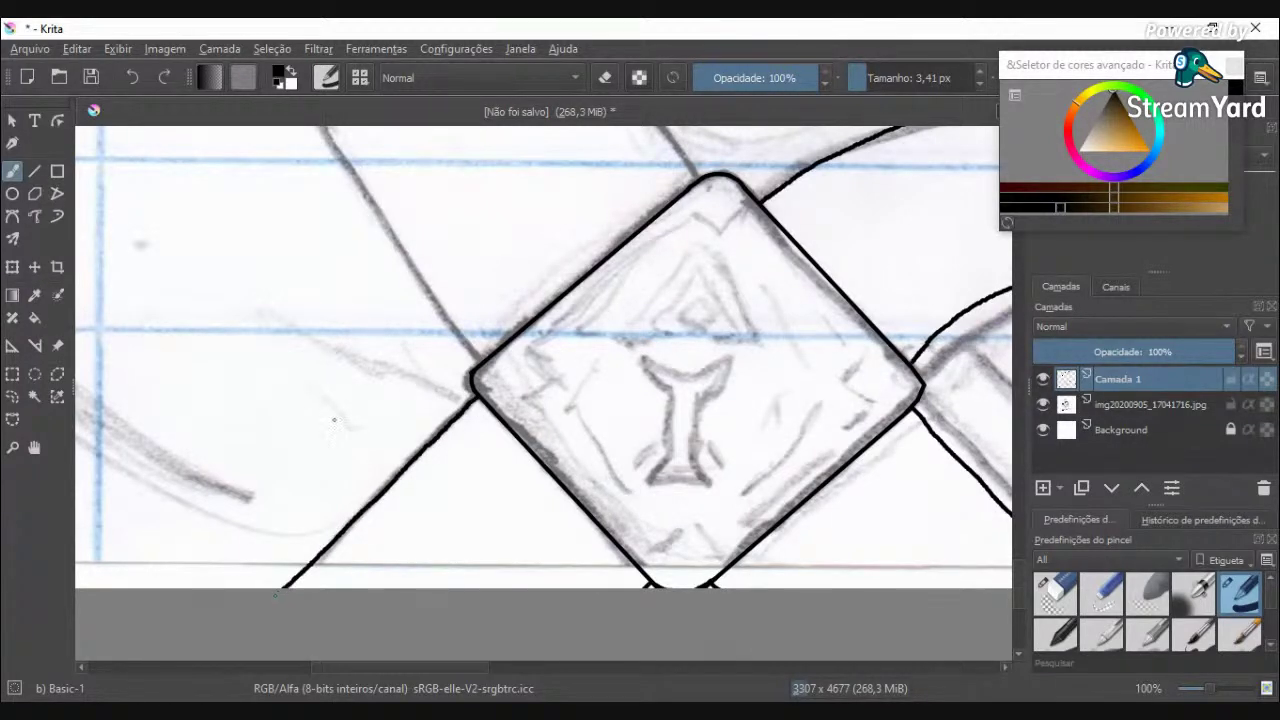
{"action": "scroll", "coordinate": [345, 402], "scroll_direction": "down", "scroll_amount": 4}
{"action": "scroll", "coordinate": [456, 241], "scroll_direction": "up", "scroll_amount": 1}
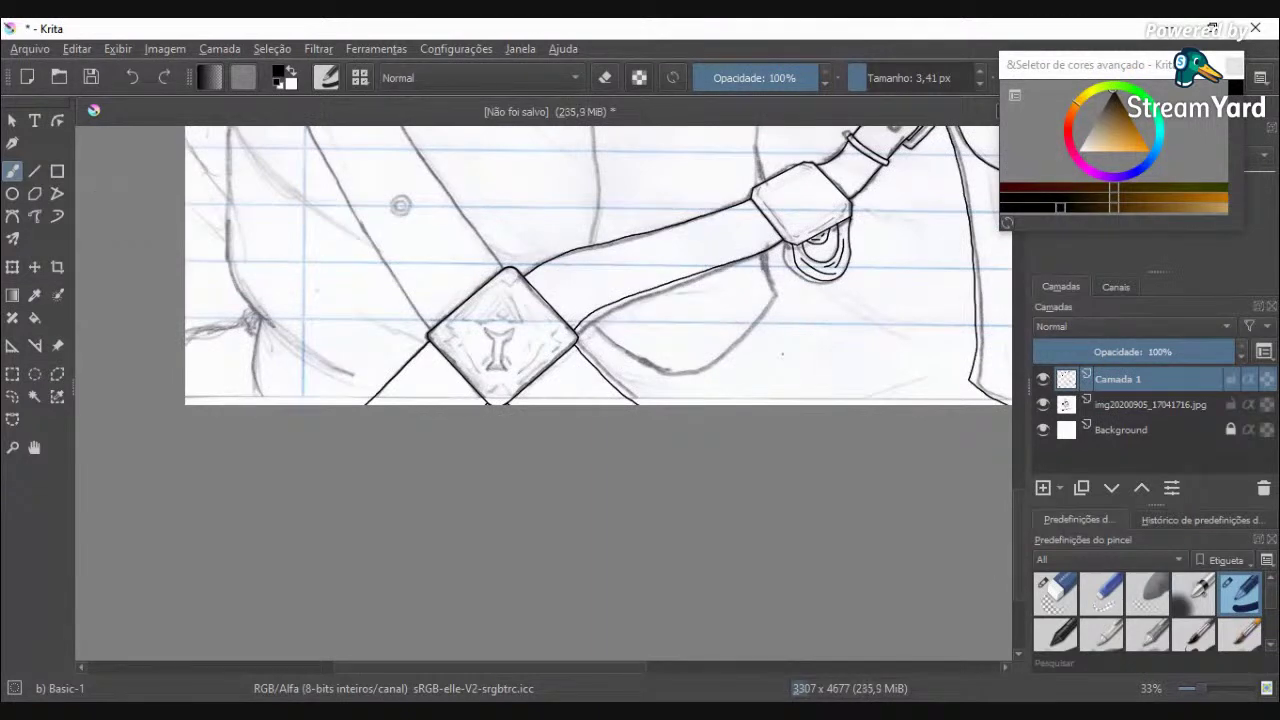
Step: Draw the right edge of the long perforated strap with straight lines, from the shoulder buckle down to the diamond emblem's top corner
{"action": "left_click_drag", "start_coordinate": [1024, 540], "coordinate": [1020, 459]}
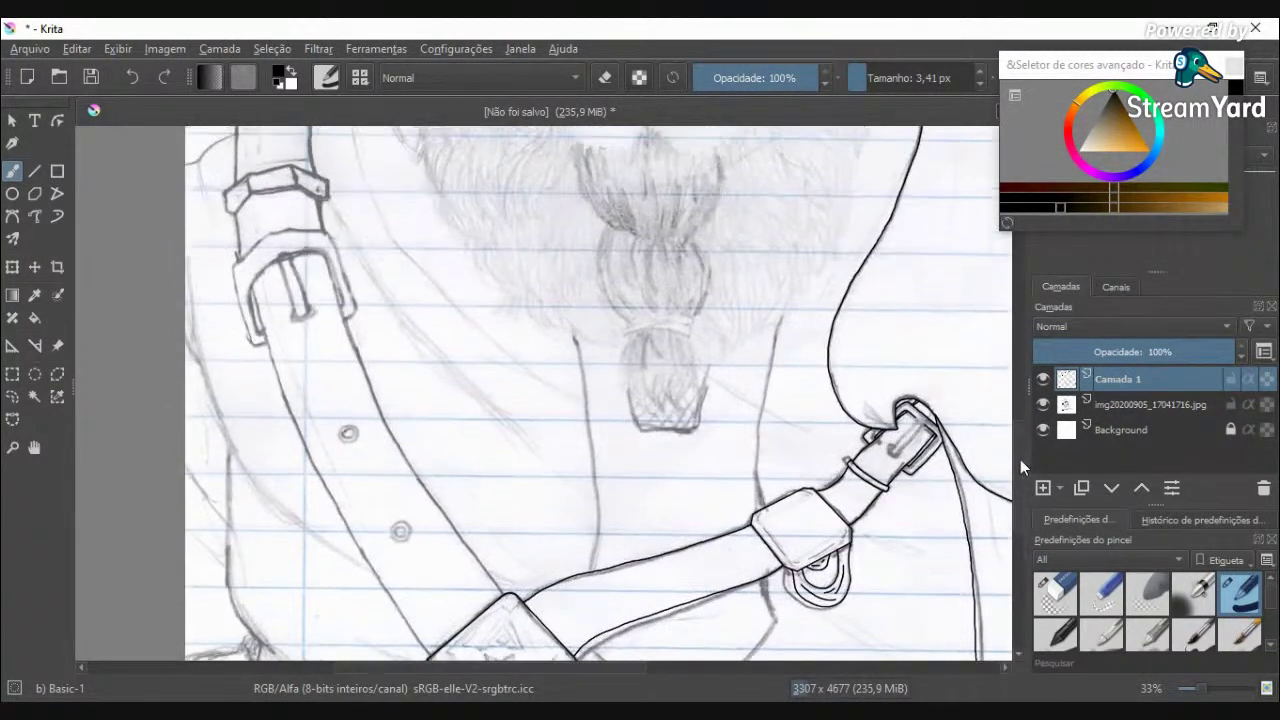
{"action": "left_click", "coordinate": [34, 171]}
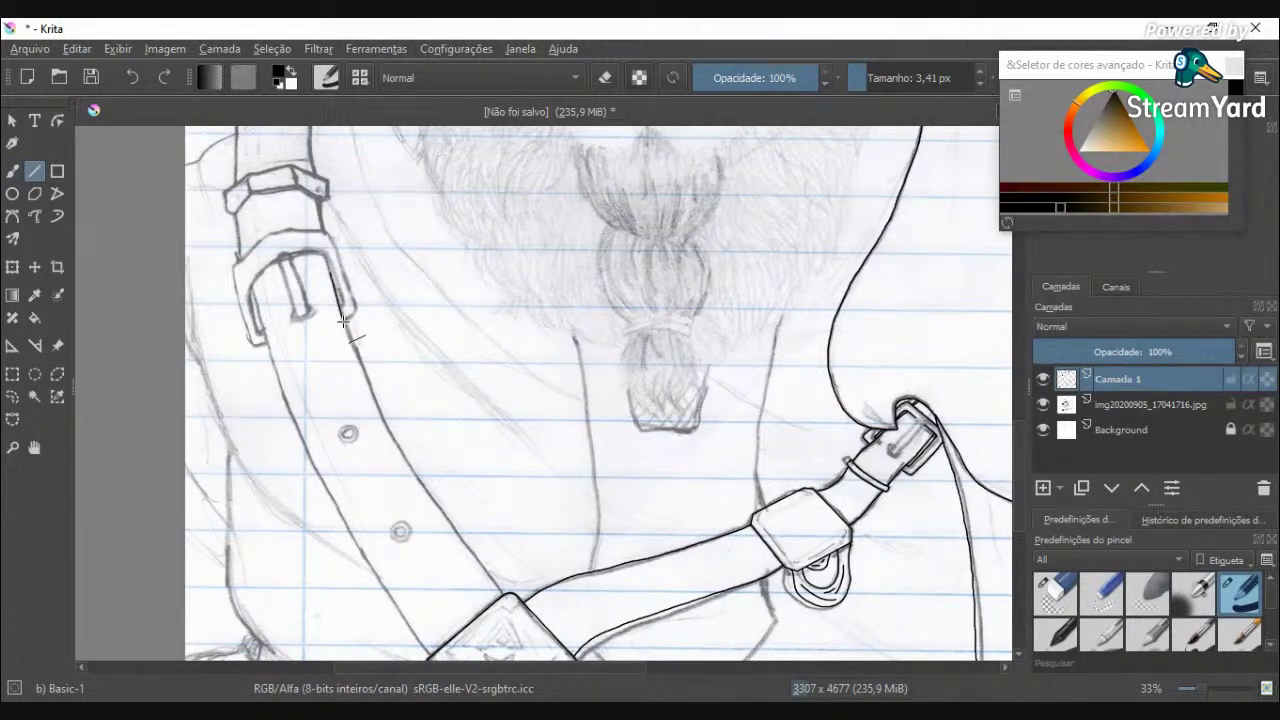
{"action": "left_click_drag", "start_coordinate": [342, 320], "coordinate": [501, 595]}
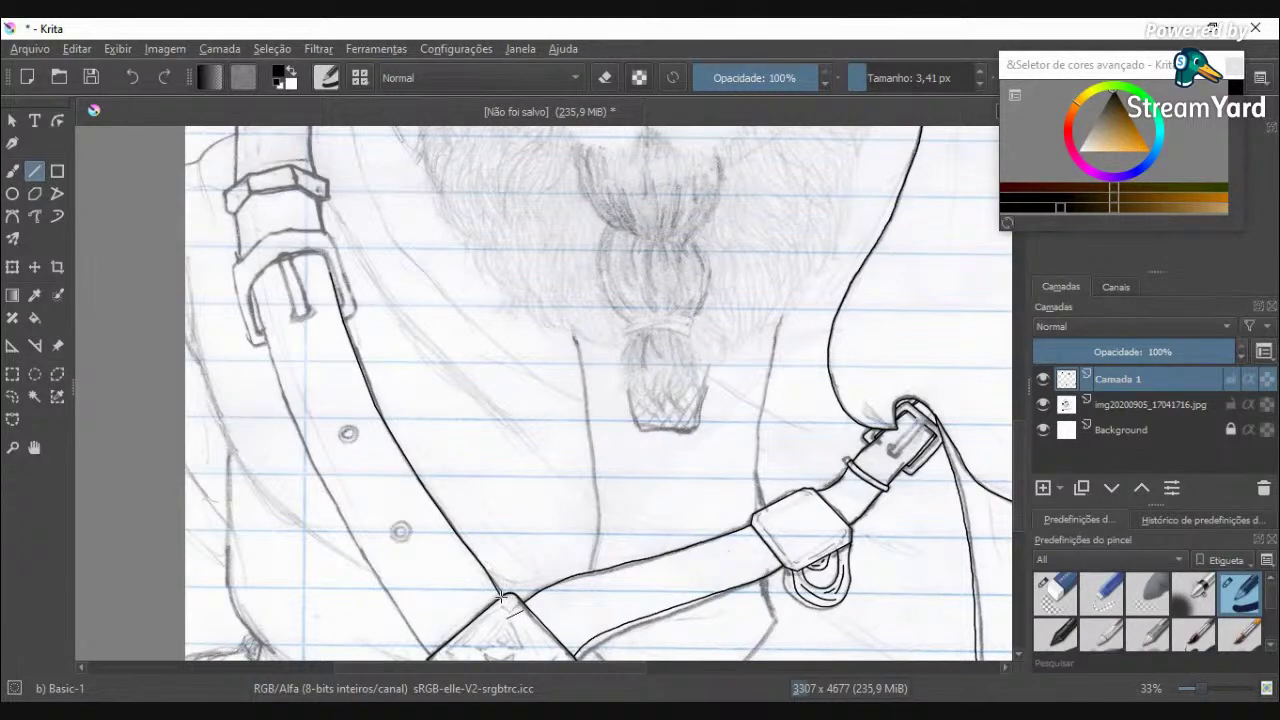
{"action": "scroll", "coordinate": [488, 605], "scroll_direction": "down", "scroll_amount": 1}
{"action": "scroll", "coordinate": [488, 605], "scroll_direction": "up", "scroll_amount": 4}
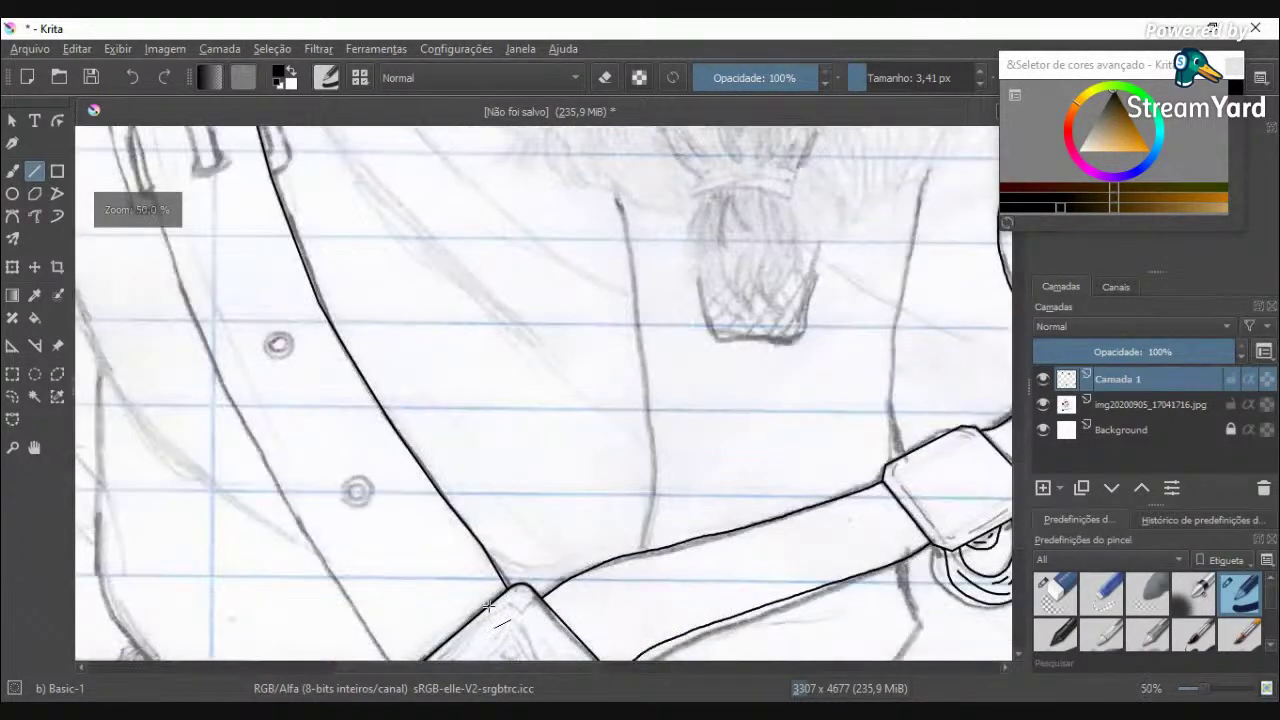
{"action": "scroll", "coordinate": [488, 605], "scroll_direction": "down", "scroll_amount": 3}
{"action": "scroll", "coordinate": [485, 600], "scroll_direction": "up", "scroll_amount": 3}
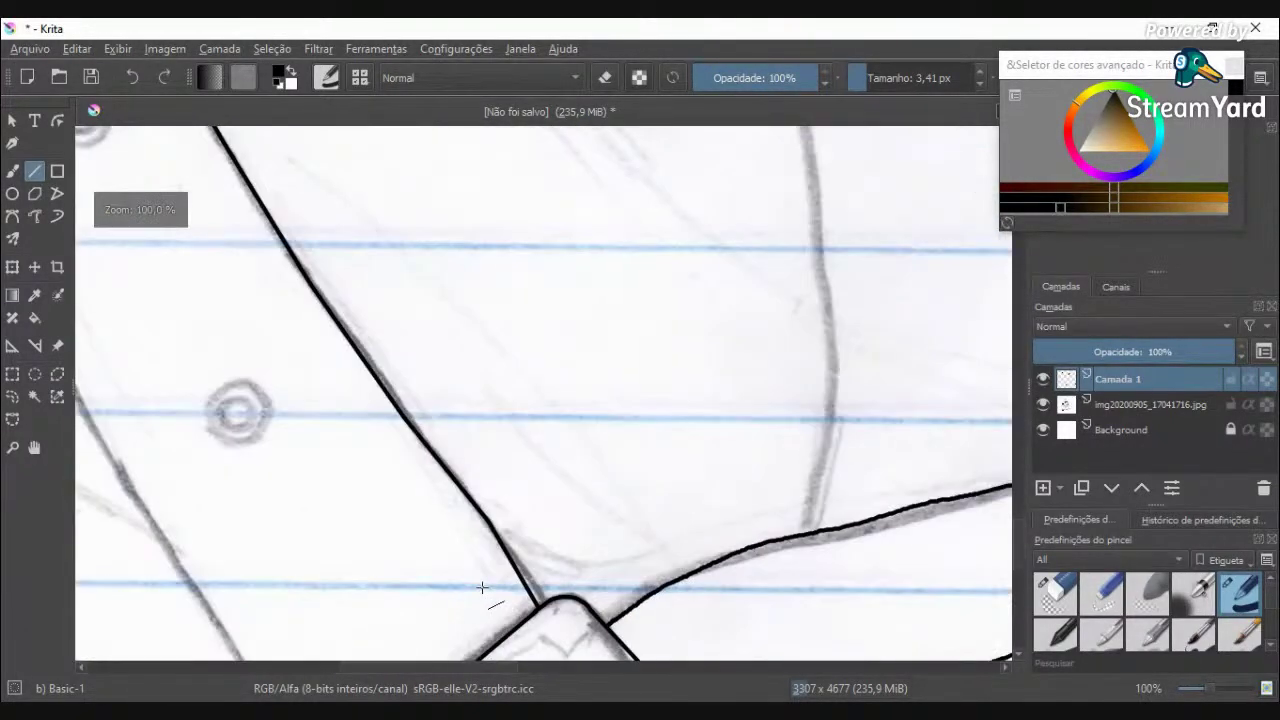
{"action": "scroll", "coordinate": [481, 588], "scroll_direction": "down", "scroll_amount": 4}
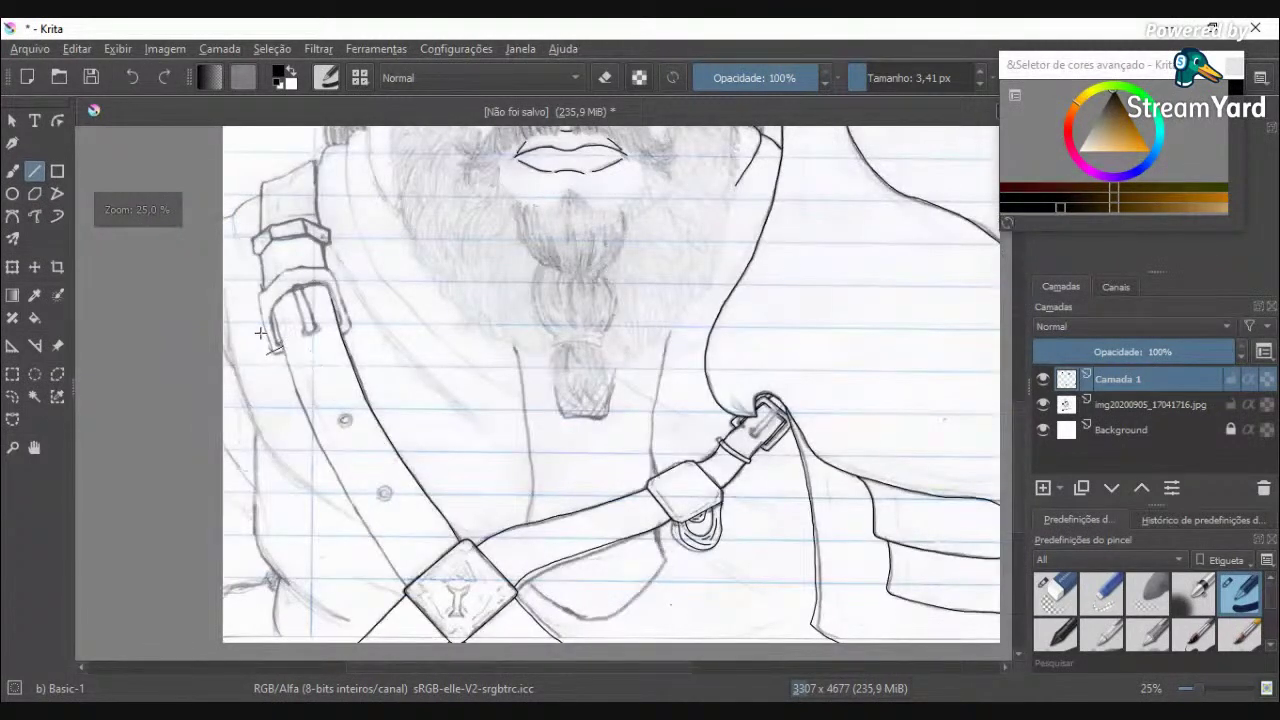
Step: Draw the left edge of the perforated strap with straight lines, from the shoulder buckle down to the diamond emblem's left corner
{"action": "scroll", "coordinate": [262, 333], "scroll_direction": "up", "scroll_amount": 3}
{"action": "mouse_move", "coordinate": [294, 277]}
{"action": "left_mouse_down"}
{"action": "mouse_move", "coordinate": [326, 424]}
{"action": "mouse_move", "coordinate": [429, 648]}
{"action": "left_mouse_up"}
{"action": "left_click_drag", "start_coordinate": [1018, 478], "coordinate": [1022, 531]}
{"action": "mouse_move", "coordinate": [428, 240]}
{"action": "left_mouse_down"}
{"action": "mouse_move", "coordinate": [557, 479]}
{"action": "mouse_move", "coordinate": [650, 602]}
{"action": "left_mouse_up"}
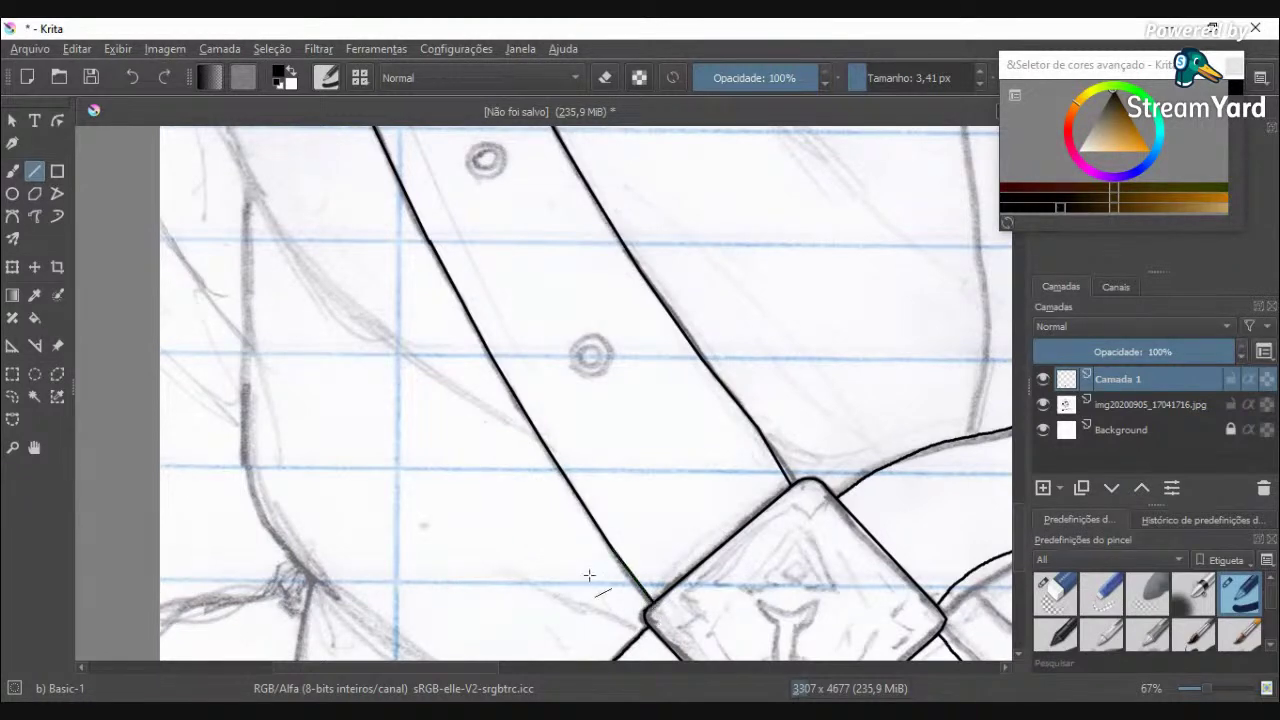
{"action": "scroll", "coordinate": [619, 523], "scroll_direction": "down", "scroll_amount": 2}
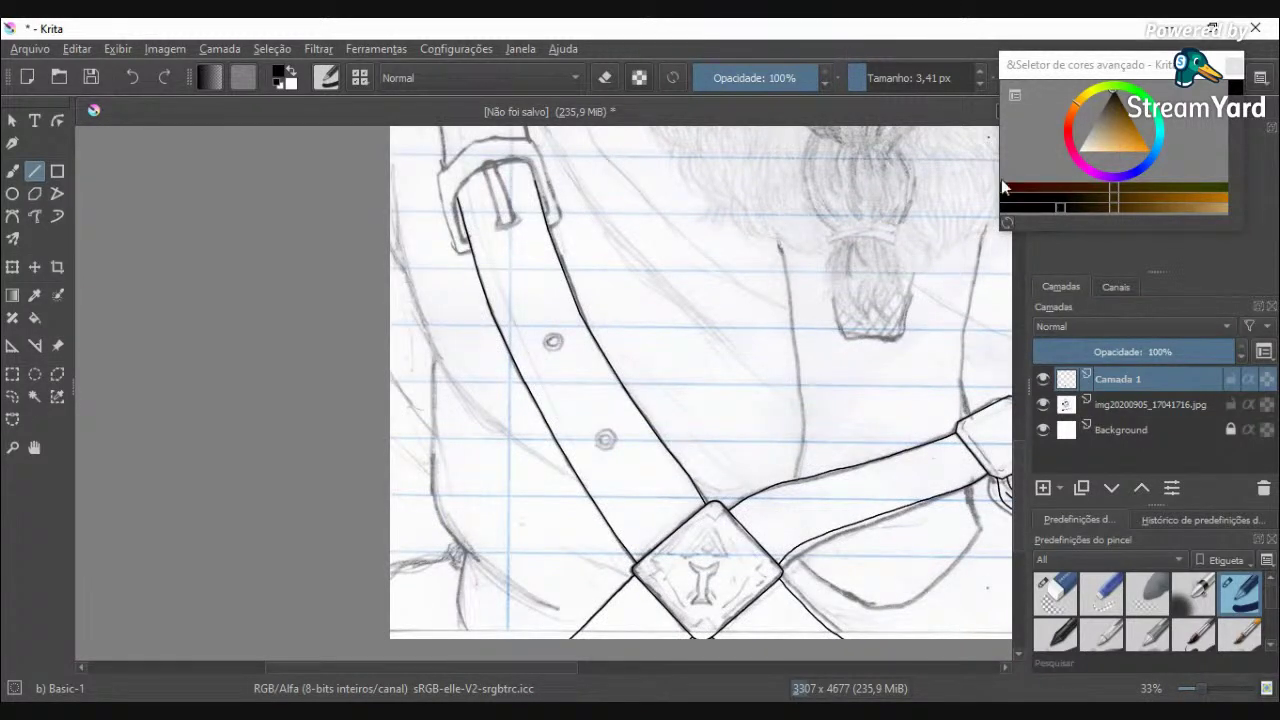
{"action": "scroll", "coordinate": [1015, 471], "scroll_direction": "up", "scroll_amount": 5}
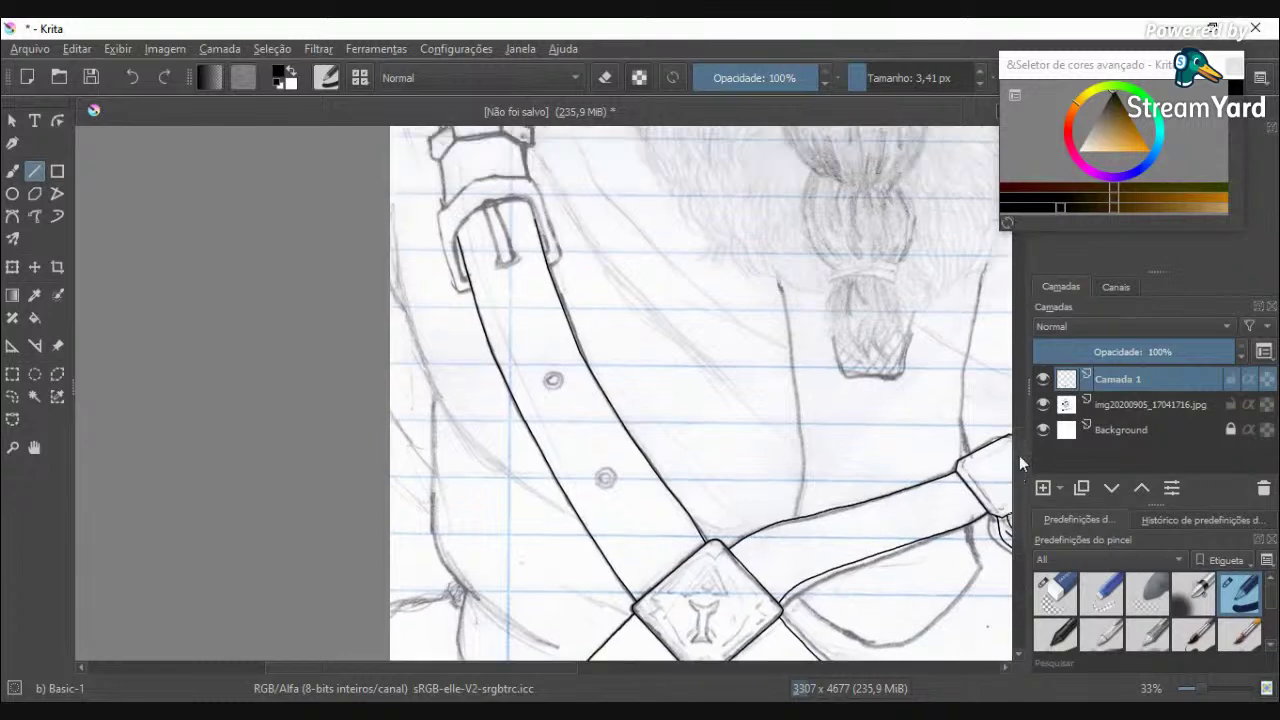
Step: Extend the strap's right edge to the buckle's inner top and draw straight strap sides between the buckle and the keeper loop
{"action": "scroll", "coordinate": [529, 437], "scroll_direction": "up", "scroll_amount": 4}
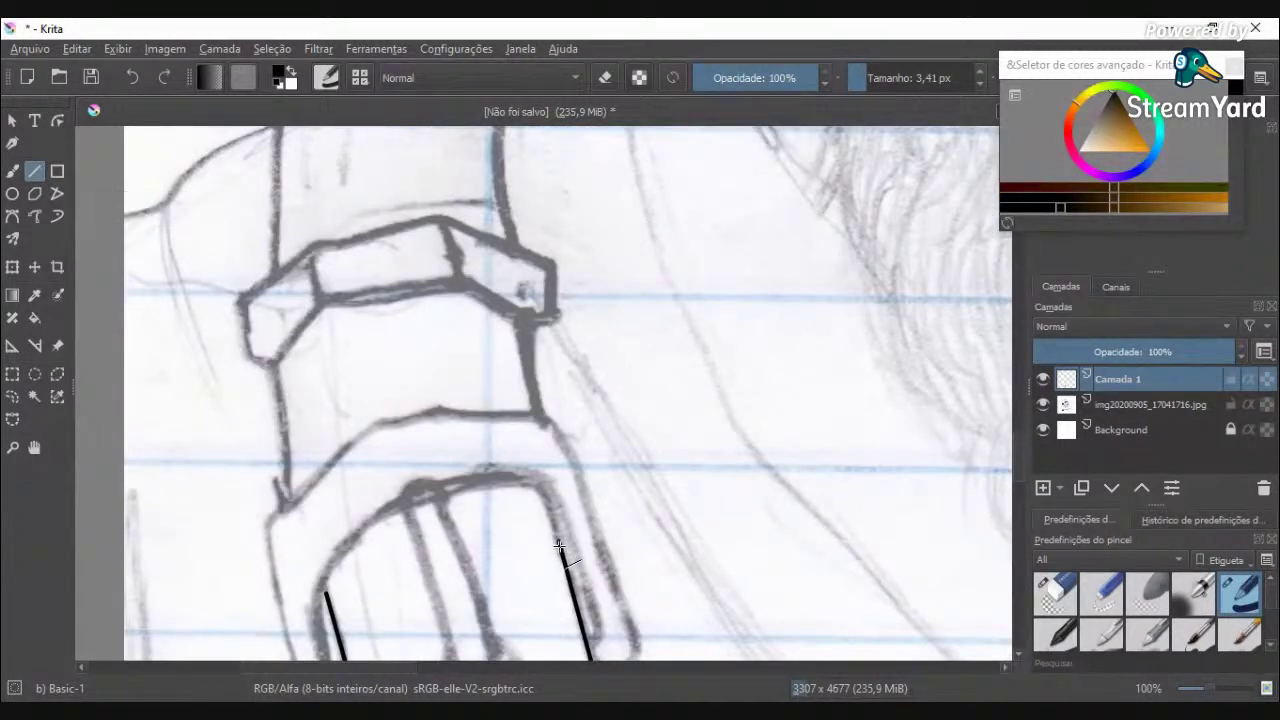
{"action": "left_click_drag", "start_coordinate": [560, 545], "coordinate": [540, 484]}
{"action": "scroll", "coordinate": [401, 504], "scroll_direction": "down", "scroll_amount": 2}
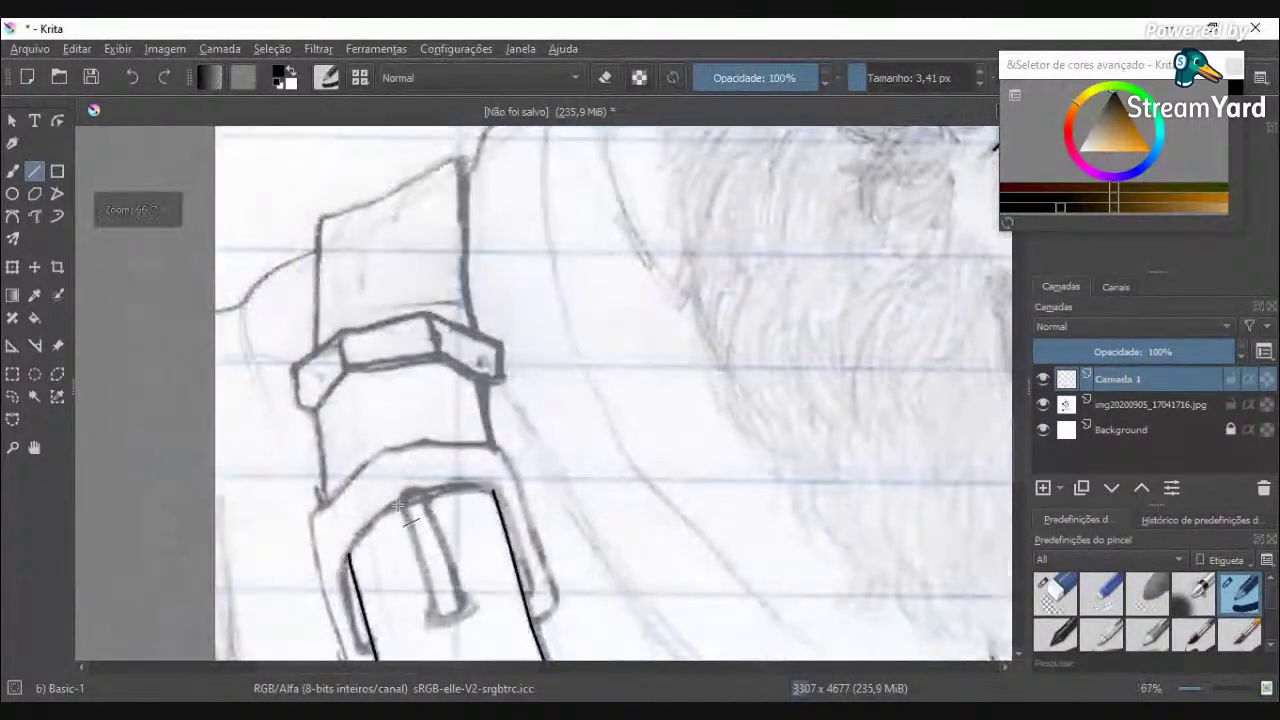
{"action": "scroll", "coordinate": [415, 470], "scroll_direction": "up", "scroll_amount": 4}
{"action": "left_click_drag", "start_coordinate": [513, 372], "coordinate": [537, 502]}
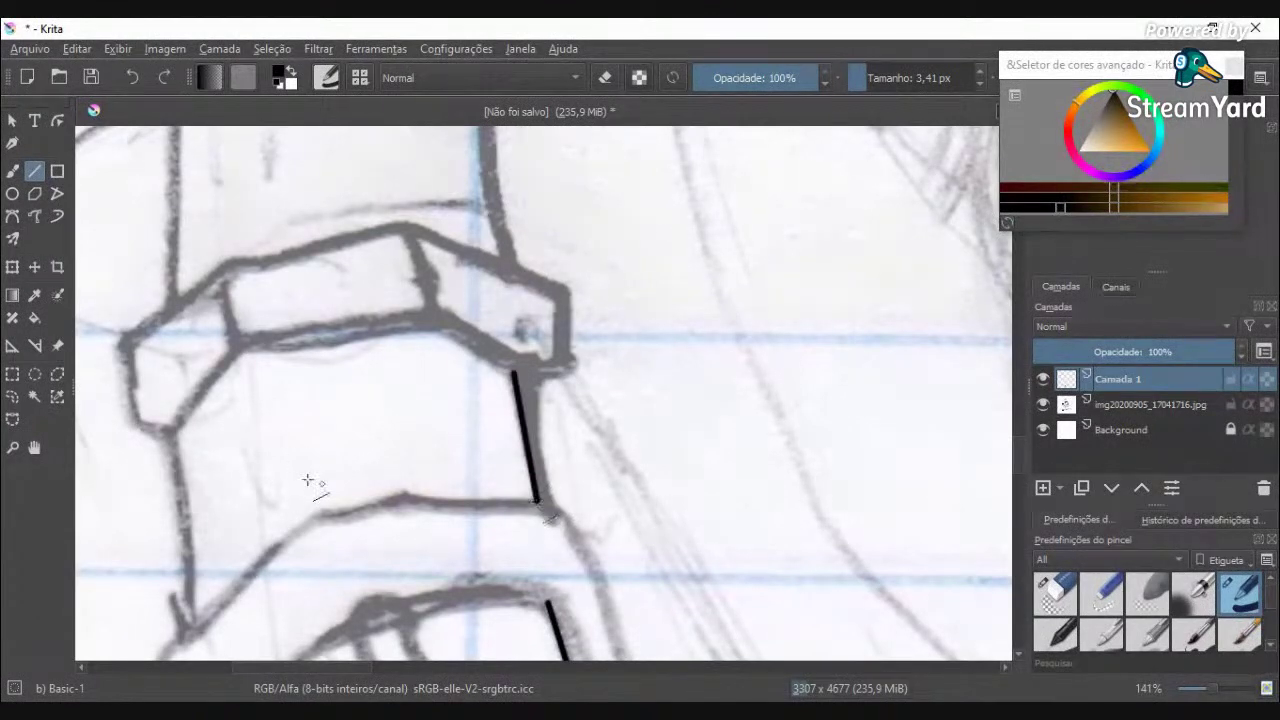
{"action": "left_click_drag", "start_coordinate": [172, 438], "coordinate": [194, 620]}
{"action": "scroll", "coordinate": [216, 568], "scroll_direction": "down", "scroll_amount": 2}
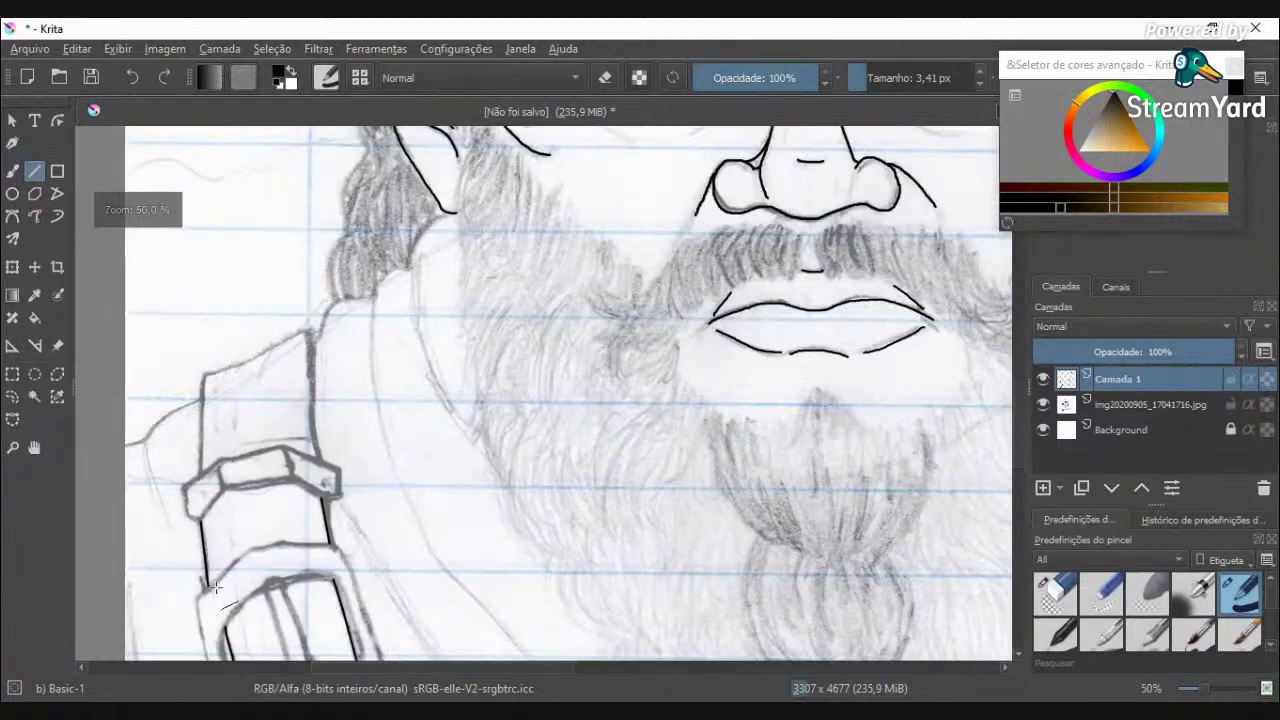
Step: Outline the faceted keeper loop above the shoulder buckle with connected straight lines
{"action": "scroll", "coordinate": [206, 516], "scroll_direction": "up", "scroll_amount": 2}
{"action": "scroll", "coordinate": [206, 516], "scroll_direction": "up", "scroll_amount": 2}
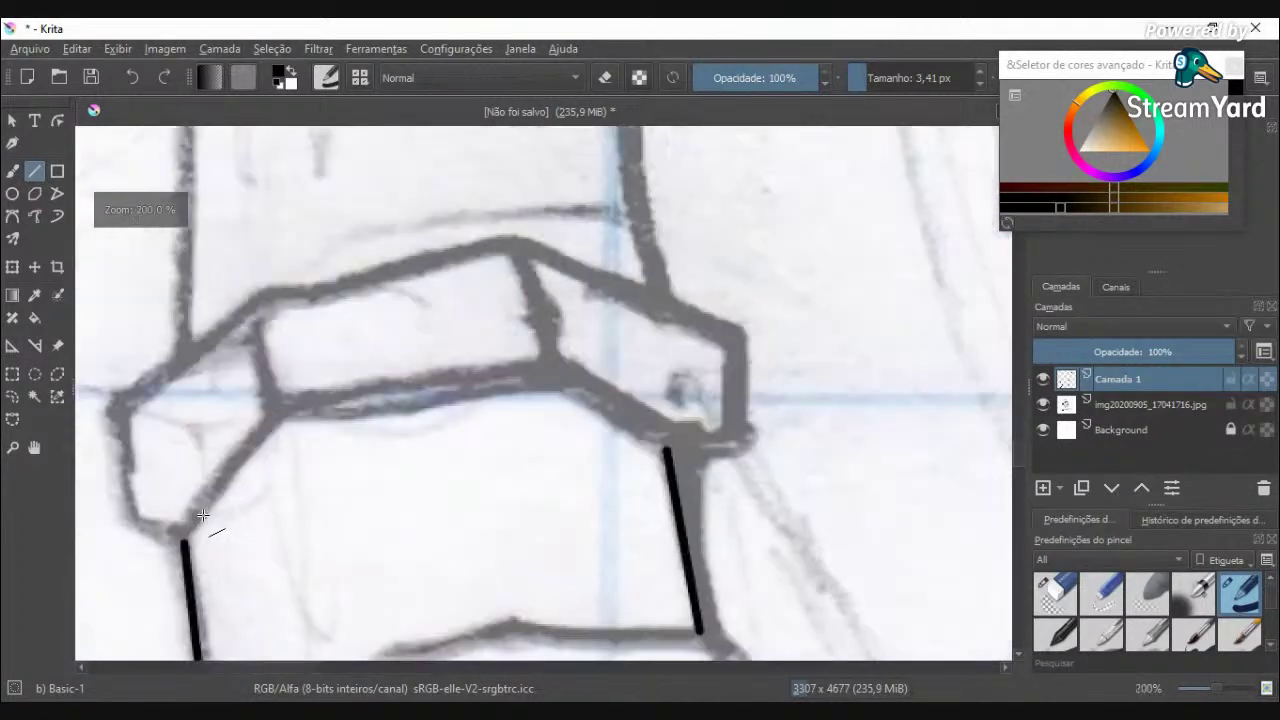
{"action": "left_click_drag", "start_coordinate": [184, 542], "coordinate": [280, 418]}
{"action": "mouse_move", "coordinate": [280, 418]}
{"action": "left_mouse_down"}
{"action": "mouse_move", "coordinate": [538, 369]}
{"action": "mouse_move", "coordinate": [669, 453]}
{"action": "mouse_move", "coordinate": [730, 445]}
{"action": "mouse_move", "coordinate": [716, 338]}
{"action": "mouse_move", "coordinate": [521, 247]}
{"action": "mouse_move", "coordinate": [537, 245]}
{"action": "mouse_move", "coordinate": [249, 297]}
{"action": "left_mouse_up"}
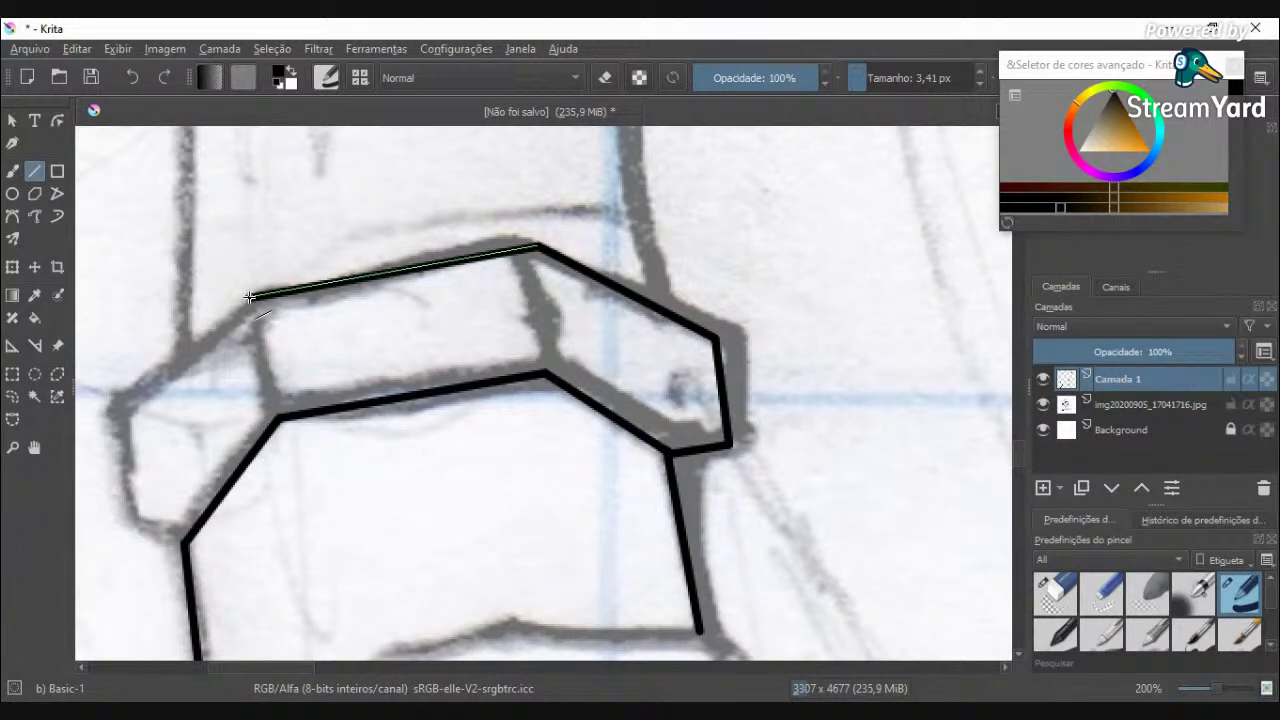
{"action": "key", "text": "ctrl+z"}
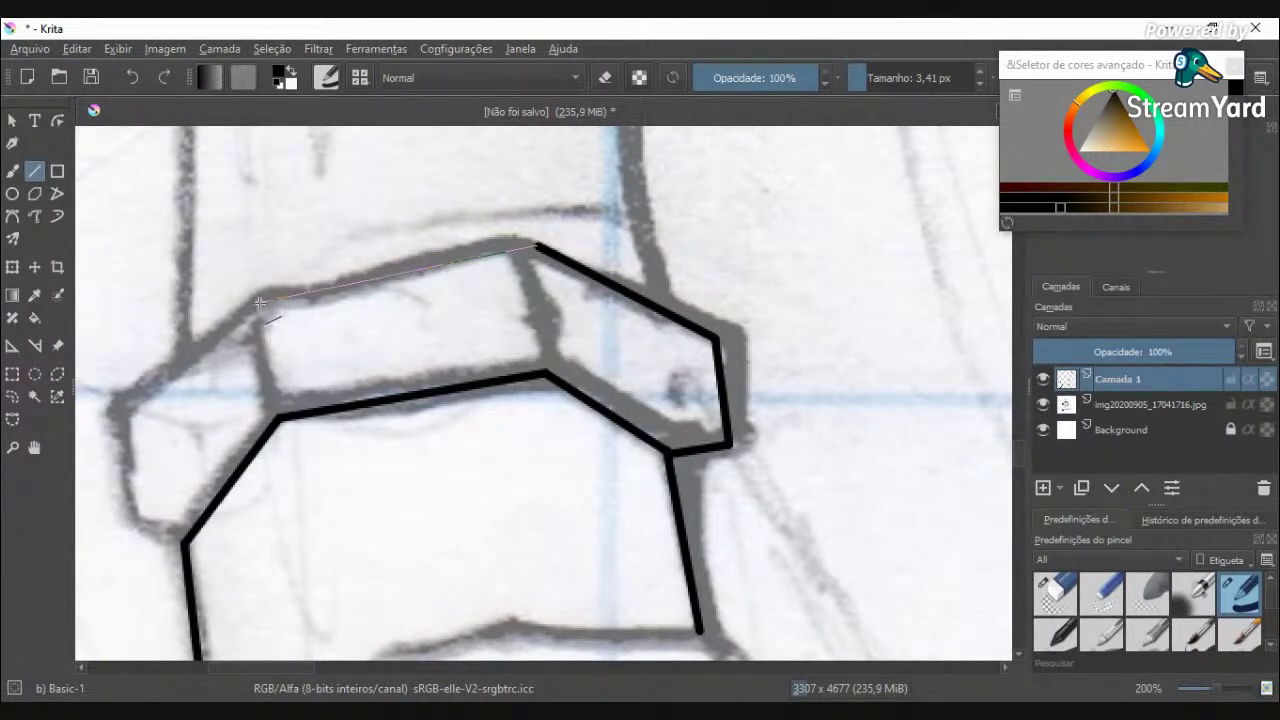
{"action": "key", "text": "ctrl+shift+z"}
{"action": "key", "text": "ctrl+z"}
{"action": "key", "text": "ctrl+shift+z"}
{"action": "left_click_drag", "start_coordinate": [258, 304], "coordinate": [184, 545]}
{"action": "scroll", "coordinate": [313, 548], "scroll_direction": "down", "scroll_amount": 4}
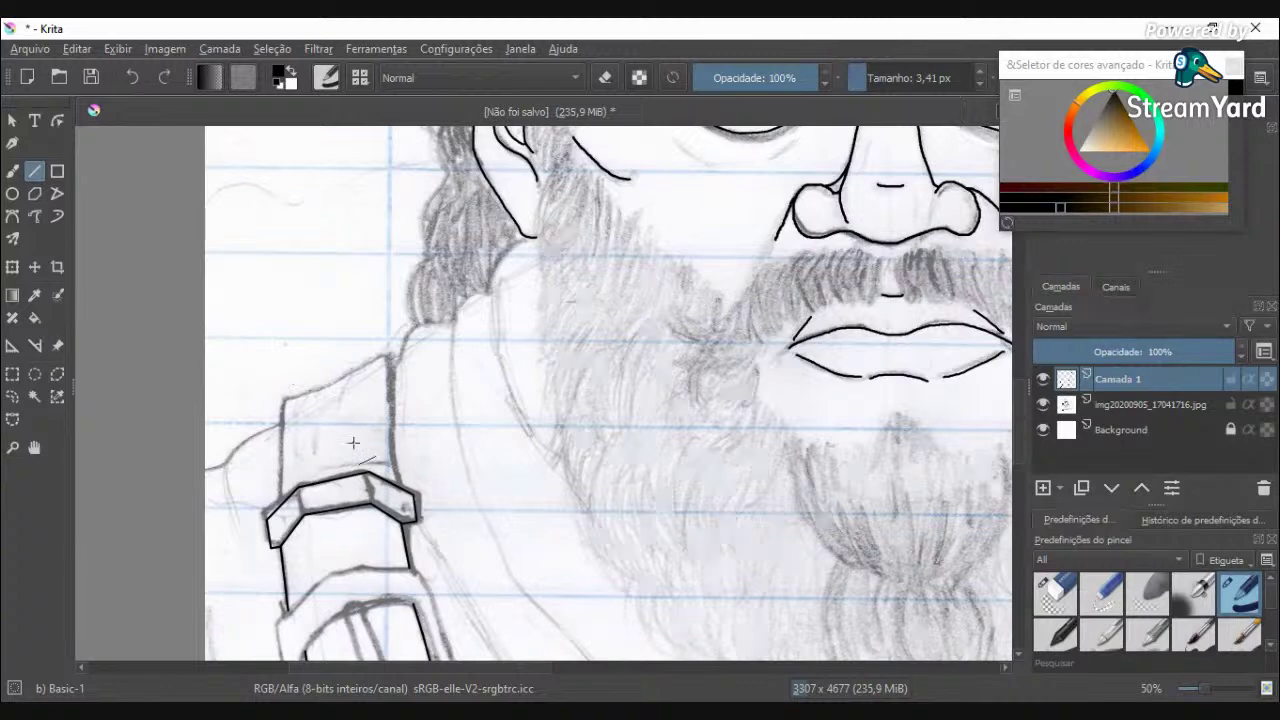
Step: Outline the strap section above the keeper loop with straight lines, including both sides and its slanted top edge
{"action": "scroll", "coordinate": [353, 443], "scroll_direction": "up", "scroll_amount": 3}
{"action": "mouse_move", "coordinate": [487, 572]}
{"action": "left_mouse_down"}
{"action": "mouse_move", "coordinate": [466, 201]}
{"action": "mouse_move", "coordinate": [416, 198]}
{"action": "mouse_move", "coordinate": [289, 279]}
{"action": "mouse_move", "coordinate": [162, 322]}
{"action": "mouse_move", "coordinate": [146, 425]}
{"action": "mouse_move", "coordinate": [148, 622]}
{"action": "left_mouse_up"}
{"action": "scroll", "coordinate": [148, 622], "scroll_direction": "down", "scroll_amount": 6}
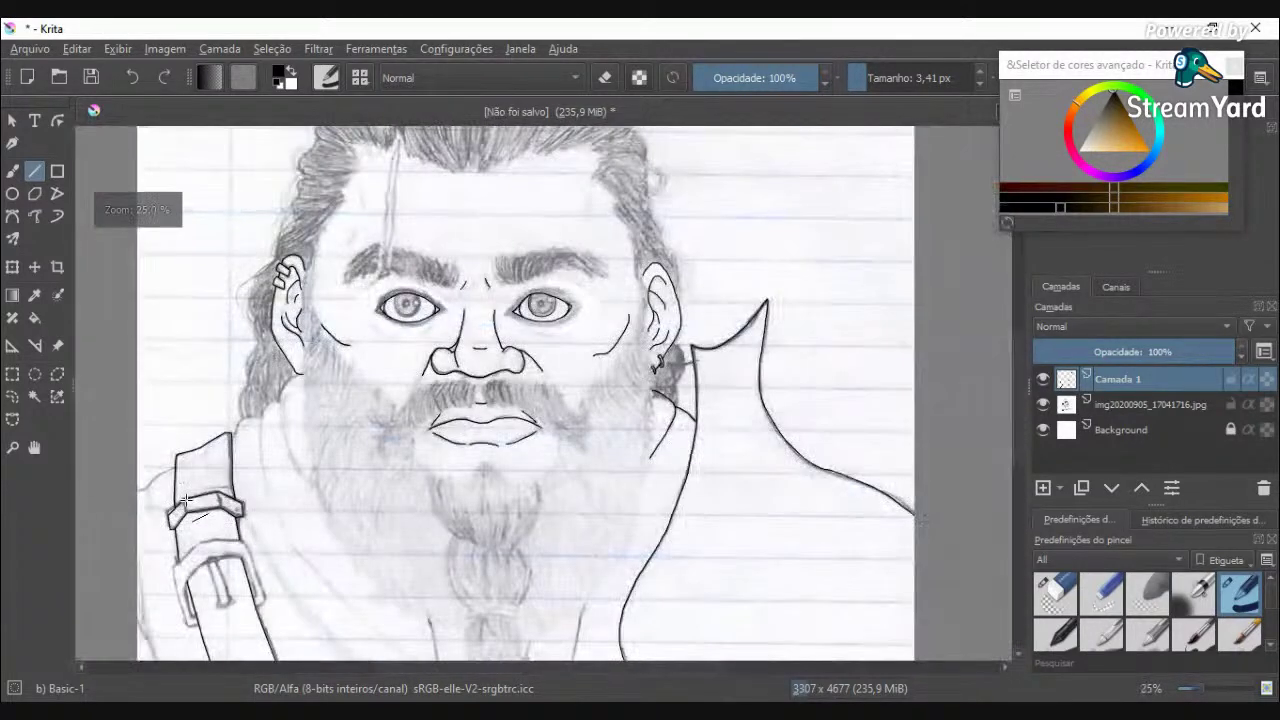
Step: Switch to the freehand brush for inking the garment folds beside the strap
{"action": "scroll", "coordinate": [327, 503], "scroll_direction": "down", "scroll_amount": 6}
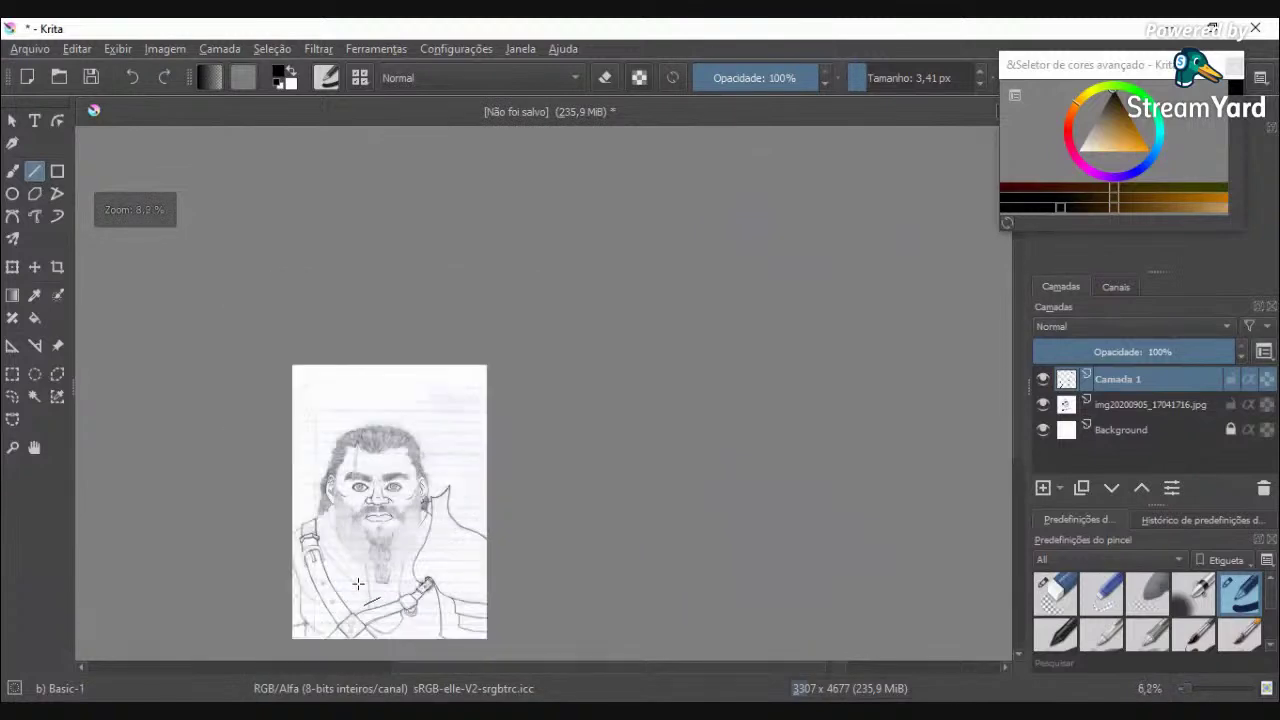
{"action": "scroll", "coordinate": [360, 595], "scroll_direction": "up", "scroll_amount": 7}
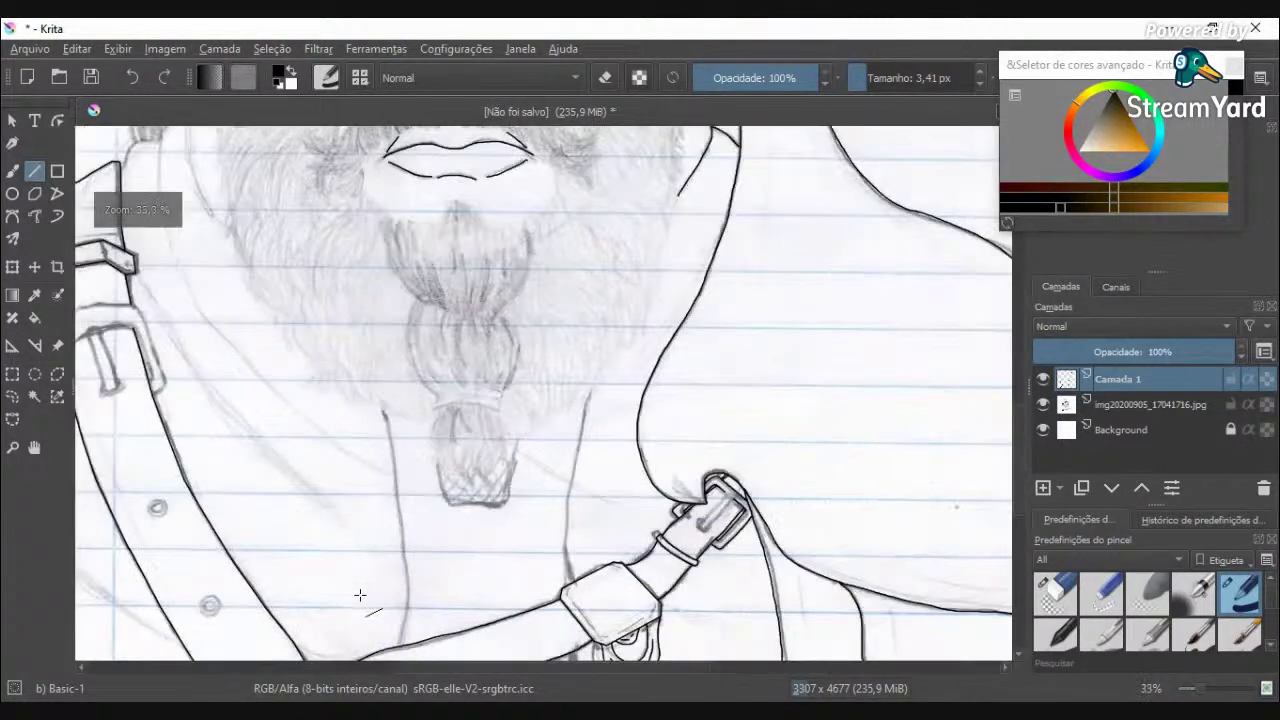
{"action": "left_click", "coordinate": [12, 171]}
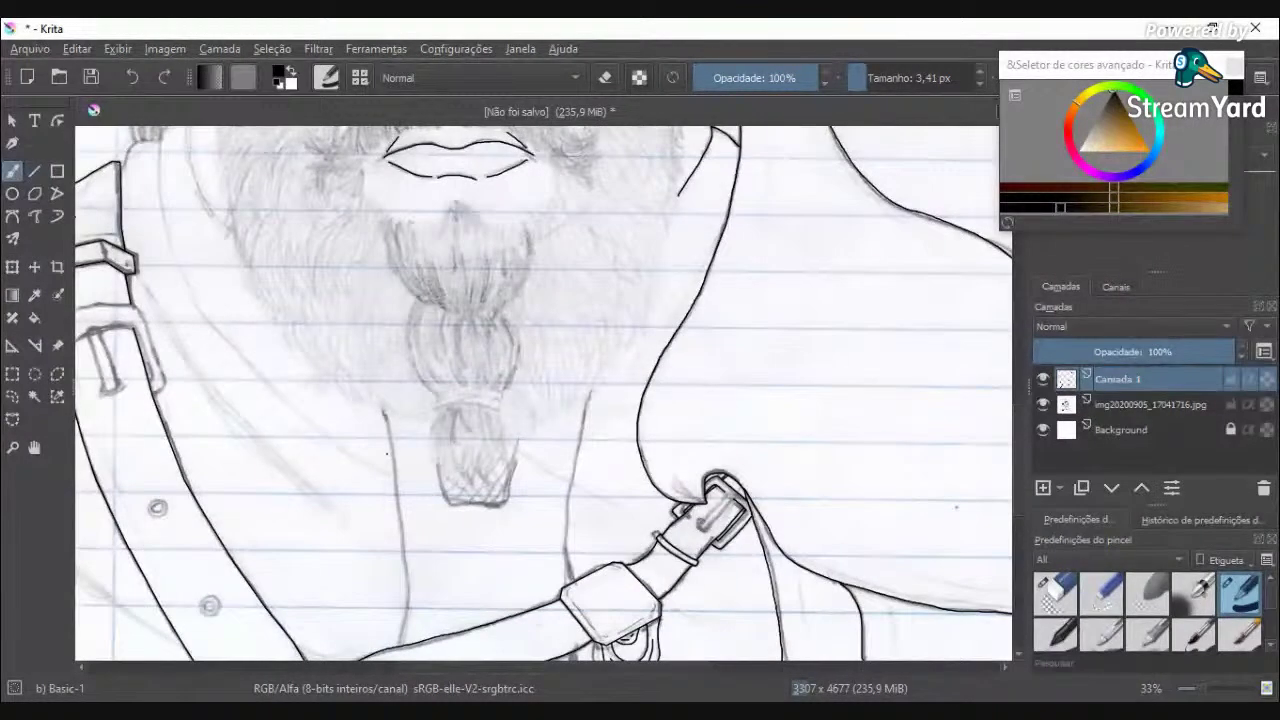
{"action": "scroll", "coordinate": [387, 454], "scroll_direction": "up", "scroll_amount": 2}
{"action": "scroll", "coordinate": [728, 346], "scroll_direction": "down", "scroll_amount": 2}
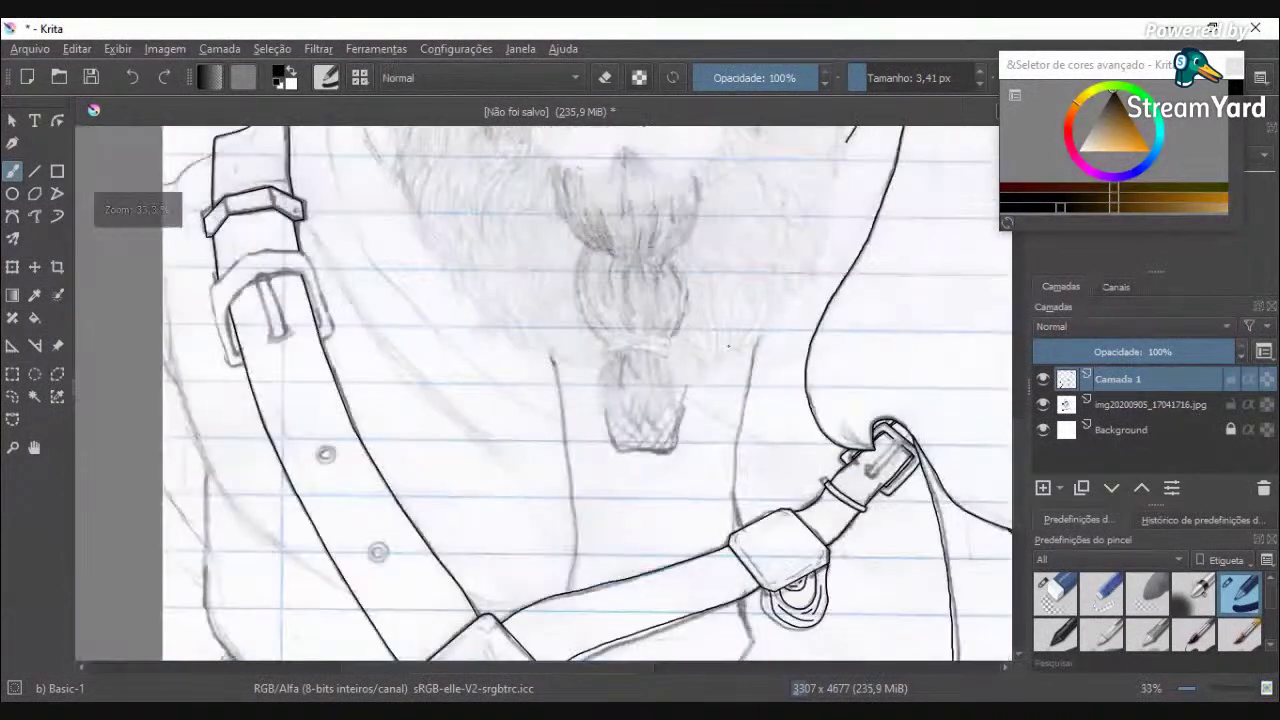
{"action": "scroll", "coordinate": [728, 350], "scroll_direction": "down", "scroll_amount": 2}
{"action": "scroll", "coordinate": [674, 475], "scroll_direction": "up", "scroll_amount": 2}
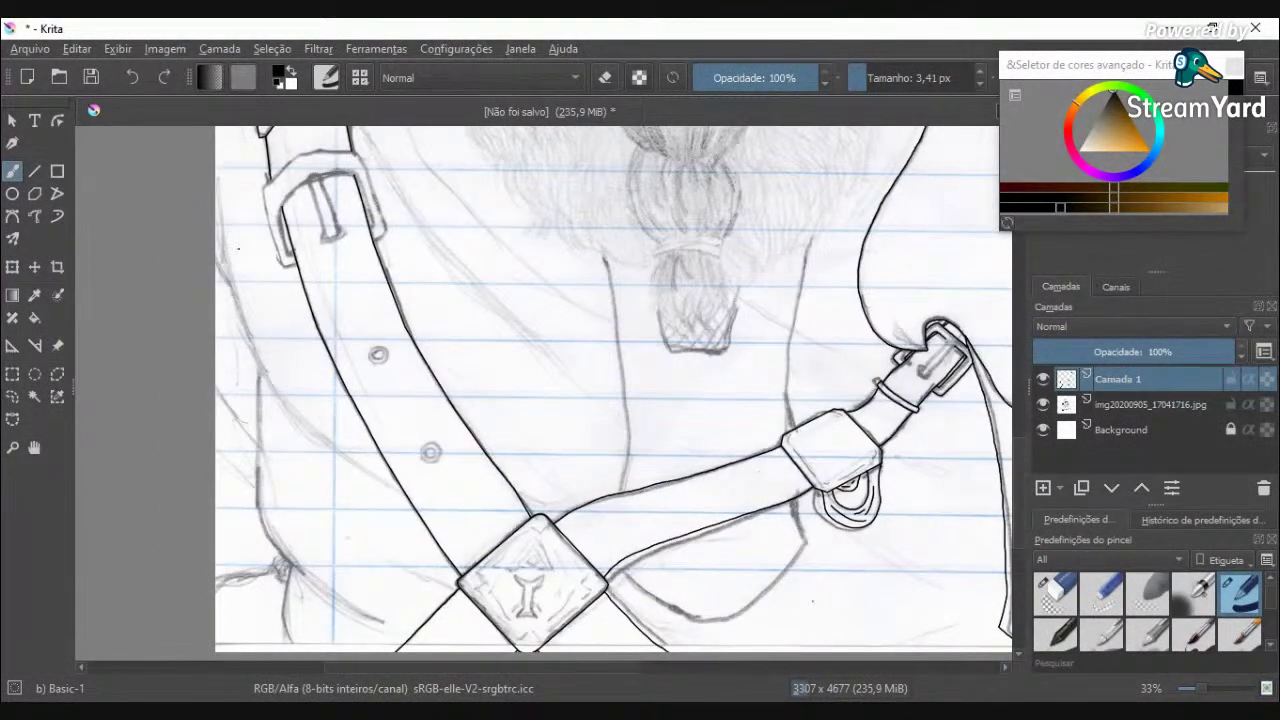
{"action": "mouse_move", "coordinate": [222, 220]}
{"action": "left_mouse_down"}
{"action": "mouse_move", "coordinate": [237, 304]}
{"action": "mouse_move", "coordinate": [268, 370]}
{"action": "left_mouse_up"}
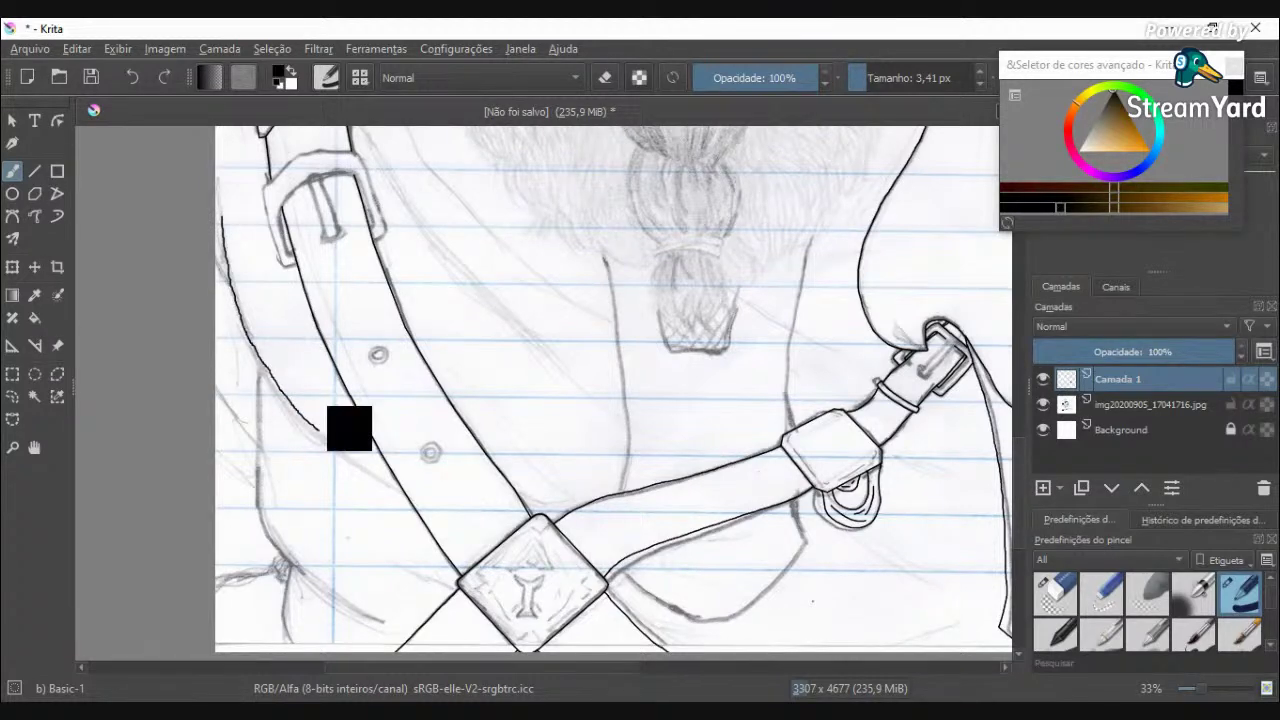
{"action": "scroll", "coordinate": [219, 242], "scroll_direction": "up", "scroll_amount": 2}
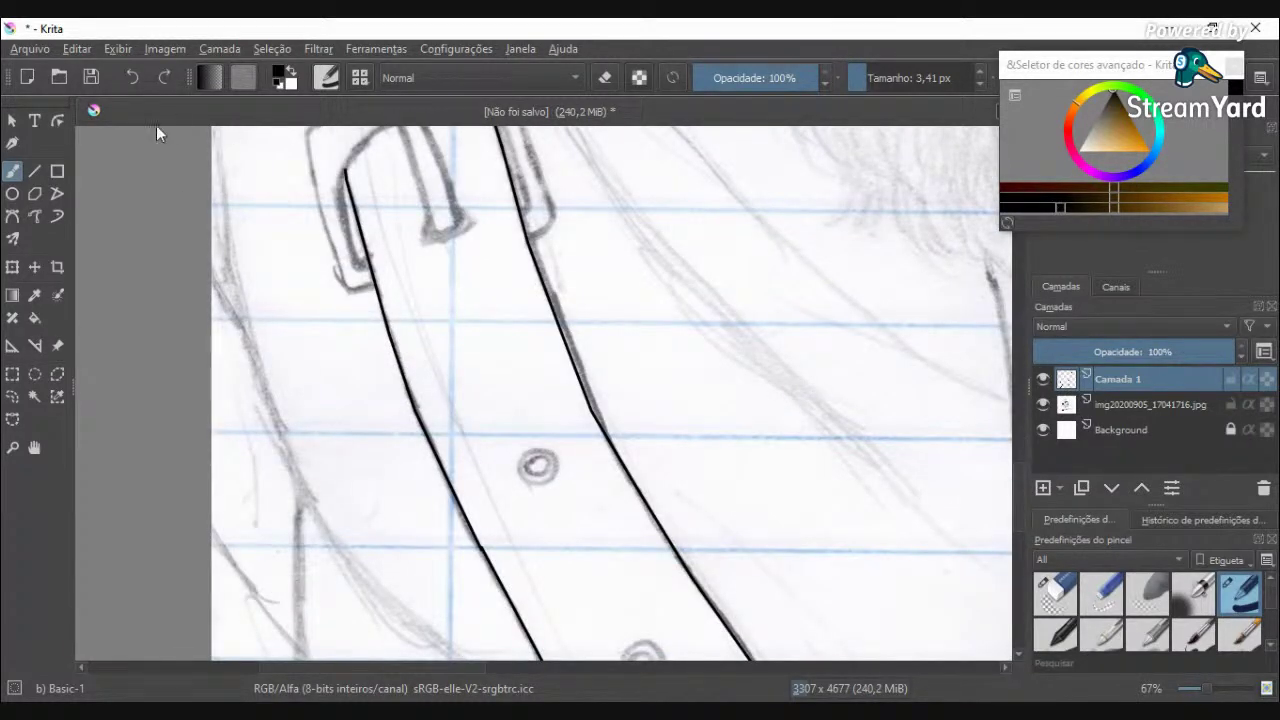
{"action": "scroll", "coordinate": [190, 225], "scroll_direction": "down", "scroll_amount": 1}
{"action": "scroll", "coordinate": [190, 225], "scroll_direction": "up", "scroll_amount": 1}
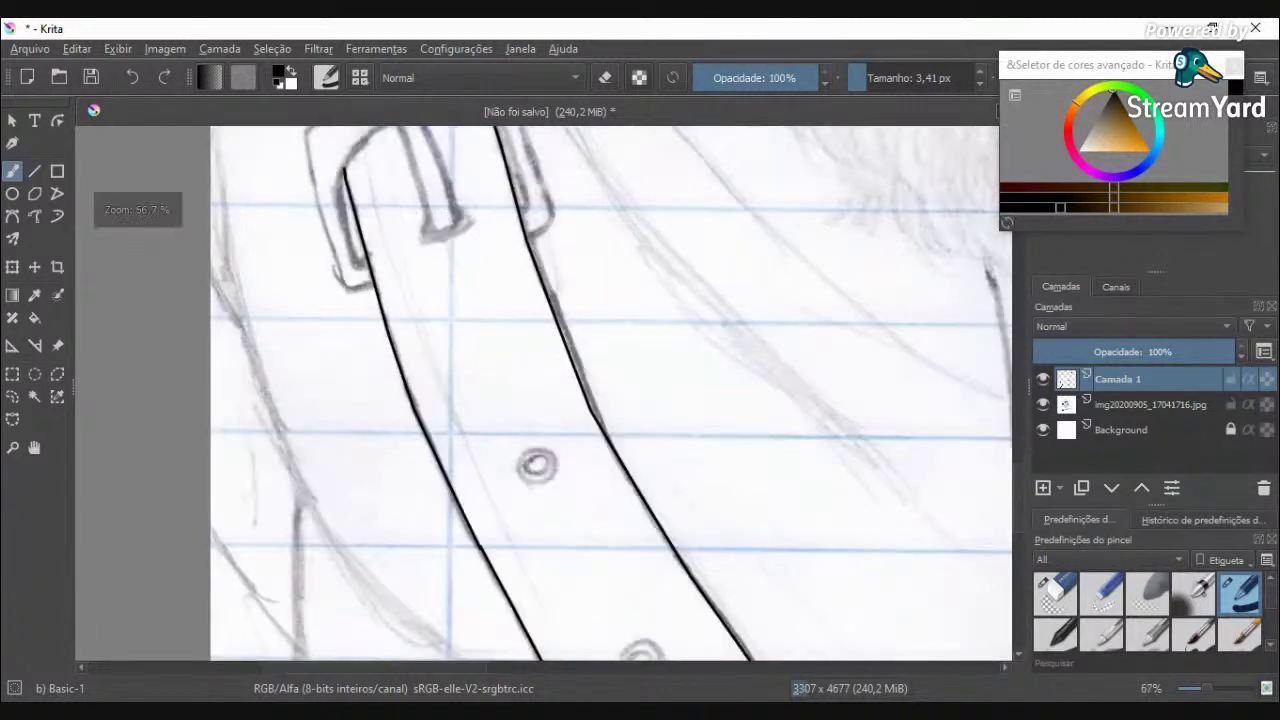
{"action": "scroll", "coordinate": [268, 260], "scroll_direction": "down", "scroll_amount": 3}
{"action": "scroll", "coordinate": [257, 245], "scroll_direction": "up", "scroll_amount": 4}
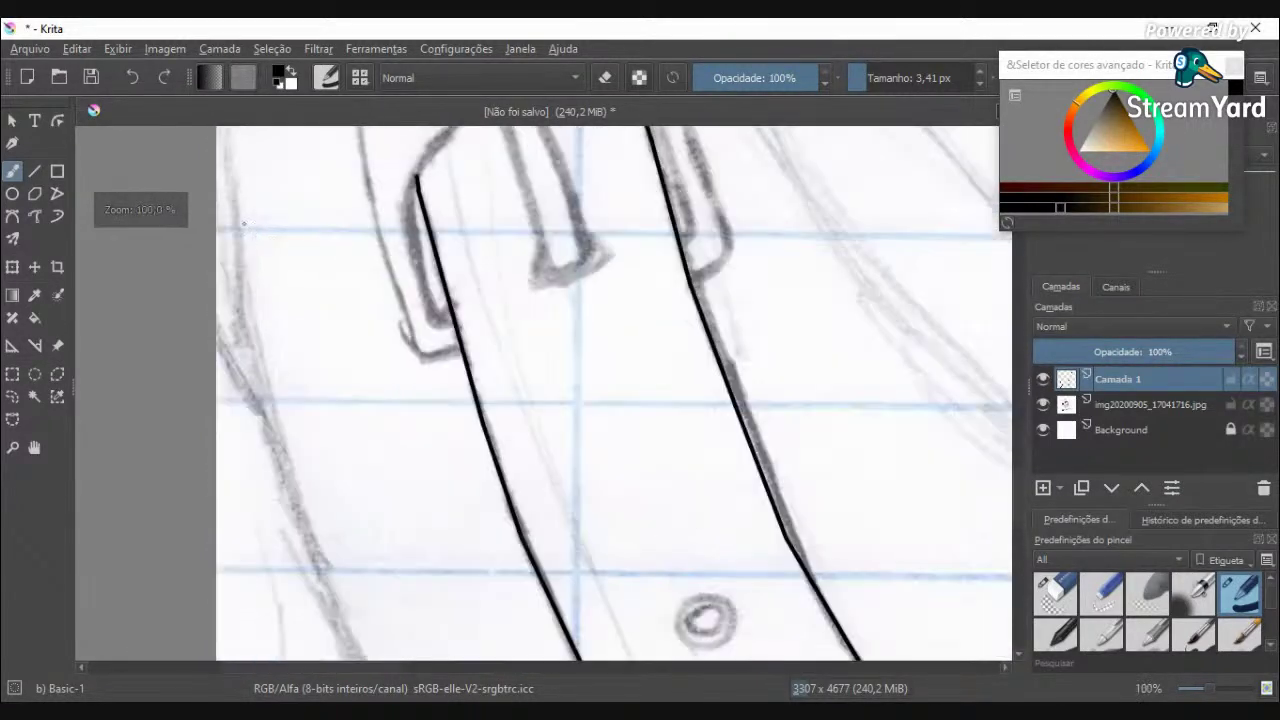
{"action": "scroll", "coordinate": [235, 210], "scroll_direction": "down", "scroll_amount": 1}
{"action": "scroll", "coordinate": [240, 200], "scroll_direction": "down", "scroll_amount": 1}
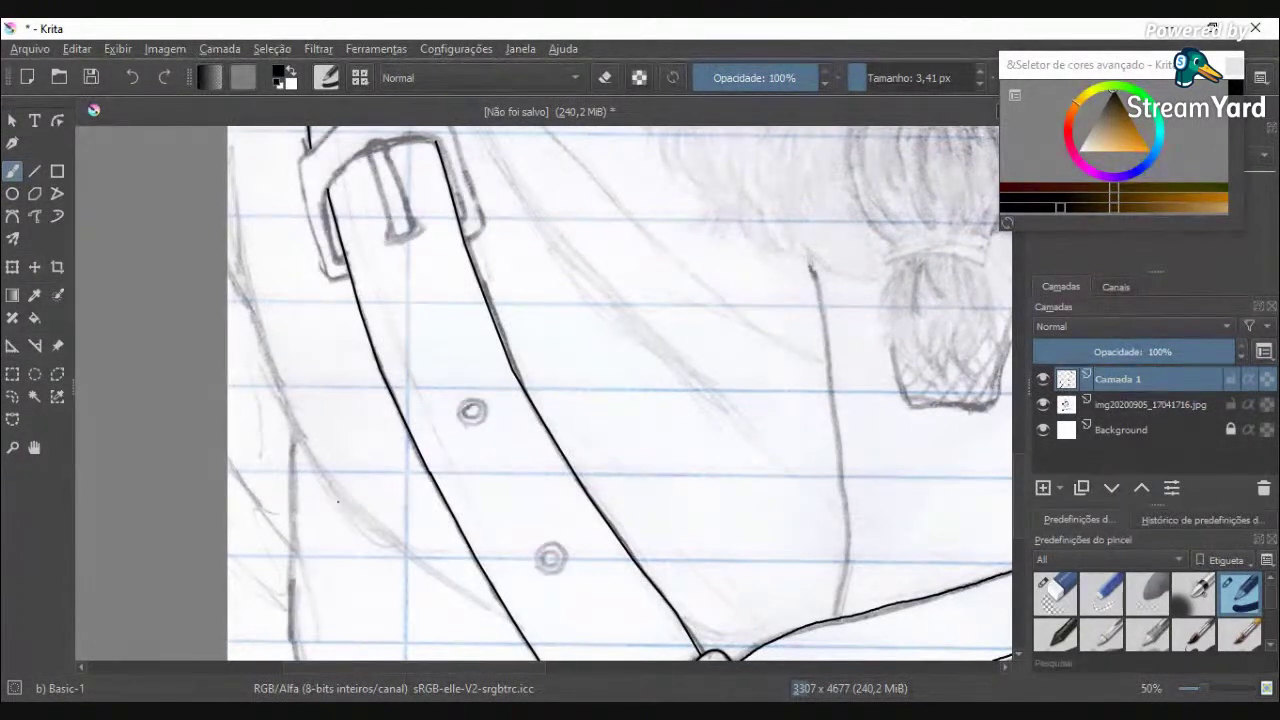
Step: Ink a short curved section of the garment fold left of the strap, where the vertical sleeve line meets it
{"action": "scroll", "coordinate": [352, 508], "scroll_direction": "up", "scroll_amount": 2}
{"action": "left_click_drag", "start_coordinate": [350, 505], "coordinate": [262, 378]}
{"action": "key", "text": "ctrl+z"}
{"action": "left_click_drag", "start_coordinate": [222, 325], "coordinate": [284, 422]}
{"action": "scroll", "coordinate": [243, 312], "scroll_direction": "down", "scroll_amount": 2}
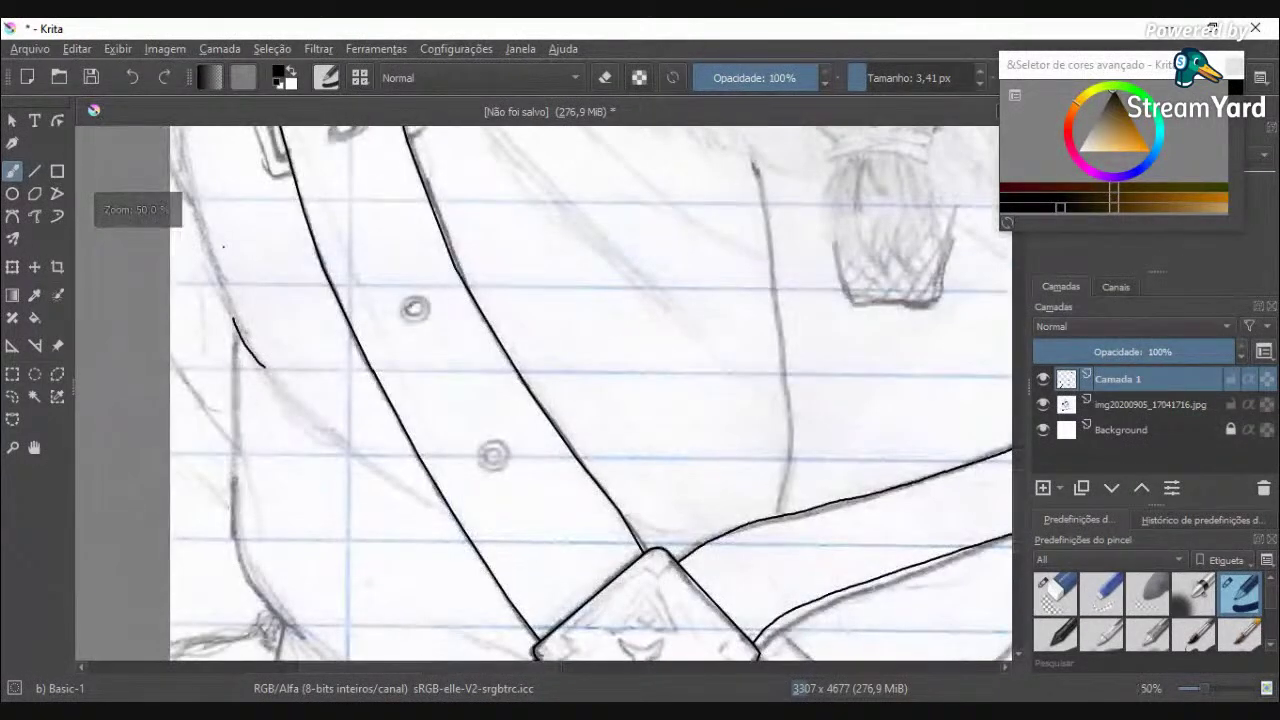
{"action": "scroll", "coordinate": [199, 240], "scroll_direction": "down", "scroll_amount": 1}
{"action": "scroll", "coordinate": [198, 240], "scroll_direction": "up", "scroll_amount": 3}
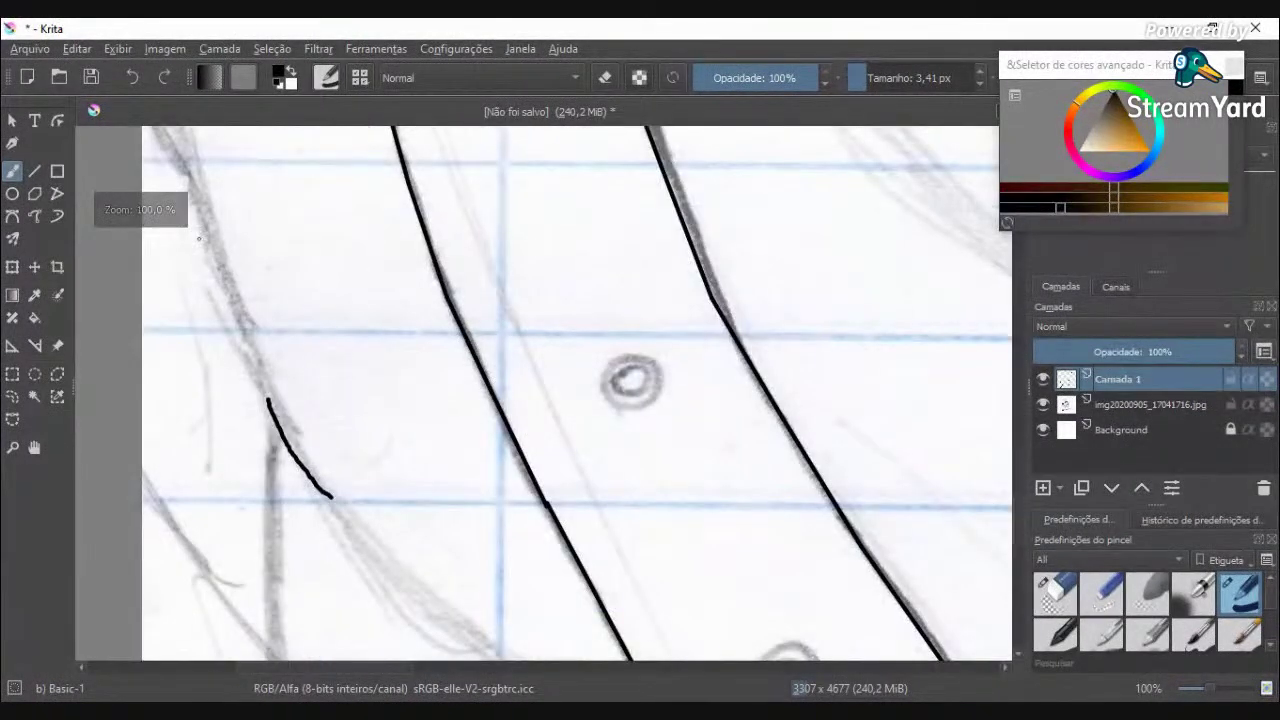
{"action": "left_click_drag", "start_coordinate": [206, 238], "coordinate": [270, 405]}
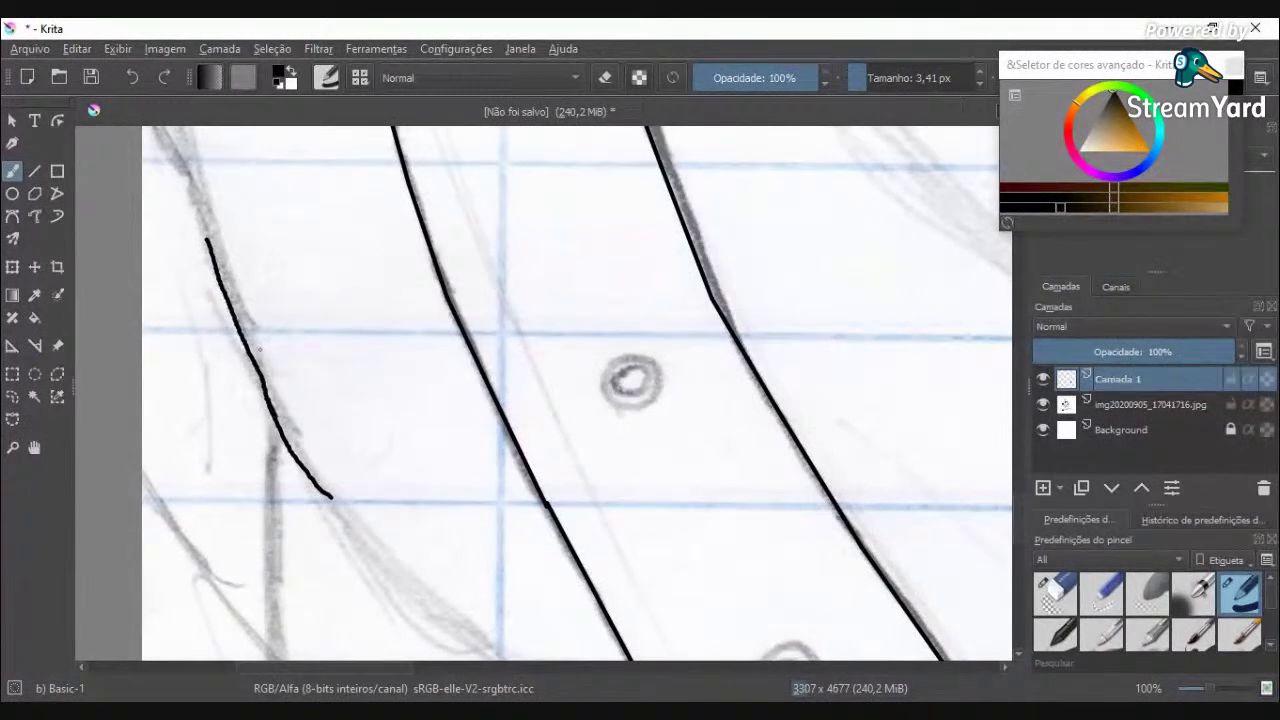
{"action": "left_click_drag", "start_coordinate": [206, 240], "coordinate": [188, 148]}
{"action": "key", "text": "ctrl+z"}
{"action": "key", "text": "ctrl+z"}
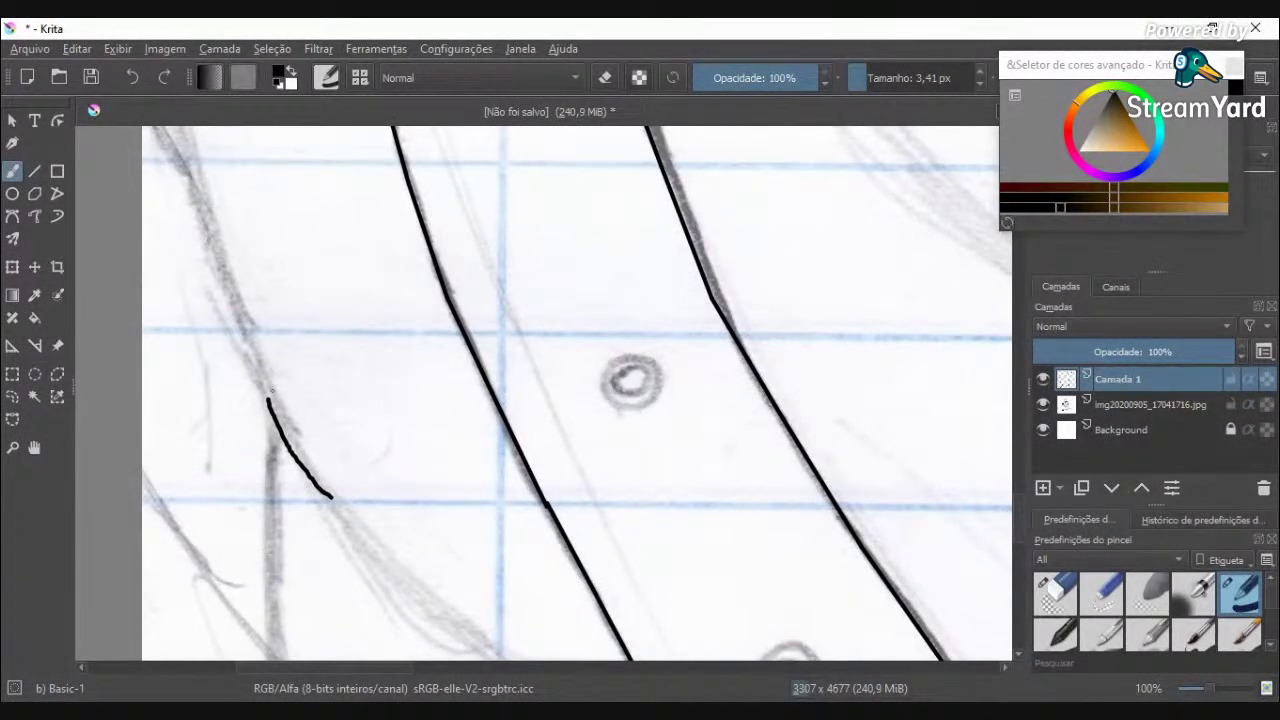
Step: Redraw the garment fold left of the strap as one longer curve and extend its upper end
{"action": "left_click_drag", "start_coordinate": [266, 385], "coordinate": [240, 282]}
{"action": "key", "text": "ctrl+z"}
{"action": "key", "text": "ctrl+z"}
{"action": "mouse_move", "coordinate": [201, 234]}
{"action": "left_mouse_down"}
{"action": "mouse_move", "coordinate": [221, 311]}
{"action": "mouse_move", "coordinate": [313, 474]}
{"action": "left_mouse_up"}
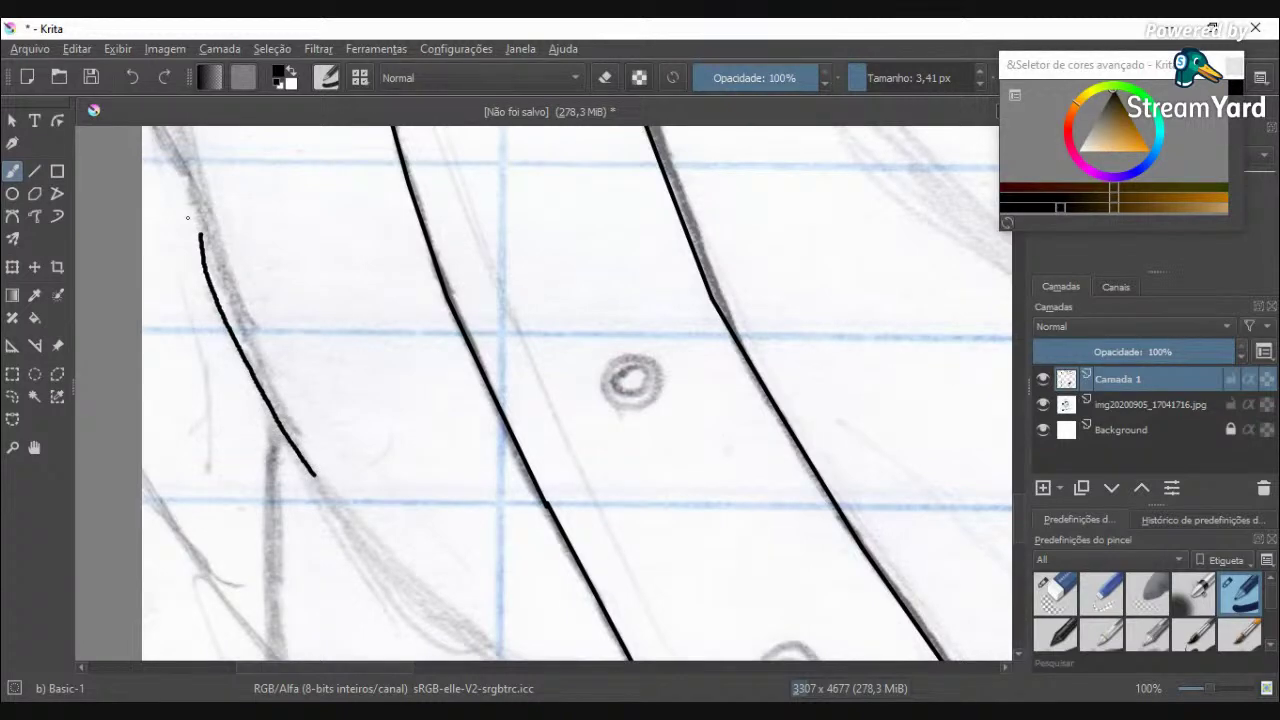
{"action": "scroll", "coordinate": [188, 218], "scroll_direction": "down", "scroll_amount": 2}
{"action": "scroll", "coordinate": [190, 190], "scroll_direction": "up", "scroll_amount": 3}
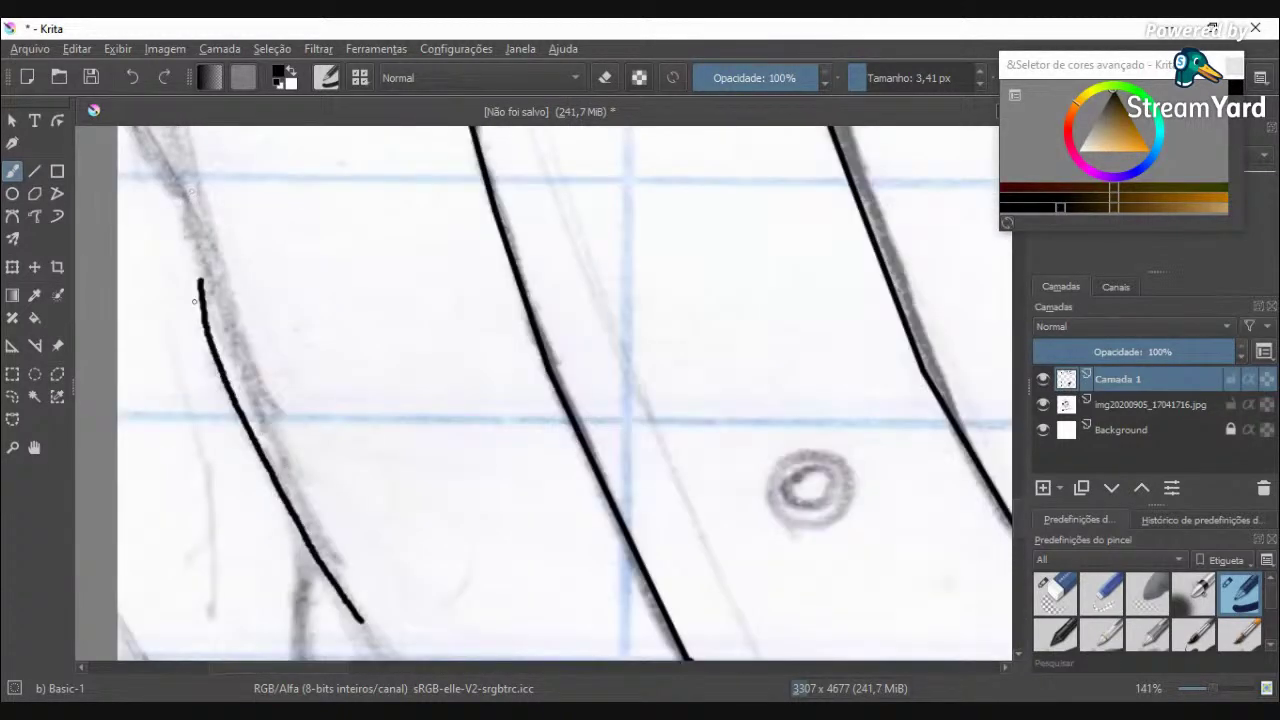
{"action": "mouse_move", "coordinate": [200, 283]}
{"action": "left_mouse_down"}
{"action": "mouse_move", "coordinate": [160, 176]}
{"action": "mouse_move", "coordinate": [186, 208]}
{"action": "mouse_move", "coordinate": [200, 264]}
{"action": "left_mouse_up"}
Step: Continue the garment fold line upward beside the shoulder buckle and ink its short branch out to the page edge
{"action": "scroll", "coordinate": [200, 264], "scroll_direction": "down", "scroll_amount": 5}
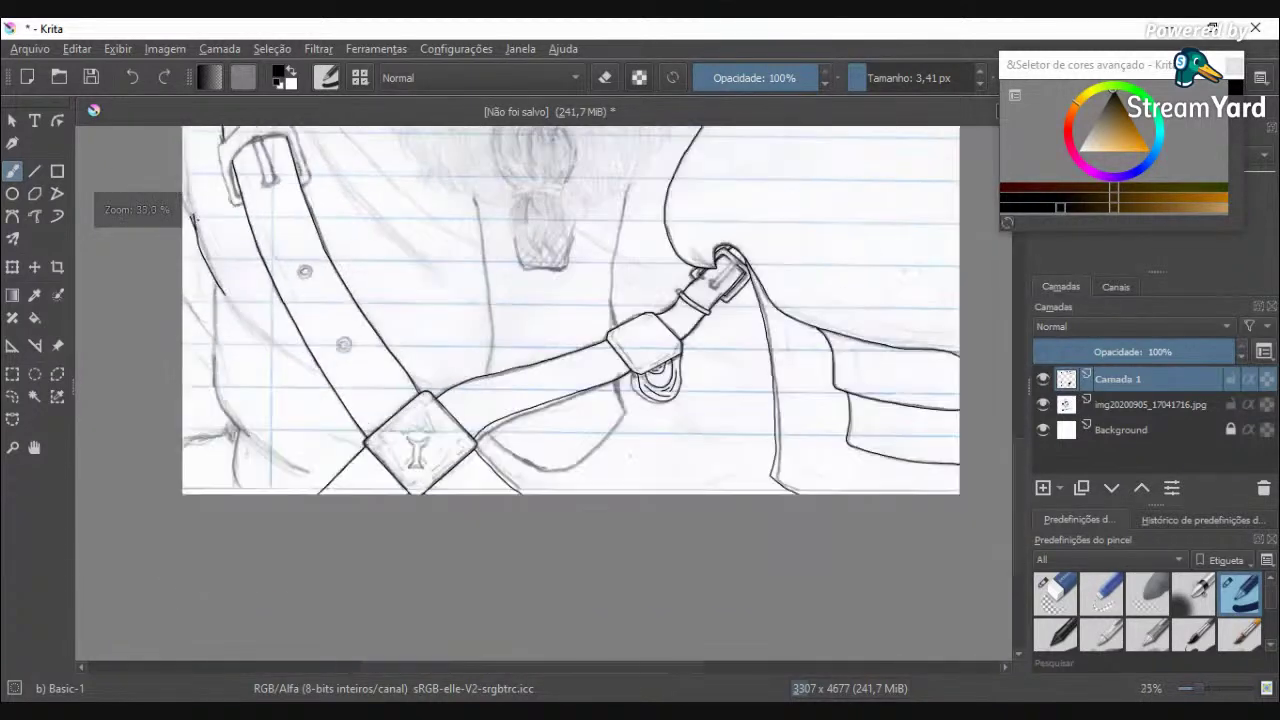
{"action": "scroll", "coordinate": [200, 197], "scroll_direction": "down", "scroll_amount": 2}
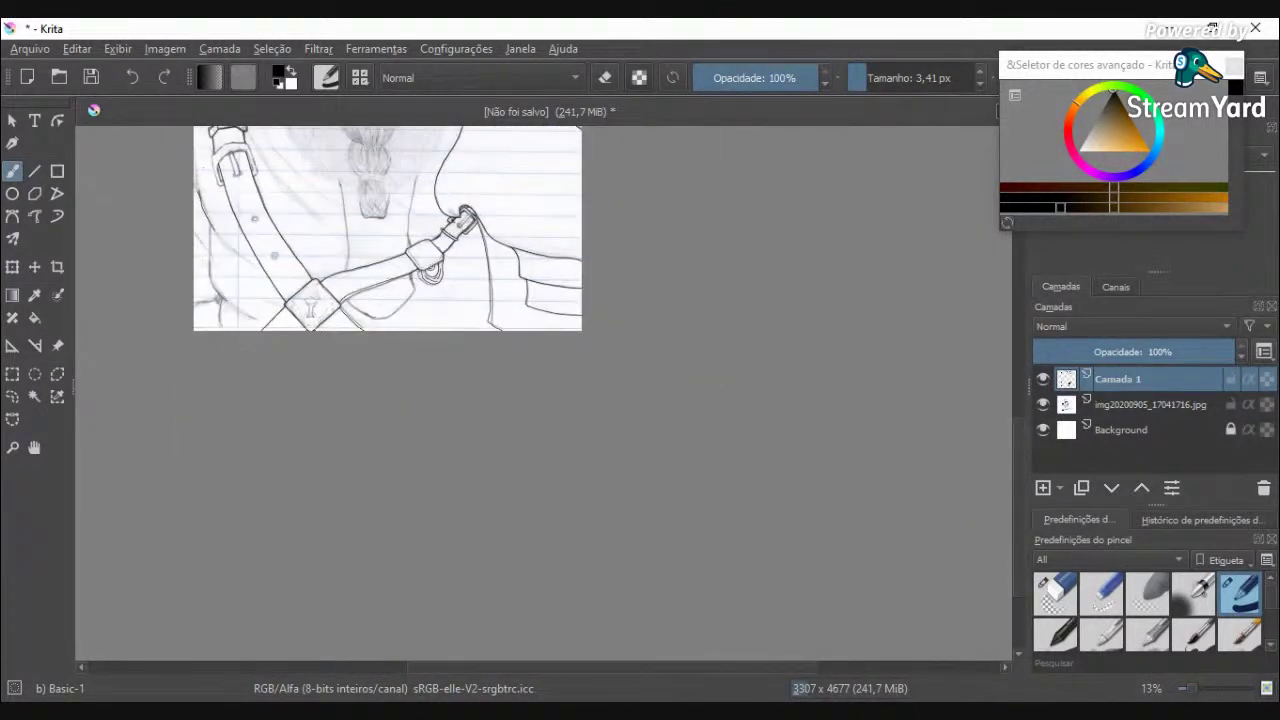
{"action": "left_click_drag", "start_coordinate": [1020, 438], "coordinate": [1012, 380]}
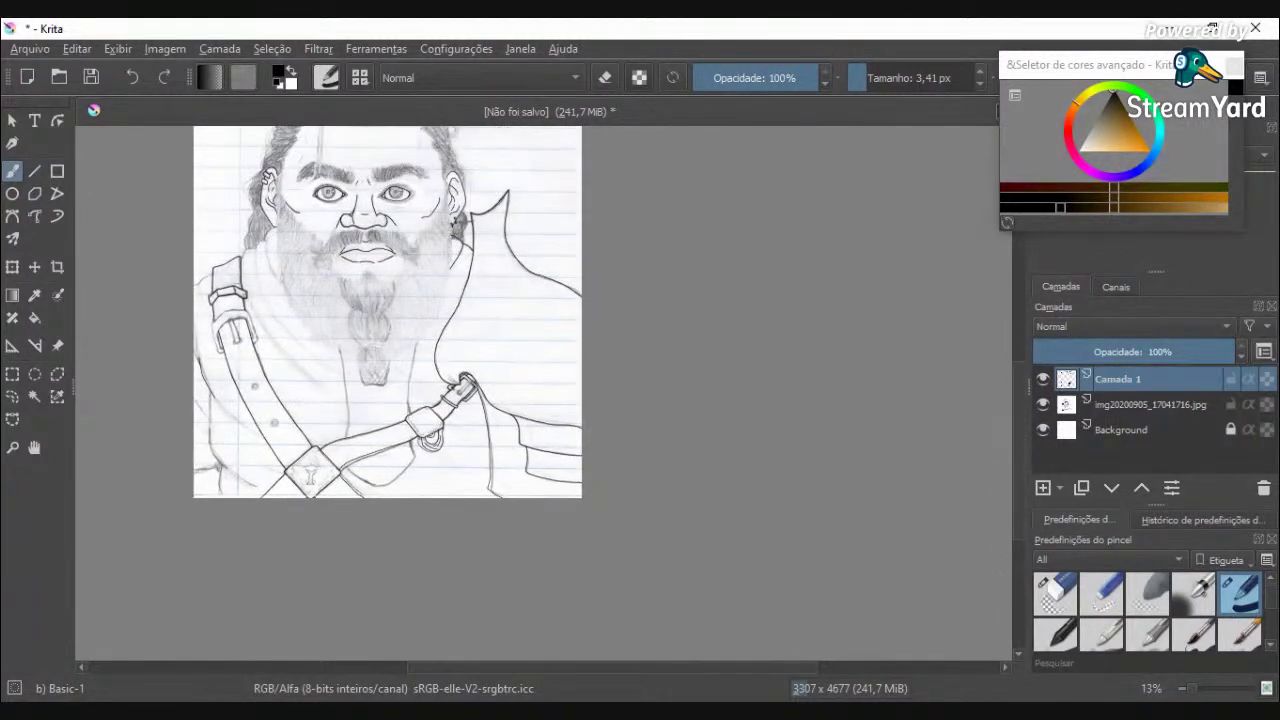
{"action": "scroll", "coordinate": [211, 308], "scroll_direction": "up", "scroll_amount": 6}
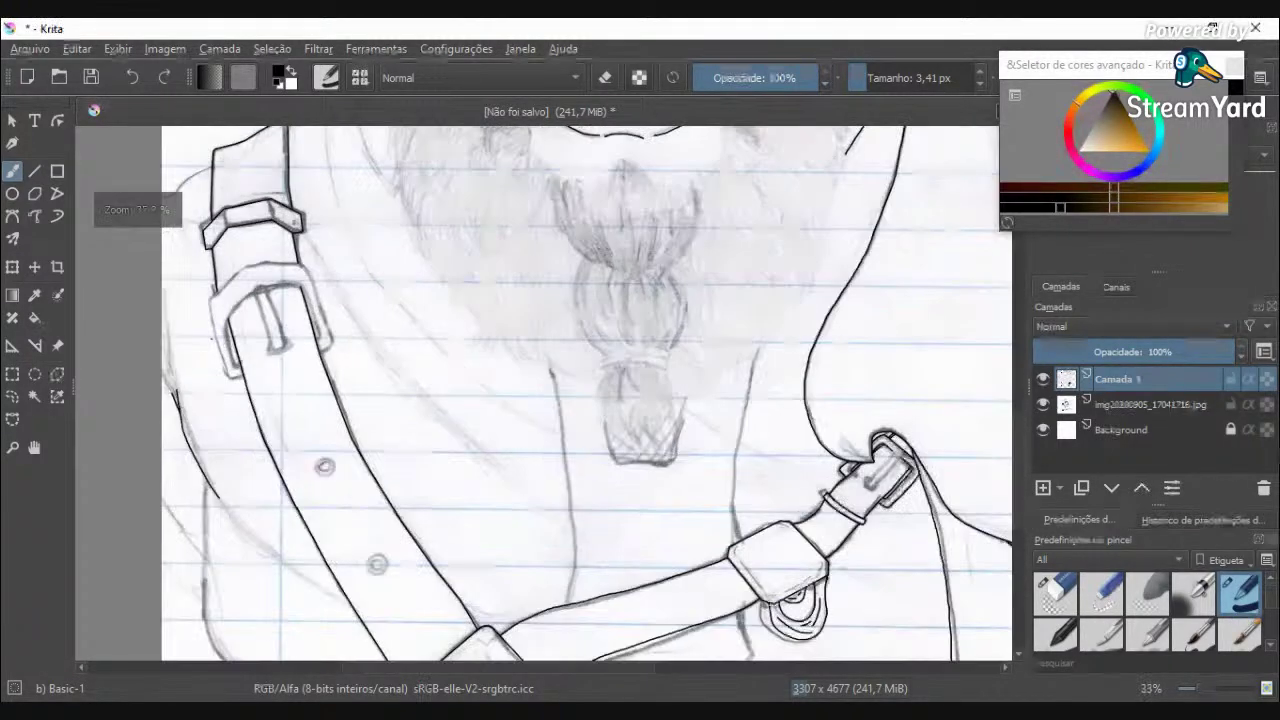
{"action": "left_click_drag", "start_coordinate": [104, 490], "coordinate": [87, 358]}
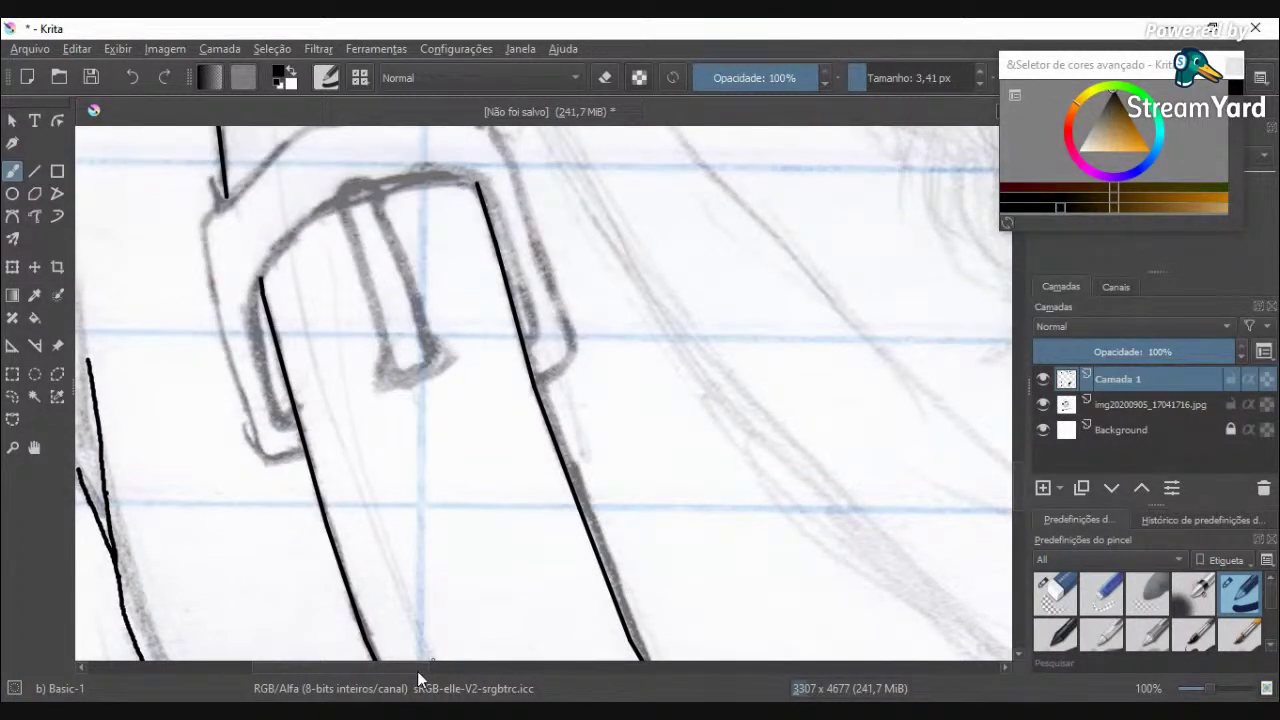
{"action": "scroll", "coordinate": [411, 665], "scroll_direction": "left", "scroll_amount": 2}
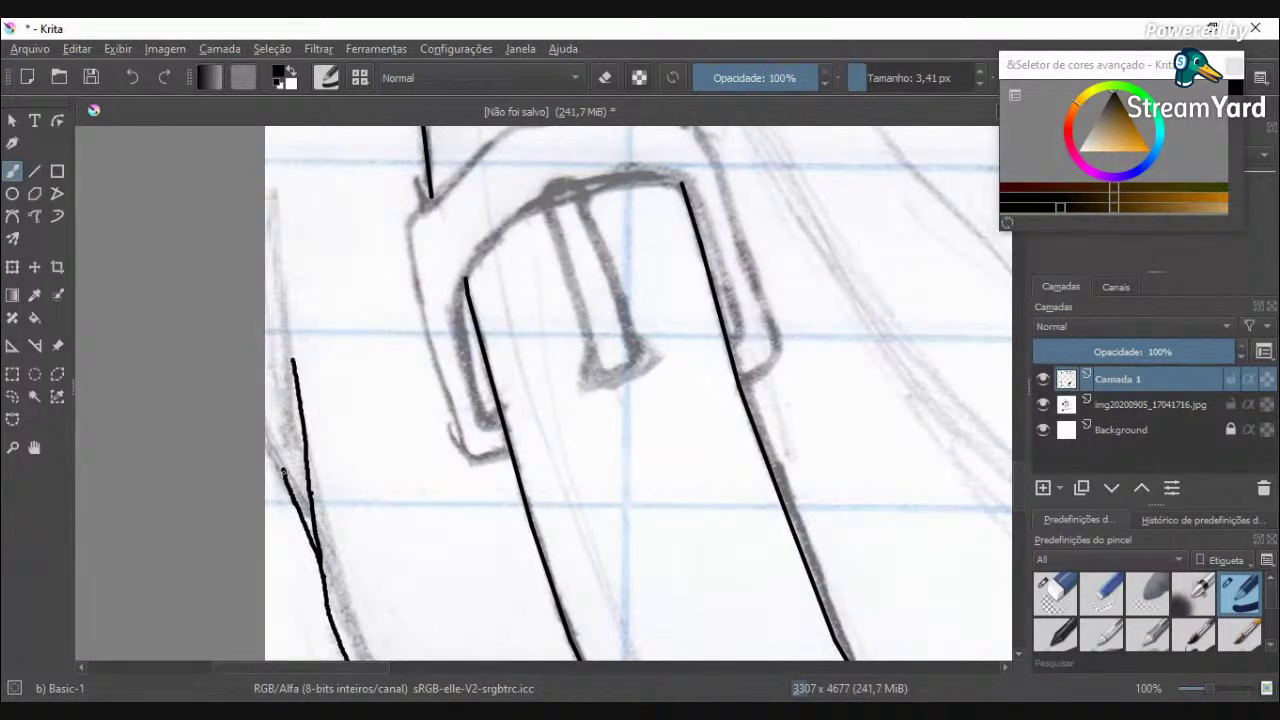
{"action": "mouse_move", "coordinate": [274, 459]}
{"action": "left_mouse_down"}
{"action": "mouse_move", "coordinate": [265, 438]}
{"action": "mouse_move", "coordinate": [289, 488]}
{"action": "left_mouse_up"}
{"action": "key", "text": "ctrl+z"}
{"action": "key", "text": "ctrl+z"}
{"action": "key", "text": "ctrl+z"}
{"action": "left_click_drag", "start_coordinate": [293, 362], "coordinate": [271, 246]}
Step: Ink the curved shoulder line from the strap section above the keeper loop out to the page edge
{"action": "scroll", "coordinate": [294, 298], "scroll_direction": "down", "scroll_amount": 4}
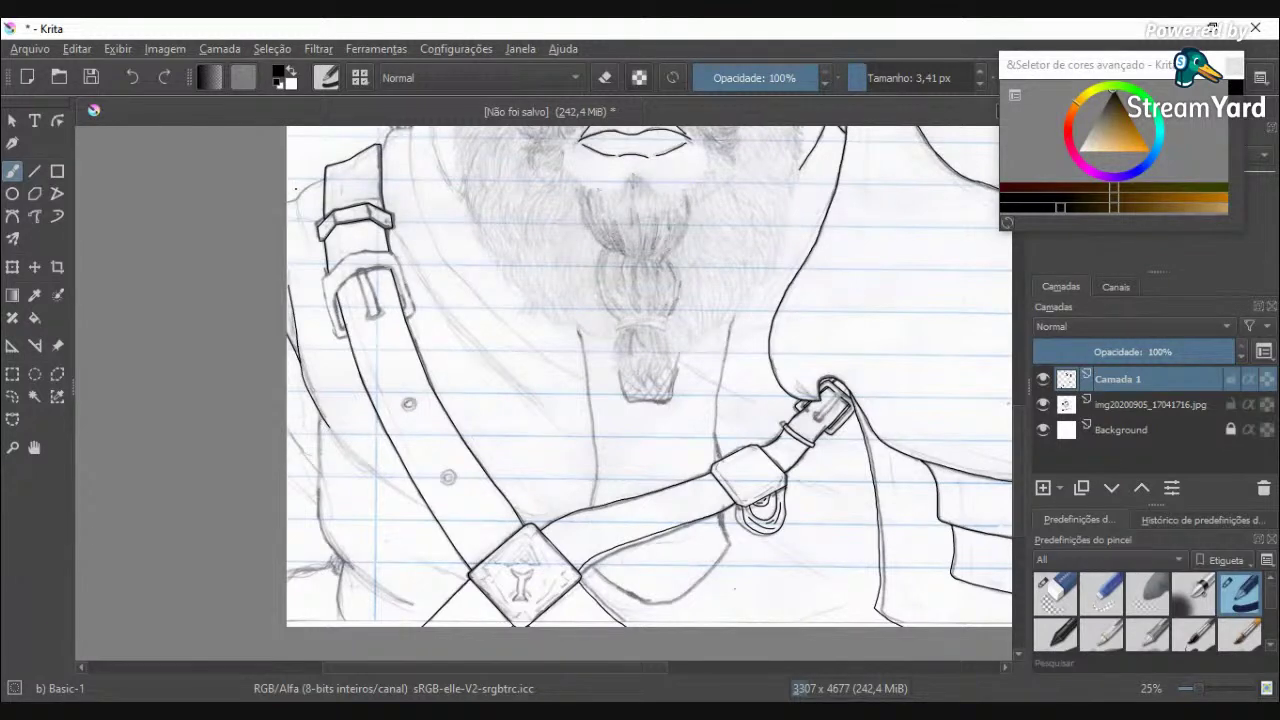
{"action": "scroll", "coordinate": [310, 187], "scroll_direction": "up", "scroll_amount": 4}
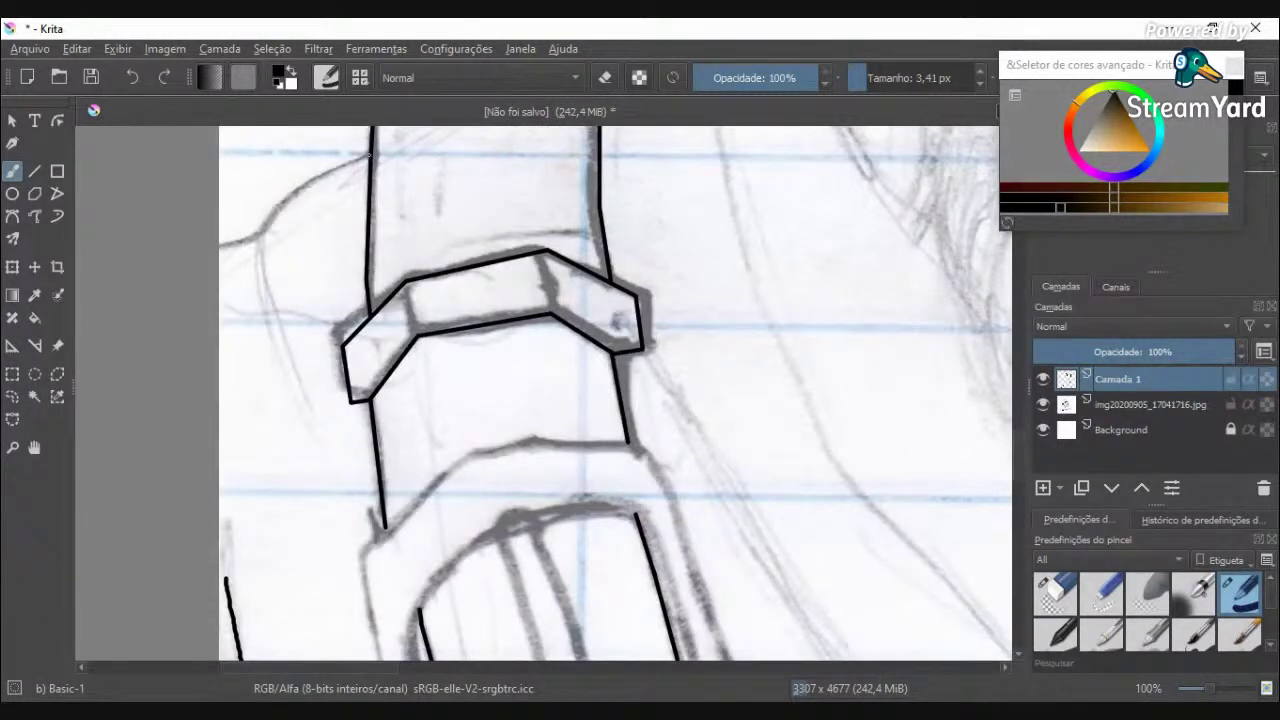
{"action": "mouse_move", "coordinate": [370, 155]}
{"action": "left_mouse_down"}
{"action": "mouse_move", "coordinate": [288, 193]}
{"action": "mouse_move", "coordinate": [222, 241]}
{"action": "left_mouse_up"}
Step: Ink the collar's scalloped upper edge from below the ear to the strap, with short fold starts at its corners
{"action": "scroll", "coordinate": [437, 140], "scroll_direction": "down", "scroll_amount": 4}
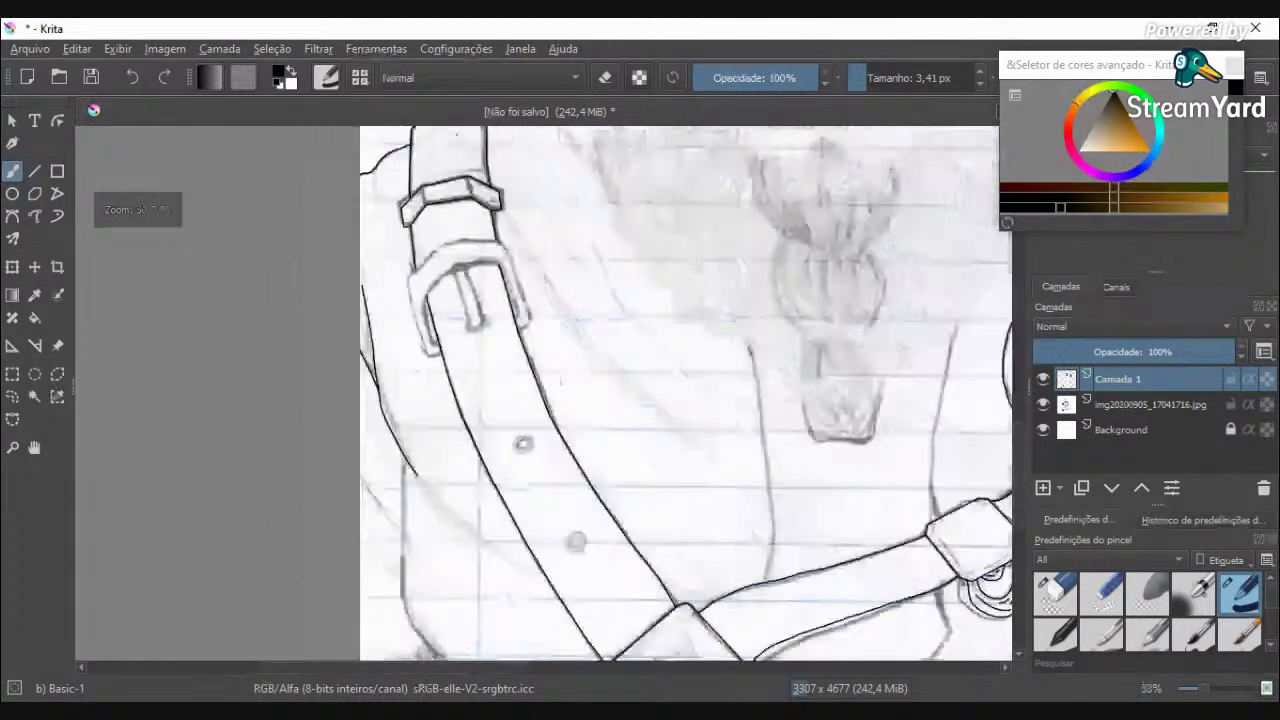
{"action": "left_click_drag", "start_coordinate": [1016, 464], "coordinate": [1012, 408]}
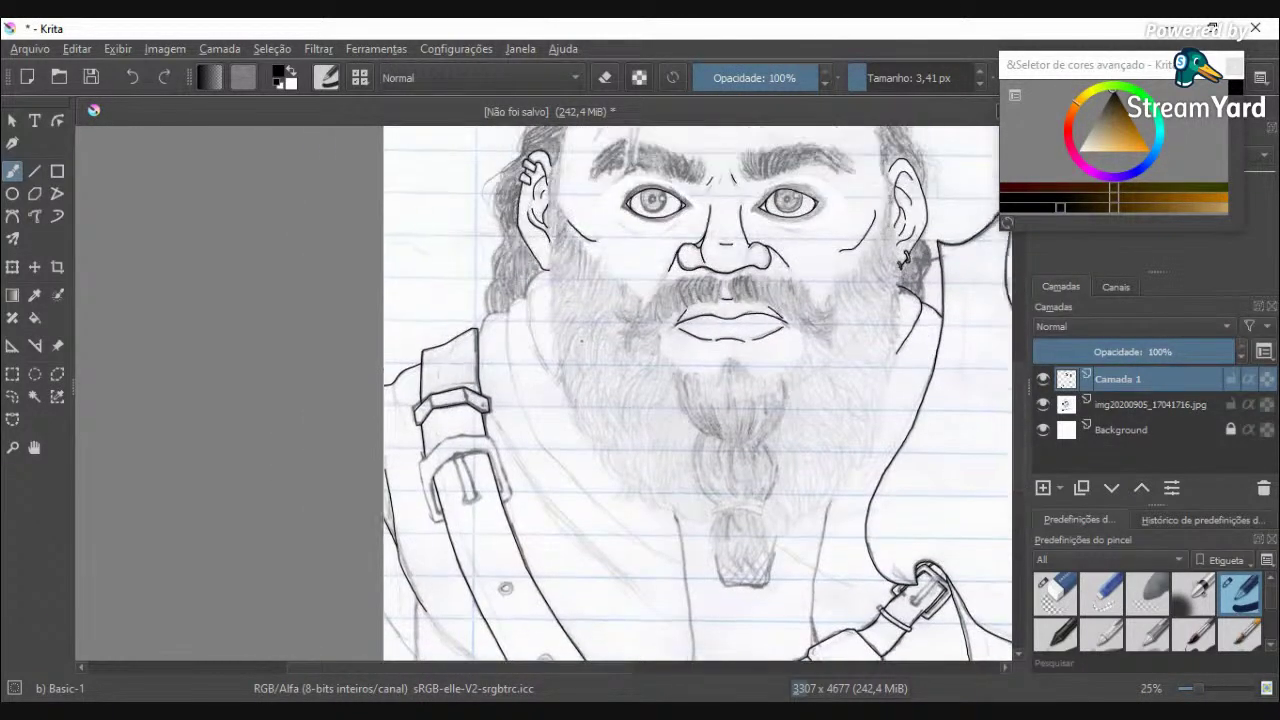
{"action": "scroll", "coordinate": [548, 302], "scroll_direction": "up", "scroll_amount": 4}
{"action": "mouse_move", "coordinate": [558, 193]}
{"action": "left_mouse_down"}
{"action": "mouse_move", "coordinate": [512, 216]}
{"action": "mouse_move", "coordinate": [478, 266]}
{"action": "mouse_move", "coordinate": [478, 350]}
{"action": "mouse_move", "coordinate": [500, 393]}
{"action": "left_mouse_up"}
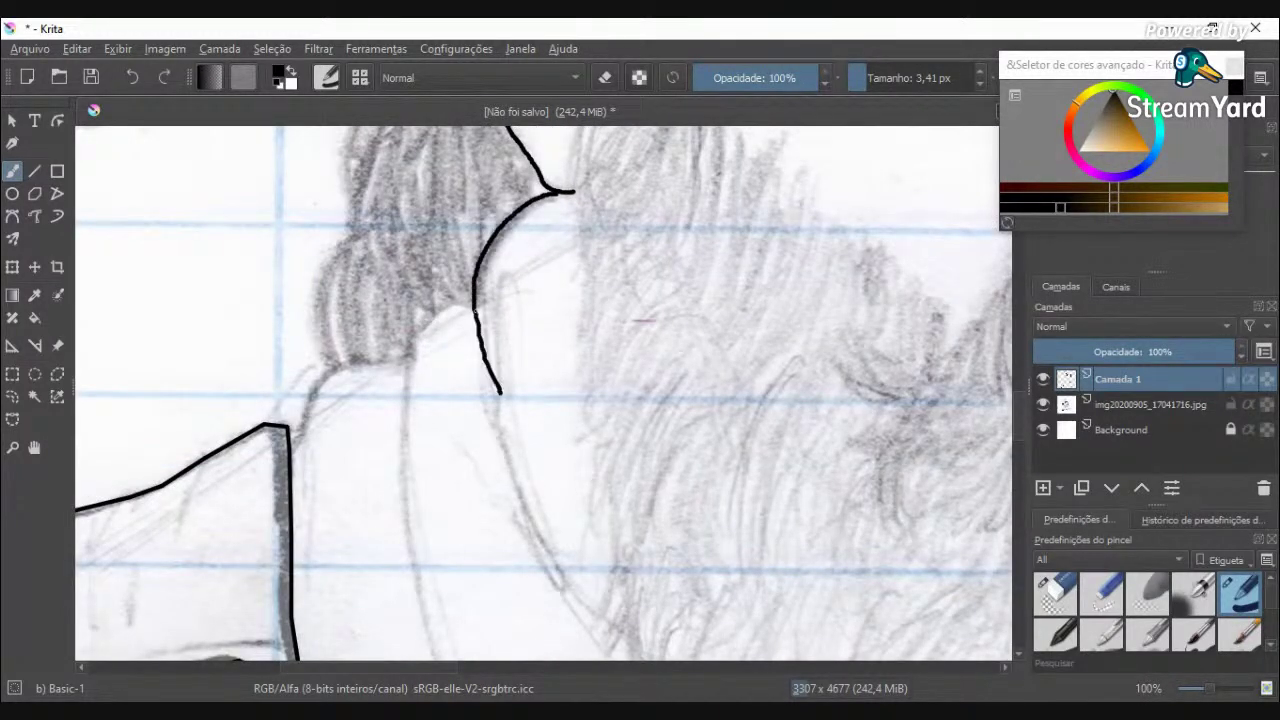
{"action": "key", "text": "ctrl+z"}
{"action": "left_click_drag", "start_coordinate": [550, 197], "coordinate": [498, 234]}
{"action": "key", "text": "ctrl+z"}
{"action": "mouse_move", "coordinate": [550, 194]}
{"action": "left_mouse_down"}
{"action": "mouse_move", "coordinate": [501, 225]}
{"action": "mouse_move", "coordinate": [481, 266]}
{"action": "mouse_move", "coordinate": [491, 362]}
{"action": "left_mouse_up"}
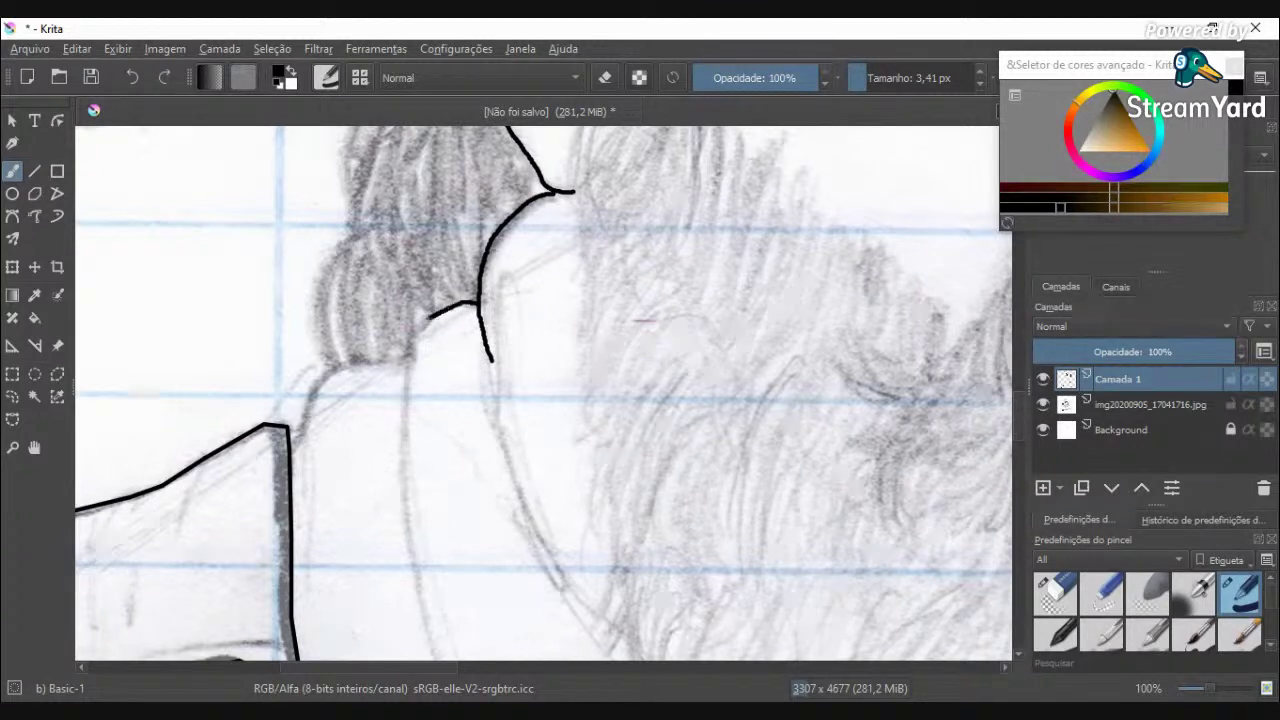
{"action": "left_click_drag", "start_coordinate": [407, 347], "coordinate": [403, 402]}
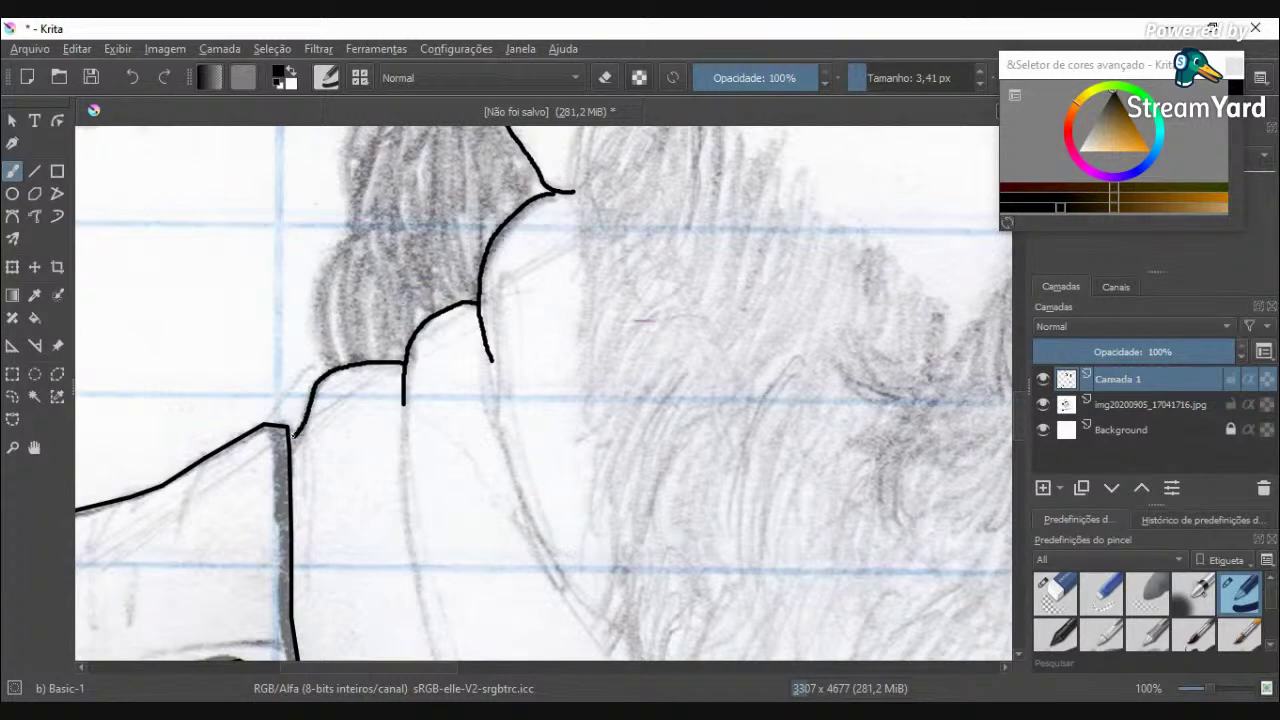
Step: Extend the two collar fold lines downward from the scalloped edge, alongside the beard
{"action": "scroll", "coordinate": [403, 430], "scroll_direction": "down", "scroll_amount": 4}
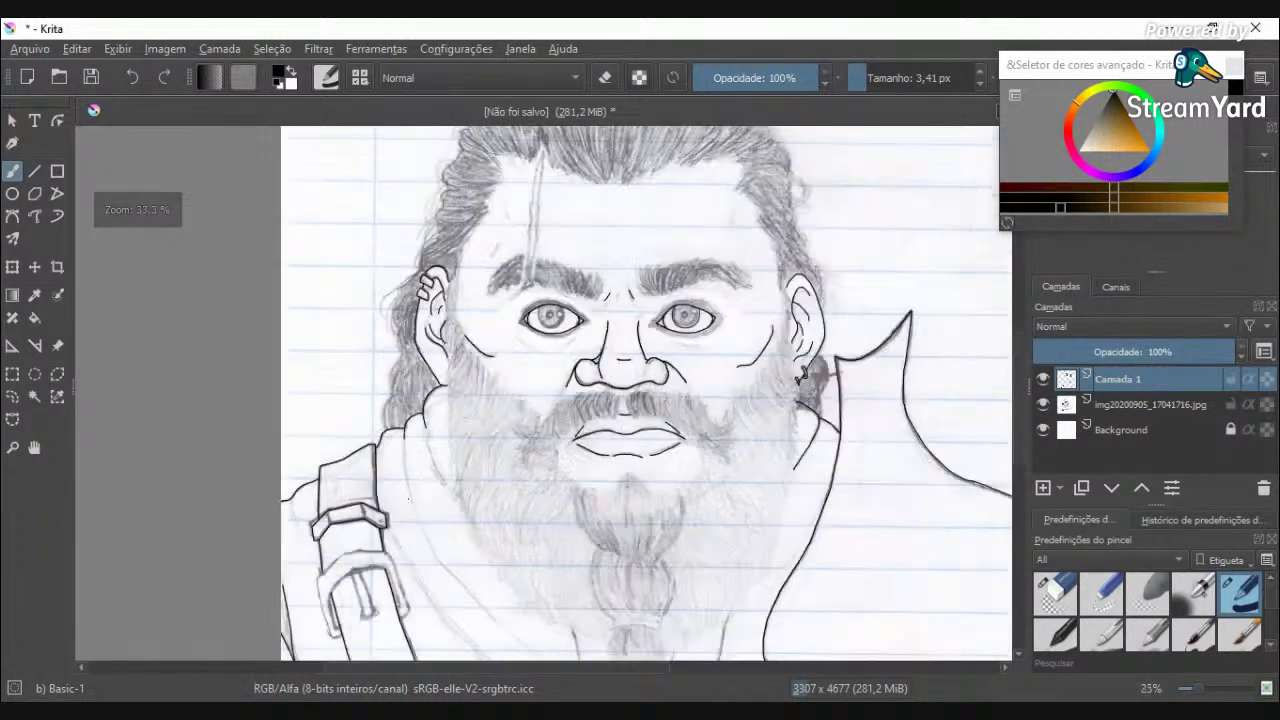
{"action": "scroll", "coordinate": [409, 470], "scroll_direction": "up", "scroll_amount": 2}
{"action": "scroll", "coordinate": [409, 470], "scroll_direction": "up", "scroll_amount": 1}
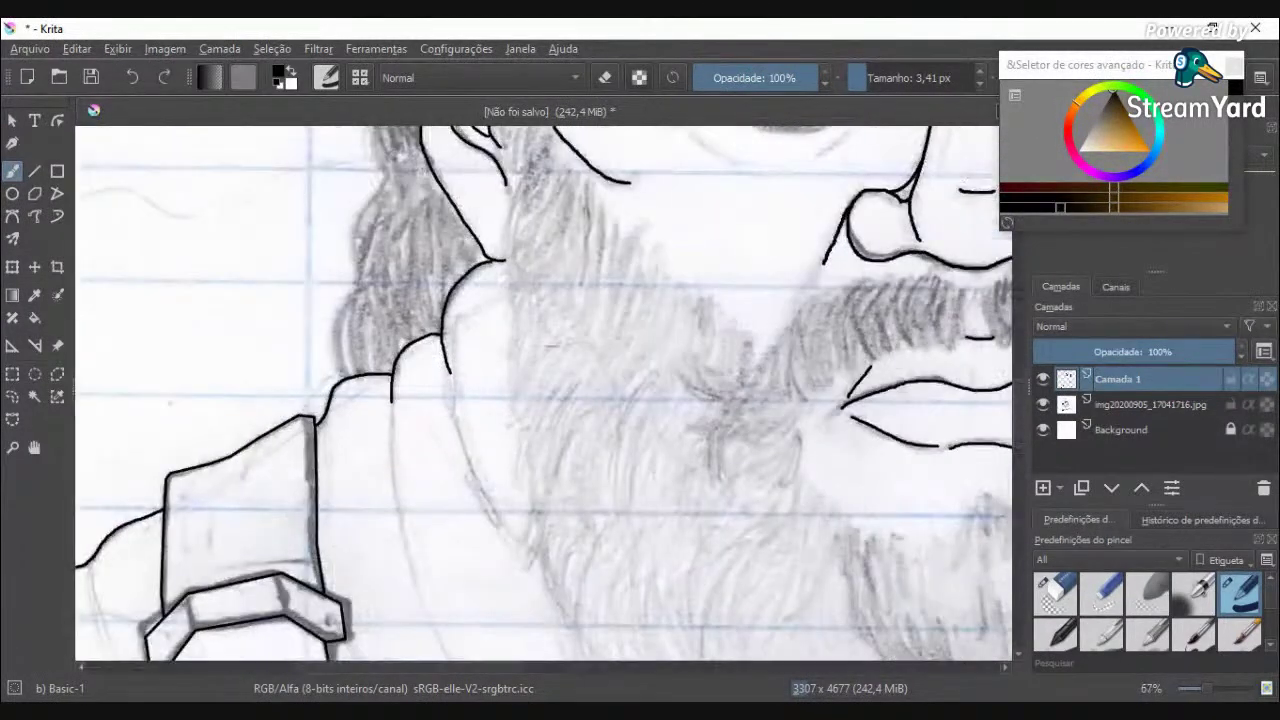
{"action": "scroll", "coordinate": [390, 480], "scroll_direction": "up", "scroll_amount": 2}
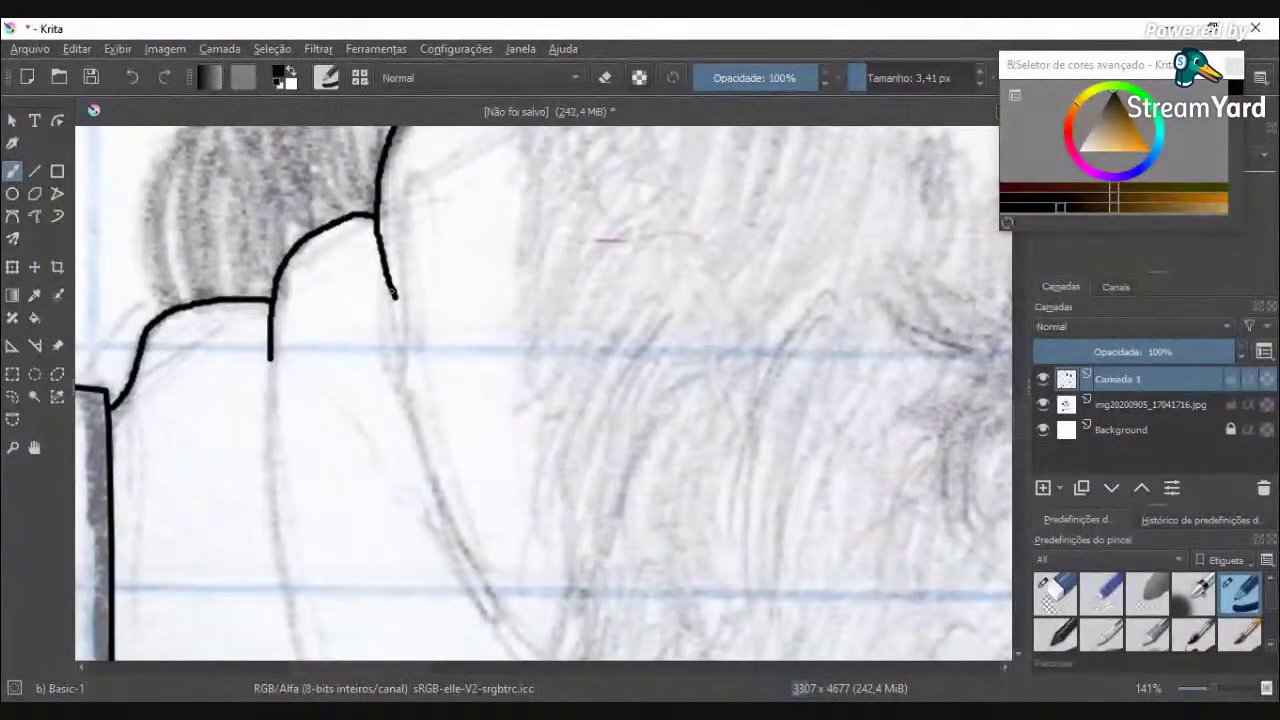
{"action": "mouse_move", "coordinate": [395, 294]}
{"action": "left_mouse_down"}
{"action": "mouse_move", "coordinate": [434, 516]}
{"action": "mouse_move", "coordinate": [510, 640]}
{"action": "left_mouse_up"}
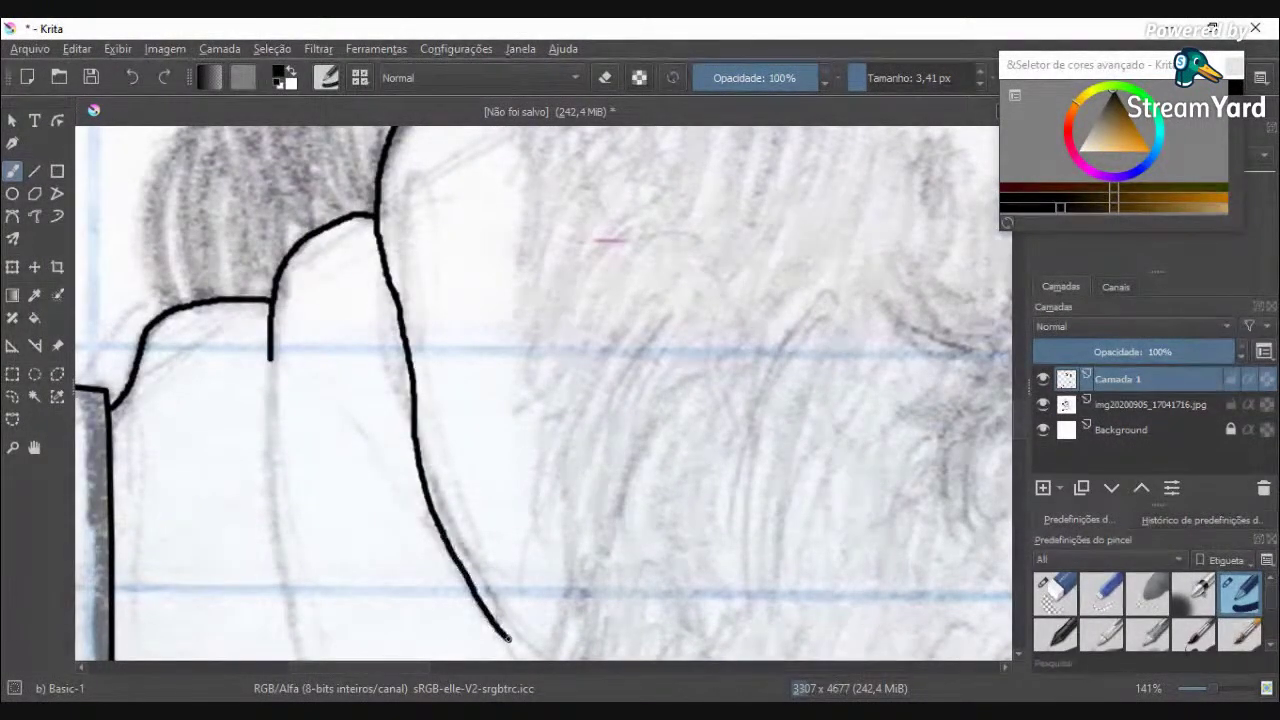
{"action": "mouse_move", "coordinate": [270, 355]}
{"action": "left_mouse_down"}
{"action": "mouse_move", "coordinate": [275, 611]}
{"action": "mouse_move", "coordinate": [295, 662]}
{"action": "left_mouse_up"}
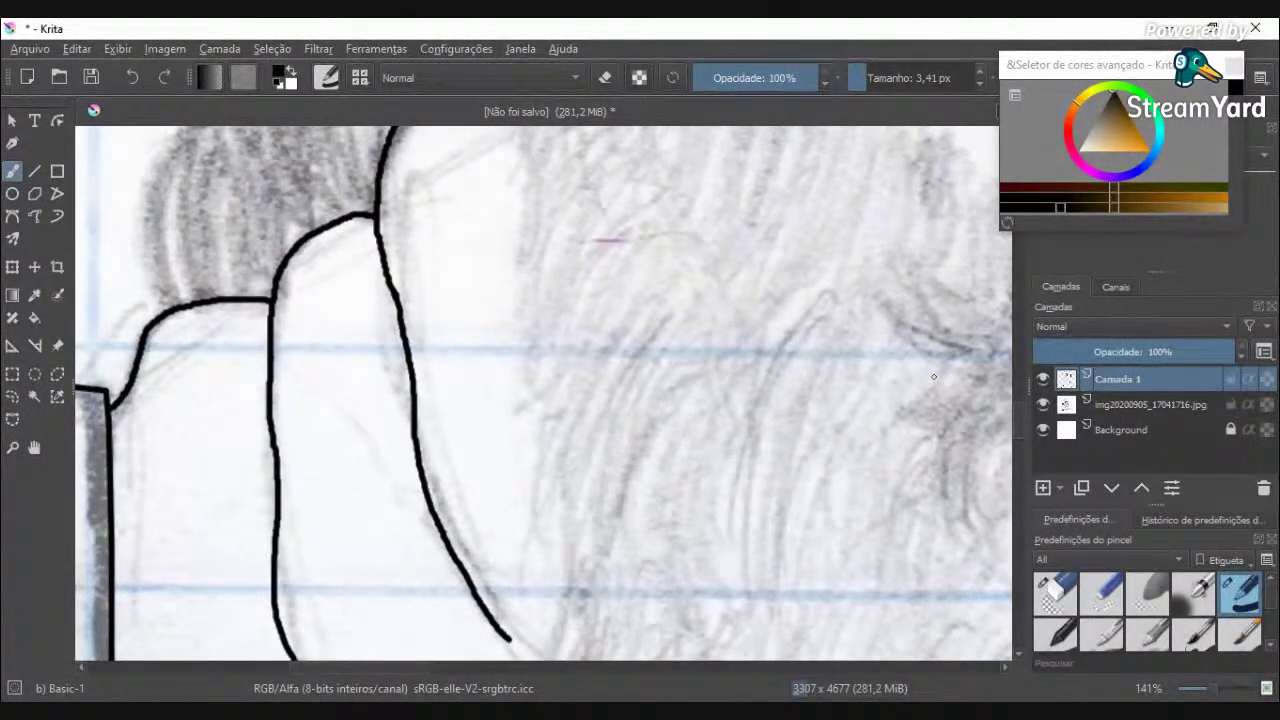
Step: Outline the outer frame of the shoulder buckle with connected straight lines, covering both arms and the arched top
{"action": "left_click_drag", "start_coordinate": [1019, 425], "coordinate": [1015, 465]}
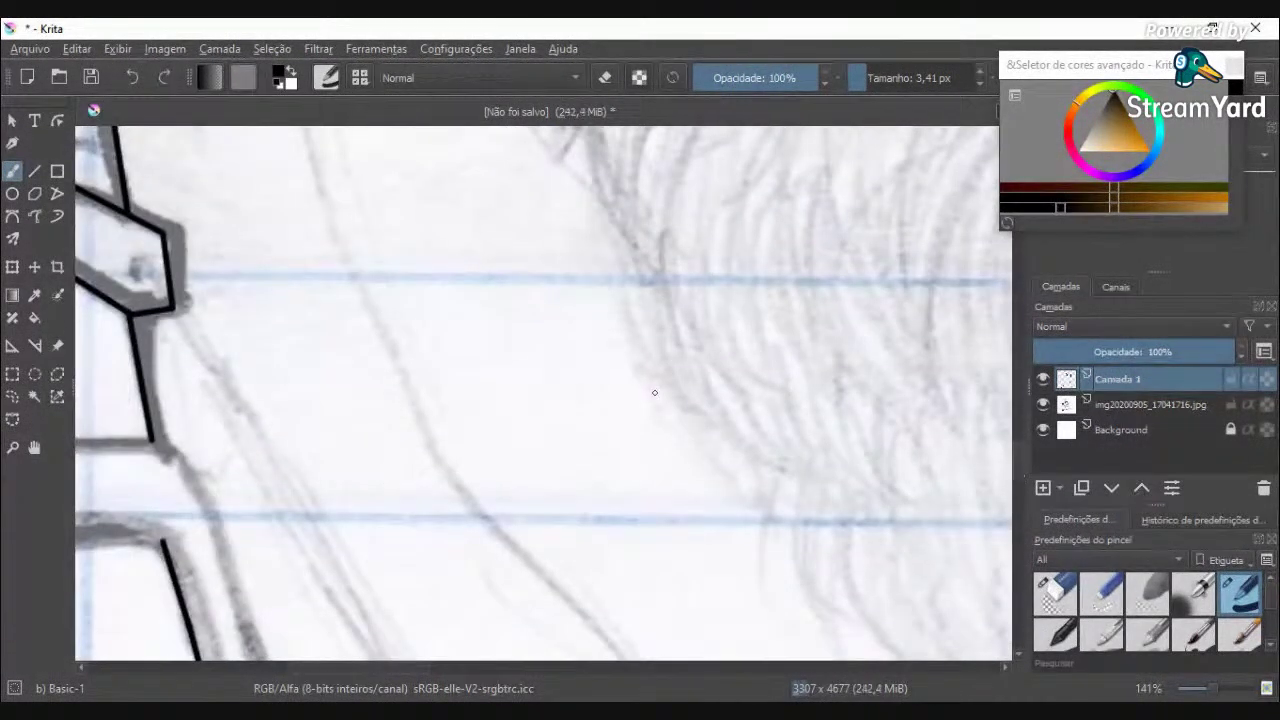
{"action": "scroll", "coordinate": [658, 393], "scroll_direction": "down", "scroll_amount": 3}
{"action": "scroll", "coordinate": [527, 306], "scroll_direction": "up", "scroll_amount": 1}
{"action": "scroll", "coordinate": [527, 306], "scroll_direction": "down", "scroll_amount": 2}
{"action": "scroll", "coordinate": [549, 490], "scroll_direction": "up", "scroll_amount": 3}
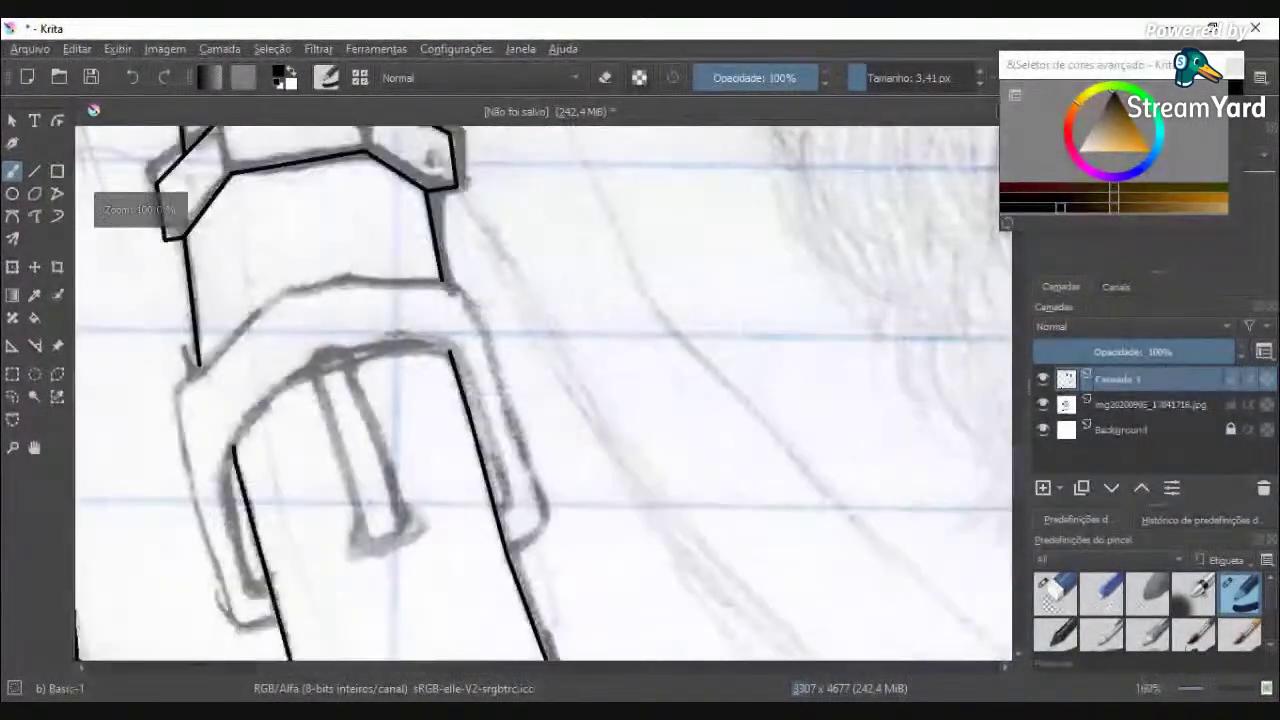
{"action": "left_click_drag", "start_coordinate": [505, 546], "coordinate": [548, 528]}
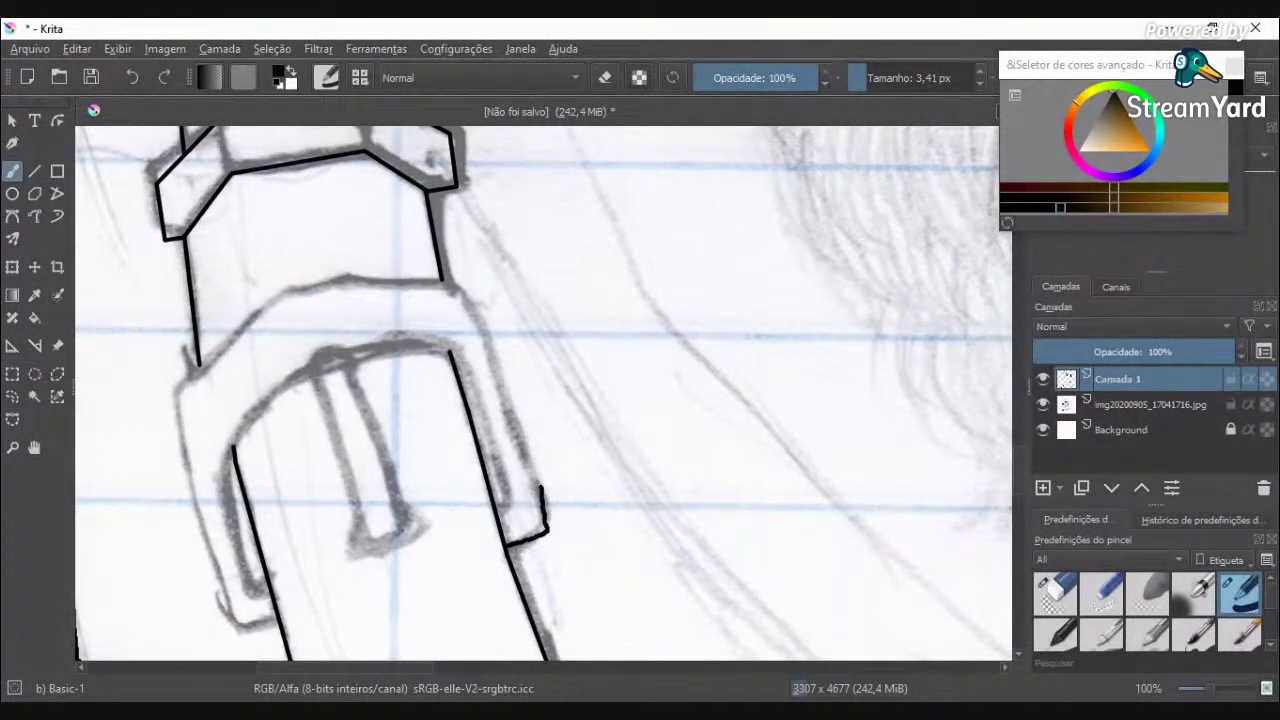
{"action": "key", "text": "ctrl+z"}
{"action": "left_click", "coordinate": [34, 171]}
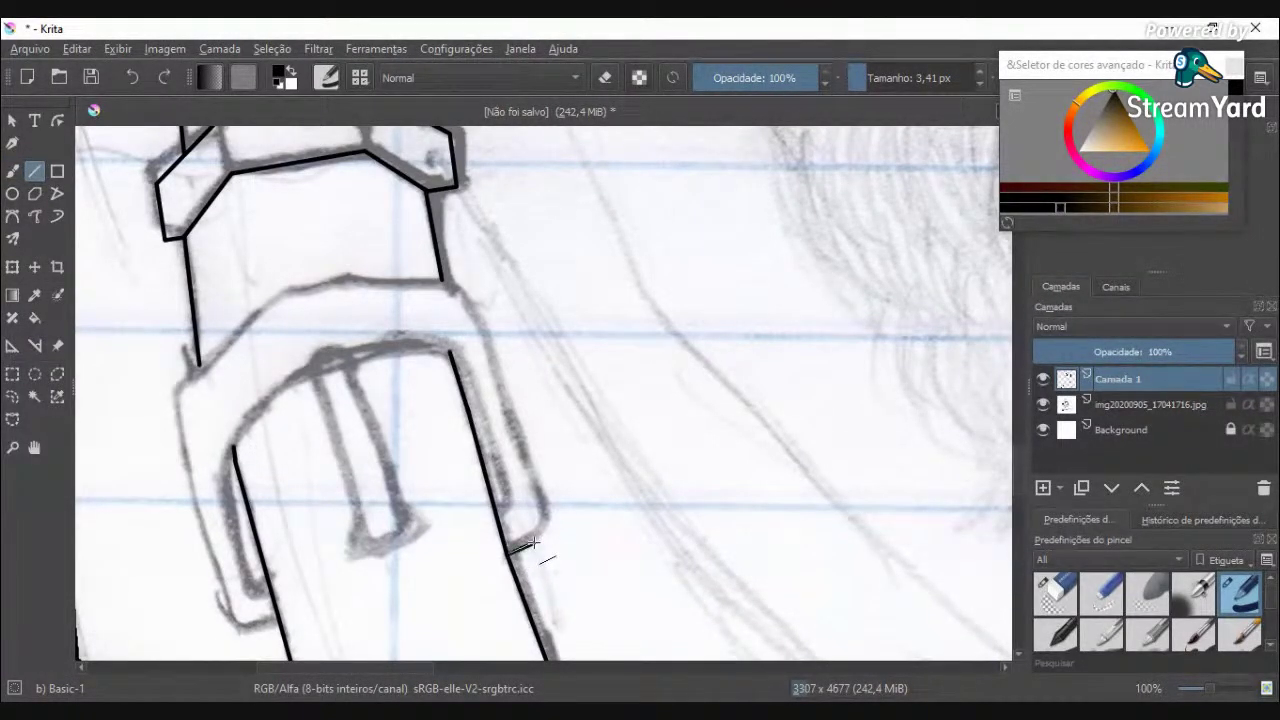
{"action": "left_click_drag", "start_coordinate": [541, 527], "coordinate": [489, 357]}
{"action": "mouse_move", "coordinate": [482, 340]}
{"action": "left_mouse_down"}
{"action": "mouse_move", "coordinate": [467, 297]}
{"action": "mouse_move", "coordinate": [354, 278]}
{"action": "mouse_move", "coordinate": [288, 290]}
{"action": "mouse_move", "coordinate": [197, 368]}
{"action": "mouse_move", "coordinate": [180, 412]}
{"action": "left_mouse_up"}
{"action": "left_click_drag", "start_coordinate": [180, 412], "coordinate": [236, 614]}
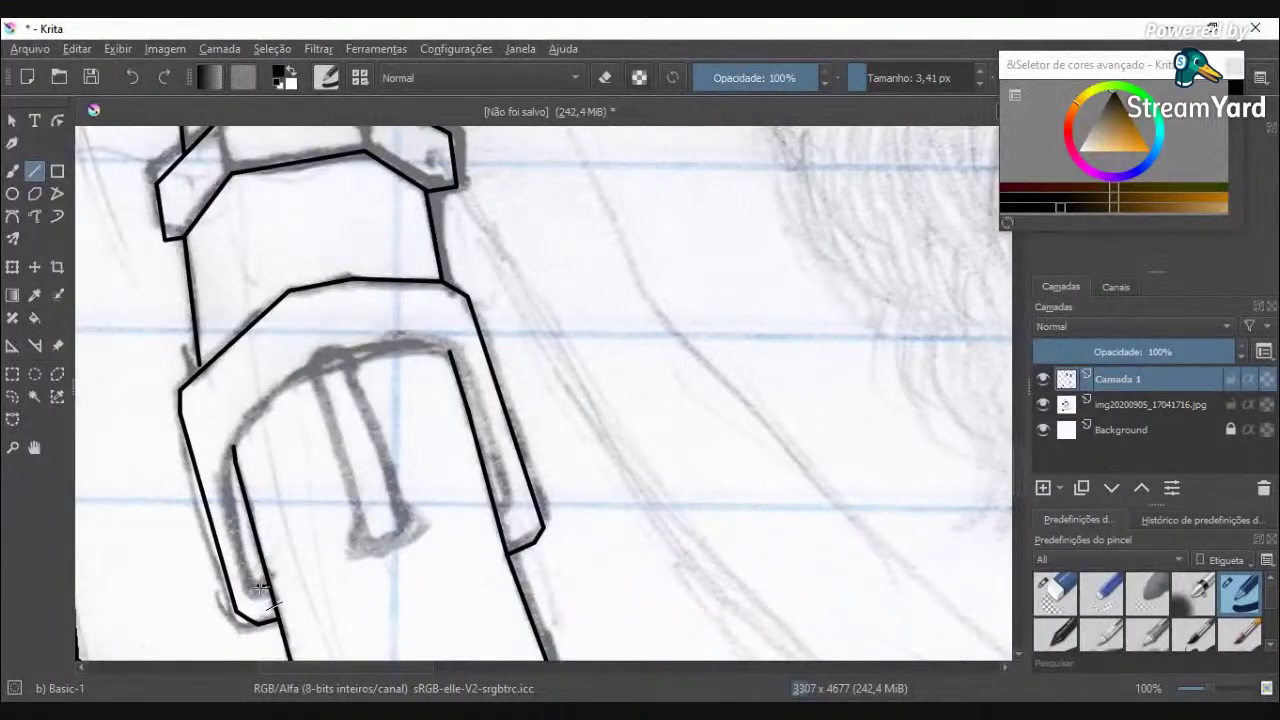
Step: Ink the inner edges of both shoulder buckle arms with straight lines parallel to the strap sides
{"action": "left_click_drag", "start_coordinate": [260, 588], "coordinate": [224, 447]}
{"action": "left_click_drag", "start_coordinate": [226, 462], "coordinate": [228, 460]}
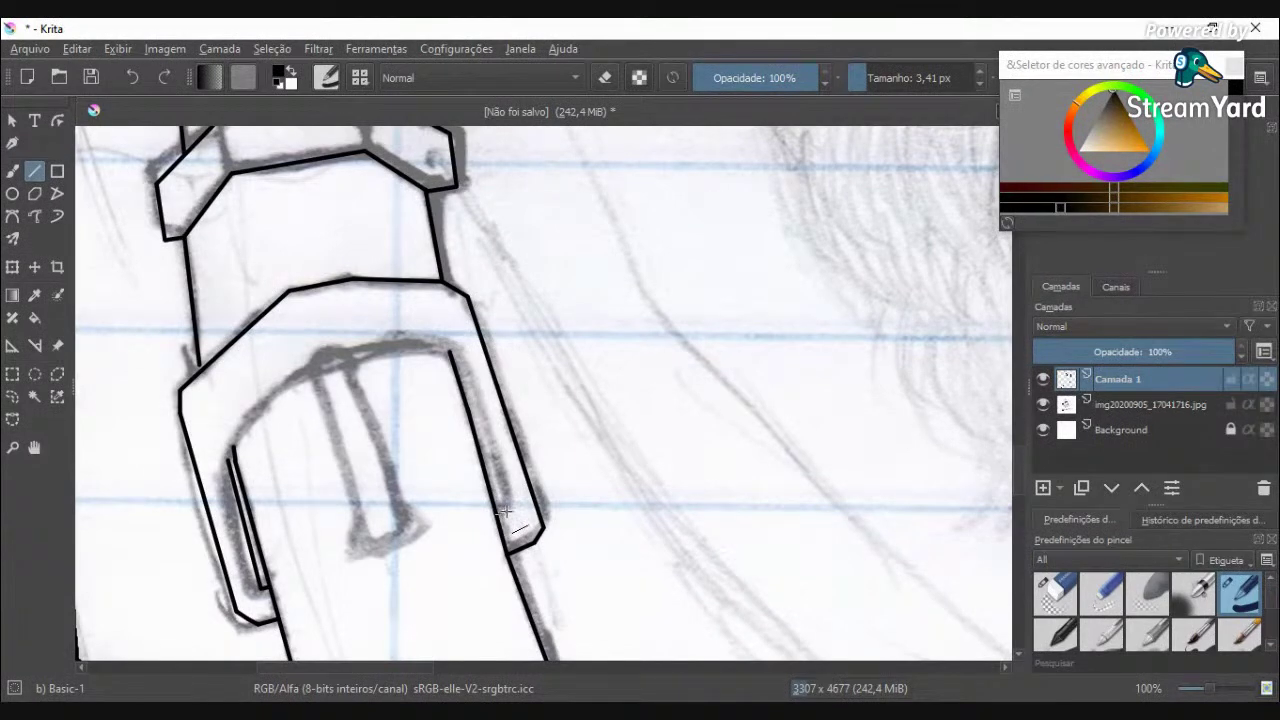
{"action": "left_click_drag", "start_coordinate": [506, 511], "coordinate": [460, 353]}
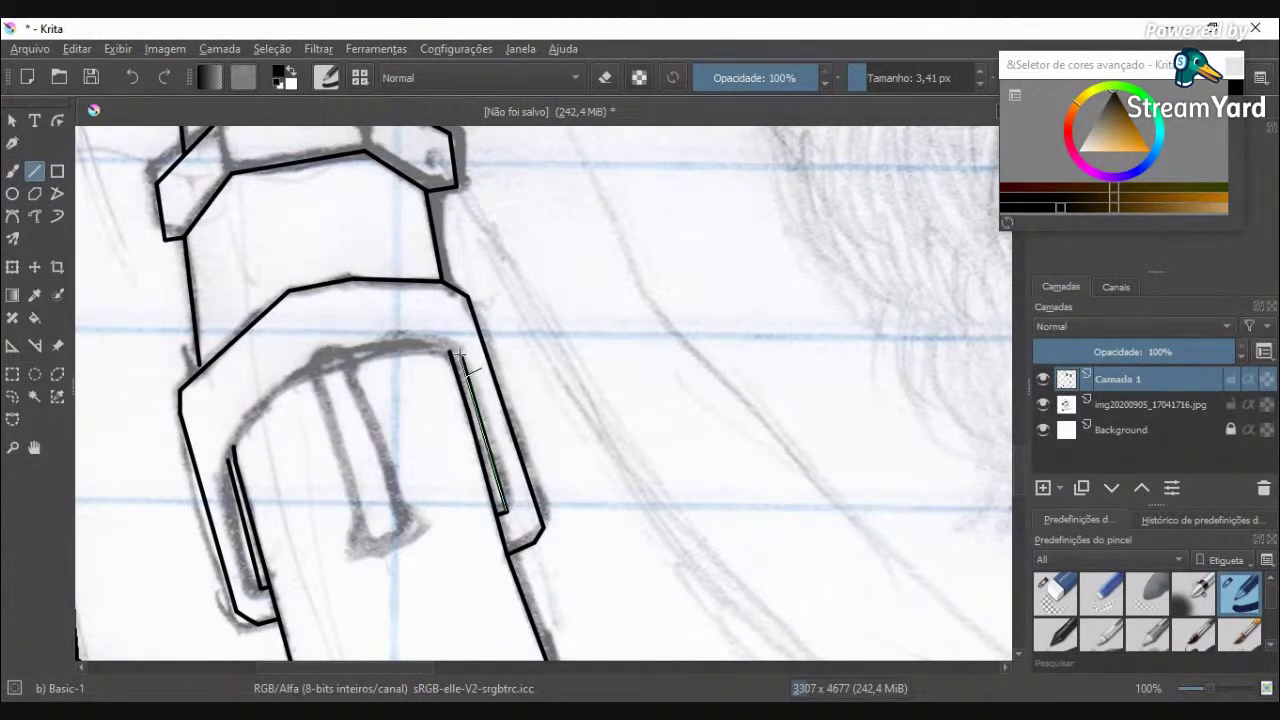
Step: Ink the buckle's inner arch with the freehand brush, from the left arm up to the prong's base
{"action": "left_click", "coordinate": [13, 172]}
{"action": "scroll", "coordinate": [206, 457], "scroll_direction": "up", "scroll_amount": 4}
{"action": "mouse_move", "coordinate": [292, 463]}
{"action": "left_mouse_down"}
{"action": "mouse_move", "coordinate": [310, 408]}
{"action": "mouse_move", "coordinate": [416, 254]}
{"action": "mouse_move", "coordinate": [472, 186]}
{"action": "mouse_move", "coordinate": [552, 131]}
{"action": "left_mouse_up"}
{"action": "scroll", "coordinate": [670, 267], "scroll_direction": "down", "scroll_amount": 3}
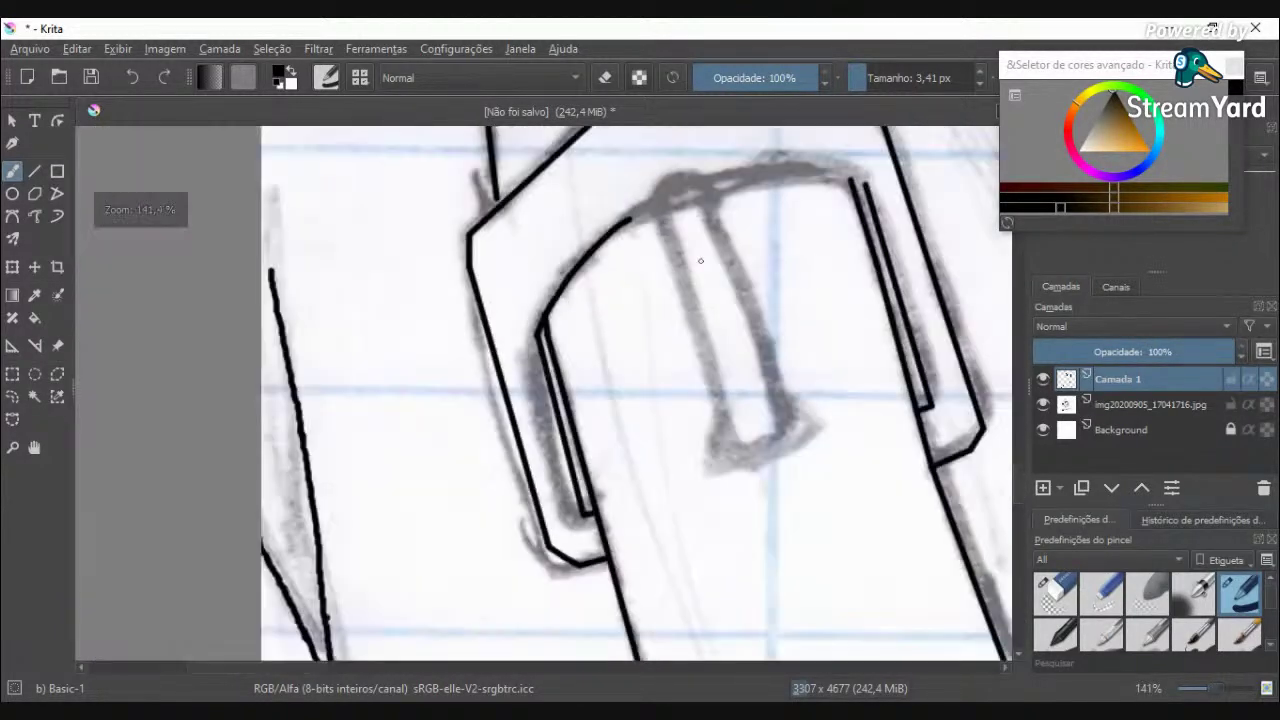
{"action": "scroll", "coordinate": [651, 215], "scroll_direction": "up", "scroll_amount": 4}
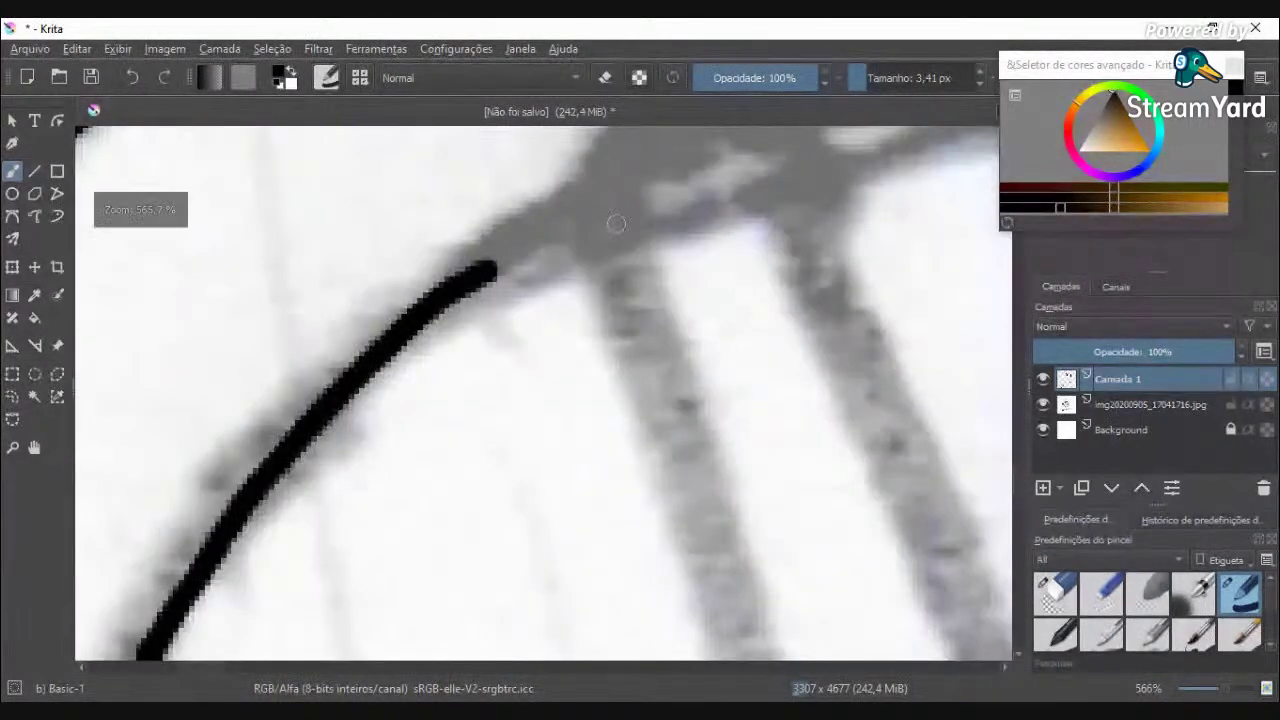
{"action": "left_click_drag", "start_coordinate": [568, 217], "coordinate": [478, 268]}
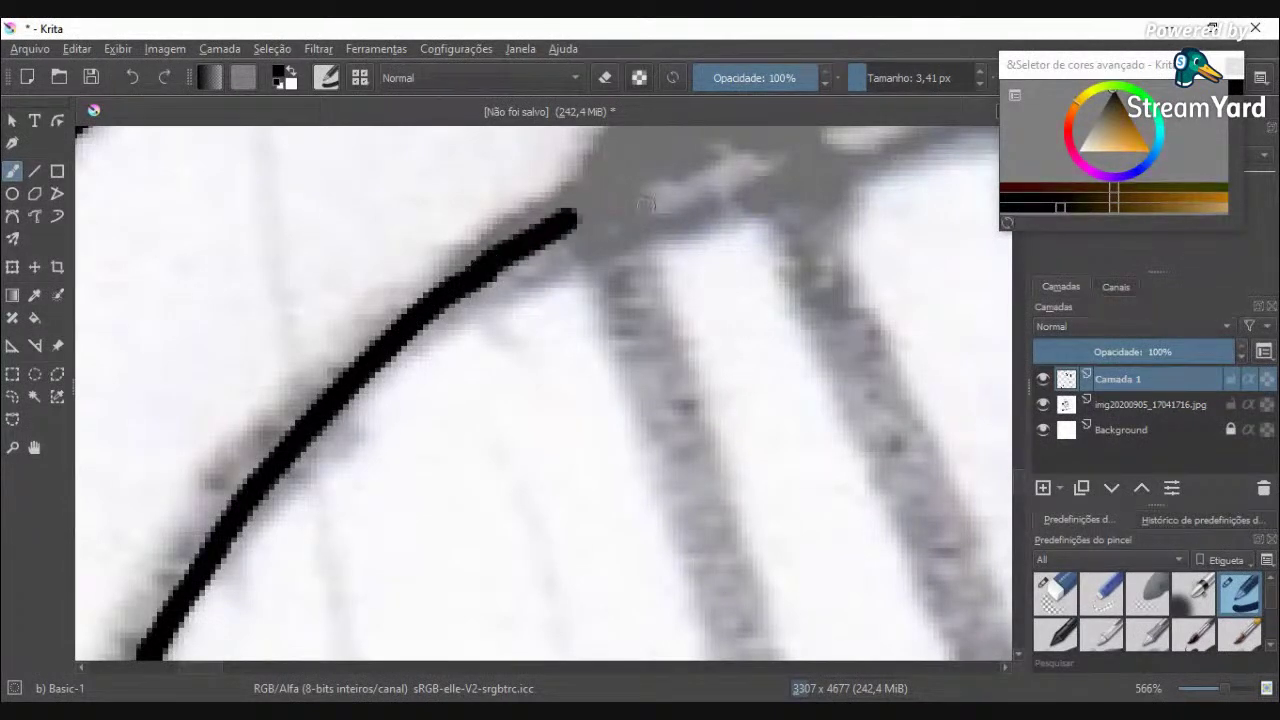
{"action": "scroll", "coordinate": [646, 204], "scroll_direction": "down", "scroll_amount": 2}
{"action": "scroll", "coordinate": [648, 583], "scroll_direction": "down", "scroll_amount": 2}
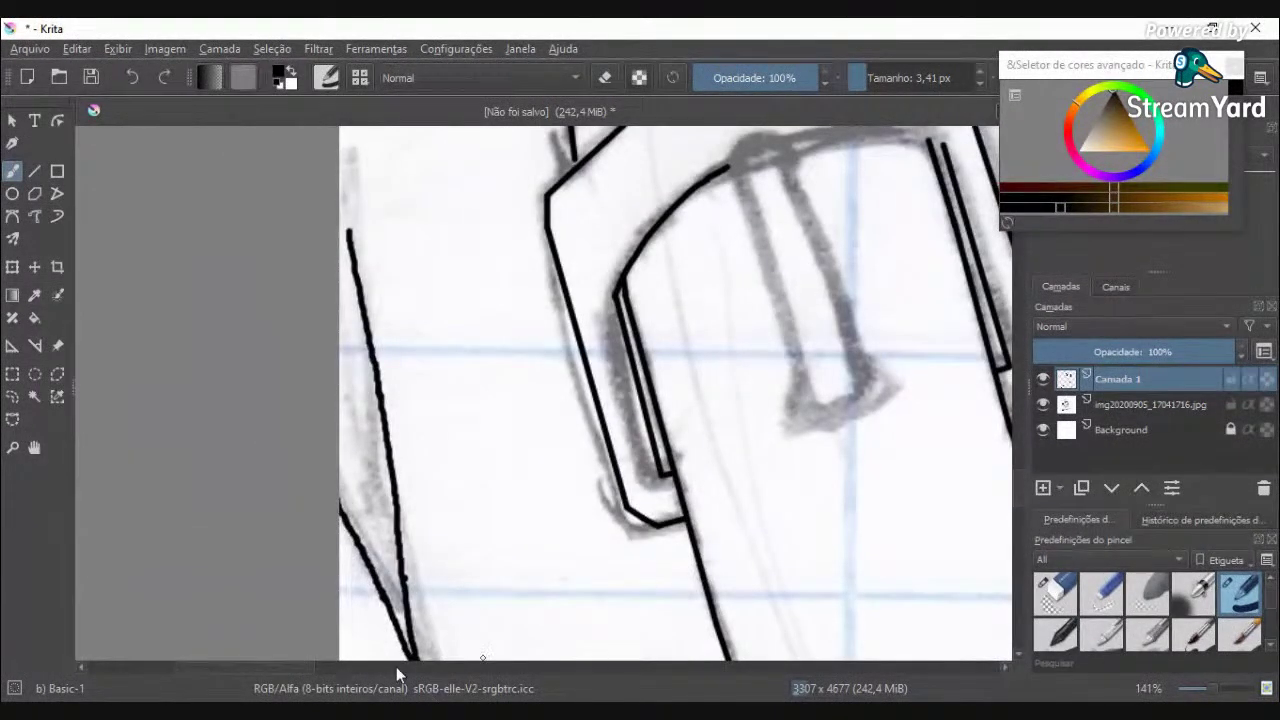
Step: Ink the remaining part of the buckle's inner arch, from the prong's base to the right arm
{"action": "left_click_drag", "start_coordinate": [310, 668], "coordinate": [397, 668]}
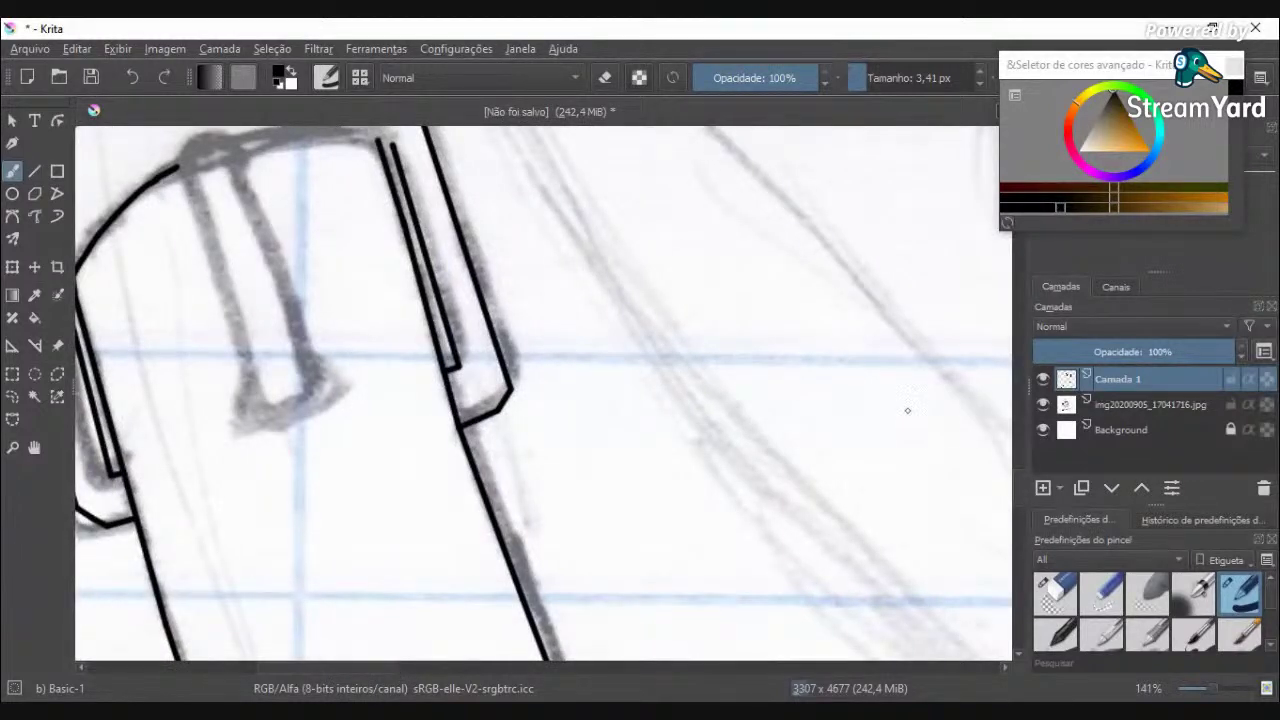
{"action": "left_click_drag", "start_coordinate": [1017, 508], "coordinate": [1017, 488]}
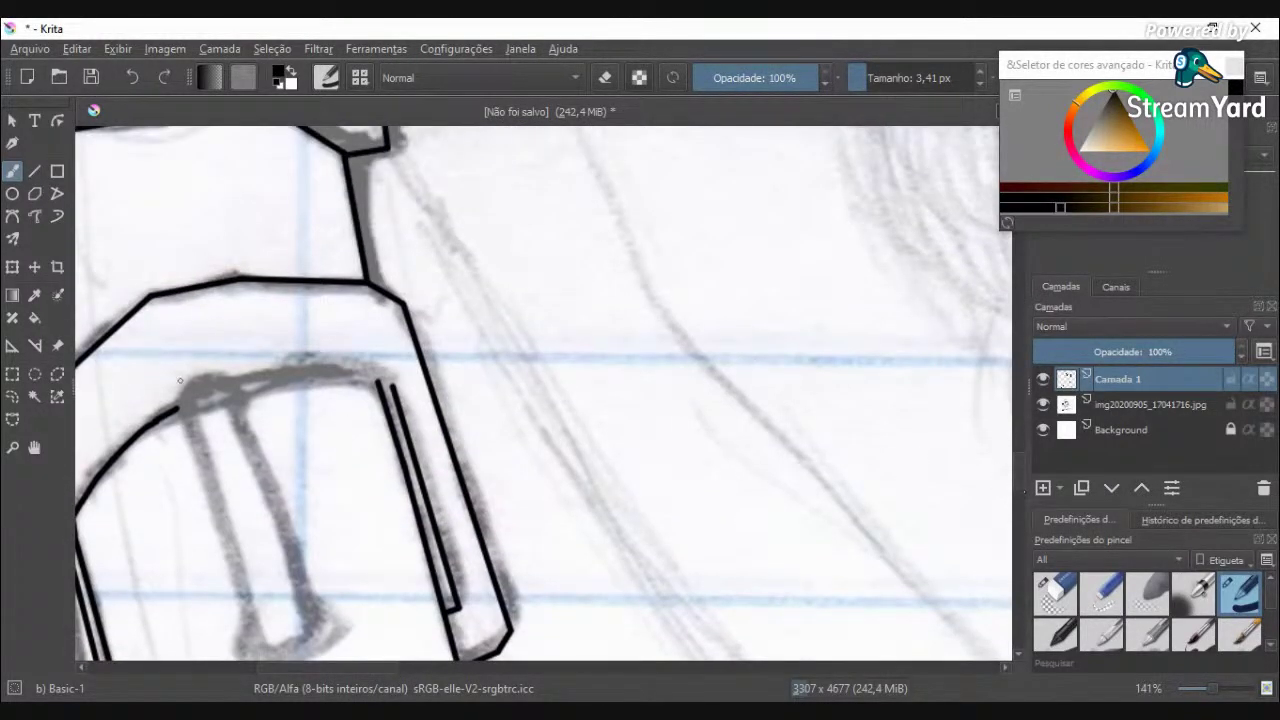
{"action": "scroll", "coordinate": [180, 381], "scroll_direction": "up", "scroll_amount": 2}
{"action": "scroll", "coordinate": [180, 381], "scroll_direction": "down", "scroll_amount": 1}
{"action": "left_click_drag", "start_coordinate": [256, 381], "coordinate": [465, 382]}
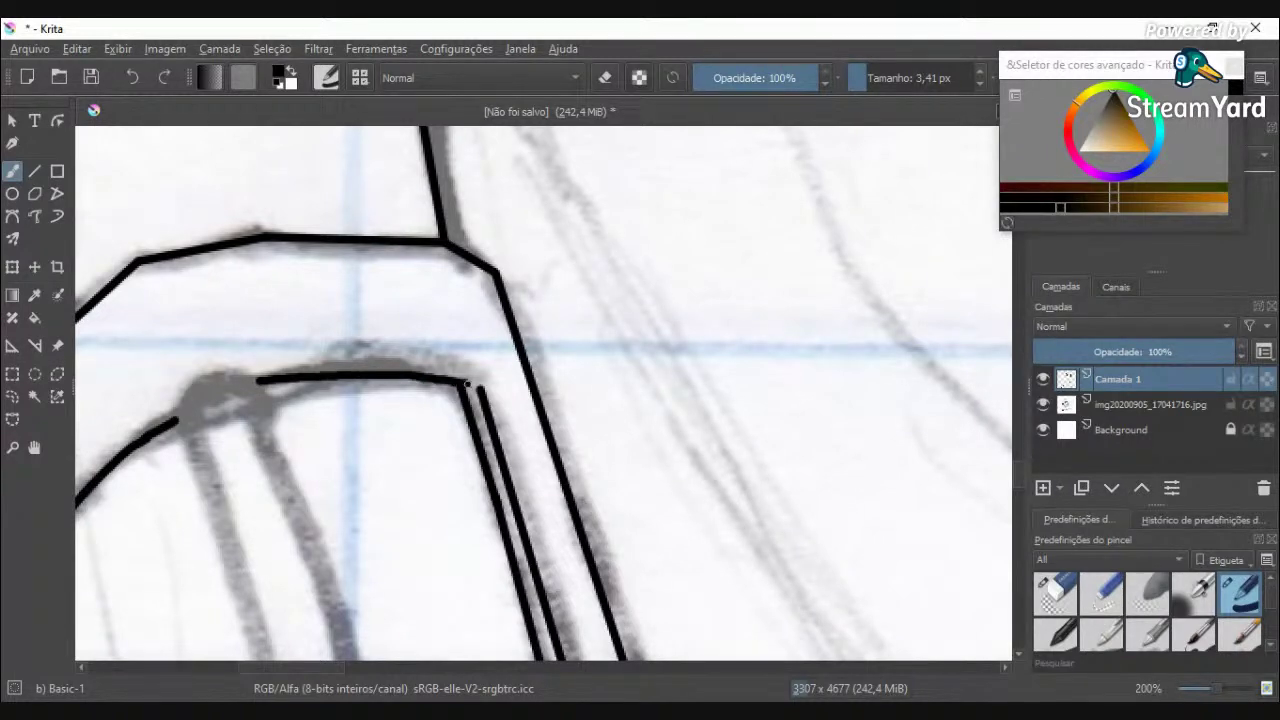
Step: Outline the shoulder buckle's prong with straight lines, covering its angular head at the arch and both long sides
{"action": "scroll", "coordinate": [397, 376], "scroll_direction": "down", "scroll_amount": 2}
{"action": "scroll", "coordinate": [319, 522], "scroll_direction": "up", "scroll_amount": 2}
{"action": "left_click", "coordinate": [35, 171]}
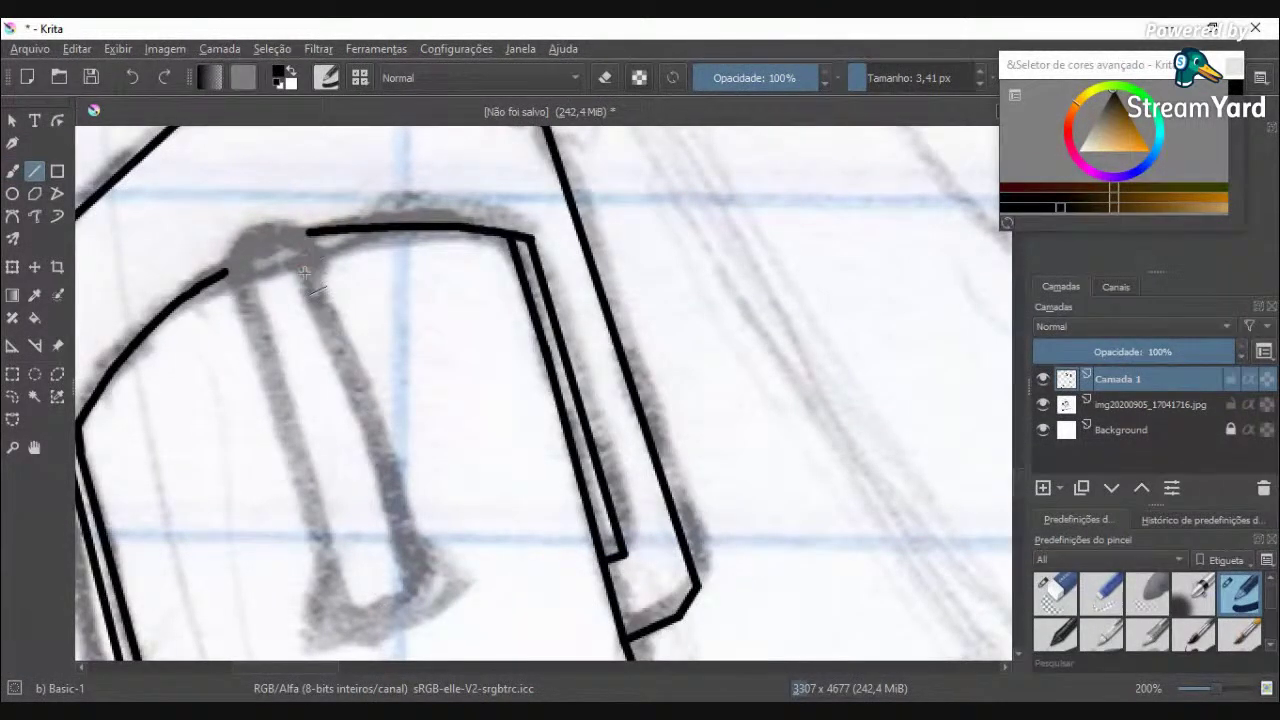
{"action": "mouse_move", "coordinate": [305, 286]}
{"action": "left_mouse_down"}
{"action": "mouse_move", "coordinate": [325, 256]}
{"action": "mouse_move", "coordinate": [290, 220]}
{"action": "mouse_move", "coordinate": [232, 235]}
{"action": "mouse_move", "coordinate": [222, 279]}
{"action": "mouse_move", "coordinate": [247, 303]}
{"action": "mouse_move", "coordinate": [347, 606]}
{"action": "left_mouse_up"}
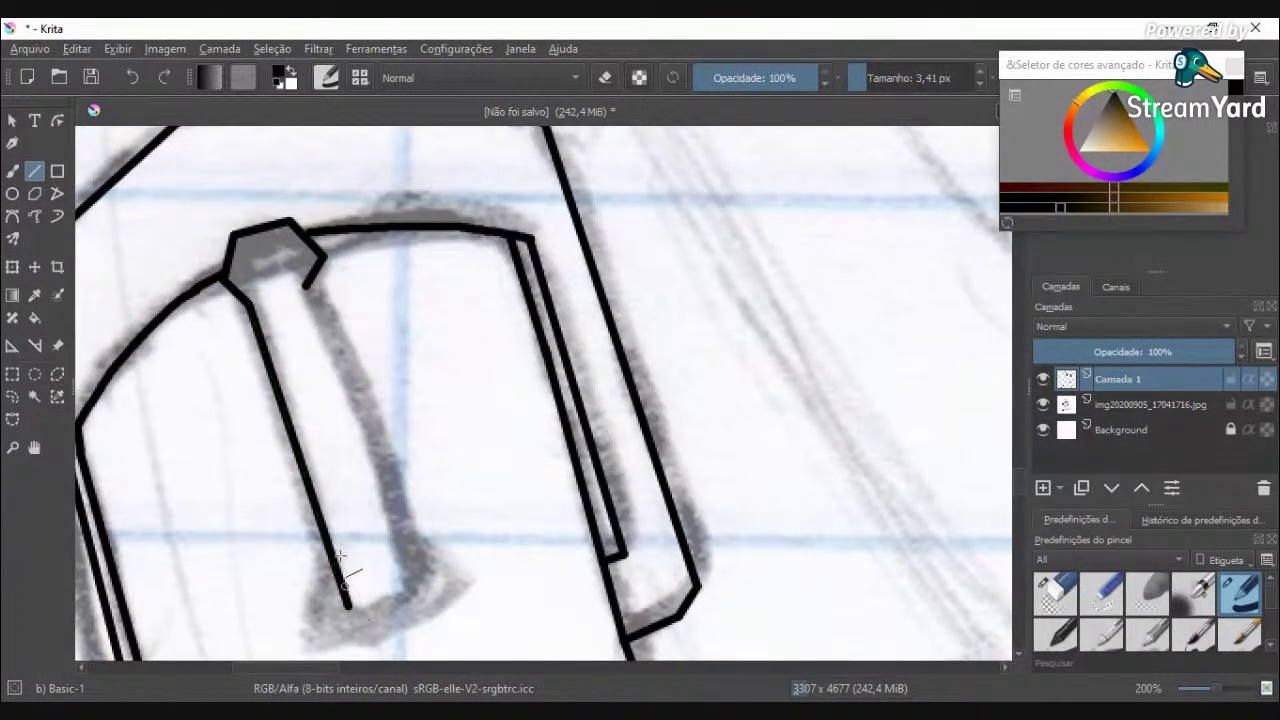
{"action": "left_click_drag", "start_coordinate": [306, 286], "coordinate": [406, 586]}
Step: Ink the prong's rounded lower end with the freehand brush as nested curves and fill the inner band solid black
{"action": "scroll", "coordinate": [291, 549], "scroll_direction": "down", "scroll_amount": 3}
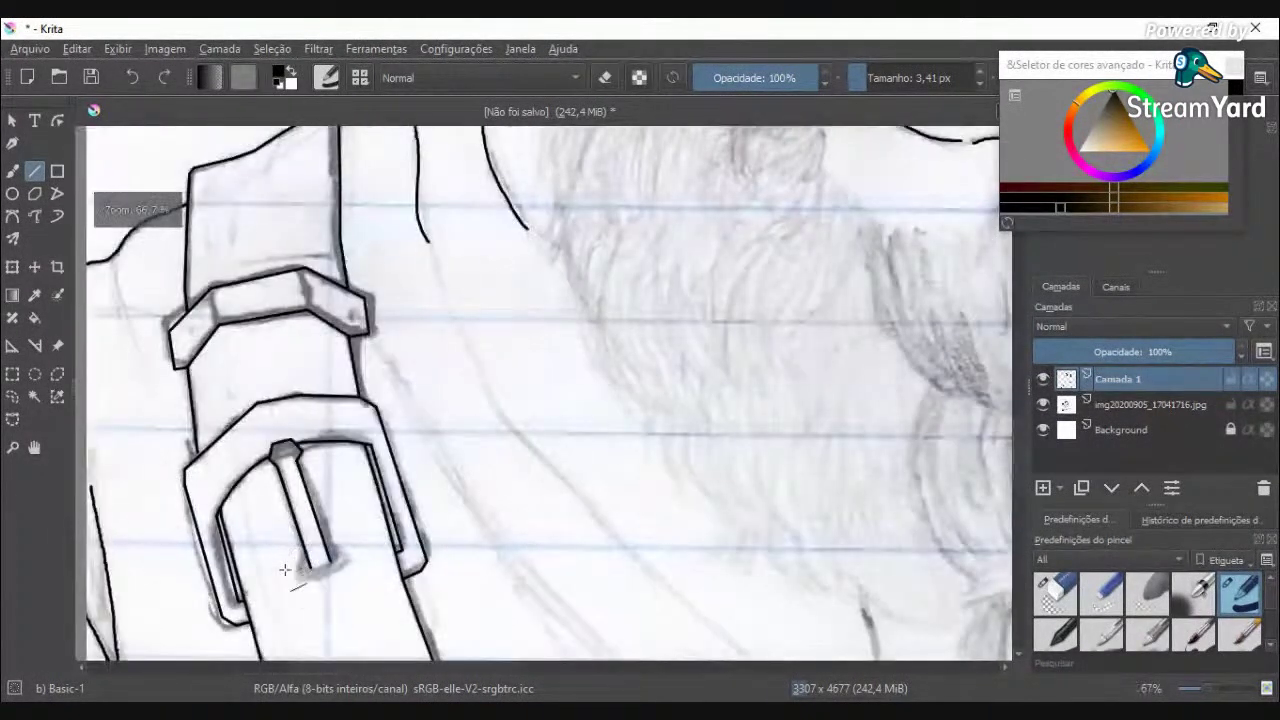
{"action": "key", "text": "b"}
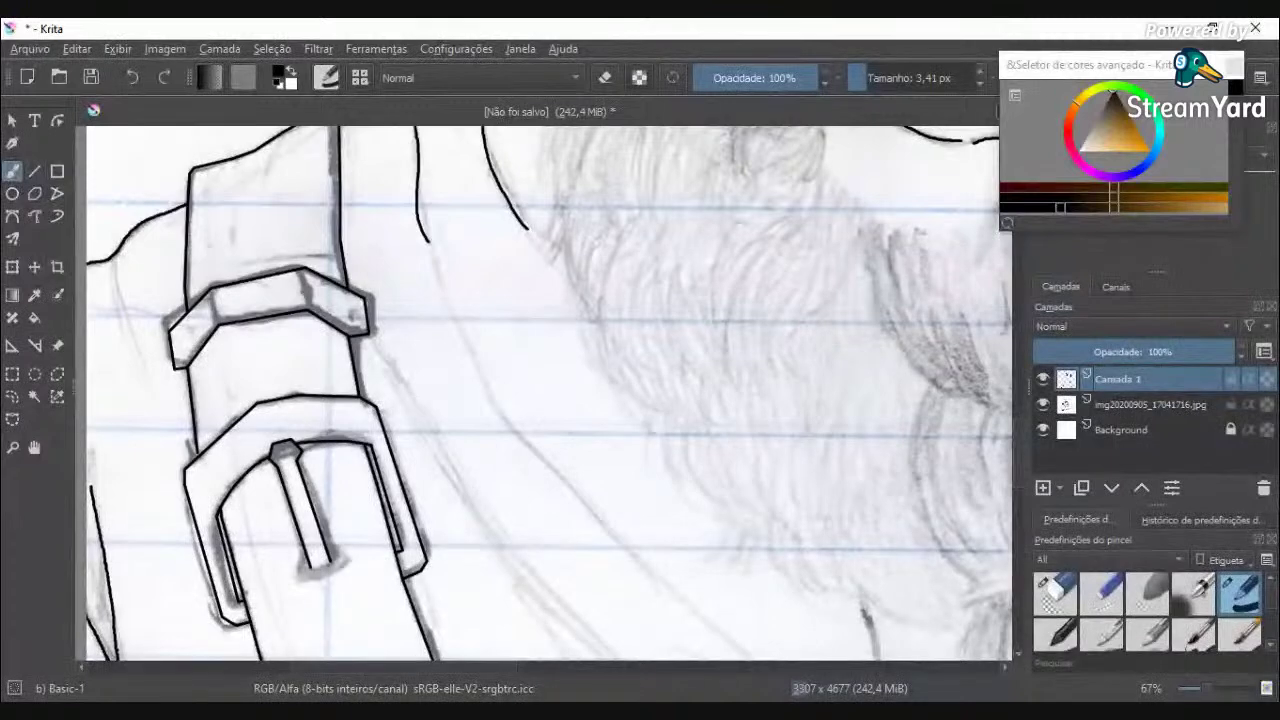
{"action": "scroll", "coordinate": [308, 601], "scroll_direction": "up", "scroll_amount": 1}
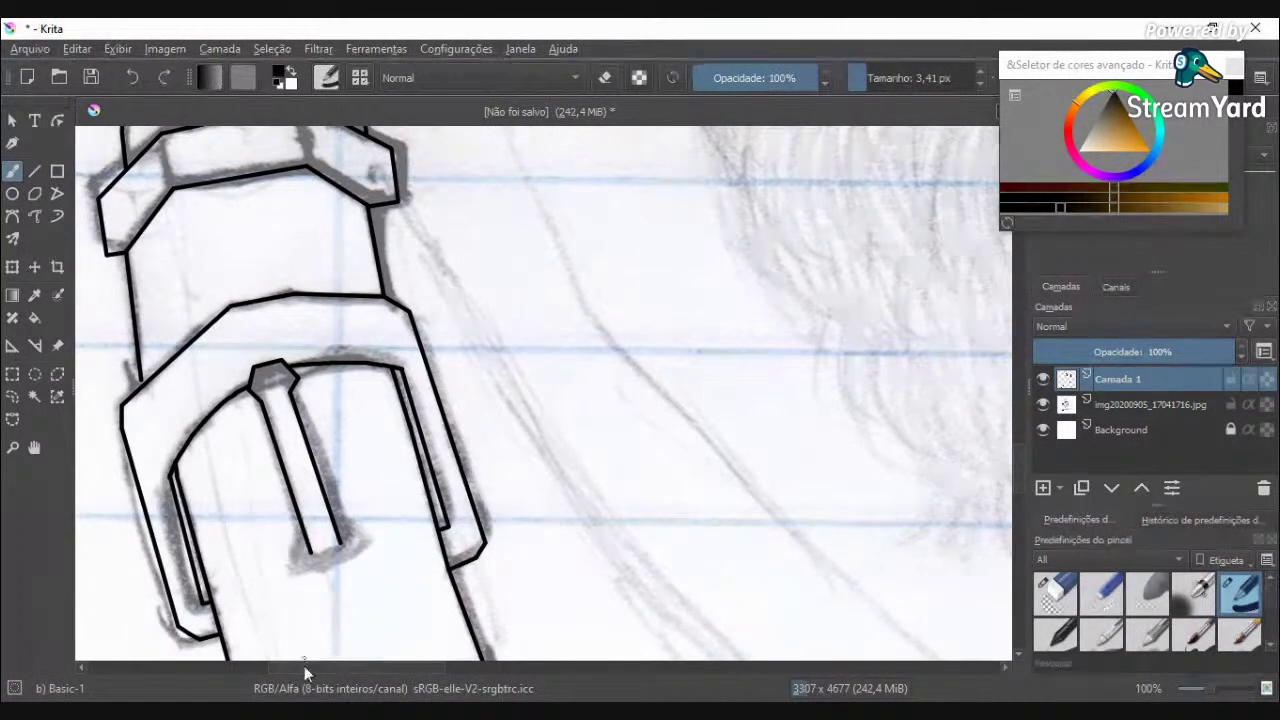
{"action": "scroll", "coordinate": [325, 560], "scroll_direction": "up", "scroll_amount": 3}
{"action": "mouse_move", "coordinate": [280, 545]}
{"action": "left_mouse_down"}
{"action": "mouse_move", "coordinate": [357, 524]}
{"action": "mouse_move", "coordinate": [359, 487]}
{"action": "mouse_move", "coordinate": [403, 507]}
{"action": "mouse_move", "coordinate": [373, 553]}
{"action": "mouse_move", "coordinate": [319, 580]}
{"action": "mouse_move", "coordinate": [260, 573]}
{"action": "mouse_move", "coordinate": [233, 538]}
{"action": "mouse_move", "coordinate": [272, 512]}
{"action": "mouse_move", "coordinate": [260, 521]}
{"action": "mouse_move", "coordinate": [272, 548]}
{"action": "mouse_move", "coordinate": [307, 561]}
{"action": "mouse_move", "coordinate": [350, 549]}
{"action": "mouse_move", "coordinate": [376, 498]}
{"action": "left_mouse_up"}
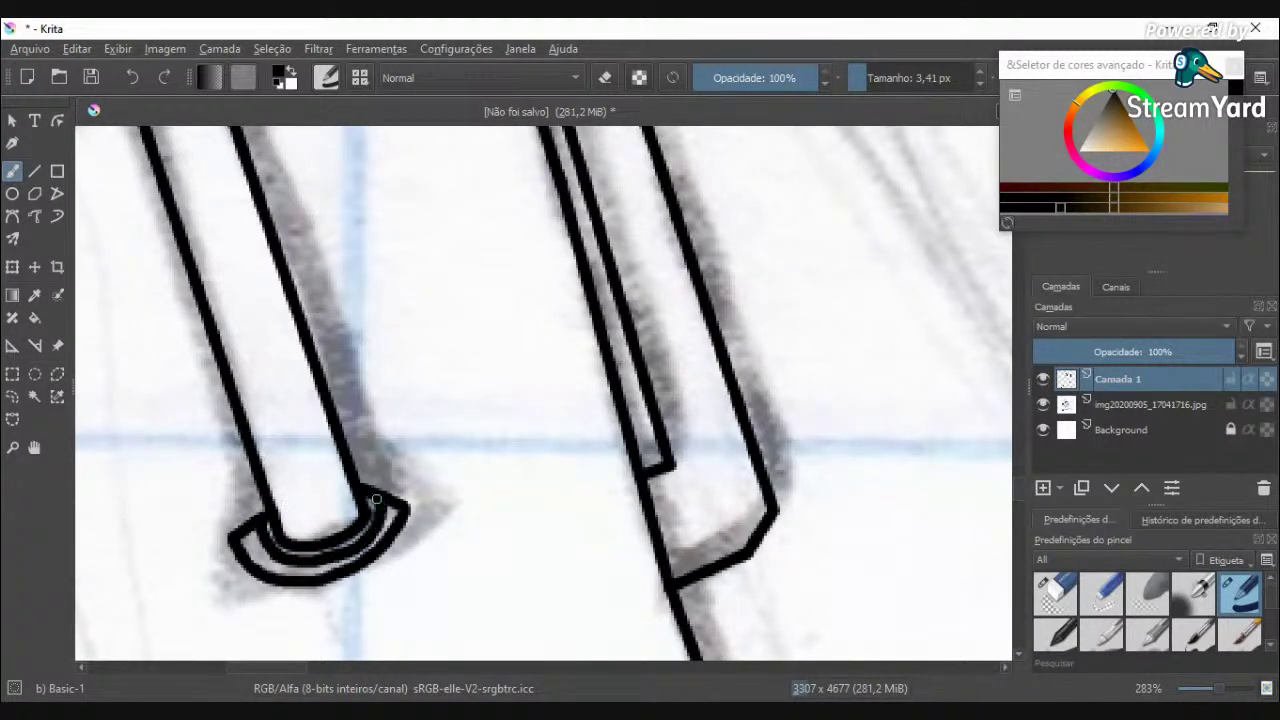
{"action": "scroll", "coordinate": [433, 560], "scroll_direction": "down", "scroll_amount": 1}
{"action": "left_click_drag", "start_coordinate": [329, 549], "coordinate": [299, 549]}
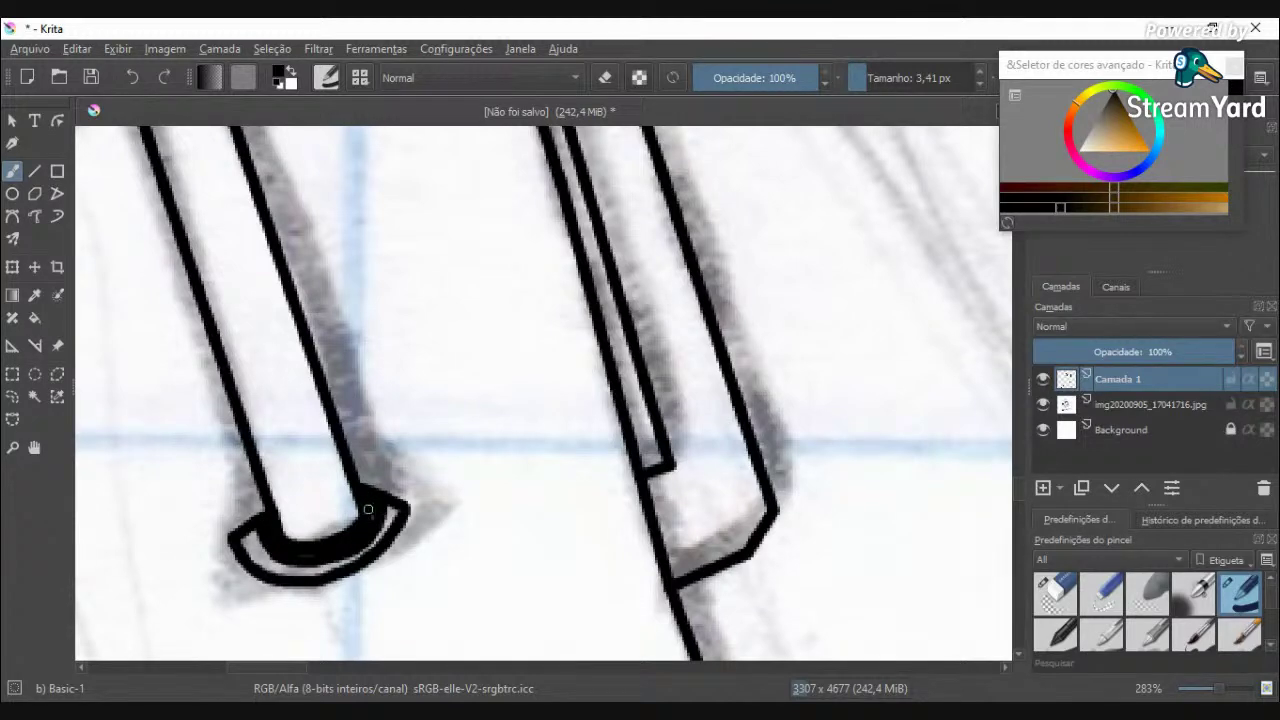
Step: Ink the upper eyelet on the strap below the shoulder buckle as two concentric circles, redrawing the inner one
{"action": "scroll", "coordinate": [343, 566], "scroll_direction": "down", "scroll_amount": 6}
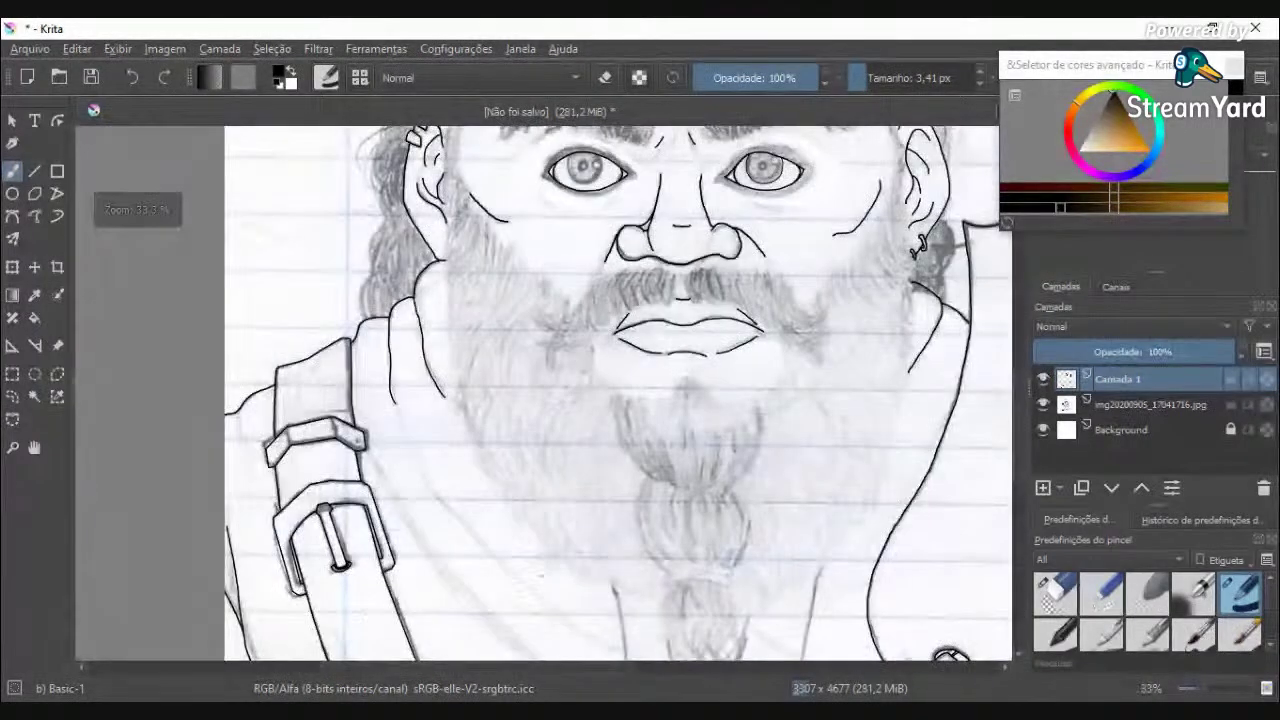
{"action": "left_click_drag", "start_coordinate": [1014, 410], "coordinate": [1020, 474]}
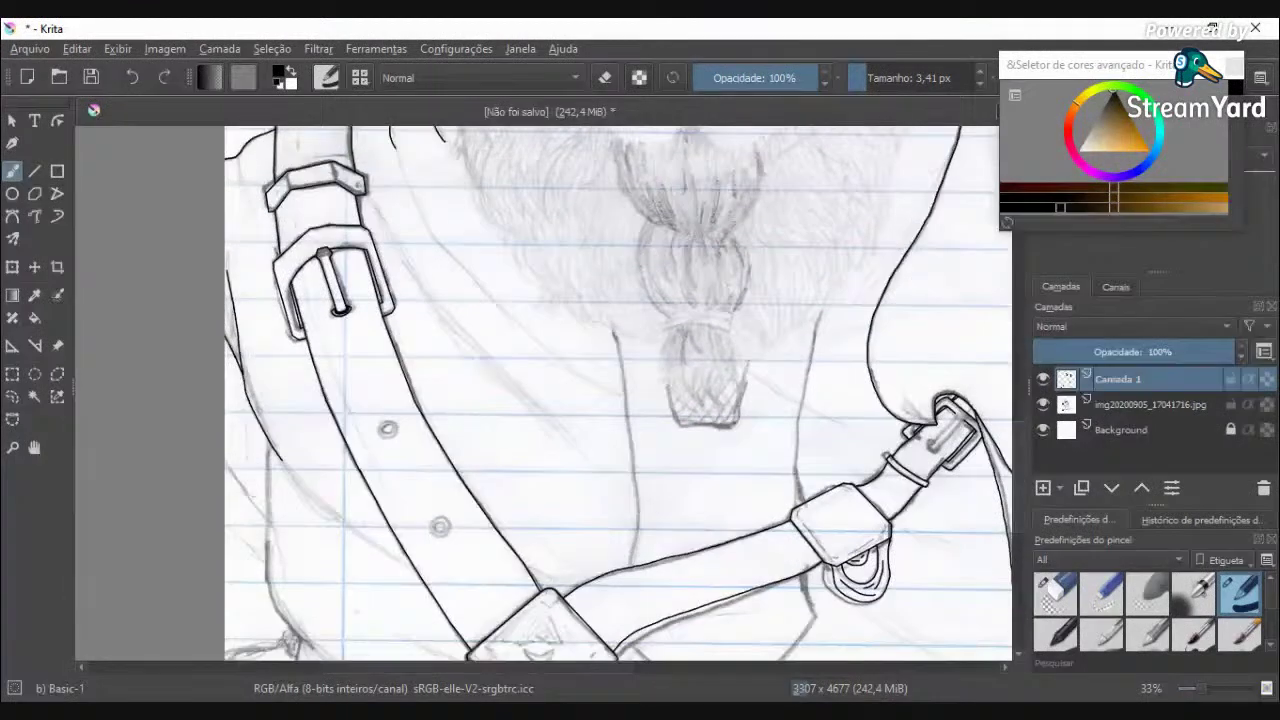
{"action": "scroll", "coordinate": [390, 426], "scroll_direction": "up", "scroll_amount": 6}
{"action": "mouse_move", "coordinate": [355, 428]}
{"action": "left_mouse_down"}
{"action": "mouse_move", "coordinate": [362, 452]}
{"action": "mouse_move", "coordinate": [405, 472]}
{"action": "mouse_move", "coordinate": [445, 465]}
{"action": "mouse_move", "coordinate": [468, 440]}
{"action": "mouse_move", "coordinate": [473, 404]}
{"action": "mouse_move", "coordinate": [398, 366]}
{"action": "mouse_move", "coordinate": [360, 396]}
{"action": "mouse_move", "coordinate": [357, 433]}
{"action": "mouse_move", "coordinate": [407, 441]}
{"action": "mouse_move", "coordinate": [407, 401]}
{"action": "mouse_move", "coordinate": [425, 400]}
{"action": "mouse_move", "coordinate": [430, 422]}
{"action": "left_mouse_up"}
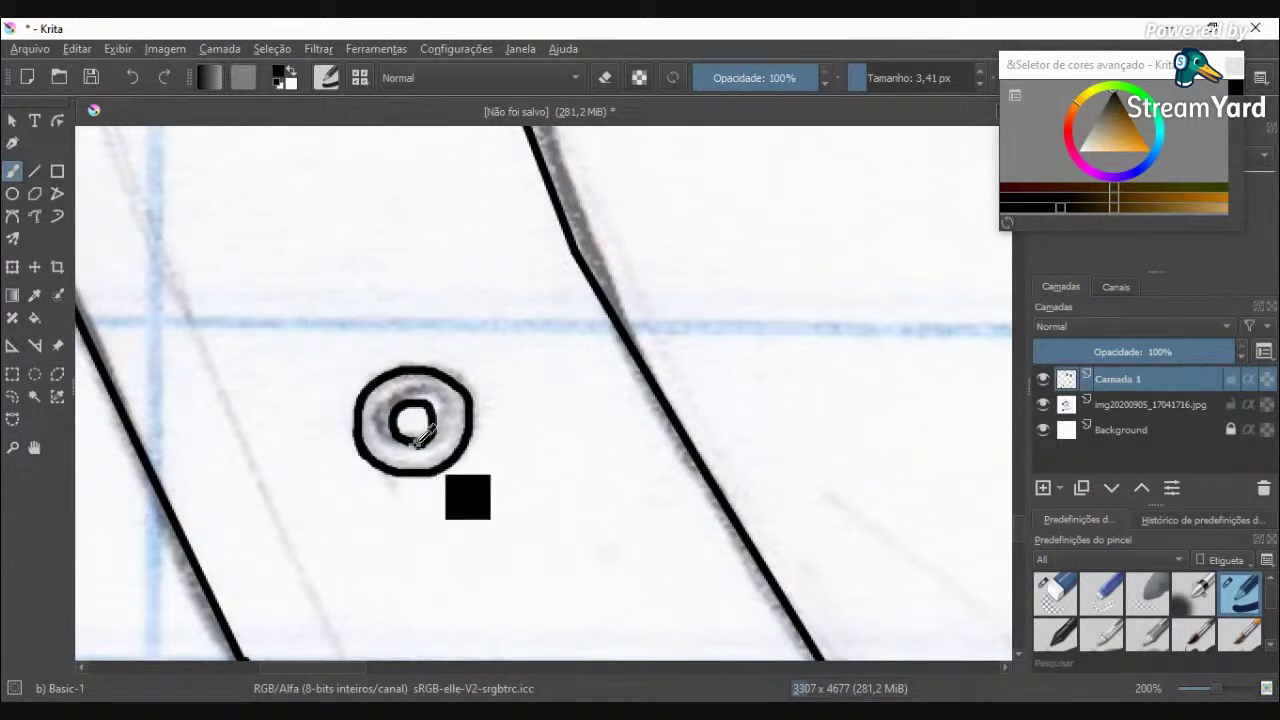
{"action": "key", "text": "ctrl+z"}
{"action": "key", "text": "ctrl+z"}
{"action": "mouse_move", "coordinate": [414, 390]}
{"action": "left_mouse_down"}
{"action": "mouse_move", "coordinate": [436, 406]}
{"action": "mouse_move", "coordinate": [432, 434]}
{"action": "mouse_move", "coordinate": [405, 441]}
{"action": "mouse_move", "coordinate": [385, 421]}
{"action": "left_mouse_up"}
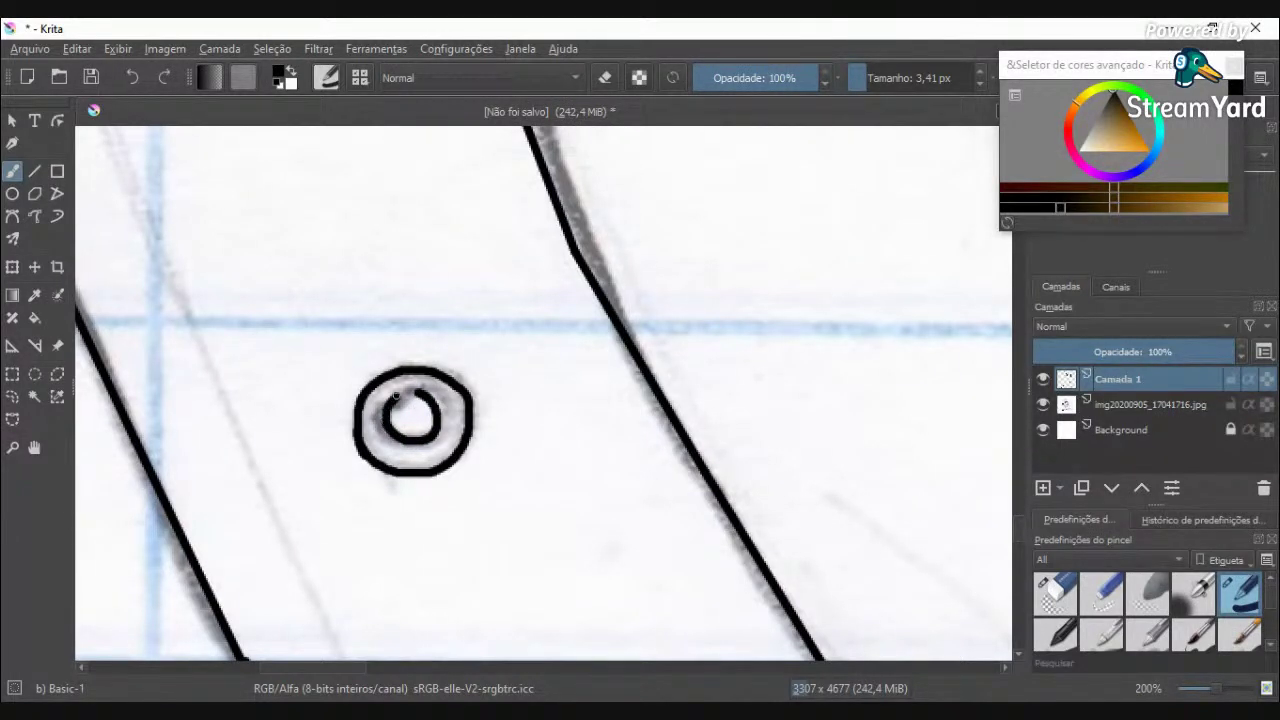
Step: Ink the lower eyelet on the same strap as two concentric freehand circles over the pencil marks
{"action": "scroll", "coordinate": [486, 539], "scroll_direction": "down", "scroll_amount": 1}
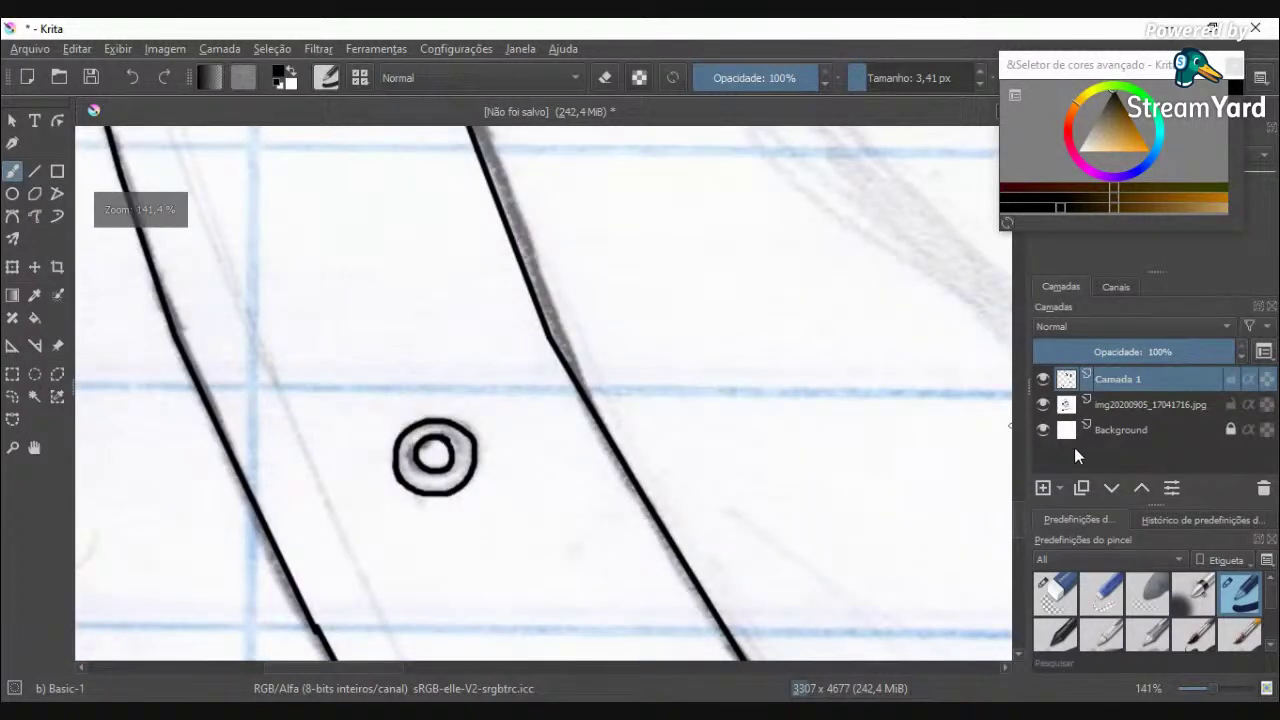
{"action": "left_click_drag", "start_coordinate": [1018, 524], "coordinate": [1020, 557]}
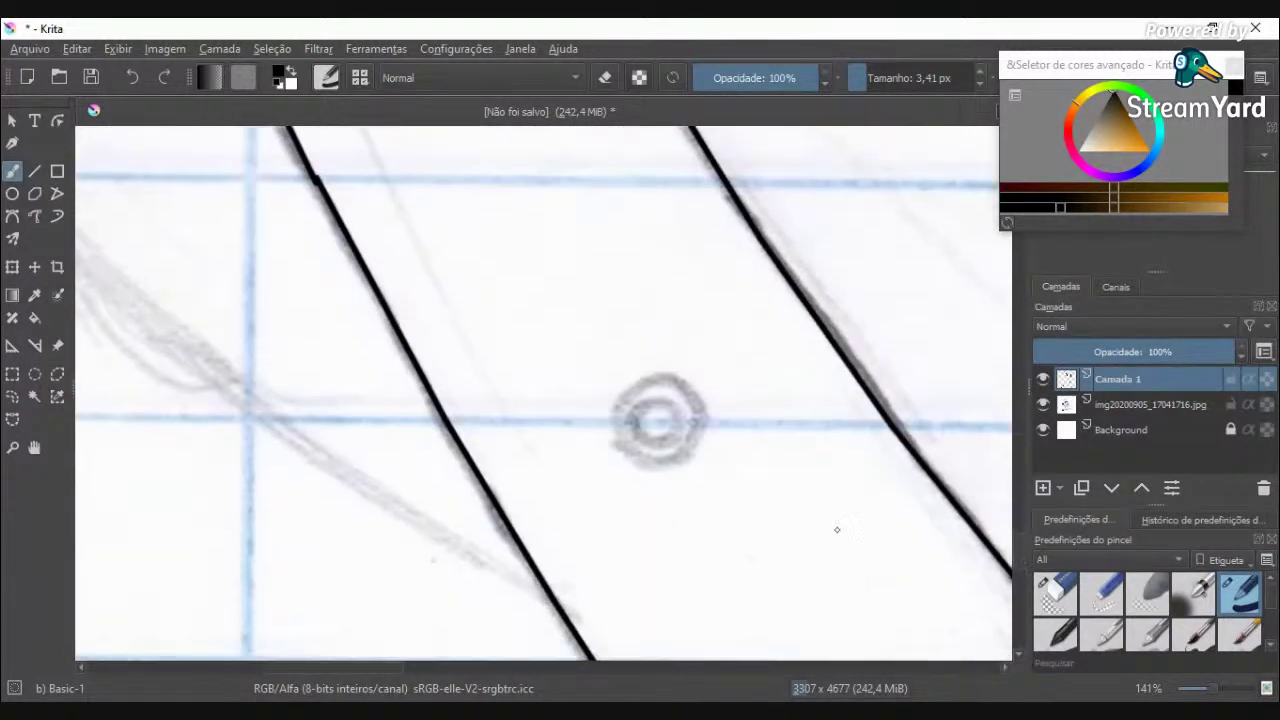
{"action": "scroll", "coordinate": [612, 435], "scroll_direction": "up", "scroll_amount": 1}
{"action": "scroll", "coordinate": [608, 428], "scroll_direction": "up", "scroll_amount": 1}
{"action": "mouse_move", "coordinate": [613, 424]}
{"action": "left_mouse_down"}
{"action": "mouse_move", "coordinate": [679, 480]}
{"action": "mouse_move", "coordinate": [717, 473]}
{"action": "mouse_move", "coordinate": [736, 450]}
{"action": "mouse_move", "coordinate": [741, 398]}
{"action": "mouse_move", "coordinate": [704, 363]}
{"action": "mouse_move", "coordinate": [649, 365]}
{"action": "mouse_move", "coordinate": [615, 419]}
{"action": "mouse_move", "coordinate": [647, 422]}
{"action": "mouse_move", "coordinate": [666, 448]}
{"action": "mouse_move", "coordinate": [706, 444]}
{"action": "mouse_move", "coordinate": [702, 400]}
{"action": "mouse_move", "coordinate": [655, 399]}
{"action": "left_mouse_up"}
Step: Ink the near-vertical garment line beside the strap, running down from the curved shoulder line along the pencil sketch
{"action": "scroll", "coordinate": [648, 427], "scroll_direction": "down", "scroll_amount": 7}
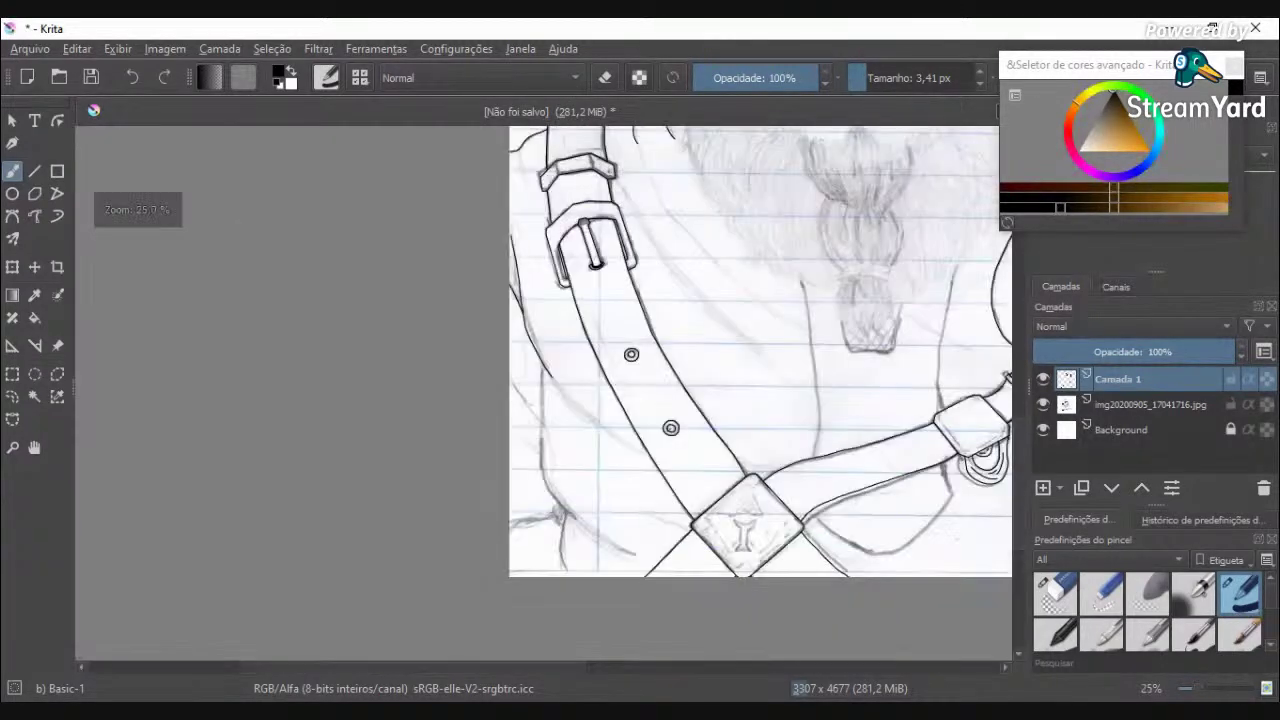
{"action": "scroll", "coordinate": [600, 420], "scroll_direction": "up", "scroll_amount": 5}
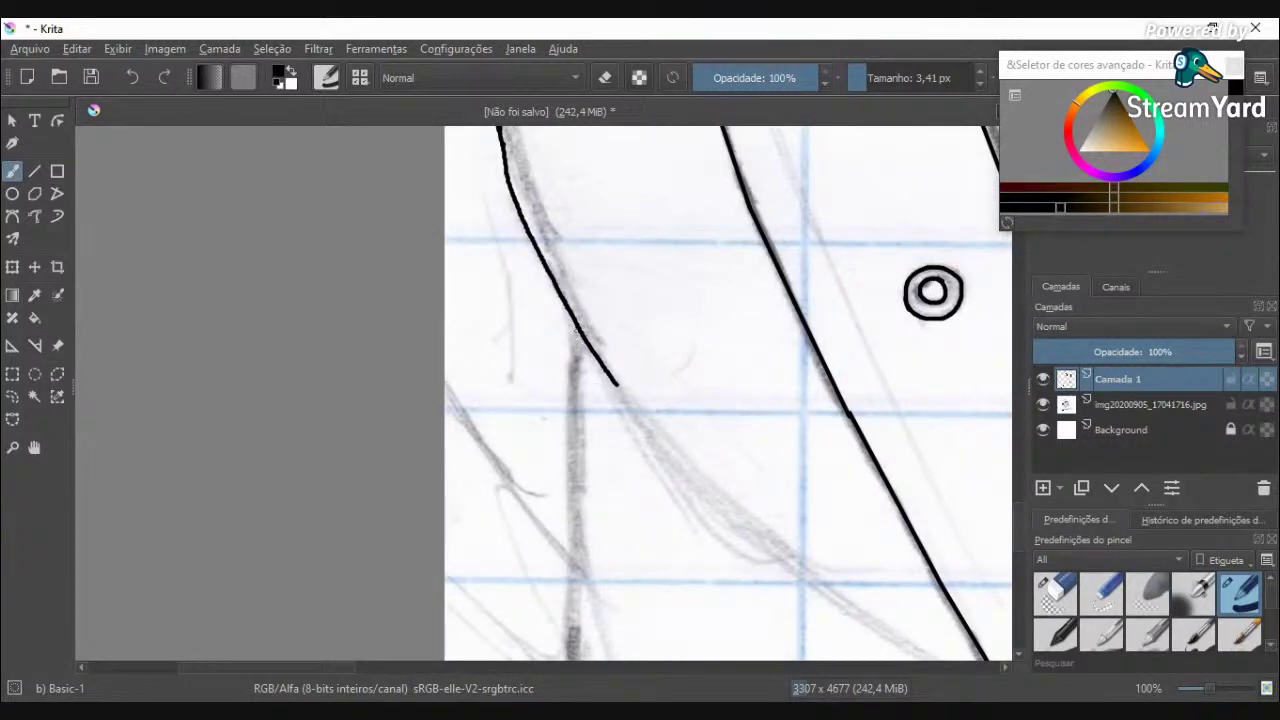
{"action": "left_click_drag", "start_coordinate": [576, 368], "coordinate": [568, 428]}
{"action": "key", "text": "ctrl+z"}
{"action": "mouse_move", "coordinate": [565, 308]}
{"action": "left_mouse_down"}
{"action": "mouse_move", "coordinate": [567, 529]}
{"action": "mouse_move", "coordinate": [601, 642]}
{"action": "left_mouse_up"}
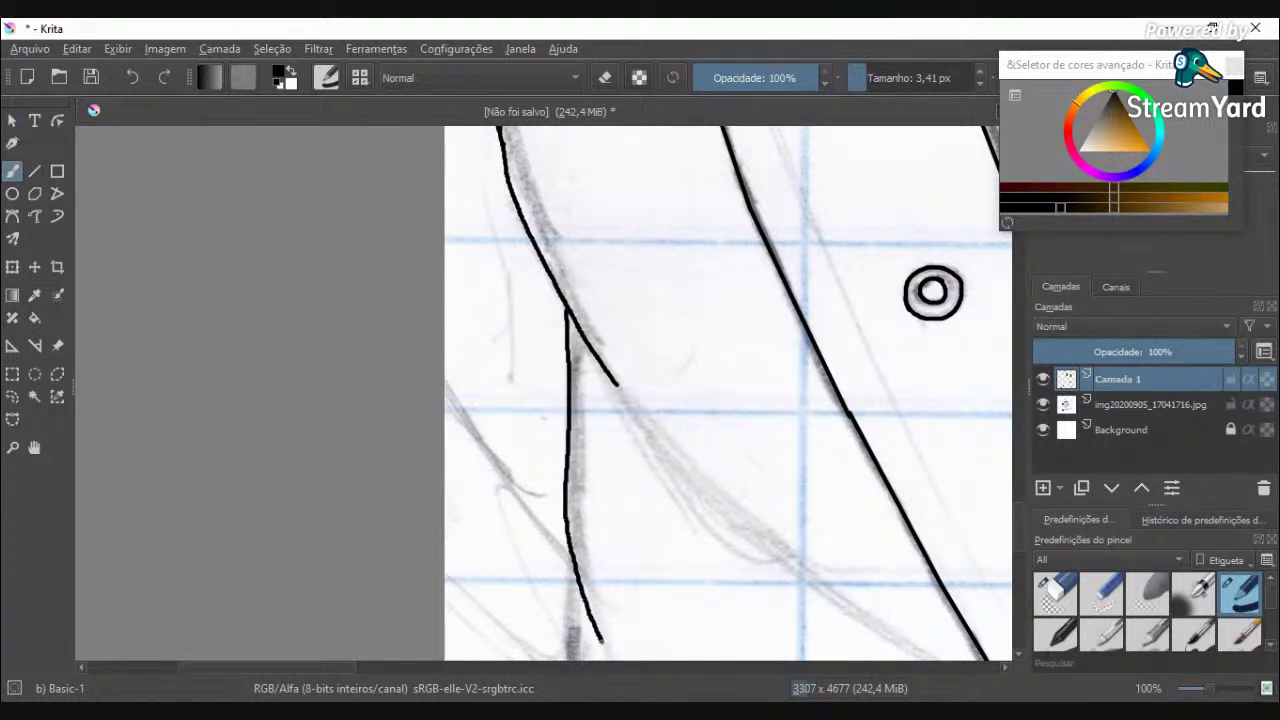
Step: Ink the sketched garment contour past the knotted fold, then the line running from that fold to the page's lower edge
{"action": "left_click_drag", "start_coordinate": [1019, 522], "coordinate": [1019, 563]}
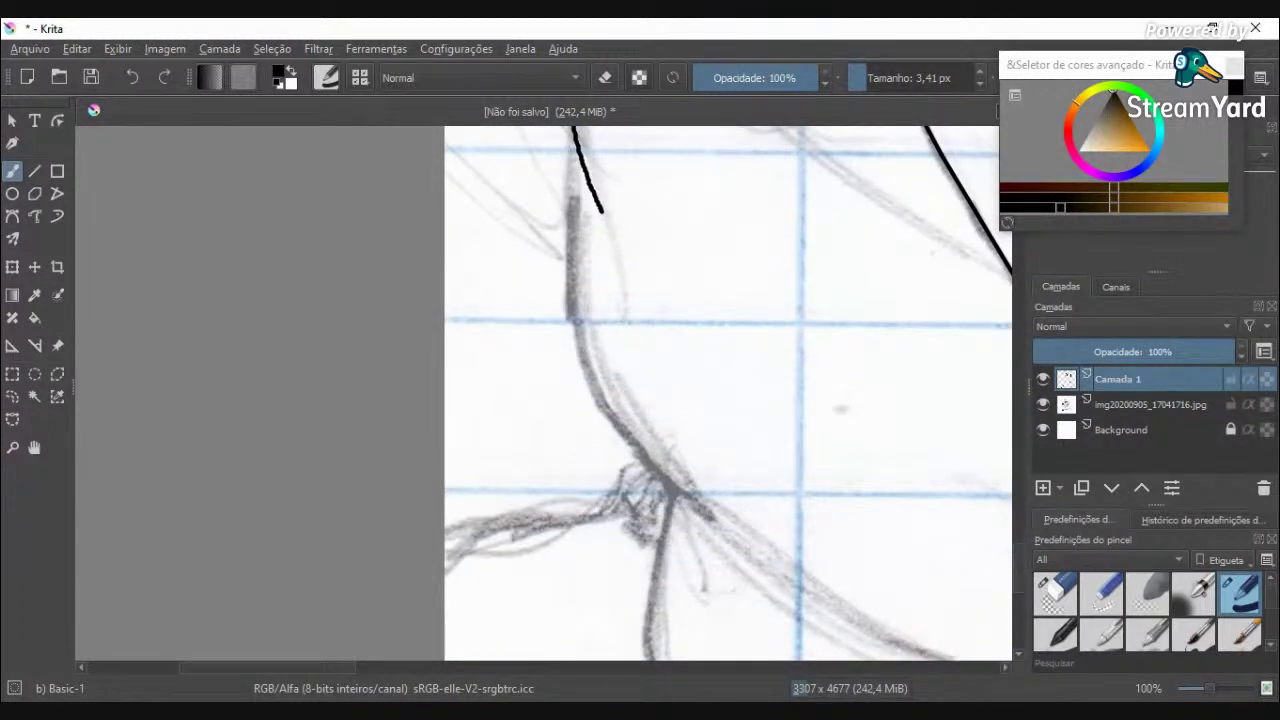
{"action": "mouse_move", "coordinate": [706, 512]}
{"action": "left_mouse_down"}
{"action": "mouse_move", "coordinate": [628, 427]}
{"action": "mouse_move", "coordinate": [593, 361]}
{"action": "mouse_move", "coordinate": [574, 210]}
{"action": "left_mouse_up"}
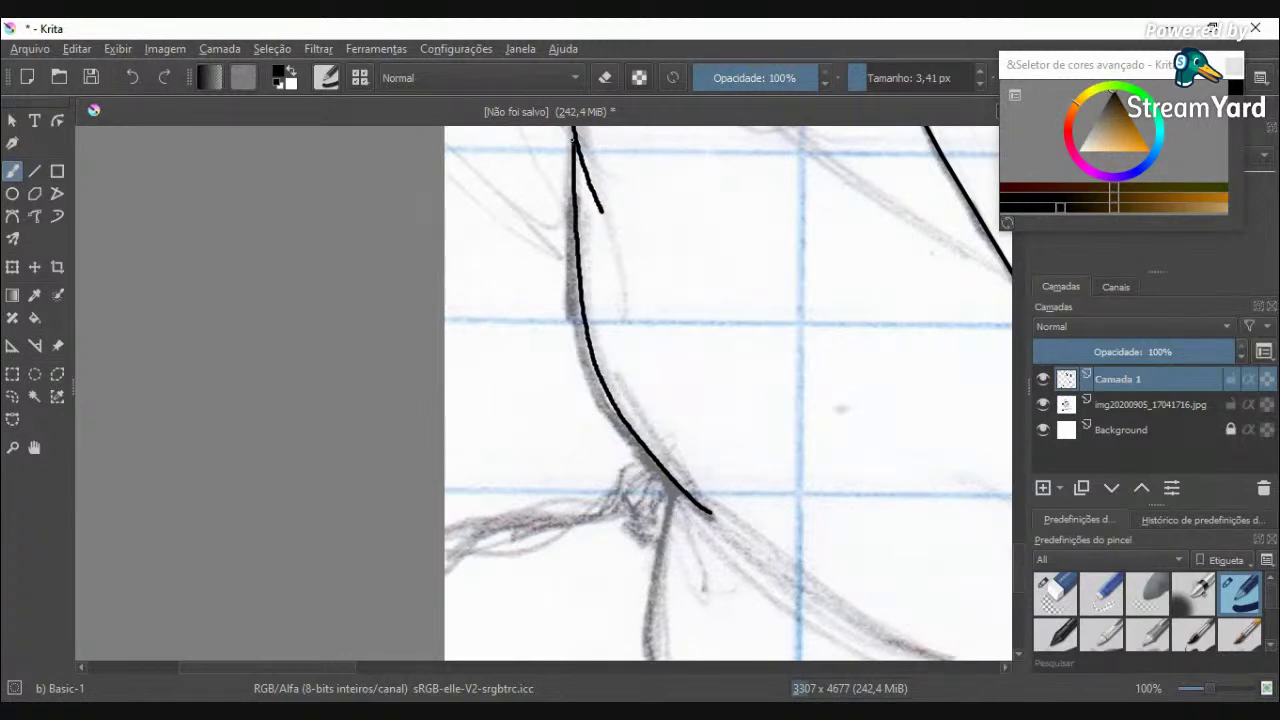
{"action": "scroll", "coordinate": [713, 581], "scroll_direction": "down", "scroll_amount": 2}
{"action": "scroll", "coordinate": [681, 634], "scroll_direction": "up", "scroll_amount": 3}
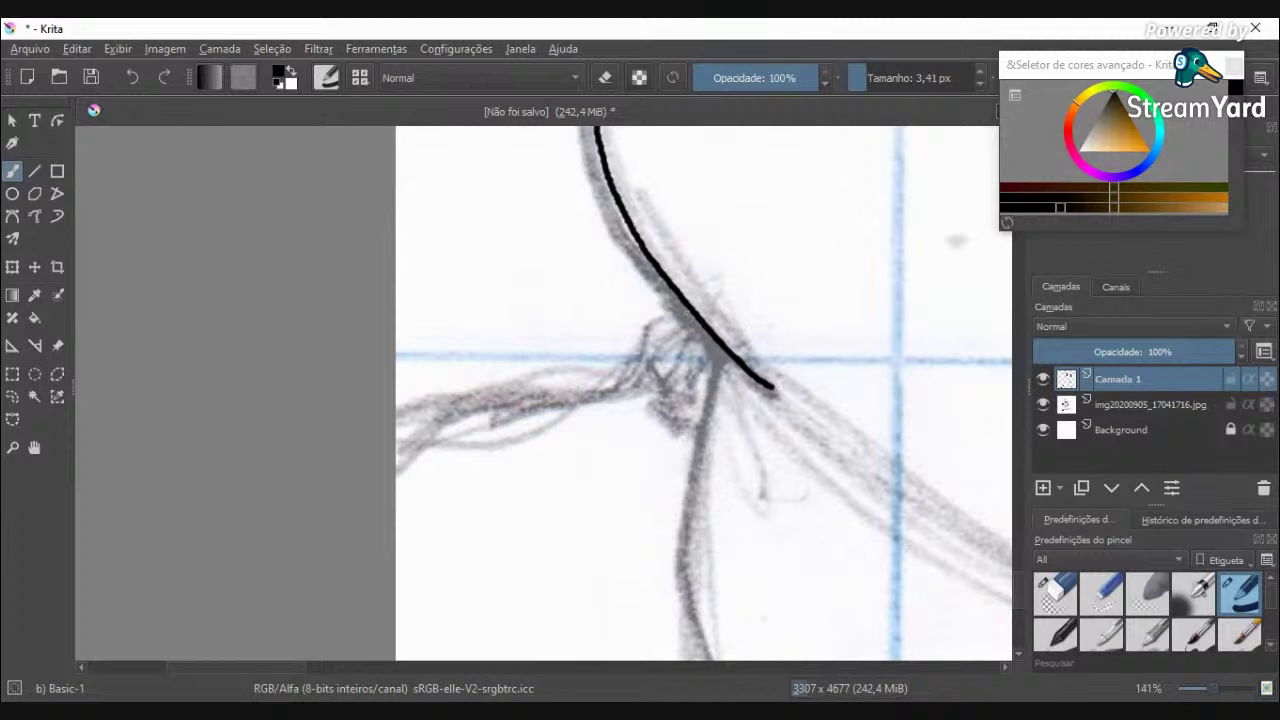
{"action": "left_click_drag", "start_coordinate": [691, 316], "coordinate": [680, 593]}
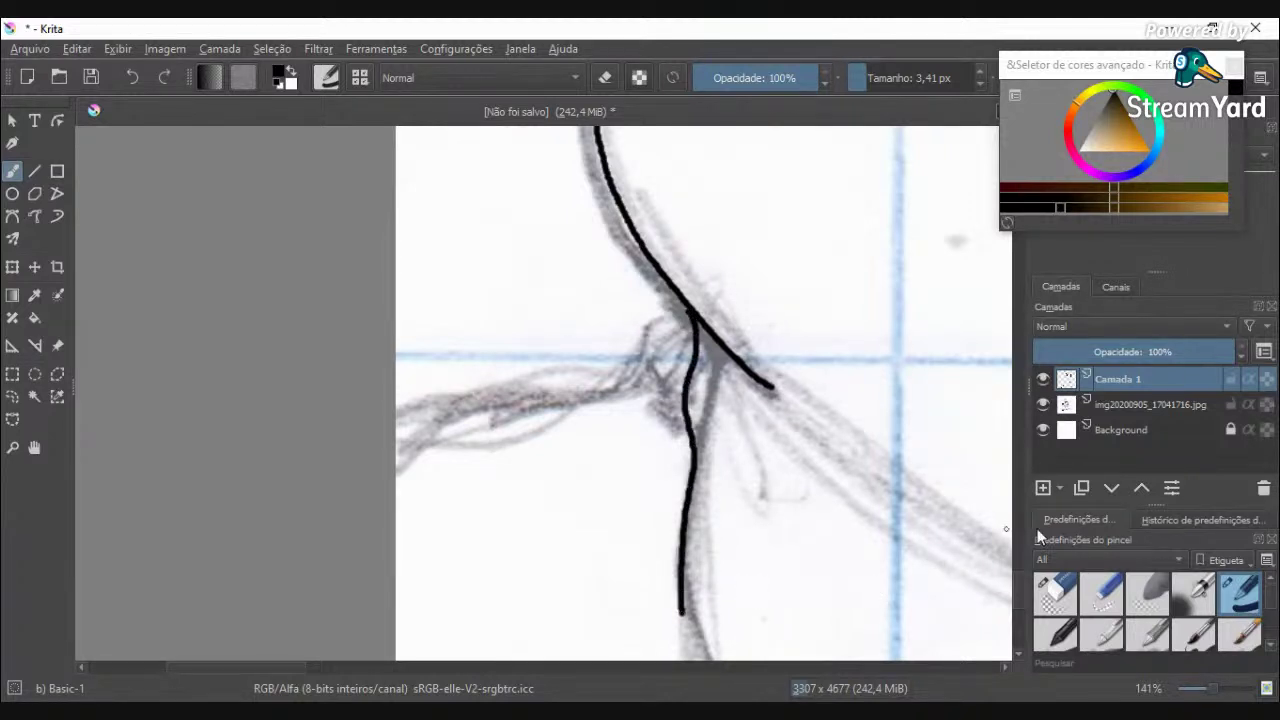
{"action": "scroll", "coordinate": [1017, 600], "scroll_direction": "down", "scroll_amount": 5}
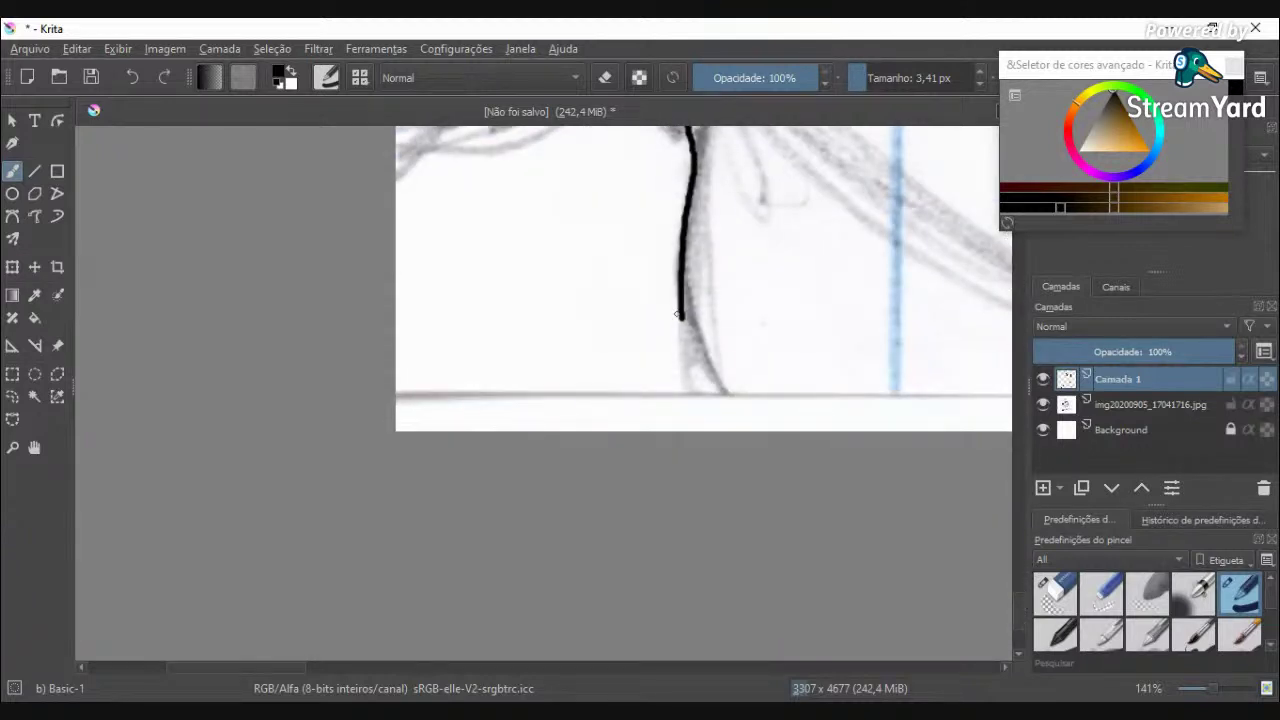
{"action": "left_click_drag", "start_coordinate": [681, 315], "coordinate": [702, 396]}
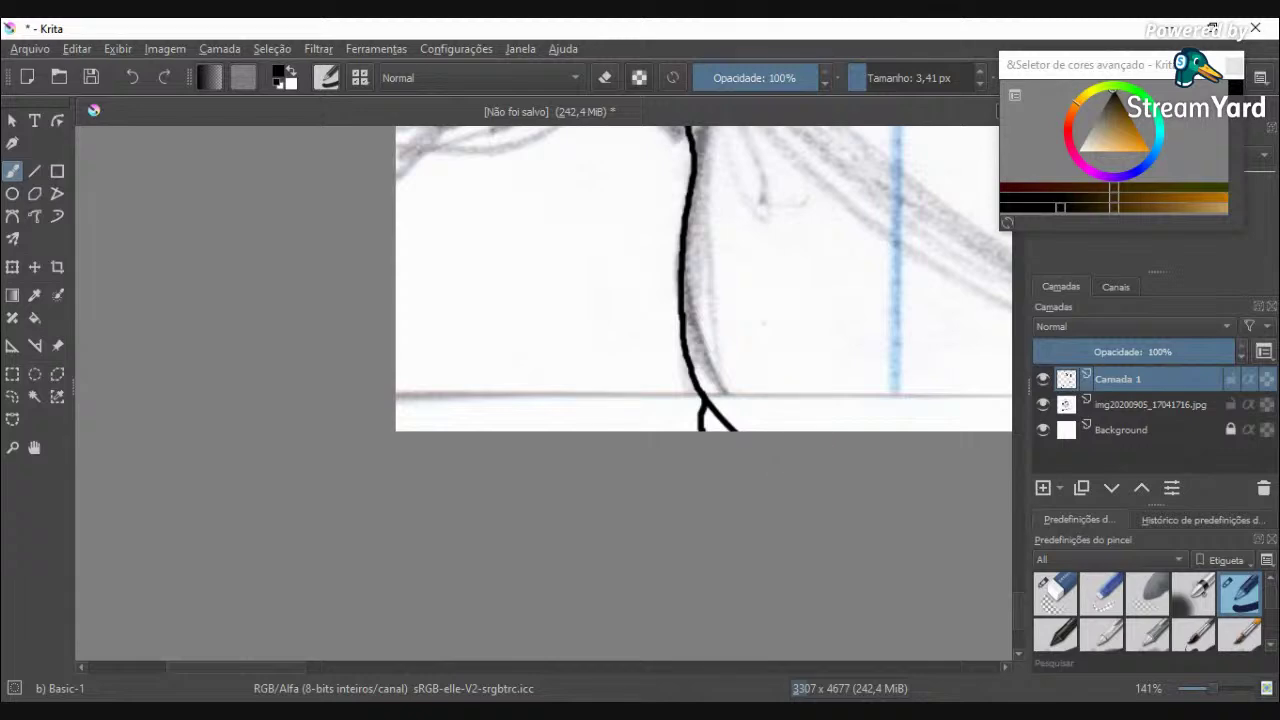
{"action": "scroll", "coordinate": [676, 420], "scroll_direction": "down", "scroll_amount": 3}
{"action": "scroll", "coordinate": [899, 130], "scroll_direction": "up", "scroll_amount": 3}
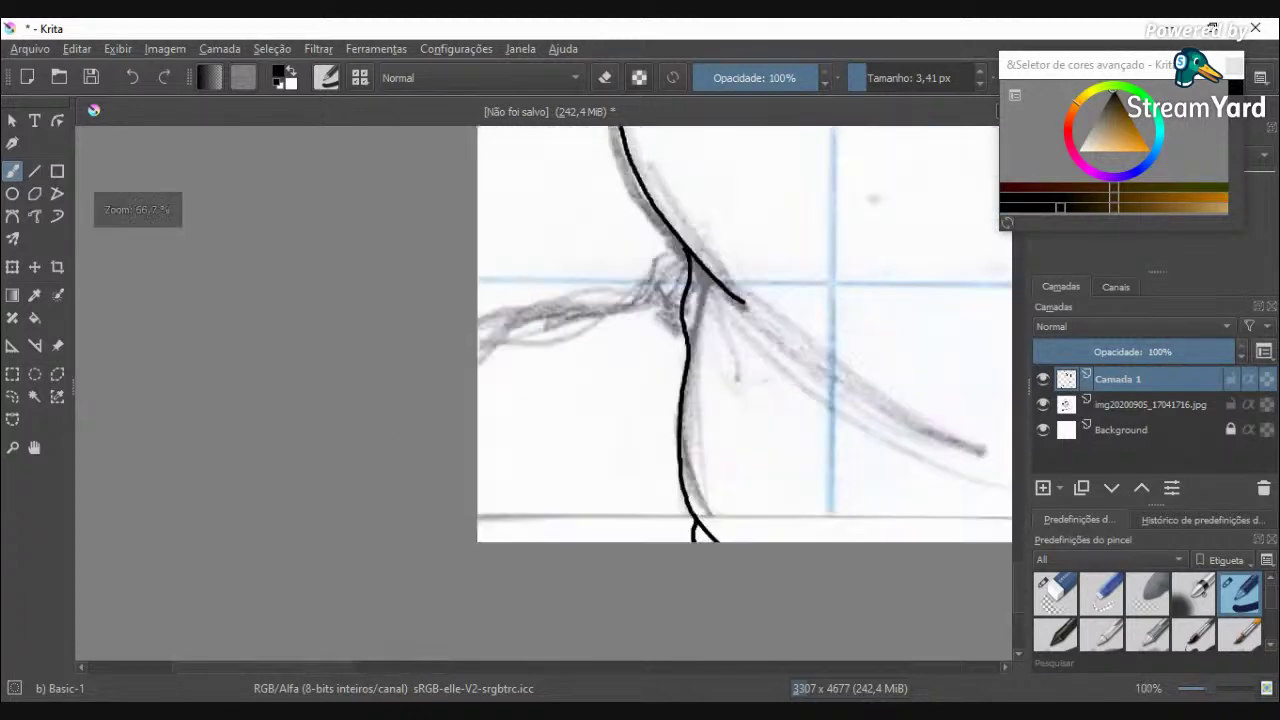
Step: Try to trace the iris outline of the eye left of the nose and undo the strokes
{"action": "scroll", "coordinate": [829, 184], "scroll_direction": "down", "scroll_amount": 5}
{"action": "scroll", "coordinate": [829, 184], "scroll_direction": "down", "scroll_amount": 3}
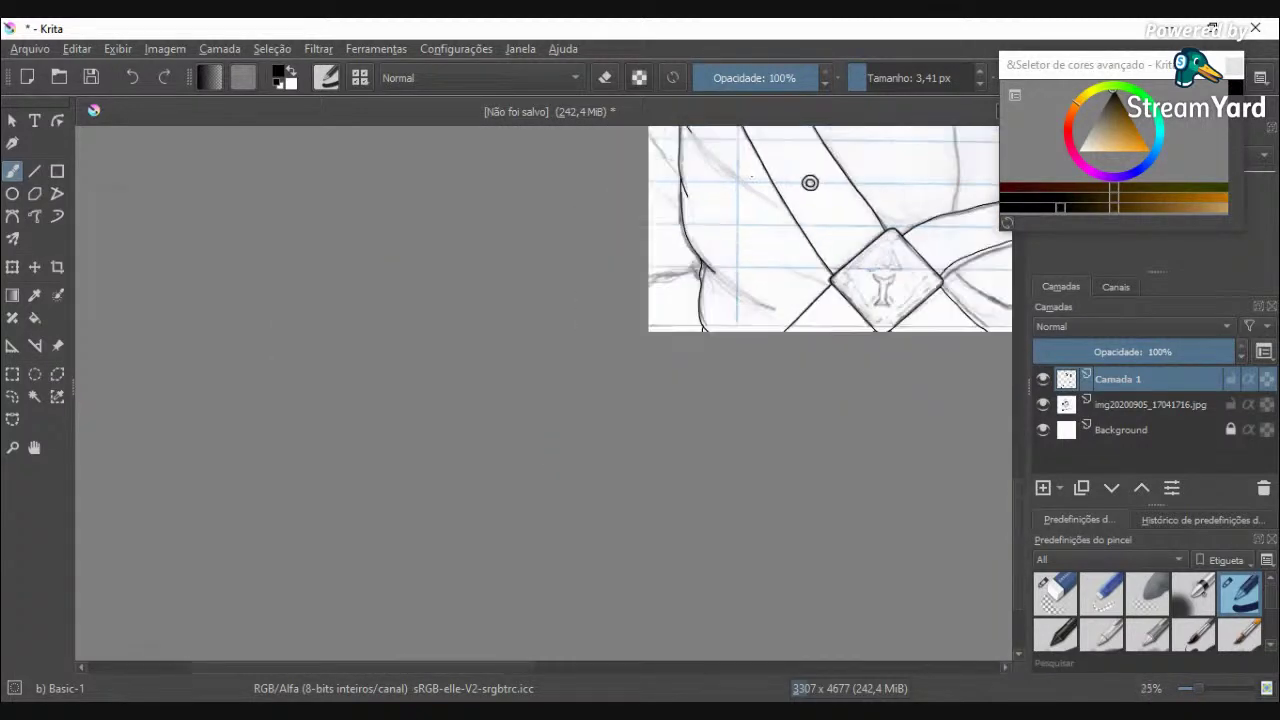
{"action": "left_click_drag", "start_coordinate": [1016, 499], "coordinate": [1017, 438]}
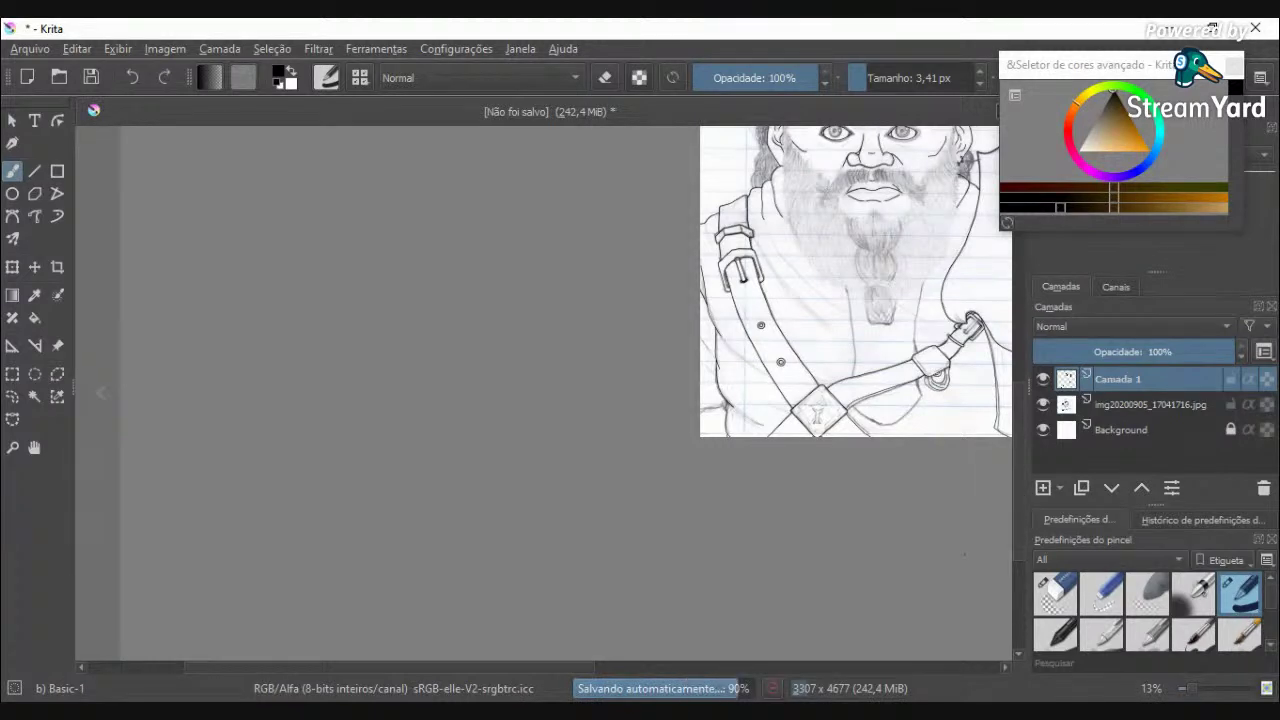
{"action": "left_click_drag", "start_coordinate": [557, 663], "coordinate": [665, 668]}
{"action": "left_click_drag", "start_coordinate": [1019, 525], "coordinate": [1019, 440]}
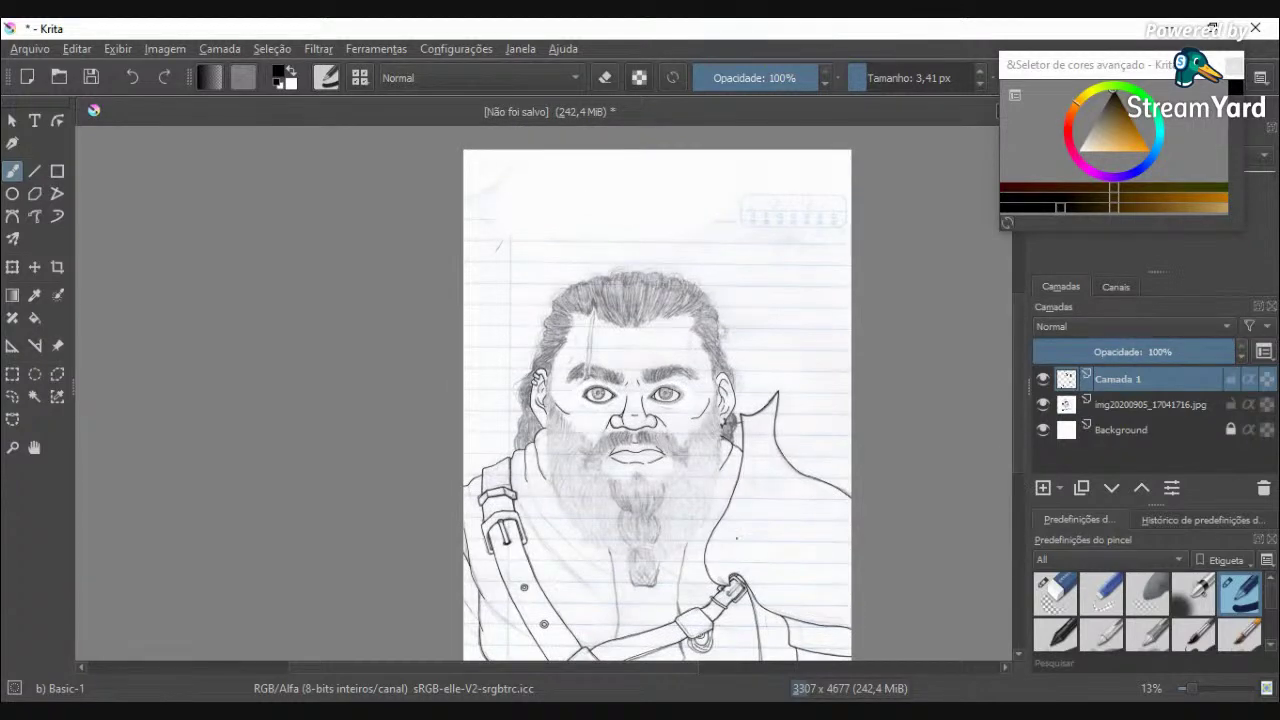
{"action": "scroll", "coordinate": [666, 414], "scroll_direction": "up", "scroll_amount": 4}
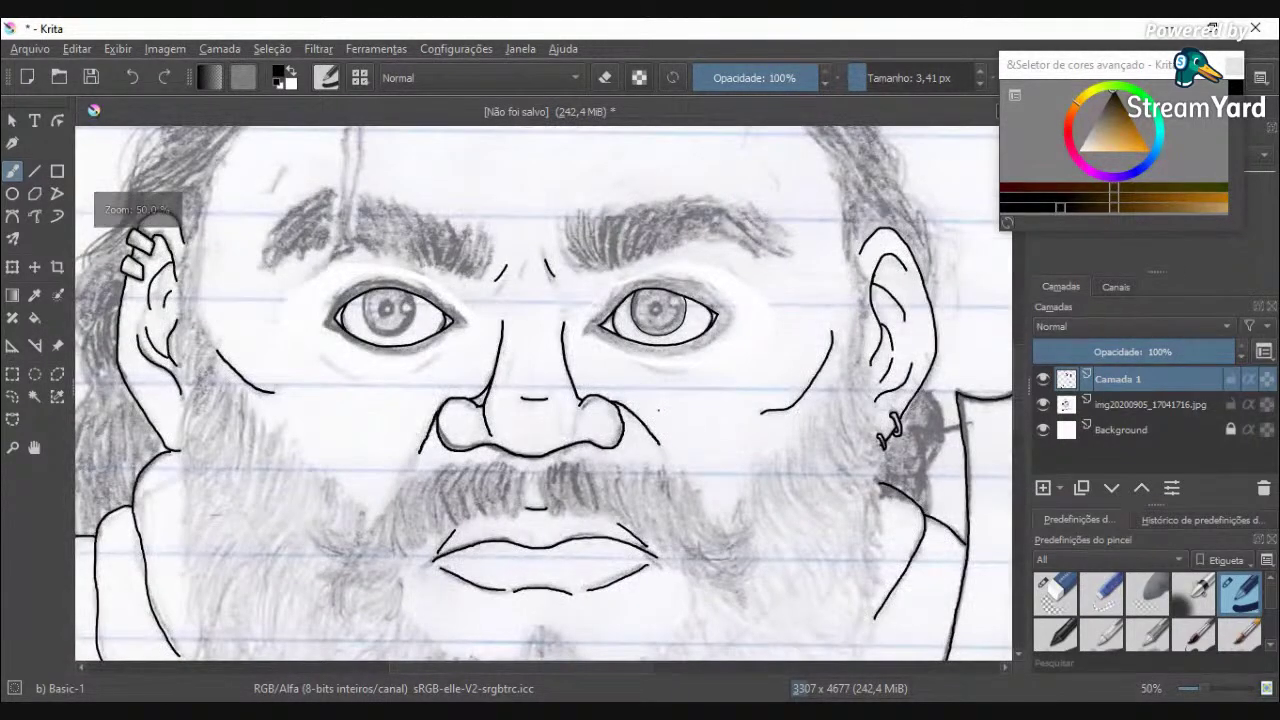
{"action": "scroll", "coordinate": [380, 312], "scroll_direction": "up", "scroll_amount": 4}
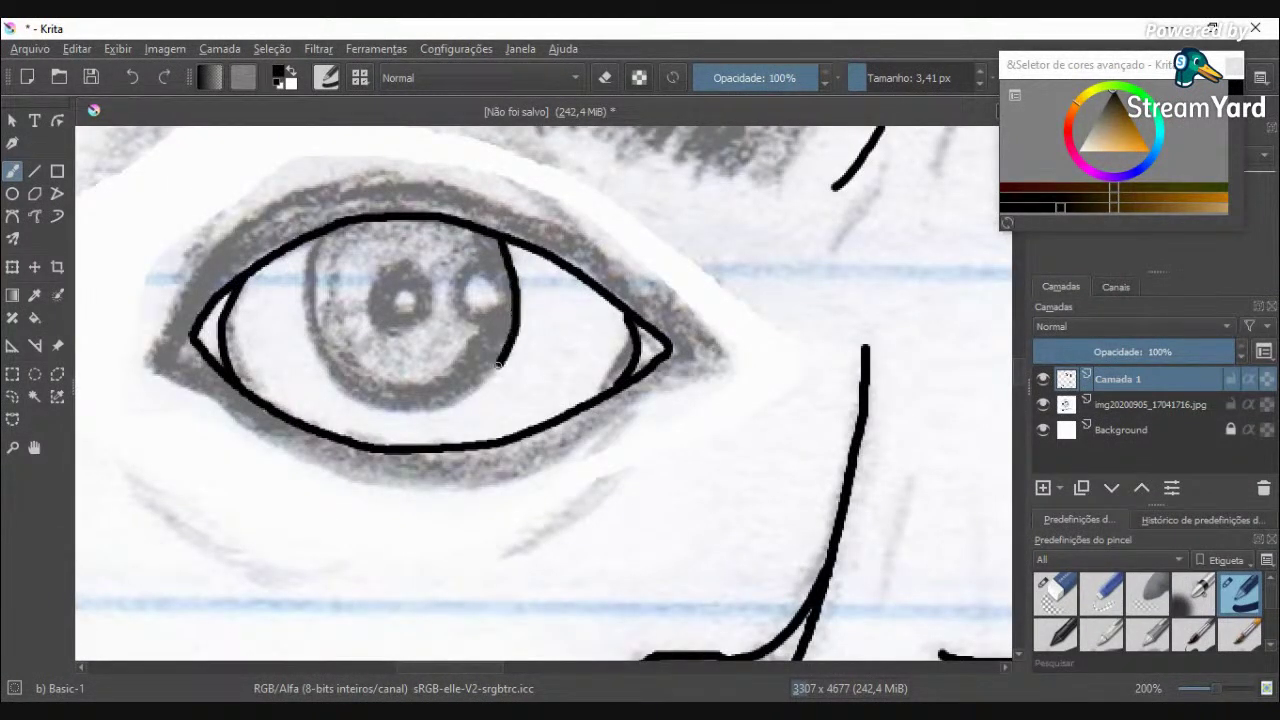
{"action": "key", "text": "ctrl+z"}
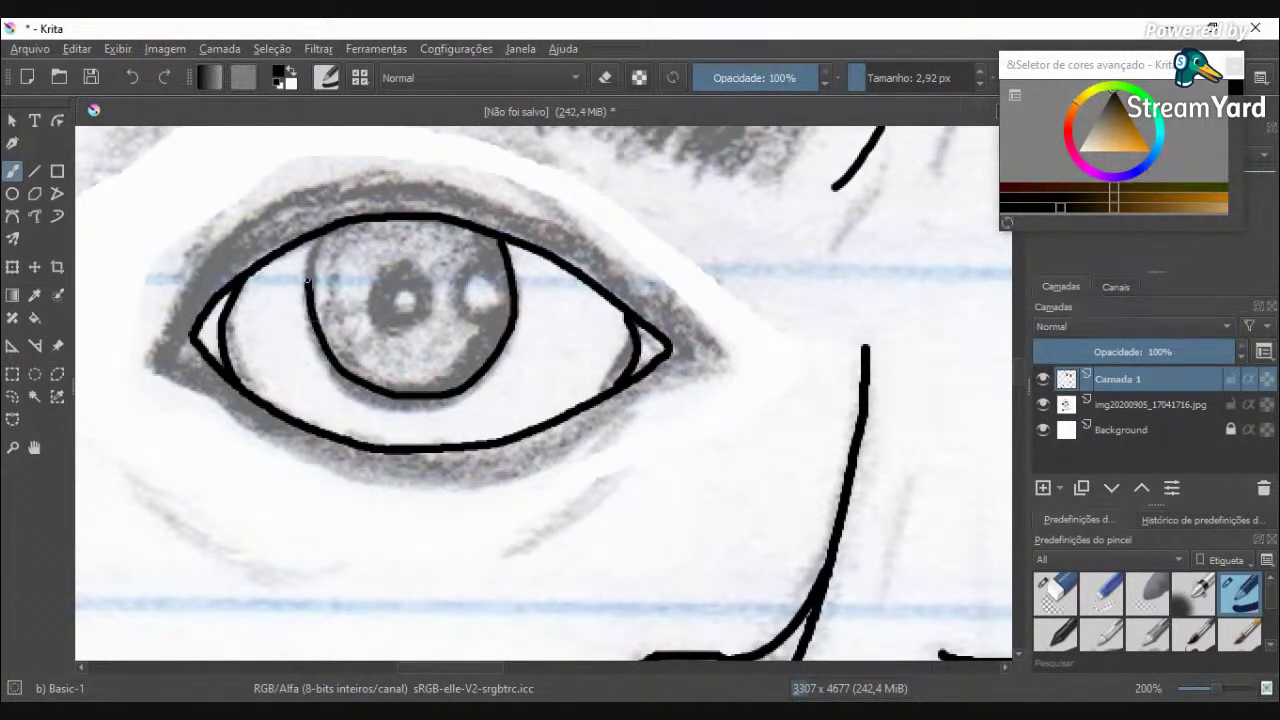
{"action": "key", "text": "ctrl+z"}
Step: Trace the iris outline of the eye right of the nose with the 2.92 px black brush
{"action": "scroll", "coordinate": [748, 261], "scroll_direction": "down", "scroll_amount": 2}
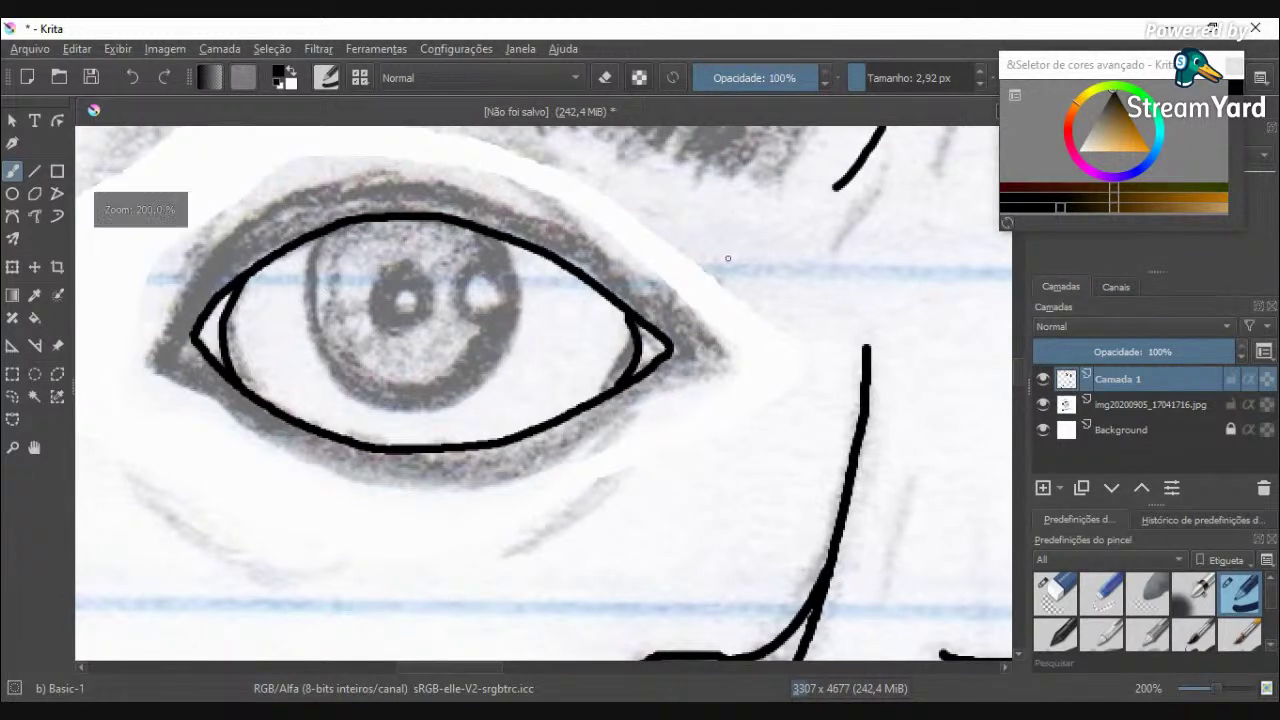
{"action": "left_click_drag", "start_coordinate": [391, 669], "coordinate": [506, 665]}
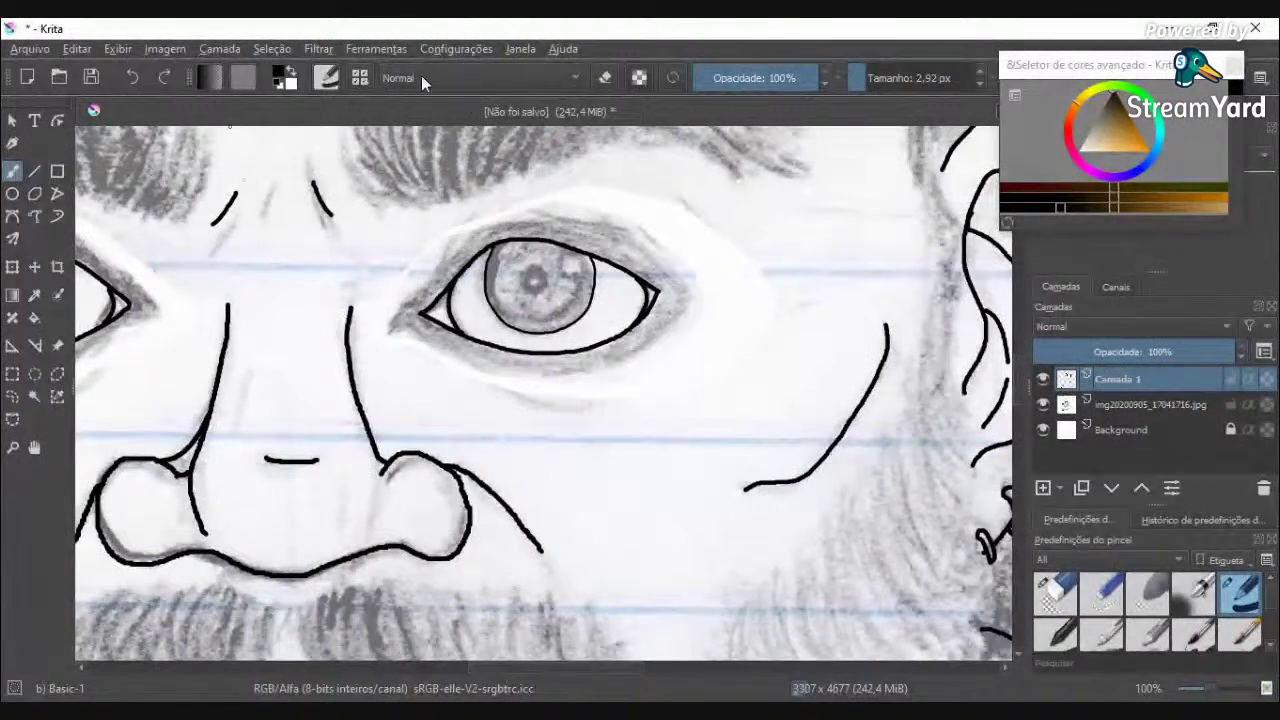
Step: Choose the Airbrush Soft preset with a dark brown colour and a brush size of 33.80 px
{"action": "left_click", "coordinate": [358, 82]}
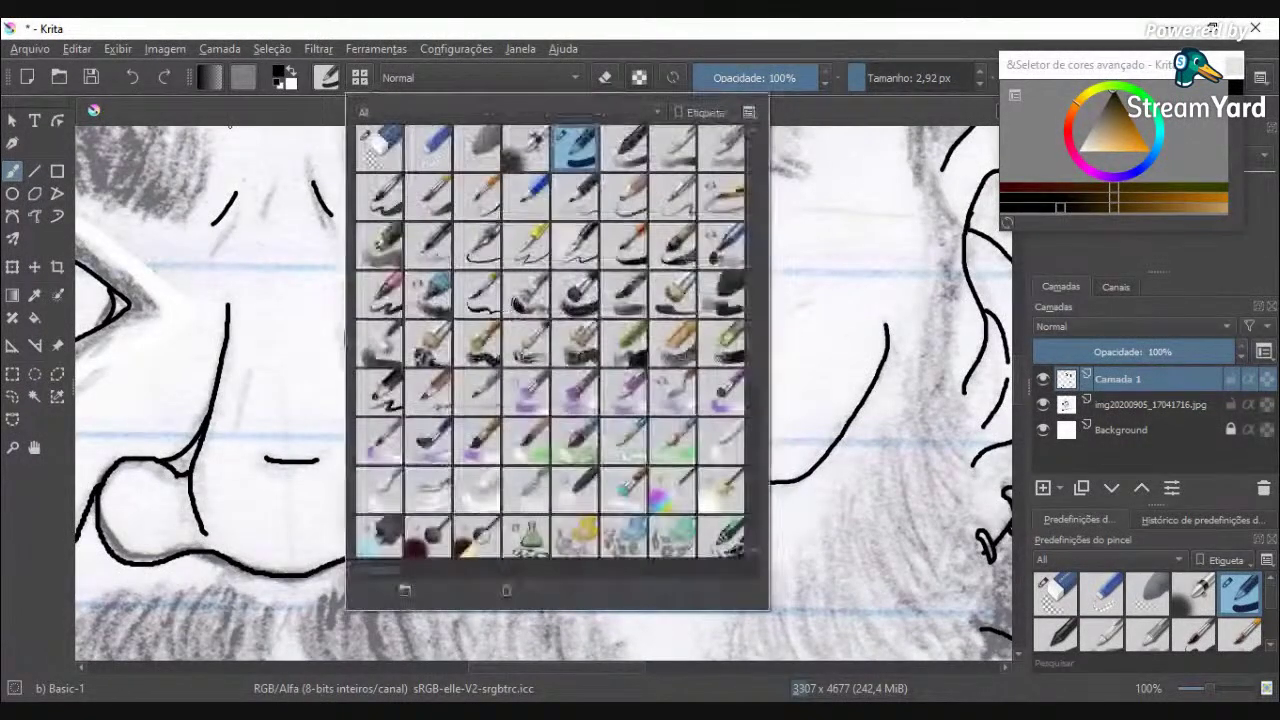
{"action": "left_click", "coordinate": [526, 146]}
{"action": "left_click", "coordinate": [1162, 138]}
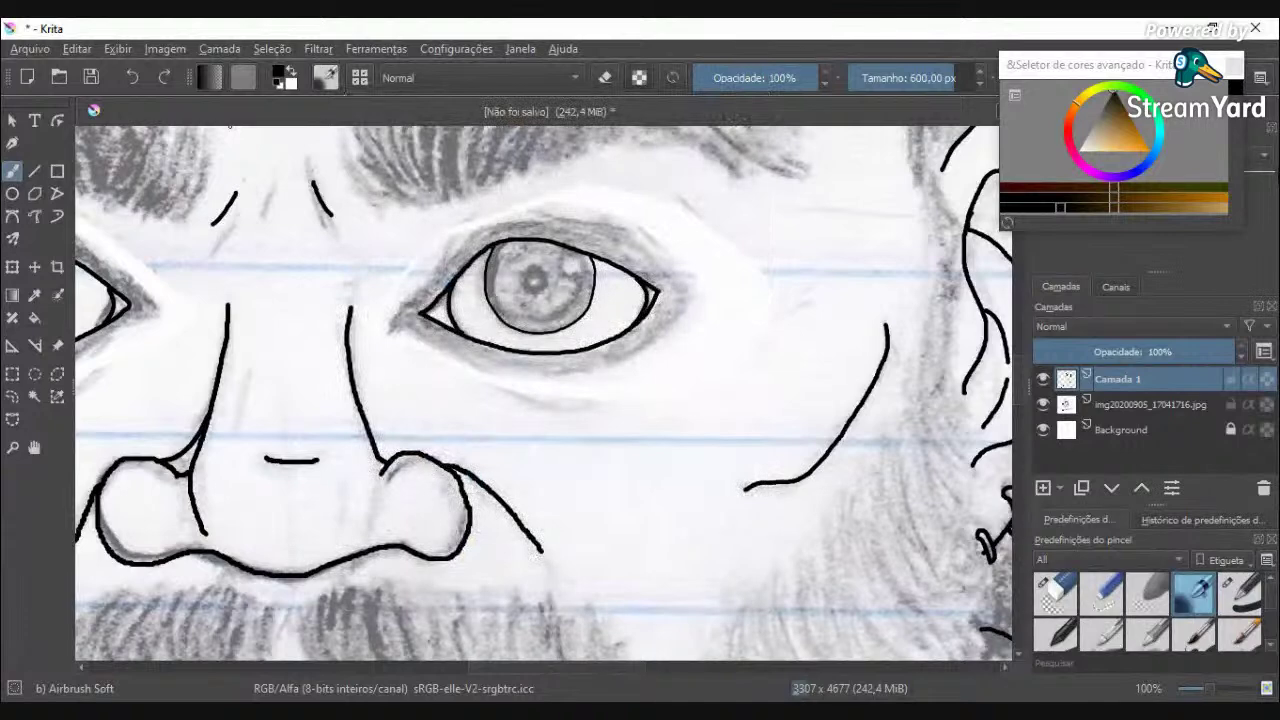
{"action": "left_click", "coordinate": [1142, 188]}
{"action": "left_click_drag", "start_coordinate": [1118, 209], "coordinate": [1137, 202]}
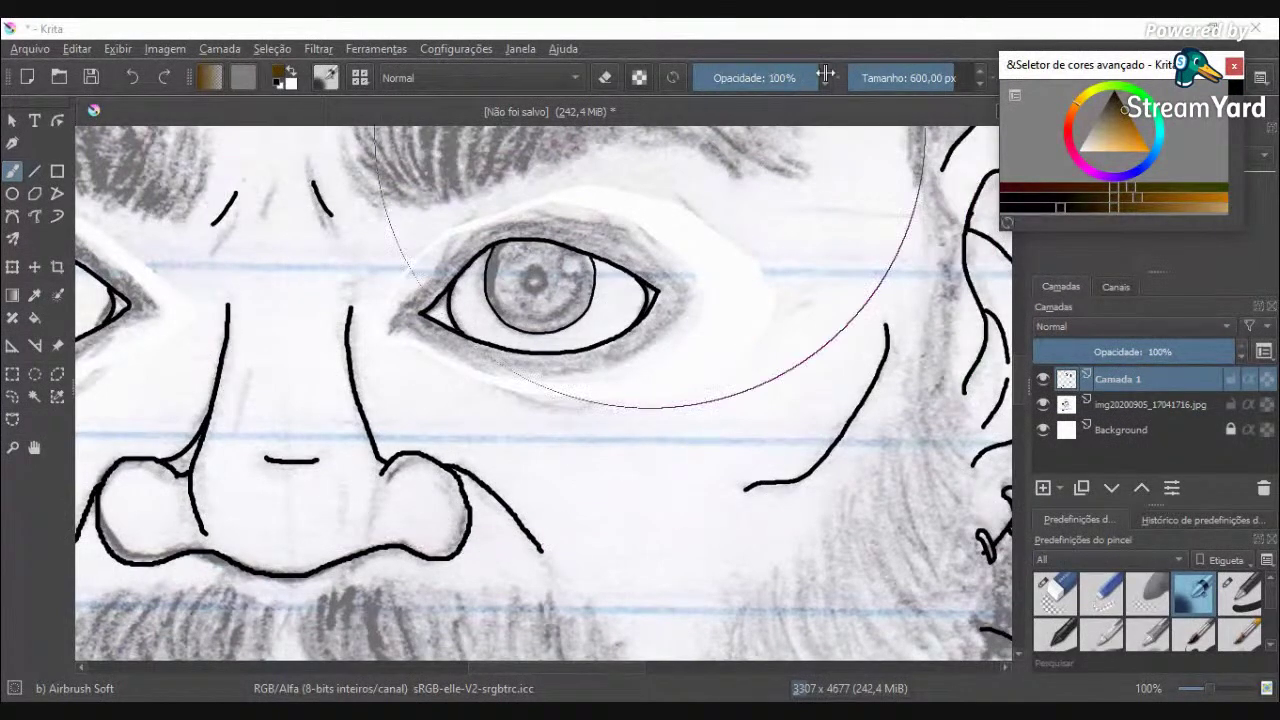
{"action": "left_click", "coordinate": [888, 72]}
{"action": "scroll", "coordinate": [560, 270], "scroll_direction": "up", "scroll_amount": 2}
{"action": "scroll", "coordinate": [449, 228], "scroll_direction": "down", "scroll_amount": 2}
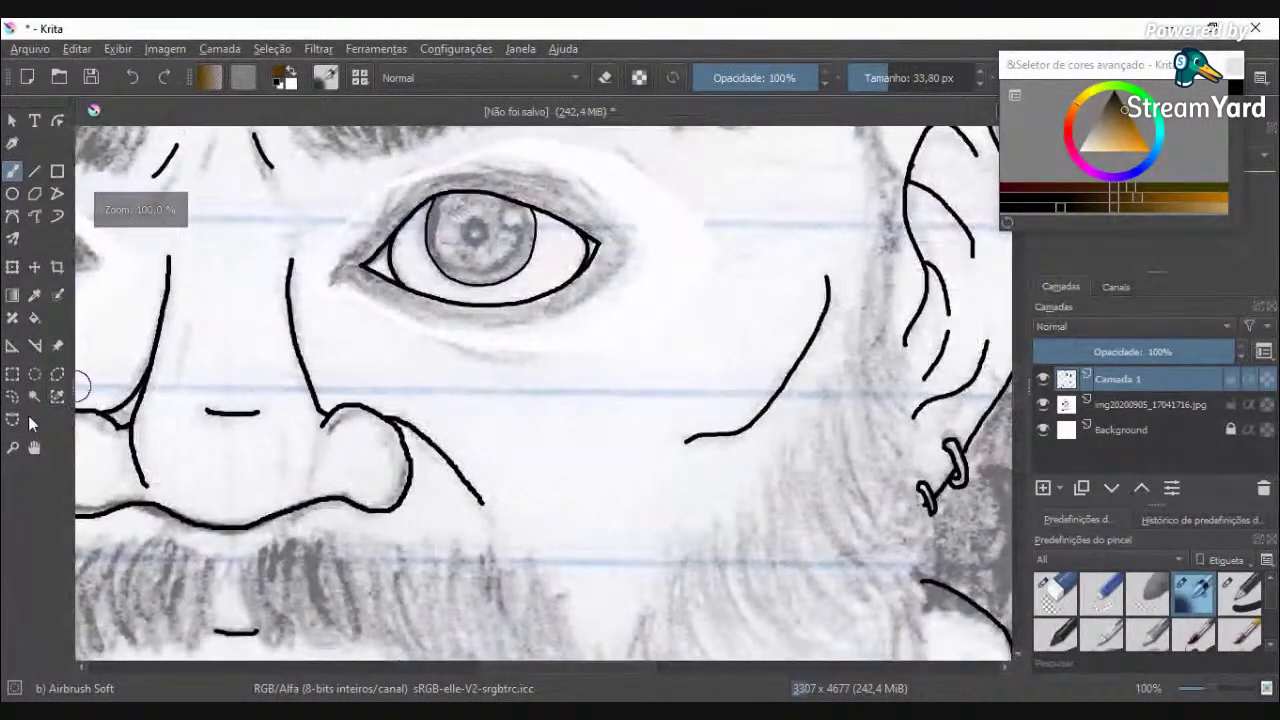
Step: Select the inside of the iris outline by contiguous area, hiding the scanned sketch layer for the selection and showing it again
{"action": "left_click", "coordinate": [34, 396]}
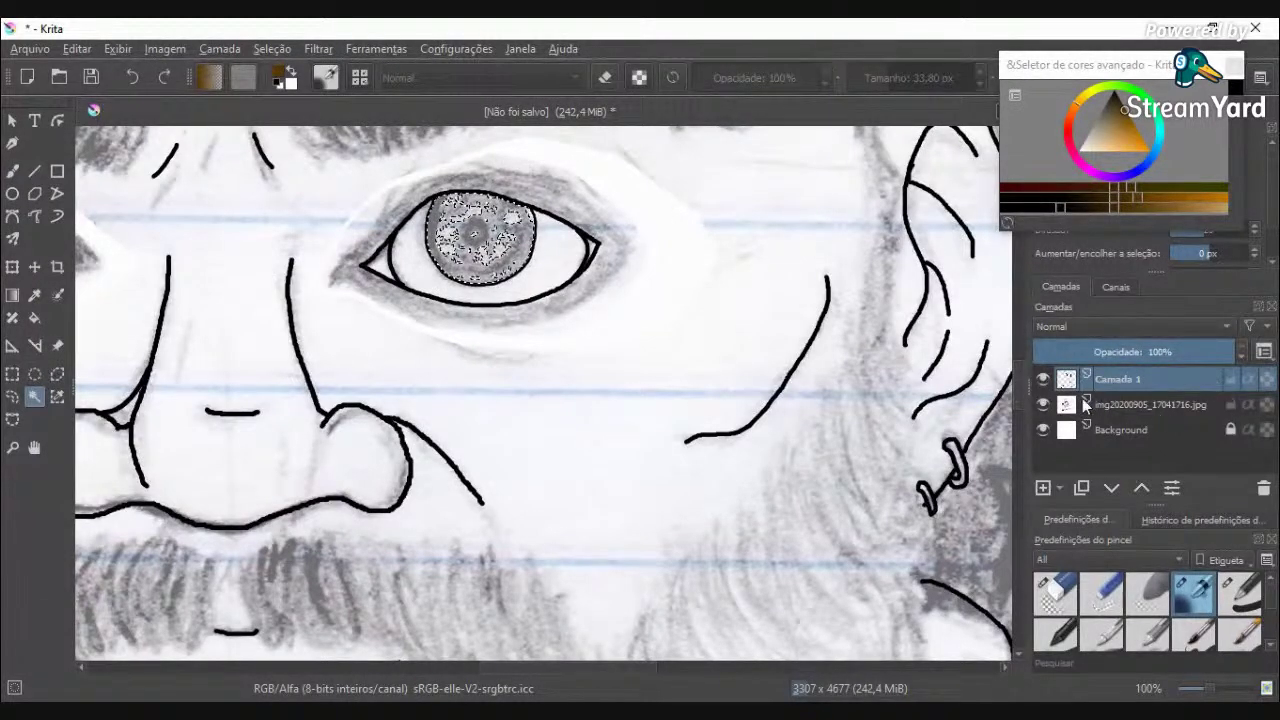
{"action": "left_click", "coordinate": [1043, 405]}
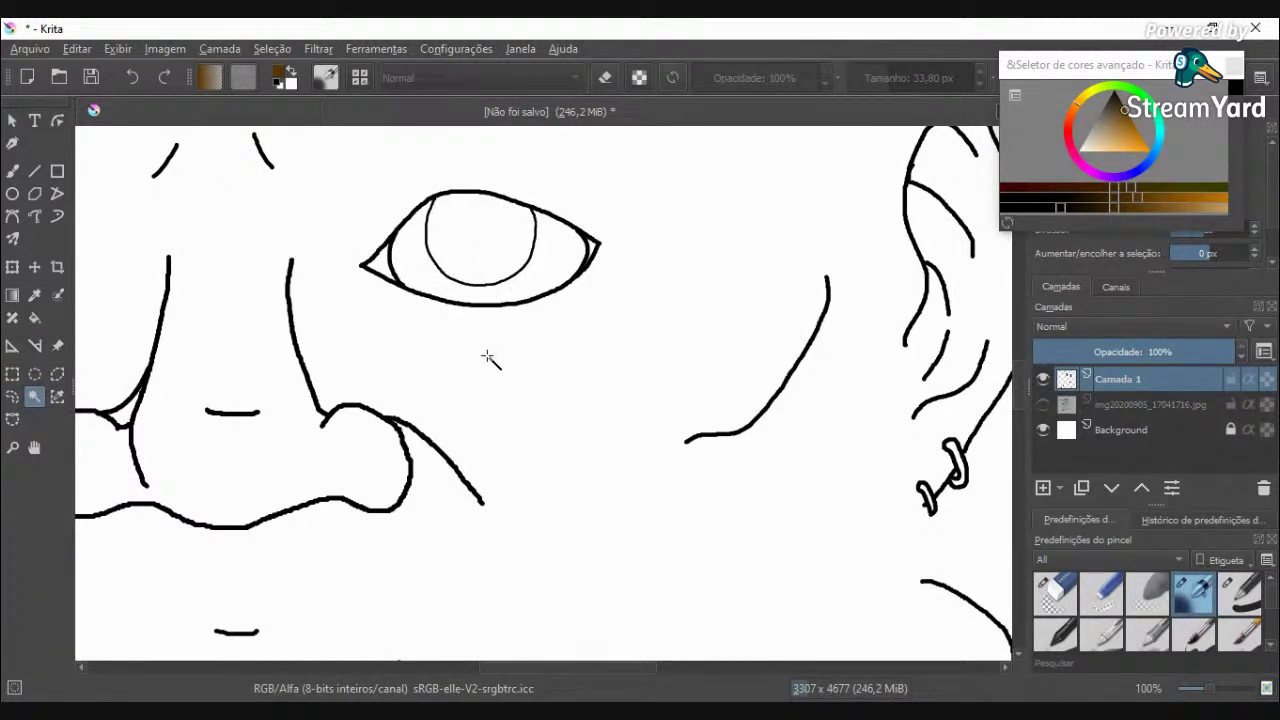
{"action": "left_click", "coordinate": [1043, 405]}
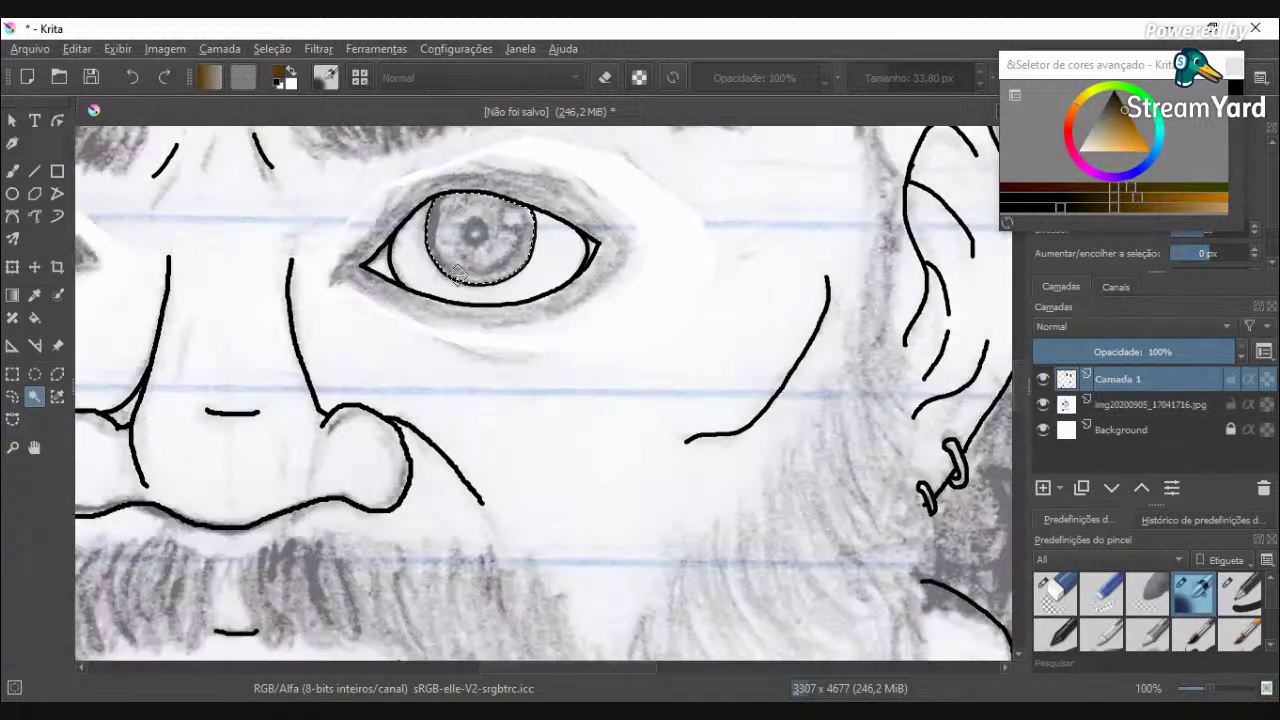
Step: Try a brown airbrush stroke at 5.88 px along the upper edge of the selected iris and undo it
{"action": "left_click", "coordinate": [12, 174]}
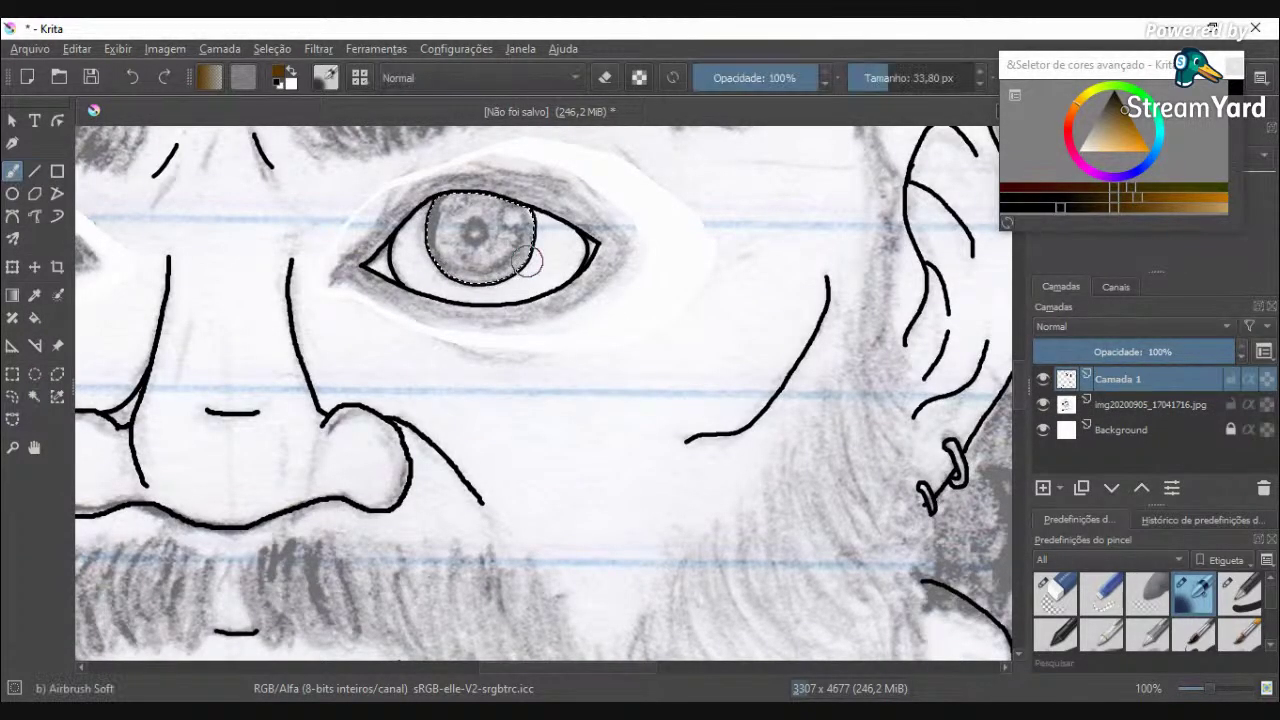
{"action": "scroll", "coordinate": [534, 257], "scroll_direction": "up", "scroll_amount": 2}
{"action": "scroll", "coordinate": [523, 251], "scroll_direction": "down", "scroll_amount": 2}
{"action": "scroll", "coordinate": [492, 214], "scroll_direction": "up", "scroll_amount": 2}
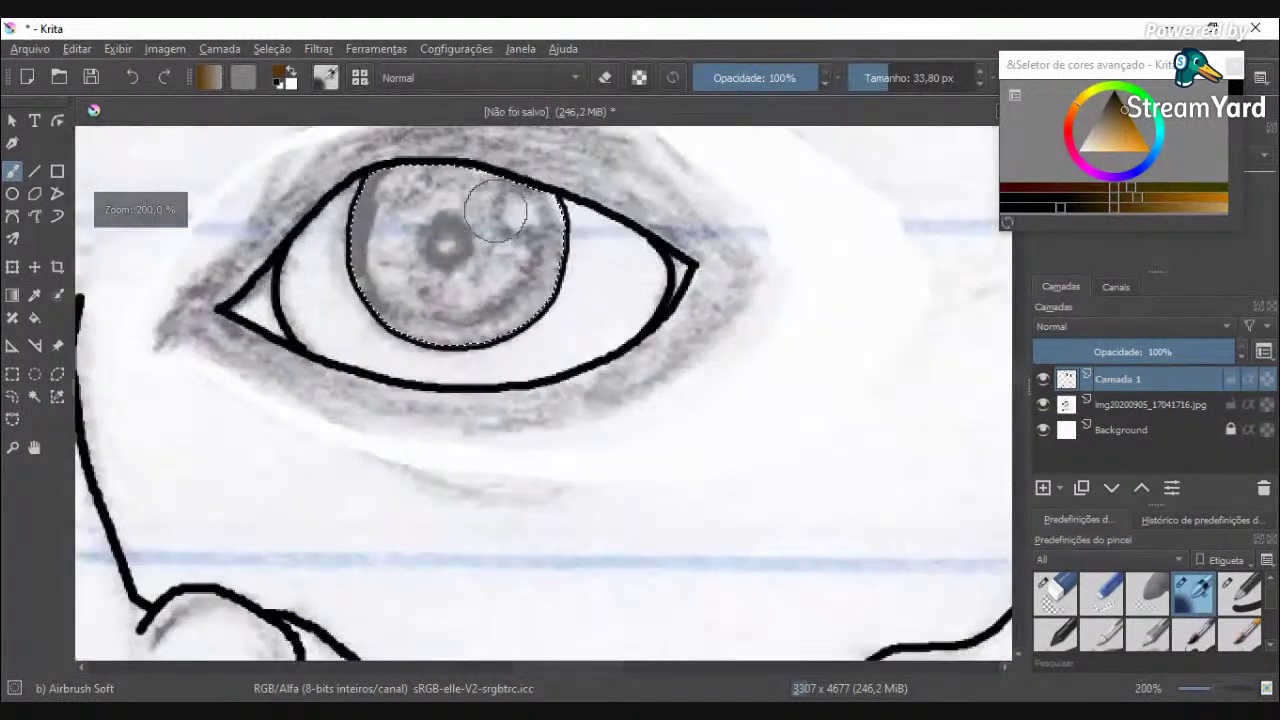
{"action": "left_click", "coordinate": [869, 78]}
{"action": "scroll", "coordinate": [517, 209], "scroll_direction": "up", "scroll_amount": 3}
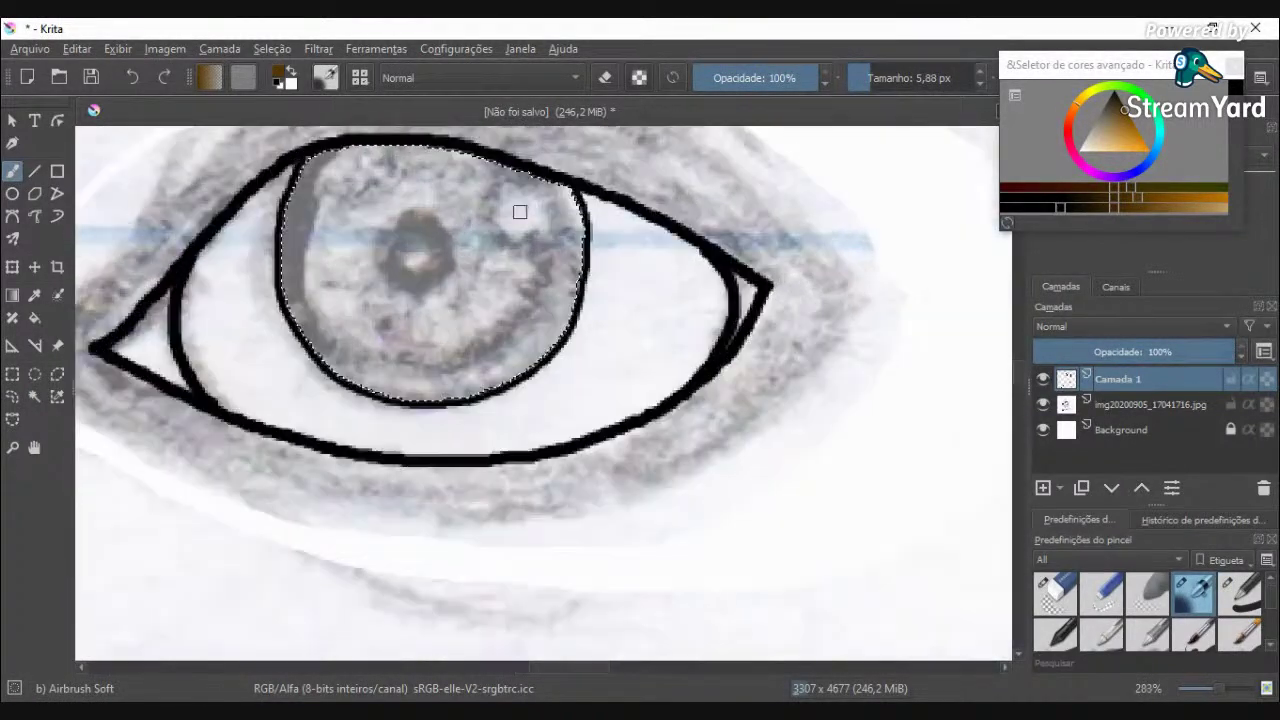
{"action": "left_click_drag", "start_coordinate": [578, 162], "coordinate": [621, 194]}
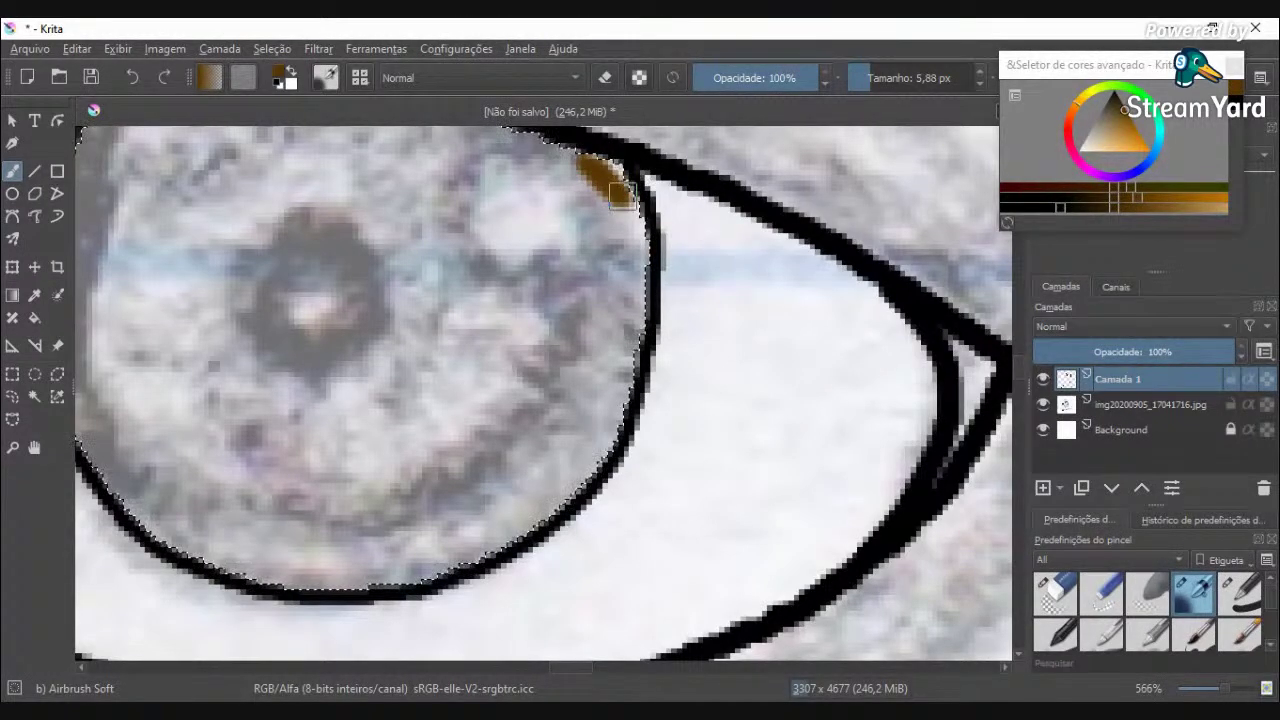
{"action": "key", "text": "ctrl+z"}
Step: Fill the selected iris with translucent brown using the Basic-1 brush at 35% opacity and 172.25 px, checking it without the sketch
{"action": "left_click", "coordinate": [358, 80]}
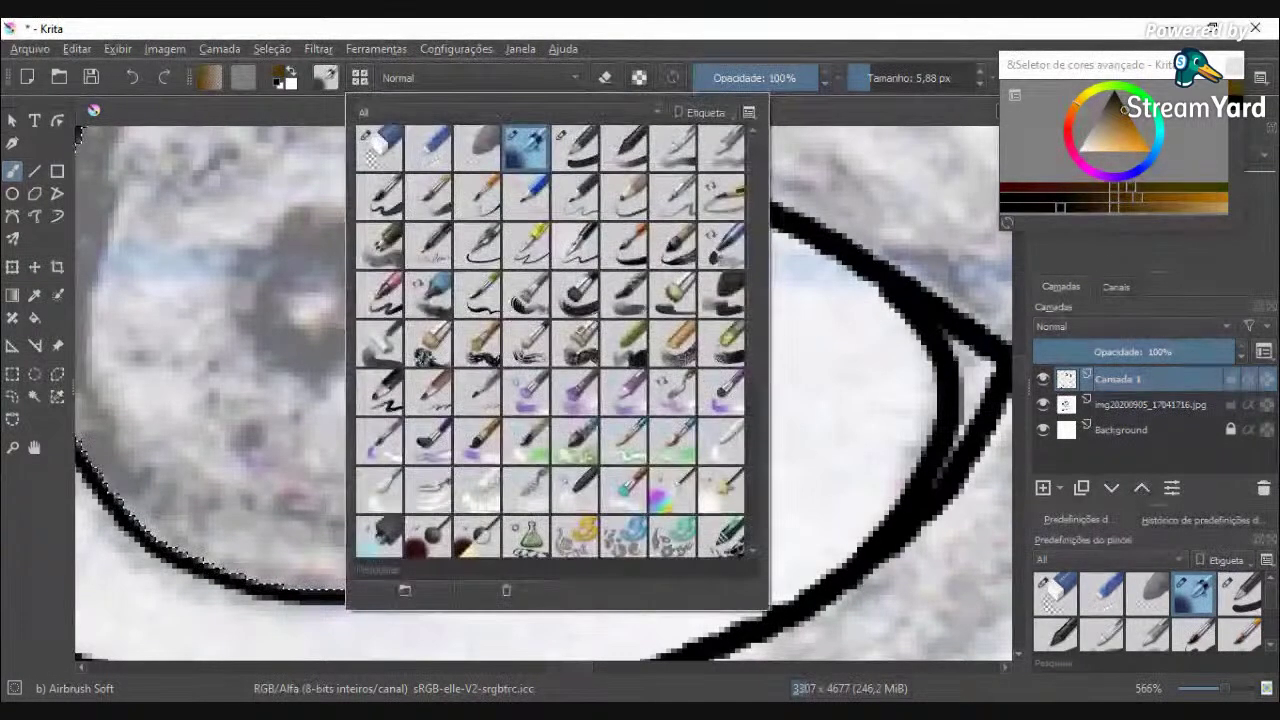
{"action": "left_click", "coordinate": [574, 147]}
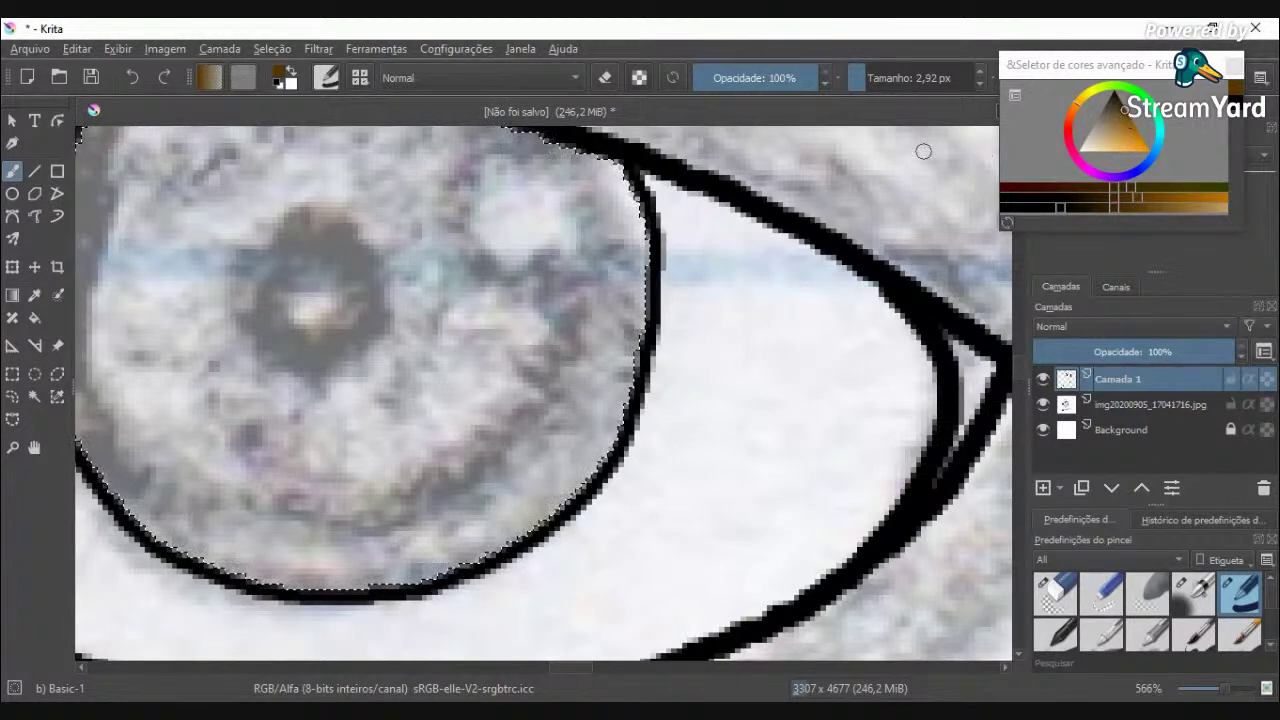
{"action": "left_click", "coordinate": [737, 77]}
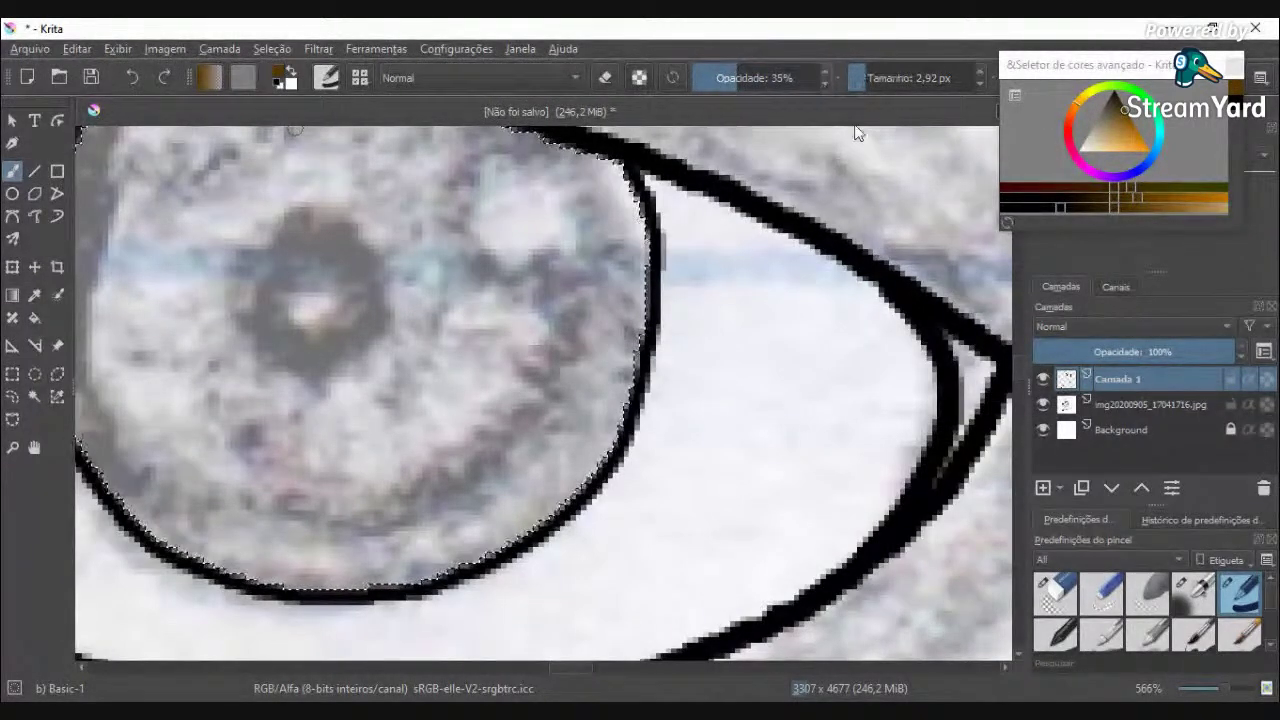
{"action": "left_click", "coordinate": [908, 76]}
{"action": "scroll", "coordinate": [409, 318], "scroll_direction": "down", "scroll_amount": 4}
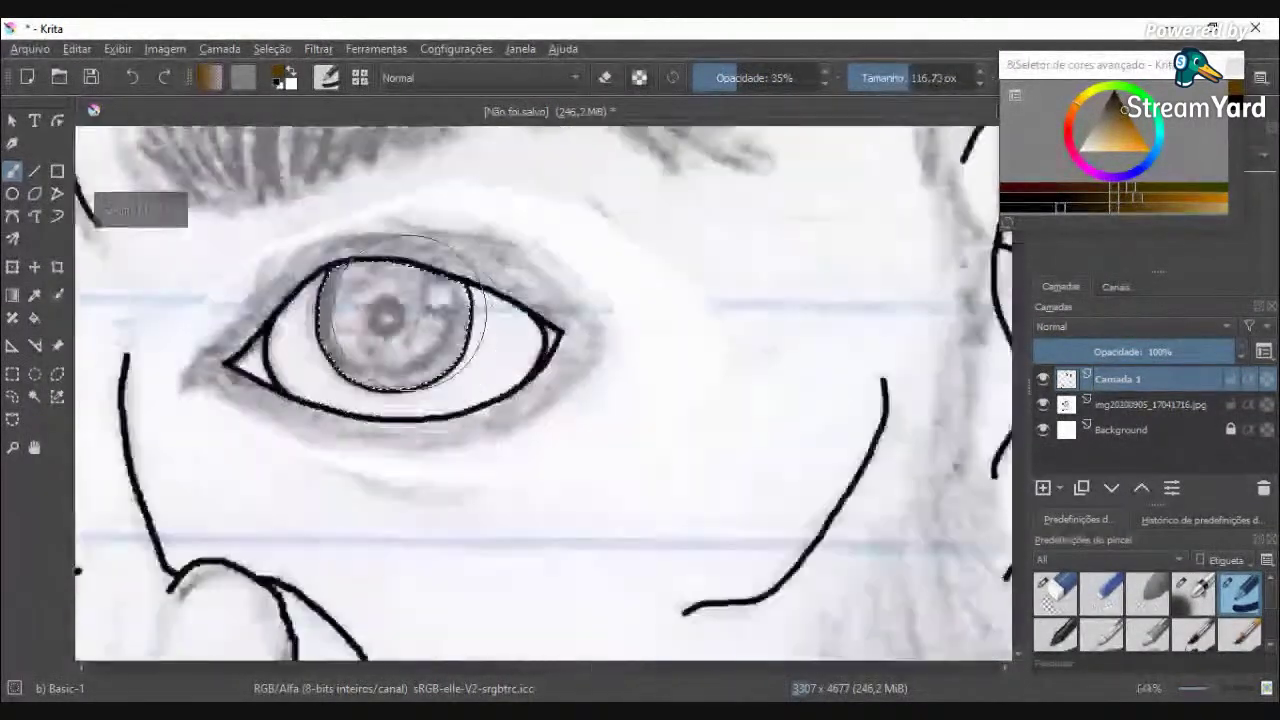
{"action": "left_click", "coordinate": [914, 78]}
{"action": "left_click_drag", "start_coordinate": [360, 300], "coordinate": [398, 318]}
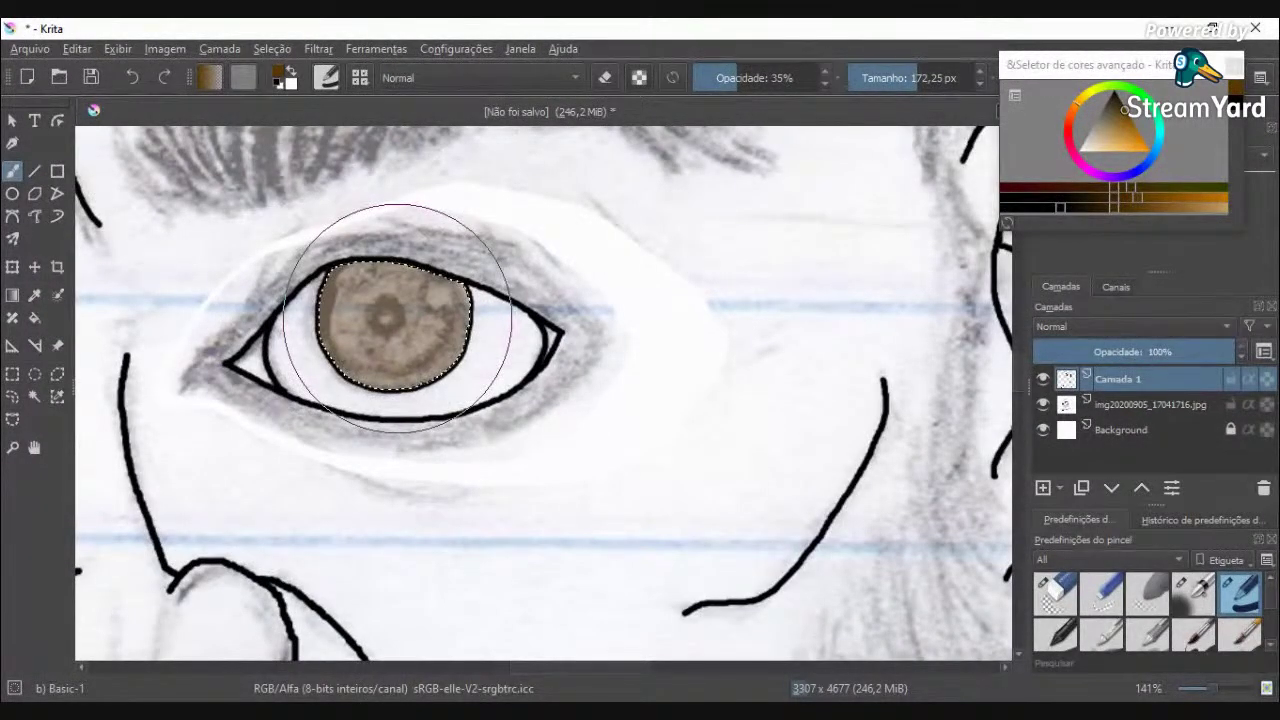
{"action": "left_click", "coordinate": [1042, 405]}
{"action": "left_click", "coordinate": [1042, 405]}
Step: Switch back to the Airbrush Soft preset for shading the edge of the brown iris
{"action": "key", "text": "F6"}
{"action": "left_click", "coordinate": [526, 149]}
{"action": "left_click", "coordinate": [614, 25]}
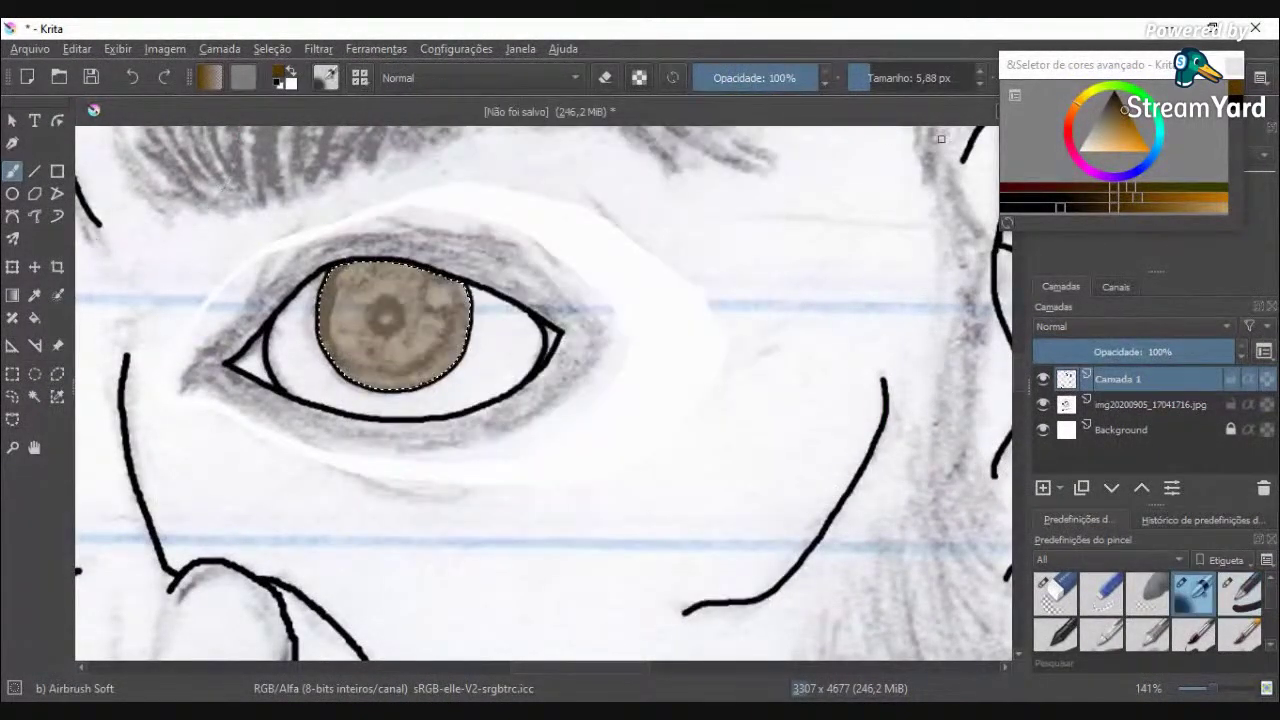
{"action": "scroll", "coordinate": [474, 319], "scroll_direction": "up", "scroll_amount": 4}
Step: Try shading the iris edge with the airbrush at 88% opacity and 5.88 px, and undo the strokes
{"action": "left_click", "coordinate": [803, 78]}
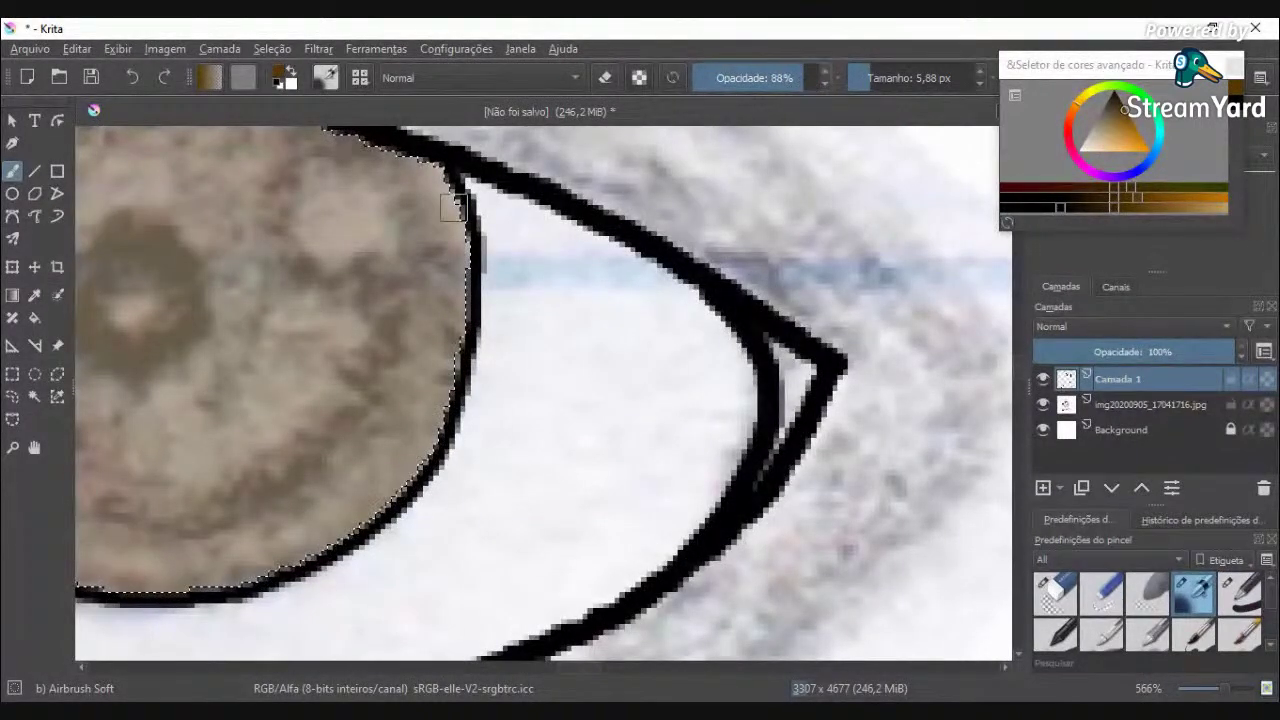
{"action": "scroll", "coordinate": [407, 210], "scroll_direction": "down", "scroll_amount": 2}
{"action": "scroll", "coordinate": [400, 215], "scroll_direction": "up", "scroll_amount": 3}
{"action": "scroll", "coordinate": [395, 235], "scroll_direction": "down", "scroll_amount": 3}
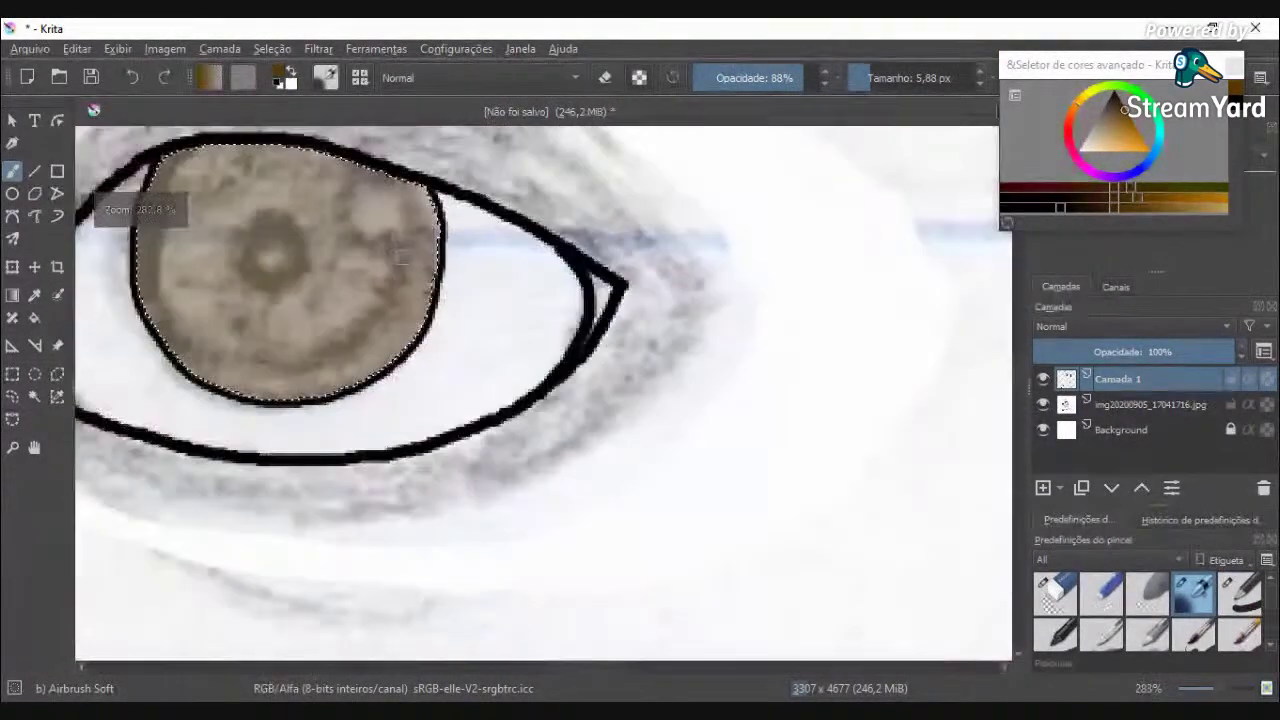
{"action": "scroll", "coordinate": [411, 246], "scroll_direction": "up", "scroll_amount": 1}
{"action": "mouse_move", "coordinate": [376, 388]}
{"action": "left_mouse_down"}
{"action": "mouse_move", "coordinate": [391, 387]}
{"action": "mouse_move", "coordinate": [358, 362]}
{"action": "mouse_move", "coordinate": [412, 371]}
{"action": "mouse_move", "coordinate": [376, 387]}
{"action": "left_mouse_up"}
{"action": "key", "text": "ctrl+z"}
{"action": "key", "text": "ctrl+z"}
{"action": "key", "text": "ctrl+z"}
Step: Set the airbrush to 48% opacity and 31.50 px for softer, wider shading of the iris edge
{"action": "left_click_drag", "start_coordinate": [785, 78], "coordinate": [746, 78]}
{"action": "left_click_drag", "start_coordinate": [872, 75], "coordinate": [900, 77]}
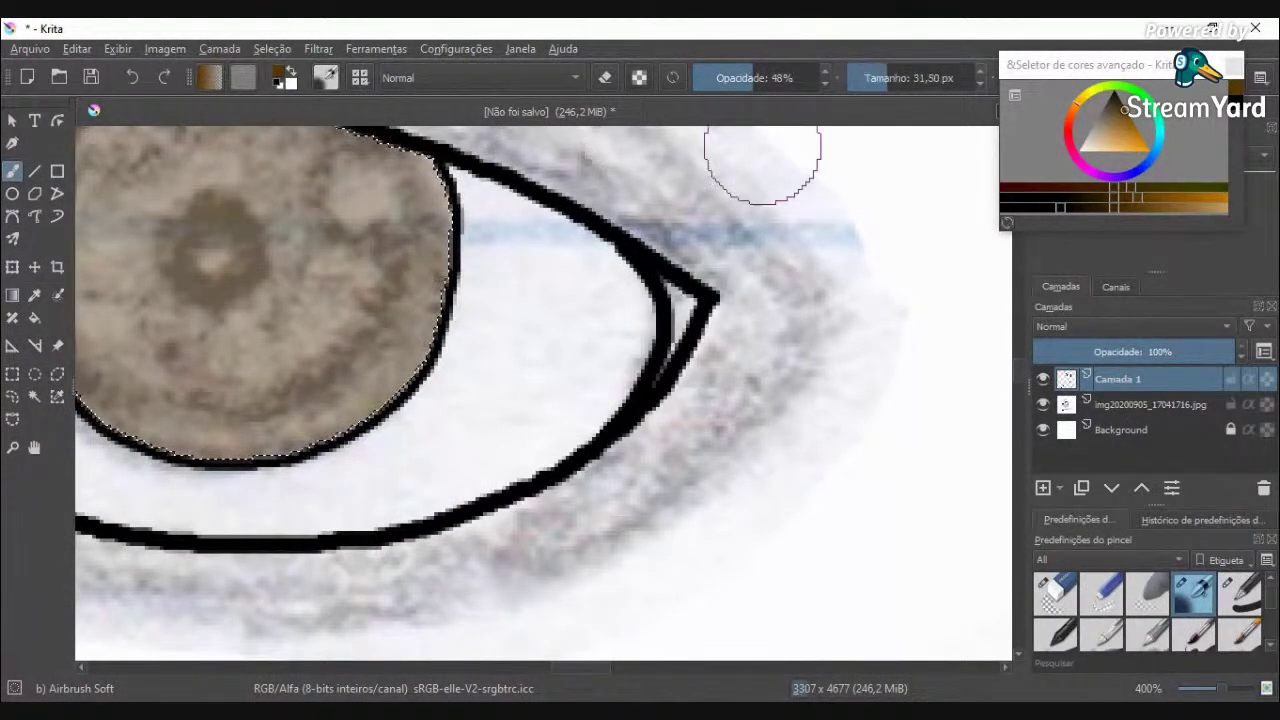
{"action": "scroll", "coordinate": [250, 170], "scroll_direction": "down", "scroll_amount": 2, "text": "ctrl"}
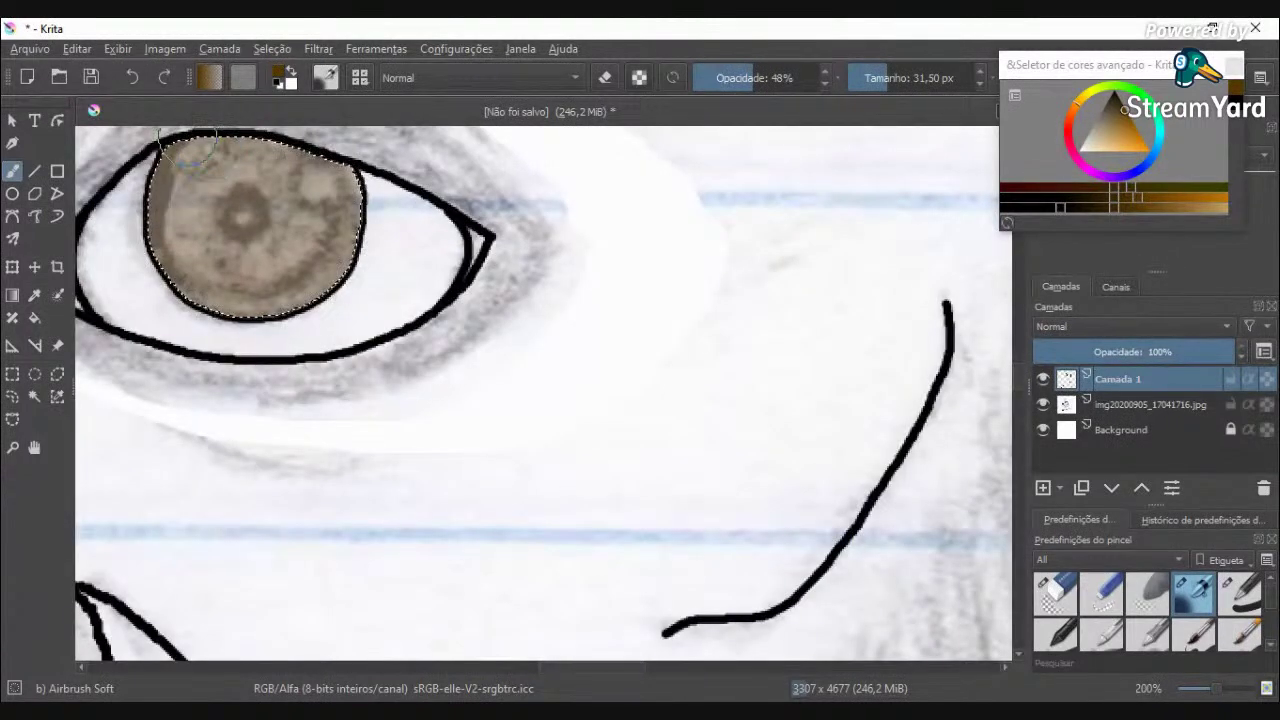
Step: Try airbrushing a brown ring around the iris rim at 48% opacity, and undo the strokes
{"action": "scroll", "coordinate": [180, 138], "scroll_direction": "up", "scroll_amount": 4}
{"action": "mouse_move", "coordinate": [536, 235]}
{"action": "left_mouse_down"}
{"action": "mouse_move", "coordinate": [565, 248]}
{"action": "mouse_move", "coordinate": [146, 272]}
{"action": "mouse_move", "coordinate": [546, 260]}
{"action": "mouse_move", "coordinate": [710, 370]}
{"action": "mouse_move", "coordinate": [757, 491]}
{"action": "mouse_move", "coordinate": [795, 463]}
{"action": "mouse_move", "coordinate": [751, 286]}
{"action": "mouse_move", "coordinate": [612, 175]}
{"action": "left_mouse_up"}
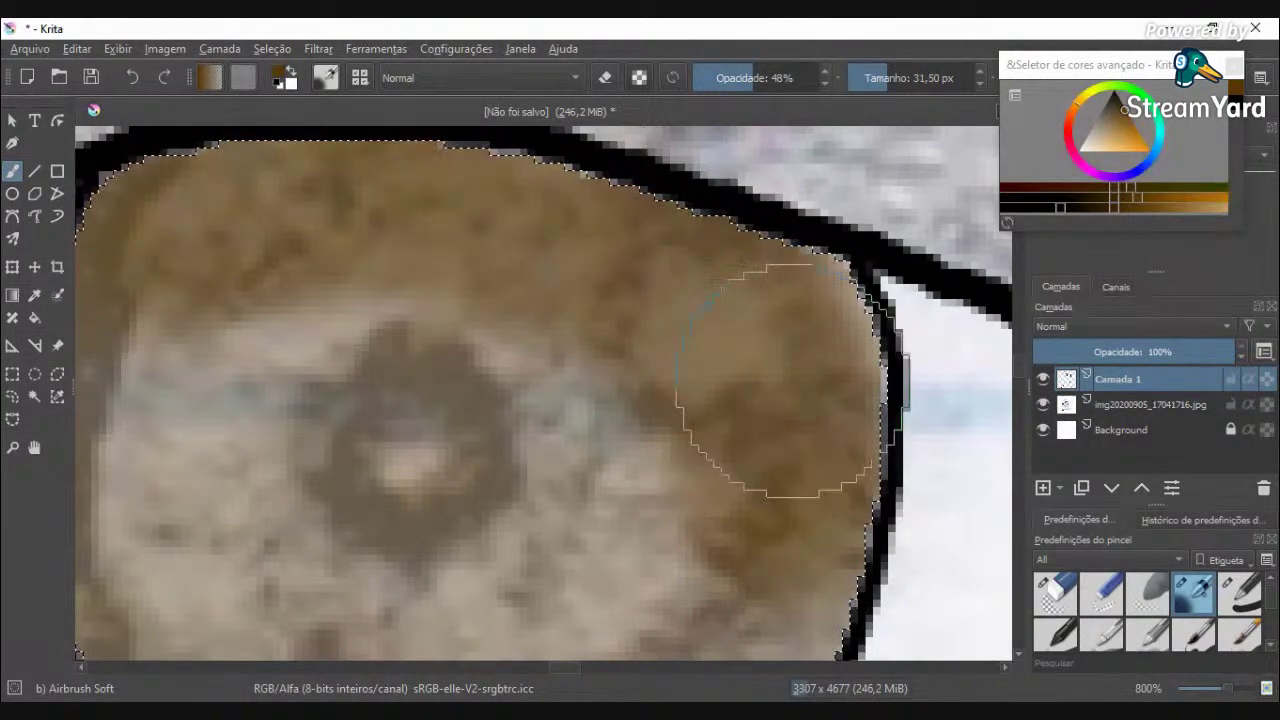
{"action": "scroll", "coordinate": [791, 491], "scroll_direction": "down", "scroll_amount": 4}
{"action": "scroll", "coordinate": [770, 530], "scroll_direction": "down", "scroll_amount": 2}
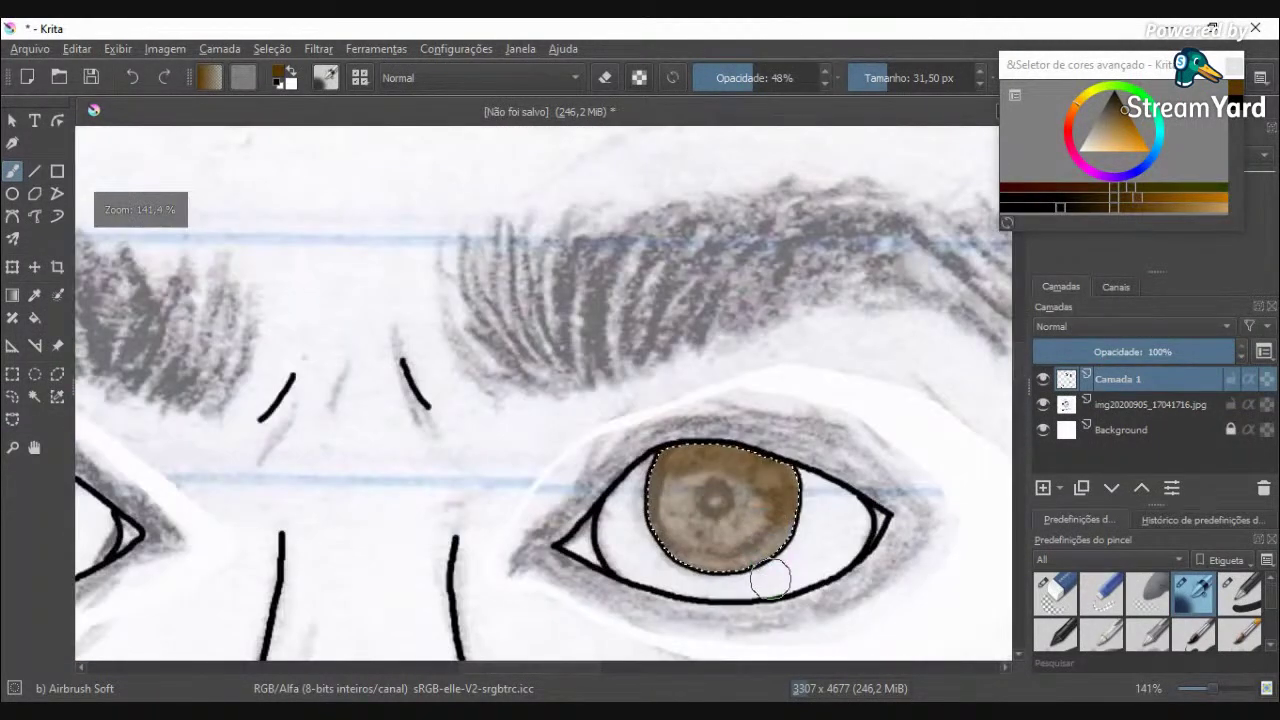
{"action": "scroll", "coordinate": [766, 575], "scroll_direction": "up", "scroll_amount": 4}
{"action": "left_click_drag", "start_coordinate": [785, 397], "coordinate": [846, 394]}
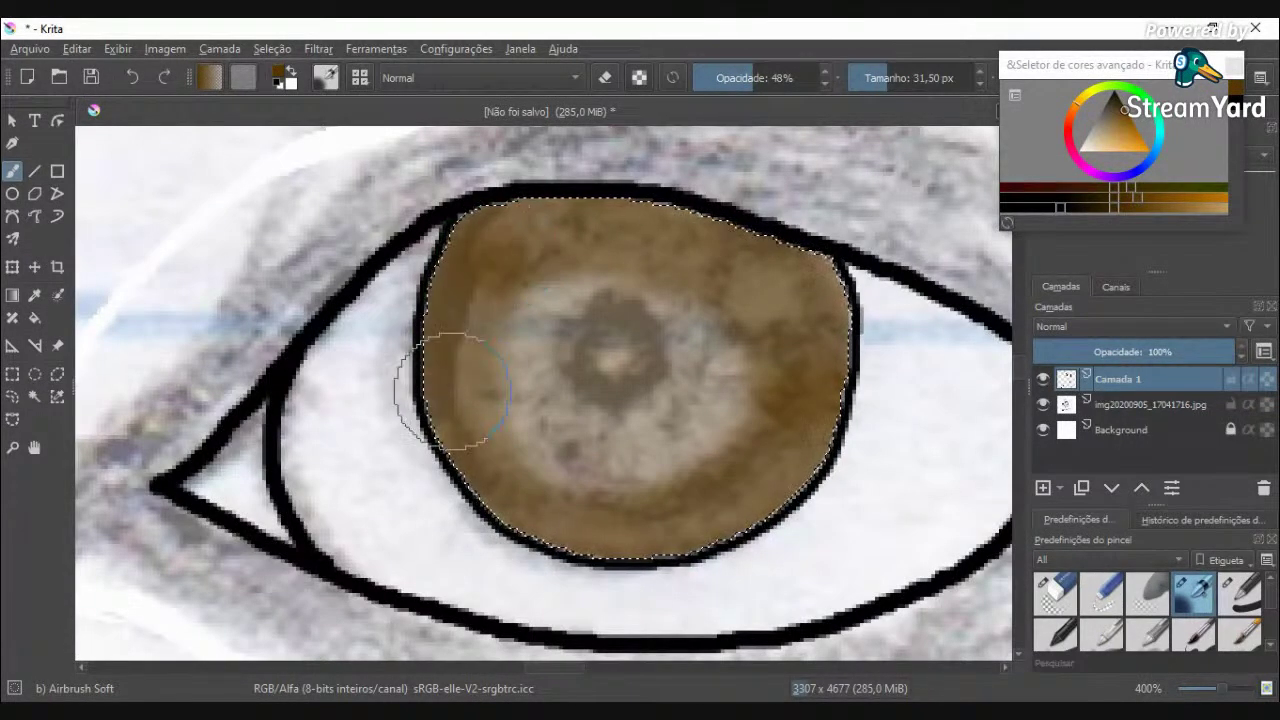
{"action": "key", "text": "ctrl+z"}
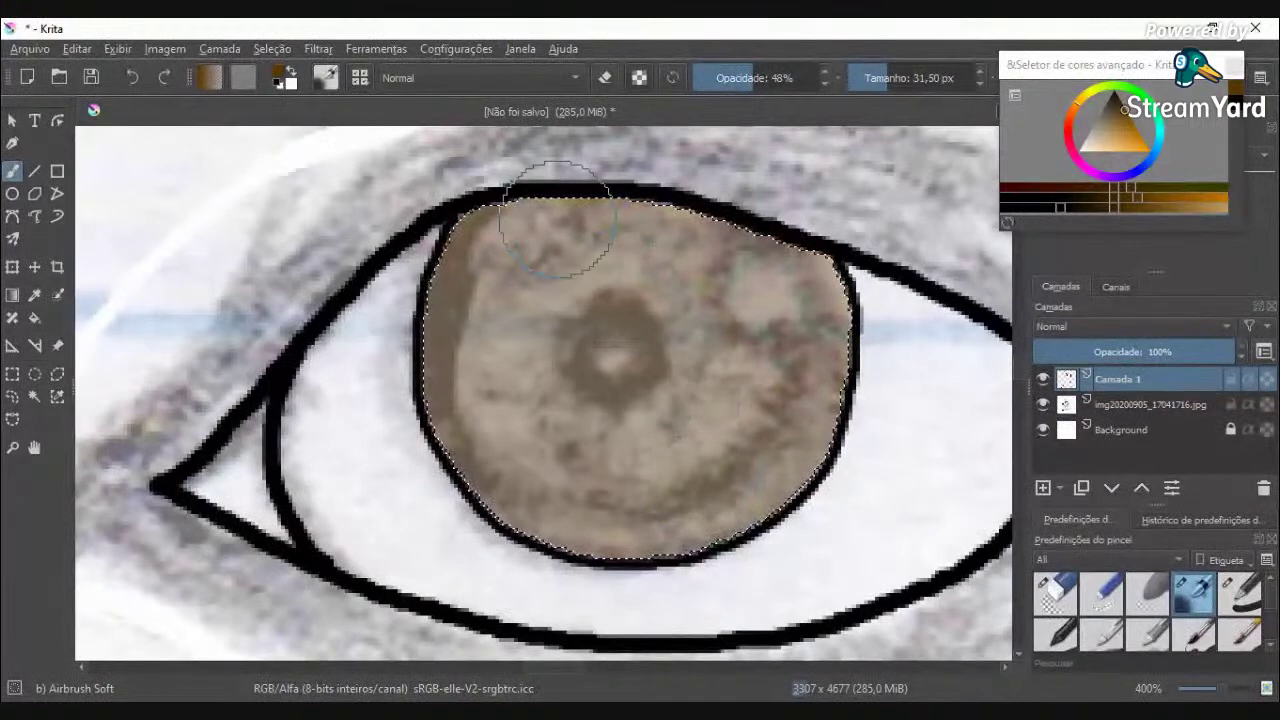
Step: Airbrush brown shading around the whole iris rim at 48% opacity and 31.50 px, keeping the centre light
{"action": "mouse_move", "coordinate": [728, 214]}
{"action": "left_mouse_down"}
{"action": "mouse_move", "coordinate": [800, 365]}
{"action": "mouse_move", "coordinate": [851, 338]}
{"action": "left_mouse_up"}
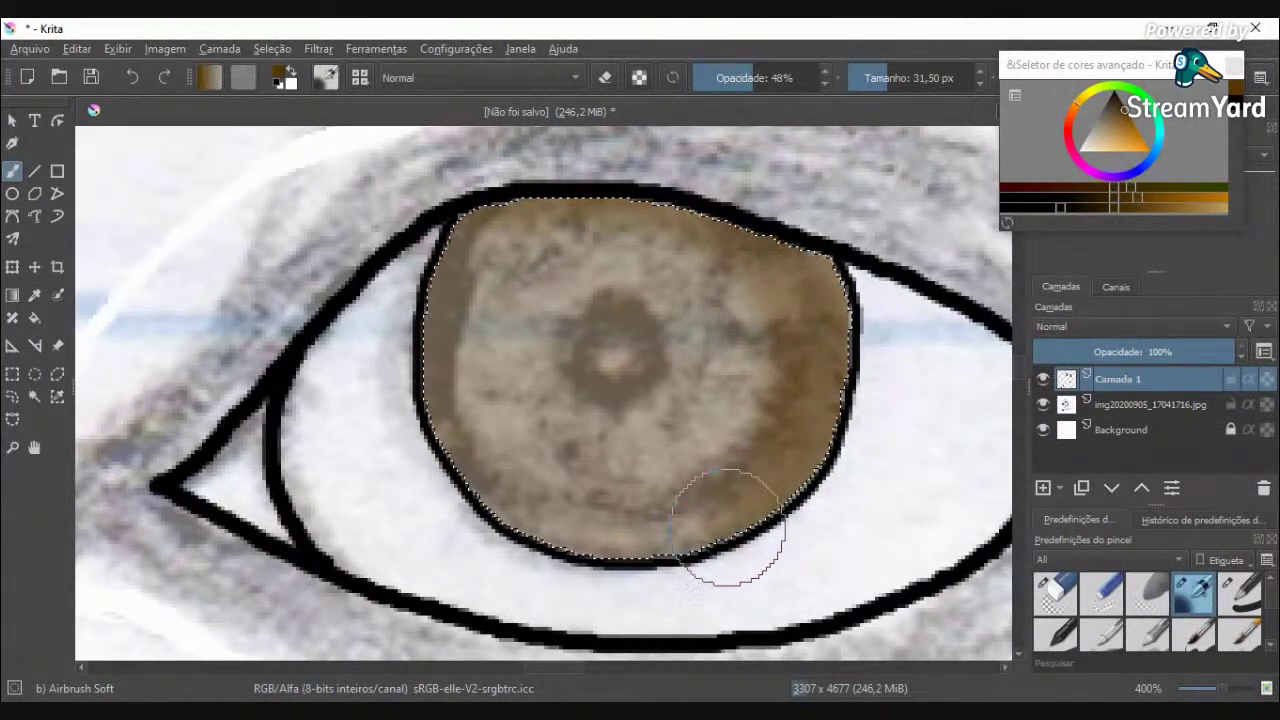
{"action": "left_click_drag", "start_coordinate": [556, 566], "coordinate": [588, 560]}
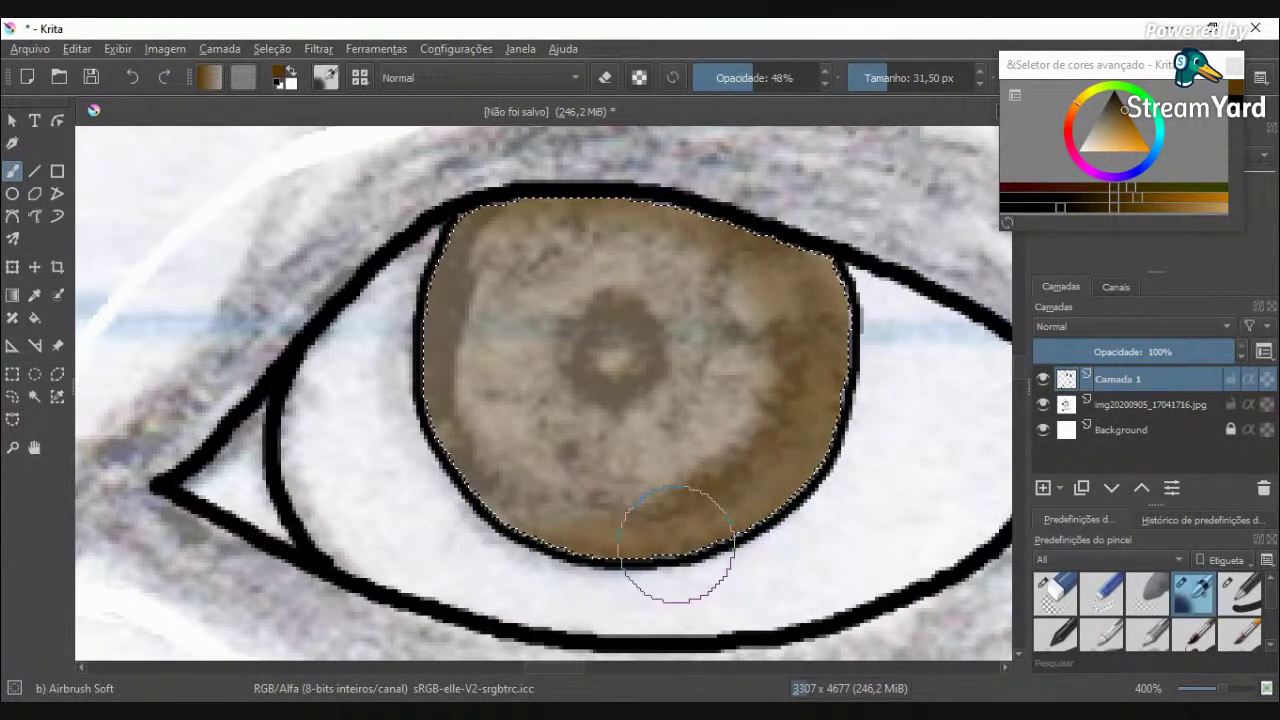
{"action": "mouse_move", "coordinate": [677, 544]}
{"action": "left_mouse_down"}
{"action": "mouse_move", "coordinate": [527, 520]}
{"action": "mouse_move", "coordinate": [447, 390]}
{"action": "left_mouse_up"}
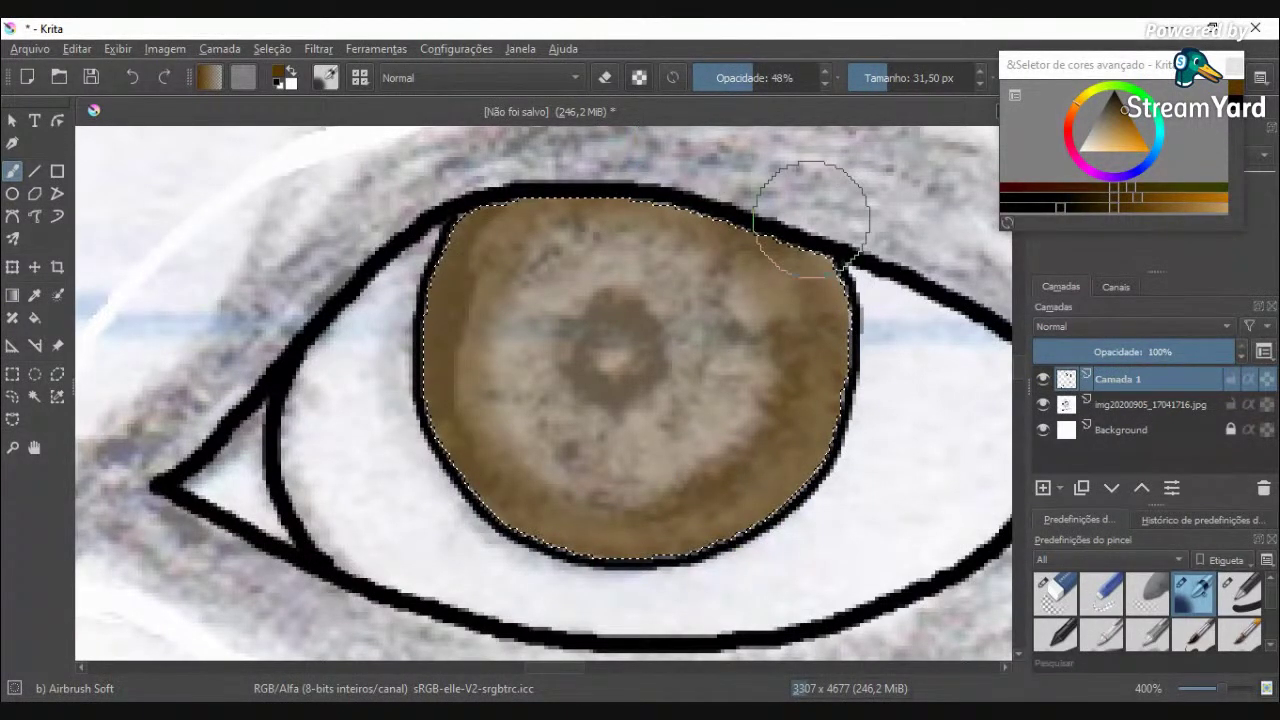
{"action": "scroll", "coordinate": [937, 145], "scroll_direction": "down", "scroll_amount": 3}
{"action": "scroll", "coordinate": [905, 222], "scroll_direction": "up", "scroll_amount": 5}
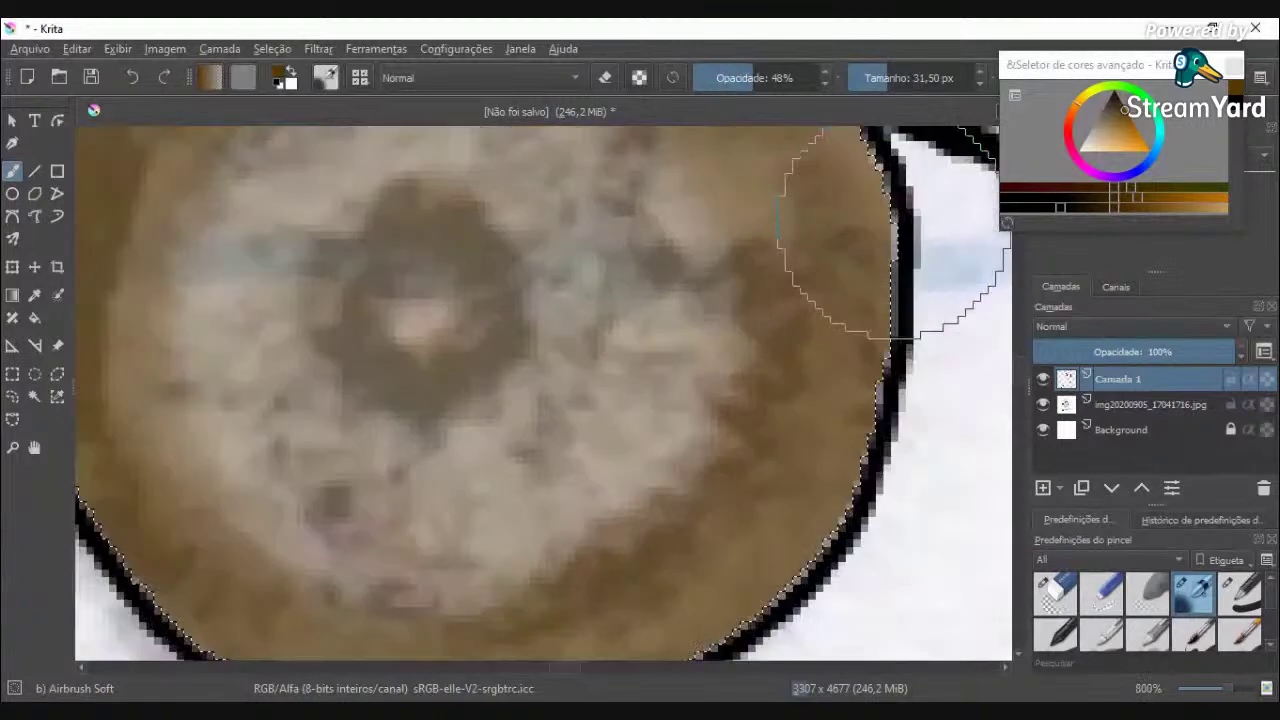
{"action": "scroll", "coordinate": [892, 225], "scroll_direction": "down", "scroll_amount": 2}
{"action": "scroll", "coordinate": [888, 225], "scroll_direction": "down", "scroll_amount": 3}
{"action": "scroll", "coordinate": [713, 180], "scroll_direction": "up", "scroll_amount": 3}
{"action": "key", "text": "i"}
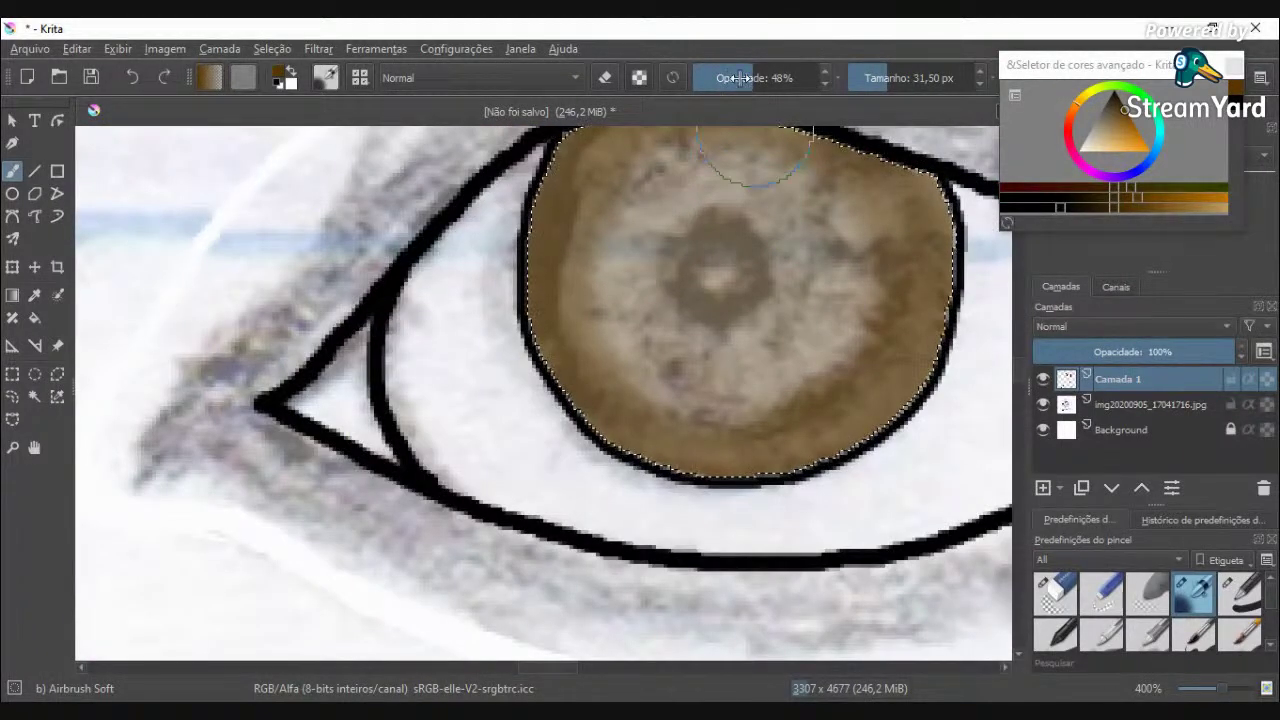
Step: Darken the iris rim with narrower brown airbrush strokes at 59% opacity and 18.23 px, including along its upper edge
{"action": "left_click", "coordinate": [768, 77]}
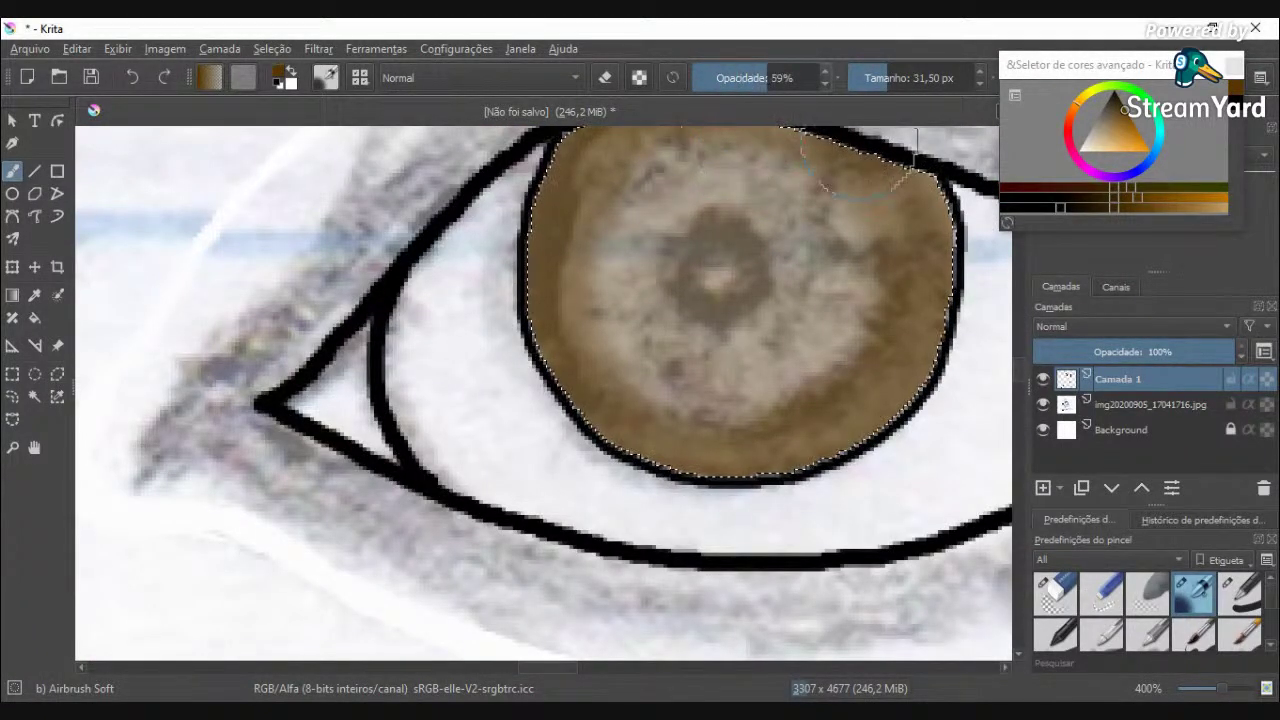
{"action": "left_click", "coordinate": [881, 66]}
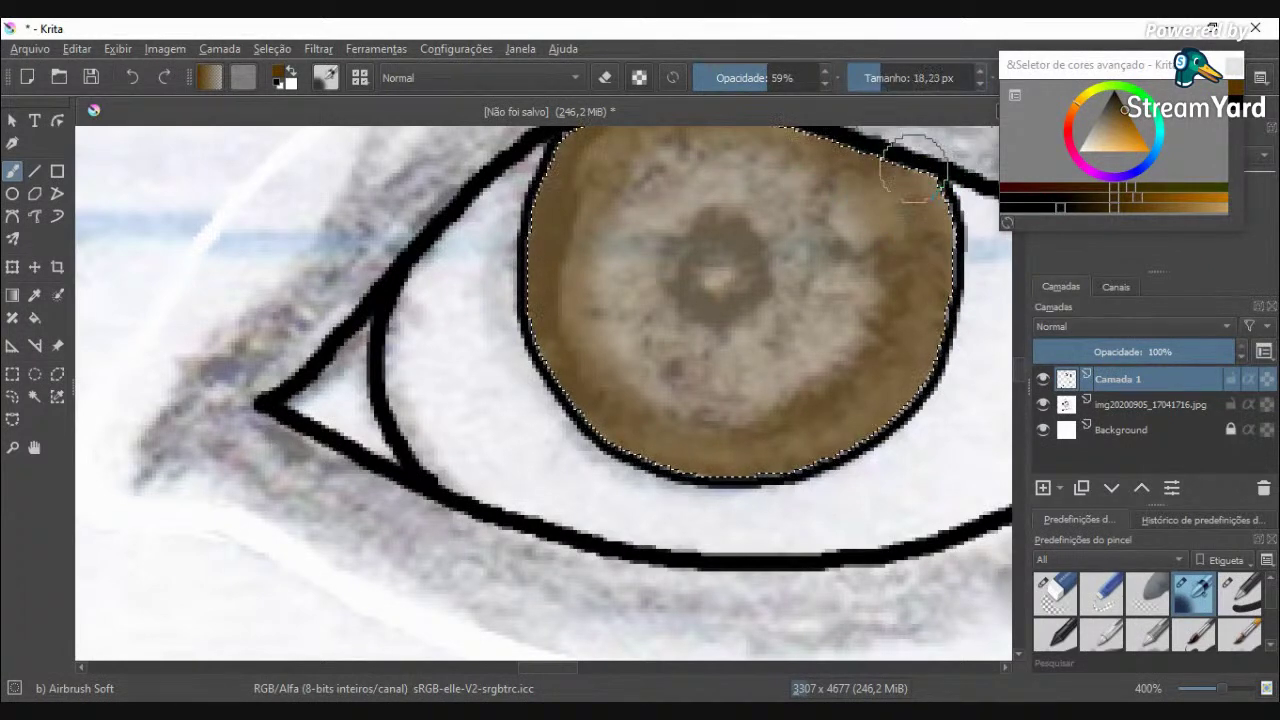
{"action": "mouse_move", "coordinate": [927, 187]}
{"action": "left_mouse_down"}
{"action": "mouse_move", "coordinate": [943, 225]}
{"action": "mouse_move", "coordinate": [896, 157]}
{"action": "mouse_move", "coordinate": [945, 315]}
{"action": "mouse_move", "coordinate": [915, 195]}
{"action": "left_mouse_up"}
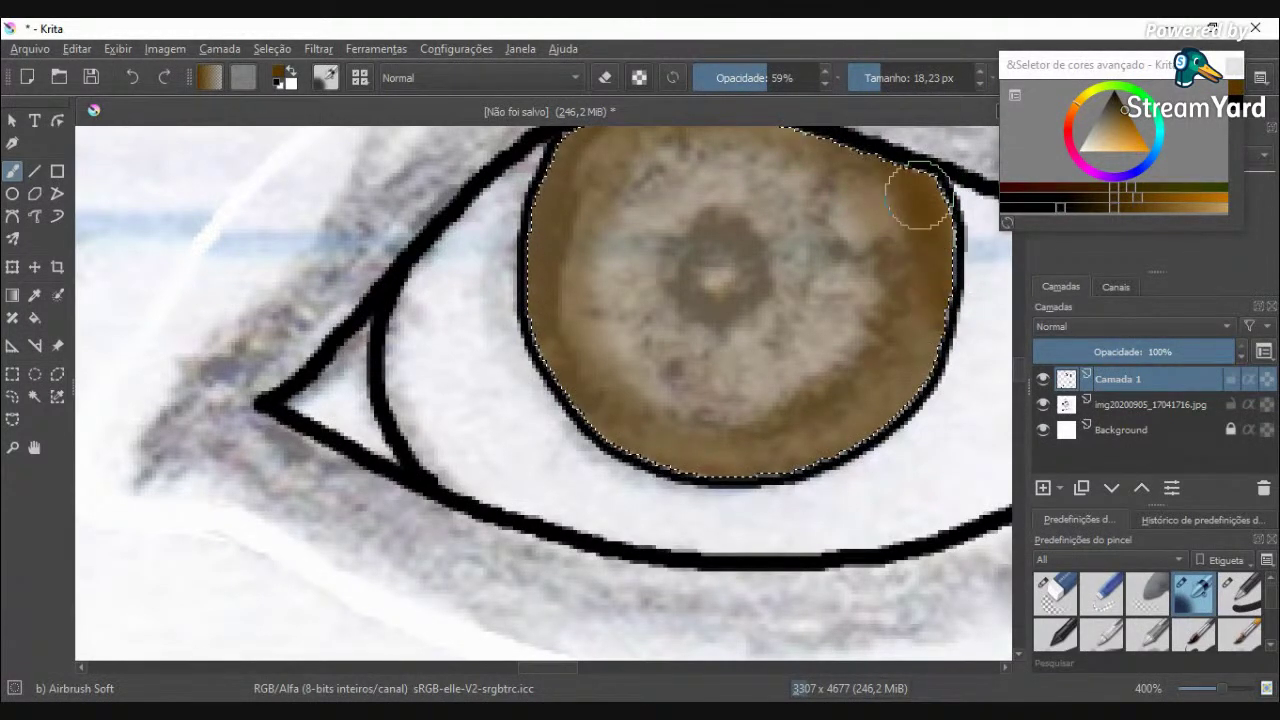
{"action": "mouse_move", "coordinate": [900, 356]}
{"action": "left_mouse_down"}
{"action": "mouse_move", "coordinate": [951, 286]}
{"action": "mouse_move", "coordinate": [938, 372]}
{"action": "left_mouse_up"}
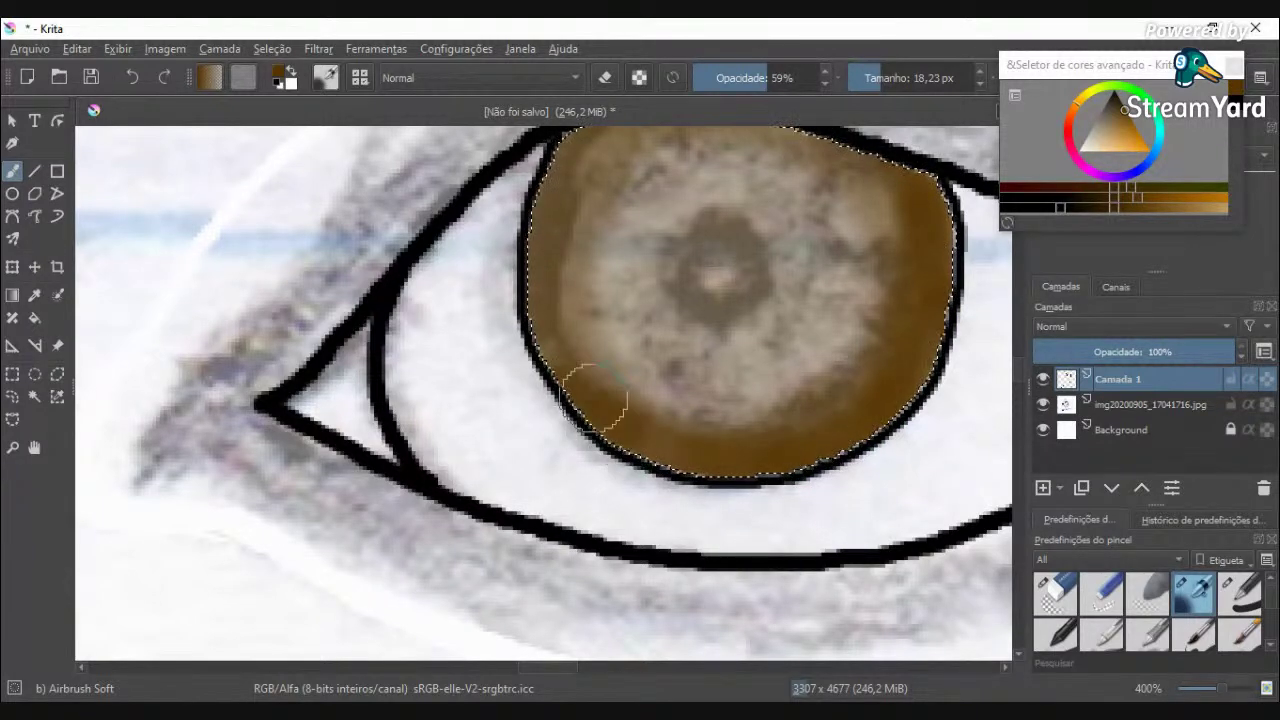
{"action": "scroll", "coordinate": [604, 140], "scroll_direction": "down", "scroll_amount": 3}
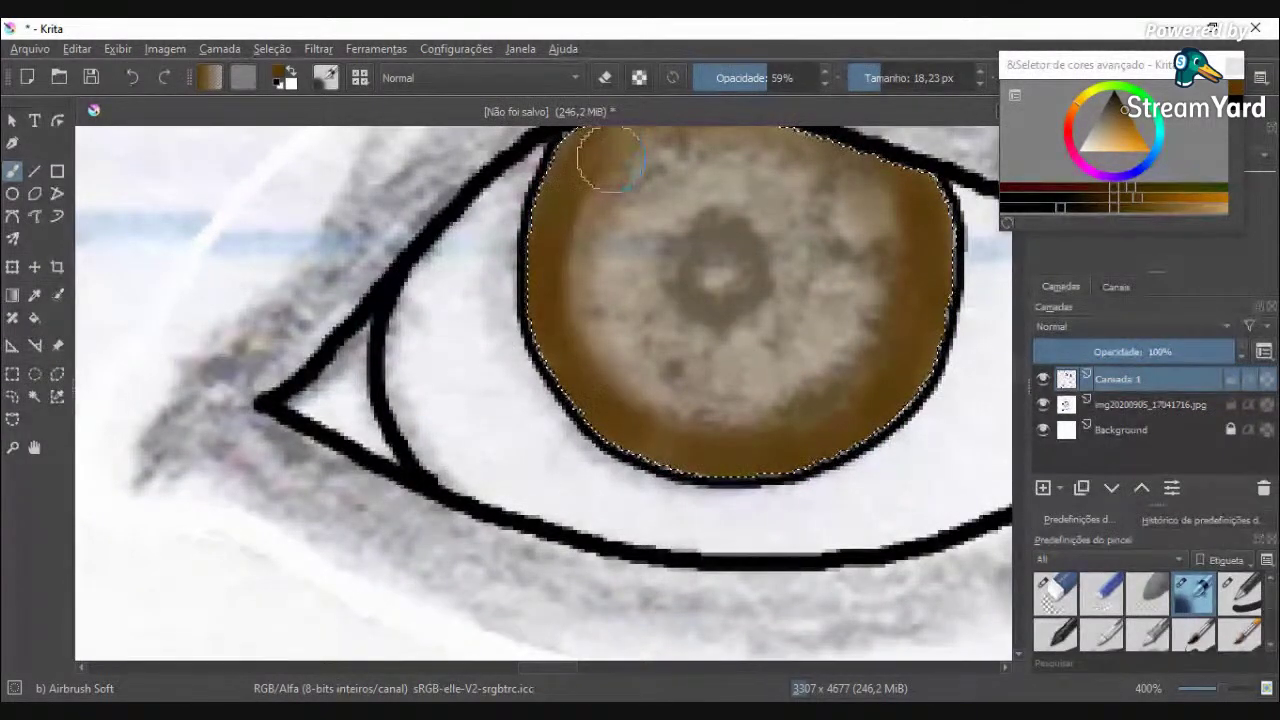
{"action": "scroll", "coordinate": [636, 182], "scroll_direction": "up", "scroll_amount": 4}
{"action": "scroll", "coordinate": [635, 180], "scroll_direction": "down", "scroll_amount": 3}
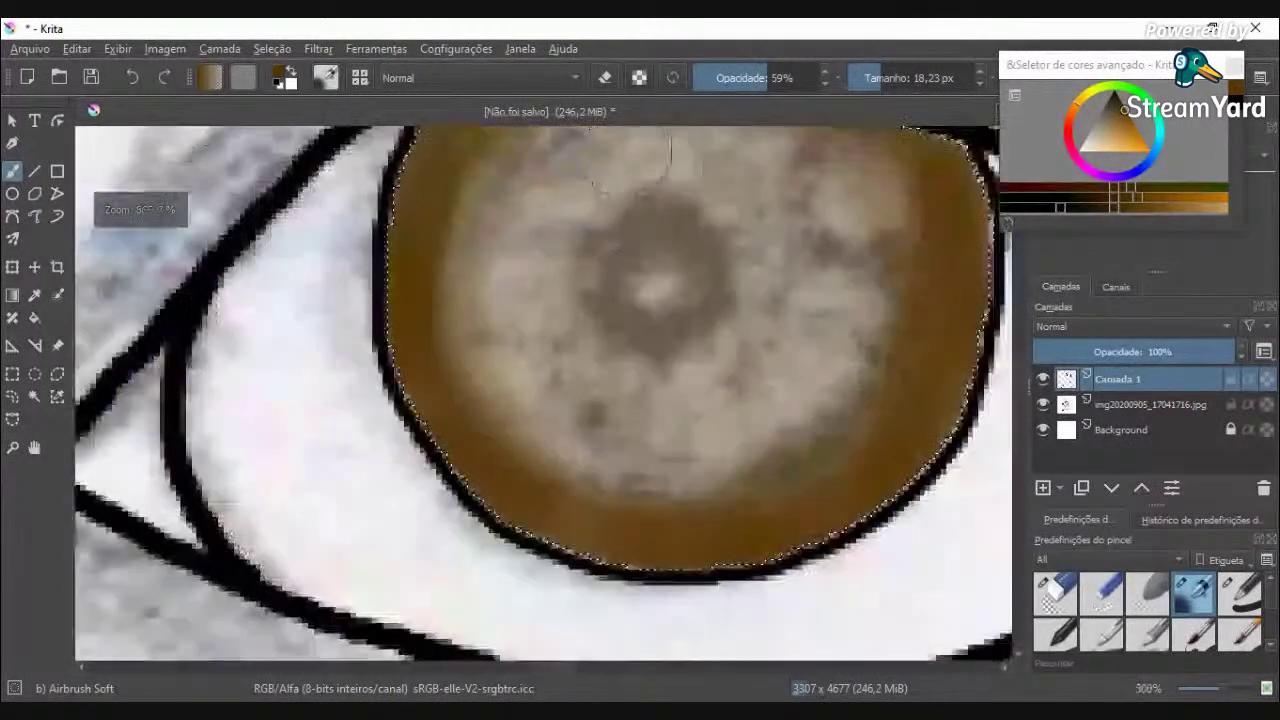
{"action": "scroll", "coordinate": [591, 363], "scroll_direction": "up", "scroll_amount": 3}
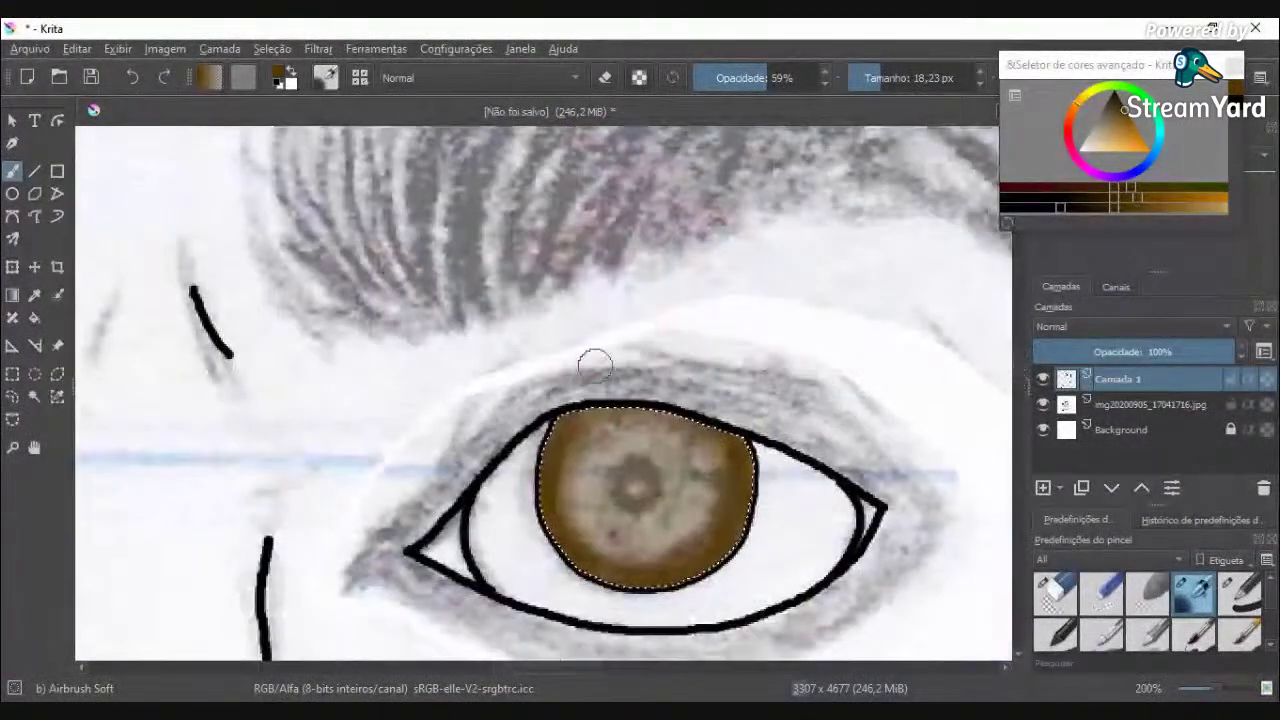
{"action": "scroll", "coordinate": [586, 414], "scroll_direction": "up", "scroll_amount": 2}
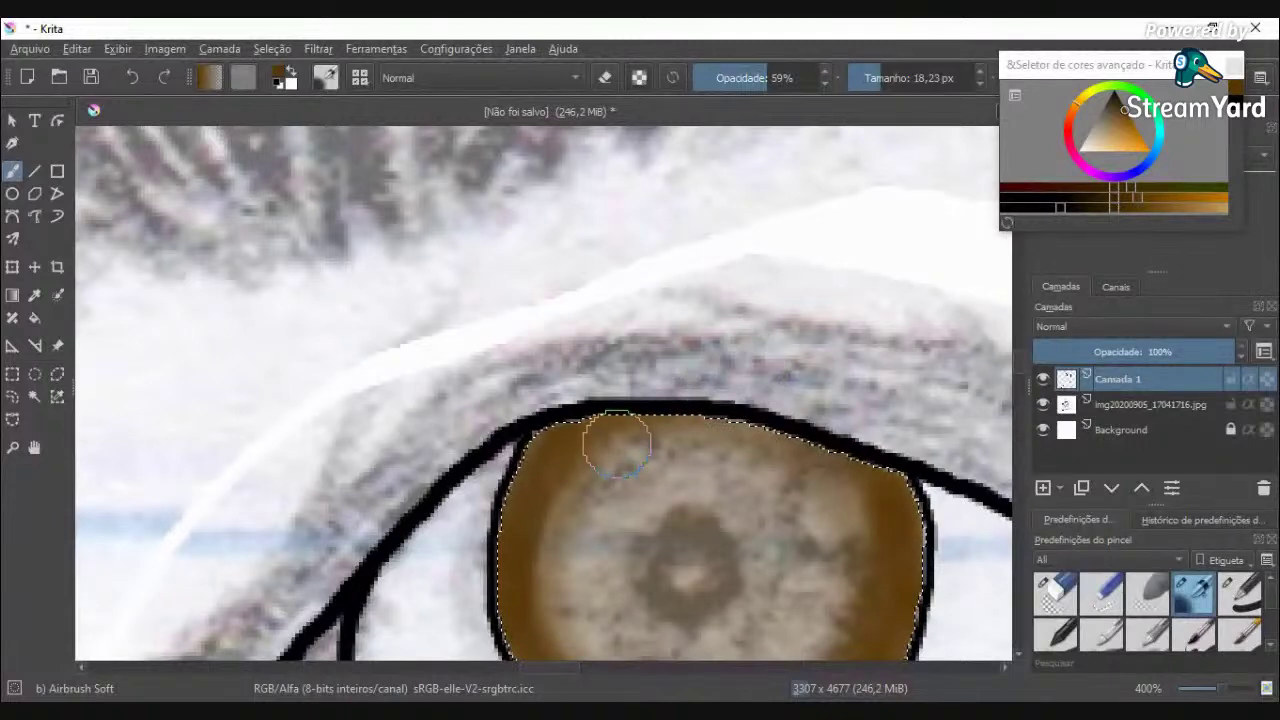
{"action": "scroll", "coordinate": [692, 440], "scroll_direction": "down", "scroll_amount": 2}
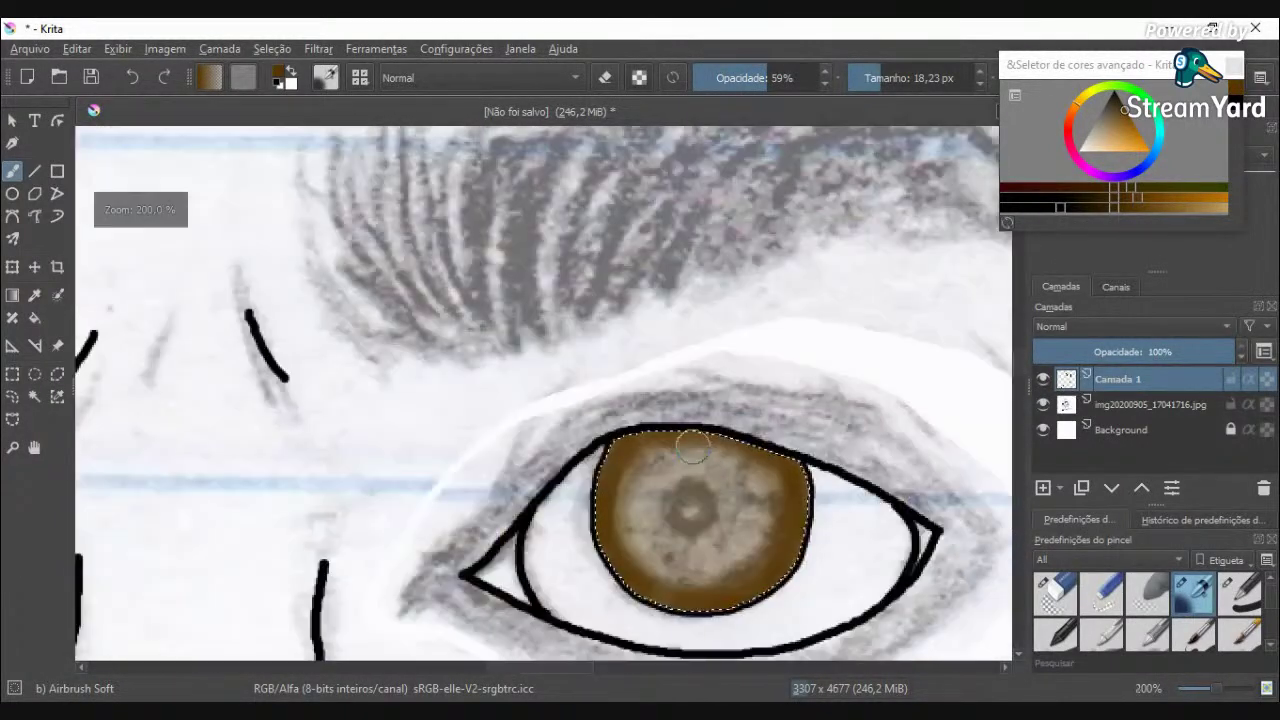
{"action": "scroll", "coordinate": [692, 445], "scroll_direction": "down", "scroll_amount": 2}
{"action": "scroll", "coordinate": [766, 500], "scroll_direction": "up", "scroll_amount": 3}
Step: Soften the transition from the dark rim towards the pupil with brown airbrush strokes at 30% opacity
{"action": "left_click", "coordinate": [732, 75]}
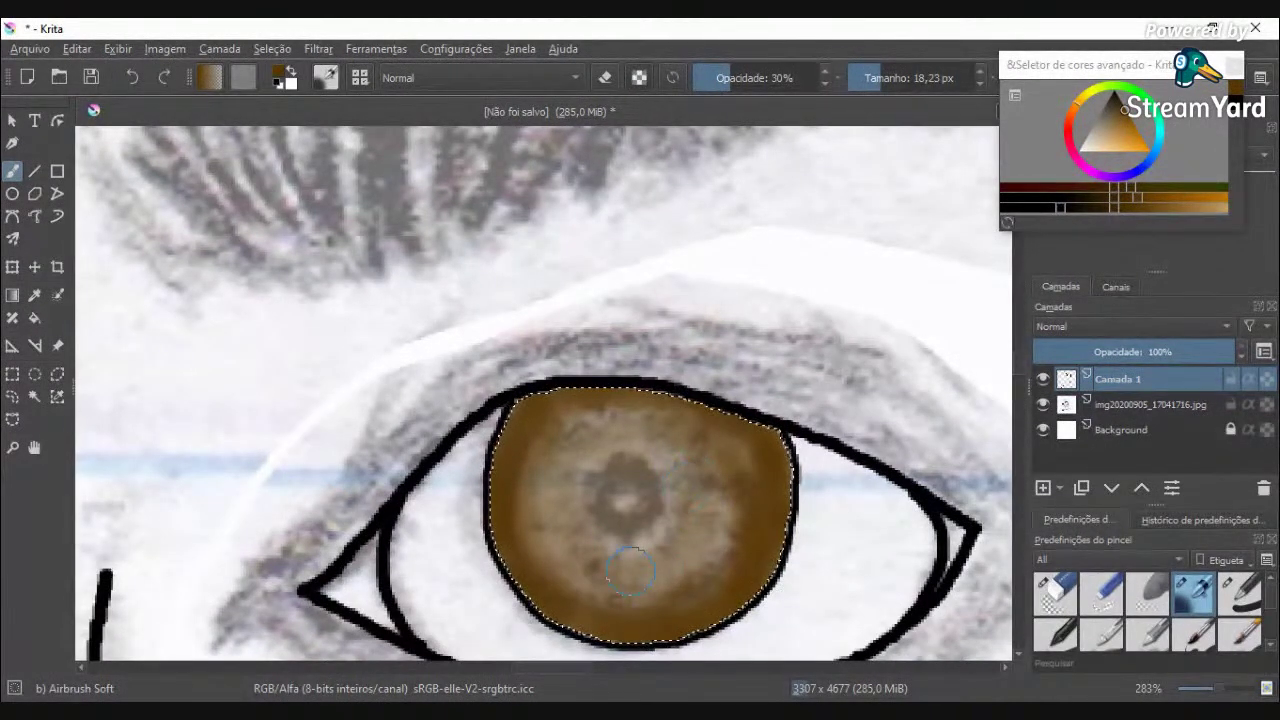
{"action": "mouse_move", "coordinate": [587, 534]}
{"action": "left_mouse_down"}
{"action": "mouse_move", "coordinate": [676, 472]}
{"action": "mouse_move", "coordinate": [646, 491]}
{"action": "mouse_move", "coordinate": [582, 445]}
{"action": "left_mouse_up"}
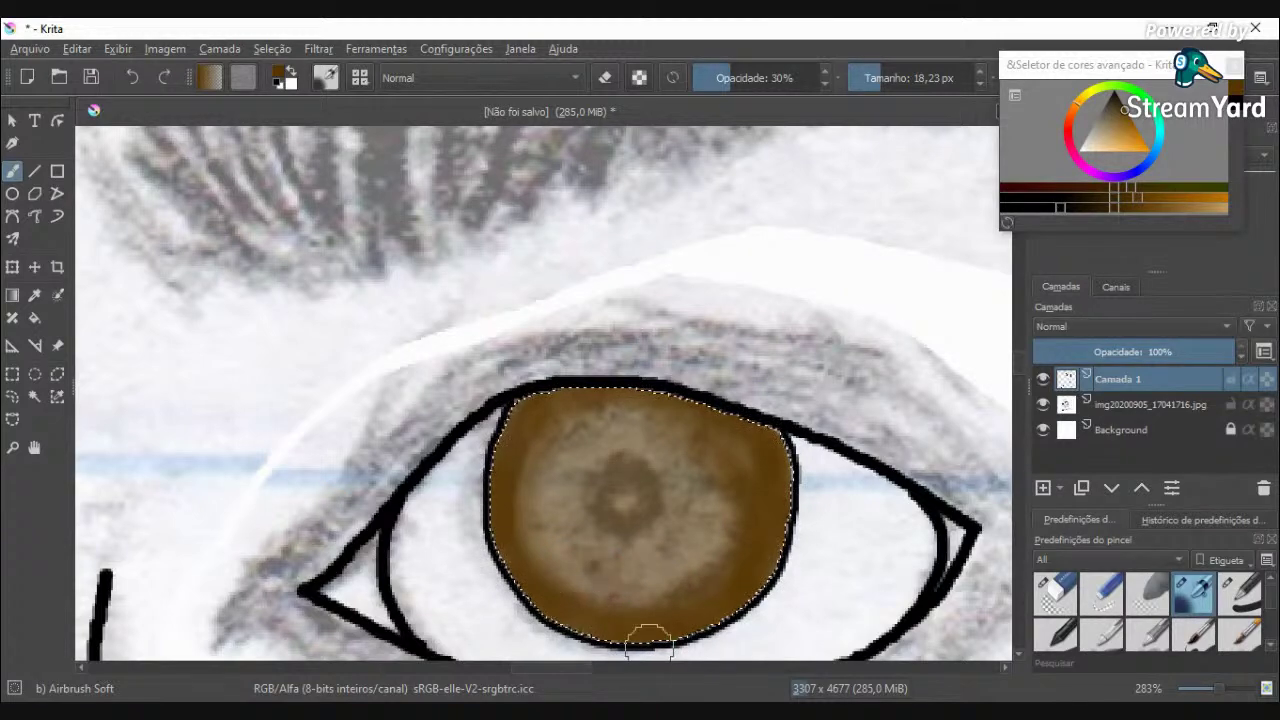
{"action": "scroll", "coordinate": [680, 558], "scroll_direction": "down", "scroll_amount": 4}
{"action": "scroll", "coordinate": [680, 558], "scroll_direction": "up", "scroll_amount": 5}
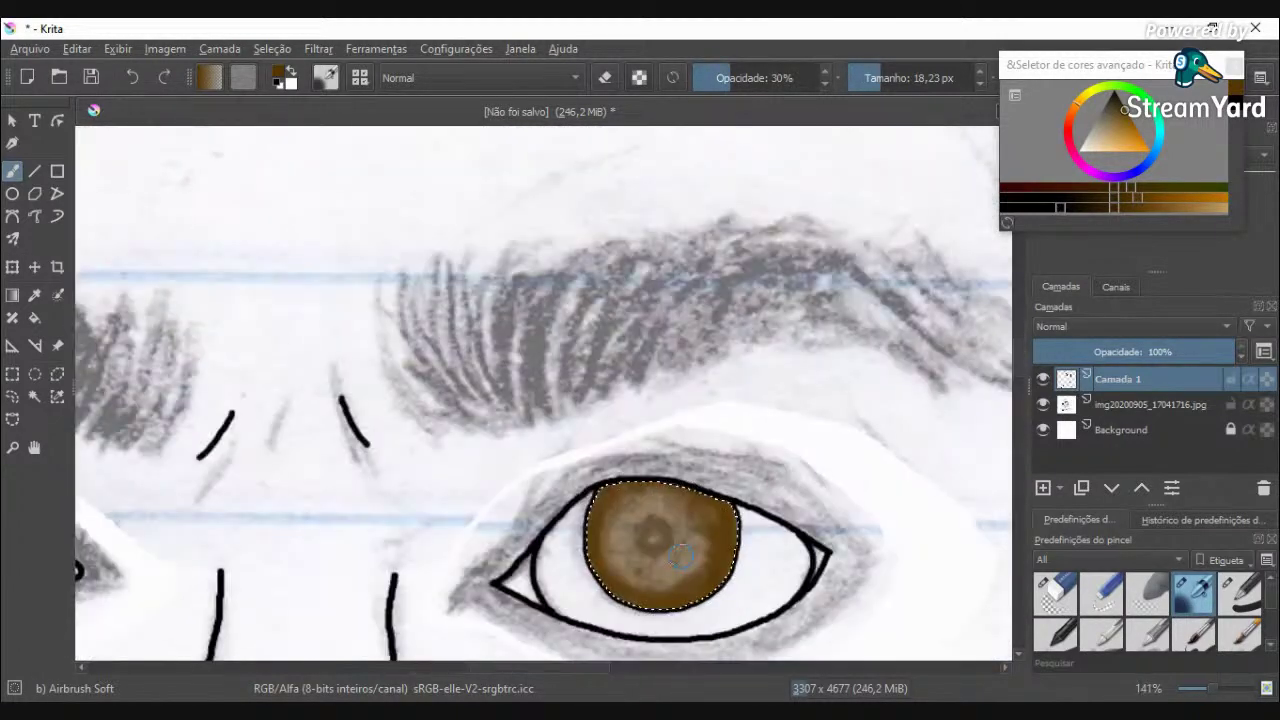
{"action": "scroll", "coordinate": [775, 450], "scroll_direction": "up", "scroll_amount": 1}
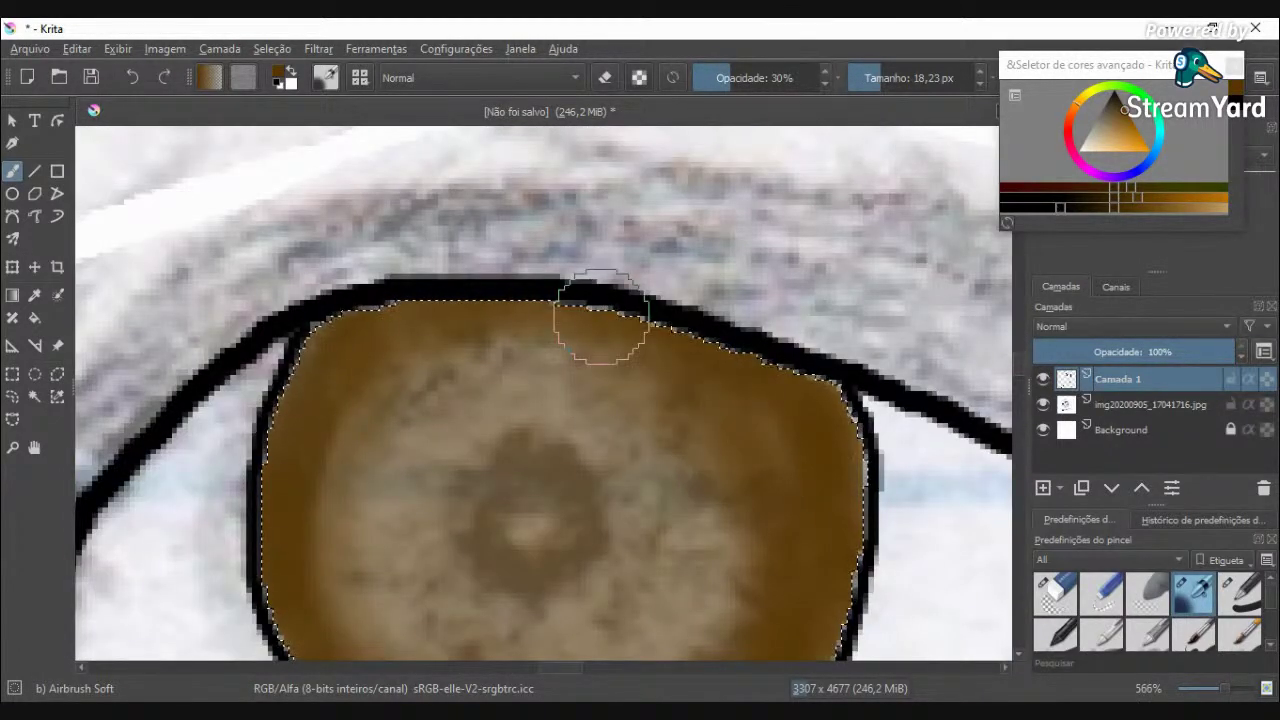
{"action": "mouse_move", "coordinate": [769, 460]}
{"action": "left_mouse_down"}
{"action": "mouse_move", "coordinate": [612, 315]}
{"action": "mouse_move", "coordinate": [769, 446]}
{"action": "mouse_move", "coordinate": [689, 360]}
{"action": "mouse_move", "coordinate": [767, 470]}
{"action": "left_mouse_up"}
{"action": "scroll", "coordinate": [671, 290], "scroll_direction": "down", "scroll_amount": 4}
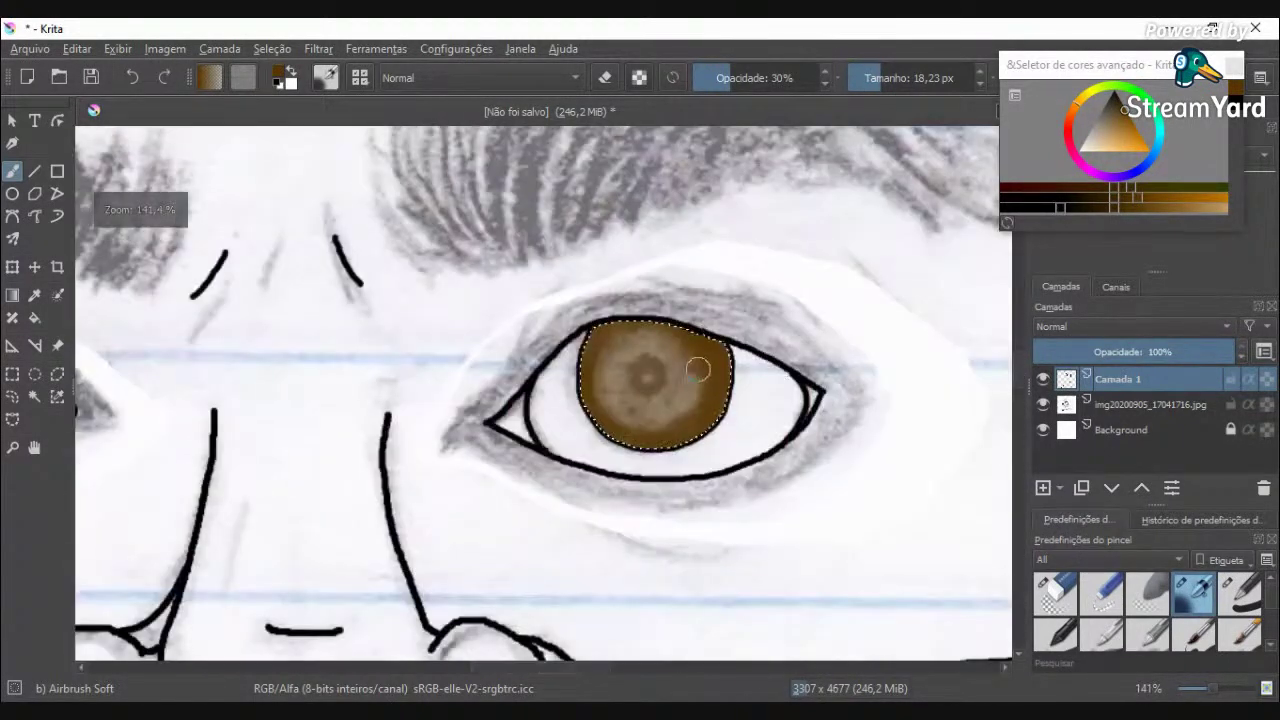
{"action": "scroll", "coordinate": [697, 388], "scroll_direction": "up", "scroll_amount": 3}
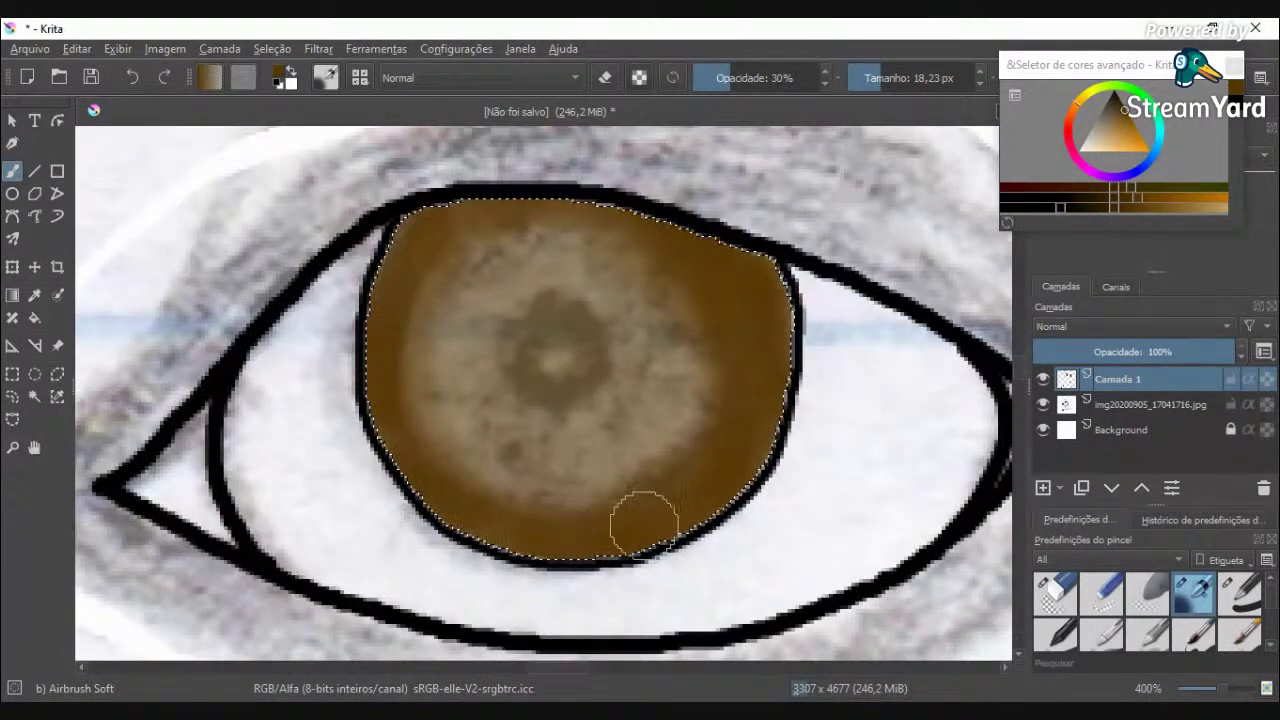
Step: Hide the scanned sketch layer and airbrush more translucent brown over the upper part and outer edge of the iris
{"action": "left_click", "coordinate": [1042, 404]}
{"action": "scroll", "coordinate": [766, 417], "scroll_direction": "down", "scroll_amount": 3}
{"action": "scroll", "coordinate": [670, 340], "scroll_direction": "up", "scroll_amount": 4}
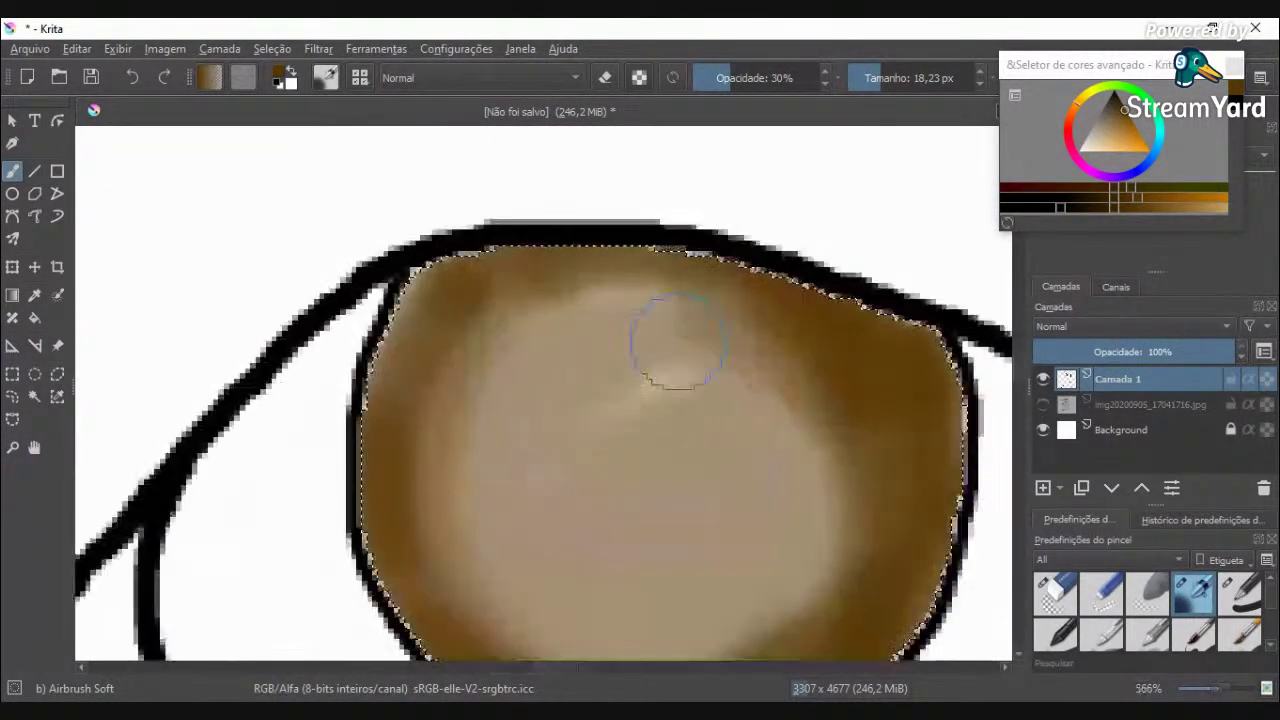
{"action": "left_click_drag", "start_coordinate": [606, 309], "coordinate": [780, 309]}
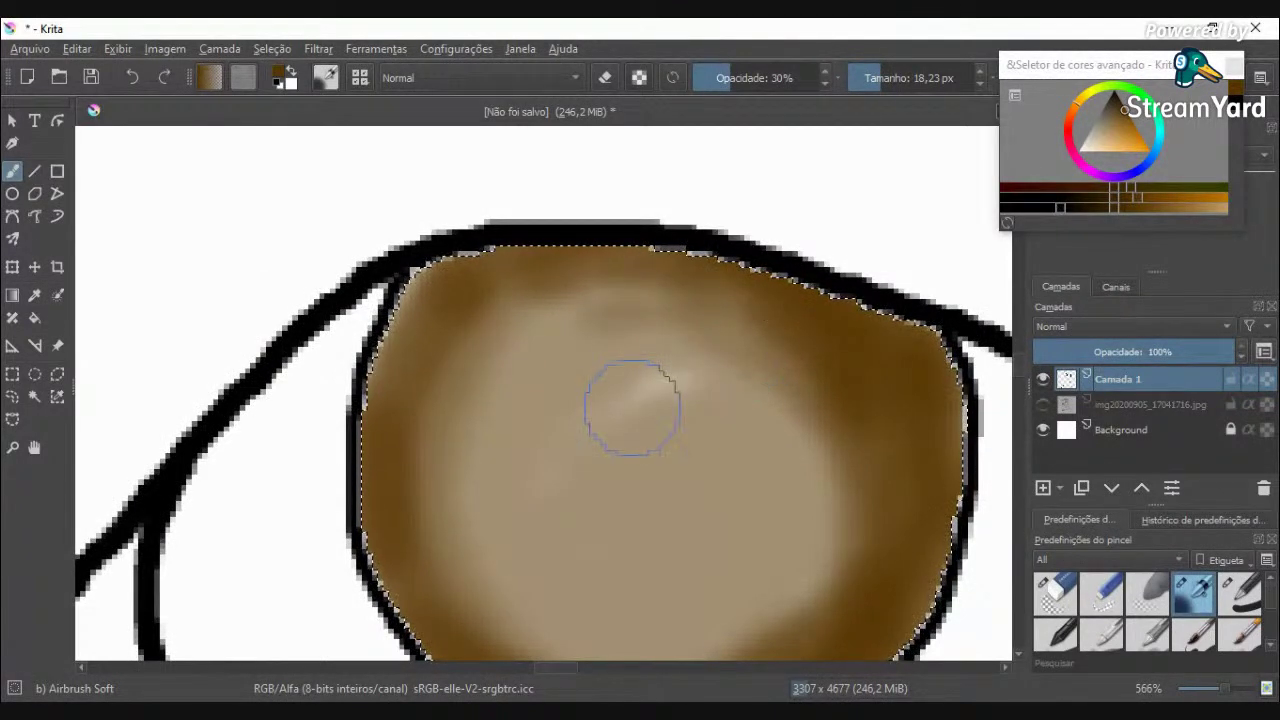
{"action": "scroll", "coordinate": [632, 408], "scroll_direction": "down", "scroll_amount": 8}
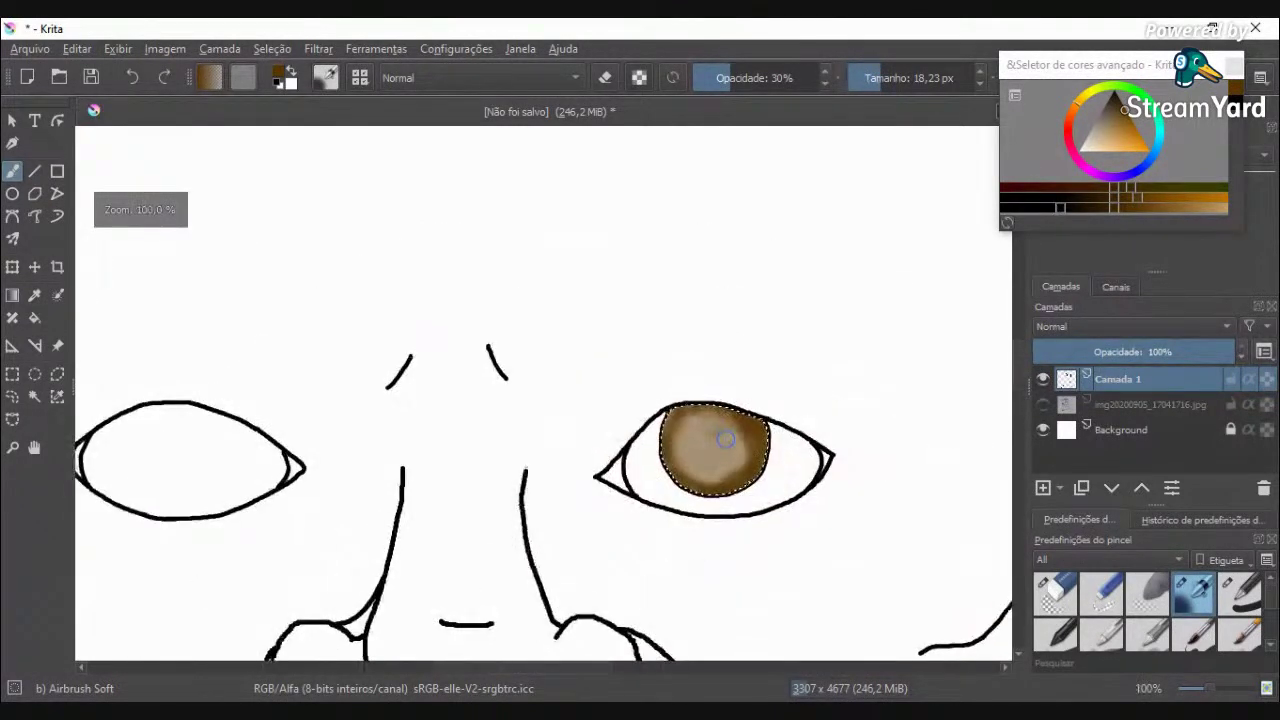
{"action": "scroll", "coordinate": [725, 439], "scroll_direction": "down", "scroll_amount": 2}
{"action": "scroll", "coordinate": [723, 436], "scroll_direction": "up", "scroll_amount": 10}
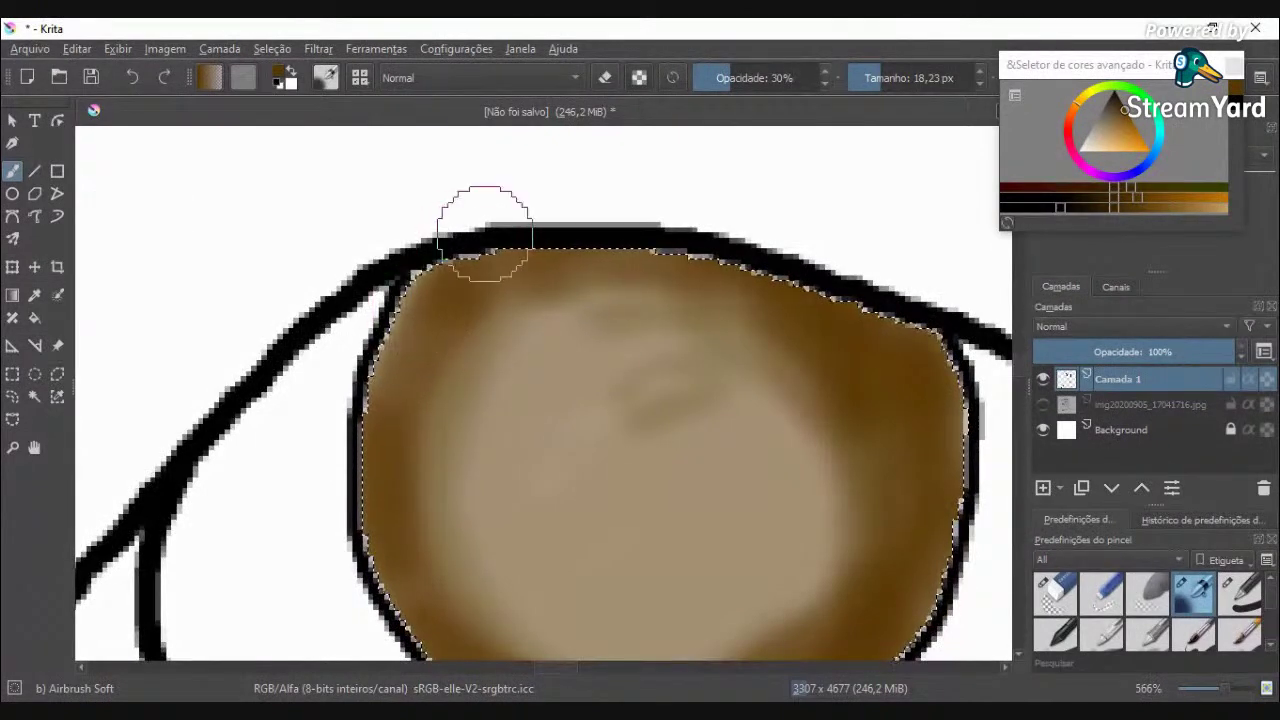
{"action": "mouse_move", "coordinate": [474, 216]}
{"action": "left_mouse_down"}
{"action": "mouse_move", "coordinate": [443, 277]}
{"action": "mouse_move", "coordinate": [566, 246]}
{"action": "mouse_move", "coordinate": [471, 286]}
{"action": "mouse_move", "coordinate": [576, 250]}
{"action": "mouse_move", "coordinate": [640, 251]}
{"action": "mouse_move", "coordinate": [899, 464]}
{"action": "left_mouse_up"}
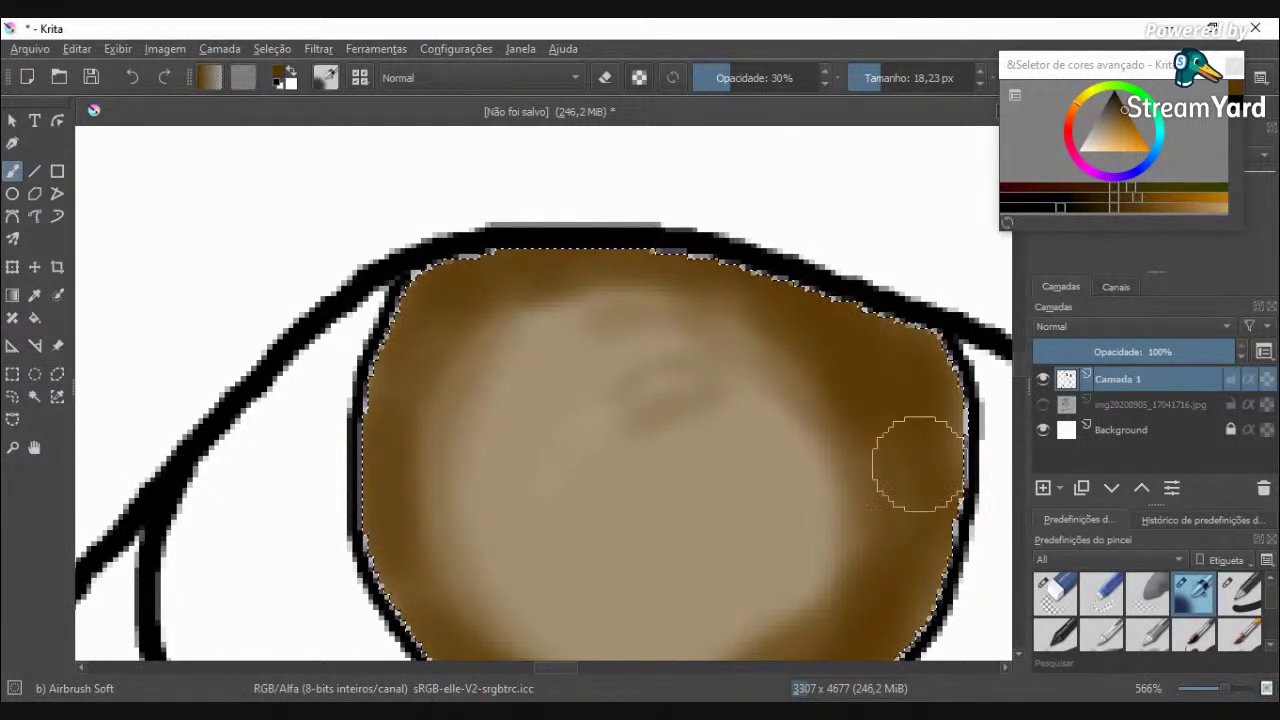
Step: Try the straight Line tool at 2.92 px and the Stamp Water brush preset for the iris texture
{"action": "left_click", "coordinate": [34, 171]}
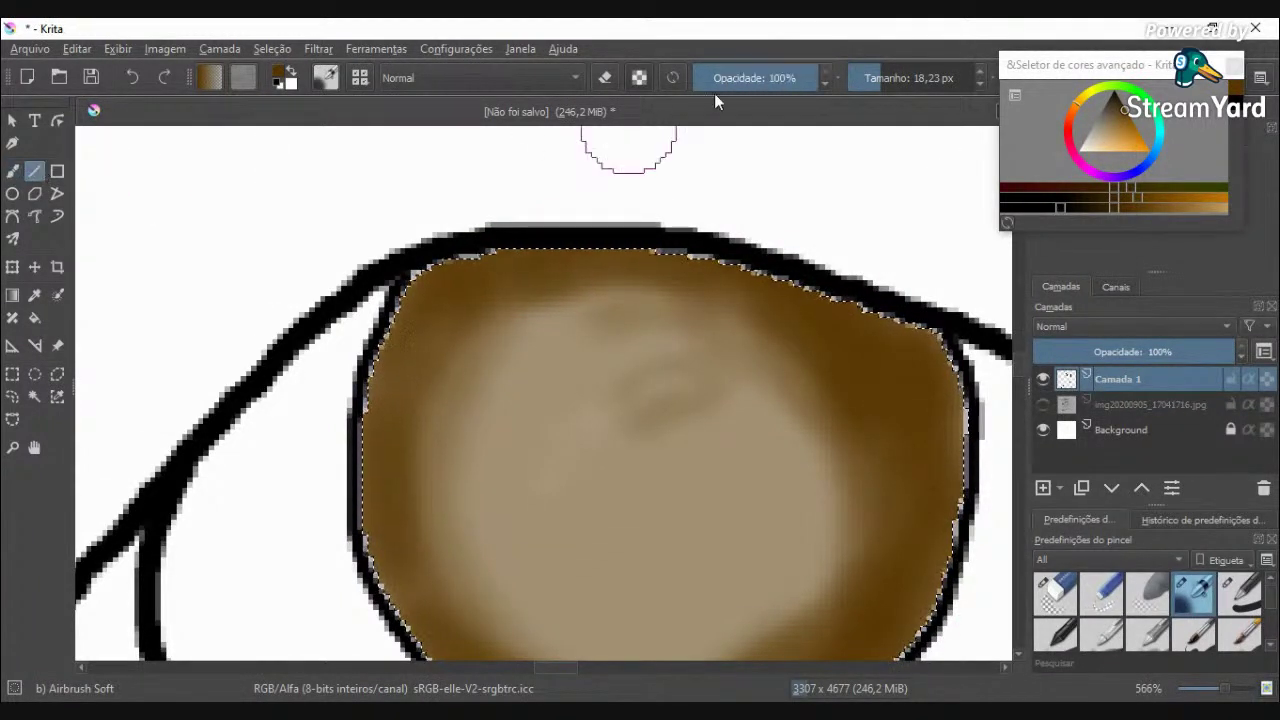
{"action": "left_click", "coordinate": [865, 78]}
{"action": "scroll", "coordinate": [875, 437], "scroll_direction": "down", "scroll_amount": 1}
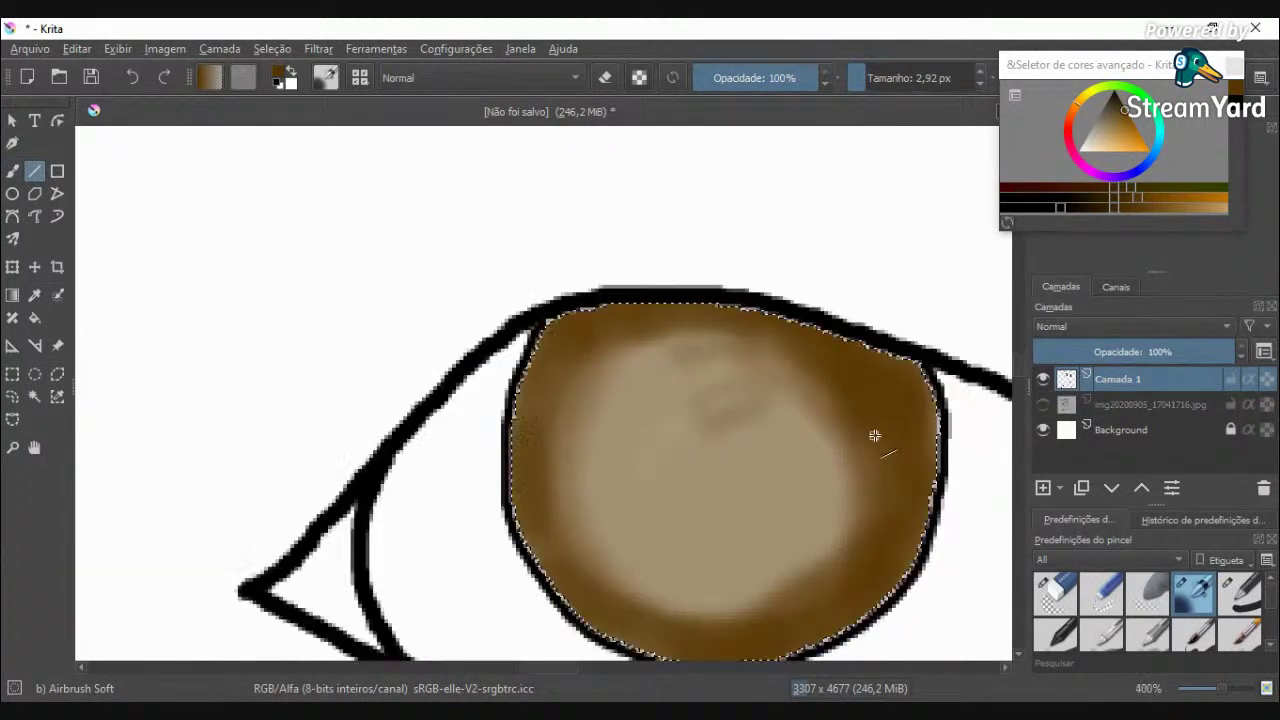
{"action": "scroll", "coordinate": [875, 435], "scroll_direction": "down", "scroll_amount": 1}
{"action": "left_click", "coordinate": [325, 77]}
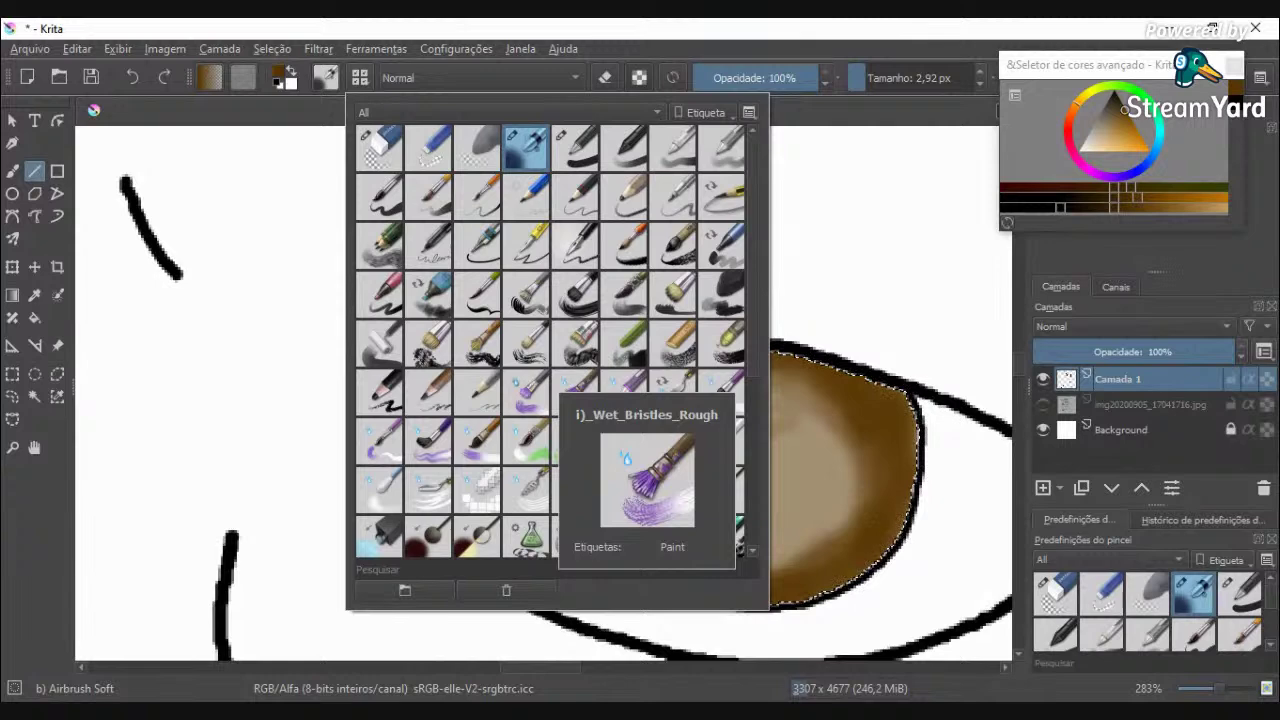
{"action": "scroll", "coordinate": [550, 340], "scroll_direction": "down", "scroll_amount": 3}
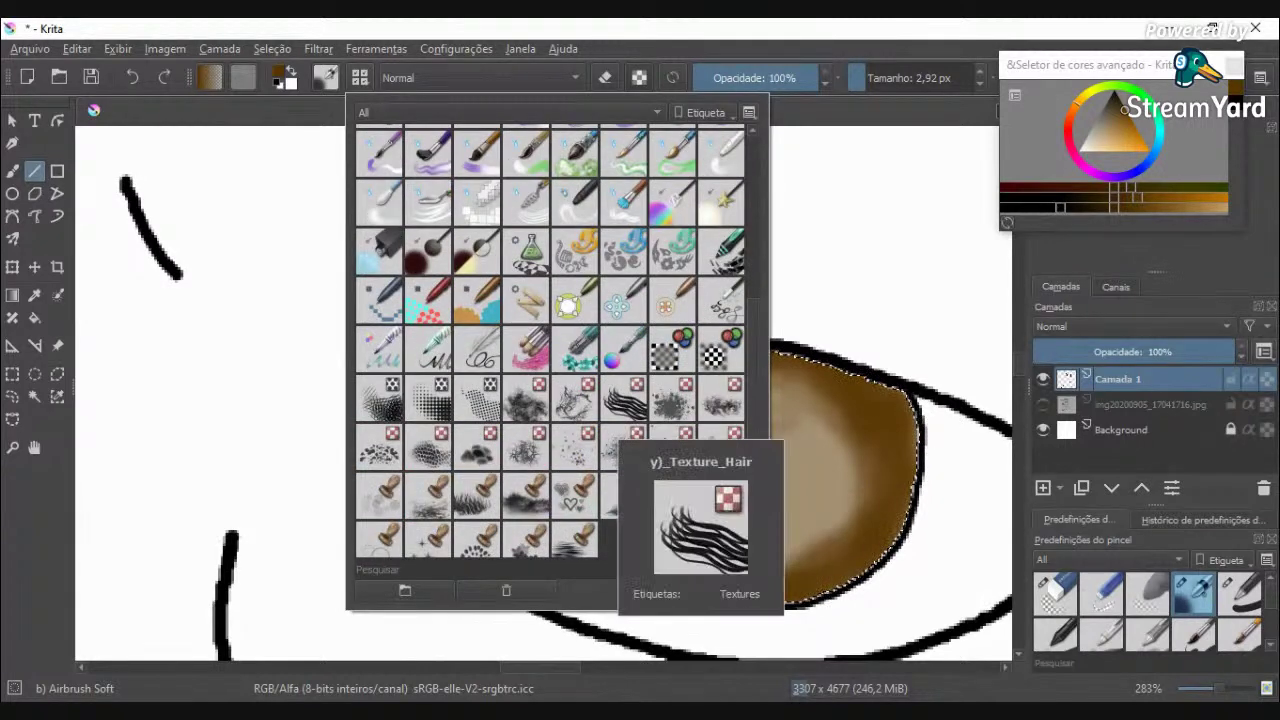
{"action": "scroll", "coordinate": [550, 340], "scroll_direction": "down", "scroll_amount": 1}
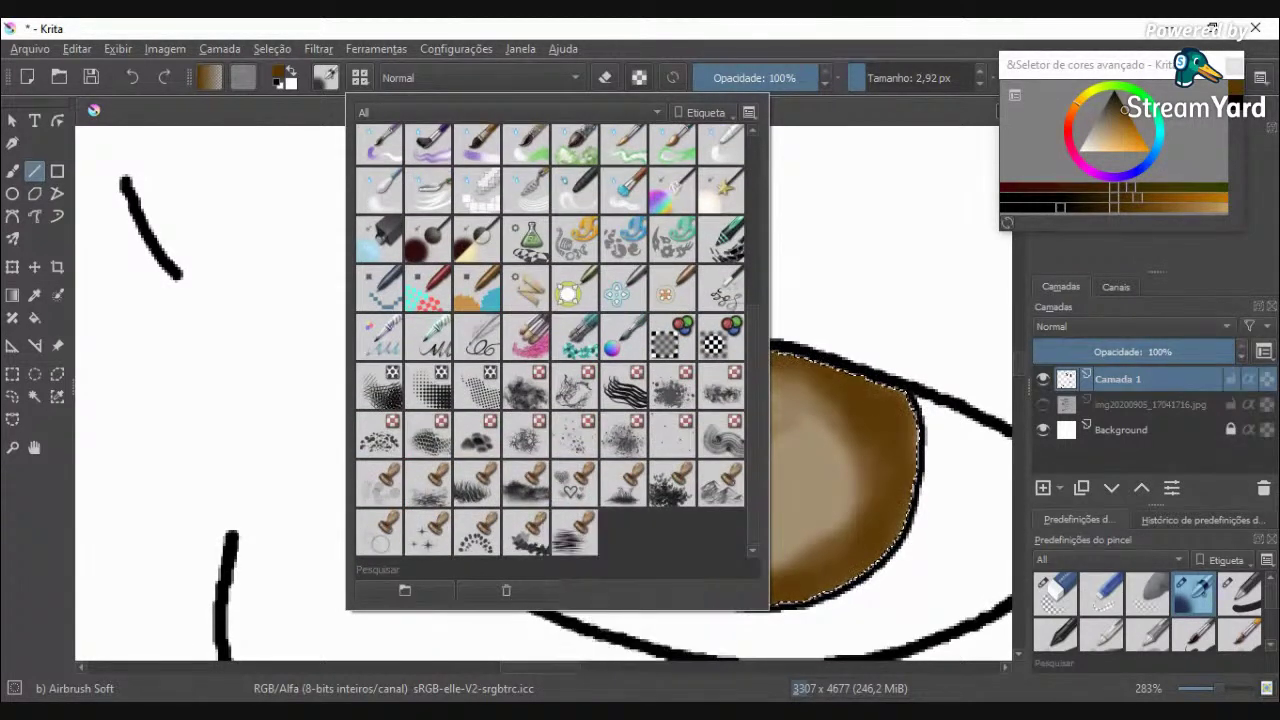
{"action": "left_click", "coordinate": [574, 530]}
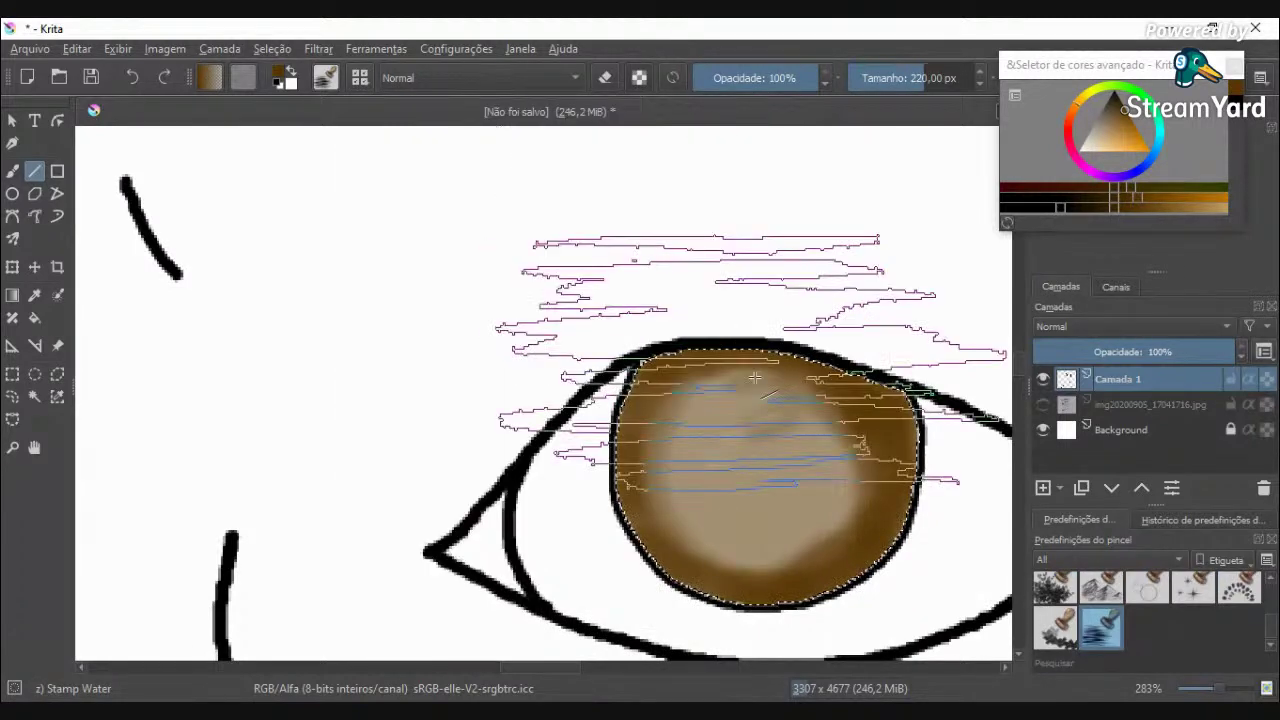
Step: Try the Pencil-6 Quick Shade preset for the iris lines at 46% opacity and 7.48 px
{"action": "left_click", "coordinate": [325, 77]}
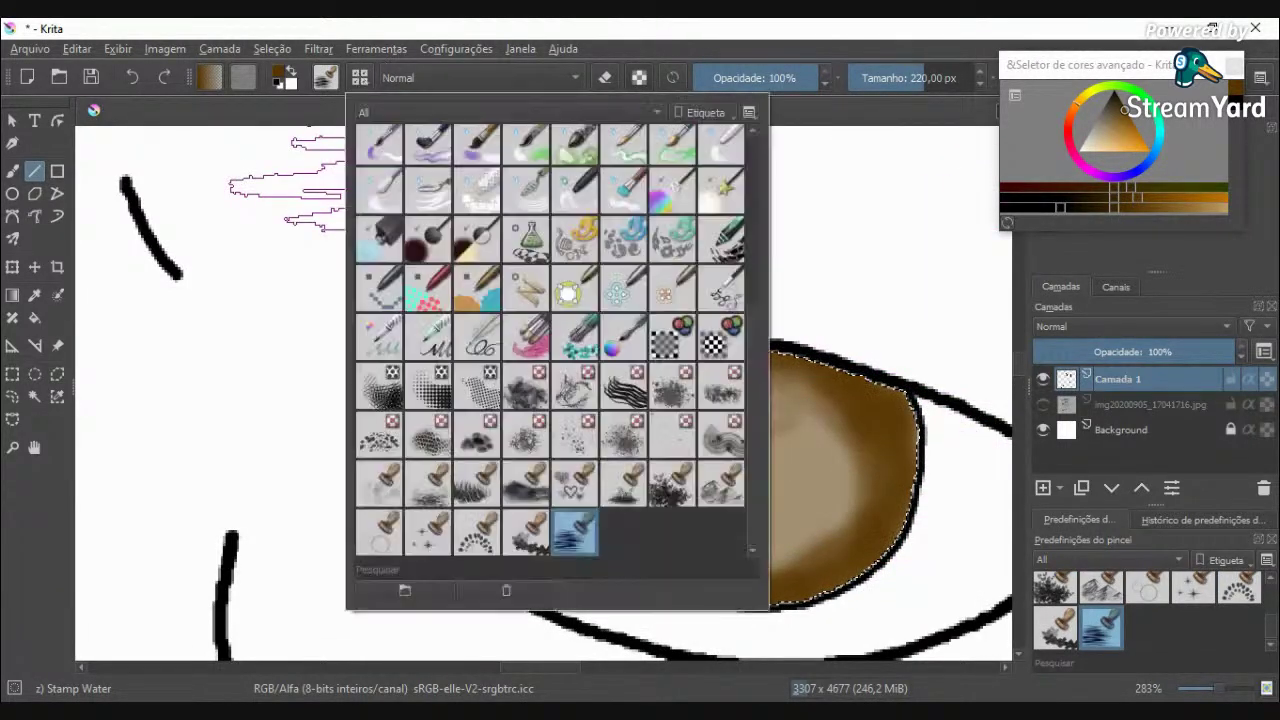
{"action": "scroll", "coordinate": [554, 340], "scroll_direction": "up", "scroll_amount": 5}
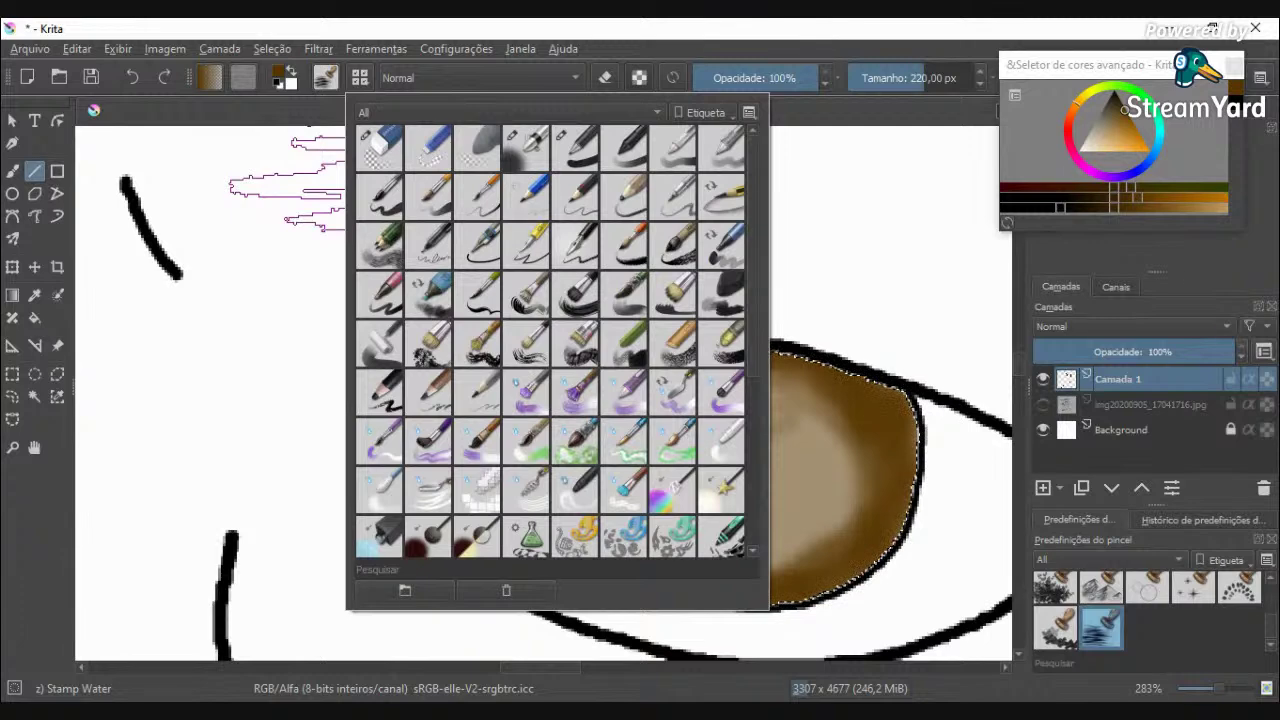
{"action": "left_click", "coordinate": [379, 245]}
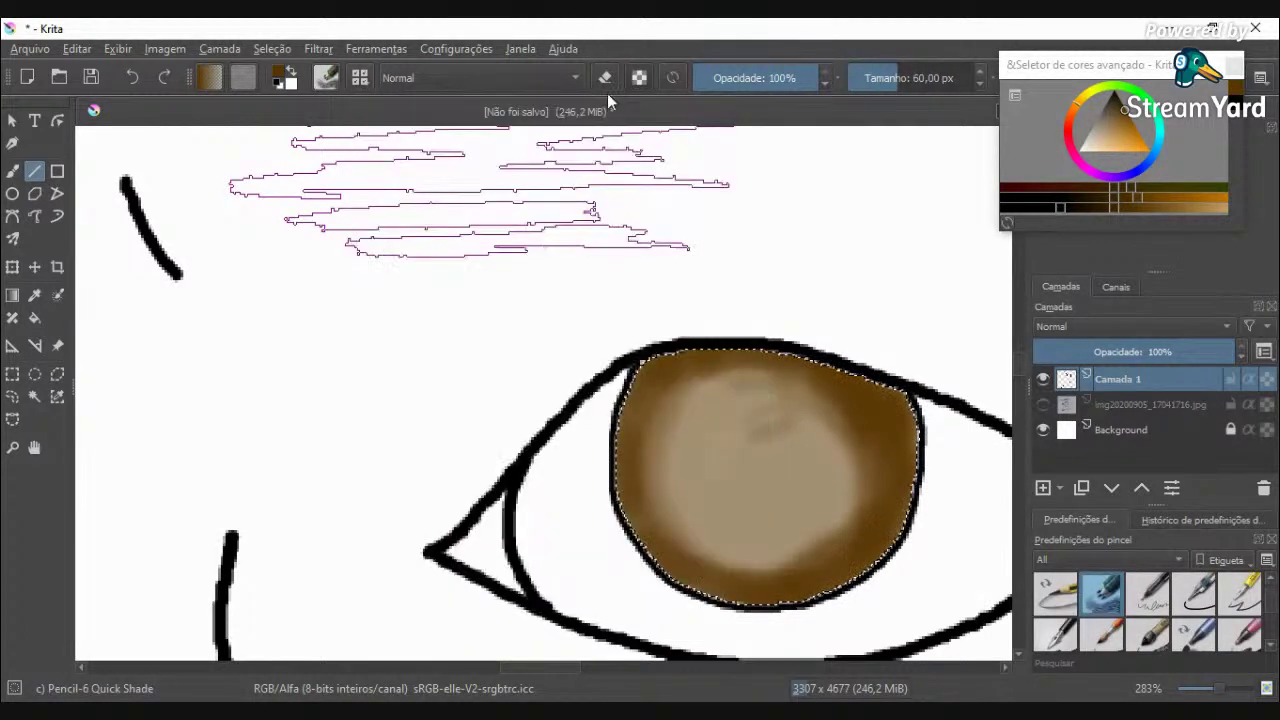
{"action": "left_click", "coordinate": [866, 78]}
{"action": "left_click_drag", "start_coordinate": [822, 79], "coordinate": [751, 84]}
{"action": "scroll", "coordinate": [822, 515], "scroll_direction": "up", "scroll_amount": 1}
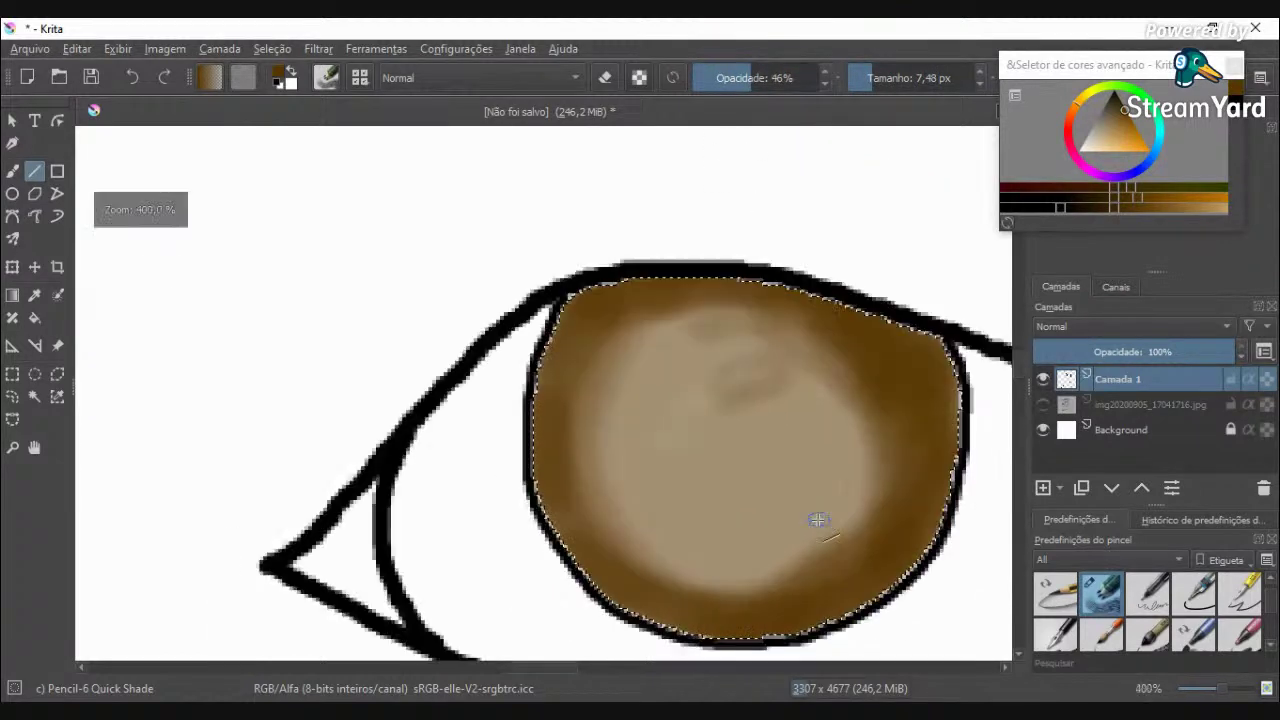
{"action": "scroll", "coordinate": [855, 588], "scroll_direction": "up", "scroll_amount": 1}
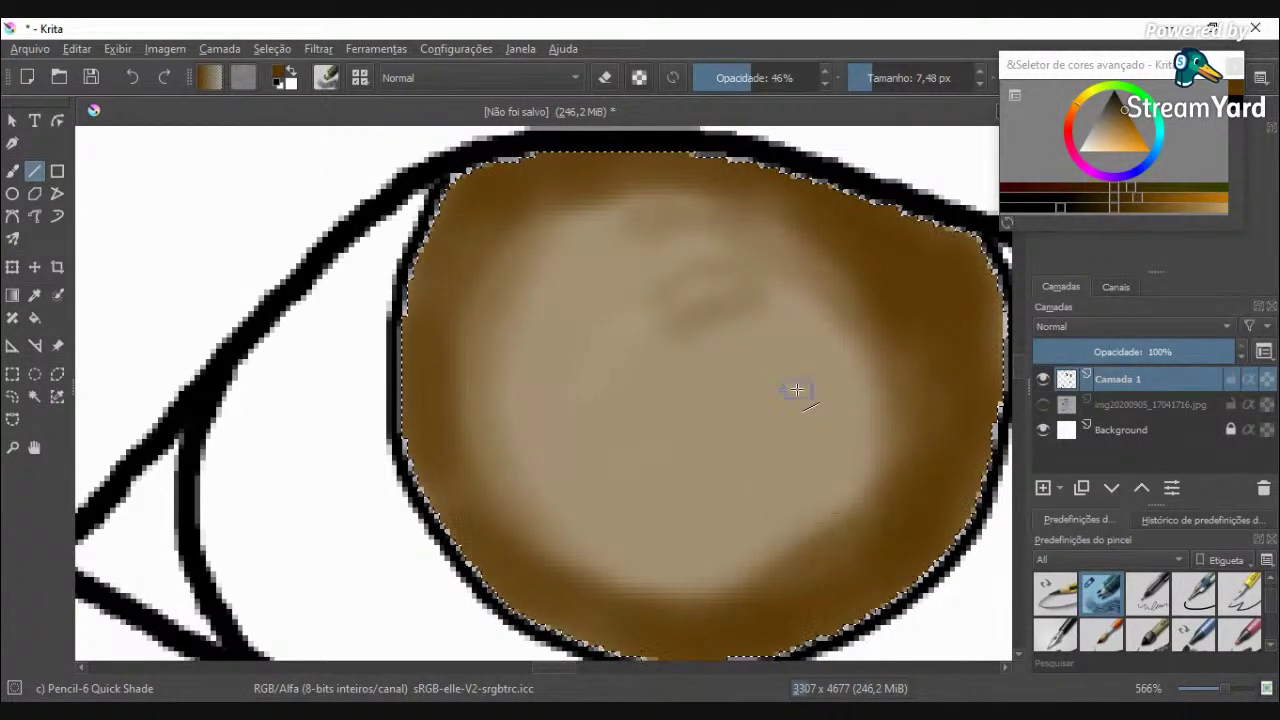
Step: Return to the freehand brush with the Basic-1 preset at 75% opacity and 12.67 px
{"action": "left_click", "coordinate": [12, 173]}
{"action": "left_click", "coordinate": [360, 79]}
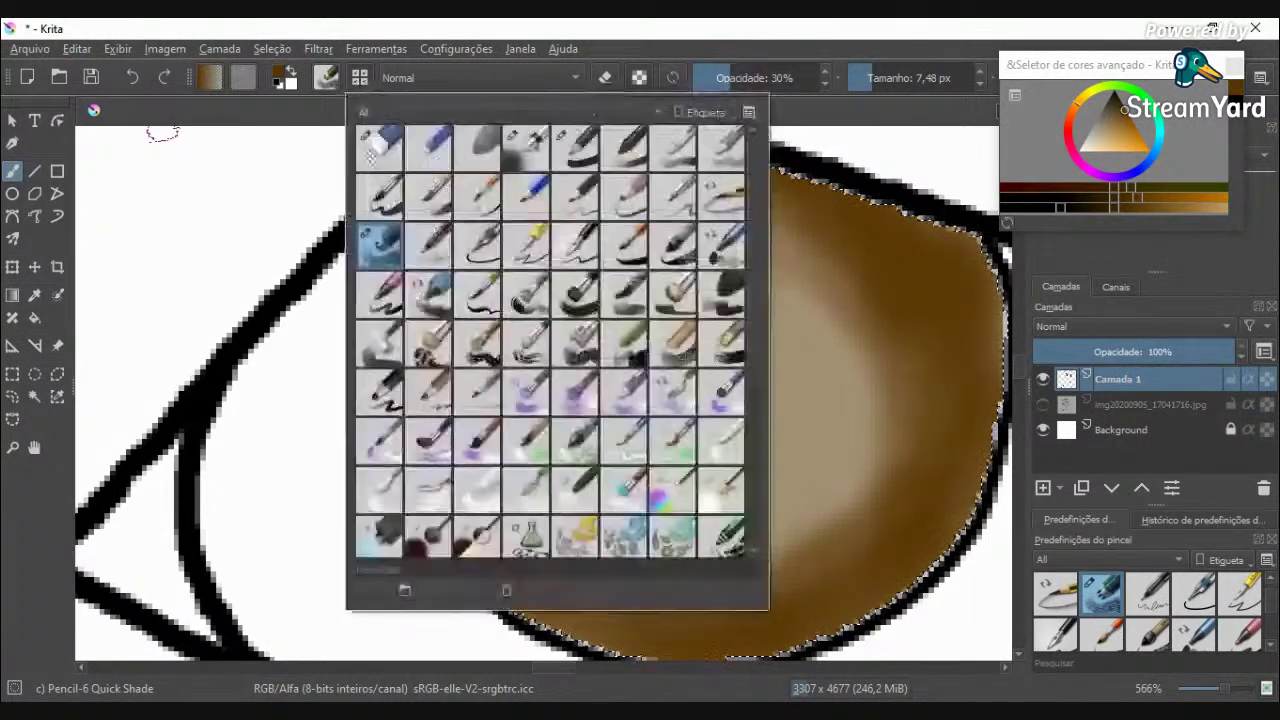
{"action": "left_click", "coordinate": [576, 148]}
{"action": "left_click", "coordinate": [653, 26]}
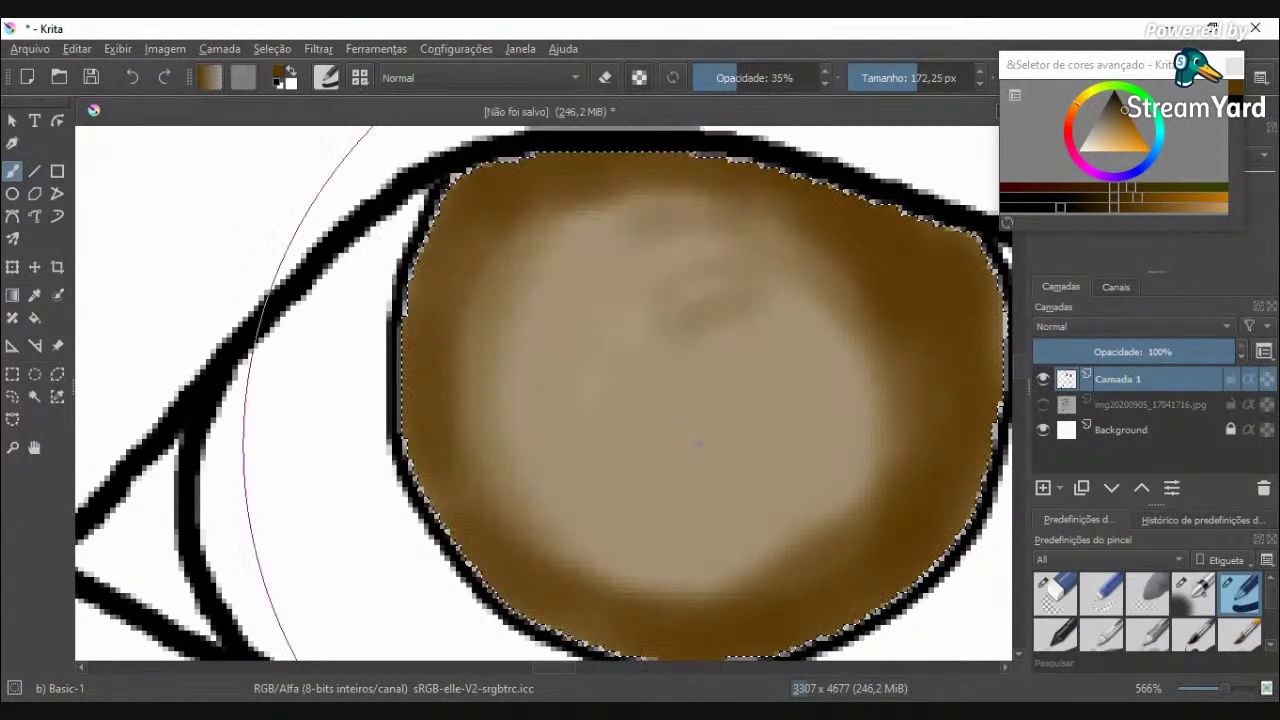
{"action": "left_click", "coordinate": [878, 78]}
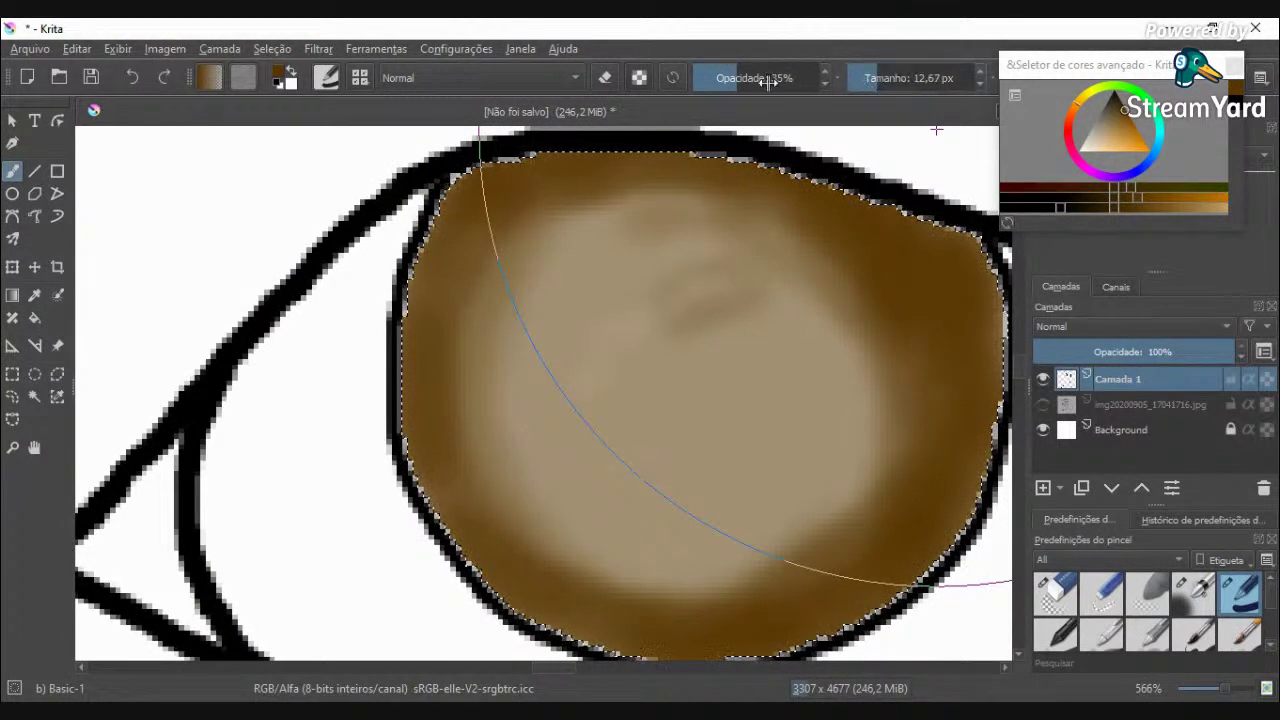
{"action": "left_click", "coordinate": [788, 78]}
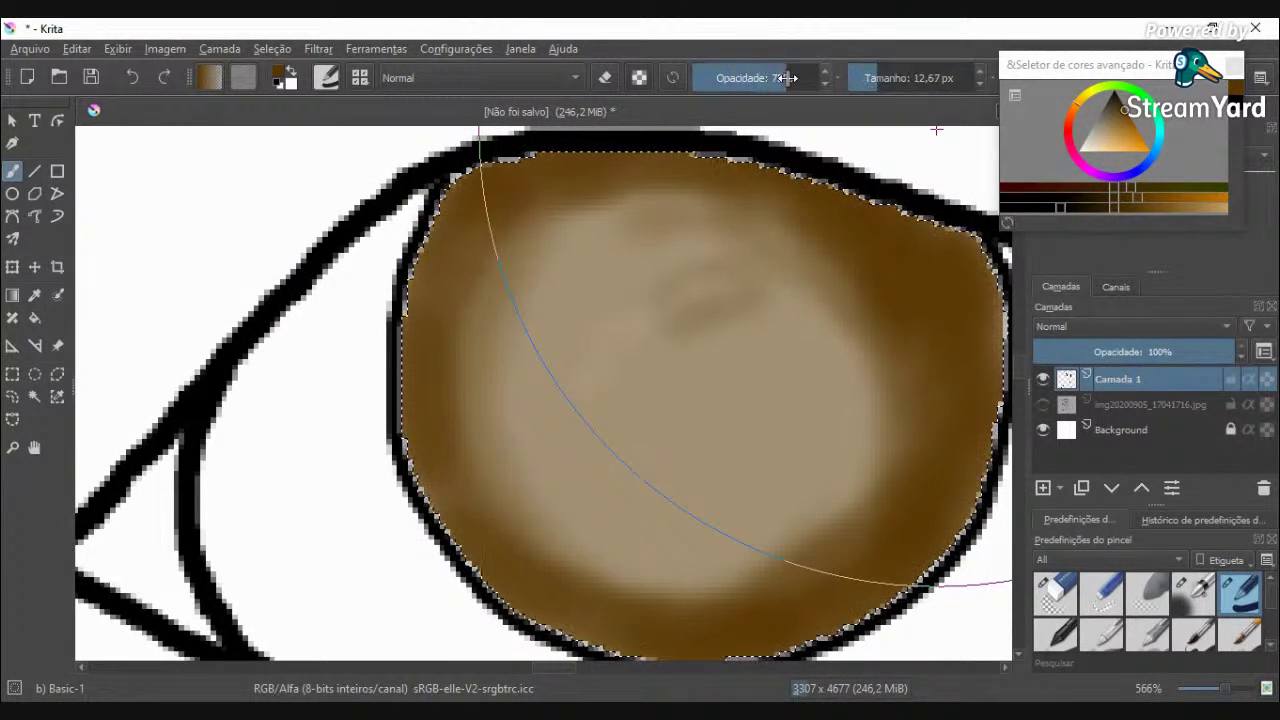
Step: Choose a darker brown as the painting colour and reduce the brush size to 3.94 px
{"action": "left_click", "coordinate": [1122, 109]}
{"action": "left_click", "coordinate": [1111, 206]}
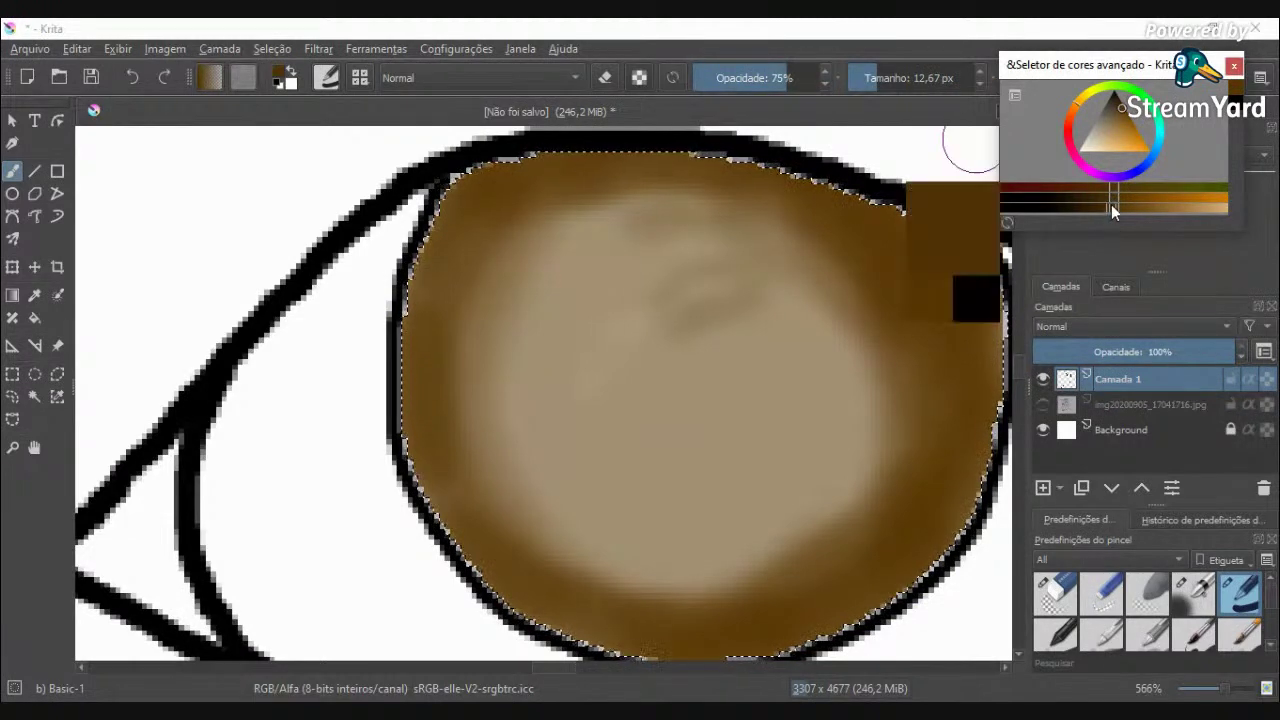
{"action": "left_click", "coordinate": [1085, 205]}
{"action": "scroll", "coordinate": [677, 530], "scroll_direction": "down", "scroll_amount": 1}
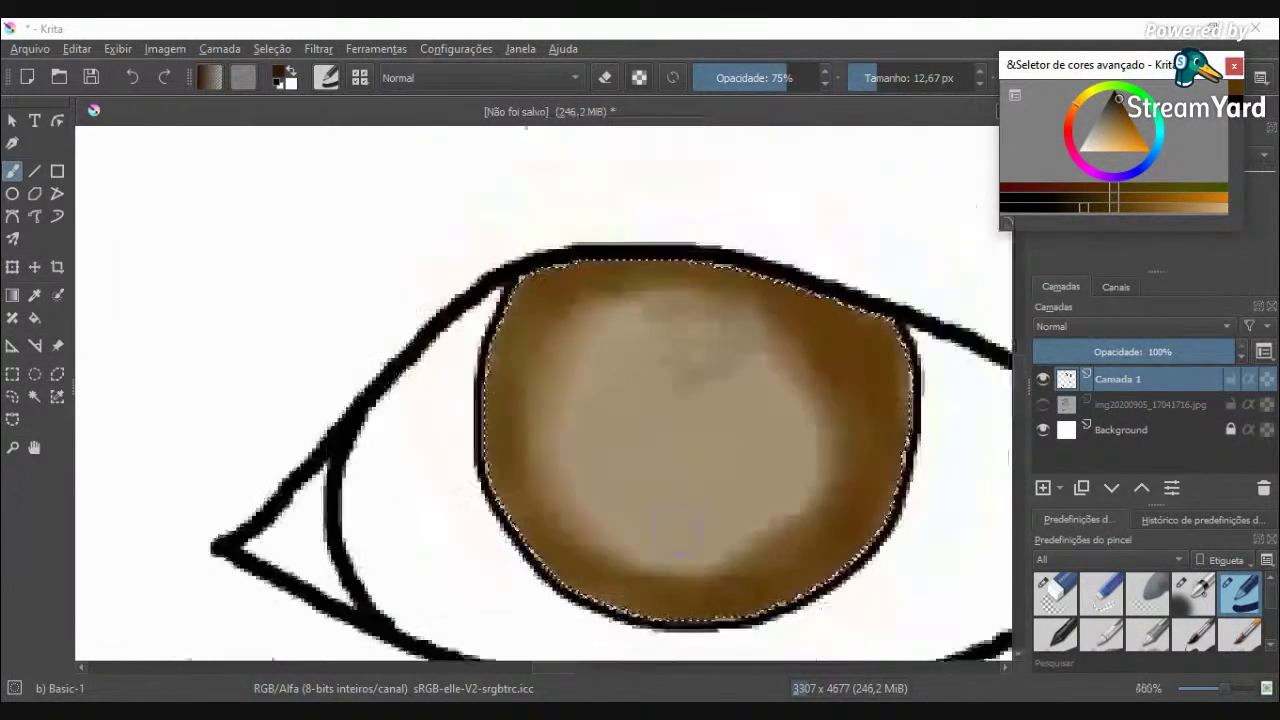
{"action": "left_click", "coordinate": [862, 77]}
{"action": "left_click", "coordinate": [865, 77]}
{"action": "scroll", "coordinate": [560, 570], "scroll_direction": "up", "scroll_amount": 1}
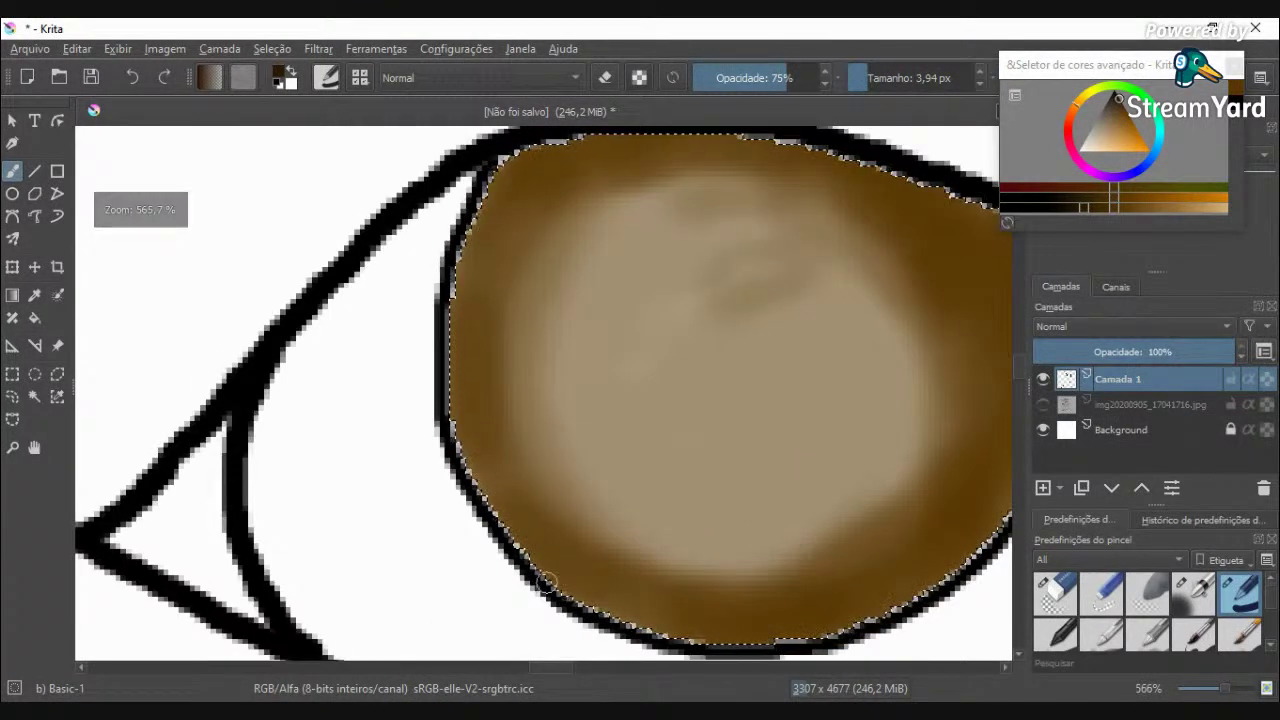
Step: Test dark strokes on the iris's left rim, undo them, and set the brush to 29% opacity and 1.17 px
{"action": "left_click_drag", "start_coordinate": [546, 582], "coordinate": [560, 547]}
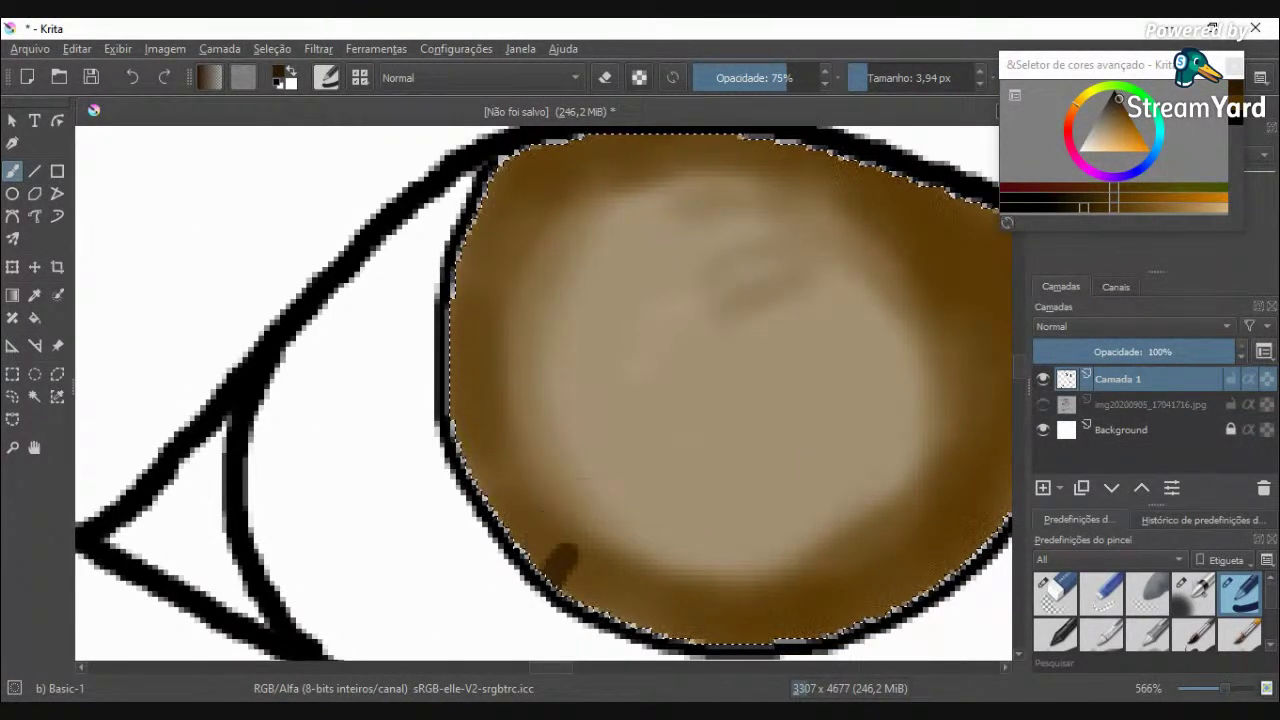
{"action": "left_click", "coordinate": [748, 74]}
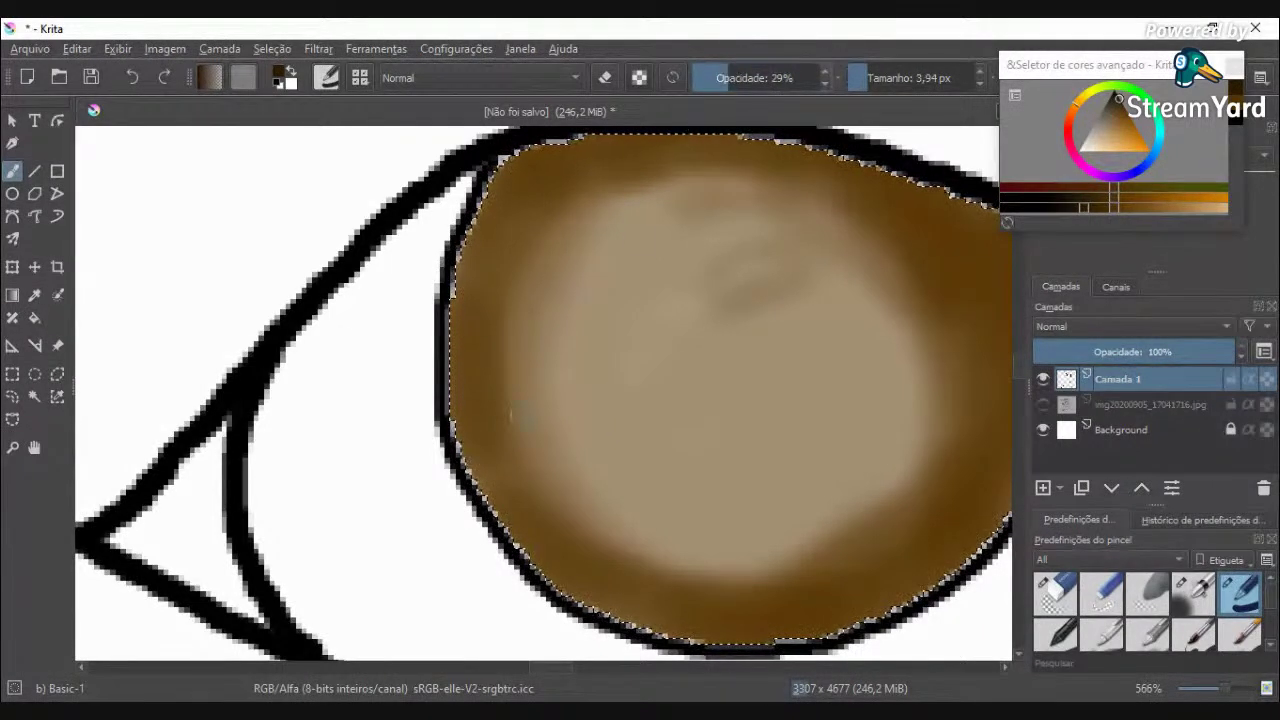
{"action": "mouse_move", "coordinate": [490, 452]}
{"action": "left_mouse_down"}
{"action": "mouse_move", "coordinate": [578, 430]}
{"action": "mouse_move", "coordinate": [572, 412]}
{"action": "left_mouse_up"}
{"action": "left_click_drag", "start_coordinate": [496, 405], "coordinate": [612, 388]}
{"action": "key", "text": "ctrl+z"}
{"action": "key", "text": "ctrl+z"}
{"action": "key", "text": "ctrl+z"}
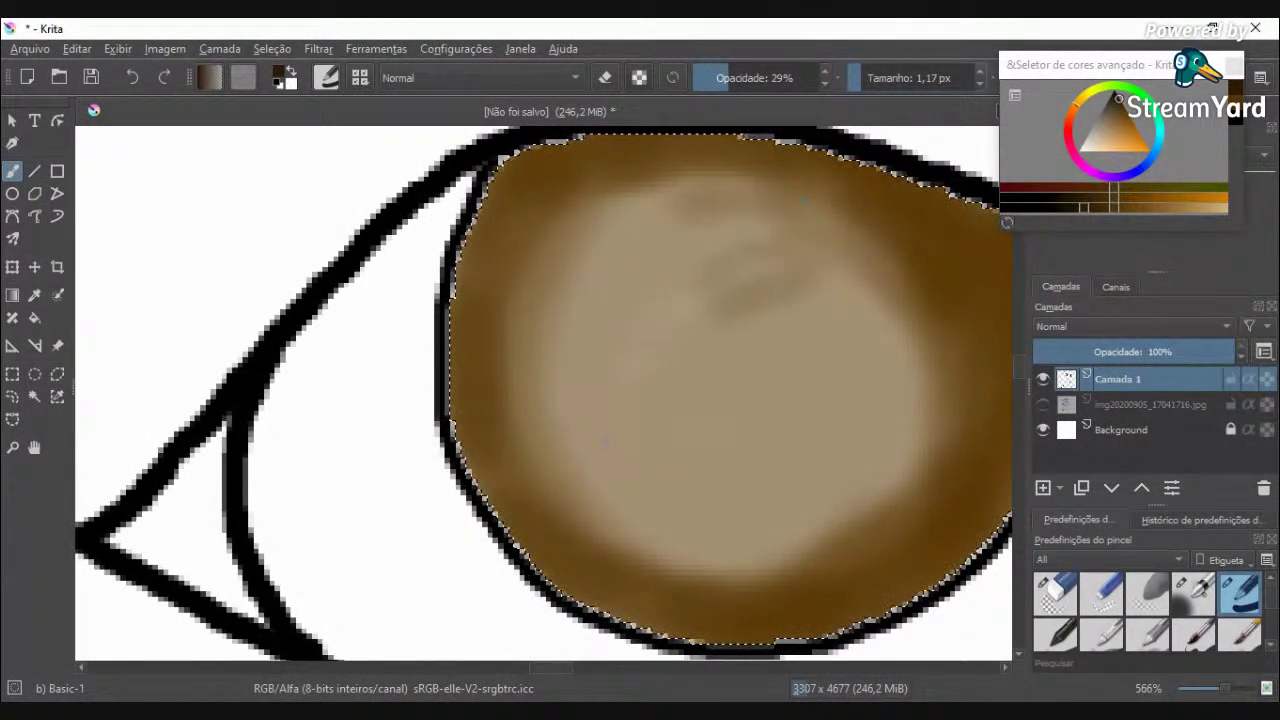
Step: Draw thin dark brown fibre lines from the iris's left rim towards the centre, undoing unwanted strokes
{"action": "left_click_drag", "start_coordinate": [465, 462], "coordinate": [628, 410]}
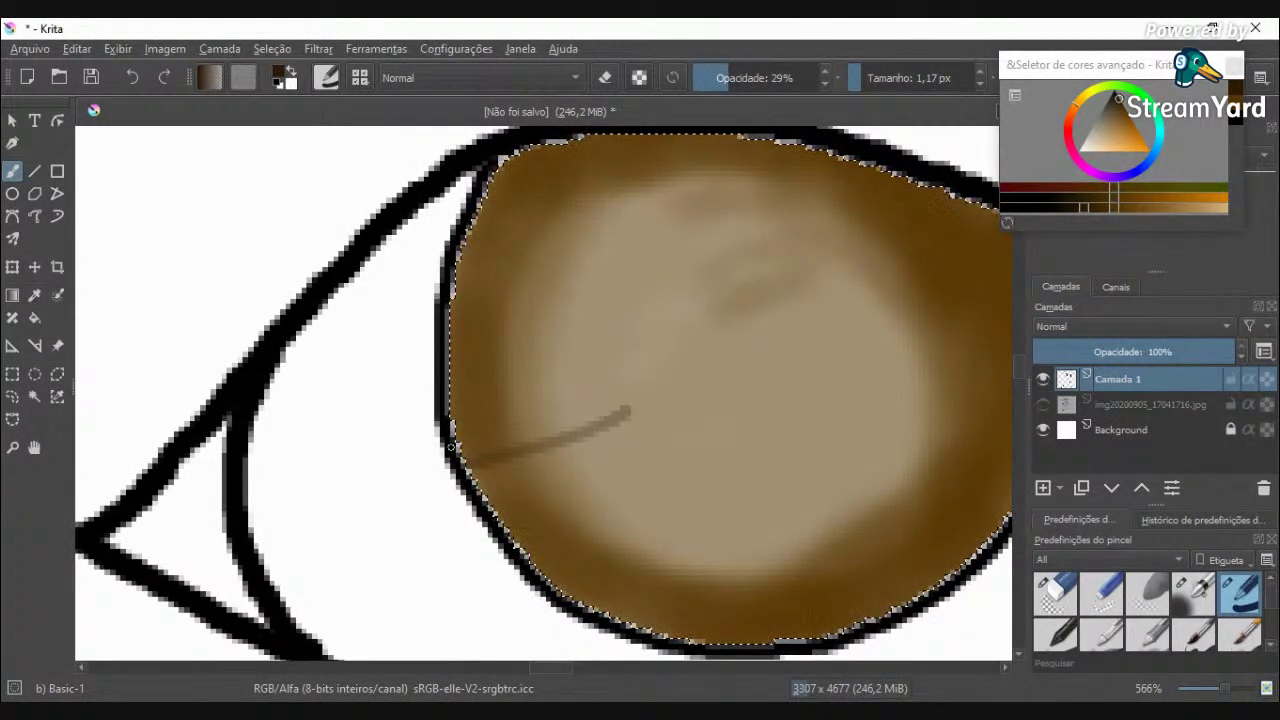
{"action": "left_click_drag", "start_coordinate": [458, 424], "coordinate": [600, 384]}
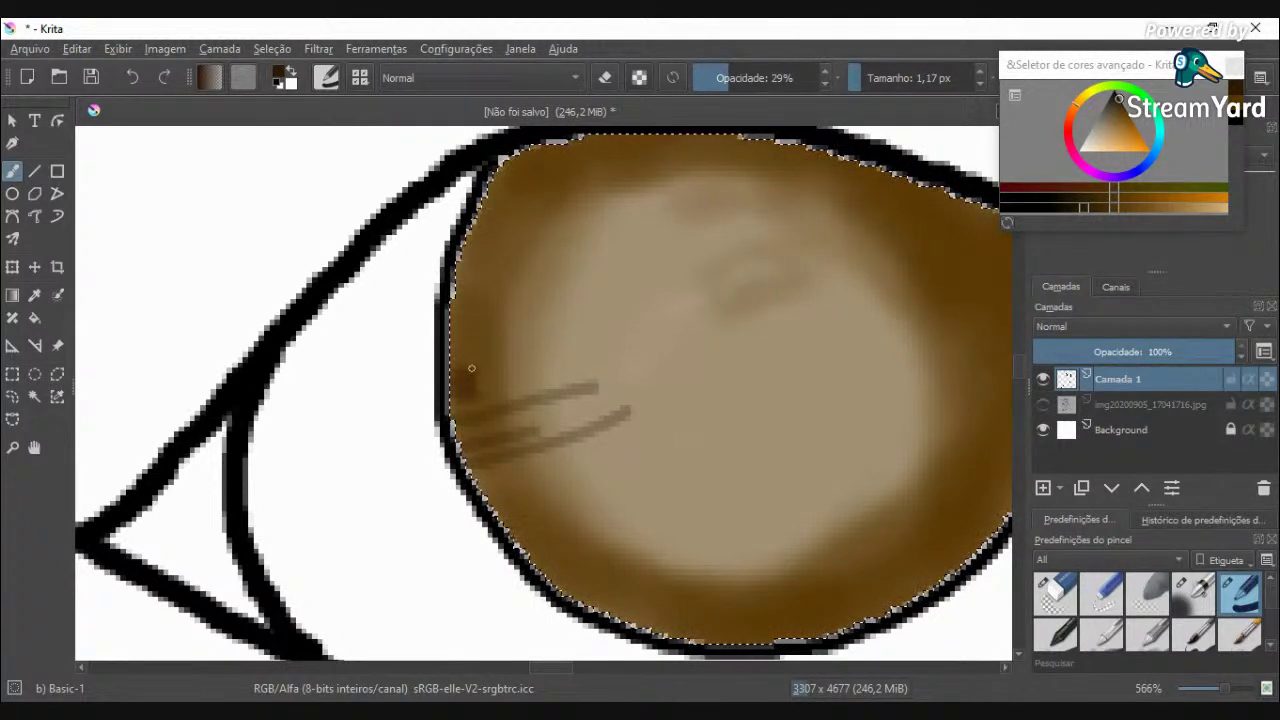
{"action": "left_click_drag", "start_coordinate": [504, 434], "coordinate": [652, 406]}
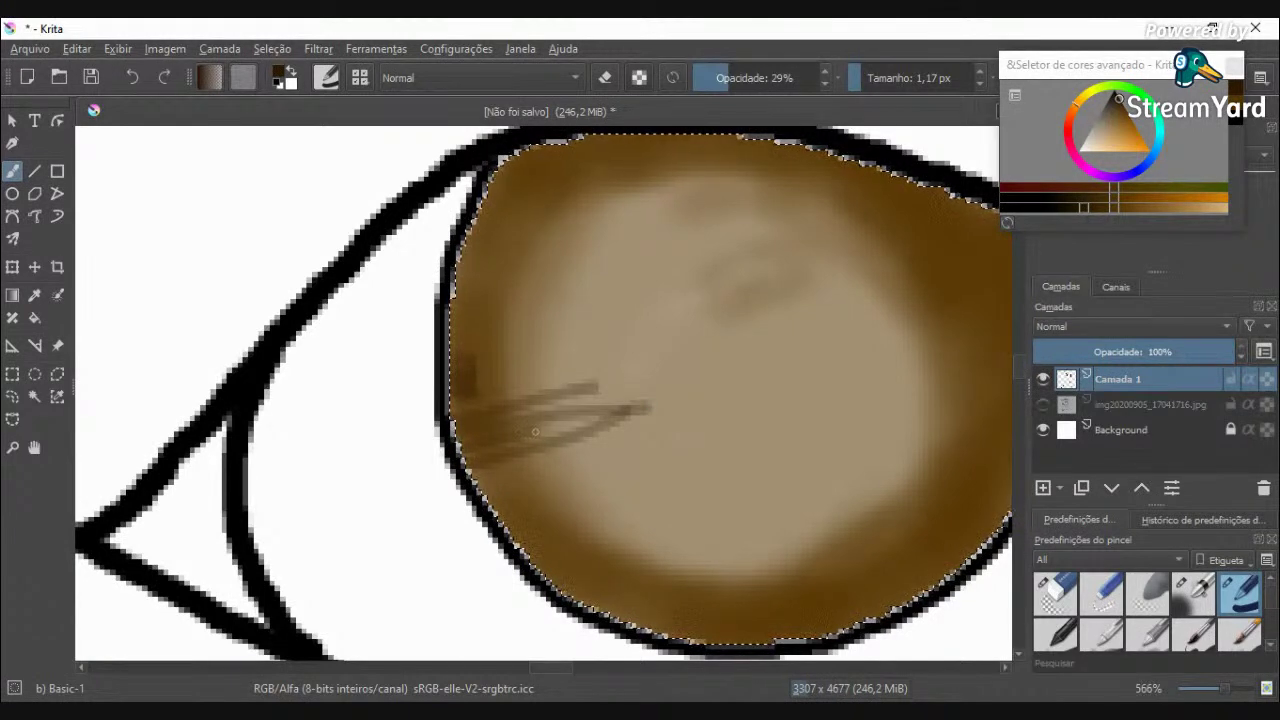
{"action": "key", "text": "ctrl+z"}
{"action": "scroll", "coordinate": [571, 405], "scroll_direction": "down", "scroll_amount": 4}
{"action": "scroll", "coordinate": [578, 388], "scroll_direction": "up", "scroll_amount": 3}
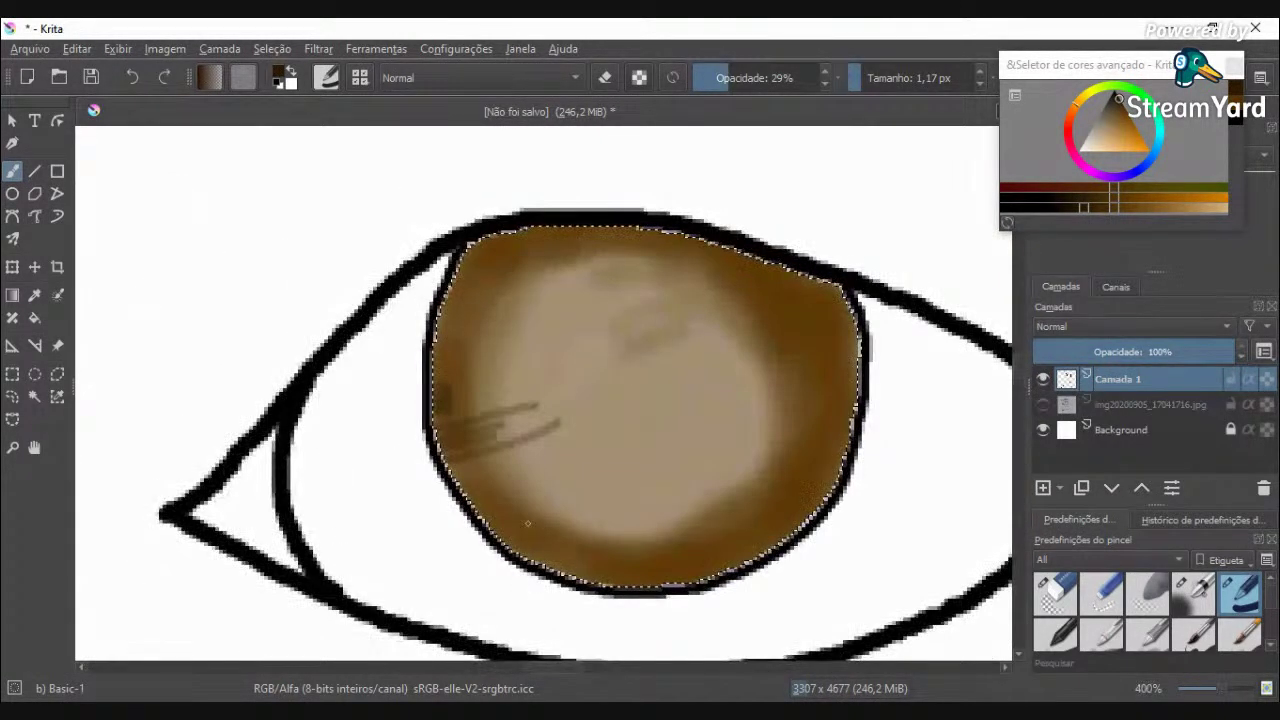
{"action": "key", "text": "ctrl+z"}
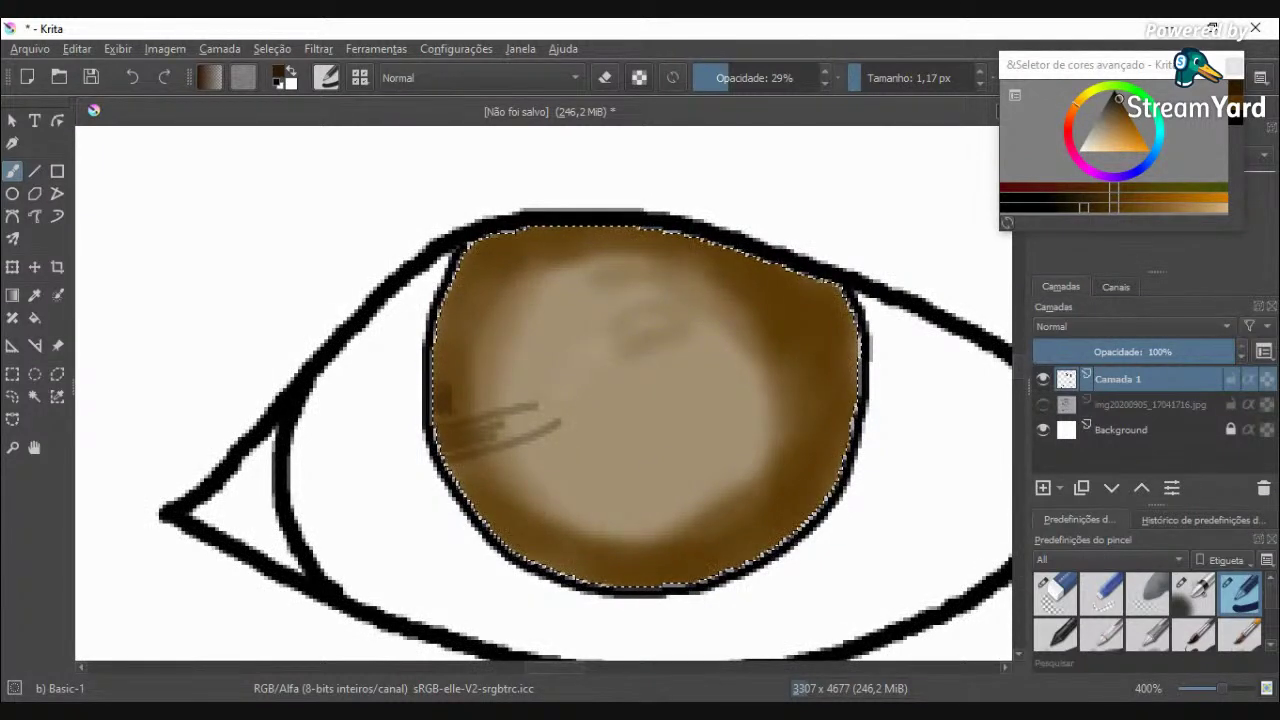
Step: Add more short dark fibre strokes below and above the existing ones on the iris's left side
{"action": "mouse_move", "coordinate": [572, 451]}
{"action": "left_mouse_down"}
{"action": "mouse_move", "coordinate": [550, 478]}
{"action": "mouse_move", "coordinate": [484, 484]}
{"action": "mouse_move", "coordinate": [452, 458]}
{"action": "left_mouse_up"}
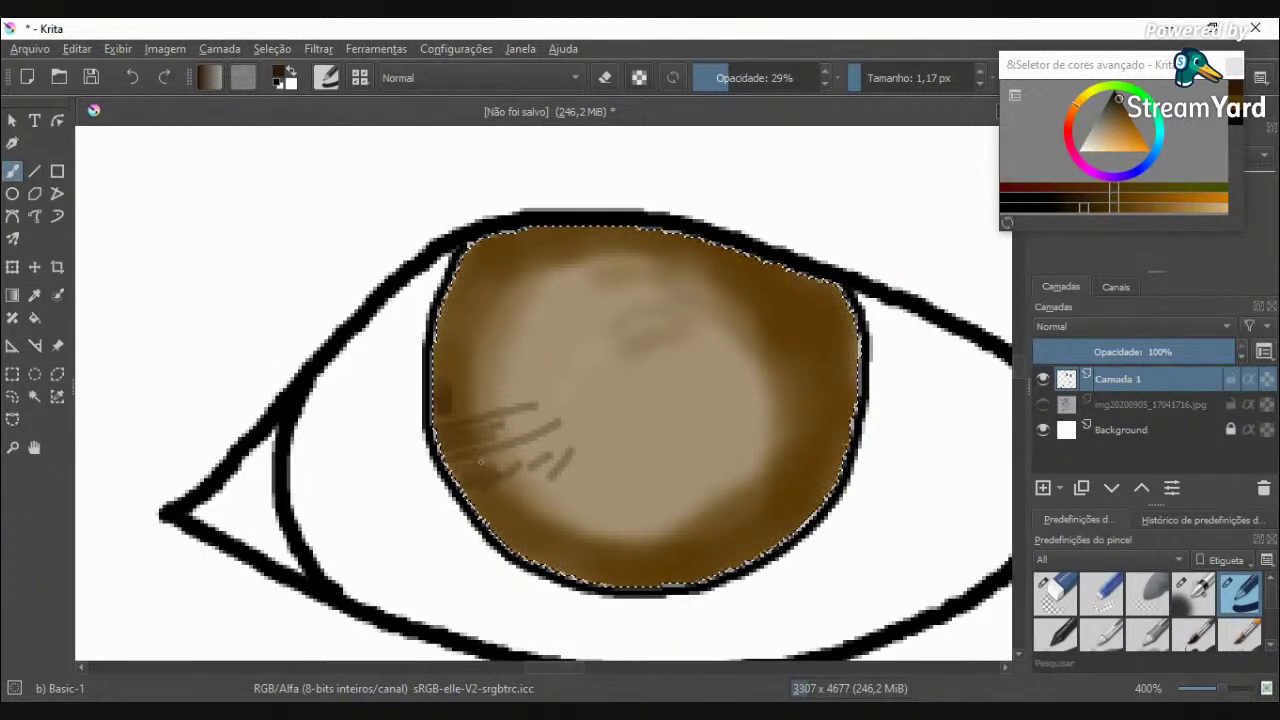
{"action": "scroll", "coordinate": [456, 353], "scroll_direction": "up", "scroll_amount": 1}
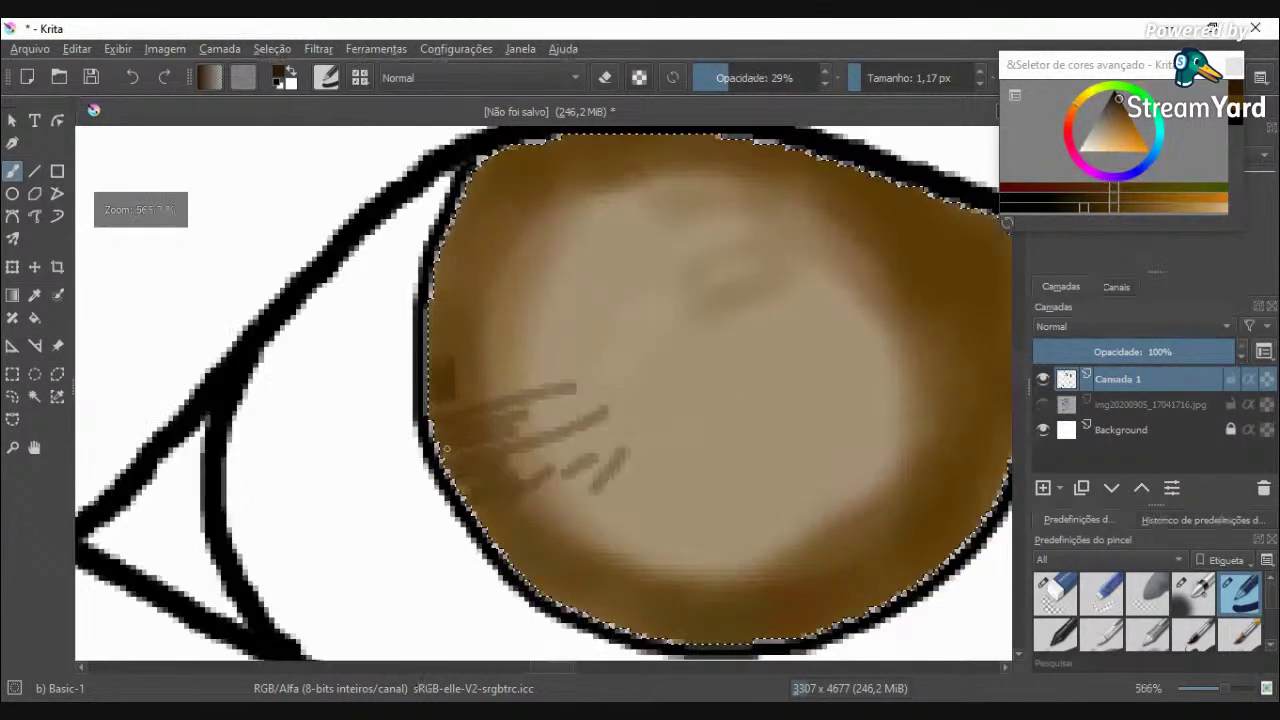
{"action": "mouse_move", "coordinate": [448, 348]}
{"action": "left_mouse_down"}
{"action": "mouse_move", "coordinate": [431, 357]}
{"action": "mouse_move", "coordinate": [574, 358]}
{"action": "mouse_move", "coordinate": [538, 380]}
{"action": "left_mouse_up"}
{"action": "left_click_drag", "start_coordinate": [450, 374], "coordinate": [592, 378]}
Step: Draw three parallel dark fibre lines running from the light centre to the iris's lower-right rim
{"action": "scroll", "coordinate": [450, 318], "scroll_direction": "down", "scroll_amount": 3}
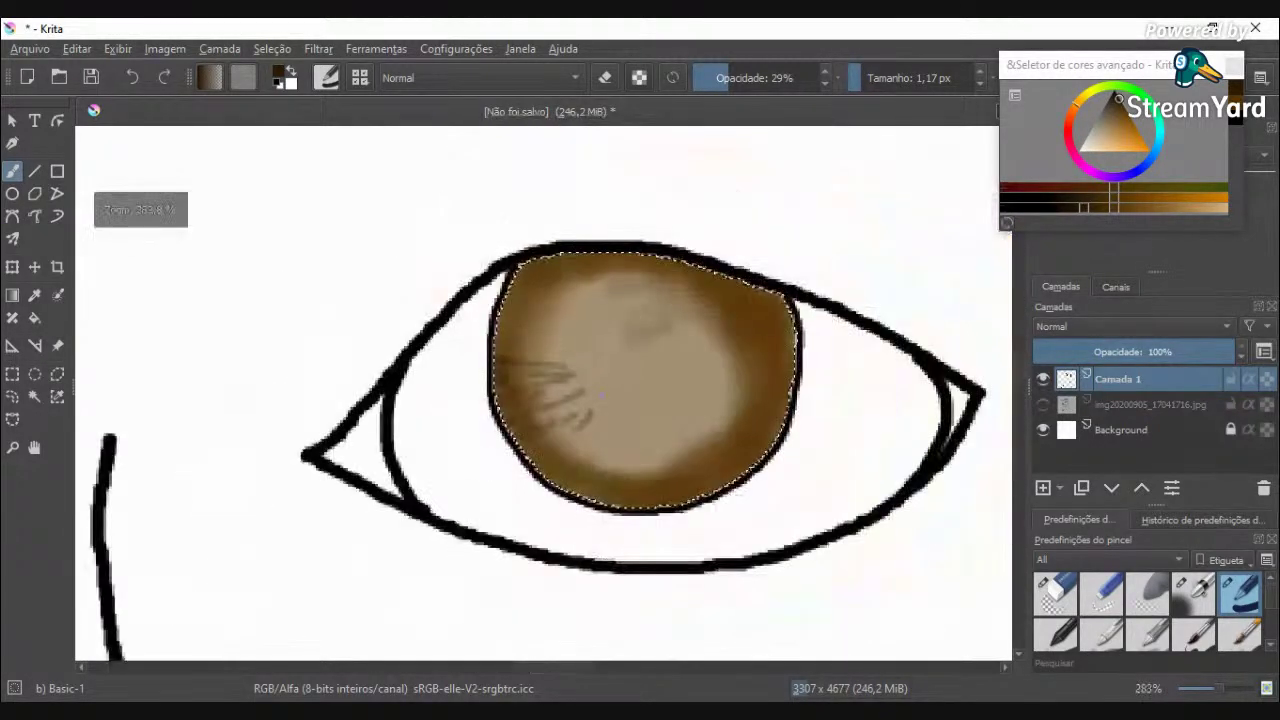
{"action": "scroll", "coordinate": [775, 448], "scroll_direction": "up", "scroll_amount": 3}
{"action": "left_click_drag", "start_coordinate": [530, 398], "coordinate": [584, 462]}
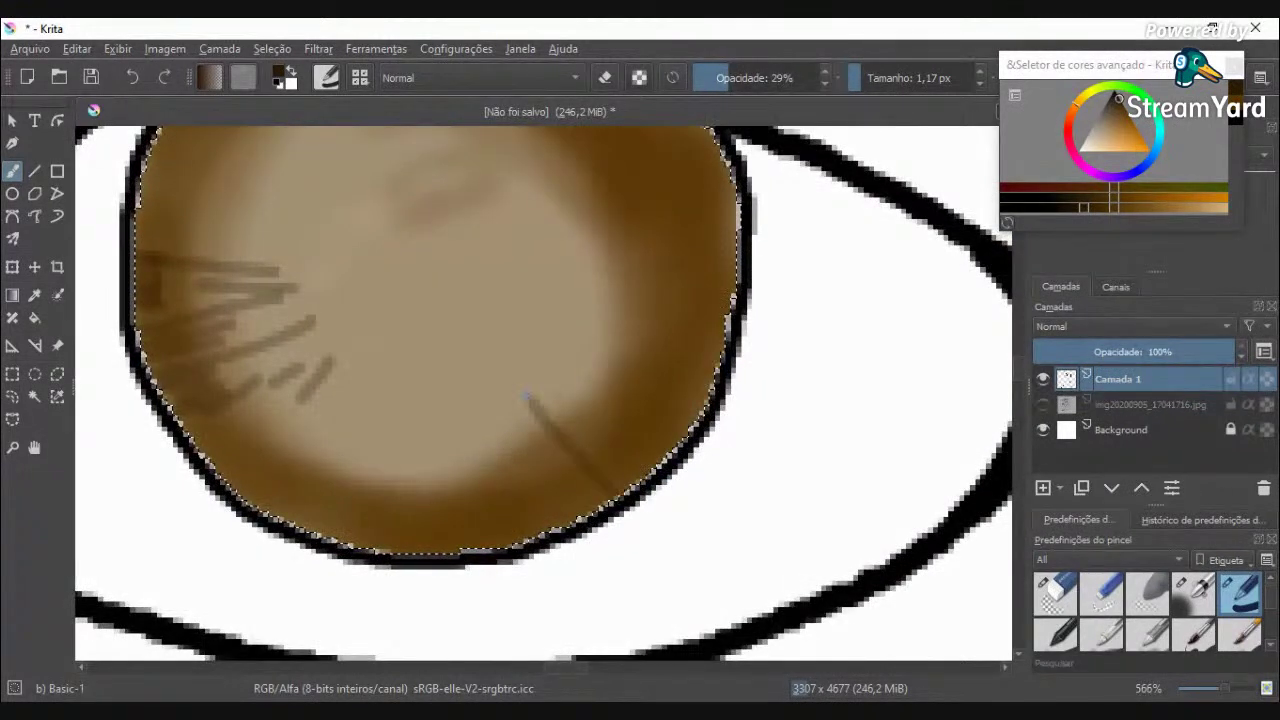
{"action": "left_click_drag", "start_coordinate": [498, 396], "coordinate": [586, 515]}
{"action": "left_click_drag", "start_coordinate": [482, 410], "coordinate": [546, 500]}
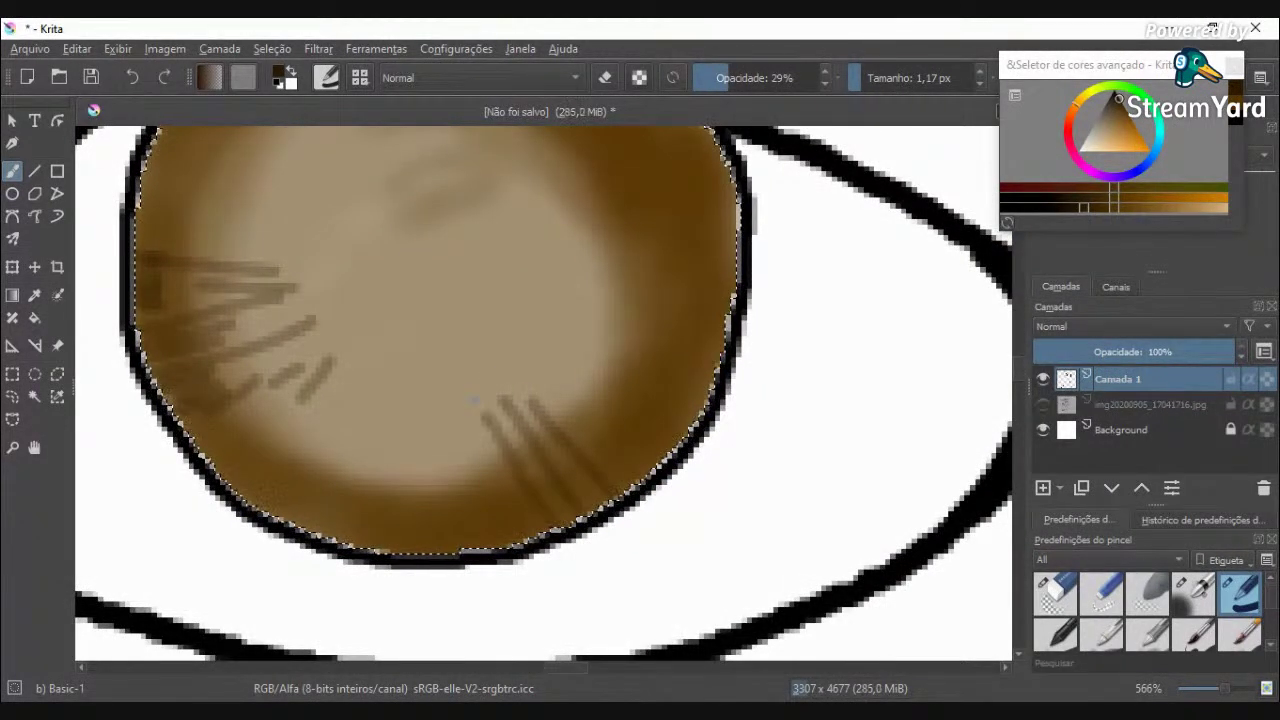
Step: Fill the iris's lower-left and bottom area with short, thin dark fibre strokes radiating from the centre
{"action": "mouse_move", "coordinate": [417, 391]}
{"action": "left_mouse_down"}
{"action": "mouse_move", "coordinate": [419, 431]}
{"action": "mouse_move", "coordinate": [401, 389]}
{"action": "mouse_move", "coordinate": [364, 424]}
{"action": "mouse_move", "coordinate": [360, 389]}
{"action": "mouse_move", "coordinate": [212, 529]}
{"action": "mouse_move", "coordinate": [204, 501]}
{"action": "mouse_move", "coordinate": [221, 464]}
{"action": "mouse_move", "coordinate": [248, 428]}
{"action": "left_mouse_up"}
{"action": "mouse_move", "coordinate": [367, 483]}
{"action": "left_mouse_down"}
{"action": "mouse_move", "coordinate": [369, 548]}
{"action": "mouse_move", "coordinate": [330, 543]}
{"action": "mouse_move", "coordinate": [392, 450]}
{"action": "left_mouse_up"}
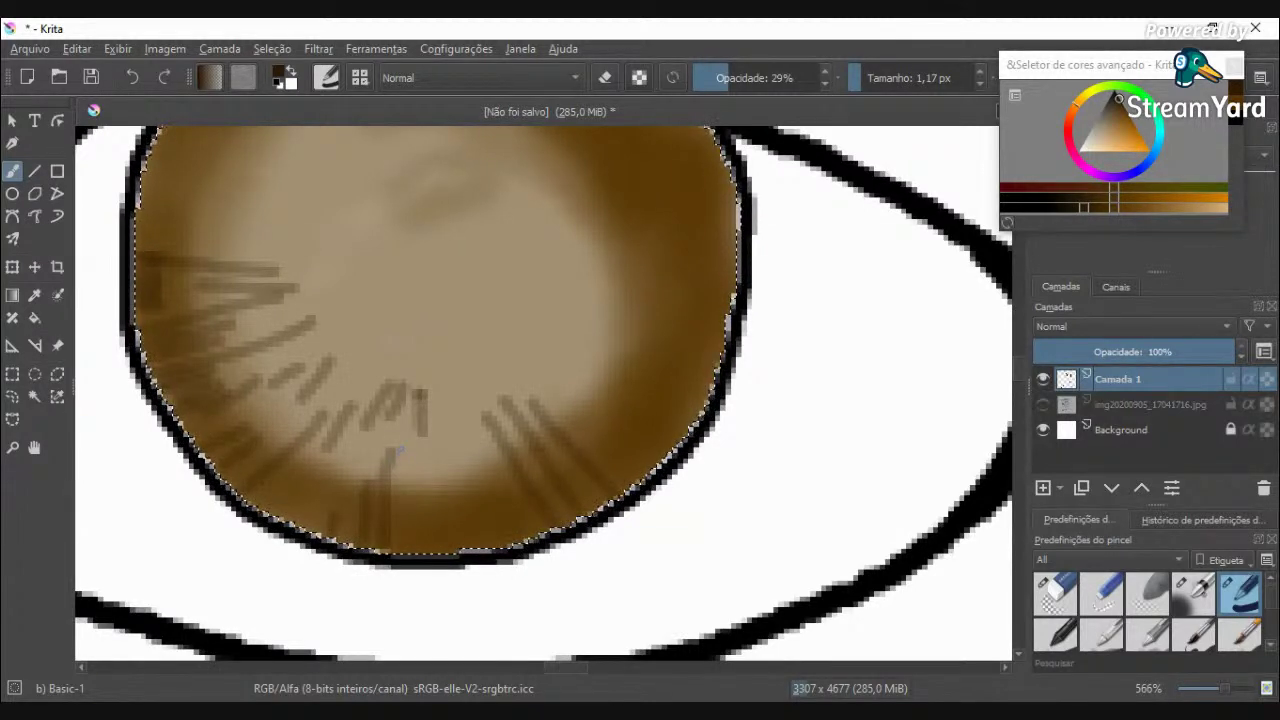
{"action": "scroll", "coordinate": [400, 449], "scroll_direction": "up", "scroll_amount": 1}
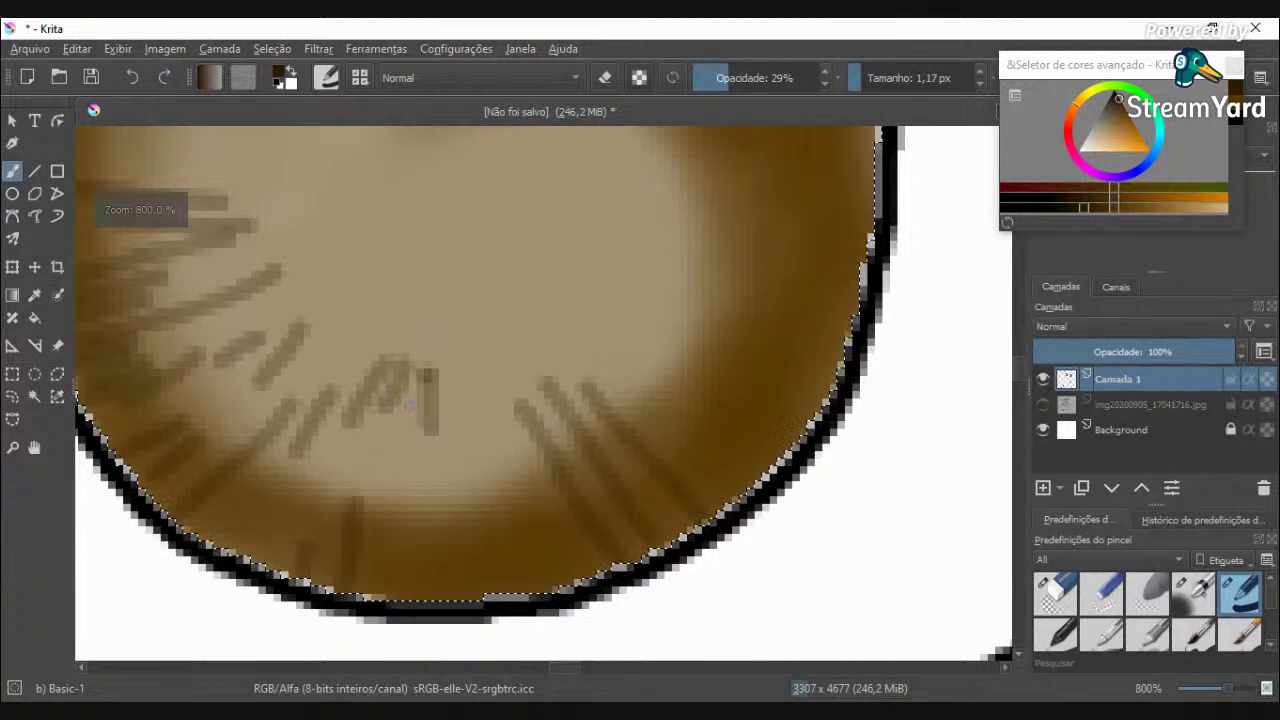
{"action": "mouse_move", "coordinate": [412, 398]}
{"action": "left_mouse_down"}
{"action": "mouse_move", "coordinate": [390, 464]}
{"action": "mouse_move", "coordinate": [352, 470]}
{"action": "left_mouse_up"}
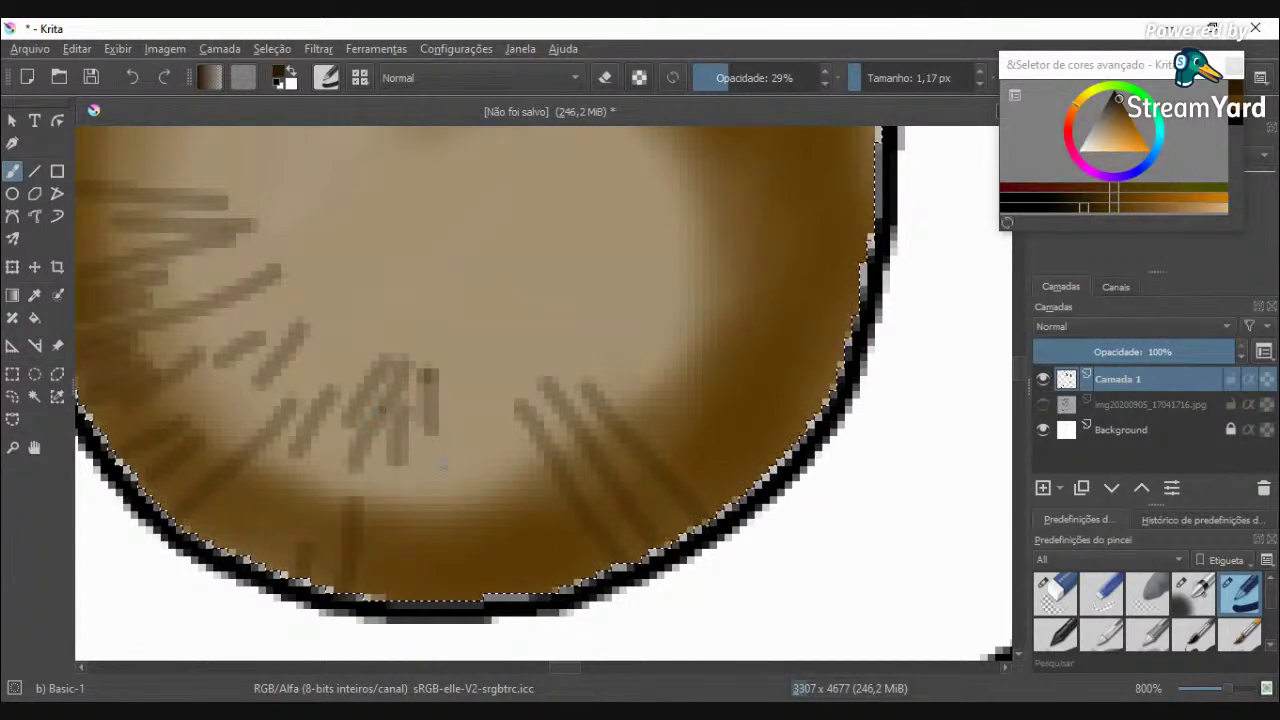
{"action": "mouse_move", "coordinate": [434, 365]}
{"action": "left_mouse_down"}
{"action": "mouse_move", "coordinate": [476, 462]}
{"action": "mouse_move", "coordinate": [442, 488]}
{"action": "left_mouse_up"}
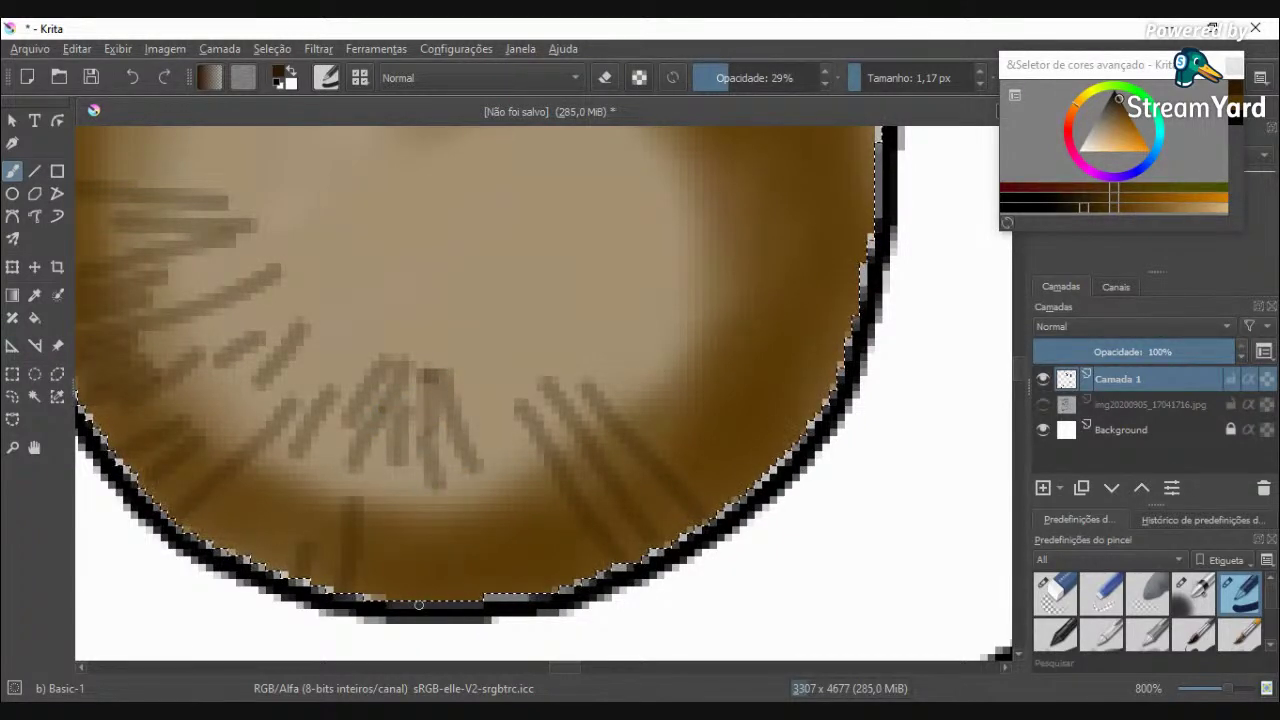
Step: Add short dark brown fibre strokes rising inward from the iris's bottom rim
{"action": "left_click_drag", "start_coordinate": [405, 604], "coordinate": [386, 538]}
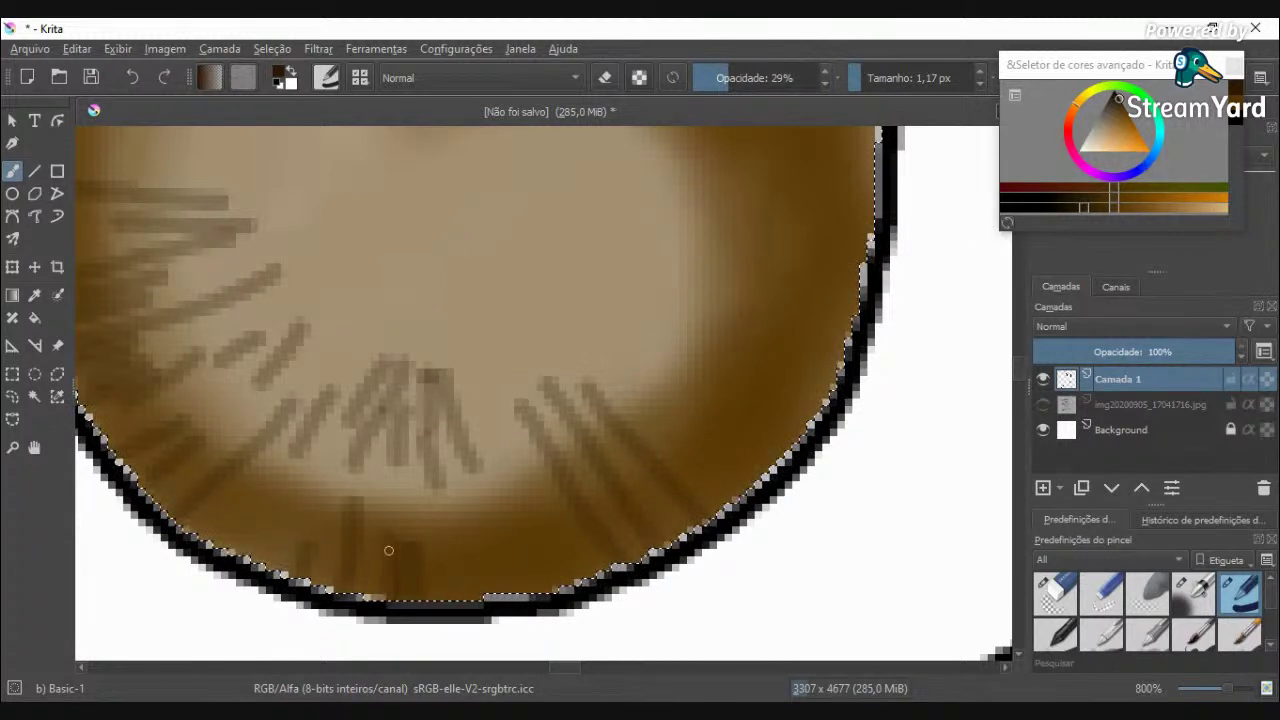
{"action": "mouse_move", "coordinate": [440, 603]}
{"action": "left_mouse_down"}
{"action": "mouse_move", "coordinate": [424, 541]}
{"action": "mouse_move", "coordinate": [441, 554]}
{"action": "left_mouse_up"}
{"action": "left_click_drag", "start_coordinate": [473, 600], "coordinate": [457, 556]}
{"action": "left_click_drag", "start_coordinate": [495, 595], "coordinate": [488, 541]}
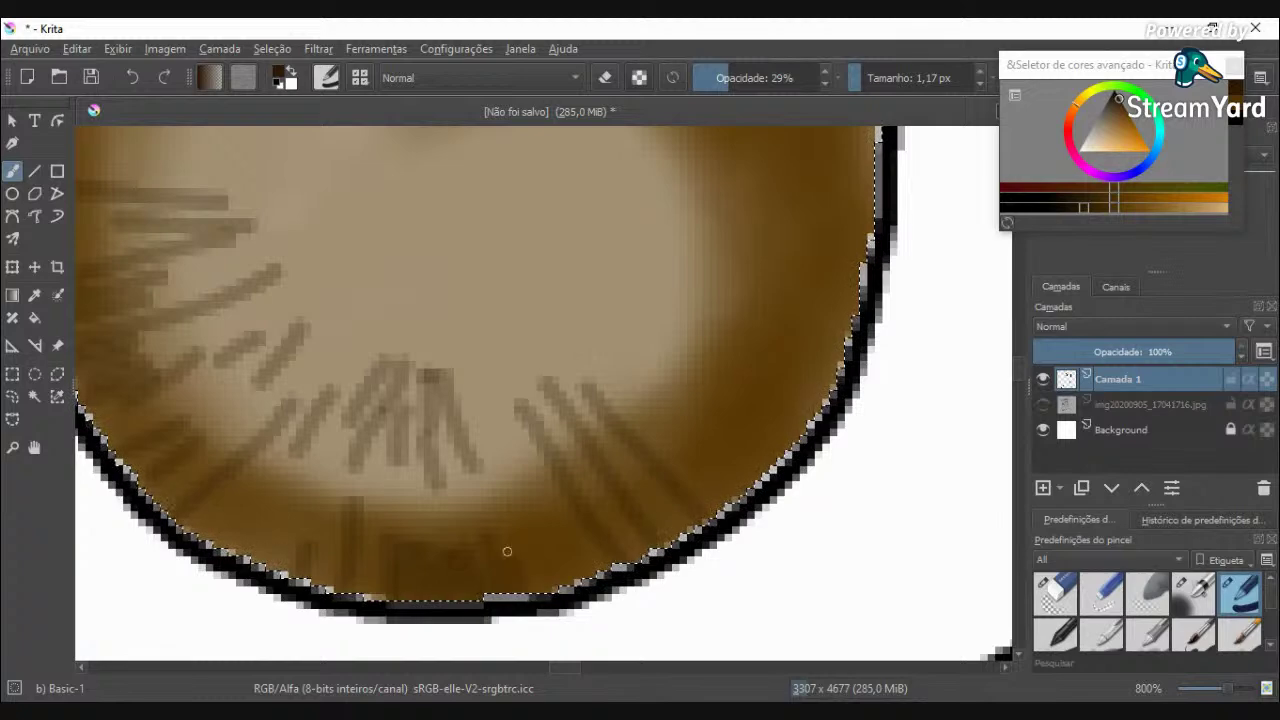
Step: Darken the iris's upper-right rim with a column of short, thin dark fibre strokes
{"action": "scroll", "coordinate": [494, 530], "scroll_direction": "down", "scroll_amount": 5}
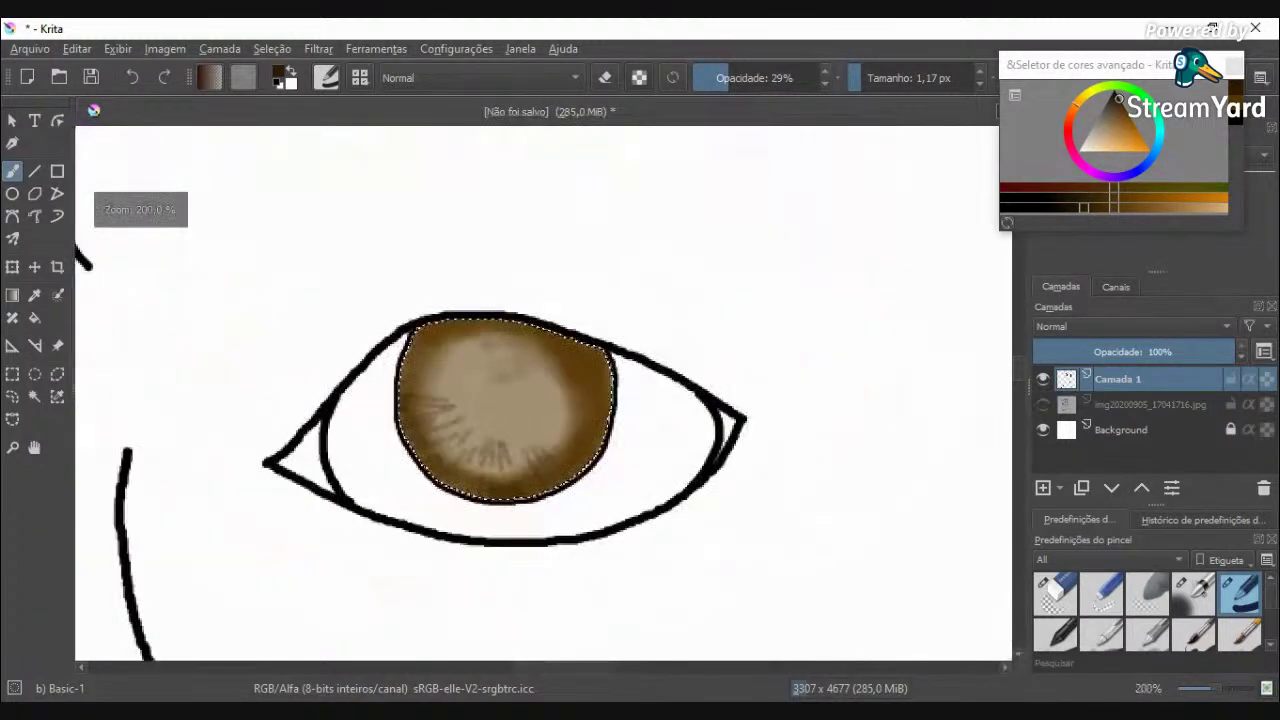
{"action": "scroll", "coordinate": [299, 387], "scroll_direction": "up", "scroll_amount": 4}
{"action": "scroll", "coordinate": [299, 387], "scroll_direction": "down", "scroll_amount": 3}
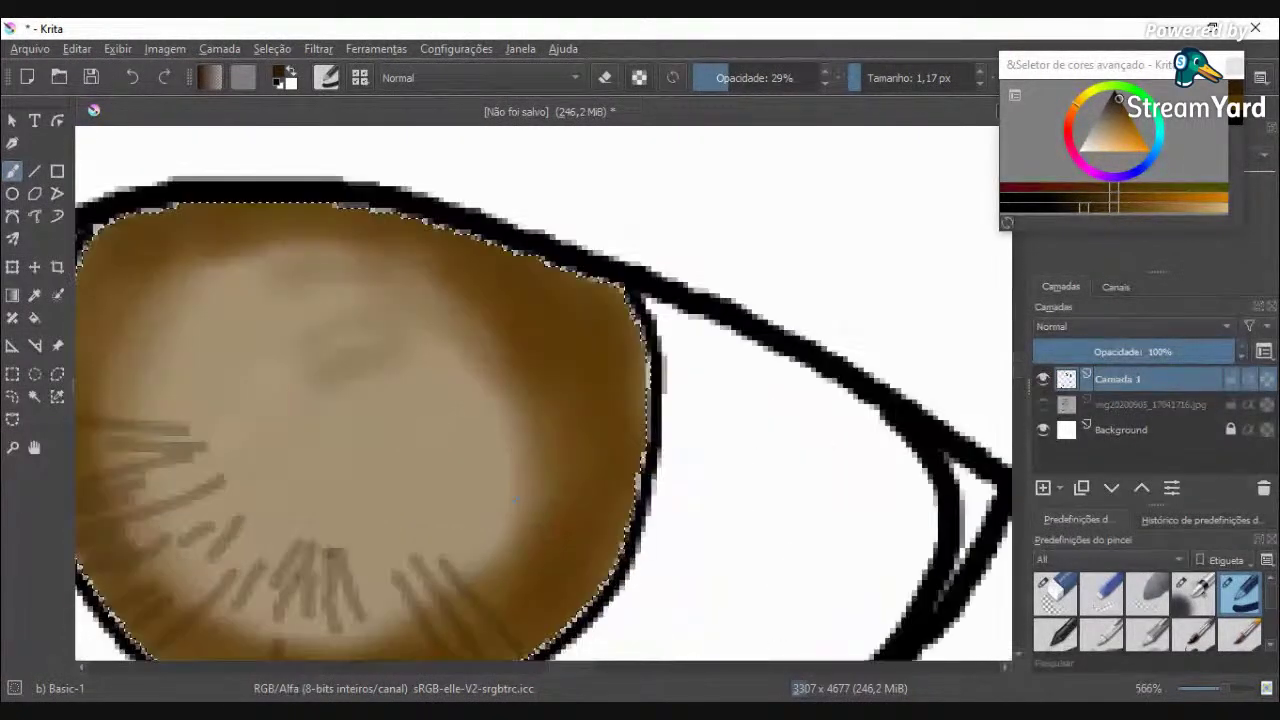
{"action": "scroll", "coordinate": [420, 420], "scroll_direction": "up", "scroll_amount": 3}
{"action": "scroll", "coordinate": [557, 531], "scroll_direction": "down", "scroll_amount": 3}
{"action": "scroll", "coordinate": [578, 396], "scroll_direction": "up", "scroll_amount": 4}
{"action": "scroll", "coordinate": [578, 396], "scroll_direction": "down", "scroll_amount": 1}
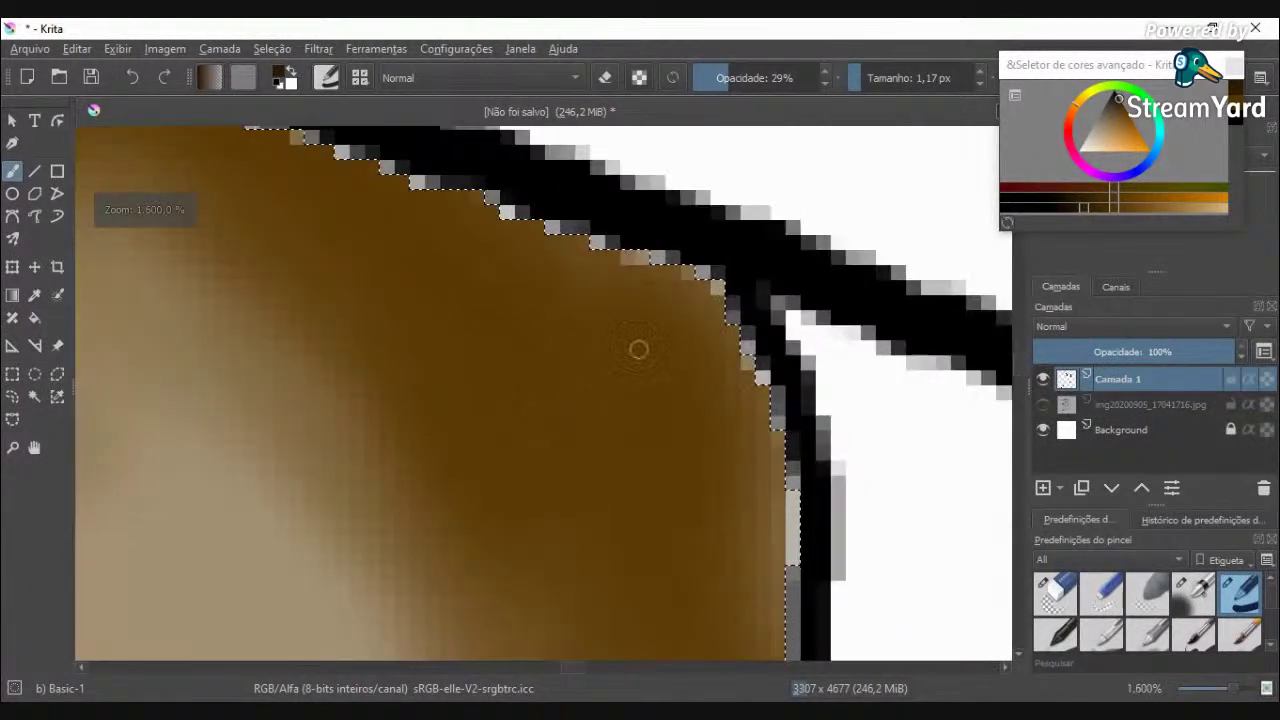
{"action": "scroll", "coordinate": [700, 320], "scroll_direction": "down", "scroll_amount": 3}
{"action": "scroll", "coordinate": [700, 318], "scroll_direction": "up", "scroll_amount": 4}
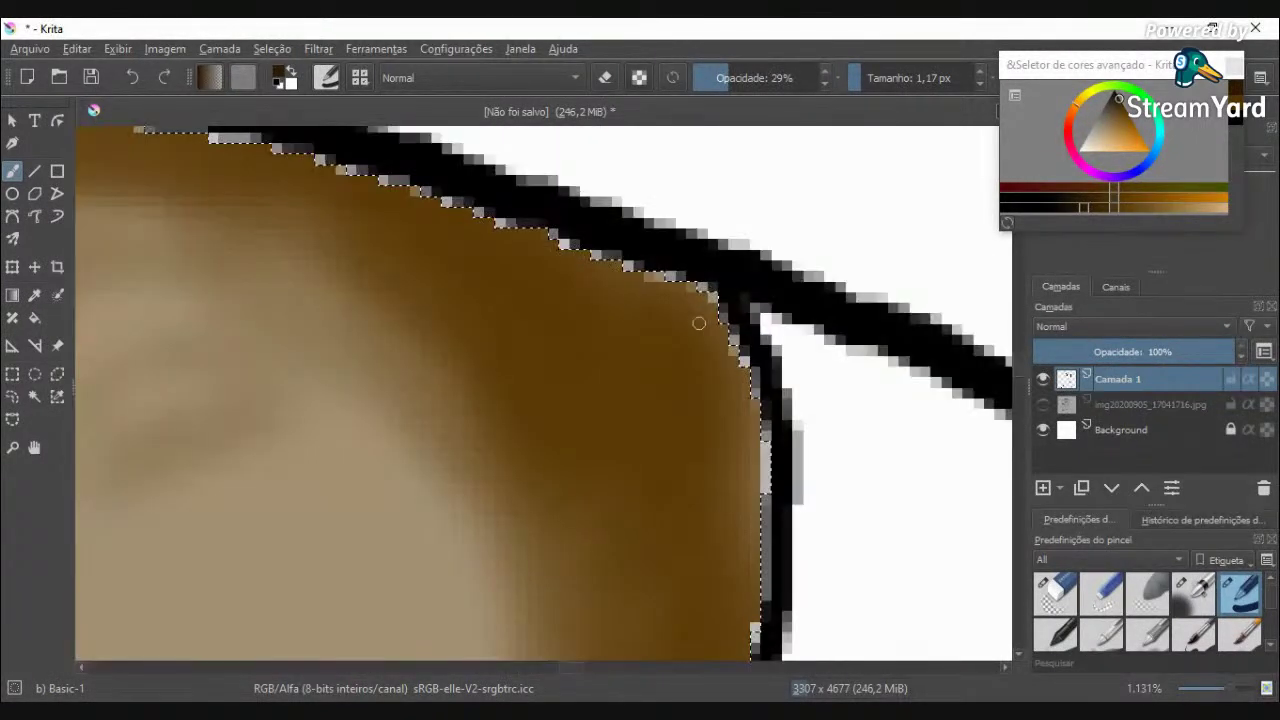
{"action": "mouse_move", "coordinate": [720, 293]}
{"action": "left_mouse_down"}
{"action": "mouse_move", "coordinate": [649, 314]}
{"action": "mouse_move", "coordinate": [755, 362]}
{"action": "mouse_move", "coordinate": [711, 374]}
{"action": "mouse_move", "coordinate": [745, 410]}
{"action": "mouse_move", "coordinate": [729, 437]}
{"action": "mouse_move", "coordinate": [642, 458]}
{"action": "mouse_move", "coordinate": [697, 508]}
{"action": "mouse_move", "coordinate": [663, 526]}
{"action": "mouse_move", "coordinate": [689, 503]}
{"action": "left_mouse_up"}
{"action": "scroll", "coordinate": [736, 541], "scroll_direction": "down", "scroll_amount": 2}
{"action": "scroll", "coordinate": [736, 541], "scroll_direction": "up", "scroll_amount": 4}
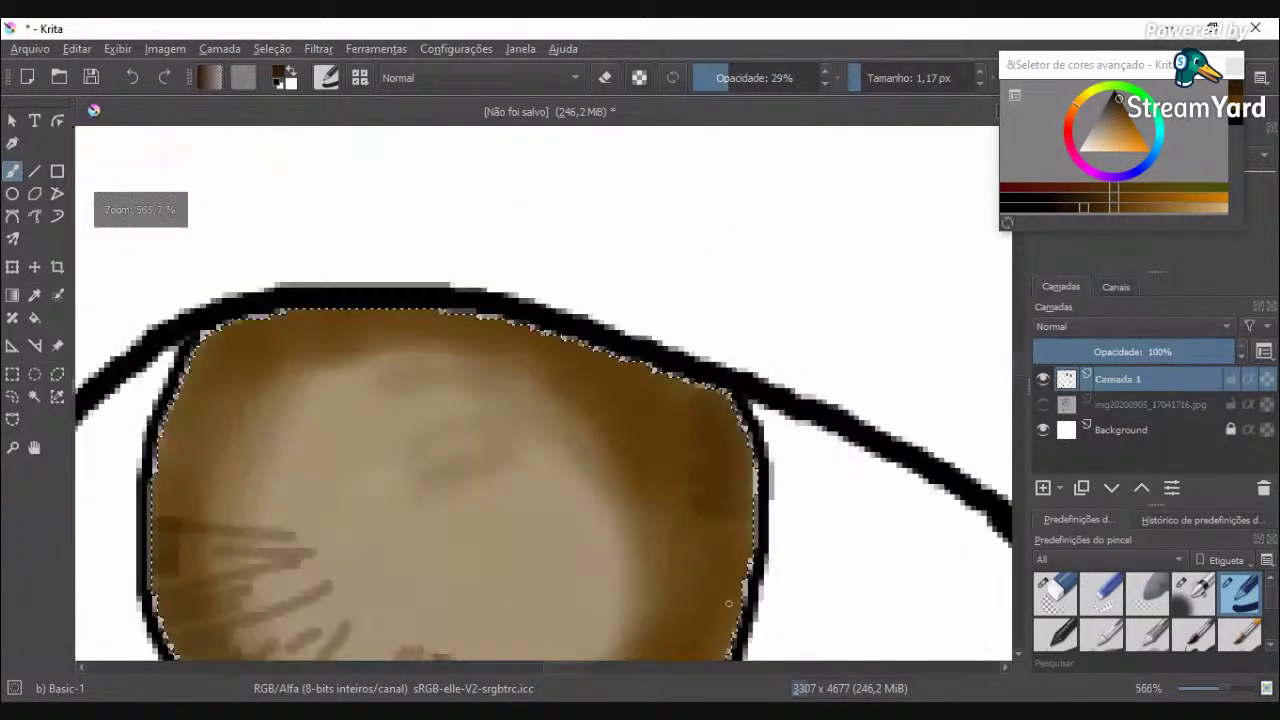
Step: Continue the short dark fibre strokes down the iris's right rim to its lower-right side
{"action": "mouse_move", "coordinate": [691, 391]}
{"action": "left_mouse_down"}
{"action": "mouse_move", "coordinate": [730, 390]}
{"action": "mouse_move", "coordinate": [790, 423]}
{"action": "left_mouse_up"}
{"action": "left_click_drag", "start_coordinate": [695, 389], "coordinate": [640, 476]}
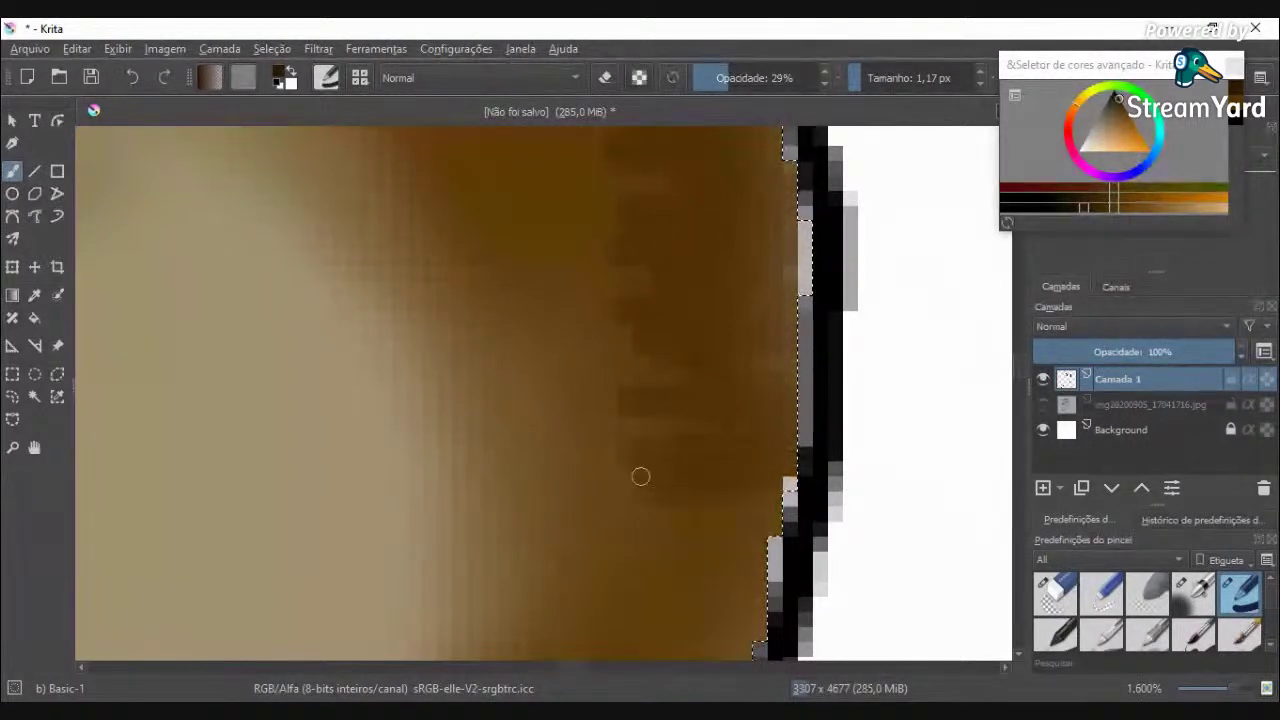
{"action": "mouse_move", "coordinate": [691, 552]}
{"action": "left_mouse_down"}
{"action": "mouse_move", "coordinate": [625, 559]}
{"action": "mouse_move", "coordinate": [620, 582]}
{"action": "mouse_move", "coordinate": [696, 631]}
{"action": "left_mouse_up"}
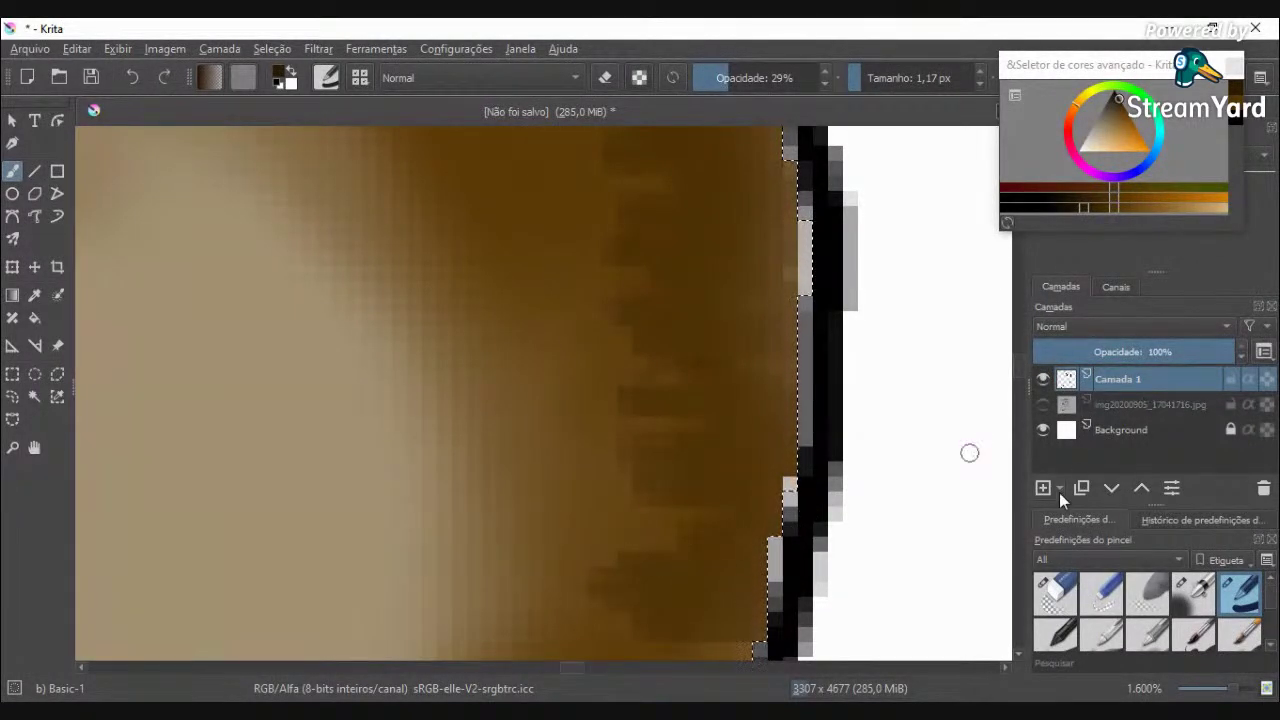
{"action": "mouse_move", "coordinate": [1018, 378]}
{"action": "left_mouse_down"}
{"action": "mouse_move", "coordinate": [1015, 407]}
{"action": "mouse_move", "coordinate": [1020, 374]}
{"action": "mouse_move", "coordinate": [1017, 387]}
{"action": "left_mouse_up"}
{"action": "scroll", "coordinate": [860, 332], "scroll_direction": "down", "scroll_amount": 2}
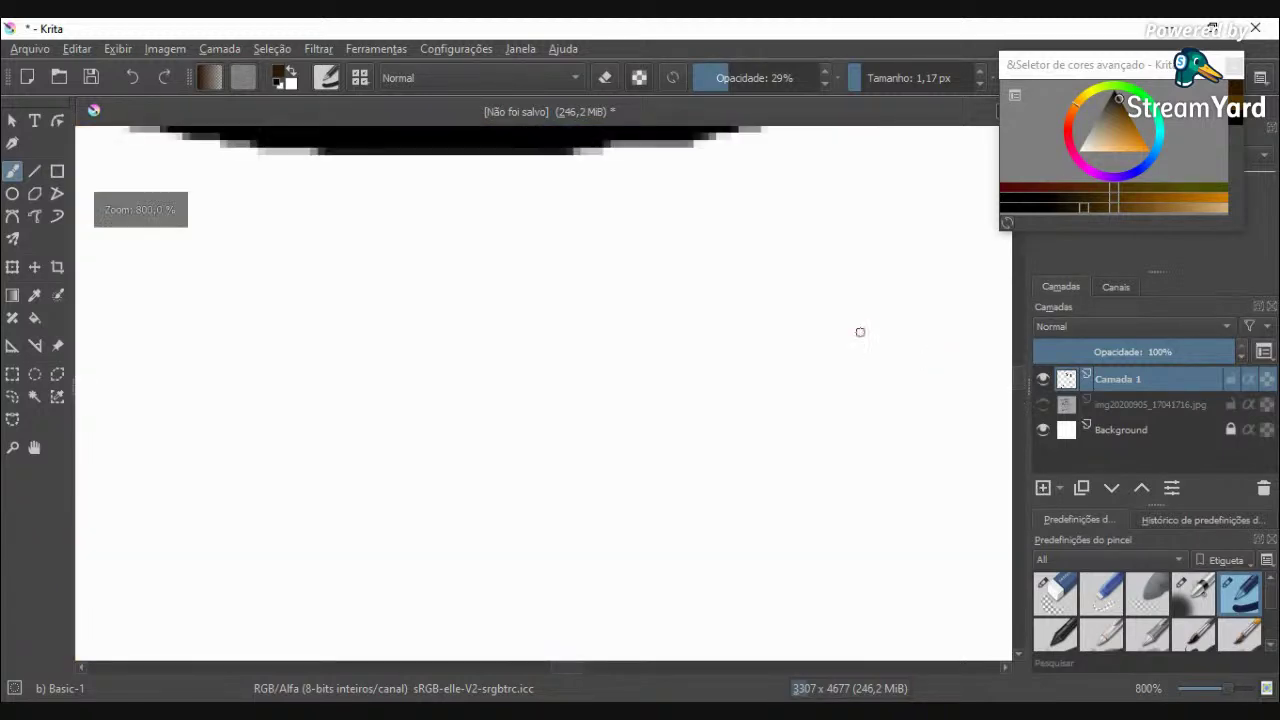
{"action": "scroll", "coordinate": [860, 332], "scroll_direction": "down", "scroll_amount": 3}
{"action": "scroll", "coordinate": [843, 432], "scroll_direction": "up", "scroll_amount": 4}
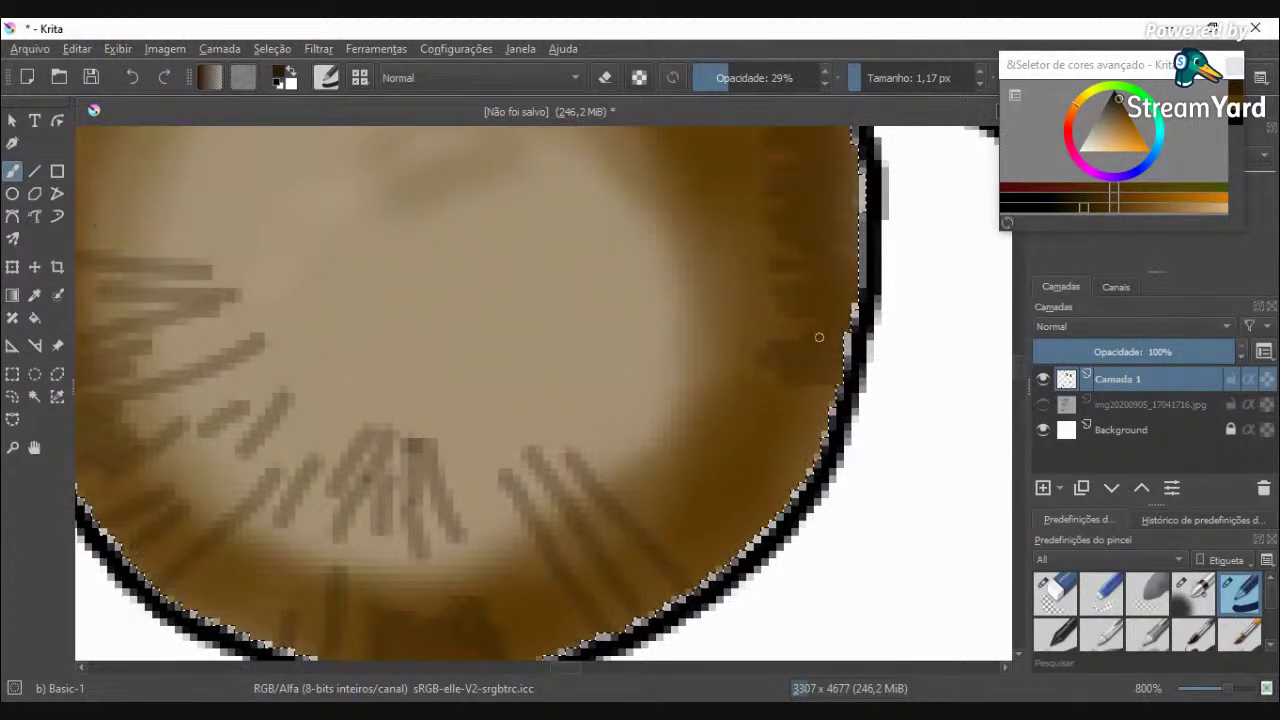
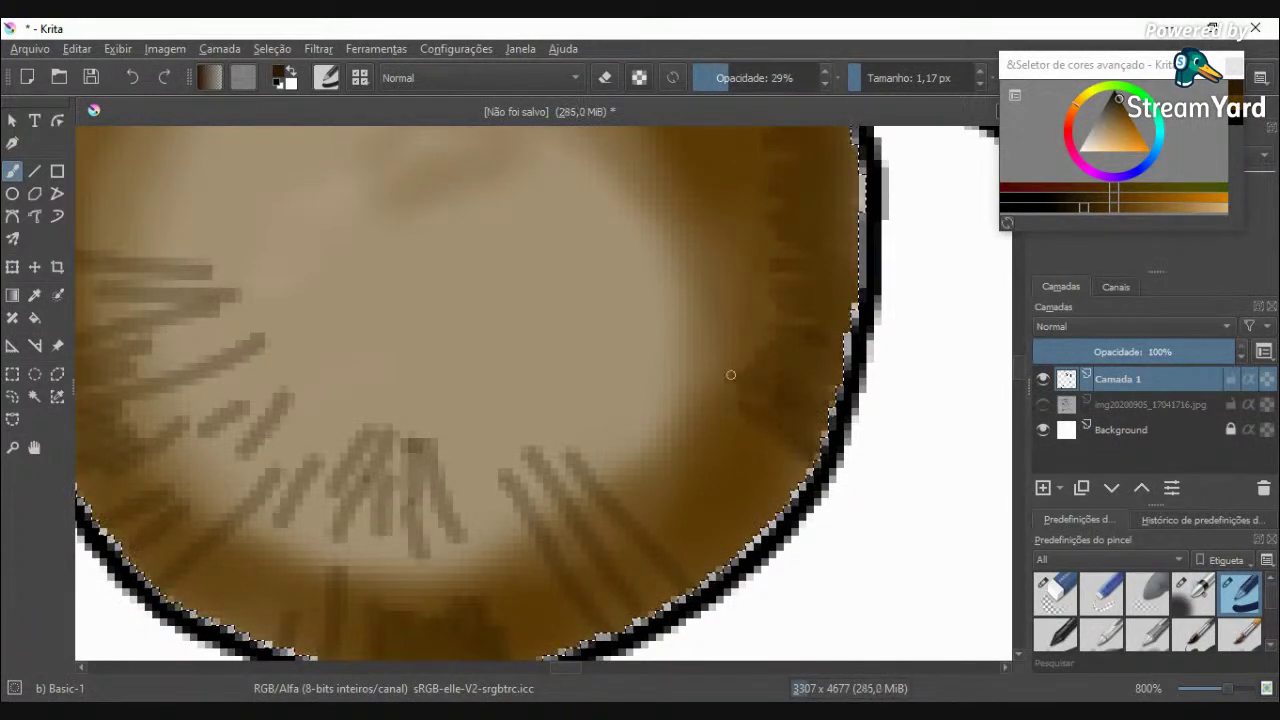
Step: Draw a diagonal dark fibre at the upper left of the light centre and undo the clearing of the iris colouring
{"action": "scroll", "coordinate": [730, 374], "scroll_direction": "down", "scroll_amount": 5}
{"action": "scroll", "coordinate": [741, 300], "scroll_direction": "up", "scroll_amount": 3}
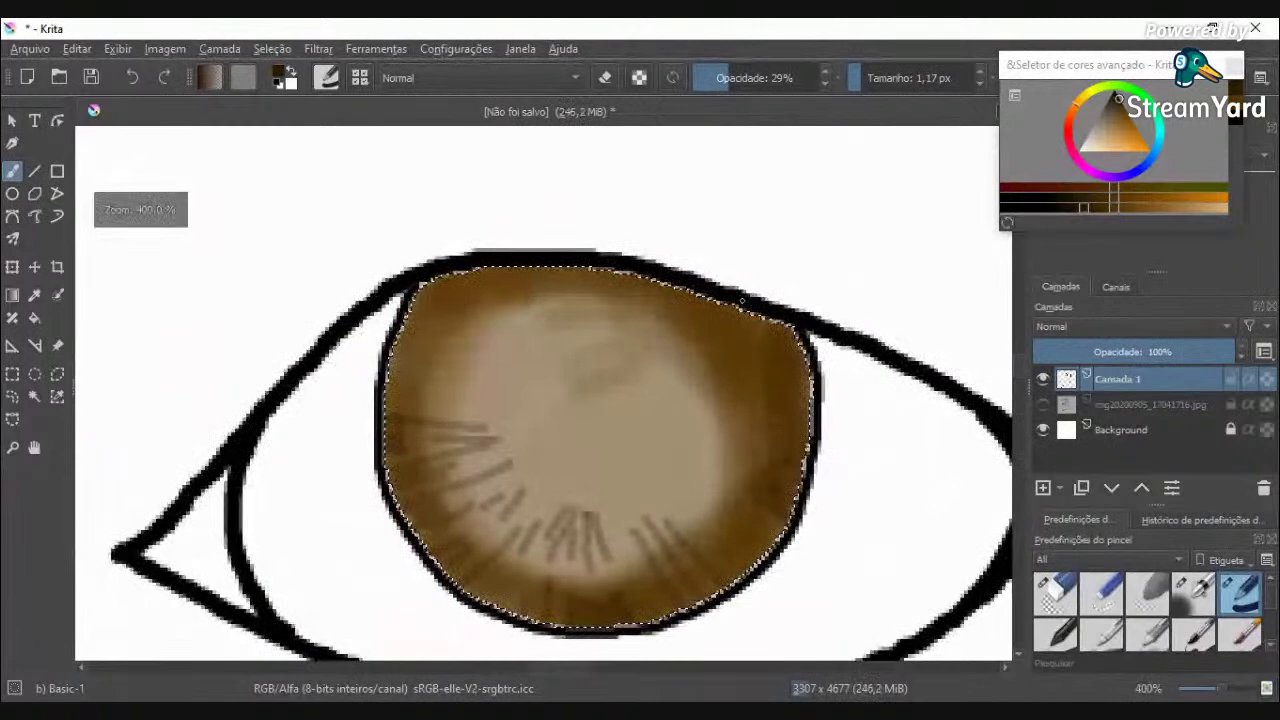
{"action": "scroll", "coordinate": [741, 300], "scroll_direction": "up", "scroll_amount": 2}
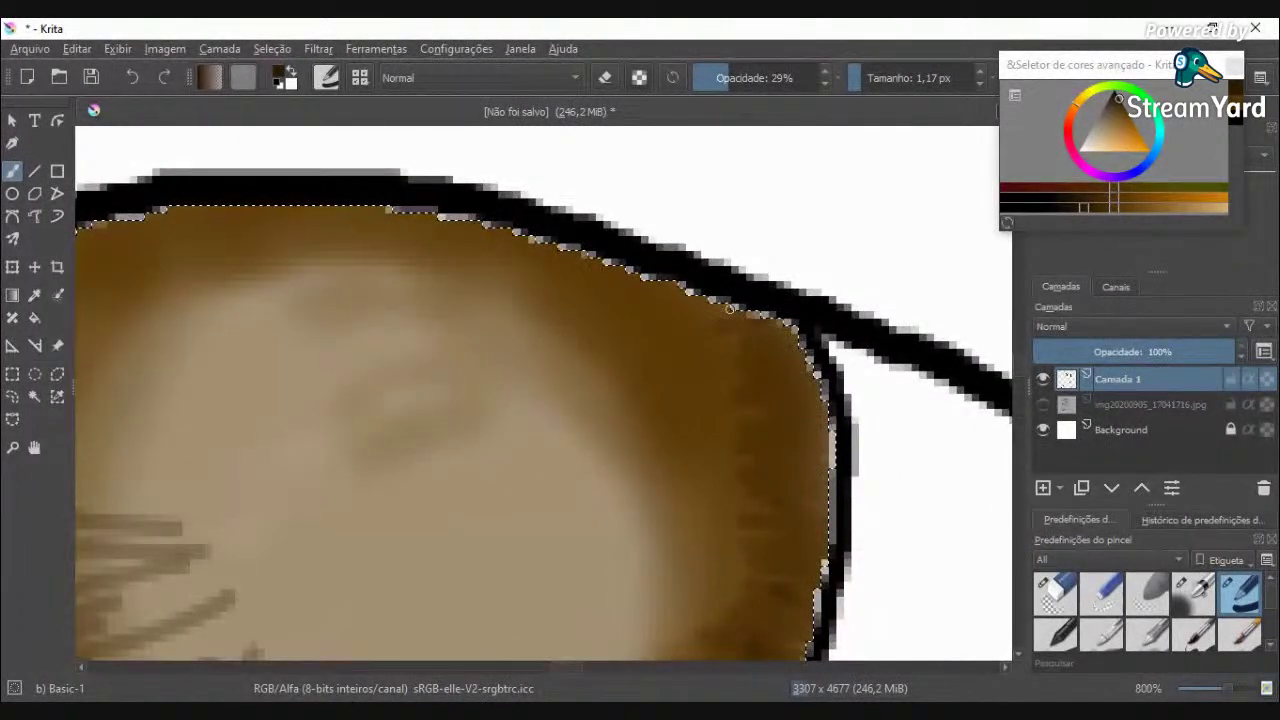
{"action": "scroll", "coordinate": [730, 308], "scroll_direction": "down", "scroll_amount": 3}
{"action": "scroll", "coordinate": [335, 377], "scroll_direction": "up", "scroll_amount": 2}
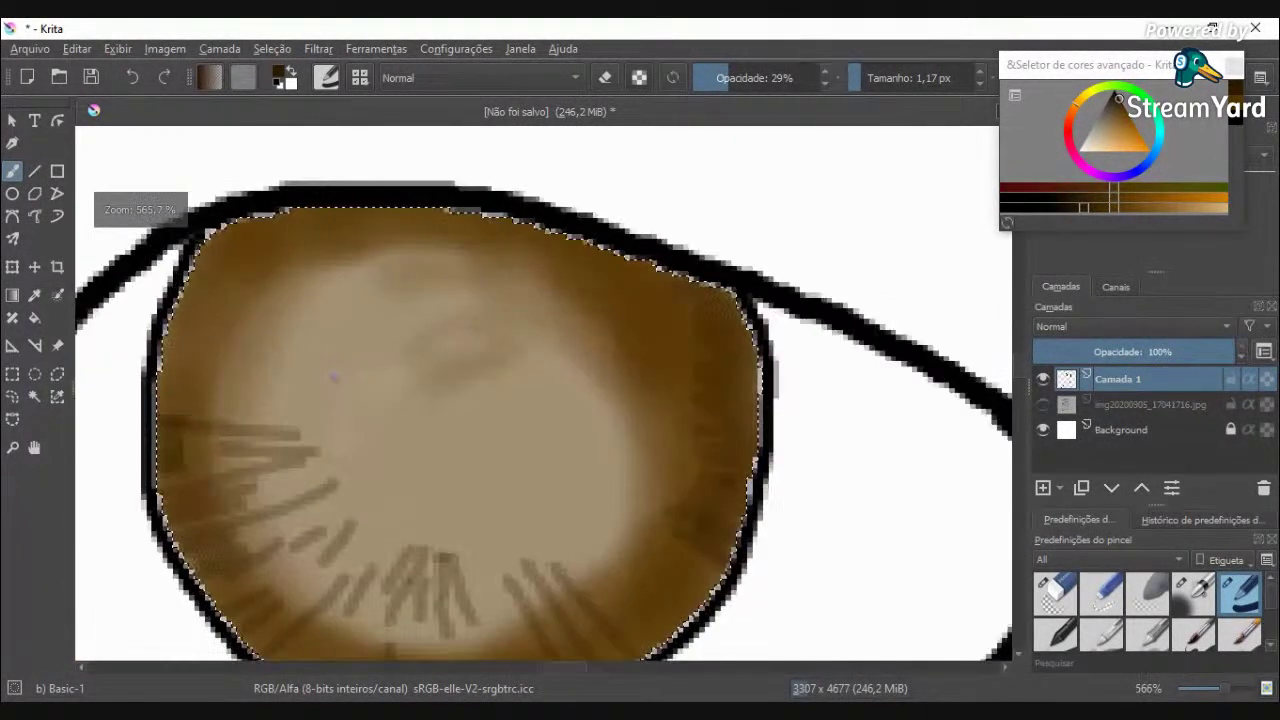
{"action": "left_click_drag", "start_coordinate": [276, 321], "coordinate": [332, 382]}
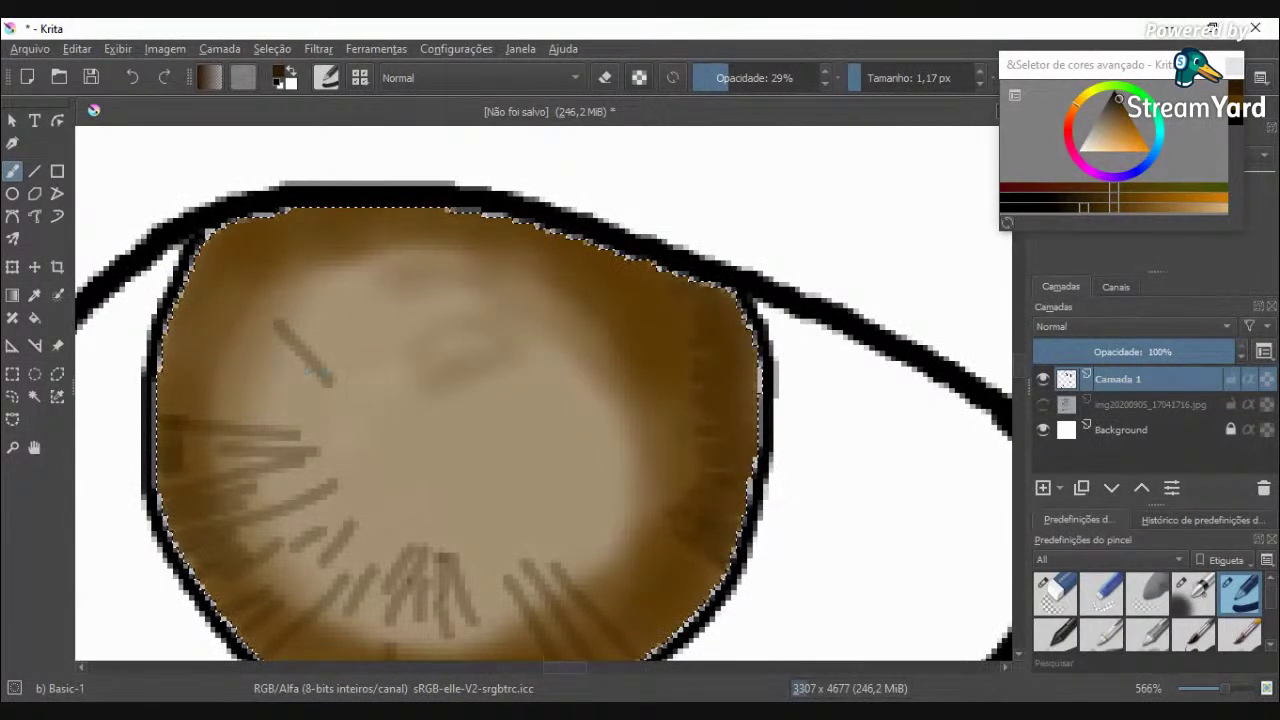
{"action": "key", "text": "Delete"}
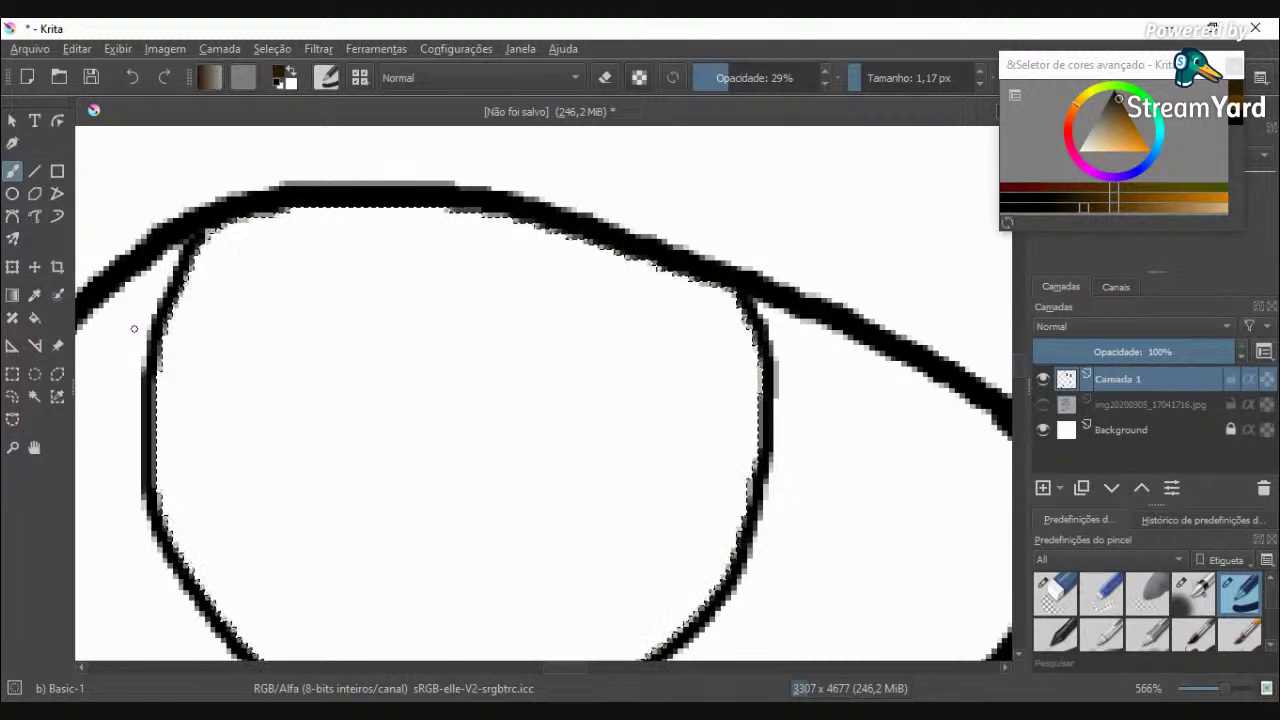
{"action": "key", "text": "ctrl+z"}
Step: Add short dark fibre strokes on the iris's upper-left rim and around the left edge of its light centre
{"action": "scroll", "coordinate": [148, 352], "scroll_direction": "up", "scroll_amount": 1}
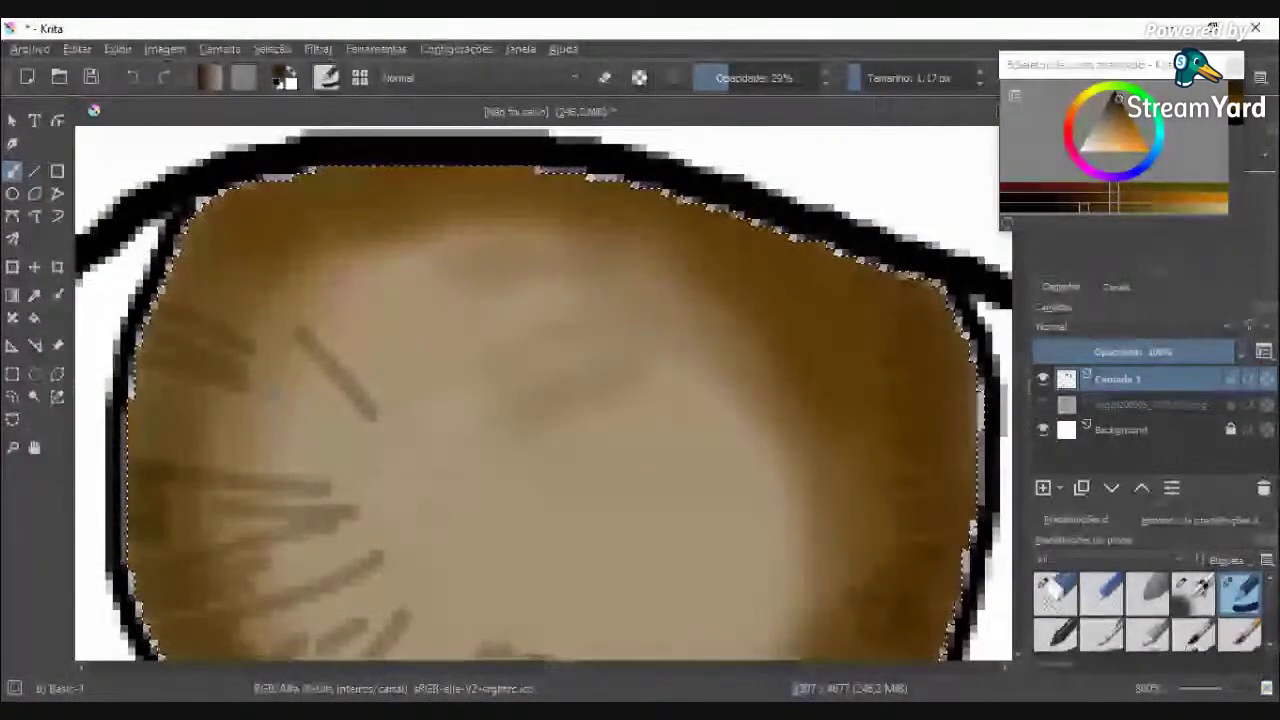
{"action": "scroll", "coordinate": [367, 558], "scroll_direction": "down", "scroll_amount": 1}
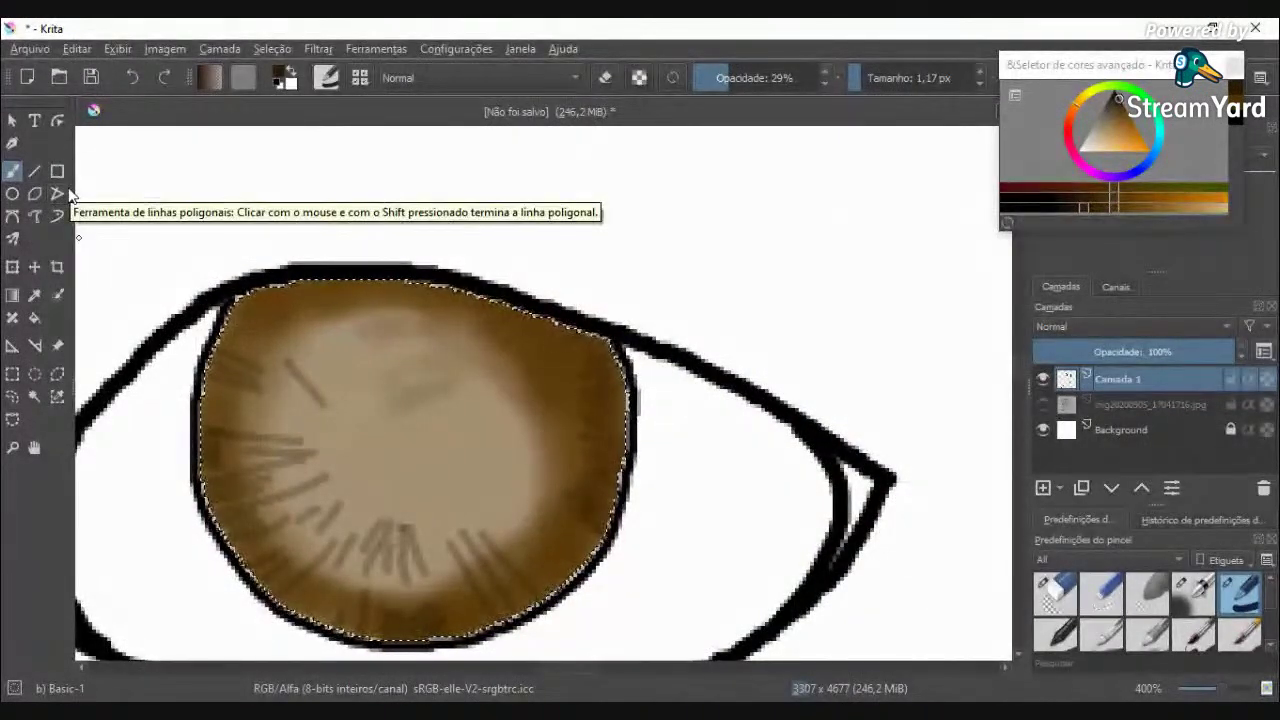
{"action": "scroll", "coordinate": [300, 352], "scroll_direction": "down", "scroll_amount": 2}
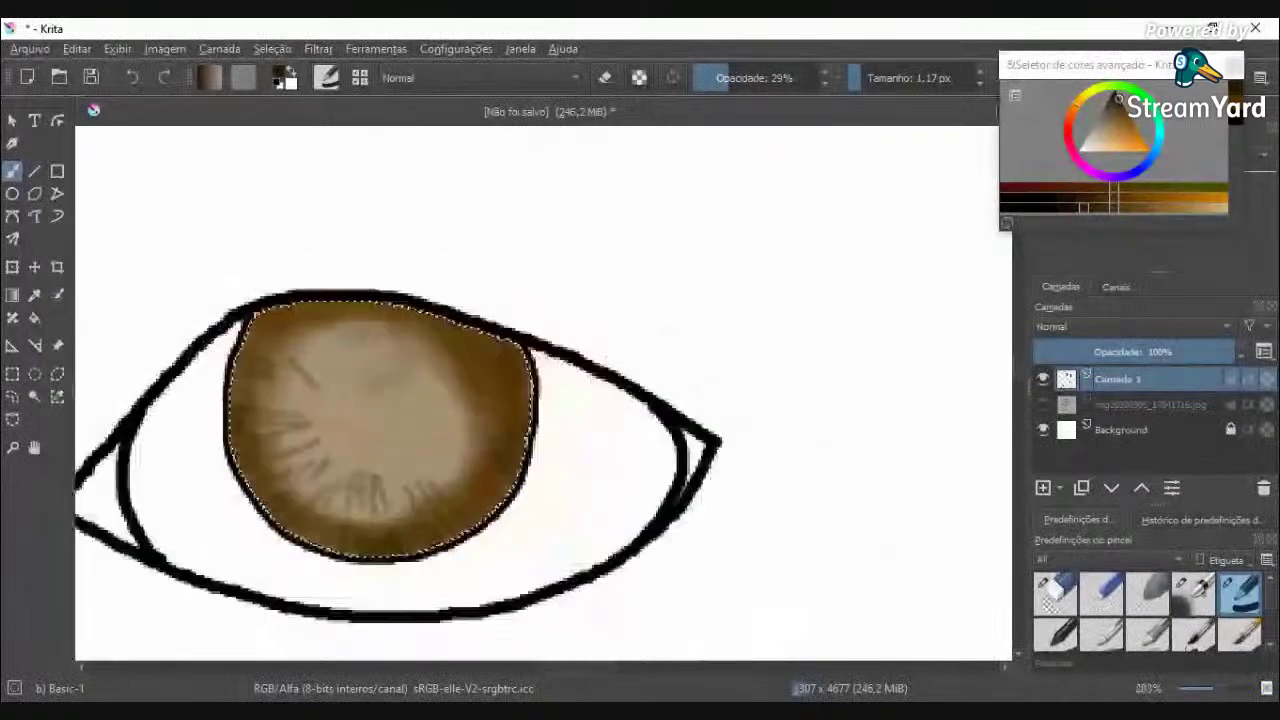
{"action": "scroll", "coordinate": [345, 405], "scroll_direction": "up", "scroll_amount": 4}
{"action": "left_click_drag", "start_coordinate": [252, 505], "coordinate": [278, 488]}
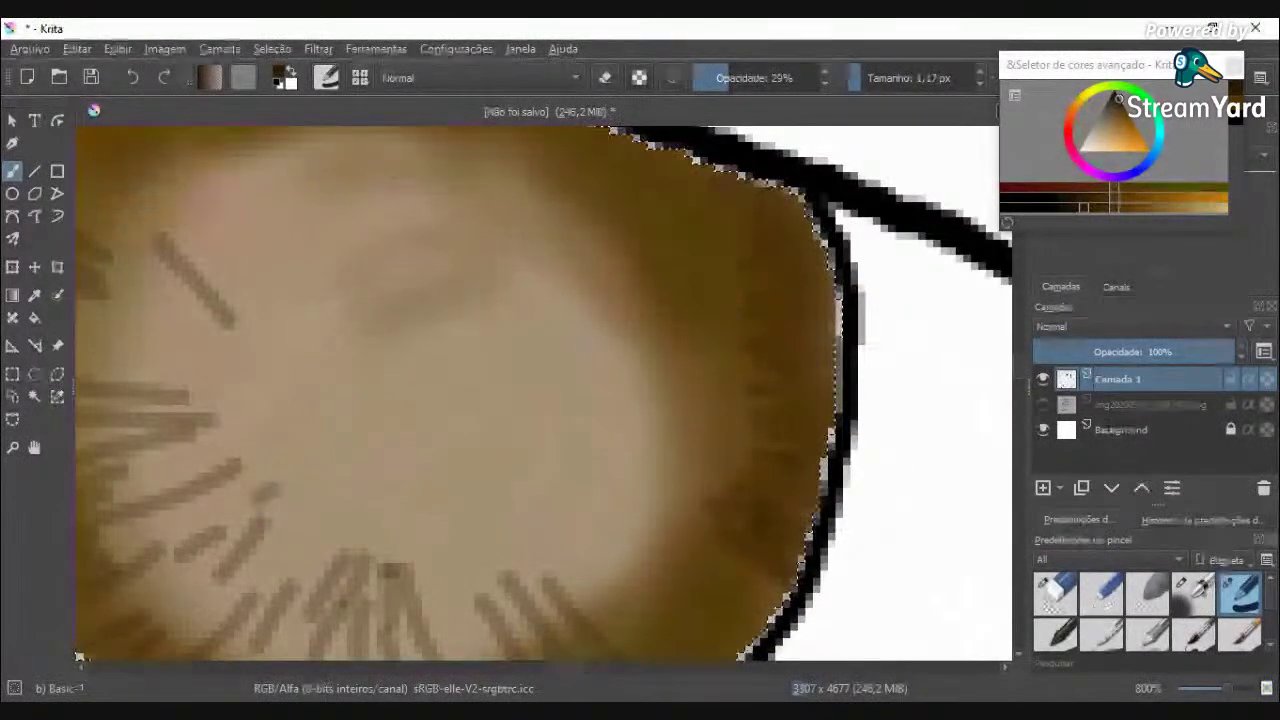
{"action": "left_click_drag", "start_coordinate": [192, 440], "coordinate": [270, 448]}
{"action": "left_click_drag", "start_coordinate": [152, 352], "coordinate": [222, 368]}
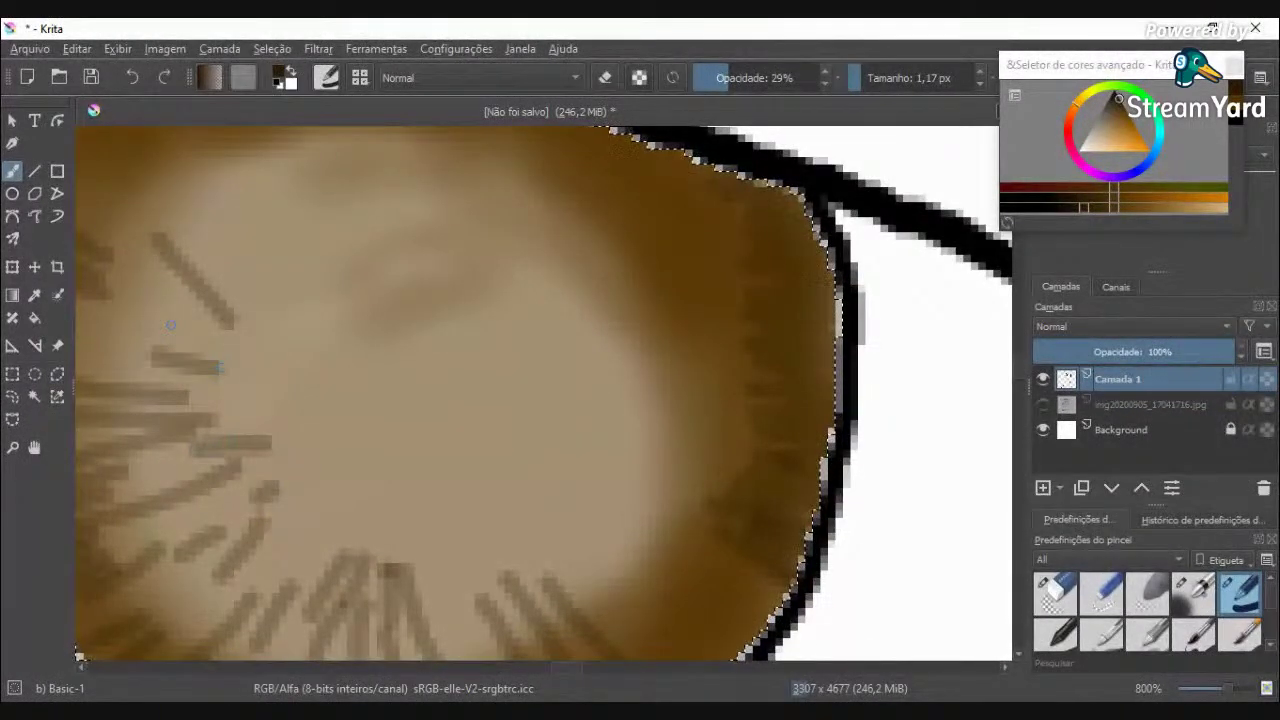
{"action": "left_click_drag", "start_coordinate": [171, 325], "coordinate": [268, 360]}
Step: Draw four short dark fibre strokes pointing inward at the right side of the light centre
{"action": "left_click_drag", "start_coordinate": [607, 355], "coordinate": [514, 358]}
{"action": "left_click_drag", "start_coordinate": [602, 395], "coordinate": [515, 400]}
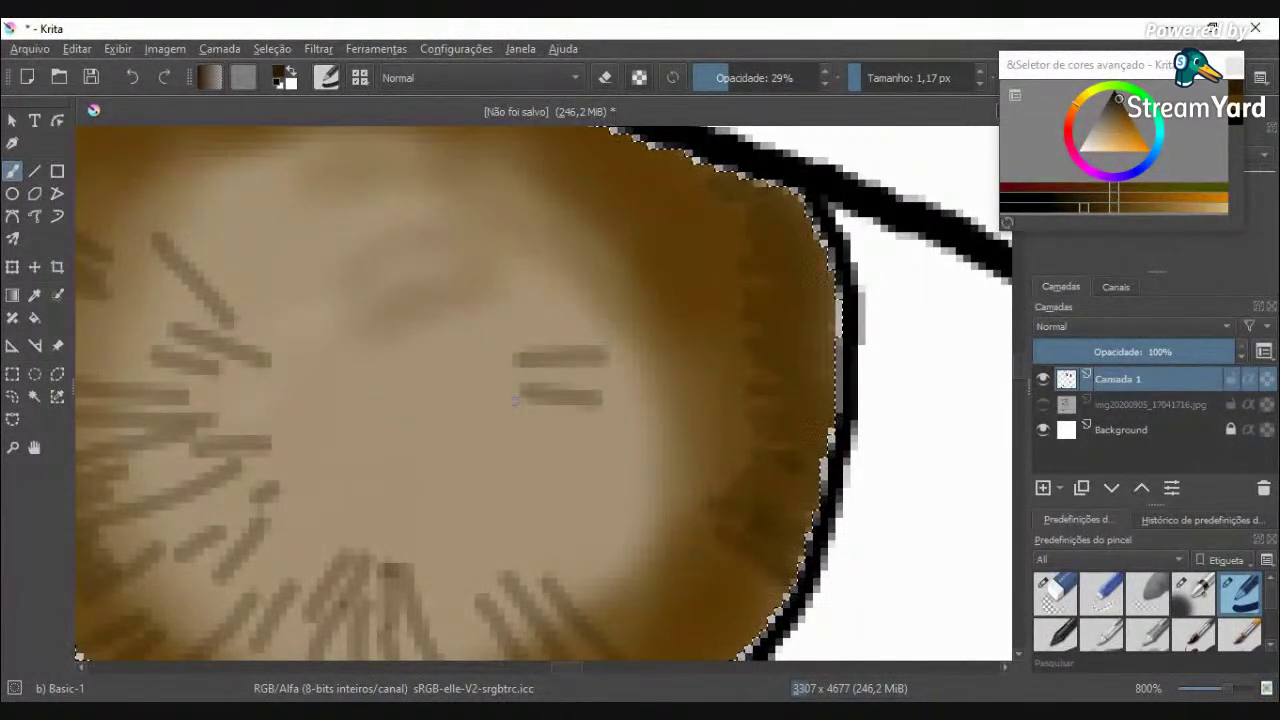
{"action": "left_click_drag", "start_coordinate": [684, 504], "coordinate": [527, 461]}
{"action": "left_click_drag", "start_coordinate": [591, 526], "coordinate": [485, 484]}
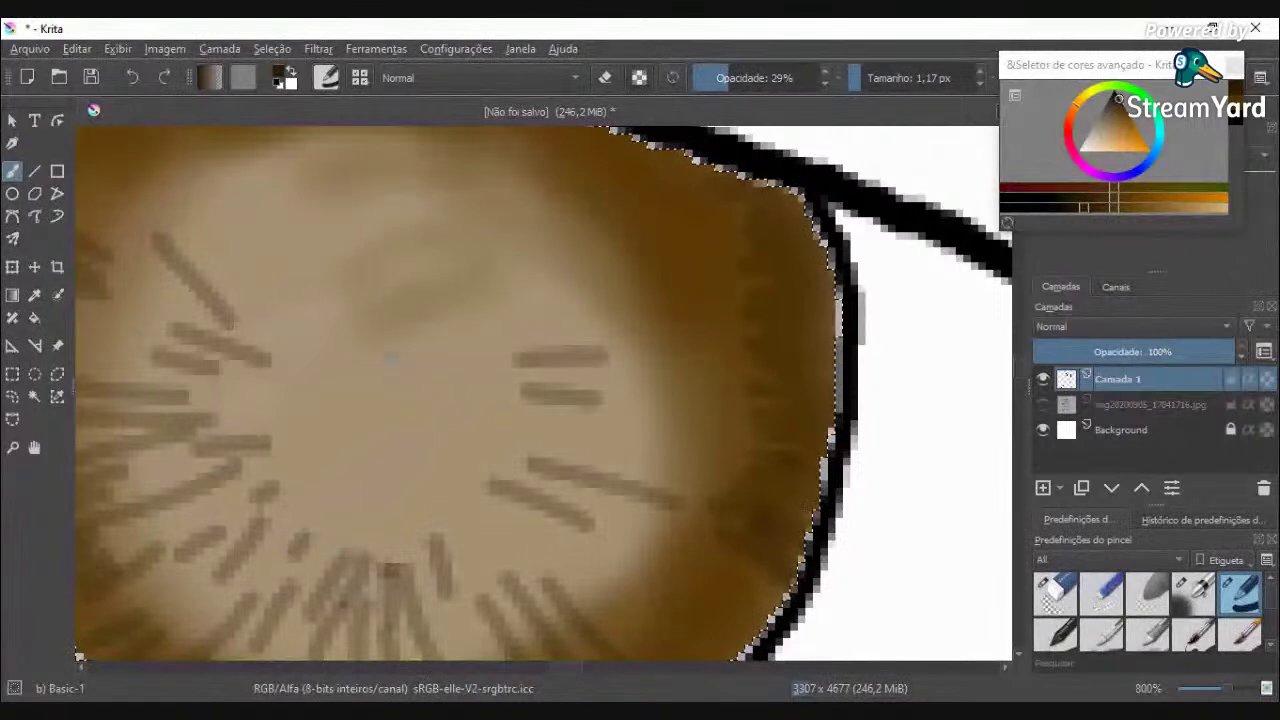
Step: Draw four short dark fibre strokes pointing inward along the top of the light centre
{"action": "left_click_drag", "start_coordinate": [378, 185], "coordinate": [384, 234]}
{"action": "left_click_drag", "start_coordinate": [328, 165], "coordinate": [356, 261]}
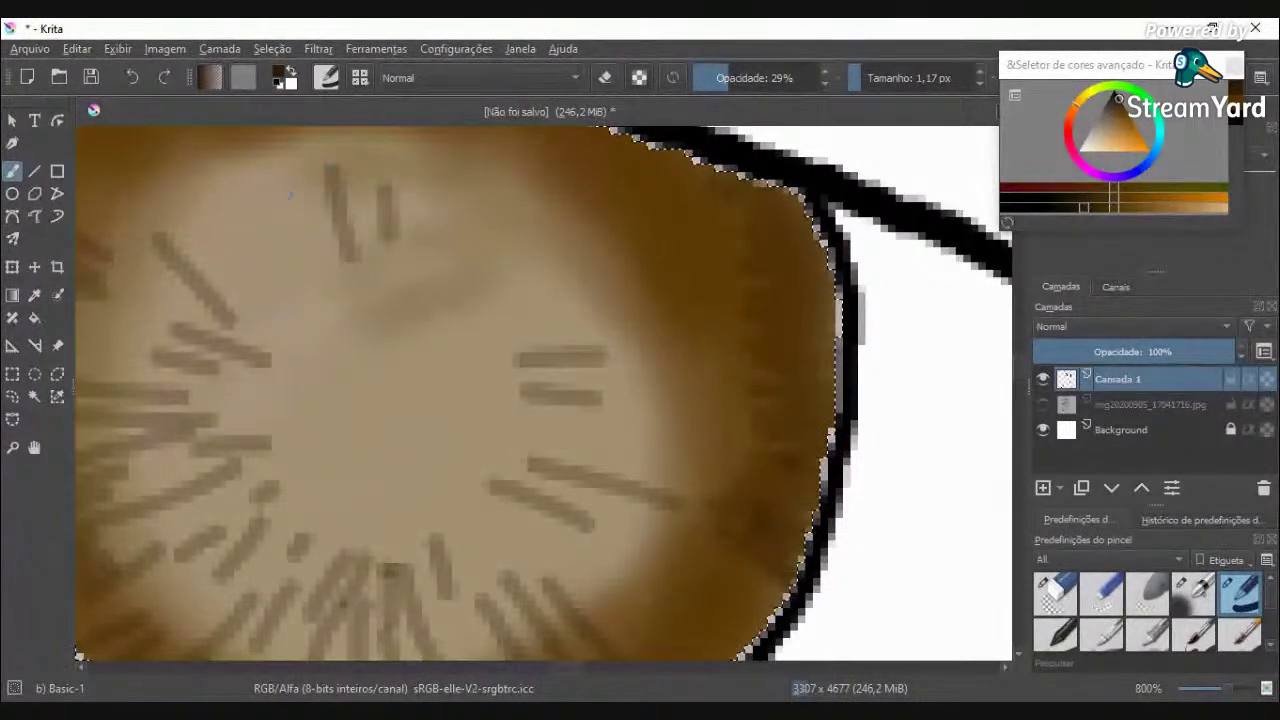
{"action": "left_click_drag", "start_coordinate": [269, 180], "coordinate": [314, 246]}
{"action": "left_click_drag", "start_coordinate": [531, 181], "coordinate": [449, 255]}
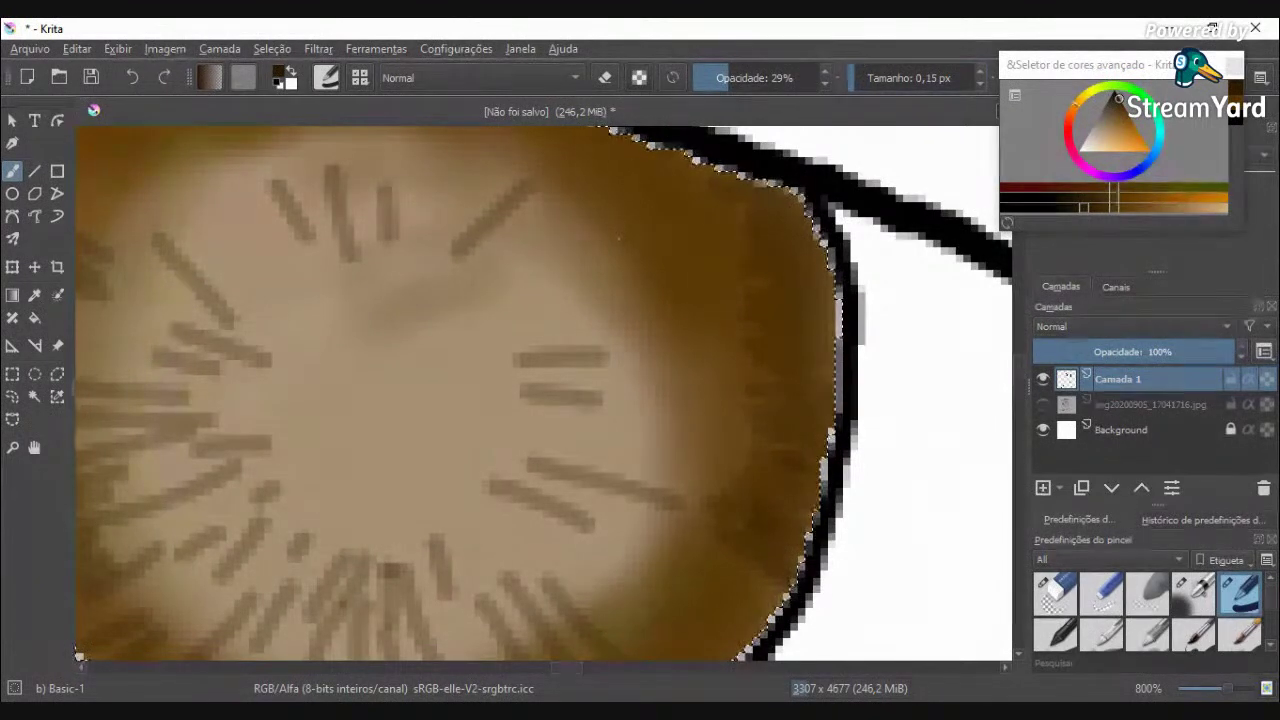
Step: Draw finer dark fibres with a 0.15 px brush from the iris's right rim towards the centre, undoing the stray central stroke
{"action": "left_click_drag", "start_coordinate": [647, 192], "coordinate": [513, 267]}
{"action": "left_click_drag", "start_coordinate": [645, 240], "coordinate": [512, 306]}
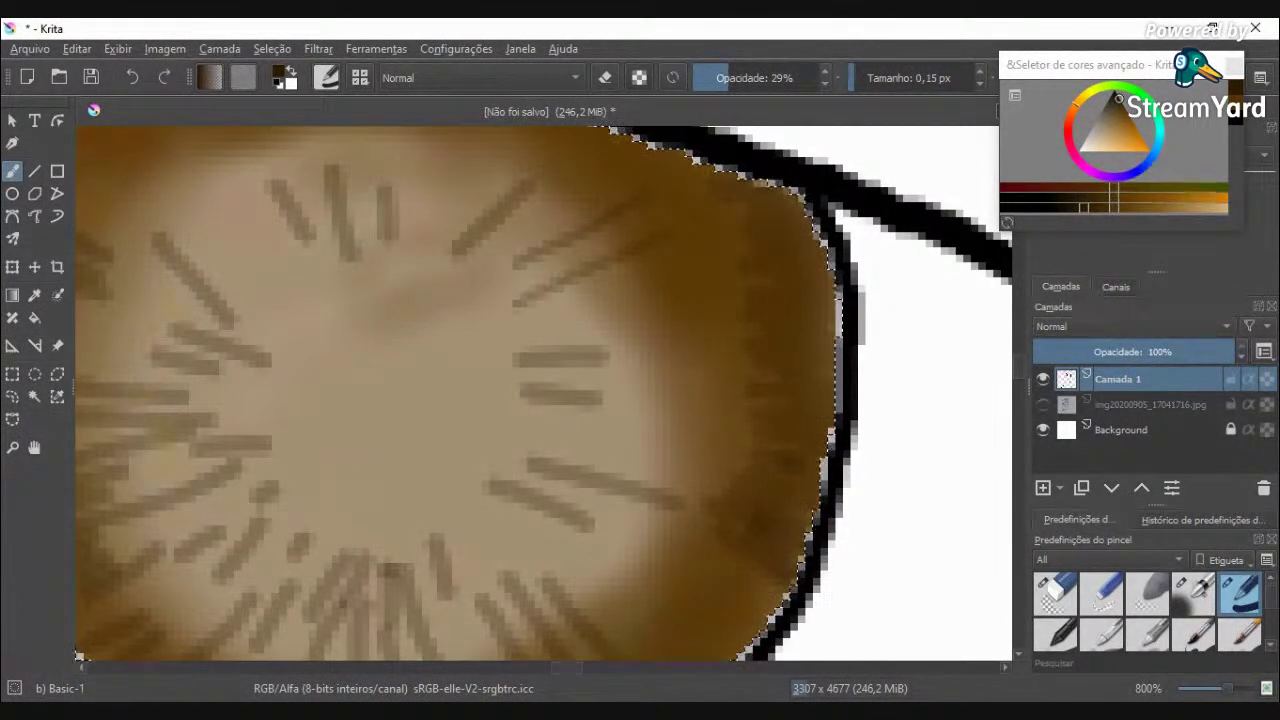
{"action": "left_click_drag", "start_coordinate": [632, 325], "coordinate": [535, 328]}
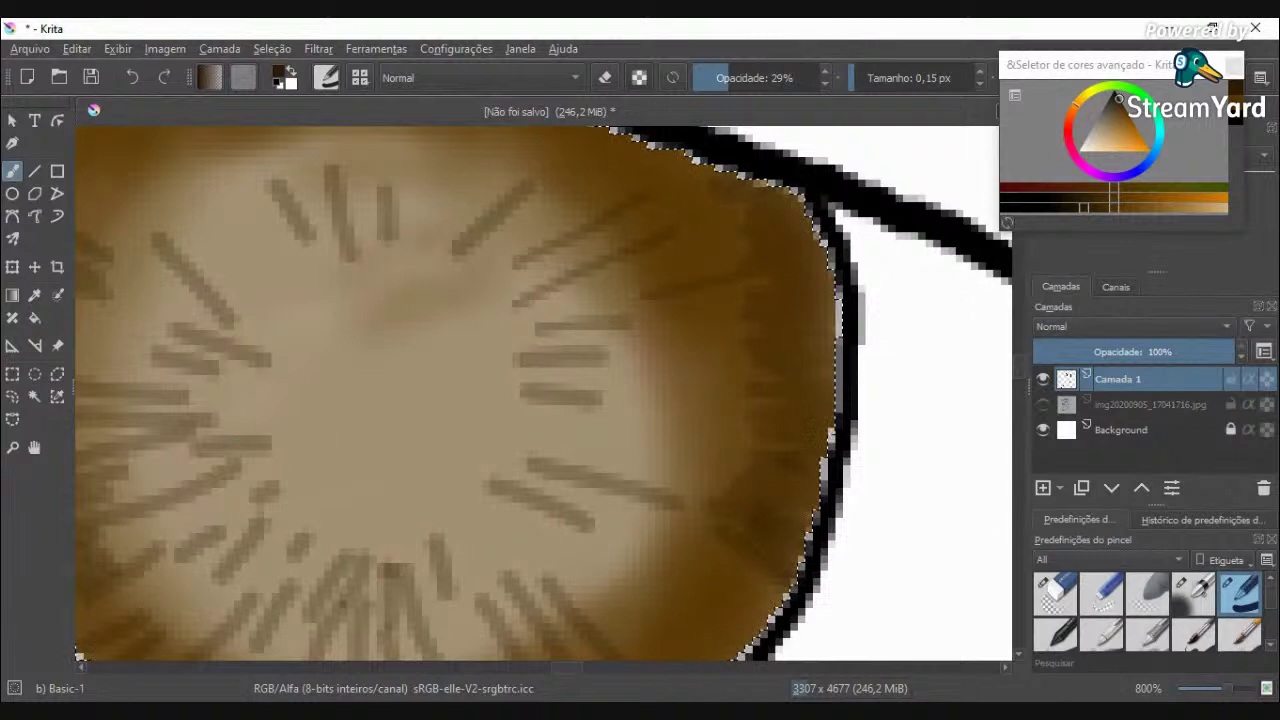
{"action": "left_click_drag", "start_coordinate": [785, 408], "coordinate": [592, 413]}
{"action": "left_click_drag", "start_coordinate": [752, 375], "coordinate": [630, 366]}
{"action": "left_click_drag", "start_coordinate": [722, 337], "coordinate": [578, 350]}
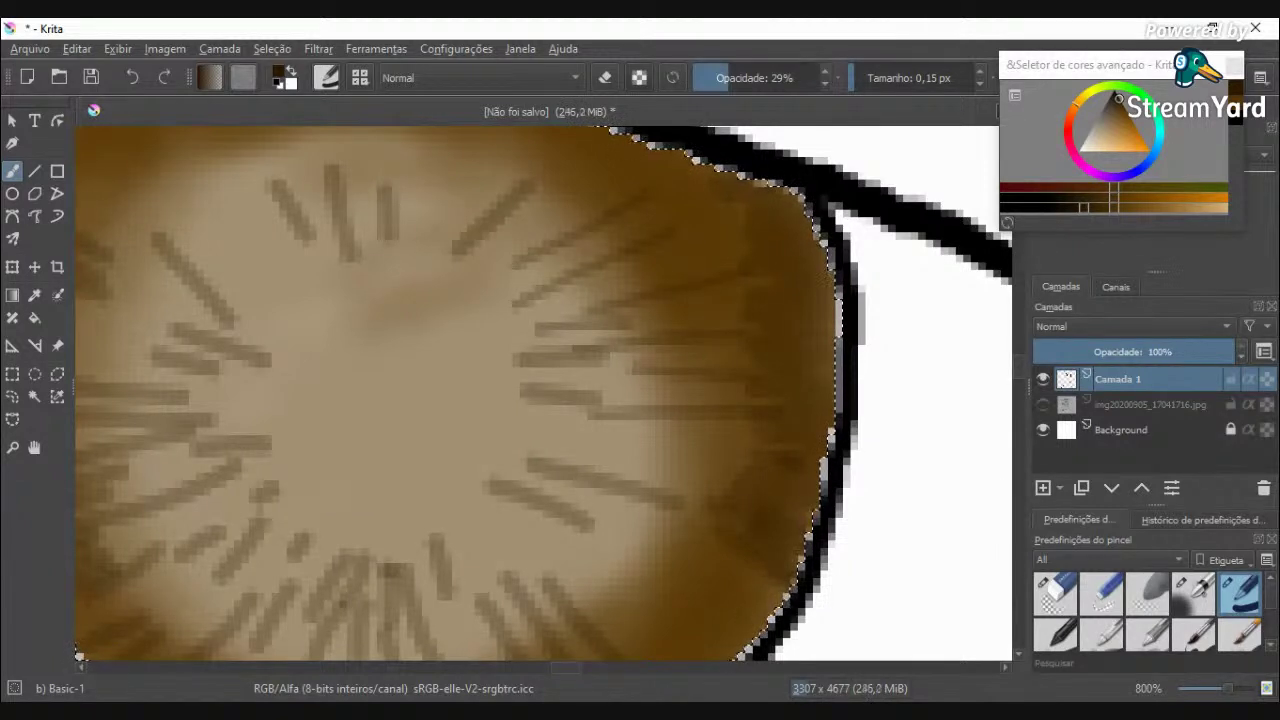
{"action": "left_click_drag", "start_coordinate": [480, 406], "coordinate": [416, 462]}
{"action": "key", "text": "ctrl+z"}
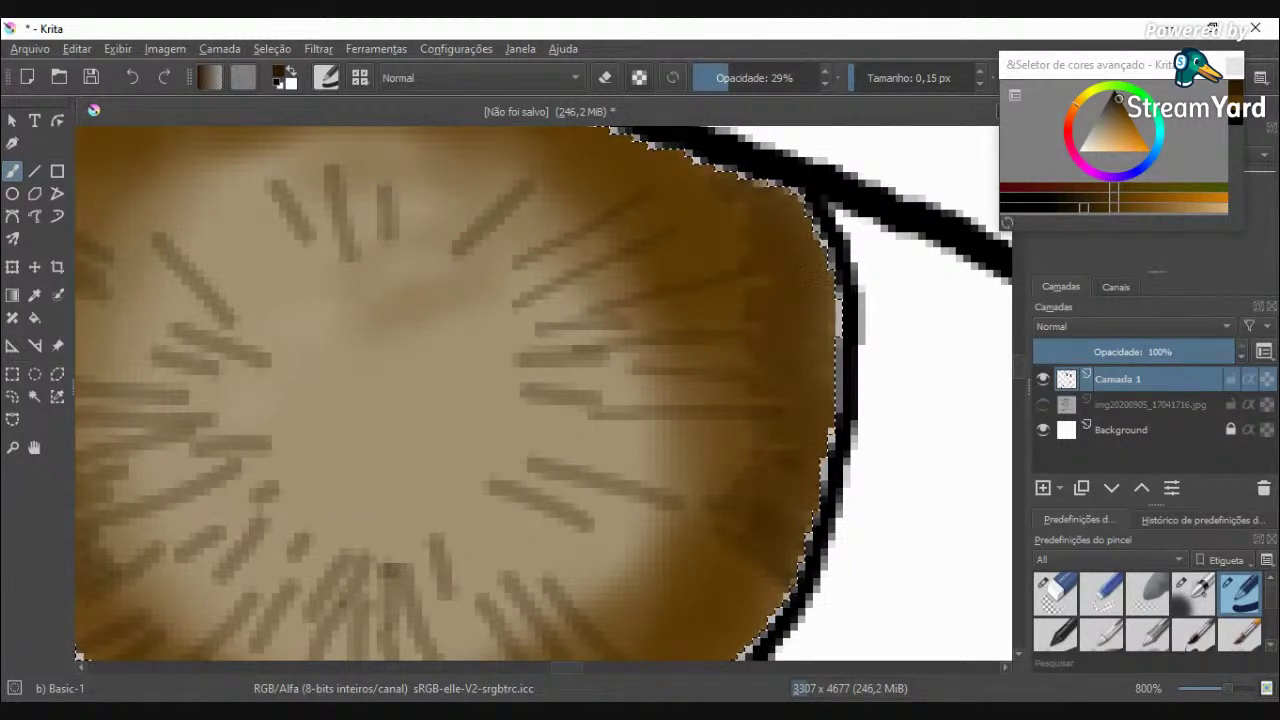
Step: Add thin 0.15 px fibre strokes at the upper left of the light centre and inward from the iris's left rim
{"action": "left_click_drag", "start_coordinate": [198, 176], "coordinate": [268, 264]}
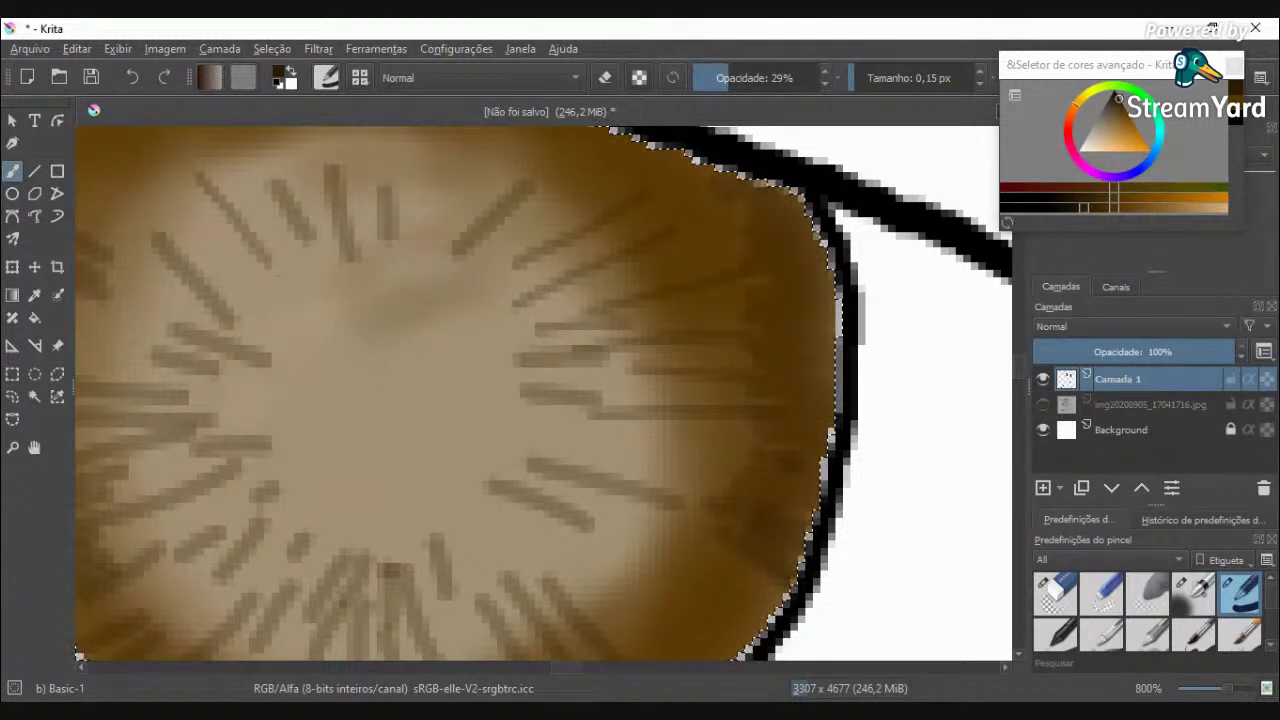
{"action": "scroll", "coordinate": [120, 155], "scroll_direction": "down", "scroll_amount": 3}
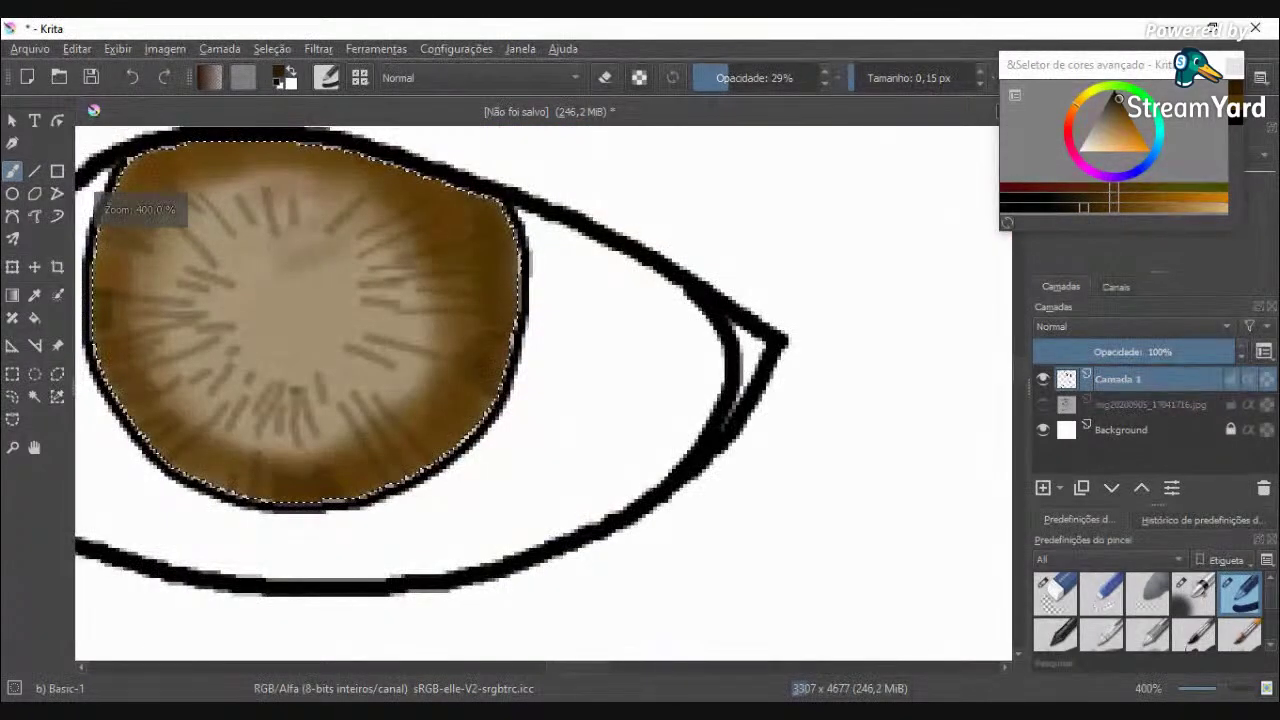
{"action": "scroll", "coordinate": [150, 180], "scroll_direction": "up", "scroll_amount": 4}
{"action": "scroll", "coordinate": [150, 180], "scroll_direction": "down", "scroll_amount": 2}
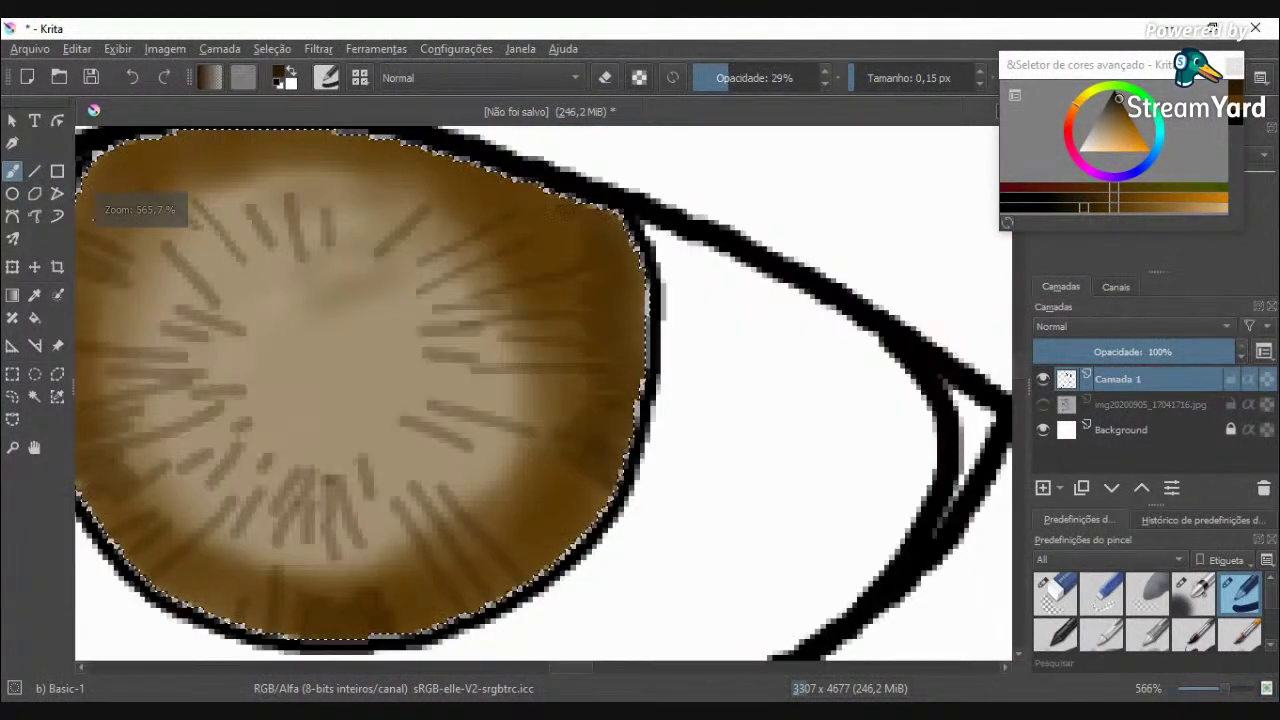
{"action": "left_click_drag", "start_coordinate": [563, 665], "coordinate": [543, 665]}
{"action": "scroll", "coordinate": [430, 380], "scroll_direction": "up", "scroll_amount": 1}
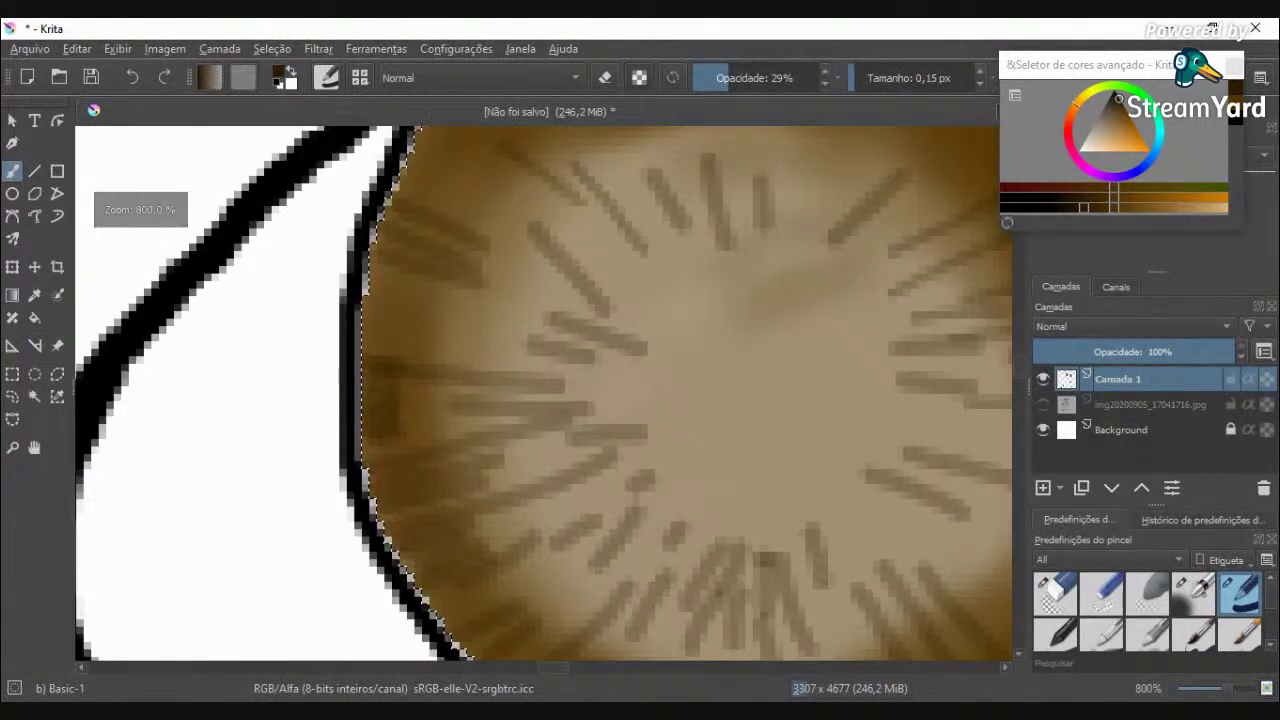
{"action": "left_click_drag", "start_coordinate": [370, 255], "coordinate": [428, 275]}
{"action": "left_click_drag", "start_coordinate": [364, 299], "coordinate": [491, 299]}
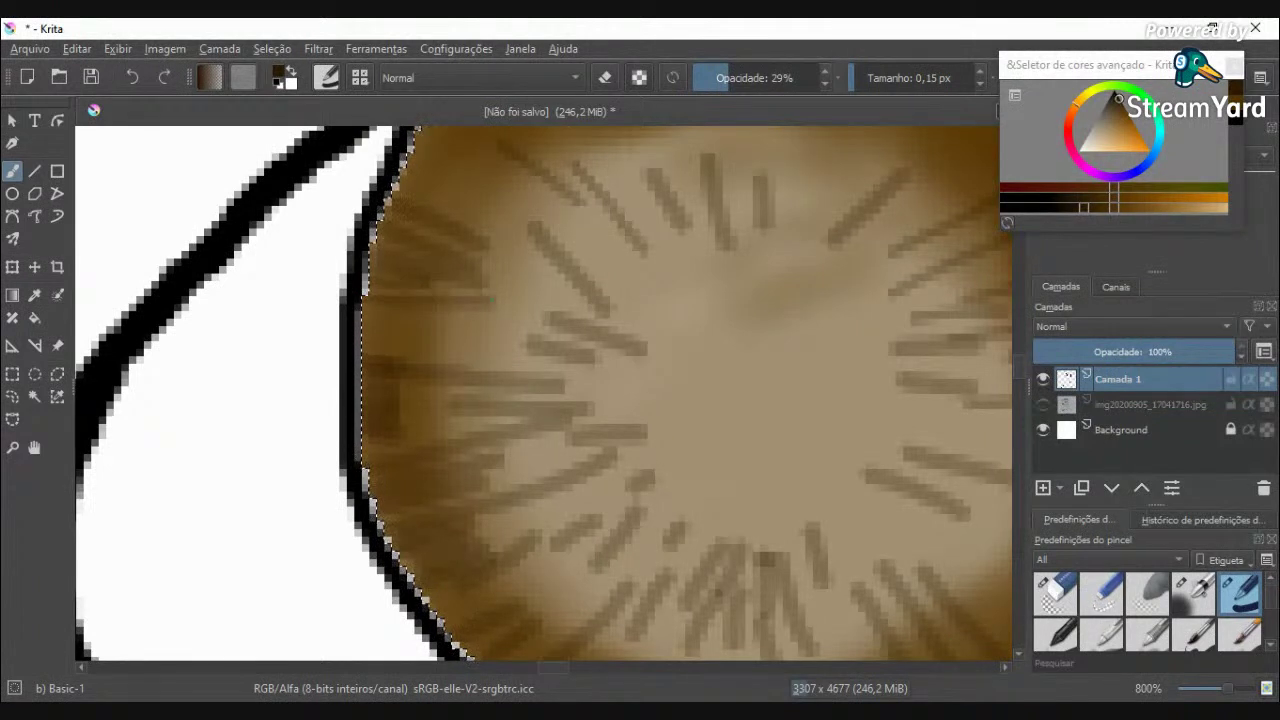
Step: Add thin dark fibre strokes inward from the iris's upper-left rim, undoing the overlong one and redrawing it shorter
{"action": "left_click_drag", "start_coordinate": [410, 180], "coordinate": [492, 232]}
{"action": "left_click_drag", "start_coordinate": [418, 162], "coordinate": [530, 232]}
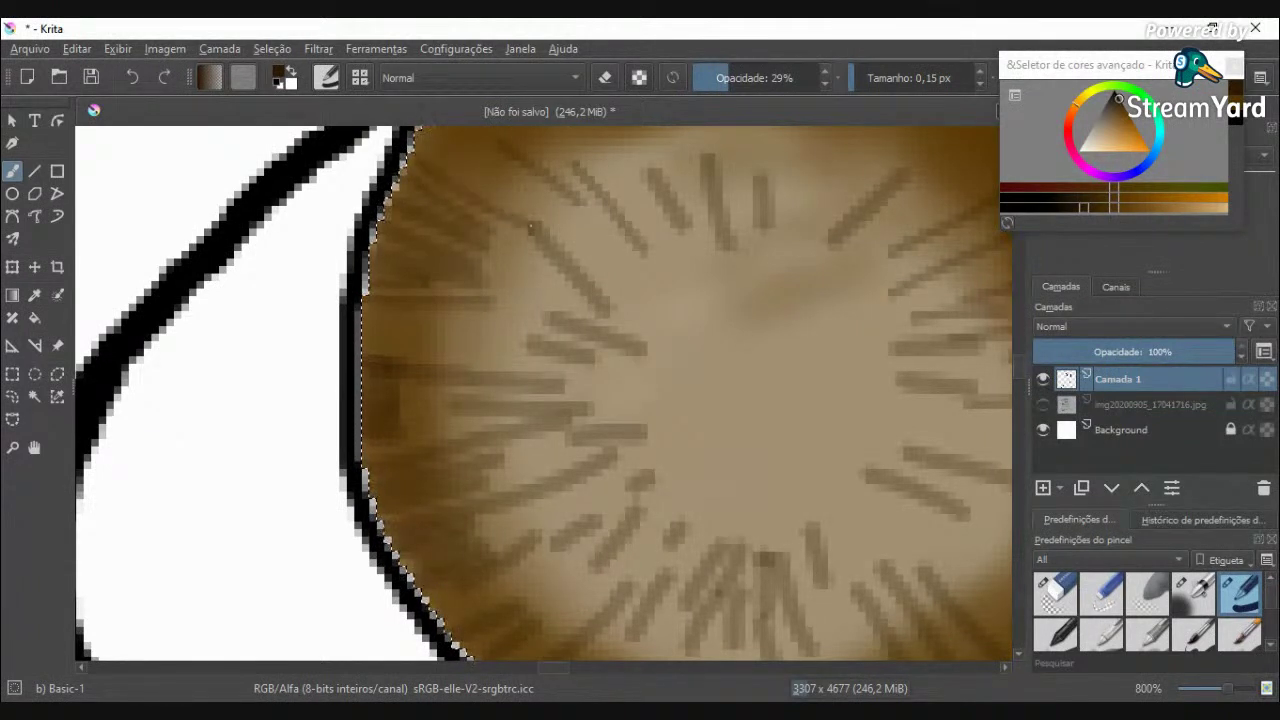
{"action": "key", "text": "ctrl+z"}
{"action": "left_click_drag", "start_coordinate": [416, 163], "coordinate": [462, 206]}
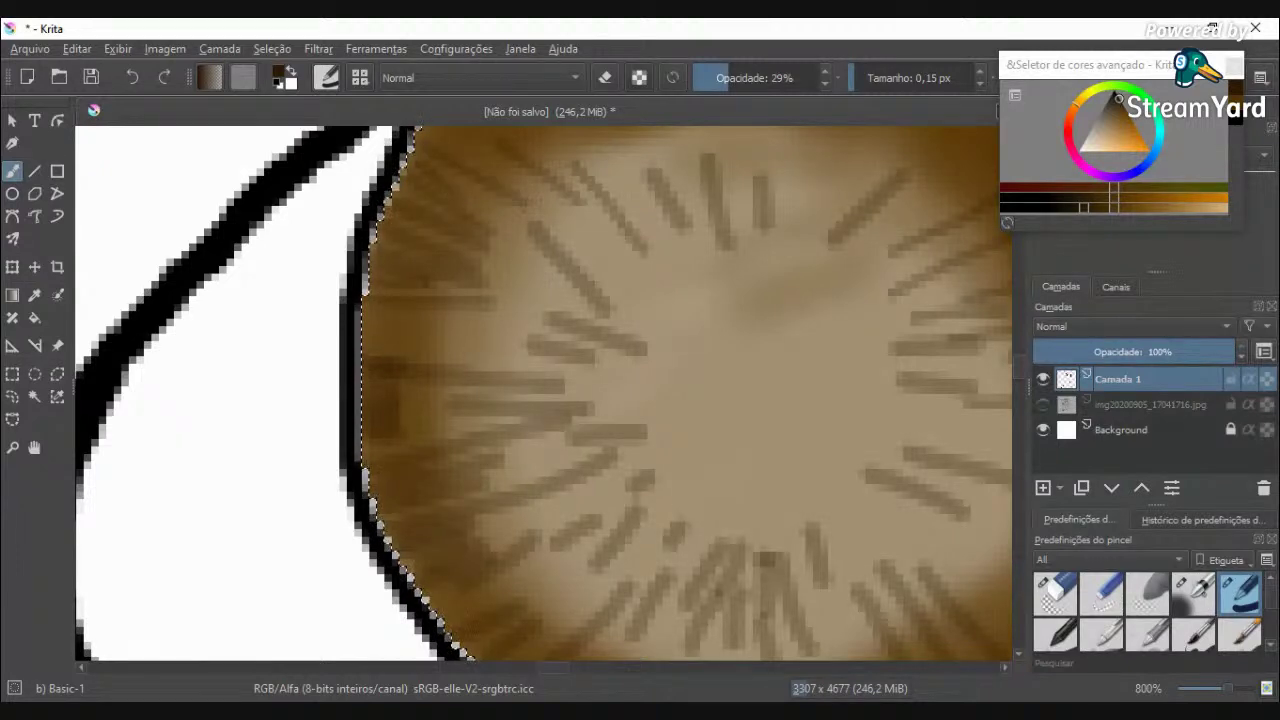
Step: Draw a row of short thin dark fibres slanting down from the iris's top edge, towards its left end
{"action": "key", "text": "minus"}
{"action": "scroll", "coordinate": [565, 605], "scroll_direction": "down", "scroll_amount": 1}
{"action": "scroll", "coordinate": [585, 314], "scroll_direction": "up", "scroll_amount": 5}
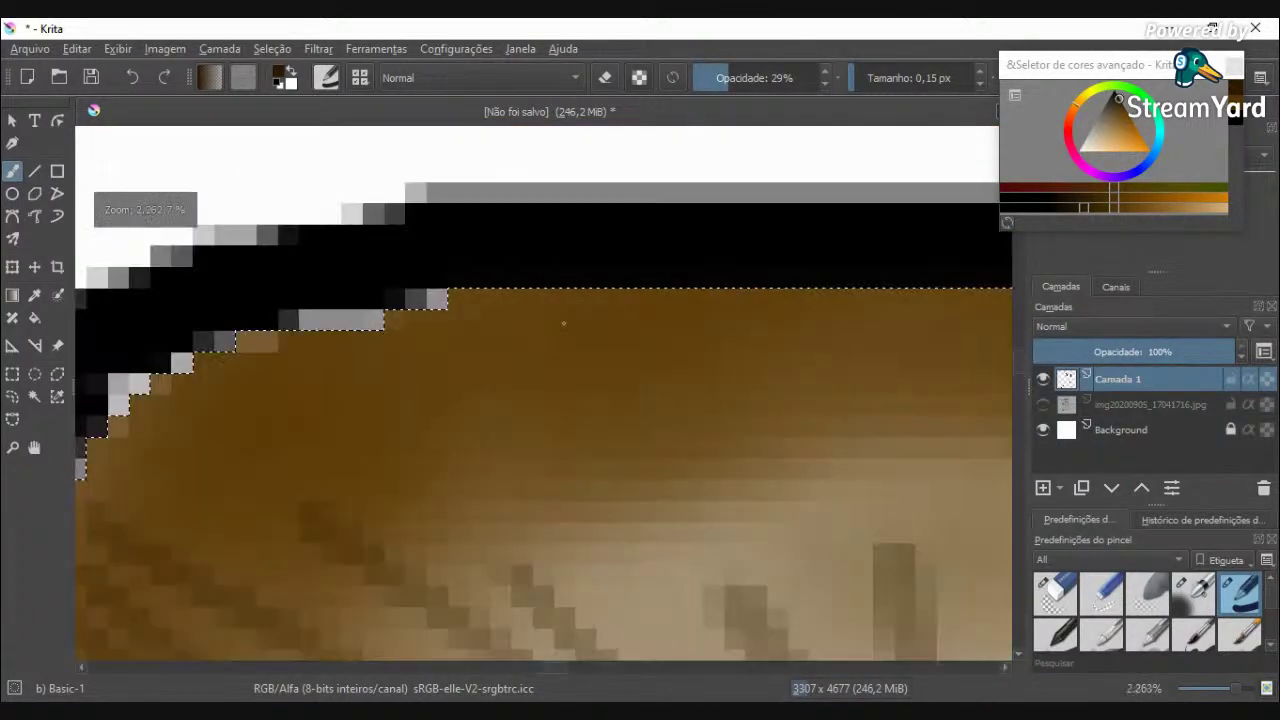
{"action": "scroll", "coordinate": [452, 326], "scroll_direction": "down", "scroll_amount": 1}
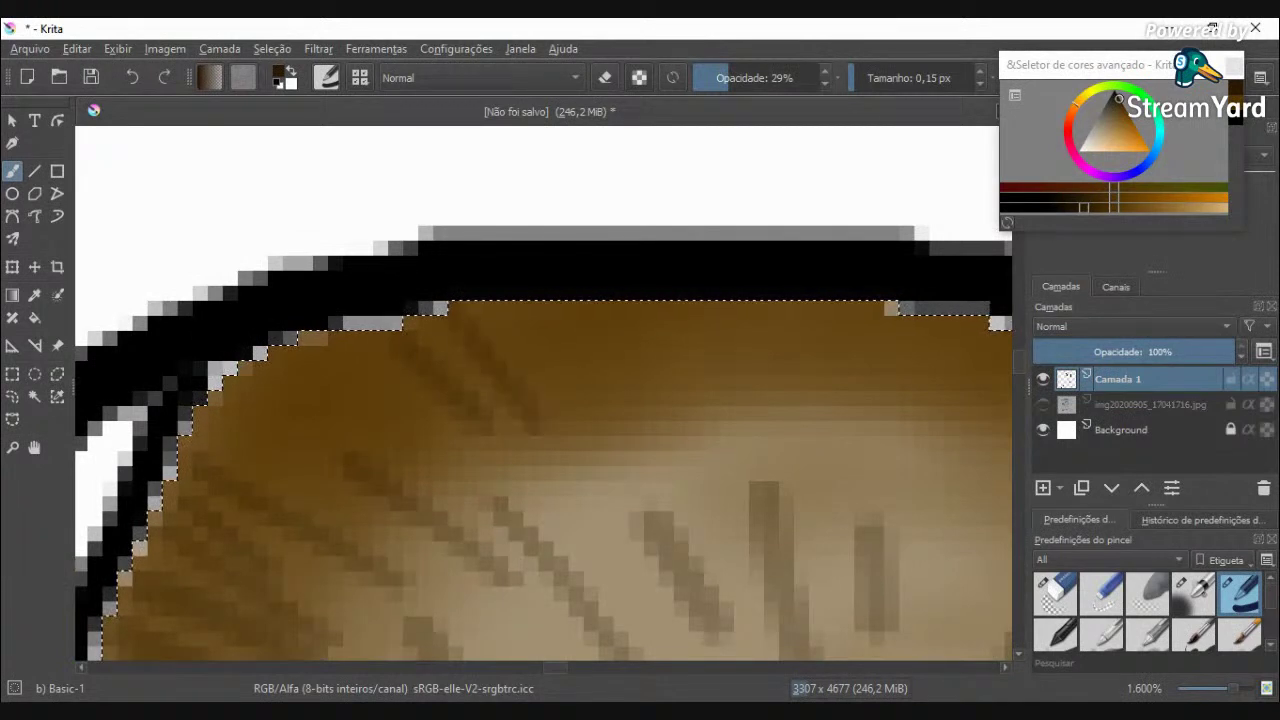
{"action": "left_click_drag", "start_coordinate": [500, 308], "coordinate": [592, 428]}
{"action": "left_click_drag", "start_coordinate": [558, 308], "coordinate": [650, 452]}
{"action": "left_click_drag", "start_coordinate": [620, 314], "coordinate": [652, 414]}
{"action": "key", "text": "minus"}
{"action": "key", "text": "minus"}
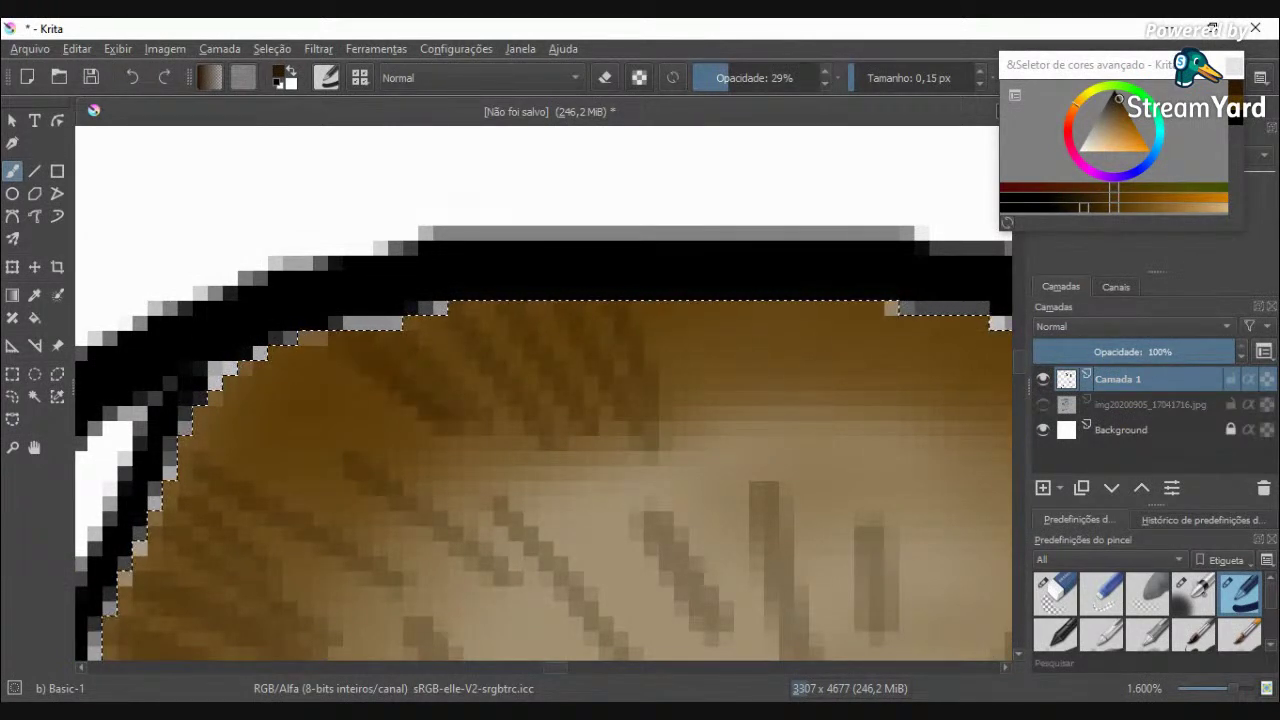
{"action": "key", "text": "minus"}
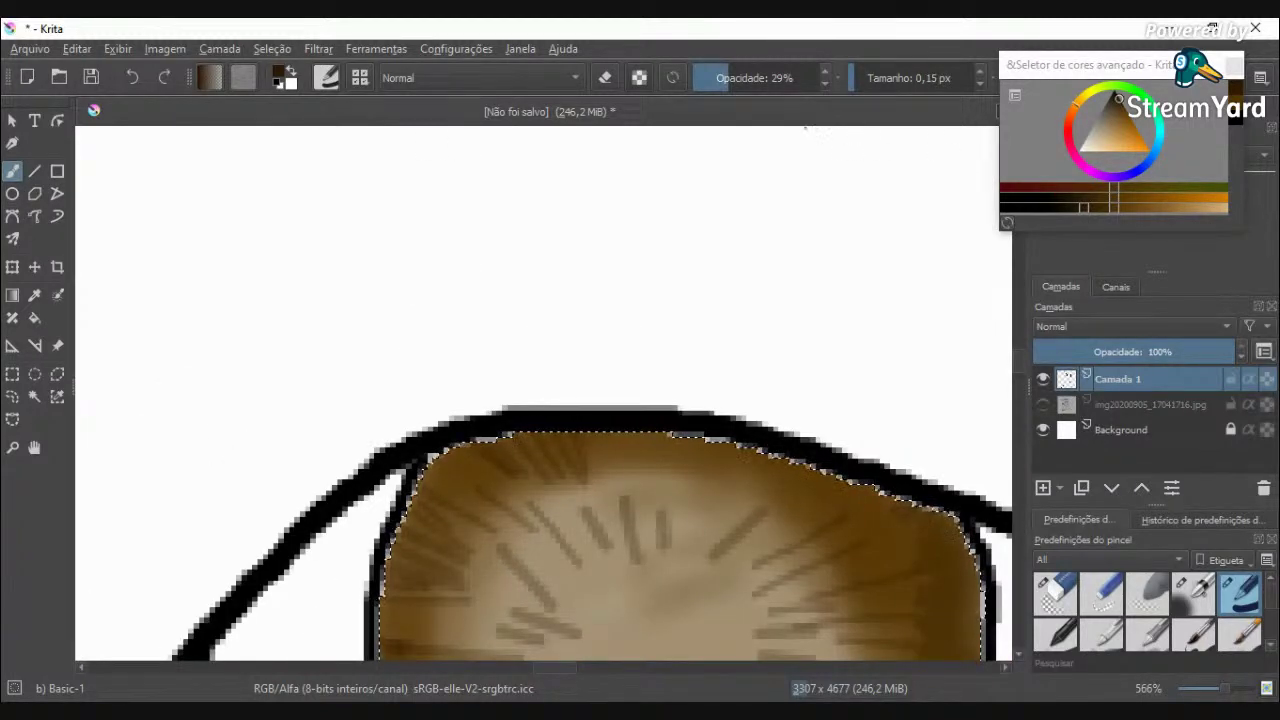
Step: Set the brush opacity to 100% and the brush size to 16.71 px
{"action": "left_click_drag", "start_coordinate": [765, 80], "coordinate": [832, 84]}
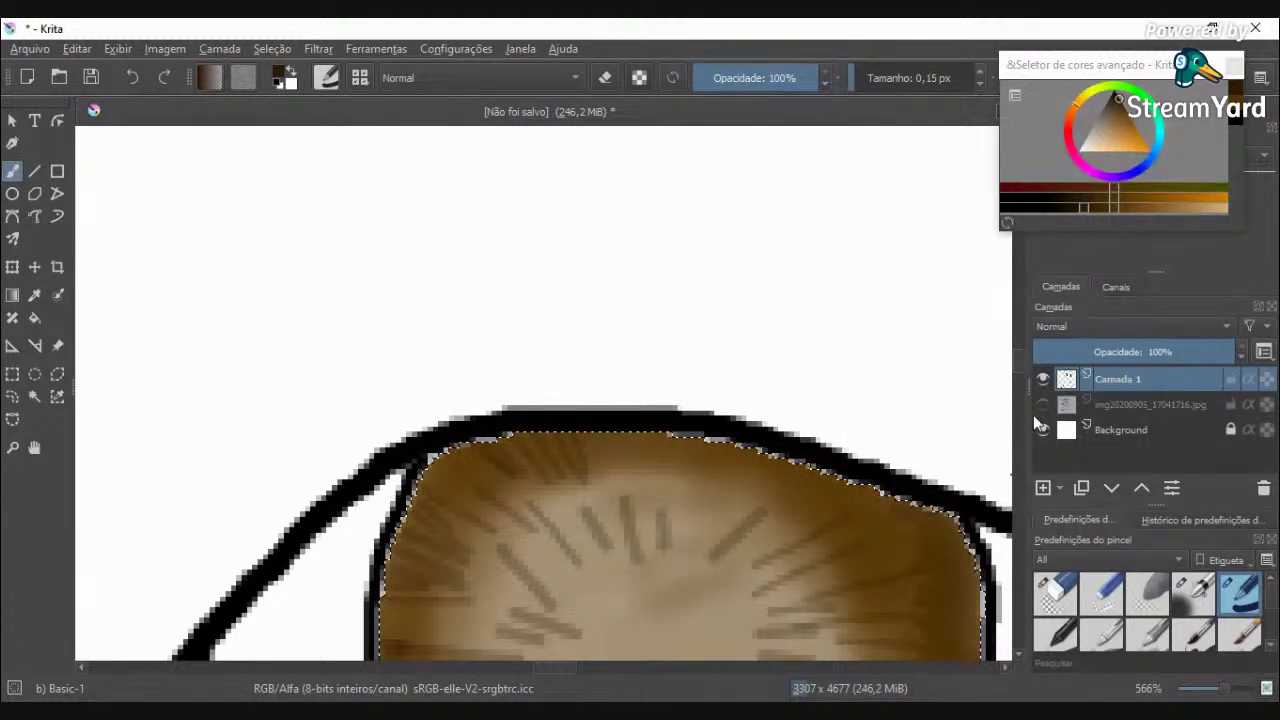
{"action": "scroll", "coordinate": [1016, 380], "scroll_direction": "down", "scroll_amount": 5}
{"action": "scroll", "coordinate": [1016, 380], "scroll_direction": "up", "scroll_amount": 5}
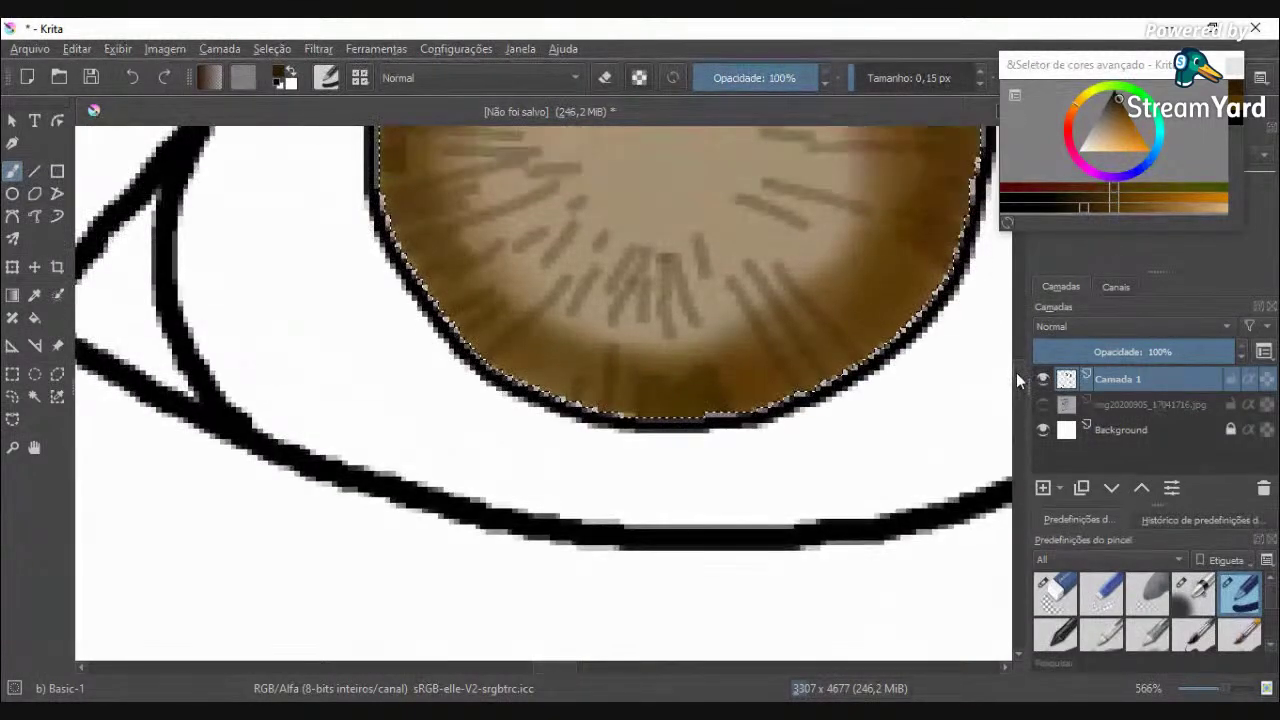
{"action": "left_click_drag", "start_coordinate": [858, 77], "coordinate": [890, 72]}
{"action": "left_click", "coordinate": [868, 77]}
{"action": "left_click", "coordinate": [880, 77]}
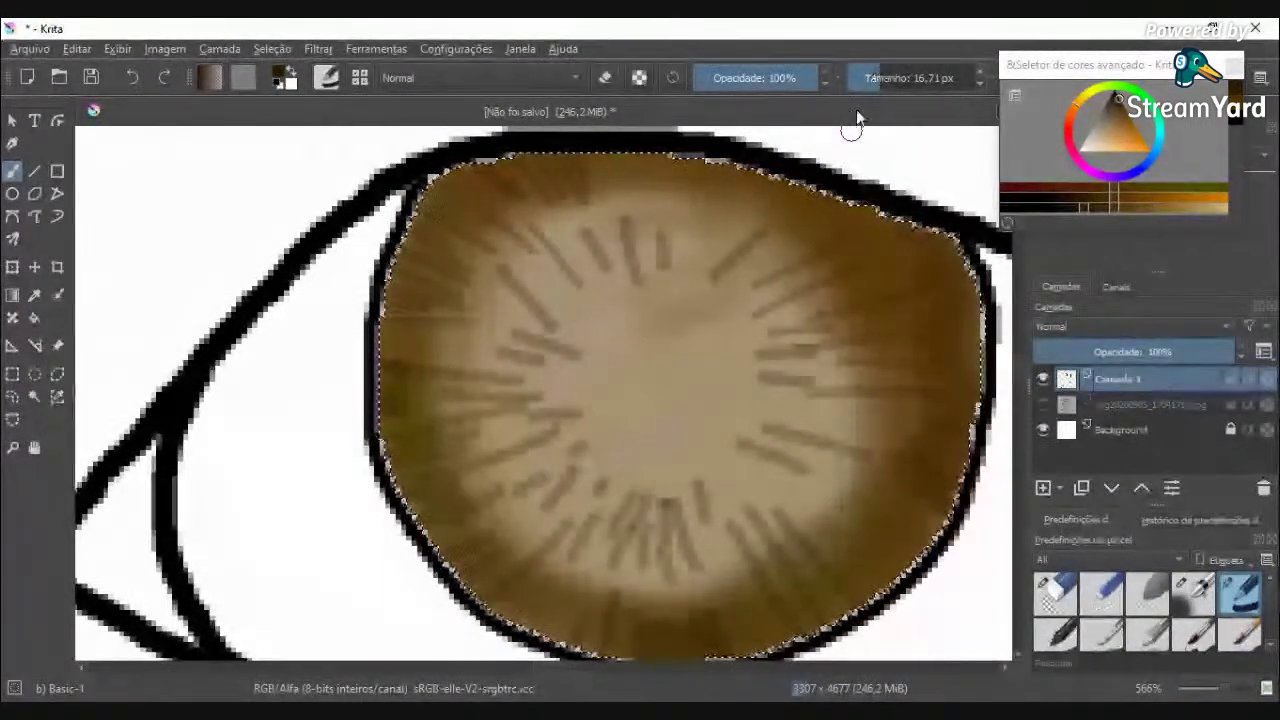
{"action": "left_click", "coordinate": [660, 378]}
{"action": "scroll", "coordinate": [660, 380], "scroll_direction": "down", "scroll_amount": 5}
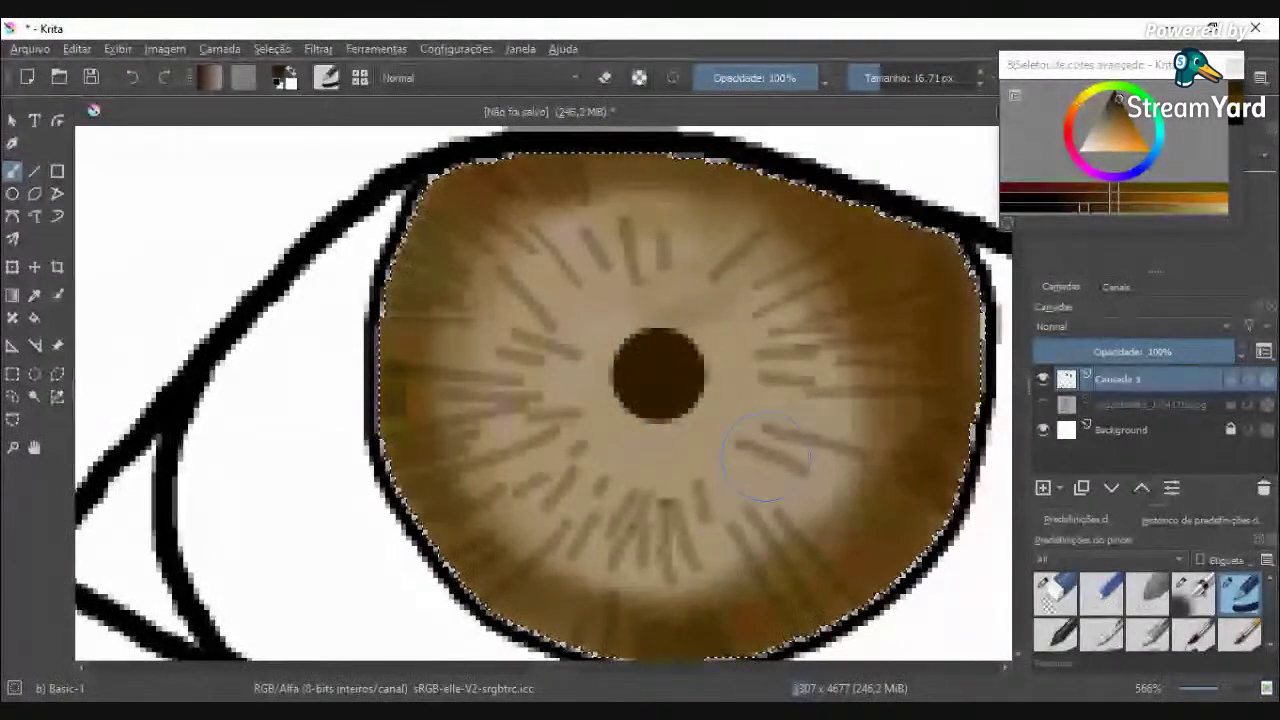
{"action": "key", "text": "ctrl+z"}
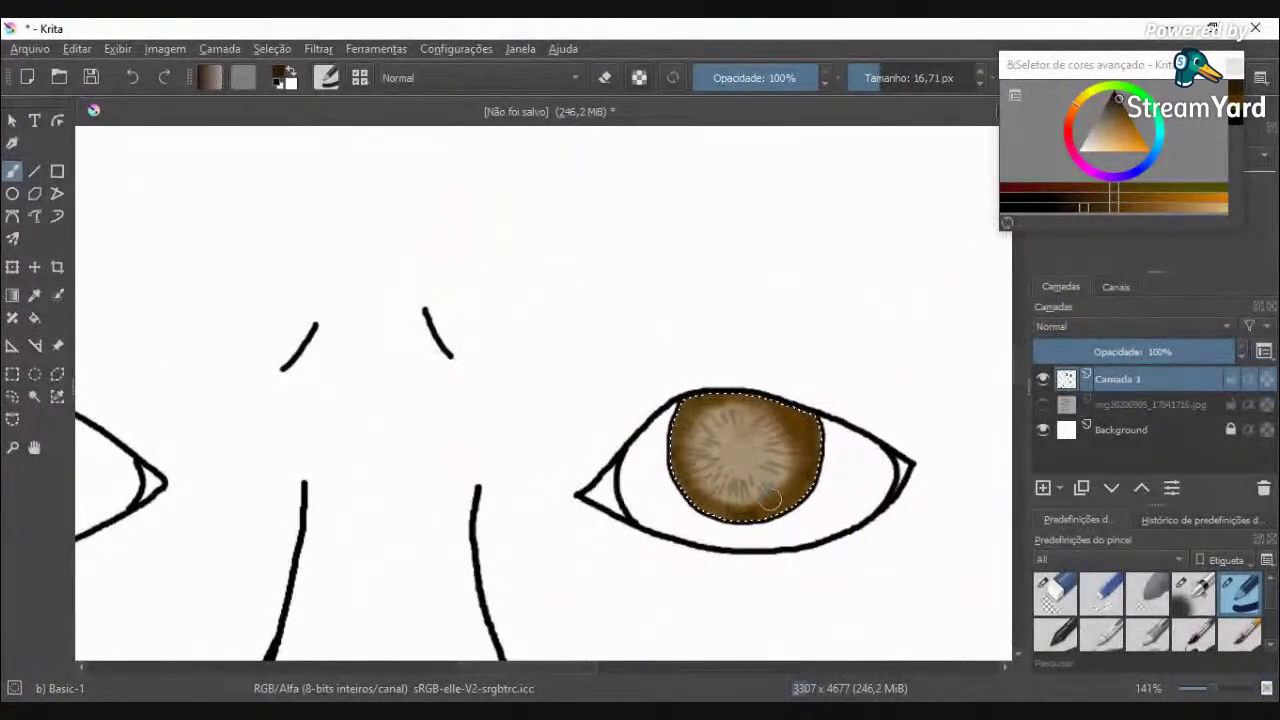
Step: Darken the brown brush colour and stamp a single round pupil at the centre of the iris
{"action": "left_click", "coordinate": [1085, 207]}
{"action": "left_click_drag", "start_coordinate": [1085, 207], "coordinate": [1073, 207]}
{"action": "scroll", "coordinate": [737, 450], "scroll_direction": "up", "scroll_amount": 5}
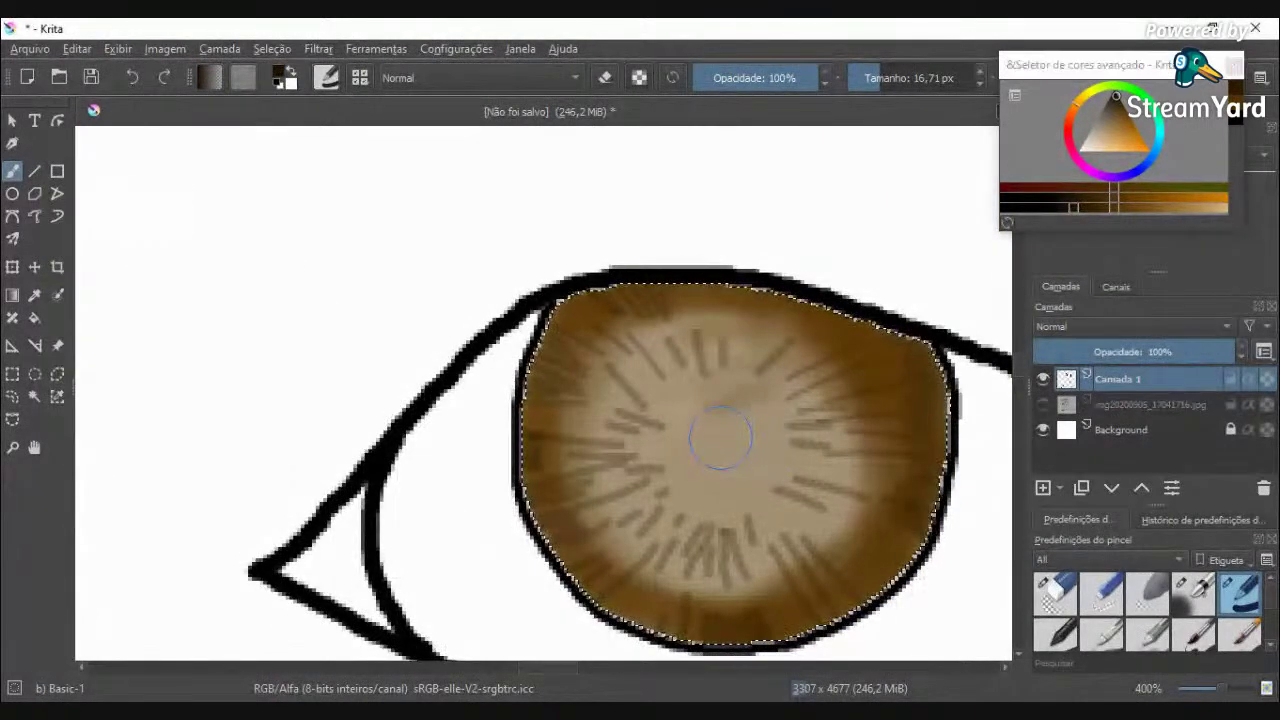
{"action": "left_click", "coordinate": [722, 440]}
{"action": "scroll", "coordinate": [897, 517], "scroll_direction": "down", "scroll_amount": 3}
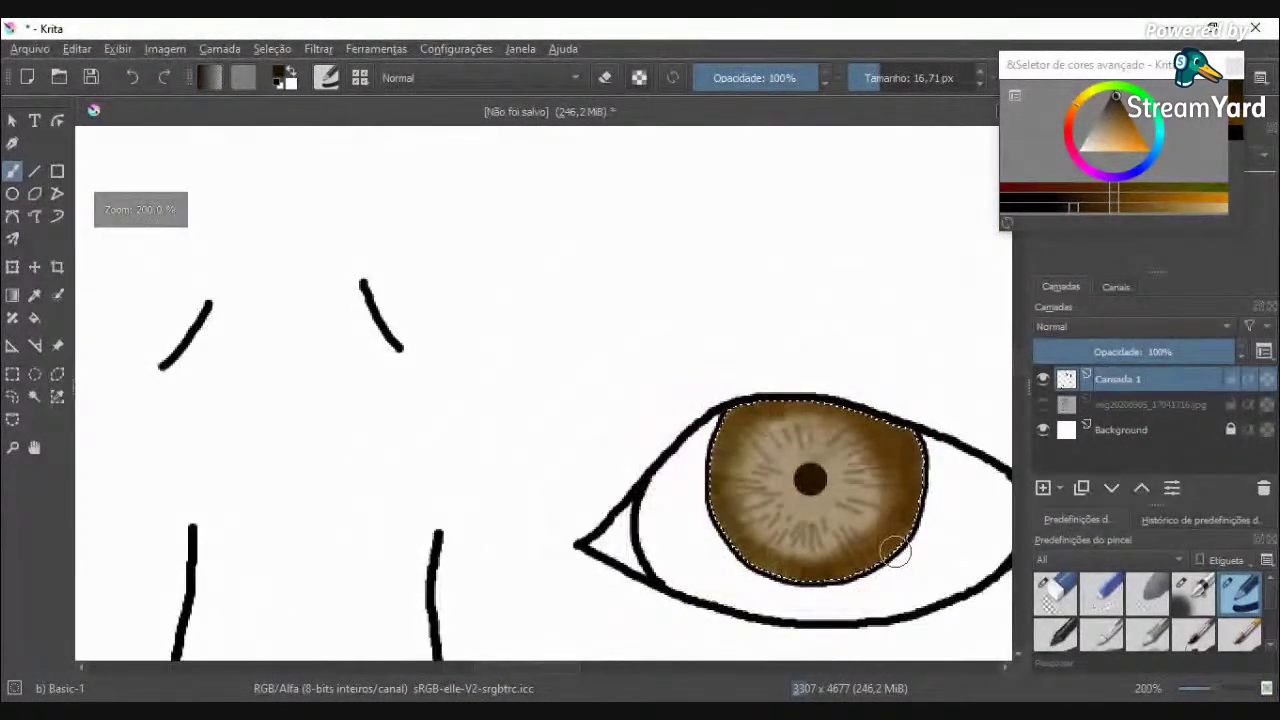
{"action": "scroll", "coordinate": [897, 530], "scroll_direction": "down", "scroll_amount": 2}
{"action": "scroll", "coordinate": [895, 550], "scroll_direction": "up", "scroll_amount": 1}
{"action": "scroll", "coordinate": [895, 550], "scroll_direction": "up", "scroll_amount": 4}
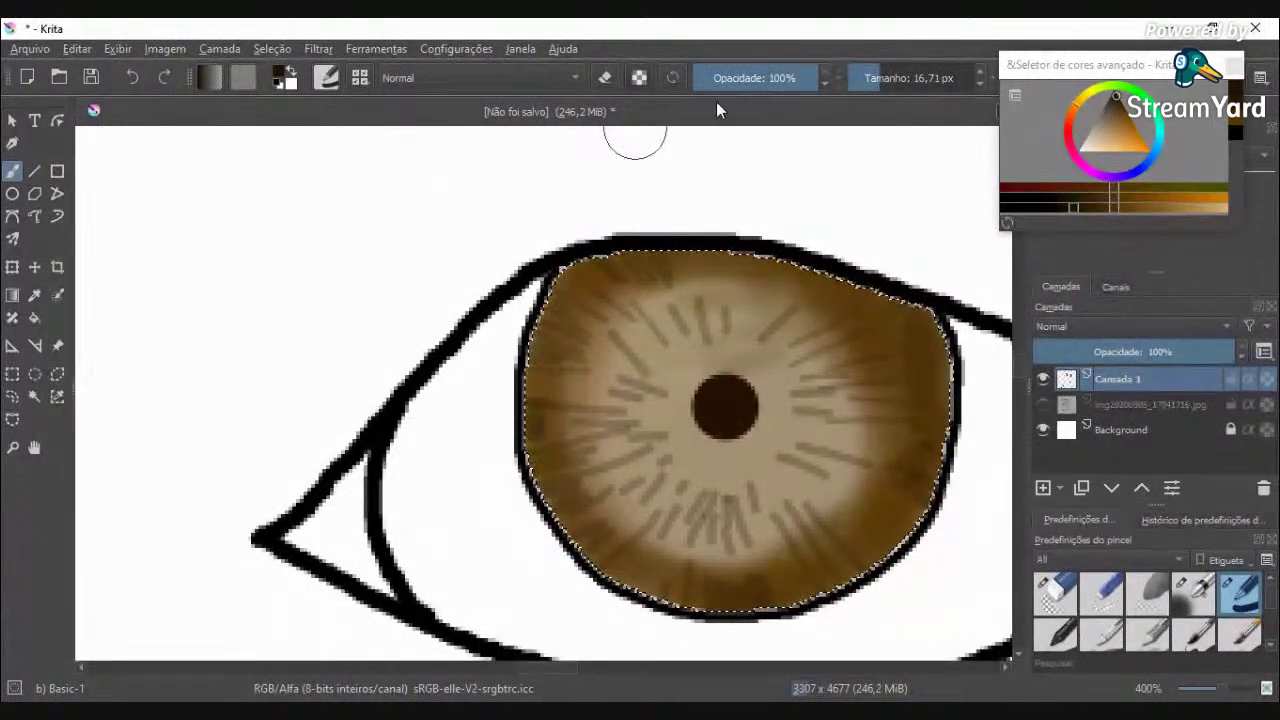
Step: Set up the Airbrush Soft brush with 28% opacity, a size of 21.54 px and a light green colour
{"action": "left_click", "coordinate": [362, 79]}
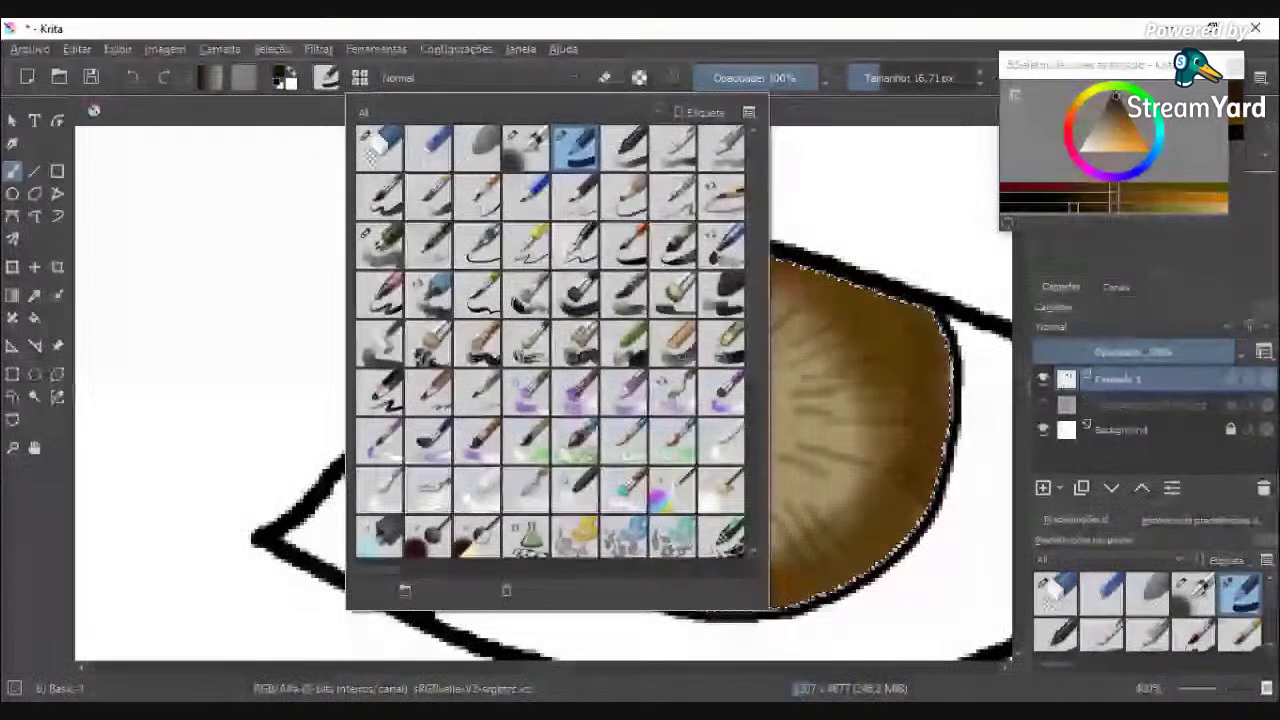
{"action": "left_click", "coordinate": [523, 145]}
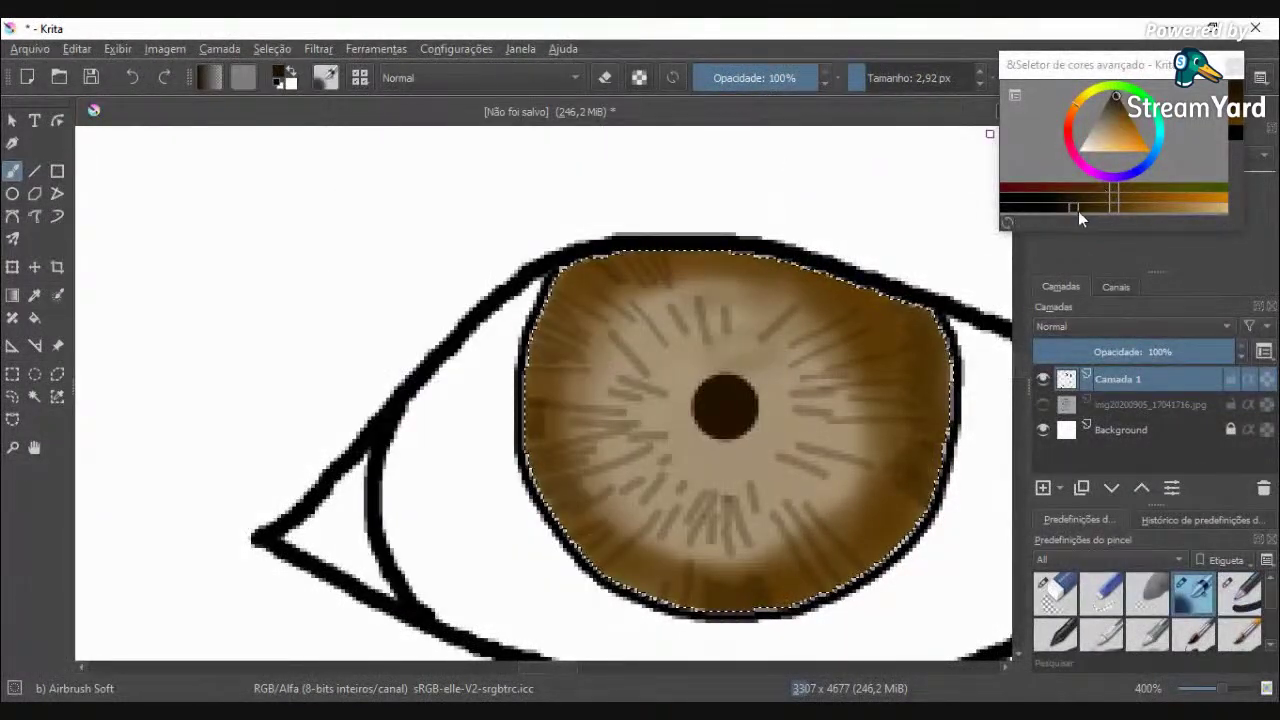
{"action": "left_click", "coordinate": [1234, 116]}
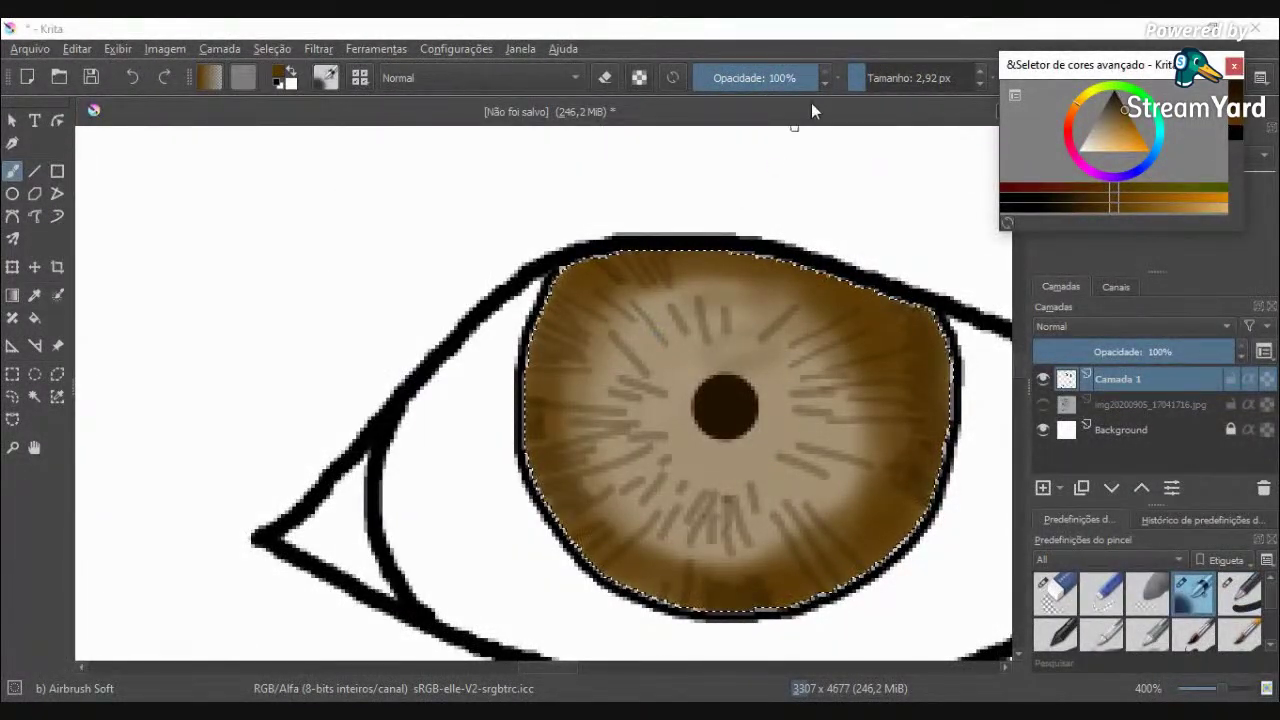
{"action": "left_click_drag", "start_coordinate": [757, 77], "coordinate": [728, 77]}
{"action": "left_click", "coordinate": [882, 77]}
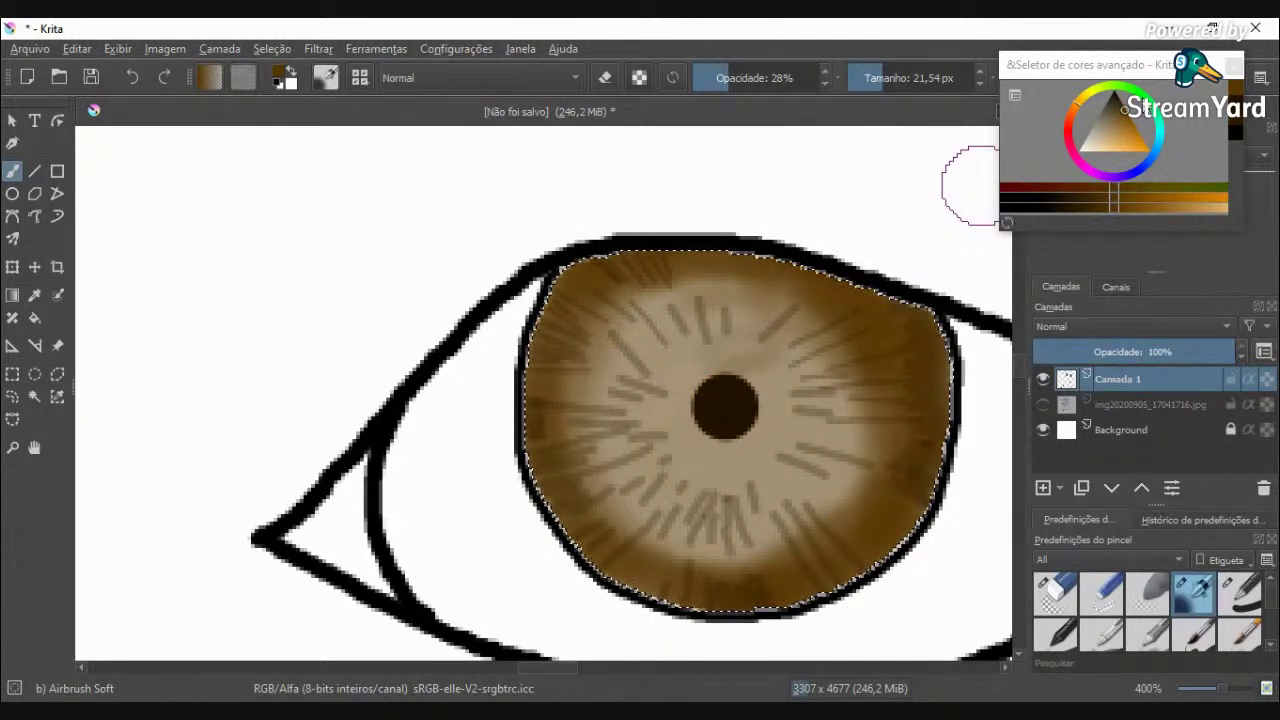
{"action": "left_click", "coordinate": [1142, 110]}
{"action": "left_click_drag", "start_coordinate": [1113, 207], "coordinate": [1224, 211]}
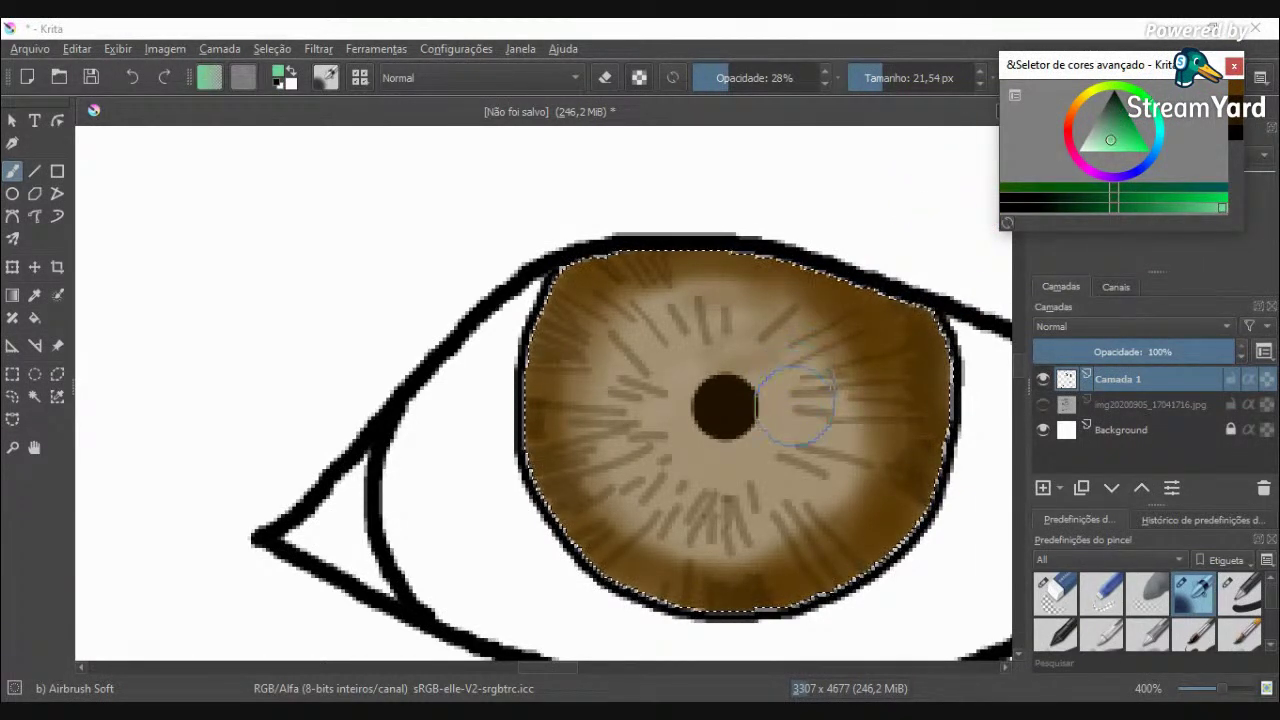
{"action": "left_click_drag", "start_coordinate": [795, 405], "coordinate": [783, 385]}
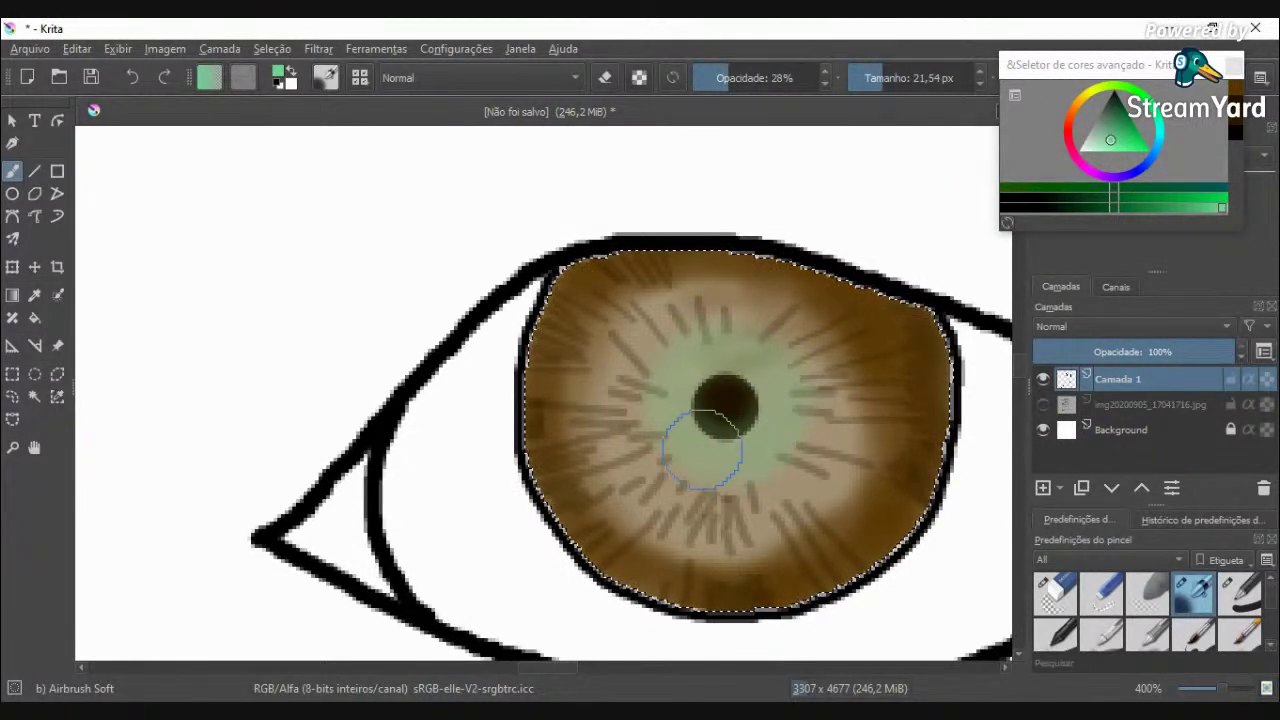
{"action": "left_click_drag", "start_coordinate": [789, 427], "coordinate": [690, 420]}
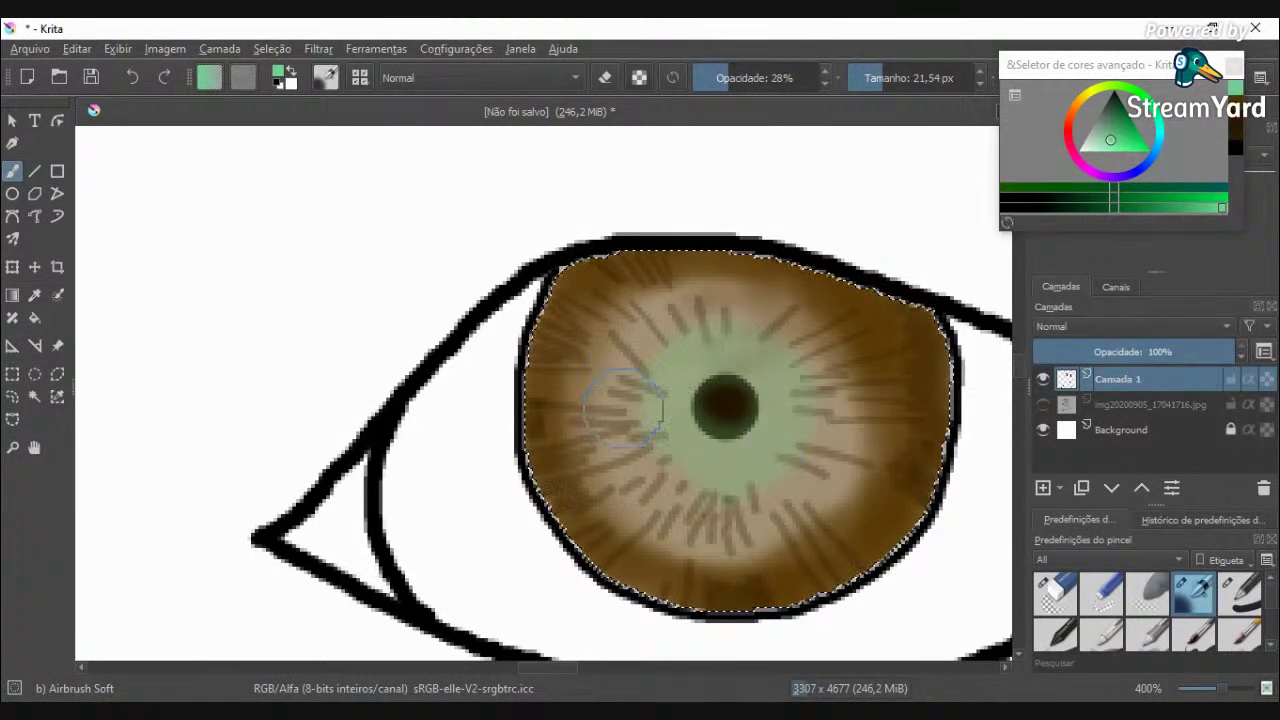
{"action": "scroll", "coordinate": [624, 408], "scroll_direction": "down", "scroll_amount": 7}
{"action": "scroll", "coordinate": [575, 444], "scroll_direction": "up", "scroll_amount": 3}
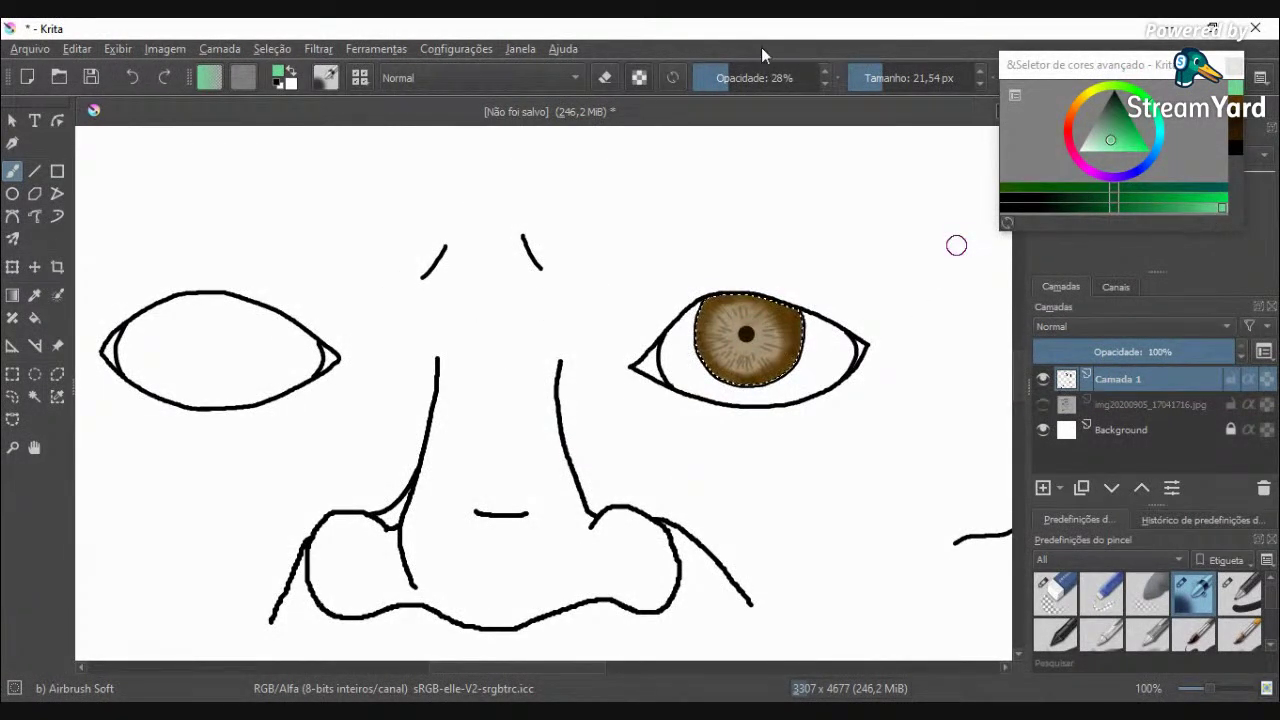
Step: Lower the airbrush opacity to 17% and paint a soft light green ring around the pupil
{"action": "left_click", "coordinate": [716, 77]}
{"action": "scroll", "coordinate": [734, 297], "scroll_direction": "up", "scroll_amount": 5}
{"action": "scroll", "coordinate": [780, 380], "scroll_direction": "up", "scroll_amount": 1}
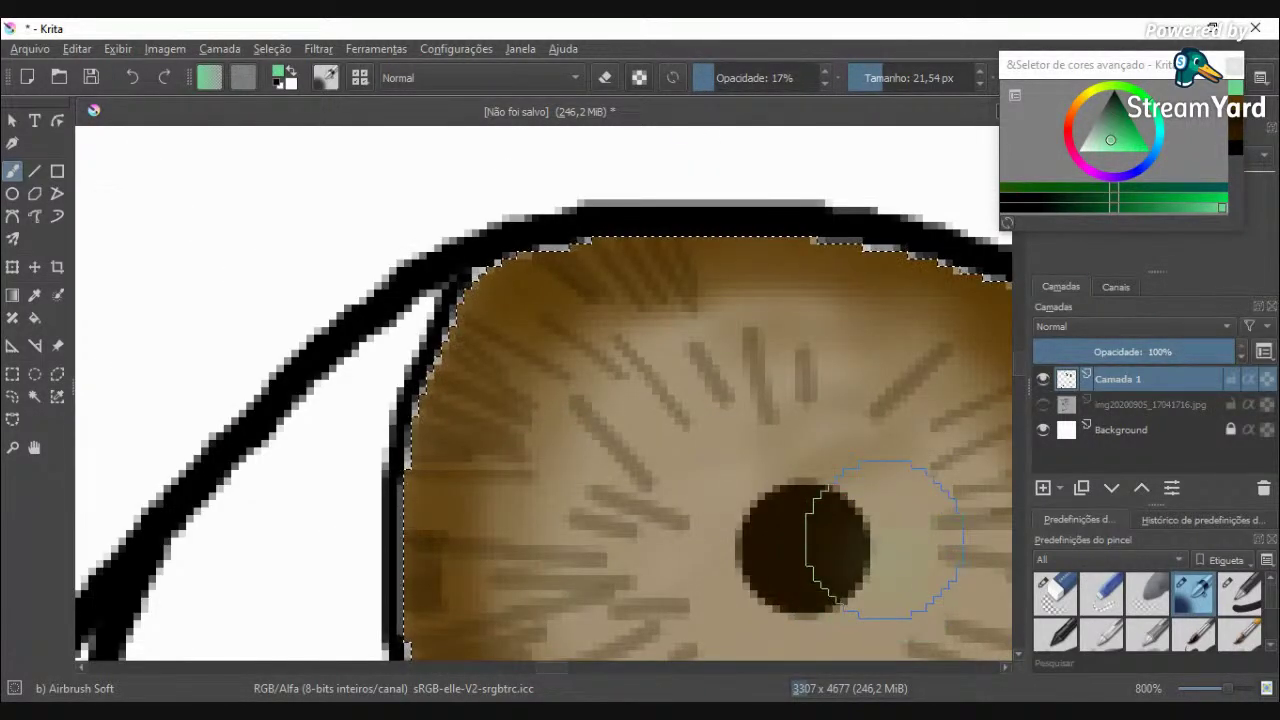
{"action": "mouse_move", "coordinate": [910, 496]}
{"action": "left_mouse_down"}
{"action": "mouse_move", "coordinate": [858, 428]}
{"action": "mouse_move", "coordinate": [770, 407]}
{"action": "mouse_move", "coordinate": [690, 493]}
{"action": "mouse_move", "coordinate": [681, 528]}
{"action": "mouse_move", "coordinate": [707, 612]}
{"action": "mouse_move", "coordinate": [742, 640]}
{"action": "mouse_move", "coordinate": [863, 648]}
{"action": "mouse_move", "coordinate": [902, 622]}
{"action": "mouse_move", "coordinate": [925, 580]}
{"action": "mouse_move", "coordinate": [928, 533]}
{"action": "mouse_move", "coordinate": [897, 466]}
{"action": "mouse_move", "coordinate": [824, 457]}
{"action": "left_mouse_up"}
{"action": "scroll", "coordinate": [824, 457], "scroll_direction": "down", "scroll_amount": 1}
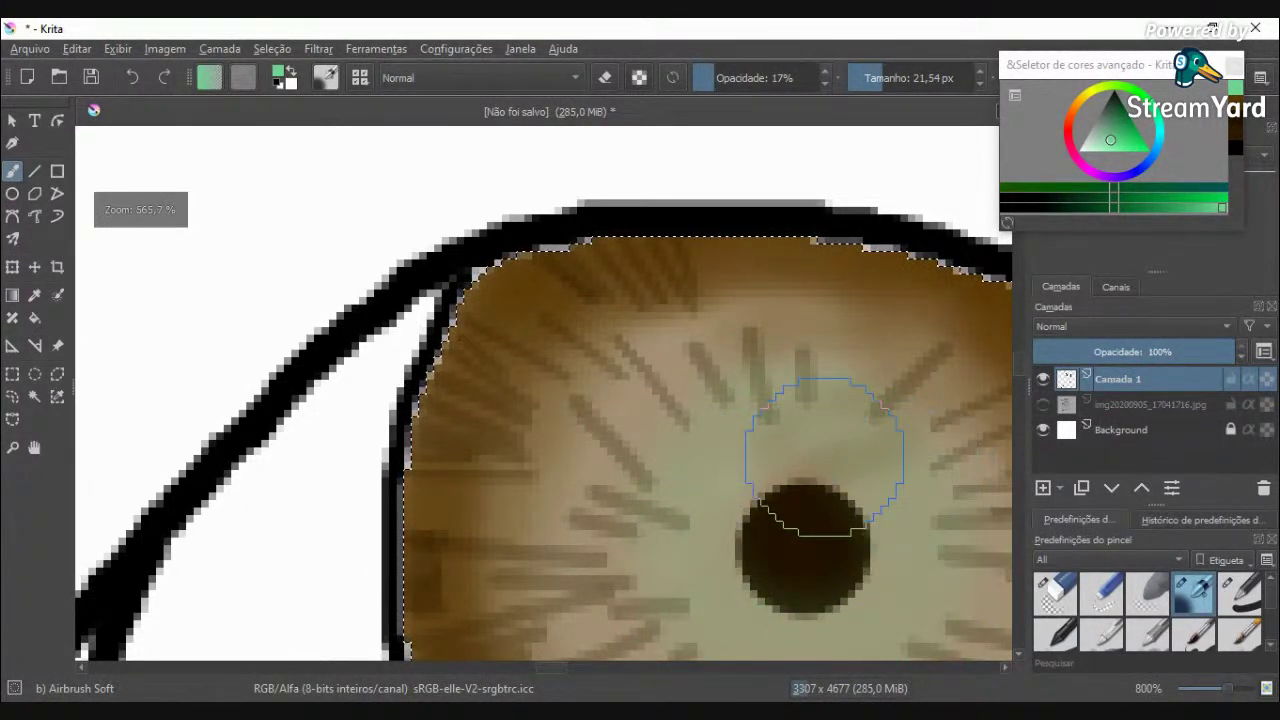
{"action": "scroll", "coordinate": [825, 455], "scroll_direction": "down", "scroll_amount": 6}
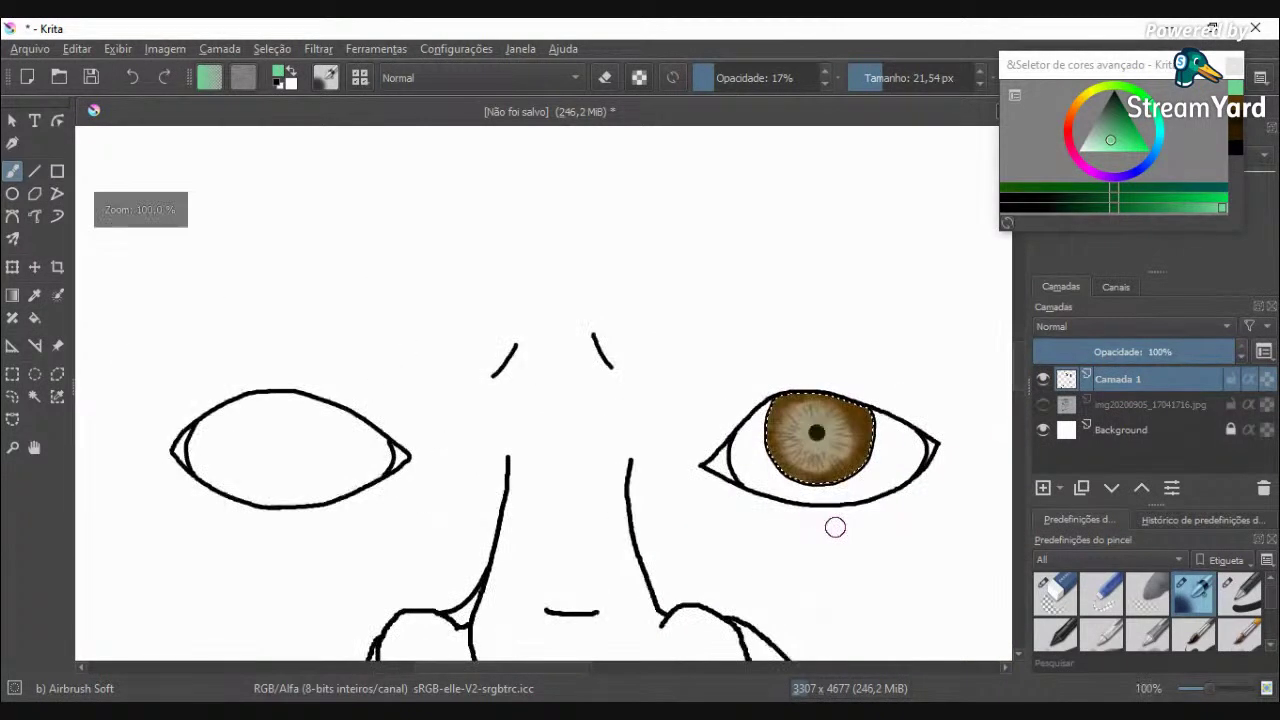
{"action": "scroll", "coordinate": [829, 486], "scroll_direction": "up", "scroll_amount": 3}
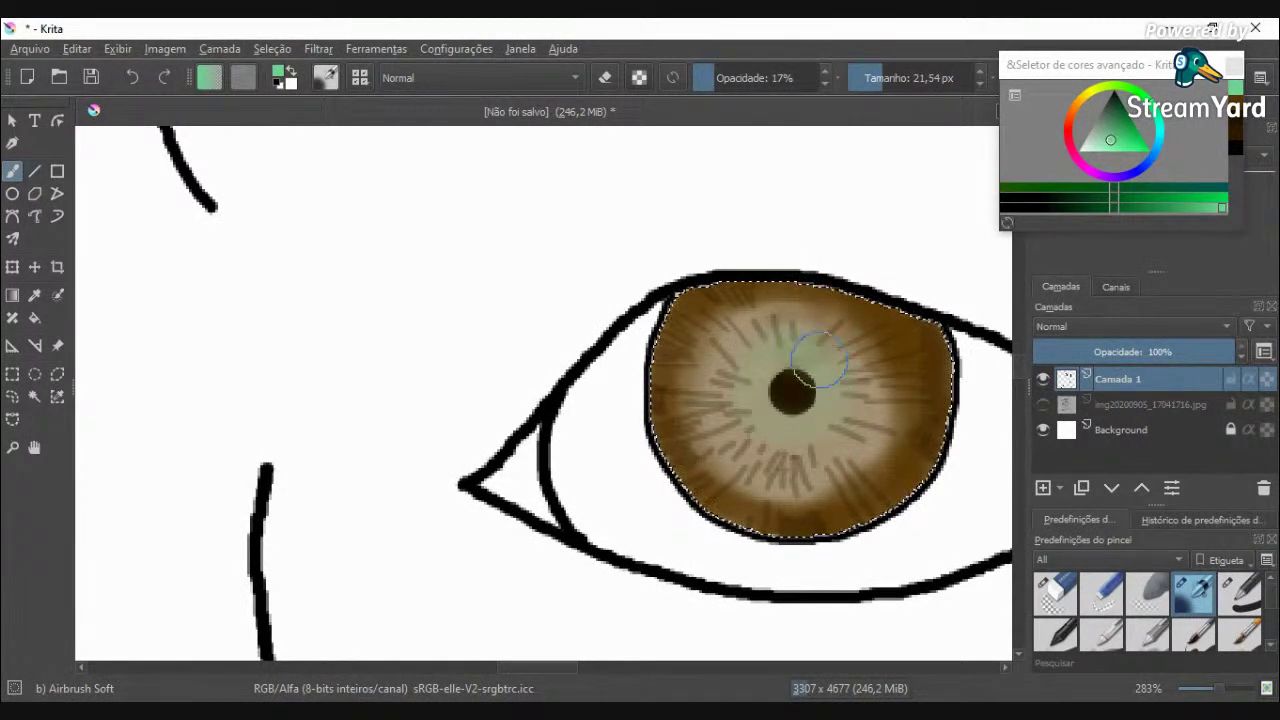
{"action": "scroll", "coordinate": [741, 490], "scroll_direction": "down", "scroll_amount": 5}
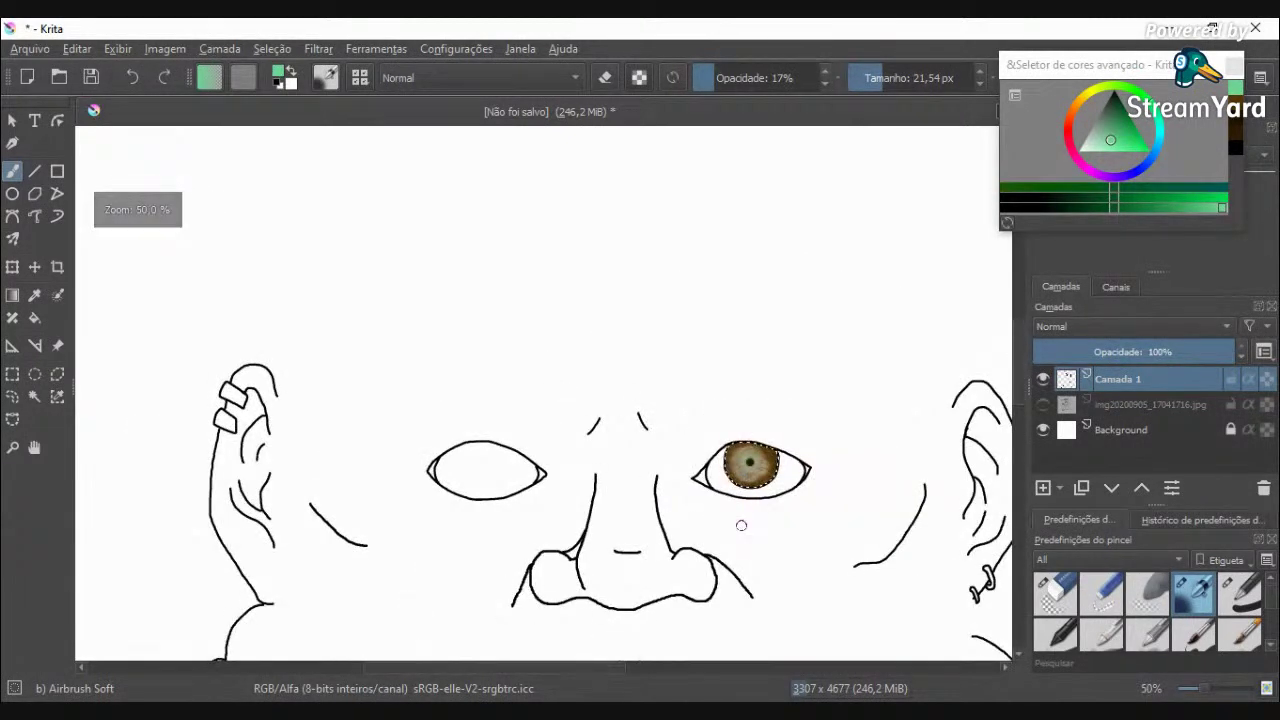
{"action": "scroll", "coordinate": [741, 525], "scroll_direction": "up", "scroll_amount": 2}
{"action": "scroll", "coordinate": [745, 398], "scroll_direction": "up", "scroll_amount": 2}
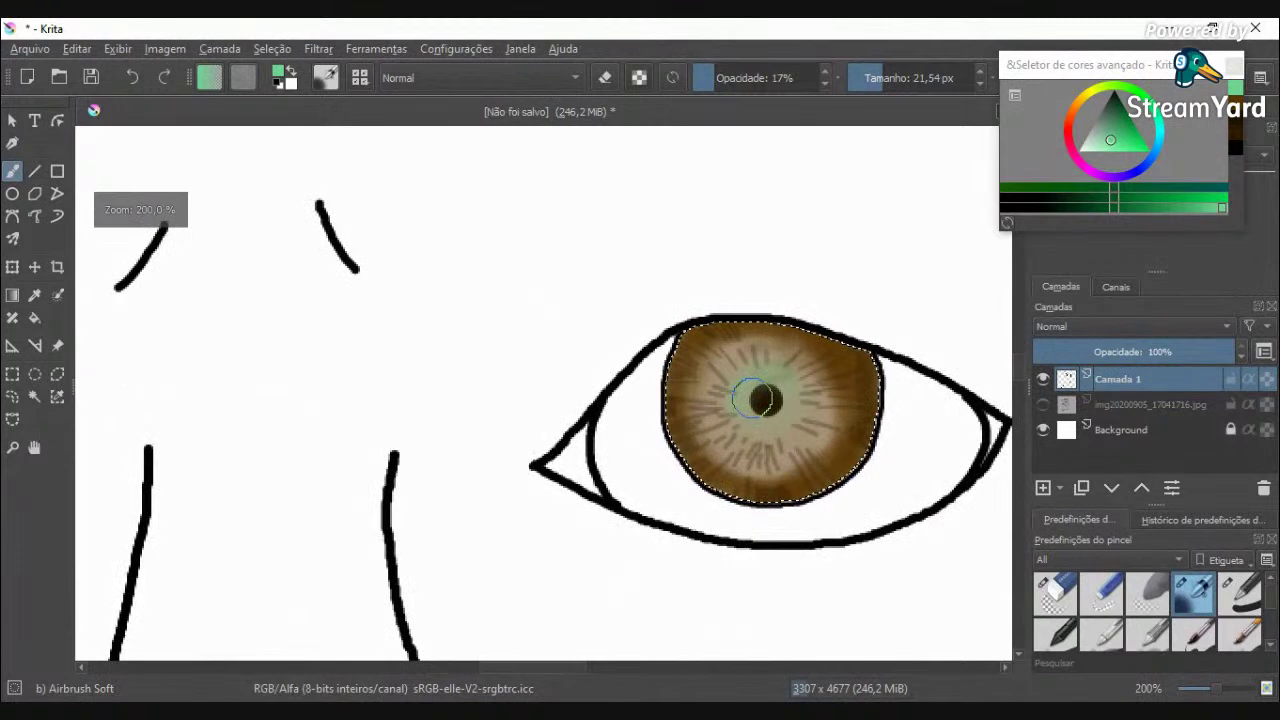
{"action": "scroll", "coordinate": [752, 398], "scroll_direction": "up", "scroll_amount": 2}
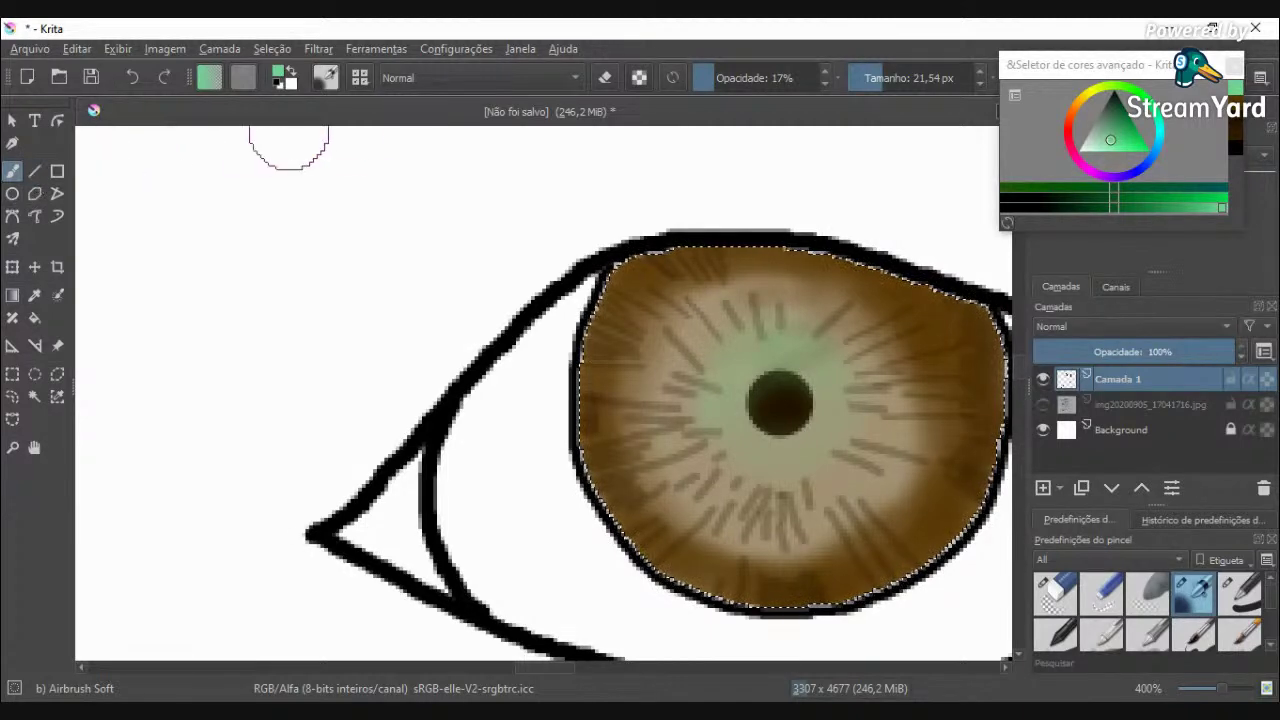
Step: Paint fine light green strokes around the pupil with the Basic-1 brush at 1.44 px, reducing the opacity from 30% to 16%
{"action": "left_click", "coordinate": [326, 77]}
{"action": "left_click", "coordinate": [575, 147]}
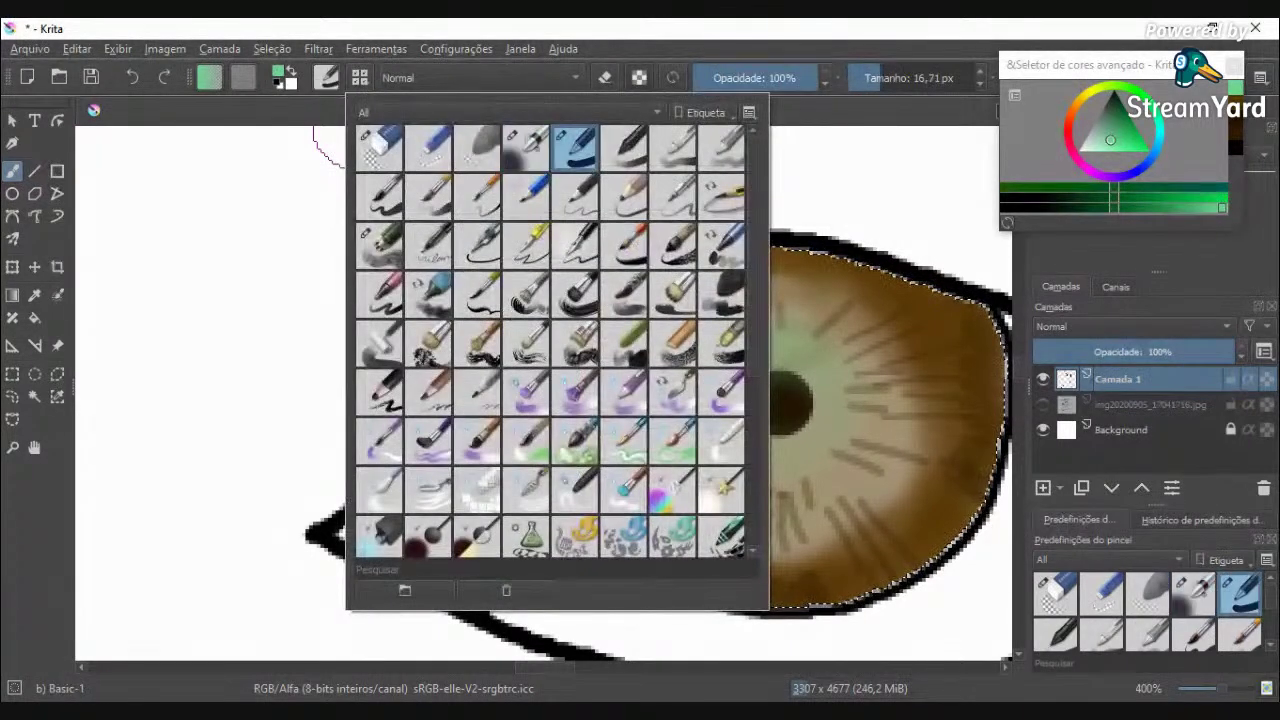
{"action": "left_click", "coordinate": [634, 27]}
{"action": "left_click_drag", "start_coordinate": [764, 82], "coordinate": [731, 80]}
{"action": "scroll", "coordinate": [860, 82], "scroll_direction": "down", "scroll_amount": 10}
{"action": "scroll", "coordinate": [769, 332], "scroll_direction": "up", "scroll_amount": 2}
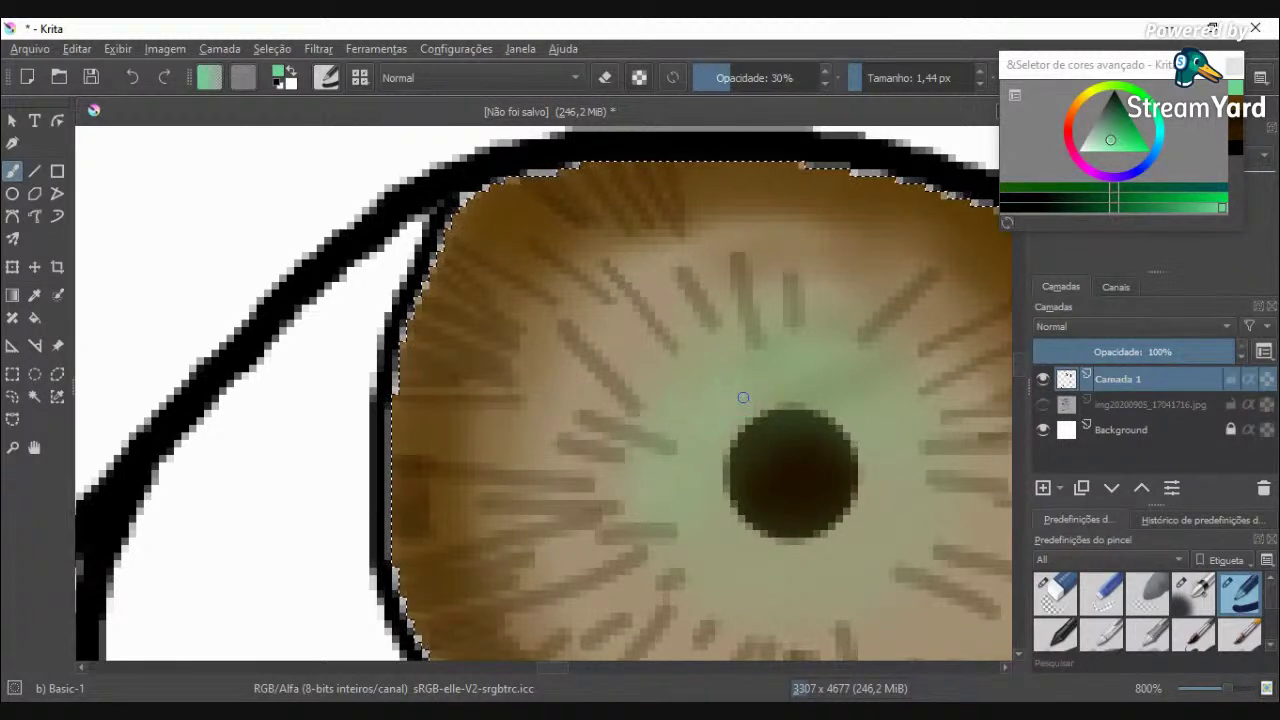
{"action": "left_click", "coordinate": [715, 77]}
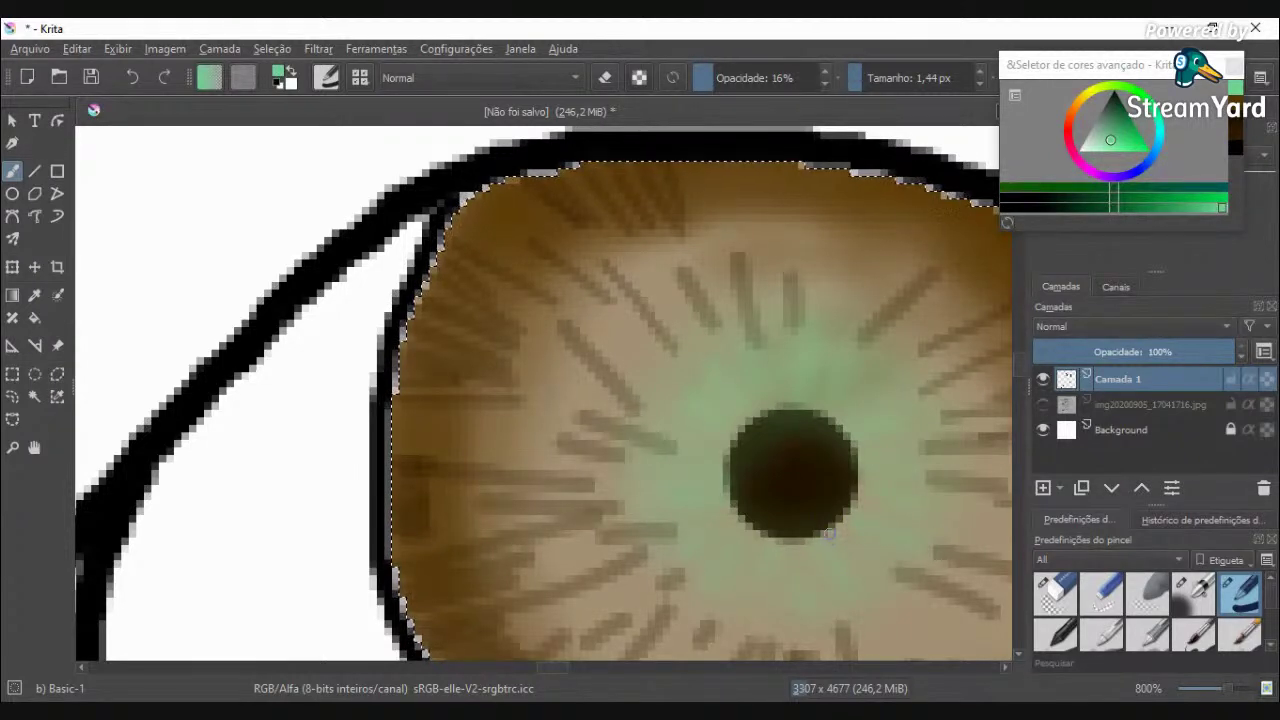
{"action": "scroll", "coordinate": [856, 414], "scroll_direction": "down", "scroll_amount": 8}
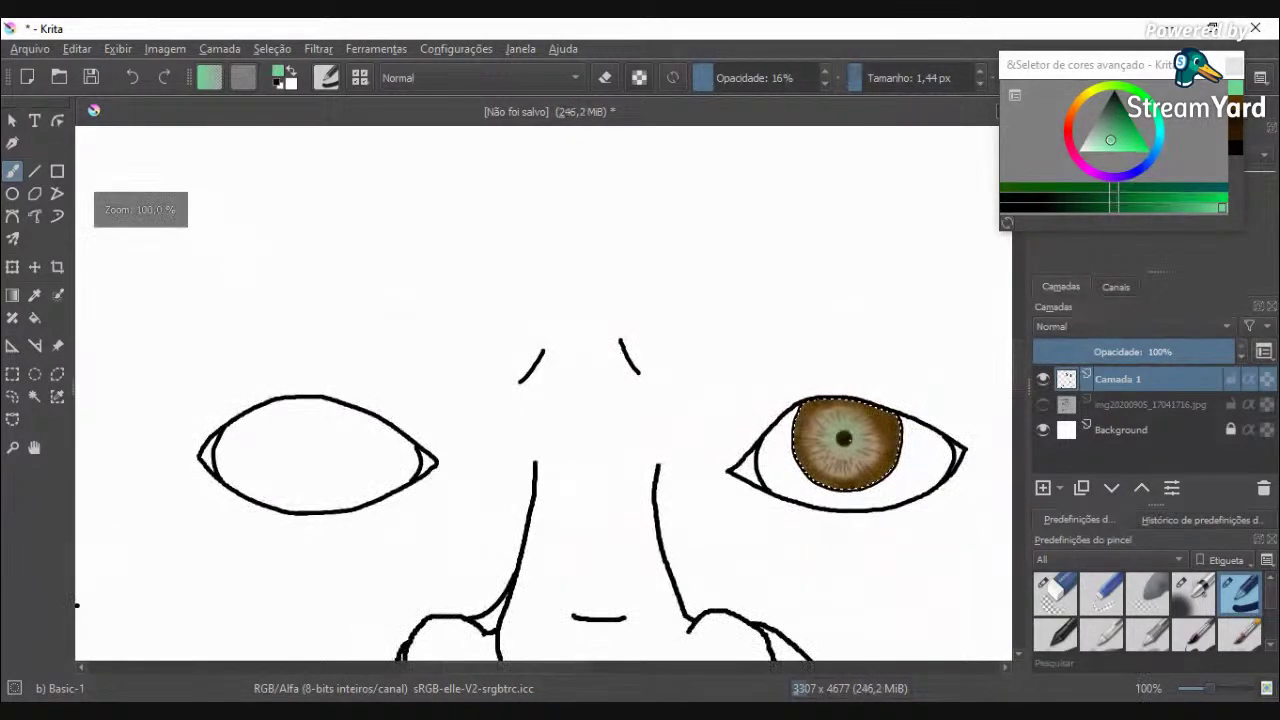
{"action": "scroll", "coordinate": [852, 439], "scroll_direction": "up", "scroll_amount": 2}
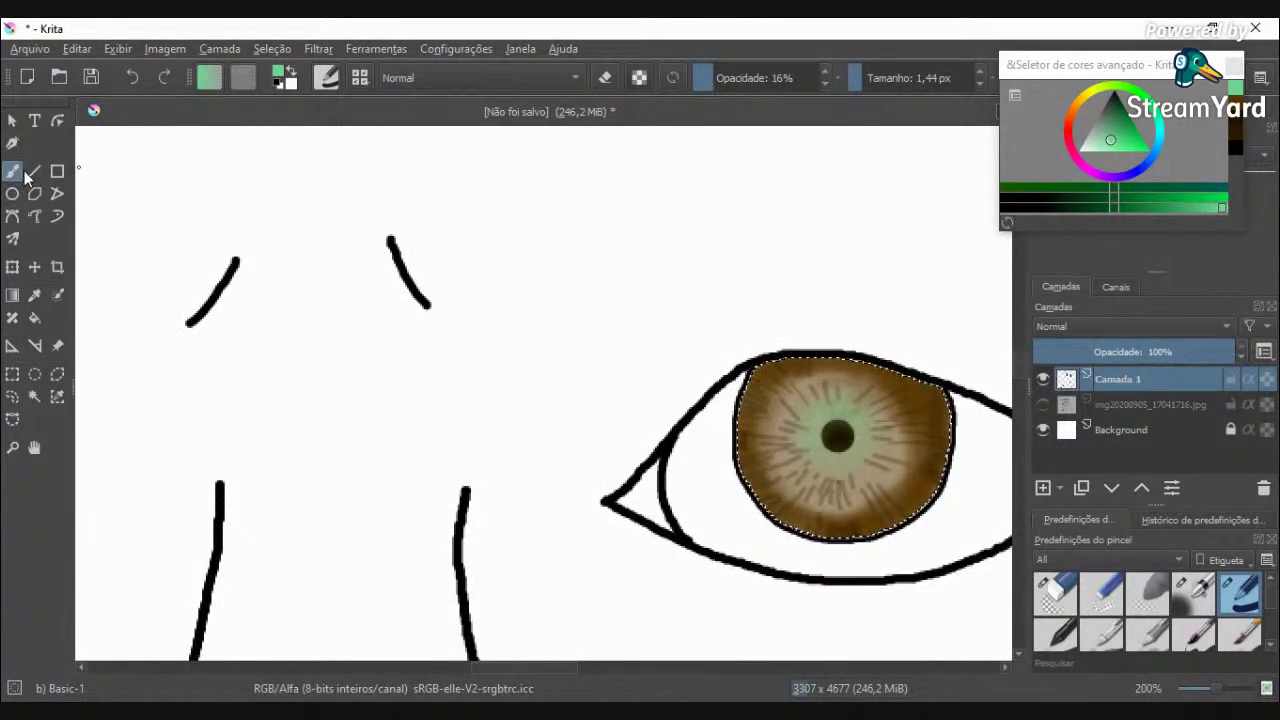
Step: Switch to the Airbrush Soft brush with a dark brown colour and lower its opacity to 15%
{"action": "left_click", "coordinate": [360, 77]}
{"action": "left_click", "coordinate": [534, 138]}
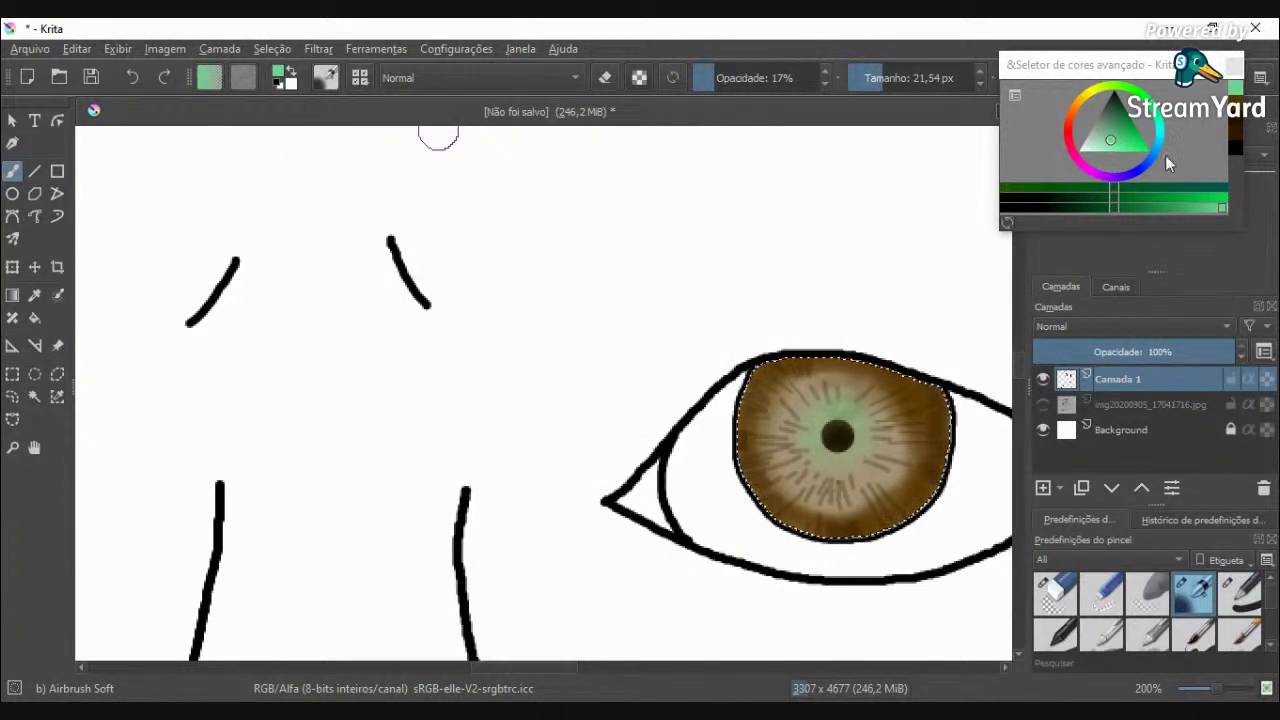
{"action": "left_click", "coordinate": [1136, 130]}
{"action": "left_click", "coordinate": [1123, 110]}
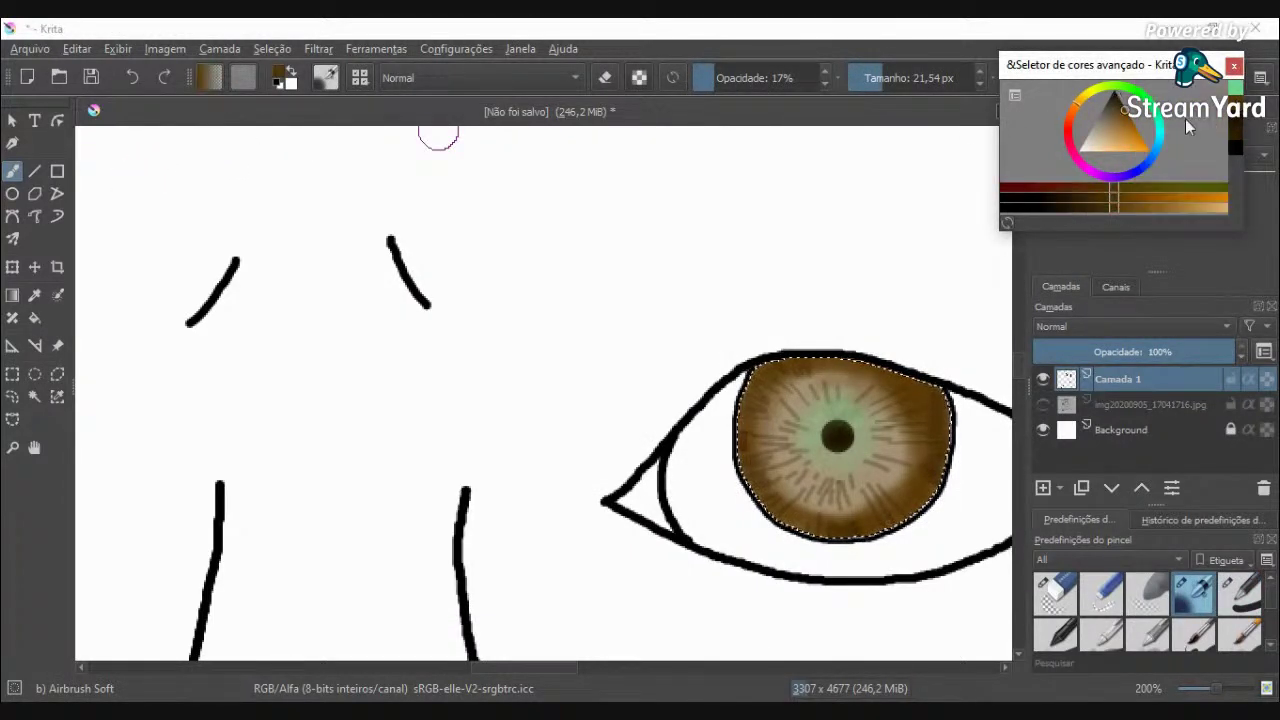
{"action": "left_click", "coordinate": [748, 79]}
{"action": "left_click", "coordinate": [712, 80]}
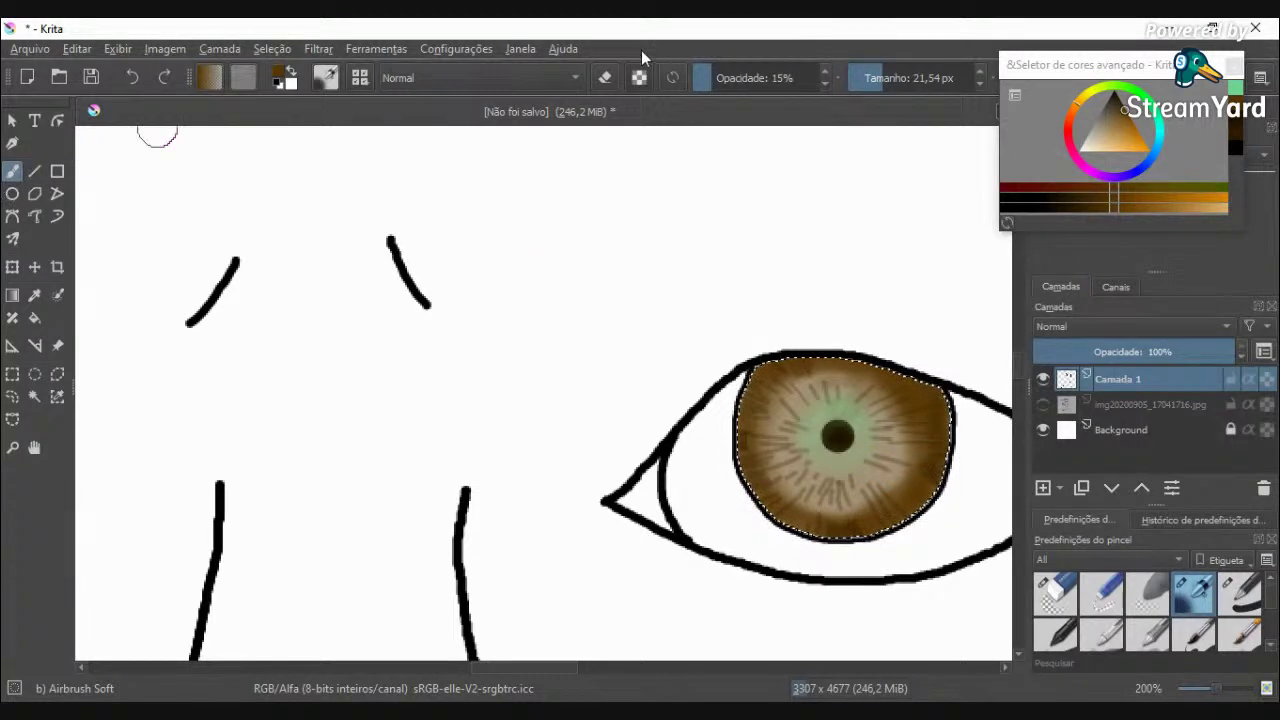
Step: Stamp a round white highlight on the upper right of the iris with Basic-1 at 23.33 px and 100% opacity
{"action": "left_click", "coordinate": [359, 78]}
{"action": "left_click", "coordinate": [550, 146]}
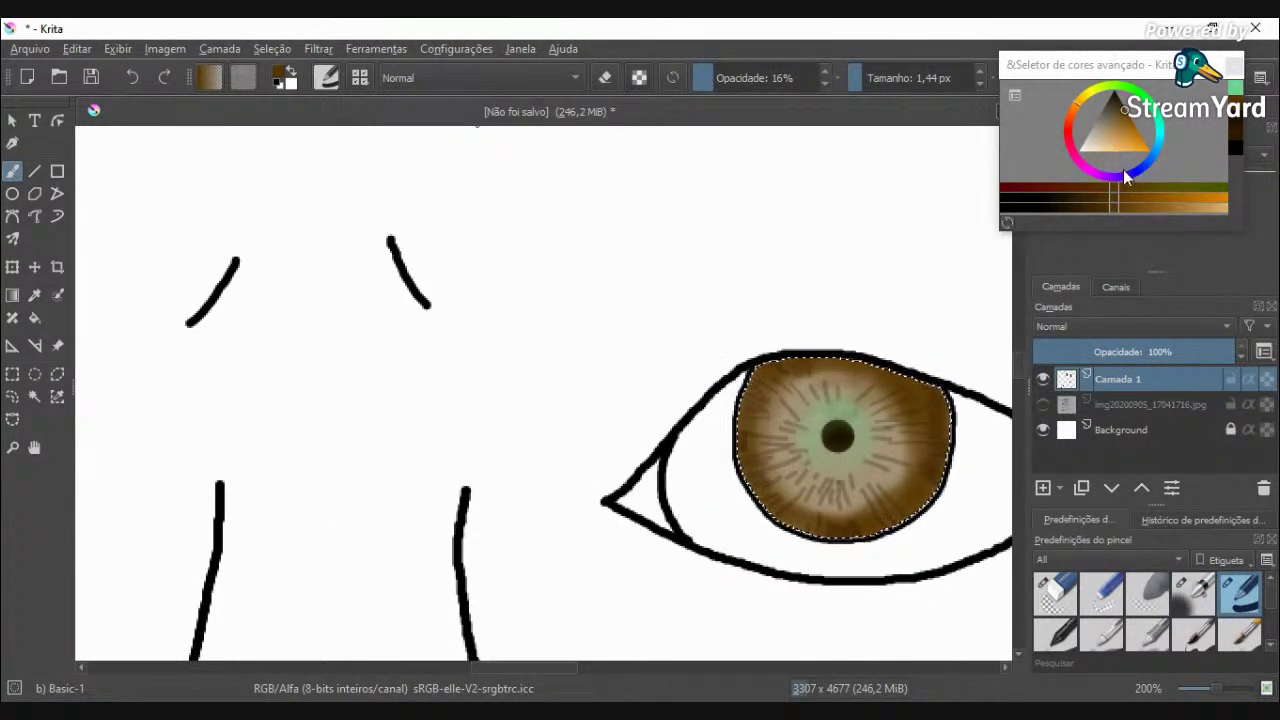
{"action": "left_click", "coordinate": [293, 75]}
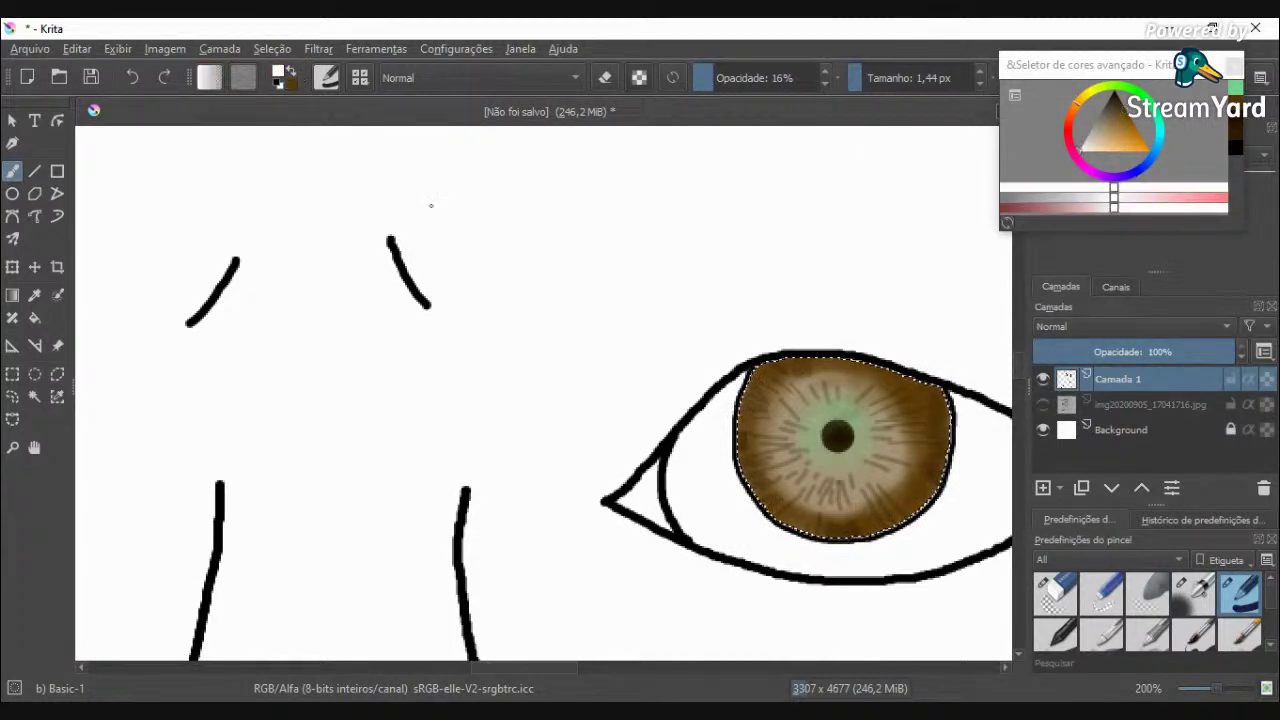
{"action": "left_click_drag", "start_coordinate": [777, 80], "coordinate": [884, 78]}
{"action": "scroll", "coordinate": [920, 432], "scroll_direction": "up", "scroll_amount": 1}
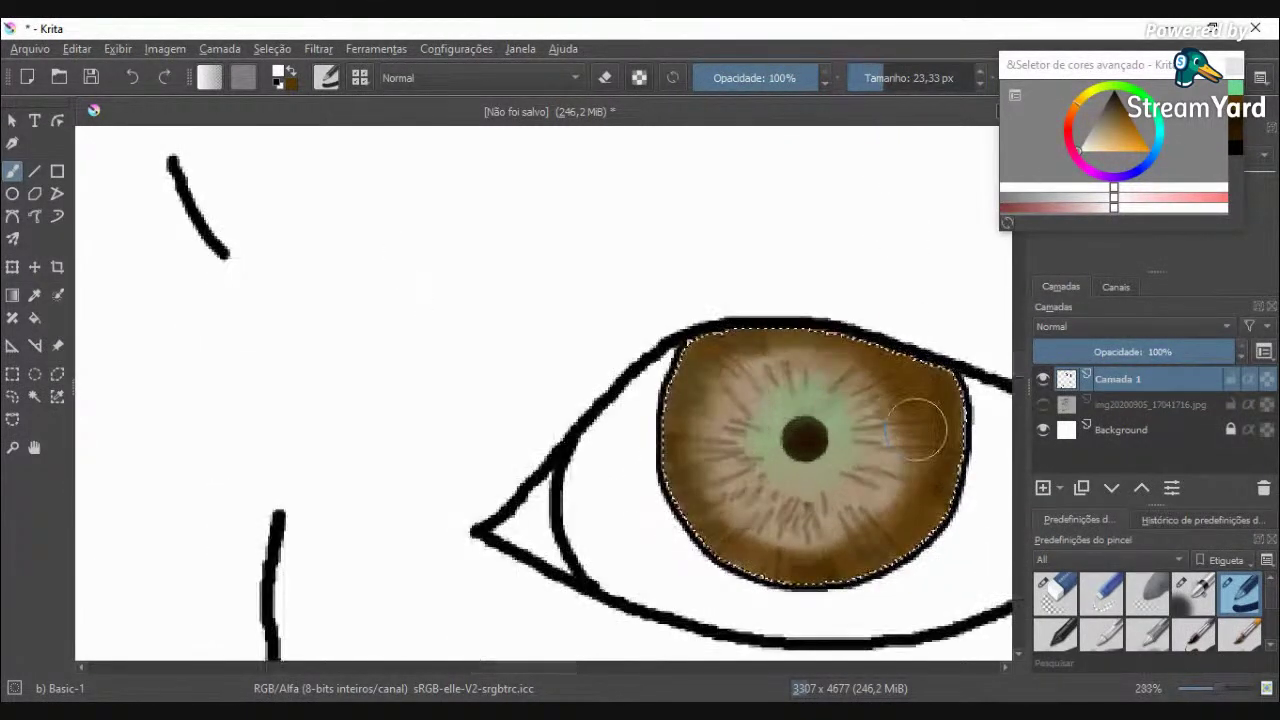
{"action": "left_click", "coordinate": [915, 418]}
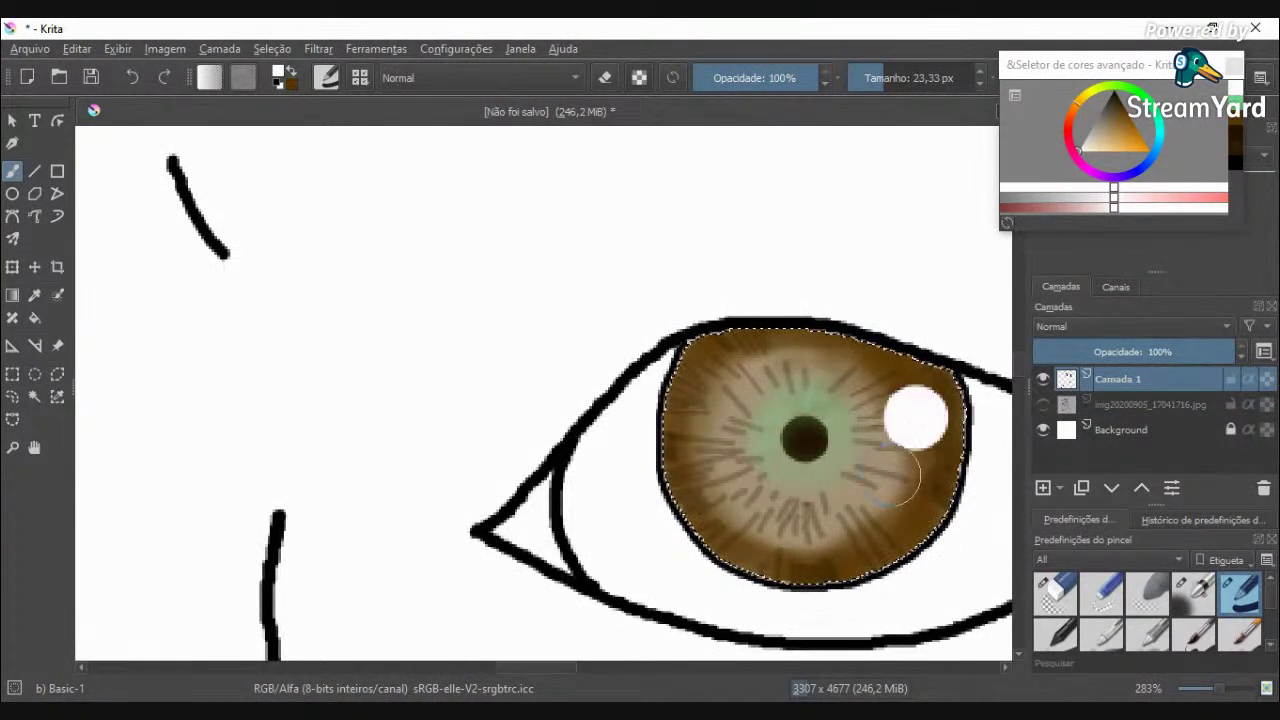
{"action": "key", "text": "1"}
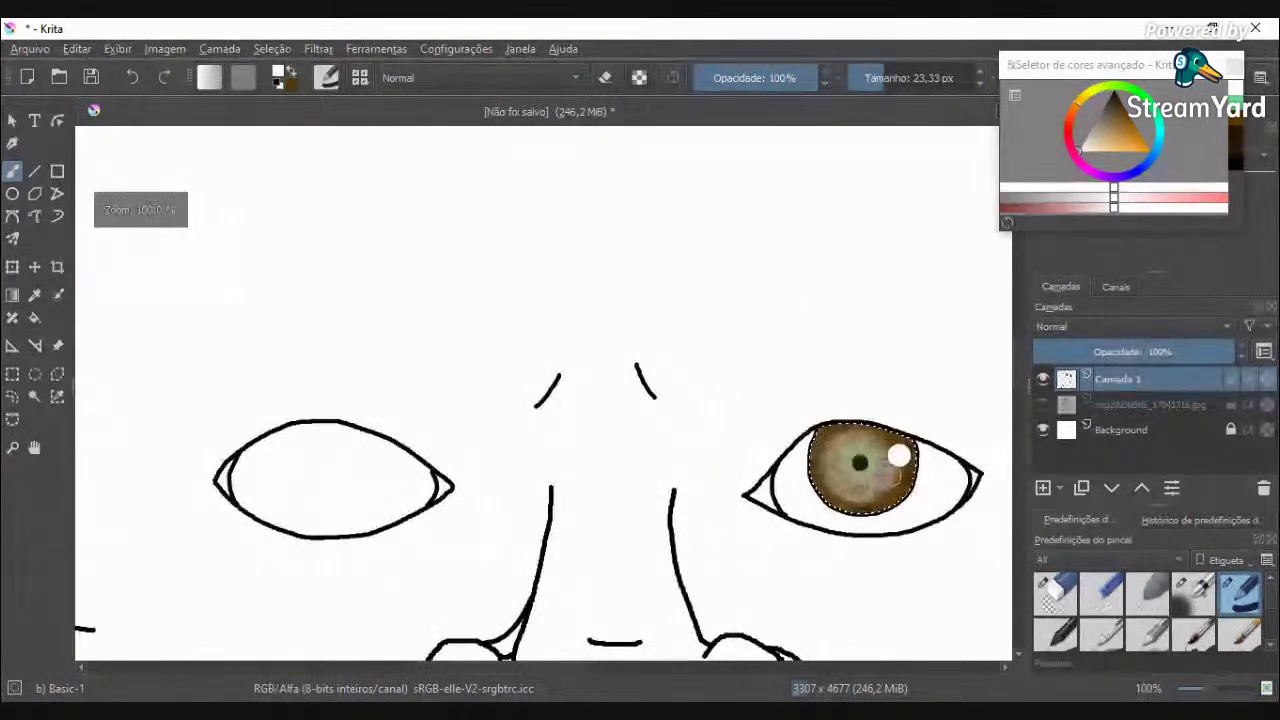
{"action": "scroll", "coordinate": [890, 474], "scroll_direction": "up", "scroll_amount": 4}
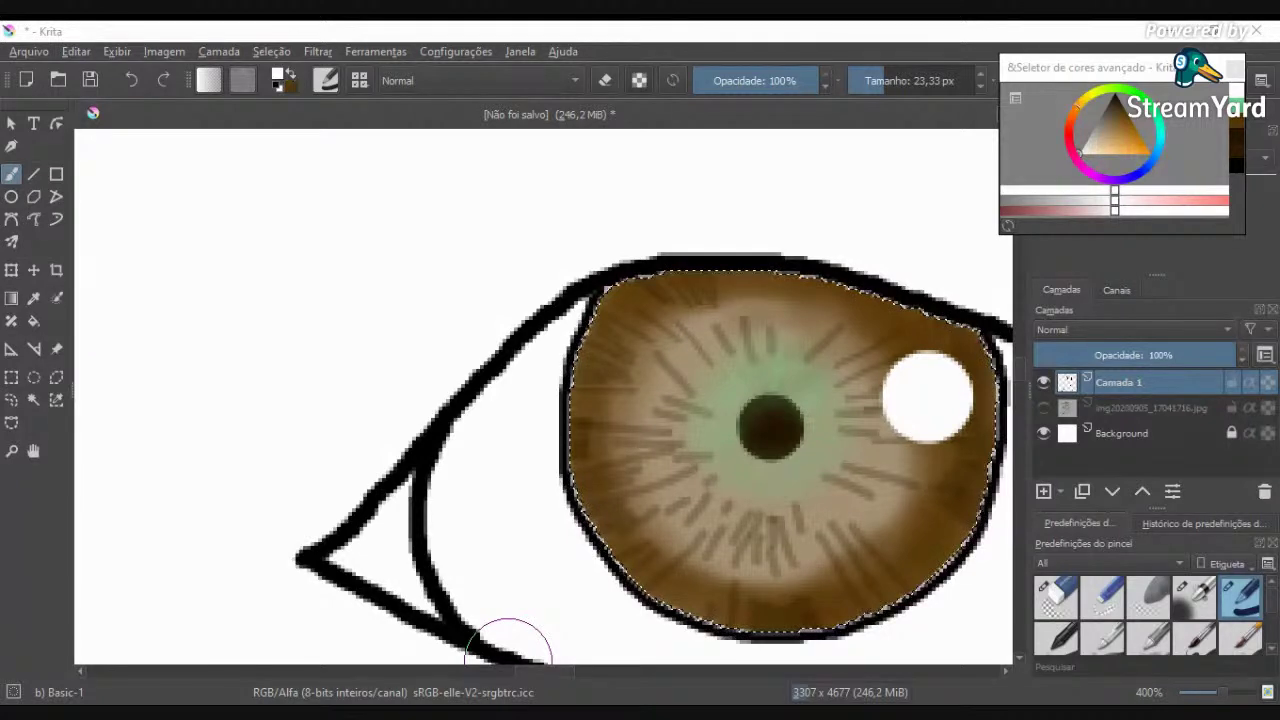
{"action": "scroll", "coordinate": [908, 375], "scroll_direction": "down", "scroll_amount": 5}
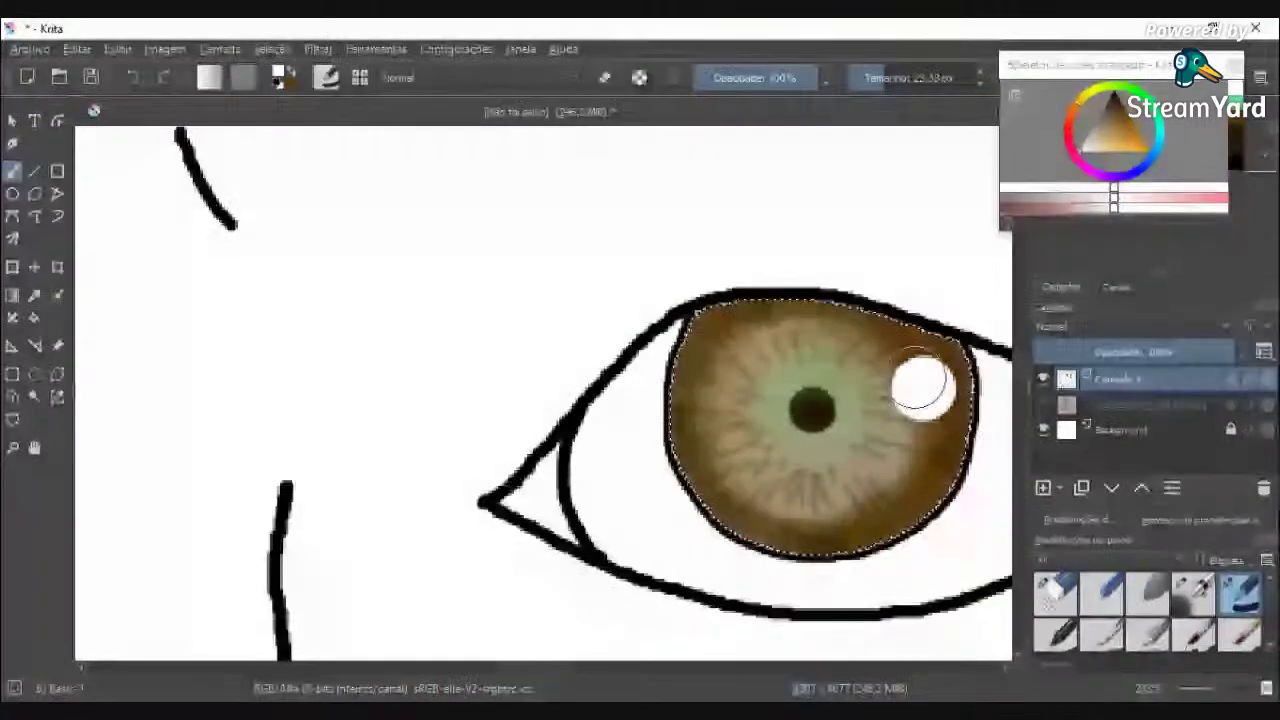
{"action": "scroll", "coordinate": [904, 385], "scroll_direction": "up", "scroll_amount": 3}
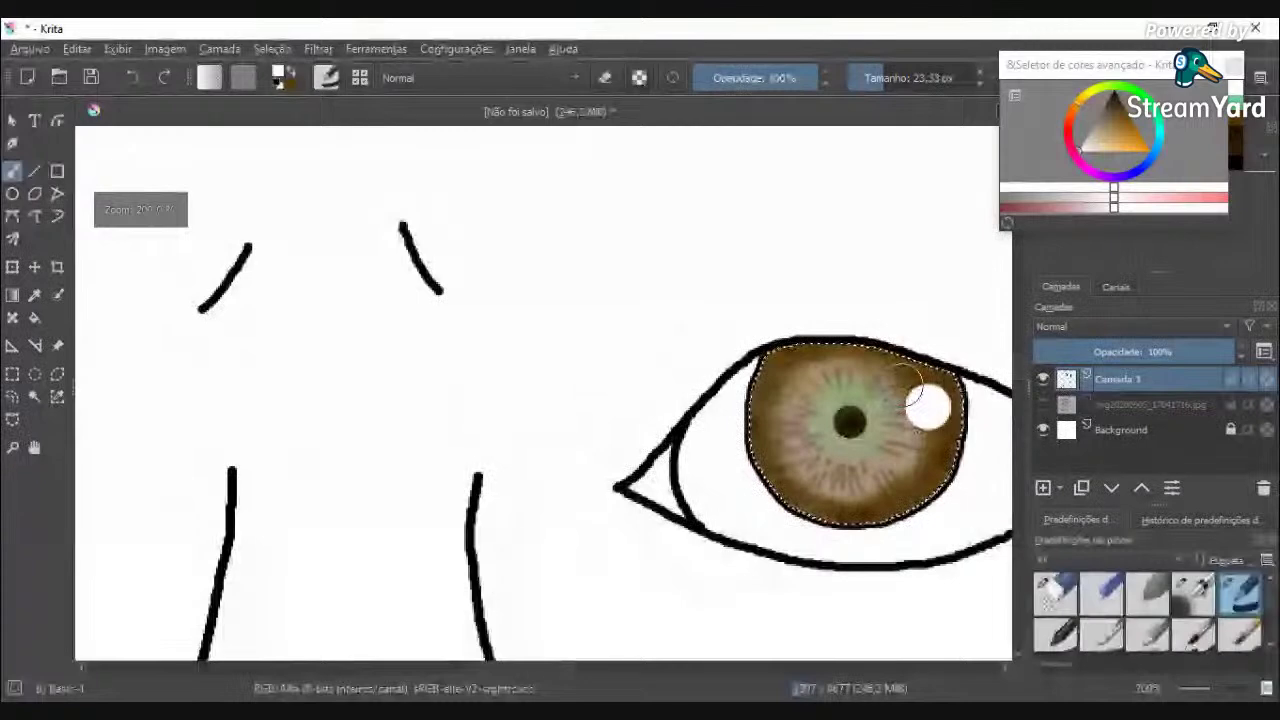
Step: Paint brown strokes over the iris with the brush at 18% opacity and 9.34 px, sampling the colour from the iris
{"action": "scroll", "coordinate": [912, 390], "scroll_direction": "up", "scroll_amount": 3}
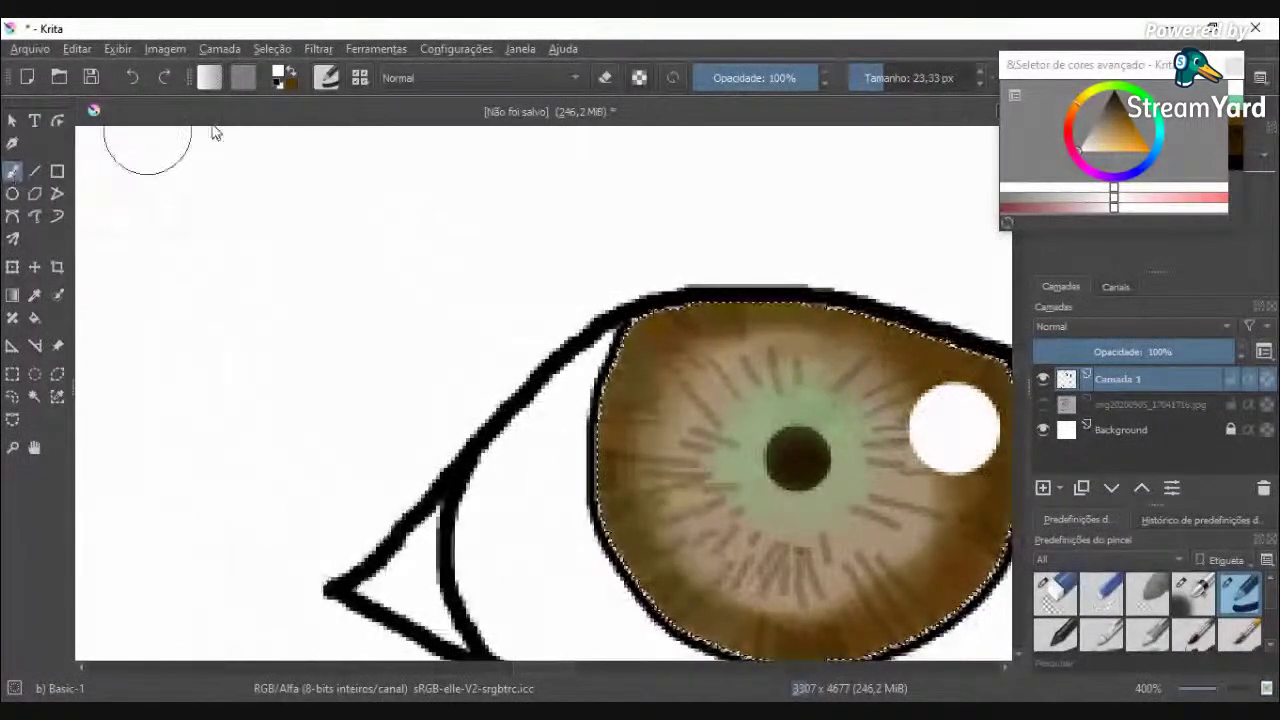
{"action": "left_click", "coordinate": [715, 80]}
{"action": "left_click", "coordinate": [874, 82]}
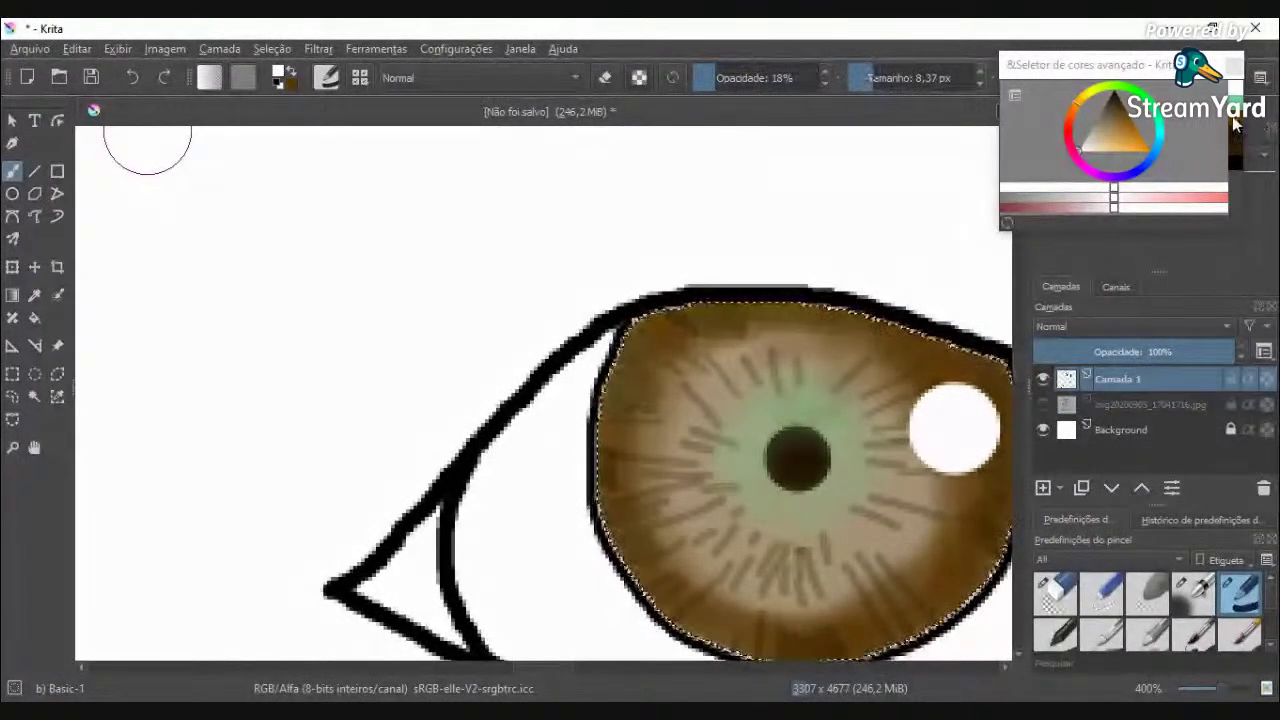
{"action": "scroll", "coordinate": [847, 645], "scroll_direction": "down", "scroll_amount": 2}
{"action": "scroll", "coordinate": [847, 645], "scroll_direction": "up", "scroll_amount": 4}
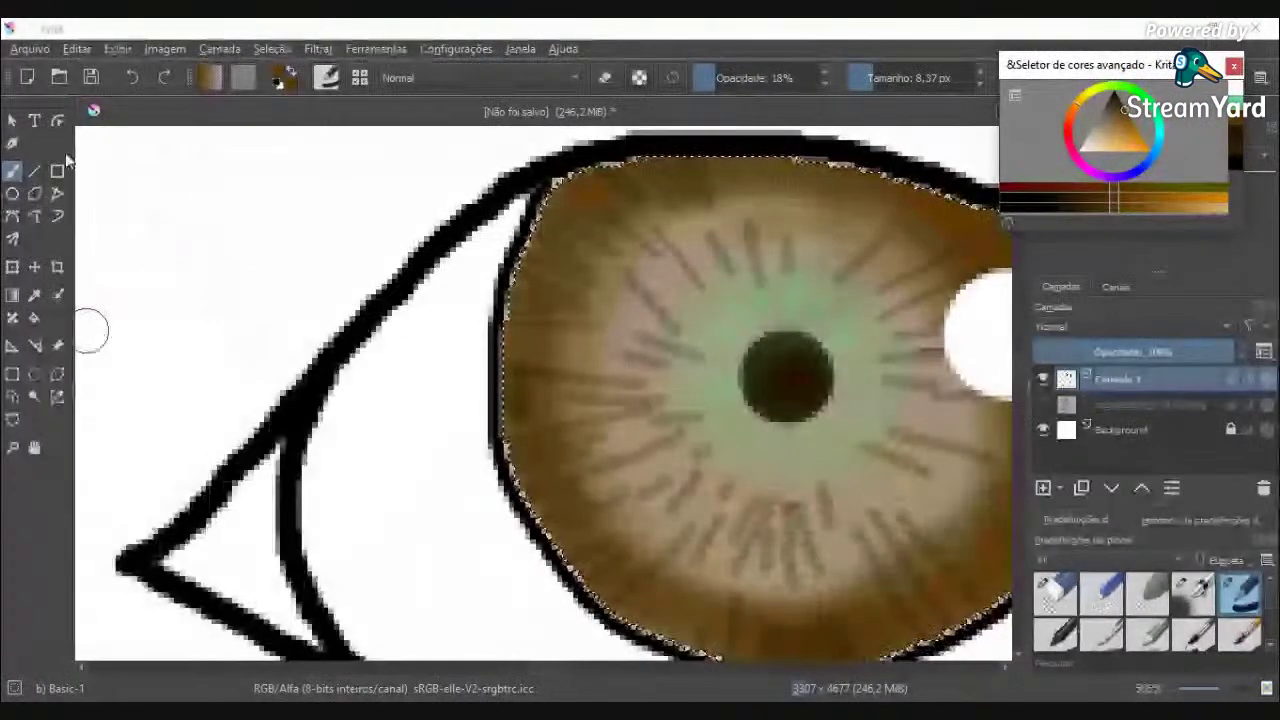
{"action": "scroll", "coordinate": [737, 421], "scroll_direction": "down", "scroll_amount": 1}
{"action": "left_click", "coordinate": [877, 71]}
{"action": "left_click", "coordinate": [762, 555], "text": "ctrl"}
{"action": "left_click_drag", "start_coordinate": [749, 560], "coordinate": [744, 586]}
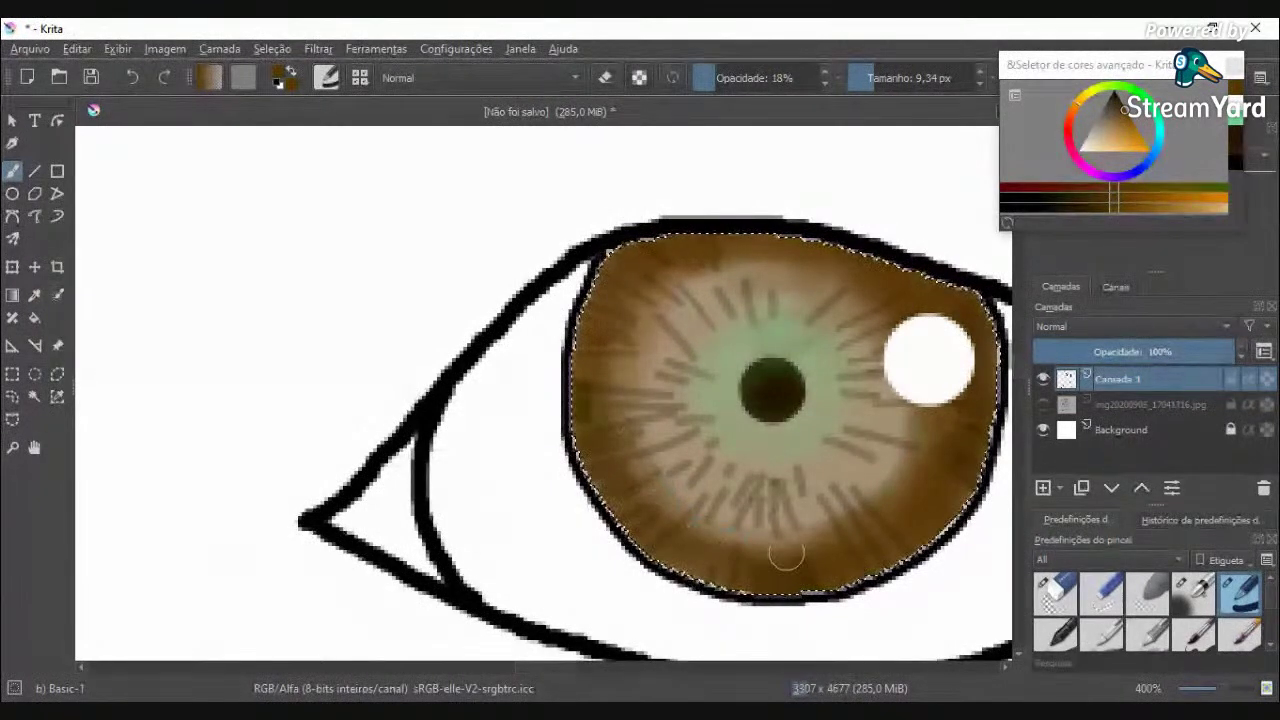
{"action": "mouse_move", "coordinate": [622, 402]}
{"action": "left_mouse_down"}
{"action": "mouse_move", "coordinate": [647, 305]}
{"action": "mouse_move", "coordinate": [700, 265]}
{"action": "mouse_move", "coordinate": [752, 248]}
{"action": "mouse_move", "coordinate": [830, 256]}
{"action": "mouse_move", "coordinate": [889, 304]}
{"action": "left_mouse_up"}
{"action": "scroll", "coordinate": [889, 304], "scroll_direction": "down", "scroll_amount": 7}
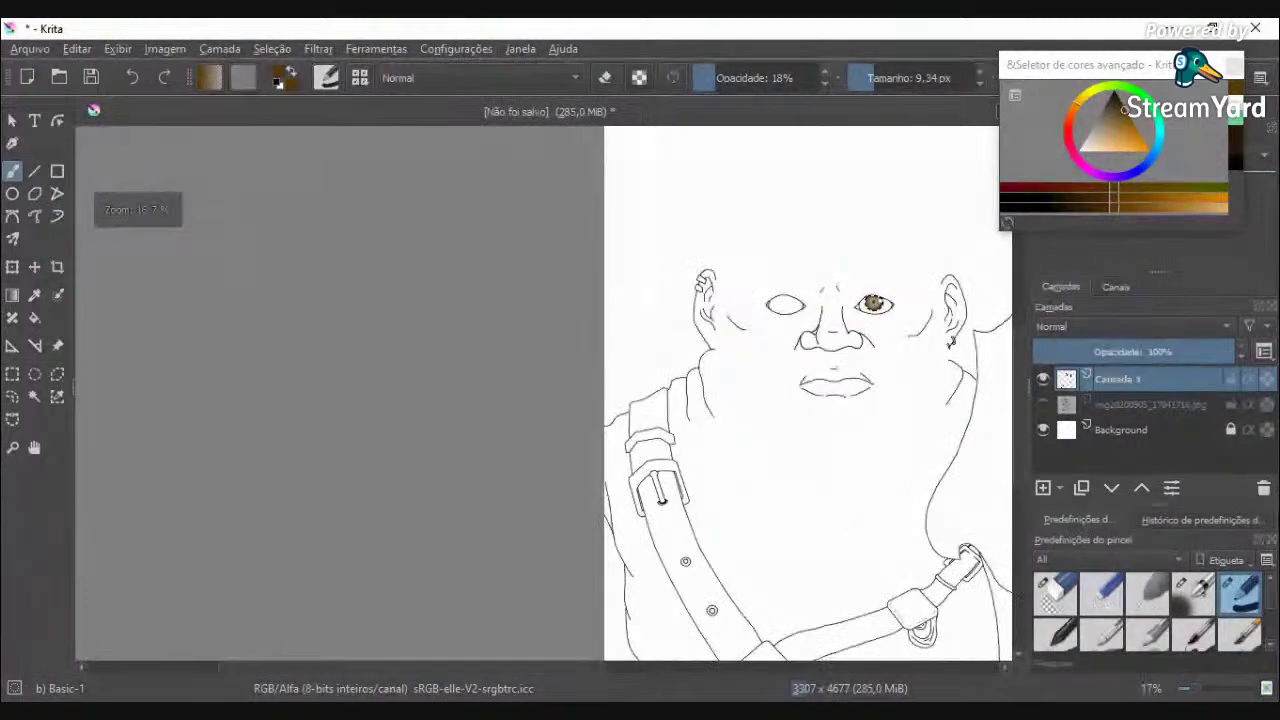
Step: Shade the whole iris and its highlight with a faint brown wash at 4% opacity and 91.82 px
{"action": "scroll", "coordinate": [880, 305], "scroll_direction": "up", "scroll_amount": 6}
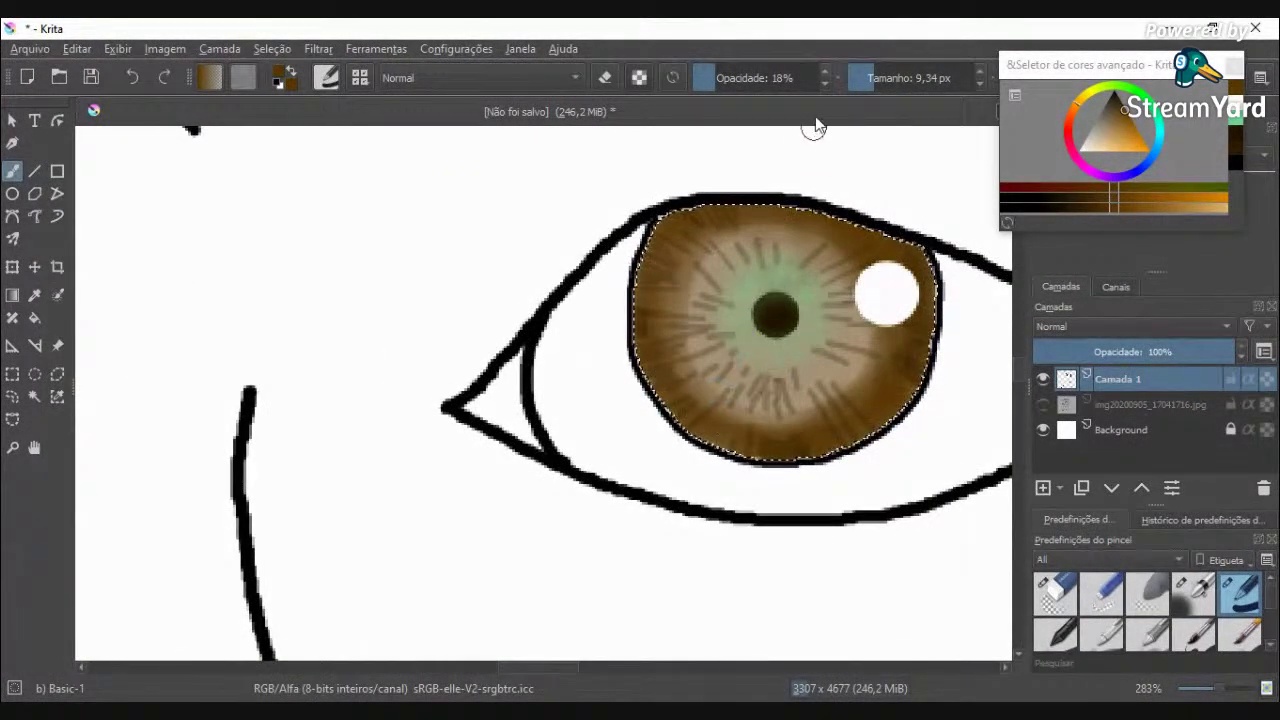
{"action": "left_click", "coordinate": [697, 76]}
{"action": "left_click", "coordinate": [699, 76]}
{"action": "left_click", "coordinate": [904, 76]}
{"action": "left_click_drag", "start_coordinate": [776, 308], "coordinate": [779, 317]}
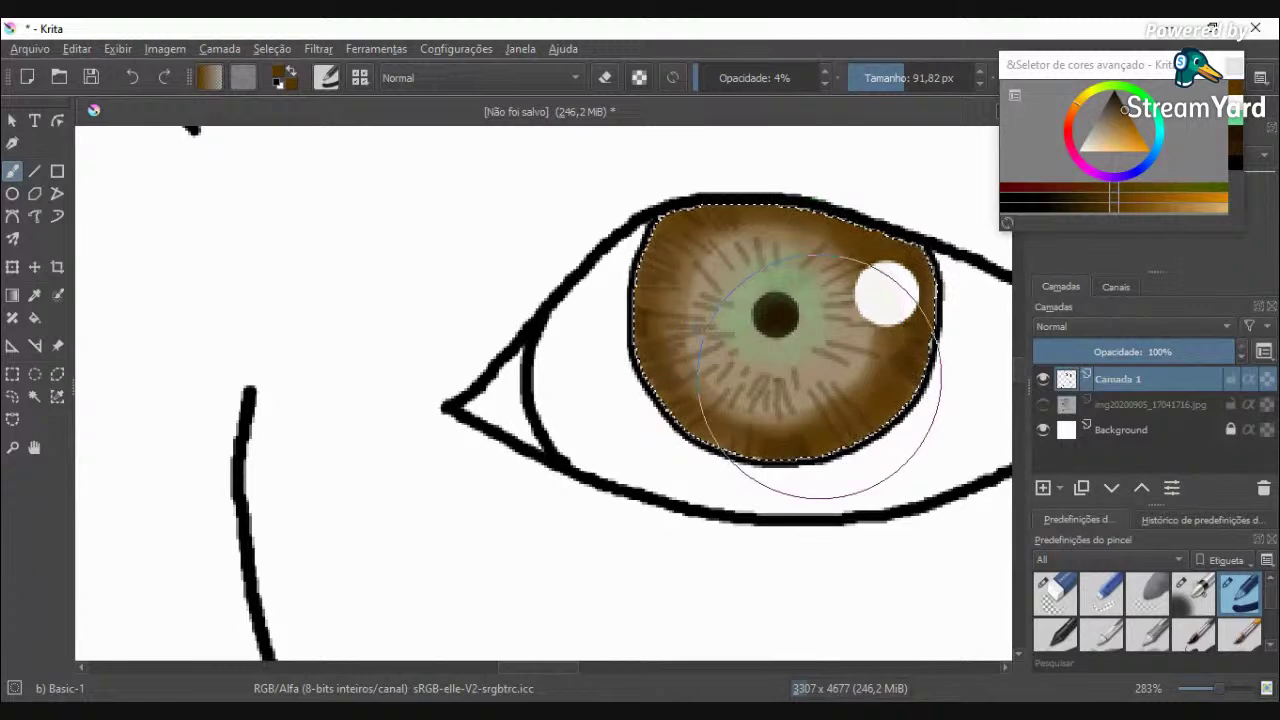
{"action": "scroll", "coordinate": [814, 386], "scroll_direction": "down", "scroll_amount": 2}
{"action": "scroll", "coordinate": [771, 578], "scroll_direction": "down", "scroll_amount": 2}
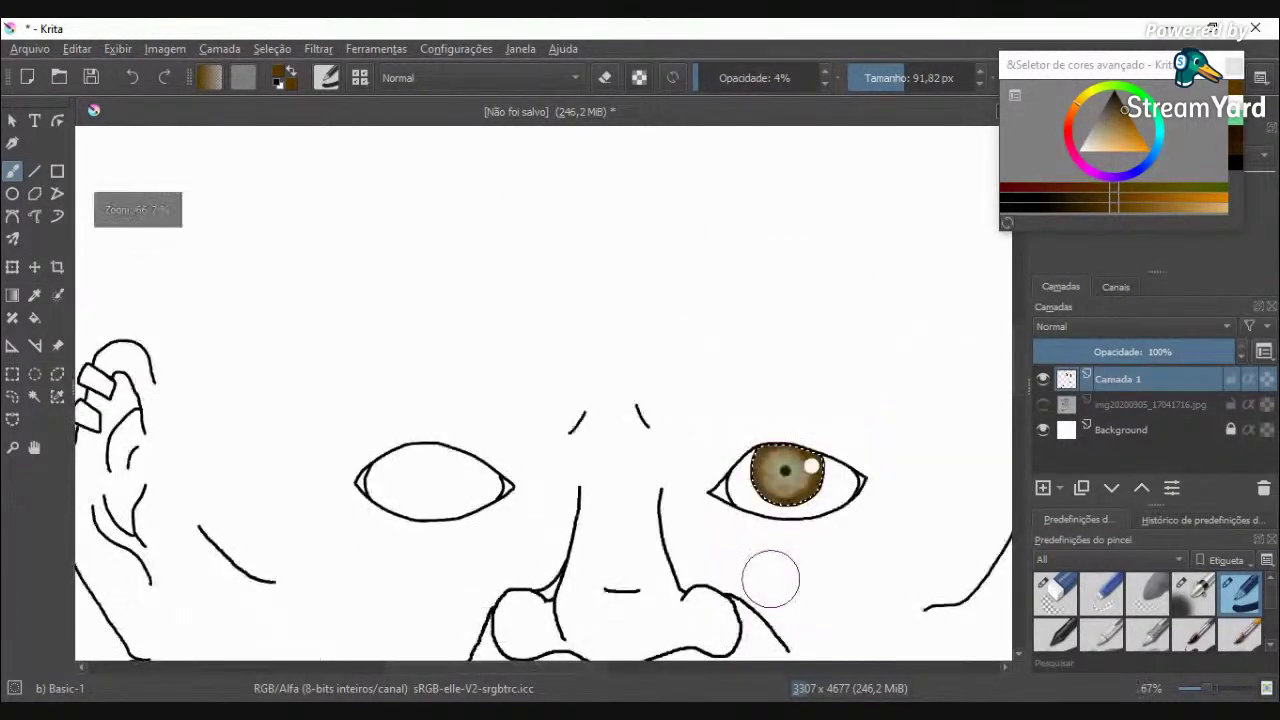
{"action": "scroll", "coordinate": [771, 579], "scroll_direction": "up", "scroll_amount": 4}
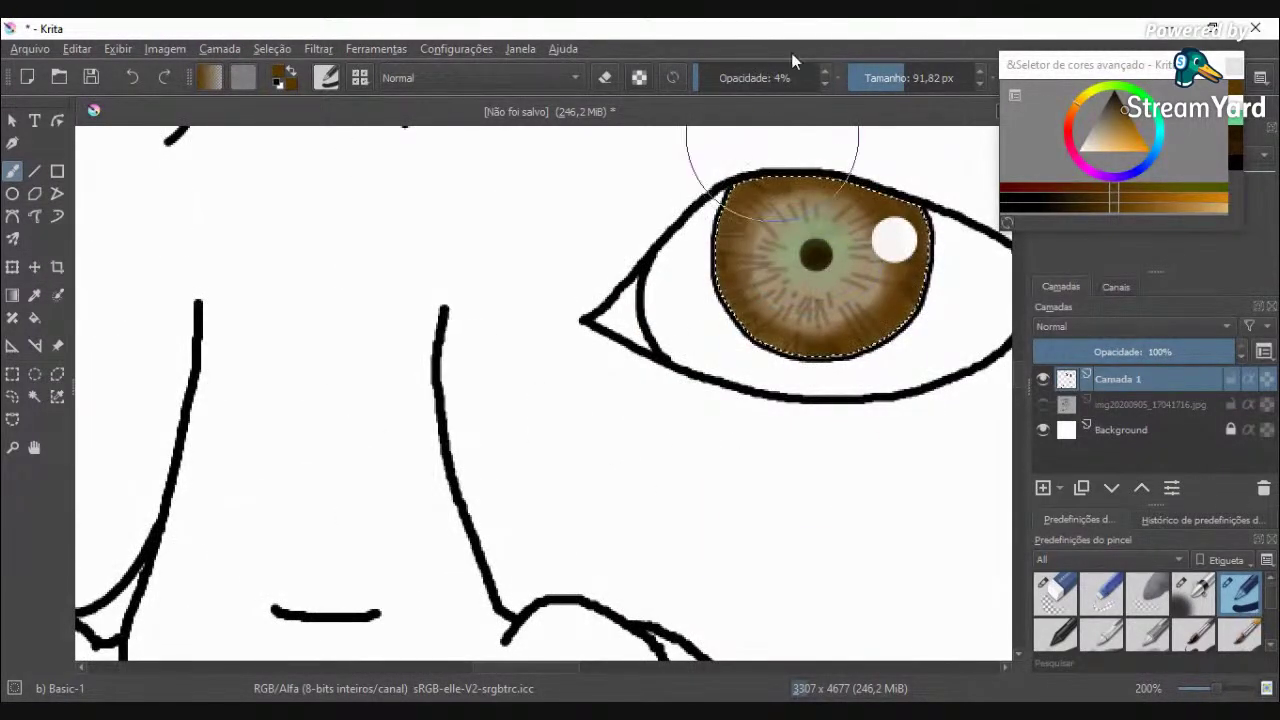
Step: Try brown strokes on the iris at 11.48 px and 9% opacity, undo them and lower the opacity to 4%
{"action": "left_click", "coordinate": [705, 76]}
{"action": "left_click", "coordinate": [876, 77]}
{"action": "scroll", "coordinate": [810, 205], "scroll_direction": "up", "scroll_amount": 3}
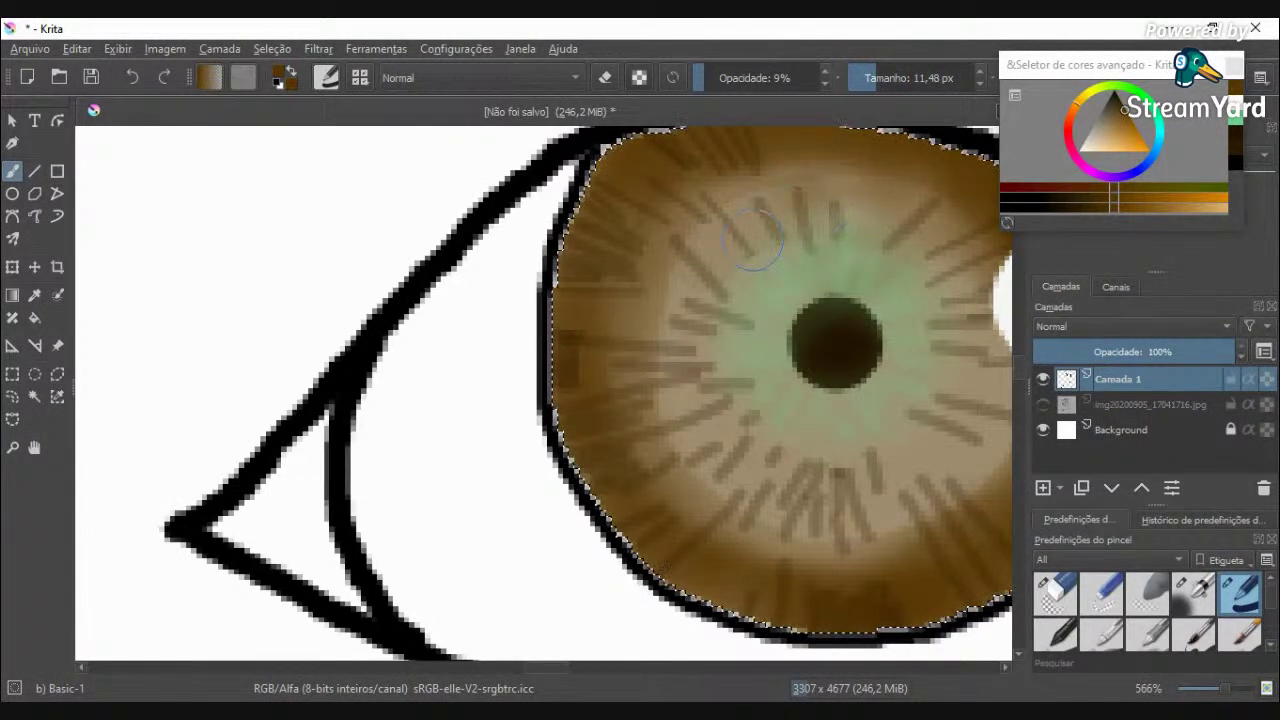
{"action": "key", "text": "ctrl+z"}
{"action": "key", "text": "ctrl+z"}
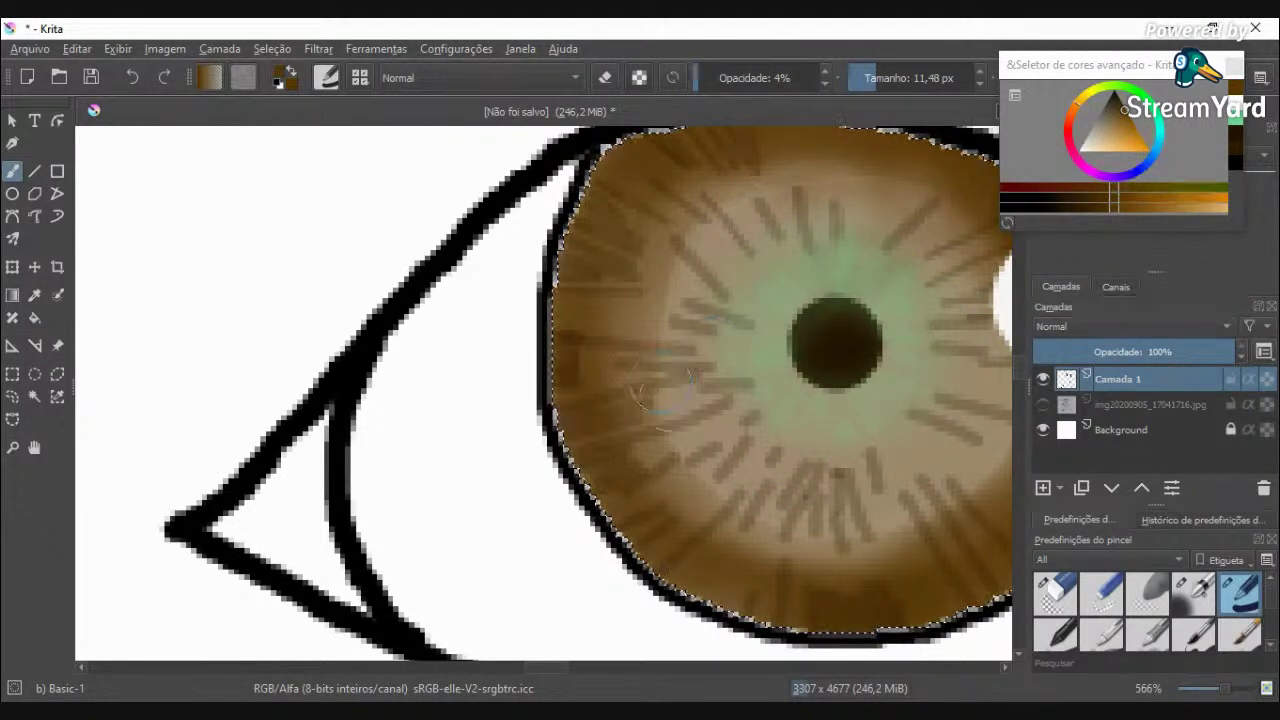
{"action": "scroll", "coordinate": [763, 481], "scroll_direction": "down", "scroll_amount": 5}
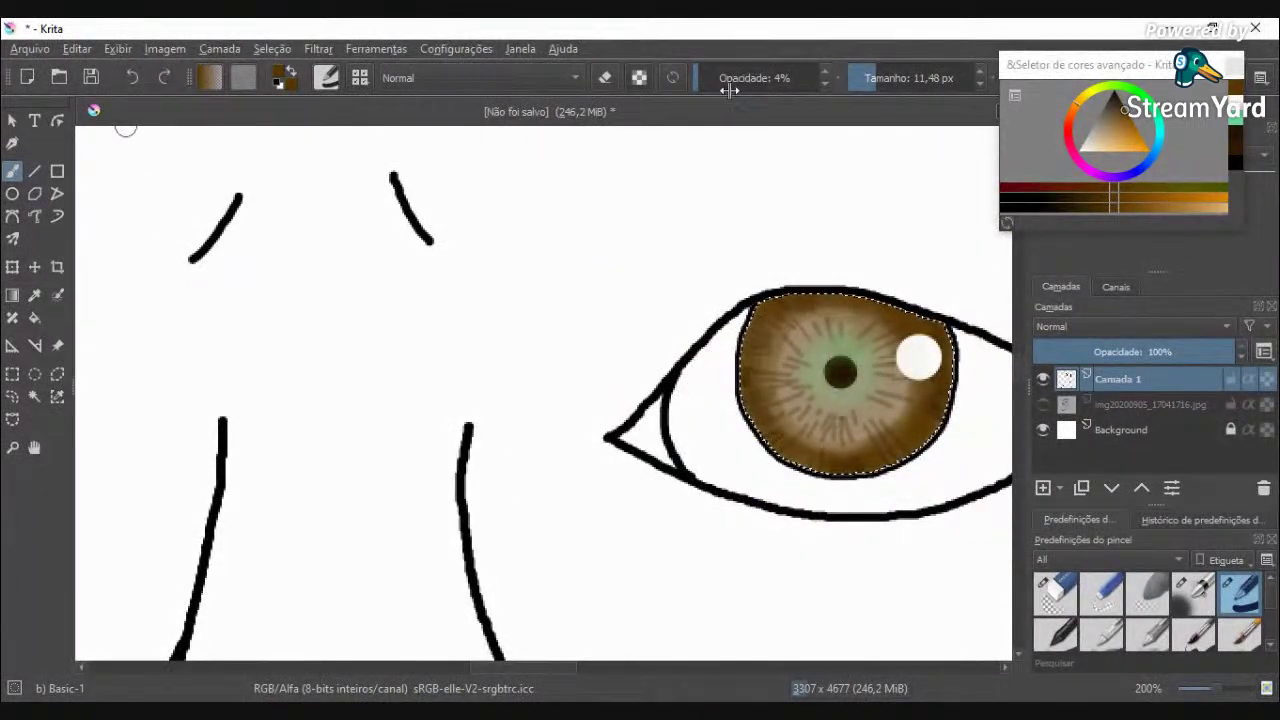
{"action": "left_click", "coordinate": [361, 78]}
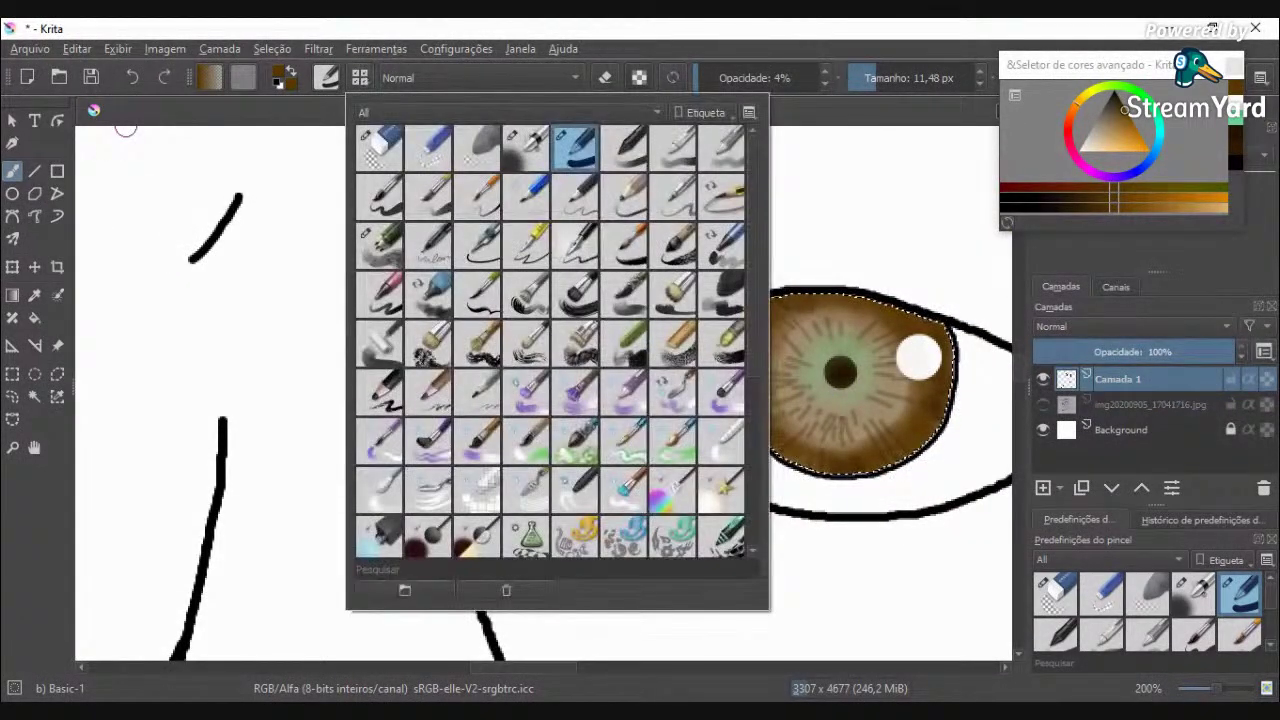
{"action": "left_click", "coordinate": [750, 25]}
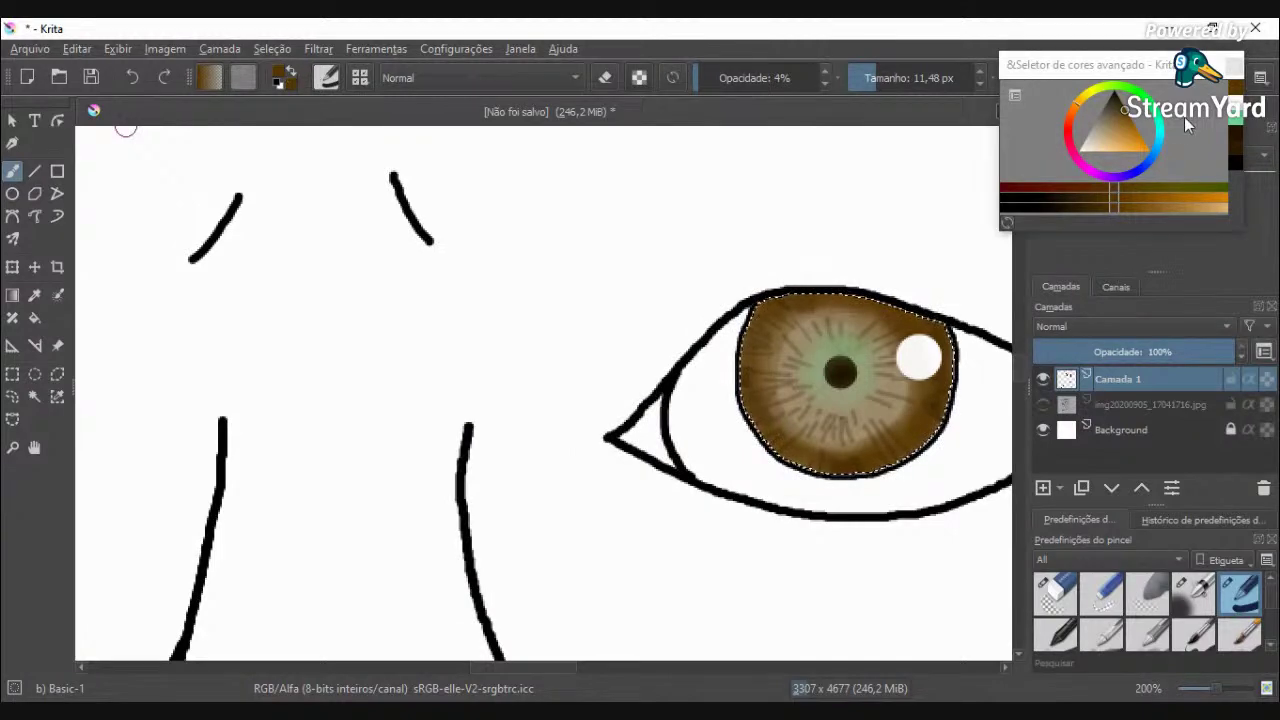
Step: Set the brush to white at 100% opacity with a size of 2.09 px
{"action": "left_click", "coordinate": [1072, 152]}
{"action": "scroll", "coordinate": [805, 360], "scroll_direction": "up", "scroll_amount": 5}
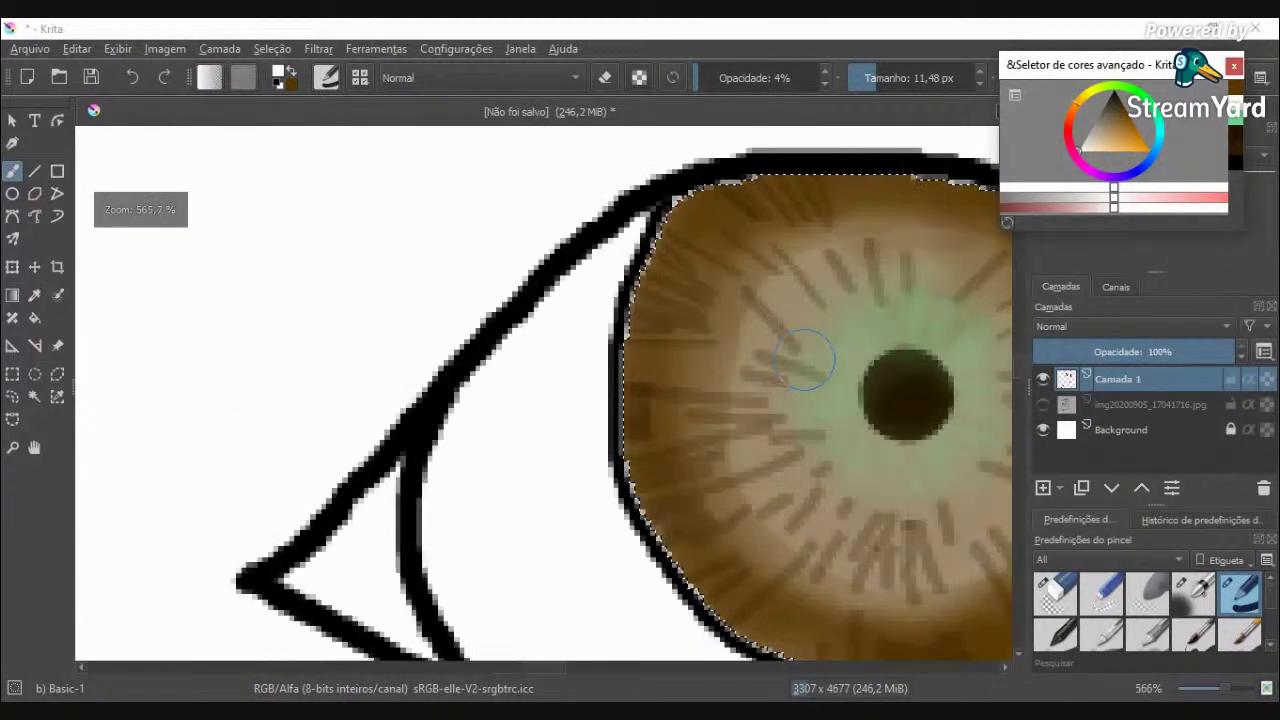
{"action": "left_click", "coordinate": [863, 78]}
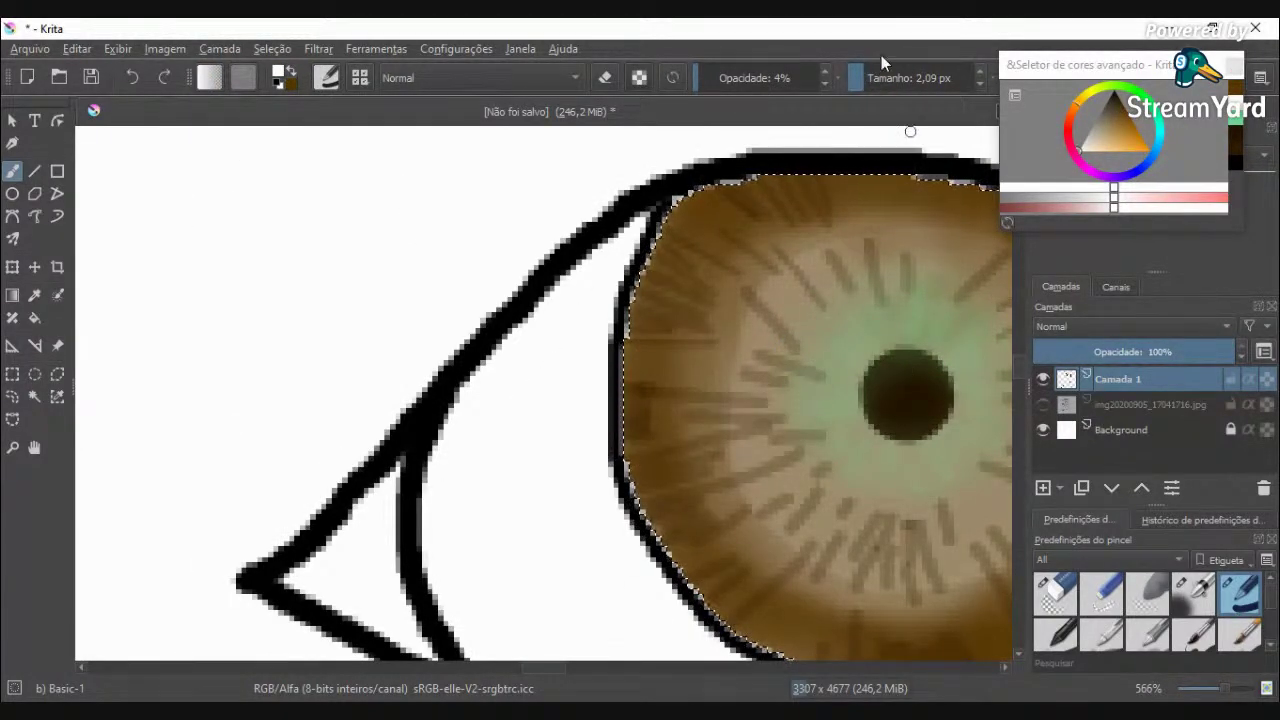
{"action": "left_click_drag", "start_coordinate": [863, 77], "coordinate": [860, 78]}
{"action": "left_click_drag", "start_coordinate": [747, 79], "coordinate": [835, 79]}
Step: Try a tiny white highlight dot on the upper right of the pupil and undo it
{"action": "left_click", "coordinate": [866, 87]}
{"action": "left_click", "coordinate": [931, 381]}
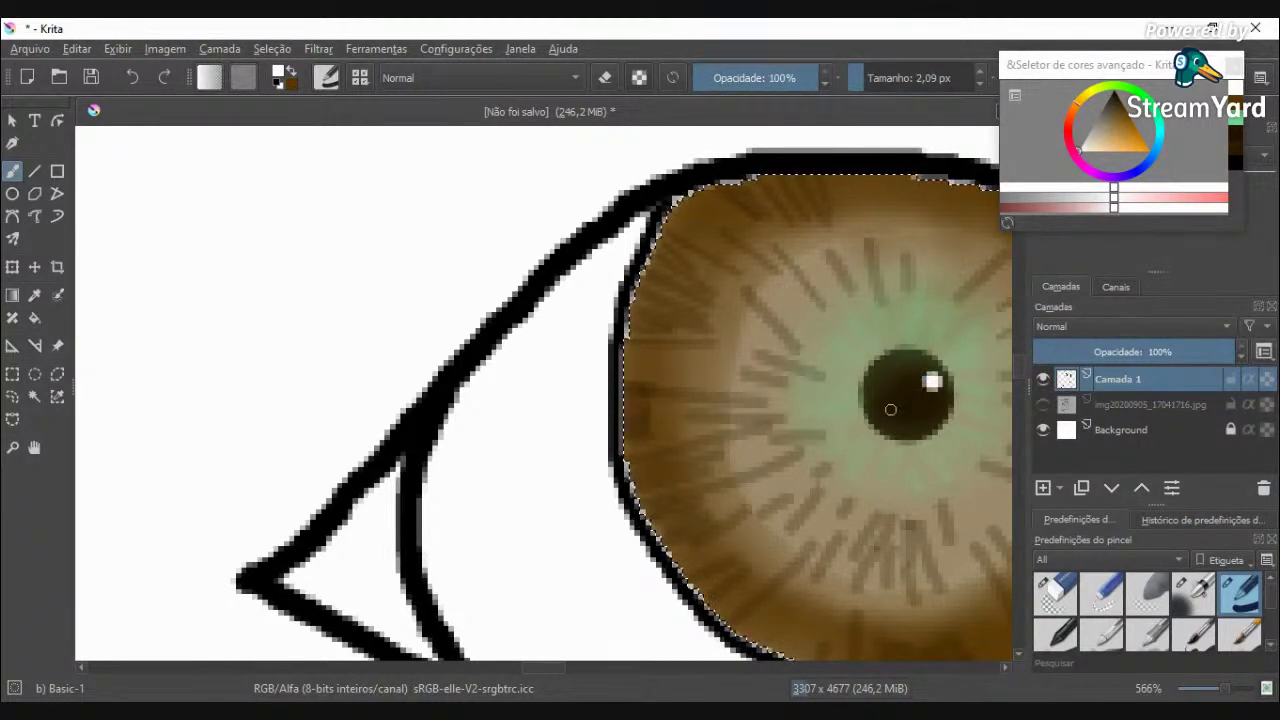
{"action": "scroll", "coordinate": [807, 334], "scroll_direction": "down", "scroll_amount": 5}
{"action": "scroll", "coordinate": [807, 334], "scroll_direction": "up", "scroll_amount": 5}
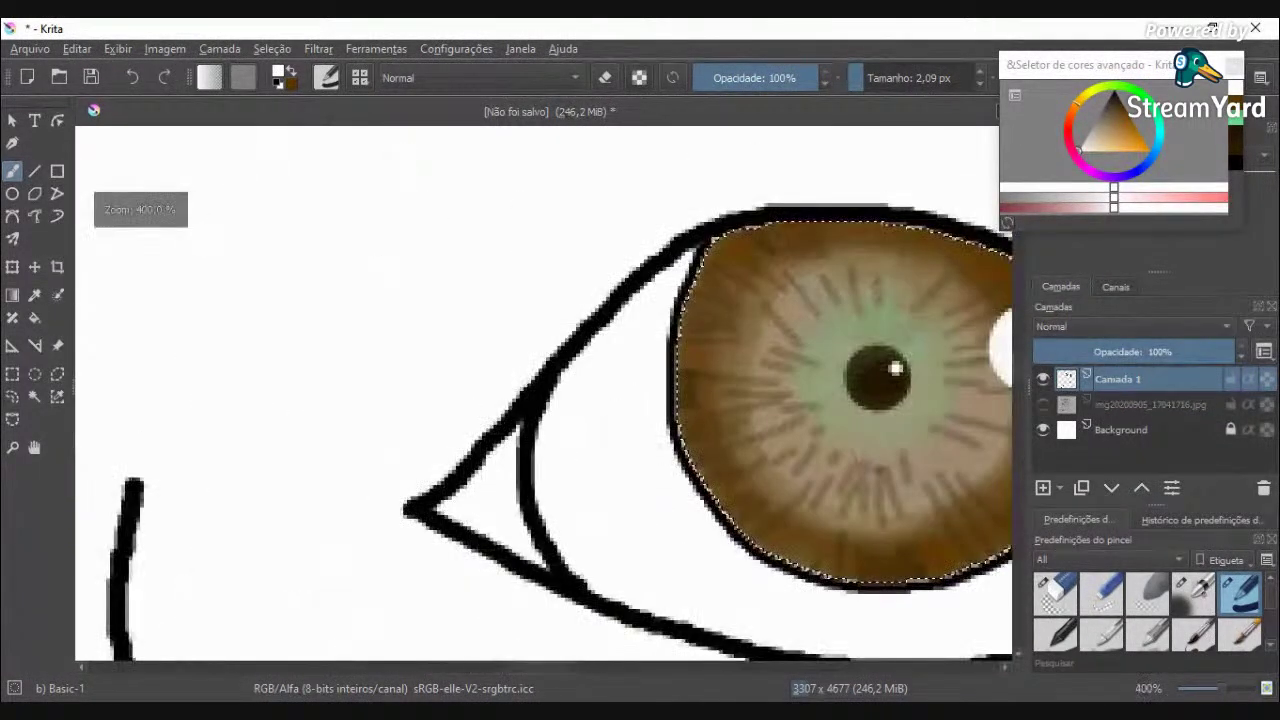
{"action": "key", "text": "ctrl+z"}
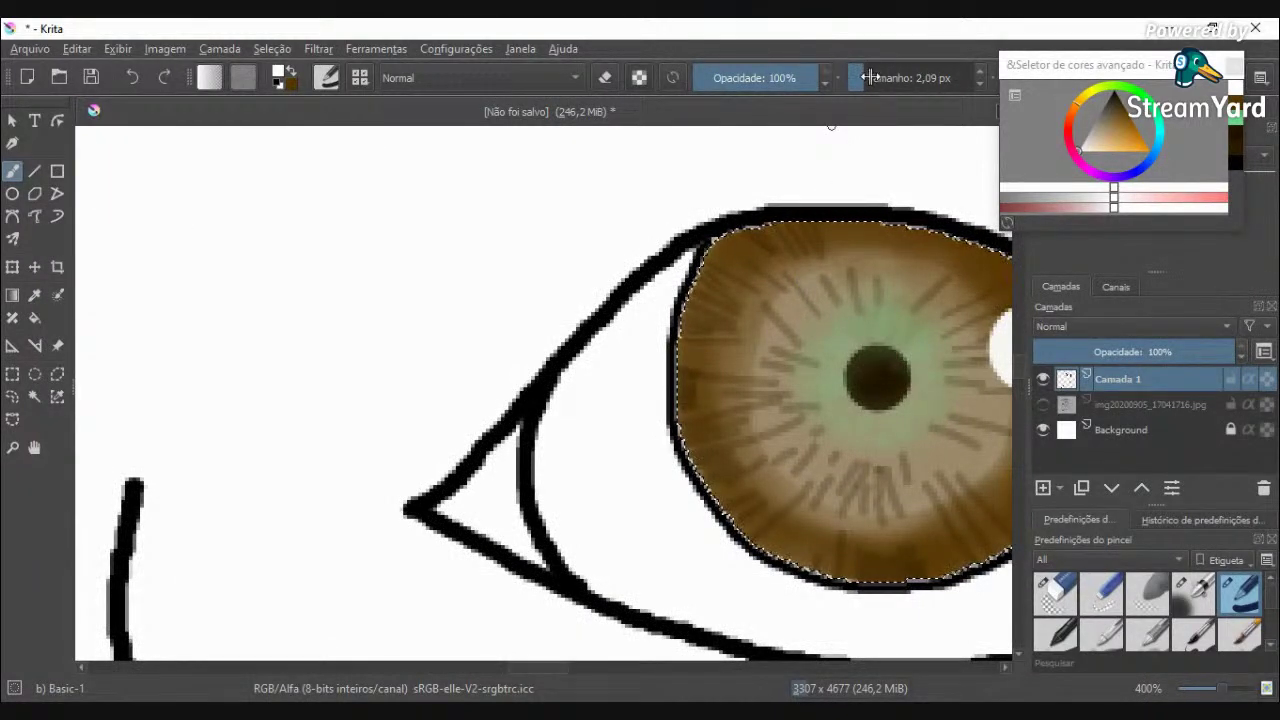
Step: Raise the brush size to 2.48 px and try a short white highlight stroke on the pupil
{"action": "left_click", "coordinate": [866, 77]}
{"action": "scroll", "coordinate": [927, 296], "scroll_direction": "up", "scroll_amount": 2}
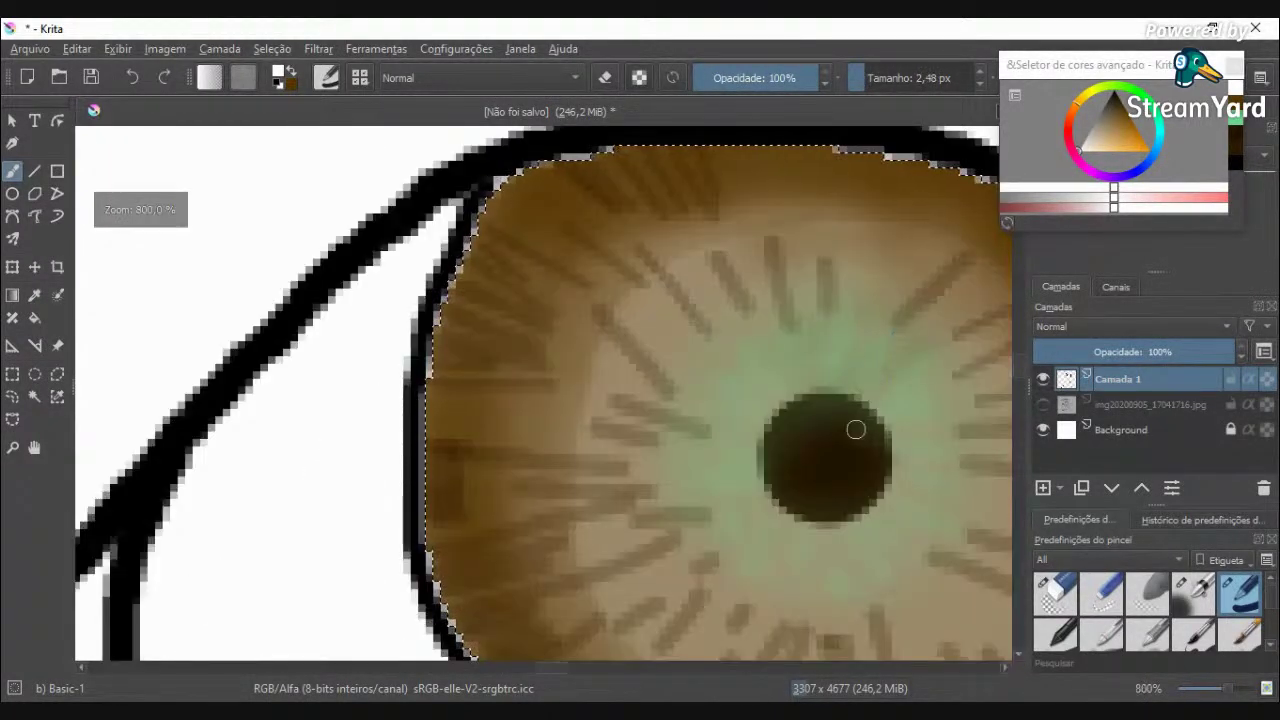
{"action": "left_click_drag", "start_coordinate": [848, 425], "coordinate": [852, 453]}
{"action": "scroll", "coordinate": [852, 453], "scroll_direction": "down", "scroll_amount": 5}
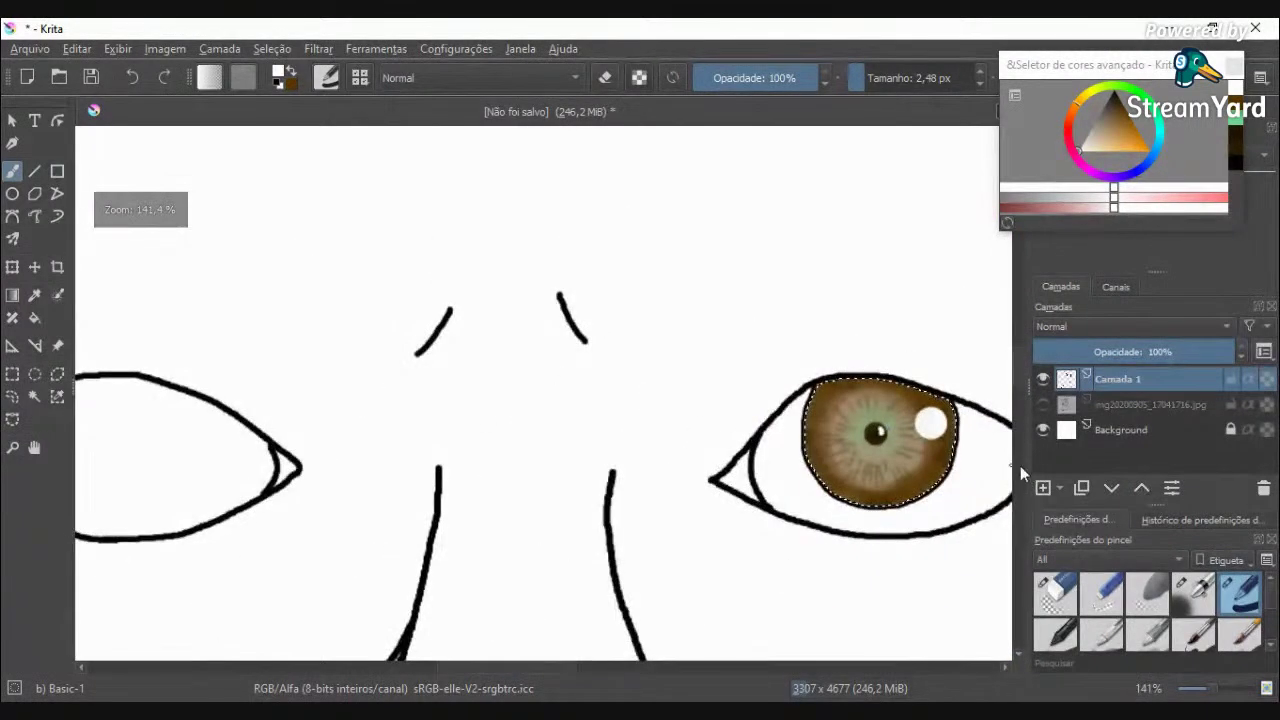
Step: Repaint the pupil's white highlight as an elongated vertical mark on its right side
{"action": "scroll", "coordinate": [900, 430], "scroll_direction": "up", "scroll_amount": 6}
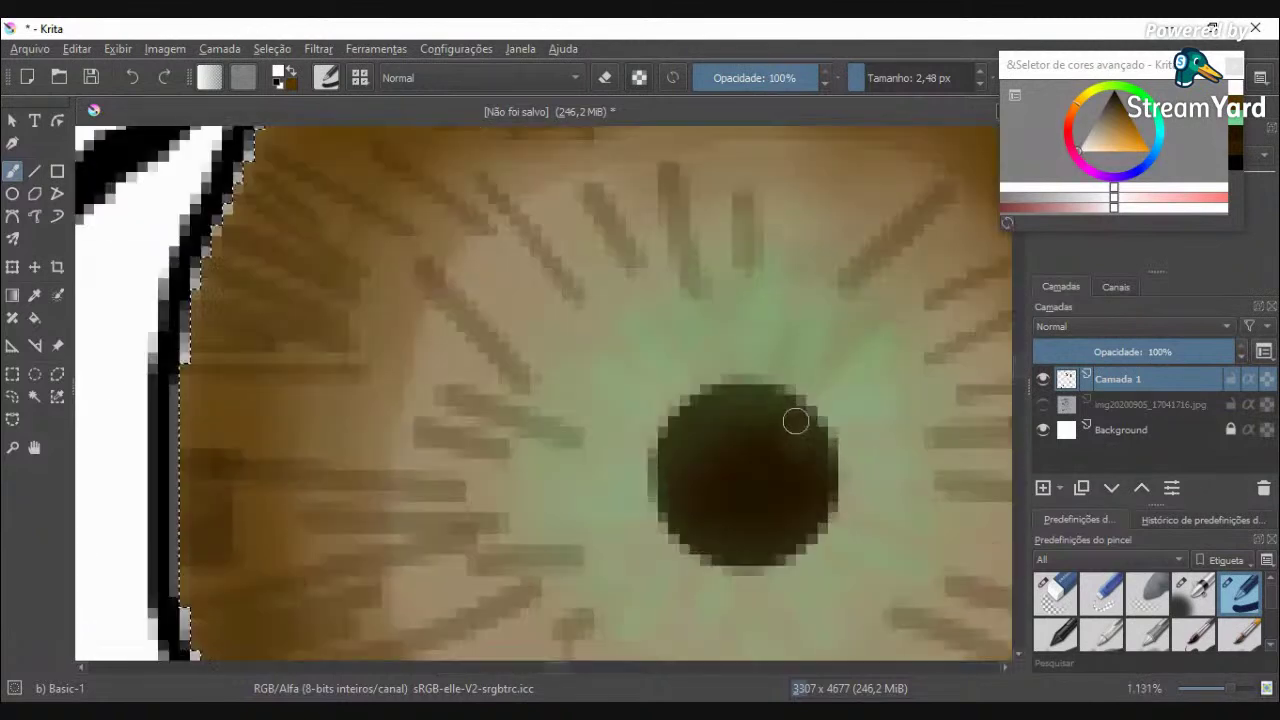
{"action": "scroll", "coordinate": [796, 421], "scroll_direction": "up", "scroll_amount": 2}
{"action": "mouse_move", "coordinate": [777, 425]}
{"action": "left_mouse_down"}
{"action": "mouse_move", "coordinate": [794, 476]}
{"action": "mouse_move", "coordinate": [791, 534]}
{"action": "mouse_move", "coordinate": [786, 503]}
{"action": "left_mouse_up"}
{"action": "scroll", "coordinate": [786, 503], "scroll_direction": "down", "scroll_amount": 6}
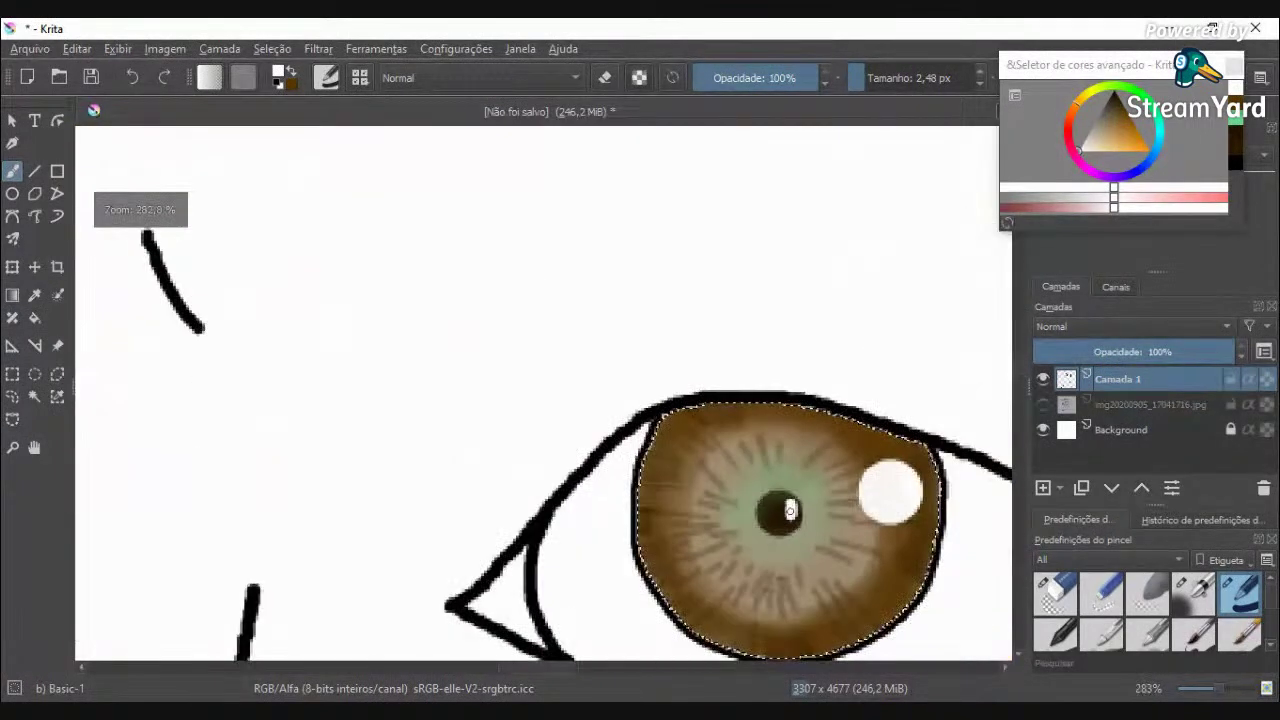
{"action": "scroll", "coordinate": [787, 511], "scroll_direction": "down", "scroll_amount": 7}
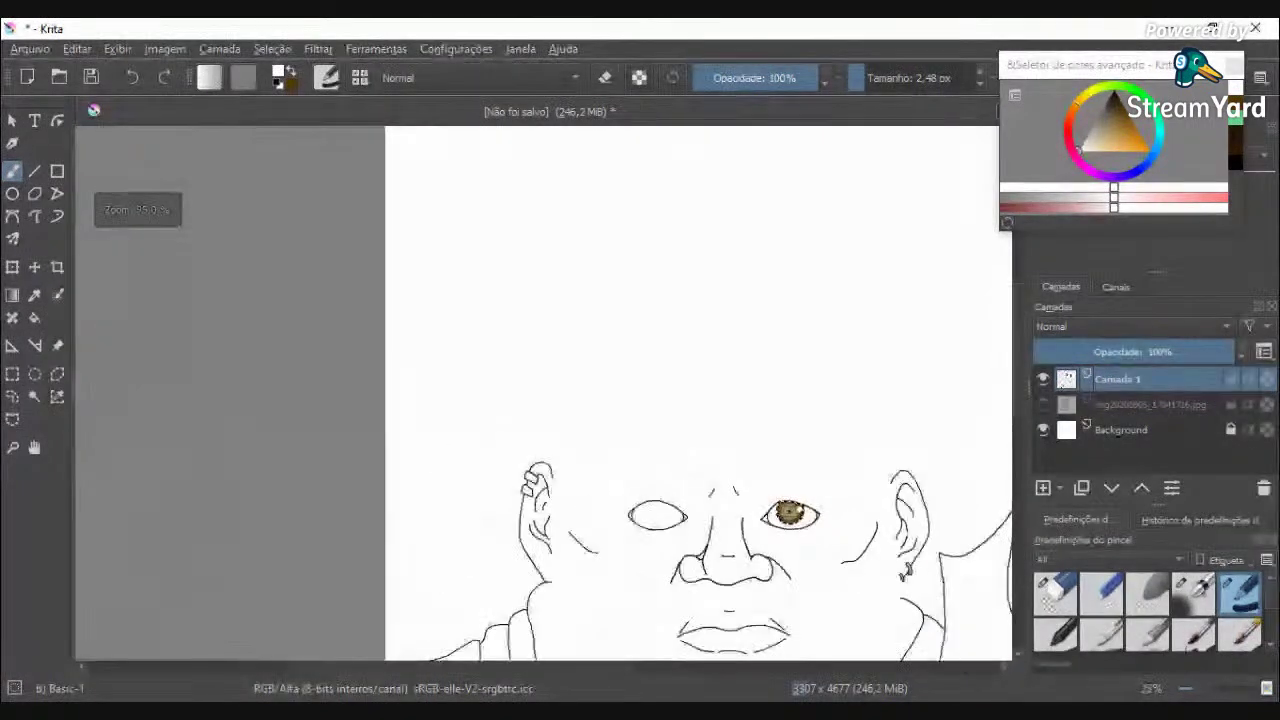
Step: Pick a very dark brown from the colour history and switch to the Airbrush Soft brush
{"action": "scroll", "coordinate": [787, 511], "scroll_direction": "up", "scroll_amount": 3}
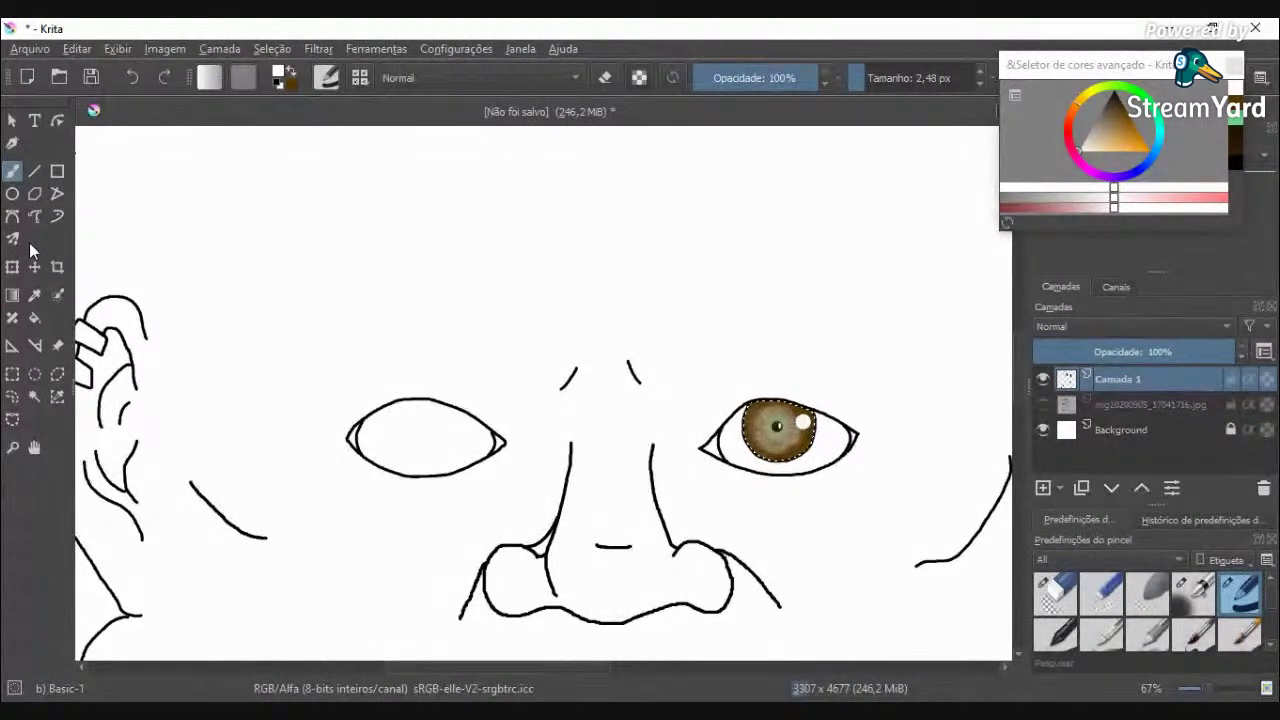
{"action": "scroll", "coordinate": [680, 286], "scroll_direction": "down", "scroll_amount": 1}
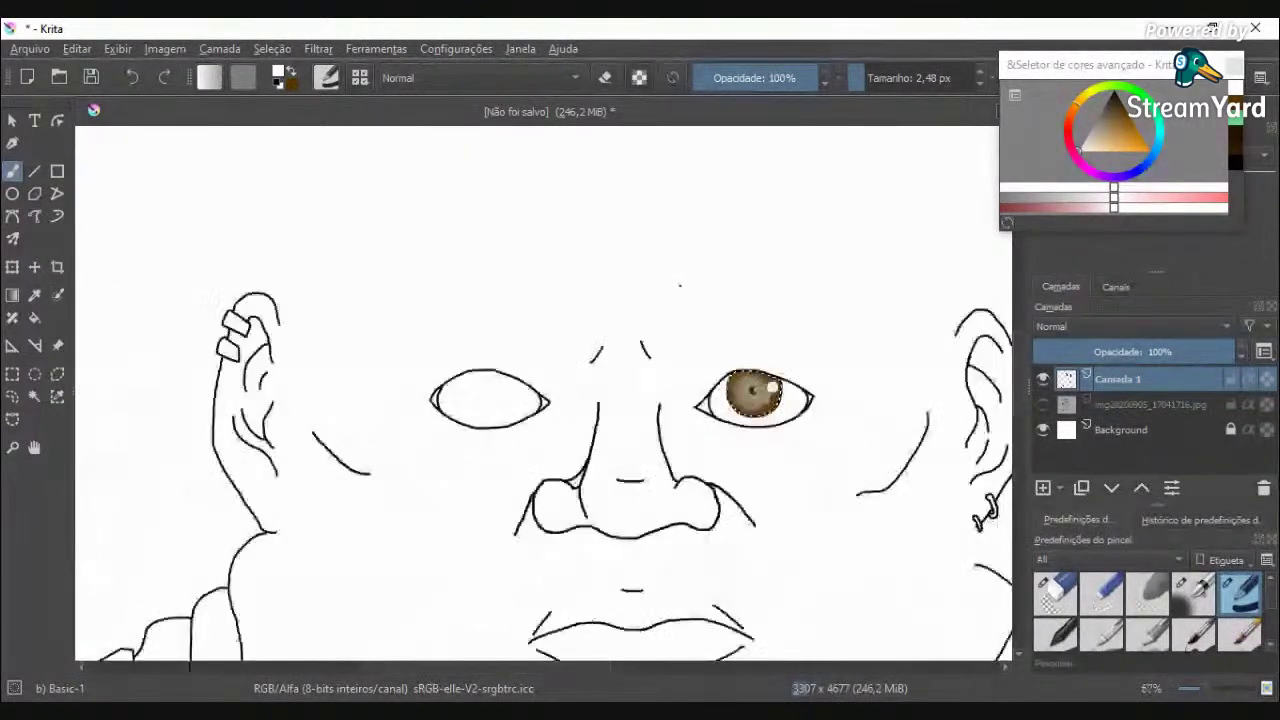
{"action": "scroll", "coordinate": [680, 286], "scroll_direction": "up", "scroll_amount": 3}
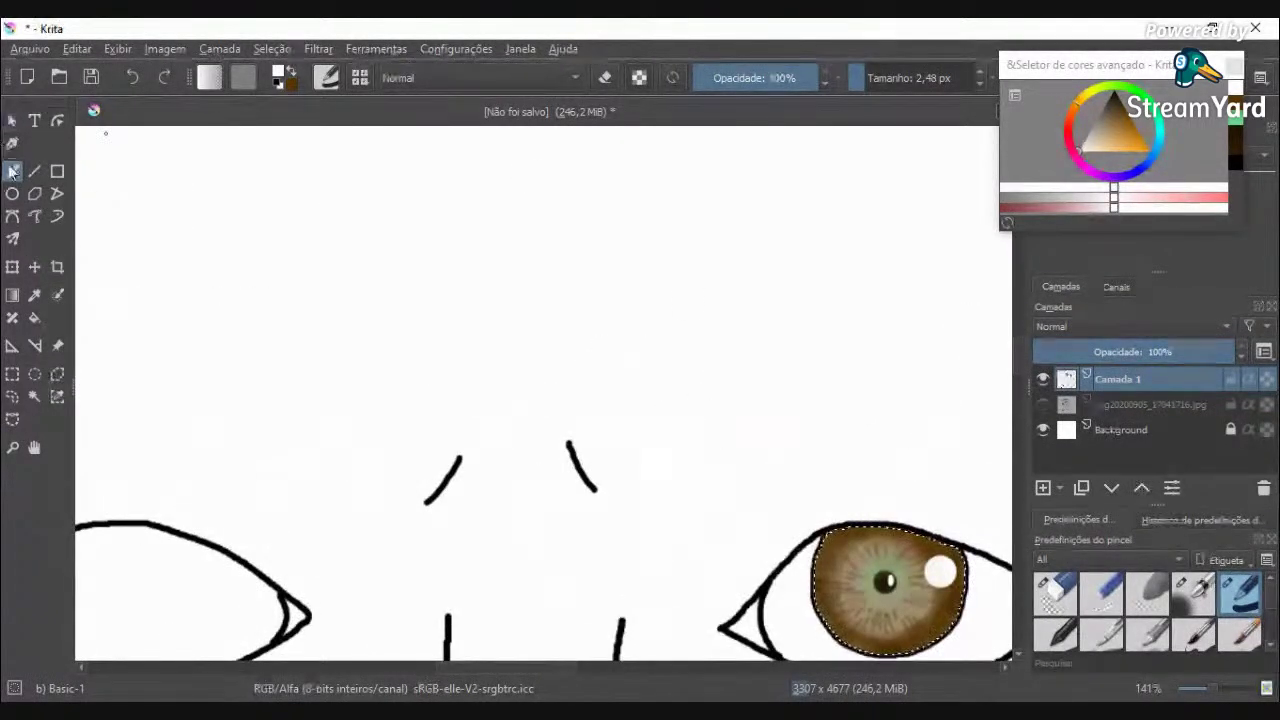
{"action": "left_click", "coordinate": [1236, 149]}
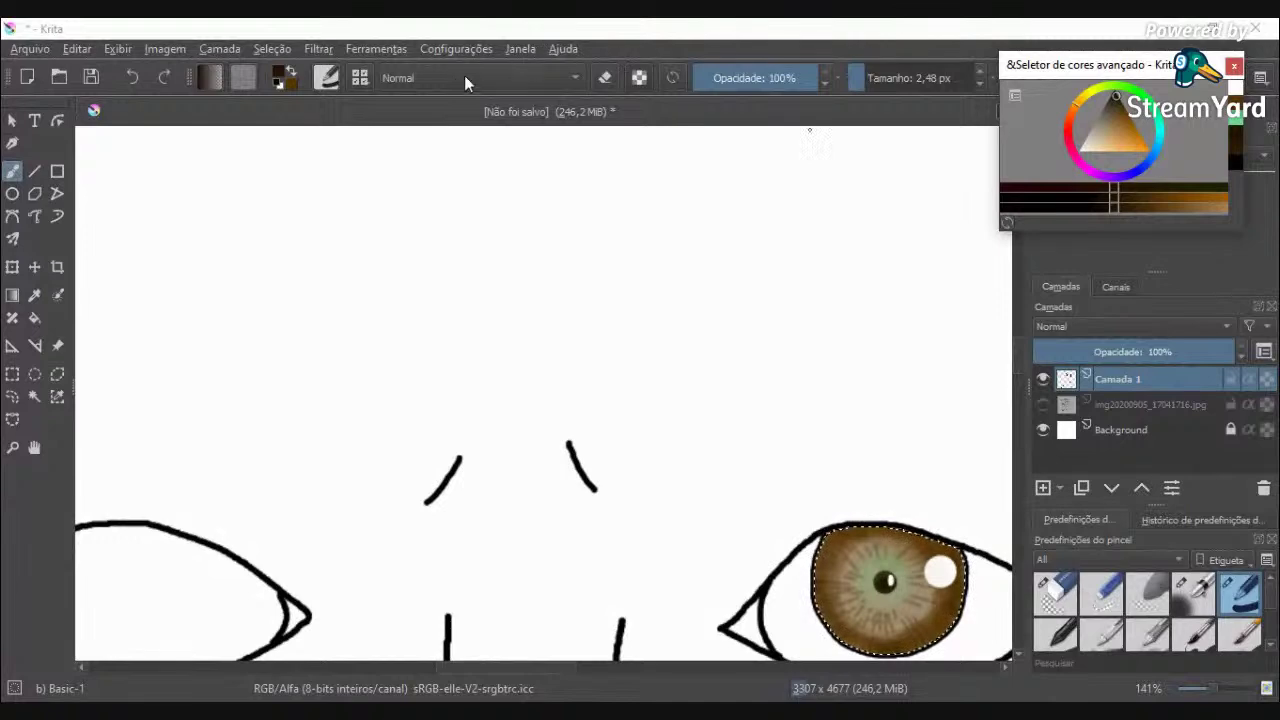
{"action": "left_click", "coordinate": [362, 77]}
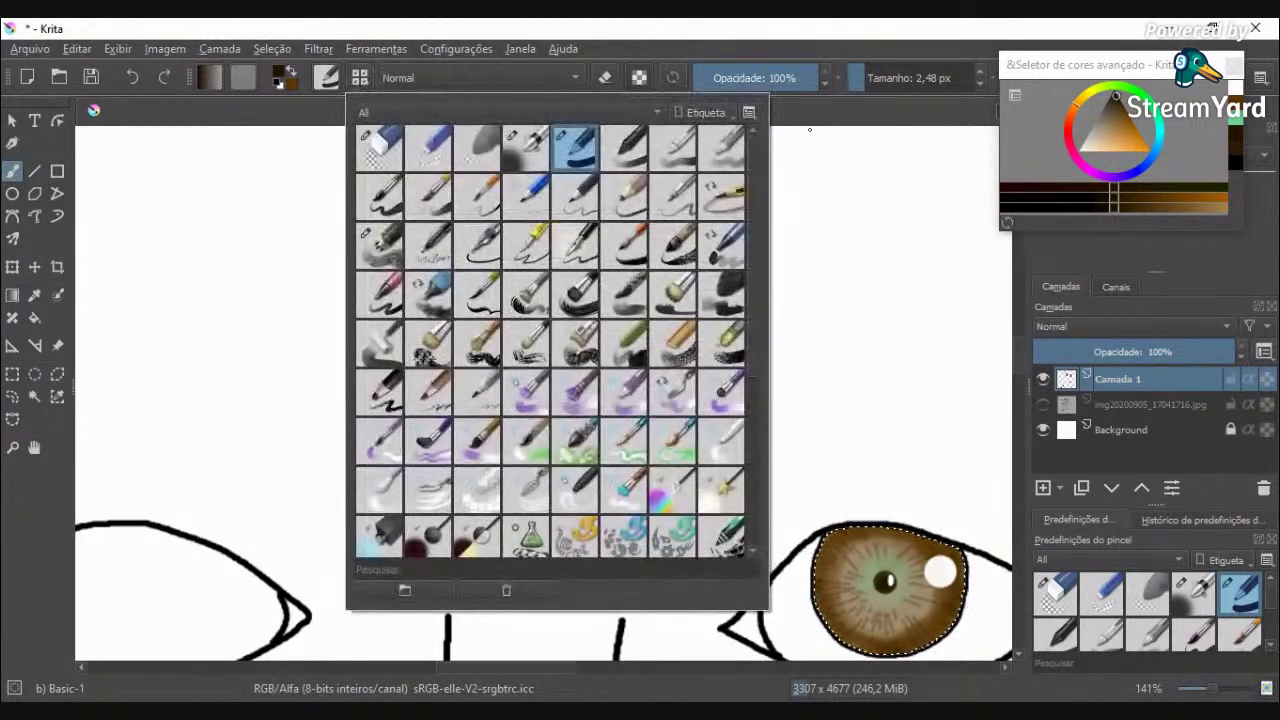
{"action": "left_click", "coordinate": [526, 149]}
{"action": "left_click", "coordinate": [586, 25]}
{"action": "scroll", "coordinate": [914, 571], "scroll_direction": "up", "scroll_amount": 4}
{"action": "scroll", "coordinate": [917, 553], "scroll_direction": "down", "scroll_amount": 3}
{"action": "scroll", "coordinate": [915, 548], "scroll_direction": "down", "scroll_amount": 1}
{"action": "scroll", "coordinate": [925, 530], "scroll_direction": "up", "scroll_amount": 3}
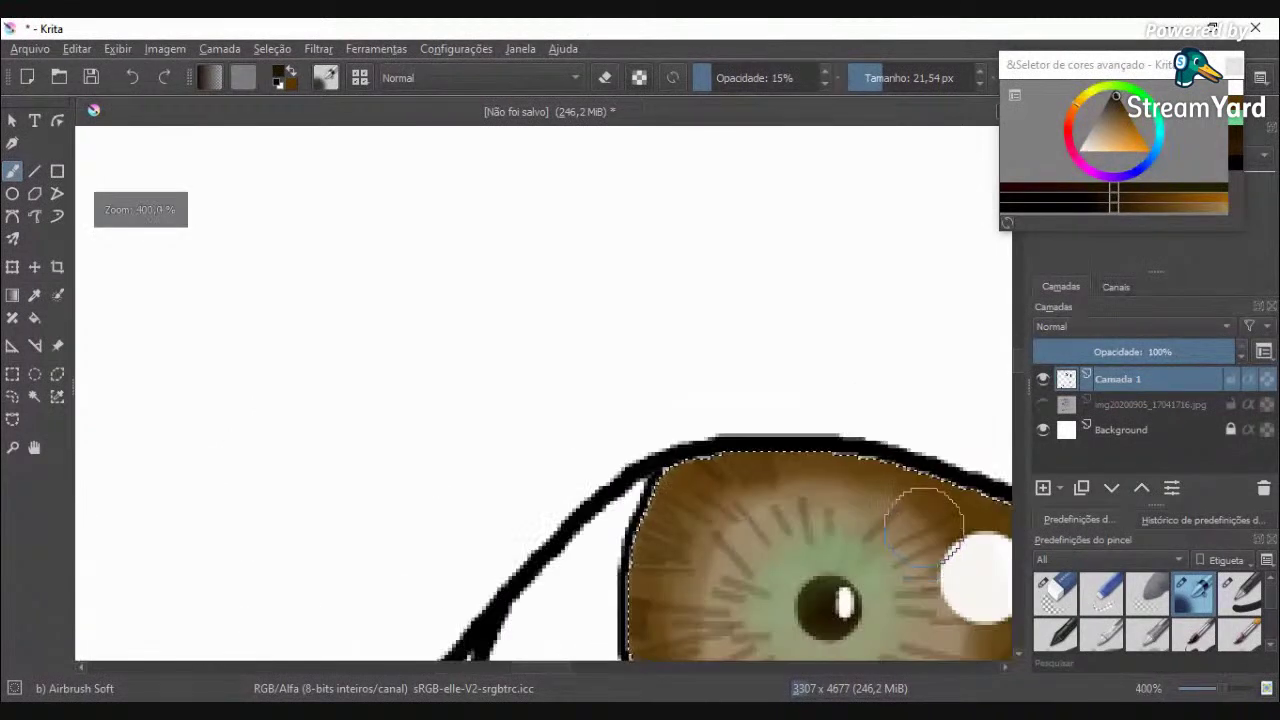
Step: Set the brush opacity to 27% and softly darken the iris along its upper edge beneath the eyelid line
{"action": "left_click_drag", "start_coordinate": [893, 496], "coordinate": [917, 512]}
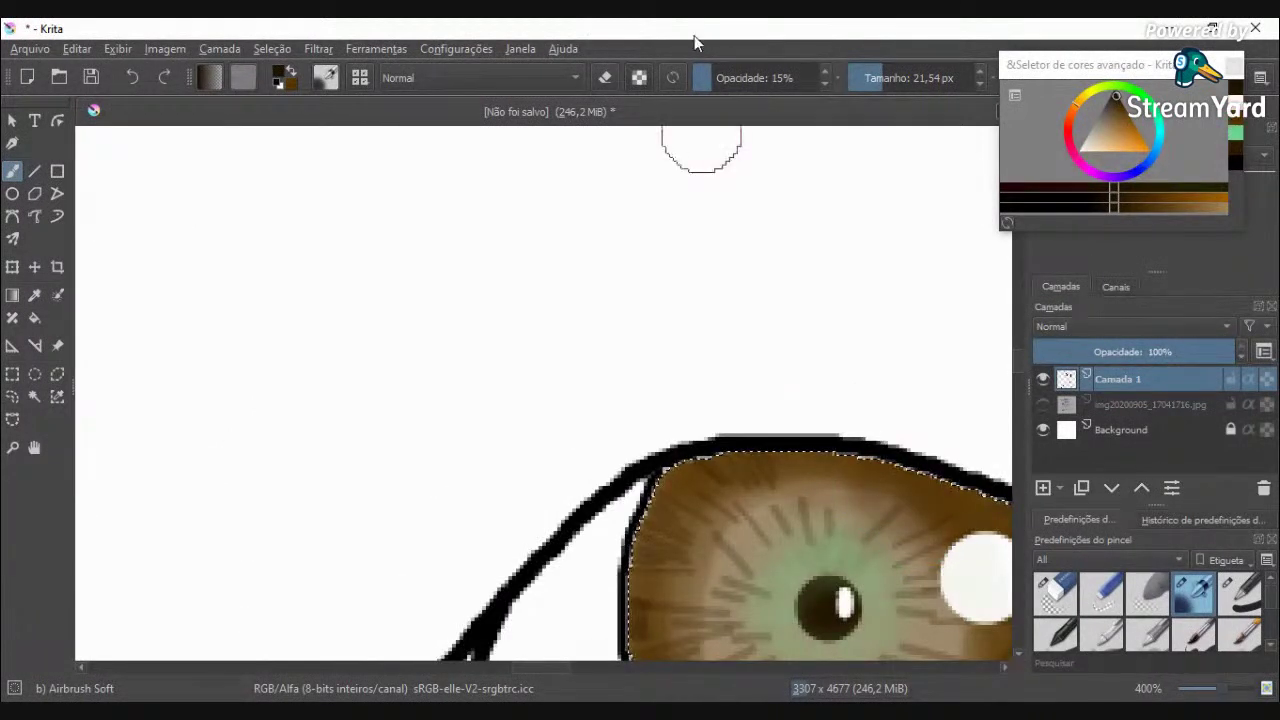
{"action": "left_click", "coordinate": [727, 78]}
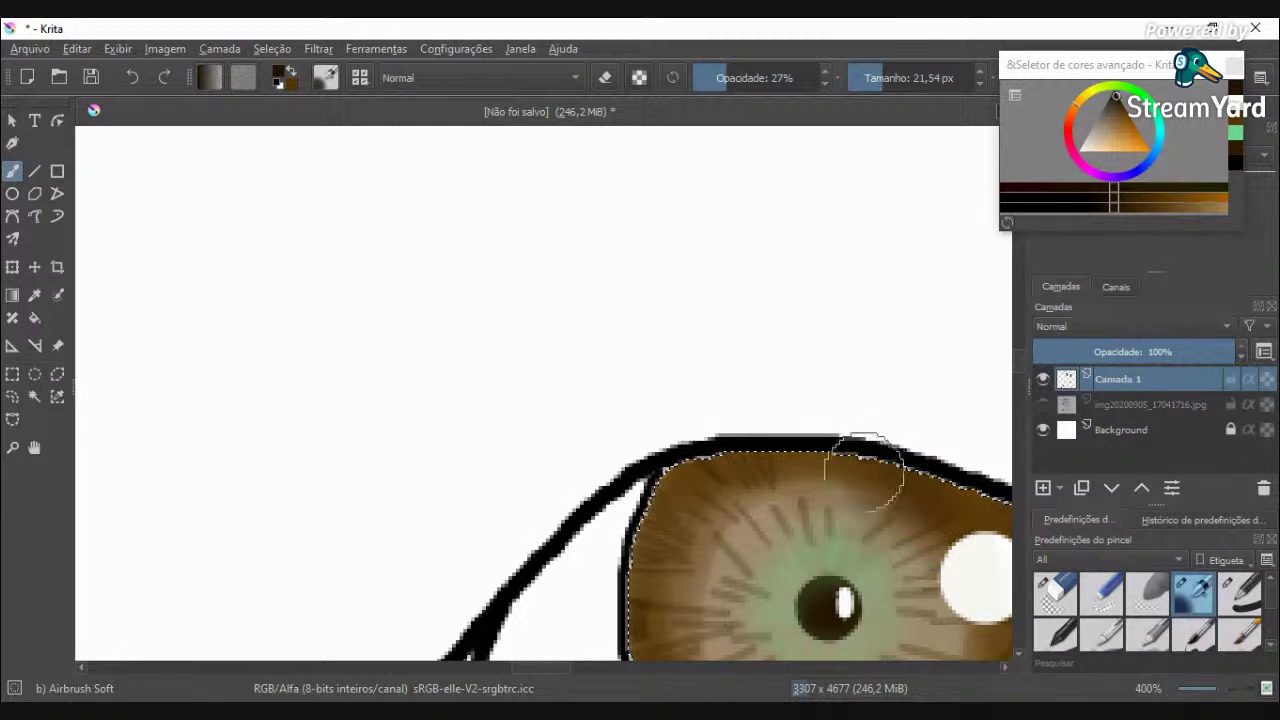
{"action": "mouse_move", "coordinate": [793, 493]}
{"action": "left_mouse_down"}
{"action": "mouse_move", "coordinate": [685, 540]}
{"action": "mouse_move", "coordinate": [908, 514]}
{"action": "mouse_move", "coordinate": [695, 548]}
{"action": "left_mouse_up"}
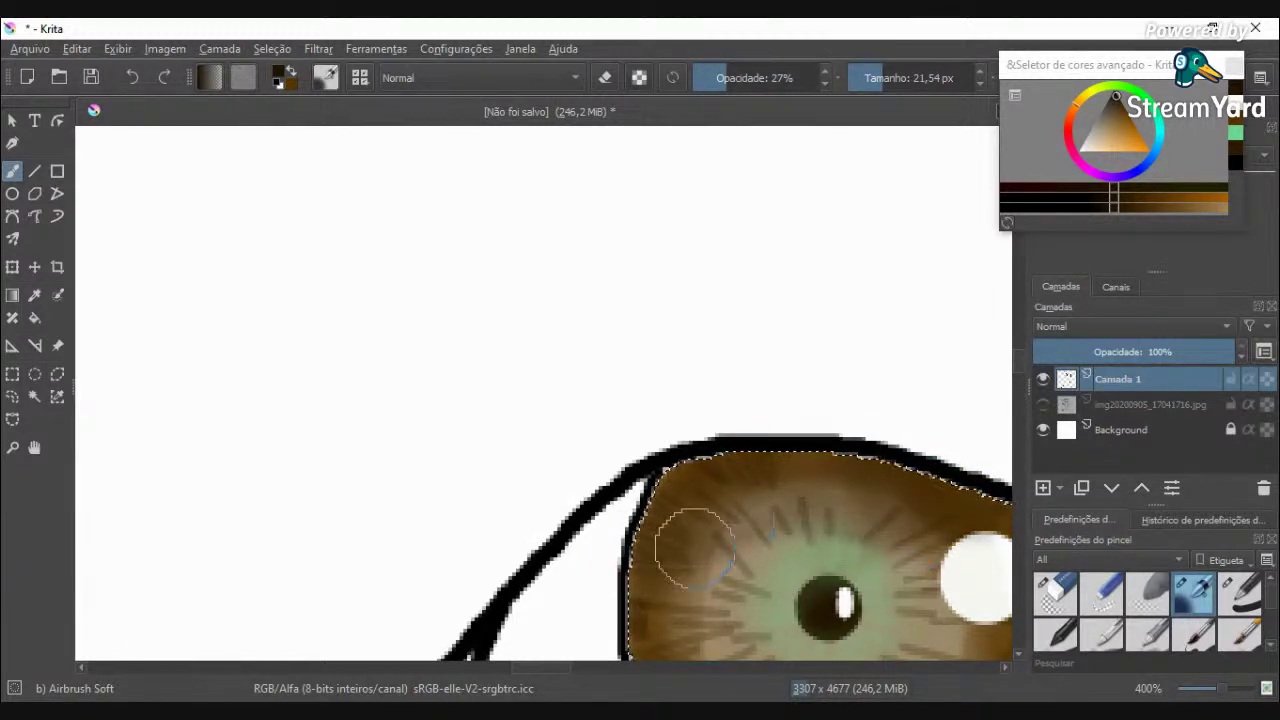
{"action": "mouse_move", "coordinate": [960, 515]}
{"action": "left_mouse_down"}
{"action": "mouse_move", "coordinate": [849, 502]}
{"action": "mouse_move", "coordinate": [675, 574]}
{"action": "mouse_move", "coordinate": [805, 472]}
{"action": "mouse_move", "coordinate": [695, 517]}
{"action": "mouse_move", "coordinate": [748, 468]}
{"action": "left_mouse_up"}
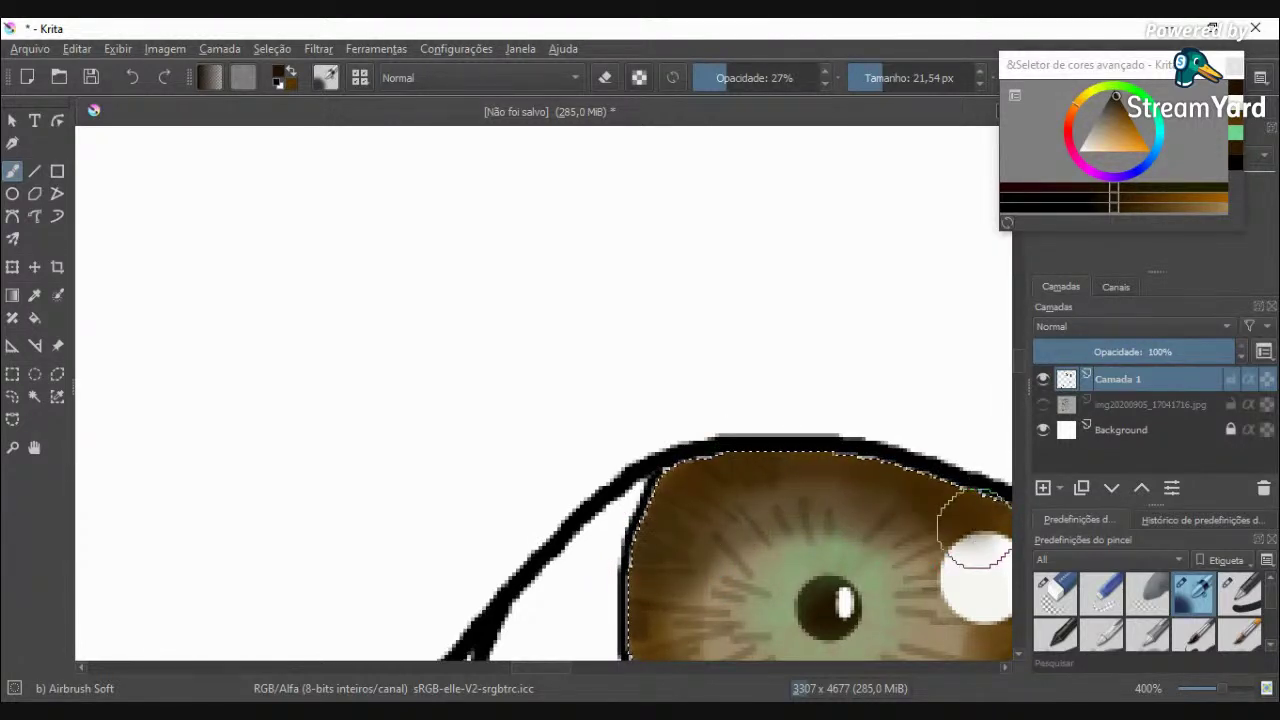
{"action": "scroll", "coordinate": [858, 540], "scroll_direction": "down", "scroll_amount": 3}
{"action": "scroll", "coordinate": [858, 543], "scroll_direction": "up", "scroll_amount": 6}
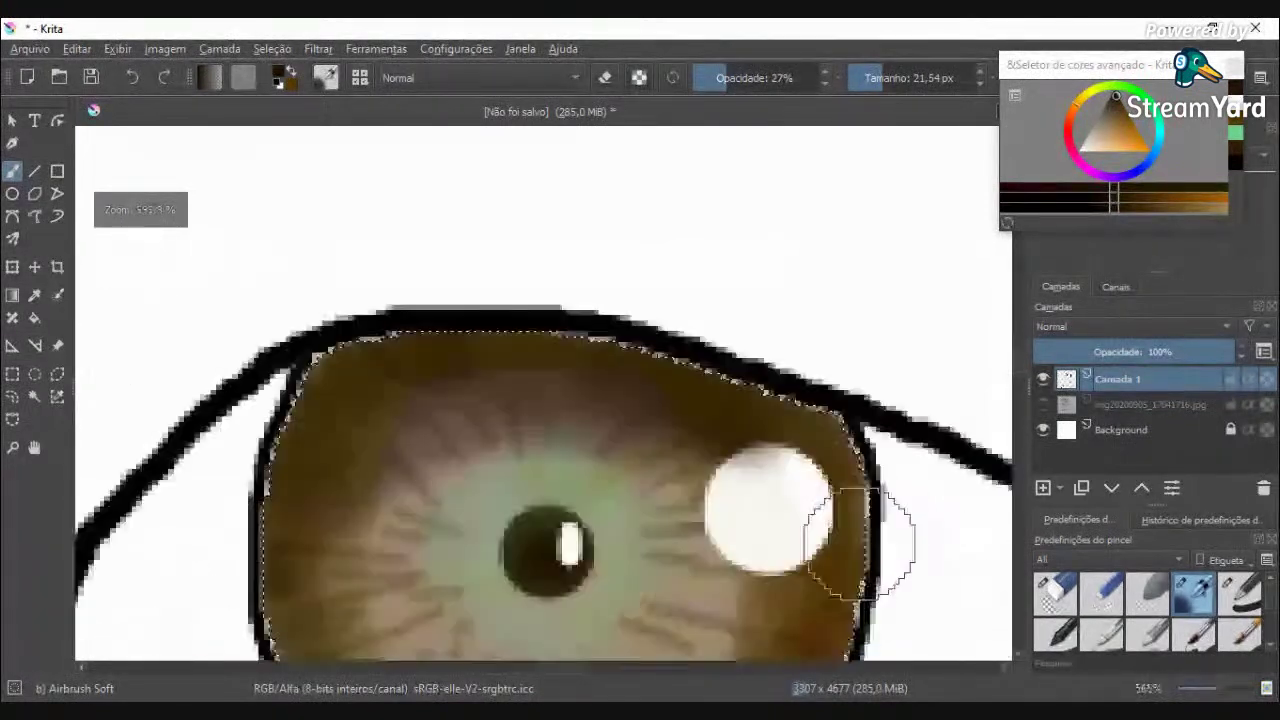
Step: Deepen the dark airbrush shading along the top of the iris and across the upper part of the round highlight
{"action": "mouse_move", "coordinate": [793, 442]}
{"action": "left_mouse_down"}
{"action": "mouse_move", "coordinate": [802, 512]}
{"action": "mouse_move", "coordinate": [763, 430]}
{"action": "mouse_move", "coordinate": [793, 520]}
{"action": "mouse_move", "coordinate": [677, 352]}
{"action": "mouse_move", "coordinate": [803, 471]}
{"action": "mouse_move", "coordinate": [772, 412]}
{"action": "mouse_move", "coordinate": [619, 274]}
{"action": "mouse_move", "coordinate": [721, 395]}
{"action": "mouse_move", "coordinate": [779, 580]}
{"action": "mouse_move", "coordinate": [826, 582]}
{"action": "mouse_move", "coordinate": [588, 290]}
{"action": "left_mouse_up"}
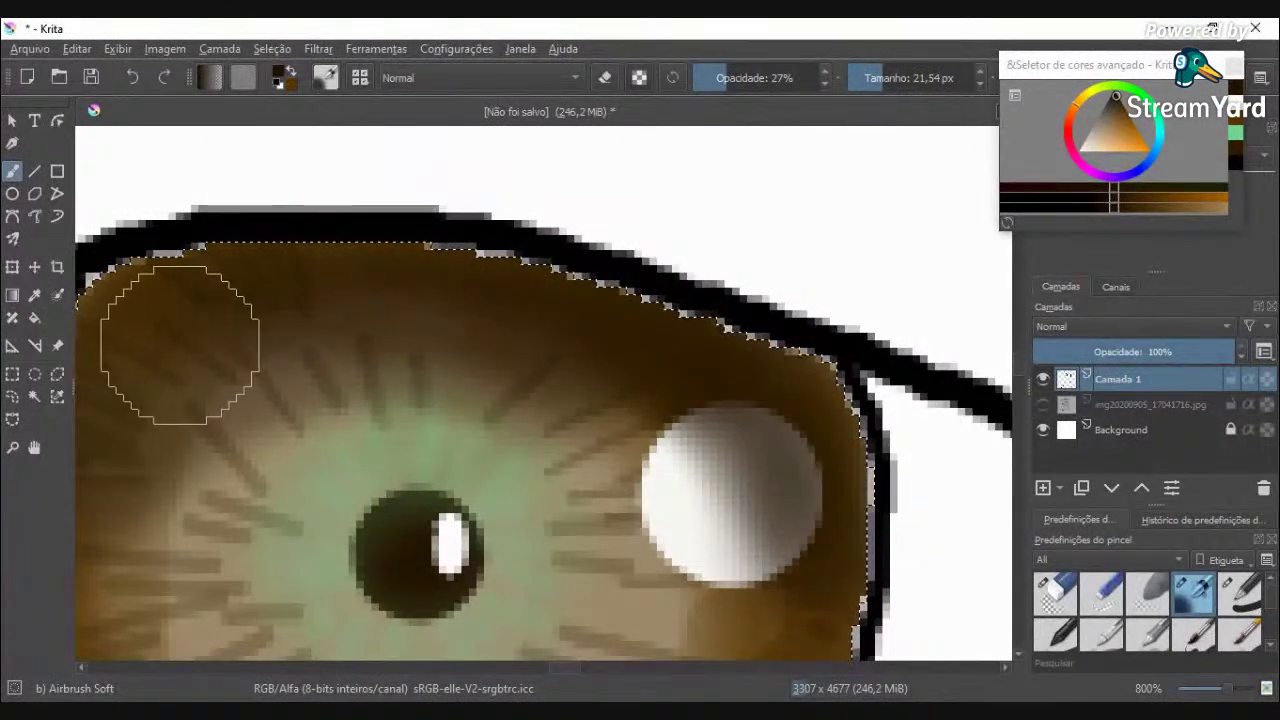
{"action": "scroll", "coordinate": [130, 378], "scroll_direction": "down", "scroll_amount": 5}
{"action": "scroll", "coordinate": [137, 377], "scroll_direction": "up", "scroll_amount": 4}
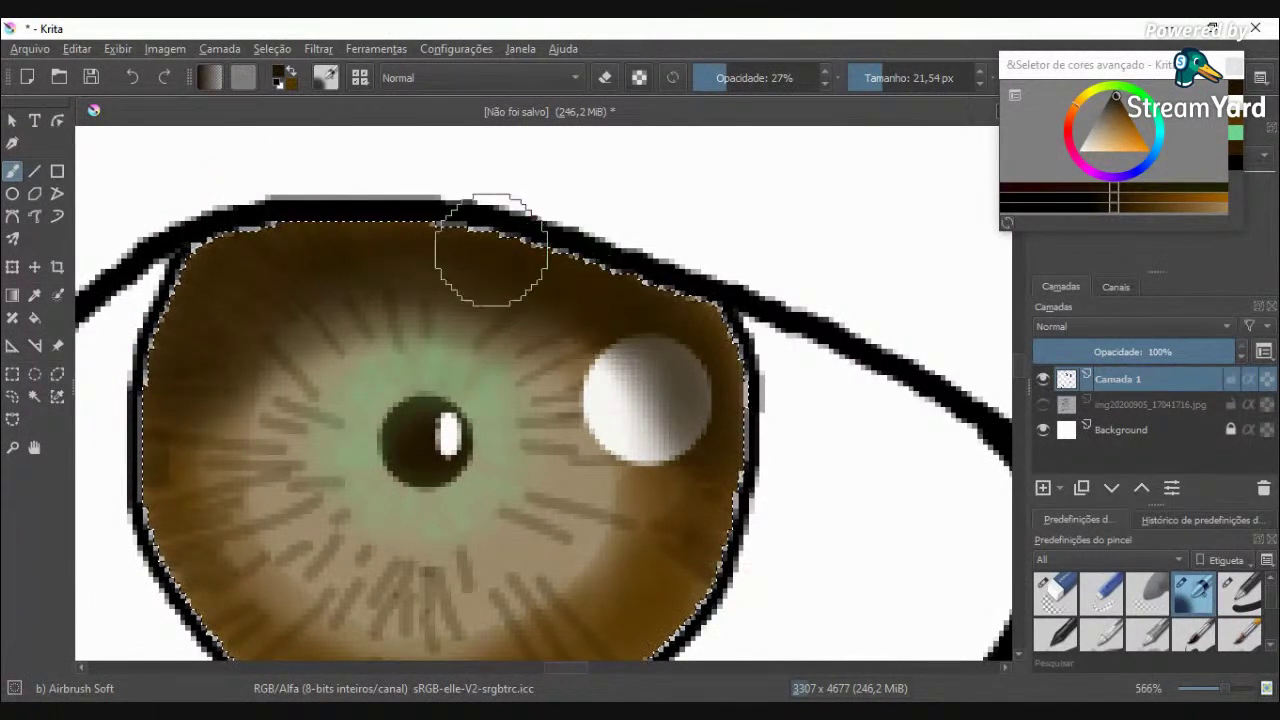
{"action": "scroll", "coordinate": [237, 243], "scroll_direction": "down", "scroll_amount": 2}
{"action": "scroll", "coordinate": [265, 271], "scroll_direction": "down", "scroll_amount": 3}
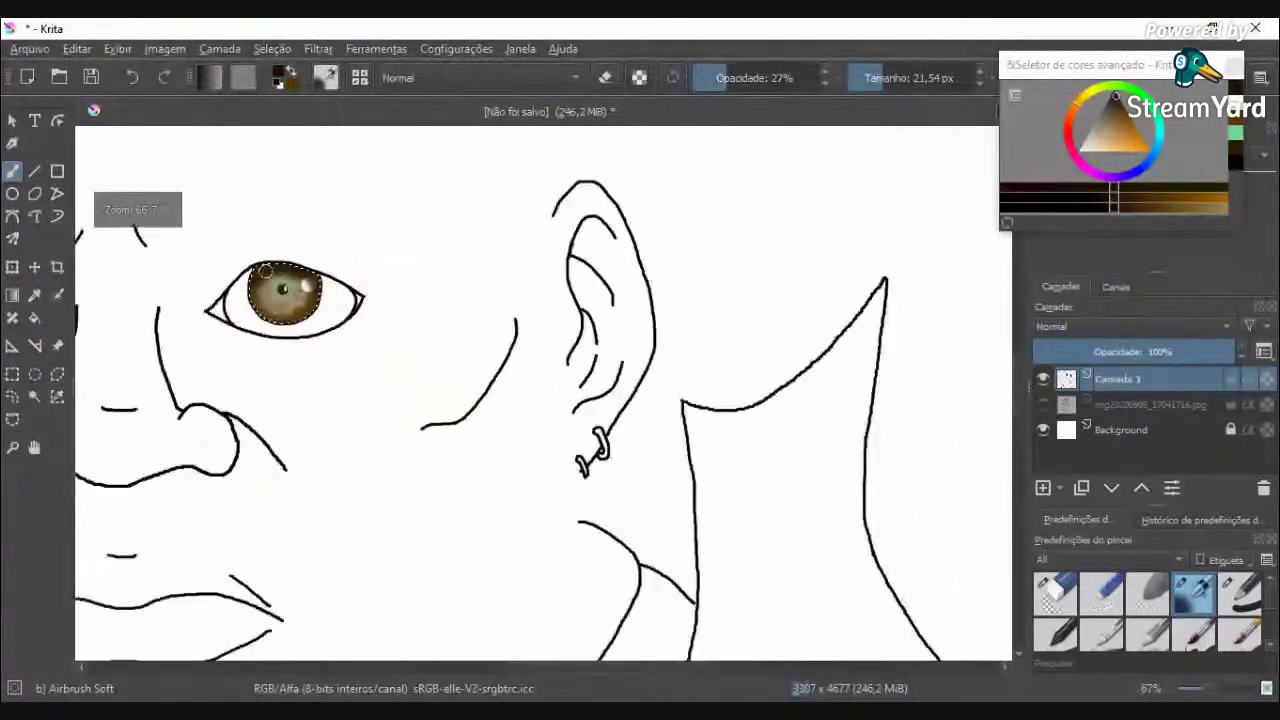
{"action": "scroll", "coordinate": [299, 240], "scroll_direction": "up", "scroll_amount": 4}
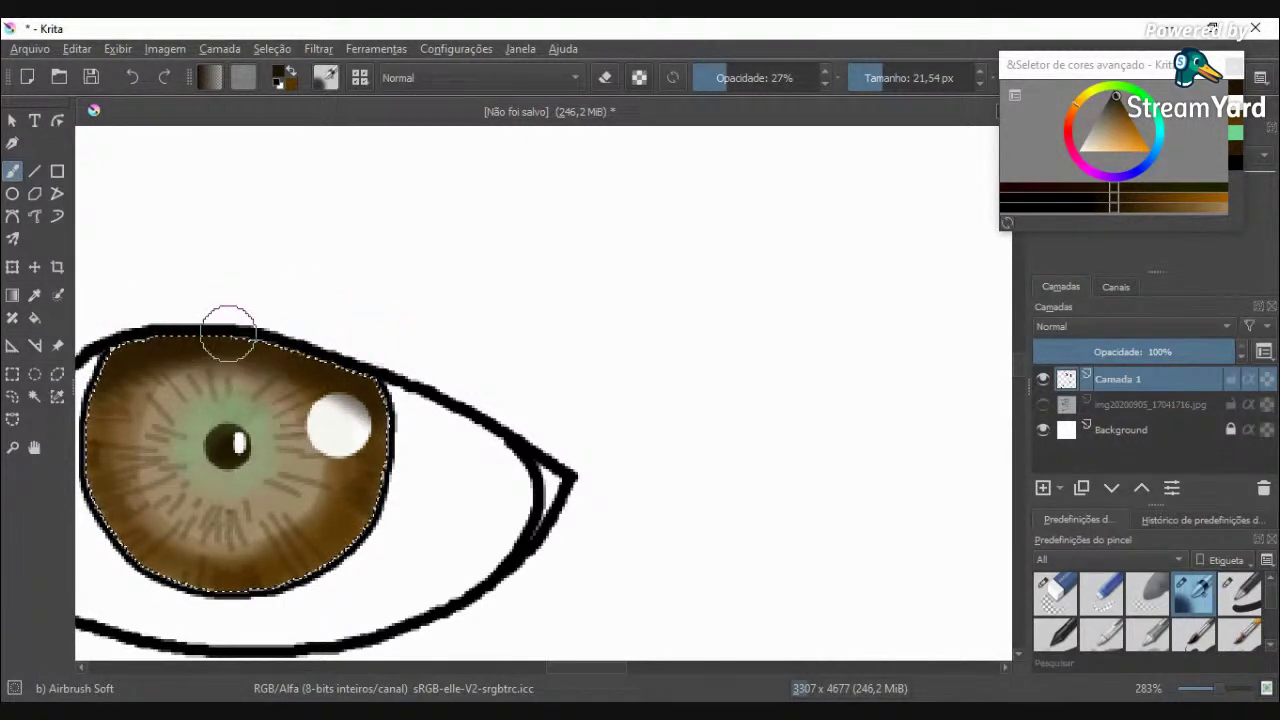
{"action": "scroll", "coordinate": [421, 441], "scroll_direction": "down", "scroll_amount": 6}
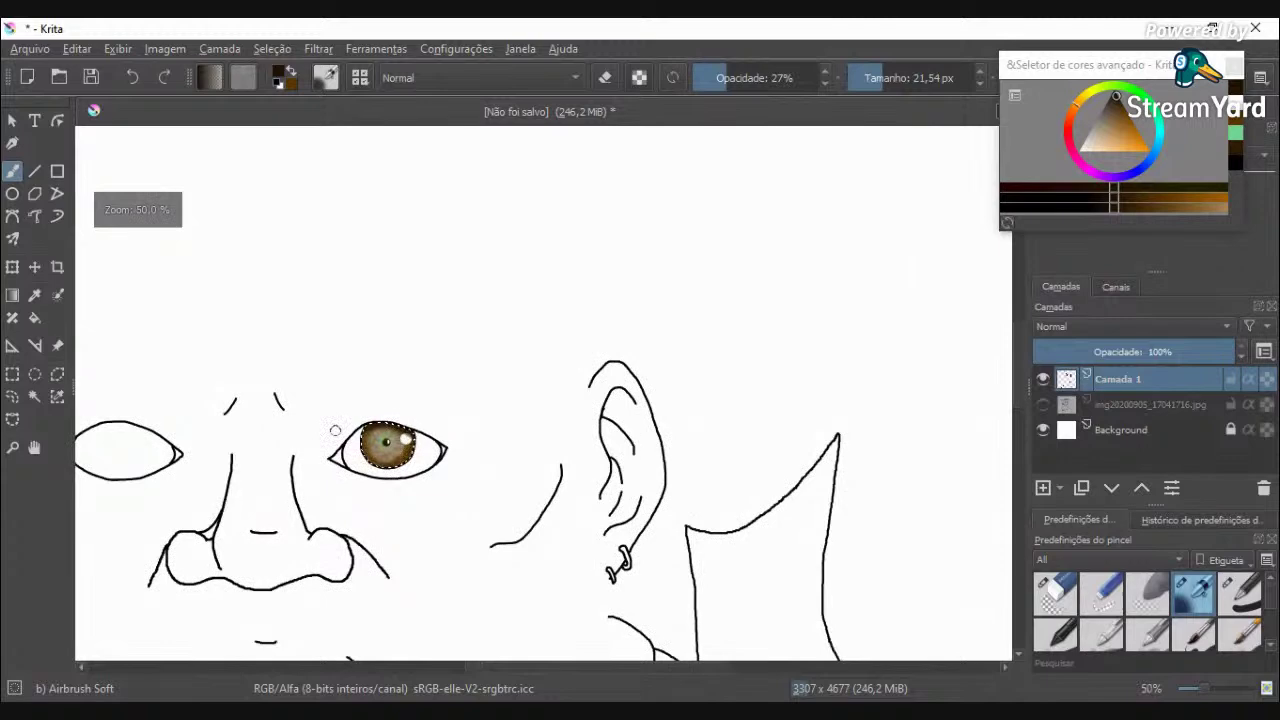
{"action": "scroll", "coordinate": [335, 430], "scroll_direction": "up", "scroll_amount": 6}
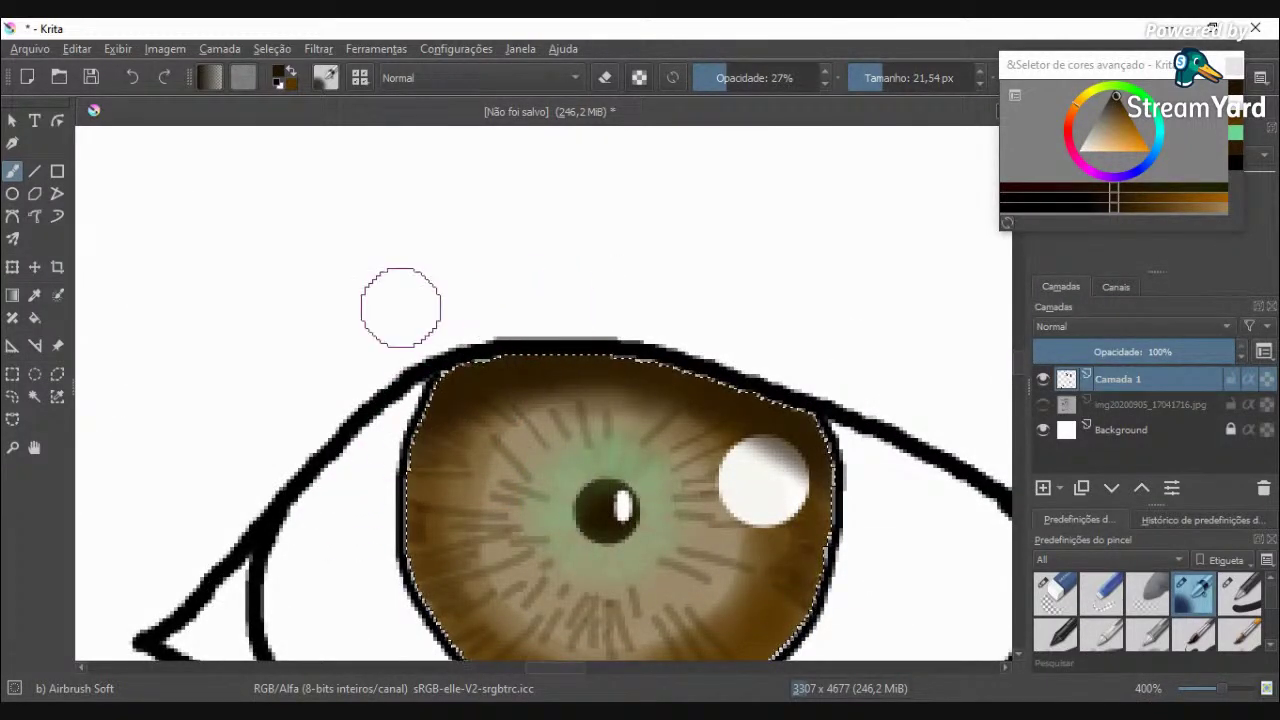
Step: Switch to the Basic-1 brush at 23.33 px, pick white and repaint the iris's large round highlight as one solid dab
{"action": "left_click", "coordinate": [328, 79]}
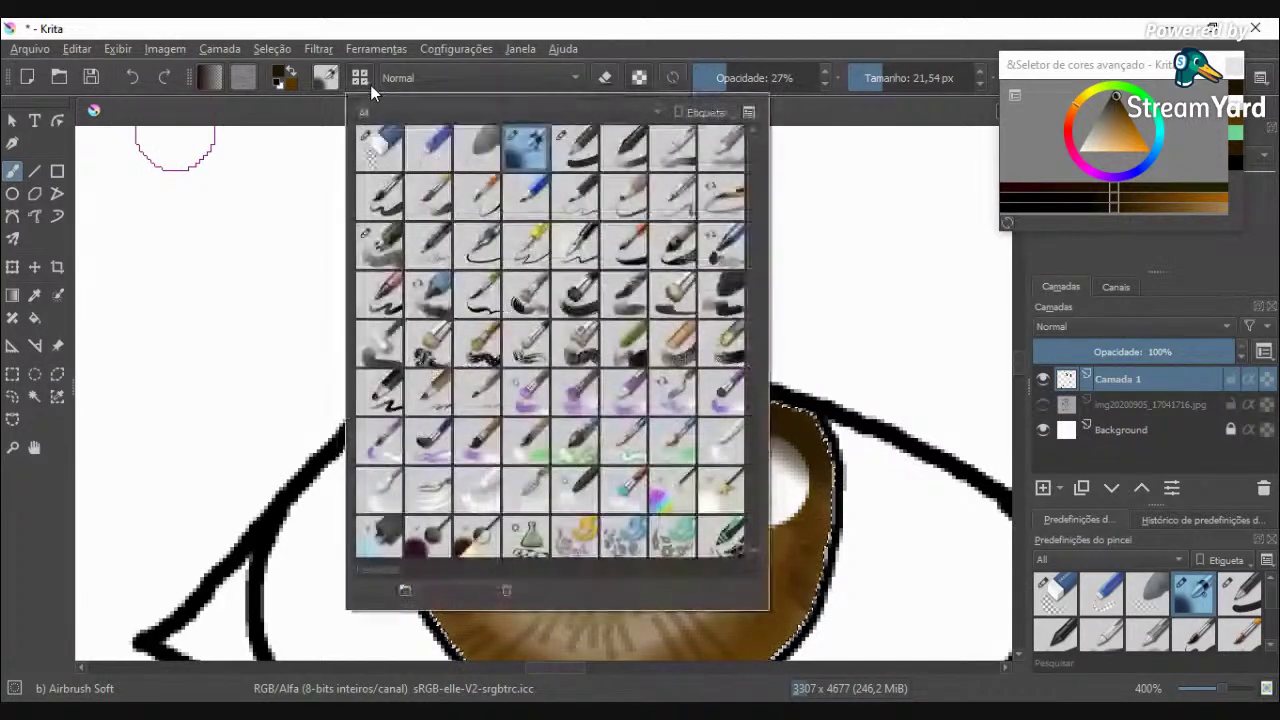
{"action": "left_click", "coordinate": [545, 150]}
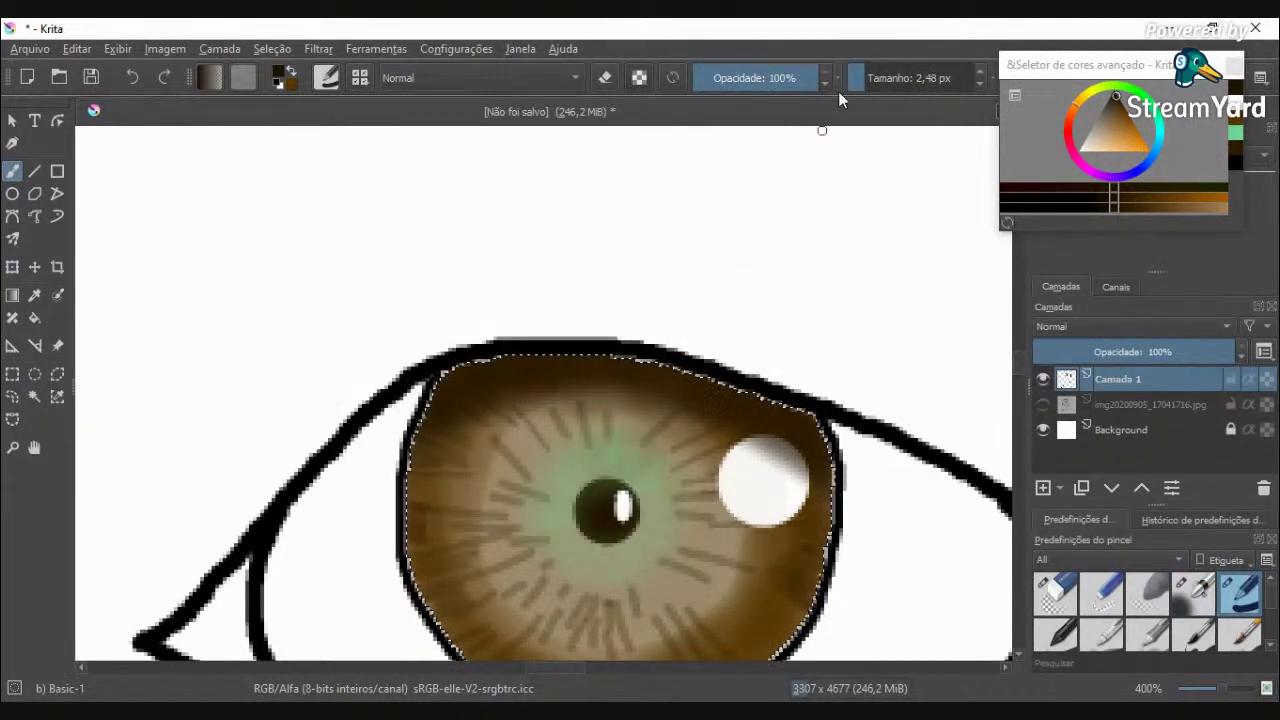
{"action": "left_click", "coordinate": [891, 75]}
{"action": "left_click", "coordinate": [867, 72]}
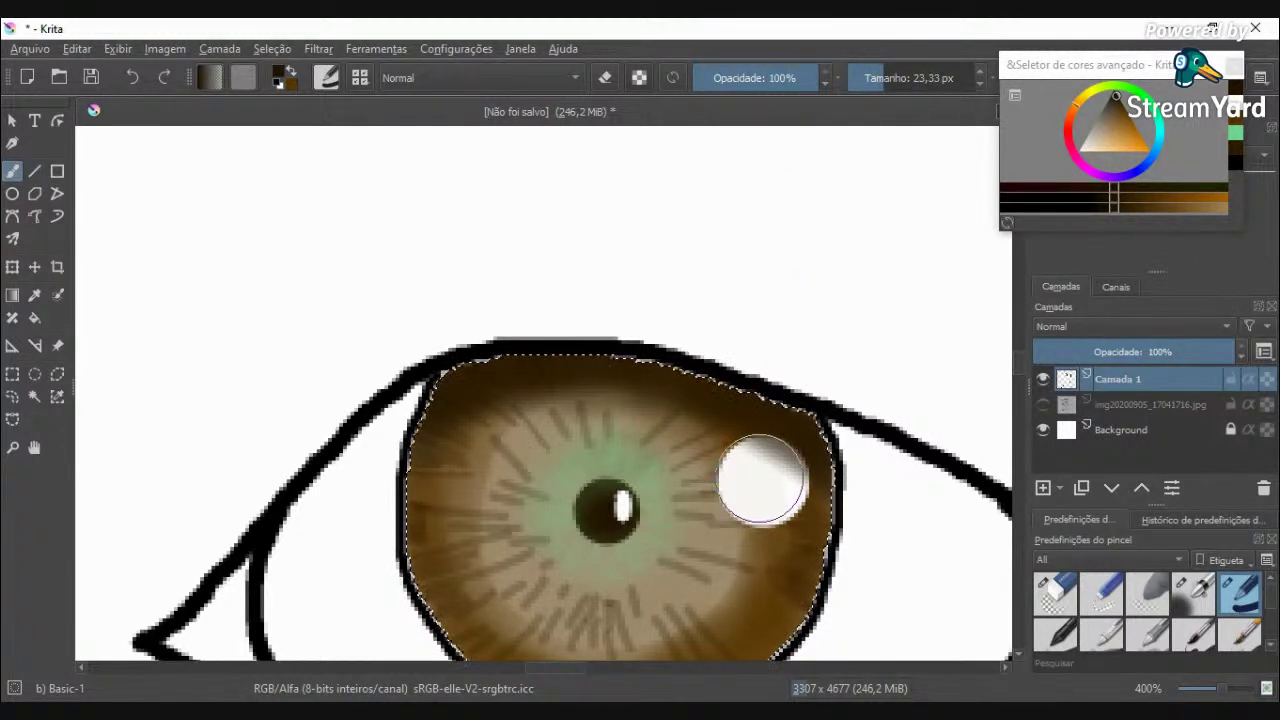
{"action": "left_click", "coordinate": [762, 481]}
{"action": "key", "text": "ctrl+z"}
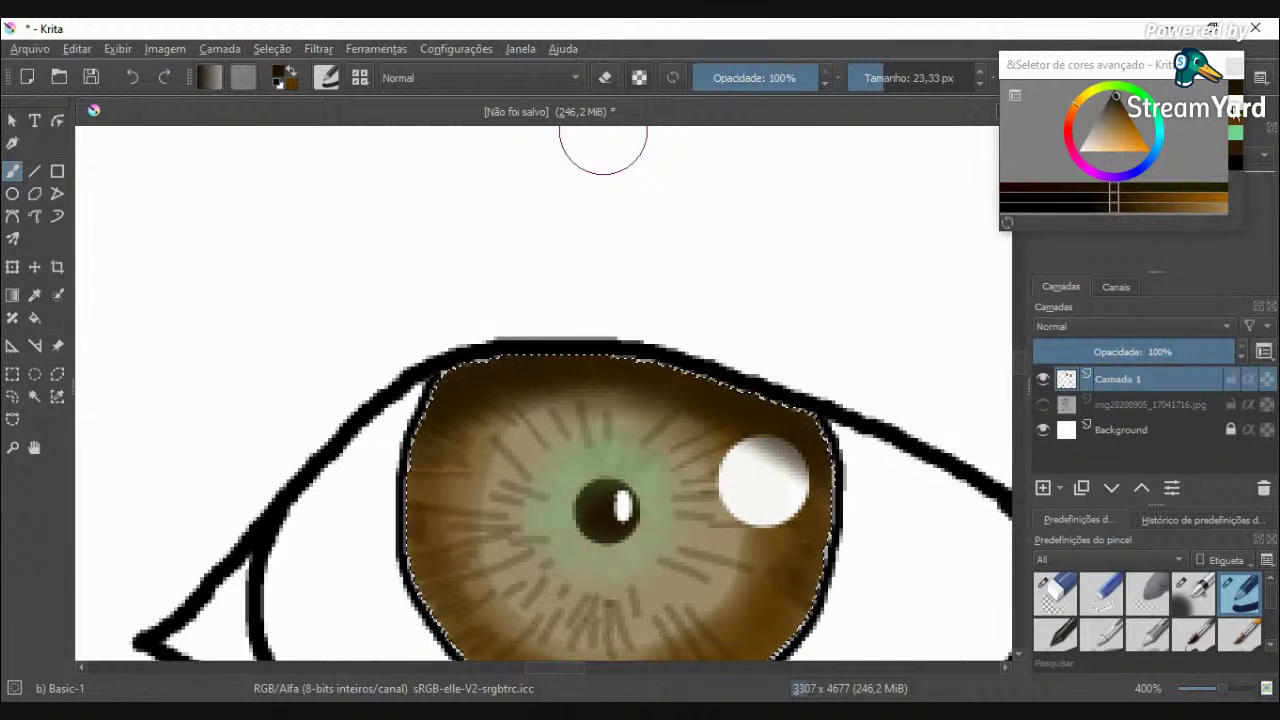
{"action": "left_click", "coordinate": [1236, 114]}
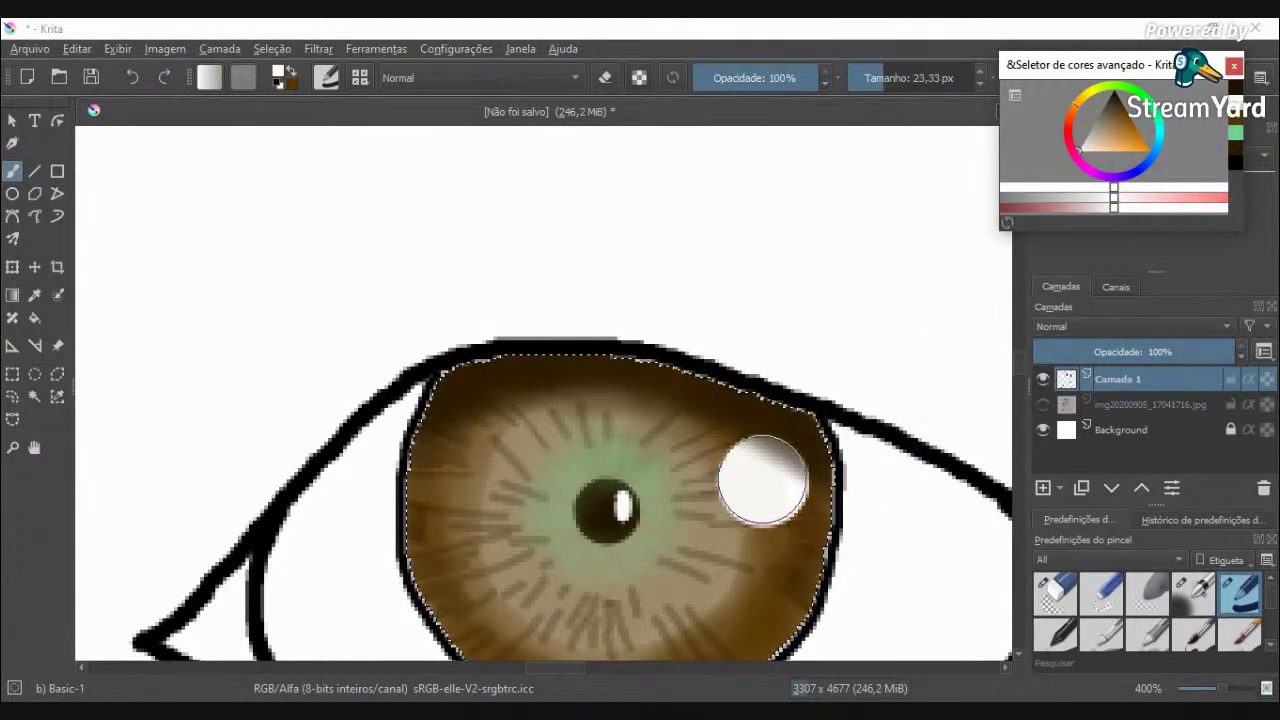
{"action": "left_click", "coordinate": [763, 481]}
Step: Return to the Airbrush Soft brush with a medium brown from the colour history and set its opacity to 33%
{"action": "scroll", "coordinate": [716, 527], "scroll_direction": "down", "scroll_amount": 5}
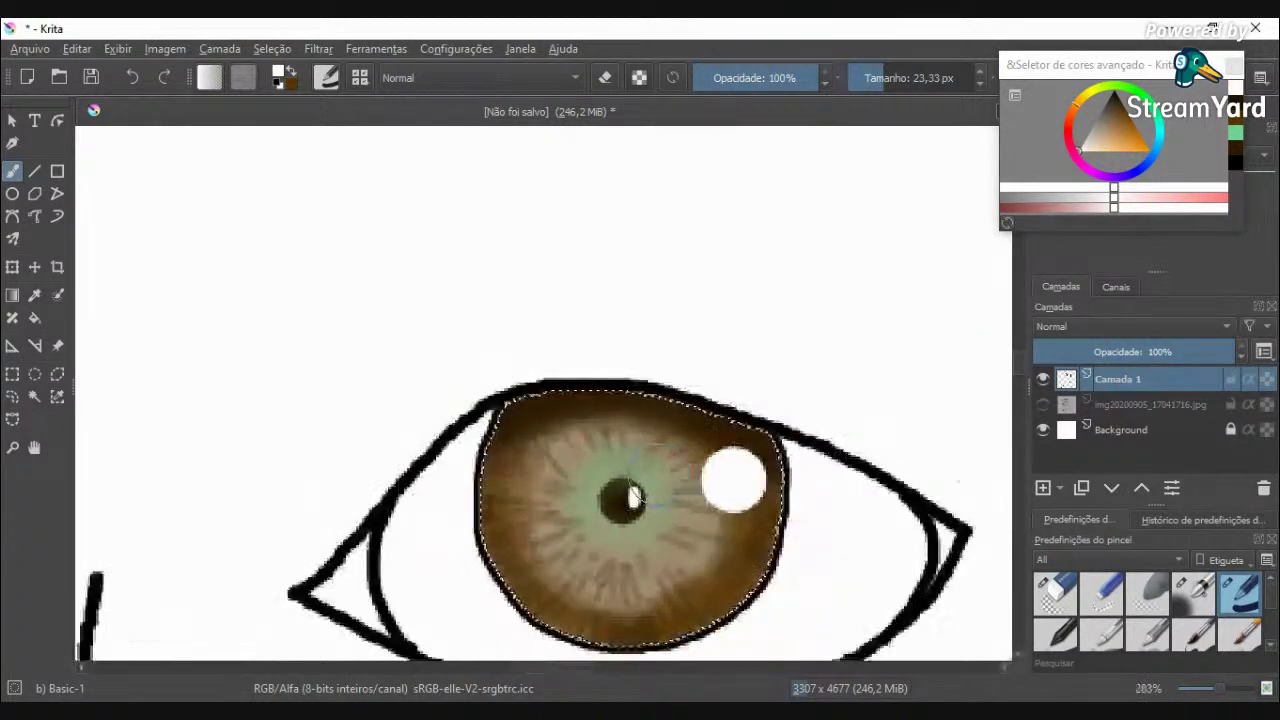
{"action": "scroll", "coordinate": [615, 510], "scroll_direction": "up", "scroll_amount": 3}
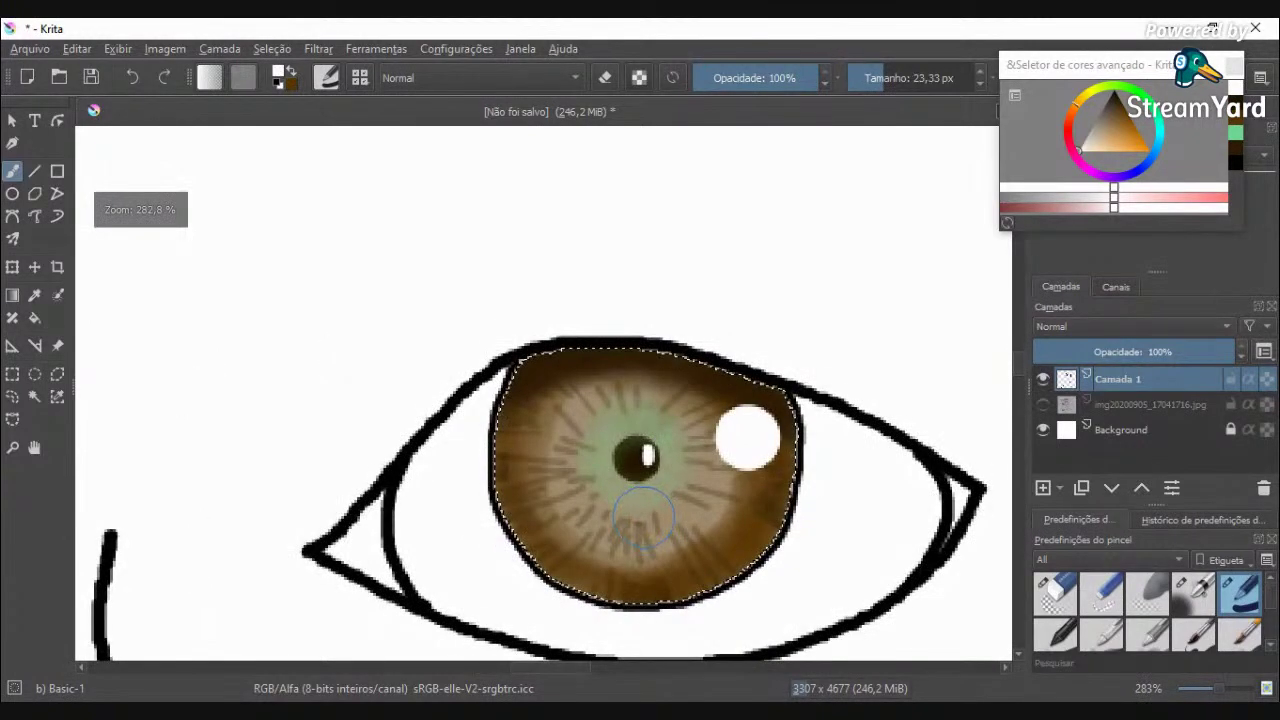
{"action": "scroll", "coordinate": [640, 500], "scroll_direction": "up", "scroll_amount": 2}
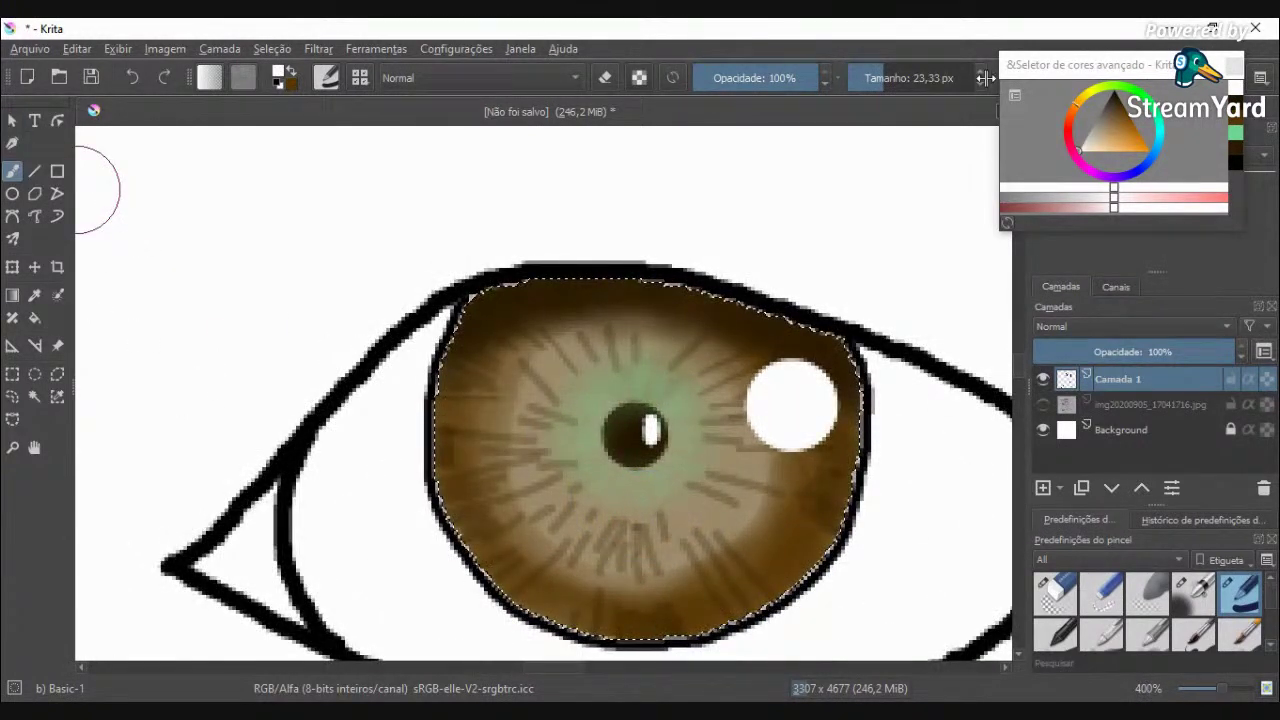
{"action": "left_click", "coordinate": [360, 78]}
{"action": "left_click", "coordinate": [525, 142]}
{"action": "left_click", "coordinate": [768, 108]}
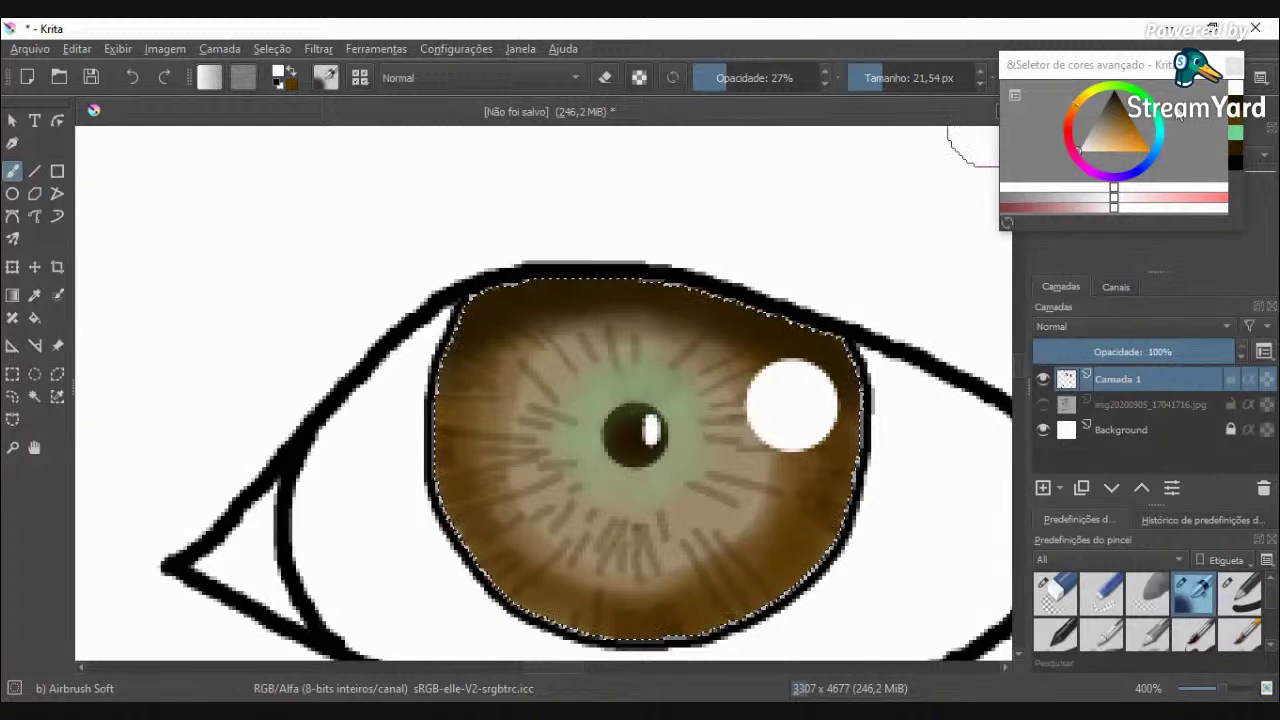
{"action": "left_click", "coordinate": [1116, 96]}
{"action": "left_click", "coordinate": [1237, 118]}
{"action": "left_click", "coordinate": [740, 77]}
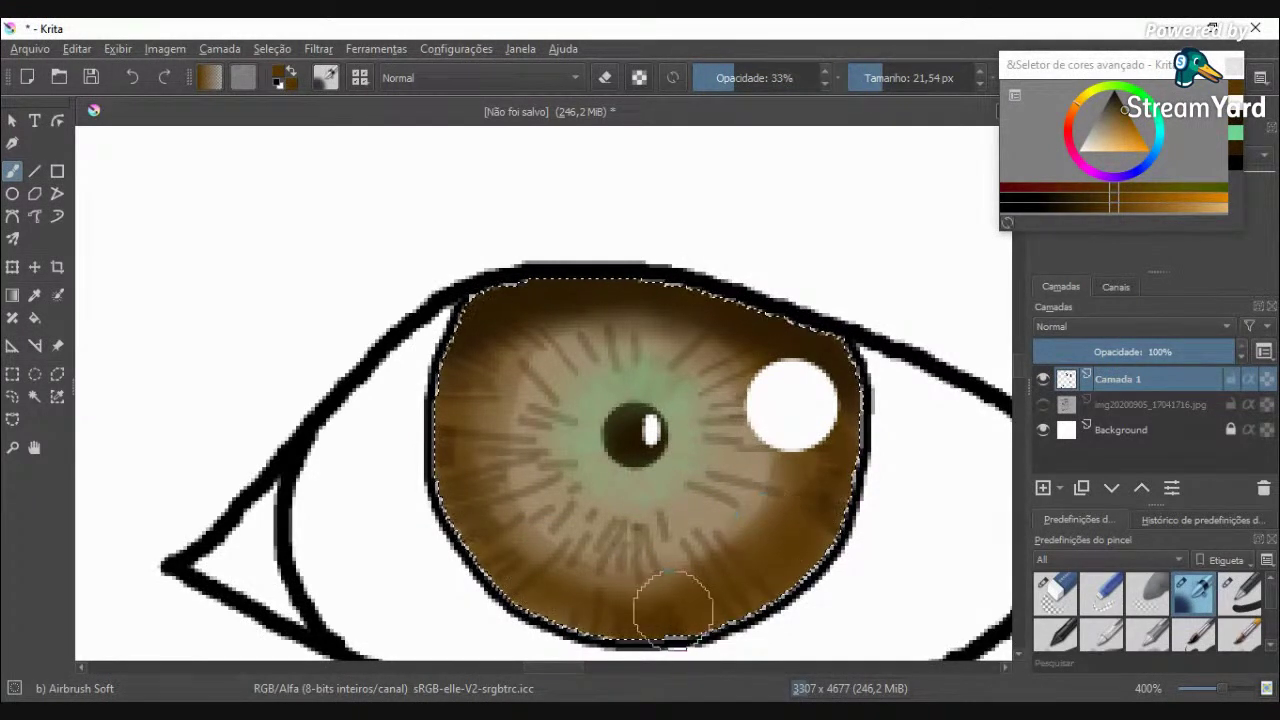
Step: Airbrush brown shading around the lower and left edge of the iris
{"action": "mouse_move", "coordinate": [471, 564]}
{"action": "left_mouse_down"}
{"action": "mouse_move", "coordinate": [553, 607]}
{"action": "mouse_move", "coordinate": [458, 429]}
{"action": "mouse_move", "coordinate": [470, 504]}
{"action": "mouse_move", "coordinate": [455, 452]}
{"action": "mouse_move", "coordinate": [502, 320]}
{"action": "left_mouse_up"}
{"action": "scroll", "coordinate": [505, 441], "scroll_direction": "down", "scroll_amount": 2}
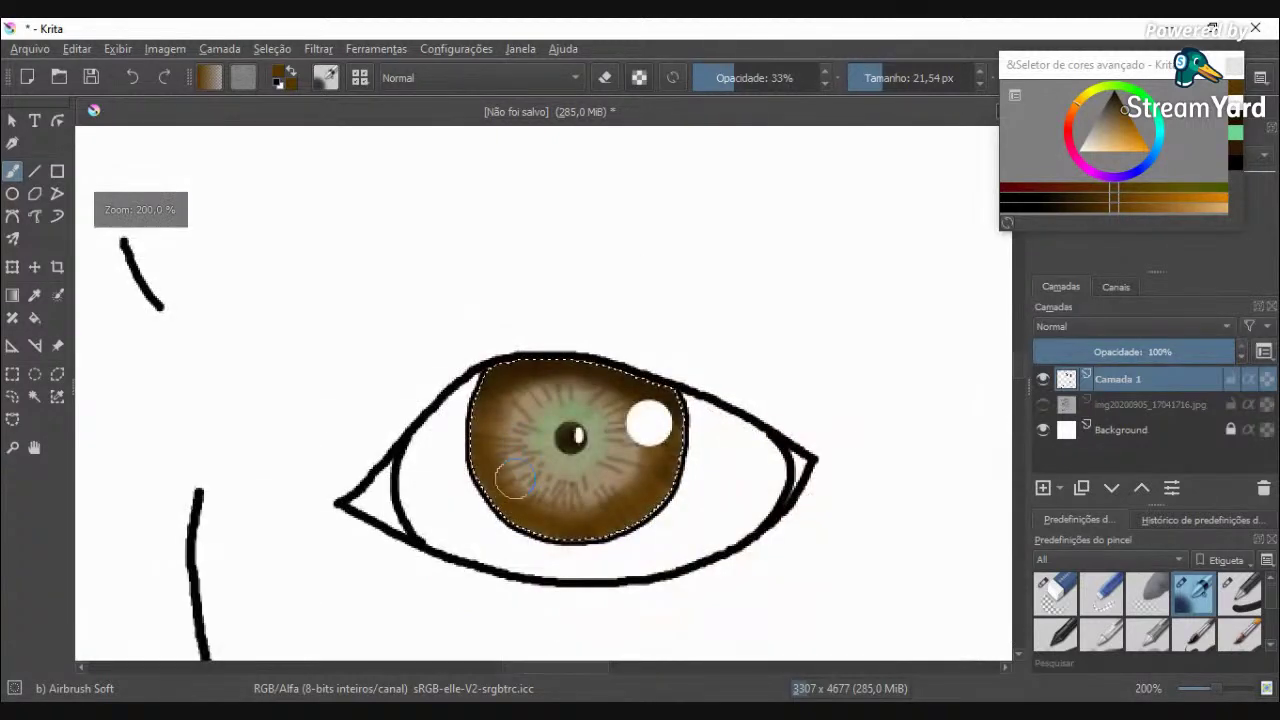
{"action": "scroll", "coordinate": [471, 386], "scroll_direction": "up", "scroll_amount": 2}
Step: Lower the brush opacity to 21% and blend brown softly inward over the iris fibres around the green ring
{"action": "left_click_drag", "start_coordinate": [720, 65], "coordinate": [704, 66]}
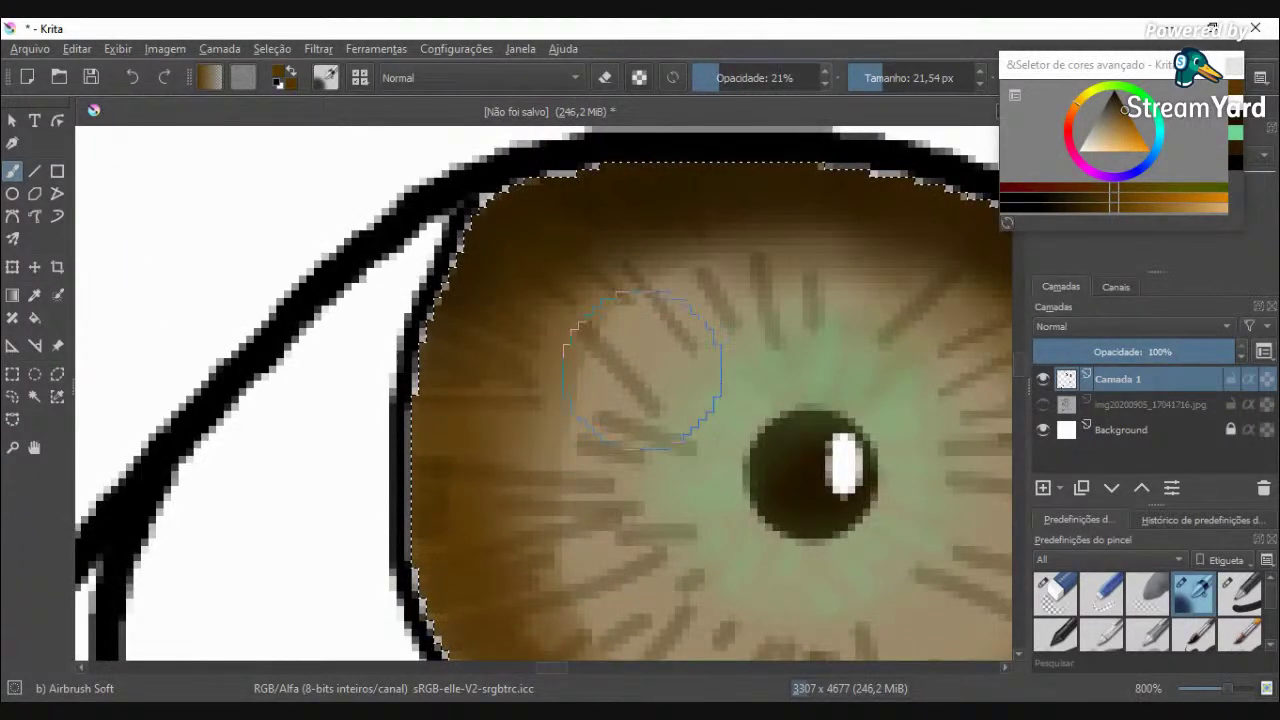
{"action": "scroll", "coordinate": [910, 313], "scroll_direction": "down", "scroll_amount": 3}
{"action": "scroll", "coordinate": [700, 325], "scroll_direction": "up", "scroll_amount": 3}
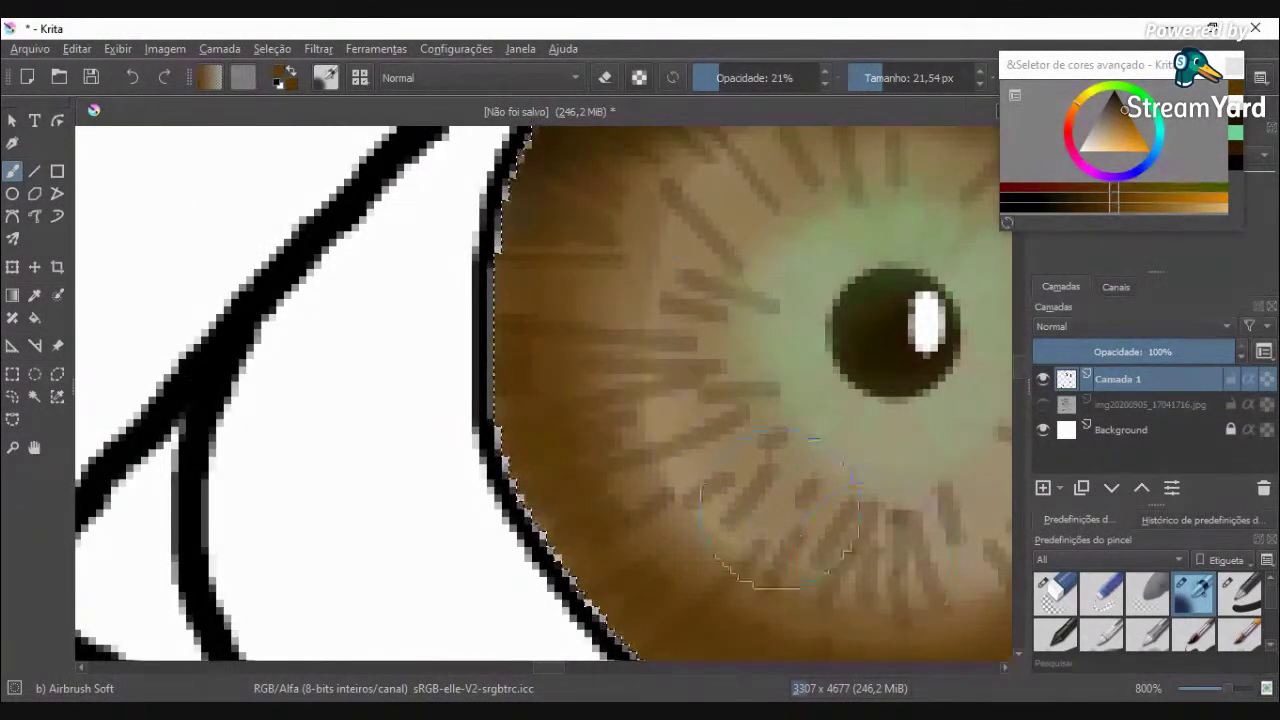
{"action": "scroll", "coordinate": [903, 543], "scroll_direction": "down", "scroll_amount": 2}
{"action": "mouse_move", "coordinate": [840, 571]}
{"action": "left_mouse_down"}
{"action": "mouse_move", "coordinate": [829, 538]}
{"action": "mouse_move", "coordinate": [780, 411]}
{"action": "mouse_move", "coordinate": [792, 528]}
{"action": "mouse_move", "coordinate": [783, 477]}
{"action": "mouse_move", "coordinate": [864, 298]}
{"action": "mouse_move", "coordinate": [812, 408]}
{"action": "mouse_move", "coordinate": [1000, 375]}
{"action": "left_mouse_up"}
{"action": "left_click_drag", "start_coordinate": [555, 667], "coordinate": [586, 667]}
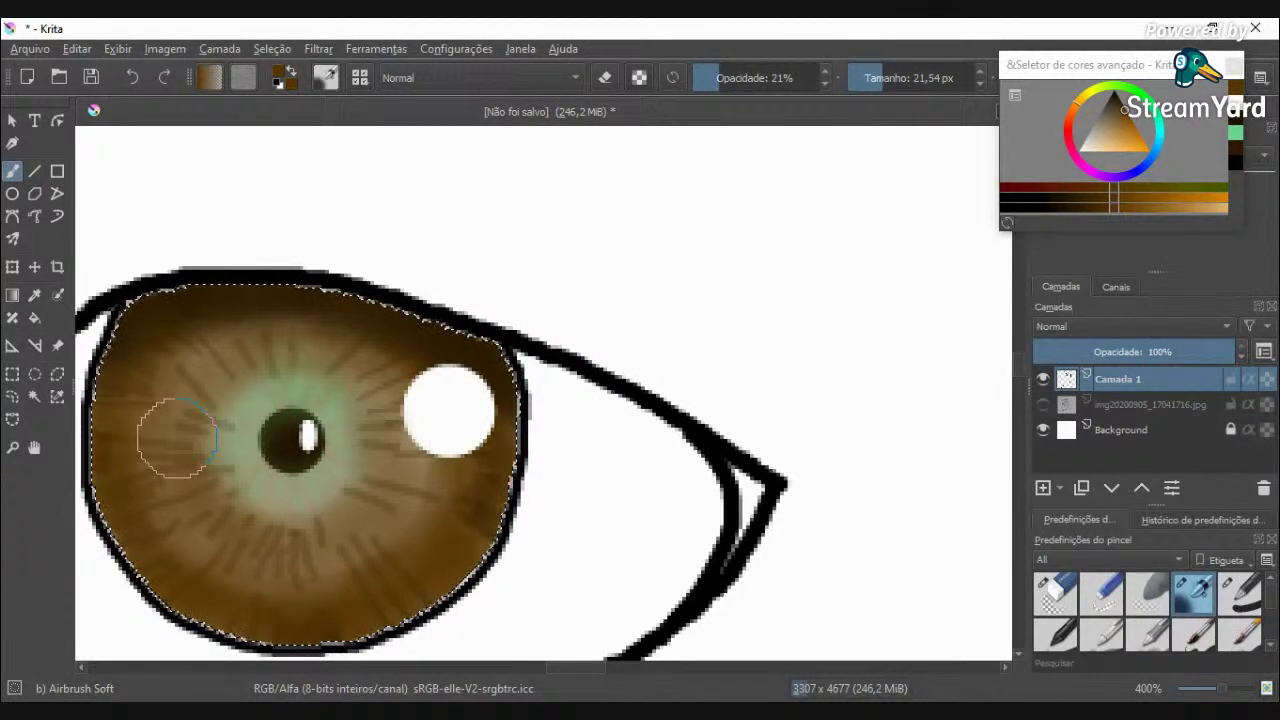
Step: Toggle the scanned sketch layer's visibility to compare the coloured eye with the pencil drawing, leaving the sketch hidden
{"action": "scroll", "coordinate": [216, 402], "scroll_direction": "down", "scroll_amount": 5}
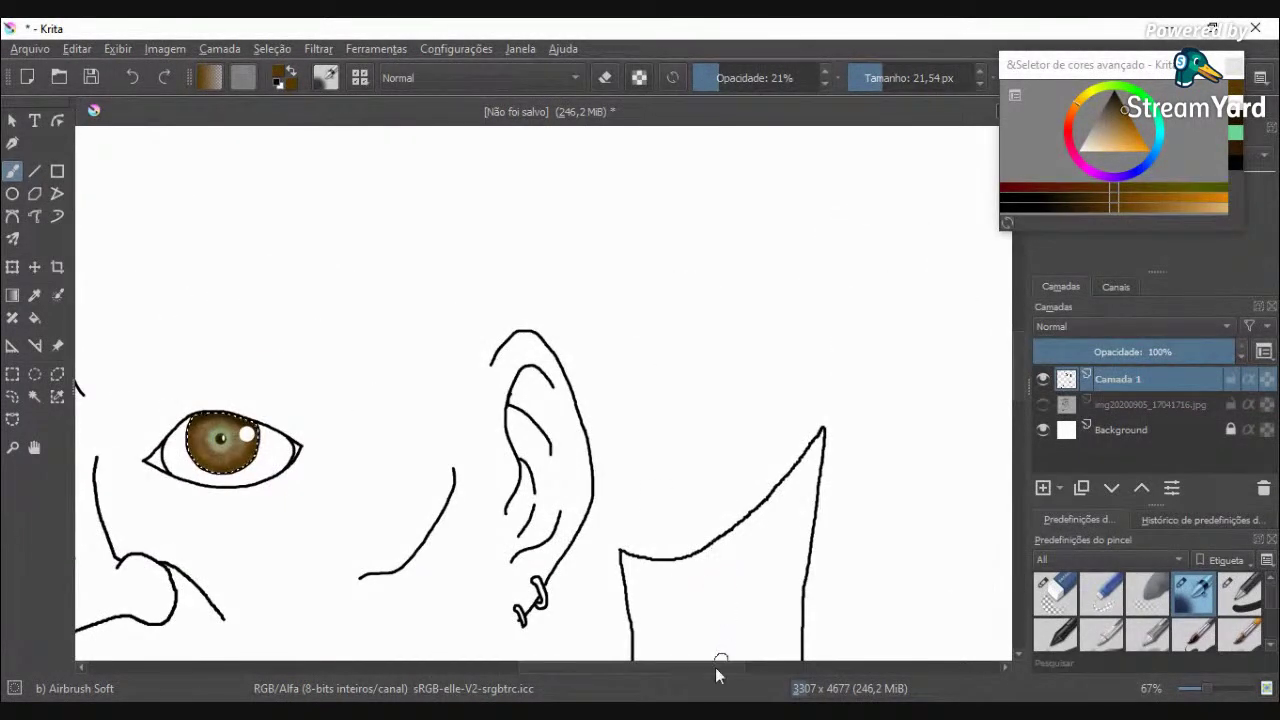
{"action": "left_click_drag", "start_coordinate": [715, 667], "coordinate": [636, 667]}
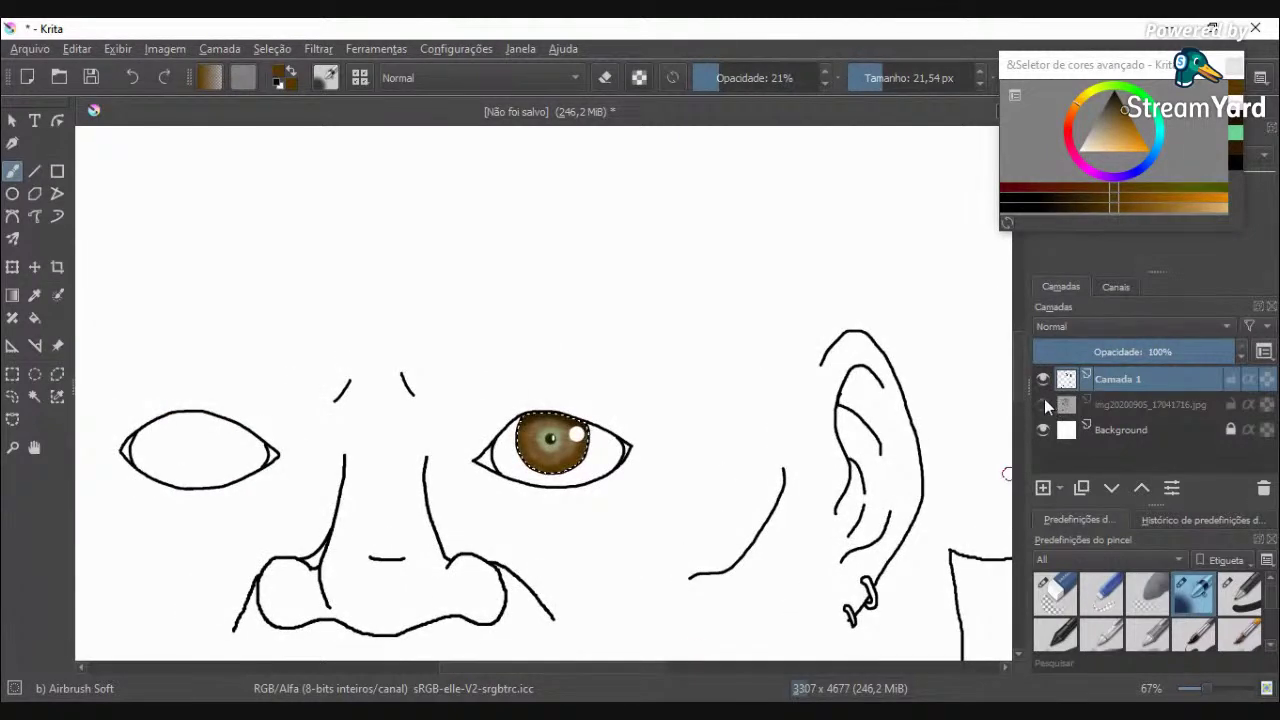
{"action": "left_click", "coordinate": [1045, 400]}
{"action": "left_click", "coordinate": [1045, 400]}
{"action": "left_click", "coordinate": [1045, 404]}
{"action": "left_click", "coordinate": [1045, 404]}
{"action": "left_click", "coordinate": [1045, 404]}
{"action": "left_click", "coordinate": [1045, 404]}
{"action": "left_click", "coordinate": [1045, 404]}
{"action": "scroll", "coordinate": [668, 455], "scroll_direction": "up", "scroll_amount": 3}
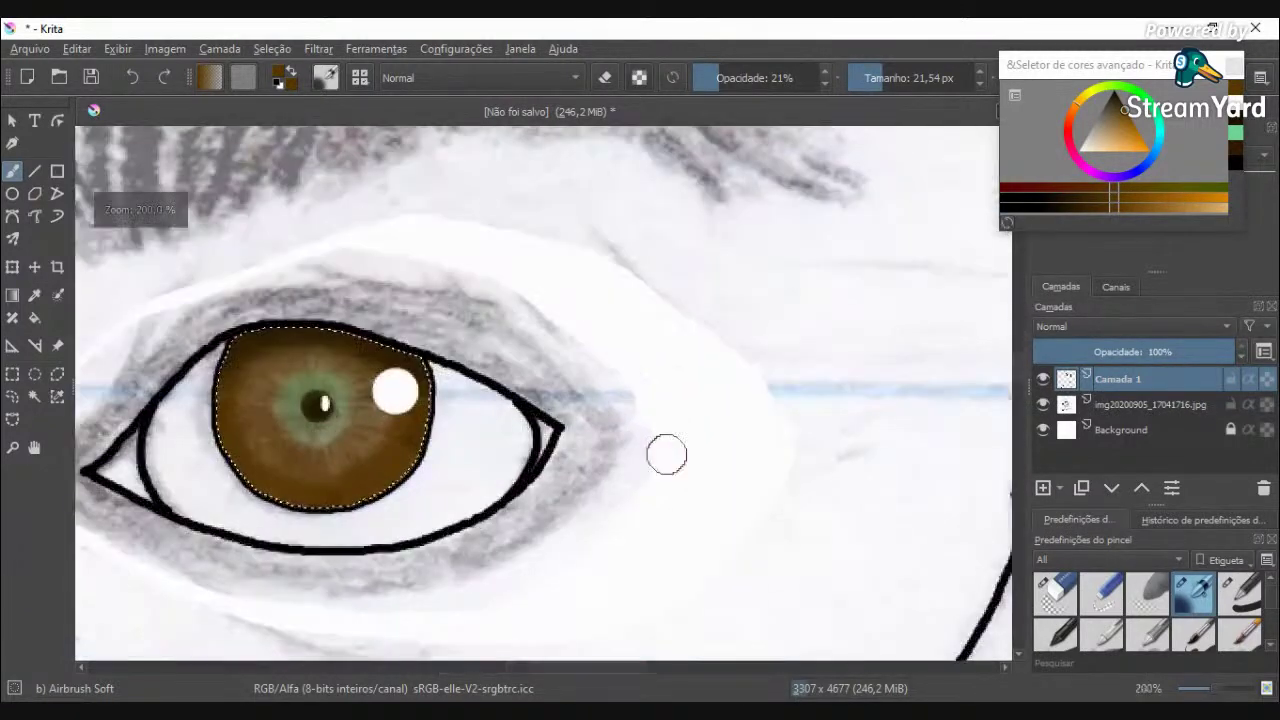
{"action": "left_click", "coordinate": [1043, 404]}
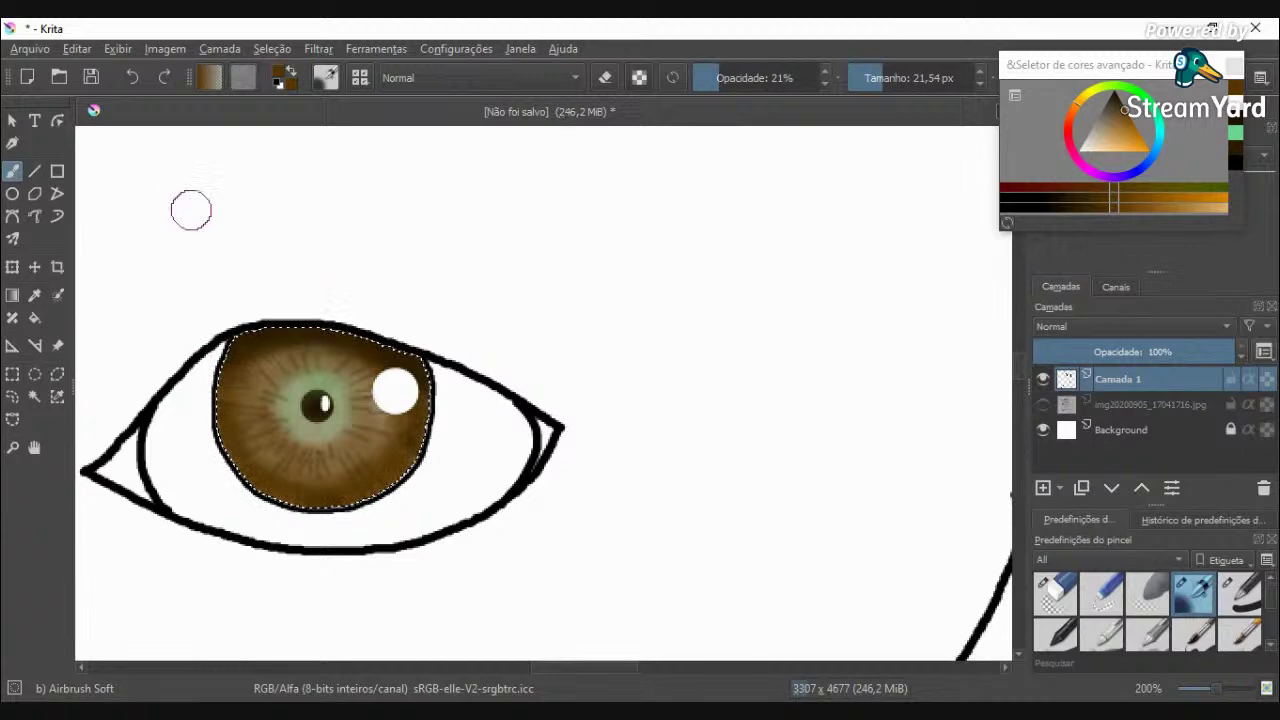
Step: Choose a very dark brown and set the Airbrush Soft brush size to 5,18 px
{"action": "left_click", "coordinate": [1116, 96]}
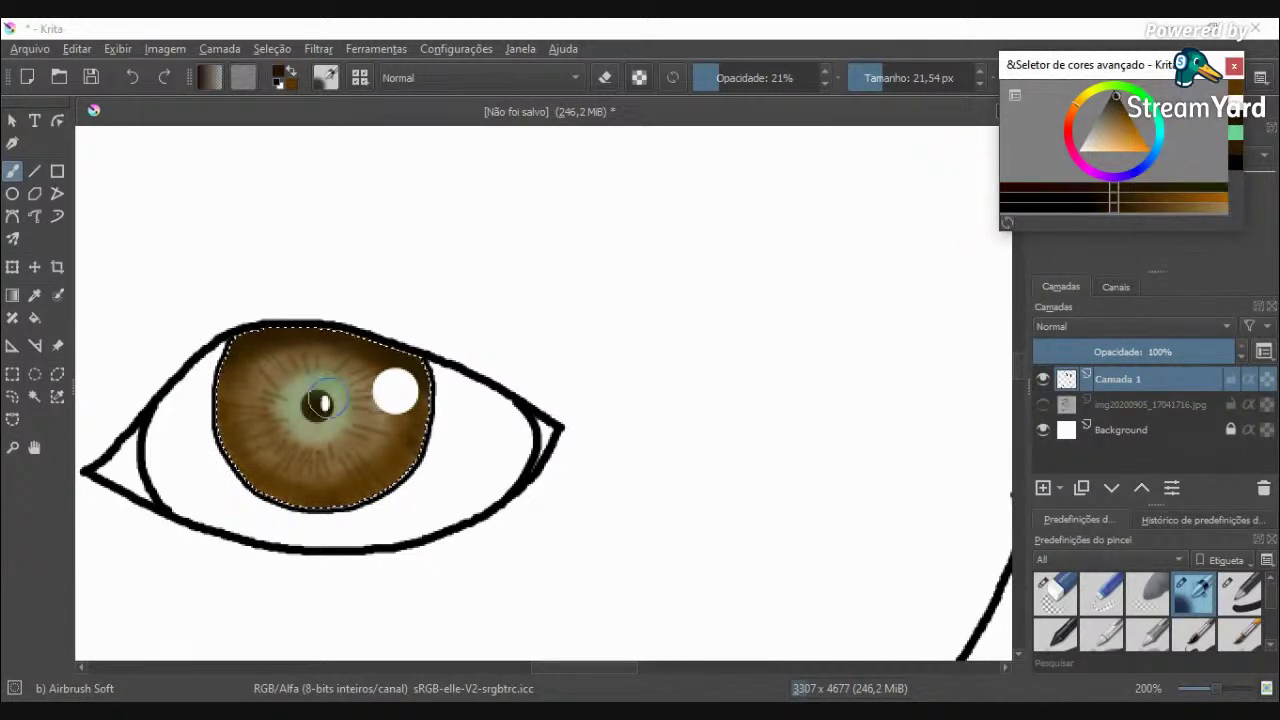
{"action": "scroll", "coordinate": [322, 400], "scroll_direction": "up", "scroll_amount": 3}
{"action": "left_click_drag", "start_coordinate": [866, 72], "coordinate": [850, 74]}
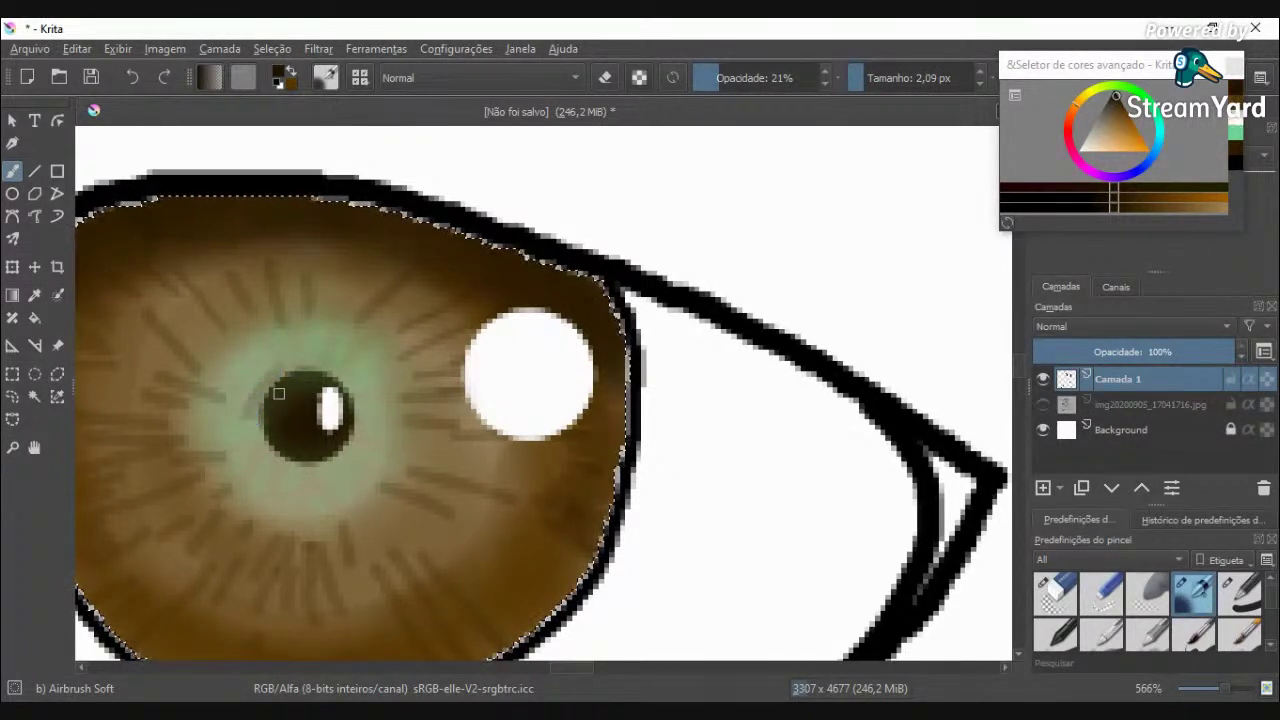
{"action": "left_click", "coordinate": [870, 73]}
{"action": "mouse_move", "coordinate": [327, 350]}
{"action": "left_mouse_down"}
{"action": "mouse_move", "coordinate": [361, 415]}
{"action": "mouse_move", "coordinate": [352, 385]}
{"action": "mouse_move", "coordinate": [316, 360]}
{"action": "mouse_move", "coordinate": [285, 363]}
{"action": "mouse_move", "coordinate": [259, 399]}
{"action": "mouse_move", "coordinate": [317, 350]}
{"action": "left_mouse_up"}
{"action": "mouse_move", "coordinate": [251, 375]}
{"action": "left_mouse_down"}
{"action": "mouse_move", "coordinate": [300, 345]}
{"action": "mouse_move", "coordinate": [334, 400]}
{"action": "left_mouse_up"}
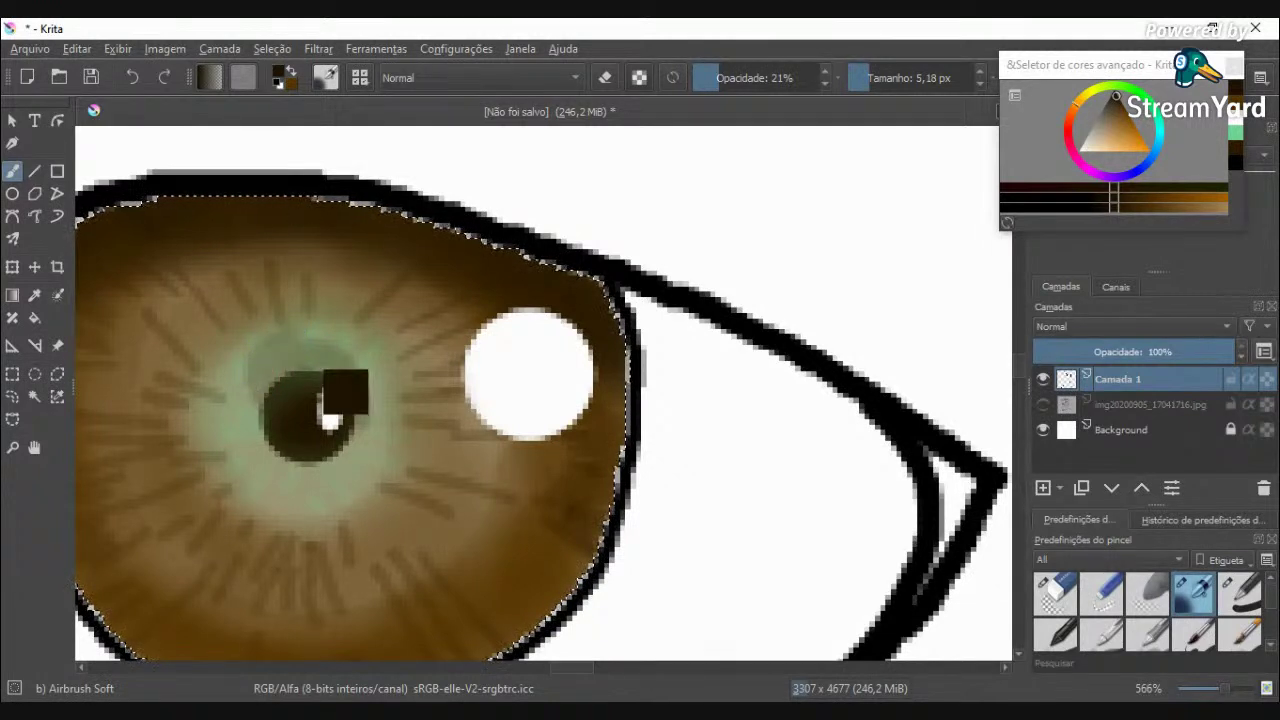
{"action": "key", "text": "ctrl+z"}
Step: Lower the brush opacity to 12% and softly shade the green ring around the pupil with dark brown
{"action": "left_click_drag", "start_coordinate": [712, 77], "coordinate": [706, 77]}
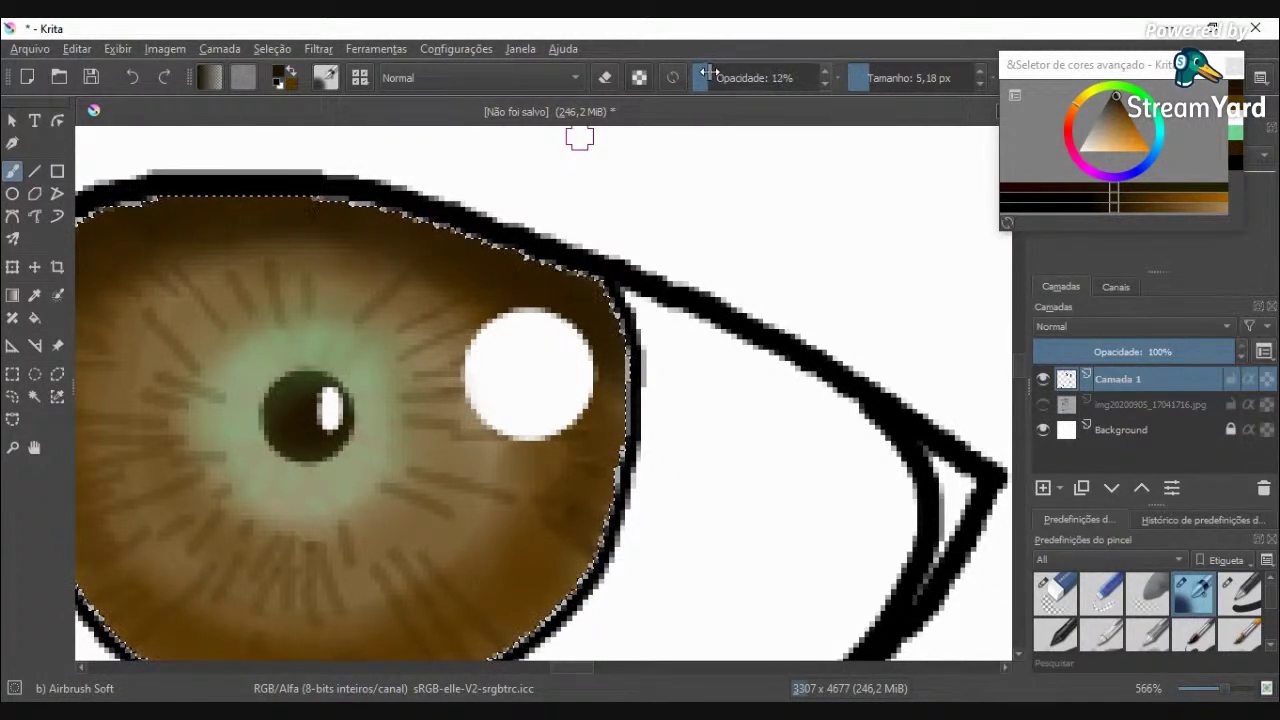
{"action": "mouse_move", "coordinate": [369, 414]}
{"action": "left_mouse_down"}
{"action": "mouse_move", "coordinate": [320, 360]}
{"action": "mouse_move", "coordinate": [270, 386]}
{"action": "mouse_move", "coordinate": [251, 451]}
{"action": "mouse_move", "coordinate": [316, 483]}
{"action": "mouse_move", "coordinate": [369, 400]}
{"action": "mouse_move", "coordinate": [312, 485]}
{"action": "mouse_move", "coordinate": [334, 469]}
{"action": "mouse_move", "coordinate": [251, 430]}
{"action": "mouse_move", "coordinate": [313, 492]}
{"action": "mouse_move", "coordinate": [233, 456]}
{"action": "mouse_move", "coordinate": [317, 505]}
{"action": "mouse_move", "coordinate": [377, 455]}
{"action": "mouse_move", "coordinate": [349, 481]}
{"action": "left_mouse_up"}
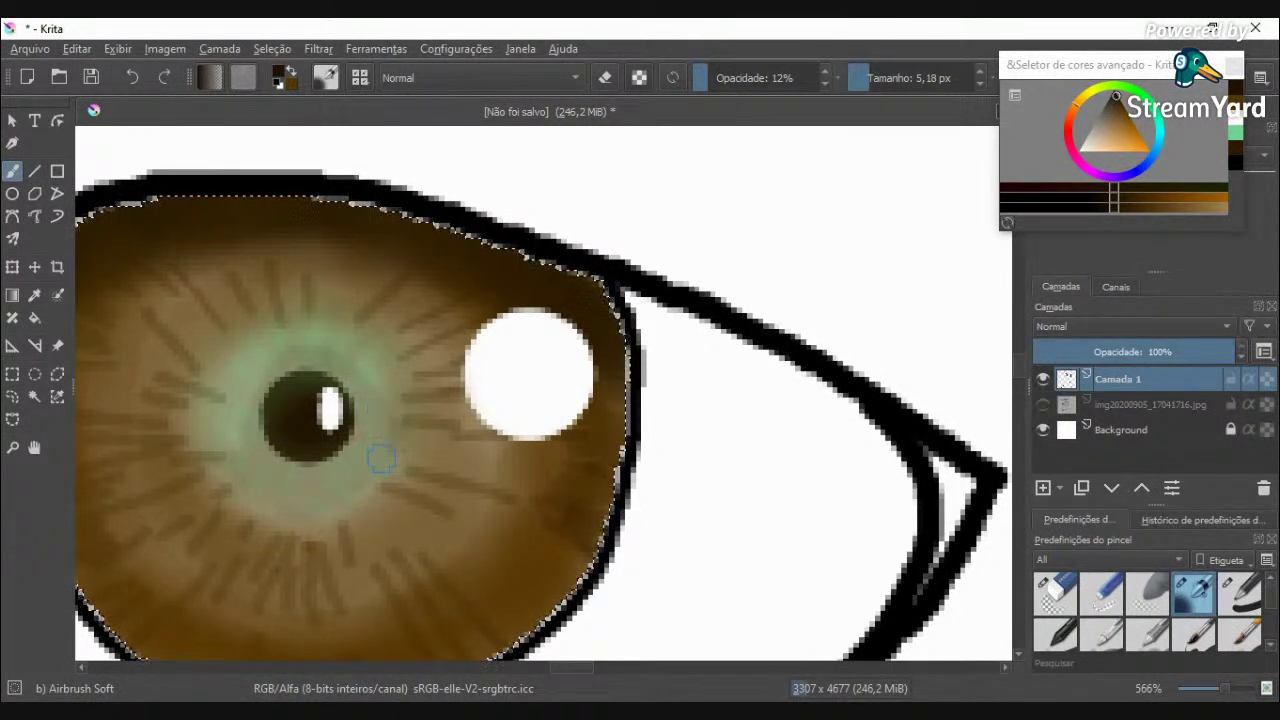
{"action": "mouse_move", "coordinate": [379, 396]}
{"action": "left_mouse_down"}
{"action": "mouse_move", "coordinate": [360, 362]}
{"action": "mouse_move", "coordinate": [339, 348]}
{"action": "mouse_move", "coordinate": [390, 399]}
{"action": "mouse_move", "coordinate": [367, 360]}
{"action": "mouse_move", "coordinate": [329, 337]}
{"action": "mouse_move", "coordinate": [279, 339]}
{"action": "mouse_move", "coordinate": [221, 386]}
{"action": "mouse_move", "coordinate": [215, 412]}
{"action": "mouse_move", "coordinate": [238, 470]}
{"action": "left_mouse_up"}
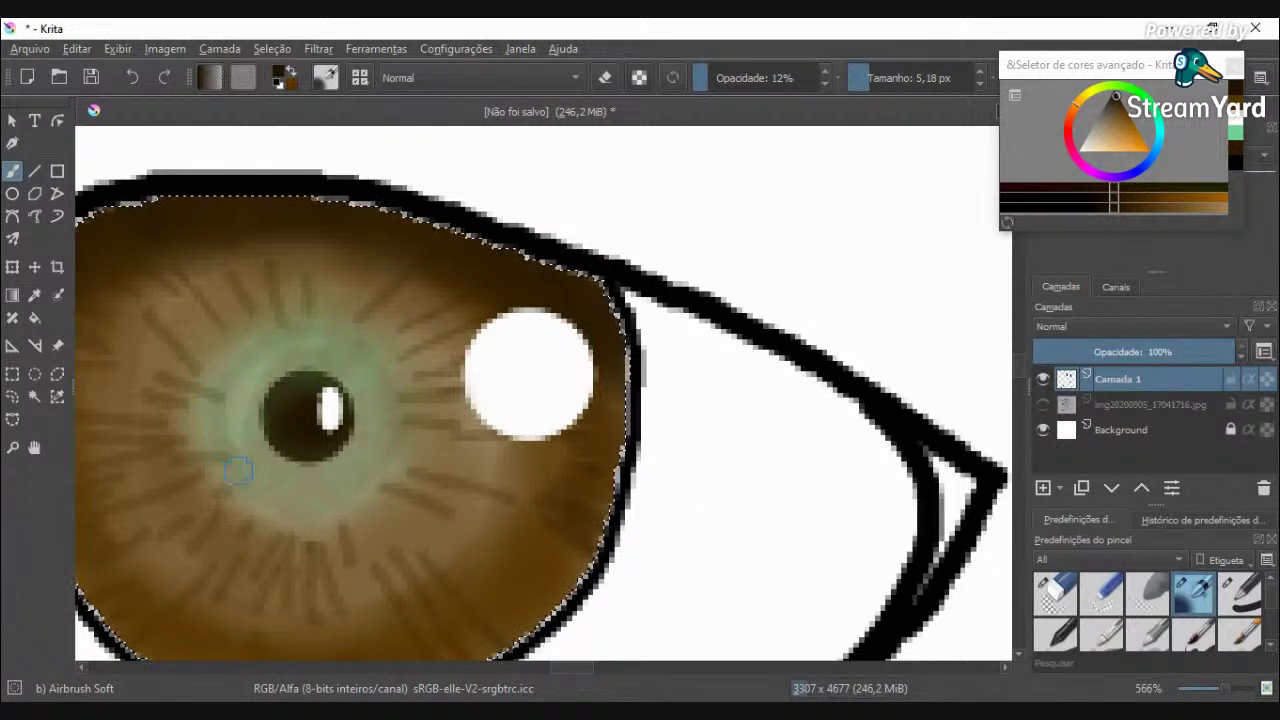
{"action": "left_click_drag", "start_coordinate": [232, 398], "coordinate": [263, 352]}
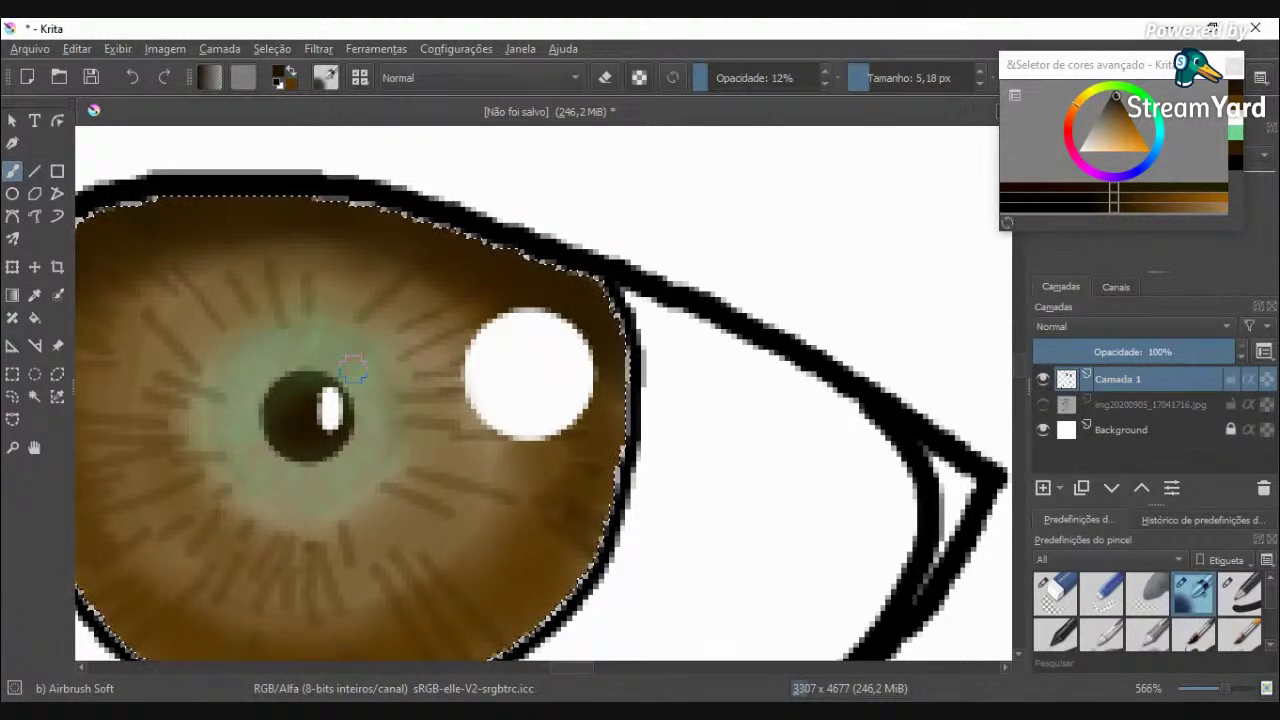
Step: Show the scanned sketch layer to compare the coloured eye with the pencil-drawn eye beside it
{"action": "scroll", "coordinate": [315, 480], "scroll_direction": "down", "scroll_amount": 10}
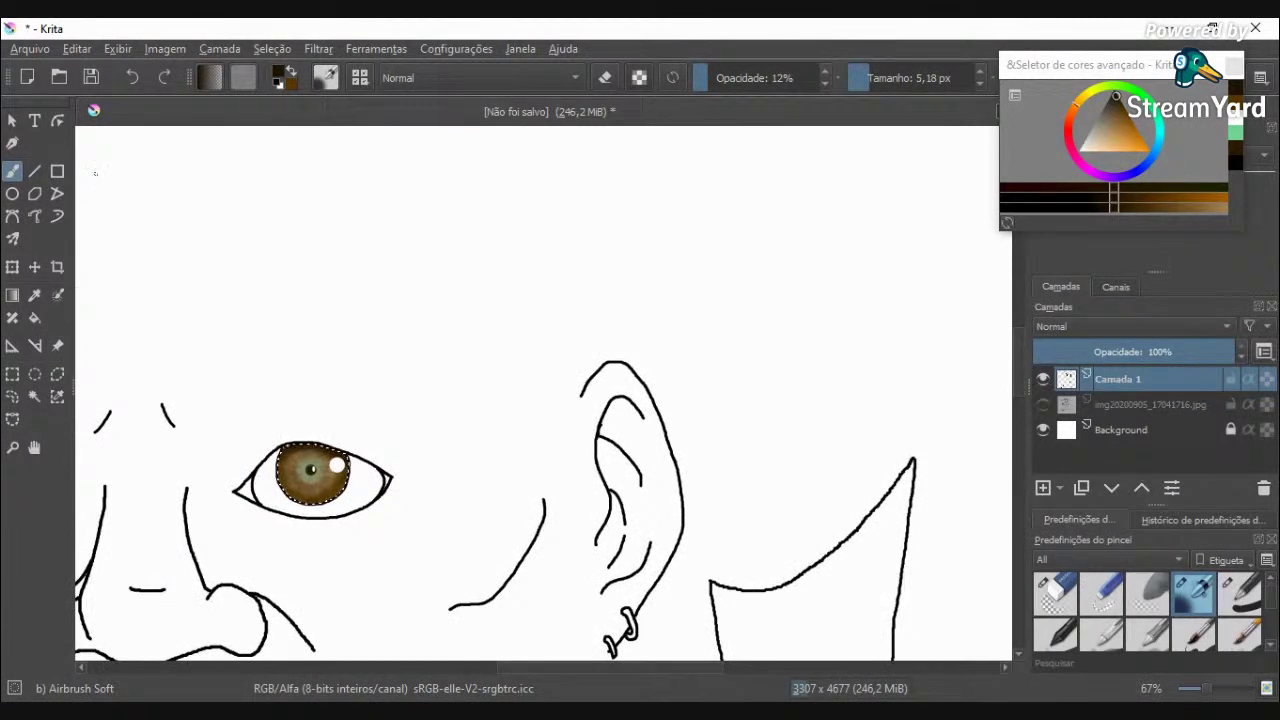
{"action": "left_click", "coordinate": [1043, 404]}
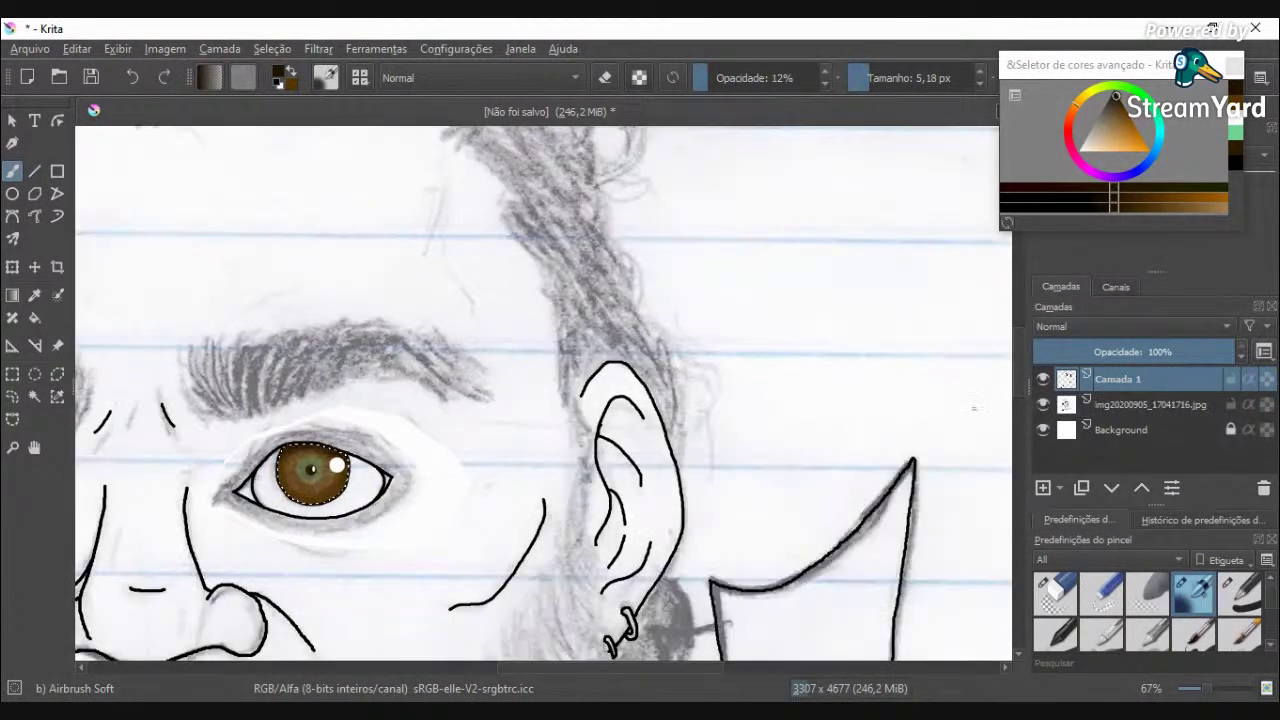
{"action": "scroll", "coordinate": [702, 410], "scroll_direction": "down", "scroll_amount": 2}
{"action": "scroll", "coordinate": [448, 450], "scroll_direction": "up", "scroll_amount": 2}
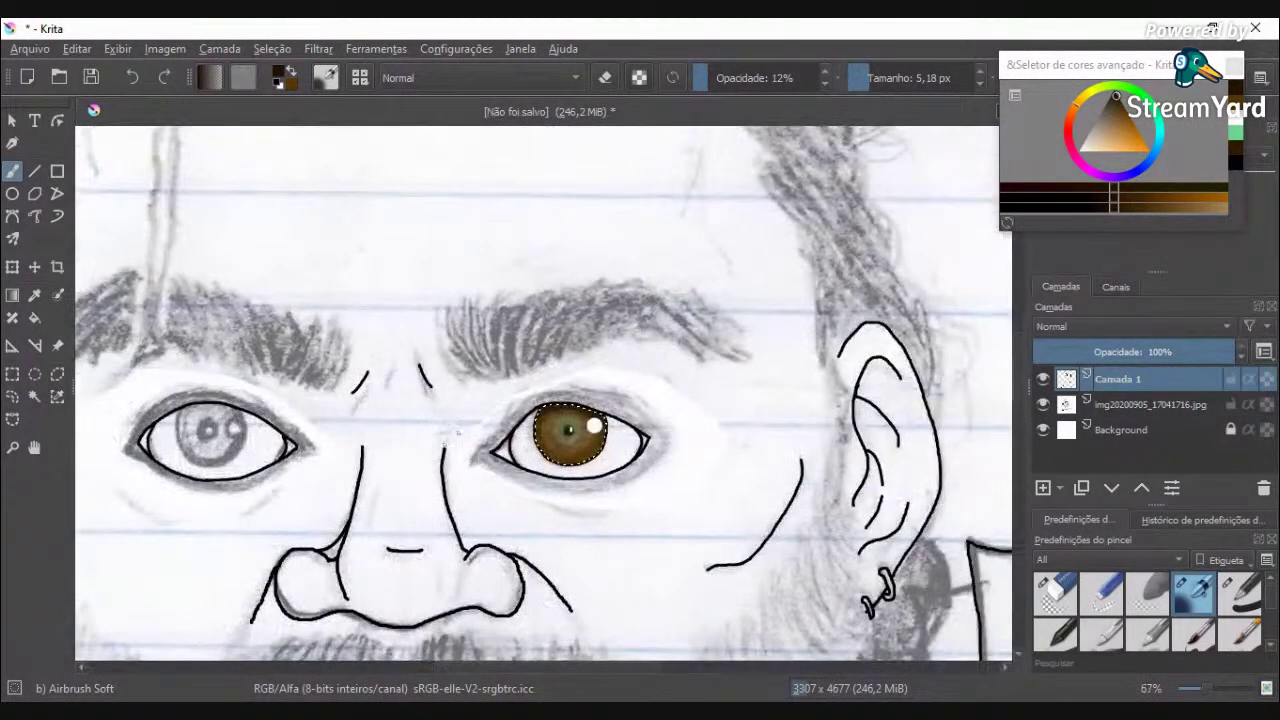
Step: Clear the iris selection, leaving the Freehand Selection tool active, and hide the scanned sketch layer
{"action": "left_click", "coordinate": [34, 394]}
{"action": "scroll", "coordinate": [444, 470], "scroll_direction": "down", "scroll_amount": 3}
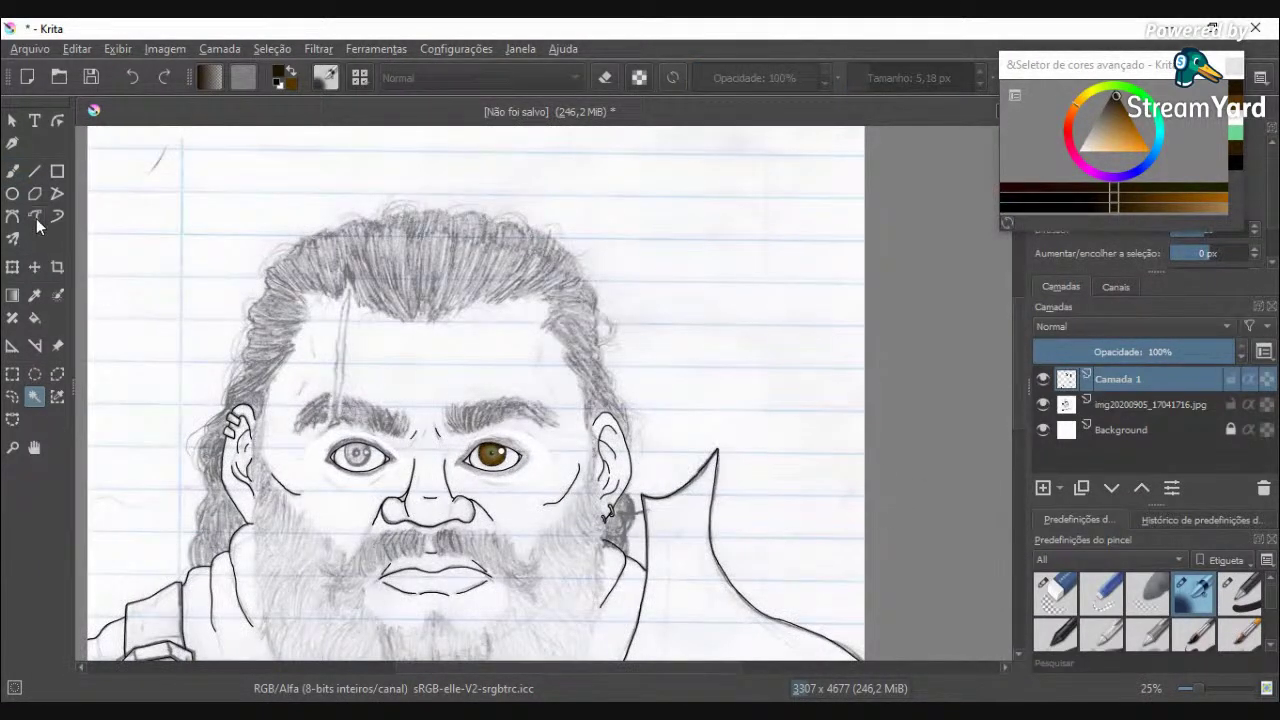
{"action": "left_click", "coordinate": [12, 396]}
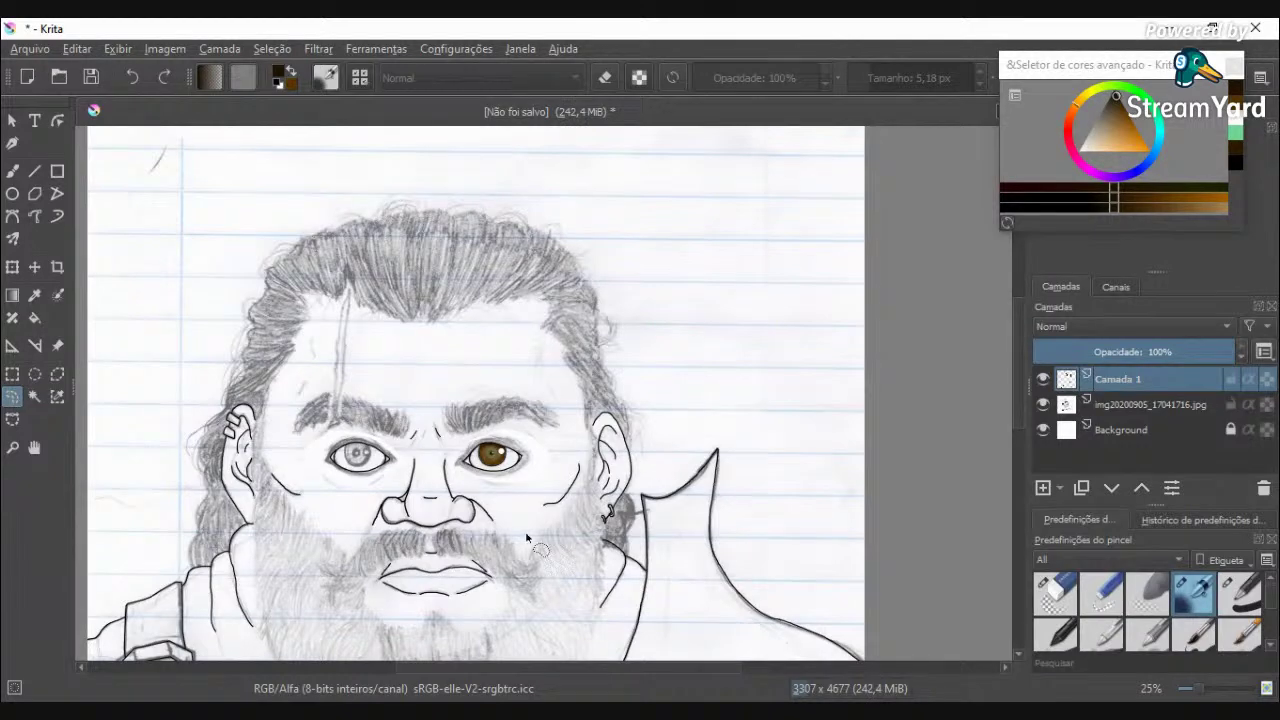
{"action": "scroll", "coordinate": [526, 537], "scroll_direction": "up", "scroll_amount": 4}
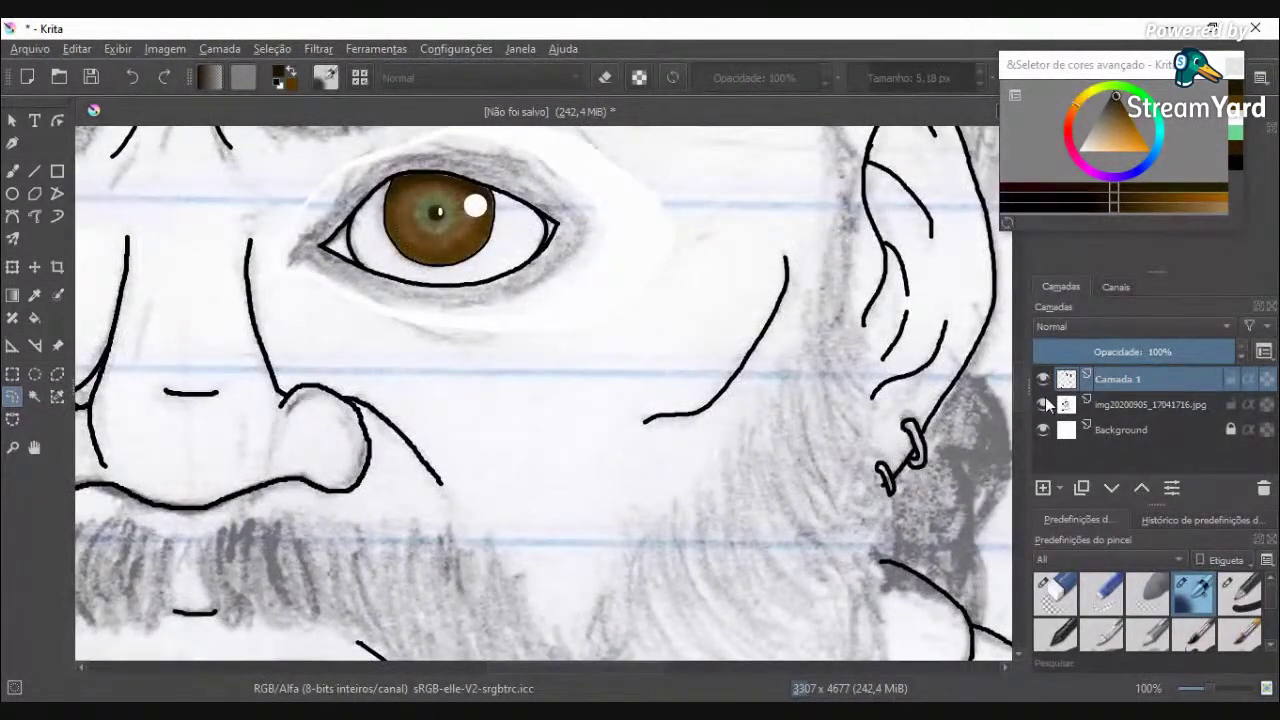
{"action": "left_click", "coordinate": [1043, 404]}
{"action": "left_click", "coordinate": [34, 396]}
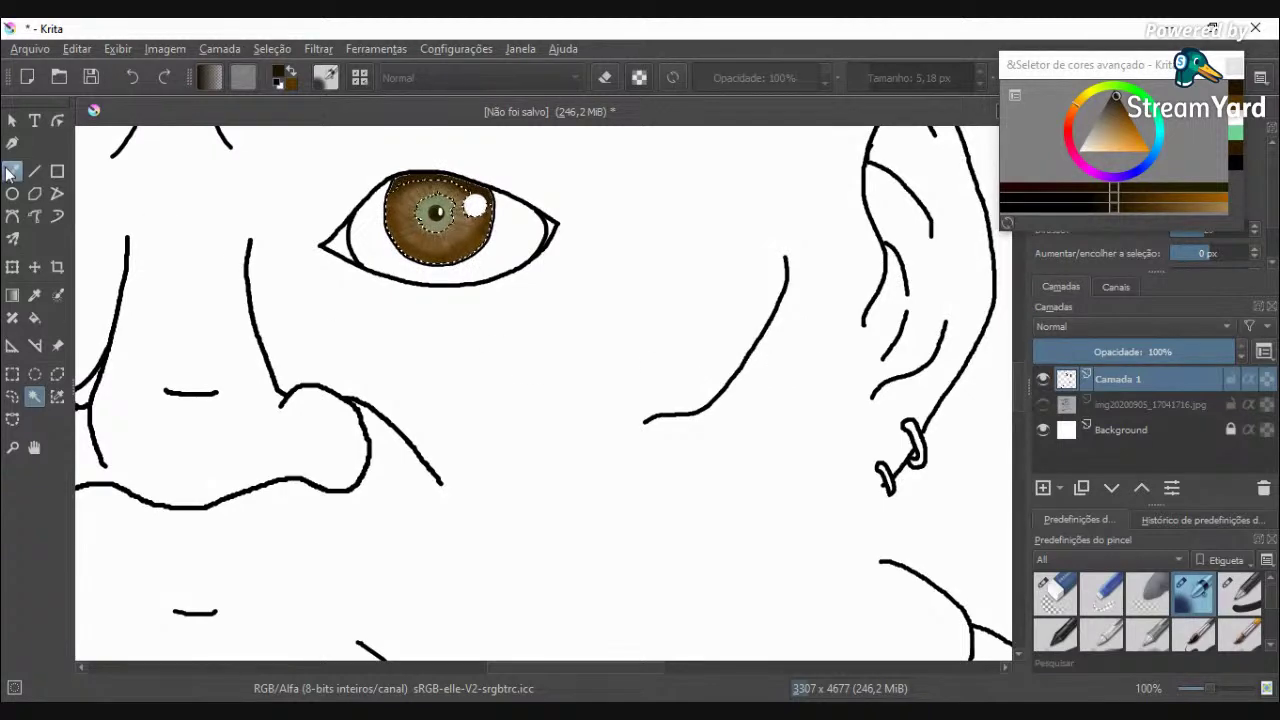
{"action": "scroll", "coordinate": [680, 364], "scroll_direction": "down", "scroll_amount": 4}
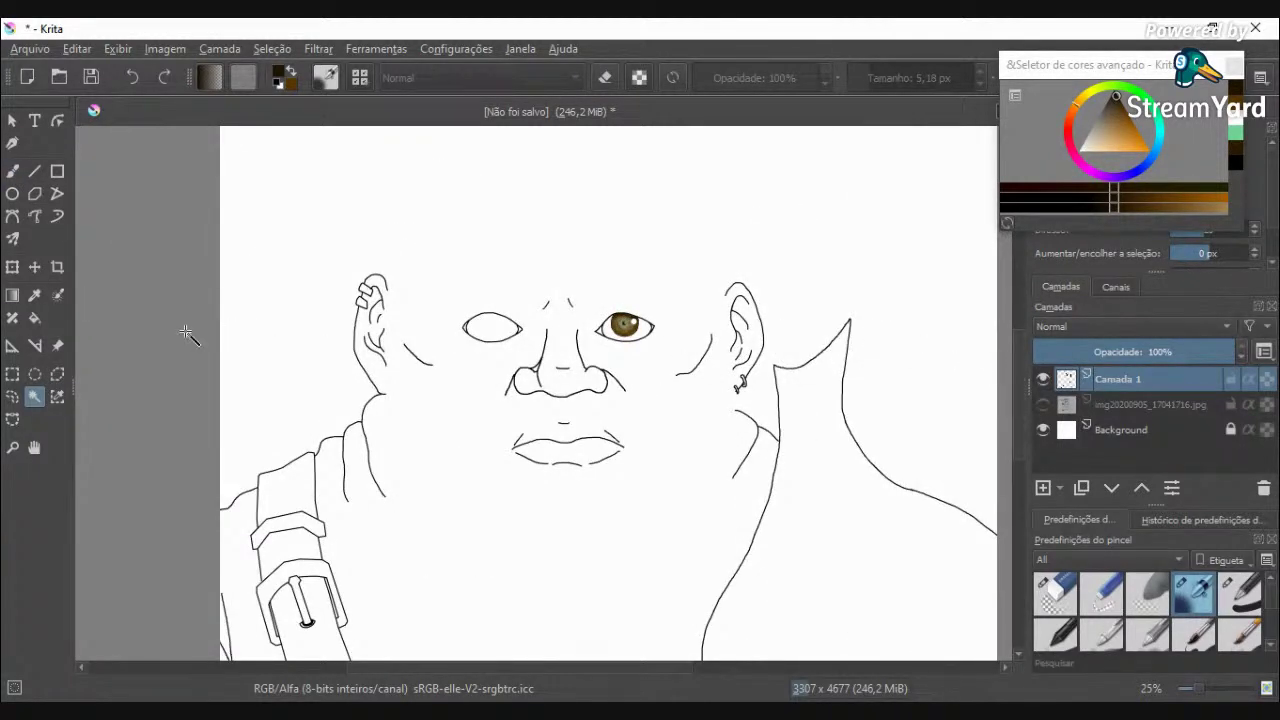
{"action": "left_click", "coordinate": [12, 396]}
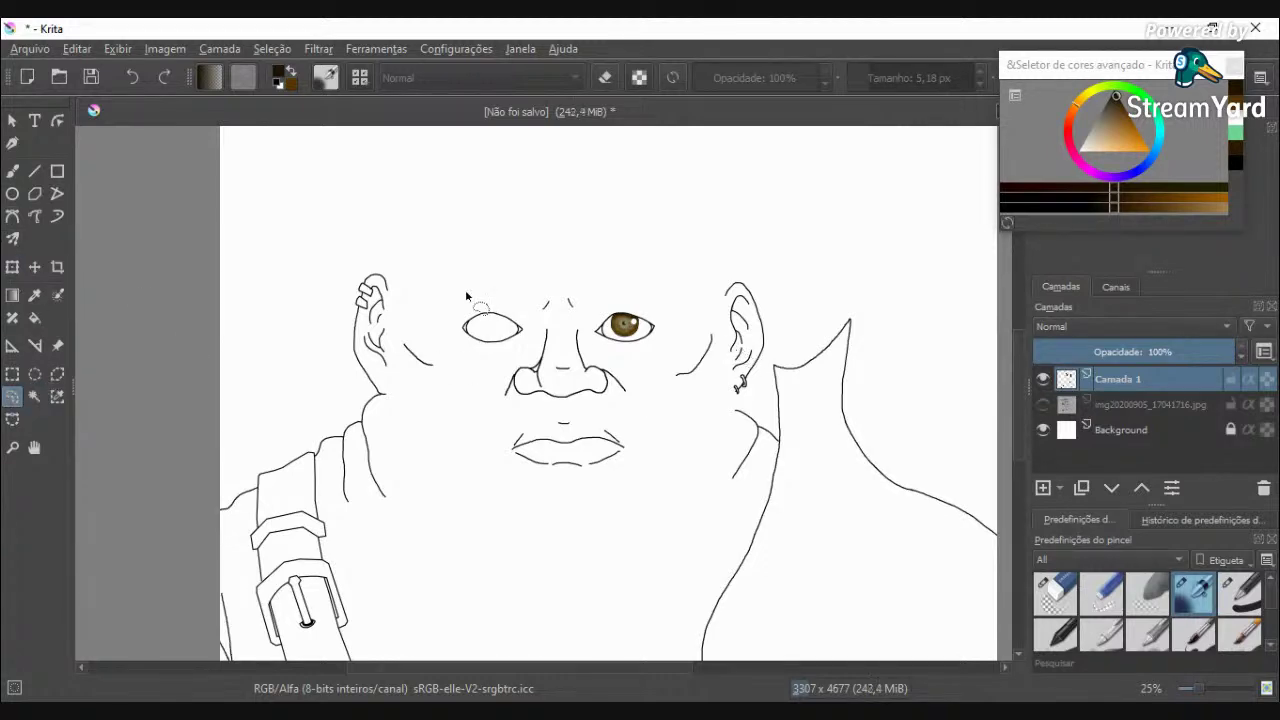
{"action": "scroll", "coordinate": [610, 313], "scroll_direction": "up", "scroll_amount": 6}
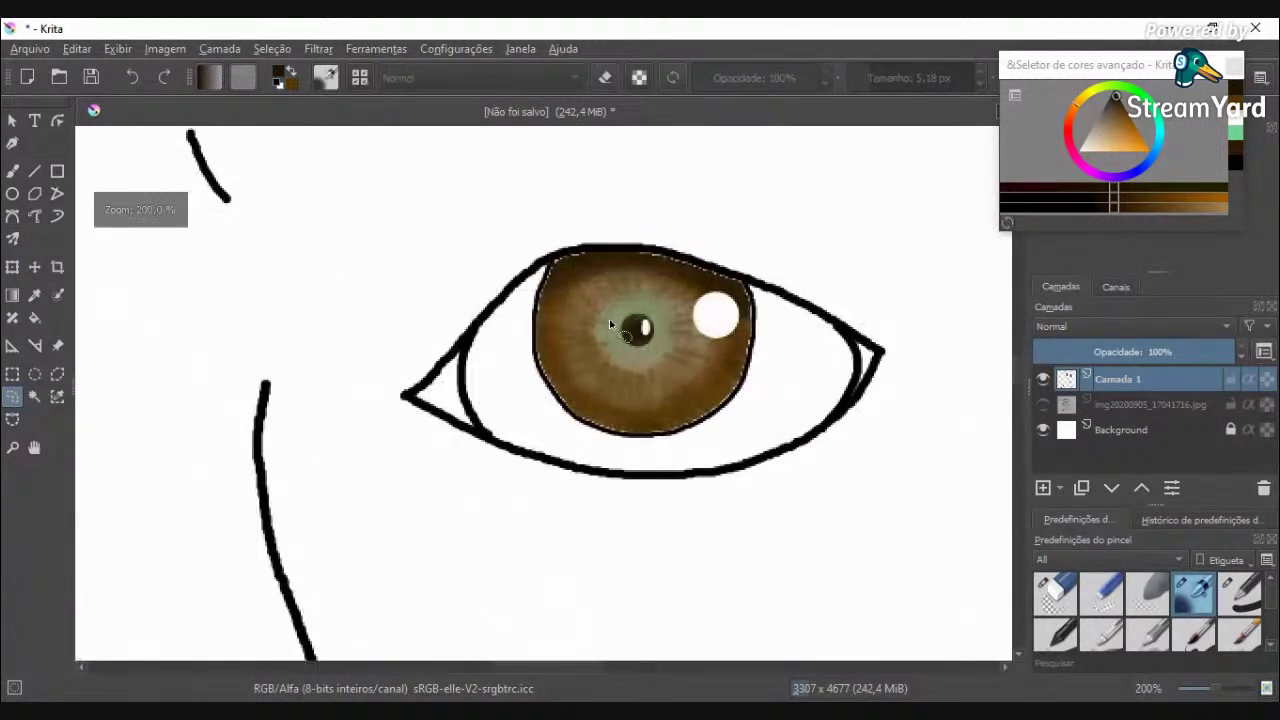
{"action": "scroll", "coordinate": [571, 289], "scroll_direction": "up", "scroll_amount": 4}
{"action": "left_click_drag", "start_coordinate": [510, 233], "coordinate": [488, 280]}
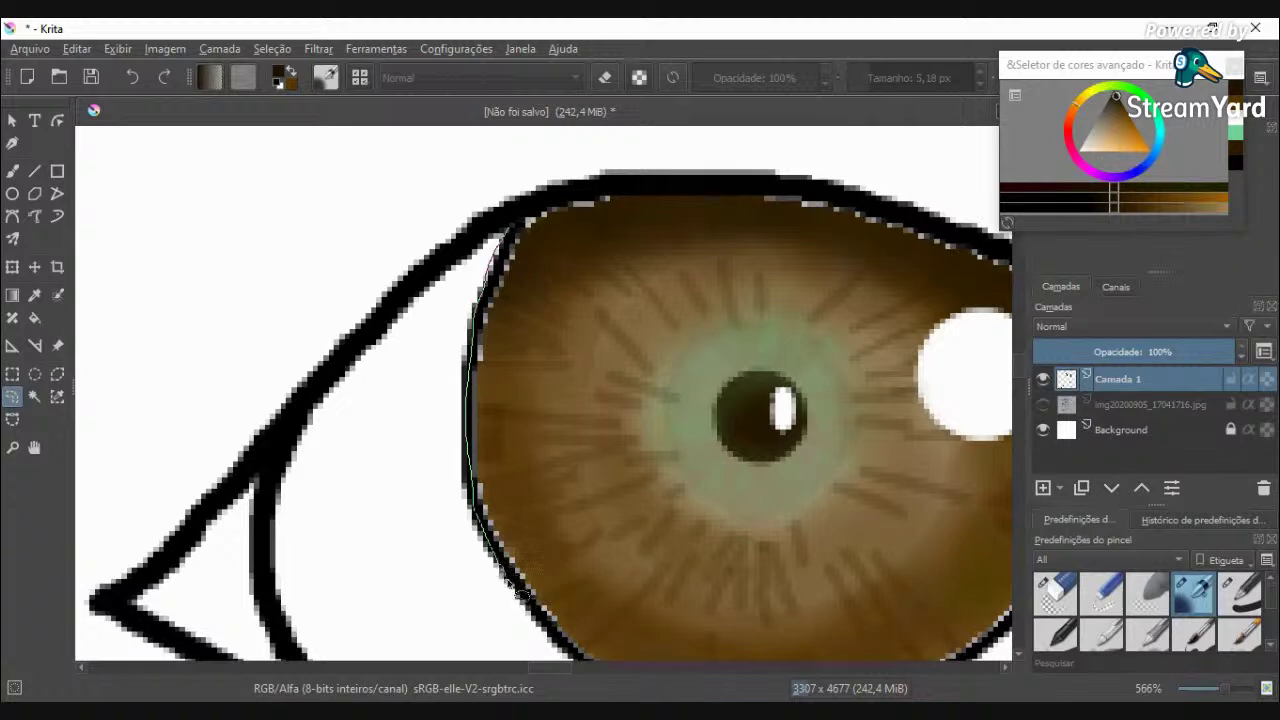
{"action": "left_click_drag", "start_coordinate": [530, 619], "coordinate": [532, 622]}
{"action": "key", "text": "ctrl+z"}
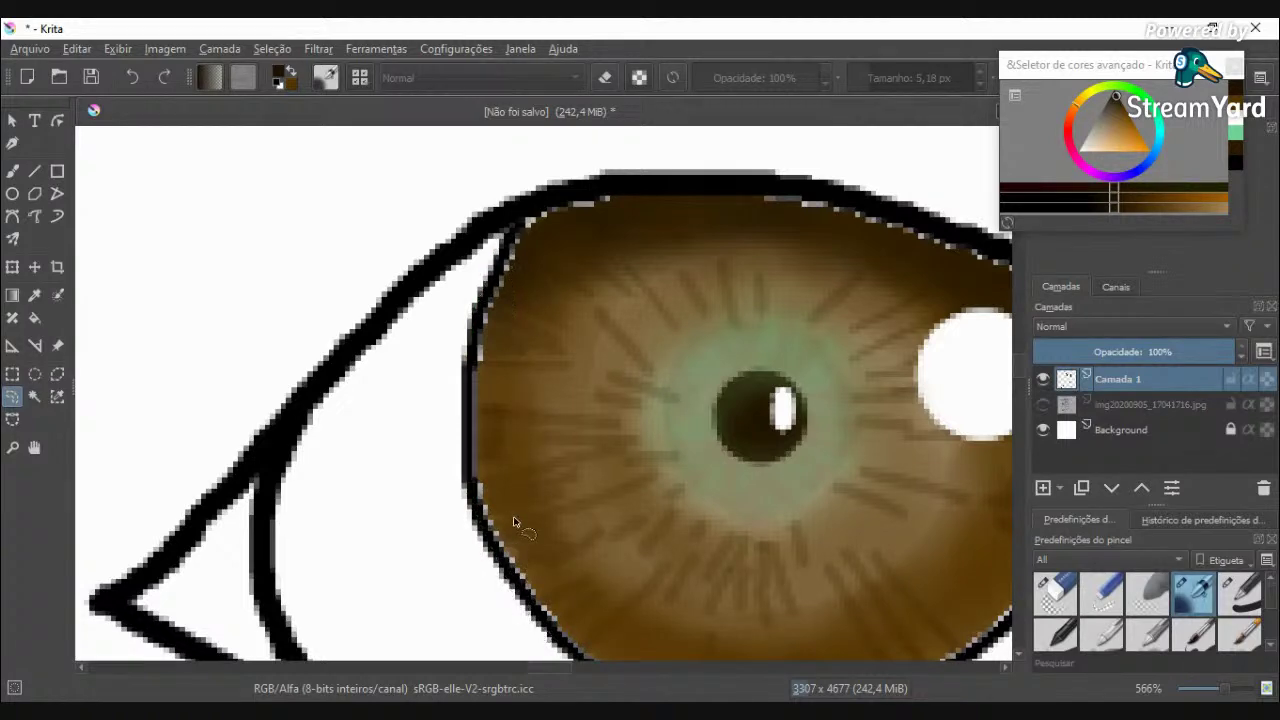
Step: Select the coloured iris together with its black outline and paste a copy of it onto a new layer
{"action": "scroll", "coordinate": [514, 520], "scroll_direction": "down", "scroll_amount": 1}
{"action": "scroll", "coordinate": [513, 522], "scroll_direction": "down", "scroll_amount": 1}
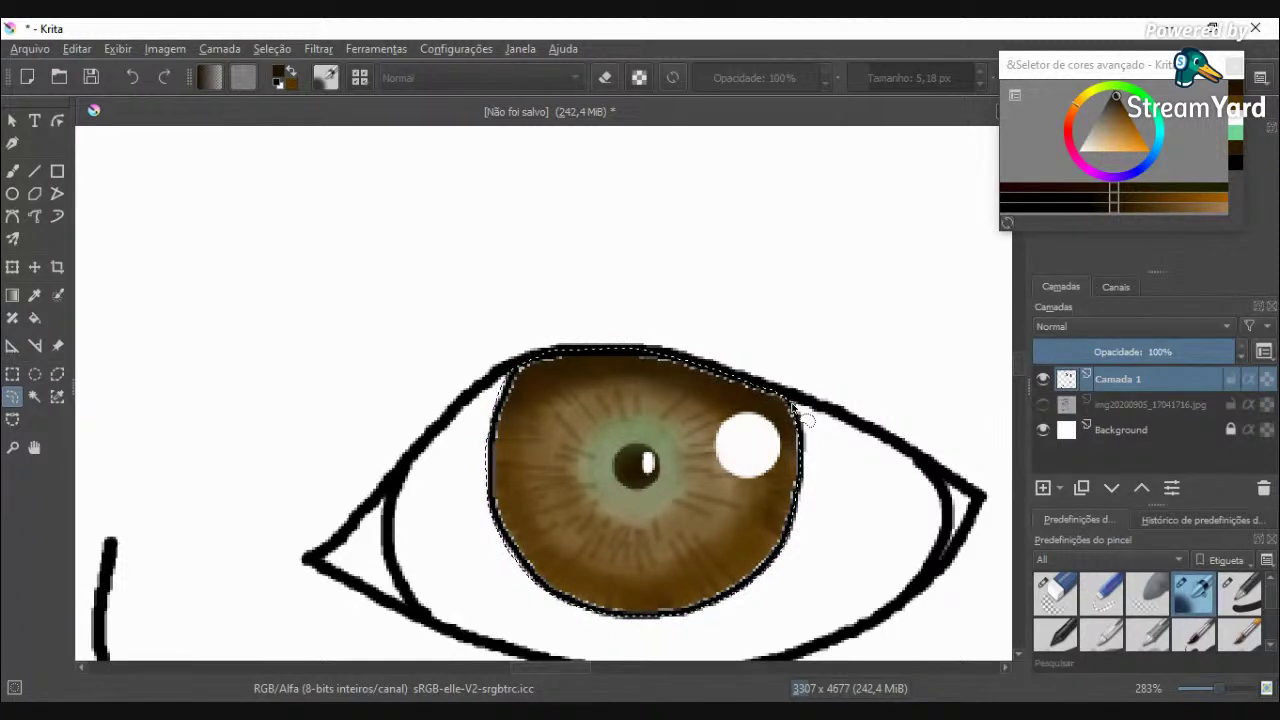
{"action": "key", "text": "ctrl+c"}
{"action": "key", "text": "ctrl+v"}
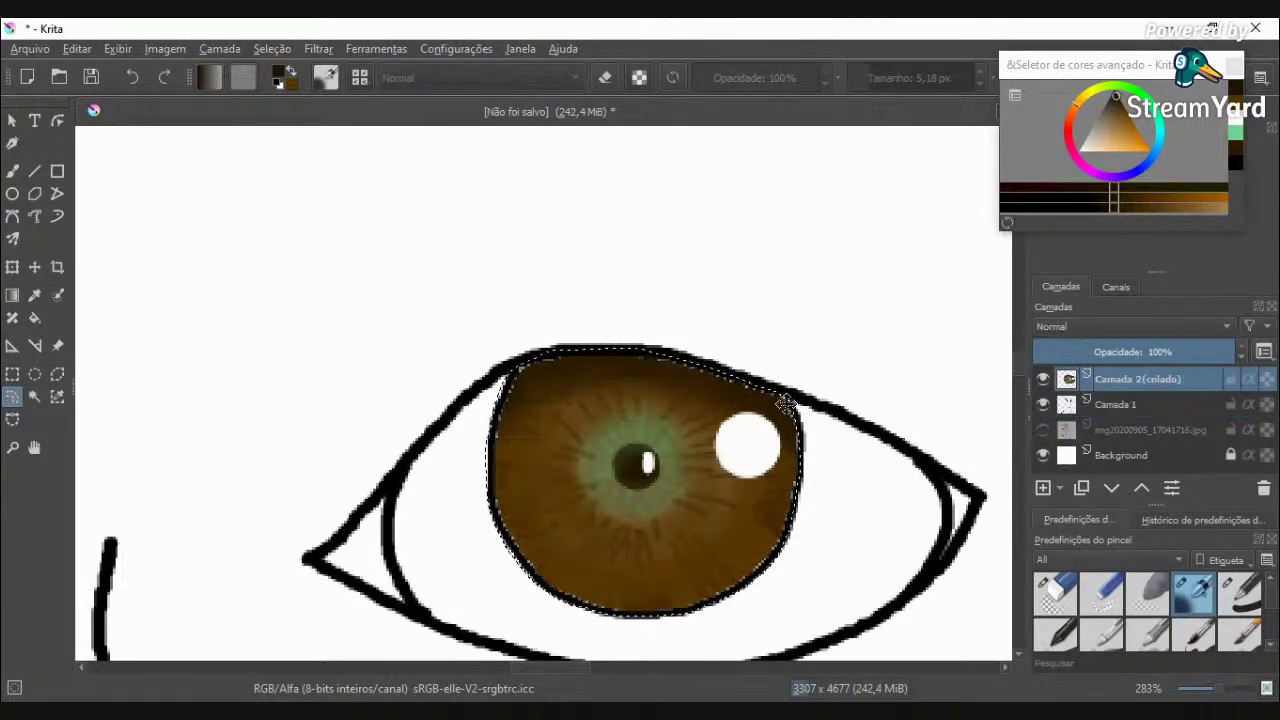
Step: Transform the pasted iris and move it across the face onto the other, uncoloured eye
{"action": "key", "text": "ctrl+t"}
{"action": "left_click_drag", "start_coordinate": [714, 432], "coordinate": [426, 390]}
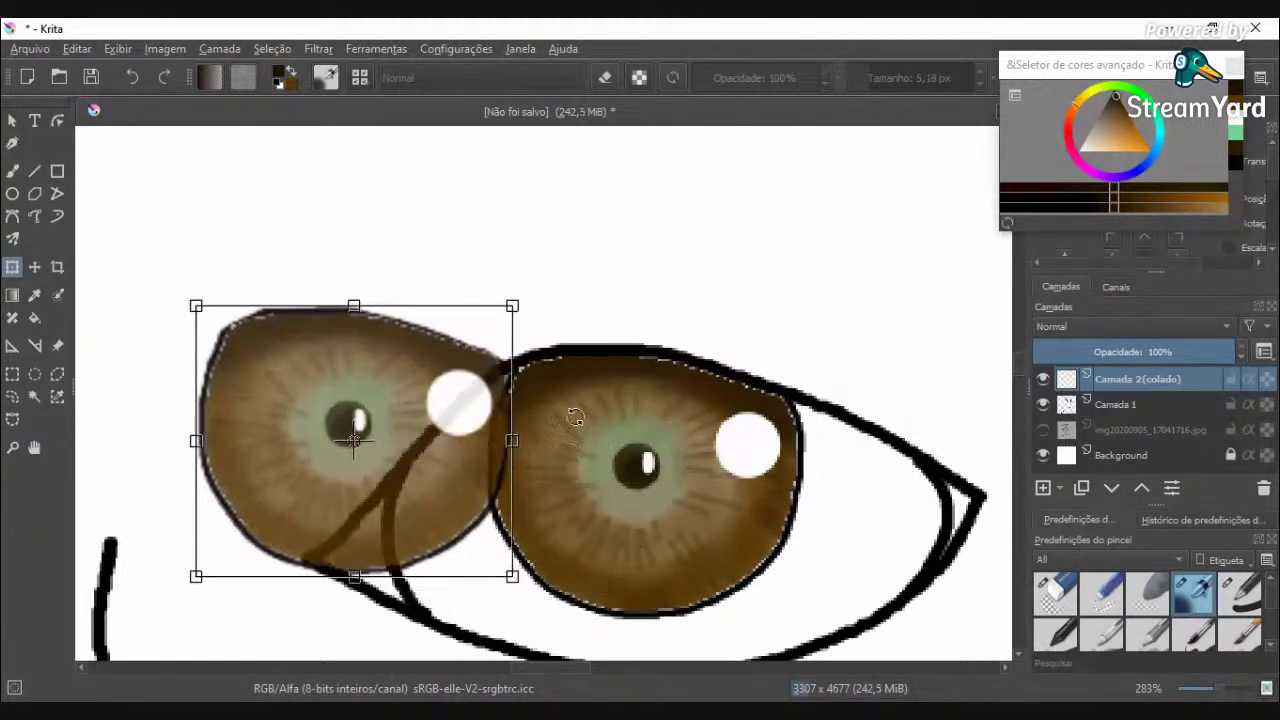
{"action": "scroll", "coordinate": [682, 447], "scroll_direction": "down", "scroll_amount": 1}
{"action": "left_click_drag", "start_coordinate": [581, 667], "coordinate": [508, 666]}
{"action": "mouse_move", "coordinate": [965, 450]}
{"action": "left_mouse_down"}
{"action": "mouse_move", "coordinate": [783, 466]}
{"action": "mouse_move", "coordinate": [214, 457]}
{"action": "mouse_move", "coordinate": [92, 469]}
{"action": "mouse_move", "coordinate": [110, 462]}
{"action": "left_mouse_up"}
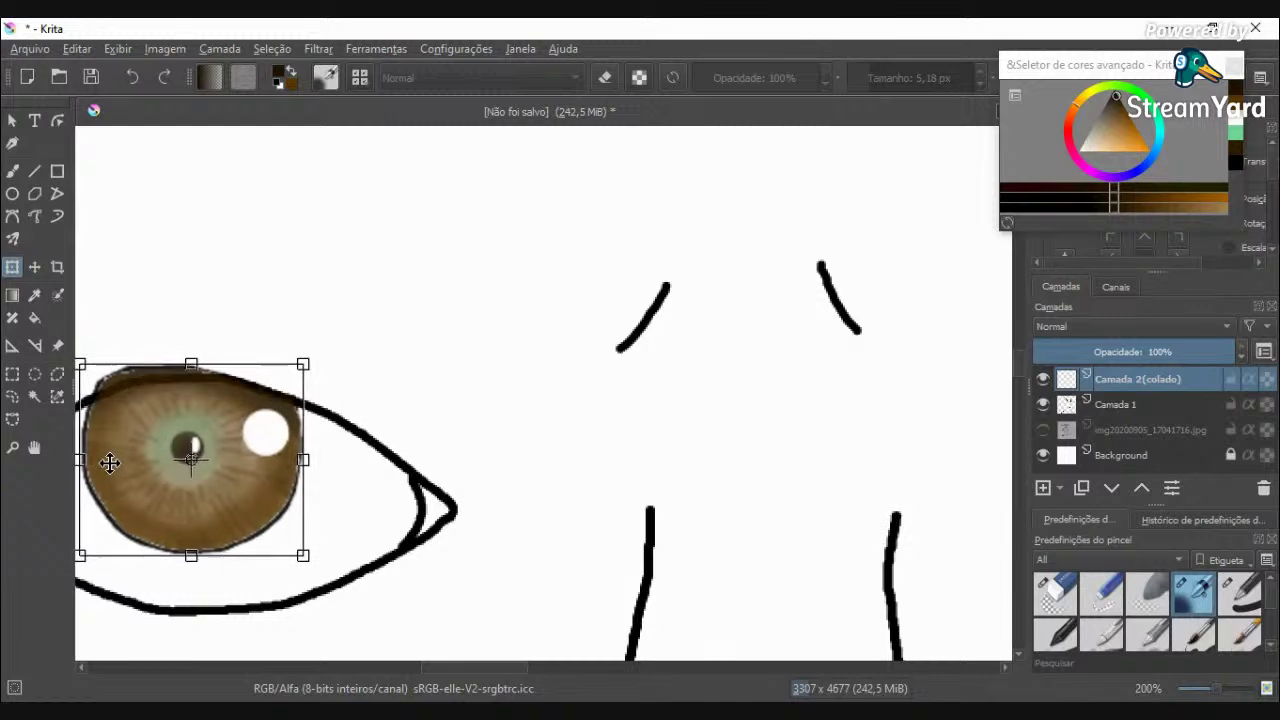
Step: Show the scanned sketch and toggle its visibility to compare the pasted iris's position with the pencil drawing
{"action": "left_click", "coordinate": [1043, 429]}
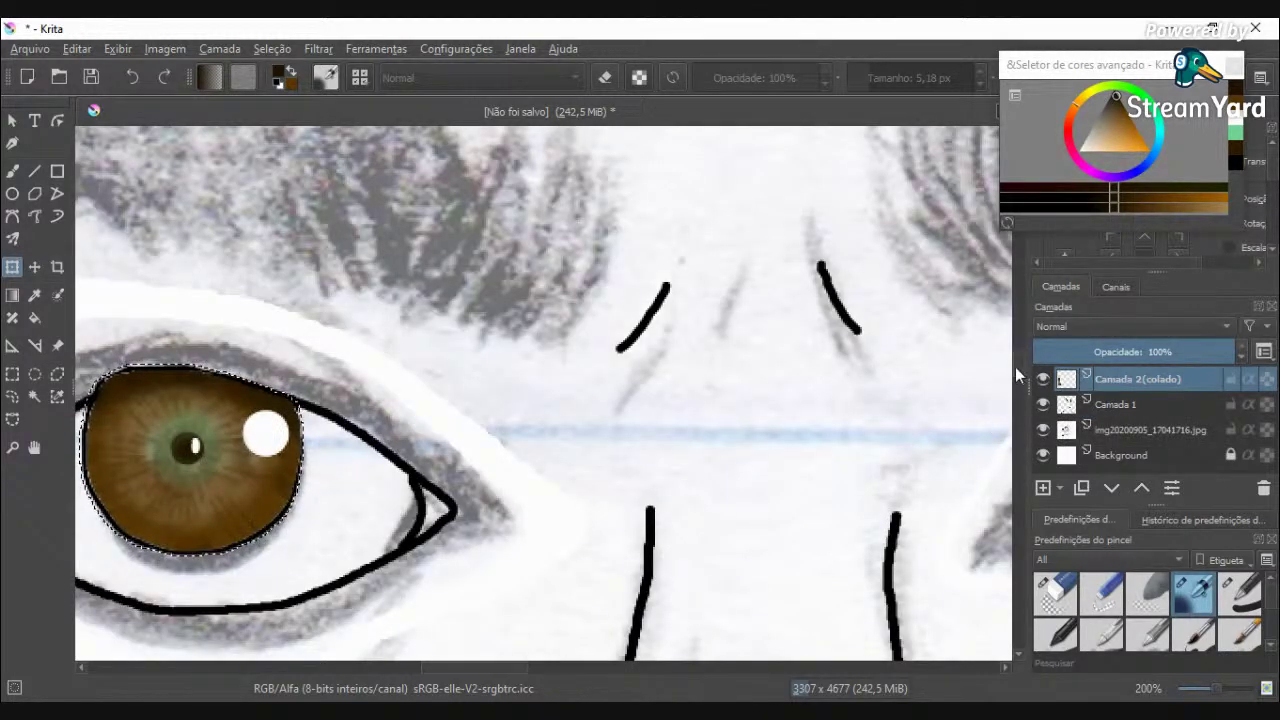
{"action": "scroll", "coordinate": [1013, 377], "scroll_direction": "down", "scroll_amount": 3}
{"action": "left_click_drag", "start_coordinate": [531, 664], "coordinate": [498, 663]}
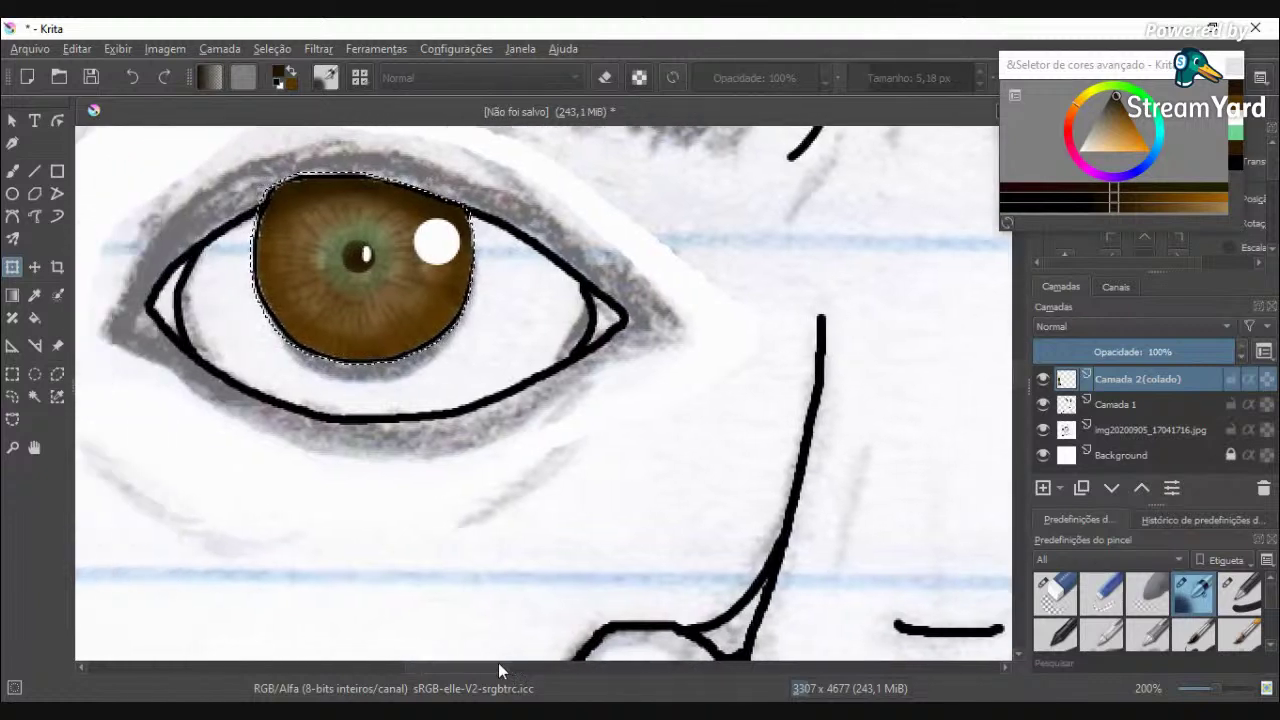
{"action": "left_click", "coordinate": [1043, 428]}
{"action": "left_click", "coordinate": [1043, 428]}
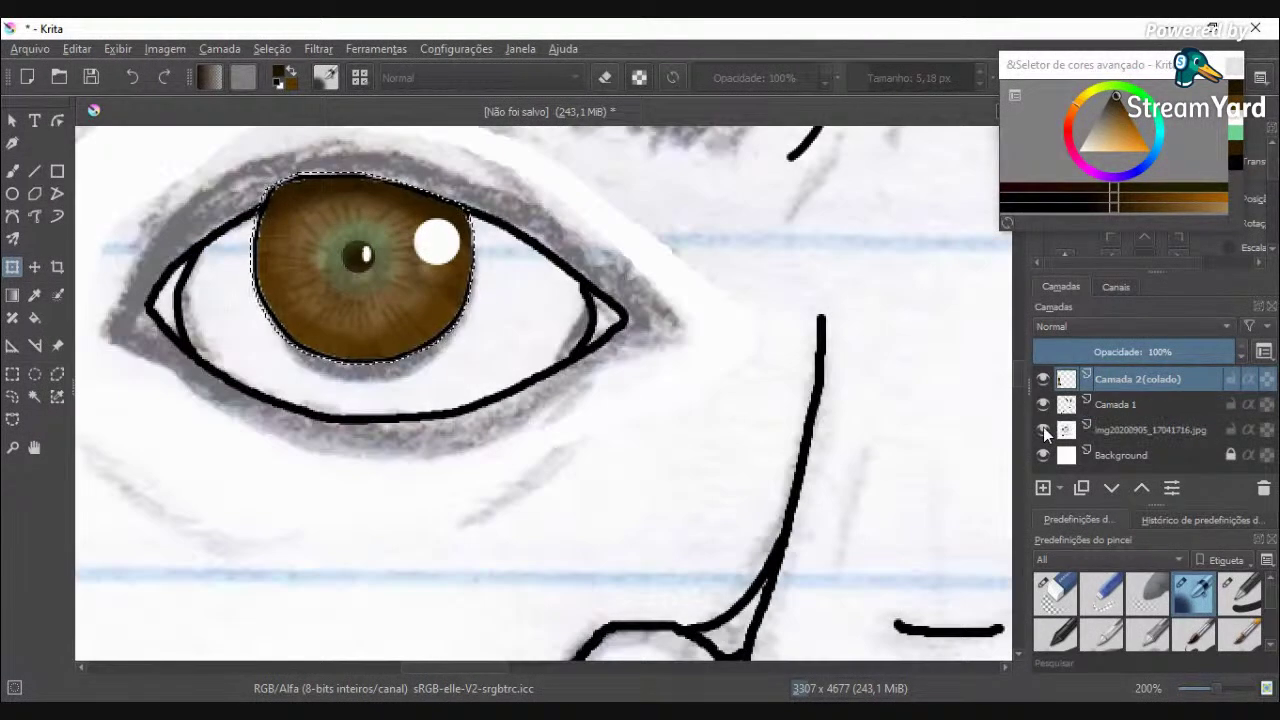
{"action": "left_click", "coordinate": [1043, 428]}
{"action": "left_click", "coordinate": [1043, 428]}
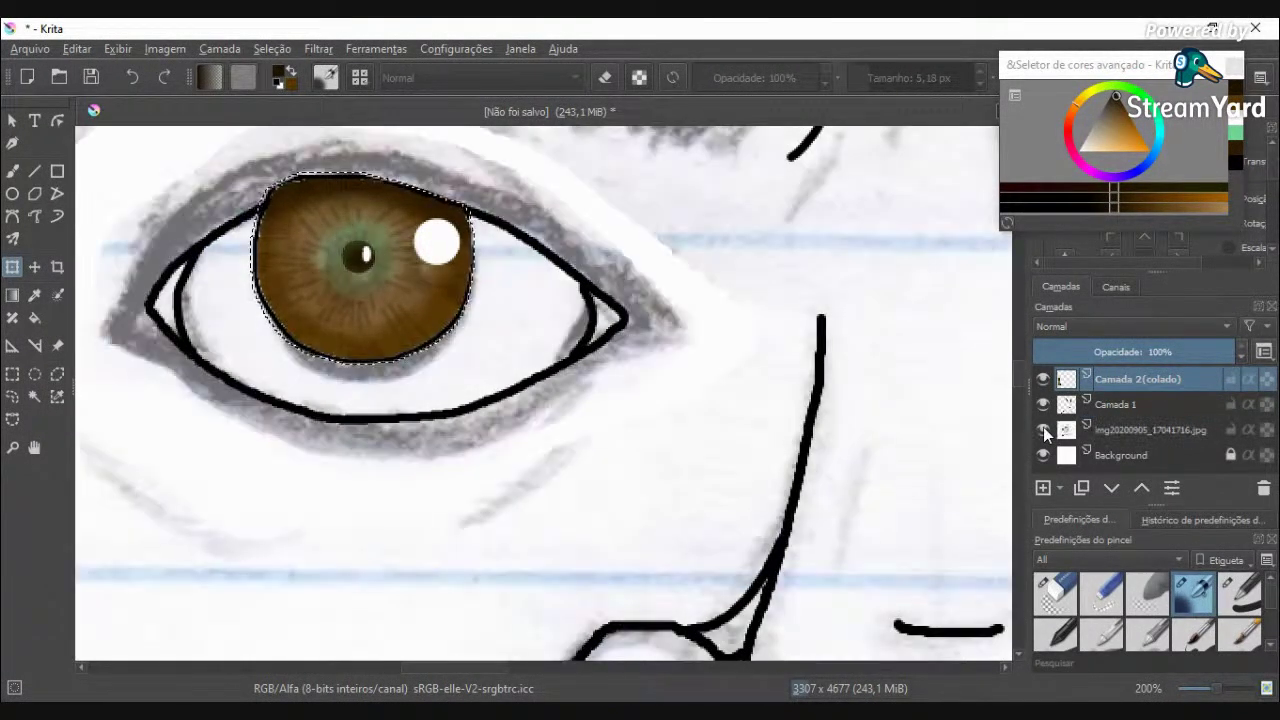
Step: Nudge the pasted iris slightly to match the pencil drawing, apply the transform and hide the sketch layer
{"action": "left_click", "coordinate": [392, 301]}
{"action": "left_click_drag", "start_coordinate": [384, 311], "coordinate": [386, 314]}
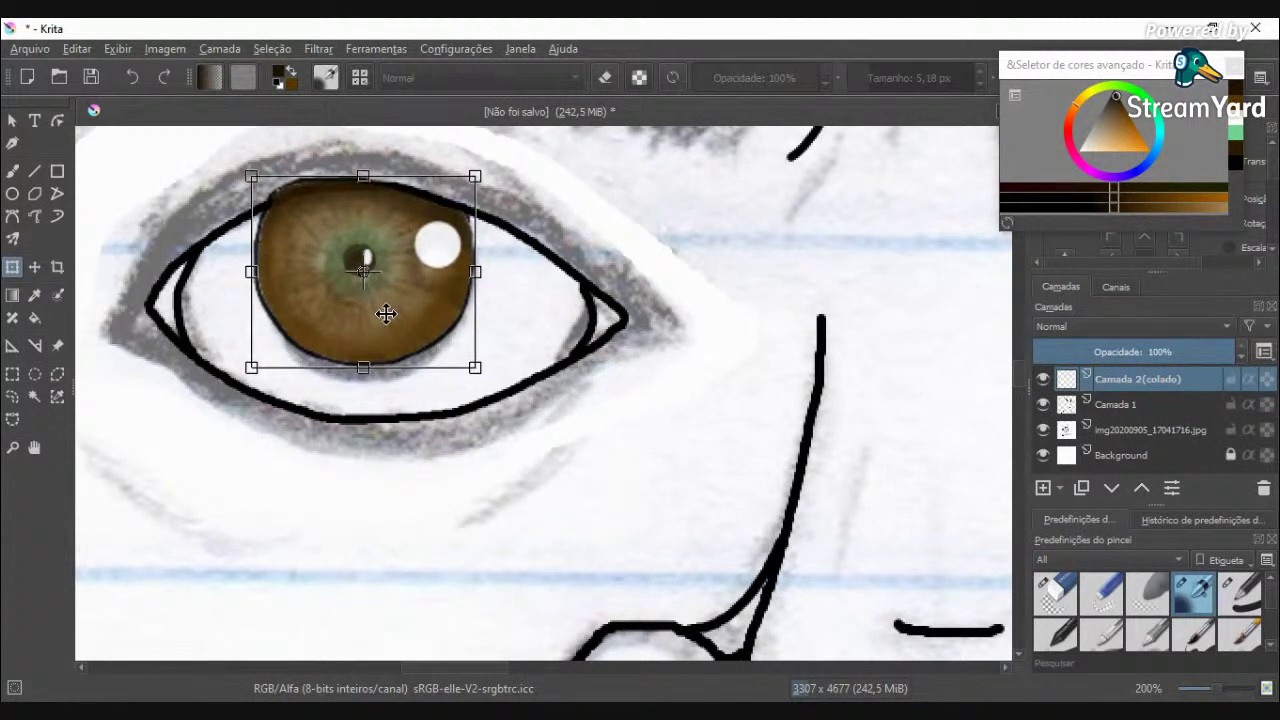
{"action": "left_click", "coordinate": [1043, 428]}
{"action": "key", "text": "Return"}
Step: Move the pasted iris layer below the line-art layer Camada 1 and set its opacity to 50%
{"action": "scroll", "coordinate": [123, 186], "scroll_direction": "up", "scroll_amount": 2}
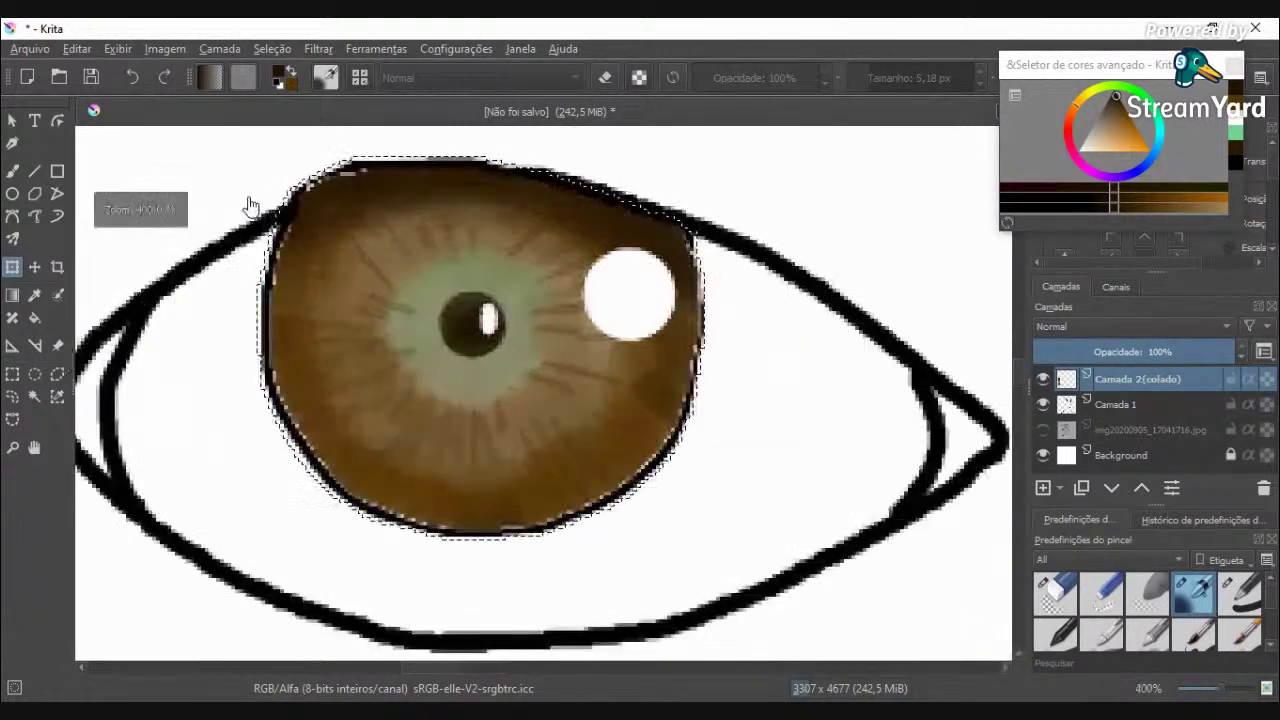
{"action": "left_click_drag", "start_coordinate": [1106, 379], "coordinate": [1120, 420]}
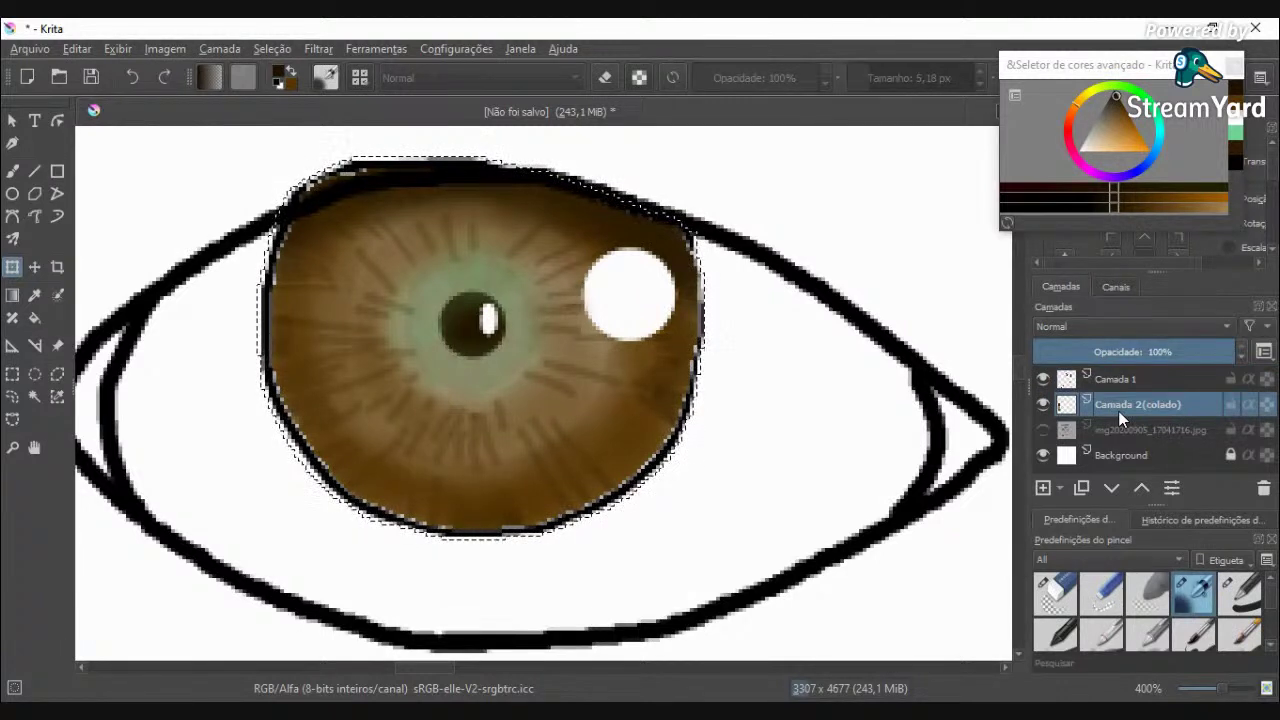
{"action": "left_click", "coordinate": [1128, 378]}
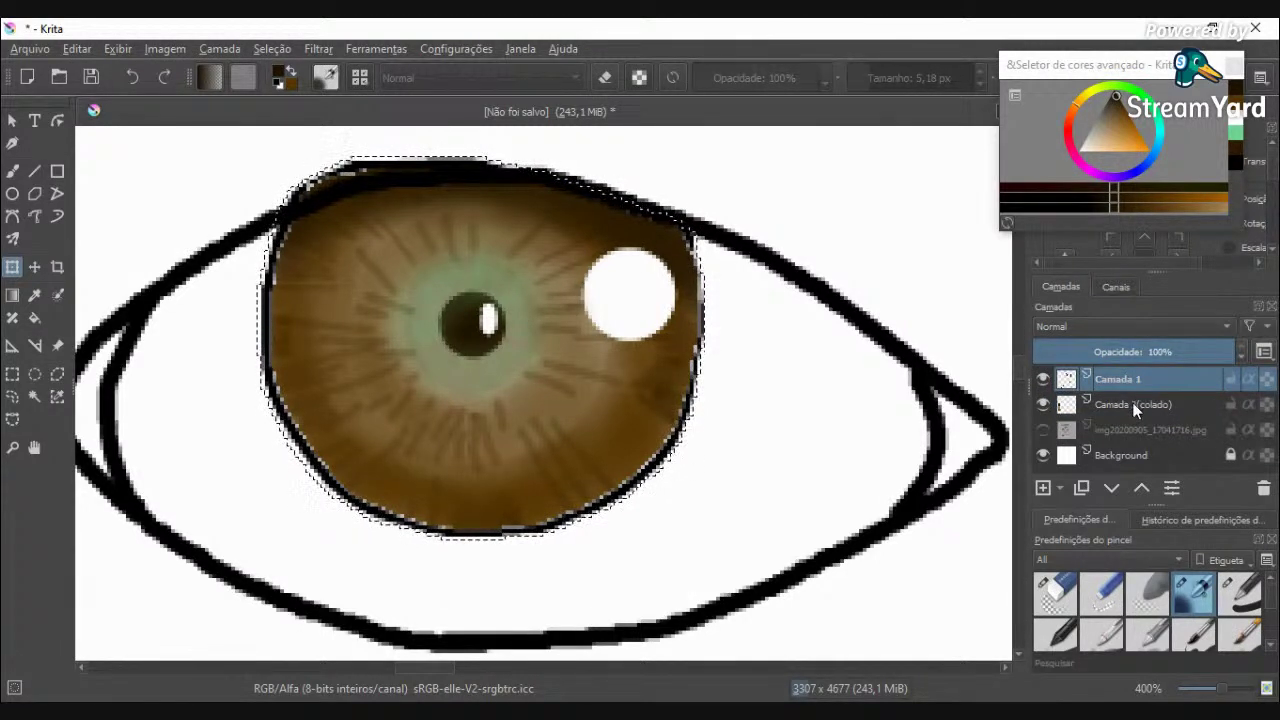
{"action": "left_click", "coordinate": [1117, 405]}
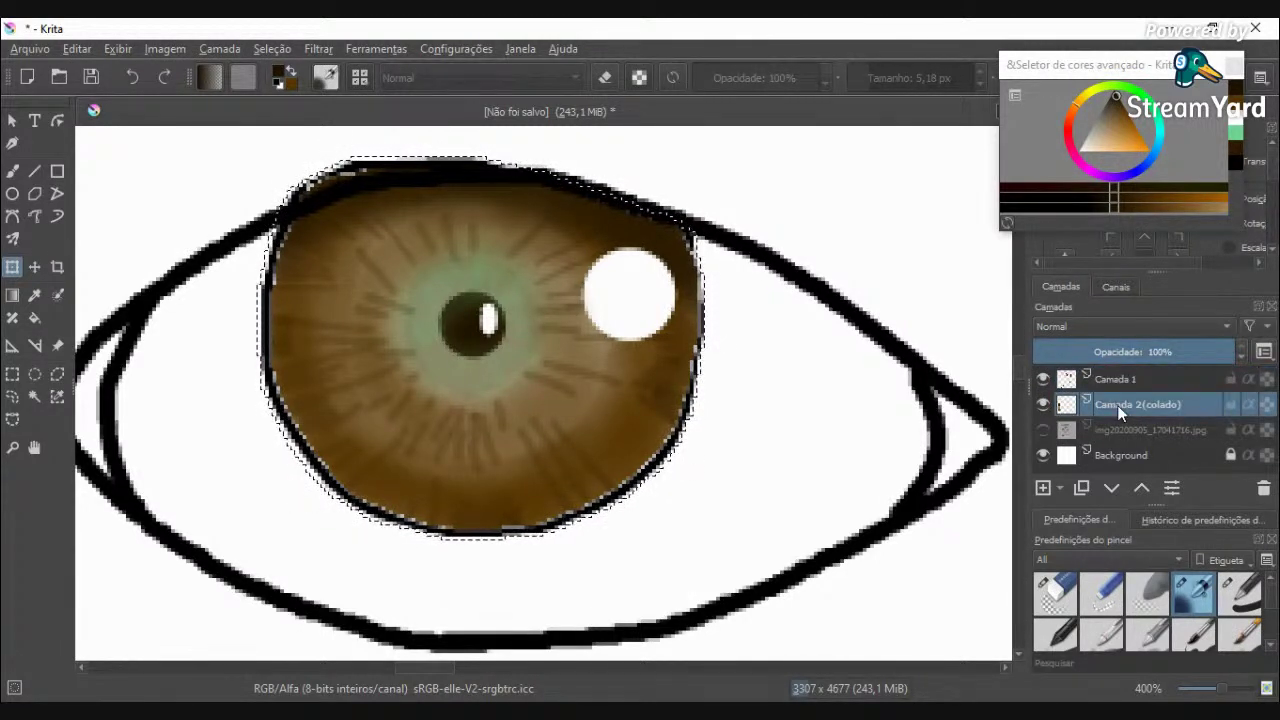
{"action": "left_click", "coordinate": [1136, 350]}
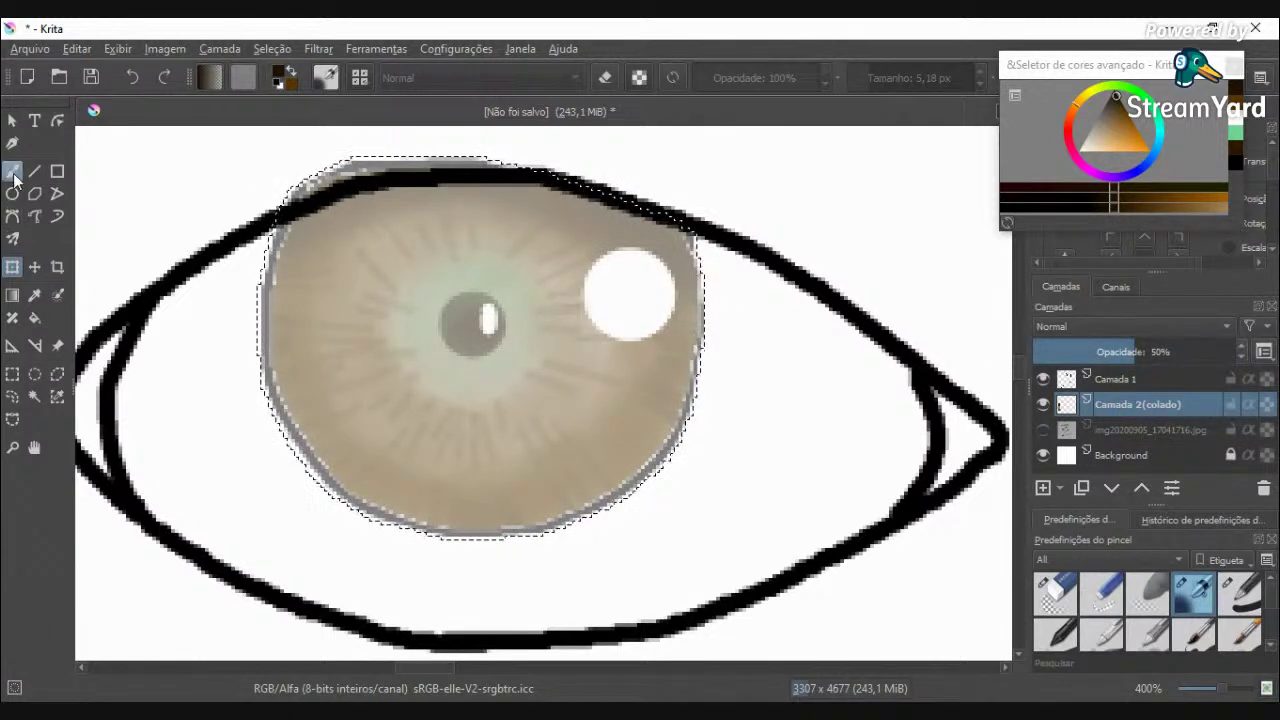
Step: Set up a freehand brush with the Basic-1 preset in white at 7.48 px
{"action": "left_click", "coordinate": [12, 172]}
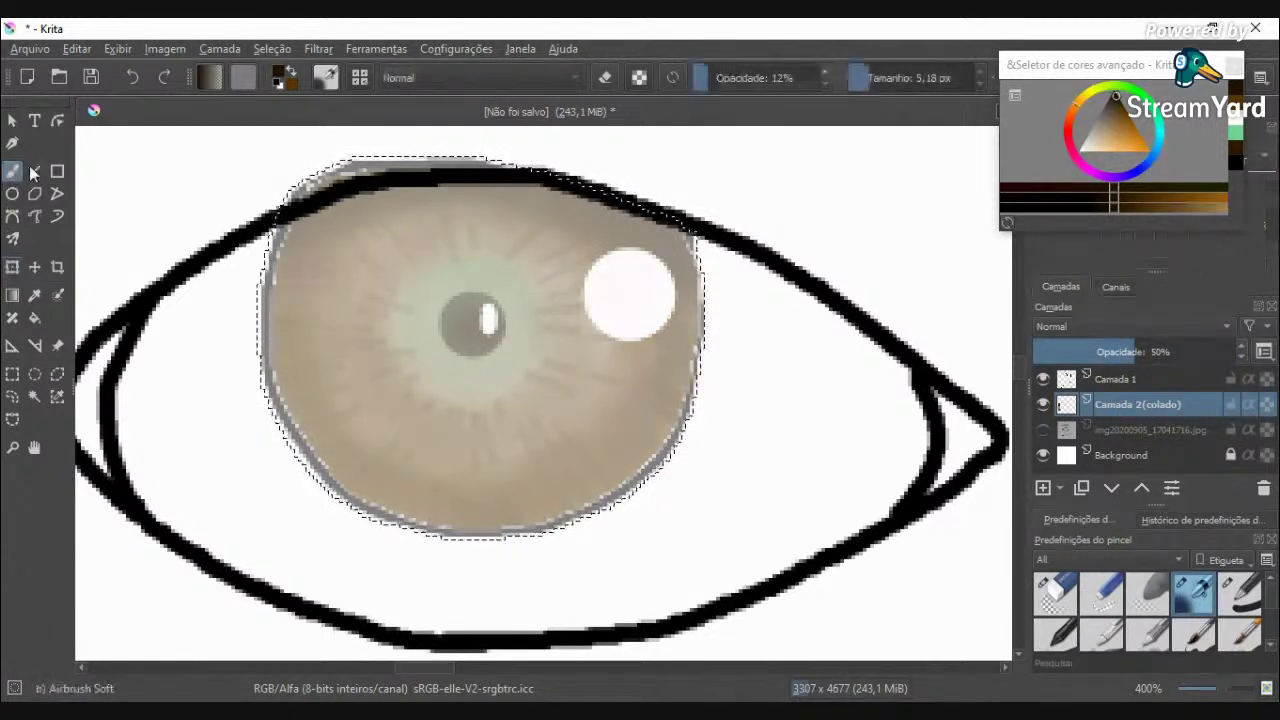
{"action": "left_click", "coordinate": [1232, 127]}
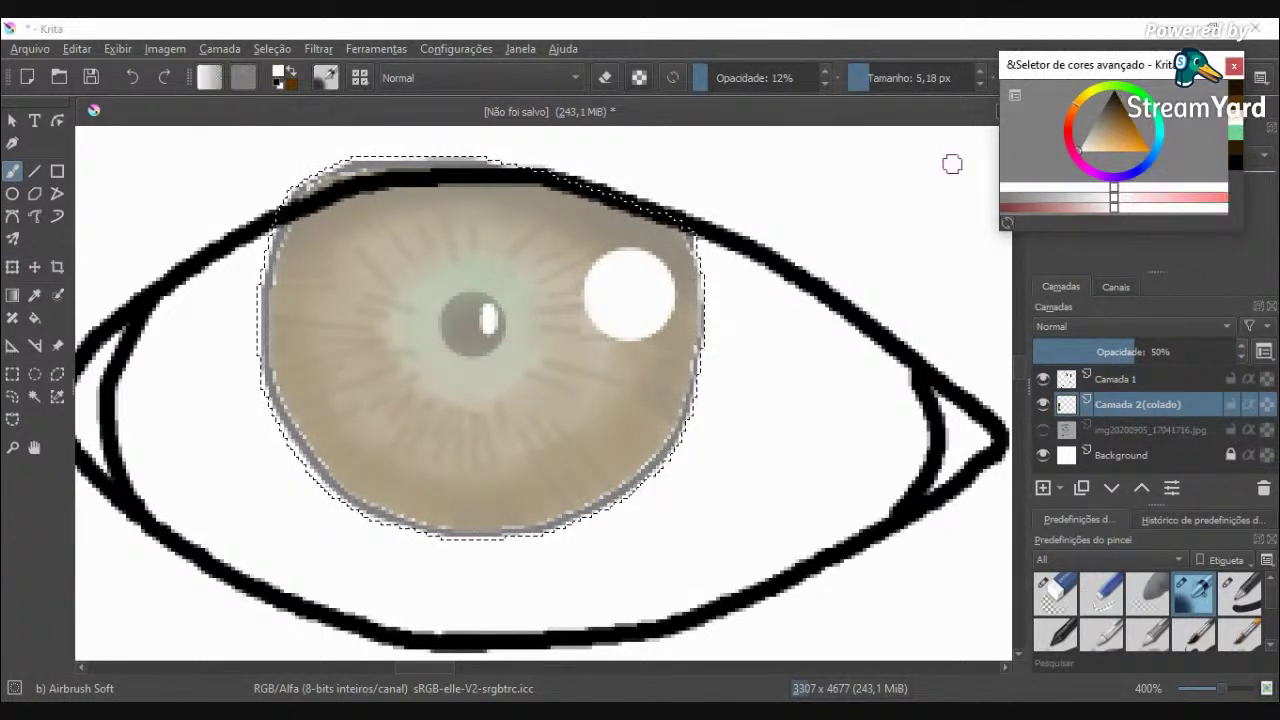
{"action": "left_click", "coordinate": [360, 77]}
{"action": "left_click", "coordinate": [584, 137]}
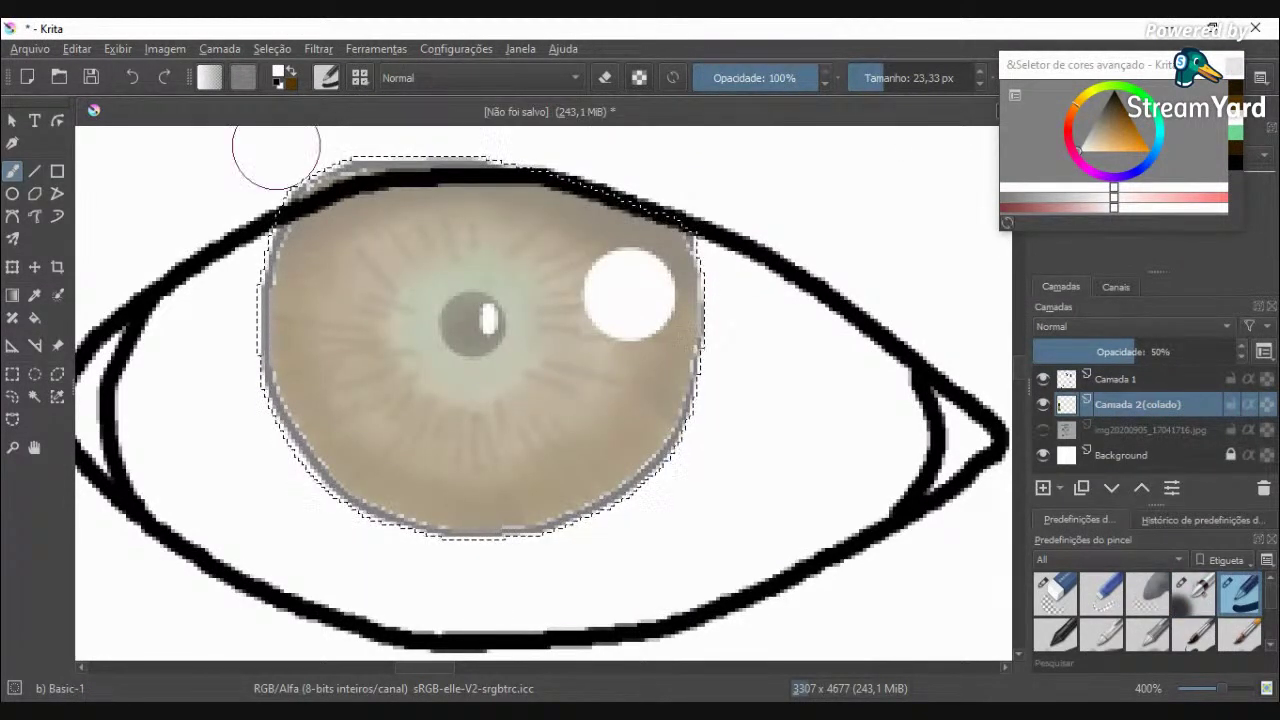
{"action": "left_click", "coordinate": [872, 78]}
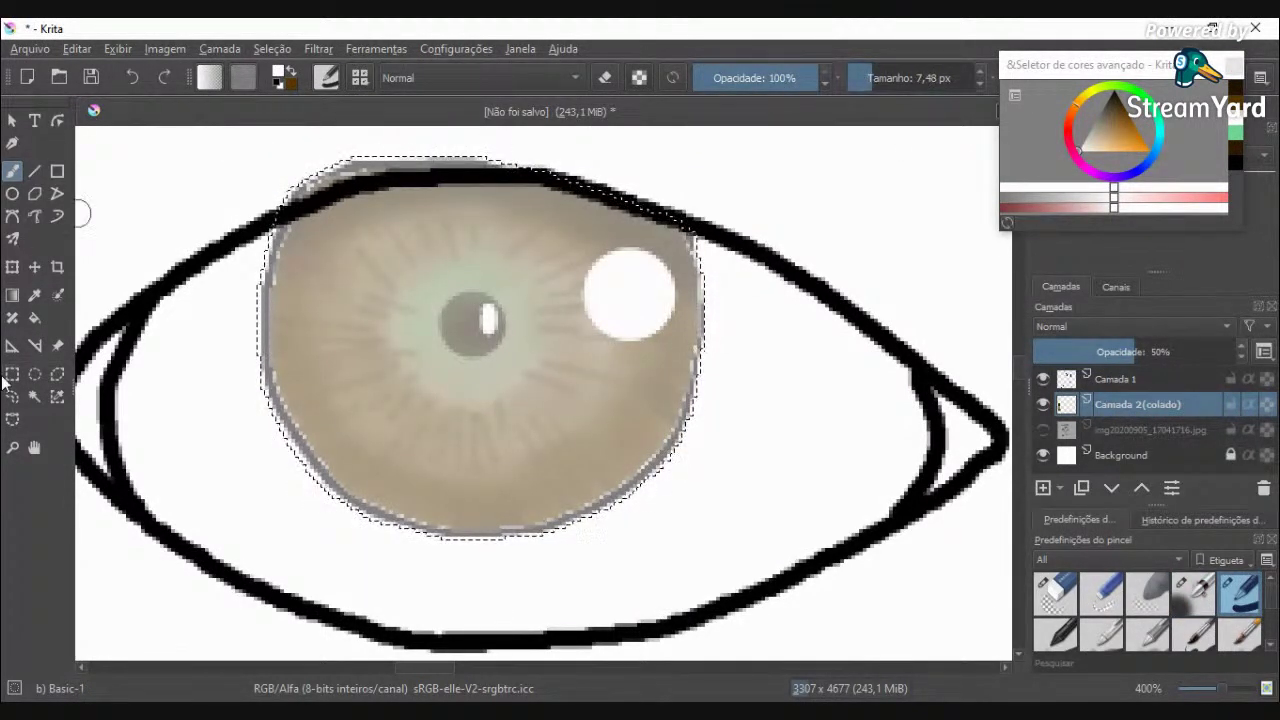
Step: Clear the active selection around the pasted iris
{"action": "left_click", "coordinate": [34, 396]}
{"action": "scroll", "coordinate": [549, 457], "scroll_direction": "down", "scroll_amount": 8}
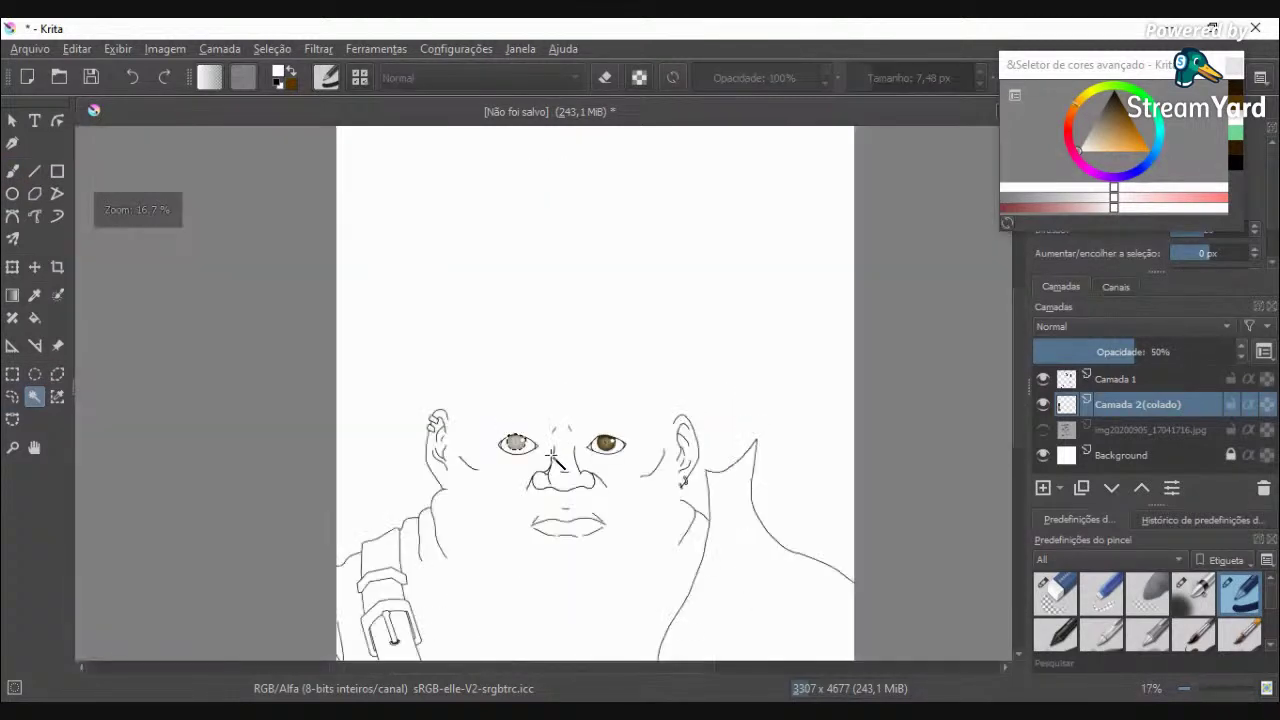
{"action": "scroll", "coordinate": [549, 457], "scroll_direction": "down", "scroll_amount": 1}
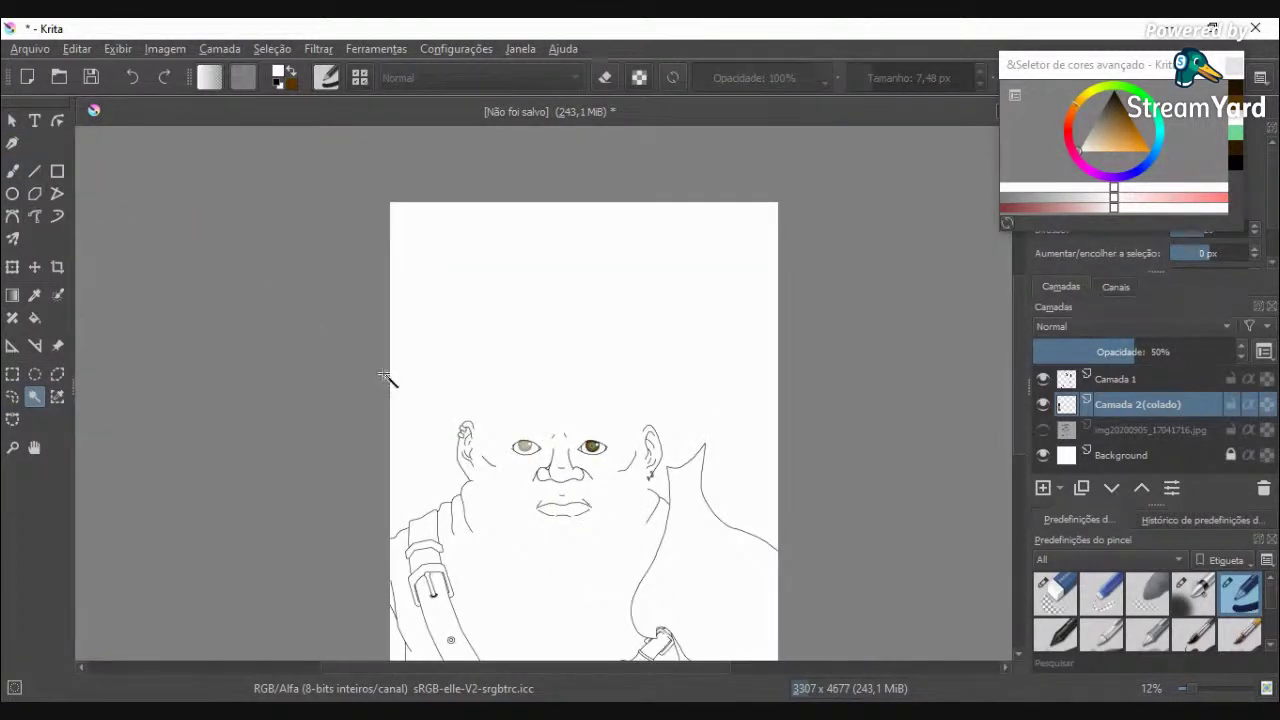
{"action": "scroll", "coordinate": [449, 400], "scroll_direction": "up", "scroll_amount": 5}
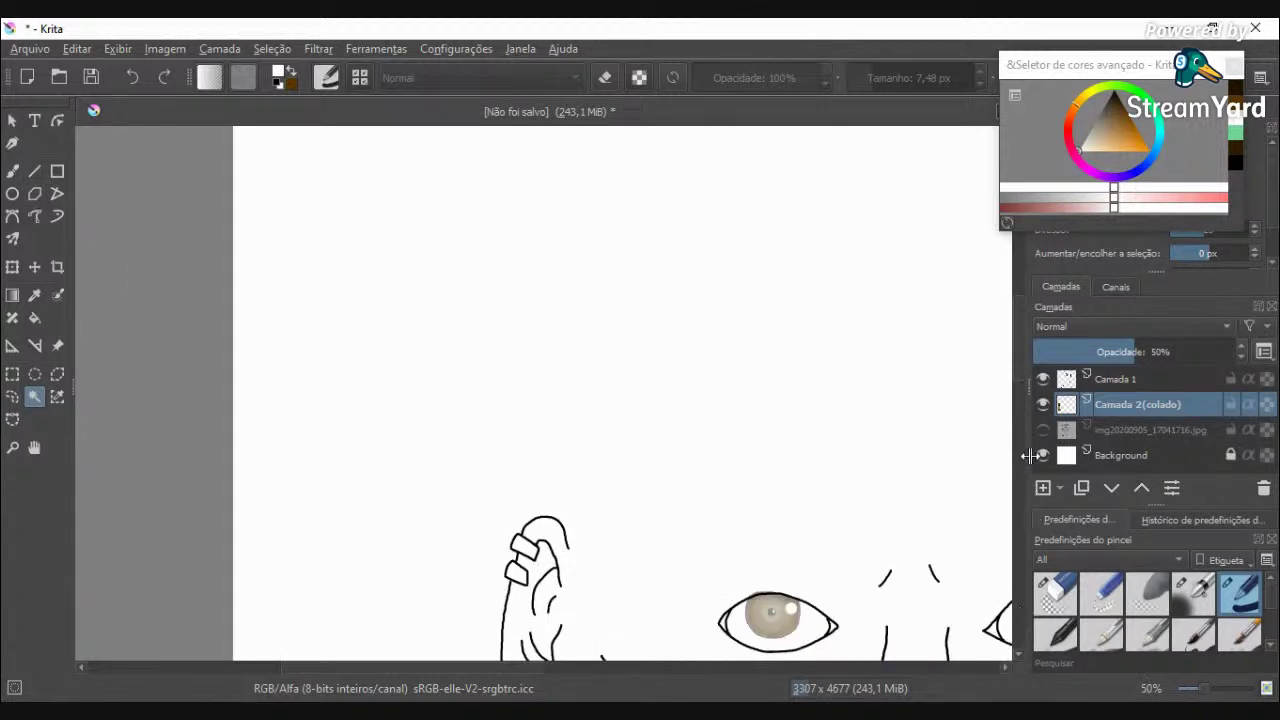
{"action": "scroll", "coordinate": [1019, 380], "scroll_direction": "down", "scroll_amount": 3}
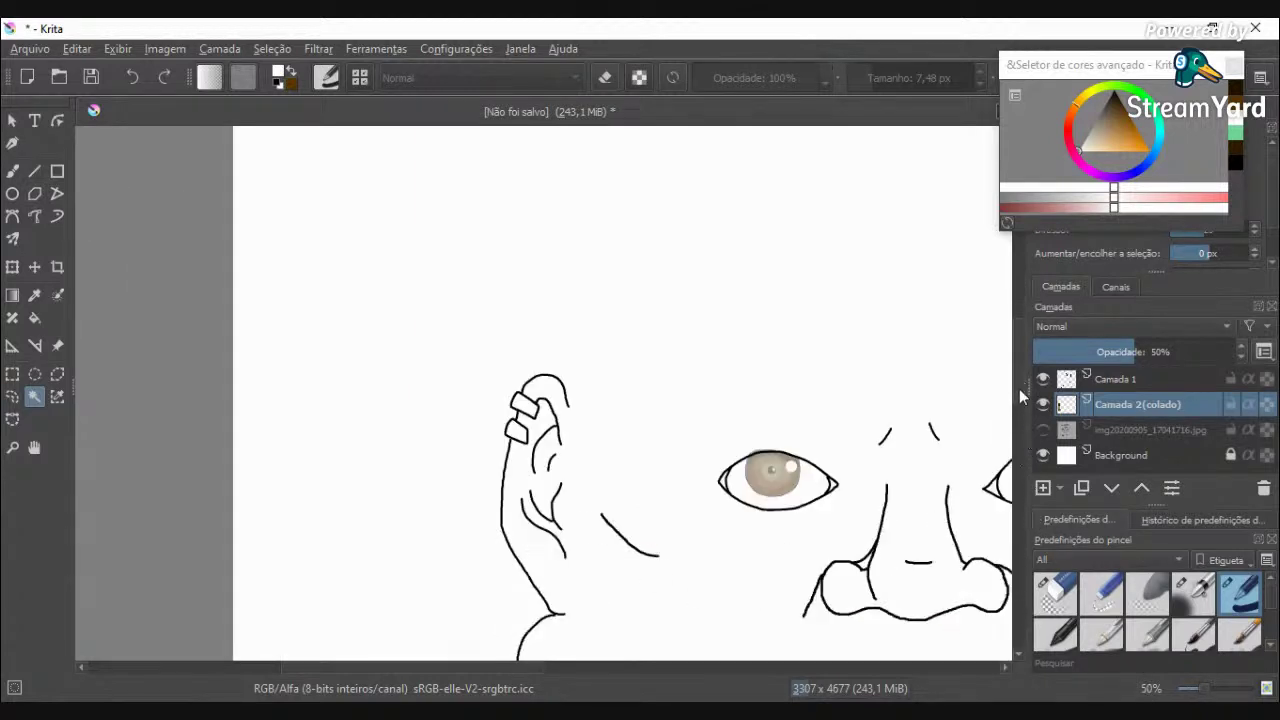
Step: Paint white over the parts of the pasted iris that stick out above the upper eyelid line
{"action": "left_click", "coordinate": [11, 168]}
{"action": "scroll", "coordinate": [755, 465], "scroll_direction": "up", "scroll_amount": 5}
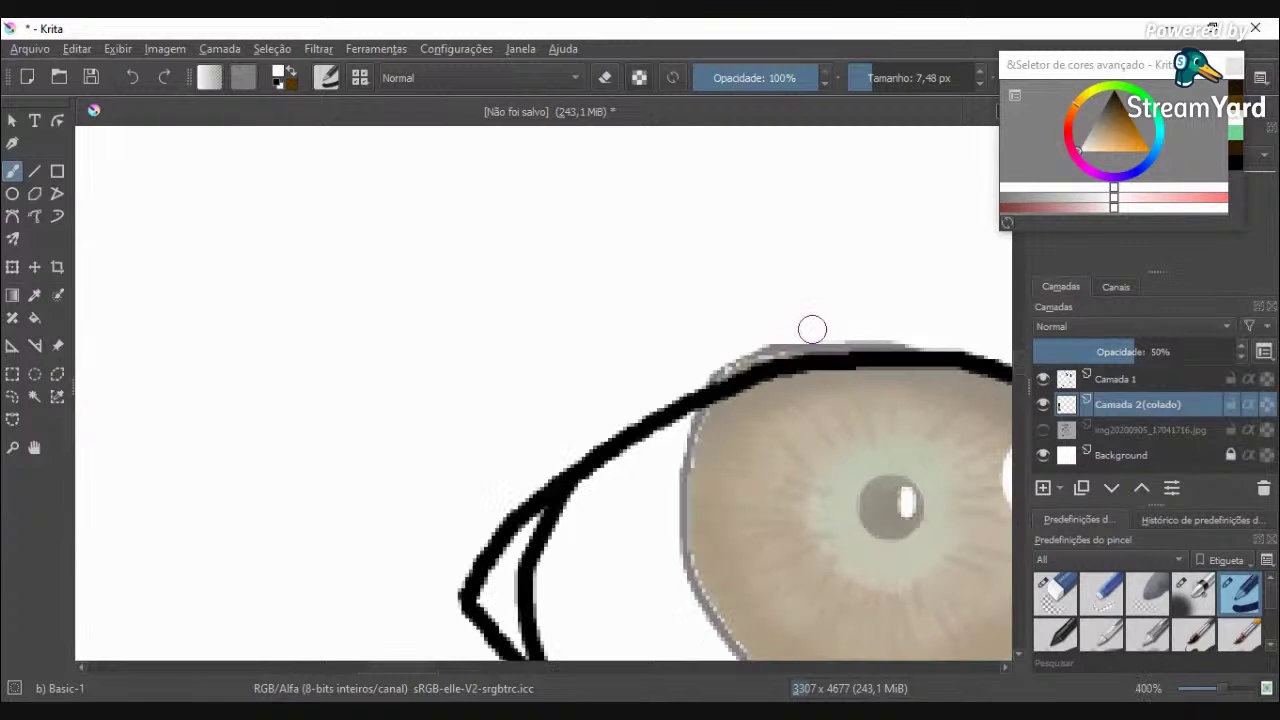
{"action": "scroll", "coordinate": [812, 329], "scroll_direction": "up", "scroll_amount": 2}
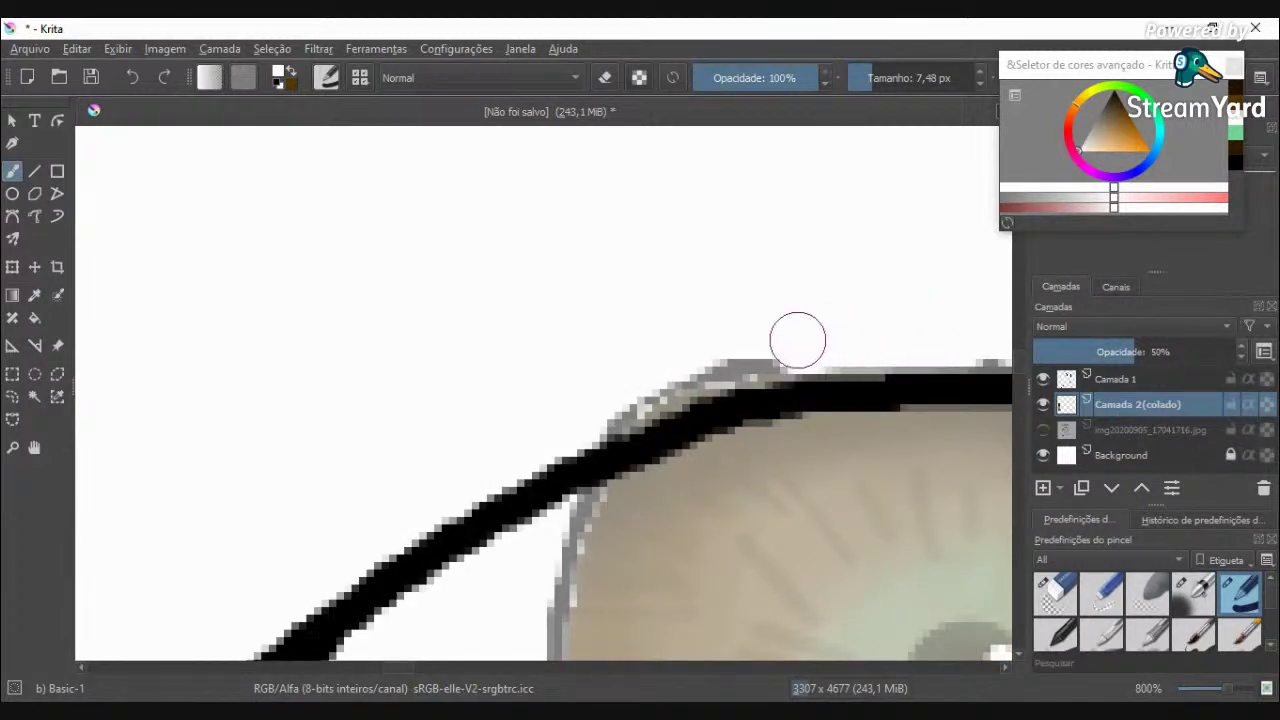
{"action": "scroll", "coordinate": [745, 345], "scroll_direction": "down", "scroll_amount": 2}
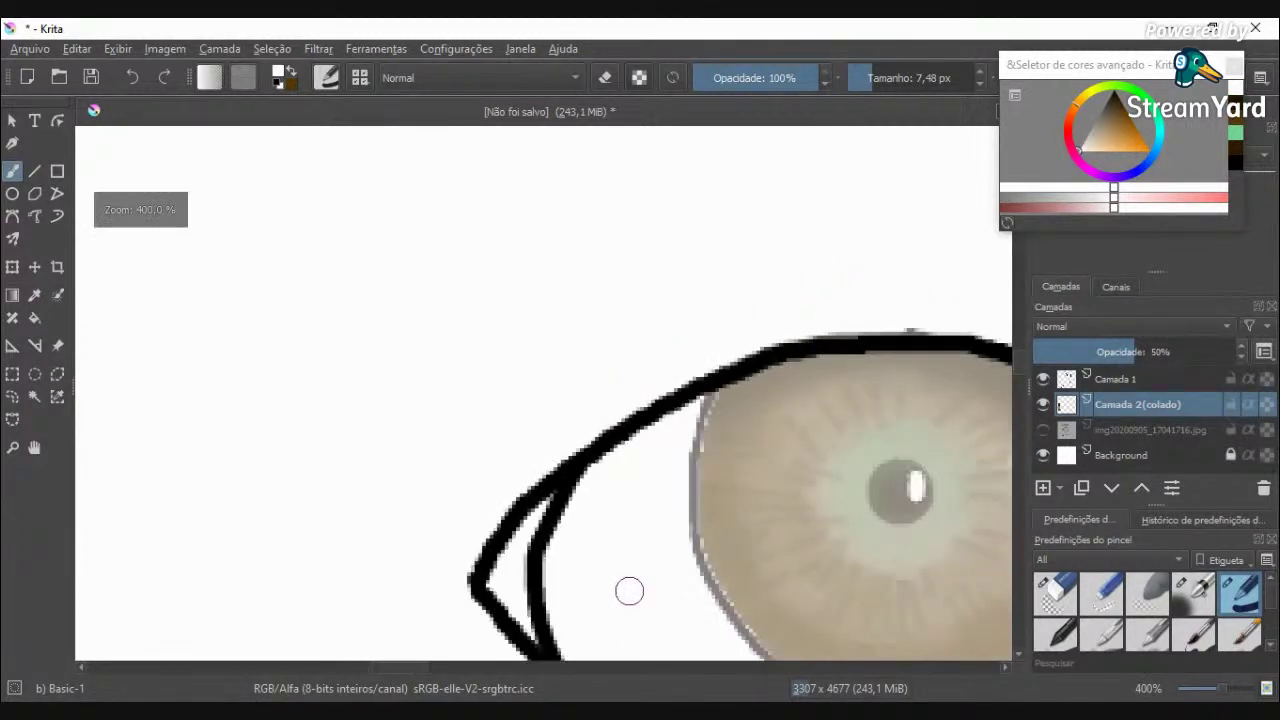
{"action": "scroll", "coordinate": [406, 668], "scroll_direction": "right", "scroll_amount": 5}
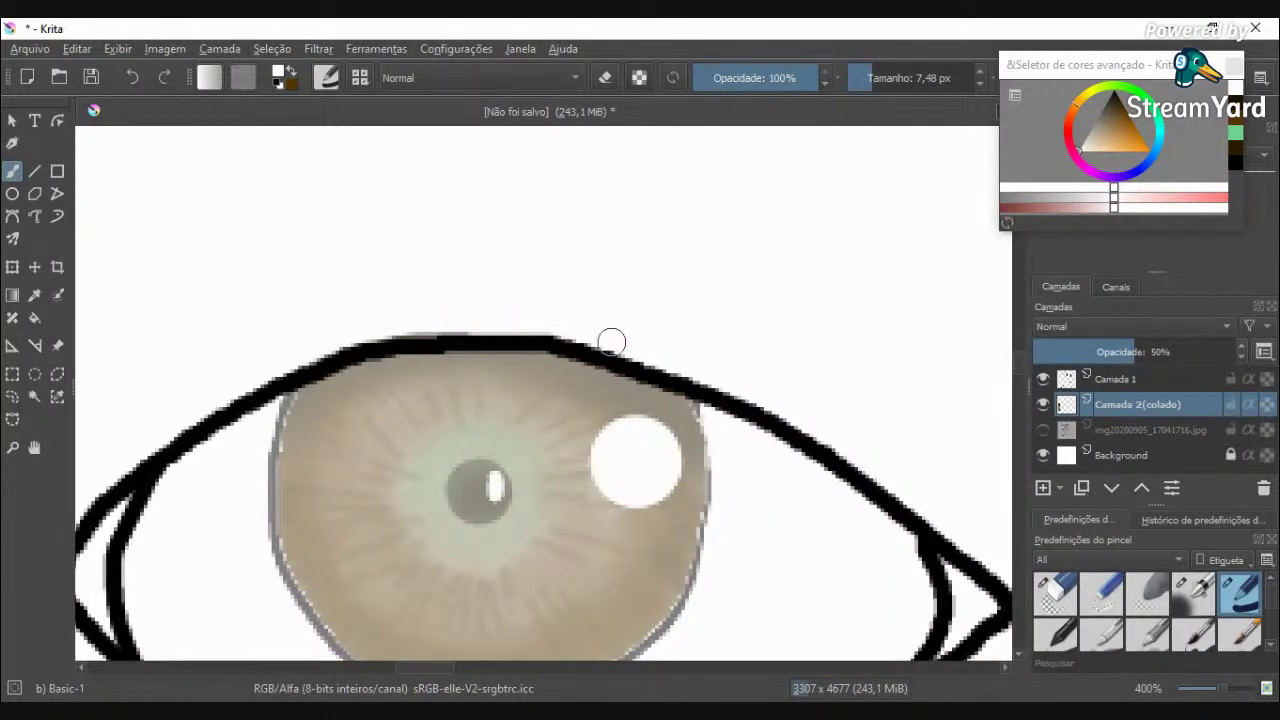
{"action": "scroll", "coordinate": [470, 321], "scroll_direction": "down", "scroll_amount": 2}
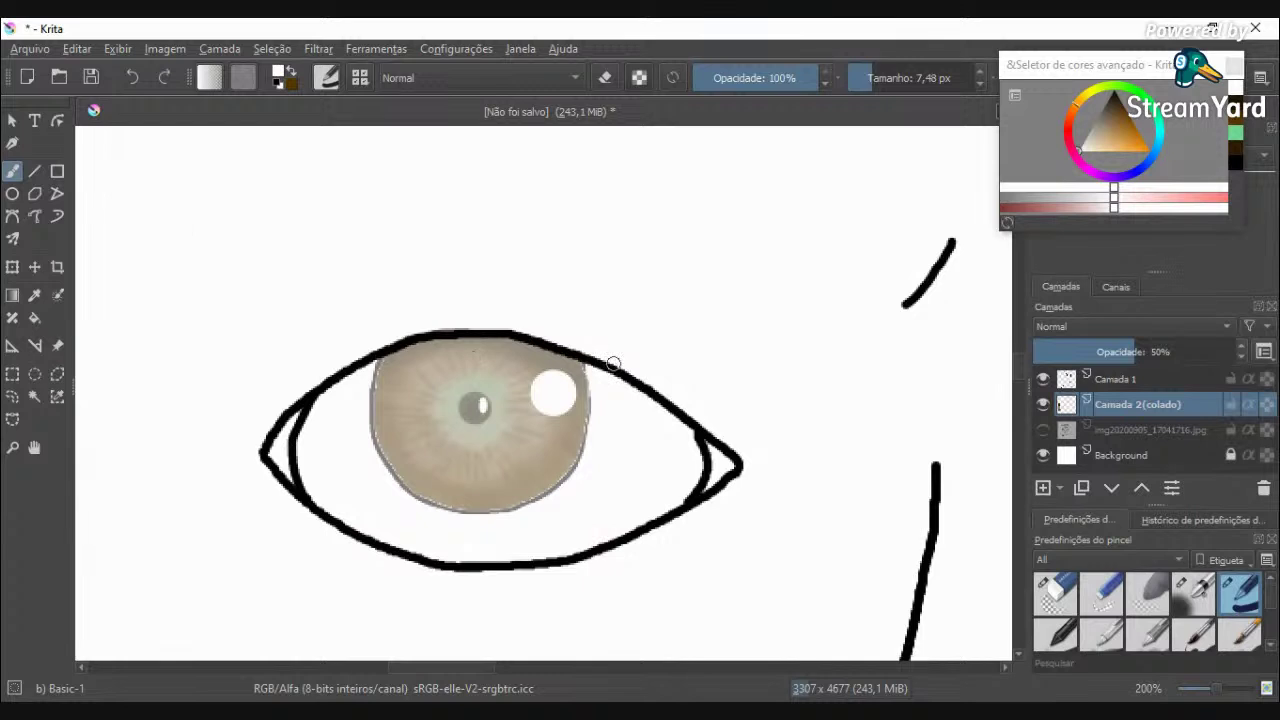
{"action": "scroll", "coordinate": [618, 393], "scroll_direction": "up", "scroll_amount": 2}
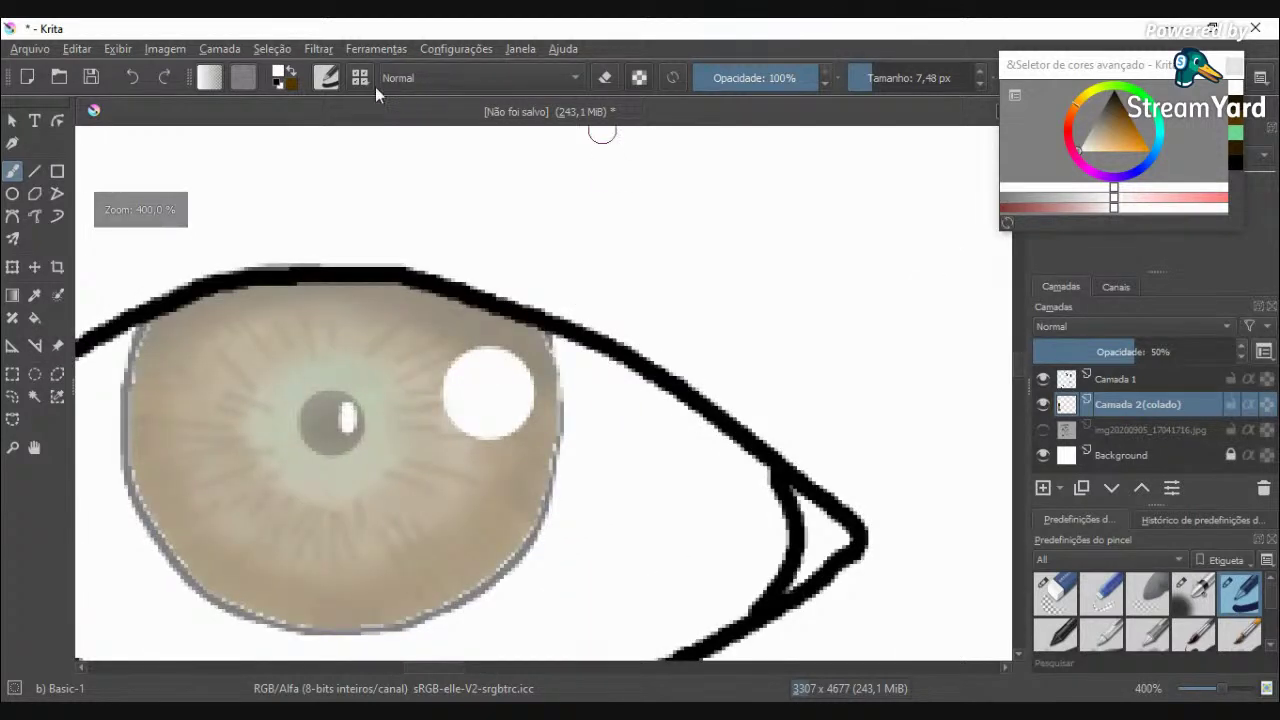
Step: Switch the brush to black at 3.41 px and 100% opacity and try outlining the iris edge beside the large highlight
{"action": "left_click", "coordinate": [1072, 150]}
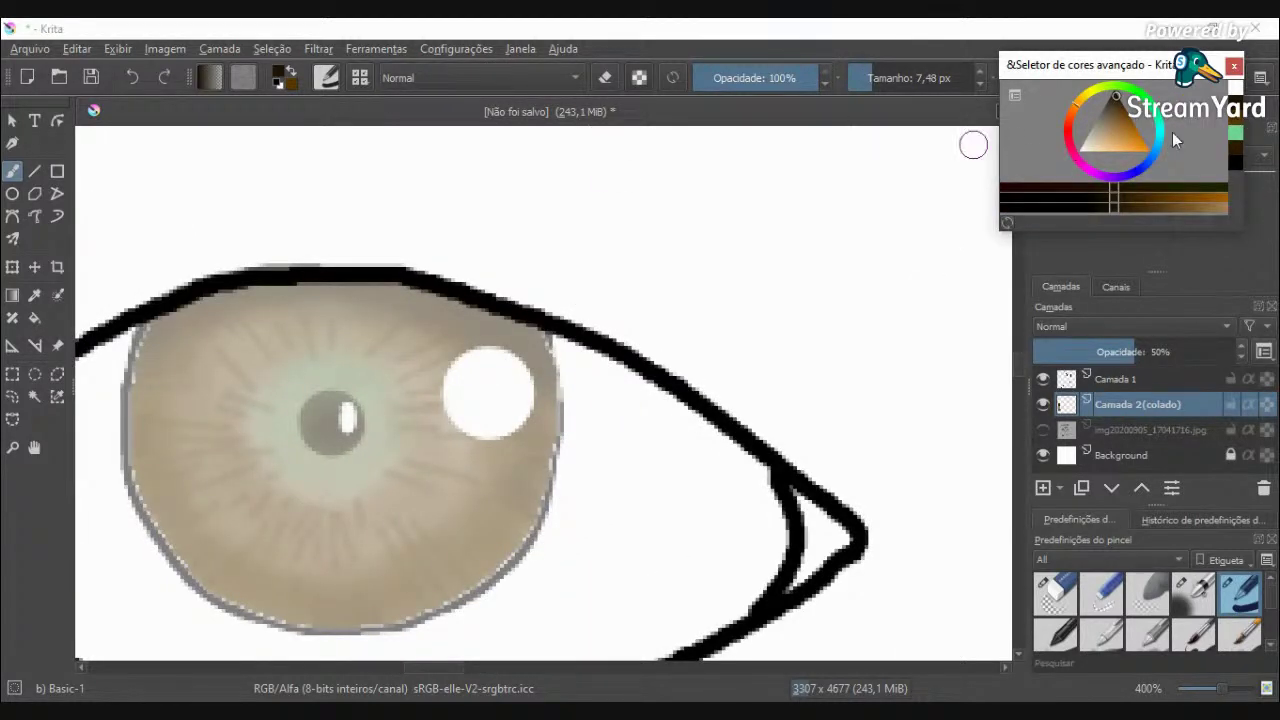
{"action": "left_click", "coordinate": [757, 77]}
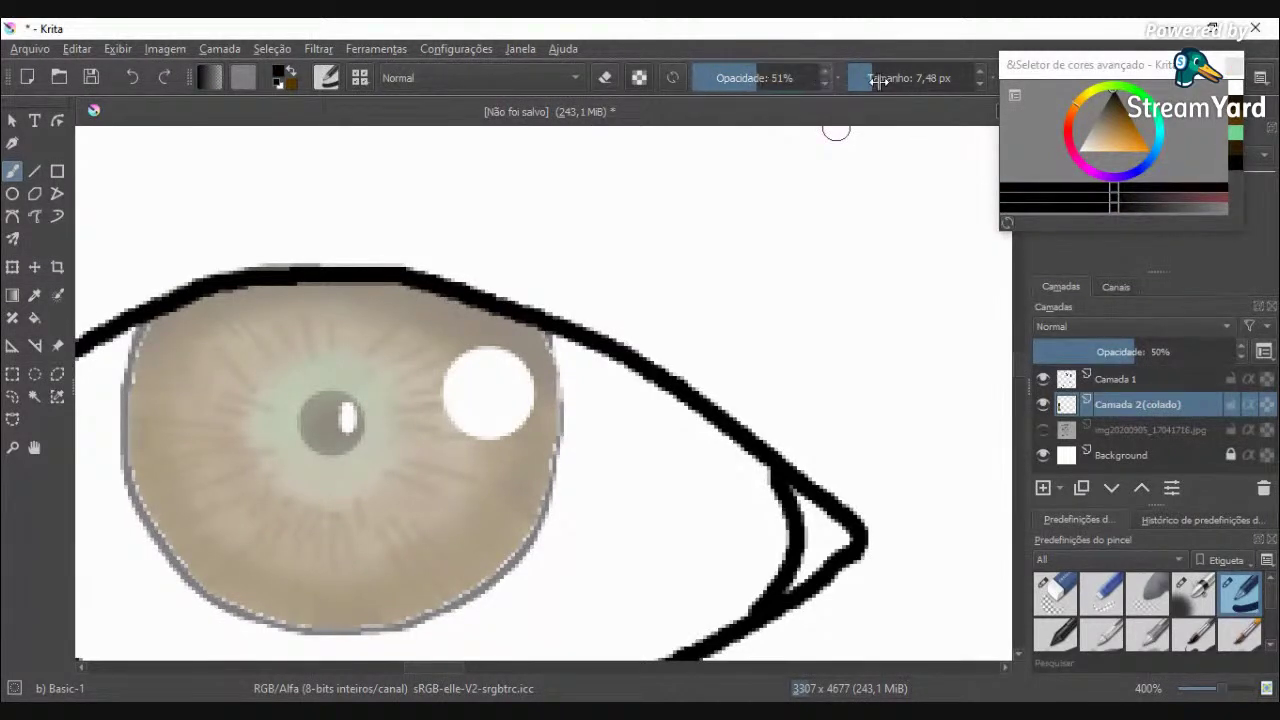
{"action": "left_click_drag", "start_coordinate": [867, 77], "coordinate": [871, 79]}
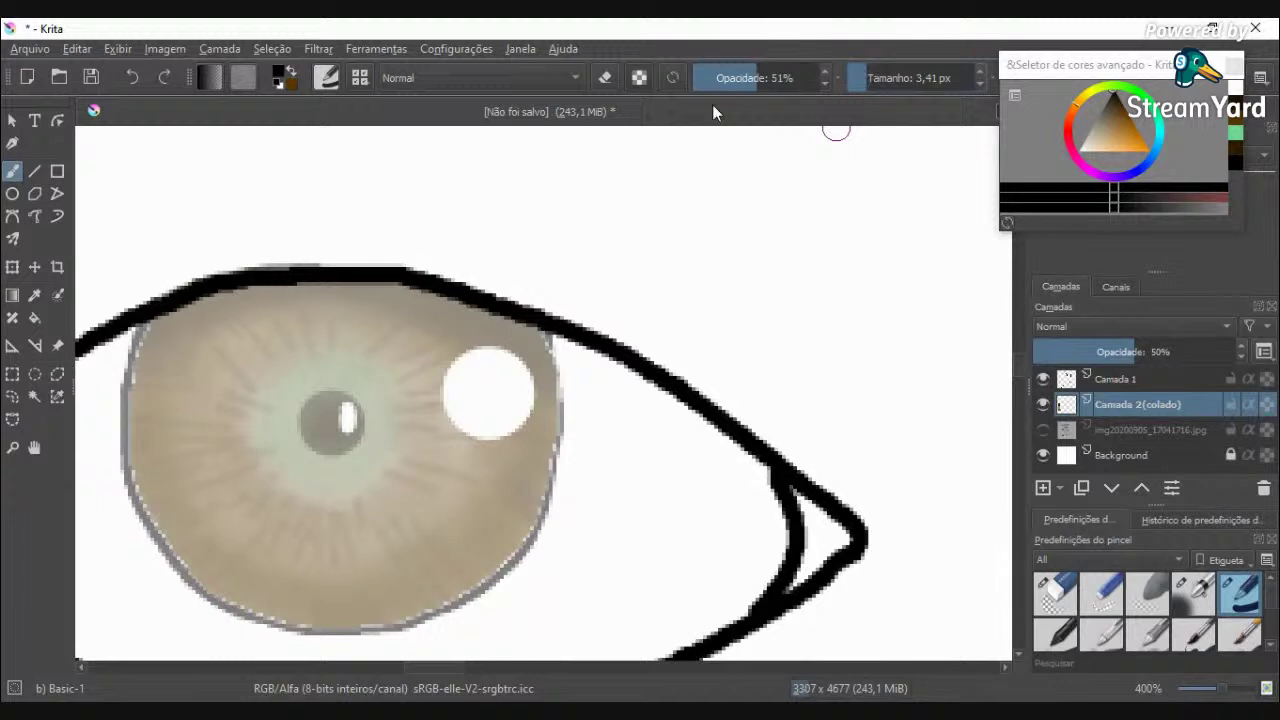
{"action": "left_click_drag", "start_coordinate": [768, 77], "coordinate": [825, 77]}
{"action": "scroll", "coordinate": [540, 315], "scroll_direction": "up", "scroll_amount": 3}
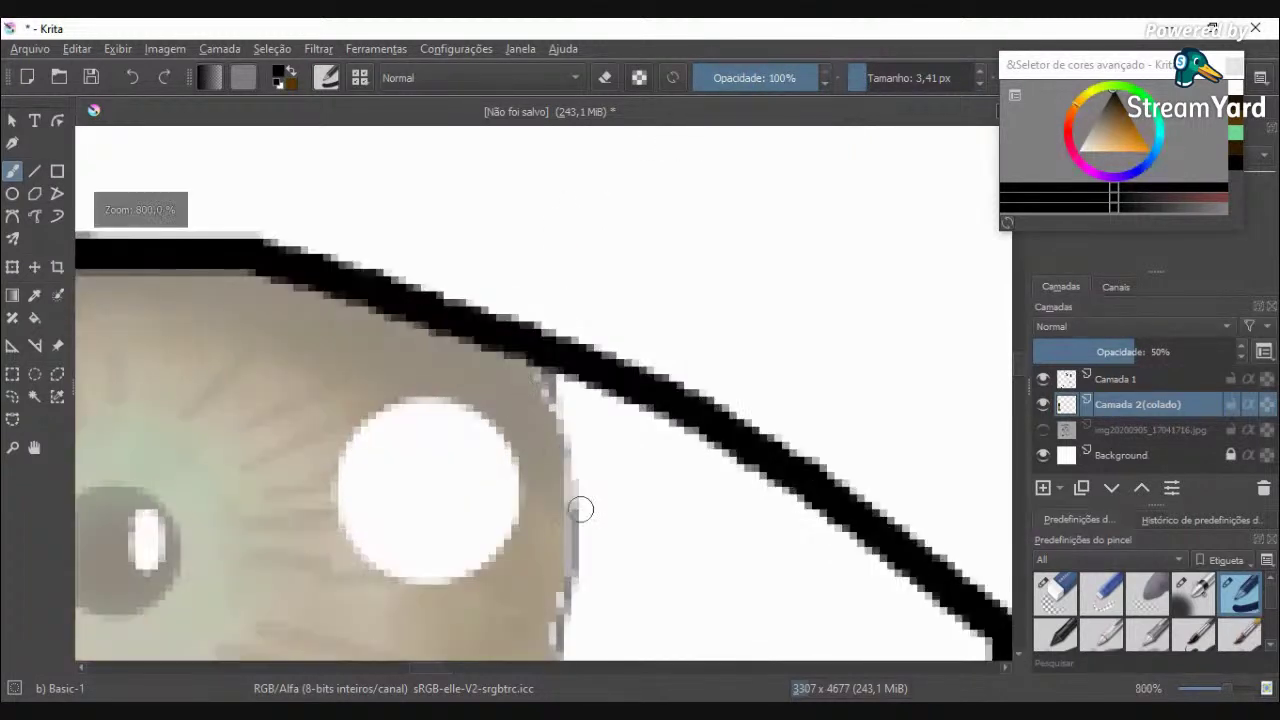
{"action": "left_click_drag", "start_coordinate": [575, 510], "coordinate": [535, 357]}
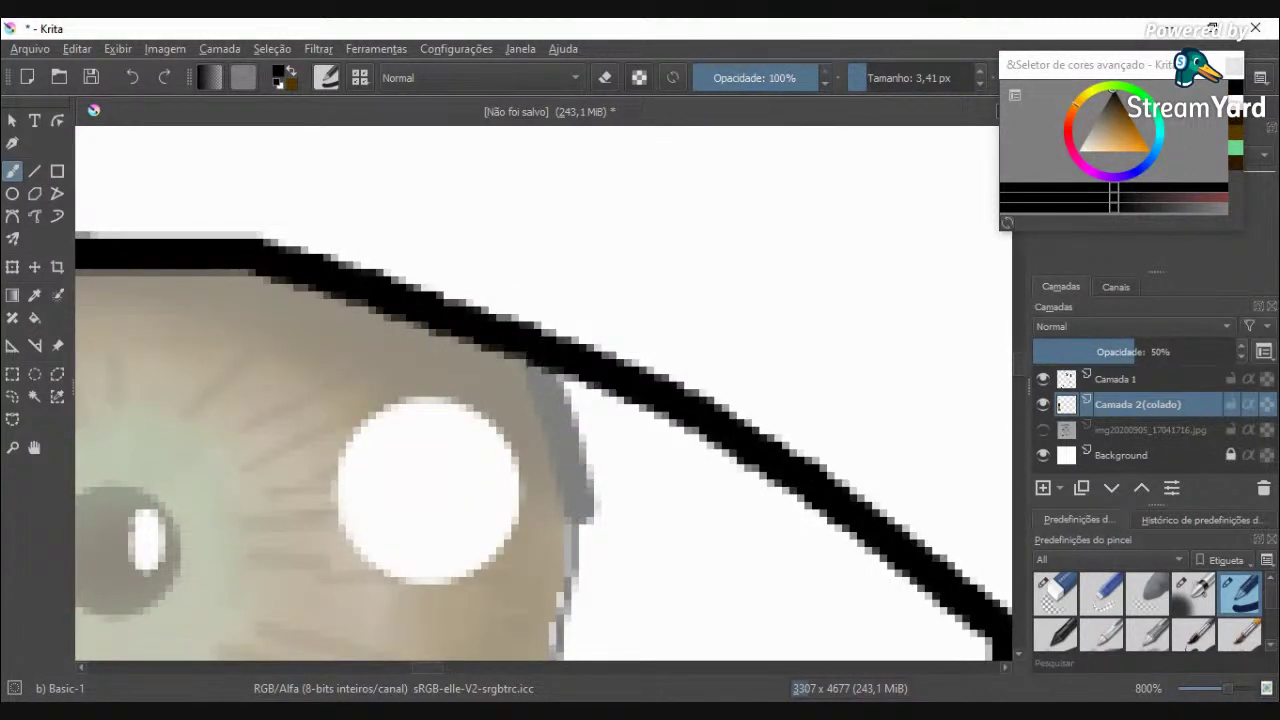
{"action": "key", "text": "ctrl+z"}
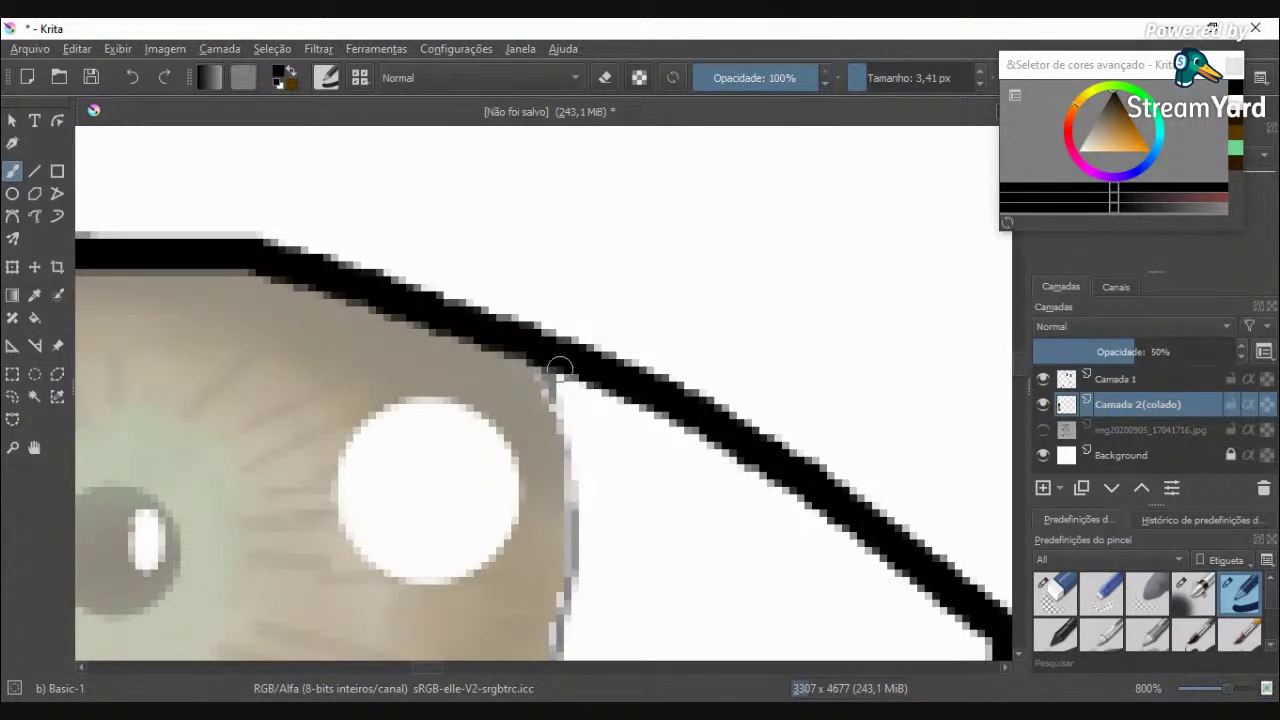
Step: Outline the iris edge beside the large highlight up to the eyelid with a 1.44 px black brush
{"action": "left_click", "coordinate": [857, 78]}
{"action": "left_click_drag", "start_coordinate": [575, 520], "coordinate": [540, 368]}
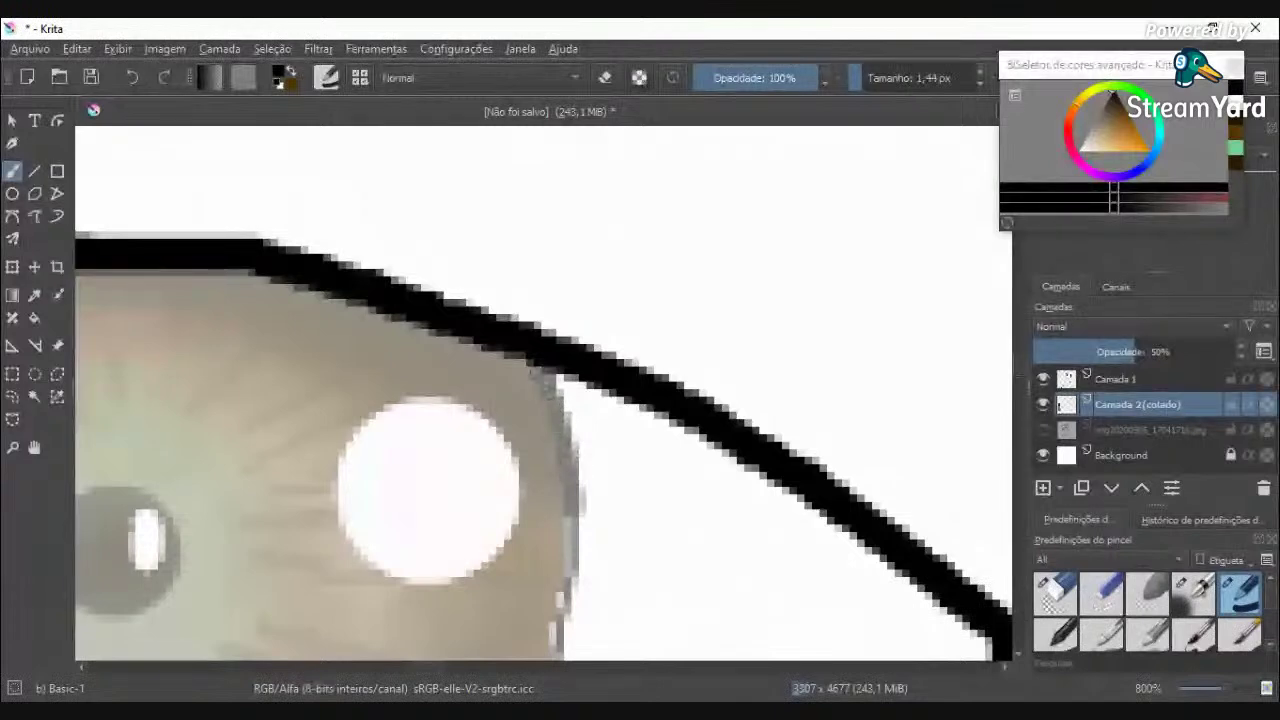
{"action": "scroll", "coordinate": [540, 444], "scroll_direction": "down", "scroll_amount": 3}
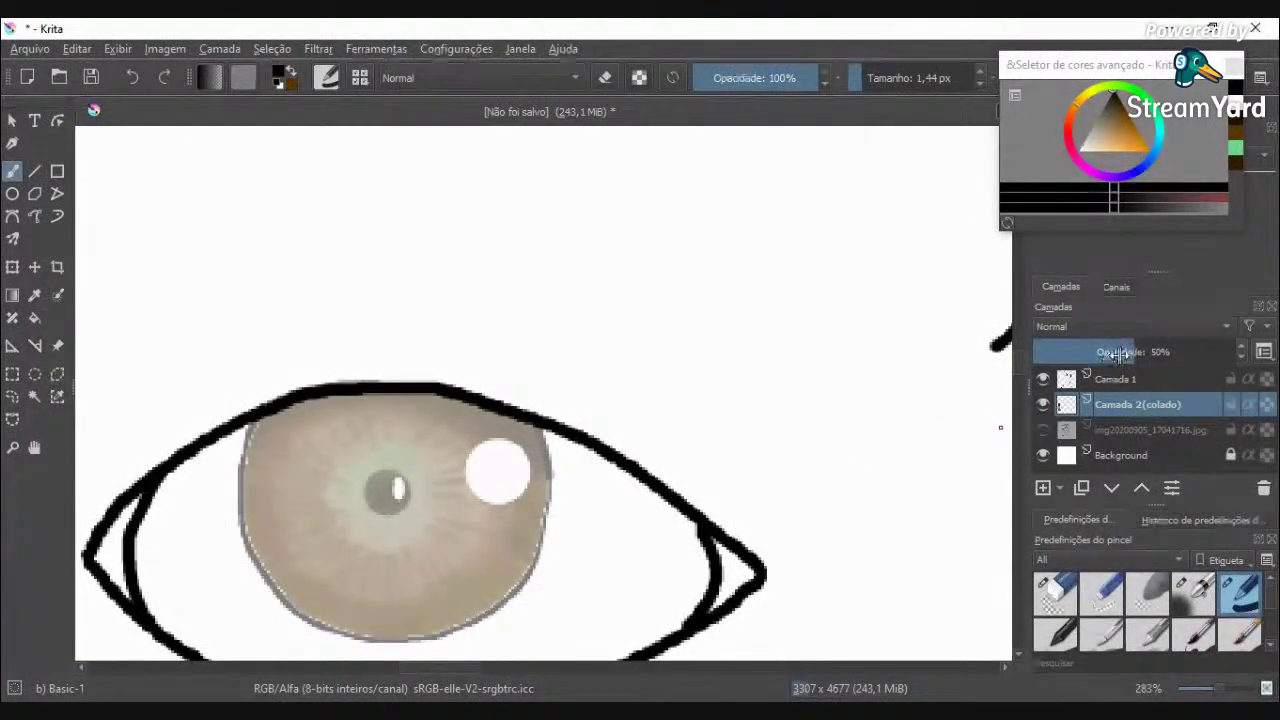
Step: Set the pasted iris layer's opacity to 100%, compare both eyes and show the scanned sketch layer
{"action": "left_click_drag", "start_coordinate": [1123, 351], "coordinate": [1236, 351]}
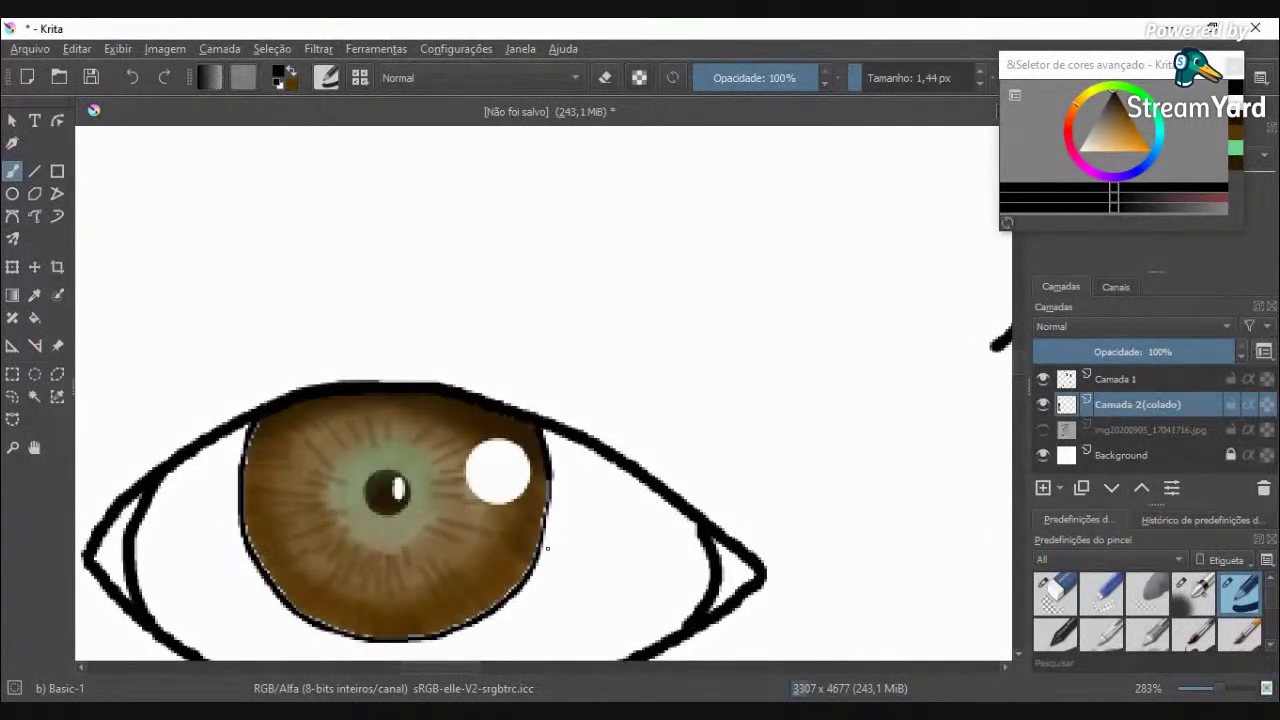
{"action": "scroll", "coordinate": [545, 588], "scroll_direction": "down", "scroll_amount": 5}
{"action": "scroll", "coordinate": [545, 588], "scroll_direction": "down", "scroll_amount": 1}
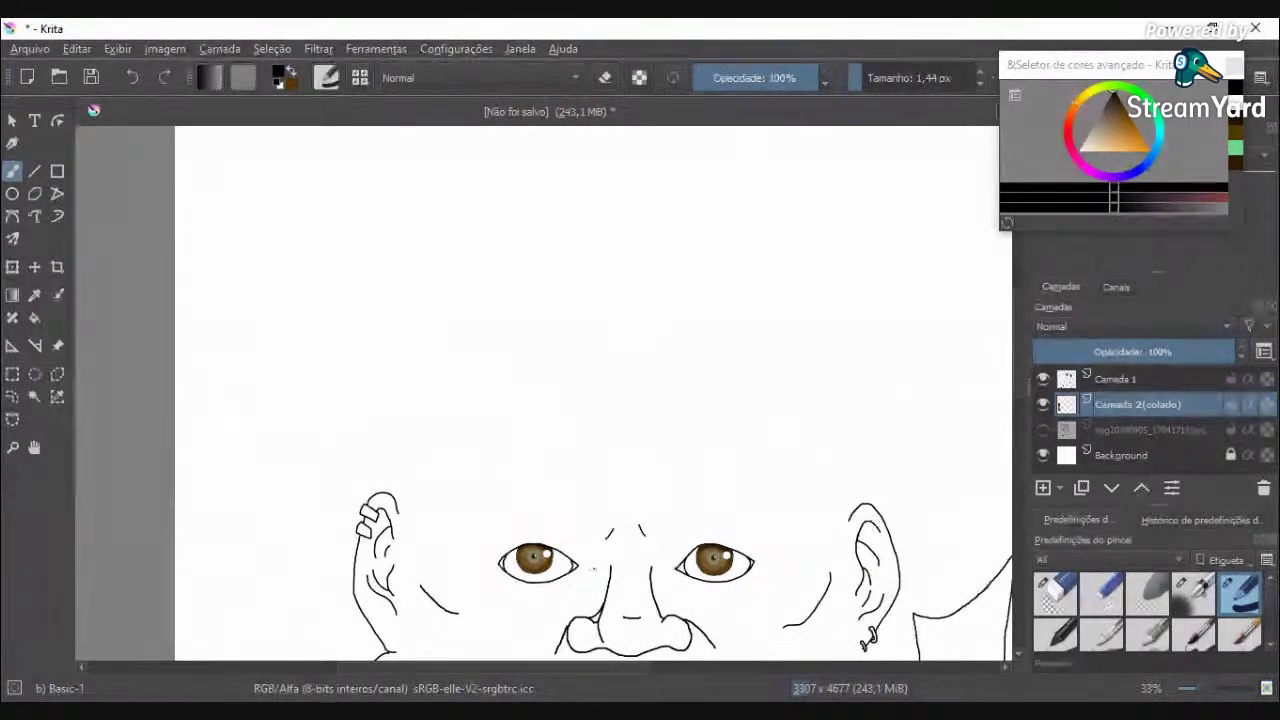
{"action": "scroll", "coordinate": [621, 569], "scroll_direction": "up", "scroll_amount": 2}
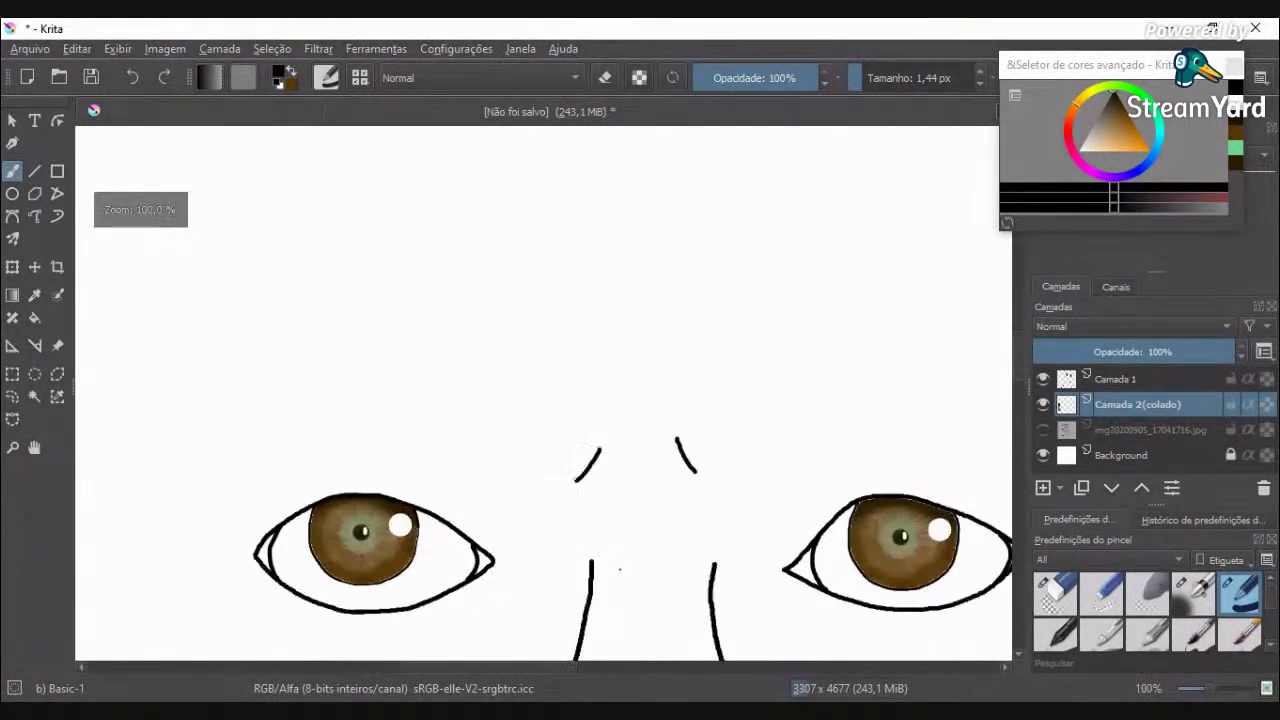
{"action": "scroll", "coordinate": [620, 569], "scroll_direction": "down", "scroll_amount": 2}
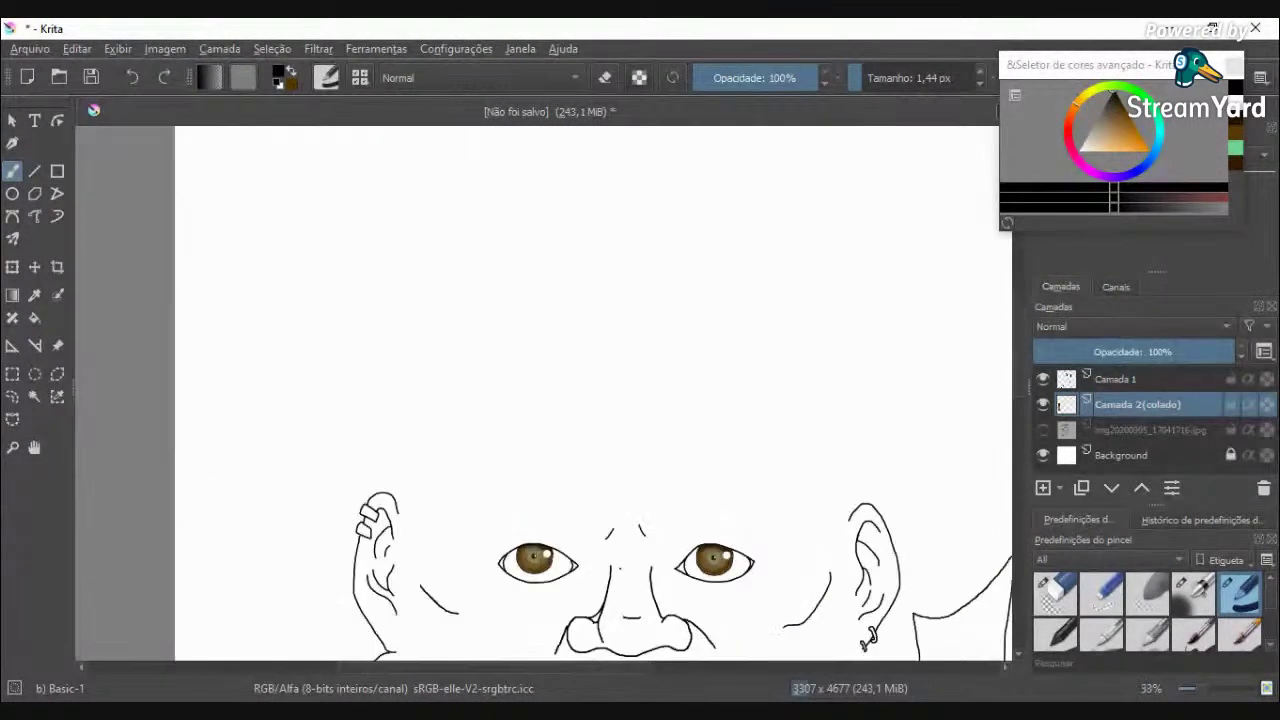
{"action": "scroll", "coordinate": [618, 563], "scroll_direction": "down", "scroll_amount": 1}
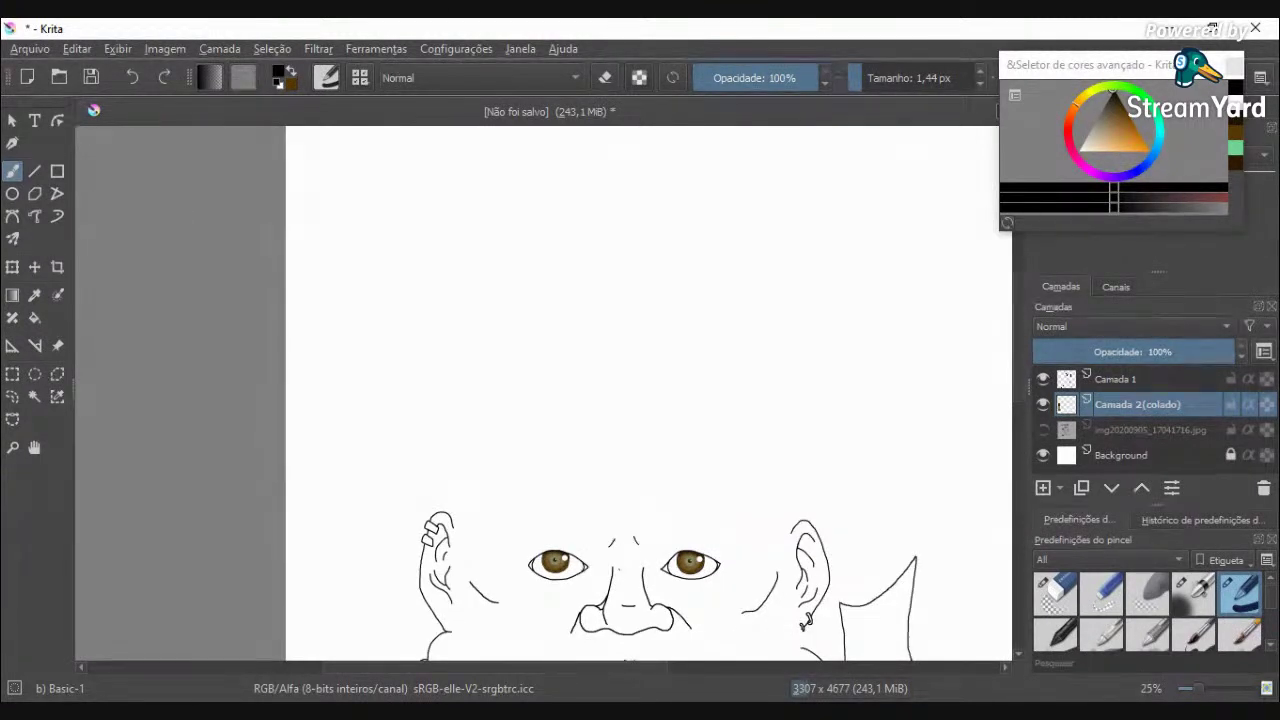
{"action": "scroll", "coordinate": [622, 572], "scroll_direction": "up", "scroll_amount": 5}
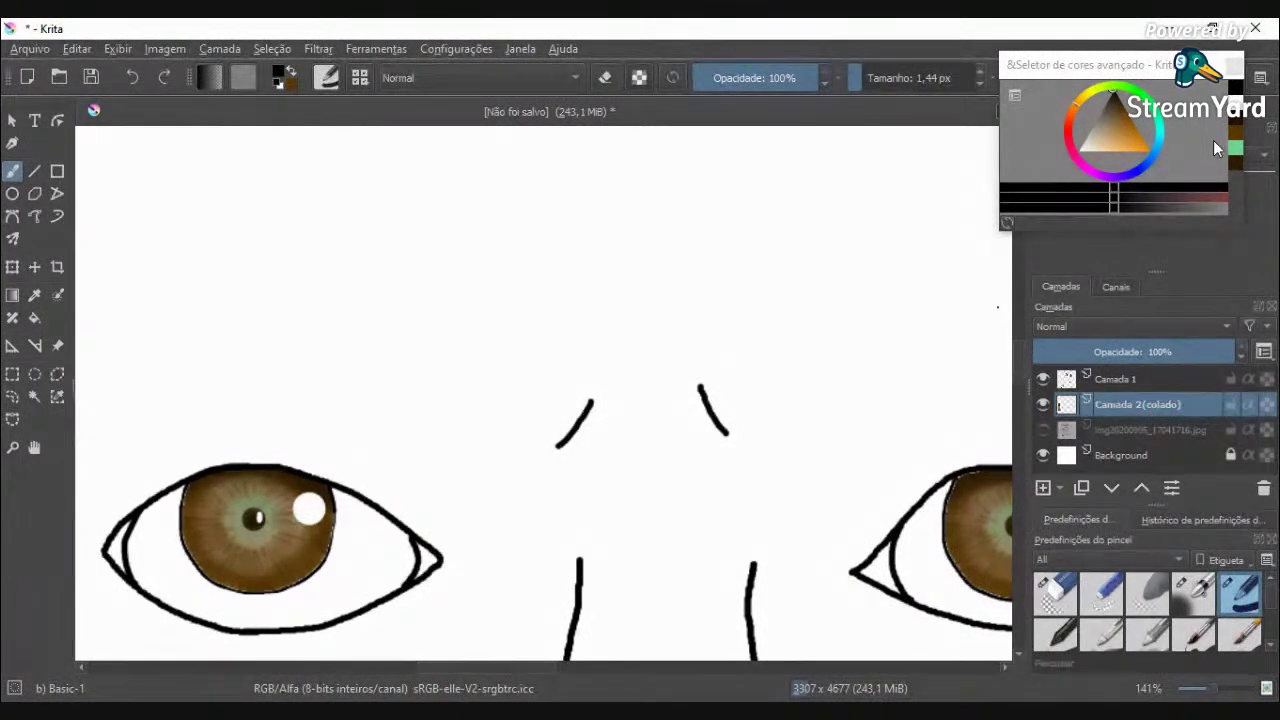
{"action": "scroll", "coordinate": [813, 430], "scroll_direction": "down", "scroll_amount": 6}
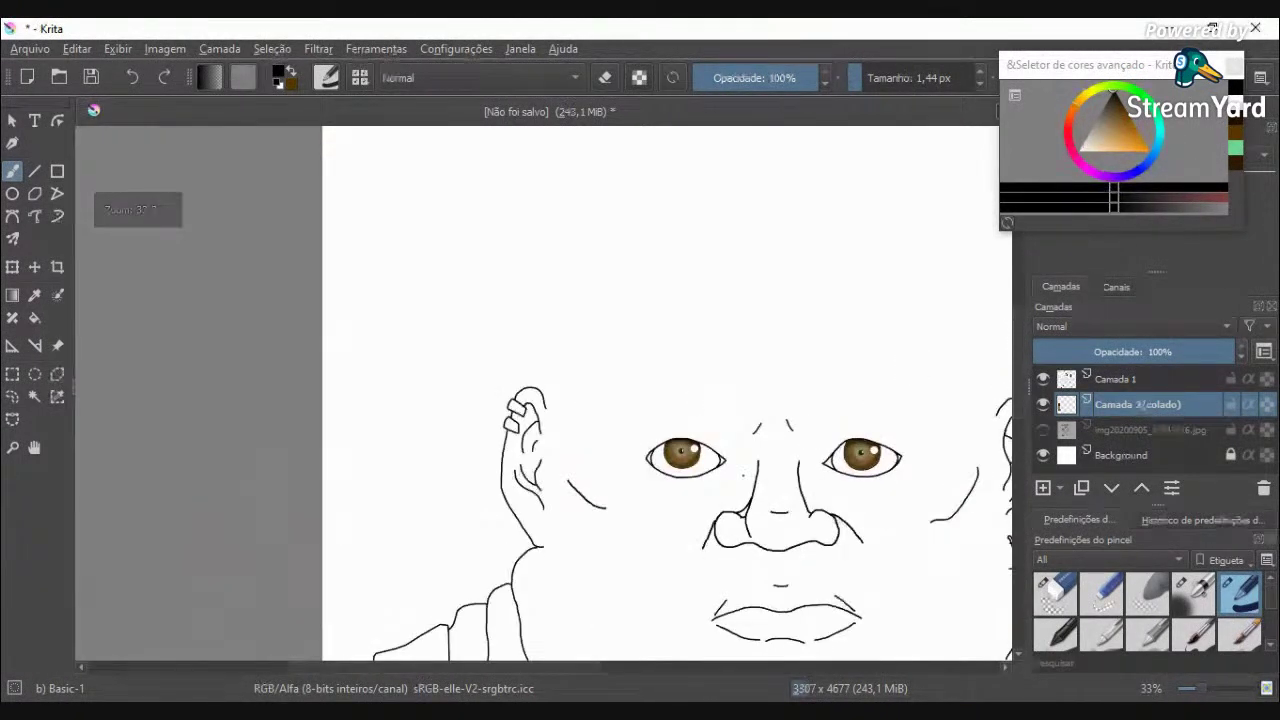
{"action": "left_click", "coordinate": [1042, 429]}
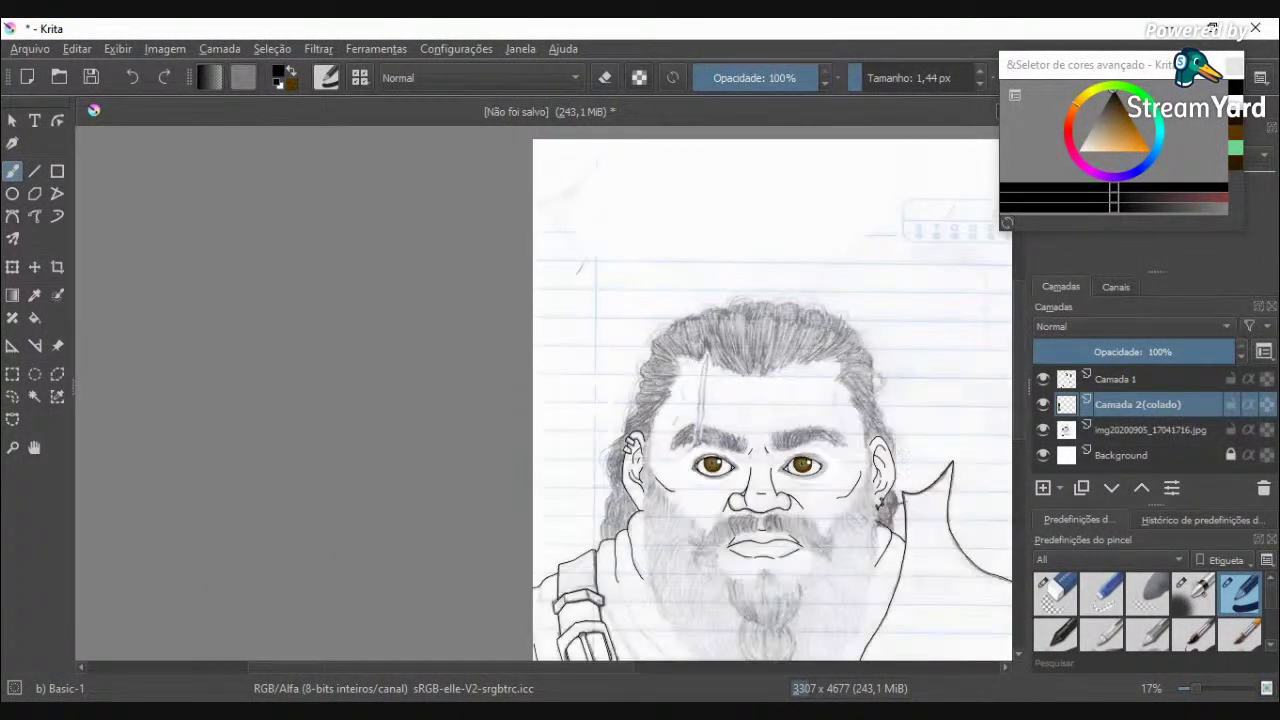
{"action": "left_click", "coordinate": [360, 78]}
{"action": "left_click", "coordinate": [526, 148]}
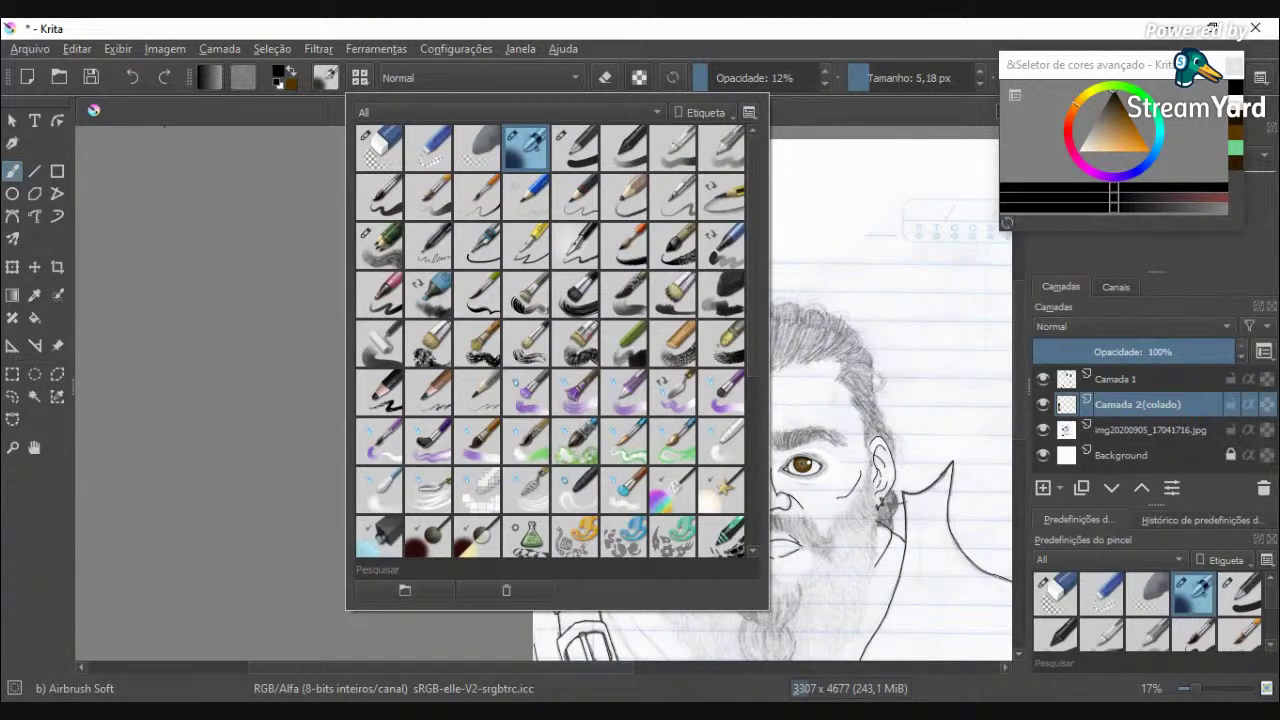
{"action": "left_click", "coordinate": [493, 35]}
{"action": "left_click_drag", "start_coordinate": [712, 82], "coordinate": [791, 78]}
{"action": "left_click_drag", "start_coordinate": [874, 77], "coordinate": [895, 77]}
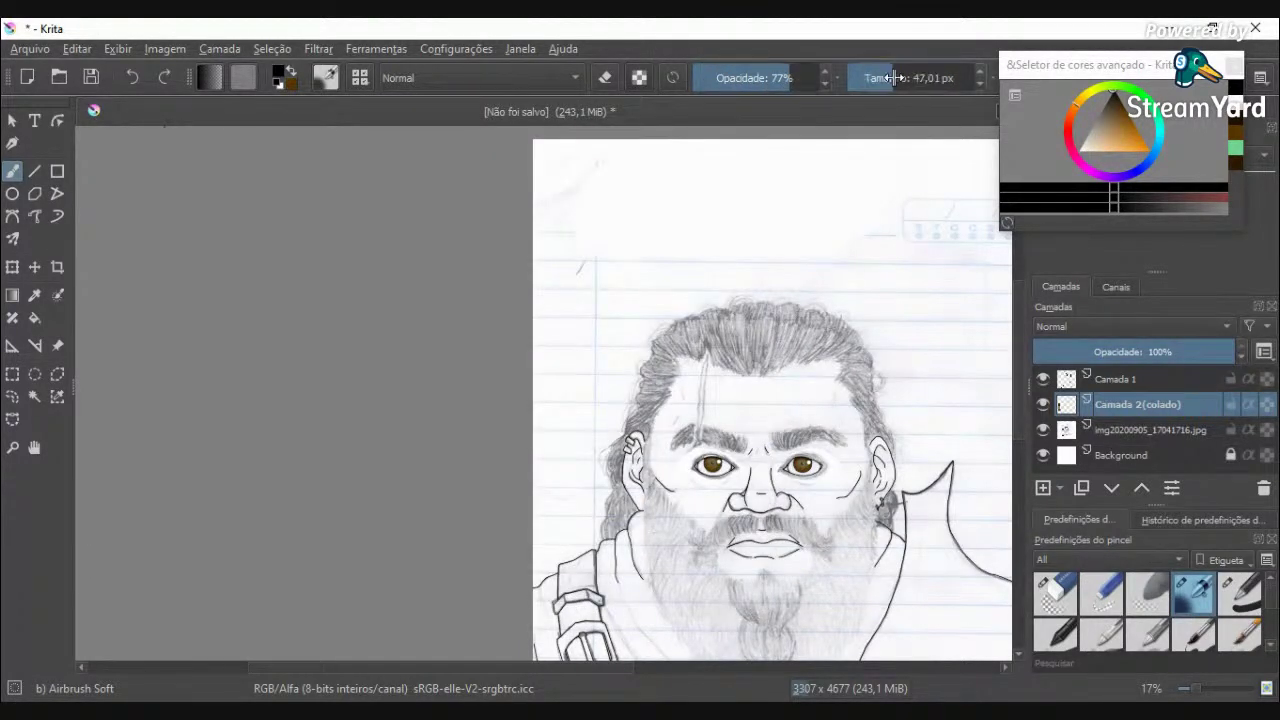
Step: Choose the Charcoal Rock Soft brush preset and set its size to 5.88 px for work around the eyebrow
{"action": "left_click", "coordinate": [358, 78]}
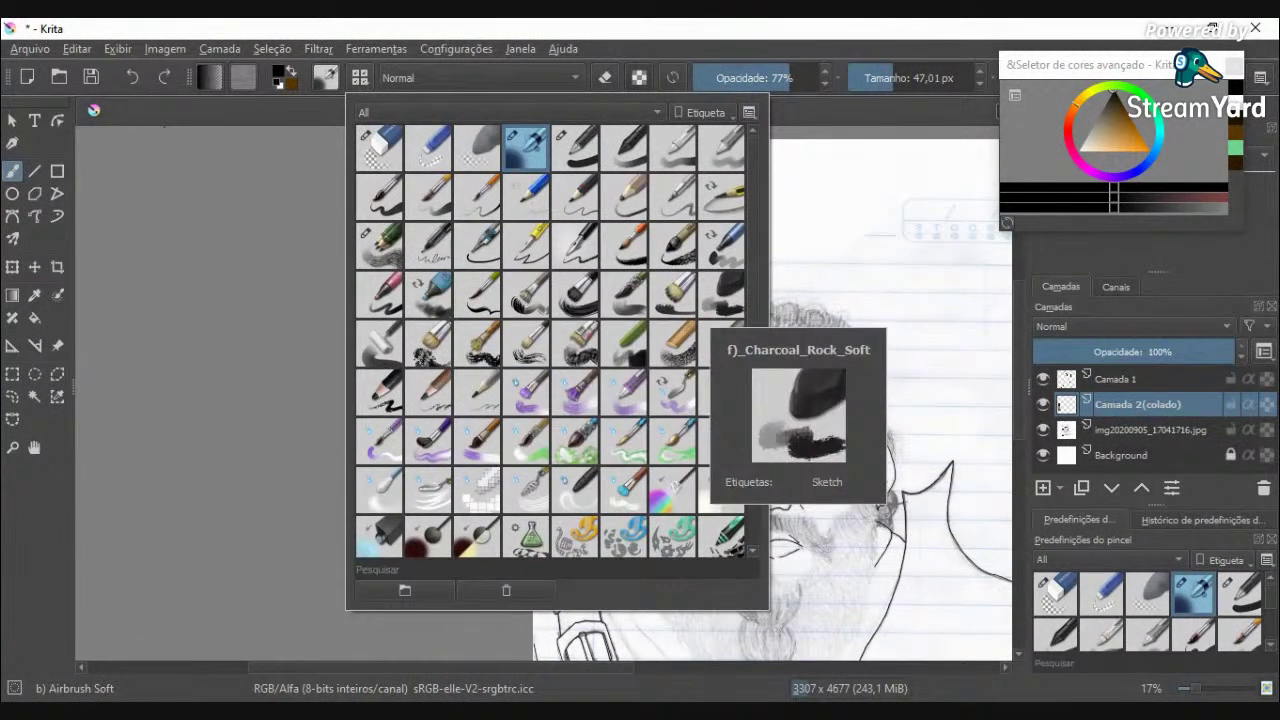
{"action": "left_click", "coordinate": [715, 305]}
{"action": "left_click", "coordinate": [686, 28]}
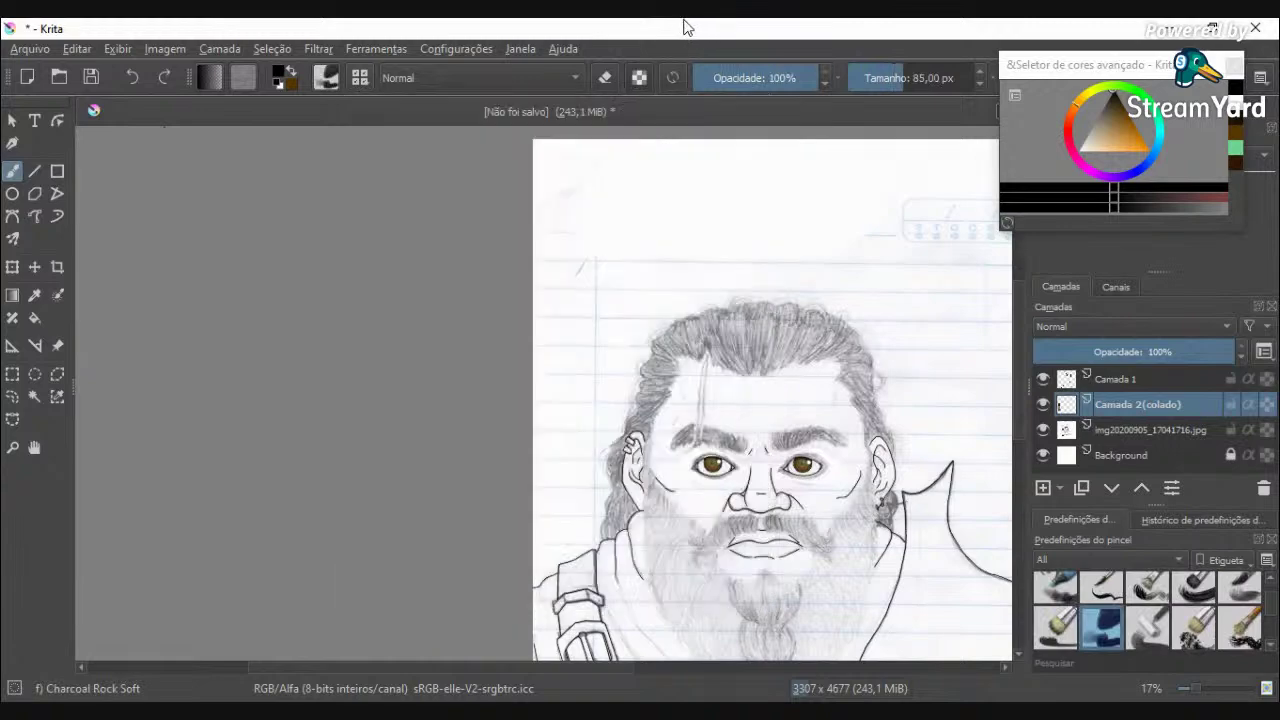
{"action": "left_click", "coordinate": [862, 81]}
{"action": "scroll", "coordinate": [708, 483], "scroll_direction": "up", "scroll_amount": 3}
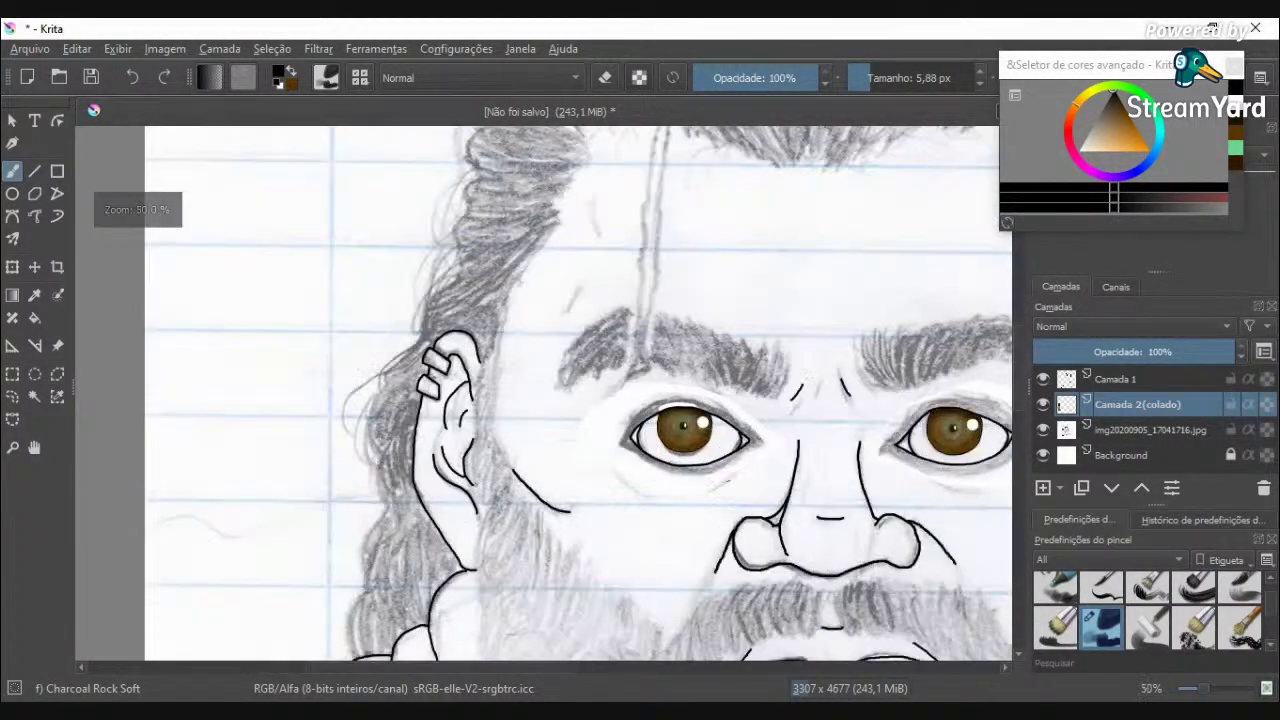
Step: Set the Charcoal Rock Soft brush size to 11.48 px for shading around the eye beside the ear
{"action": "scroll", "coordinate": [738, 485], "scroll_direction": "up", "scroll_amount": 1}
{"action": "left_click", "coordinate": [875, 75]}
{"action": "scroll", "coordinate": [748, 398], "scroll_direction": "up", "scroll_amount": 2}
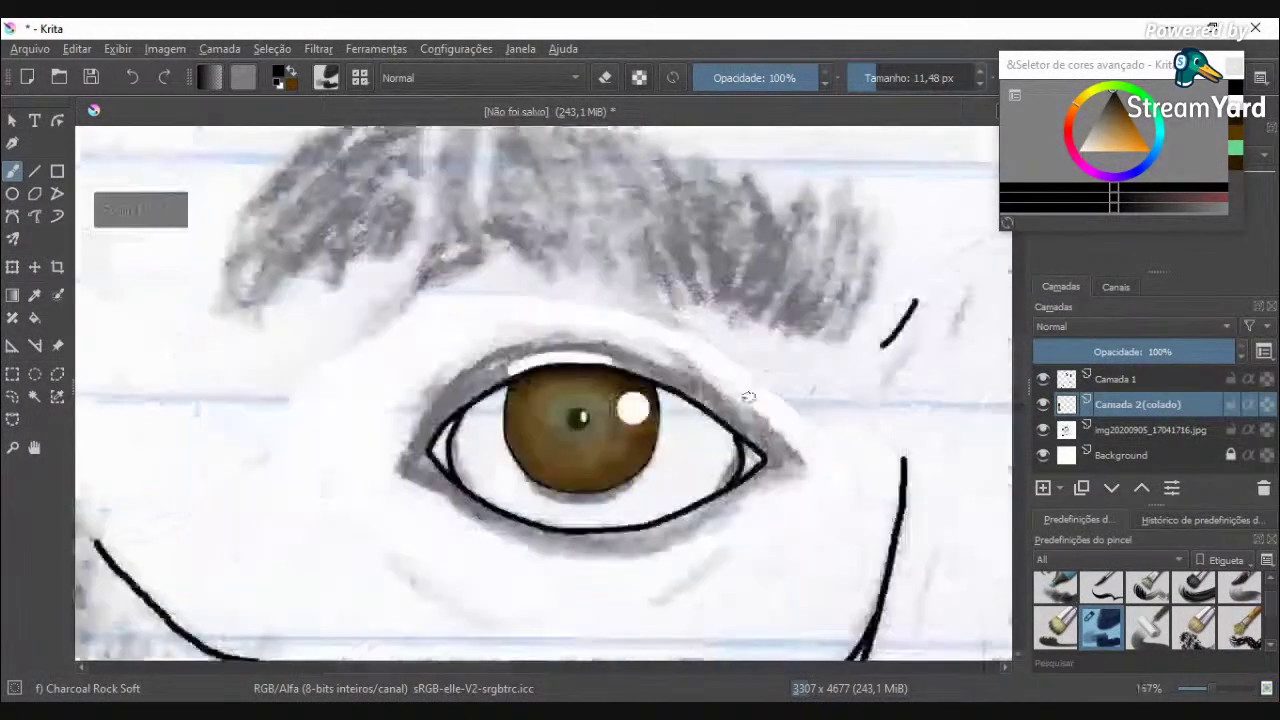
{"action": "scroll", "coordinate": [748, 397], "scroll_direction": "up", "scroll_amount": 1}
Step: Try a thick black band around the eye's inner corner, testing 66% brush opacity at its tip and undoing that test
{"action": "mouse_move", "coordinate": [740, 446]}
{"action": "left_mouse_down"}
{"action": "mouse_move", "coordinate": [680, 388]}
{"action": "mouse_move", "coordinate": [801, 476]}
{"action": "mouse_move", "coordinate": [775, 504]}
{"action": "mouse_move", "coordinate": [799, 484]}
{"action": "mouse_move", "coordinate": [759, 514]}
{"action": "mouse_move", "coordinate": [777, 484]}
{"action": "mouse_move", "coordinate": [714, 542]}
{"action": "mouse_move", "coordinate": [761, 519]}
{"action": "mouse_move", "coordinate": [709, 555]}
{"action": "mouse_move", "coordinate": [741, 537]}
{"action": "mouse_move", "coordinate": [761, 516]}
{"action": "mouse_move", "coordinate": [708, 558]}
{"action": "mouse_move", "coordinate": [728, 536]}
{"action": "mouse_move", "coordinate": [663, 566]}
{"action": "mouse_move", "coordinate": [644, 594]}
{"action": "mouse_move", "coordinate": [703, 568]}
{"action": "mouse_move", "coordinate": [652, 583]}
{"action": "mouse_move", "coordinate": [680, 561]}
{"action": "mouse_move", "coordinate": [640, 568]}
{"action": "mouse_move", "coordinate": [697, 553]}
{"action": "left_mouse_up"}
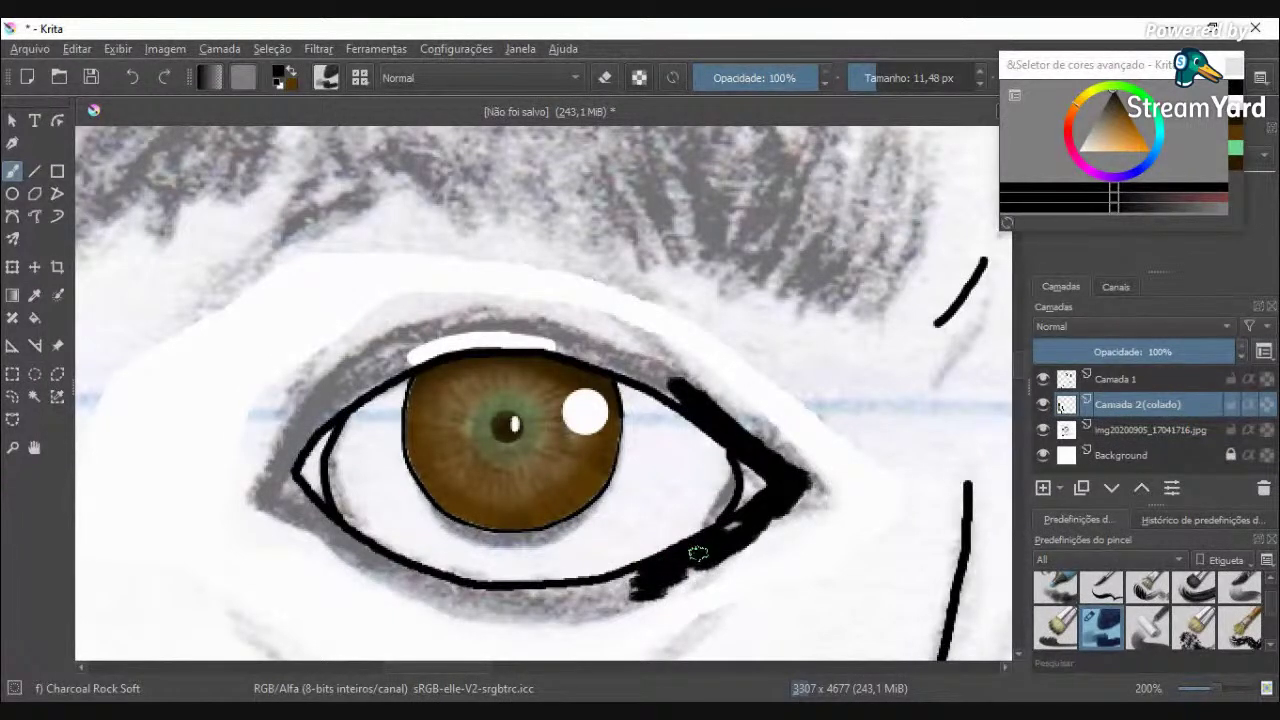
{"action": "scroll", "coordinate": [707, 544], "scroll_direction": "down", "scroll_amount": 1}
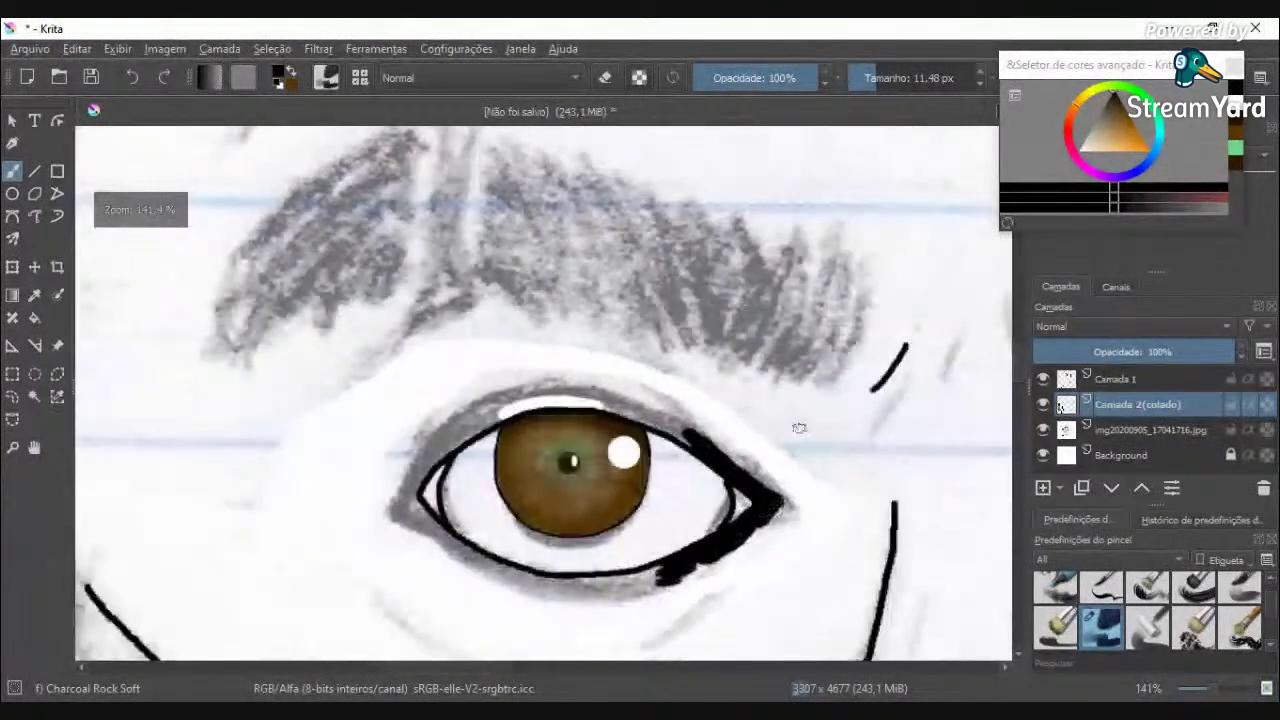
{"action": "left_click", "coordinate": [777, 80]}
{"action": "scroll", "coordinate": [790, 566], "scroll_direction": "up", "scroll_amount": 1}
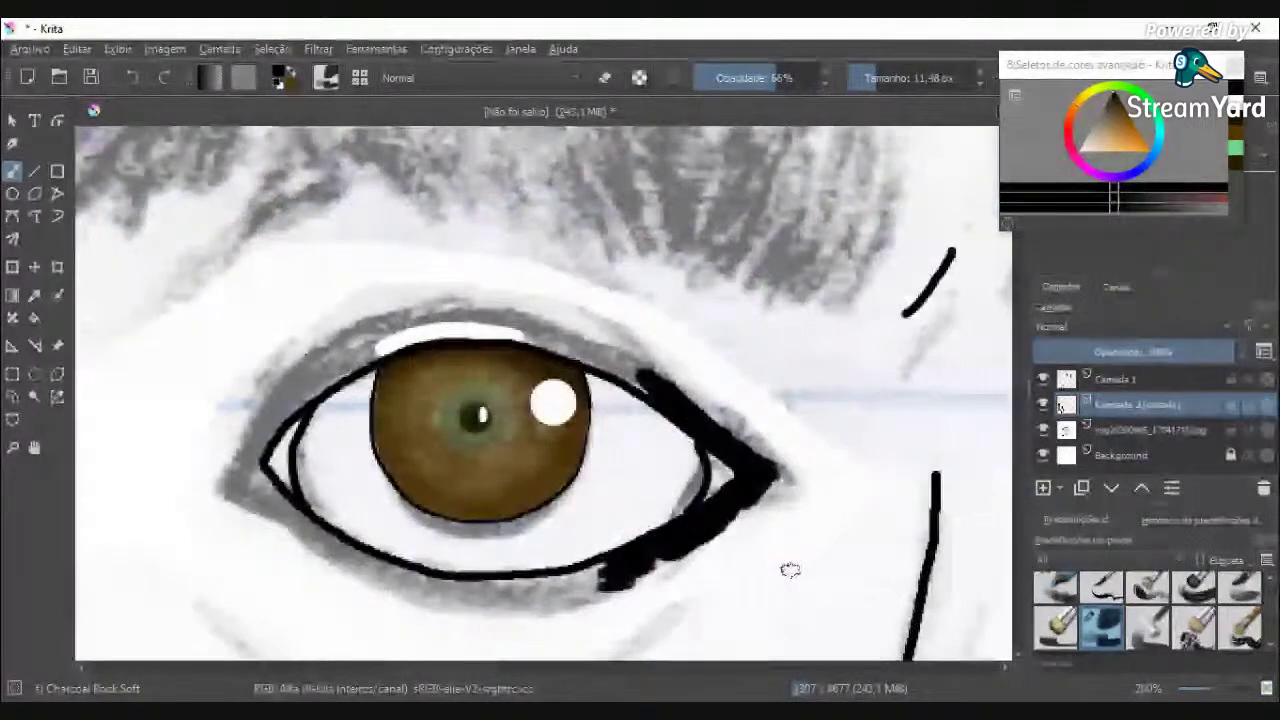
{"action": "mouse_move", "coordinate": [778, 487]}
{"action": "left_mouse_down"}
{"action": "mouse_move", "coordinate": [811, 478]}
{"action": "mouse_move", "coordinate": [797, 490]}
{"action": "left_mouse_up"}
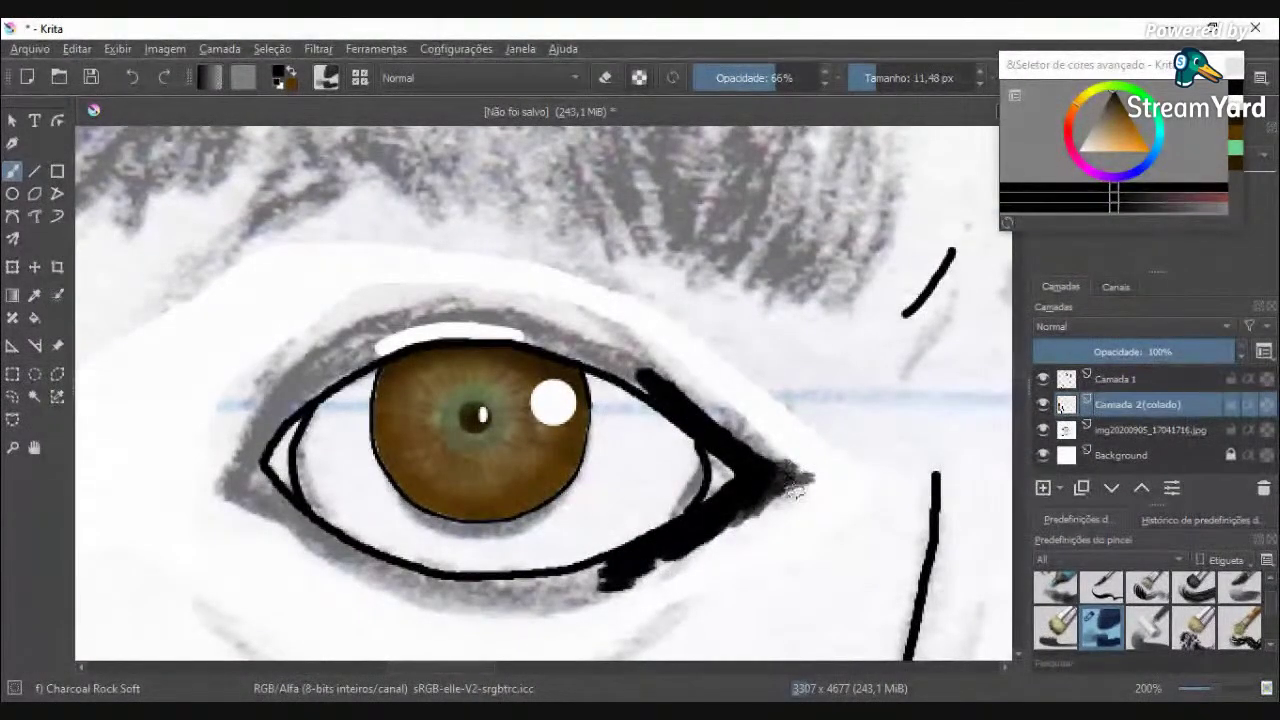
{"action": "key", "text": "ctrl+z"}
{"action": "key", "text": "ctrl+z"}
{"action": "key", "text": "ctrl+z"}
Step: Restore the brush opacity to 100% and try extending the solid black band along the lower eyelid
{"action": "left_click_drag", "start_coordinate": [773, 88], "coordinate": [850, 89]}
{"action": "scroll", "coordinate": [727, 494], "scroll_direction": "up", "scroll_amount": 1}
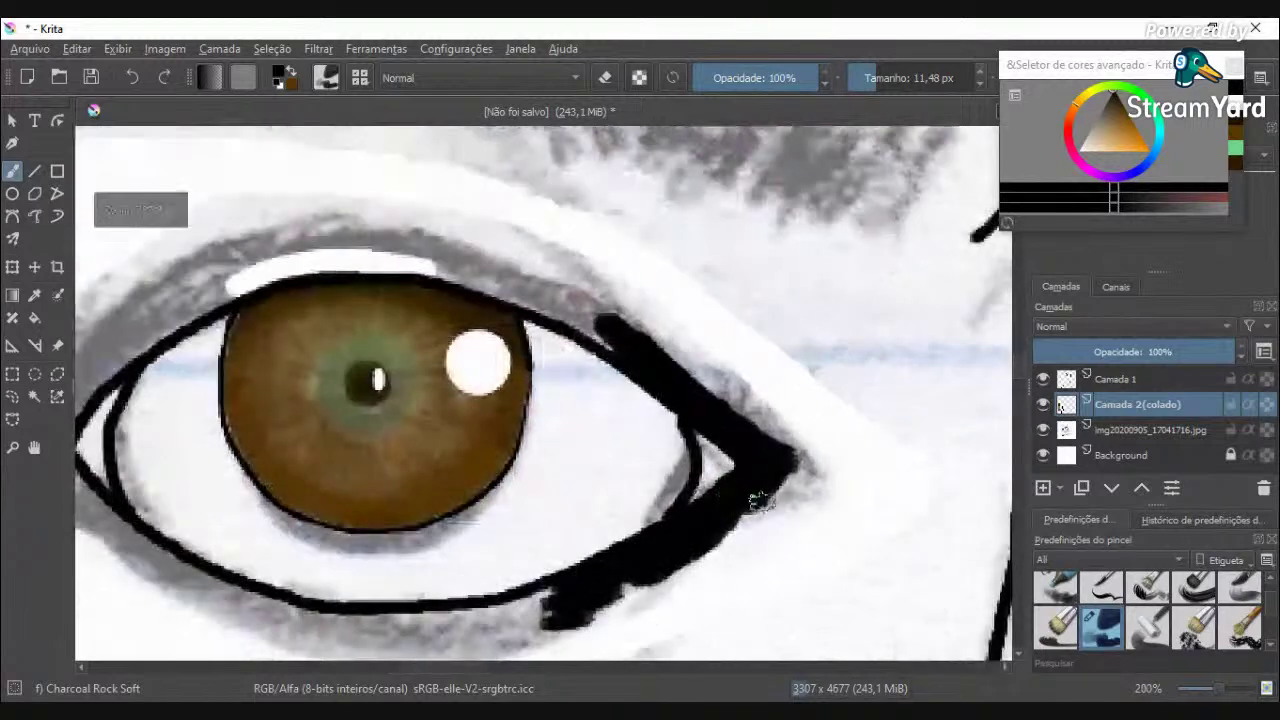
{"action": "mouse_move", "coordinate": [646, 572]}
{"action": "left_mouse_down"}
{"action": "mouse_move", "coordinate": [556, 615]}
{"action": "mouse_move", "coordinate": [582, 603]}
{"action": "mouse_move", "coordinate": [506, 621]}
{"action": "mouse_move", "coordinate": [564, 595]}
{"action": "mouse_move", "coordinate": [497, 614]}
{"action": "left_mouse_up"}
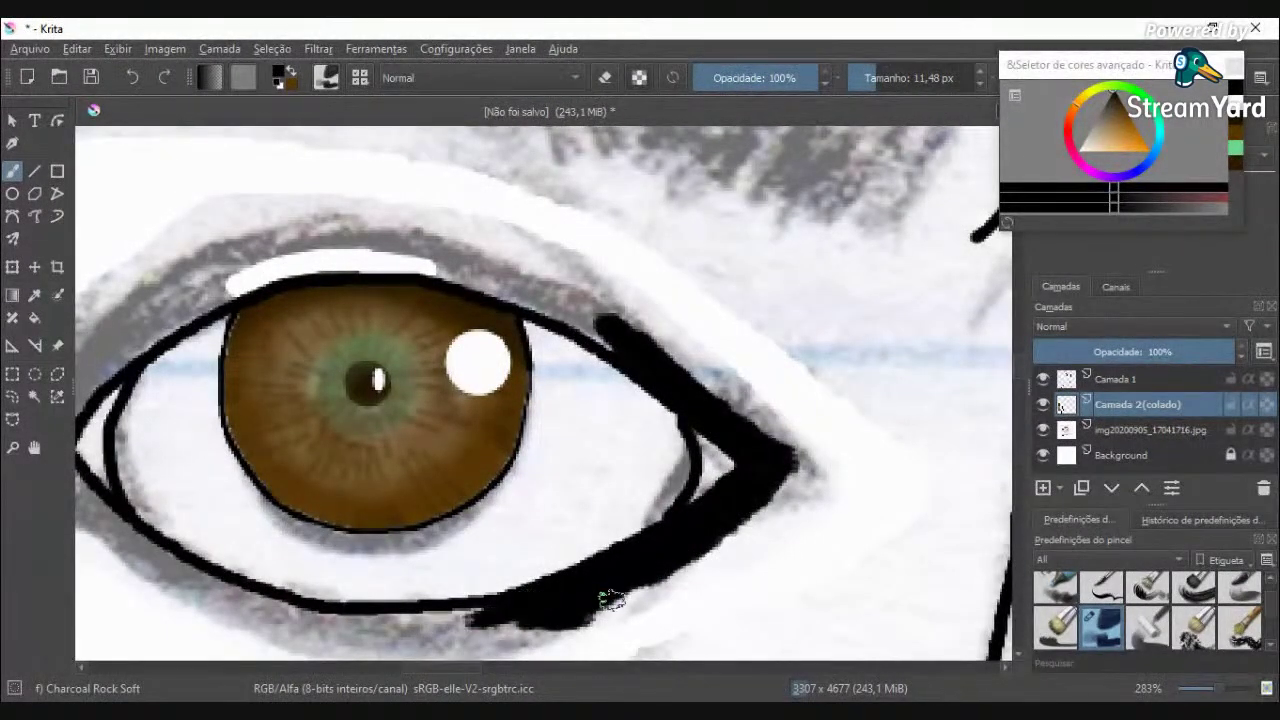
{"action": "mouse_move", "coordinate": [646, 586]}
{"action": "left_mouse_down"}
{"action": "mouse_move", "coordinate": [555, 635]}
{"action": "mouse_move", "coordinate": [569, 627]}
{"action": "mouse_move", "coordinate": [527, 636]}
{"action": "left_mouse_up"}
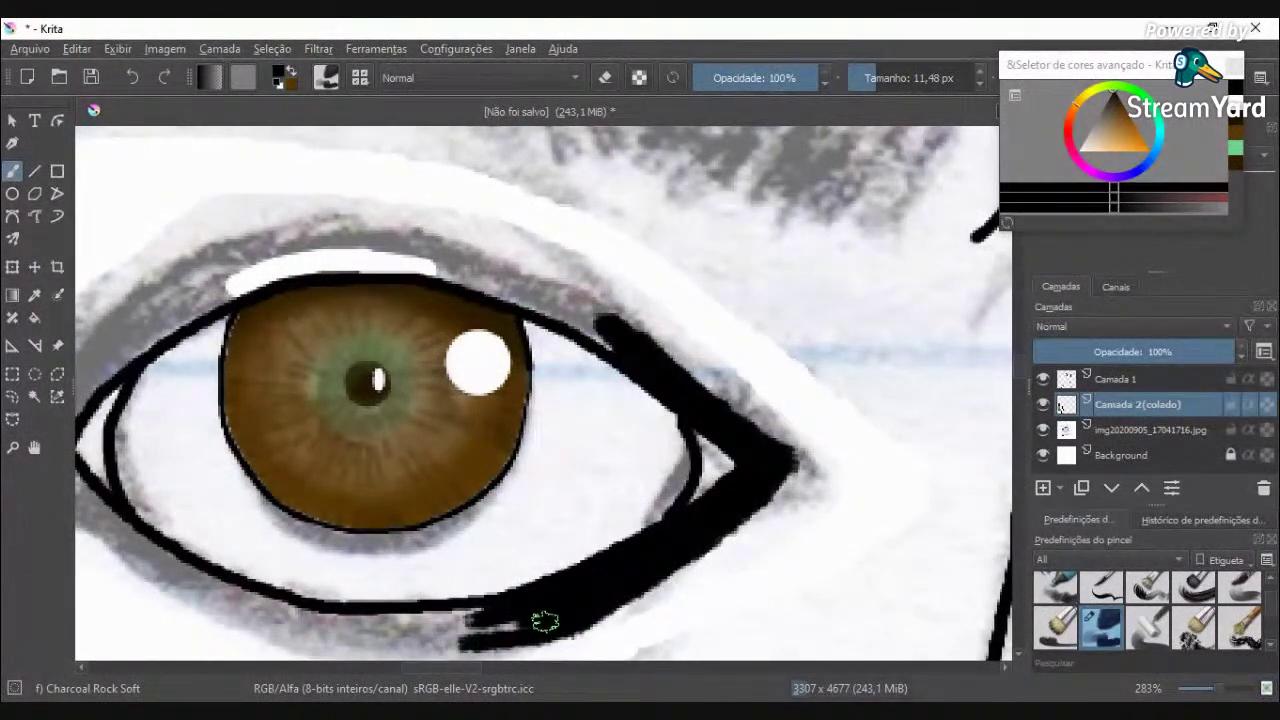
{"action": "scroll", "coordinate": [476, 640], "scroll_direction": "down", "scroll_amount": 2}
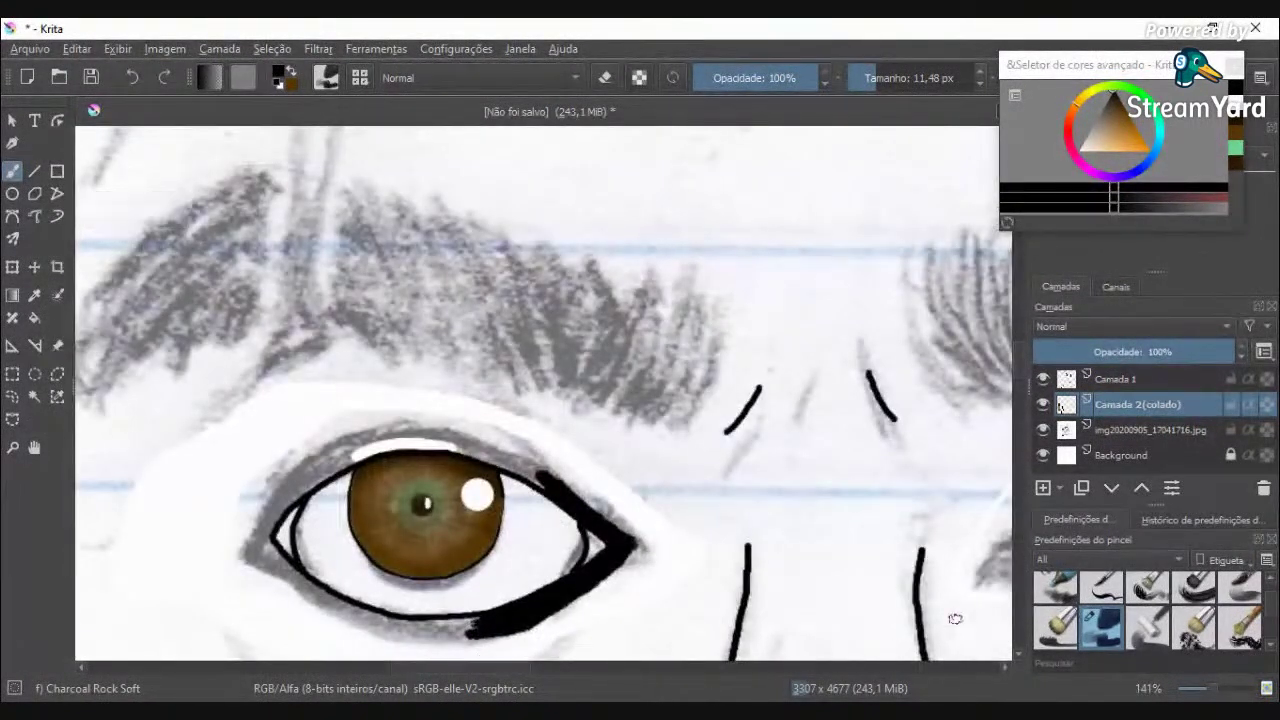
Step: Make Camada 1 the active layer for shading the eye's inner corner
{"action": "left_click_drag", "start_coordinate": [1021, 374], "coordinate": [1020, 393]}
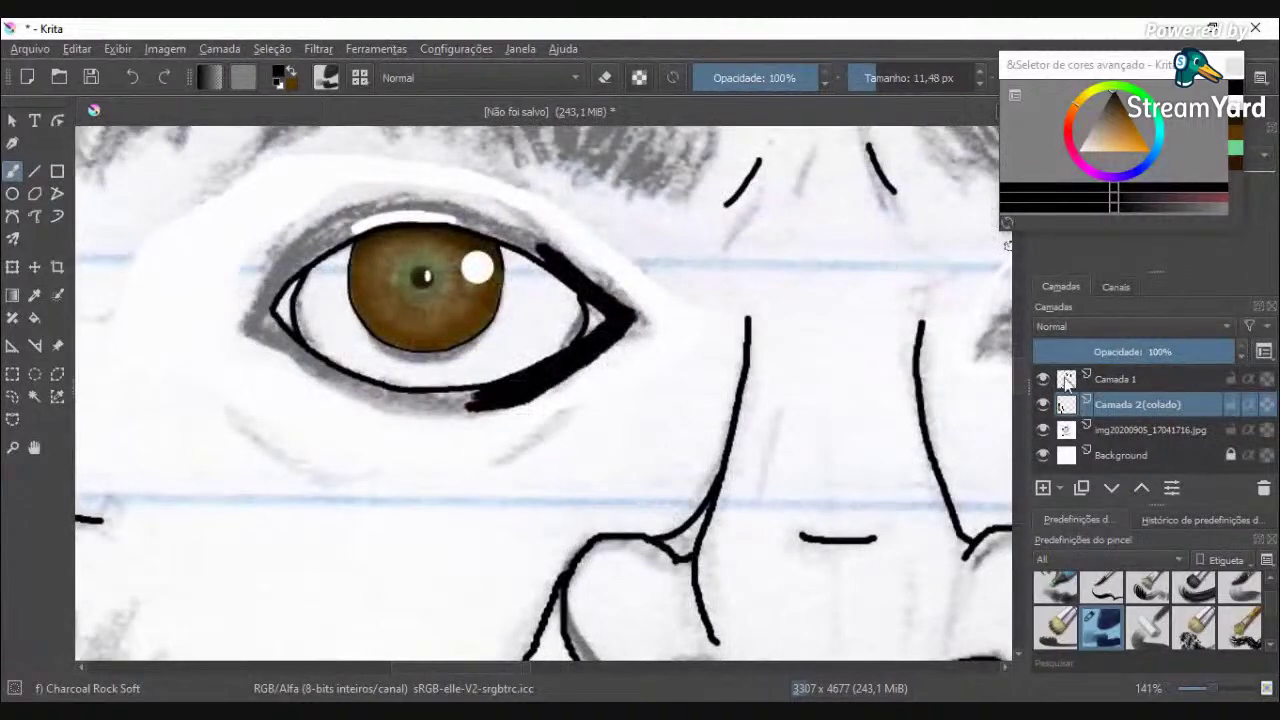
{"action": "left_click", "coordinate": [1119, 378]}
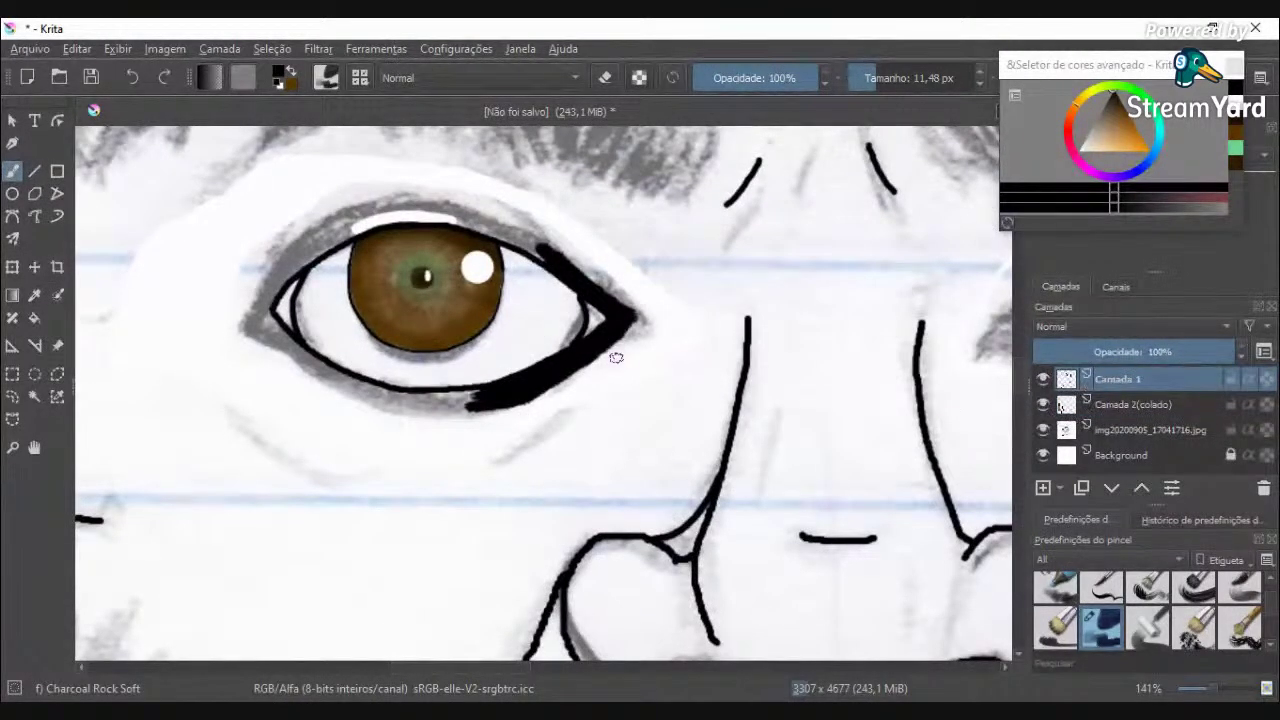
{"action": "scroll", "coordinate": [514, 244], "scroll_direction": "up", "scroll_amount": 2}
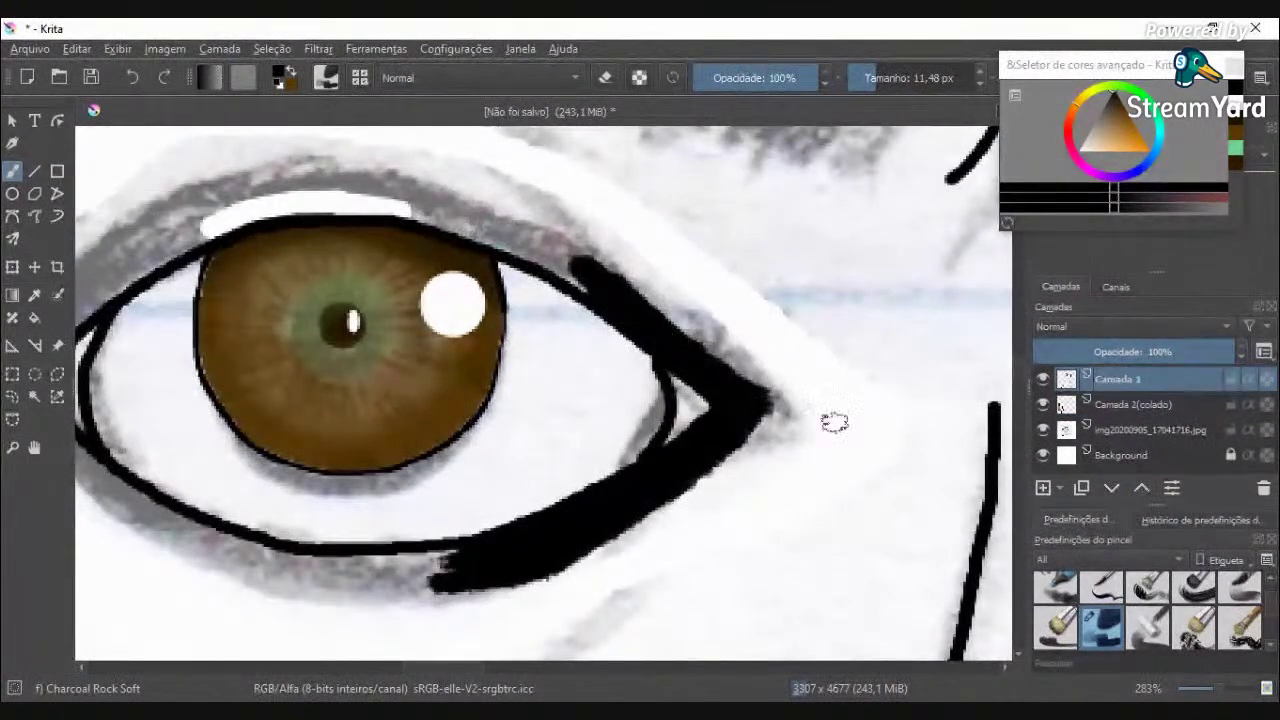
Step: Undo all the solid black charcoal strokes around the eye's inner corner and lower eyelid
{"action": "key", "text": "ctrl+z"}
{"action": "key", "text": "ctrl+z"}
{"action": "key", "text": "ctrl+z"}
{"action": "key", "text": "ctrl+z"}
{"action": "key", "text": "ctrl+z"}
{"action": "key", "text": "ctrl+z"}
{"action": "key", "text": "ctrl+z"}
{"action": "key", "text": "ctrl+z"}
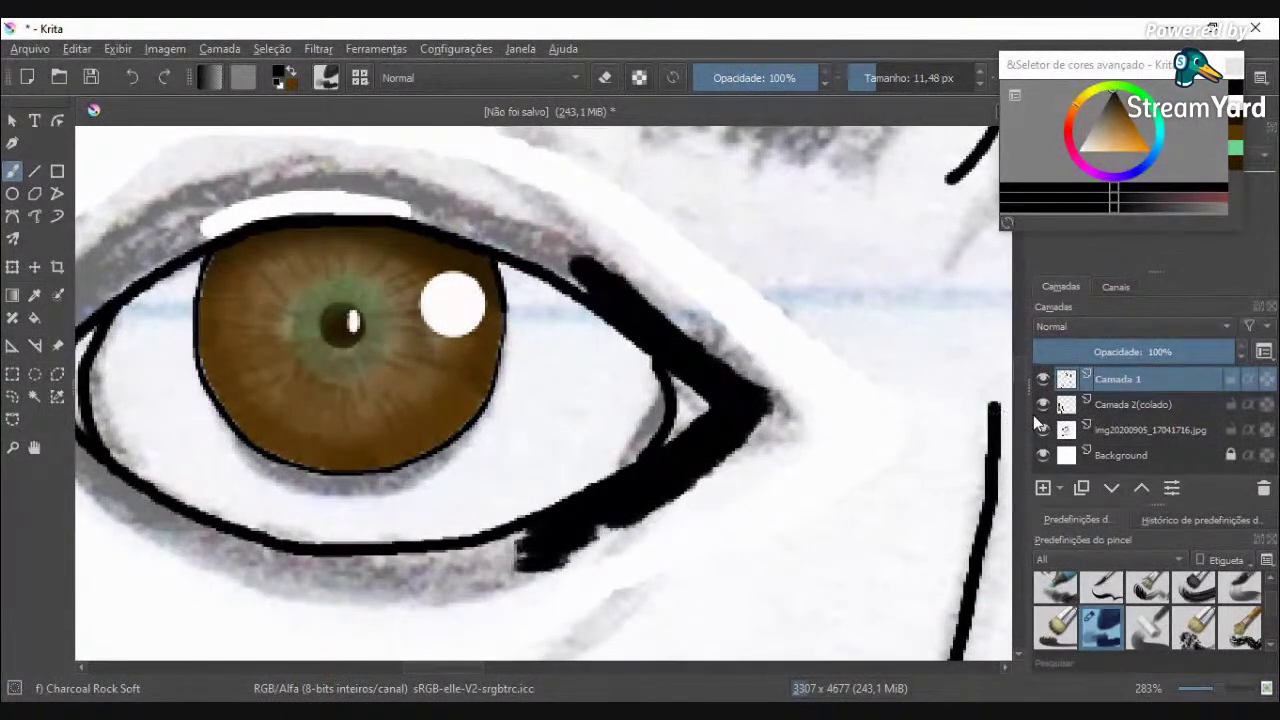
{"action": "key", "text": "ctrl+z"}
{"action": "key", "text": "ctrl+z"}
{"action": "key", "text": "ctrl+z"}
{"action": "key", "text": "ctrl+z"}
{"action": "key", "text": "ctrl+z"}
{"action": "key", "text": "ctrl+z"}
{"action": "key", "text": "ctrl+z"}
{"action": "key", "text": "ctrl+z"}
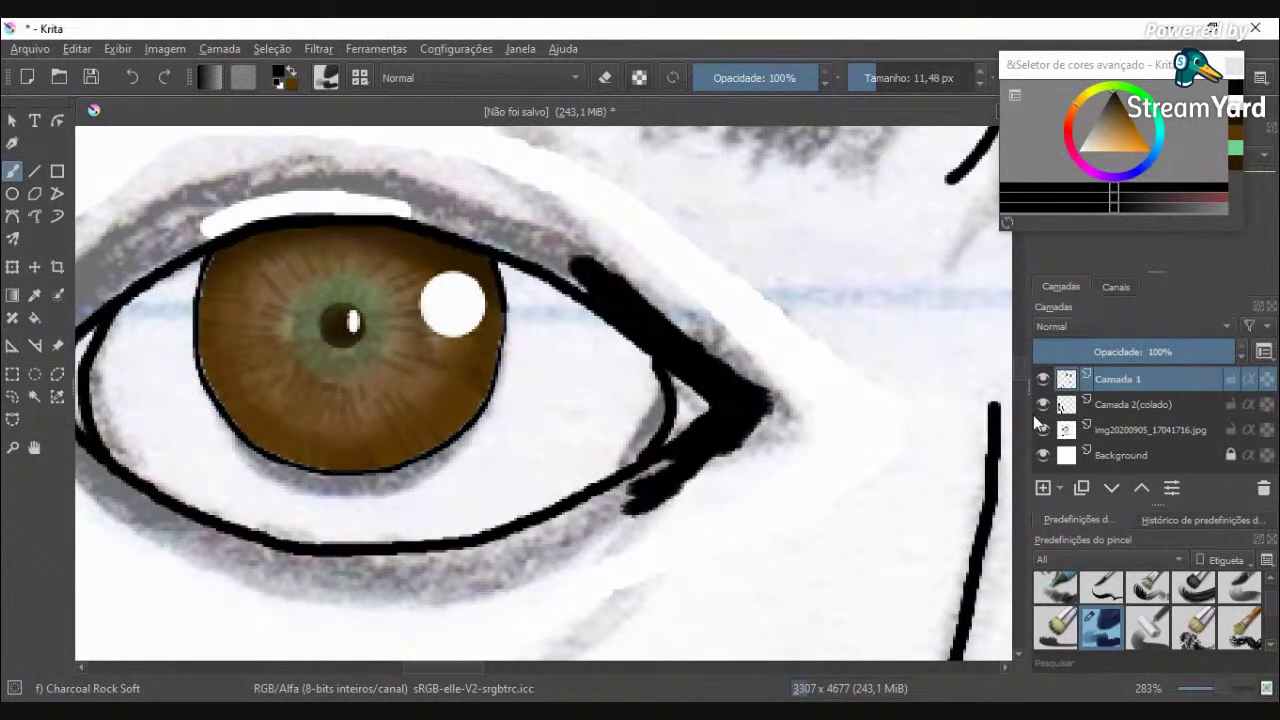
{"action": "key", "text": "ctrl+z"}
{"action": "key", "text": "ctrl+z"}
{"action": "key", "text": "ctrl+z"}
{"action": "key", "text": "ctrl+z"}
{"action": "key", "text": "ctrl+z"}
{"action": "key", "text": "ctrl+z"}
{"action": "key", "text": "ctrl+z"}
{"action": "key", "text": "ctrl+z"}
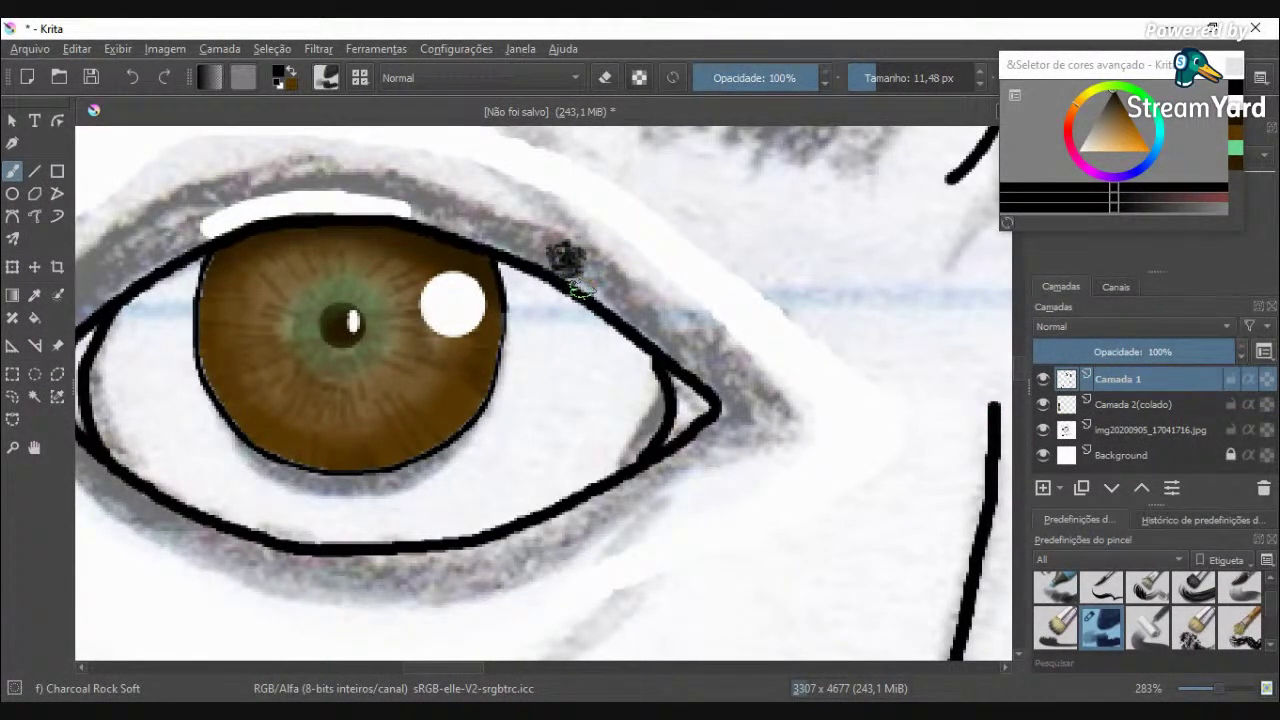
Step: Shade the inner part of the upper eyelid and around the inner eye corner with short black charcoal strokes
{"action": "mouse_move", "coordinate": [590, 293]}
{"action": "left_mouse_down"}
{"action": "mouse_move", "coordinate": [620, 295]}
{"action": "mouse_move", "coordinate": [574, 273]}
{"action": "mouse_move", "coordinate": [615, 275]}
{"action": "mouse_move", "coordinate": [597, 253]}
{"action": "mouse_move", "coordinate": [650, 309]}
{"action": "mouse_move", "coordinate": [617, 309]}
{"action": "mouse_move", "coordinate": [661, 321]}
{"action": "mouse_move", "coordinate": [637, 267]}
{"action": "mouse_move", "coordinate": [612, 253]}
{"action": "mouse_move", "coordinate": [679, 308]}
{"action": "mouse_move", "coordinate": [690, 340]}
{"action": "mouse_move", "coordinate": [672, 323]}
{"action": "mouse_move", "coordinate": [697, 345]}
{"action": "mouse_move", "coordinate": [657, 347]}
{"action": "mouse_move", "coordinate": [650, 325]}
{"action": "mouse_move", "coordinate": [700, 355]}
{"action": "mouse_move", "coordinate": [682, 318]}
{"action": "mouse_move", "coordinate": [692, 321]}
{"action": "mouse_move", "coordinate": [732, 380]}
{"action": "mouse_move", "coordinate": [672, 353]}
{"action": "mouse_move", "coordinate": [737, 359]}
{"action": "mouse_move", "coordinate": [757, 395]}
{"action": "mouse_move", "coordinate": [691, 374]}
{"action": "left_mouse_up"}
{"action": "mouse_move", "coordinate": [551, 261]}
{"action": "left_mouse_down"}
{"action": "mouse_move", "coordinate": [739, 402]}
{"action": "mouse_move", "coordinate": [721, 434]}
{"action": "mouse_move", "coordinate": [731, 411]}
{"action": "mouse_move", "coordinate": [705, 433]}
{"action": "mouse_move", "coordinate": [762, 423]}
{"action": "mouse_move", "coordinate": [766, 405]}
{"action": "mouse_move", "coordinate": [766, 441]}
{"action": "mouse_move", "coordinate": [739, 447]}
{"action": "mouse_move", "coordinate": [734, 427]}
{"action": "mouse_move", "coordinate": [721, 453]}
{"action": "mouse_move", "coordinate": [694, 454]}
{"action": "mouse_move", "coordinate": [751, 458]}
{"action": "mouse_move", "coordinate": [684, 476]}
{"action": "left_mouse_up"}
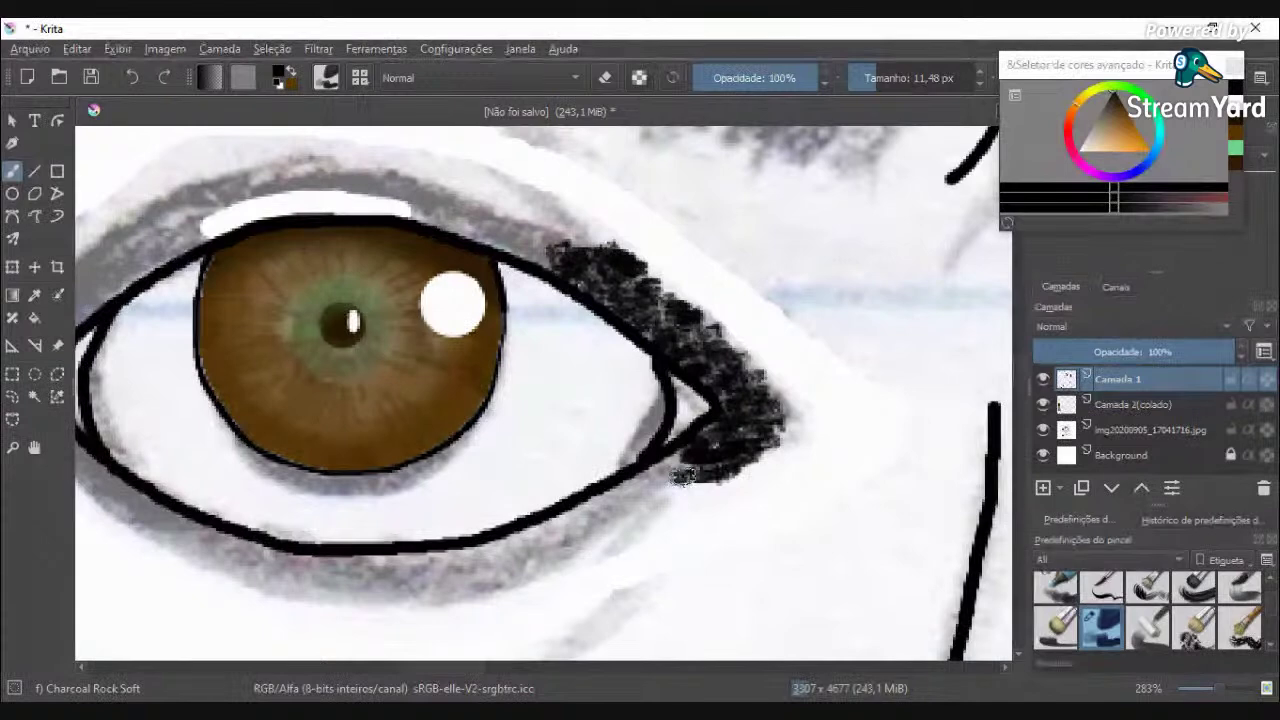
{"action": "left_click_drag", "start_coordinate": [683, 476], "coordinate": [680, 478]}
{"action": "scroll", "coordinate": [680, 476], "scroll_direction": "down", "scroll_amount": 2}
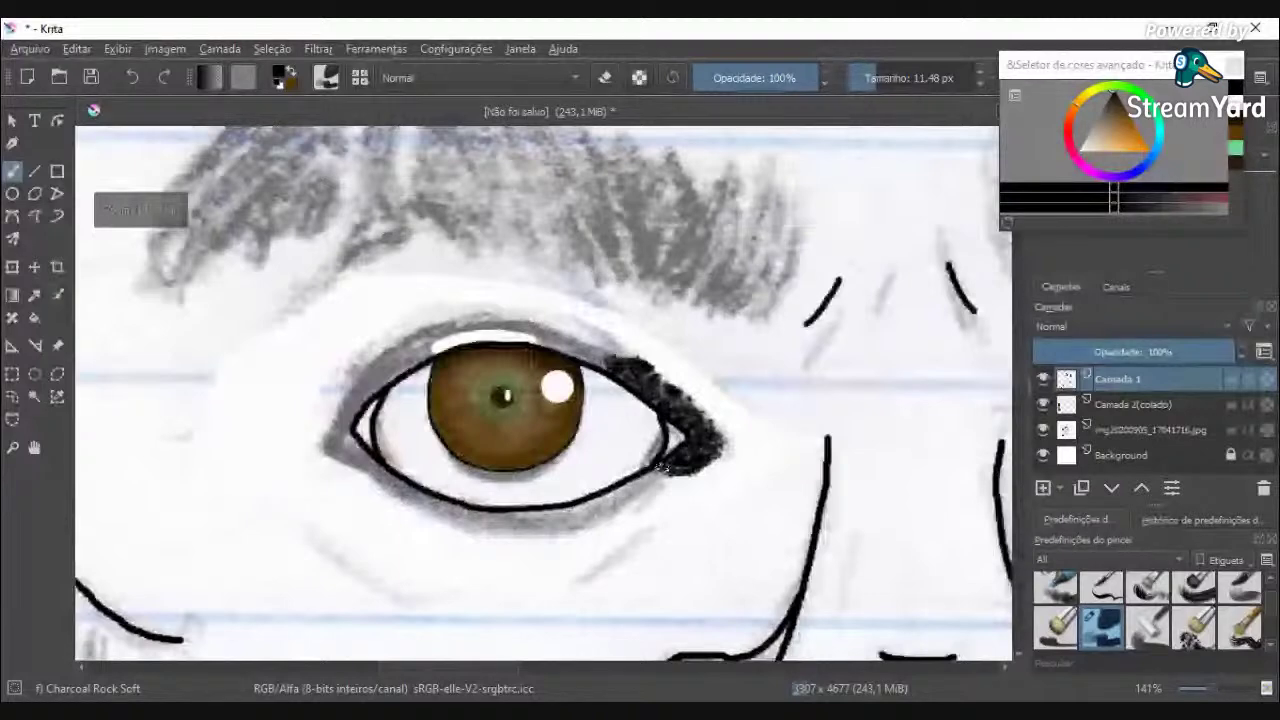
{"action": "scroll", "coordinate": [660, 466], "scroll_direction": "up", "scroll_amount": 3}
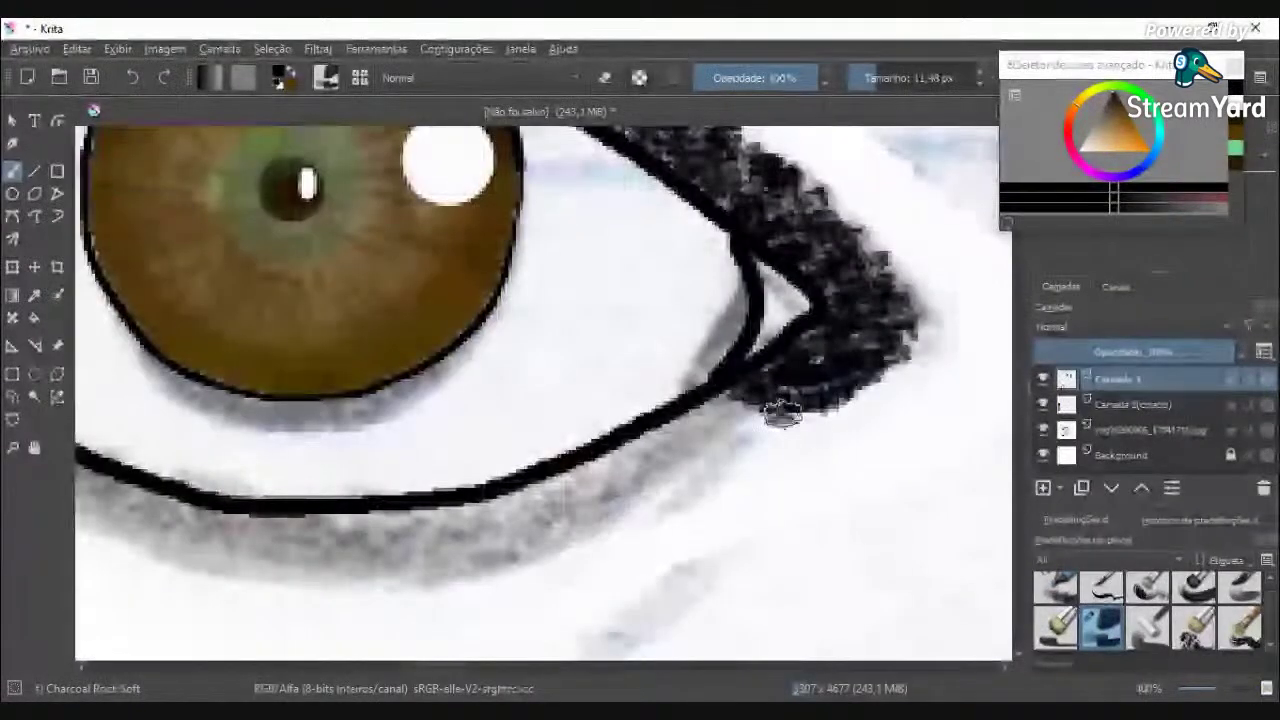
{"action": "mouse_move", "coordinate": [779, 420]}
{"action": "left_mouse_down"}
{"action": "mouse_move", "coordinate": [749, 423]}
{"action": "mouse_move", "coordinate": [803, 423]}
{"action": "mouse_move", "coordinate": [718, 425]}
{"action": "mouse_move", "coordinate": [705, 408]}
{"action": "mouse_move", "coordinate": [728, 398]}
{"action": "left_mouse_up"}
{"action": "scroll", "coordinate": [728, 398], "scroll_direction": "down", "scroll_amount": 2}
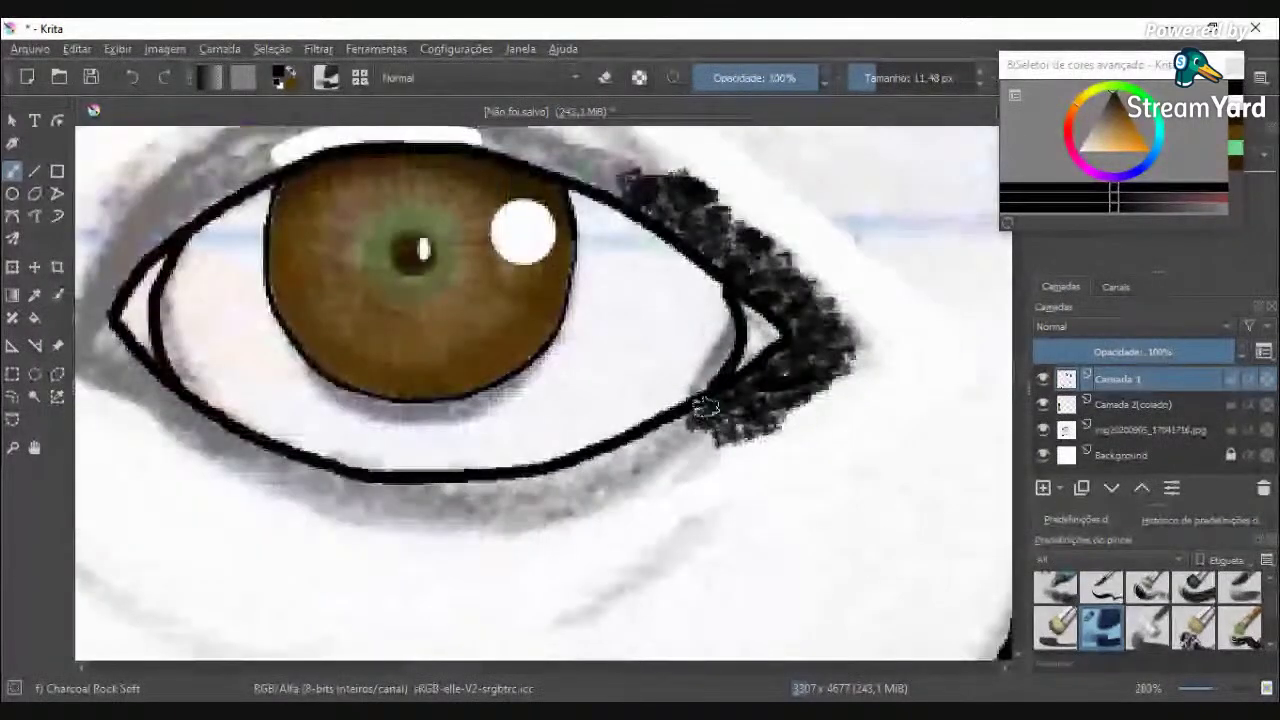
Step: Continue the black charcoal shading along the lower eyelid from the inner corner to below the iris
{"action": "scroll", "coordinate": [706, 407], "scroll_direction": "up", "scroll_amount": 1}
{"action": "mouse_move", "coordinate": [717, 382]}
{"action": "left_mouse_down"}
{"action": "mouse_move", "coordinate": [665, 394]}
{"action": "mouse_move", "coordinate": [665, 381]}
{"action": "mouse_move", "coordinate": [707, 356]}
{"action": "mouse_move", "coordinate": [750, 384]}
{"action": "mouse_move", "coordinate": [700, 419]}
{"action": "mouse_move", "coordinate": [665, 424]}
{"action": "mouse_move", "coordinate": [773, 384]}
{"action": "mouse_move", "coordinate": [755, 406]}
{"action": "mouse_move", "coordinate": [606, 469]}
{"action": "mouse_move", "coordinate": [715, 392]}
{"action": "mouse_move", "coordinate": [630, 414]}
{"action": "mouse_move", "coordinate": [553, 469]}
{"action": "mouse_move", "coordinate": [599, 444]}
{"action": "mouse_move", "coordinate": [664, 436]}
{"action": "left_mouse_up"}
{"action": "mouse_move", "coordinate": [655, 410]}
{"action": "left_mouse_down"}
{"action": "mouse_move", "coordinate": [582, 419]}
{"action": "mouse_move", "coordinate": [622, 386]}
{"action": "mouse_move", "coordinate": [650, 382]}
{"action": "mouse_move", "coordinate": [500, 451]}
{"action": "mouse_move", "coordinate": [473, 449]}
{"action": "mouse_move", "coordinate": [533, 442]}
{"action": "mouse_move", "coordinate": [472, 485]}
{"action": "mouse_move", "coordinate": [559, 440]}
{"action": "mouse_move", "coordinate": [531, 485]}
{"action": "mouse_move", "coordinate": [495, 500]}
{"action": "mouse_move", "coordinate": [533, 497]}
{"action": "mouse_move", "coordinate": [588, 463]}
{"action": "mouse_move", "coordinate": [519, 503]}
{"action": "left_mouse_up"}
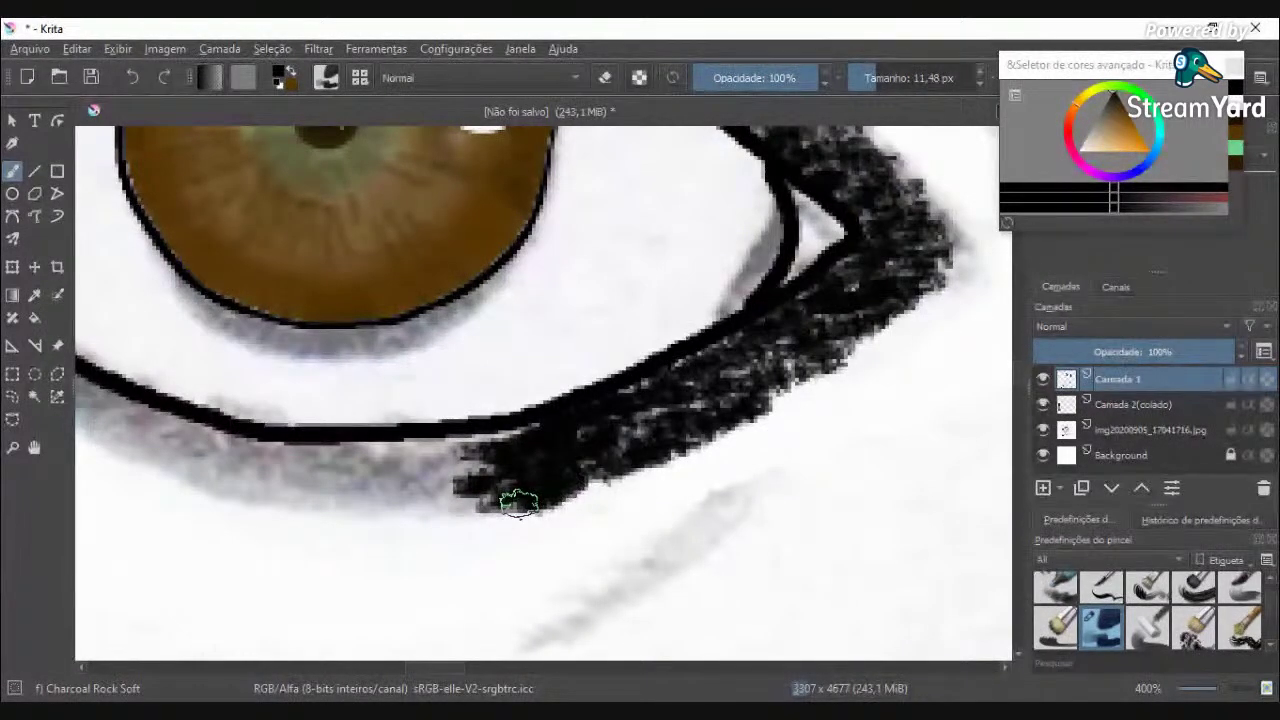
{"action": "scroll", "coordinate": [466, 489], "scroll_direction": "down", "scroll_amount": 2}
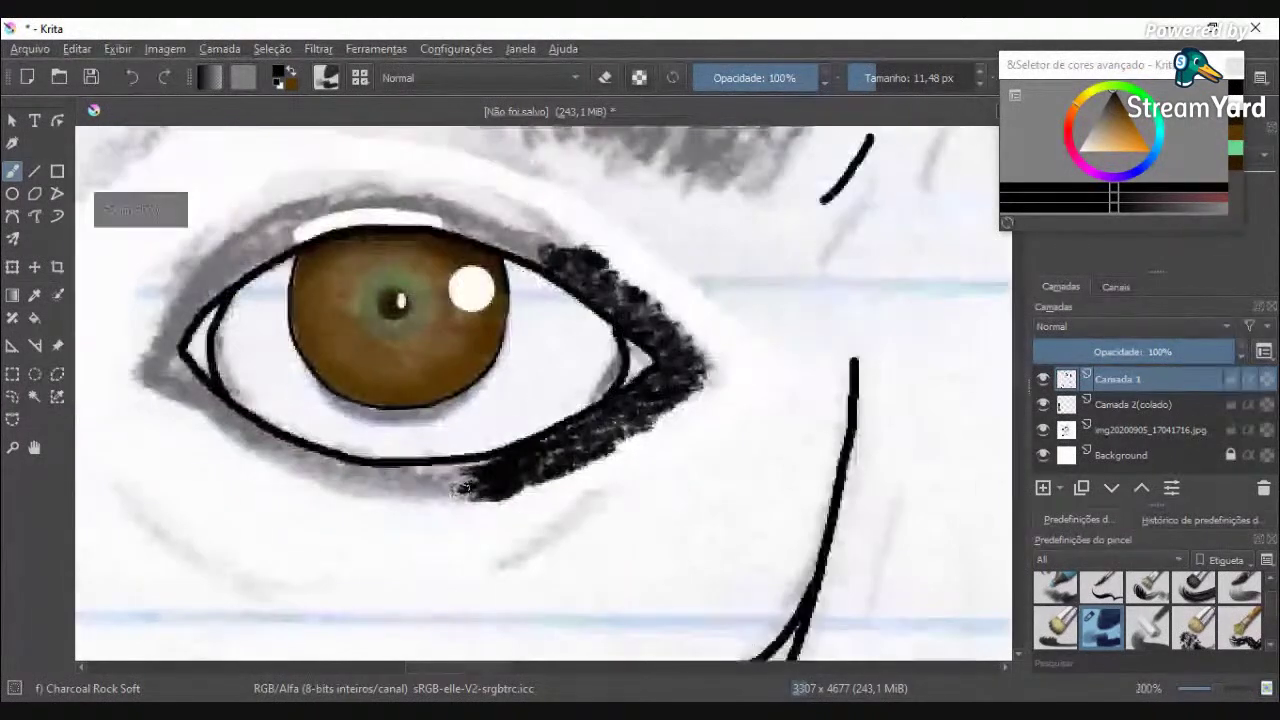
{"action": "scroll", "coordinate": [341, 498], "scroll_direction": "up", "scroll_amount": 3}
{"action": "mouse_move", "coordinate": [352, 403]}
{"action": "left_mouse_down"}
{"action": "mouse_move", "coordinate": [394, 423]}
{"action": "mouse_move", "coordinate": [560, 428]}
{"action": "mouse_move", "coordinate": [503, 412]}
{"action": "mouse_move", "coordinate": [600, 425]}
{"action": "mouse_move", "coordinate": [729, 394]}
{"action": "mouse_move", "coordinate": [563, 429]}
{"action": "mouse_move", "coordinate": [648, 420]}
{"action": "mouse_move", "coordinate": [571, 466]}
{"action": "mouse_move", "coordinate": [629, 430]}
{"action": "mouse_move", "coordinate": [671, 434]}
{"action": "mouse_move", "coordinate": [581, 489]}
{"action": "mouse_move", "coordinate": [680, 466]}
{"action": "mouse_move", "coordinate": [654, 486]}
{"action": "mouse_move", "coordinate": [720, 457]}
{"action": "left_mouse_up"}
Step: Extend and fill in the black charcoal shading of the lower eyelid past the iris towards the outer corner
{"action": "scroll", "coordinate": [720, 457], "scroll_direction": "down", "scroll_amount": 5}
{"action": "scroll", "coordinate": [718, 466], "scroll_direction": "down", "scroll_amount": 3}
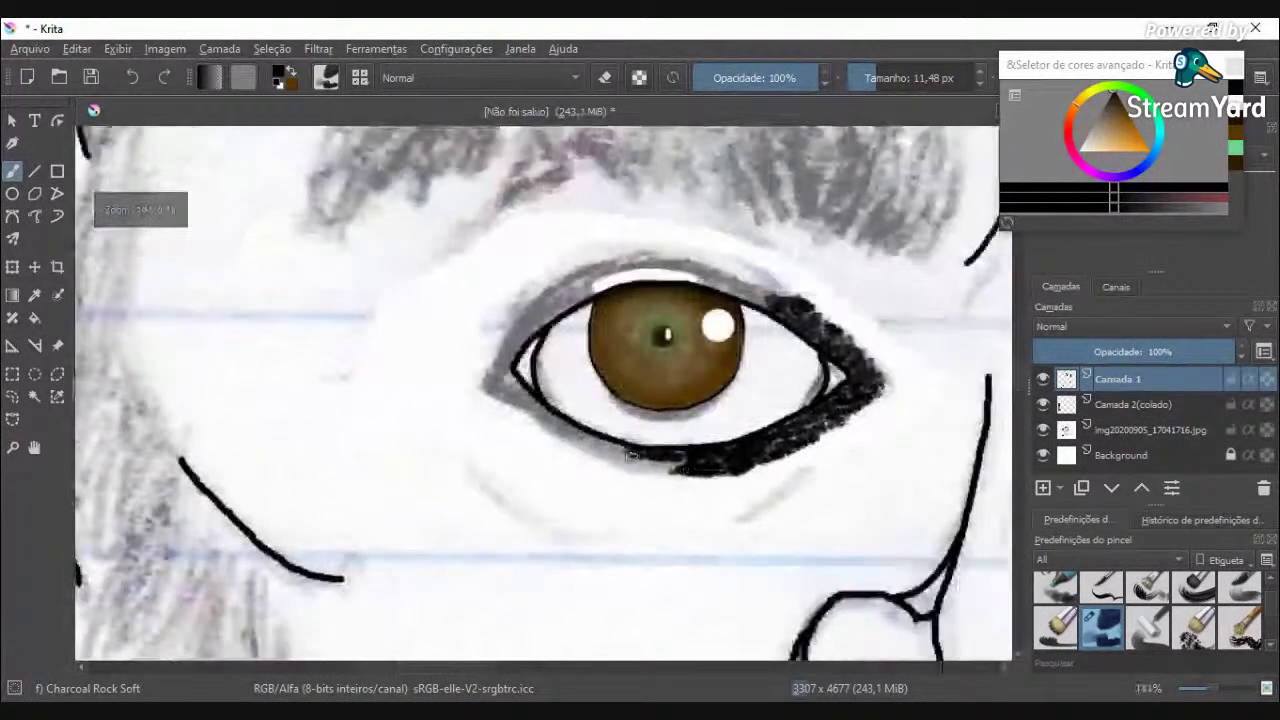
{"action": "scroll", "coordinate": [607, 462], "scroll_direction": "up", "scroll_amount": 5}
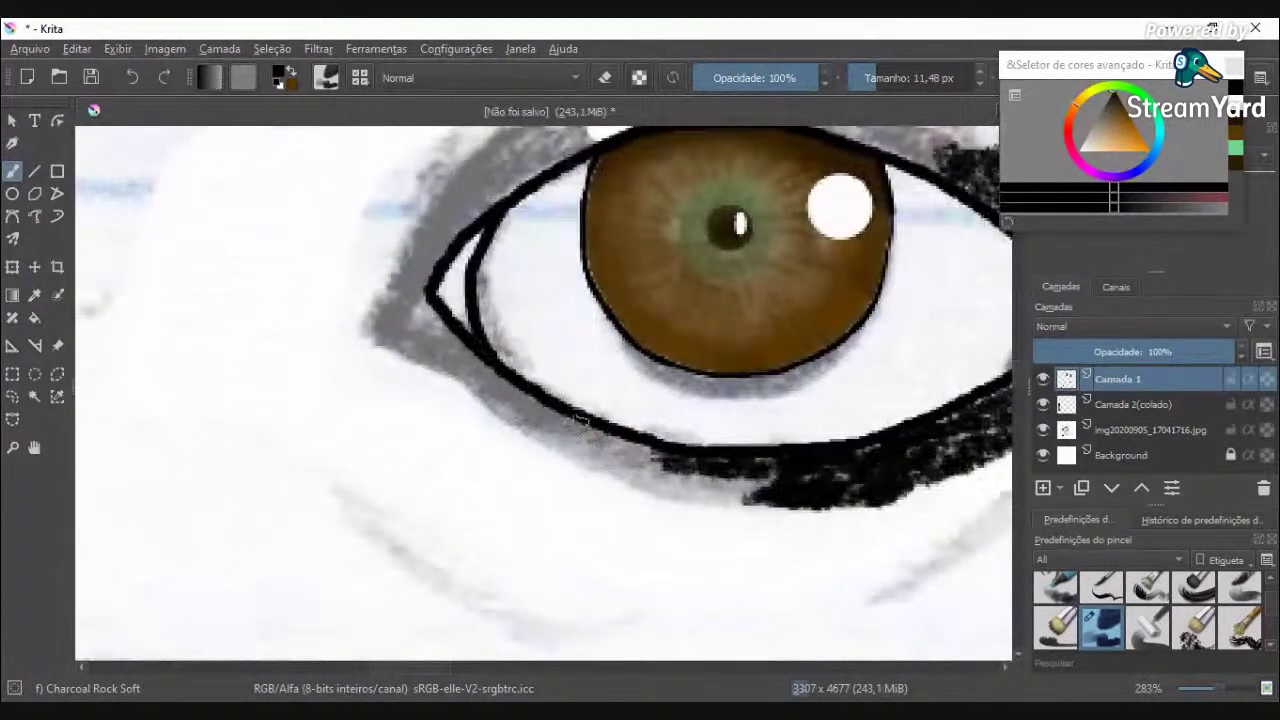
{"action": "mouse_move", "coordinate": [578, 428]}
{"action": "left_mouse_down"}
{"action": "mouse_move", "coordinate": [696, 494]}
{"action": "mouse_move", "coordinate": [773, 481]}
{"action": "mouse_move", "coordinate": [703, 492]}
{"action": "mouse_move", "coordinate": [628, 472]}
{"action": "mouse_move", "coordinate": [615, 432]}
{"action": "mouse_move", "coordinate": [621, 456]}
{"action": "mouse_move", "coordinate": [655, 456]}
{"action": "mouse_move", "coordinate": [637, 445]}
{"action": "mouse_move", "coordinate": [711, 478]}
{"action": "mouse_move", "coordinate": [569, 444]}
{"action": "mouse_move", "coordinate": [640, 491]}
{"action": "mouse_move", "coordinate": [757, 500]}
{"action": "left_mouse_up"}
{"action": "scroll", "coordinate": [773, 493], "scroll_direction": "down", "scroll_amount": 1}
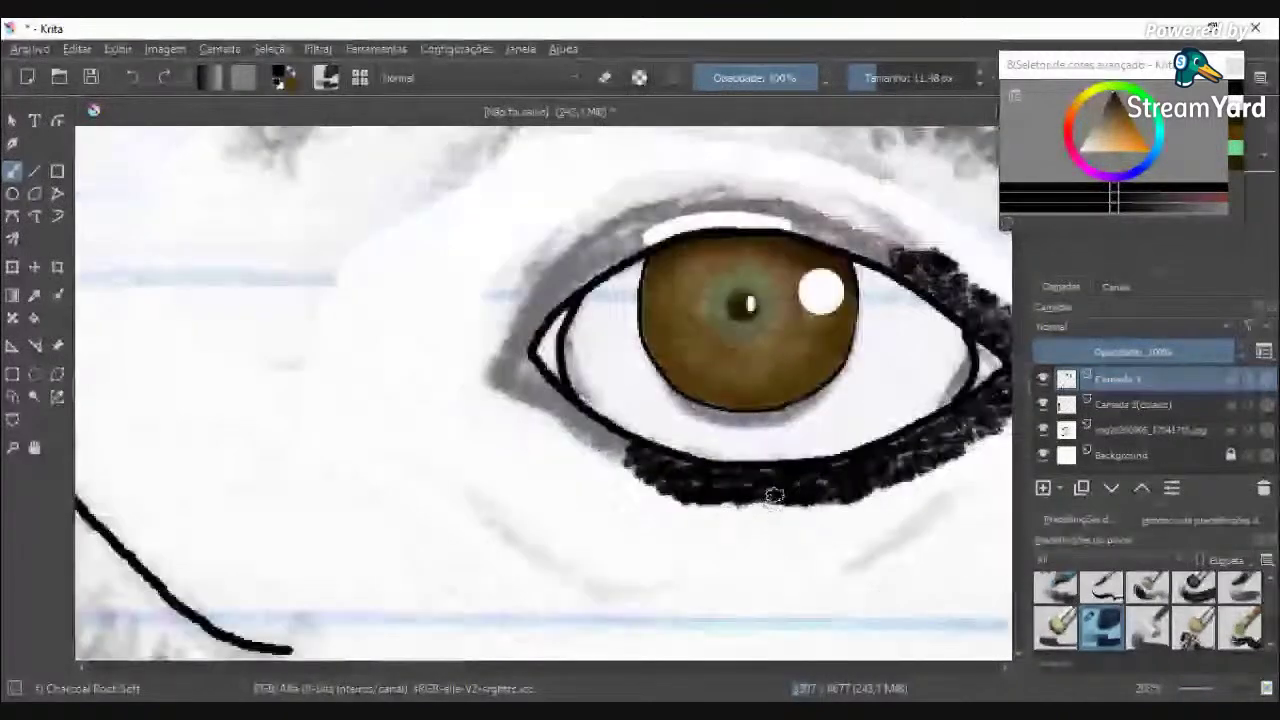
{"action": "scroll", "coordinate": [774, 497], "scroll_direction": "down", "scroll_amount": 3}
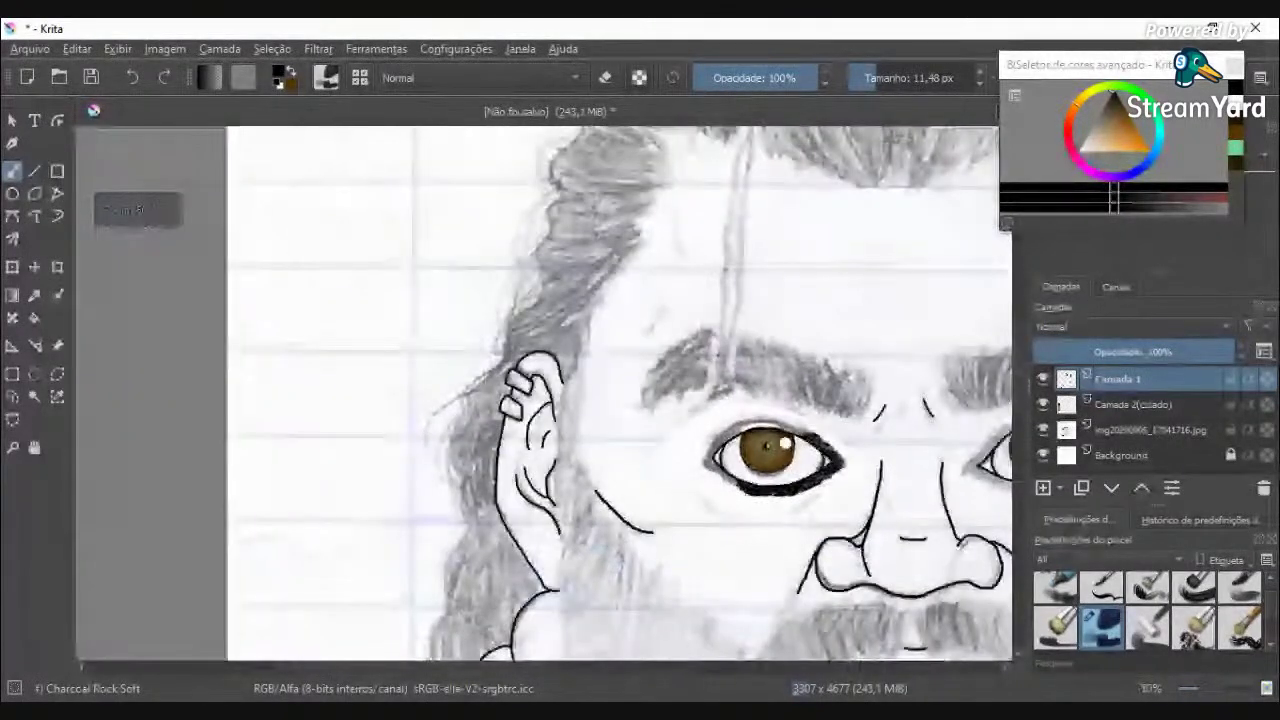
Step: Thicken the lower edge of the lower eyelid shading at 78% brush opacity, and set the opacity back to 100%
{"action": "scroll", "coordinate": [775, 494], "scroll_direction": "up", "scroll_amount": 5}
{"action": "left_click", "coordinate": [790, 78]}
{"action": "mouse_move", "coordinate": [914, 439]}
{"action": "left_mouse_down"}
{"action": "mouse_move", "coordinate": [895, 502]}
{"action": "mouse_move", "coordinate": [814, 522]}
{"action": "mouse_move", "coordinate": [786, 520]}
{"action": "mouse_move", "coordinate": [868, 510]}
{"action": "mouse_move", "coordinate": [710, 512]}
{"action": "mouse_move", "coordinate": [735, 511]}
{"action": "left_mouse_up"}
{"action": "scroll", "coordinate": [735, 511], "scroll_direction": "down", "scroll_amount": 3}
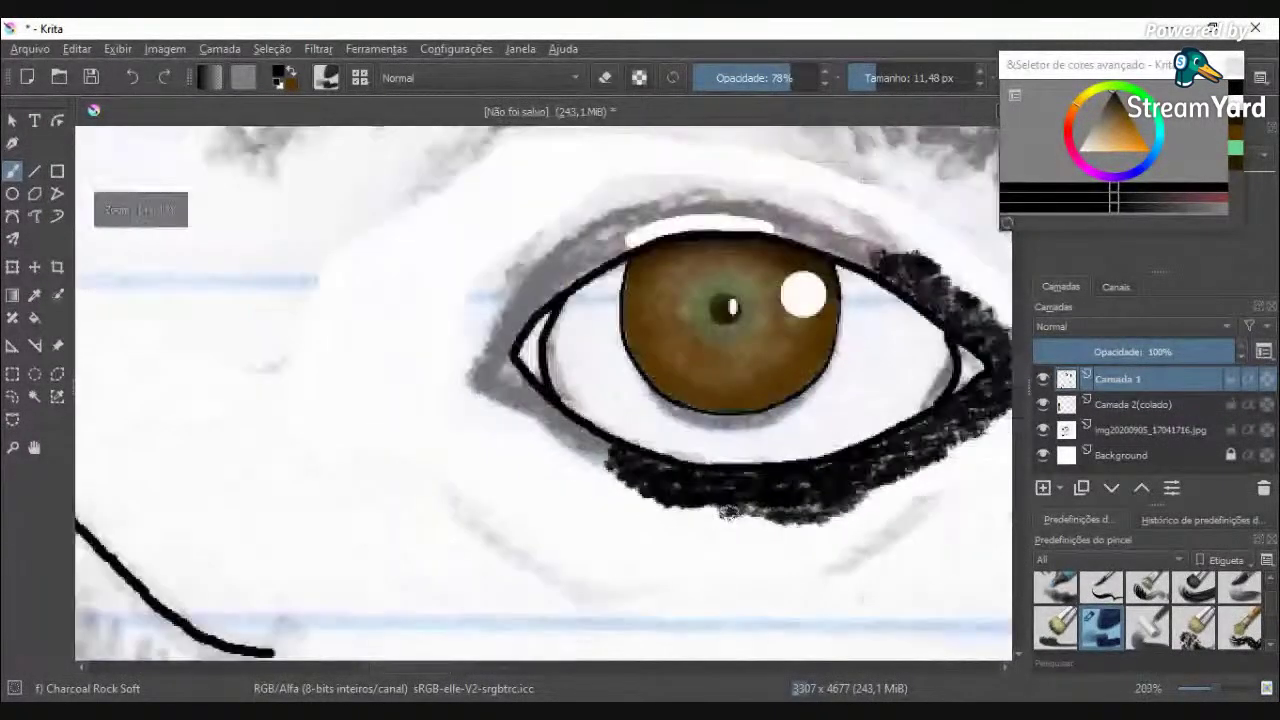
{"action": "scroll", "coordinate": [730, 512], "scroll_direction": "down", "scroll_amount": 3}
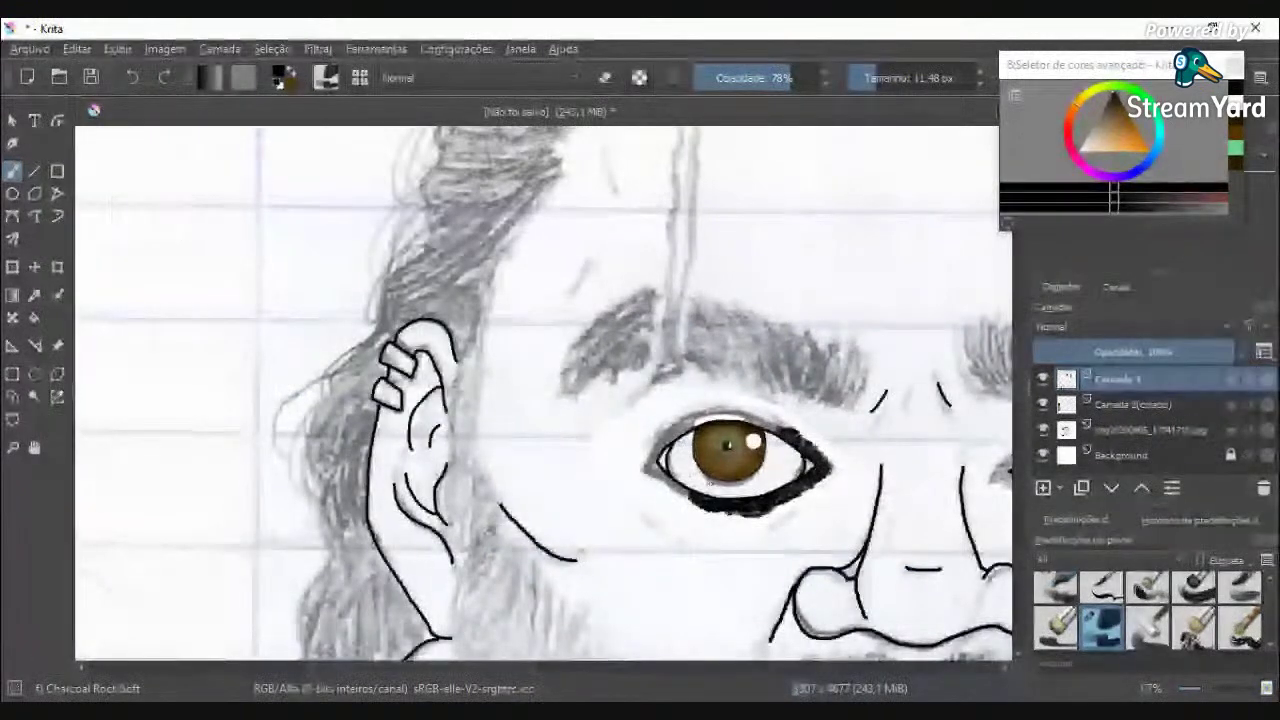
{"action": "scroll", "coordinate": [730, 510], "scroll_direction": "up", "scroll_amount": 5}
{"action": "mouse_move", "coordinate": [850, 615]}
{"action": "left_mouse_down"}
{"action": "mouse_move", "coordinate": [829, 620]}
{"action": "mouse_move", "coordinate": [920, 623]}
{"action": "left_mouse_up"}
{"action": "scroll", "coordinate": [915, 612], "scroll_direction": "down", "scroll_amount": 2}
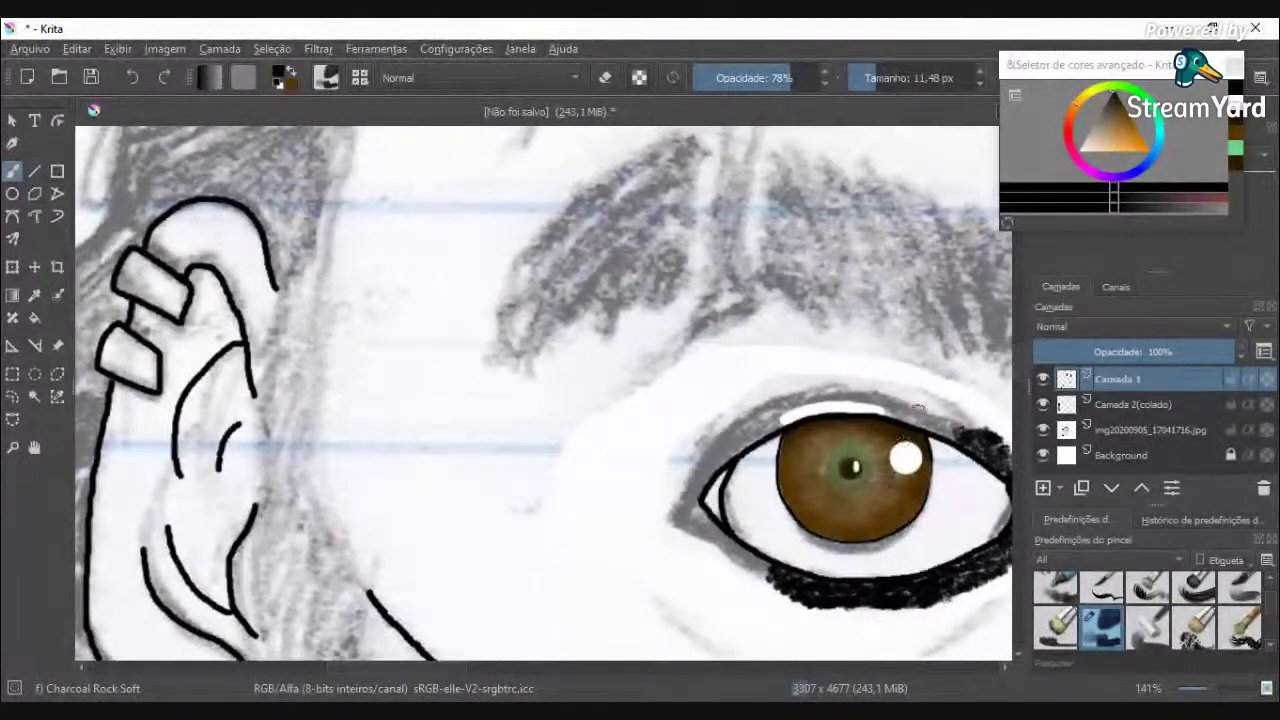
{"action": "left_click_drag", "start_coordinate": [785, 73], "coordinate": [818, 73]}
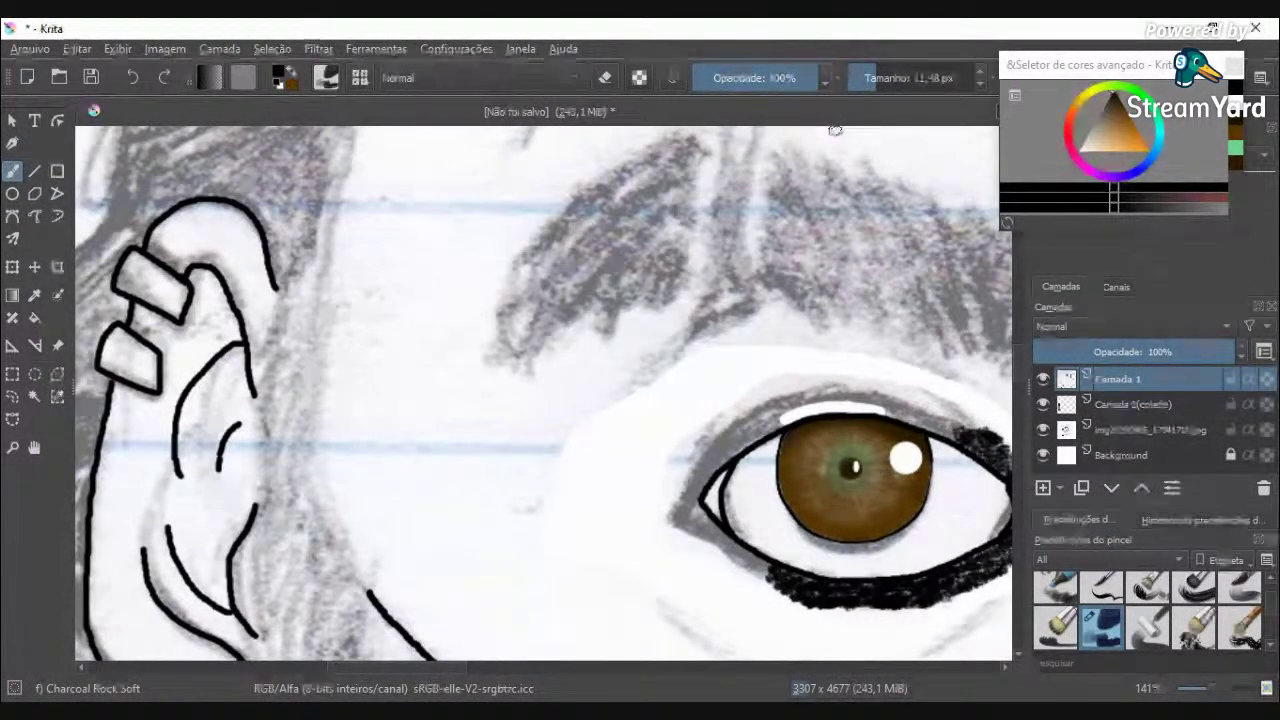
Step: Try shading the upper eyelid above the outer eye corner with long black strokes and undo them
{"action": "scroll", "coordinate": [828, 448], "scroll_direction": "up", "scroll_amount": 2}
{"action": "mouse_move", "coordinate": [576, 505]}
{"action": "left_mouse_down"}
{"action": "mouse_move", "coordinate": [624, 442]}
{"action": "mouse_move", "coordinate": [586, 500]}
{"action": "mouse_move", "coordinate": [660, 430]}
{"action": "left_mouse_up"}
{"action": "mouse_move", "coordinate": [626, 470]}
{"action": "left_mouse_down"}
{"action": "mouse_move", "coordinate": [706, 404]}
{"action": "mouse_move", "coordinate": [612, 452]}
{"action": "mouse_move", "coordinate": [640, 415]}
{"action": "left_mouse_up"}
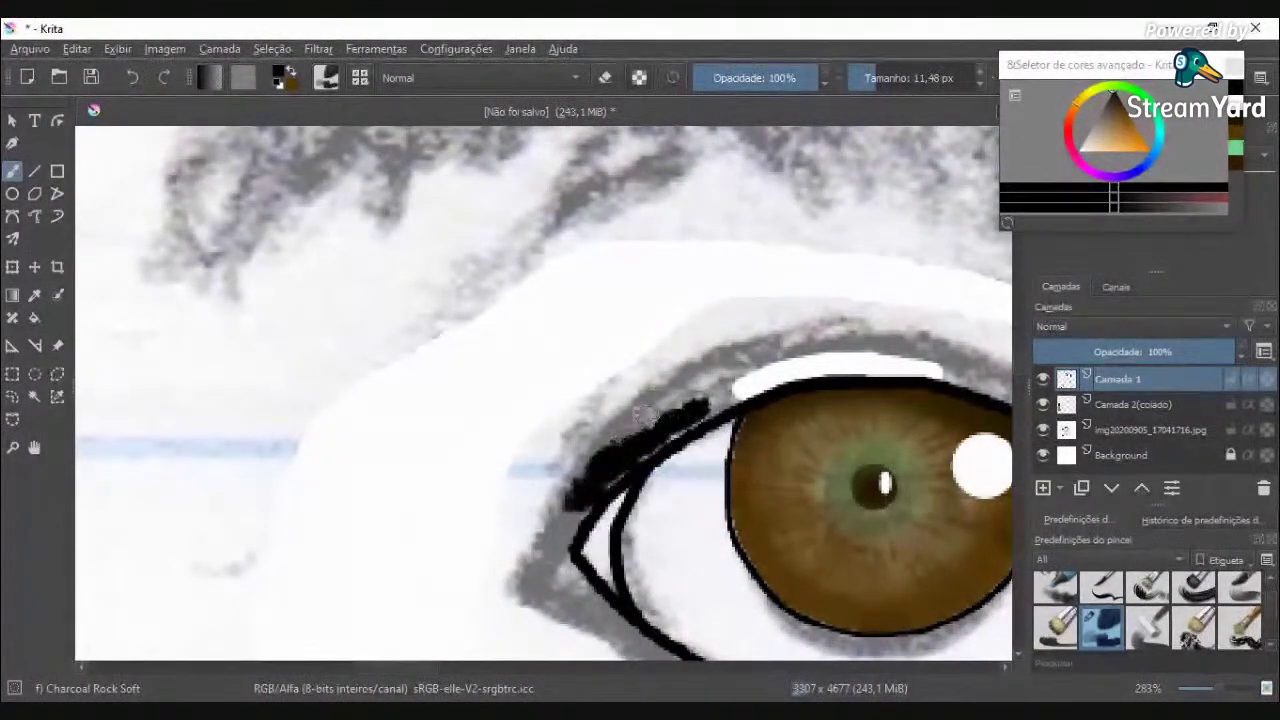
{"action": "key", "text": "ctrl+z"}
{"action": "key", "text": "ctrl+z"}
{"action": "key", "text": "ctrl+z"}
{"action": "key", "text": "ctrl+z"}
{"action": "key", "text": "ctrl+z"}
{"action": "key", "text": "ctrl+z"}
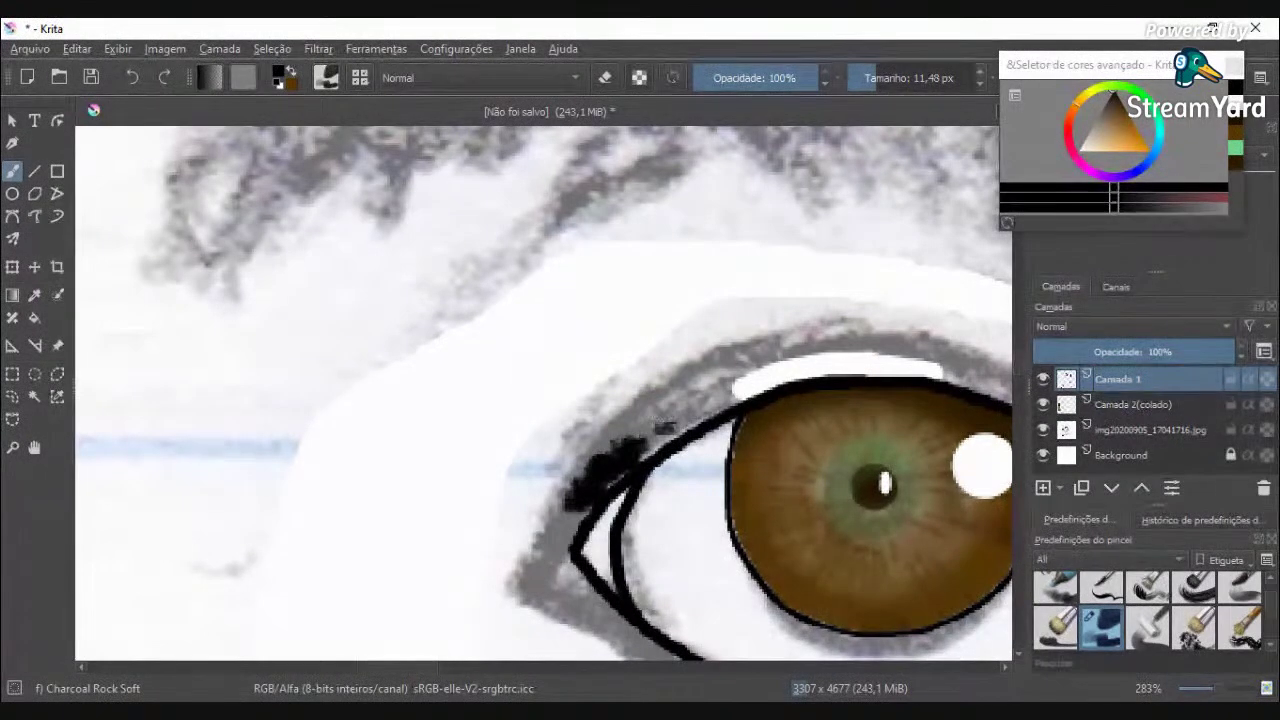
{"action": "key", "text": "ctrl+z"}
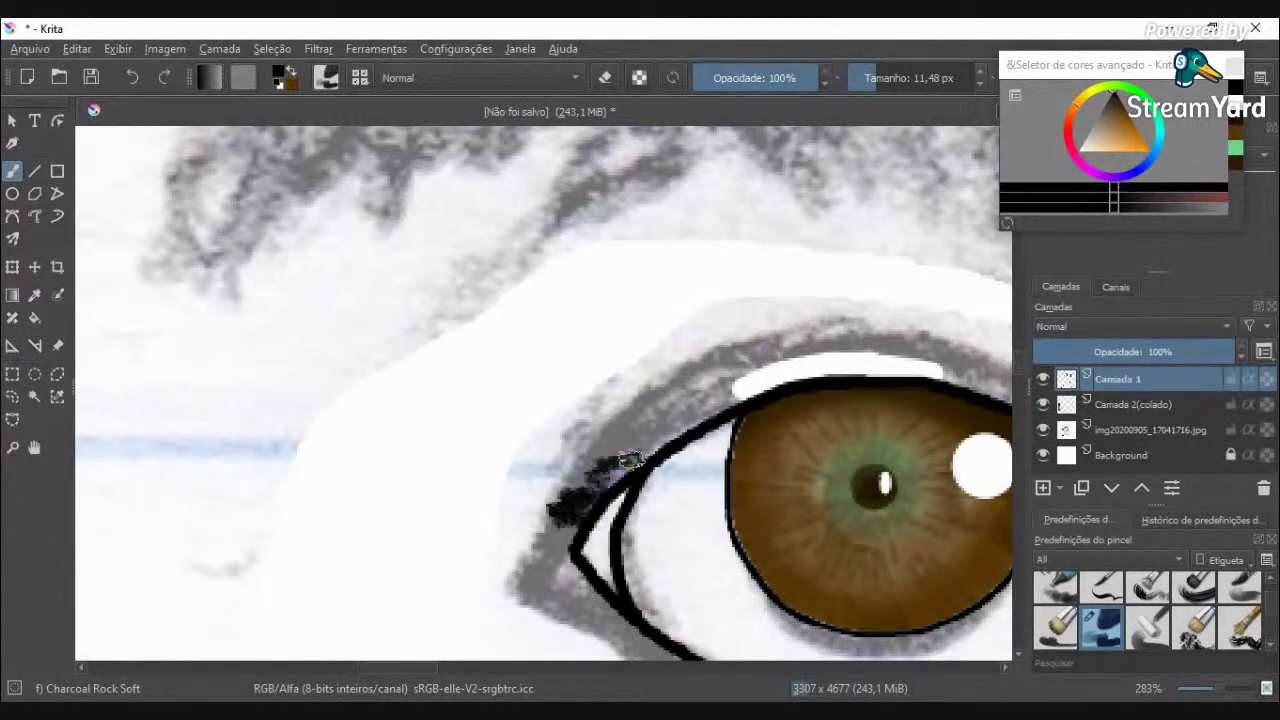
Step: Shade the first eye's upper eyelid in black charcoal from the outer corner to above the iris, covering the white patch
{"action": "mouse_move", "coordinate": [610, 476]}
{"action": "left_mouse_down"}
{"action": "mouse_move", "coordinate": [575, 495]}
{"action": "mouse_move", "coordinate": [580, 460]}
{"action": "mouse_move", "coordinate": [612, 436]}
{"action": "mouse_move", "coordinate": [695, 406]}
{"action": "mouse_move", "coordinate": [641, 421]}
{"action": "left_mouse_up"}
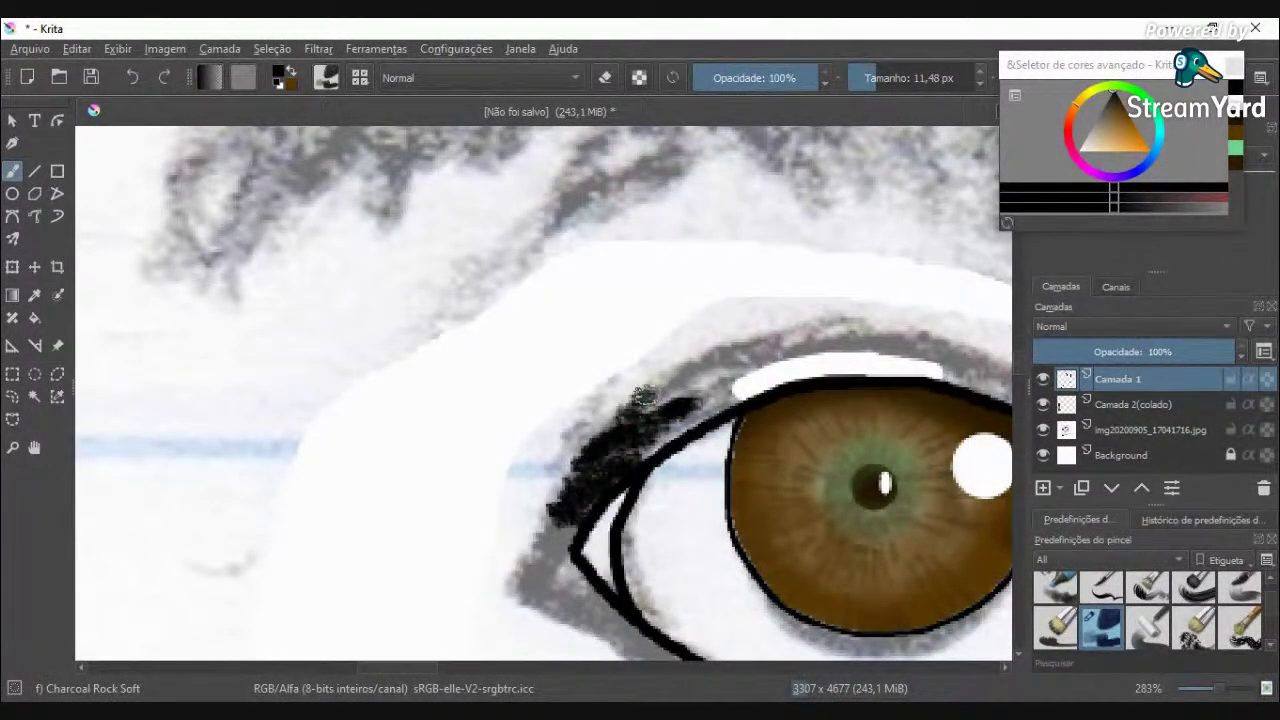
{"action": "mouse_move", "coordinate": [675, 377]}
{"action": "left_mouse_down"}
{"action": "mouse_move", "coordinate": [650, 405]}
{"action": "mouse_move", "coordinate": [700, 385]}
{"action": "mouse_move", "coordinate": [697, 402]}
{"action": "mouse_move", "coordinate": [760, 372]}
{"action": "mouse_move", "coordinate": [778, 360]}
{"action": "mouse_move", "coordinate": [718, 374]}
{"action": "mouse_move", "coordinate": [775, 340]}
{"action": "mouse_move", "coordinate": [805, 348]}
{"action": "left_mouse_up"}
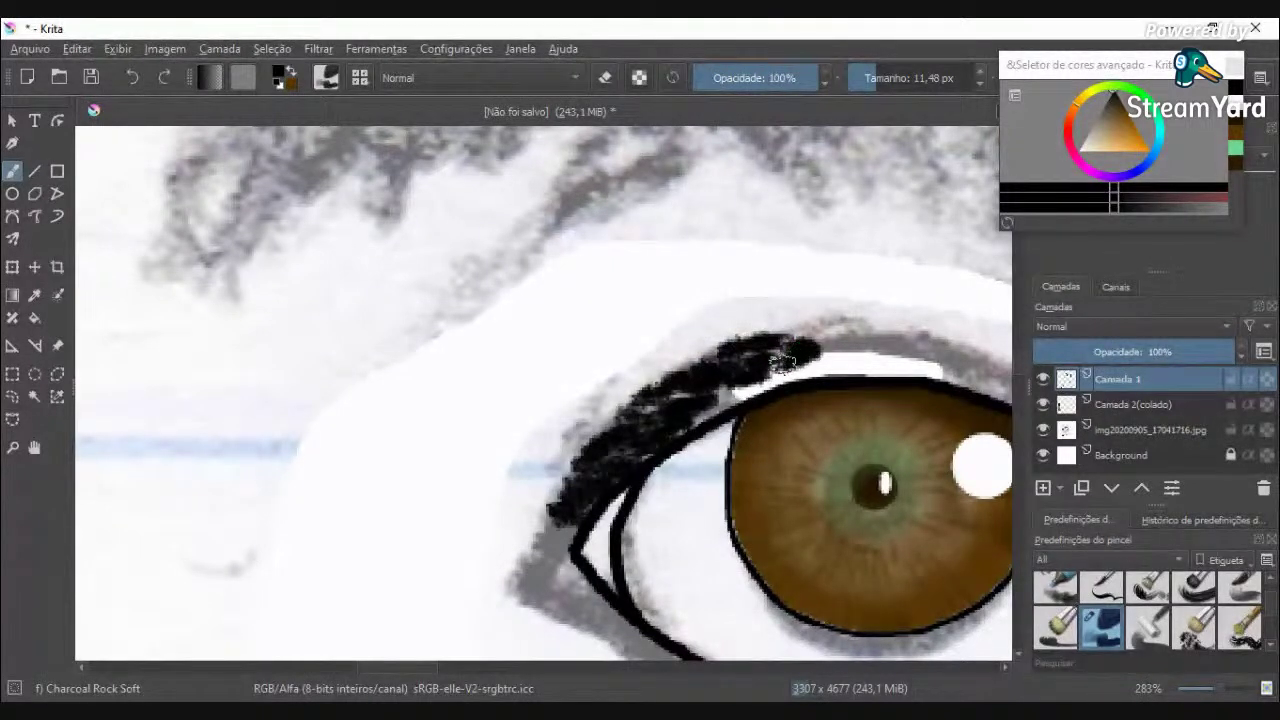
{"action": "left_click_drag", "start_coordinate": [727, 392], "coordinate": [710, 400]}
{"action": "mouse_move", "coordinate": [812, 363]}
{"action": "left_mouse_down"}
{"action": "mouse_move", "coordinate": [845, 362]}
{"action": "mouse_move", "coordinate": [753, 396]}
{"action": "left_mouse_up"}
{"action": "mouse_move", "coordinate": [857, 358]}
{"action": "left_mouse_down"}
{"action": "mouse_move", "coordinate": [925, 372]}
{"action": "mouse_move", "coordinate": [884, 368]}
{"action": "left_mouse_up"}
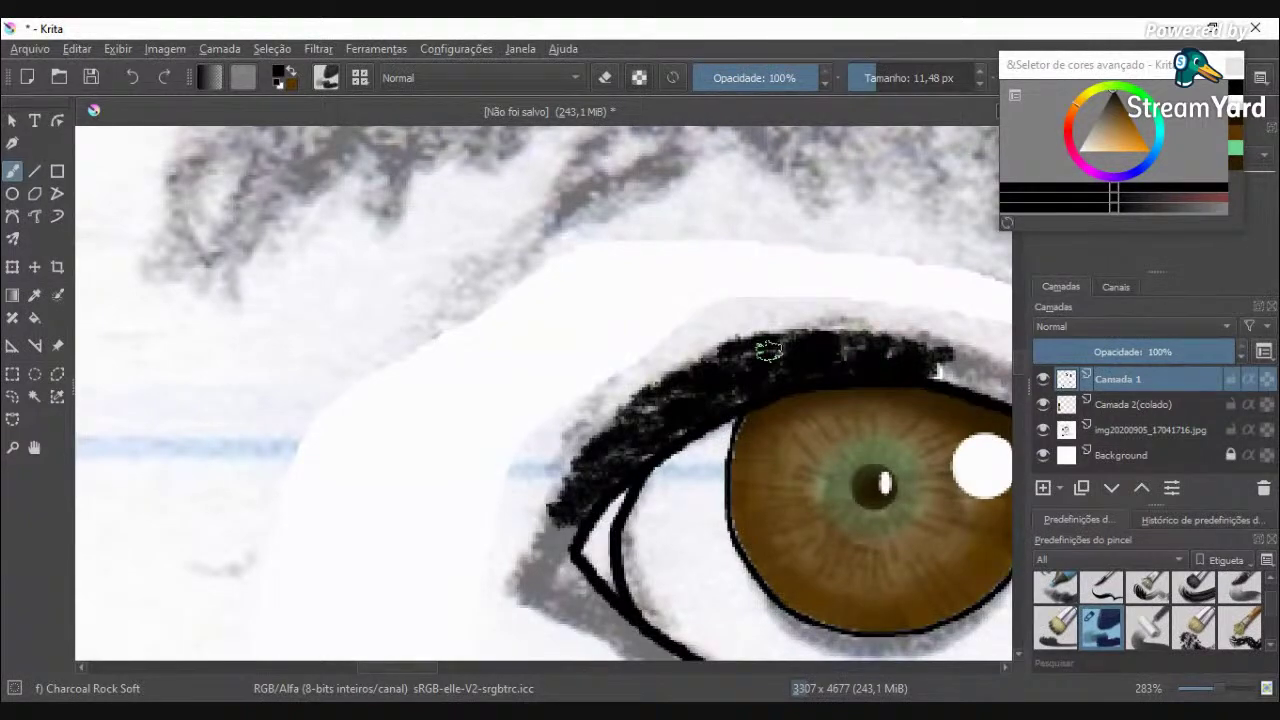
Step: Fill the gap in the upper eyelid shading between the iris and the inner corner with black charcoal
{"action": "scroll", "coordinate": [768, 350], "scroll_direction": "down", "scroll_amount": 3}
{"action": "scroll", "coordinate": [977, 360], "scroll_direction": "down", "scroll_amount": 2}
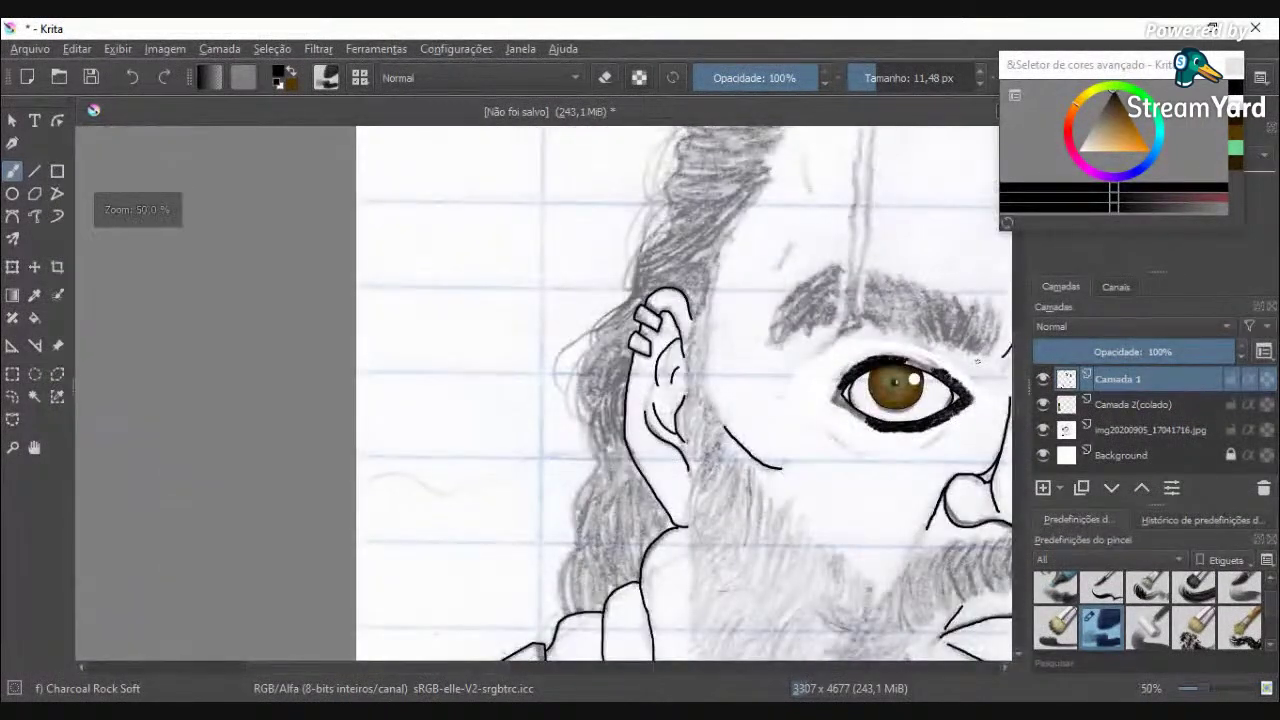
{"action": "scroll", "coordinate": [977, 360], "scroll_direction": "up", "scroll_amount": 5}
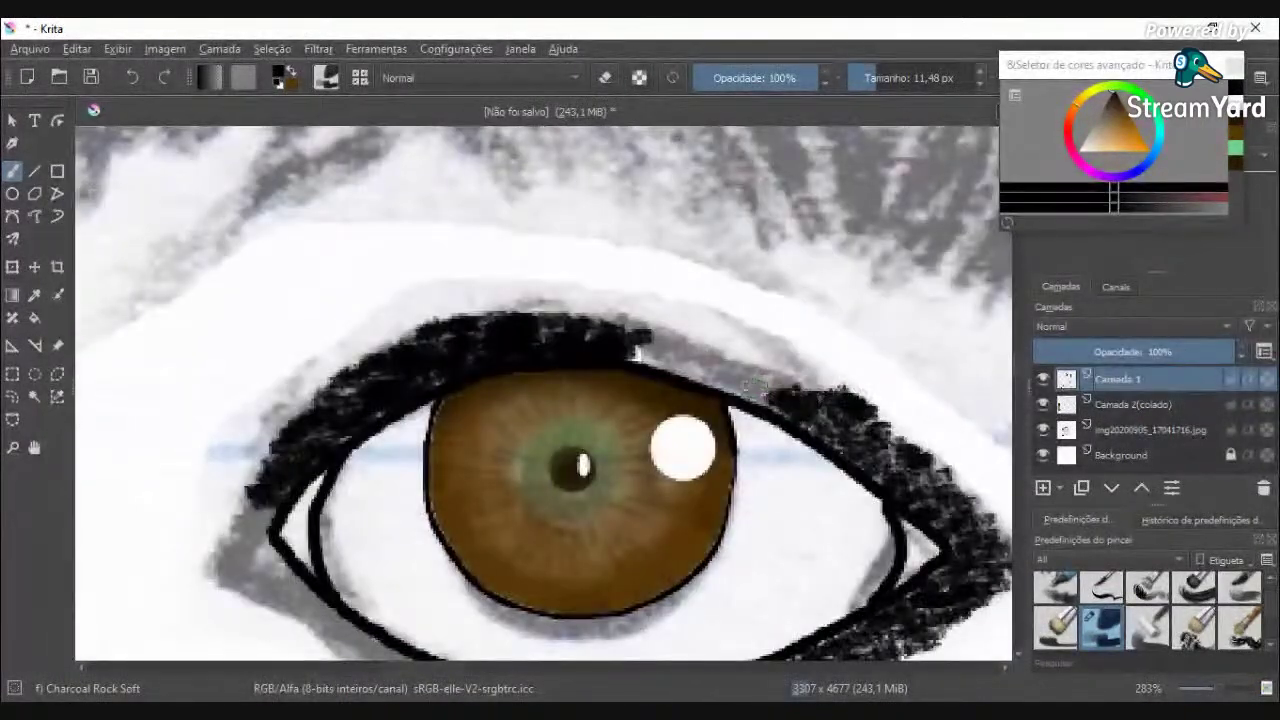
{"action": "left_click_drag", "start_coordinate": [780, 406], "coordinate": [746, 389]}
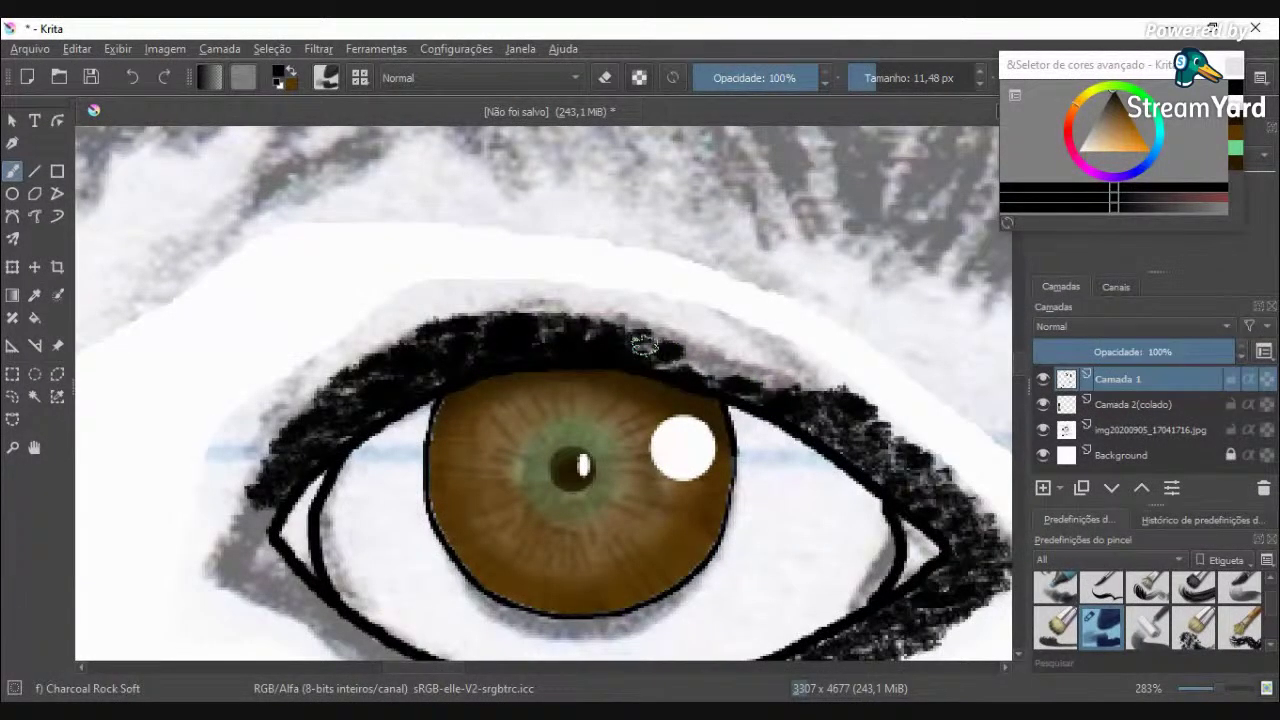
{"action": "left_click_drag", "start_coordinate": [720, 354], "coordinate": [838, 381]}
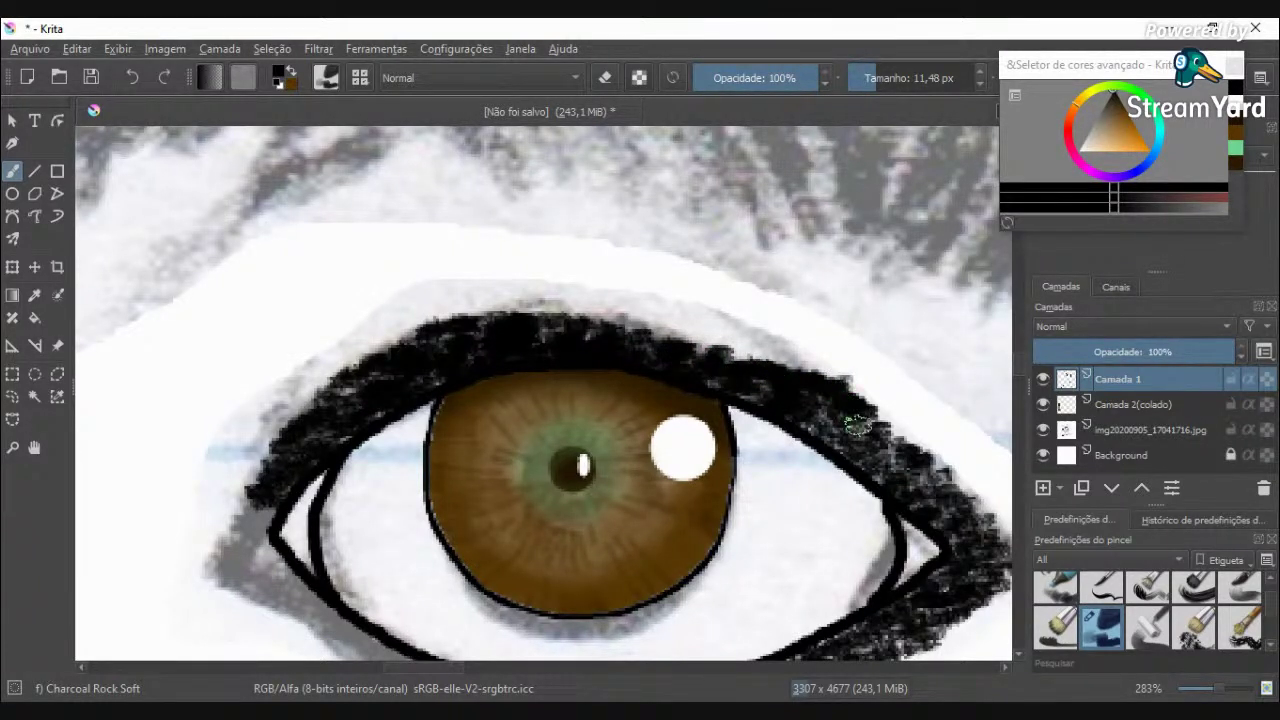
Step: Thicken and even out the upper edge of the first eye's upper eyelid shading above the iris
{"action": "scroll", "coordinate": [866, 430], "scroll_direction": "down", "scroll_amount": 3}
{"action": "scroll", "coordinate": [786, 391], "scroll_direction": "up", "scroll_amount": 5}
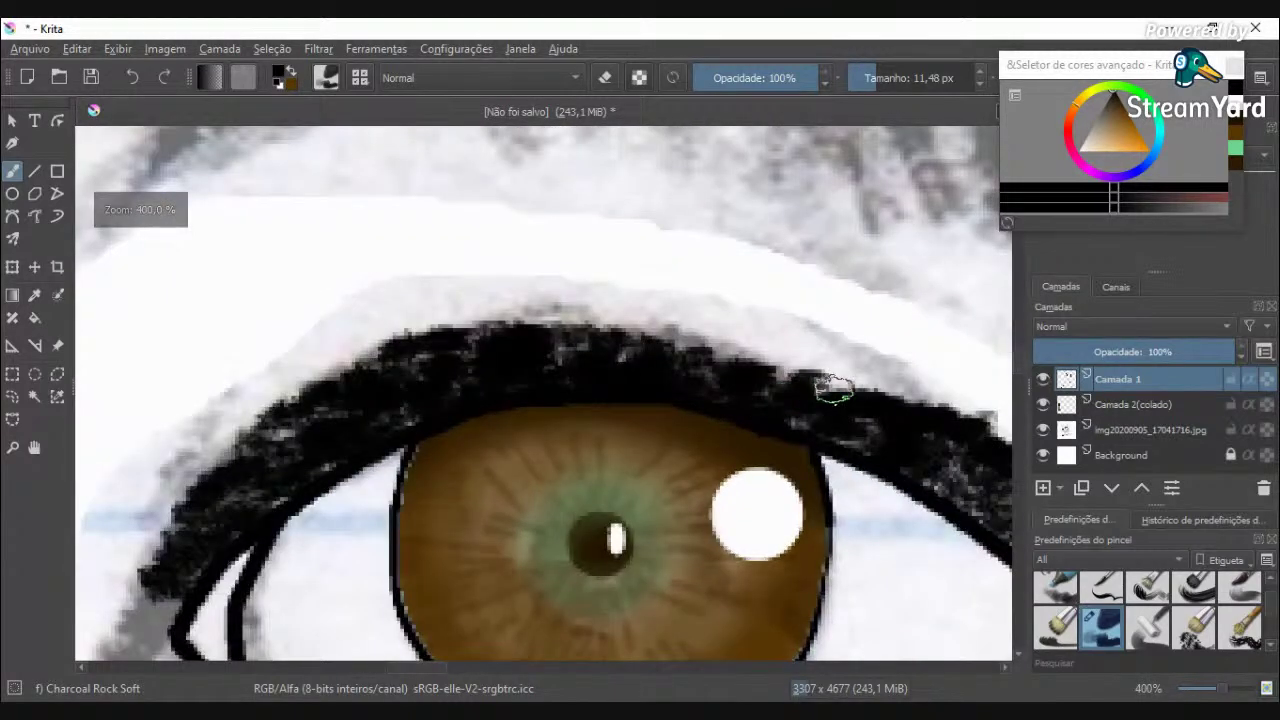
{"action": "mouse_move", "coordinate": [797, 368]}
{"action": "left_mouse_down"}
{"action": "mouse_move", "coordinate": [713, 352]}
{"action": "mouse_move", "coordinate": [694, 342]}
{"action": "mouse_move", "coordinate": [727, 340]}
{"action": "mouse_move", "coordinate": [694, 335]}
{"action": "mouse_move", "coordinate": [509, 323]}
{"action": "left_mouse_up"}
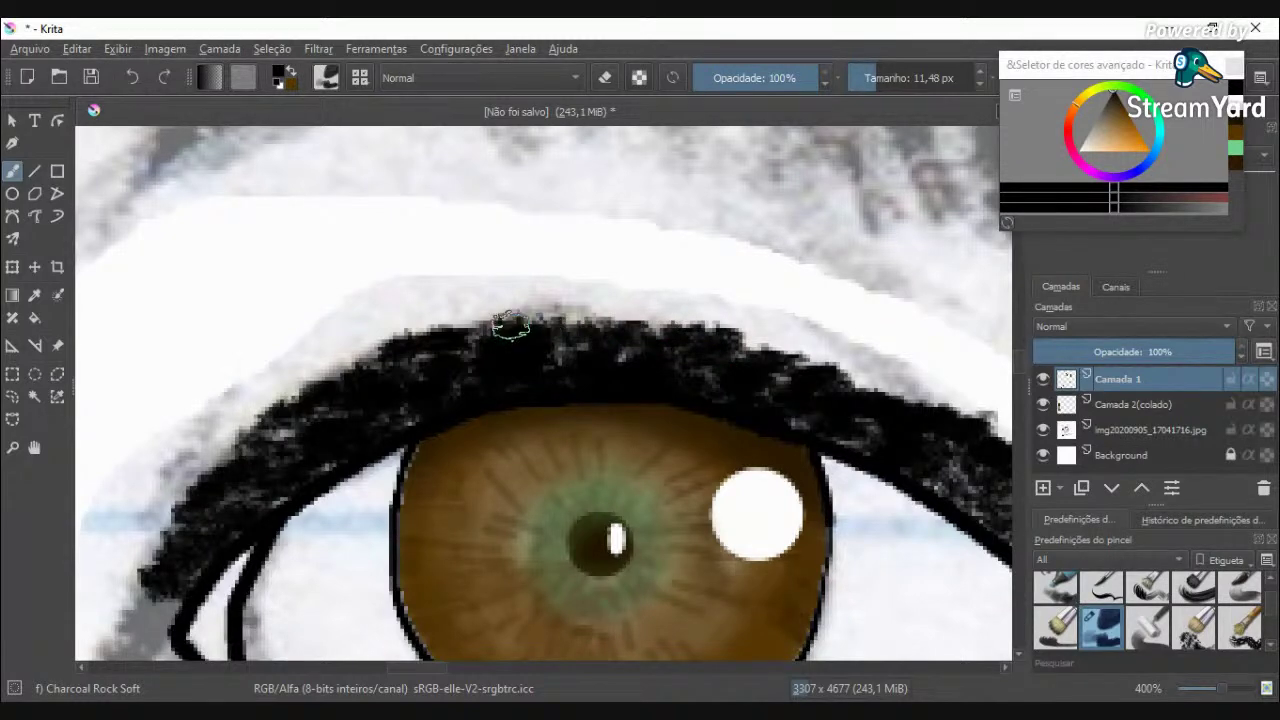
{"action": "scroll", "coordinate": [598, 366], "scroll_direction": "down", "scroll_amount": 4}
{"action": "scroll", "coordinate": [640, 400], "scroll_direction": "up", "scroll_amount": 3}
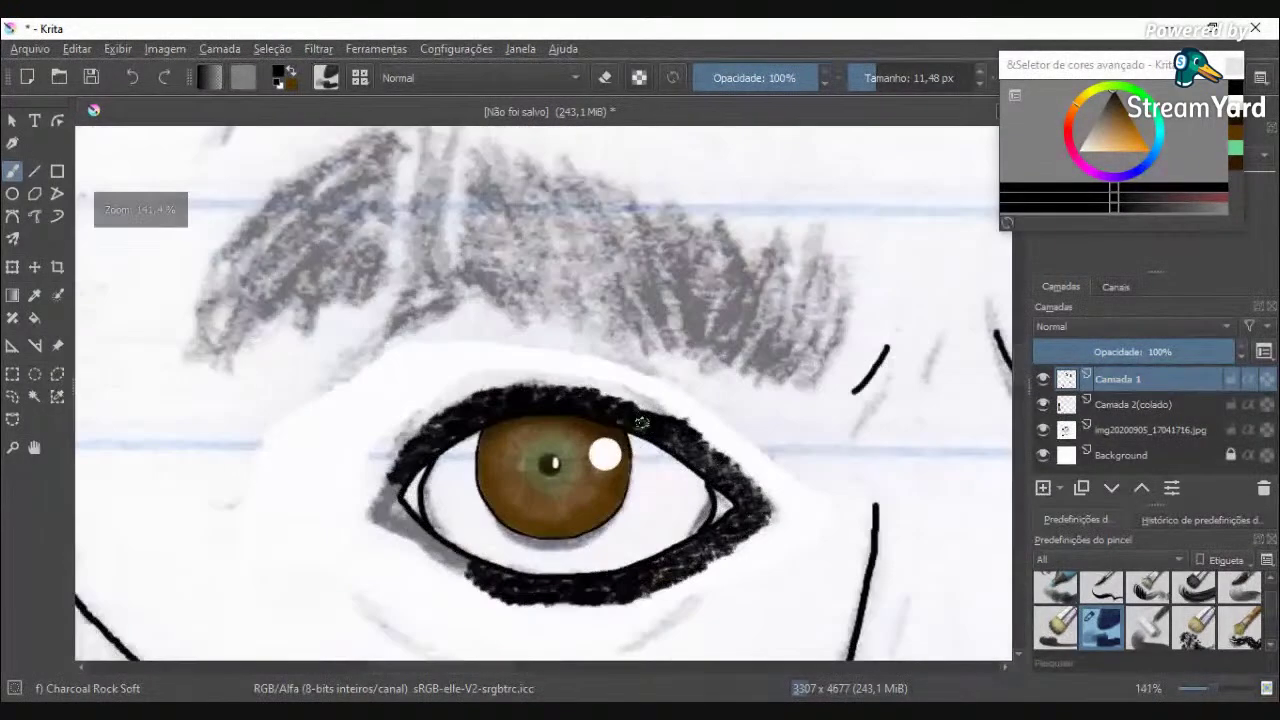
{"action": "mouse_move", "coordinate": [654, 407]}
{"action": "left_mouse_down"}
{"action": "mouse_move", "coordinate": [672, 404]}
{"action": "mouse_move", "coordinate": [560, 368]}
{"action": "left_mouse_up"}
{"action": "scroll", "coordinate": [643, 392], "scroll_direction": "down", "scroll_amount": 3}
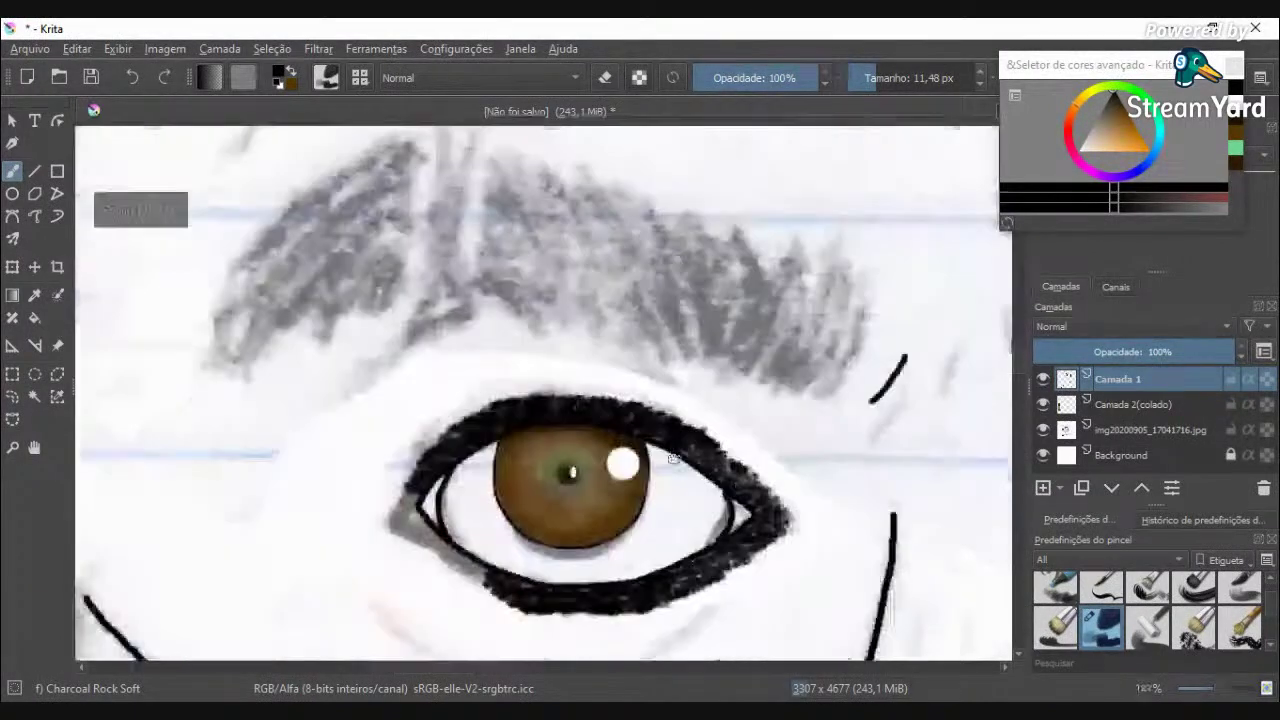
Step: Shade the outer corner and the remaining outer part of the lower eyelid in black charcoal, joining both eyelids
{"action": "scroll", "coordinate": [576, 535], "scroll_direction": "up", "scroll_amount": 3}
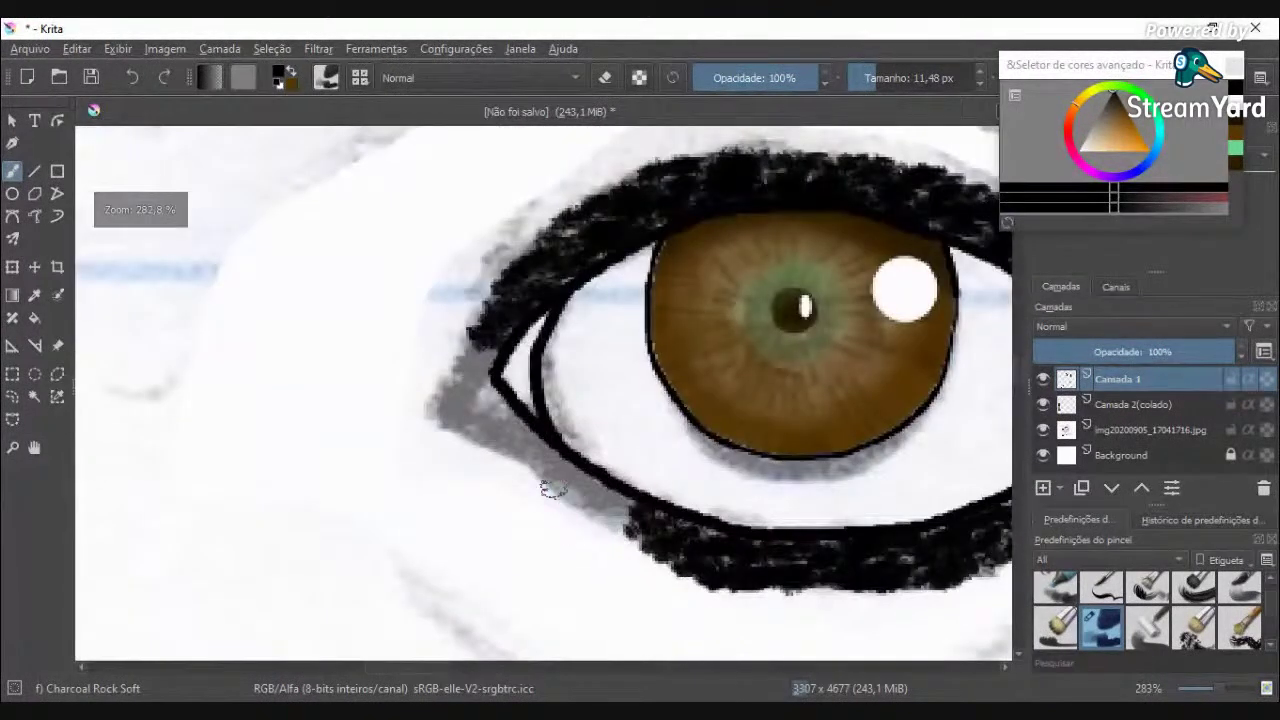
{"action": "mouse_move", "coordinate": [552, 472]}
{"action": "left_mouse_down"}
{"action": "mouse_move", "coordinate": [574, 503]}
{"action": "mouse_move", "coordinate": [676, 563]}
{"action": "left_mouse_up"}
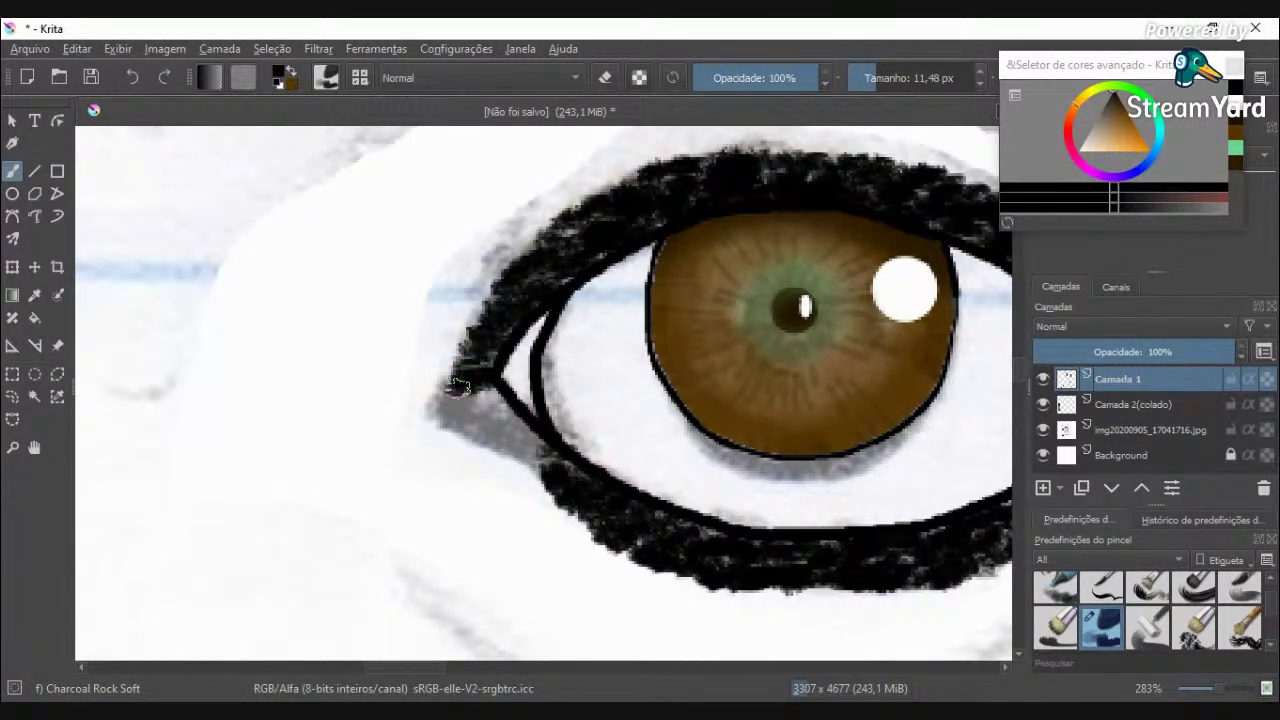
{"action": "left_click_drag", "start_coordinate": [480, 447], "coordinate": [521, 476]}
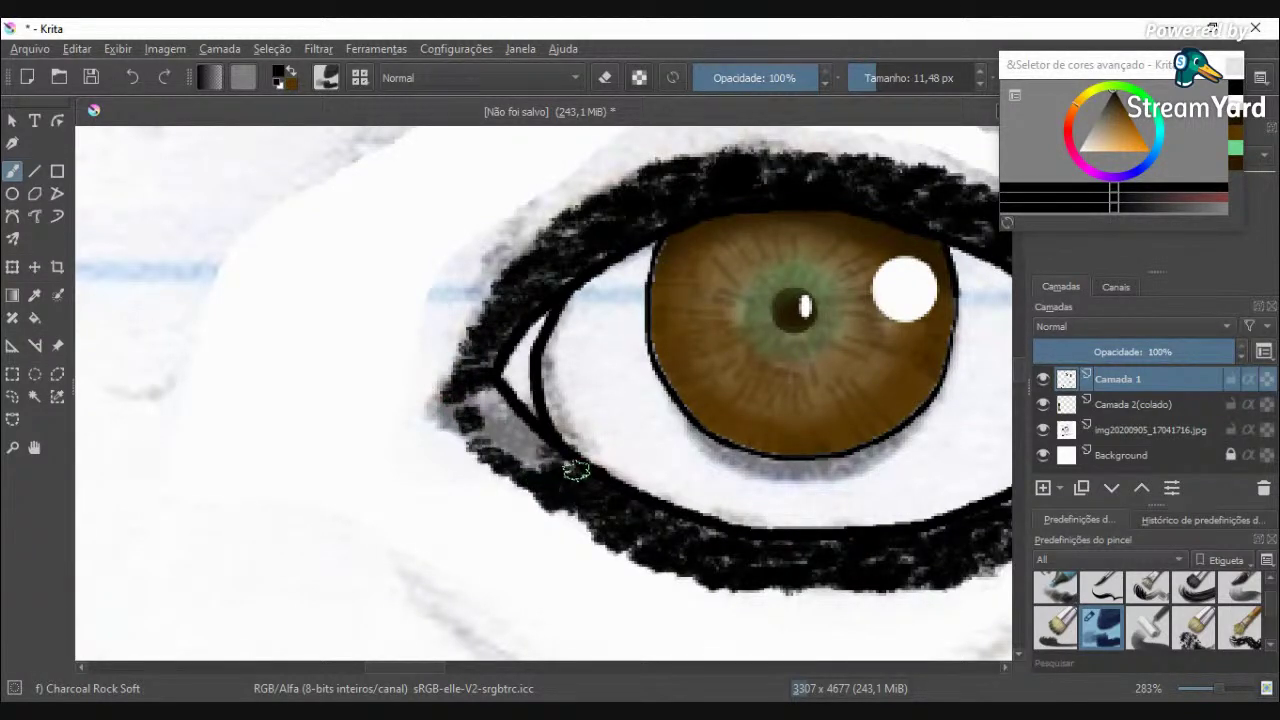
{"action": "left_click_drag", "start_coordinate": [531, 462], "coordinate": [530, 444]}
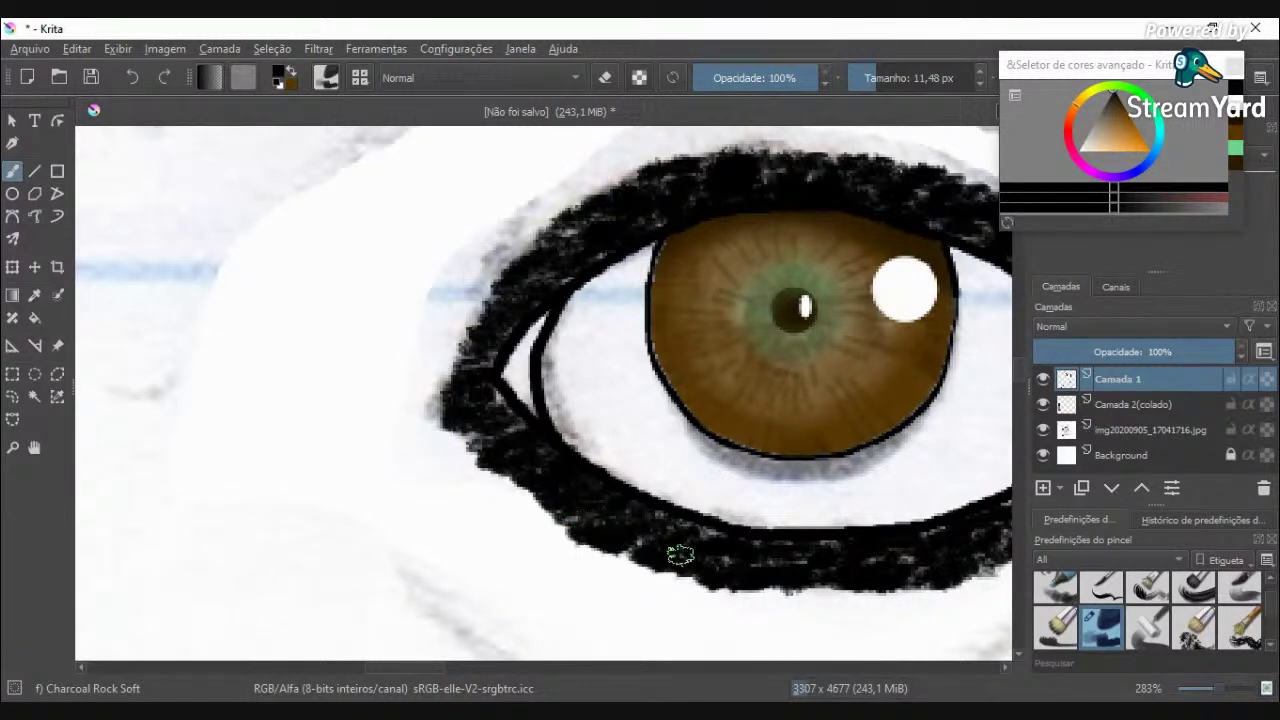
Step: Touch up the outer edge of the first eye's charcoal shading around the outer corner
{"action": "scroll", "coordinate": [600, 535], "scroll_direction": "down", "scroll_amount": 10}
{"action": "scroll", "coordinate": [660, 550], "scroll_direction": "up", "scroll_amount": 12}
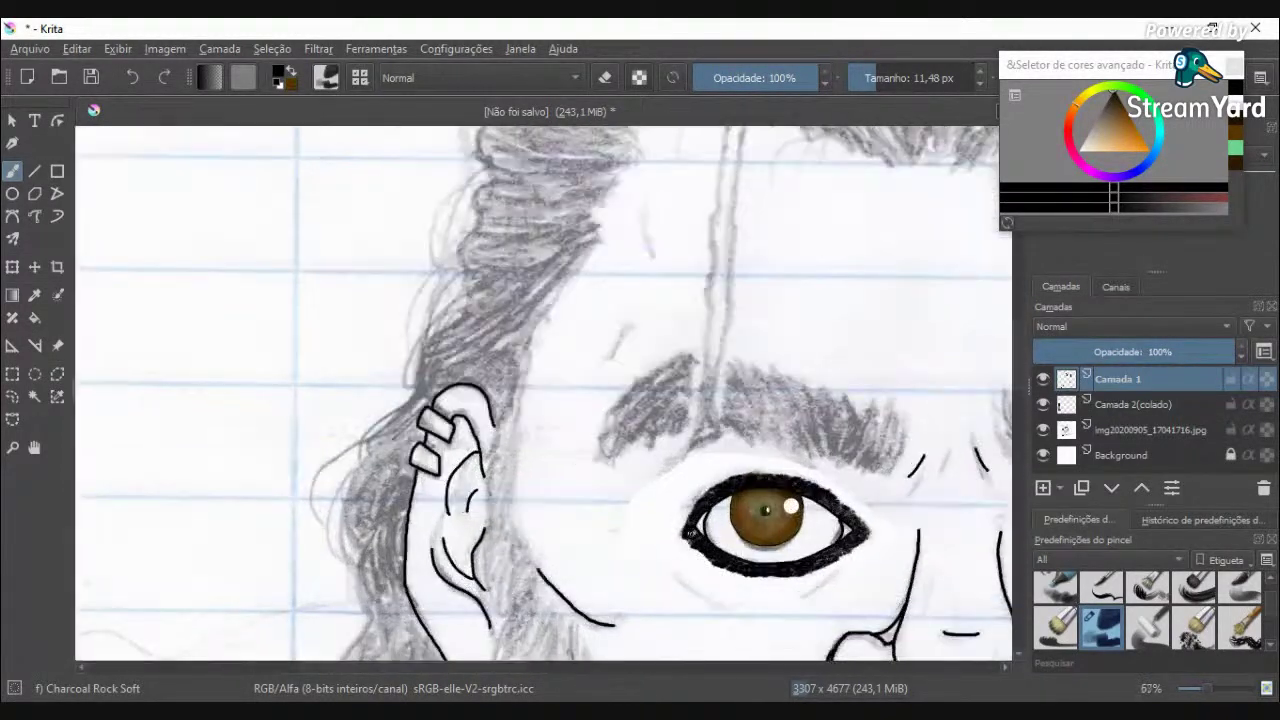
{"action": "mouse_move", "coordinate": [650, 562]}
{"action": "left_mouse_down"}
{"action": "mouse_move", "coordinate": [623, 504]}
{"action": "mouse_move", "coordinate": [630, 466]}
{"action": "mouse_move", "coordinate": [675, 431]}
{"action": "mouse_move", "coordinate": [632, 505]}
{"action": "left_mouse_up"}
{"action": "scroll", "coordinate": [632, 505], "scroll_direction": "down", "scroll_amount": 4}
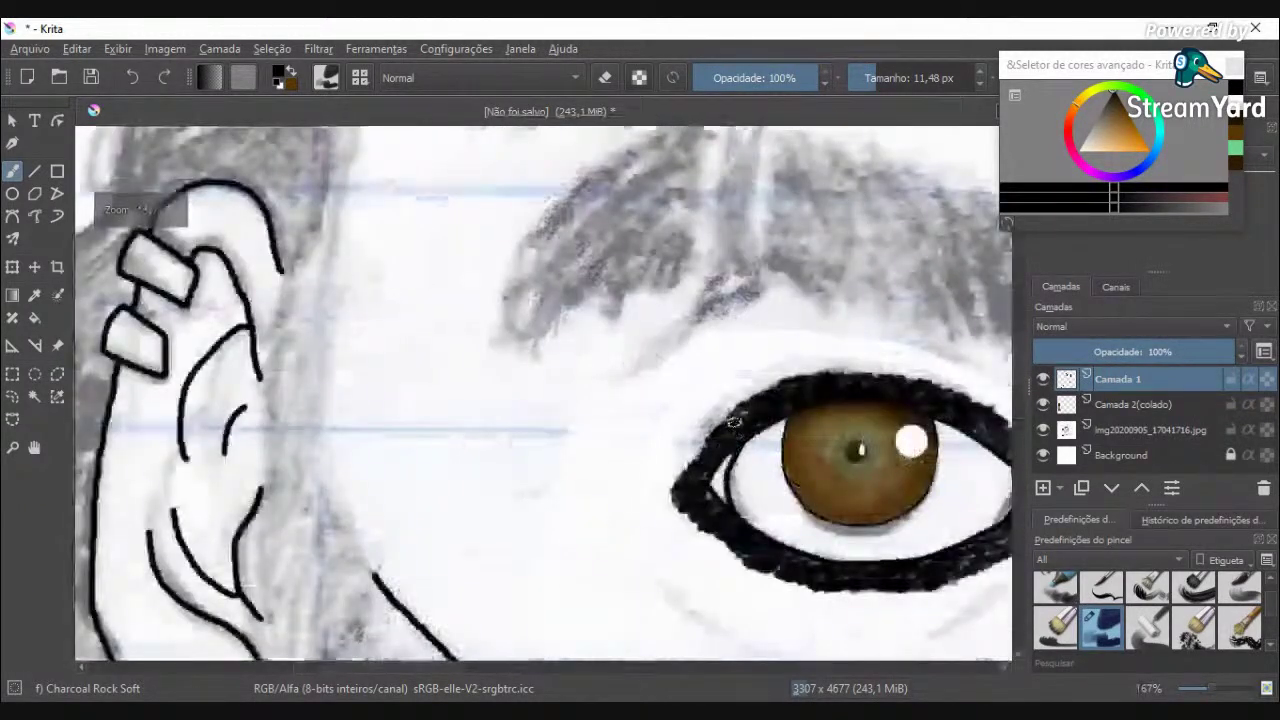
{"action": "scroll", "coordinate": [730, 430], "scroll_direction": "up", "scroll_amount": 2}
{"action": "mouse_move", "coordinate": [718, 440]}
{"action": "left_mouse_down"}
{"action": "mouse_move", "coordinate": [664, 486]}
{"action": "mouse_move", "coordinate": [661, 526]}
{"action": "left_mouse_up"}
{"action": "scroll", "coordinate": [760, 498], "scroll_direction": "down", "scroll_amount": 4}
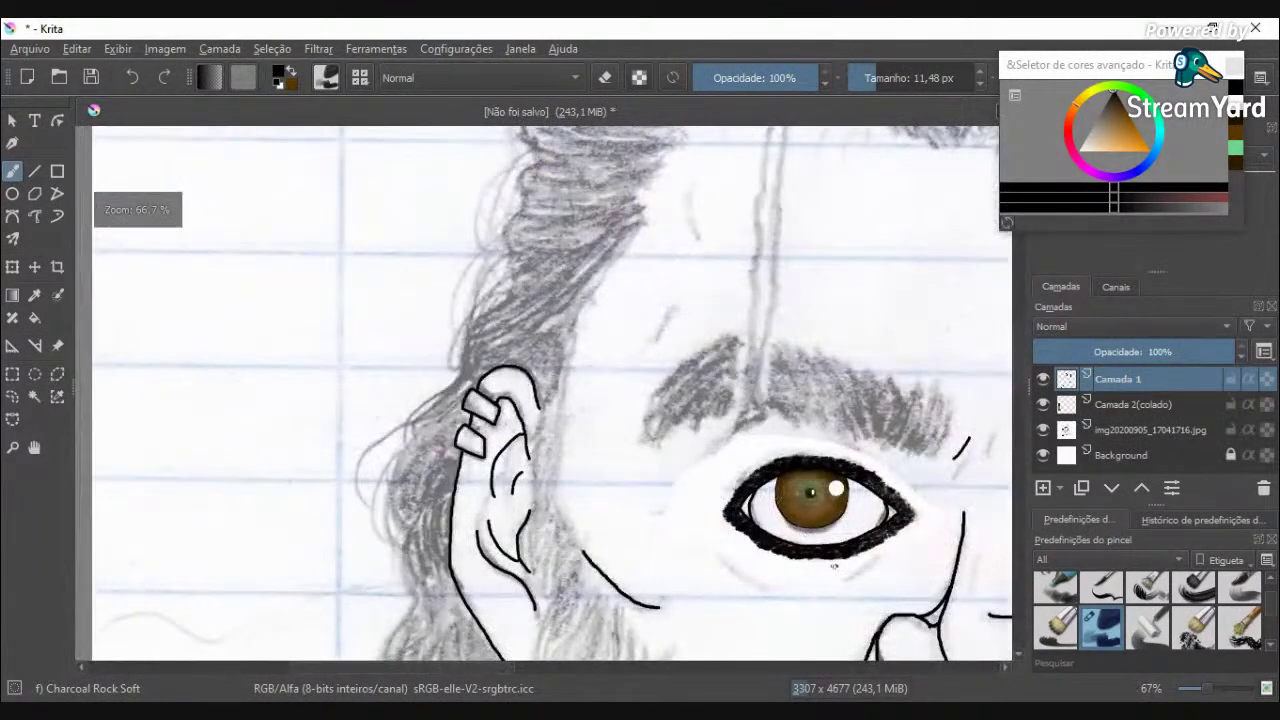
Step: Start the second eye's black charcoal eyeliner by shading around its inner corner
{"action": "left_click_drag", "start_coordinate": [497, 680], "coordinate": [632, 685]}
{"action": "scroll", "coordinate": [593, 540], "scroll_direction": "up", "scroll_amount": 1}
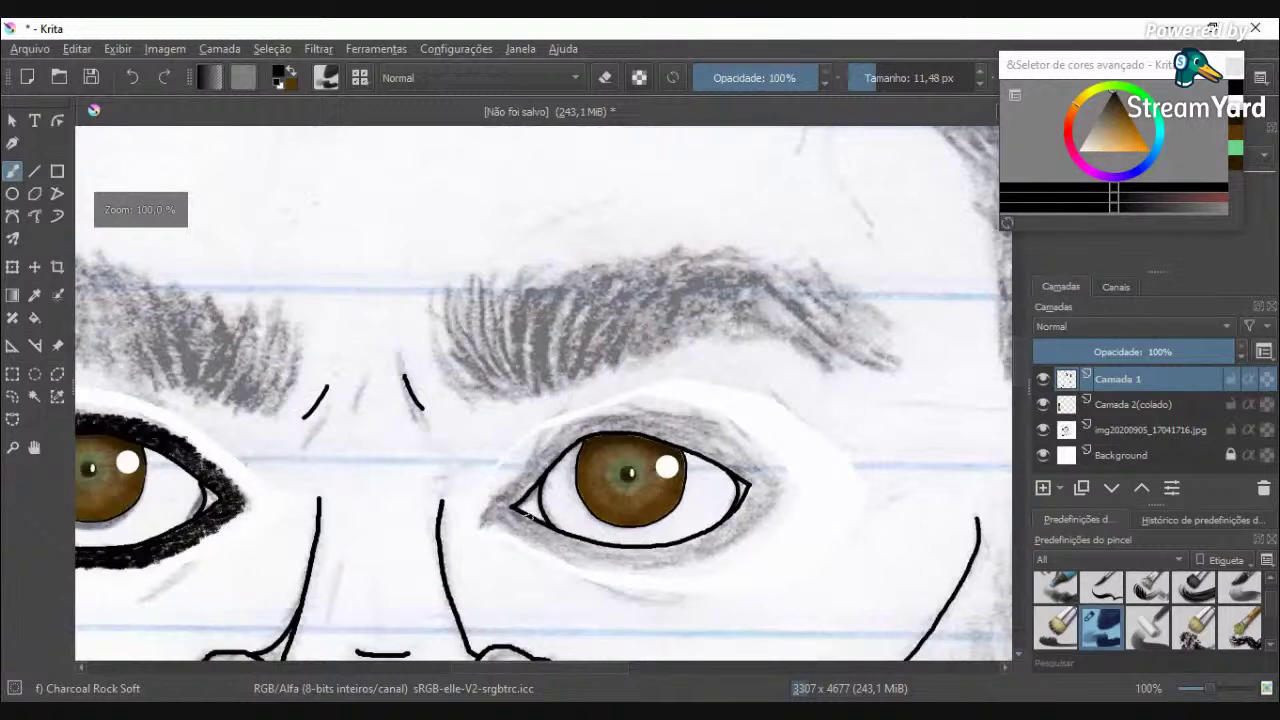
{"action": "scroll", "coordinate": [529, 518], "scroll_direction": "up", "scroll_amount": 3}
{"action": "left_click_drag", "start_coordinate": [535, 404], "coordinate": [524, 427]}
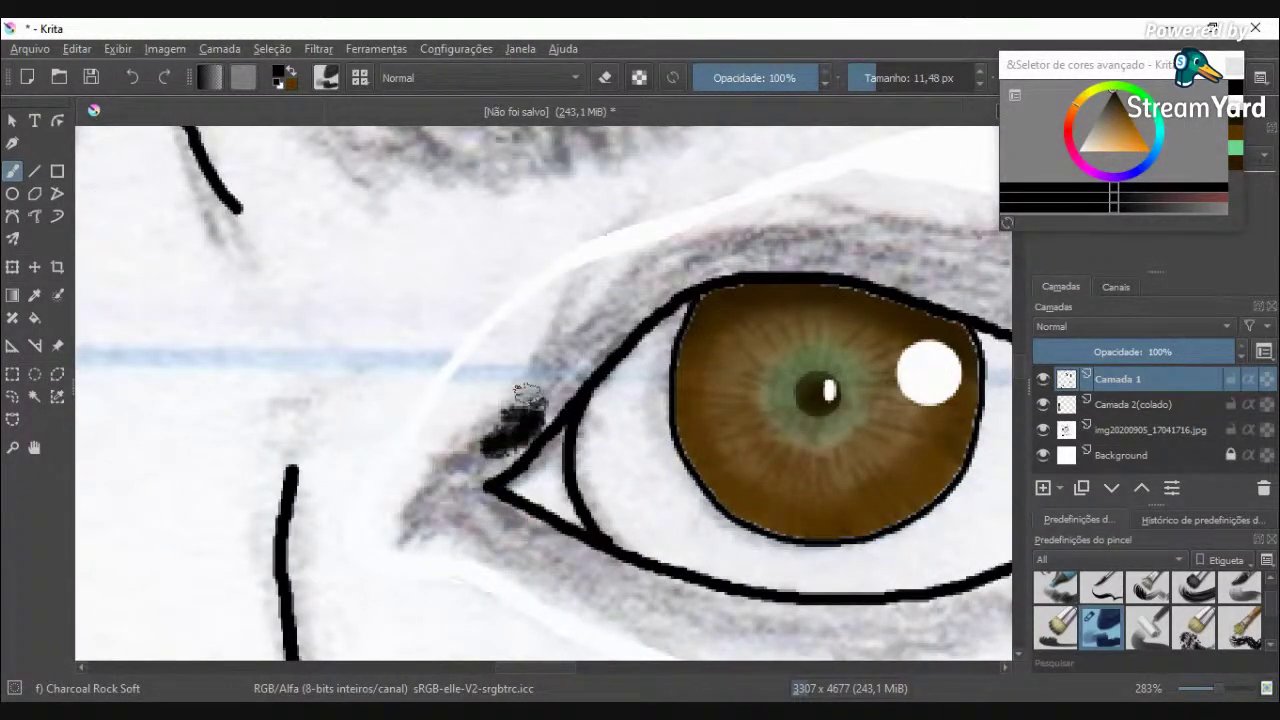
{"action": "left_click_drag", "start_coordinate": [566, 388], "coordinate": [502, 462]}
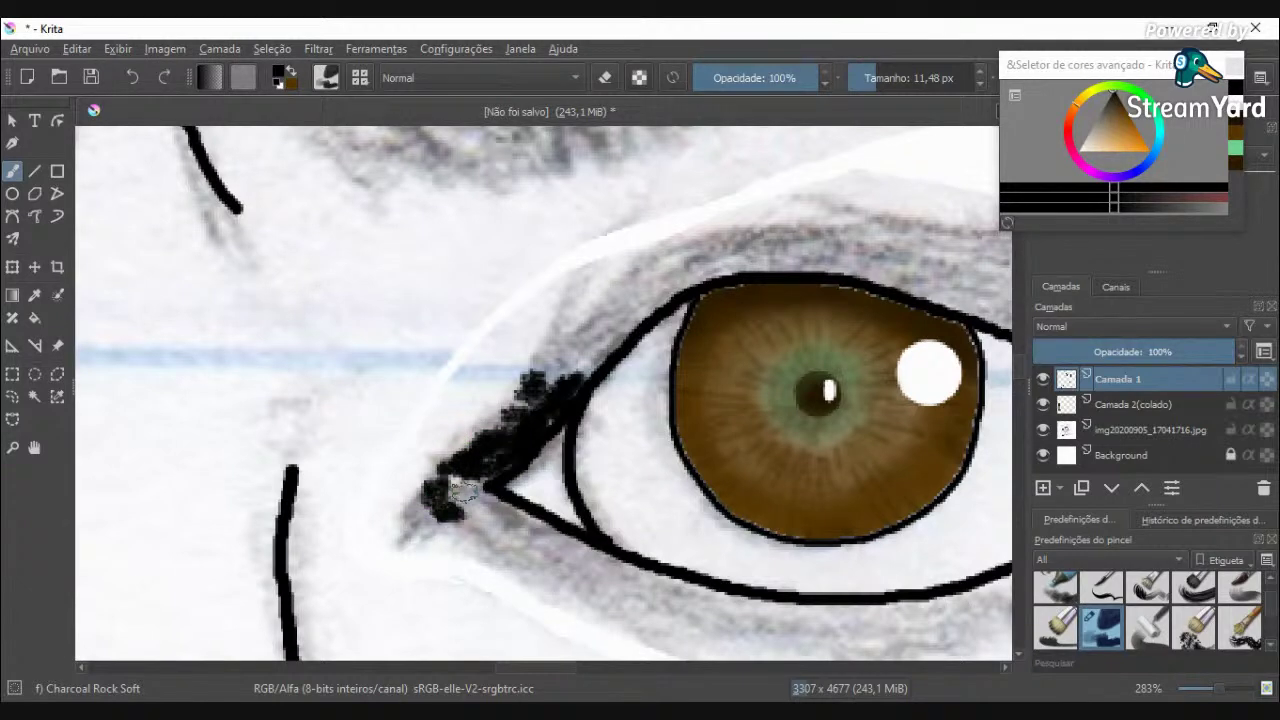
{"action": "mouse_move", "coordinate": [478, 512]}
{"action": "left_mouse_down"}
{"action": "mouse_move", "coordinate": [508, 531]}
{"action": "mouse_move", "coordinate": [477, 479]}
{"action": "mouse_move", "coordinate": [456, 477]}
{"action": "mouse_move", "coordinate": [471, 520]}
{"action": "left_mouse_up"}
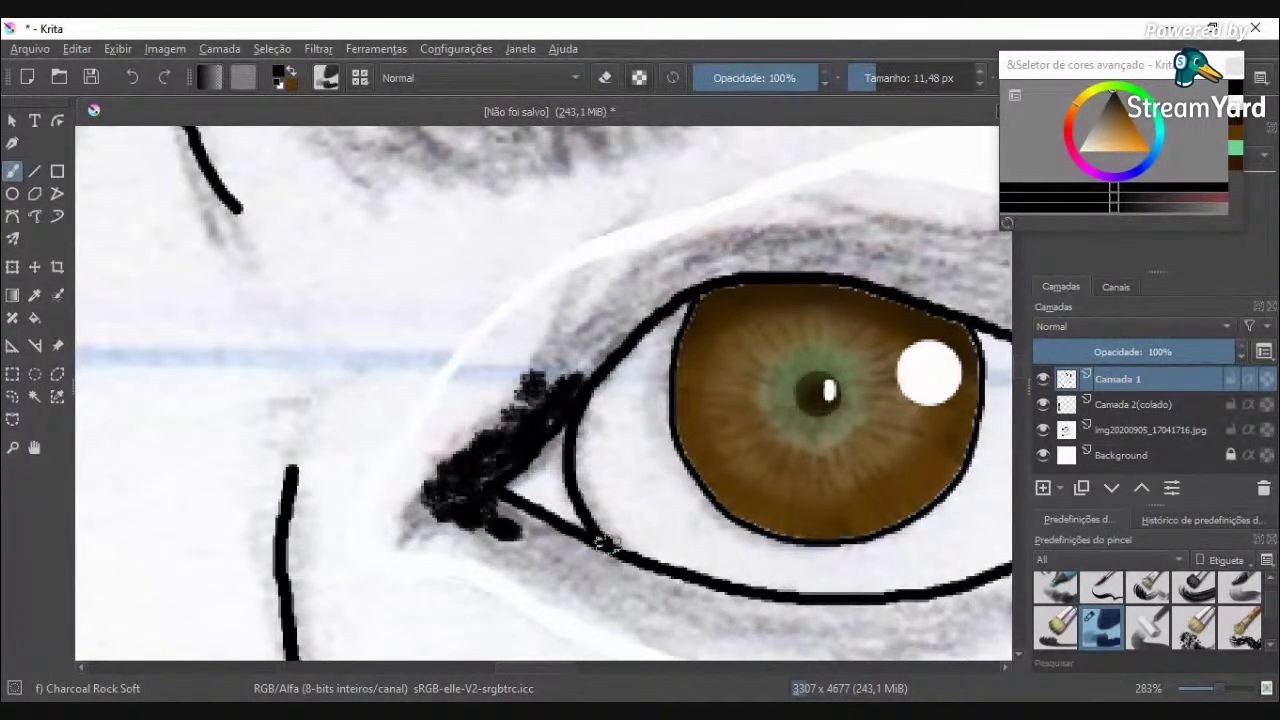
Step: Extend the black charcoal shading along the second eye's upper eyelid from the inner corner across the iris
{"action": "scroll", "coordinate": [624, 534], "scroll_direction": "down", "scroll_amount": 3}
{"action": "scroll", "coordinate": [592, 489], "scroll_direction": "up", "scroll_amount": 4}
{"action": "mouse_move", "coordinate": [583, 484]}
{"action": "left_mouse_down"}
{"action": "mouse_move", "coordinate": [526, 515]}
{"action": "mouse_move", "coordinate": [624, 428]}
{"action": "mouse_move", "coordinate": [603, 449]}
{"action": "mouse_move", "coordinate": [635, 374]}
{"action": "mouse_move", "coordinate": [637, 421]}
{"action": "mouse_move", "coordinate": [691, 369]}
{"action": "mouse_move", "coordinate": [661, 440]}
{"action": "mouse_move", "coordinate": [709, 368]}
{"action": "mouse_move", "coordinate": [654, 443]}
{"action": "mouse_move", "coordinate": [651, 408]}
{"action": "mouse_move", "coordinate": [706, 321]}
{"action": "mouse_move", "coordinate": [648, 345]}
{"action": "mouse_move", "coordinate": [692, 295]}
{"action": "mouse_move", "coordinate": [756, 262]}
{"action": "mouse_move", "coordinate": [652, 352]}
{"action": "mouse_move", "coordinate": [733, 321]}
{"action": "mouse_move", "coordinate": [793, 277]}
{"action": "mouse_move", "coordinate": [846, 265]}
{"action": "mouse_move", "coordinate": [810, 262]}
{"action": "mouse_move", "coordinate": [768, 287]}
{"action": "mouse_move", "coordinate": [713, 353]}
{"action": "mouse_move", "coordinate": [813, 295]}
{"action": "mouse_move", "coordinate": [727, 351]}
{"action": "mouse_move", "coordinate": [706, 392]}
{"action": "mouse_move", "coordinate": [645, 408]}
{"action": "mouse_move", "coordinate": [591, 460]}
{"action": "left_mouse_up"}
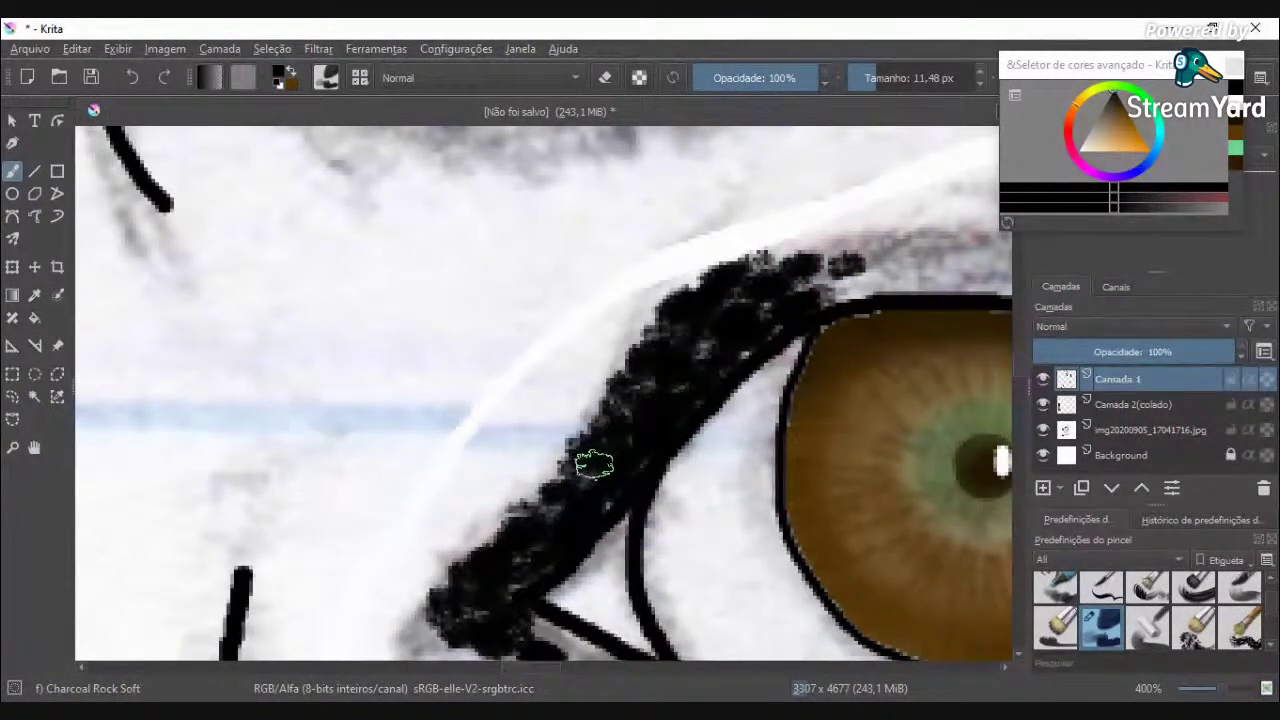
{"action": "scroll", "coordinate": [592, 468], "scroll_direction": "down", "scroll_amount": 3}
{"action": "scroll", "coordinate": [592, 468], "scroll_direction": "down", "scroll_amount": 4}
{"action": "scroll", "coordinate": [596, 422], "scroll_direction": "up", "scroll_amount": 6}
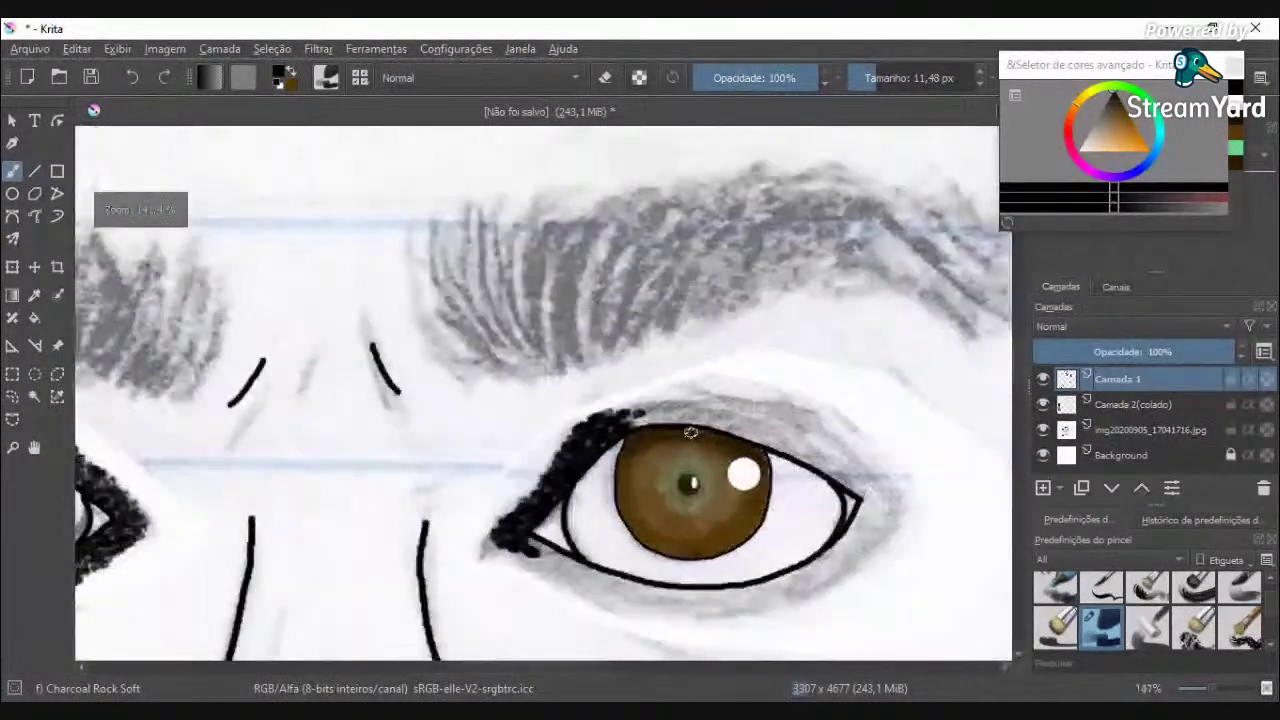
{"action": "mouse_move", "coordinate": [596, 422]}
{"action": "left_mouse_down"}
{"action": "mouse_move", "coordinate": [530, 405]}
{"action": "mouse_move", "coordinate": [619, 385]}
{"action": "mouse_move", "coordinate": [733, 403]}
{"action": "mouse_move", "coordinate": [528, 390]}
{"action": "mouse_move", "coordinate": [618, 363]}
{"action": "mouse_move", "coordinate": [707, 374]}
{"action": "mouse_move", "coordinate": [657, 356]}
{"action": "mouse_move", "coordinate": [577, 353]}
{"action": "mouse_move", "coordinate": [462, 377]}
{"action": "mouse_move", "coordinate": [537, 349]}
{"action": "mouse_move", "coordinate": [645, 338]}
{"action": "left_mouse_up"}
{"action": "mouse_move", "coordinate": [703, 353]}
{"action": "left_mouse_down"}
{"action": "mouse_move", "coordinate": [694, 343]}
{"action": "mouse_move", "coordinate": [760, 349]}
{"action": "mouse_move", "coordinate": [785, 365]}
{"action": "mouse_move", "coordinate": [722, 368]}
{"action": "mouse_move", "coordinate": [845, 420]}
{"action": "mouse_move", "coordinate": [865, 398]}
{"action": "mouse_move", "coordinate": [900, 400]}
{"action": "left_mouse_up"}
{"action": "mouse_move", "coordinate": [795, 350]}
{"action": "left_mouse_down"}
{"action": "mouse_move", "coordinate": [922, 424]}
{"action": "mouse_move", "coordinate": [795, 386]}
{"action": "mouse_move", "coordinate": [915, 443]}
{"action": "mouse_move", "coordinate": [750, 387]}
{"action": "mouse_move", "coordinate": [799, 421]}
{"action": "mouse_move", "coordinate": [910, 457]}
{"action": "mouse_move", "coordinate": [800, 372]}
{"action": "mouse_move", "coordinate": [849, 392]}
{"action": "mouse_move", "coordinate": [801, 398]}
{"action": "mouse_move", "coordinate": [695, 375]}
{"action": "mouse_move", "coordinate": [786, 410]}
{"action": "left_mouse_up"}
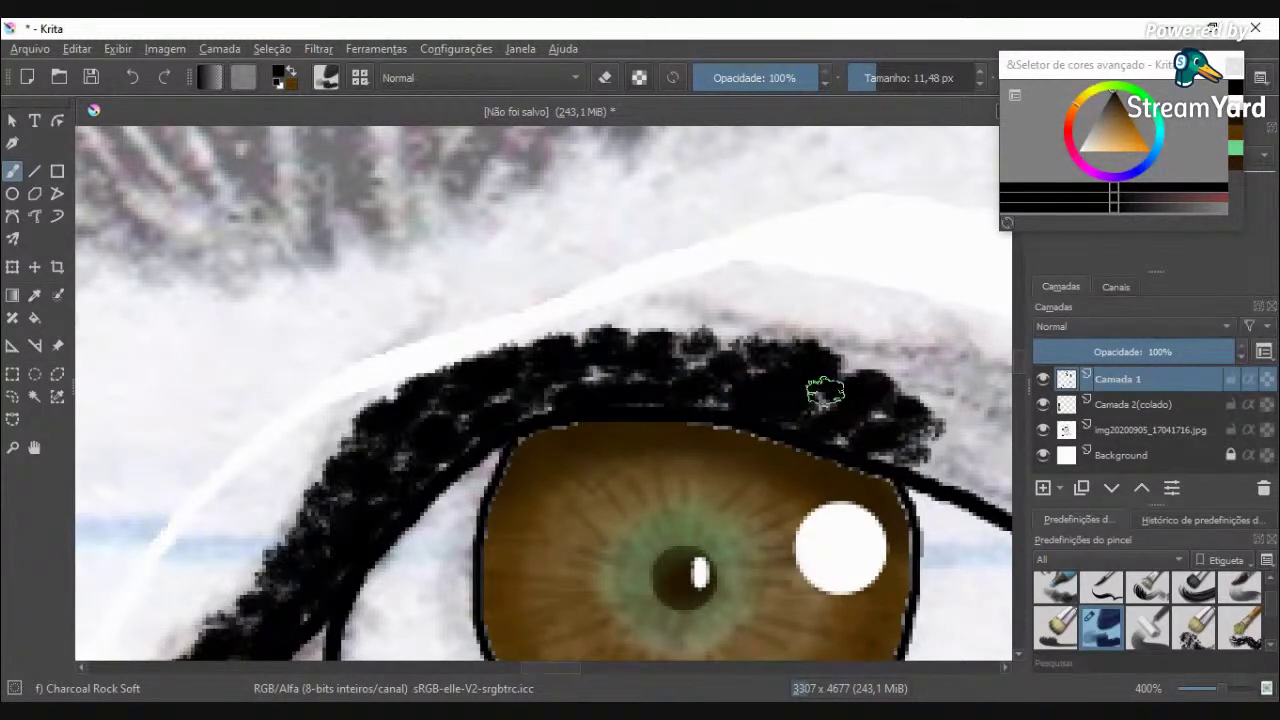
Step: Continue the second eye's upper eyelid shading past the iris and around the outer corner
{"action": "scroll", "coordinate": [880, 415], "scroll_direction": "down", "scroll_amount": 3}
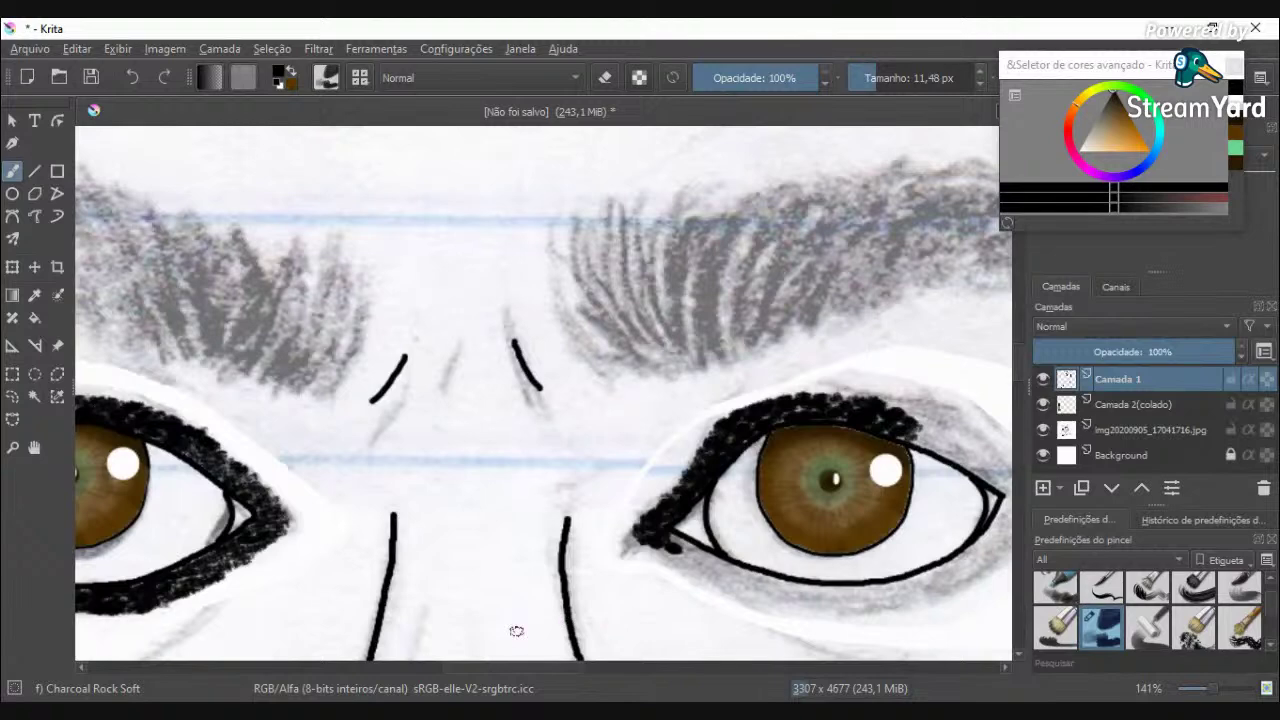
{"action": "left_click_drag", "start_coordinate": [528, 668], "coordinate": [596, 668]}
{"action": "scroll", "coordinate": [504, 475], "scroll_direction": "up", "scroll_amount": 2}
{"action": "left_click_drag", "start_coordinate": [444, 362], "coordinate": [527, 417]}
{"action": "mouse_move", "coordinate": [463, 375]}
{"action": "left_mouse_down"}
{"action": "mouse_move", "coordinate": [522, 433]}
{"action": "mouse_move", "coordinate": [457, 383]}
{"action": "mouse_move", "coordinate": [482, 423]}
{"action": "mouse_move", "coordinate": [510, 435]}
{"action": "mouse_move", "coordinate": [430, 397]}
{"action": "mouse_move", "coordinate": [524, 427]}
{"action": "left_mouse_up"}
{"action": "mouse_move", "coordinate": [462, 376]}
{"action": "left_mouse_down"}
{"action": "mouse_move", "coordinate": [493, 398]}
{"action": "mouse_move", "coordinate": [372, 357]}
{"action": "mouse_move", "coordinate": [443, 390]}
{"action": "mouse_move", "coordinate": [385, 384]}
{"action": "mouse_move", "coordinate": [419, 408]}
{"action": "mouse_move", "coordinate": [468, 405]}
{"action": "mouse_move", "coordinate": [600, 474]}
{"action": "mouse_move", "coordinate": [536, 450]}
{"action": "mouse_move", "coordinate": [594, 479]}
{"action": "left_mouse_up"}
{"action": "mouse_move", "coordinate": [545, 430]}
{"action": "left_mouse_down"}
{"action": "mouse_move", "coordinate": [626, 508]}
{"action": "mouse_move", "coordinate": [588, 480]}
{"action": "mouse_move", "coordinate": [601, 502]}
{"action": "mouse_move", "coordinate": [619, 510]}
{"action": "mouse_move", "coordinate": [603, 483]}
{"action": "mouse_move", "coordinate": [651, 530]}
{"action": "mouse_move", "coordinate": [623, 488]}
{"action": "mouse_move", "coordinate": [650, 546]}
{"action": "mouse_move", "coordinate": [628, 588]}
{"action": "mouse_move", "coordinate": [618, 560]}
{"action": "mouse_move", "coordinate": [571, 620]}
{"action": "mouse_move", "coordinate": [631, 523]}
{"action": "mouse_move", "coordinate": [627, 560]}
{"action": "left_mouse_up"}
Step: Fill the light gaps and smooth the upper edge of the second eye's upper eyelid shading above the iris
{"action": "scroll", "coordinate": [627, 560], "scroll_direction": "down", "scroll_amount": 5}
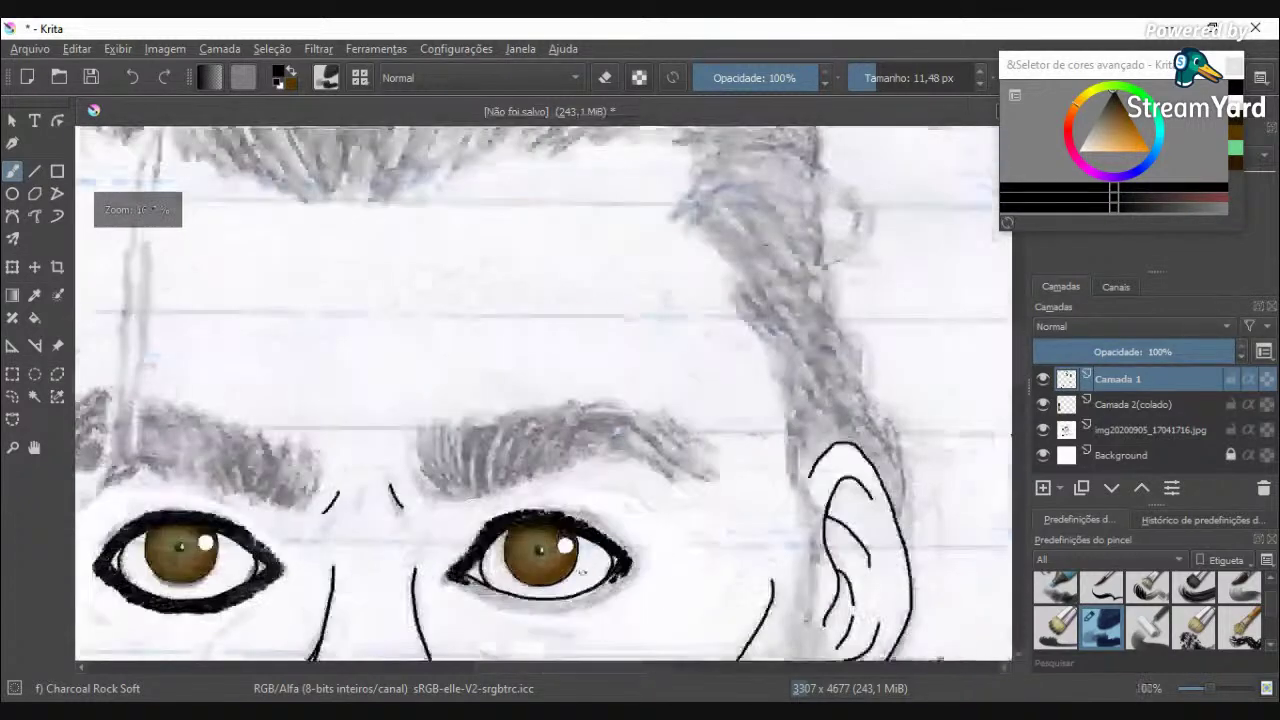
{"action": "scroll", "coordinate": [443, 435], "scroll_direction": "up", "scroll_amount": 5}
{"action": "scroll", "coordinate": [443, 435], "scroll_direction": "up", "scroll_amount": 1}
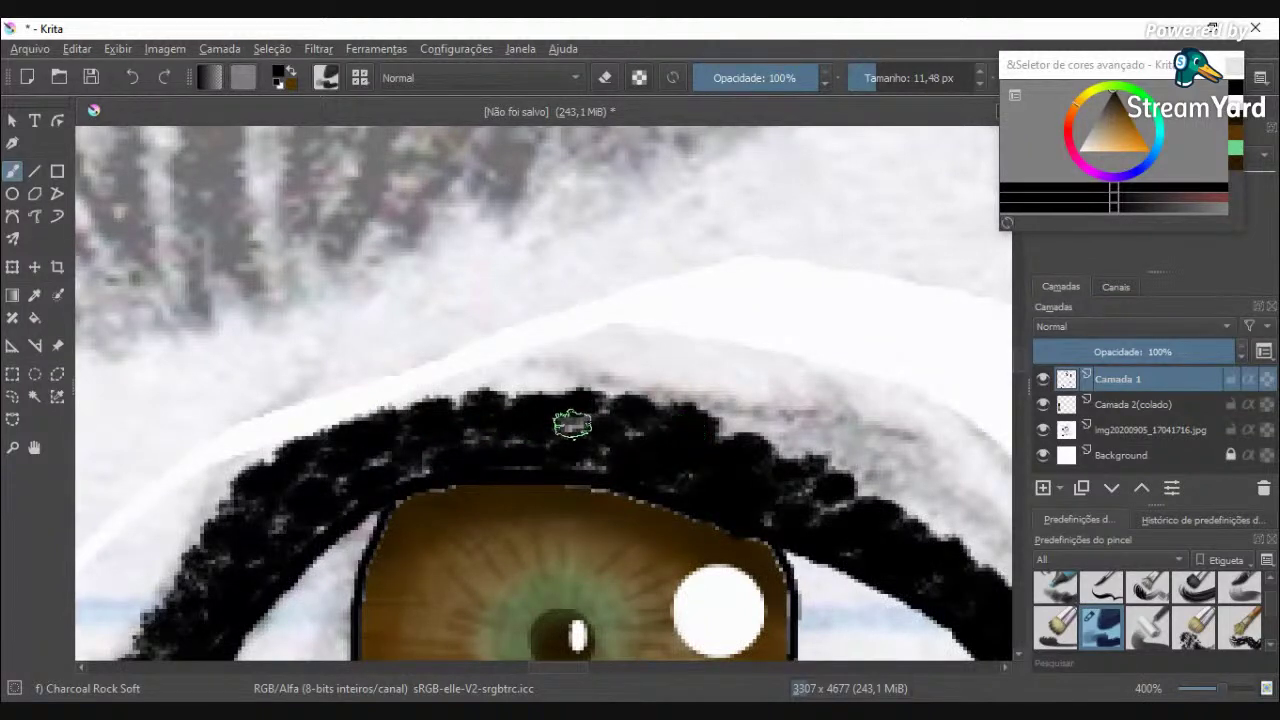
{"action": "scroll", "coordinate": [740, 462], "scroll_direction": "down", "scroll_amount": 3}
{"action": "scroll", "coordinate": [745, 470], "scroll_direction": "up", "scroll_amount": 3}
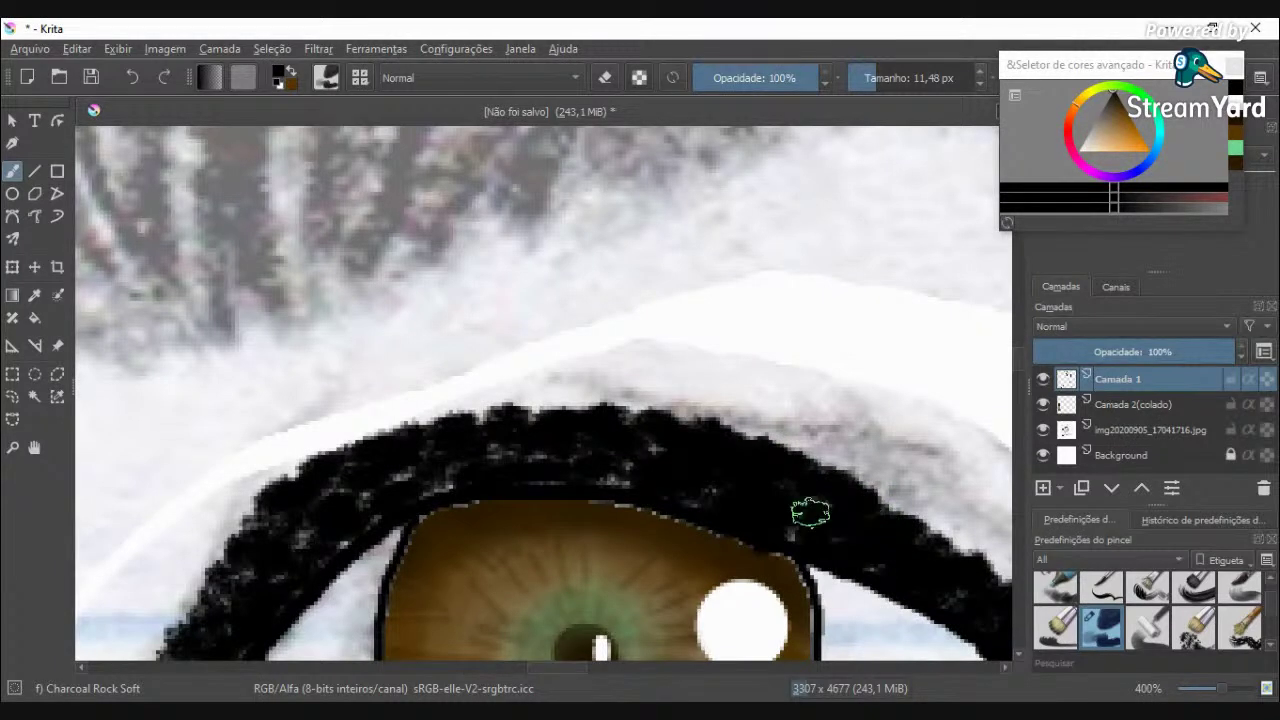
Step: Shade the second eye's lower eyelid in black charcoal from the inner corner to below the iris
{"action": "scroll", "coordinate": [1024, 370], "scroll_direction": "down", "scroll_amount": 5}
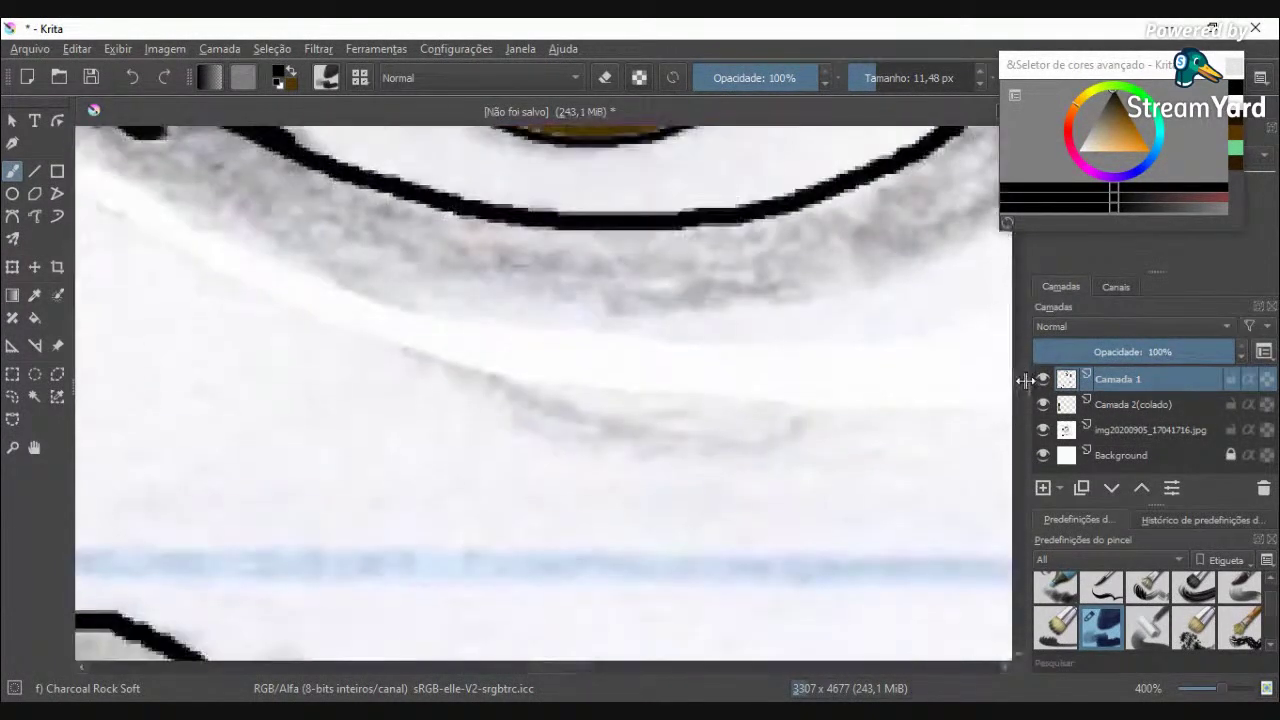
{"action": "scroll", "coordinate": [404, 427], "scroll_direction": "down", "scroll_amount": 2}
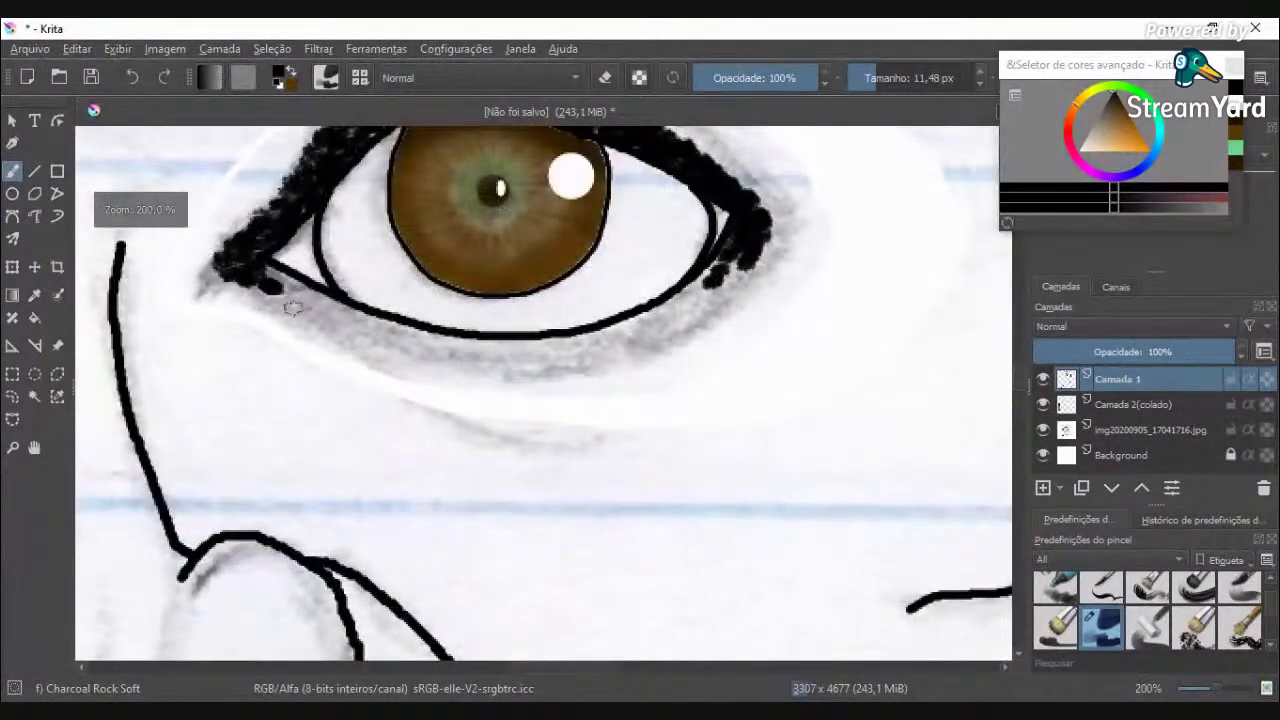
{"action": "scroll", "coordinate": [282, 300], "scroll_direction": "up", "scroll_amount": 2}
{"action": "mouse_move", "coordinate": [257, 280]}
{"action": "left_mouse_down"}
{"action": "mouse_move", "coordinate": [362, 326]}
{"action": "mouse_move", "coordinate": [271, 251]}
{"action": "mouse_move", "coordinate": [345, 296]}
{"action": "mouse_move", "coordinate": [407, 309]}
{"action": "mouse_move", "coordinate": [322, 266]}
{"action": "mouse_move", "coordinate": [429, 342]}
{"action": "mouse_move", "coordinate": [339, 305]}
{"action": "mouse_move", "coordinate": [367, 330]}
{"action": "mouse_move", "coordinate": [472, 378]}
{"action": "mouse_move", "coordinate": [327, 320]}
{"action": "mouse_move", "coordinate": [405, 374]}
{"action": "mouse_move", "coordinate": [449, 382]}
{"action": "mouse_move", "coordinate": [389, 310]}
{"action": "mouse_move", "coordinate": [539, 386]}
{"action": "mouse_move", "coordinate": [433, 322]}
{"action": "mouse_move", "coordinate": [559, 378]}
{"action": "mouse_move", "coordinate": [446, 332]}
{"action": "mouse_move", "coordinate": [544, 377]}
{"action": "mouse_move", "coordinate": [416, 353]}
{"action": "mouse_move", "coordinate": [504, 403]}
{"action": "mouse_move", "coordinate": [555, 419]}
{"action": "mouse_move", "coordinate": [504, 383]}
{"action": "mouse_move", "coordinate": [602, 410]}
{"action": "mouse_move", "coordinate": [441, 345]}
{"action": "mouse_move", "coordinate": [348, 326]}
{"action": "mouse_move", "coordinate": [406, 365]}
{"action": "mouse_move", "coordinate": [283, 290]}
{"action": "mouse_move", "coordinate": [469, 356]}
{"action": "left_mouse_up"}
{"action": "scroll", "coordinate": [469, 356], "scroll_direction": "down", "scroll_amount": 3}
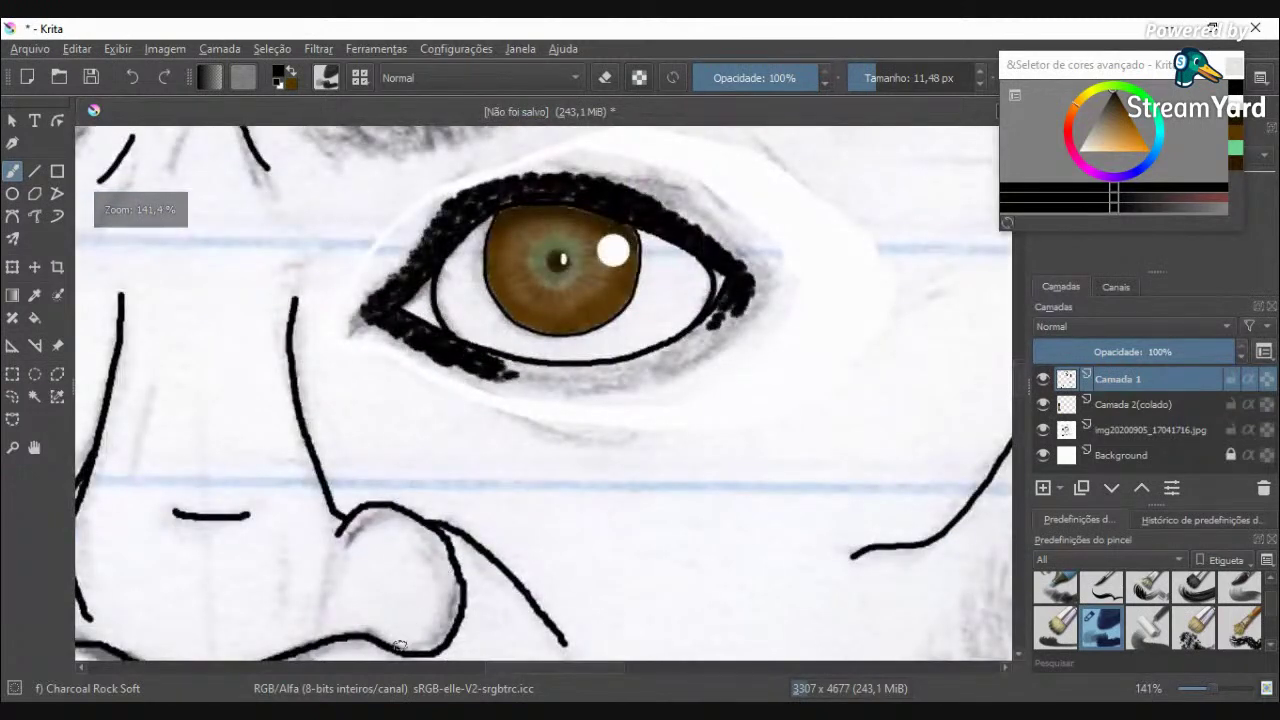
Step: Draw the lower boundary of the second eye's lower eyelid shading in black charcoal from the outer corner to the shaded inner section
{"action": "left_click_drag", "start_coordinate": [480, 668], "coordinate": [513, 665]}
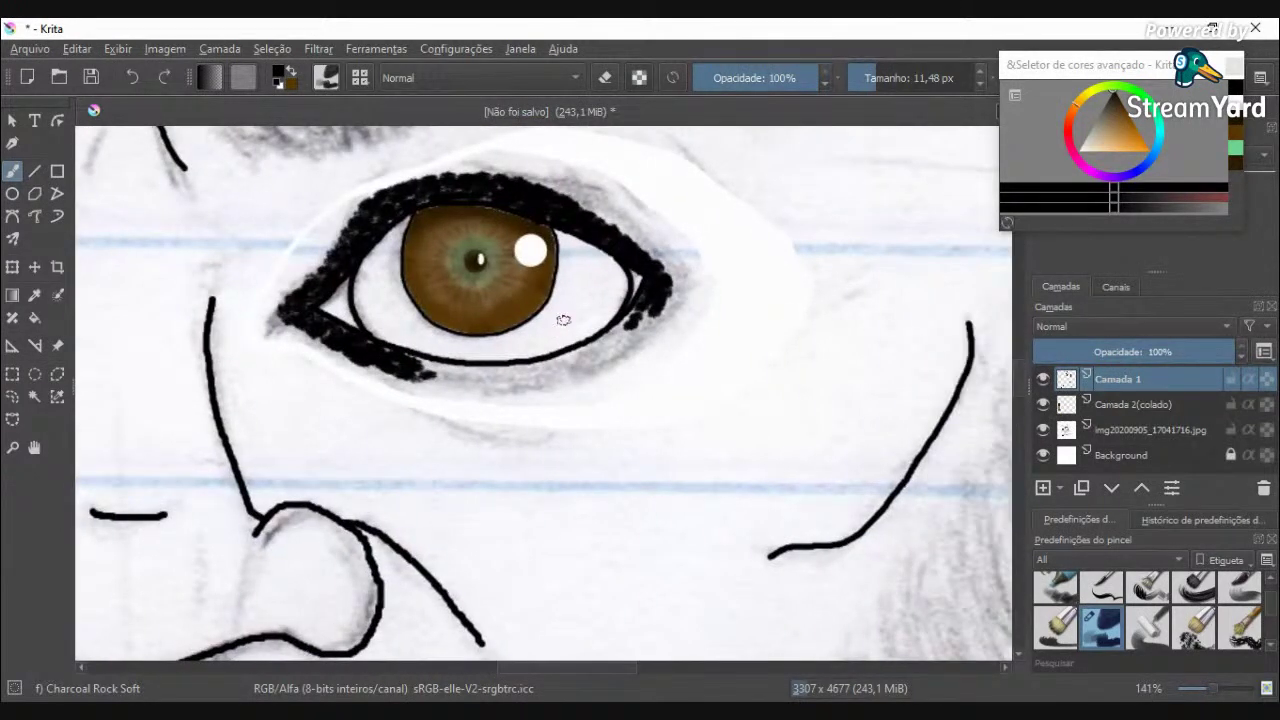
{"action": "scroll", "coordinate": [564, 319], "scroll_direction": "up", "scroll_amount": 3}
{"action": "mouse_move", "coordinate": [712, 312]}
{"action": "left_mouse_down"}
{"action": "mouse_move", "coordinate": [675, 382]}
{"action": "mouse_move", "coordinate": [545, 451]}
{"action": "mouse_move", "coordinate": [393, 469]}
{"action": "mouse_move", "coordinate": [255, 448]}
{"action": "left_mouse_up"}
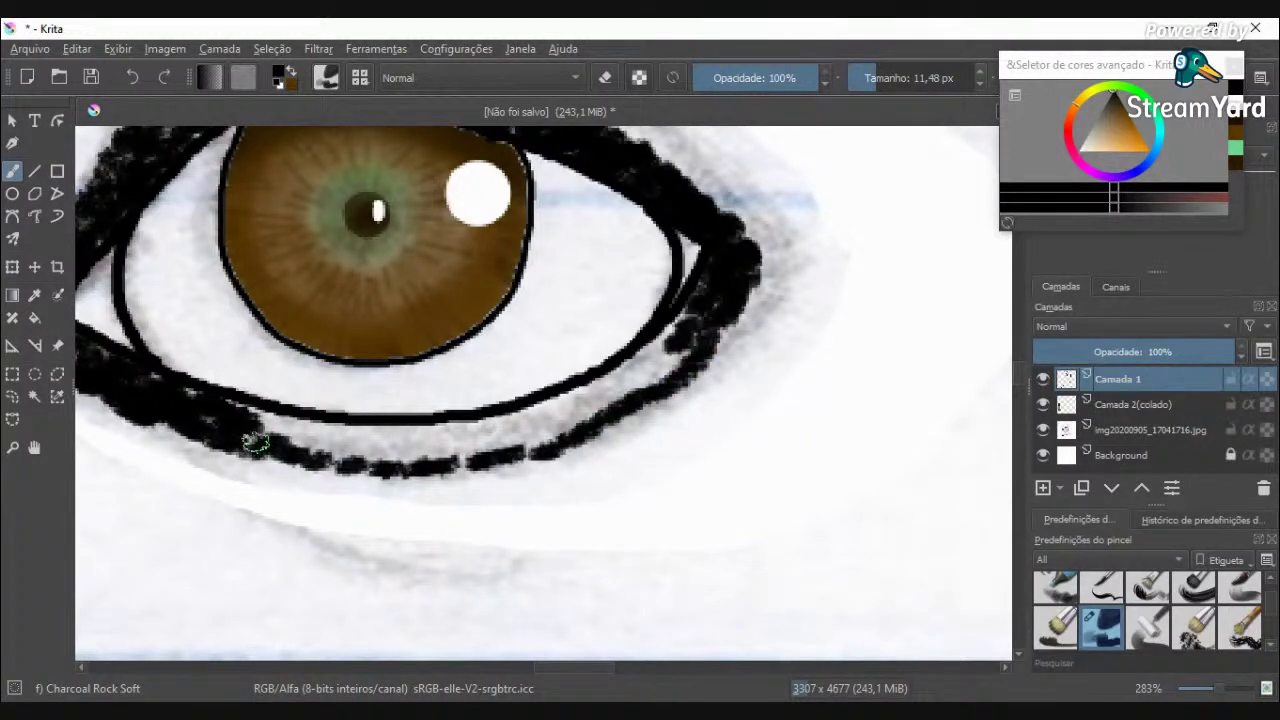
Step: Fill the second eye's lower eyelid band with black charcoal between the eye outline and its lower boundary
{"action": "mouse_move", "coordinate": [215, 393]}
{"action": "left_mouse_down"}
{"action": "mouse_move", "coordinate": [343, 430]}
{"action": "mouse_move", "coordinate": [270, 432]}
{"action": "mouse_move", "coordinate": [304, 445]}
{"action": "mouse_move", "coordinate": [388, 444]}
{"action": "left_mouse_up"}
{"action": "left_click_drag", "start_coordinate": [255, 428], "coordinate": [476, 432]}
{"action": "mouse_move", "coordinate": [664, 333]}
{"action": "left_mouse_down"}
{"action": "mouse_move", "coordinate": [614, 391]}
{"action": "mouse_move", "coordinate": [676, 341]}
{"action": "mouse_move", "coordinate": [640, 390]}
{"action": "left_mouse_up"}
{"action": "left_click_drag", "start_coordinate": [680, 325], "coordinate": [578, 410]}
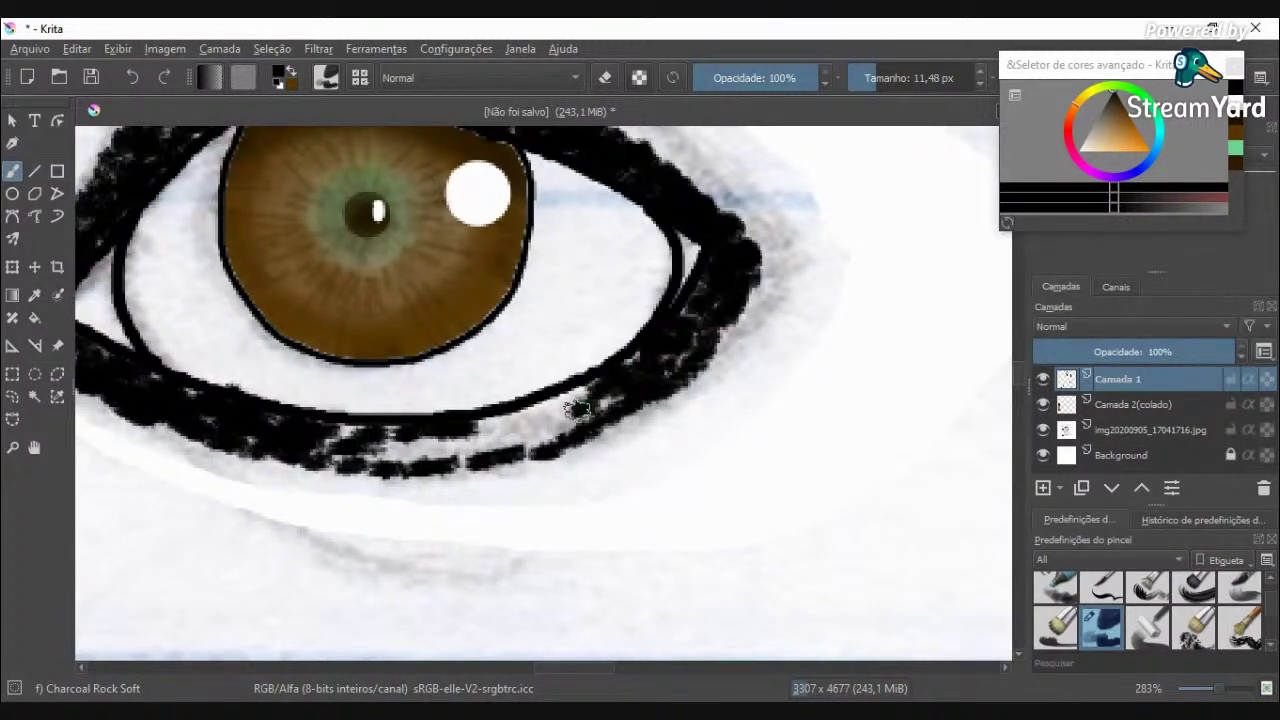
{"action": "mouse_move", "coordinate": [590, 392]}
{"action": "left_mouse_down"}
{"action": "mouse_move", "coordinate": [602, 405]}
{"action": "mouse_move", "coordinate": [550, 440]}
{"action": "mouse_move", "coordinate": [565, 395]}
{"action": "mouse_move", "coordinate": [575, 408]}
{"action": "mouse_move", "coordinate": [515, 450]}
{"action": "mouse_move", "coordinate": [525, 410]}
{"action": "mouse_move", "coordinate": [502, 452]}
{"action": "mouse_move", "coordinate": [495, 420]}
{"action": "mouse_move", "coordinate": [472, 452]}
{"action": "mouse_move", "coordinate": [435, 460]}
{"action": "mouse_move", "coordinate": [440, 435]}
{"action": "mouse_move", "coordinate": [390, 460]}
{"action": "mouse_move", "coordinate": [420, 443]}
{"action": "mouse_move", "coordinate": [370, 455]}
{"action": "mouse_move", "coordinate": [375, 430]}
{"action": "mouse_move", "coordinate": [320, 440]}
{"action": "left_mouse_up"}
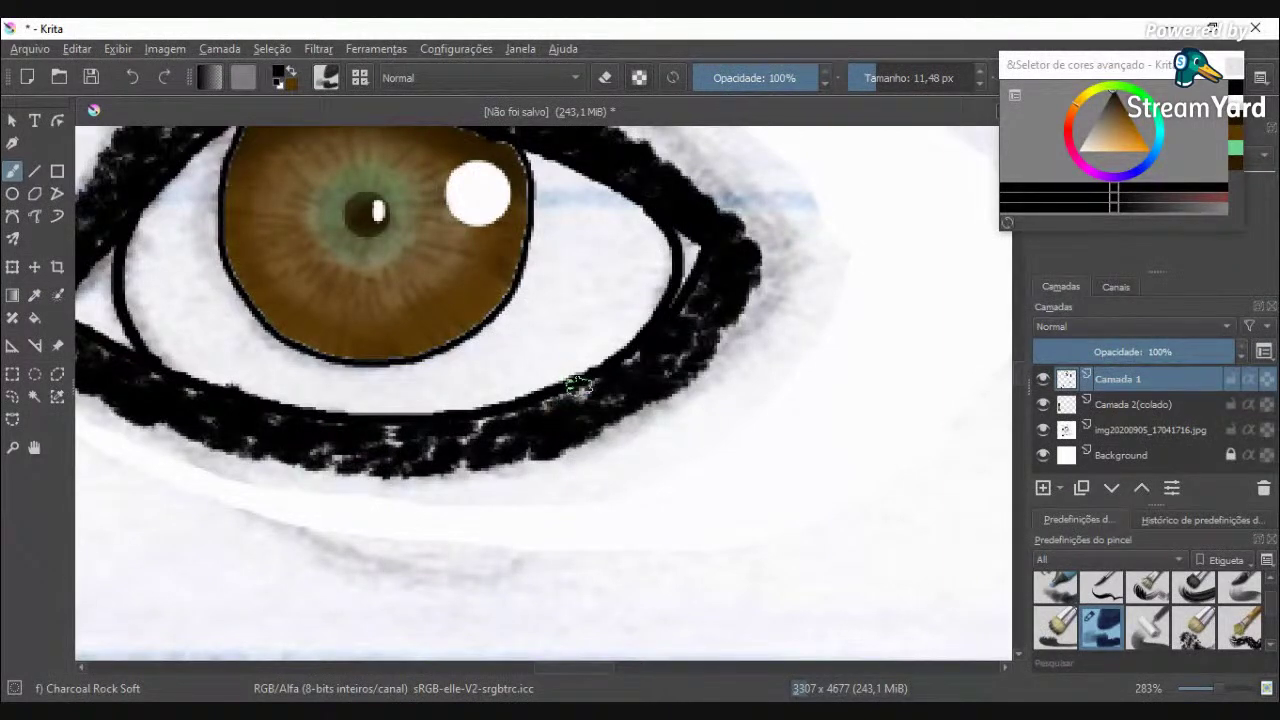
Step: Thicken the second eye's charcoal shading along the outer upper eyelid and fill the remaining light gaps below the iris
{"action": "mouse_move", "coordinate": [725, 205]}
{"action": "left_mouse_down"}
{"action": "mouse_move", "coordinate": [737, 200]}
{"action": "mouse_move", "coordinate": [764, 250]}
{"action": "mouse_move", "coordinate": [748, 288]}
{"action": "mouse_move", "coordinate": [665, 162]}
{"action": "mouse_move", "coordinate": [731, 200]}
{"action": "mouse_move", "coordinate": [628, 135]}
{"action": "left_mouse_up"}
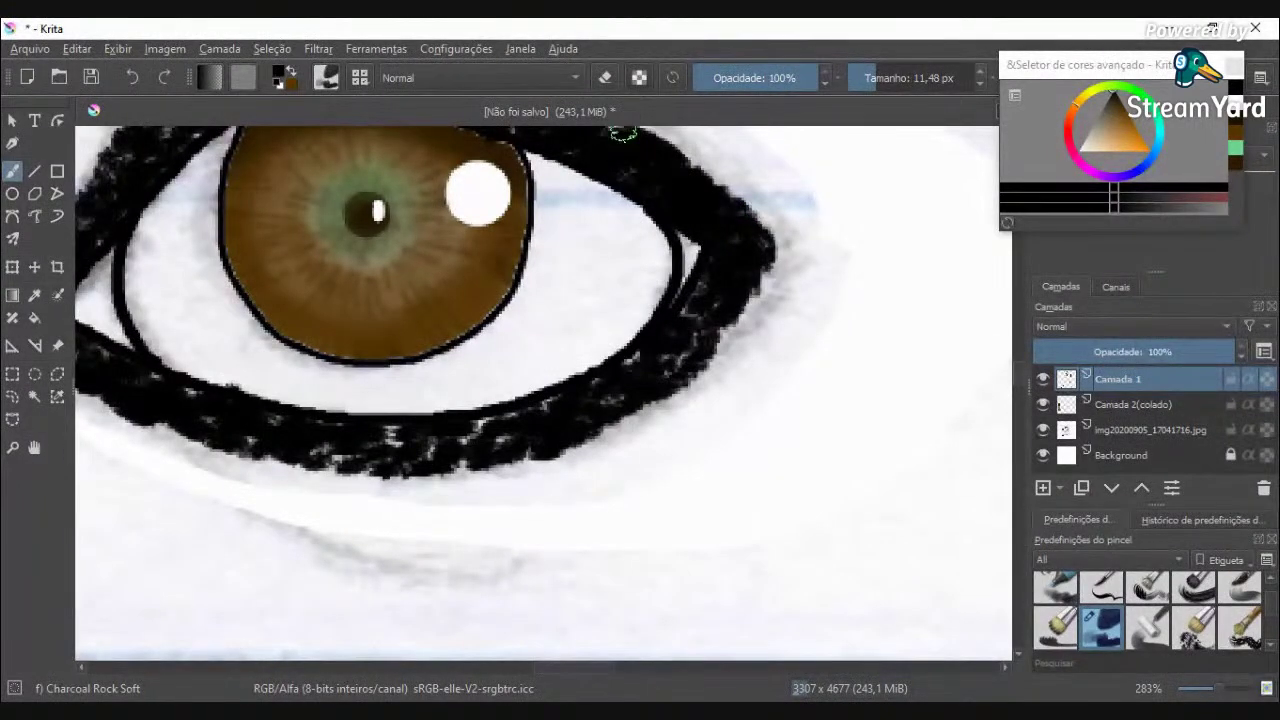
{"action": "left_click_drag", "start_coordinate": [480, 423], "coordinate": [409, 447]}
{"action": "scroll", "coordinate": [388, 440], "scroll_direction": "down", "scroll_amount": 6}
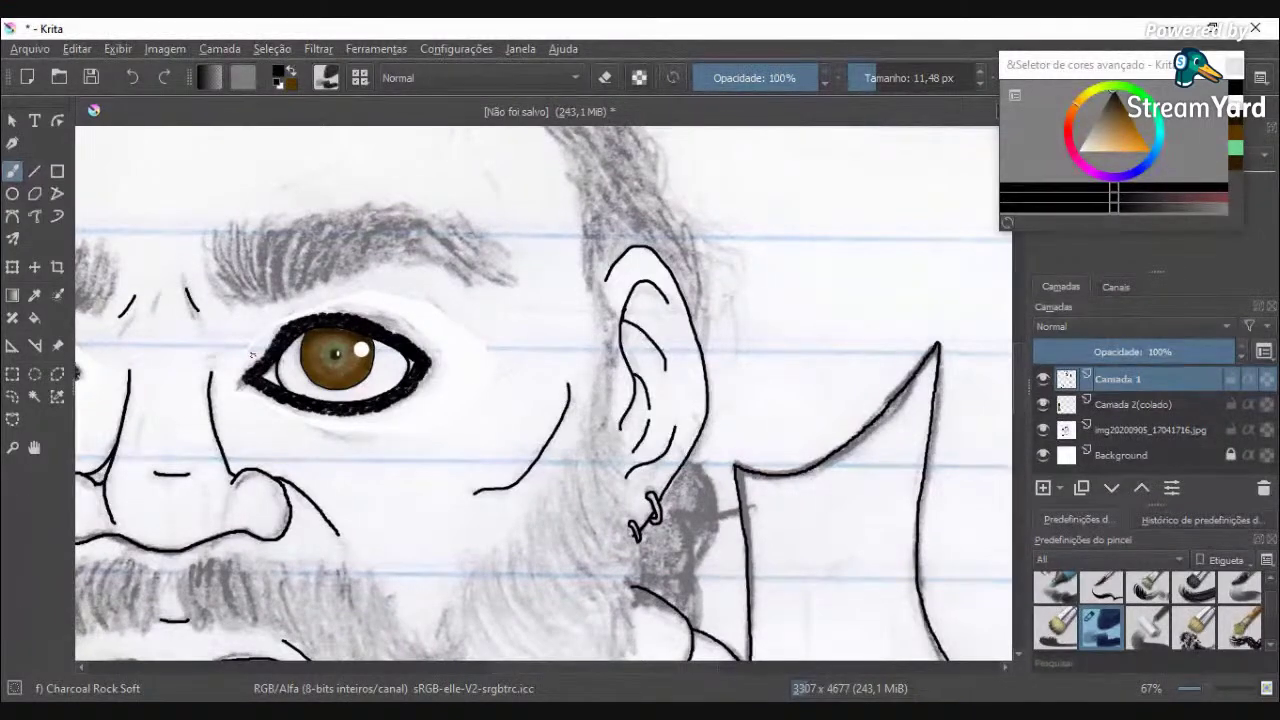
{"action": "scroll", "coordinate": [357, 312], "scroll_direction": "up", "scroll_amount": 5}
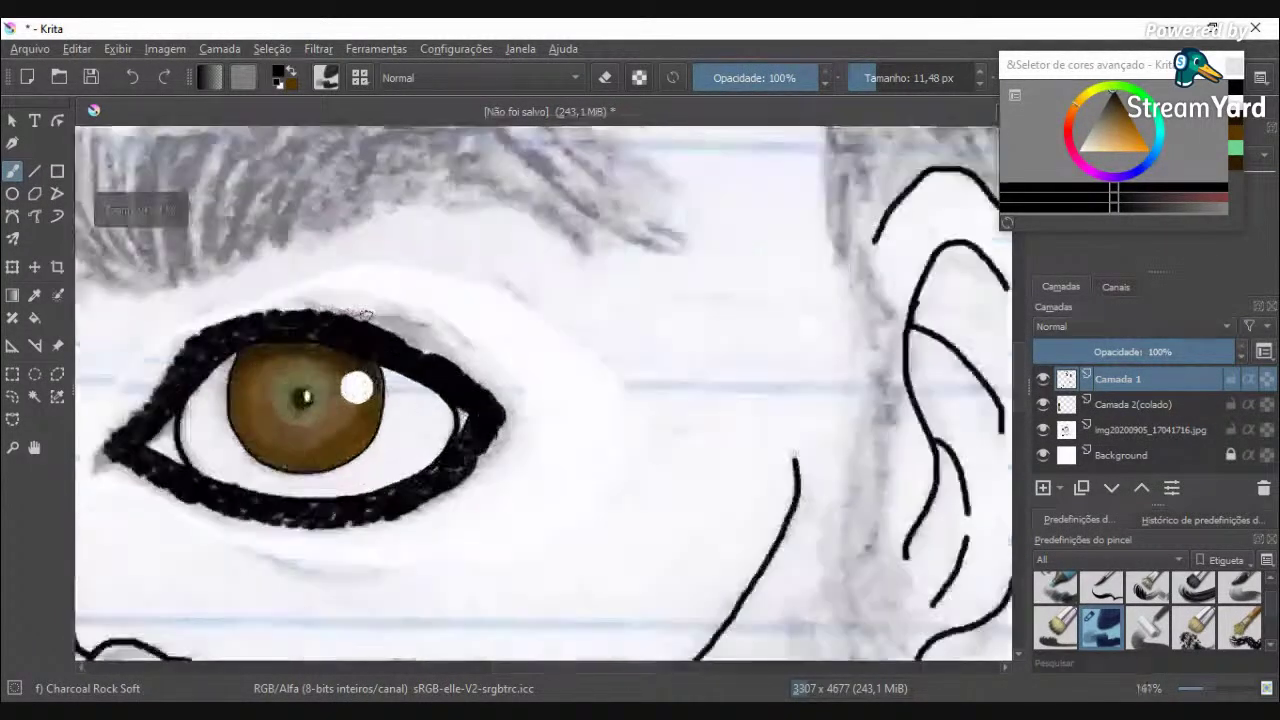
{"action": "left_click_drag", "start_coordinate": [483, 383], "coordinate": [437, 355]}
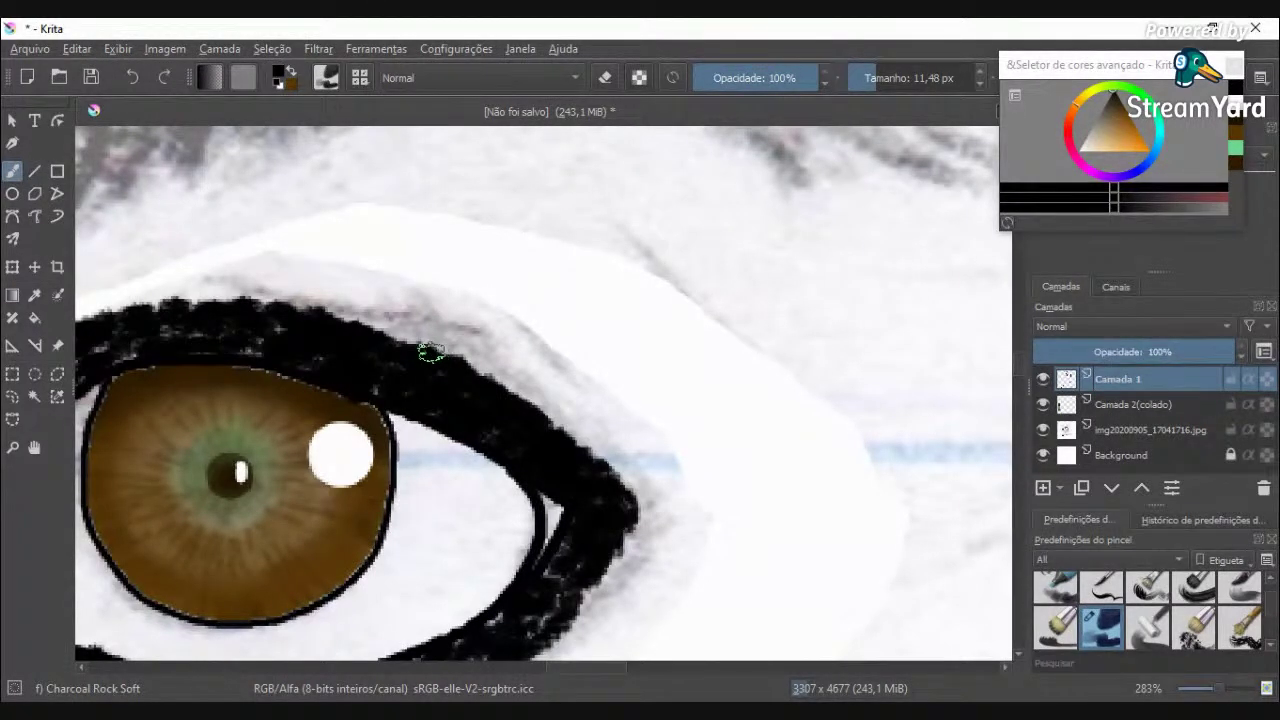
Step: Check both shaded eyes against the whole face and switch to the Basic-1 brush preset for line work
{"action": "scroll", "coordinate": [430, 352], "scroll_direction": "down", "scroll_amount": 10}
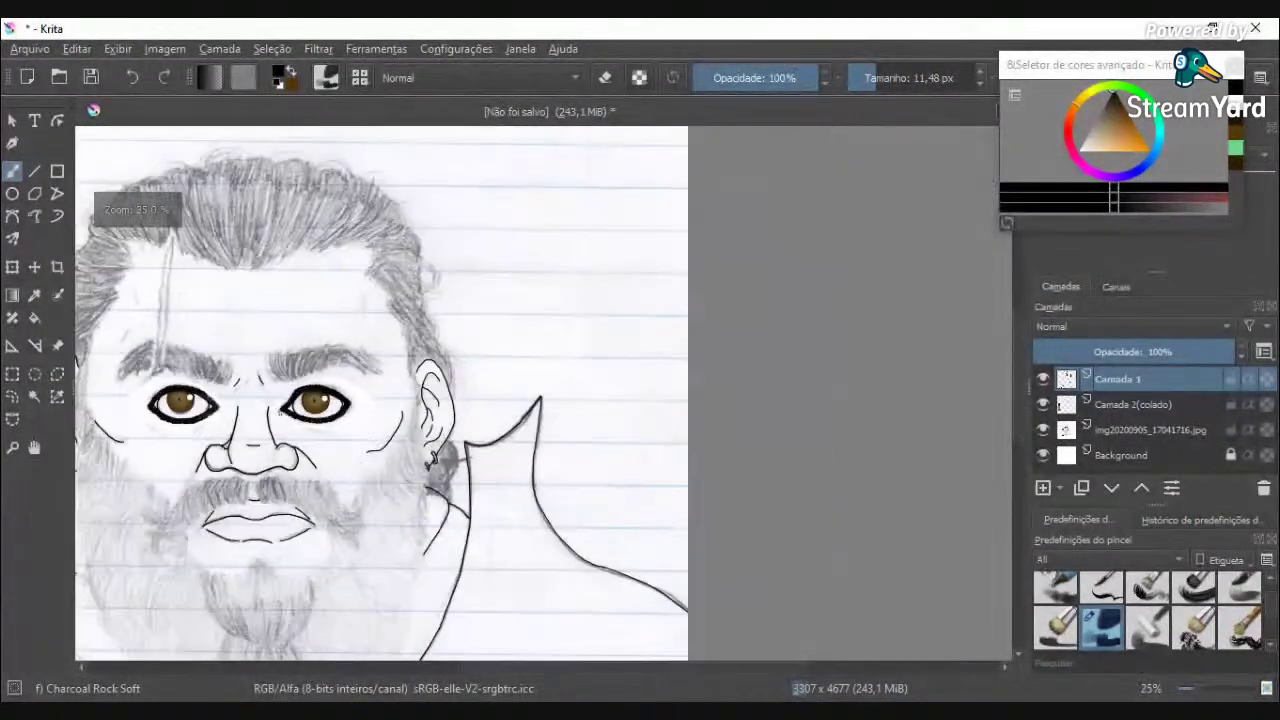
{"action": "scroll", "coordinate": [278, 413], "scroll_direction": "down", "scroll_amount": 1}
{"action": "scroll", "coordinate": [172, 414], "scroll_direction": "up", "scroll_amount": 4}
{"action": "scroll", "coordinate": [172, 405], "scroll_direction": "down", "scroll_amount": 3}
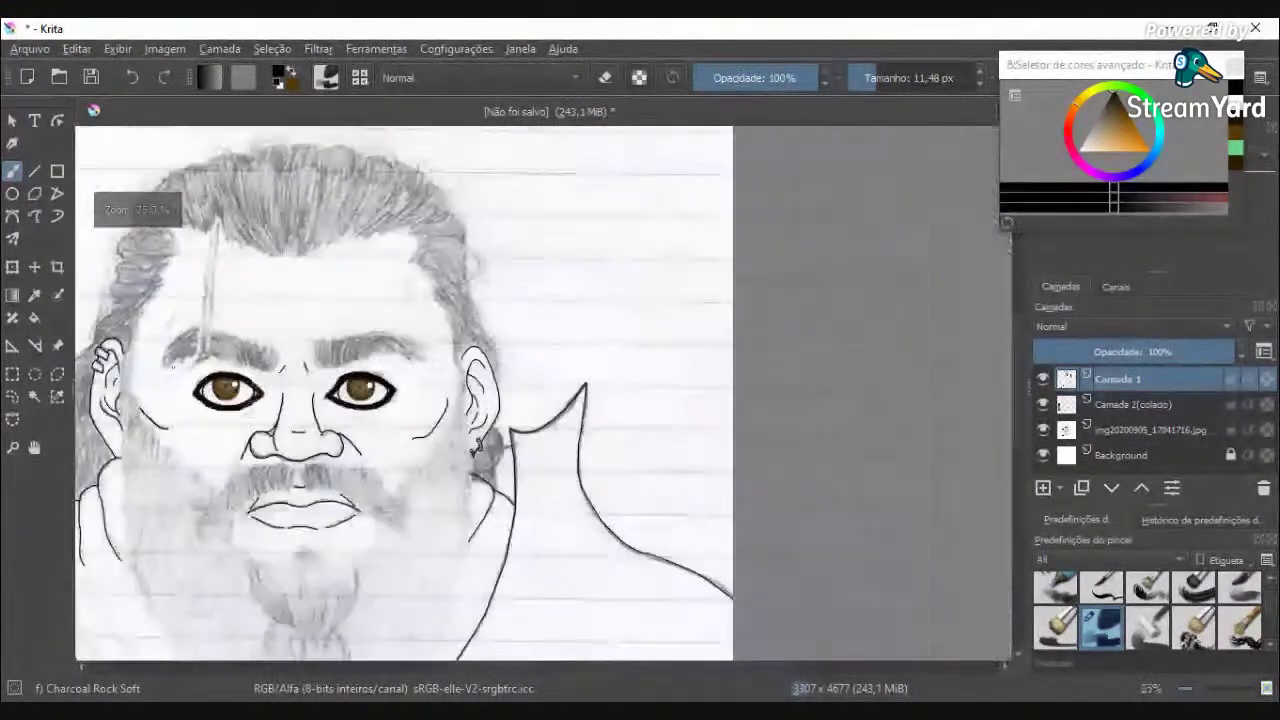
{"action": "scroll", "coordinate": [174, 365], "scroll_direction": "up", "scroll_amount": 4}
{"action": "left_click", "coordinate": [35, 174]}
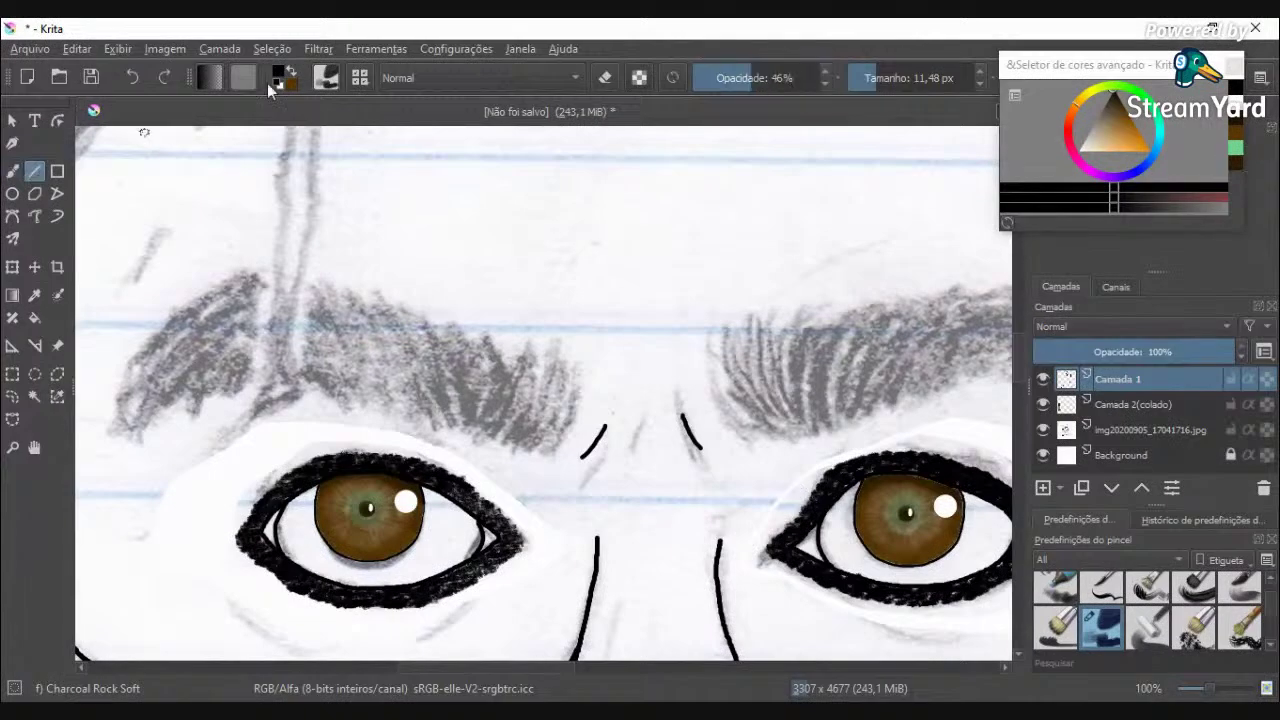
{"action": "left_click", "coordinate": [325, 82]}
{"action": "left_click", "coordinate": [366, 79]}
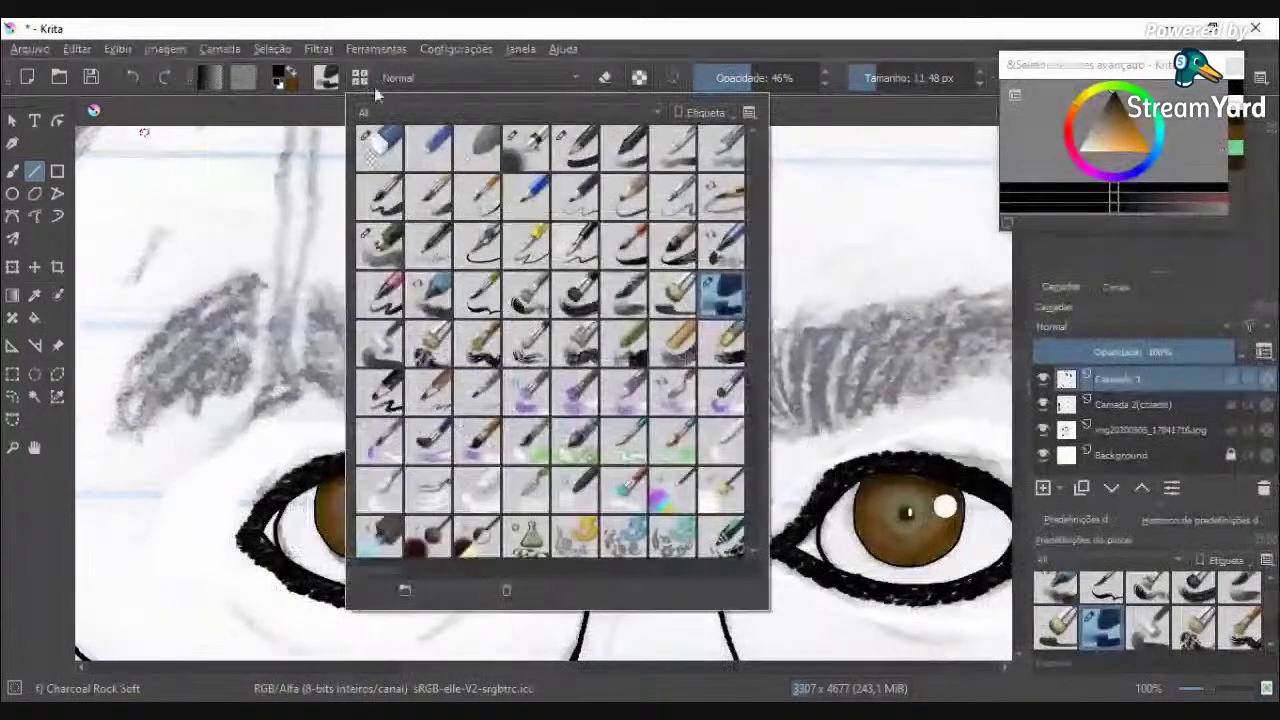
{"action": "left_click", "coordinate": [576, 148]}
{"action": "left_click", "coordinate": [525, 27]}
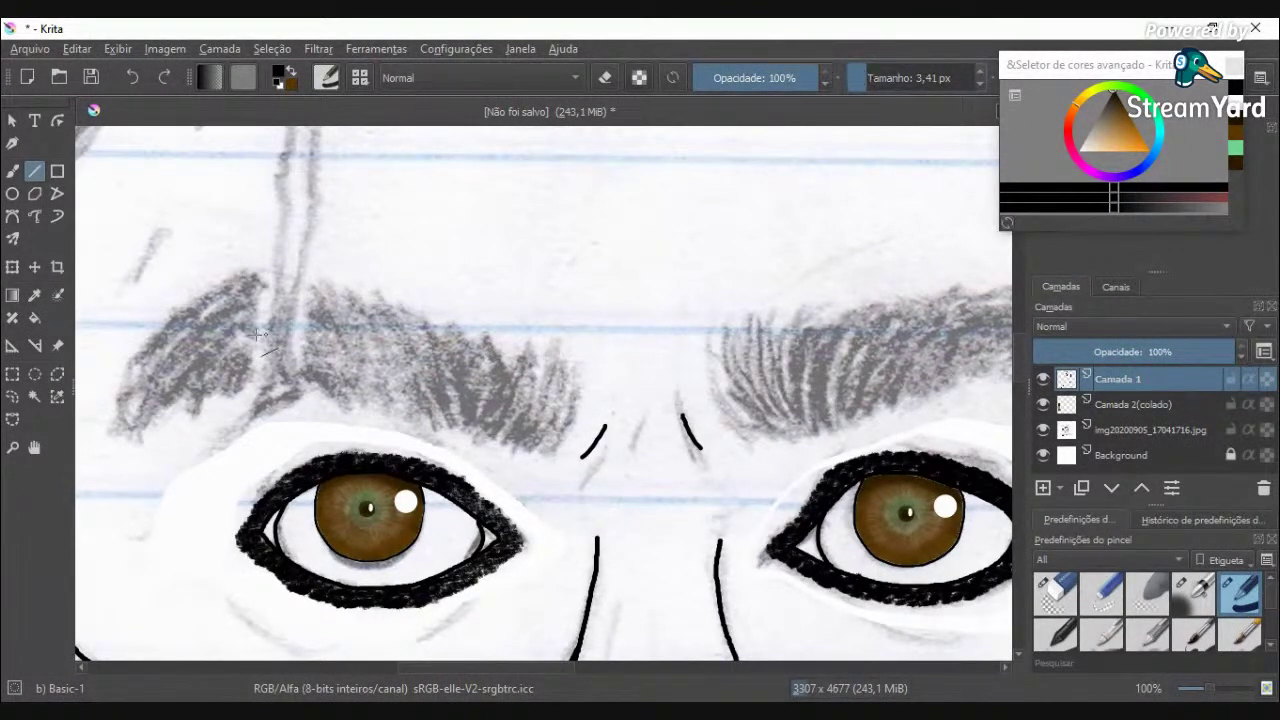
Step: Ink the pointed lower end and both lower sides of the scar-like mark crossing the first eye's eyebrow, using the freehand brush
{"action": "scroll", "coordinate": [305, 340], "scroll_direction": "up", "scroll_amount": 3}
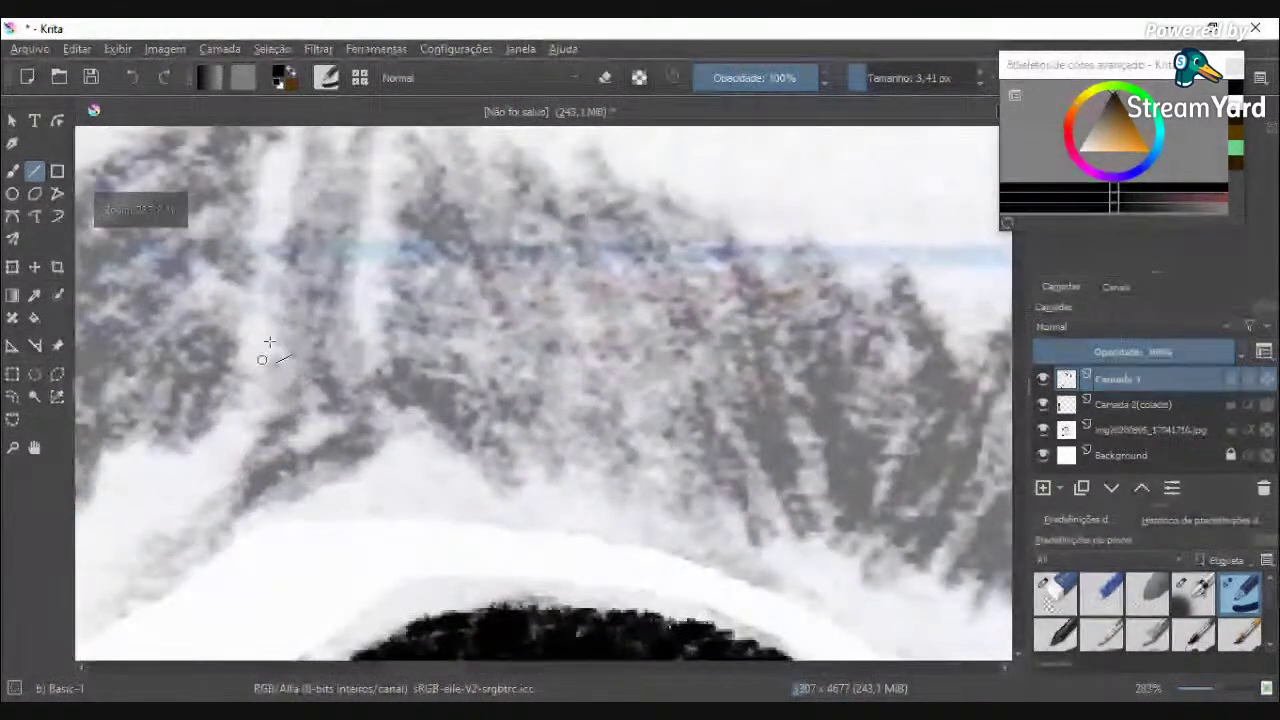
{"action": "left_click", "coordinate": [22, 172]}
{"action": "mouse_move", "coordinate": [254, 456]}
{"action": "left_mouse_down"}
{"action": "mouse_move", "coordinate": [233, 497]}
{"action": "mouse_move", "coordinate": [285, 464]}
{"action": "left_mouse_up"}
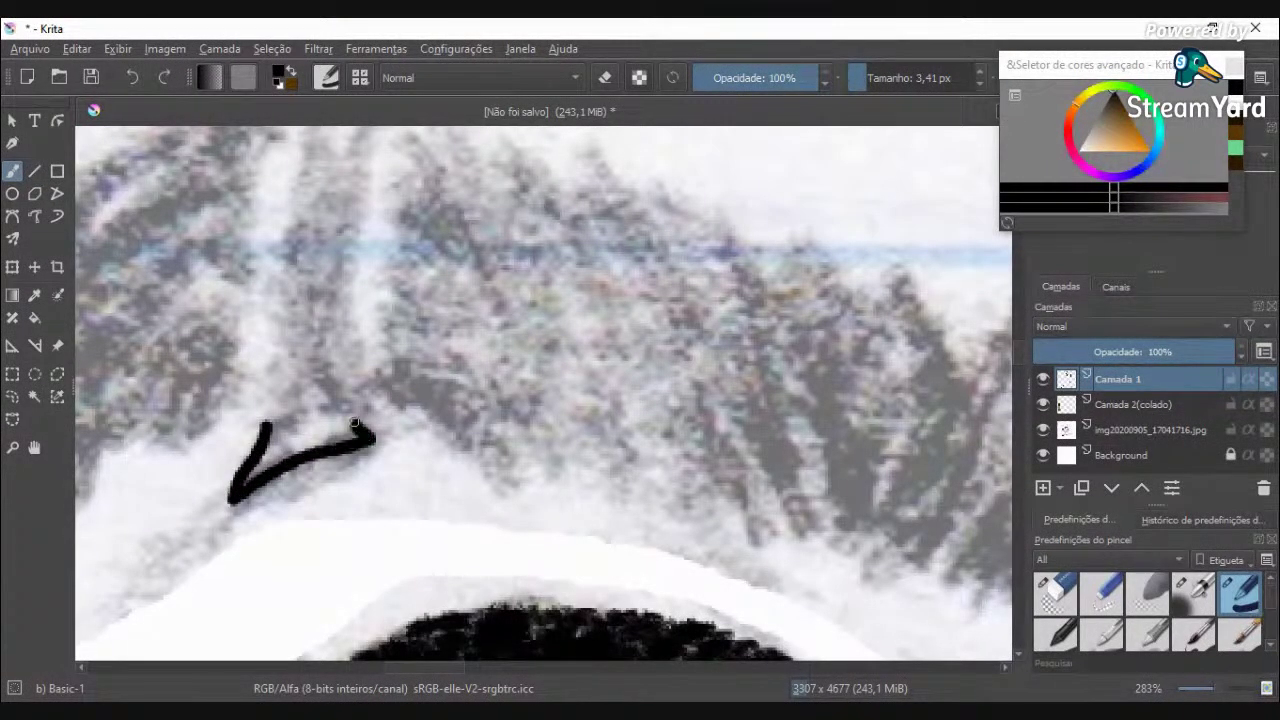
{"action": "left_click_drag", "start_coordinate": [344, 400], "coordinate": [355, 347]}
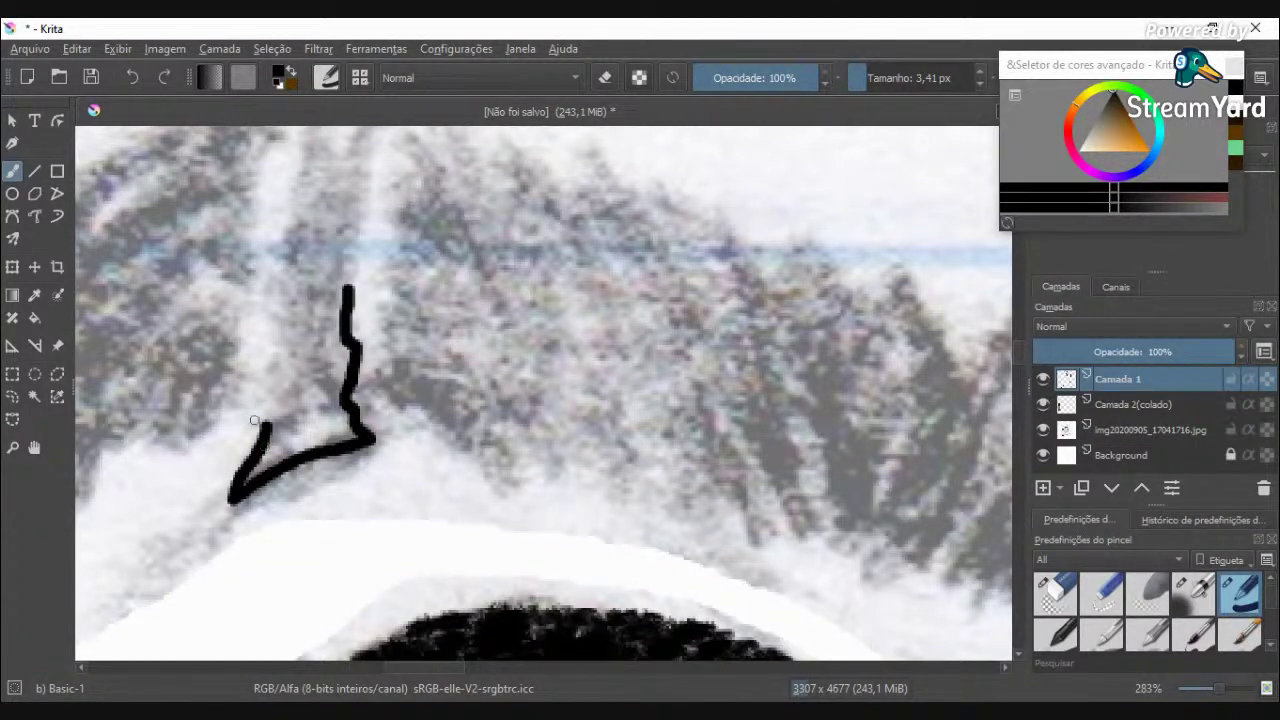
{"action": "left_click_drag", "start_coordinate": [265, 427], "coordinate": [284, 257]}
Step: Extend both outlines of the scar-like mark through the top of the eyebrow onto the lower forehead, following the pencil sketch
{"action": "scroll", "coordinate": [907, 319], "scroll_direction": "down", "scroll_amount": 7}
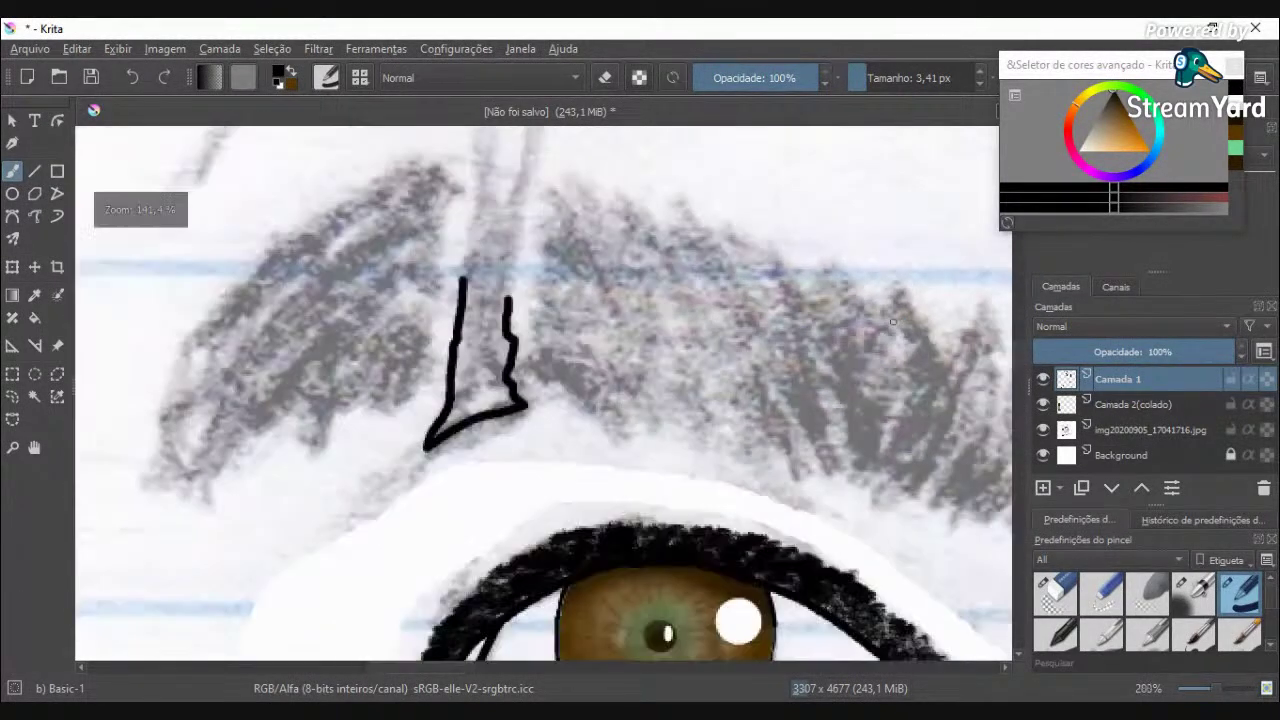
{"action": "scroll", "coordinate": [831, 205], "scroll_direction": "up", "scroll_amount": 2}
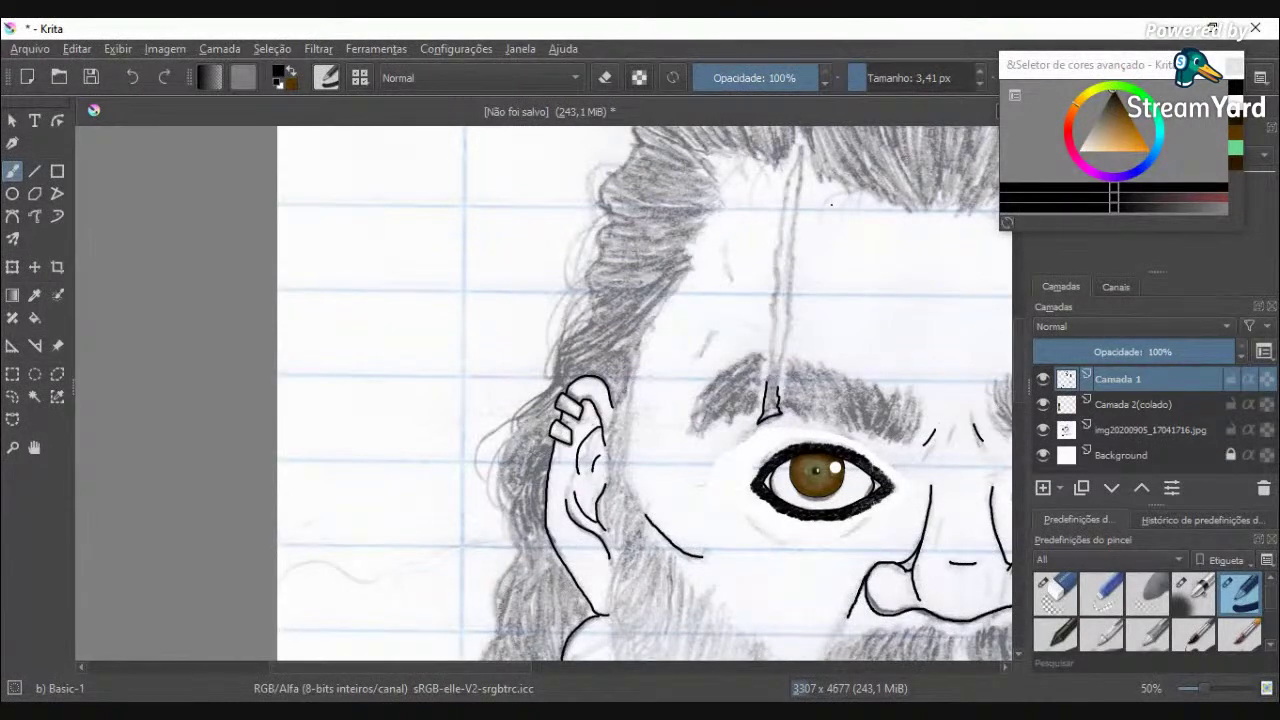
{"action": "scroll", "coordinate": [866, 206], "scroll_direction": "down", "scroll_amount": 2}
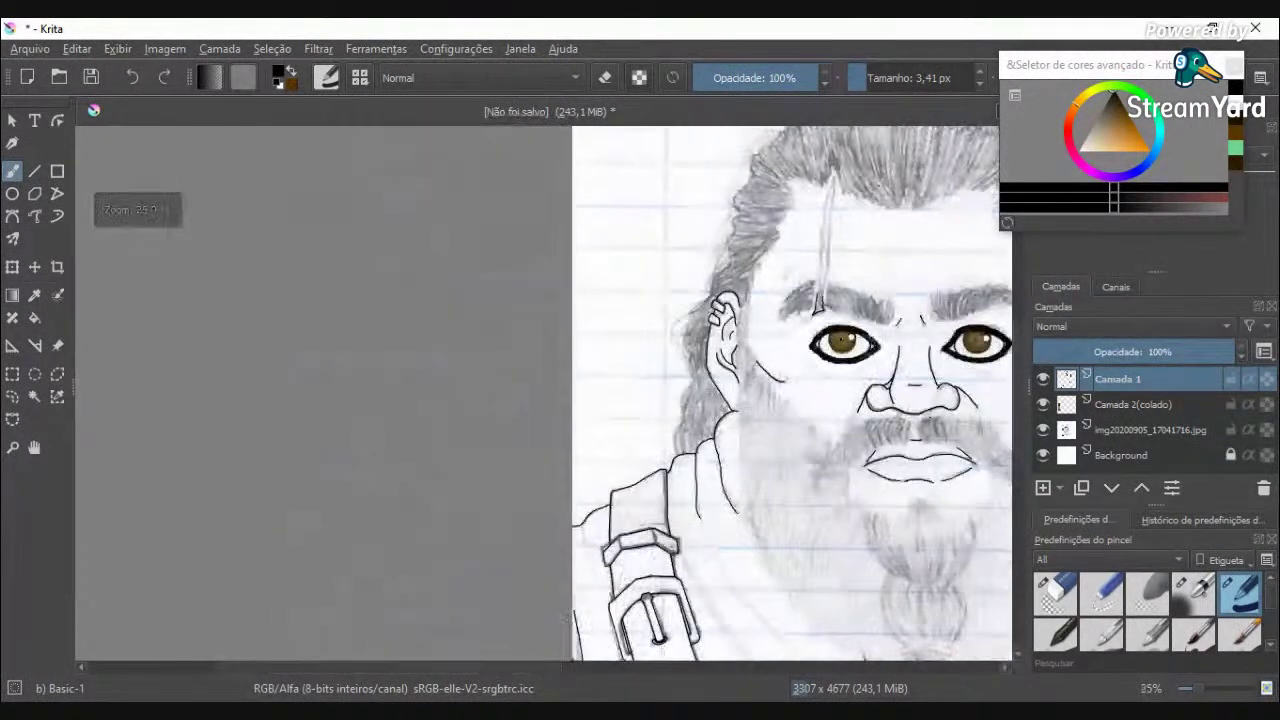
{"action": "scroll", "coordinate": [908, 184], "scroll_direction": "up", "scroll_amount": 6}
{"action": "scroll", "coordinate": [883, 208], "scroll_direction": "down", "scroll_amount": 5}
{"action": "scroll", "coordinate": [782, 320], "scroll_direction": "up", "scroll_amount": 4}
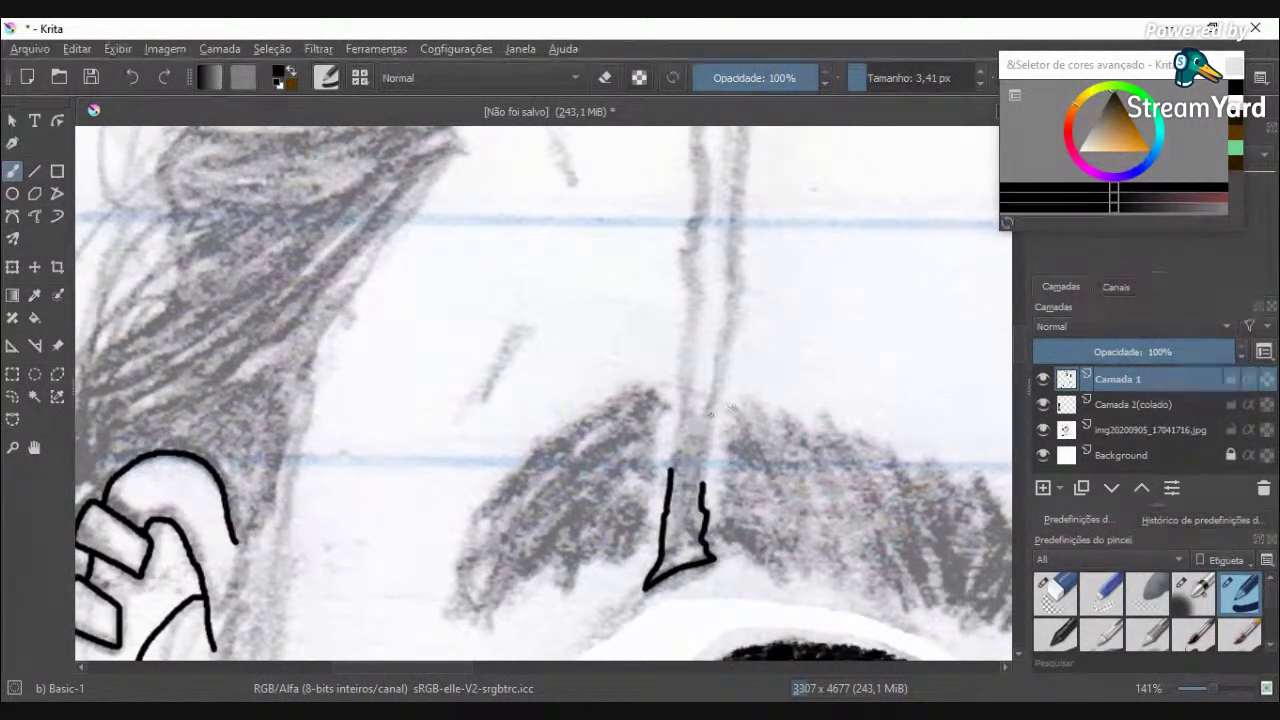
{"action": "scroll", "coordinate": [730, 405], "scroll_direction": "up", "scroll_amount": 1}
{"action": "left_click_drag", "start_coordinate": [704, 459], "coordinate": [748, 275]}
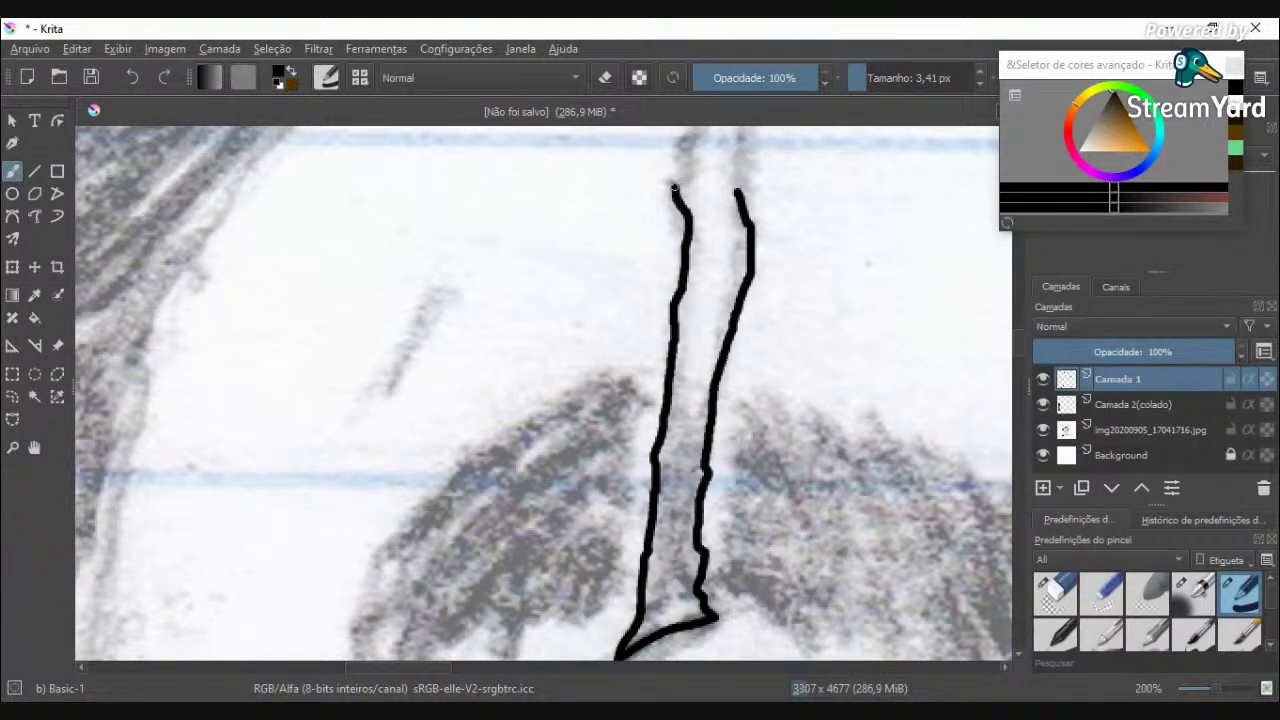
Step: Continue inking both edges of the scar-like mark up the middle of the forehead in black
{"action": "scroll", "coordinate": [756, 204], "scroll_direction": "down", "scroll_amount": 4}
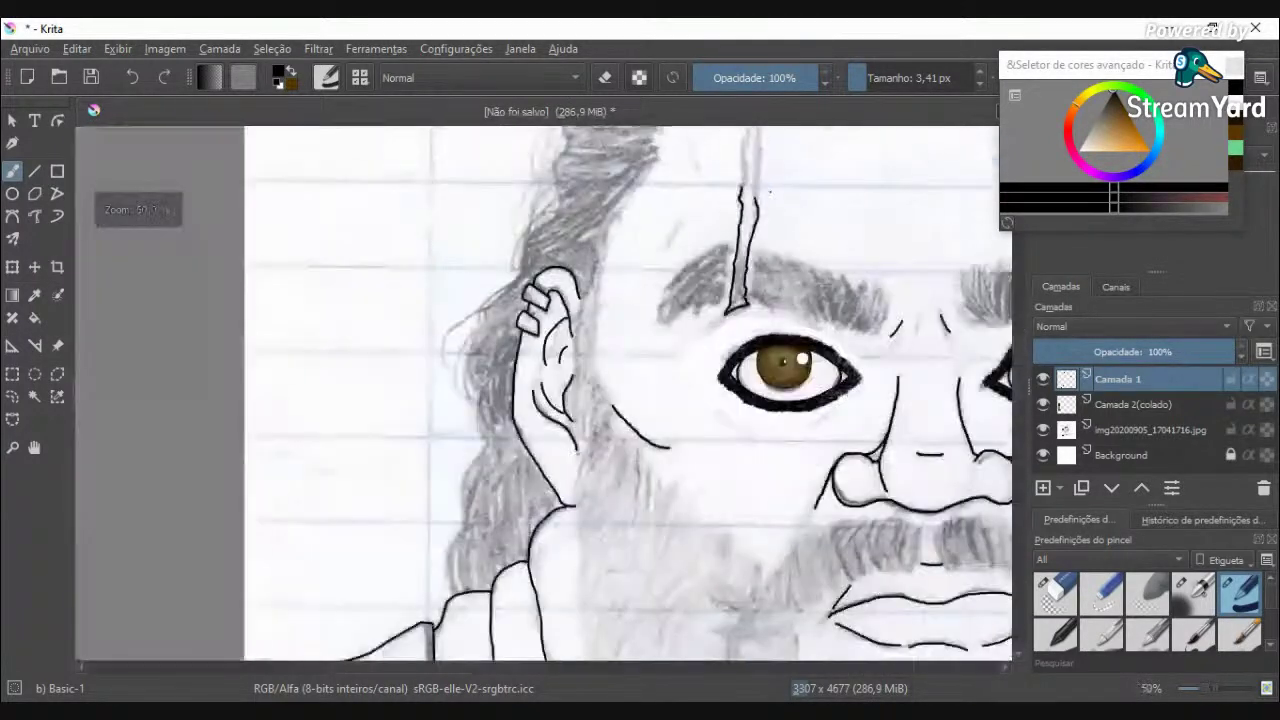
{"action": "left_click_drag", "start_coordinate": [1020, 385], "coordinate": [1018, 352]}
{"action": "scroll", "coordinate": [800, 335], "scroll_direction": "up", "scroll_amount": 3}
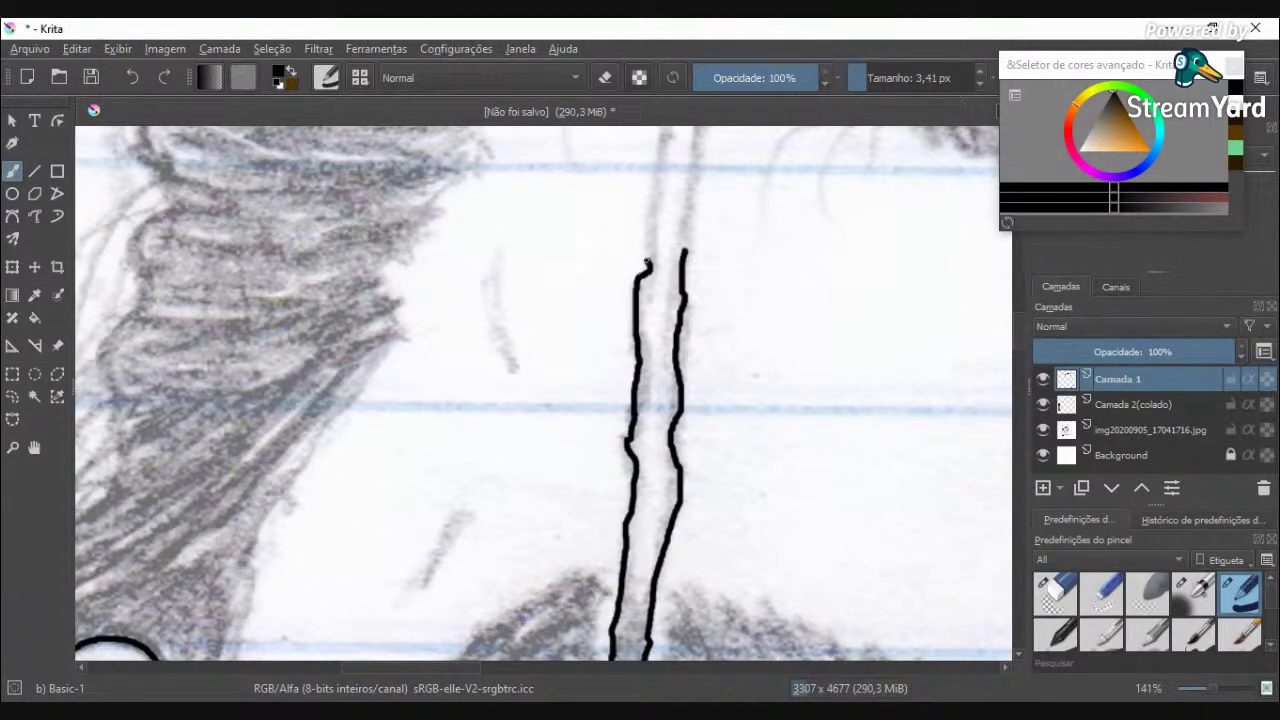
{"action": "scroll", "coordinate": [708, 193], "scroll_direction": "up", "scroll_amount": 1}
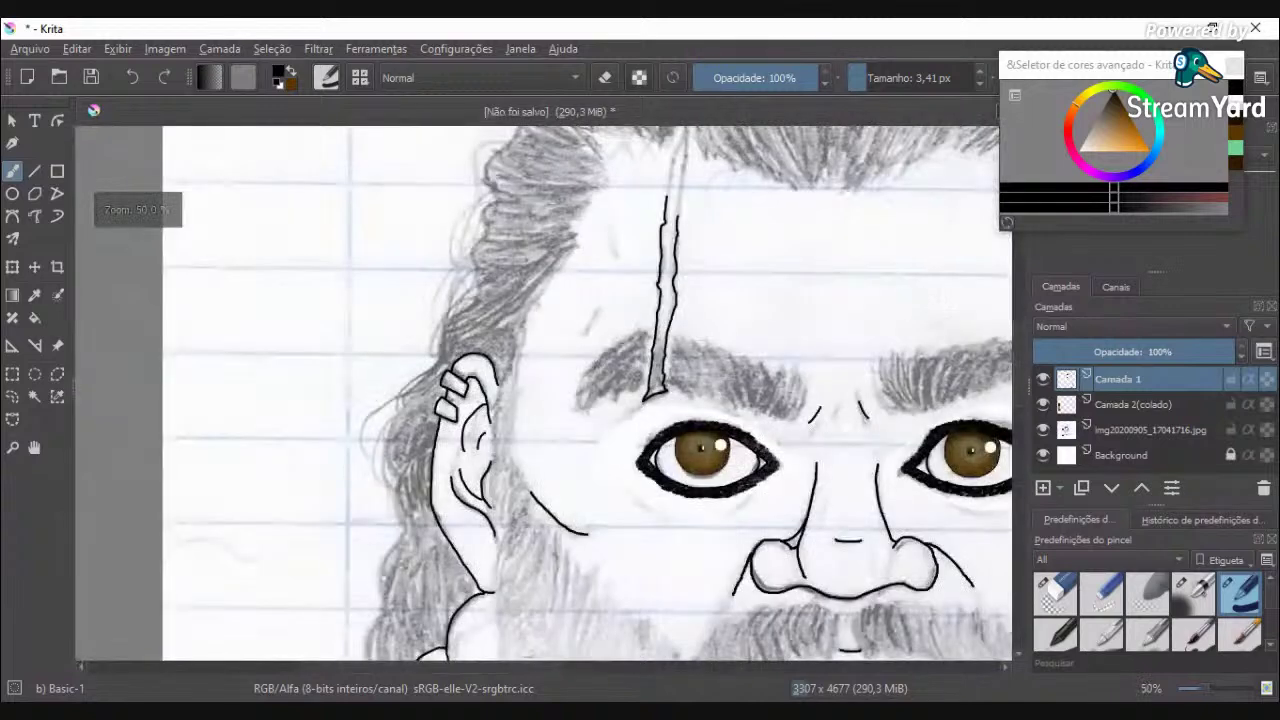
Step: Extend the inner edge of the scar-like mark up the forehead towards the hairline along the pencil line
{"action": "left_click_drag", "start_coordinate": [1018, 383], "coordinate": [1018, 375]}
{"action": "scroll", "coordinate": [1018, 375], "scroll_direction": "up", "scroll_amount": 4}
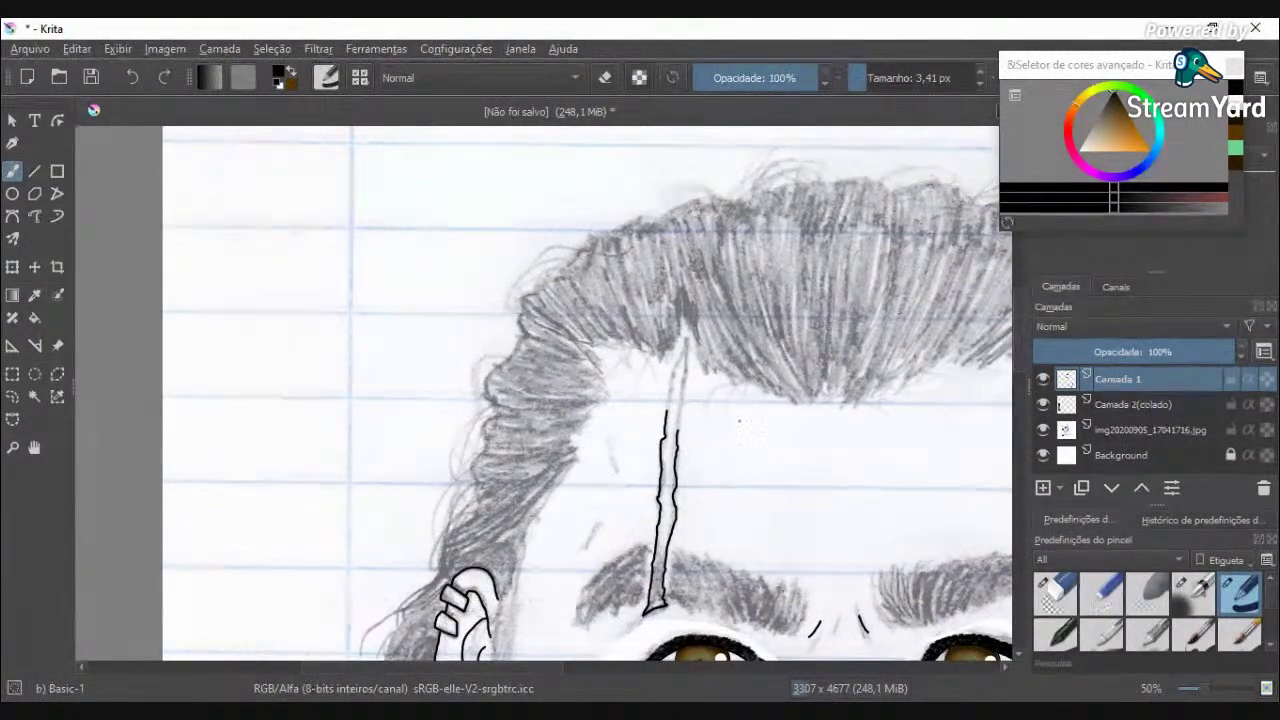
{"action": "scroll", "coordinate": [737, 420], "scroll_direction": "up", "scroll_amount": 2}
{"action": "scroll", "coordinate": [683, 419], "scroll_direction": "up", "scroll_amount": 3}
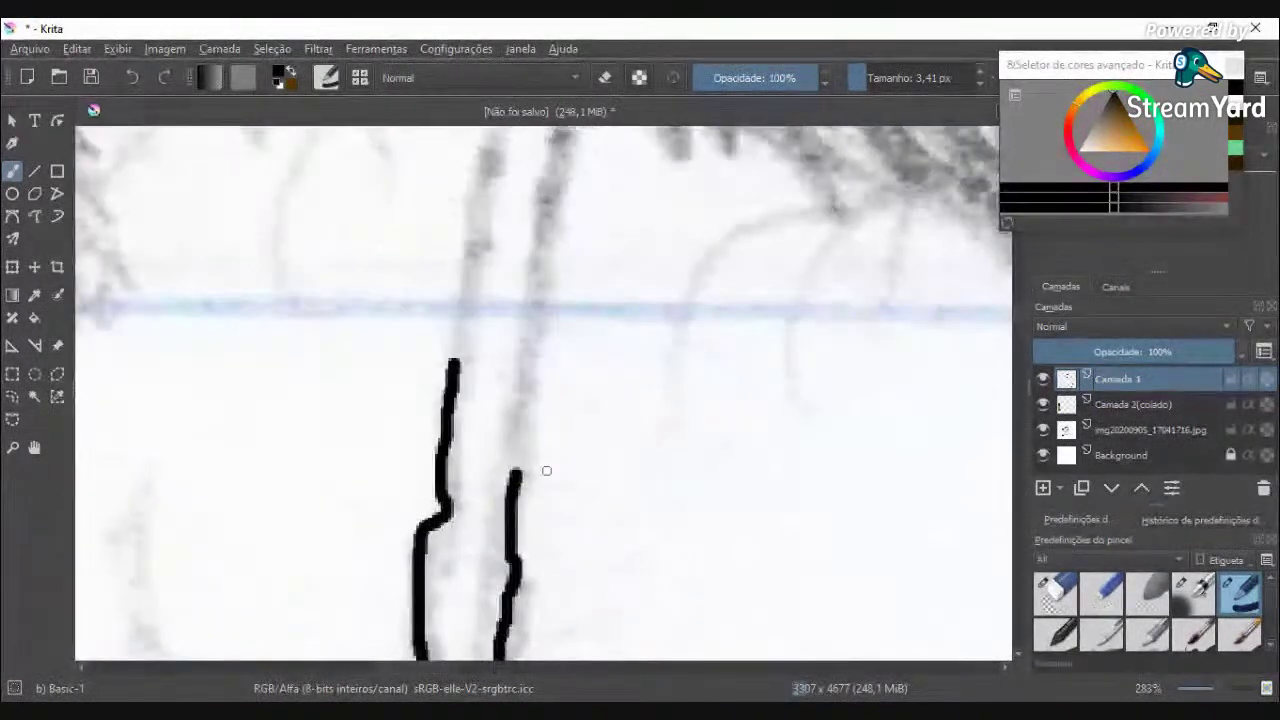
{"action": "mouse_move", "coordinate": [515, 474]}
{"action": "left_mouse_down"}
{"action": "mouse_move", "coordinate": [530, 438]}
{"action": "mouse_move", "coordinate": [532, 282]}
{"action": "left_mouse_up"}
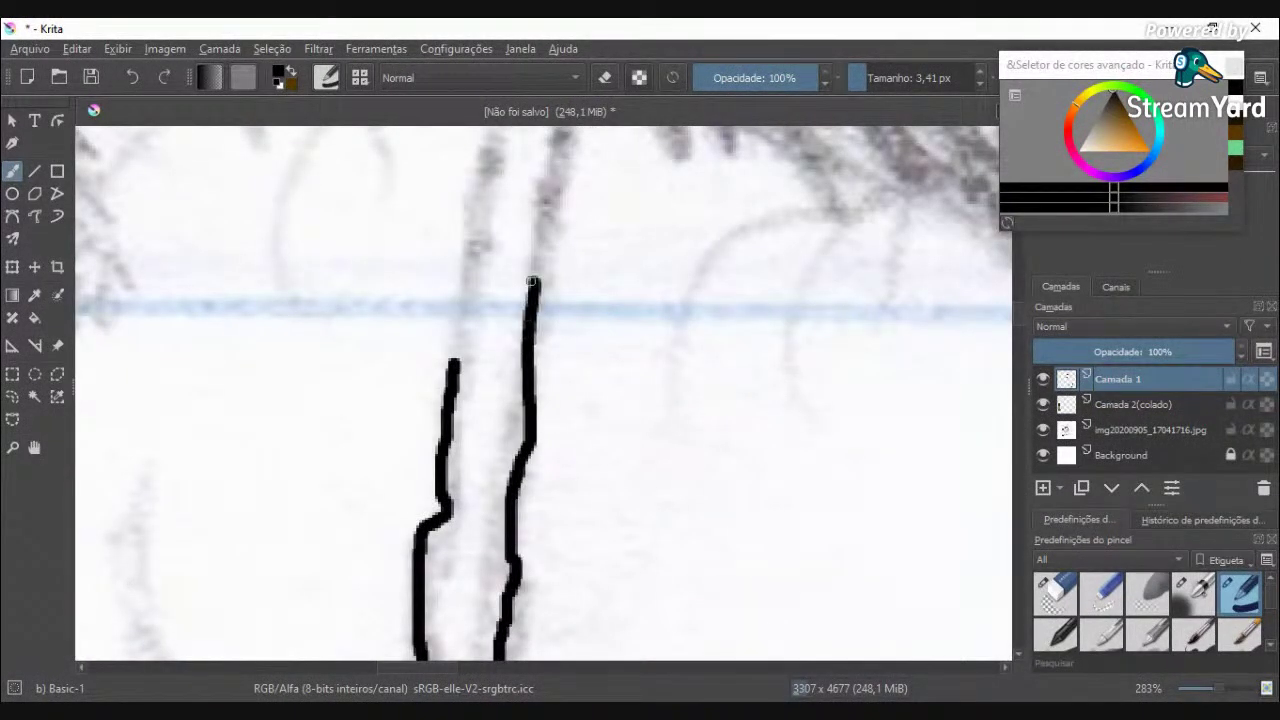
Step: Ink both edges of the forehead scar in black along the sketch, closing them to a point at the hairline
{"action": "left_click_drag", "start_coordinate": [471, 249], "coordinate": [450, 372]}
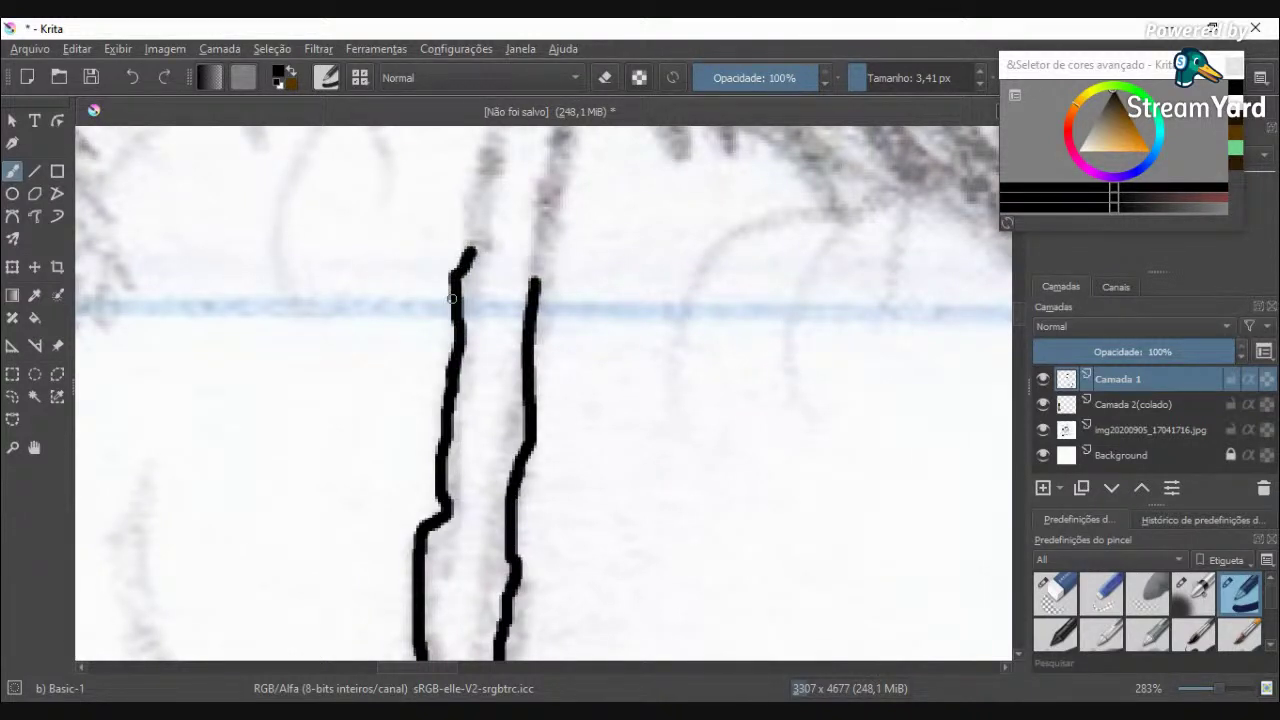
{"action": "scroll", "coordinate": [391, 296], "scroll_direction": "down", "scroll_amount": 3}
{"action": "scroll", "coordinate": [443, 176], "scroll_direction": "up", "scroll_amount": 4}
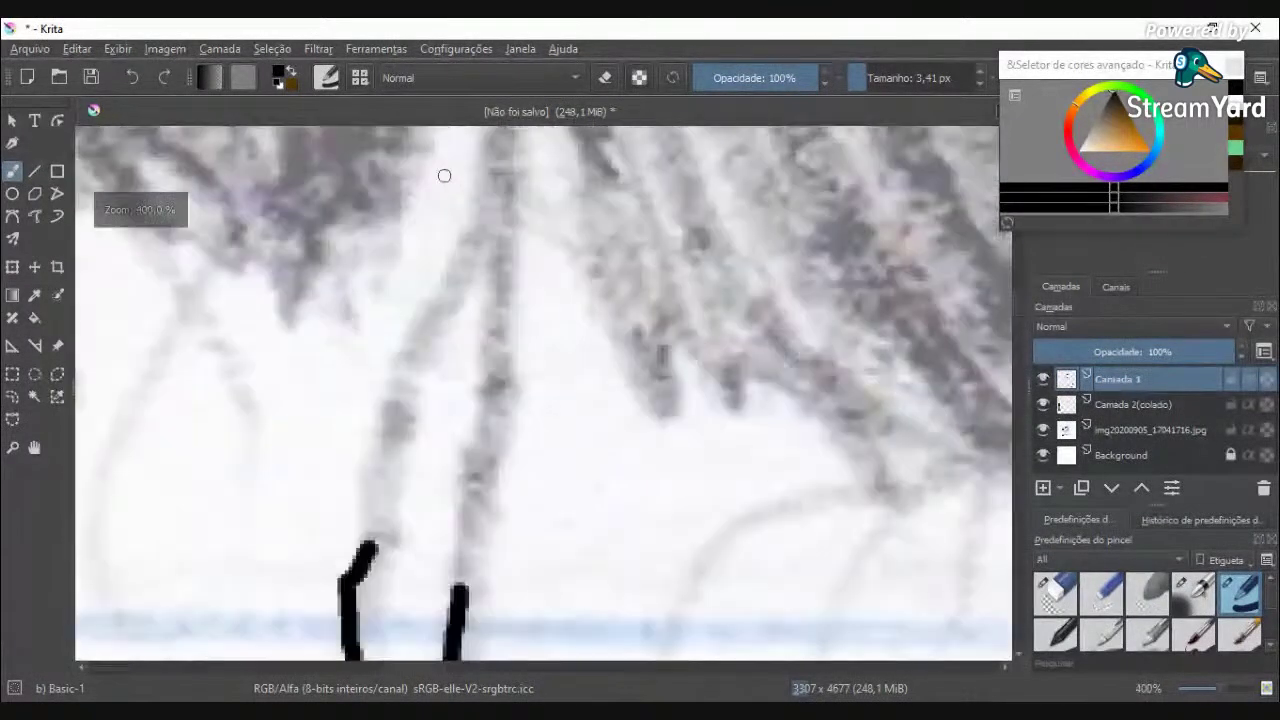
{"action": "mouse_move", "coordinate": [368, 545]}
{"action": "left_mouse_down"}
{"action": "mouse_move", "coordinate": [372, 452]}
{"action": "mouse_move", "coordinate": [474, 228]}
{"action": "mouse_move", "coordinate": [500, 128]}
{"action": "mouse_move", "coordinate": [516, 252]}
{"action": "mouse_move", "coordinate": [458, 556]}
{"action": "mouse_move", "coordinate": [467, 581]}
{"action": "left_mouse_up"}
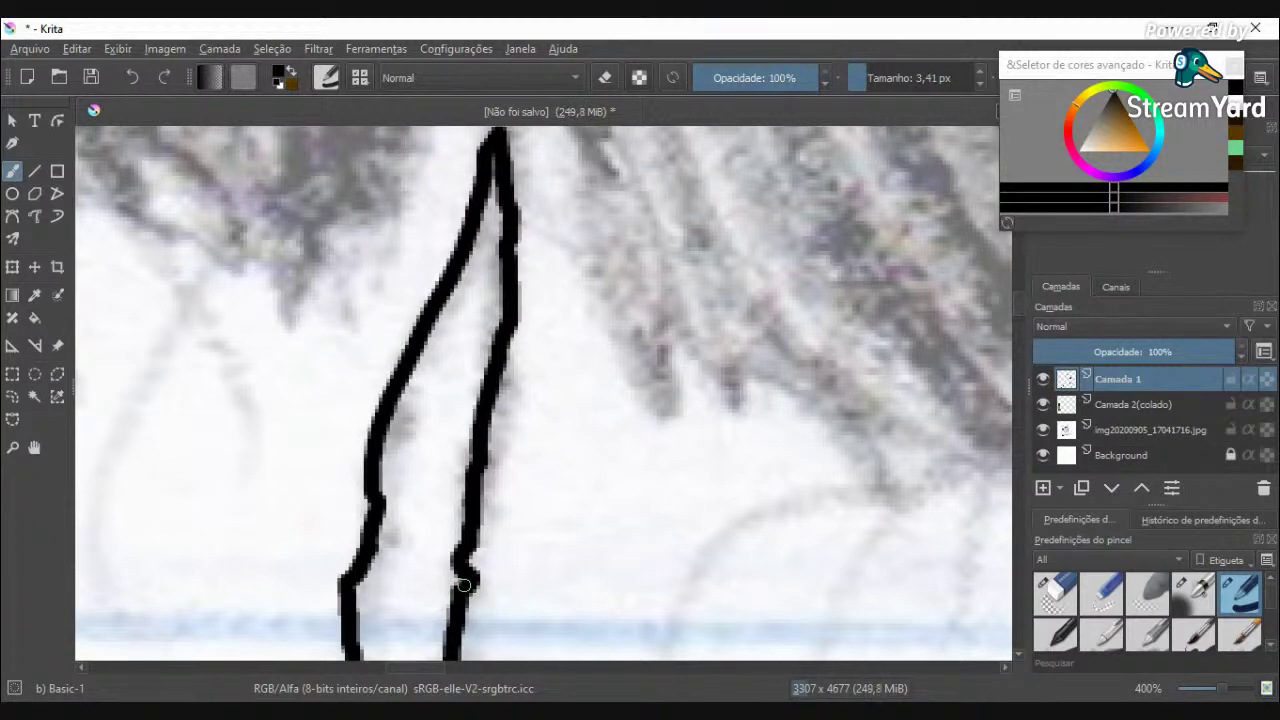
{"action": "scroll", "coordinate": [464, 585], "scroll_direction": "down", "scroll_amount": 5}
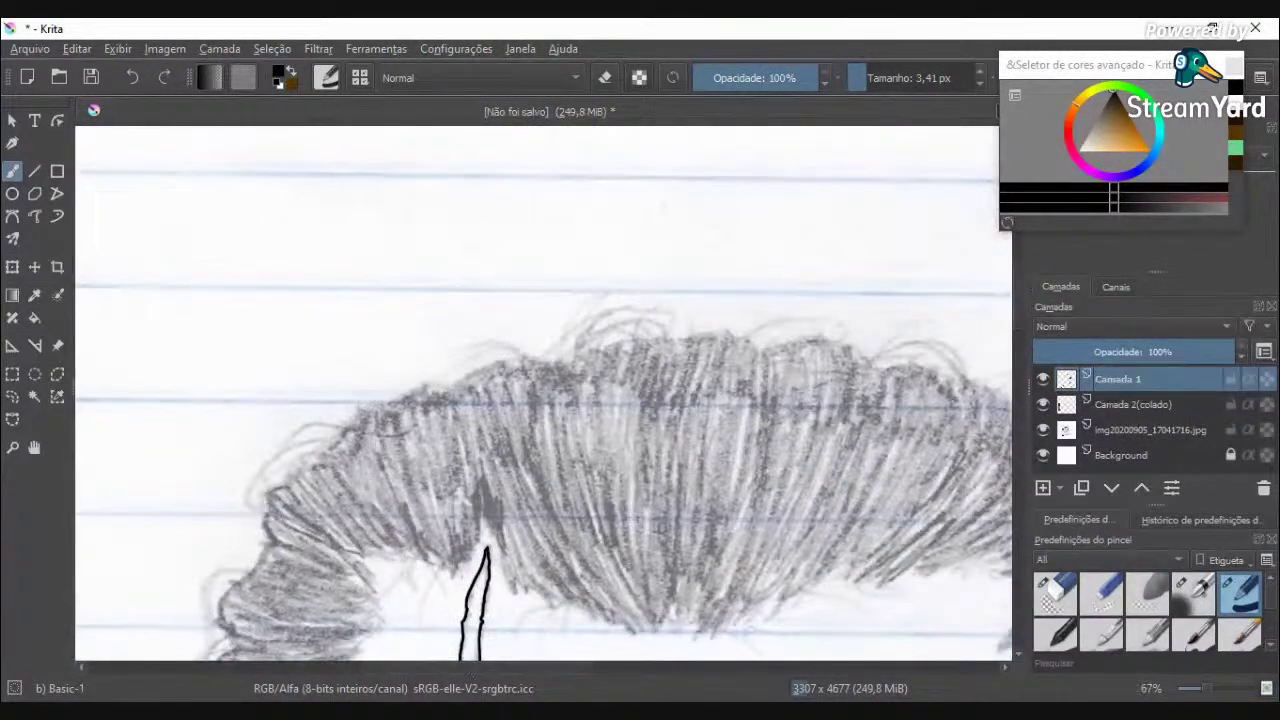
Step: Check the inked scar outline against the face and the whole portrait
{"action": "left_click_drag", "start_coordinate": [1017, 320], "coordinate": [1023, 385]}
{"action": "scroll", "coordinate": [391, 402], "scroll_direction": "down", "scroll_amount": 2}
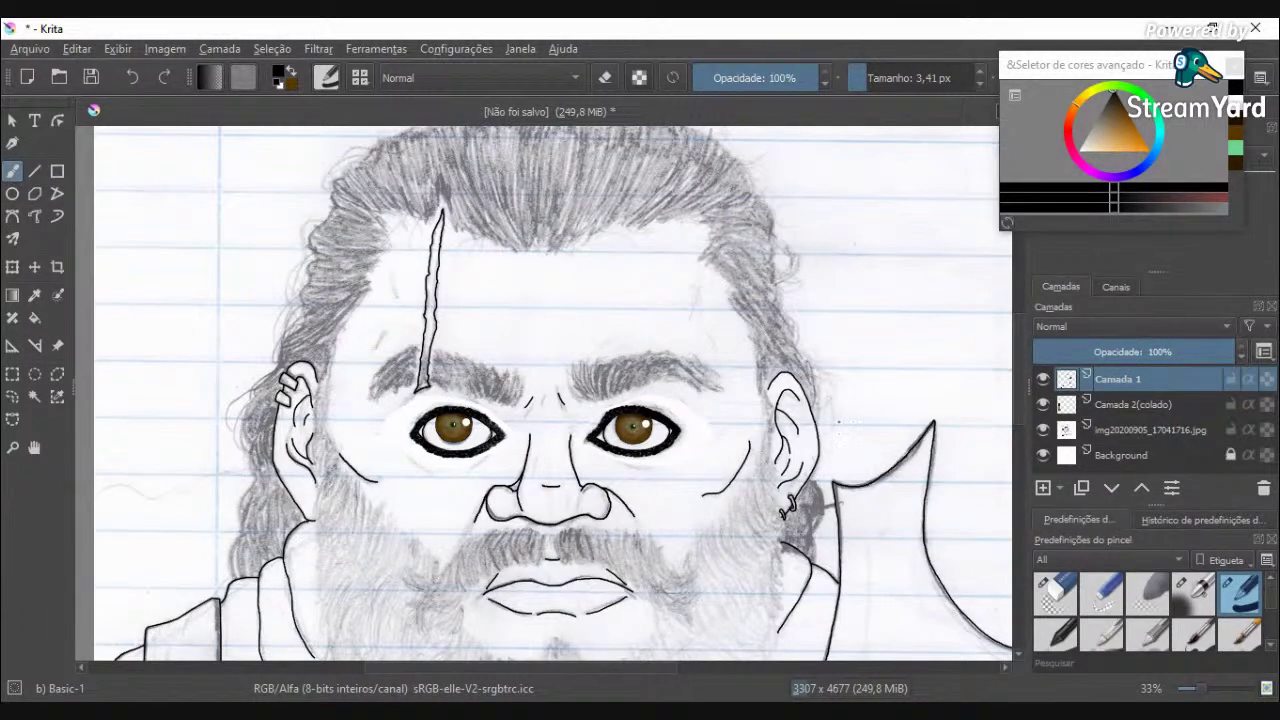
{"action": "key", "text": "minus"}
{"action": "key", "text": "minus"}
{"action": "key", "text": "minus"}
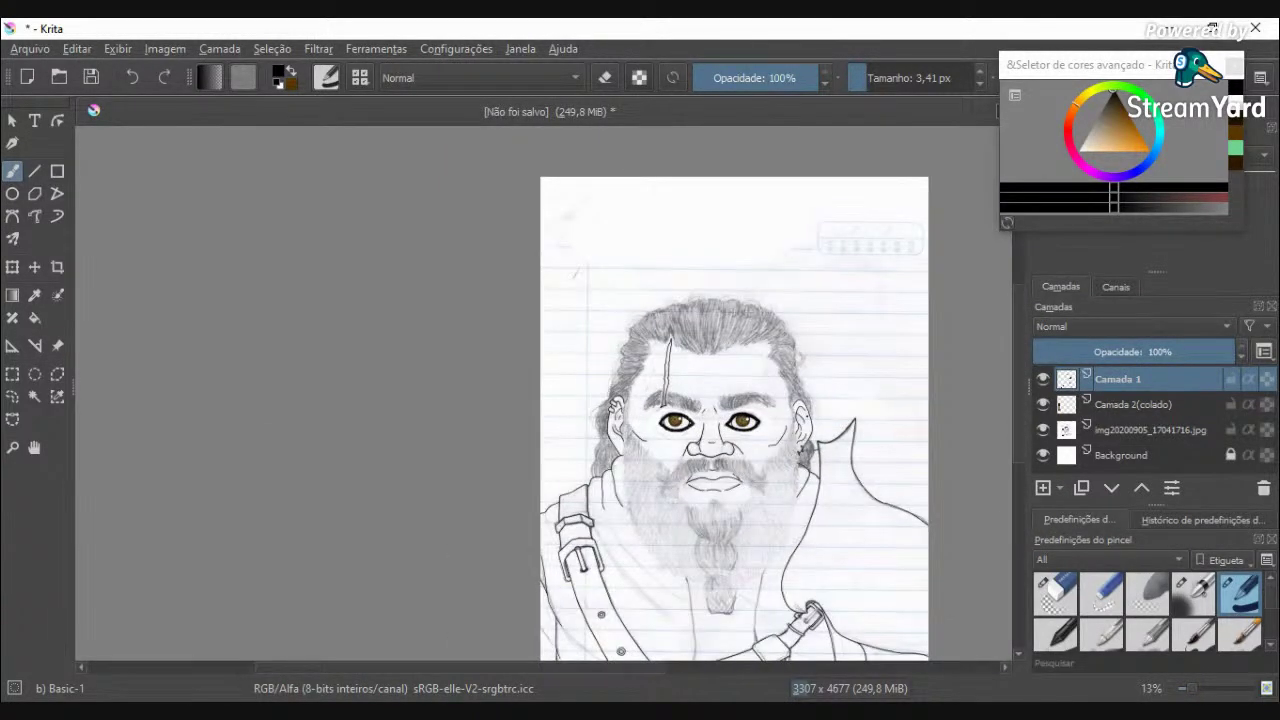
{"action": "key", "text": "minus"}
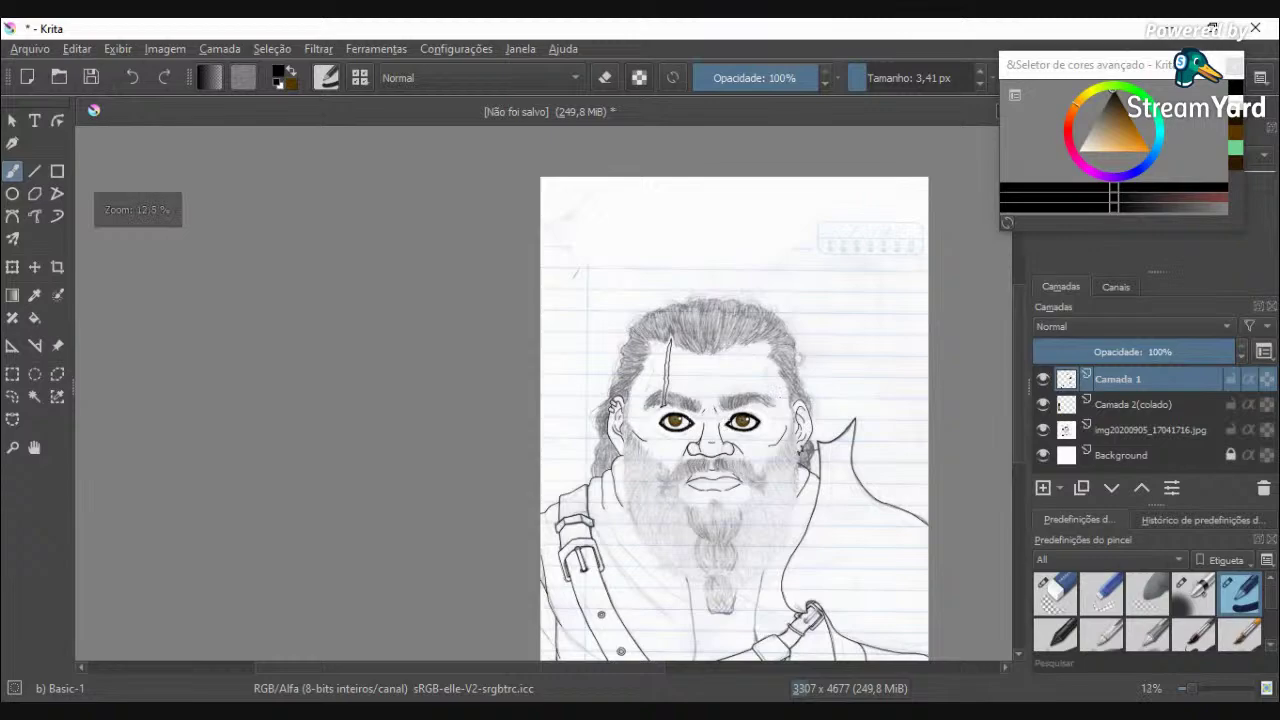
{"action": "scroll", "coordinate": [925, 433], "scroll_direction": "up", "scroll_amount": 4}
{"action": "scroll", "coordinate": [640, 413], "scroll_direction": "down", "scroll_amount": 3}
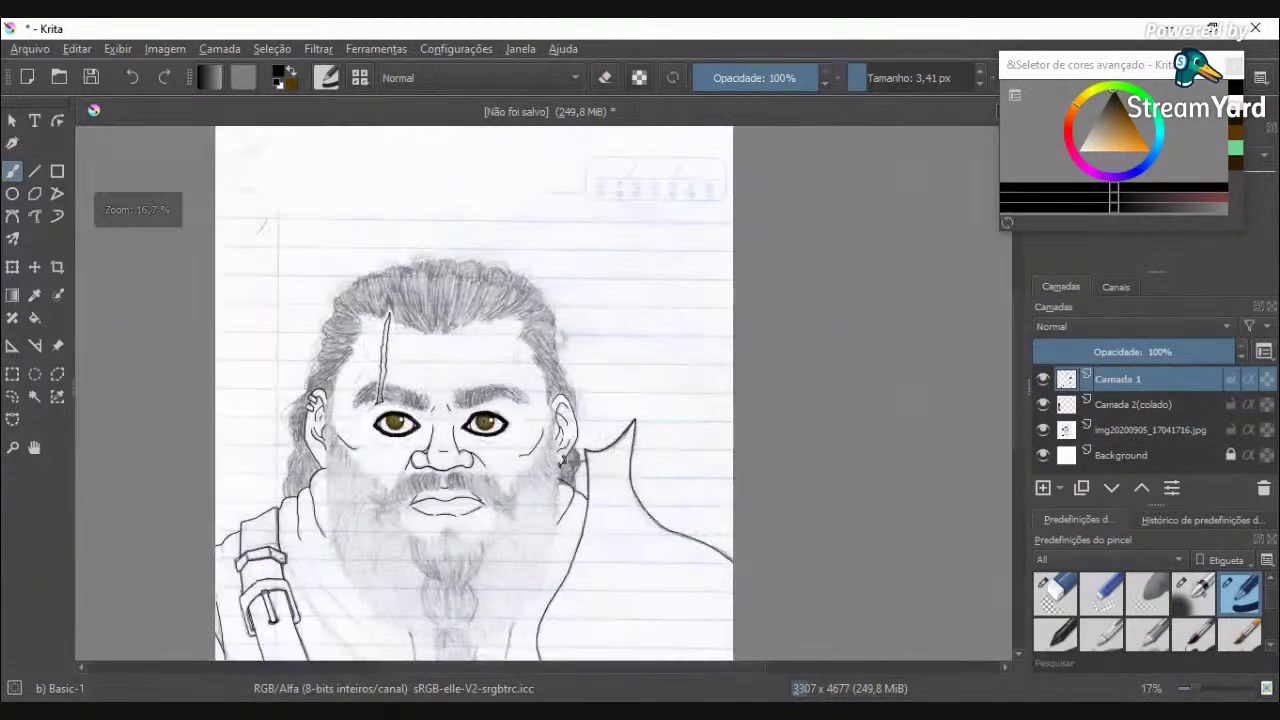
{"action": "scroll", "coordinate": [442, 520], "scroll_direction": "up", "scroll_amount": 1}
{"action": "scroll", "coordinate": [442, 520], "scroll_direction": "up", "scroll_amount": 2}
{"action": "scroll", "coordinate": [442, 520], "scroll_direction": "down", "scroll_amount": 3}
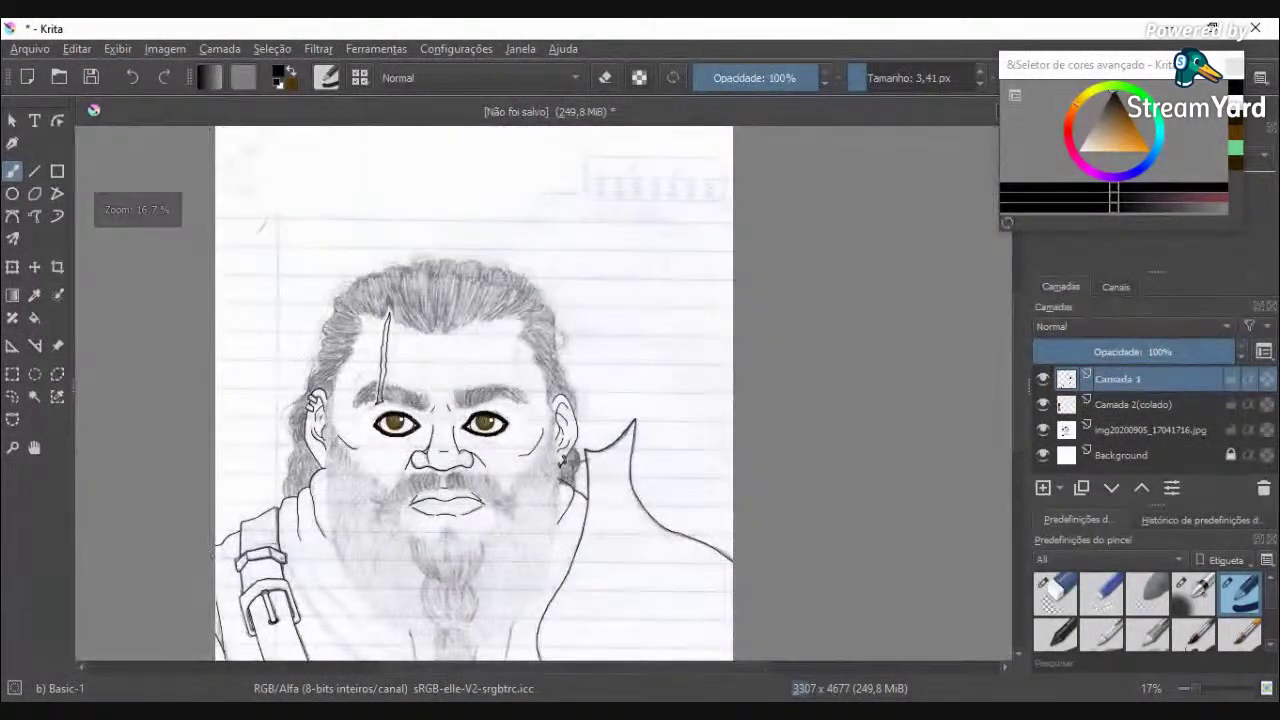
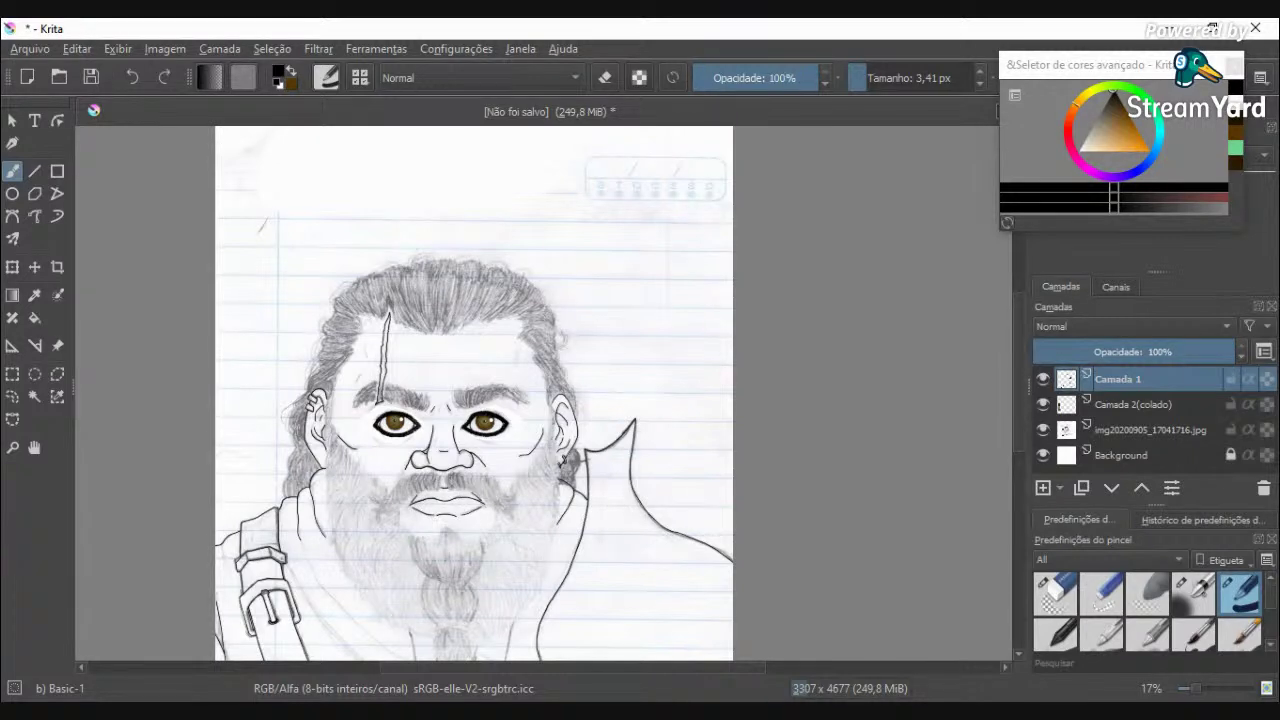
Step: Switch to the Texture Hair brush preset
{"action": "scroll", "coordinate": [416, 535], "scroll_direction": "up", "scroll_amount": 1}
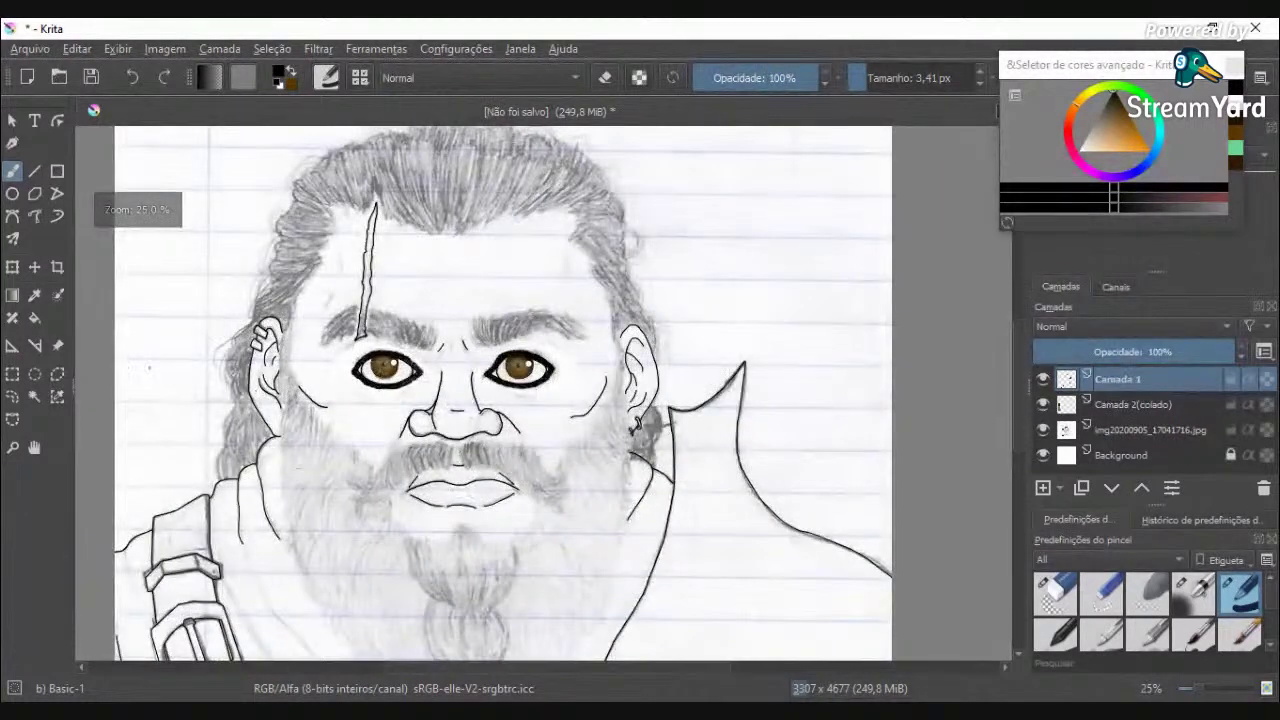
{"action": "left_click", "coordinate": [365, 79]}
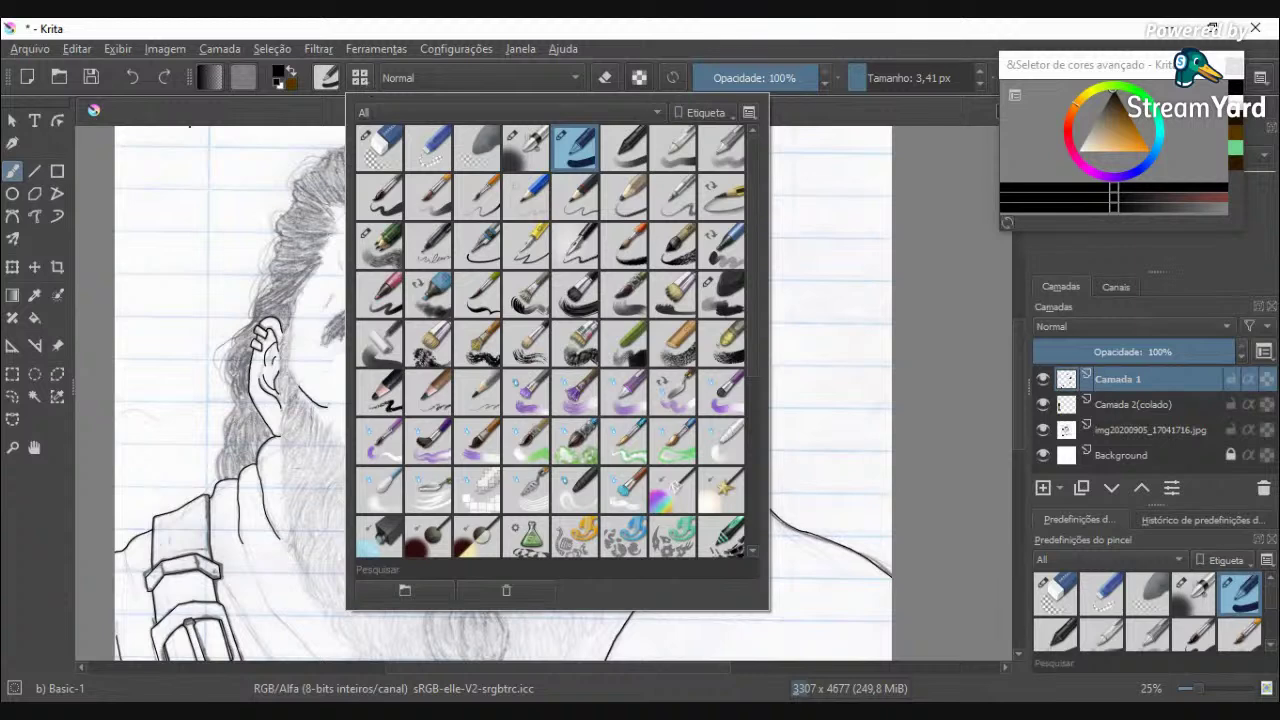
{"action": "scroll", "coordinate": [550, 340], "scroll_direction": "down", "scroll_amount": 5}
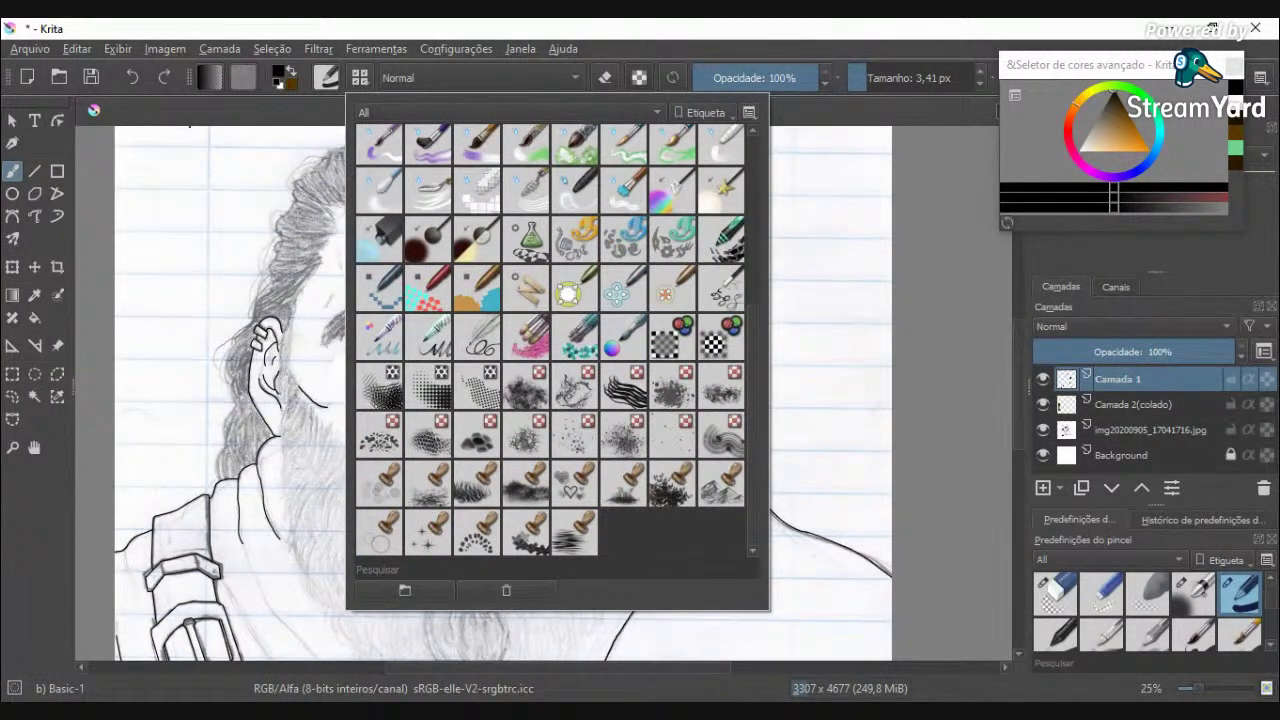
{"action": "left_click", "coordinate": [624, 387]}
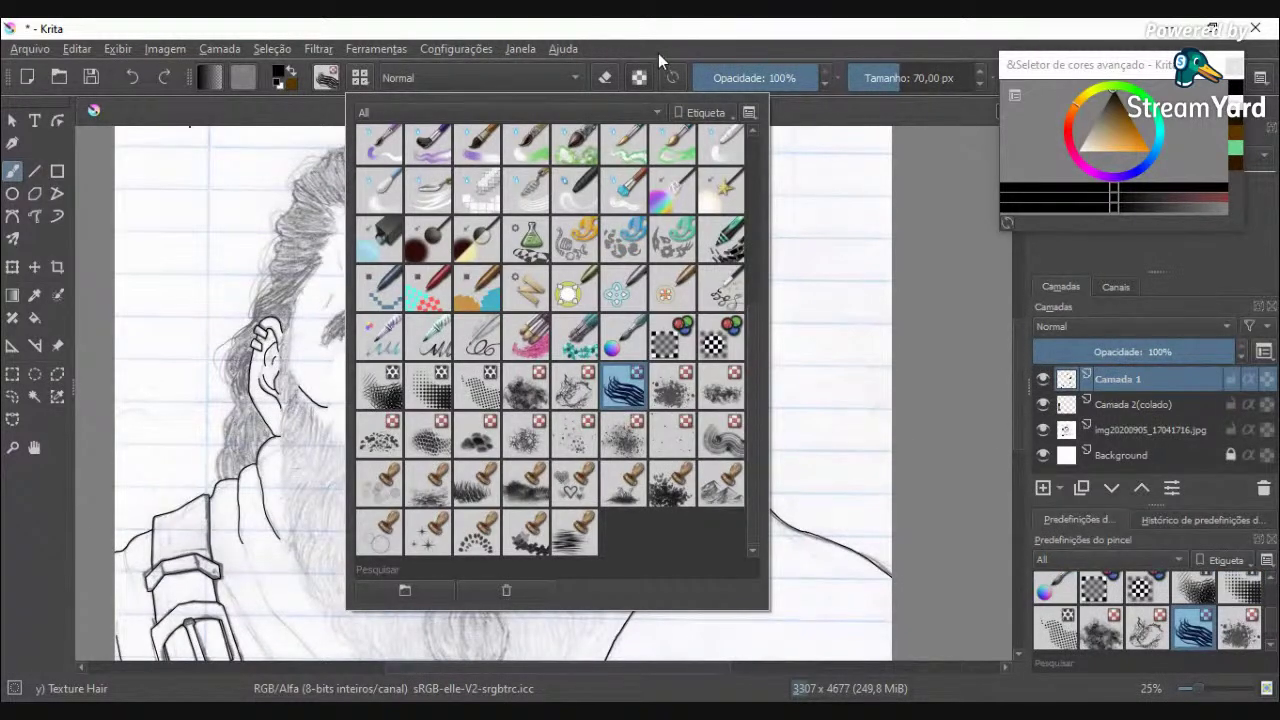
{"action": "left_click", "coordinate": [609, 26]}
Step: Paint black hair strokes sweeping up from the hairline over the upper-right part of the sketched hair
{"action": "scroll", "coordinate": [493, 194], "scroll_direction": "up", "scroll_amount": 3}
{"action": "scroll", "coordinate": [490, 192], "scroll_direction": "down", "scroll_amount": 2}
{"action": "left_click_drag", "start_coordinate": [1017, 408], "coordinate": [1017, 382]}
{"action": "scroll", "coordinate": [563, 340], "scroll_direction": "up", "scroll_amount": 2}
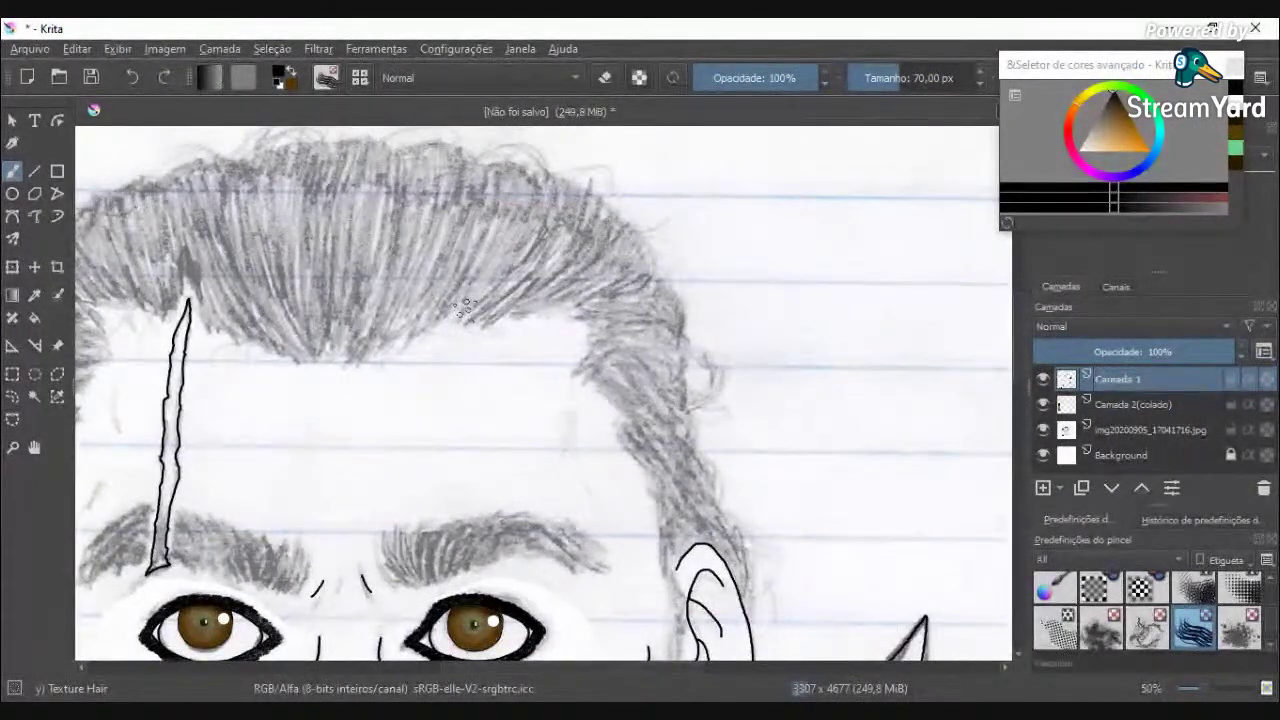
{"action": "mouse_move", "coordinate": [467, 314]}
{"action": "left_mouse_down"}
{"action": "mouse_move", "coordinate": [528, 266]}
{"action": "mouse_move", "coordinate": [542, 226]}
{"action": "left_mouse_up"}
{"action": "mouse_move", "coordinate": [497, 322]}
{"action": "left_mouse_down"}
{"action": "mouse_move", "coordinate": [616, 230]}
{"action": "mouse_move", "coordinate": [568, 243]}
{"action": "mouse_move", "coordinate": [500, 295]}
{"action": "mouse_move", "coordinate": [596, 240]}
{"action": "left_mouse_up"}
{"action": "left_click_drag", "start_coordinate": [535, 312], "coordinate": [650, 258]}
{"action": "left_click_drag", "start_coordinate": [552, 291], "coordinate": [630, 241]}
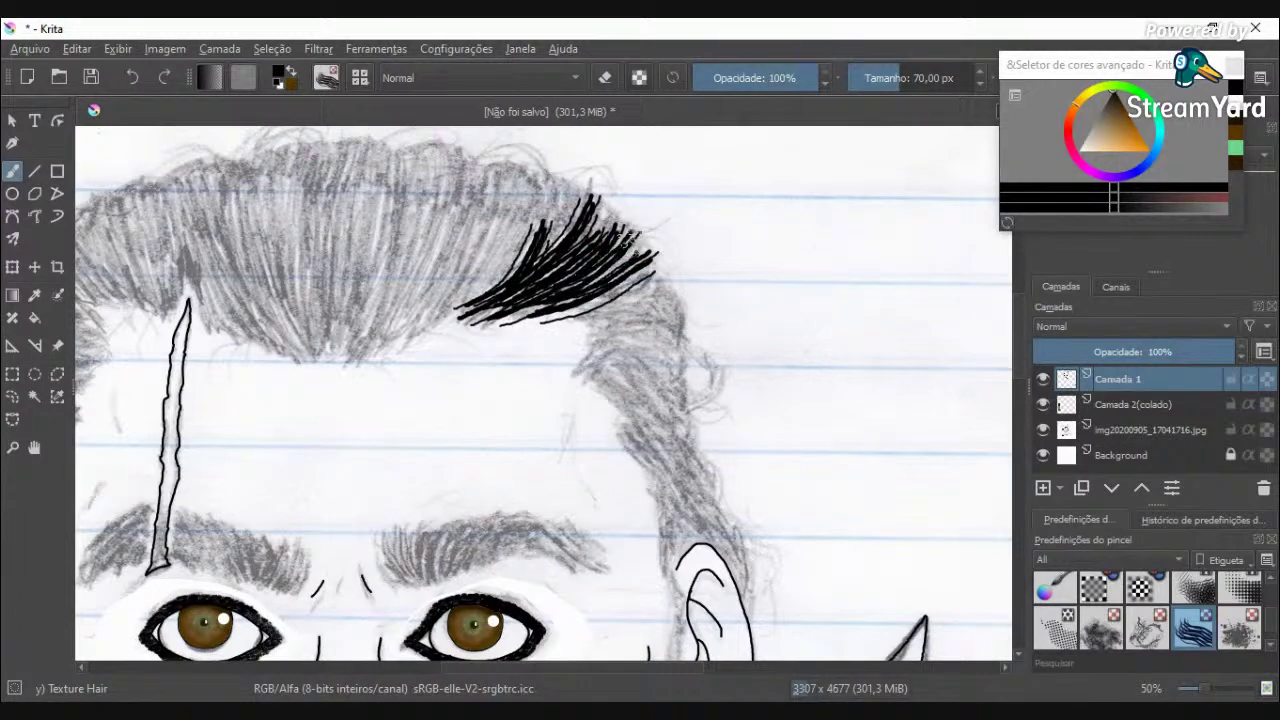
Step: Extend the black hair strokes outward to the hairline corner and inward toward the top of the head
{"action": "left_click_drag", "start_coordinate": [565, 318], "coordinate": [668, 288]}
{"action": "left_click_drag", "start_coordinate": [500, 315], "coordinate": [568, 279]}
{"action": "mouse_move", "coordinate": [484, 292]}
{"action": "left_mouse_down"}
{"action": "mouse_move", "coordinate": [582, 200]}
{"action": "mouse_move", "coordinate": [569, 185]}
{"action": "mouse_move", "coordinate": [472, 300]}
{"action": "left_mouse_up"}
{"action": "mouse_move", "coordinate": [530, 178]}
{"action": "left_mouse_down"}
{"action": "mouse_move", "coordinate": [417, 318]}
{"action": "mouse_move", "coordinate": [560, 190]}
{"action": "left_mouse_up"}
{"action": "left_click_drag", "start_coordinate": [500, 250], "coordinate": [548, 185]}
Step: Paint black hair strokes over the right temple and fill the gaps where they meet the top hair
{"action": "mouse_move", "coordinate": [603, 335]}
{"action": "left_mouse_down"}
{"action": "mouse_move", "coordinate": [674, 331]}
{"action": "mouse_move", "coordinate": [691, 317]}
{"action": "mouse_move", "coordinate": [675, 309]}
{"action": "mouse_move", "coordinate": [687, 299]}
{"action": "mouse_move", "coordinate": [657, 374]}
{"action": "mouse_move", "coordinate": [694, 386]}
{"action": "left_mouse_up"}
{"action": "left_click_drag", "start_coordinate": [636, 350], "coordinate": [675, 352]}
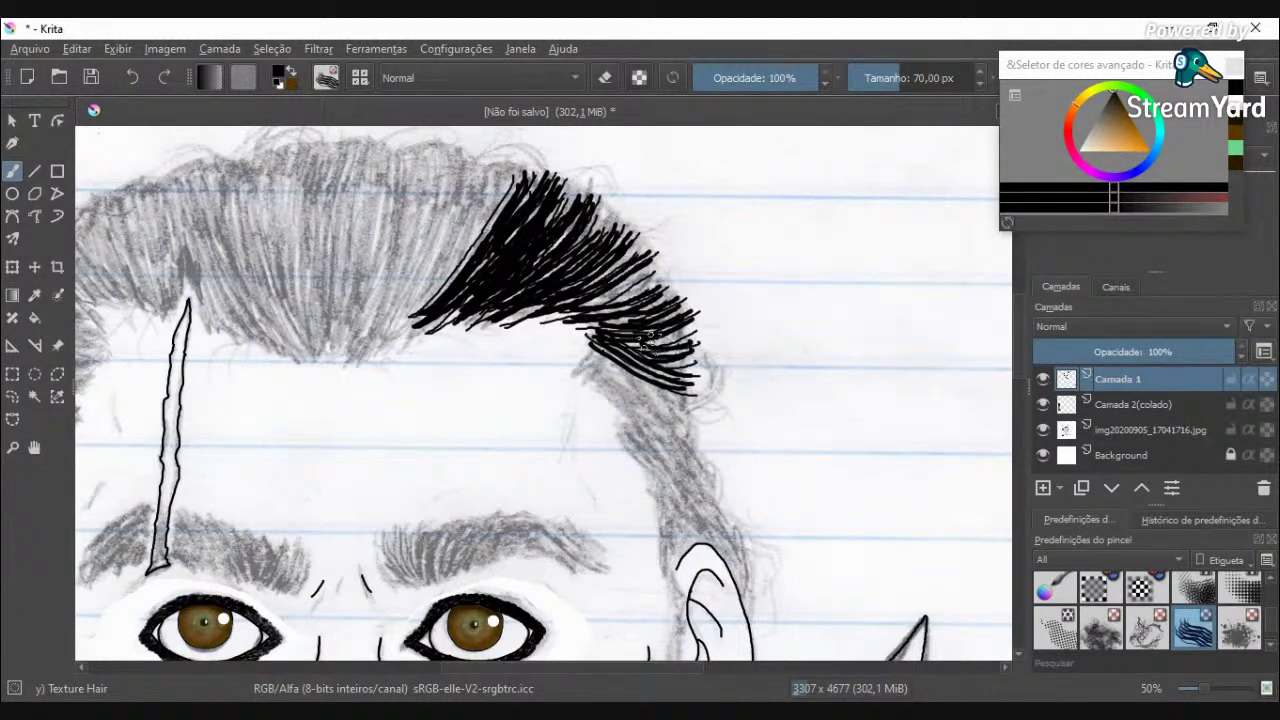
{"action": "mouse_move", "coordinate": [588, 350]}
{"action": "left_mouse_down"}
{"action": "mouse_move", "coordinate": [656, 382]}
{"action": "mouse_move", "coordinate": [660, 416]}
{"action": "mouse_move", "coordinate": [648, 403]}
{"action": "mouse_move", "coordinate": [696, 432]}
{"action": "left_mouse_up"}
{"action": "left_click_drag", "start_coordinate": [633, 376], "coordinate": [696, 410]}
{"action": "left_click_drag", "start_coordinate": [626, 345], "coordinate": [706, 372]}
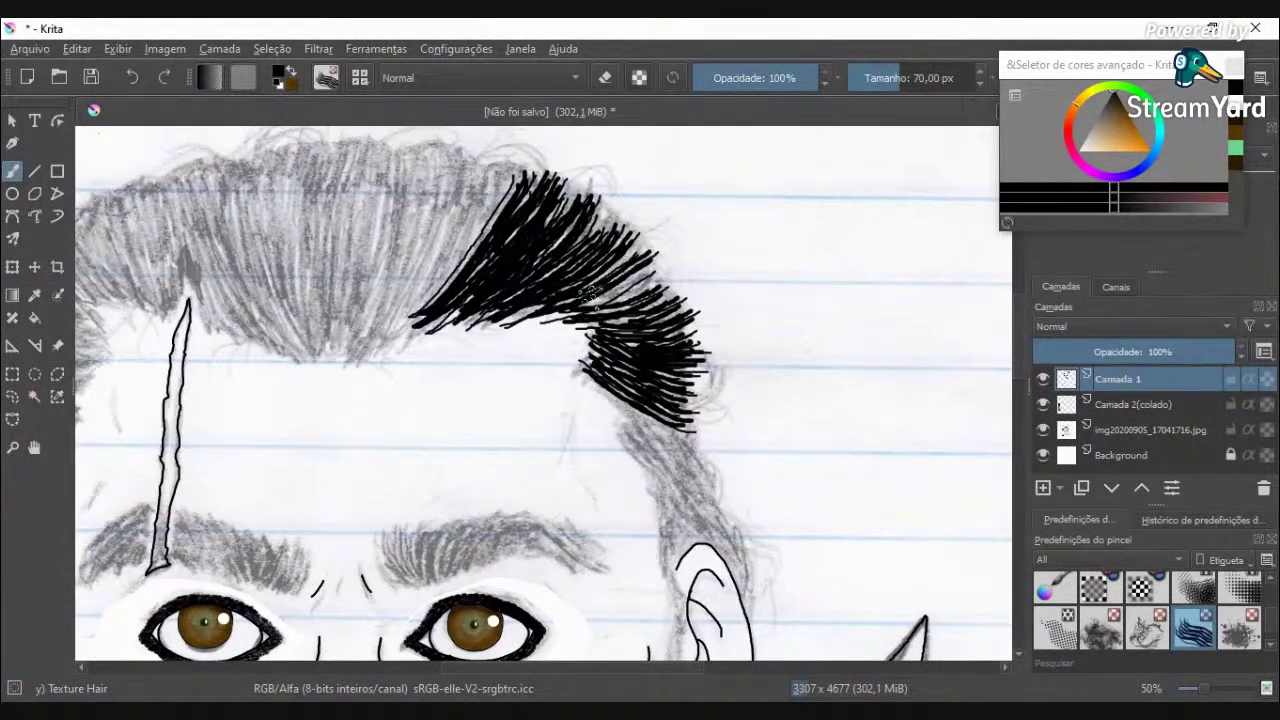
{"action": "mouse_move", "coordinate": [650, 264]}
{"action": "left_mouse_down"}
{"action": "mouse_move", "coordinate": [579, 275]}
{"action": "mouse_move", "coordinate": [606, 210]}
{"action": "mouse_move", "coordinate": [543, 252]}
{"action": "left_mouse_up"}
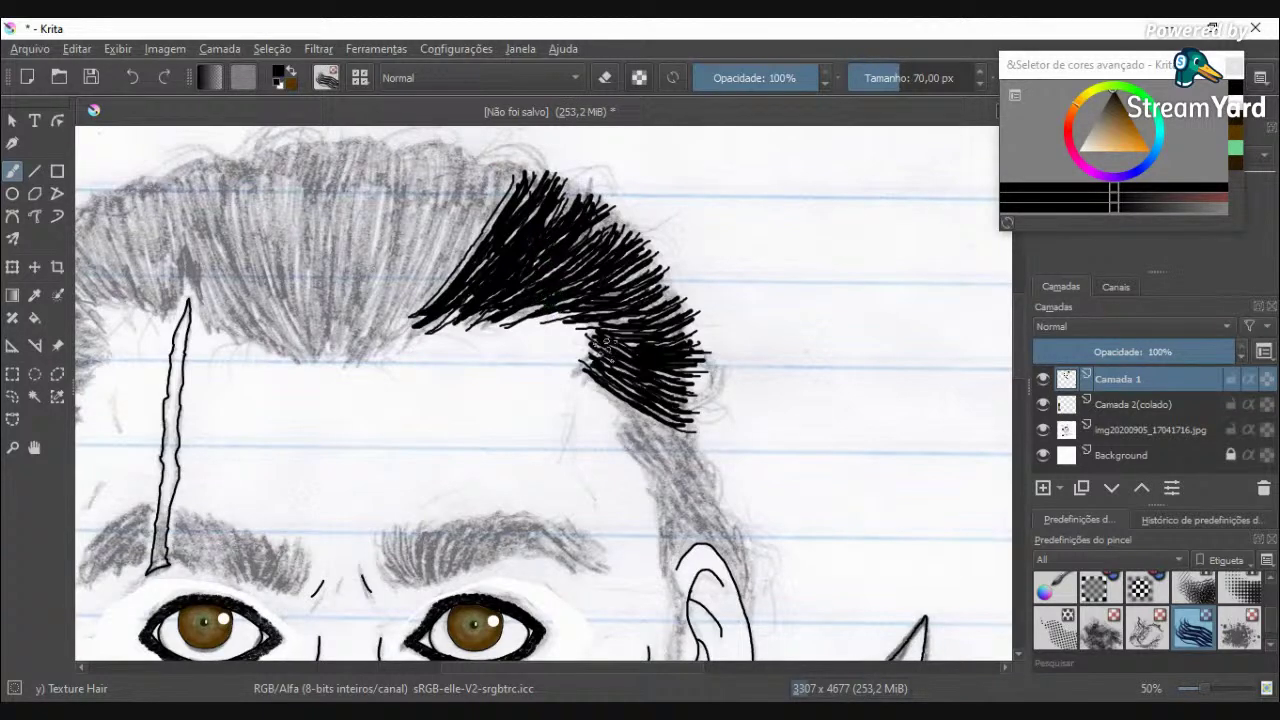
Step: Continue the black hair strokes from the right temple down the side of the head to behind the ear top
{"action": "scroll", "coordinate": [605, 343], "scroll_direction": "down", "scroll_amount": 2, "text": "ctrl"}
{"action": "scroll", "coordinate": [605, 343], "scroll_direction": "up", "scroll_amount": 4, "text": "ctrl"}
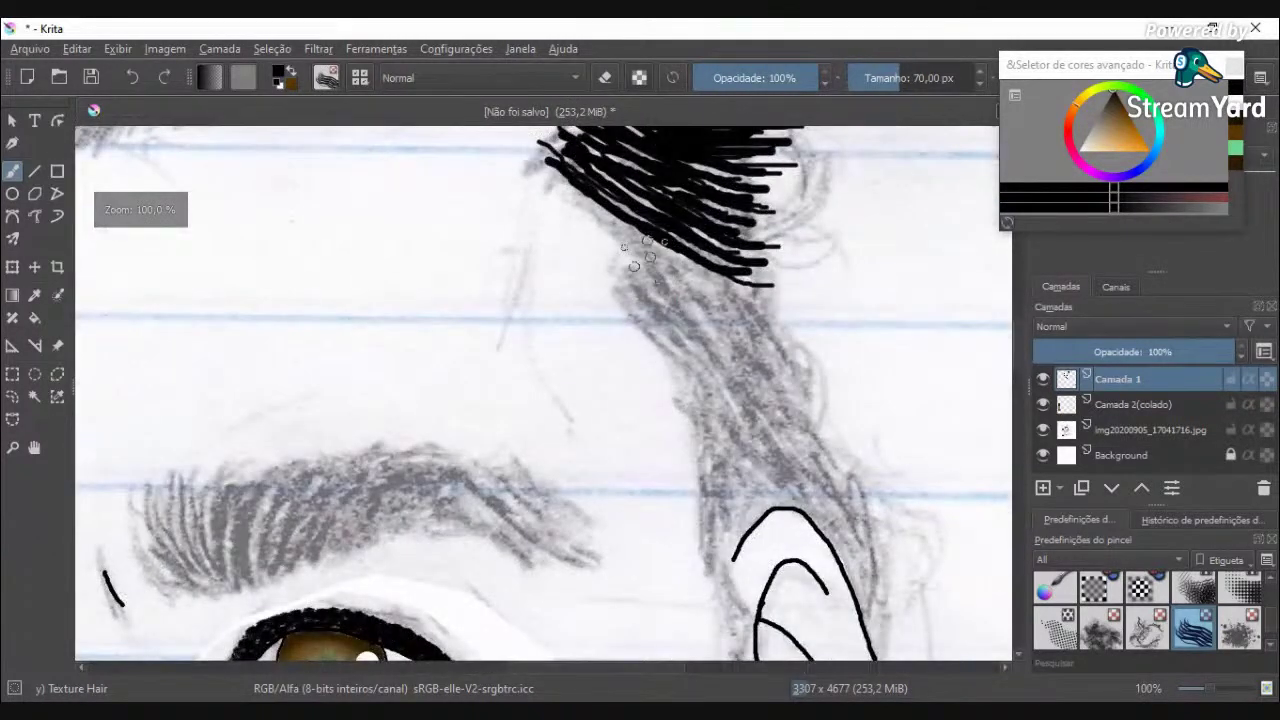
{"action": "left_click_drag", "start_coordinate": [603, 214], "coordinate": [718, 318]}
{"action": "mouse_move", "coordinate": [668, 277]}
{"action": "left_mouse_down"}
{"action": "mouse_move", "coordinate": [793, 342]}
{"action": "mouse_move", "coordinate": [820, 428]}
{"action": "left_mouse_up"}
{"action": "left_click_drag", "start_coordinate": [620, 305], "coordinate": [760, 405]}
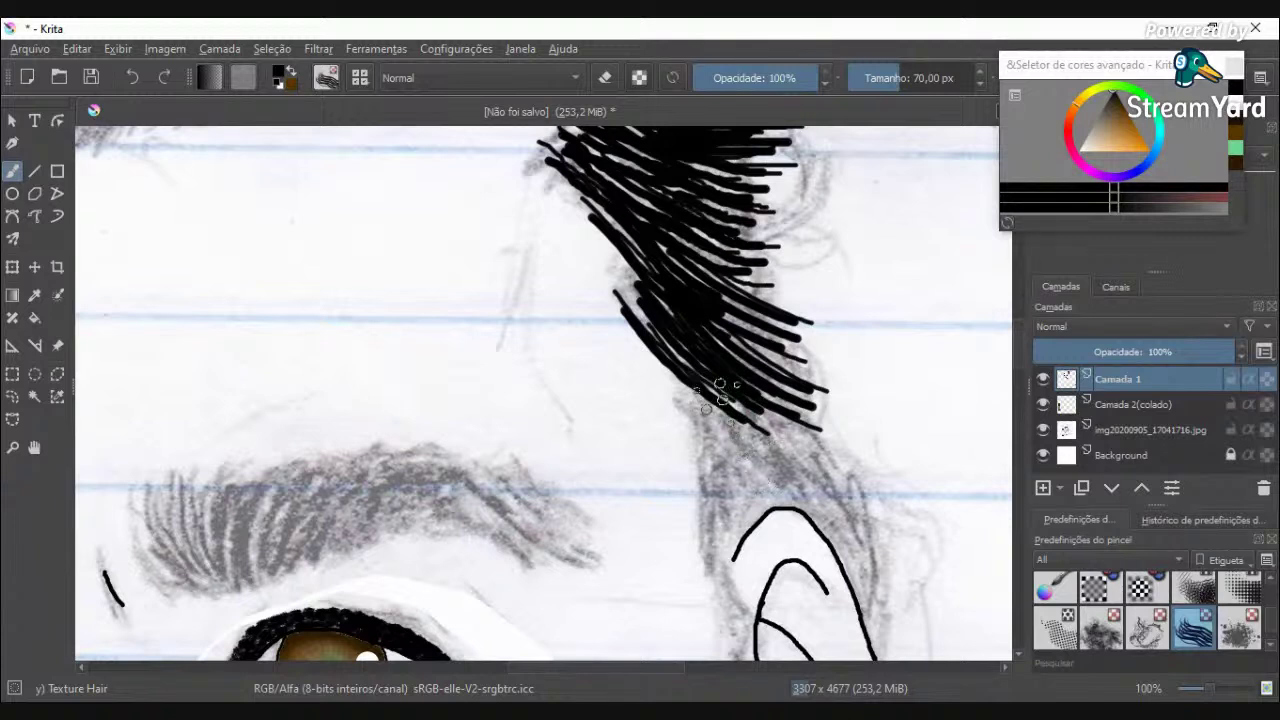
{"action": "left_click_drag", "start_coordinate": [718, 398], "coordinate": [835, 465]}
{"action": "left_click_drag", "start_coordinate": [758, 410], "coordinate": [865, 570]}
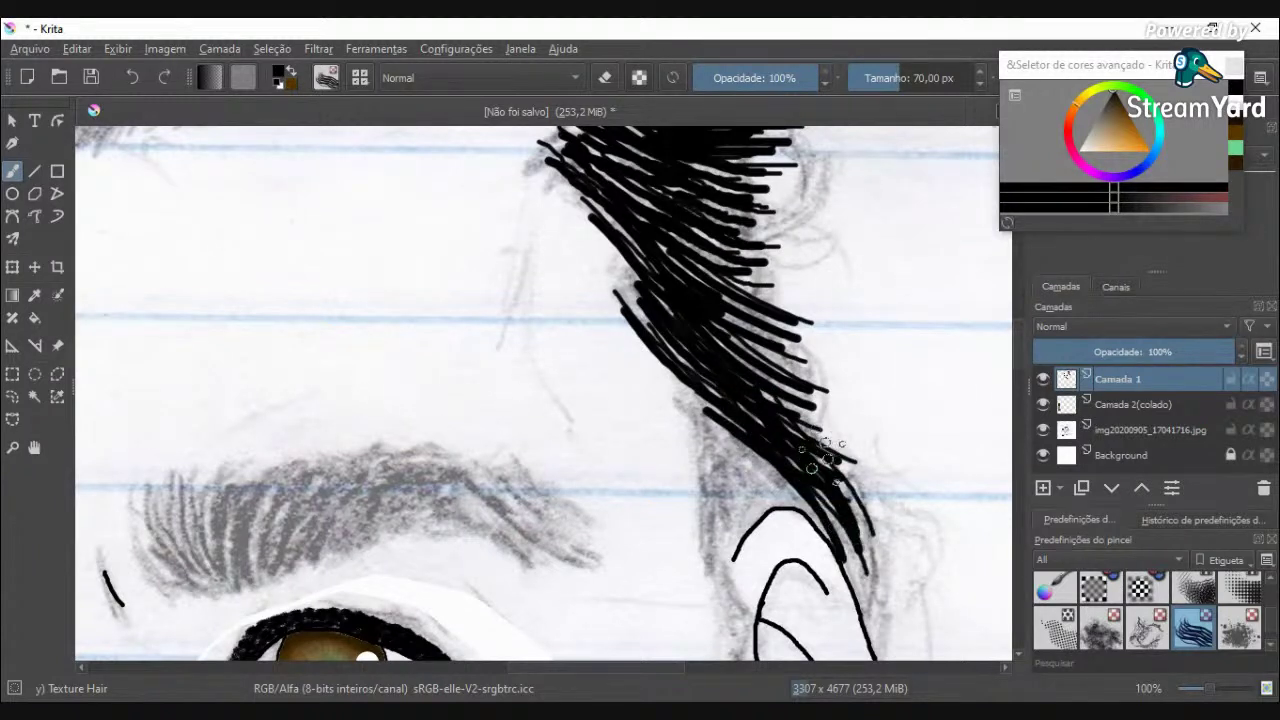
{"action": "left_click_drag", "start_coordinate": [825, 445], "coordinate": [895, 605]}
{"action": "mouse_move", "coordinate": [770, 388]}
{"action": "left_mouse_down"}
{"action": "mouse_move", "coordinate": [862, 470]}
{"action": "mouse_move", "coordinate": [898, 560]}
{"action": "left_mouse_up"}
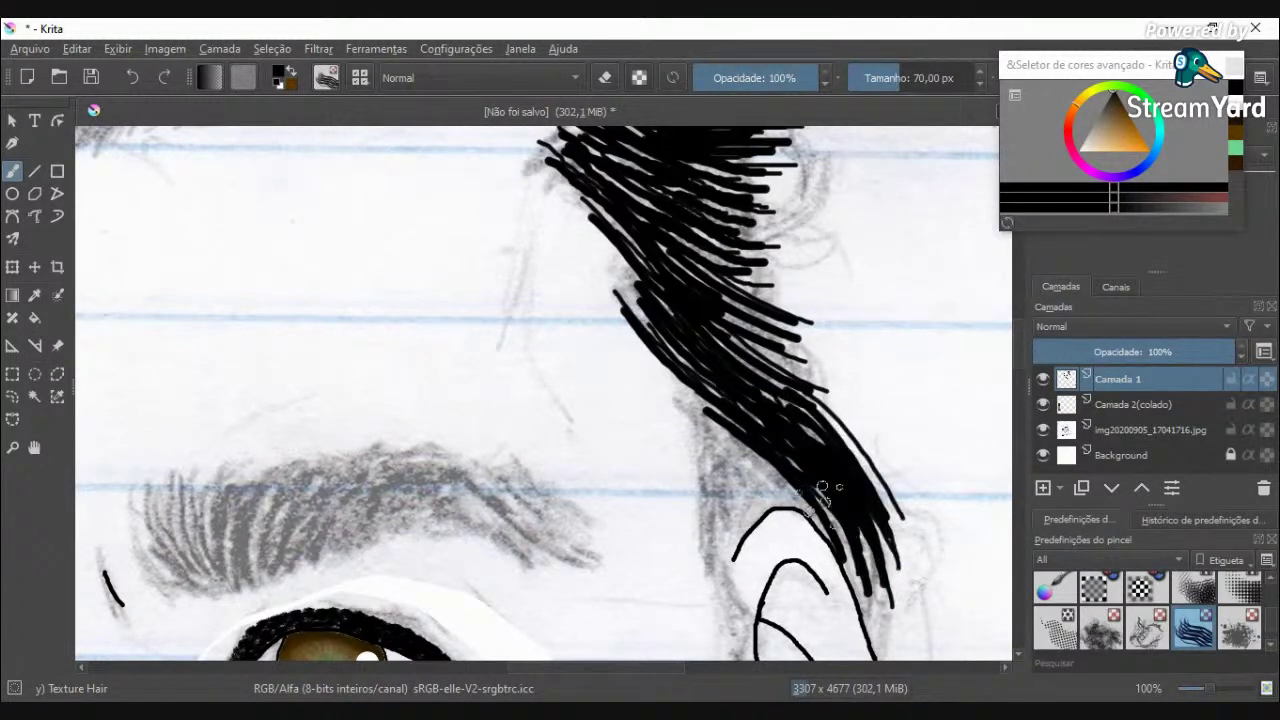
Step: Paint short black hair strokes in front of and just above the right ear, filling the gap beside the side hair
{"action": "left_click_drag", "start_coordinate": [686, 406], "coordinate": [714, 476]}
{"action": "left_click_drag", "start_coordinate": [705, 398], "coordinate": [752, 486]}
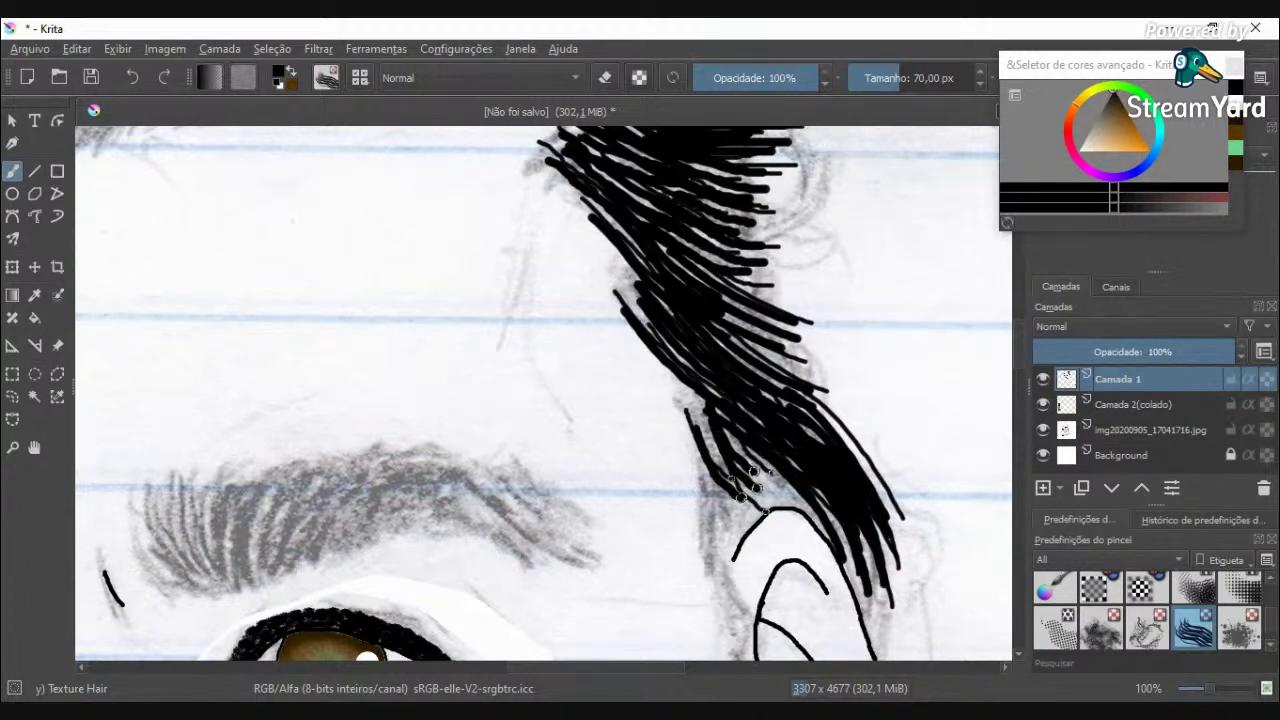
{"action": "scroll", "coordinate": [781, 480], "scroll_direction": "down", "scroll_amount": 1}
{"action": "scroll", "coordinate": [785, 473], "scroll_direction": "down", "scroll_amount": 2}
{"action": "scroll", "coordinate": [785, 460], "scroll_direction": "up", "scroll_amount": 6}
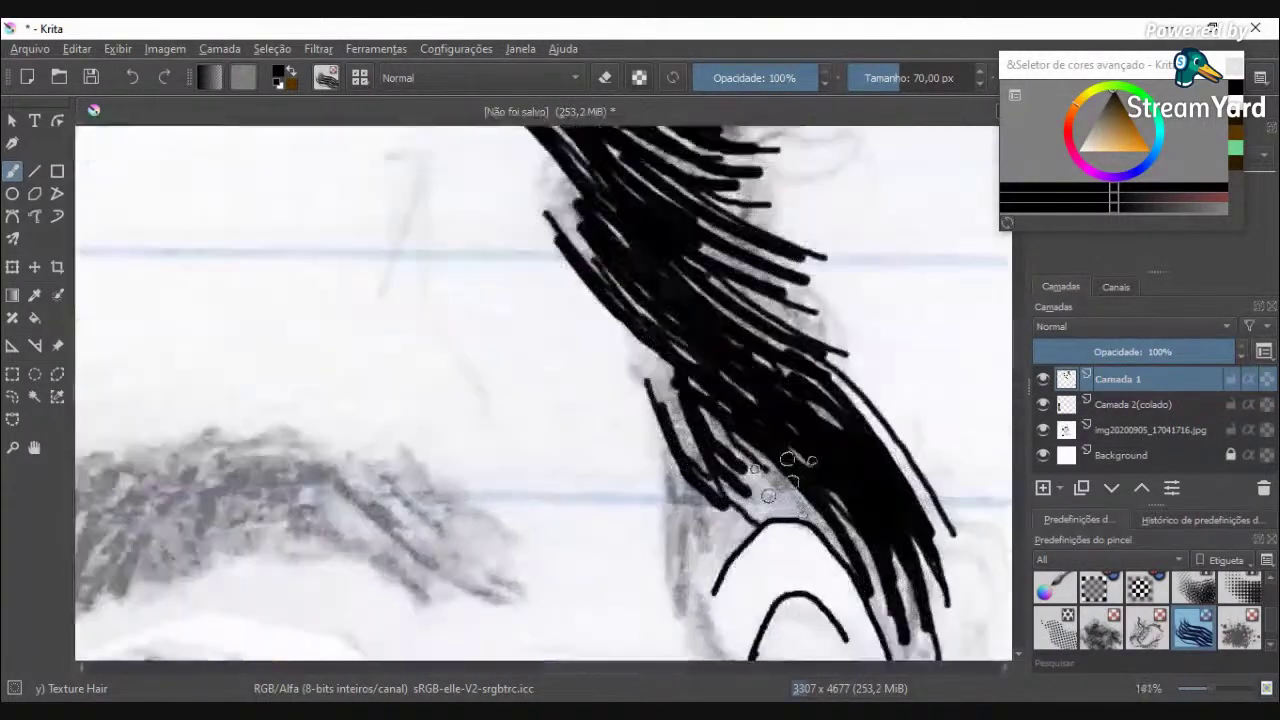
{"action": "mouse_move", "coordinate": [700, 435]}
{"action": "left_mouse_down"}
{"action": "mouse_move", "coordinate": [745, 467]}
{"action": "mouse_move", "coordinate": [856, 509]}
{"action": "left_mouse_up"}
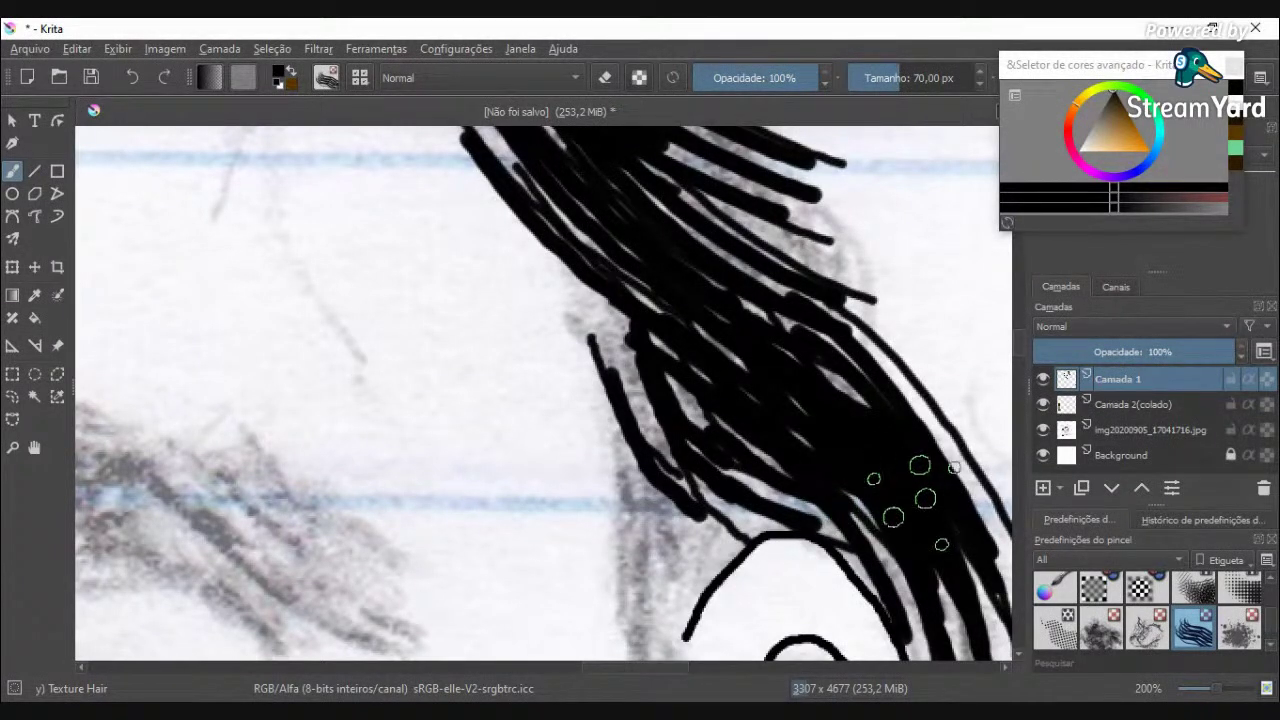
Step: Try a downward hair stroke on the outer edge of the right temple hair and undo it
{"action": "scroll", "coordinate": [855, 505], "scroll_direction": "down", "scroll_amount": 3}
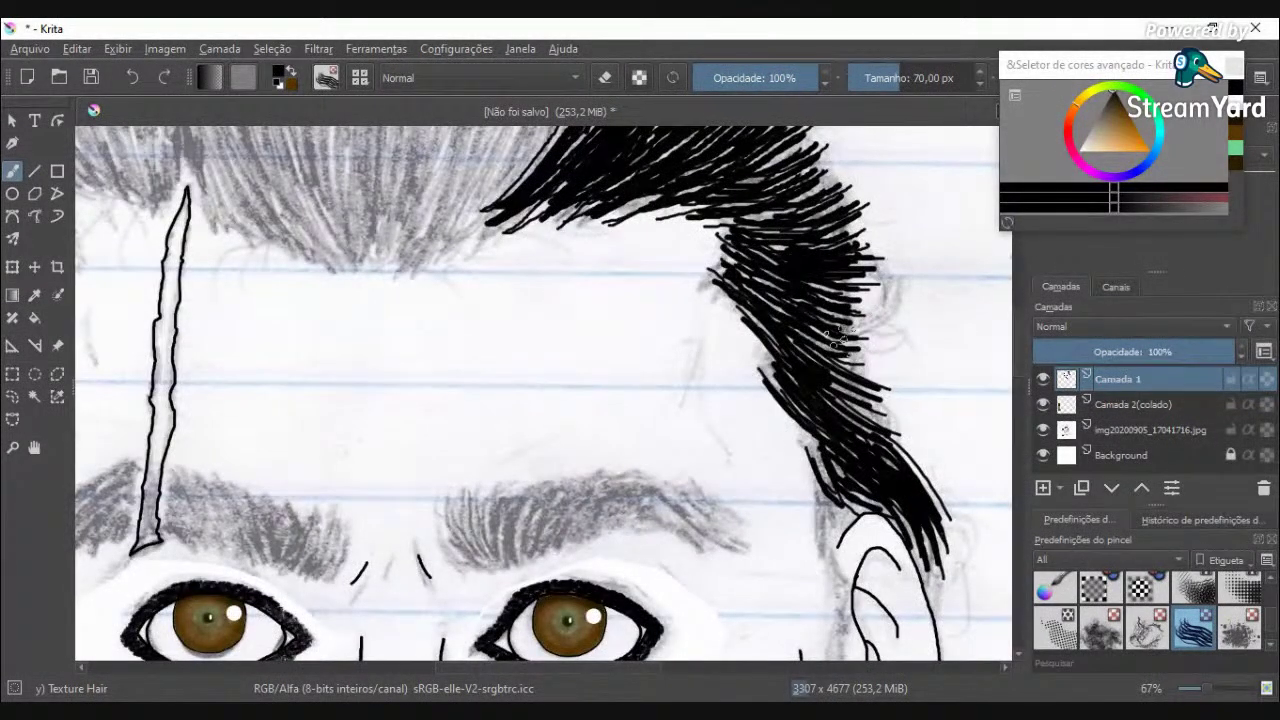
{"action": "scroll", "coordinate": [840, 338], "scroll_direction": "up", "scroll_amount": 5}
{"action": "scroll", "coordinate": [835, 345], "scroll_direction": "down", "scroll_amount": 2}
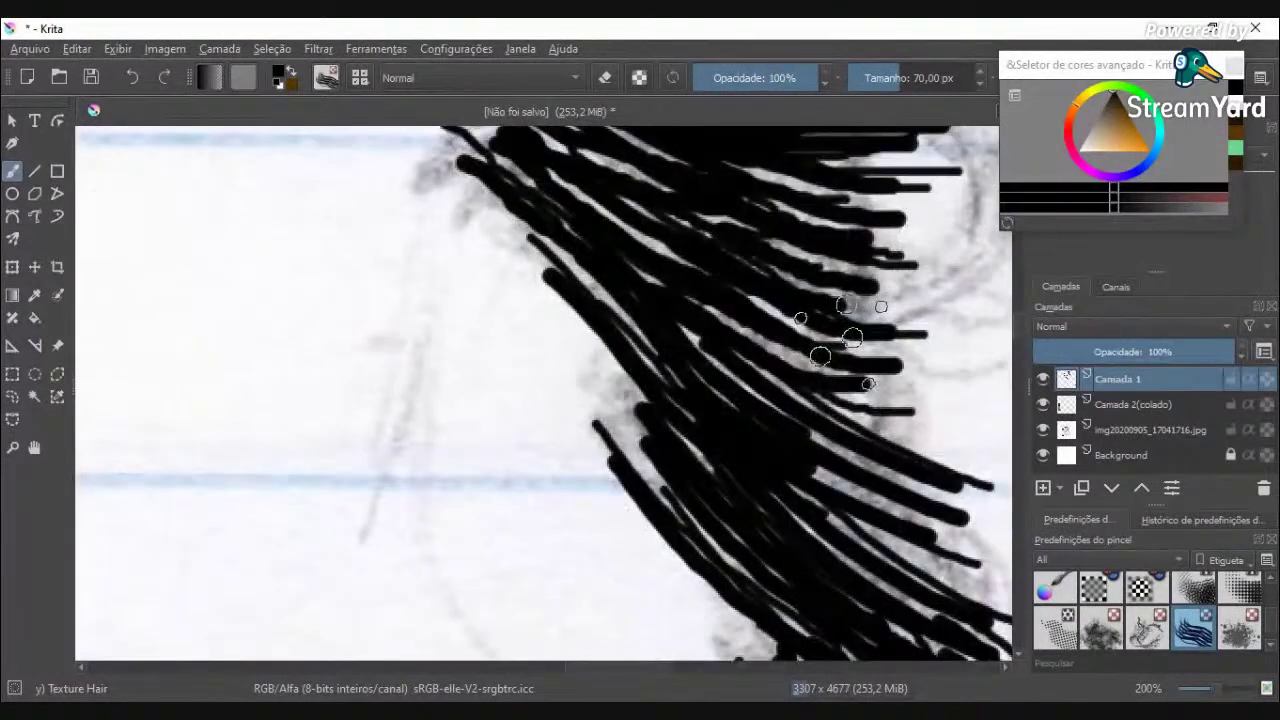
{"action": "left_click_drag", "start_coordinate": [845, 340], "coordinate": [995, 495]}
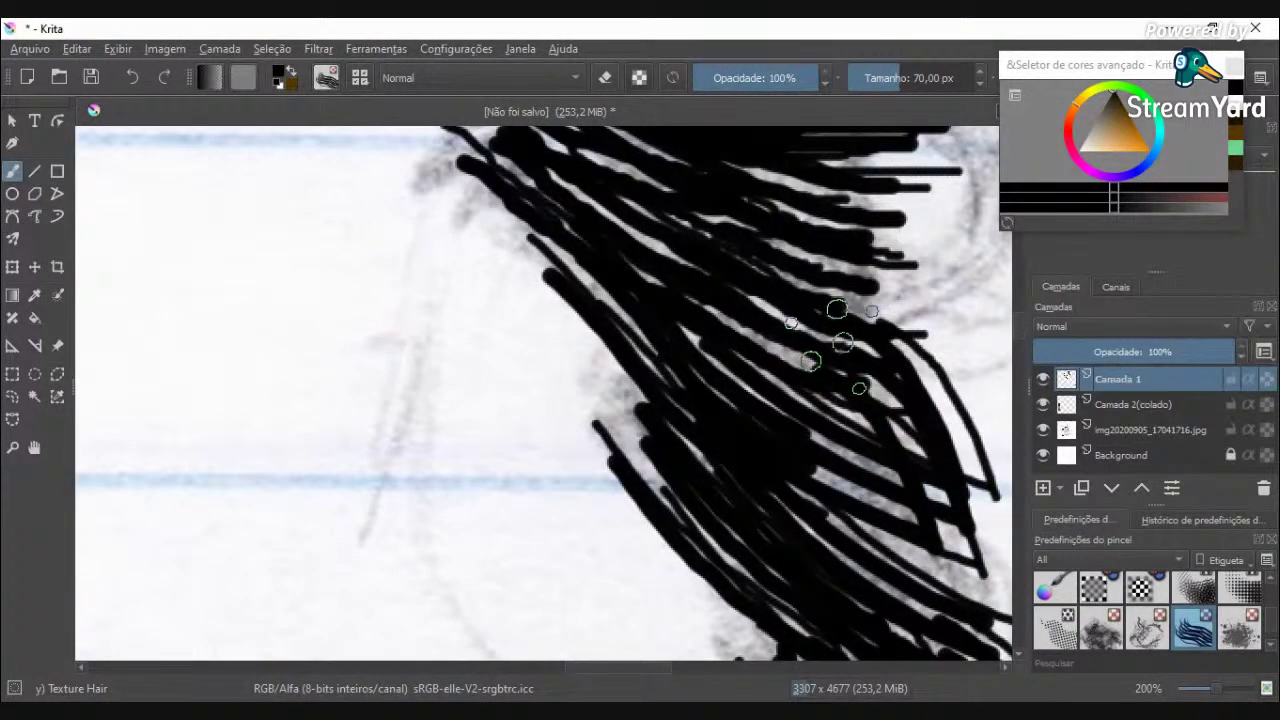
{"action": "key", "text": "ctrl+z"}
{"action": "scroll", "coordinate": [840, 348], "scroll_direction": "down", "scroll_amount": 3}
{"action": "scroll", "coordinate": [848, 355], "scroll_direction": "up", "scroll_amount": 2}
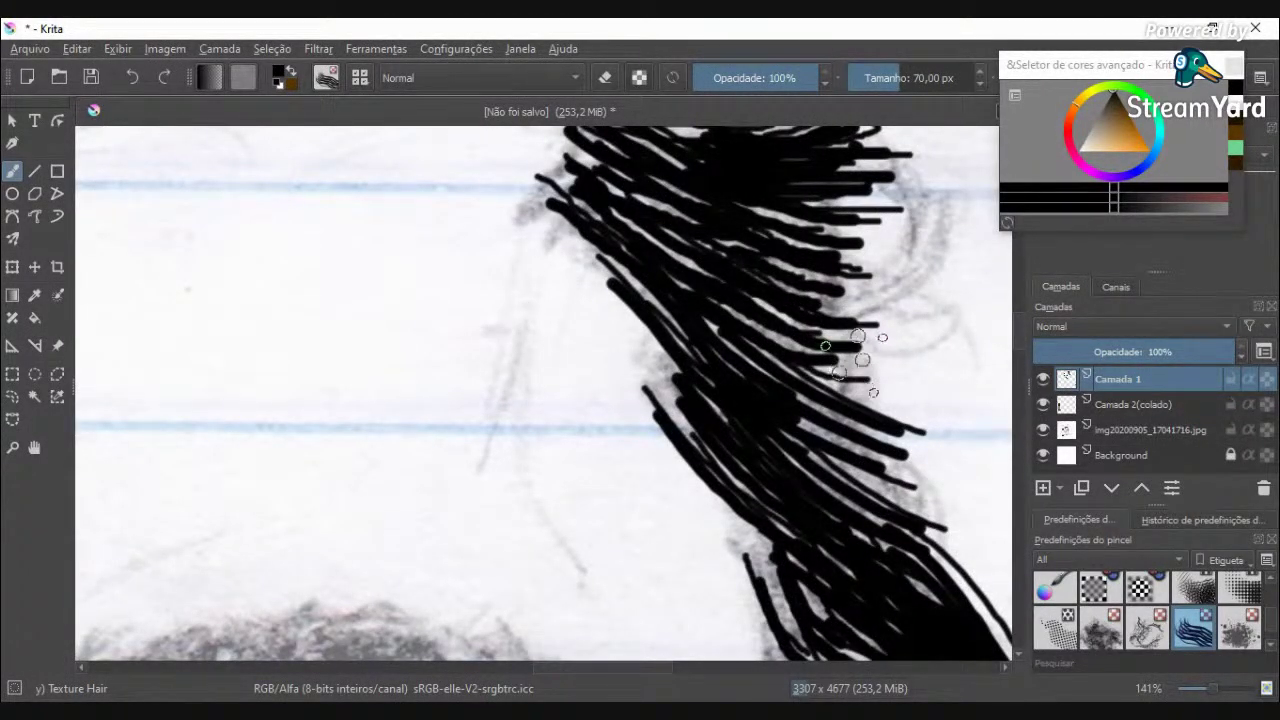
Step: Paint long black hair strokes from the central hairline peak up to the crown, joining the finished right side
{"action": "scroll", "coordinate": [878, 398], "scroll_direction": "down", "scroll_amount": 3}
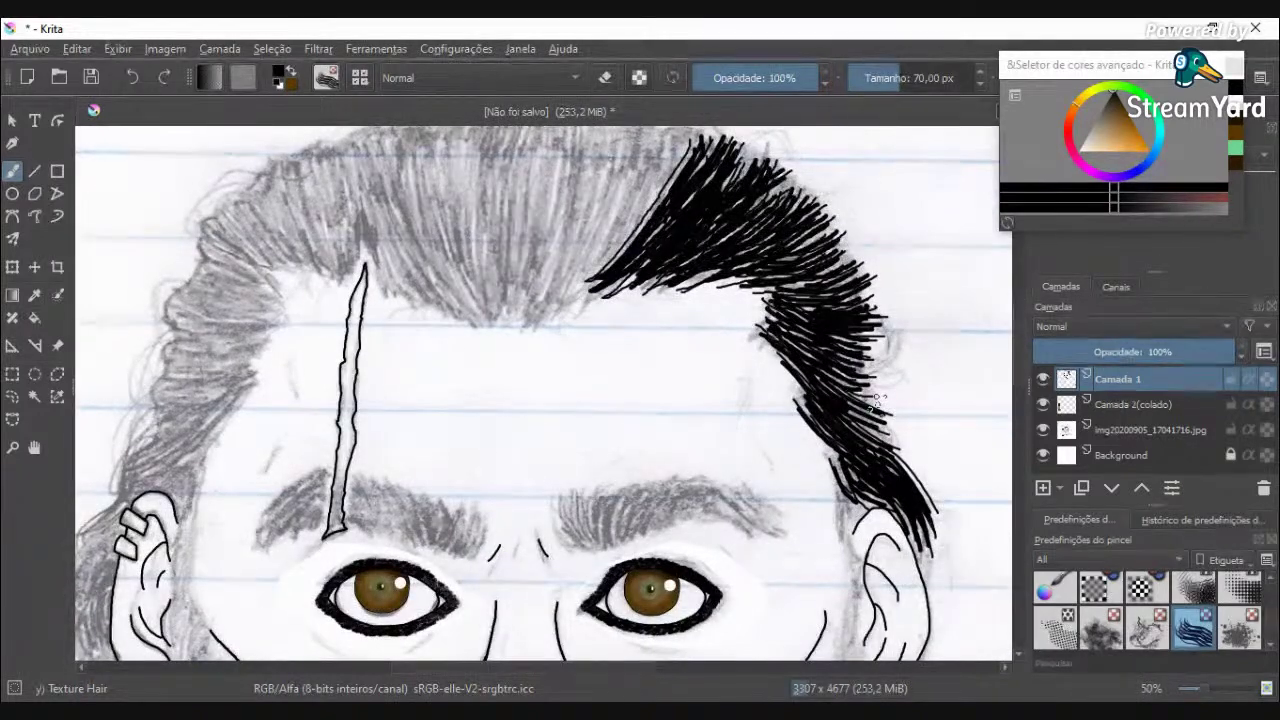
{"action": "scroll", "coordinate": [864, 386], "scroll_direction": "down", "scroll_amount": 3}
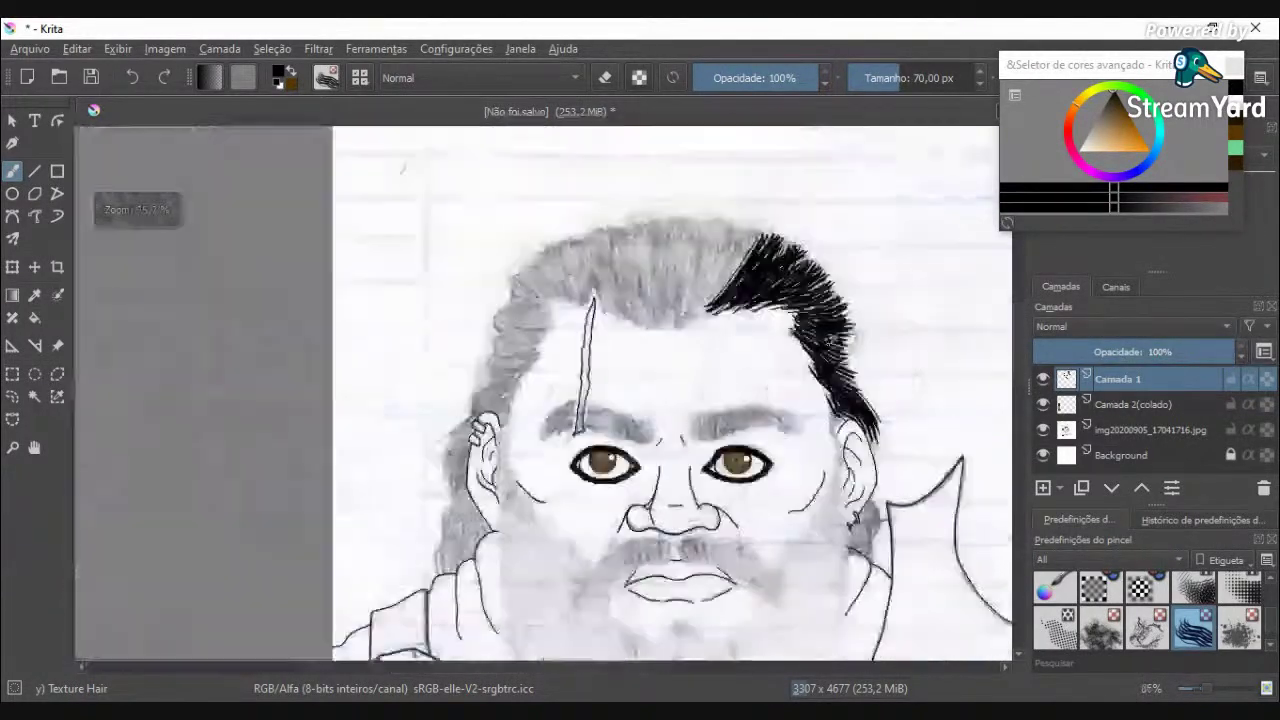
{"action": "scroll", "coordinate": [790, 290], "scroll_direction": "up", "scroll_amount": 4}
{"action": "scroll", "coordinate": [680, 370], "scroll_direction": "down", "scroll_amount": 1}
{"action": "scroll", "coordinate": [660, 402], "scroll_direction": "up", "scroll_amount": 2}
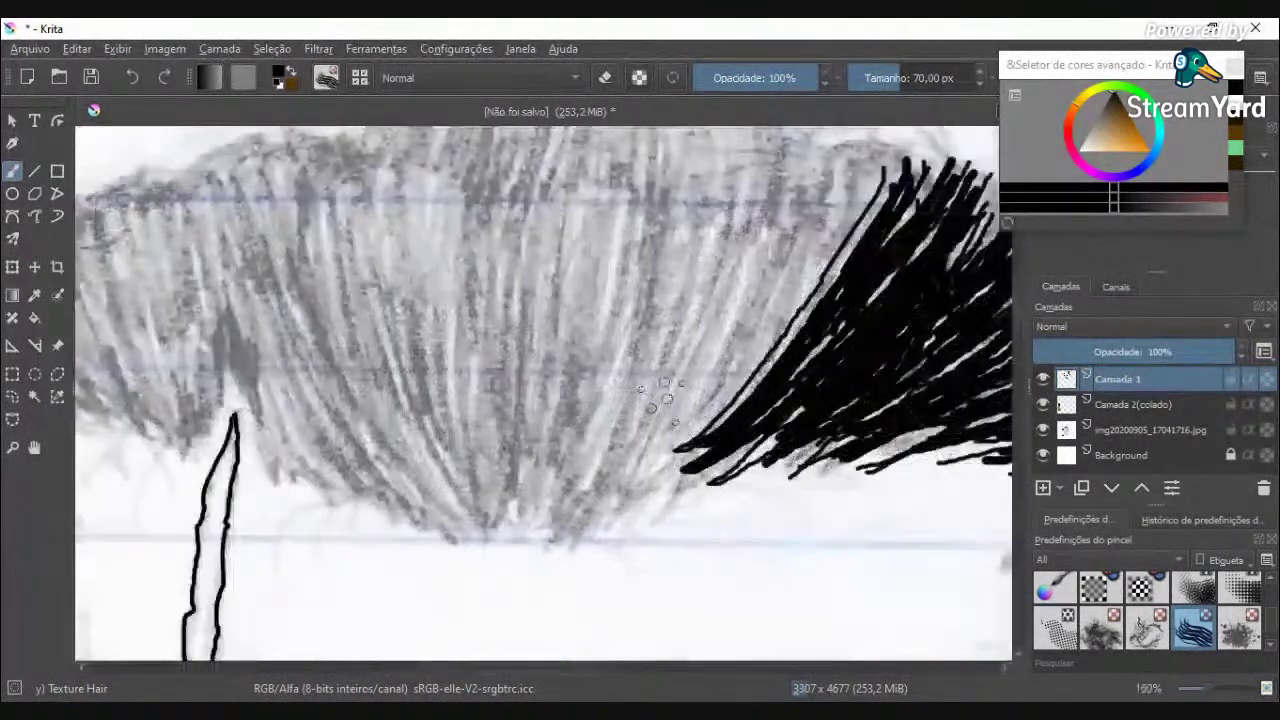
{"action": "mouse_move", "coordinate": [629, 467]}
{"action": "left_mouse_down"}
{"action": "mouse_move", "coordinate": [672, 408]}
{"action": "mouse_move", "coordinate": [786, 169]}
{"action": "left_mouse_up"}
{"action": "mouse_move", "coordinate": [850, 135]}
{"action": "left_mouse_down"}
{"action": "mouse_move", "coordinate": [600, 495]}
{"action": "mouse_move", "coordinate": [755, 330]}
{"action": "mouse_move", "coordinate": [737, 360]}
{"action": "mouse_move", "coordinate": [845, 205]}
{"action": "mouse_move", "coordinate": [873, 133]}
{"action": "left_mouse_up"}
{"action": "mouse_move", "coordinate": [533, 493]}
{"action": "left_mouse_down"}
{"action": "mouse_move", "coordinate": [545, 515]}
{"action": "mouse_move", "coordinate": [712, 218]}
{"action": "left_mouse_up"}
{"action": "mouse_move", "coordinate": [600, 495]}
{"action": "left_mouse_down"}
{"action": "mouse_move", "coordinate": [730, 336]}
{"action": "mouse_move", "coordinate": [785, 225]}
{"action": "left_mouse_up"}
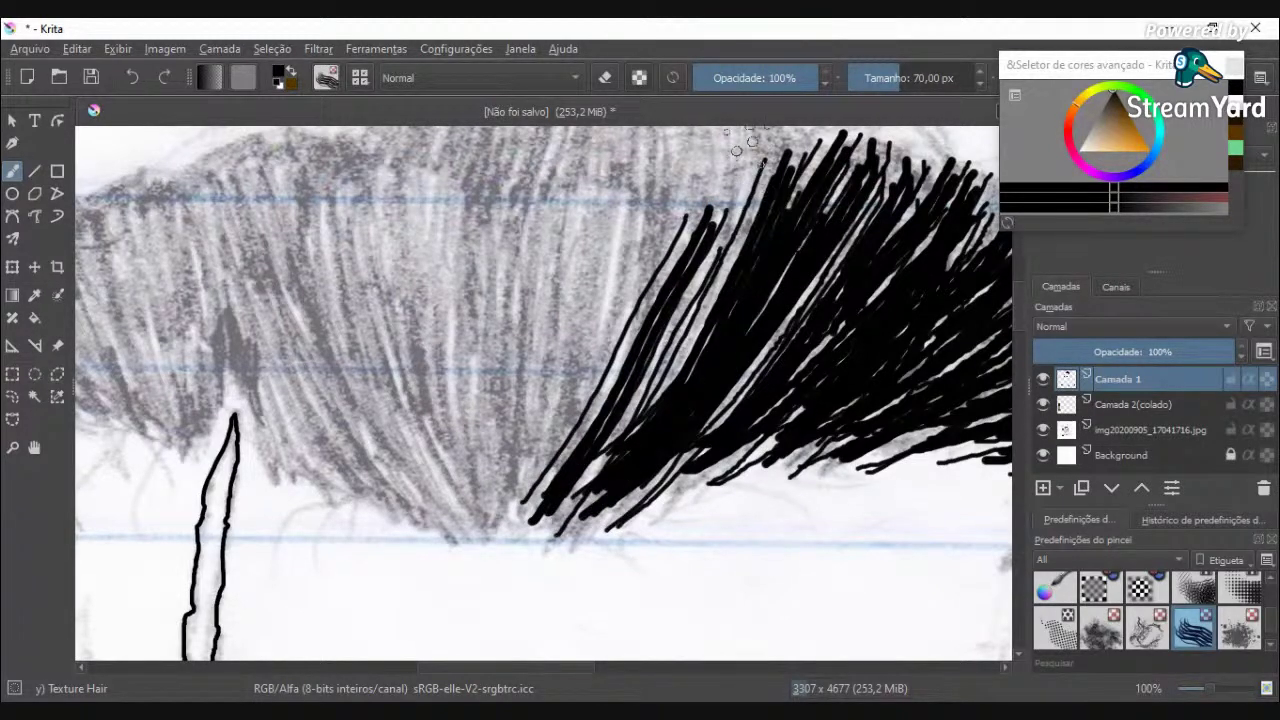
{"action": "left_click_drag", "start_coordinate": [746, 142], "coordinate": [588, 440]}
{"action": "left_click_drag", "start_coordinate": [765, 170], "coordinate": [598, 453]}
{"action": "scroll", "coordinate": [598, 437], "scroll_direction": "down", "scroll_amount": 3}
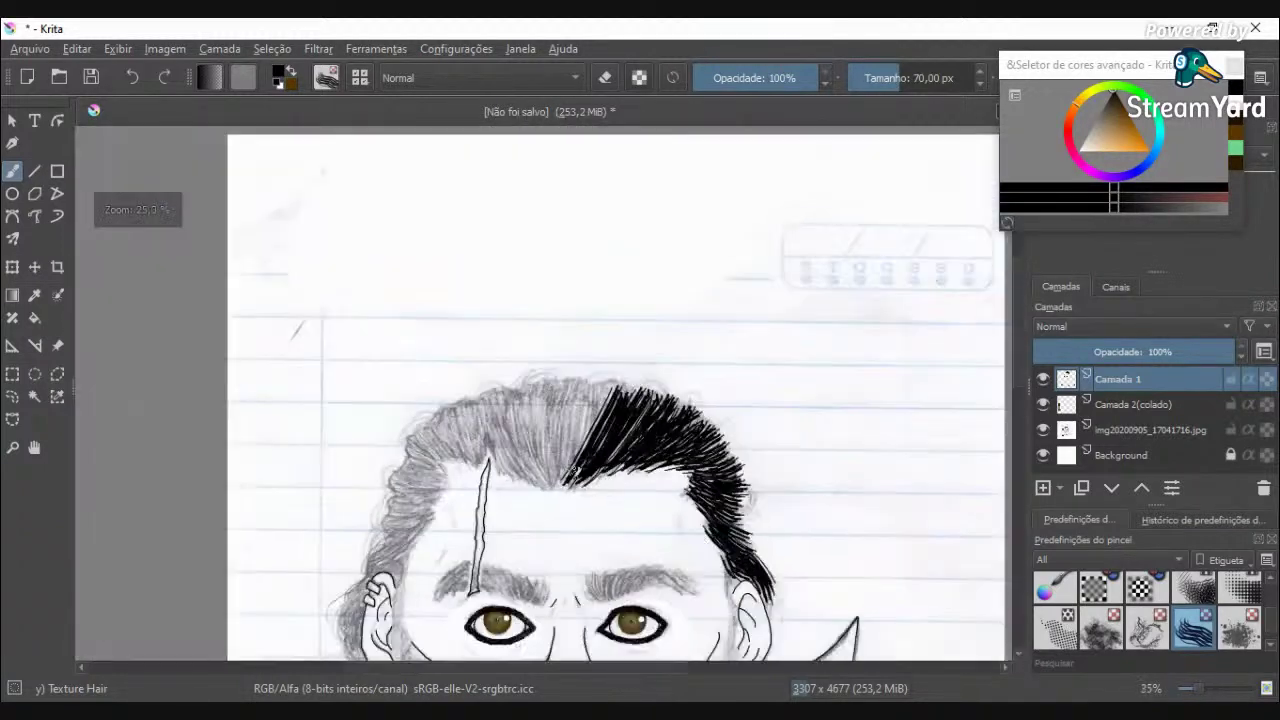
Step: Paint long black hair strokes from the central hairline peak up to the crown, extending the finished right side leftward
{"action": "scroll", "coordinate": [625, 470], "scroll_direction": "up", "scroll_amount": 2}
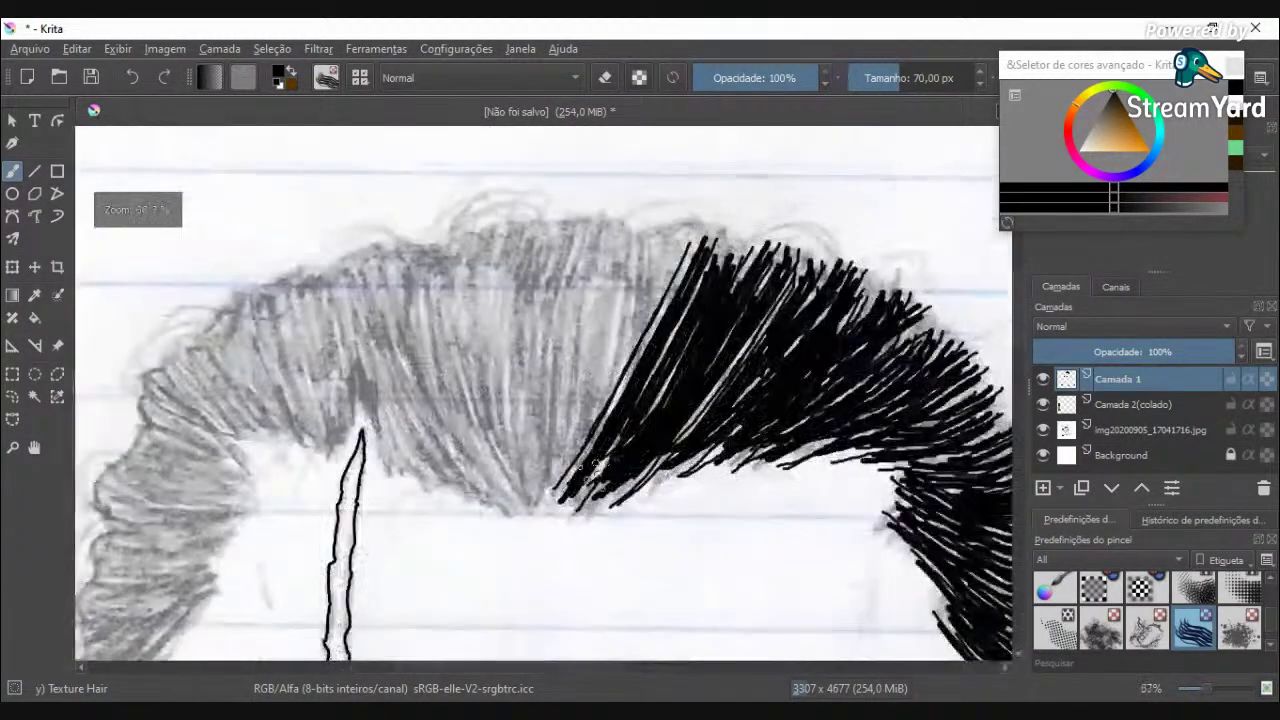
{"action": "scroll", "coordinate": [600, 480], "scroll_direction": "up", "scroll_amount": 2}
{"action": "mouse_move", "coordinate": [505, 515]}
{"action": "left_mouse_down"}
{"action": "mouse_move", "coordinate": [559, 425]}
{"action": "mouse_move", "coordinate": [618, 140]}
{"action": "left_mouse_up"}
{"action": "scroll", "coordinate": [640, 215], "scroll_direction": "down", "scroll_amount": 2}
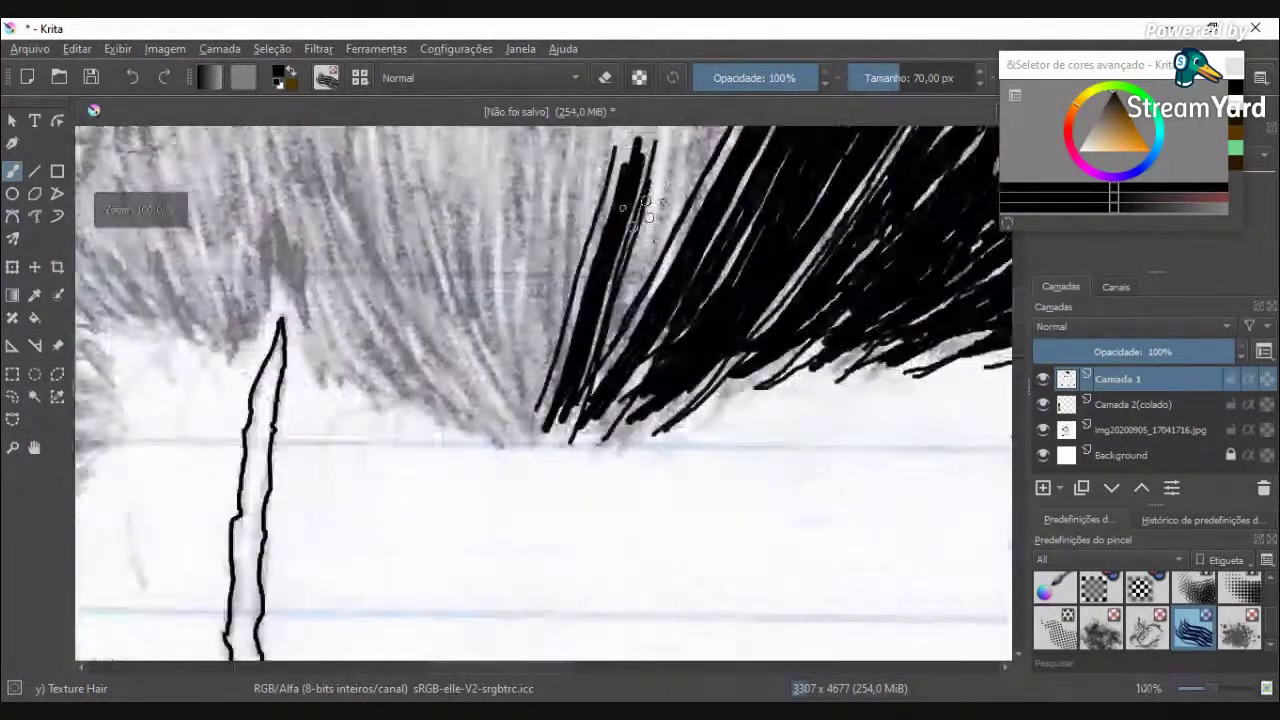
{"action": "scroll", "coordinate": [597, 667], "scroll_direction": "right", "scroll_amount": 2}
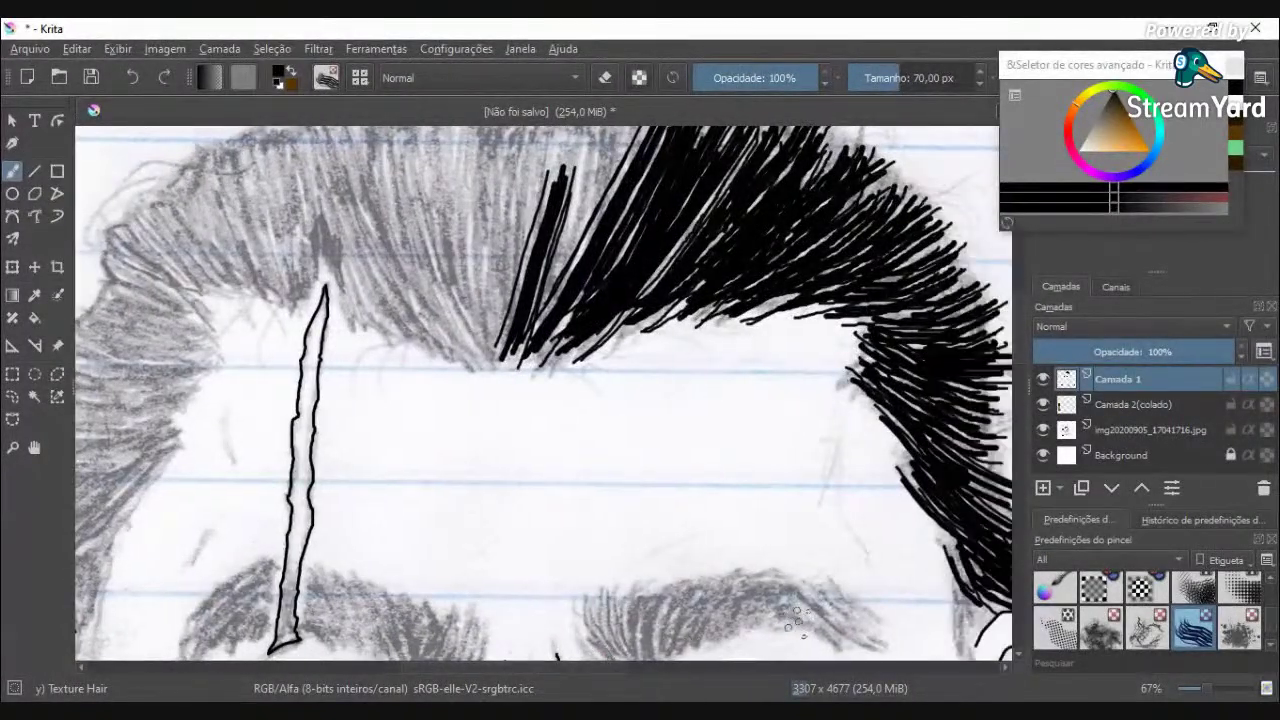
{"action": "scroll", "coordinate": [1018, 342], "scroll_direction": "up", "scroll_amount": 5}
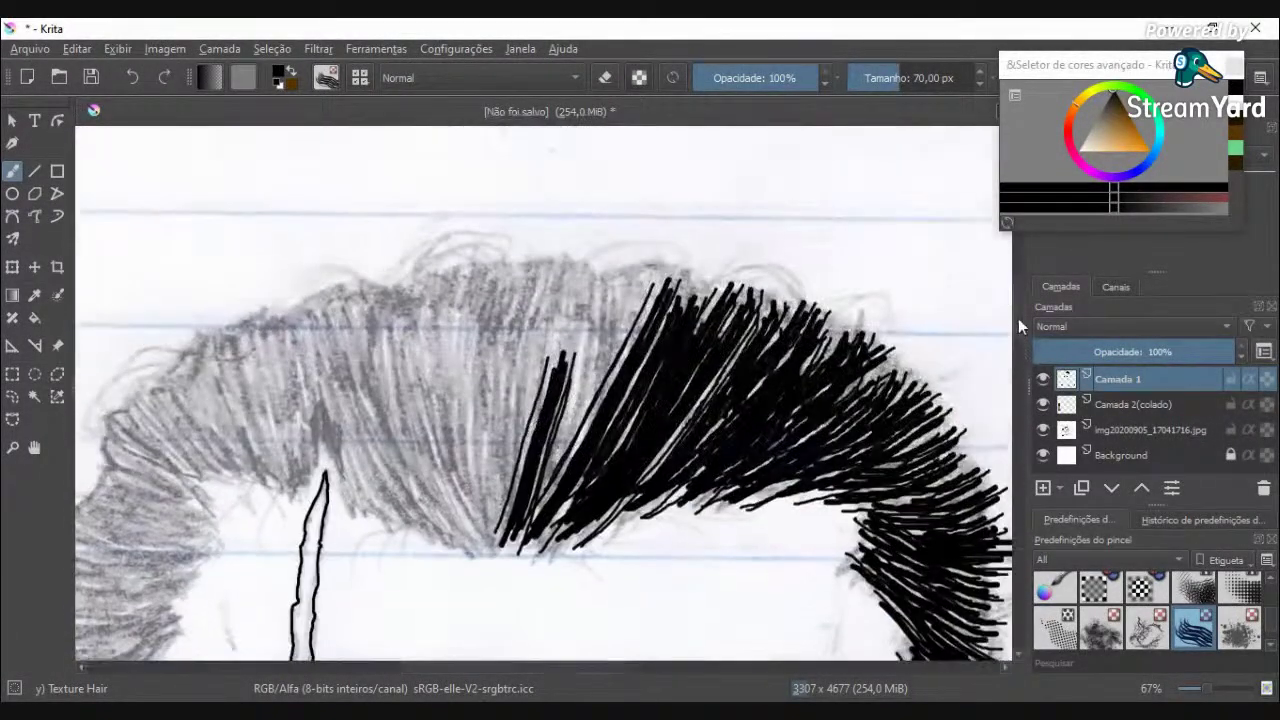
{"action": "left_click_drag", "start_coordinate": [601, 287], "coordinate": [550, 442]}
{"action": "left_click_drag", "start_coordinate": [637, 287], "coordinate": [560, 461]}
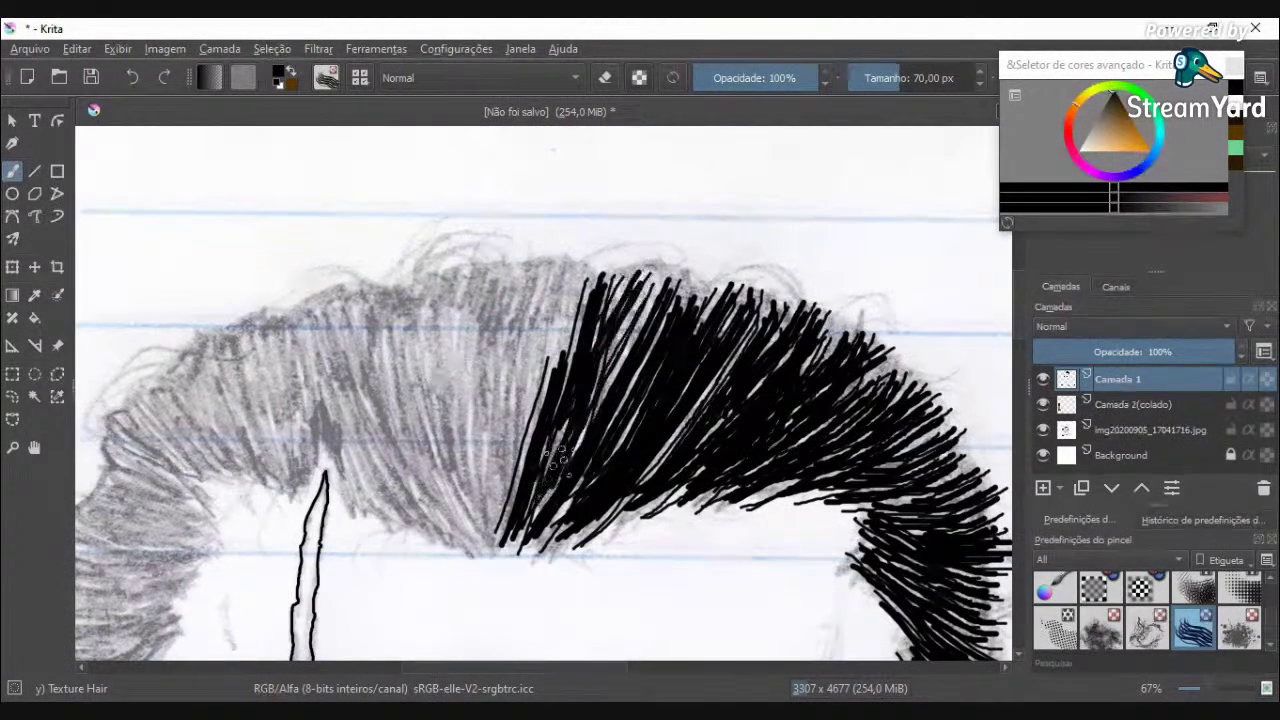
{"action": "mouse_move", "coordinate": [658, 284]}
{"action": "left_mouse_down"}
{"action": "mouse_move", "coordinate": [618, 331]}
{"action": "mouse_move", "coordinate": [574, 448]}
{"action": "left_mouse_up"}
{"action": "left_click_drag", "start_coordinate": [592, 284], "coordinate": [520, 448]}
Step: Continue the black strokes over the left half of the central hairline peak, undoing one stray stroke and filling the gaps up to the crown
{"action": "left_click_drag", "start_coordinate": [560, 272], "coordinate": [483, 517]}
{"action": "left_click_drag", "start_coordinate": [560, 288], "coordinate": [525, 545]}
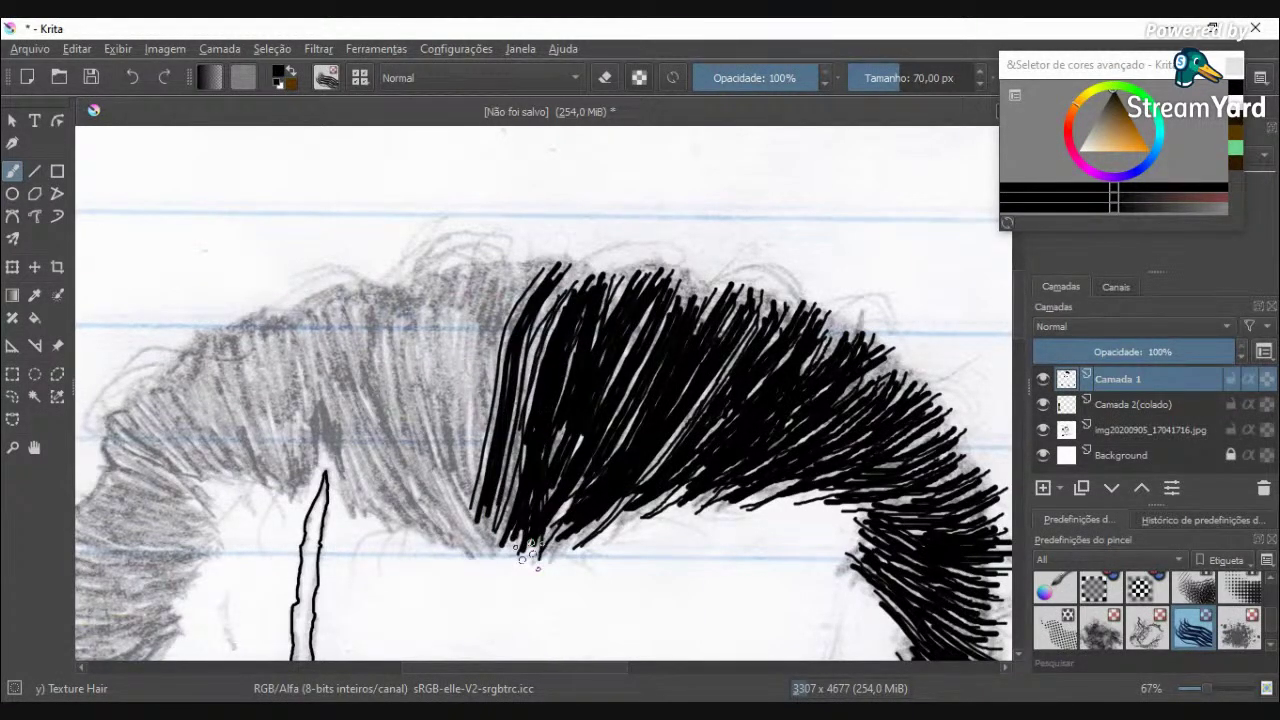
{"action": "key", "text": "ctrl+z"}
{"action": "left_click_drag", "start_coordinate": [514, 550], "coordinate": [564, 350]}
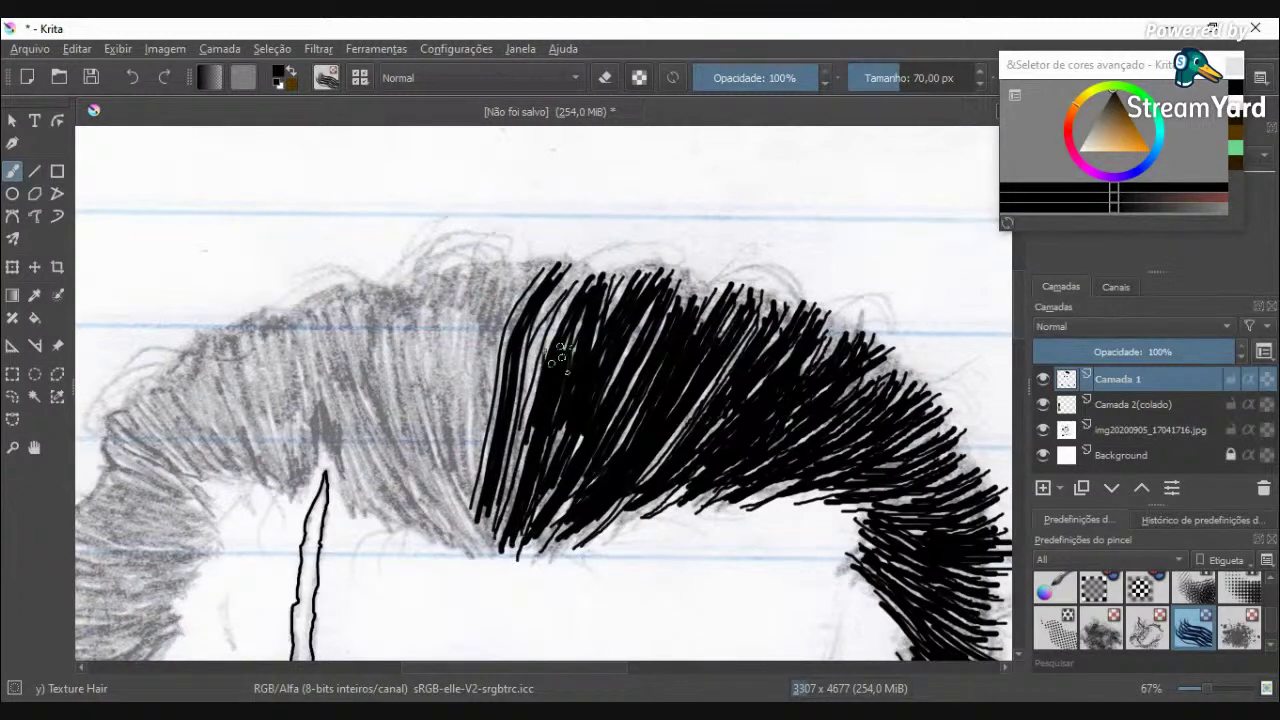
{"action": "left_click_drag", "start_coordinate": [532, 520], "coordinate": [584, 432]}
{"action": "left_click_drag", "start_coordinate": [498, 466], "coordinate": [548, 277]}
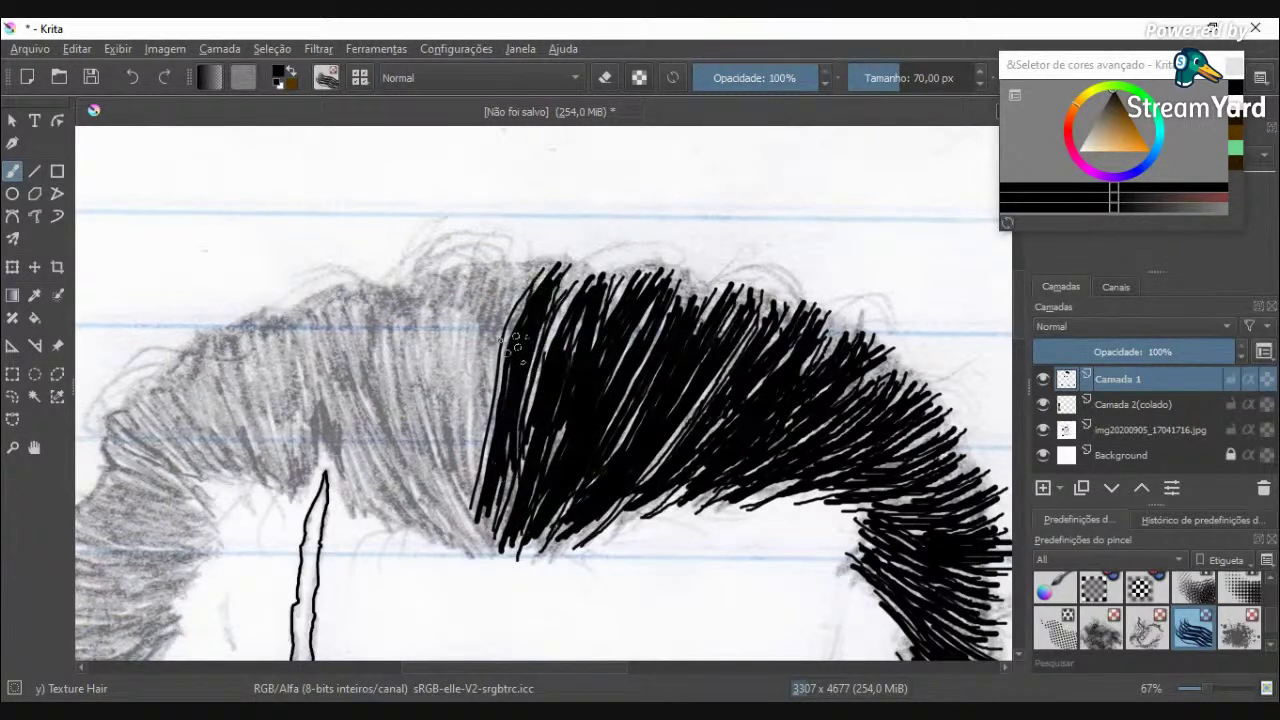
{"action": "mouse_move", "coordinate": [474, 535]}
{"action": "left_mouse_down"}
{"action": "mouse_move", "coordinate": [440, 318]}
{"action": "mouse_move", "coordinate": [455, 275]}
{"action": "mouse_move", "coordinate": [462, 345]}
{"action": "mouse_move", "coordinate": [474, 303]}
{"action": "mouse_move", "coordinate": [481, 478]}
{"action": "left_mouse_up"}
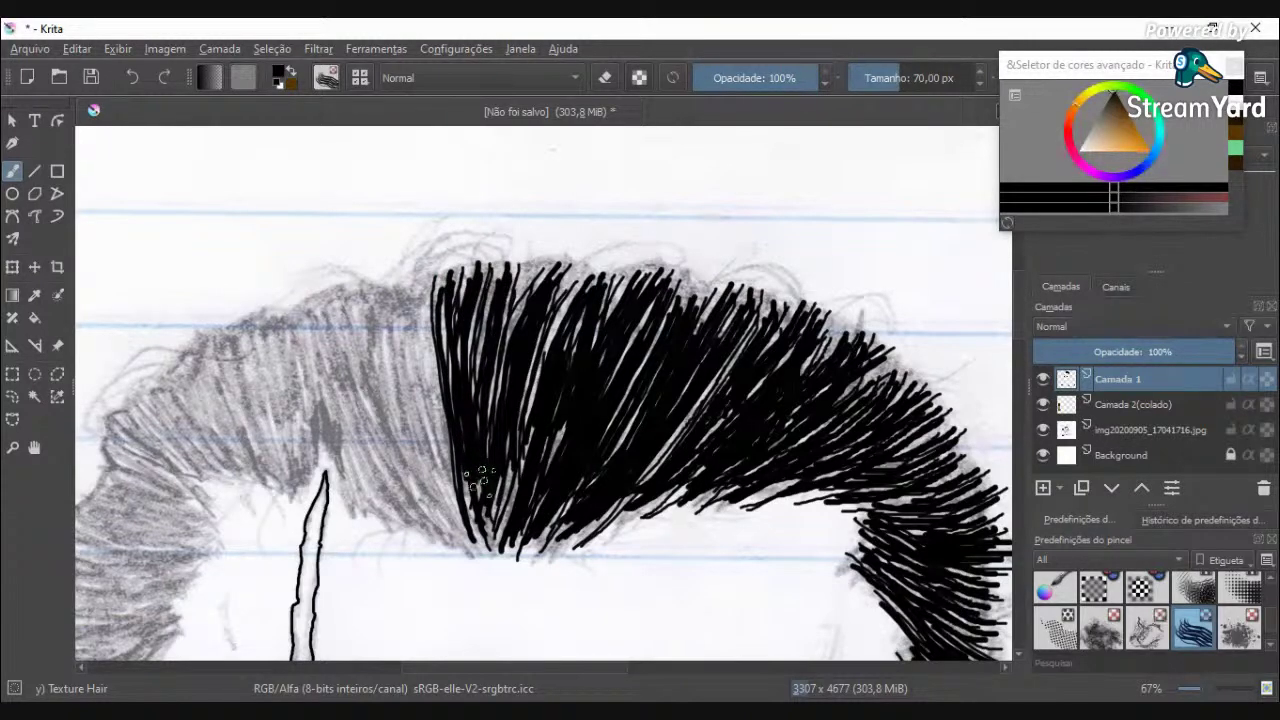
Step: Paint black hair strokes from the hairline left of the central peak up to the crown, stopping short of the scar
{"action": "left_click_drag", "start_coordinate": [549, 294], "coordinate": [498, 410]}
{"action": "mouse_move", "coordinate": [462, 540]}
{"action": "left_mouse_down"}
{"action": "mouse_move", "coordinate": [388, 322]}
{"action": "mouse_move", "coordinate": [415, 412]}
{"action": "mouse_move", "coordinate": [468, 465]}
{"action": "mouse_move", "coordinate": [453, 490]}
{"action": "mouse_move", "coordinate": [423, 300]}
{"action": "mouse_move", "coordinate": [395, 410]}
{"action": "left_mouse_up"}
{"action": "mouse_move", "coordinate": [385, 285]}
{"action": "left_mouse_down"}
{"action": "mouse_move", "coordinate": [404, 483]}
{"action": "mouse_move", "coordinate": [419, 510]}
{"action": "mouse_move", "coordinate": [358, 322]}
{"action": "left_mouse_up"}
{"action": "left_click_drag", "start_coordinate": [464, 533], "coordinate": [370, 366]}
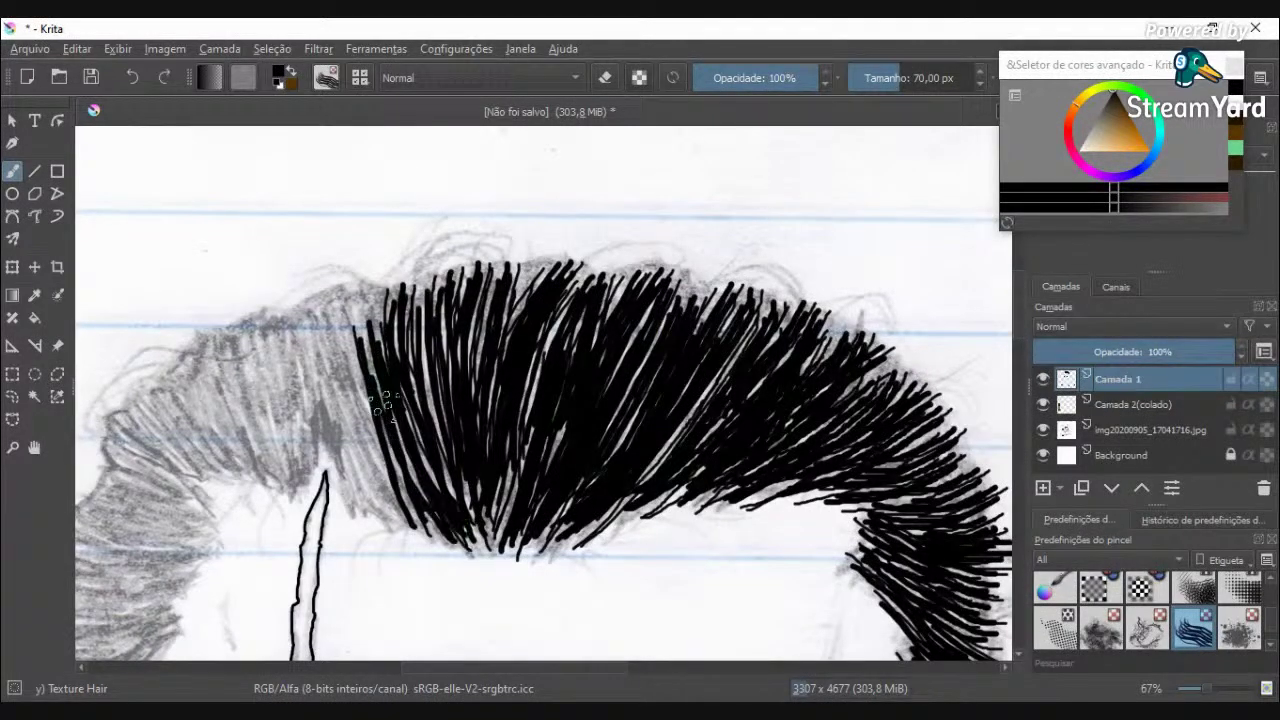
{"action": "left_click_drag", "start_coordinate": [472, 548], "coordinate": [418, 380]}
{"action": "left_click_drag", "start_coordinate": [502, 528], "coordinate": [532, 400]}
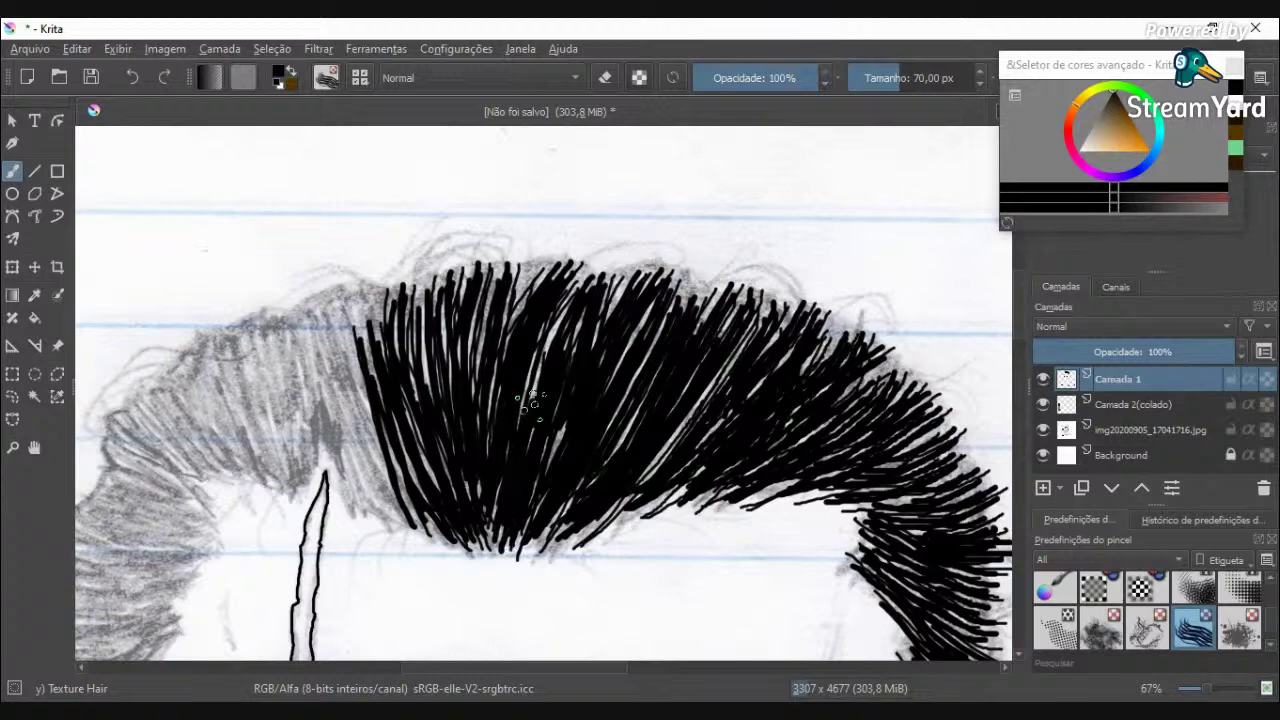
Step: Fill the hair just right of the scar's upper tip with black strokes from the hairline to the top of the head
{"action": "scroll", "coordinate": [480, 441], "scroll_direction": "down", "scroll_amount": 3}
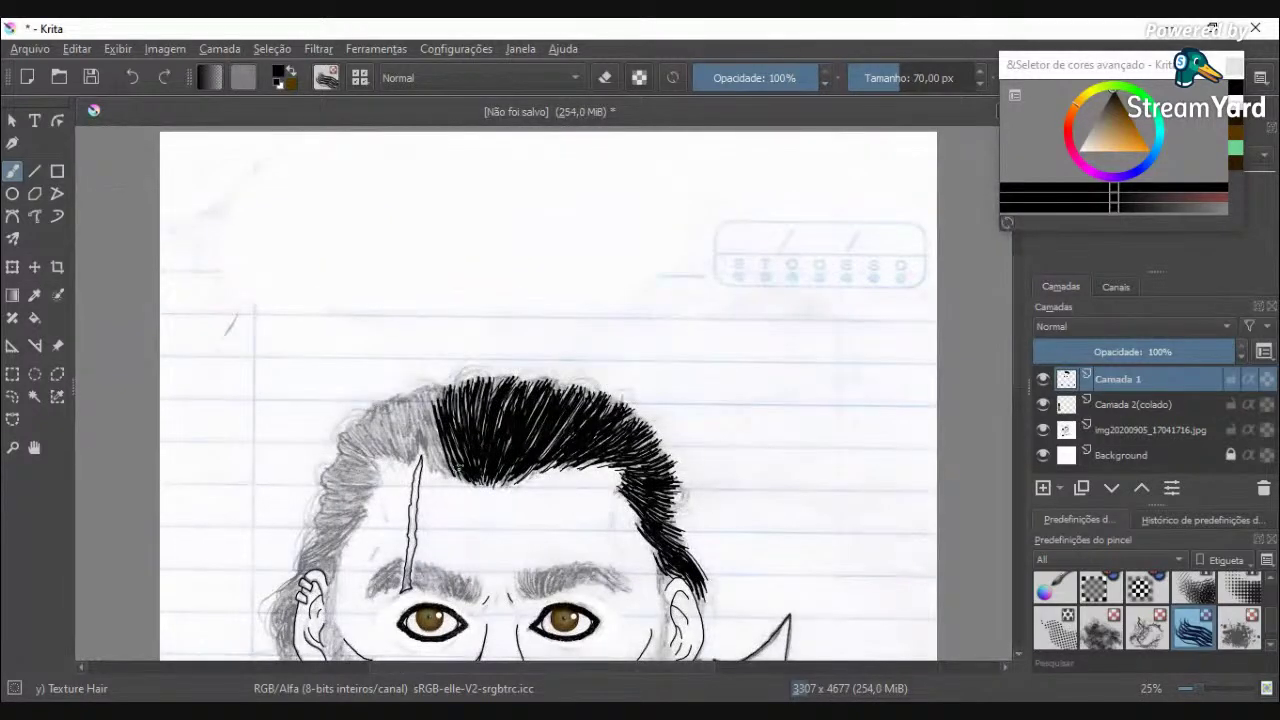
{"action": "scroll", "coordinate": [461, 462], "scroll_direction": "up", "scroll_amount": 4}
{"action": "left_click_drag", "start_coordinate": [410, 485], "coordinate": [330, 300]}
{"action": "left_click_drag", "start_coordinate": [372, 470], "coordinate": [322, 262]}
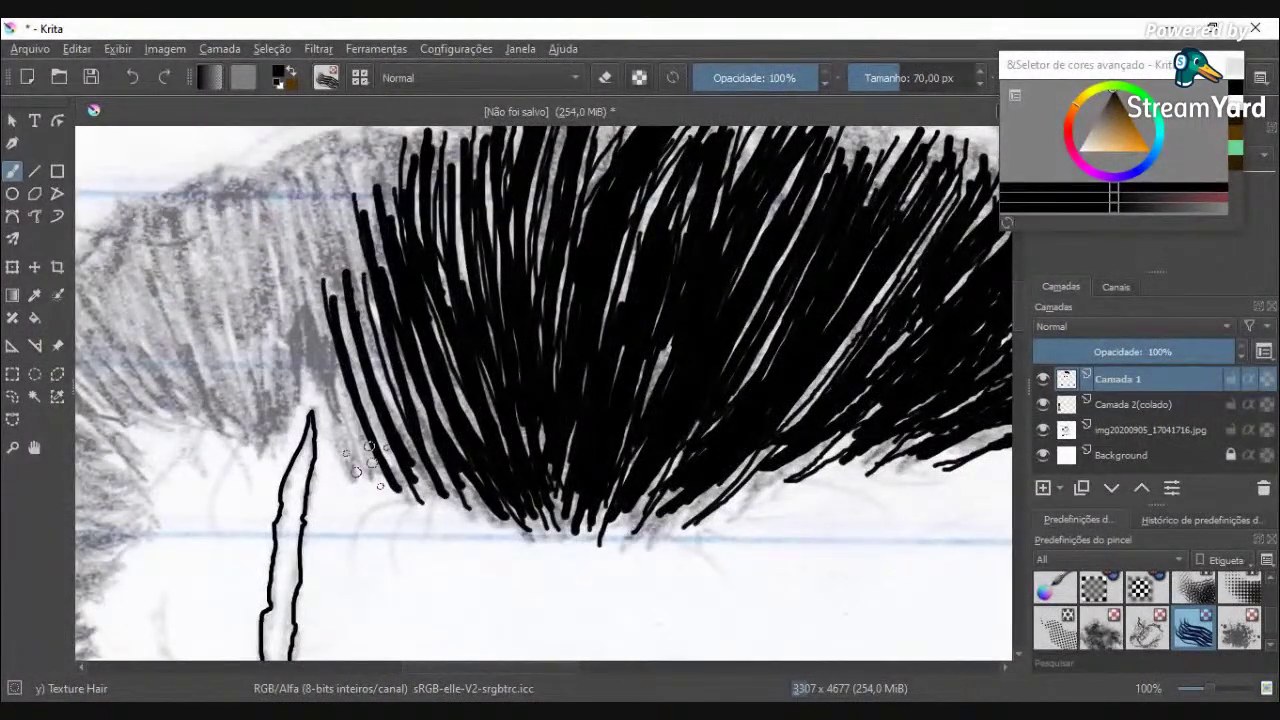
{"action": "left_click_drag", "start_coordinate": [375, 482], "coordinate": [318, 300]}
{"action": "left_click_drag", "start_coordinate": [402, 462], "coordinate": [345, 236]}
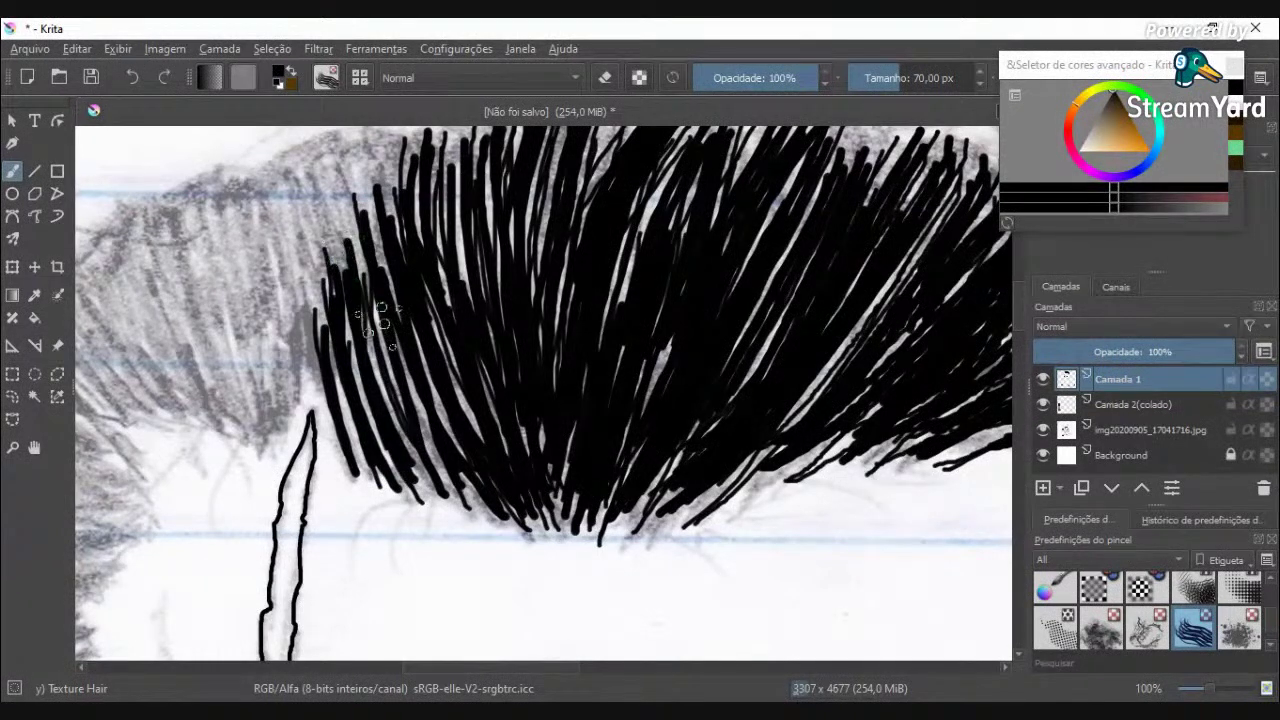
{"action": "left_click_drag", "start_coordinate": [406, 388], "coordinate": [371, 222]}
{"action": "mouse_move", "coordinate": [384, 315]}
{"action": "left_mouse_down"}
{"action": "mouse_move", "coordinate": [367, 148]}
{"action": "mouse_move", "coordinate": [385, 140]}
{"action": "mouse_move", "coordinate": [373, 250]}
{"action": "left_mouse_up"}
{"action": "mouse_move", "coordinate": [425, 148]}
{"action": "left_mouse_down"}
{"action": "mouse_move", "coordinate": [388, 277]}
{"action": "mouse_move", "coordinate": [346, 335]}
{"action": "mouse_move", "coordinate": [312, 190]}
{"action": "left_mouse_up"}
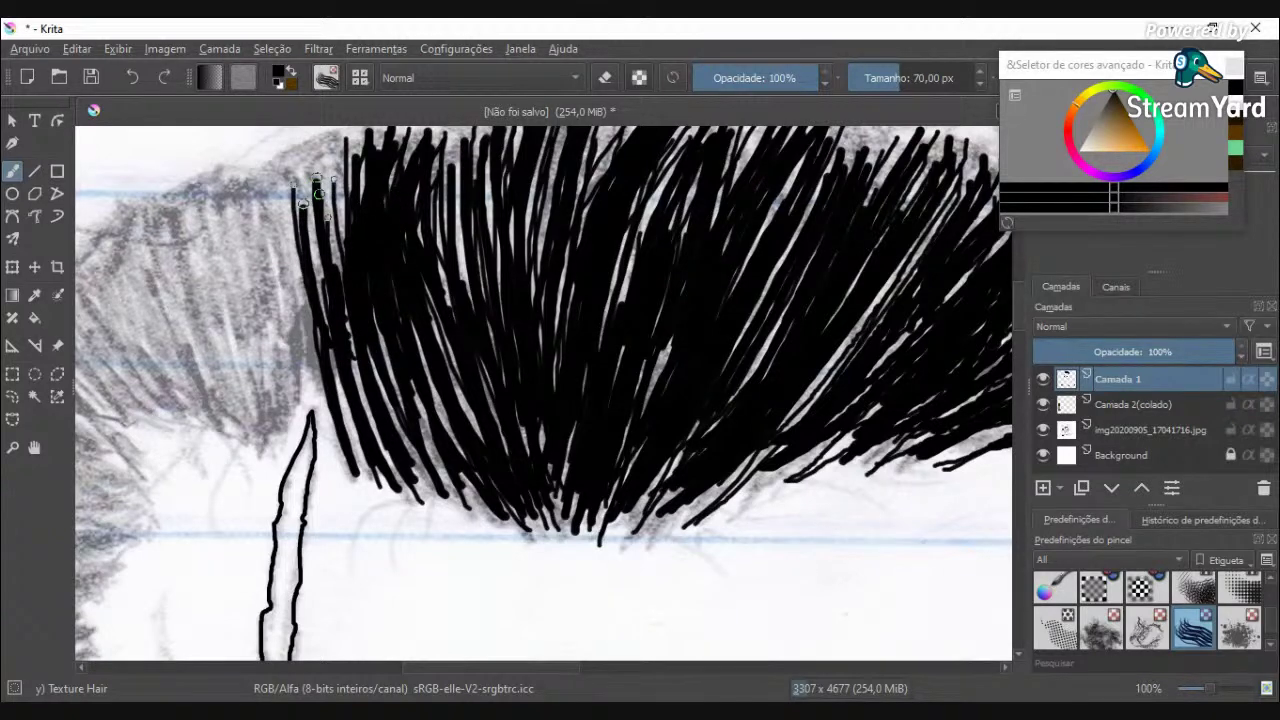
{"action": "mouse_move", "coordinate": [310, 192]}
{"action": "left_mouse_down"}
{"action": "mouse_move", "coordinate": [318, 145]}
{"action": "mouse_move", "coordinate": [300, 140]}
{"action": "mouse_move", "coordinate": [338, 283]}
{"action": "left_mouse_up"}
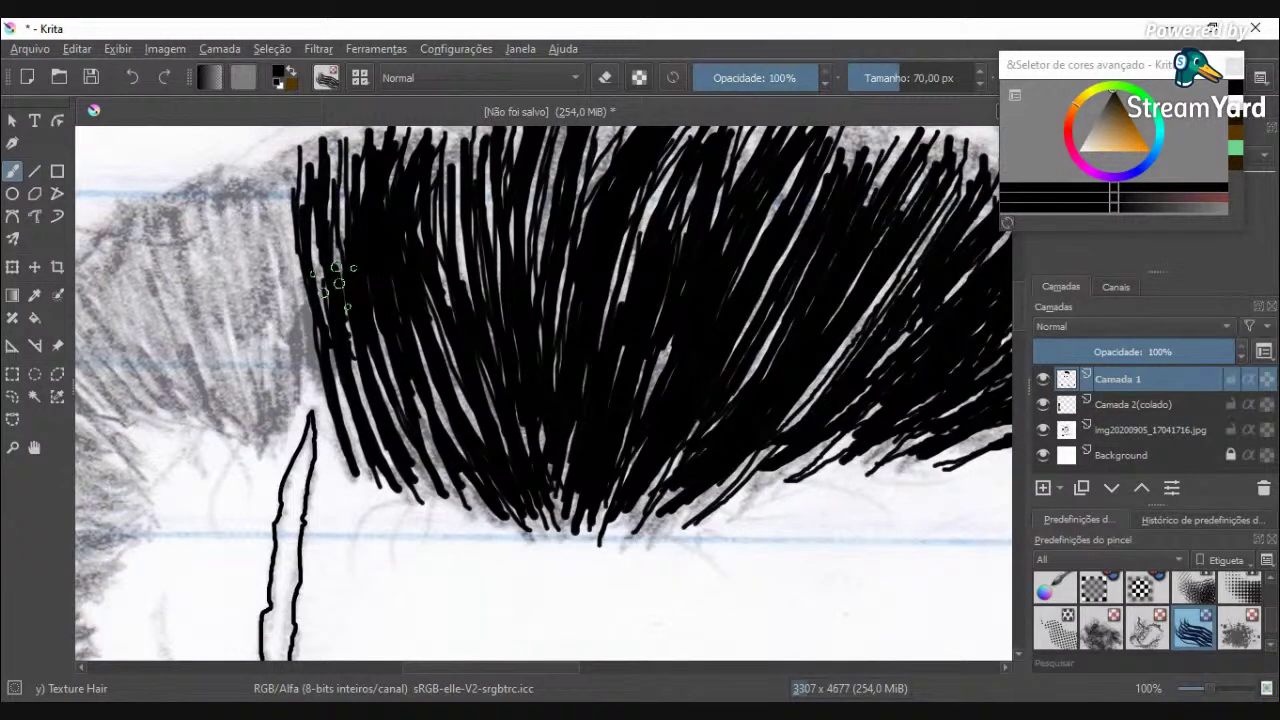
Step: Paint black hair strokes above and left of the scar's tip, thickening them up to the outer edge of the hair
{"action": "mouse_move", "coordinate": [280, 338]}
{"action": "left_mouse_down"}
{"action": "mouse_move", "coordinate": [285, 295]}
{"action": "mouse_move", "coordinate": [318, 362]}
{"action": "left_mouse_up"}
{"action": "mouse_move", "coordinate": [258, 166]}
{"action": "left_mouse_down"}
{"action": "mouse_move", "coordinate": [302, 246]}
{"action": "mouse_move", "coordinate": [320, 326]}
{"action": "mouse_move", "coordinate": [286, 278]}
{"action": "left_mouse_up"}
{"action": "left_click_drag", "start_coordinate": [266, 192], "coordinate": [264, 174]}
{"action": "mouse_move", "coordinate": [270, 386]}
{"action": "left_mouse_down"}
{"action": "mouse_move", "coordinate": [212, 230]}
{"action": "mouse_move", "coordinate": [282, 380]}
{"action": "mouse_move", "coordinate": [248, 238]}
{"action": "left_mouse_up"}
{"action": "left_click_drag", "start_coordinate": [168, 200], "coordinate": [250, 415]}
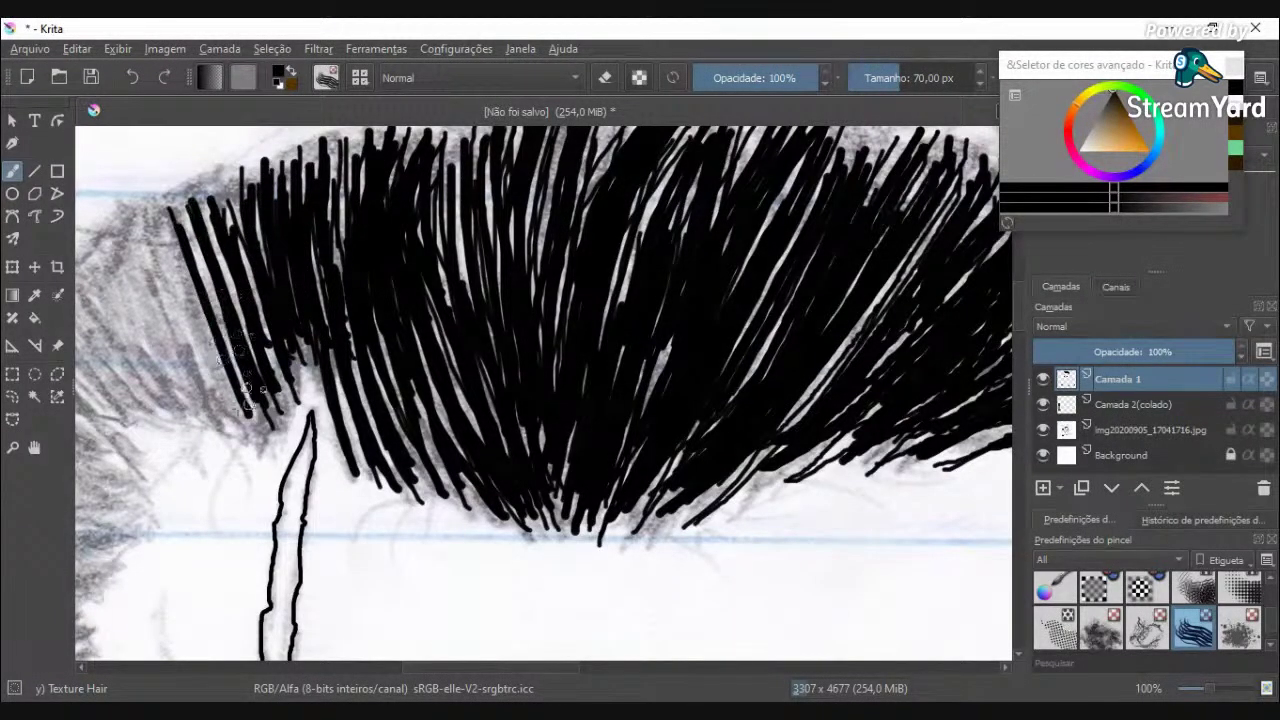
{"action": "left_click_drag", "start_coordinate": [122, 195], "coordinate": [248, 435]}
{"action": "left_click_drag", "start_coordinate": [196, 168], "coordinate": [246, 382]}
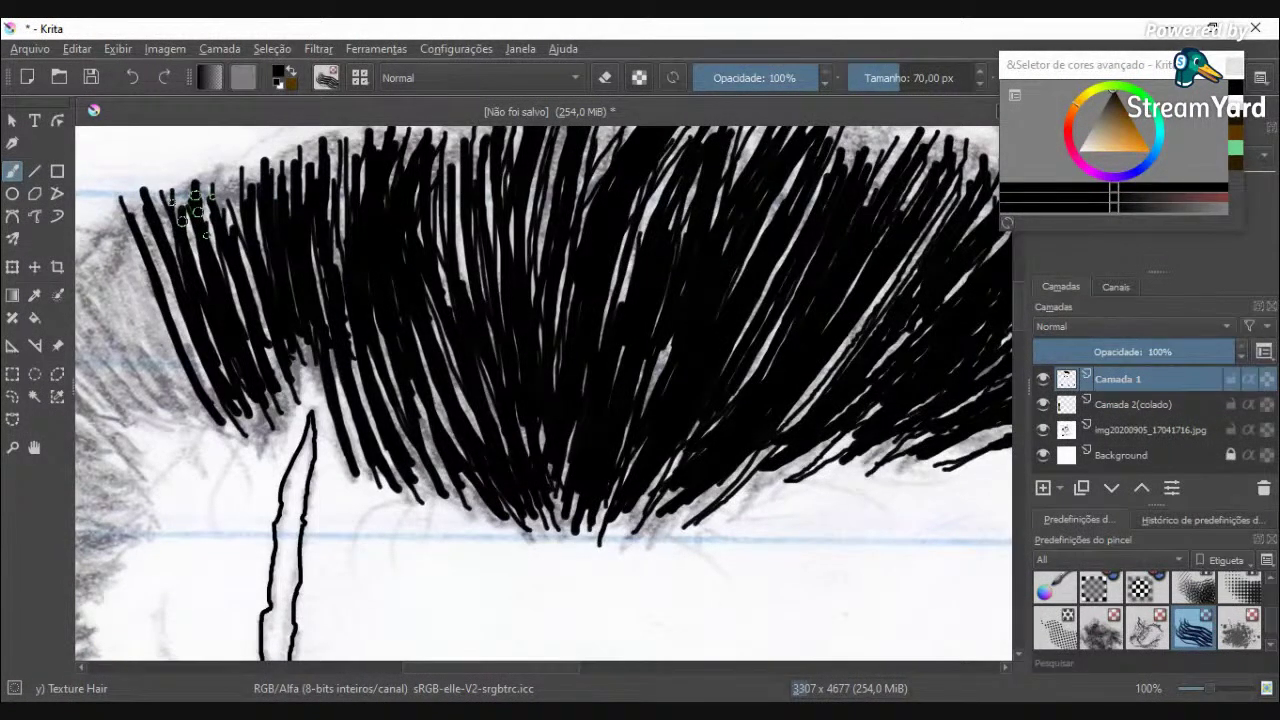
{"action": "scroll", "coordinate": [178, 280], "scroll_direction": "down", "scroll_amount": 2}
{"action": "scroll", "coordinate": [178, 280], "scroll_direction": "up", "scroll_amount": 2}
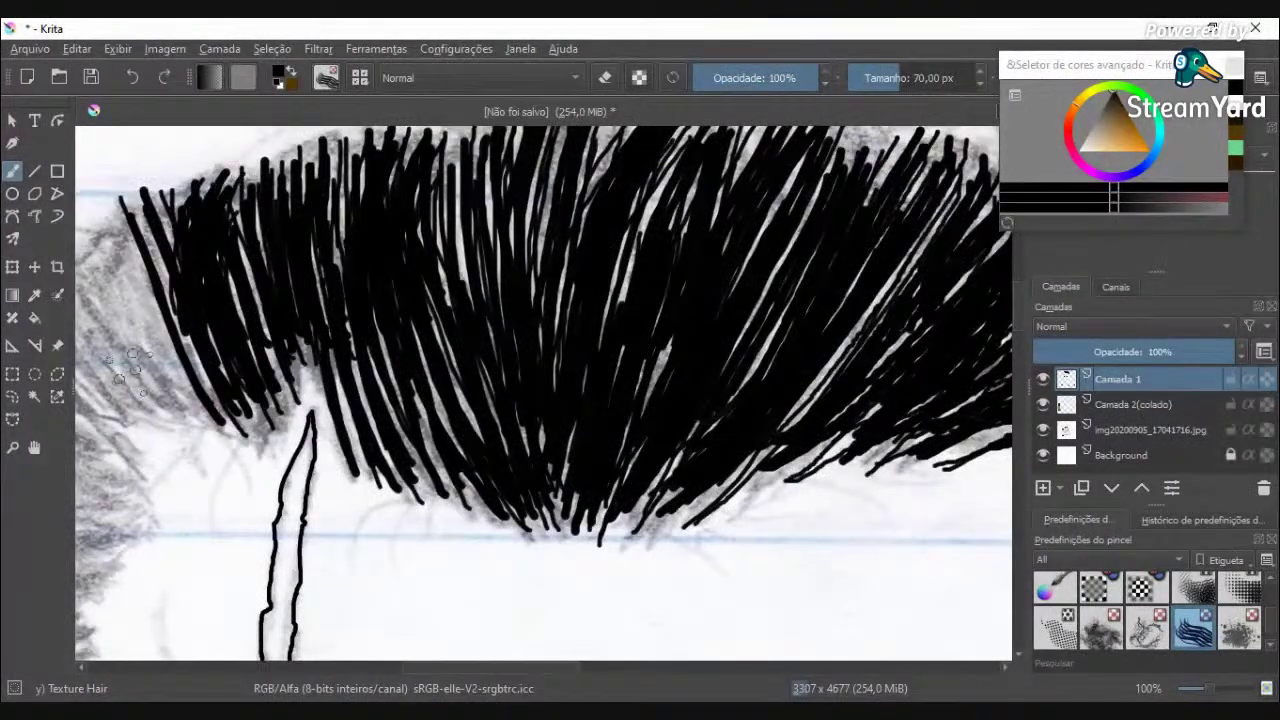
{"action": "scroll", "coordinate": [187, 282], "scroll_direction": "down", "scroll_amount": 2}
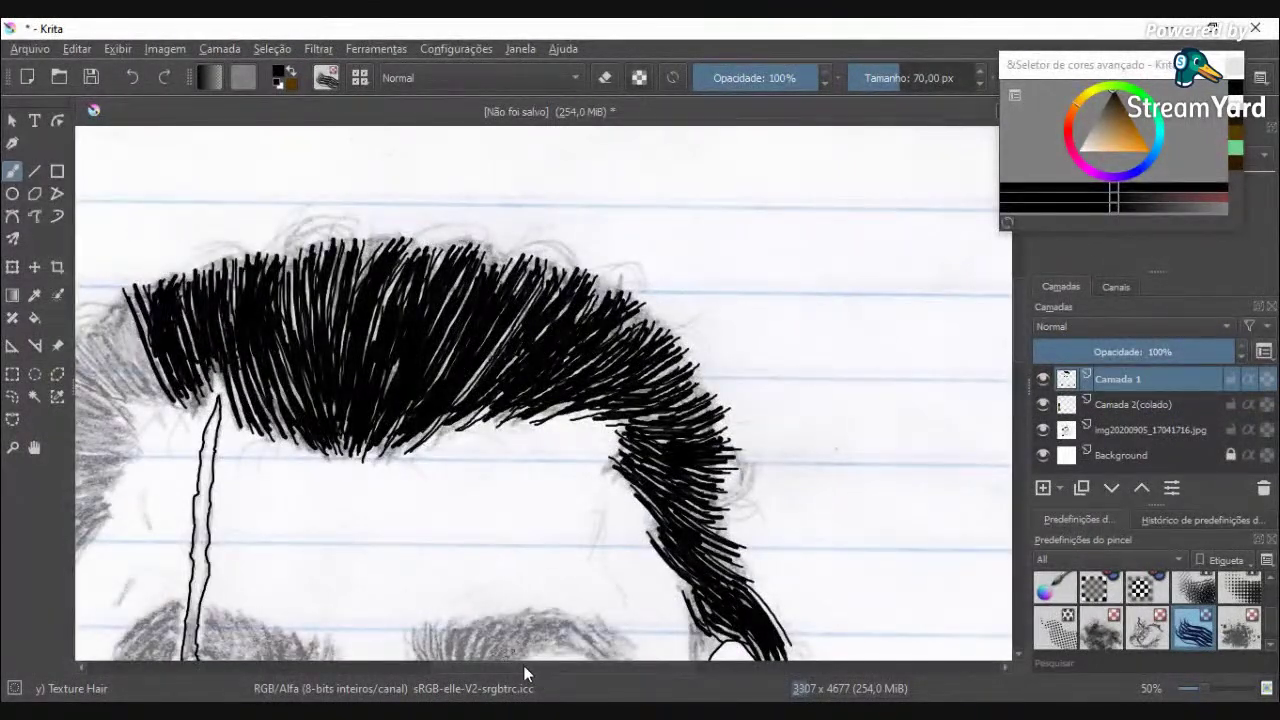
Step: Try hair strokes on the unpainted upper left corner of the hair and undo them
{"action": "left_click_drag", "start_coordinate": [523, 667], "coordinate": [450, 667]}
{"action": "scroll", "coordinate": [288, 385], "scroll_direction": "up", "scroll_amount": 2}
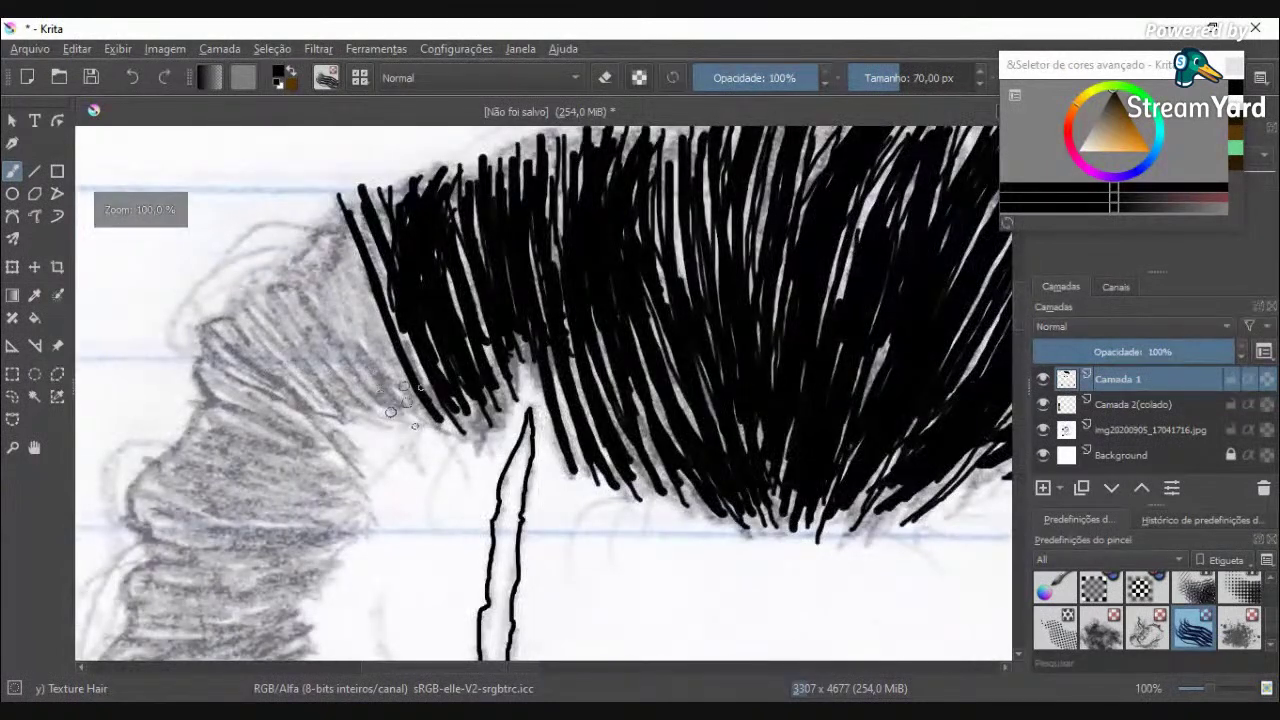
{"action": "left_click_drag", "start_coordinate": [400, 407], "coordinate": [294, 234]}
{"action": "key", "text": "ctrl+z"}
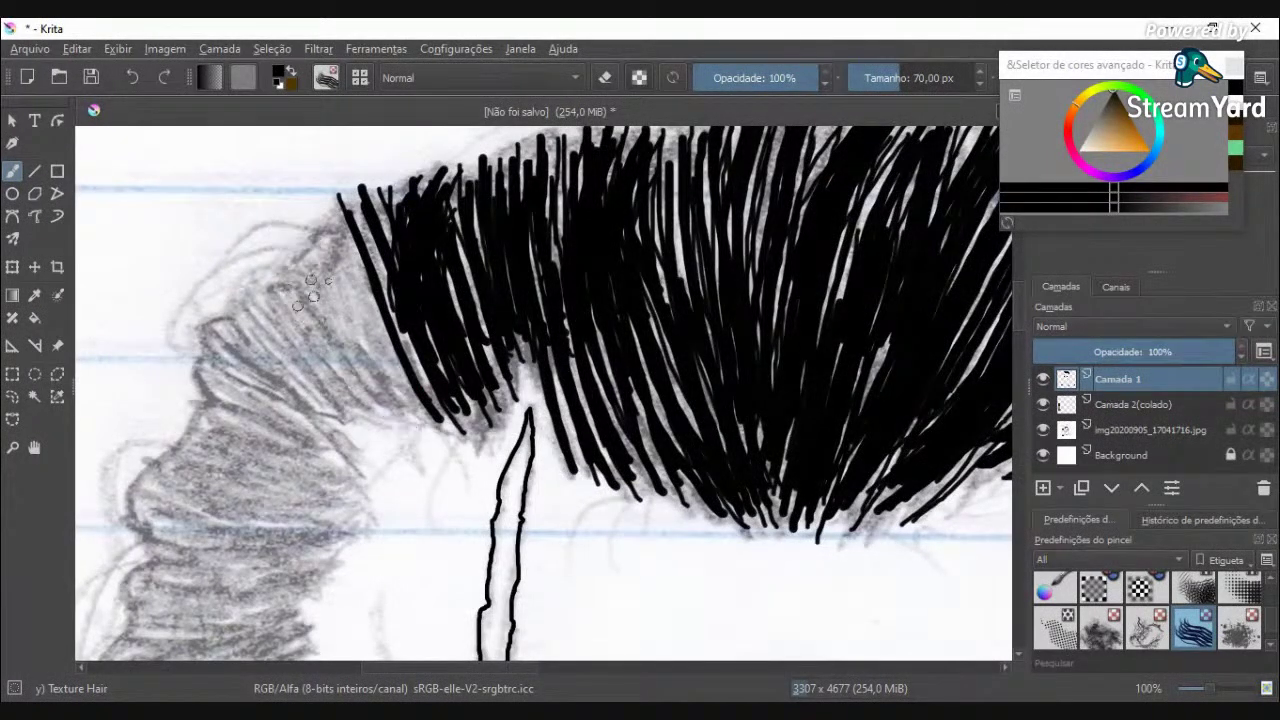
{"action": "mouse_move", "coordinate": [305, 257]}
{"action": "left_mouse_down"}
{"action": "mouse_move", "coordinate": [416, 430]}
{"action": "mouse_move", "coordinate": [334, 289]}
{"action": "left_mouse_up"}
{"action": "key", "text": "ctrl+z"}
Step: Thicken the black hair left of the scar and begin slanting strokes around the upper left corner of the hairline
{"action": "left_click_drag", "start_coordinate": [468, 431], "coordinate": [409, 289]}
{"action": "mouse_move", "coordinate": [384, 348]}
{"action": "left_mouse_down"}
{"action": "mouse_move", "coordinate": [360, 315]}
{"action": "mouse_move", "coordinate": [342, 210]}
{"action": "mouse_move", "coordinate": [385, 317]}
{"action": "mouse_move", "coordinate": [371, 219]}
{"action": "left_mouse_up"}
{"action": "scroll", "coordinate": [394, 354], "scroll_direction": "down", "scroll_amount": 3}
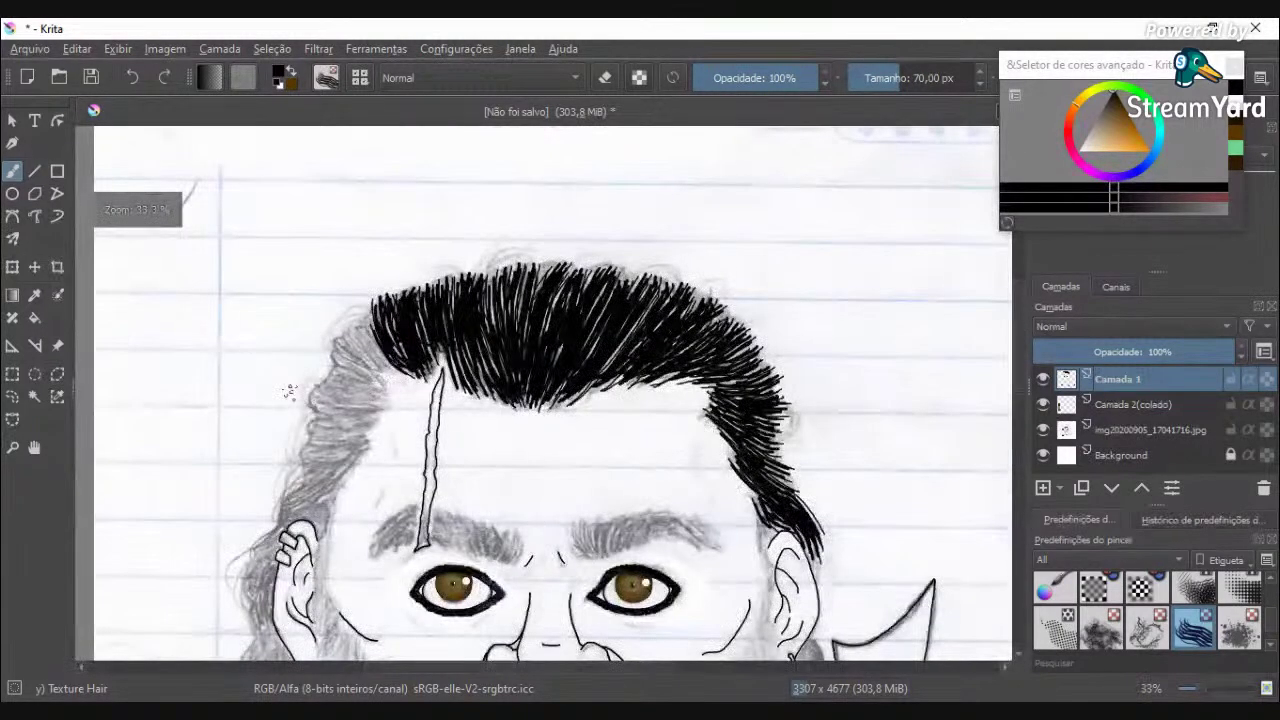
{"action": "scroll", "coordinate": [287, 394], "scroll_direction": "up", "scroll_amount": 4}
{"action": "left_click_drag", "start_coordinate": [720, 287], "coordinate": [587, 163]}
{"action": "scroll", "coordinate": [586, 150], "scroll_direction": "down", "scroll_amount": 3}
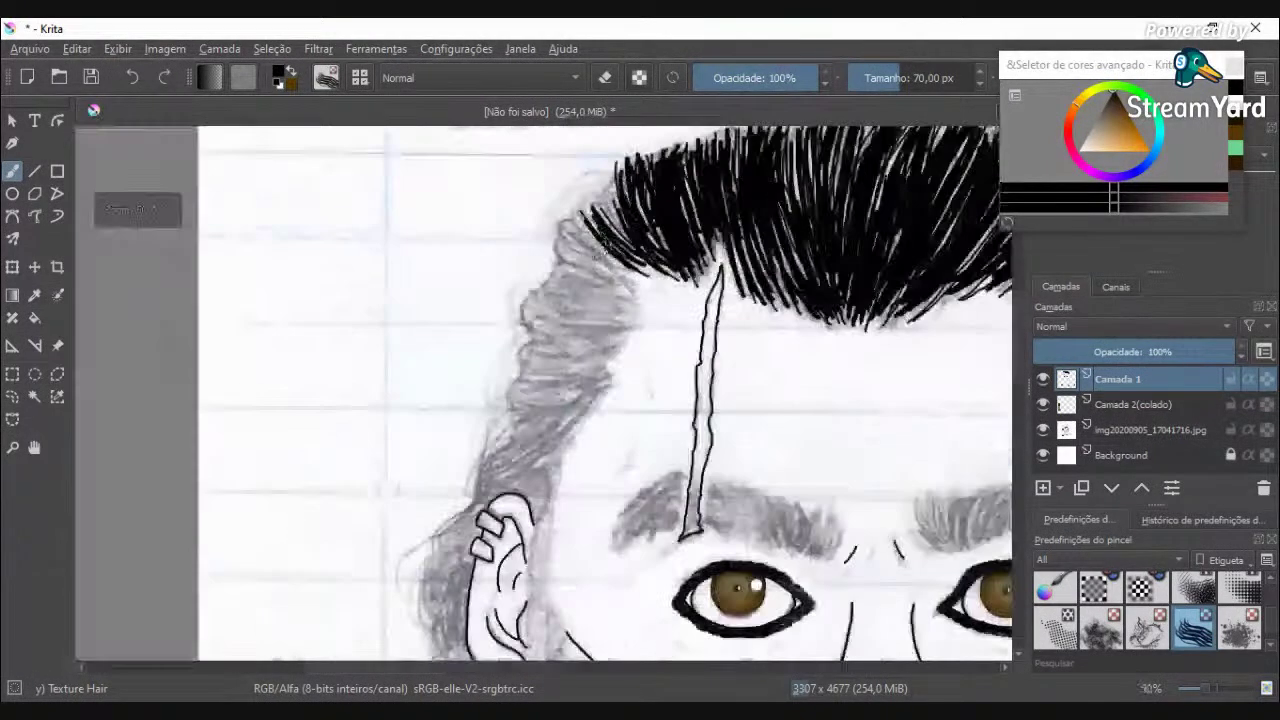
Step: Paint slanting black hair strokes around the upper left corner of the head down to the start of the left temple
{"action": "scroll", "coordinate": [630, 262], "scroll_direction": "up", "scroll_amount": 3}
{"action": "left_click_drag", "start_coordinate": [640, 272], "coordinate": [598, 174]}
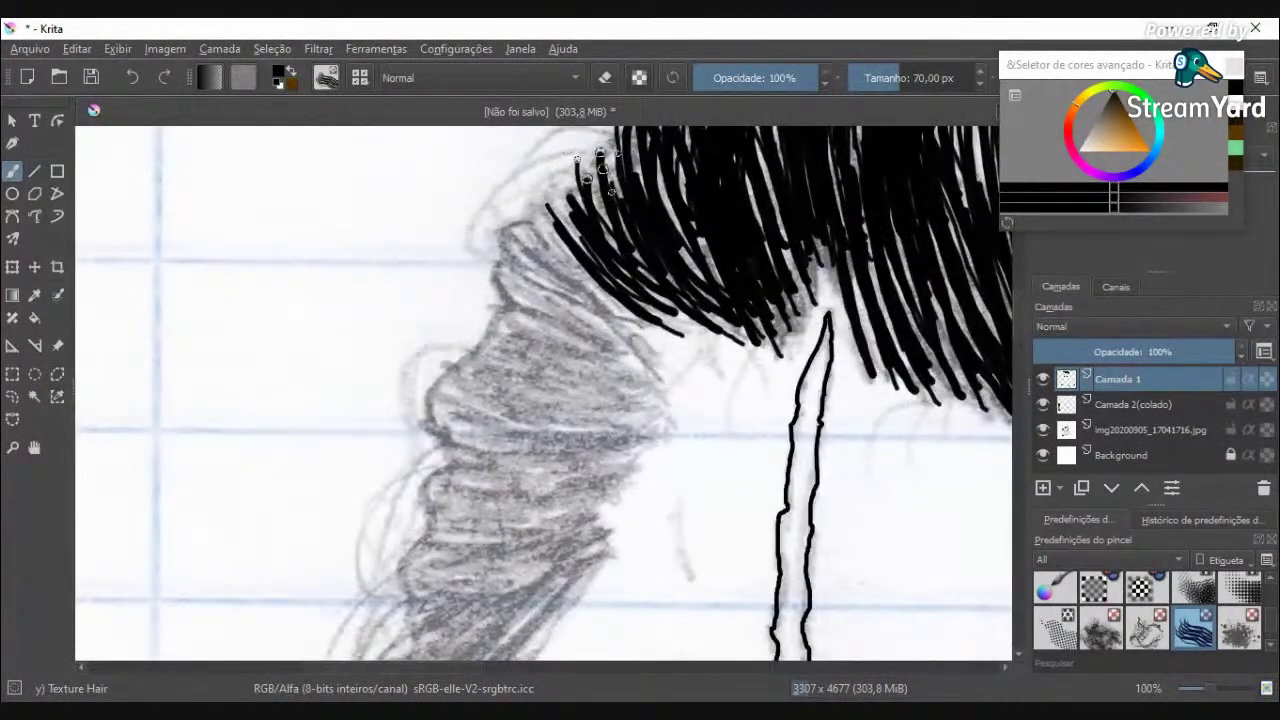
{"action": "left_click_drag", "start_coordinate": [624, 326], "coordinate": [539, 243]}
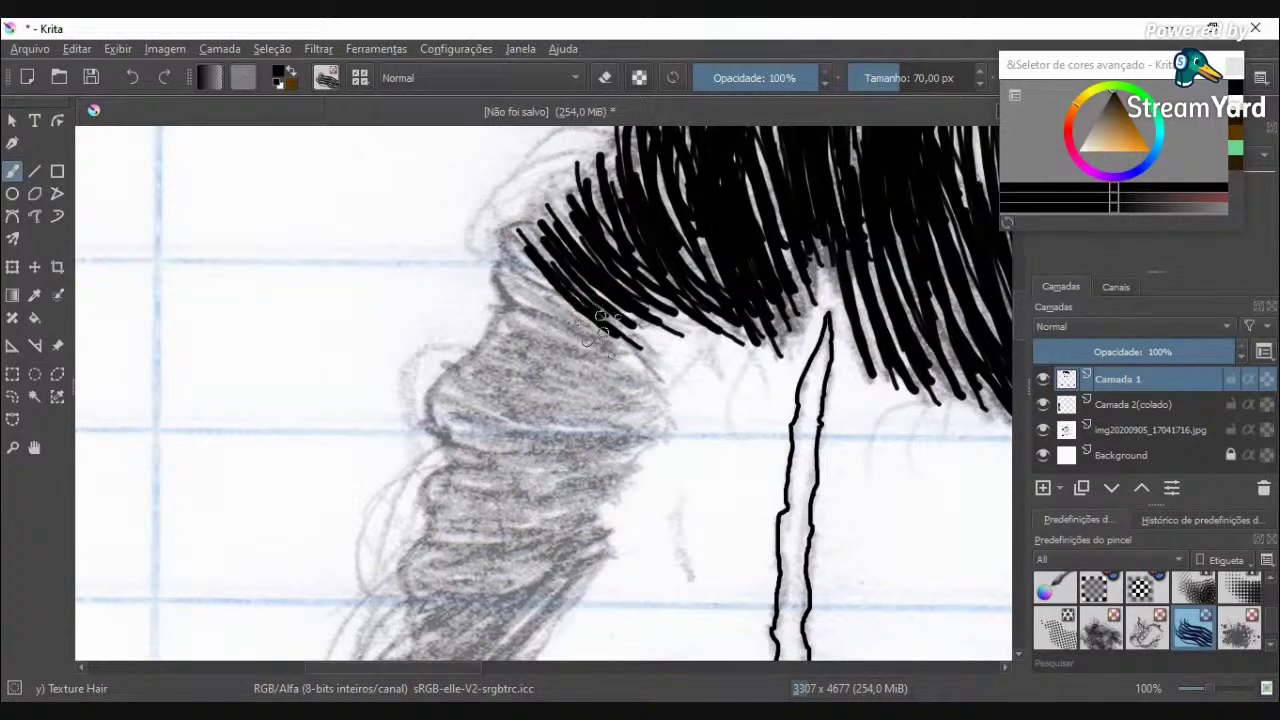
{"action": "left_click_drag", "start_coordinate": [668, 338], "coordinate": [582, 298]}
{"action": "left_click_drag", "start_coordinate": [640, 357], "coordinate": [491, 285]}
{"action": "left_click_drag", "start_coordinate": [575, 316], "coordinate": [506, 225]}
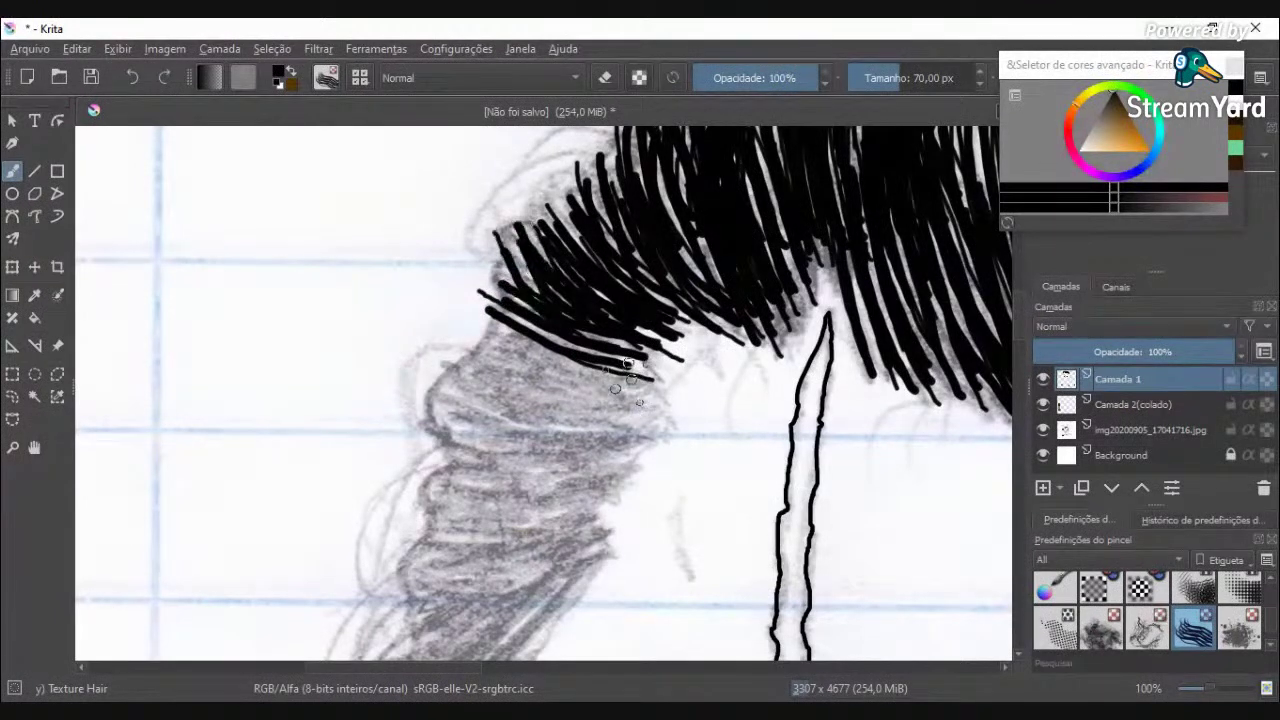
Step: Cover the left temple with nearly horizontal, curved black hair strokes running from the hairline to the outer edge of the head
{"action": "mouse_move", "coordinate": [650, 382]}
{"action": "left_mouse_down"}
{"action": "mouse_move", "coordinate": [543, 418]}
{"action": "mouse_move", "coordinate": [445, 405]}
{"action": "left_mouse_up"}
{"action": "left_click_drag", "start_coordinate": [640, 405], "coordinate": [420, 435]}
{"action": "mouse_move", "coordinate": [600, 360]}
{"action": "left_mouse_down"}
{"action": "mouse_move", "coordinate": [410, 393]}
{"action": "mouse_move", "coordinate": [532, 371]}
{"action": "mouse_move", "coordinate": [464, 363]}
{"action": "left_mouse_up"}
{"action": "mouse_move", "coordinate": [565, 348]}
{"action": "left_mouse_down"}
{"action": "mouse_move", "coordinate": [497, 337]}
{"action": "mouse_move", "coordinate": [499, 366]}
{"action": "mouse_move", "coordinate": [514, 374]}
{"action": "mouse_move", "coordinate": [430, 390]}
{"action": "left_mouse_up"}
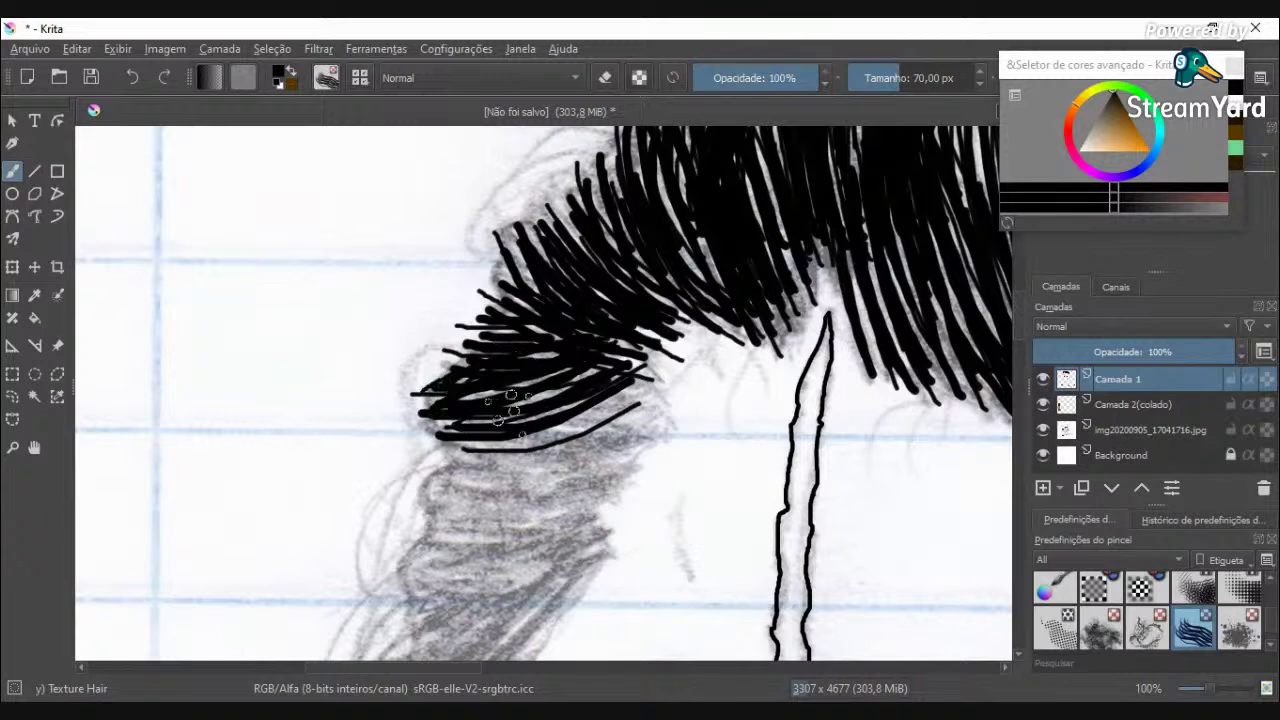
{"action": "mouse_move", "coordinate": [640, 372]}
{"action": "left_mouse_down"}
{"action": "mouse_move", "coordinate": [622, 401]}
{"action": "mouse_move", "coordinate": [470, 500]}
{"action": "left_mouse_up"}
{"action": "mouse_move", "coordinate": [635, 410]}
{"action": "left_mouse_down"}
{"action": "mouse_move", "coordinate": [620, 460]}
{"action": "mouse_move", "coordinate": [504, 535]}
{"action": "mouse_move", "coordinate": [410, 545]}
{"action": "left_mouse_up"}
{"action": "left_click_drag", "start_coordinate": [505, 478], "coordinate": [405, 515]}
{"action": "mouse_move", "coordinate": [595, 420]}
{"action": "left_mouse_down"}
{"action": "mouse_move", "coordinate": [502, 467]}
{"action": "mouse_move", "coordinate": [576, 421]}
{"action": "mouse_move", "coordinate": [412, 488]}
{"action": "left_mouse_up"}
{"action": "mouse_move", "coordinate": [602, 425]}
{"action": "left_mouse_down"}
{"action": "mouse_move", "coordinate": [536, 506]}
{"action": "mouse_move", "coordinate": [455, 532]}
{"action": "left_mouse_up"}
{"action": "scroll", "coordinate": [518, 500], "scroll_direction": "down", "scroll_amount": 3}
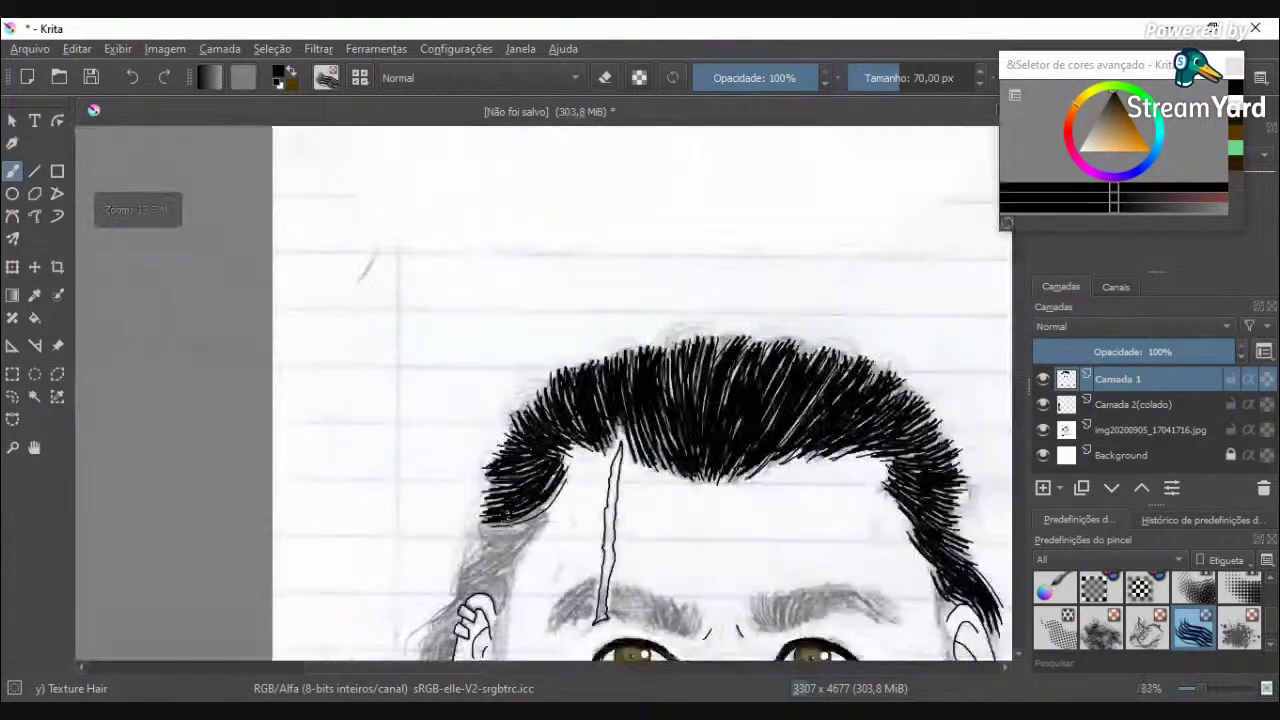
Step: Continue the curved black hair strokes from the left temple down the side of the head toward the left ear
{"action": "scroll", "coordinate": [493, 626], "scroll_direction": "up", "scroll_amount": 2}
{"action": "scroll", "coordinate": [520, 474], "scroll_direction": "up", "scroll_amount": 2}
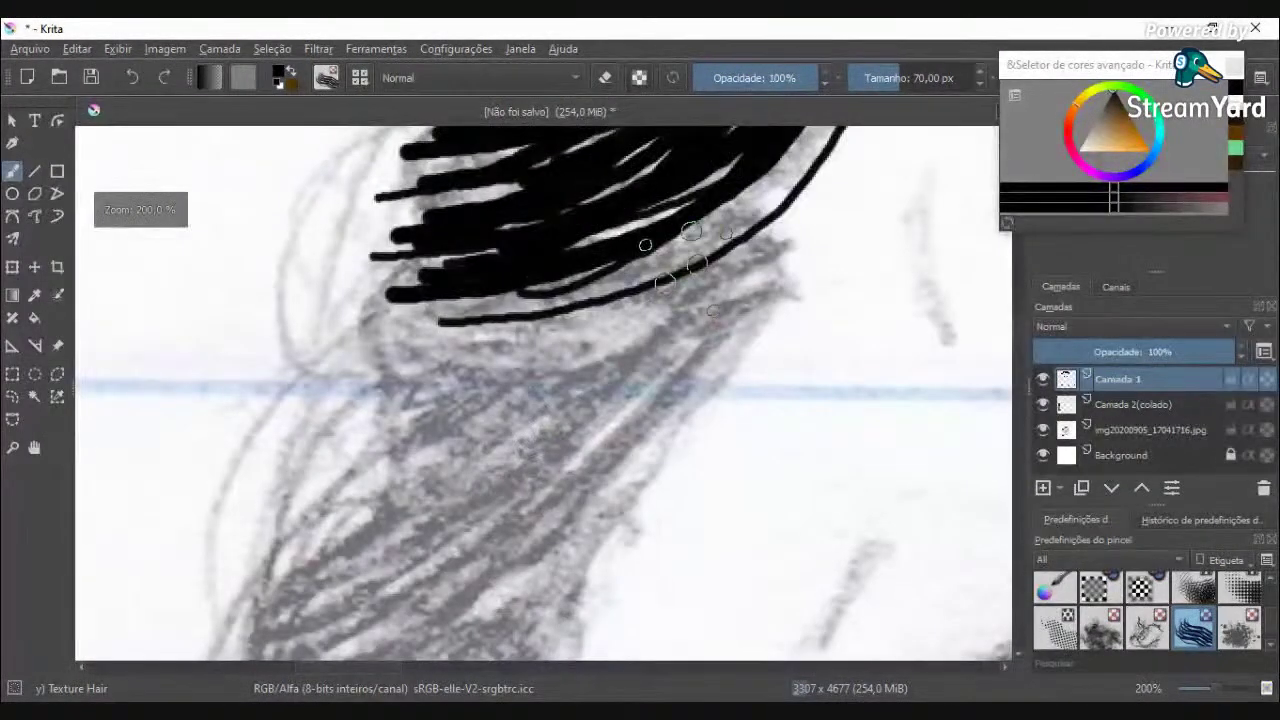
{"action": "mouse_move", "coordinate": [753, 202]}
{"action": "left_mouse_down"}
{"action": "mouse_move", "coordinate": [600, 398]}
{"action": "mouse_move", "coordinate": [522, 432]}
{"action": "left_mouse_up"}
{"action": "left_click_drag", "start_coordinate": [688, 250], "coordinate": [595, 312]}
{"action": "left_click_drag", "start_coordinate": [640, 262], "coordinate": [385, 405]}
{"action": "left_click_drag", "start_coordinate": [575, 266], "coordinate": [462, 342]}
{"action": "left_click_drag", "start_coordinate": [535, 280], "coordinate": [340, 322]}
{"action": "mouse_move", "coordinate": [730, 292]}
{"action": "left_mouse_down"}
{"action": "mouse_move", "coordinate": [660, 460]}
{"action": "mouse_move", "coordinate": [357, 588]}
{"action": "left_mouse_up"}
{"action": "mouse_move", "coordinate": [530, 398]}
{"action": "left_mouse_down"}
{"action": "mouse_move", "coordinate": [387, 498]}
{"action": "mouse_move", "coordinate": [289, 534]}
{"action": "left_mouse_up"}
{"action": "left_click_drag", "start_coordinate": [473, 408], "coordinate": [358, 454]}
{"action": "scroll", "coordinate": [350, 445], "scroll_direction": "down", "scroll_amount": 4}
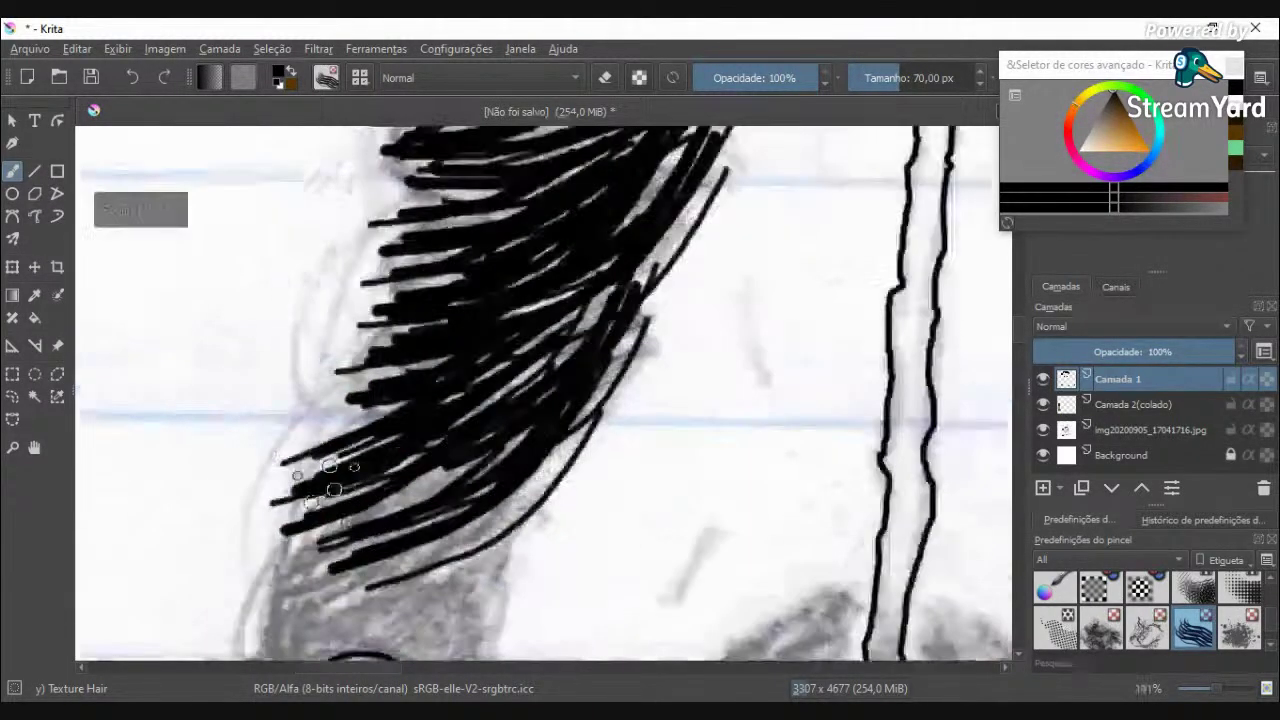
Step: Fill the hair directly above the left ear with black strokes sweeping down behind the top of the ear
{"action": "scroll", "coordinate": [320, 600], "scroll_direction": "up", "scroll_amount": 4}
{"action": "mouse_move", "coordinate": [604, 354]}
{"action": "left_mouse_down"}
{"action": "mouse_move", "coordinate": [510, 460]}
{"action": "mouse_move", "coordinate": [386, 505]}
{"action": "mouse_move", "coordinate": [312, 511]}
{"action": "left_mouse_up"}
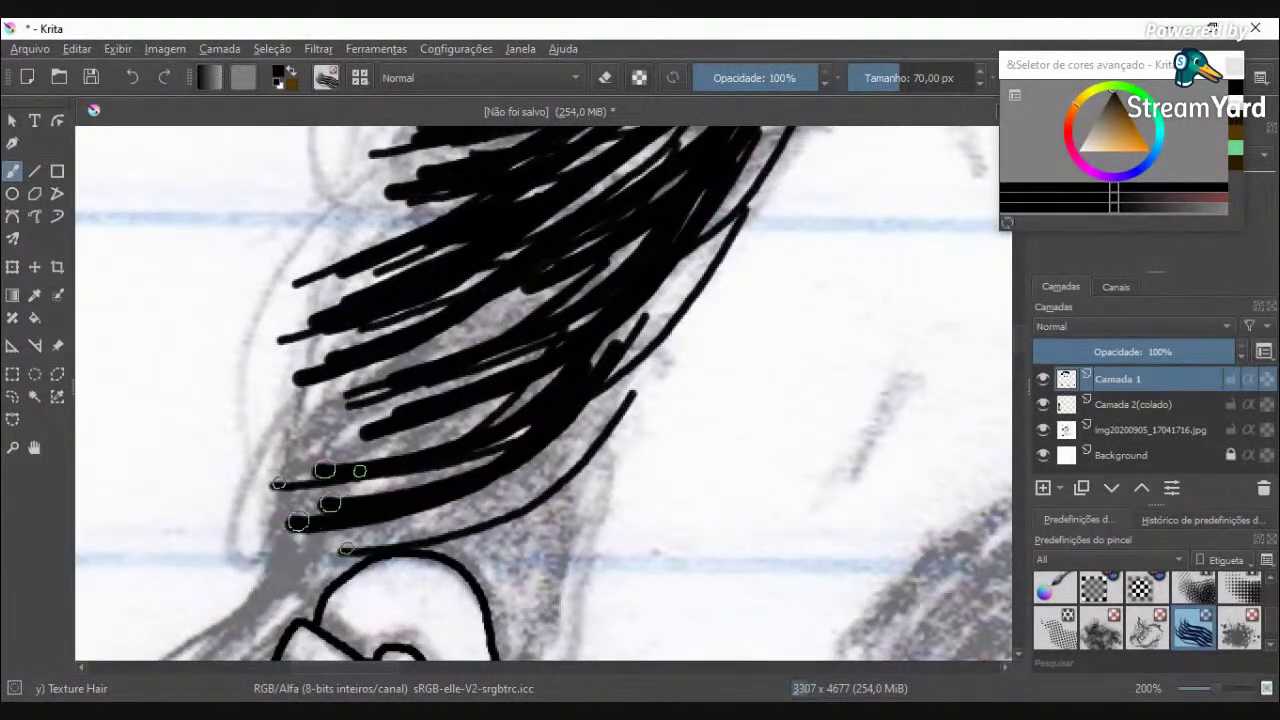
{"action": "left_click_drag", "start_coordinate": [531, 295], "coordinate": [267, 486]}
{"action": "left_click_drag", "start_coordinate": [420, 385], "coordinate": [271, 514]}
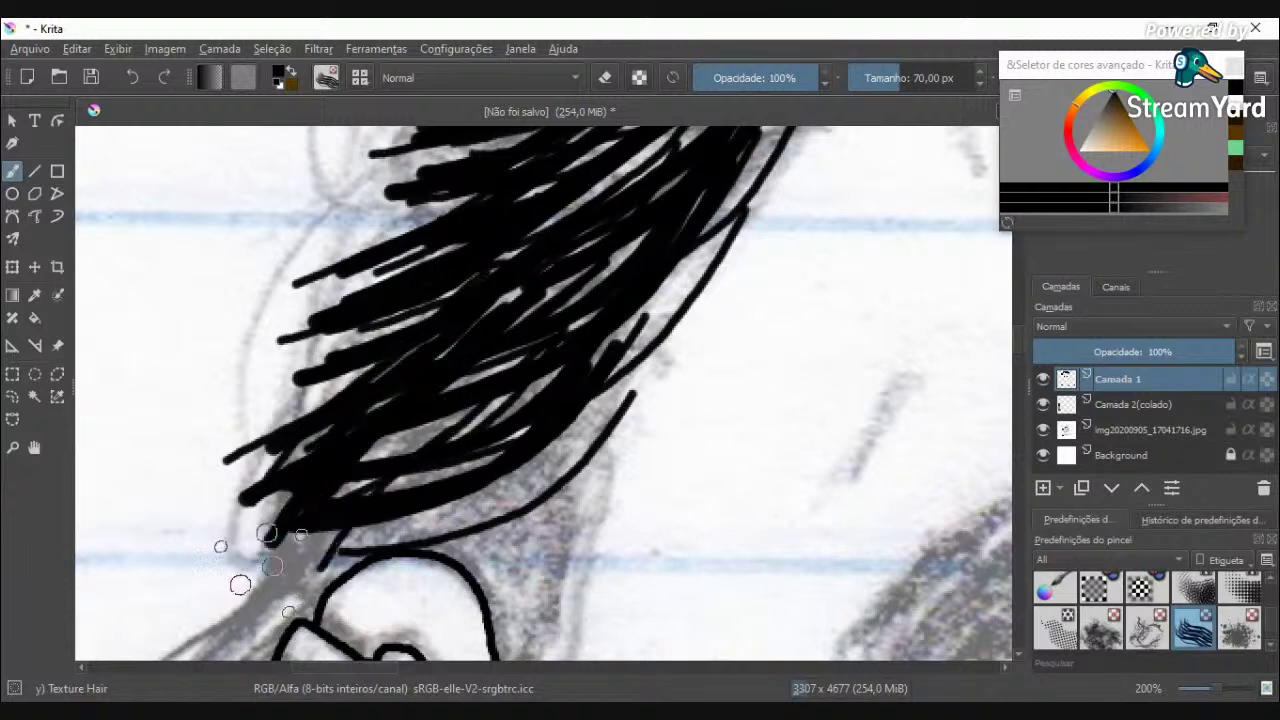
{"action": "mouse_move", "coordinate": [380, 300]}
{"action": "left_mouse_down"}
{"action": "mouse_move", "coordinate": [300, 457]}
{"action": "mouse_move", "coordinate": [285, 520]}
{"action": "left_mouse_up"}
{"action": "scroll", "coordinate": [280, 520], "scroll_direction": "down", "scroll_amount": 7}
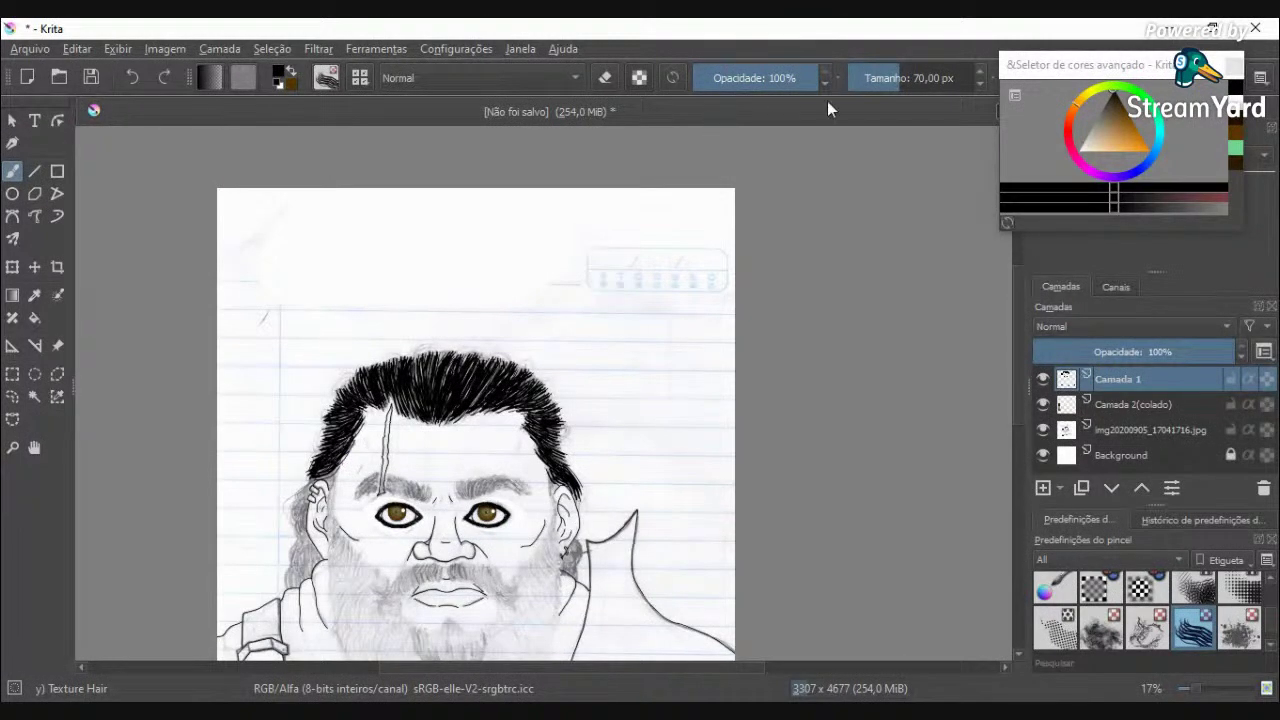
Step: Set the brush size to 4.53 px and paint fine black strands in the gaps along the hairline right of its central point
{"action": "left_click", "coordinate": [855, 77]}
{"action": "scroll", "coordinate": [495, 377], "scroll_direction": "up", "scroll_amount": 3}
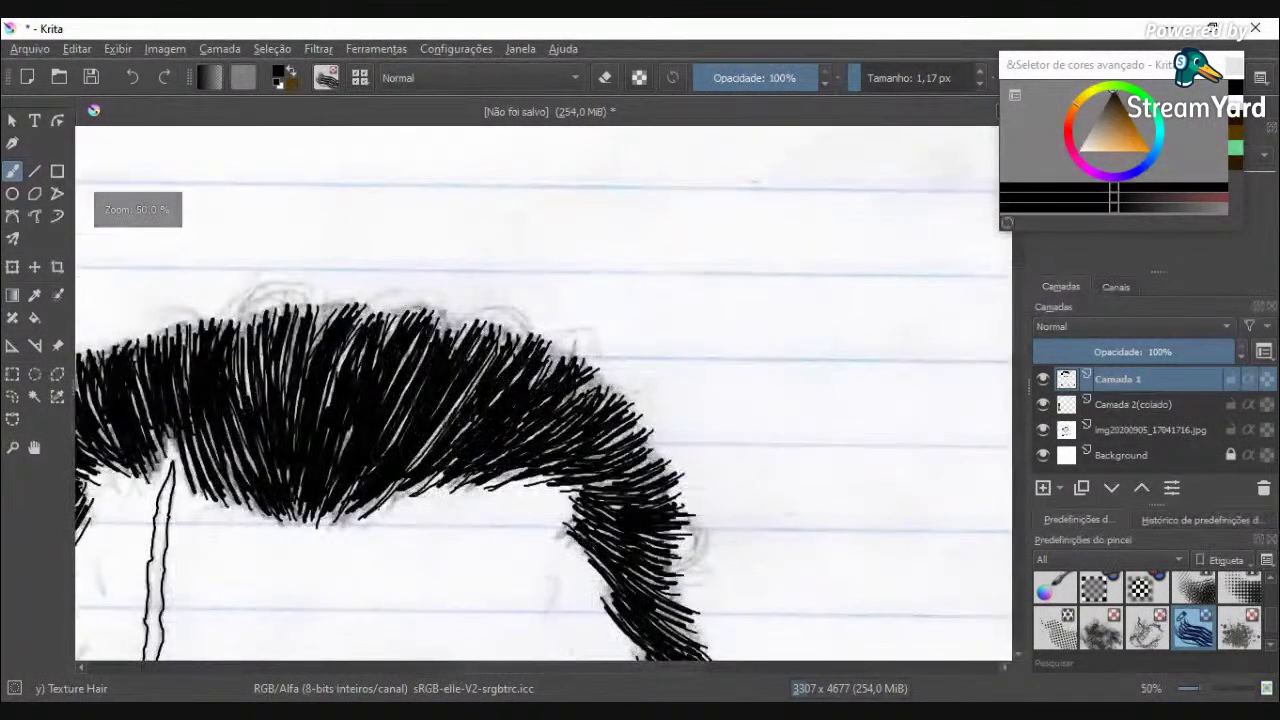
{"action": "scroll", "coordinate": [390, 510], "scroll_direction": "up", "scroll_amount": 3}
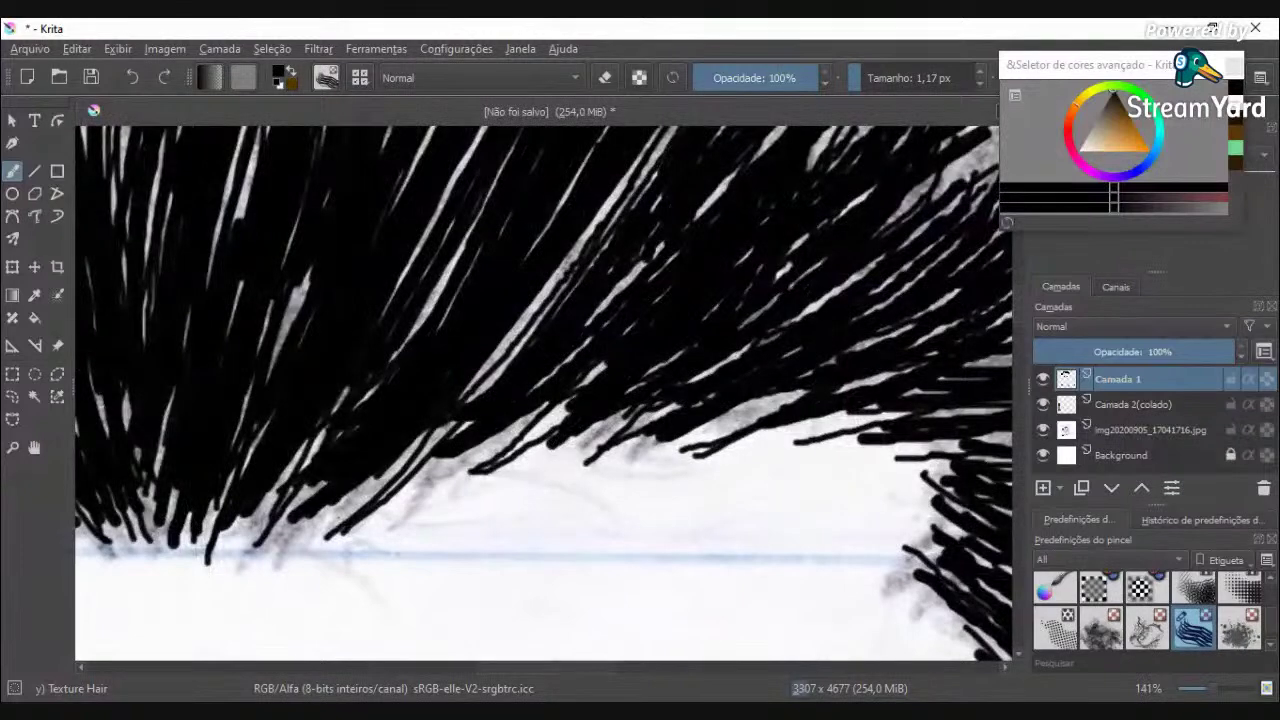
{"action": "left_click", "coordinate": [869, 77]}
{"action": "scroll", "coordinate": [341, 513], "scroll_direction": "up", "scroll_amount": 2}
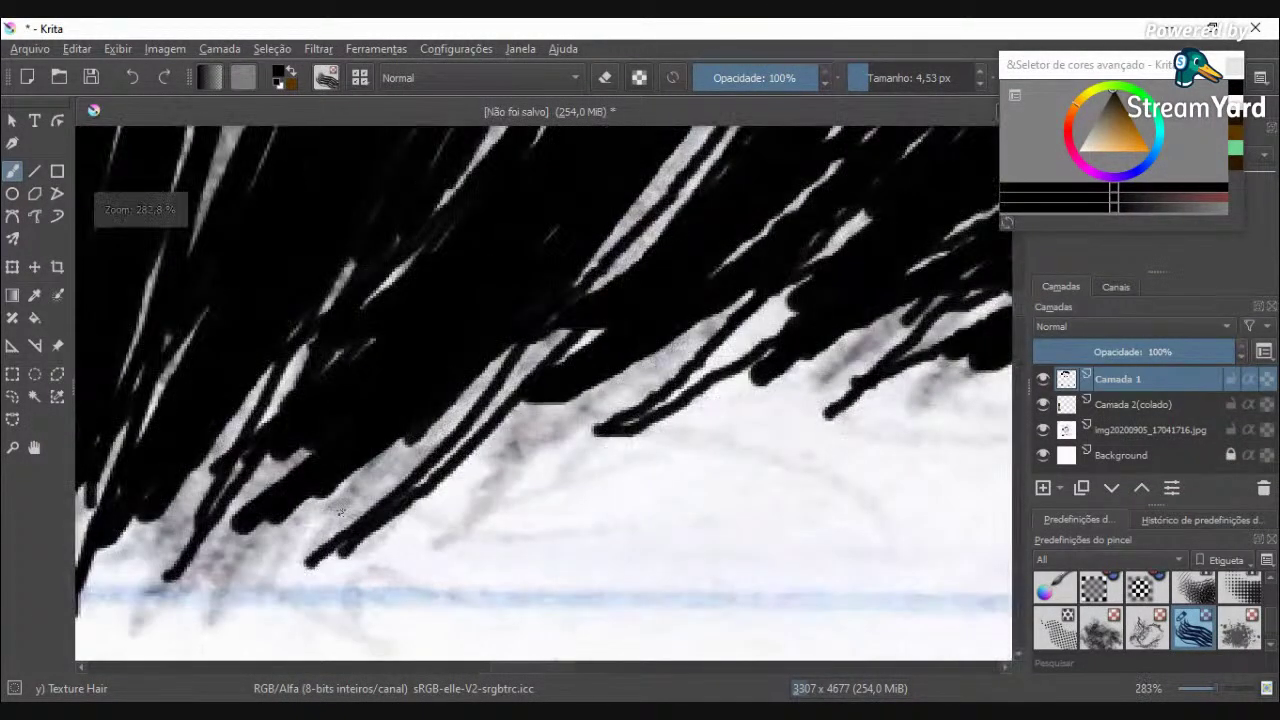
{"action": "left_click_drag", "start_coordinate": [358, 520], "coordinate": [506, 360]}
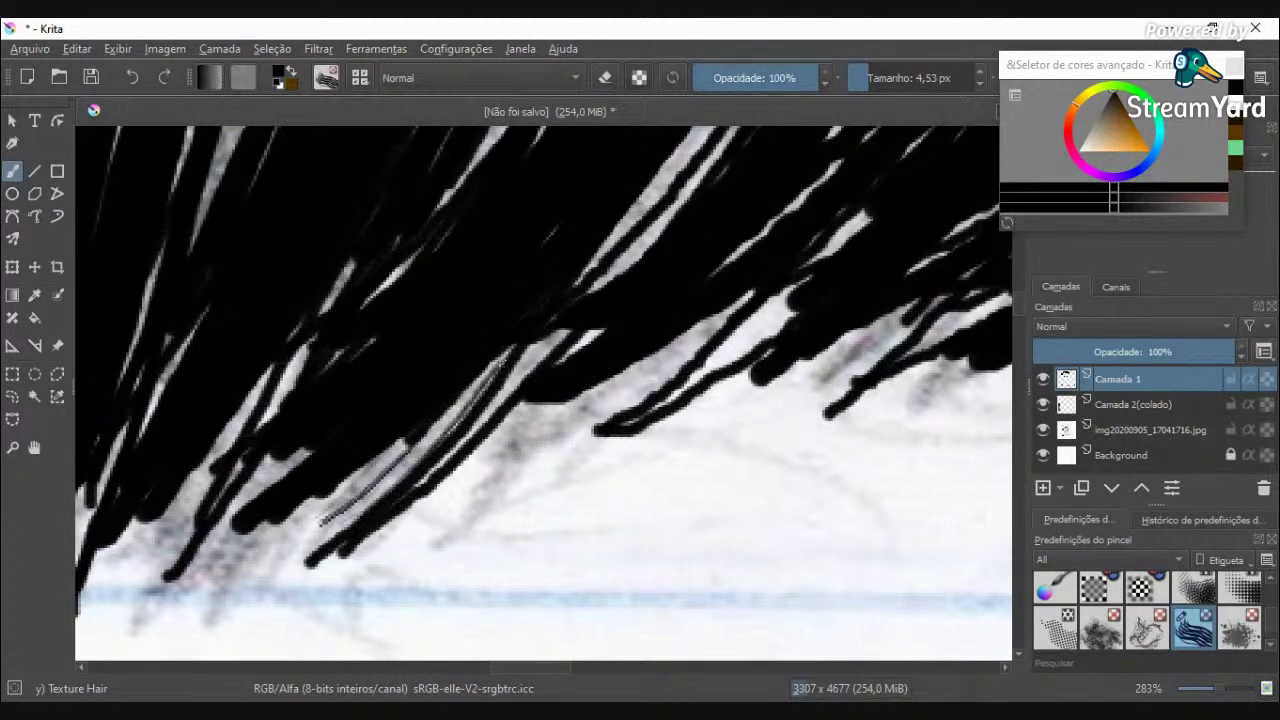
{"action": "left_click_drag", "start_coordinate": [340, 500], "coordinate": [508, 348]}
{"action": "left_click_drag", "start_coordinate": [616, 268], "coordinate": [726, 130]}
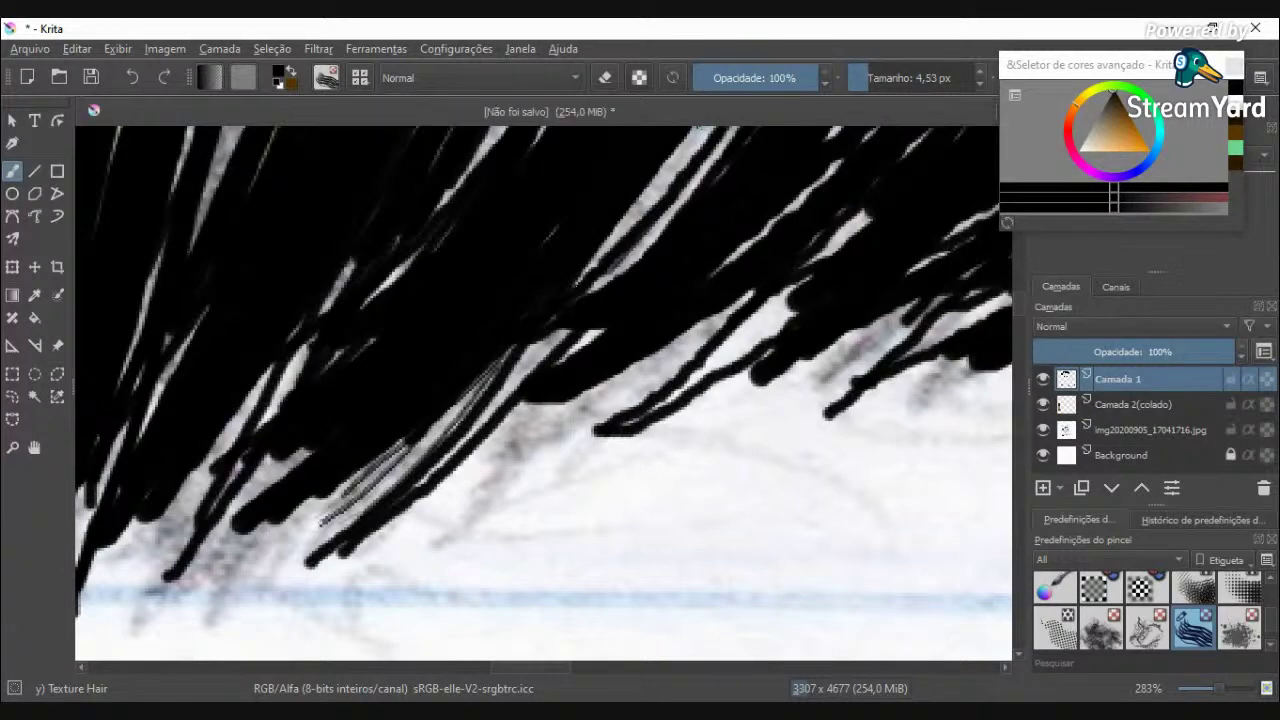
Step: Set the brush size to 13.93 px and paint slanting black strokes along the hairline edge just right of its central point
{"action": "scroll", "coordinate": [640, 268], "scroll_direction": "down", "scroll_amount": 4}
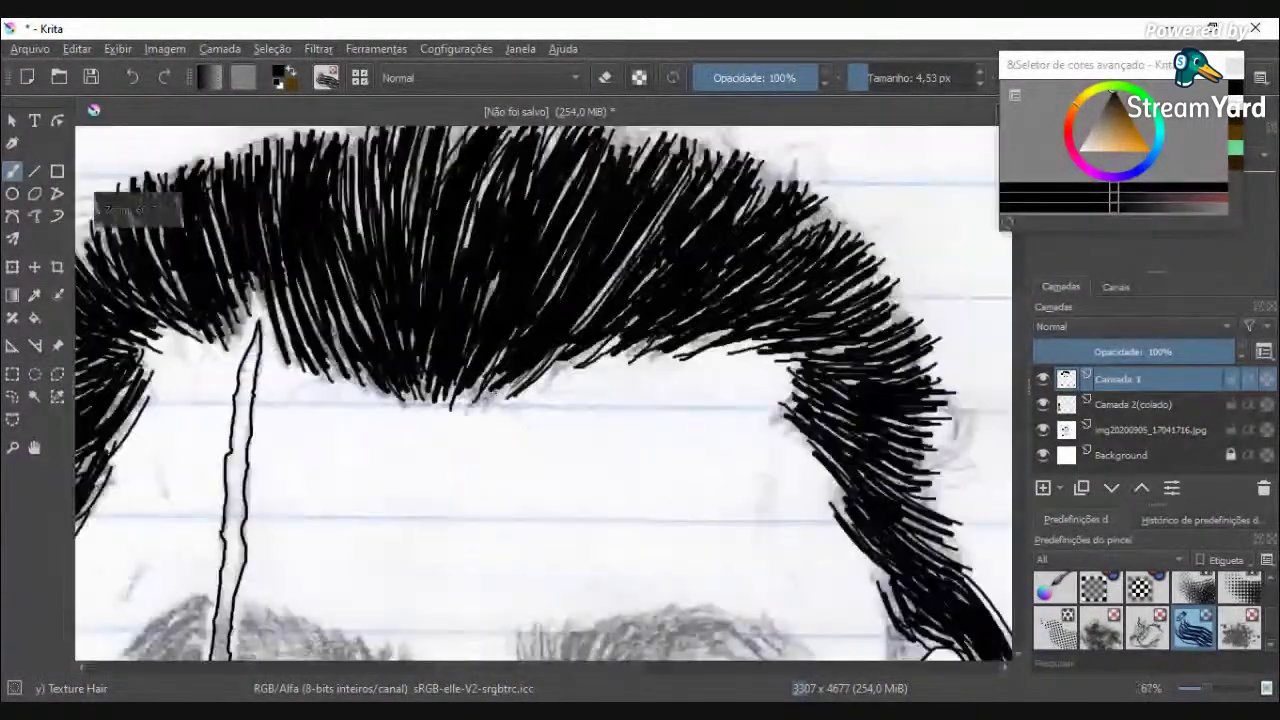
{"action": "scroll", "coordinate": [495, 391], "scroll_direction": "up", "scroll_amount": 5}
{"action": "left_click", "coordinate": [877, 72]}
{"action": "left_click_drag", "start_coordinate": [509, 400], "coordinate": [657, 263]}
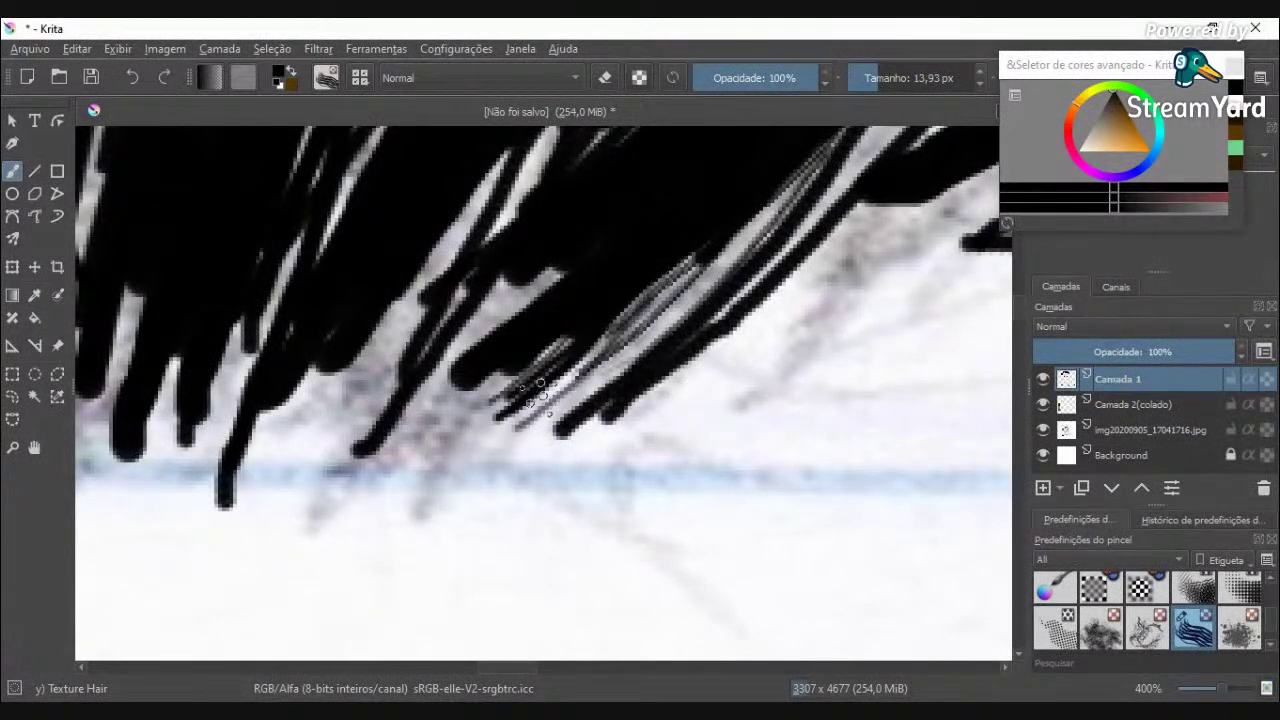
{"action": "left_click_drag", "start_coordinate": [529, 371], "coordinate": [700, 255]}
{"action": "left_click_drag", "start_coordinate": [400, 452], "coordinate": [564, 264]}
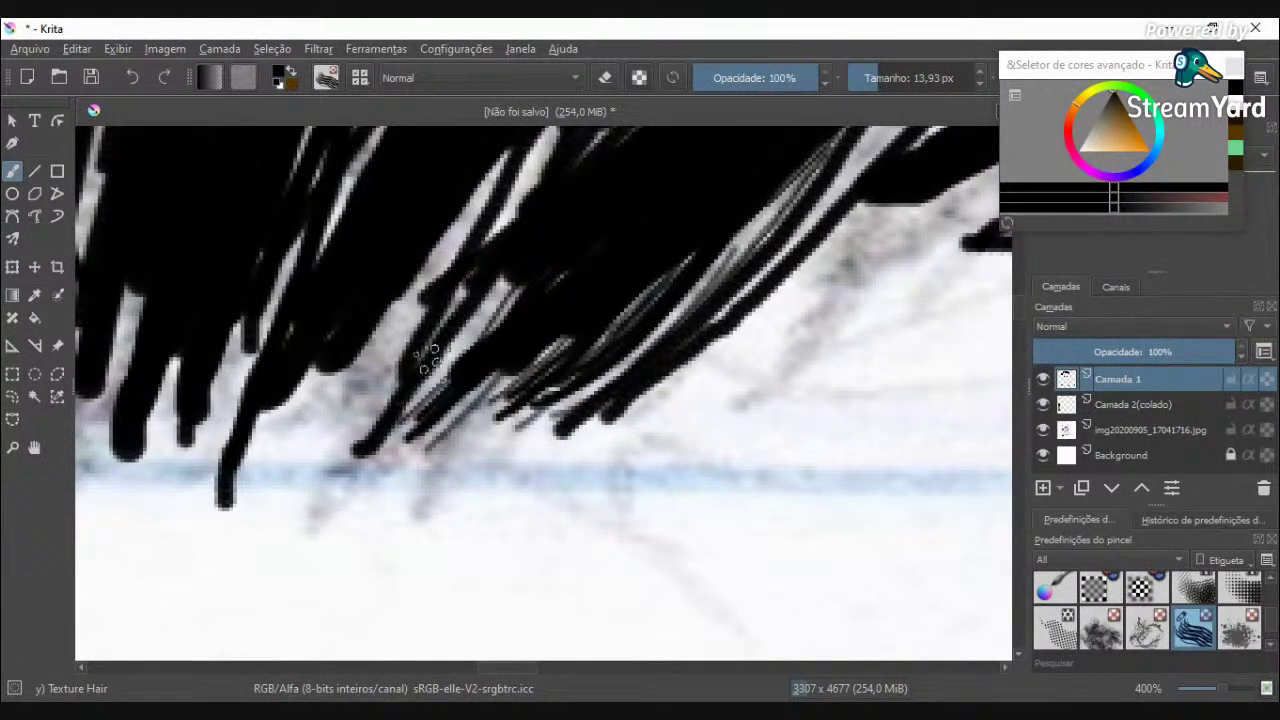
{"action": "left_click_drag", "start_coordinate": [410, 412], "coordinate": [510, 270]}
{"action": "left_click_drag", "start_coordinate": [348, 422], "coordinate": [470, 228]}
Step: Fill the right side of the hairline's central point with short, nearly upright textured black strokes
{"action": "left_click_drag", "start_coordinate": [298, 470], "coordinate": [322, 362]}
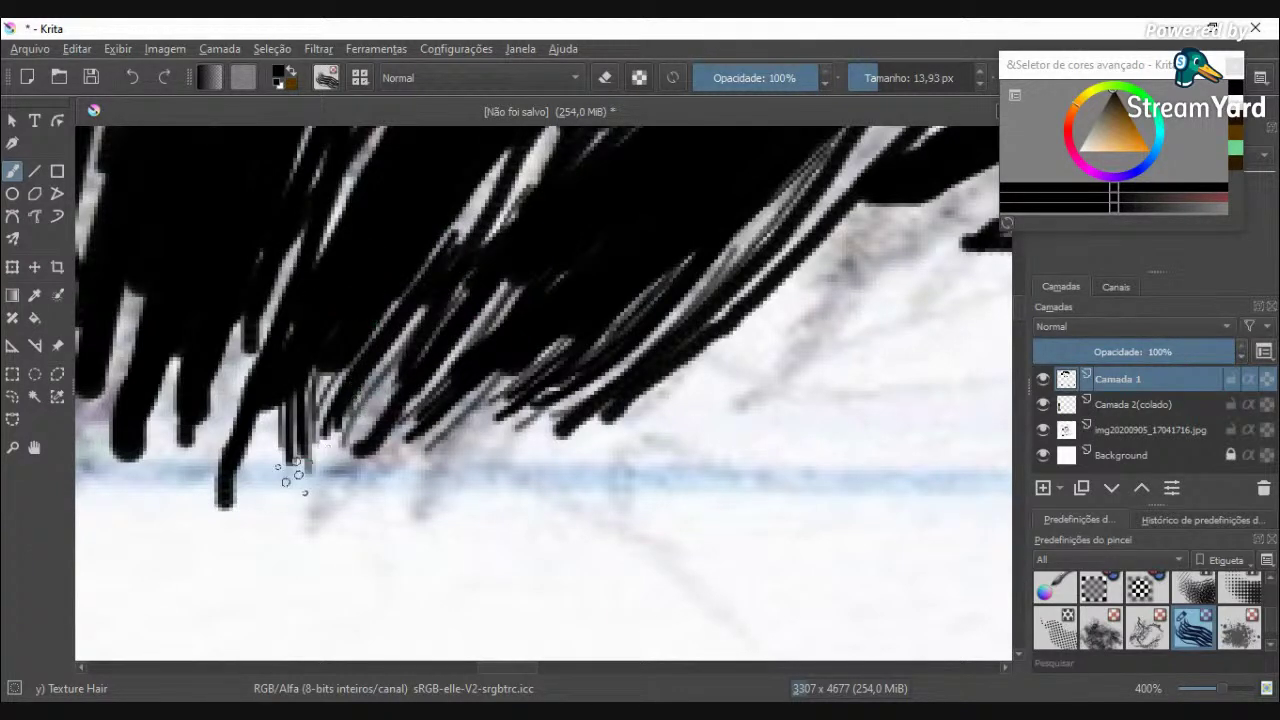
{"action": "left_click_drag", "start_coordinate": [262, 486], "coordinate": [284, 330]}
{"action": "left_click_drag", "start_coordinate": [293, 478], "coordinate": [418, 290]}
{"action": "left_click_drag", "start_coordinate": [222, 466], "coordinate": [254, 314]}
{"action": "left_click_drag", "start_coordinate": [262, 350], "coordinate": [304, 228]}
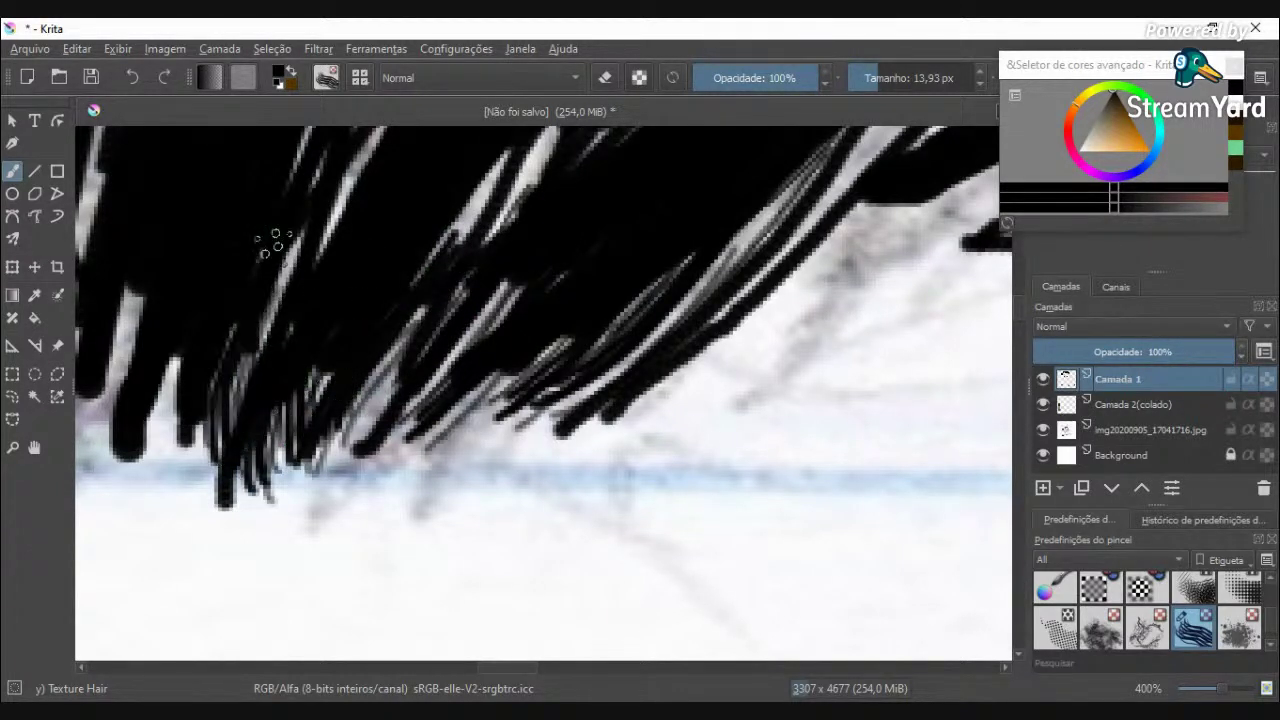
{"action": "left_click_drag", "start_coordinate": [278, 302], "coordinate": [403, 133]}
{"action": "scroll", "coordinate": [428, 205], "scroll_direction": "down", "scroll_amount": 3}
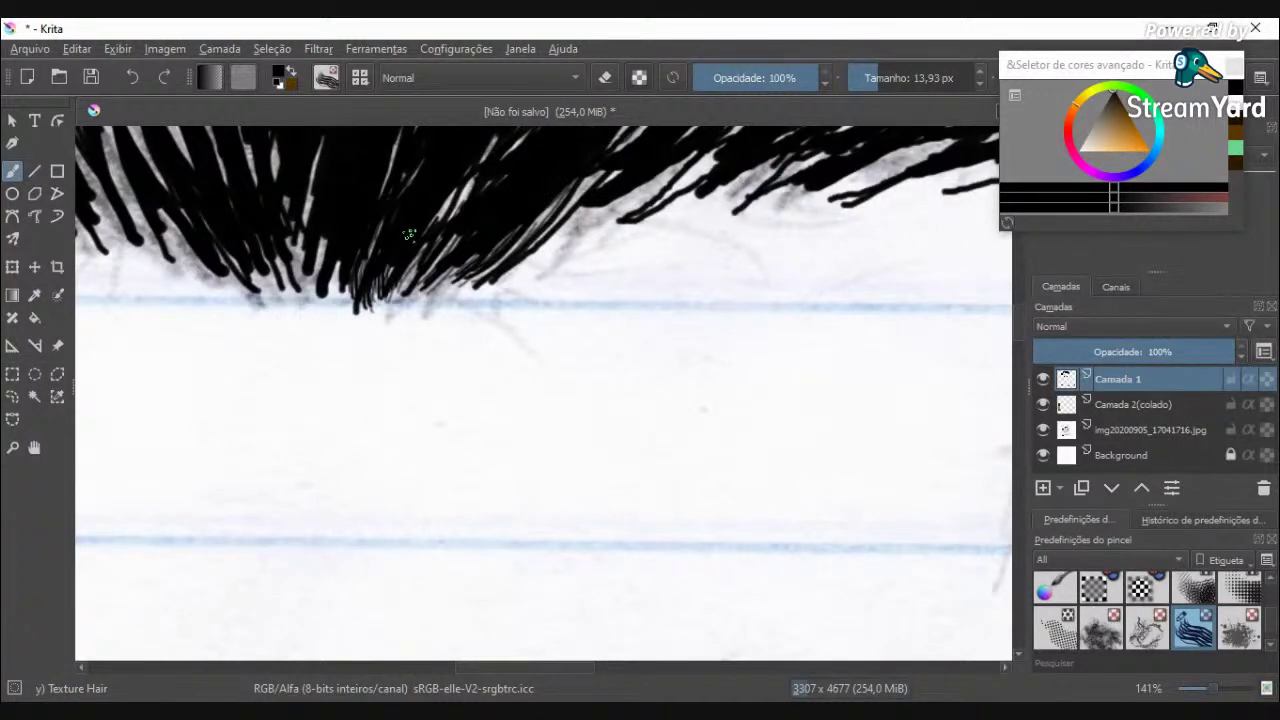
{"action": "scroll", "coordinate": [437, 217], "scroll_direction": "down", "scroll_amount": 2}
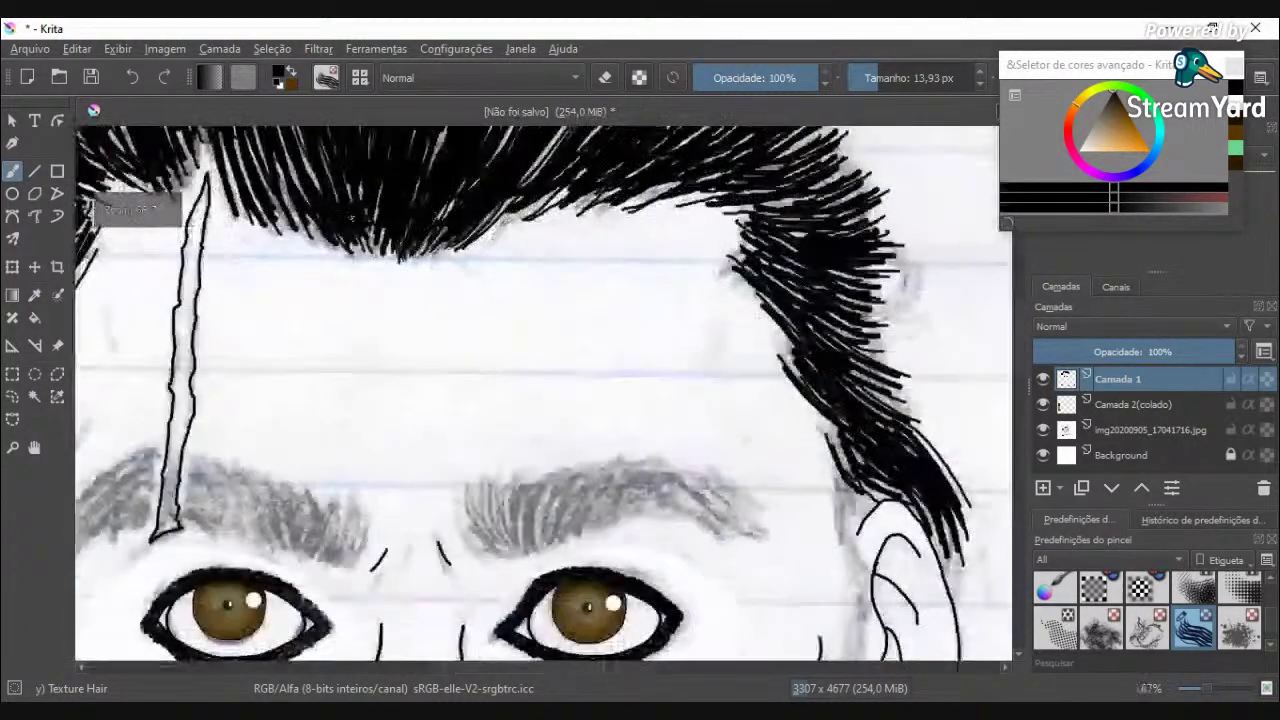
Step: Paint short black strokes across the tip and left side of the hairline's central point to close the remaining gaps
{"action": "scroll", "coordinate": [333, 245], "scroll_direction": "up", "scroll_amount": 3}
{"action": "key", "text": "plus"}
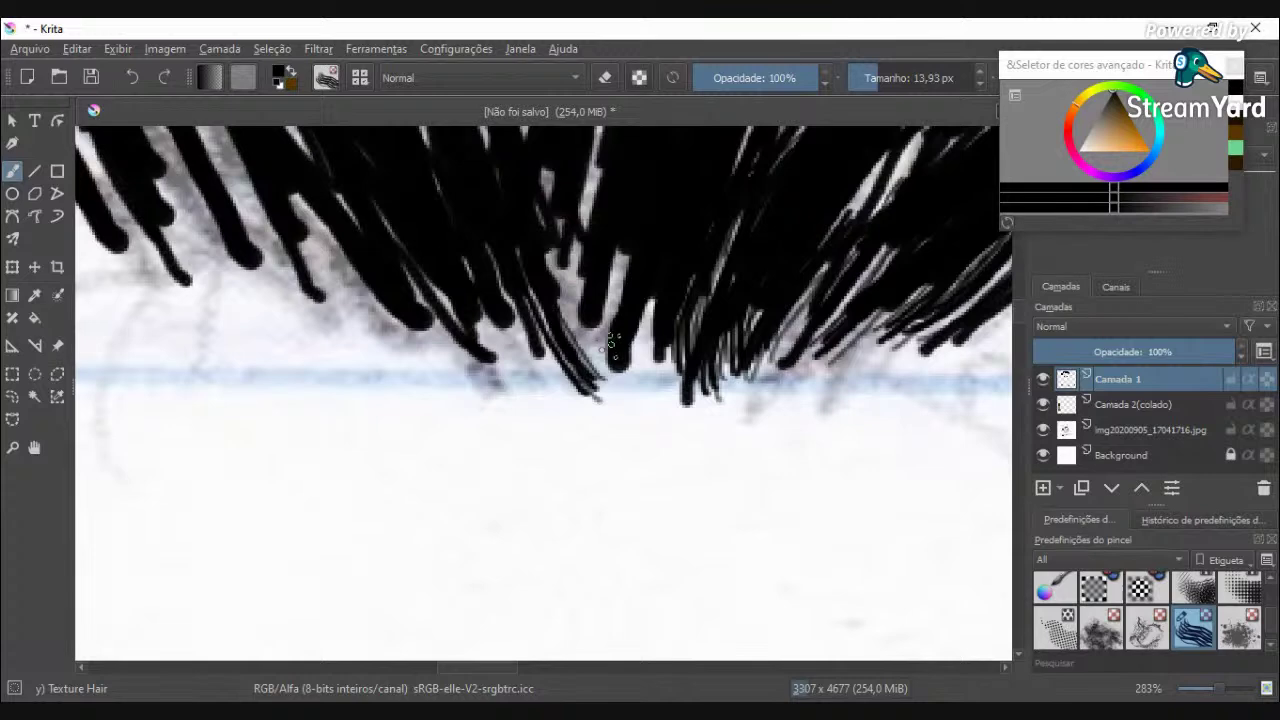
{"action": "left_click_drag", "start_coordinate": [611, 343], "coordinate": [555, 218]}
{"action": "left_click_drag", "start_coordinate": [604, 389], "coordinate": [556, 252]}
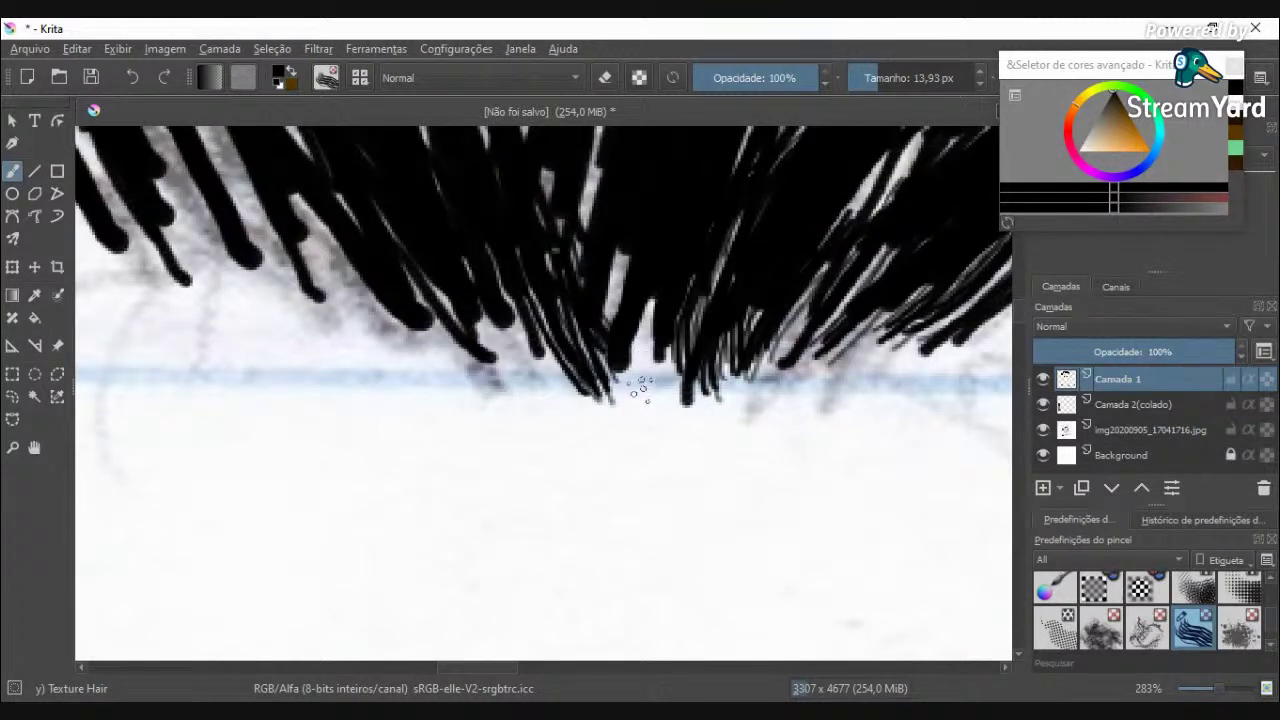
{"action": "left_click_drag", "start_coordinate": [640, 392], "coordinate": [630, 295]}
{"action": "left_click_drag", "start_coordinate": [670, 410], "coordinate": [702, 278]}
{"action": "left_click_drag", "start_coordinate": [637, 400], "coordinate": [606, 312]}
{"action": "scroll", "coordinate": [596, 280], "scroll_direction": "down", "scroll_amount": 5}
{"action": "scroll", "coordinate": [596, 290], "scroll_direction": "down", "scroll_amount": 2}
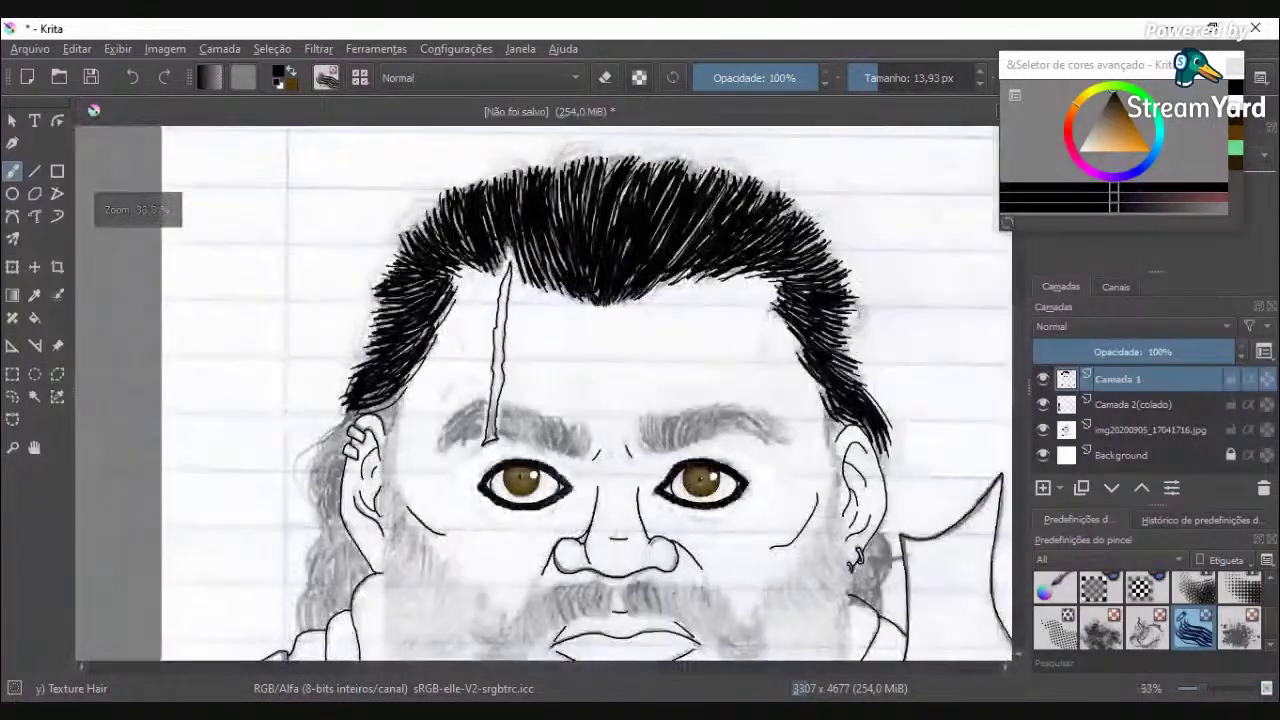
Step: Continue the fine black strokes along the hairline edge from the central point left toward the forehead scar
{"action": "scroll", "coordinate": [503, 268], "scroll_direction": "up", "scroll_amount": 6}
{"action": "left_click_drag", "start_coordinate": [521, 338], "coordinate": [473, 250]}
{"action": "mouse_move", "coordinate": [562, 354]}
{"action": "left_mouse_down"}
{"action": "mouse_move", "coordinate": [523, 298]}
{"action": "mouse_move", "coordinate": [437, 280]}
{"action": "mouse_move", "coordinate": [372, 214]}
{"action": "left_mouse_up"}
{"action": "left_click_drag", "start_coordinate": [420, 310], "coordinate": [348, 179]}
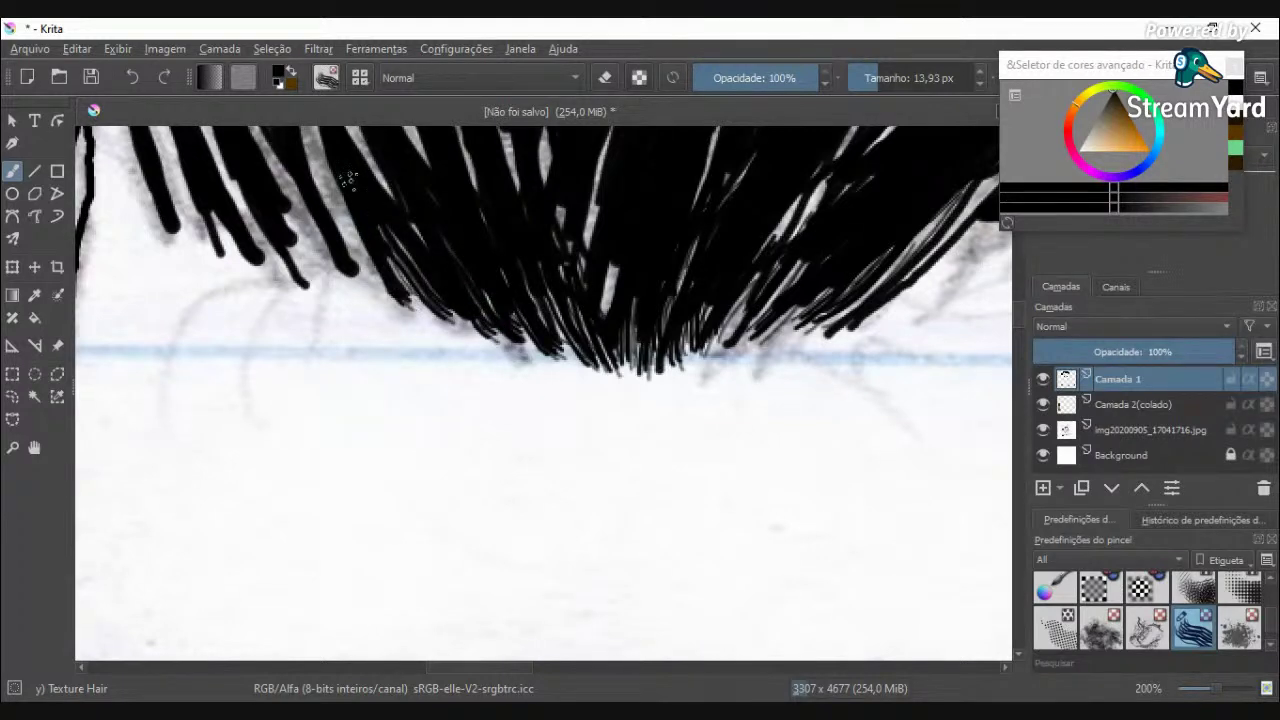
{"action": "left_click_drag", "start_coordinate": [378, 285], "coordinate": [312, 128]}
{"action": "left_click_drag", "start_coordinate": [338, 212], "coordinate": [306, 156]}
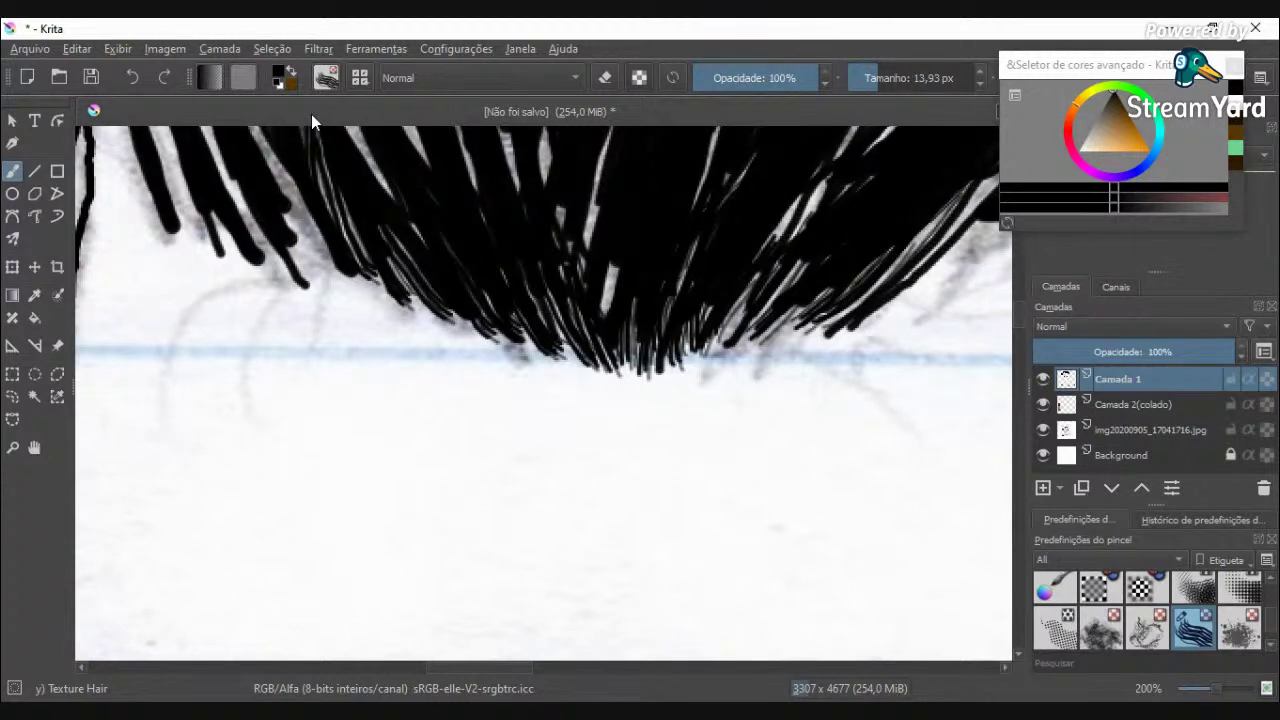
{"action": "scroll", "coordinate": [370, 172], "scroll_direction": "down", "scroll_amount": 3}
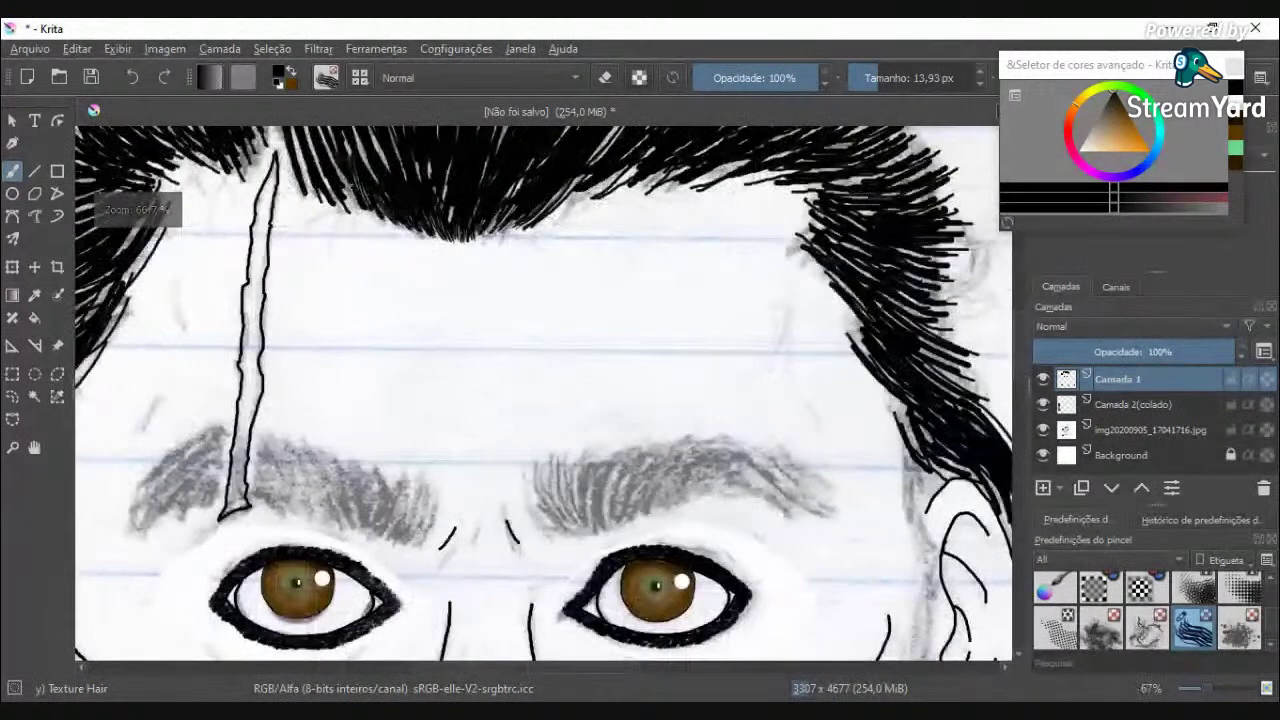
{"action": "scroll", "coordinate": [358, 190], "scroll_direction": "up", "scroll_amount": 4}
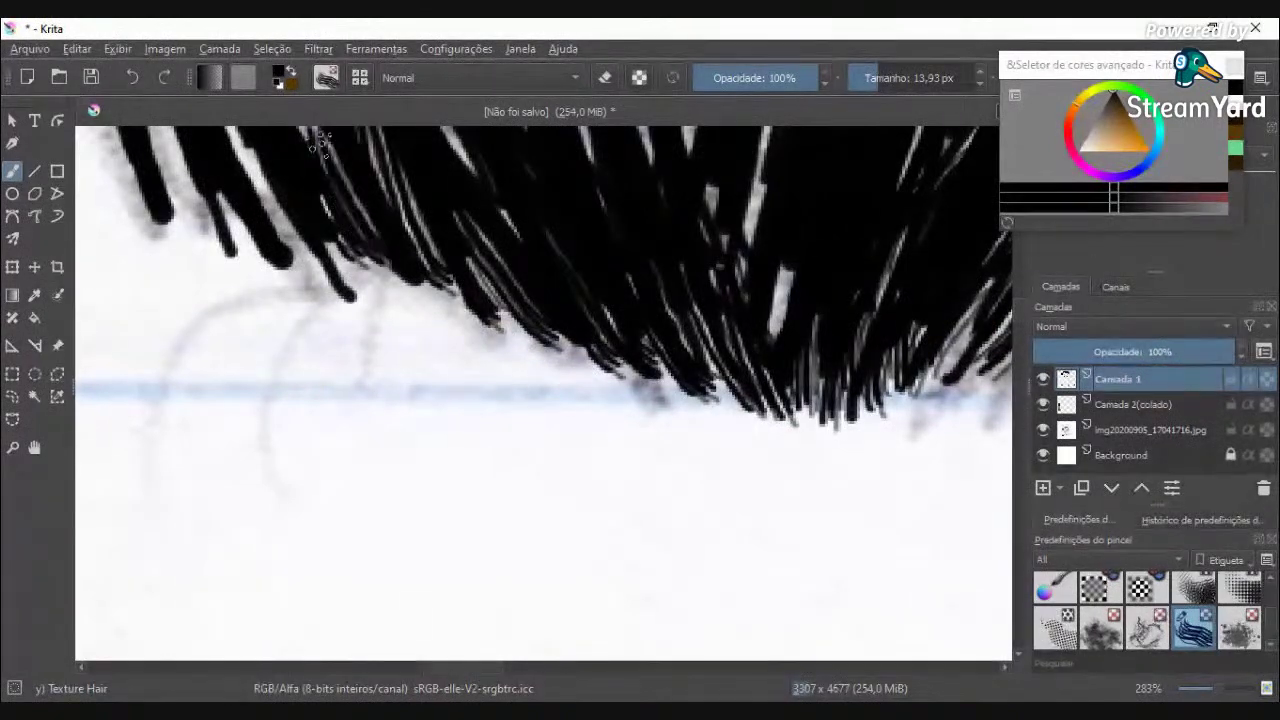
{"action": "scroll", "coordinate": [318, 145], "scroll_direction": "down", "scroll_amount": 4}
{"action": "scroll", "coordinate": [323, 216], "scroll_direction": "up", "scroll_amount": 2}
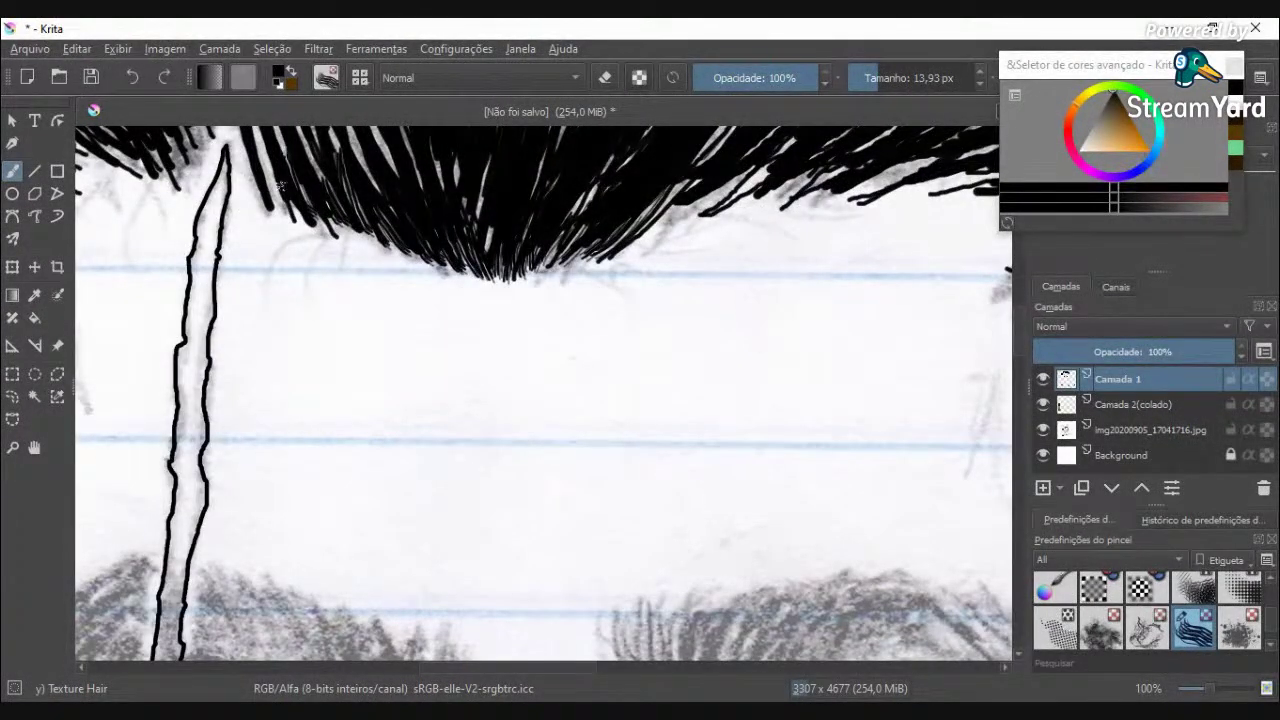
{"action": "scroll", "coordinate": [282, 186], "scroll_direction": "down", "scroll_amount": 2}
Step: Paint short black strokes in the notch above the forehead scar and along the hairline edge just left of it
{"action": "left_click_drag", "start_coordinate": [605, 668], "coordinate": [573, 663]}
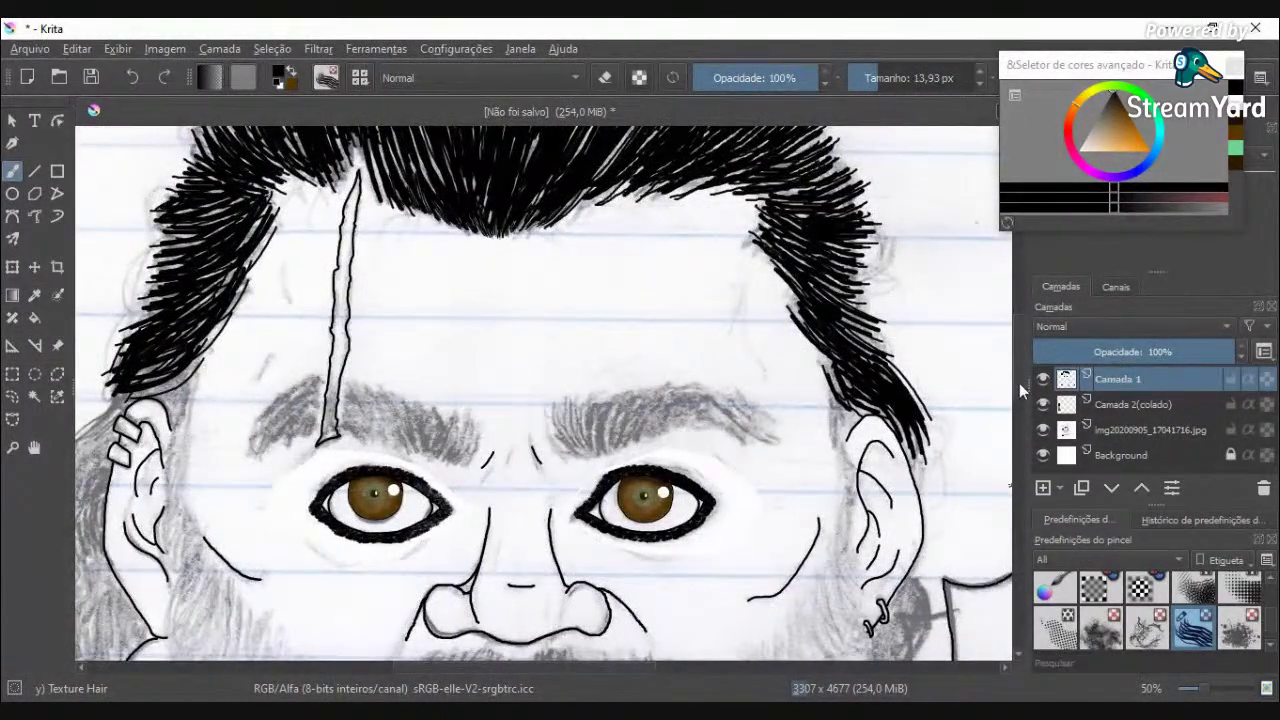
{"action": "left_click_drag", "start_coordinate": [1019, 381], "coordinate": [1020, 350]}
{"action": "scroll", "coordinate": [374, 363], "scroll_direction": "up", "scroll_amount": 2}
{"action": "scroll", "coordinate": [368, 356], "scroll_direction": "up", "scroll_amount": 1}
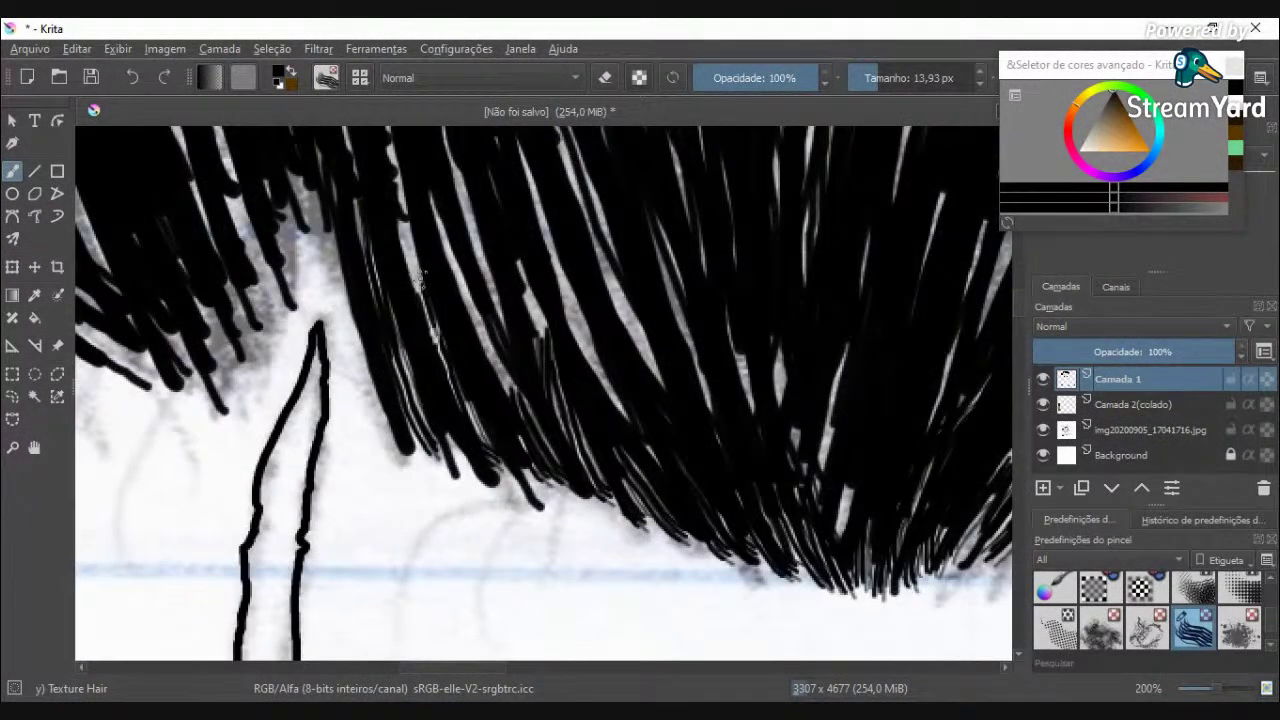
{"action": "left_click_drag", "start_coordinate": [299, 215], "coordinate": [305, 242]}
{"action": "left_click_drag", "start_coordinate": [290, 170], "coordinate": [307, 230]}
{"action": "left_click_drag", "start_coordinate": [301, 180], "coordinate": [313, 234]}
{"action": "mouse_move", "coordinate": [243, 162]}
{"action": "left_mouse_down"}
{"action": "mouse_move", "coordinate": [252, 278]}
{"action": "mouse_move", "coordinate": [232, 194]}
{"action": "left_mouse_up"}
{"action": "mouse_move", "coordinate": [254, 253]}
{"action": "left_mouse_down"}
{"action": "mouse_move", "coordinate": [268, 307]}
{"action": "mouse_move", "coordinate": [232, 354]}
{"action": "left_mouse_up"}
{"action": "left_click_drag", "start_coordinate": [200, 290], "coordinate": [231, 395]}
{"action": "left_click_drag", "start_coordinate": [171, 235], "coordinate": [198, 388]}
{"action": "left_click_drag", "start_coordinate": [138, 263], "coordinate": [163, 383]}
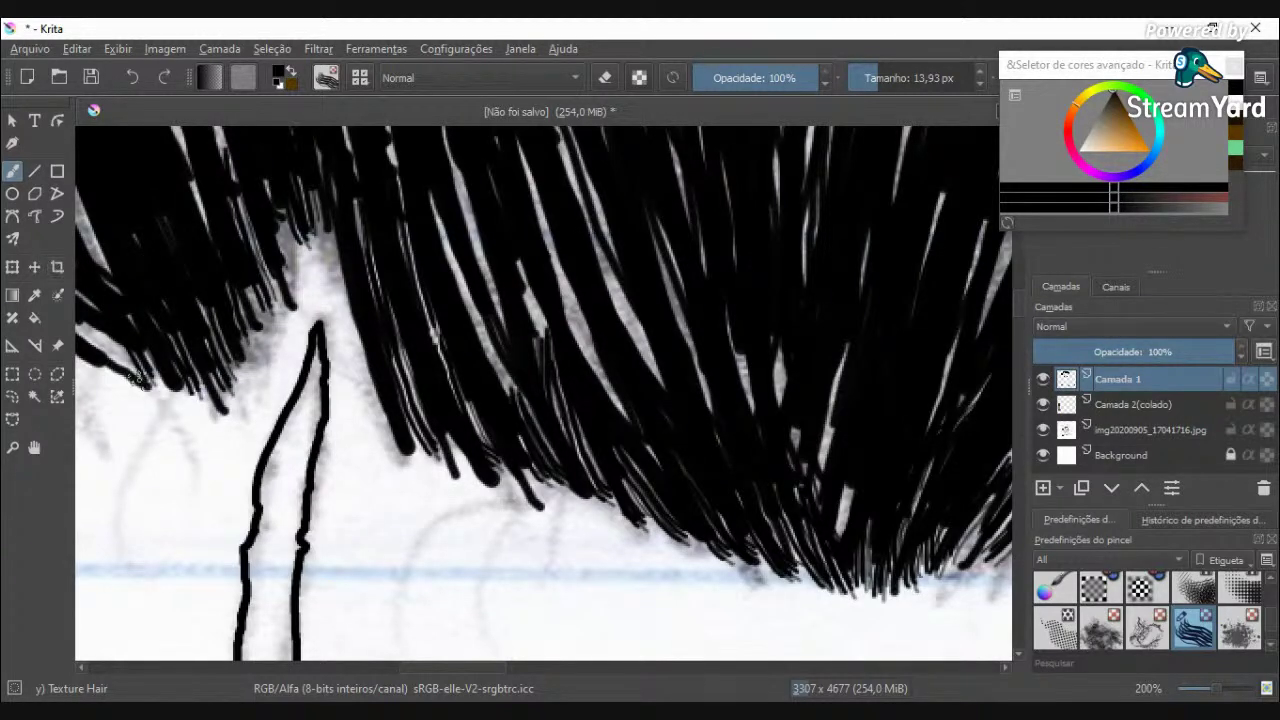
Step: Extend the fine black strokes along the hairline to the left temple corner and down the start of the temple's inner edge
{"action": "left_click_drag", "start_coordinate": [490, 670], "coordinate": [442, 664]}
{"action": "left_click_drag", "start_coordinate": [487, 375], "coordinate": [395, 302]}
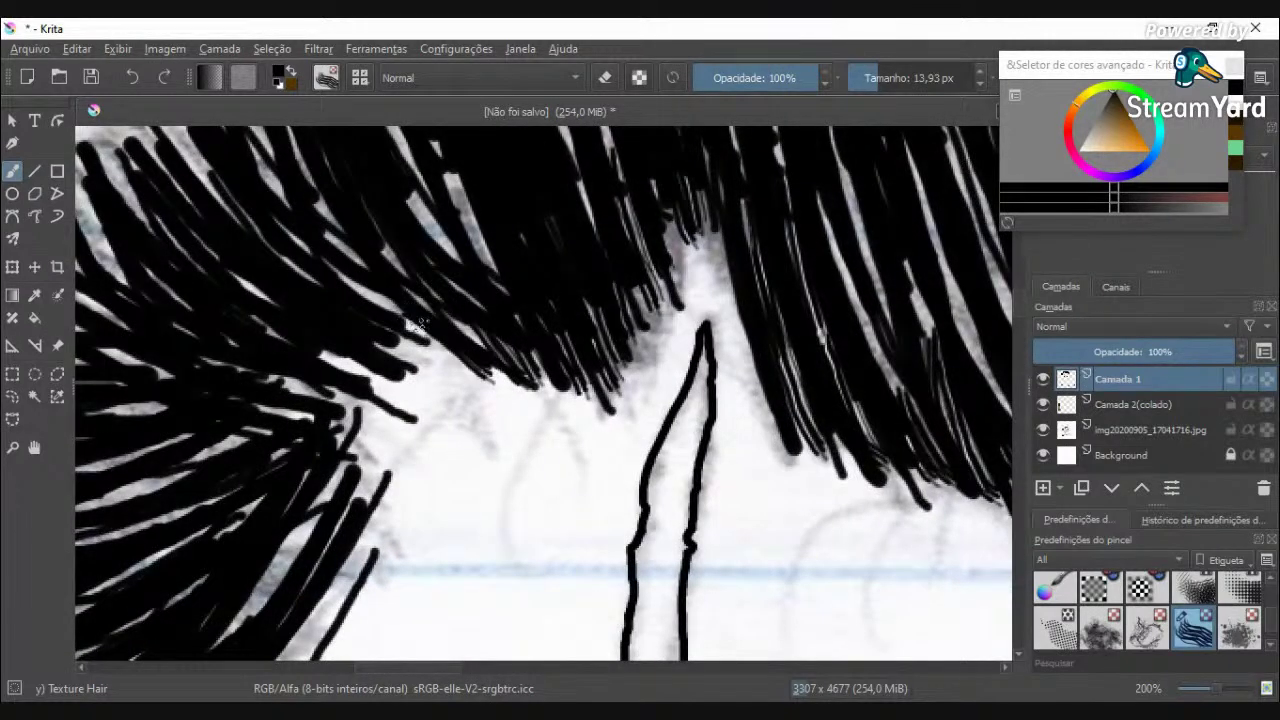
{"action": "left_click_drag", "start_coordinate": [448, 358], "coordinate": [342, 300]}
{"action": "mouse_move", "coordinate": [414, 366]}
{"action": "left_mouse_down"}
{"action": "mouse_move", "coordinate": [330, 320]}
{"action": "mouse_move", "coordinate": [304, 324]}
{"action": "mouse_move", "coordinate": [310, 340]}
{"action": "left_mouse_up"}
{"action": "left_click_drag", "start_coordinate": [387, 394], "coordinate": [245, 327]}
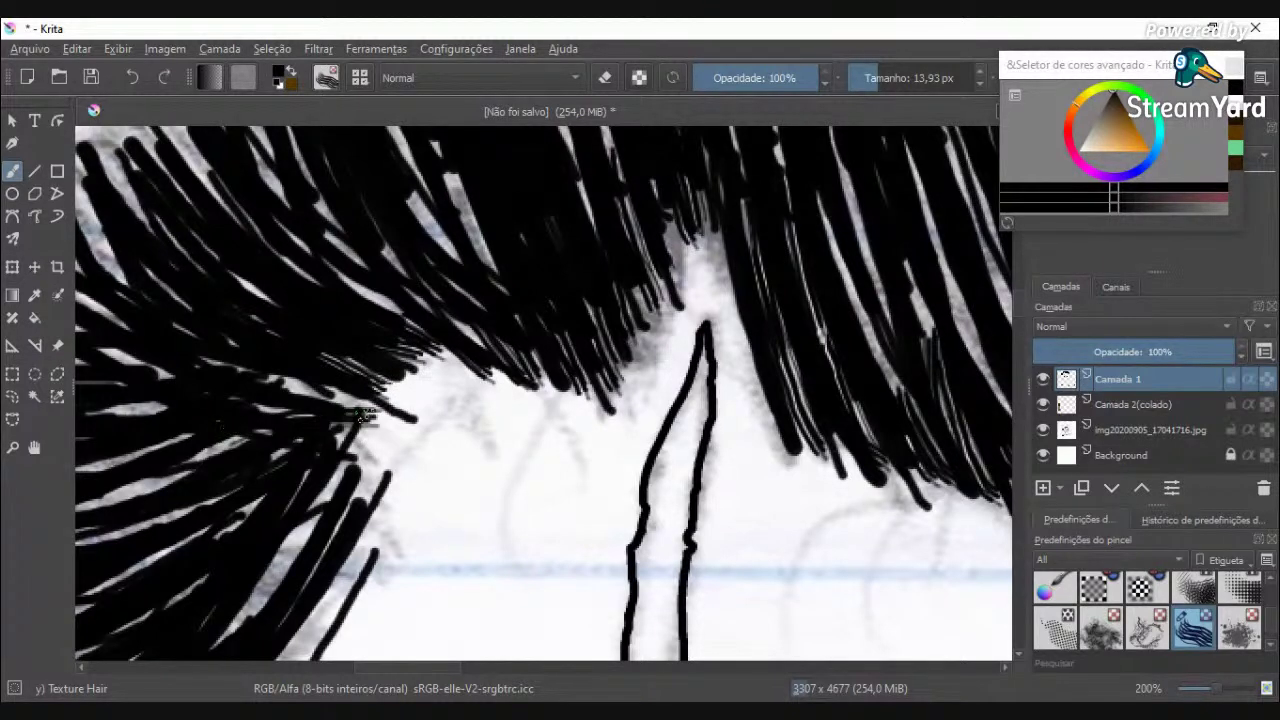
{"action": "mouse_move", "coordinate": [384, 415]}
{"action": "left_mouse_down"}
{"action": "mouse_move", "coordinate": [214, 366]}
{"action": "mouse_move", "coordinate": [348, 438]}
{"action": "mouse_move", "coordinate": [283, 497]}
{"action": "mouse_move", "coordinate": [322, 503]}
{"action": "mouse_move", "coordinate": [258, 557]}
{"action": "mouse_move", "coordinate": [212, 642]}
{"action": "left_mouse_up"}
{"action": "mouse_move", "coordinate": [395, 440]}
{"action": "left_mouse_down"}
{"action": "mouse_move", "coordinate": [338, 603]}
{"action": "mouse_move", "coordinate": [282, 658]}
{"action": "left_mouse_up"}
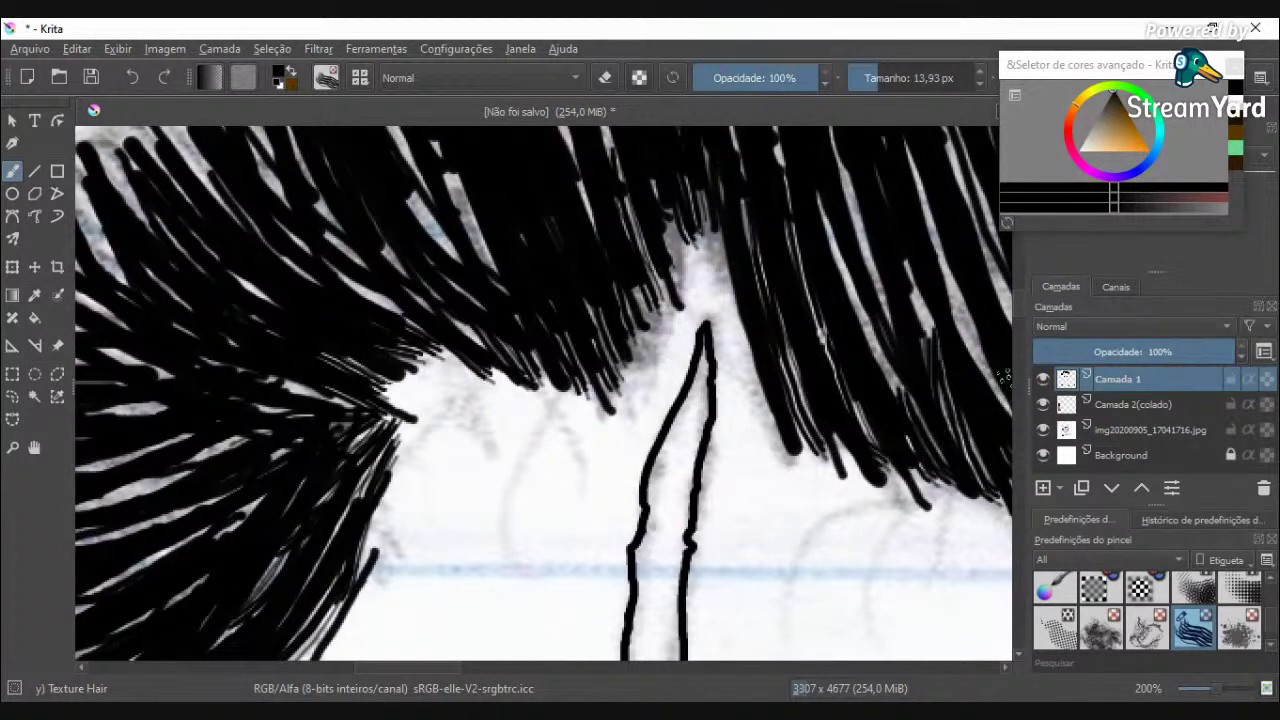
Step: Fill the light gaps inside the left temple hair with fine black strokes slanting down and outward
{"action": "scroll", "coordinate": [1017, 314], "scroll_direction": "down", "scroll_amount": 5}
{"action": "scroll", "coordinate": [1020, 330], "scroll_direction": "up", "scroll_amount": 1}
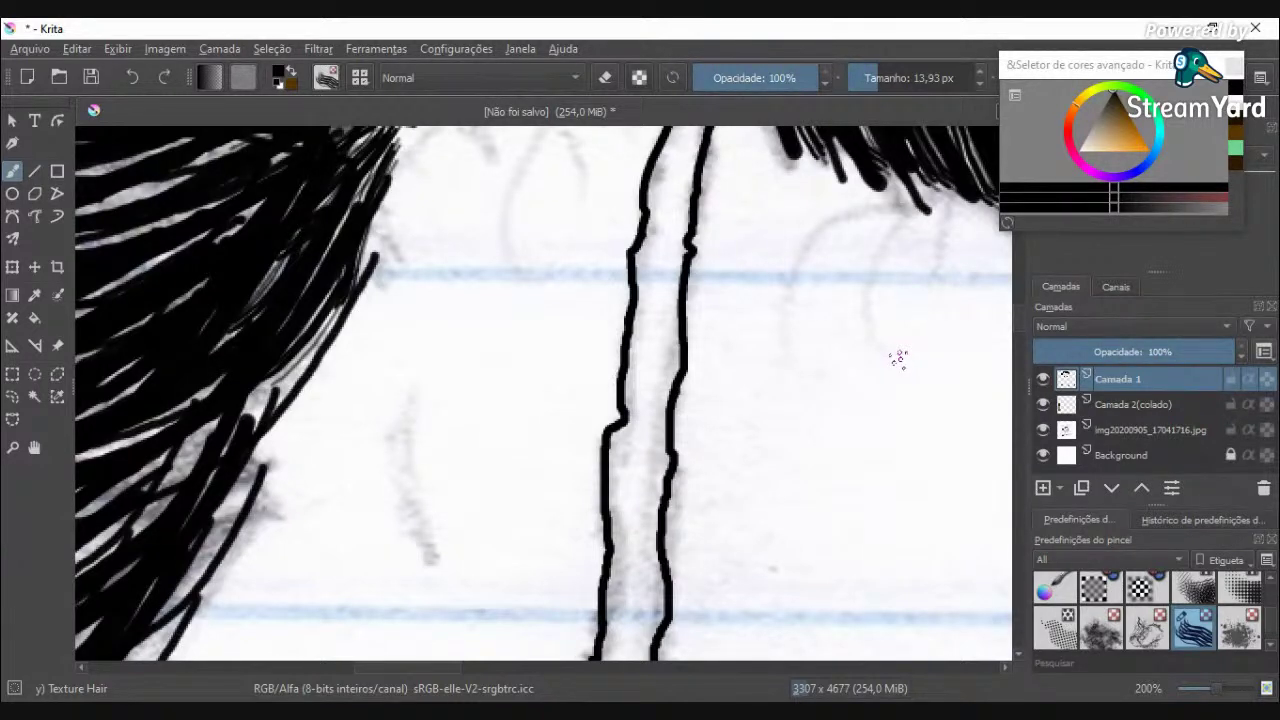
{"action": "scroll", "coordinate": [565, 239], "scroll_direction": "down", "scroll_amount": 3}
{"action": "scroll", "coordinate": [436, 331], "scroll_direction": "up", "scroll_amount": 4}
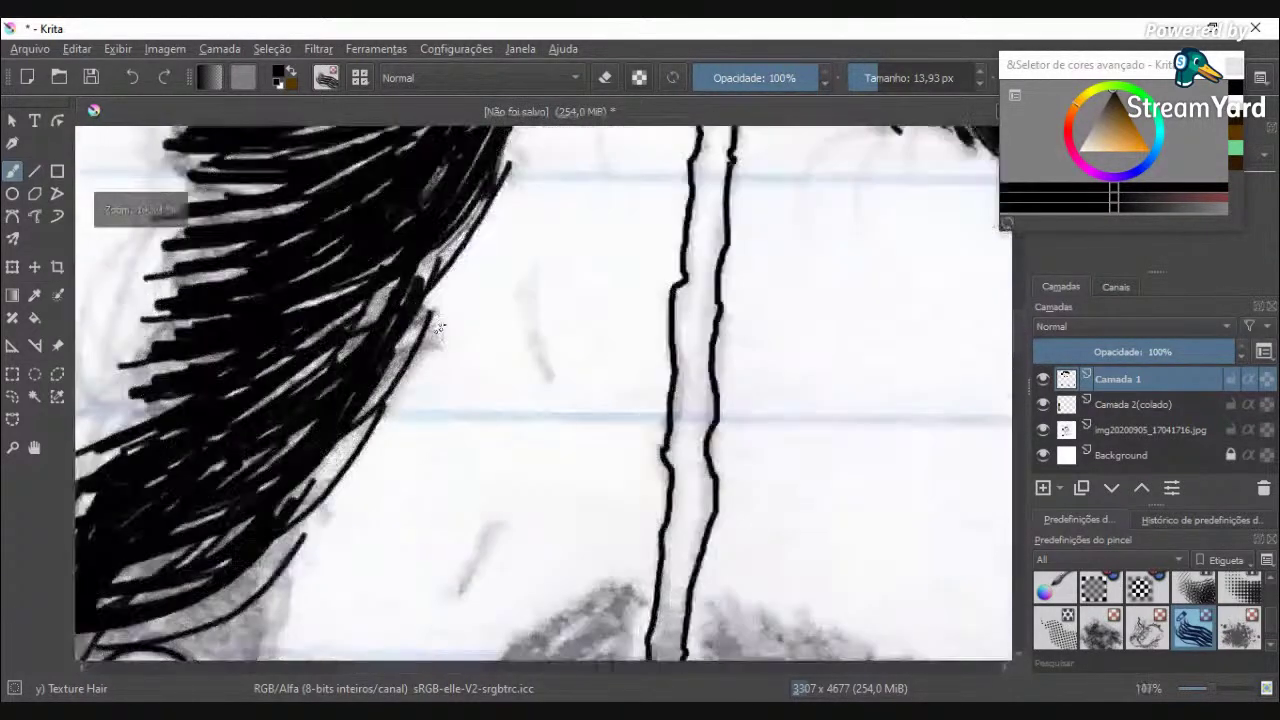
{"action": "left_click_drag", "start_coordinate": [466, 154], "coordinate": [284, 324]}
{"action": "left_click_drag", "start_coordinate": [364, 220], "coordinate": [143, 363]}
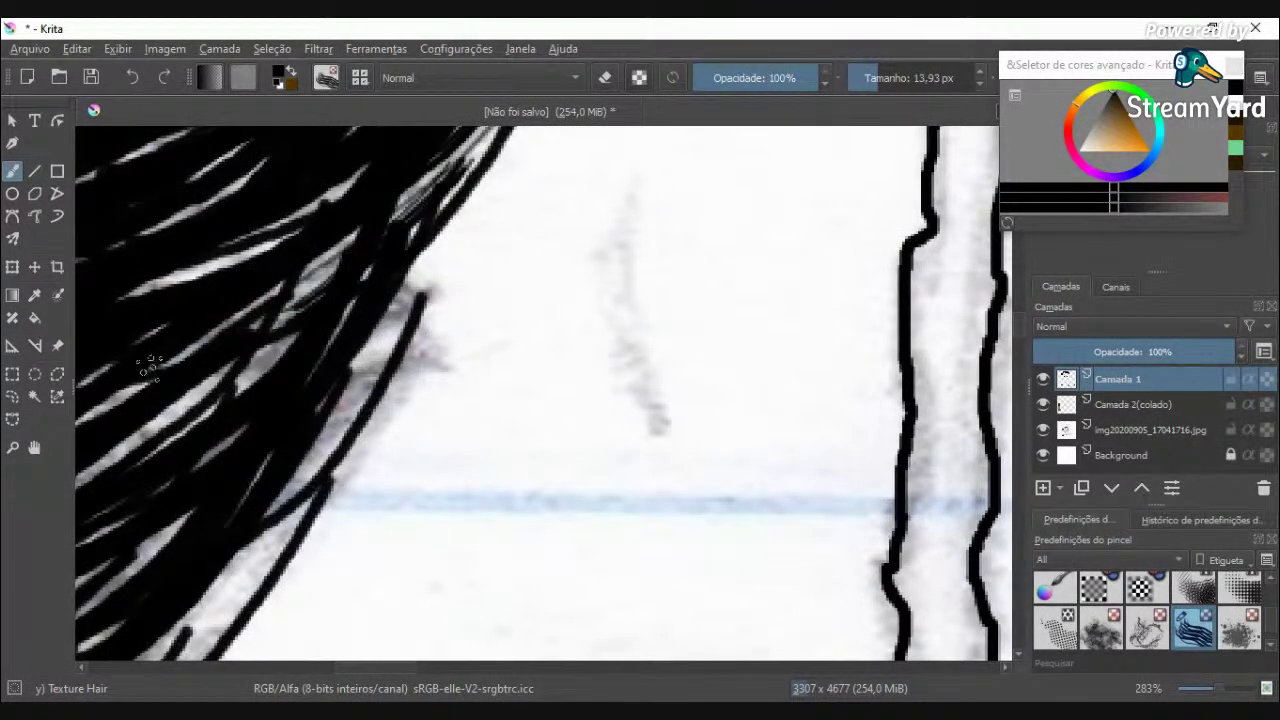
{"action": "left_click_drag", "start_coordinate": [383, 252], "coordinate": [86, 488]}
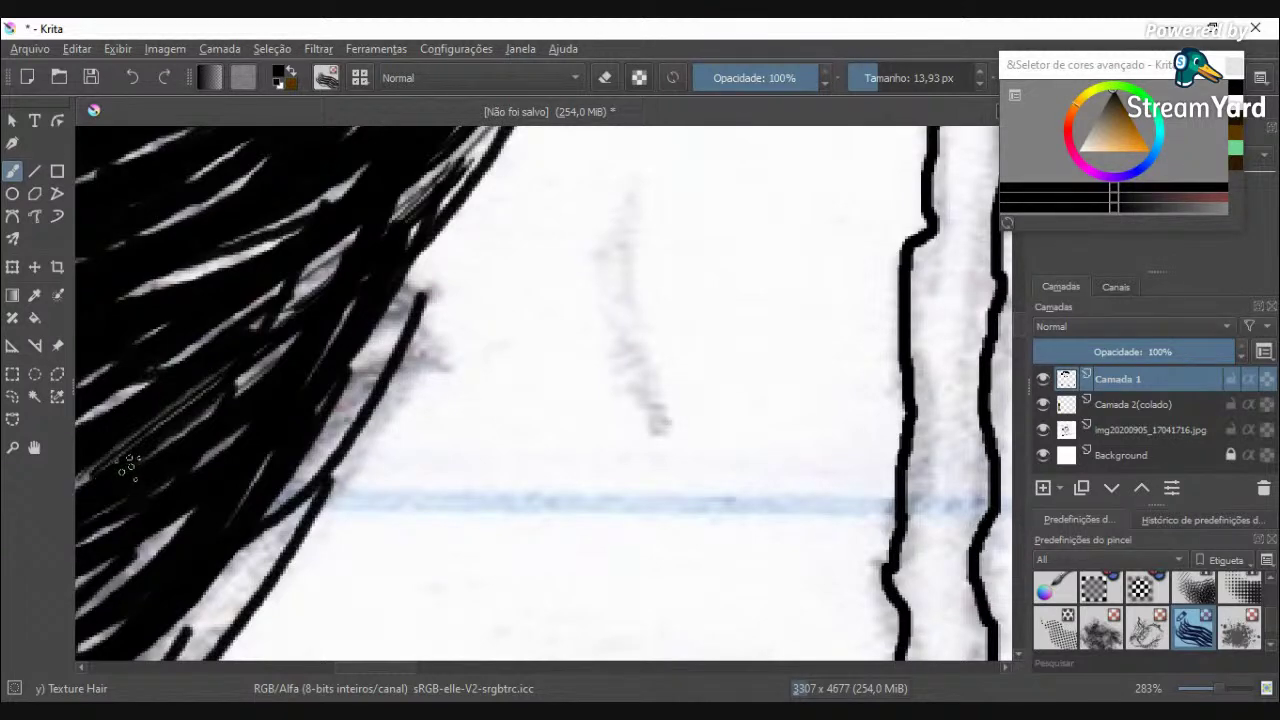
Step: Thicken the inner edge of the left temple hair with slanting black strokes that follow its outline downward
{"action": "scroll", "coordinate": [194, 436], "scroll_direction": "down", "scroll_amount": 4}
{"action": "scroll", "coordinate": [201, 432], "scroll_direction": "up", "scroll_amount": 4}
{"action": "left_click_drag", "start_coordinate": [392, 288], "coordinate": [234, 496]}
{"action": "left_click_drag", "start_coordinate": [362, 370], "coordinate": [181, 609]}
{"action": "left_click_drag", "start_coordinate": [291, 483], "coordinate": [227, 645]}
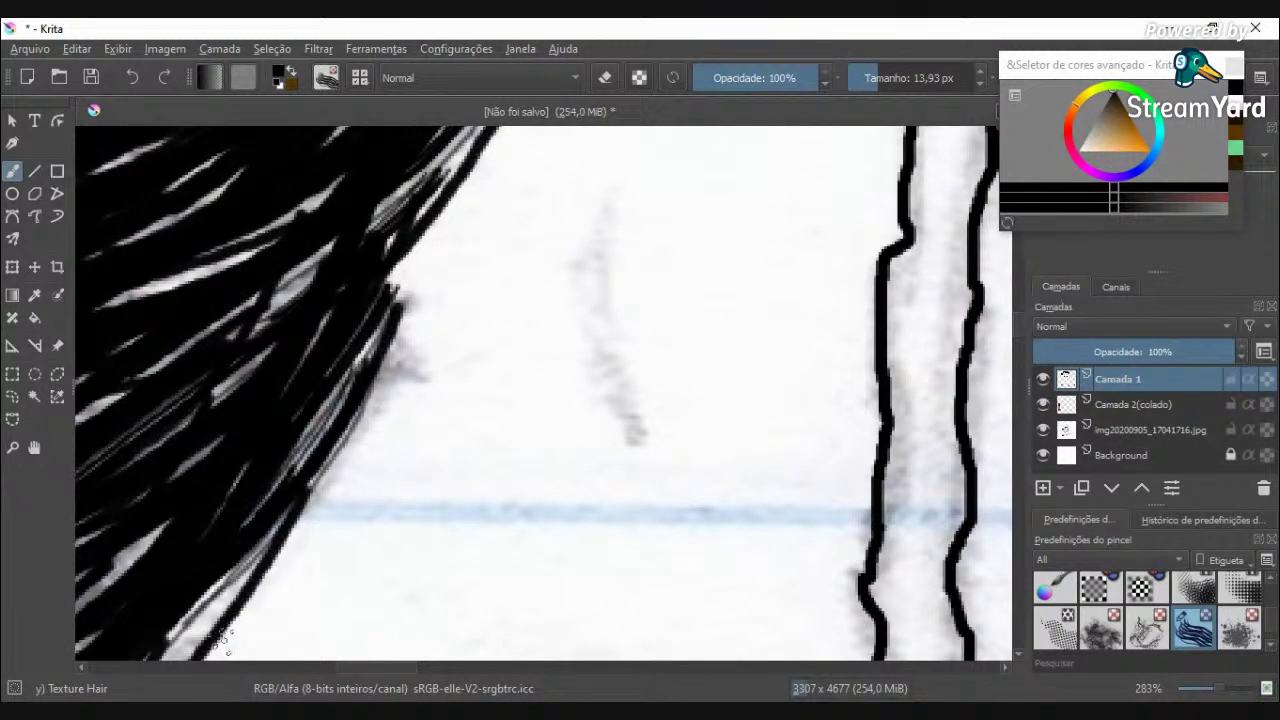
Step: Fill the lower left temple hair between the side hair and the top of the ear with curved black strokes
{"action": "scroll", "coordinate": [1019, 350], "scroll_direction": "down", "scroll_amount": 5}
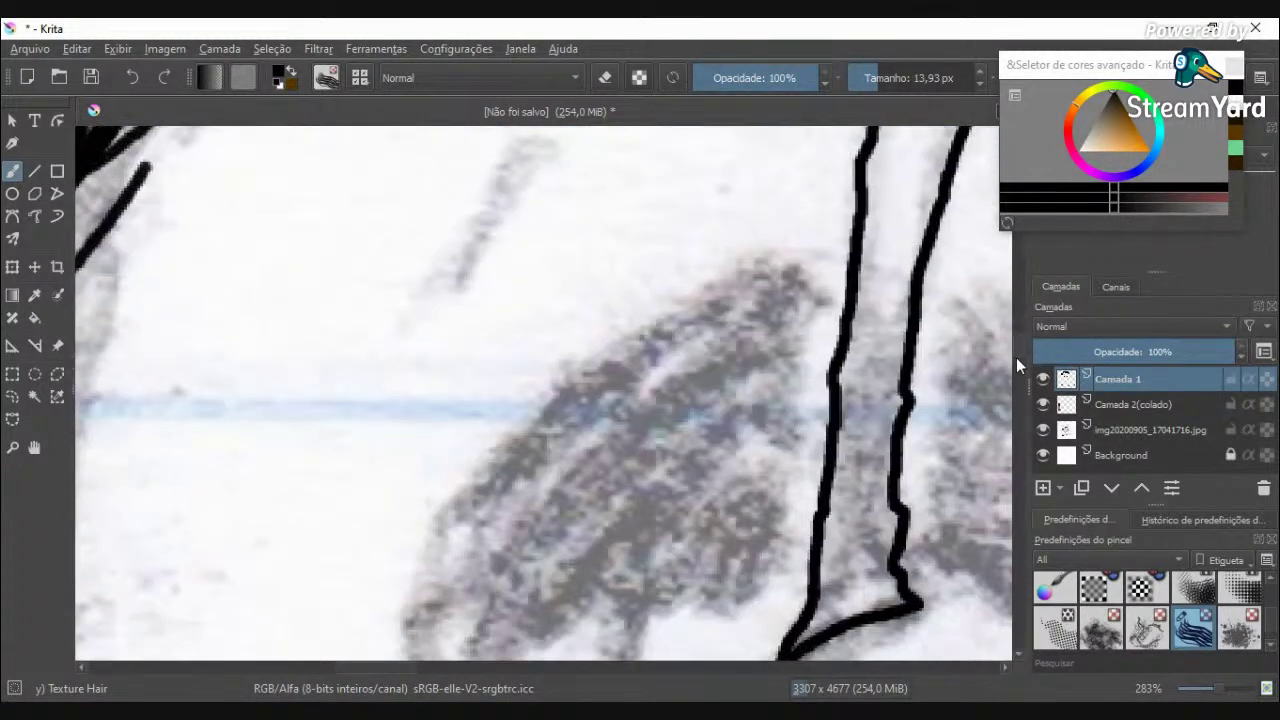
{"action": "left_click_drag", "start_coordinate": [400, 667], "coordinate": [372, 659]}
{"action": "scroll", "coordinate": [352, 420], "scroll_direction": "down", "scroll_amount": 1}
{"action": "left_click_drag", "start_coordinate": [464, 148], "coordinate": [406, 220]}
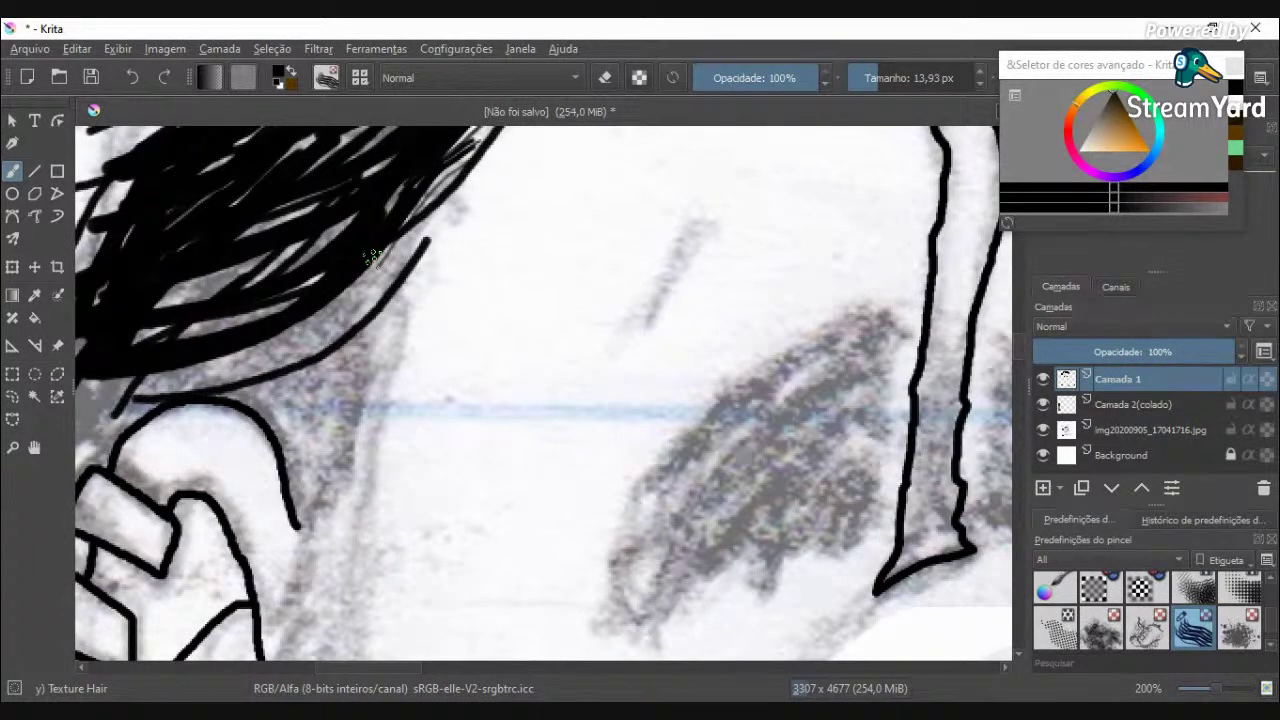
{"action": "left_click_drag", "start_coordinate": [420, 240], "coordinate": [266, 342]}
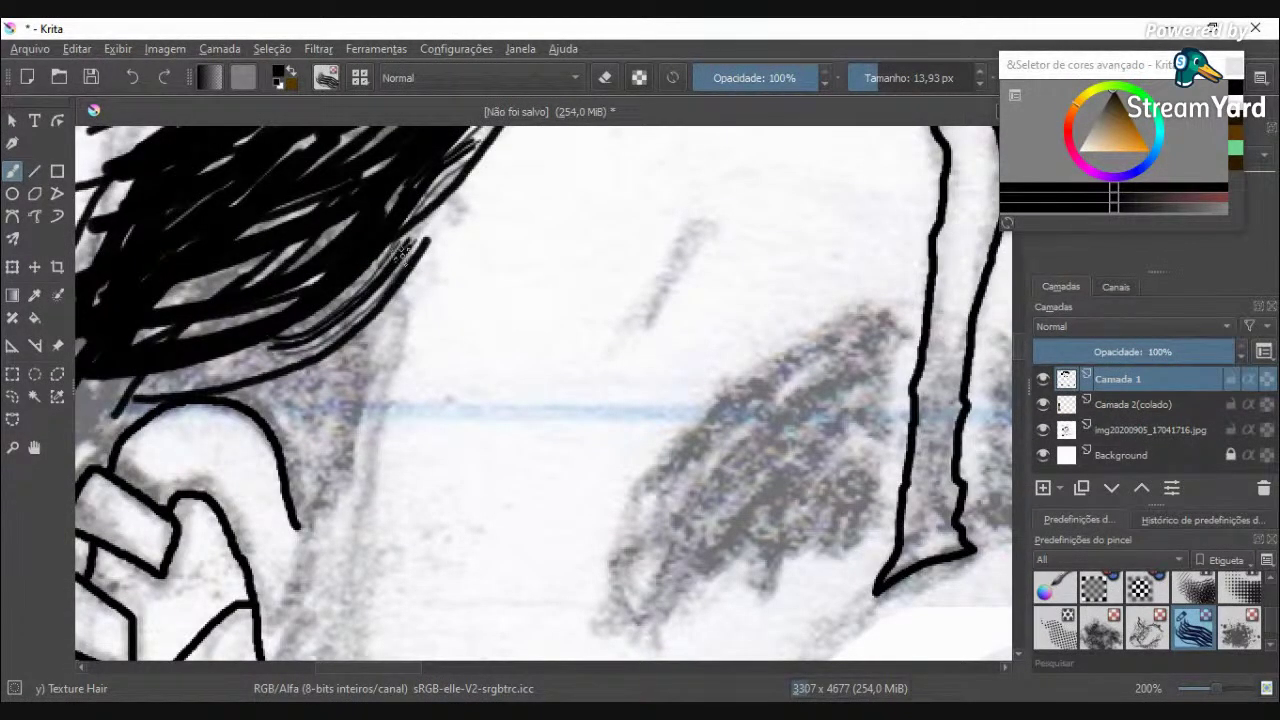
{"action": "mouse_move", "coordinate": [404, 252]}
{"action": "left_mouse_down"}
{"action": "mouse_move", "coordinate": [218, 358]}
{"action": "mouse_move", "coordinate": [162, 380]}
{"action": "left_mouse_up"}
{"action": "mouse_move", "coordinate": [398, 300]}
{"action": "left_mouse_down"}
{"action": "mouse_move", "coordinate": [294, 405]}
{"action": "mouse_move", "coordinate": [284, 435]}
{"action": "left_mouse_up"}
{"action": "mouse_move", "coordinate": [338, 350]}
{"action": "left_mouse_down"}
{"action": "mouse_move", "coordinate": [282, 398]}
{"action": "mouse_move", "coordinate": [240, 405]}
{"action": "left_mouse_up"}
{"action": "mouse_move", "coordinate": [350, 326]}
{"action": "left_mouse_down"}
{"action": "mouse_move", "coordinate": [218, 385]}
{"action": "mouse_move", "coordinate": [182, 380]}
{"action": "left_mouse_up"}
{"action": "mouse_move", "coordinate": [308, 243]}
{"action": "left_mouse_down"}
{"action": "mouse_move", "coordinate": [127, 337]}
{"action": "mouse_move", "coordinate": [301, 248]}
{"action": "left_mouse_up"}
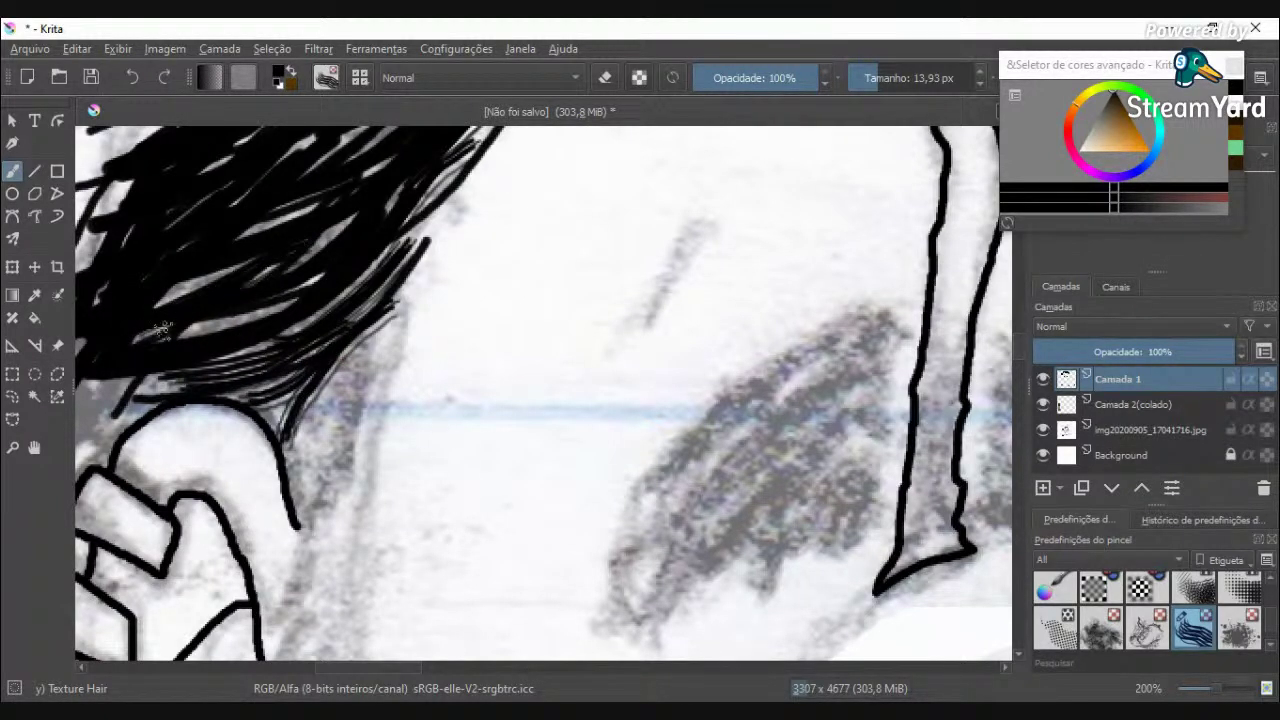
Step: Fill gaps in the lower left temple hair and start the sideburn with slanting black strokes in front of the ear's top
{"action": "left_click_drag", "start_coordinate": [162, 329], "coordinate": [318, 294]}
{"action": "left_click_drag", "start_coordinate": [333, 193], "coordinate": [107, 328]}
{"action": "scroll", "coordinate": [191, 289], "scroll_direction": "down", "scroll_amount": 3}
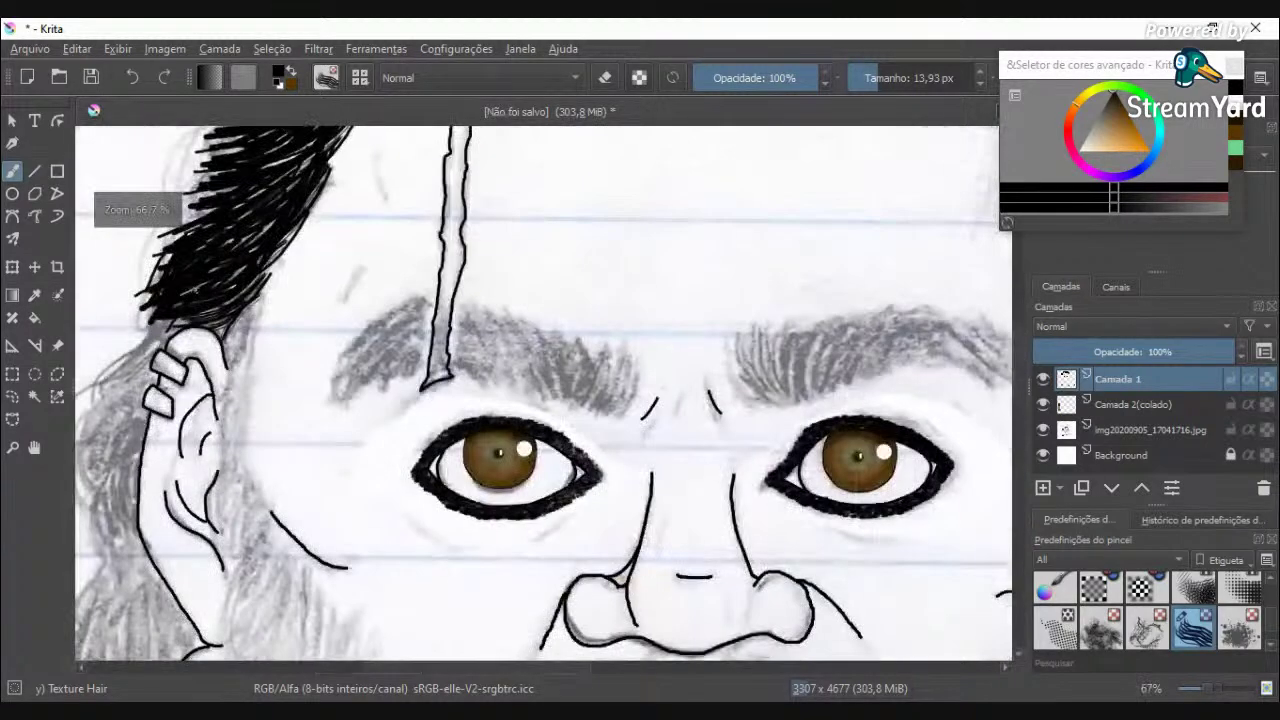
{"action": "scroll", "coordinate": [190, 290], "scroll_direction": "up", "scroll_amount": 5}
{"action": "left_click_drag", "start_coordinate": [350, 312], "coordinate": [256, 440]}
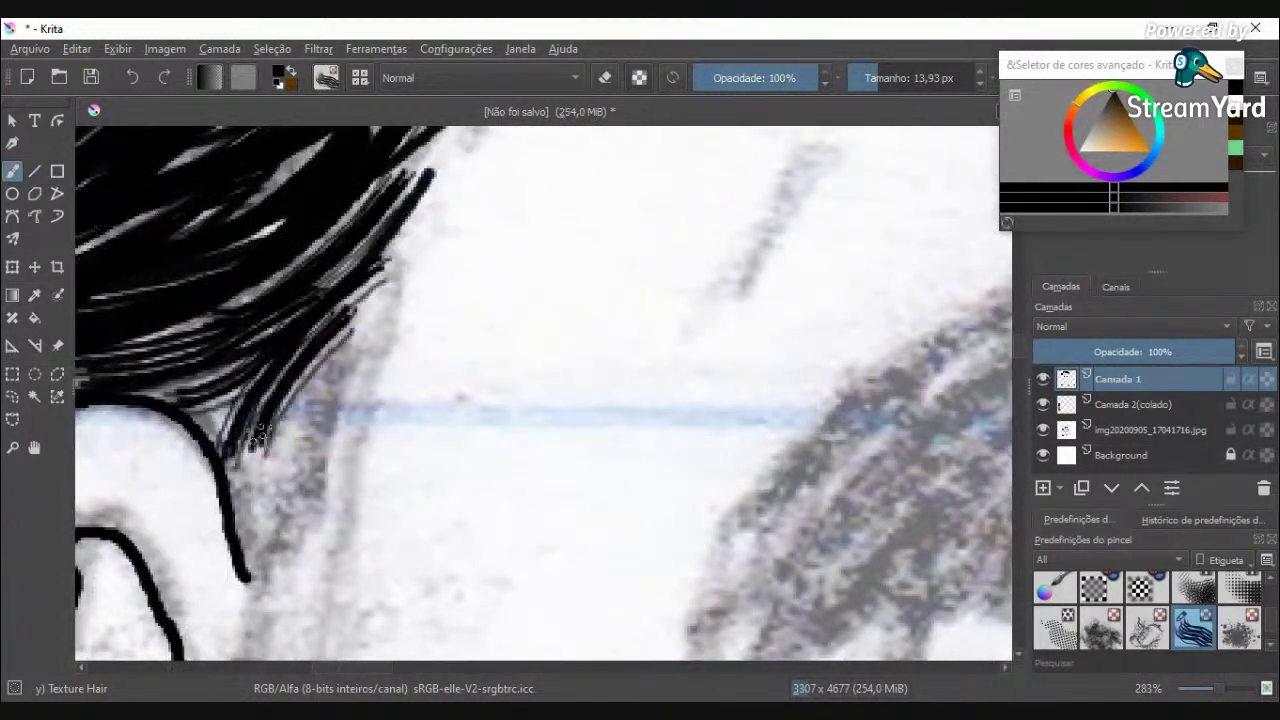
{"action": "left_click_drag", "start_coordinate": [345, 366], "coordinate": [256, 498]}
{"action": "left_click_drag", "start_coordinate": [285, 404], "coordinate": [236, 492]}
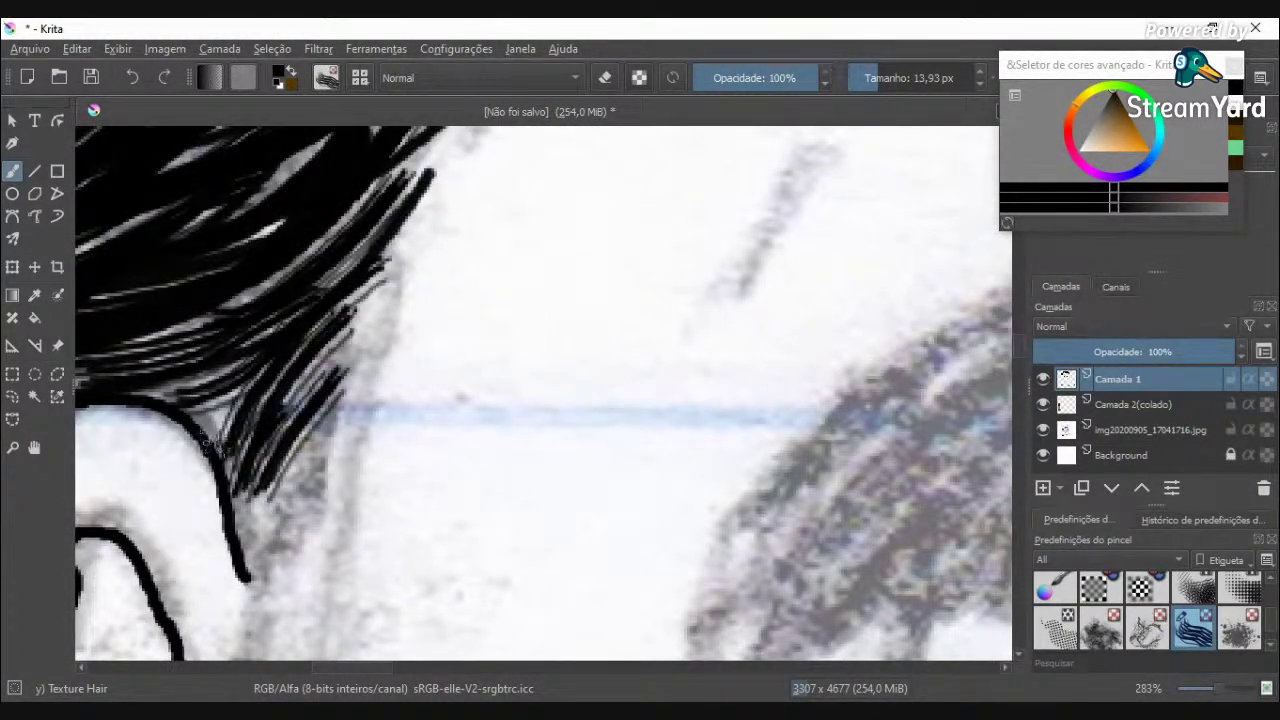
Step: Thicken the left sideburn with slanting black strokes and taper it down to the end of the ear's outline
{"action": "left_click_drag", "start_coordinate": [242, 358], "coordinate": [206, 446]}
{"action": "left_click_drag", "start_coordinate": [340, 350], "coordinate": [252, 460]}
{"action": "left_click_drag", "start_coordinate": [386, 327], "coordinate": [283, 414]}
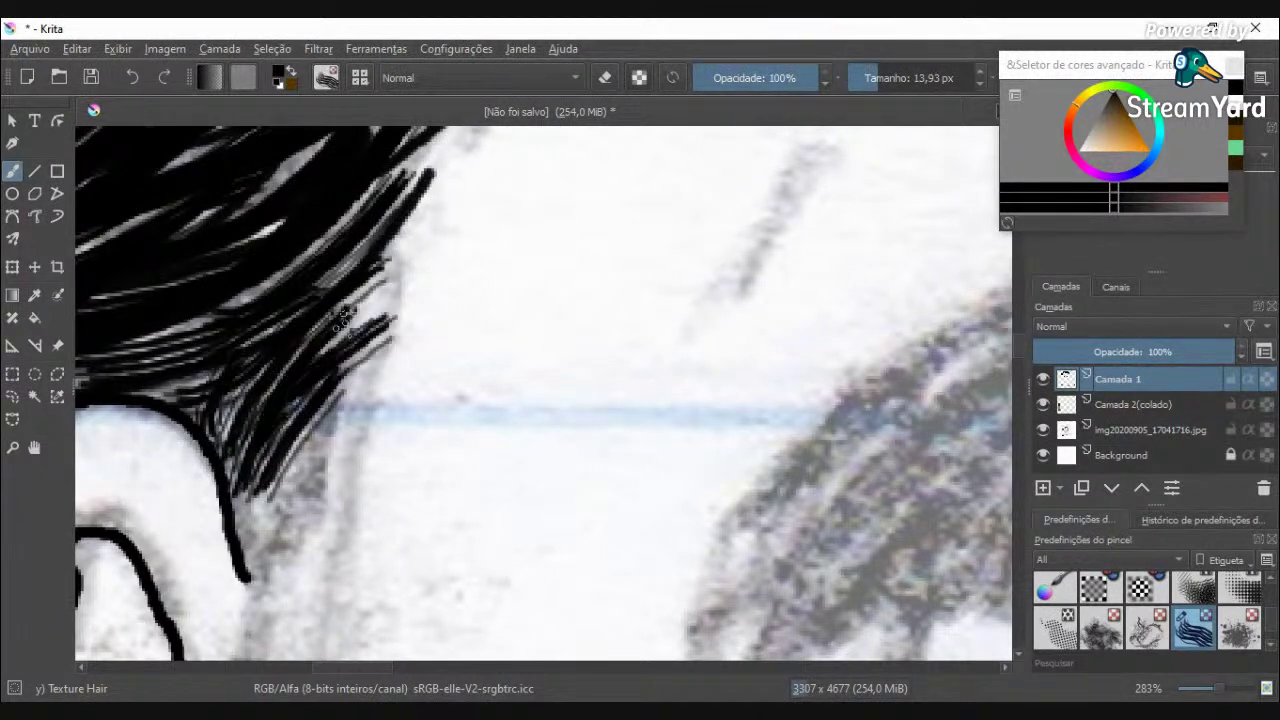
{"action": "left_click_drag", "start_coordinate": [367, 308], "coordinate": [270, 450]}
{"action": "left_click_drag", "start_coordinate": [340, 402], "coordinate": [272, 528]}
{"action": "mouse_move", "coordinate": [280, 472]}
{"action": "left_mouse_down"}
{"action": "mouse_move", "coordinate": [238, 575]}
{"action": "mouse_move", "coordinate": [252, 582]}
{"action": "left_mouse_up"}
{"action": "left_click_drag", "start_coordinate": [250, 532], "coordinate": [300, 402]}
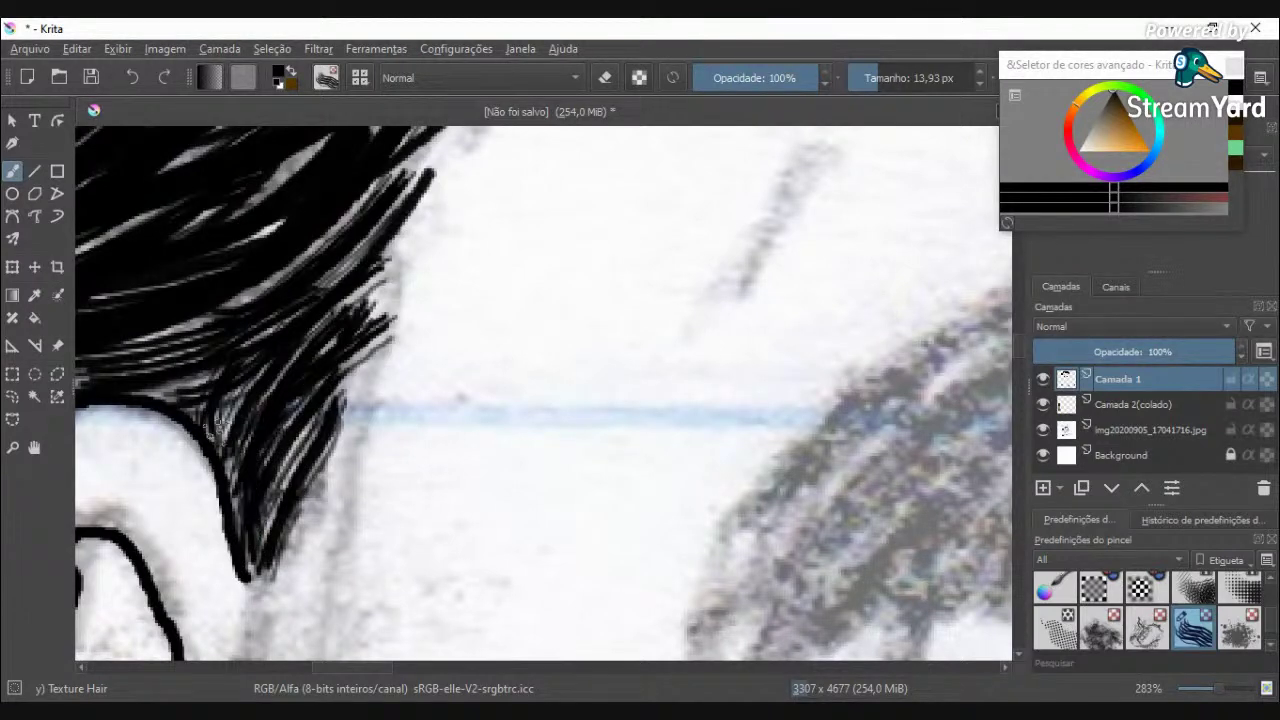
Step: Fill the gaps above the left ear and thicken the lower inner edge of the left temple hair with fine black strokes
{"action": "left_click_drag", "start_coordinate": [190, 406], "coordinate": [262, 350]}
{"action": "left_click_drag", "start_coordinate": [236, 424], "coordinate": [300, 308]}
{"action": "left_click_drag", "start_coordinate": [216, 334], "coordinate": [305, 263]}
{"action": "scroll", "coordinate": [322, 238], "scroll_direction": "down", "scroll_amount": 4}
{"action": "scroll", "coordinate": [337, 210], "scroll_direction": "up", "scroll_amount": 3}
{"action": "scroll", "coordinate": [335, 213], "scroll_direction": "up", "scroll_amount": 1}
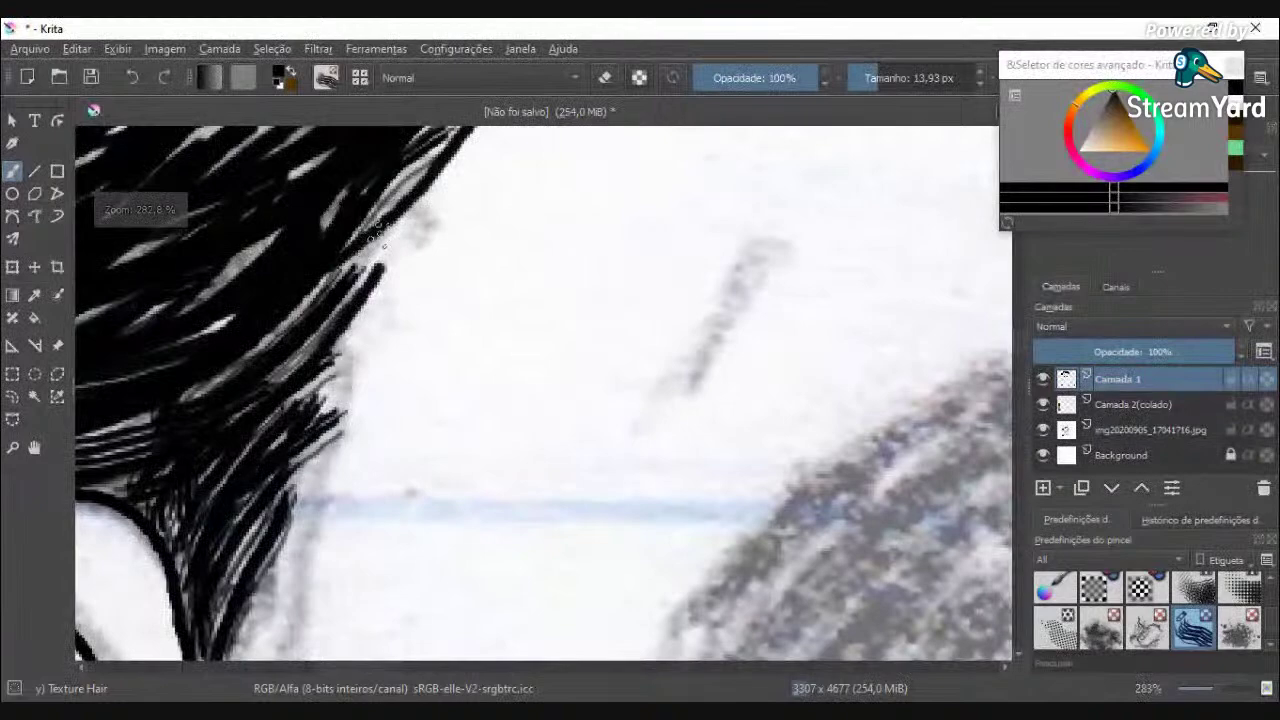
{"action": "left_click_drag", "start_coordinate": [383, 330], "coordinate": [280, 420]}
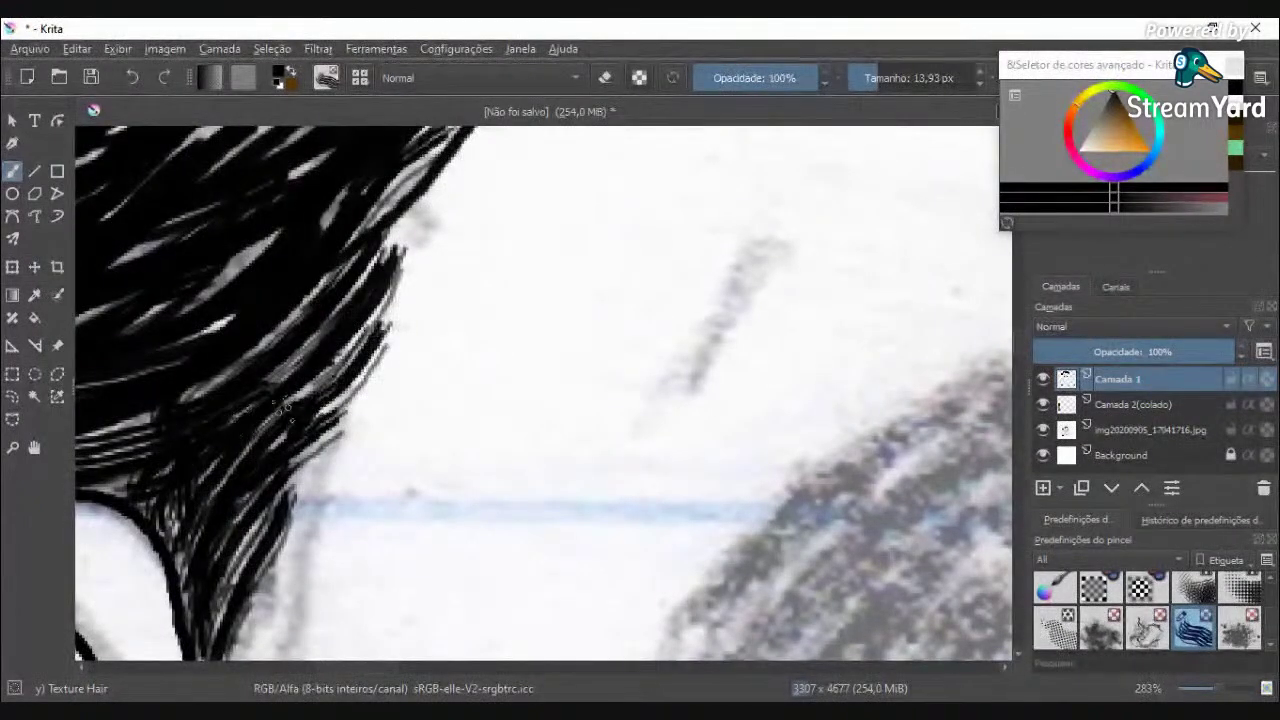
{"action": "left_click_drag", "start_coordinate": [355, 380], "coordinate": [262, 455]}
{"action": "scroll", "coordinate": [243, 400], "scroll_direction": "down", "scroll_amount": 5}
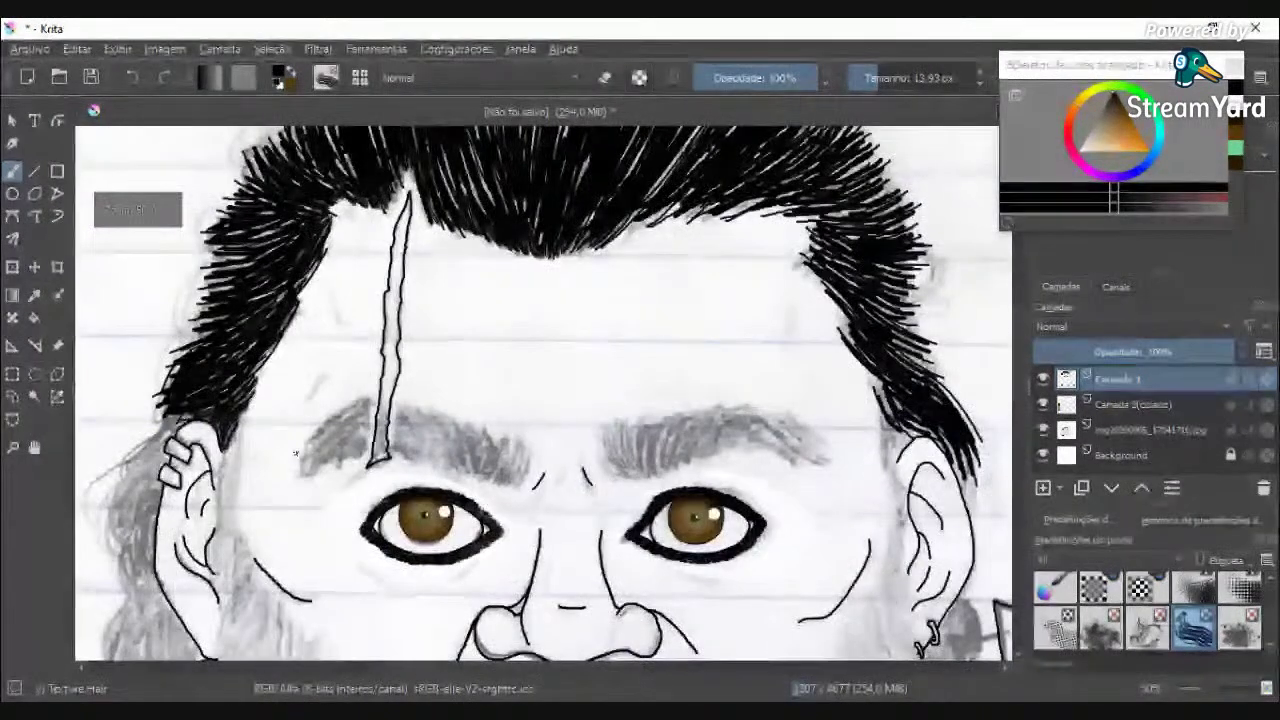
Step: Add short fine black strokes to the hairline just right of the forehead scar's upper tip
{"action": "left_click_drag", "start_coordinate": [395, 666], "coordinate": [352, 667]}
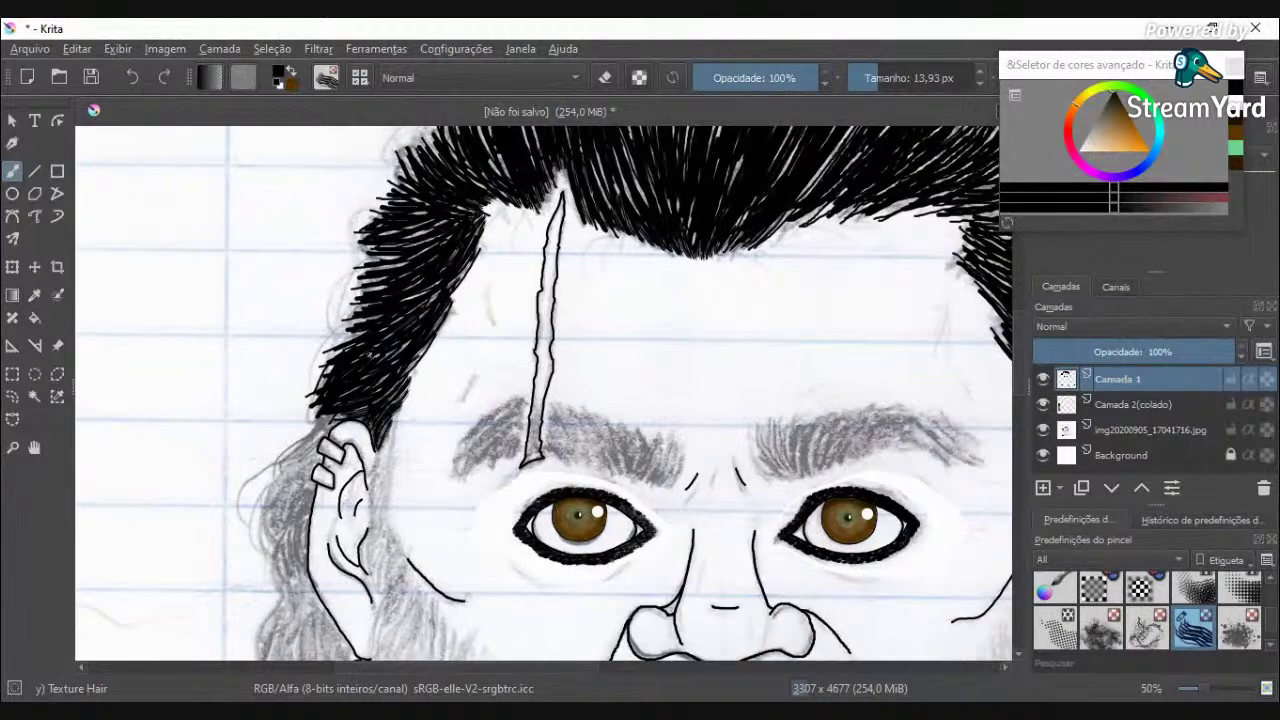
{"action": "scroll", "coordinate": [312, 302], "scroll_direction": "up", "scroll_amount": 3}
{"action": "scroll", "coordinate": [312, 302], "scroll_direction": "down", "scroll_amount": 3}
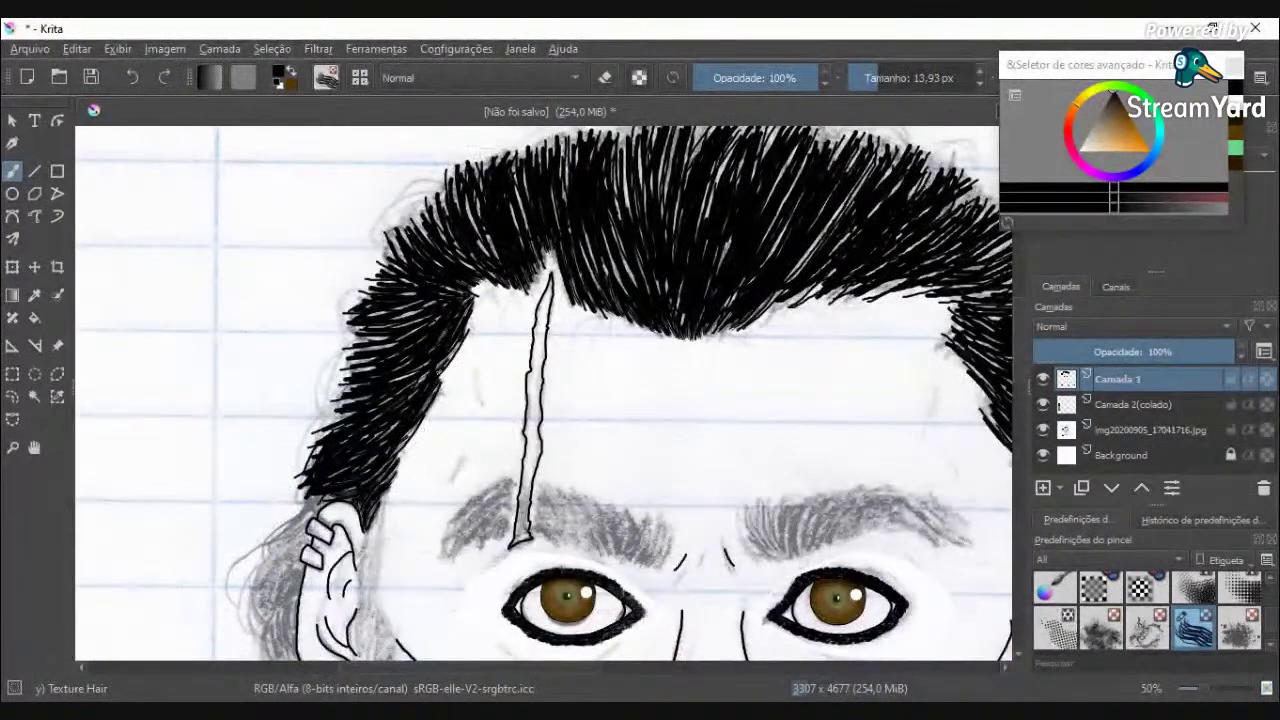
{"action": "scroll", "coordinate": [538, 225], "scroll_direction": "up", "scroll_amount": 3}
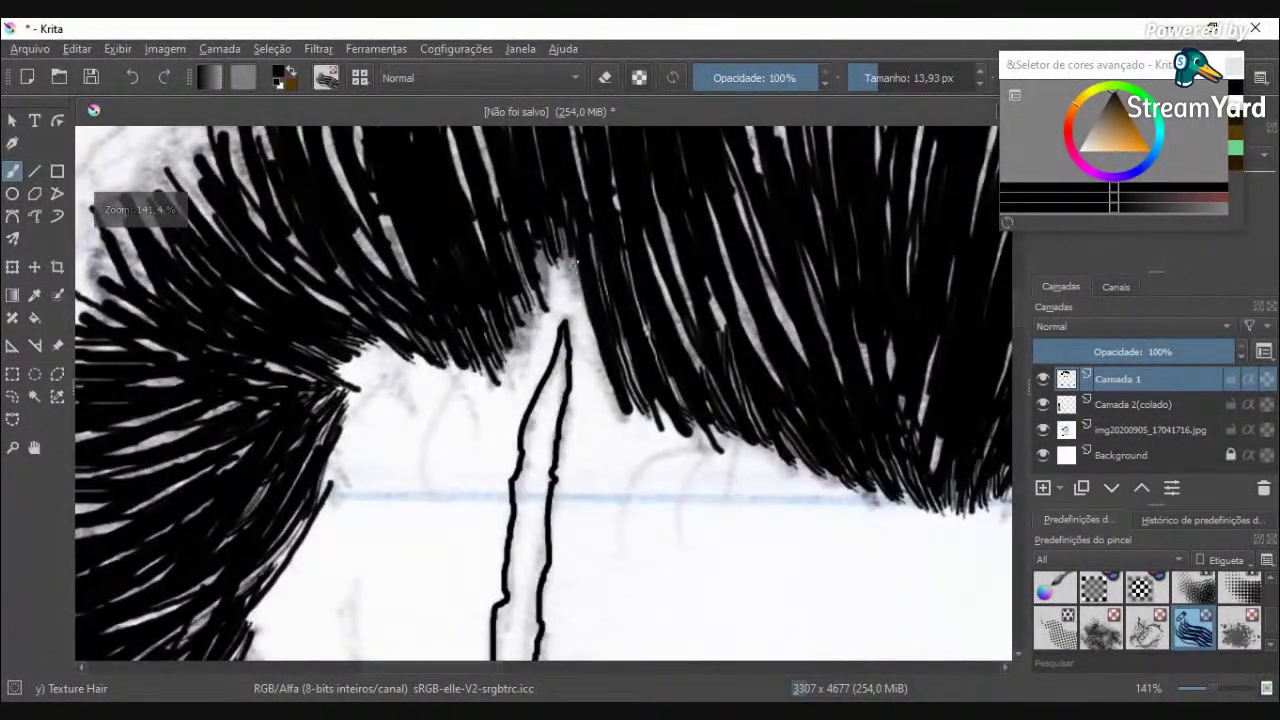
{"action": "scroll", "coordinate": [552, 264], "scroll_direction": "down", "scroll_amount": 1}
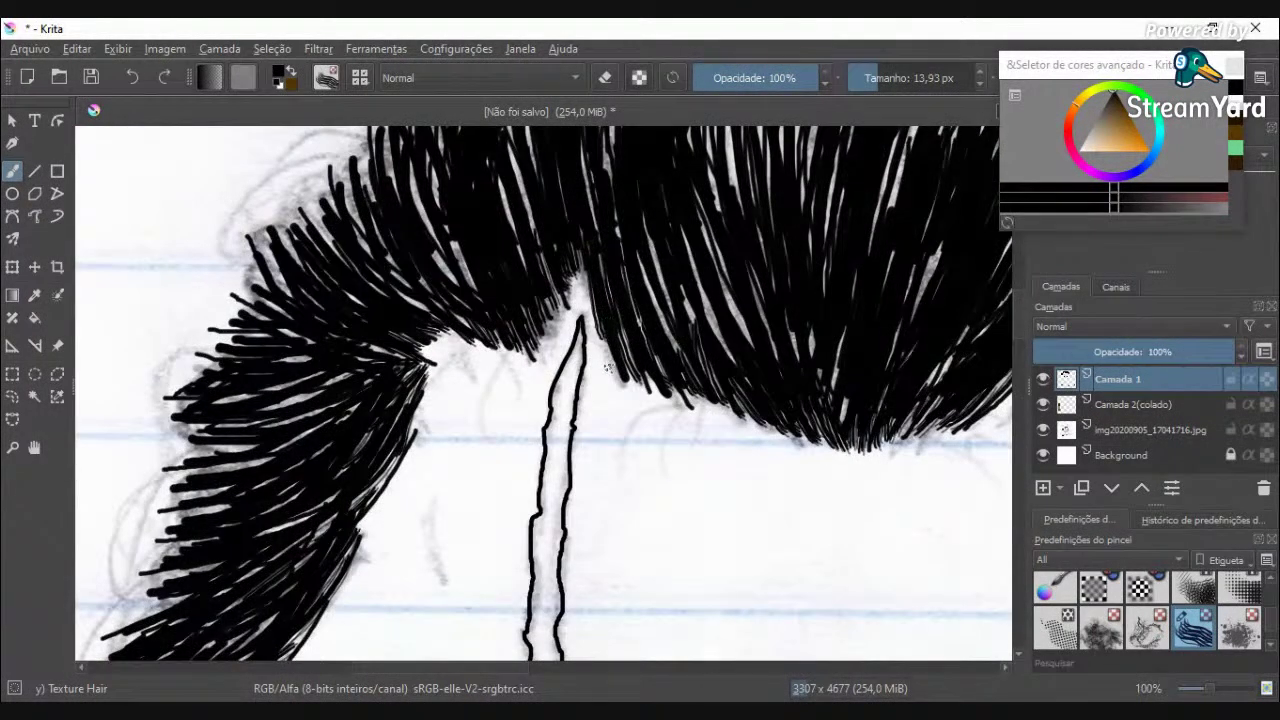
{"action": "left_click_drag", "start_coordinate": [598, 345], "coordinate": [591, 306]}
{"action": "left_click_drag", "start_coordinate": [612, 371], "coordinate": [602, 327]}
Step: Draw fine upward-slanting black strokes along the hairline just right of the widow's peak
{"action": "left_click_drag", "start_coordinate": [458, 669], "coordinate": [593, 680]}
{"action": "scroll", "coordinate": [295, 406], "scroll_direction": "up", "scroll_amount": 2}
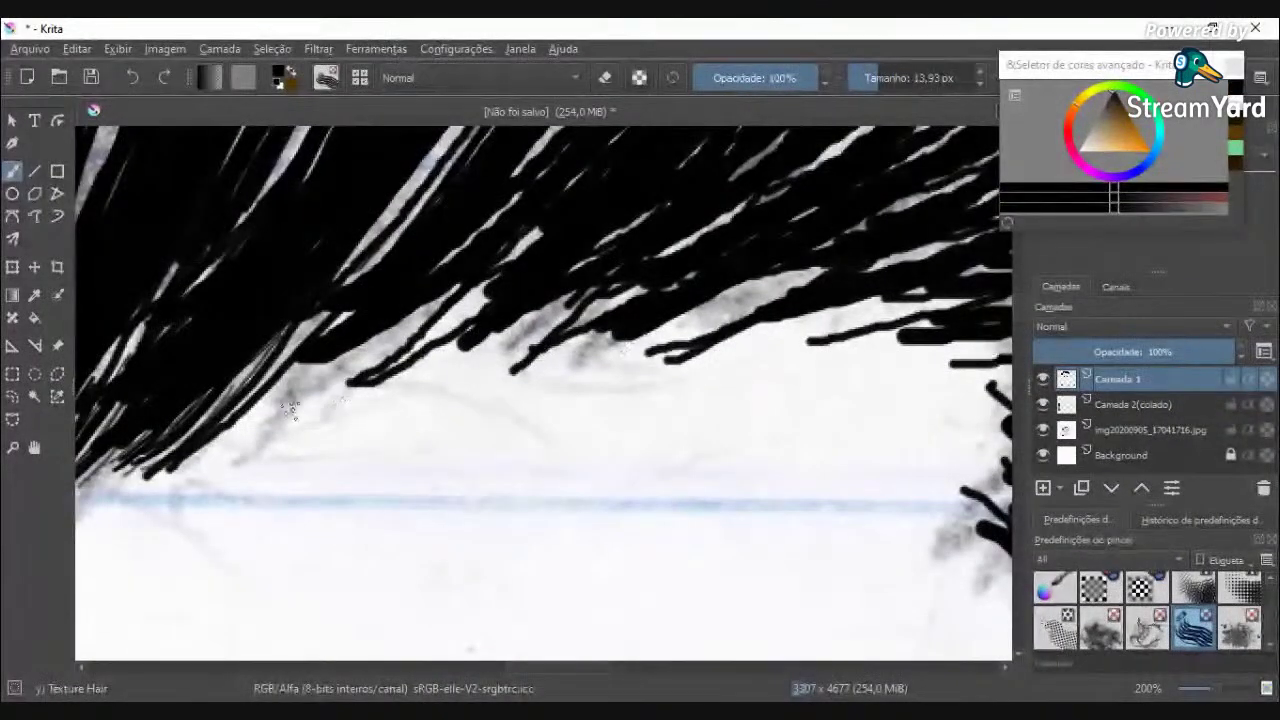
{"action": "left_click_drag", "start_coordinate": [236, 423], "coordinate": [408, 274]}
{"action": "left_click_drag", "start_coordinate": [321, 391], "coordinate": [508, 250]}
{"action": "left_click_drag", "start_coordinate": [336, 290], "coordinate": [462, 130]}
{"action": "left_click_drag", "start_coordinate": [372, 357], "coordinate": [530, 229]}
{"action": "left_click_drag", "start_coordinate": [417, 375], "coordinate": [584, 242]}
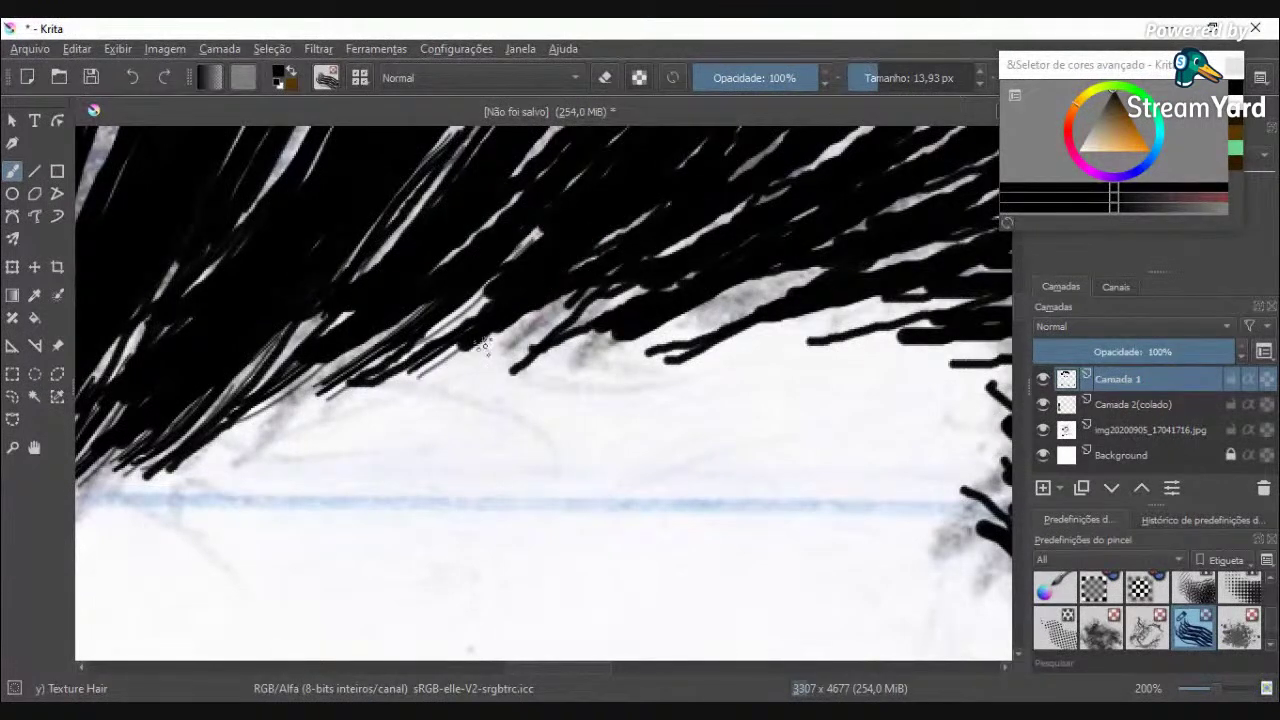
Step: Continue the fine, flatter black strokes along the right hairline towards the right temple corner
{"action": "left_click_drag", "start_coordinate": [475, 355], "coordinate": [604, 254]}
{"action": "left_click_drag", "start_coordinate": [510, 346], "coordinate": [685, 241]}
{"action": "left_click_drag", "start_coordinate": [560, 358], "coordinate": [818, 264]}
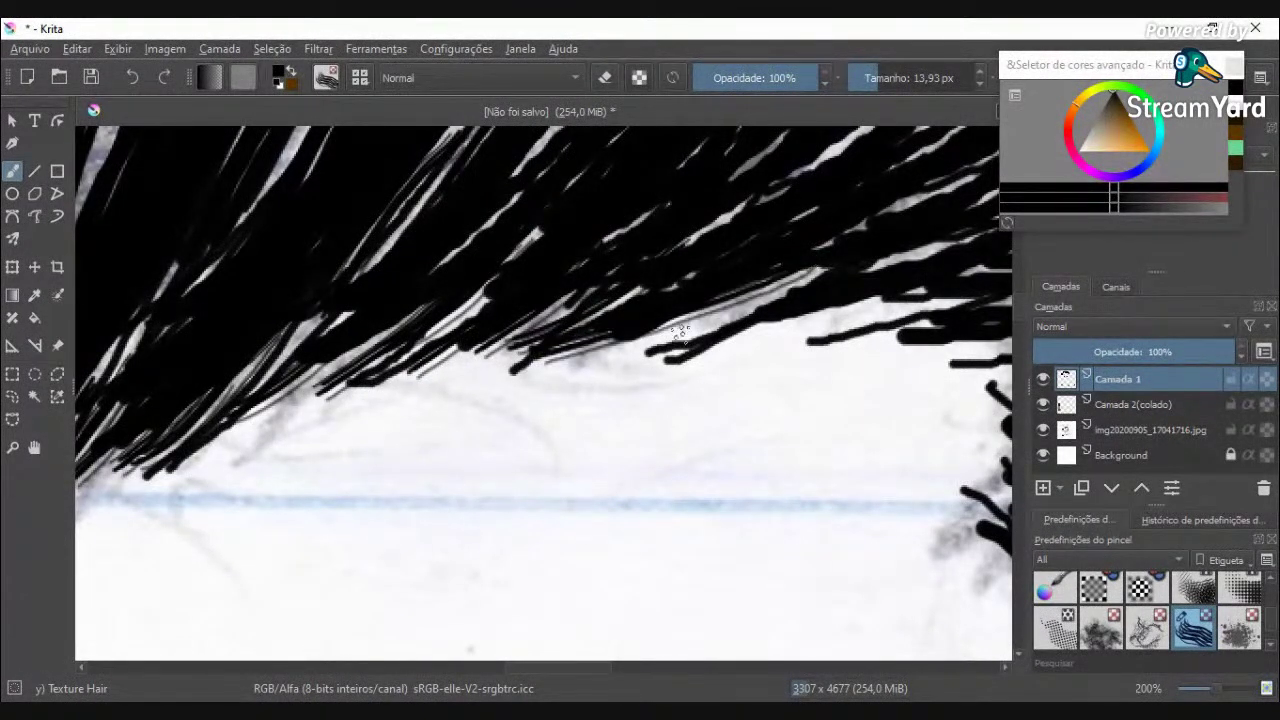
{"action": "left_click_drag", "start_coordinate": [660, 352], "coordinate": [850, 252]}
{"action": "left_click_drag", "start_coordinate": [712, 352], "coordinate": [884, 292]}
{"action": "left_click_drag", "start_coordinate": [784, 334], "coordinate": [975, 274]}
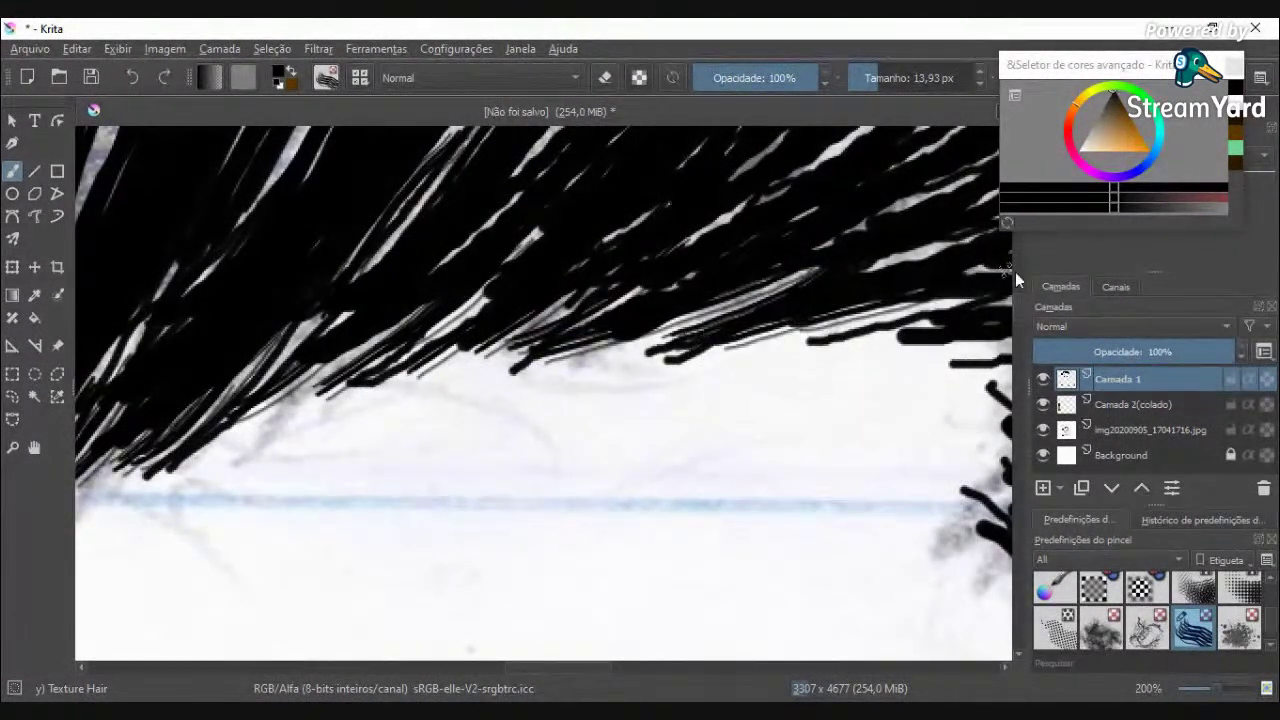
Step: Add short, steeper black strokes back along the right hairline towards the widow's peak to roughen its lower edge
{"action": "mouse_move", "coordinate": [485, 383]}
{"action": "left_mouse_down"}
{"action": "mouse_move", "coordinate": [612, 278]}
{"action": "mouse_move", "coordinate": [530, 290]}
{"action": "left_mouse_up"}
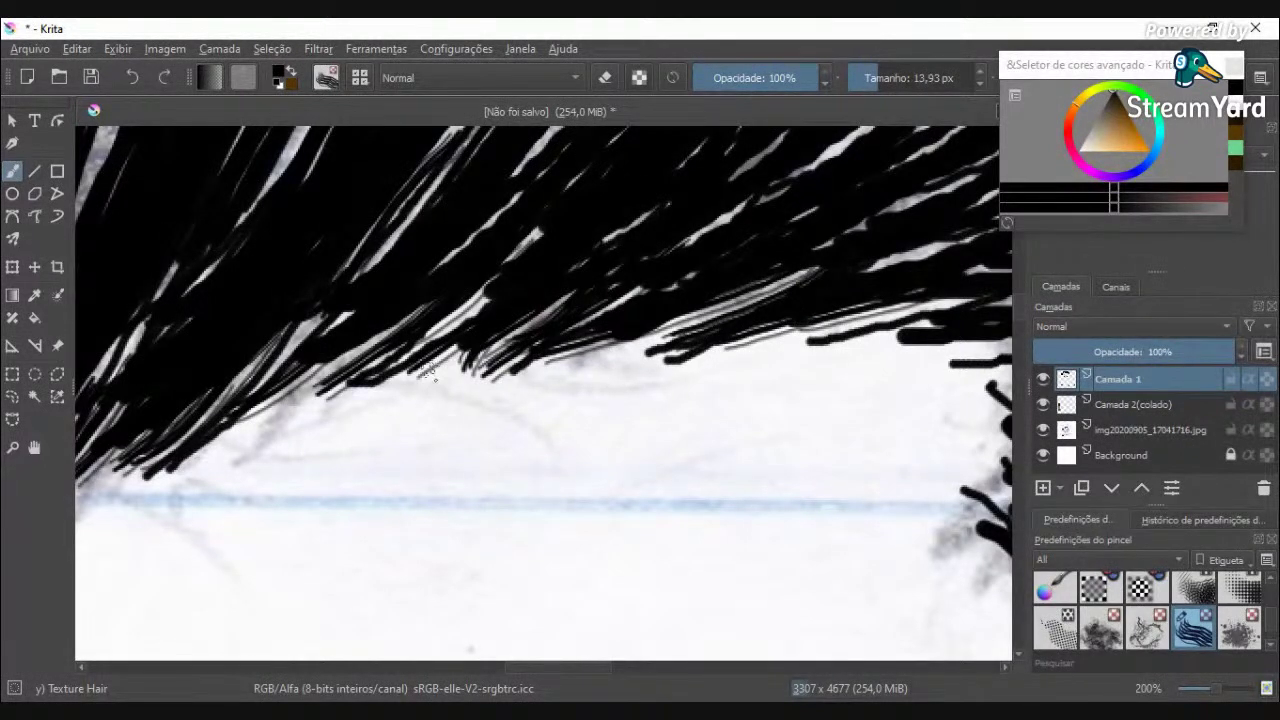
{"action": "left_click_drag", "start_coordinate": [428, 379], "coordinate": [492, 295]}
{"action": "left_click_drag", "start_coordinate": [324, 387], "coordinate": [431, 289]}
{"action": "left_click_drag", "start_coordinate": [289, 392], "coordinate": [381, 279]}
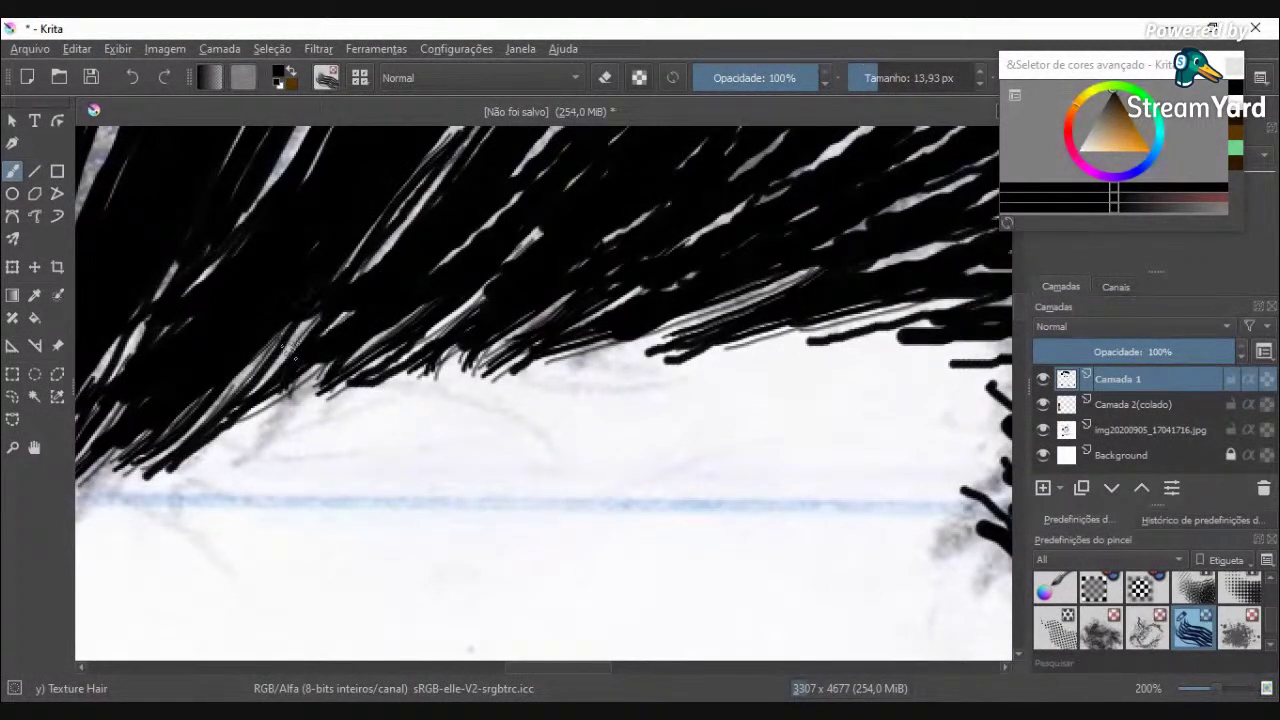
{"action": "left_click_drag", "start_coordinate": [259, 386], "coordinate": [318, 314]}
Step: Fill the hairline's right temple corner with nearly horizontal fine black strokes
{"action": "left_click_drag", "start_coordinate": [520, 669], "coordinate": [576, 662]}
{"action": "left_click_drag", "start_coordinate": [450, 329], "coordinate": [611, 297]}
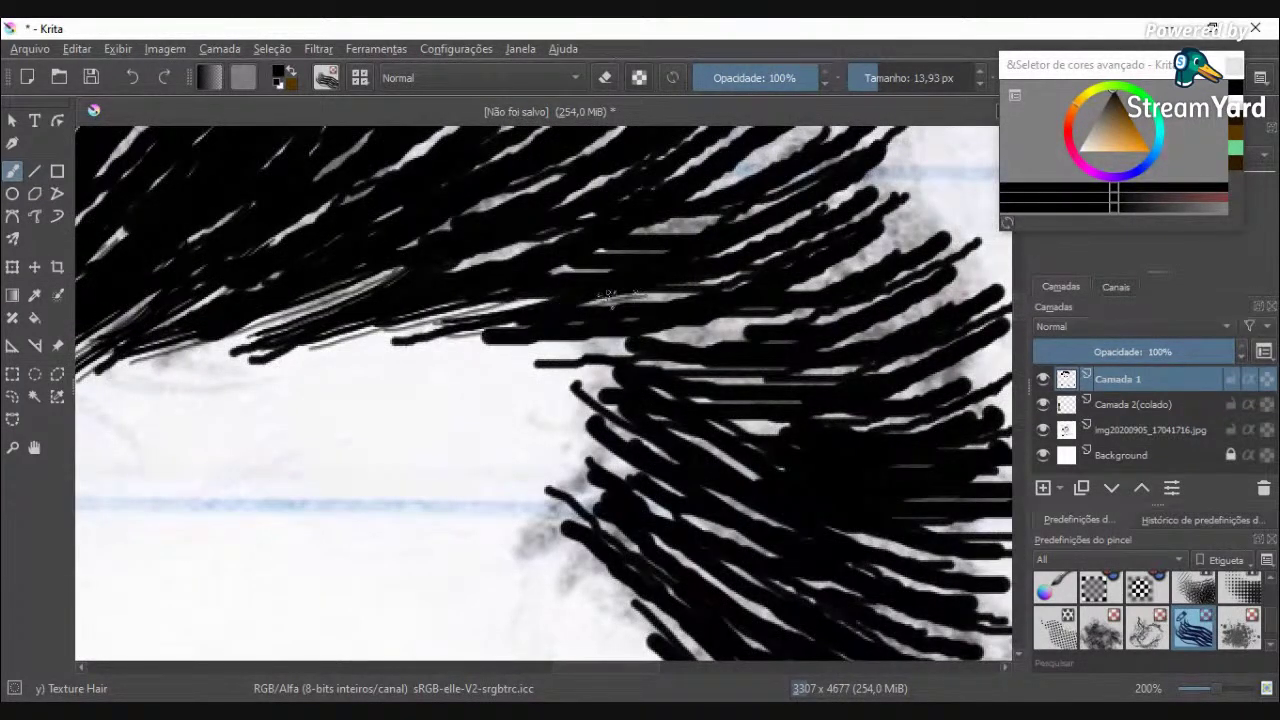
{"action": "left_click_drag", "start_coordinate": [540, 349], "coordinate": [680, 348]}
{"action": "left_click_drag", "start_coordinate": [543, 352], "coordinate": [812, 310]}
{"action": "left_click_drag", "start_coordinate": [662, 334], "coordinate": [800, 318]}
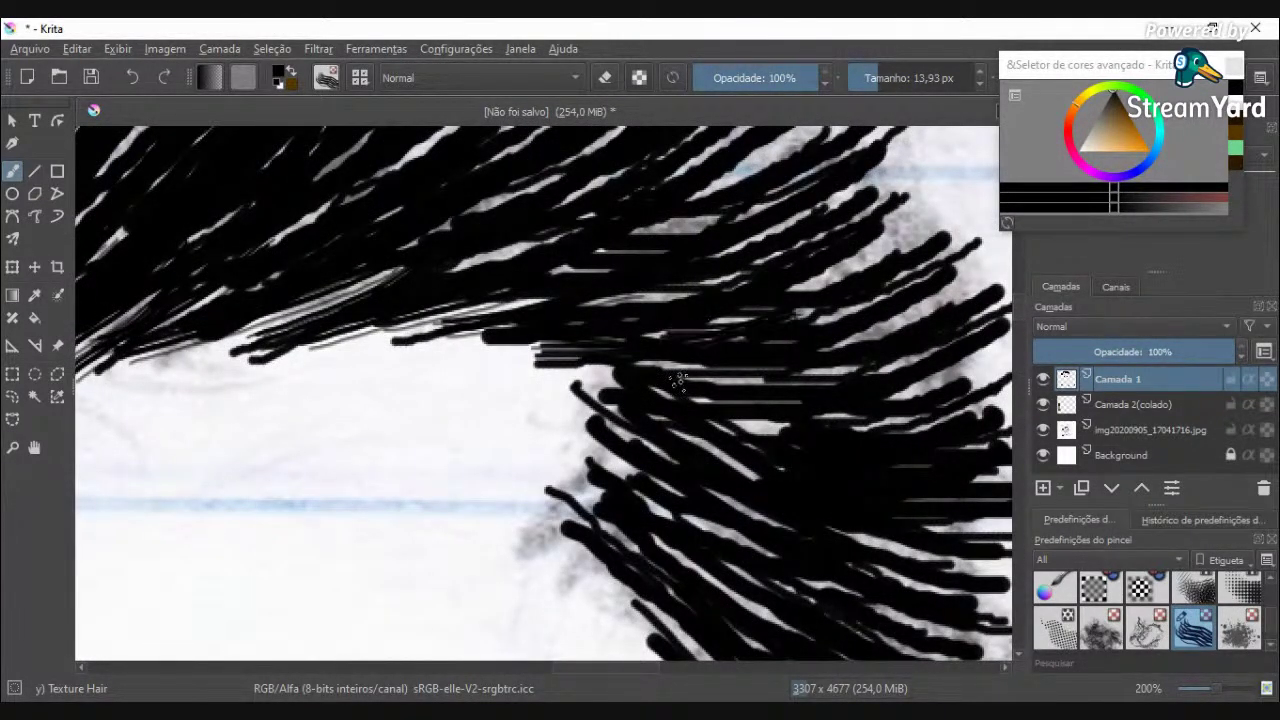
Step: Thicken the inner edge just below the right temple corner with short black strokes slanting down and outward
{"action": "left_click_drag", "start_coordinate": [574, 379], "coordinate": [787, 430]}
{"action": "left_click_drag", "start_coordinate": [593, 393], "coordinate": [691, 486]}
{"action": "left_click_drag", "start_coordinate": [578, 440], "coordinate": [640, 472]}
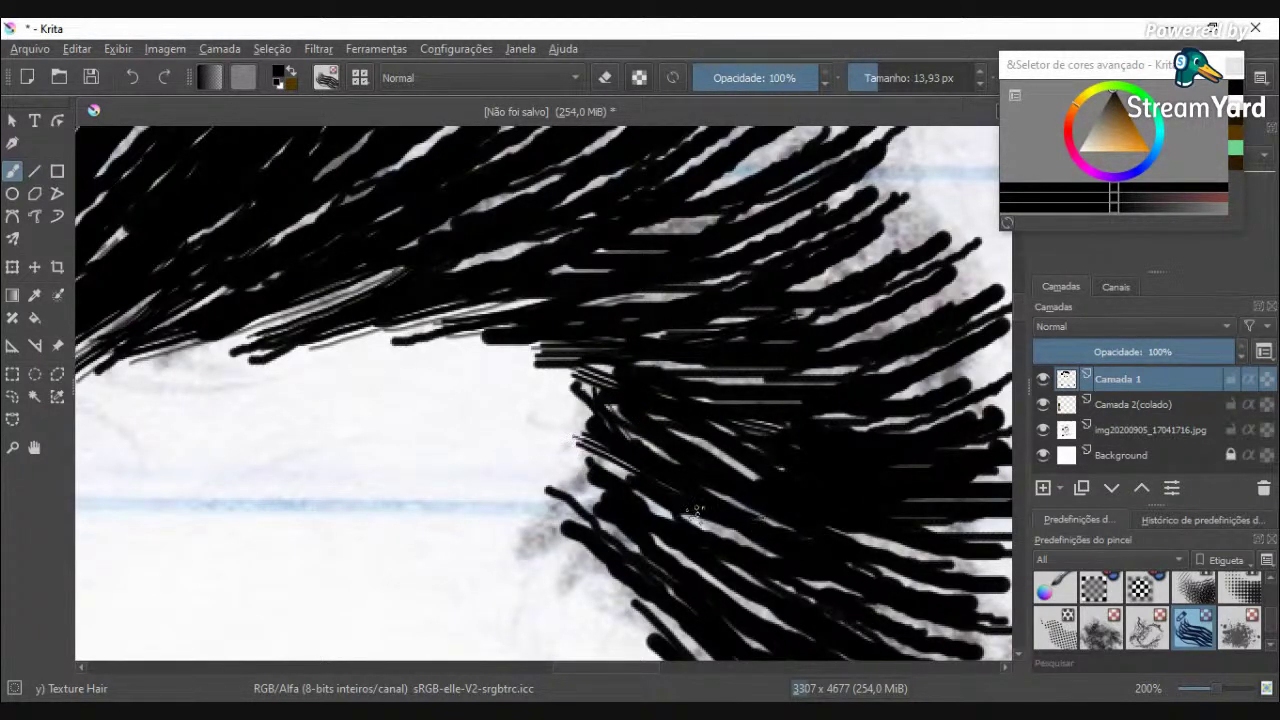
{"action": "left_click_drag", "start_coordinate": [566, 460], "coordinate": [686, 554]}
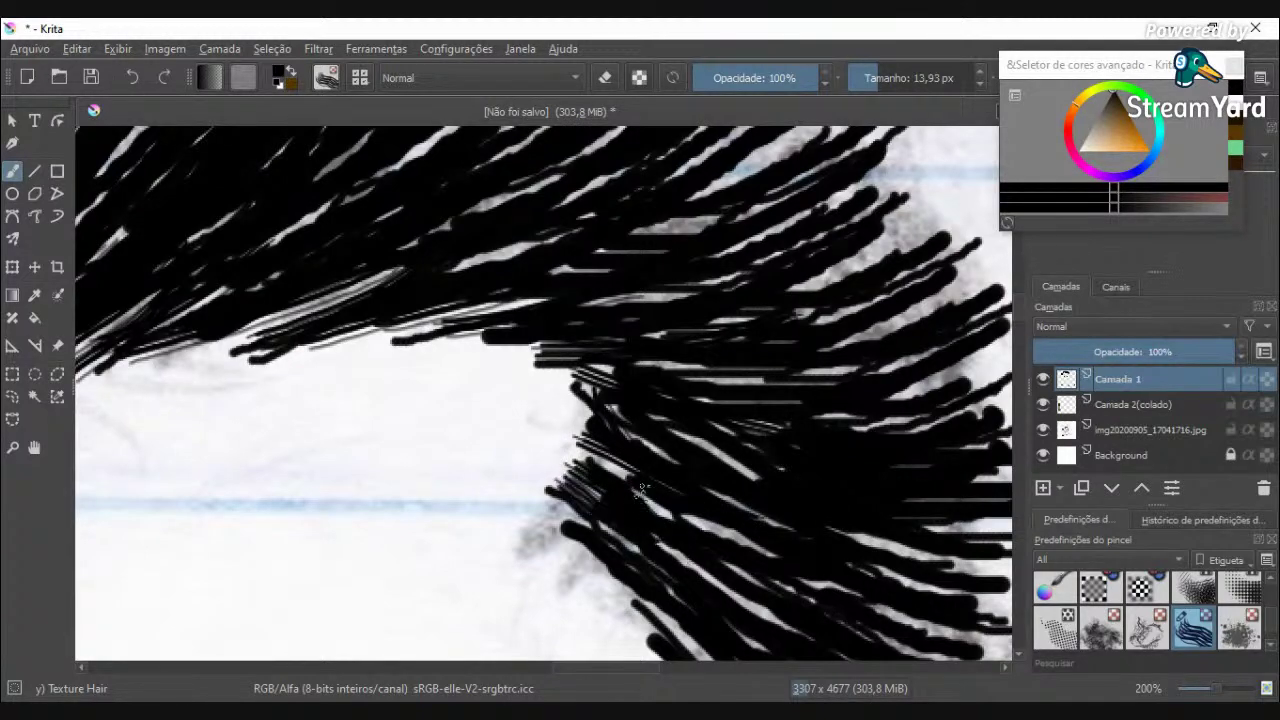
{"action": "left_click_drag", "start_coordinate": [597, 453], "coordinate": [758, 513]}
{"action": "scroll", "coordinate": [757, 513], "scroll_direction": "down", "scroll_amount": 6}
{"action": "scroll", "coordinate": [750, 578], "scroll_direction": "down", "scroll_amount": 2}
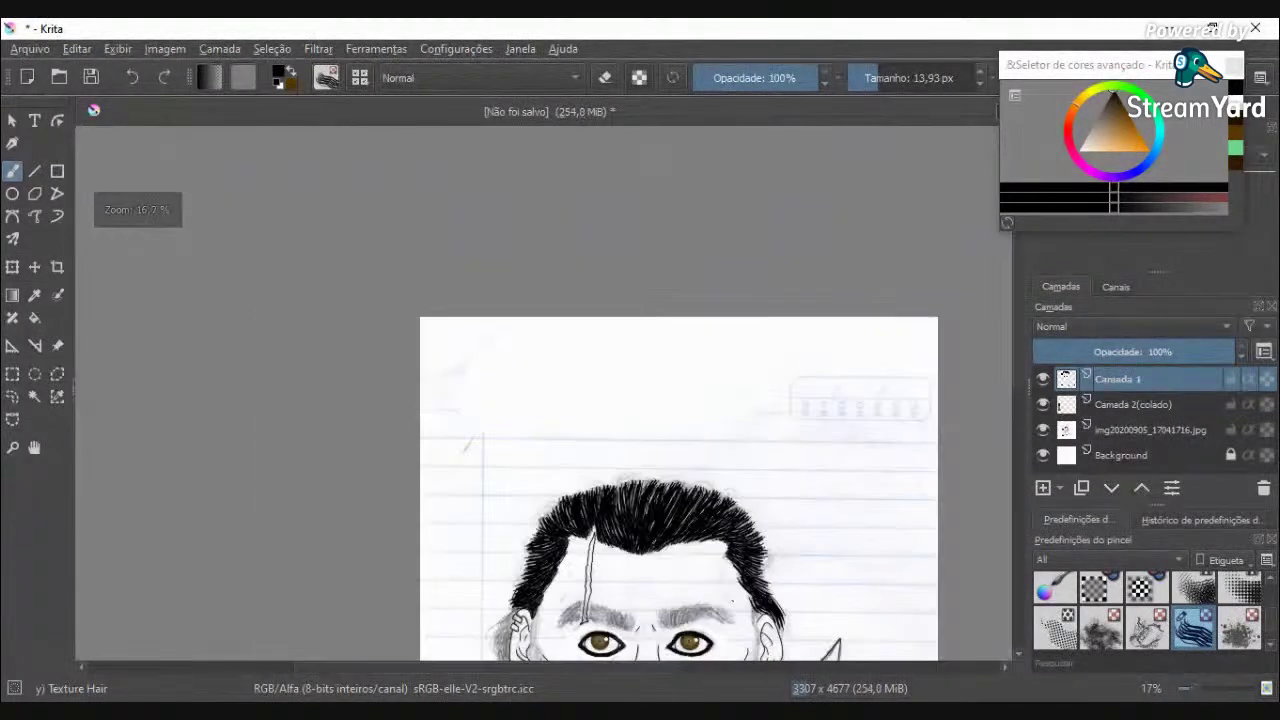
Step: Extend the inner edge of the right temple hair downward with long slanting black strokes that close its notch
{"action": "scroll", "coordinate": [750, 580], "scroll_direction": "up", "scroll_amount": 6}
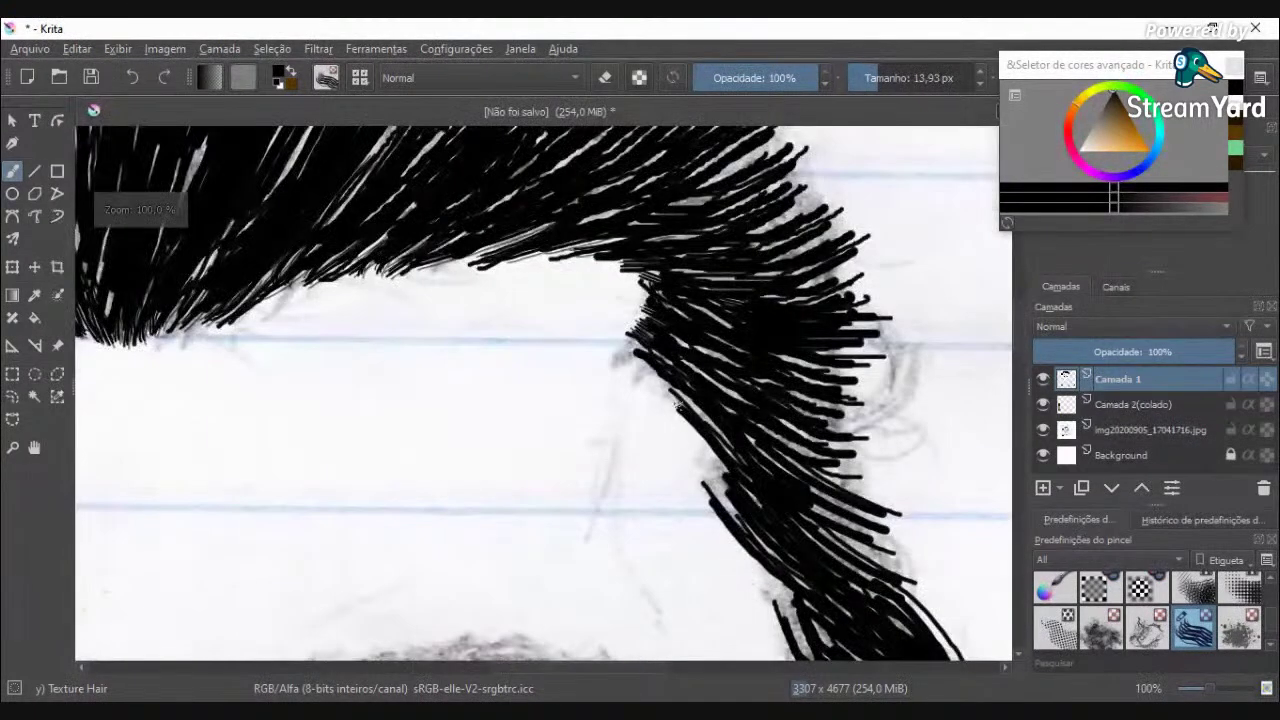
{"action": "scroll", "coordinate": [714, 420], "scroll_direction": "up", "scroll_amount": 2}
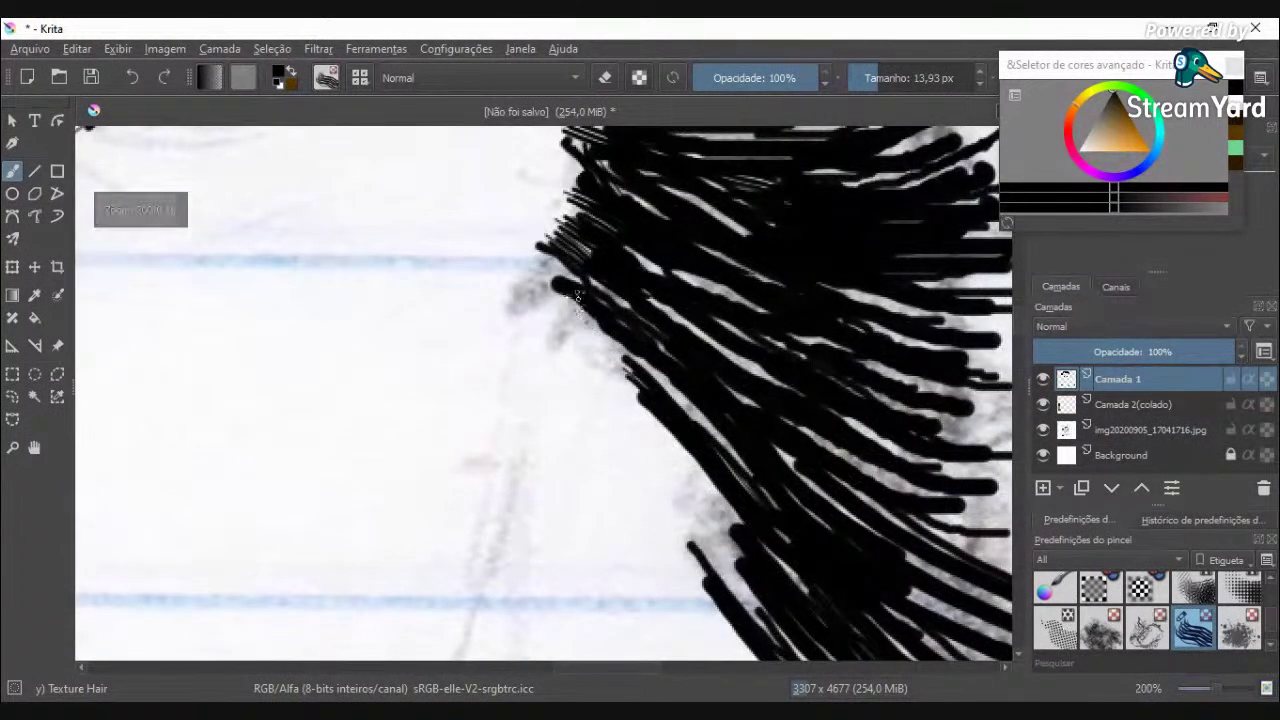
{"action": "left_click_drag", "start_coordinate": [643, 352], "coordinate": [757, 500]}
{"action": "left_click_drag", "start_coordinate": [646, 430], "coordinate": [754, 580]}
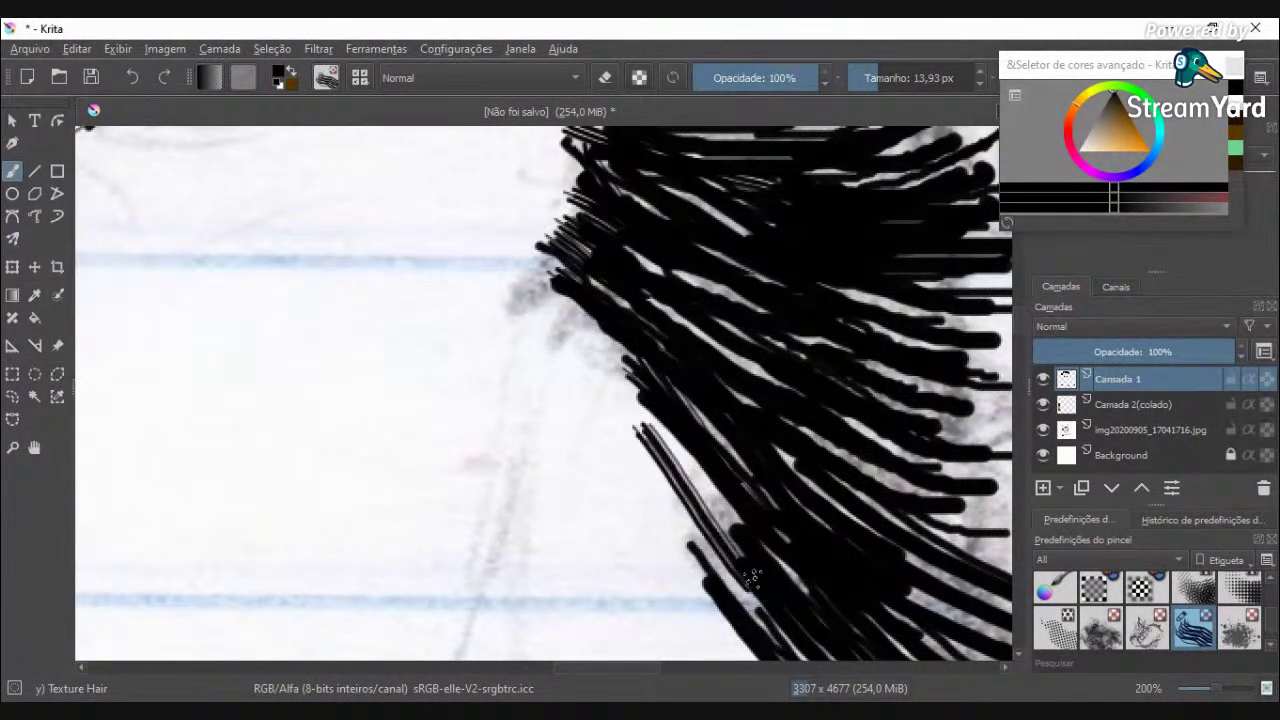
{"action": "left_click_drag", "start_coordinate": [677, 428], "coordinate": [797, 580]}
{"action": "left_click_drag", "start_coordinate": [696, 498], "coordinate": [812, 656]}
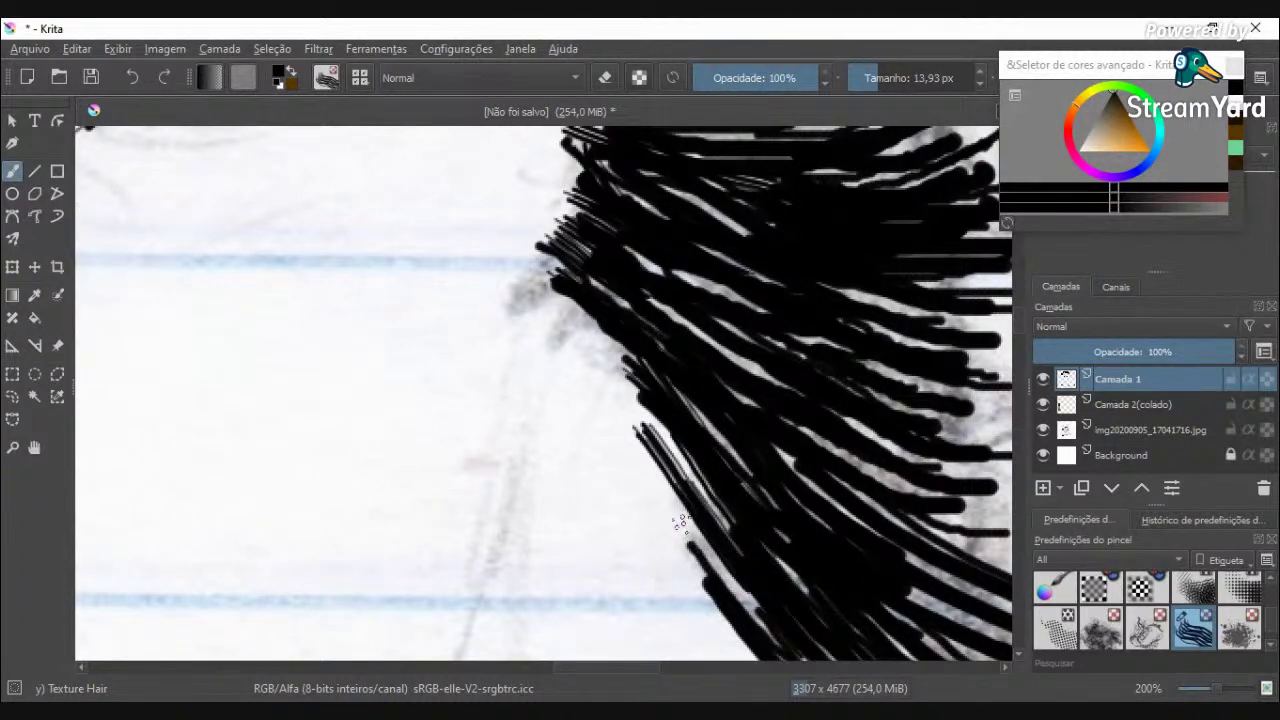
{"action": "left_click_drag", "start_coordinate": [678, 516], "coordinate": [768, 632]}
{"action": "mouse_move", "coordinate": [670, 440]}
{"action": "left_mouse_down"}
{"action": "mouse_move", "coordinate": [631, 416]}
{"action": "mouse_move", "coordinate": [624, 390]}
{"action": "left_mouse_up"}
{"action": "scroll", "coordinate": [680, 472], "scroll_direction": "down", "scroll_amount": 3}
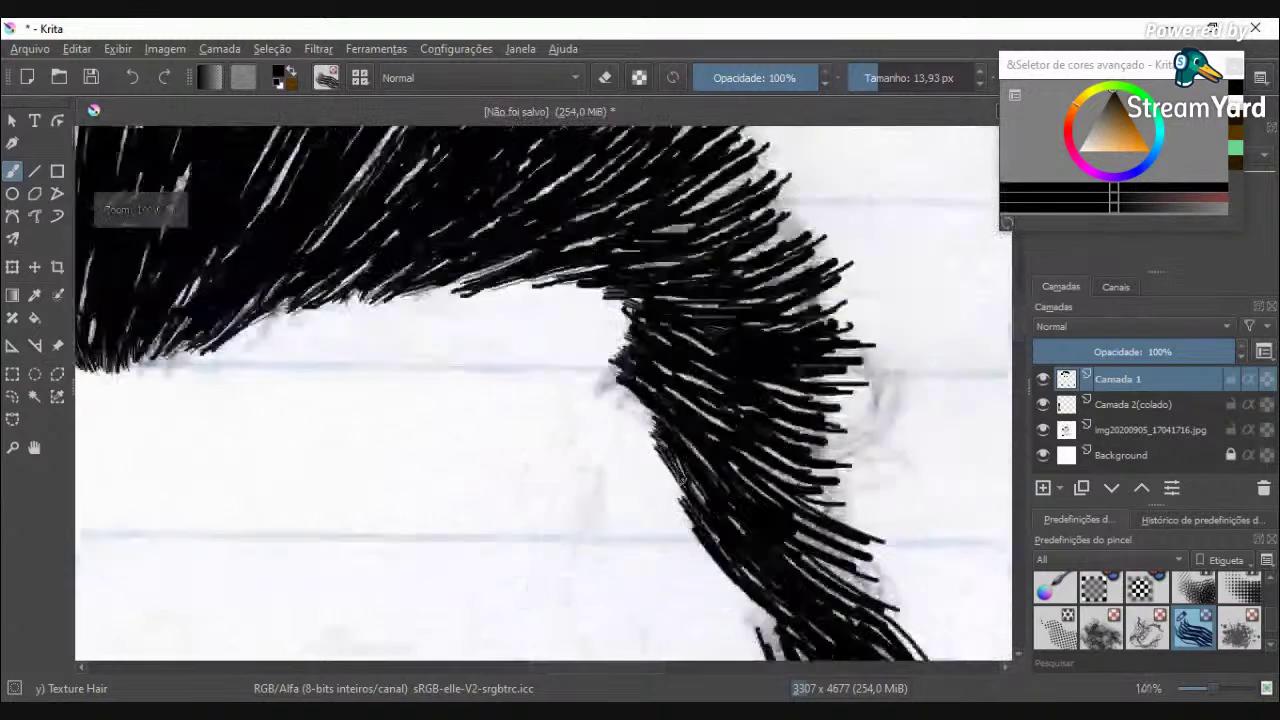
{"action": "scroll", "coordinate": [1010, 355], "scroll_direction": "down", "scroll_amount": 5}
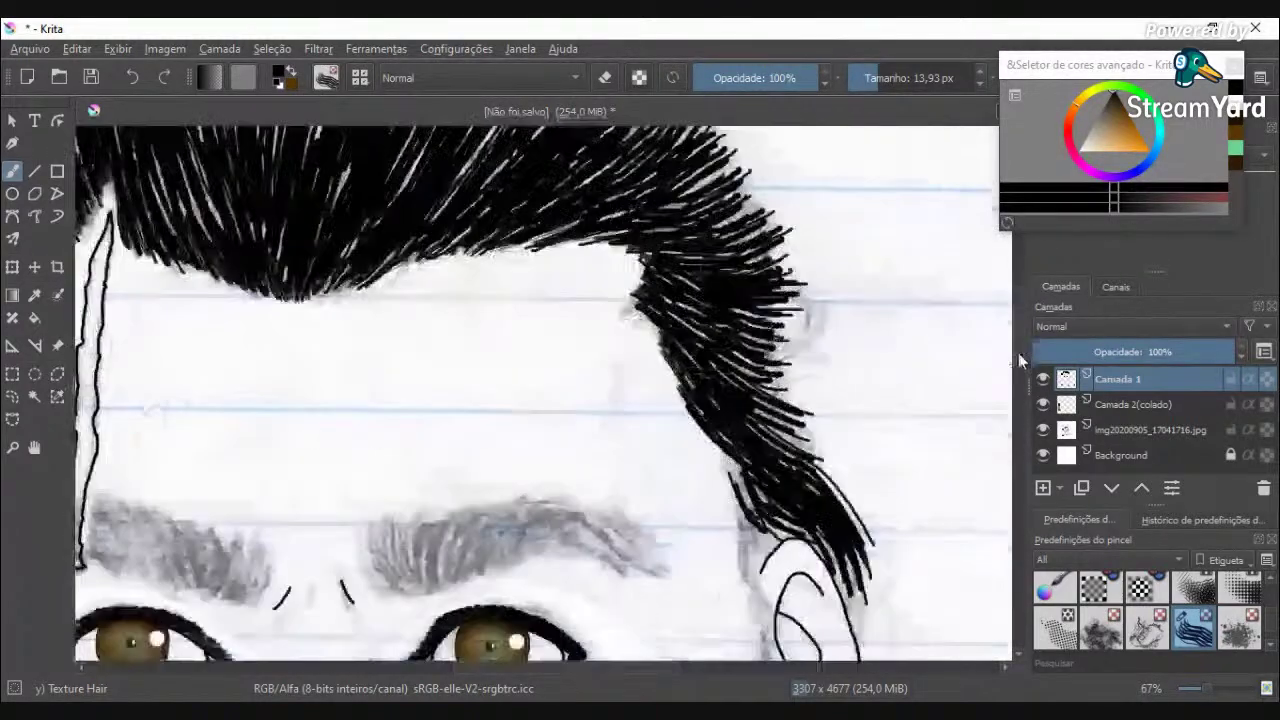
Step: Fill the lower right temple hair down to the top of the ear with slanting fine black strokes
{"action": "scroll", "coordinate": [858, 388], "scroll_direction": "up", "scroll_amount": 3}
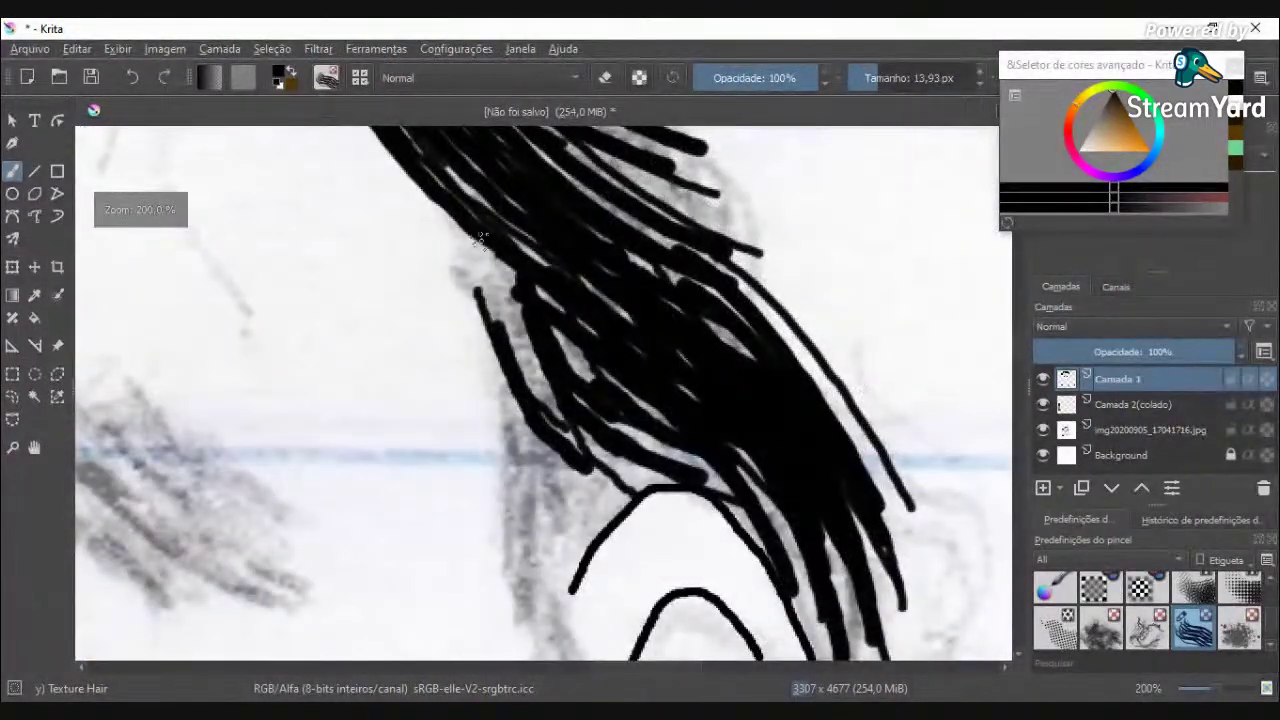
{"action": "left_click_drag", "start_coordinate": [428, 196], "coordinate": [530, 342]}
{"action": "left_click_drag", "start_coordinate": [448, 232], "coordinate": [568, 416]}
{"action": "mouse_move", "coordinate": [505, 288]}
{"action": "left_mouse_down"}
{"action": "mouse_move", "coordinate": [590, 436]}
{"action": "mouse_move", "coordinate": [644, 490]}
{"action": "left_mouse_up"}
{"action": "mouse_move", "coordinate": [580, 422]}
{"action": "left_mouse_down"}
{"action": "mouse_move", "coordinate": [622, 455]}
{"action": "mouse_move", "coordinate": [712, 485]}
{"action": "left_mouse_up"}
{"action": "mouse_move", "coordinate": [637, 450]}
{"action": "left_mouse_down"}
{"action": "mouse_move", "coordinate": [740, 493]}
{"action": "mouse_move", "coordinate": [580, 398]}
{"action": "left_mouse_up"}
{"action": "left_click_drag", "start_coordinate": [553, 333], "coordinate": [598, 392]}
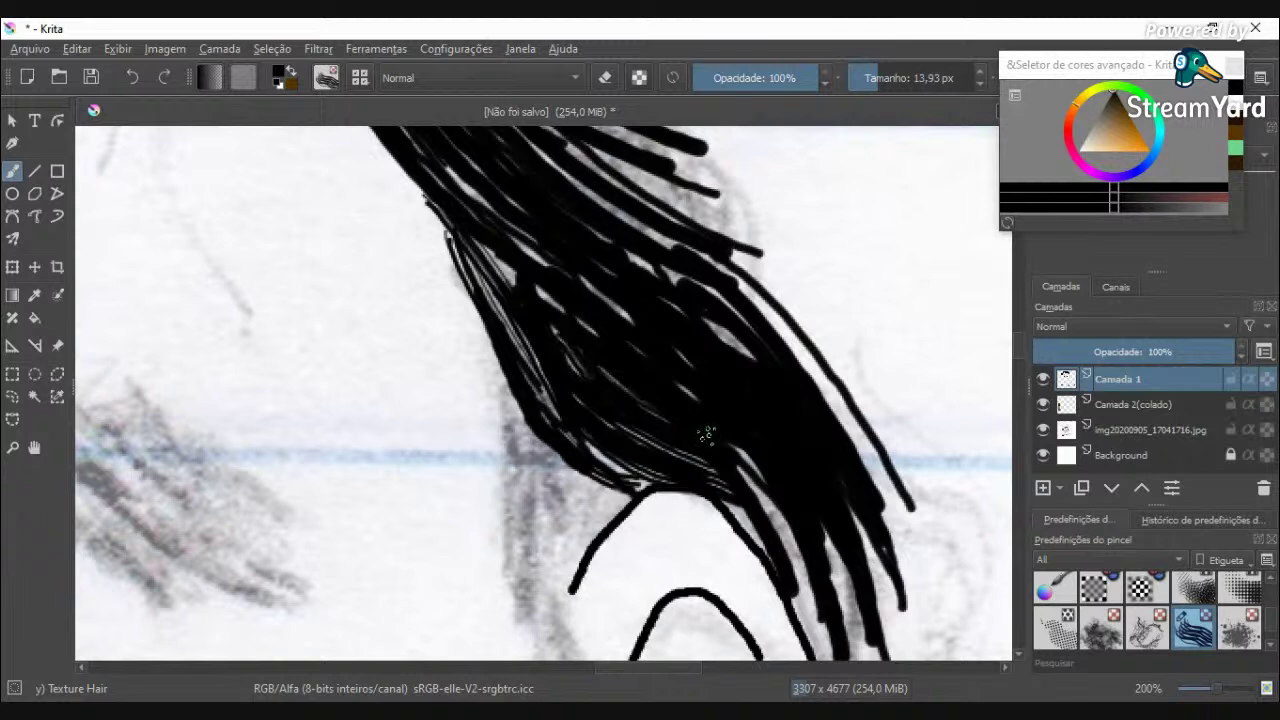
Step: Start the right sideburn with black strokes running from the temple's inner edge to the ear's upper outline, redoing the misplaced one
{"action": "left_click_drag", "start_coordinate": [490, 362], "coordinate": [556, 550]}
{"action": "mouse_move", "coordinate": [522, 412]}
{"action": "left_mouse_down"}
{"action": "mouse_move", "coordinate": [535, 444]}
{"action": "mouse_move", "coordinate": [558, 484]}
{"action": "mouse_move", "coordinate": [624, 512]}
{"action": "left_mouse_up"}
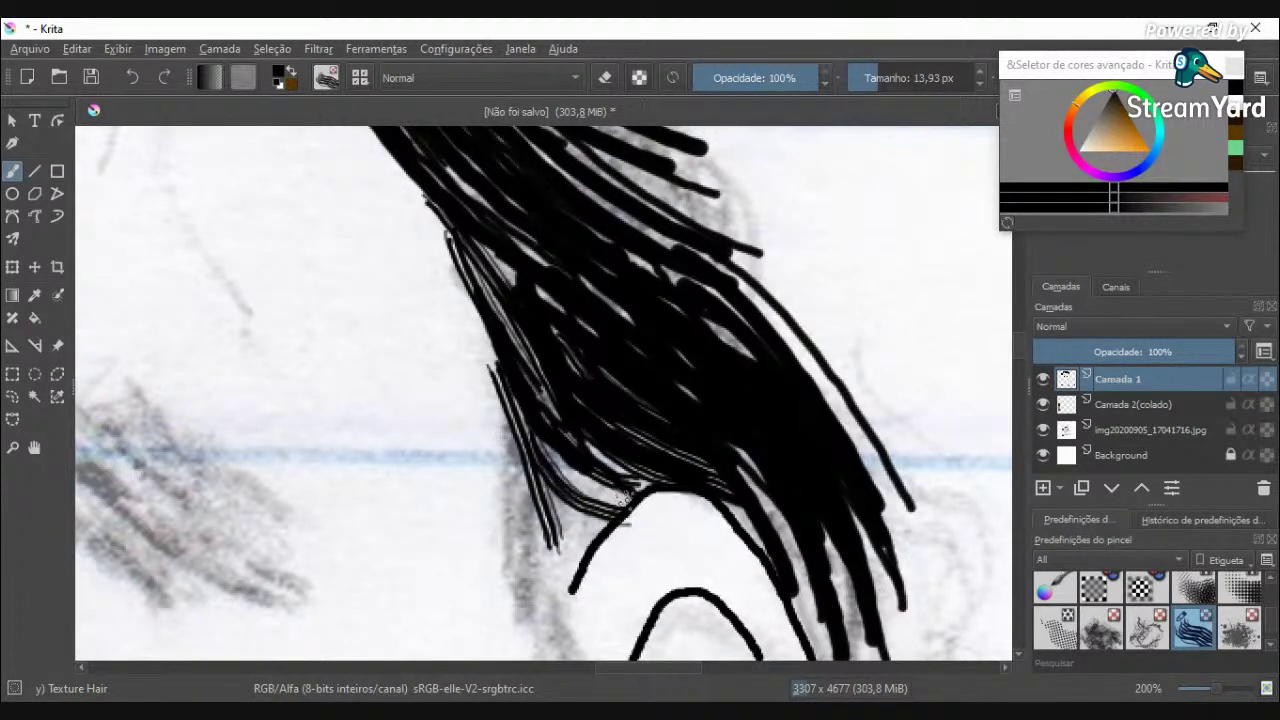
{"action": "key", "text": "ctrl+z"}
{"action": "mouse_move", "coordinate": [530, 437]}
{"action": "left_mouse_down"}
{"action": "mouse_move", "coordinate": [550, 475]}
{"action": "mouse_move", "coordinate": [620, 526]}
{"action": "left_mouse_up"}
{"action": "mouse_move", "coordinate": [560, 466]}
{"action": "left_mouse_down"}
{"action": "mouse_move", "coordinate": [638, 500]}
{"action": "mouse_move", "coordinate": [576, 482]}
{"action": "mouse_move", "coordinate": [650, 490]}
{"action": "left_mouse_up"}
Step: Fill the right sideburn in front of the ear with steep black strokes that taper downward
{"action": "mouse_move", "coordinate": [532, 508]}
{"action": "left_mouse_down"}
{"action": "mouse_move", "coordinate": [556, 542]}
{"action": "mouse_move", "coordinate": [548, 616]}
{"action": "left_mouse_up"}
{"action": "left_click_drag", "start_coordinate": [544, 466], "coordinate": [562, 580]}
{"action": "left_click_drag", "start_coordinate": [584, 518], "coordinate": [548, 620]}
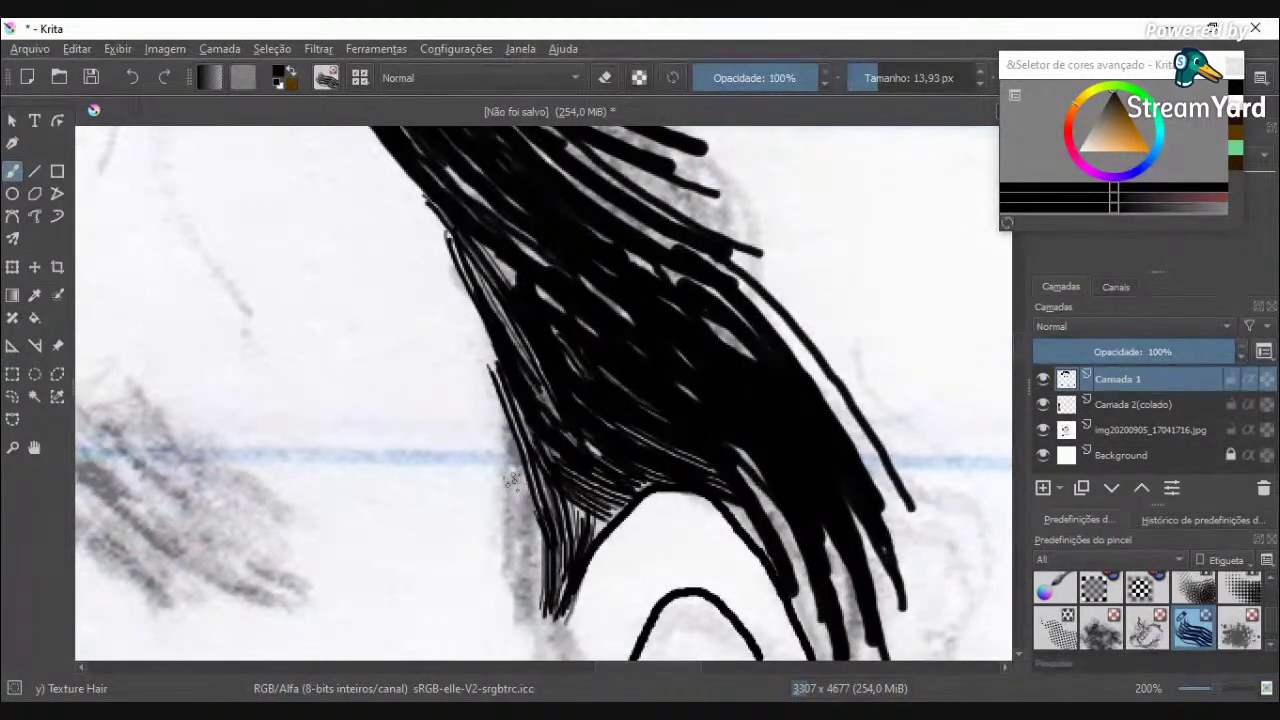
{"action": "left_click_drag", "start_coordinate": [514, 472], "coordinate": [520, 612]}
{"action": "left_click_drag", "start_coordinate": [508, 436], "coordinate": [544, 616]}
{"action": "scroll", "coordinate": [555, 587], "scroll_direction": "down", "scroll_amount": 4}
Step: Fill the small light gaps in the right temple hair above the ear with short slanting black strokes
{"action": "key", "text": "plus"}
{"action": "key", "text": "plus"}
{"action": "key", "text": "plus"}
{"action": "key", "text": "plus"}
{"action": "key", "text": "plus"}
{"action": "key", "text": "plus"}
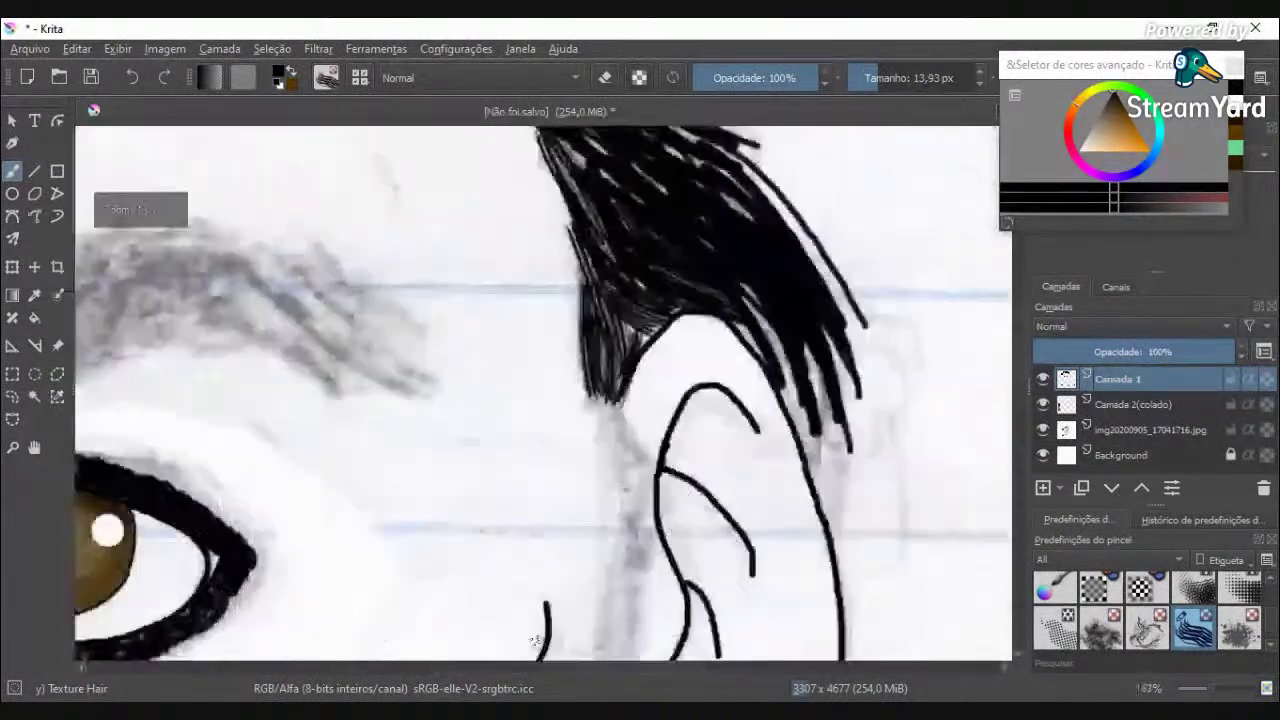
{"action": "mouse_move", "coordinate": [690, 156]}
{"action": "left_mouse_down"}
{"action": "mouse_move", "coordinate": [739, 222]}
{"action": "mouse_move", "coordinate": [722, 252]}
{"action": "left_mouse_up"}
{"action": "mouse_move", "coordinate": [645, 136]}
{"action": "left_mouse_down"}
{"action": "mouse_move", "coordinate": [684, 250]}
{"action": "mouse_move", "coordinate": [742, 276]}
{"action": "left_mouse_up"}
{"action": "left_click_drag", "start_coordinate": [701, 213], "coordinate": [766, 246]}
{"action": "scroll", "coordinate": [770, 302], "scroll_direction": "down", "scroll_amount": 5}
{"action": "key", "text": "minus"}
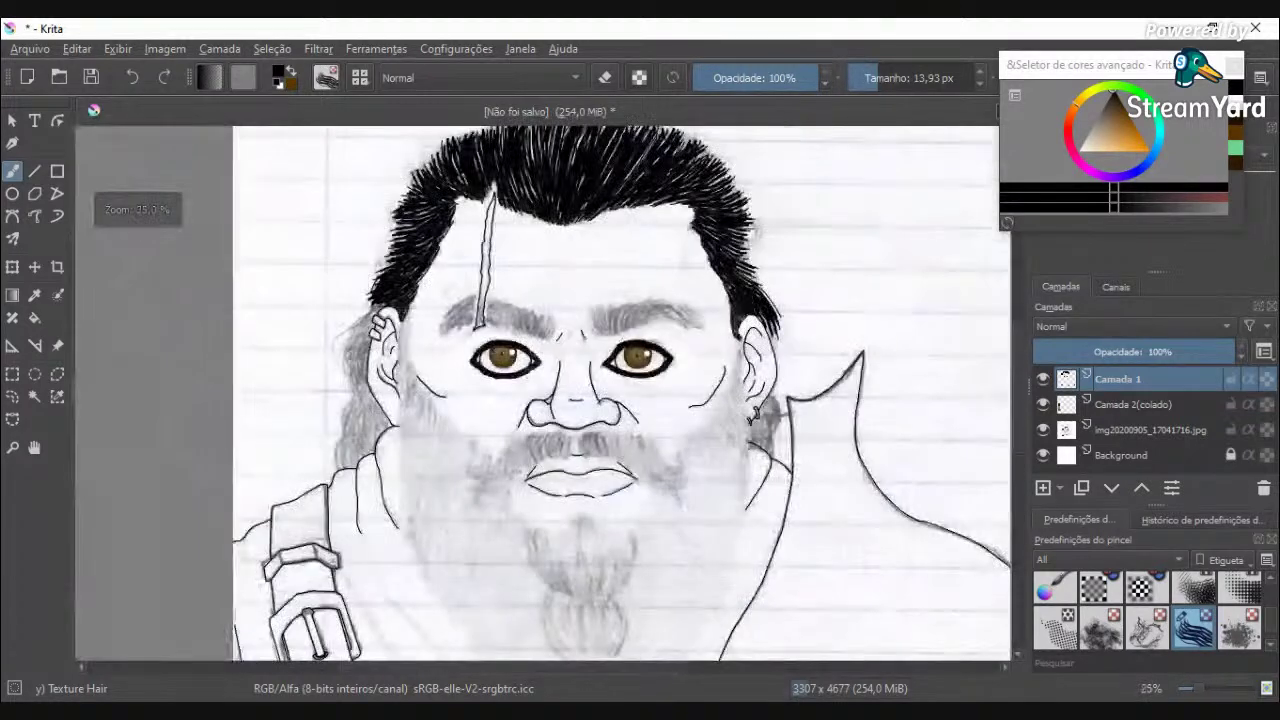
Step: Extend the hair behind the right ear's upper edge with steep black strokes that curve down and taper to a point
{"action": "scroll", "coordinate": [790, 378], "scroll_direction": "up", "scroll_amount": 4}
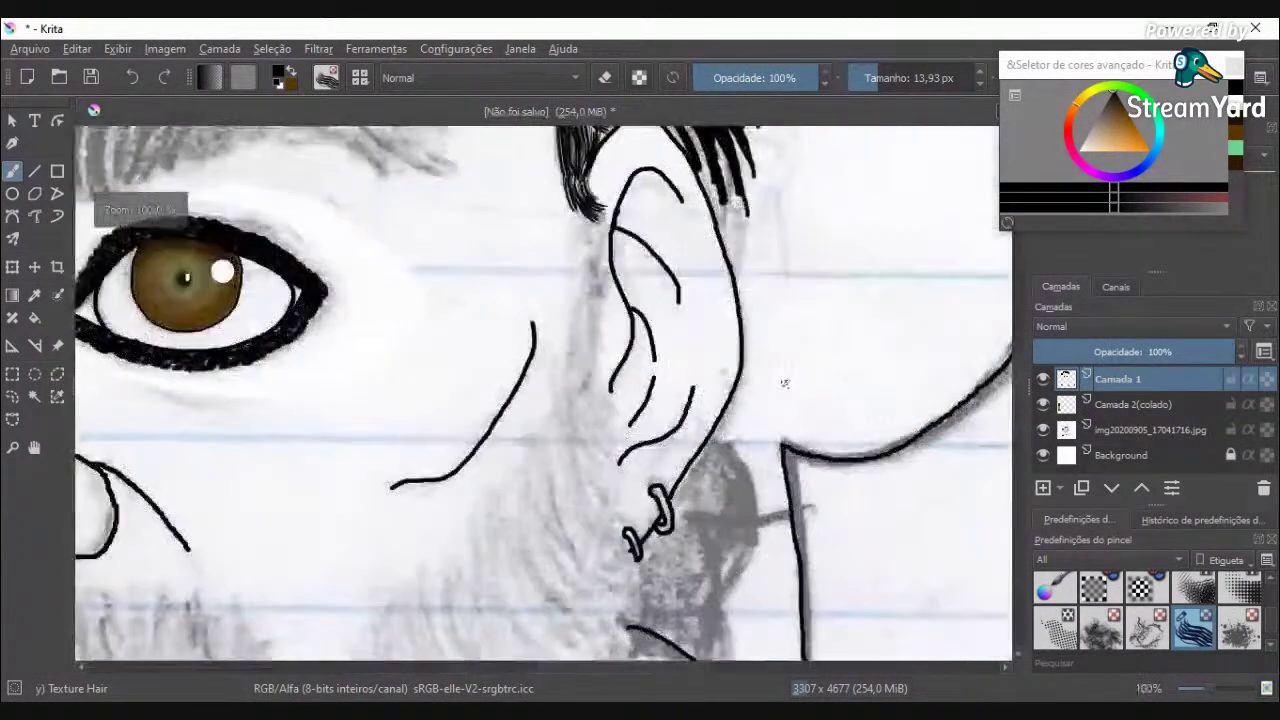
{"action": "scroll", "coordinate": [754, 162], "scroll_direction": "down", "scroll_amount": 3}
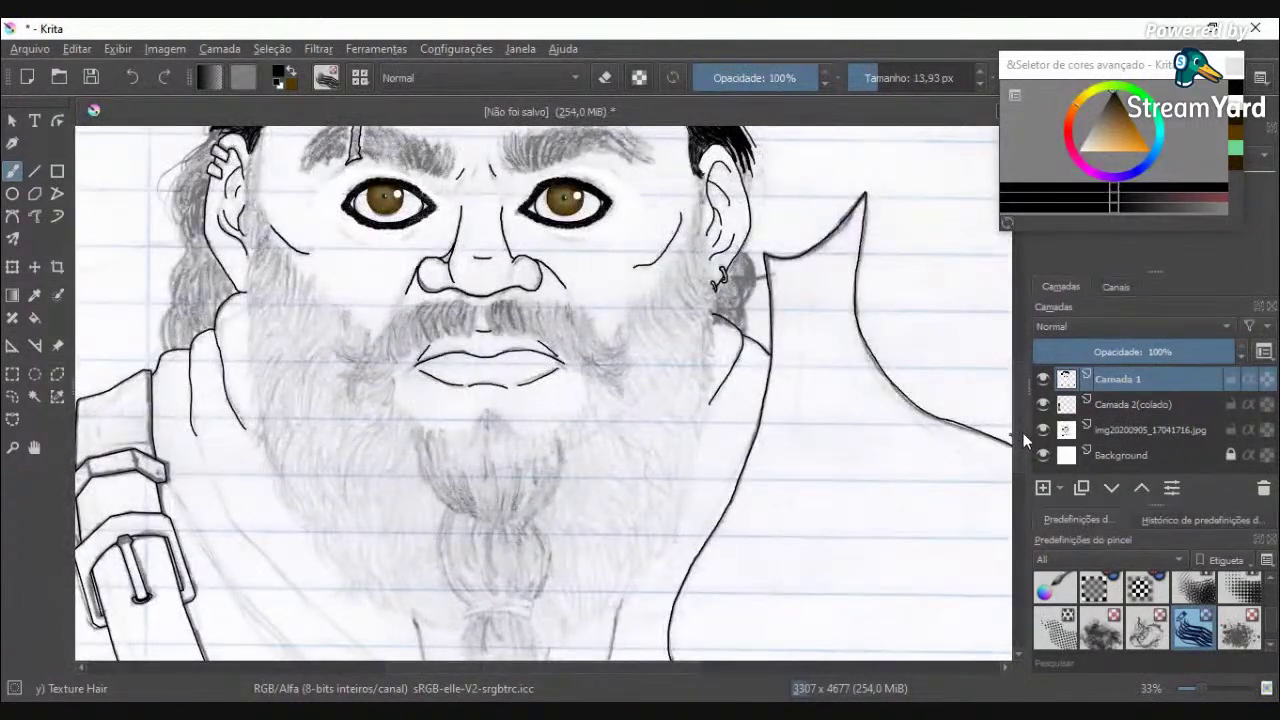
{"action": "scroll", "coordinate": [1021, 406], "scroll_direction": "up", "scroll_amount": 3}
{"action": "key", "text": "plus"}
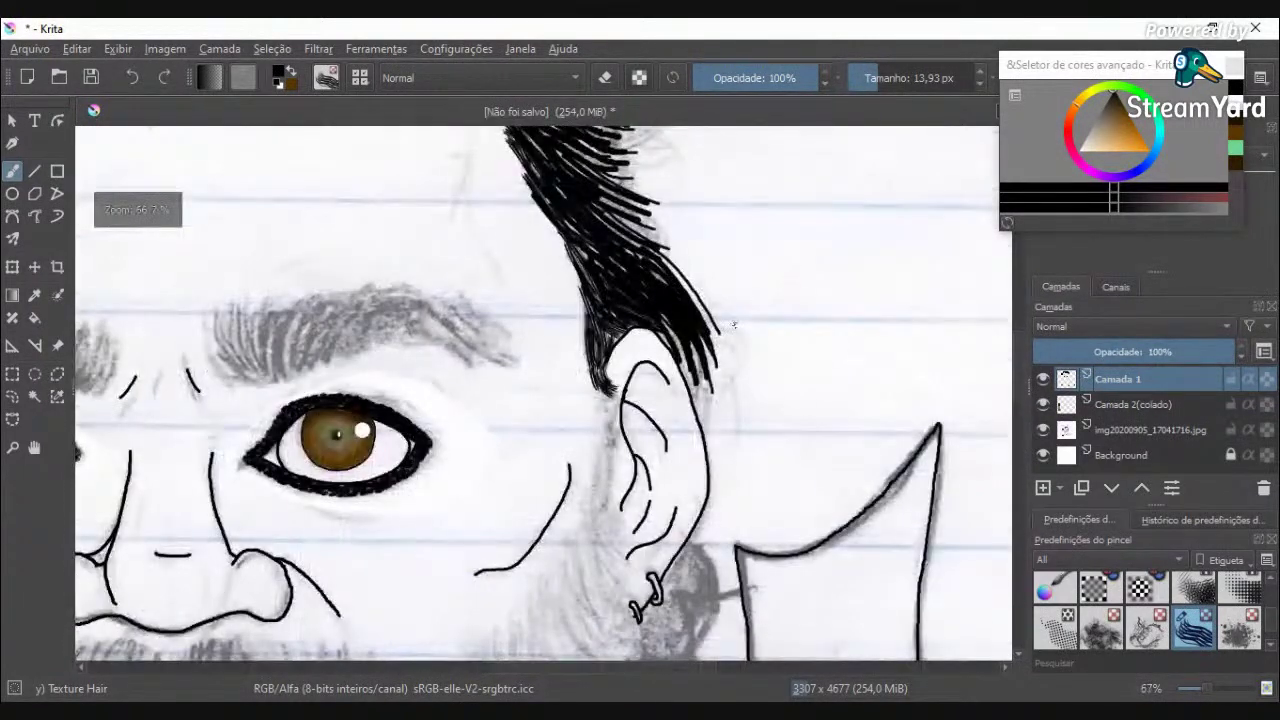
{"action": "key", "text": "plus"}
{"action": "key", "text": "plus"}
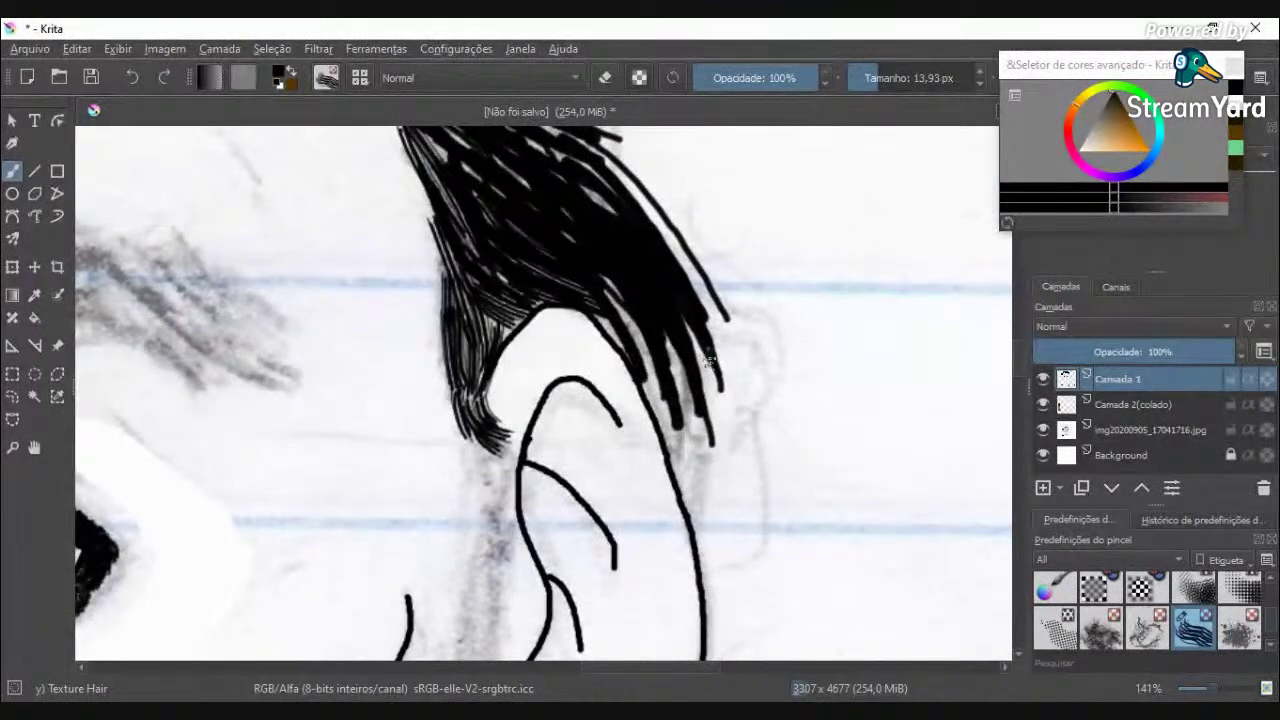
{"action": "mouse_move", "coordinate": [722, 320]}
{"action": "left_mouse_down"}
{"action": "mouse_move", "coordinate": [720, 390]}
{"action": "mouse_move", "coordinate": [716, 464]}
{"action": "left_mouse_up"}
{"action": "mouse_move", "coordinate": [694, 356]}
{"action": "left_mouse_down"}
{"action": "mouse_move", "coordinate": [702, 526]}
{"action": "mouse_move", "coordinate": [683, 500]}
{"action": "left_mouse_up"}
{"action": "left_click_drag", "start_coordinate": [700, 416], "coordinate": [686, 504]}
{"action": "left_click_drag", "start_coordinate": [710, 364], "coordinate": [714, 474]}
{"action": "left_click_drag", "start_coordinate": [689, 388], "coordinate": [677, 470]}
{"action": "left_click_drag", "start_coordinate": [676, 372], "coordinate": [684, 478]}
{"action": "left_click_drag", "start_coordinate": [670, 338], "coordinate": [680, 406]}
Step: Fill the light gaps between the right ear's upper outline and the hair behind it with short black strokes
{"action": "left_click_drag", "start_coordinate": [608, 292], "coordinate": [642, 380]}
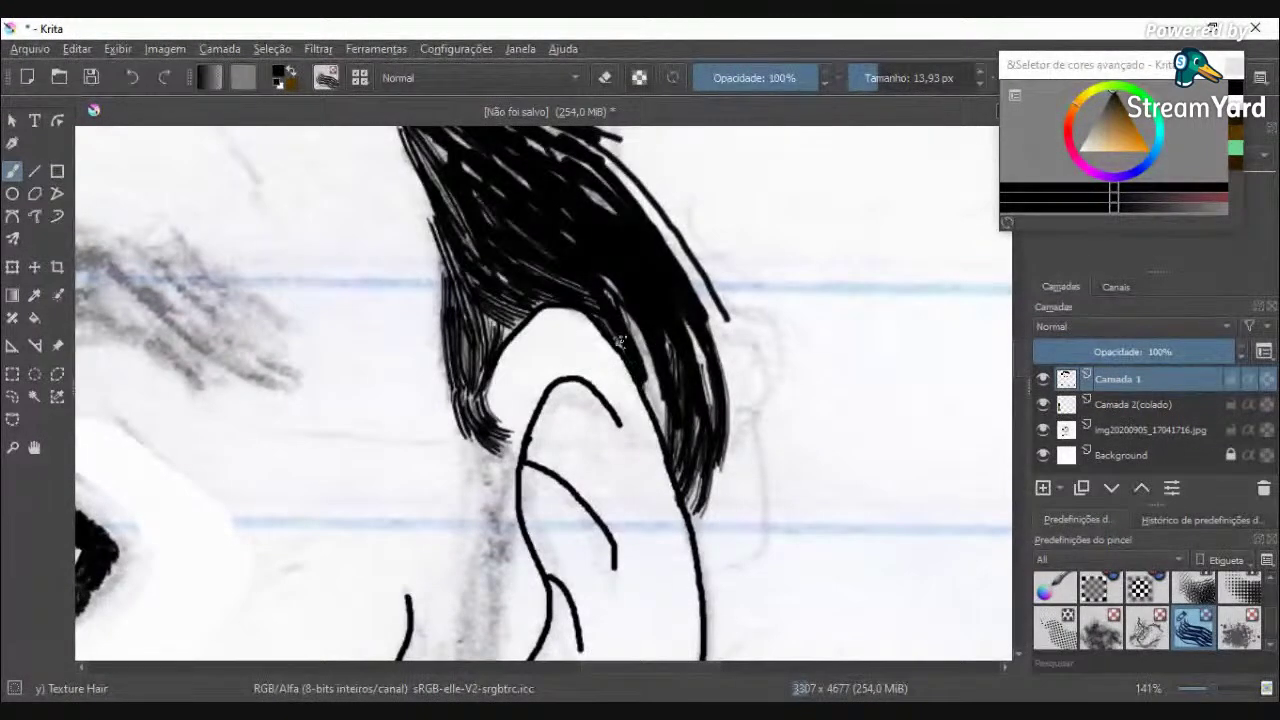
{"action": "left_click_drag", "start_coordinate": [624, 314], "coordinate": [657, 409]}
{"action": "left_click_drag", "start_coordinate": [646, 336], "coordinate": [667, 426]}
{"action": "mouse_move", "coordinate": [649, 368]}
{"action": "left_mouse_down"}
{"action": "mouse_move", "coordinate": [664, 426]}
{"action": "mouse_move", "coordinate": [652, 386]}
{"action": "left_mouse_up"}
{"action": "left_click_drag", "start_coordinate": [716, 426], "coordinate": [698, 322]}
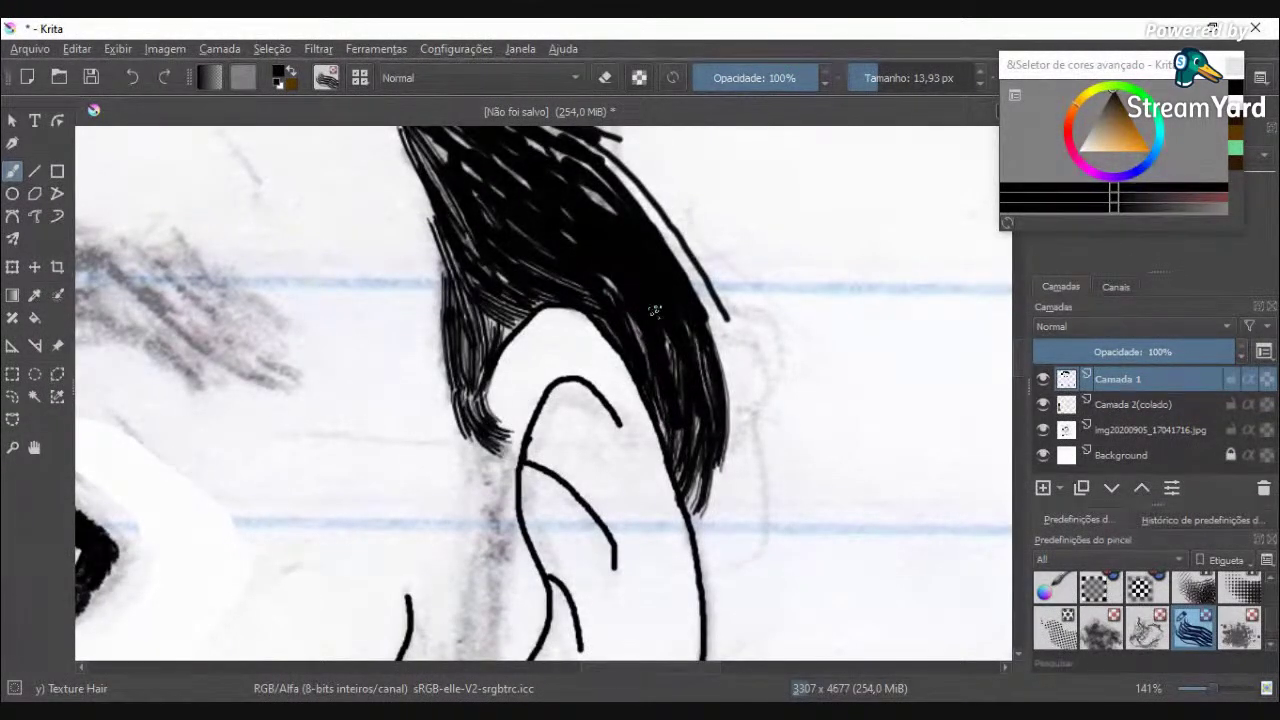
{"action": "left_click_drag", "start_coordinate": [486, 321], "coordinate": [512, 326]}
Step: Ink the wavy outer edge of the hair lock behind the right earlobe, from the ear outline down to the collar line
{"action": "scroll", "coordinate": [530, 224], "scroll_direction": "down", "scroll_amount": 5}
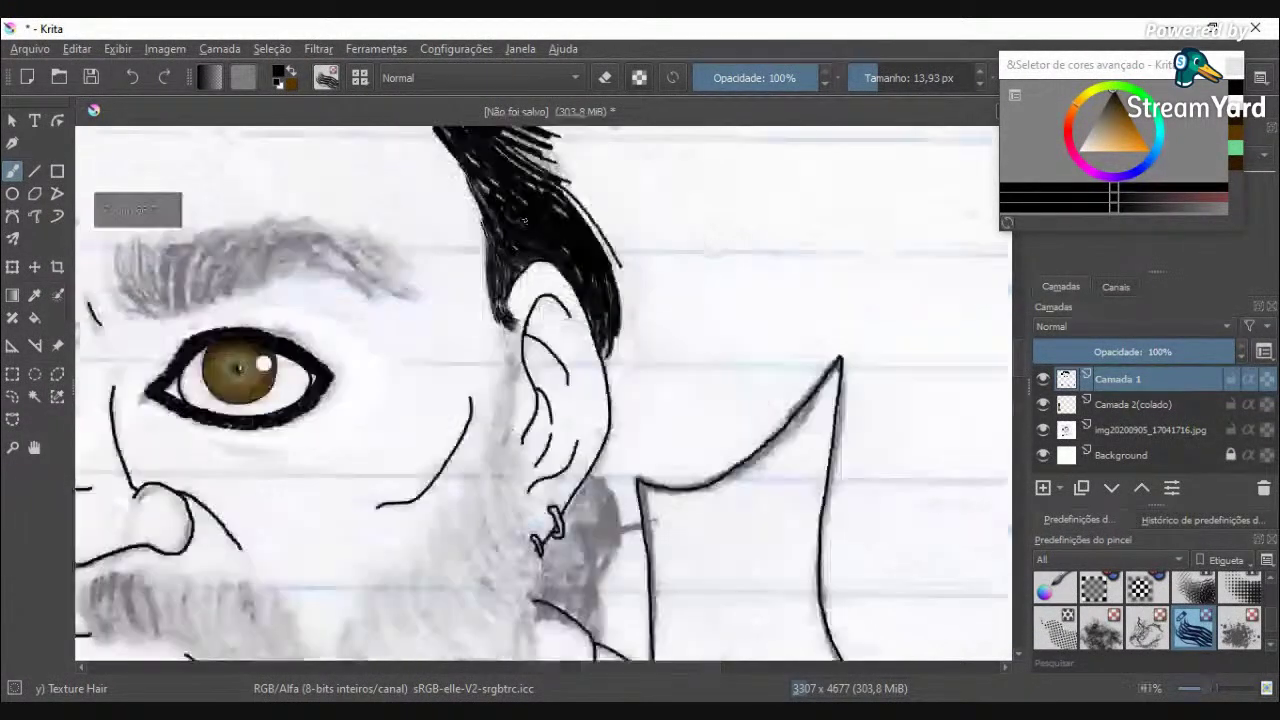
{"action": "scroll", "coordinate": [540, 240], "scroll_direction": "up", "scroll_amount": 1}
{"action": "scroll", "coordinate": [544, 190], "scroll_direction": "down", "scroll_amount": 2}
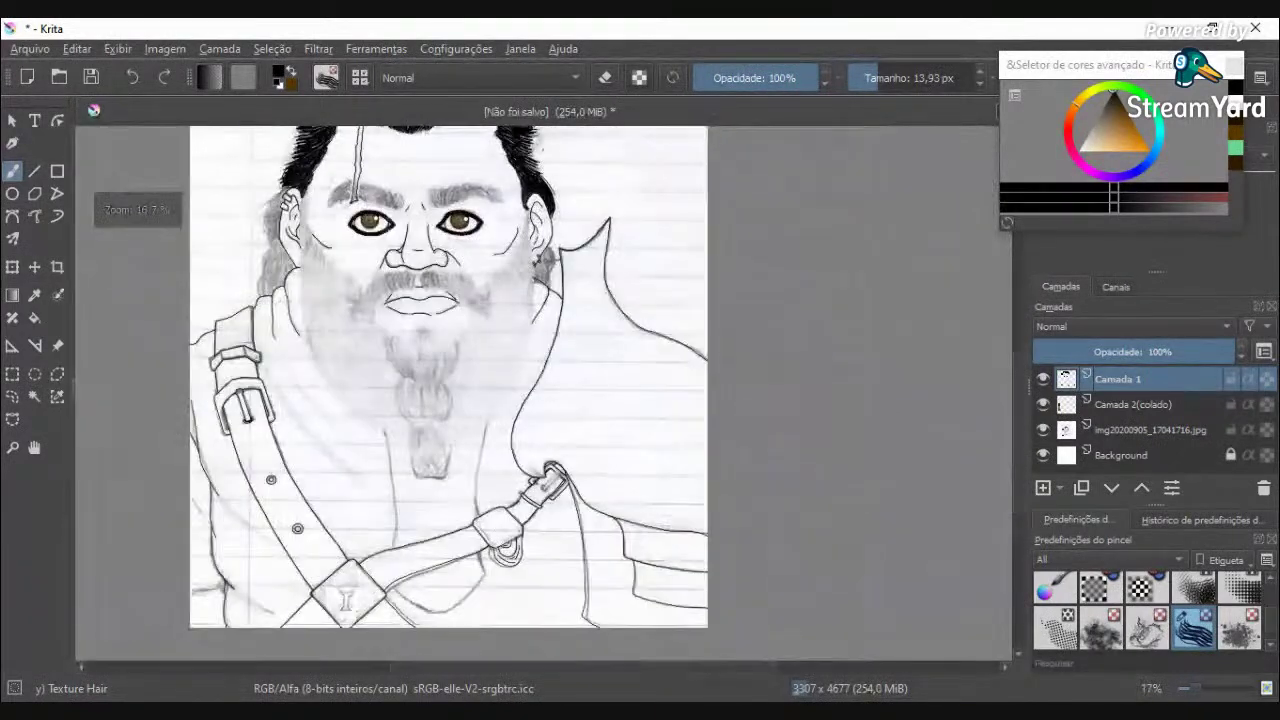
{"action": "scroll", "coordinate": [540, 245], "scroll_direction": "up", "scroll_amount": 6}
{"action": "scroll", "coordinate": [540, 263], "scroll_direction": "up", "scroll_amount": 2}
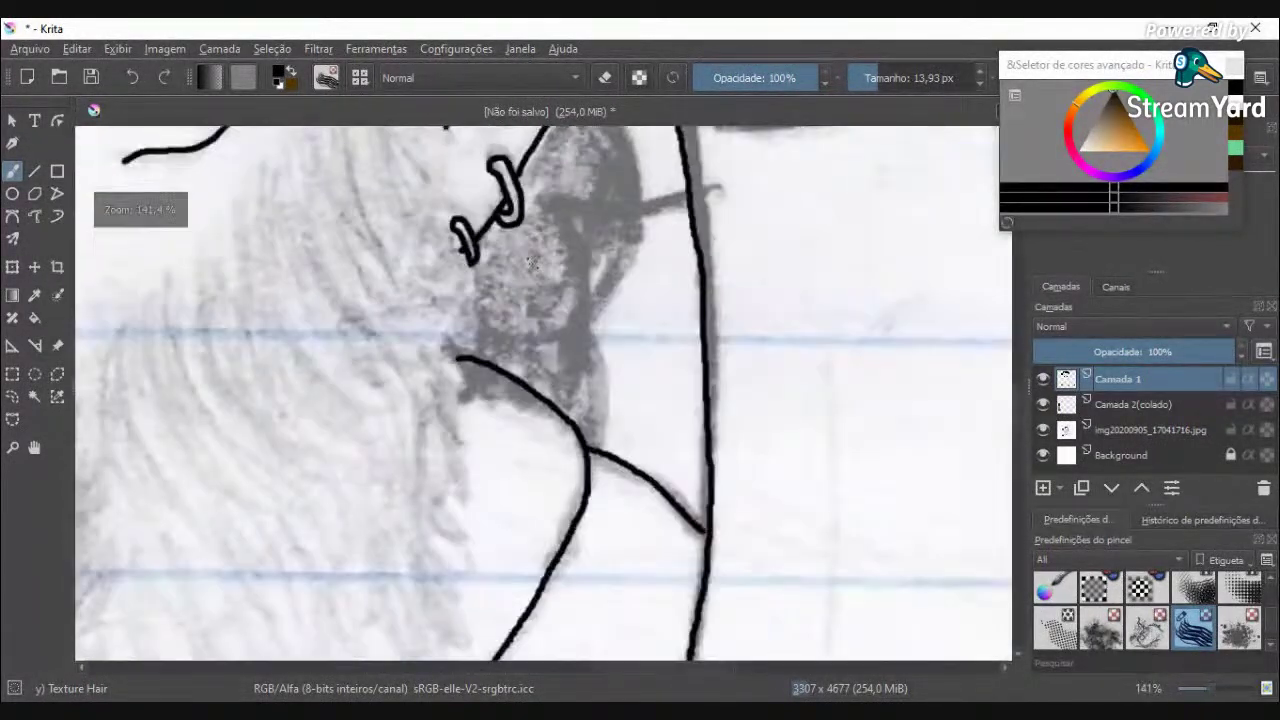
{"action": "scroll", "coordinate": [543, 262], "scroll_direction": "down", "scroll_amount": 4}
{"action": "scroll", "coordinate": [556, 221], "scroll_direction": "up", "scroll_amount": 4}
{"action": "mouse_move", "coordinate": [508, 220]}
{"action": "left_mouse_down"}
{"action": "mouse_move", "coordinate": [545, 313]}
{"action": "mouse_move", "coordinate": [543, 356]}
{"action": "mouse_move", "coordinate": [506, 408]}
{"action": "left_mouse_up"}
{"action": "mouse_move", "coordinate": [524, 238]}
{"action": "left_mouse_down"}
{"action": "mouse_move", "coordinate": [567, 325]}
{"action": "mouse_move", "coordinate": [525, 430]}
{"action": "mouse_move", "coordinate": [551, 323]}
{"action": "mouse_move", "coordinate": [558, 355]}
{"action": "mouse_move", "coordinate": [514, 440]}
{"action": "mouse_move", "coordinate": [542, 498]}
{"action": "left_mouse_up"}
{"action": "mouse_move", "coordinate": [518, 428]}
{"action": "left_mouse_down"}
{"action": "mouse_move", "coordinate": [548, 515]}
{"action": "mouse_move", "coordinate": [515, 563]}
{"action": "mouse_move", "coordinate": [538, 553]}
{"action": "mouse_move", "coordinate": [522, 577]}
{"action": "mouse_move", "coordinate": [553, 524]}
{"action": "left_mouse_up"}
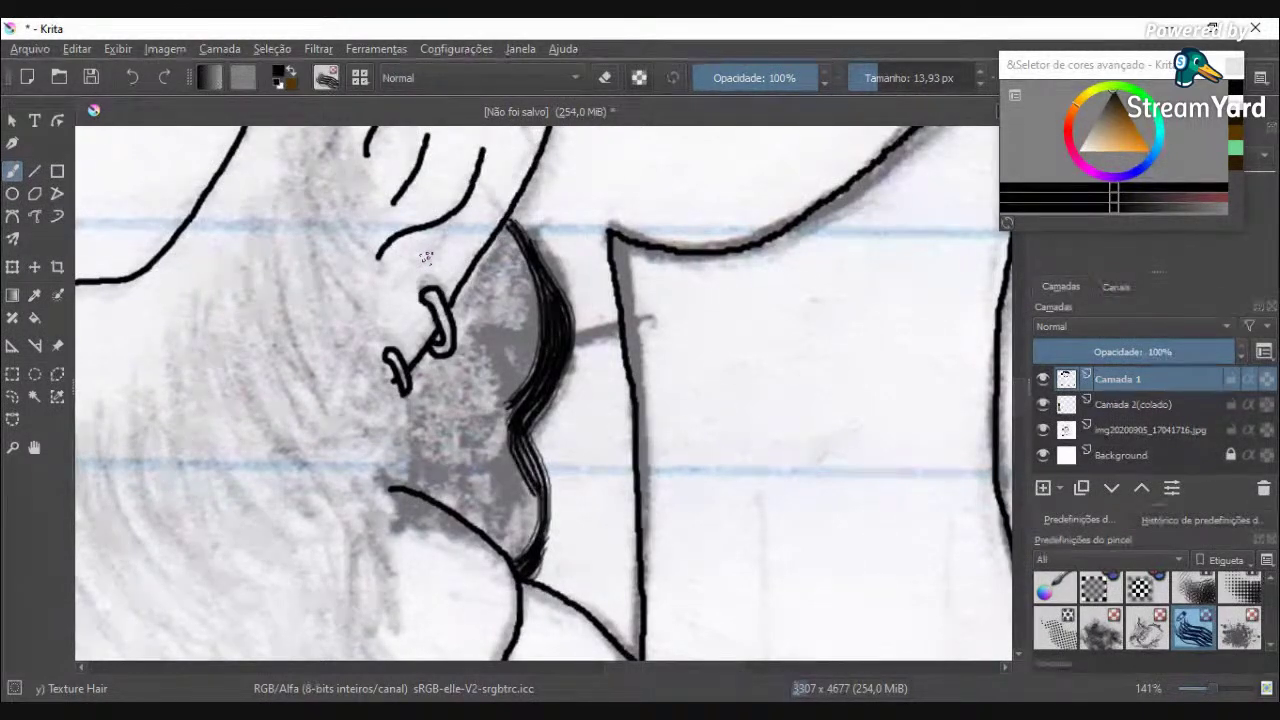
Step: Draw curved black strands from the right ear's lower outline down inside the lock's outer edge, redoing the first misplaced strand
{"action": "scroll", "coordinate": [553, 244], "scroll_direction": "up", "scroll_amount": 2}
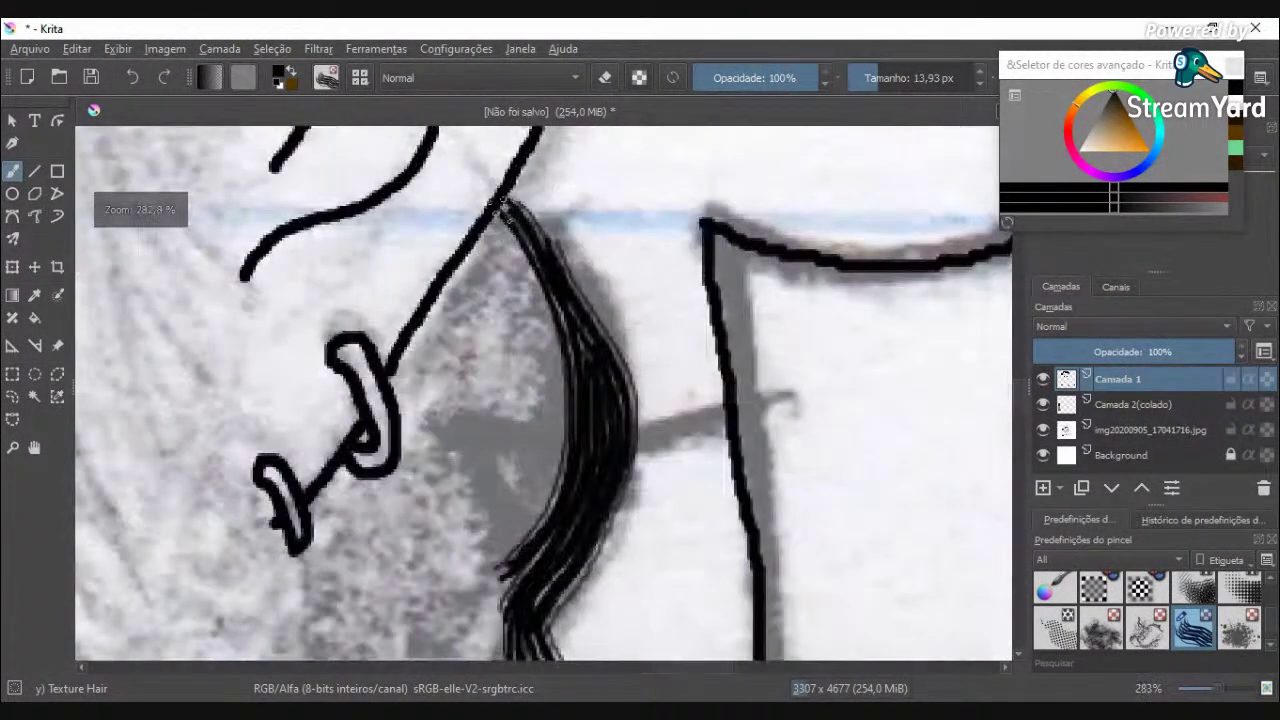
{"action": "left_click_drag", "start_coordinate": [488, 222], "coordinate": [536, 436]}
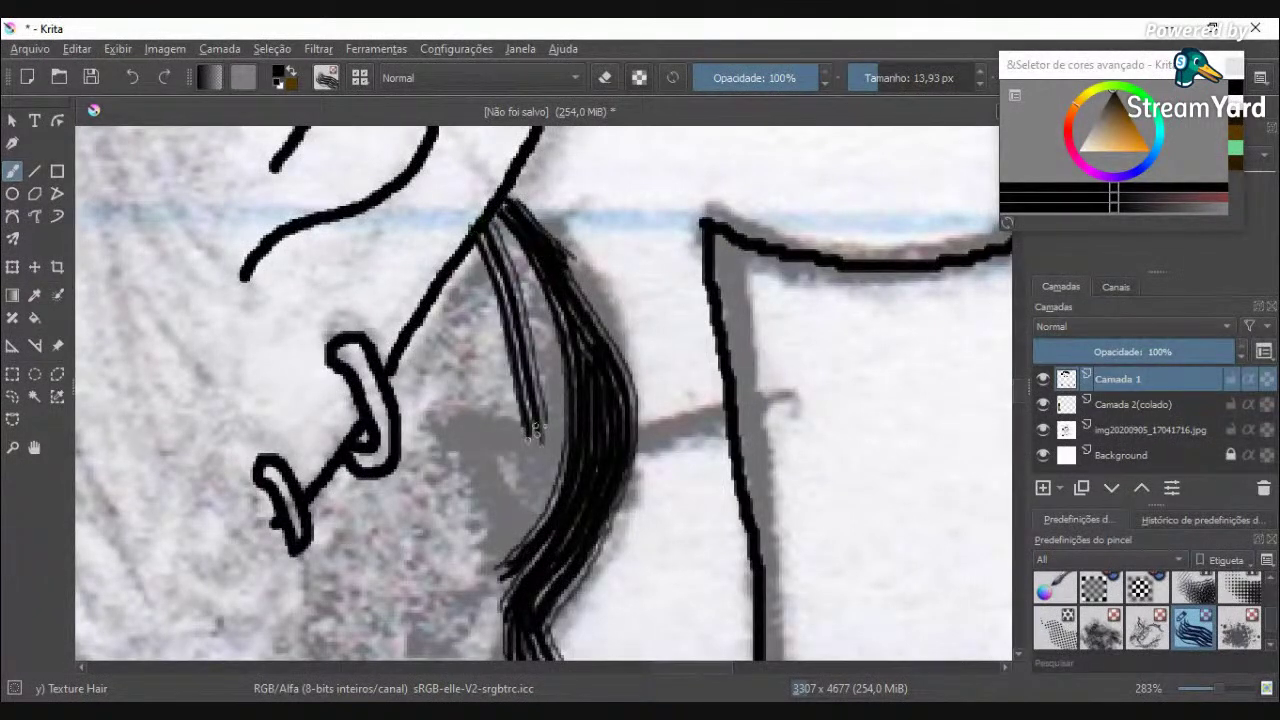
{"action": "key", "text": "ctrl+z"}
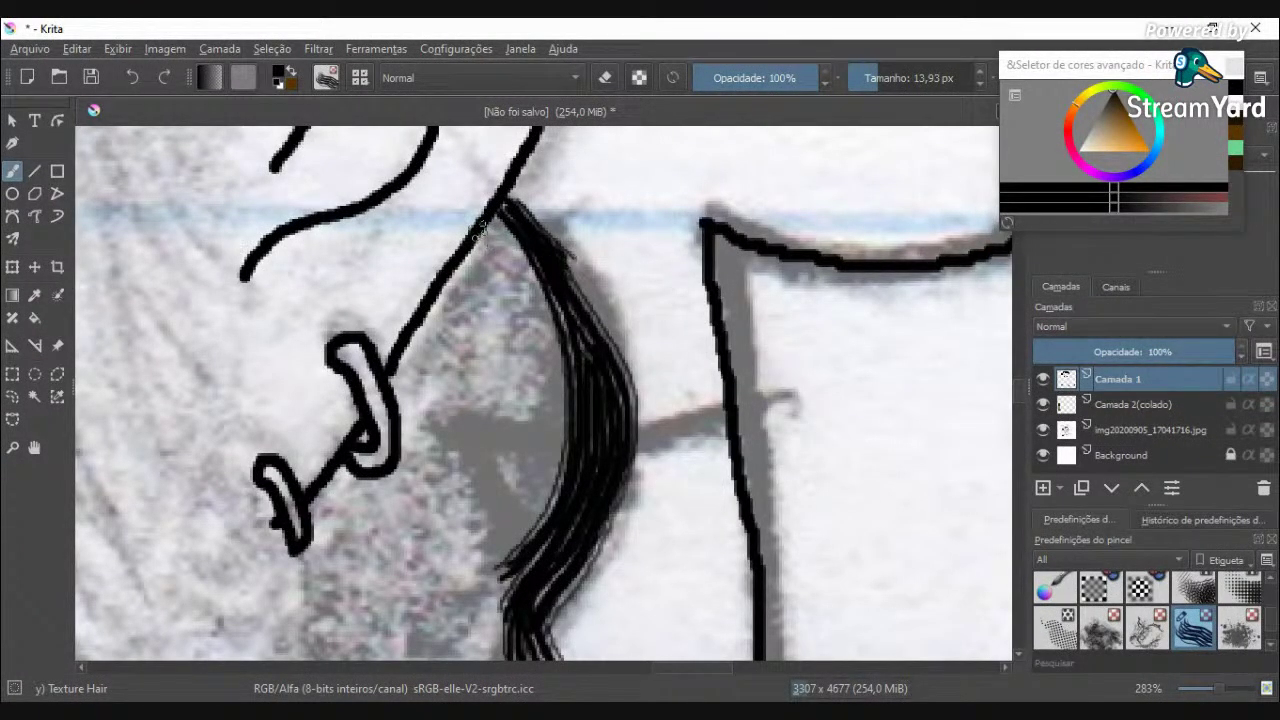
{"action": "left_click_drag", "start_coordinate": [480, 226], "coordinate": [513, 386]}
{"action": "left_click_drag", "start_coordinate": [482, 214], "coordinate": [552, 450]}
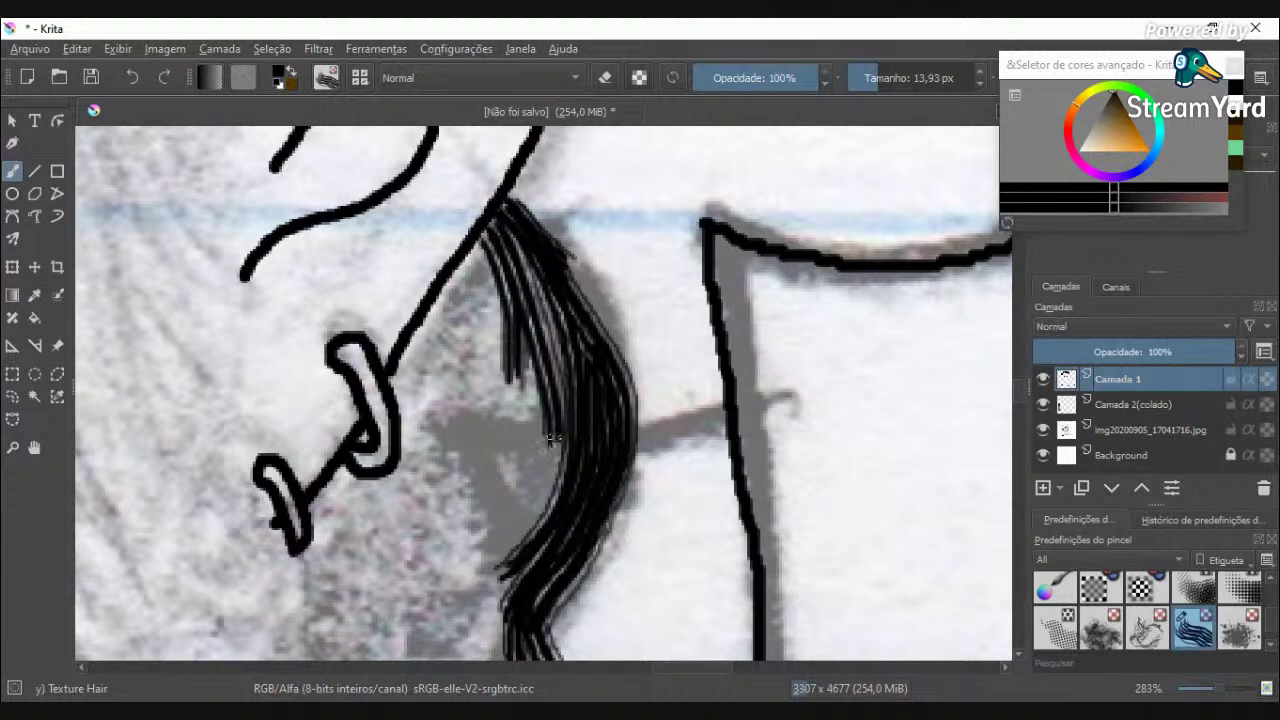
{"action": "left_click_drag", "start_coordinate": [538, 292], "coordinate": [547, 500]}
{"action": "left_click_drag", "start_coordinate": [534, 336], "coordinate": [466, 526]}
{"action": "left_click_drag", "start_coordinate": [520, 372], "coordinate": [438, 604]}
{"action": "left_click_drag", "start_coordinate": [544, 396], "coordinate": [447, 586]}
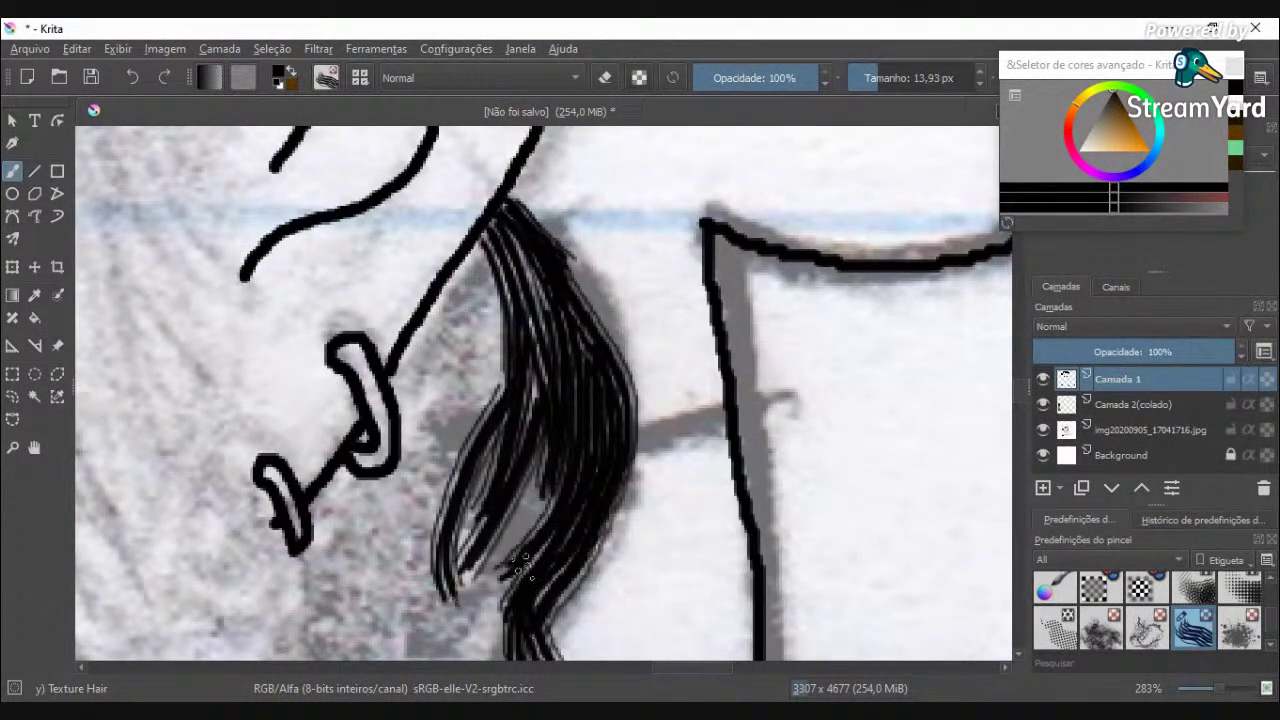
Step: Add wavy black strands beside the upper earring, running from the ear outline down through the inner part of the lock
{"action": "mouse_move", "coordinate": [462, 276]}
{"action": "left_mouse_down"}
{"action": "mouse_move", "coordinate": [475, 352]}
{"action": "mouse_move", "coordinate": [430, 456]}
{"action": "left_mouse_up"}
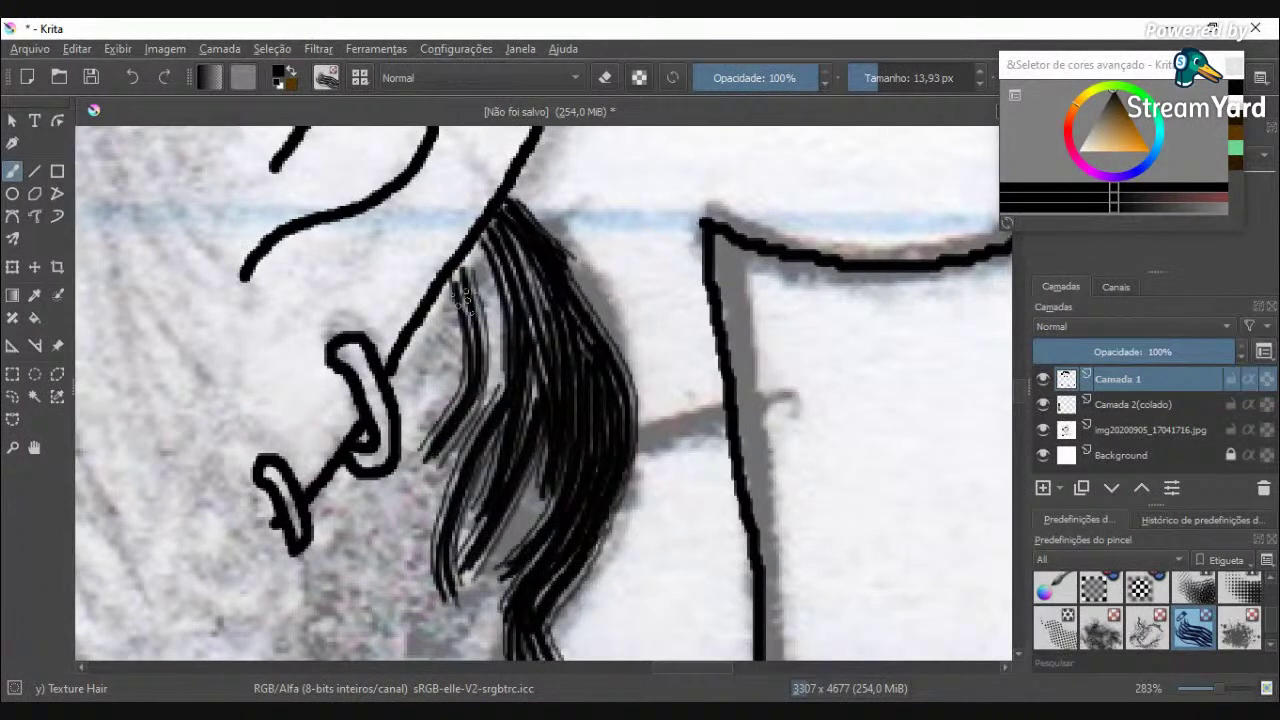
{"action": "mouse_move", "coordinate": [471, 255]}
{"action": "left_mouse_down"}
{"action": "mouse_move", "coordinate": [484, 317]}
{"action": "mouse_move", "coordinate": [457, 456]}
{"action": "left_mouse_up"}
{"action": "left_click_drag", "start_coordinate": [473, 350], "coordinate": [381, 602]}
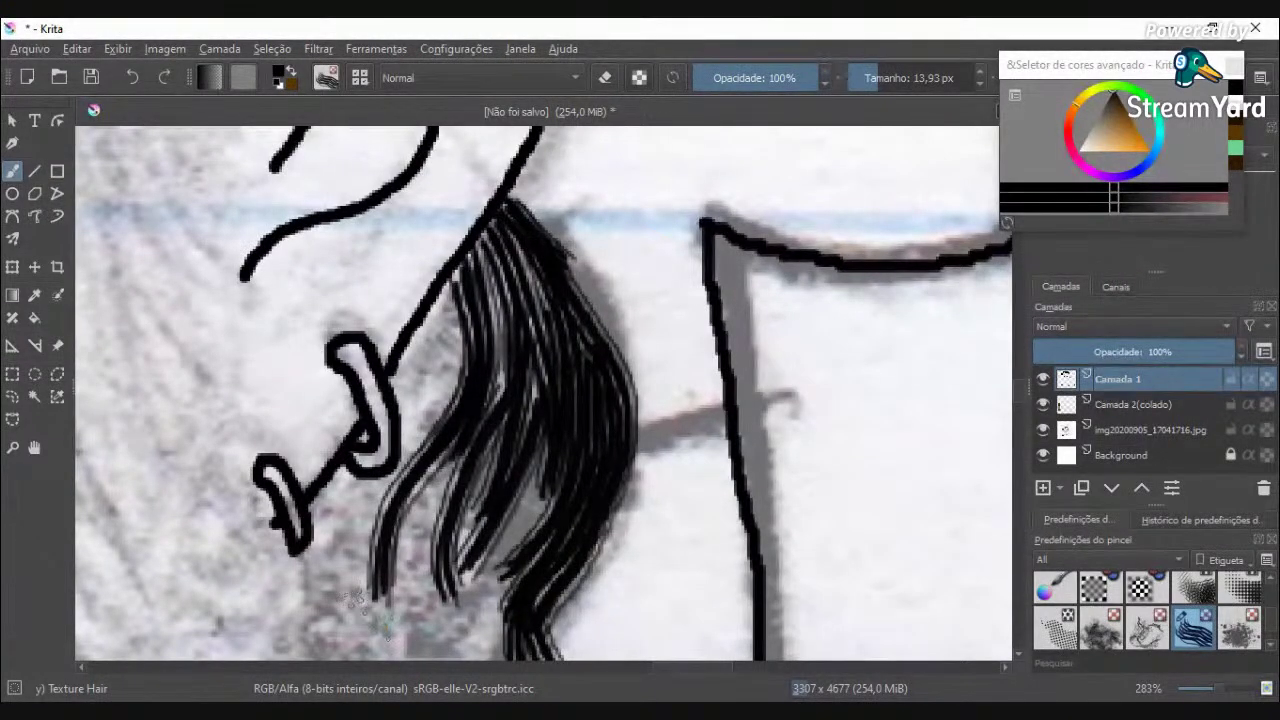
{"action": "mouse_move", "coordinate": [412, 330]}
{"action": "left_mouse_down"}
{"action": "mouse_move", "coordinate": [441, 443]}
{"action": "mouse_move", "coordinate": [416, 476]}
{"action": "left_mouse_up"}
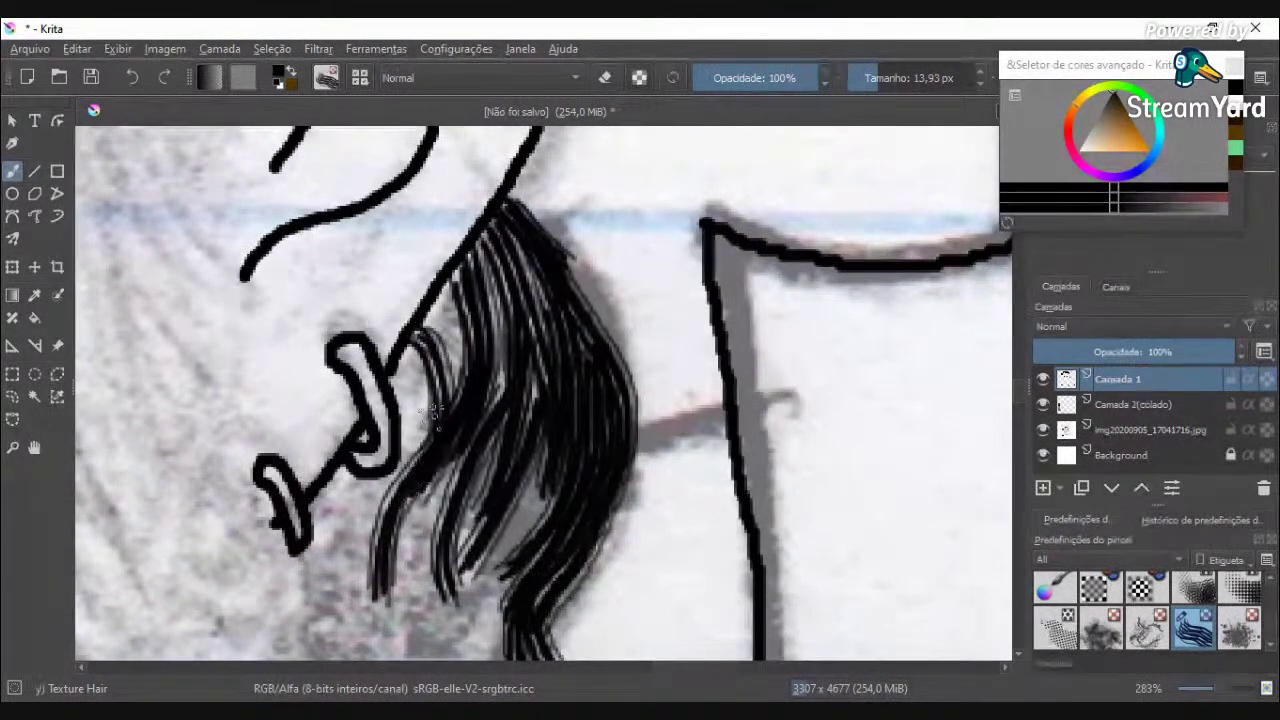
{"action": "left_click_drag", "start_coordinate": [434, 308], "coordinate": [456, 418]}
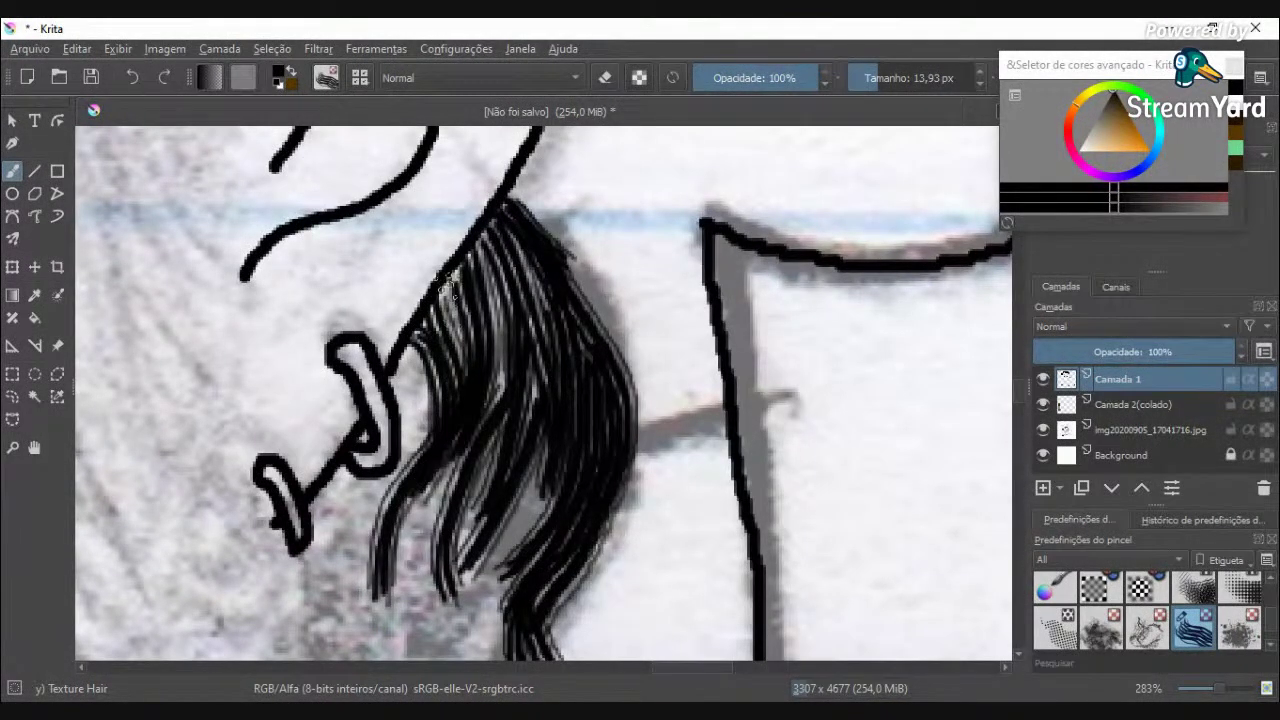
{"action": "left_click_drag", "start_coordinate": [448, 284], "coordinate": [473, 430]}
{"action": "mouse_move", "coordinate": [487, 363]}
{"action": "left_mouse_down"}
{"action": "mouse_move", "coordinate": [450, 556]}
{"action": "mouse_move", "coordinate": [424, 598]}
{"action": "left_mouse_up"}
Step: Darken the upper part of the lock just below the right ear's outline with a fine black stroke
{"action": "scroll", "coordinate": [409, 628], "scroll_direction": "down", "scroll_amount": 5}
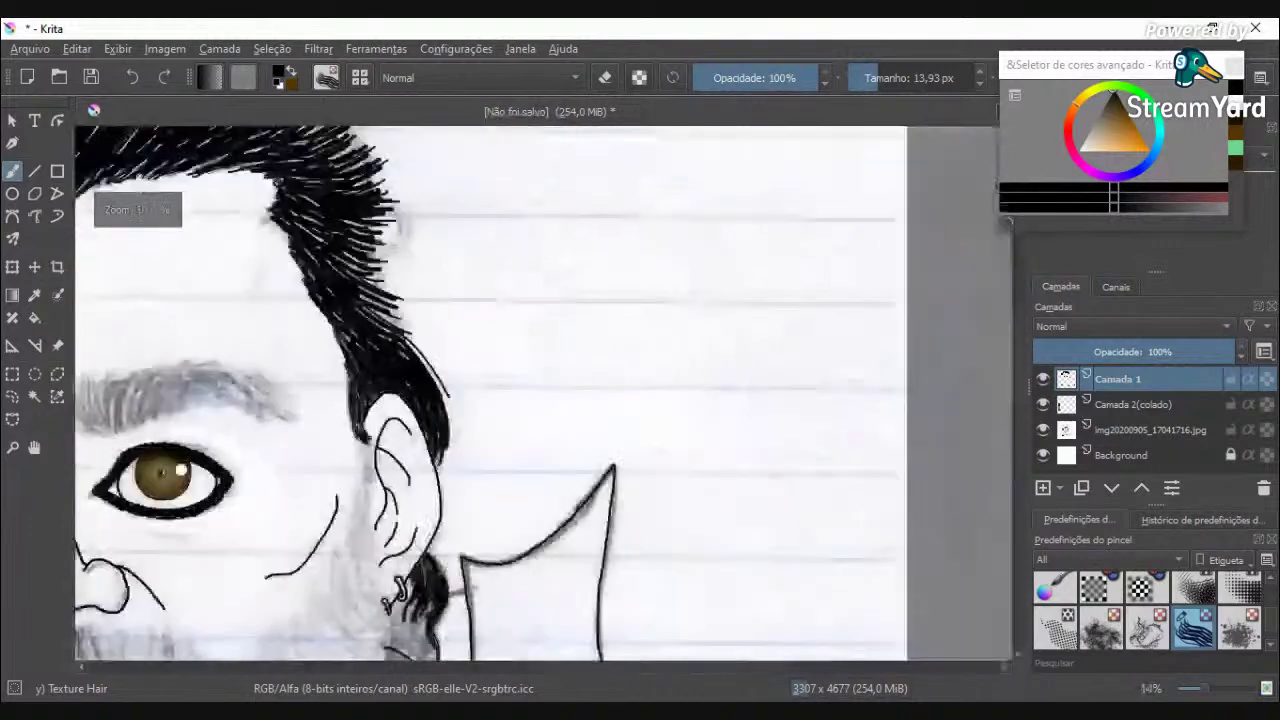
{"action": "key", "text": "plus"}
{"action": "key", "text": "plus"}
{"action": "key", "text": "plus"}
{"action": "key", "text": "plus"}
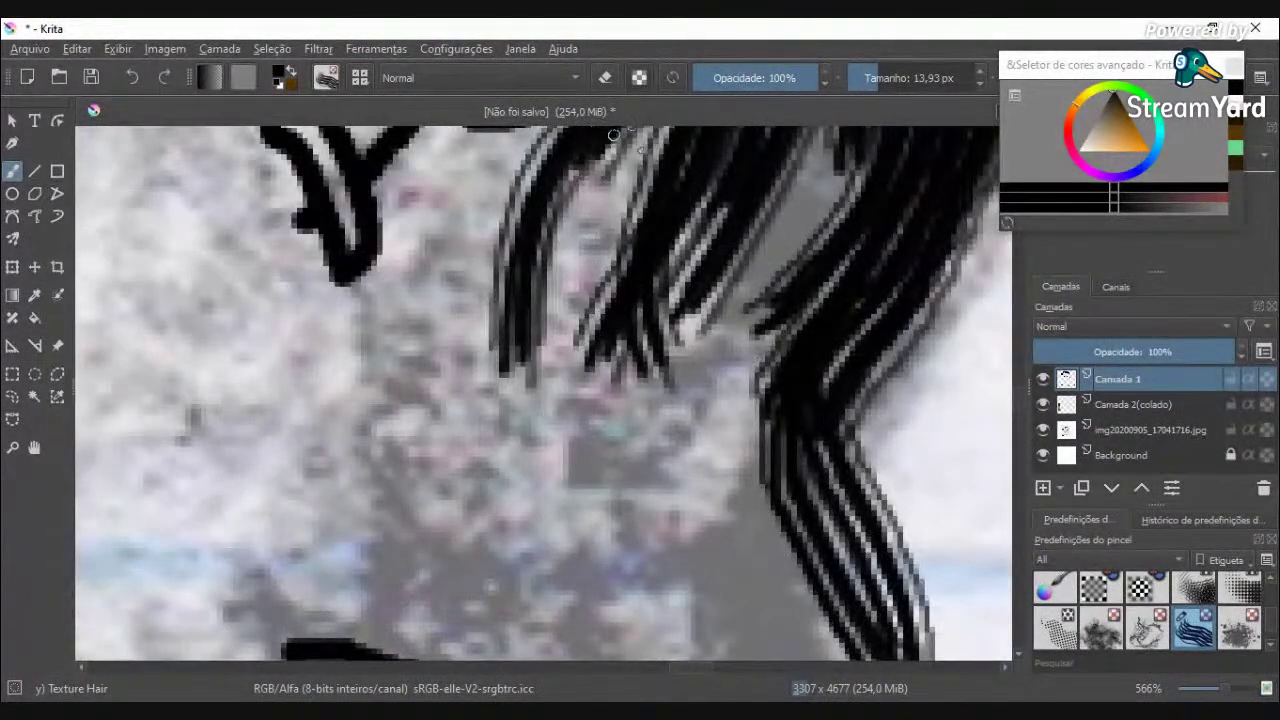
{"action": "key", "text": "1"}
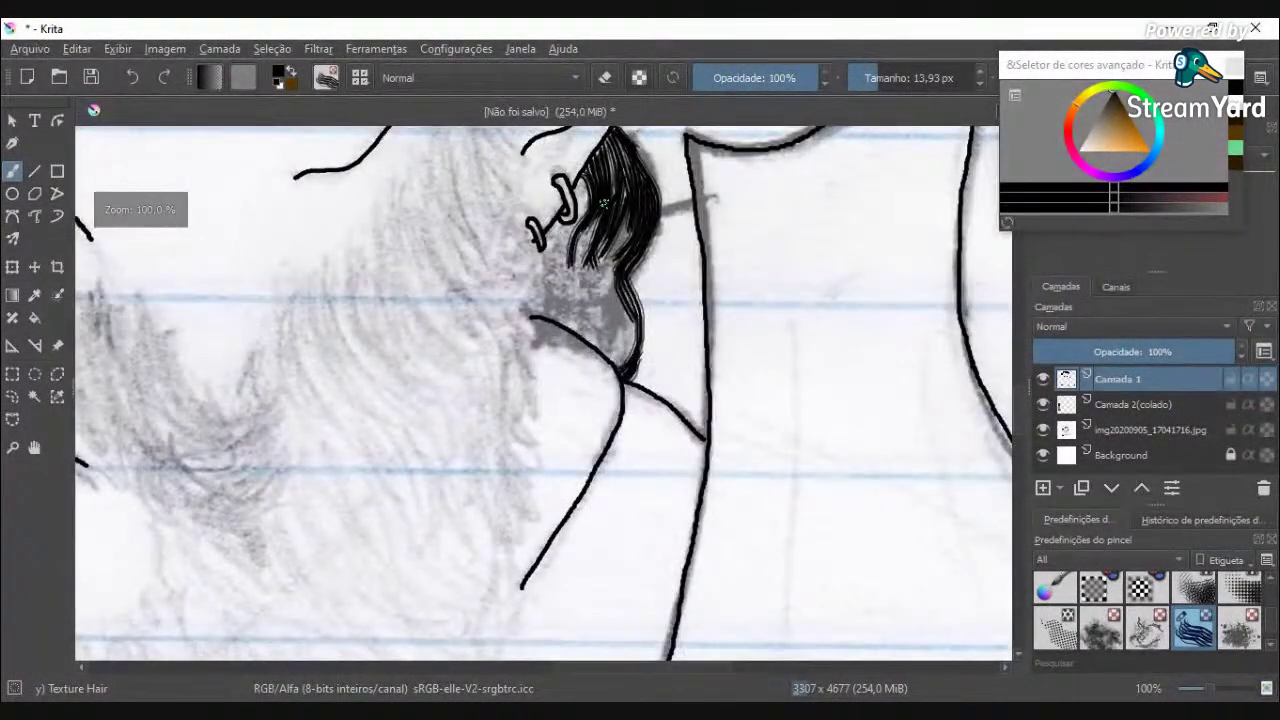
{"action": "scroll", "coordinate": [604, 203], "scroll_direction": "up", "scroll_amount": 2}
{"action": "scroll", "coordinate": [606, 198], "scroll_direction": "down", "scroll_amount": 4}
{"action": "scroll", "coordinate": [607, 178], "scroll_direction": "up", "scroll_amount": 4}
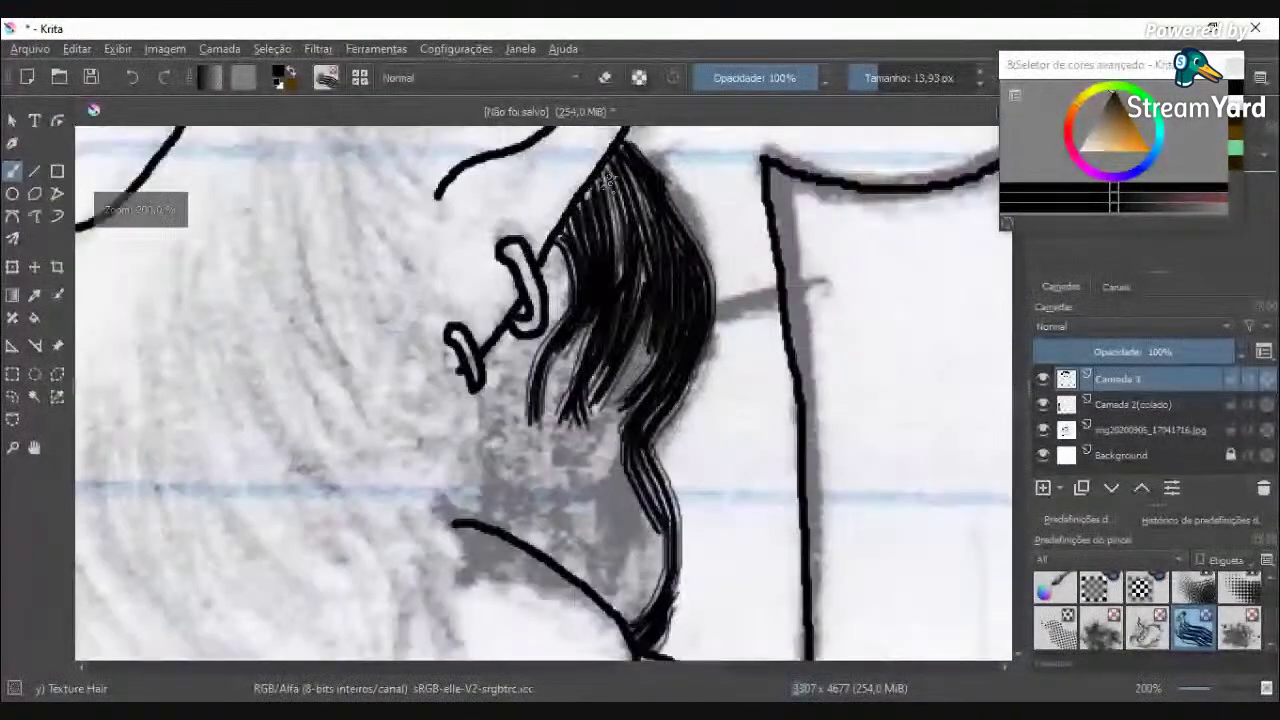
{"action": "left_click_drag", "start_coordinate": [608, 181], "coordinate": [628, 299]}
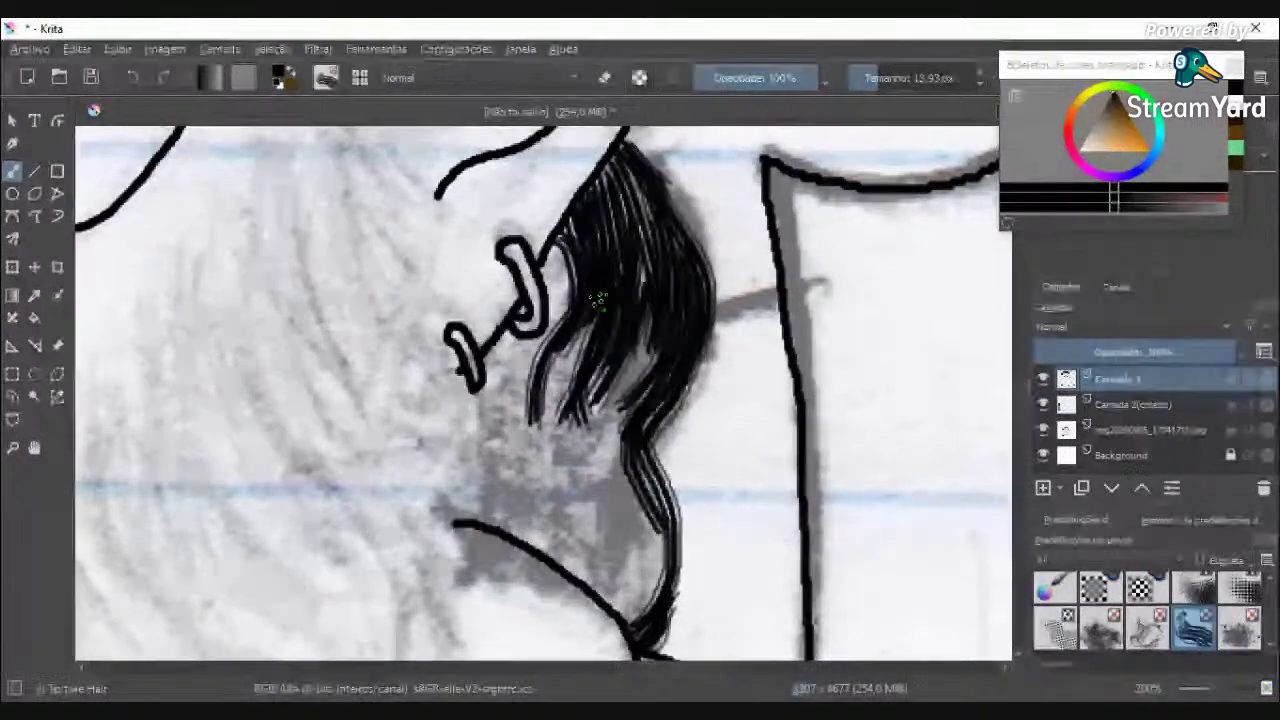
Step: Fill the lock's lower curl with wavy black strands reaching down to the neckline and close the gap beside the upper earring
{"action": "left_click_drag", "start_coordinate": [640, 285], "coordinate": [590, 488]}
{"action": "left_click_drag", "start_coordinate": [615, 360], "coordinate": [555, 575]}
{"action": "left_click_drag", "start_coordinate": [600, 410], "coordinate": [595, 598]}
{"action": "left_click_drag", "start_coordinate": [633, 362], "coordinate": [603, 553]}
{"action": "mouse_move", "coordinate": [608, 450]}
{"action": "left_mouse_down"}
{"action": "mouse_move", "coordinate": [624, 568]}
{"action": "mouse_move", "coordinate": [612, 612]}
{"action": "left_mouse_up"}
{"action": "mouse_move", "coordinate": [620, 607]}
{"action": "left_mouse_down"}
{"action": "mouse_move", "coordinate": [655, 488]}
{"action": "mouse_move", "coordinate": [649, 550]}
{"action": "mouse_move", "coordinate": [610, 450]}
{"action": "mouse_move", "coordinate": [605, 597]}
{"action": "mouse_move", "coordinate": [580, 490]}
{"action": "left_mouse_up"}
{"action": "mouse_move", "coordinate": [590, 580]}
{"action": "left_mouse_down"}
{"action": "mouse_move", "coordinate": [540, 445]}
{"action": "mouse_move", "coordinate": [568, 396]}
{"action": "mouse_move", "coordinate": [535, 415]}
{"action": "mouse_move", "coordinate": [527, 525]}
{"action": "left_mouse_up"}
{"action": "mouse_move", "coordinate": [577, 368]}
{"action": "left_mouse_down"}
{"action": "mouse_move", "coordinate": [535, 445]}
{"action": "mouse_move", "coordinate": [550, 570]}
{"action": "mouse_move", "coordinate": [545, 466]}
{"action": "mouse_move", "coordinate": [563, 453]}
{"action": "mouse_move", "coordinate": [540, 270]}
{"action": "mouse_move", "coordinate": [565, 375]}
{"action": "mouse_move", "coordinate": [558, 285]}
{"action": "mouse_move", "coordinate": [566, 318]}
{"action": "left_mouse_up"}
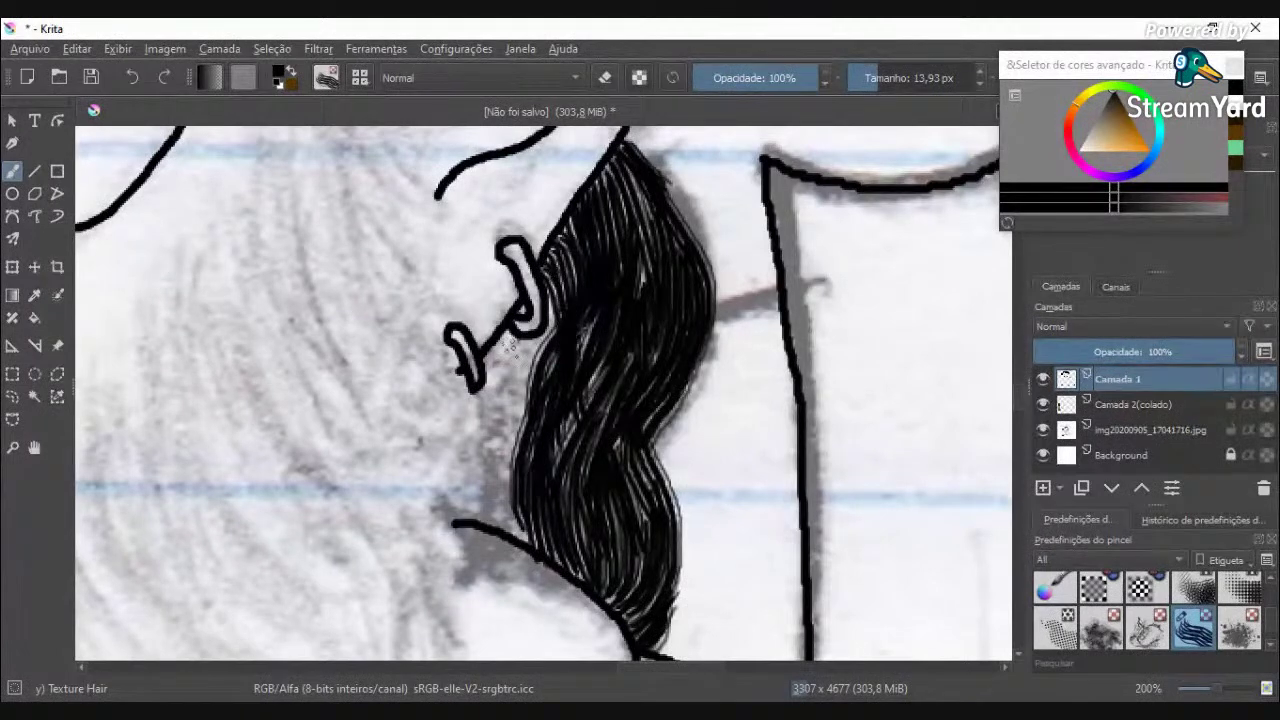
Step: Fill the inner strip of the lock beneath both earrings with black strokes down to the start of the neckline
{"action": "left_click_drag", "start_coordinate": [500, 346], "coordinate": [512, 455]}
{"action": "left_click_drag", "start_coordinate": [558, 296], "coordinate": [520, 412]}
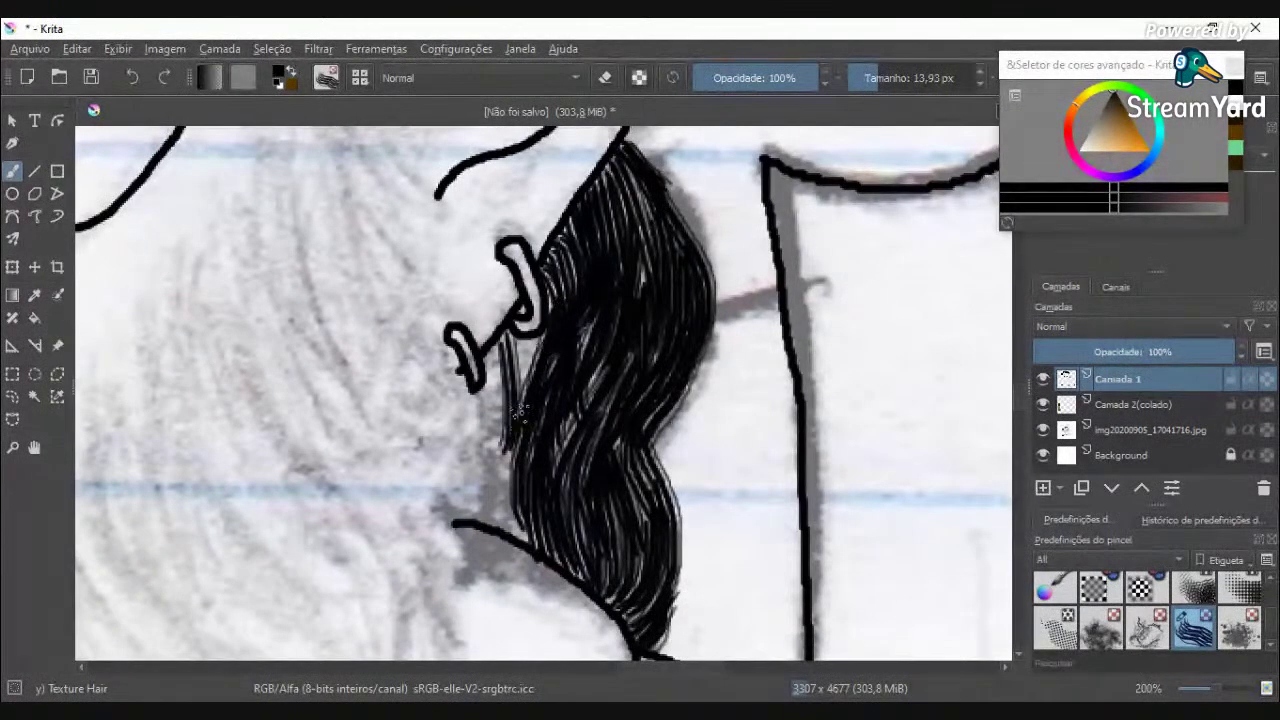
{"action": "left_click_drag", "start_coordinate": [524, 343], "coordinate": [516, 443]}
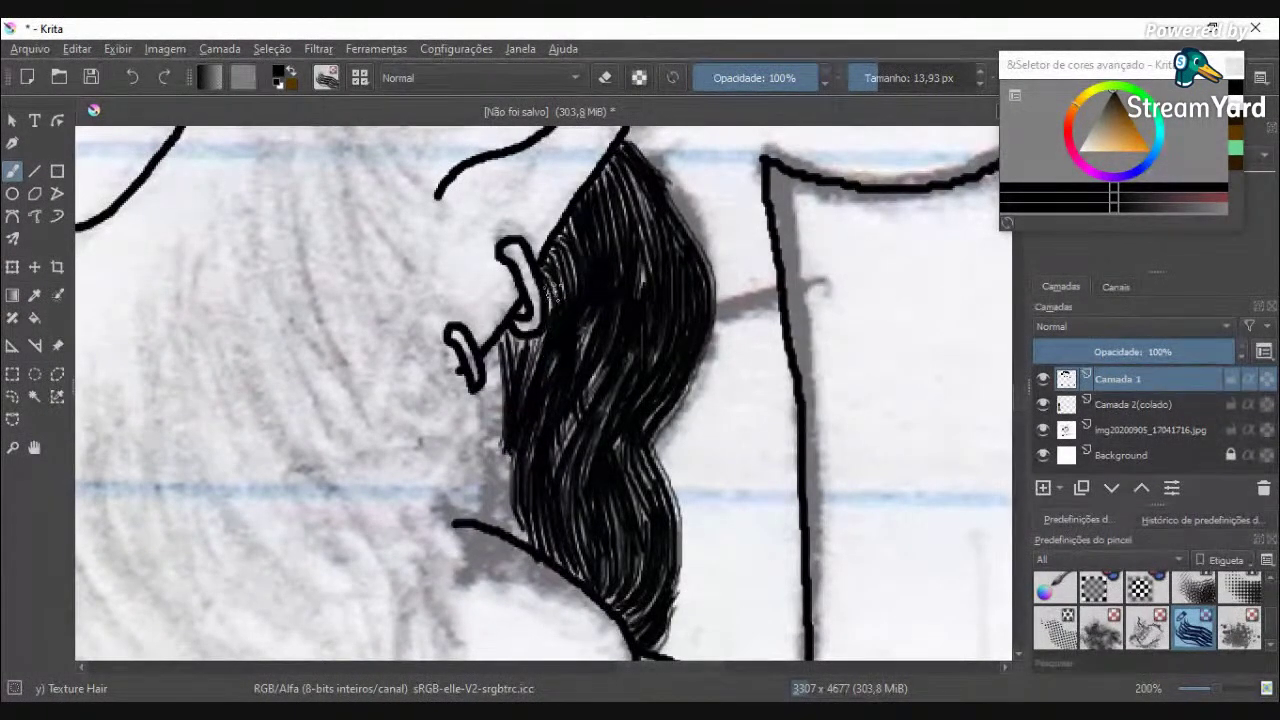
{"action": "left_click_drag", "start_coordinate": [505, 340], "coordinate": [492, 488]}
{"action": "mouse_move", "coordinate": [500, 405]}
{"action": "left_mouse_down"}
{"action": "mouse_move", "coordinate": [482, 455]}
{"action": "mouse_move", "coordinate": [486, 535]}
{"action": "left_mouse_up"}
{"action": "left_click_drag", "start_coordinate": [500, 450], "coordinate": [525, 555]}
{"action": "mouse_move", "coordinate": [502, 487]}
{"action": "left_mouse_down"}
{"action": "mouse_move", "coordinate": [482, 390]}
{"action": "mouse_move", "coordinate": [481, 474]}
{"action": "left_mouse_up"}
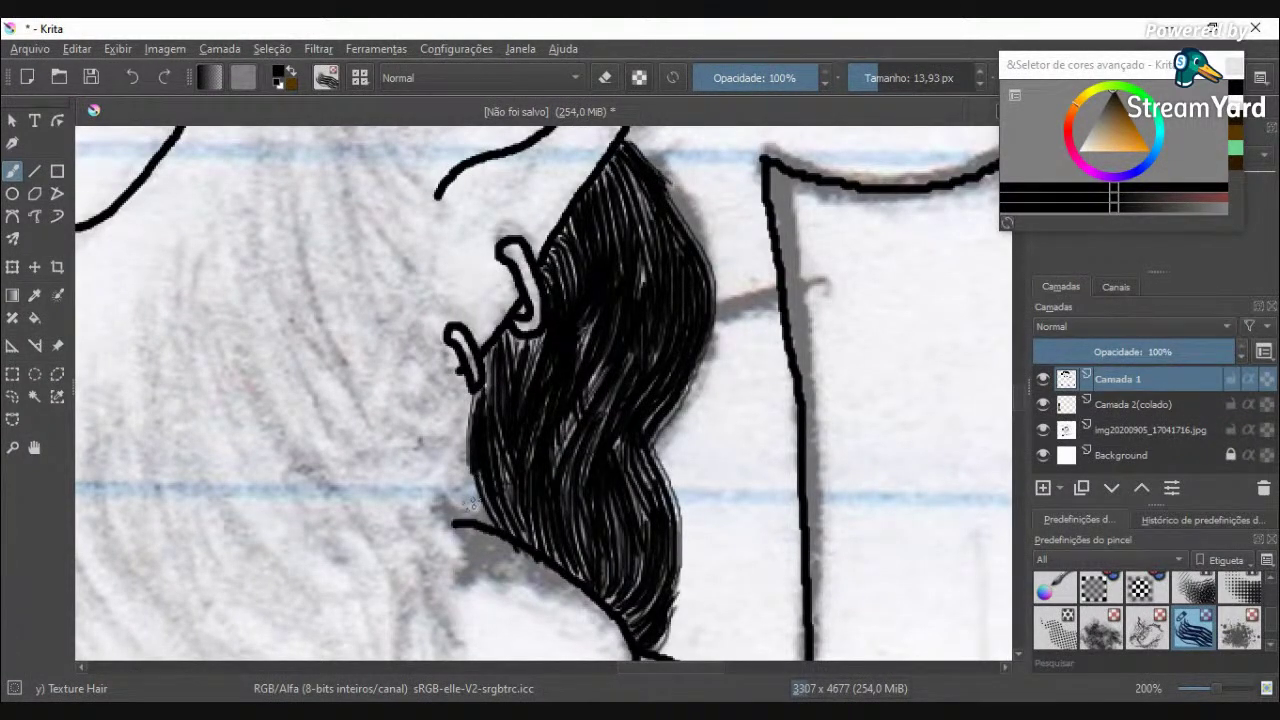
{"action": "left_click_drag", "start_coordinate": [485, 450], "coordinate": [462, 522]}
{"action": "mouse_move", "coordinate": [472, 422]}
{"action": "left_mouse_down"}
{"action": "mouse_move", "coordinate": [458, 467]}
{"action": "mouse_move", "coordinate": [503, 535]}
{"action": "mouse_move", "coordinate": [476, 450]}
{"action": "mouse_move", "coordinate": [504, 413]}
{"action": "left_mouse_up"}
{"action": "left_click_drag", "start_coordinate": [561, 322], "coordinate": [520, 394]}
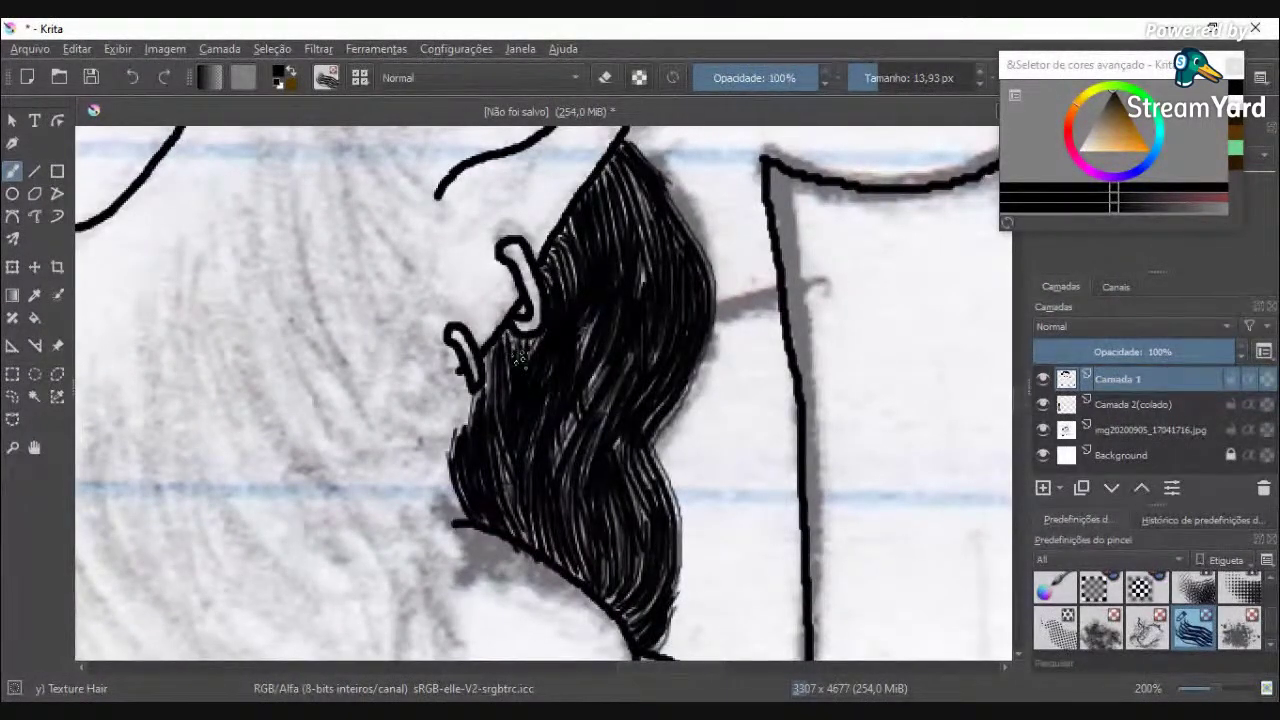
{"action": "left_click_drag", "start_coordinate": [586, 319], "coordinate": [568, 447]}
Step: Draw the first black strands behind the left ear, sweeping from the hair above it down and outward past the ear cuffs
{"action": "key", "text": "minus"}
{"action": "key", "text": "minus"}
{"action": "key", "text": "minus"}
{"action": "key", "text": "minus"}
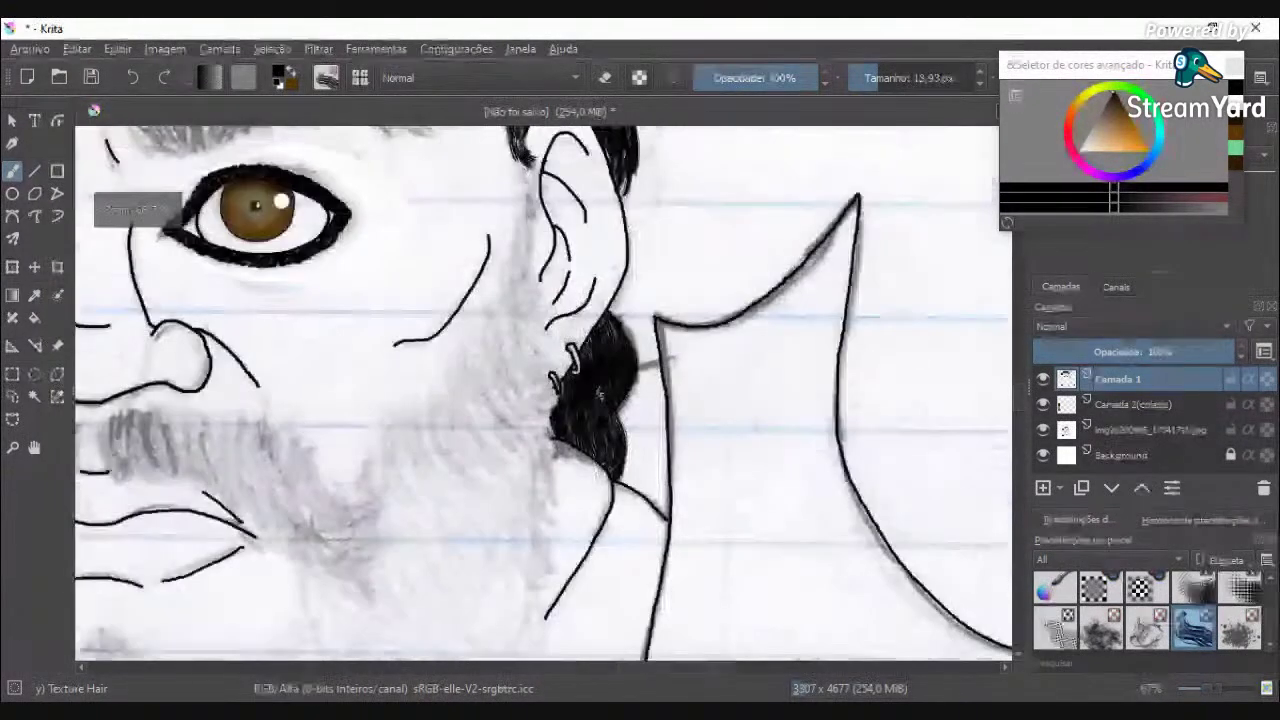
{"action": "key", "text": "minus"}
{"action": "key", "text": "minus"}
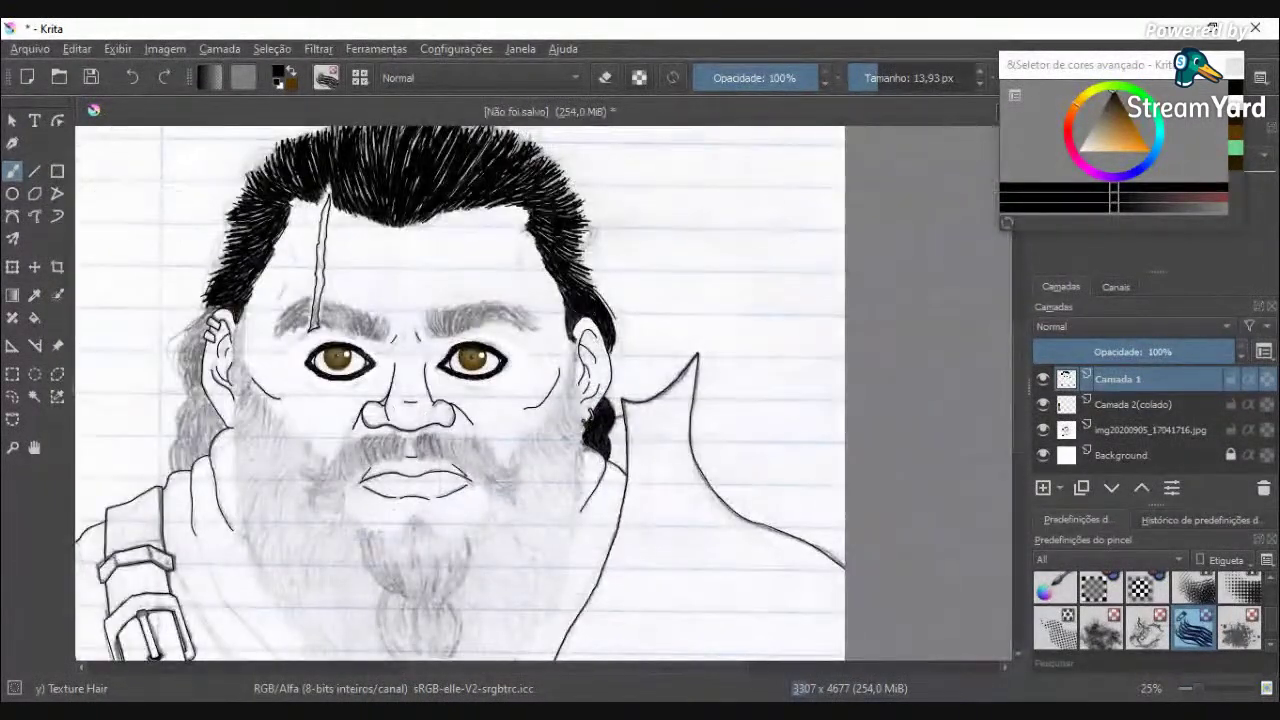
{"action": "scroll", "coordinate": [154, 318], "scroll_direction": "up", "scroll_amount": 5}
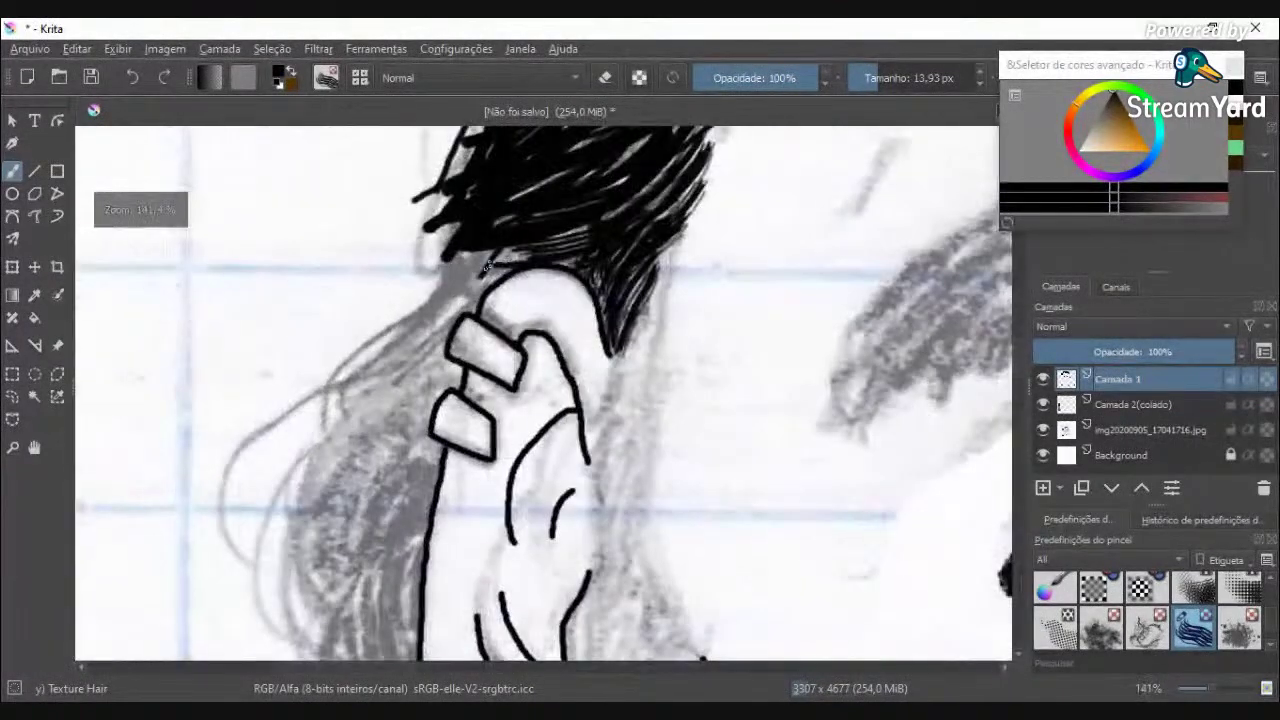
{"action": "mouse_move", "coordinate": [502, 254]}
{"action": "left_mouse_down"}
{"action": "mouse_move", "coordinate": [397, 365]}
{"action": "mouse_move", "coordinate": [434, 291]}
{"action": "mouse_move", "coordinate": [376, 351]}
{"action": "left_mouse_up"}
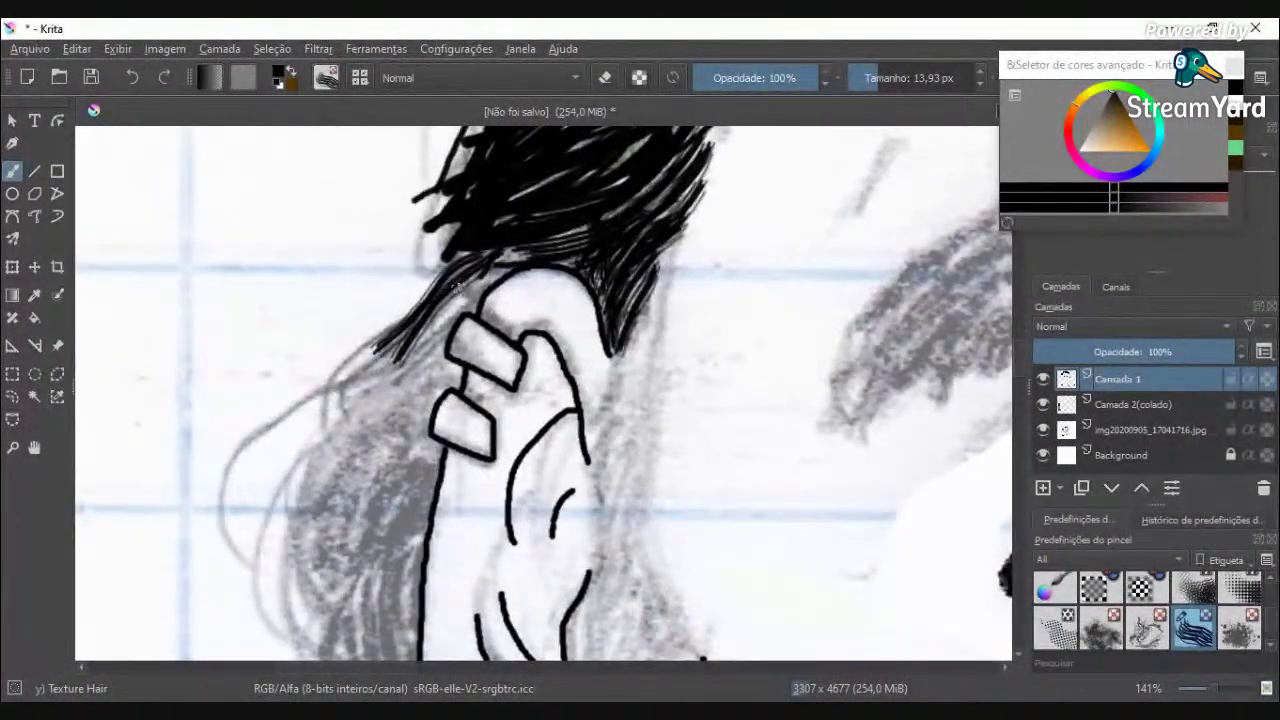
{"action": "left_click_drag", "start_coordinate": [461, 287], "coordinate": [345, 426]}
{"action": "left_click_drag", "start_coordinate": [398, 360], "coordinate": [342, 496]}
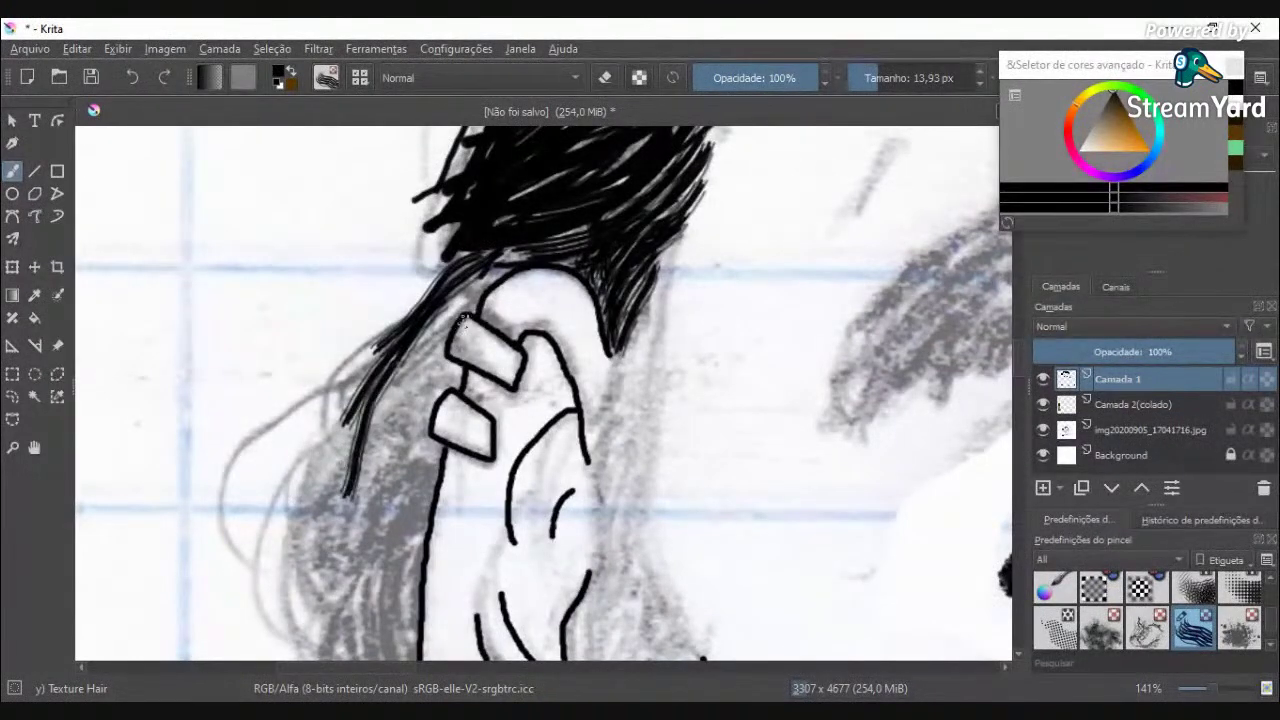
Step: Fill the lock between the top of the left ear and the two cuffs with diagonal black strands
{"action": "left_click_drag", "start_coordinate": [530, 248], "coordinate": [460, 297]}
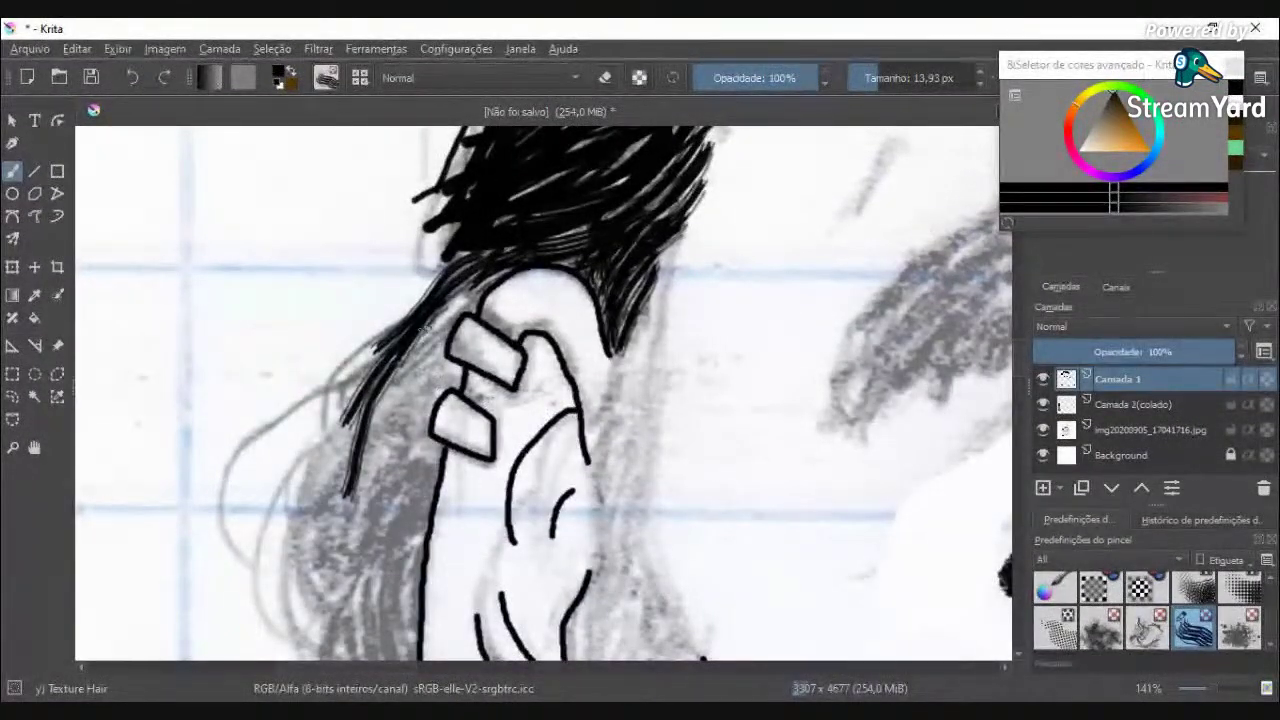
{"action": "mouse_move", "coordinate": [484, 290]}
{"action": "left_mouse_down"}
{"action": "mouse_move", "coordinate": [433, 317]}
{"action": "mouse_move", "coordinate": [372, 425]}
{"action": "left_mouse_up"}
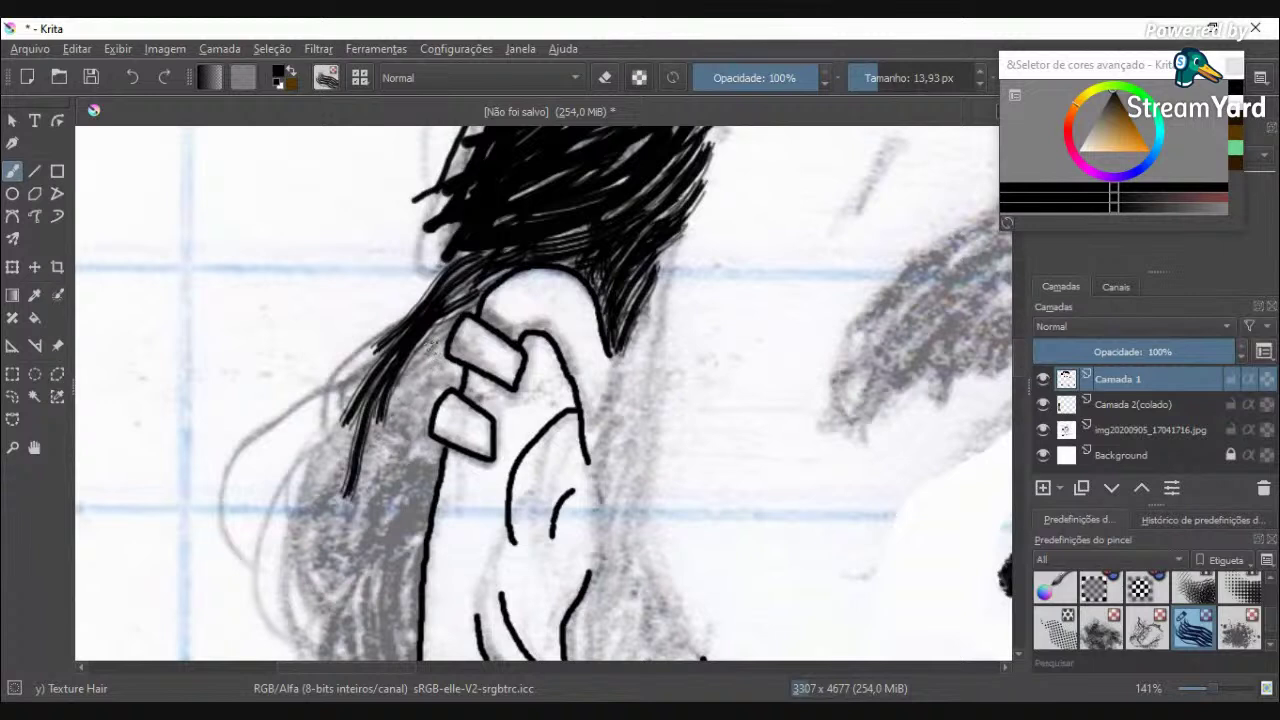
{"action": "mouse_move", "coordinate": [432, 344]}
{"action": "left_mouse_down"}
{"action": "mouse_move", "coordinate": [410, 378]}
{"action": "mouse_move", "coordinate": [324, 438]}
{"action": "left_mouse_up"}
{"action": "mouse_move", "coordinate": [450, 318]}
{"action": "left_mouse_down"}
{"action": "mouse_move", "coordinate": [369, 412]}
{"action": "mouse_move", "coordinate": [412, 357]}
{"action": "mouse_move", "coordinate": [366, 472]}
{"action": "left_mouse_up"}
{"action": "left_click_drag", "start_coordinate": [442, 376], "coordinate": [368, 448]}
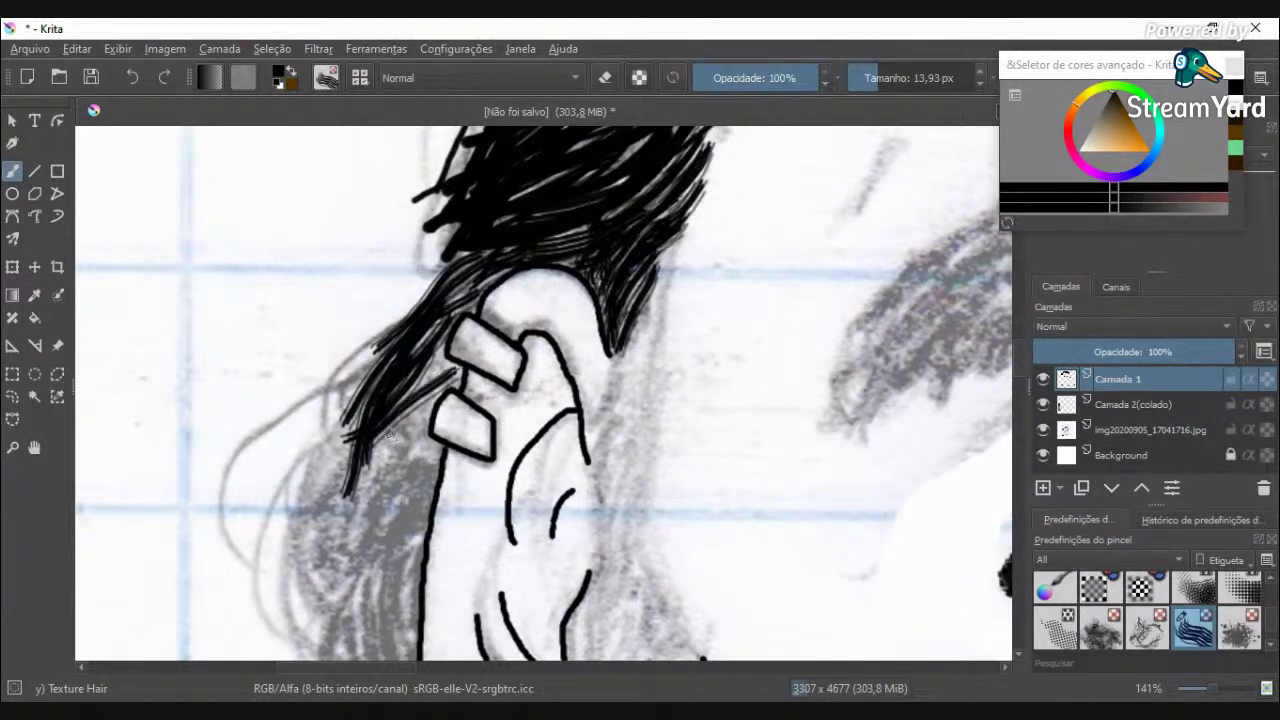
{"action": "left_click_drag", "start_coordinate": [431, 348], "coordinate": [389, 454]}
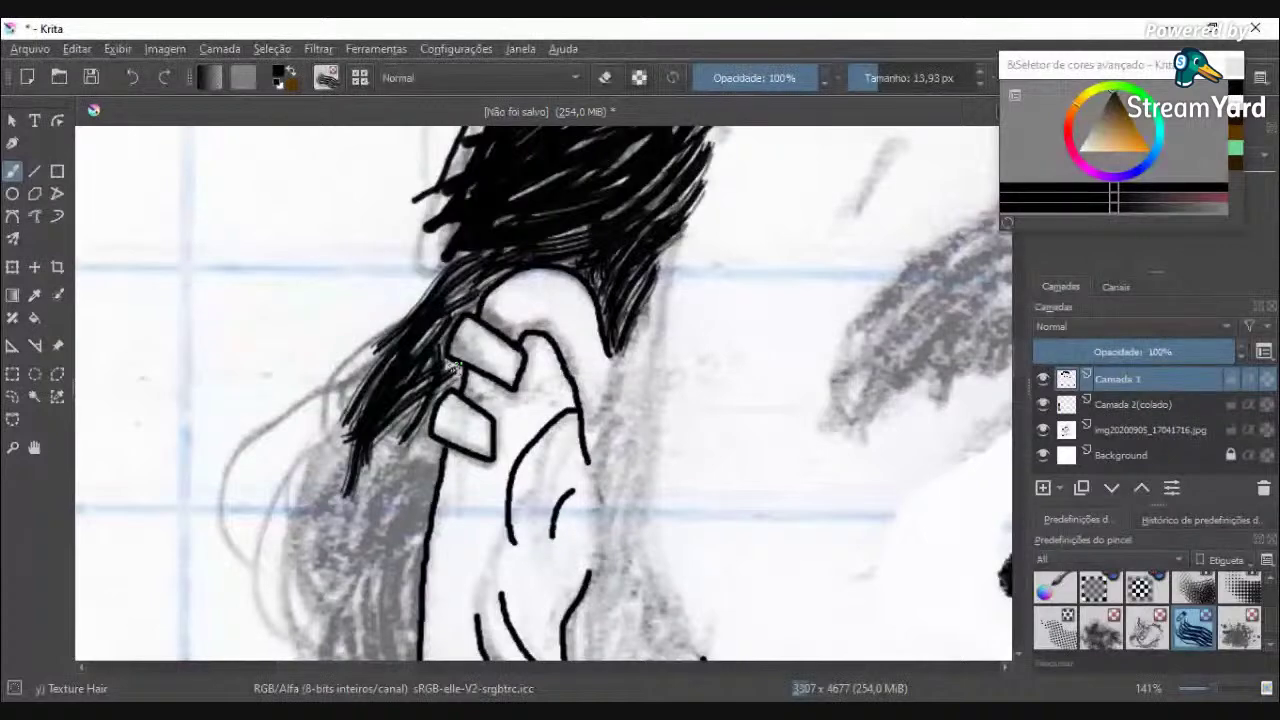
Step: Thicken the lock's outer edge beside the cuffs and darken the gap between the two cuffs with black strokes
{"action": "scroll", "coordinate": [450, 376], "scroll_direction": "up", "scroll_amount": 2}
{"action": "left_click_drag", "start_coordinate": [362, 293], "coordinate": [248, 418]}
{"action": "mouse_move", "coordinate": [284, 356]}
{"action": "left_mouse_down"}
{"action": "mouse_move", "coordinate": [212, 501]}
{"action": "mouse_move", "coordinate": [230, 547]}
{"action": "left_mouse_up"}
{"action": "mouse_move", "coordinate": [300, 403]}
{"action": "left_mouse_down"}
{"action": "mouse_move", "coordinate": [245, 595]}
{"action": "mouse_move", "coordinate": [228, 472]}
{"action": "mouse_move", "coordinate": [240, 588]}
{"action": "left_mouse_up"}
{"action": "left_click_drag", "start_coordinate": [445, 368], "coordinate": [365, 432]}
{"action": "left_click_drag", "start_coordinate": [479, 392], "coordinate": [364, 440]}
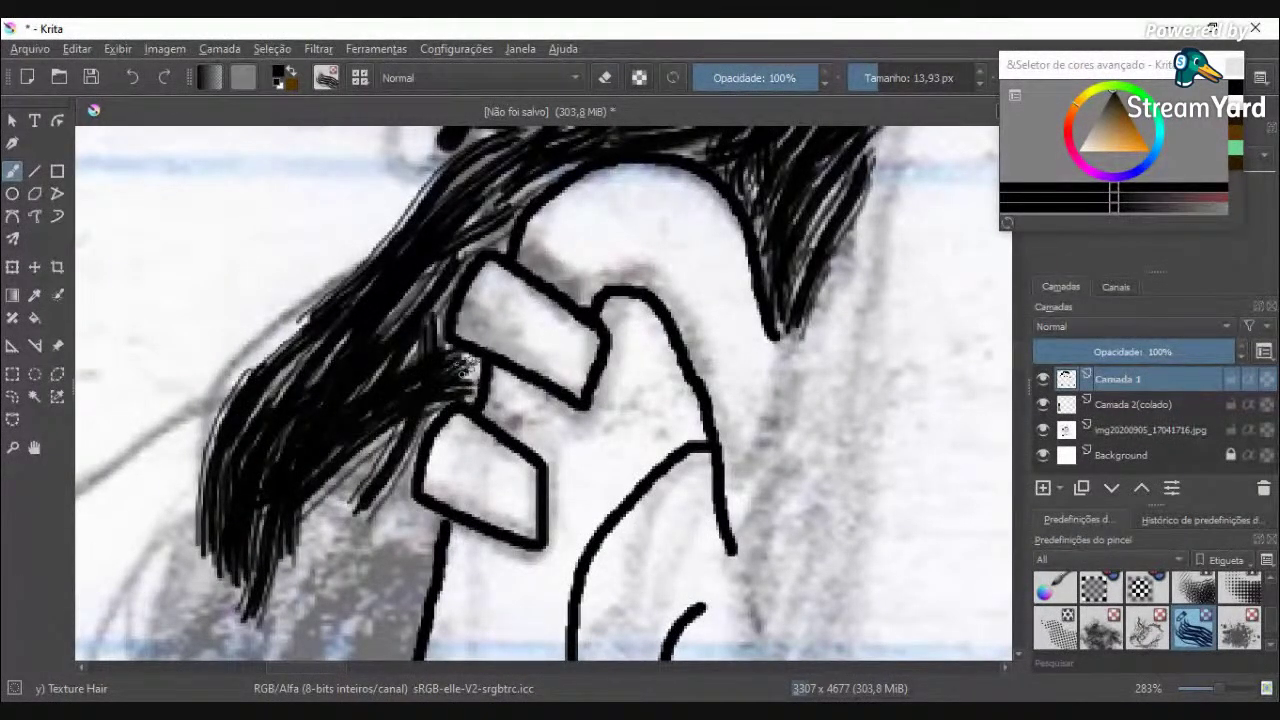
Step: Extend the lock below the lower cuff with overlapping black strands curving down and outward behind the left ear
{"action": "left_click_drag", "start_coordinate": [464, 369], "coordinate": [334, 532]}
{"action": "mouse_move", "coordinate": [374, 474]}
{"action": "left_mouse_down"}
{"action": "mouse_move", "coordinate": [348, 498]}
{"action": "mouse_move", "coordinate": [334, 592]}
{"action": "left_mouse_up"}
{"action": "mouse_move", "coordinate": [410, 450]}
{"action": "left_mouse_down"}
{"action": "mouse_move", "coordinate": [392, 505]}
{"action": "mouse_move", "coordinate": [365, 632]}
{"action": "left_mouse_up"}
{"action": "mouse_move", "coordinate": [430, 496]}
{"action": "left_mouse_down"}
{"action": "mouse_move", "coordinate": [382, 586]}
{"action": "mouse_move", "coordinate": [308, 660]}
{"action": "left_mouse_up"}
{"action": "left_click_drag", "start_coordinate": [385, 486], "coordinate": [255, 660]}
{"action": "left_click_drag", "start_coordinate": [346, 484], "coordinate": [223, 619]}
{"action": "left_click_drag", "start_coordinate": [304, 552], "coordinate": [255, 620]}
{"action": "left_click_drag", "start_coordinate": [331, 501], "coordinate": [294, 532]}
{"action": "scroll", "coordinate": [379, 422], "scroll_direction": "down", "scroll_amount": 3}
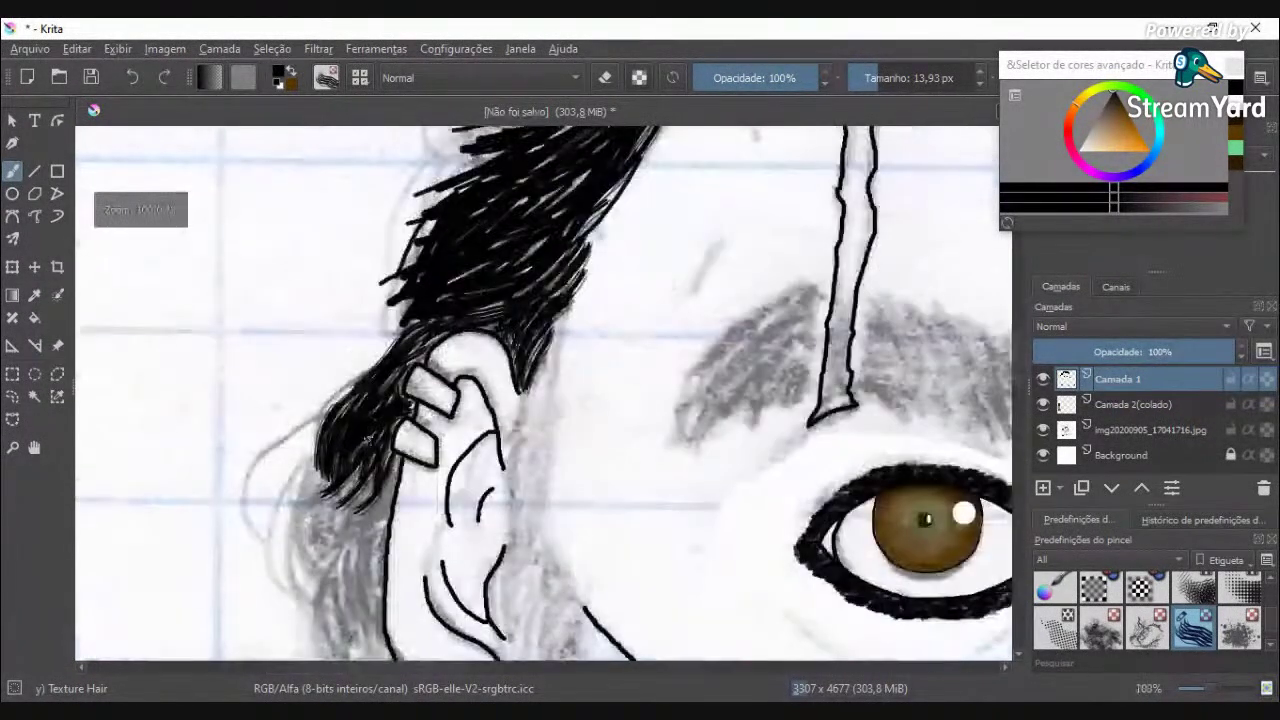
Step: Shape the lock's first outward wave with curved black strands along the pencil sketch and fill its interior
{"action": "scroll", "coordinate": [321, 544], "scroll_direction": "up", "scroll_amount": 4}
{"action": "mouse_move", "coordinate": [307, 228]}
{"action": "left_mouse_down"}
{"action": "mouse_move", "coordinate": [257, 312]}
{"action": "mouse_move", "coordinate": [198, 507]}
{"action": "mouse_move", "coordinate": [229, 570]}
{"action": "left_mouse_up"}
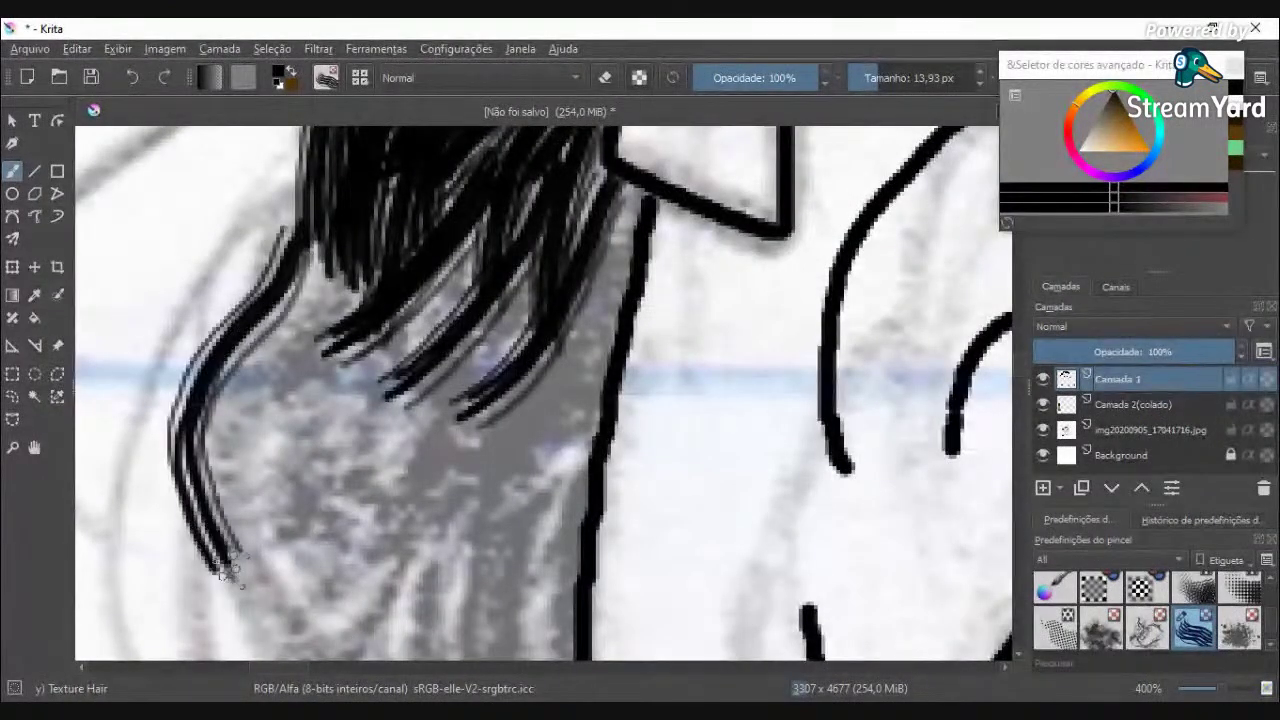
{"action": "mouse_move", "coordinate": [325, 270]}
{"action": "left_mouse_down"}
{"action": "mouse_move", "coordinate": [225, 565]}
{"action": "mouse_move", "coordinate": [272, 425]}
{"action": "mouse_move", "coordinate": [245, 605]}
{"action": "left_mouse_up"}
{"action": "mouse_move", "coordinate": [464, 272]}
{"action": "left_mouse_down"}
{"action": "mouse_move", "coordinate": [286, 529]}
{"action": "mouse_move", "coordinate": [290, 600]}
{"action": "left_mouse_up"}
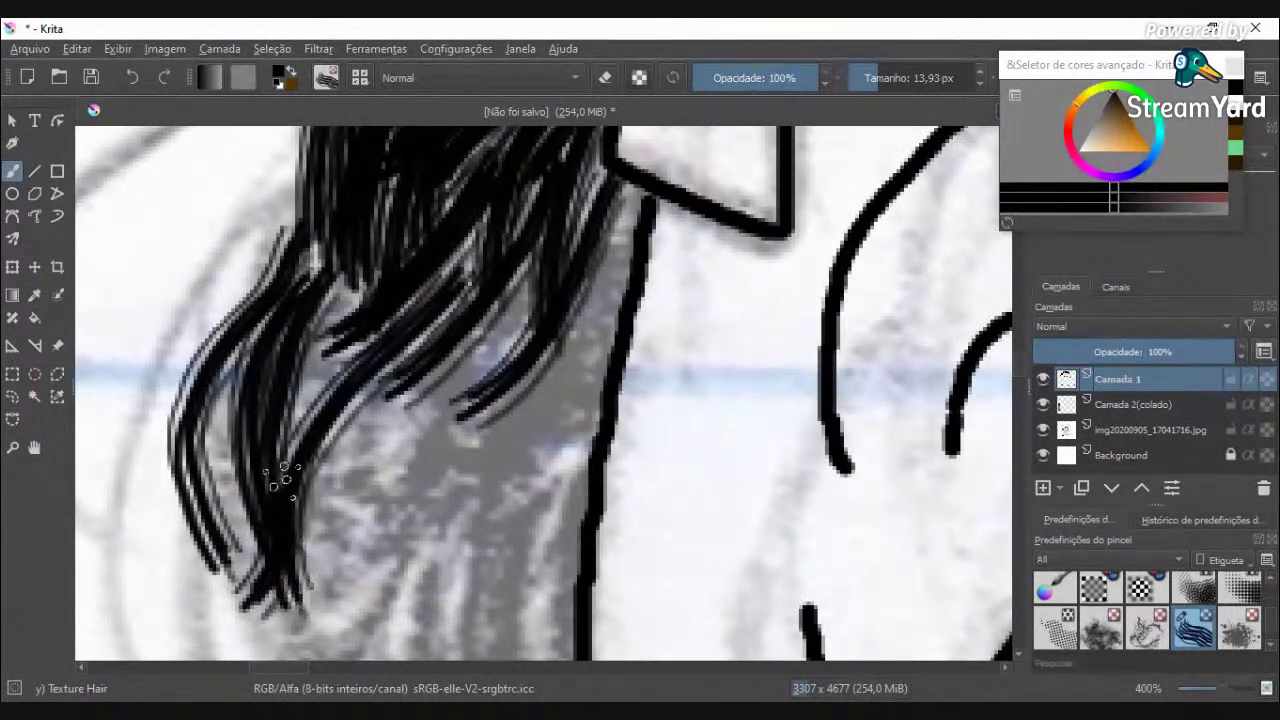
{"action": "left_click_drag", "start_coordinate": [281, 478], "coordinate": [349, 340]}
{"action": "mouse_move", "coordinate": [297, 397]}
{"action": "left_mouse_down"}
{"action": "mouse_move", "coordinate": [349, 264]}
{"action": "mouse_move", "coordinate": [222, 445]}
{"action": "mouse_move", "coordinate": [274, 604]}
{"action": "left_mouse_up"}
{"action": "mouse_move", "coordinate": [368, 642]}
{"action": "left_mouse_down"}
{"action": "mouse_move", "coordinate": [388, 436]}
{"action": "mouse_move", "coordinate": [523, 298]}
{"action": "mouse_move", "coordinate": [471, 316]}
{"action": "mouse_move", "coordinate": [350, 433]}
{"action": "mouse_move", "coordinate": [330, 632]}
{"action": "left_mouse_up"}
{"action": "scroll", "coordinate": [405, 477], "scroll_direction": "down", "scroll_amount": 2}
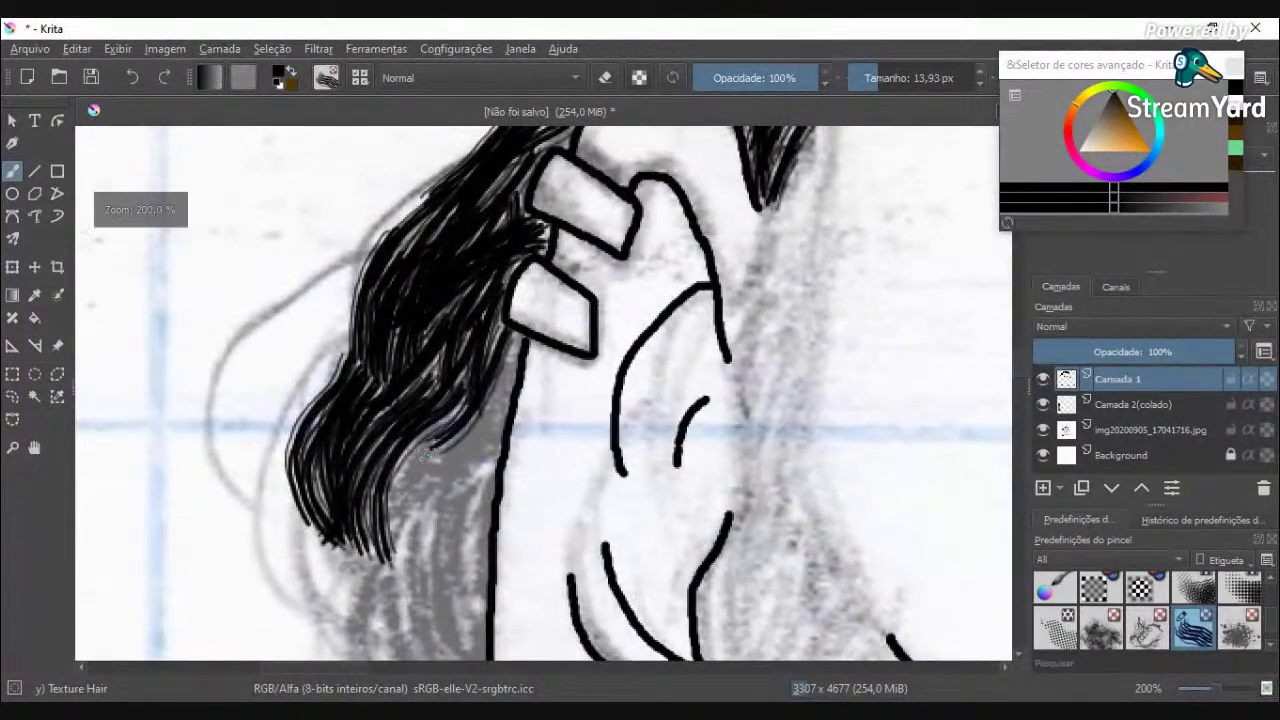
{"action": "scroll", "coordinate": [422, 450], "scroll_direction": "down", "scroll_amount": 2}
{"action": "scroll", "coordinate": [424, 497], "scroll_direction": "up", "scroll_amount": 4}
{"action": "scroll", "coordinate": [427, 505], "scroll_direction": "up", "scroll_amount": 1}
{"action": "scroll", "coordinate": [488, 330], "scroll_direction": "down", "scroll_amount": 5}
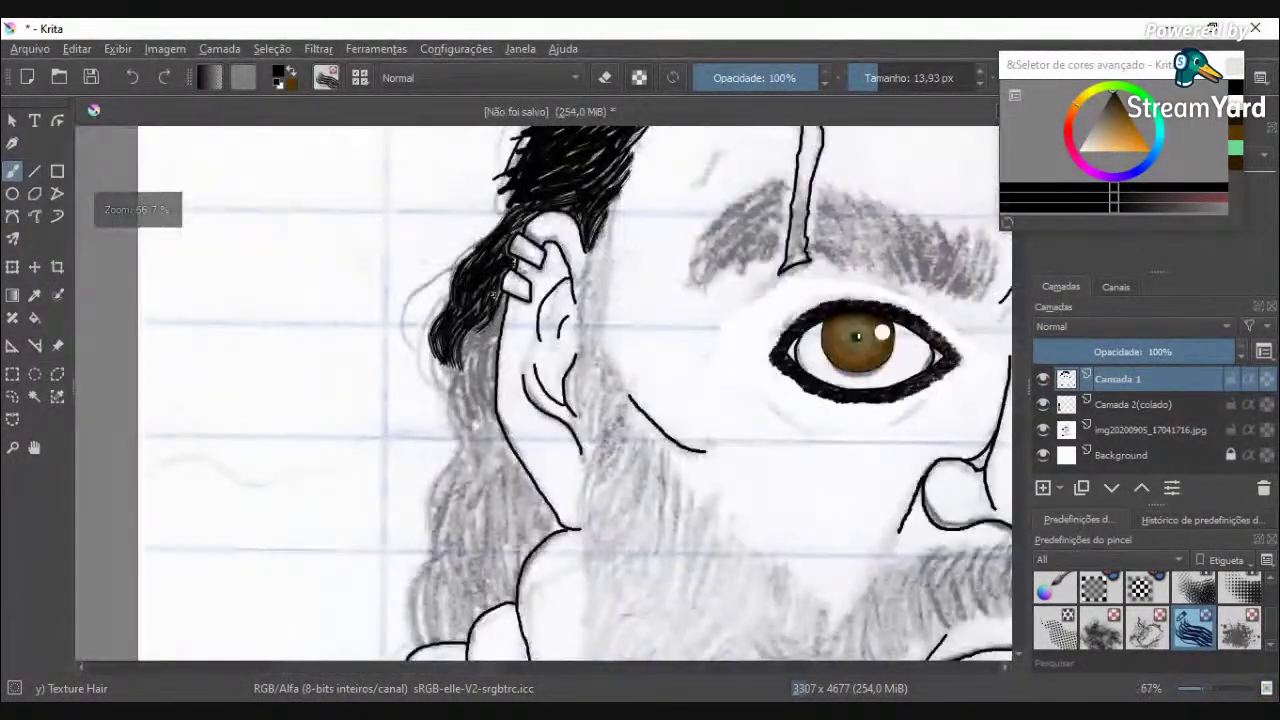
Step: Fill the strip between the lock and the left ear's outline just below the lower cuff with black strands
{"action": "scroll", "coordinate": [496, 292], "scroll_direction": "up", "scroll_amount": 4}
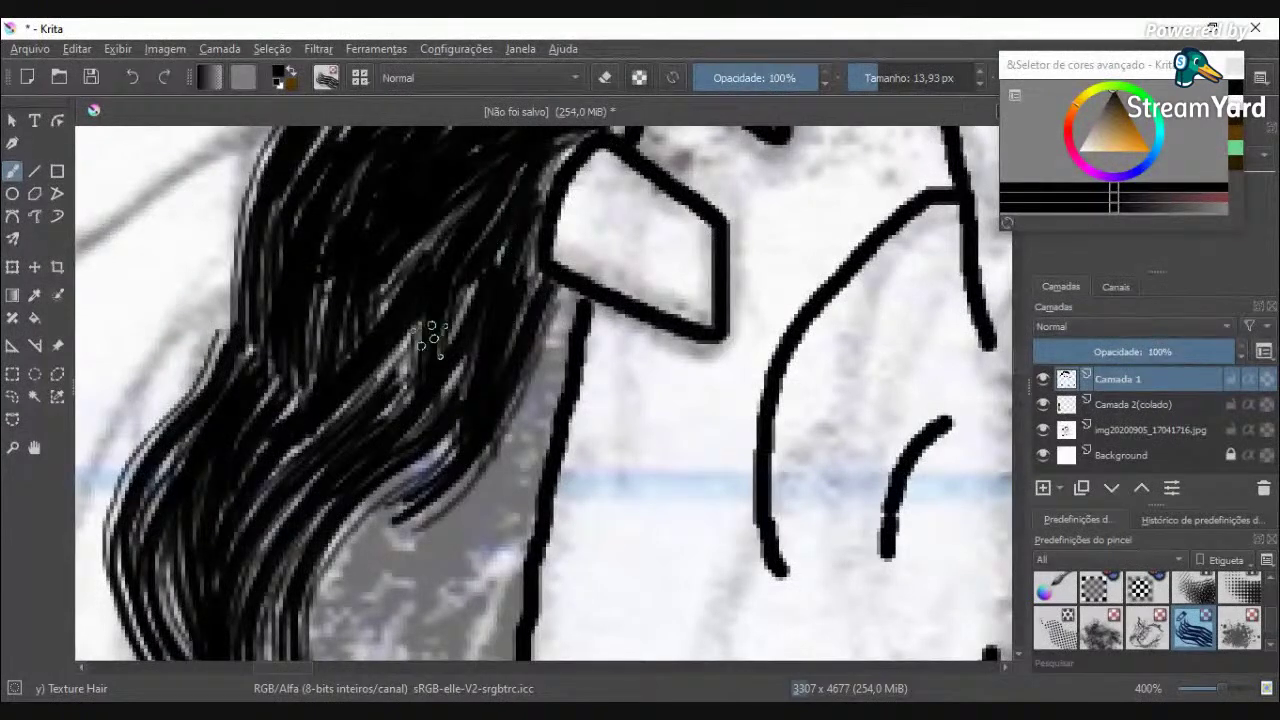
{"action": "mouse_move", "coordinate": [565, 290]}
{"action": "left_mouse_down"}
{"action": "mouse_move", "coordinate": [482, 470]}
{"action": "mouse_move", "coordinate": [537, 383]}
{"action": "mouse_move", "coordinate": [444, 600]}
{"action": "mouse_move", "coordinate": [400, 628]}
{"action": "mouse_move", "coordinate": [536, 450]}
{"action": "mouse_move", "coordinate": [549, 412]}
{"action": "mouse_move", "coordinate": [488, 577]}
{"action": "mouse_move", "coordinate": [424, 618]}
{"action": "left_mouse_up"}
{"action": "mouse_move", "coordinate": [491, 451]}
{"action": "left_mouse_down"}
{"action": "mouse_move", "coordinate": [365, 648]}
{"action": "mouse_move", "coordinate": [449, 443]}
{"action": "left_mouse_up"}
{"action": "mouse_move", "coordinate": [338, 620]}
{"action": "left_mouse_down"}
{"action": "mouse_move", "coordinate": [320, 529]}
{"action": "mouse_move", "coordinate": [466, 289]}
{"action": "mouse_move", "coordinate": [348, 422]}
{"action": "left_mouse_up"}
{"action": "scroll", "coordinate": [358, 474], "scroll_direction": "down", "scroll_amount": 4}
{"action": "scroll", "coordinate": [346, 518], "scroll_direction": "up", "scroll_amount": 2}
{"action": "scroll", "coordinate": [337, 643], "scroll_direction": "up", "scroll_amount": 1}
{"action": "scroll", "coordinate": [337, 643], "scroll_direction": "down", "scroll_amount": 1}
{"action": "scroll", "coordinate": [337, 643], "scroll_direction": "down", "scroll_amount": 2}
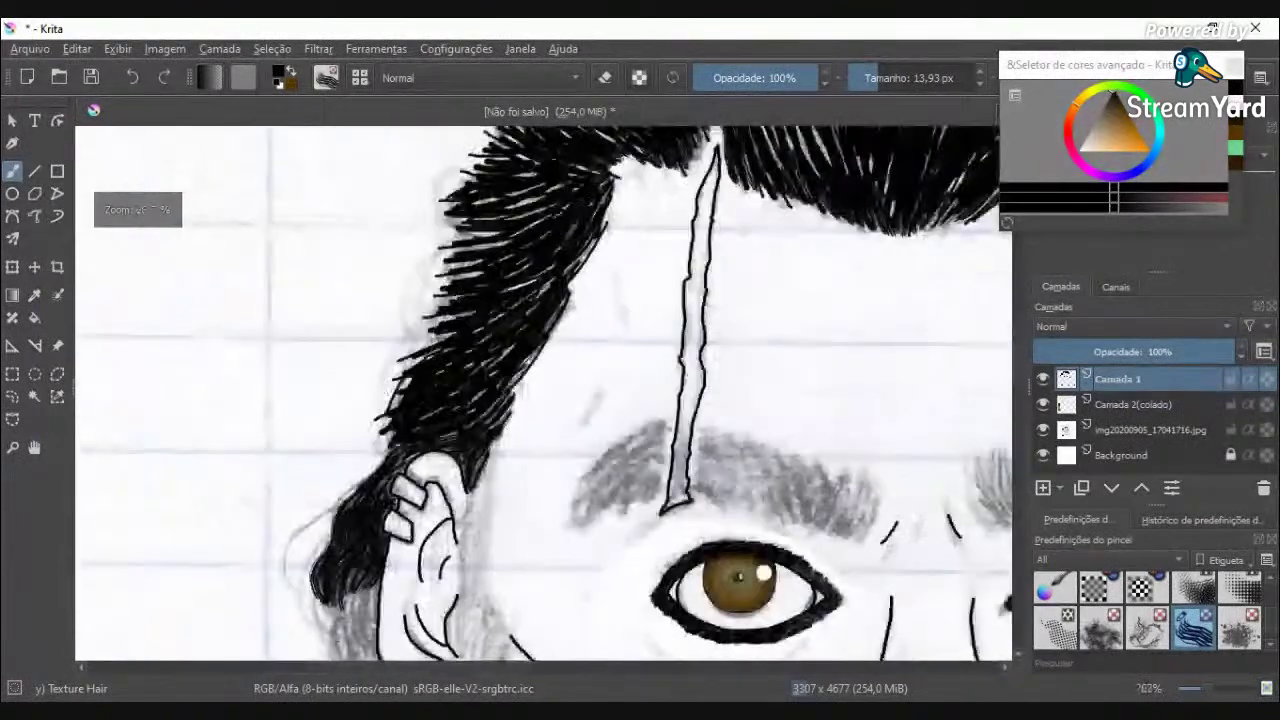
Step: Continue the lock down beside the middle of the left ear with wavy black strands forming a second wave
{"action": "left_click_drag", "start_coordinate": [1017, 376], "coordinate": [1015, 410]}
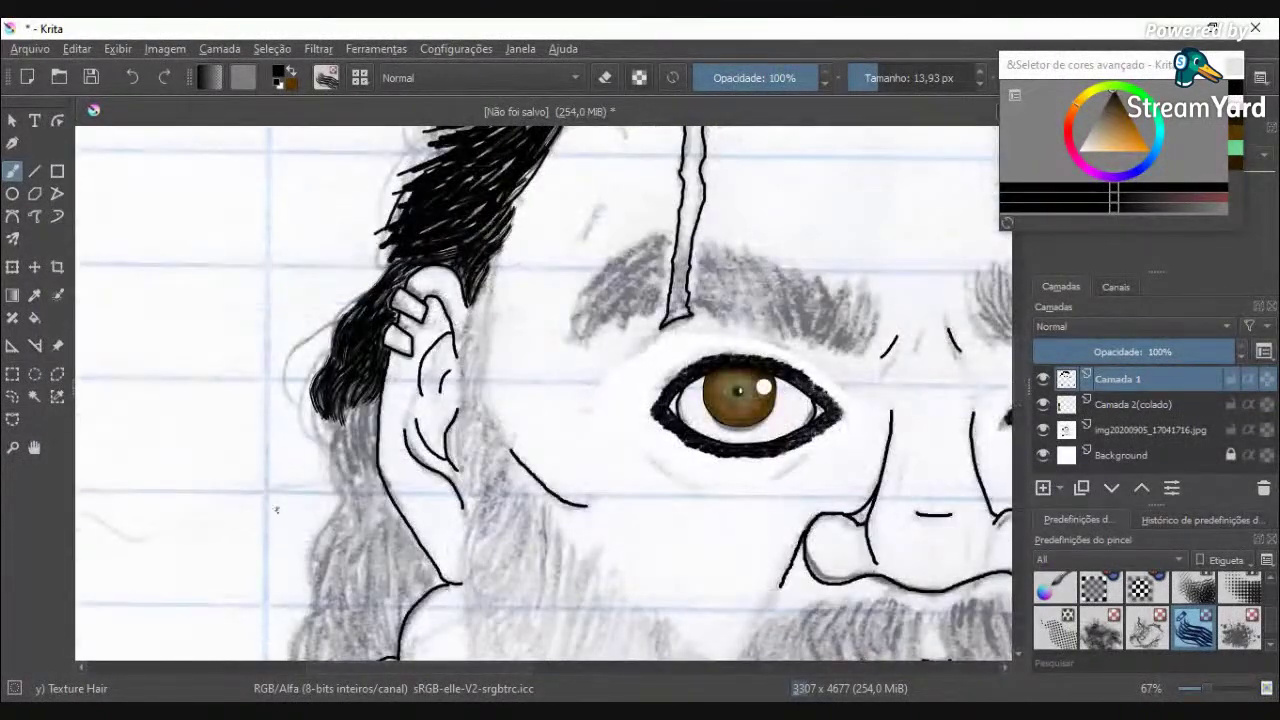
{"action": "scroll", "coordinate": [257, 522], "scroll_direction": "up", "scroll_amount": 3}
{"action": "scroll", "coordinate": [300, 503], "scroll_direction": "down", "scroll_amount": 3}
{"action": "scroll", "coordinate": [375, 473], "scroll_direction": "up", "scroll_amount": 2}
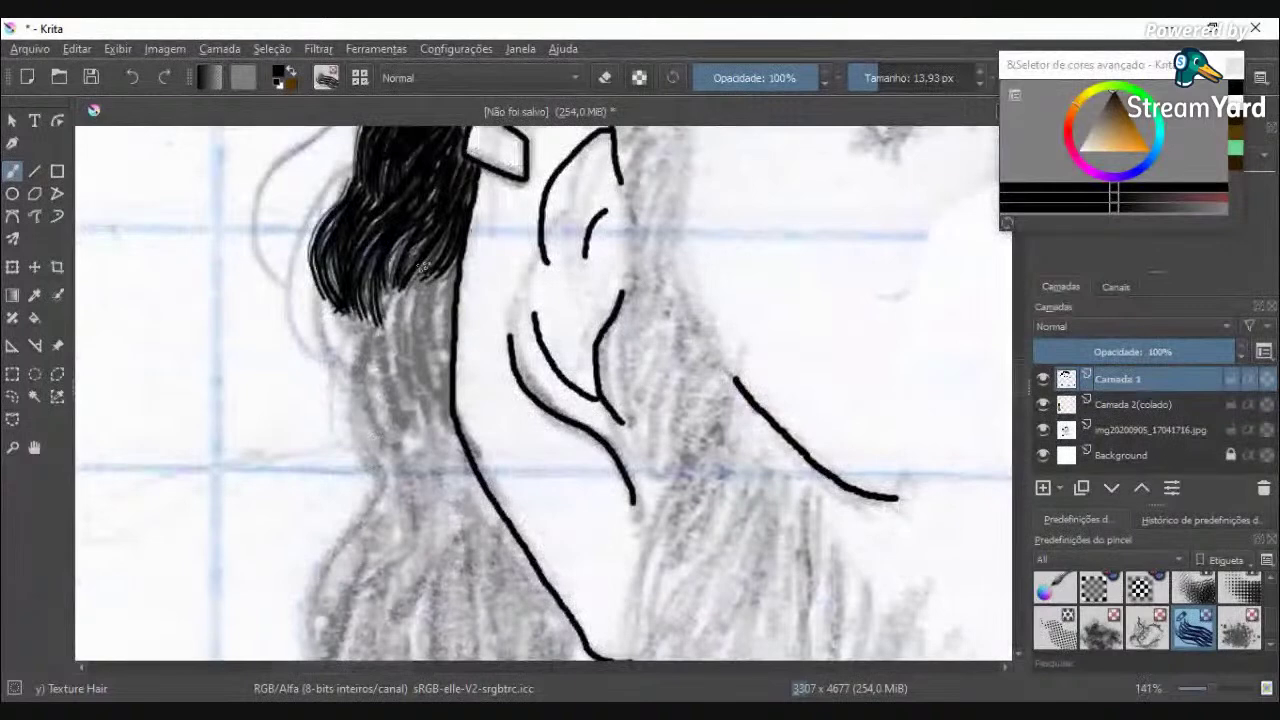
{"action": "mouse_move", "coordinate": [442, 262]}
{"action": "left_mouse_down"}
{"action": "mouse_move", "coordinate": [397, 399]}
{"action": "mouse_move", "coordinate": [412, 436]}
{"action": "left_mouse_up"}
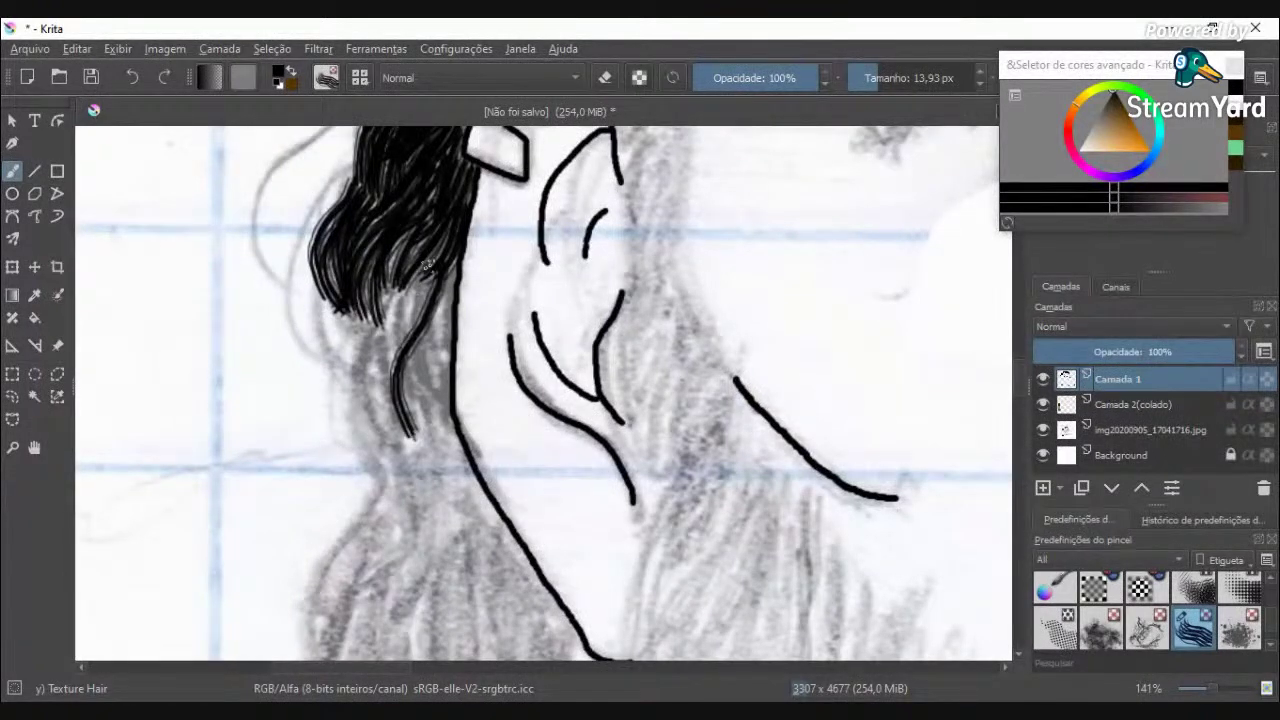
{"action": "left_click_drag", "start_coordinate": [428, 264], "coordinate": [385, 439]}
{"action": "mouse_move", "coordinate": [405, 262]}
{"action": "left_mouse_down"}
{"action": "mouse_move", "coordinate": [368, 350]}
{"action": "mouse_move", "coordinate": [352, 445]}
{"action": "left_mouse_up"}
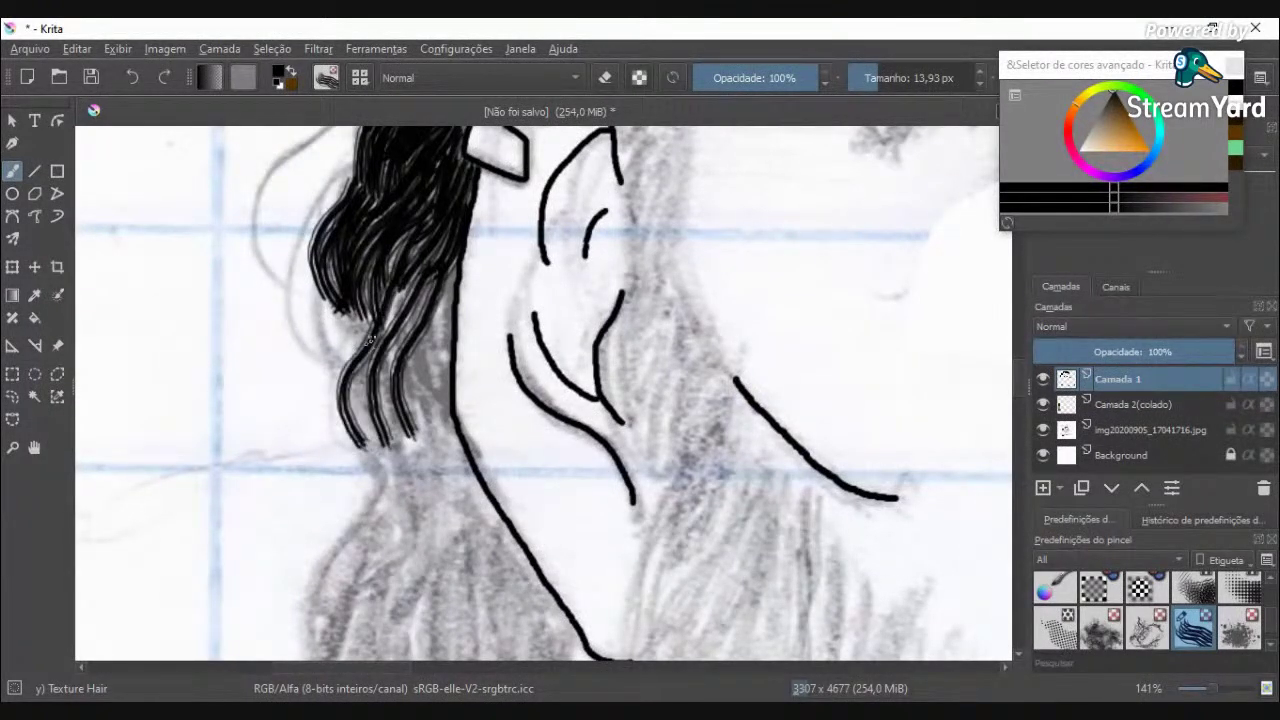
{"action": "left_click_drag", "start_coordinate": [343, 316], "coordinate": [362, 443]}
{"action": "mouse_move", "coordinate": [361, 311]}
{"action": "left_mouse_down"}
{"action": "mouse_move", "coordinate": [345, 394]}
{"action": "mouse_move", "coordinate": [386, 272]}
{"action": "mouse_move", "coordinate": [332, 337]}
{"action": "mouse_move", "coordinate": [323, 380]}
{"action": "left_mouse_up"}
{"action": "mouse_move", "coordinate": [337, 275]}
{"action": "left_mouse_down"}
{"action": "mouse_move", "coordinate": [346, 396]}
{"action": "mouse_move", "coordinate": [360, 335]}
{"action": "mouse_move", "coordinate": [410, 262]}
{"action": "mouse_move", "coordinate": [389, 437]}
{"action": "mouse_move", "coordinate": [362, 306]}
{"action": "left_mouse_up"}
Step: Fill the second wave's inner side along the left ear's outline and extend its strands down toward the earlobe
{"action": "mouse_move", "coordinate": [400, 400]}
{"action": "left_mouse_down"}
{"action": "mouse_move", "coordinate": [412, 426]}
{"action": "mouse_move", "coordinate": [410, 288]}
{"action": "mouse_move", "coordinate": [428, 478]}
{"action": "mouse_move", "coordinate": [378, 572]}
{"action": "mouse_move", "coordinate": [404, 528]}
{"action": "mouse_move", "coordinate": [398, 404]}
{"action": "mouse_move", "coordinate": [430, 314]}
{"action": "left_mouse_up"}
{"action": "left_click_drag", "start_coordinate": [430, 314], "coordinate": [416, 416]}
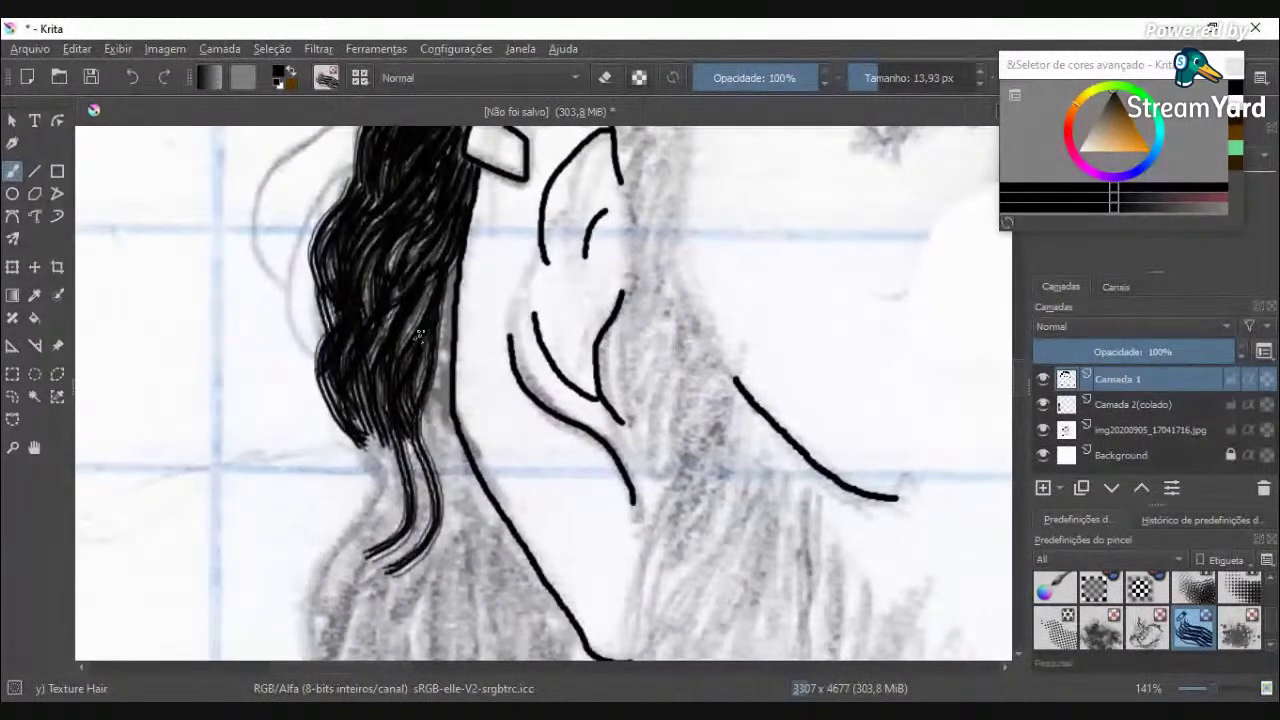
{"action": "left_click_drag", "start_coordinate": [422, 280], "coordinate": [408, 356]}
{"action": "left_click_drag", "start_coordinate": [405, 231], "coordinate": [395, 276]}
{"action": "mouse_move", "coordinate": [446, 311]}
{"action": "left_mouse_down"}
{"action": "mouse_move", "coordinate": [452, 524]}
{"action": "mouse_move", "coordinate": [398, 590]}
{"action": "left_mouse_up"}
{"action": "mouse_move", "coordinate": [434, 520]}
{"action": "left_mouse_down"}
{"action": "mouse_move", "coordinate": [431, 379]}
{"action": "mouse_move", "coordinate": [424, 506]}
{"action": "left_mouse_up"}
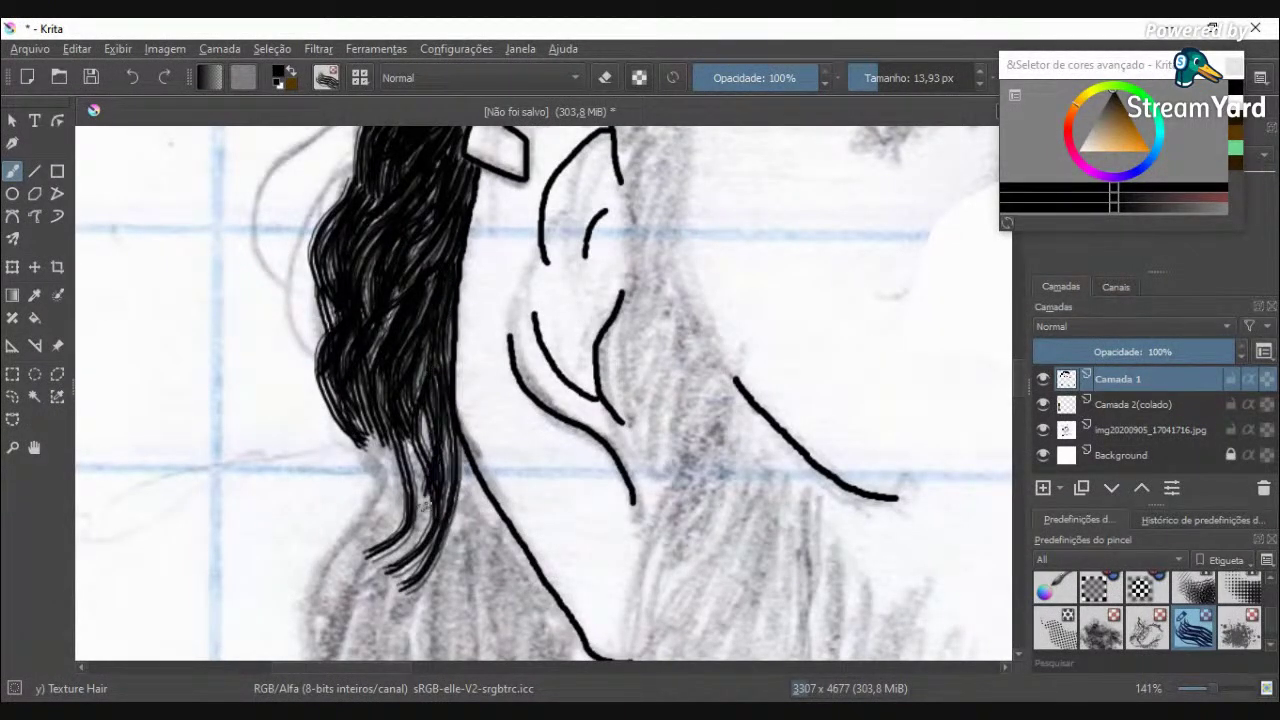
Step: Darken the narrow lower end of the second wave with black strands running down to its curved tips
{"action": "scroll", "coordinate": [420, 528], "scroll_direction": "down", "scroll_amount": 4}
{"action": "scroll", "coordinate": [330, 500], "scroll_direction": "down", "scroll_amount": 3}
{"action": "scroll", "coordinate": [330, 500], "scroll_direction": "up", "scroll_amount": 5}
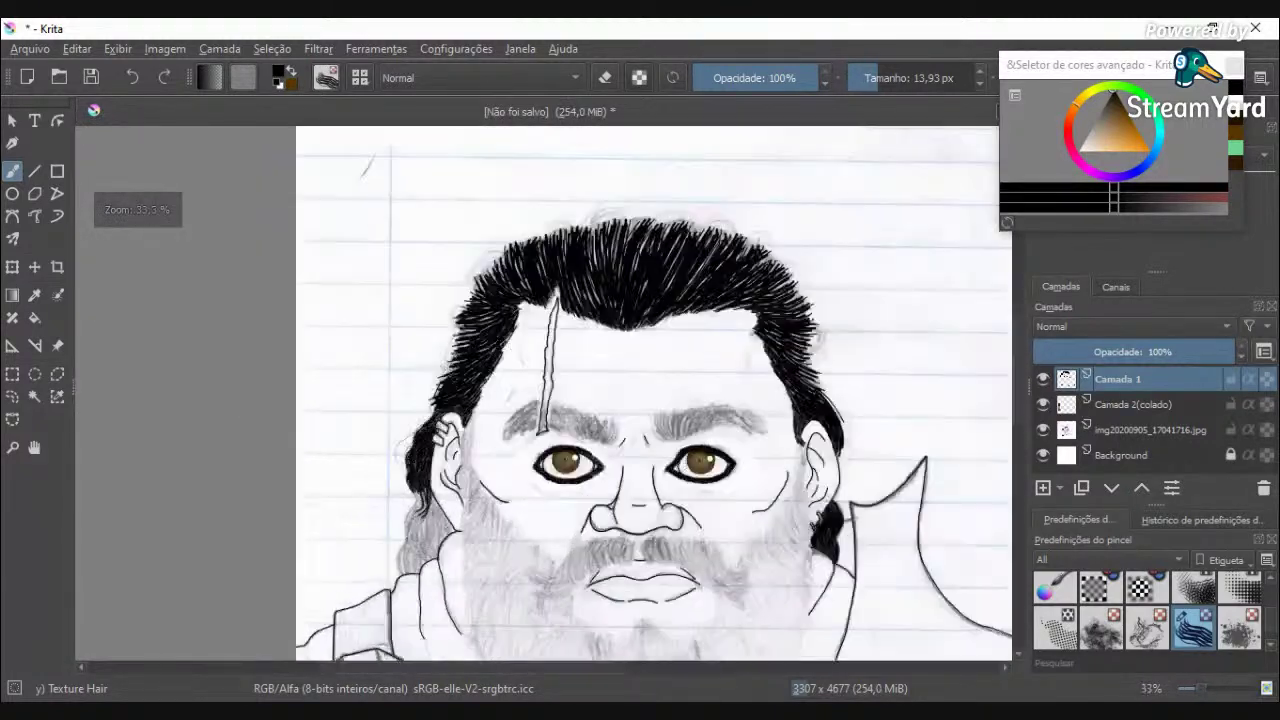
{"action": "scroll", "coordinate": [420, 400], "scroll_direction": "up", "scroll_amount": 1}
{"action": "left_click_drag", "start_coordinate": [440, 410], "coordinate": [410, 502]}
{"action": "left_click_drag", "start_coordinate": [426, 393], "coordinate": [419, 495]}
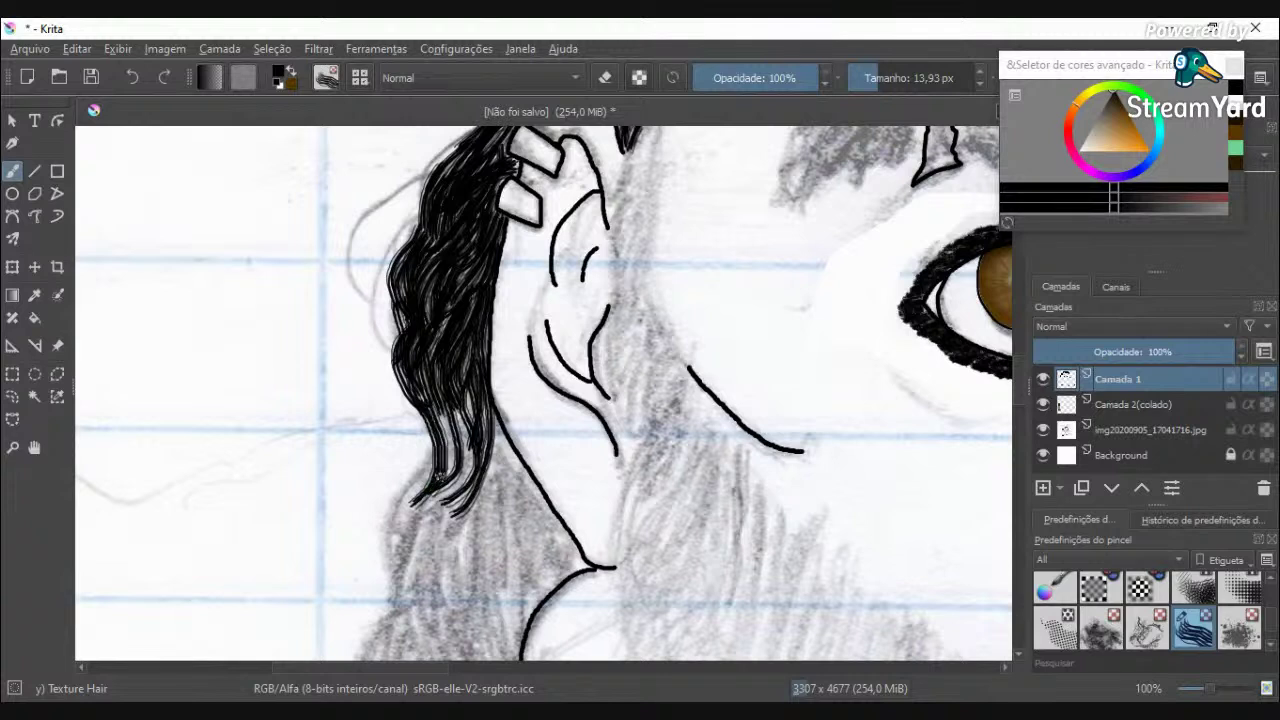
{"action": "left_click_drag", "start_coordinate": [451, 405], "coordinate": [464, 514]}
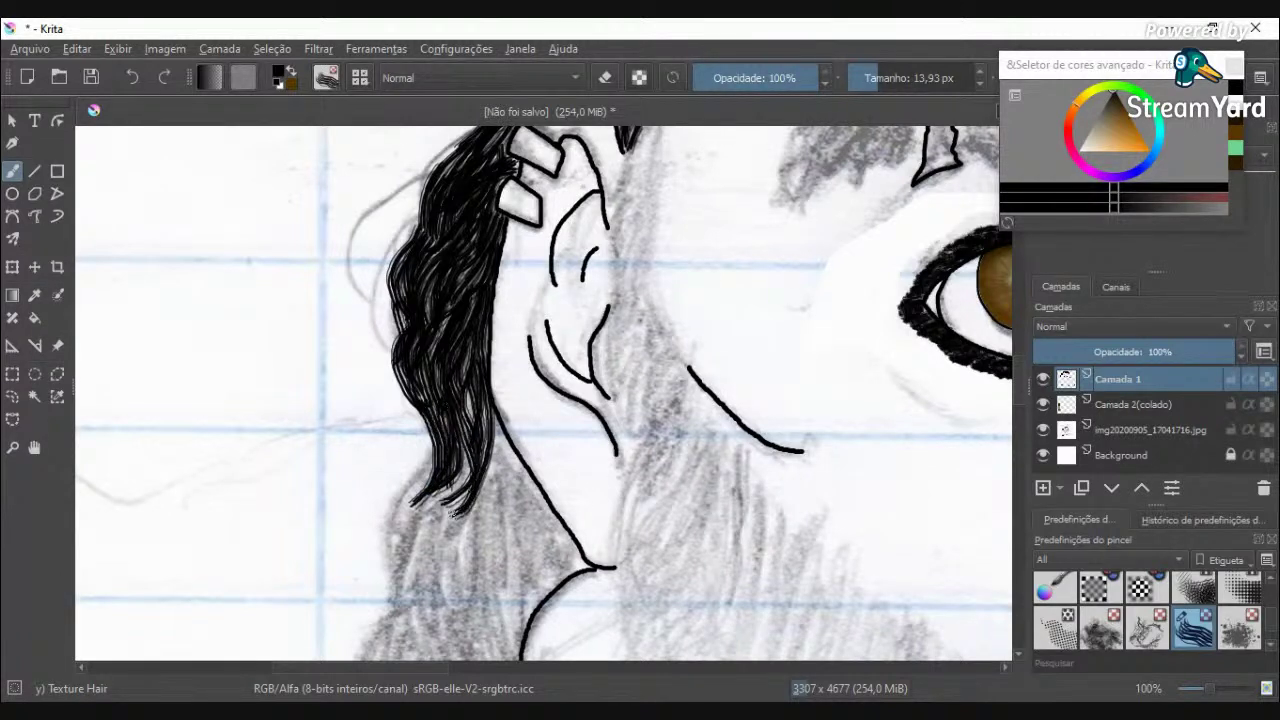
Step: Draw separate S-shaped black strands below the second wave to lay out the third wave beside the earlobe
{"action": "left_click_drag", "start_coordinate": [488, 440], "coordinate": [473, 563]}
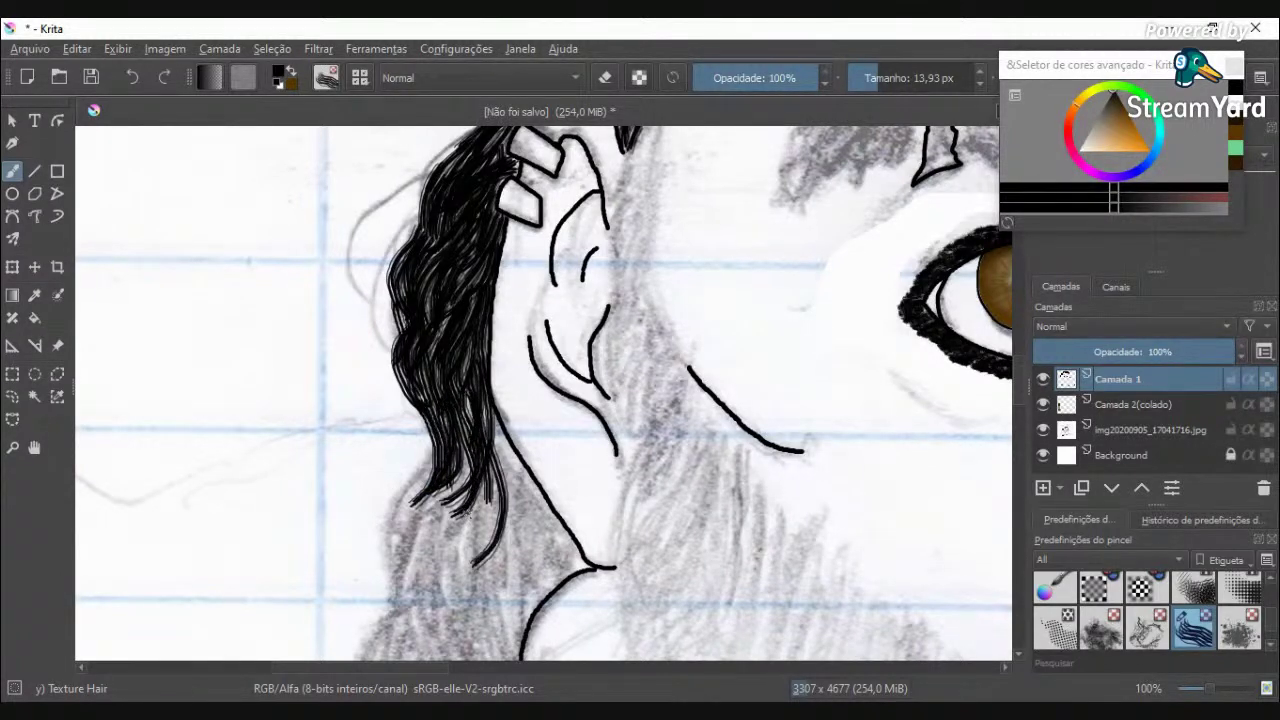
{"action": "left_click_drag", "start_coordinate": [486, 505], "coordinate": [440, 606]}
{"action": "left_click_drag", "start_coordinate": [445, 540], "coordinate": [420, 598]}
{"action": "left_click_drag", "start_coordinate": [478, 488], "coordinate": [404, 594]}
{"action": "left_click_drag", "start_coordinate": [472, 464], "coordinate": [386, 592]}
{"action": "scroll", "coordinate": [400, 530], "scroll_direction": "up", "scroll_amount": 5}
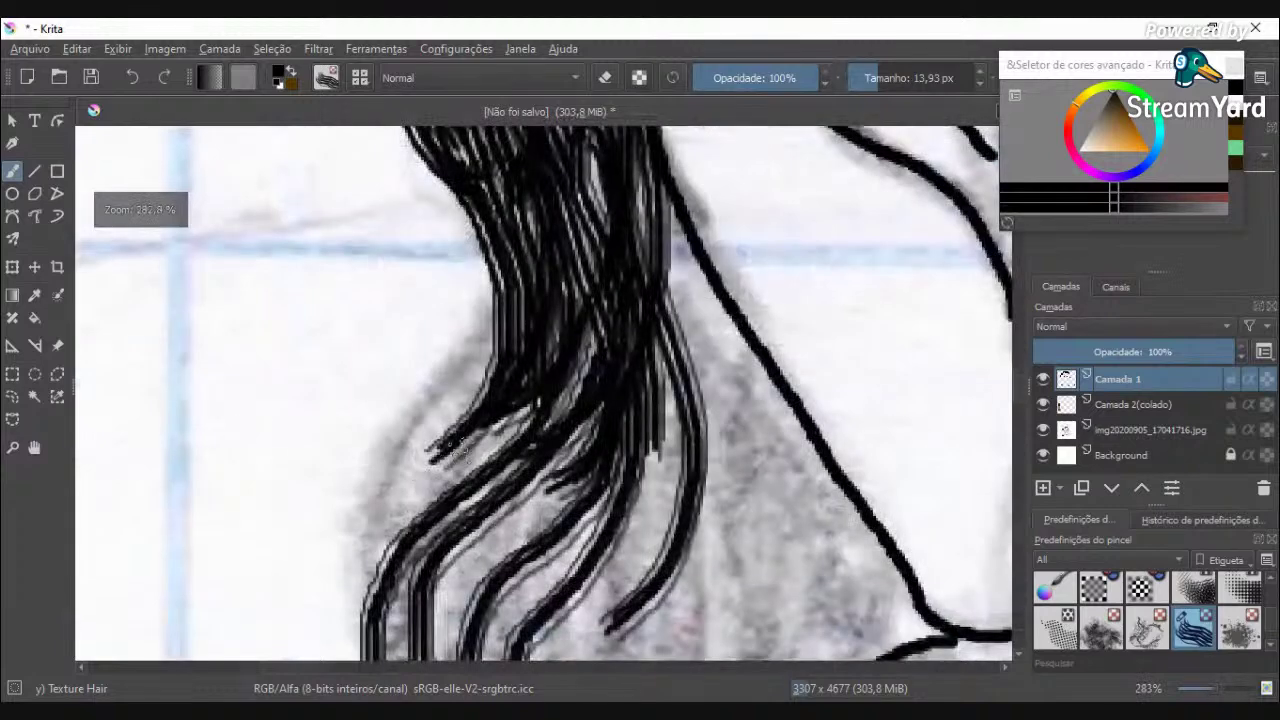
Step: Outline the third wave's outer edge with a curved black strand and thicken the hair where the wave begins
{"action": "mouse_move", "coordinate": [484, 305]}
{"action": "left_mouse_down"}
{"action": "mouse_move", "coordinate": [370, 472]}
{"action": "mouse_move", "coordinate": [386, 586]}
{"action": "left_mouse_up"}
{"action": "left_click_drag", "start_coordinate": [477, 326], "coordinate": [484, 258]}
{"action": "mouse_move", "coordinate": [492, 304]}
{"action": "left_mouse_down"}
{"action": "mouse_move", "coordinate": [391, 546]}
{"action": "mouse_move", "coordinate": [503, 367]}
{"action": "left_mouse_up"}
{"action": "scroll", "coordinate": [508, 390], "scroll_direction": "down", "scroll_amount": 5}
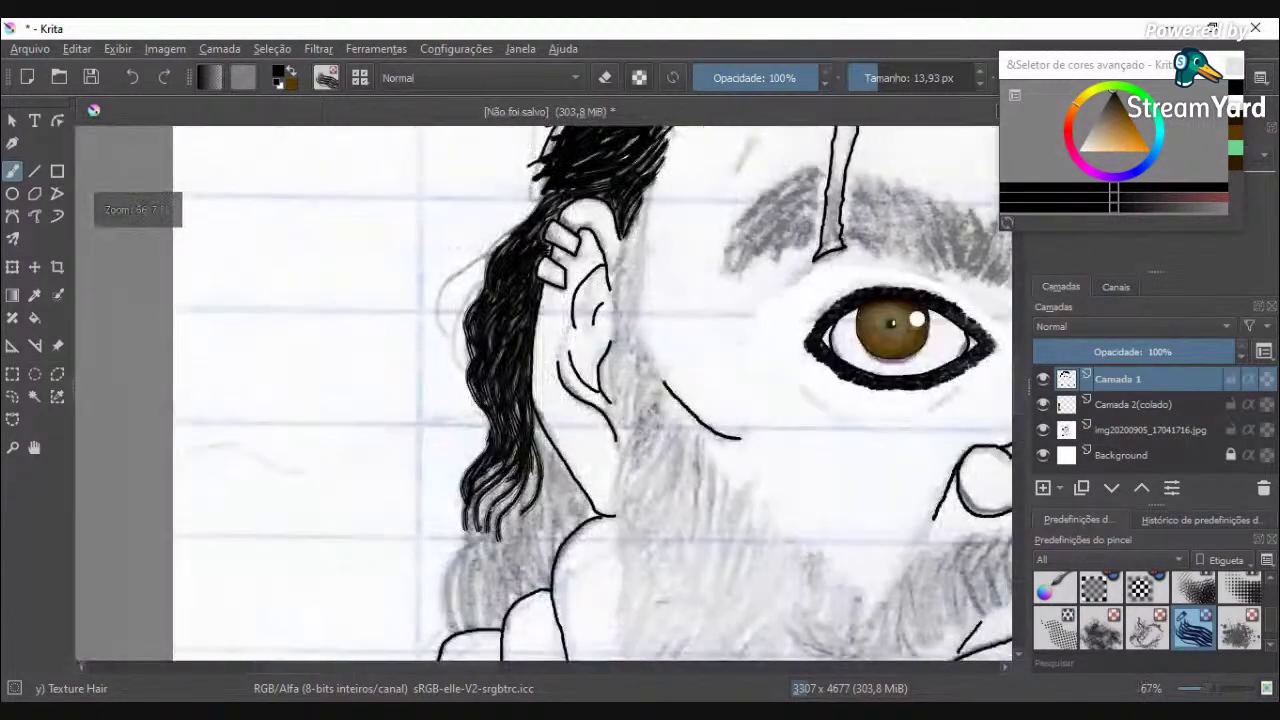
Step: Draw black strands along the left ear's lower outline and fill the corner where the earlobe meets the neckline
{"action": "scroll", "coordinate": [512, 510], "scroll_direction": "up", "scroll_amount": 4}
{"action": "mouse_move", "coordinate": [622, 138]}
{"action": "left_mouse_down"}
{"action": "mouse_move", "coordinate": [686, 302]}
{"action": "mouse_move", "coordinate": [622, 506]}
{"action": "left_mouse_up"}
{"action": "mouse_move", "coordinate": [639, 183]}
{"action": "left_mouse_down"}
{"action": "mouse_move", "coordinate": [700, 272]}
{"action": "mouse_move", "coordinate": [672, 475]}
{"action": "left_mouse_up"}
{"action": "mouse_move", "coordinate": [741, 311]}
{"action": "left_mouse_down"}
{"action": "mouse_move", "coordinate": [710, 478]}
{"action": "mouse_move", "coordinate": [680, 505]}
{"action": "mouse_move", "coordinate": [772, 418]}
{"action": "mouse_move", "coordinate": [773, 378]}
{"action": "mouse_move", "coordinate": [712, 462]}
{"action": "mouse_move", "coordinate": [775, 365]}
{"action": "mouse_move", "coordinate": [758, 394]}
{"action": "left_mouse_up"}
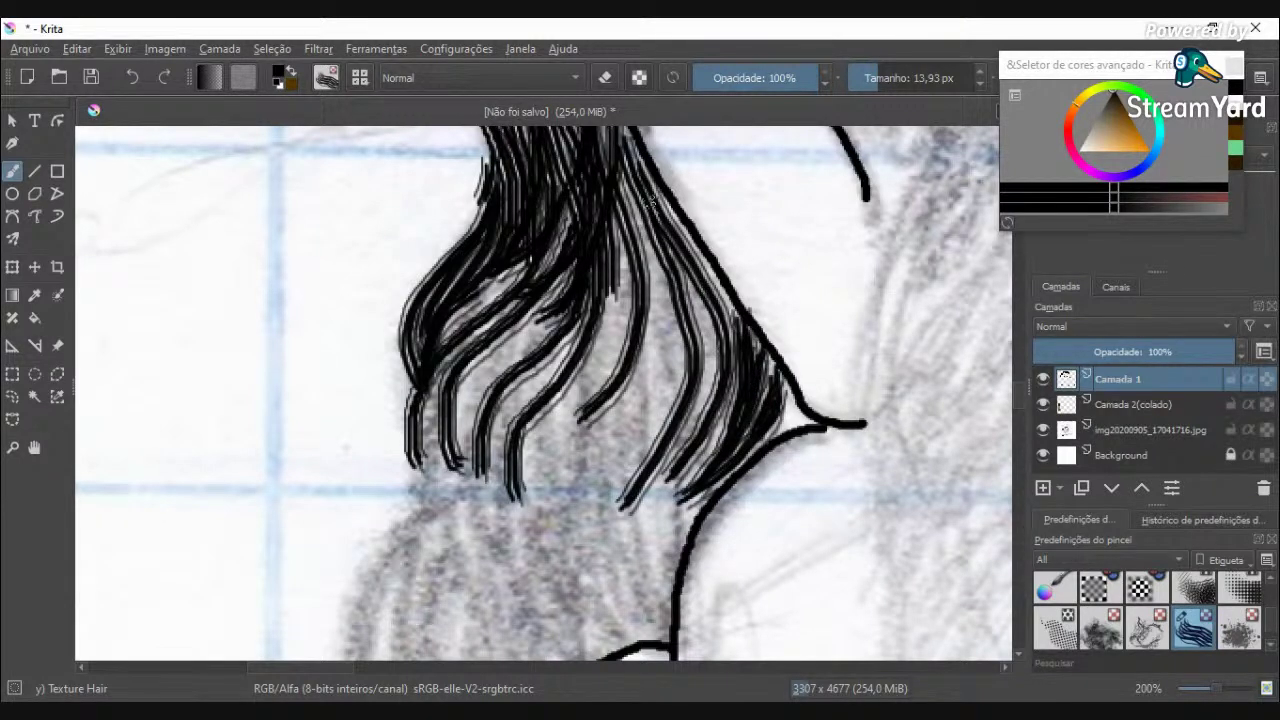
Step: Fill the third wave's body with dense black strands reaching down along the neckline to the collar
{"action": "mouse_move", "coordinate": [666, 219]}
{"action": "left_mouse_down"}
{"action": "mouse_move", "coordinate": [705, 276]}
{"action": "mouse_move", "coordinate": [732, 392]}
{"action": "mouse_move", "coordinate": [665, 492]}
{"action": "left_mouse_up"}
{"action": "mouse_move", "coordinate": [662, 258]}
{"action": "left_mouse_down"}
{"action": "mouse_move", "coordinate": [638, 402]}
{"action": "mouse_move", "coordinate": [572, 598]}
{"action": "mouse_move", "coordinate": [552, 612]}
{"action": "mouse_move", "coordinate": [640, 385]}
{"action": "mouse_move", "coordinate": [626, 270]}
{"action": "mouse_move", "coordinate": [492, 580]}
{"action": "mouse_move", "coordinate": [515, 638]}
{"action": "mouse_move", "coordinate": [549, 309]}
{"action": "mouse_move", "coordinate": [482, 538]}
{"action": "mouse_move", "coordinate": [484, 350]}
{"action": "mouse_move", "coordinate": [540, 265]}
{"action": "mouse_move", "coordinate": [438, 477]}
{"action": "mouse_move", "coordinate": [550, 312]}
{"action": "mouse_move", "coordinate": [472, 478]}
{"action": "mouse_move", "coordinate": [505, 345]}
{"action": "mouse_move", "coordinate": [597, 273]}
{"action": "mouse_move", "coordinate": [520, 478]}
{"action": "mouse_move", "coordinate": [530, 470]}
{"action": "mouse_move", "coordinate": [635, 336]}
{"action": "mouse_move", "coordinate": [621, 345]}
{"action": "mouse_move", "coordinate": [630, 237]}
{"action": "mouse_move", "coordinate": [583, 520]}
{"action": "left_mouse_up"}
{"action": "left_click_drag", "start_coordinate": [669, 268], "coordinate": [572, 563]}
{"action": "mouse_move", "coordinate": [689, 358]}
{"action": "left_mouse_down"}
{"action": "mouse_move", "coordinate": [622, 618]}
{"action": "mouse_move", "coordinate": [638, 646]}
{"action": "mouse_move", "coordinate": [640, 588]}
{"action": "mouse_move", "coordinate": [700, 455]}
{"action": "mouse_move", "coordinate": [658, 578]}
{"action": "mouse_move", "coordinate": [655, 638]}
{"action": "mouse_move", "coordinate": [687, 495]}
{"action": "mouse_move", "coordinate": [646, 556]}
{"action": "left_mouse_up"}
{"action": "mouse_move", "coordinate": [668, 289]}
{"action": "left_mouse_down"}
{"action": "mouse_move", "coordinate": [706, 352]}
{"action": "mouse_move", "coordinate": [682, 291]}
{"action": "mouse_move", "coordinate": [652, 436]}
{"action": "left_mouse_up"}
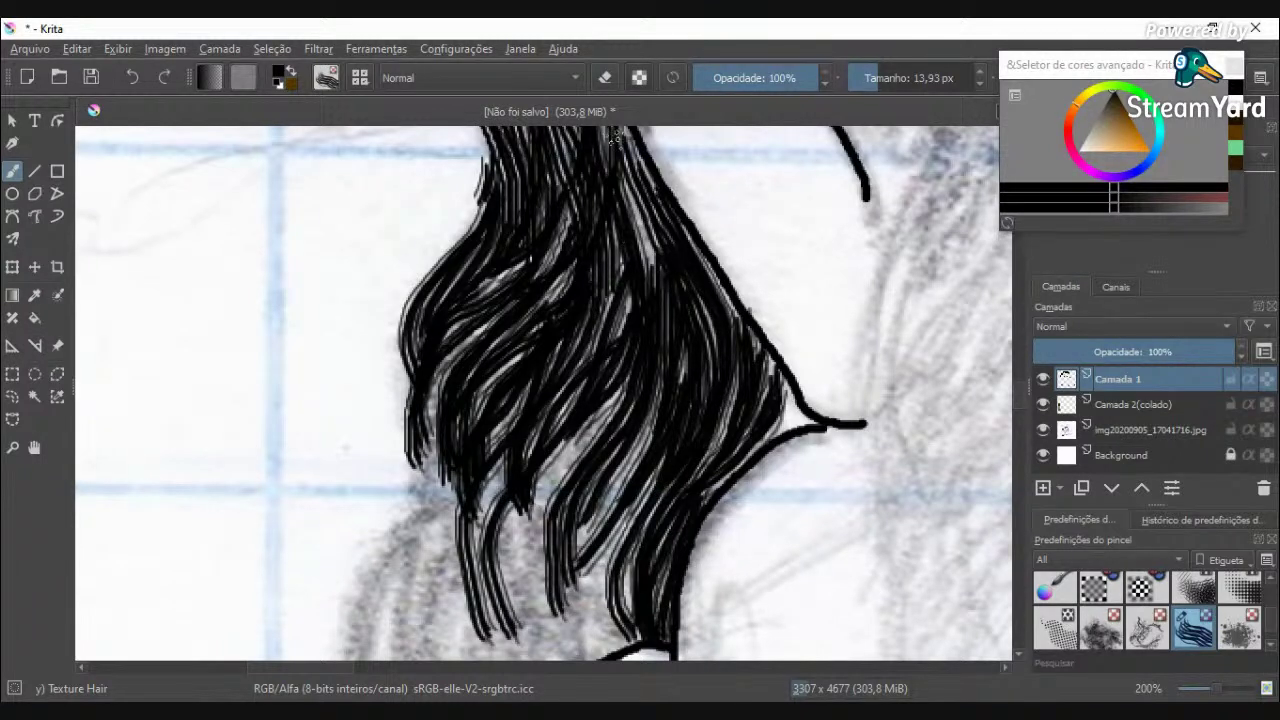
Step: Close the light gaps in the upper middle of the third wave and thicken its lower strand tips
{"action": "left_click_drag", "start_coordinate": [615, 140], "coordinate": [655, 270]}
{"action": "left_click_drag", "start_coordinate": [611, 177], "coordinate": [645, 298]}
{"action": "mouse_move", "coordinate": [621, 285]}
{"action": "left_mouse_down"}
{"action": "mouse_move", "coordinate": [559, 468]}
{"action": "mouse_move", "coordinate": [532, 502]}
{"action": "mouse_move", "coordinate": [536, 619]}
{"action": "mouse_move", "coordinate": [550, 642]}
{"action": "left_mouse_up"}
{"action": "mouse_move", "coordinate": [506, 468]}
{"action": "left_mouse_down"}
{"action": "mouse_move", "coordinate": [488, 620]}
{"action": "mouse_move", "coordinate": [462, 590]}
{"action": "left_mouse_up"}
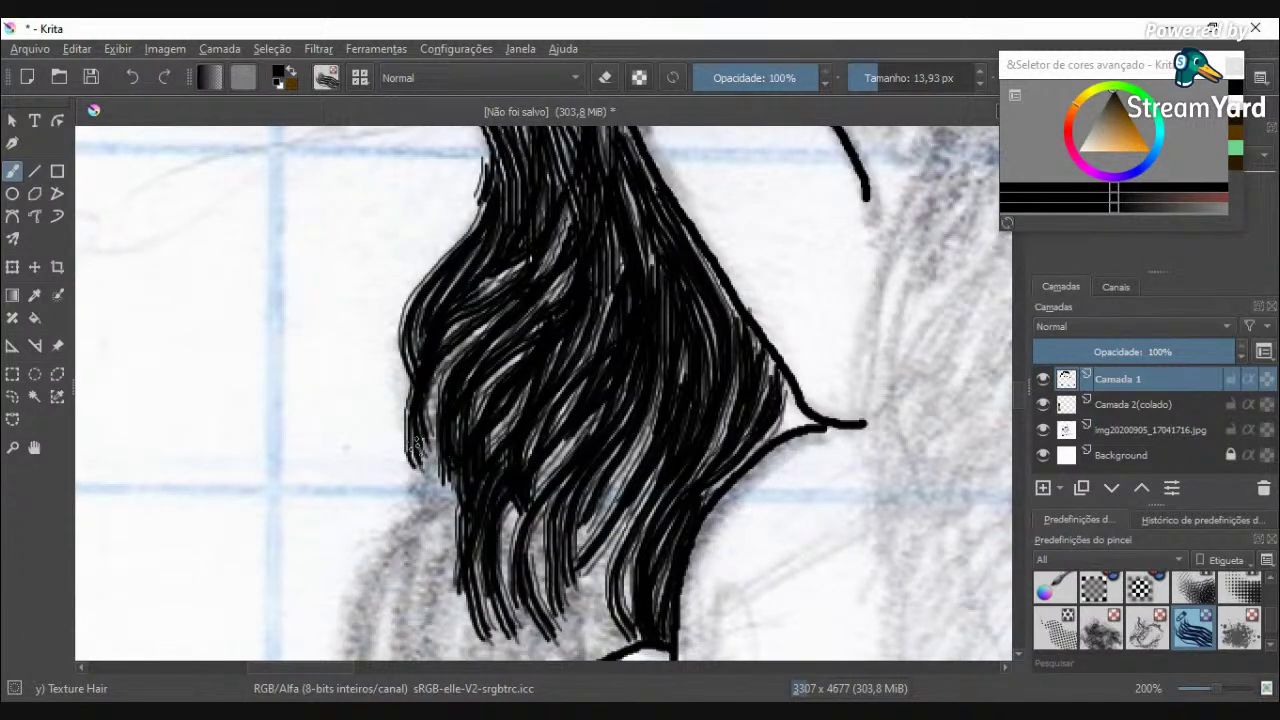
Step: Outline the lowest wave's outer edge with a curved black strand and draw long strands down from the third wave's outer side
{"action": "mouse_move", "coordinate": [416, 446]}
{"action": "left_mouse_down"}
{"action": "mouse_move", "coordinate": [420, 526]}
{"action": "mouse_move", "coordinate": [351, 632]}
{"action": "left_mouse_up"}
{"action": "scroll", "coordinate": [355, 636], "scroll_direction": "down", "scroll_amount": 3}
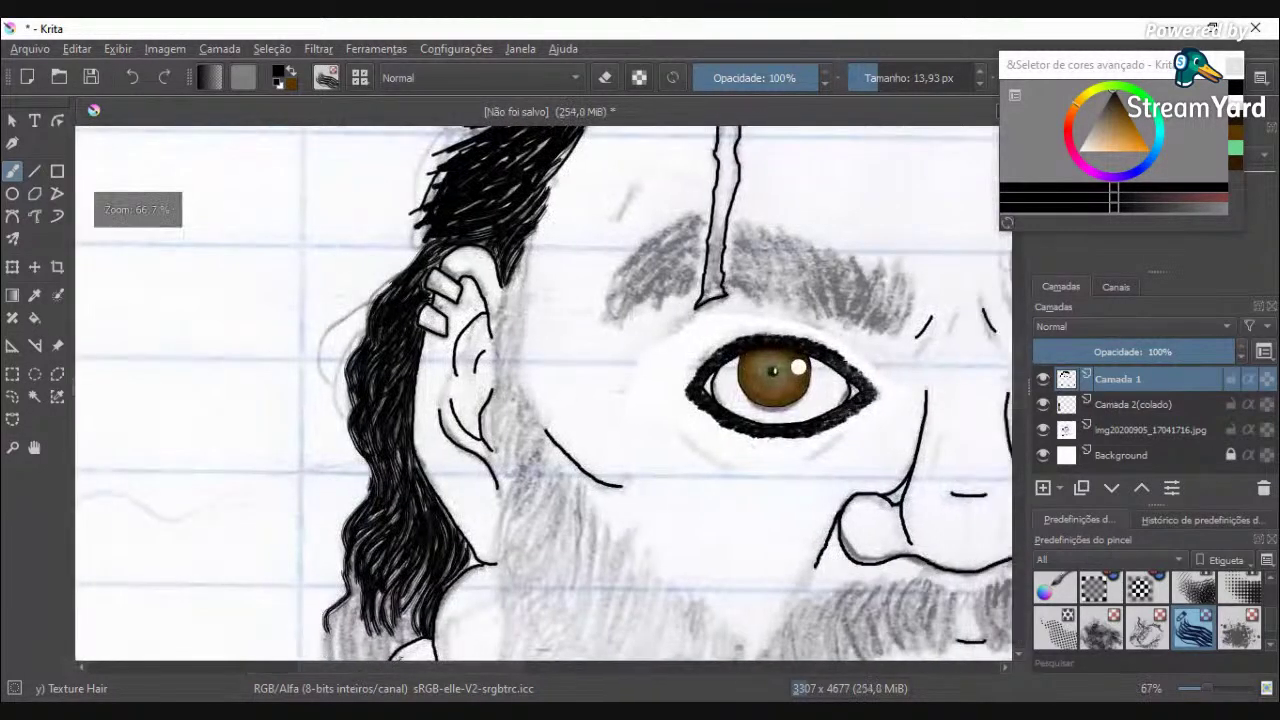
{"action": "left_click_drag", "start_coordinate": [1020, 385], "coordinate": [1020, 415]}
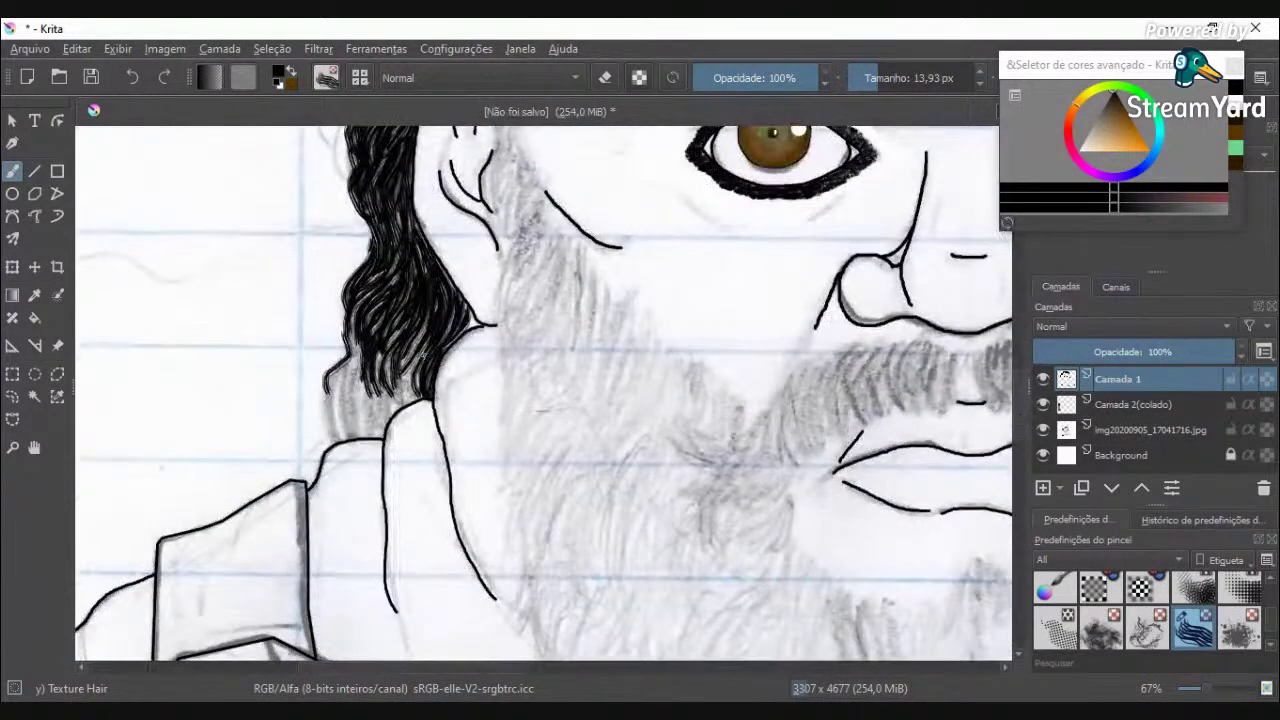
{"action": "scroll", "coordinate": [412, 350], "scroll_direction": "up", "scroll_amount": 4}
{"action": "scroll", "coordinate": [262, 334], "scroll_direction": "down", "scroll_amount": 3}
{"action": "scroll", "coordinate": [180, 292], "scroll_direction": "up", "scroll_amount": 3}
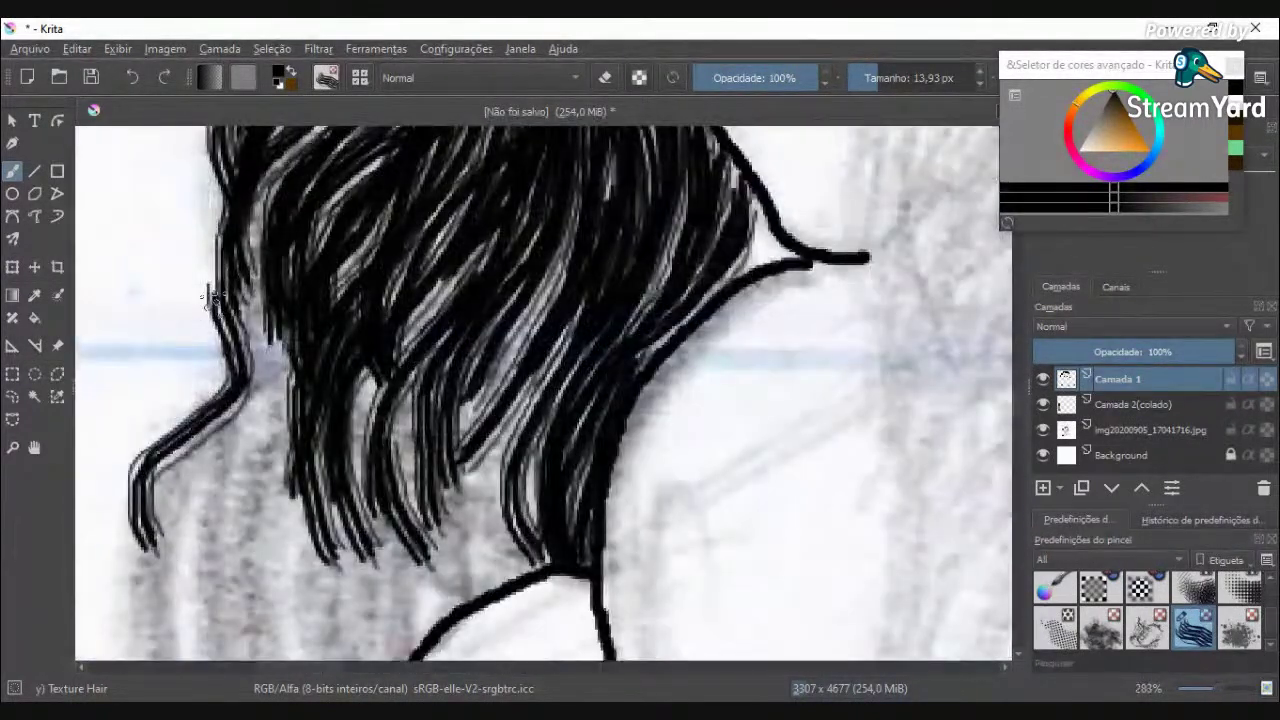
{"action": "left_click_drag", "start_coordinate": [232, 290], "coordinate": [197, 522]}
{"action": "mouse_move", "coordinate": [266, 256]}
{"action": "left_mouse_down"}
{"action": "mouse_move", "coordinate": [250, 371]}
{"action": "mouse_move", "coordinate": [282, 485]}
{"action": "left_mouse_up"}
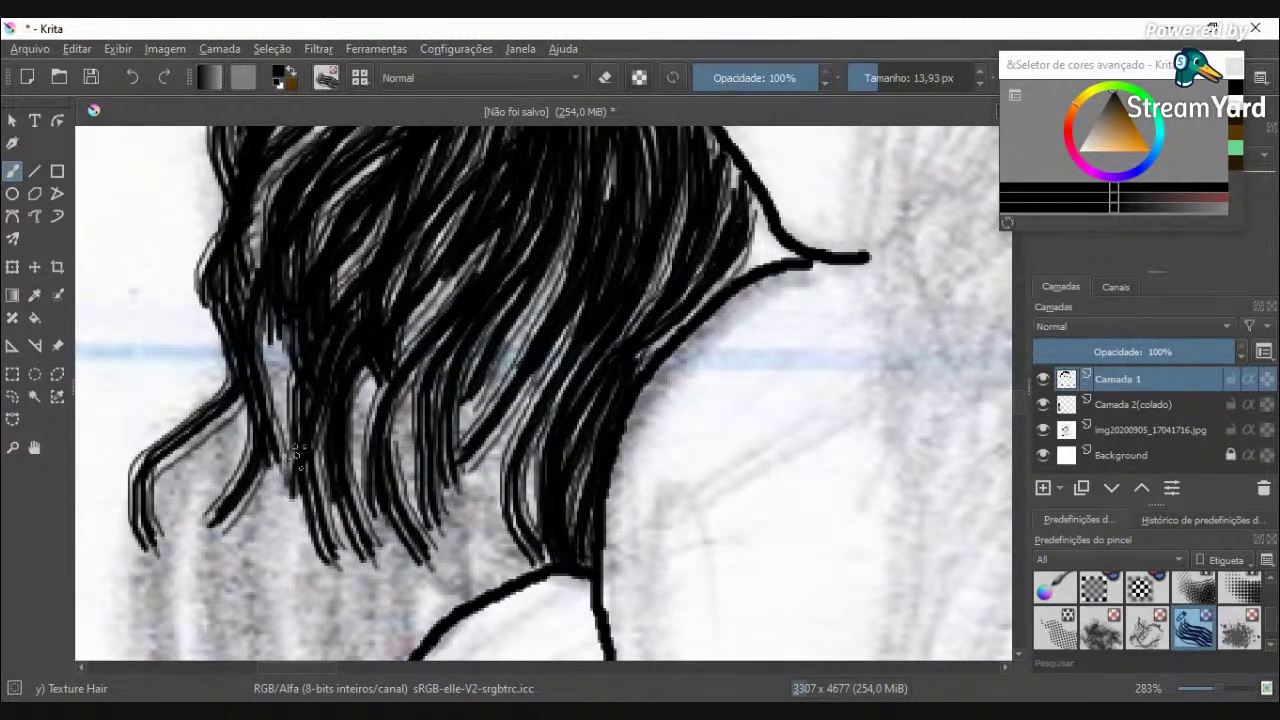
{"action": "mouse_move", "coordinate": [266, 318]}
{"action": "left_mouse_down"}
{"action": "mouse_move", "coordinate": [254, 530]}
{"action": "mouse_move", "coordinate": [272, 622]}
{"action": "left_mouse_up"}
{"action": "left_click_drag", "start_coordinate": [330, 480], "coordinate": [390, 650]}
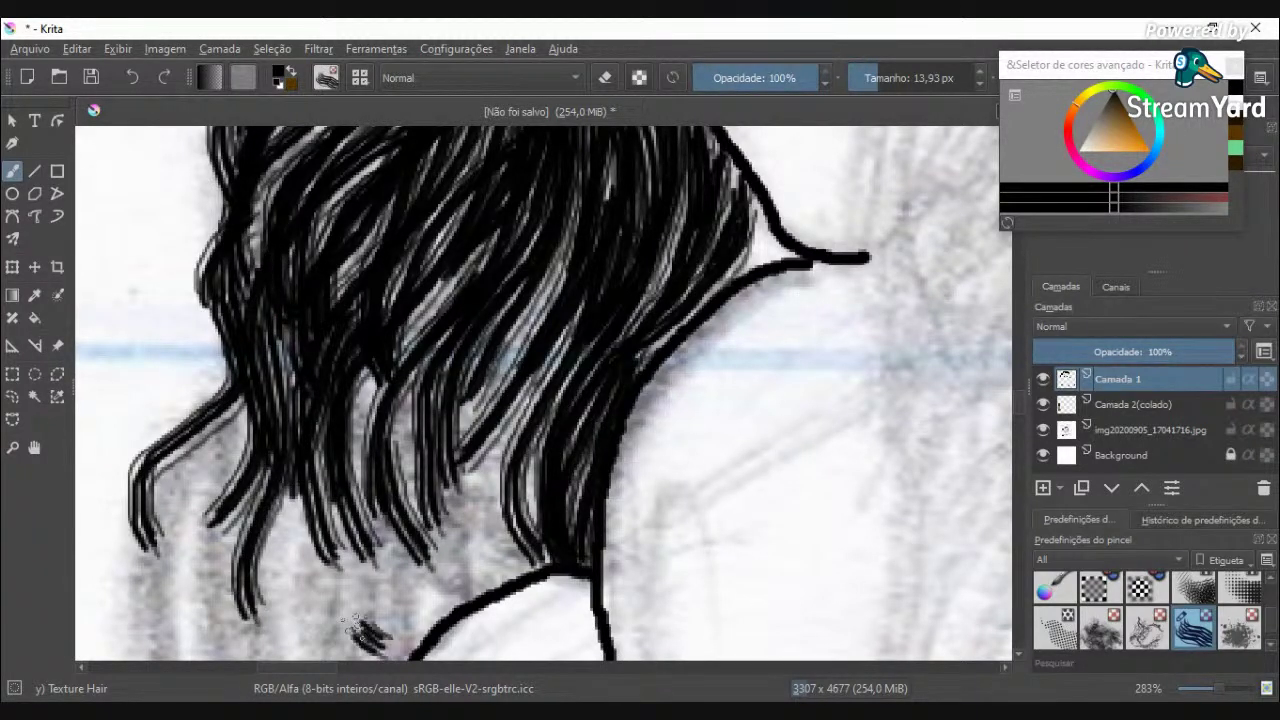
Step: Lengthen the third wave's middle tips with strands curving down toward the collar
{"action": "left_click_drag", "start_coordinate": [290, 455], "coordinate": [368, 640]}
{"action": "mouse_move", "coordinate": [285, 490]}
{"action": "left_mouse_down"}
{"action": "mouse_move", "coordinate": [280, 550]}
{"action": "mouse_move", "coordinate": [334, 650]}
{"action": "left_mouse_up"}
{"action": "mouse_move", "coordinate": [460, 246]}
{"action": "left_mouse_down"}
{"action": "mouse_move", "coordinate": [432, 345]}
{"action": "mouse_move", "coordinate": [424, 528]}
{"action": "left_mouse_up"}
{"action": "left_click_drag", "start_coordinate": [381, 346], "coordinate": [398, 568]}
{"action": "left_click_drag", "start_coordinate": [408, 420], "coordinate": [481, 596]}
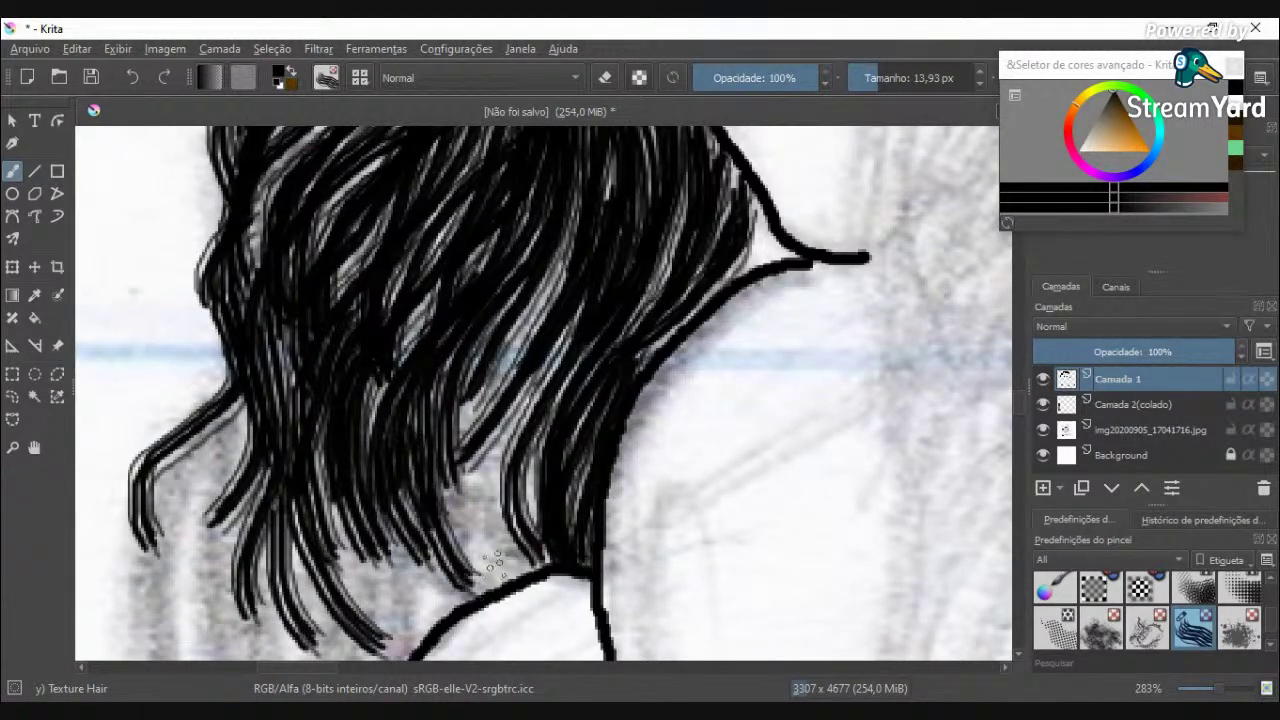
Step: Fill the gap between the third wave's strand tips and the neckline with dense black strands reaching the collar
{"action": "left_click_drag", "start_coordinate": [450, 430], "coordinate": [510, 584]}
{"action": "left_click_drag", "start_coordinate": [478, 492], "coordinate": [536, 578]}
{"action": "left_click_drag", "start_coordinate": [524, 362], "coordinate": [476, 510]}
{"action": "left_click_drag", "start_coordinate": [566, 238], "coordinate": [458, 452]}
{"action": "left_click_drag", "start_coordinate": [535, 315], "coordinate": [538, 535]}
{"action": "left_click_drag", "start_coordinate": [522, 445], "coordinate": [545, 550]}
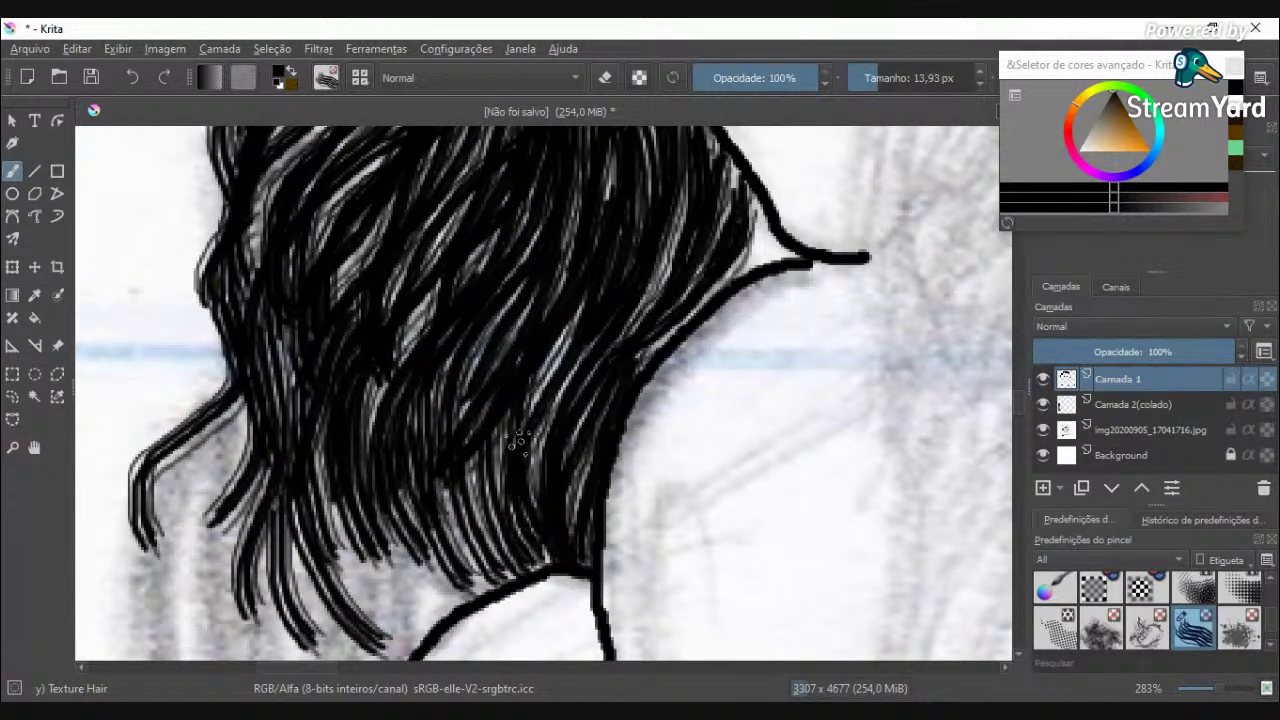
Step: Thicken the hair along the curved collar edge with strands running from the collar up into the third wave
{"action": "left_click_drag", "start_coordinate": [489, 588], "coordinate": [408, 476]}
{"action": "mouse_move", "coordinate": [434, 607]}
{"action": "left_mouse_down"}
{"action": "mouse_move", "coordinate": [367, 499]}
{"action": "mouse_move", "coordinate": [436, 587]}
{"action": "mouse_move", "coordinate": [393, 497]}
{"action": "left_mouse_up"}
{"action": "left_click_drag", "start_coordinate": [407, 630], "coordinate": [320, 484]}
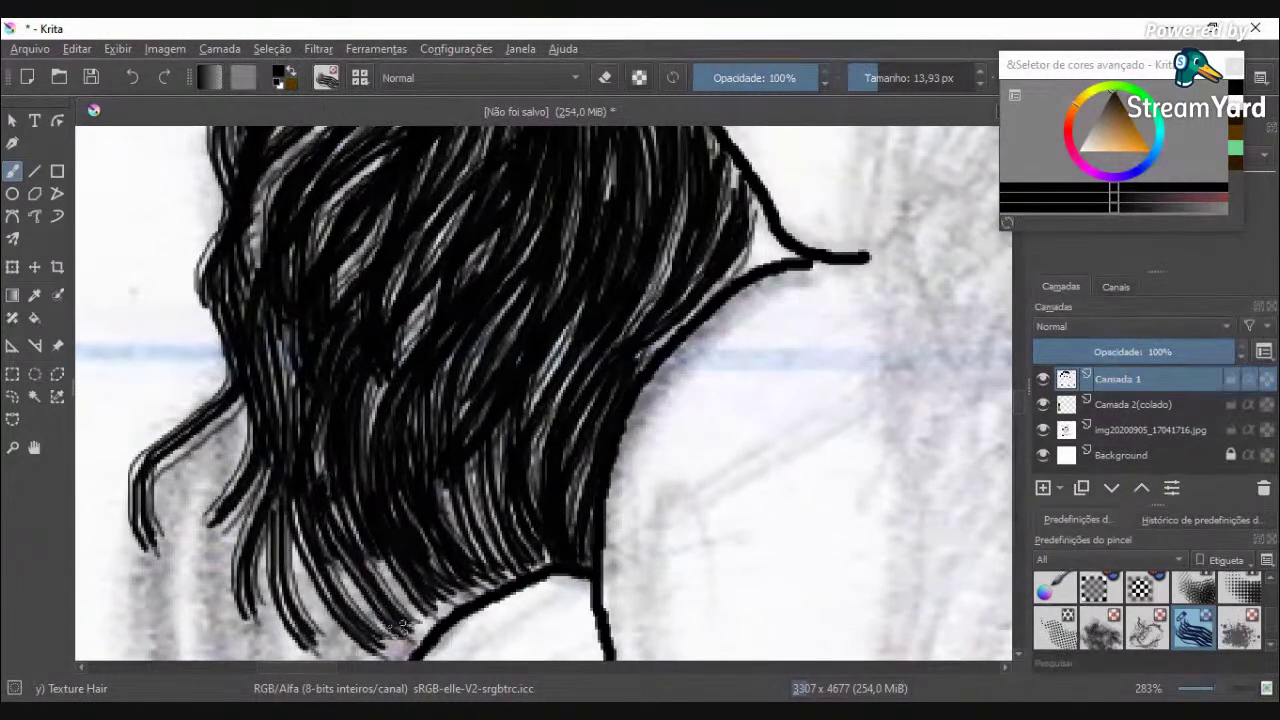
{"action": "left_click_drag", "start_coordinate": [425, 628], "coordinate": [337, 482]}
{"action": "left_click_drag", "start_coordinate": [368, 538], "coordinate": [446, 292]}
Step: Close the remaining light gaps in the body of the third wave with short black strands
{"action": "scroll", "coordinate": [449, 284], "scroll_direction": "down", "scroll_amount": 3}
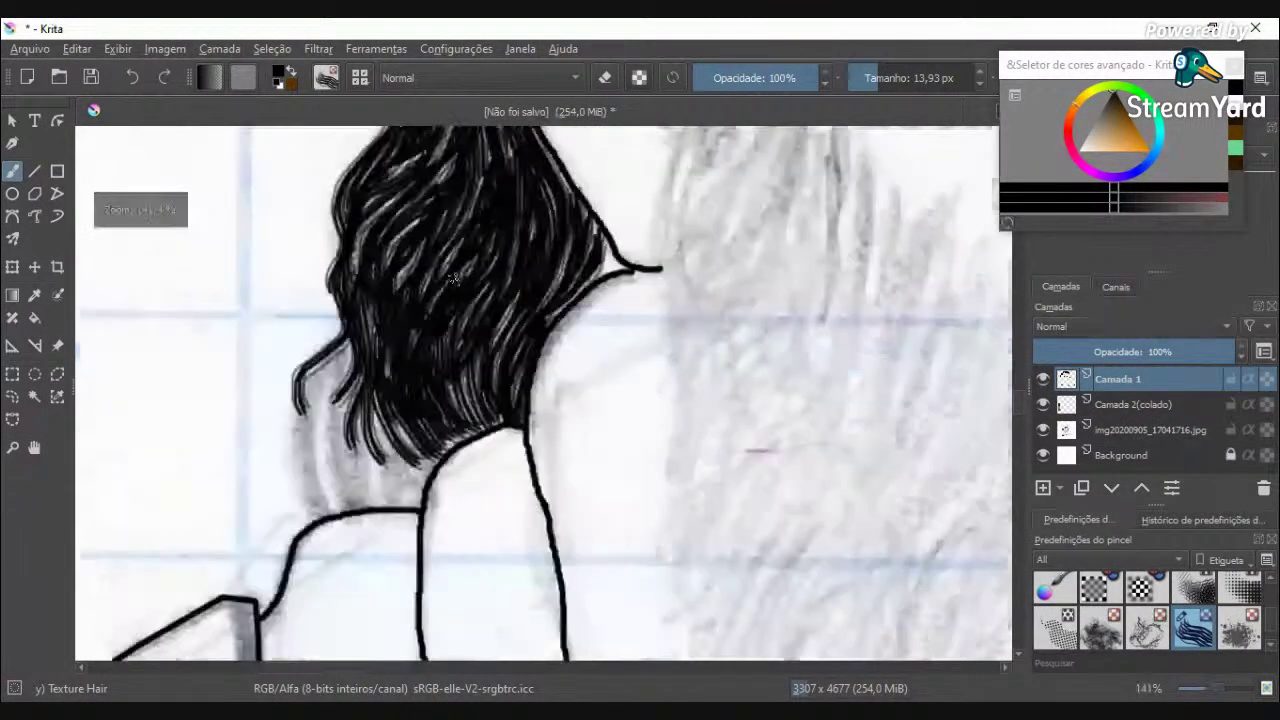
{"action": "scroll", "coordinate": [391, 218], "scroll_direction": "up", "scroll_amount": 3}
{"action": "mouse_move", "coordinate": [453, 202]}
{"action": "left_mouse_down"}
{"action": "mouse_move", "coordinate": [382, 358]}
{"action": "mouse_move", "coordinate": [422, 246]}
{"action": "mouse_move", "coordinate": [483, 172]}
{"action": "mouse_move", "coordinate": [428, 182]}
{"action": "left_mouse_up"}
{"action": "mouse_move", "coordinate": [503, 231]}
{"action": "left_mouse_down"}
{"action": "mouse_move", "coordinate": [430, 397]}
{"action": "mouse_move", "coordinate": [524, 252]}
{"action": "left_mouse_up"}
{"action": "left_click_drag", "start_coordinate": [566, 143], "coordinate": [415, 332]}
Step: Extend the lowest wave's outer edge down to the shoulder collar and fill its outer part with curved black strands
{"action": "scroll", "coordinate": [416, 330], "scroll_direction": "down", "scroll_amount": 4}
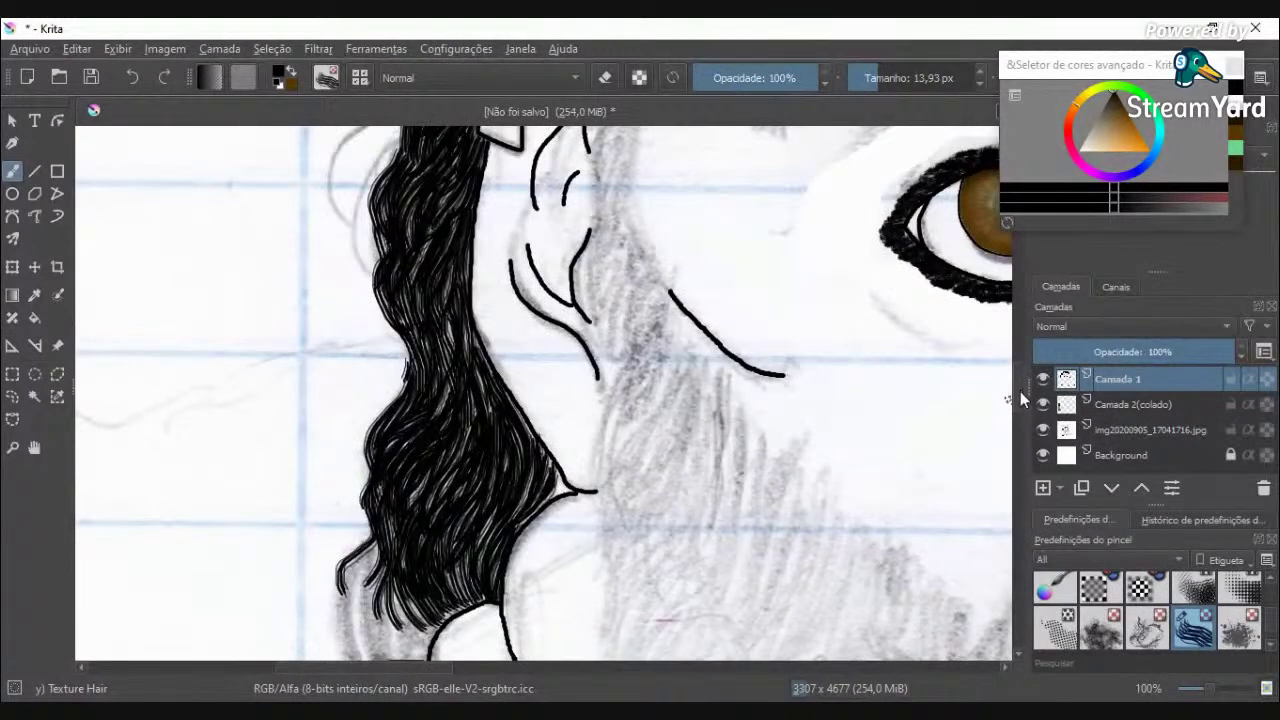
{"action": "left_click_drag", "start_coordinate": [1020, 390], "coordinate": [1017, 417]}
{"action": "scroll", "coordinate": [386, 351], "scroll_direction": "up", "scroll_amount": 2}
{"action": "mouse_move", "coordinate": [306, 270]}
{"action": "left_mouse_down"}
{"action": "mouse_move", "coordinate": [258, 356]}
{"action": "mouse_move", "coordinate": [292, 454]}
{"action": "mouse_move", "coordinate": [311, 295]}
{"action": "left_mouse_up"}
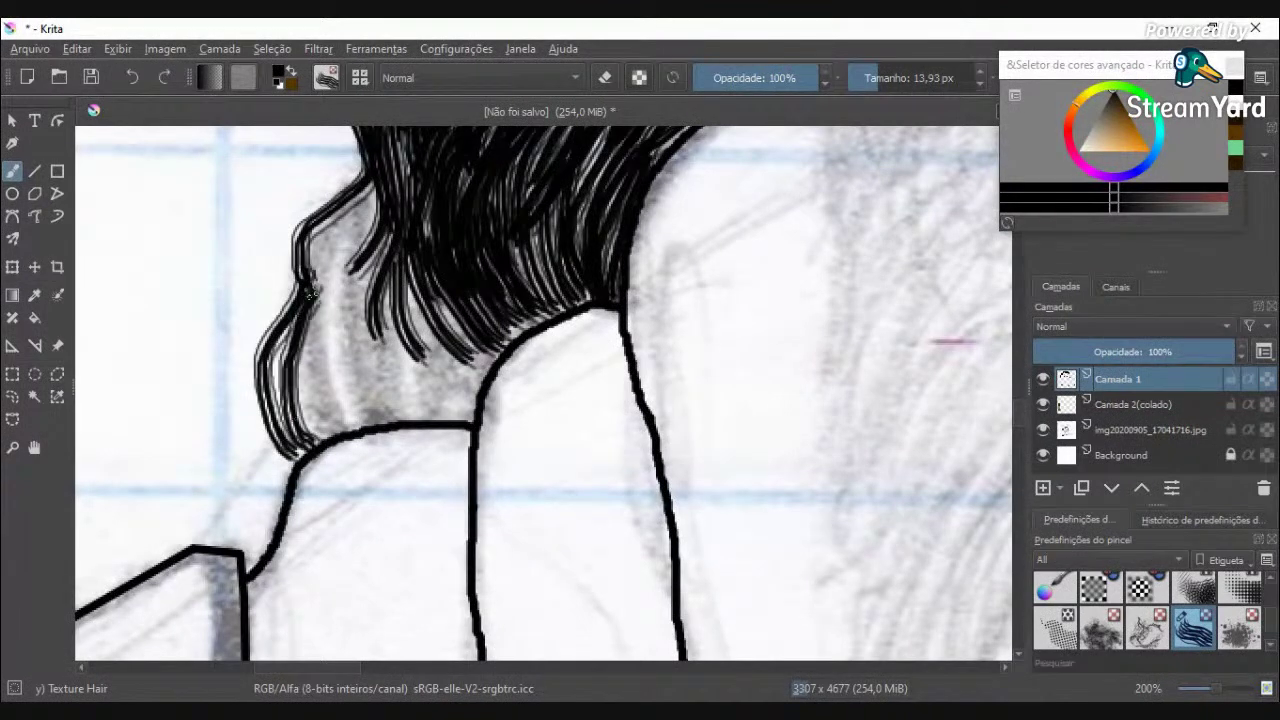
{"action": "left_click_drag", "start_coordinate": [275, 390], "coordinate": [308, 290]}
{"action": "mouse_move", "coordinate": [382, 194]}
{"action": "left_mouse_down"}
{"action": "mouse_move", "coordinate": [323, 292]}
{"action": "mouse_move", "coordinate": [353, 435]}
{"action": "mouse_move", "coordinate": [301, 362]}
{"action": "mouse_move", "coordinate": [303, 380]}
{"action": "mouse_move", "coordinate": [281, 358]}
{"action": "mouse_move", "coordinate": [286, 460]}
{"action": "left_mouse_up"}
{"action": "left_click_drag", "start_coordinate": [289, 340], "coordinate": [271, 430]}
{"action": "mouse_move", "coordinate": [380, 178]}
{"action": "left_mouse_down"}
{"action": "mouse_move", "coordinate": [310, 243]}
{"action": "mouse_move", "coordinate": [304, 308]}
{"action": "left_mouse_up"}
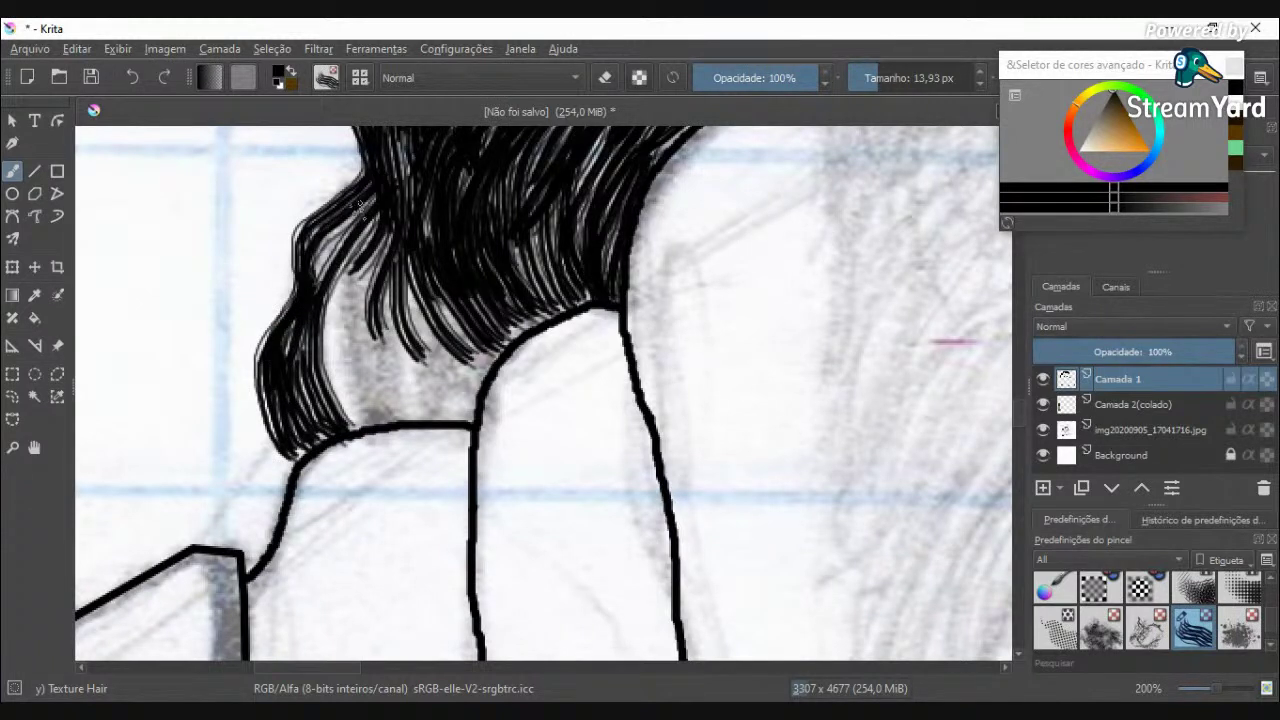
Step: Fill the middle of the lowest wave with strands running between the upper hair and the shoulder collar line
{"action": "left_click_drag", "start_coordinate": [362, 213], "coordinate": [364, 368]}
{"action": "left_click_drag", "start_coordinate": [403, 415], "coordinate": [339, 287]}
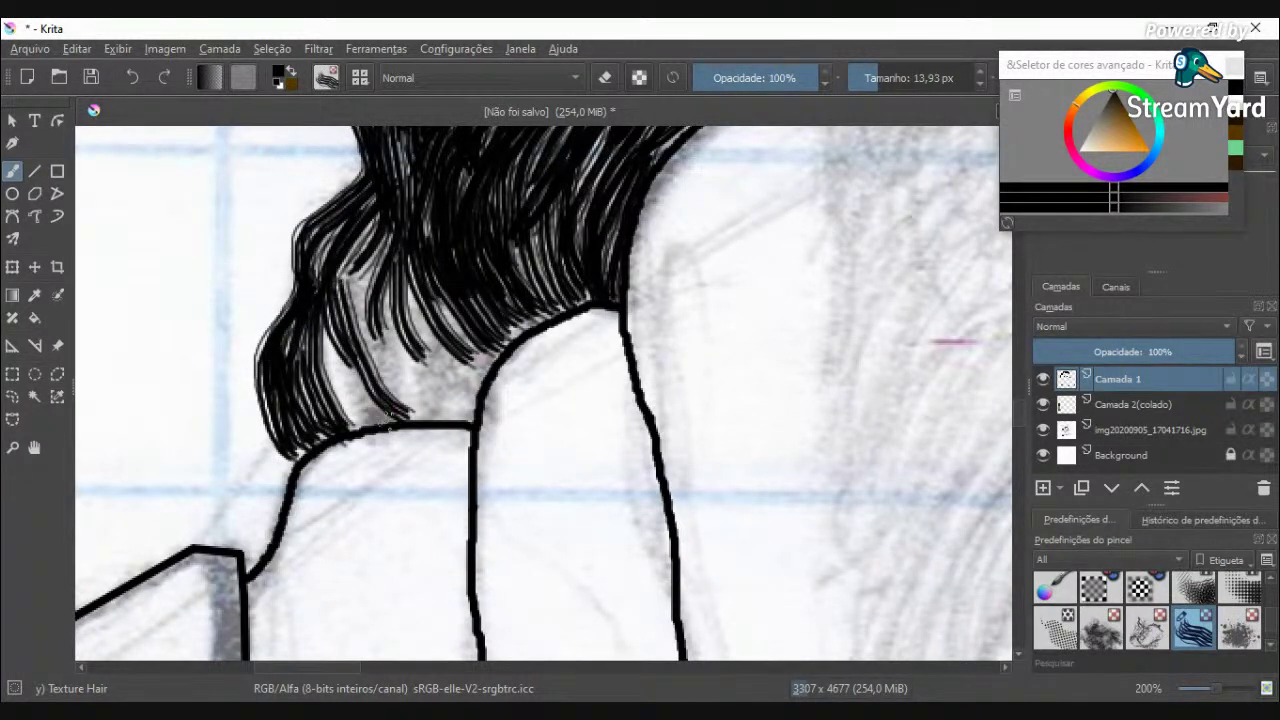
{"action": "left_click_drag", "start_coordinate": [392, 420], "coordinate": [322, 340]}
{"action": "left_click_drag", "start_coordinate": [366, 430], "coordinate": [316, 350]}
{"action": "left_click_drag", "start_coordinate": [370, 414], "coordinate": [298, 368]}
{"action": "mouse_move", "coordinate": [438, 421]}
{"action": "left_mouse_down"}
{"action": "mouse_move", "coordinate": [408, 263]}
{"action": "mouse_move", "coordinate": [381, 293]}
{"action": "mouse_move", "coordinate": [416, 427]}
{"action": "mouse_move", "coordinate": [393, 403]}
{"action": "mouse_move", "coordinate": [369, 272]}
{"action": "left_mouse_up"}
{"action": "mouse_move", "coordinate": [390, 227]}
{"action": "left_mouse_down"}
{"action": "mouse_move", "coordinate": [368, 257]}
{"action": "mouse_move", "coordinate": [358, 338]}
{"action": "left_mouse_up"}
Step: Fill the lowest wave's inner part with dense strands down to the corner where the two collar lines meet
{"action": "mouse_move", "coordinate": [376, 426]}
{"action": "left_mouse_down"}
{"action": "mouse_move", "coordinate": [318, 300]}
{"action": "mouse_move", "coordinate": [343, 320]}
{"action": "left_mouse_up"}
{"action": "left_click_drag", "start_coordinate": [420, 423], "coordinate": [382, 362]}
{"action": "left_click_drag", "start_coordinate": [464, 432], "coordinate": [428, 298]}
{"action": "left_click_drag", "start_coordinate": [440, 346], "coordinate": [448, 292]}
{"action": "left_click_drag", "start_coordinate": [444, 438], "coordinate": [410, 328]}
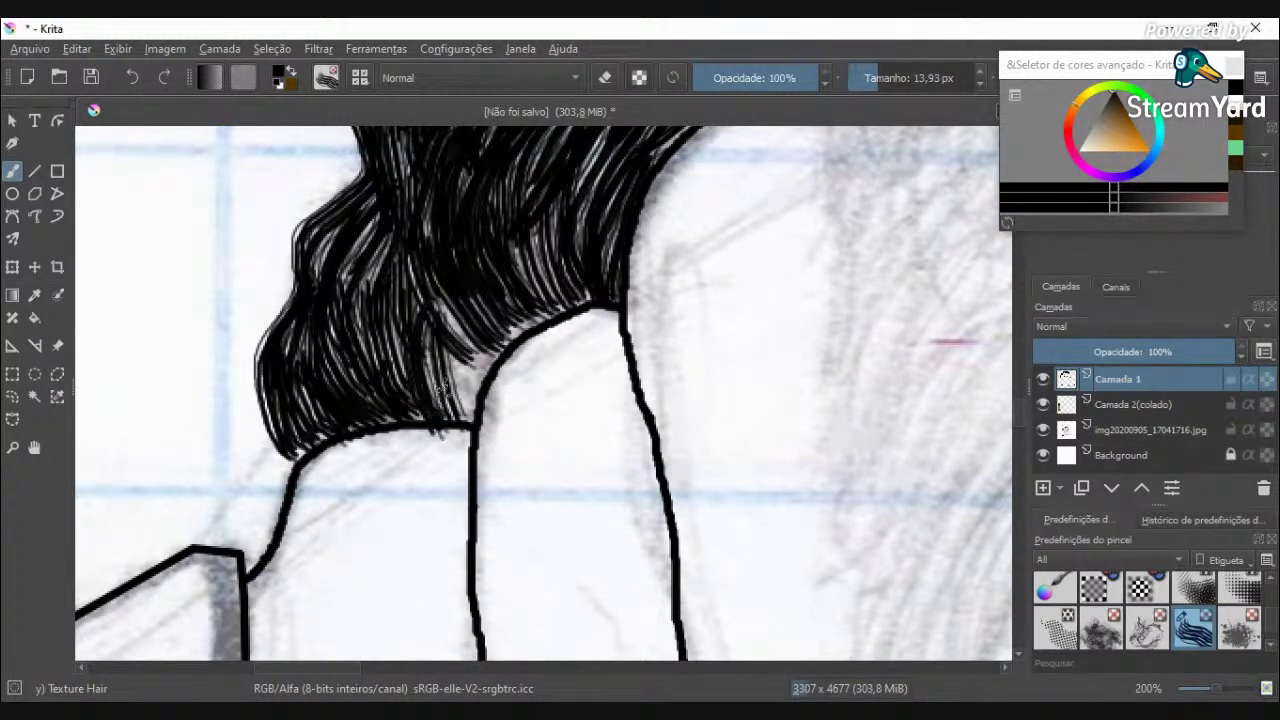
{"action": "left_click_drag", "start_coordinate": [460, 398], "coordinate": [440, 326]}
{"action": "mouse_move", "coordinate": [464, 414]}
{"action": "left_mouse_down"}
{"action": "mouse_move", "coordinate": [453, 310]}
{"action": "mouse_move", "coordinate": [429, 293]}
{"action": "mouse_move", "coordinate": [459, 353]}
{"action": "mouse_move", "coordinate": [483, 365]}
{"action": "mouse_move", "coordinate": [458, 309]}
{"action": "mouse_move", "coordinate": [515, 332]}
{"action": "mouse_move", "coordinate": [487, 298]}
{"action": "mouse_move", "coordinate": [537, 314]}
{"action": "mouse_move", "coordinate": [506, 297]}
{"action": "left_mouse_up"}
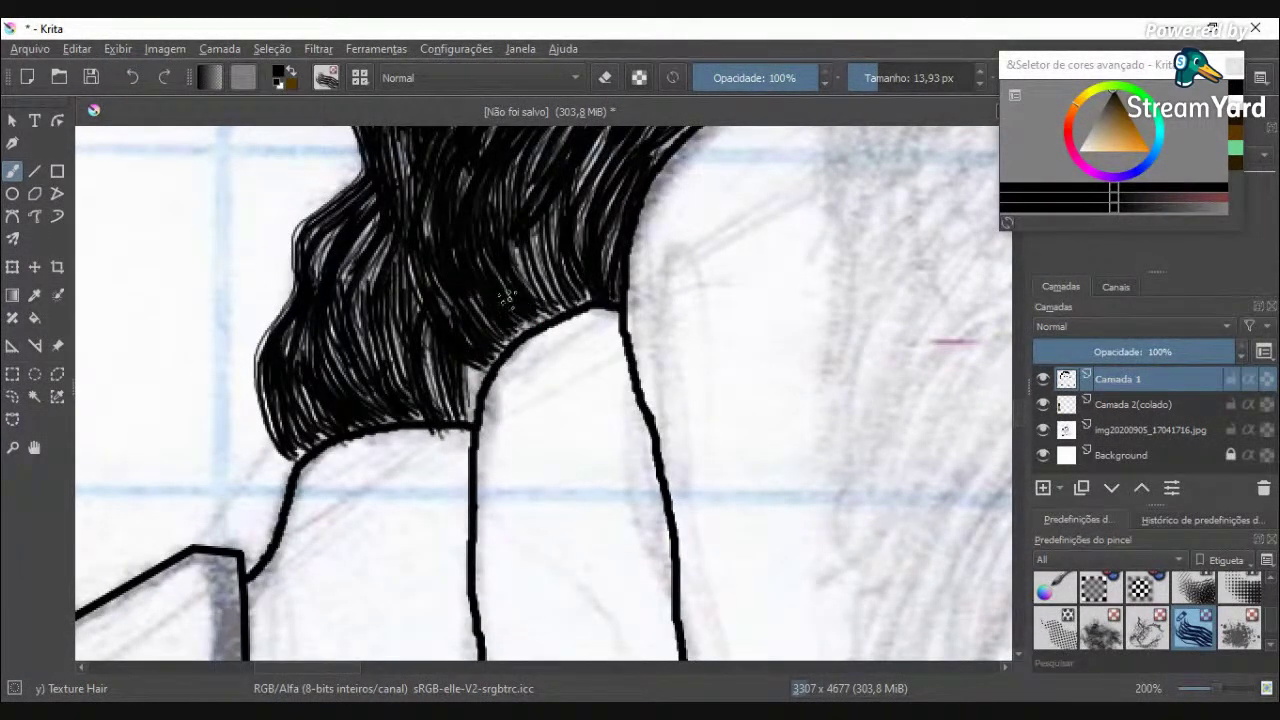
{"action": "mouse_move", "coordinate": [474, 377]}
{"action": "left_mouse_down"}
{"action": "mouse_move", "coordinate": [450, 375]}
{"action": "mouse_move", "coordinate": [476, 345]}
{"action": "mouse_move", "coordinate": [460, 425]}
{"action": "mouse_move", "coordinate": [421, 330]}
{"action": "left_mouse_up"}
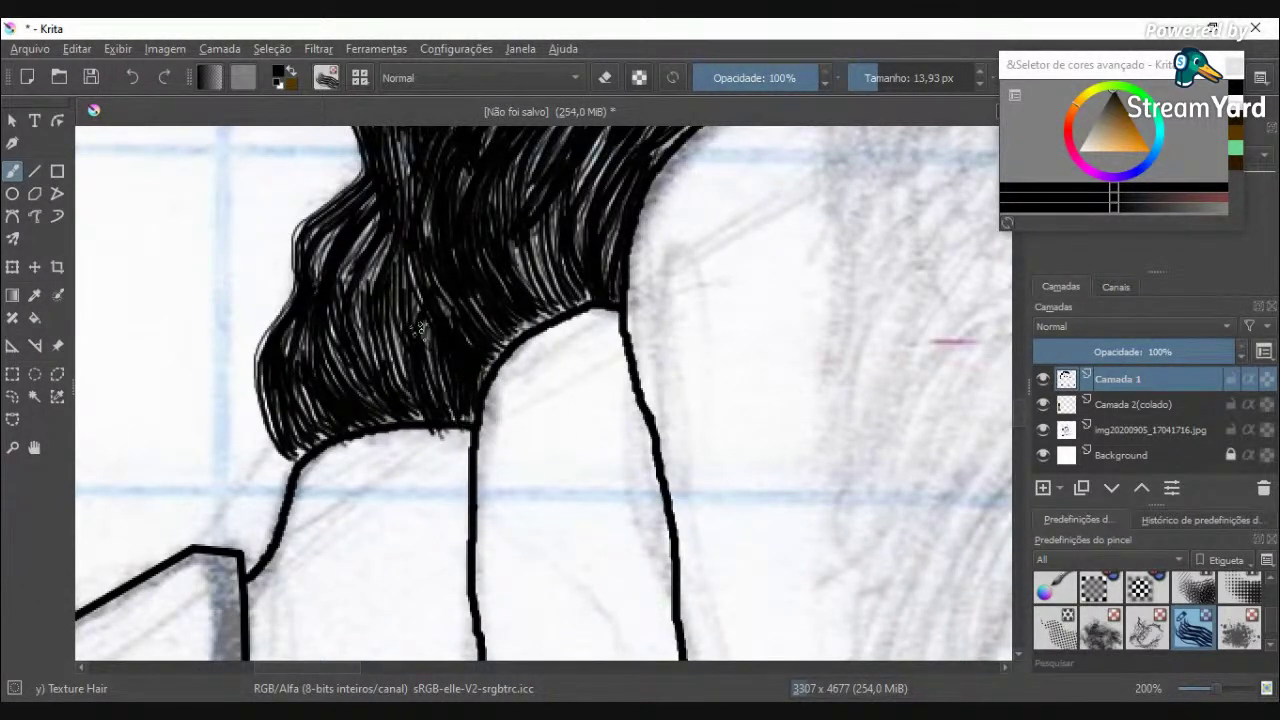
Step: Set the brush size to 25.22 px and draw rounded curl strands along the outer edge of the hair just above the left ear
{"action": "scroll", "coordinate": [290, 420], "scroll_direction": "up", "scroll_amount": 3}
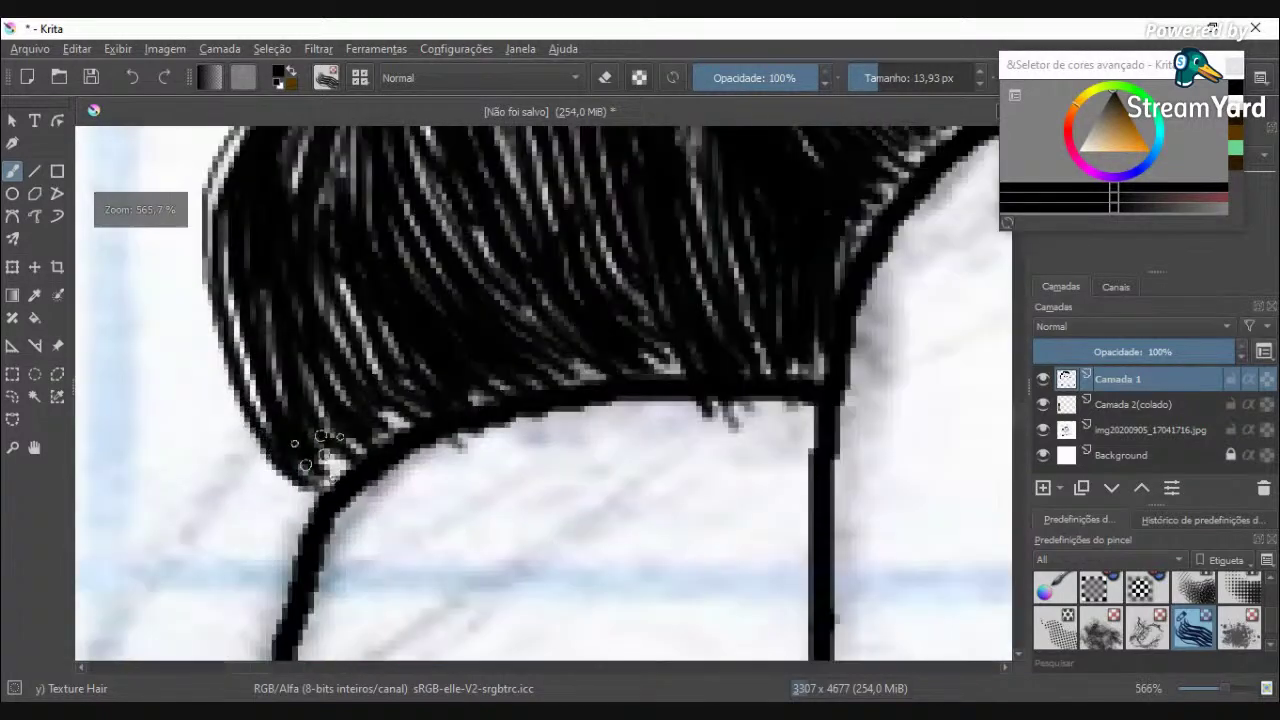
{"action": "scroll", "coordinate": [414, 343], "scroll_direction": "down", "scroll_amount": 8}
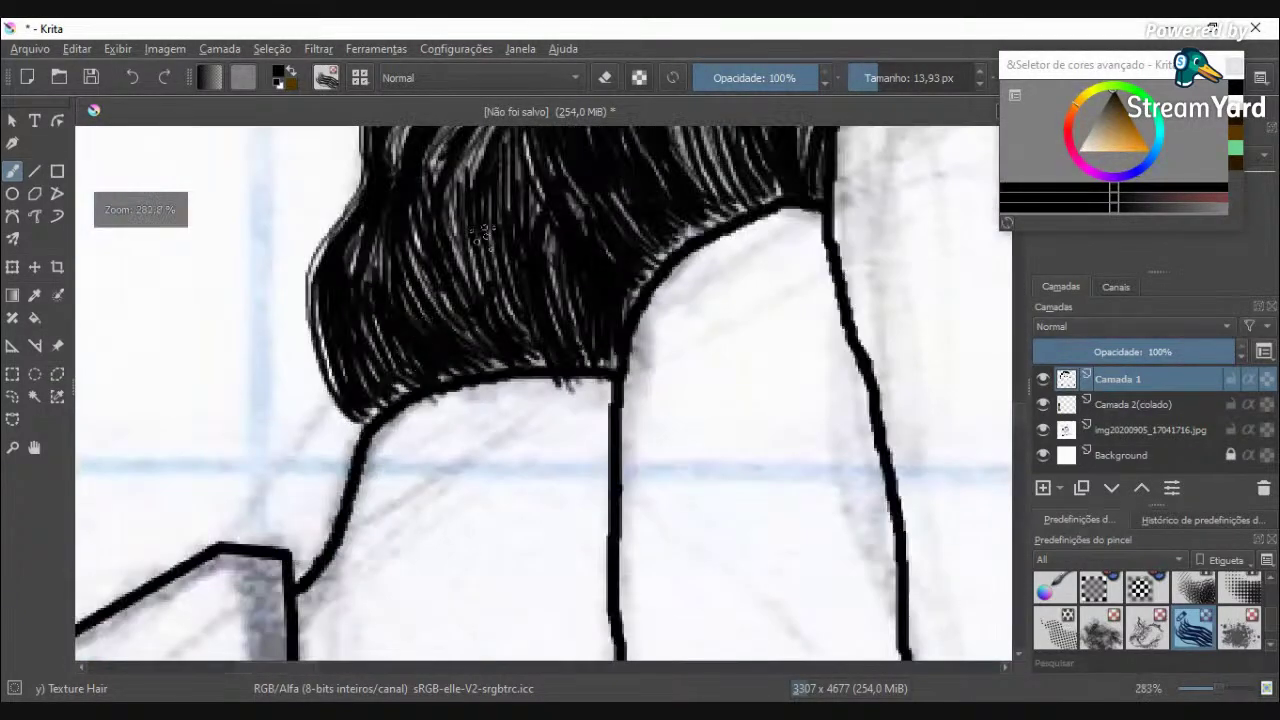
{"action": "scroll", "coordinate": [506, 210], "scroll_direction": "down", "scroll_amount": 4}
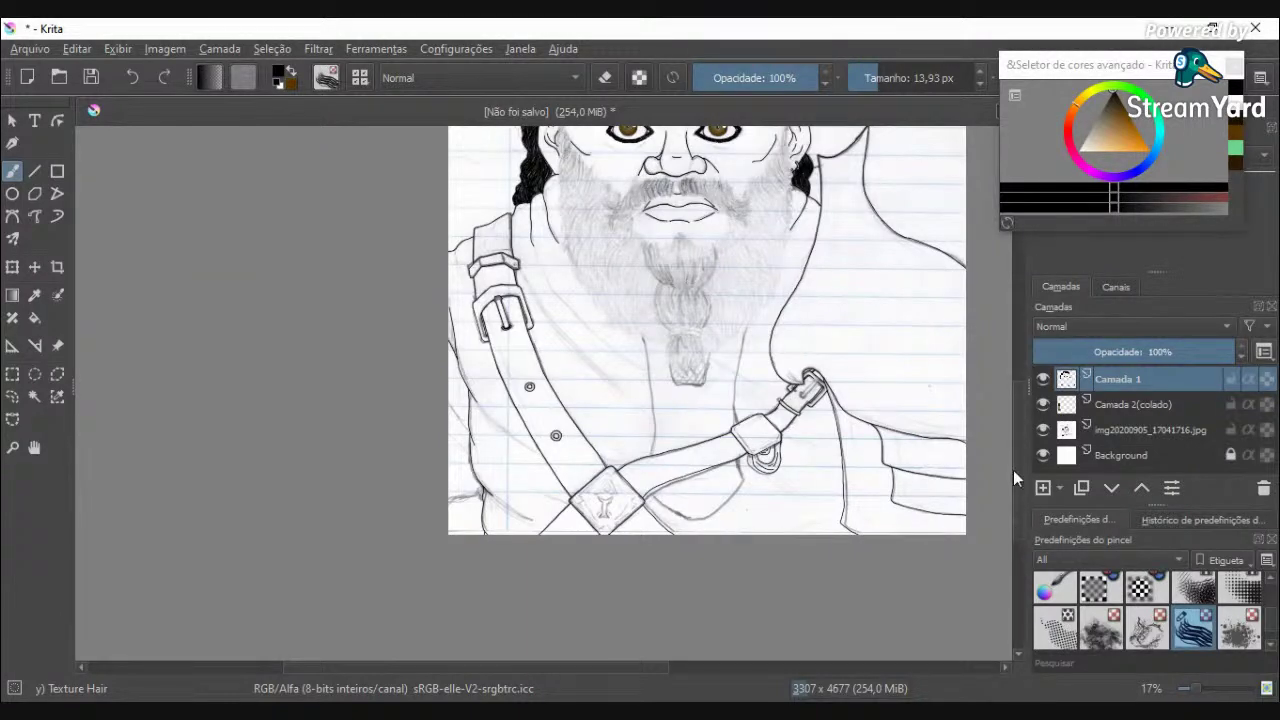
{"action": "left_click_drag", "start_coordinate": [1014, 484], "coordinate": [1015, 388]}
{"action": "scroll", "coordinate": [509, 285], "scroll_direction": "up", "scroll_amount": 1}
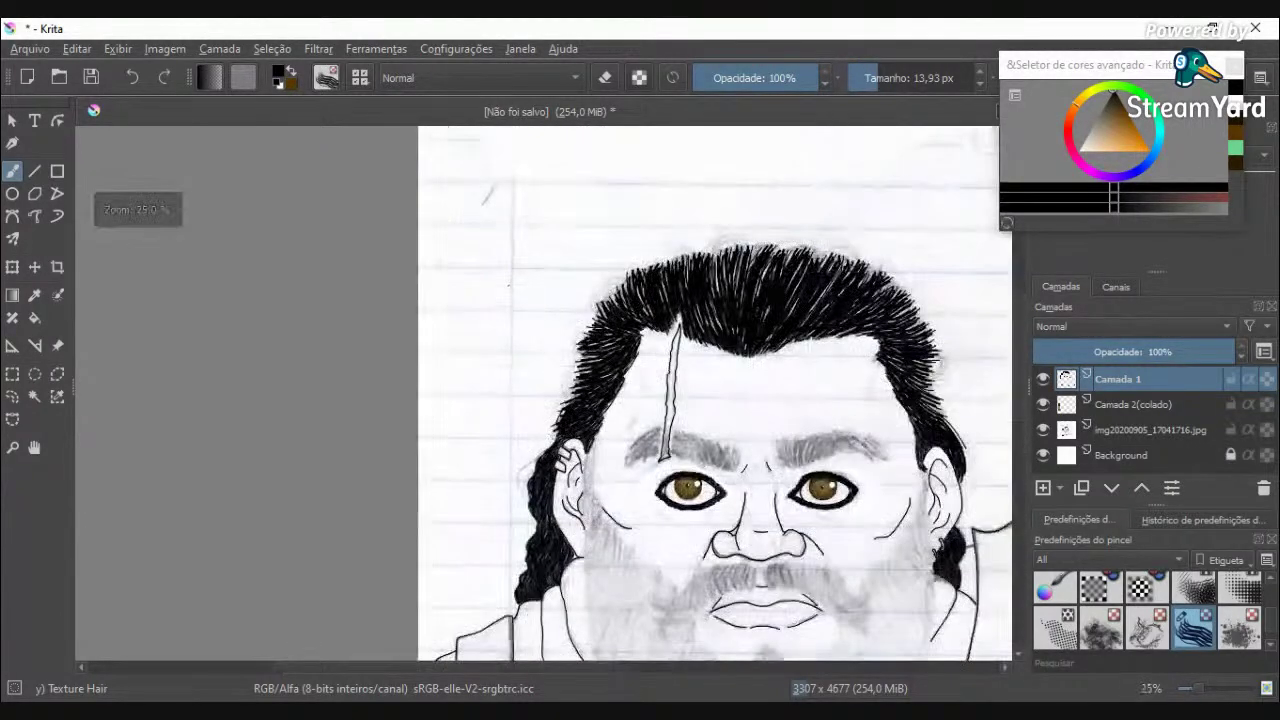
{"action": "scroll", "coordinate": [508, 285], "scroll_direction": "up", "scroll_amount": 2}
{"action": "scroll", "coordinate": [706, 469], "scroll_direction": "up", "scroll_amount": 2}
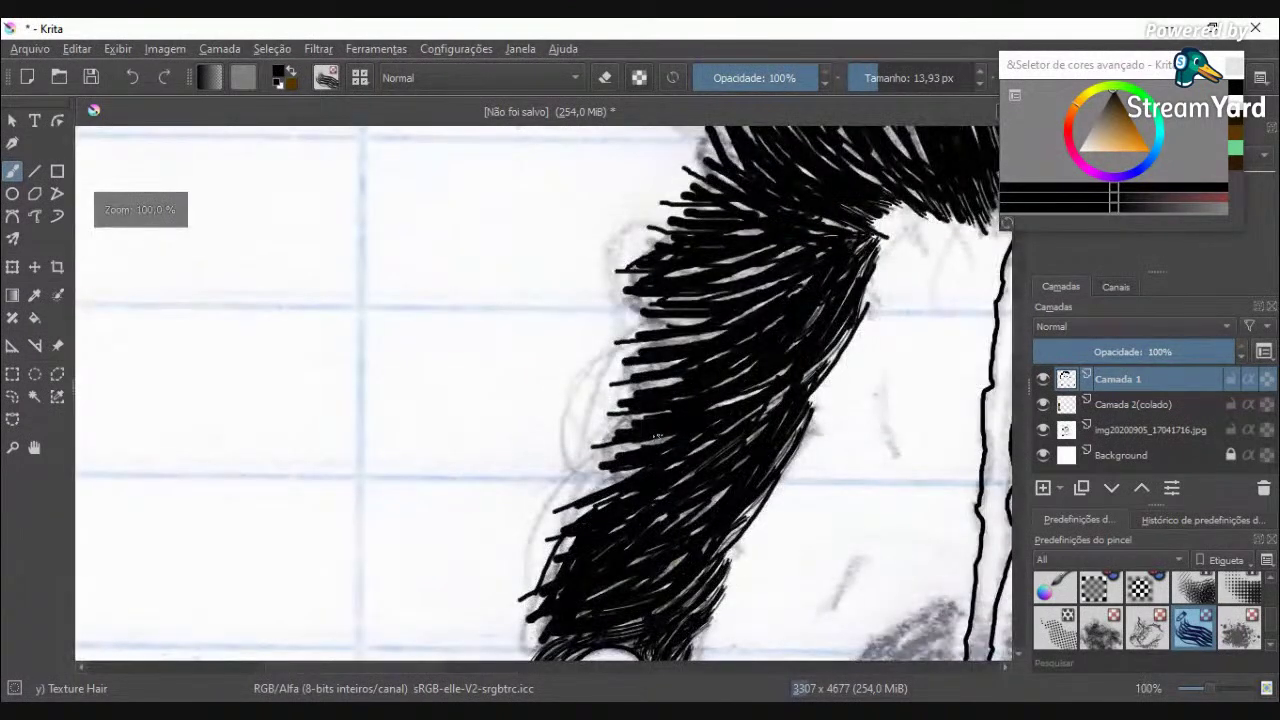
{"action": "left_click_drag", "start_coordinate": [882, 75], "coordinate": [890, 75]}
{"action": "left_click_drag", "start_coordinate": [600, 473], "coordinate": [576, 526]}
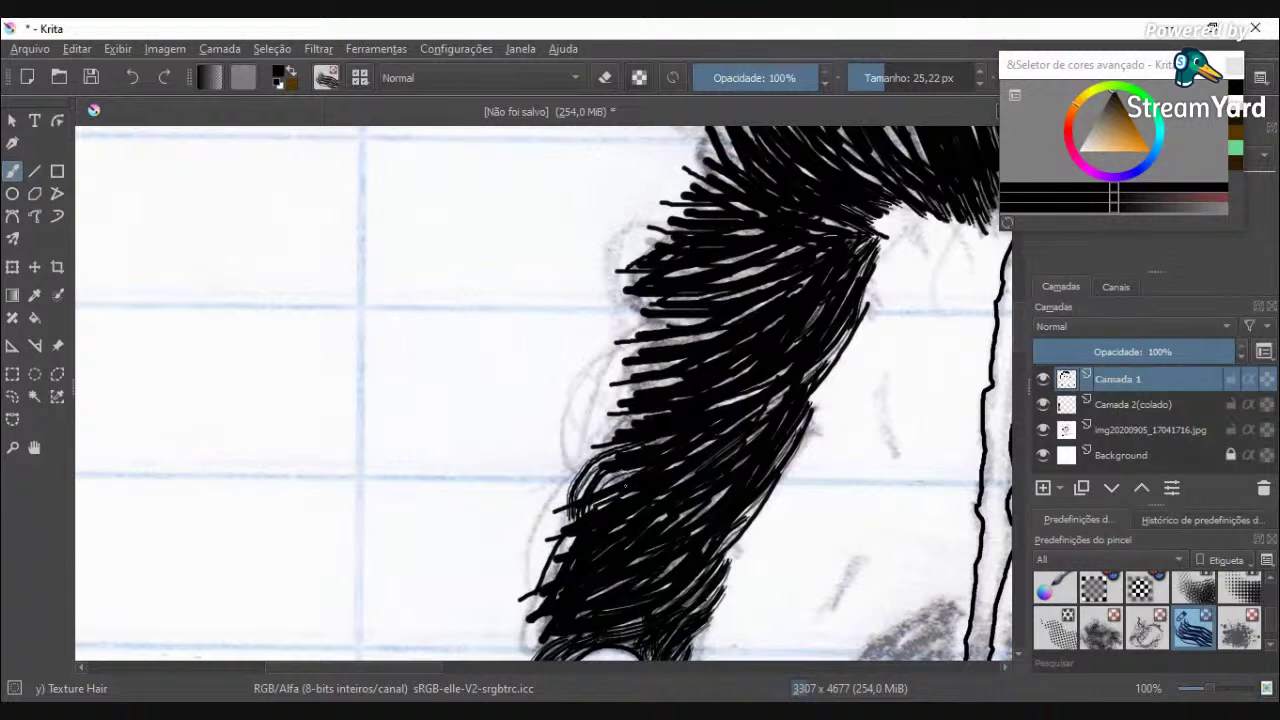
{"action": "left_click_drag", "start_coordinate": [604, 476], "coordinate": [578, 526]}
{"action": "mouse_move", "coordinate": [610, 452]}
{"action": "left_mouse_down"}
{"action": "mouse_move", "coordinate": [519, 597]}
{"action": "mouse_move", "coordinate": [538, 630]}
{"action": "left_mouse_up"}
{"action": "left_click_drag", "start_coordinate": [560, 570], "coordinate": [518, 630]}
{"action": "left_click_drag", "start_coordinate": [550, 618], "coordinate": [530, 646]}
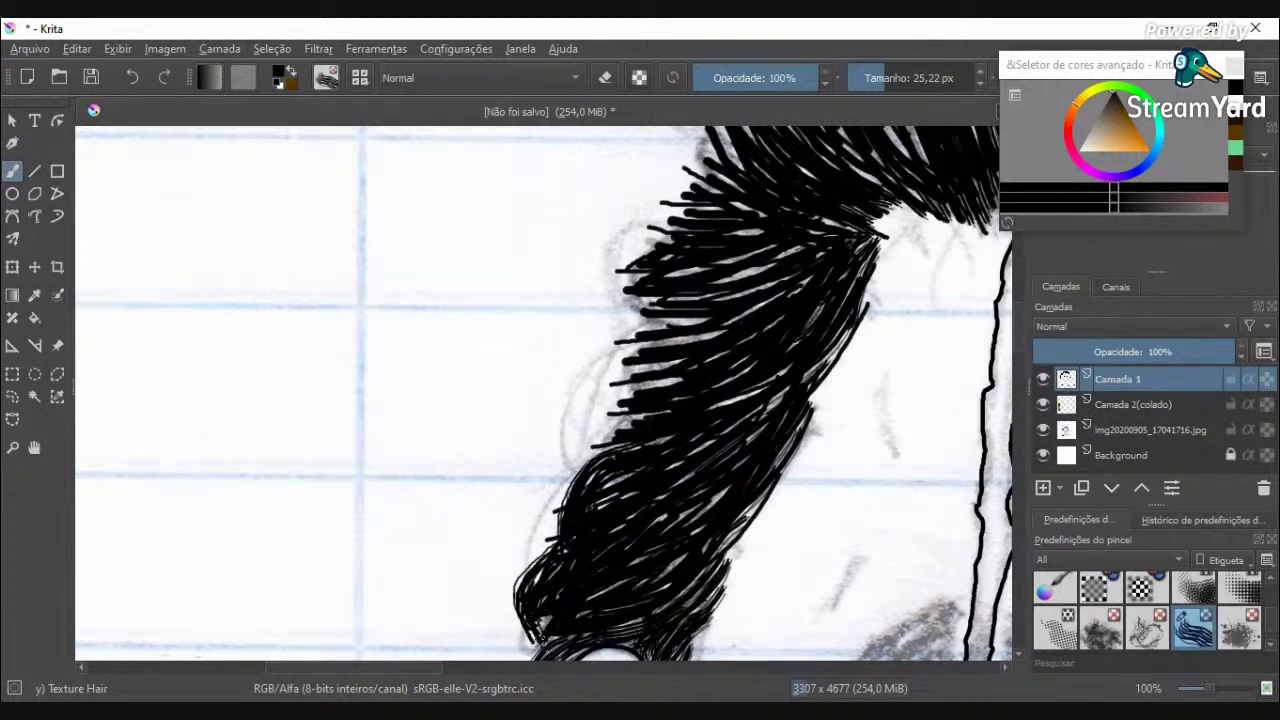
Step: Draw and fill a second rounded curl higher on the side hair and outline a third one above it
{"action": "mouse_move", "coordinate": [543, 553]}
{"action": "left_mouse_down"}
{"action": "mouse_move", "coordinate": [574, 412]}
{"action": "mouse_move", "coordinate": [648, 386]}
{"action": "mouse_move", "coordinate": [576, 452]}
{"action": "mouse_move", "coordinate": [638, 428]}
{"action": "left_mouse_up"}
{"action": "mouse_move", "coordinate": [580, 467]}
{"action": "left_mouse_down"}
{"action": "mouse_move", "coordinate": [618, 407]}
{"action": "mouse_move", "coordinate": [666, 376]}
{"action": "mouse_move", "coordinate": [640, 362]}
{"action": "mouse_move", "coordinate": [572, 404]}
{"action": "mouse_move", "coordinate": [681, 357]}
{"action": "left_mouse_up"}
{"action": "left_click_drag", "start_coordinate": [597, 361], "coordinate": [629, 266]}
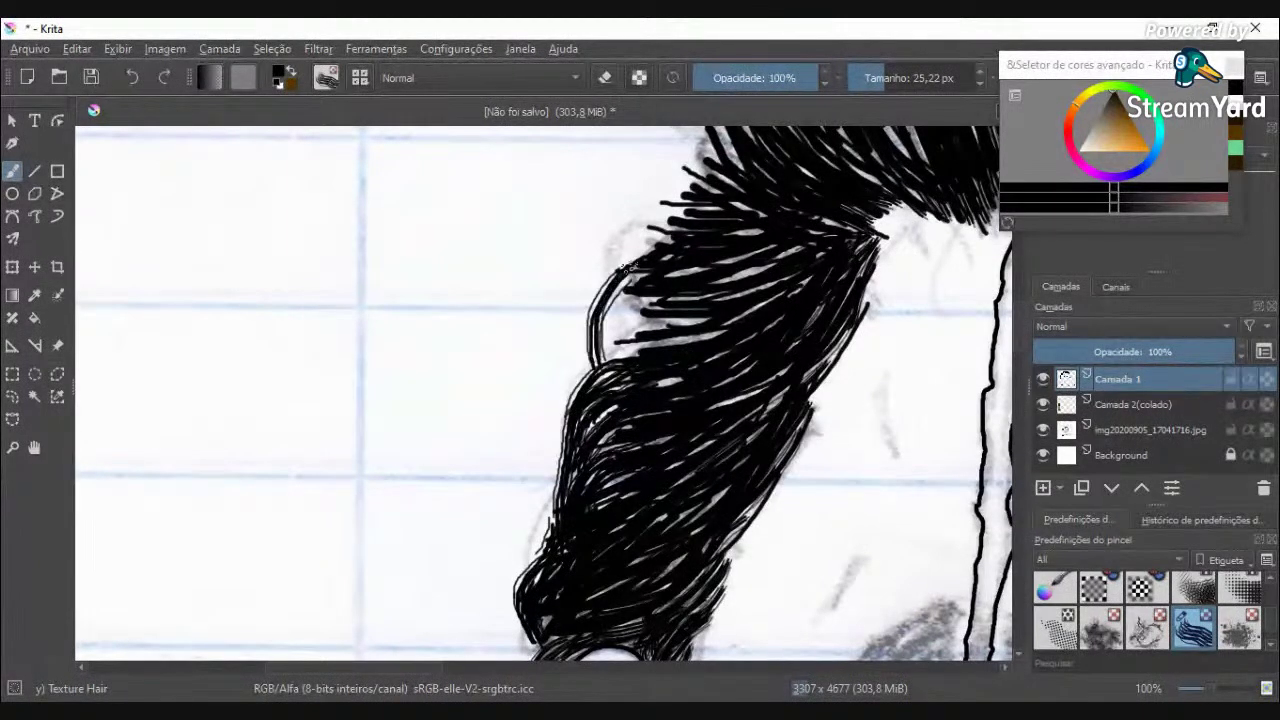
Step: Fill the third side curl with curved black strands blending into the existing side hair
{"action": "mouse_move", "coordinate": [757, 288]}
{"action": "left_mouse_down"}
{"action": "mouse_move", "coordinate": [632, 352]}
{"action": "mouse_move", "coordinate": [648, 281]}
{"action": "mouse_move", "coordinate": [604, 345]}
{"action": "mouse_move", "coordinate": [678, 274]}
{"action": "left_mouse_up"}
{"action": "mouse_move", "coordinate": [622, 349]}
{"action": "left_mouse_down"}
{"action": "mouse_move", "coordinate": [715, 310]}
{"action": "mouse_move", "coordinate": [762, 309]}
{"action": "left_mouse_up"}
{"action": "left_click_drag", "start_coordinate": [680, 380], "coordinate": [610, 413]}
{"action": "left_click_drag", "start_coordinate": [783, 251], "coordinate": [655, 280]}
{"action": "left_click_drag", "start_coordinate": [775, 263], "coordinate": [667, 294]}
{"action": "left_click_drag", "start_coordinate": [730, 330], "coordinate": [646, 346]}
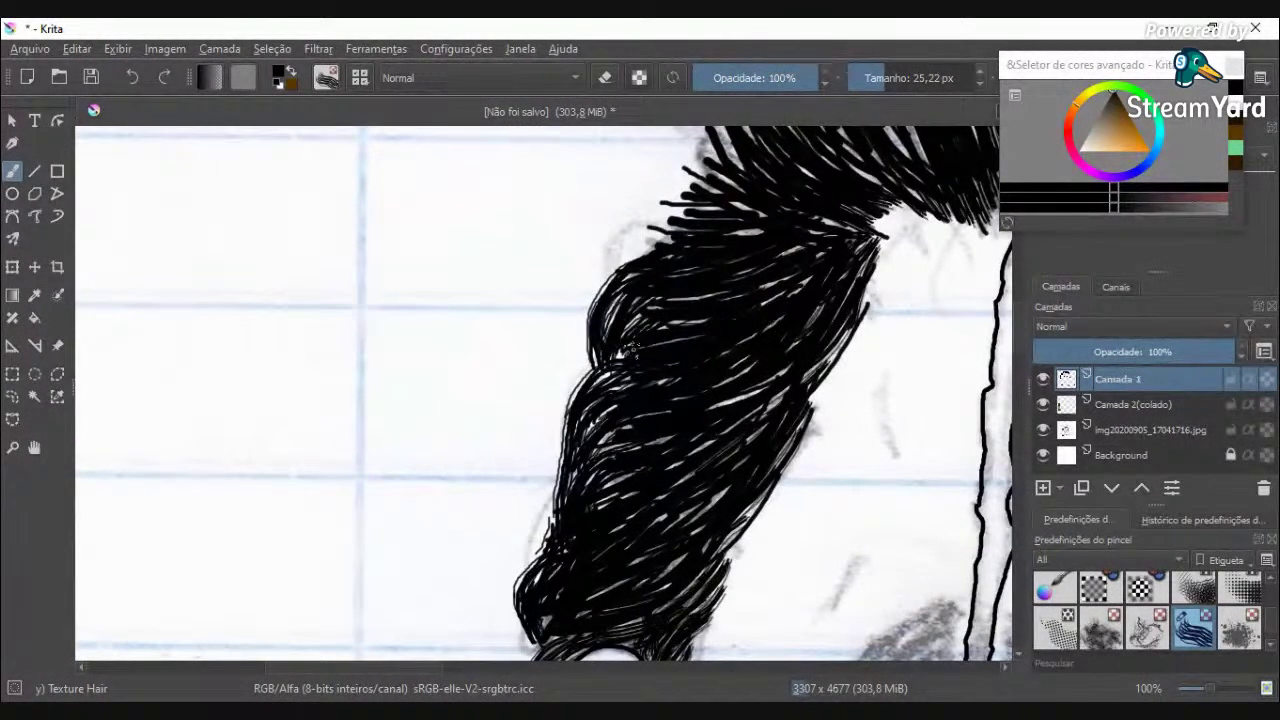
Step: Outline a fourth rounded curl with black strands at the upper corner of the side hair, following the pencil sketch
{"action": "scroll", "coordinate": [630, 329], "scroll_direction": "down", "scroll_amount": 7}
{"action": "scroll", "coordinate": [642, 299], "scroll_direction": "up", "scroll_amount": 5}
{"action": "scroll", "coordinate": [615, 372], "scroll_direction": "up", "scroll_amount": 1}
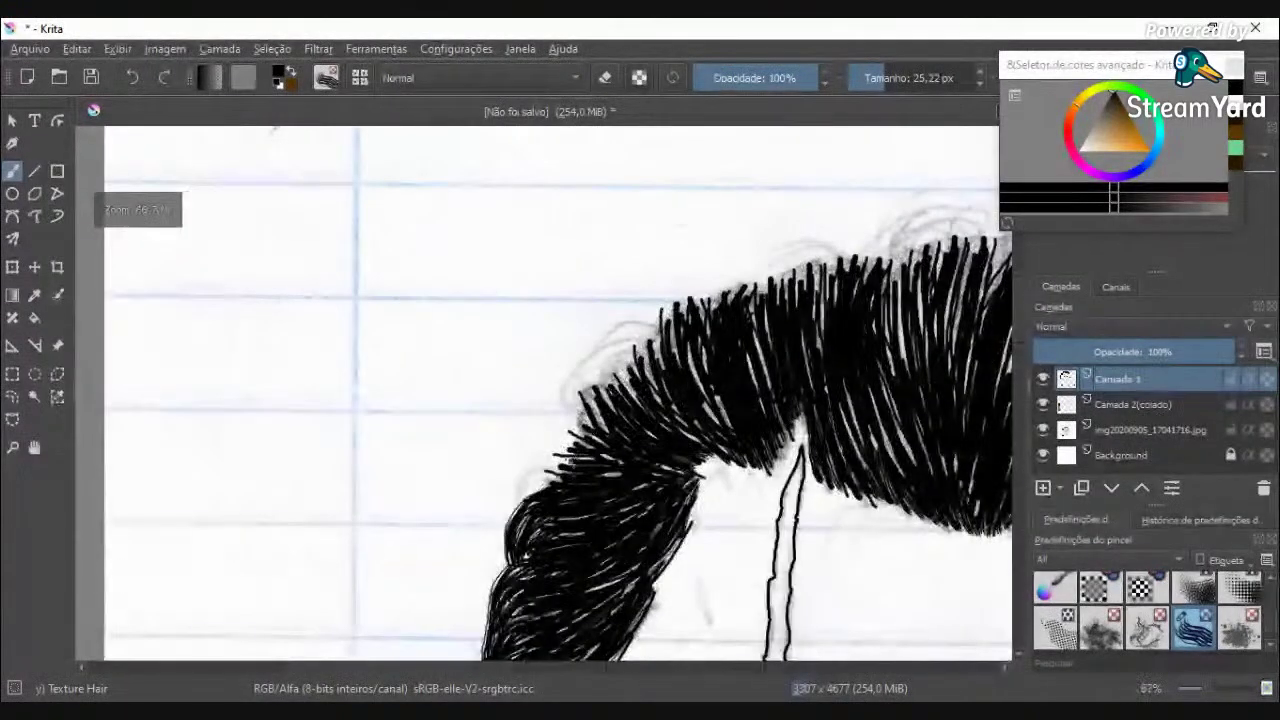
{"action": "mouse_move", "coordinate": [536, 490]}
{"action": "left_mouse_down"}
{"action": "mouse_move", "coordinate": [535, 440]}
{"action": "mouse_move", "coordinate": [592, 383]}
{"action": "mouse_move", "coordinate": [540, 428]}
{"action": "left_mouse_up"}
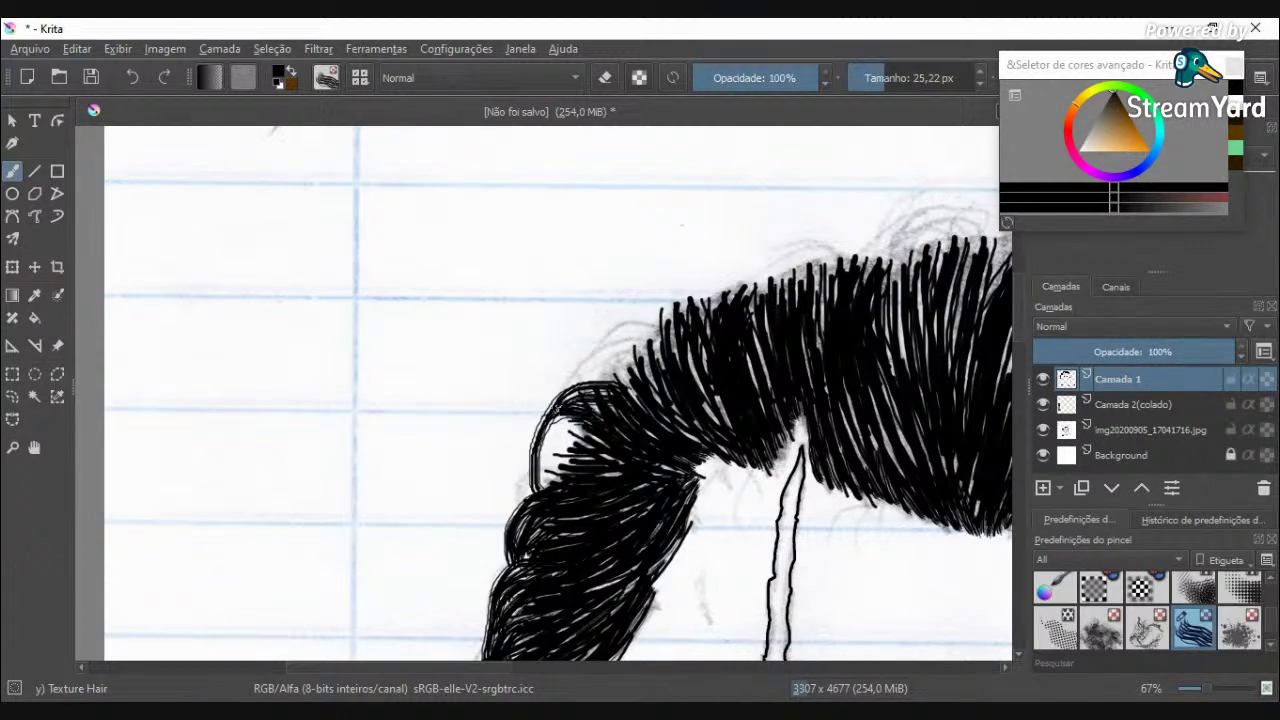
Step: Fill the lower part of the fourth curl with strands, undoing the last strokes that overshoot its outline
{"action": "scroll", "coordinate": [553, 462], "scroll_direction": "down", "scroll_amount": 2}
{"action": "scroll", "coordinate": [550, 458], "scroll_direction": "up", "scroll_amount": 5}
{"action": "left_click_drag", "start_coordinate": [616, 506], "coordinate": [526, 465]}
{"action": "mouse_move", "coordinate": [585, 540]}
{"action": "left_mouse_down"}
{"action": "mouse_move", "coordinate": [520, 500]}
{"action": "mouse_move", "coordinate": [545, 510]}
{"action": "mouse_move", "coordinate": [557, 434]}
{"action": "mouse_move", "coordinate": [492, 390]}
{"action": "mouse_move", "coordinate": [500, 405]}
{"action": "left_mouse_up"}
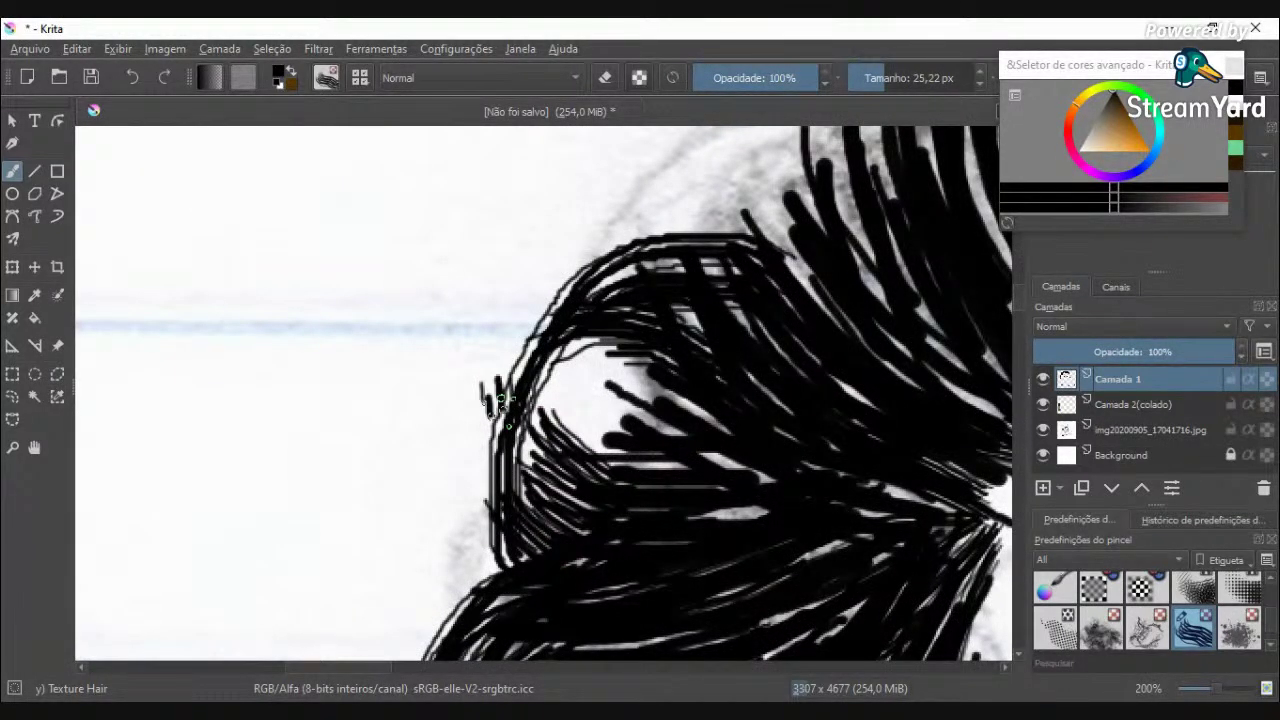
{"action": "key", "text": "ctrl+z"}
{"action": "key", "text": "ctrl+z"}
{"action": "key", "text": "ctrl+z"}
{"action": "key", "text": "ctrl+z"}
{"action": "mouse_move", "coordinate": [547, 515]}
{"action": "left_mouse_down"}
{"action": "mouse_move", "coordinate": [515, 500]}
{"action": "mouse_move", "coordinate": [510, 578]}
{"action": "left_mouse_up"}
{"action": "left_click_drag", "start_coordinate": [526, 408], "coordinate": [674, 482]}
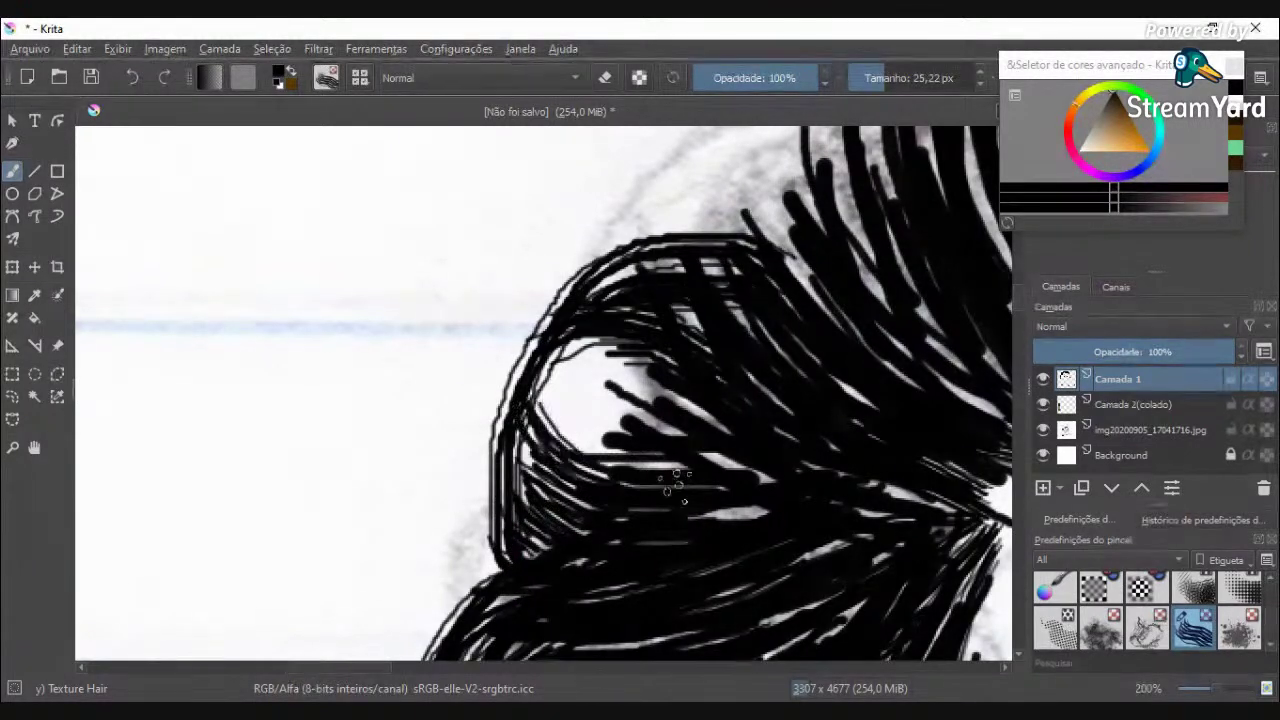
Step: Fill the white opening in the middle of the fourth curl with strands fanning inward from its outline
{"action": "mouse_move", "coordinate": [524, 402]}
{"action": "left_mouse_down"}
{"action": "mouse_move", "coordinate": [748, 438]}
{"action": "mouse_move", "coordinate": [588, 367]}
{"action": "left_mouse_up"}
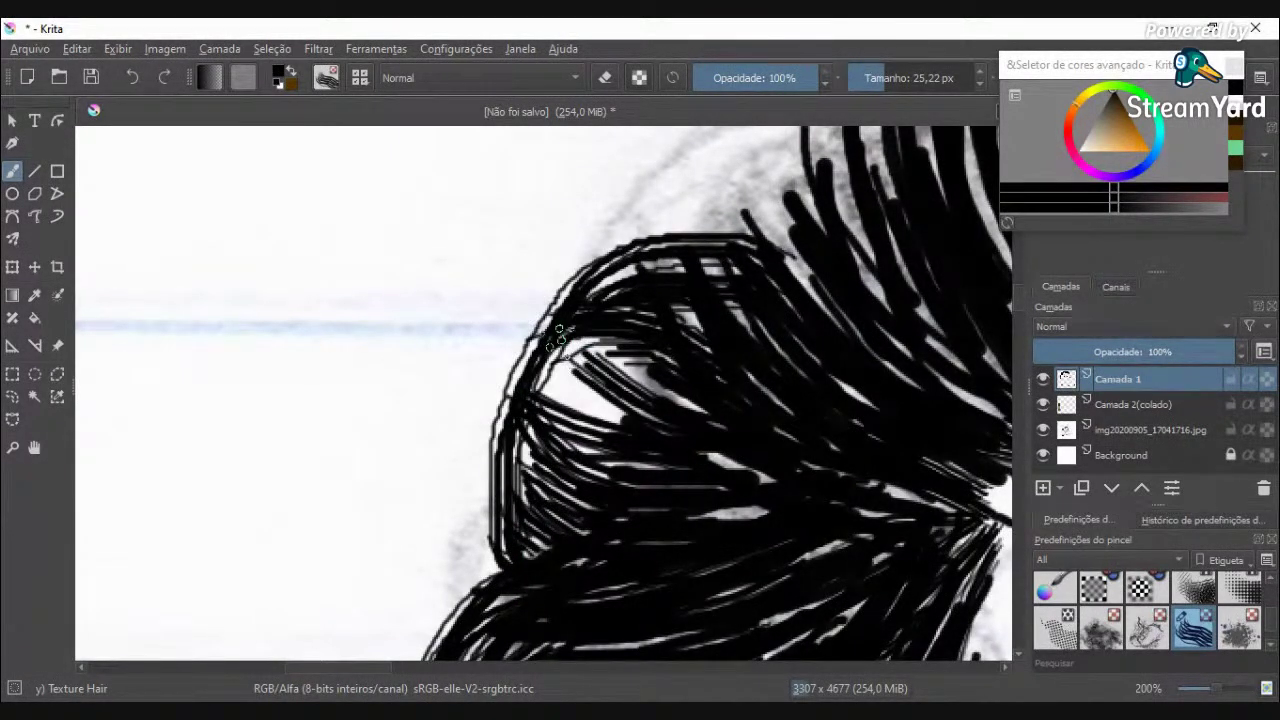
{"action": "left_click_drag", "start_coordinate": [546, 328], "coordinate": [684, 406]}
{"action": "left_click_drag", "start_coordinate": [535, 358], "coordinate": [648, 418]}
{"action": "left_click_drag", "start_coordinate": [544, 383], "coordinate": [660, 424]}
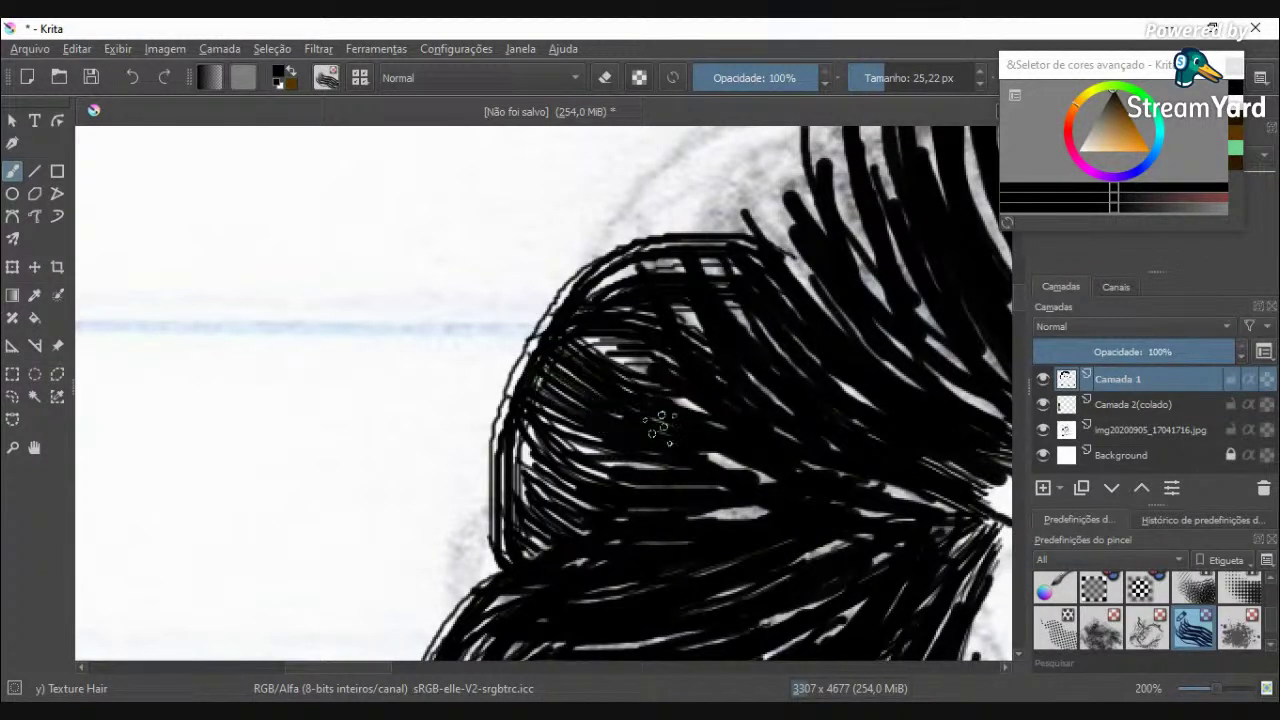
Step: Close the light gaps between the fourth curl and the hair around it with black strands
{"action": "left_click_drag", "start_coordinate": [623, 333], "coordinate": [786, 443]}
{"action": "mouse_move", "coordinate": [690, 425]}
{"action": "left_mouse_down"}
{"action": "mouse_move", "coordinate": [747, 465]}
{"action": "mouse_move", "coordinate": [866, 487]}
{"action": "left_mouse_up"}
{"action": "mouse_move", "coordinate": [694, 508]}
{"action": "left_mouse_down"}
{"action": "mouse_move", "coordinate": [912, 506]}
{"action": "mouse_move", "coordinate": [806, 457]}
{"action": "mouse_move", "coordinate": [960, 503]}
{"action": "mouse_move", "coordinate": [726, 562]}
{"action": "left_mouse_up"}
{"action": "left_click_drag", "start_coordinate": [895, 524], "coordinate": [735, 586]}
Step: Outline the next curl above the fourth one with a curved black strand reaching the spiky top hair
{"action": "scroll", "coordinate": [722, 593], "scroll_direction": "down", "scroll_amount": 2}
{"action": "scroll", "coordinate": [720, 523], "scroll_direction": "up", "scroll_amount": 9}
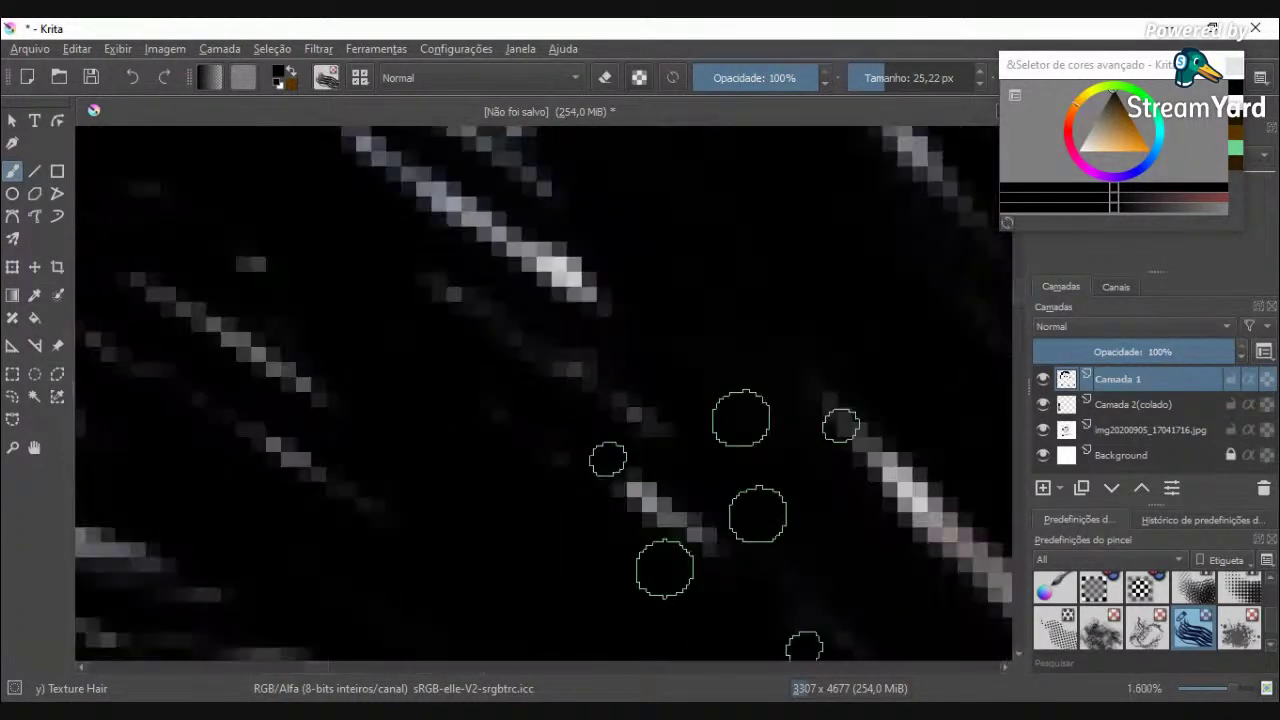
{"action": "scroll", "coordinate": [643, 400], "scroll_direction": "down", "scroll_amount": 2}
{"action": "scroll", "coordinate": [665, 410], "scroll_direction": "down", "scroll_amount": 4}
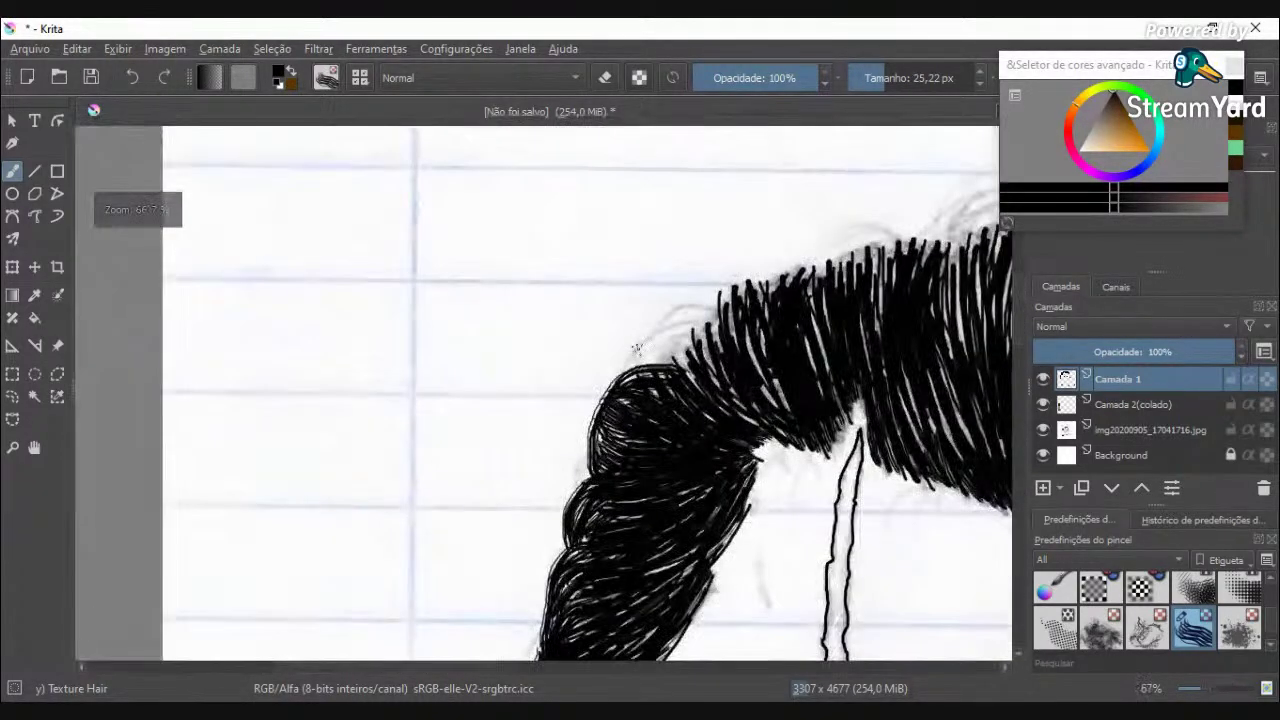
{"action": "scroll", "coordinate": [640, 430], "scroll_direction": "up", "scroll_amount": 1}
{"action": "mouse_move", "coordinate": [638, 425]}
{"action": "left_mouse_down"}
{"action": "mouse_move", "coordinate": [740, 225]}
{"action": "mouse_move", "coordinate": [915, 130]}
{"action": "left_mouse_up"}
{"action": "scroll", "coordinate": [808, 320], "scroll_direction": "down", "scroll_amount": 4}
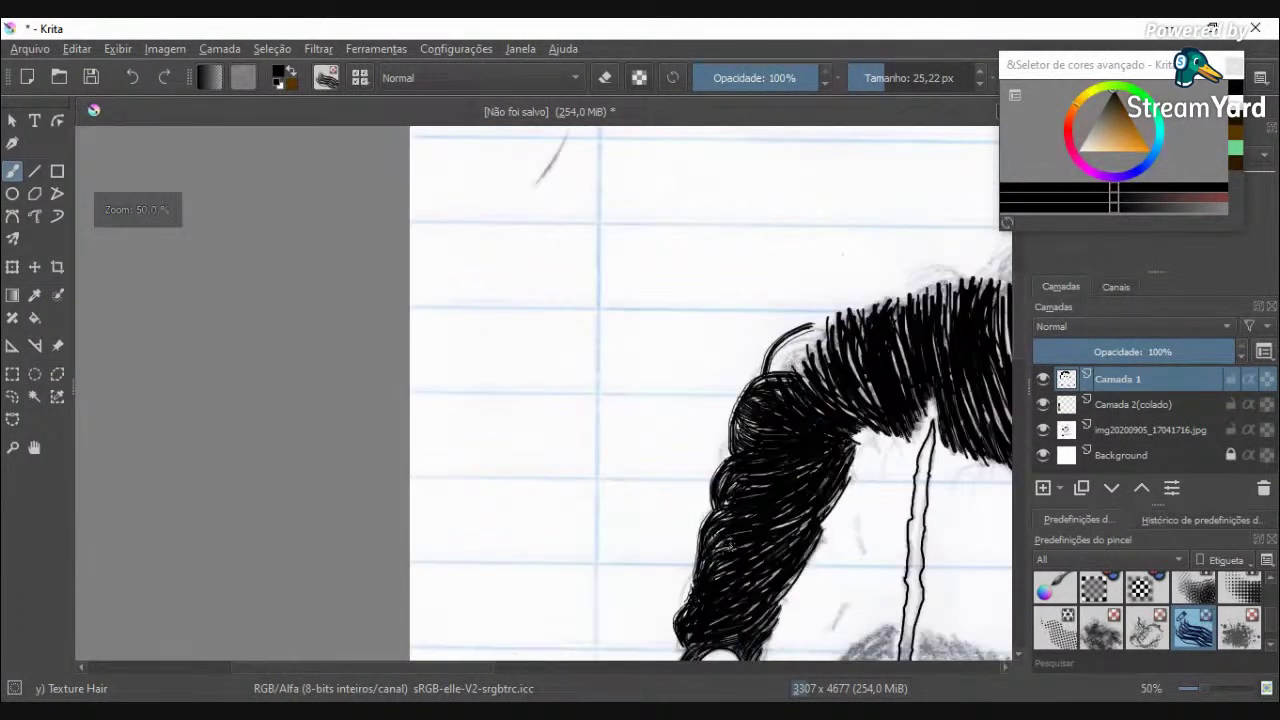
{"action": "left_click_drag", "start_coordinate": [478, 667], "coordinate": [575, 664]}
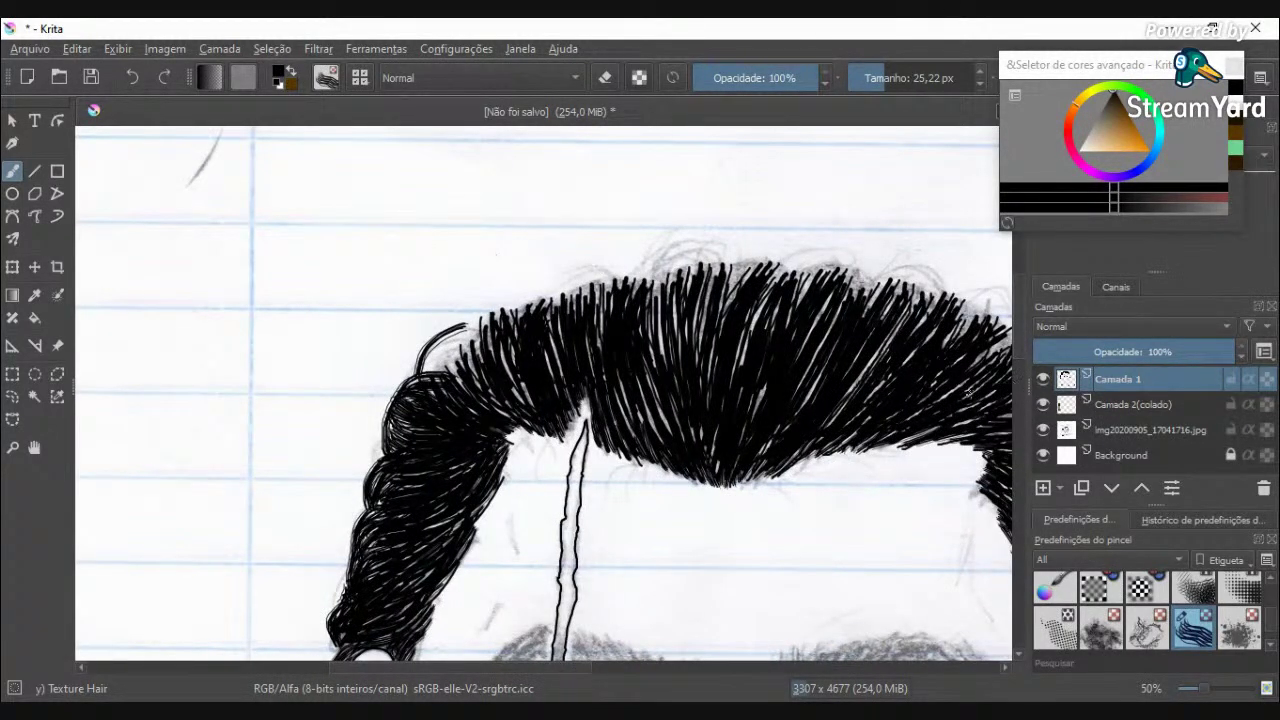
Step: Extend the fifth curl's outline in an arch from the fourth curl to the spiky top hair, undoing the stray strokes
{"action": "left_click_drag", "start_coordinate": [1022, 326], "coordinate": [1018, 304]}
{"action": "scroll", "coordinate": [470, 462], "scroll_direction": "up", "scroll_amount": 3}
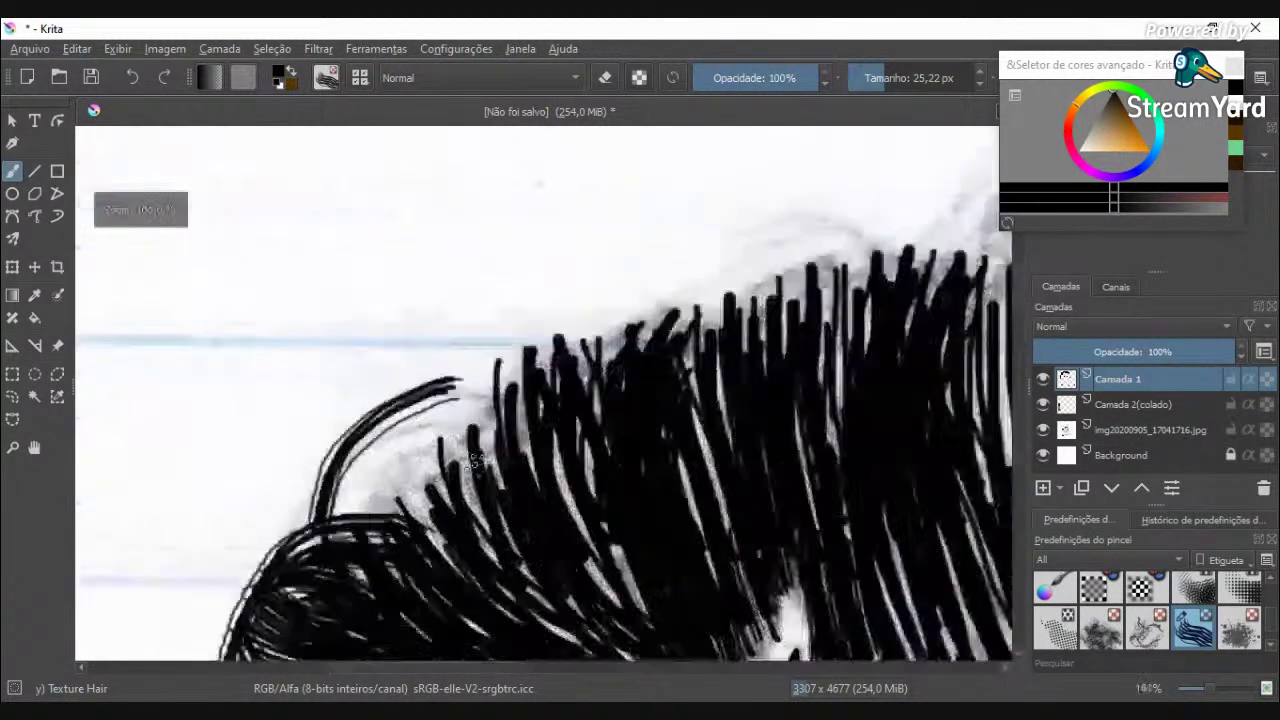
{"action": "left_click_drag", "start_coordinate": [437, 383], "coordinate": [485, 378]}
{"action": "key", "text": "ctrl+z"}
{"action": "key", "text": "ctrl+z"}
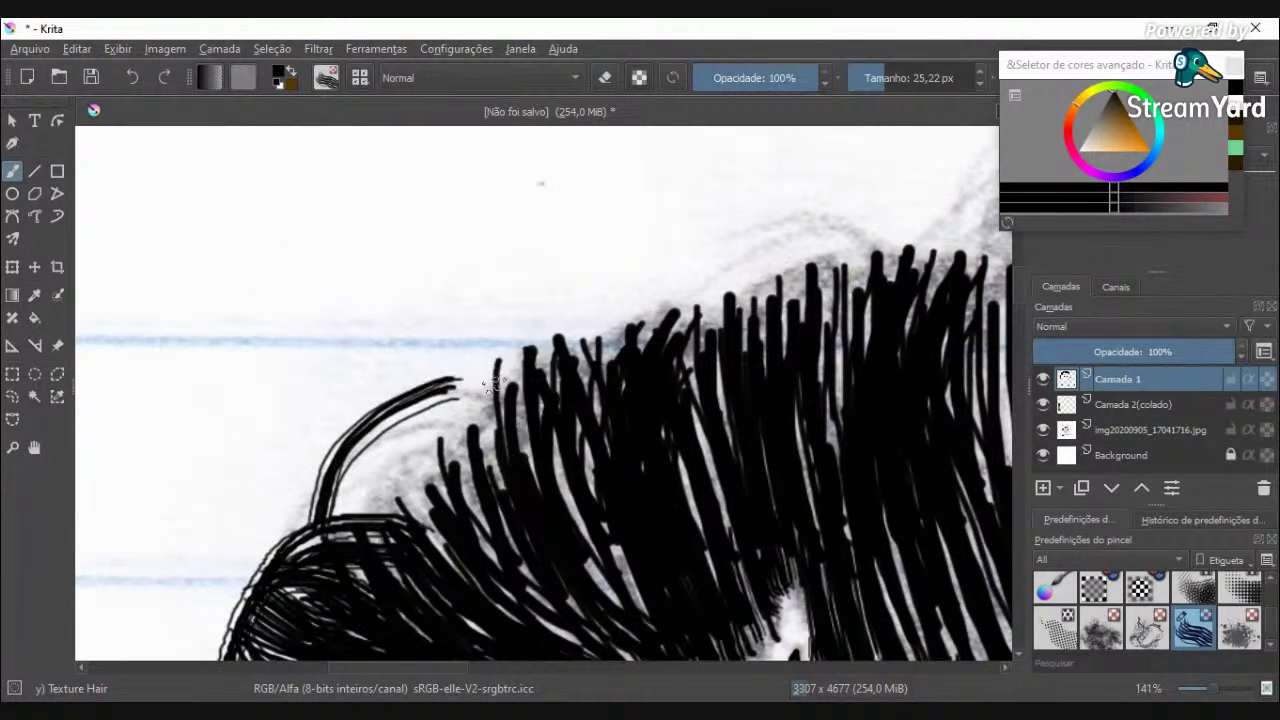
{"action": "mouse_move", "coordinate": [309, 521]}
{"action": "left_mouse_down"}
{"action": "mouse_move", "coordinate": [355, 432]}
{"action": "mouse_move", "coordinate": [448, 350]}
{"action": "mouse_move", "coordinate": [540, 360]}
{"action": "left_mouse_up"}
{"action": "mouse_move", "coordinate": [510, 430]}
{"action": "left_mouse_down"}
{"action": "mouse_move", "coordinate": [515, 361]}
{"action": "mouse_move", "coordinate": [506, 460]}
{"action": "mouse_move", "coordinate": [459, 338]}
{"action": "mouse_move", "coordinate": [450, 470]}
{"action": "left_mouse_up"}
{"action": "key", "text": "ctrl+z"}
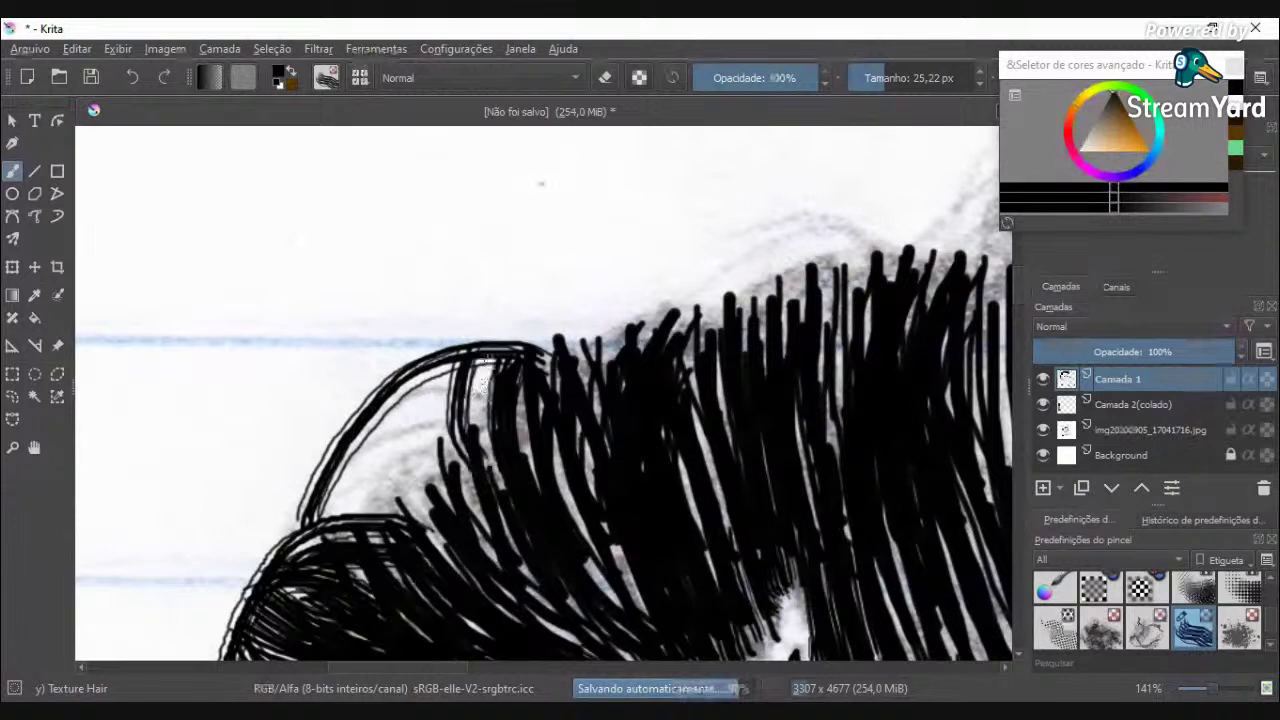
Step: Fill the fifth curl with black strands running from its arched outline down into the hair
{"action": "left_click_drag", "start_coordinate": [490, 348], "coordinate": [490, 500]}
{"action": "left_click_drag", "start_coordinate": [600, 577], "coordinate": [630, 608]}
{"action": "left_click_drag", "start_coordinate": [557, 460], "coordinate": [631, 602]}
{"action": "left_click_drag", "start_coordinate": [556, 419], "coordinate": [574, 563]}
{"action": "mouse_move", "coordinate": [516, 394]}
{"action": "left_mouse_down"}
{"action": "mouse_move", "coordinate": [566, 612]}
{"action": "mouse_move", "coordinate": [435, 434]}
{"action": "left_mouse_up"}
{"action": "left_click_drag", "start_coordinate": [424, 376], "coordinate": [452, 514]}
{"action": "left_click_drag", "start_coordinate": [440, 358], "coordinate": [456, 512]}
{"action": "mouse_move", "coordinate": [400, 386]}
{"action": "left_mouse_down"}
{"action": "mouse_move", "coordinate": [434, 579]}
{"action": "mouse_move", "coordinate": [474, 590]}
{"action": "left_mouse_up"}
{"action": "mouse_move", "coordinate": [409, 415]}
{"action": "left_mouse_down"}
{"action": "mouse_move", "coordinate": [426, 520]}
{"action": "mouse_move", "coordinate": [512, 592]}
{"action": "left_mouse_up"}
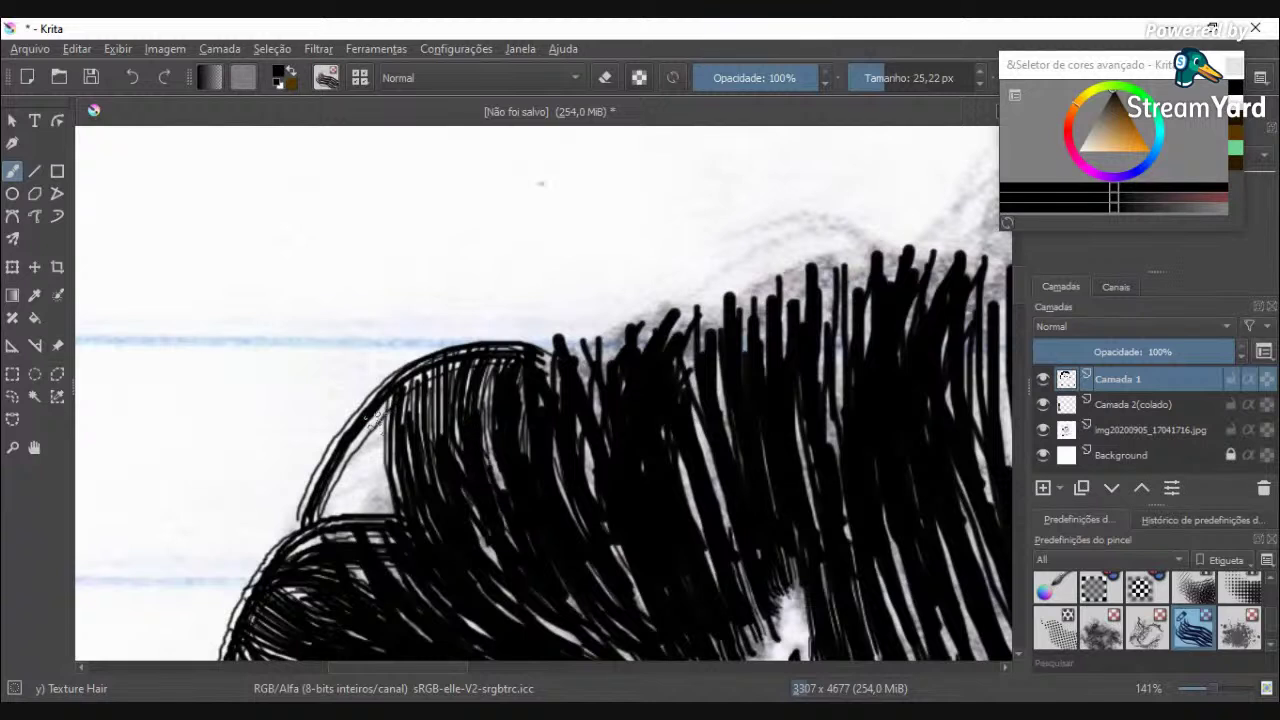
Step: Fill the remaining outer corner of the fifth curl, just above the fourth curl, with dense strands
{"action": "left_click_drag", "start_coordinate": [372, 422], "coordinate": [426, 542]}
{"action": "left_click_drag", "start_coordinate": [355, 458], "coordinate": [388, 512]}
{"action": "mouse_move", "coordinate": [326, 484]}
{"action": "left_mouse_down"}
{"action": "mouse_move", "coordinate": [404, 488]}
{"action": "mouse_move", "coordinate": [373, 448]}
{"action": "mouse_move", "coordinate": [384, 470]}
{"action": "left_mouse_up"}
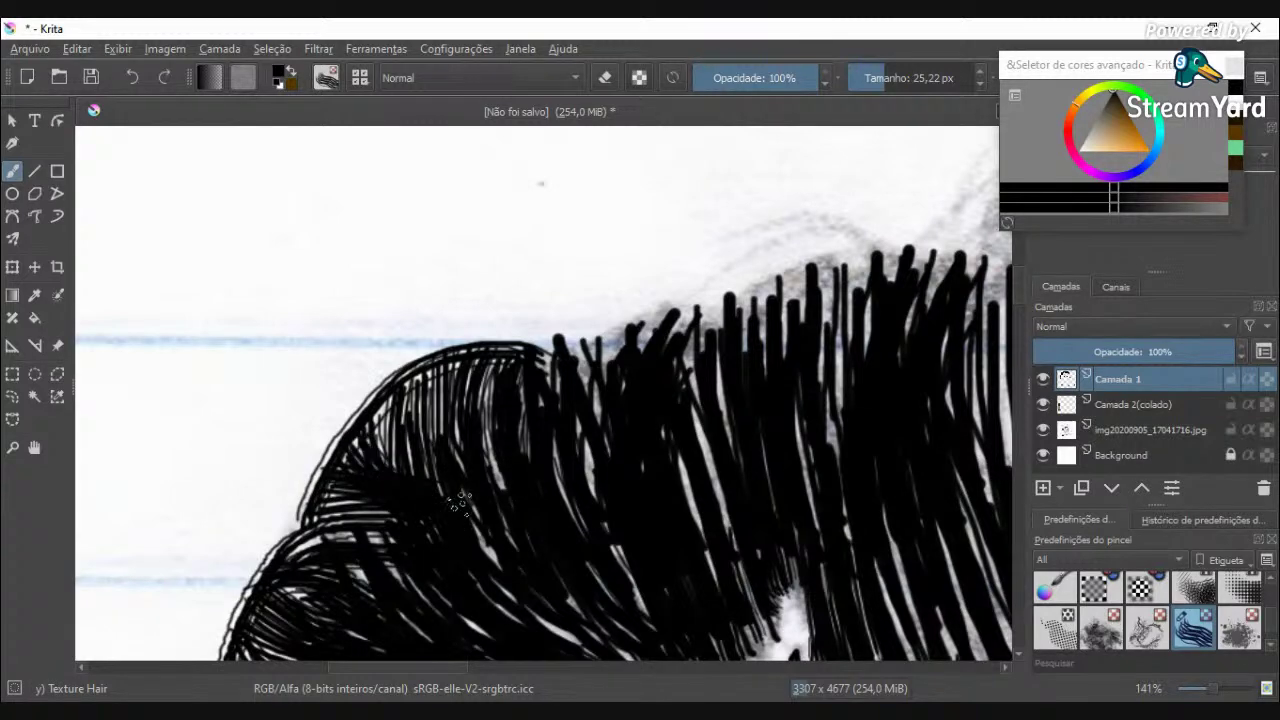
Step: Outline a sixth curl as an arch over the spiky tips beside the fifth one and add strands at its far end
{"action": "scroll", "coordinate": [489, 560], "scroll_direction": "down", "scroll_amount": 7}
{"action": "scroll", "coordinate": [489, 559], "scroll_direction": "up", "scroll_amount": 5}
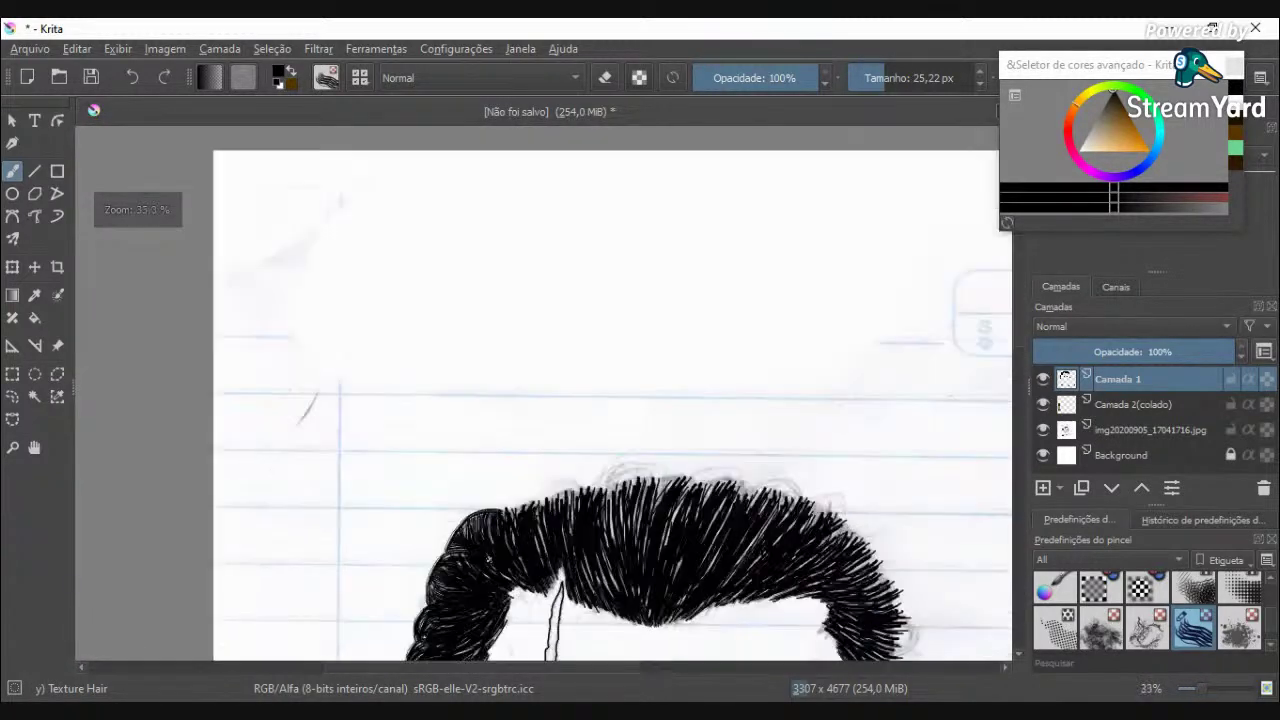
{"action": "scroll", "coordinate": [497, 528], "scroll_direction": "up", "scroll_amount": 4}
{"action": "mouse_move", "coordinate": [487, 538]}
{"action": "left_mouse_down"}
{"action": "mouse_move", "coordinate": [535, 478]}
{"action": "mouse_move", "coordinate": [620, 415]}
{"action": "mouse_move", "coordinate": [735, 425]}
{"action": "mouse_move", "coordinate": [785, 470]}
{"action": "mouse_move", "coordinate": [735, 560]}
{"action": "left_mouse_up"}
{"action": "mouse_move", "coordinate": [708, 450]}
{"action": "left_mouse_down"}
{"action": "mouse_move", "coordinate": [696, 540]}
{"action": "mouse_move", "coordinate": [660, 560]}
{"action": "left_mouse_up"}
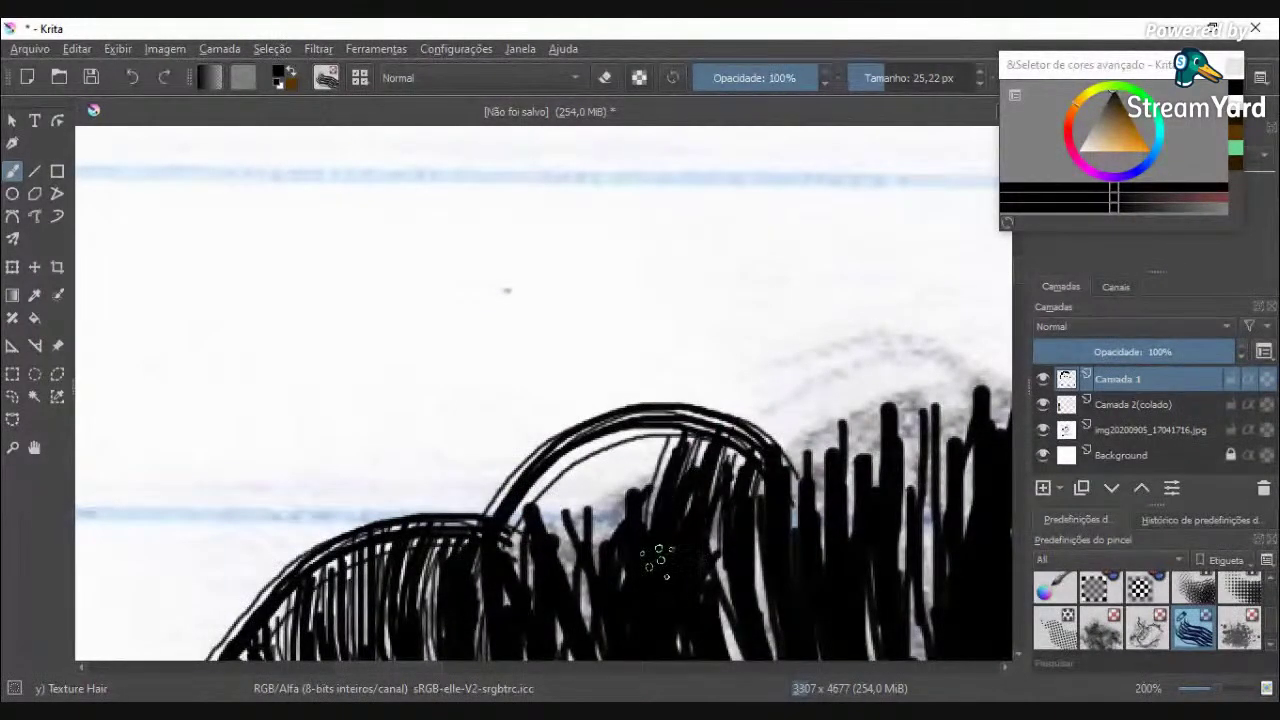
Step: Fill the sixth curl with strands from its outline and darken the light gaps in the hair below it
{"action": "mouse_move", "coordinate": [646, 423]}
{"action": "left_mouse_down"}
{"action": "mouse_move", "coordinate": [612, 460]}
{"action": "mouse_move", "coordinate": [575, 580]}
{"action": "mouse_move", "coordinate": [575, 455]}
{"action": "mouse_move", "coordinate": [536, 503]}
{"action": "mouse_move", "coordinate": [520, 575]}
{"action": "left_mouse_up"}
{"action": "left_click_drag", "start_coordinate": [624, 437], "coordinate": [600, 580]}
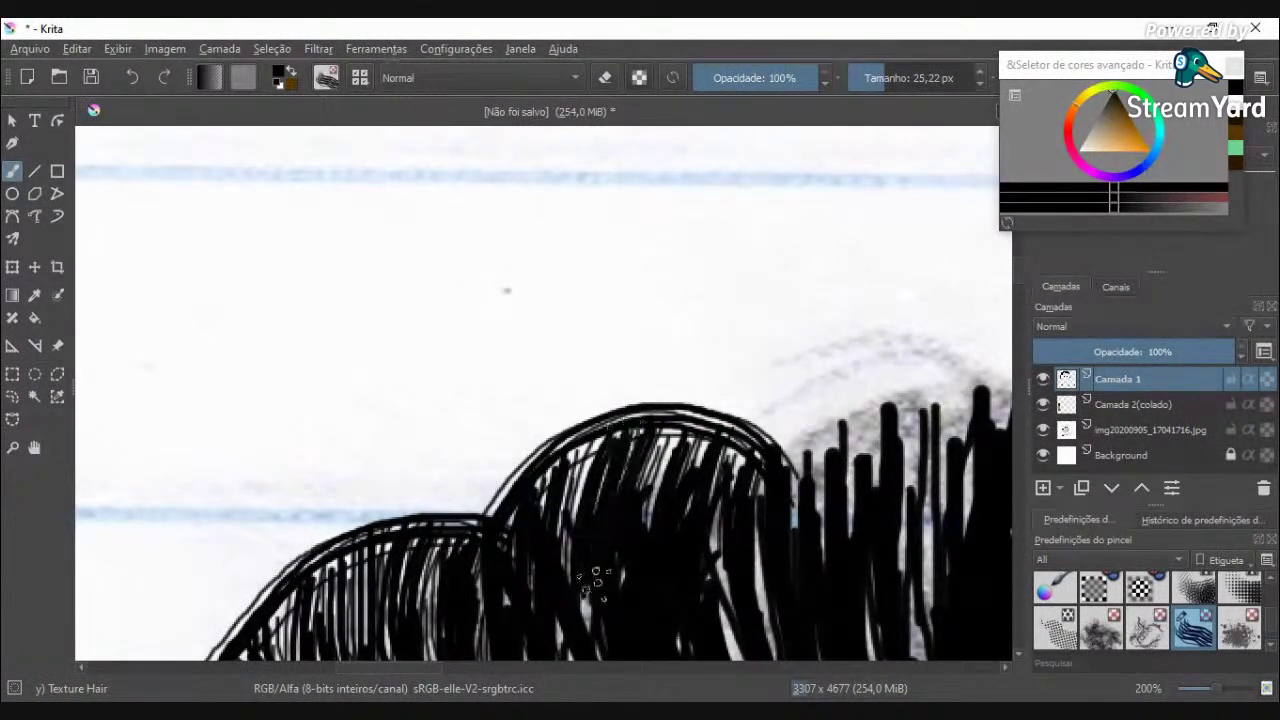
{"action": "left_click_drag", "start_coordinate": [598, 446], "coordinate": [546, 566]}
{"action": "left_click_drag", "start_coordinate": [577, 447], "coordinate": [508, 530]}
{"action": "left_click_drag", "start_coordinate": [660, 423], "coordinate": [665, 525]}
{"action": "mouse_move", "coordinate": [700, 440]}
{"action": "left_mouse_down"}
{"action": "mouse_move", "coordinate": [735, 458]}
{"action": "mouse_move", "coordinate": [740, 615]}
{"action": "mouse_move", "coordinate": [762, 640]}
{"action": "left_mouse_up"}
{"action": "left_click_drag", "start_coordinate": [757, 525], "coordinate": [730, 648]}
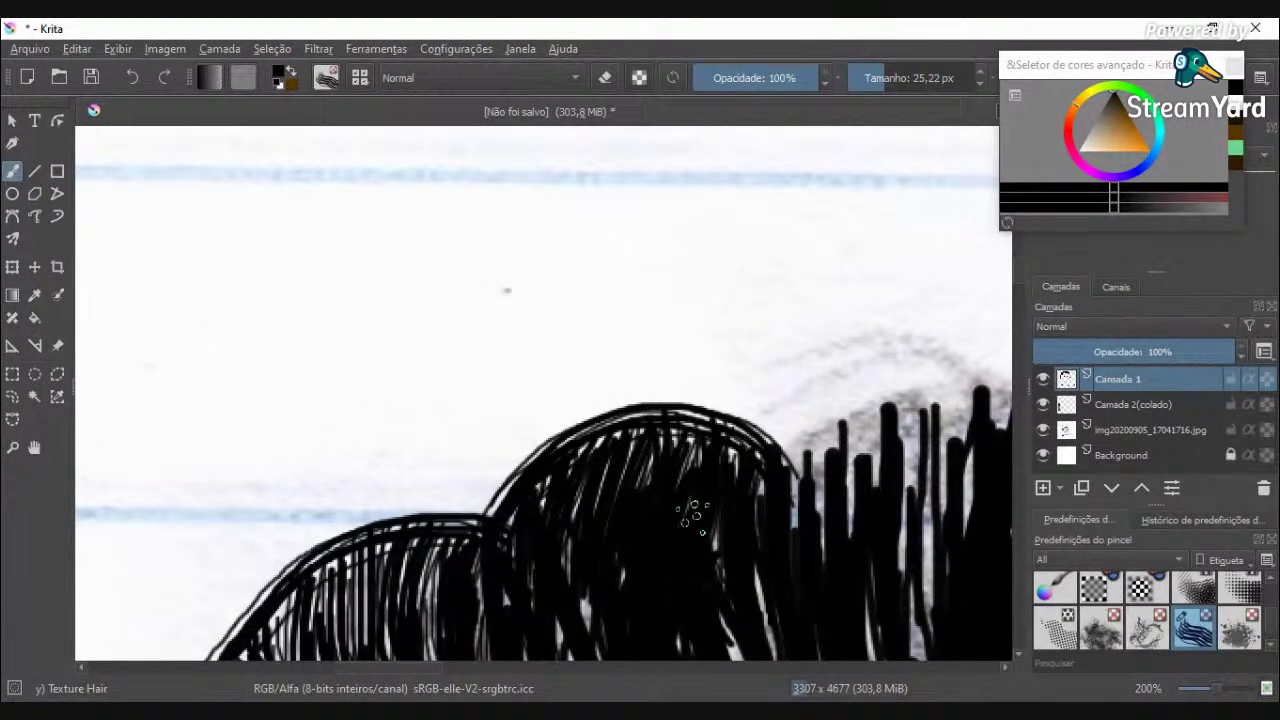
Step: Outline a seventh curl over the spiky tips beside the sixth one and add the first strands at its far end
{"action": "scroll", "coordinate": [694, 518], "scroll_direction": "down", "scroll_amount": 9}
{"action": "scroll", "coordinate": [700, 520], "scroll_direction": "up", "scroll_amount": 5}
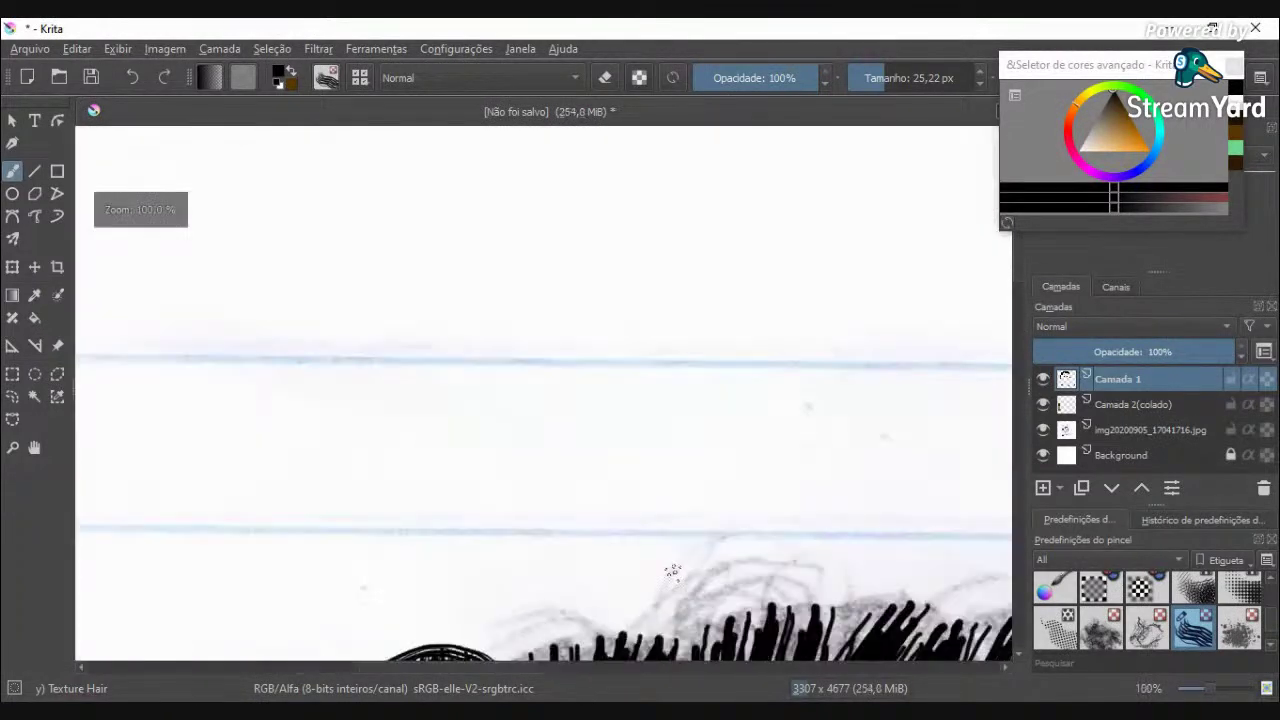
{"action": "scroll", "coordinate": [671, 574], "scroll_direction": "down", "scroll_amount": 2}
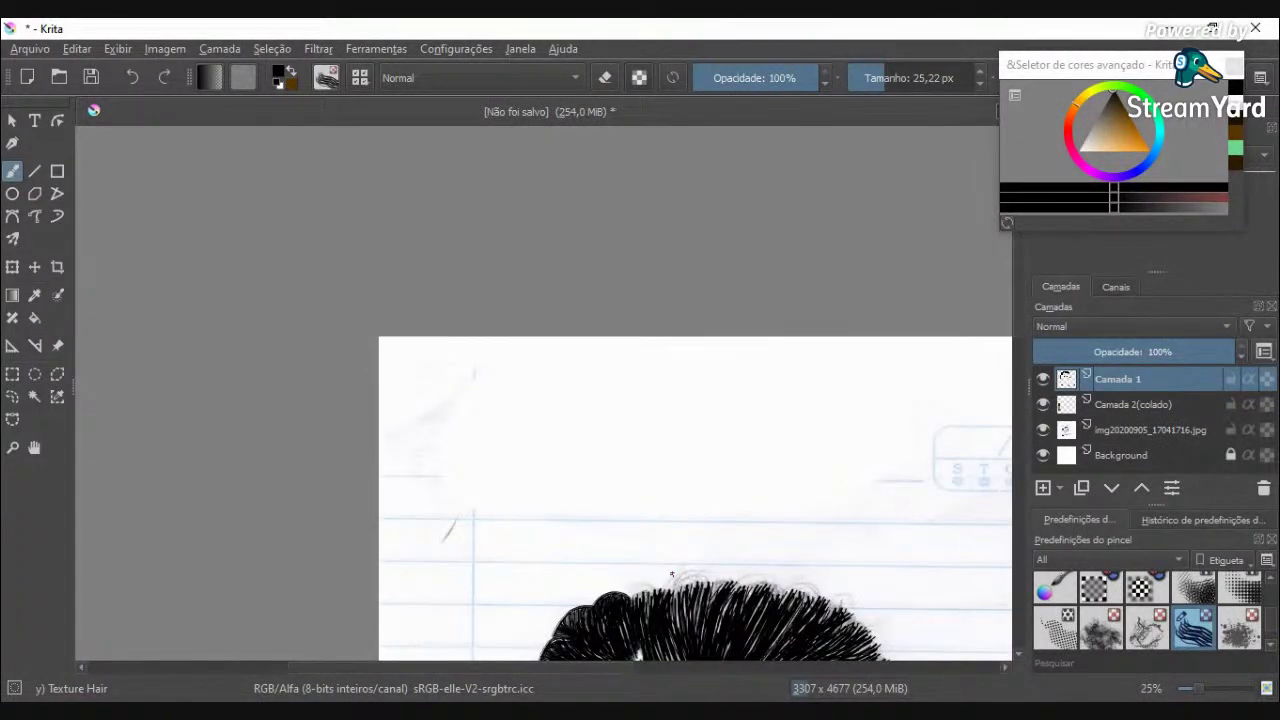
{"action": "scroll", "coordinate": [692, 592], "scroll_direction": "up", "scroll_amount": 6}
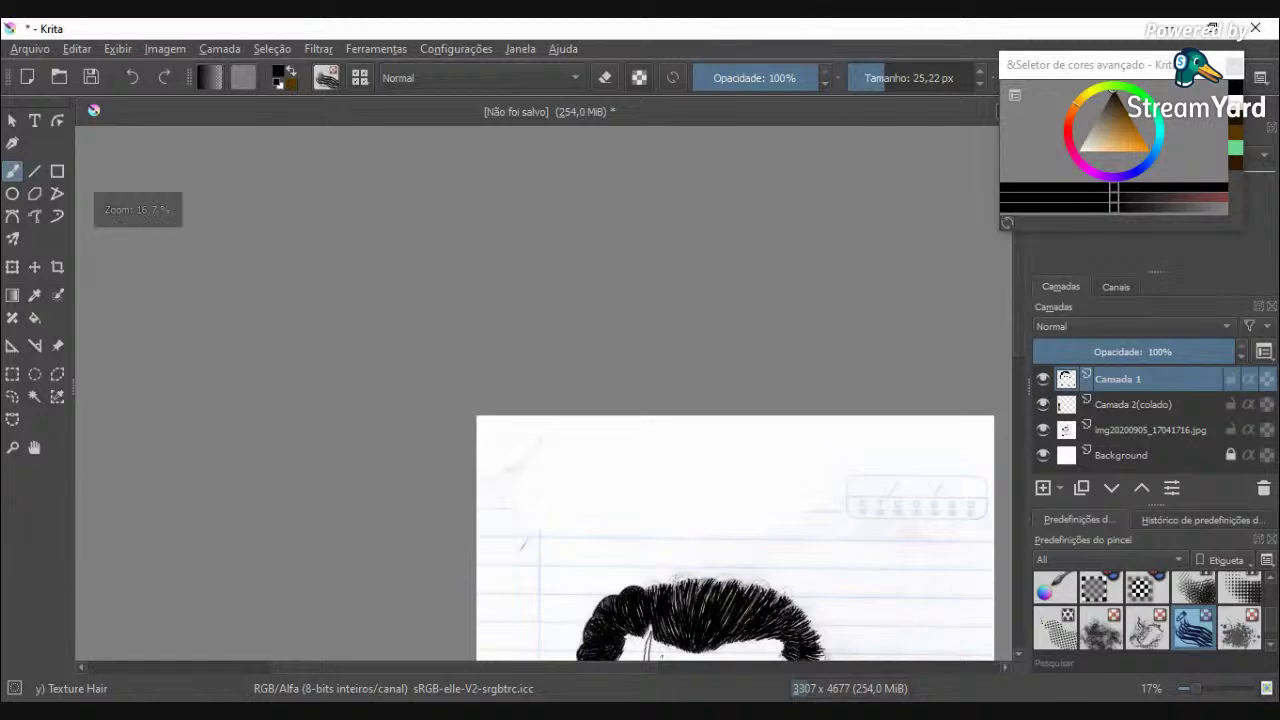
{"action": "mouse_move", "coordinate": [692, 592]}
{"action": "left_mouse_down"}
{"action": "mouse_move", "coordinate": [744, 534]}
{"action": "mouse_move", "coordinate": [801, 529]}
{"action": "mouse_move", "coordinate": [861, 566]}
{"action": "mouse_move", "coordinate": [844, 551]}
{"action": "mouse_move", "coordinate": [824, 596]}
{"action": "mouse_move", "coordinate": [812, 548]}
{"action": "left_mouse_up"}
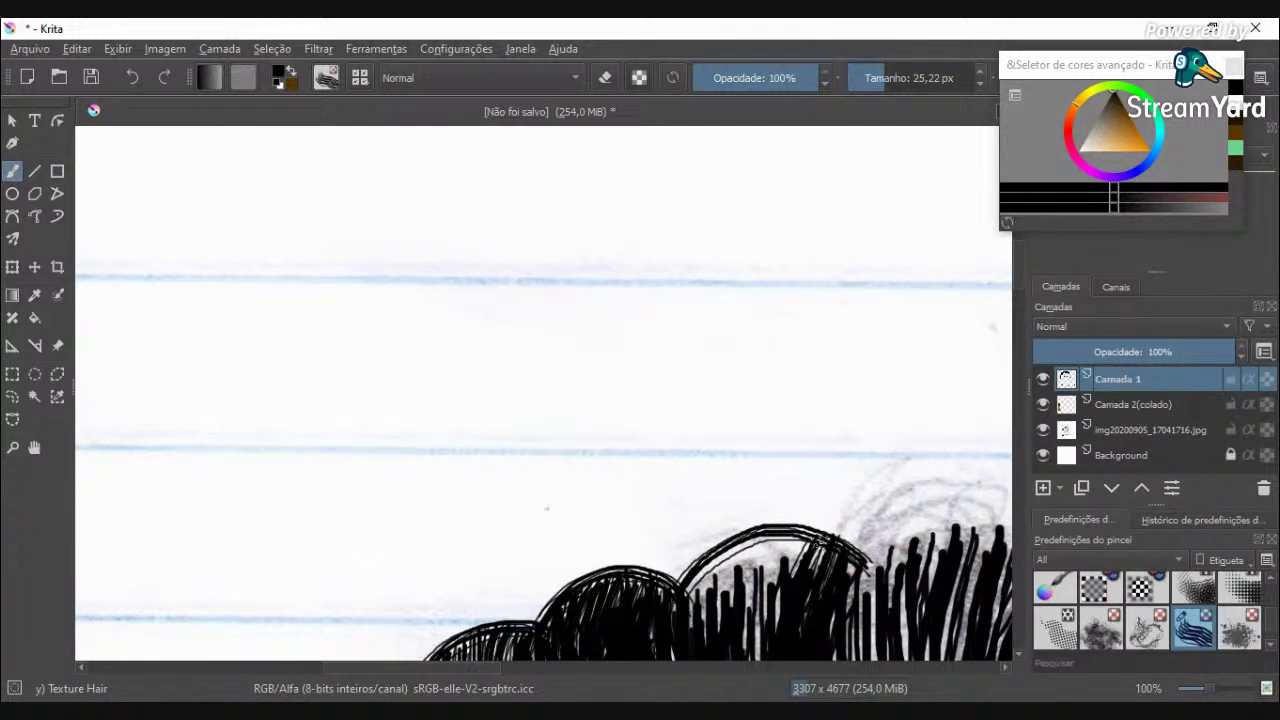
Step: Fill the seventh curl with black strands running from its arched outline into the hair below
{"action": "scroll", "coordinate": [784, 612], "scroll_direction": "up", "scroll_amount": 2}
{"action": "scroll", "coordinate": [758, 632], "scroll_direction": "down", "scroll_amount": 2}
{"action": "scroll", "coordinate": [769, 621], "scroll_direction": "up", "scroll_amount": 1}
{"action": "scroll", "coordinate": [745, 643], "scroll_direction": "down", "scroll_amount": 1}
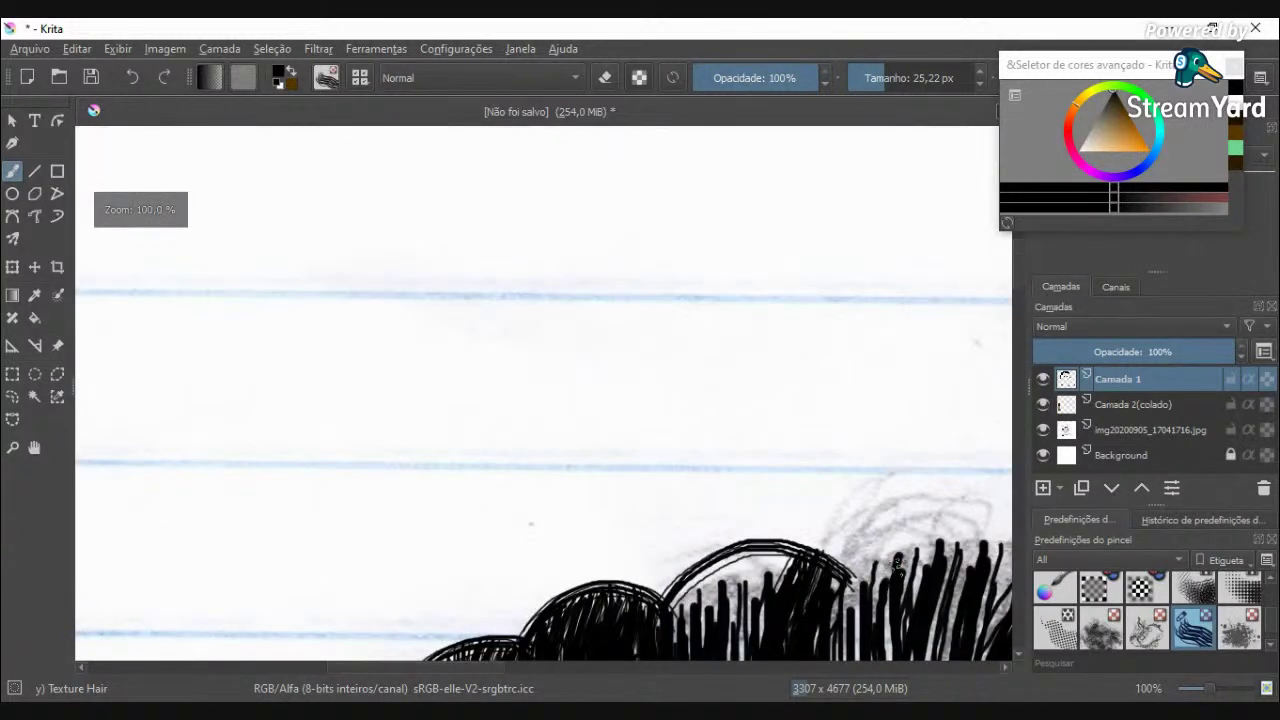
{"action": "scroll", "coordinate": [992, 395], "scroll_direction": "down", "scroll_amount": 3}
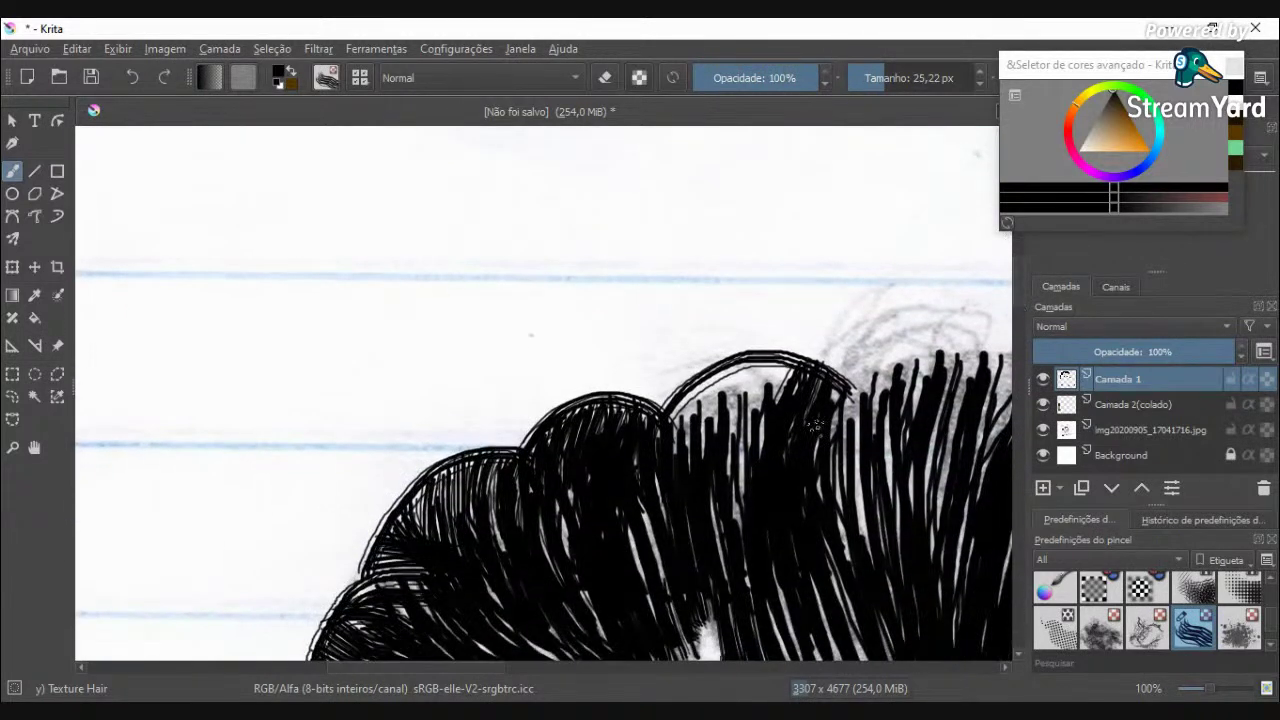
{"action": "mouse_move", "coordinate": [664, 585]}
{"action": "left_mouse_down"}
{"action": "mouse_move", "coordinate": [641, 489]}
{"action": "mouse_move", "coordinate": [652, 586]}
{"action": "left_mouse_up"}
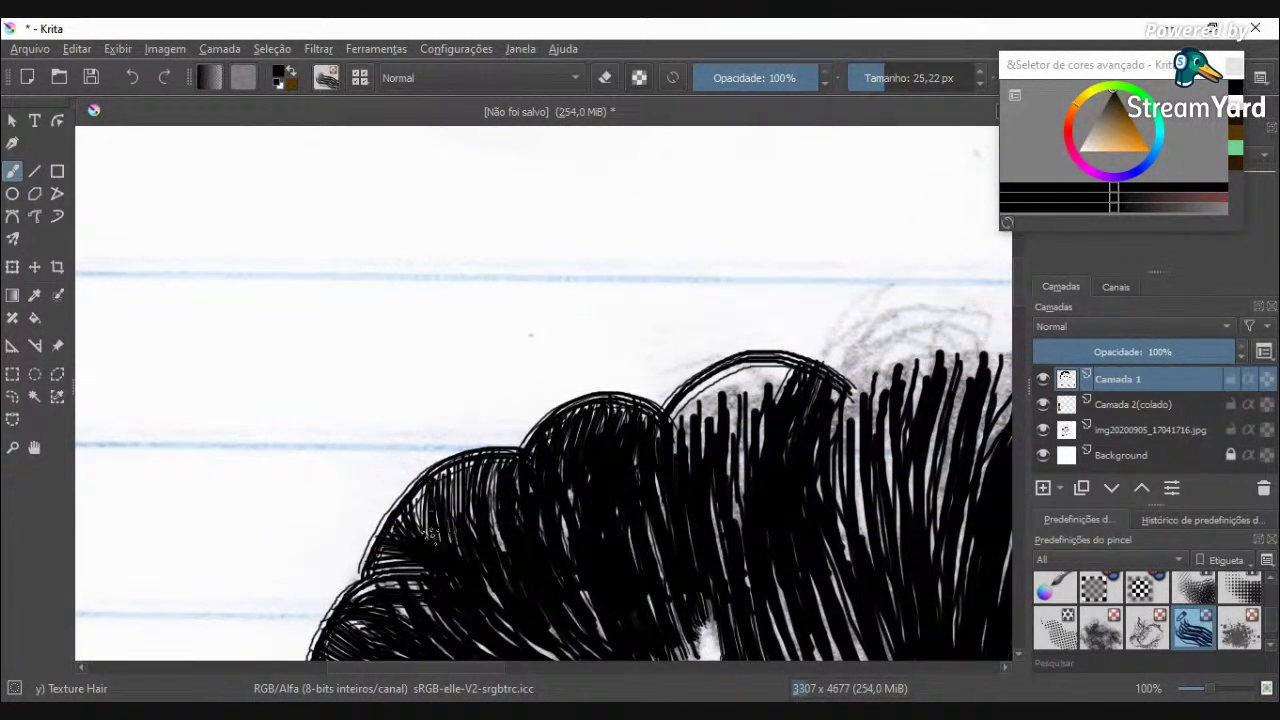
{"action": "scroll", "coordinate": [685, 409], "scroll_direction": "up", "scroll_amount": 2}
{"action": "mouse_move", "coordinate": [746, 452]}
{"action": "left_mouse_down"}
{"action": "mouse_move", "coordinate": [783, 316]}
{"action": "mouse_move", "coordinate": [733, 364]}
{"action": "mouse_move", "coordinate": [713, 501]}
{"action": "left_mouse_up"}
{"action": "mouse_move", "coordinate": [732, 348]}
{"action": "left_mouse_down"}
{"action": "mouse_move", "coordinate": [680, 515]}
{"action": "mouse_move", "coordinate": [720, 369]}
{"action": "mouse_move", "coordinate": [669, 507]}
{"action": "left_mouse_up"}
{"action": "left_click_drag", "start_coordinate": [808, 296], "coordinate": [764, 538]}
{"action": "left_click_drag", "start_coordinate": [822, 333], "coordinate": [792, 615]}
{"action": "left_click_drag", "start_coordinate": [774, 576], "coordinate": [778, 450]}
{"action": "mouse_move", "coordinate": [862, 318]}
{"action": "left_mouse_down"}
{"action": "mouse_move", "coordinate": [837, 468]}
{"action": "mouse_move", "coordinate": [902, 333]}
{"action": "mouse_move", "coordinate": [828, 418]}
{"action": "left_mouse_up"}
{"action": "left_click_drag", "start_coordinate": [848, 292], "coordinate": [820, 400]}
{"action": "mouse_move", "coordinate": [864, 308]}
{"action": "left_mouse_down"}
{"action": "mouse_move", "coordinate": [824, 454]}
{"action": "mouse_move", "coordinate": [846, 369]}
{"action": "mouse_move", "coordinate": [827, 317]}
{"action": "mouse_move", "coordinate": [774, 450]}
{"action": "left_mouse_up"}
Step: Outline an eighth curl as an arch over the spiky tips beside the seventh one
{"action": "scroll", "coordinate": [778, 468], "scroll_direction": "down", "scroll_amount": 5}
{"action": "scroll", "coordinate": [866, 490], "scroll_direction": "up", "scroll_amount": 4}
{"action": "mouse_move", "coordinate": [877, 342]}
{"action": "left_mouse_down"}
{"action": "mouse_move", "coordinate": [787, 299]}
{"action": "mouse_move", "coordinate": [704, 326]}
{"action": "mouse_move", "coordinate": [652, 378]}
{"action": "left_mouse_up"}
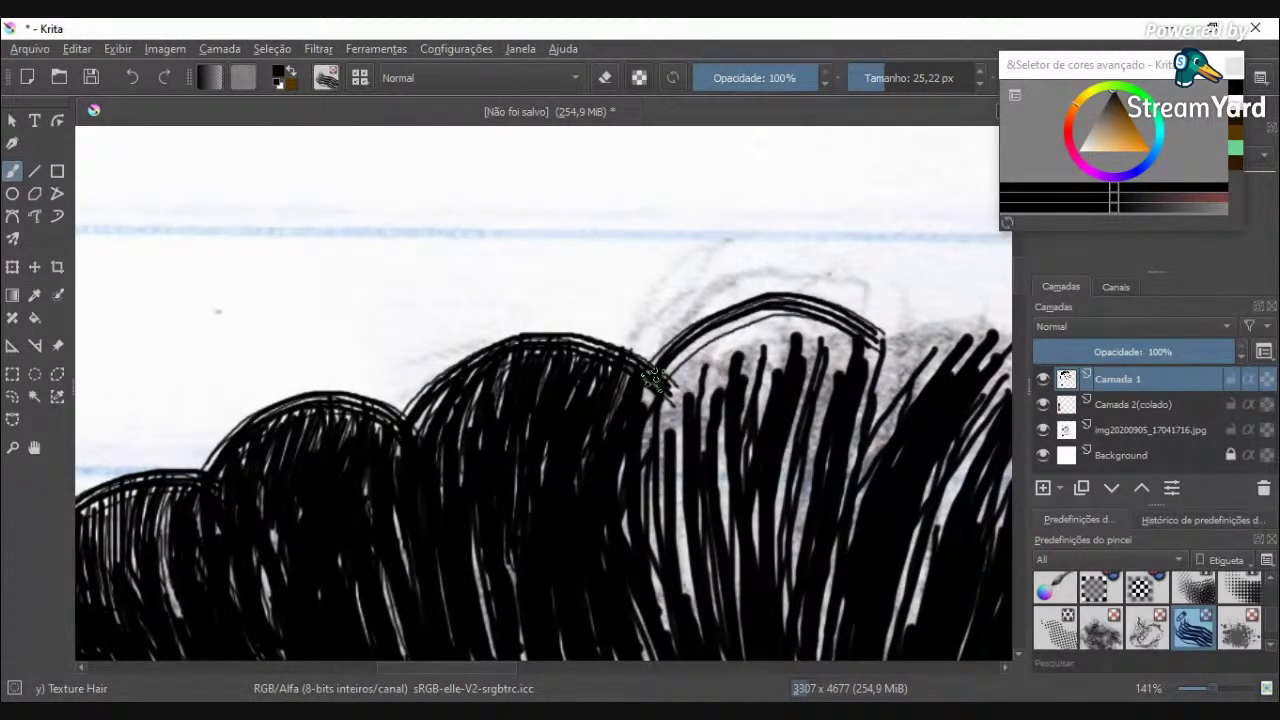
Step: Fill both ends of the eighth curl with strands, closing the gap where it meets the seventh curl
{"action": "mouse_move", "coordinate": [855, 334]}
{"action": "left_mouse_down"}
{"action": "mouse_move", "coordinate": [822, 398]}
{"action": "mouse_move", "coordinate": [790, 590]}
{"action": "mouse_move", "coordinate": [735, 386]}
{"action": "left_mouse_up"}
{"action": "mouse_move", "coordinate": [698, 616]}
{"action": "left_mouse_down"}
{"action": "mouse_move", "coordinate": [677, 518]}
{"action": "mouse_move", "coordinate": [680, 420]}
{"action": "left_mouse_up"}
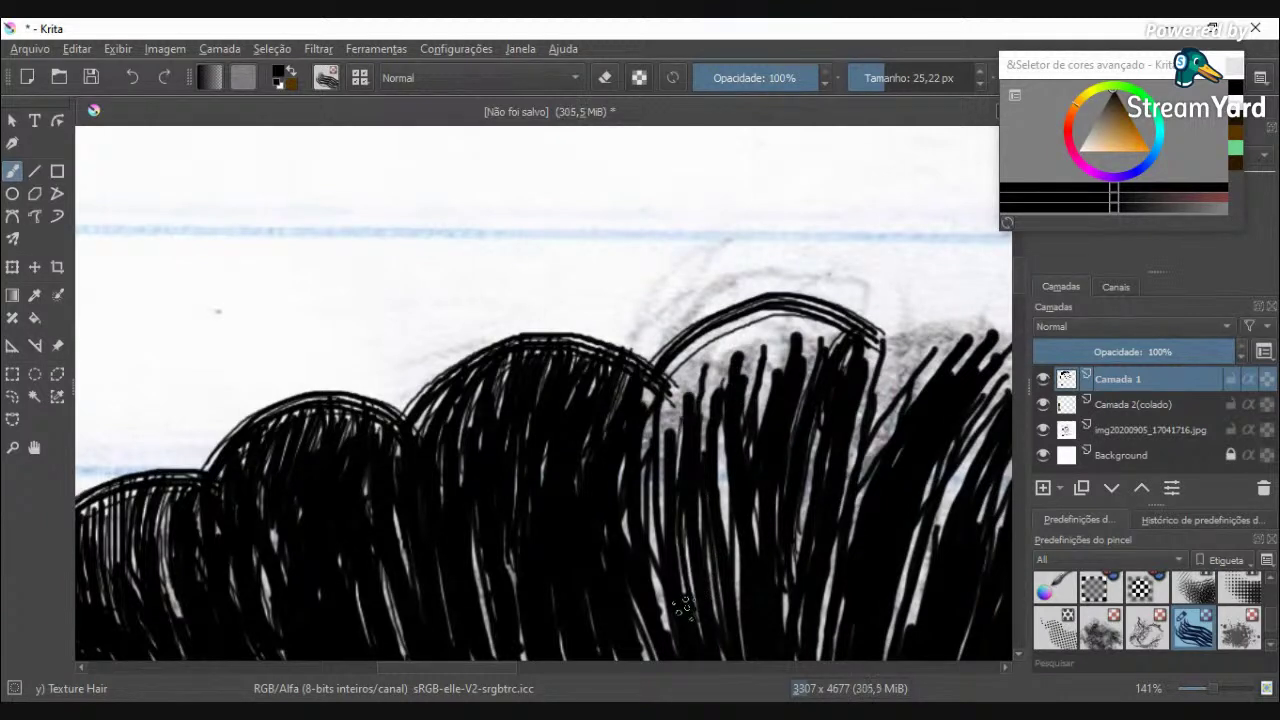
{"action": "mouse_move", "coordinate": [670, 610]}
{"action": "left_mouse_down"}
{"action": "mouse_move", "coordinate": [666, 435]}
{"action": "mouse_move", "coordinate": [716, 328]}
{"action": "mouse_move", "coordinate": [666, 405]}
{"action": "mouse_move", "coordinate": [648, 490]}
{"action": "left_mouse_up"}
{"action": "left_click_drag", "start_coordinate": [660, 385], "coordinate": [631, 548]}
{"action": "left_click_drag", "start_coordinate": [665, 393], "coordinate": [683, 588]}
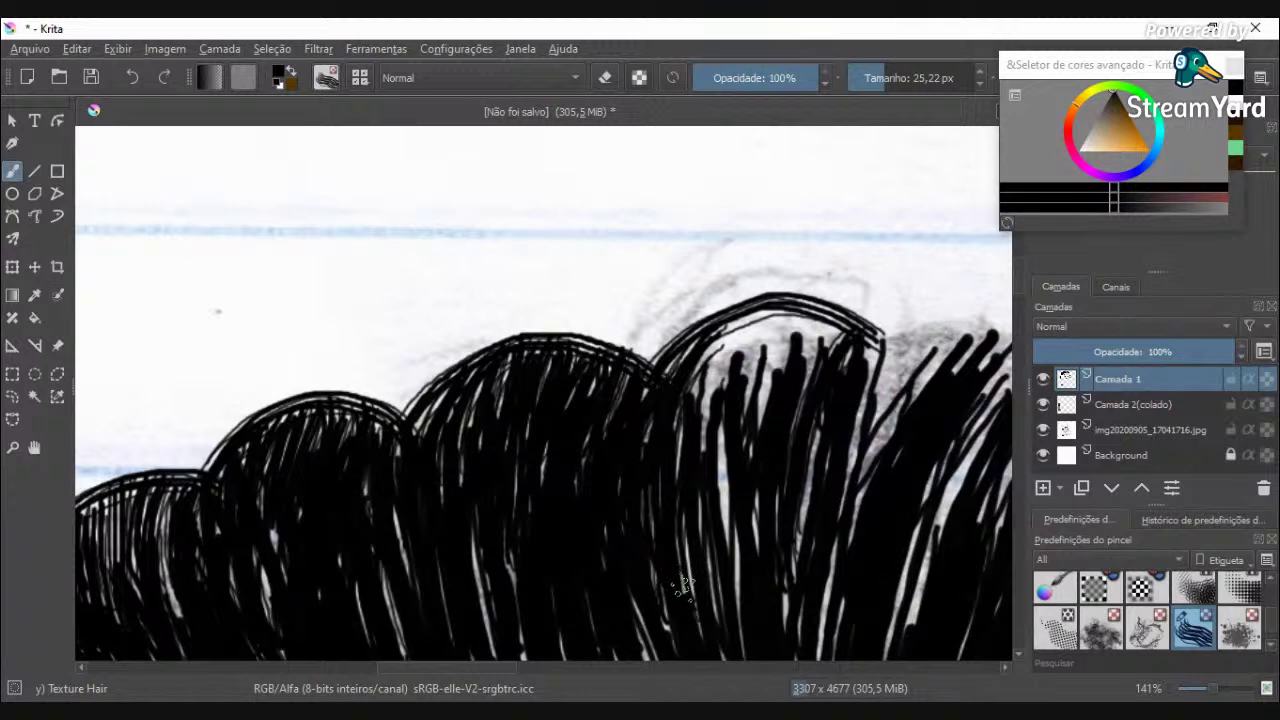
Step: Fill the middle of the eighth curl with strands fanning down from the crest of its outline
{"action": "mouse_move", "coordinate": [776, 310]}
{"action": "left_mouse_down"}
{"action": "mouse_move", "coordinate": [745, 365]}
{"action": "mouse_move", "coordinate": [734, 495]}
{"action": "left_mouse_up"}
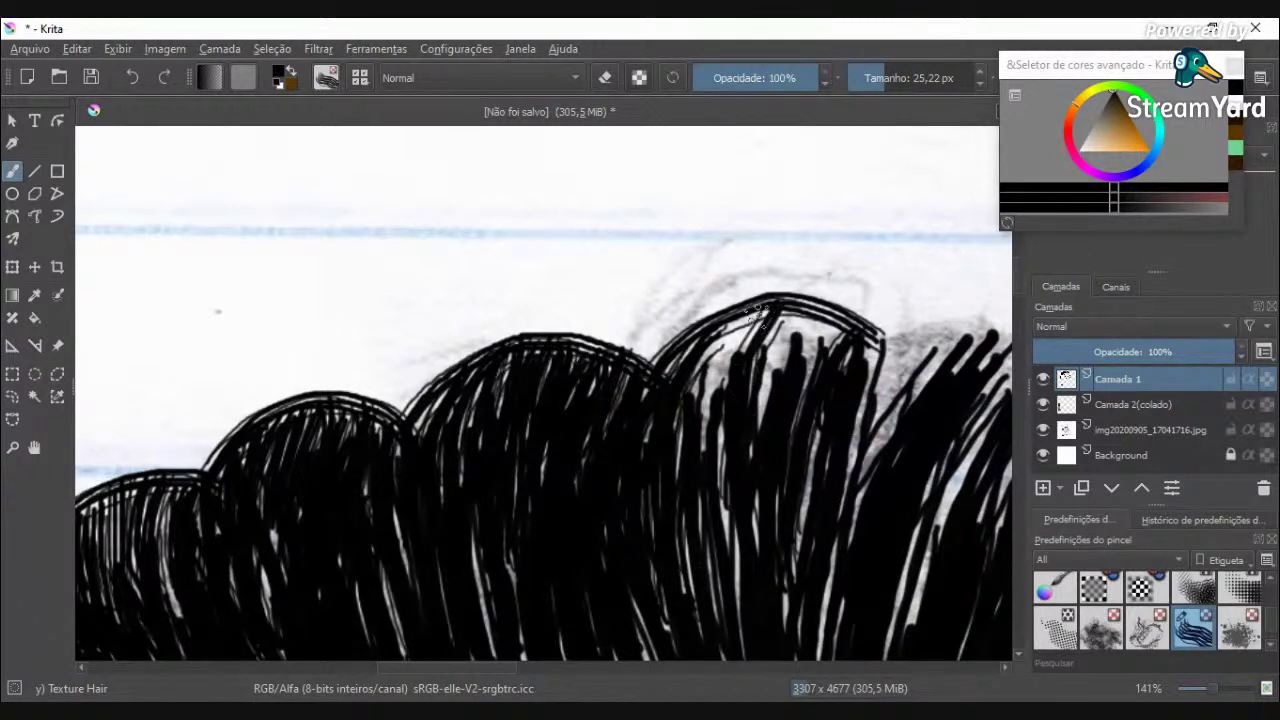
{"action": "left_click_drag", "start_coordinate": [763, 312], "coordinate": [681, 487]}
{"action": "left_click_drag", "start_coordinate": [744, 324], "coordinate": [708, 584]}
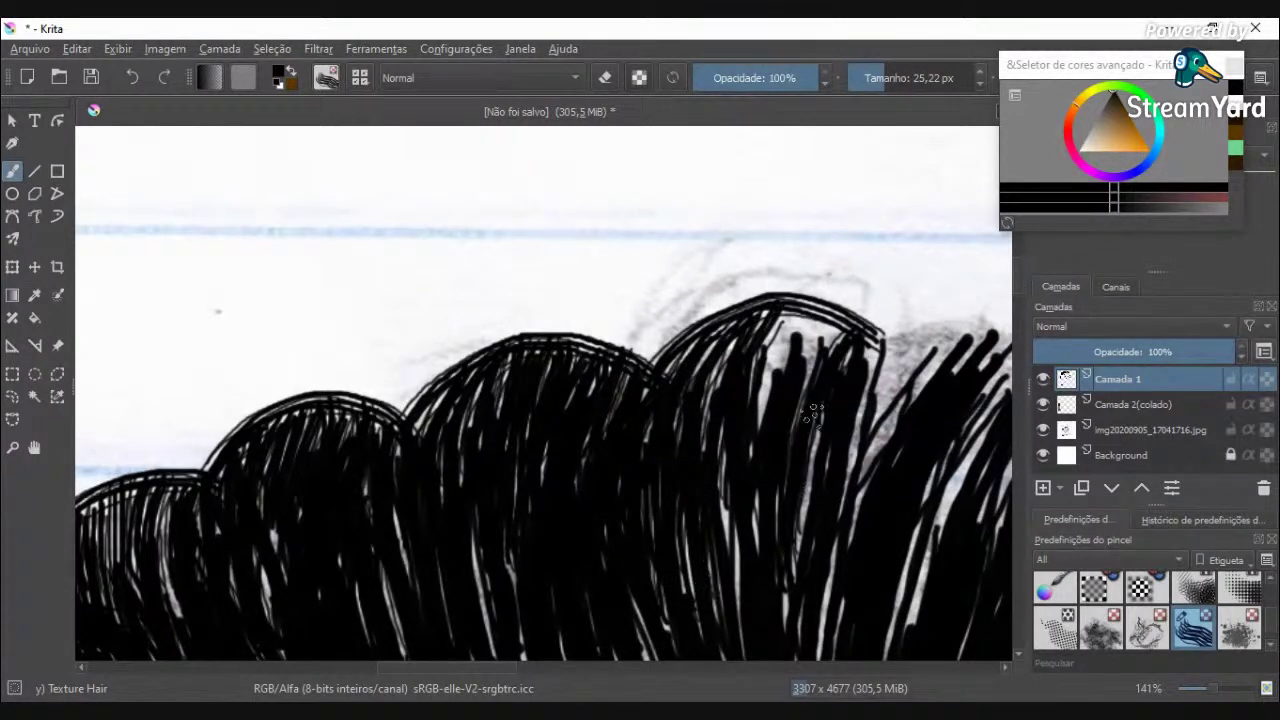
{"action": "left_click_drag", "start_coordinate": [826, 318], "coordinate": [770, 470]}
{"action": "left_click_drag", "start_coordinate": [795, 314], "coordinate": [763, 444]}
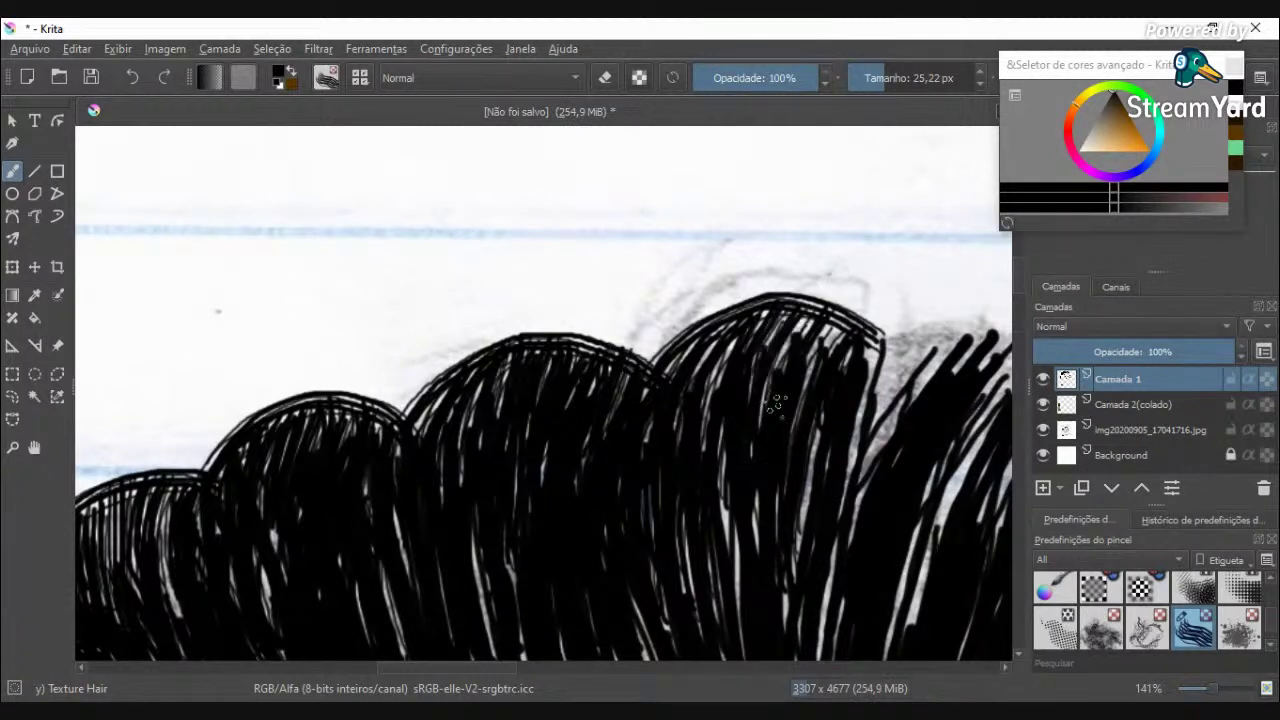
{"action": "mouse_move", "coordinate": [805, 328]}
{"action": "left_mouse_down"}
{"action": "mouse_move", "coordinate": [737, 606]}
{"action": "mouse_move", "coordinate": [716, 437]}
{"action": "left_mouse_up"}
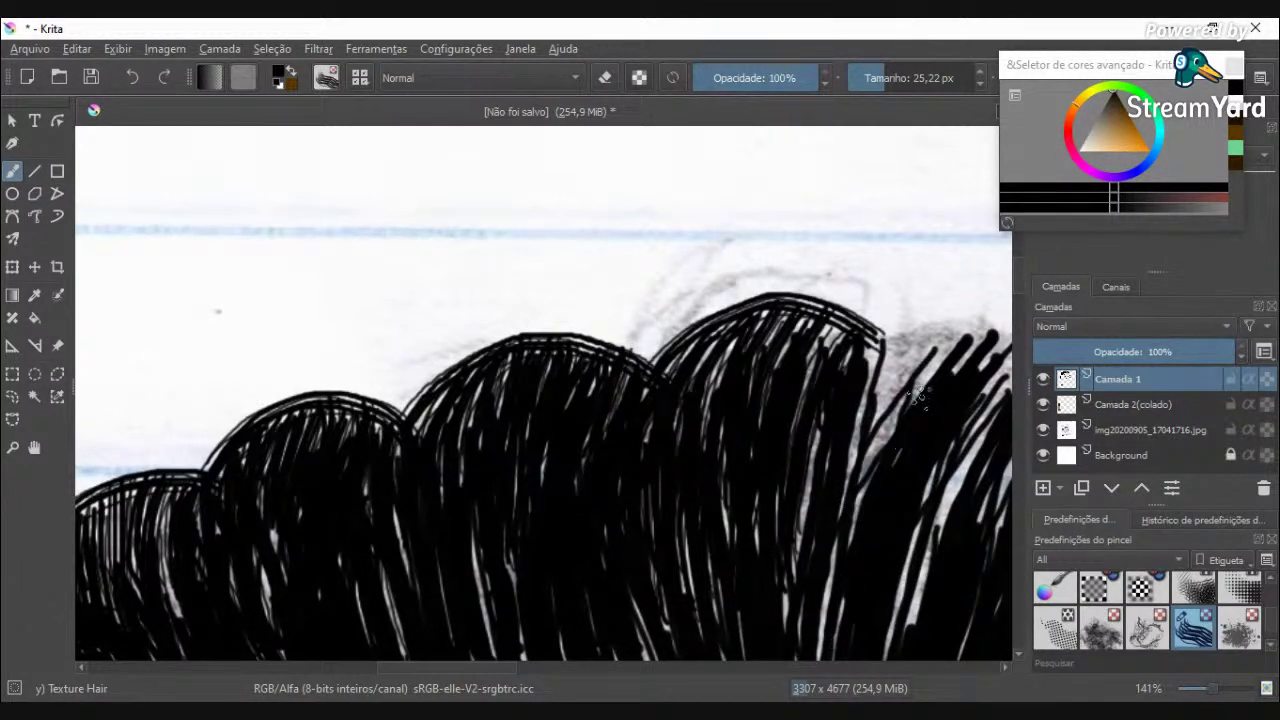
Step: Close the light gap between the eighth curl and the neighbouring spiky hair with black strands
{"action": "left_click_drag", "start_coordinate": [902, 346], "coordinate": [844, 526]}
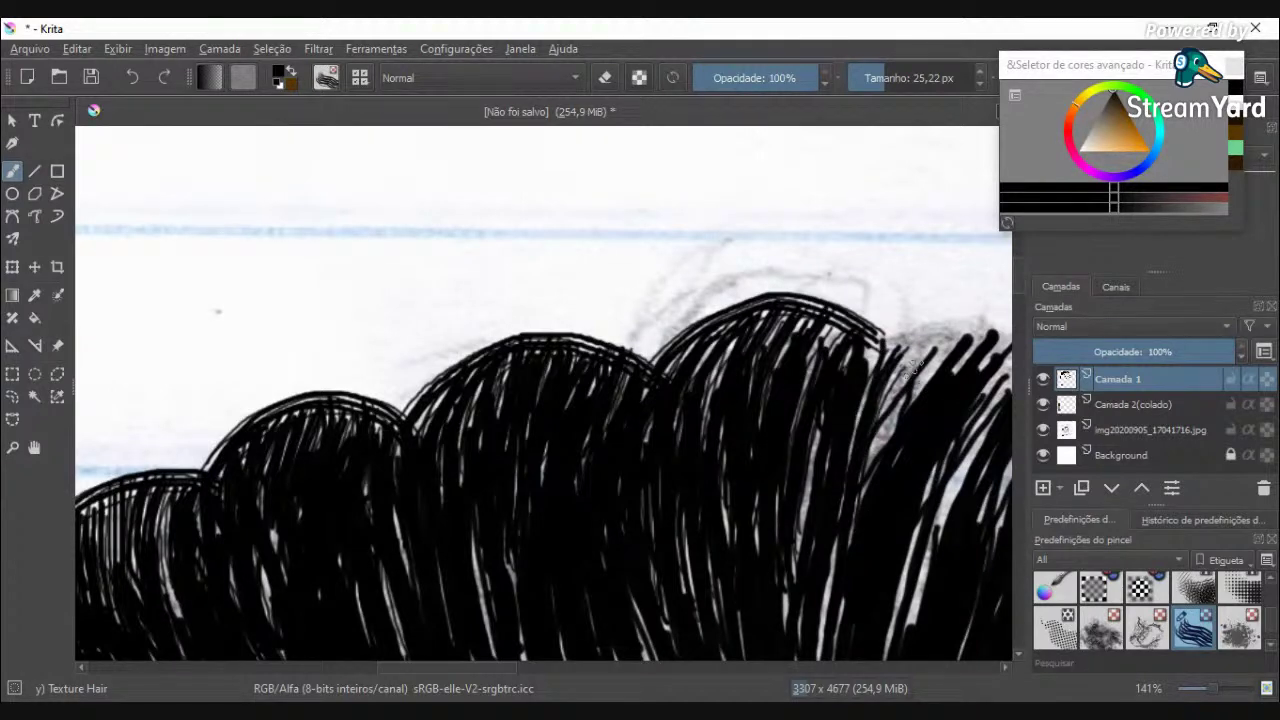
{"action": "left_click_drag", "start_coordinate": [911, 365], "coordinate": [867, 495]}
{"action": "left_click_drag", "start_coordinate": [886, 341], "coordinate": [810, 538]}
{"action": "left_click_drag", "start_coordinate": [880, 432], "coordinate": [830, 625]}
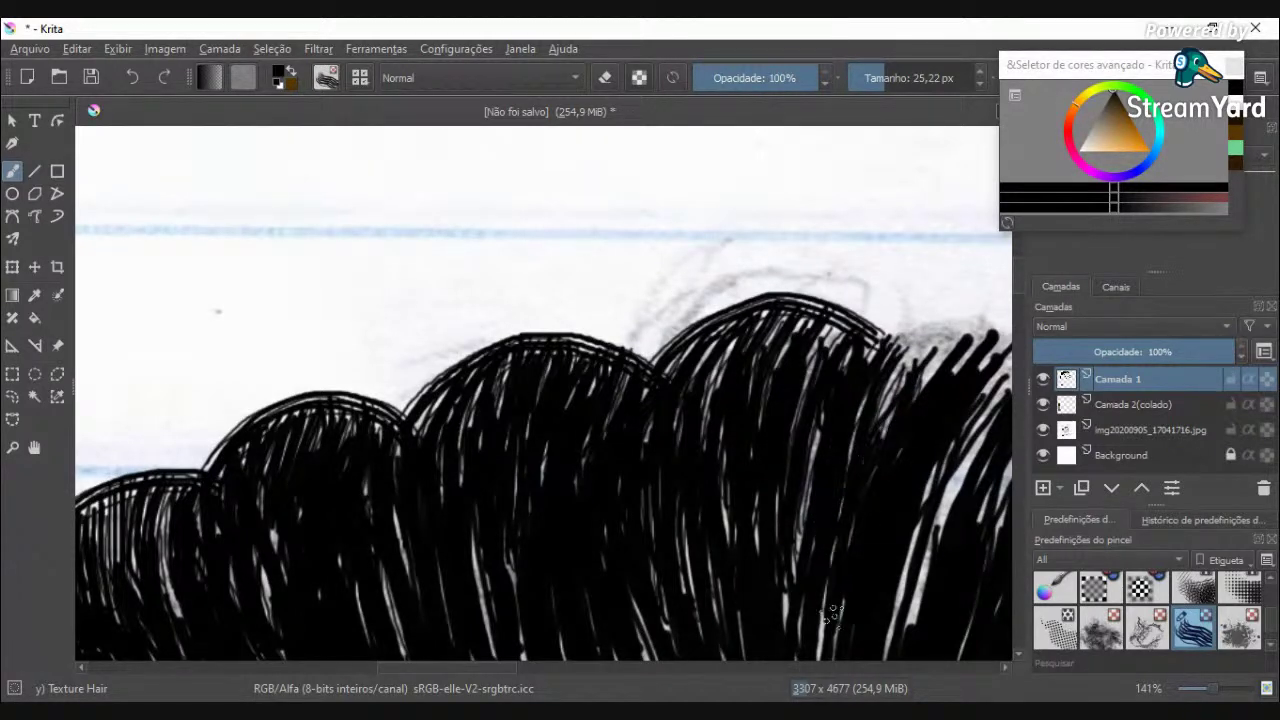
Step: Draw a small ninth curl over the spiky tips beside the eighth one, filling it with dense curved strands
{"action": "scroll", "coordinate": [831, 619], "scroll_direction": "down", "scroll_amount": 5}
{"action": "scroll", "coordinate": [840, 600], "scroll_direction": "up", "scroll_amount": 8}
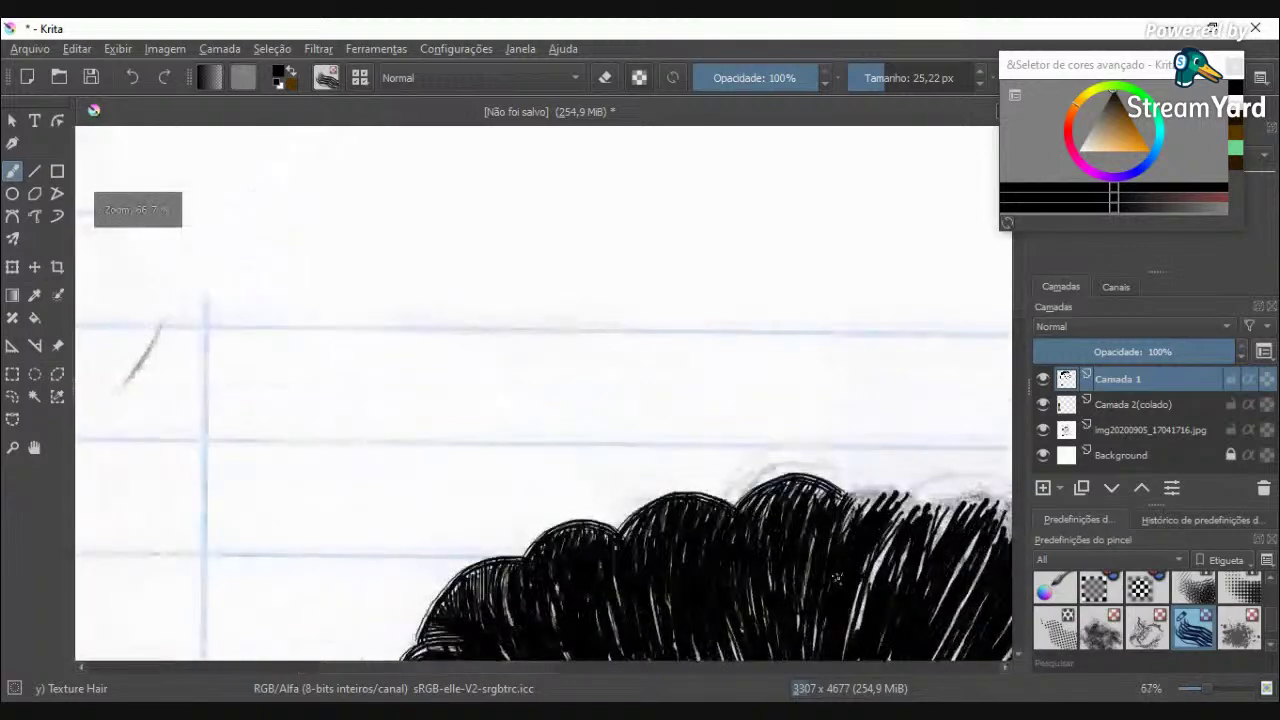
{"action": "scroll", "coordinate": [849, 413], "scroll_direction": "down", "scroll_amount": 8}
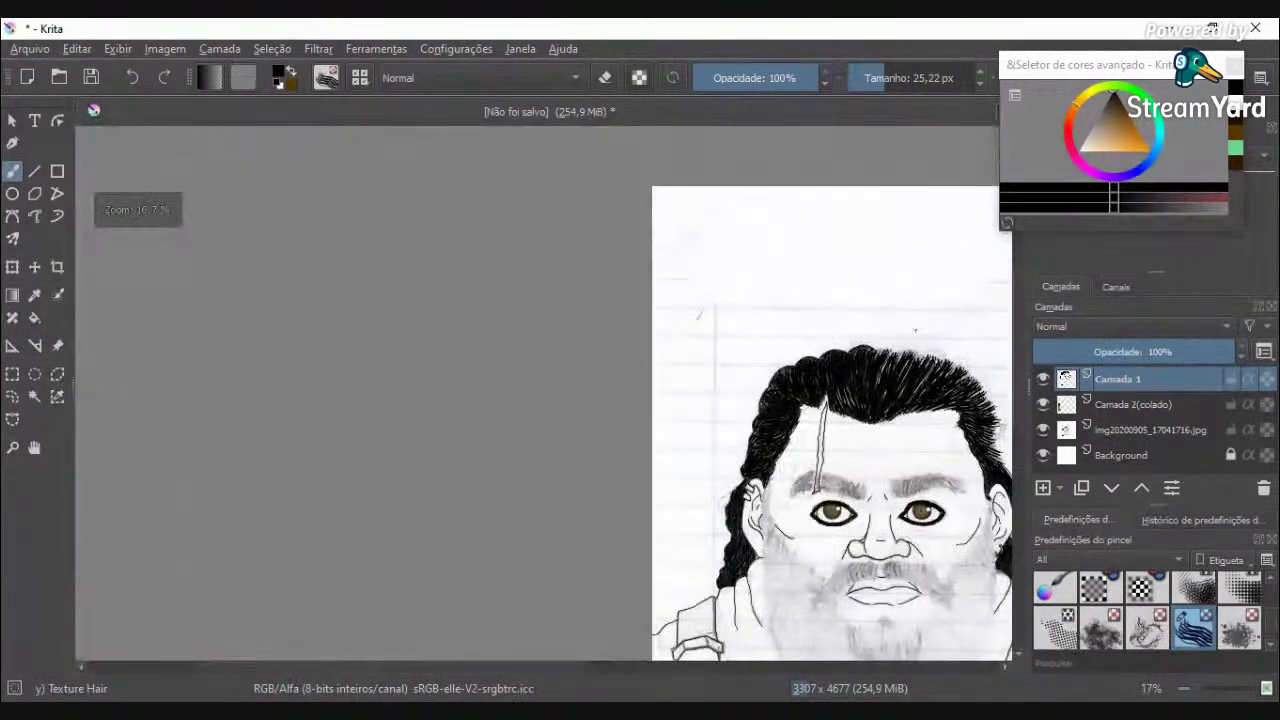
{"action": "scroll", "coordinate": [796, 456], "scroll_direction": "up", "scroll_amount": 2}
{"action": "scroll", "coordinate": [796, 456], "scroll_direction": "up", "scroll_amount": 5}
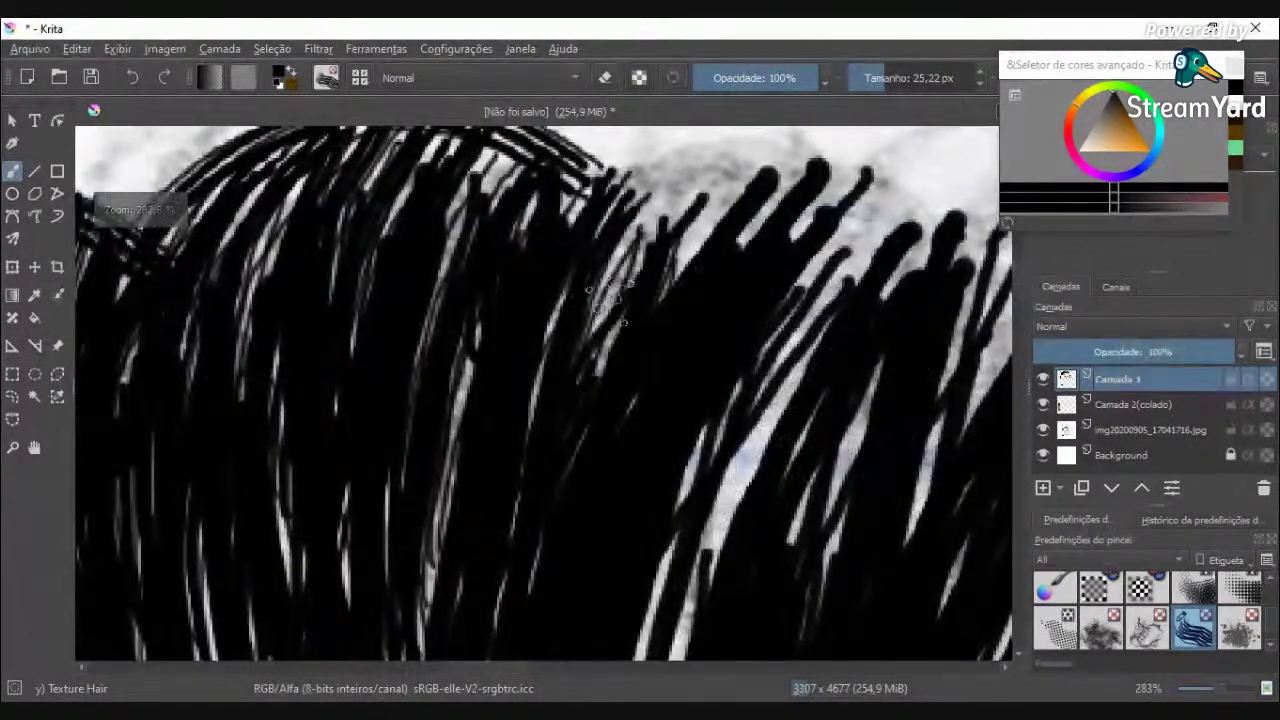
{"action": "left_click_drag", "start_coordinate": [630, 284], "coordinate": [712, 230]}
{"action": "mouse_move", "coordinate": [597, 368]}
{"action": "left_mouse_down"}
{"action": "mouse_move", "coordinate": [605, 333]}
{"action": "mouse_move", "coordinate": [630, 258]}
{"action": "mouse_move", "coordinate": [714, 190]}
{"action": "left_mouse_up"}
{"action": "left_click_drag", "start_coordinate": [598, 212], "coordinate": [714, 146]}
{"action": "mouse_move", "coordinate": [630, 184]}
{"action": "left_mouse_down"}
{"action": "mouse_move", "coordinate": [740, 157]}
{"action": "mouse_move", "coordinate": [806, 172]}
{"action": "left_mouse_up"}
{"action": "mouse_move", "coordinate": [688, 166]}
{"action": "left_mouse_down"}
{"action": "mouse_move", "coordinate": [803, 175]}
{"action": "mouse_move", "coordinate": [805, 193]}
{"action": "mouse_move", "coordinate": [690, 297]}
{"action": "left_mouse_up"}
{"action": "left_click_drag", "start_coordinate": [600, 352], "coordinate": [587, 297]}
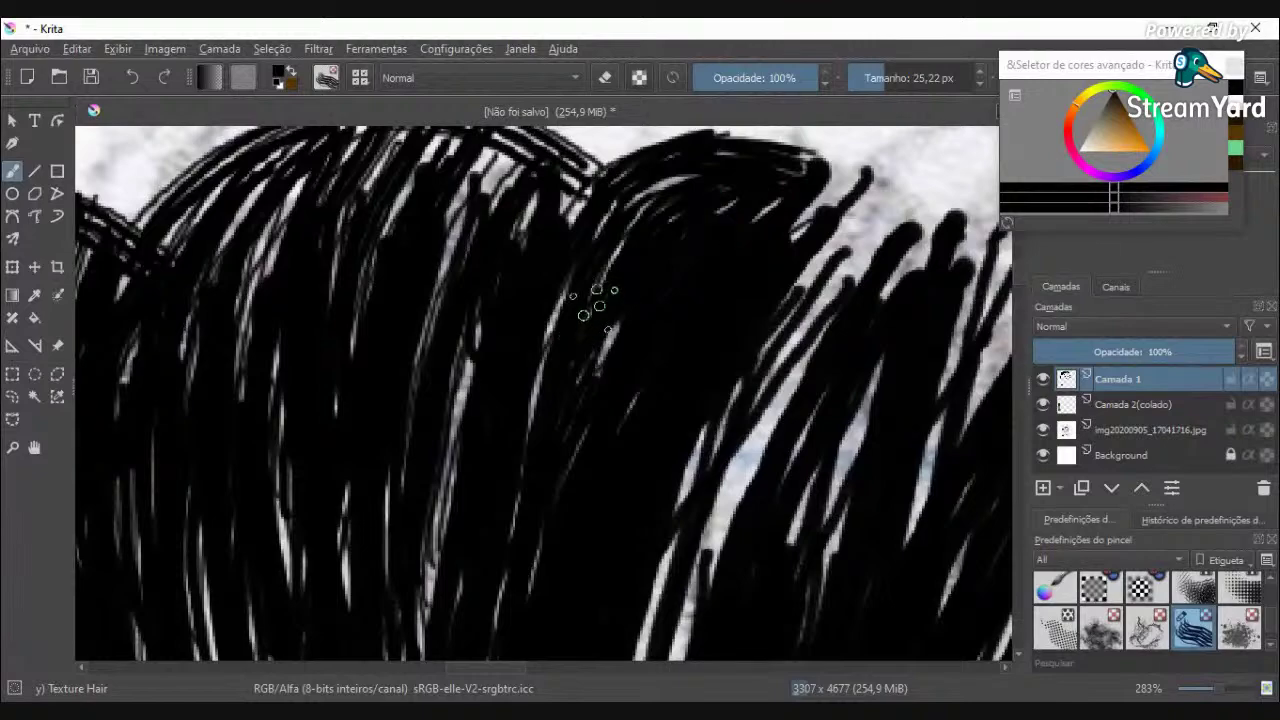
Step: Close the light gaps beneath the eighth curl's outline with more black strands
{"action": "scroll", "coordinate": [590, 290], "scroll_direction": "up", "scroll_amount": 1}
{"action": "scroll", "coordinate": [582, 263], "scroll_direction": "down", "scroll_amount": 3}
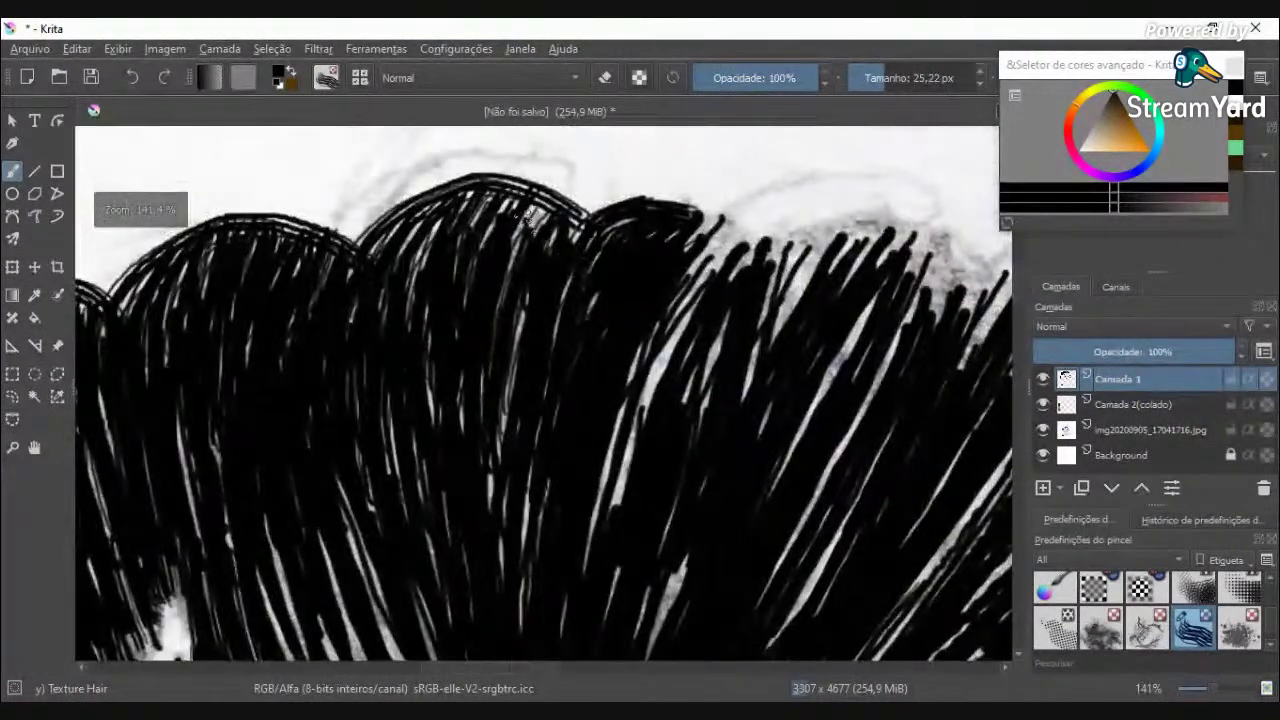
{"action": "scroll", "coordinate": [524, 174], "scroll_direction": "up", "scroll_amount": 1}
{"action": "scroll", "coordinate": [525, 170], "scroll_direction": "up", "scroll_amount": 2}
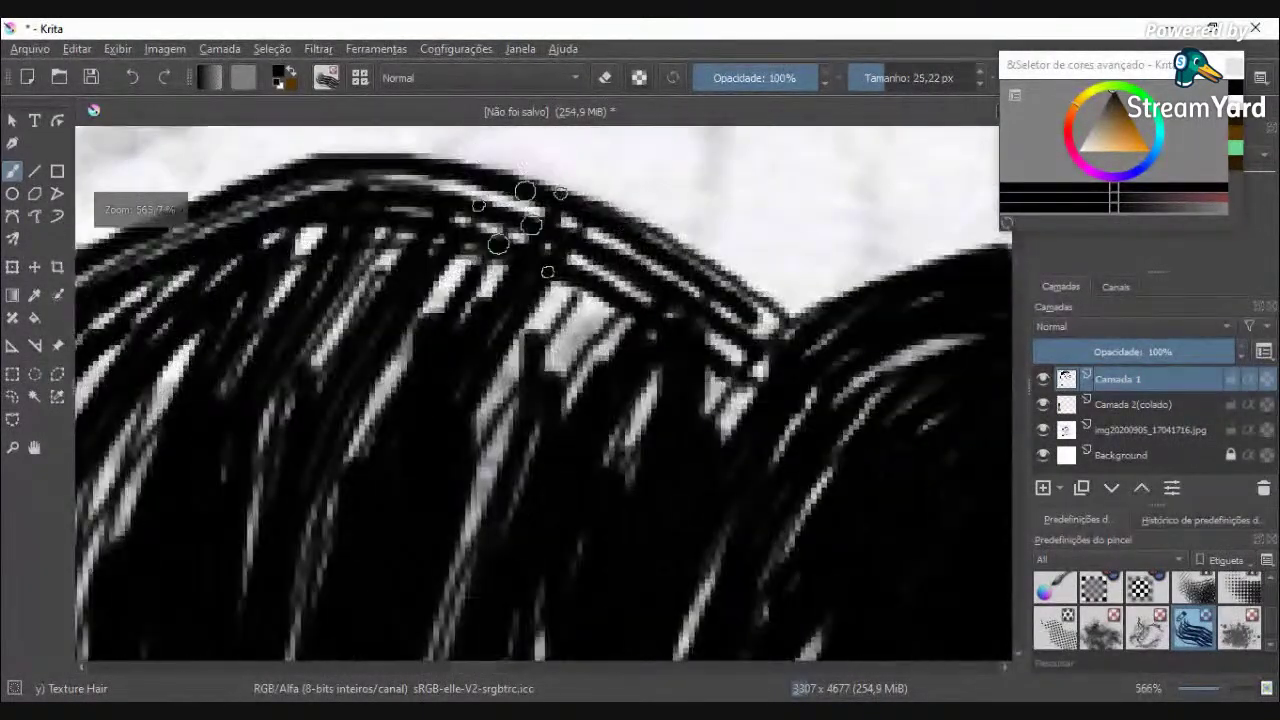
{"action": "left_click_drag", "start_coordinate": [514, 286], "coordinate": [377, 523]}
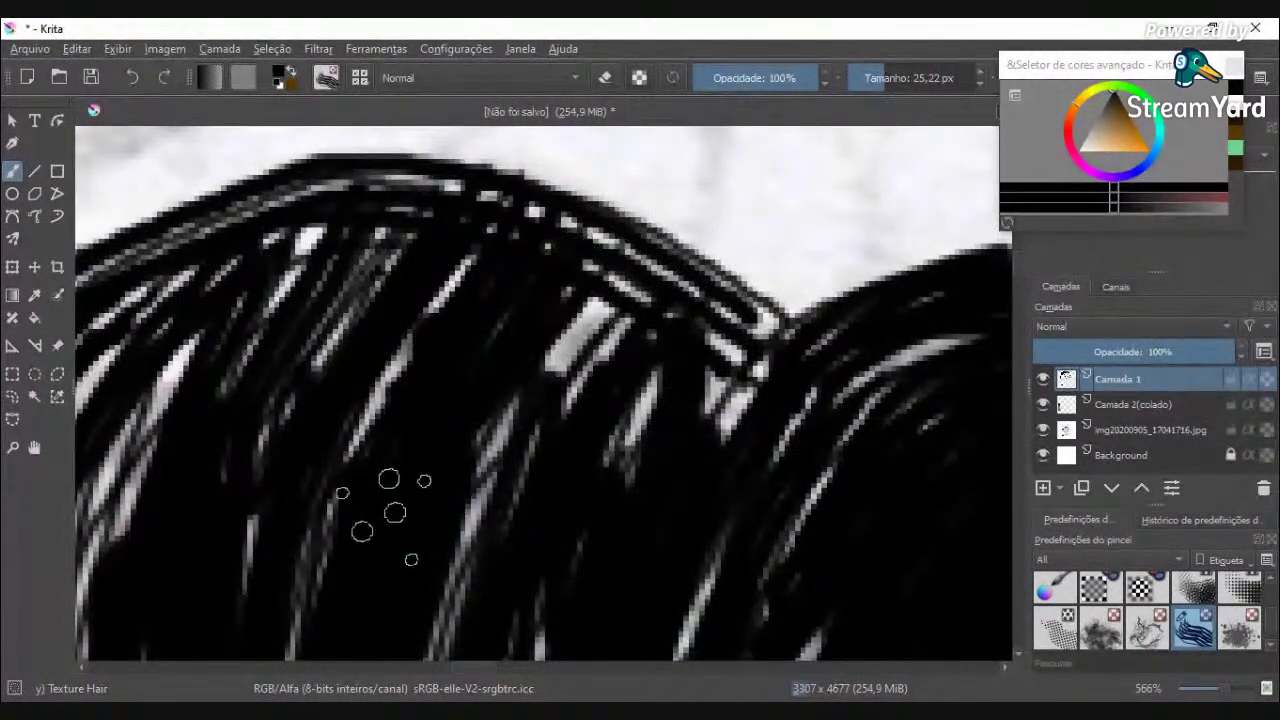
{"action": "mouse_move", "coordinate": [614, 314]}
{"action": "left_mouse_down"}
{"action": "mouse_move", "coordinate": [491, 504]}
{"action": "mouse_move", "coordinate": [428, 608]}
{"action": "left_mouse_up"}
{"action": "scroll", "coordinate": [432, 572], "scroll_direction": "down", "scroll_amount": 2}
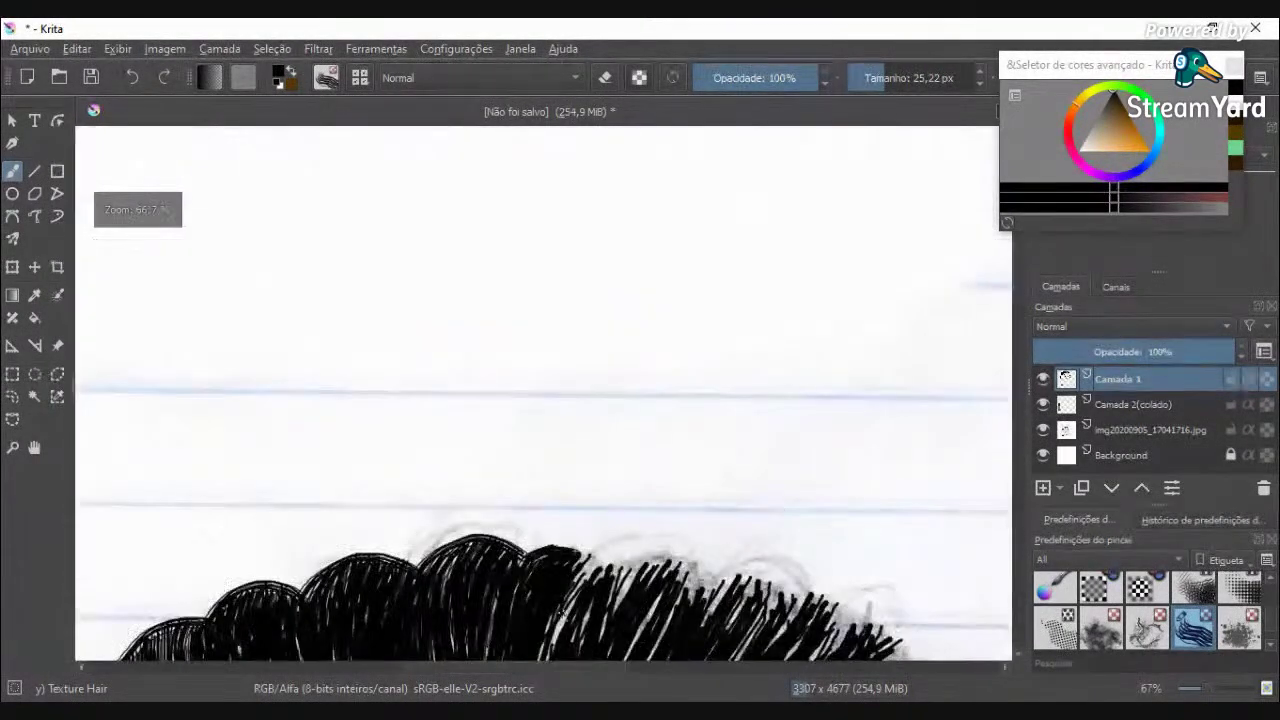
{"action": "mouse_move", "coordinate": [585, 360]}
{"action": "left_mouse_down"}
{"action": "mouse_move", "coordinate": [586, 343]}
{"action": "mouse_move", "coordinate": [730, 390]}
{"action": "mouse_move", "coordinate": [723, 440]}
{"action": "mouse_move", "coordinate": [527, 585]}
{"action": "left_mouse_up"}
{"action": "mouse_move", "coordinate": [692, 392]}
{"action": "left_mouse_down"}
{"action": "mouse_move", "coordinate": [544, 636]}
{"action": "mouse_move", "coordinate": [617, 566]}
{"action": "mouse_move", "coordinate": [631, 513]}
{"action": "left_mouse_up"}
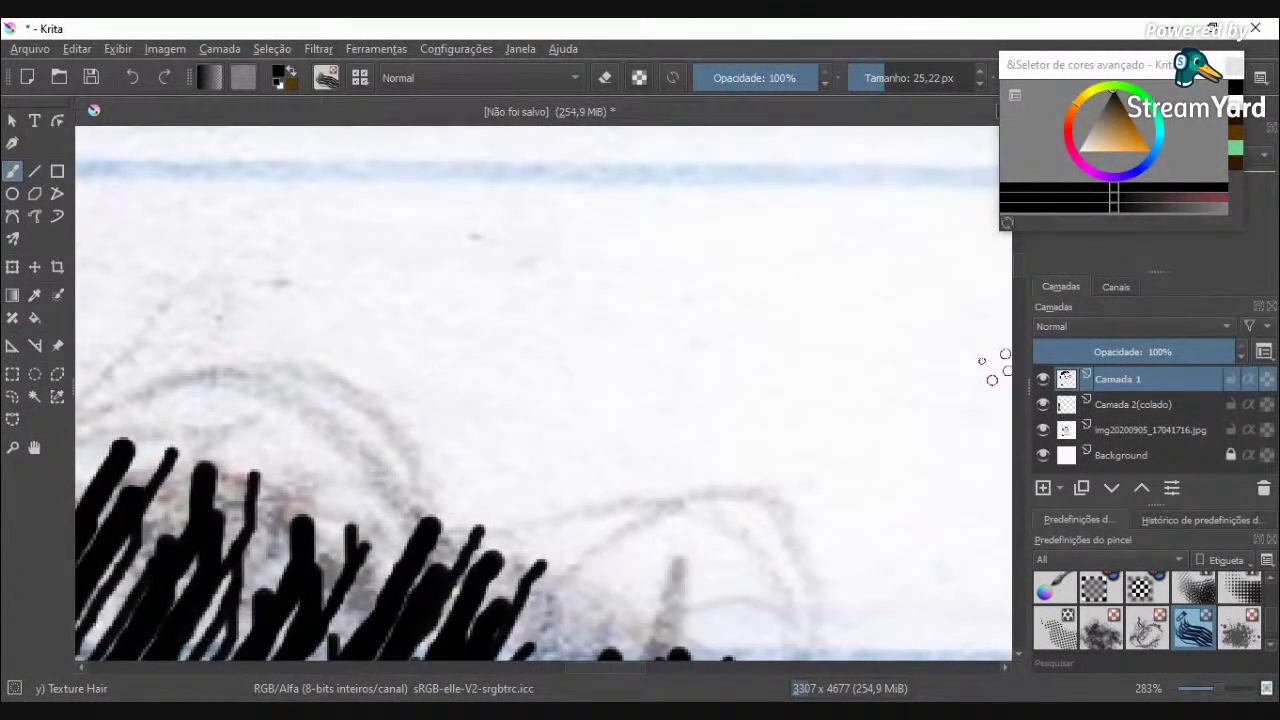
{"action": "scroll", "coordinate": [603, 586], "scroll_direction": "down", "scroll_amount": 3}
{"action": "scroll", "coordinate": [603, 592], "scroll_direction": "down", "scroll_amount": 2}
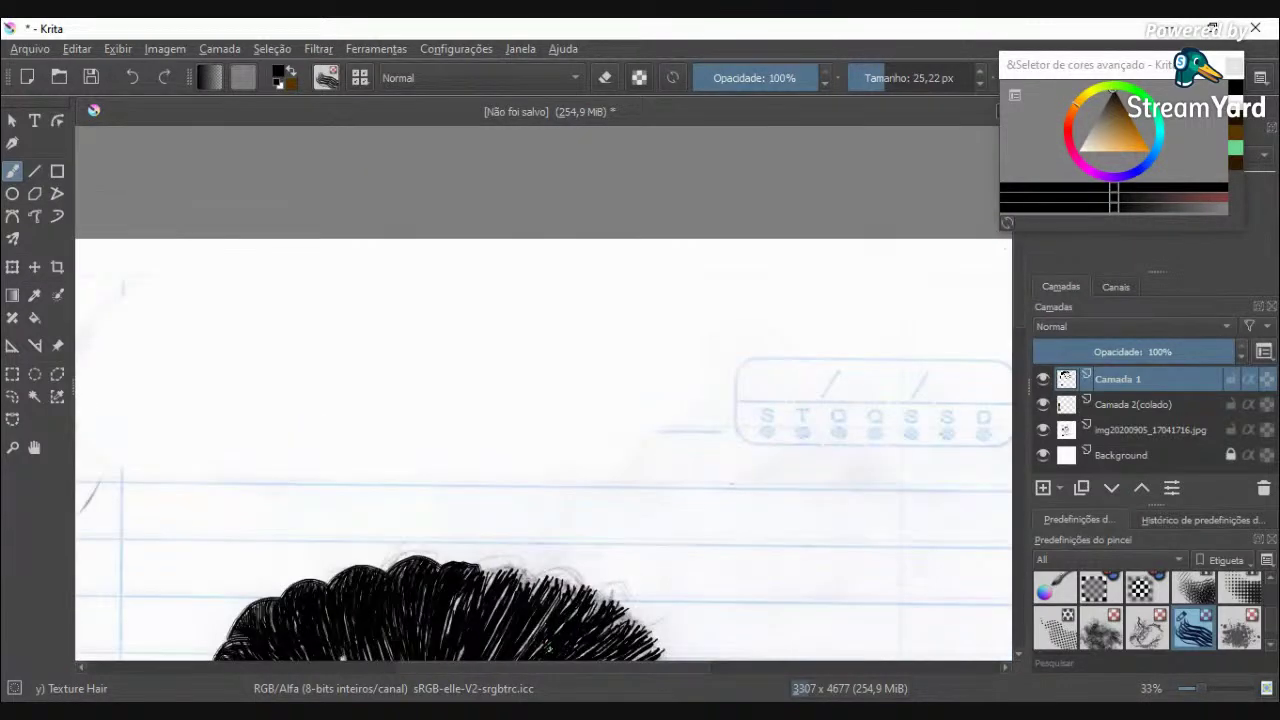
Step: Close the light gaps along the ninth curl's outer side with black strands running down from its outline
{"action": "left_click_drag", "start_coordinate": [529, 673], "coordinate": [514, 674]}
{"action": "left_click_drag", "start_coordinate": [1021, 299], "coordinate": [1012, 361]}
{"action": "scroll", "coordinate": [523, 346], "scroll_direction": "down", "scroll_amount": 1}
{"action": "scroll", "coordinate": [525, 348], "scroll_direction": "up", "scroll_amount": 3}
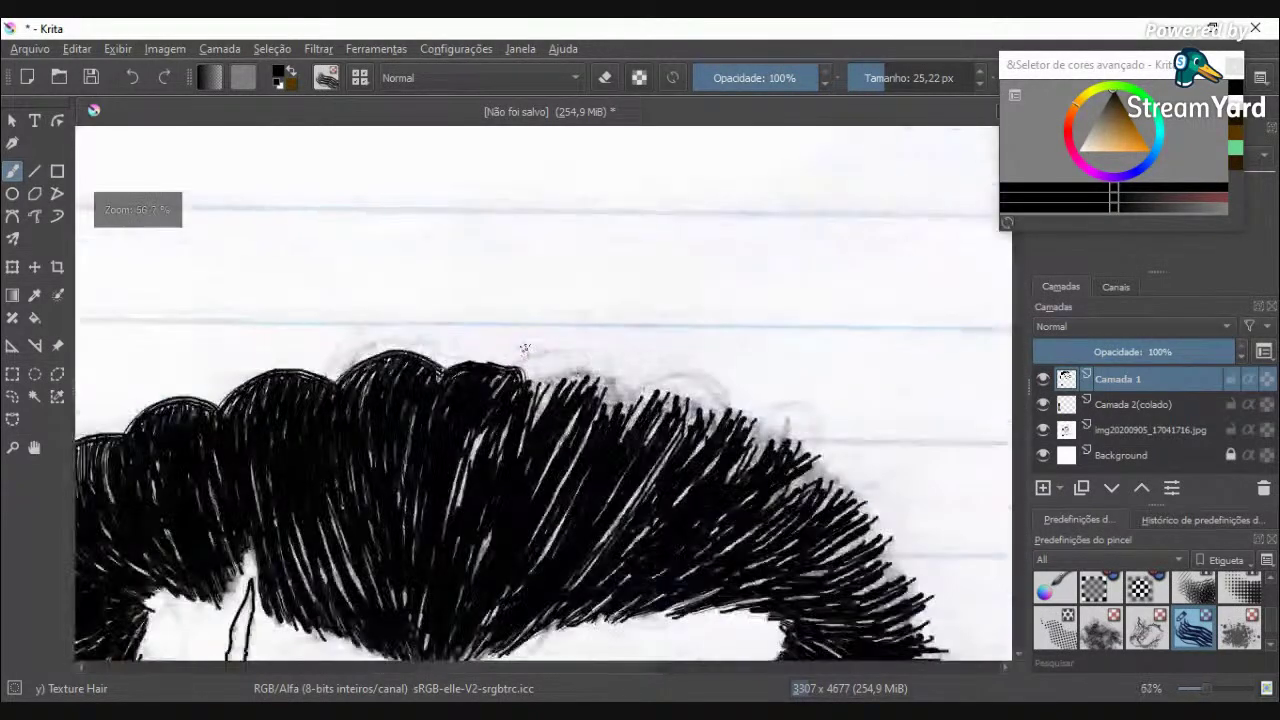
{"action": "scroll", "coordinate": [524, 348], "scroll_direction": "up", "scroll_amount": 5}
{"action": "left_click_drag", "start_coordinate": [565, 388], "coordinate": [597, 428]}
{"action": "mouse_move", "coordinate": [498, 334]}
{"action": "left_mouse_down"}
{"action": "mouse_move", "coordinate": [583, 469]}
{"action": "mouse_move", "coordinate": [588, 515]}
{"action": "mouse_move", "coordinate": [612, 515]}
{"action": "left_mouse_up"}
{"action": "key", "text": "ctrl+z"}
{"action": "left_click_drag", "start_coordinate": [499, 362], "coordinate": [483, 532]}
{"action": "mouse_move", "coordinate": [432, 638]}
{"action": "left_mouse_down"}
{"action": "mouse_move", "coordinate": [488, 538]}
{"action": "mouse_move", "coordinate": [467, 525]}
{"action": "left_mouse_up"}
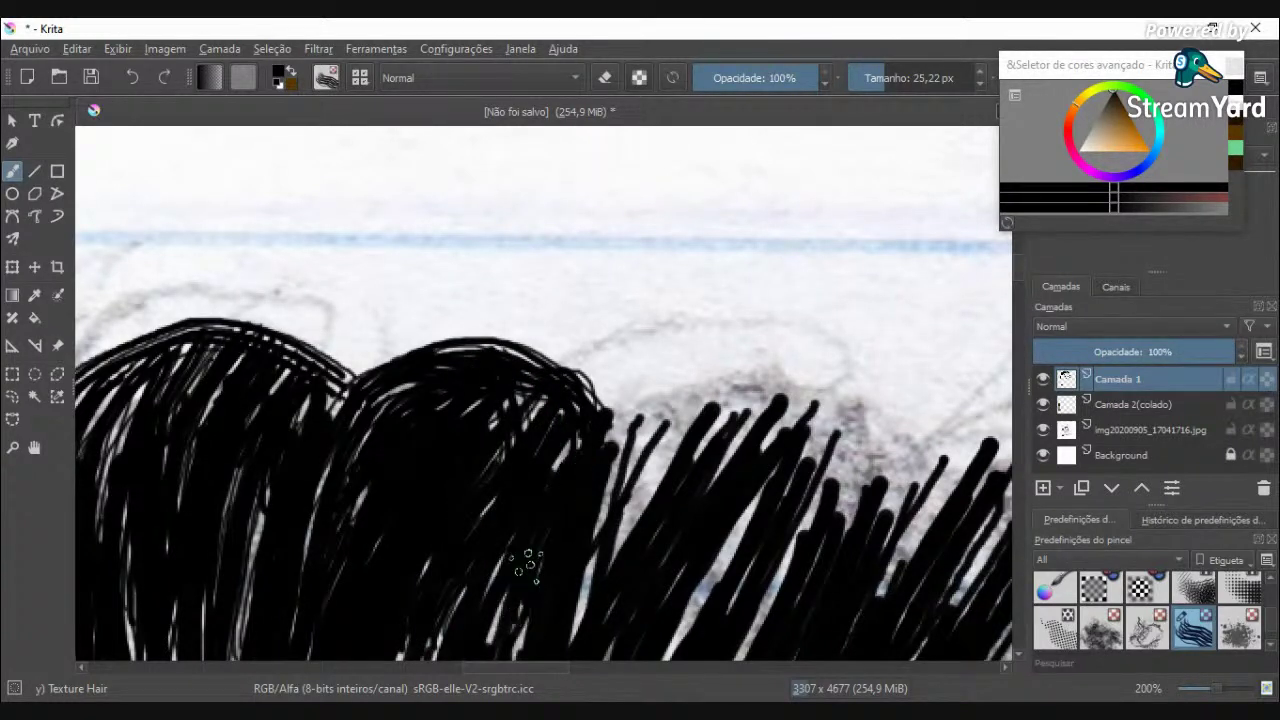
Step: Draw the rising side and crest of a tenth curl beside the ninth, layering curved strands over the spiky tips
{"action": "mouse_move", "coordinate": [598, 440]}
{"action": "left_mouse_down"}
{"action": "mouse_move", "coordinate": [654, 379]}
{"action": "mouse_move", "coordinate": [735, 355]}
{"action": "left_mouse_up"}
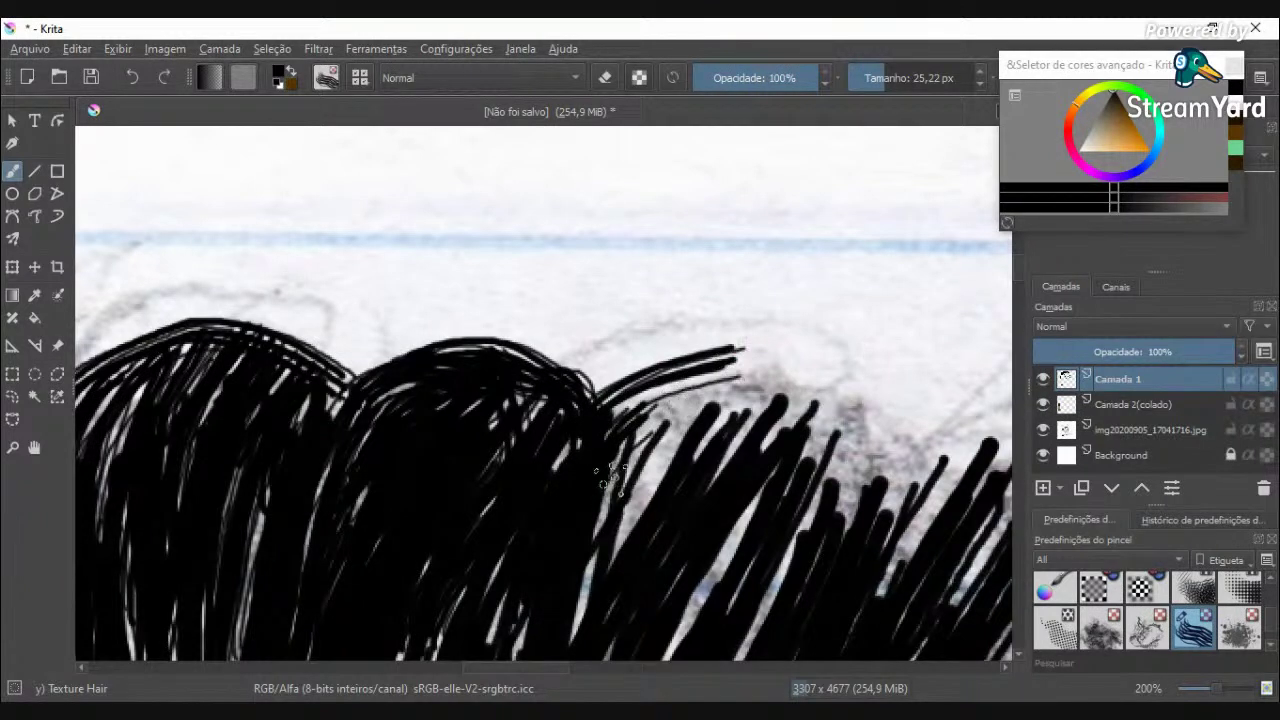
{"action": "left_click_drag", "start_coordinate": [608, 478], "coordinate": [726, 370]}
{"action": "left_click_drag", "start_coordinate": [592, 576], "coordinate": [738, 390]}
{"action": "left_click_drag", "start_coordinate": [620, 500], "coordinate": [736, 372]}
{"action": "mouse_move", "coordinate": [604, 418]}
{"action": "left_mouse_down"}
{"action": "mouse_move", "coordinate": [645, 392]}
{"action": "mouse_move", "coordinate": [750, 370]}
{"action": "left_mouse_up"}
{"action": "left_click_drag", "start_coordinate": [690, 405], "coordinate": [790, 372]}
{"action": "left_click_drag", "start_coordinate": [742, 410], "coordinate": [828, 374]}
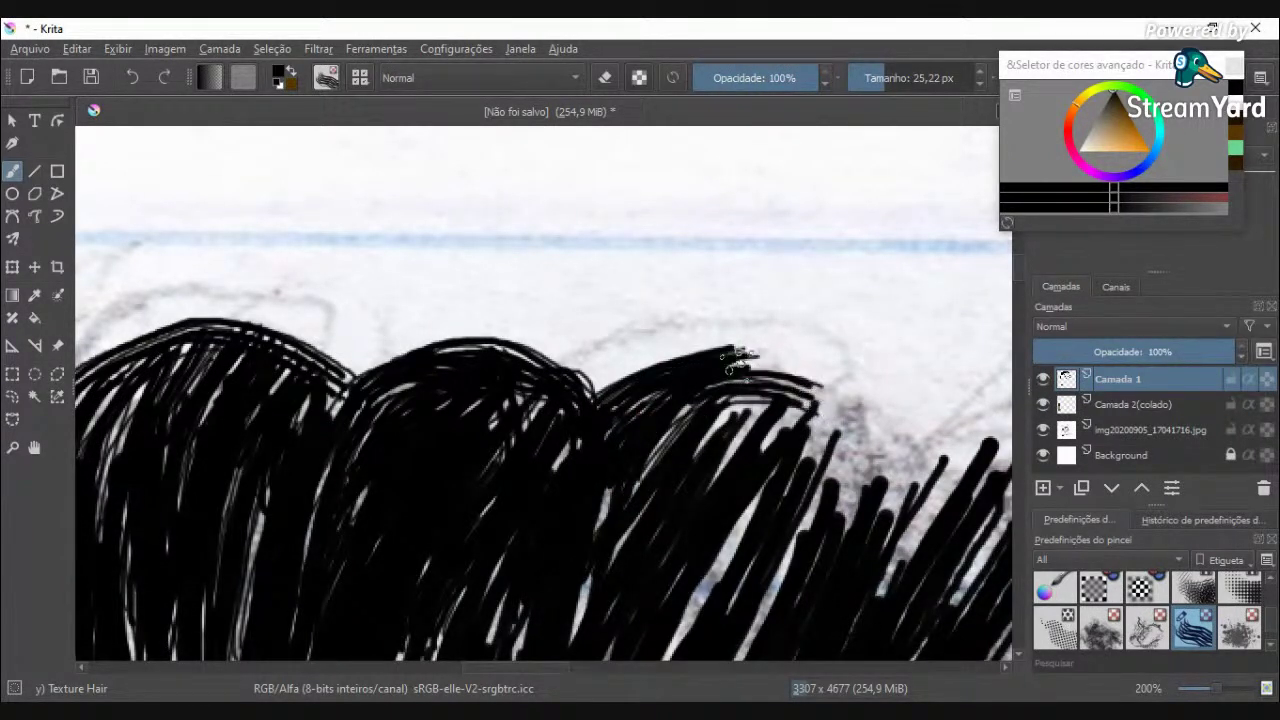
Step: Complete the tenth curl's arched outline down its outer side and fill its upper part with dense strands
{"action": "left_click_drag", "start_coordinate": [730, 352], "coordinate": [845, 385]}
{"action": "left_click_drag", "start_coordinate": [771, 475], "coordinate": [834, 380]}
{"action": "left_click_drag", "start_coordinate": [698, 462], "coordinate": [806, 388]}
{"action": "left_click_drag", "start_coordinate": [671, 498], "coordinate": [768, 374]}
{"action": "left_click_drag", "start_coordinate": [640, 484], "coordinate": [748, 392]}
Step: Fill the lower part of the tenth curl with long slanted strands, covering the light gaps beneath its crest
{"action": "mouse_move", "coordinate": [575, 615]}
{"action": "left_mouse_down"}
{"action": "mouse_move", "coordinate": [612, 490]}
{"action": "mouse_move", "coordinate": [660, 448]}
{"action": "left_mouse_up"}
{"action": "left_click_drag", "start_coordinate": [668, 620], "coordinate": [740, 490]}
{"action": "mouse_move", "coordinate": [685, 640]}
{"action": "left_mouse_down"}
{"action": "mouse_move", "coordinate": [758, 495]}
{"action": "mouse_move", "coordinate": [762, 410]}
{"action": "mouse_move", "coordinate": [810, 376]}
{"action": "mouse_move", "coordinate": [872, 455]}
{"action": "mouse_move", "coordinate": [810, 578]}
{"action": "left_mouse_up"}
{"action": "left_click_drag", "start_coordinate": [835, 412], "coordinate": [773, 600]}
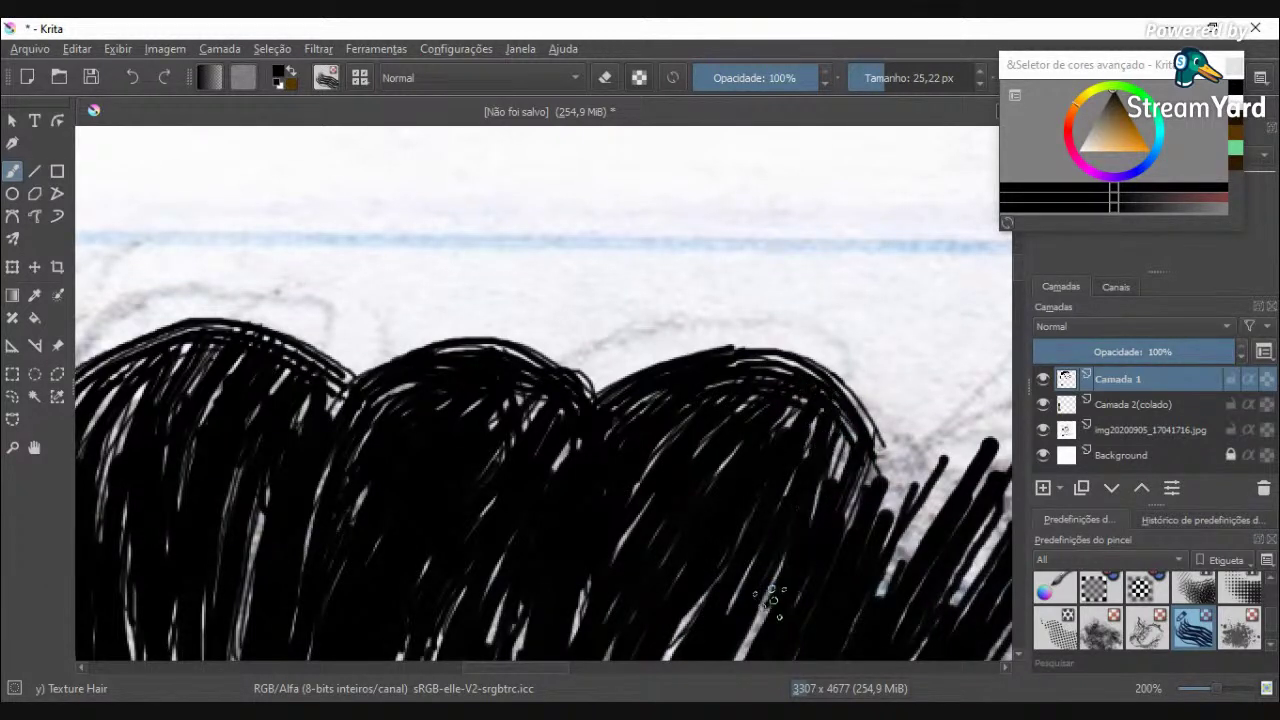
{"action": "left_click_drag", "start_coordinate": [829, 485], "coordinate": [746, 643]}
{"action": "mouse_move", "coordinate": [777, 557]}
{"action": "left_mouse_down"}
{"action": "mouse_move", "coordinate": [689, 646]}
{"action": "mouse_move", "coordinate": [760, 503]}
{"action": "left_mouse_up"}
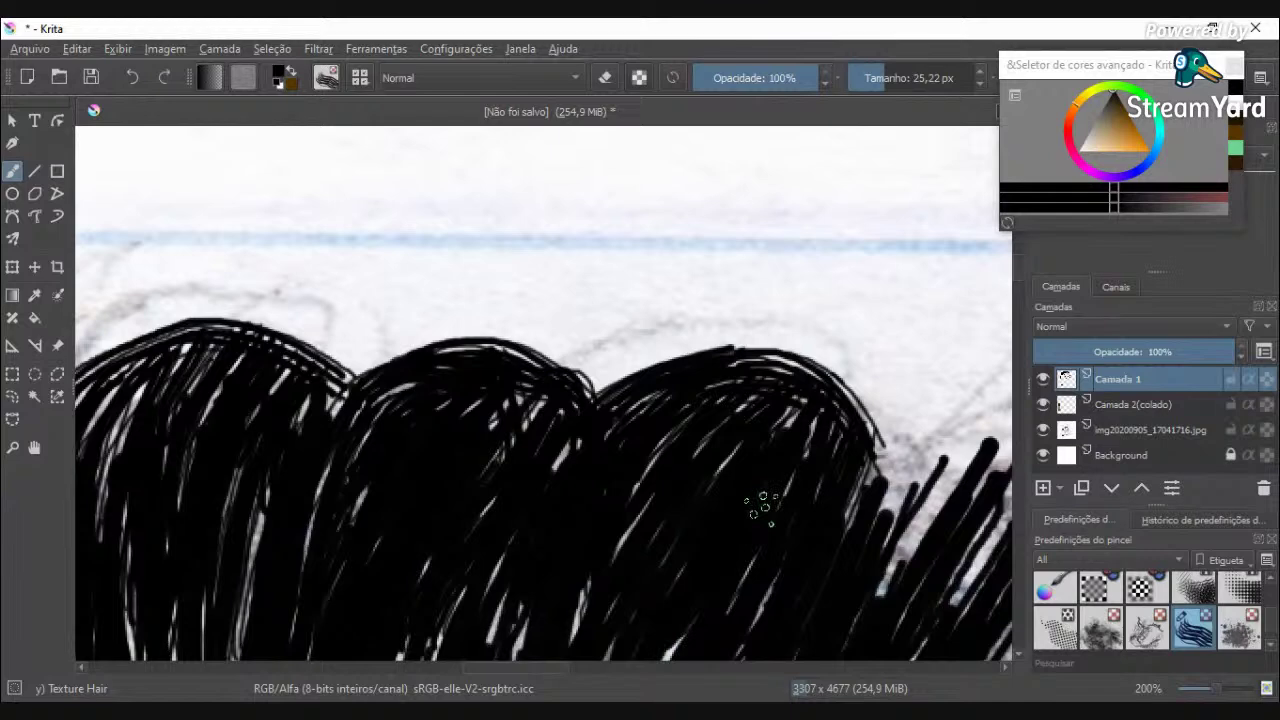
Step: Extend the tenth curl's outer edge down to the spiky tips and darken a light gap beneath the ninth curl
{"action": "scroll", "coordinate": [761, 509], "scroll_direction": "down", "scroll_amount": 3}
{"action": "scroll", "coordinate": [760, 510], "scroll_direction": "down", "scroll_amount": 2}
{"action": "scroll", "coordinate": [698, 406], "scroll_direction": "up", "scroll_amount": 2}
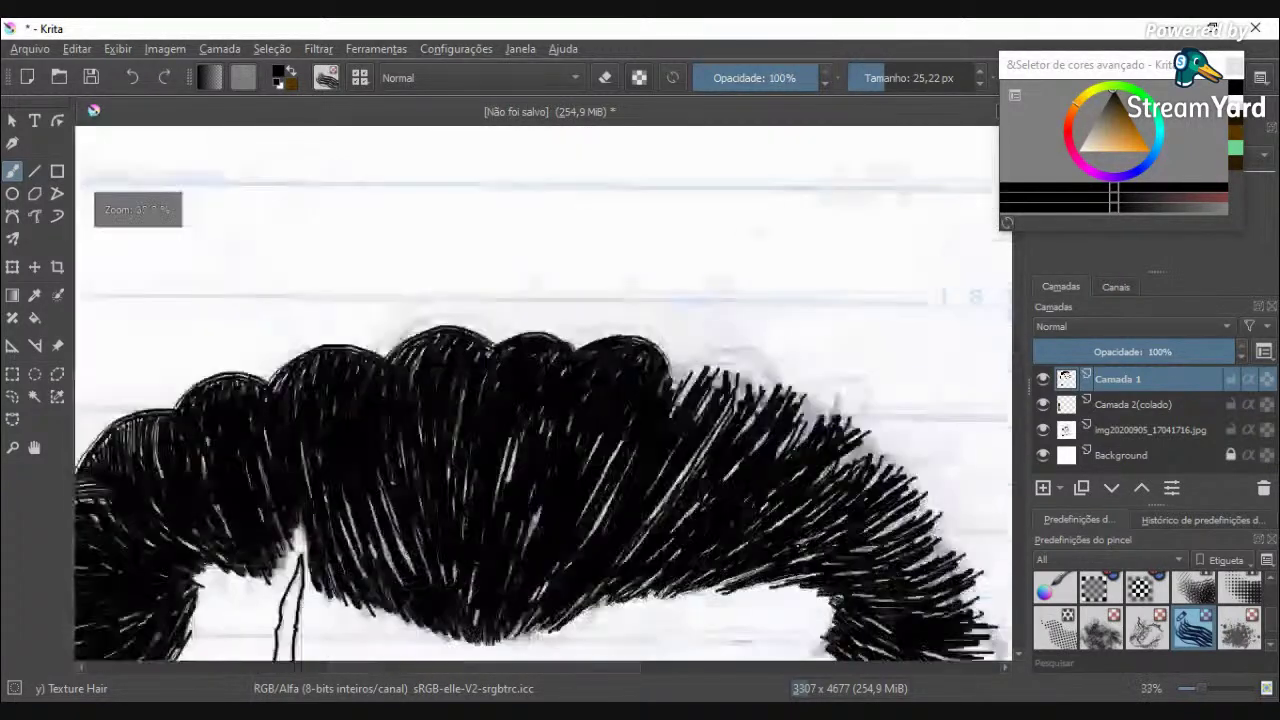
{"action": "scroll", "coordinate": [668, 362], "scroll_direction": "up", "scroll_amount": 2}
{"action": "mouse_move", "coordinate": [671, 358]}
{"action": "left_mouse_down"}
{"action": "mouse_move", "coordinate": [716, 392]}
{"action": "mouse_move", "coordinate": [691, 408]}
{"action": "left_mouse_up"}
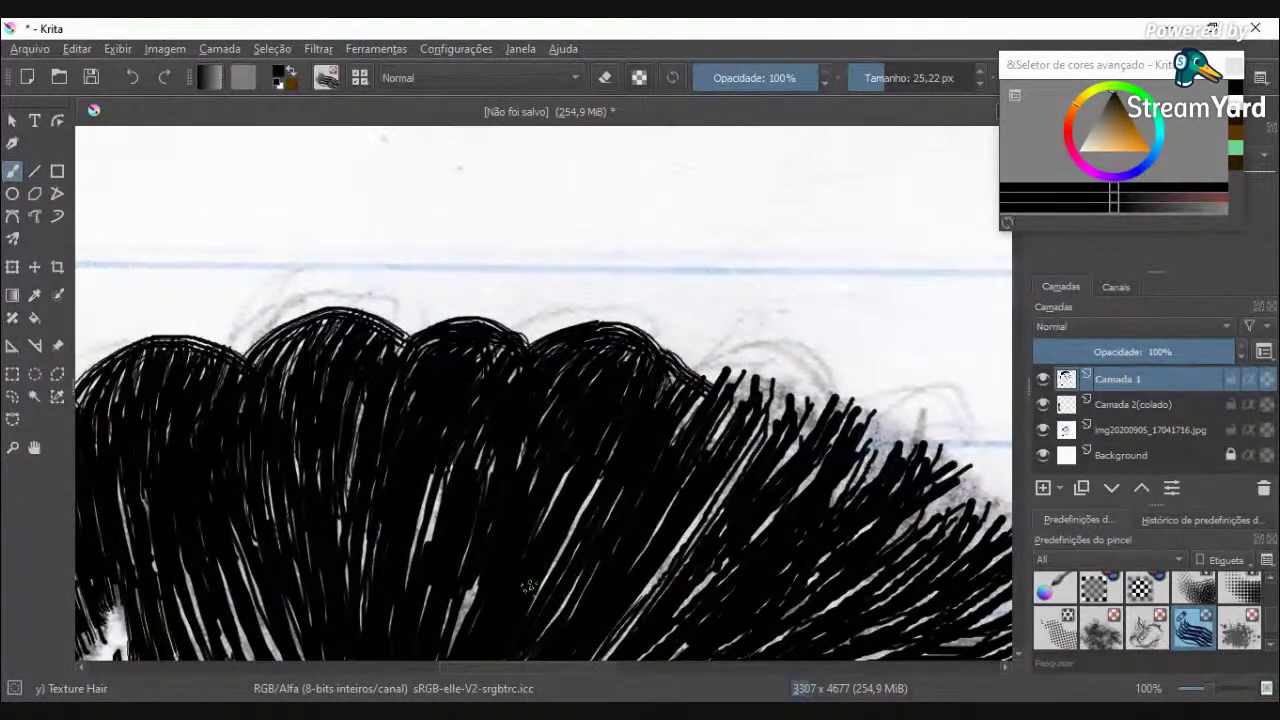
{"action": "left_click_drag", "start_coordinate": [428, 548], "coordinate": [470, 422]}
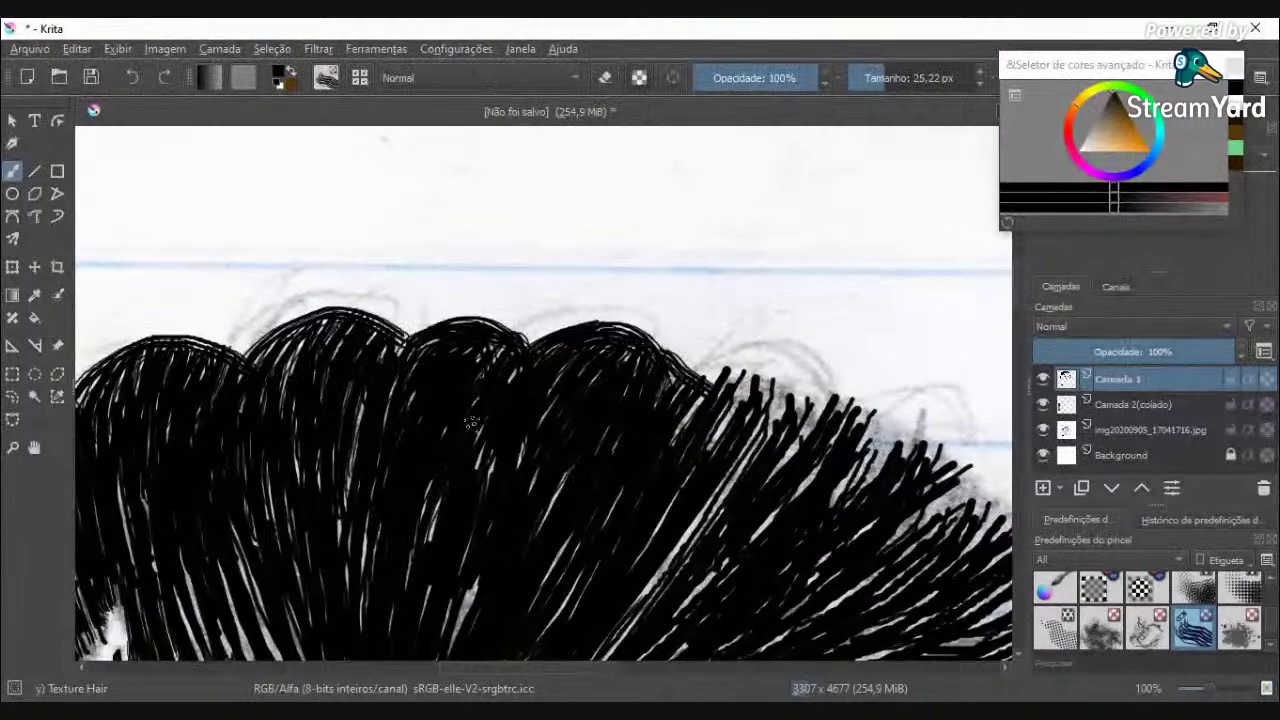
{"action": "scroll", "coordinate": [471, 424], "scroll_direction": "down", "scroll_amount": 3}
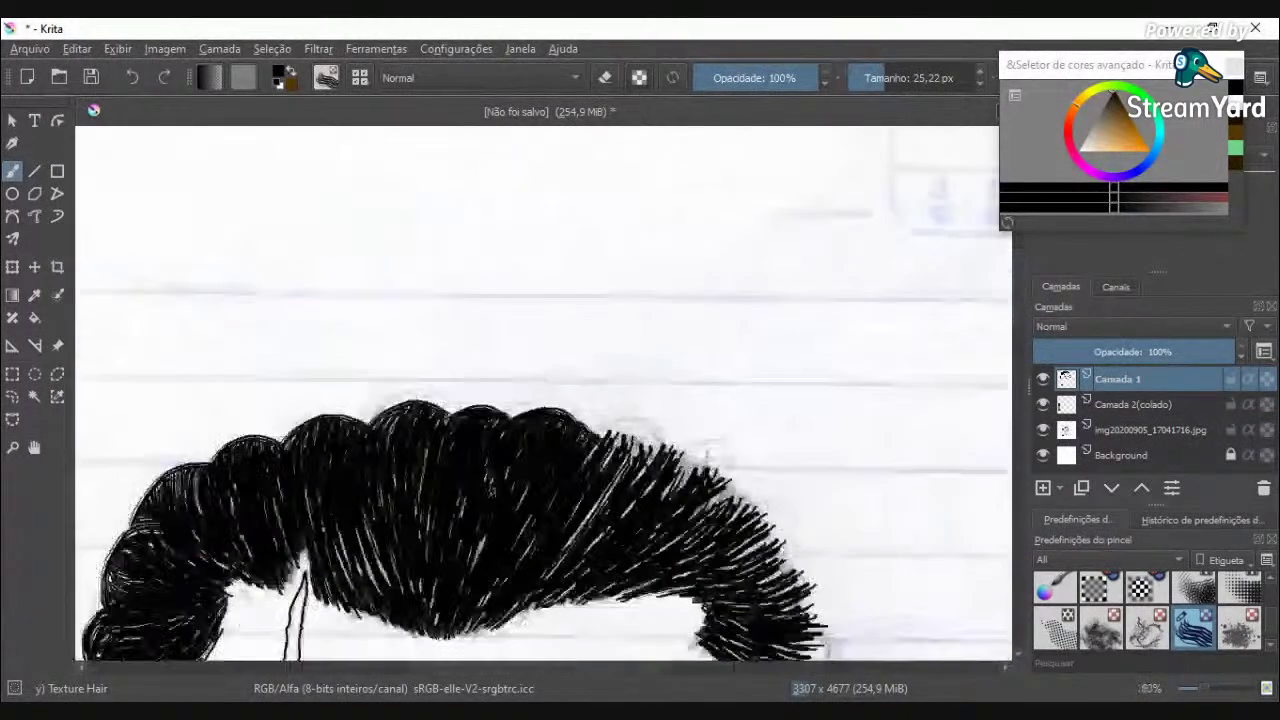
{"action": "scroll", "coordinate": [501, 533], "scroll_direction": "down", "scroll_amount": 2}
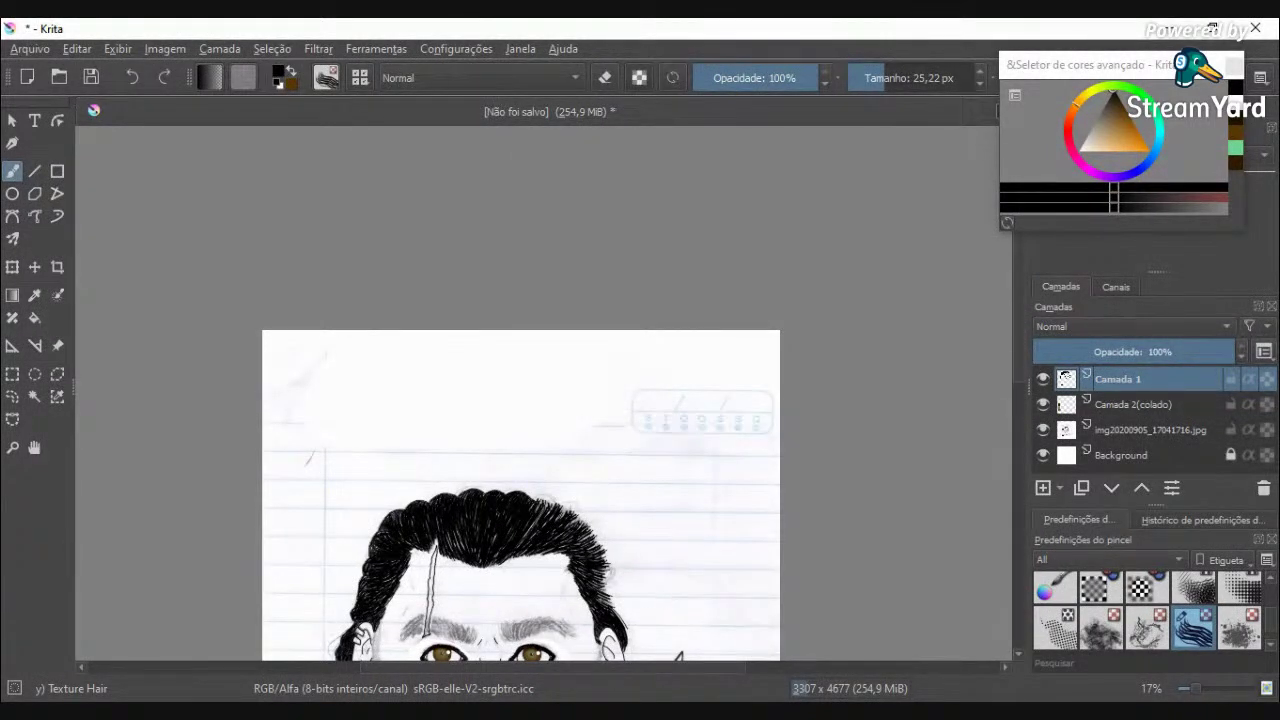
Step: Outline a low eleventh curl over the spiky tips beside the tenth and fill it with short slanted strands
{"action": "key", "text": "1"}
{"action": "mouse_move", "coordinate": [390, 278]}
{"action": "left_mouse_down"}
{"action": "mouse_move", "coordinate": [424, 302]}
{"action": "mouse_move", "coordinate": [488, 304]}
{"action": "mouse_move", "coordinate": [504, 380]}
{"action": "left_mouse_up"}
{"action": "left_click_drag", "start_coordinate": [482, 310], "coordinate": [436, 376]}
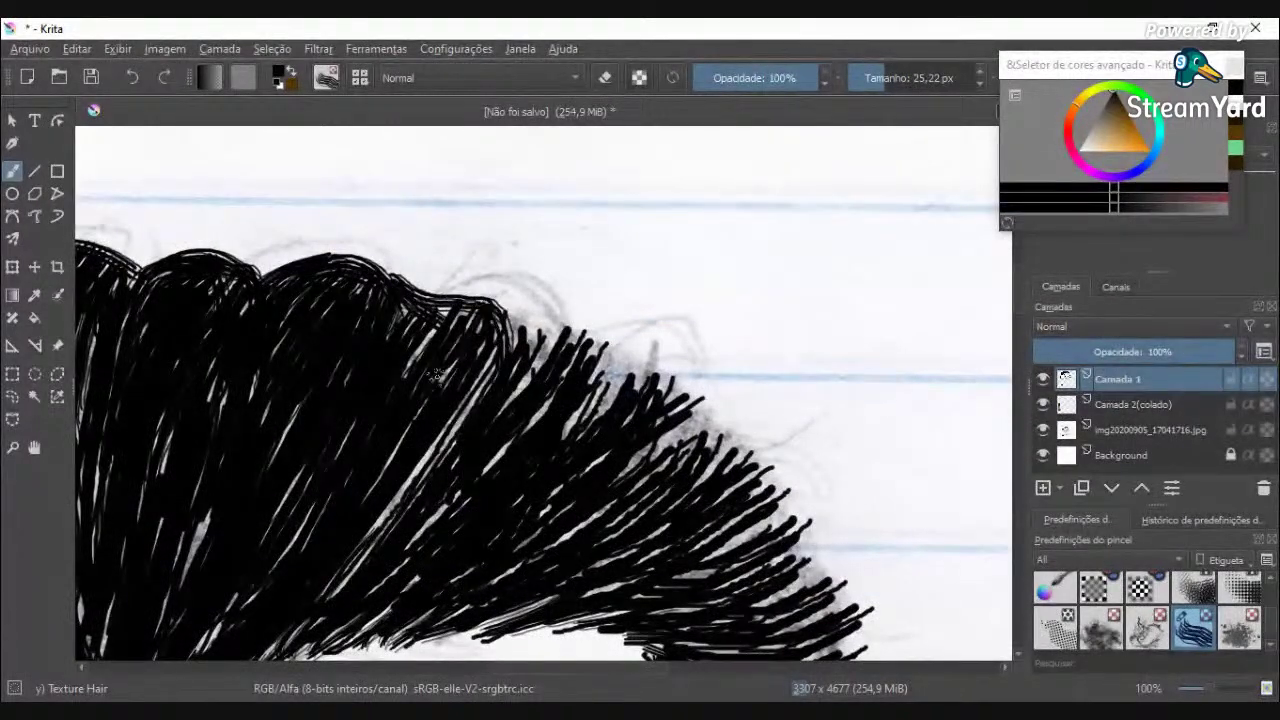
{"action": "left_click_drag", "start_coordinate": [448, 309], "coordinate": [390, 382]}
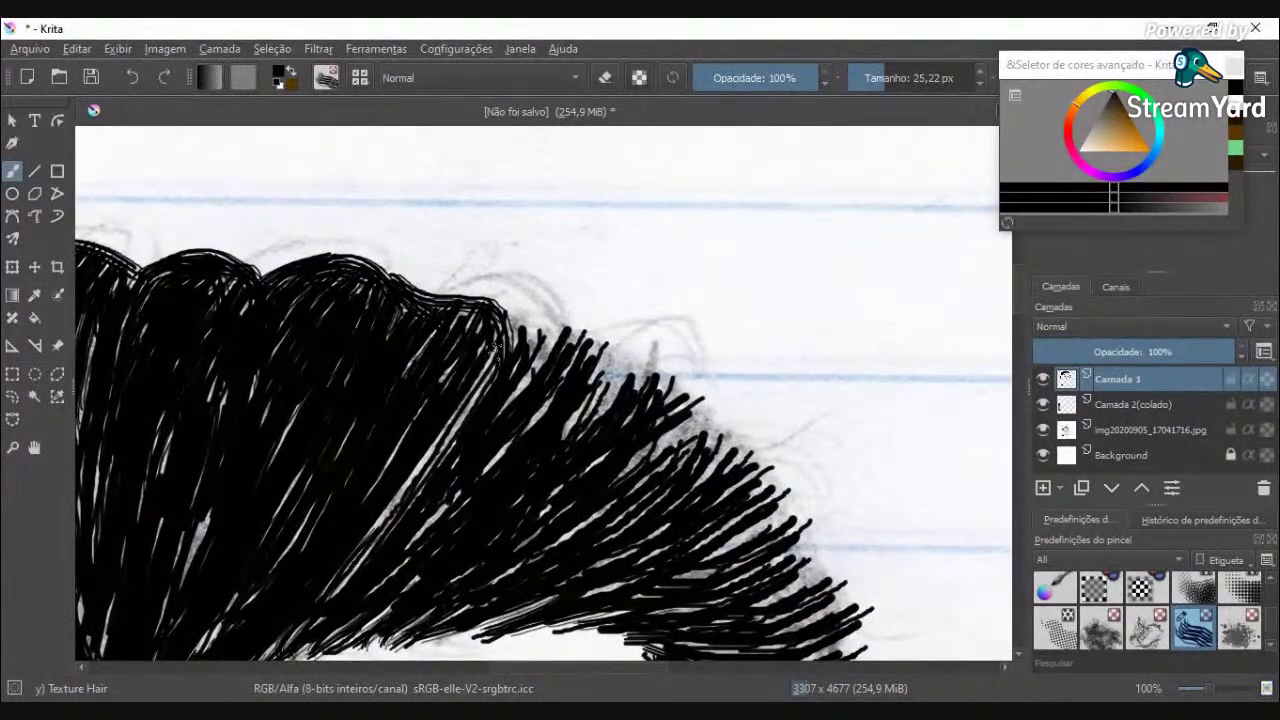
Step: Continue the hair's edge with a sloping twelfth curl, filling the light gaps inside and beneath it with strands
{"action": "left_click_drag", "start_coordinate": [511, 312], "coordinate": [510, 352]}
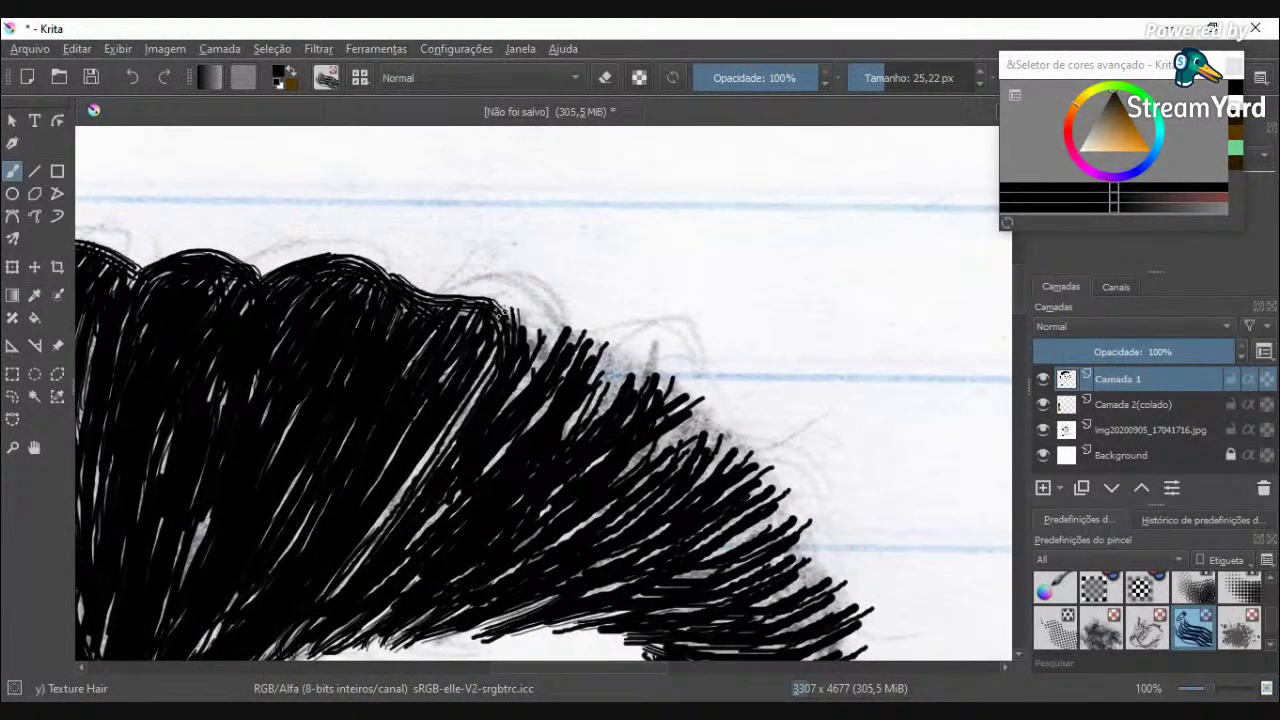
{"action": "mouse_move", "coordinate": [512, 308]}
{"action": "left_mouse_down"}
{"action": "mouse_move", "coordinate": [565, 332]}
{"action": "mouse_move", "coordinate": [587, 376]}
{"action": "mouse_move", "coordinate": [501, 453]}
{"action": "left_mouse_up"}
{"action": "left_click_drag", "start_coordinate": [330, 582], "coordinate": [432, 438]}
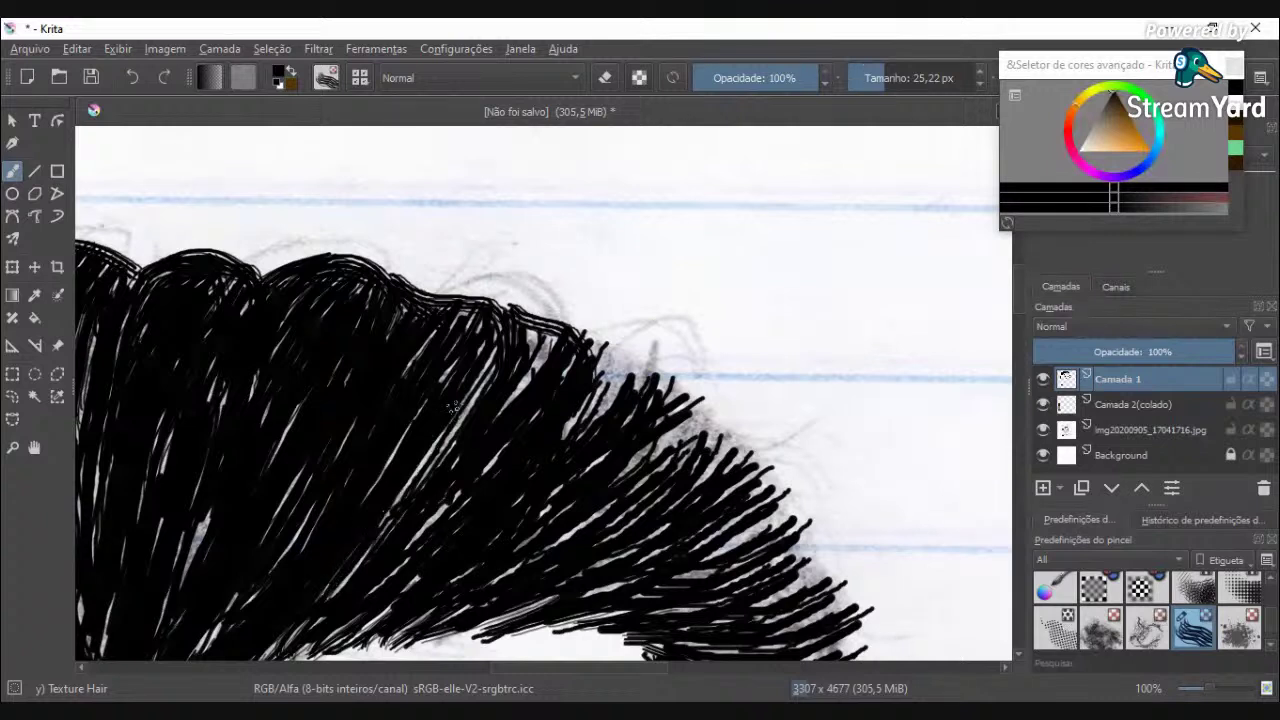
{"action": "left_click_drag", "start_coordinate": [543, 346], "coordinate": [477, 424]}
{"action": "left_click_drag", "start_coordinate": [494, 366], "coordinate": [398, 498]}
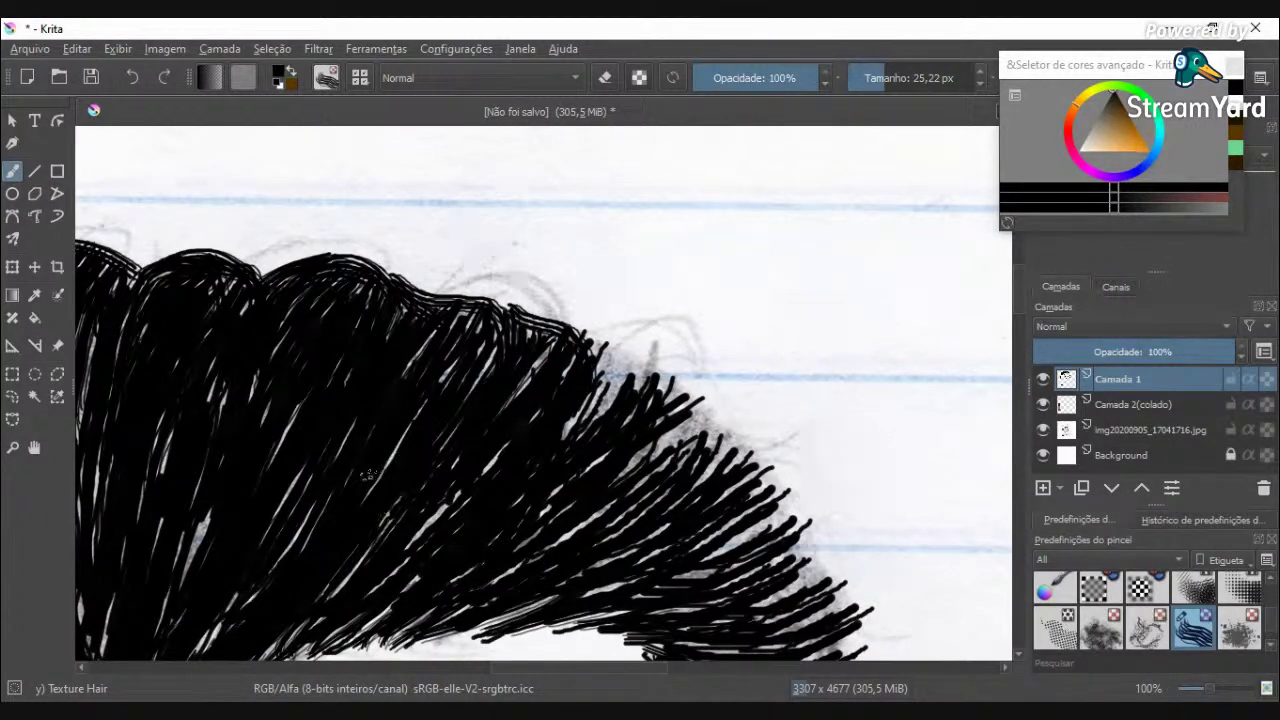
{"action": "left_click_drag", "start_coordinate": [177, 578], "coordinate": [208, 512]}
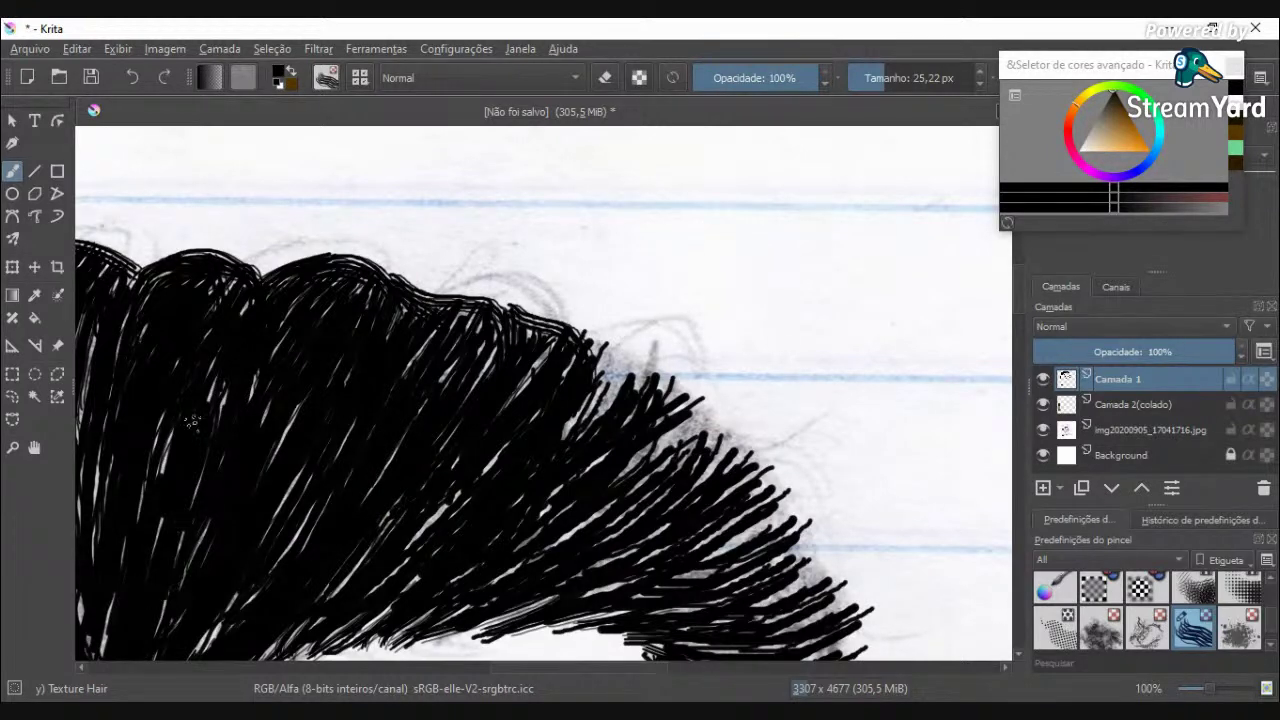
Step: Darken the insides of the eleventh and twelfth curls with more slanted black strands
{"action": "scroll", "coordinate": [302, 549], "scroll_direction": "down", "scroll_amount": 3}
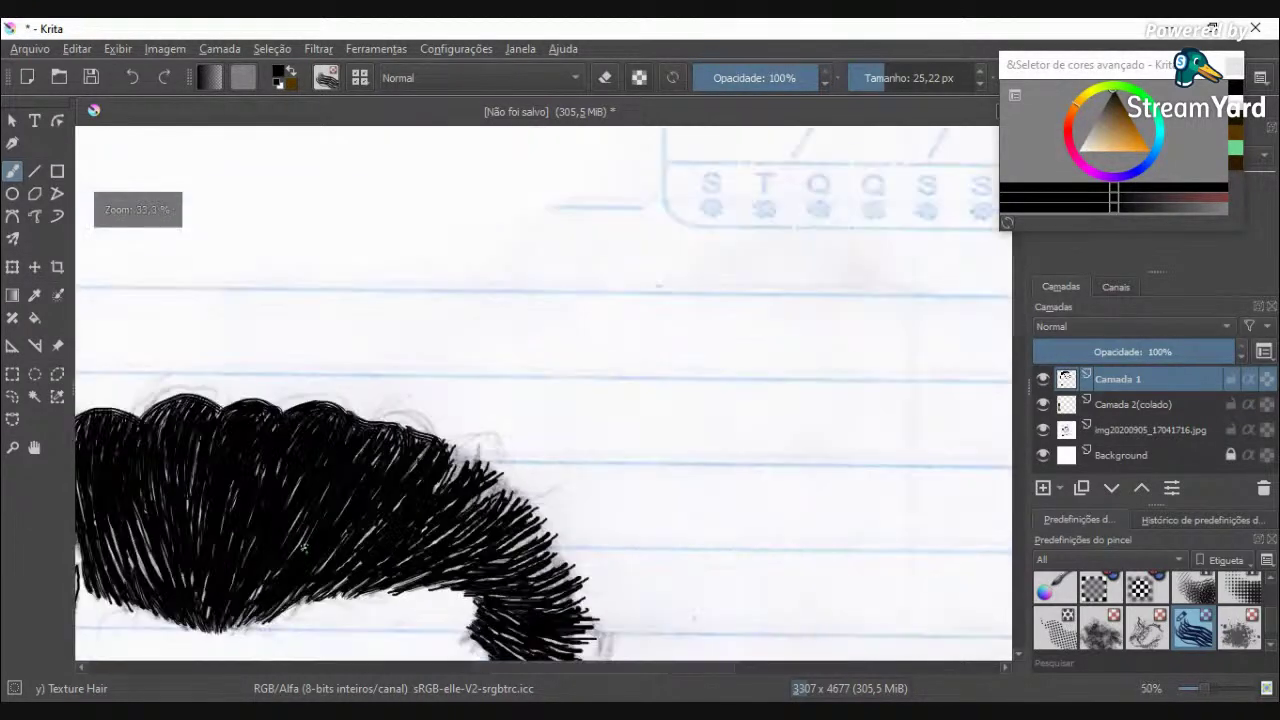
{"action": "scroll", "coordinate": [297, 549], "scroll_direction": "up", "scroll_amount": 6}
{"action": "scroll", "coordinate": [405, 498], "scroll_direction": "down", "scroll_amount": 3}
{"action": "scroll", "coordinate": [427, 488], "scroll_direction": "up", "scroll_amount": 3}
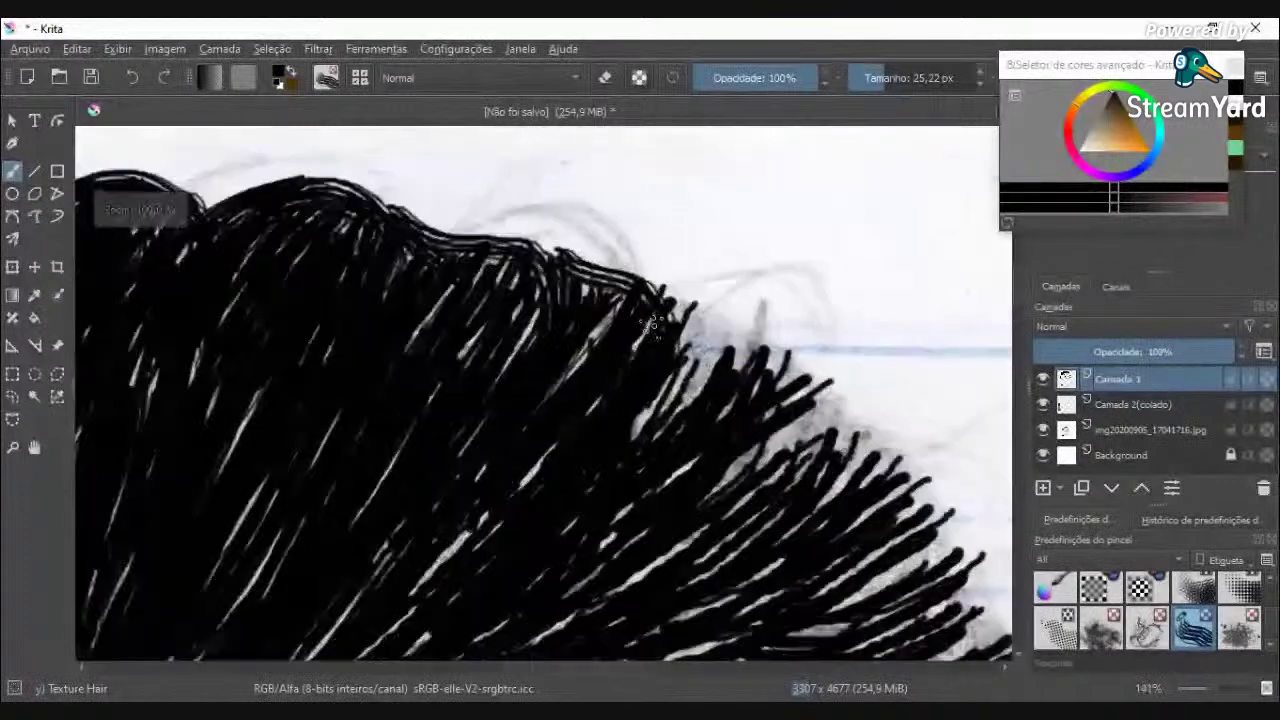
{"action": "left_click_drag", "start_coordinate": [467, 238], "coordinate": [397, 420]}
{"action": "left_click_drag", "start_coordinate": [602, 268], "coordinate": [486, 438]}
{"action": "left_click_drag", "start_coordinate": [447, 563], "coordinate": [655, 363]}
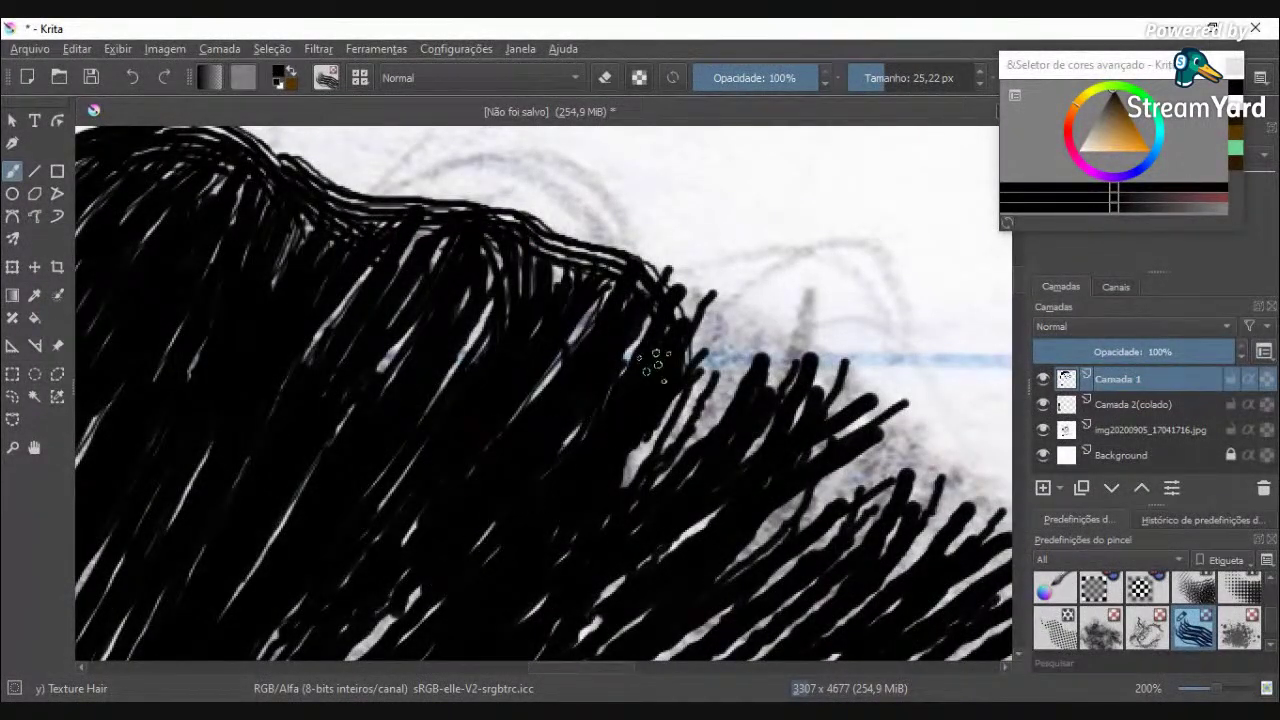
Step: Draw a small rounded thirteenth curl over the spikes beyond the twelfth and thicken the strands beneath it
{"action": "mouse_move", "coordinate": [660, 283]}
{"action": "left_mouse_down"}
{"action": "mouse_move", "coordinate": [712, 290]}
{"action": "mouse_move", "coordinate": [740, 400]}
{"action": "mouse_move", "coordinate": [650, 475]}
{"action": "mouse_move", "coordinate": [725, 305]}
{"action": "mouse_move", "coordinate": [672, 465]}
{"action": "mouse_move", "coordinate": [700, 320]}
{"action": "mouse_move", "coordinate": [614, 484]}
{"action": "mouse_move", "coordinate": [640, 318]}
{"action": "mouse_move", "coordinate": [535, 433]}
{"action": "left_mouse_up"}
{"action": "mouse_move", "coordinate": [592, 300]}
{"action": "left_mouse_down"}
{"action": "mouse_move", "coordinate": [470, 440]}
{"action": "mouse_move", "coordinate": [394, 449]}
{"action": "mouse_move", "coordinate": [371, 300]}
{"action": "mouse_move", "coordinate": [248, 395]}
{"action": "left_mouse_up"}
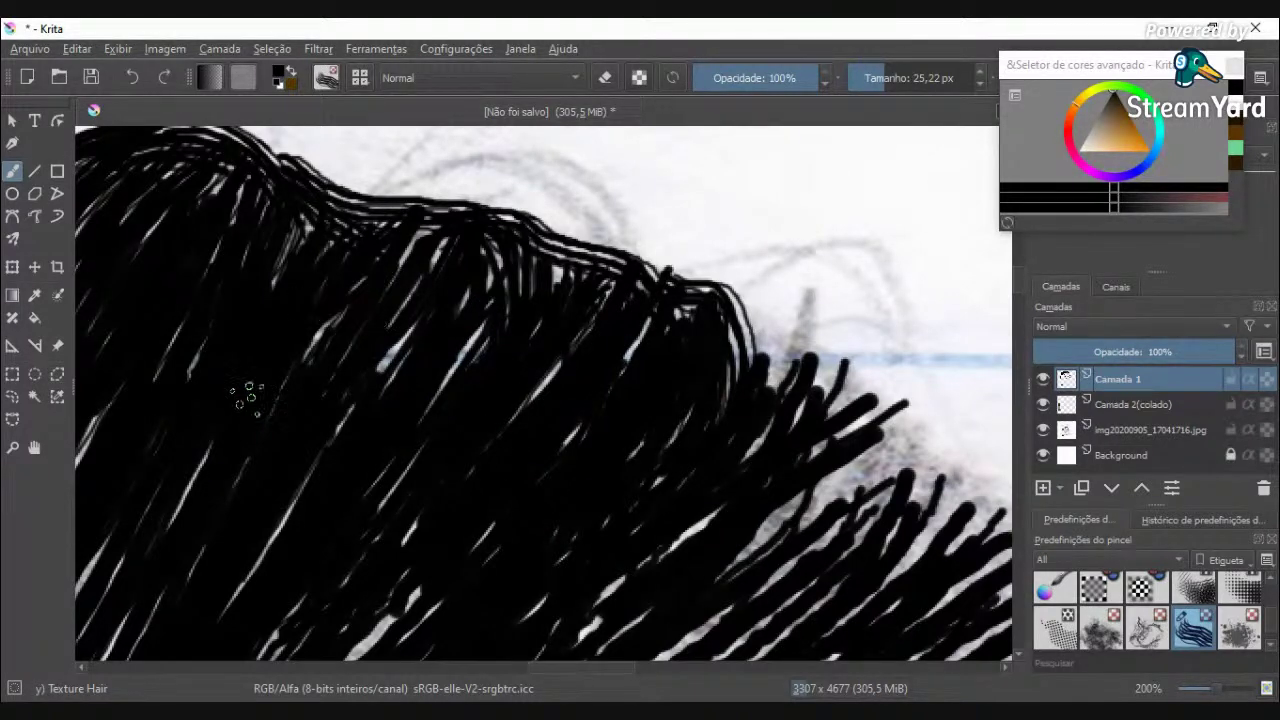
{"action": "left_click_drag", "start_coordinate": [488, 308], "coordinate": [421, 477]}
Step: Draw a pointed fourteenth curl over the next spiky tips and fill it with dense curved strands
{"action": "scroll", "coordinate": [478, 468], "scroll_direction": "down", "scroll_amount": 4}
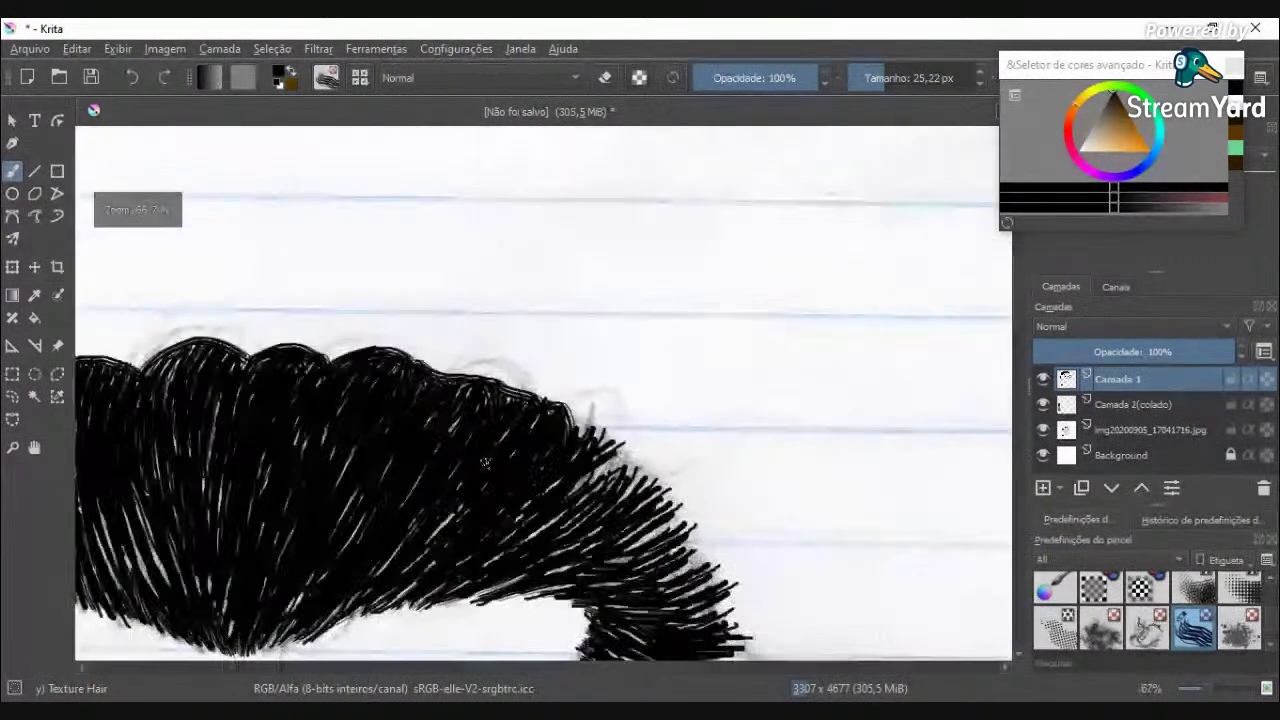
{"action": "scroll", "coordinate": [440, 365], "scroll_direction": "up", "scroll_amount": 5}
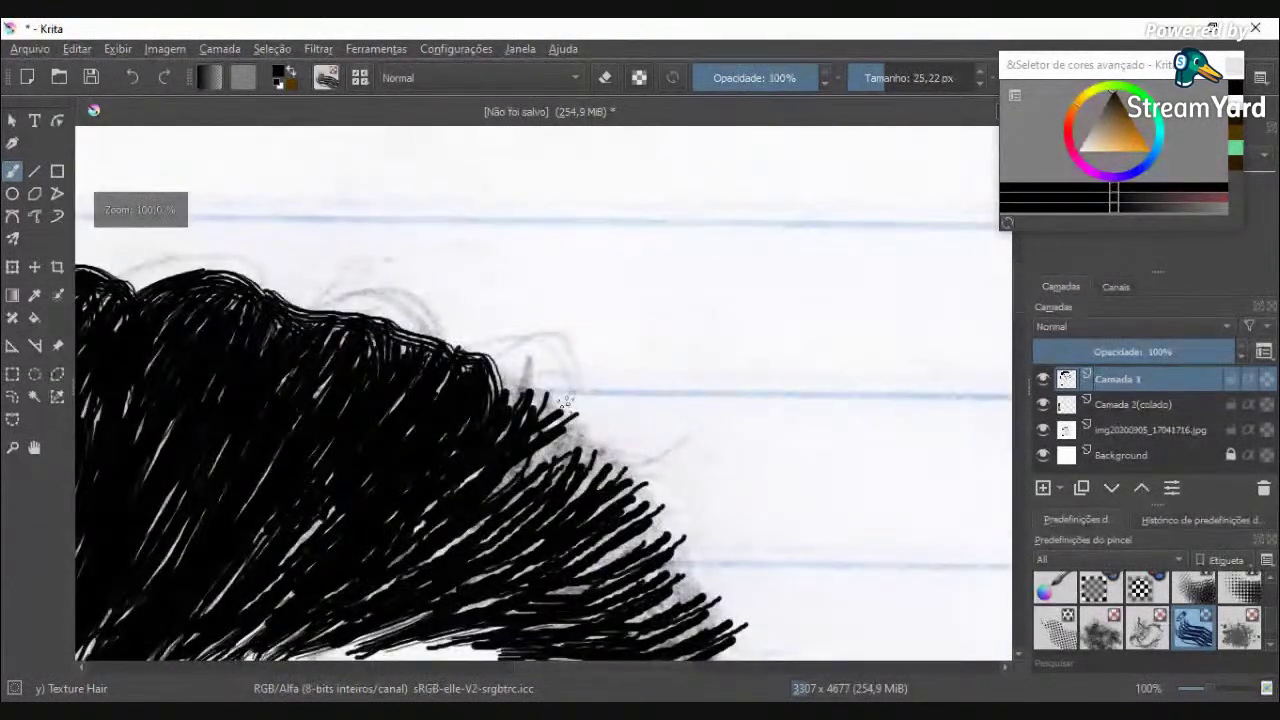
{"action": "mouse_move", "coordinate": [425, 340]}
{"action": "left_mouse_down"}
{"action": "mouse_move", "coordinate": [590, 405]}
{"action": "mouse_move", "coordinate": [500, 515]}
{"action": "mouse_move", "coordinate": [455, 540]}
{"action": "left_mouse_up"}
{"action": "left_click_drag", "start_coordinate": [487, 390], "coordinate": [484, 462]}
{"action": "left_click_drag", "start_coordinate": [545, 378], "coordinate": [492, 488]}
{"action": "left_click_drag", "start_coordinate": [536, 391], "coordinate": [552, 446]}
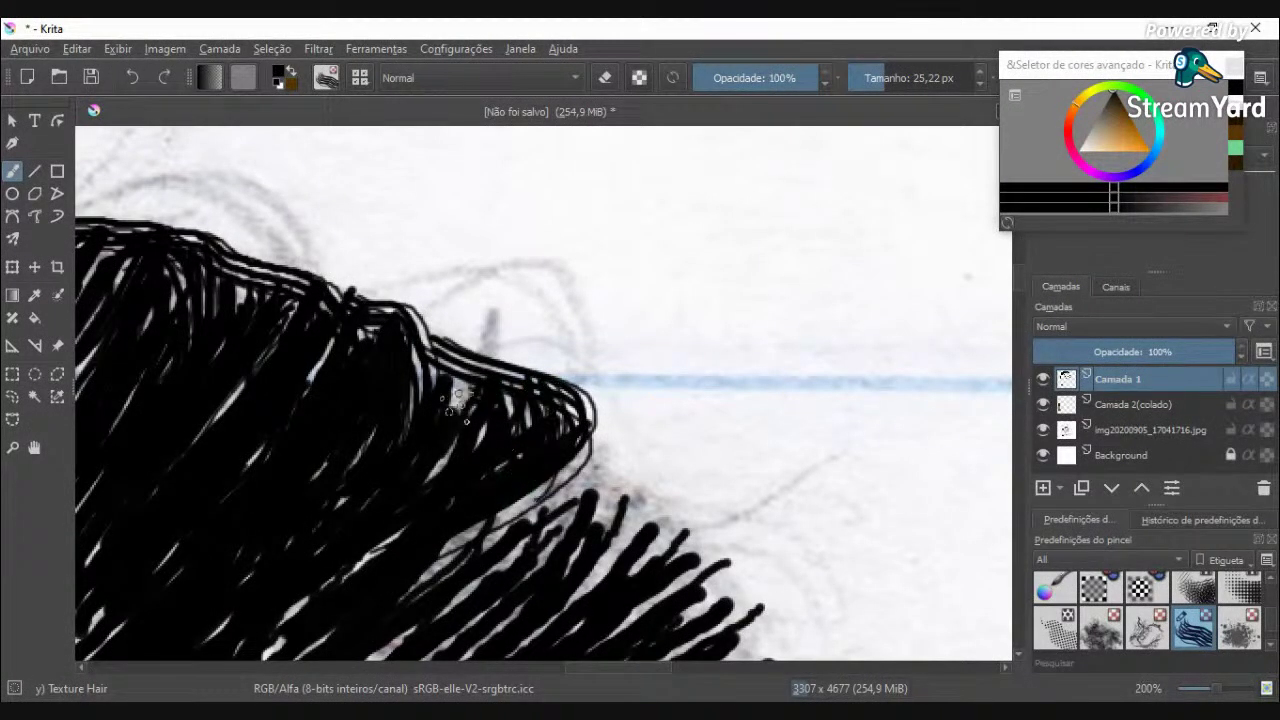
{"action": "left_click_drag", "start_coordinate": [452, 395], "coordinate": [440, 480]}
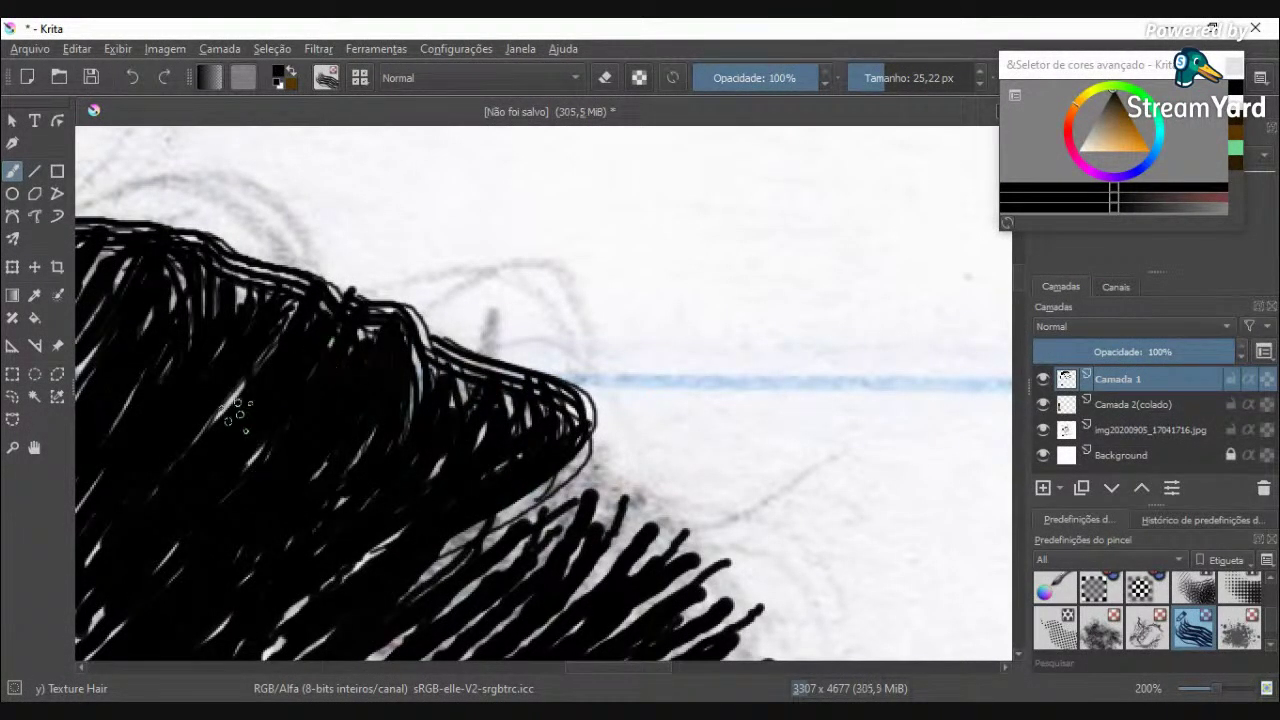
Step: Outline a broad fifteenth curl where the hair turns down toward the side and fill it with slanted strands
{"action": "scroll", "coordinate": [433, 558], "scroll_direction": "down", "scroll_amount": 2}
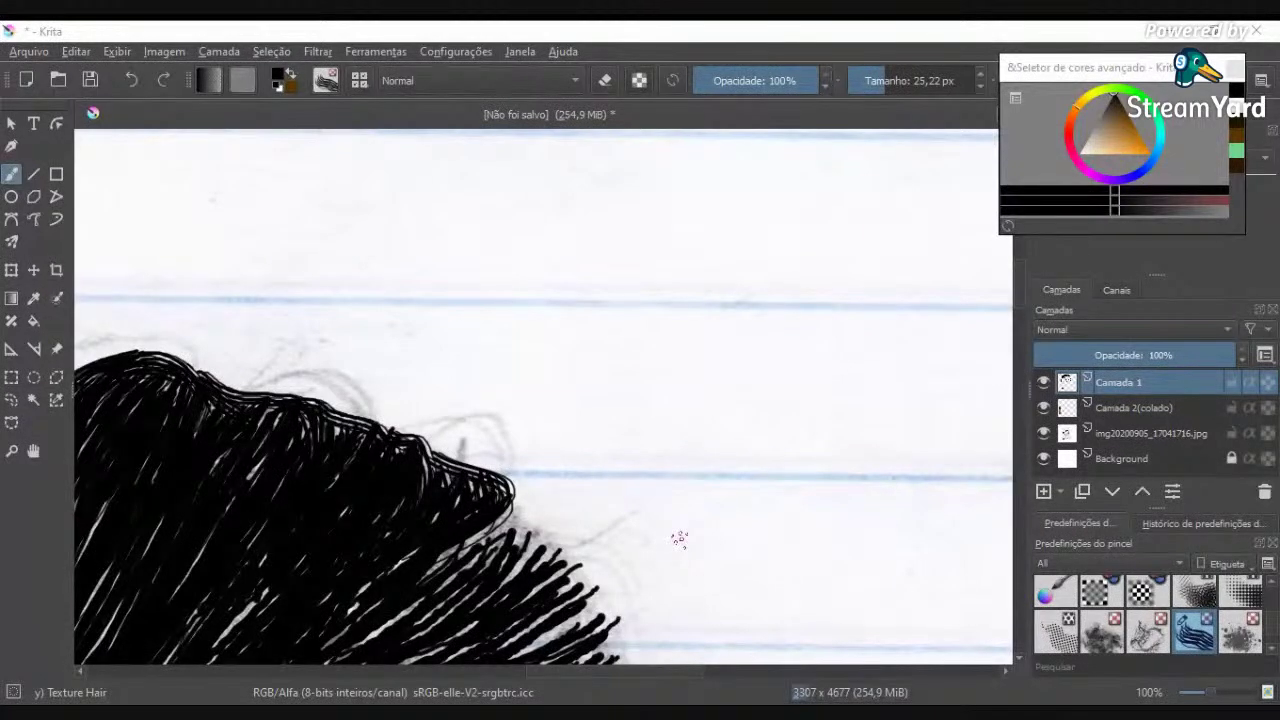
{"action": "scroll", "coordinate": [679, 539], "scroll_direction": "down", "scroll_amount": 3}
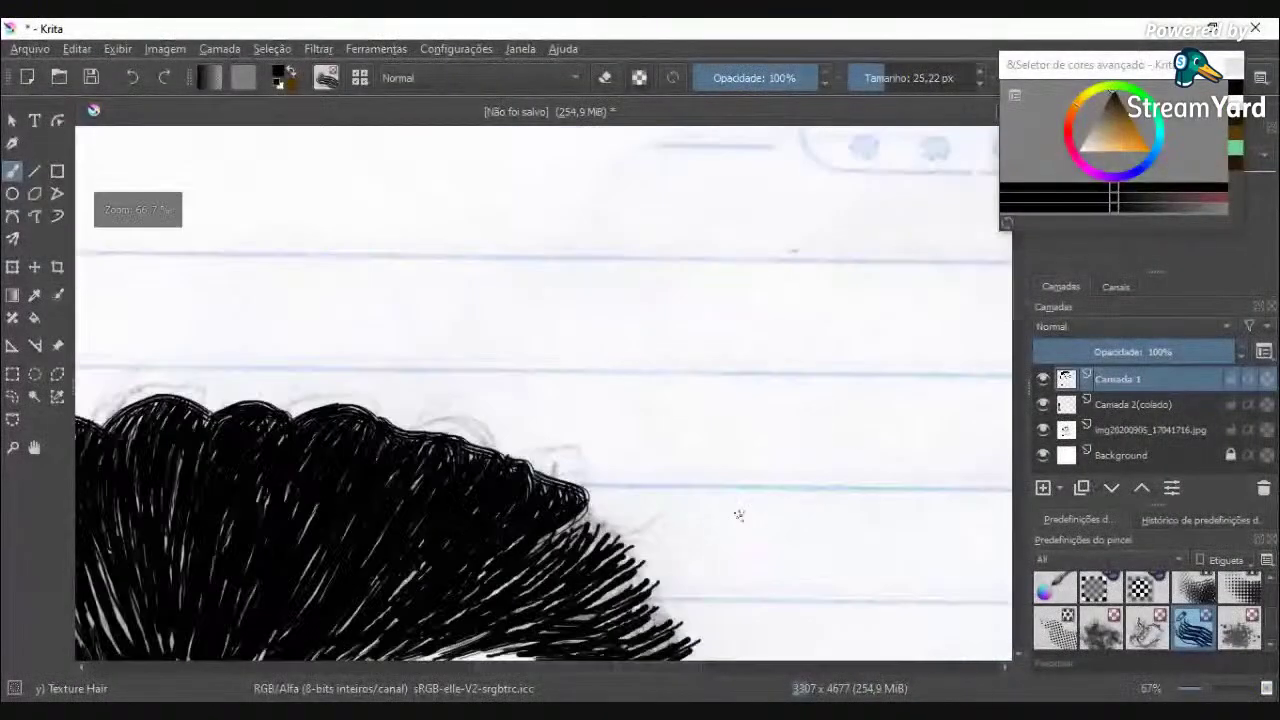
{"action": "left_click_drag", "start_coordinate": [1020, 319], "coordinate": [997, 366]}
{"action": "scroll", "coordinate": [622, 440], "scroll_direction": "up", "scroll_amount": 3}
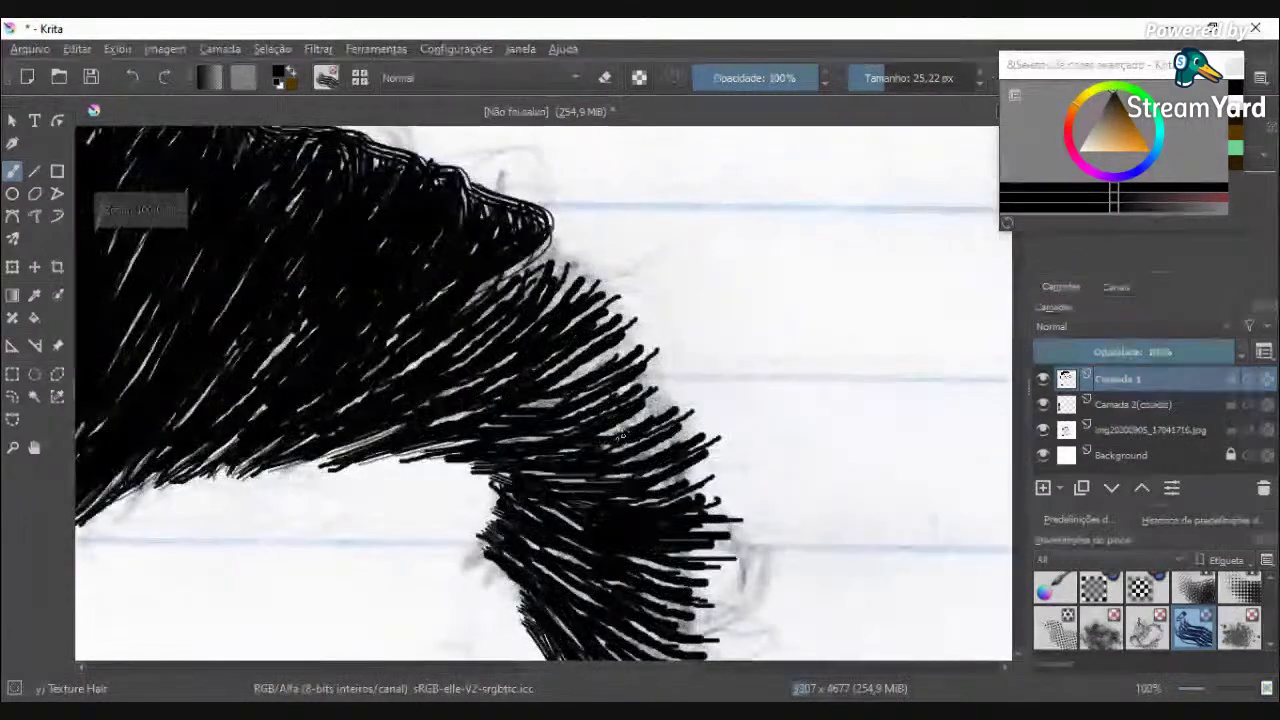
{"action": "mouse_move", "coordinate": [556, 238]}
{"action": "left_mouse_down"}
{"action": "mouse_move", "coordinate": [612, 296]}
{"action": "mouse_move", "coordinate": [628, 342]}
{"action": "mouse_move", "coordinate": [606, 360]}
{"action": "left_mouse_up"}
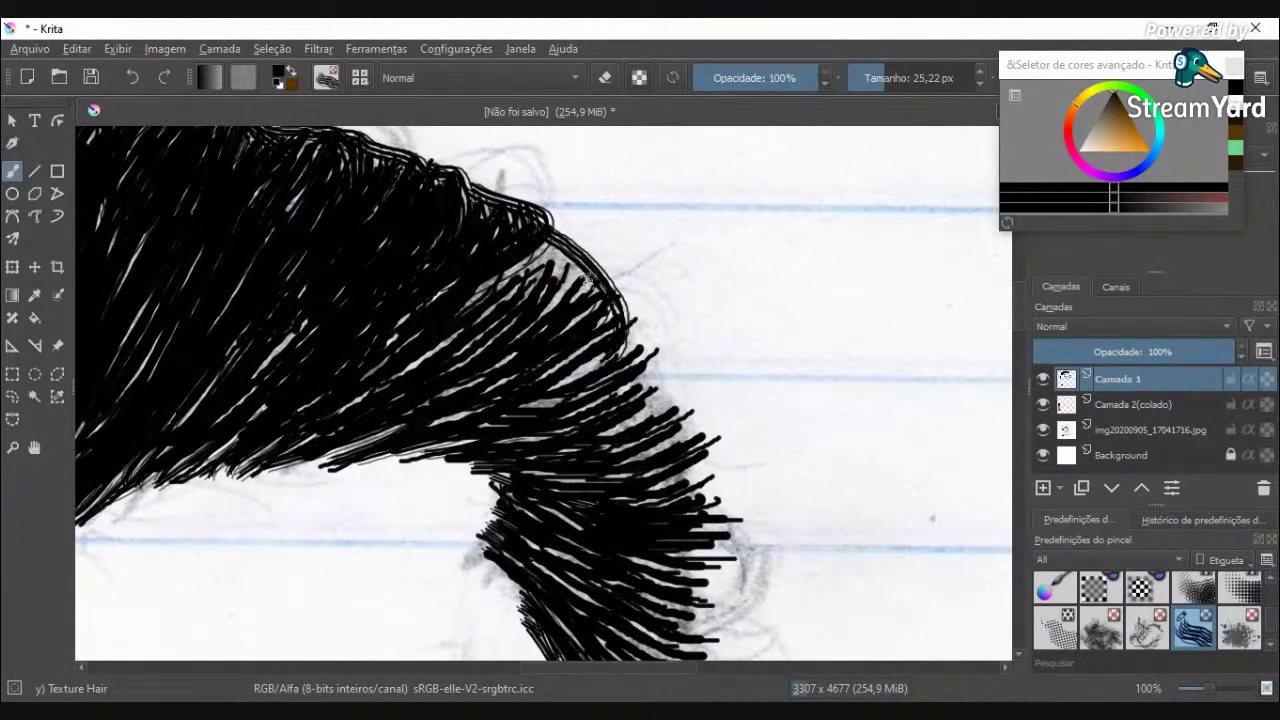
{"action": "left_click_drag", "start_coordinate": [588, 264], "coordinate": [552, 302]}
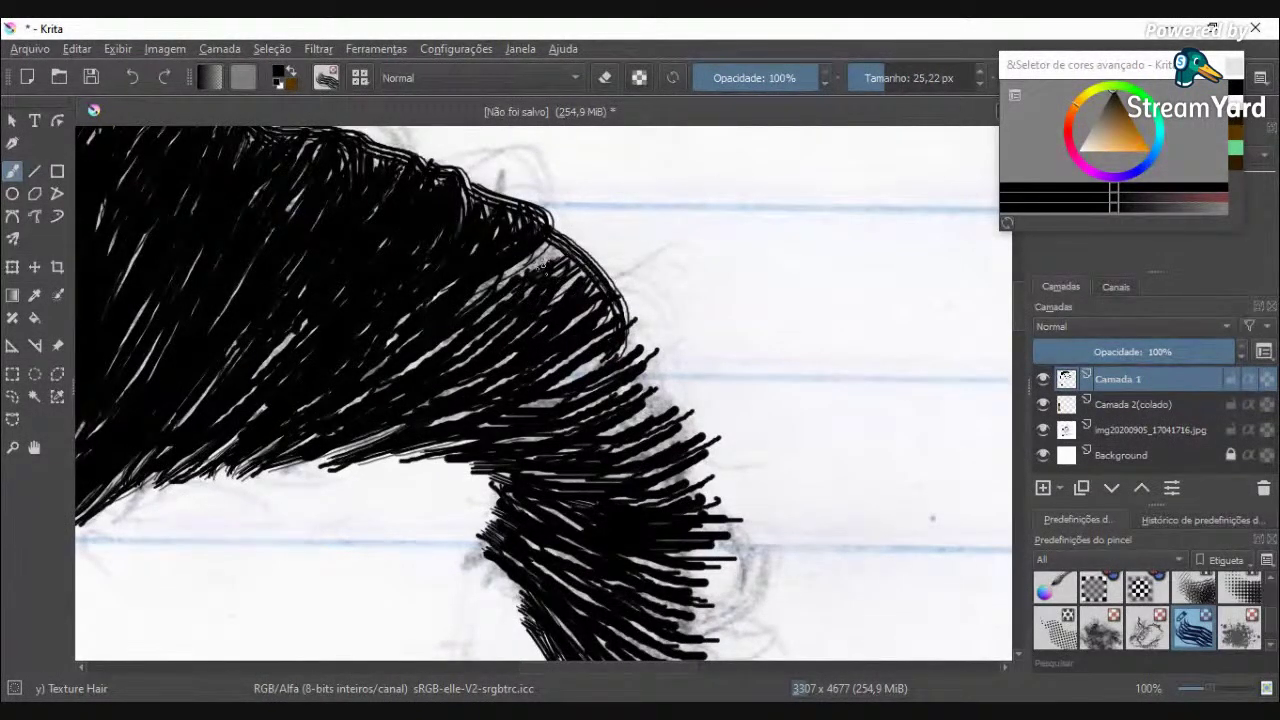
{"action": "left_click_drag", "start_coordinate": [551, 246], "coordinate": [407, 366]}
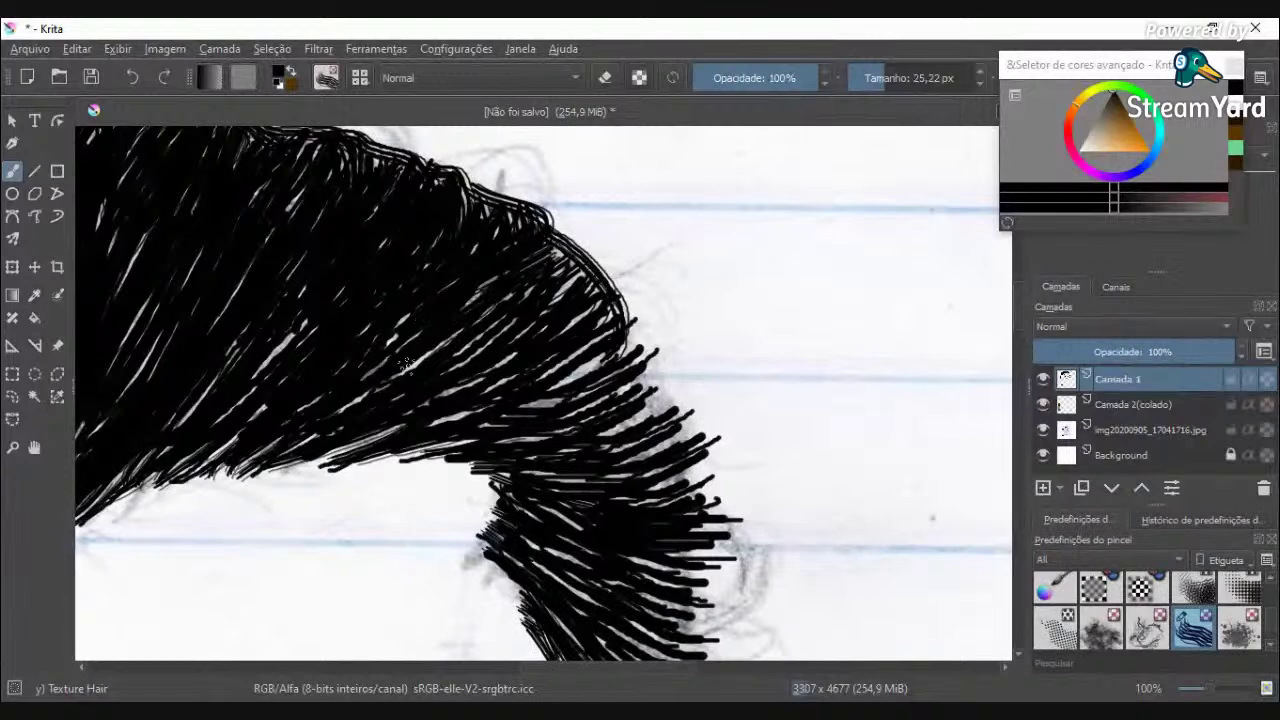
{"action": "left_click_drag", "start_coordinate": [603, 337], "coordinate": [545, 379]}
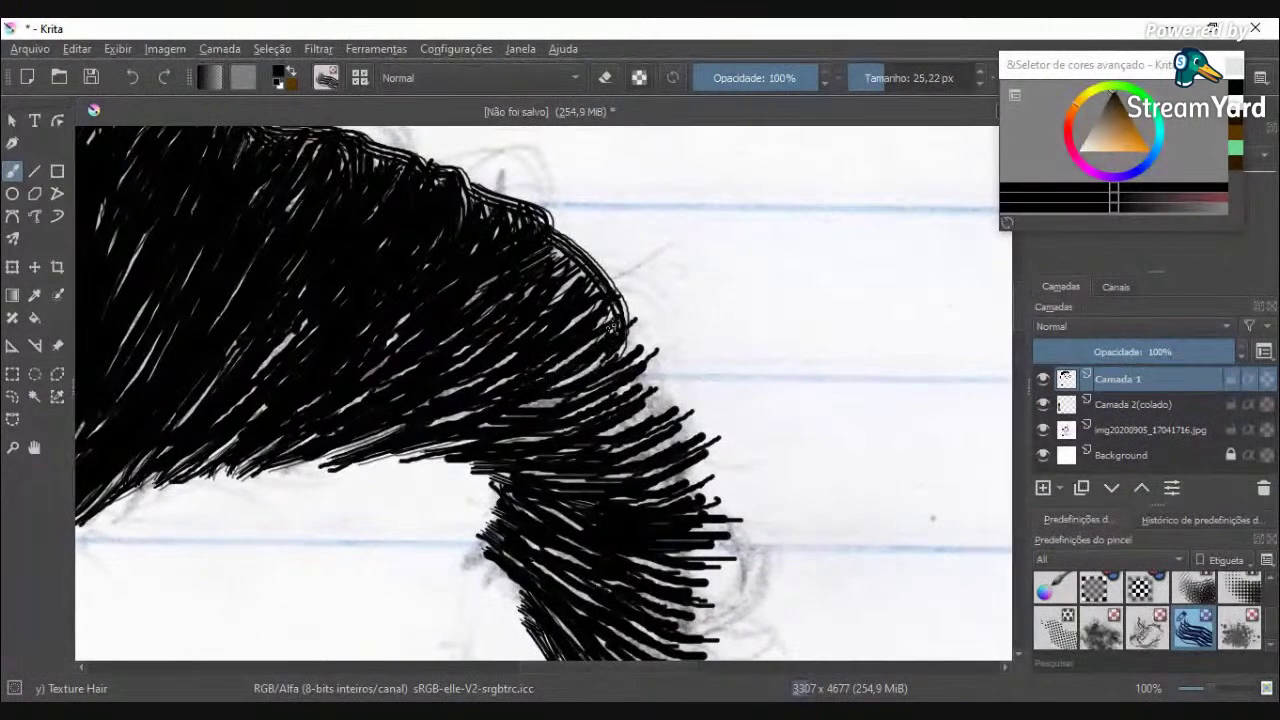
Step: Close the light gaps in the upper part of the fifteenth curl with strands running inward from its outline
{"action": "scroll", "coordinate": [553, 333], "scroll_direction": "up", "scroll_amount": 2}
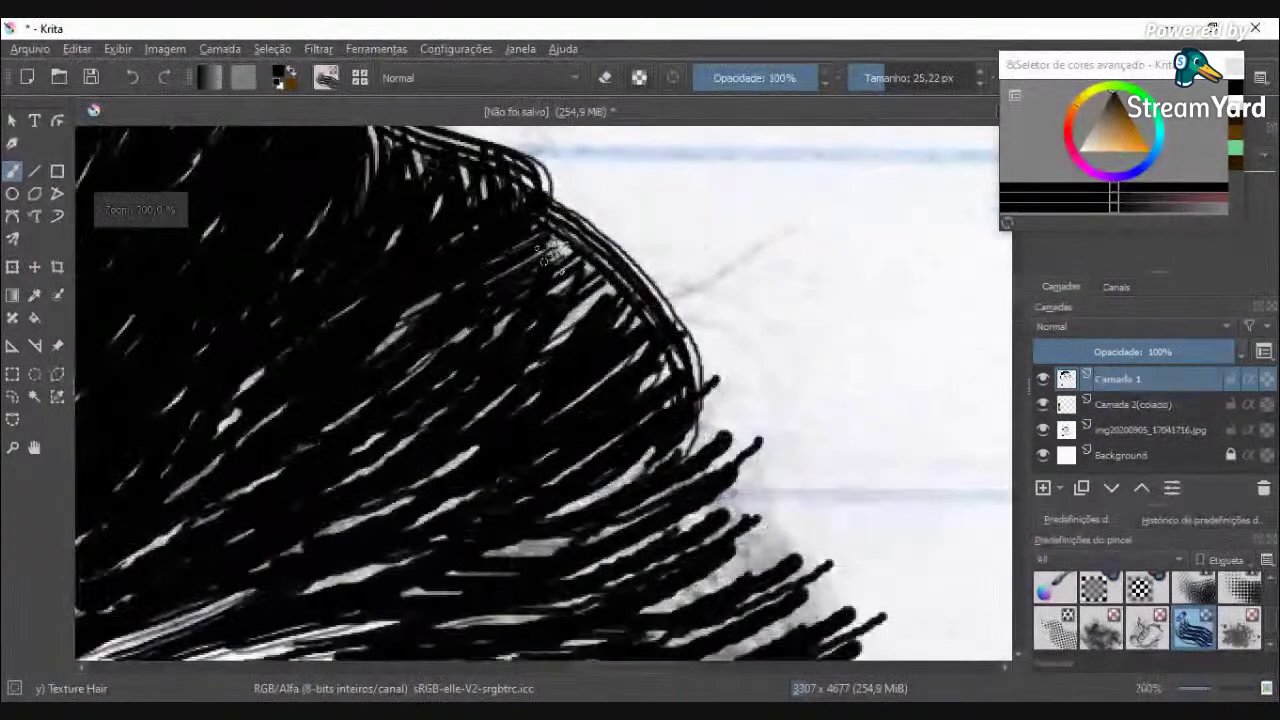
{"action": "left_click_drag", "start_coordinate": [614, 278], "coordinate": [556, 344]}
{"action": "left_click_drag", "start_coordinate": [585, 251], "coordinate": [492, 292]}
{"action": "left_click_drag", "start_coordinate": [546, 235], "coordinate": [420, 312]}
{"action": "left_click_drag", "start_coordinate": [440, 204], "coordinate": [396, 254]}
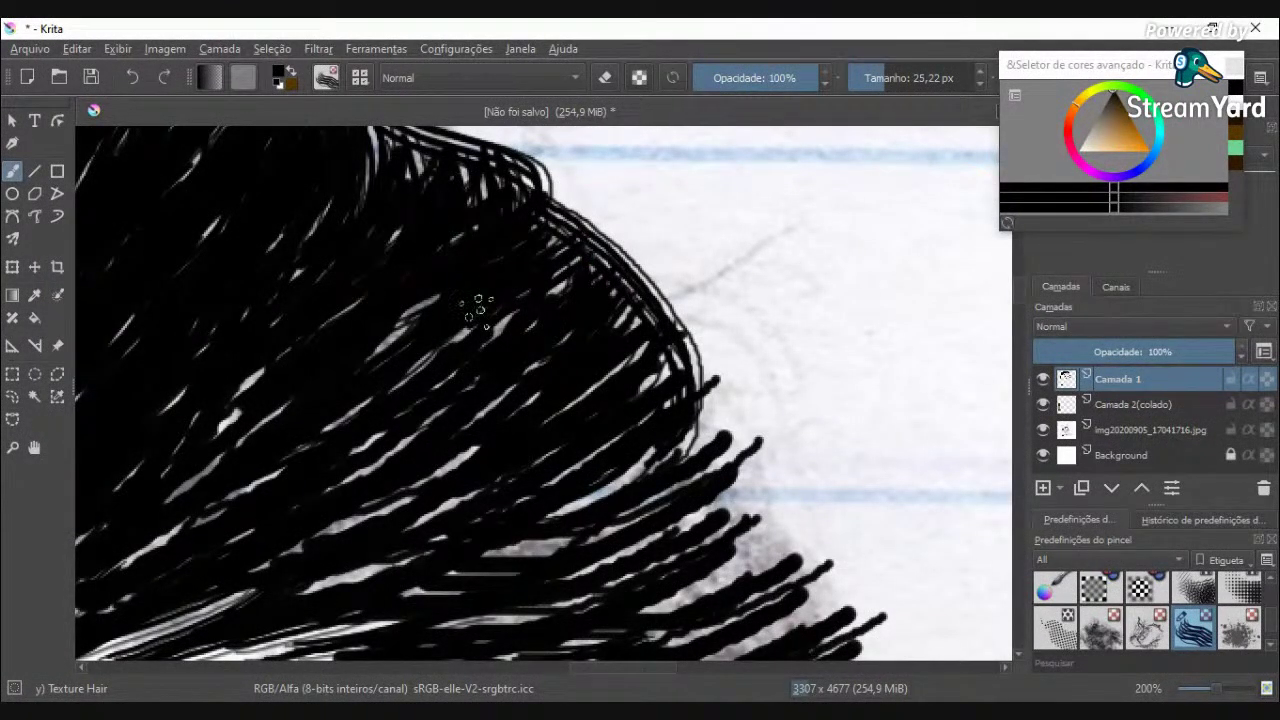
Step: Fill the lower part of the fifteenth curl with slanted strands down to the remaining spiky hair
{"action": "mouse_move", "coordinate": [531, 394]}
{"action": "left_mouse_down"}
{"action": "mouse_move", "coordinate": [281, 503]}
{"action": "mouse_move", "coordinate": [465, 465]}
{"action": "left_mouse_up"}
{"action": "left_click_drag", "start_coordinate": [676, 448], "coordinate": [540, 522]}
{"action": "left_click_drag", "start_coordinate": [644, 470], "coordinate": [568, 500]}
{"action": "left_click_drag", "start_coordinate": [622, 438], "coordinate": [525, 485]}
{"action": "left_click_drag", "start_coordinate": [660, 336], "coordinate": [535, 425]}
{"action": "scroll", "coordinate": [586, 423], "scroll_direction": "down", "scroll_amount": 5}
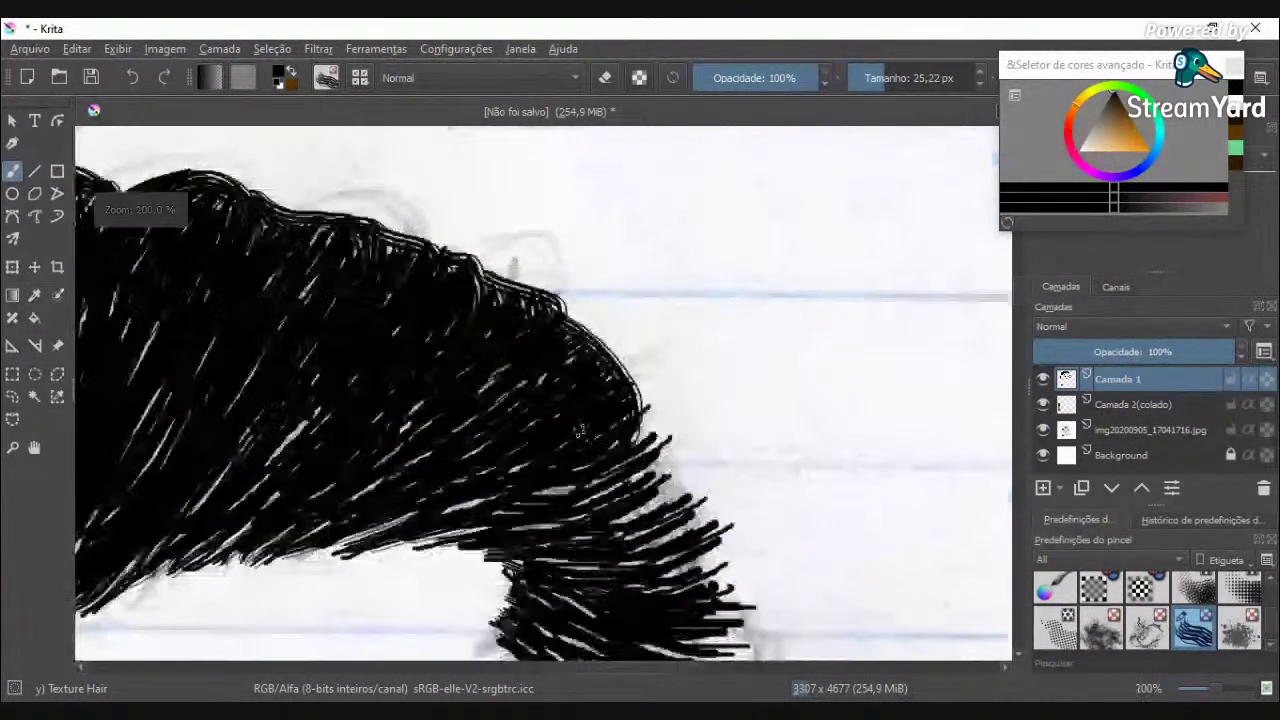
Step: Outline a sixteenth curl over the spiky tips below the fifteenth and fill it with slanted strands
{"action": "scroll", "coordinate": [586, 480], "scroll_direction": "up", "scroll_amount": 5}
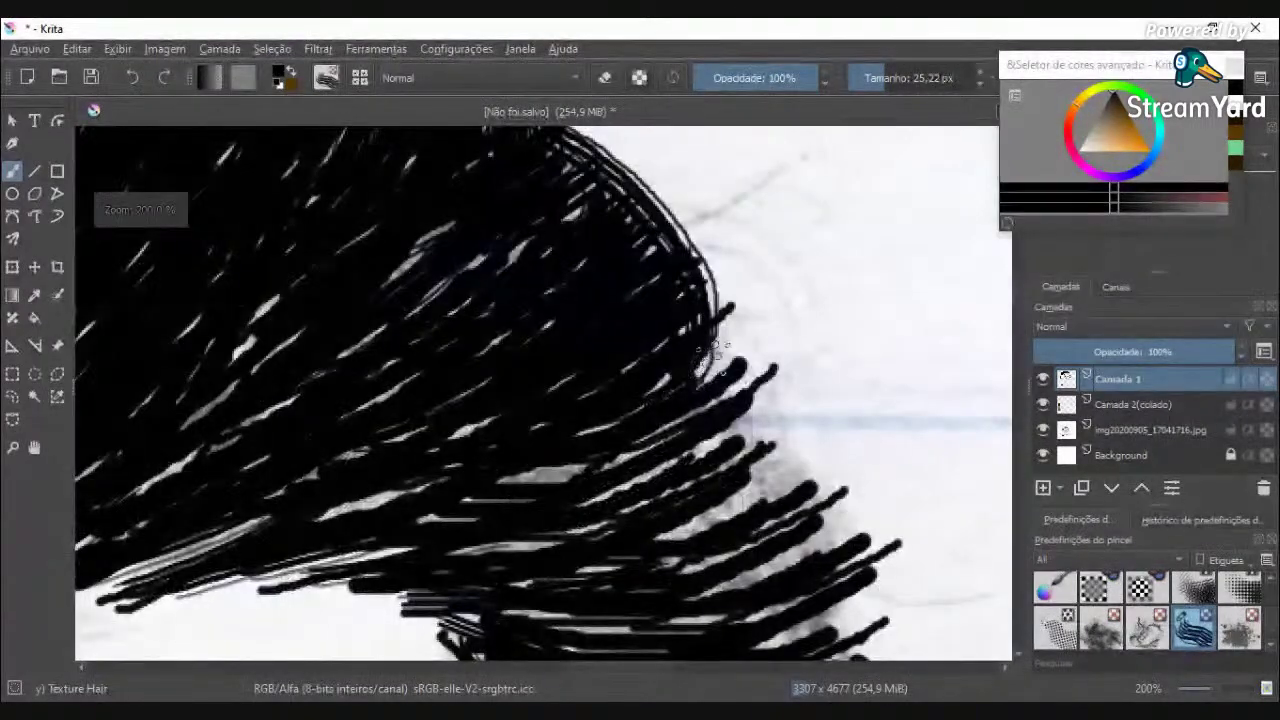
{"action": "mouse_move", "coordinate": [790, 410]}
{"action": "left_mouse_down"}
{"action": "mouse_move", "coordinate": [884, 550]}
{"action": "mouse_move", "coordinate": [750, 632]}
{"action": "left_mouse_up"}
{"action": "left_click_drag", "start_coordinate": [785, 480], "coordinate": [677, 595]}
{"action": "mouse_move", "coordinate": [816, 498]}
{"action": "left_mouse_down"}
{"action": "mouse_move", "coordinate": [786, 563]}
{"action": "mouse_move", "coordinate": [700, 596]}
{"action": "left_mouse_up"}
{"action": "mouse_move", "coordinate": [805, 460]}
{"action": "left_mouse_down"}
{"action": "mouse_move", "coordinate": [612, 557]}
{"action": "mouse_move", "coordinate": [502, 476]}
{"action": "mouse_move", "coordinate": [690, 435]}
{"action": "left_mouse_up"}
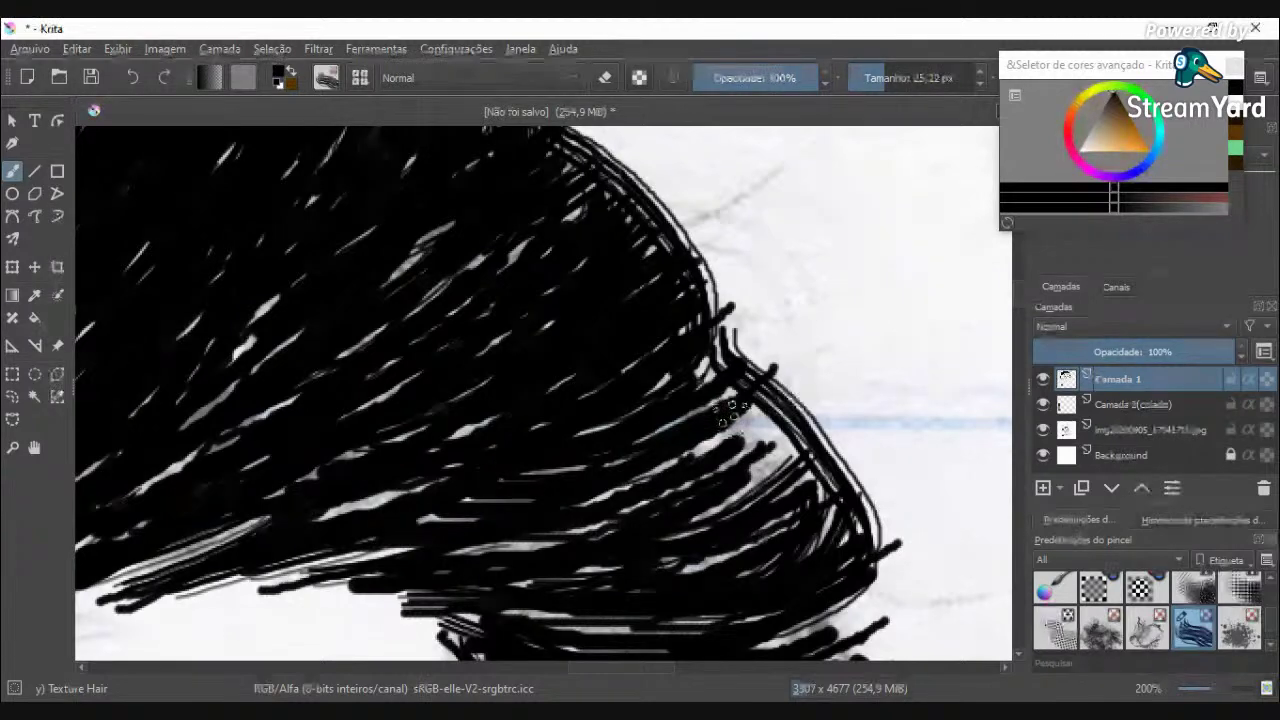
{"action": "left_click_drag", "start_coordinate": [752, 425], "coordinate": [660, 438]}
{"action": "left_click_drag", "start_coordinate": [714, 374], "coordinate": [622, 428]}
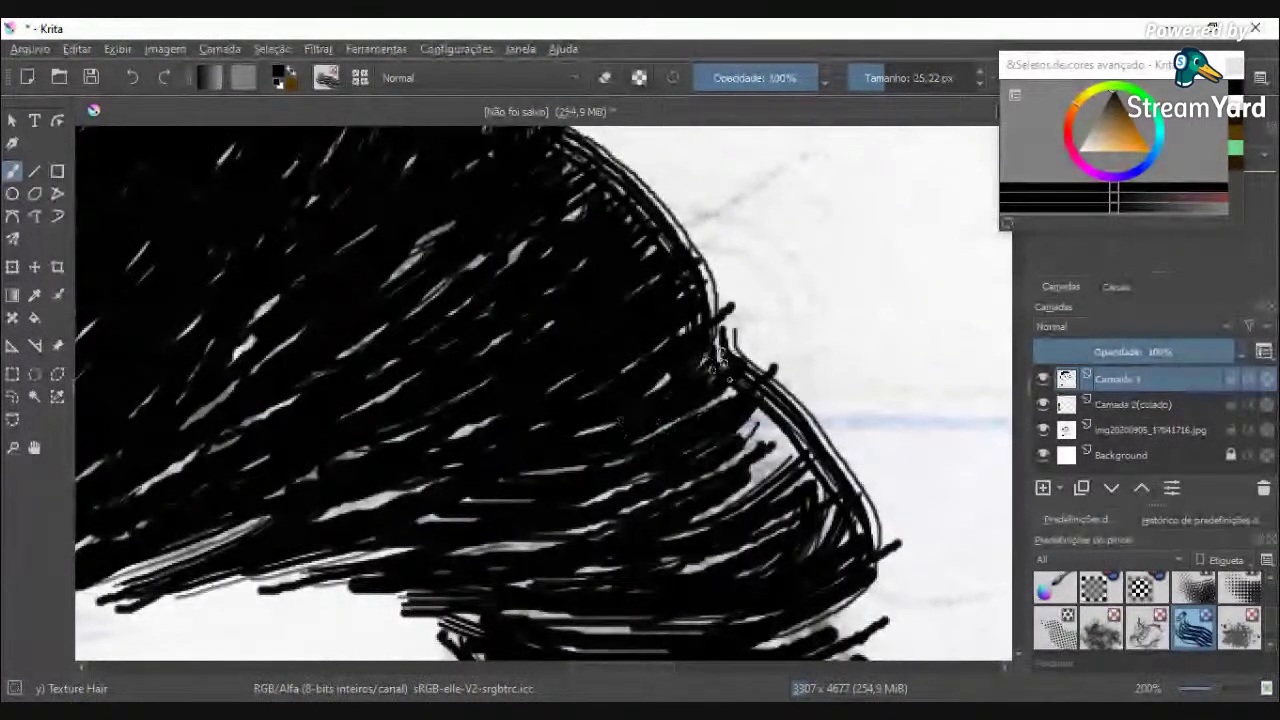
Step: Join the fifteenth and sixteenth curls at their notch and close the light gaps inside the sixteenth curl's outline
{"action": "left_click_drag", "start_coordinate": [733, 332], "coordinate": [742, 372]}
{"action": "mouse_move", "coordinate": [784, 408]}
{"action": "left_mouse_down"}
{"action": "mouse_move", "coordinate": [768, 443]}
{"action": "mouse_move", "coordinate": [664, 529]}
{"action": "left_mouse_up"}
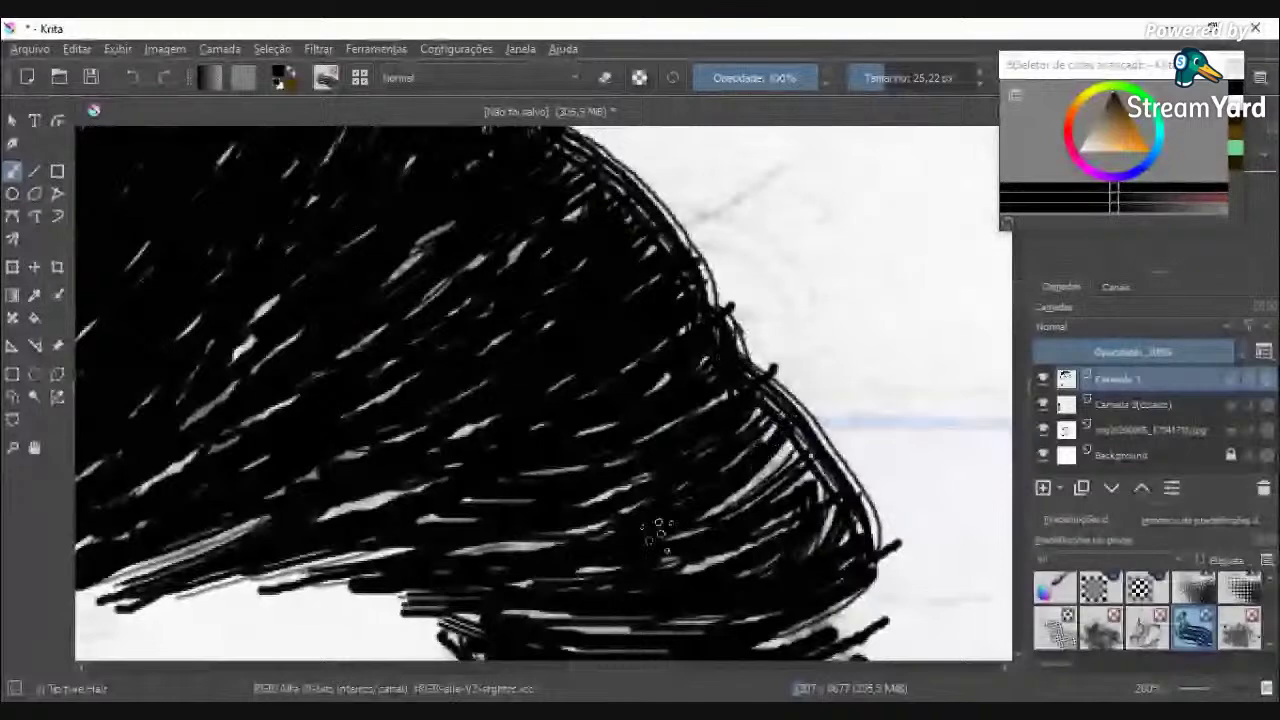
{"action": "left_click_drag", "start_coordinate": [803, 432], "coordinate": [702, 516]}
{"action": "left_click_drag", "start_coordinate": [825, 463], "coordinate": [780, 498]}
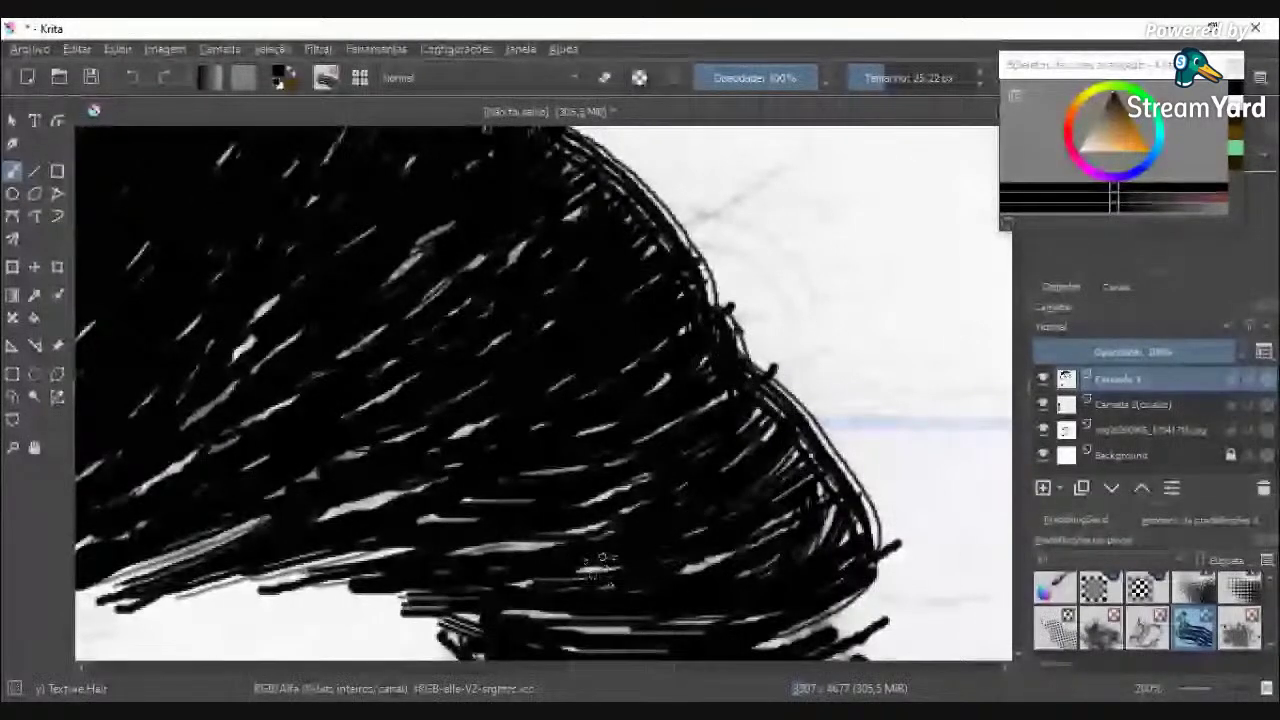
Step: Round the spiky side hair below the sixteenth curl with a seventeenth curl and add strands running inward
{"action": "scroll", "coordinate": [597, 569], "scroll_direction": "down", "scroll_amount": 1}
{"action": "scroll", "coordinate": [599, 572], "scroll_direction": "down", "scroll_amount": 3}
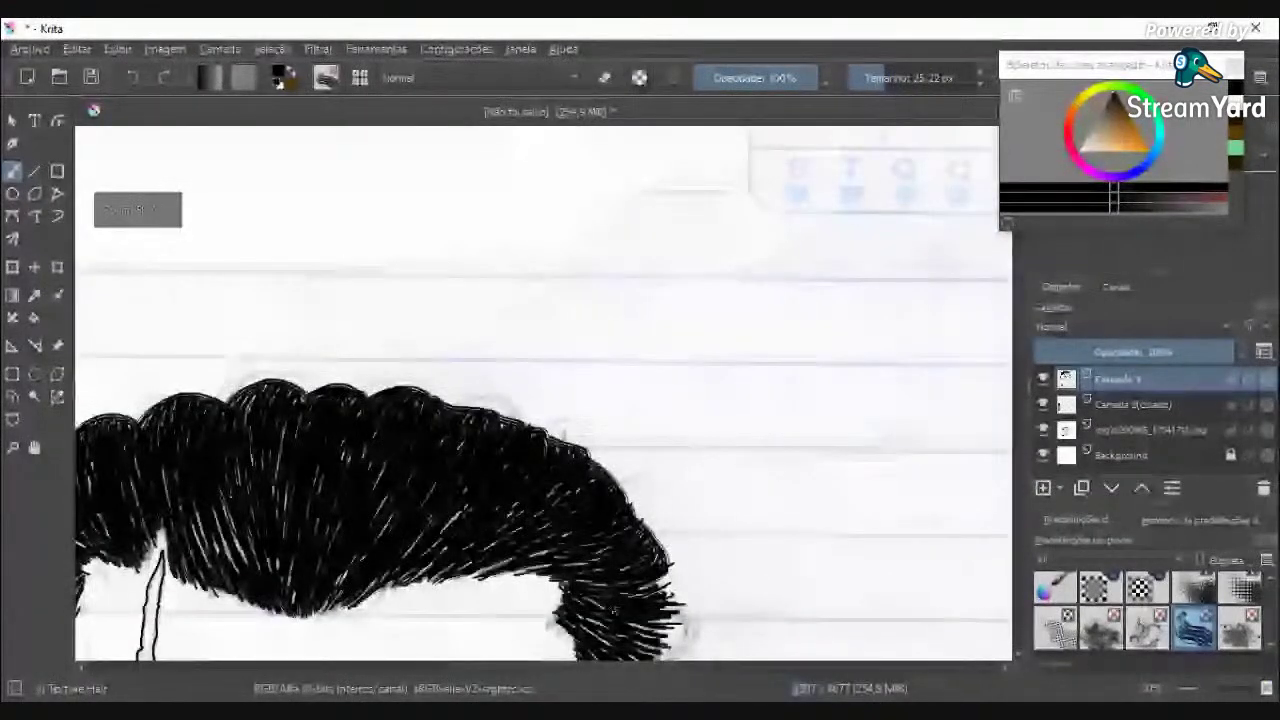
{"action": "scroll", "coordinate": [612, 608], "scroll_direction": "down", "scroll_amount": 3}
{"action": "scroll", "coordinate": [650, 638], "scroll_direction": "down", "scroll_amount": 2}
{"action": "scroll", "coordinate": [654, 637], "scroll_direction": "down", "scroll_amount": 1}
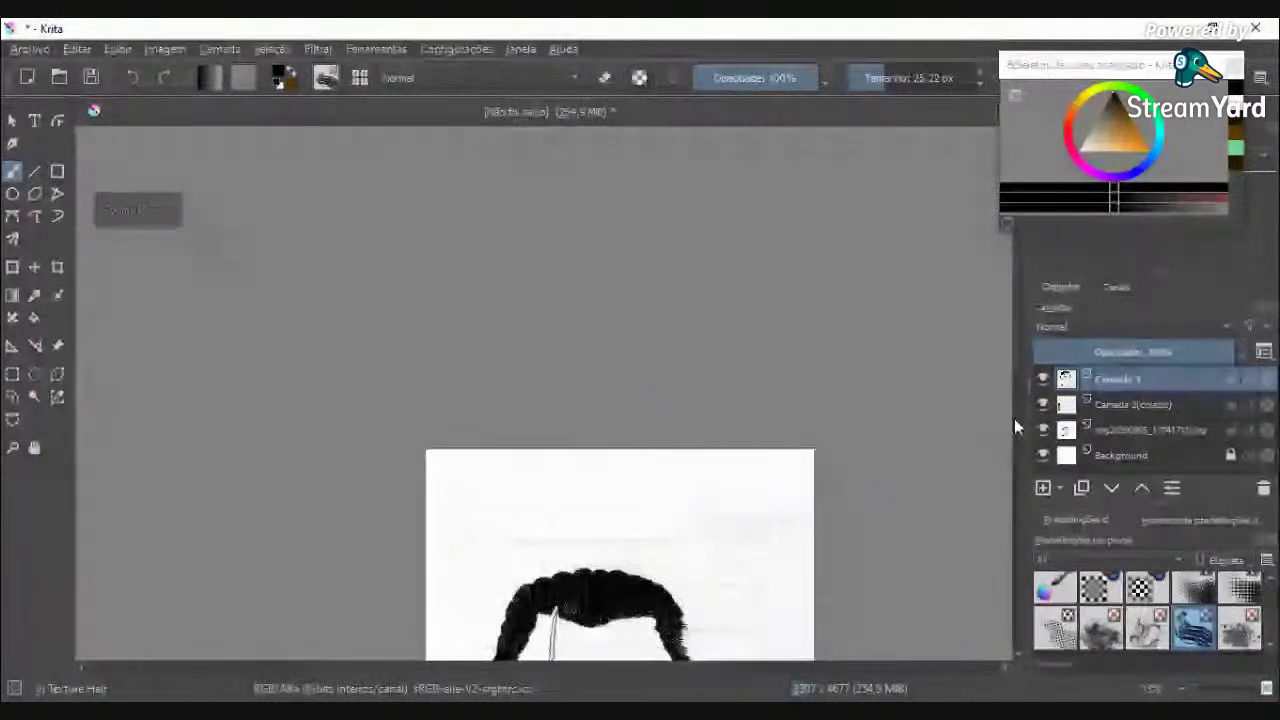
{"action": "left_click_drag", "start_coordinate": [1016, 353], "coordinate": [1016, 424]}
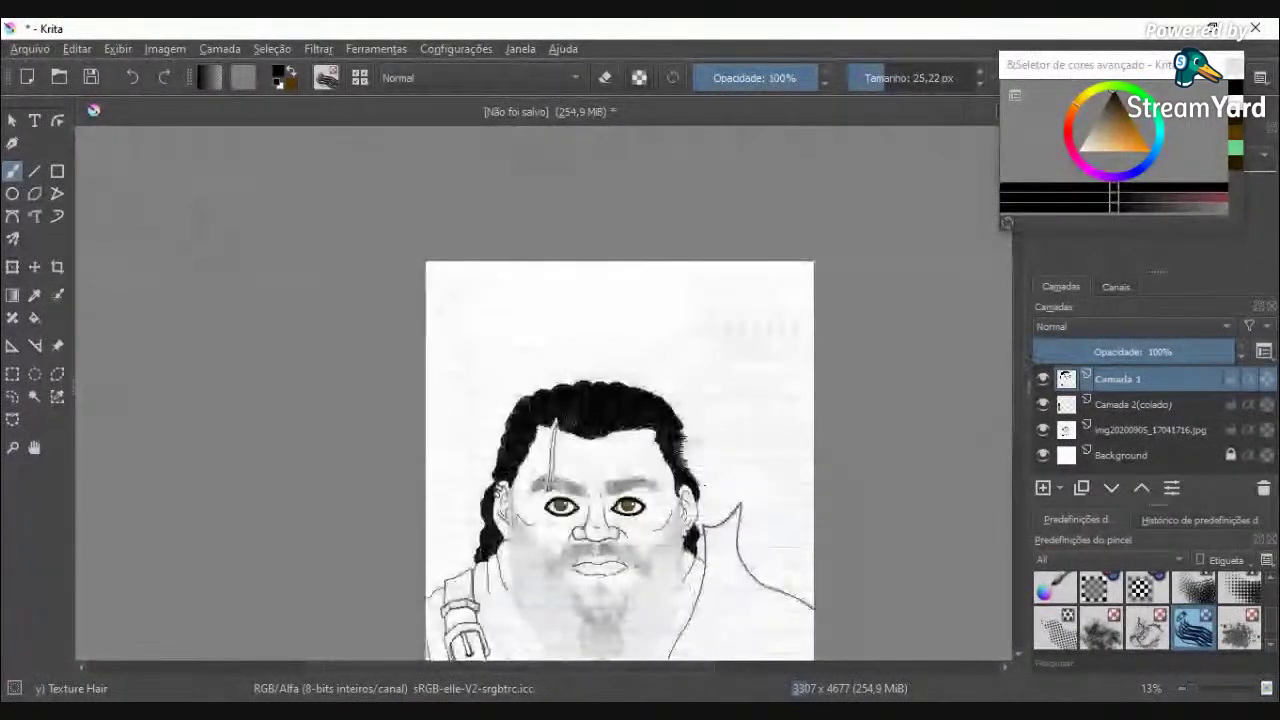
{"action": "scroll", "coordinate": [610, 490], "scroll_direction": "up", "scroll_amount": 5}
{"action": "scroll", "coordinate": [642, 440], "scroll_direction": "up", "scroll_amount": 4}
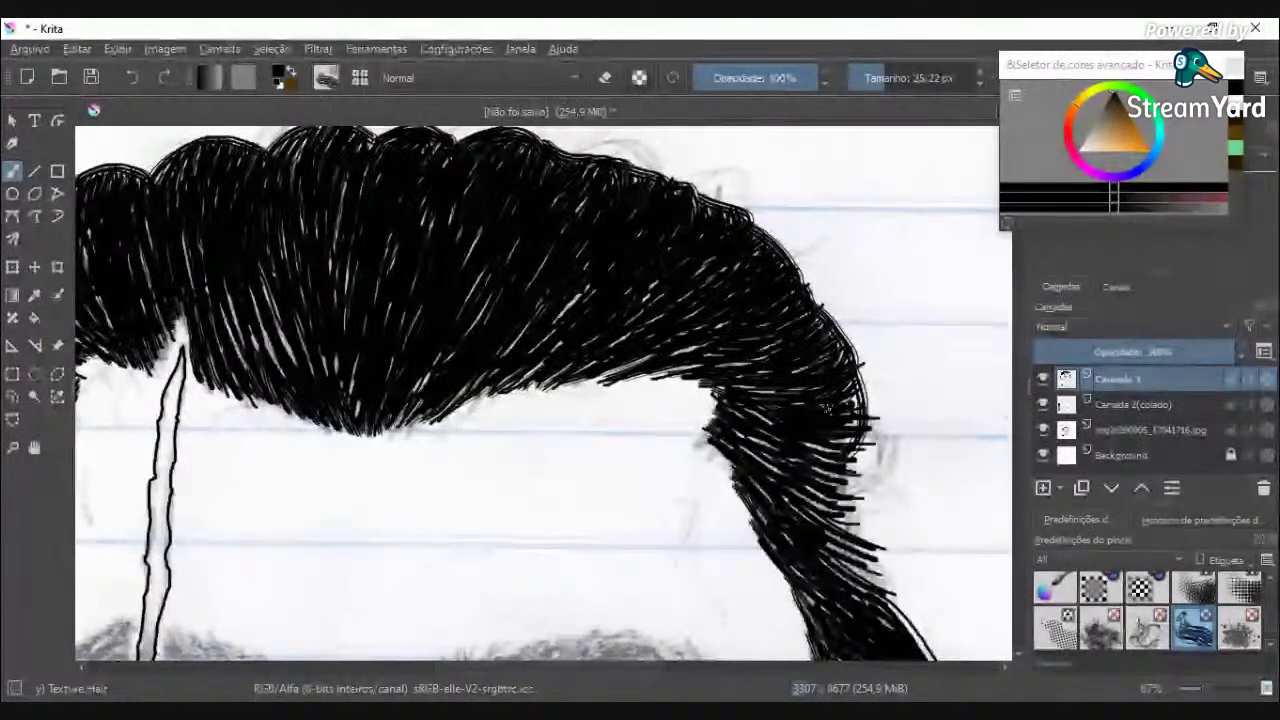
{"action": "left_click_drag", "start_coordinate": [802, 442], "coordinate": [843, 466]}
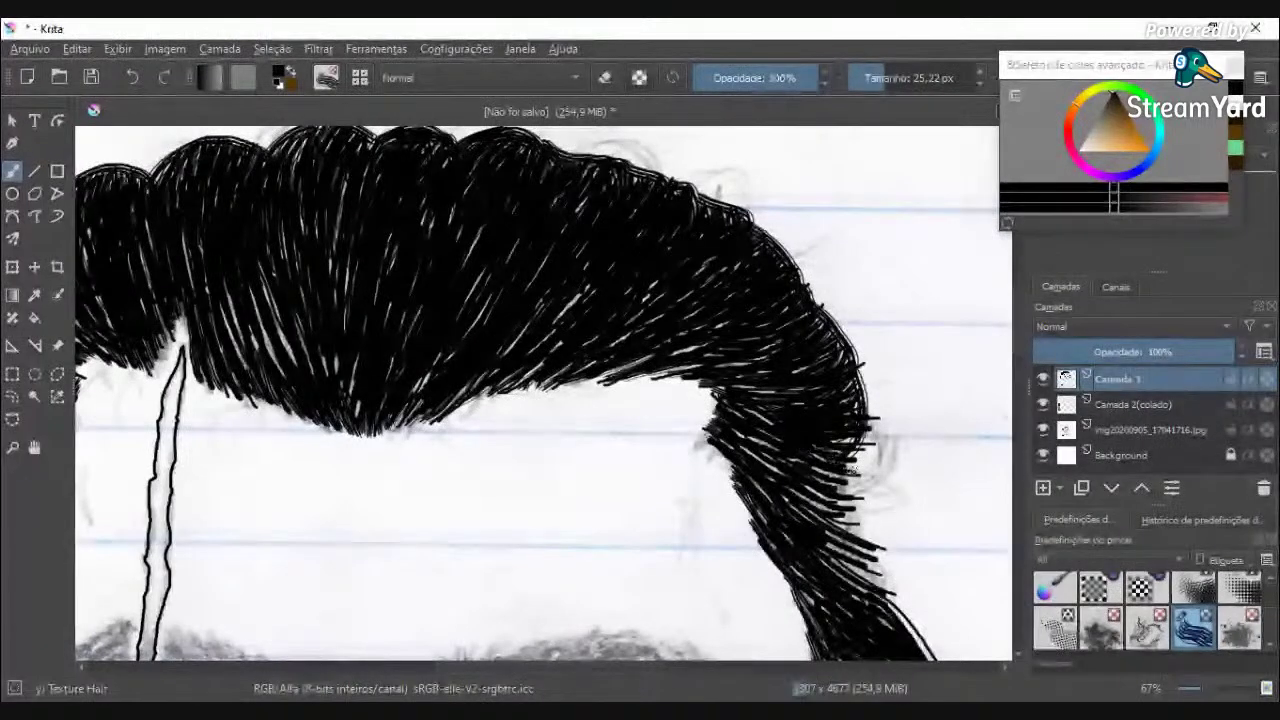
Step: Outline a small eighteenth curl beside the temple and fill it with dense slanted strands
{"action": "left_click_drag", "start_coordinate": [887, 513], "coordinate": [862, 542]}
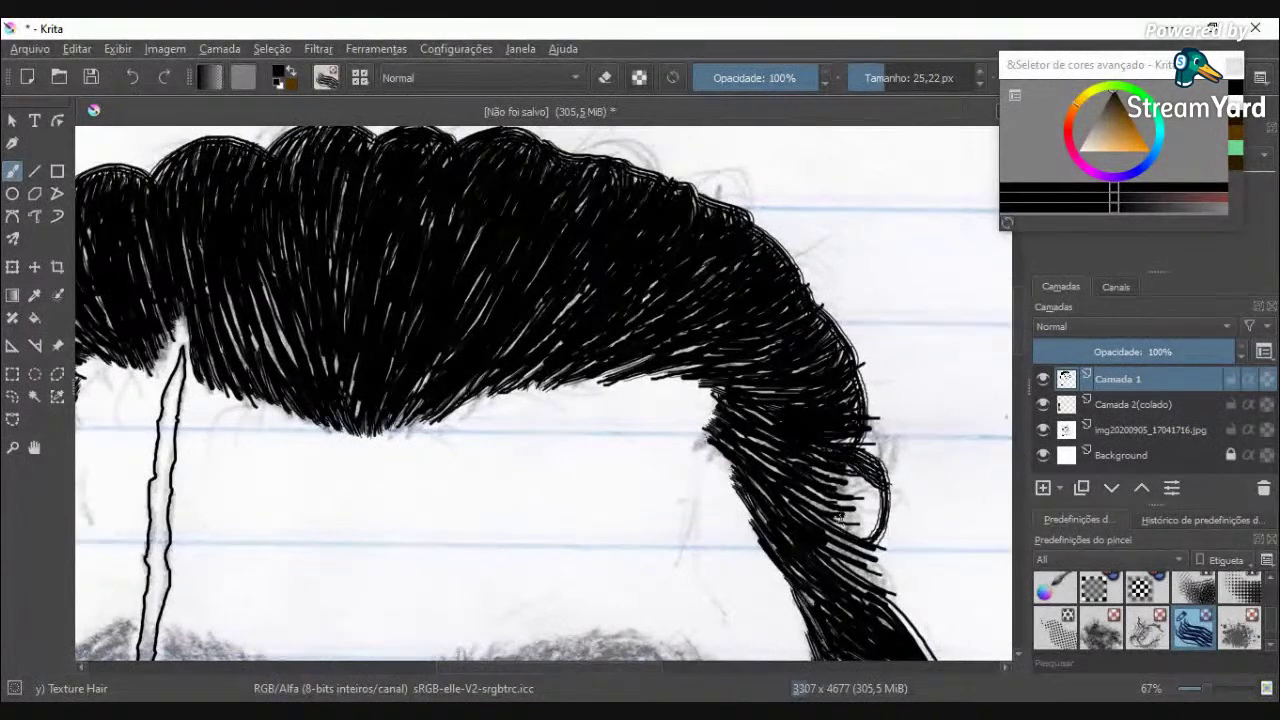
{"action": "scroll", "coordinate": [837, 530], "scroll_direction": "up", "scroll_amount": 2}
{"action": "mouse_move", "coordinate": [905, 432]}
{"action": "left_mouse_down"}
{"action": "mouse_move", "coordinate": [781, 391]}
{"action": "mouse_move", "coordinate": [891, 464]}
{"action": "mouse_move", "coordinate": [931, 474]}
{"action": "mouse_move", "coordinate": [791, 392]}
{"action": "mouse_move", "coordinate": [781, 417]}
{"action": "mouse_move", "coordinate": [926, 496]}
{"action": "left_mouse_up"}
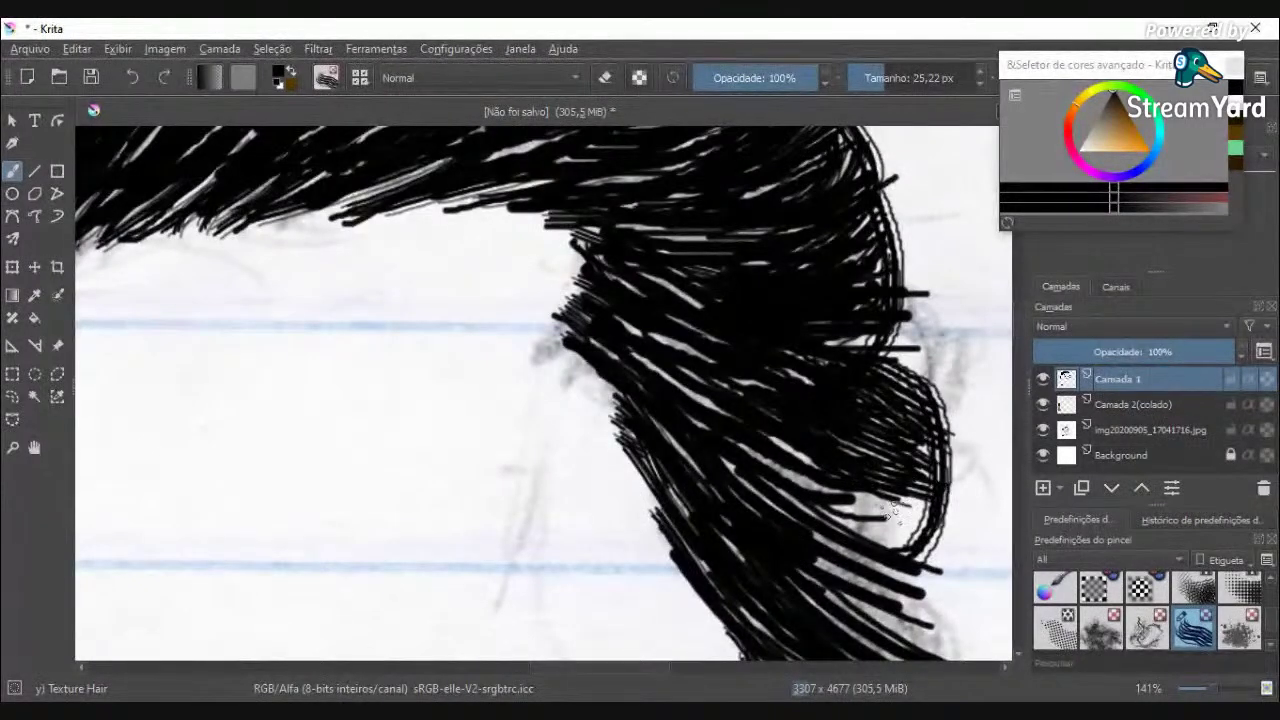
{"action": "left_click_drag", "start_coordinate": [768, 455], "coordinate": [928, 525]}
Step: Close the light gaps in the hair along the temple and the hairline corner with strands following the hair direction
{"action": "left_click_drag", "start_coordinate": [660, 358], "coordinate": [815, 443]}
{"action": "left_click_drag", "start_coordinate": [638, 320], "coordinate": [756, 366]}
{"action": "left_click_drag", "start_coordinate": [650, 272], "coordinate": [715, 295]}
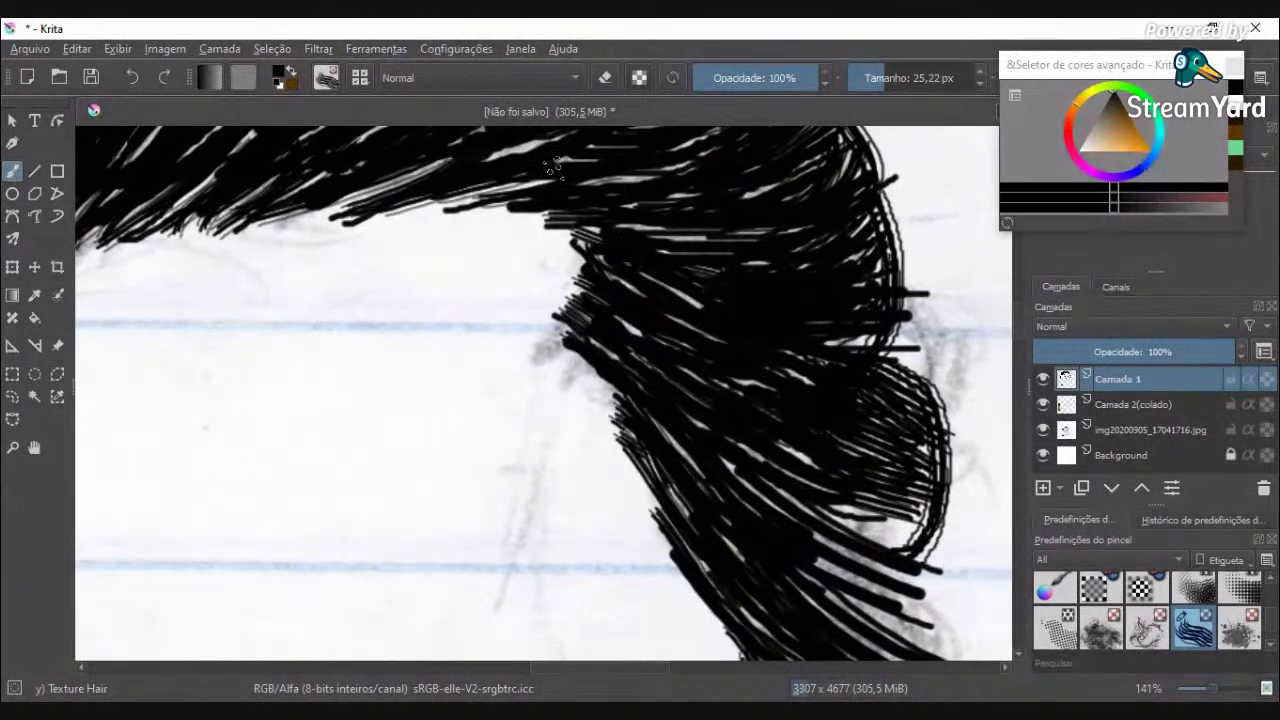
{"action": "left_click_drag", "start_coordinate": [472, 162], "coordinate": [612, 132]}
{"action": "left_click_drag", "start_coordinate": [508, 165], "coordinate": [638, 145]}
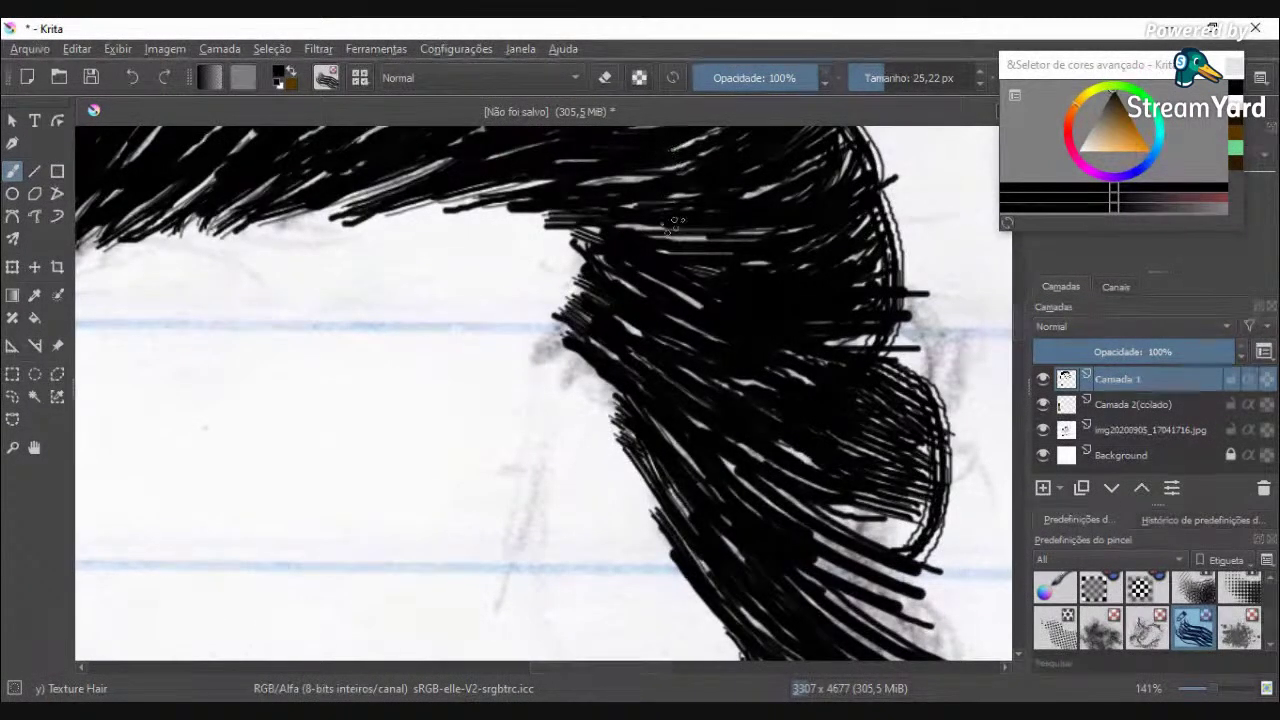
Step: Fill the lower part of the eighteenth curl and darken its join with the inner hair
{"action": "mouse_move", "coordinate": [836, 430]}
{"action": "left_mouse_down"}
{"action": "mouse_move", "coordinate": [900, 510]}
{"action": "mouse_move", "coordinate": [805, 493]}
{"action": "left_mouse_up"}
{"action": "left_click_drag", "start_coordinate": [887, 536], "coordinate": [802, 495]}
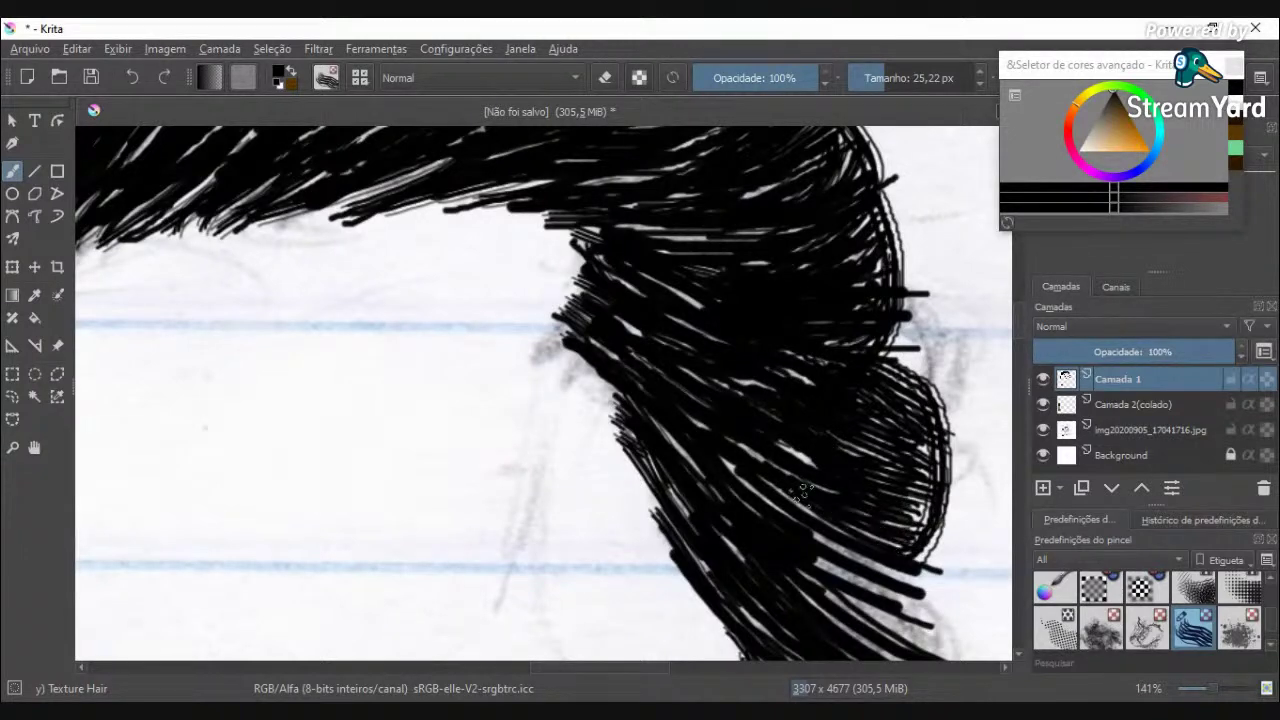
{"action": "left_click_drag", "start_coordinate": [716, 371], "coordinate": [856, 386]}
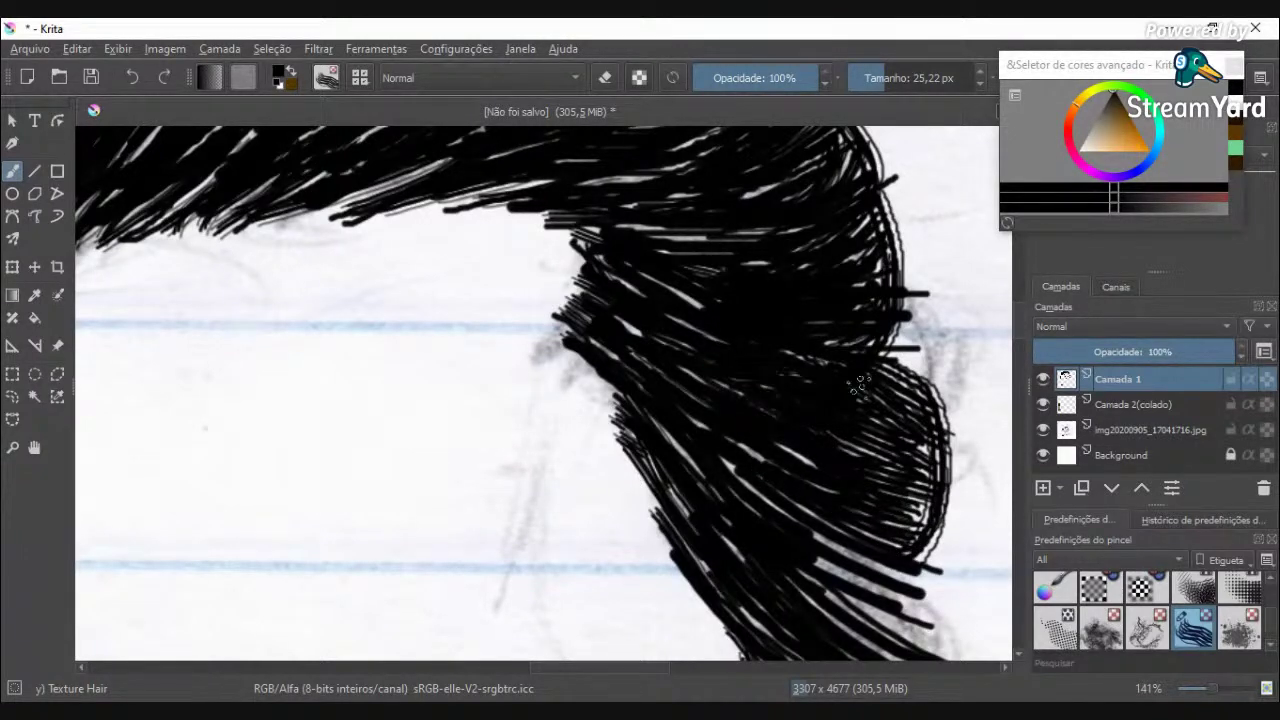
Step: Outline a nineteenth curl over the spiky tips above the ear and fill it with strands running inward
{"action": "scroll", "coordinate": [851, 447], "scroll_direction": "down", "scroll_amount": 4}
{"action": "scroll", "coordinate": [893, 573], "scroll_direction": "up", "scroll_amount": 2}
{"action": "scroll", "coordinate": [893, 573], "scroll_direction": "up", "scroll_amount": 3}
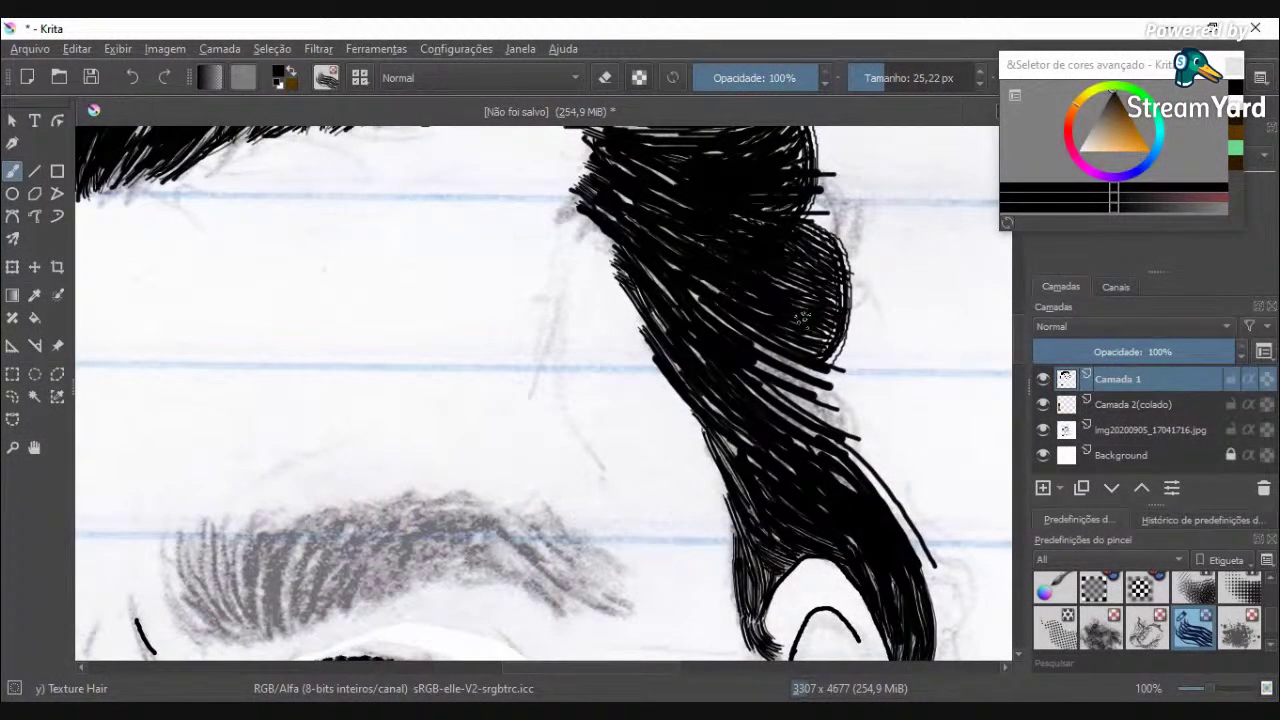
{"action": "scroll", "coordinate": [802, 318], "scroll_direction": "up", "scroll_amount": 4}
{"action": "mouse_move", "coordinate": [829, 357]}
{"action": "left_mouse_down"}
{"action": "mouse_move", "coordinate": [905, 470]}
{"action": "mouse_move", "coordinate": [900, 555]}
{"action": "mouse_move", "coordinate": [926, 610]}
{"action": "left_mouse_up"}
{"action": "mouse_move", "coordinate": [880, 528]}
{"action": "left_mouse_down"}
{"action": "mouse_move", "coordinate": [808, 448]}
{"action": "mouse_move", "coordinate": [756, 413]}
{"action": "left_mouse_up"}
{"action": "mouse_move", "coordinate": [810, 502]}
{"action": "left_mouse_down"}
{"action": "mouse_move", "coordinate": [669, 393]}
{"action": "mouse_move", "coordinate": [763, 400]}
{"action": "mouse_move", "coordinate": [862, 478]}
{"action": "left_mouse_up"}
{"action": "mouse_move", "coordinate": [643, 291]}
{"action": "left_mouse_down"}
{"action": "mouse_move", "coordinate": [813, 411]}
{"action": "mouse_move", "coordinate": [888, 543]}
{"action": "mouse_move", "coordinate": [812, 335]}
{"action": "left_mouse_up"}
Step: Thicken the hair behind the ear with downward strands along its outer edge
{"action": "scroll", "coordinate": [814, 330], "scroll_direction": "up", "scroll_amount": 2}
{"action": "scroll", "coordinate": [815, 335], "scroll_direction": "down", "scroll_amount": 8}
{"action": "scroll", "coordinate": [838, 480], "scroll_direction": "up", "scroll_amount": 5}
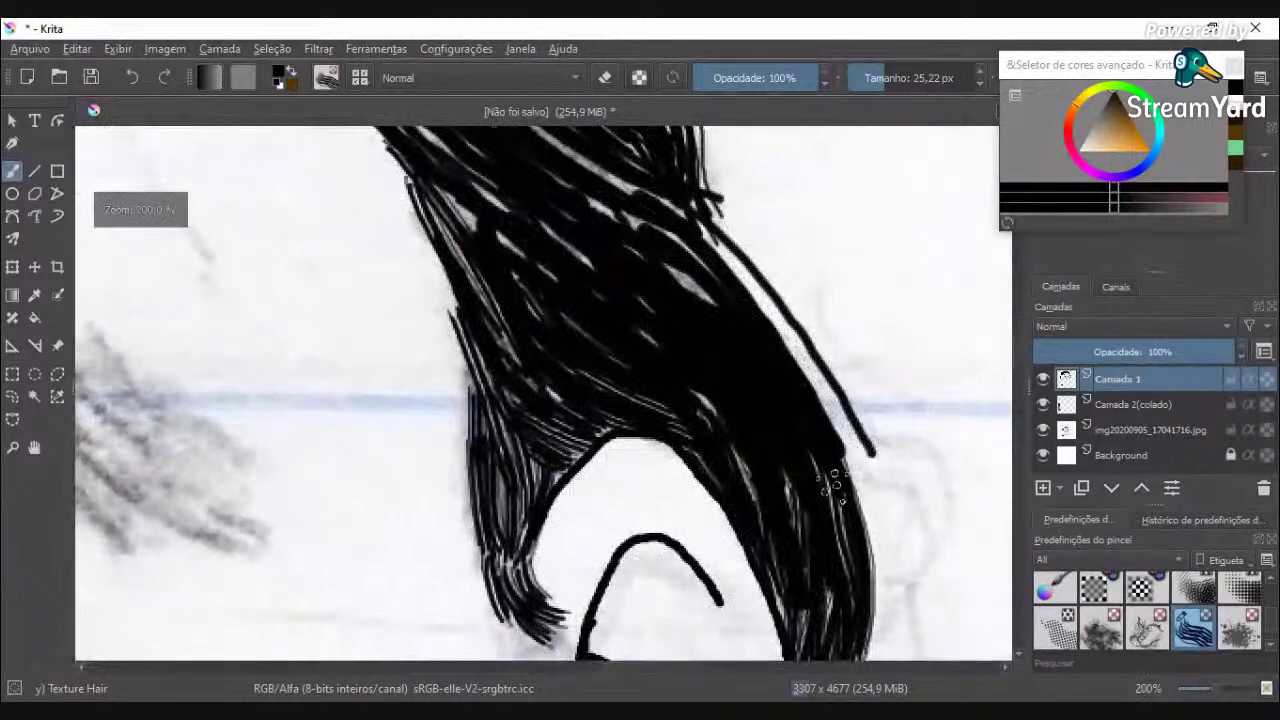
{"action": "scroll", "coordinate": [838, 480], "scroll_direction": "down", "scroll_amount": 2}
{"action": "scroll", "coordinate": [815, 570], "scroll_direction": "up", "scroll_amount": 1}
{"action": "mouse_move", "coordinate": [851, 548]}
{"action": "left_mouse_down"}
{"action": "mouse_move", "coordinate": [836, 640]}
{"action": "mouse_move", "coordinate": [849, 578]}
{"action": "left_mouse_up"}
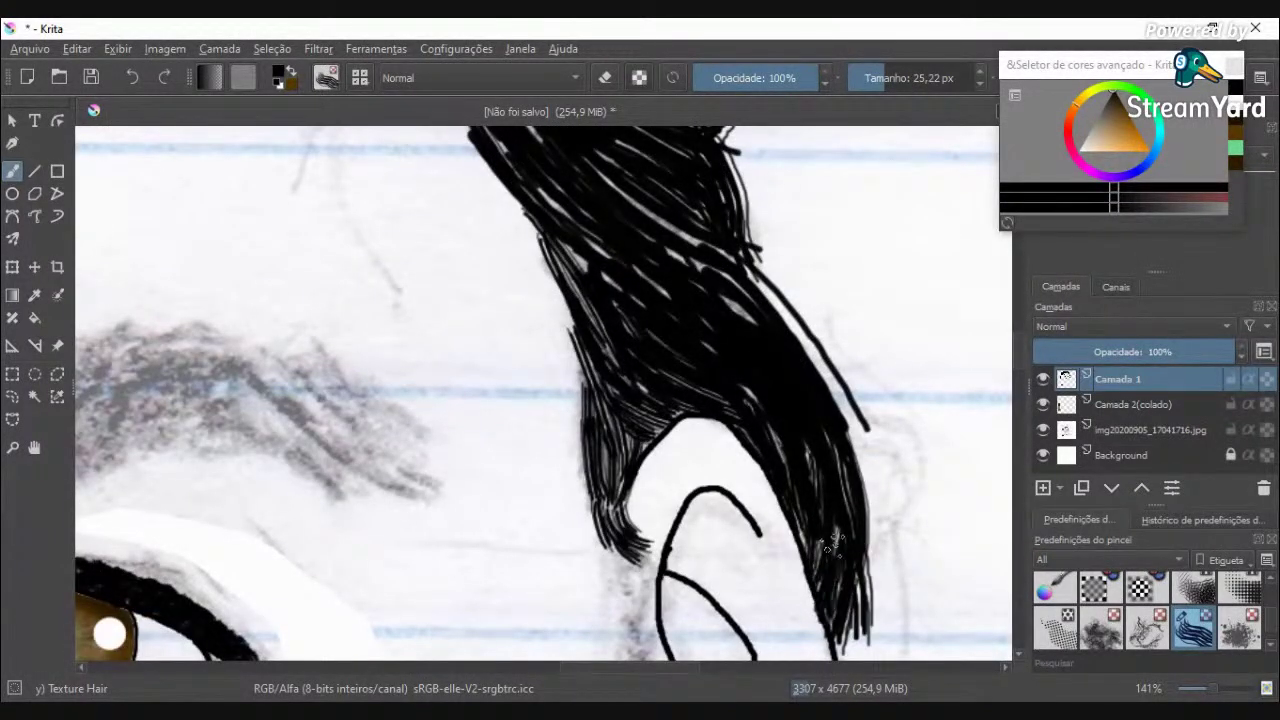
Step: Set the brush opacity to 78% for inking the beard beside the opposite ear
{"action": "scroll", "coordinate": [830, 560], "scroll_direction": "down", "scroll_amount": 6}
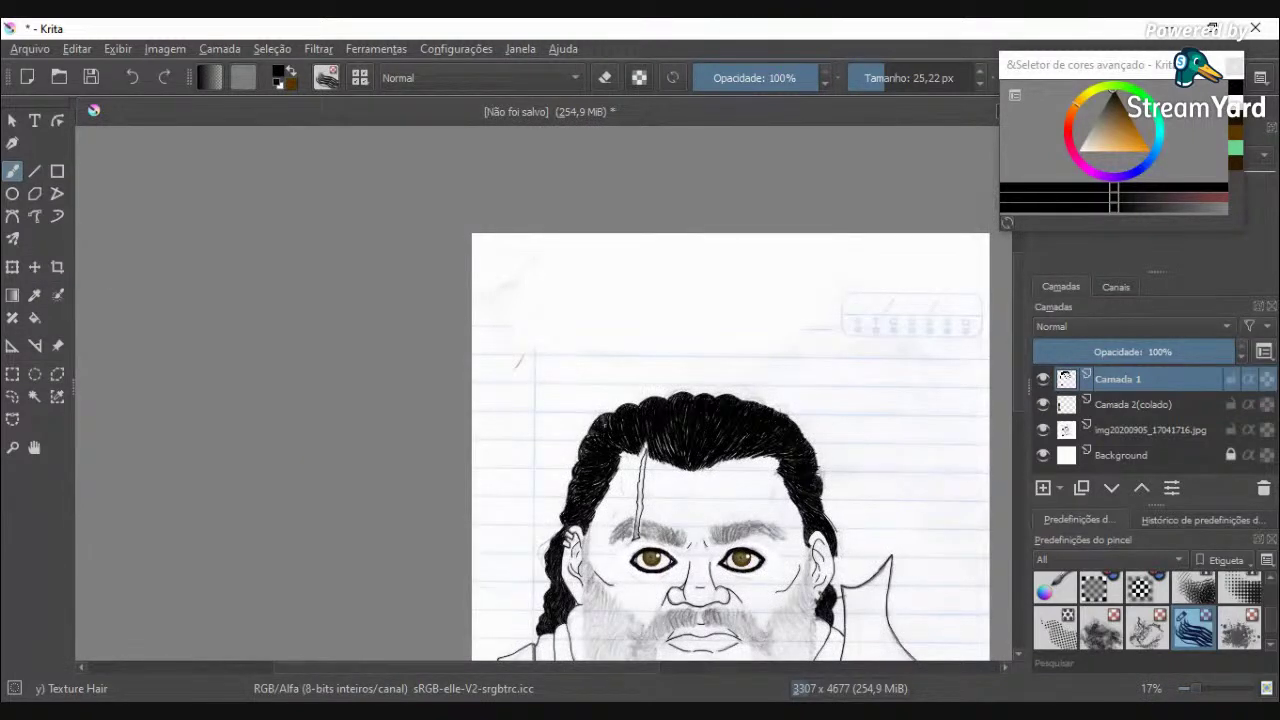
{"action": "scroll", "coordinate": [604, 429], "scroll_direction": "up", "scroll_amount": 2}
{"action": "scroll", "coordinate": [692, 430], "scroll_direction": "down", "scroll_amount": 3}
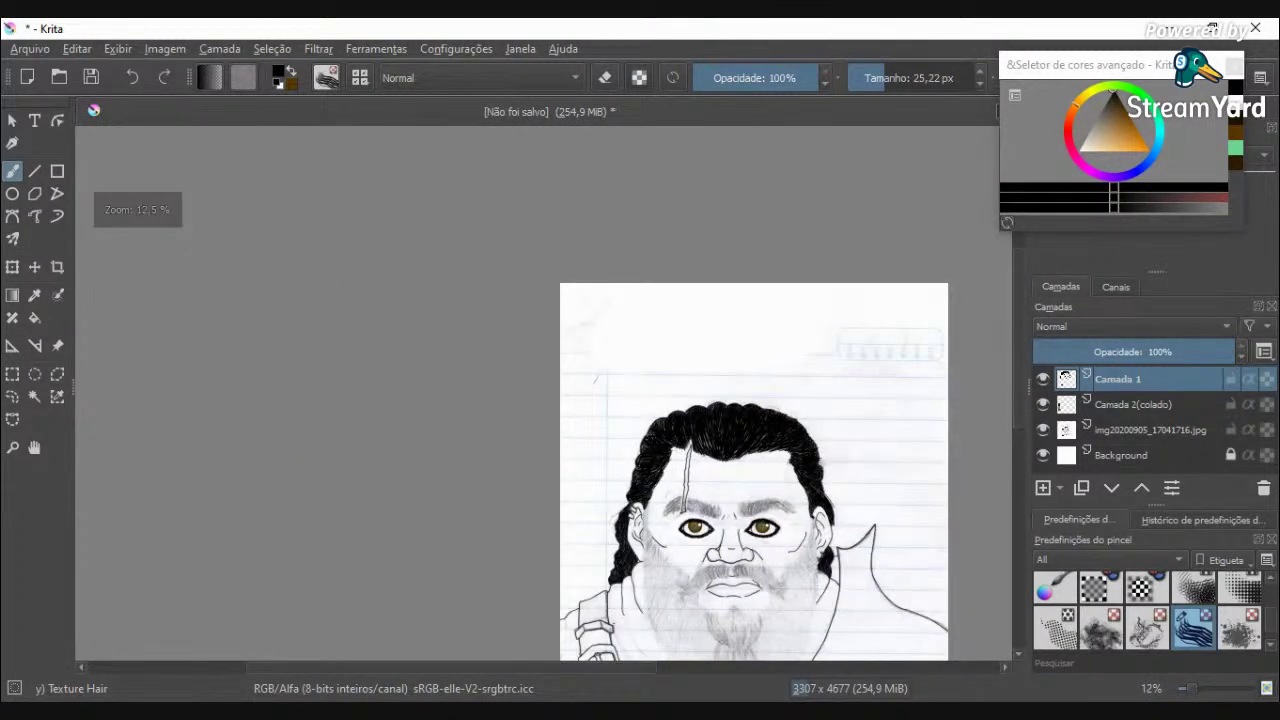
{"action": "scroll", "coordinate": [620, 609], "scroll_direction": "up", "scroll_amount": 5}
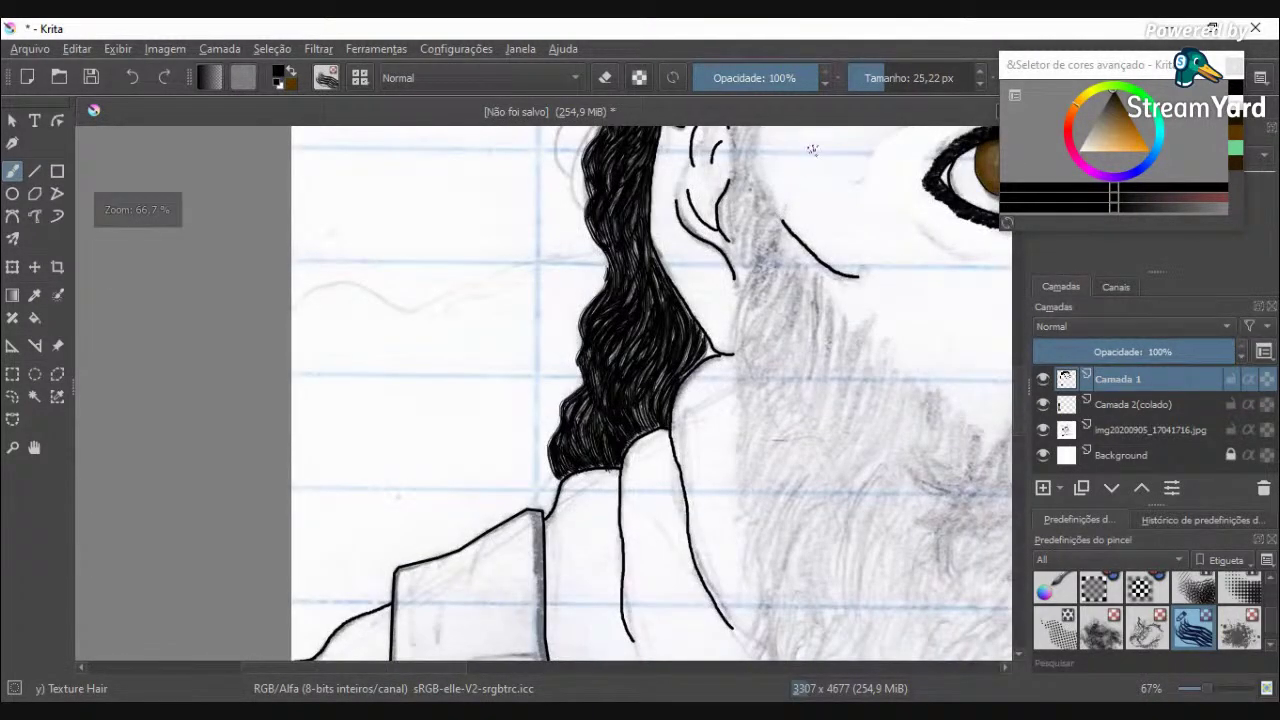
{"action": "left_click", "coordinate": [791, 79]}
{"action": "scroll", "coordinate": [745, 210], "scroll_direction": "up", "scroll_amount": 1}
{"action": "scroll", "coordinate": [744, 210], "scroll_direction": "down", "scroll_amount": 5}
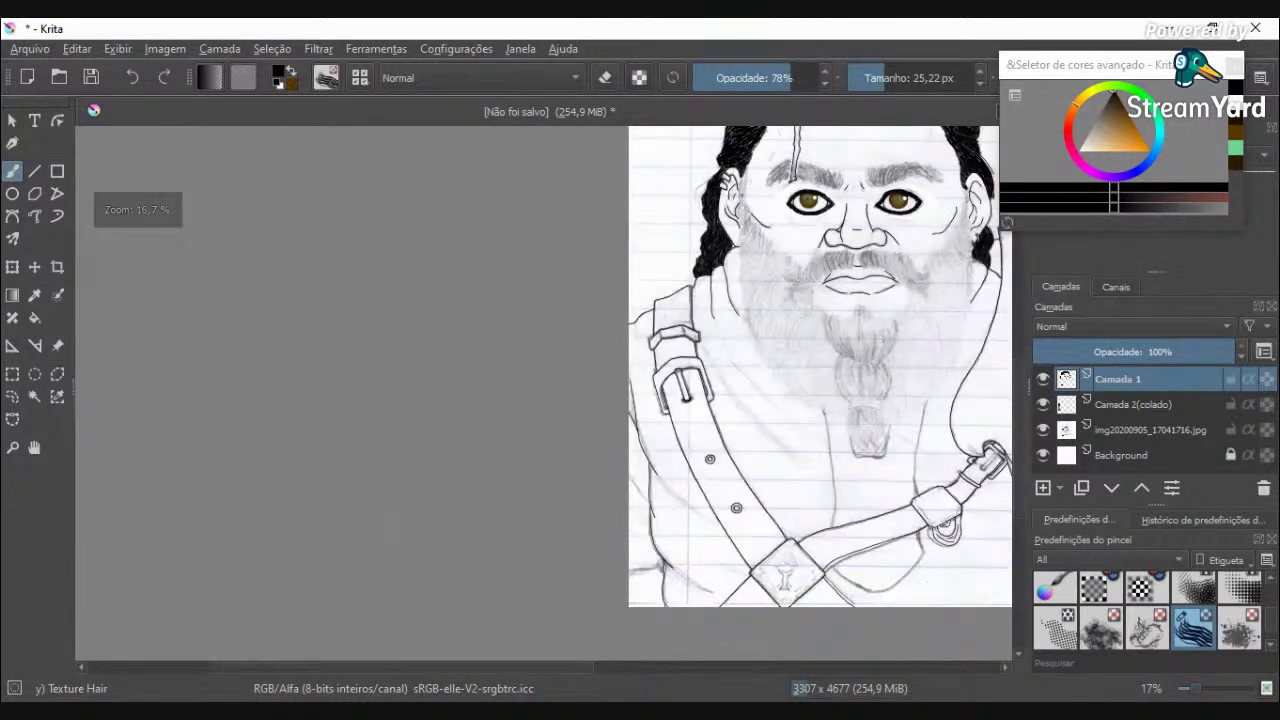
{"action": "scroll", "coordinate": [805, 235], "scroll_direction": "up", "scroll_amount": 5}
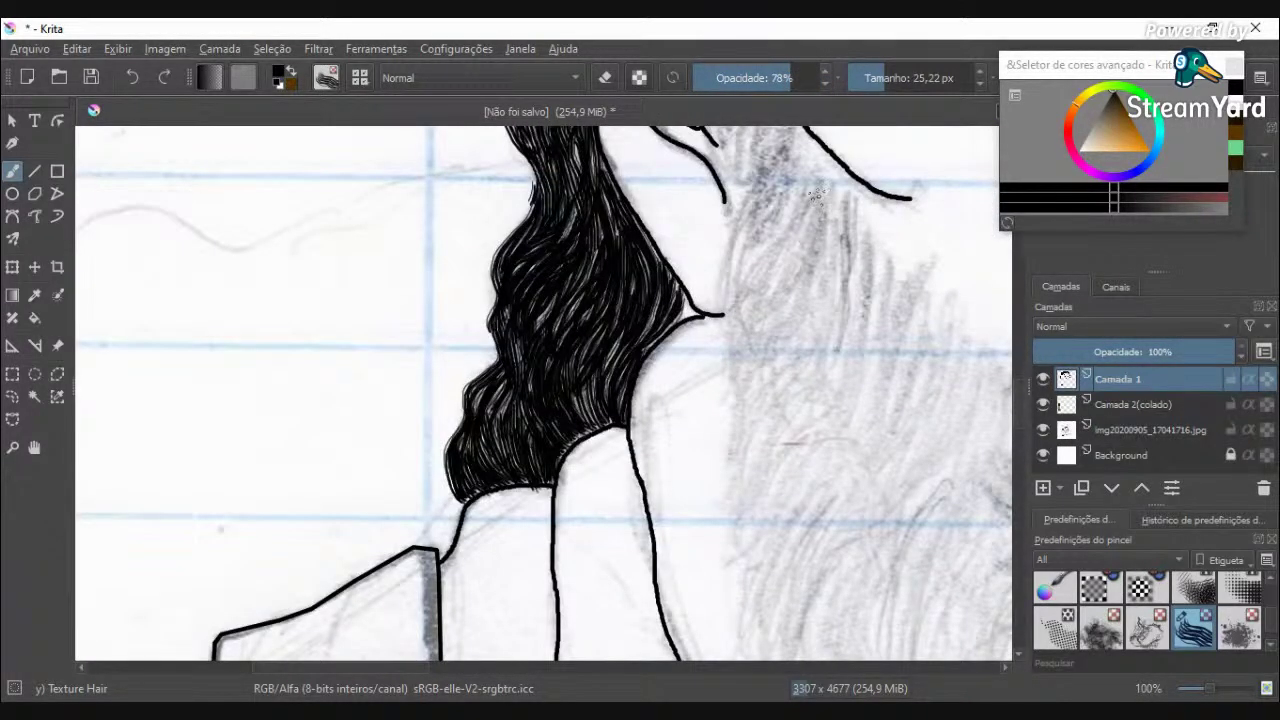
Step: Try three black strands on the cheek beard at 78% opacity and undo them
{"action": "left_click_drag", "start_coordinate": [815, 193], "coordinate": [787, 281]}
{"action": "left_click_drag", "start_coordinate": [832, 208], "coordinate": [816, 346]}
{"action": "left_click_drag", "start_coordinate": [820, 252], "coordinate": [758, 348]}
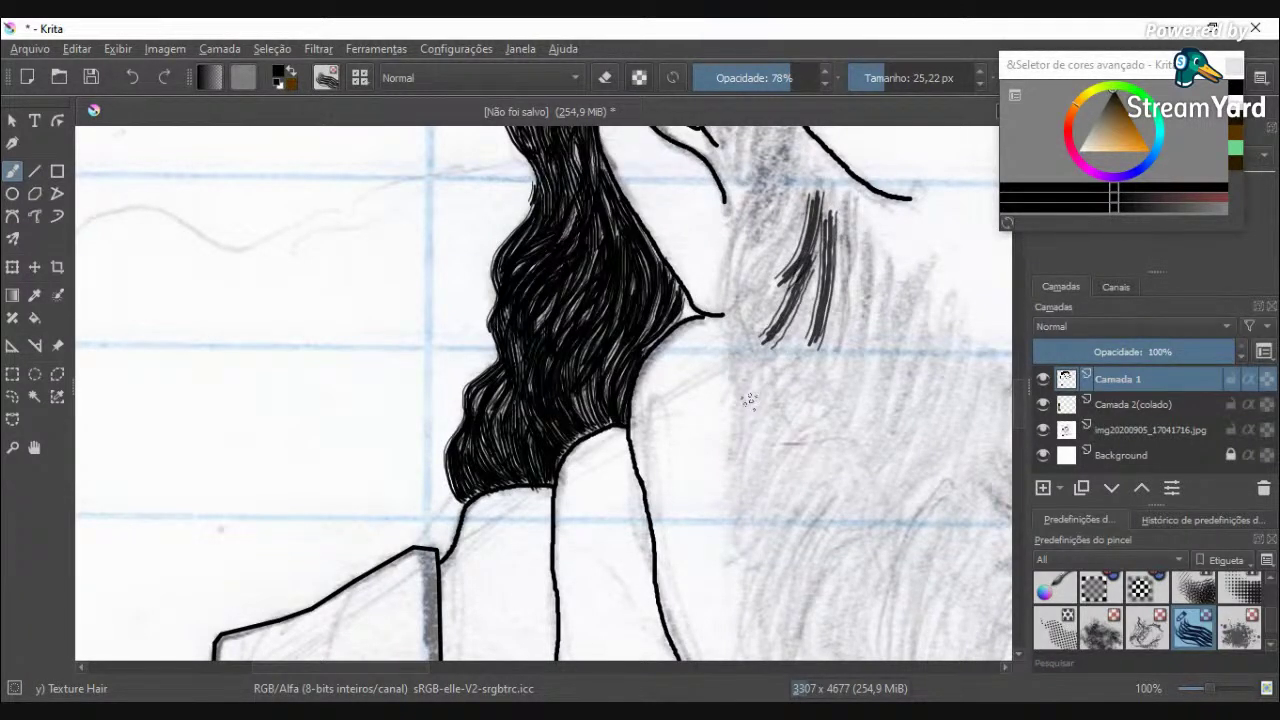
{"action": "key", "text": "ctrl+z"}
{"action": "key", "text": "ctrl+z"}
{"action": "key", "text": "ctrl+z"}
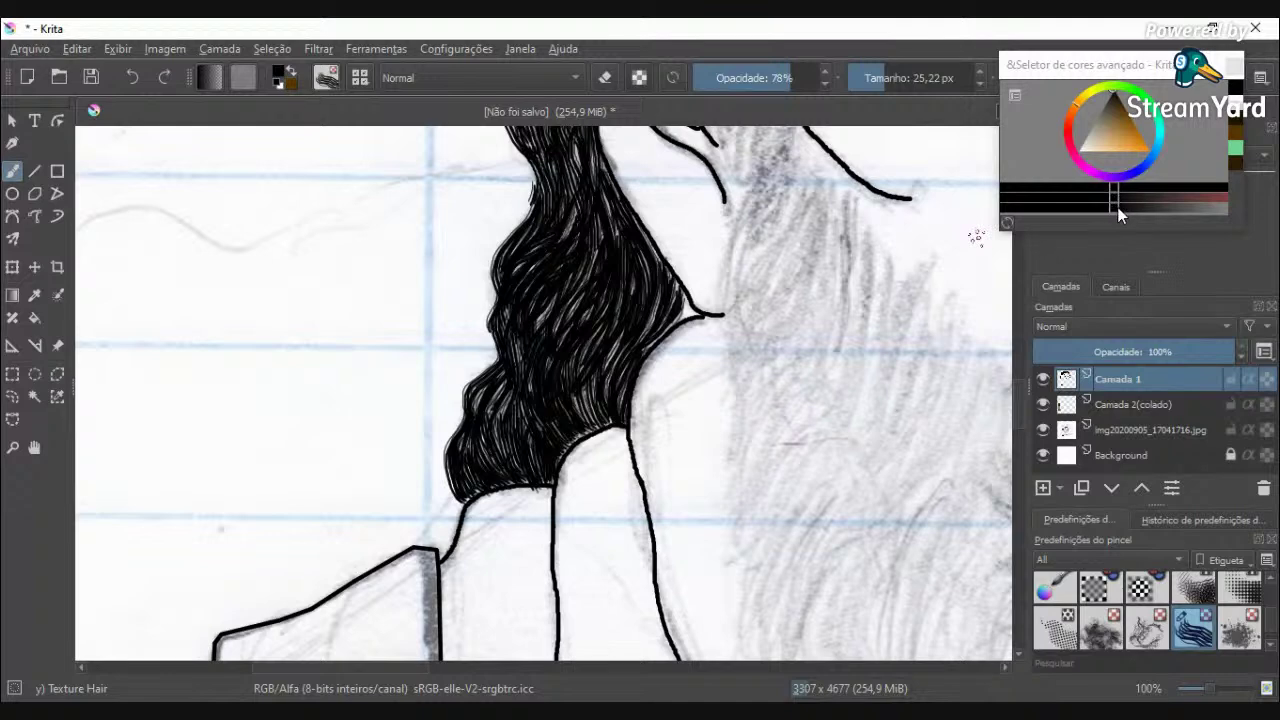
Step: Choose a dark grey brush colour, test it with one beard strand, undo the strand and set the opacity to 100%
{"action": "scroll", "coordinate": [857, 322], "scroll_direction": "down", "scroll_amount": 3}
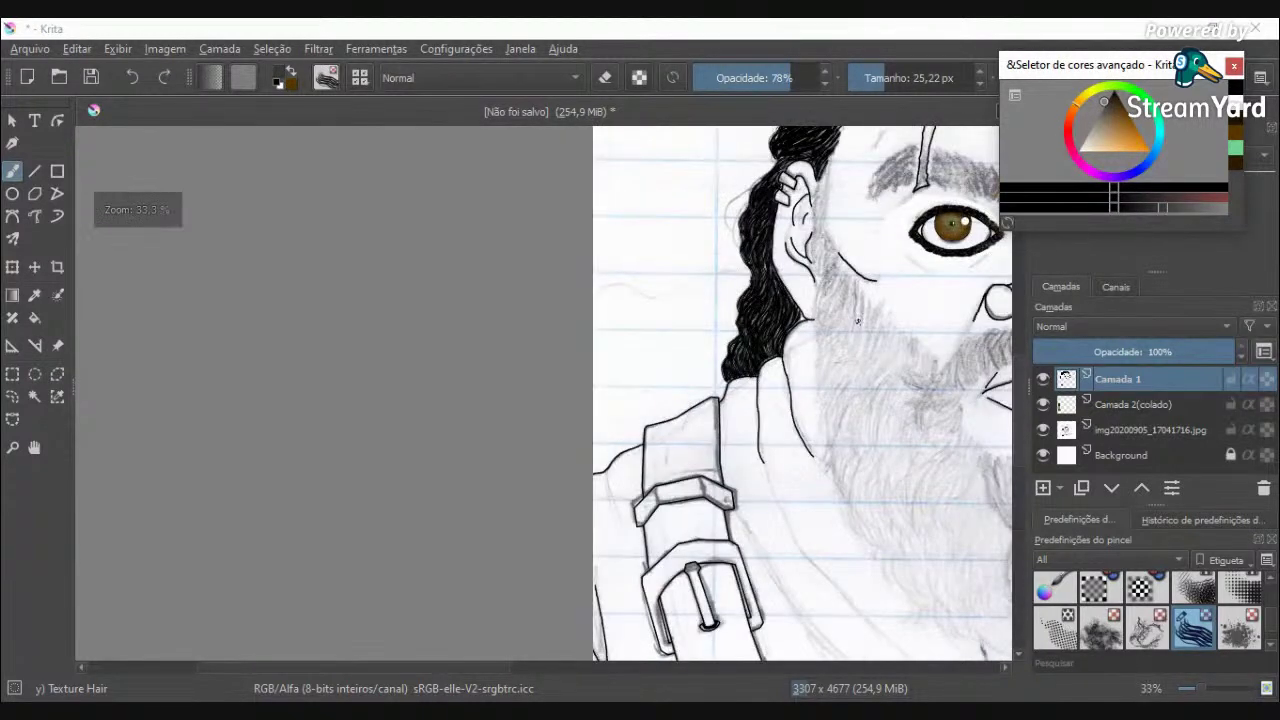
{"action": "scroll", "coordinate": [857, 322], "scroll_direction": "up", "scroll_amount": 3}
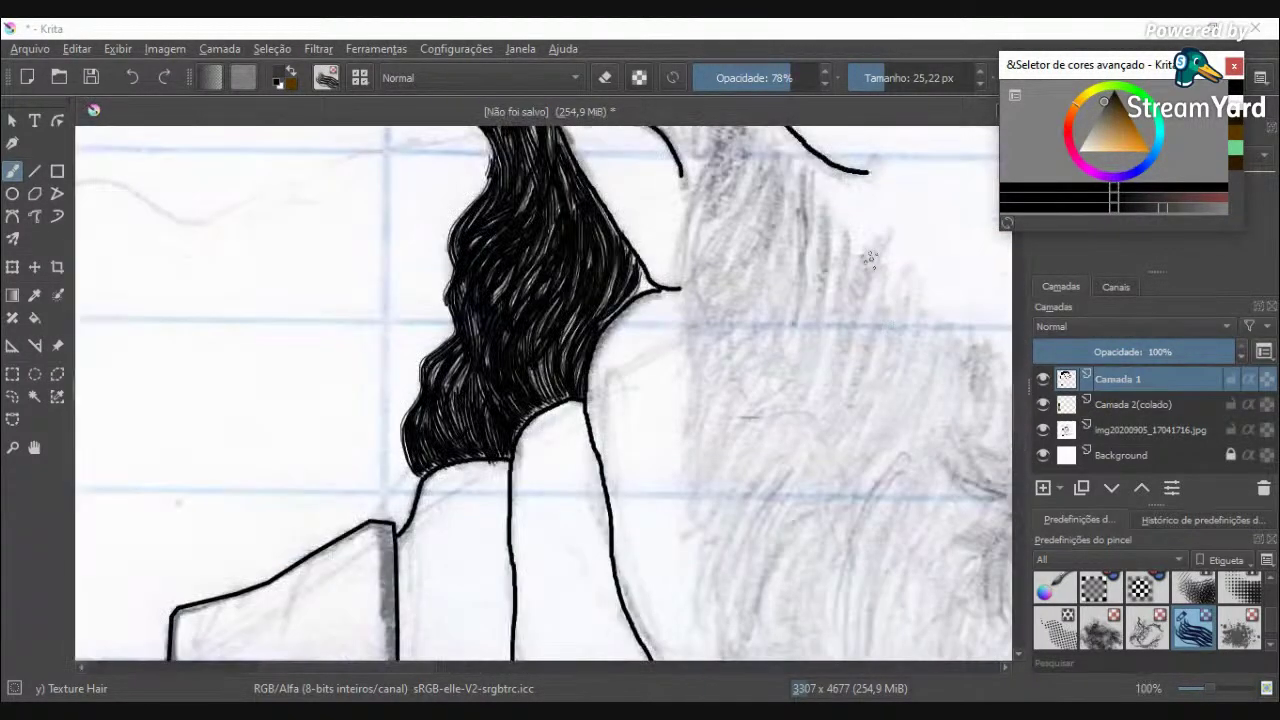
{"action": "mouse_move", "coordinate": [870, 254]}
{"action": "left_mouse_down"}
{"action": "mouse_move", "coordinate": [794, 376]}
{"action": "mouse_move", "coordinate": [790, 415]}
{"action": "left_mouse_up"}
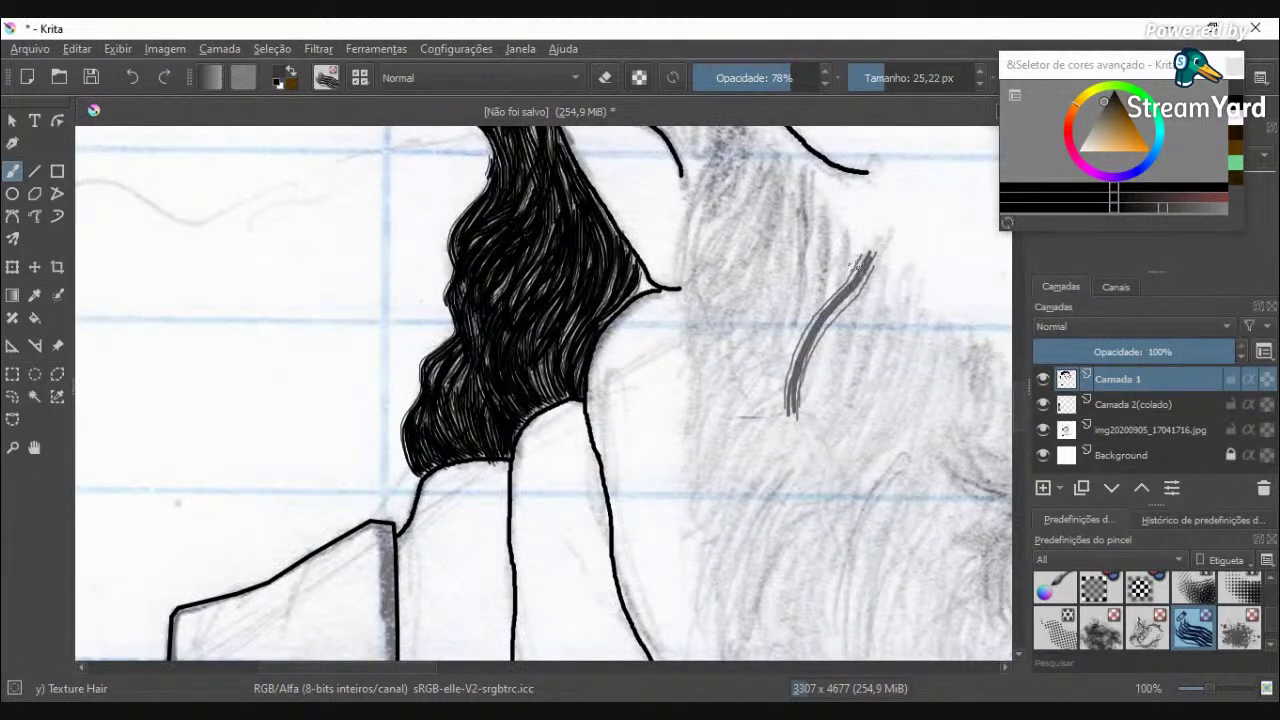
{"action": "key", "text": "ctrl+z"}
{"action": "left_click_drag", "start_coordinate": [791, 78], "coordinate": [877, 118]}
Step: Draw a first cluster of dark grey strands following the pencilled beard on the cheek, fanning downward
{"action": "left_click_drag", "start_coordinate": [842, 260], "coordinate": [786, 410]}
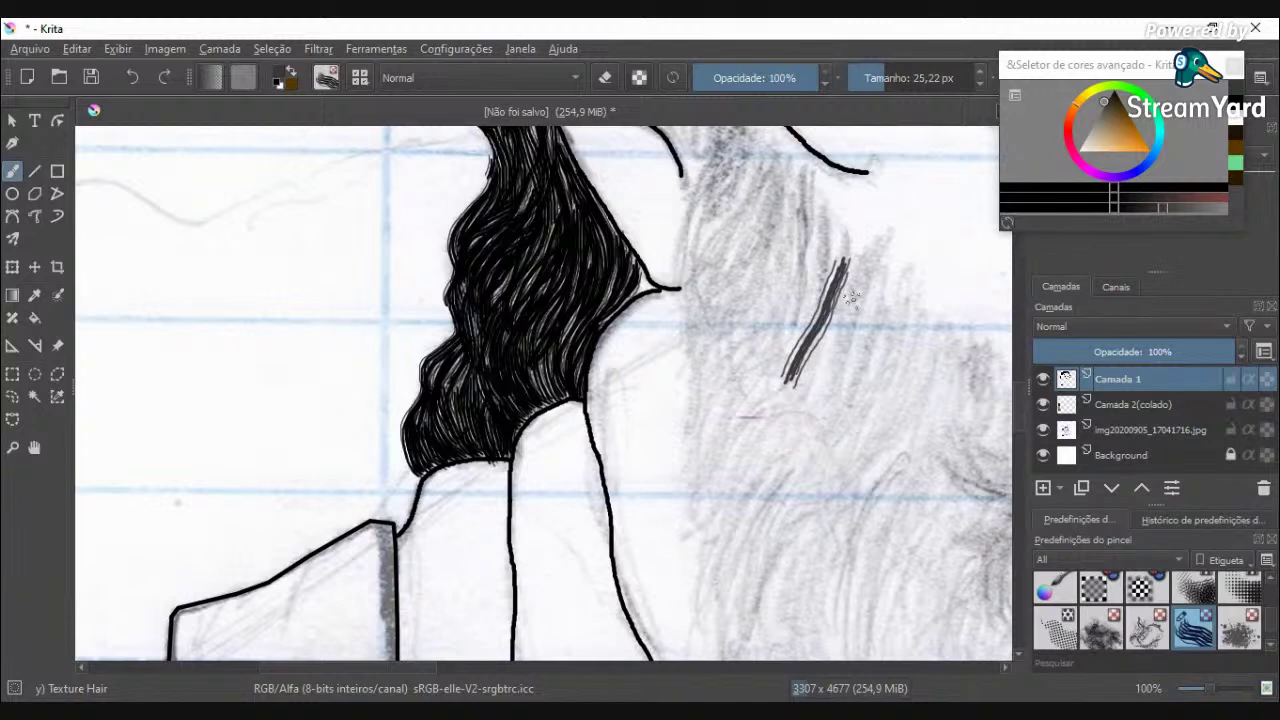
{"action": "left_click_drag", "start_coordinate": [847, 263], "coordinate": [830, 425]}
{"action": "left_click_drag", "start_coordinate": [827, 333], "coordinate": [797, 422]}
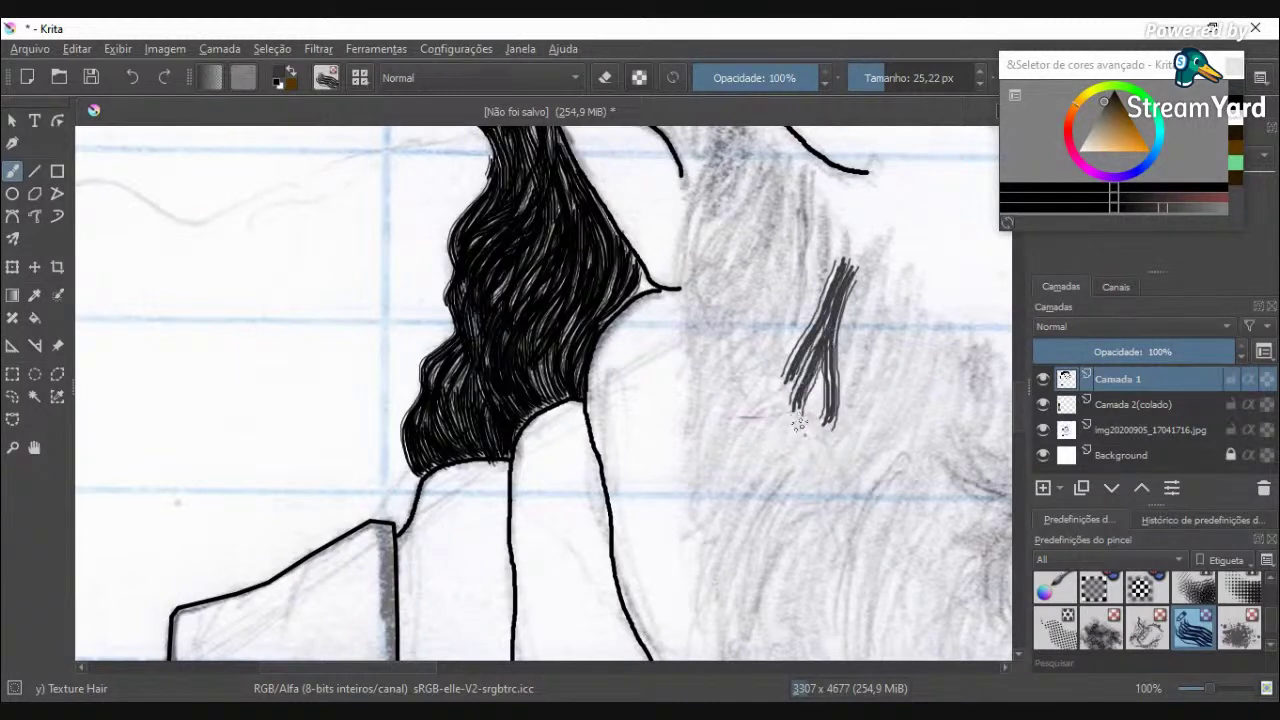
{"action": "left_click_drag", "start_coordinate": [868, 258], "coordinate": [848, 348]}
{"action": "mouse_move", "coordinate": [848, 250]}
{"action": "left_mouse_down"}
{"action": "mouse_move", "coordinate": [806, 288]}
{"action": "mouse_move", "coordinate": [776, 392]}
{"action": "left_mouse_up"}
{"action": "mouse_move", "coordinate": [828, 275]}
{"action": "left_mouse_down"}
{"action": "mouse_move", "coordinate": [800, 320]}
{"action": "mouse_move", "coordinate": [788, 440]}
{"action": "left_mouse_up"}
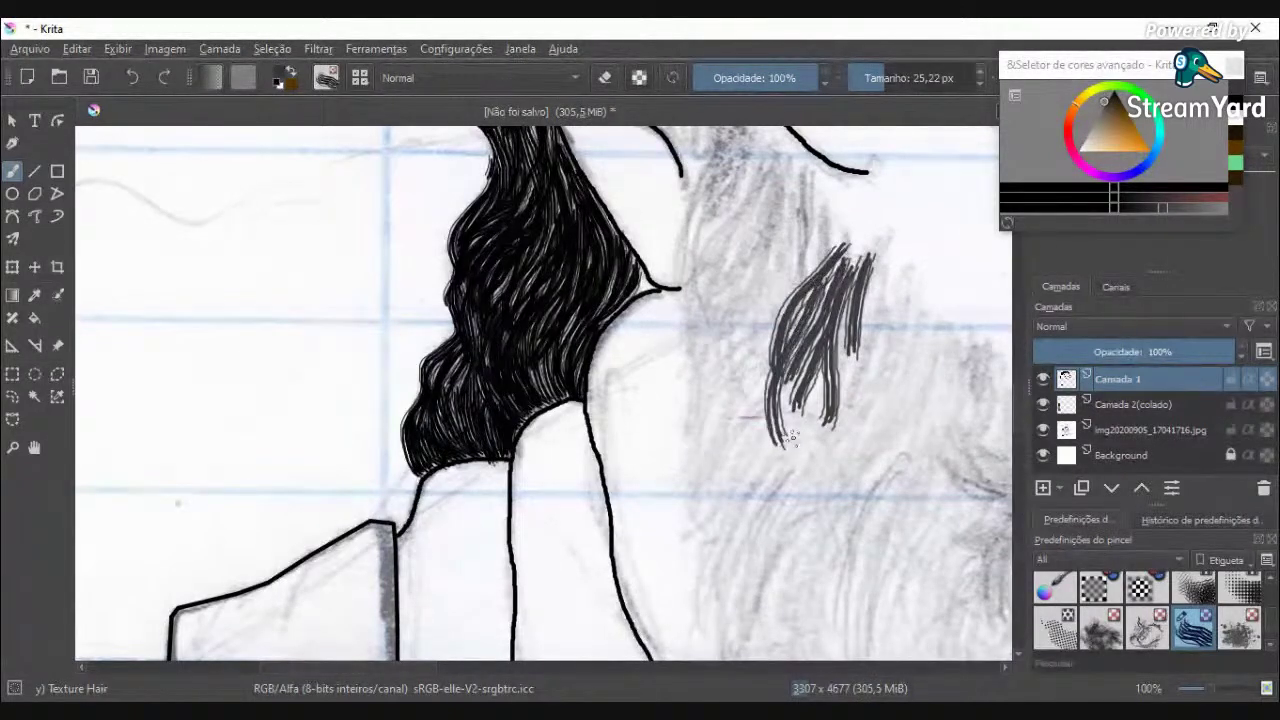
Step: Extend the cheek beard toward the ear with more curved, overlapping dark grey strands
{"action": "left_click_drag", "start_coordinate": [813, 228], "coordinate": [752, 352]}
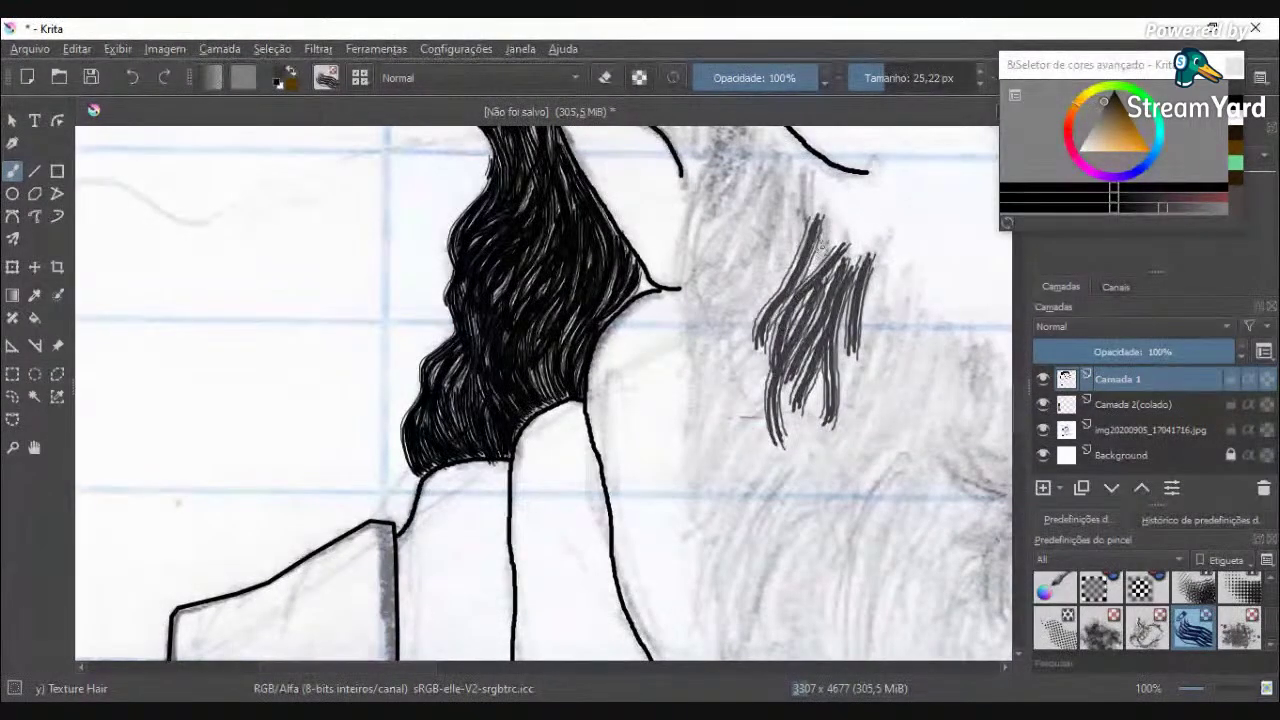
{"action": "left_click_drag", "start_coordinate": [812, 262], "coordinate": [746, 422]}
{"action": "left_click_drag", "start_coordinate": [812, 195], "coordinate": [752, 280]}
{"action": "mouse_move", "coordinate": [798, 238]}
{"action": "left_mouse_down"}
{"action": "mouse_move", "coordinate": [738, 305]}
{"action": "mouse_move", "coordinate": [764, 326]}
{"action": "left_mouse_up"}
{"action": "left_click_drag", "start_coordinate": [788, 190], "coordinate": [724, 290]}
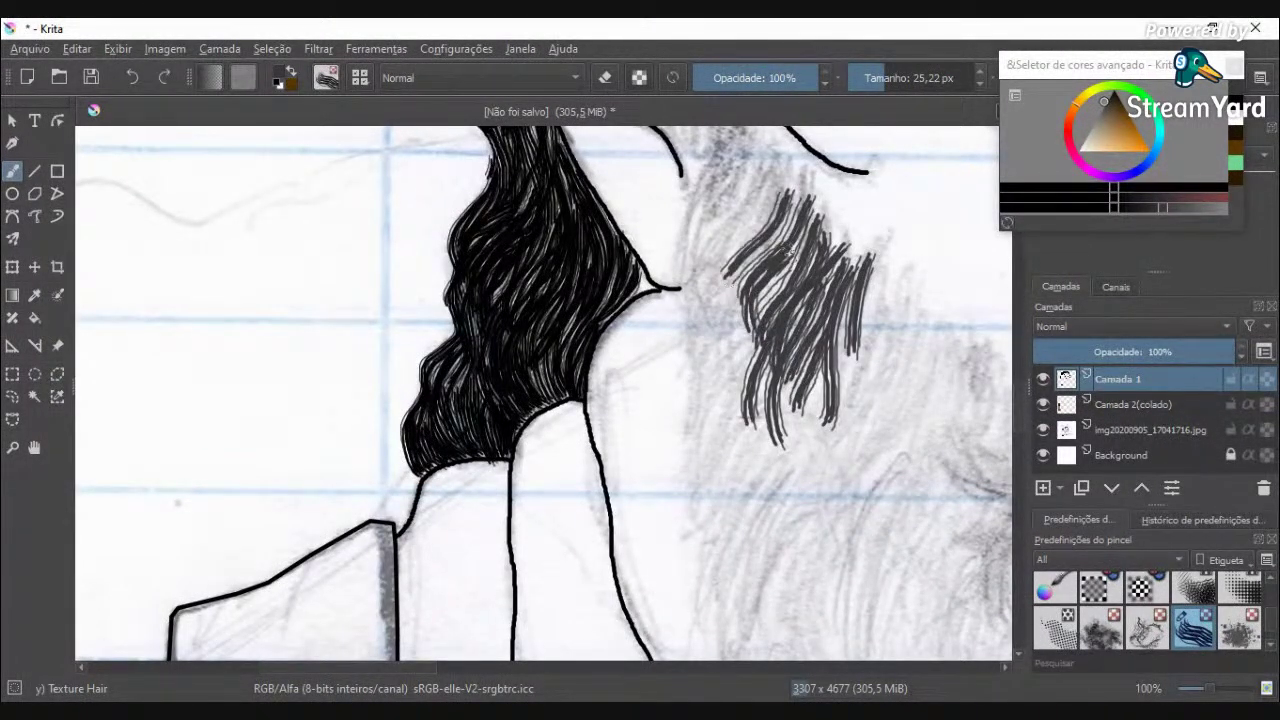
{"action": "left_click_drag", "start_coordinate": [790, 254], "coordinate": [742, 364]}
{"action": "left_click_drag", "start_coordinate": [750, 245], "coordinate": [715, 337]}
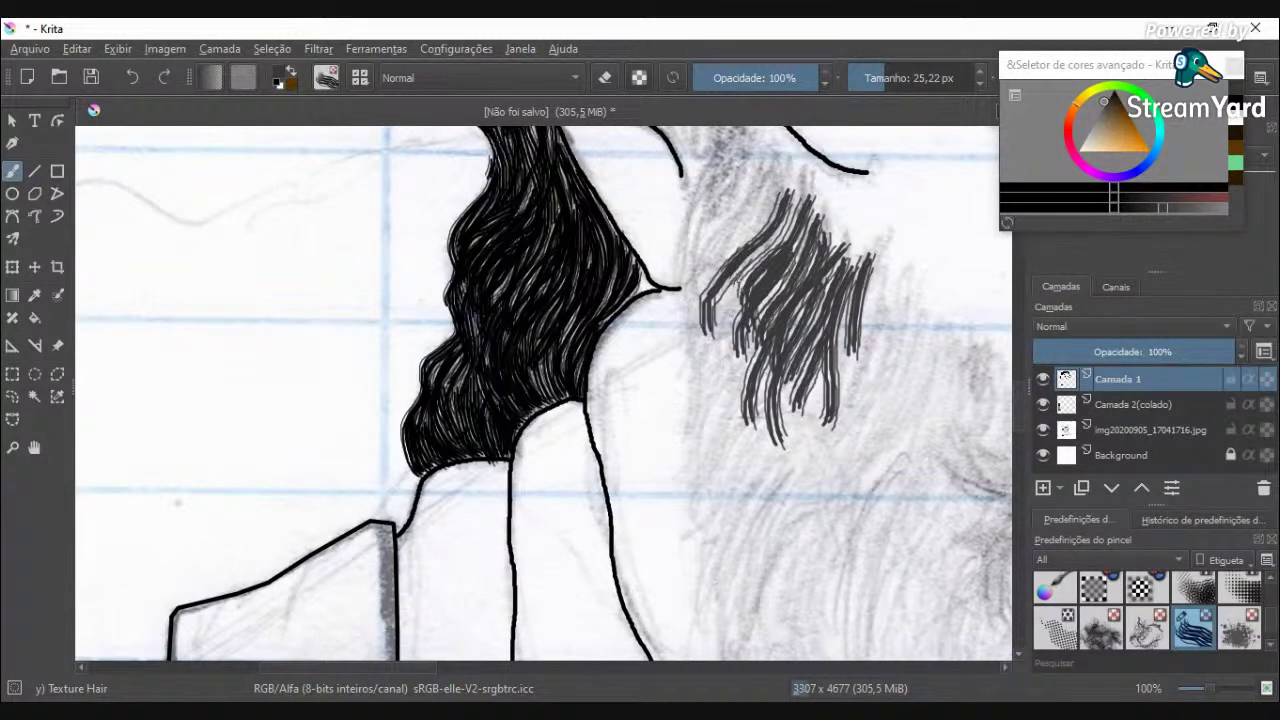
Step: Thicken the cheek beard's ear-side edge with overlapping dark grey strands slanting down toward the ear
{"action": "left_click_drag", "start_coordinate": [742, 274], "coordinate": [720, 378]}
{"action": "left_click_drag", "start_coordinate": [738, 314], "coordinate": [726, 380]}
{"action": "left_click_drag", "start_coordinate": [808, 258], "coordinate": [762, 330]}
{"action": "left_click_drag", "start_coordinate": [790, 218], "coordinate": [713, 293]}
Step: Fill the beard area below the earlobe with long diagonal strands that widen it toward the jaw edge
{"action": "scroll", "coordinate": [762, 274], "scroll_direction": "down", "scroll_amount": 5}
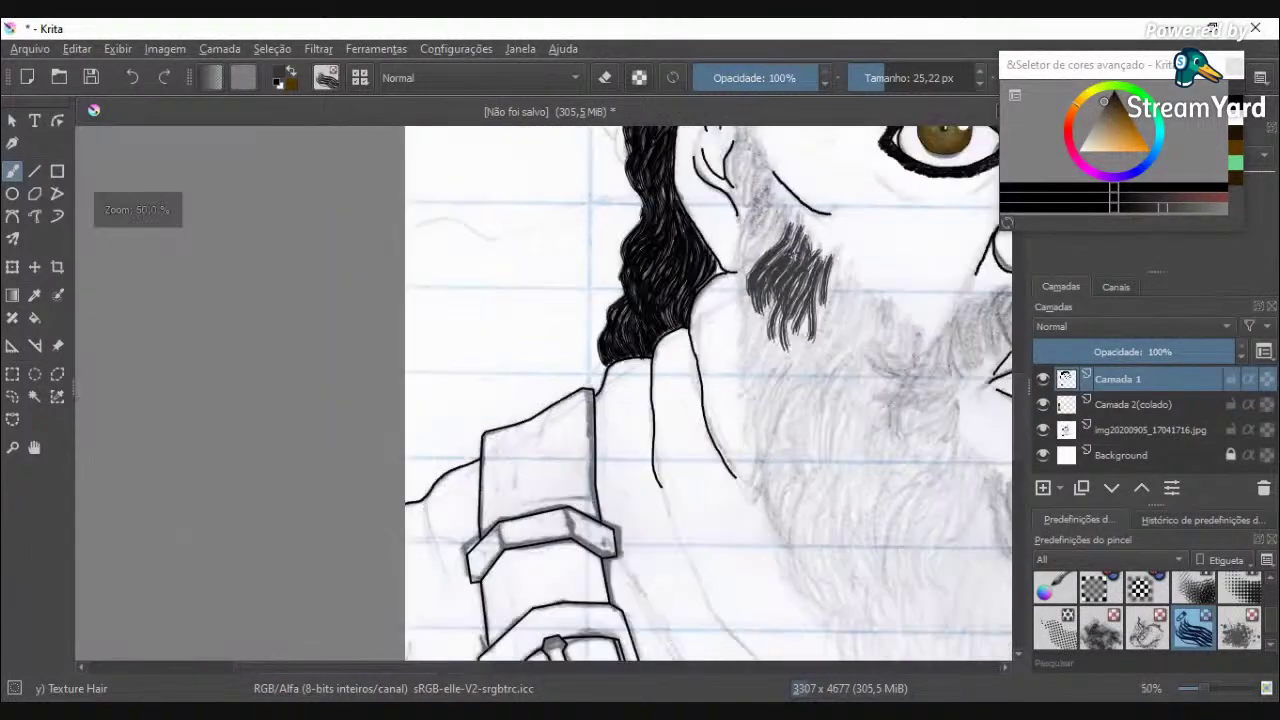
{"action": "scroll", "coordinate": [795, 195], "scroll_direction": "up", "scroll_amount": 5}
{"action": "scroll", "coordinate": [795, 195], "scroll_direction": "down", "scroll_amount": 3}
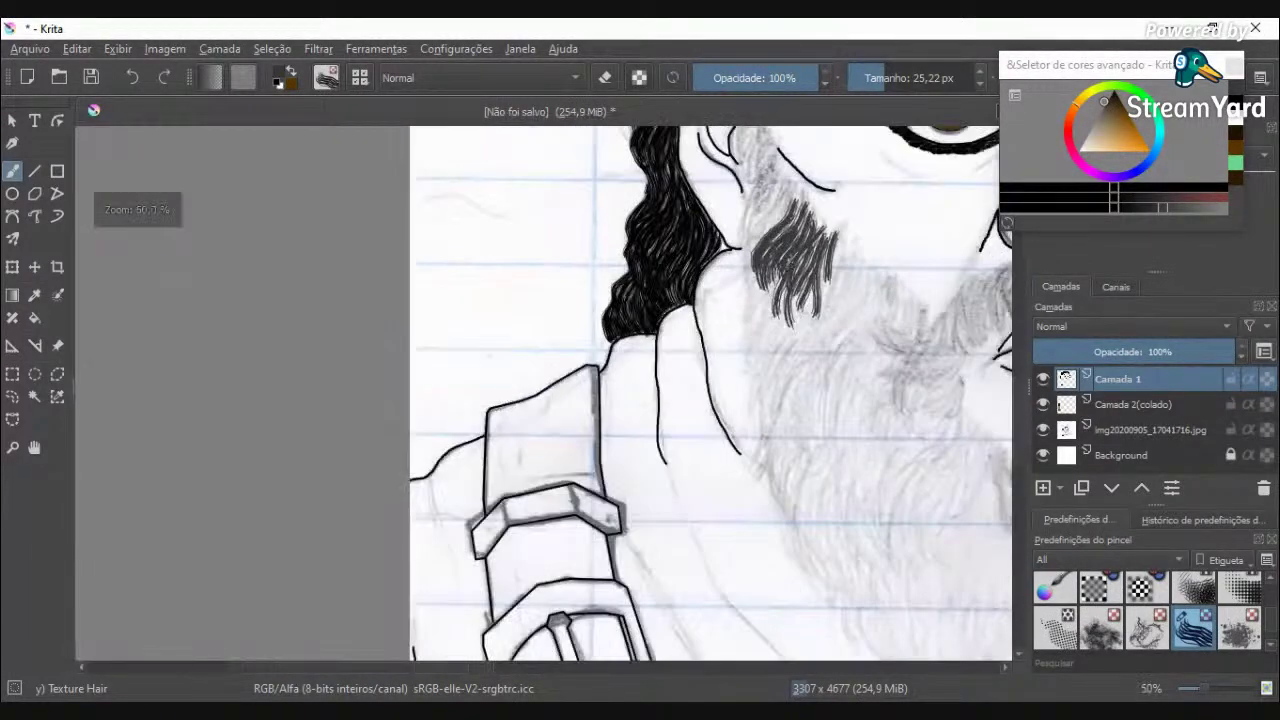
{"action": "scroll", "coordinate": [795, 193], "scroll_direction": "up", "scroll_amount": 3}
{"action": "scroll", "coordinate": [795, 193], "scroll_direction": "up", "scroll_amount": 2}
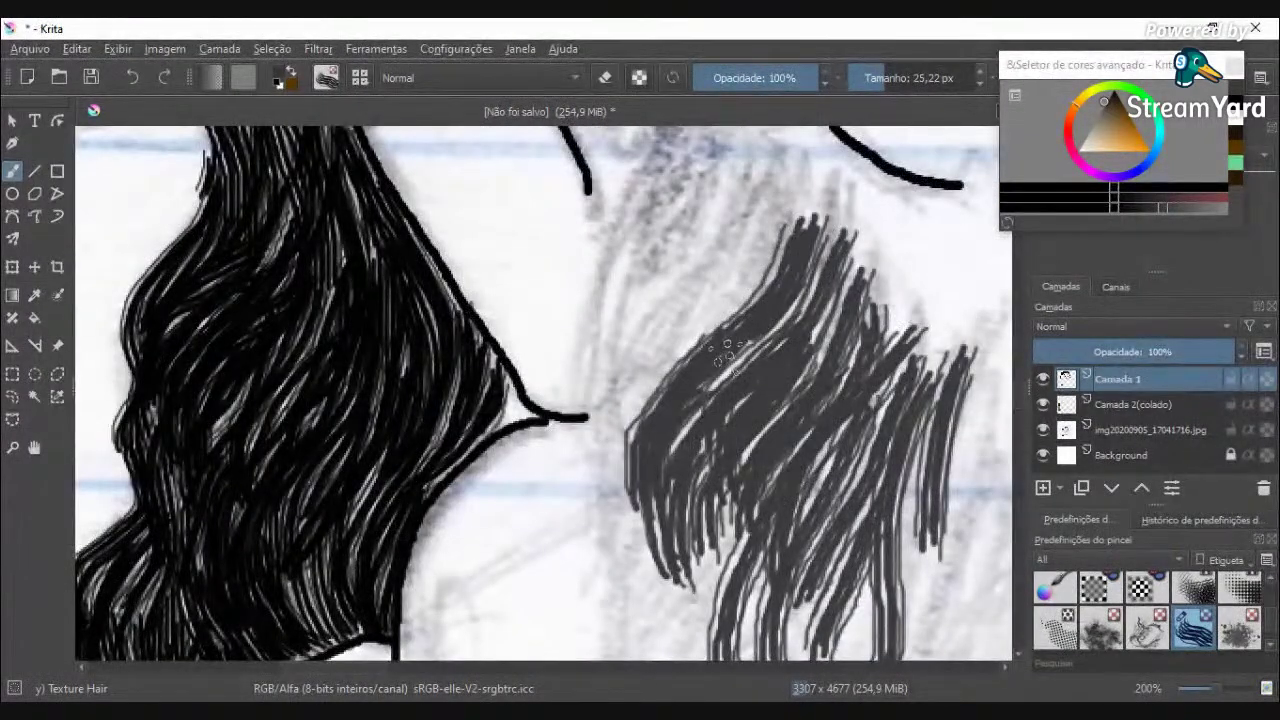
{"action": "left_click_drag", "start_coordinate": [787, 185], "coordinate": [662, 338]}
{"action": "mouse_move", "coordinate": [776, 246]}
{"action": "left_mouse_down"}
{"action": "mouse_move", "coordinate": [618, 400]}
{"action": "mouse_move", "coordinate": [590, 480]}
{"action": "left_mouse_up"}
{"action": "left_click_drag", "start_coordinate": [672, 325], "coordinate": [580, 458]}
{"action": "mouse_move", "coordinate": [615, 355]}
{"action": "left_mouse_down"}
{"action": "mouse_move", "coordinate": [565, 478]}
{"action": "mouse_move", "coordinate": [575, 400]}
{"action": "left_mouse_up"}
{"action": "left_click_drag", "start_coordinate": [736, 232], "coordinate": [600, 355]}
{"action": "left_click_drag", "start_coordinate": [748, 186], "coordinate": [590, 320]}
{"action": "mouse_move", "coordinate": [700, 205]}
{"action": "left_mouse_down"}
{"action": "mouse_move", "coordinate": [585, 318]}
{"action": "mouse_move", "coordinate": [580, 372]}
{"action": "left_mouse_up"}
{"action": "scroll", "coordinate": [620, 396], "scroll_direction": "down", "scroll_amount": 2}
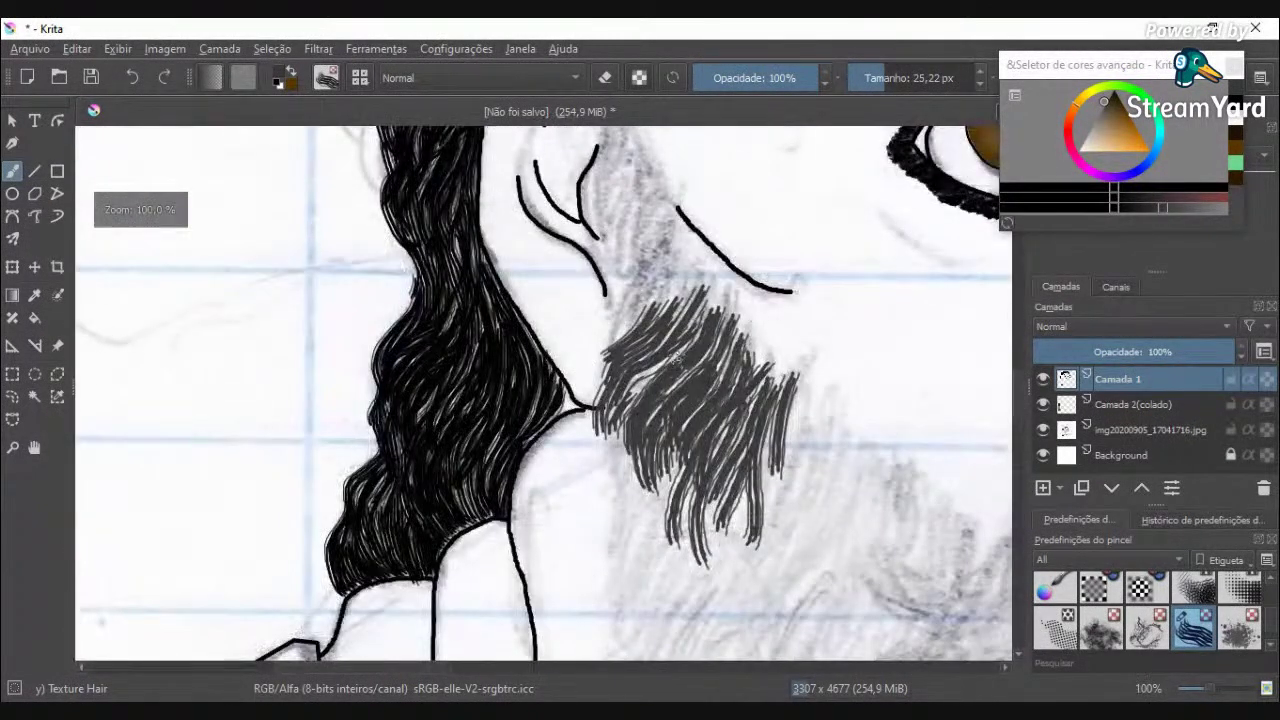
{"action": "mouse_move", "coordinate": [698, 330]}
{"action": "left_mouse_down"}
{"action": "mouse_move", "coordinate": [626, 402]}
{"action": "mouse_move", "coordinate": [613, 496]}
{"action": "left_mouse_up"}
{"action": "left_click_drag", "start_coordinate": [642, 455], "coordinate": [618, 530]}
Step: Extend the cheek beard upward with slanted strands between the earlobe and the cheekbone line
{"action": "scroll", "coordinate": [625, 505], "scroll_direction": "down", "scroll_amount": 3}
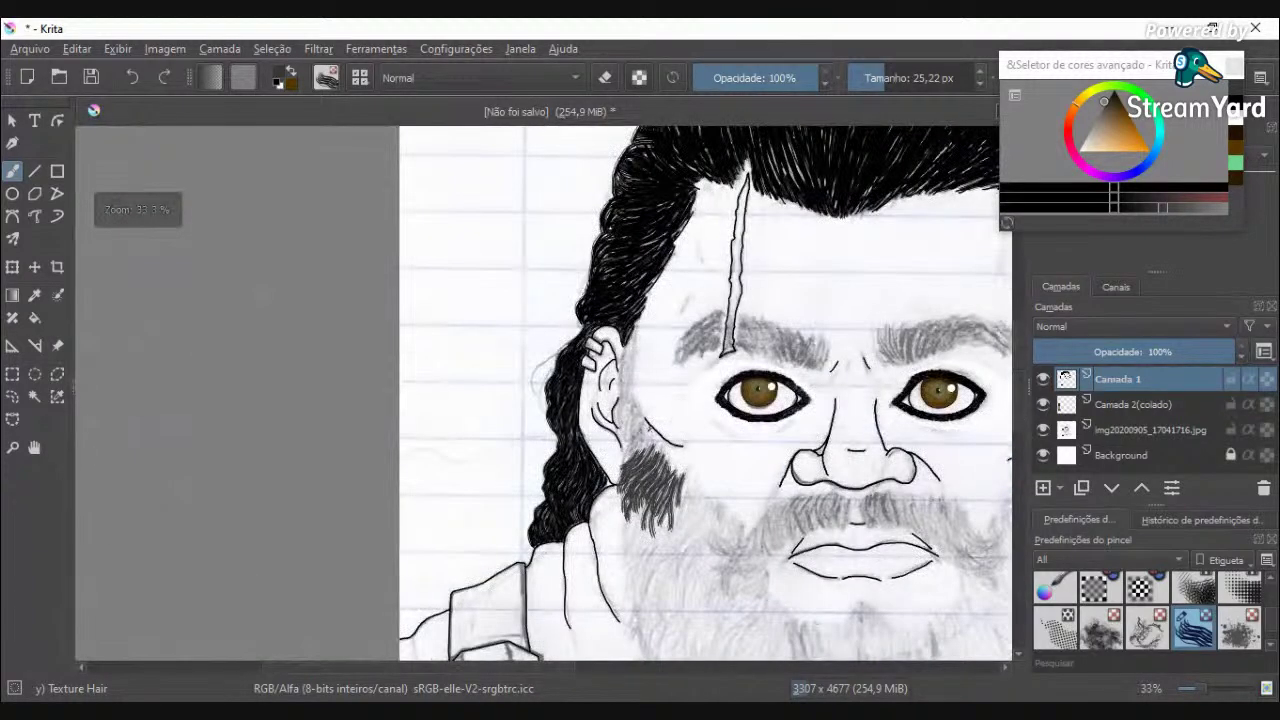
{"action": "scroll", "coordinate": [649, 430], "scroll_direction": "up", "scroll_amount": 4}
{"action": "left_click_drag", "start_coordinate": [662, 468], "coordinate": [568, 564]}
{"action": "left_click_drag", "start_coordinate": [646, 448], "coordinate": [550, 562]}
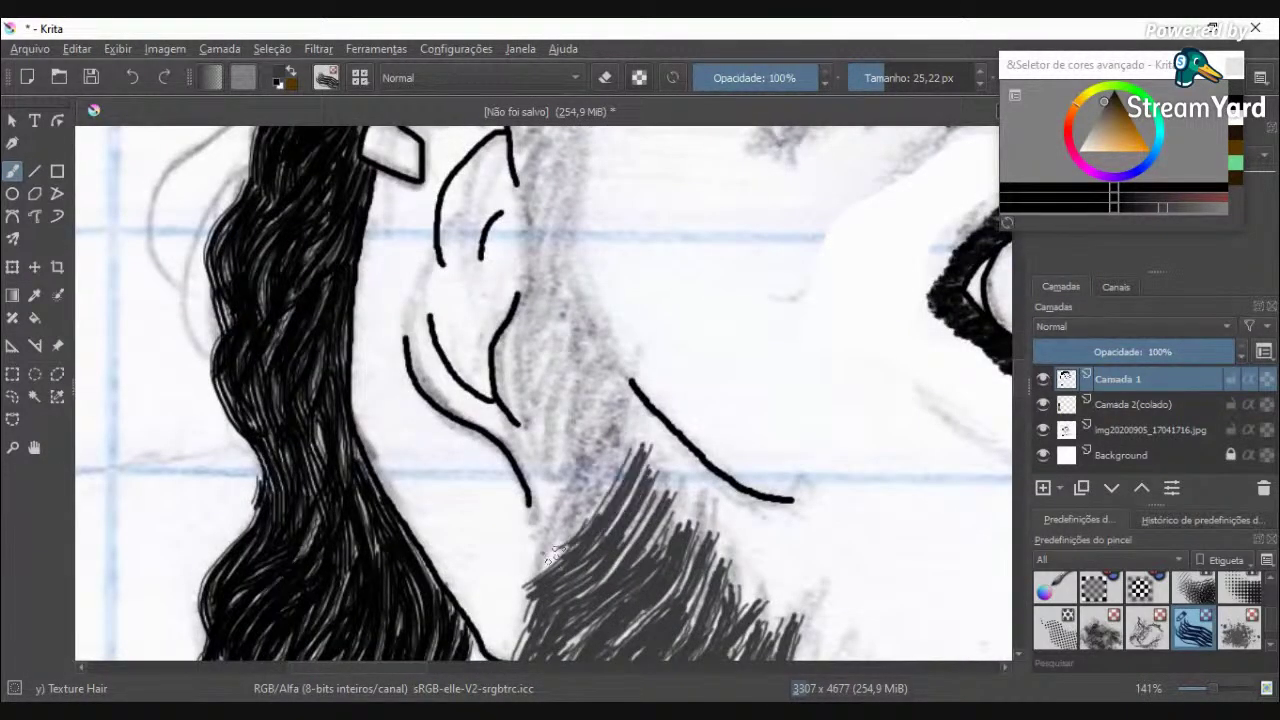
{"action": "left_click_drag", "start_coordinate": [612, 438], "coordinate": [521, 564]}
{"action": "mouse_move", "coordinate": [570, 526]}
{"action": "left_mouse_down"}
{"action": "mouse_move", "coordinate": [538, 598]}
{"action": "mouse_move", "coordinate": [603, 452]}
{"action": "left_mouse_up"}
{"action": "left_click_drag", "start_coordinate": [618, 374], "coordinate": [548, 512]}
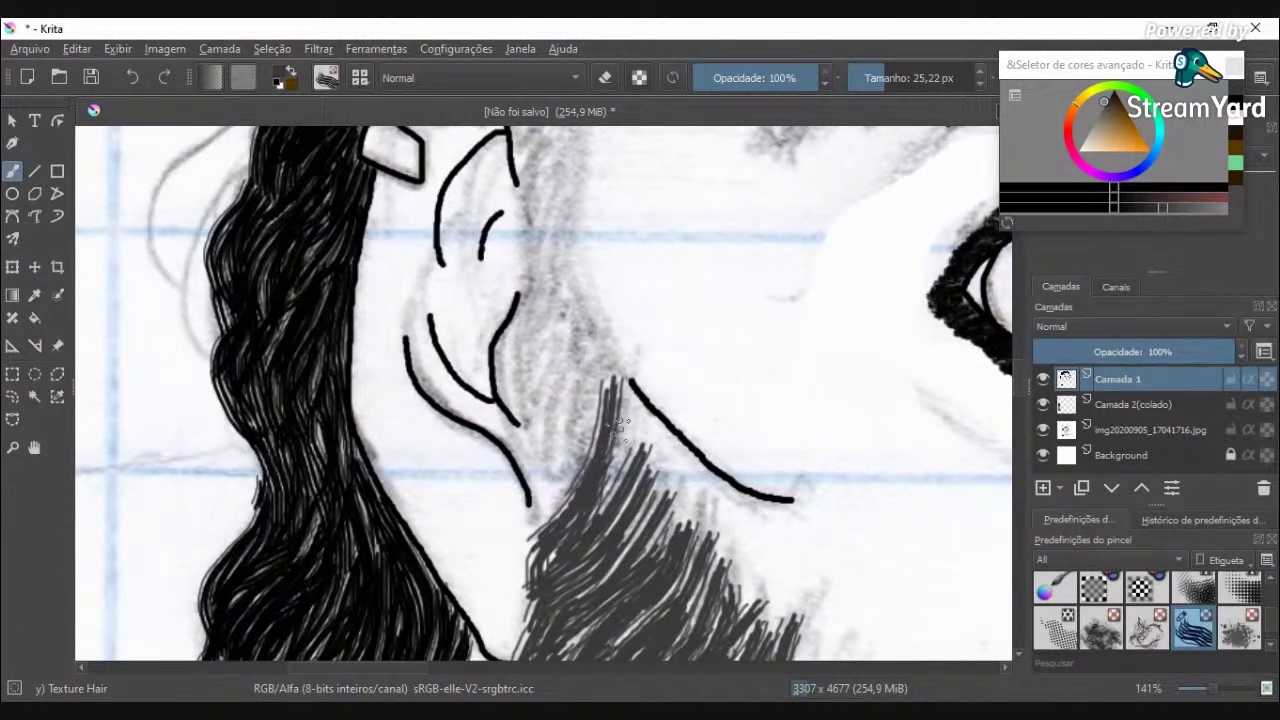
{"action": "left_click_drag", "start_coordinate": [619, 425], "coordinate": [562, 526]}
{"action": "left_click_drag", "start_coordinate": [600, 356], "coordinate": [540, 475]}
{"action": "mouse_move", "coordinate": [595, 400]}
{"action": "left_mouse_down"}
{"action": "mouse_move", "coordinate": [522, 532]}
{"action": "mouse_move", "coordinate": [604, 410]}
{"action": "left_mouse_up"}
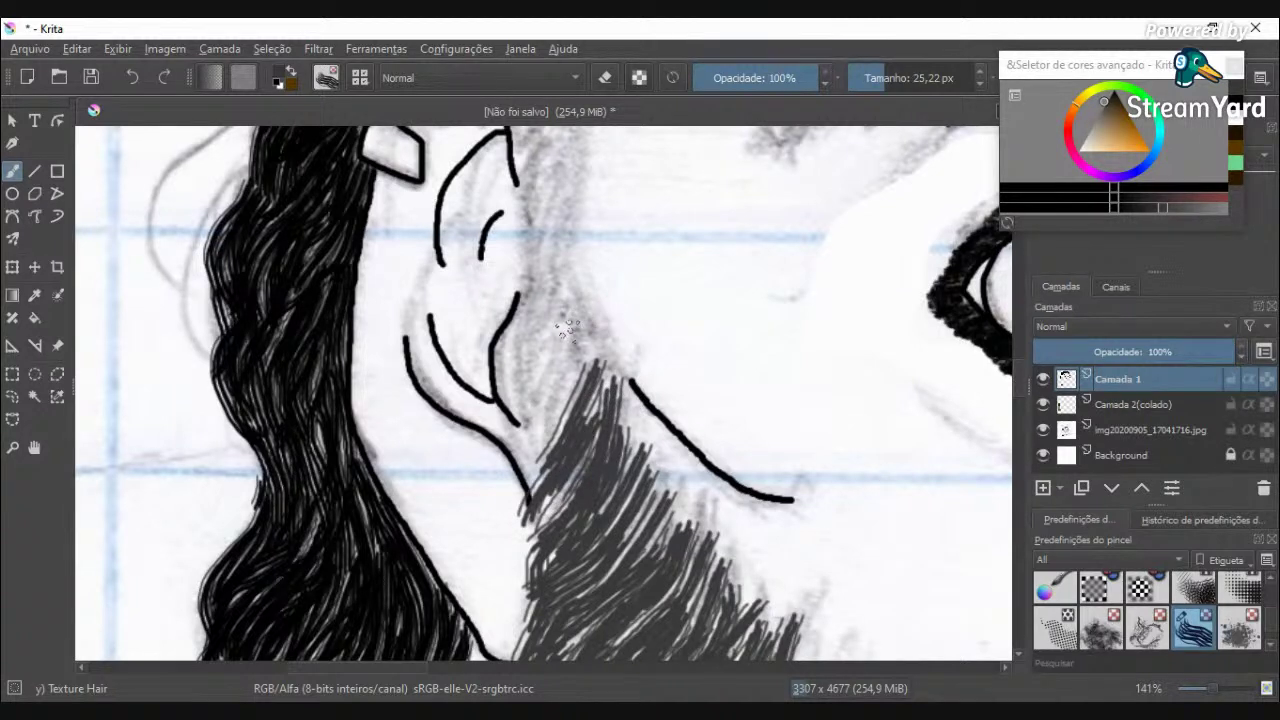
Step: Continue the beard up alongside the ear with short dark strands, narrowing it into a sideburn
{"action": "left_click_drag", "start_coordinate": [568, 325], "coordinate": [535, 440]}
{"action": "left_click_drag", "start_coordinate": [588, 342], "coordinate": [522, 484]}
{"action": "left_click_drag", "start_coordinate": [552, 438], "coordinate": [537, 515]}
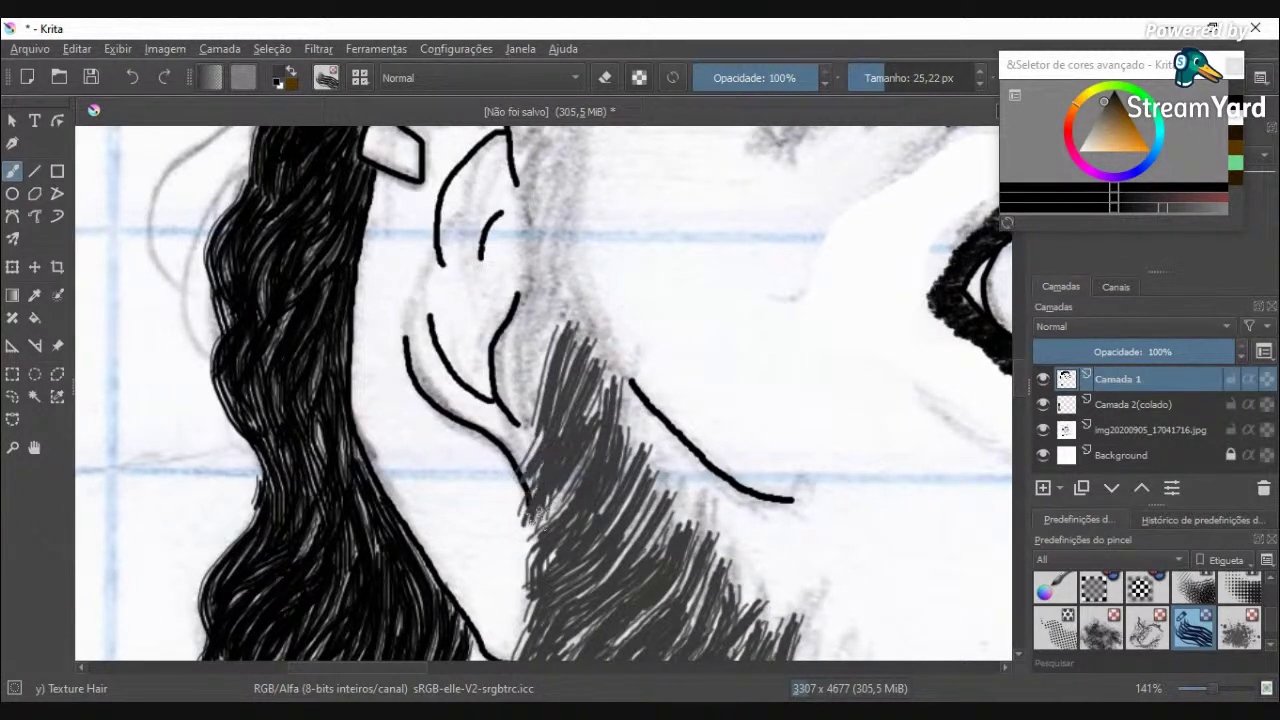
{"action": "mouse_move", "coordinate": [552, 311]}
{"action": "left_mouse_down"}
{"action": "mouse_move", "coordinate": [532, 344]}
{"action": "mouse_move", "coordinate": [521, 434]}
{"action": "mouse_move", "coordinate": [580, 328]}
{"action": "mouse_move", "coordinate": [518, 372]}
{"action": "left_mouse_up"}
{"action": "left_click_drag", "start_coordinate": [558, 264], "coordinate": [522, 312]}
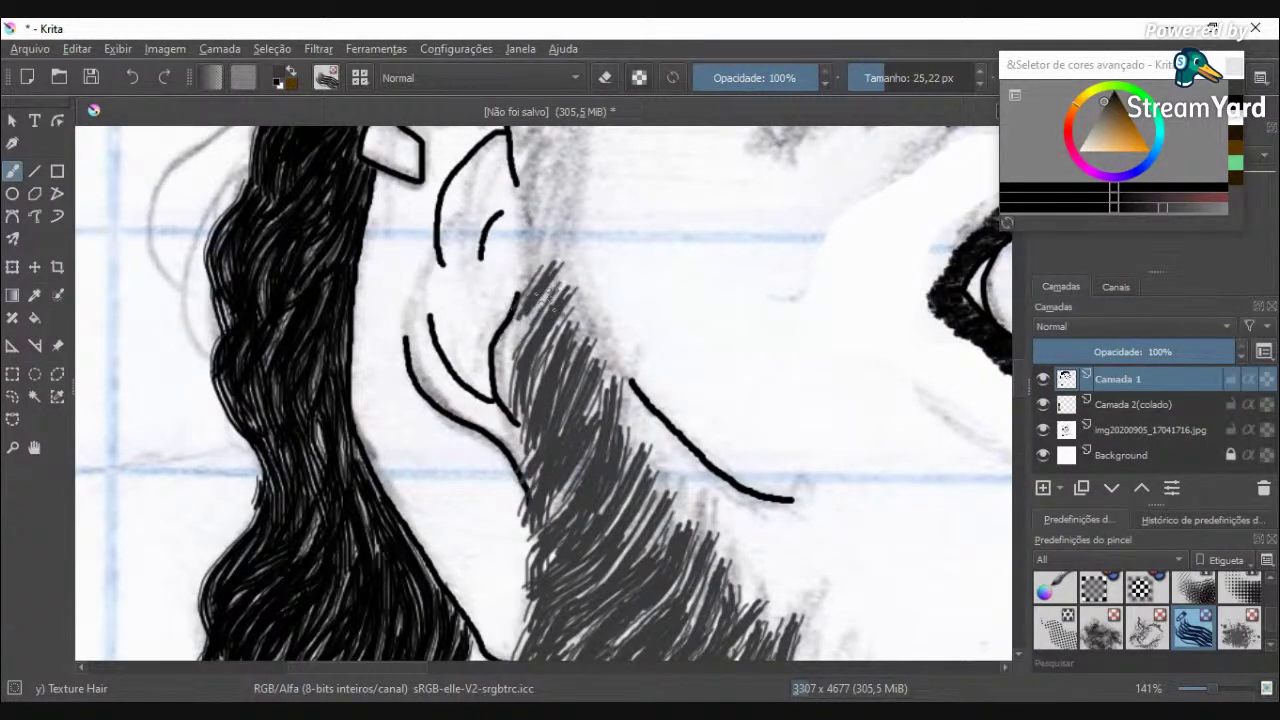
Step: Ink the upper sideburn in front of the ear, joining it to the black hair above
{"action": "scroll", "coordinate": [547, 294], "scroll_direction": "down", "scroll_amount": 2}
{"action": "scroll", "coordinate": [552, 305], "scroll_direction": "up", "scroll_amount": 4}
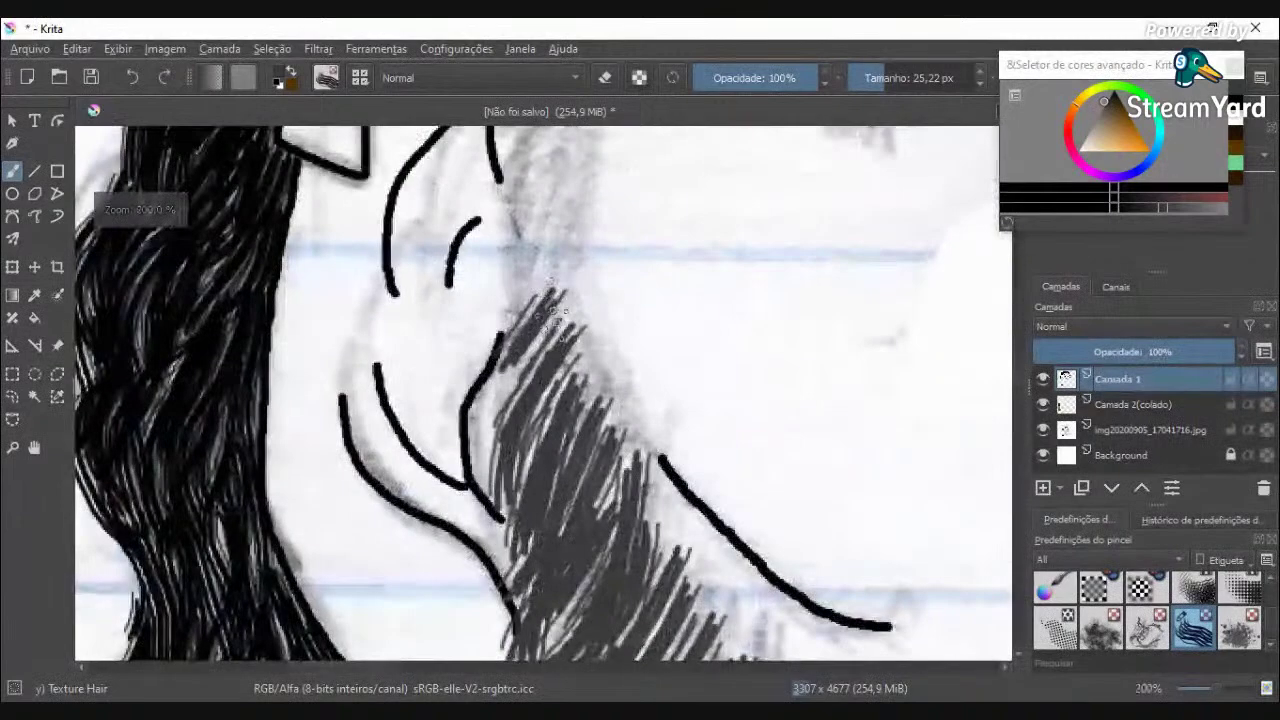
{"action": "scroll", "coordinate": [552, 322], "scroll_direction": "up", "scroll_amount": 1}
{"action": "mouse_move", "coordinate": [590, 358]}
{"action": "left_mouse_down"}
{"action": "mouse_move", "coordinate": [517, 504]}
{"action": "mouse_move", "coordinate": [550, 353]}
{"action": "left_mouse_up"}
{"action": "scroll", "coordinate": [546, 257], "scroll_direction": "down", "scroll_amount": 3}
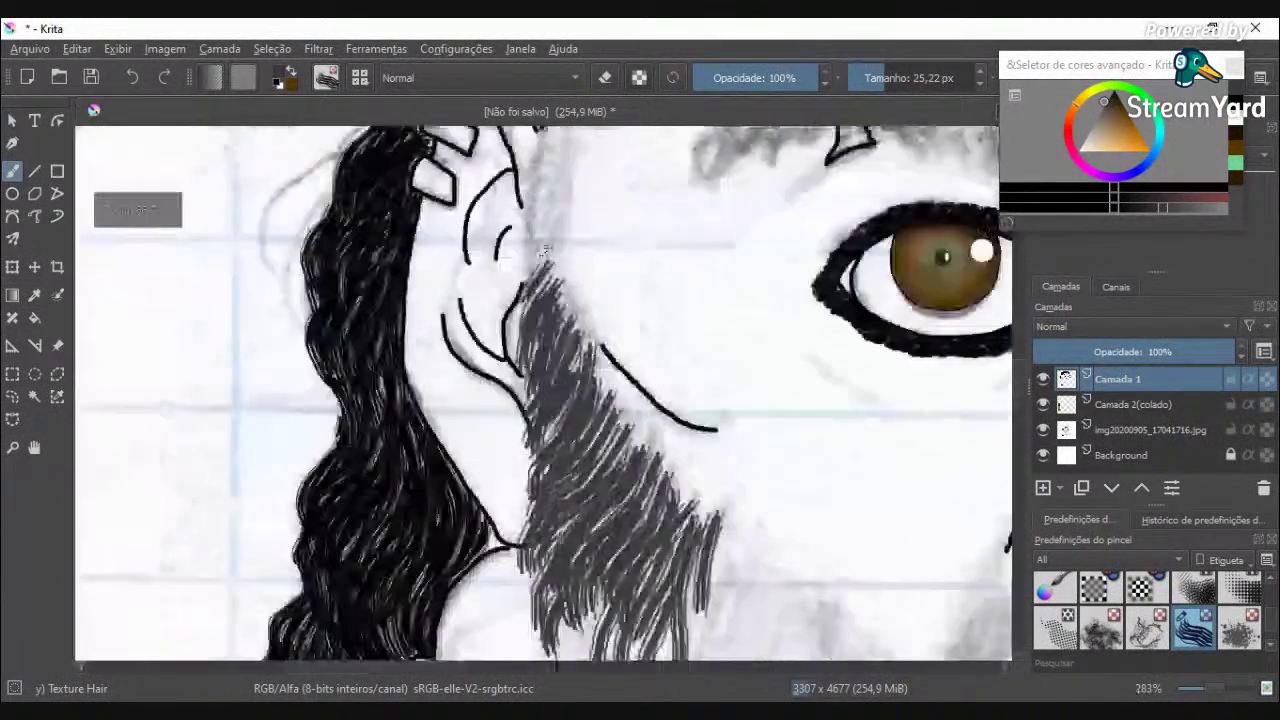
{"action": "scroll", "coordinate": [544, 248], "scroll_direction": "down", "scroll_amount": 2}
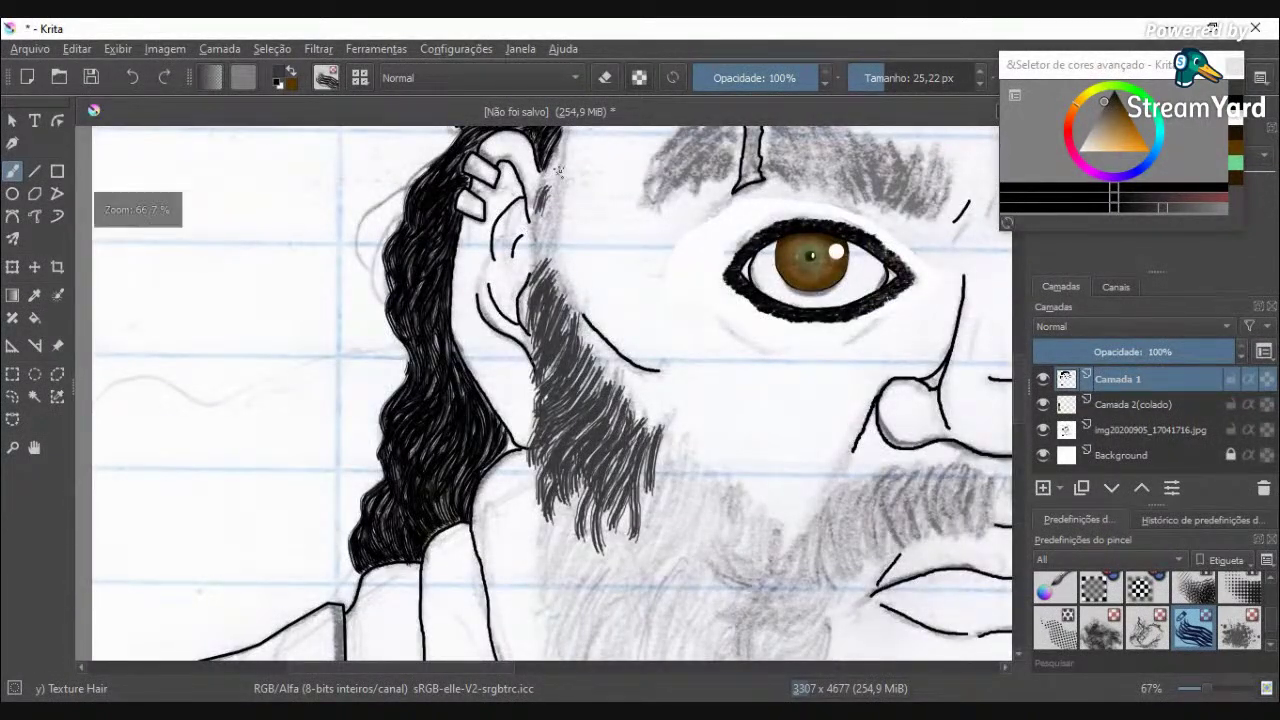
{"action": "scroll", "coordinate": [527, 231], "scroll_direction": "up", "scroll_amount": 3}
{"action": "mouse_move", "coordinate": [493, 322]}
{"action": "left_mouse_down"}
{"action": "mouse_move", "coordinate": [525, 240]}
{"action": "mouse_move", "coordinate": [508, 232]}
{"action": "left_mouse_up"}
{"action": "mouse_move", "coordinate": [532, 155]}
{"action": "left_mouse_down"}
{"action": "mouse_move", "coordinate": [472, 295]}
{"action": "mouse_move", "coordinate": [490, 415]}
{"action": "mouse_move", "coordinate": [478, 432]}
{"action": "mouse_move", "coordinate": [500, 488]}
{"action": "mouse_move", "coordinate": [478, 435]}
{"action": "mouse_move", "coordinate": [505, 315]}
{"action": "mouse_move", "coordinate": [462, 403]}
{"action": "left_mouse_up"}
{"action": "scroll", "coordinate": [491, 522], "scroll_direction": "down", "scroll_amount": 4}
{"action": "scroll", "coordinate": [487, 535], "scroll_direction": "up", "scroll_amount": 6}
{"action": "mouse_move", "coordinate": [487, 525]}
{"action": "left_mouse_down"}
{"action": "mouse_move", "coordinate": [529, 337]}
{"action": "mouse_move", "coordinate": [560, 340]}
{"action": "mouse_move", "coordinate": [549, 537]}
{"action": "mouse_move", "coordinate": [572, 625]}
{"action": "left_mouse_up"}
Step: Thicken the cheek beard's nose-side edge with long, nearly vertical dark grey strands
{"action": "scroll", "coordinate": [846, 471], "scroll_direction": "down", "scroll_amount": 7}
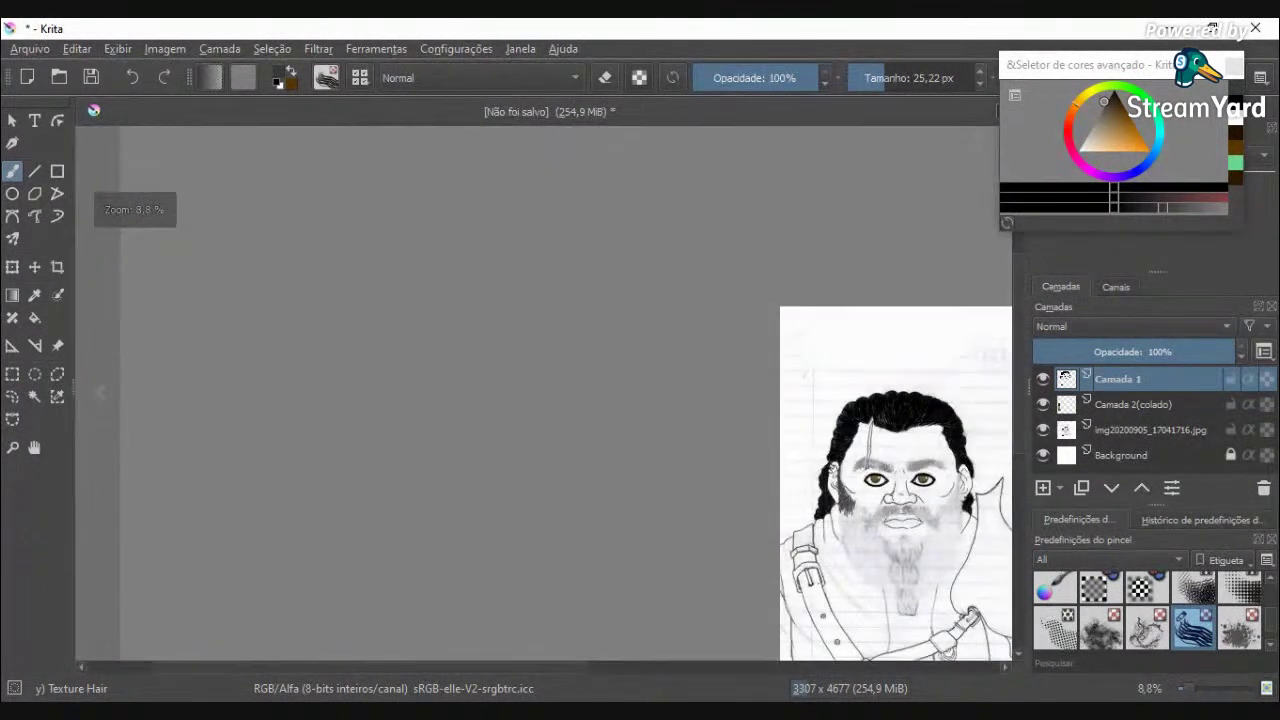
{"action": "scroll", "coordinate": [967, 421], "scroll_direction": "up", "scroll_amount": 6}
{"action": "scroll", "coordinate": [967, 421], "scroll_direction": "down", "scroll_amount": 2}
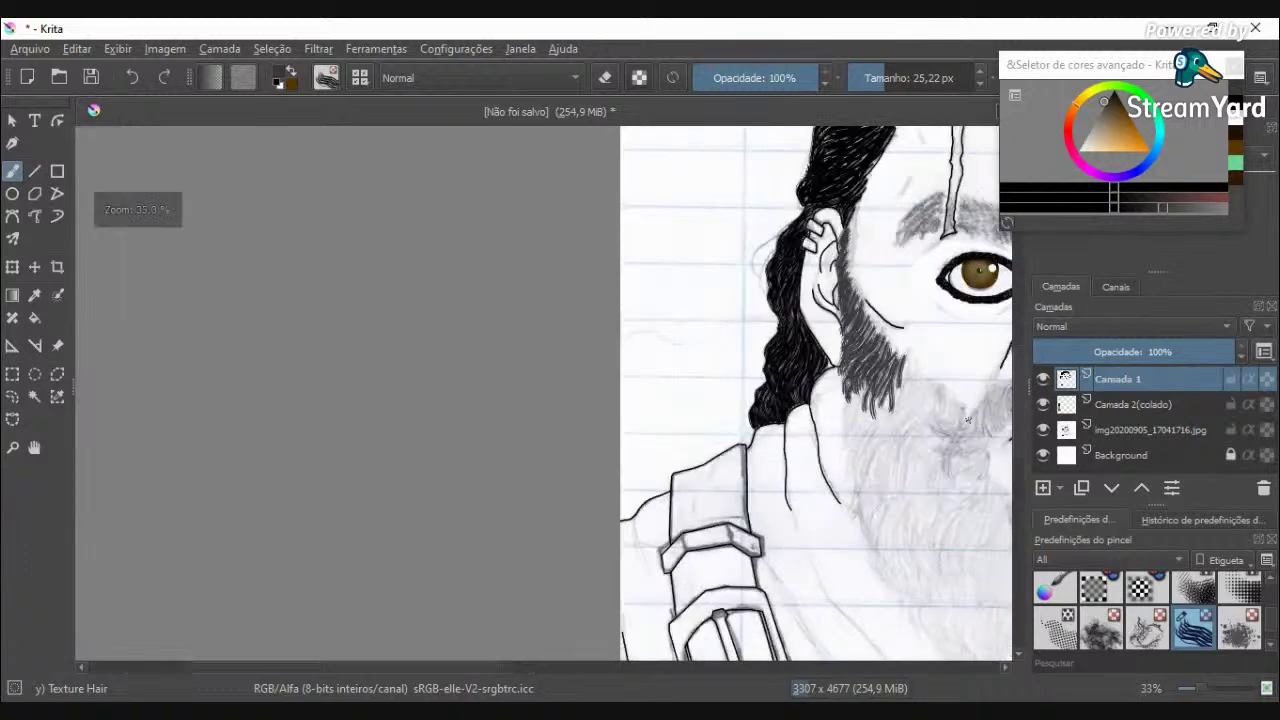
{"action": "scroll", "coordinate": [967, 421], "scroll_direction": "up", "scroll_amount": 4}
{"action": "scroll", "coordinate": [758, 240], "scroll_direction": "down", "scroll_amount": 1}
{"action": "scroll", "coordinate": [758, 240], "scroll_direction": "up", "scroll_amount": 1}
{"action": "scroll", "coordinate": [758, 240], "scroll_direction": "down", "scroll_amount": 1}
{"action": "left_click_drag", "start_coordinate": [722, 192], "coordinate": [703, 366]}
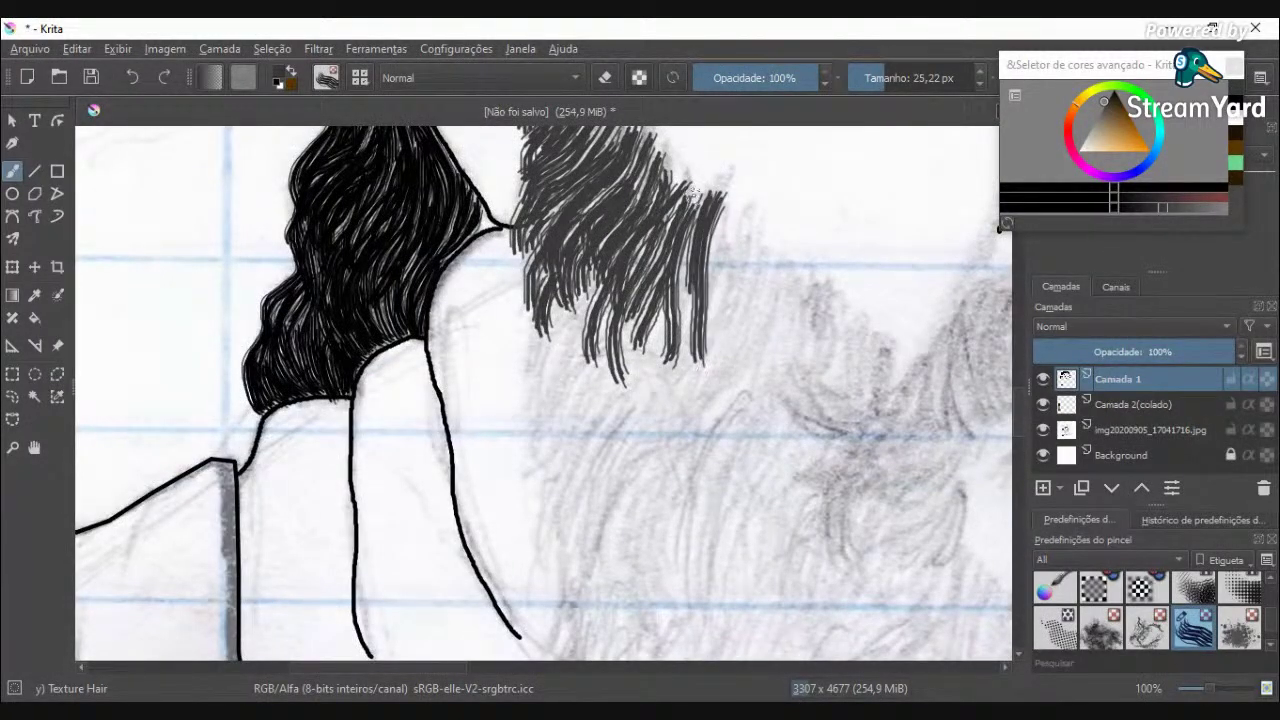
{"action": "left_click_drag", "start_coordinate": [717, 228], "coordinate": [710, 328]}
{"action": "left_click_drag", "start_coordinate": [690, 245], "coordinate": [670, 382]}
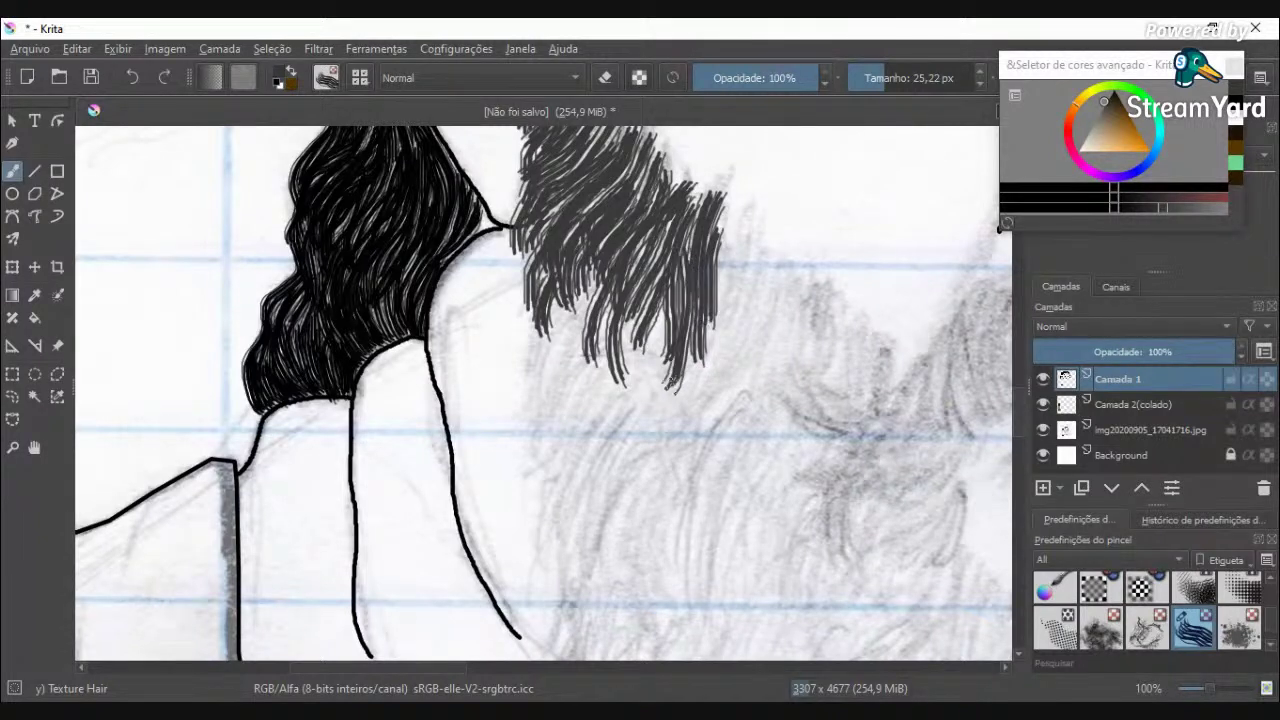
Step: Lengthen the cheek beard's lower tips with curved strands reaching down over the pencilled beard
{"action": "left_click_drag", "start_coordinate": [666, 331], "coordinate": [630, 386]}
{"action": "left_click_drag", "start_coordinate": [644, 330], "coordinate": [613, 423]}
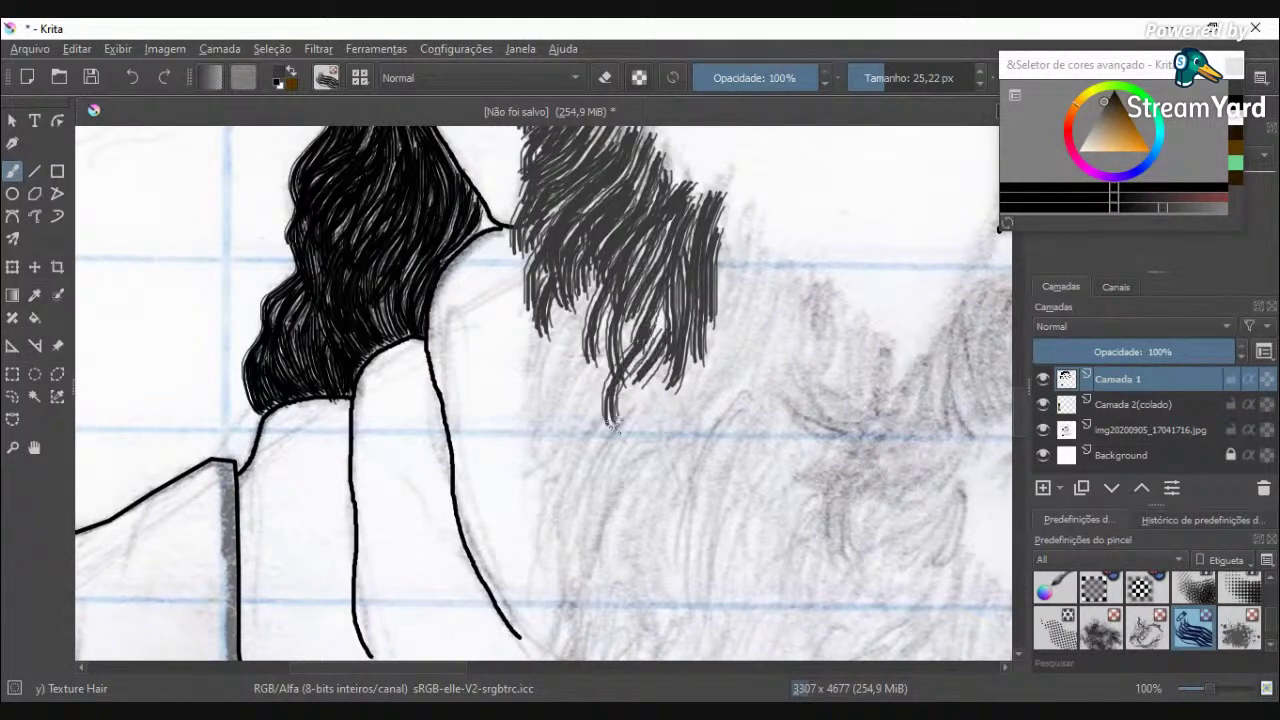
{"action": "left_click_drag", "start_coordinate": [625, 335], "coordinate": [600, 402]}
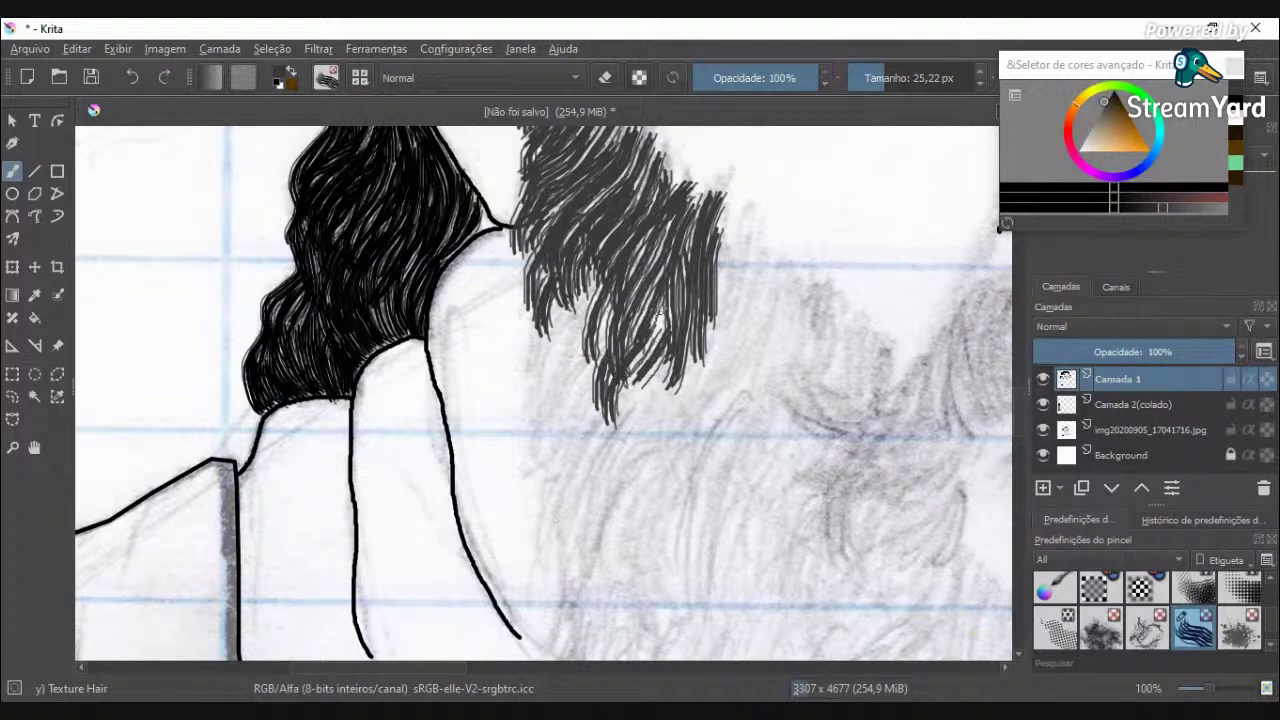
{"action": "left_click_drag", "start_coordinate": [656, 310], "coordinate": [636, 418]}
{"action": "left_click_drag", "start_coordinate": [652, 362], "coordinate": [650, 438]}
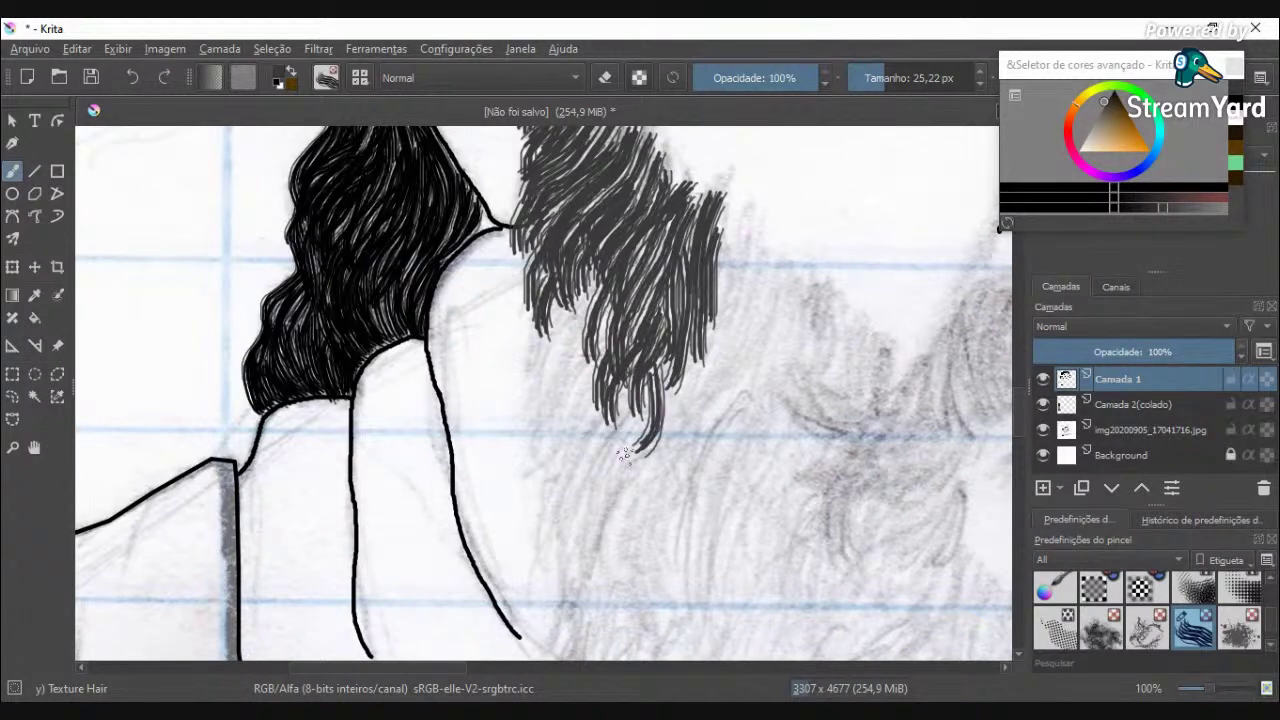
Step: Draw wavy strands down the beard's jaw-side edge and end them in curled tips
{"action": "scroll", "coordinate": [624, 455], "scroll_direction": "up", "scroll_amount": 1}
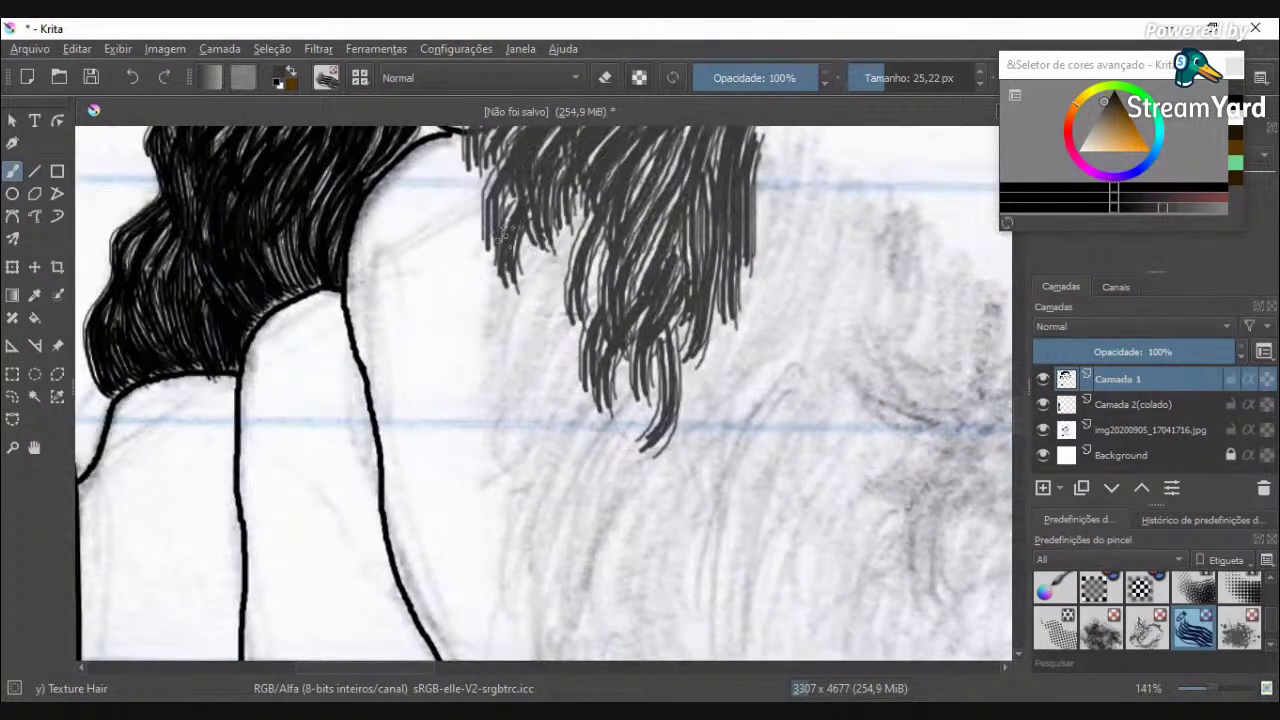
{"action": "mouse_move", "coordinate": [478, 160]}
{"action": "left_mouse_down"}
{"action": "mouse_move", "coordinate": [518, 210]}
{"action": "mouse_move", "coordinate": [513, 178]}
{"action": "mouse_move", "coordinate": [567, 190]}
{"action": "mouse_move", "coordinate": [532, 322]}
{"action": "left_mouse_up"}
{"action": "left_click_drag", "start_coordinate": [576, 256], "coordinate": [520, 354]}
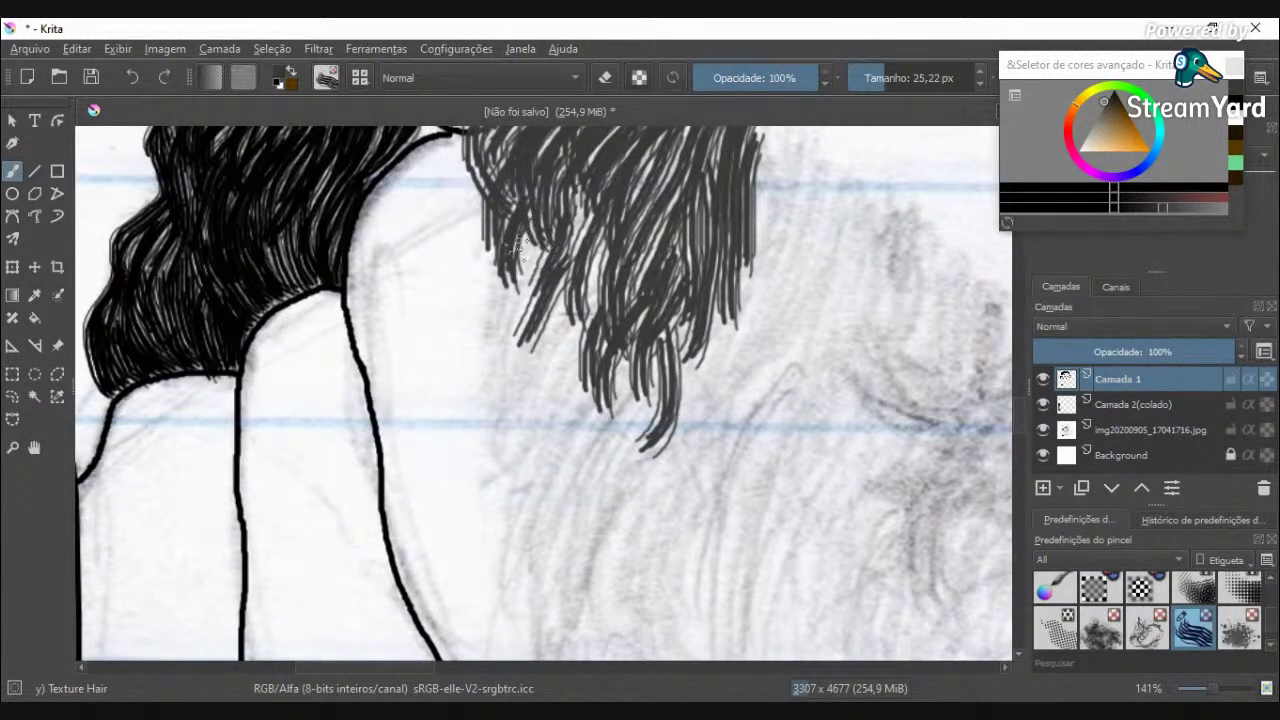
{"action": "left_click_drag", "start_coordinate": [517, 238], "coordinate": [500, 341]}
{"action": "mouse_move", "coordinate": [586, 219]}
{"action": "left_mouse_down"}
{"action": "mouse_move", "coordinate": [560, 265]}
{"action": "mouse_move", "coordinate": [565, 305]}
{"action": "mouse_move", "coordinate": [544, 275]}
{"action": "mouse_move", "coordinate": [542, 228]}
{"action": "mouse_move", "coordinate": [542, 248]}
{"action": "mouse_move", "coordinate": [592, 245]}
{"action": "mouse_move", "coordinate": [592, 262]}
{"action": "mouse_move", "coordinate": [544, 395]}
{"action": "mouse_move", "coordinate": [518, 380]}
{"action": "left_mouse_up"}
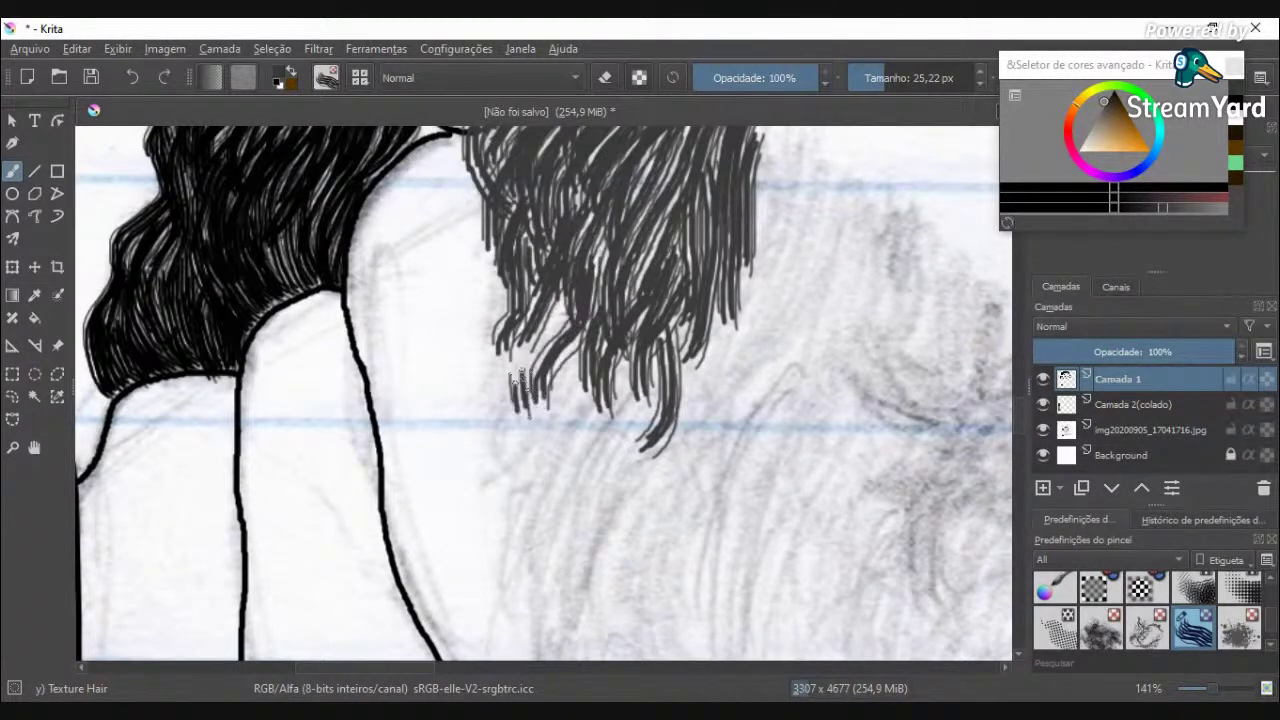
{"action": "left_click_drag", "start_coordinate": [545, 330], "coordinate": [512, 396]}
{"action": "mouse_move", "coordinate": [575, 354]}
{"action": "left_mouse_down"}
{"action": "mouse_move", "coordinate": [553, 454]}
{"action": "mouse_move", "coordinate": [538, 461]}
{"action": "mouse_move", "coordinate": [553, 468]}
{"action": "mouse_move", "coordinate": [581, 447]}
{"action": "mouse_move", "coordinate": [583, 376]}
{"action": "mouse_move", "coordinate": [623, 362]}
{"action": "mouse_move", "coordinate": [615, 449]}
{"action": "mouse_move", "coordinate": [588, 487]}
{"action": "mouse_move", "coordinate": [598, 518]}
{"action": "left_mouse_up"}
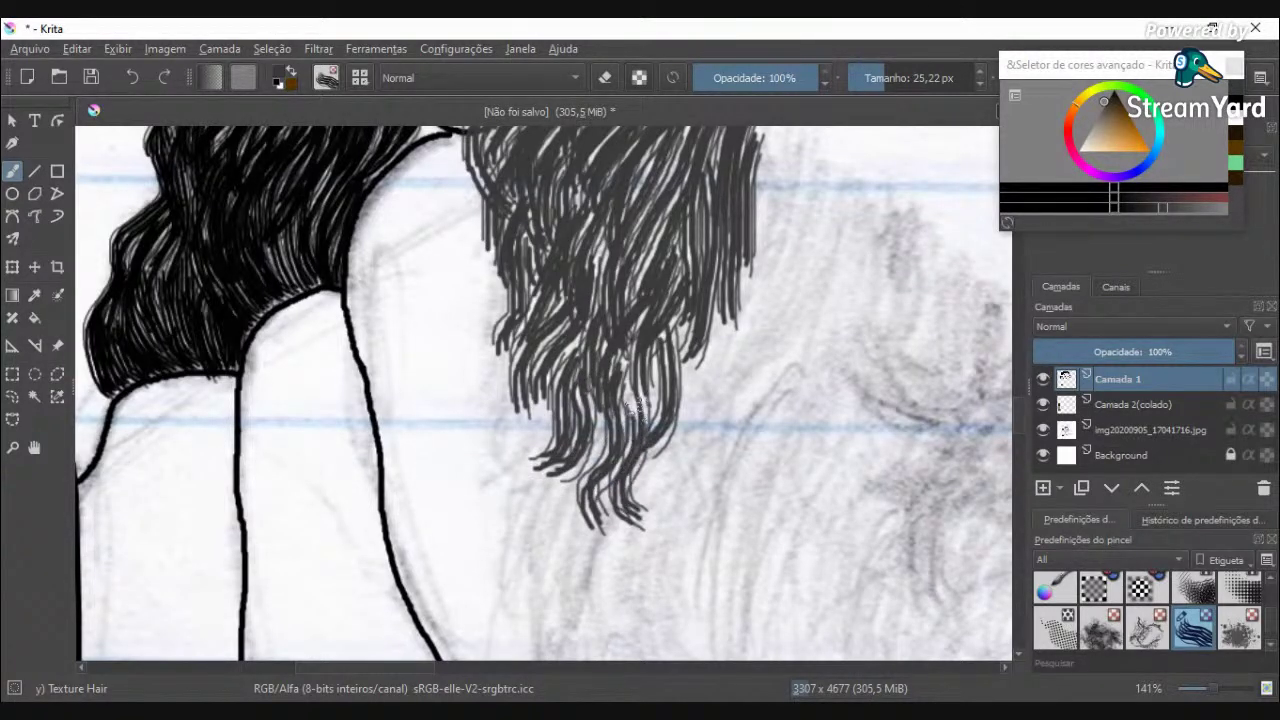
Step: Add long wavy locks with flicked ends along the beard's mouth-side edge
{"action": "scroll", "coordinate": [640, 360], "scroll_direction": "down", "scroll_amount": 2}
{"action": "scroll", "coordinate": [645, 316], "scroll_direction": "down", "scroll_amount": 2}
{"action": "scroll", "coordinate": [690, 335], "scroll_direction": "up", "scroll_amount": 1}
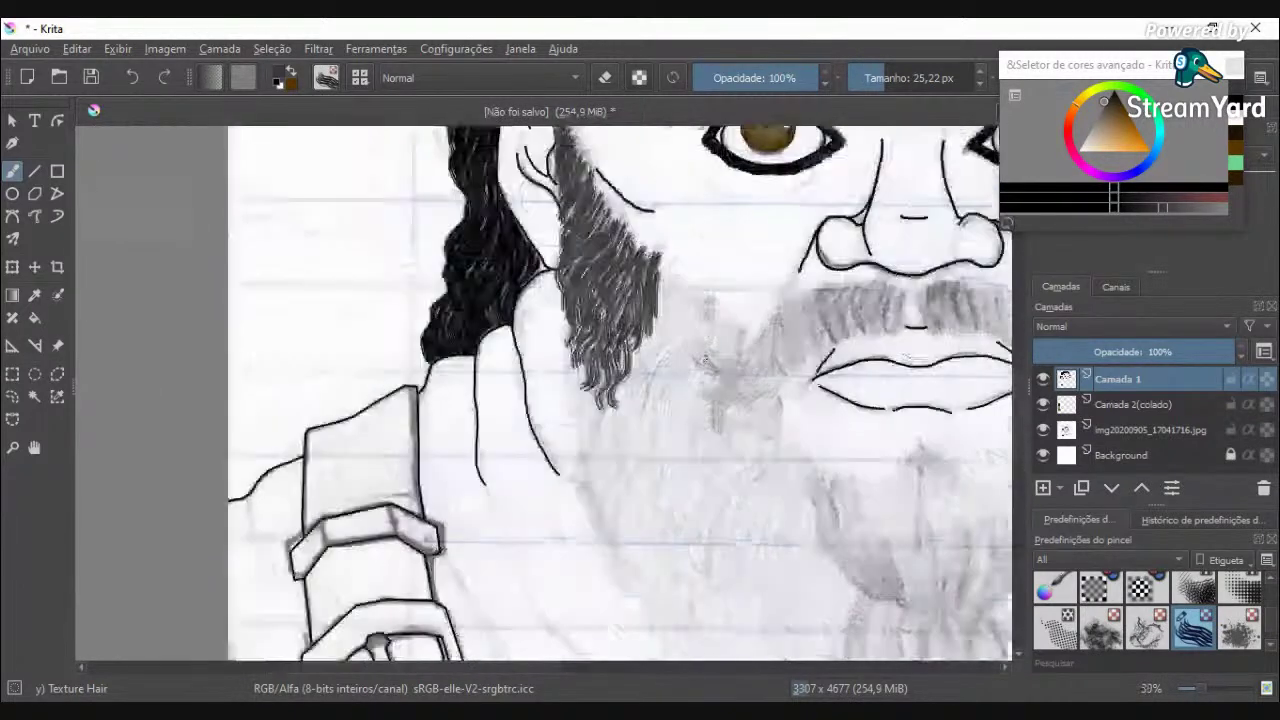
{"action": "scroll", "coordinate": [647, 300], "scroll_direction": "up", "scroll_amount": 1}
{"action": "scroll", "coordinate": [645, 305], "scroll_direction": "up", "scroll_amount": 4}
{"action": "left_click_drag", "start_coordinate": [698, 172], "coordinate": [712, 426]}
{"action": "mouse_move", "coordinate": [716, 280]}
{"action": "left_mouse_down"}
{"action": "mouse_move", "coordinate": [690, 432]}
{"action": "mouse_move", "coordinate": [665, 400]}
{"action": "mouse_move", "coordinate": [668, 512]}
{"action": "mouse_move", "coordinate": [638, 564]}
{"action": "mouse_move", "coordinate": [620, 550]}
{"action": "mouse_move", "coordinate": [631, 426]}
{"action": "mouse_move", "coordinate": [598, 578]}
{"action": "mouse_move", "coordinate": [604, 600]}
{"action": "mouse_move", "coordinate": [672, 642]}
{"action": "left_mouse_up"}
{"action": "mouse_move", "coordinate": [678, 420]}
{"action": "left_mouse_down"}
{"action": "mouse_move", "coordinate": [716, 496]}
{"action": "mouse_move", "coordinate": [662, 585]}
{"action": "mouse_move", "coordinate": [712, 622]}
{"action": "left_mouse_up"}
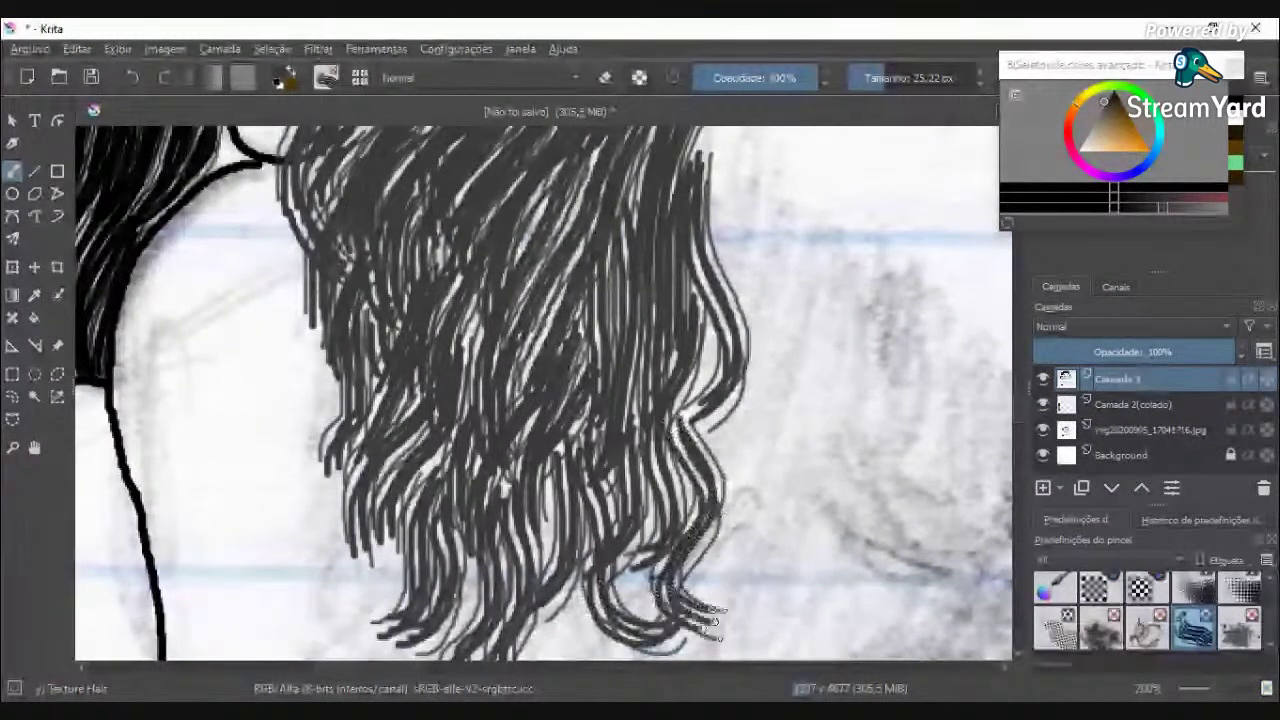
Step: Widen the beard across the cheek toward the moustache with curved strands bending inward at the bottom
{"action": "scroll", "coordinate": [630, 570], "scroll_direction": "down", "scroll_amount": 4}
{"action": "key", "text": "minus"}
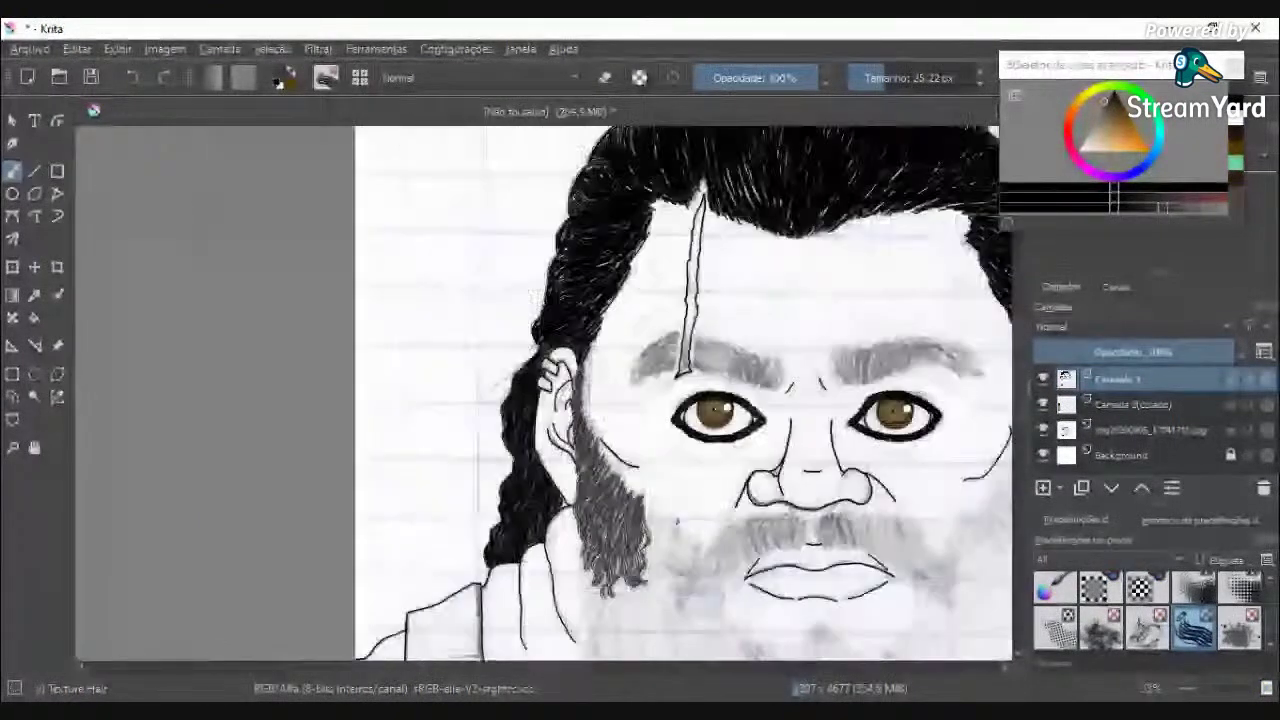
{"action": "scroll", "coordinate": [676, 520], "scroll_direction": "up", "scroll_amount": 3}
{"action": "left_click_drag", "start_coordinate": [650, 534], "coordinate": [752, 444]}
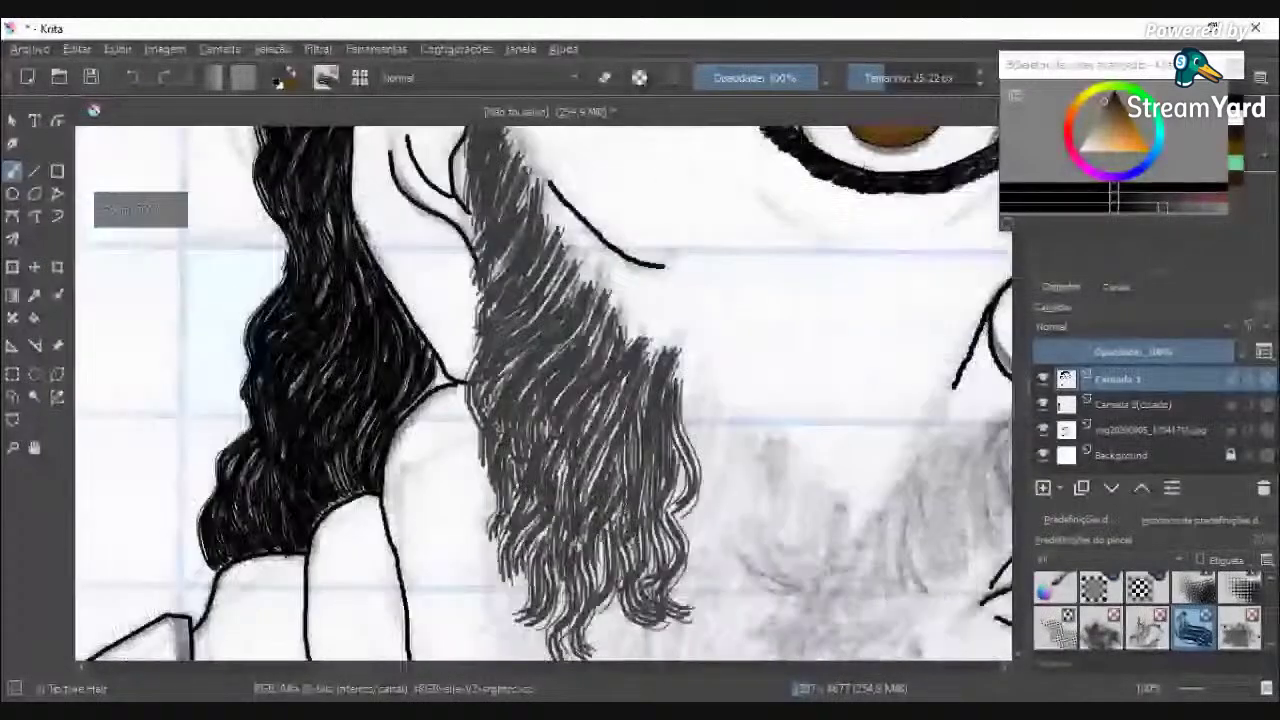
{"action": "scroll", "coordinate": [664, 411], "scroll_direction": "up", "scroll_amount": 1}
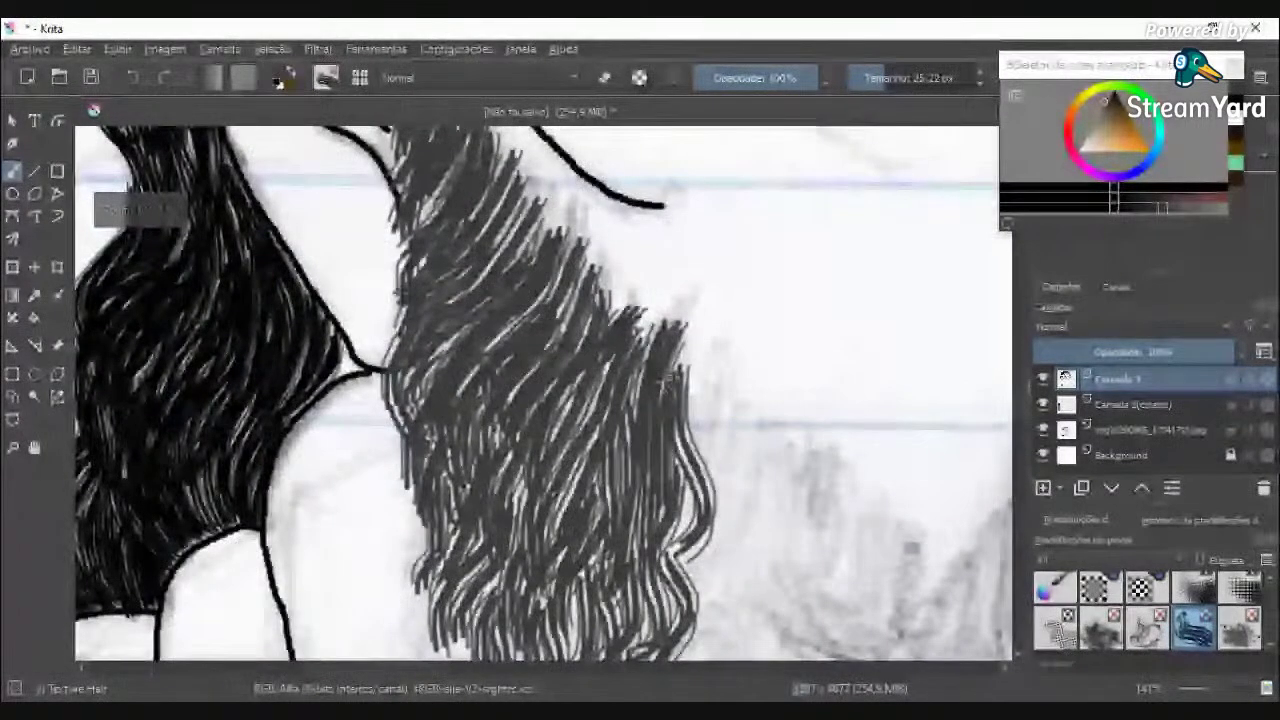
{"action": "left_click_drag", "start_coordinate": [694, 378], "coordinate": [724, 482]}
{"action": "left_click_drag", "start_coordinate": [723, 388], "coordinate": [726, 604]}
{"action": "mouse_move", "coordinate": [706, 490]}
{"action": "left_mouse_down"}
{"action": "mouse_move", "coordinate": [740, 600]}
{"action": "mouse_move", "coordinate": [715, 585]}
{"action": "left_mouse_up"}
{"action": "mouse_move", "coordinate": [682, 470]}
{"action": "left_mouse_down"}
{"action": "mouse_move", "coordinate": [705, 515]}
{"action": "mouse_move", "coordinate": [652, 590]}
{"action": "left_mouse_up"}
Step: Draw a dense cluster of curls toward the mouth corner, sweeping the strands around and back under the cheek beard
{"action": "scroll", "coordinate": [750, 520], "scroll_direction": "down", "scroll_amount": 3}
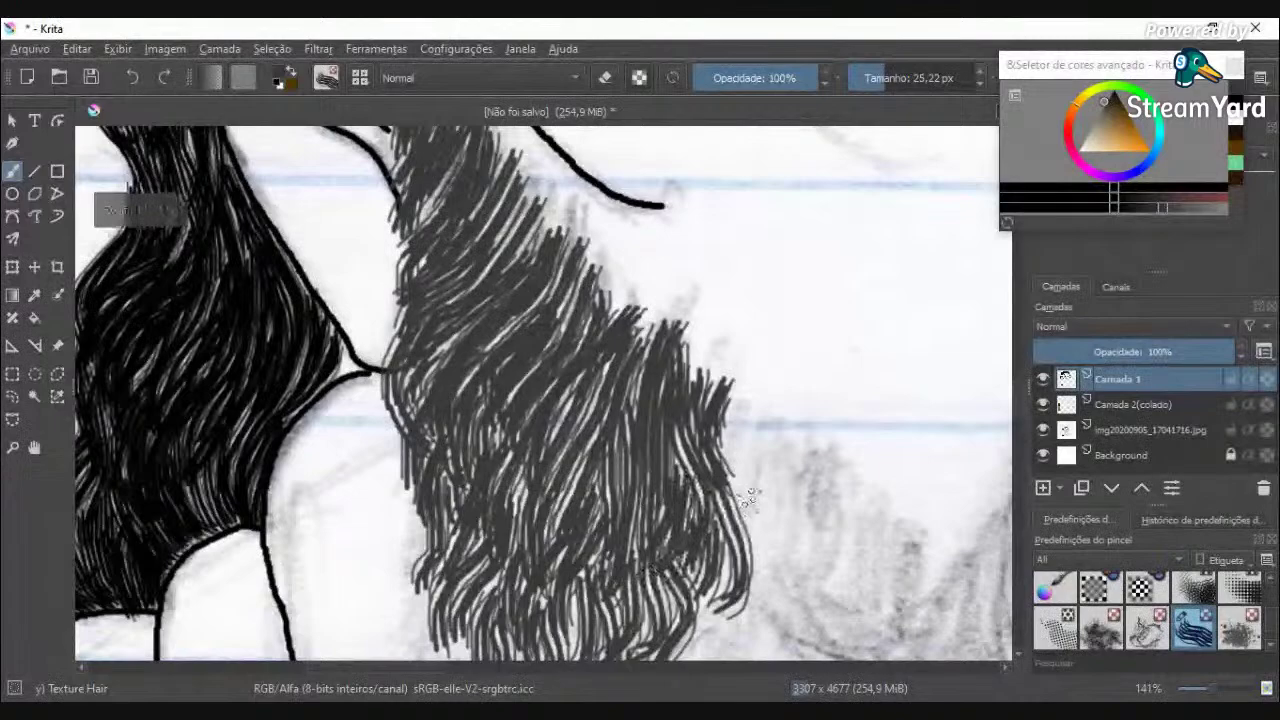
{"action": "scroll", "coordinate": [758, 560], "scroll_direction": "up", "scroll_amount": 7}
{"action": "scroll", "coordinate": [714, 286], "scroll_direction": "down", "scroll_amount": 4}
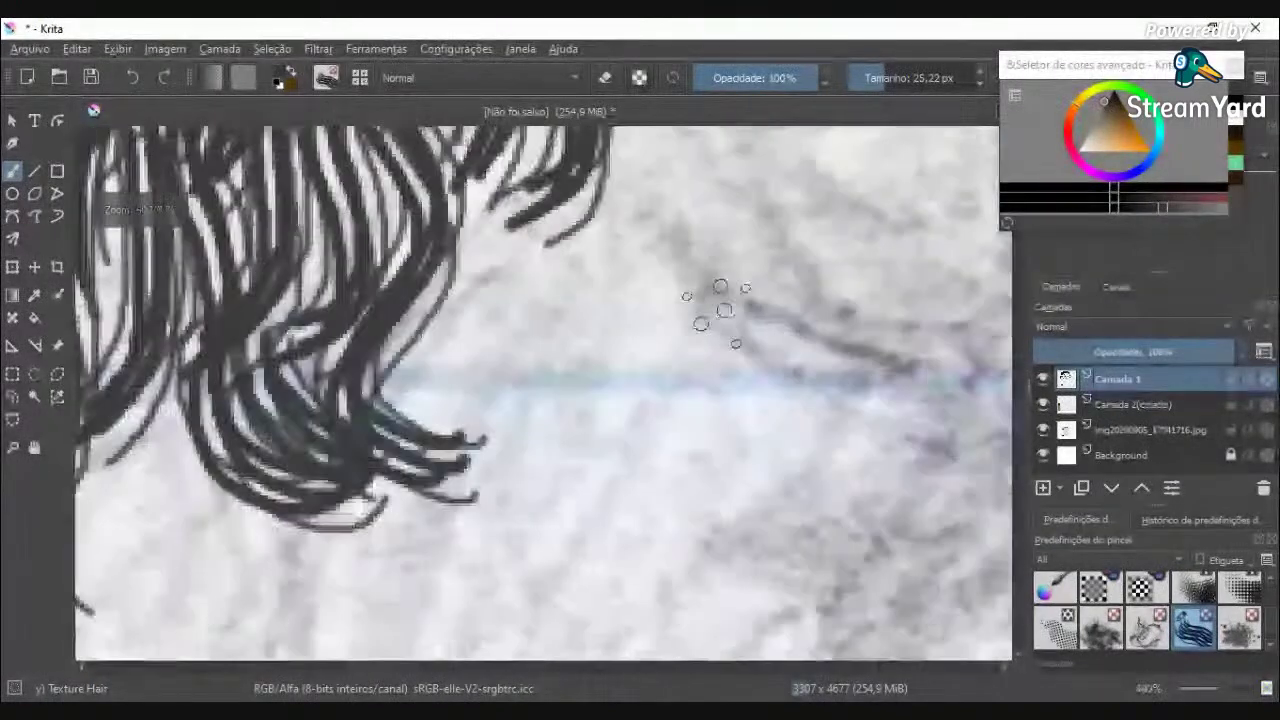
{"action": "scroll", "coordinate": [783, 216], "scroll_direction": "down", "scroll_amount": 5}
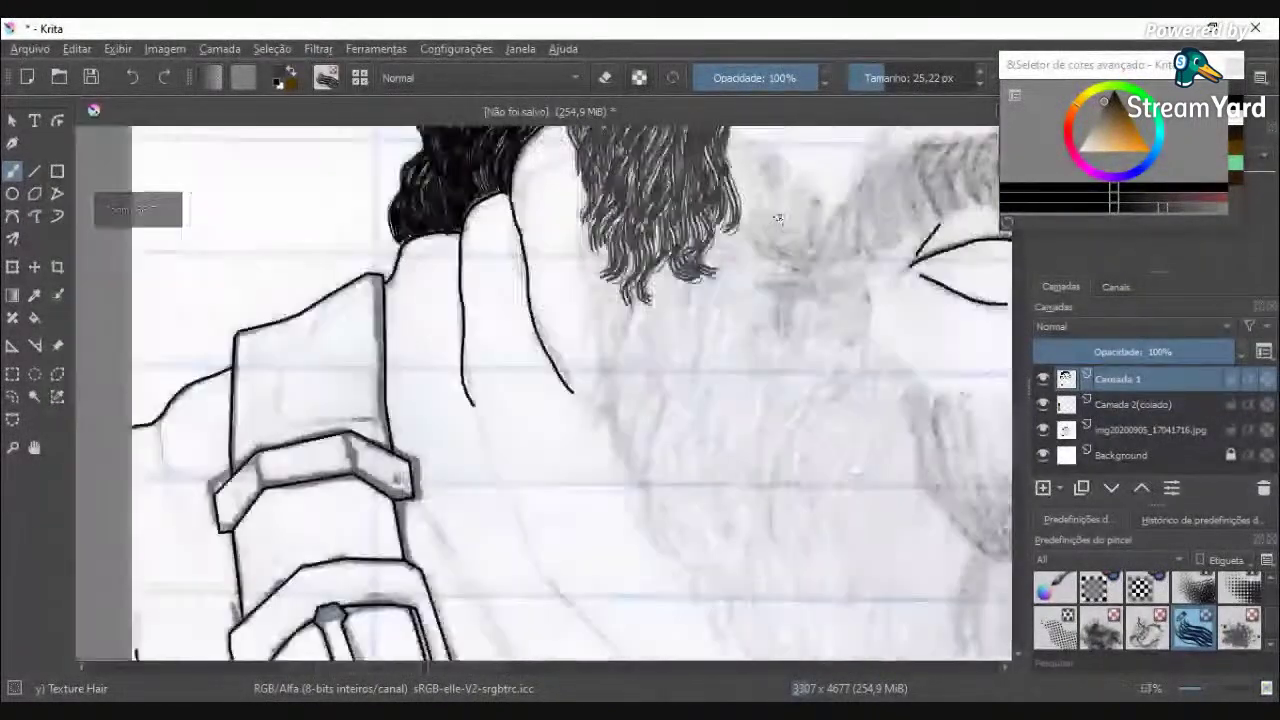
{"action": "scroll", "coordinate": [781, 174], "scroll_direction": "up", "scroll_amount": 5}
{"action": "mouse_move", "coordinate": [687, 250]}
{"action": "left_mouse_down"}
{"action": "mouse_move", "coordinate": [716, 348]}
{"action": "mouse_move", "coordinate": [687, 430]}
{"action": "left_mouse_up"}
{"action": "mouse_move", "coordinate": [705, 256]}
{"action": "left_mouse_down"}
{"action": "mouse_move", "coordinate": [701, 327]}
{"action": "mouse_move", "coordinate": [723, 384]}
{"action": "mouse_move", "coordinate": [699, 249]}
{"action": "mouse_move", "coordinate": [732, 382]}
{"action": "left_mouse_up"}
{"action": "mouse_move", "coordinate": [718, 278]}
{"action": "left_mouse_down"}
{"action": "mouse_move", "coordinate": [742, 334]}
{"action": "mouse_move", "coordinate": [738, 498]}
{"action": "mouse_move", "coordinate": [674, 508]}
{"action": "left_mouse_up"}
{"action": "left_click_drag", "start_coordinate": [720, 410], "coordinate": [684, 480]}
{"action": "mouse_move", "coordinate": [706, 448]}
{"action": "left_mouse_down"}
{"action": "mouse_move", "coordinate": [664, 478]}
{"action": "mouse_move", "coordinate": [668, 568]}
{"action": "left_mouse_up"}
{"action": "left_click_drag", "start_coordinate": [636, 522], "coordinate": [662, 562]}
{"action": "left_click_drag", "start_coordinate": [660, 446], "coordinate": [622, 520]}
{"action": "left_click_drag", "start_coordinate": [692, 386], "coordinate": [640, 492]}
{"action": "mouse_move", "coordinate": [752, 312]}
{"action": "left_mouse_down"}
{"action": "mouse_move", "coordinate": [759, 472]}
{"action": "mouse_move", "coordinate": [707, 527]}
{"action": "mouse_move", "coordinate": [678, 537]}
{"action": "left_mouse_up"}
{"action": "mouse_move", "coordinate": [728, 472]}
{"action": "left_mouse_down"}
{"action": "mouse_move", "coordinate": [675, 518]}
{"action": "mouse_move", "coordinate": [653, 566]}
{"action": "mouse_move", "coordinate": [682, 614]}
{"action": "left_mouse_up"}
{"action": "mouse_move", "coordinate": [812, 333]}
{"action": "left_mouse_down"}
{"action": "mouse_move", "coordinate": [770, 408]}
{"action": "mouse_move", "coordinate": [775, 493]}
{"action": "mouse_move", "coordinate": [723, 561]}
{"action": "mouse_move", "coordinate": [684, 566]}
{"action": "left_mouse_up"}
{"action": "mouse_move", "coordinate": [761, 393]}
{"action": "left_mouse_down"}
{"action": "mouse_move", "coordinate": [791, 308]}
{"action": "mouse_move", "coordinate": [750, 390]}
{"action": "left_mouse_up"}
{"action": "mouse_move", "coordinate": [819, 354]}
{"action": "left_mouse_down"}
{"action": "mouse_move", "coordinate": [795, 495]}
{"action": "mouse_move", "coordinate": [692, 598]}
{"action": "mouse_move", "coordinate": [755, 508]}
{"action": "mouse_move", "coordinate": [662, 539]}
{"action": "left_mouse_up"}
{"action": "mouse_move", "coordinate": [726, 451]}
{"action": "left_mouse_down"}
{"action": "mouse_move", "coordinate": [637, 519]}
{"action": "mouse_move", "coordinate": [740, 454]}
{"action": "mouse_move", "coordinate": [728, 494]}
{"action": "mouse_move", "coordinate": [666, 538]}
{"action": "left_mouse_up"}
Step: Ink a wavy lock hanging from beneath the curled cluster, tapering down over the pencilled jaw beard
{"action": "scroll", "coordinate": [645, 547], "scroll_direction": "down", "scroll_amount": 6}
{"action": "scroll", "coordinate": [630, 595], "scroll_direction": "up", "scroll_amount": 4}
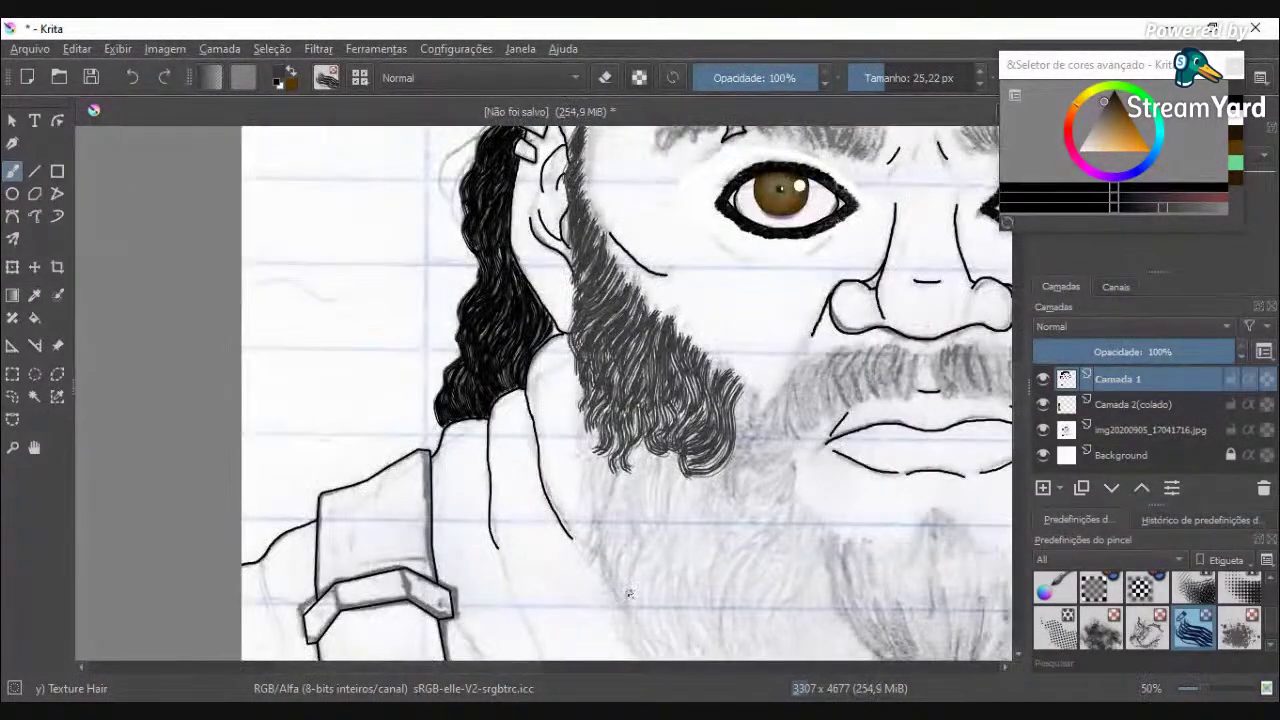
{"action": "scroll", "coordinate": [628, 565], "scroll_direction": "up", "scroll_amount": 2}
{"action": "mouse_move", "coordinate": [725, 345]}
{"action": "left_mouse_down"}
{"action": "mouse_move", "coordinate": [676, 415]}
{"action": "mouse_move", "coordinate": [668, 466]}
{"action": "left_mouse_up"}
{"action": "left_click_drag", "start_coordinate": [694, 346], "coordinate": [643, 392]}
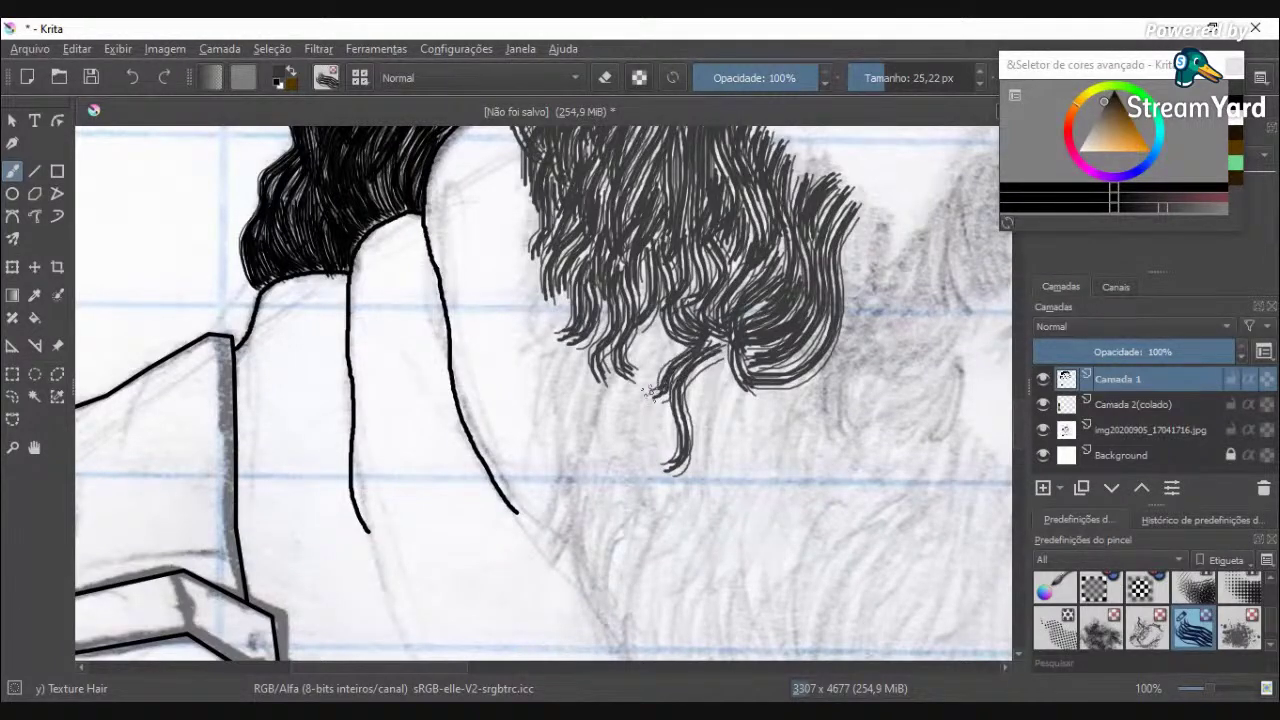
{"action": "left_click_drag", "start_coordinate": [717, 342], "coordinate": [714, 418]}
{"action": "left_click_drag", "start_coordinate": [718, 336], "coordinate": [738, 440]}
{"action": "left_click_drag", "start_coordinate": [752, 394], "coordinate": [741, 472]}
{"action": "left_click_drag", "start_coordinate": [704, 380], "coordinate": [690, 490]}
{"action": "mouse_move", "coordinate": [721, 414]}
{"action": "left_mouse_down"}
{"action": "mouse_move", "coordinate": [701, 503]}
{"action": "mouse_move", "coordinate": [748, 431]}
{"action": "mouse_move", "coordinate": [727, 449]}
{"action": "mouse_move", "coordinate": [725, 528]}
{"action": "left_mouse_up"}
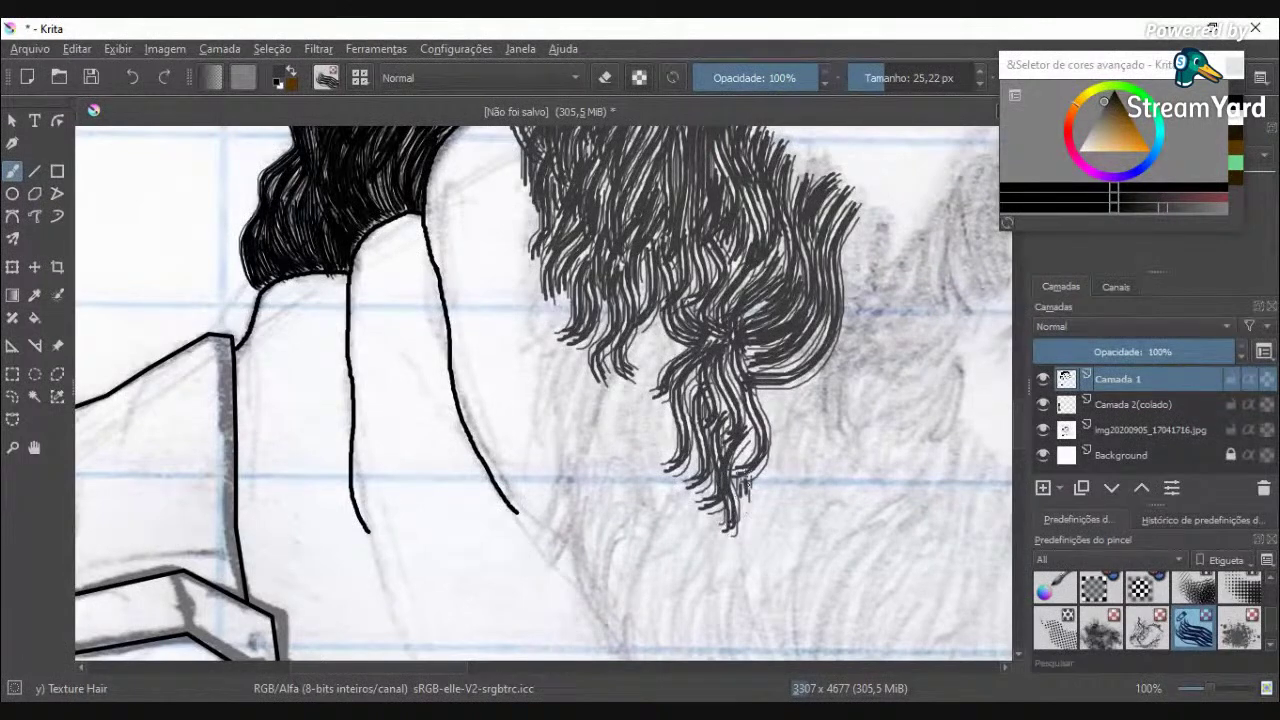
Step: Flank the lock hanging beneath the curled cluster with wavy strands on both sides and thicken the cluster's underside
{"action": "mouse_move", "coordinate": [763, 398]}
{"action": "left_mouse_down"}
{"action": "mouse_move", "coordinate": [790, 479]}
{"action": "mouse_move", "coordinate": [762, 500]}
{"action": "left_mouse_up"}
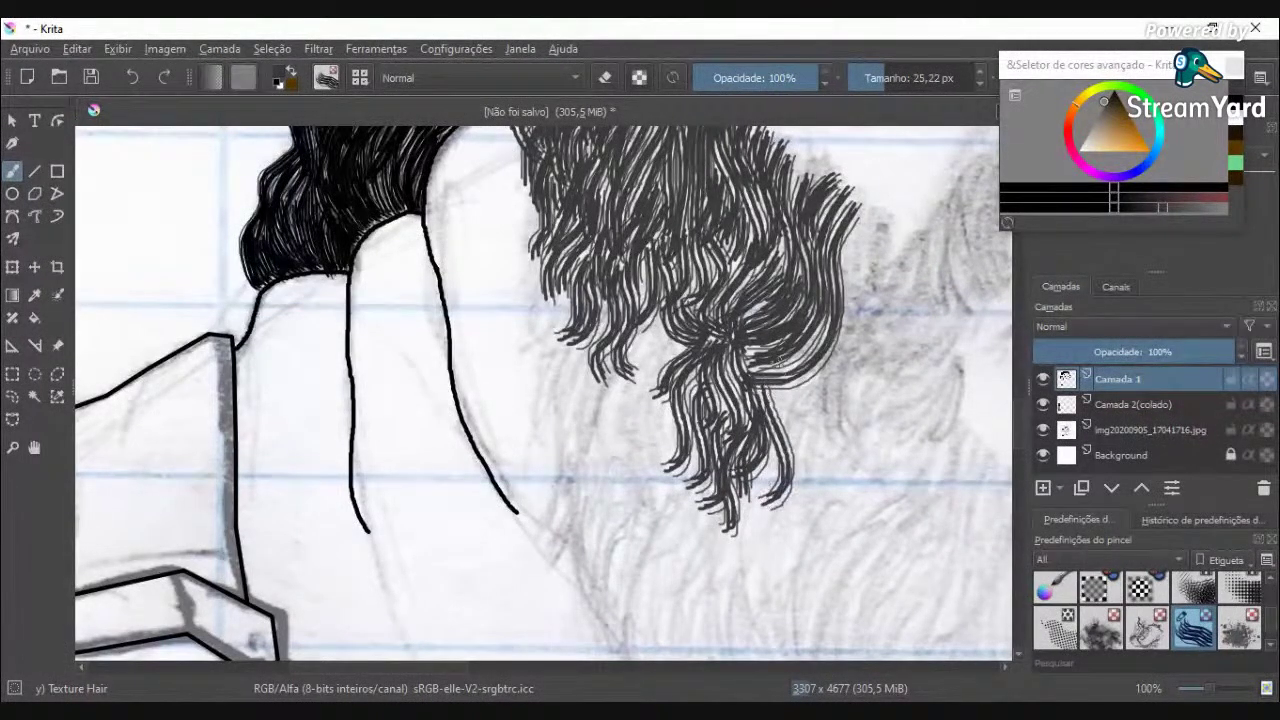
{"action": "left_click_drag", "start_coordinate": [818, 321], "coordinate": [735, 398]}
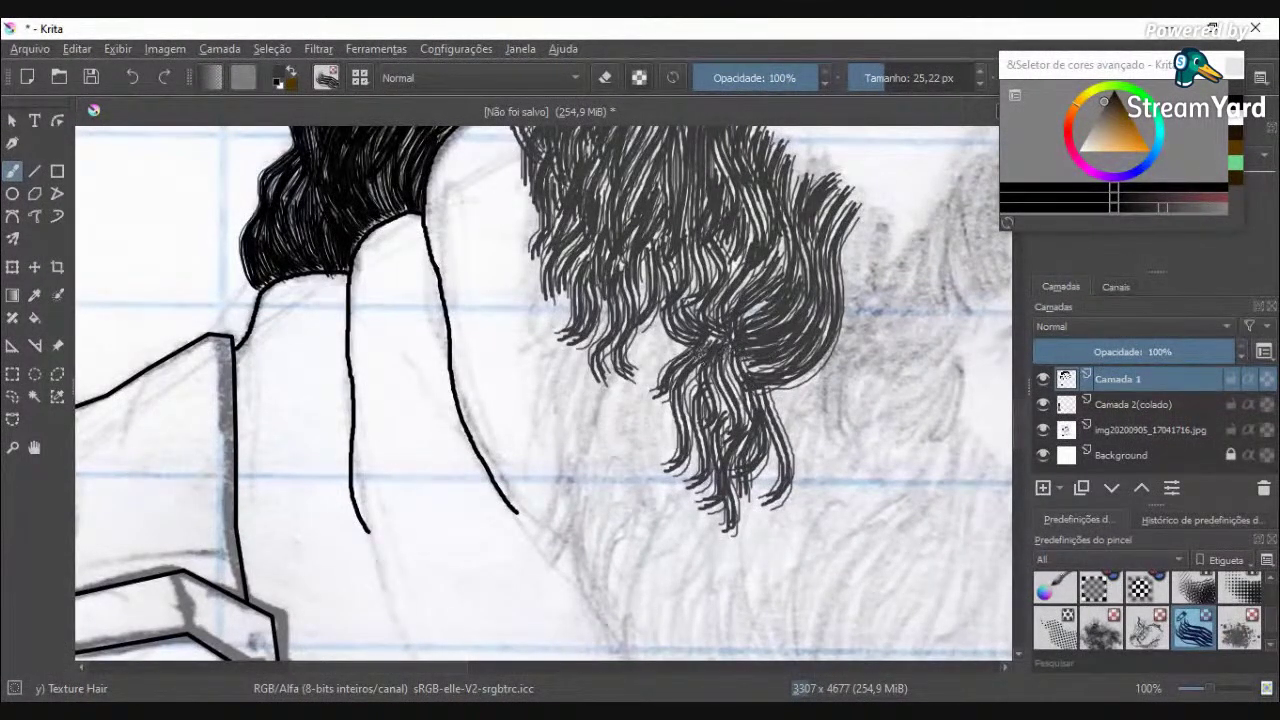
{"action": "left_click_drag", "start_coordinate": [648, 352], "coordinate": [628, 424]}
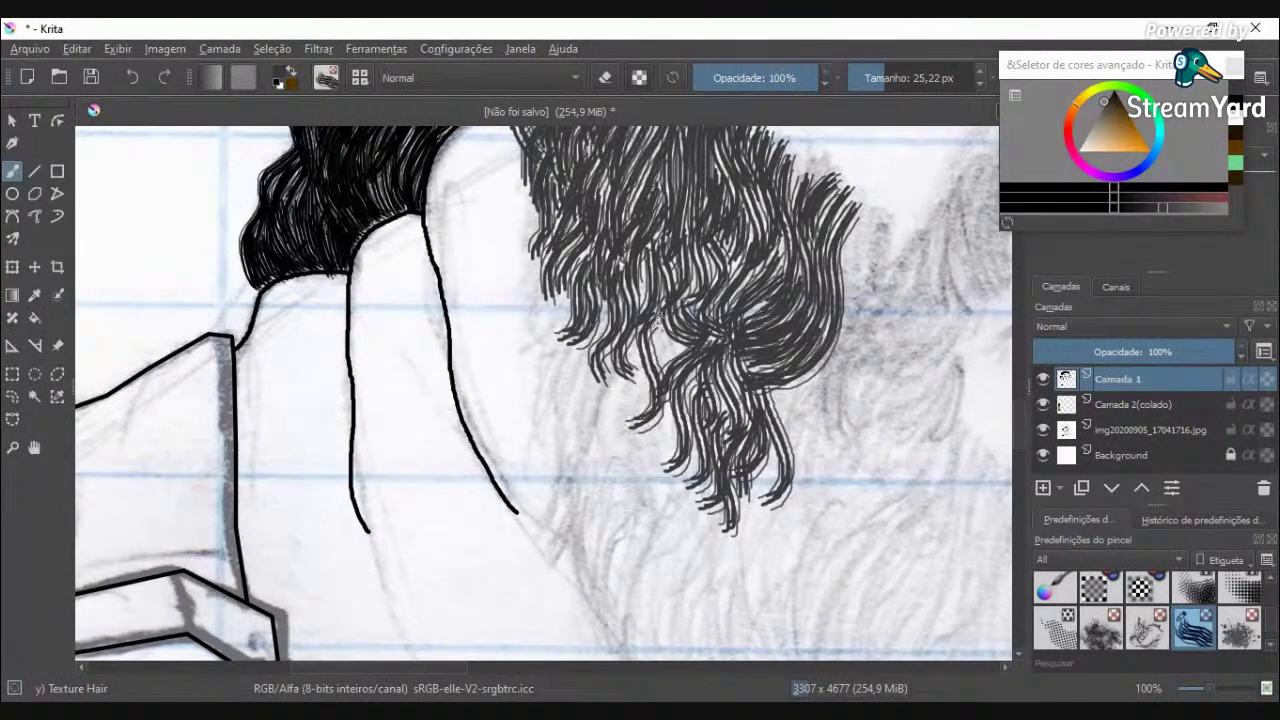
{"action": "left_click_drag", "start_coordinate": [663, 350], "coordinate": [648, 420]}
{"action": "mouse_move", "coordinate": [648, 340]}
{"action": "left_mouse_down"}
{"action": "mouse_move", "coordinate": [628, 408]}
{"action": "mouse_move", "coordinate": [600, 436]}
{"action": "left_mouse_up"}
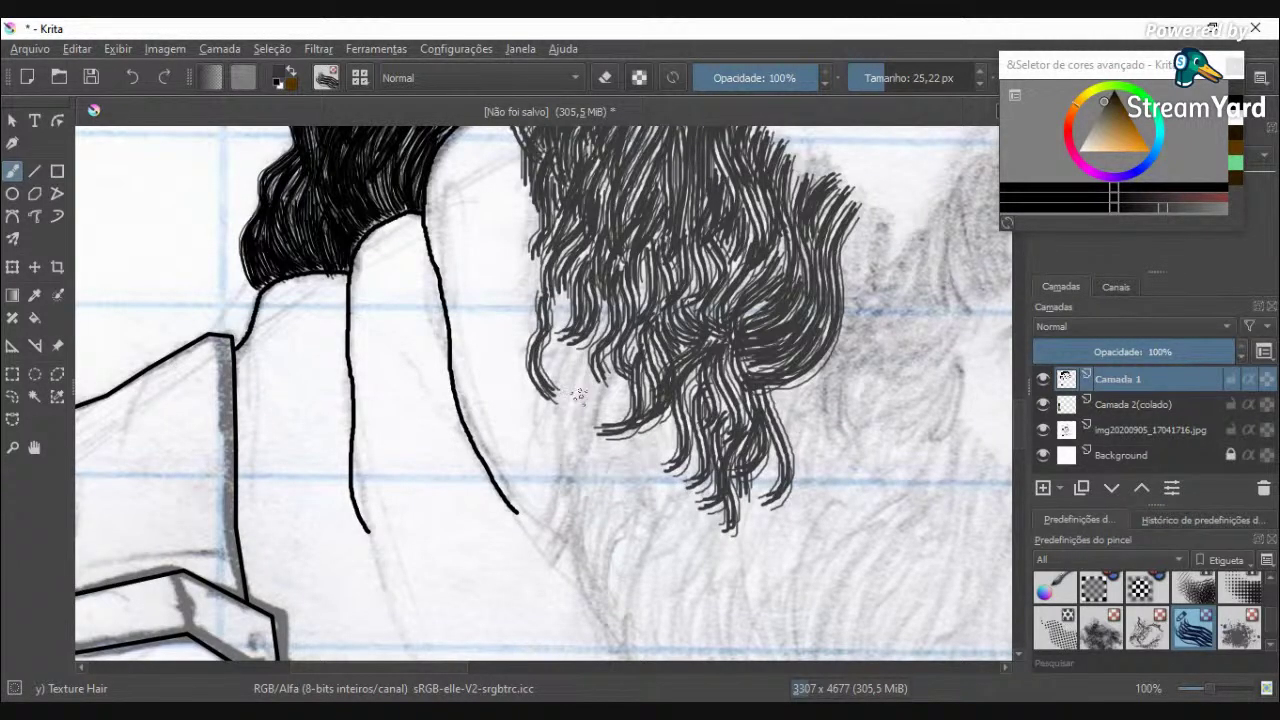
Step: Extend the beard's neck-side edge downward with wavy strands, flicking their ends outward toward the neck
{"action": "scroll", "coordinate": [513, 282], "scroll_direction": "up", "scroll_amount": 2}
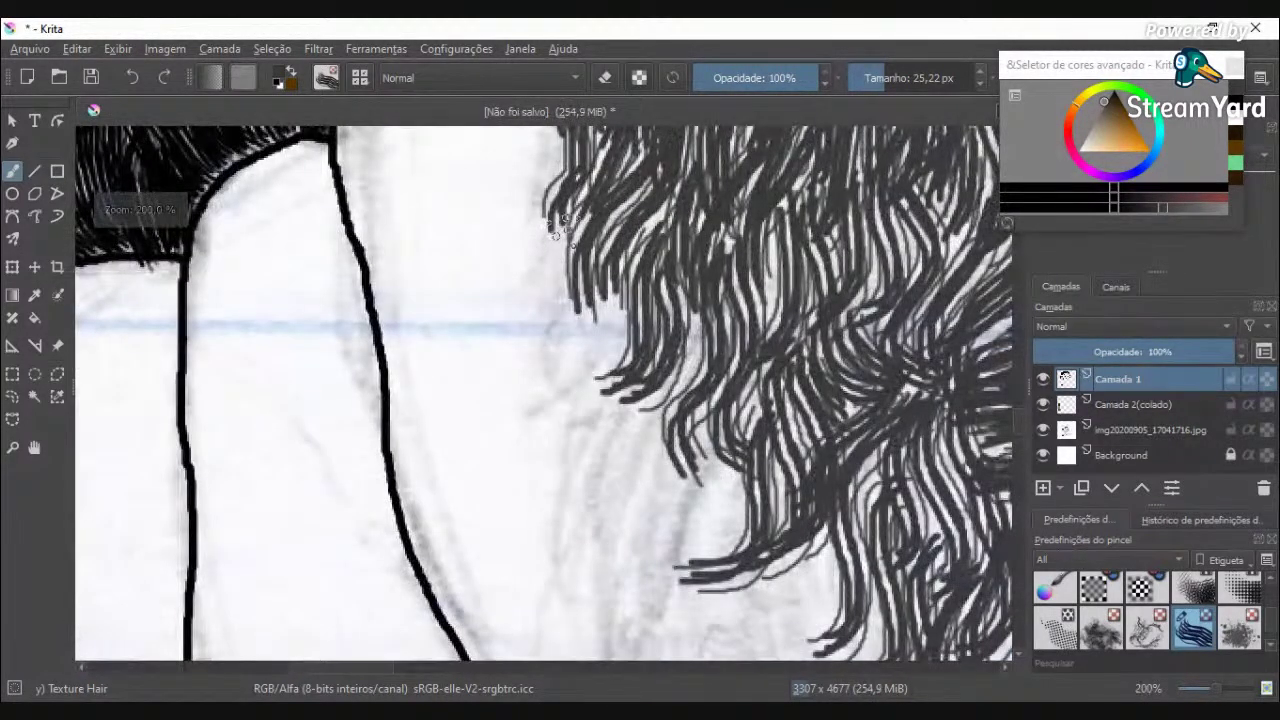
{"action": "mouse_move", "coordinate": [562, 226]}
{"action": "left_mouse_down"}
{"action": "mouse_move", "coordinate": [557, 328]}
{"action": "mouse_move", "coordinate": [546, 410]}
{"action": "left_mouse_up"}
{"action": "mouse_move", "coordinate": [602, 300]}
{"action": "left_mouse_down"}
{"action": "mouse_move", "coordinate": [562, 414]}
{"action": "mouse_move", "coordinate": [620, 327]}
{"action": "mouse_move", "coordinate": [614, 311]}
{"action": "mouse_move", "coordinate": [612, 427]}
{"action": "mouse_move", "coordinate": [574, 458]}
{"action": "left_mouse_up"}
{"action": "left_click_drag", "start_coordinate": [686, 316], "coordinate": [575, 532]}
{"action": "left_click_drag", "start_coordinate": [600, 484], "coordinate": [556, 534]}
{"action": "mouse_move", "coordinate": [668, 418]}
{"action": "left_mouse_down"}
{"action": "mouse_move", "coordinate": [636, 496]}
{"action": "mouse_move", "coordinate": [585, 542]}
{"action": "left_mouse_up"}
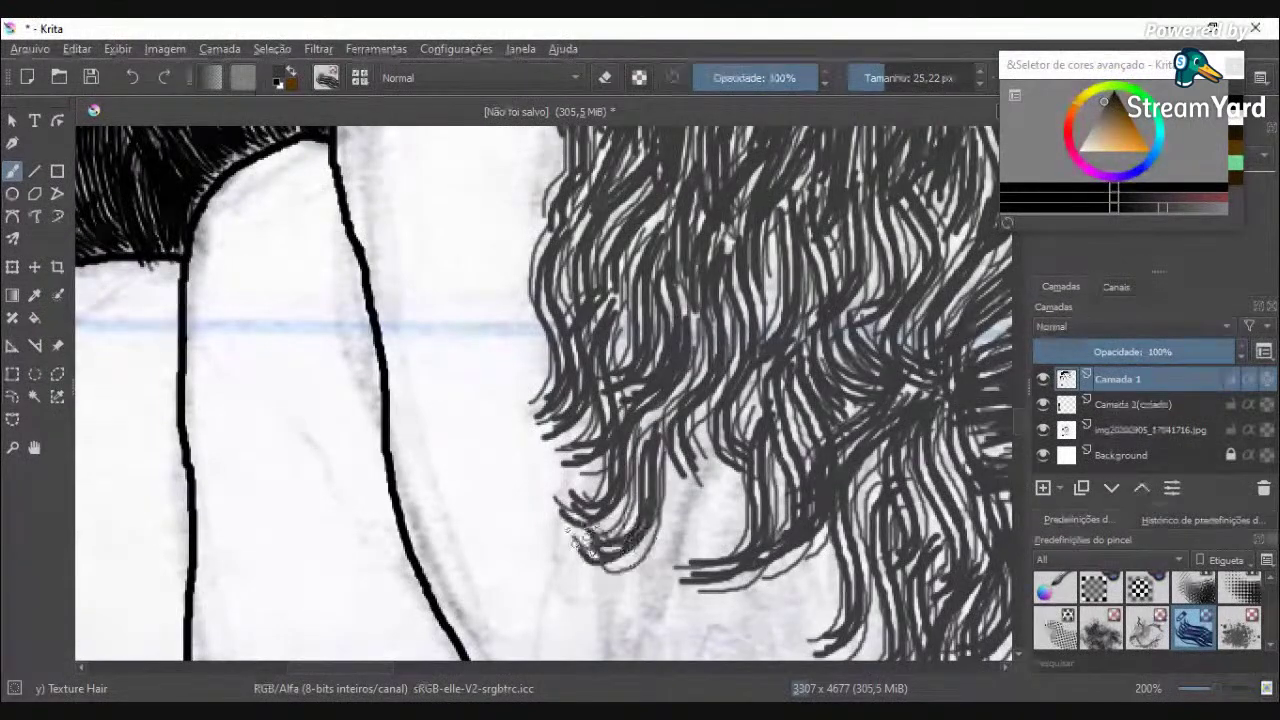
Step: Layer short curved strands down the lower neck-side edge and fill the gaps between the hanging locks
{"action": "scroll", "coordinate": [592, 545], "scroll_direction": "down", "scroll_amount": 2}
{"action": "scroll", "coordinate": [592, 545], "scroll_direction": "down", "scroll_amount": 3}
{"action": "scroll", "coordinate": [603, 452], "scroll_direction": "up", "scroll_amount": 2}
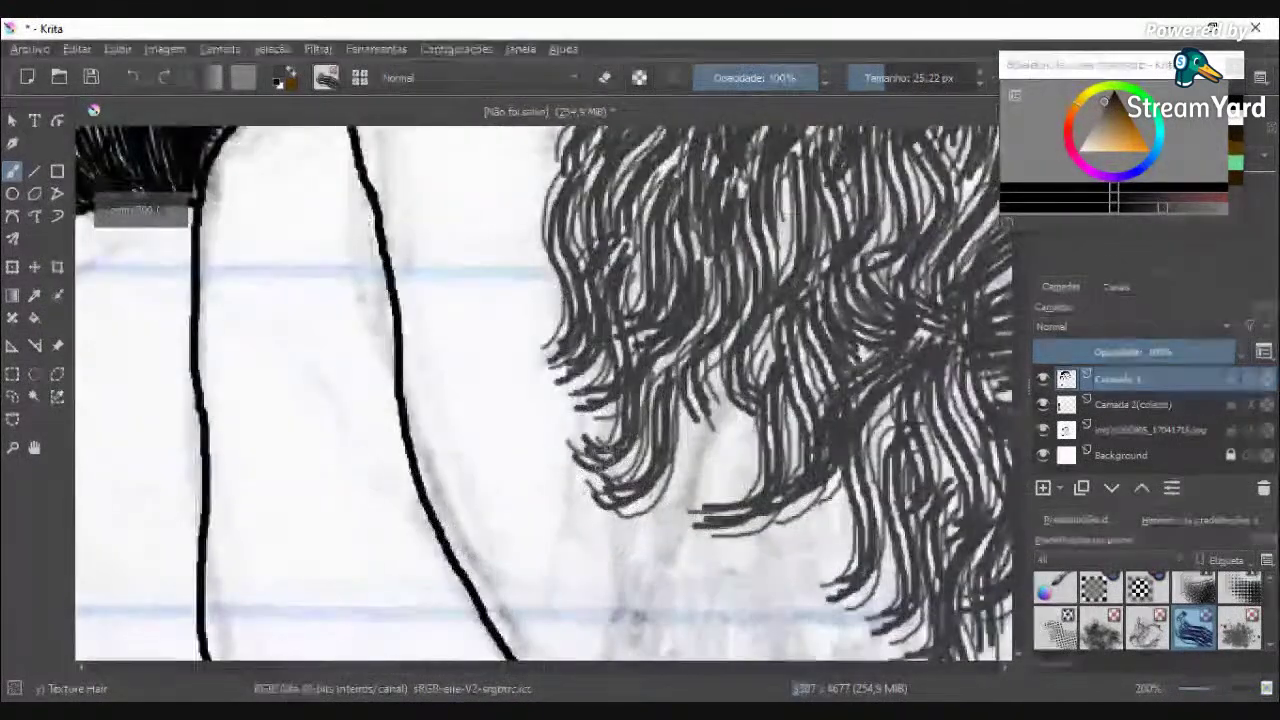
{"action": "left_click_drag", "start_coordinate": [644, 446], "coordinate": [570, 484]}
{"action": "left_click_drag", "start_coordinate": [618, 424], "coordinate": [566, 438]}
{"action": "mouse_move", "coordinate": [700, 368]}
{"action": "left_mouse_down"}
{"action": "mouse_move", "coordinate": [682, 500]}
{"action": "mouse_move", "coordinate": [596, 584]}
{"action": "left_mouse_up"}
{"action": "left_click_drag", "start_coordinate": [764, 460], "coordinate": [700, 520]}
{"action": "left_click_drag", "start_coordinate": [740, 384], "coordinate": [700, 520]}
{"action": "left_click_drag", "start_coordinate": [672, 454], "coordinate": [592, 548]}
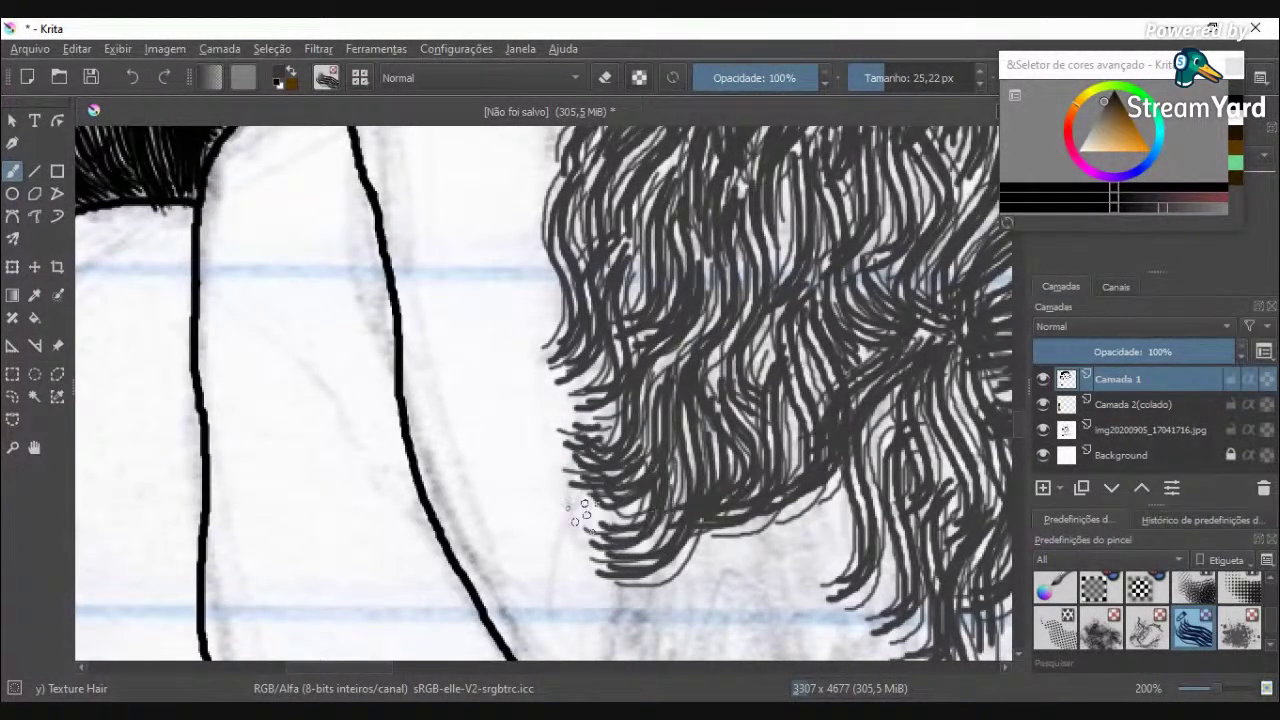
{"action": "mouse_move", "coordinate": [748, 508]}
{"action": "left_mouse_down"}
{"action": "mouse_move", "coordinate": [692, 628]}
{"action": "mouse_move", "coordinate": [636, 606]}
{"action": "mouse_move", "coordinate": [706, 532]}
{"action": "left_mouse_up"}
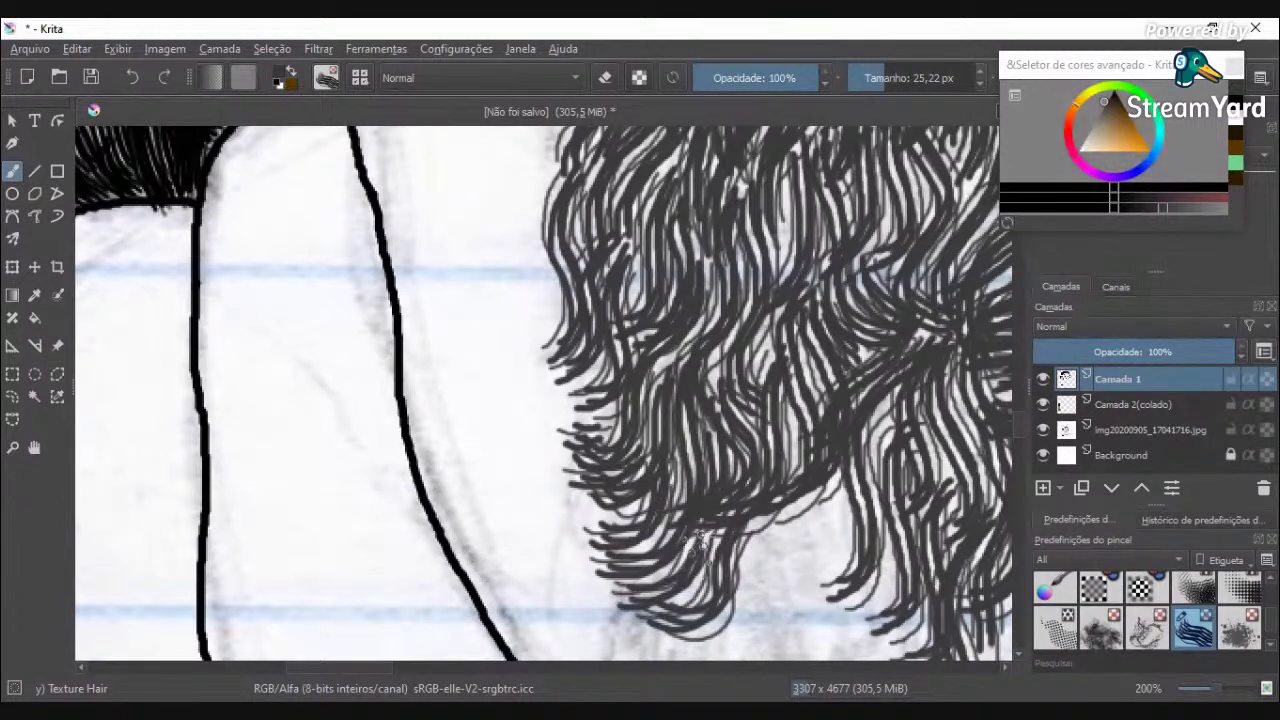
Step: Fill the open area between the neck-side edge and the hanging lock with dense strands sweeping toward the neck
{"action": "scroll", "coordinate": [706, 542], "scroll_direction": "down", "scroll_amount": 3}
{"action": "scroll", "coordinate": [708, 540], "scroll_direction": "down", "scroll_amount": 1}
{"action": "scroll", "coordinate": [711, 622], "scroll_direction": "up", "scroll_amount": 4}
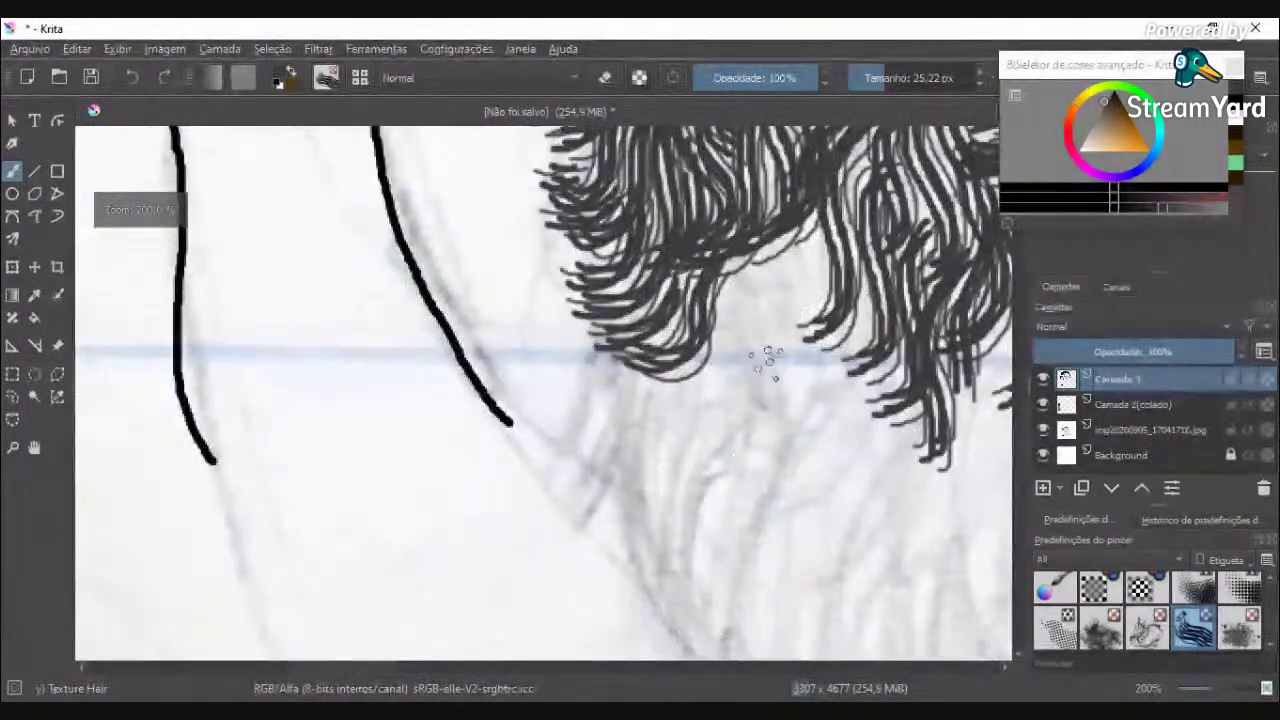
{"action": "mouse_move", "coordinate": [814, 231]}
{"action": "left_mouse_down"}
{"action": "mouse_move", "coordinate": [765, 350]}
{"action": "mouse_move", "coordinate": [730, 390]}
{"action": "left_mouse_up"}
{"action": "mouse_move", "coordinate": [750, 275]}
{"action": "left_mouse_down"}
{"action": "mouse_move", "coordinate": [649, 426]}
{"action": "mouse_move", "coordinate": [700, 365]}
{"action": "left_mouse_up"}
{"action": "left_click_drag", "start_coordinate": [600, 368], "coordinate": [645, 392]}
{"action": "mouse_move", "coordinate": [802, 234]}
{"action": "left_mouse_down"}
{"action": "mouse_move", "coordinate": [776, 455]}
{"action": "mouse_move", "coordinate": [752, 463]}
{"action": "left_mouse_up"}
{"action": "mouse_move", "coordinate": [756, 345]}
{"action": "left_mouse_down"}
{"action": "mouse_move", "coordinate": [705, 505]}
{"action": "mouse_move", "coordinate": [687, 490]}
{"action": "left_mouse_up"}
{"action": "left_click_drag", "start_coordinate": [742, 392], "coordinate": [772, 264]}
{"action": "mouse_move", "coordinate": [690, 308]}
{"action": "left_mouse_down"}
{"action": "mouse_move", "coordinate": [696, 372]}
{"action": "mouse_move", "coordinate": [636, 408]}
{"action": "left_mouse_up"}
{"action": "mouse_move", "coordinate": [604, 340]}
{"action": "left_mouse_down"}
{"action": "mouse_move", "coordinate": [692, 291]}
{"action": "mouse_move", "coordinate": [615, 345]}
{"action": "left_mouse_up"}
Step: Lengthen the beard along the pencilled jaw with overlapping wavy locks that taper to flicked ends
{"action": "mouse_move", "coordinate": [785, 238]}
{"action": "left_mouse_down"}
{"action": "mouse_move", "coordinate": [812, 272]}
{"action": "mouse_move", "coordinate": [832, 370]}
{"action": "mouse_move", "coordinate": [800, 505]}
{"action": "left_mouse_up"}
{"action": "mouse_move", "coordinate": [776, 355]}
{"action": "left_mouse_down"}
{"action": "mouse_move", "coordinate": [792, 425]}
{"action": "mouse_move", "coordinate": [733, 550]}
{"action": "mouse_move", "coordinate": [855, 370]}
{"action": "mouse_move", "coordinate": [838, 225]}
{"action": "mouse_move", "coordinate": [885, 405]}
{"action": "mouse_move", "coordinate": [848, 530]}
{"action": "mouse_move", "coordinate": [885, 400]}
{"action": "left_mouse_up"}
{"action": "left_click_drag", "start_coordinate": [802, 345], "coordinate": [750, 578]}
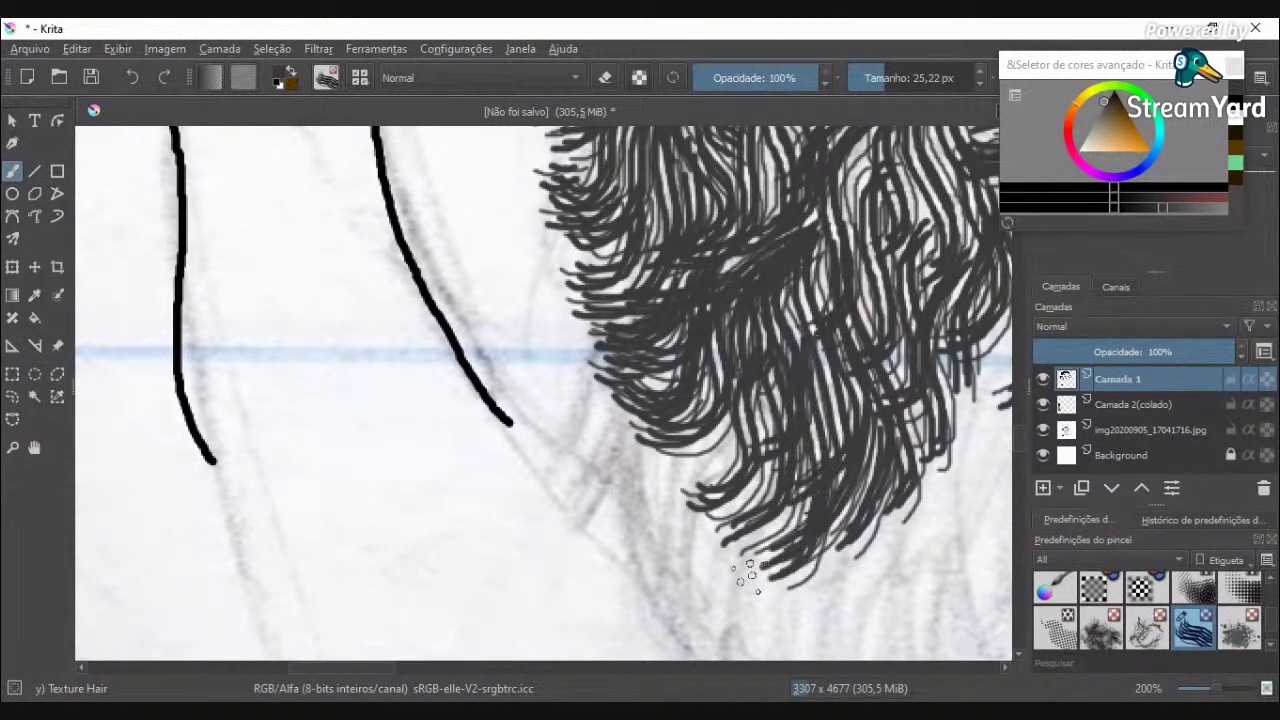
{"action": "left_click_drag", "start_coordinate": [638, 490], "coordinate": [729, 418]}
{"action": "left_click_drag", "start_coordinate": [641, 466], "coordinate": [714, 430]}
{"action": "mouse_move", "coordinate": [753, 468]}
{"action": "left_mouse_down"}
{"action": "mouse_move", "coordinate": [718, 607]}
{"action": "mouse_move", "coordinate": [673, 560]}
{"action": "mouse_move", "coordinate": [712, 478]}
{"action": "mouse_move", "coordinate": [648, 566]}
{"action": "left_mouse_up"}
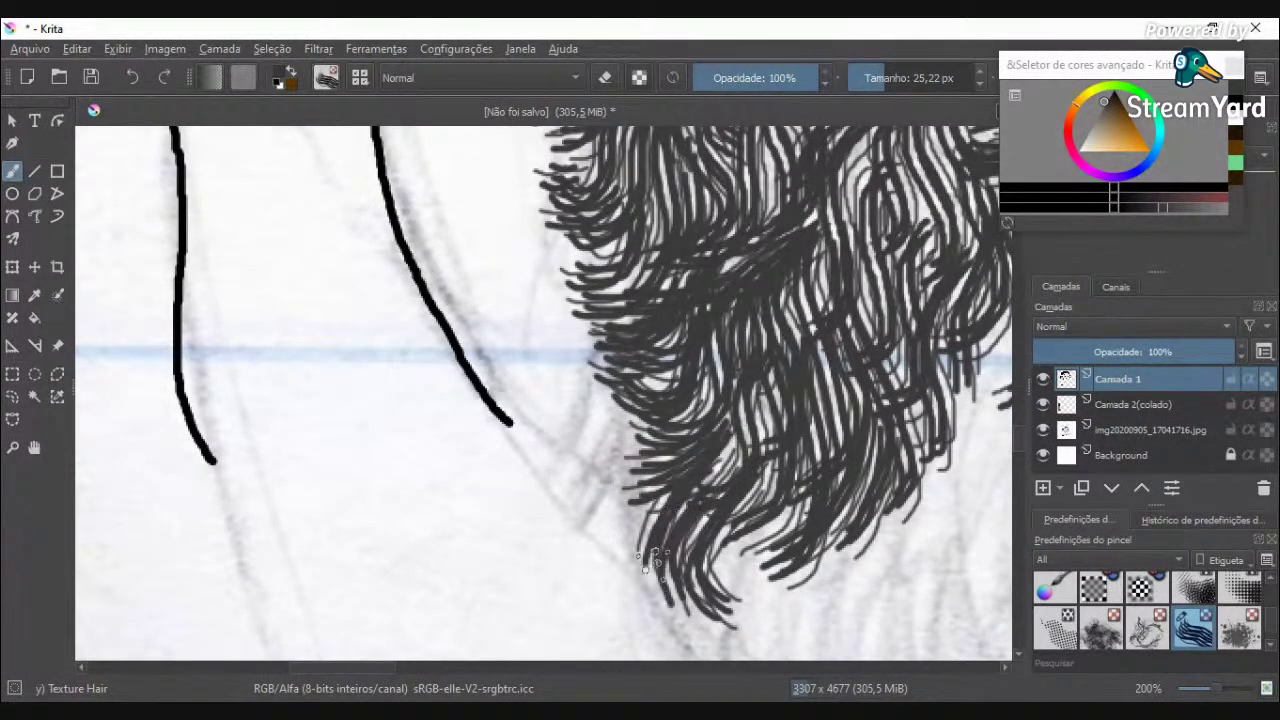
Step: Thicken the ragged neck-side contour of the lower beard with small downward-curling strands
{"action": "scroll", "coordinate": [682, 600], "scroll_direction": "down", "scroll_amount": 3}
{"action": "scroll", "coordinate": [633, 596], "scroll_direction": "up", "scroll_amount": 4}
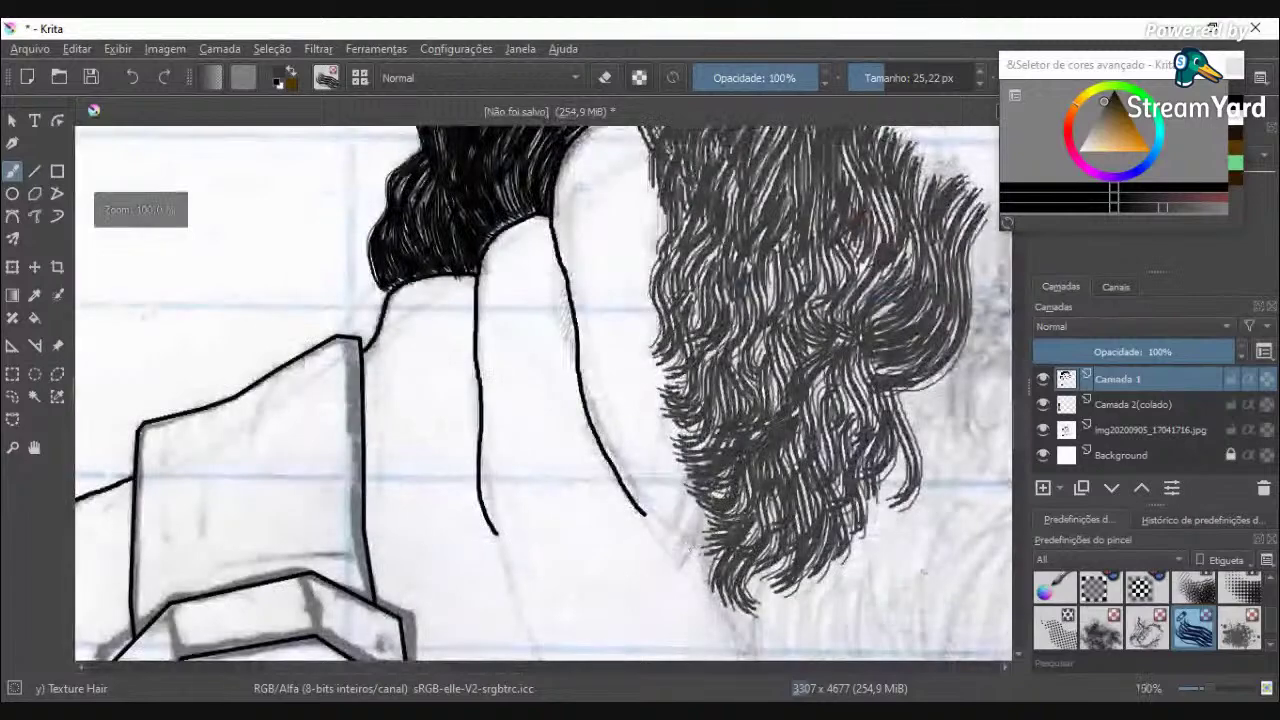
{"action": "scroll", "coordinate": [740, 515], "scroll_direction": "up", "scroll_amount": 1}
{"action": "mouse_move", "coordinate": [724, 513]}
{"action": "left_mouse_down"}
{"action": "mouse_move", "coordinate": [676, 596]}
{"action": "mouse_move", "coordinate": [688, 610]}
{"action": "left_mouse_up"}
{"action": "left_click_drag", "start_coordinate": [680, 474], "coordinate": [630, 546]}
{"action": "left_click_drag", "start_coordinate": [645, 413], "coordinate": [628, 475]}
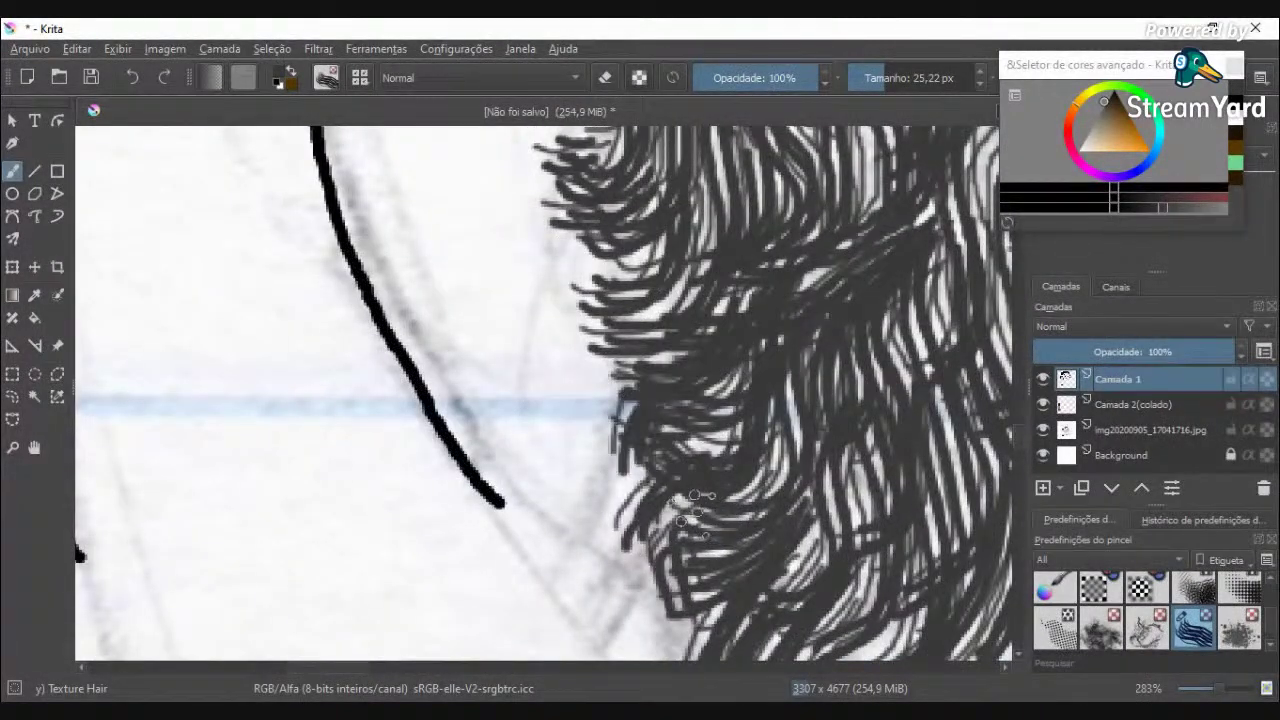
{"action": "mouse_move", "coordinate": [640, 275]}
{"action": "left_mouse_down"}
{"action": "mouse_move", "coordinate": [573, 323]}
{"action": "mouse_move", "coordinate": [577, 400]}
{"action": "left_mouse_up"}
{"action": "left_click_drag", "start_coordinate": [632, 355], "coordinate": [597, 423]}
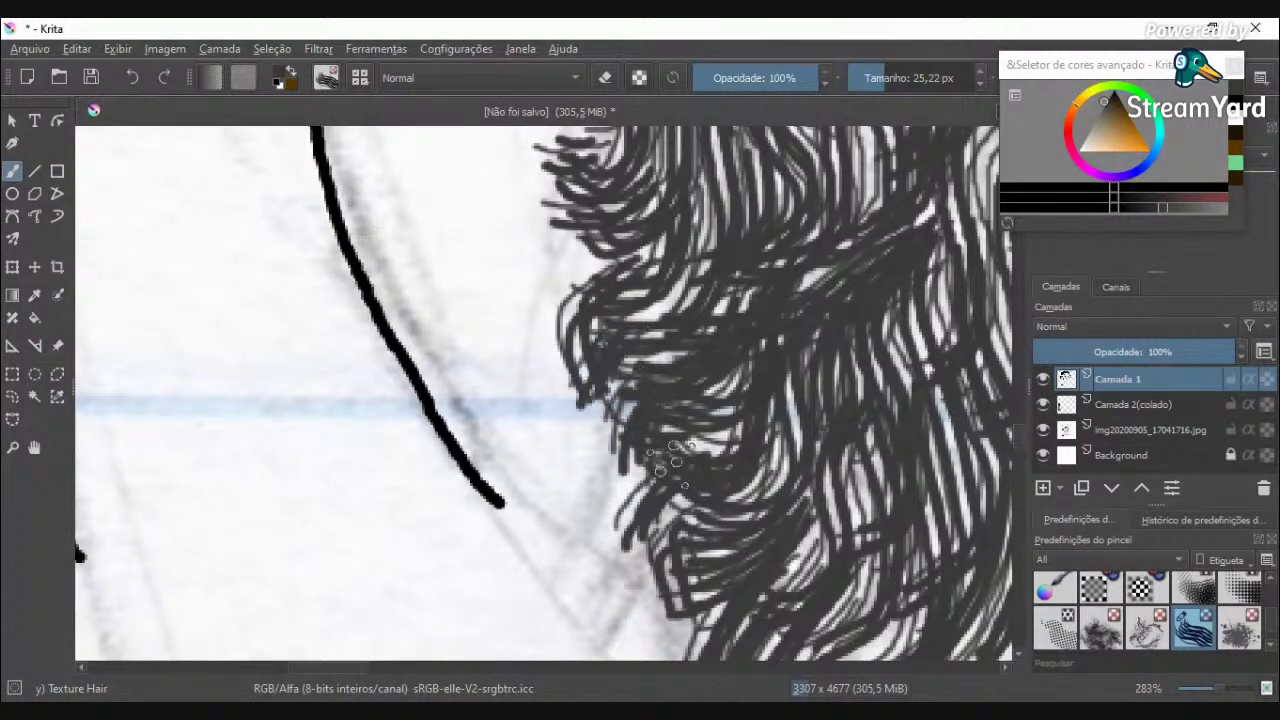
{"action": "scroll", "coordinate": [669, 463], "scroll_direction": "down", "scroll_amount": 4}
{"action": "scroll", "coordinate": [640, 340], "scroll_direction": "up", "scroll_amount": 3}
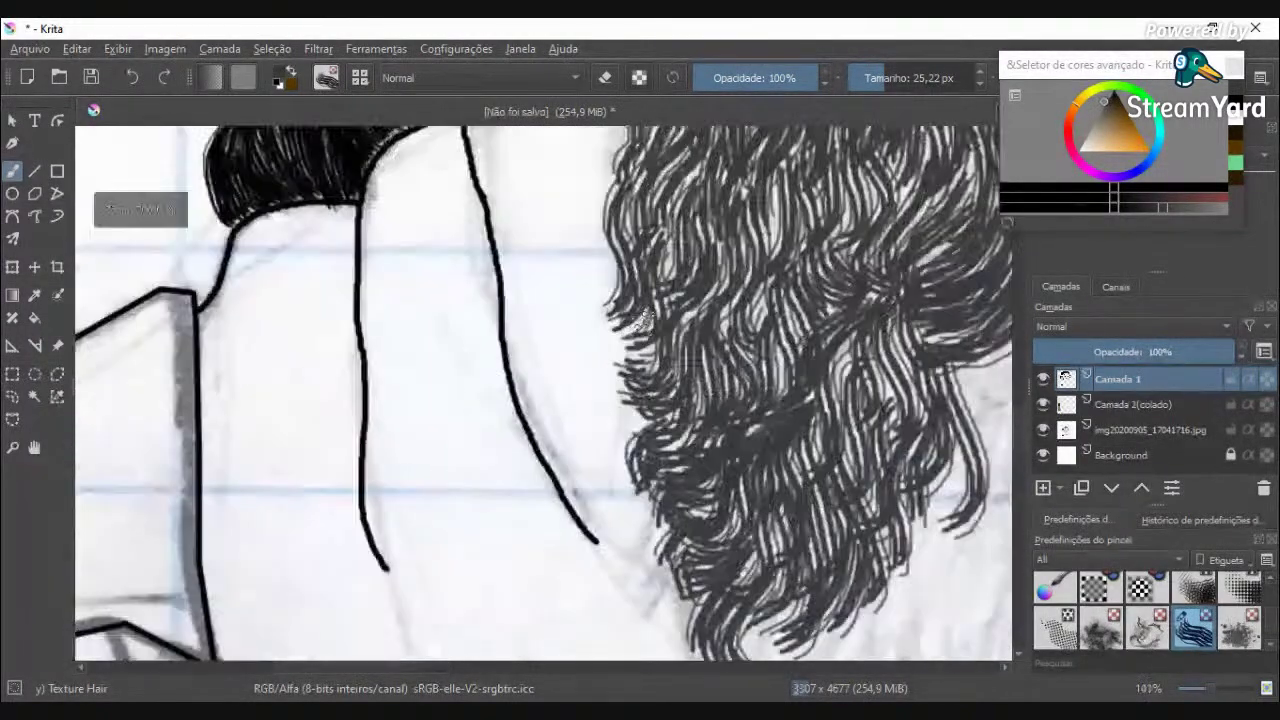
{"action": "scroll", "coordinate": [643, 320], "scroll_direction": "up", "scroll_amount": 4}
{"action": "mouse_move", "coordinate": [640, 300]}
{"action": "left_mouse_down"}
{"action": "mouse_move", "coordinate": [563, 520]}
{"action": "mouse_move", "coordinate": [609, 534]}
{"action": "mouse_move", "coordinate": [695, 610]}
{"action": "left_mouse_up"}
Step: Ink wavy locks down the beard's mouth-side edge, hanging beneath the curled cluster beside the existing lock
{"action": "scroll", "coordinate": [695, 610], "scroll_direction": "down", "scroll_amount": 8}
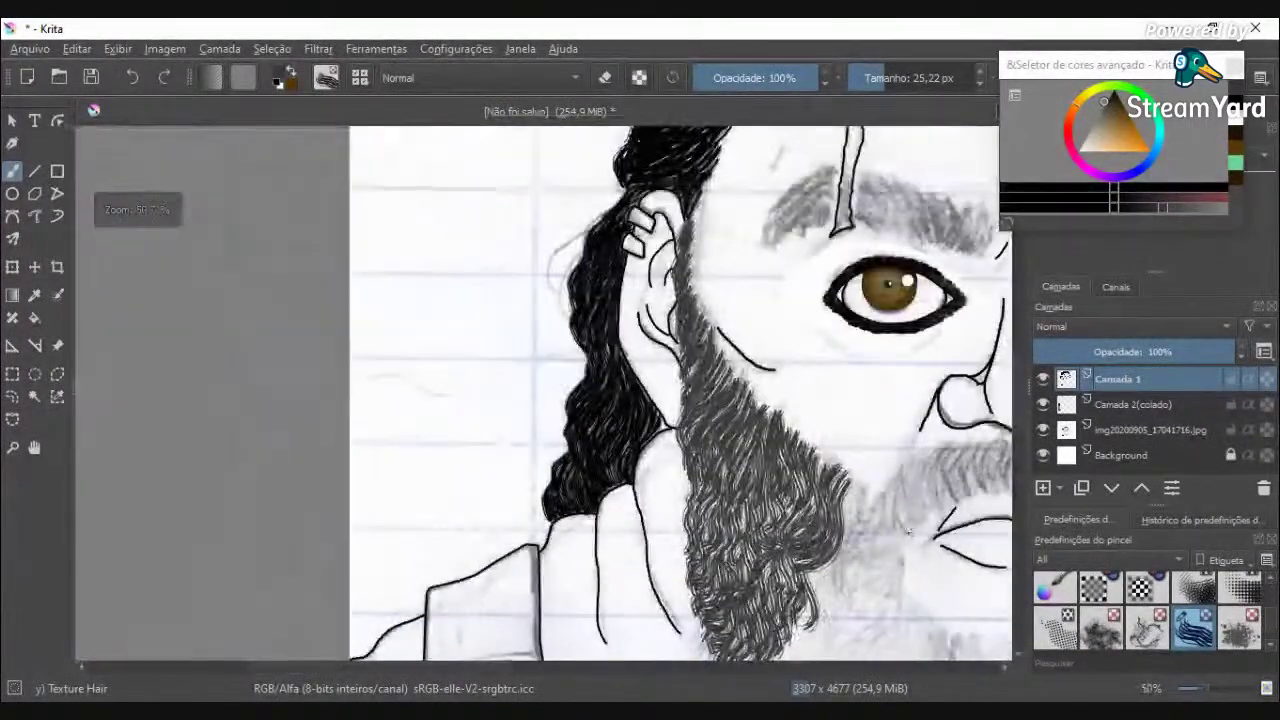
{"action": "left_click_drag", "start_coordinate": [461, 668], "coordinate": [567, 678]}
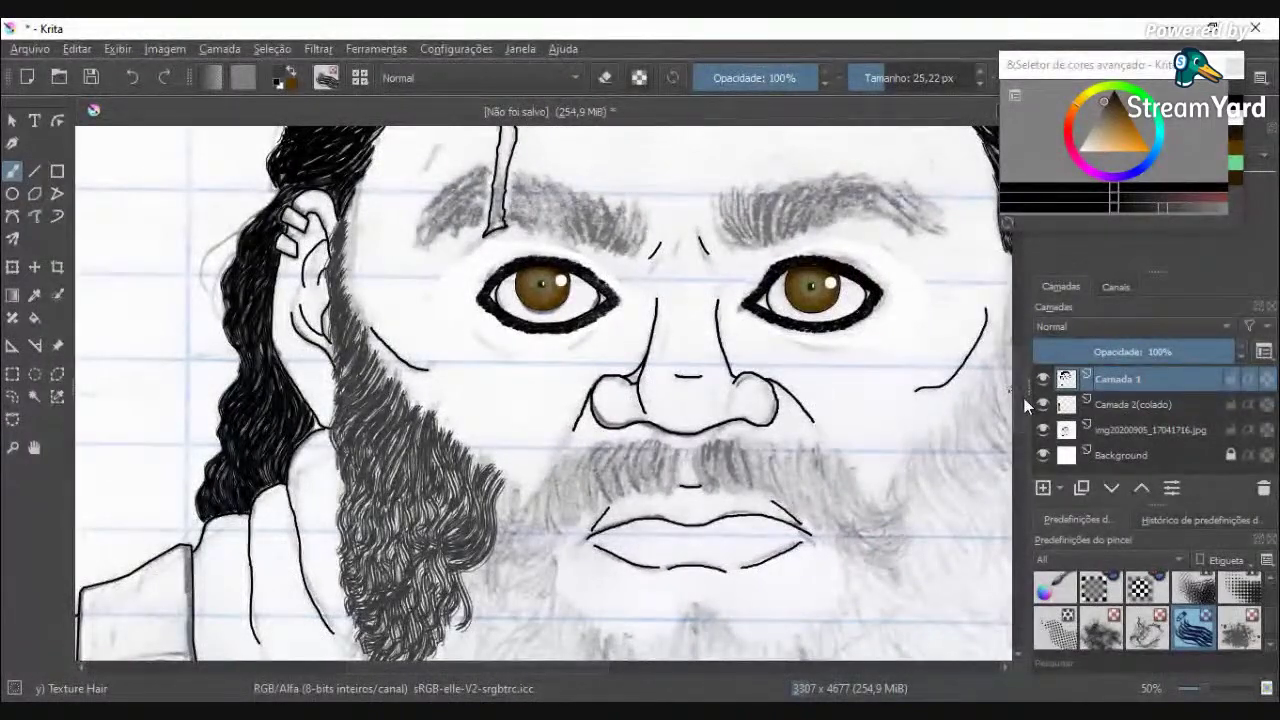
{"action": "left_click_drag", "start_coordinate": [1024, 400], "coordinate": [1025, 450]}
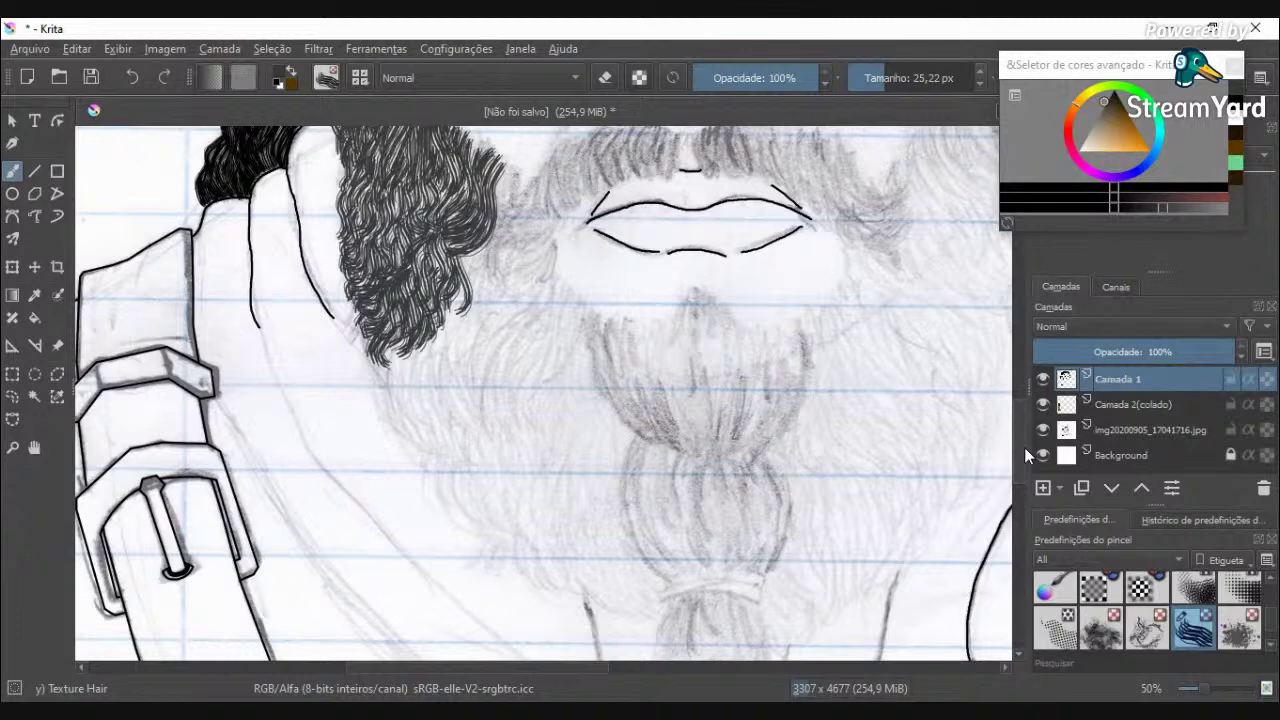
{"action": "scroll", "coordinate": [497, 200], "scroll_direction": "up", "scroll_amount": 1}
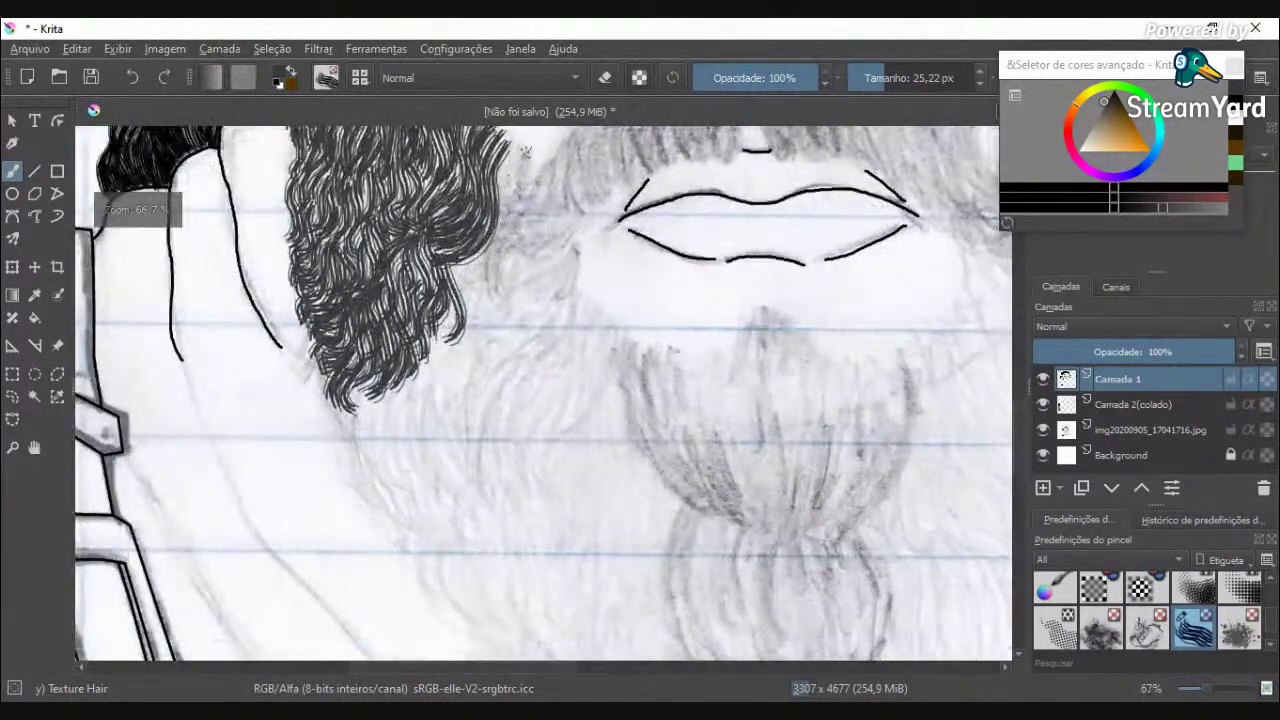
{"action": "left_click_drag", "start_coordinate": [510, 158], "coordinate": [494, 254]}
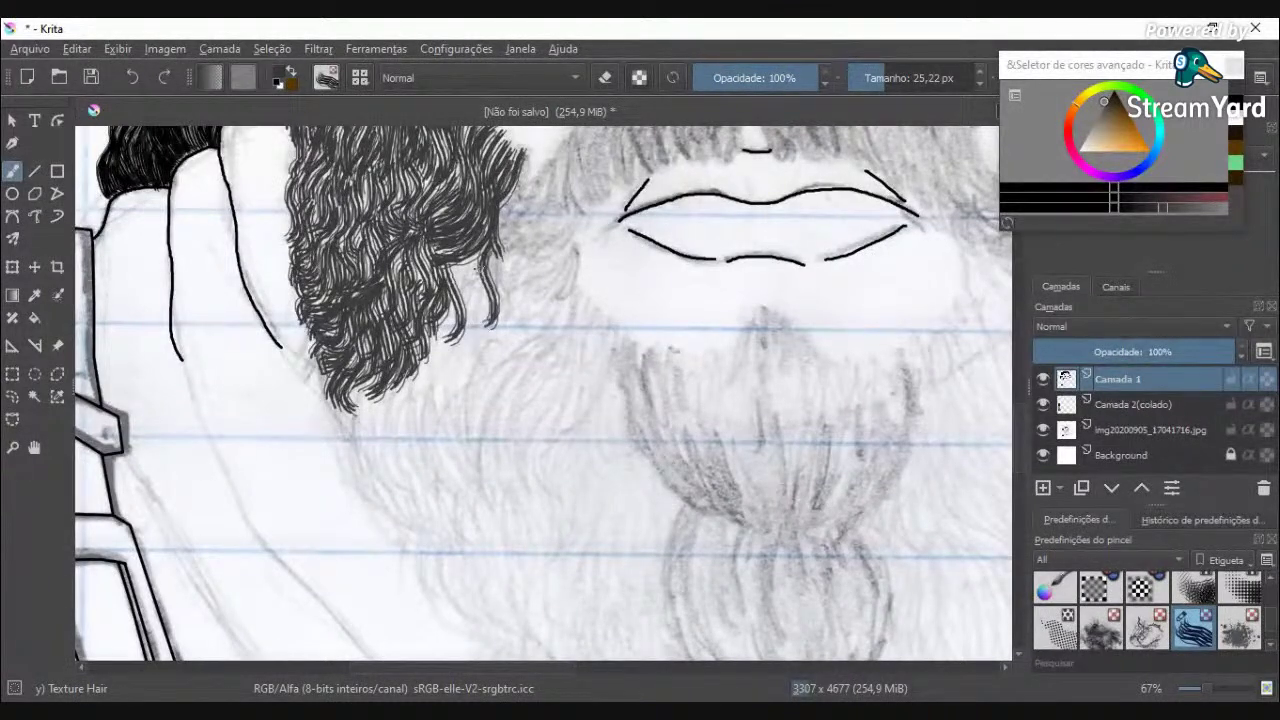
{"action": "left_click_drag", "start_coordinate": [468, 262], "coordinate": [472, 335]}
{"action": "left_click_drag", "start_coordinate": [455, 268], "coordinate": [469, 358]}
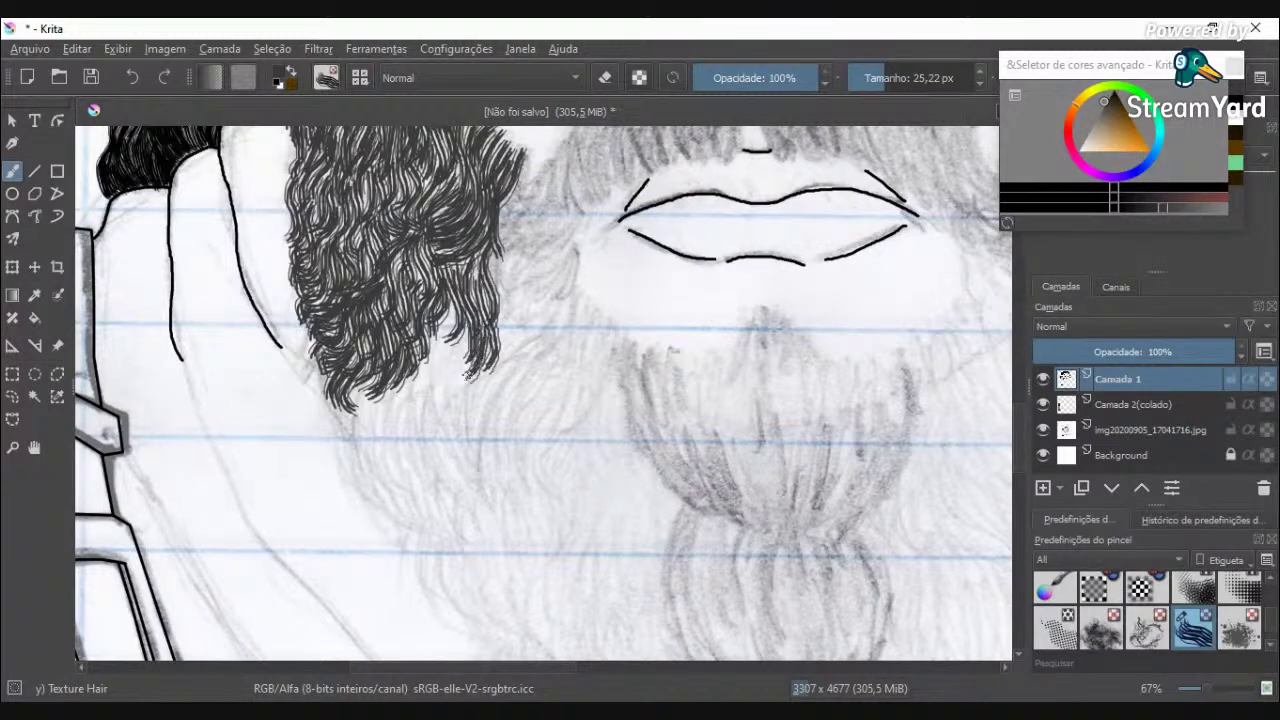
Step: Paint Texture Hair strands on Camada 1 along the bare beard edge just below the left mouth corner, following the sketch
{"action": "scroll", "coordinate": [553, 290], "scroll_direction": "up", "scroll_amount": 2}
{"action": "left_click_drag", "start_coordinate": [580, 205], "coordinate": [540, 425]}
{"action": "left_click_drag", "start_coordinate": [552, 236], "coordinate": [470, 450]}
{"action": "left_click_drag", "start_coordinate": [510, 244], "coordinate": [440, 448]}
{"action": "mouse_move", "coordinate": [485, 233]}
{"action": "left_mouse_down"}
{"action": "mouse_move", "coordinate": [445, 345]}
{"action": "mouse_move", "coordinate": [455, 440]}
{"action": "left_mouse_up"}
{"action": "left_click_drag", "start_coordinate": [455, 235], "coordinate": [440, 365]}
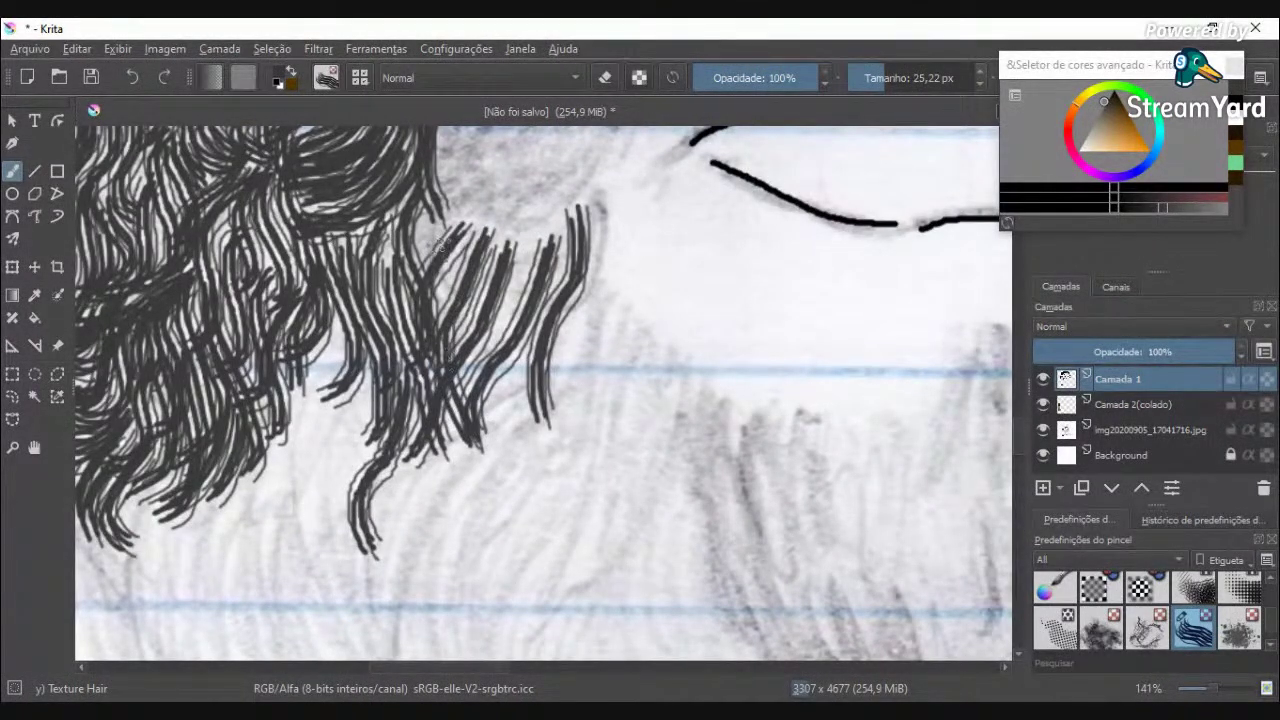
{"action": "mouse_move", "coordinate": [439, 220]}
{"action": "left_mouse_down"}
{"action": "mouse_move", "coordinate": [422, 270]}
{"action": "mouse_move", "coordinate": [432, 350]}
{"action": "left_mouse_up"}
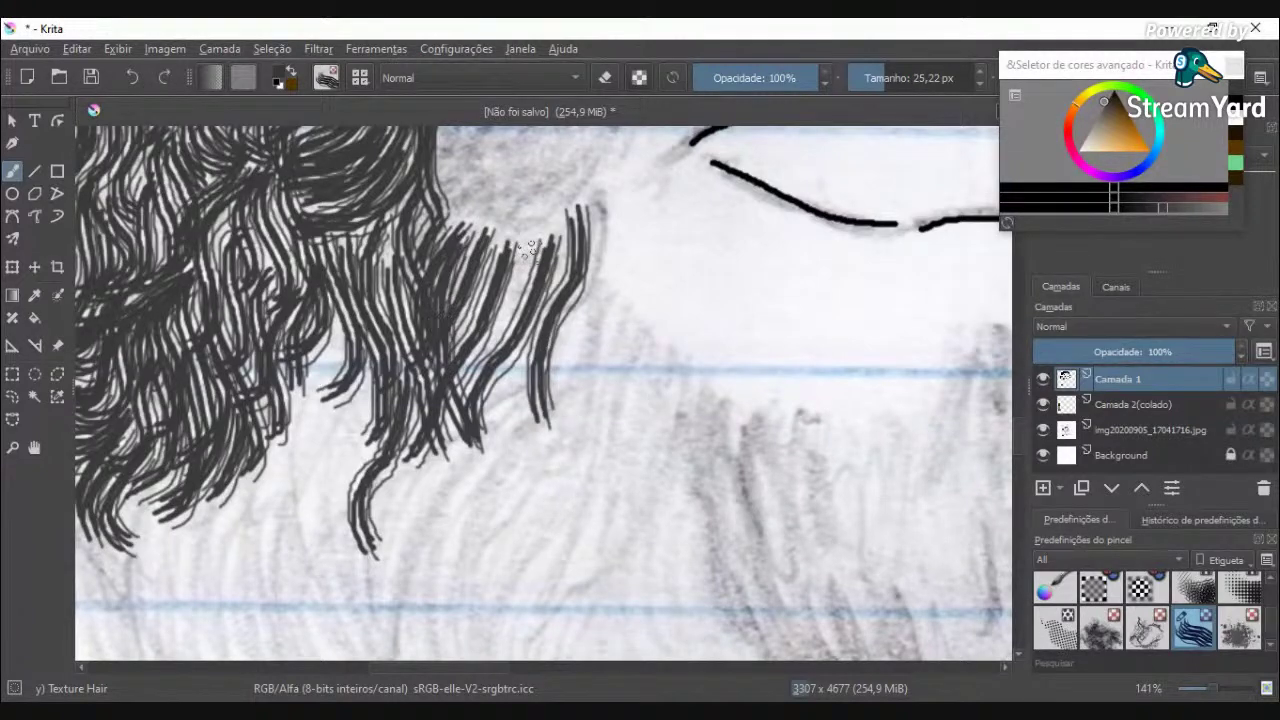
Step: Fill the gaps between those strands and extend them downward into a long wavy lock below the left mouth corner
{"action": "left_click_drag", "start_coordinate": [530, 245], "coordinate": [480, 475]}
{"action": "mouse_move", "coordinate": [504, 360]}
{"action": "left_mouse_down"}
{"action": "mouse_move", "coordinate": [512, 478]}
{"action": "mouse_move", "coordinate": [542, 458]}
{"action": "mouse_move", "coordinate": [564, 547]}
{"action": "left_mouse_up"}
{"action": "mouse_move", "coordinate": [512, 420]}
{"action": "left_mouse_down"}
{"action": "mouse_move", "coordinate": [540, 545]}
{"action": "mouse_move", "coordinate": [490, 604]}
{"action": "left_mouse_up"}
{"action": "mouse_move", "coordinate": [475, 405]}
{"action": "left_mouse_down"}
{"action": "mouse_move", "coordinate": [495, 535]}
{"action": "mouse_move", "coordinate": [432, 598]}
{"action": "left_mouse_up"}
{"action": "mouse_move", "coordinate": [515, 543]}
{"action": "left_mouse_down"}
{"action": "mouse_move", "coordinate": [460, 605]}
{"action": "mouse_move", "coordinate": [489, 458]}
{"action": "left_mouse_up"}
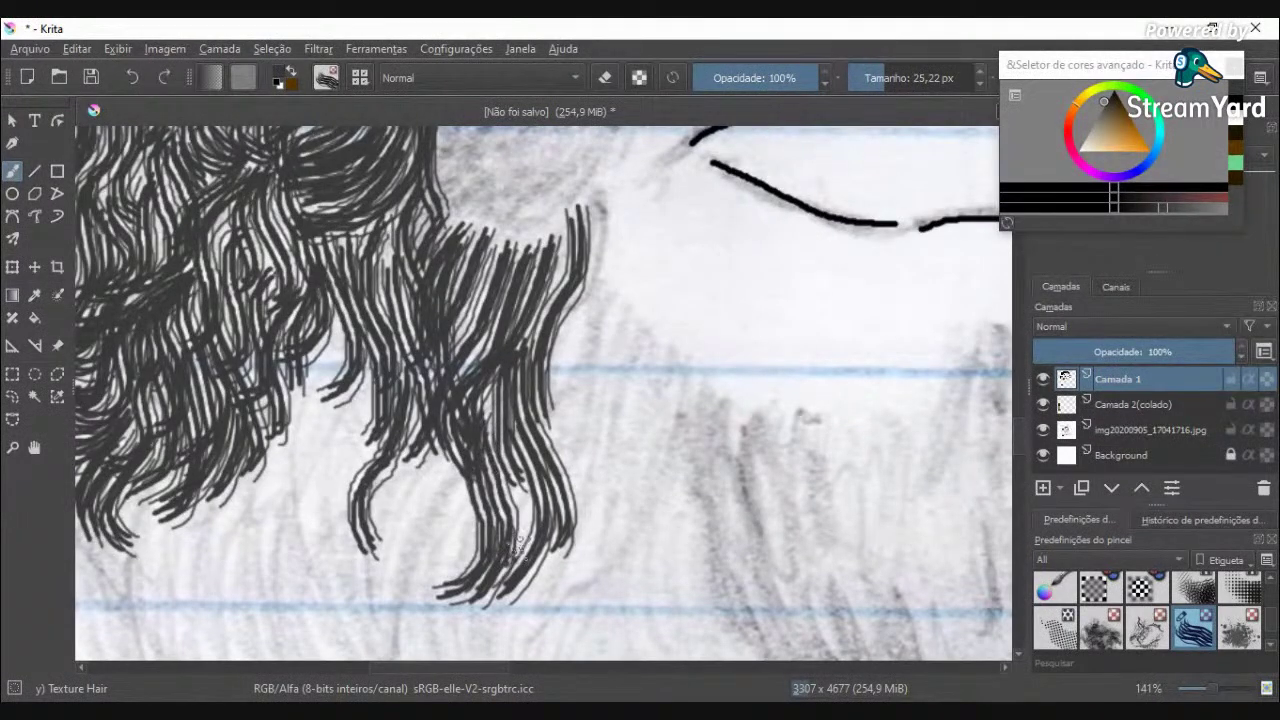
{"action": "left_click_drag", "start_coordinate": [510, 556], "coordinate": [528, 434]}
{"action": "left_click_drag", "start_coordinate": [495, 286], "coordinate": [455, 338]}
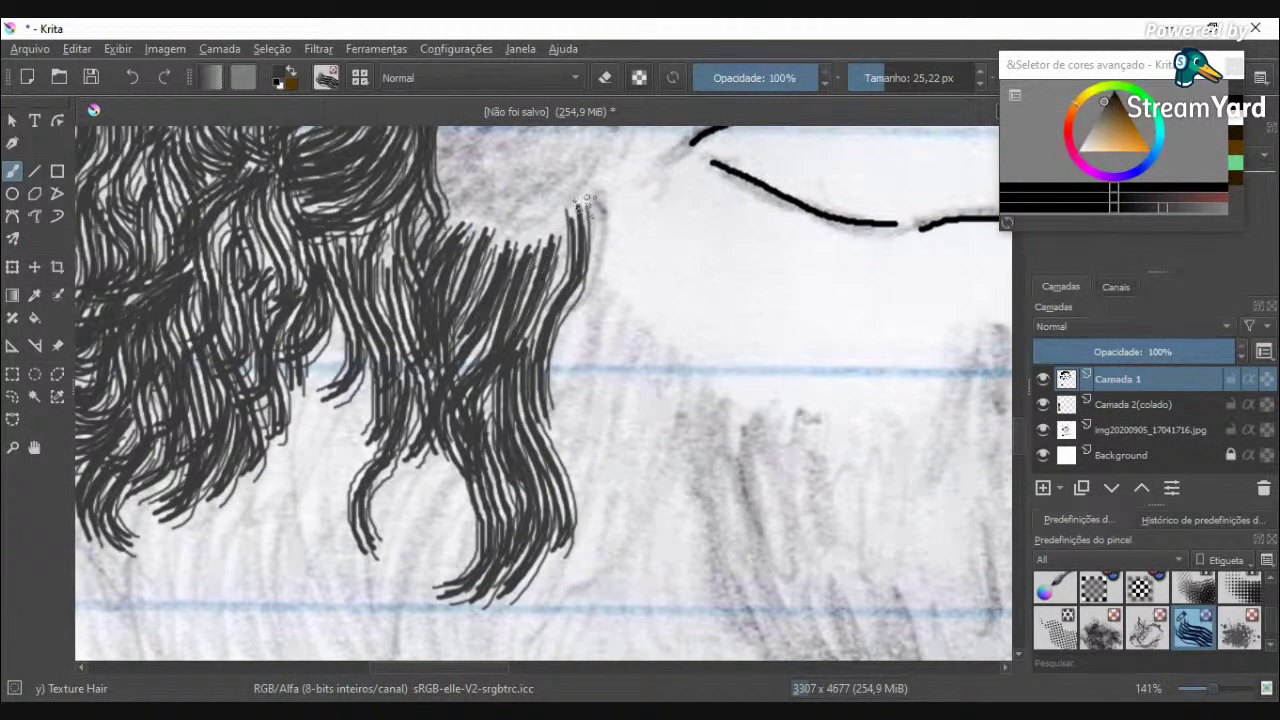
Step: Add wavy strands along the left beard's inner edge, widening it from the mouth corner toward the chin tuft
{"action": "left_click_drag", "start_coordinate": [588, 203], "coordinate": [565, 366]}
{"action": "left_click_drag", "start_coordinate": [578, 316], "coordinate": [577, 537]}
{"action": "mouse_move", "coordinate": [580, 402]}
{"action": "left_mouse_down"}
{"action": "mouse_move", "coordinate": [618, 305]}
{"action": "mouse_move", "coordinate": [648, 470]}
{"action": "mouse_move", "coordinate": [612, 545]}
{"action": "left_mouse_up"}
{"action": "mouse_move", "coordinate": [589, 367]}
{"action": "left_mouse_down"}
{"action": "mouse_move", "coordinate": [628, 565]}
{"action": "mouse_move", "coordinate": [599, 580]}
{"action": "left_mouse_up"}
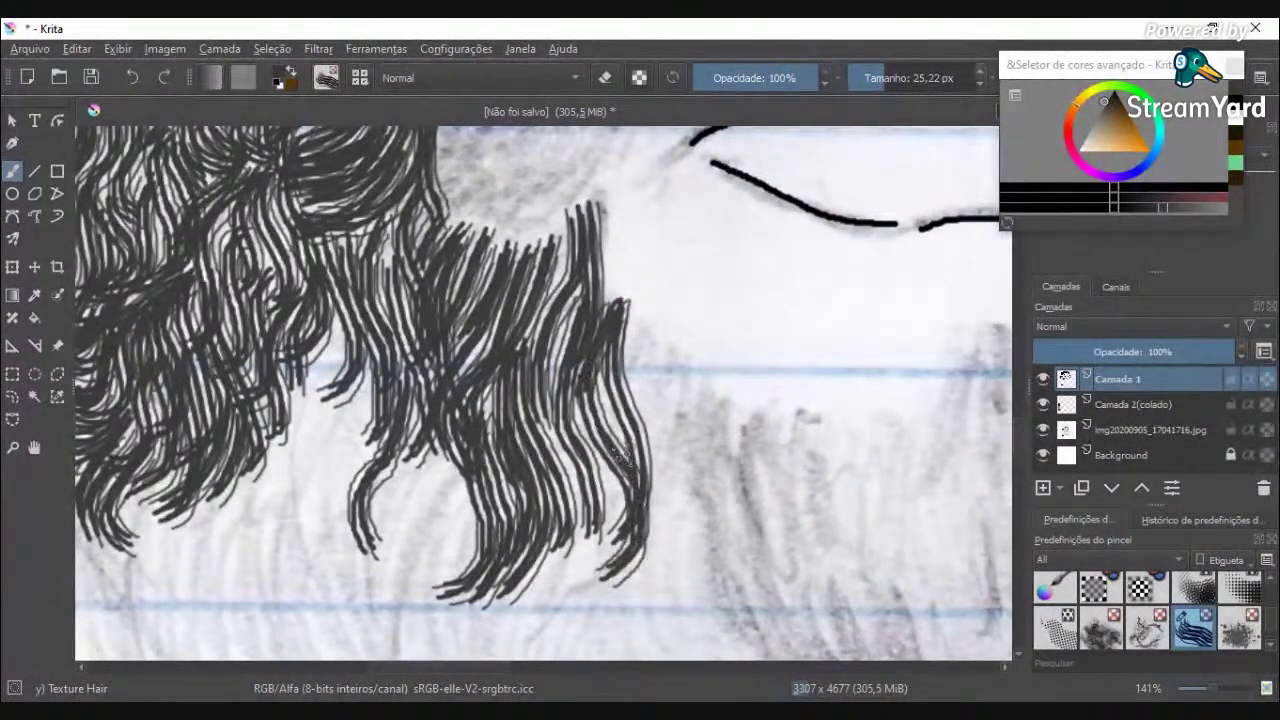
{"action": "mouse_move", "coordinate": [638, 348]}
{"action": "left_mouse_down"}
{"action": "mouse_move", "coordinate": [675, 500]}
{"action": "mouse_move", "coordinate": [642, 570]}
{"action": "mouse_move", "coordinate": [700, 395]}
{"action": "mouse_move", "coordinate": [662, 408]}
{"action": "mouse_move", "coordinate": [664, 447]}
{"action": "left_mouse_up"}
{"action": "scroll", "coordinate": [683, 505], "scroll_direction": "down", "scroll_amount": 4}
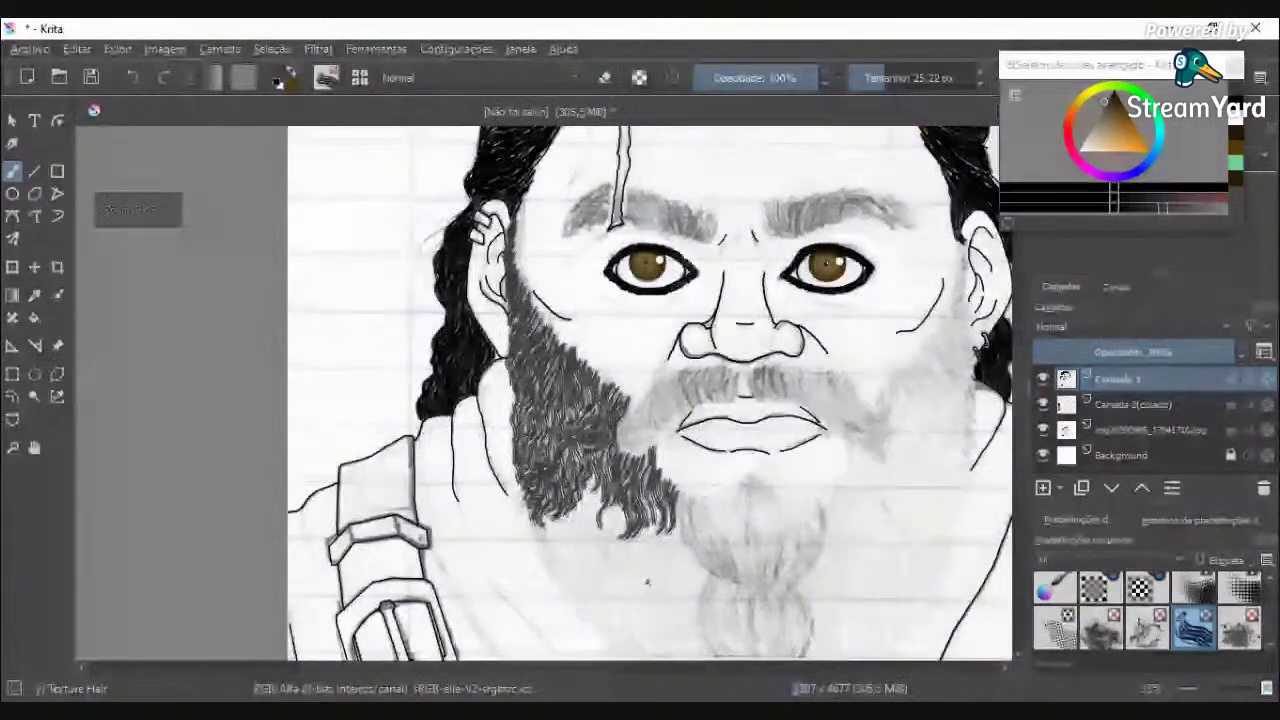
Step: Paint more strands where the left beard meets the chin tuft and thicken the thin spots among them
{"action": "scroll", "coordinate": [652, 568], "scroll_direction": "up", "scroll_amount": 4}
{"action": "mouse_move", "coordinate": [658, 287]}
{"action": "left_mouse_down"}
{"action": "mouse_move", "coordinate": [667, 427]}
{"action": "mouse_move", "coordinate": [634, 479]}
{"action": "mouse_move", "coordinate": [655, 494]}
{"action": "mouse_move", "coordinate": [685, 472]}
{"action": "mouse_move", "coordinate": [741, 367]}
{"action": "left_mouse_up"}
{"action": "mouse_move", "coordinate": [618, 325]}
{"action": "left_mouse_down"}
{"action": "mouse_move", "coordinate": [626, 542]}
{"action": "mouse_move", "coordinate": [665, 352]}
{"action": "left_mouse_up"}
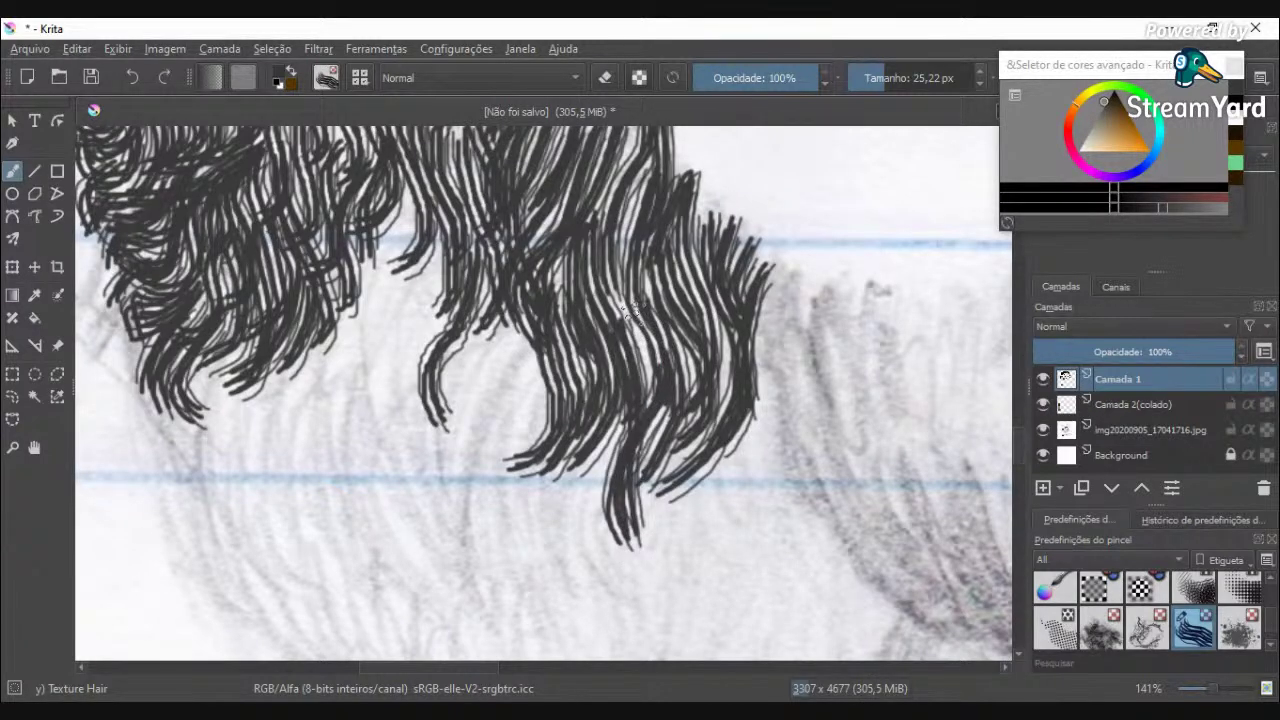
{"action": "left_click_drag", "start_coordinate": [632, 311], "coordinate": [650, 386]}
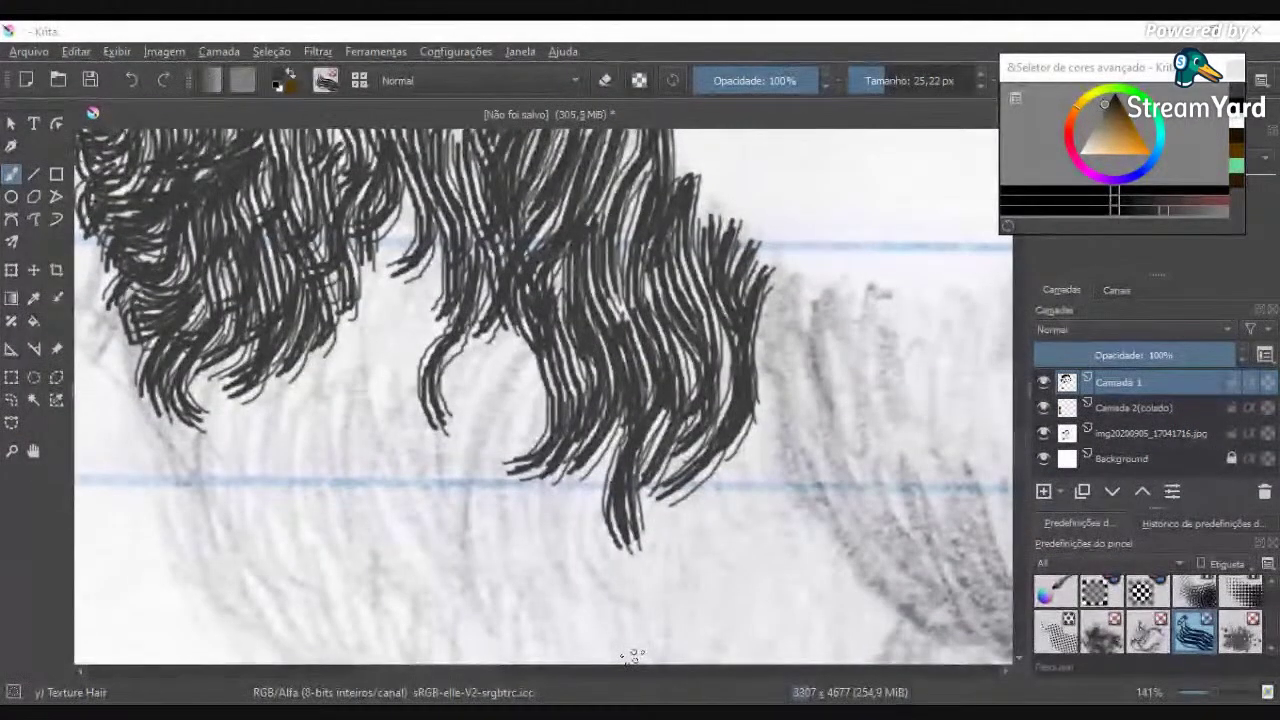
{"action": "scroll", "coordinate": [607, 198], "scroll_direction": "down", "scroll_amount": 1}
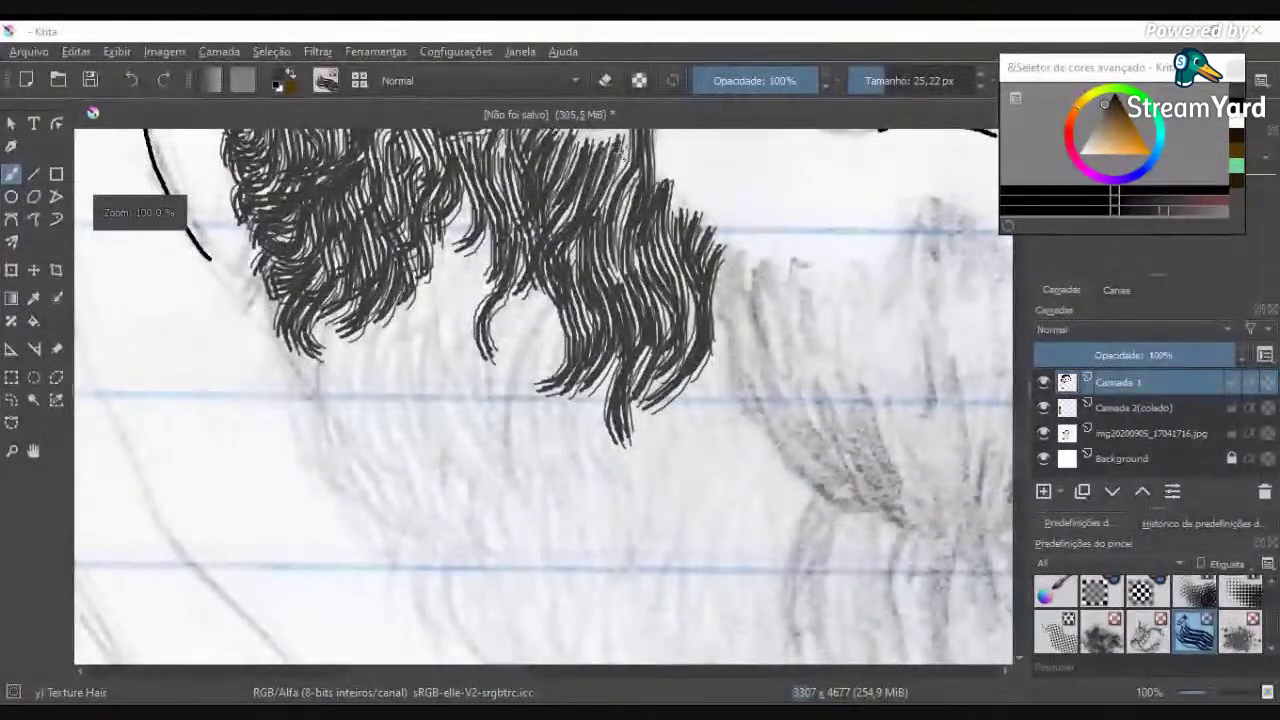
Step: Fill the open notch between the locks in the middle of the left beard's lower edge with curved strands
{"action": "scroll", "coordinate": [619, 150], "scroll_direction": "up", "scroll_amount": 1}
{"action": "left_click_drag", "start_coordinate": [562, 205], "coordinate": [526, 277]}
{"action": "mouse_move", "coordinate": [506, 338]}
{"action": "left_mouse_down"}
{"action": "mouse_move", "coordinate": [494, 431]}
{"action": "mouse_move", "coordinate": [458, 436]}
{"action": "mouse_move", "coordinate": [476, 446]}
{"action": "mouse_move", "coordinate": [524, 393]}
{"action": "mouse_move", "coordinate": [502, 335]}
{"action": "mouse_move", "coordinate": [531, 465]}
{"action": "mouse_move", "coordinate": [483, 504]}
{"action": "left_mouse_up"}
{"action": "left_click_drag", "start_coordinate": [390, 186], "coordinate": [366, 365]}
{"action": "left_click_drag", "start_coordinate": [430, 252], "coordinate": [370, 340]}
{"action": "left_click_drag", "start_coordinate": [438, 226], "coordinate": [415, 282]}
{"action": "mouse_move", "coordinate": [448, 244]}
{"action": "left_mouse_down"}
{"action": "mouse_move", "coordinate": [435, 298]}
{"action": "mouse_move", "coordinate": [372, 364]}
{"action": "left_mouse_up"}
{"action": "mouse_move", "coordinate": [416, 218]}
{"action": "left_mouse_down"}
{"action": "mouse_move", "coordinate": [423, 290]}
{"action": "mouse_move", "coordinate": [394, 365]}
{"action": "mouse_move", "coordinate": [422, 430]}
{"action": "mouse_move", "coordinate": [445, 430]}
{"action": "mouse_move", "coordinate": [496, 345]}
{"action": "mouse_move", "coordinate": [489, 330]}
{"action": "mouse_move", "coordinate": [467, 402]}
{"action": "mouse_move", "coordinate": [433, 450]}
{"action": "mouse_move", "coordinate": [491, 350]}
{"action": "left_mouse_up"}
{"action": "scroll", "coordinate": [491, 350], "scroll_direction": "down", "scroll_amount": 4}
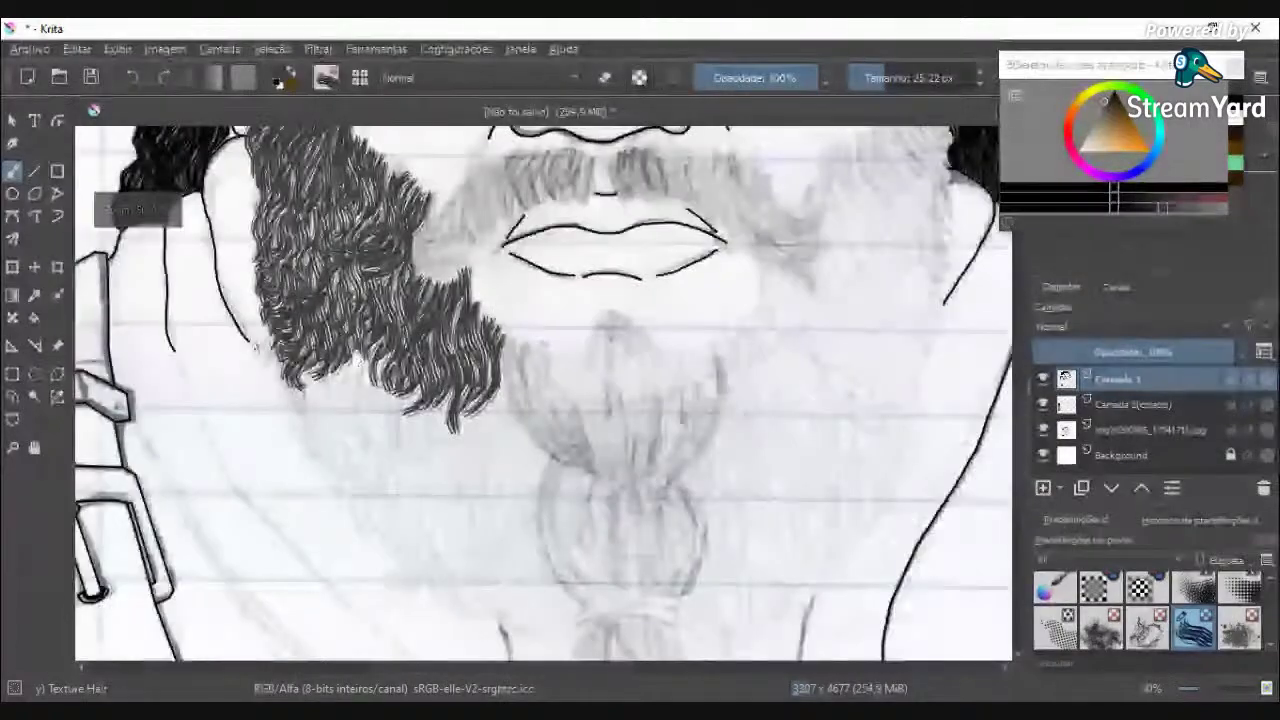
Step: Paint short wavy locks along the lower edge of the left beard near the outer jaw
{"action": "scroll", "coordinate": [262, 271], "scroll_direction": "up", "scroll_amount": 4}
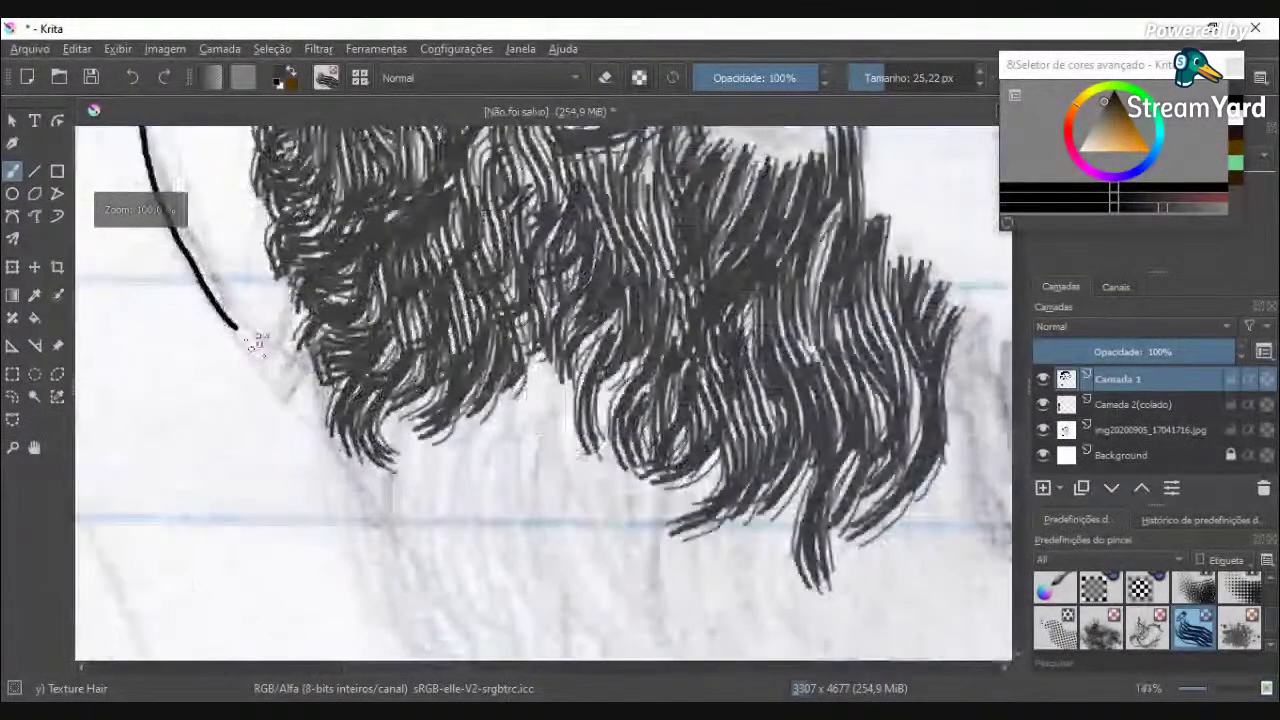
{"action": "scroll", "coordinate": [258, 345], "scroll_direction": "up", "scroll_amount": 1}
{"action": "mouse_move", "coordinate": [660, 345]}
{"action": "left_mouse_down"}
{"action": "mouse_move", "coordinate": [613, 523]}
{"action": "mouse_move", "coordinate": [552, 540]}
{"action": "mouse_move", "coordinate": [600, 543]}
{"action": "mouse_move", "coordinate": [667, 373]}
{"action": "mouse_move", "coordinate": [657, 523]}
{"action": "mouse_move", "coordinate": [697, 538]}
{"action": "mouse_move", "coordinate": [685, 440]}
{"action": "mouse_move", "coordinate": [715, 370]}
{"action": "mouse_move", "coordinate": [690, 623]}
{"action": "mouse_move", "coordinate": [760, 578]}
{"action": "mouse_move", "coordinate": [777, 530]}
{"action": "mouse_move", "coordinate": [770, 460]}
{"action": "mouse_move", "coordinate": [585, 543]}
{"action": "left_mouse_up"}
{"action": "mouse_move", "coordinate": [572, 420]}
{"action": "left_mouse_down"}
{"action": "mouse_move", "coordinate": [491, 540]}
{"action": "mouse_move", "coordinate": [513, 598]}
{"action": "mouse_move", "coordinate": [474, 525]}
{"action": "mouse_move", "coordinate": [507, 485]}
{"action": "mouse_move", "coordinate": [436, 480]}
{"action": "mouse_move", "coordinate": [431, 522]}
{"action": "mouse_move", "coordinate": [443, 465]}
{"action": "mouse_move", "coordinate": [550, 370]}
{"action": "left_mouse_up"}
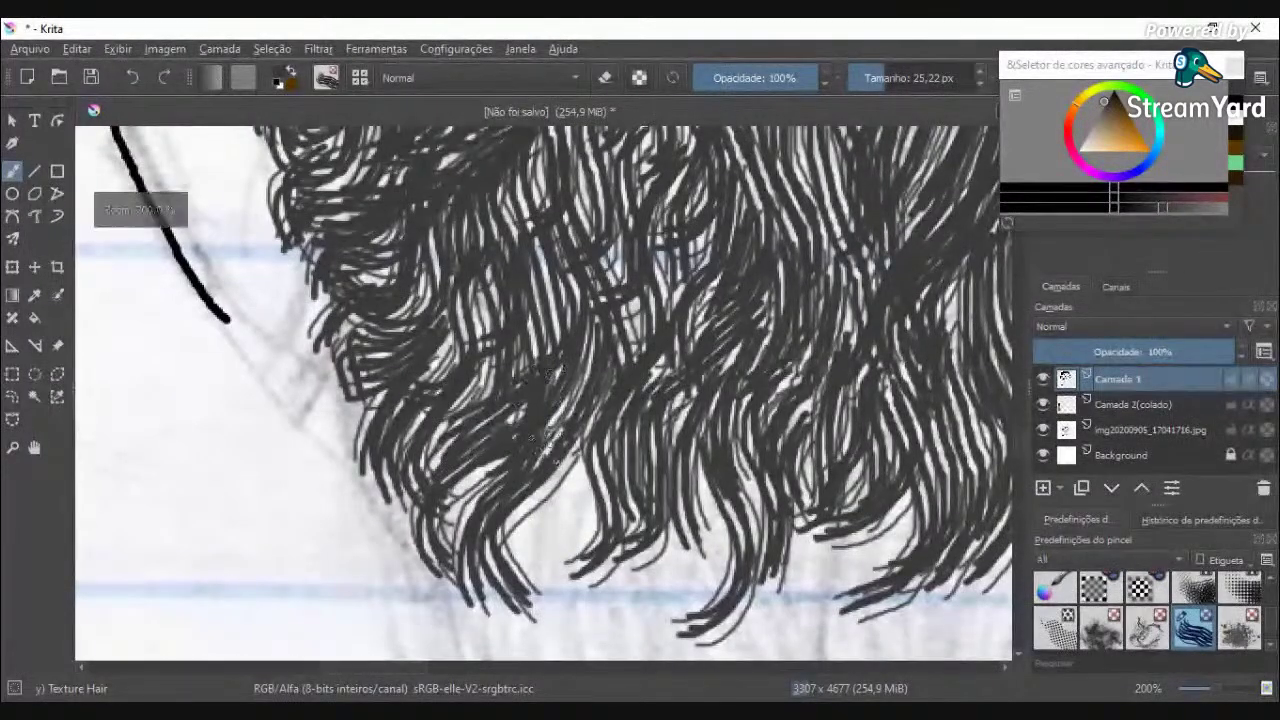
{"action": "scroll", "coordinate": [552, 371], "scroll_direction": "down", "scroll_amount": 5}
Step: Extend the outer jaw corner of the left beard downward with layered curling locks, filling the spaces between them
{"action": "scroll", "coordinate": [538, 541], "scroll_direction": "up", "scroll_amount": 2}
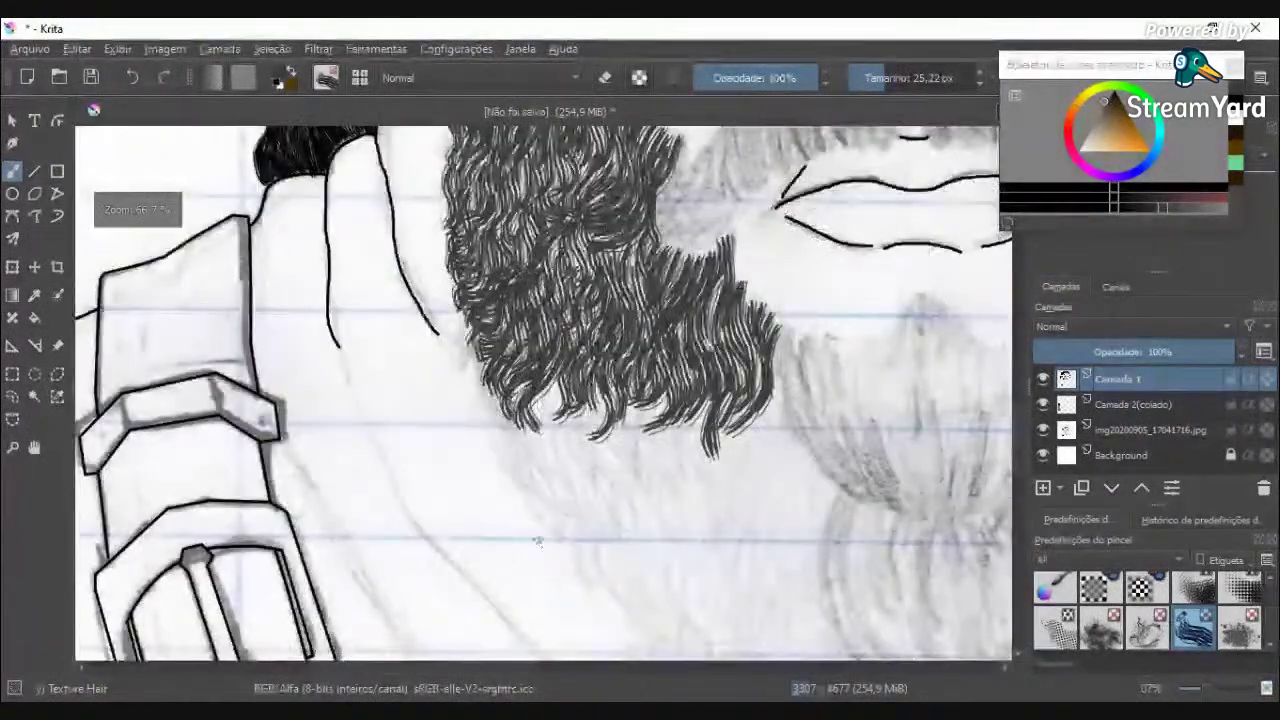
{"action": "scroll", "coordinate": [538, 541], "scroll_direction": "up", "scroll_amount": 3}
{"action": "mouse_move", "coordinate": [488, 362]}
{"action": "left_mouse_down"}
{"action": "mouse_move", "coordinate": [502, 458]}
{"action": "mouse_move", "coordinate": [510, 446]}
{"action": "mouse_move", "coordinate": [477, 408]}
{"action": "mouse_move", "coordinate": [500, 376]}
{"action": "mouse_move", "coordinate": [464, 334]}
{"action": "left_mouse_up"}
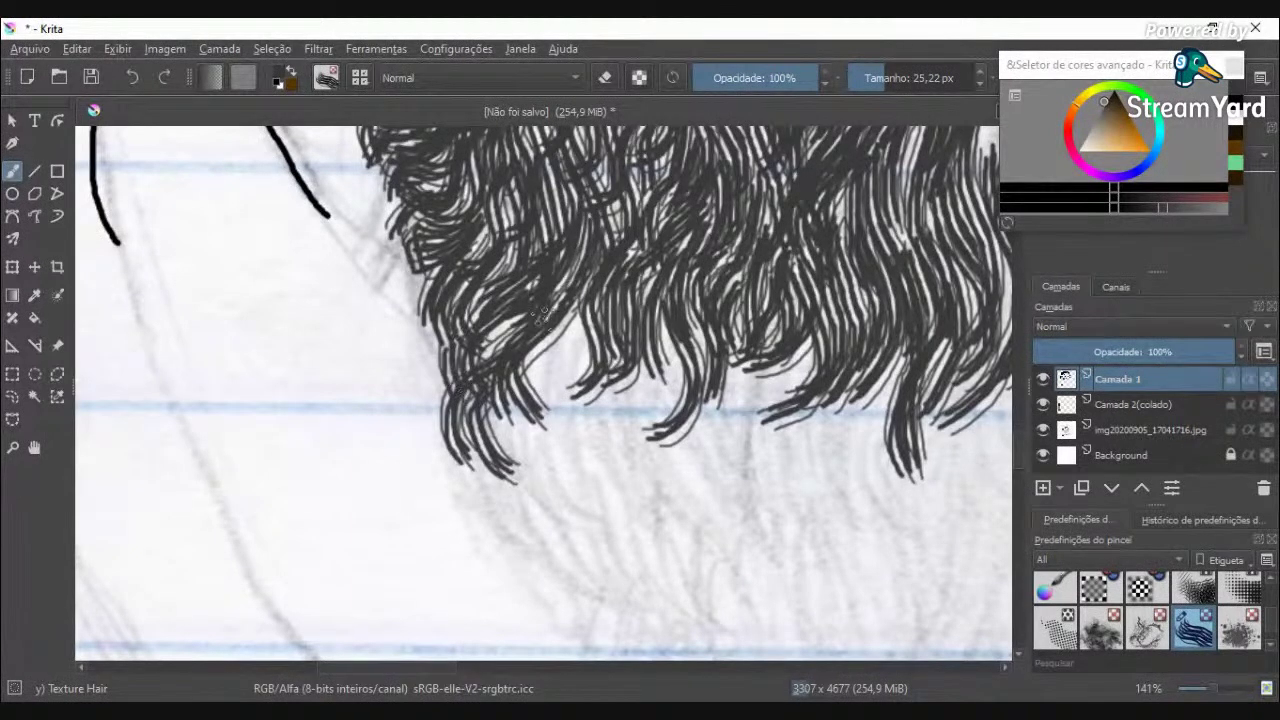
{"action": "mouse_move", "coordinate": [560, 306]}
{"action": "left_mouse_down"}
{"action": "mouse_move", "coordinate": [568, 400]}
{"action": "mouse_move", "coordinate": [520, 500]}
{"action": "mouse_move", "coordinate": [538, 410]}
{"action": "left_mouse_up"}
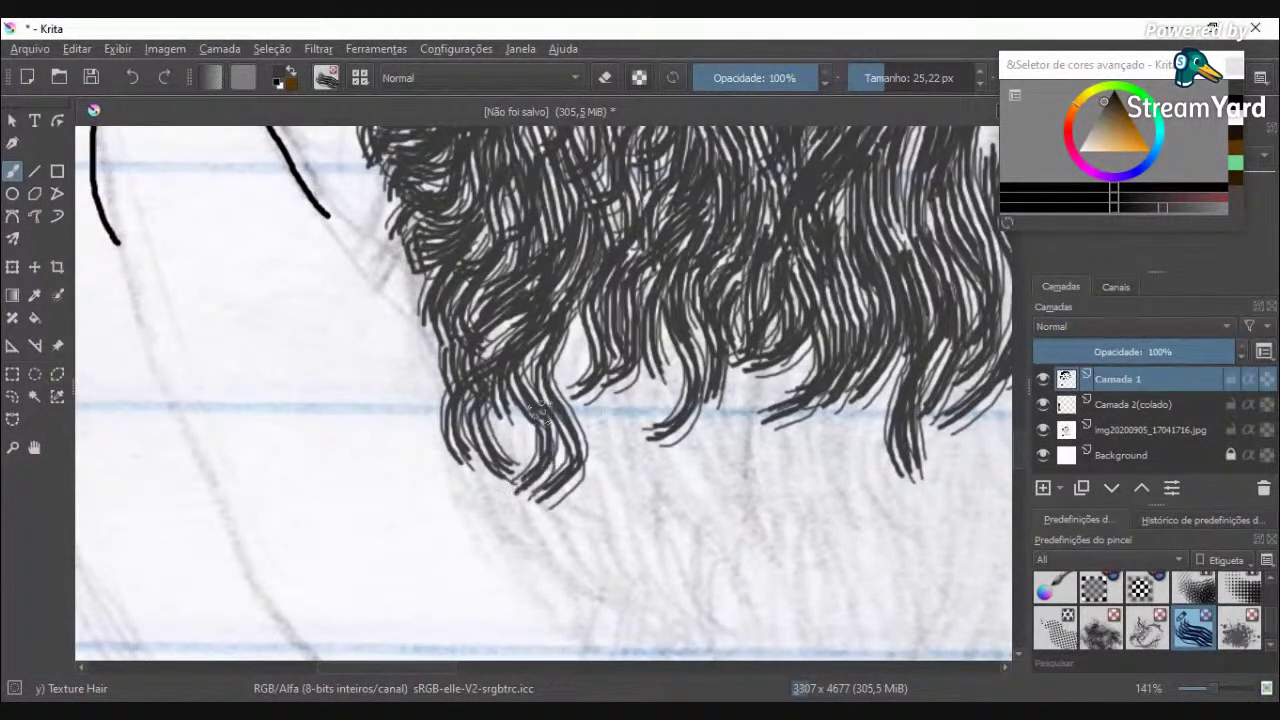
{"action": "mouse_move", "coordinate": [516, 472]}
{"action": "left_mouse_down"}
{"action": "mouse_move", "coordinate": [502, 397]}
{"action": "mouse_move", "coordinate": [520, 333]}
{"action": "mouse_move", "coordinate": [477, 345]}
{"action": "left_mouse_up"}
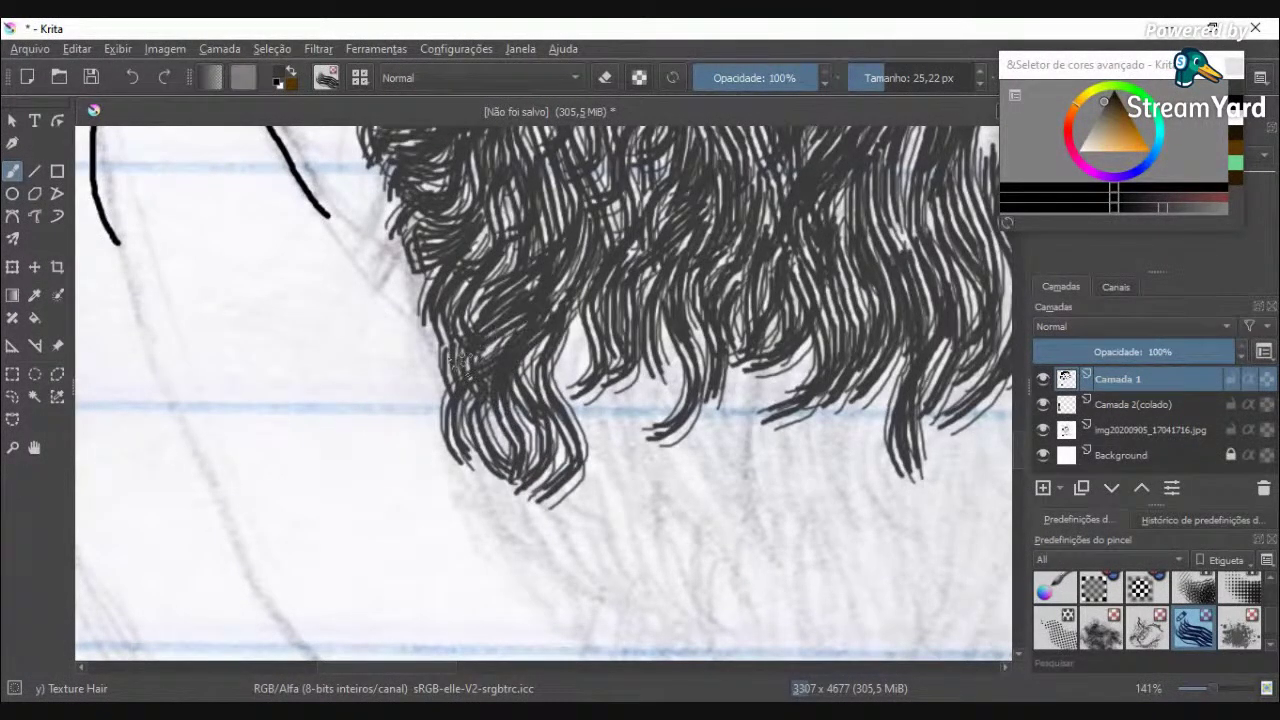
{"action": "left_click_drag", "start_coordinate": [578, 336], "coordinate": [600, 510]}
{"action": "mouse_move", "coordinate": [578, 334]}
{"action": "left_mouse_down"}
{"action": "mouse_move", "coordinate": [561, 374]}
{"action": "mouse_move", "coordinate": [636, 449]}
{"action": "mouse_move", "coordinate": [616, 386]}
{"action": "mouse_move", "coordinate": [644, 502]}
{"action": "mouse_move", "coordinate": [569, 529]}
{"action": "mouse_move", "coordinate": [597, 438]}
{"action": "left_mouse_up"}
{"action": "mouse_move", "coordinate": [572, 480]}
{"action": "left_mouse_down"}
{"action": "mouse_move", "coordinate": [538, 513]}
{"action": "mouse_move", "coordinate": [572, 575]}
{"action": "mouse_move", "coordinate": [558, 574]}
{"action": "mouse_move", "coordinate": [515, 484]}
{"action": "left_mouse_up"}
{"action": "mouse_move", "coordinate": [496, 560]}
{"action": "left_mouse_down"}
{"action": "mouse_move", "coordinate": [482, 527]}
{"action": "mouse_move", "coordinate": [496, 464]}
{"action": "mouse_move", "coordinate": [512, 584]}
{"action": "left_mouse_up"}
{"action": "left_click_drag", "start_coordinate": [484, 438], "coordinate": [462, 510]}
{"action": "scroll", "coordinate": [500, 540], "scroll_direction": "down", "scroll_amount": 6}
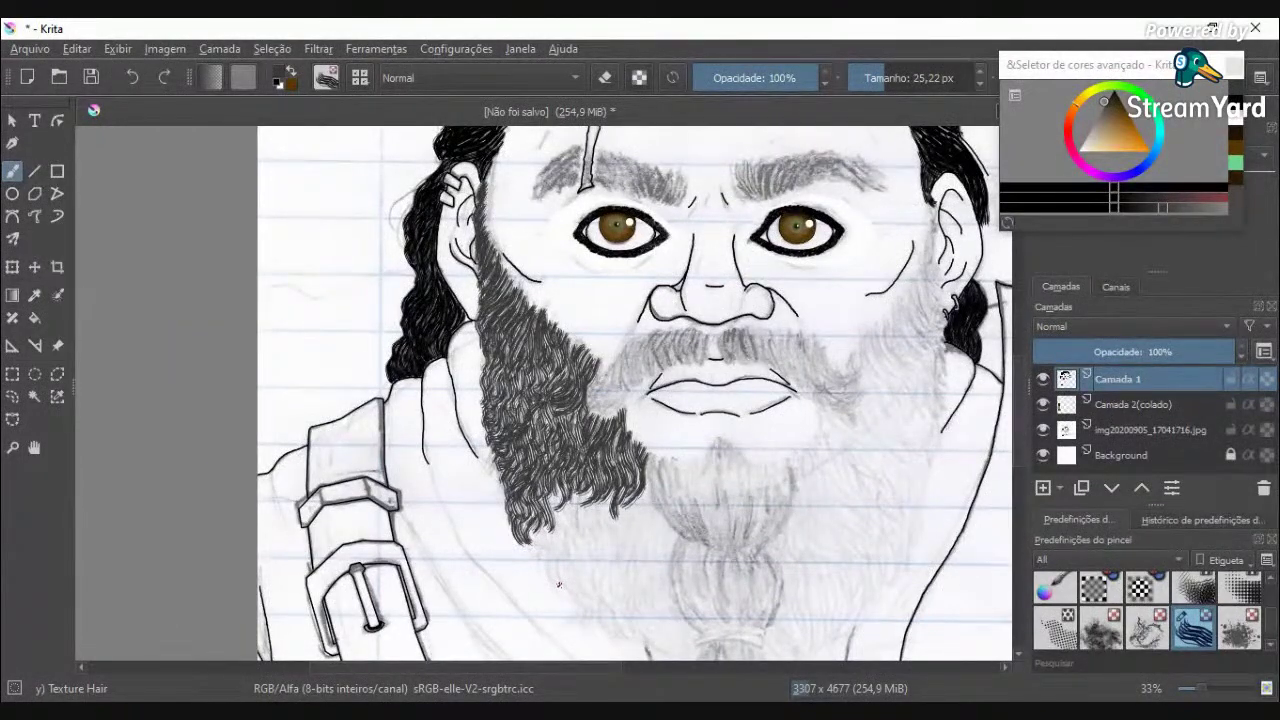
Step: Paint a cluster of wavy locks hanging from the left beard's lower edge on the side nearest the chin tuft
{"action": "scroll", "coordinate": [567, 537], "scroll_direction": "up", "scroll_amount": 8}
{"action": "scroll", "coordinate": [567, 537], "scroll_direction": "down", "scroll_amount": 6}
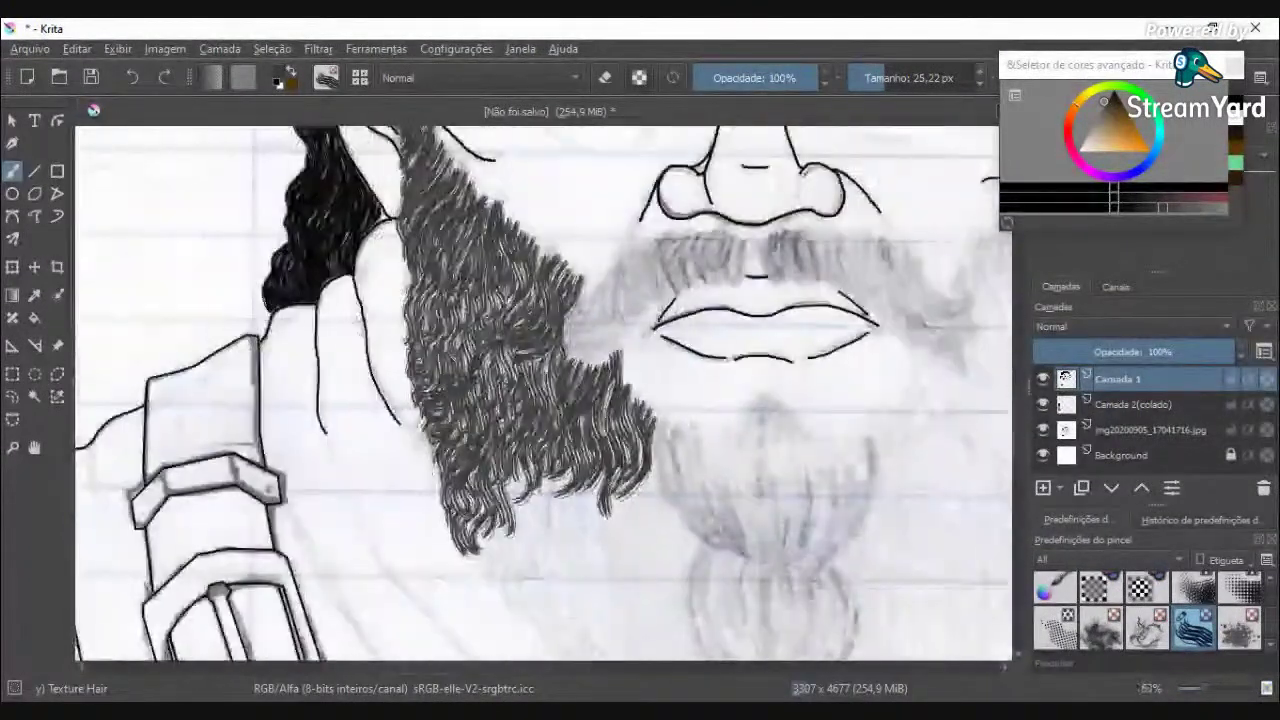
{"action": "scroll", "coordinate": [567, 537], "scroll_direction": "up", "scroll_amount": 5}
{"action": "left_click_drag", "start_coordinate": [668, 372], "coordinate": [605, 495]}
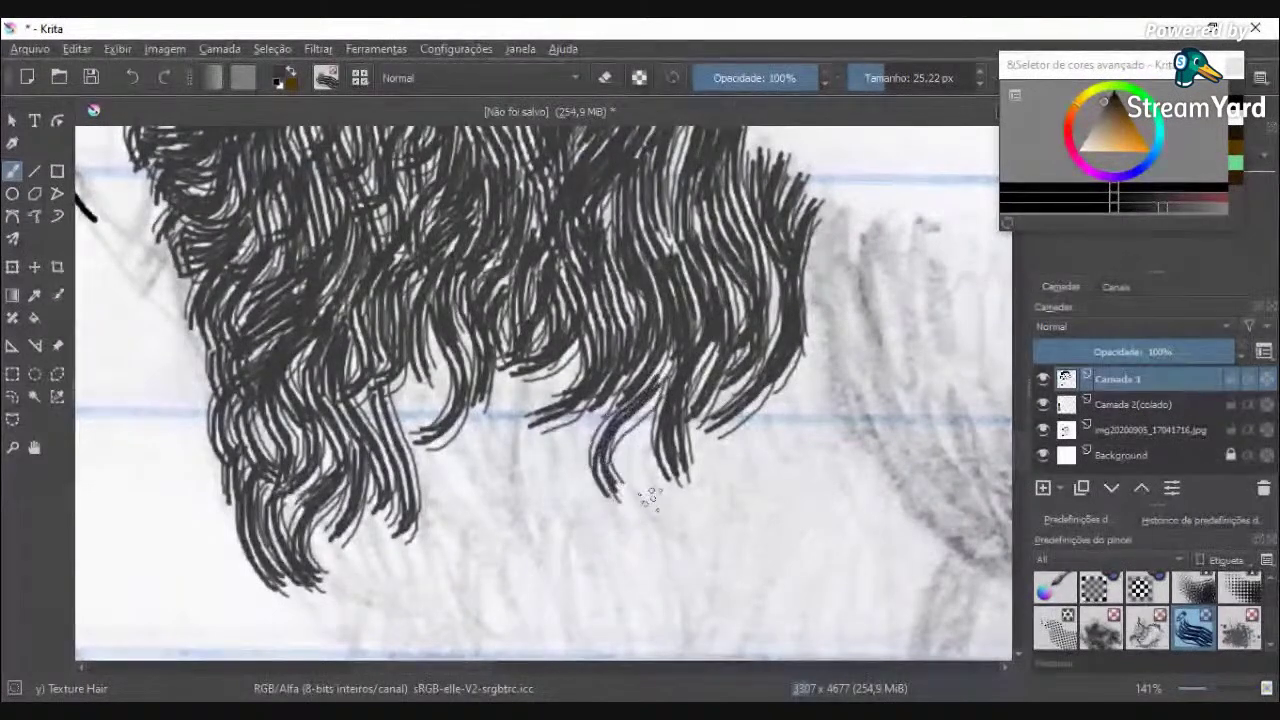
{"action": "mouse_move", "coordinate": [664, 348]}
{"action": "left_mouse_down"}
{"action": "mouse_move", "coordinate": [629, 441]}
{"action": "mouse_move", "coordinate": [644, 526]}
{"action": "left_mouse_up"}
{"action": "left_click_drag", "start_coordinate": [607, 398], "coordinate": [568, 514]}
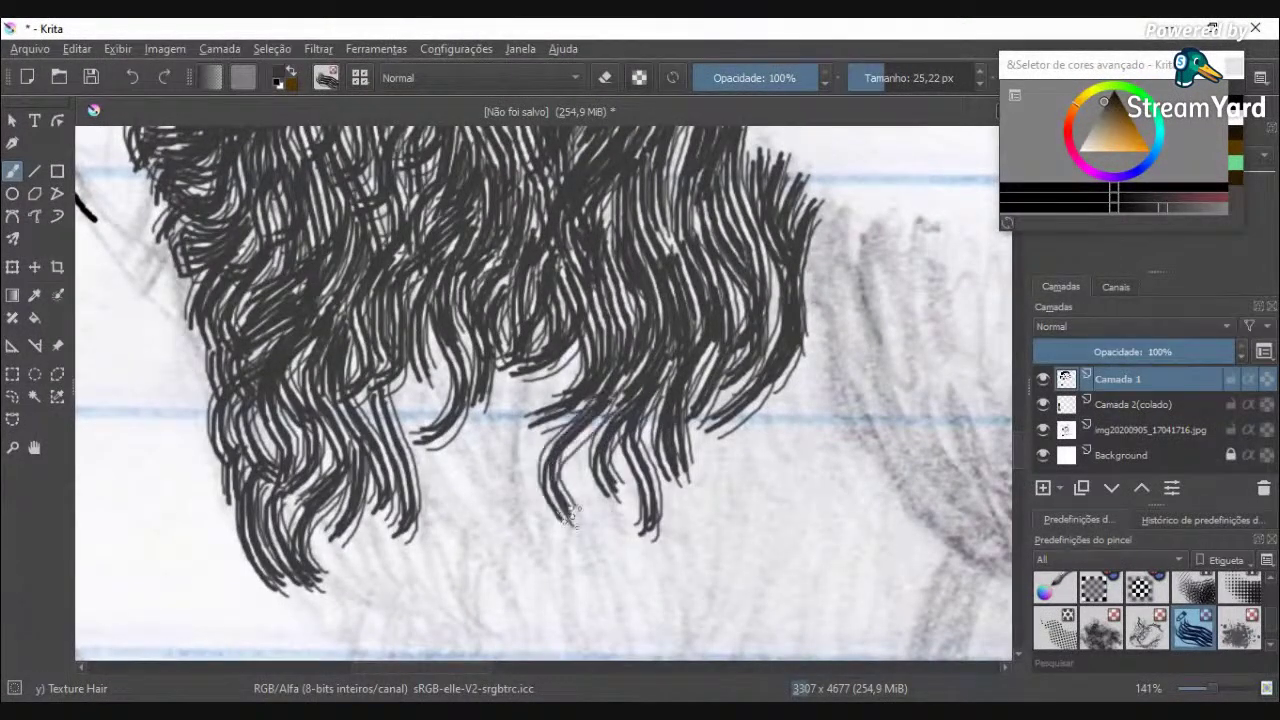
{"action": "mouse_move", "coordinate": [572, 404]}
{"action": "left_mouse_down"}
{"action": "mouse_move", "coordinate": [614, 564]}
{"action": "mouse_move", "coordinate": [616, 404]}
{"action": "left_mouse_up"}
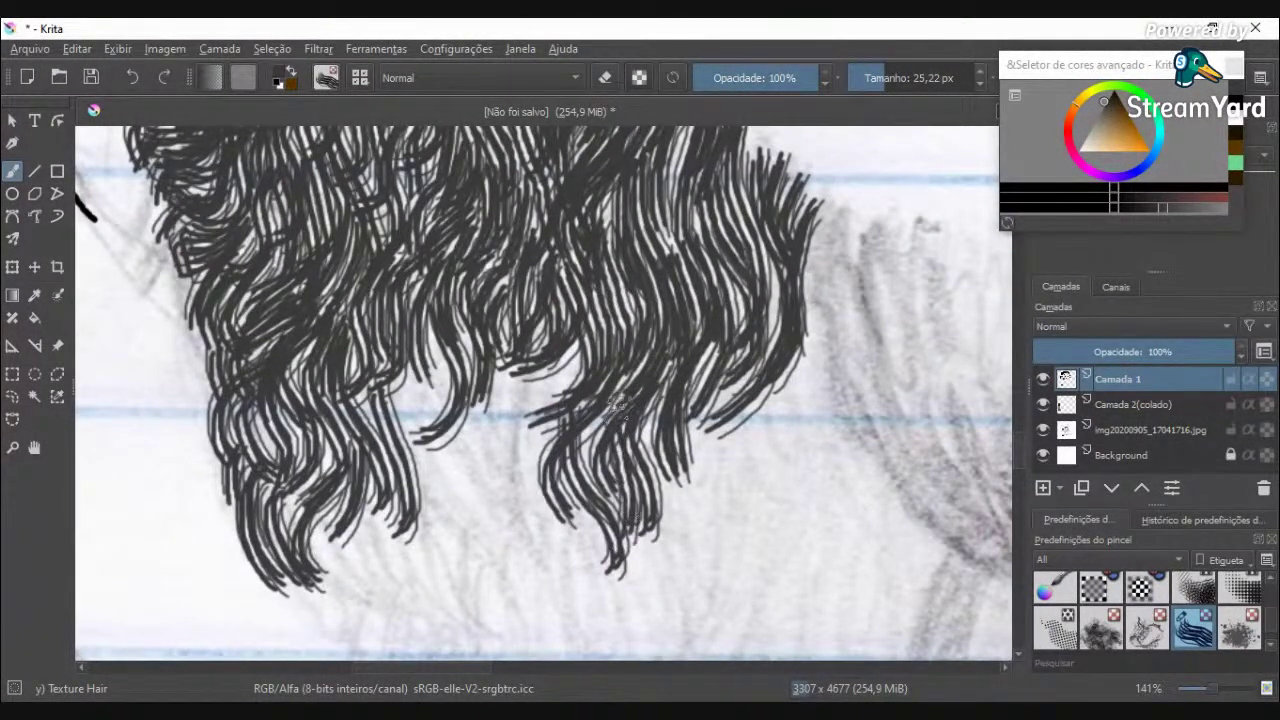
Step: Fill the gap between the outer jaw locks and the chin-side cluster with strands reaching the same length
{"action": "mouse_move", "coordinate": [553, 365]}
{"action": "left_mouse_down"}
{"action": "mouse_move", "coordinate": [509, 420]}
{"action": "mouse_move", "coordinate": [505, 491]}
{"action": "left_mouse_up"}
{"action": "mouse_move", "coordinate": [570, 349]}
{"action": "left_mouse_down"}
{"action": "mouse_move", "coordinate": [558, 419]}
{"action": "mouse_move", "coordinate": [520, 477]}
{"action": "mouse_move", "coordinate": [568, 539]}
{"action": "mouse_move", "coordinate": [520, 369]}
{"action": "mouse_move", "coordinate": [445, 467]}
{"action": "mouse_move", "coordinate": [487, 491]}
{"action": "mouse_move", "coordinate": [475, 497]}
{"action": "mouse_move", "coordinate": [468, 425]}
{"action": "left_mouse_up"}
{"action": "left_click_drag", "start_coordinate": [546, 364], "coordinate": [472, 446]}
{"action": "mouse_move", "coordinate": [422, 345]}
{"action": "left_mouse_down"}
{"action": "mouse_move", "coordinate": [422, 427]}
{"action": "mouse_move", "coordinate": [447, 512]}
{"action": "left_mouse_up"}
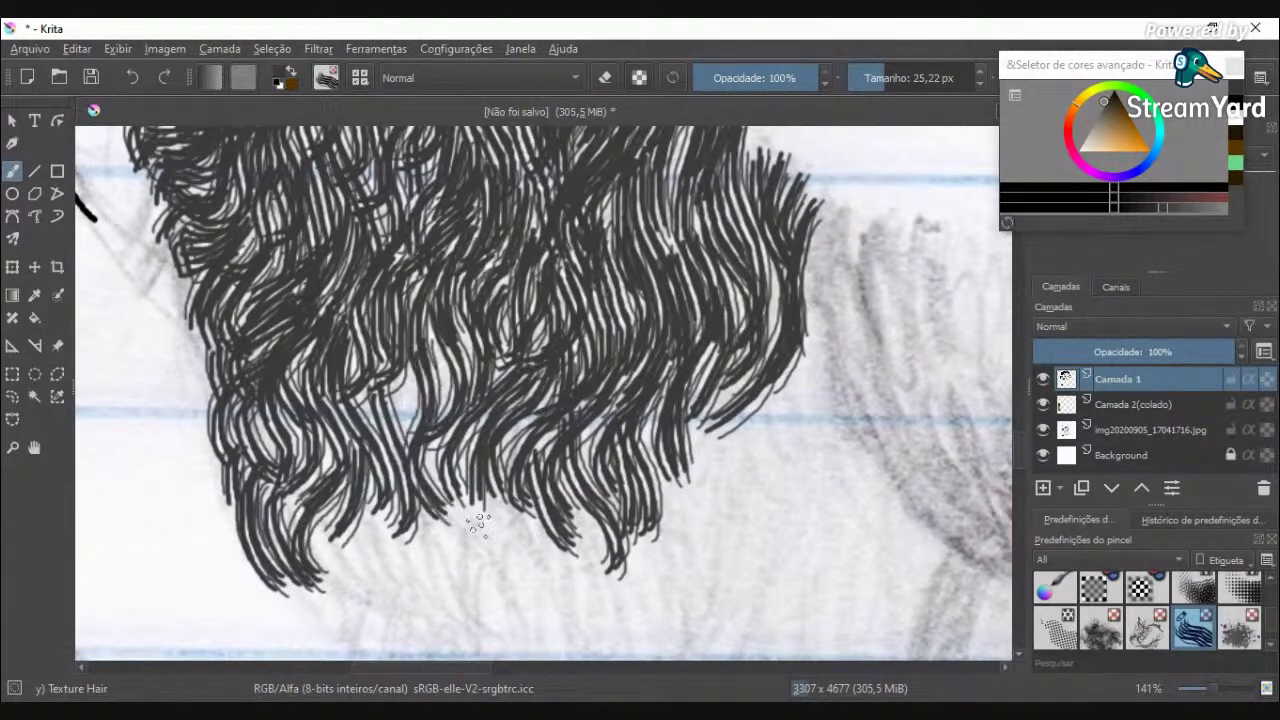
{"action": "mouse_move", "coordinate": [413, 441]}
{"action": "left_mouse_down"}
{"action": "mouse_move", "coordinate": [436, 331]}
{"action": "mouse_move", "coordinate": [442, 388]}
{"action": "mouse_move", "coordinate": [398, 506]}
{"action": "mouse_move", "coordinate": [453, 486]}
{"action": "mouse_move", "coordinate": [462, 456]}
{"action": "mouse_move", "coordinate": [498, 588]}
{"action": "left_mouse_up"}
{"action": "mouse_move", "coordinate": [522, 421]}
{"action": "left_mouse_down"}
{"action": "mouse_move", "coordinate": [487, 486]}
{"action": "mouse_move", "coordinate": [500, 575]}
{"action": "left_mouse_up"}
{"action": "mouse_move", "coordinate": [534, 452]}
{"action": "left_mouse_down"}
{"action": "mouse_move", "coordinate": [540, 558]}
{"action": "mouse_move", "coordinate": [553, 442]}
{"action": "left_mouse_up"}
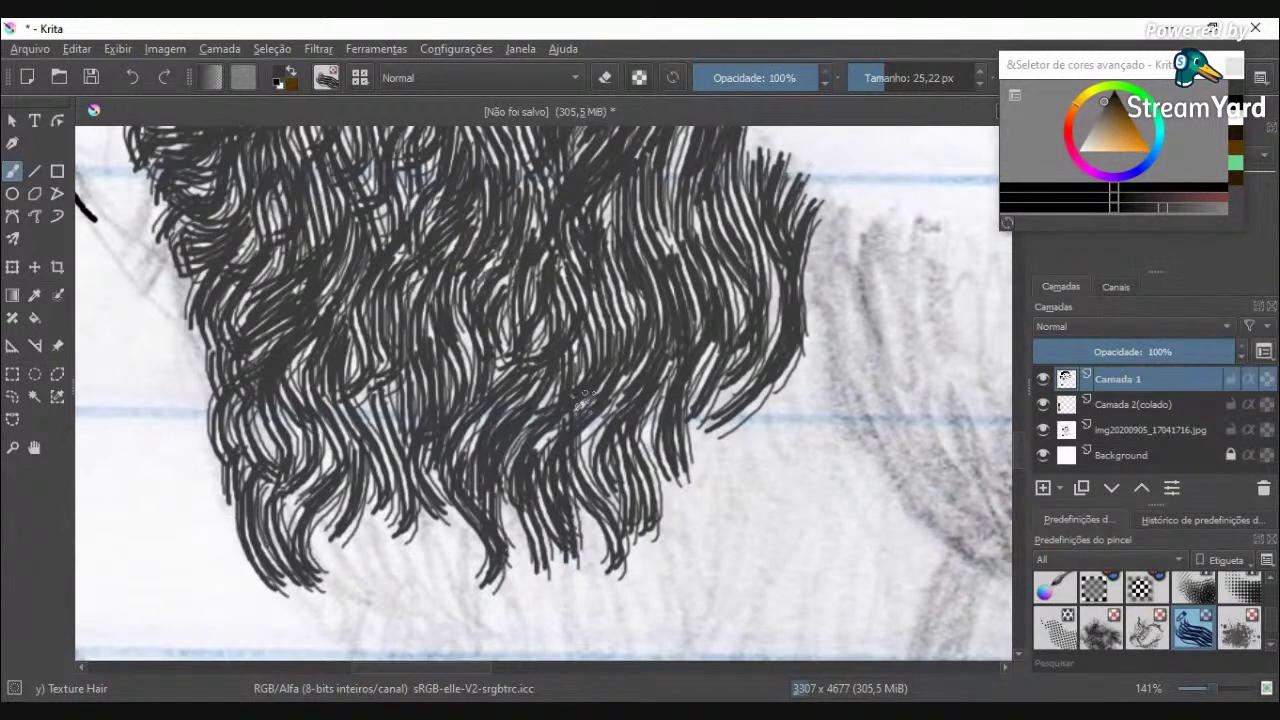
{"action": "scroll", "coordinate": [587, 399], "scroll_direction": "down", "scroll_amount": 5}
Step: Start a new row of wavy locks under the left beard, working from the chin side toward its middle
{"action": "key", "text": "plus"}
{"action": "key", "text": "plus"}
{"action": "key", "text": "plus"}
{"action": "key", "text": "plus"}
{"action": "key", "text": "plus"}
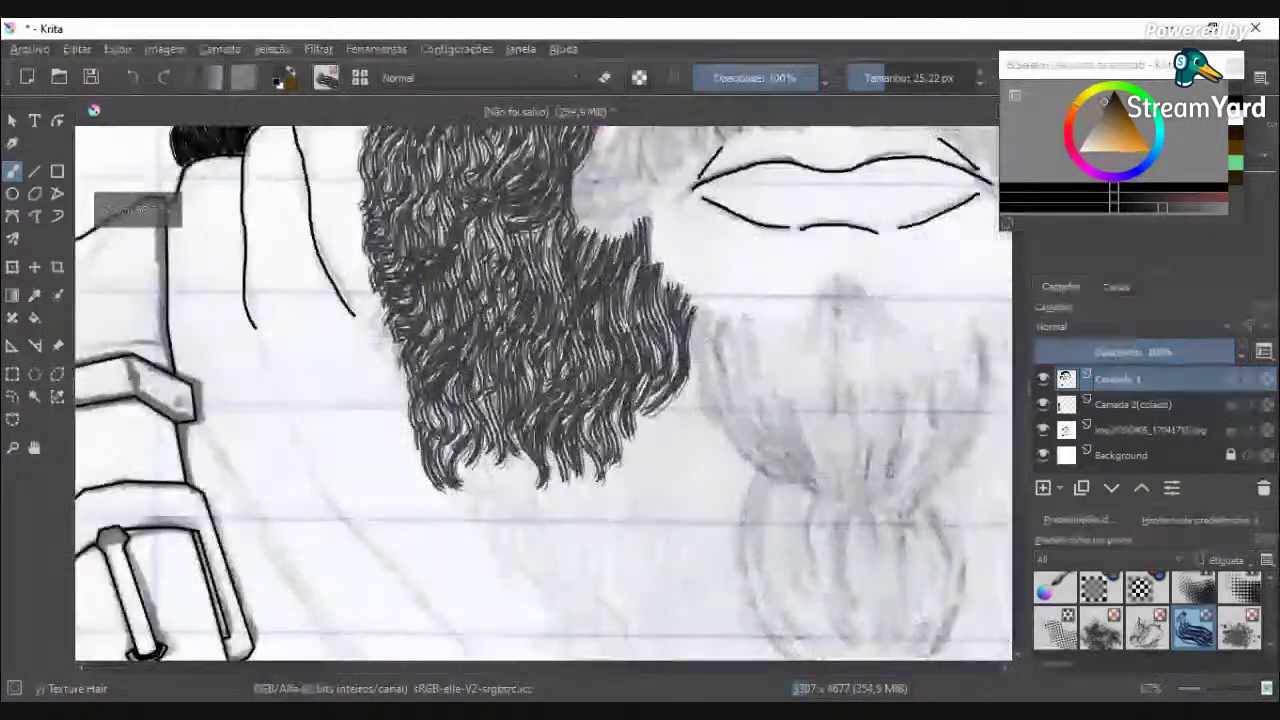
{"action": "mouse_move", "coordinate": [760, 385]}
{"action": "left_mouse_down"}
{"action": "mouse_move", "coordinate": [736, 425]}
{"action": "mouse_move", "coordinate": [748, 540]}
{"action": "left_mouse_up"}
{"action": "mouse_move", "coordinate": [706, 378]}
{"action": "left_mouse_down"}
{"action": "mouse_move", "coordinate": [676, 500]}
{"action": "mouse_move", "coordinate": [708, 583]}
{"action": "mouse_move", "coordinate": [698, 593]}
{"action": "mouse_move", "coordinate": [677, 426]}
{"action": "mouse_move", "coordinate": [656, 476]}
{"action": "mouse_move", "coordinate": [654, 578]}
{"action": "mouse_move", "coordinate": [635, 608]}
{"action": "left_mouse_up"}
{"action": "left_click_drag", "start_coordinate": [640, 470], "coordinate": [600, 592]}
{"action": "mouse_move", "coordinate": [615, 425]}
{"action": "left_mouse_down"}
{"action": "mouse_move", "coordinate": [595, 553]}
{"action": "mouse_move", "coordinate": [606, 585]}
{"action": "left_mouse_up"}
{"action": "left_click_drag", "start_coordinate": [598, 400], "coordinate": [572, 460]}
Step: Continue the row of wavy locks from the middle of the left beard's lower edge out to the jaw corner
{"action": "left_click_drag", "start_coordinate": [535, 422], "coordinate": [506, 534]}
{"action": "mouse_move", "coordinate": [507, 476]}
{"action": "left_mouse_down"}
{"action": "mouse_move", "coordinate": [551, 587]}
{"action": "mouse_move", "coordinate": [518, 530]}
{"action": "left_mouse_up"}
{"action": "mouse_move", "coordinate": [507, 624]}
{"action": "left_mouse_down"}
{"action": "mouse_move", "coordinate": [531, 543]}
{"action": "mouse_move", "coordinate": [470, 620]}
{"action": "left_mouse_up"}
{"action": "left_click_drag", "start_coordinate": [520, 525], "coordinate": [495, 595]}
{"action": "left_click_drag", "start_coordinate": [482, 505], "coordinate": [445, 595]}
{"action": "mouse_move", "coordinate": [462, 572]}
{"action": "left_mouse_down"}
{"action": "mouse_move", "coordinate": [455, 636]}
{"action": "mouse_move", "coordinate": [412, 630]}
{"action": "left_mouse_up"}
{"action": "mouse_move", "coordinate": [458, 488]}
{"action": "left_mouse_down"}
{"action": "mouse_move", "coordinate": [427, 495]}
{"action": "mouse_move", "coordinate": [383, 565]}
{"action": "mouse_move", "coordinate": [372, 638]}
{"action": "left_mouse_up"}
{"action": "mouse_move", "coordinate": [392, 490]}
{"action": "left_mouse_down"}
{"action": "mouse_move", "coordinate": [363, 529]}
{"action": "mouse_move", "coordinate": [335, 625]}
{"action": "left_mouse_up"}
{"action": "mouse_move", "coordinate": [360, 505]}
{"action": "left_mouse_down"}
{"action": "mouse_move", "coordinate": [315, 630]}
{"action": "mouse_move", "coordinate": [295, 600]}
{"action": "mouse_move", "coordinate": [300, 632]}
{"action": "left_mouse_up"}
{"action": "left_click_drag", "start_coordinate": [288, 576], "coordinate": [354, 638]}
{"action": "scroll", "coordinate": [428, 622], "scroll_direction": "down", "scroll_amount": 5}
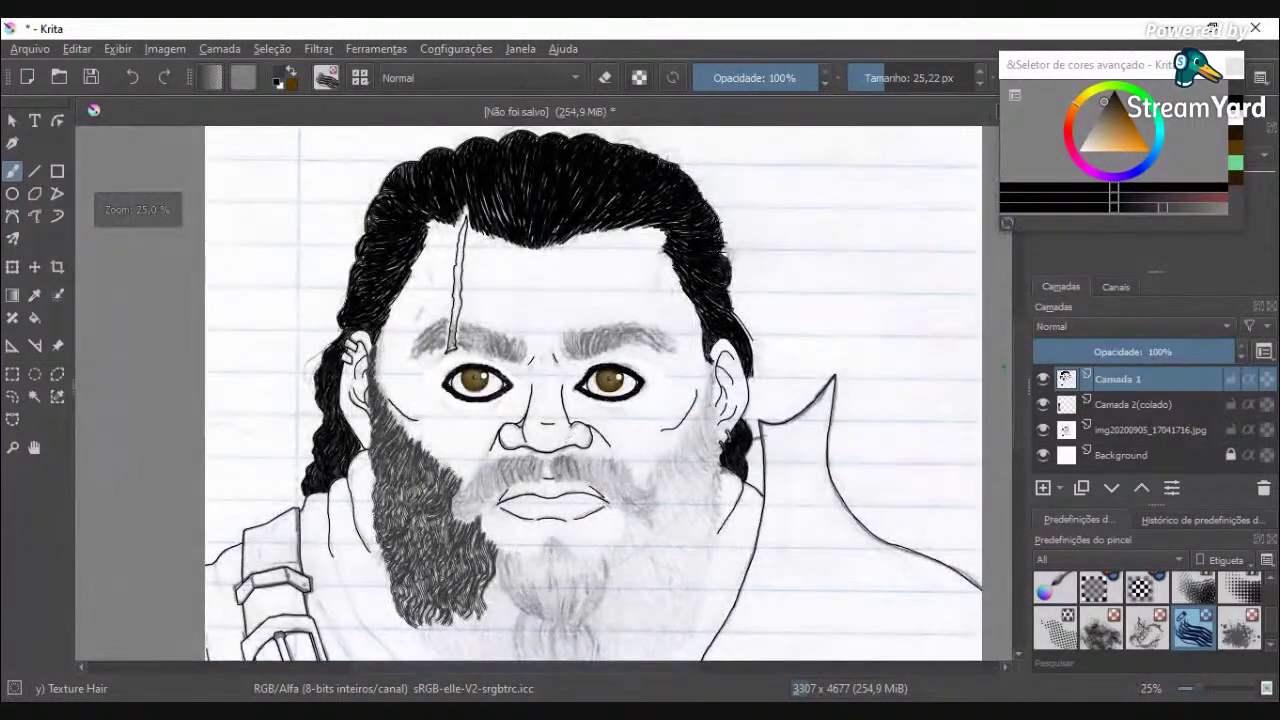
Step: Widen the left beard's lower inner edge toward the chin tuft with curved strands and fill the space behind them
{"action": "left_click_drag", "start_coordinate": [1018, 377], "coordinate": [1013, 416]}
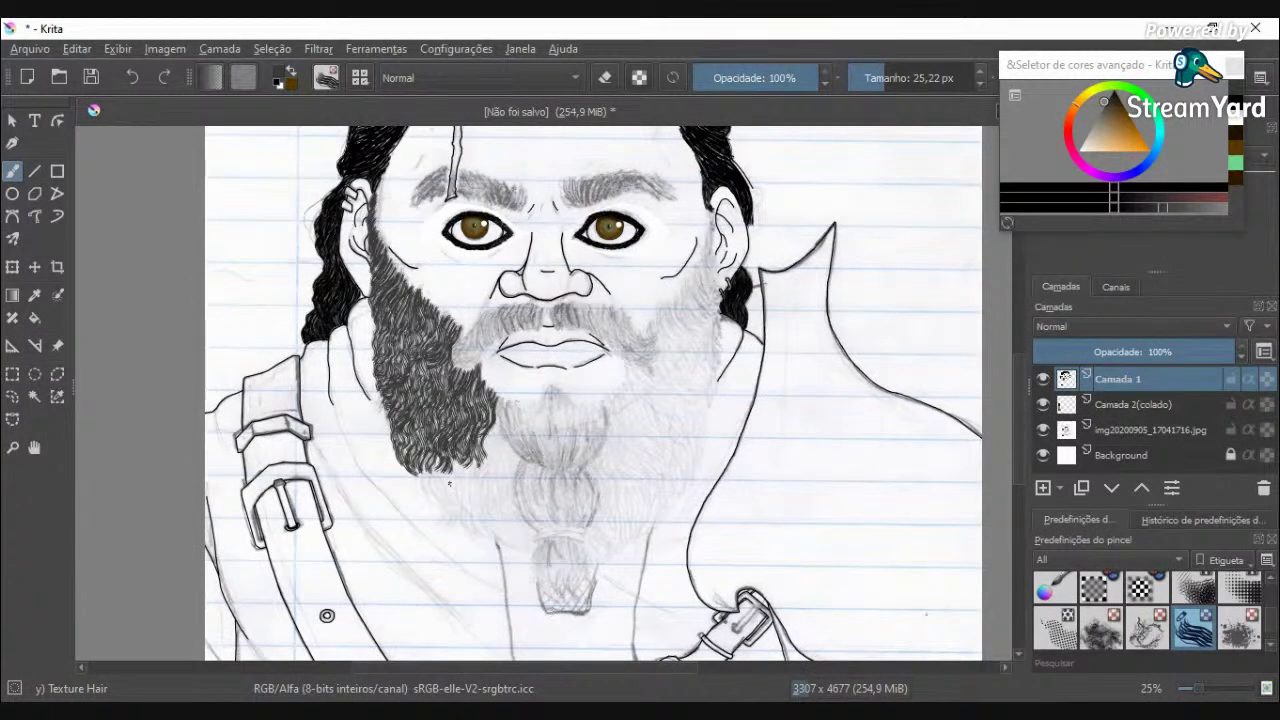
{"action": "scroll", "coordinate": [449, 484], "scroll_direction": "up", "scroll_amount": 6}
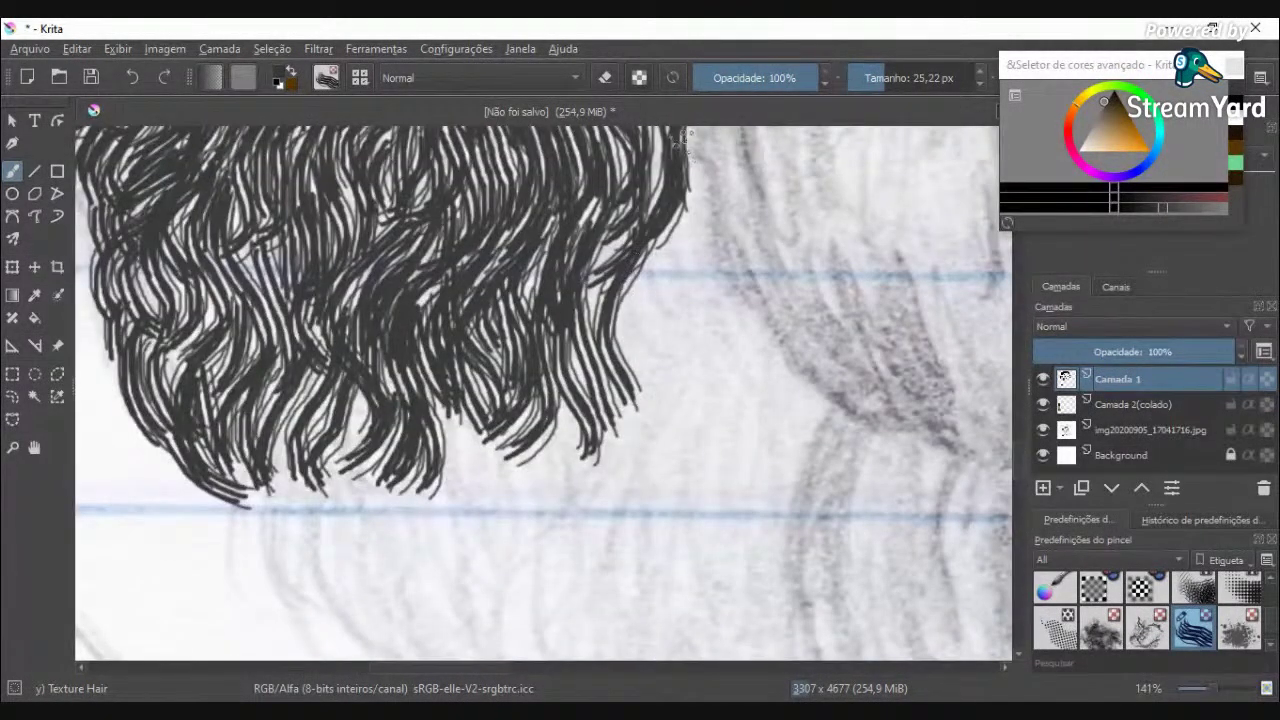
{"action": "left_click_drag", "start_coordinate": [686, 134], "coordinate": [688, 292]}
{"action": "left_click_drag", "start_coordinate": [680, 228], "coordinate": [714, 394]}
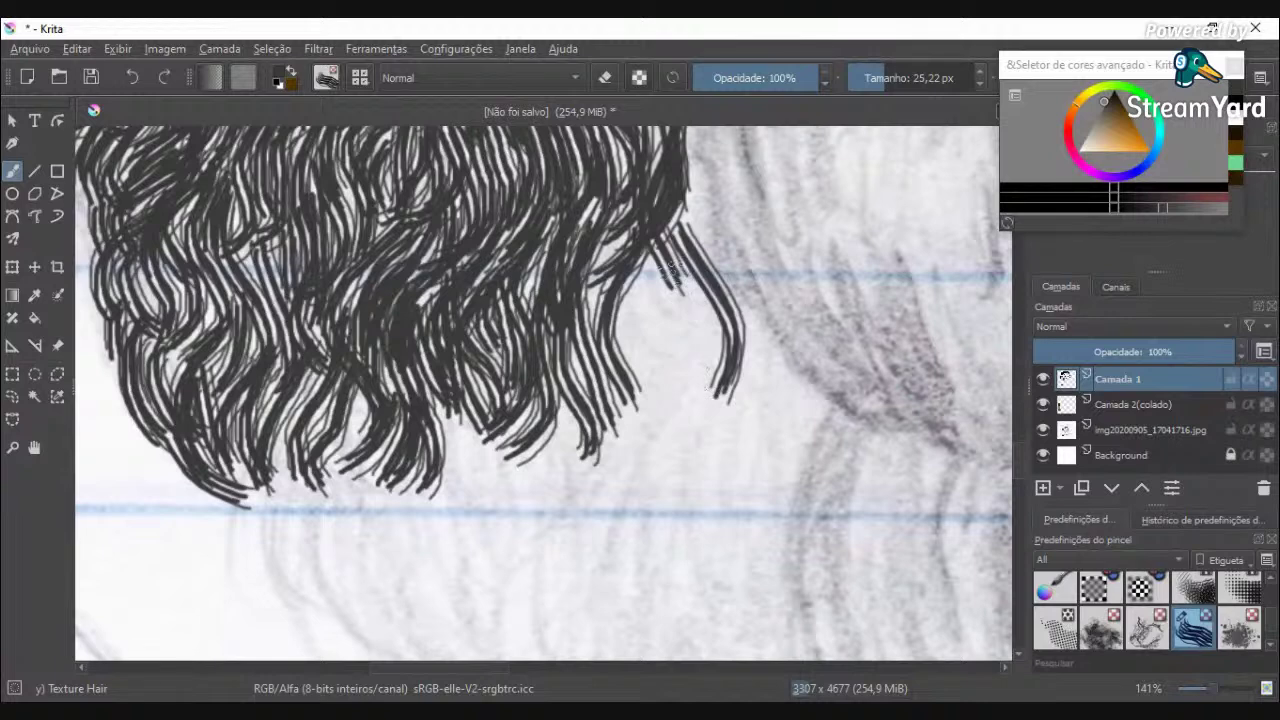
{"action": "left_click_drag", "start_coordinate": [672, 268], "coordinate": [668, 414]}
{"action": "left_click_drag", "start_coordinate": [696, 288], "coordinate": [678, 440]}
{"action": "mouse_move", "coordinate": [650, 290]}
{"action": "left_mouse_down"}
{"action": "mouse_move", "coordinate": [640, 465]}
{"action": "mouse_move", "coordinate": [666, 308]}
{"action": "mouse_move", "coordinate": [658, 250]}
{"action": "mouse_move", "coordinate": [612, 414]}
{"action": "left_mouse_up"}
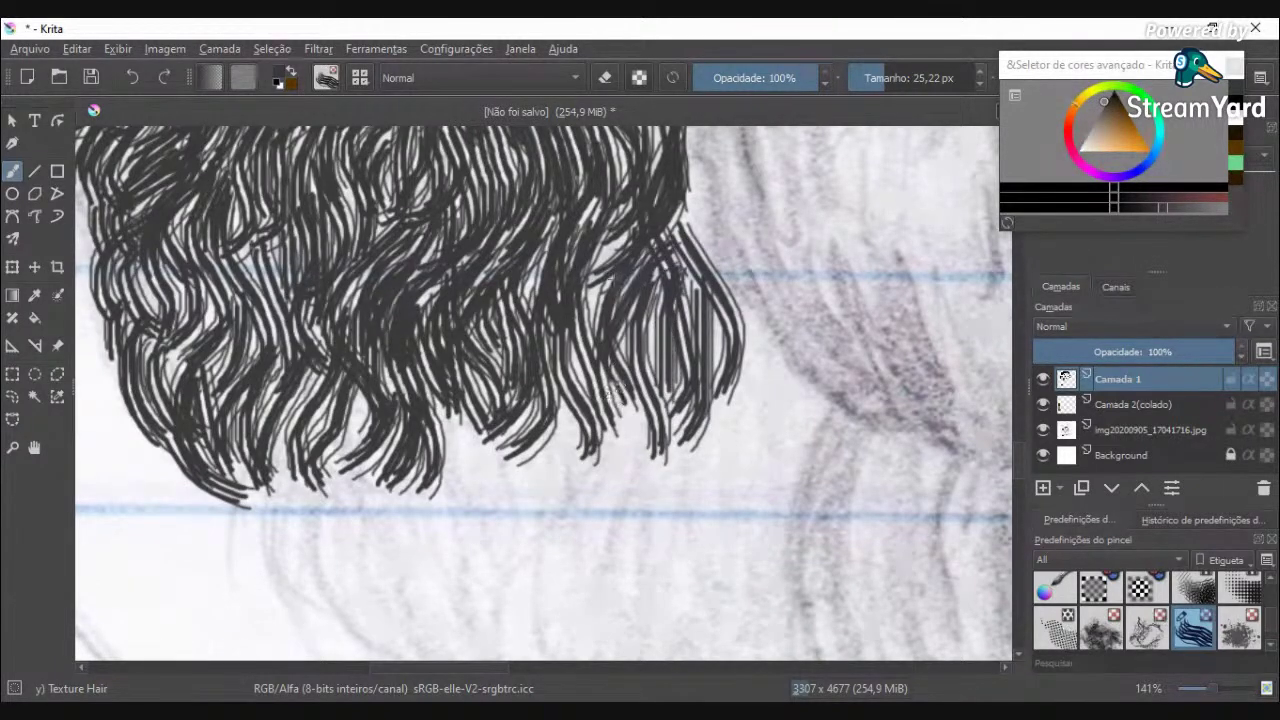
Step: Add longer wavy locks below the chin-side part of the left beard, down past the next notebook line
{"action": "left_click_drag", "start_coordinate": [604, 236], "coordinate": [565, 340]}
{"action": "mouse_move", "coordinate": [648, 365]}
{"action": "left_mouse_down"}
{"action": "mouse_move", "coordinate": [676, 494]}
{"action": "mouse_move", "coordinate": [662, 538]}
{"action": "left_mouse_up"}
{"action": "mouse_move", "coordinate": [618, 382]}
{"action": "left_mouse_down"}
{"action": "mouse_move", "coordinate": [645, 494]}
{"action": "mouse_move", "coordinate": [600, 522]}
{"action": "left_mouse_up"}
{"action": "mouse_move", "coordinate": [632, 412]}
{"action": "left_mouse_down"}
{"action": "mouse_move", "coordinate": [598, 530]}
{"action": "mouse_move", "coordinate": [545, 520]}
{"action": "left_mouse_up"}
{"action": "left_click_drag", "start_coordinate": [545, 520], "coordinate": [530, 592]}
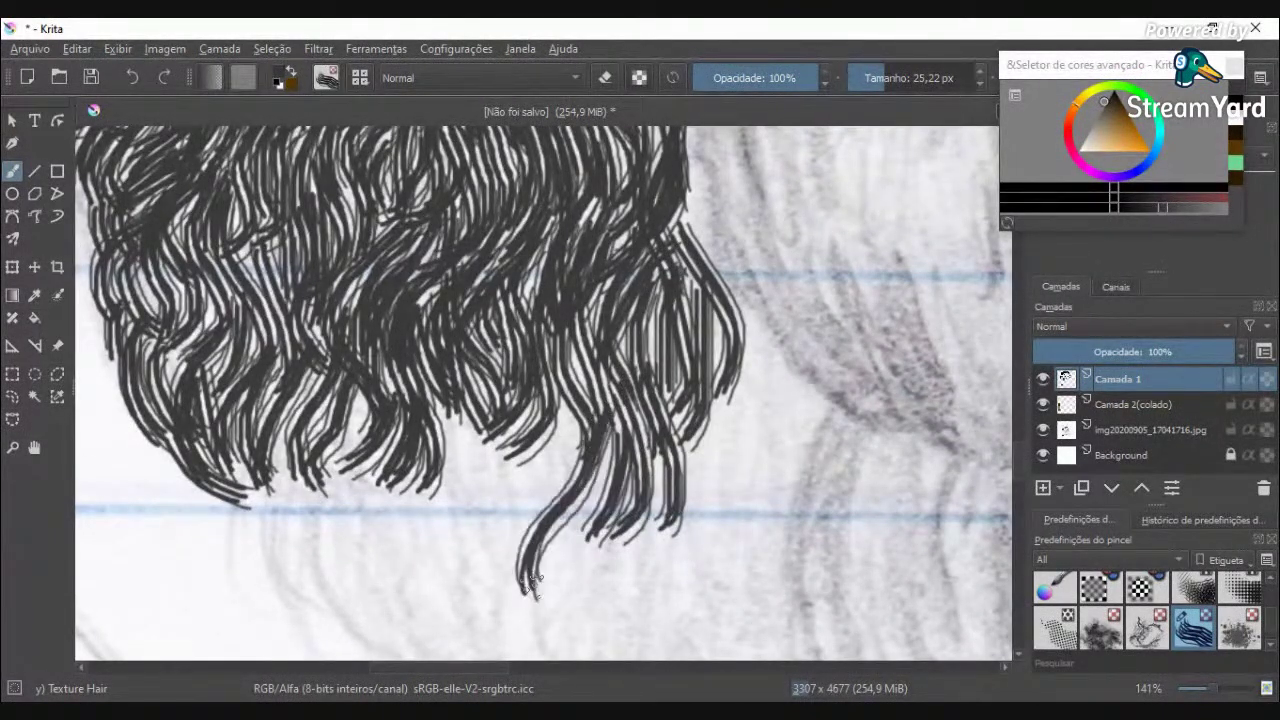
{"action": "left_click_drag", "start_coordinate": [563, 422], "coordinate": [500, 578]}
{"action": "left_click_drag", "start_coordinate": [594, 458], "coordinate": [590, 602]}
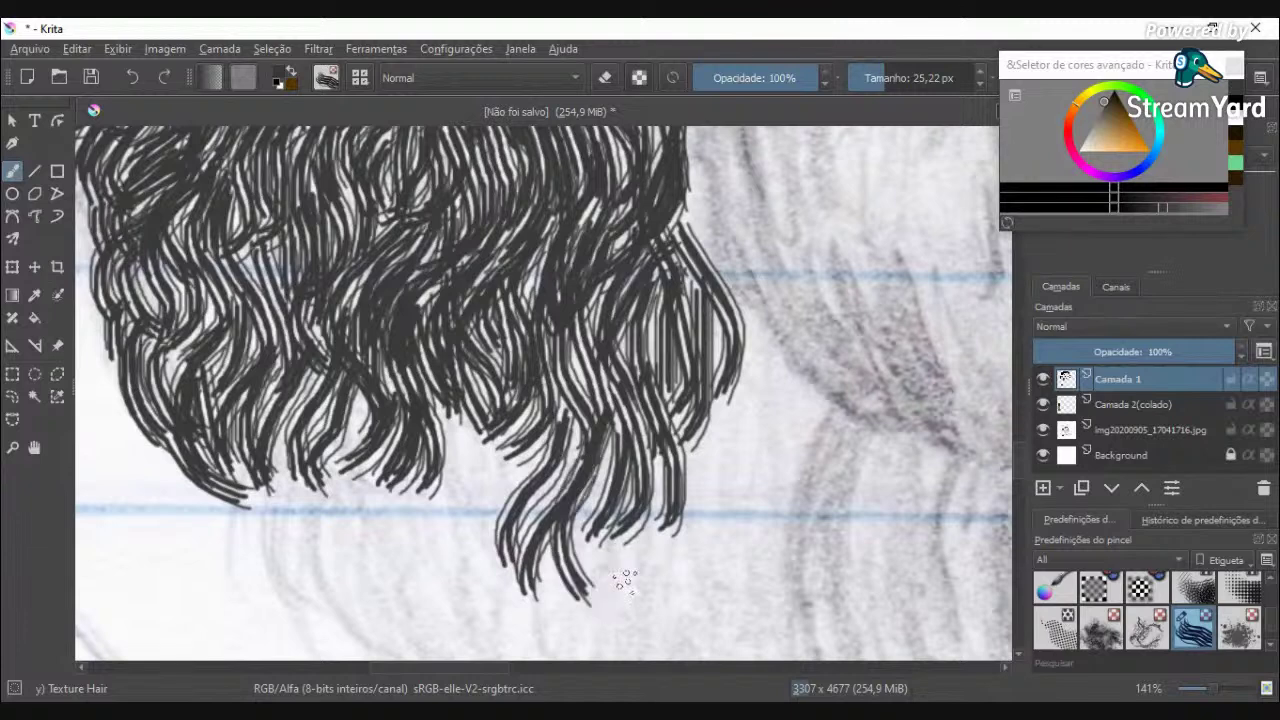
Step: Paint outward-curving strands beside the braided chin tuft and continue the long locks across the middle of the lower edge
{"action": "left_click_drag", "start_coordinate": [692, 305], "coordinate": [748, 497]}
{"action": "mouse_move", "coordinate": [728, 330]}
{"action": "left_mouse_down"}
{"action": "mouse_move", "coordinate": [788, 410]}
{"action": "mouse_move", "coordinate": [740, 538]}
{"action": "left_mouse_up"}
{"action": "left_click_drag", "start_coordinate": [742, 405], "coordinate": [683, 562]}
{"action": "mouse_move", "coordinate": [668, 516]}
{"action": "left_mouse_down"}
{"action": "mouse_move", "coordinate": [721, 376]}
{"action": "mouse_move", "coordinate": [752, 556]}
{"action": "mouse_move", "coordinate": [688, 608]}
{"action": "left_mouse_up"}
{"action": "left_click_drag", "start_coordinate": [520, 403], "coordinate": [460, 560]}
{"action": "left_click_drag", "start_coordinate": [494, 422], "coordinate": [410, 560]}
{"action": "left_click_drag", "start_coordinate": [490, 396], "coordinate": [385, 605]}
{"action": "left_click_drag", "start_coordinate": [410, 458], "coordinate": [343, 575]}
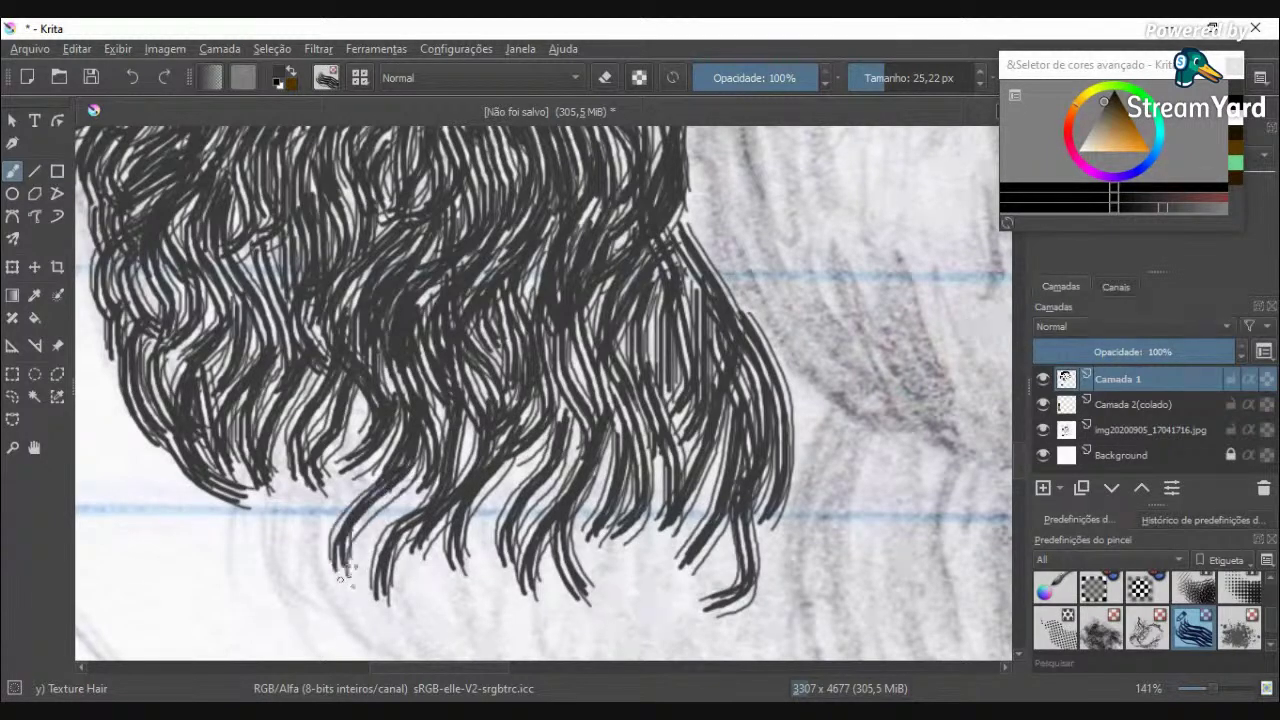
Step: Extend the long locks to the outer jaw corner, completing the row along the left beard's bottom edge
{"action": "left_click_drag", "start_coordinate": [349, 401], "coordinate": [294, 546]}
{"action": "left_click_drag", "start_coordinate": [368, 392], "coordinate": [322, 605]}
{"action": "mouse_move", "coordinate": [285, 428]}
{"action": "left_mouse_down"}
{"action": "mouse_move", "coordinate": [245, 570]}
{"action": "mouse_move", "coordinate": [222, 402]}
{"action": "left_mouse_up"}
{"action": "left_click_drag", "start_coordinate": [310, 396], "coordinate": [258, 600]}
{"action": "left_click_drag", "start_coordinate": [312, 446], "coordinate": [265, 612]}
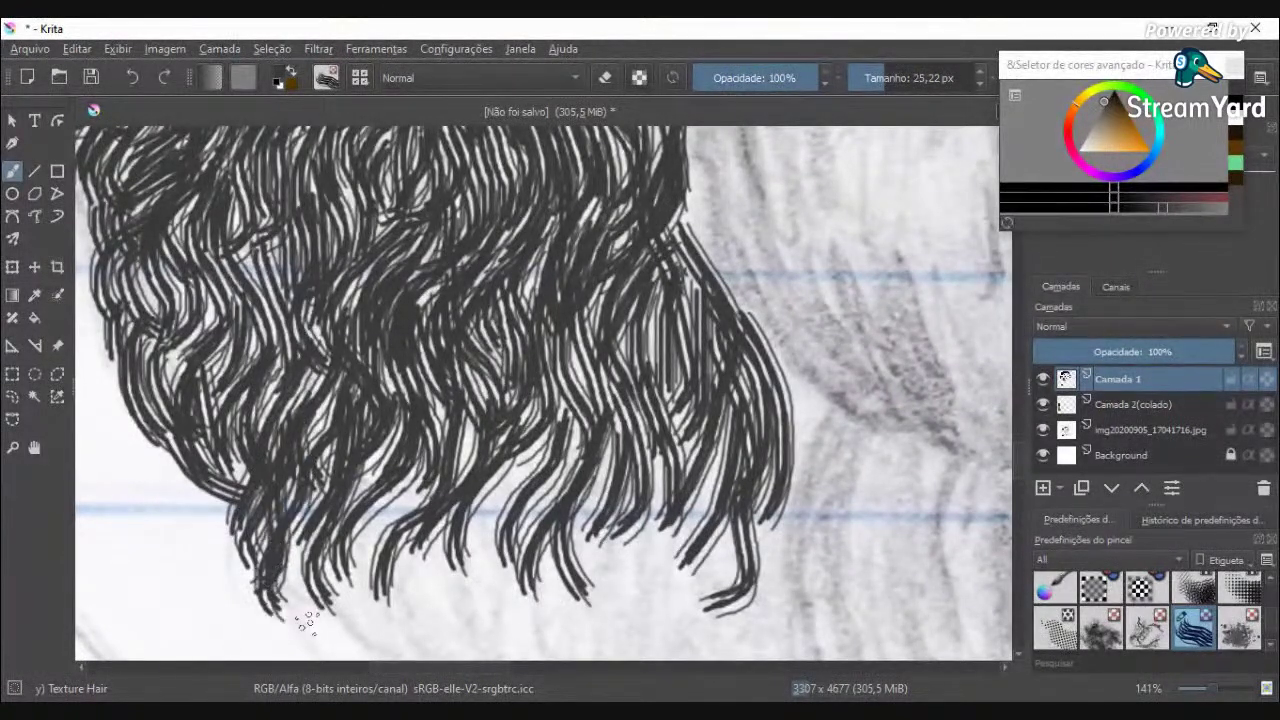
{"action": "scroll", "coordinate": [315, 620], "scroll_direction": "down", "scroll_amount": 4}
{"action": "scroll", "coordinate": [300, 600], "scroll_direction": "up", "scroll_amount": 2}
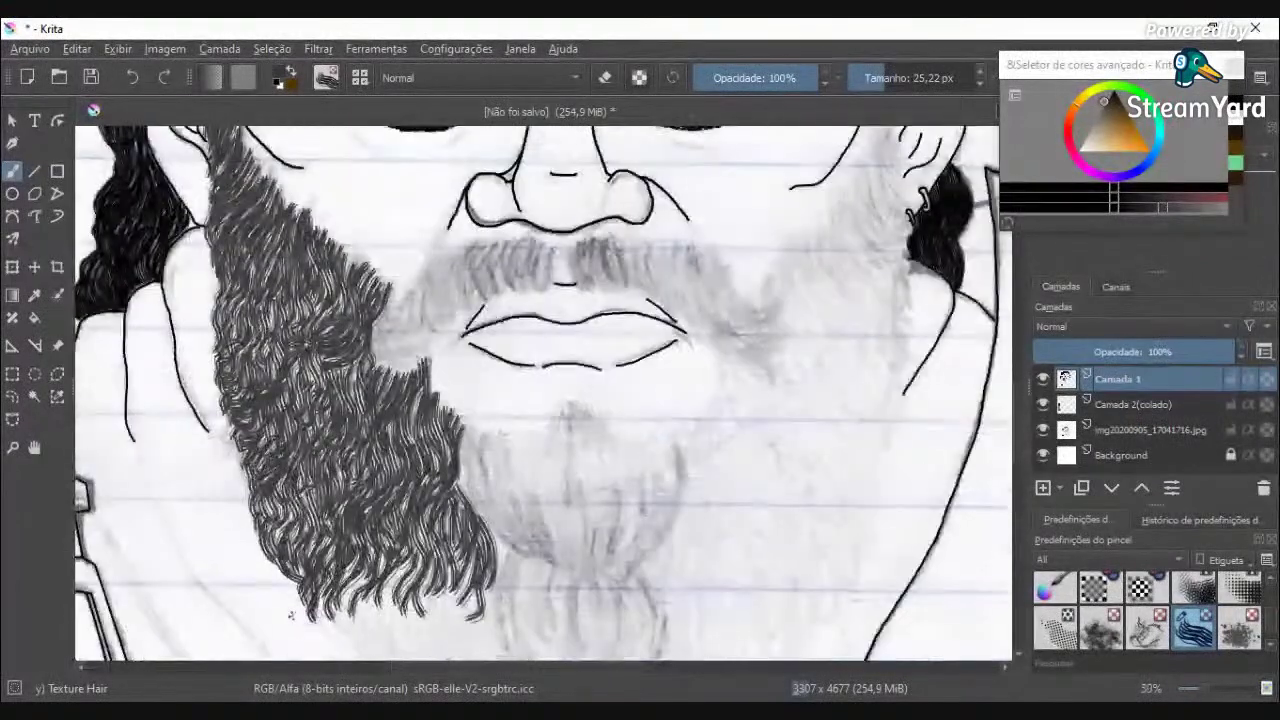
{"action": "scroll", "coordinate": [290, 586], "scroll_direction": "up", "scroll_amount": 3}
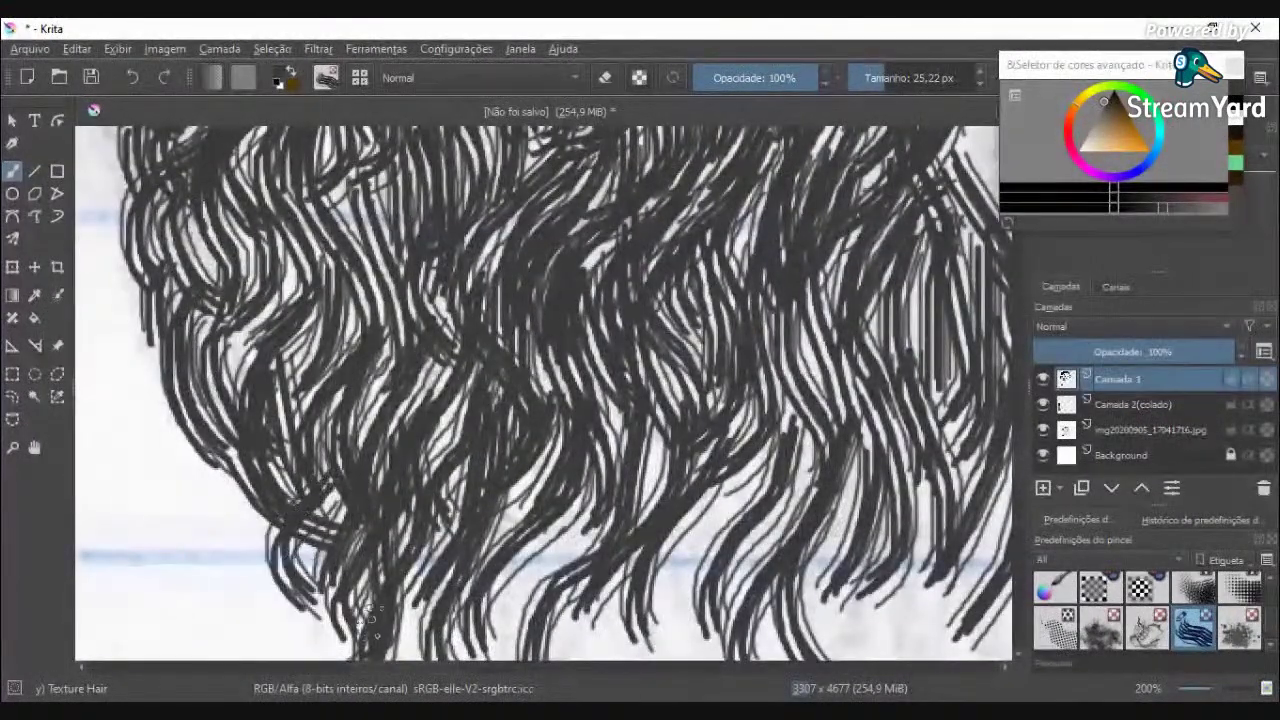
Step: Darken the left beard's outer jaw corner and extend its locks down to a tapered point at the next notebook line
{"action": "left_click_drag", "start_coordinate": [353, 490], "coordinate": [320, 566]}
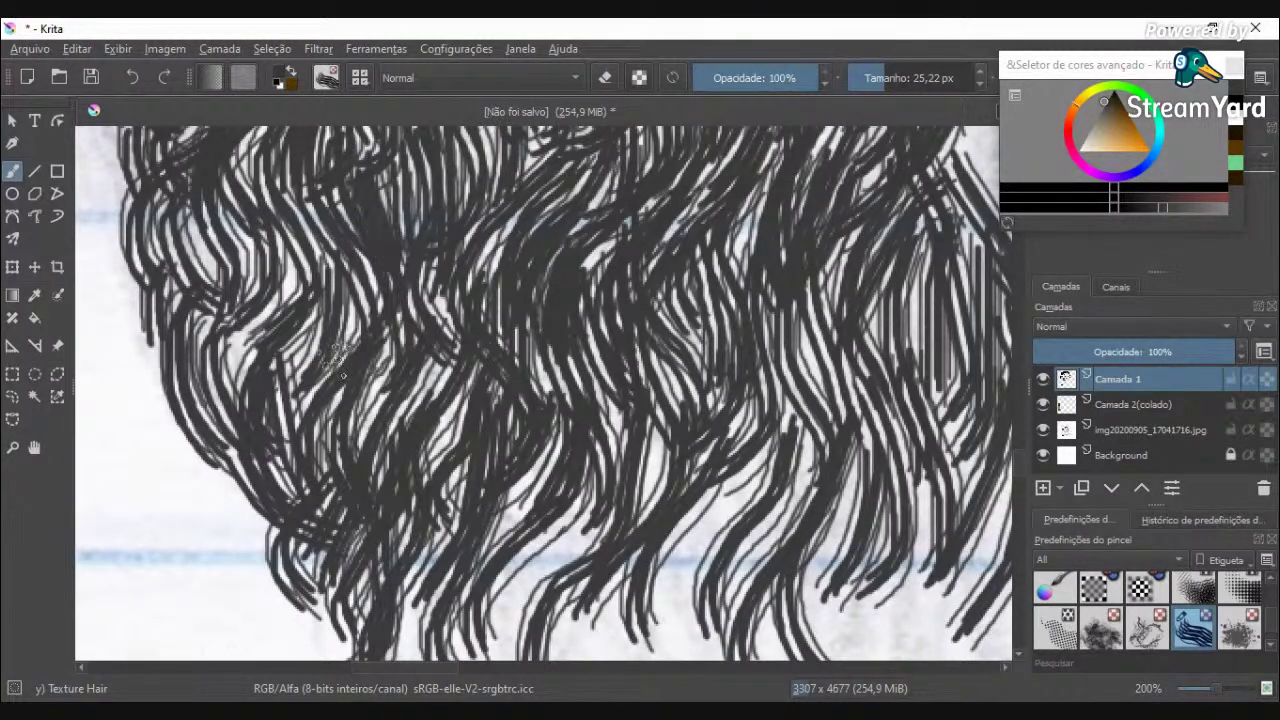
{"action": "scroll", "coordinate": [548, 470], "scroll_direction": "down", "scroll_amount": 1}
{"action": "scroll", "coordinate": [553, 471], "scroll_direction": "down", "scroll_amount": 6}
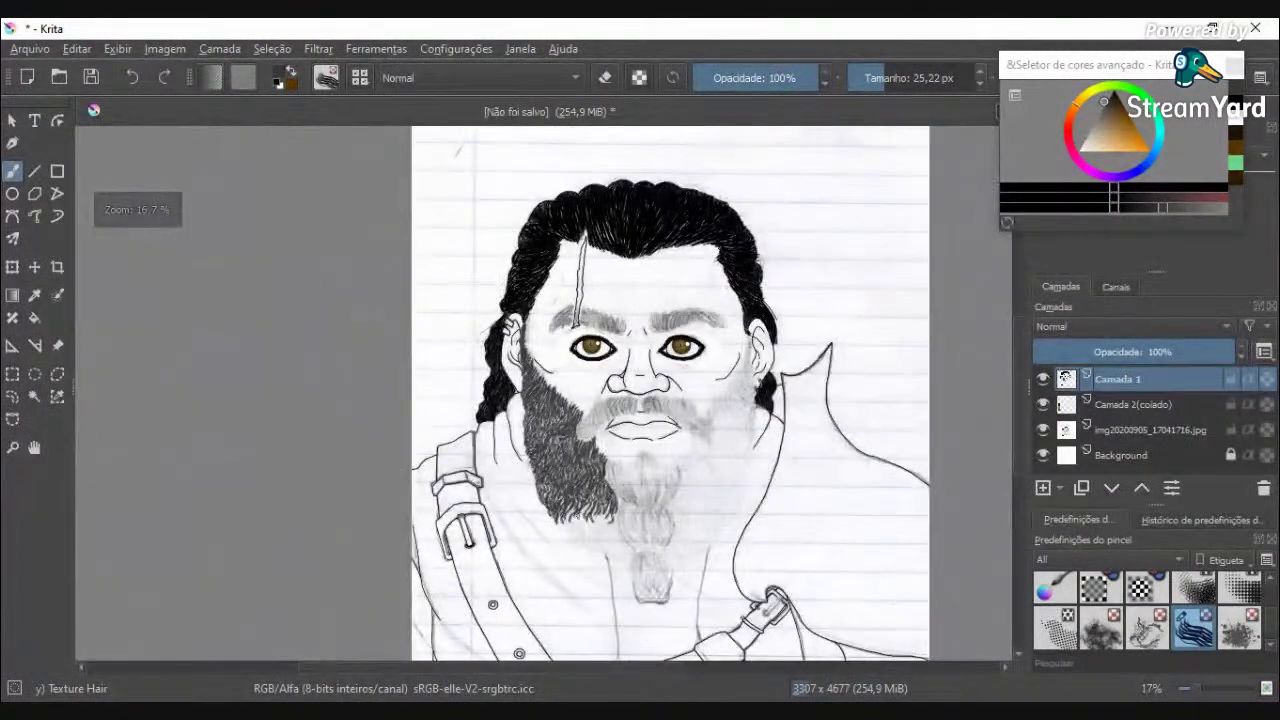
{"action": "scroll", "coordinate": [587, 550], "scroll_direction": "up", "scroll_amount": 5}
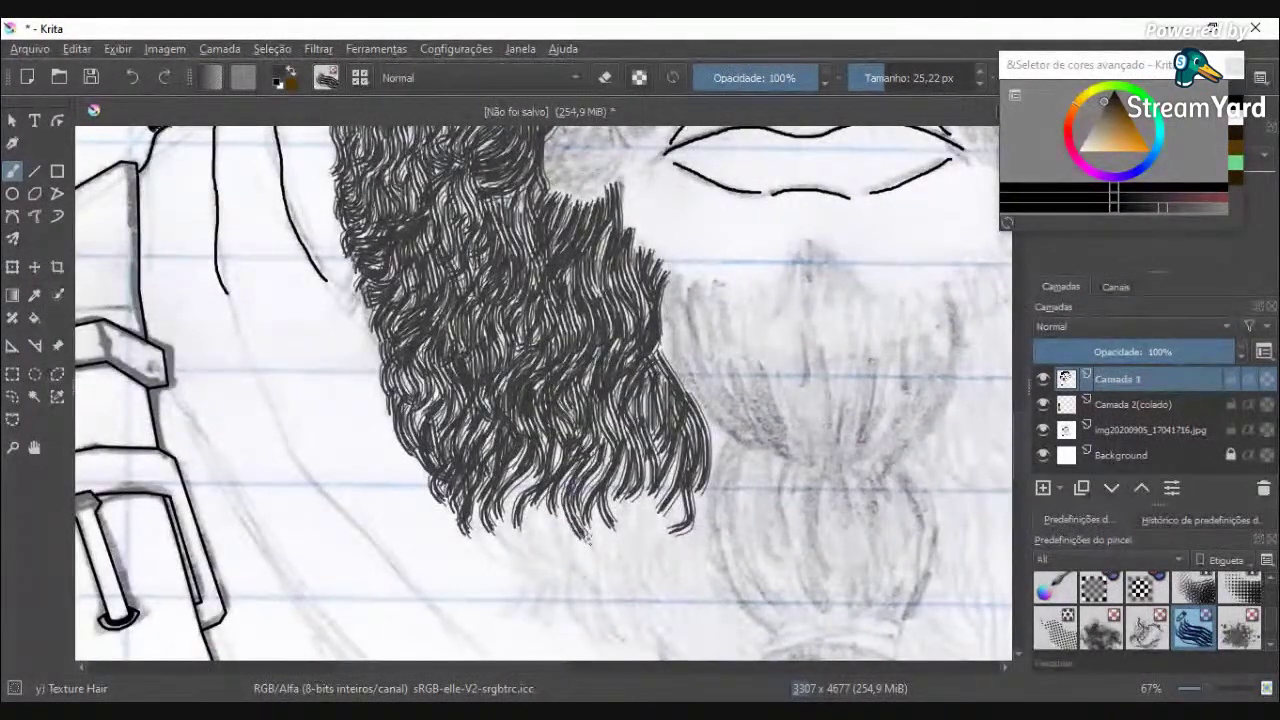
{"action": "mouse_move", "coordinate": [566, 534]}
{"action": "left_mouse_down"}
{"action": "mouse_move", "coordinate": [558, 466]}
{"action": "mouse_move", "coordinate": [549, 546]}
{"action": "mouse_move", "coordinate": [538, 484]}
{"action": "mouse_move", "coordinate": [573, 557]}
{"action": "left_mouse_up"}
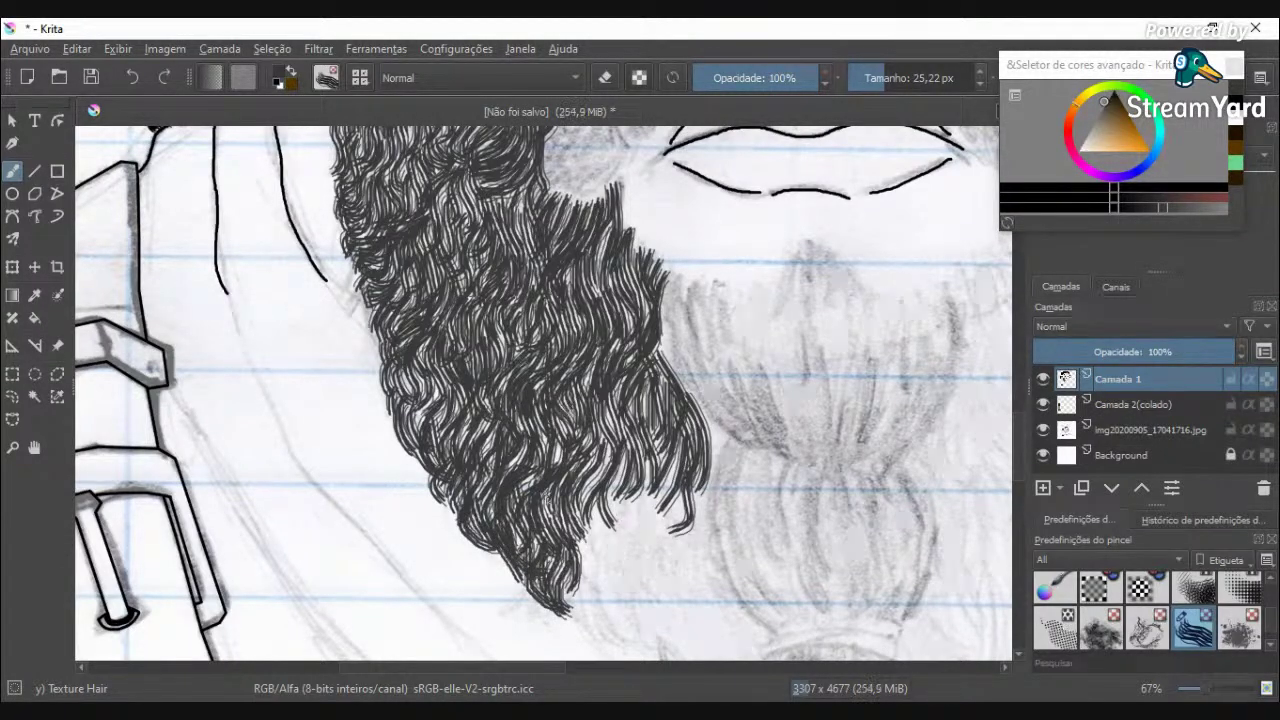
Step: Fill the gaps between the left beard's lower locks and add a second row of wavy strands toward the chin side
{"action": "scroll", "coordinate": [565, 415], "scroll_direction": "up", "scroll_amount": 2}
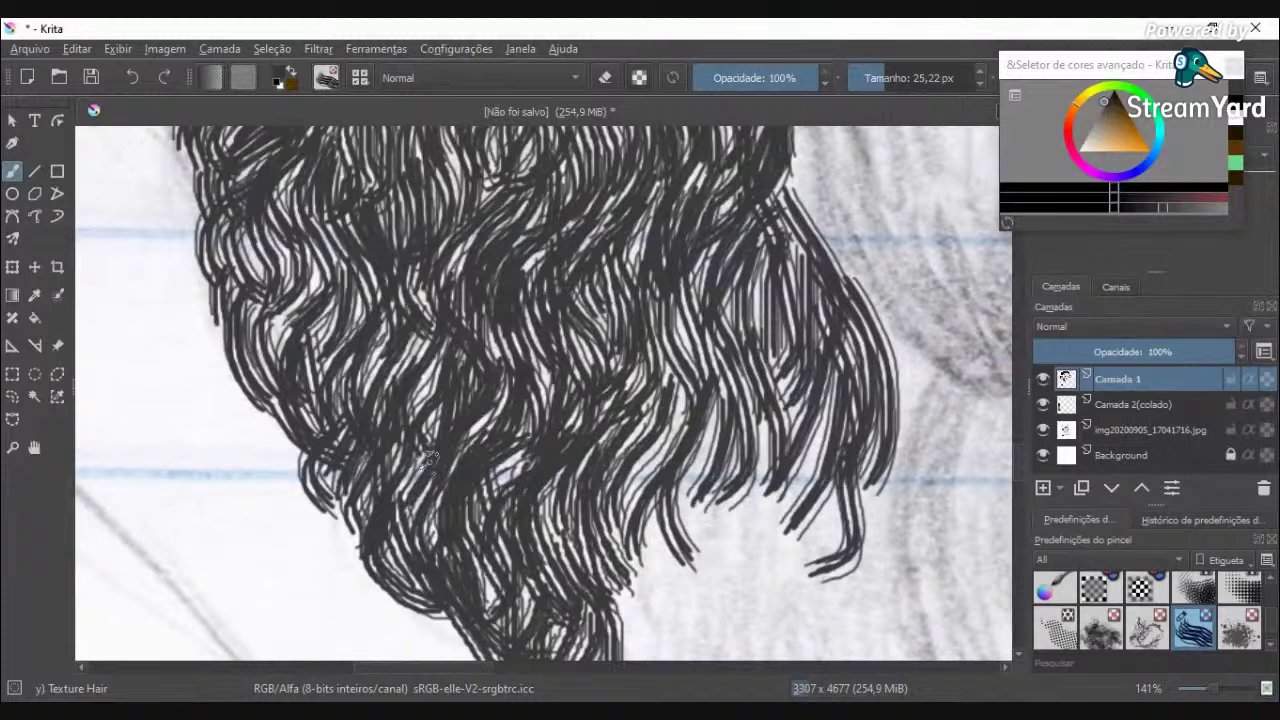
{"action": "left_click_drag", "start_coordinate": [538, 450], "coordinate": [490, 494]}
{"action": "mouse_move", "coordinate": [682, 314]}
{"action": "left_mouse_down"}
{"action": "mouse_move", "coordinate": [710, 528]}
{"action": "mouse_move", "coordinate": [732, 560]}
{"action": "mouse_move", "coordinate": [670, 470]}
{"action": "mouse_move", "coordinate": [650, 590]}
{"action": "mouse_move", "coordinate": [690, 655]}
{"action": "mouse_move", "coordinate": [684, 565]}
{"action": "mouse_move", "coordinate": [655, 515]}
{"action": "mouse_move", "coordinate": [700, 475]}
{"action": "mouse_move", "coordinate": [765, 625]}
{"action": "mouse_move", "coordinate": [744, 508]}
{"action": "mouse_move", "coordinate": [766, 415]}
{"action": "mouse_move", "coordinate": [795, 522]}
{"action": "mouse_move", "coordinate": [785, 622]}
{"action": "mouse_move", "coordinate": [754, 490]}
{"action": "left_mouse_up"}
{"action": "left_click_drag", "start_coordinate": [817, 548], "coordinate": [825, 498]}
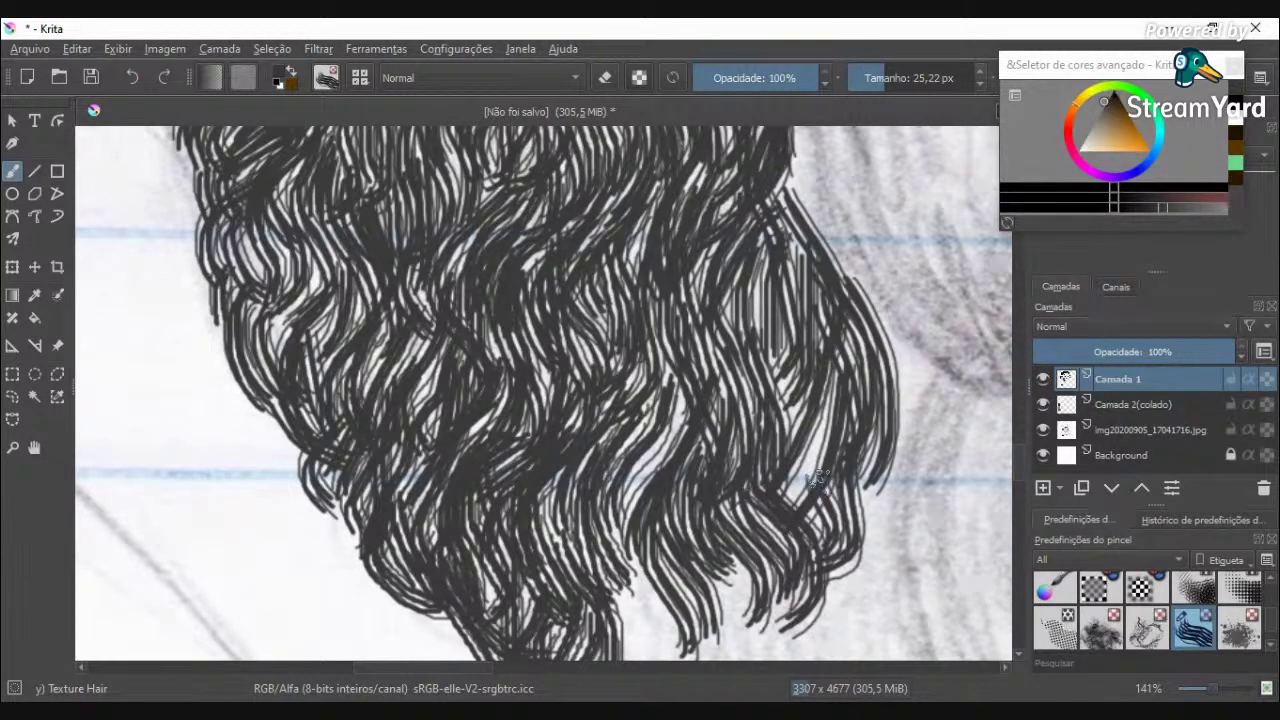
{"action": "left_click_drag", "start_coordinate": [833, 423], "coordinate": [778, 508]}
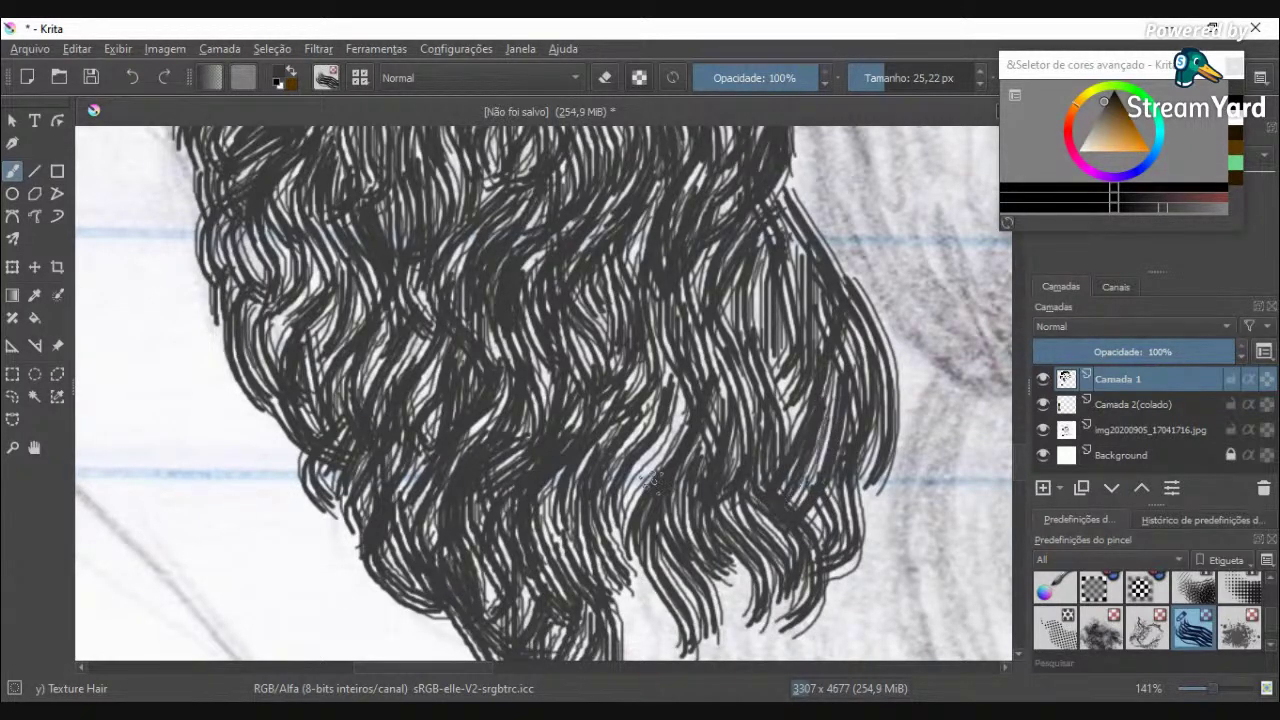
{"action": "left_click_drag", "start_coordinate": [666, 416], "coordinate": [615, 620]}
{"action": "mouse_move", "coordinate": [620, 560]}
{"action": "left_mouse_down"}
{"action": "mouse_move", "coordinate": [668, 650]}
{"action": "mouse_move", "coordinate": [630, 595]}
{"action": "mouse_move", "coordinate": [676, 624]}
{"action": "left_mouse_up"}
{"action": "left_click_drag", "start_coordinate": [632, 526], "coordinate": [676, 626]}
Step: Paint a long curved strand from the beard's inner edge down to the braid tie, with wavy locks hanging beside it
{"action": "scroll", "coordinate": [674, 620], "scroll_direction": "down", "scroll_amount": 6}
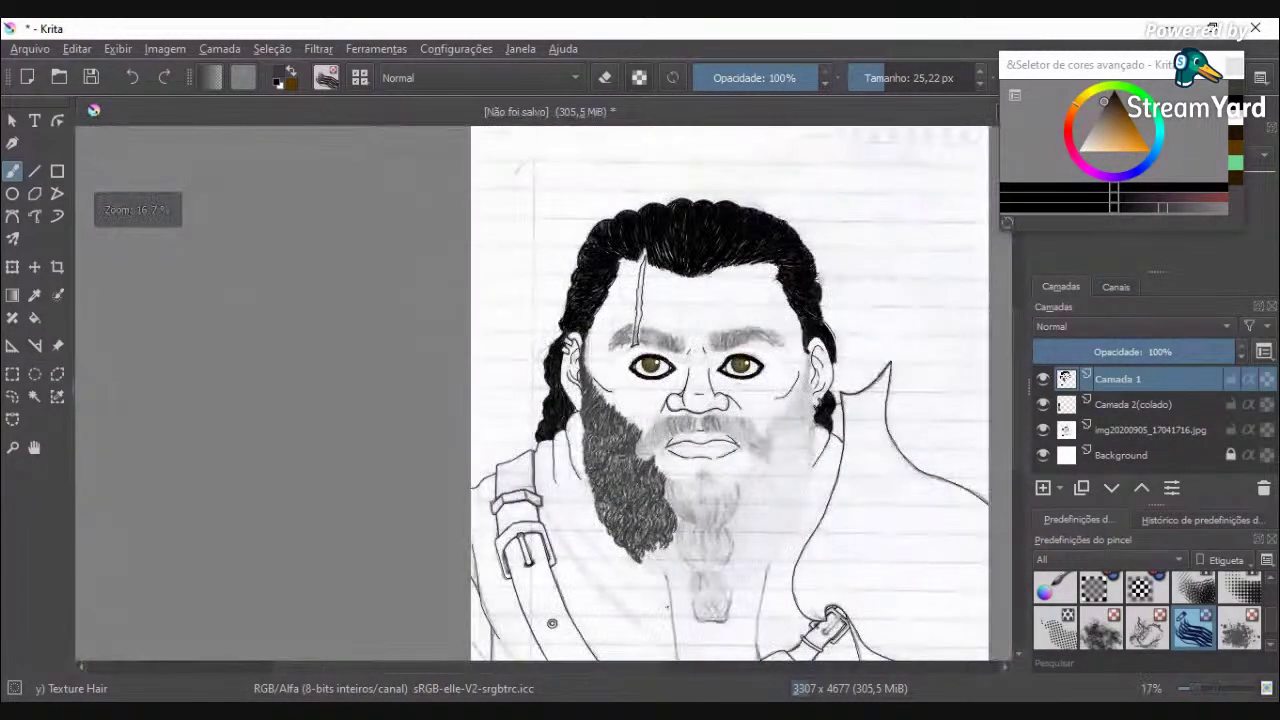
{"action": "scroll", "coordinate": [667, 606], "scroll_direction": "up", "scroll_amount": 3}
{"action": "scroll", "coordinate": [666, 607], "scroll_direction": "up", "scroll_amount": 1}
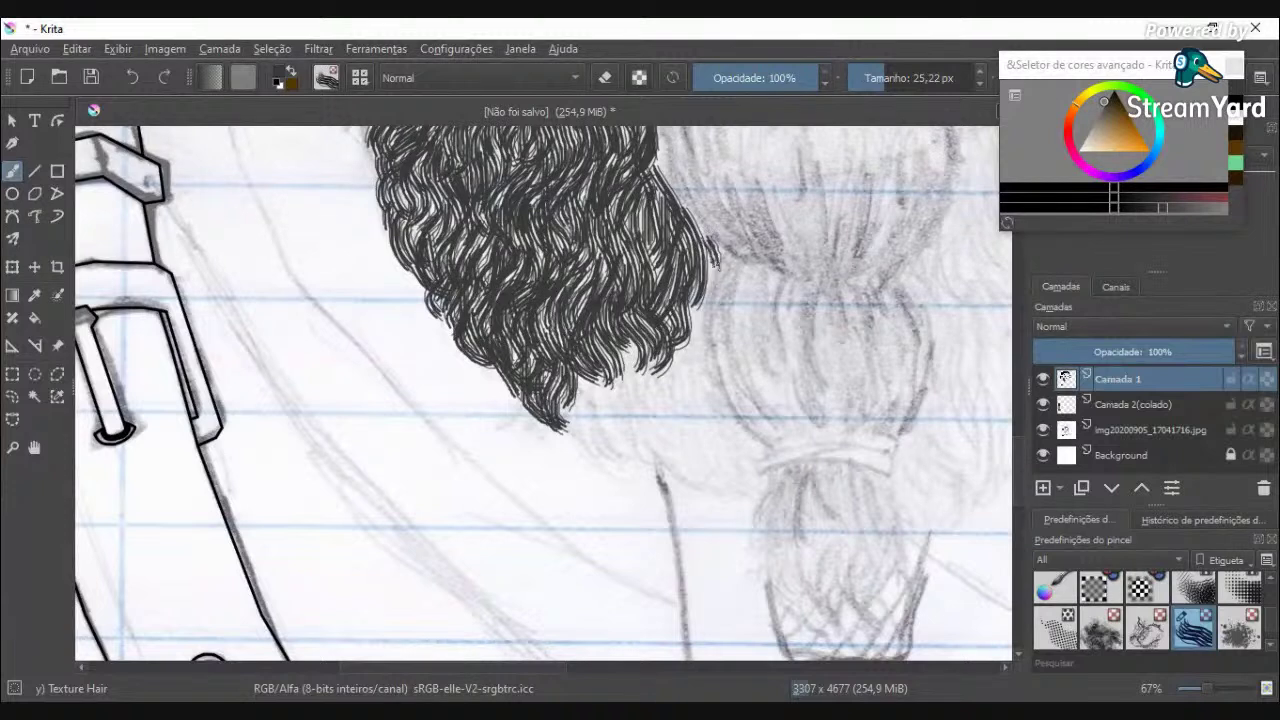
{"action": "left_click_drag", "start_coordinate": [718, 258], "coordinate": [692, 306]}
{"action": "left_click_drag", "start_coordinate": [702, 296], "coordinate": [676, 372]}
{"action": "left_click_drag", "start_coordinate": [699, 316], "coordinate": [686, 446]}
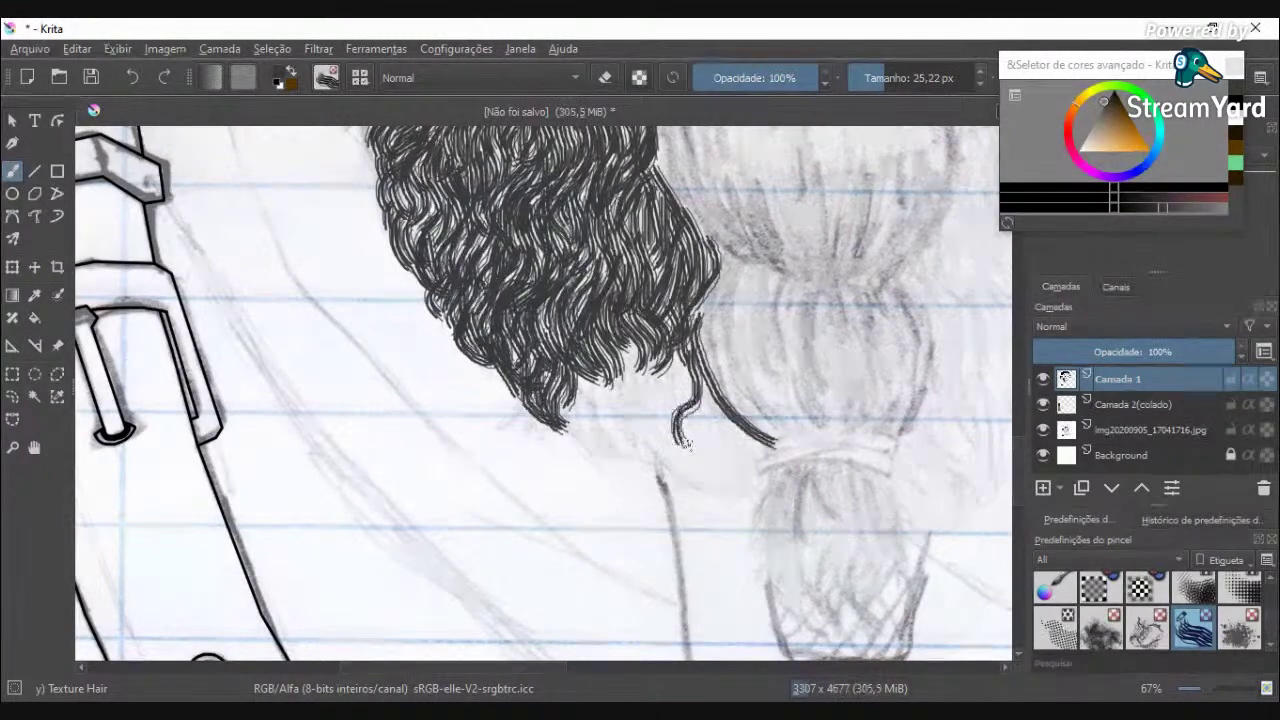
{"action": "left_click_drag", "start_coordinate": [706, 372], "coordinate": [699, 464]}
{"action": "left_click_drag", "start_coordinate": [682, 346], "coordinate": [667, 445]}
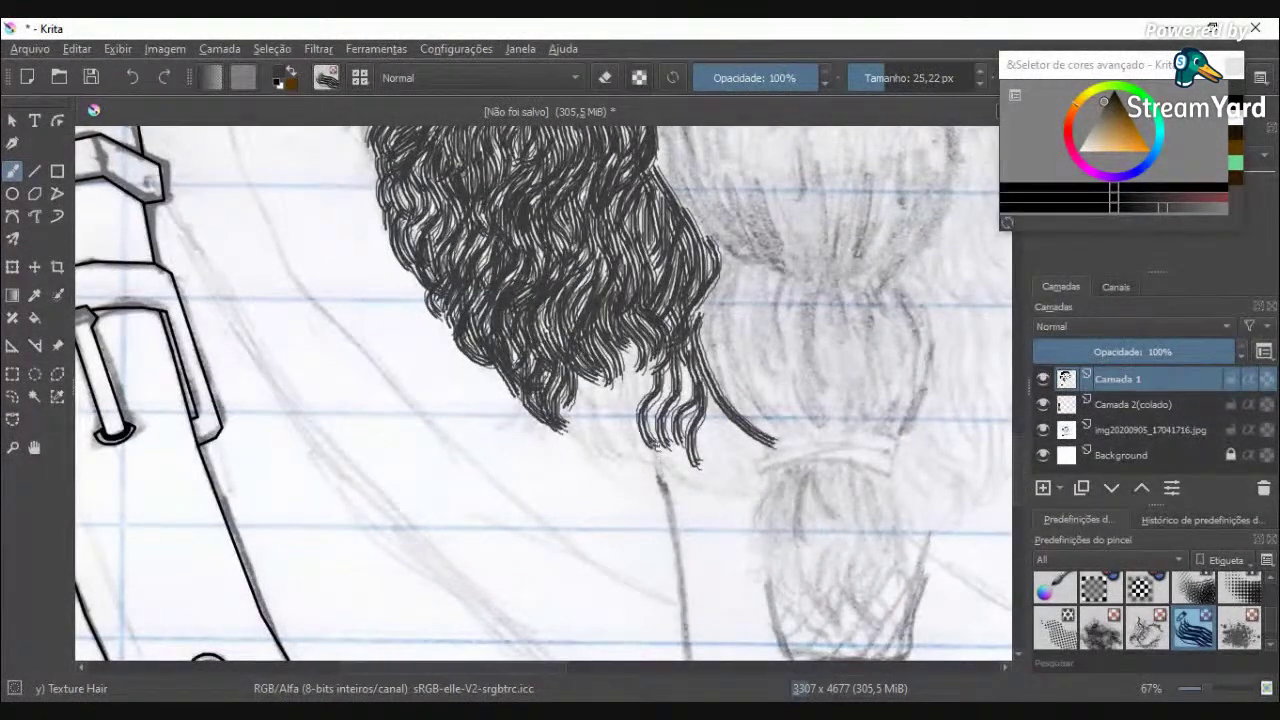
Step: Thicken the wavy locks beside the long curved strand into a dense clump ending in curled tips
{"action": "left_click_drag", "start_coordinate": [622, 408], "coordinate": [659, 345]}
{"action": "left_click_drag", "start_coordinate": [657, 354], "coordinate": [654, 434]}
{"action": "mouse_move", "coordinate": [652, 360]}
{"action": "left_mouse_down"}
{"action": "mouse_move", "coordinate": [656, 430]}
{"action": "mouse_move", "coordinate": [688, 426]}
{"action": "mouse_move", "coordinate": [676, 454]}
{"action": "left_mouse_up"}
{"action": "left_click_drag", "start_coordinate": [690, 368], "coordinate": [711, 468]}
{"action": "mouse_move", "coordinate": [698, 404]}
{"action": "left_mouse_down"}
{"action": "mouse_move", "coordinate": [703, 430]}
{"action": "mouse_move", "coordinate": [674, 470]}
{"action": "left_mouse_up"}
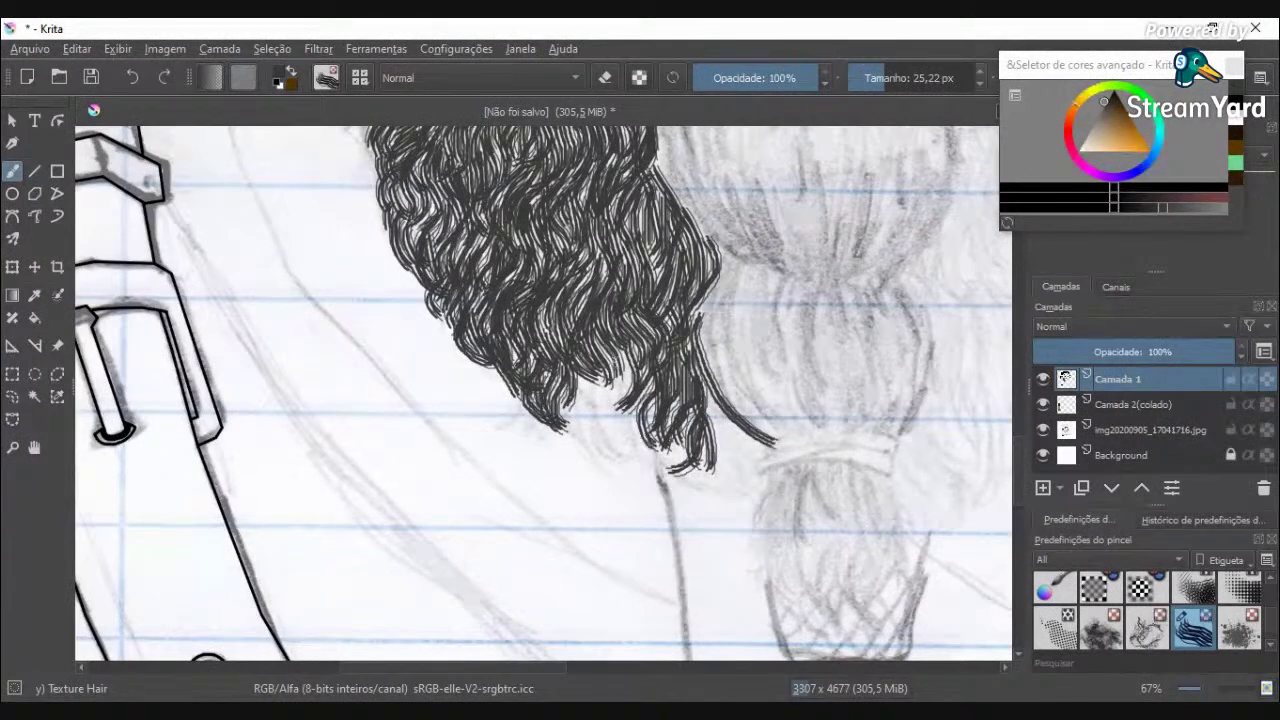
Step: Fill the lower edge between the inner clump and the jaw-side point with short curled locks, and close the clump's tip
{"action": "left_click_drag", "start_coordinate": [616, 340], "coordinate": [610, 434]}
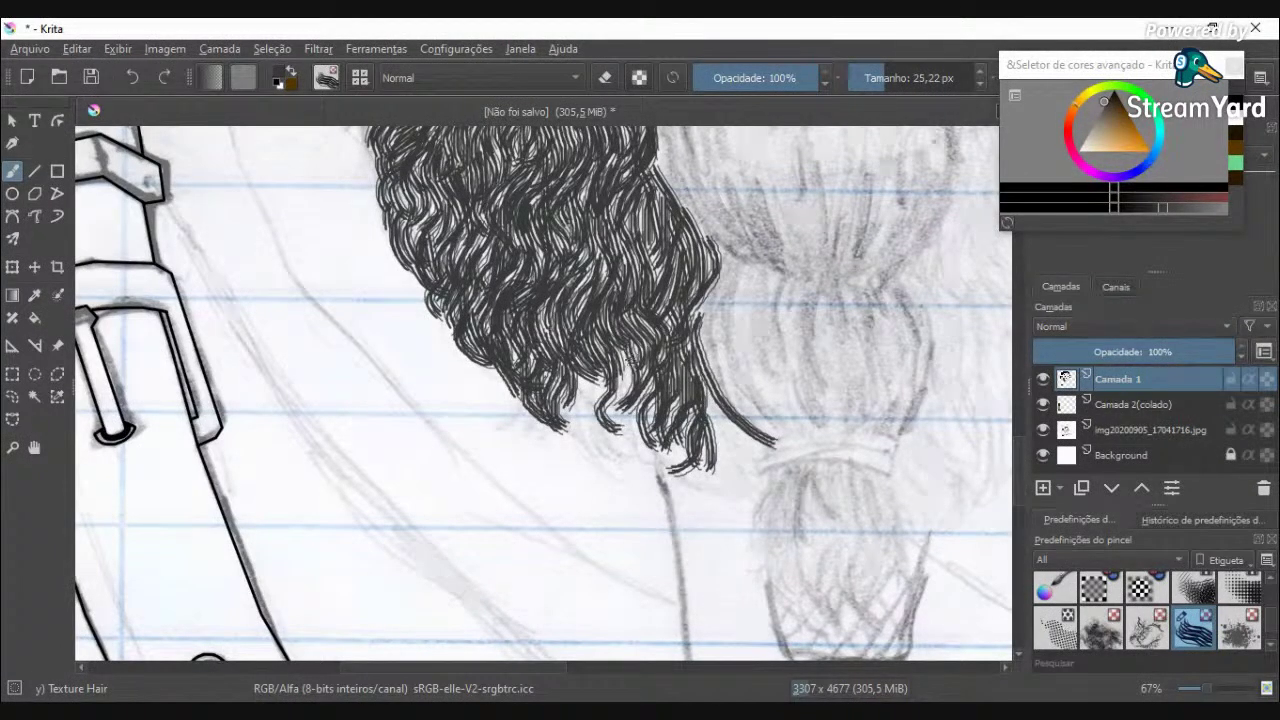
{"action": "left_click_drag", "start_coordinate": [632, 356], "coordinate": [616, 426]}
{"action": "left_click_drag", "start_coordinate": [636, 408], "coordinate": [624, 462]}
{"action": "left_click_drag", "start_coordinate": [616, 414], "coordinate": [604, 456]}
{"action": "mouse_move", "coordinate": [606, 372]}
{"action": "left_mouse_down"}
{"action": "mouse_move", "coordinate": [600, 426]}
{"action": "mouse_move", "coordinate": [580, 434]}
{"action": "mouse_move", "coordinate": [598, 454]}
{"action": "mouse_move", "coordinate": [588, 368]}
{"action": "mouse_move", "coordinate": [622, 342]}
{"action": "mouse_move", "coordinate": [648, 448]}
{"action": "mouse_move", "coordinate": [634, 473]}
{"action": "mouse_move", "coordinate": [664, 465]}
{"action": "mouse_move", "coordinate": [661, 446]}
{"action": "mouse_move", "coordinate": [648, 450]}
{"action": "left_mouse_up"}
{"action": "left_click_drag", "start_coordinate": [662, 394], "coordinate": [644, 418]}
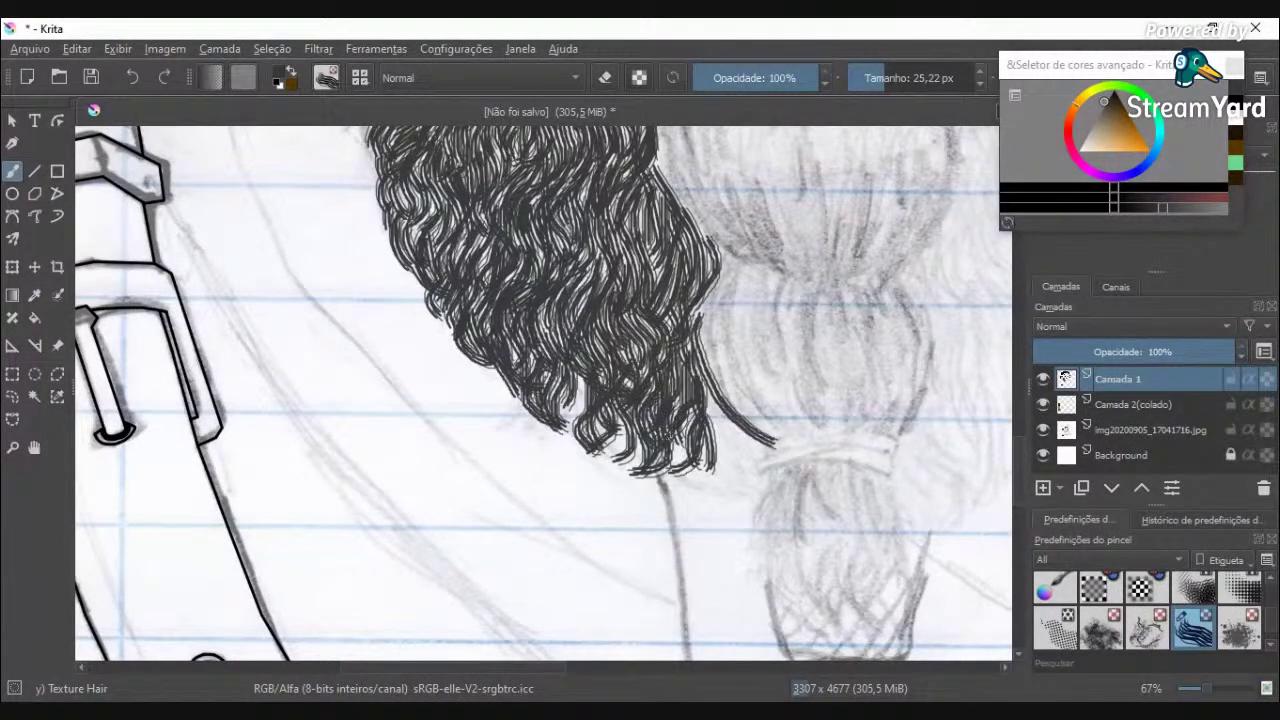
{"action": "left_click_drag", "start_coordinate": [684, 458], "coordinate": [664, 488]}
{"action": "left_click_drag", "start_coordinate": [676, 478], "coordinate": [658, 490]}
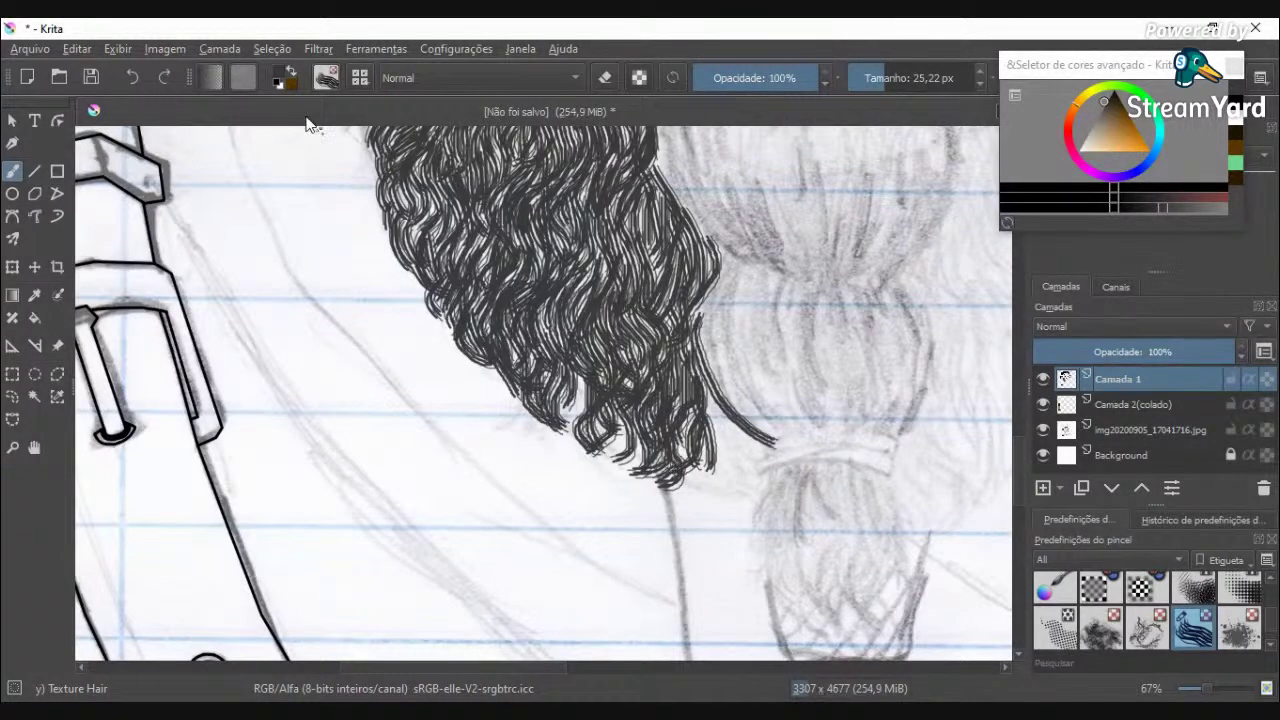
Step: Thicken the left beard's lower outer edge with short strands from the jaw side to the inner clump's tip
{"action": "left_click_drag", "start_coordinate": [429, 195], "coordinate": [409, 270]}
{"action": "left_click_drag", "start_coordinate": [510, 360], "coordinate": [496, 400]}
{"action": "left_click_drag", "start_coordinate": [528, 386], "coordinate": [502, 416]}
{"action": "left_click_drag", "start_coordinate": [576, 370], "coordinate": [552, 446]}
{"action": "mouse_move", "coordinate": [580, 402]}
{"action": "left_mouse_down"}
{"action": "mouse_move", "coordinate": [564, 440]}
{"action": "mouse_move", "coordinate": [574, 415]}
{"action": "mouse_move", "coordinate": [594, 461]}
{"action": "left_mouse_up"}
{"action": "left_click_drag", "start_coordinate": [636, 420], "coordinate": [622, 462]}
{"action": "mouse_move", "coordinate": [632, 410]}
{"action": "left_mouse_down"}
{"action": "mouse_move", "coordinate": [606, 458]}
{"action": "mouse_move", "coordinate": [608, 422]}
{"action": "mouse_move", "coordinate": [592, 434]}
{"action": "mouse_move", "coordinate": [628, 466]}
{"action": "mouse_move", "coordinate": [606, 472]}
{"action": "left_mouse_up"}
{"action": "mouse_move", "coordinate": [639, 465]}
{"action": "left_mouse_down"}
{"action": "mouse_move", "coordinate": [608, 476]}
{"action": "mouse_move", "coordinate": [656, 471]}
{"action": "mouse_move", "coordinate": [716, 497]}
{"action": "left_mouse_up"}
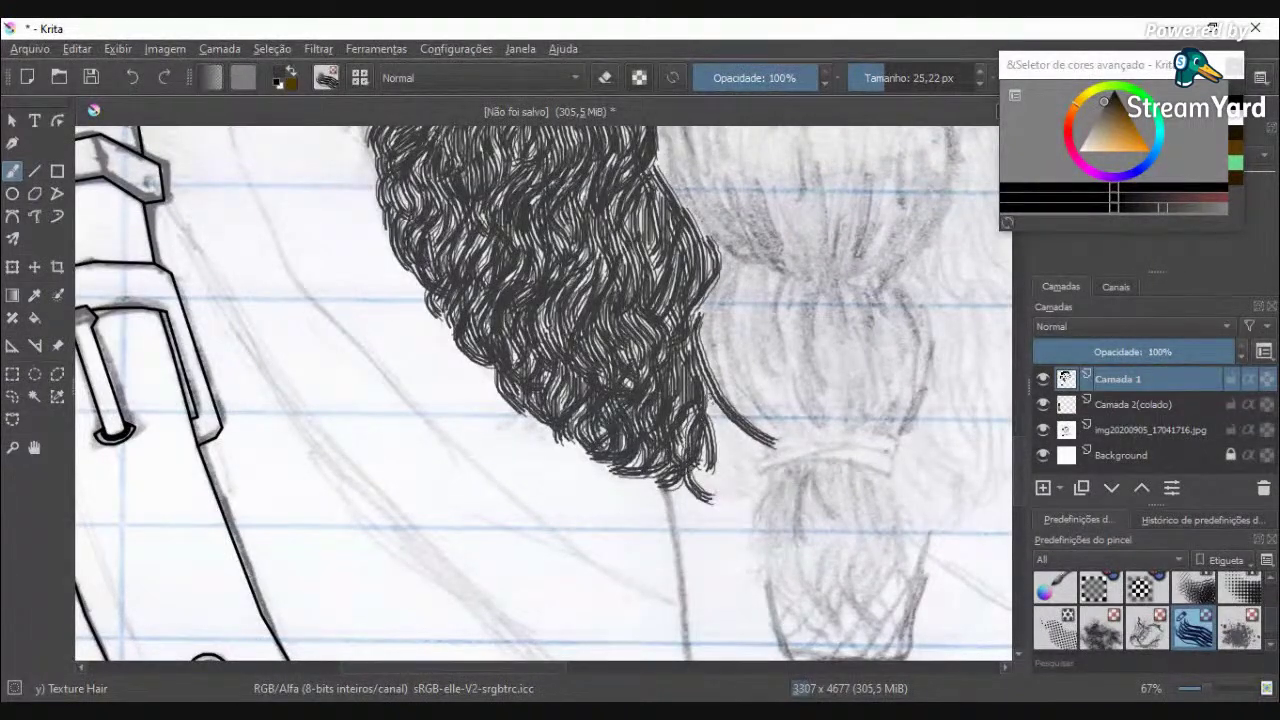
Step: Fill the space behind the long curved strand with wavy locks, finishing the left beard's tip beside the braid tie
{"action": "left_click_drag", "start_coordinate": [708, 388], "coordinate": [732, 474]}
{"action": "mouse_move", "coordinate": [688, 338]}
{"action": "left_mouse_down"}
{"action": "mouse_move", "coordinate": [728, 492]}
{"action": "mouse_move", "coordinate": [708, 506]}
{"action": "left_mouse_up"}
{"action": "left_click_drag", "start_coordinate": [690, 458], "coordinate": [718, 496]}
{"action": "mouse_move", "coordinate": [678, 404]}
{"action": "left_mouse_down"}
{"action": "mouse_move", "coordinate": [700, 444]}
{"action": "mouse_move", "coordinate": [748, 466]}
{"action": "mouse_move", "coordinate": [728, 498]}
{"action": "mouse_move", "coordinate": [741, 510]}
{"action": "mouse_move", "coordinate": [740, 482]}
{"action": "left_mouse_up"}
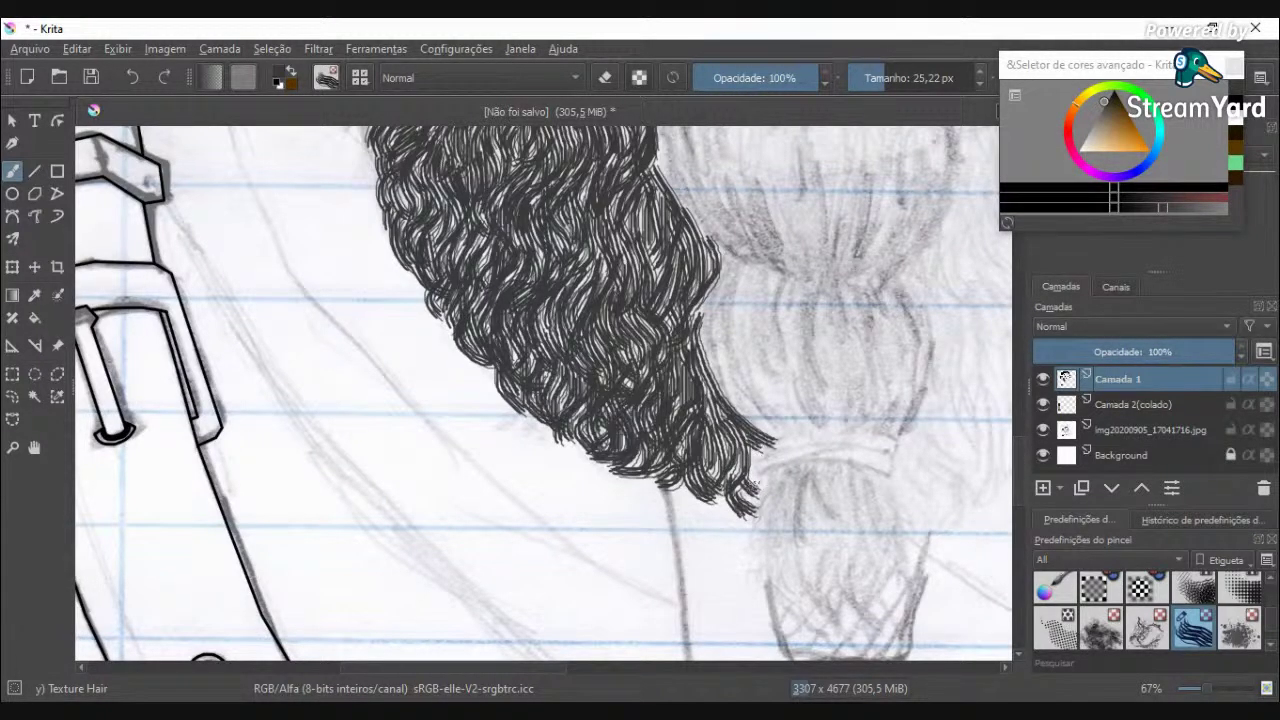
{"action": "left_click_drag", "start_coordinate": [759, 485], "coordinate": [745, 490]}
{"action": "left_click_drag", "start_coordinate": [764, 445], "coordinate": [752, 462]}
{"action": "mouse_move", "coordinate": [738, 468]}
{"action": "left_mouse_down"}
{"action": "mouse_move", "coordinate": [720, 500]}
{"action": "mouse_move", "coordinate": [757, 508]}
{"action": "left_mouse_up"}
Step: Start the chin tuft with strands fanning down from its peak below the lower lip toward its right side
{"action": "scroll", "coordinate": [788, 506], "scroll_direction": "down", "scroll_amount": 4}
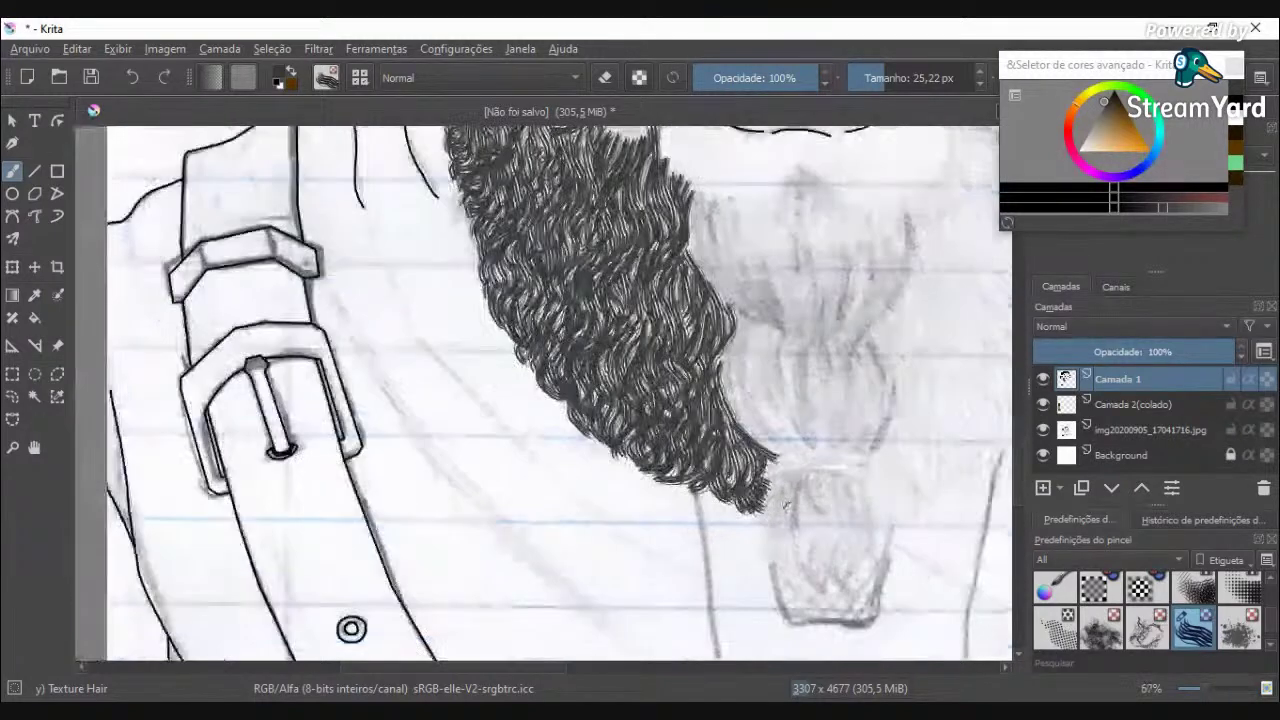
{"action": "scroll", "coordinate": [876, 407], "scroll_direction": "up", "scroll_amount": 4}
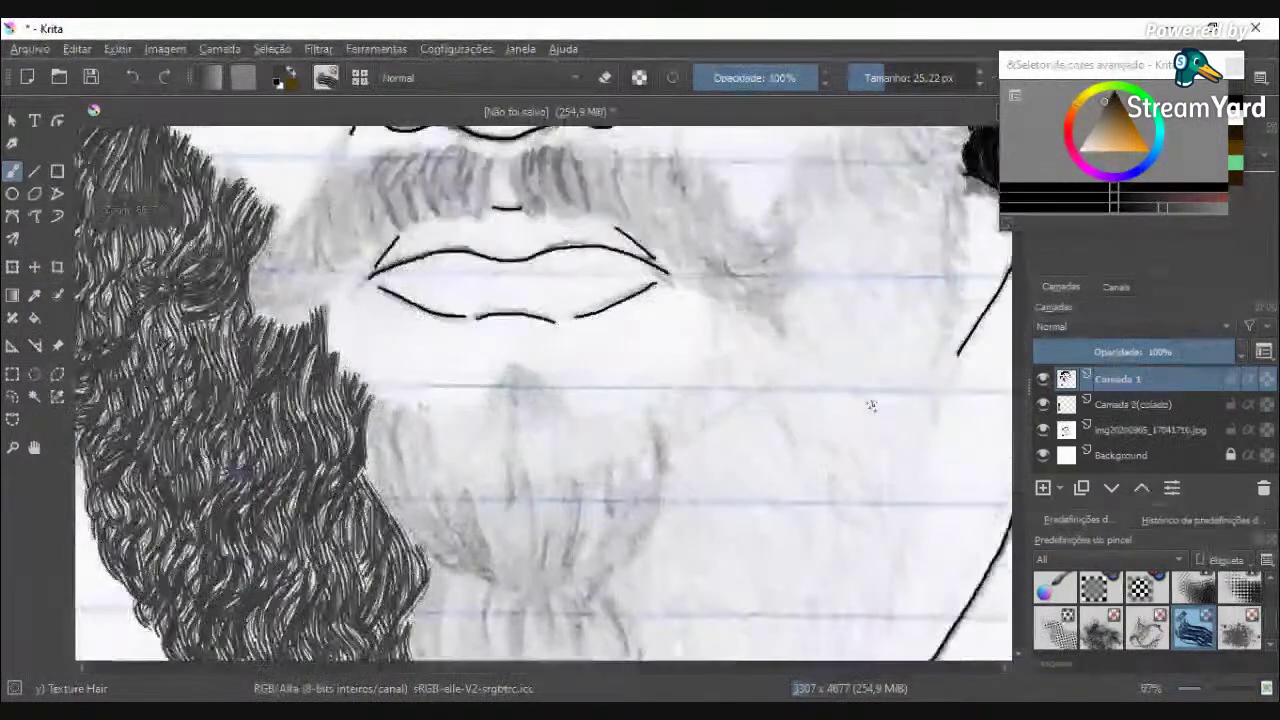
{"action": "left_click_drag", "start_coordinate": [509, 373], "coordinate": [496, 439]}
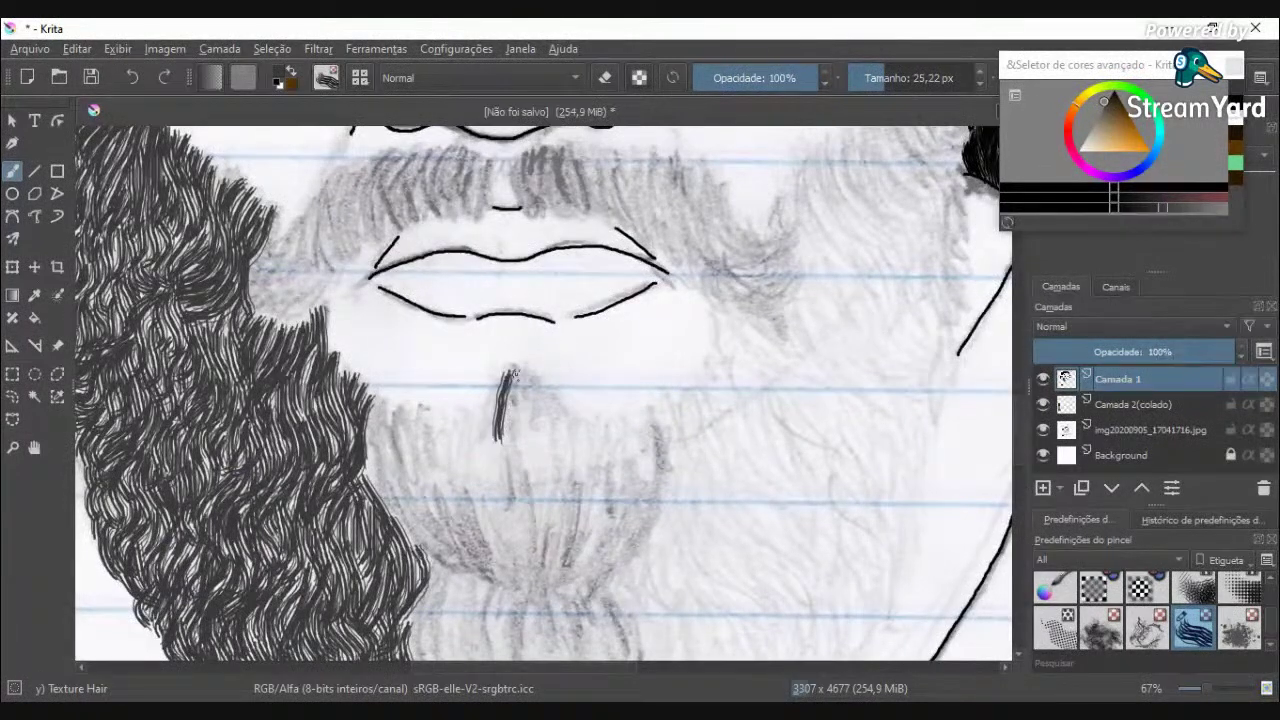
{"action": "left_click_drag", "start_coordinate": [511, 372], "coordinate": [532, 461]}
{"action": "left_click_drag", "start_coordinate": [513, 370], "coordinate": [566, 462]}
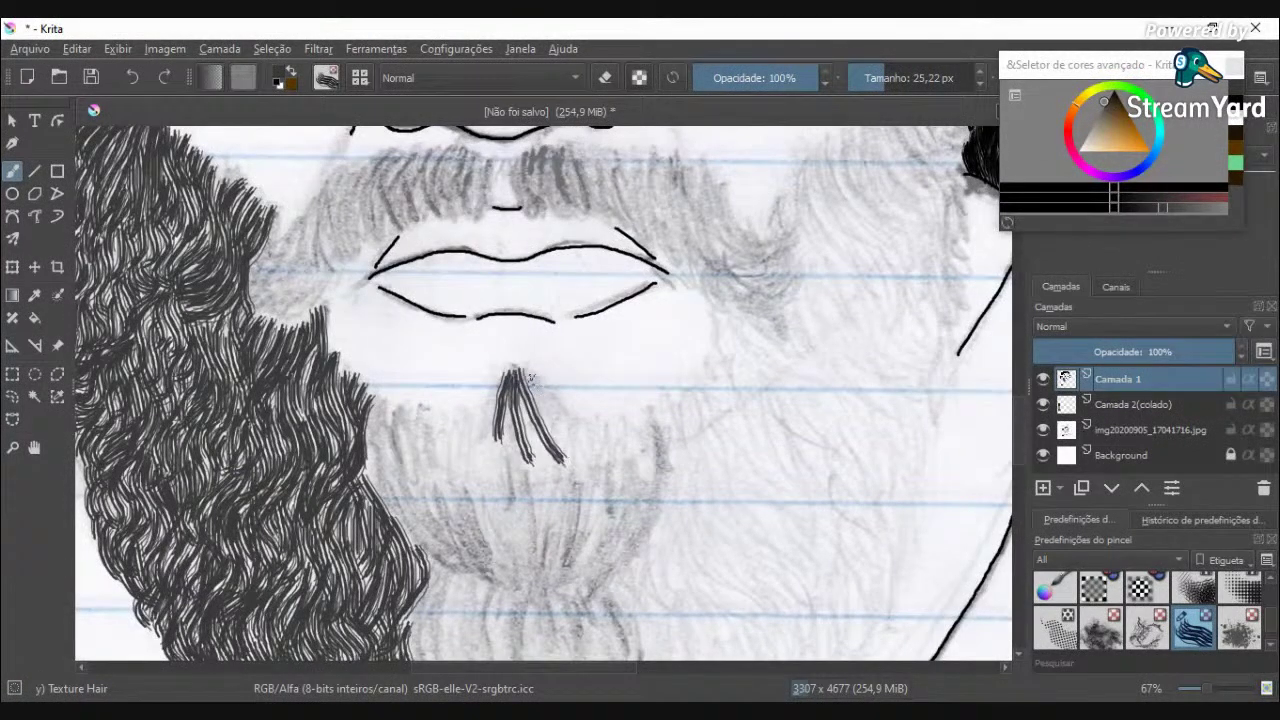
{"action": "mouse_move", "coordinate": [514, 370]}
{"action": "left_mouse_down"}
{"action": "mouse_move", "coordinate": [558, 450]}
{"action": "mouse_move", "coordinate": [564, 510]}
{"action": "left_mouse_up"}
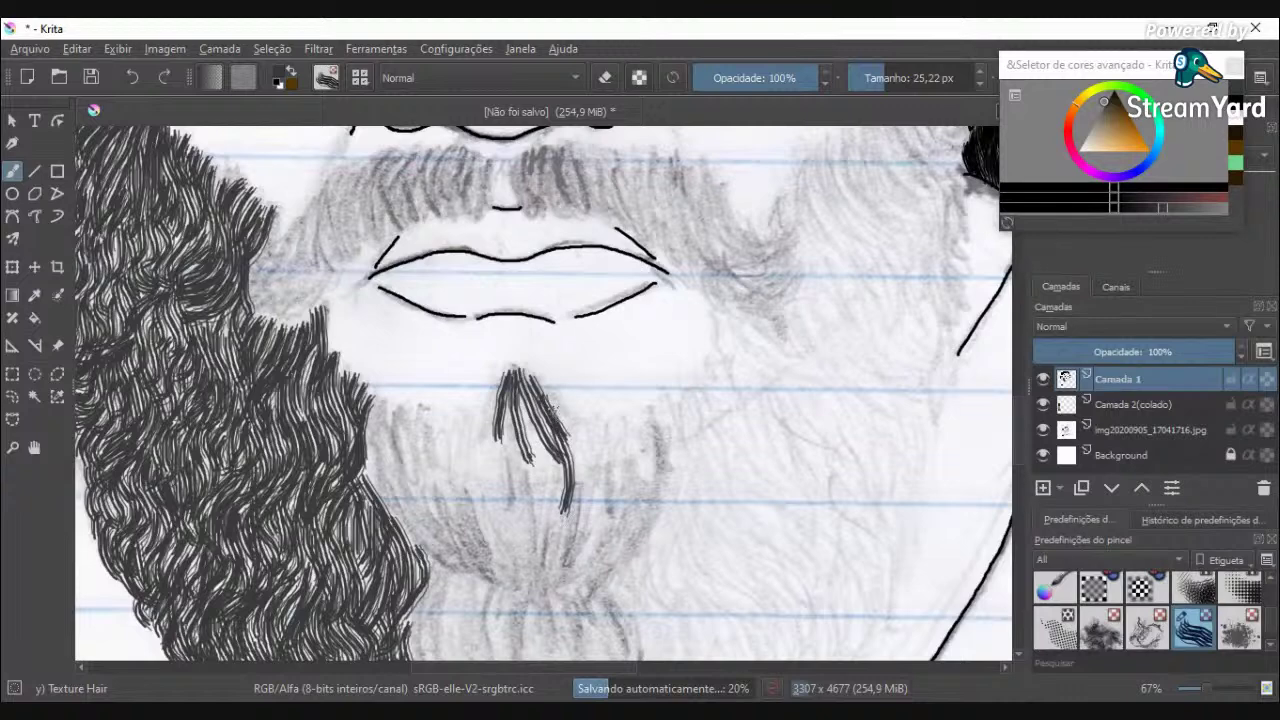
{"action": "left_click_drag", "start_coordinate": [516, 372], "coordinate": [588, 518]}
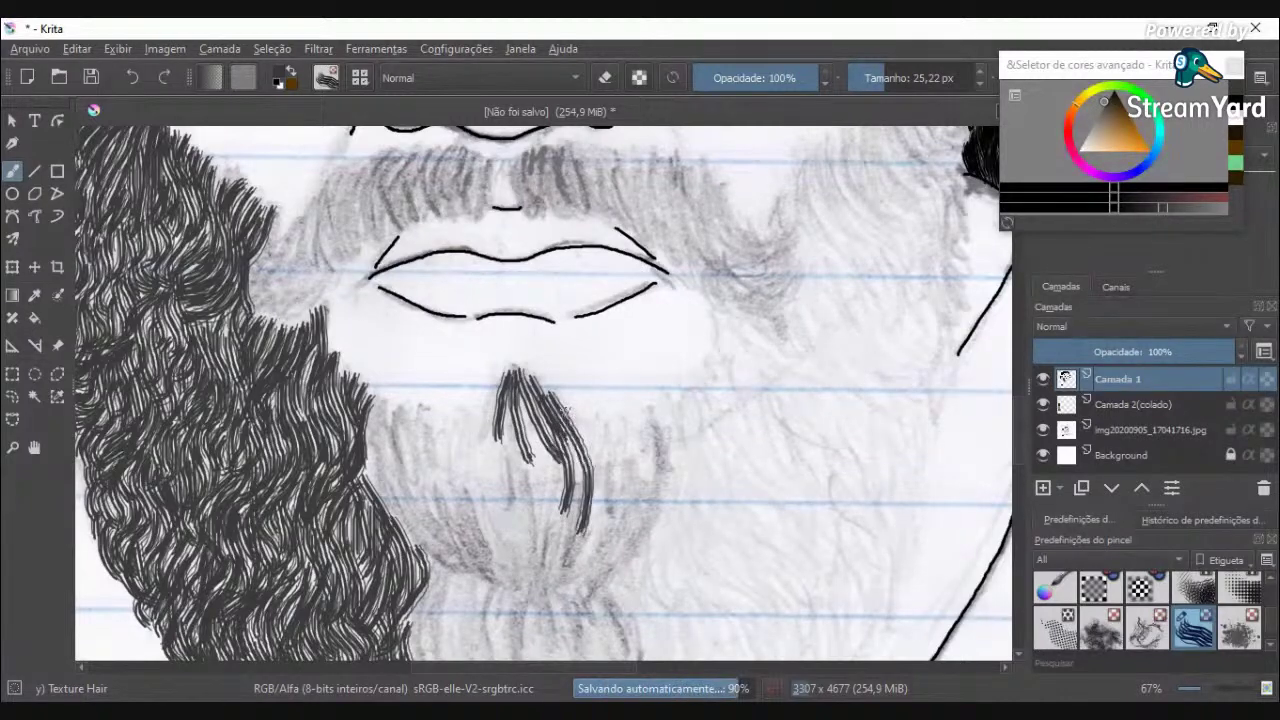
Step: Paint the chin tuft's right side with long strands curving down and inward to the top of the braid
{"action": "mouse_move", "coordinate": [564, 410]}
{"action": "left_mouse_down"}
{"action": "mouse_move", "coordinate": [609, 469]}
{"action": "mouse_move", "coordinate": [615, 529]}
{"action": "left_mouse_up"}
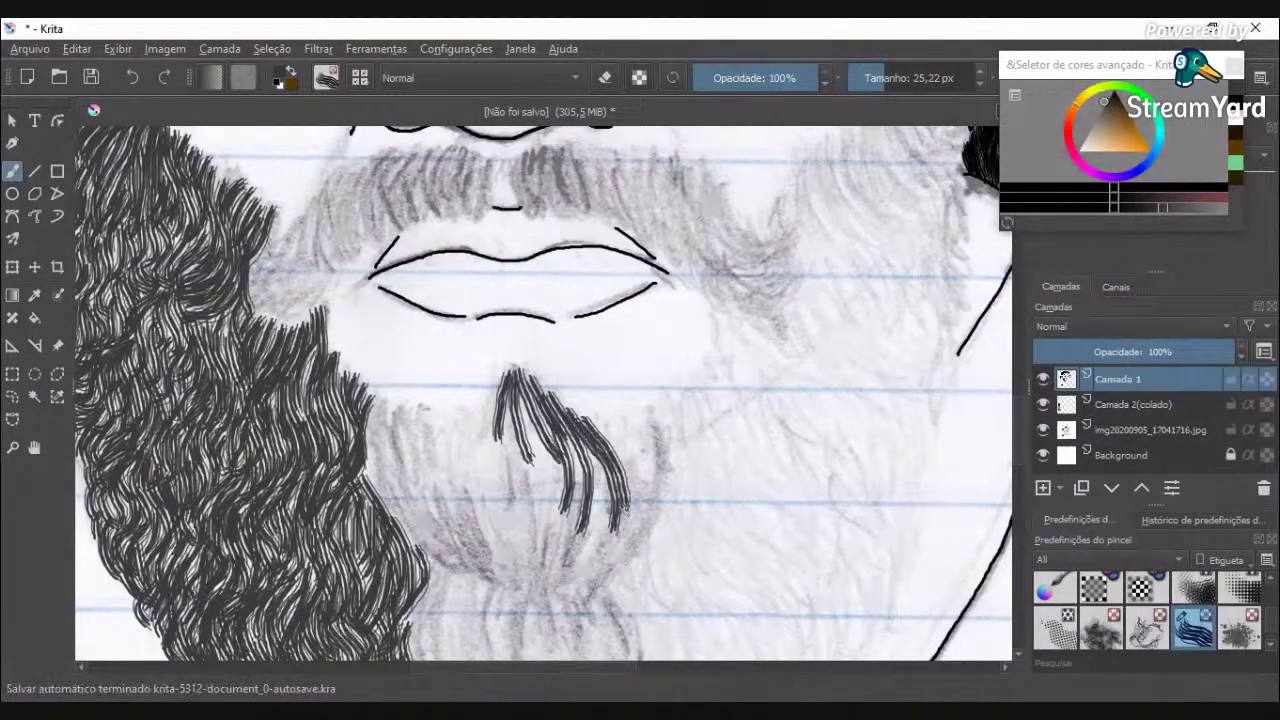
{"action": "left_click_drag", "start_coordinate": [580, 421], "coordinate": [610, 558]}
{"action": "mouse_move", "coordinate": [598, 424]}
{"action": "left_mouse_down"}
{"action": "mouse_move", "coordinate": [624, 466]}
{"action": "mouse_move", "coordinate": [630, 526]}
{"action": "mouse_move", "coordinate": [606, 570]}
{"action": "left_mouse_up"}
{"action": "mouse_move", "coordinate": [614, 424]}
{"action": "left_mouse_down"}
{"action": "mouse_move", "coordinate": [636, 510]}
{"action": "mouse_move", "coordinate": [606, 570]}
{"action": "left_mouse_up"}
{"action": "mouse_move", "coordinate": [625, 423]}
{"action": "left_mouse_down"}
{"action": "mouse_move", "coordinate": [646, 501]}
{"action": "mouse_move", "coordinate": [590, 592]}
{"action": "left_mouse_up"}
{"action": "mouse_move", "coordinate": [634, 421]}
{"action": "left_mouse_down"}
{"action": "mouse_move", "coordinate": [656, 494]}
{"action": "mouse_move", "coordinate": [622, 560]}
{"action": "mouse_move", "coordinate": [571, 591]}
{"action": "mouse_move", "coordinate": [557, 483]}
{"action": "mouse_move", "coordinate": [550, 588]}
{"action": "mouse_move", "coordinate": [570, 490]}
{"action": "left_mouse_up"}
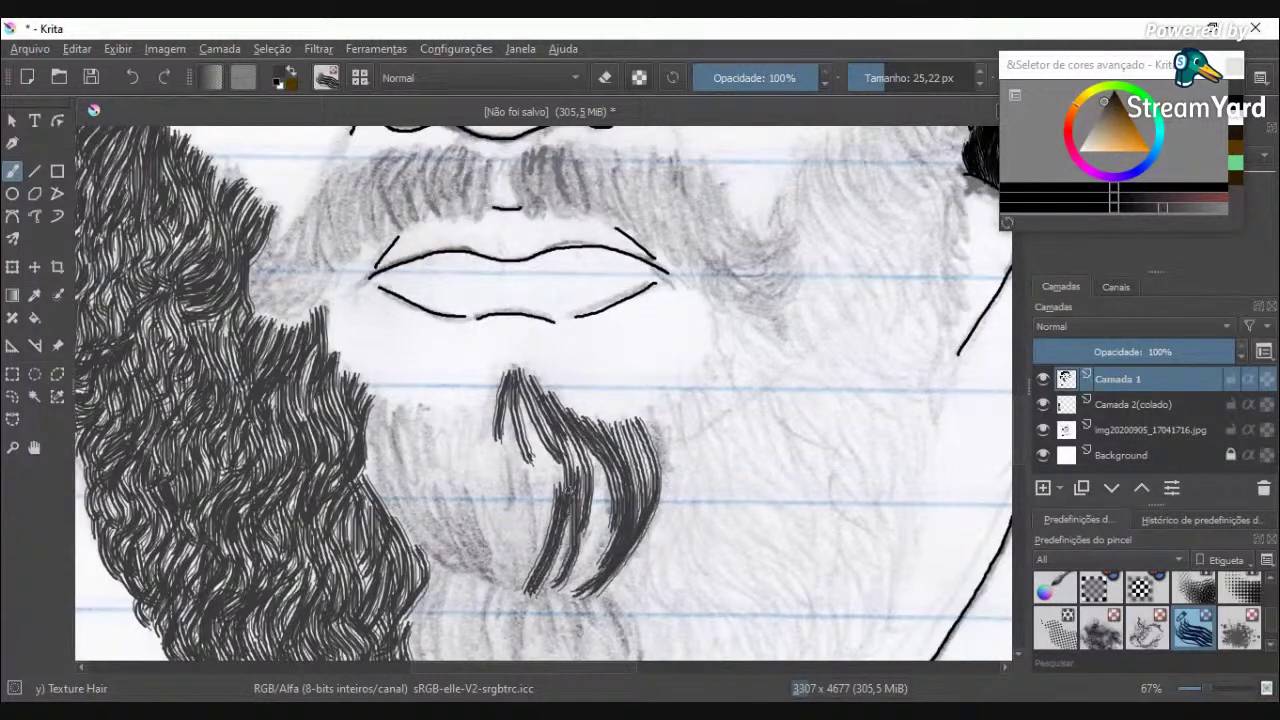
Step: Fill the chin tuft's center with dense vertical strands and touch up its lower edge and peak
{"action": "mouse_move", "coordinate": [596, 443]}
{"action": "left_mouse_down"}
{"action": "mouse_move", "coordinate": [576, 580]}
{"action": "mouse_move", "coordinate": [548, 594]}
{"action": "mouse_move", "coordinate": [572, 527]}
{"action": "left_mouse_up"}
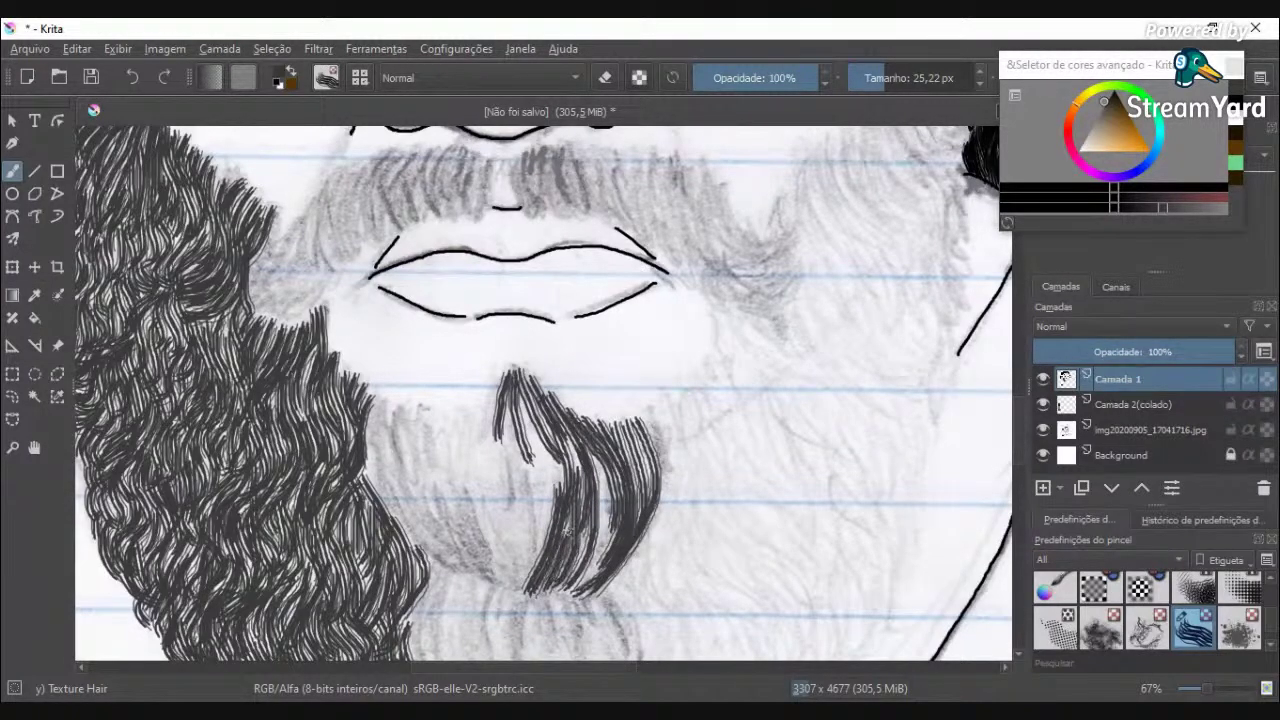
{"action": "mouse_move", "coordinate": [604, 452]}
{"action": "left_mouse_down"}
{"action": "mouse_move", "coordinate": [602, 546]}
{"action": "mouse_move", "coordinate": [562, 592]}
{"action": "mouse_move", "coordinate": [582, 540]}
{"action": "mouse_move", "coordinate": [574, 458]}
{"action": "mouse_move", "coordinate": [562, 506]}
{"action": "left_mouse_up"}
{"action": "mouse_move", "coordinate": [552, 425]}
{"action": "left_mouse_down"}
{"action": "mouse_move", "coordinate": [540, 578]}
{"action": "mouse_move", "coordinate": [518, 604]}
{"action": "mouse_move", "coordinate": [520, 414]}
{"action": "mouse_move", "coordinate": [530, 584]}
{"action": "mouse_move", "coordinate": [550, 500]}
{"action": "mouse_move", "coordinate": [513, 404]}
{"action": "mouse_move", "coordinate": [484, 576]}
{"action": "mouse_move", "coordinate": [522, 420]}
{"action": "mouse_move", "coordinate": [508, 535]}
{"action": "mouse_move", "coordinate": [520, 598]}
{"action": "mouse_move", "coordinate": [505, 515]}
{"action": "mouse_move", "coordinate": [512, 406]}
{"action": "mouse_move", "coordinate": [510, 504]}
{"action": "left_mouse_up"}
{"action": "left_click_drag", "start_coordinate": [550, 452], "coordinate": [568, 504]}
{"action": "mouse_move", "coordinate": [508, 466]}
{"action": "left_mouse_down"}
{"action": "mouse_move", "coordinate": [530, 540]}
{"action": "mouse_move", "coordinate": [522, 458]}
{"action": "mouse_move", "coordinate": [566, 456]}
{"action": "left_mouse_up"}
{"action": "scroll", "coordinate": [543, 464], "scroll_direction": "down", "scroll_amount": 3}
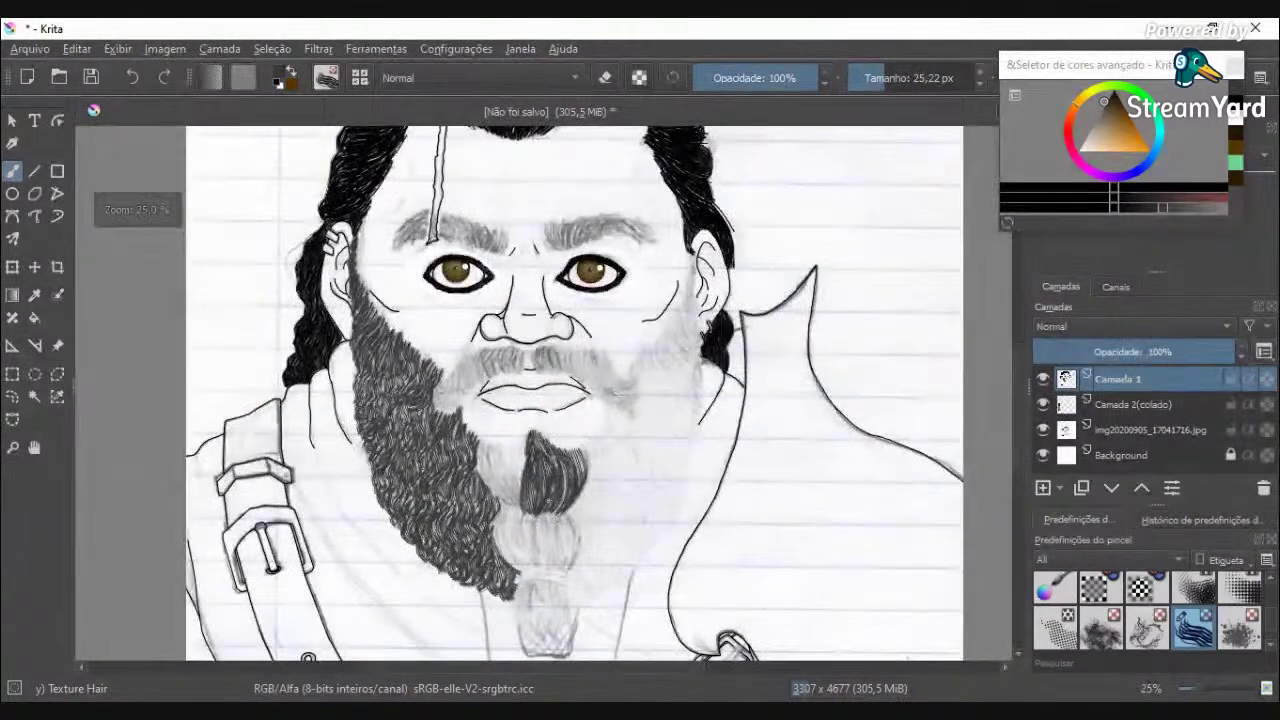
{"action": "scroll", "coordinate": [547, 499], "scroll_direction": "up", "scroll_amount": 5}
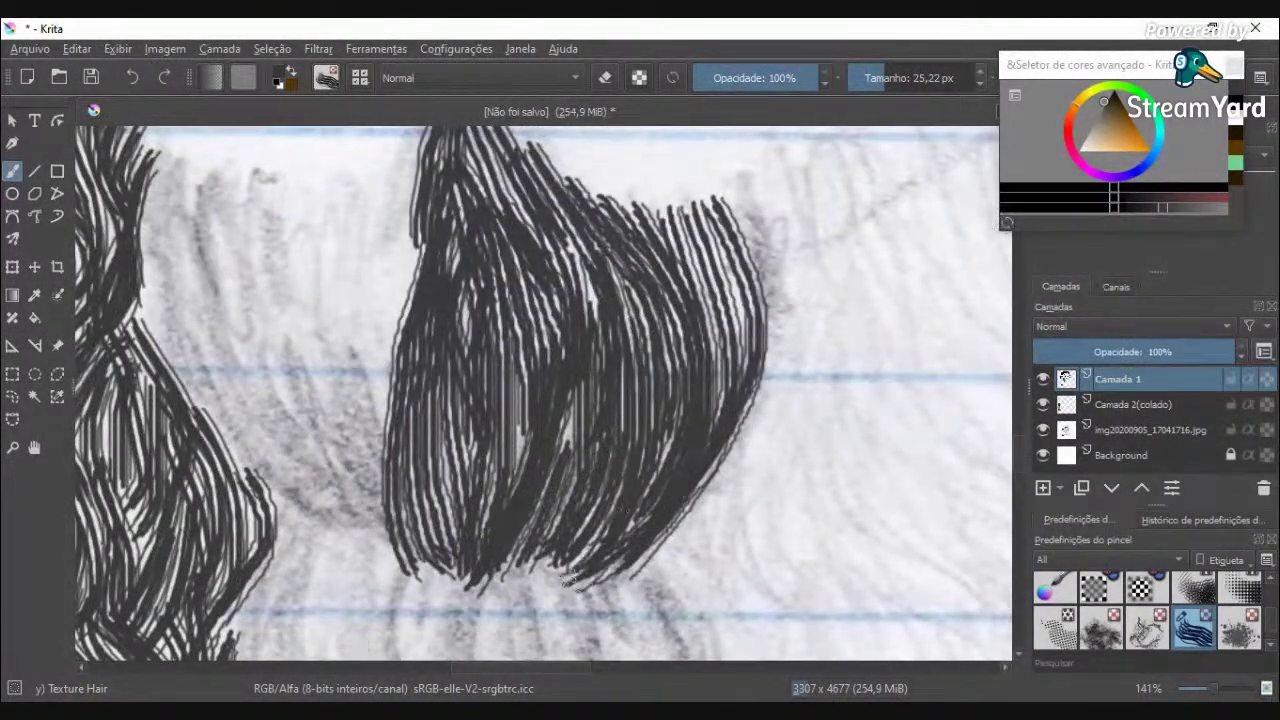
{"action": "mouse_move", "coordinate": [546, 546]}
{"action": "left_mouse_down"}
{"action": "mouse_move", "coordinate": [520, 584]}
{"action": "mouse_move", "coordinate": [498, 584]}
{"action": "left_mouse_up"}
{"action": "left_click_drag", "start_coordinate": [466, 136], "coordinate": [528, 226]}
Step: Paint the chin tuft's left side with inward-curving strands that join it to the left beard
{"action": "scroll", "coordinate": [569, 225], "scroll_direction": "down", "scroll_amount": 3}
{"action": "scroll", "coordinate": [512, 204], "scroll_direction": "up", "scroll_amount": 1}
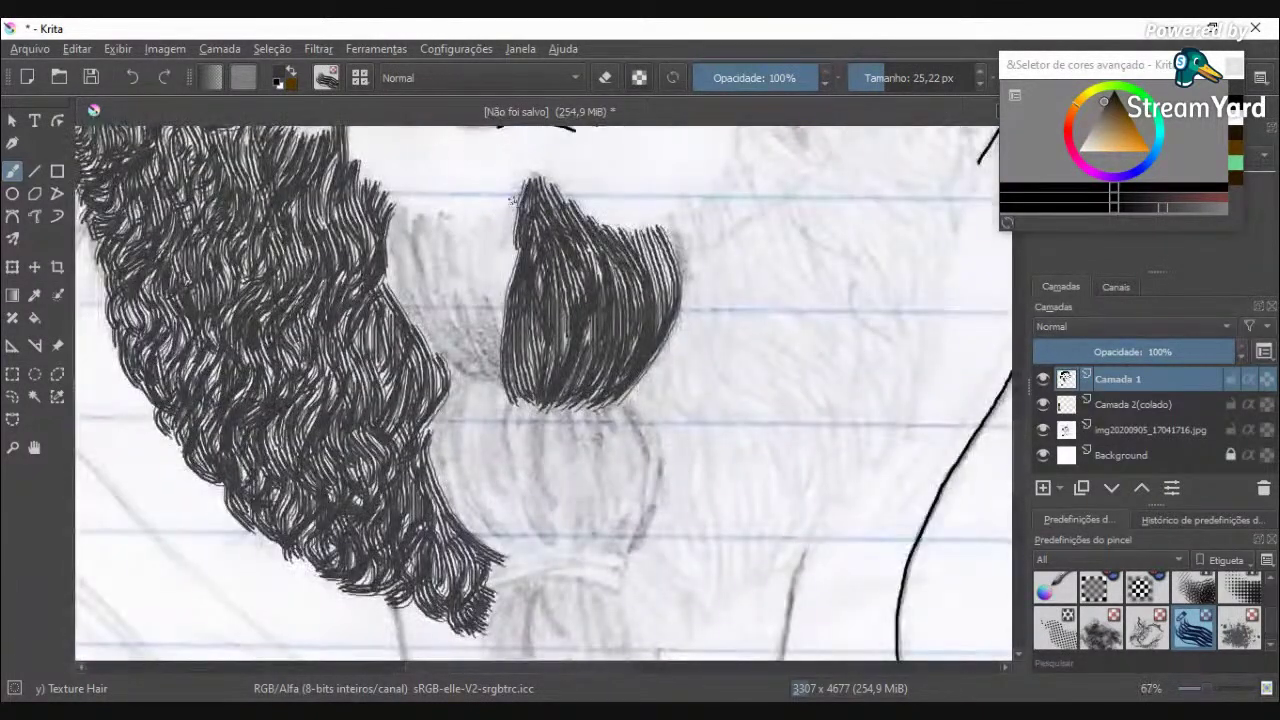
{"action": "scroll", "coordinate": [511, 201], "scroll_direction": "up", "scroll_amount": 3}
{"action": "mouse_move", "coordinate": [522, 200]}
{"action": "left_mouse_down"}
{"action": "mouse_move", "coordinate": [468, 290]}
{"action": "mouse_move", "coordinate": [452, 350]}
{"action": "mouse_move", "coordinate": [476, 460]}
{"action": "mouse_move", "coordinate": [505, 500]}
{"action": "mouse_move", "coordinate": [484, 408]}
{"action": "mouse_move", "coordinate": [522, 245]}
{"action": "mouse_move", "coordinate": [476, 330]}
{"action": "mouse_move", "coordinate": [476, 418]}
{"action": "mouse_move", "coordinate": [526, 265]}
{"action": "mouse_move", "coordinate": [486, 286]}
{"action": "mouse_move", "coordinate": [461, 442]}
{"action": "mouse_move", "coordinate": [435, 452]}
{"action": "mouse_move", "coordinate": [370, 393]}
{"action": "mouse_move", "coordinate": [316, 303]}
{"action": "mouse_move", "coordinate": [342, 207]}
{"action": "mouse_move", "coordinate": [338, 300]}
{"action": "mouse_move", "coordinate": [374, 364]}
{"action": "mouse_move", "coordinate": [471, 460]}
{"action": "mouse_move", "coordinate": [420, 392]}
{"action": "mouse_move", "coordinate": [398, 312]}
{"action": "mouse_move", "coordinate": [413, 223]}
{"action": "mouse_move", "coordinate": [384, 290]}
{"action": "mouse_move", "coordinate": [454, 450]}
{"action": "mouse_move", "coordinate": [398, 268]}
{"action": "mouse_move", "coordinate": [378, 364]}
{"action": "left_mouse_up"}
{"action": "mouse_move", "coordinate": [356, 230]}
{"action": "left_mouse_down"}
{"action": "mouse_move", "coordinate": [345, 250]}
{"action": "mouse_move", "coordinate": [370, 330]}
{"action": "left_mouse_up"}
{"action": "left_click_drag", "start_coordinate": [370, 232], "coordinate": [358, 334]}
{"action": "mouse_move", "coordinate": [416, 222]}
{"action": "left_mouse_down"}
{"action": "mouse_move", "coordinate": [404, 300]}
{"action": "mouse_move", "coordinate": [432, 385]}
{"action": "left_mouse_up"}
{"action": "mouse_move", "coordinate": [431, 239]}
{"action": "left_mouse_down"}
{"action": "mouse_move", "coordinate": [436, 368]}
{"action": "mouse_move", "coordinate": [470, 423]}
{"action": "left_mouse_up"}
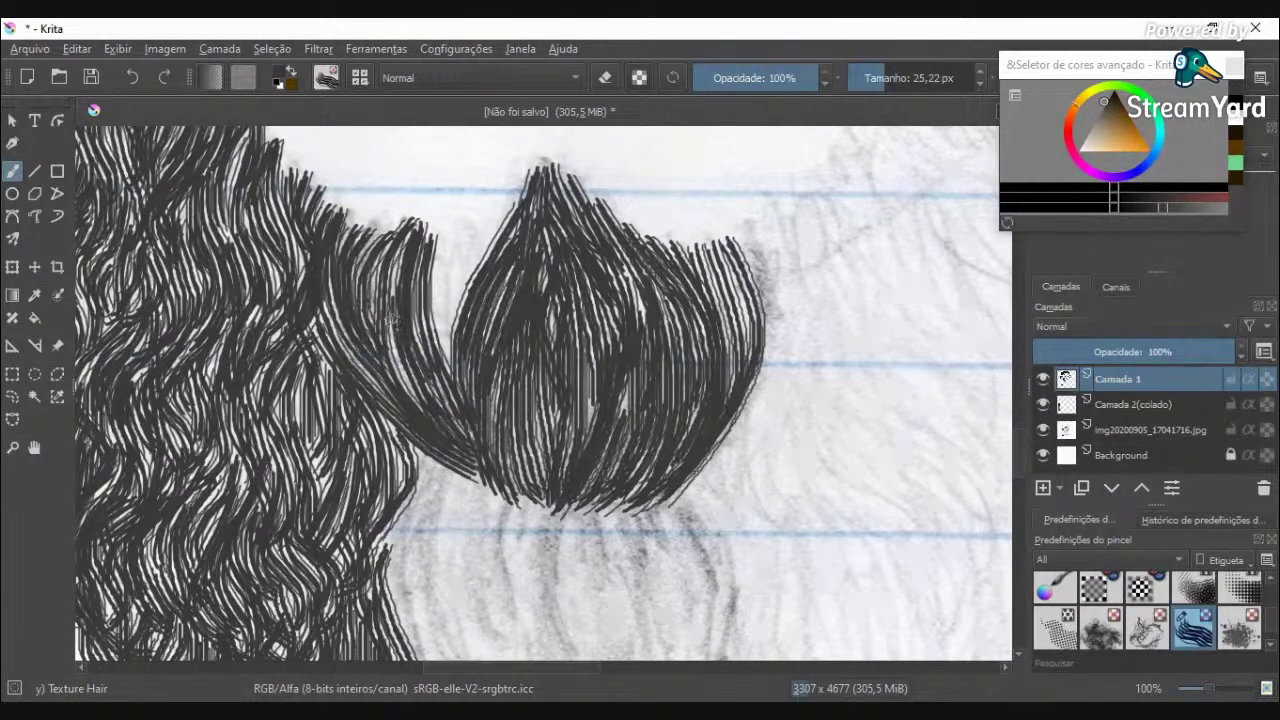
Step: Close the remaining gap to the left of the chin tuft's peak and darken the strands in the tuft's lower middle
{"action": "left_click_drag", "start_coordinate": [393, 320], "coordinate": [422, 412]}
{"action": "left_click_drag", "start_coordinate": [450, 238], "coordinate": [448, 380]}
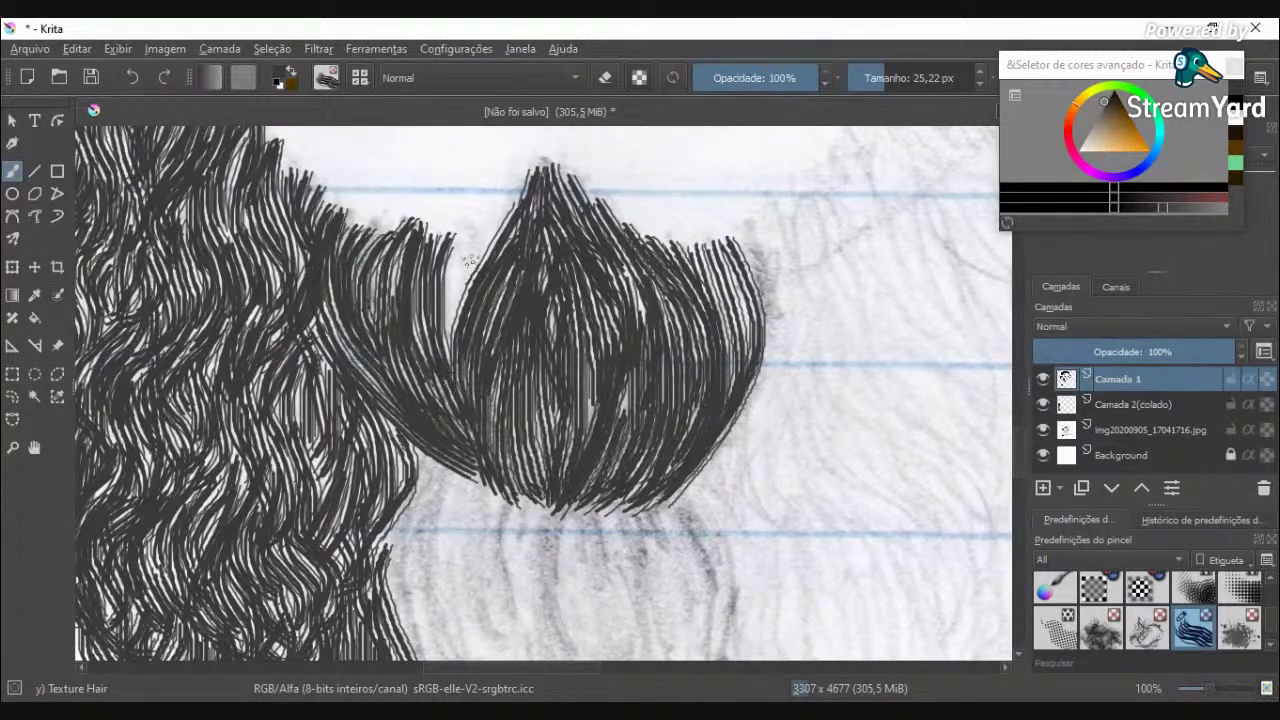
{"action": "left_click_drag", "start_coordinate": [467, 242], "coordinate": [445, 390]}
{"action": "left_click_drag", "start_coordinate": [481, 239], "coordinate": [437, 405]}
{"action": "mouse_move", "coordinate": [422, 273]}
{"action": "left_mouse_down"}
{"action": "mouse_move", "coordinate": [447, 371]}
{"action": "mouse_move", "coordinate": [410, 387]}
{"action": "left_mouse_up"}
{"action": "scroll", "coordinate": [413, 390], "scroll_direction": "down", "scroll_amount": 2}
{"action": "scroll", "coordinate": [554, 348], "scroll_direction": "down", "scroll_amount": 2}
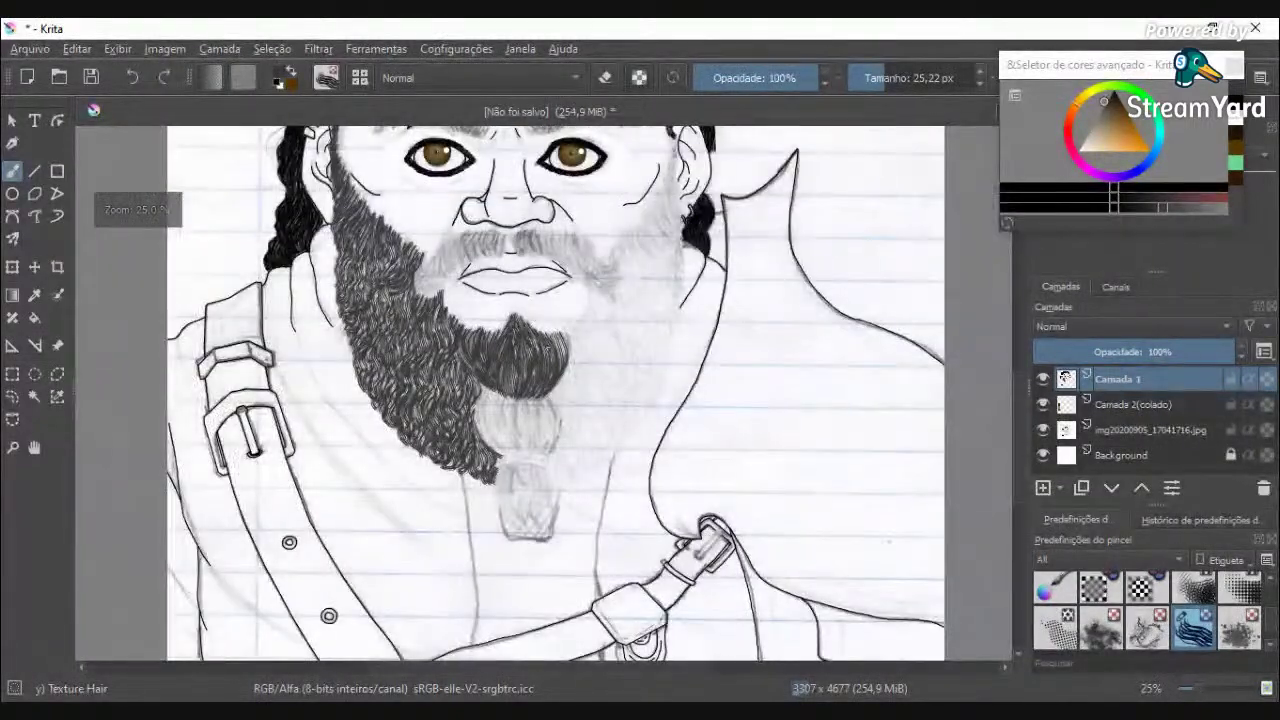
{"action": "scroll", "coordinate": [554, 348], "scroll_direction": "up", "scroll_amount": 3}
{"action": "left_click_drag", "start_coordinate": [480, 344], "coordinate": [472, 455]}
{"action": "left_click_drag", "start_coordinate": [460, 386], "coordinate": [474, 456]}
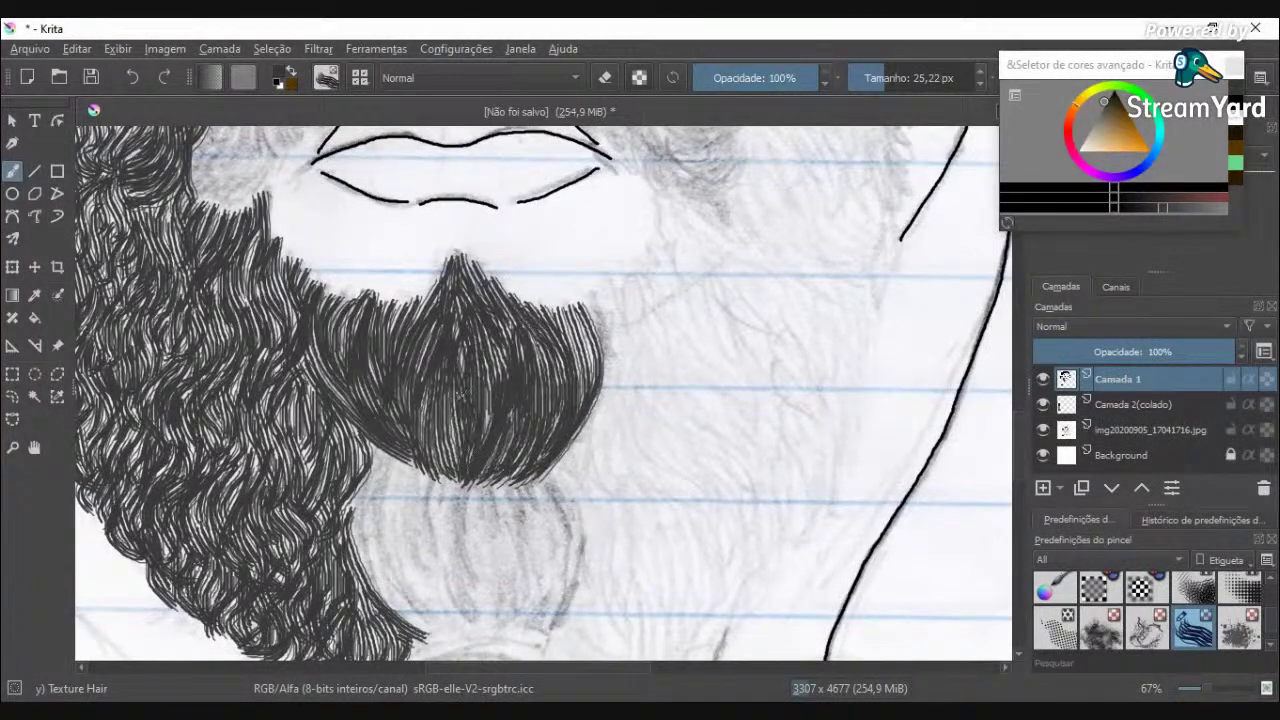
Step: Outline the right edge of the rounded braid section beneath the chin tuft with an outward-curving Texture Hair stroke
{"action": "scroll", "coordinate": [477, 466], "scroll_direction": "down", "scroll_amount": 6}
{"action": "scroll", "coordinate": [470, 480], "scroll_direction": "up", "scroll_amount": 1}
{"action": "key", "text": "plus"}
{"action": "key", "text": "plus"}
{"action": "key", "text": "plus"}
{"action": "key", "text": "plus"}
{"action": "key", "text": "plus"}
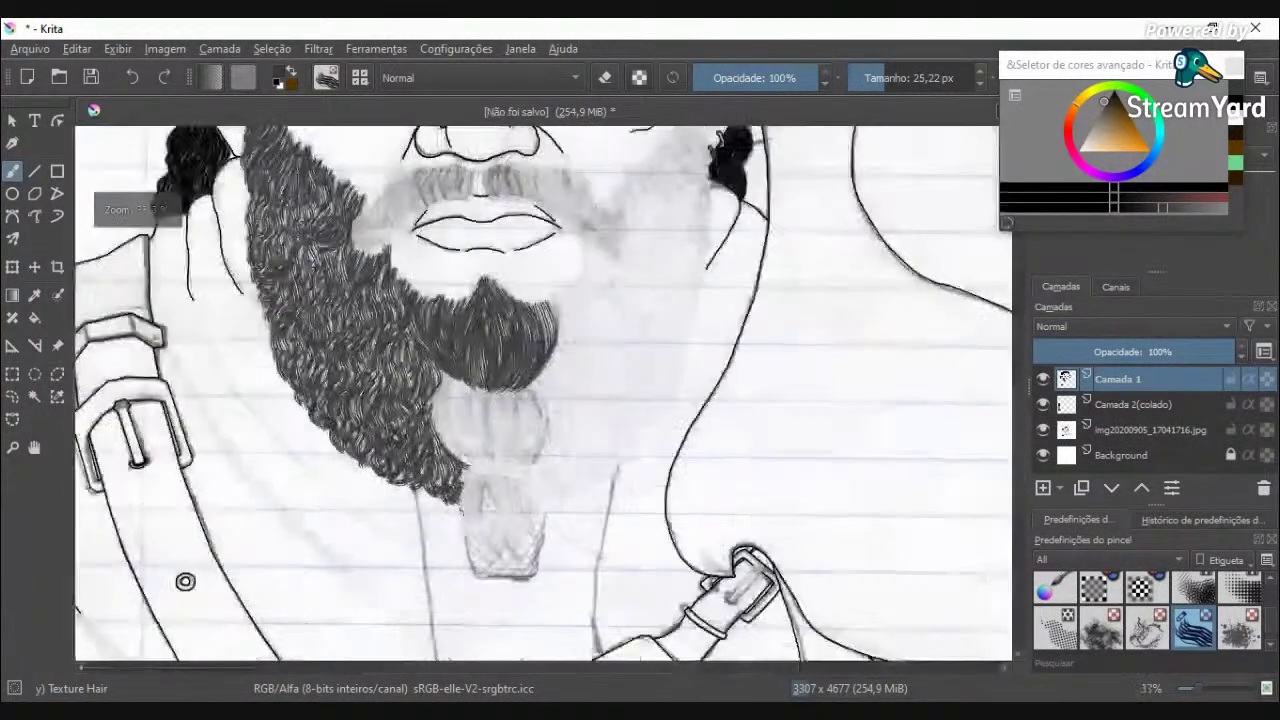
{"action": "mouse_move", "coordinate": [556, 314]}
{"action": "left_mouse_down"}
{"action": "mouse_move", "coordinate": [584, 372]}
{"action": "mouse_move", "coordinate": [584, 422]}
{"action": "mouse_move", "coordinate": [556, 466]}
{"action": "left_mouse_up"}
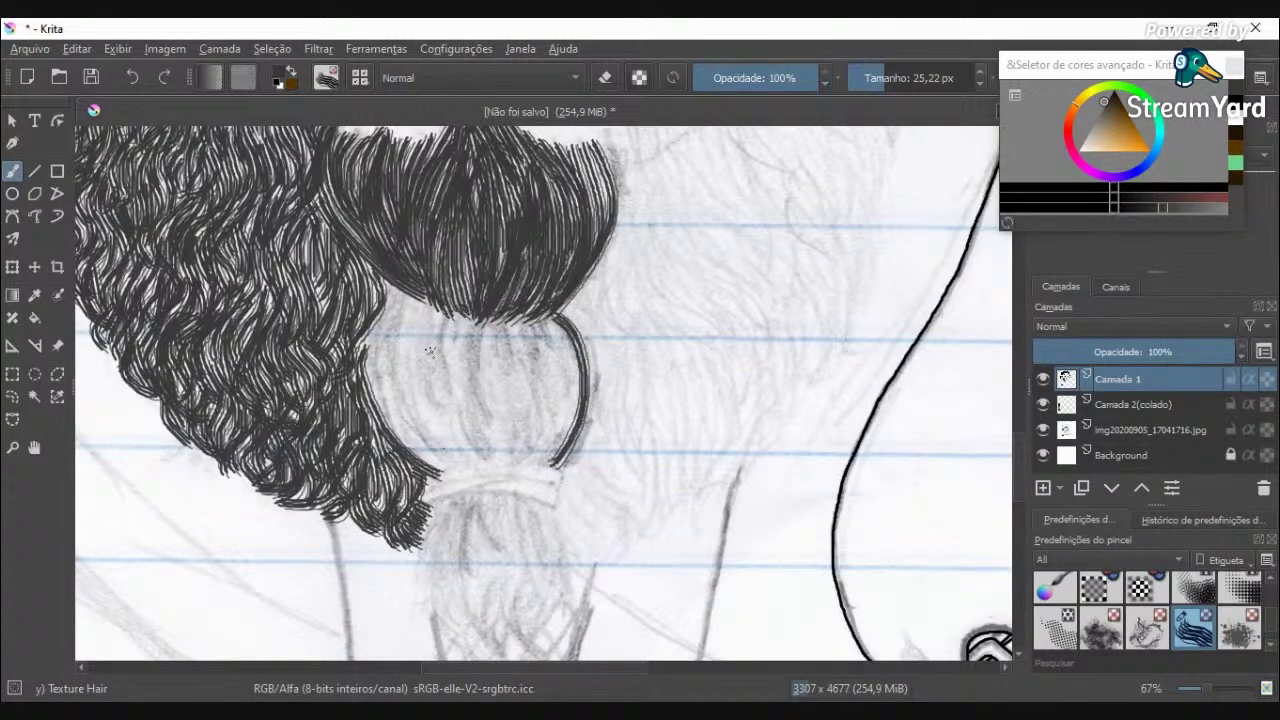
Step: Fill the left side of the rounded braid section with curved strands that meet the left beard
{"action": "left_click_drag", "start_coordinate": [382, 312], "coordinate": [368, 414]}
{"action": "mouse_move", "coordinate": [400, 296]}
{"action": "left_mouse_down"}
{"action": "mouse_move", "coordinate": [393, 344]}
{"action": "mouse_move", "coordinate": [422, 432]}
{"action": "mouse_move", "coordinate": [452, 464]}
{"action": "mouse_move", "coordinate": [412, 432]}
{"action": "mouse_move", "coordinate": [390, 360]}
{"action": "mouse_move", "coordinate": [402, 290]}
{"action": "mouse_move", "coordinate": [382, 366]}
{"action": "mouse_move", "coordinate": [392, 425]}
{"action": "mouse_move", "coordinate": [440, 472]}
{"action": "left_mouse_up"}
{"action": "left_click_drag", "start_coordinate": [410, 414], "coordinate": [390, 372]}
{"action": "mouse_move", "coordinate": [400, 328]}
{"action": "left_mouse_down"}
{"action": "mouse_move", "coordinate": [378, 380]}
{"action": "mouse_move", "coordinate": [416, 430]}
{"action": "left_mouse_up"}
{"action": "mouse_move", "coordinate": [378, 378]}
{"action": "left_mouse_down"}
{"action": "mouse_move", "coordinate": [386, 412]}
{"action": "mouse_move", "coordinate": [440, 470]}
{"action": "mouse_move", "coordinate": [420, 348]}
{"action": "mouse_move", "coordinate": [435, 313]}
{"action": "mouse_move", "coordinate": [412, 384]}
{"action": "mouse_move", "coordinate": [446, 456]}
{"action": "mouse_move", "coordinate": [410, 366]}
{"action": "mouse_move", "coordinate": [408, 306]}
{"action": "mouse_move", "coordinate": [405, 376]}
{"action": "mouse_move", "coordinate": [430, 434]}
{"action": "left_mouse_up"}
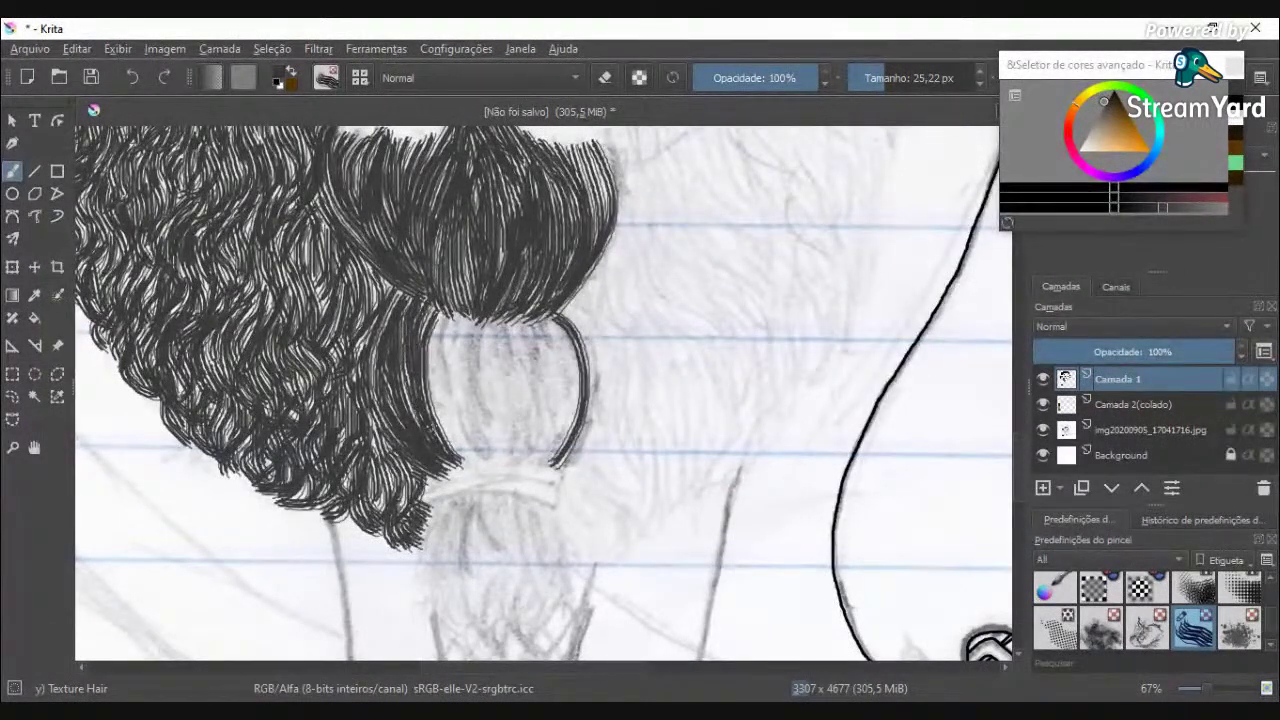
Step: Fill the rounded braid section's center and right side with vertical strands between the chin tuft and the hair tie
{"action": "mouse_move", "coordinate": [466, 312]}
{"action": "left_mouse_down"}
{"action": "mouse_move", "coordinate": [457, 396]}
{"action": "mouse_move", "coordinate": [490, 455]}
{"action": "mouse_move", "coordinate": [464, 432]}
{"action": "mouse_move", "coordinate": [455, 312]}
{"action": "mouse_move", "coordinate": [442, 386]}
{"action": "mouse_move", "coordinate": [470, 452]}
{"action": "mouse_move", "coordinate": [434, 390]}
{"action": "mouse_move", "coordinate": [440, 314]}
{"action": "mouse_move", "coordinate": [428, 392]}
{"action": "mouse_move", "coordinate": [492, 458]}
{"action": "mouse_move", "coordinate": [520, 322]}
{"action": "mouse_move", "coordinate": [486, 446]}
{"action": "mouse_move", "coordinate": [470, 324]}
{"action": "mouse_move", "coordinate": [498, 370]}
{"action": "mouse_move", "coordinate": [486, 440]}
{"action": "mouse_move", "coordinate": [468, 326]}
{"action": "mouse_move", "coordinate": [488, 428]}
{"action": "mouse_move", "coordinate": [504, 318]}
{"action": "mouse_move", "coordinate": [522, 376]}
{"action": "mouse_move", "coordinate": [508, 446]}
{"action": "left_mouse_up"}
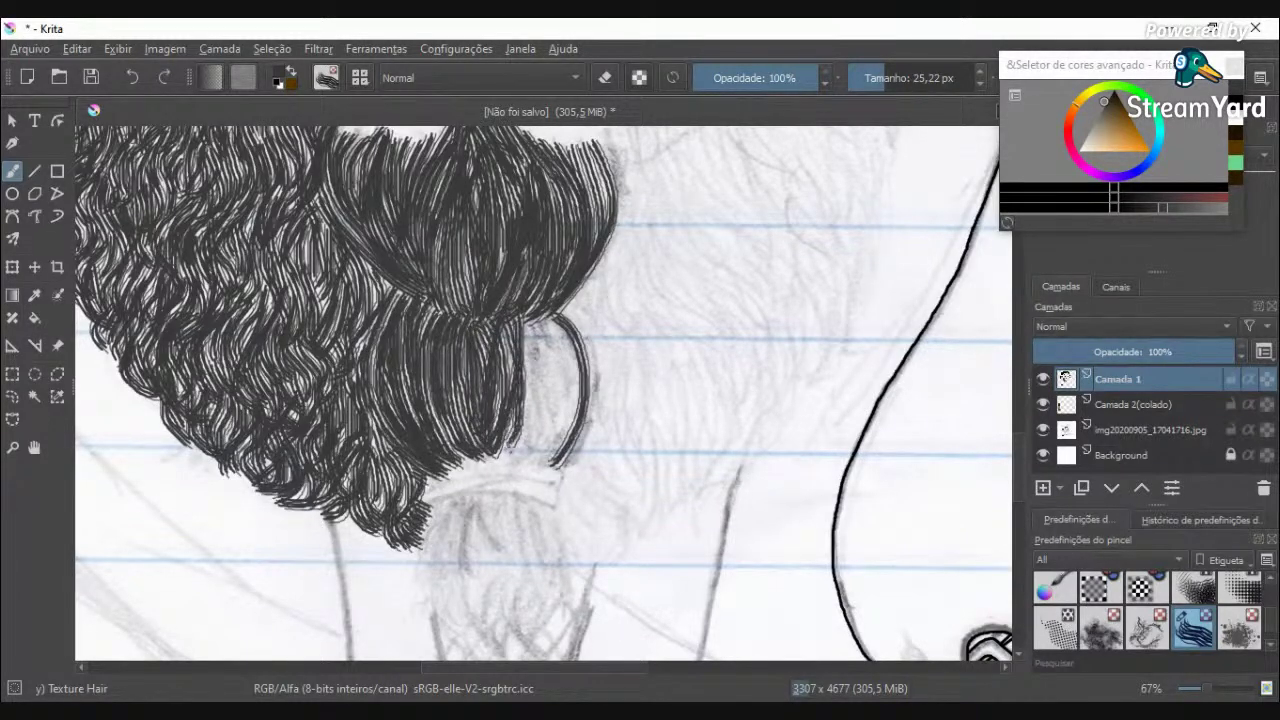
{"action": "mouse_move", "coordinate": [518, 320]}
{"action": "left_mouse_down"}
{"action": "mouse_move", "coordinate": [525, 448]}
{"action": "mouse_move", "coordinate": [546, 374]}
{"action": "mouse_move", "coordinate": [532, 322]}
{"action": "mouse_move", "coordinate": [540, 452]}
{"action": "mouse_move", "coordinate": [558, 380]}
{"action": "mouse_move", "coordinate": [546, 324]}
{"action": "mouse_move", "coordinate": [570, 412]}
{"action": "mouse_move", "coordinate": [548, 460]}
{"action": "mouse_move", "coordinate": [573, 372]}
{"action": "mouse_move", "coordinate": [570, 440]}
{"action": "mouse_move", "coordinate": [530, 464]}
{"action": "mouse_move", "coordinate": [503, 402]}
{"action": "left_mouse_up"}
{"action": "scroll", "coordinate": [498, 336], "scroll_direction": "up", "scroll_amount": 1}
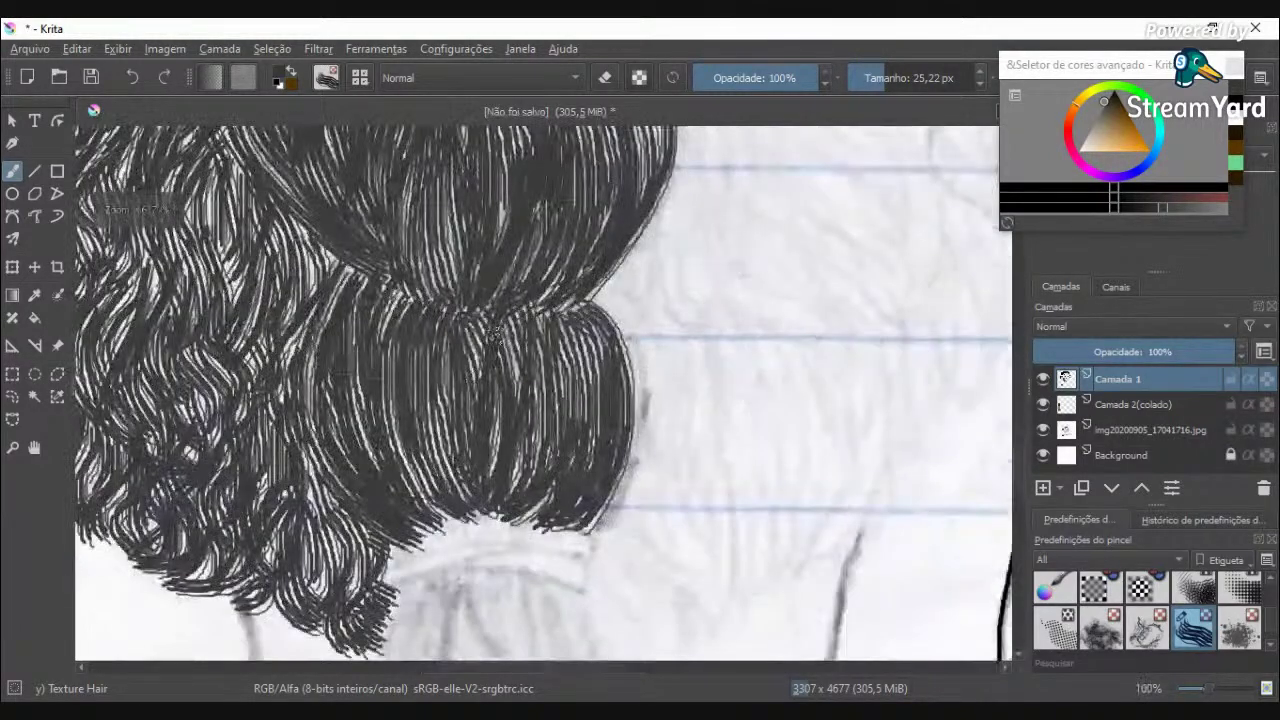
Step: Paint the left part of the braid's tail below the hair tie with wavy strands flaring at the tips
{"action": "scroll", "coordinate": [497, 343], "scroll_direction": "down", "scroll_amount": 5}
{"action": "scroll", "coordinate": [467, 419], "scroll_direction": "up", "scroll_amount": 4}
{"action": "scroll", "coordinate": [466, 418], "scroll_direction": "up", "scroll_amount": 2}
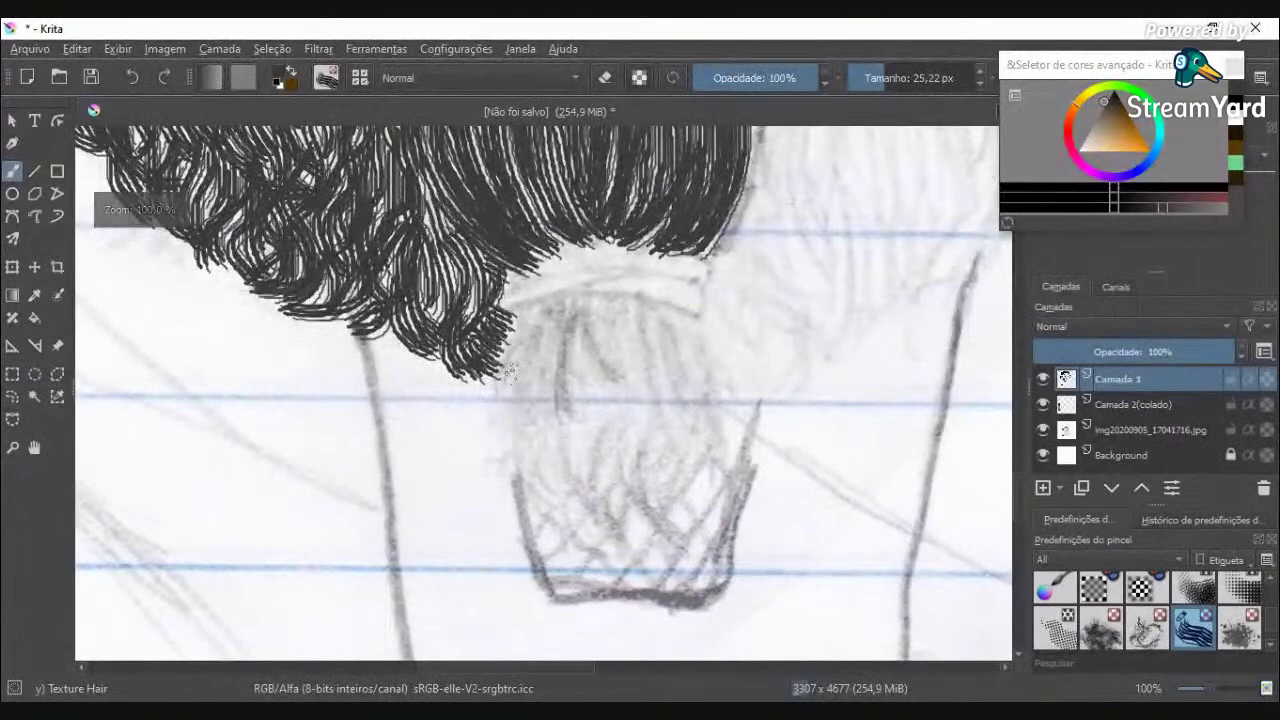
{"action": "mouse_move", "coordinate": [525, 314]}
{"action": "left_mouse_down"}
{"action": "mouse_move", "coordinate": [522, 362]}
{"action": "mouse_move", "coordinate": [500, 394]}
{"action": "mouse_move", "coordinate": [515, 429]}
{"action": "mouse_move", "coordinate": [495, 490]}
{"action": "left_mouse_up"}
{"action": "mouse_move", "coordinate": [535, 305]}
{"action": "left_mouse_down"}
{"action": "mouse_move", "coordinate": [554, 385]}
{"action": "mouse_move", "coordinate": [536, 426]}
{"action": "left_mouse_up"}
{"action": "mouse_move", "coordinate": [530, 334]}
{"action": "left_mouse_down"}
{"action": "mouse_move", "coordinate": [508, 407]}
{"action": "mouse_move", "coordinate": [532, 389]}
{"action": "mouse_move", "coordinate": [556, 494]}
{"action": "left_mouse_up"}
{"action": "mouse_move", "coordinate": [540, 428]}
{"action": "left_mouse_down"}
{"action": "mouse_move", "coordinate": [534, 476]}
{"action": "mouse_move", "coordinate": [515, 490]}
{"action": "left_mouse_up"}
{"action": "mouse_move", "coordinate": [546, 300]}
{"action": "left_mouse_down"}
{"action": "mouse_move", "coordinate": [577, 385]}
{"action": "mouse_move", "coordinate": [575, 440]}
{"action": "left_mouse_up"}
{"action": "mouse_move", "coordinate": [552, 385]}
{"action": "left_mouse_down"}
{"action": "mouse_move", "coordinate": [566, 455]}
{"action": "mouse_move", "coordinate": [606, 482]}
{"action": "left_mouse_up"}
{"action": "mouse_move", "coordinate": [565, 422]}
{"action": "left_mouse_down"}
{"action": "mouse_move", "coordinate": [588, 446]}
{"action": "mouse_move", "coordinate": [612, 438]}
{"action": "left_mouse_up"}
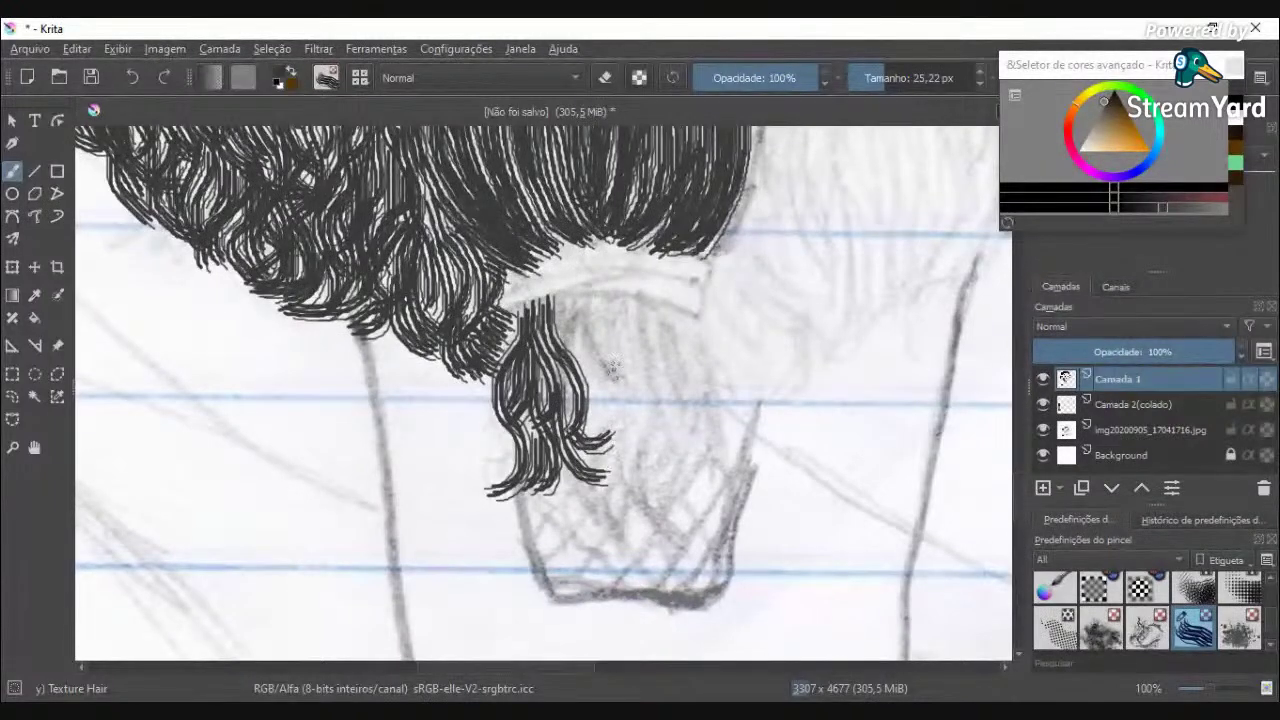
Step: Widen the tail's left part toward its center and lengthen its lower tips with curved strands
{"action": "left_click_drag", "start_coordinate": [563, 296], "coordinate": [606, 440]}
{"action": "left_click_drag", "start_coordinate": [560, 366], "coordinate": [604, 460]}
{"action": "left_click_drag", "start_coordinate": [565, 398], "coordinate": [532, 472]}
{"action": "mouse_move", "coordinate": [526, 412]}
{"action": "left_mouse_down"}
{"action": "mouse_move", "coordinate": [556, 443]}
{"action": "mouse_move", "coordinate": [576, 514]}
{"action": "left_mouse_up"}
{"action": "mouse_move", "coordinate": [560, 470]}
{"action": "left_mouse_down"}
{"action": "mouse_move", "coordinate": [531, 517]}
{"action": "mouse_move", "coordinate": [556, 499]}
{"action": "mouse_move", "coordinate": [577, 521]}
{"action": "mouse_move", "coordinate": [628, 511]}
{"action": "mouse_move", "coordinate": [575, 491]}
{"action": "mouse_move", "coordinate": [613, 500]}
{"action": "left_mouse_up"}
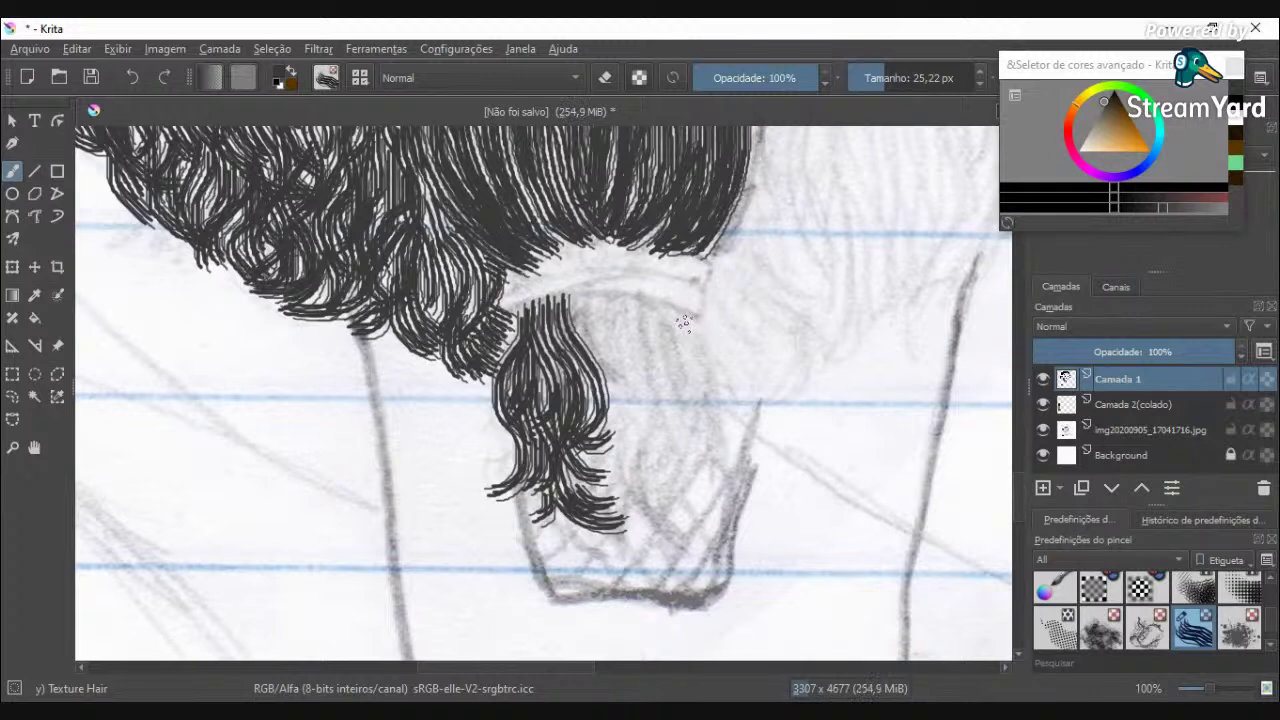
Step: Paint the right part of the braid's tail with wavy strands curving from the hair tie to the lower tips
{"action": "mouse_move", "coordinate": [682, 317]}
{"action": "left_mouse_down"}
{"action": "mouse_move", "coordinate": [704, 375]}
{"action": "mouse_move", "coordinate": [662, 470]}
{"action": "left_mouse_up"}
{"action": "left_click_drag", "start_coordinate": [710, 360], "coordinate": [722, 424]}
{"action": "left_click_drag", "start_coordinate": [712, 374], "coordinate": [690, 336]}
{"action": "mouse_move", "coordinate": [688, 411]}
{"action": "left_mouse_down"}
{"action": "mouse_move", "coordinate": [710, 449]}
{"action": "mouse_move", "coordinate": [705, 407]}
{"action": "mouse_move", "coordinate": [670, 494]}
{"action": "mouse_move", "coordinate": [680, 527]}
{"action": "mouse_move", "coordinate": [648, 497]}
{"action": "mouse_move", "coordinate": [642, 436]}
{"action": "left_mouse_up"}
{"action": "mouse_move", "coordinate": [653, 309]}
{"action": "left_mouse_down"}
{"action": "mouse_move", "coordinate": [674, 408]}
{"action": "mouse_move", "coordinate": [639, 456]}
{"action": "mouse_move", "coordinate": [651, 486]}
{"action": "mouse_move", "coordinate": [684, 401]}
{"action": "mouse_move", "coordinate": [682, 356]}
{"action": "mouse_move", "coordinate": [670, 316]}
{"action": "mouse_move", "coordinate": [662, 501]}
{"action": "mouse_move", "coordinate": [621, 443]}
{"action": "mouse_move", "coordinate": [637, 368]}
{"action": "mouse_move", "coordinate": [602, 298]}
{"action": "mouse_move", "coordinate": [635, 316]}
{"action": "mouse_move", "coordinate": [649, 358]}
{"action": "mouse_move", "coordinate": [647, 416]}
{"action": "mouse_move", "coordinate": [622, 468]}
{"action": "mouse_move", "coordinate": [632, 501]}
{"action": "left_mouse_up"}
{"action": "mouse_move", "coordinate": [649, 419]}
{"action": "left_mouse_down"}
{"action": "mouse_move", "coordinate": [661, 358]}
{"action": "mouse_move", "coordinate": [686, 360]}
{"action": "mouse_move", "coordinate": [678, 432]}
{"action": "left_mouse_up"}
{"action": "left_click_drag", "start_coordinate": [668, 303], "coordinate": [698, 342]}
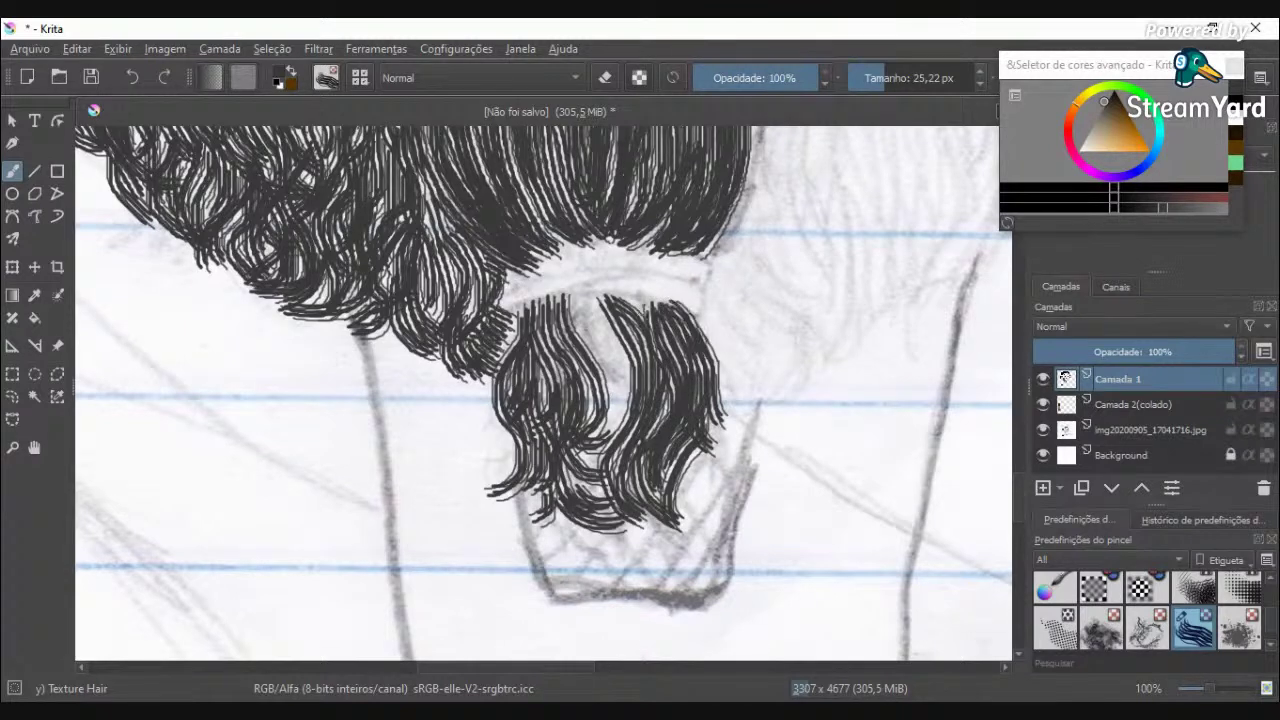
Step: Close the gap in the tail's center and thicken the strands on its left side and lower edge
{"action": "left_click_drag", "start_coordinate": [630, 297], "coordinate": [680, 341]}
{"action": "mouse_move", "coordinate": [591, 299]}
{"action": "left_mouse_down"}
{"action": "mouse_move", "coordinate": [609, 346]}
{"action": "mouse_move", "coordinate": [597, 427]}
{"action": "mouse_move", "coordinate": [580, 434]}
{"action": "mouse_move", "coordinate": [607, 431]}
{"action": "mouse_move", "coordinate": [627, 377]}
{"action": "mouse_move", "coordinate": [578, 299]}
{"action": "mouse_move", "coordinate": [607, 424]}
{"action": "mouse_move", "coordinate": [587, 471]}
{"action": "mouse_move", "coordinate": [622, 497]}
{"action": "left_mouse_up"}
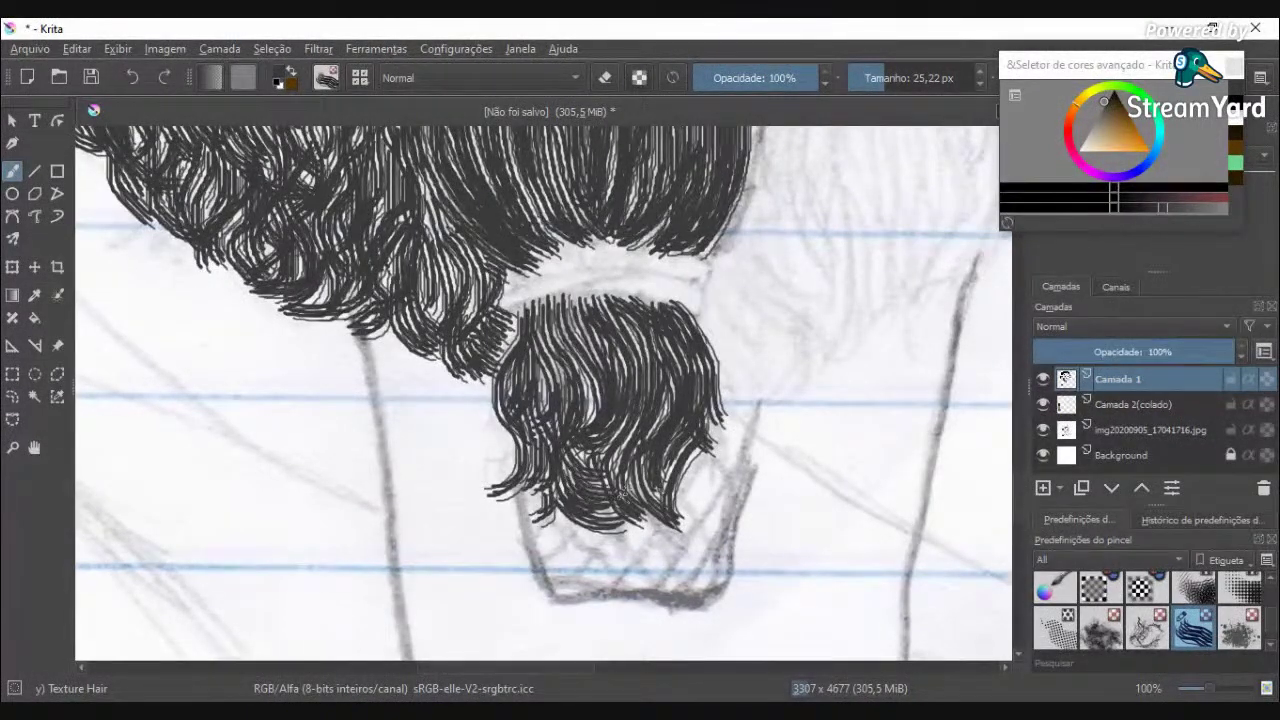
{"action": "scroll", "coordinate": [615, 485], "scroll_direction": "down", "scroll_amount": 5}
{"action": "scroll", "coordinate": [615, 485], "scroll_direction": "up", "scroll_amount": 5}
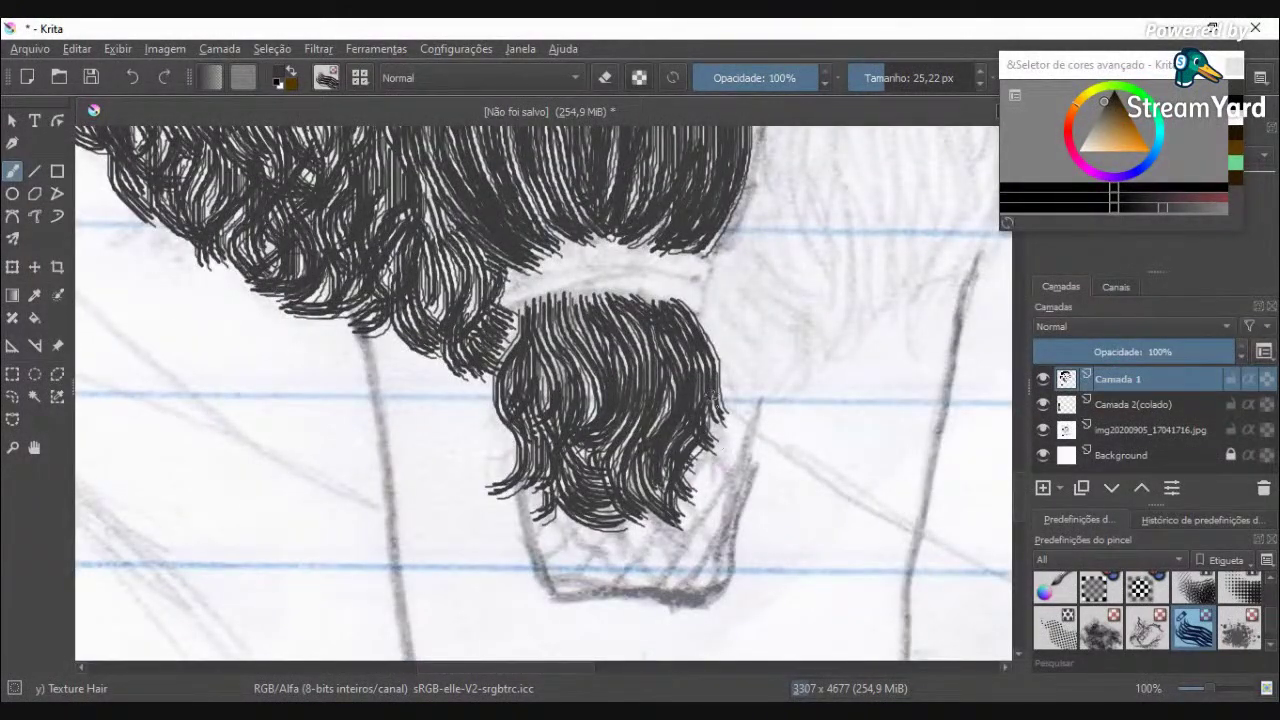
{"action": "scroll", "coordinate": [698, 296], "scroll_direction": "down", "scroll_amount": 3}
{"action": "scroll", "coordinate": [640, 360], "scroll_direction": "up", "scroll_amount": 4}
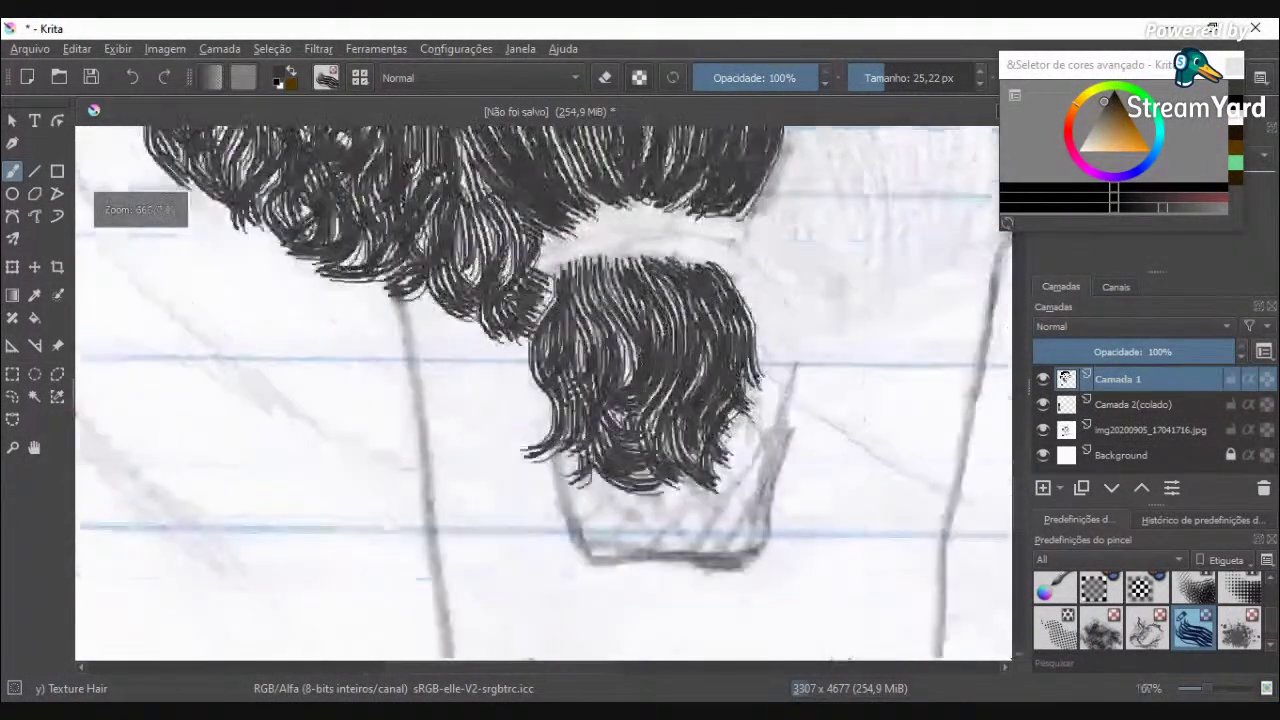
{"action": "left_click_drag", "start_coordinate": [612, 380], "coordinate": [579, 356]}
{"action": "mouse_move", "coordinate": [570, 439]}
{"action": "left_mouse_down"}
{"action": "mouse_move", "coordinate": [542, 462]}
{"action": "mouse_move", "coordinate": [690, 497]}
{"action": "left_mouse_up"}
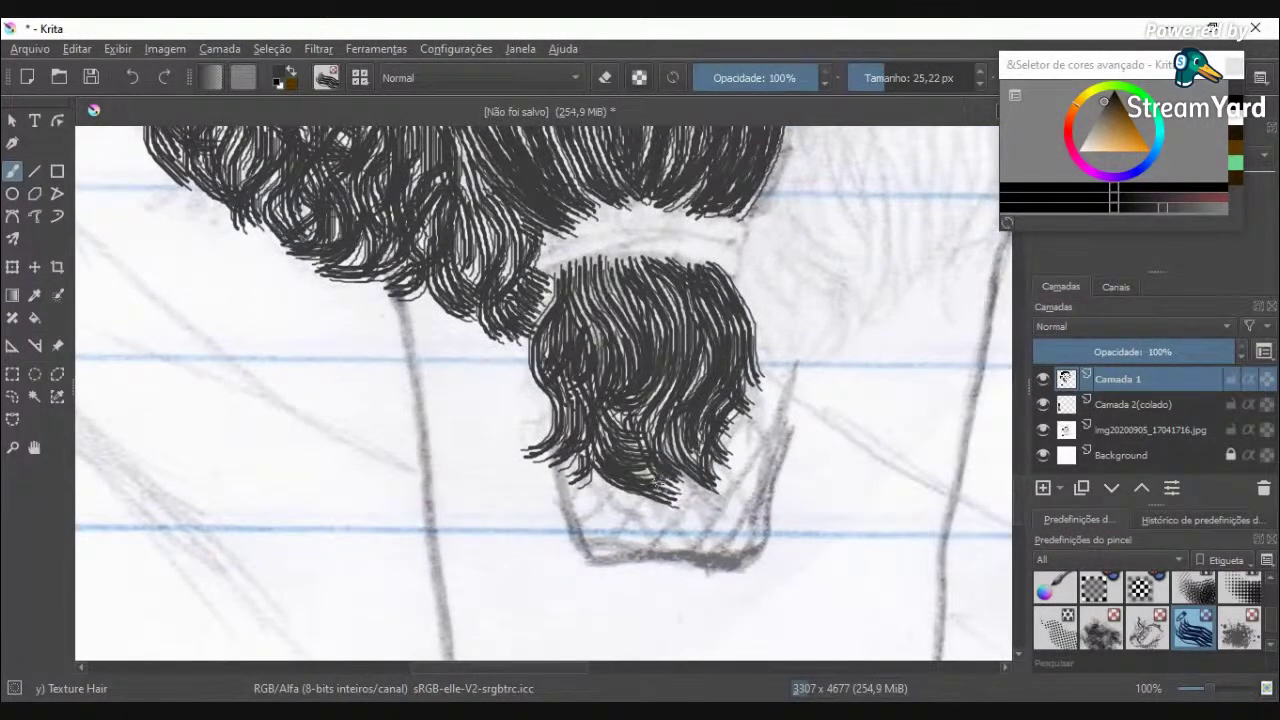
Step: Start the right beard beside the chin tuft's upper right edge with short strands slanting down and outward
{"action": "scroll", "coordinate": [719, 468], "scroll_direction": "up", "scroll_amount": 1}
{"action": "scroll", "coordinate": [719, 468], "scroll_direction": "down", "scroll_amount": 5}
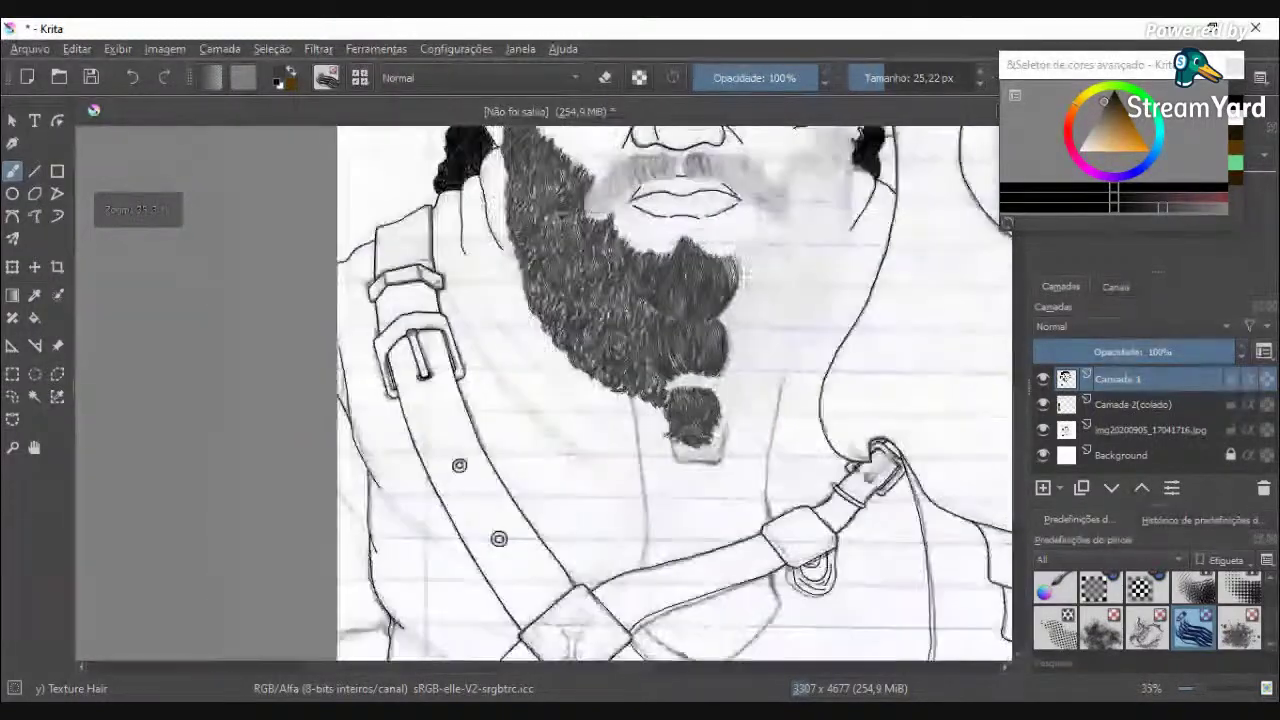
{"action": "scroll", "coordinate": [744, 275], "scroll_direction": "up", "scroll_amount": 2}
{"action": "scroll", "coordinate": [743, 270], "scroll_direction": "up", "scroll_amount": 2}
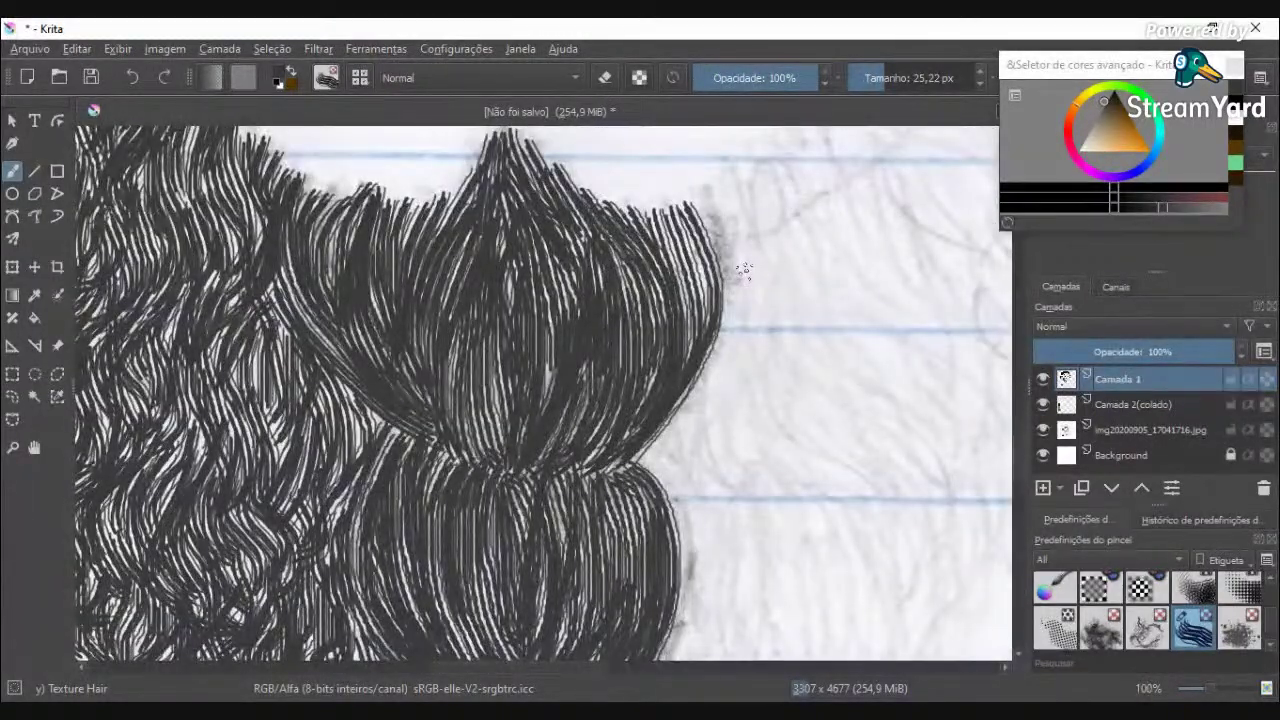
{"action": "scroll", "coordinate": [744, 270], "scroll_direction": "down", "scroll_amount": 3}
{"action": "scroll", "coordinate": [744, 270], "scroll_direction": "up", "scroll_amount": 2}
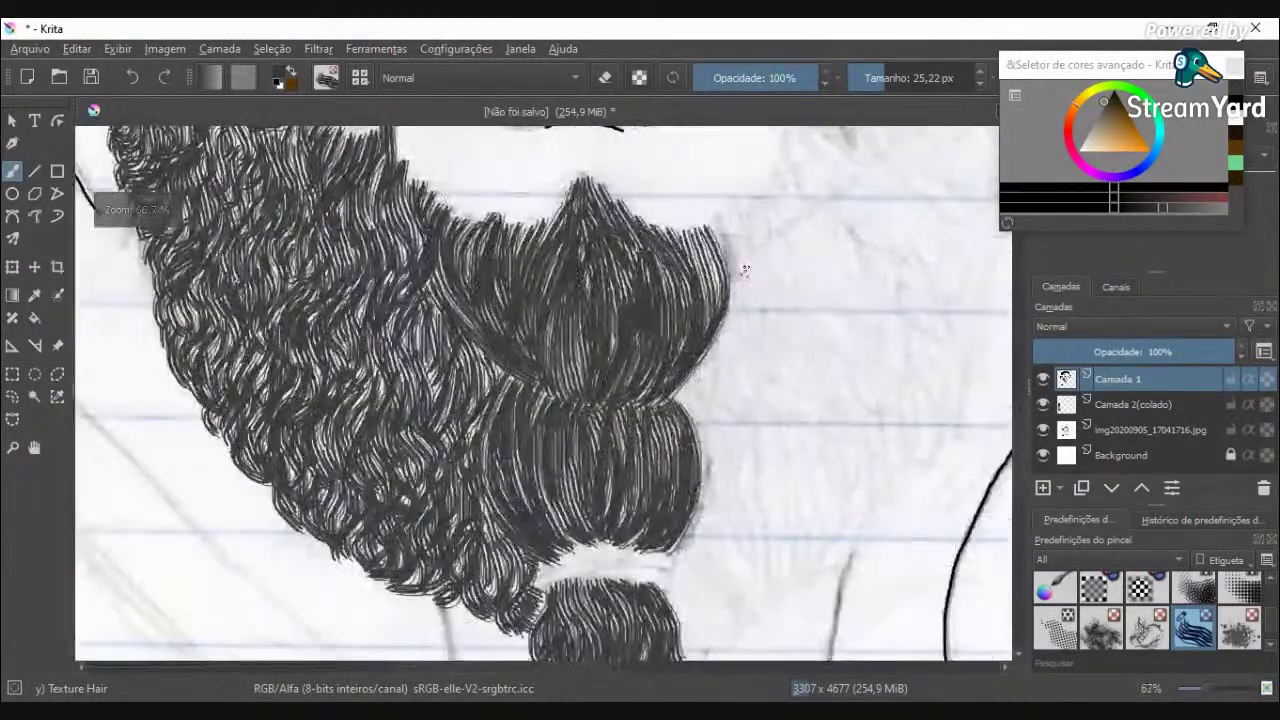
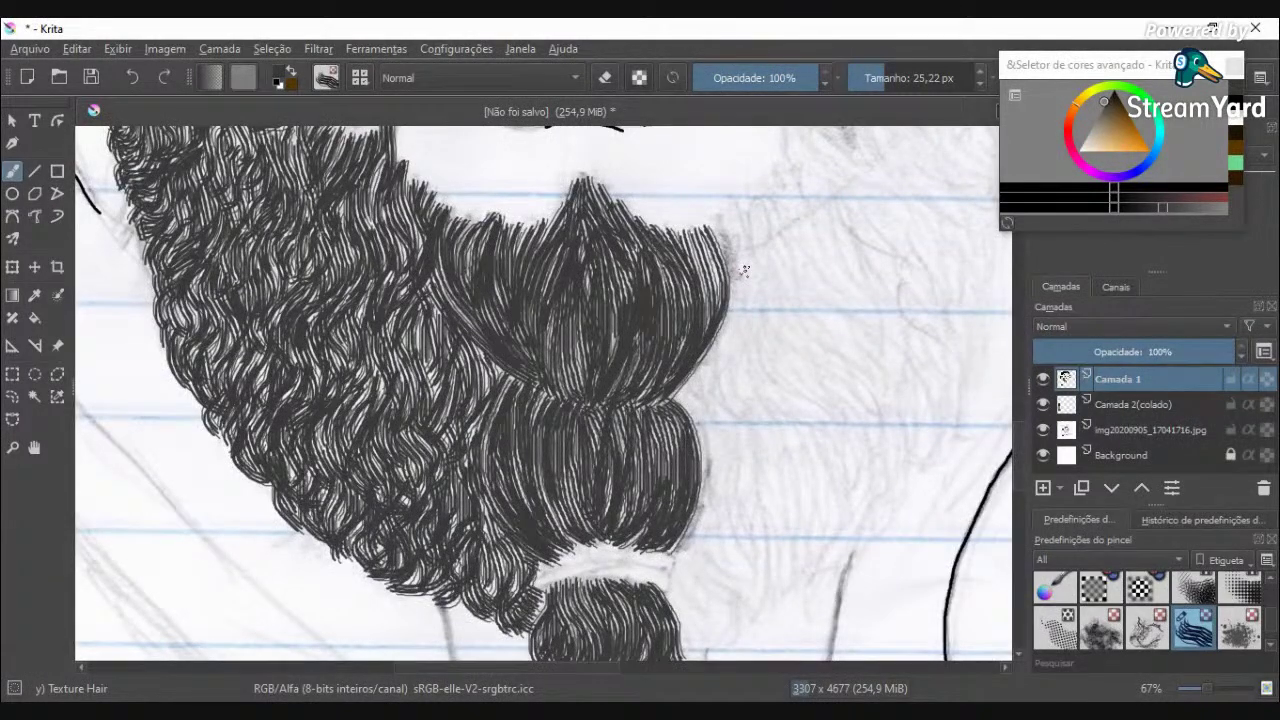
{"action": "scroll", "coordinate": [744, 270], "scroll_direction": "down", "scroll_amount": 3}
{"action": "scroll", "coordinate": [886, 321], "scroll_direction": "up", "scroll_amount": 2}
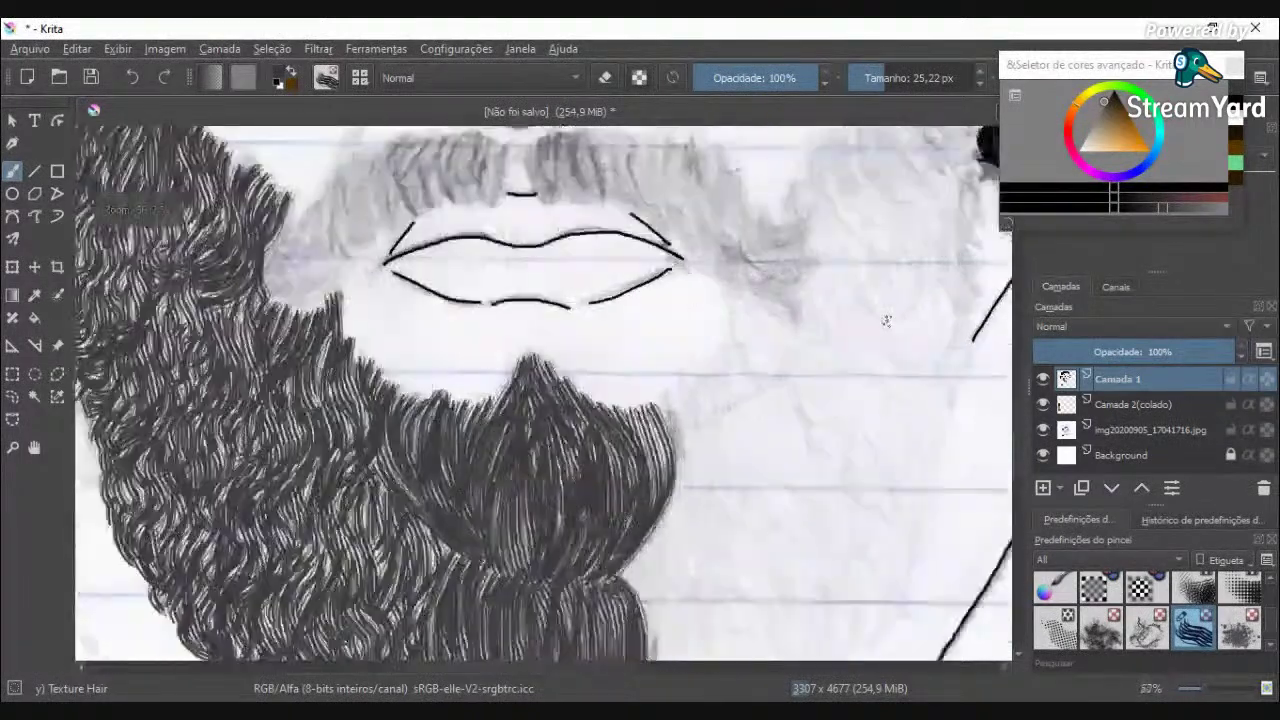
{"action": "mouse_move", "coordinate": [661, 399]}
{"action": "left_mouse_down"}
{"action": "mouse_move", "coordinate": [689, 440]}
{"action": "mouse_move", "coordinate": [693, 492]}
{"action": "mouse_move", "coordinate": [745, 522]}
{"action": "left_mouse_up"}
{"action": "left_click_drag", "start_coordinate": [689, 430], "coordinate": [740, 505]}
{"action": "left_click_drag", "start_coordinate": [674, 392], "coordinate": [730, 440]}
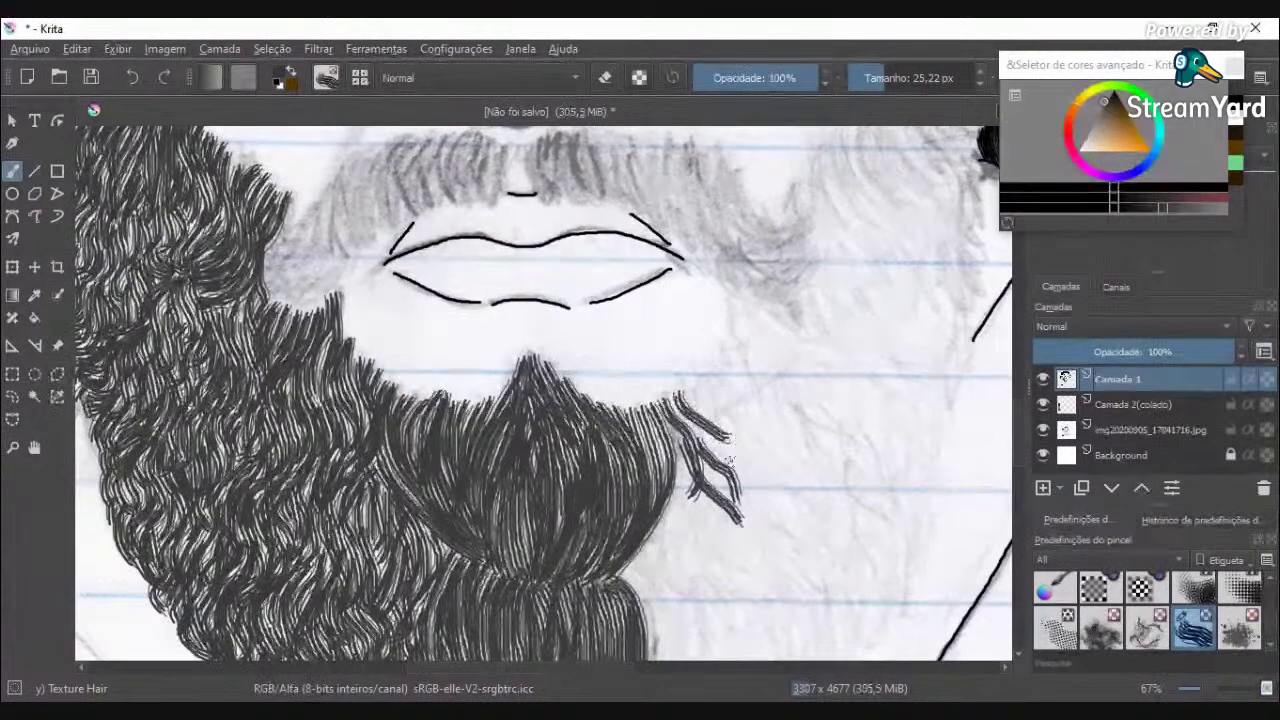
{"action": "left_click_drag", "start_coordinate": [690, 380], "coordinate": [736, 450]}
{"action": "left_click_drag", "start_coordinate": [690, 385], "coordinate": [748, 436]}
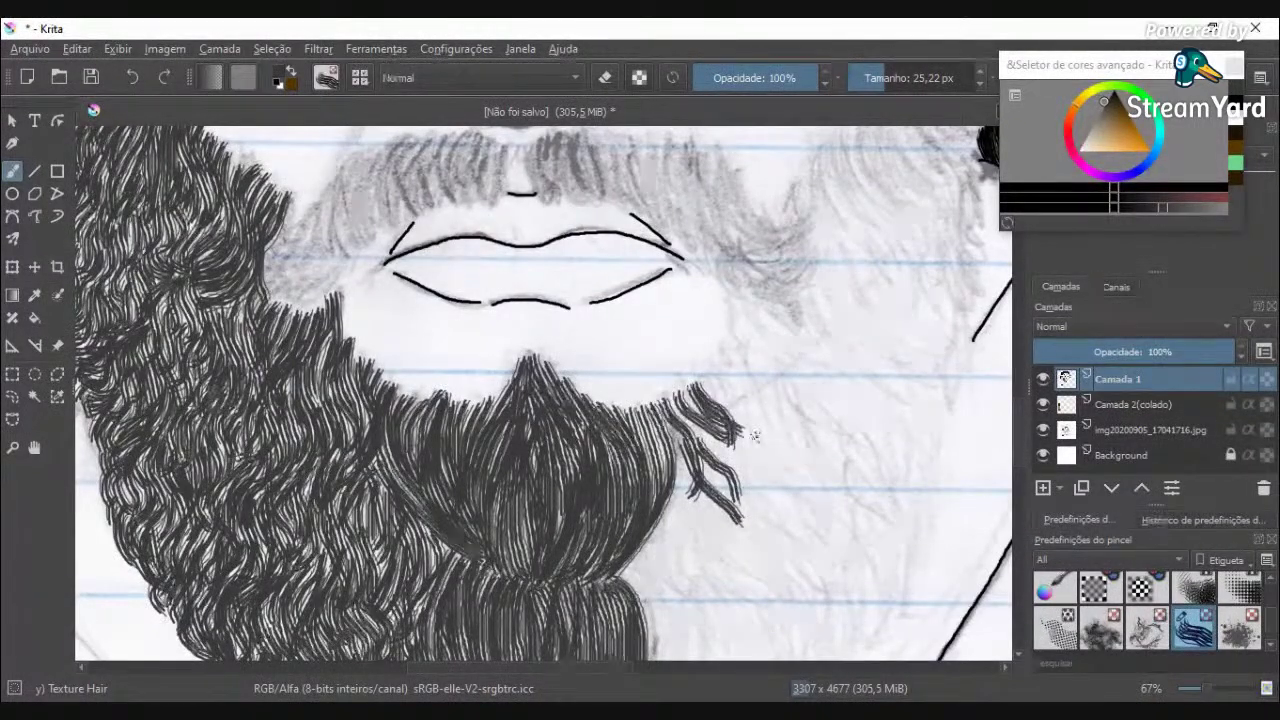
{"action": "left_click_drag", "start_coordinate": [684, 390], "coordinate": [733, 432]}
{"action": "mouse_move", "coordinate": [700, 368]}
{"action": "left_mouse_down"}
{"action": "mouse_move", "coordinate": [736, 404]}
{"action": "mouse_move", "coordinate": [744, 457]}
{"action": "mouse_move", "coordinate": [719, 412]}
{"action": "mouse_move", "coordinate": [744, 482]}
{"action": "mouse_move", "coordinate": [772, 497]}
{"action": "left_mouse_up"}
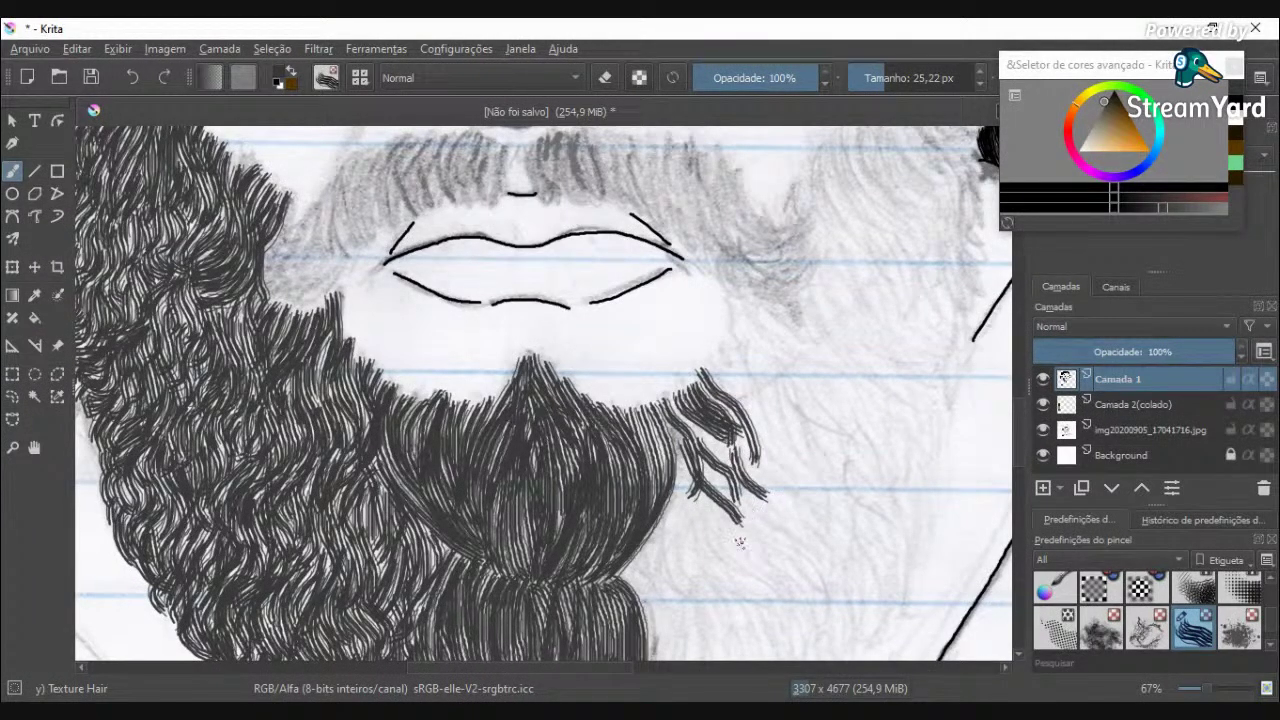
Step: Extend the right beard downward along the chin tuft's side with thin wavy strands
{"action": "mouse_move", "coordinate": [676, 406]}
{"action": "left_mouse_down"}
{"action": "mouse_move", "coordinate": [710, 503]}
{"action": "mouse_move", "coordinate": [702, 549]}
{"action": "left_mouse_up"}
{"action": "left_click_drag", "start_coordinate": [676, 487], "coordinate": [712, 580]}
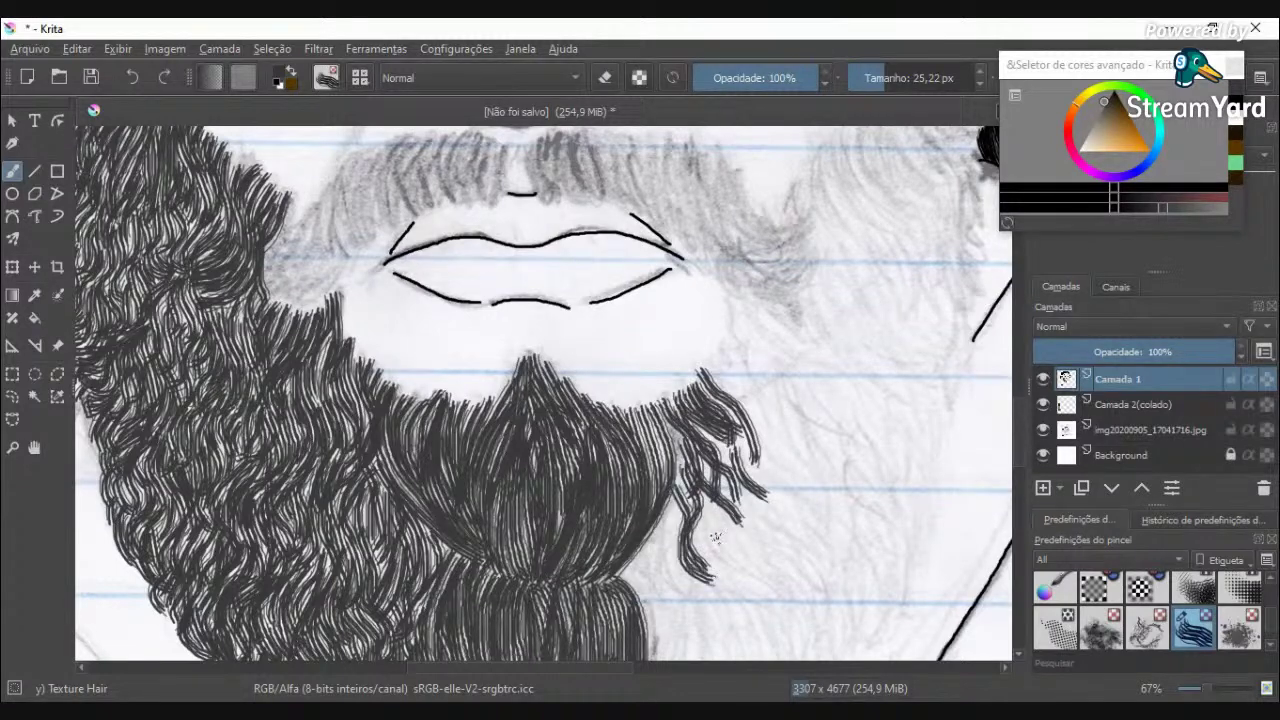
{"action": "left_click_drag", "start_coordinate": [701, 526], "coordinate": [728, 545]}
{"action": "left_click_drag", "start_coordinate": [708, 497], "coordinate": [741, 551]}
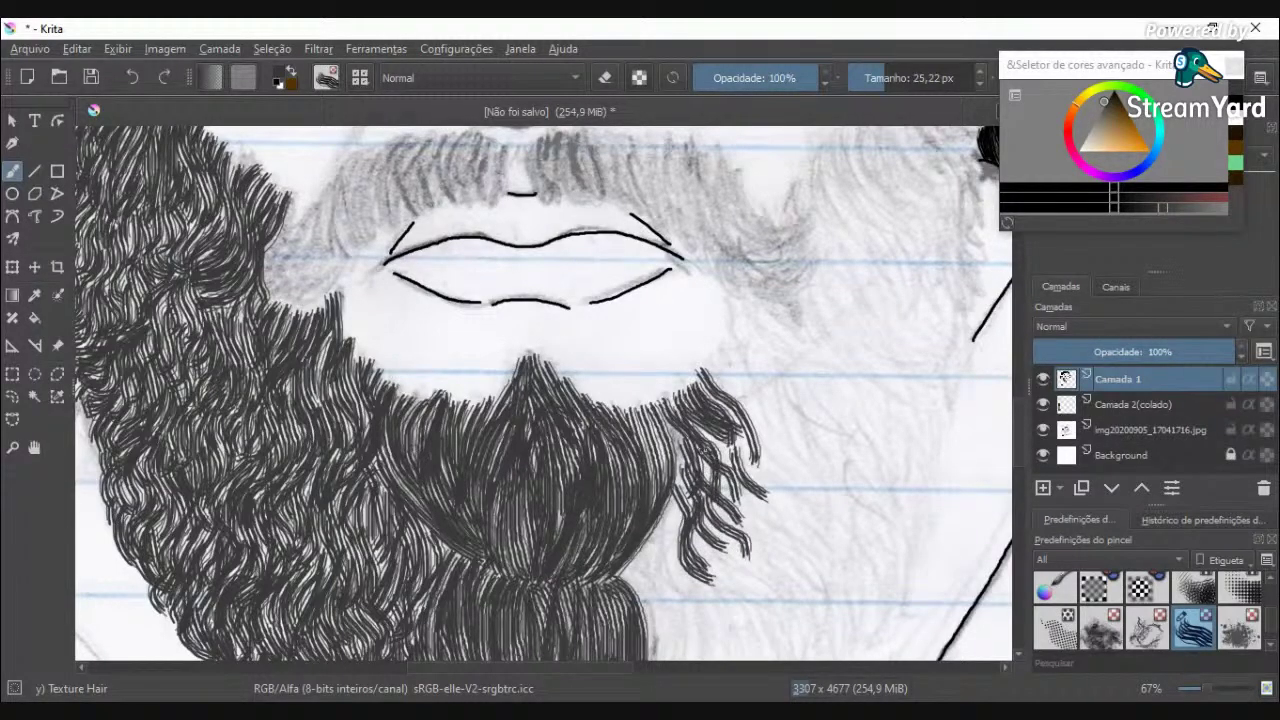
Step: Fill the gaps between the new right beard strands and extend the lock outward and down with overlapping wavy strokes
{"action": "left_click_drag", "start_coordinate": [706, 451], "coordinate": [728, 494]}
{"action": "left_click_drag", "start_coordinate": [720, 485], "coordinate": [755, 526]}
{"action": "left_click_drag", "start_coordinate": [708, 430], "coordinate": [768, 516]}
{"action": "left_click_drag", "start_coordinate": [740, 438], "coordinate": [752, 470]}
{"action": "left_click_drag", "start_coordinate": [746, 456], "coordinate": [776, 492]}
{"action": "mouse_move", "coordinate": [748, 444]}
{"action": "left_mouse_down"}
{"action": "mouse_move", "coordinate": [783, 471]}
{"action": "mouse_move", "coordinate": [777, 501]}
{"action": "mouse_move", "coordinate": [793, 539]}
{"action": "left_mouse_up"}
{"action": "left_click_drag", "start_coordinate": [758, 490], "coordinate": [768, 541]}
{"action": "mouse_move", "coordinate": [726, 472]}
{"action": "left_mouse_down"}
{"action": "mouse_move", "coordinate": [758, 552]}
{"action": "mouse_move", "coordinate": [783, 566]}
{"action": "left_mouse_up"}
{"action": "mouse_move", "coordinate": [716, 516]}
{"action": "left_mouse_down"}
{"action": "mouse_move", "coordinate": [750, 580]}
{"action": "mouse_move", "coordinate": [731, 601]}
{"action": "mouse_move", "coordinate": [748, 614]}
{"action": "left_mouse_up"}
{"action": "left_click_drag", "start_coordinate": [714, 548], "coordinate": [752, 607]}
Step: Thicken the top of the right beard lock and blend it into the chin tuft's right side with downward strands
{"action": "scroll", "coordinate": [783, 593], "scroll_direction": "down", "scroll_amount": 7}
{"action": "scroll", "coordinate": [795, 605], "scroll_direction": "up", "scroll_amount": 3}
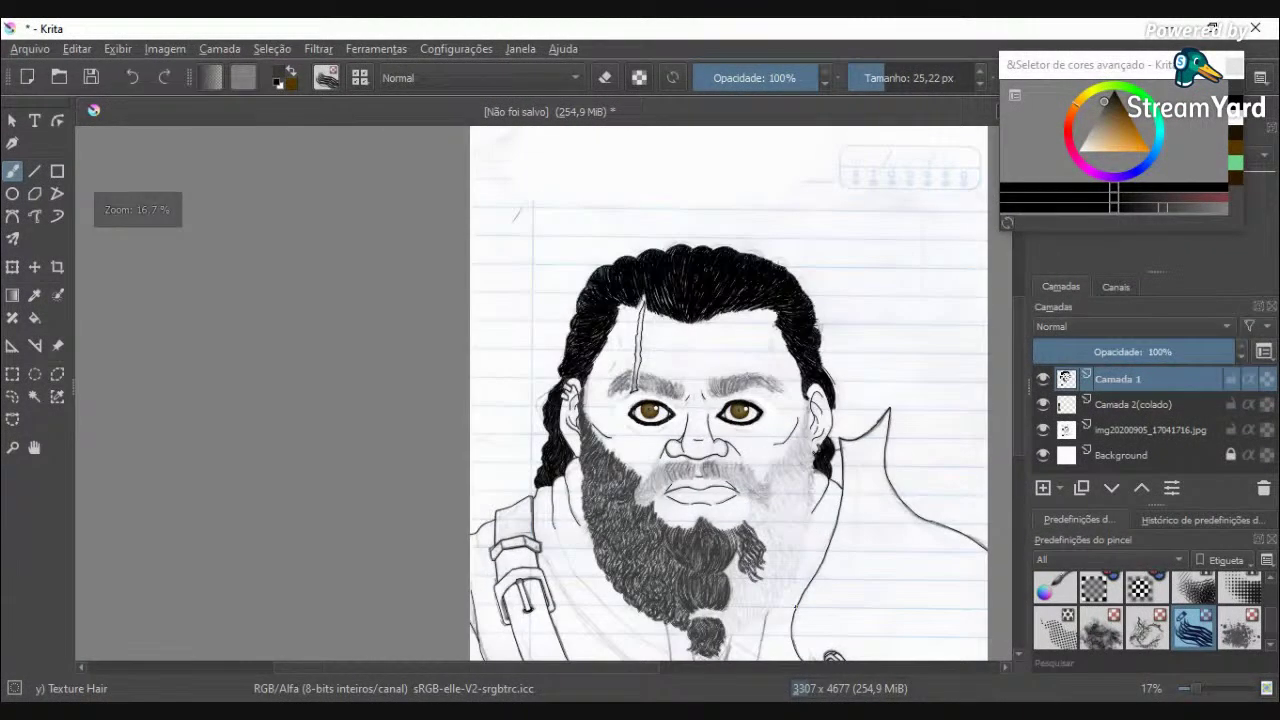
{"action": "scroll", "coordinate": [600, 525], "scroll_direction": "up", "scroll_amount": 3}
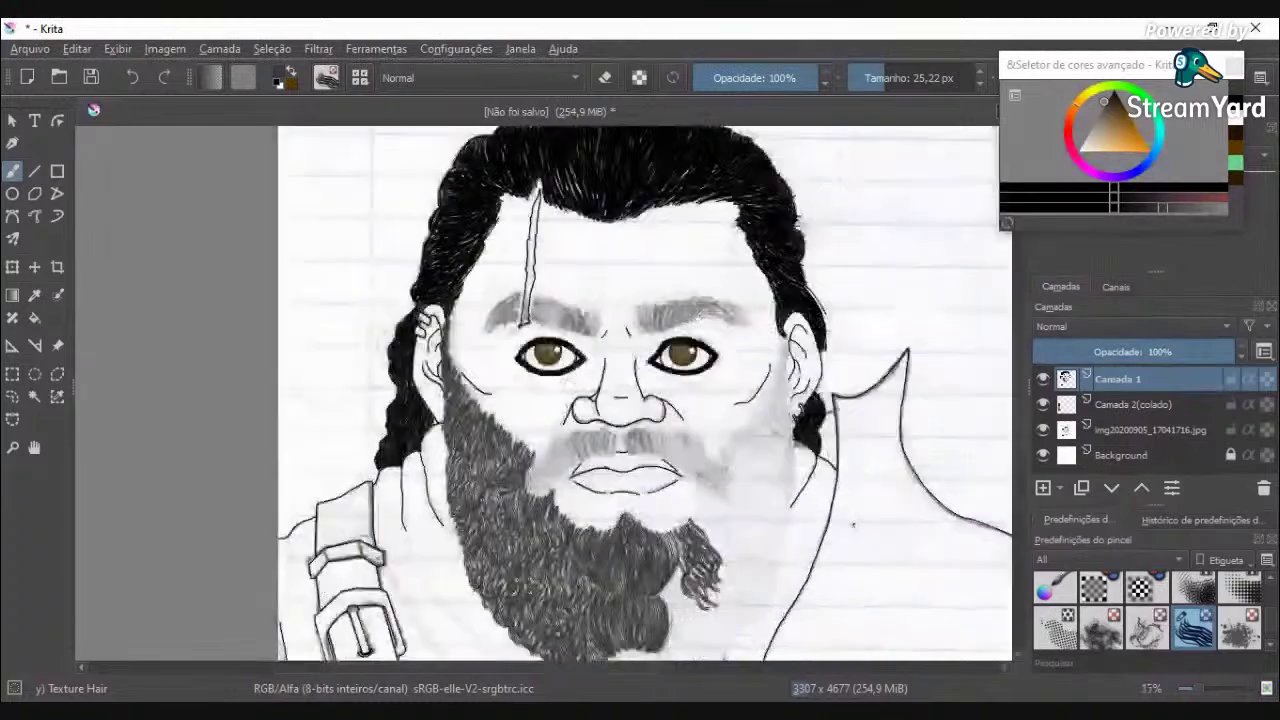
{"action": "scroll", "coordinate": [596, 518], "scroll_direction": "down", "scroll_amount": 1}
{"action": "scroll", "coordinate": [560, 512], "scroll_direction": "up", "scroll_amount": 3}
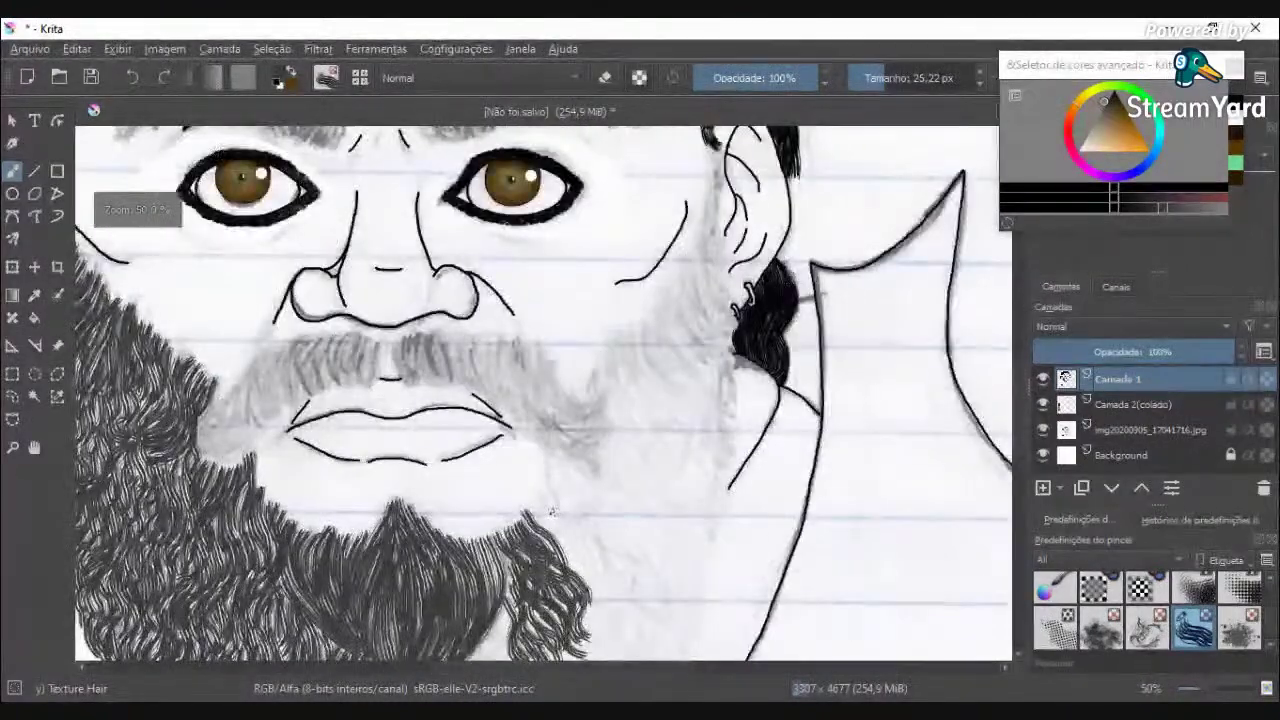
{"action": "left_click_drag", "start_coordinate": [516, 507], "coordinate": [630, 652]}
{"action": "left_click_drag", "start_coordinate": [530, 553], "coordinate": [613, 655]}
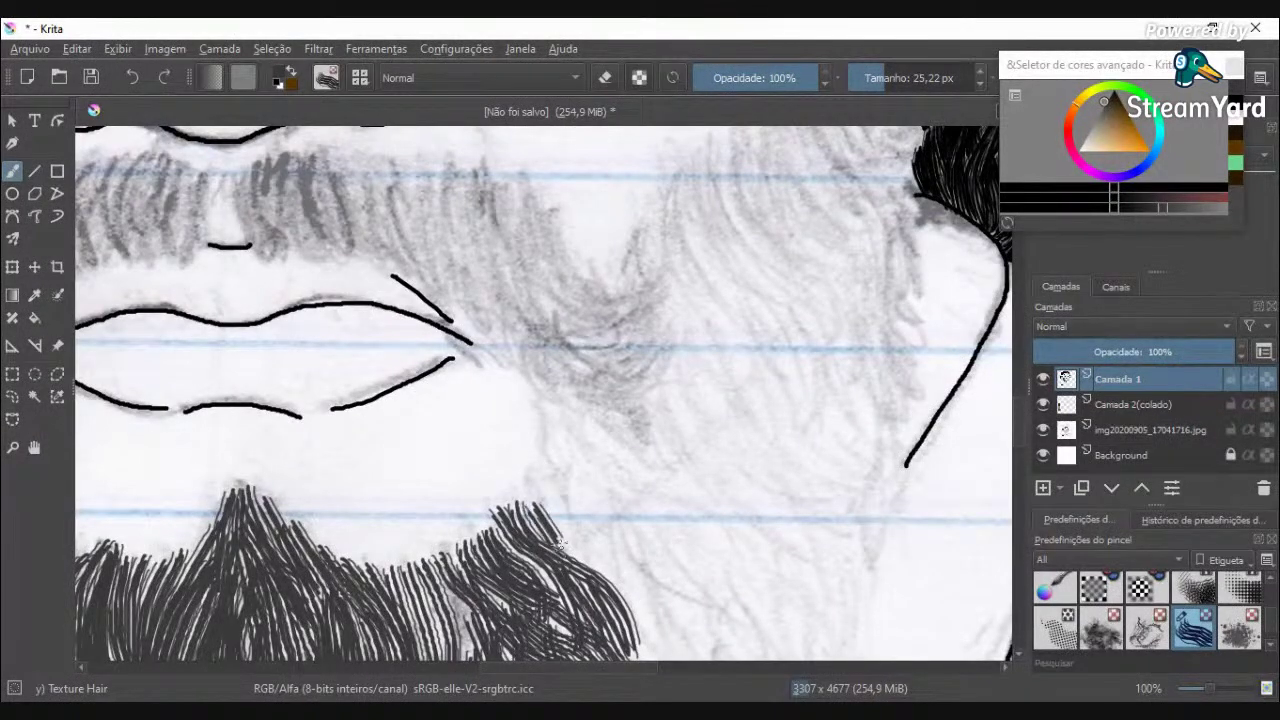
{"action": "left_click_drag", "start_coordinate": [416, 566], "coordinate": [452, 660]}
{"action": "left_click_drag", "start_coordinate": [382, 573], "coordinate": [411, 655]}
Step: Raise the right beard's upper edge below the mouth corner and sweep curved strands outward toward the cheek
{"action": "scroll", "coordinate": [464, 618], "scroll_direction": "down", "scroll_amount": 4}
{"action": "scroll", "coordinate": [464, 618], "scroll_direction": "up", "scroll_amount": 4}
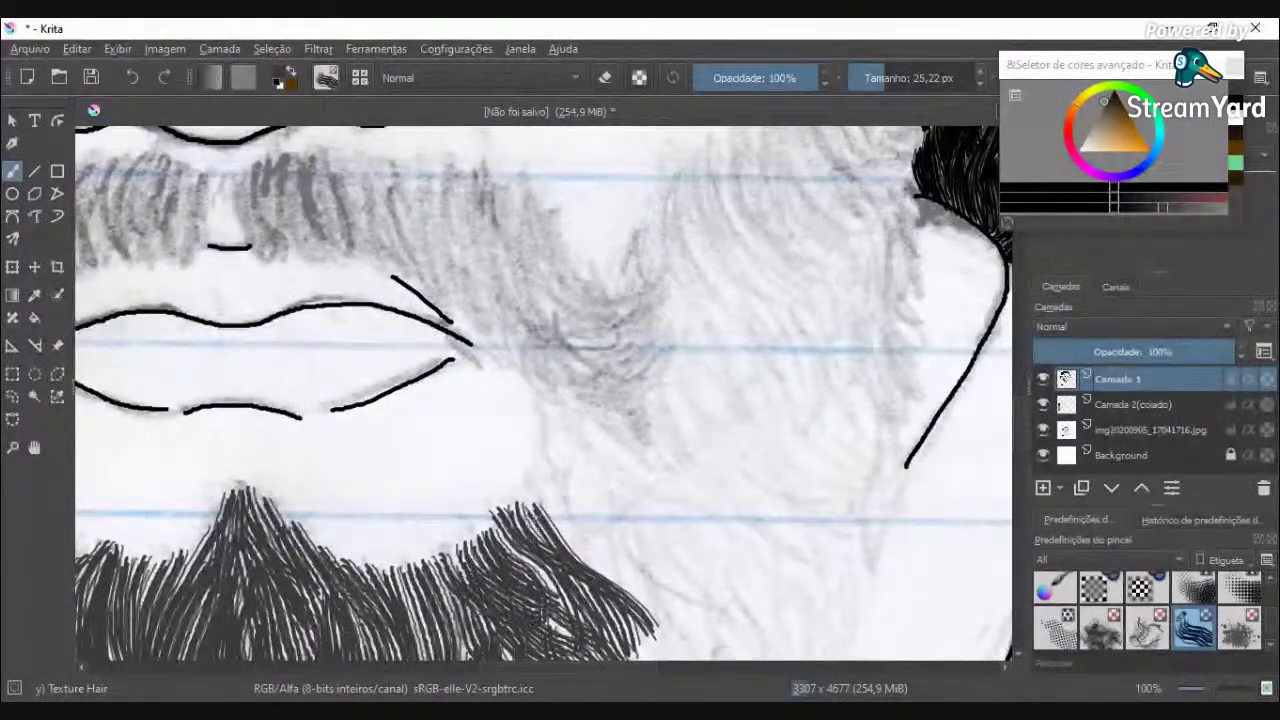
{"action": "left_click_drag", "start_coordinate": [556, 520], "coordinate": [652, 588]}
{"action": "mouse_move", "coordinate": [545, 483]}
{"action": "left_mouse_down"}
{"action": "mouse_move", "coordinate": [655, 580]}
{"action": "mouse_move", "coordinate": [640, 580]}
{"action": "left_mouse_up"}
{"action": "left_click_drag", "start_coordinate": [548, 503], "coordinate": [588, 542]}
{"action": "mouse_move", "coordinate": [550, 466]}
{"action": "left_mouse_down"}
{"action": "mouse_move", "coordinate": [640, 520]}
{"action": "mouse_move", "coordinate": [700, 612]}
{"action": "left_mouse_up"}
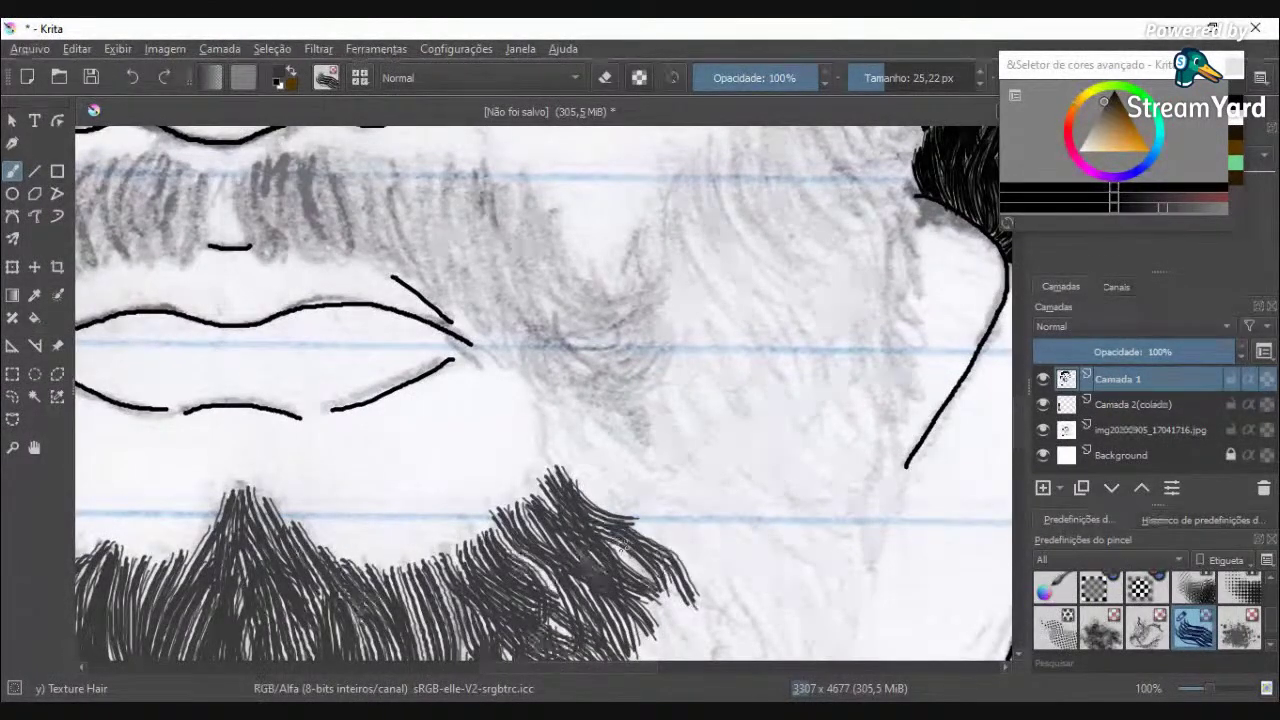
{"action": "left_click_drag", "start_coordinate": [618, 538], "coordinate": [718, 614]}
{"action": "mouse_move", "coordinate": [542, 452]}
{"action": "left_mouse_down"}
{"action": "mouse_move", "coordinate": [598, 490]}
{"action": "mouse_move", "coordinate": [712, 524]}
{"action": "mouse_move", "coordinate": [742, 560]}
{"action": "left_mouse_up"}
{"action": "left_click_drag", "start_coordinate": [628, 494], "coordinate": [745, 570]}
{"action": "left_click_drag", "start_coordinate": [655, 520], "coordinate": [724, 594]}
{"action": "left_click_drag", "start_coordinate": [704, 572], "coordinate": [705, 593]}
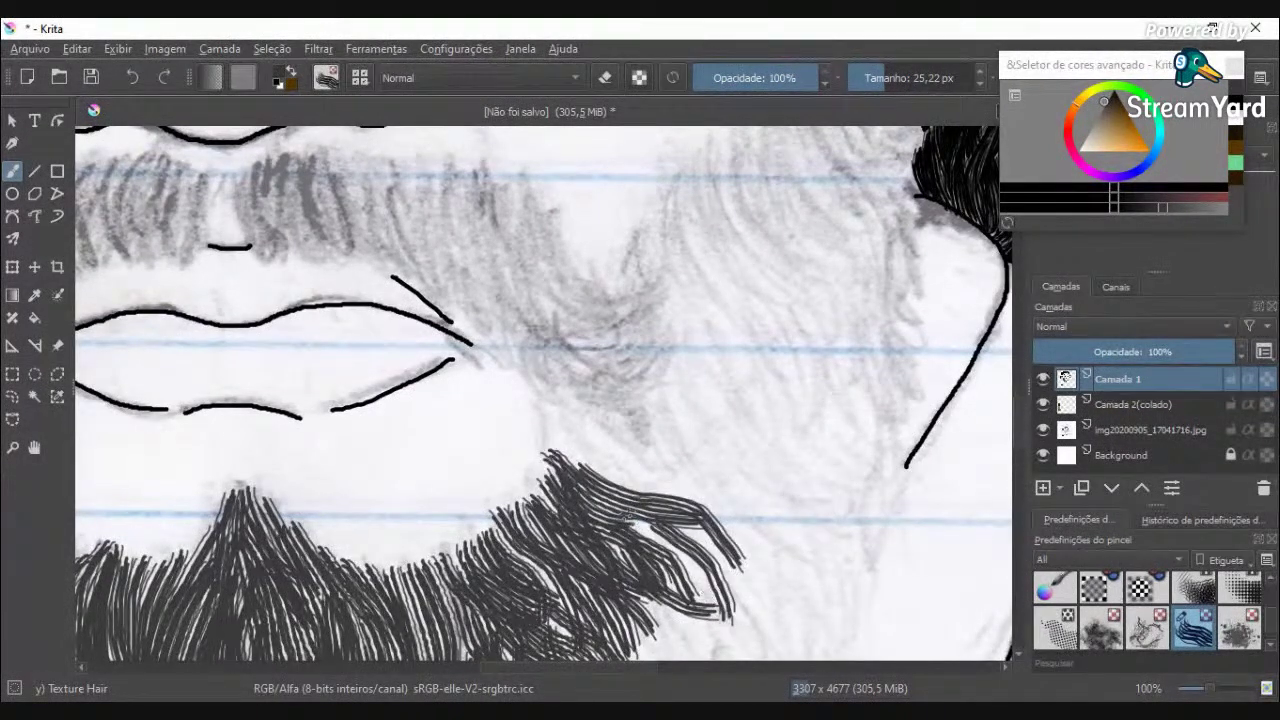
Step: Add longer drooping strands that carry the right beard lock farther outward and down
{"action": "left_click_drag", "start_coordinate": [627, 516], "coordinate": [762, 638]}
{"action": "left_click_drag", "start_coordinate": [691, 533], "coordinate": [819, 620]}
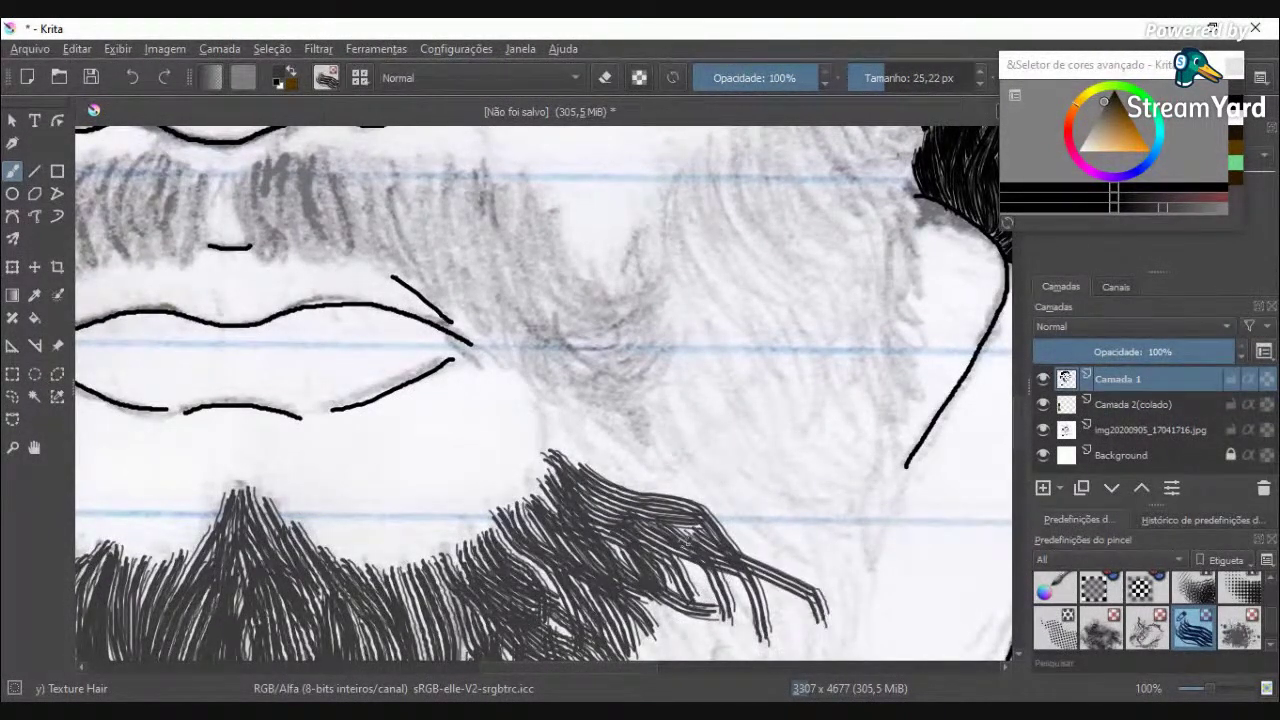
{"action": "left_click_drag", "start_coordinate": [686, 537], "coordinate": [742, 652]}
{"action": "left_click_drag", "start_coordinate": [690, 558], "coordinate": [708, 652]}
Step: Paint a pointed tuft rising toward the mouth corner and thicken the right beard's outer upper strands
{"action": "scroll", "coordinate": [667, 557], "scroll_direction": "down", "scroll_amount": 4}
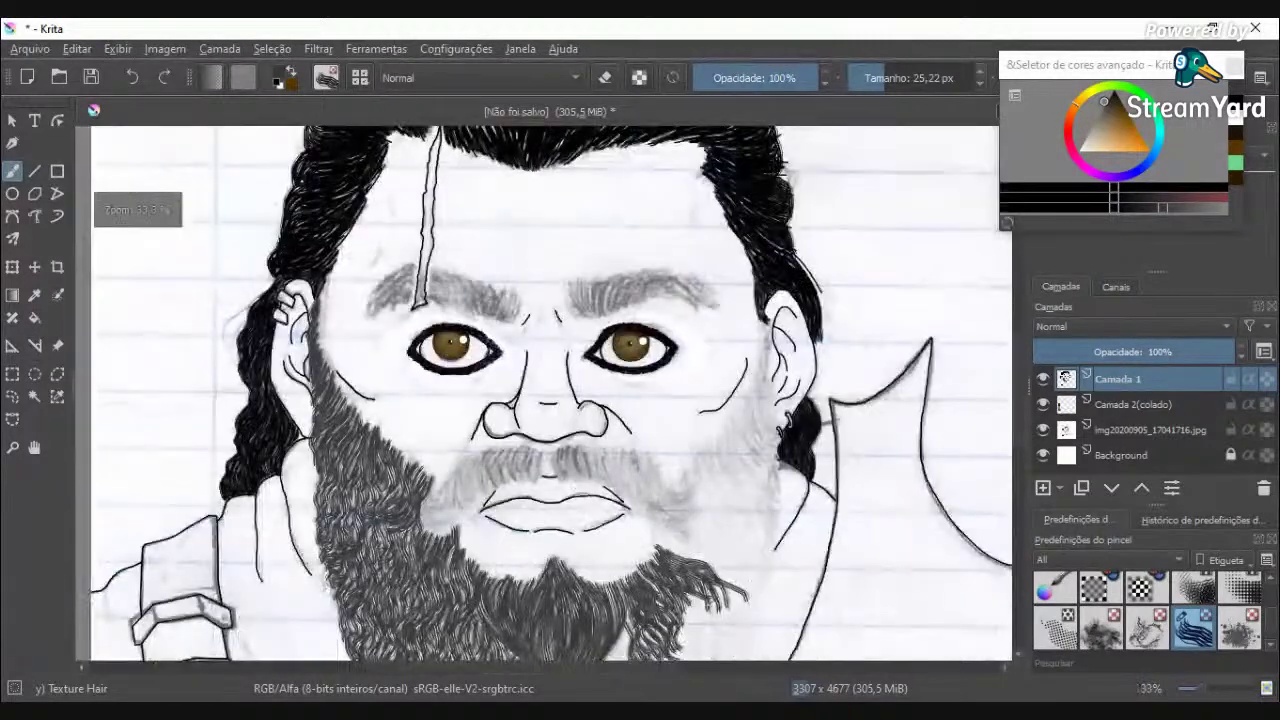
{"action": "scroll", "coordinate": [645, 524], "scroll_direction": "up", "scroll_amount": 4}
{"action": "mouse_move", "coordinate": [624, 512]}
{"action": "left_mouse_down"}
{"action": "mouse_move", "coordinate": [705, 608]}
{"action": "mouse_move", "coordinate": [758, 595]}
{"action": "left_mouse_up"}
{"action": "left_click_drag", "start_coordinate": [698, 561], "coordinate": [748, 601]}
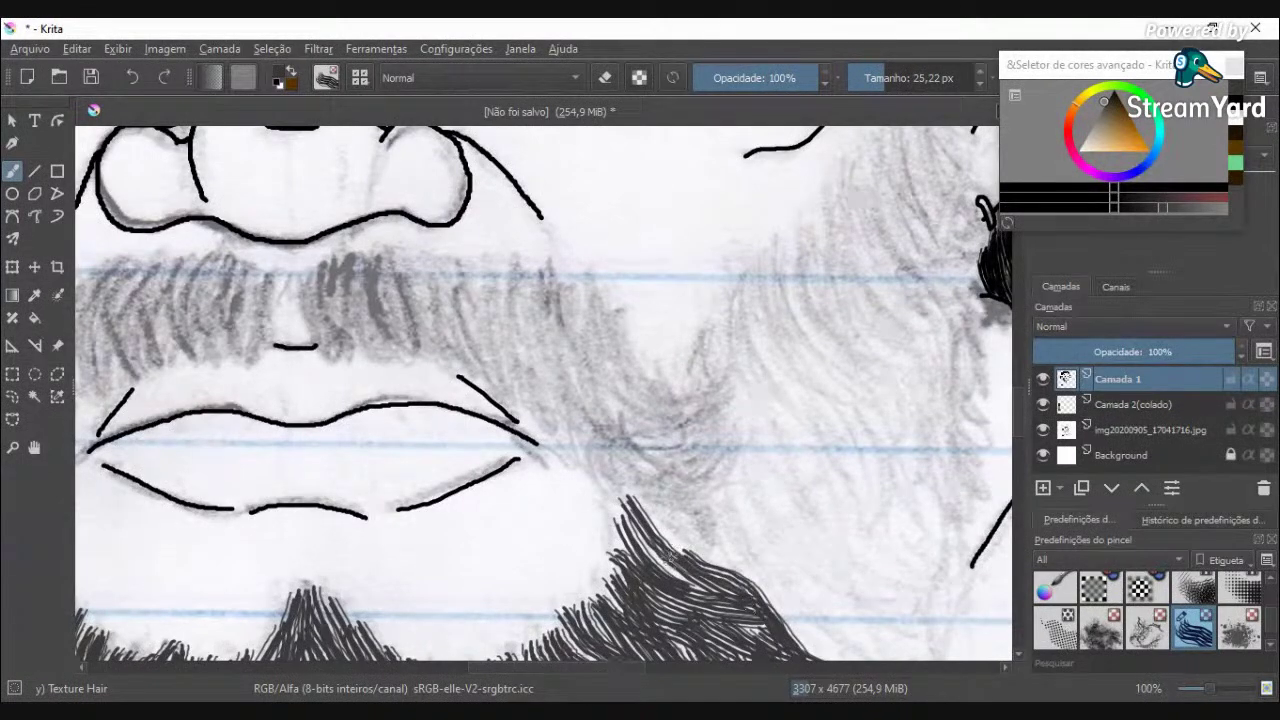
{"action": "left_click_drag", "start_coordinate": [667, 557], "coordinate": [805, 624]}
{"action": "left_click_drag", "start_coordinate": [750, 575], "coordinate": [840, 658]}
{"action": "left_click_drag", "start_coordinate": [770, 597], "coordinate": [855, 649]}
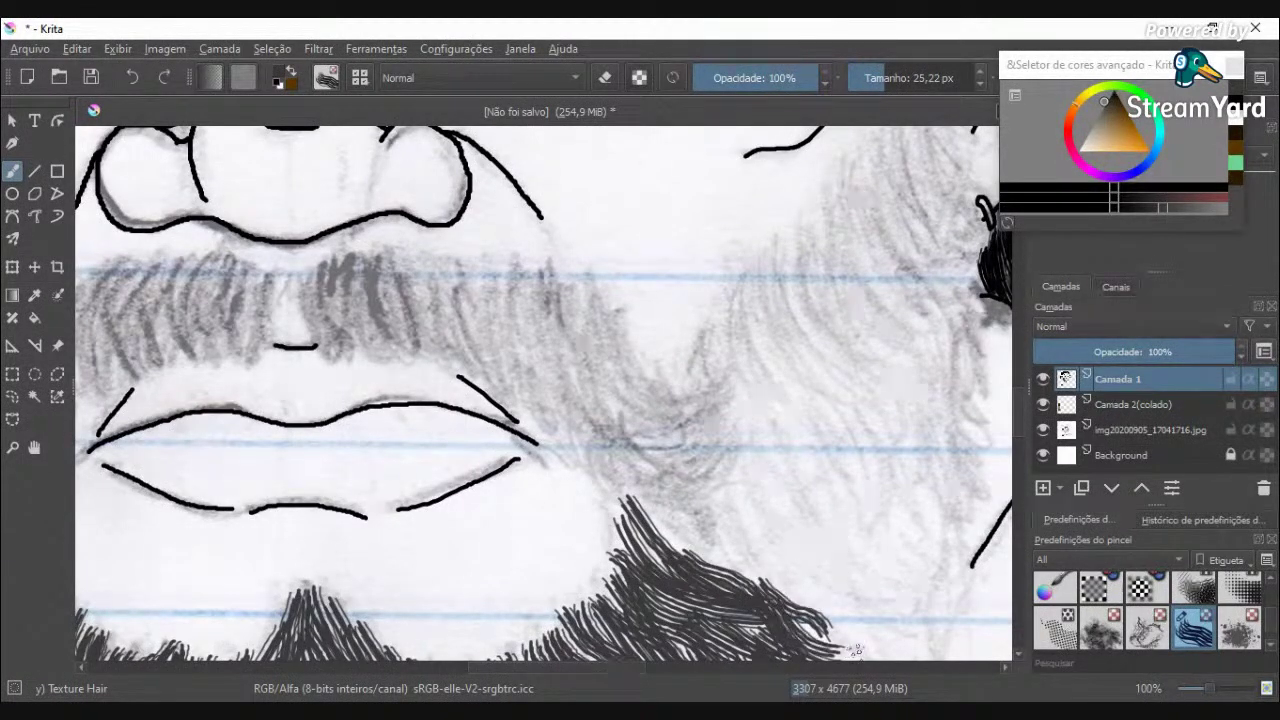
{"action": "scroll", "coordinate": [760, 410], "scroll_direction": "down", "scroll_amount": 4}
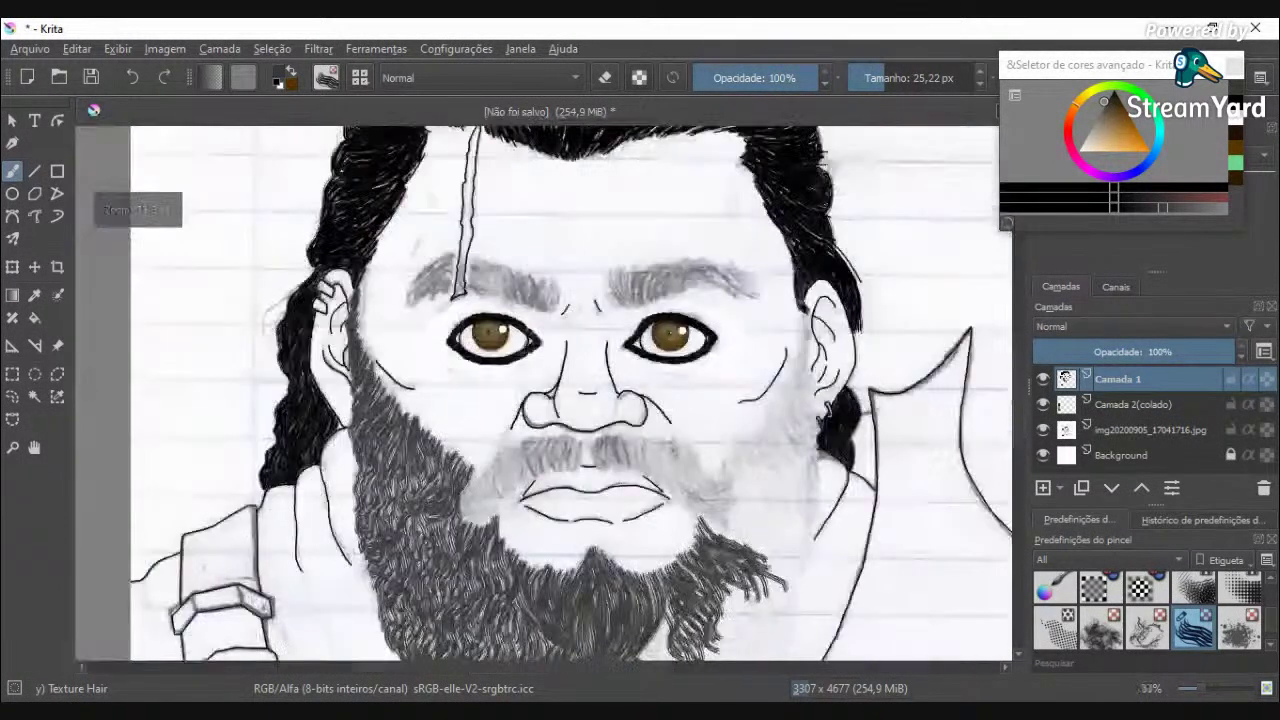
Step: Paint hanging strands in the gap between the chin braid's upper section and the right beard lock
{"action": "scroll", "coordinate": [1021, 420], "scroll_direction": "down", "scroll_amount": 3}
{"action": "scroll", "coordinate": [710, 597], "scroll_direction": "up", "scroll_amount": 4}
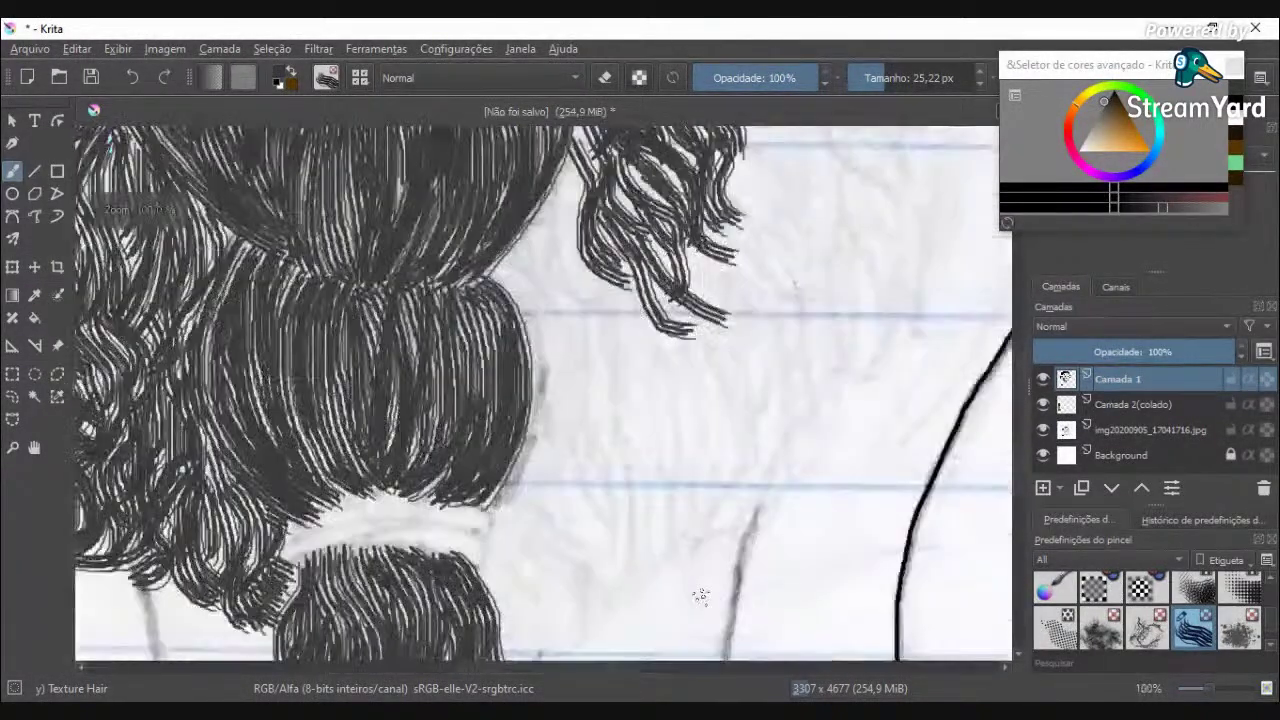
{"action": "left_click_drag", "start_coordinate": [548, 195], "coordinate": [575, 345]}
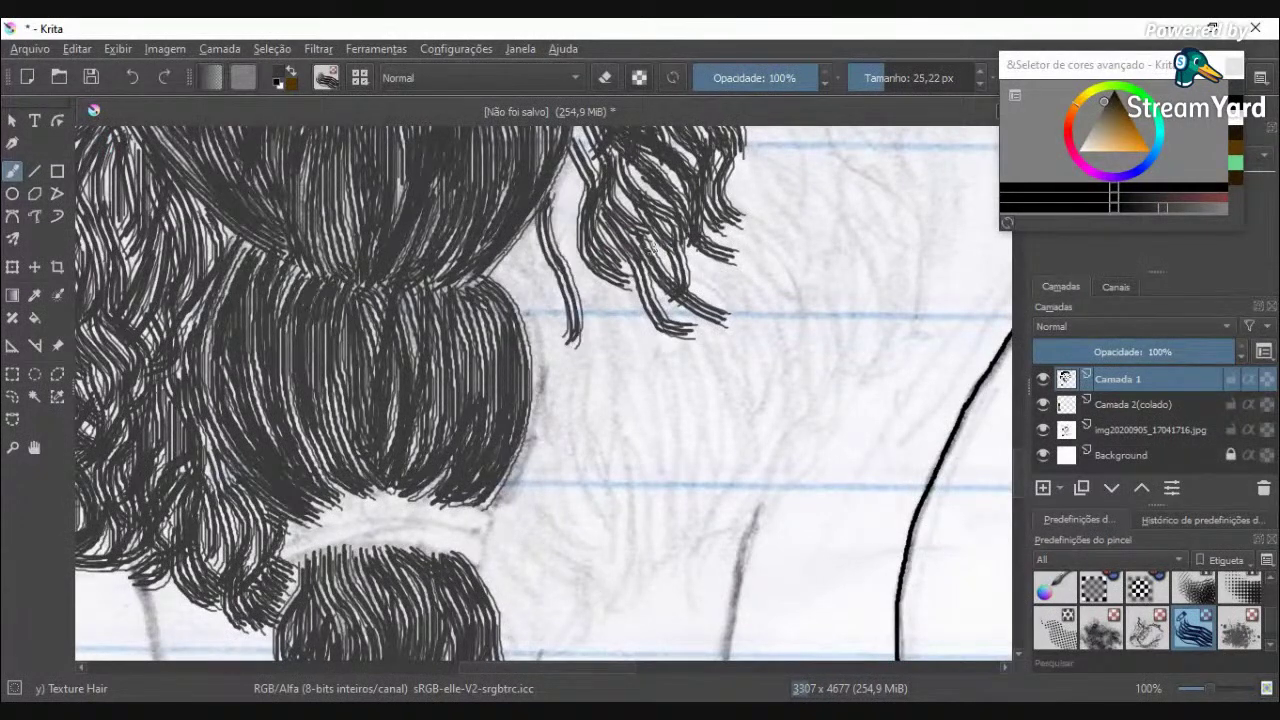
{"action": "left_click_drag", "start_coordinate": [568, 177], "coordinate": [596, 280]}
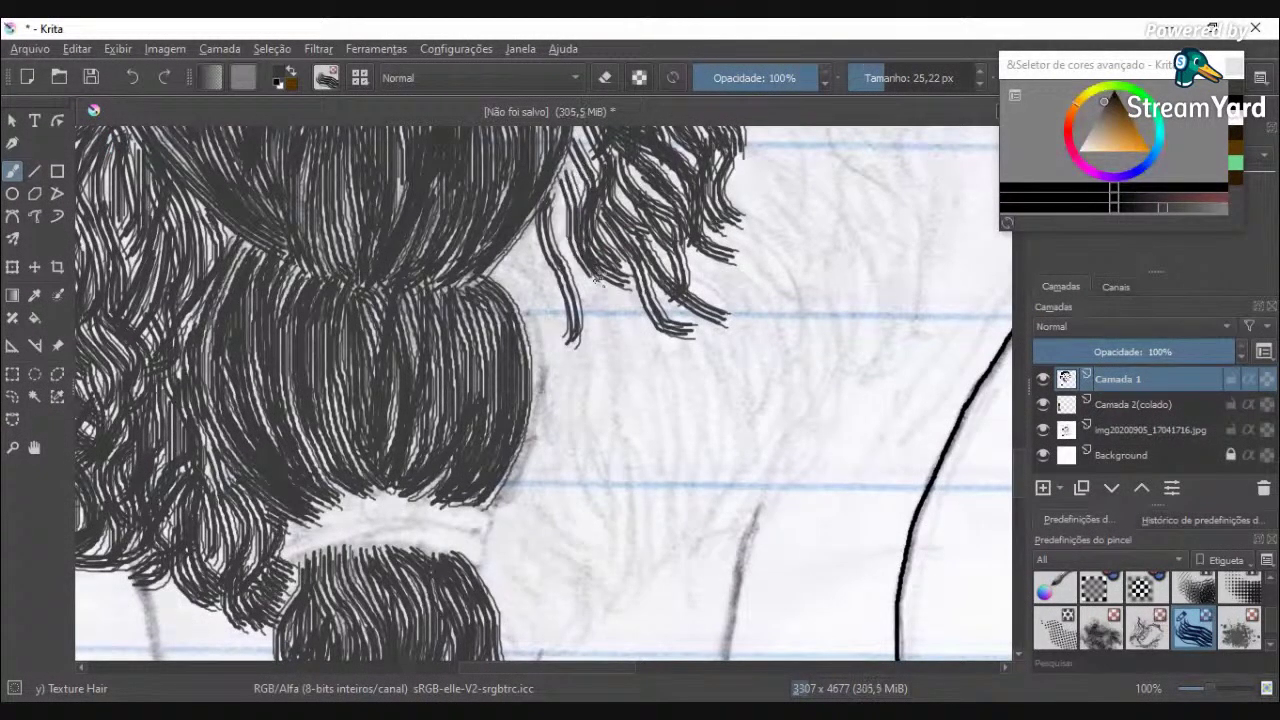
{"action": "left_click_drag", "start_coordinate": [578, 140], "coordinate": [576, 265]}
{"action": "left_click_drag", "start_coordinate": [562, 172], "coordinate": [598, 281]}
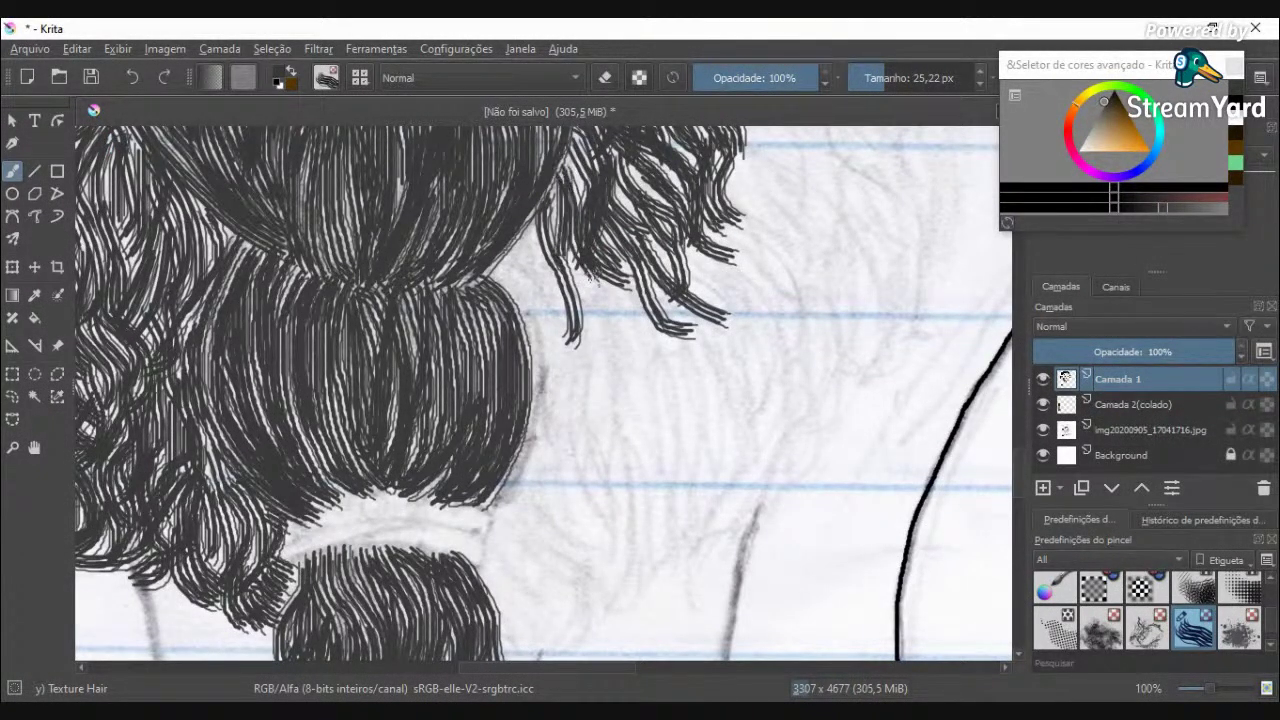
Step: Extend drooping strands below the right beard lock and into the notch between the braid's first two sections
{"action": "left_click_drag", "start_coordinate": [613, 168], "coordinate": [690, 305]}
{"action": "left_click_drag", "start_coordinate": [610, 215], "coordinate": [630, 325]}
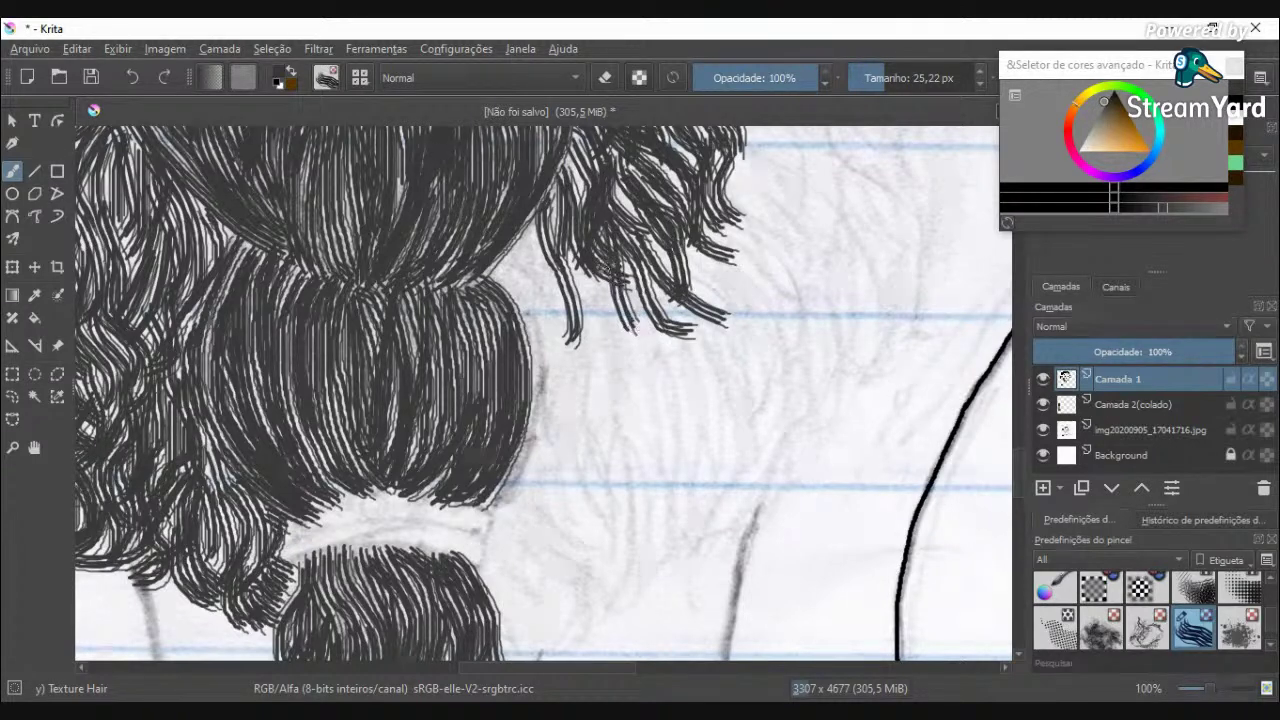
{"action": "left_click_drag", "start_coordinate": [605, 266], "coordinate": [600, 352]}
{"action": "mouse_move", "coordinate": [525, 238]}
{"action": "left_mouse_down"}
{"action": "mouse_move", "coordinate": [568, 340]}
{"action": "mouse_move", "coordinate": [562, 380]}
{"action": "left_mouse_up"}
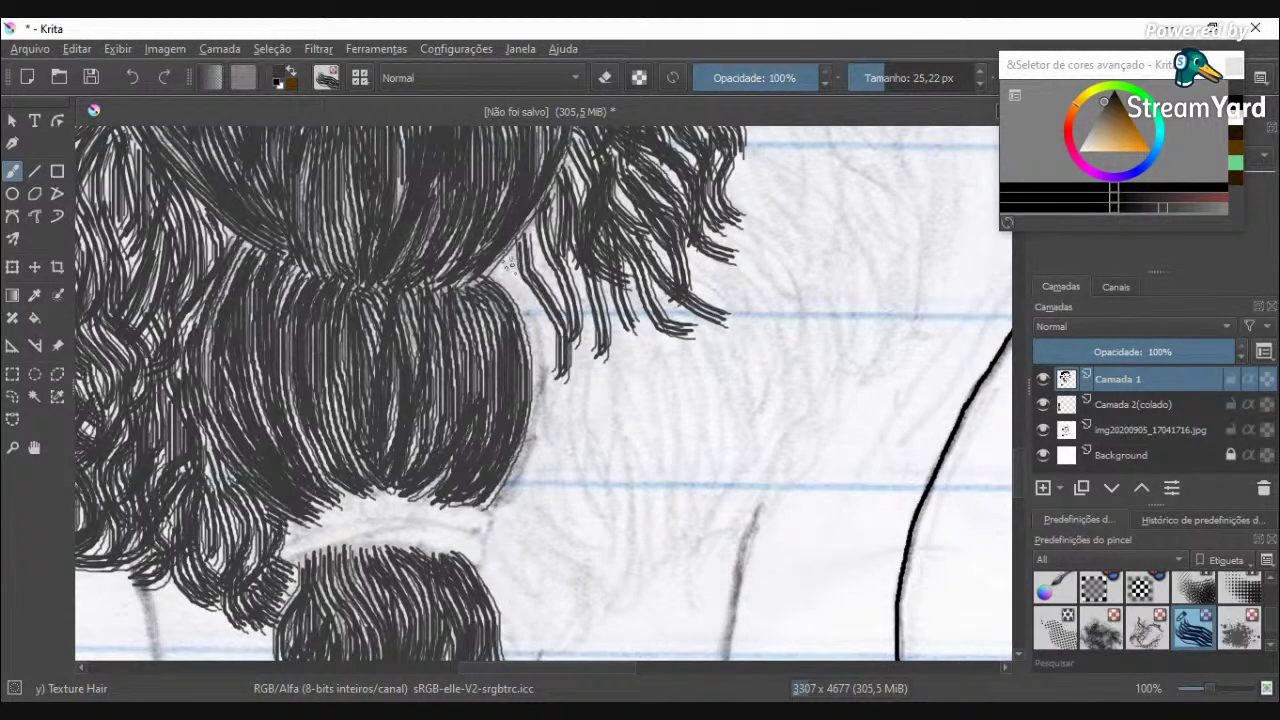
{"action": "left_click_drag", "start_coordinate": [505, 258], "coordinate": [532, 312]}
{"action": "mouse_move", "coordinate": [520, 249]}
{"action": "left_mouse_down"}
{"action": "mouse_move", "coordinate": [588, 296]}
{"action": "mouse_move", "coordinate": [580, 389]}
{"action": "left_mouse_up"}
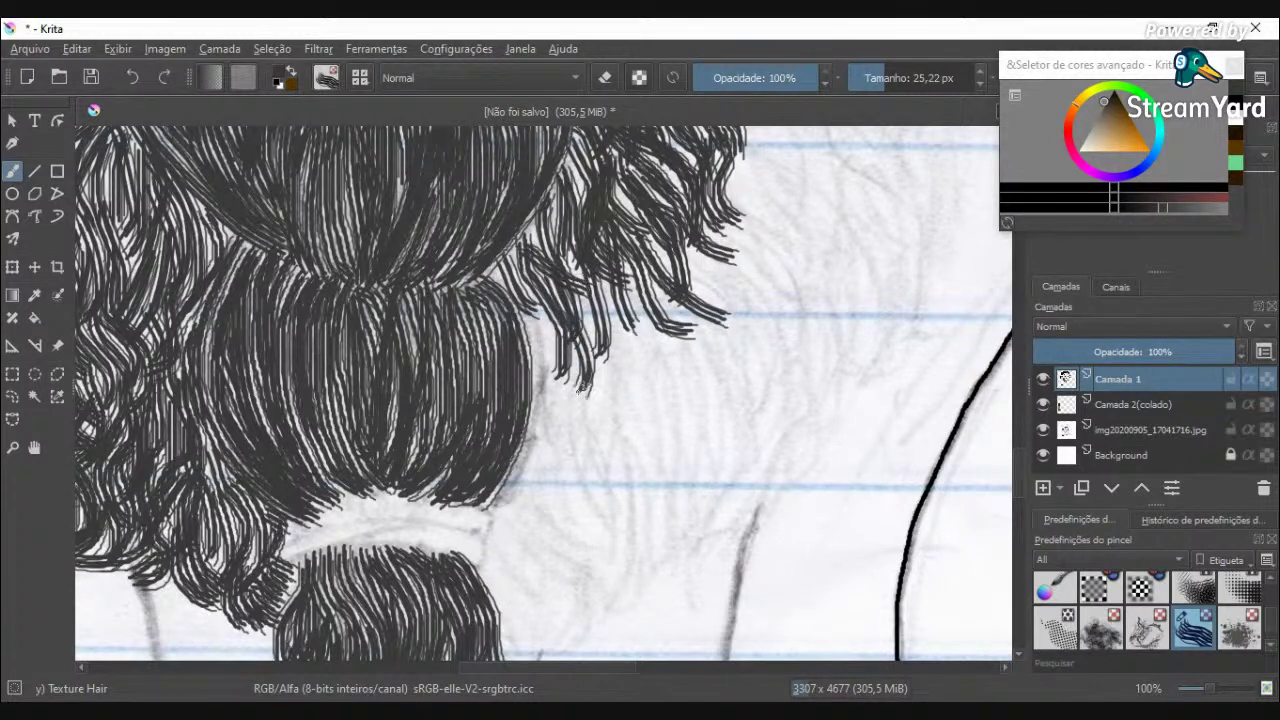
Step: Thicken the inner right beard lock and add downward-curving tips along its lower outer edge
{"action": "left_click_drag", "start_coordinate": [540, 242], "coordinate": [539, 215]}
{"action": "left_click_drag", "start_coordinate": [571, 141], "coordinate": [584, 232]}
{"action": "mouse_move", "coordinate": [604, 176]}
{"action": "left_mouse_down"}
{"action": "mouse_move", "coordinate": [664, 205]}
{"action": "mouse_move", "coordinate": [716, 306]}
{"action": "left_mouse_up"}
{"action": "left_click_drag", "start_coordinate": [684, 260], "coordinate": [738, 362]}
{"action": "left_click_drag", "start_coordinate": [638, 274], "coordinate": [702, 348]}
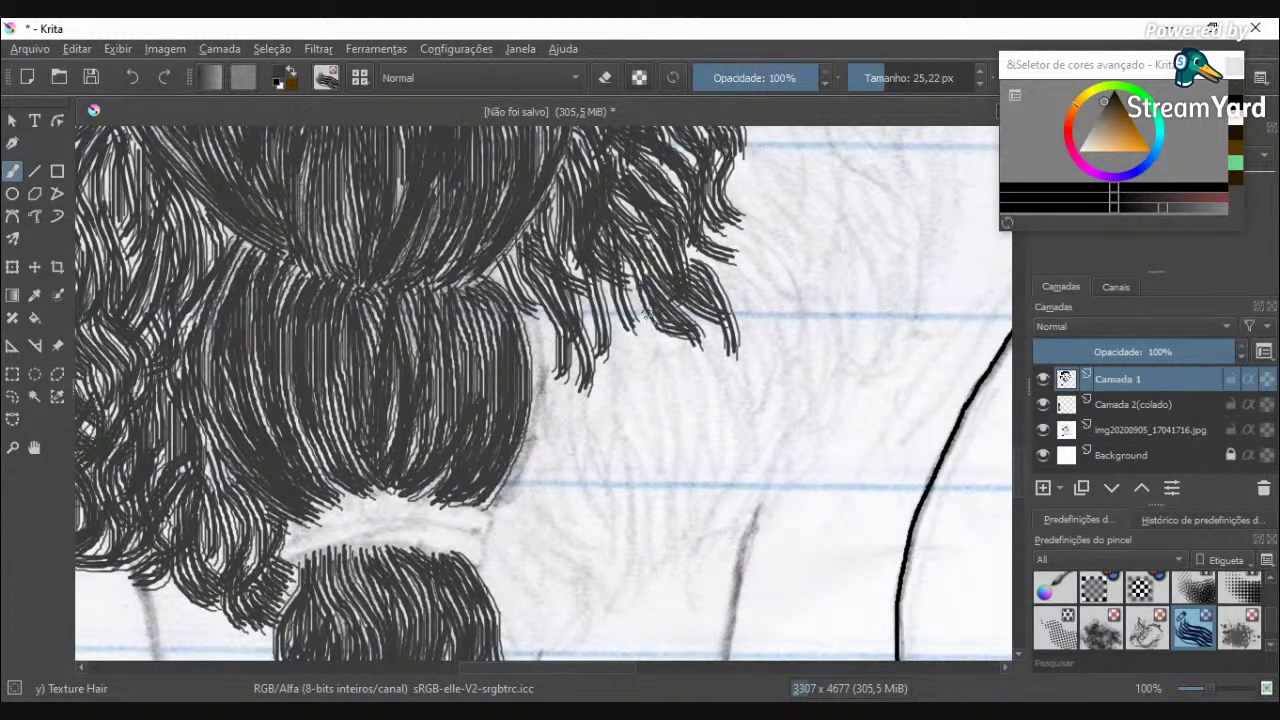
Step: Fill the right beard's lower edge with downward strands between the outer tips and the braid's second section
{"action": "left_click_drag", "start_coordinate": [626, 280], "coordinate": [642, 388]}
{"action": "left_click_drag", "start_coordinate": [610, 340], "coordinate": [624, 392]}
{"action": "mouse_move", "coordinate": [620, 268]}
{"action": "left_mouse_down"}
{"action": "mouse_move", "coordinate": [606, 356]}
{"action": "mouse_move", "coordinate": [579, 374]}
{"action": "mouse_move", "coordinate": [590, 408]}
{"action": "left_mouse_up"}
{"action": "left_click_drag", "start_coordinate": [562, 360], "coordinate": [556, 410]}
{"action": "left_click_drag", "start_coordinate": [546, 318], "coordinate": [558, 378]}
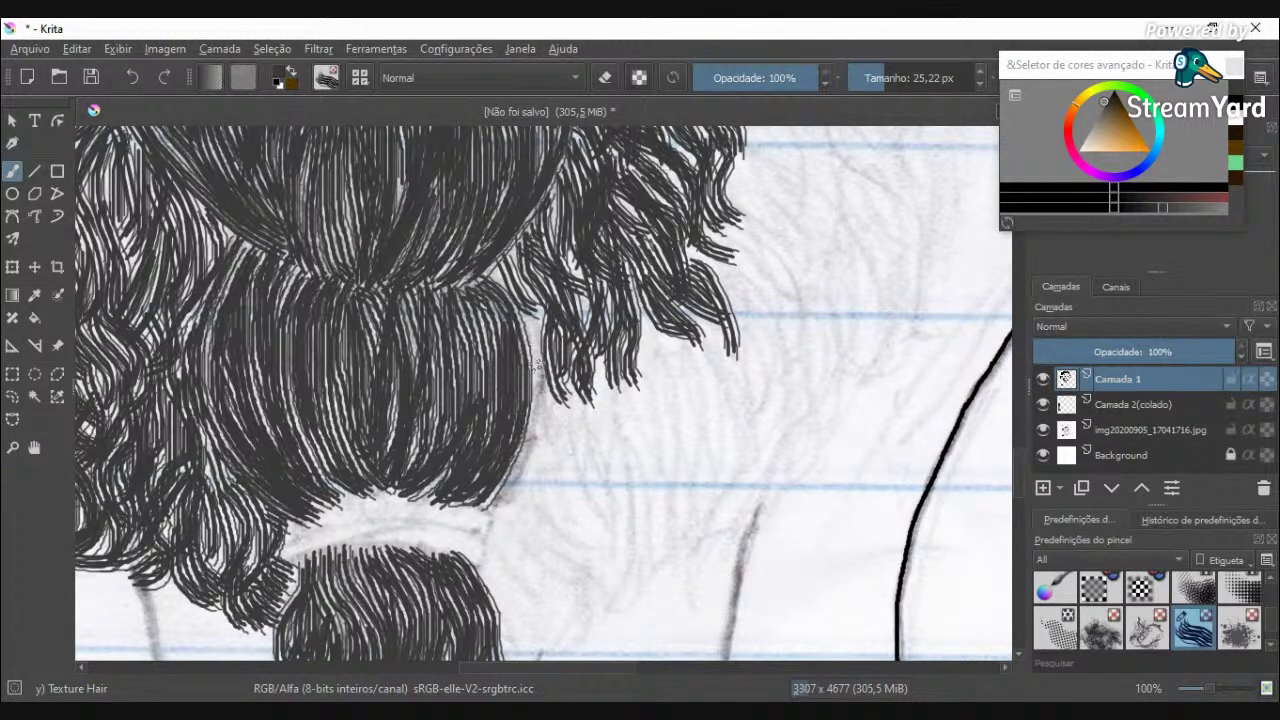
Step: Blend the right beard into the braid's side with short strands over the remaining light gaps
{"action": "left_click_drag", "start_coordinate": [522, 270], "coordinate": [540, 376]}
{"action": "mouse_move", "coordinate": [504, 244]}
{"action": "left_mouse_down"}
{"action": "mouse_move", "coordinate": [538, 286]}
{"action": "mouse_move", "coordinate": [540, 316]}
{"action": "left_mouse_up"}
{"action": "left_click_drag", "start_coordinate": [548, 194], "coordinate": [564, 266]}
{"action": "left_click_drag", "start_coordinate": [568, 290], "coordinate": [588, 328]}
{"action": "left_click_drag", "start_coordinate": [570, 257], "coordinate": [593, 280]}
{"action": "key", "text": "minus"}
{"action": "key", "text": "minus"}
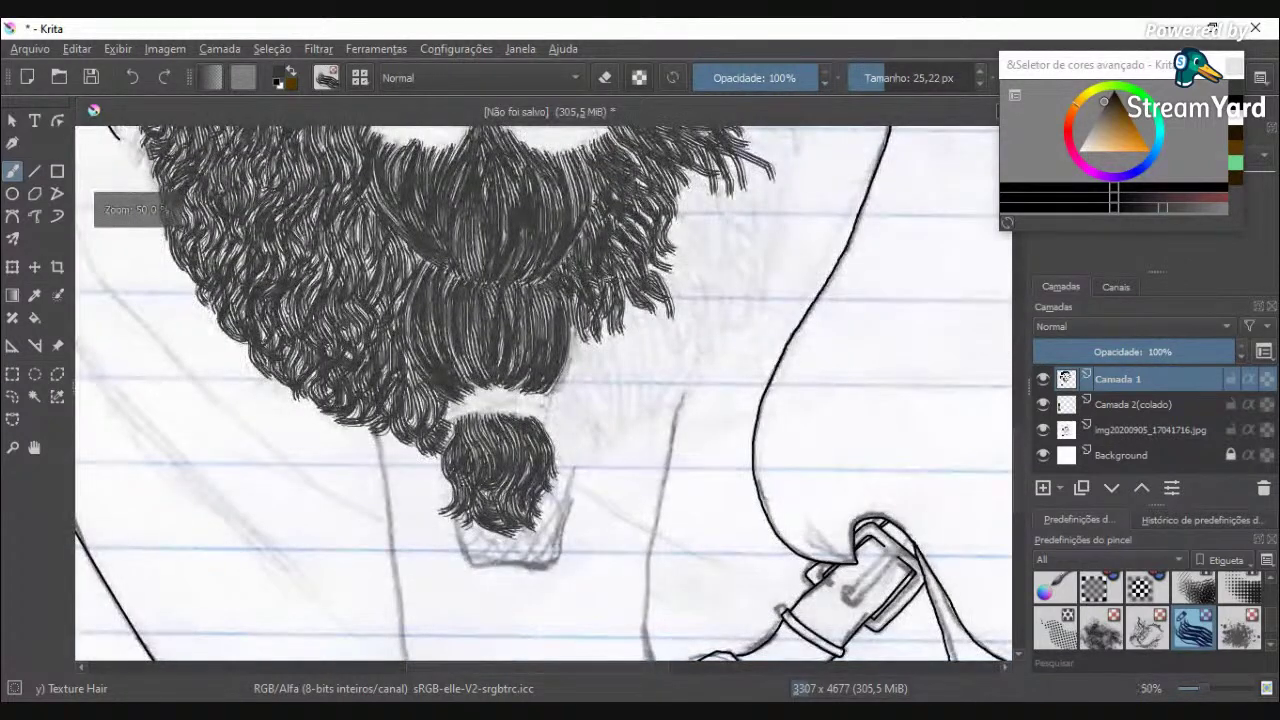
Step: Fill out the right beard's outer edge and extend curved strands down the braid's second section toward the hair tie
{"action": "mouse_move", "coordinate": [620, 138]}
{"action": "left_mouse_down"}
{"action": "mouse_move", "coordinate": [671, 187]}
{"action": "mouse_move", "coordinate": [683, 248]}
{"action": "left_mouse_up"}
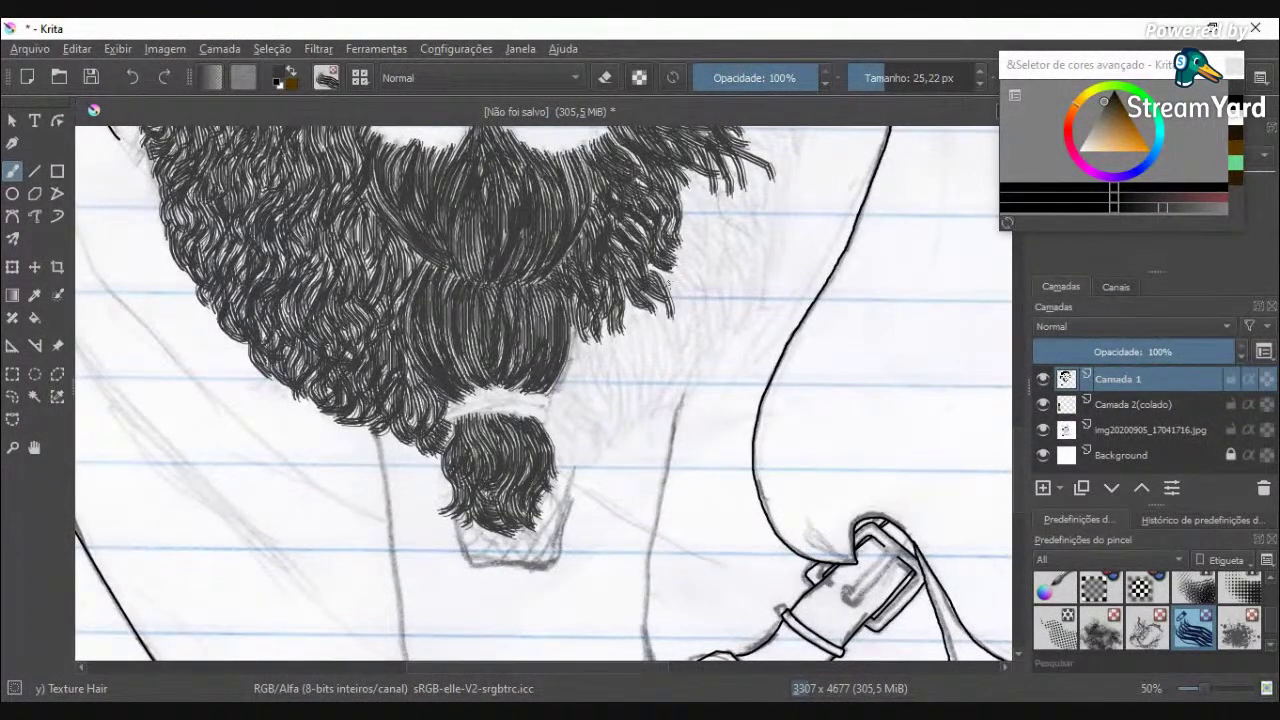
{"action": "scroll", "coordinate": [612, 365], "scroll_direction": "up", "scroll_amount": 2}
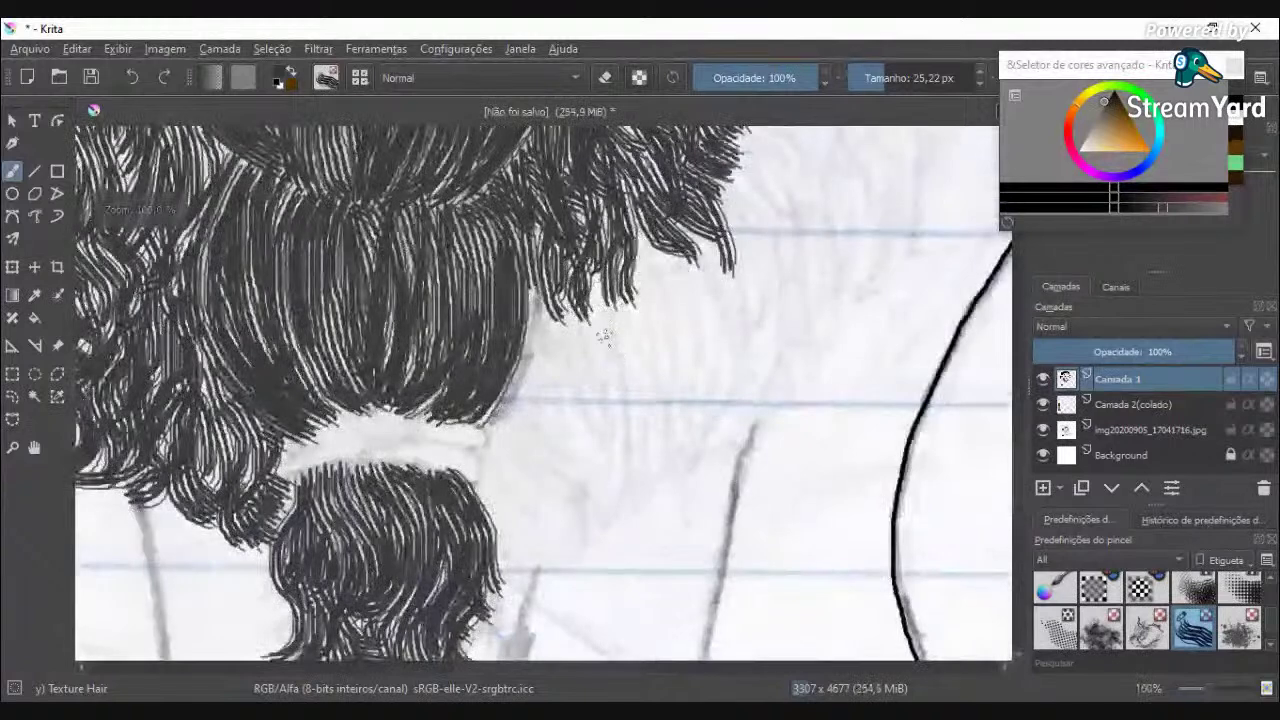
{"action": "mouse_move", "coordinate": [592, 268]}
{"action": "left_mouse_down"}
{"action": "mouse_move", "coordinate": [598, 363]}
{"action": "mouse_move", "coordinate": [566, 327]}
{"action": "mouse_move", "coordinate": [578, 332]}
{"action": "mouse_move", "coordinate": [566, 425]}
{"action": "left_mouse_up"}
{"action": "mouse_move", "coordinate": [540, 303]}
{"action": "left_mouse_down"}
{"action": "mouse_move", "coordinate": [562, 420]}
{"action": "mouse_move", "coordinate": [512, 370]}
{"action": "mouse_move", "coordinate": [540, 420]}
{"action": "left_mouse_up"}
{"action": "mouse_move", "coordinate": [548, 340]}
{"action": "left_mouse_down"}
{"action": "mouse_move", "coordinate": [580, 412]}
{"action": "mouse_move", "coordinate": [534, 330]}
{"action": "mouse_move", "coordinate": [547, 268]}
{"action": "left_mouse_up"}
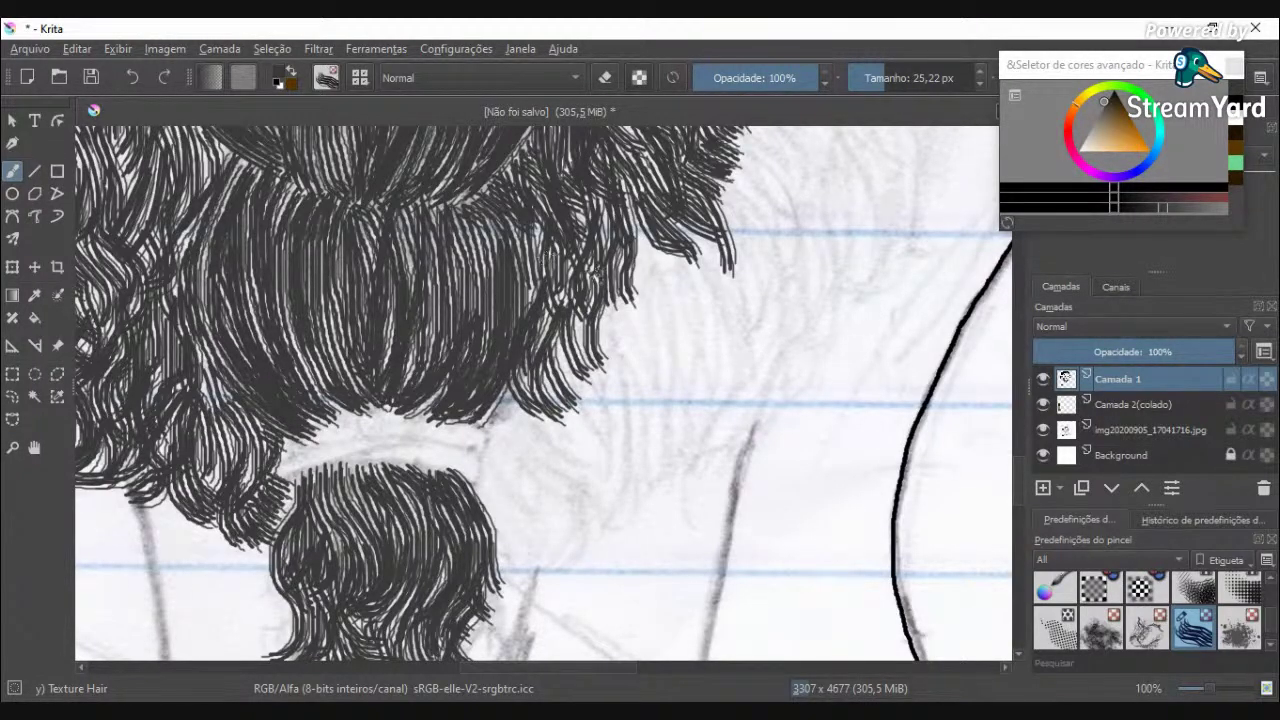
{"action": "scroll", "coordinate": [597, 268], "scroll_direction": "down", "scroll_amount": 7}
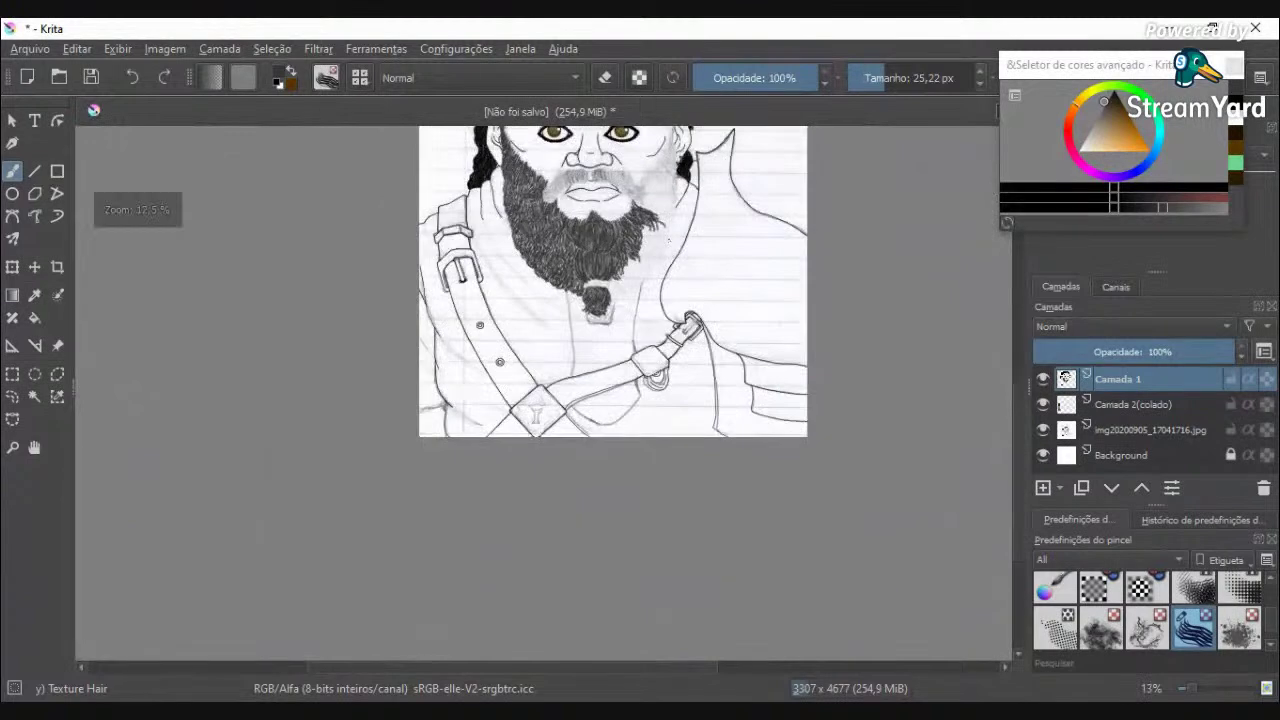
Step: Paint long wavy strands that carry the lower right beard downward and outward beside the braid
{"action": "scroll", "coordinate": [597, 268], "scroll_direction": "up", "scroll_amount": 7}
{"action": "left_click_drag", "start_coordinate": [420, 221], "coordinate": [462, 270]}
{"action": "left_click_drag", "start_coordinate": [407, 341], "coordinate": [460, 466]}
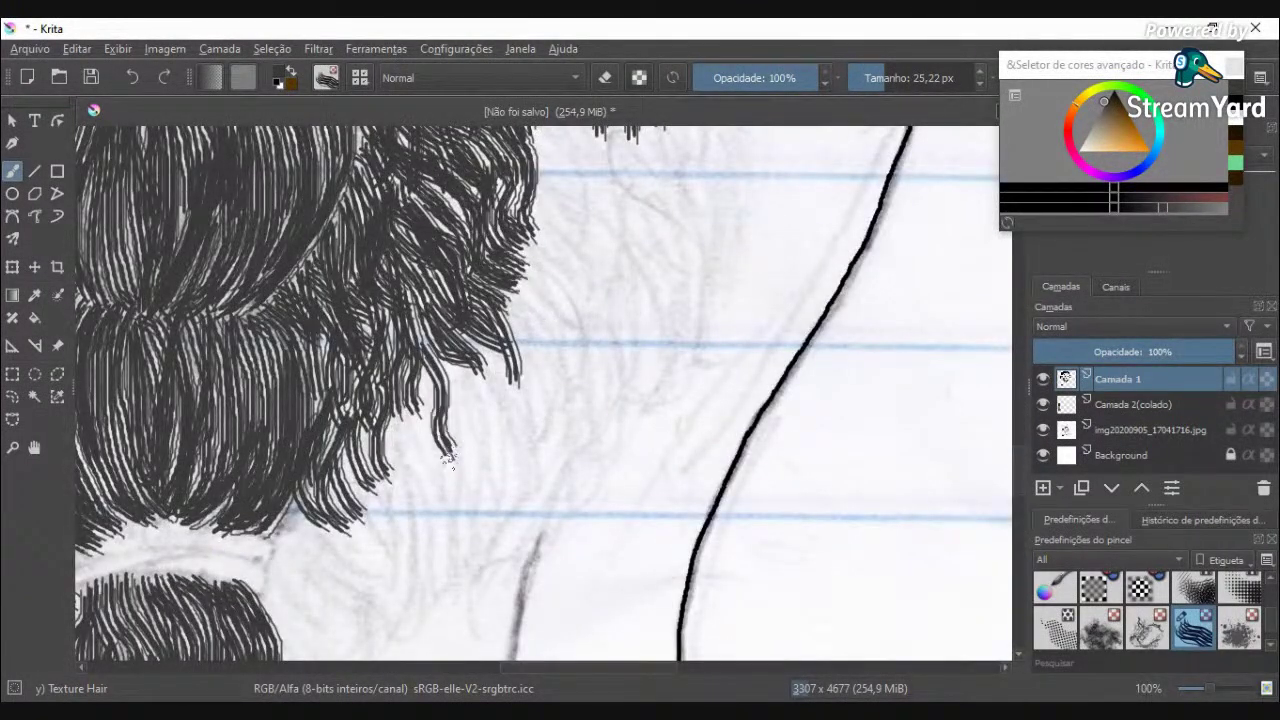
{"action": "left_click_drag", "start_coordinate": [414, 390], "coordinate": [440, 464]}
{"action": "mouse_move", "coordinate": [420, 364]}
{"action": "left_mouse_down"}
{"action": "mouse_move", "coordinate": [401, 438]}
{"action": "mouse_move", "coordinate": [430, 540]}
{"action": "left_mouse_up"}
{"action": "left_click_drag", "start_coordinate": [392, 456], "coordinate": [408, 540]}
{"action": "mouse_move", "coordinate": [378, 424]}
{"action": "left_mouse_down"}
{"action": "mouse_move", "coordinate": [398, 478]}
{"action": "mouse_move", "coordinate": [362, 600]}
{"action": "left_mouse_up"}
Step: Paint curved strands beside the braid's hair tie, flicking their tips outward at the right beard's bottom edge
{"action": "mouse_move", "coordinate": [362, 505]}
{"action": "left_mouse_down"}
{"action": "mouse_move", "coordinate": [340, 592]}
{"action": "mouse_move", "coordinate": [318, 555]}
{"action": "mouse_move", "coordinate": [312, 605]}
{"action": "left_mouse_up"}
{"action": "mouse_move", "coordinate": [300, 500]}
{"action": "left_mouse_down"}
{"action": "mouse_move", "coordinate": [284, 576]}
{"action": "mouse_move", "coordinate": [296, 634]}
{"action": "left_mouse_up"}
{"action": "mouse_move", "coordinate": [302, 496]}
{"action": "left_mouse_down"}
{"action": "mouse_move", "coordinate": [276, 536]}
{"action": "mouse_move", "coordinate": [300, 606]}
{"action": "mouse_move", "coordinate": [352, 630]}
{"action": "left_mouse_up"}
{"action": "left_click_drag", "start_coordinate": [326, 552], "coordinate": [362, 618]}
{"action": "left_click_drag", "start_coordinate": [338, 538], "coordinate": [324, 574]}
{"action": "mouse_move", "coordinate": [348, 514]}
{"action": "left_mouse_down"}
{"action": "mouse_move", "coordinate": [378, 581]}
{"action": "mouse_move", "coordinate": [416, 600]}
{"action": "left_mouse_up"}
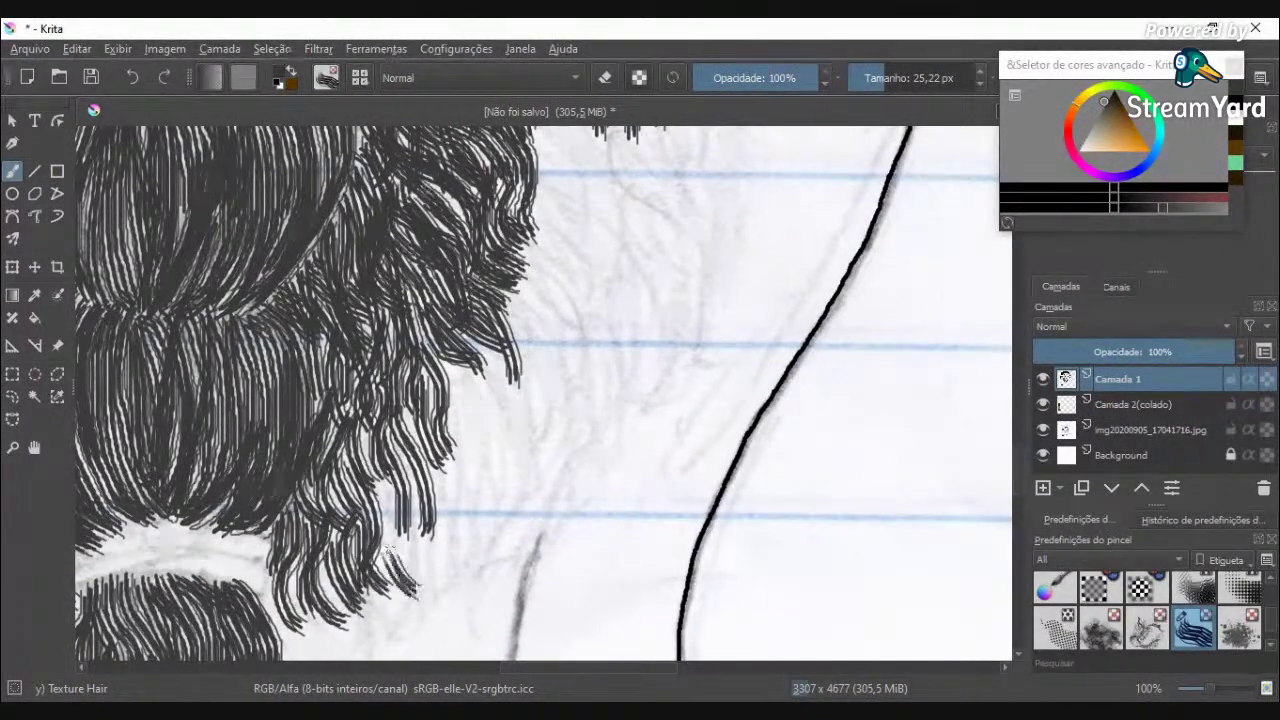
Step: Thicken the lower right beard with overlapping strands and bow a new outer lock down to a pointed tip
{"action": "left_click_drag", "start_coordinate": [370, 490], "coordinate": [414, 596]}
{"action": "left_click_drag", "start_coordinate": [386, 444], "coordinate": [374, 516]}
{"action": "mouse_move", "coordinate": [390, 414]}
{"action": "left_mouse_down"}
{"action": "mouse_move", "coordinate": [396, 526]}
{"action": "mouse_move", "coordinate": [428, 586]}
{"action": "left_mouse_up"}
{"action": "mouse_move", "coordinate": [404, 568]}
{"action": "left_mouse_down"}
{"action": "mouse_move", "coordinate": [416, 630]}
{"action": "mouse_move", "coordinate": [404, 468]}
{"action": "mouse_move", "coordinate": [408, 494]}
{"action": "mouse_move", "coordinate": [391, 456]}
{"action": "left_mouse_up"}
{"action": "mouse_move", "coordinate": [420, 348]}
{"action": "left_mouse_down"}
{"action": "mouse_move", "coordinate": [481, 458]}
{"action": "mouse_move", "coordinate": [462, 516]}
{"action": "left_mouse_up"}
{"action": "left_click_drag", "start_coordinate": [436, 406], "coordinate": [468, 520]}
{"action": "left_click_drag", "start_coordinate": [466, 500], "coordinate": [456, 562]}
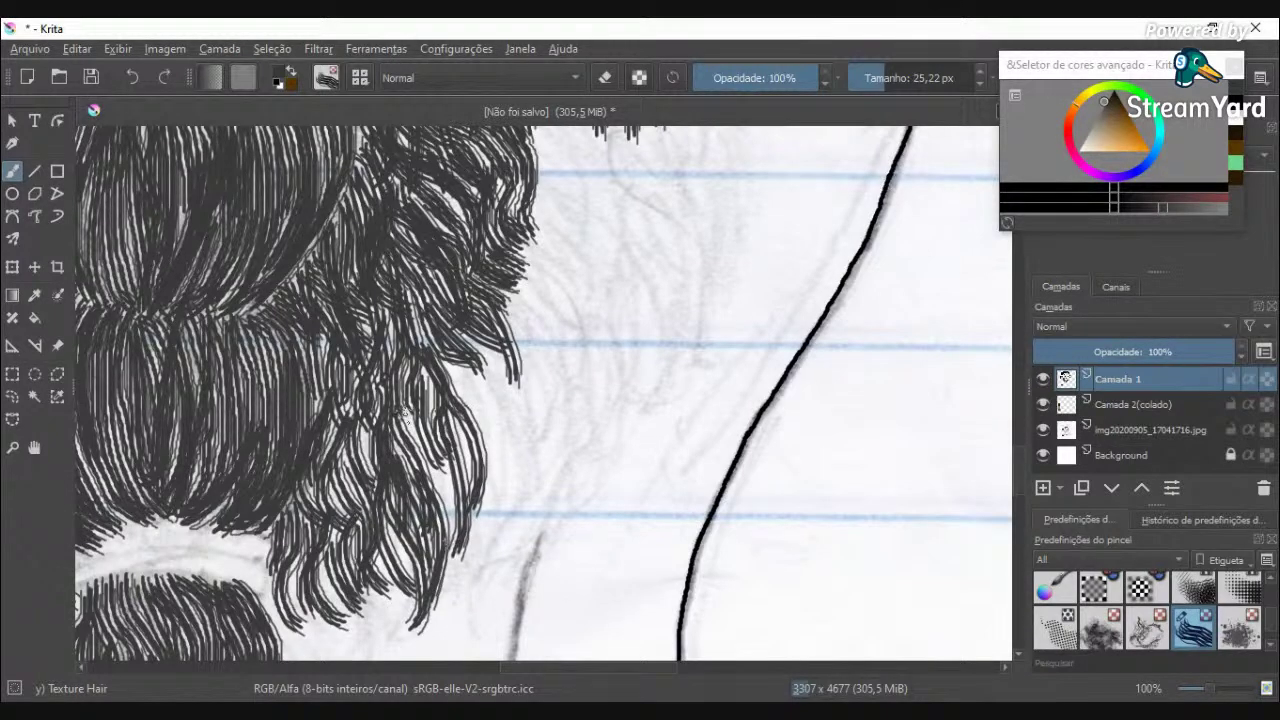
Step: Widen the lower right beard lock with rounded outer strands curving back in toward its pointed tip
{"action": "left_click_drag", "start_coordinate": [404, 412], "coordinate": [440, 594]}
{"action": "left_click_drag", "start_coordinate": [470, 396], "coordinate": [488, 502]}
{"action": "mouse_move", "coordinate": [454, 368]}
{"action": "left_mouse_down"}
{"action": "mouse_move", "coordinate": [490, 418]}
{"action": "mouse_move", "coordinate": [484, 547]}
{"action": "left_mouse_up"}
{"action": "left_click_drag", "start_coordinate": [496, 470], "coordinate": [460, 584]}
{"action": "left_click_drag", "start_coordinate": [458, 526], "coordinate": [444, 446]}
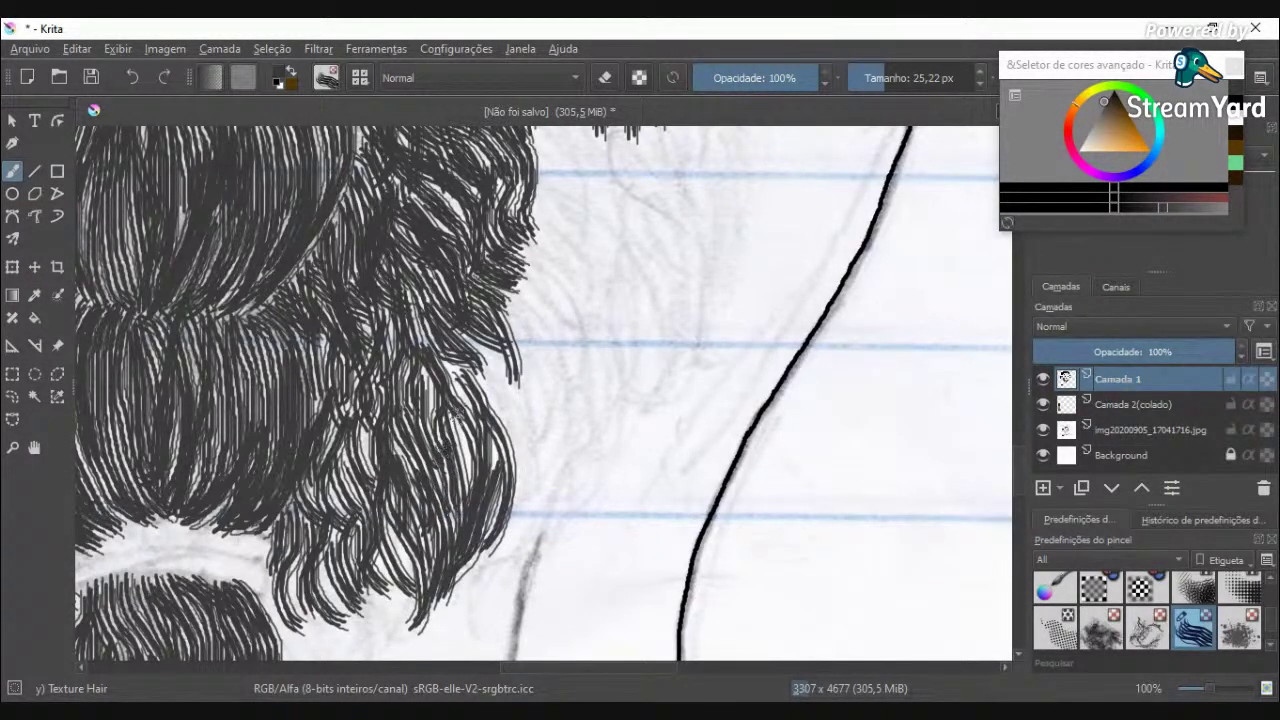
{"action": "mouse_move", "coordinate": [452, 373]}
{"action": "left_mouse_down"}
{"action": "mouse_move", "coordinate": [515, 445]}
{"action": "mouse_move", "coordinate": [528, 533]}
{"action": "mouse_move", "coordinate": [451, 575]}
{"action": "left_mouse_up"}
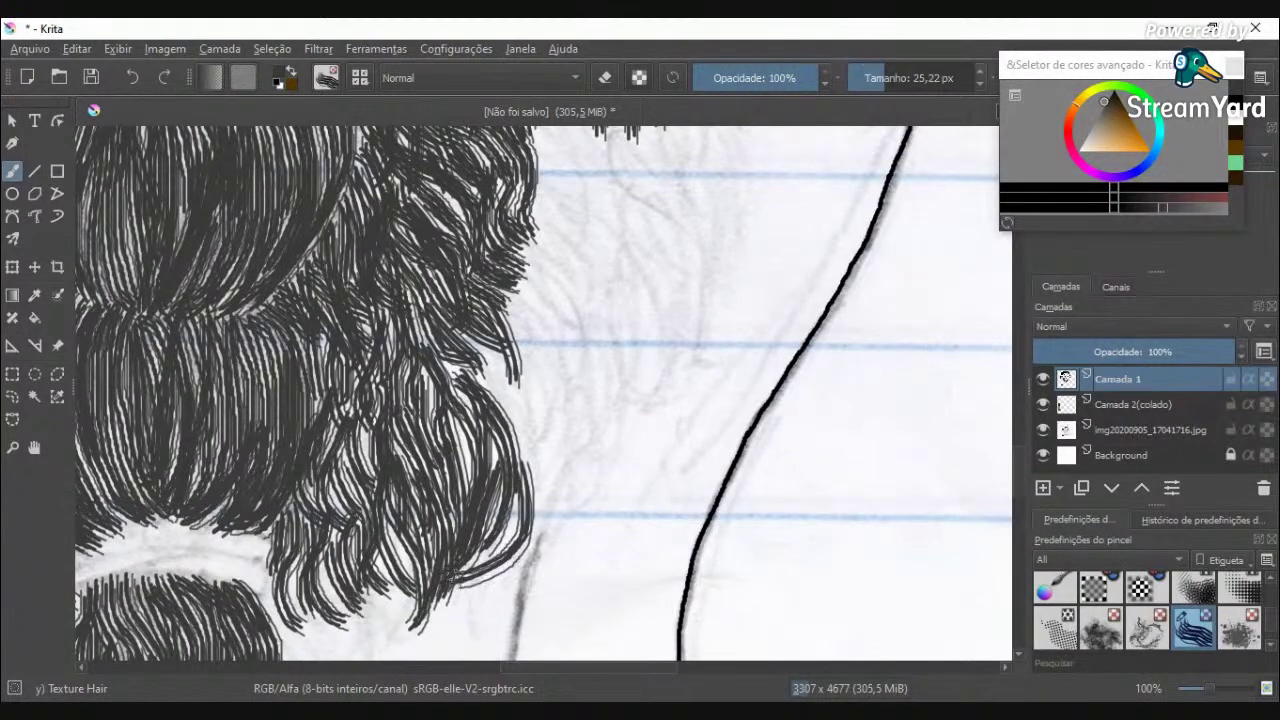
Step: Shape a curled tuft at the lower right beard's tip and add strands on its braid side
{"action": "scroll", "coordinate": [528, 498], "scroll_direction": "down", "scroll_amount": 4}
{"action": "scroll", "coordinate": [510, 470], "scroll_direction": "up", "scroll_amount": 6}
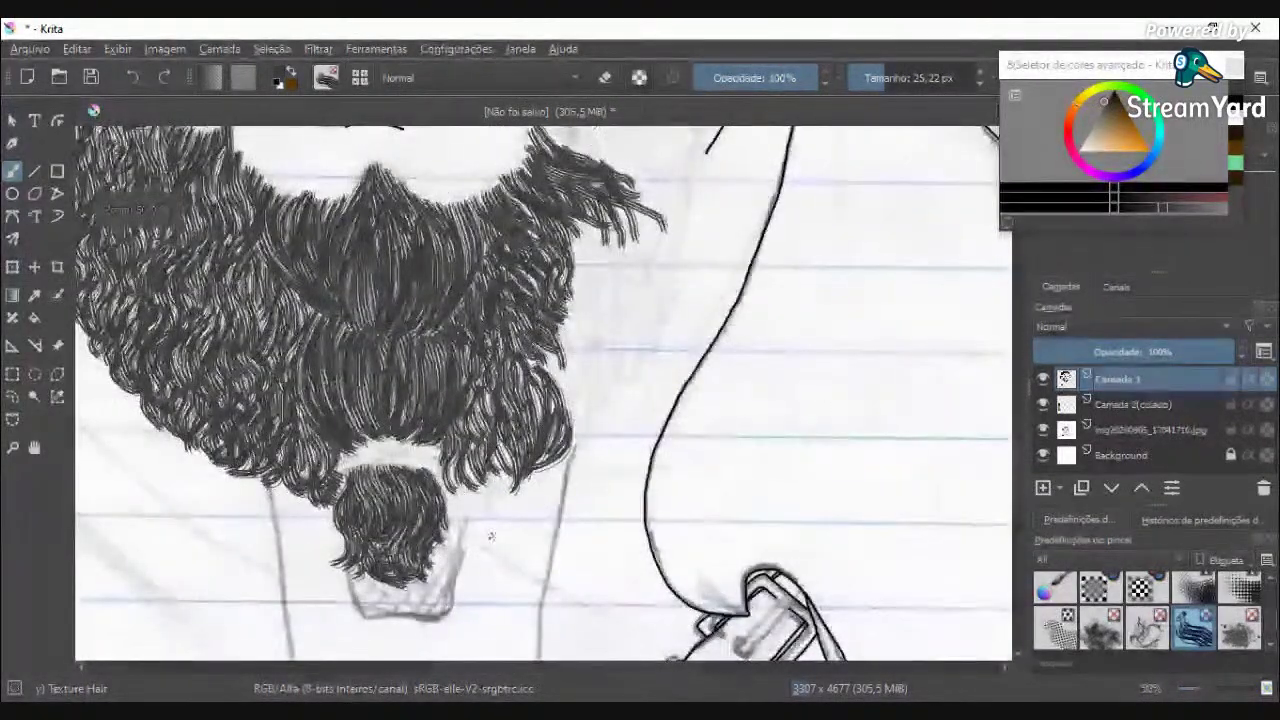
{"action": "mouse_move", "coordinate": [574, 444]}
{"action": "left_mouse_down"}
{"action": "mouse_move", "coordinate": [545, 546]}
{"action": "mouse_move", "coordinate": [493, 623]}
{"action": "mouse_move", "coordinate": [463, 607]}
{"action": "mouse_move", "coordinate": [456, 558]}
{"action": "mouse_move", "coordinate": [524, 407]}
{"action": "mouse_move", "coordinate": [514, 377]}
{"action": "mouse_move", "coordinate": [543, 477]}
{"action": "mouse_move", "coordinate": [501, 537]}
{"action": "mouse_move", "coordinate": [490, 620]}
{"action": "left_mouse_up"}
{"action": "scroll", "coordinate": [480, 630], "scroll_direction": "down", "scroll_amount": 3}
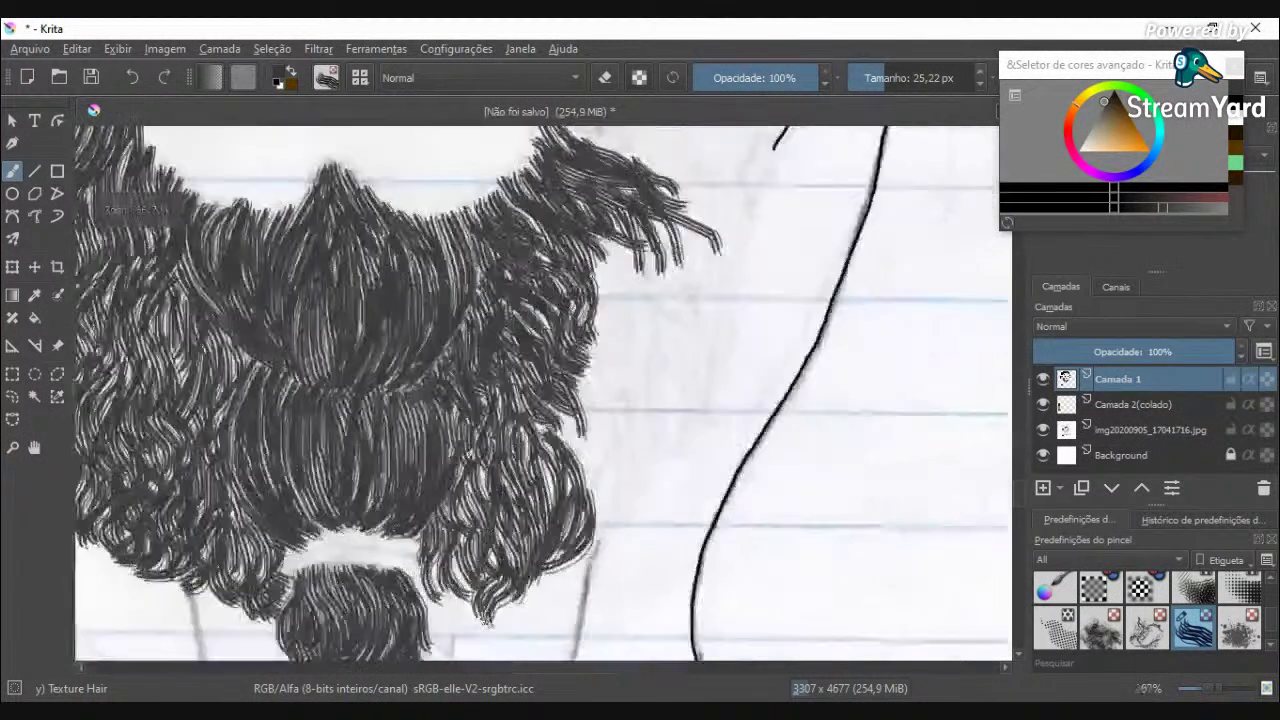
{"action": "scroll", "coordinate": [466, 641], "scroll_direction": "up", "scroll_amount": 2}
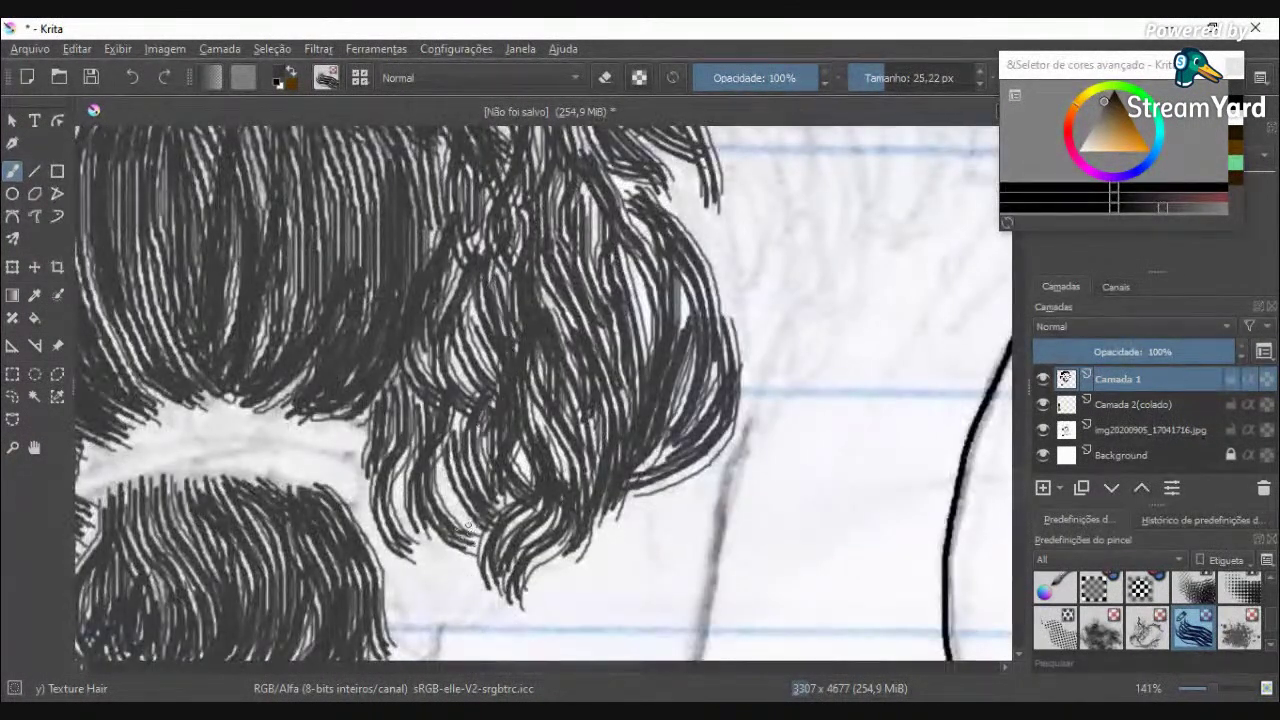
{"action": "mouse_move", "coordinate": [469, 598]}
{"action": "left_mouse_down"}
{"action": "mouse_move", "coordinate": [446, 448]}
{"action": "mouse_move", "coordinate": [468, 565]}
{"action": "left_mouse_up"}
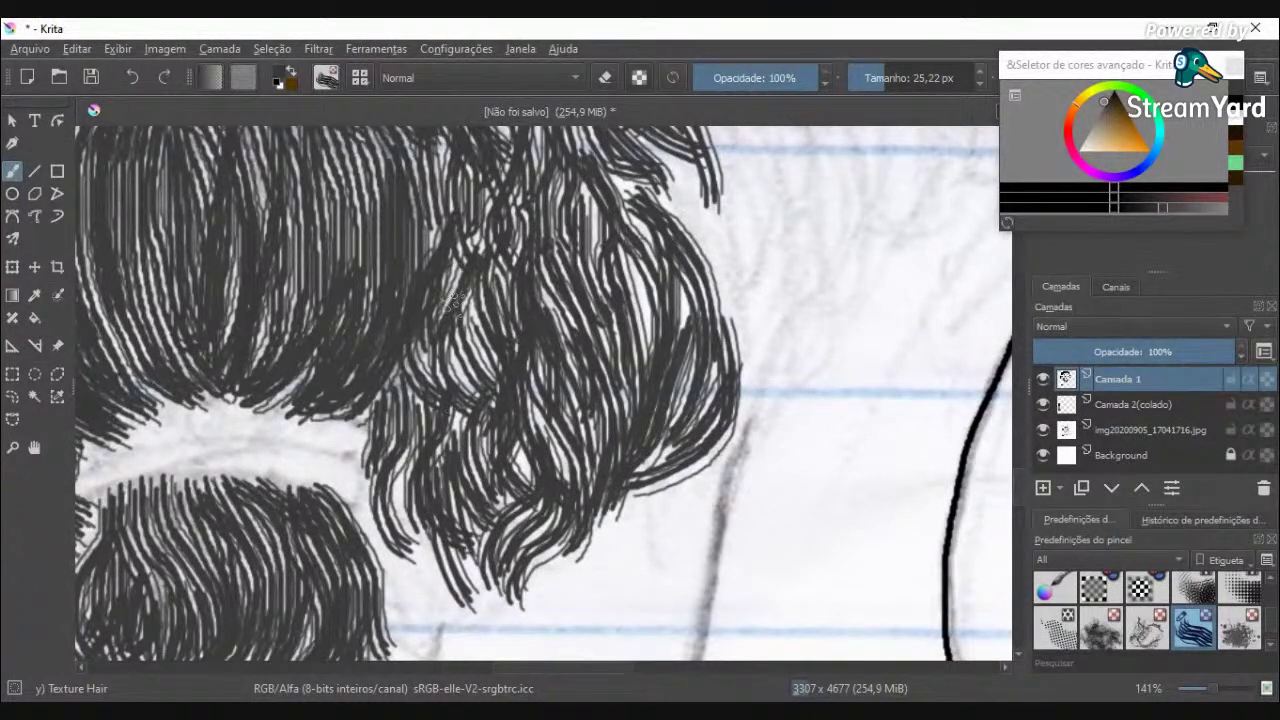
Step: Fill the lower beard between the hair tie and the curled tuft with dense curved strands
{"action": "left_click_drag", "start_coordinate": [455, 304], "coordinate": [477, 420]}
{"action": "mouse_move", "coordinate": [430, 614]}
{"action": "left_mouse_down"}
{"action": "mouse_move", "coordinate": [409, 516]}
{"action": "mouse_move", "coordinate": [398, 524]}
{"action": "mouse_move", "coordinate": [478, 606]}
{"action": "mouse_move", "coordinate": [398, 464]}
{"action": "mouse_move", "coordinate": [424, 566]}
{"action": "left_mouse_up"}
{"action": "left_click_drag", "start_coordinate": [498, 600], "coordinate": [452, 484]}
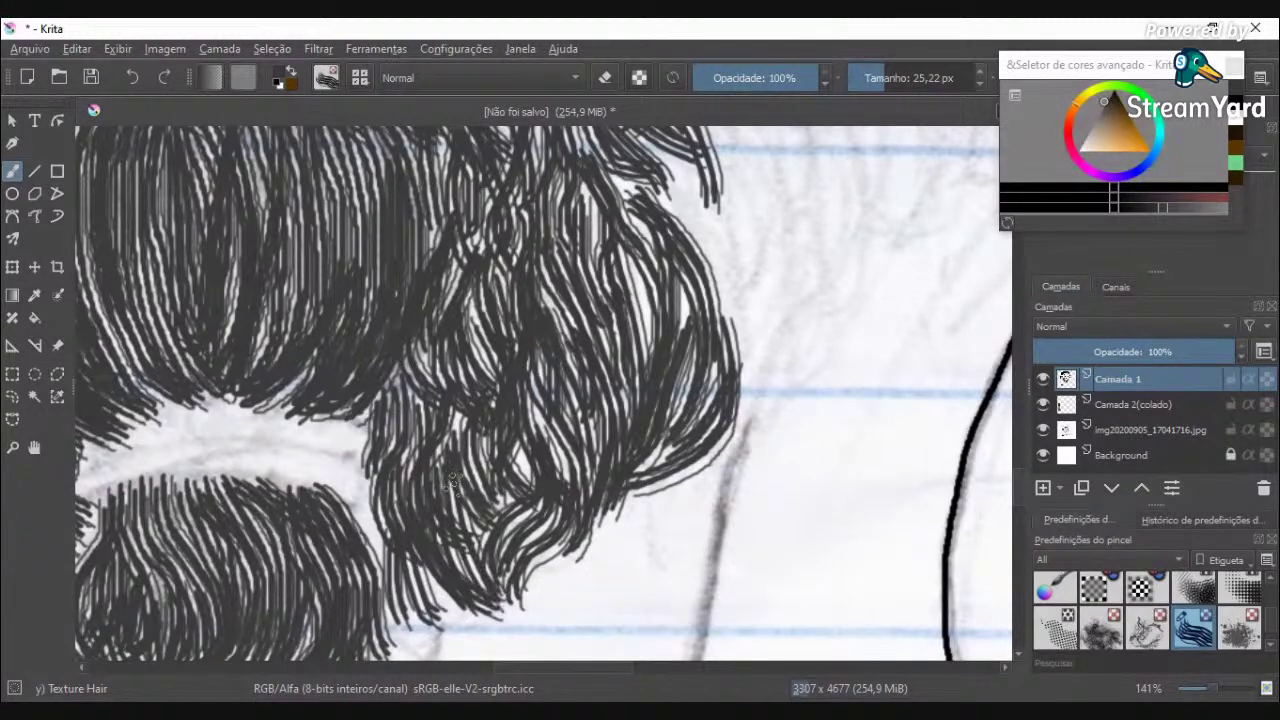
{"action": "left_click_drag", "start_coordinate": [366, 515], "coordinate": [450, 614]}
{"action": "left_click_drag", "start_coordinate": [398, 566], "coordinate": [472, 616]}
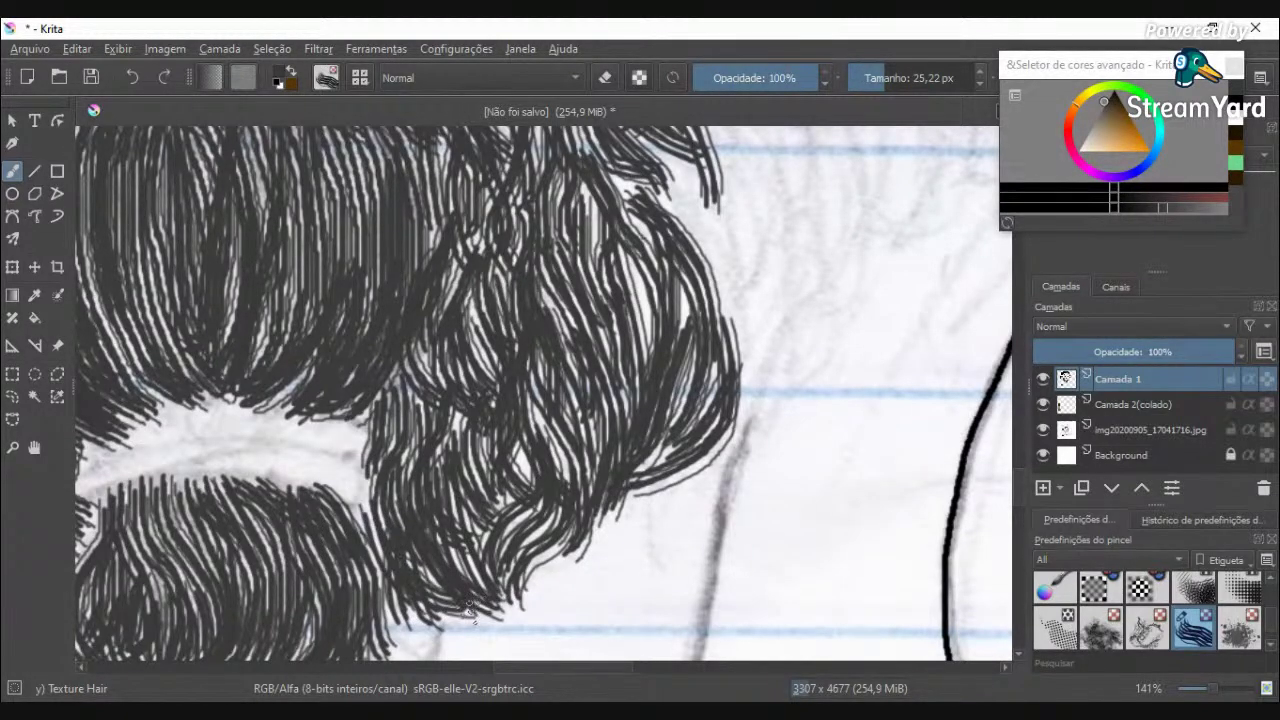
Step: Darken the light gaps inside the rounded outer lock of the lower right beard
{"action": "scroll", "coordinate": [446, 652], "scroll_direction": "down", "scroll_amount": 1}
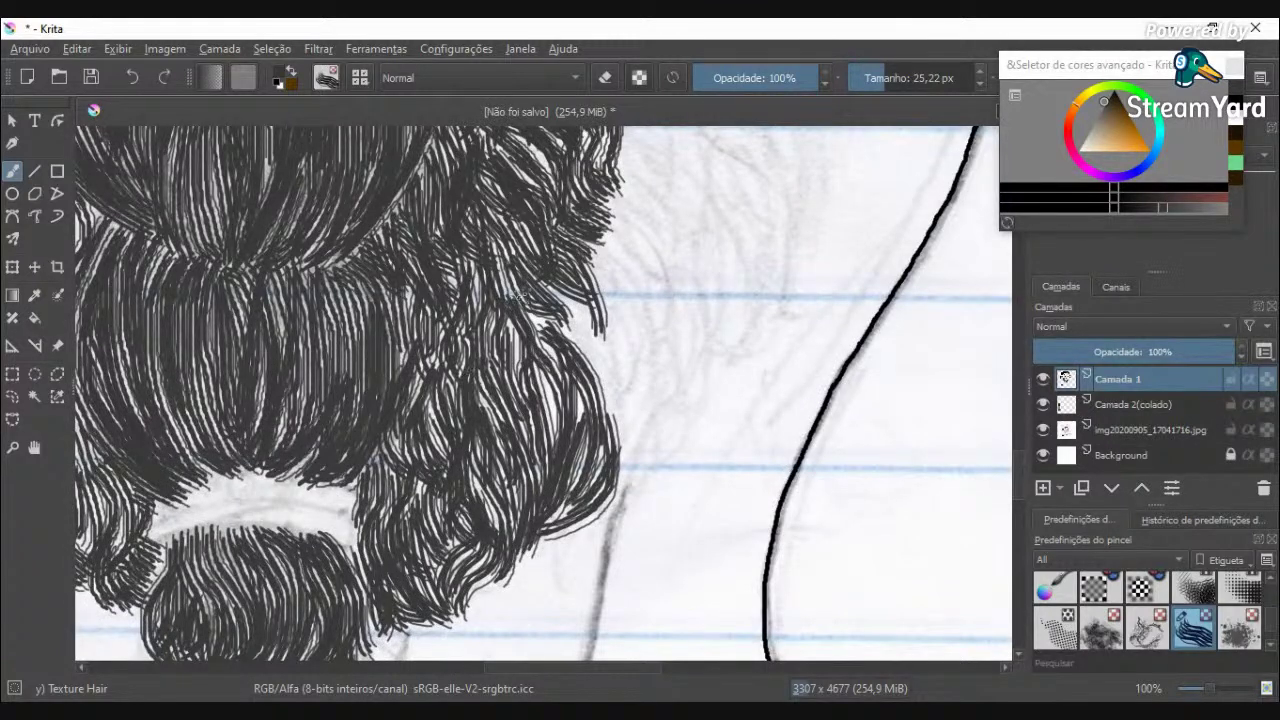
{"action": "mouse_move", "coordinate": [515, 313]}
{"action": "left_mouse_down"}
{"action": "mouse_move", "coordinate": [559, 354]}
{"action": "mouse_move", "coordinate": [527, 374]}
{"action": "mouse_move", "coordinate": [545, 454]}
{"action": "mouse_move", "coordinate": [537, 389]}
{"action": "mouse_move", "coordinate": [549, 364]}
{"action": "mouse_move", "coordinate": [554, 456]}
{"action": "left_mouse_up"}
{"action": "left_click_drag", "start_coordinate": [568, 388], "coordinate": [578, 460]}
{"action": "key", "text": "minus"}
{"action": "key", "text": "minus"}
{"action": "key", "text": "minus"}
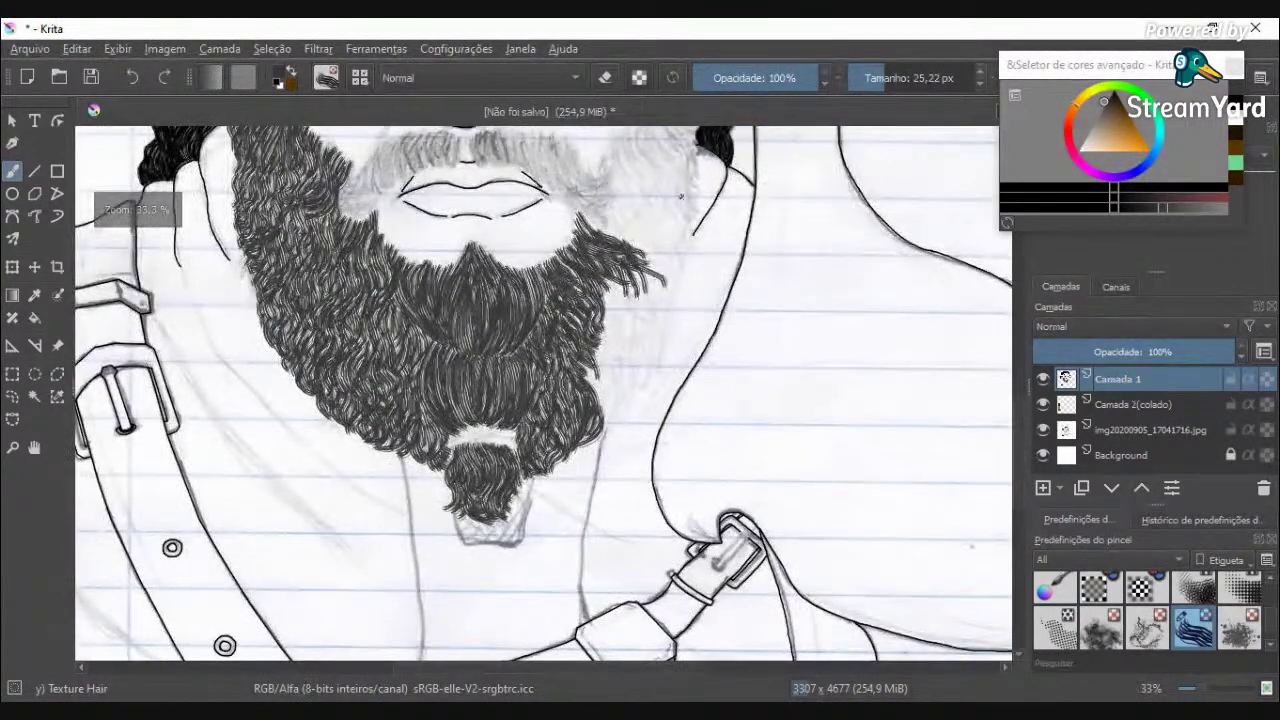
Step: Paint downward strands beneath the upper right beard lock, filling the corner beside the beard's outer edge
{"action": "scroll", "coordinate": [679, 197], "scroll_direction": "down", "scroll_amount": 2}
{"action": "scroll", "coordinate": [672, 238], "scroll_direction": "up", "scroll_amount": 2}
{"action": "scroll", "coordinate": [672, 232], "scroll_direction": "up", "scroll_amount": 2}
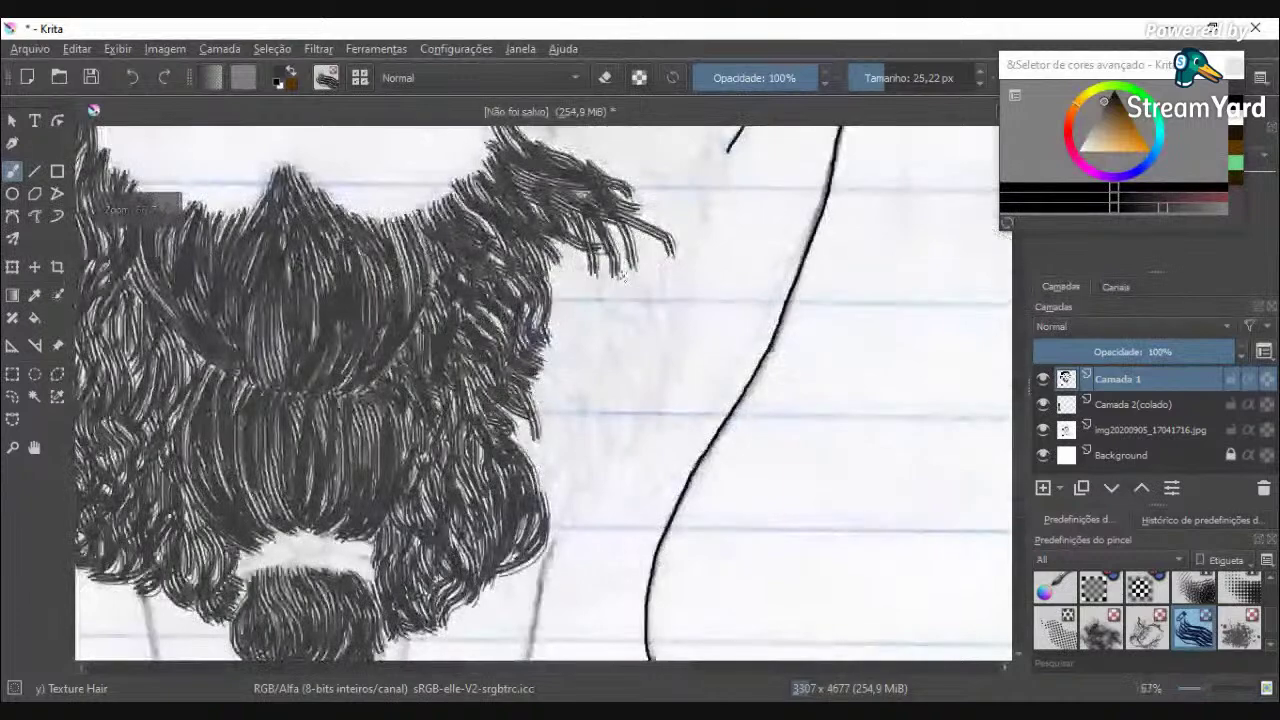
{"action": "scroll", "coordinate": [553, 250], "scroll_direction": "up", "scroll_amount": 2}
{"action": "left_click_drag", "start_coordinate": [315, 146], "coordinate": [418, 262]}
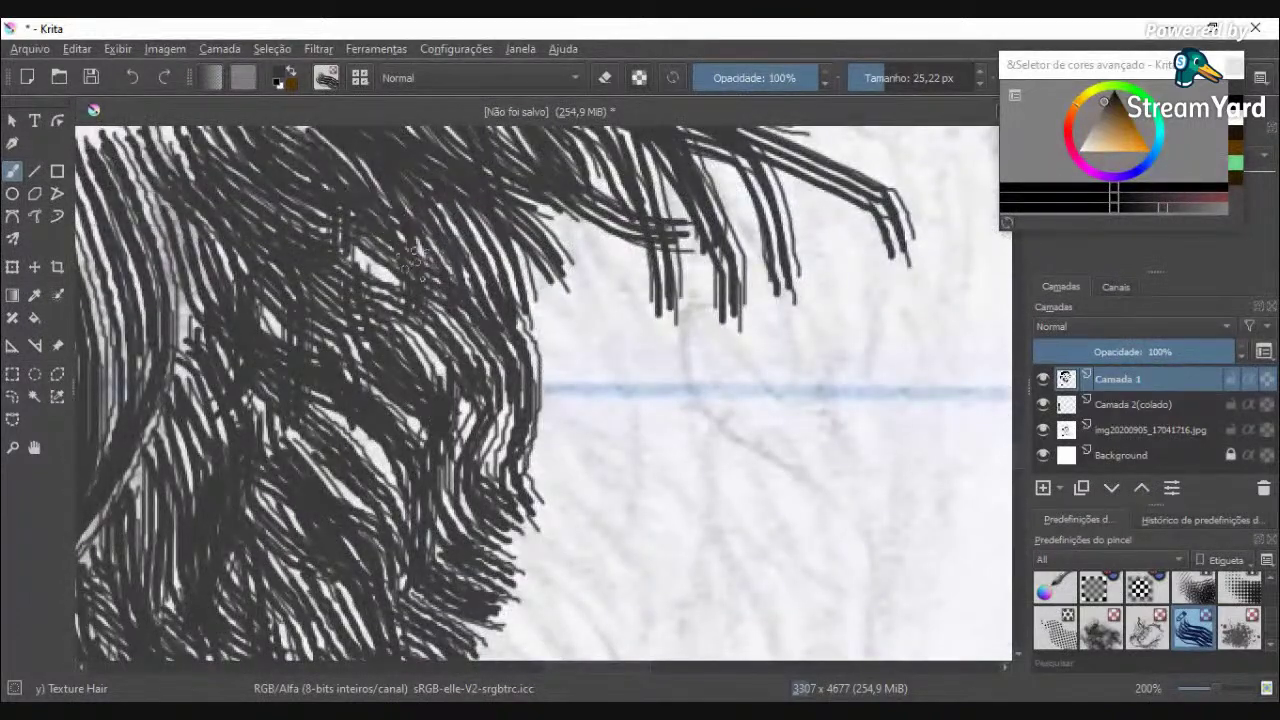
{"action": "mouse_move", "coordinate": [495, 245]}
{"action": "left_mouse_down"}
{"action": "mouse_move", "coordinate": [562, 330]}
{"action": "mouse_move", "coordinate": [558, 404]}
{"action": "left_mouse_up"}
{"action": "mouse_move", "coordinate": [535, 215]}
{"action": "left_mouse_down"}
{"action": "mouse_move", "coordinate": [592, 340]}
{"action": "mouse_move", "coordinate": [572, 376]}
{"action": "mouse_move", "coordinate": [620, 382]}
{"action": "left_mouse_up"}
{"action": "mouse_move", "coordinate": [590, 222]}
{"action": "left_mouse_down"}
{"action": "mouse_move", "coordinate": [637, 302]}
{"action": "mouse_move", "coordinate": [640, 376]}
{"action": "left_mouse_up"}
{"action": "mouse_move", "coordinate": [622, 246]}
{"action": "left_mouse_down"}
{"action": "mouse_move", "coordinate": [657, 360]}
{"action": "mouse_move", "coordinate": [650, 402]}
{"action": "left_mouse_up"}
{"action": "left_click_drag", "start_coordinate": [596, 352], "coordinate": [599, 446]}
{"action": "left_click_drag", "start_coordinate": [540, 338], "coordinate": [546, 452]}
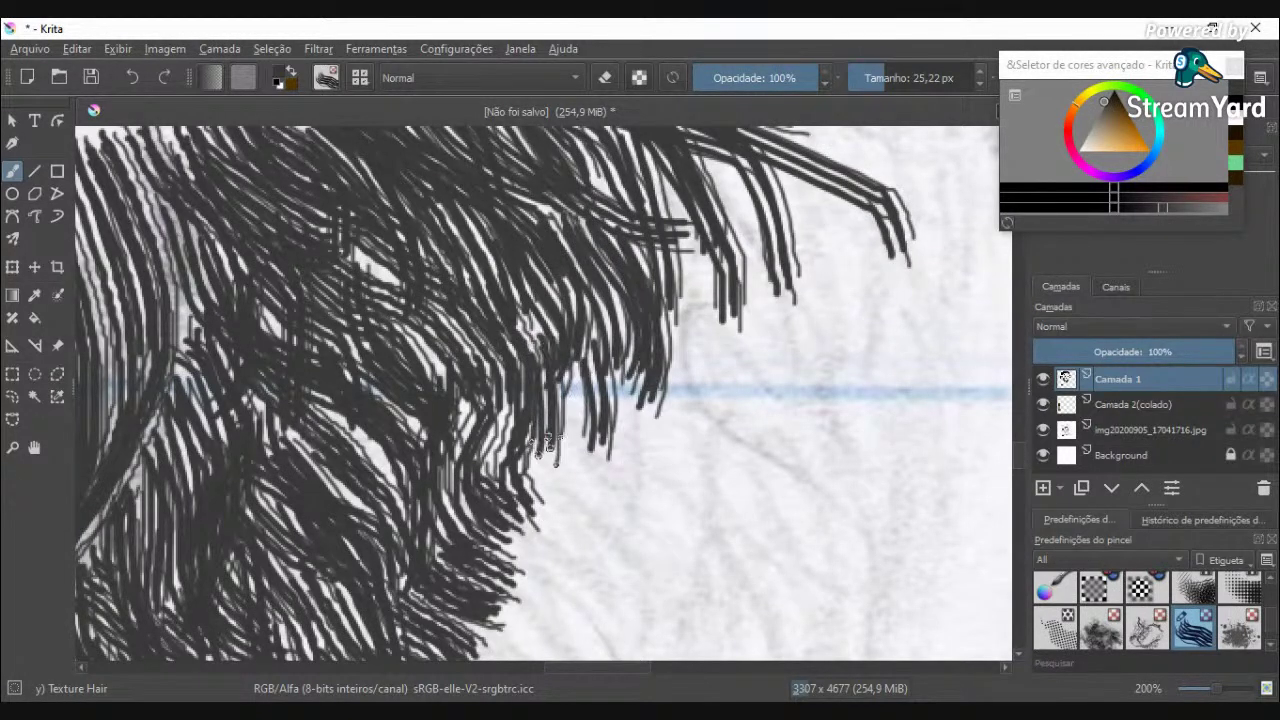
Step: Layer longer strands under the upper right lock and merge its hanging tips into a dense fringe
{"action": "left_click_drag", "start_coordinate": [532, 310], "coordinate": [575, 474]}
{"action": "left_click_drag", "start_coordinate": [580, 350], "coordinate": [610, 478]}
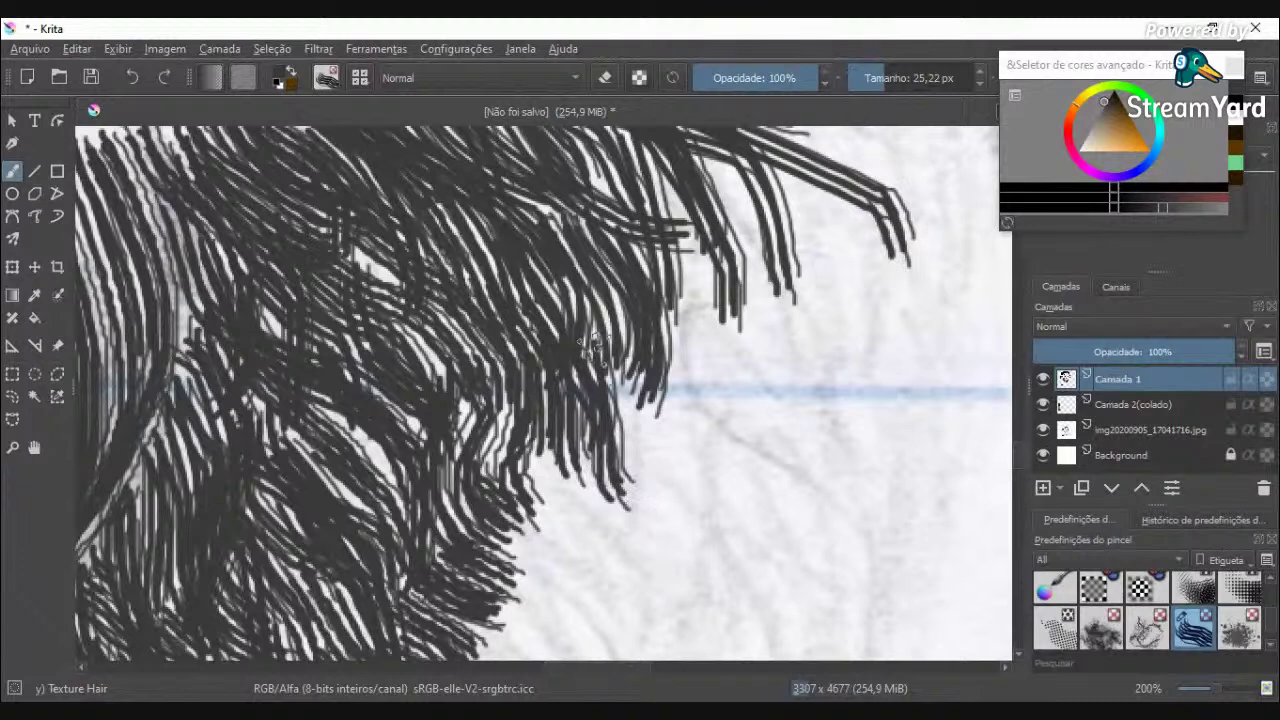
{"action": "mouse_move", "coordinate": [590, 335]}
{"action": "left_mouse_down"}
{"action": "mouse_move", "coordinate": [632, 410]}
{"action": "mouse_move", "coordinate": [660, 520]}
{"action": "left_mouse_up"}
{"action": "left_click_drag", "start_coordinate": [575, 250], "coordinate": [672, 462]}
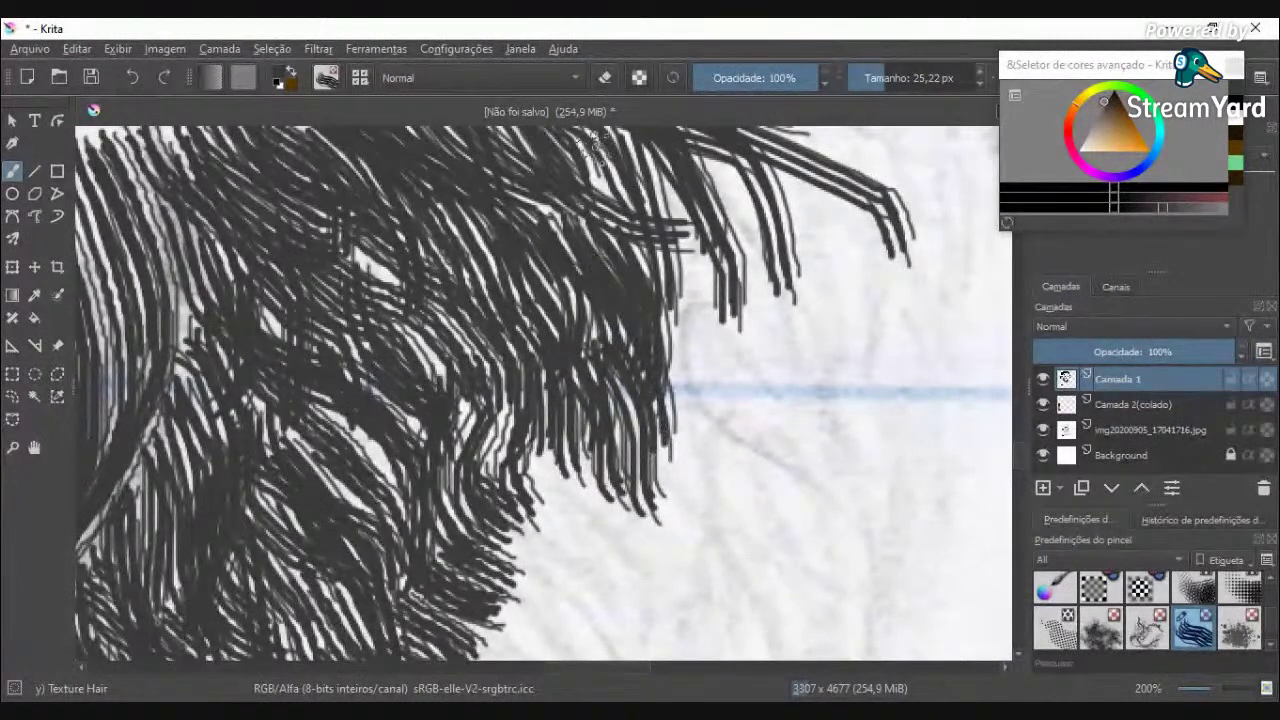
{"action": "left_click_drag", "start_coordinate": [596, 145], "coordinate": [715, 300]}
{"action": "left_click_drag", "start_coordinate": [648, 180], "coordinate": [735, 390]}
{"action": "left_click_drag", "start_coordinate": [665, 268], "coordinate": [712, 420]}
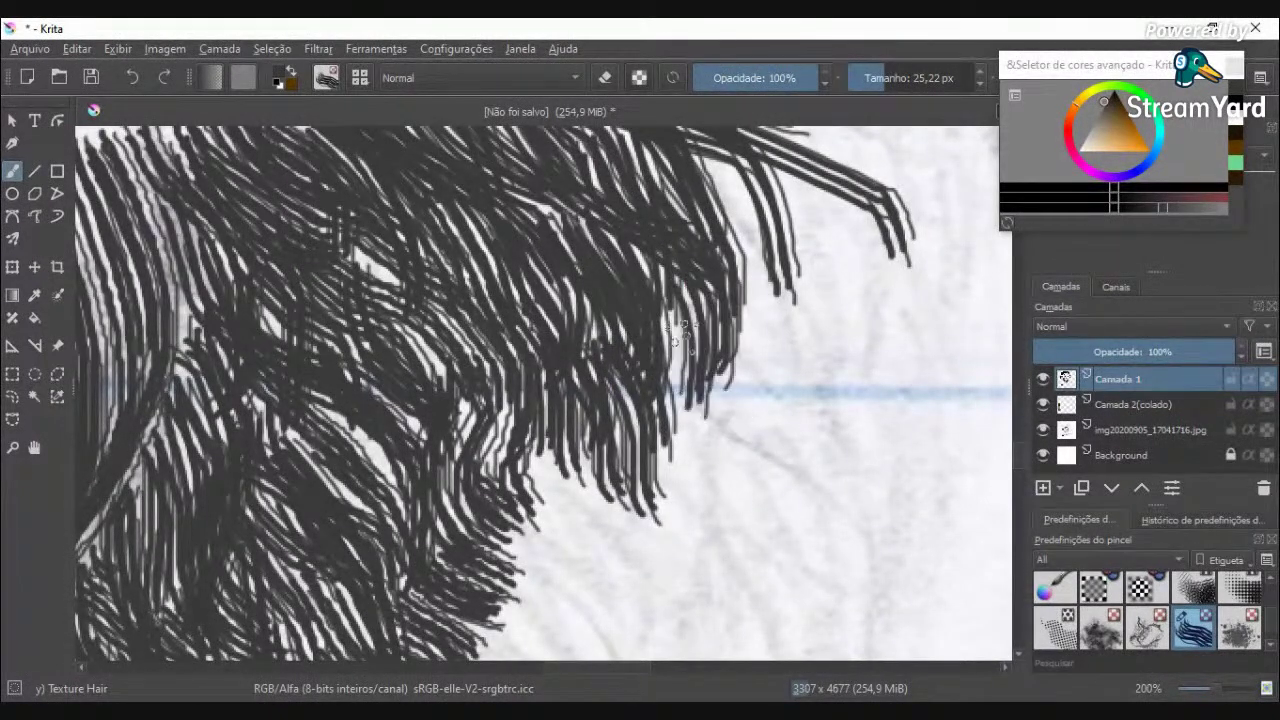
Step: Extend the fringe under the upper right lock with longer strands fanning downward and outward
{"action": "left_click_drag", "start_coordinate": [680, 335], "coordinate": [676, 458]}
{"action": "mouse_move", "coordinate": [686, 374]}
{"action": "left_mouse_down"}
{"action": "mouse_move", "coordinate": [690, 426]}
{"action": "mouse_move", "coordinate": [728, 446]}
{"action": "mouse_move", "coordinate": [693, 386]}
{"action": "mouse_move", "coordinate": [758, 452]}
{"action": "mouse_move", "coordinate": [677, 436]}
{"action": "mouse_move", "coordinate": [655, 545]}
{"action": "left_mouse_up"}
{"action": "mouse_move", "coordinate": [682, 438]}
{"action": "left_mouse_down"}
{"action": "mouse_move", "coordinate": [659, 578]}
{"action": "mouse_move", "coordinate": [687, 486]}
{"action": "mouse_move", "coordinate": [676, 456]}
{"action": "mouse_move", "coordinate": [700, 578]}
{"action": "left_mouse_up"}
{"action": "mouse_move", "coordinate": [692, 462]}
{"action": "left_mouse_down"}
{"action": "mouse_move", "coordinate": [725, 575]}
{"action": "mouse_move", "coordinate": [750, 521]}
{"action": "mouse_move", "coordinate": [700, 461]}
{"action": "mouse_move", "coordinate": [730, 526]}
{"action": "mouse_move", "coordinate": [740, 606]}
{"action": "mouse_move", "coordinate": [752, 525]}
{"action": "left_mouse_up"}
{"action": "left_click_drag", "start_coordinate": [724, 490], "coordinate": [816, 576]}
{"action": "scroll", "coordinate": [823, 534], "scroll_direction": "down", "scroll_amount": 8}
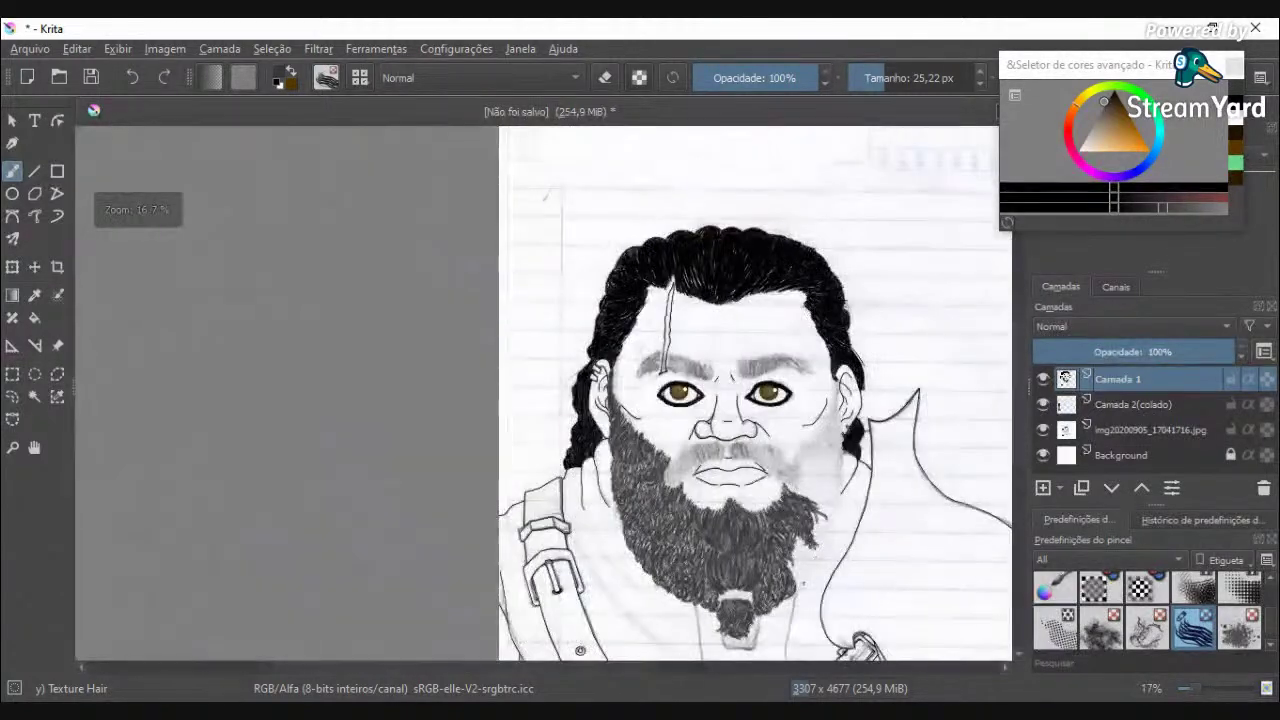
{"action": "scroll", "coordinate": [790, 610], "scroll_direction": "up", "scroll_amount": 10}
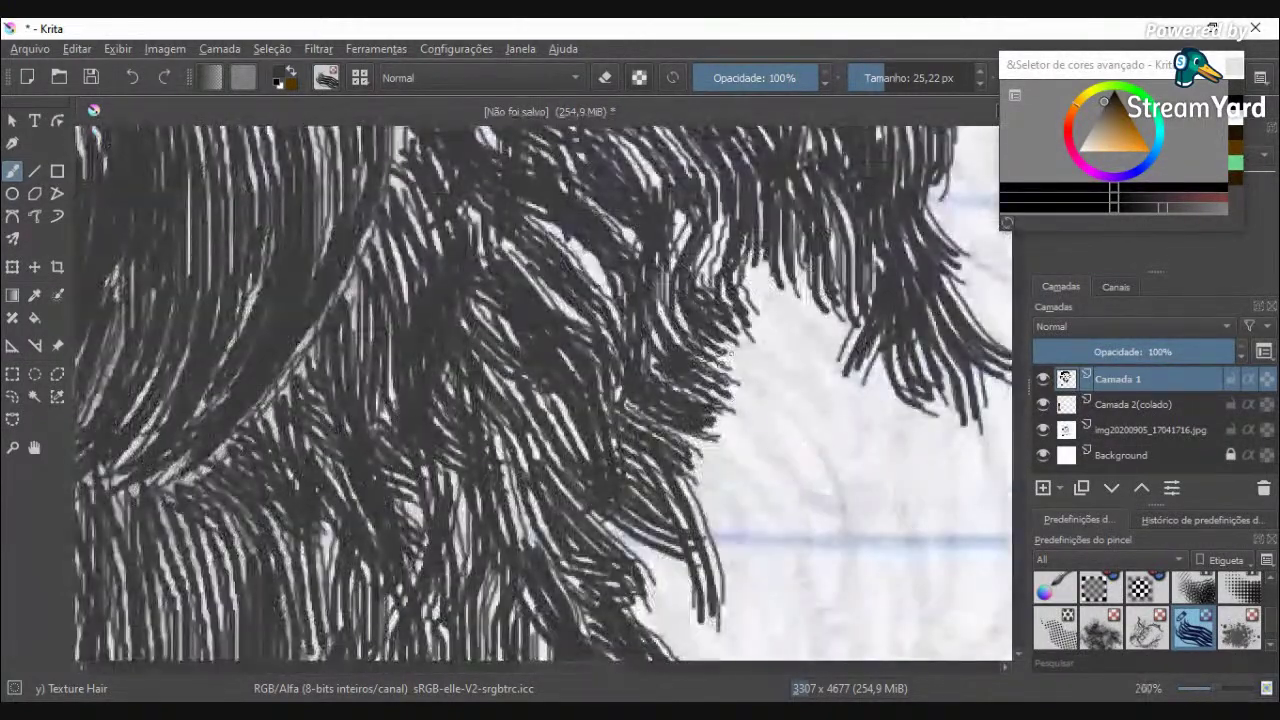
Step: Paint curved strands beneath the upper right fringe, filling the notch between it and the lower lock
{"action": "left_click_drag", "start_coordinate": [562, 232], "coordinate": [622, 316]}
{"action": "mouse_move", "coordinate": [710, 310]}
{"action": "left_mouse_down"}
{"action": "mouse_move", "coordinate": [766, 434]}
{"action": "mouse_move", "coordinate": [766, 464]}
{"action": "mouse_move", "coordinate": [790, 450]}
{"action": "left_mouse_up"}
{"action": "left_click_drag", "start_coordinate": [690, 214], "coordinate": [805, 375]}
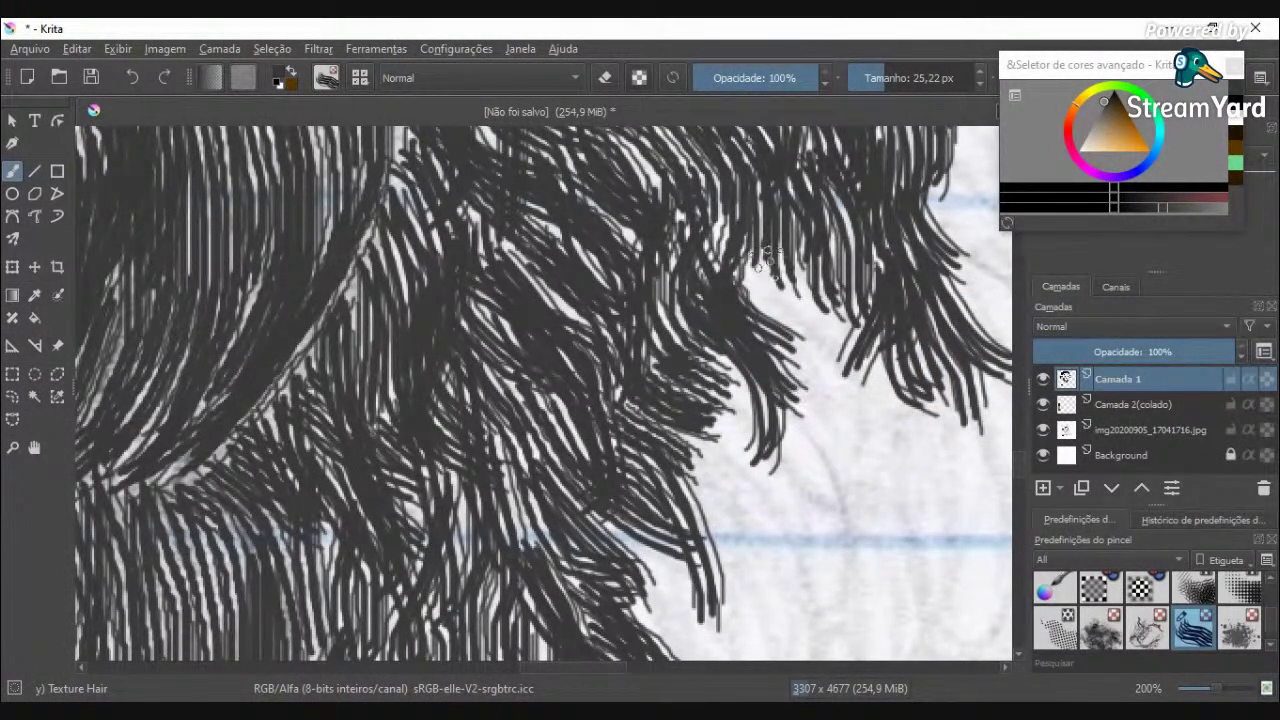
{"action": "left_click_drag", "start_coordinate": [766, 258], "coordinate": [836, 412]}
{"action": "left_click_drag", "start_coordinate": [815, 355], "coordinate": [848, 428]}
{"action": "left_click_drag", "start_coordinate": [780, 290], "coordinate": [776, 455]}
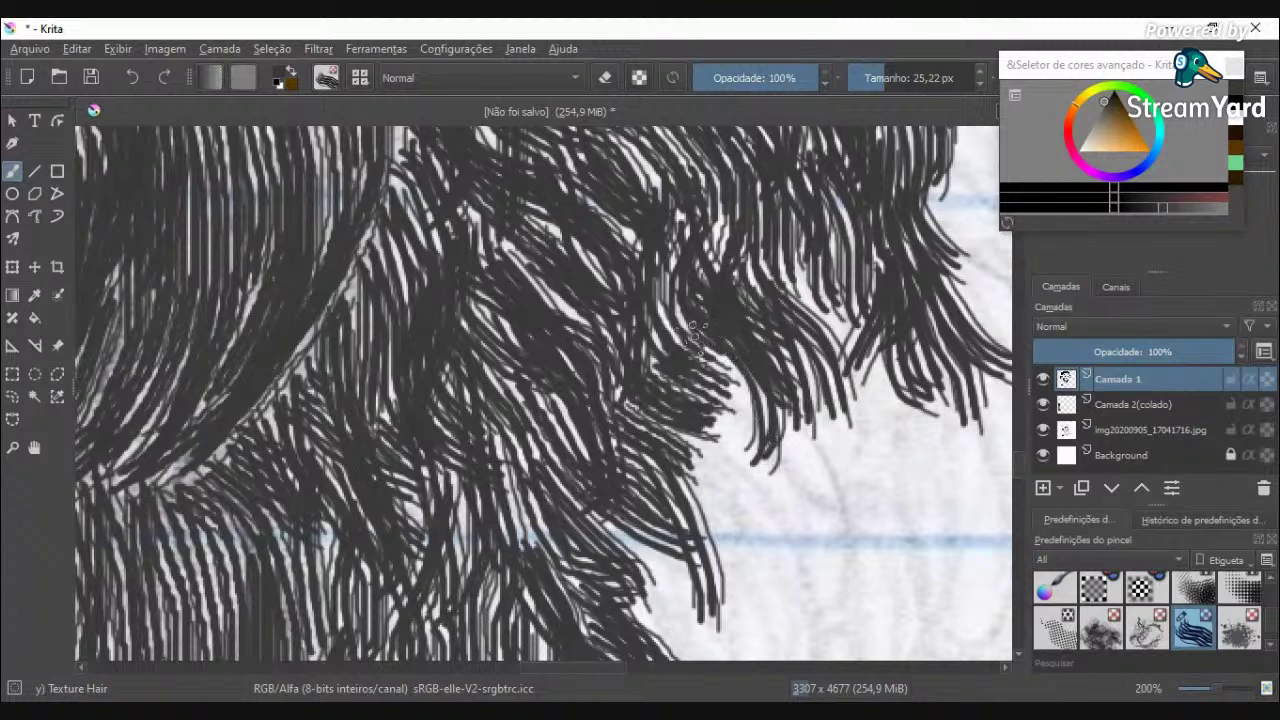
Step: Layer long hanging strands over the lower lock's outer edge, extending the right beard downward and outward
{"action": "left_click_drag", "start_coordinate": [665, 335], "coordinate": [742, 432]}
{"action": "left_click_drag", "start_coordinate": [716, 363], "coordinate": [759, 538]}
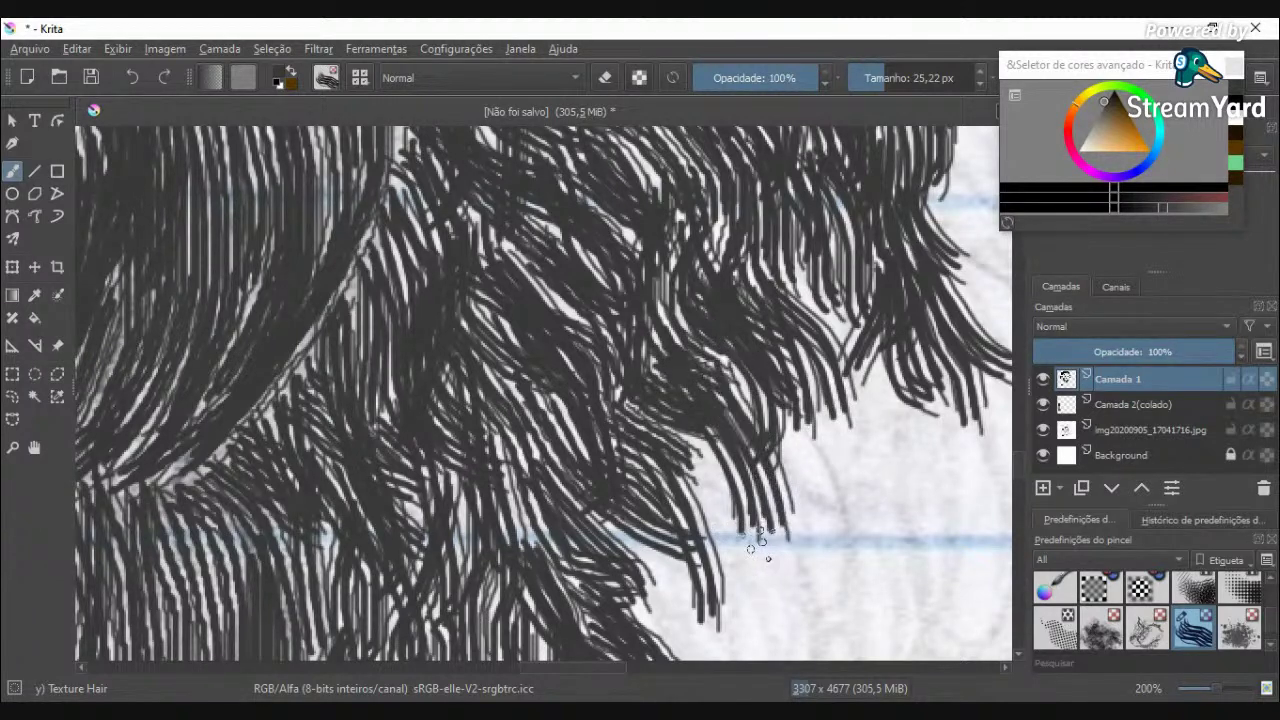
{"action": "left_click_drag", "start_coordinate": [768, 415], "coordinate": [782, 570]}
{"action": "left_click_drag", "start_coordinate": [718, 508], "coordinate": [724, 586]}
{"action": "mouse_move", "coordinate": [672, 432]}
{"action": "left_mouse_down"}
{"action": "mouse_move", "coordinate": [714, 545]}
{"action": "mouse_move", "coordinate": [768, 582]}
{"action": "mouse_move", "coordinate": [778, 622]}
{"action": "left_mouse_up"}
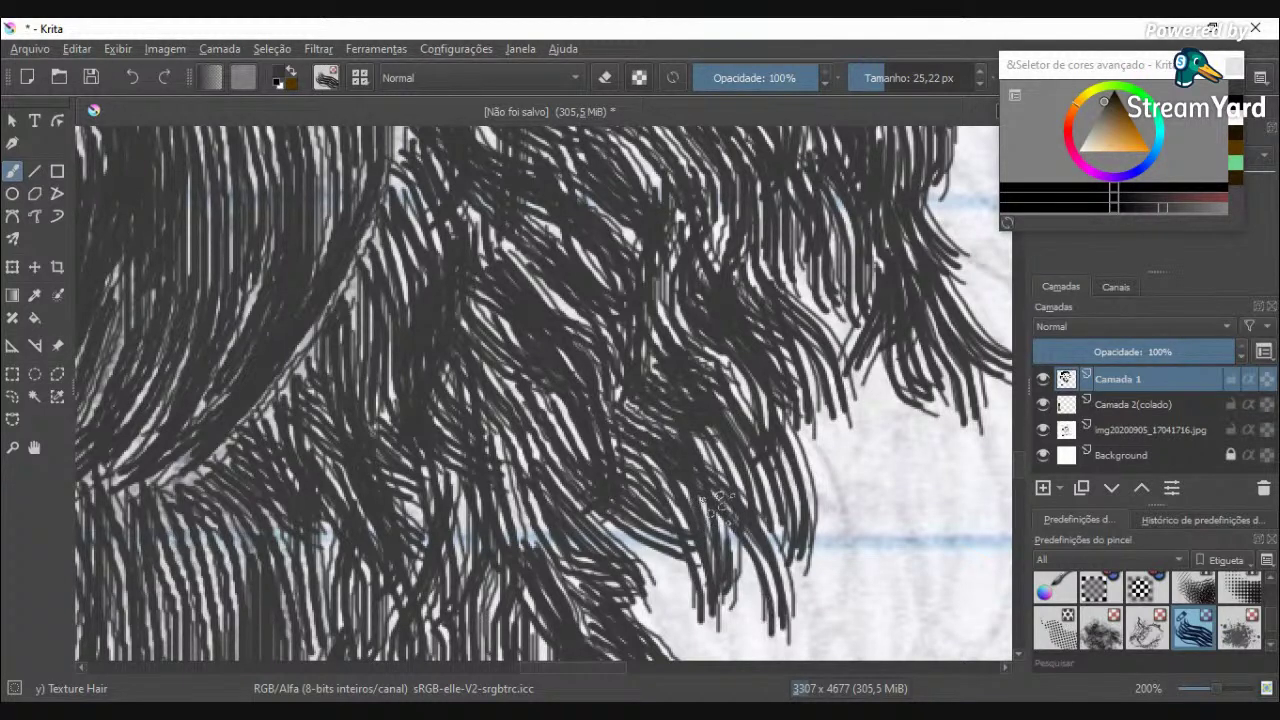
Step: Fill the light gaps beneath the hanging strands where they meet the lowest right beard lock
{"action": "left_click_drag", "start_coordinate": [720, 506], "coordinate": [710, 652]}
{"action": "left_click_drag", "start_coordinate": [610, 520], "coordinate": [685, 658]}
{"action": "left_click_drag", "start_coordinate": [652, 556], "coordinate": [752, 655]}
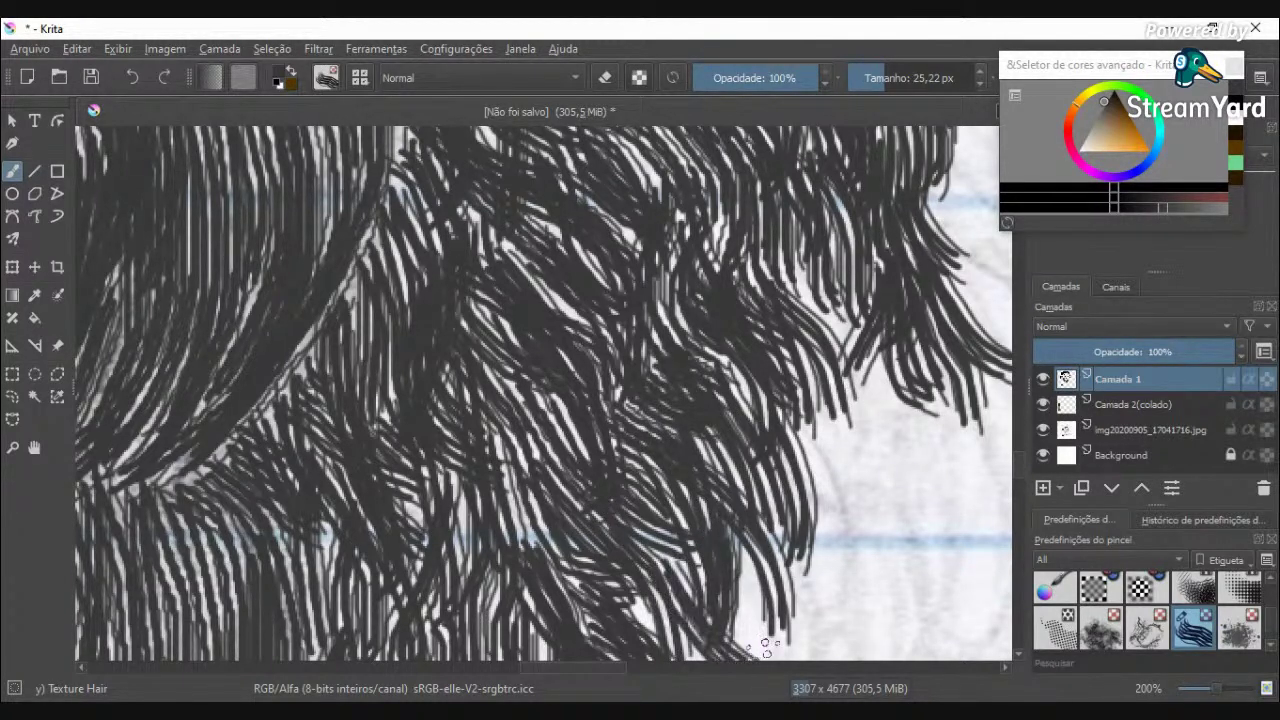
{"action": "left_click_drag", "start_coordinate": [667, 564], "coordinate": [744, 628]}
{"action": "left_click_drag", "start_coordinate": [733, 552], "coordinate": [740, 640]}
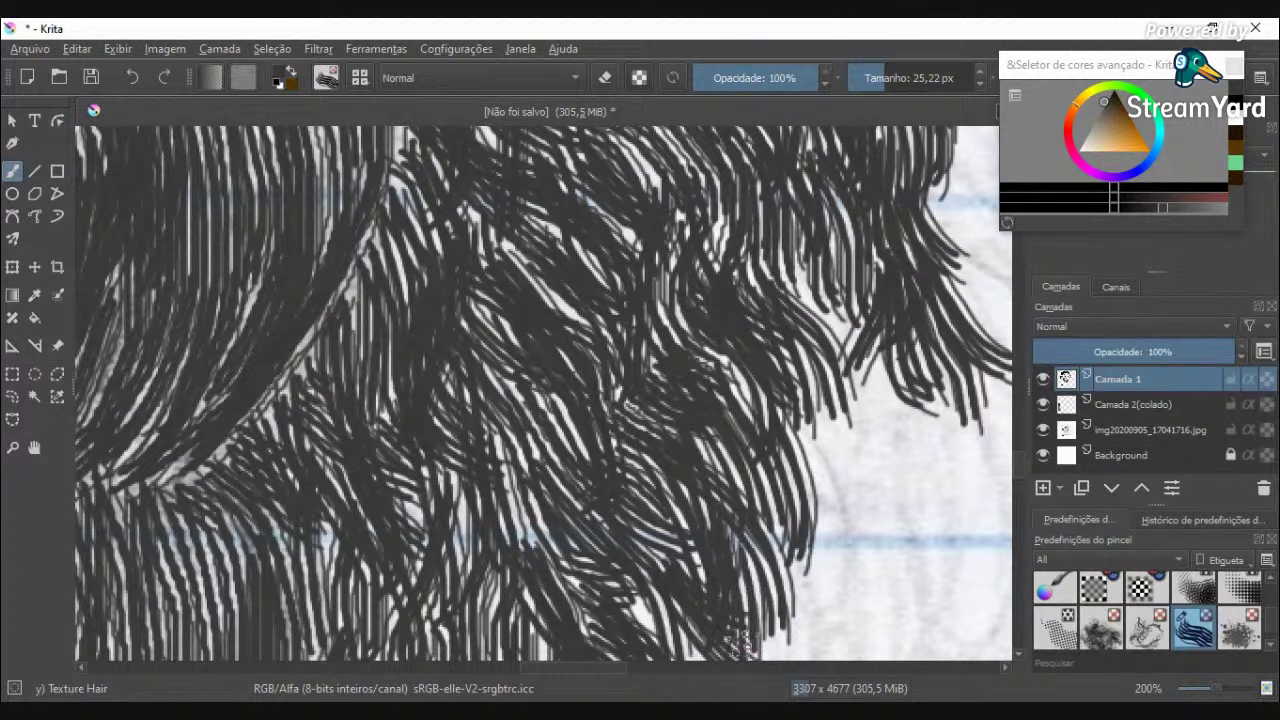
Step: Add strands at the right fringe's tips and continue them downward along the beard's outer edge
{"action": "left_click_drag", "start_coordinate": [764, 270], "coordinate": [850, 425]}
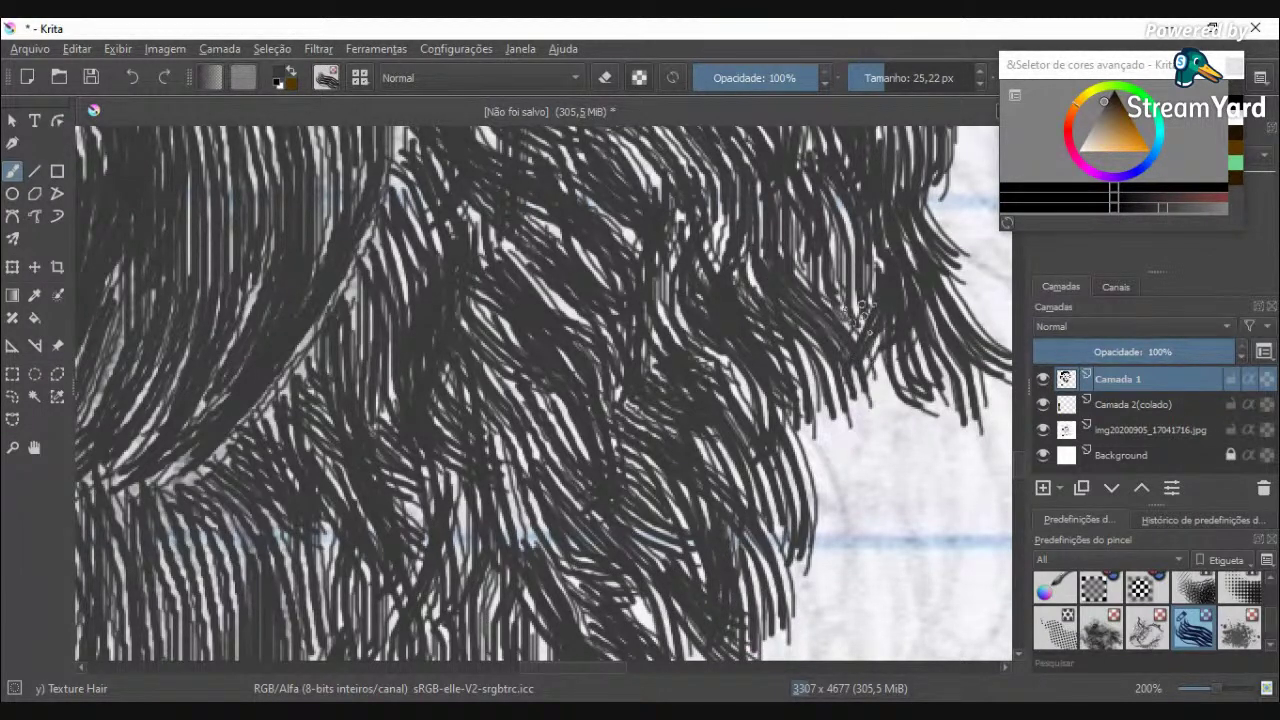
{"action": "mouse_move", "coordinate": [860, 355]}
{"action": "left_mouse_down"}
{"action": "mouse_move", "coordinate": [868, 478]}
{"action": "mouse_move", "coordinate": [848, 470]}
{"action": "left_mouse_up"}
{"action": "left_click_drag", "start_coordinate": [800, 362], "coordinate": [856, 615]}
{"action": "left_click_drag", "start_coordinate": [812, 500], "coordinate": [848, 655]}
{"action": "mouse_move", "coordinate": [815, 560]}
{"action": "left_mouse_down"}
{"action": "mouse_move", "coordinate": [862, 638]}
{"action": "mouse_move", "coordinate": [790, 650]}
{"action": "left_mouse_up"}
{"action": "scroll", "coordinate": [800, 500], "scroll_direction": "down", "scroll_amount": 6}
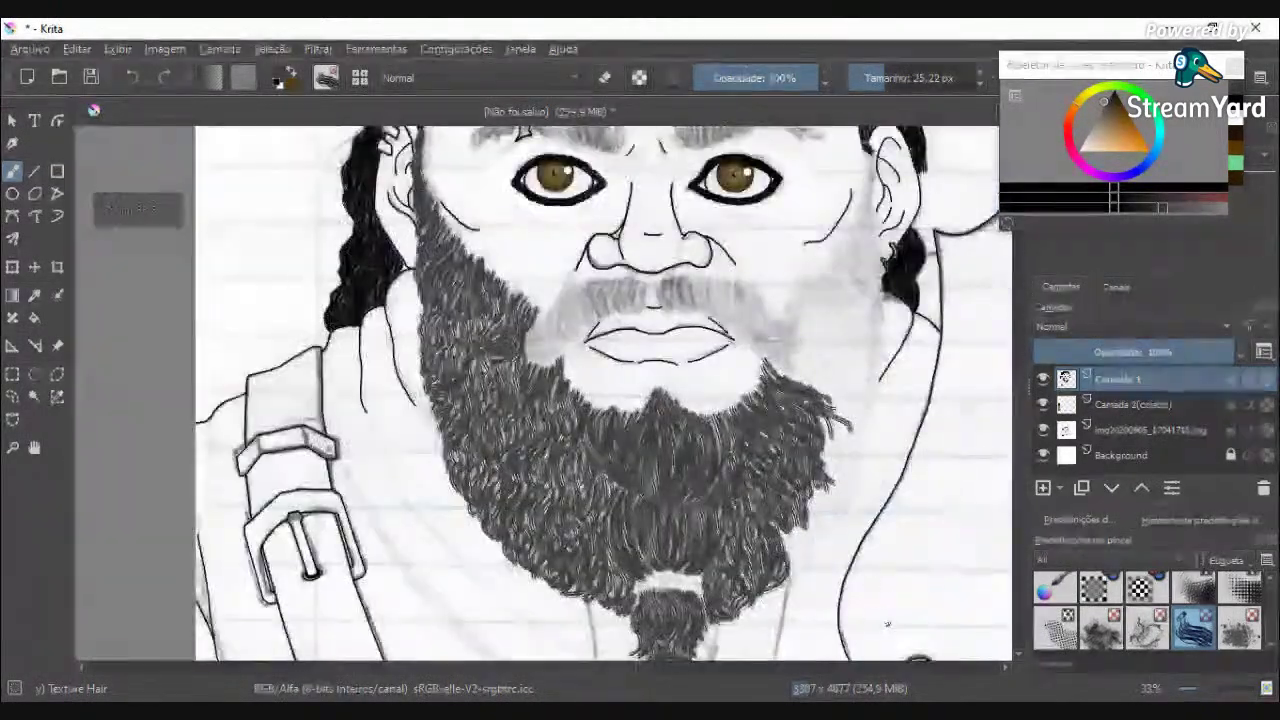
Step: Paint downward strands over the rounded outer lock of the lower right beard, pushing its edge outward
{"action": "scroll", "coordinate": [772, 474], "scroll_direction": "up", "scroll_amount": 5}
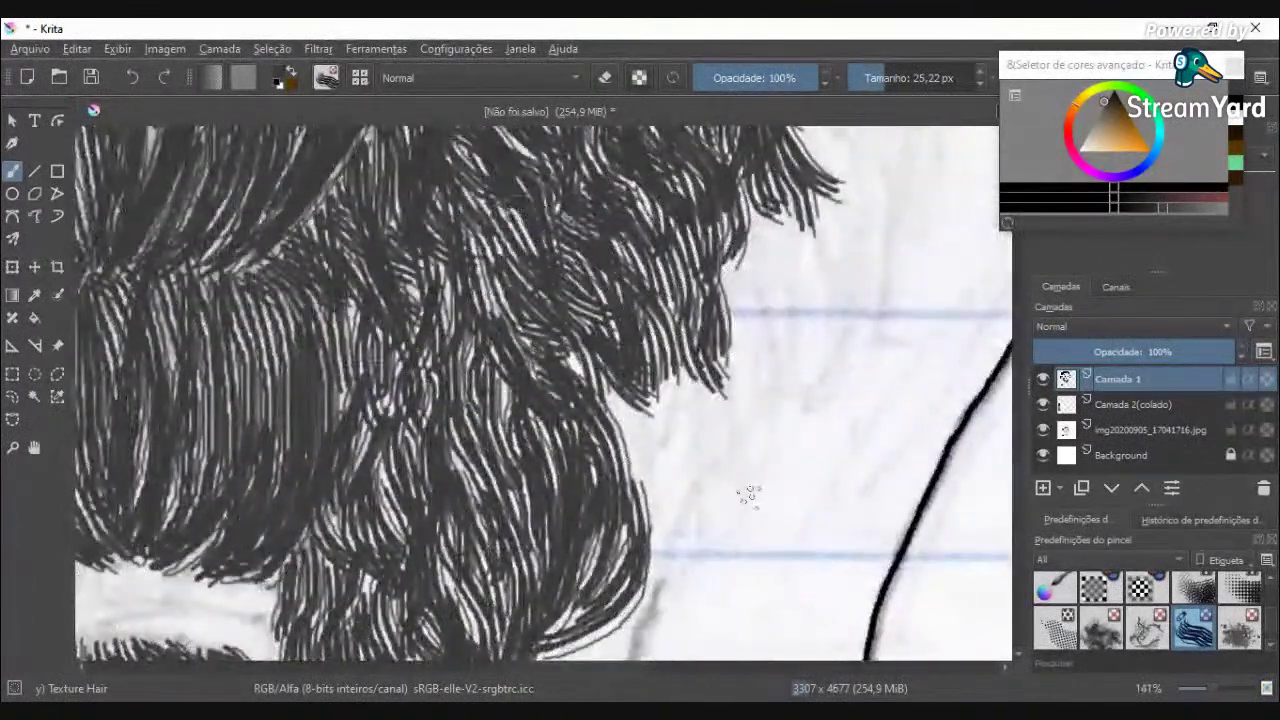
{"action": "mouse_move", "coordinate": [572, 362]}
{"action": "left_mouse_down"}
{"action": "mouse_move", "coordinate": [614, 406]}
{"action": "mouse_move", "coordinate": [650, 488]}
{"action": "left_mouse_up"}
{"action": "left_click_drag", "start_coordinate": [625, 410], "coordinate": [652, 535]}
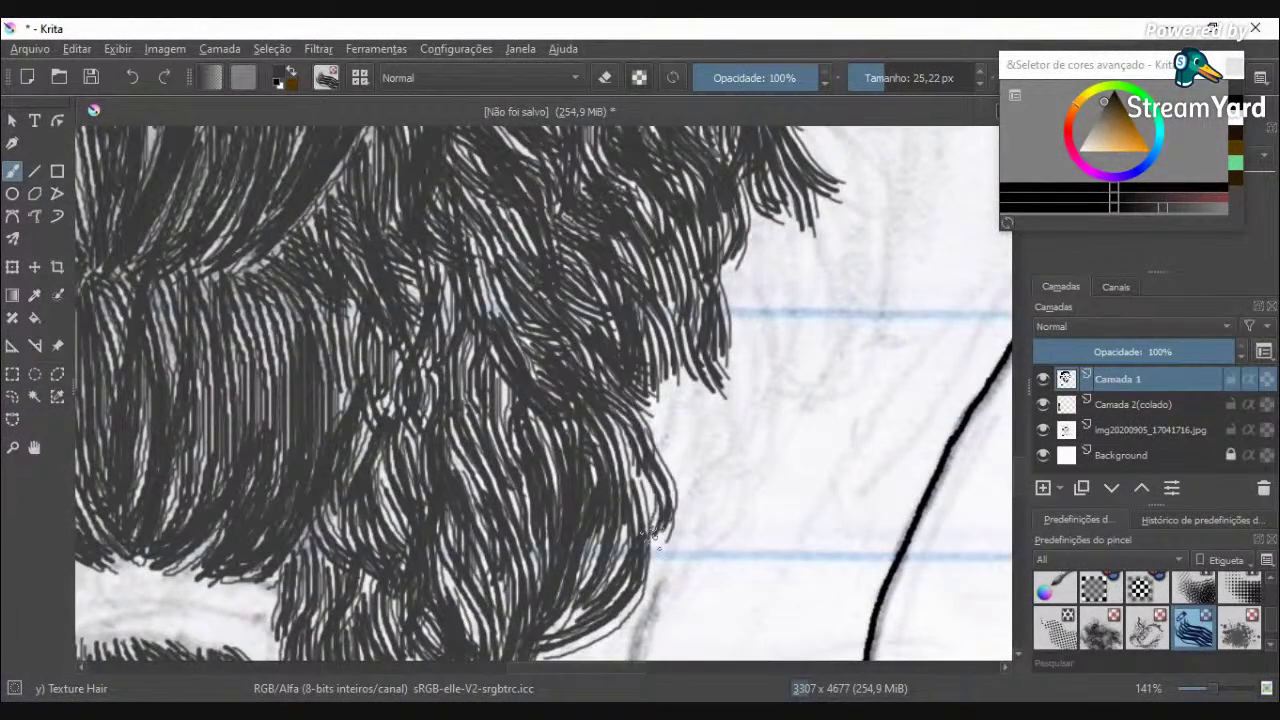
{"action": "left_click_drag", "start_coordinate": [555, 624], "coordinate": [617, 512]}
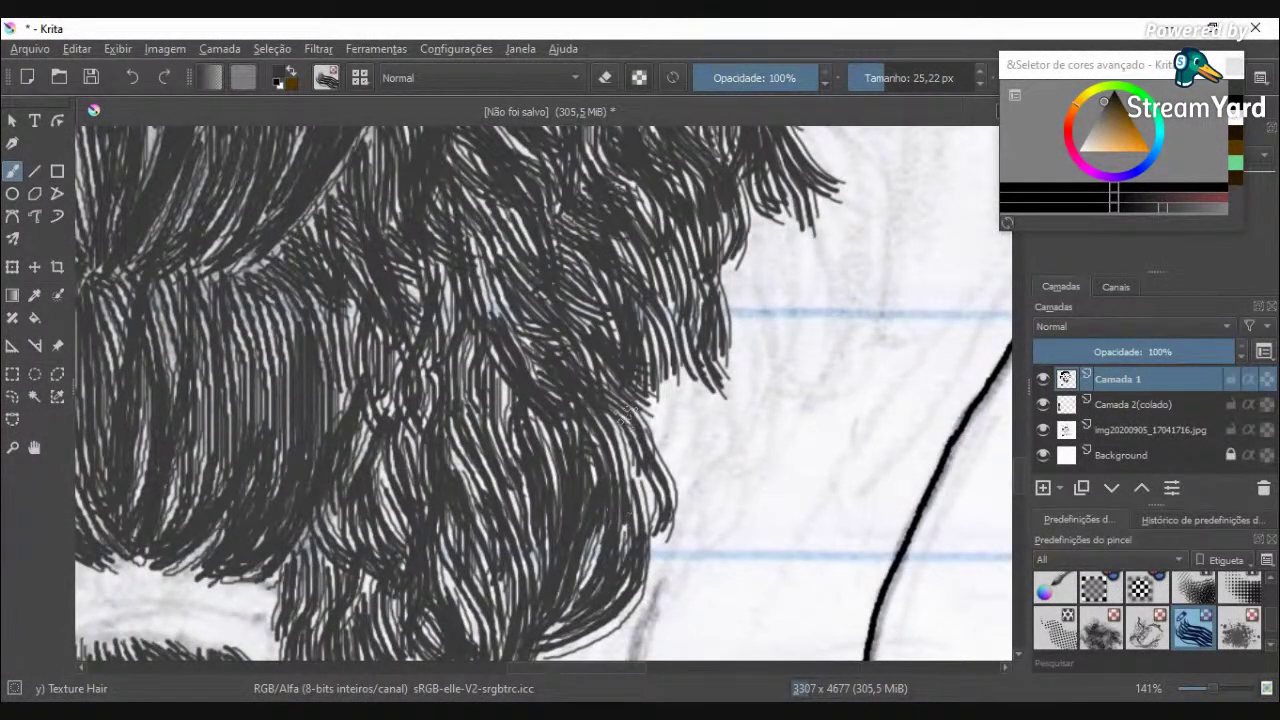
{"action": "left_click_drag", "start_coordinate": [624, 416], "coordinate": [672, 576]}
{"action": "left_click_drag", "start_coordinate": [648, 500], "coordinate": [688, 590]}
{"action": "left_click_drag", "start_coordinate": [650, 474], "coordinate": [670, 580]}
Step: Build a second layer of curved strands outside the rounded lower right lock, joining it to the fringe above
{"action": "left_click_drag", "start_coordinate": [622, 396], "coordinate": [662, 430]}
{"action": "mouse_move", "coordinate": [654, 382]}
{"action": "left_mouse_down"}
{"action": "mouse_move", "coordinate": [680, 409]}
{"action": "mouse_move", "coordinate": [727, 406]}
{"action": "mouse_move", "coordinate": [684, 498]}
{"action": "left_mouse_up"}
{"action": "mouse_move", "coordinate": [656, 399]}
{"action": "left_mouse_down"}
{"action": "mouse_move", "coordinate": [681, 484]}
{"action": "mouse_move", "coordinate": [727, 534]}
{"action": "mouse_move", "coordinate": [714, 552]}
{"action": "left_mouse_up"}
{"action": "left_click_drag", "start_coordinate": [710, 462], "coordinate": [695, 540]}
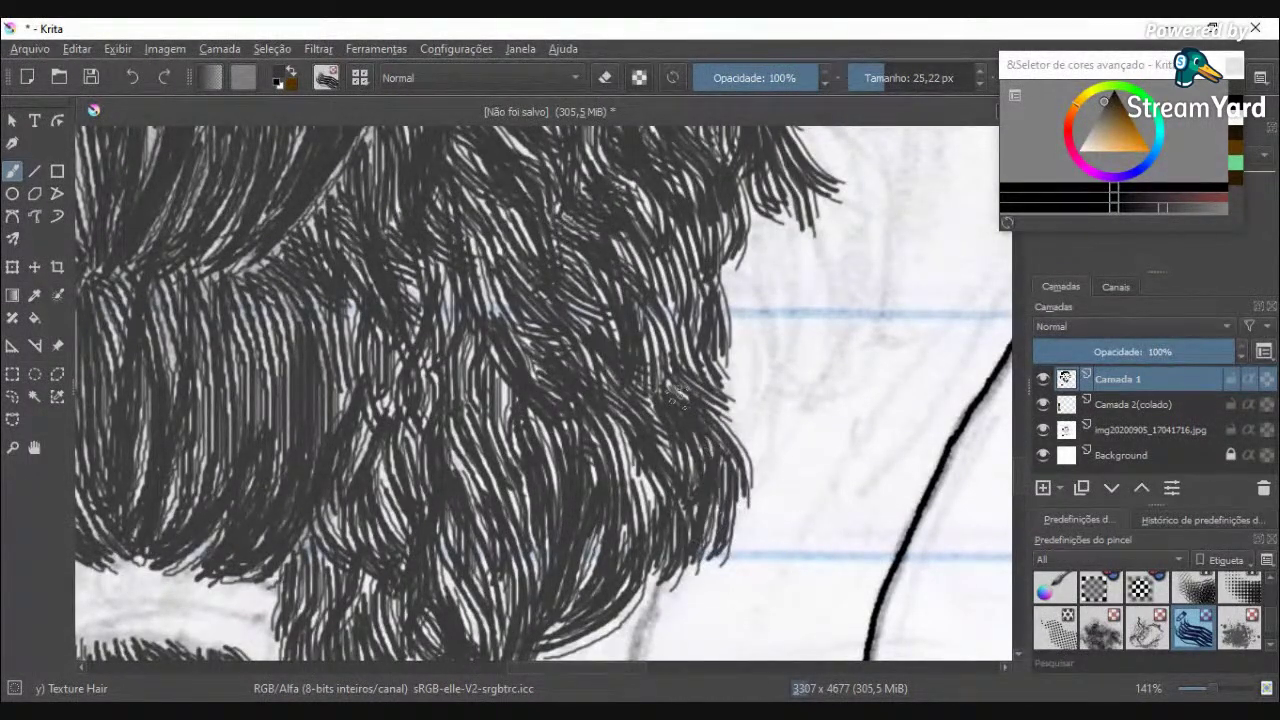
{"action": "scroll", "coordinate": [672, 398], "scroll_direction": "down", "scroll_amount": 5}
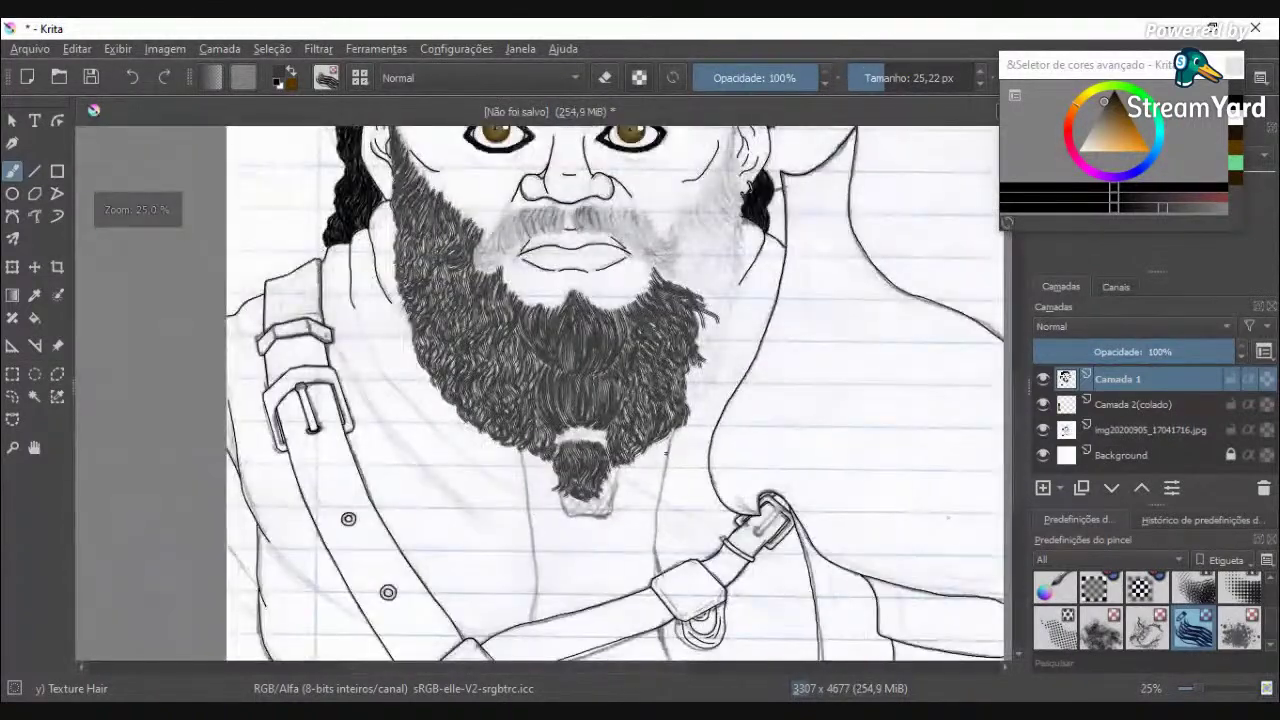
Step: Darken the light gaps around the small curled lock beside the chin braid
{"action": "scroll", "coordinate": [666, 452], "scroll_direction": "up", "scroll_amount": 5}
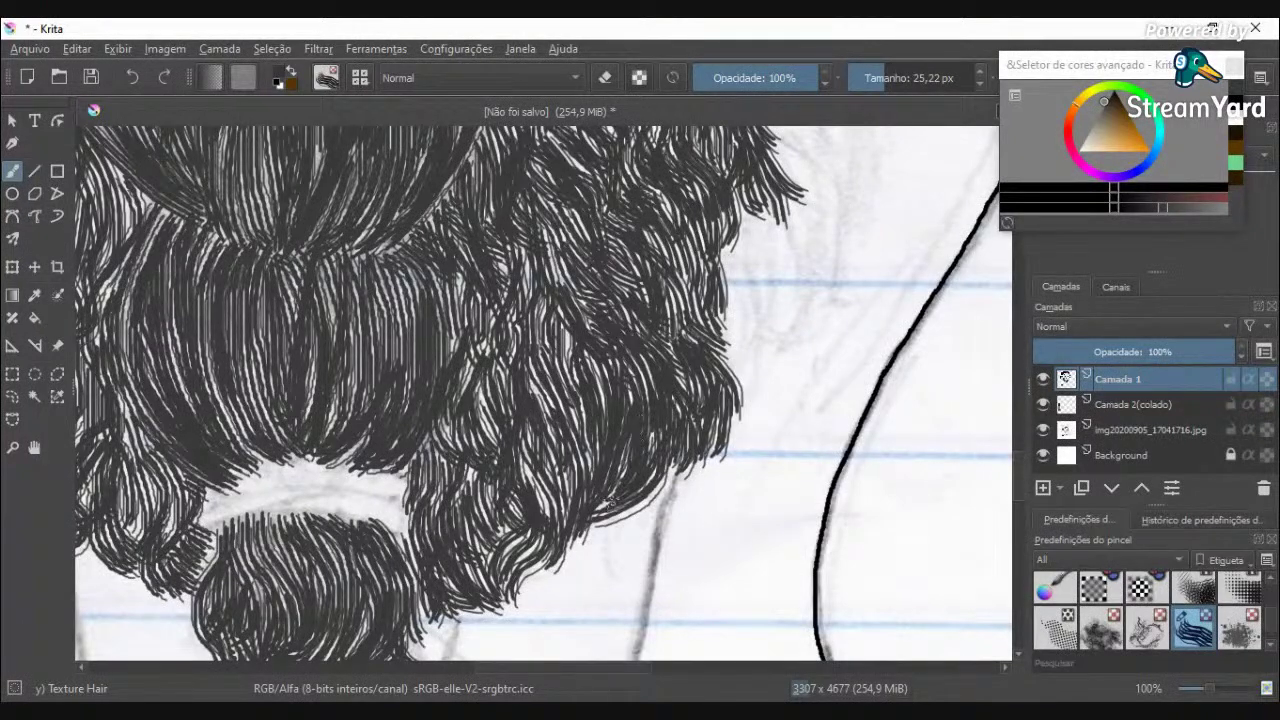
{"action": "scroll", "coordinate": [611, 507], "scroll_direction": "up", "scroll_amount": 3}
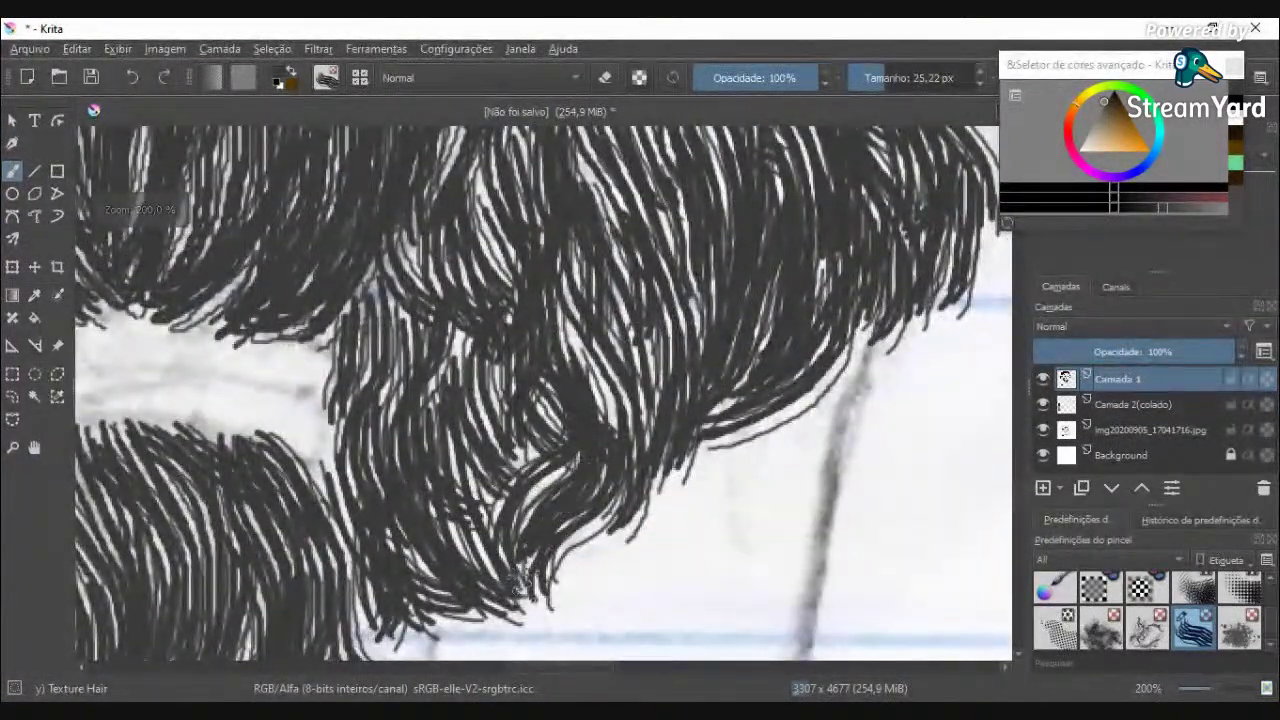
{"action": "mouse_move", "coordinate": [563, 456]}
{"action": "left_mouse_down"}
{"action": "mouse_move", "coordinate": [505, 540]}
{"action": "mouse_move", "coordinate": [493, 352]}
{"action": "left_mouse_up"}
{"action": "scroll", "coordinate": [510, 300], "scroll_direction": "down", "scroll_amount": 6}
{"action": "scroll", "coordinate": [533, 255], "scroll_direction": "up", "scroll_amount": 5}
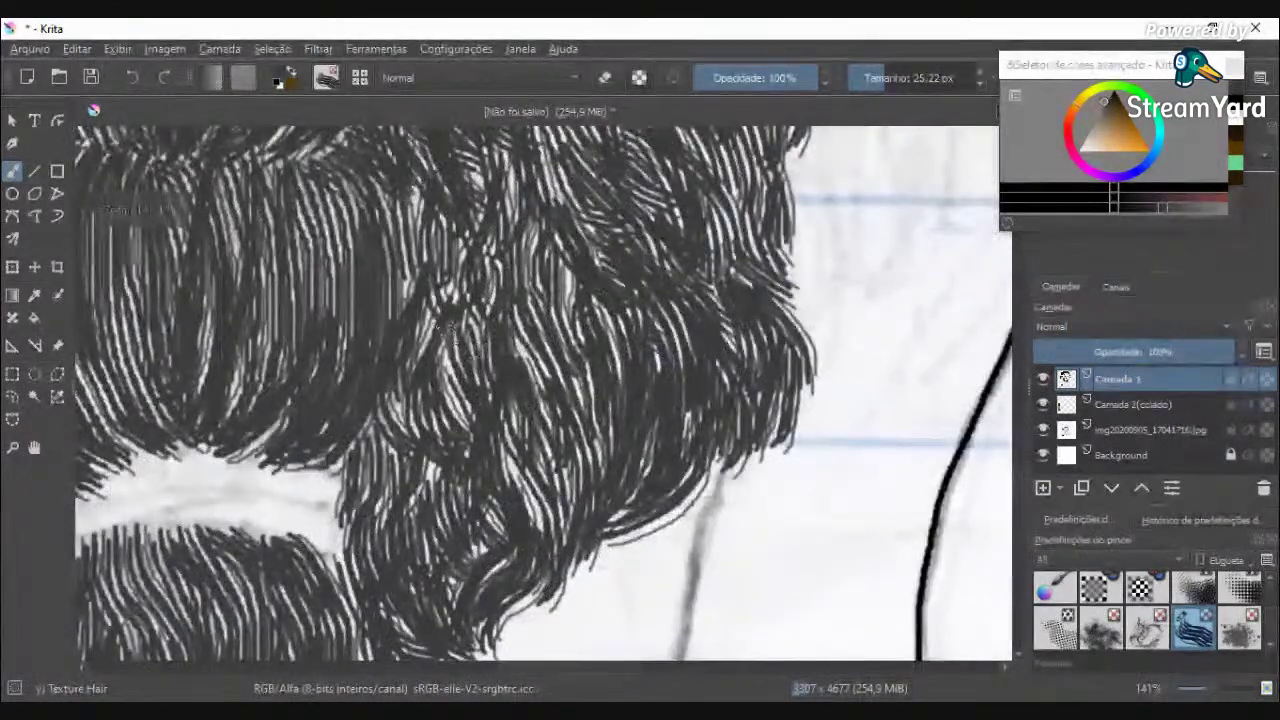
{"action": "scroll", "coordinate": [737, 212], "scroll_direction": "down", "scroll_amount": 6}
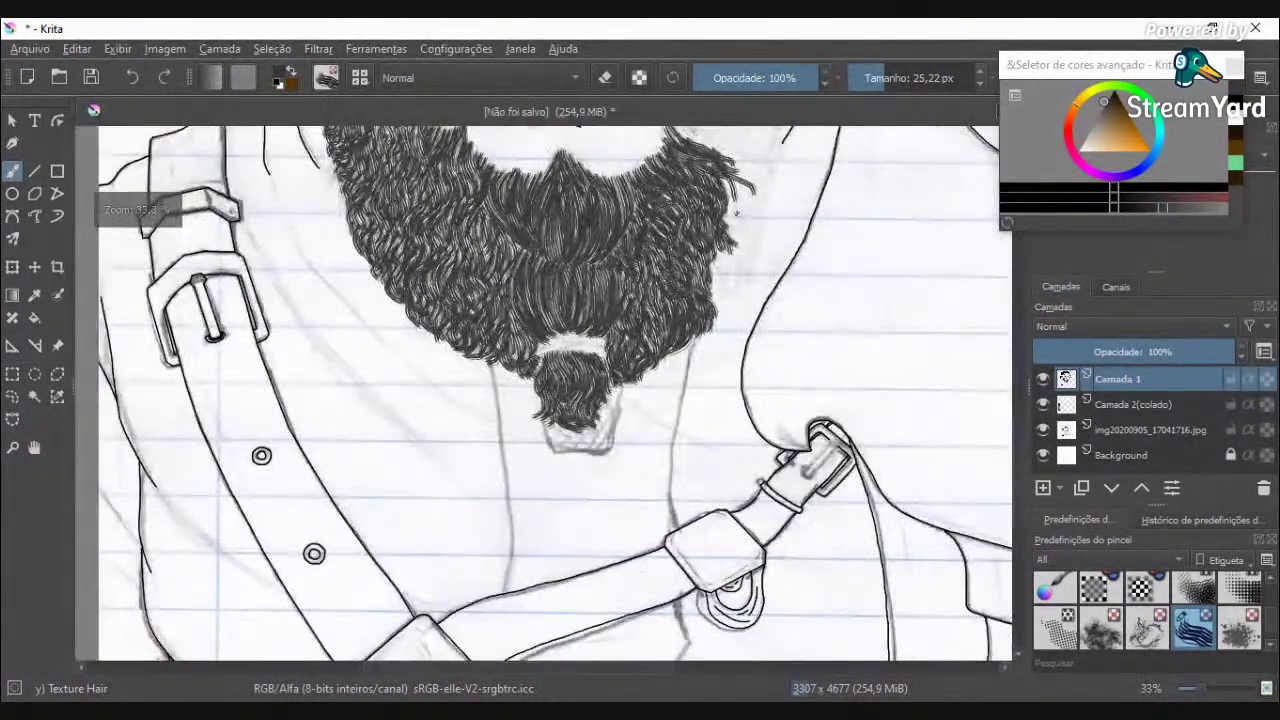
Step: Fill the recess along the middle of the right beard's edge with downward strands ending in flared tips
{"action": "scroll", "coordinate": [737, 212], "scroll_direction": "up", "scroll_amount": 6}
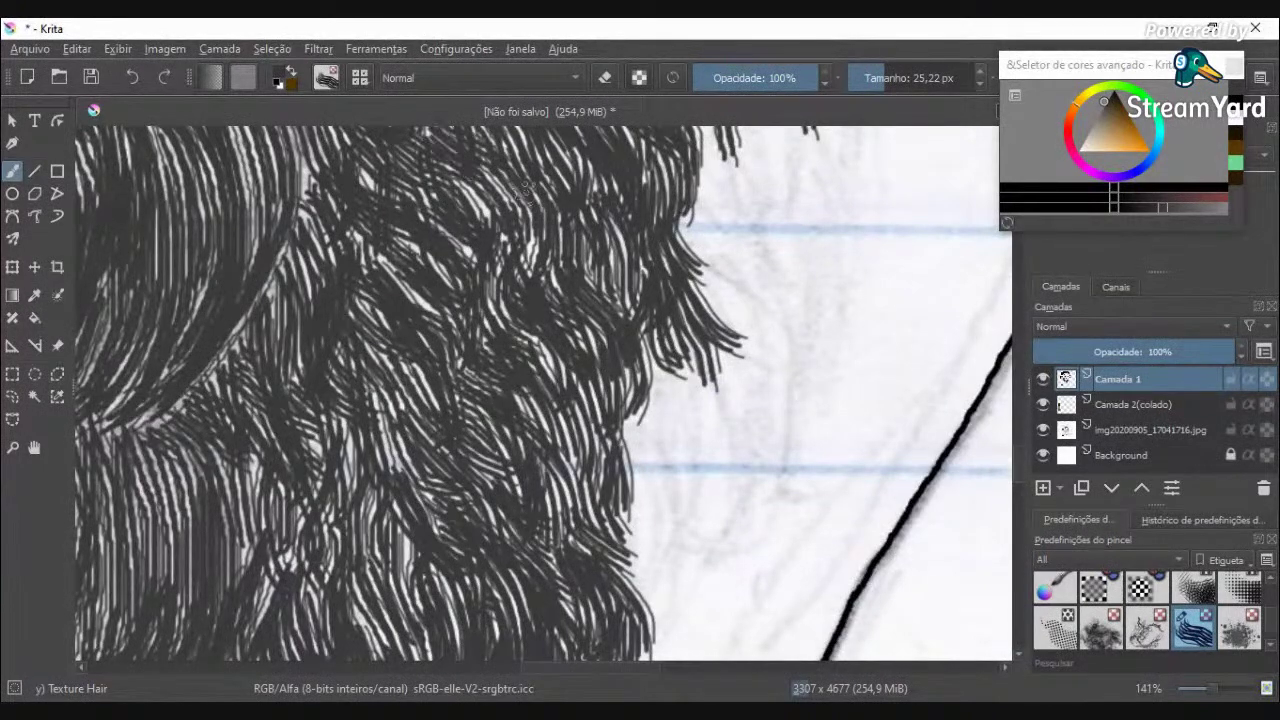
{"action": "mouse_move", "coordinate": [660, 385]}
{"action": "left_mouse_down"}
{"action": "mouse_move", "coordinate": [655, 505]}
{"action": "mouse_move", "coordinate": [660, 490]}
{"action": "left_mouse_up"}
{"action": "left_click_drag", "start_coordinate": [625, 410], "coordinate": [665, 520]}
{"action": "mouse_move", "coordinate": [676, 426]}
{"action": "left_mouse_down"}
{"action": "mouse_move", "coordinate": [692, 480]}
{"action": "mouse_move", "coordinate": [670, 585]}
{"action": "left_mouse_up"}
{"action": "mouse_move", "coordinate": [645, 505]}
{"action": "left_mouse_down"}
{"action": "mouse_move", "coordinate": [665, 592]}
{"action": "mouse_move", "coordinate": [640, 570]}
{"action": "mouse_move", "coordinate": [666, 583]}
{"action": "mouse_move", "coordinate": [670, 622]}
{"action": "mouse_move", "coordinate": [686, 632]}
{"action": "left_mouse_up"}
{"action": "mouse_move", "coordinate": [692, 450]}
{"action": "left_mouse_down"}
{"action": "mouse_move", "coordinate": [712, 578]}
{"action": "mouse_move", "coordinate": [745, 578]}
{"action": "left_mouse_up"}
{"action": "left_click_drag", "start_coordinate": [690, 540], "coordinate": [732, 600]}
{"action": "left_click_drag", "start_coordinate": [684, 478], "coordinate": [700, 545]}
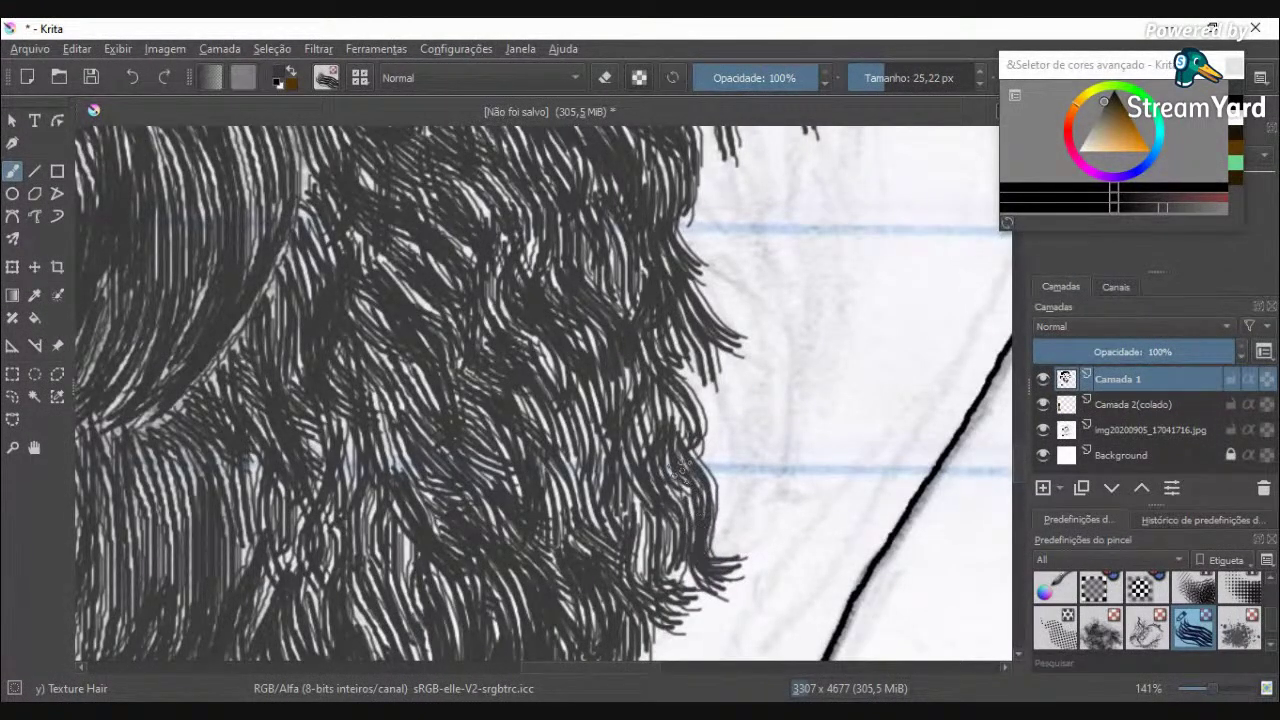
{"action": "scroll", "coordinate": [697, 540], "scroll_direction": "down", "scroll_amount": 3}
Step: Thicken the stray upper right strands and fill the space beneath them with a dense lock
{"action": "scroll", "coordinate": [692, 387], "scroll_direction": "up", "scroll_amount": 3}
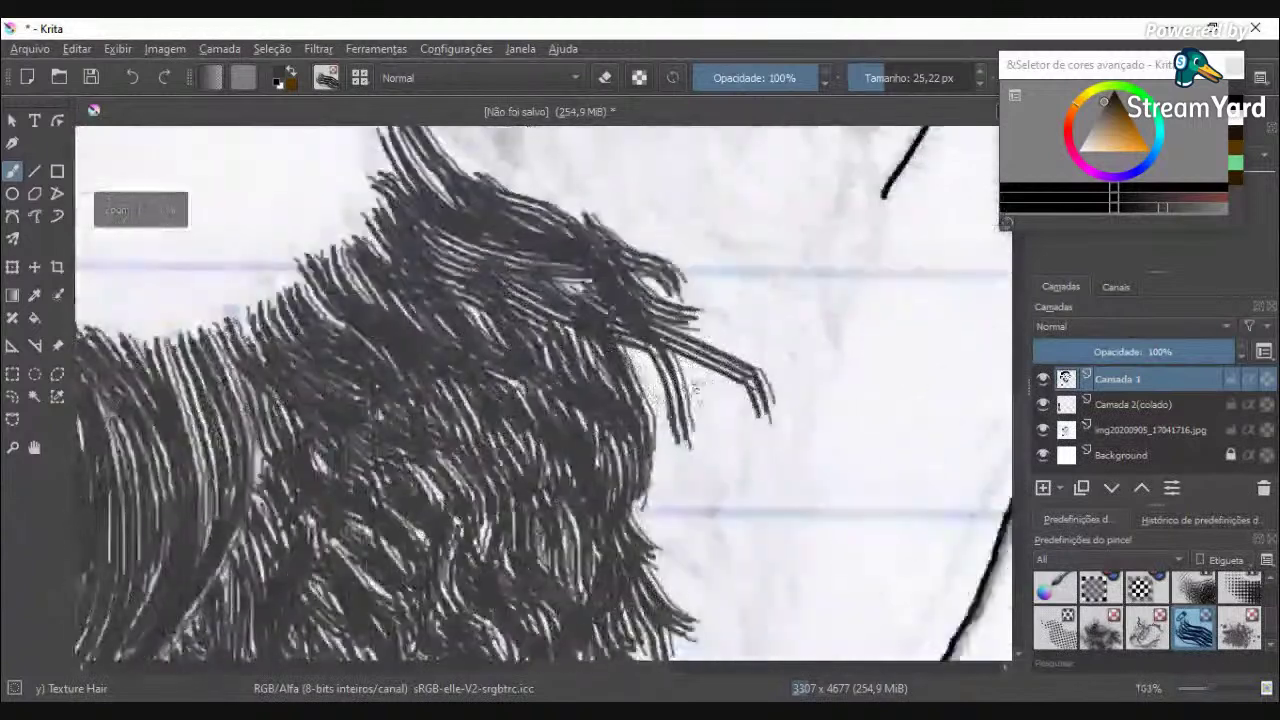
{"action": "mouse_move", "coordinate": [645, 368]}
{"action": "left_mouse_down"}
{"action": "mouse_move", "coordinate": [686, 468]}
{"action": "mouse_move", "coordinate": [706, 481]}
{"action": "mouse_move", "coordinate": [692, 410]}
{"action": "mouse_move", "coordinate": [728, 473]}
{"action": "left_mouse_up"}
{"action": "mouse_move", "coordinate": [648, 345]}
{"action": "left_mouse_down"}
{"action": "mouse_move", "coordinate": [730, 420]}
{"action": "mouse_move", "coordinate": [760, 480]}
{"action": "mouse_move", "coordinate": [736, 414]}
{"action": "mouse_move", "coordinate": [753, 453]}
{"action": "left_mouse_up"}
{"action": "mouse_move", "coordinate": [677, 413]}
{"action": "left_mouse_down"}
{"action": "mouse_move", "coordinate": [722, 483]}
{"action": "mouse_move", "coordinate": [764, 498]}
{"action": "left_mouse_up"}
{"action": "left_click_drag", "start_coordinate": [663, 450], "coordinate": [698, 530]}
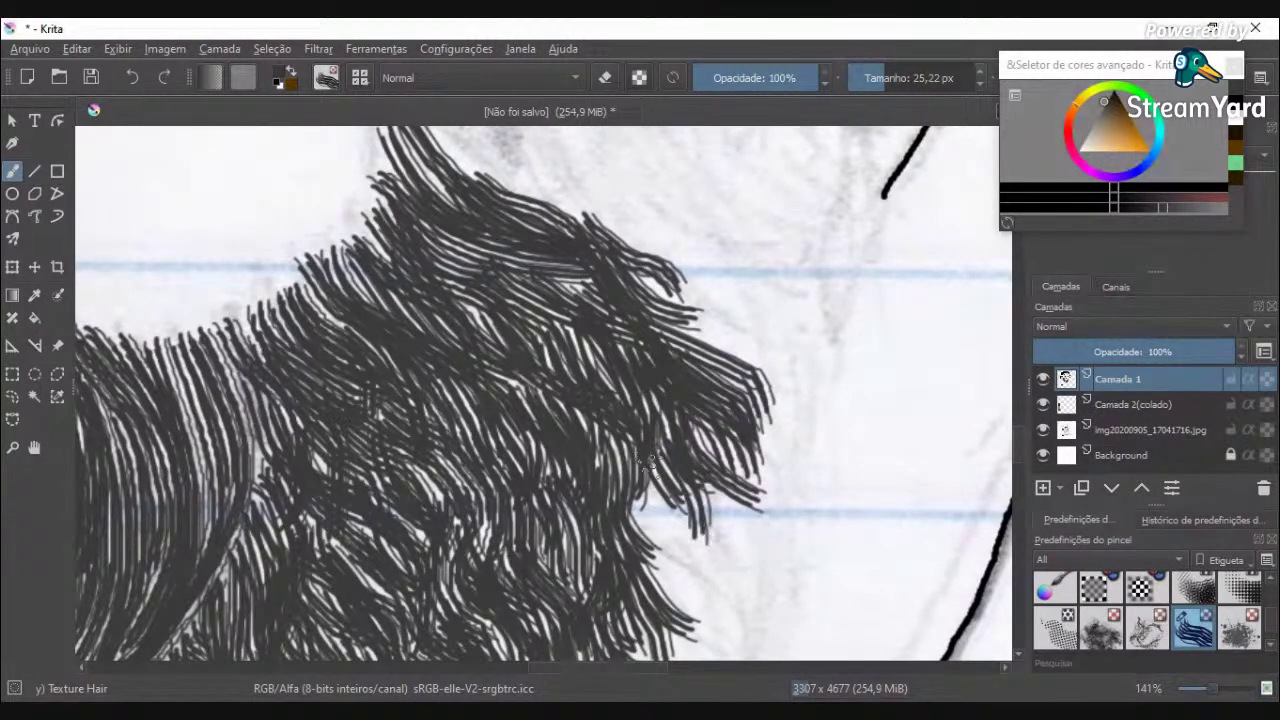
Step: Close the gap between the upper right lock and the fringe below with short outward-swept strands
{"action": "left_click_drag", "start_coordinate": [647, 462], "coordinate": [700, 552]}
{"action": "left_click_drag", "start_coordinate": [665, 490], "coordinate": [737, 537]}
{"action": "left_click_drag", "start_coordinate": [693, 487], "coordinate": [745, 525]}
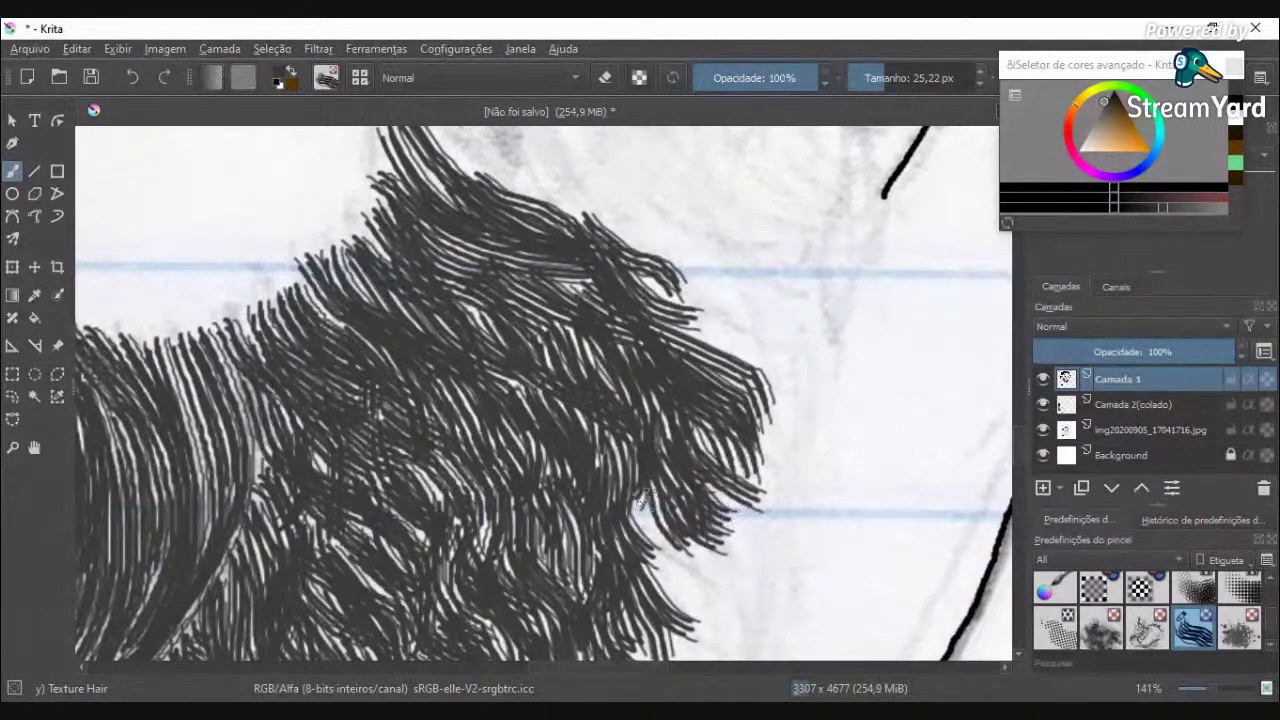
{"action": "mouse_move", "coordinate": [638, 492]}
{"action": "left_mouse_down"}
{"action": "mouse_move", "coordinate": [716, 580]}
{"action": "mouse_move", "coordinate": [702, 602]}
{"action": "mouse_move", "coordinate": [742, 622]}
{"action": "left_mouse_up"}
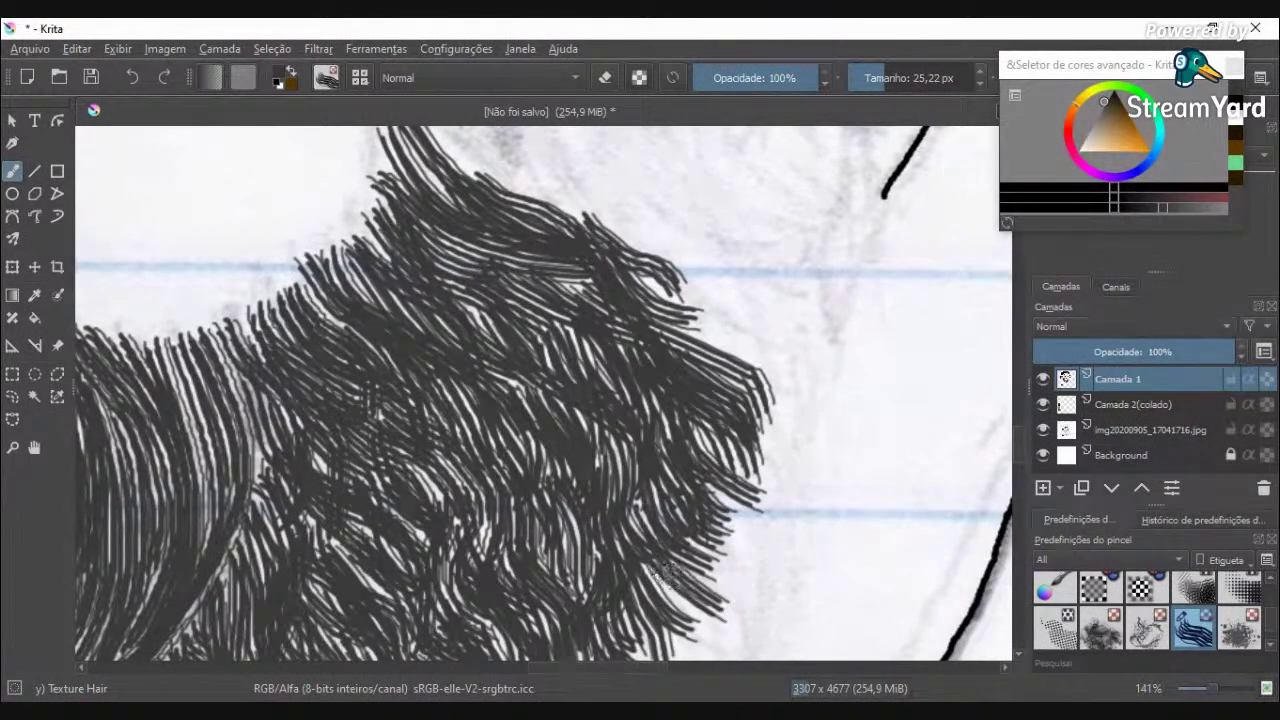
{"action": "left_click_drag", "start_coordinate": [642, 560], "coordinate": [740, 632]}
{"action": "left_click_drag", "start_coordinate": [695, 533], "coordinate": [742, 640]}
{"action": "left_click_drag", "start_coordinate": [680, 556], "coordinate": [715, 628]}
{"action": "scroll", "coordinate": [718, 622], "scroll_direction": "down", "scroll_amount": 4}
{"action": "left_click_drag", "start_coordinate": [1022, 400], "coordinate": [1022, 440]}
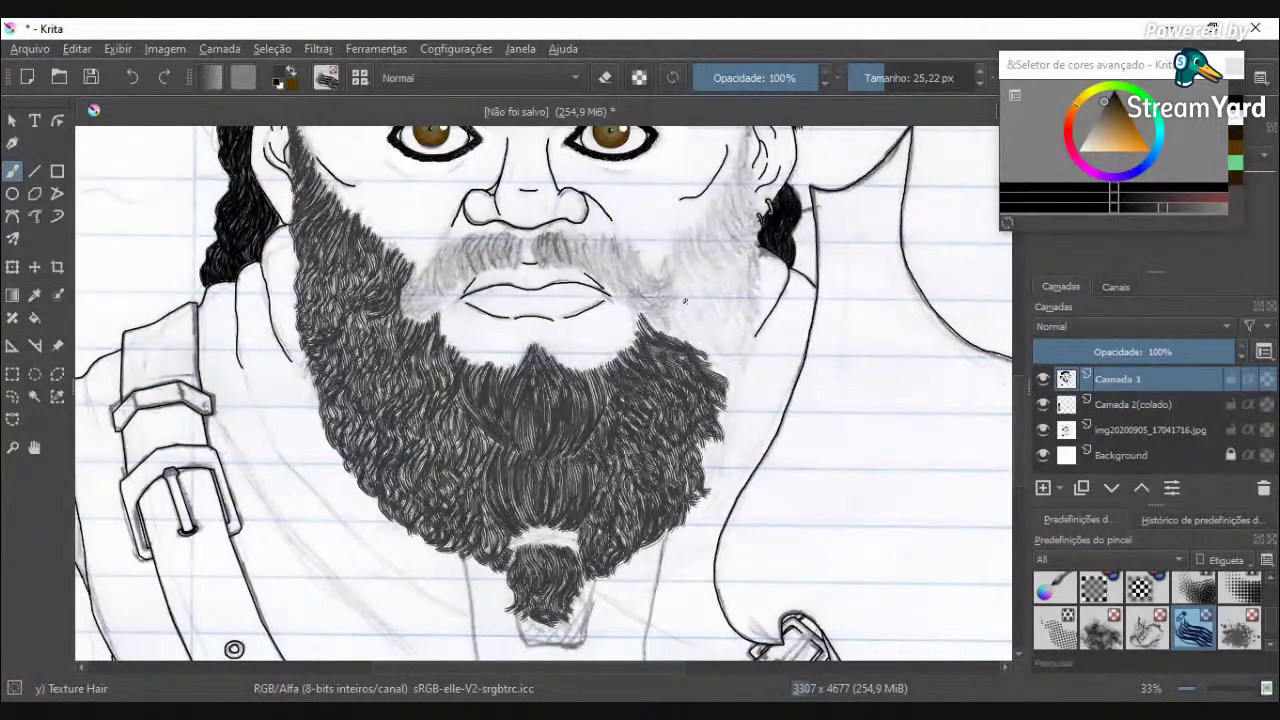
Step: Round off the upper right lock with long strands curving from its top edge down its outer side
{"action": "scroll", "coordinate": [685, 300], "scroll_direction": "up", "scroll_amount": 3}
{"action": "left_click_drag", "start_coordinate": [618, 428], "coordinate": [570, 366]}
{"action": "mouse_move", "coordinate": [648, 412]}
{"action": "left_mouse_down"}
{"action": "mouse_move", "coordinate": [592, 338]}
{"action": "mouse_move", "coordinate": [634, 376]}
{"action": "left_mouse_up"}
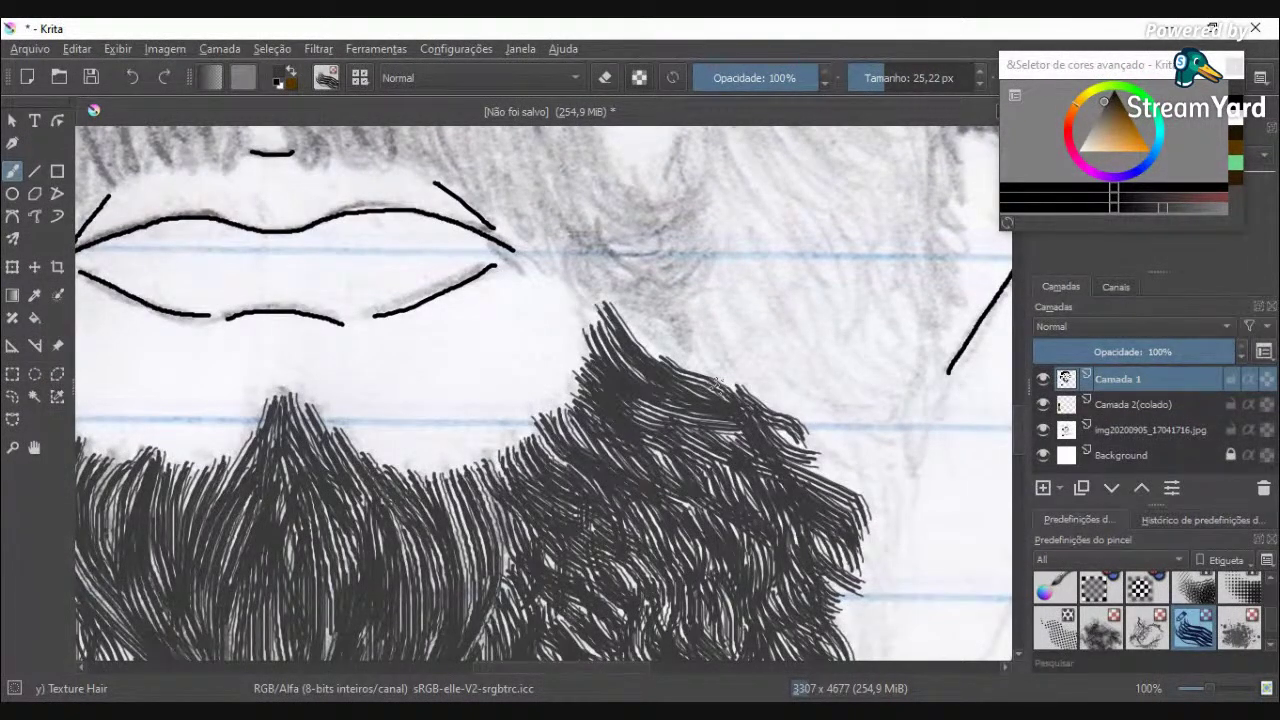
{"action": "mouse_move", "coordinate": [770, 402]}
{"action": "left_mouse_down"}
{"action": "mouse_move", "coordinate": [838, 518]}
{"action": "mouse_move", "coordinate": [858, 618]}
{"action": "left_mouse_up"}
{"action": "left_click_drag", "start_coordinate": [836, 562], "coordinate": [876, 636]}
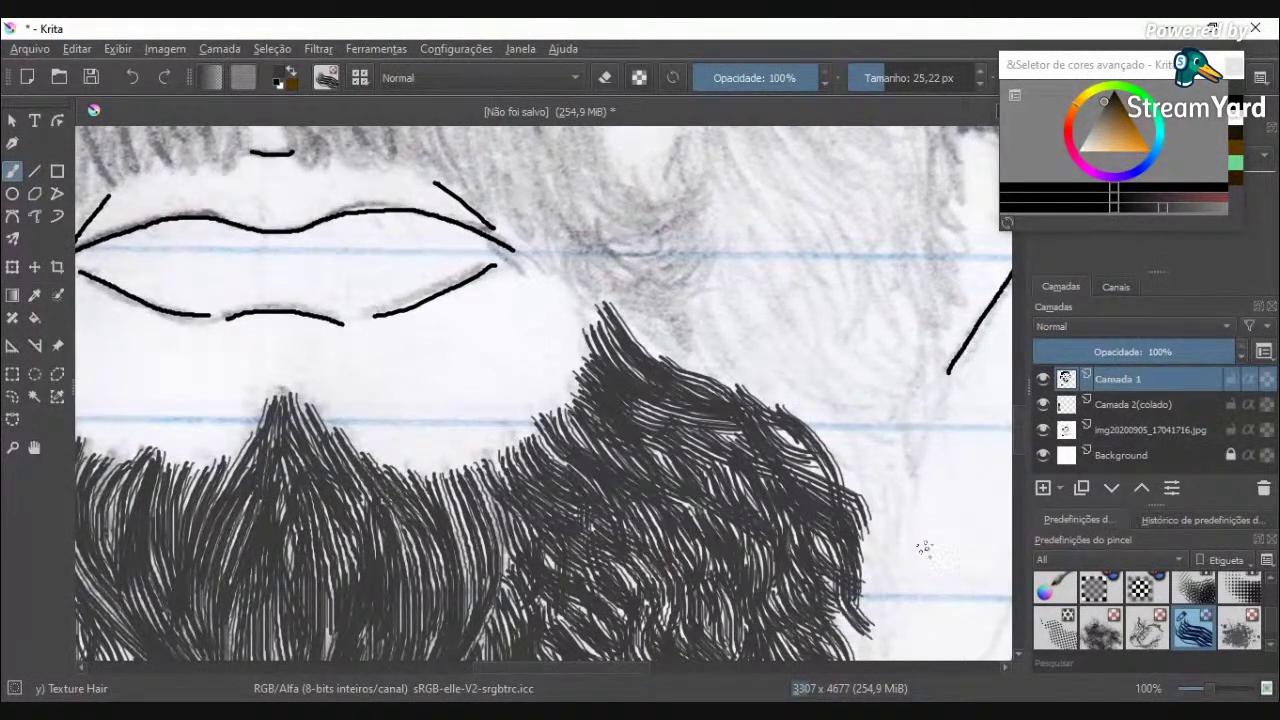
Step: Hang long strands beneath the right fringe, covering the beard's outer edge below the upper lock
{"action": "scroll", "coordinate": [947, 541], "scroll_direction": "down", "scroll_amount": 4}
{"action": "scroll", "coordinate": [932, 622], "scroll_direction": "up", "scroll_amount": 5}
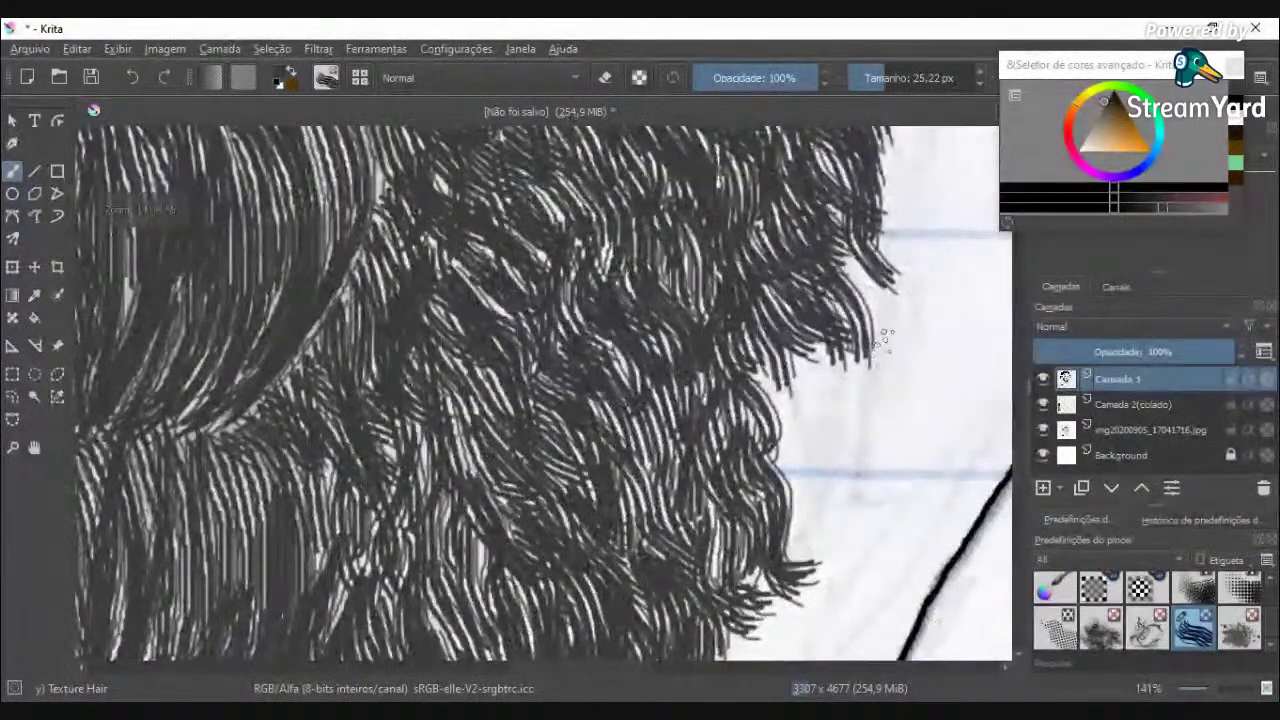
{"action": "left_click_drag", "start_coordinate": [866, 255], "coordinate": [884, 388]}
{"action": "left_click_drag", "start_coordinate": [826, 262], "coordinate": [848, 445]}
{"action": "mouse_move", "coordinate": [818, 330]}
{"action": "left_mouse_down"}
{"action": "mouse_move", "coordinate": [840, 430]}
{"action": "mouse_move", "coordinate": [832, 482]}
{"action": "left_mouse_up"}
{"action": "left_click_drag", "start_coordinate": [790, 355], "coordinate": [803, 477]}
Step: Fill the remaining notch above the lower right lock with strands that smooth the beard's outer contour
{"action": "mouse_move", "coordinate": [778, 381]}
{"action": "left_mouse_down"}
{"action": "mouse_move", "coordinate": [800, 490]}
{"action": "mouse_move", "coordinate": [826, 512]}
{"action": "mouse_move", "coordinate": [834, 545]}
{"action": "left_mouse_up"}
{"action": "mouse_move", "coordinate": [844, 390]}
{"action": "left_mouse_down"}
{"action": "mouse_move", "coordinate": [839, 500]}
{"action": "mouse_move", "coordinate": [824, 529]}
{"action": "left_mouse_up"}
{"action": "mouse_move", "coordinate": [842, 352]}
{"action": "left_mouse_down"}
{"action": "mouse_move", "coordinate": [857, 486]}
{"action": "mouse_move", "coordinate": [825, 530]}
{"action": "mouse_move", "coordinate": [778, 508]}
{"action": "left_mouse_up"}
{"action": "left_click_drag", "start_coordinate": [758, 606], "coordinate": [704, 488]}
{"action": "scroll", "coordinate": [732, 472], "scroll_direction": "down", "scroll_amount": 6}
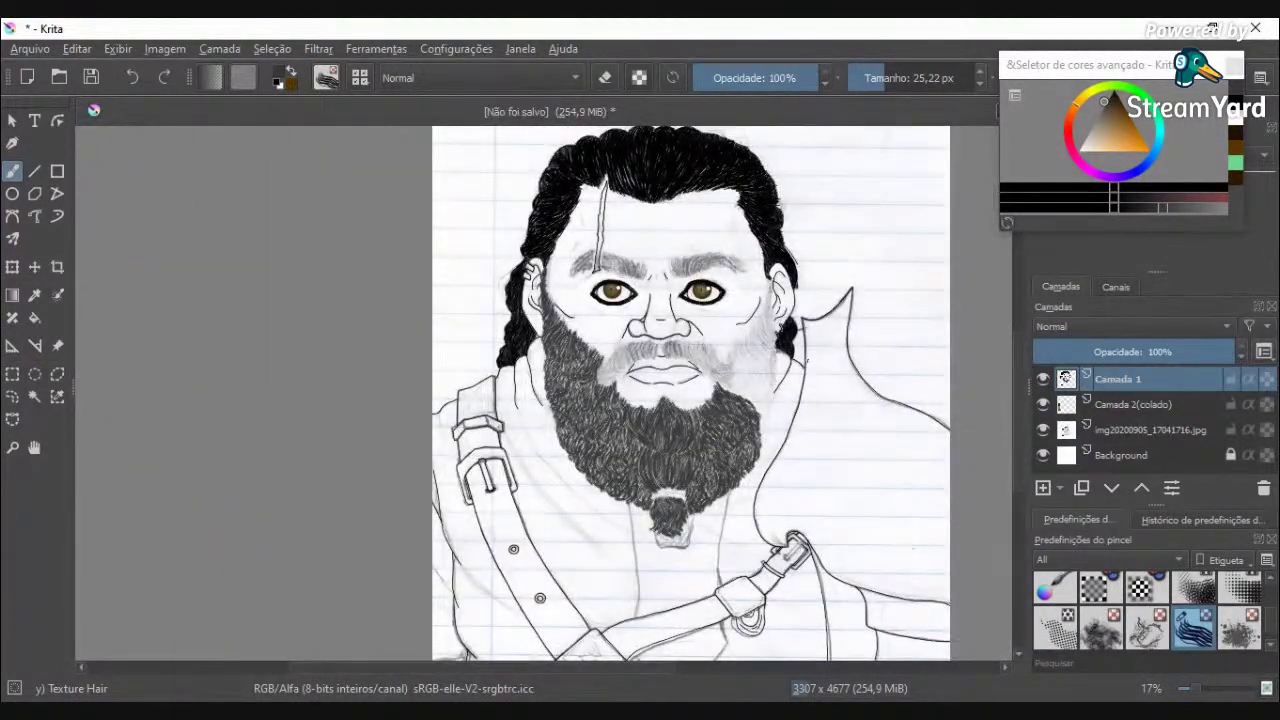
Step: Thicken the right beard's upper contour with strands sweeping outward and down from its peak near the mouth
{"action": "scroll", "coordinate": [782, 367], "scroll_direction": "up", "scroll_amount": 4}
{"action": "scroll", "coordinate": [727, 307], "scroll_direction": "down", "scroll_amount": 3}
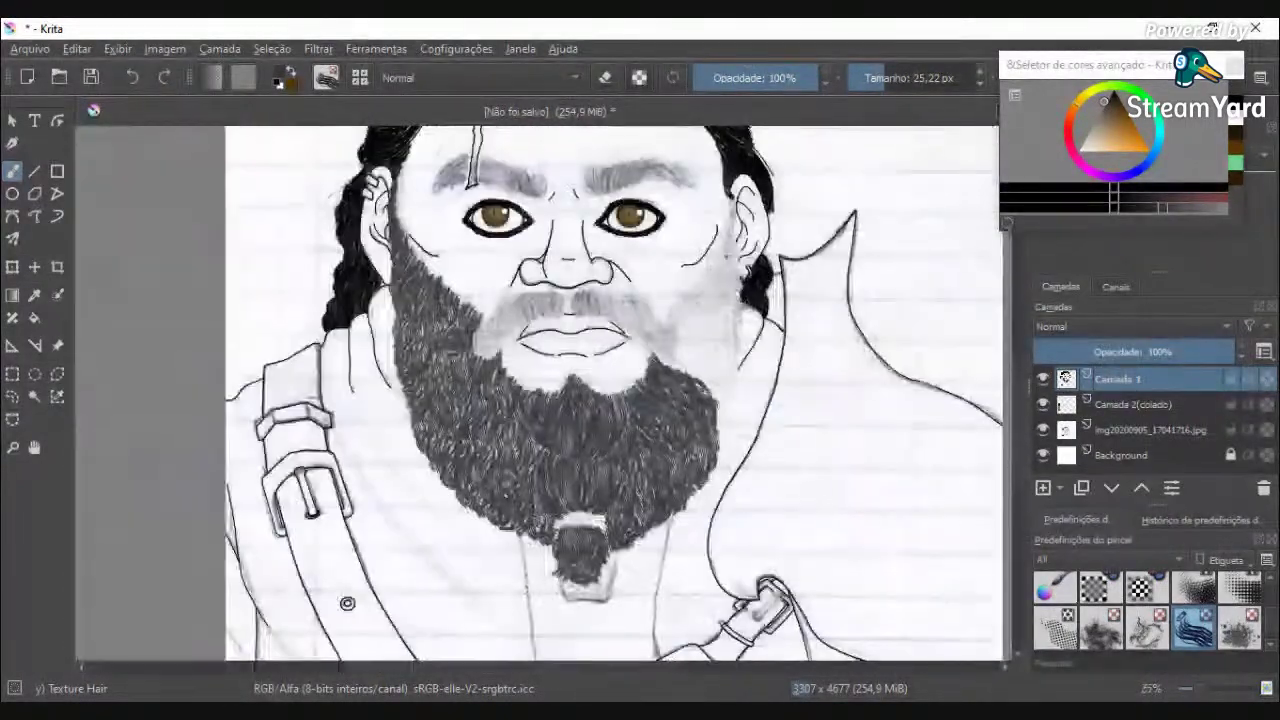
{"action": "scroll", "coordinate": [717, 207], "scroll_direction": "up", "scroll_amount": 3}
{"action": "scroll", "coordinate": [718, 206], "scroll_direction": "down", "scroll_amount": 3}
{"action": "scroll", "coordinate": [625, 455], "scroll_direction": "up", "scroll_amount": 3}
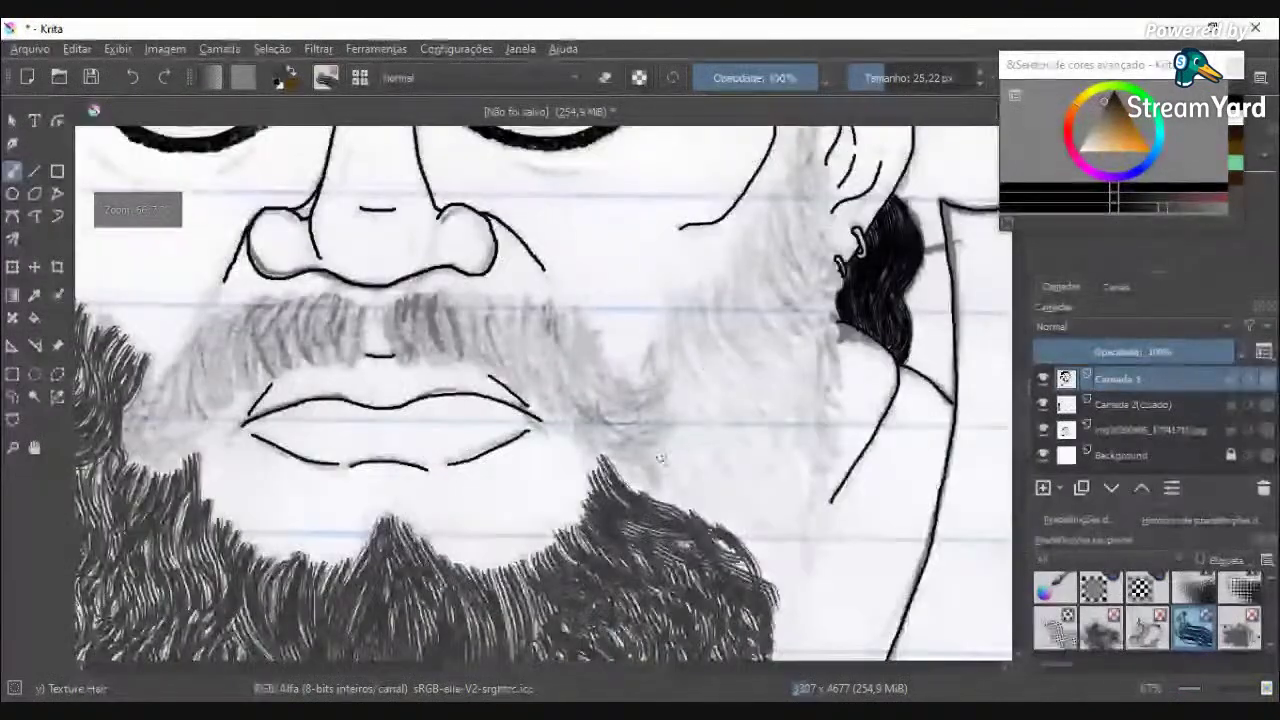
{"action": "left_click_drag", "start_coordinate": [625, 455], "coordinate": [678, 494]}
{"action": "left_click_drag", "start_coordinate": [604, 452], "coordinate": [710, 522]}
{"action": "mouse_move", "coordinate": [636, 468]}
{"action": "left_mouse_down"}
{"action": "mouse_move", "coordinate": [726, 518]}
{"action": "mouse_move", "coordinate": [733, 554]}
{"action": "left_mouse_up"}
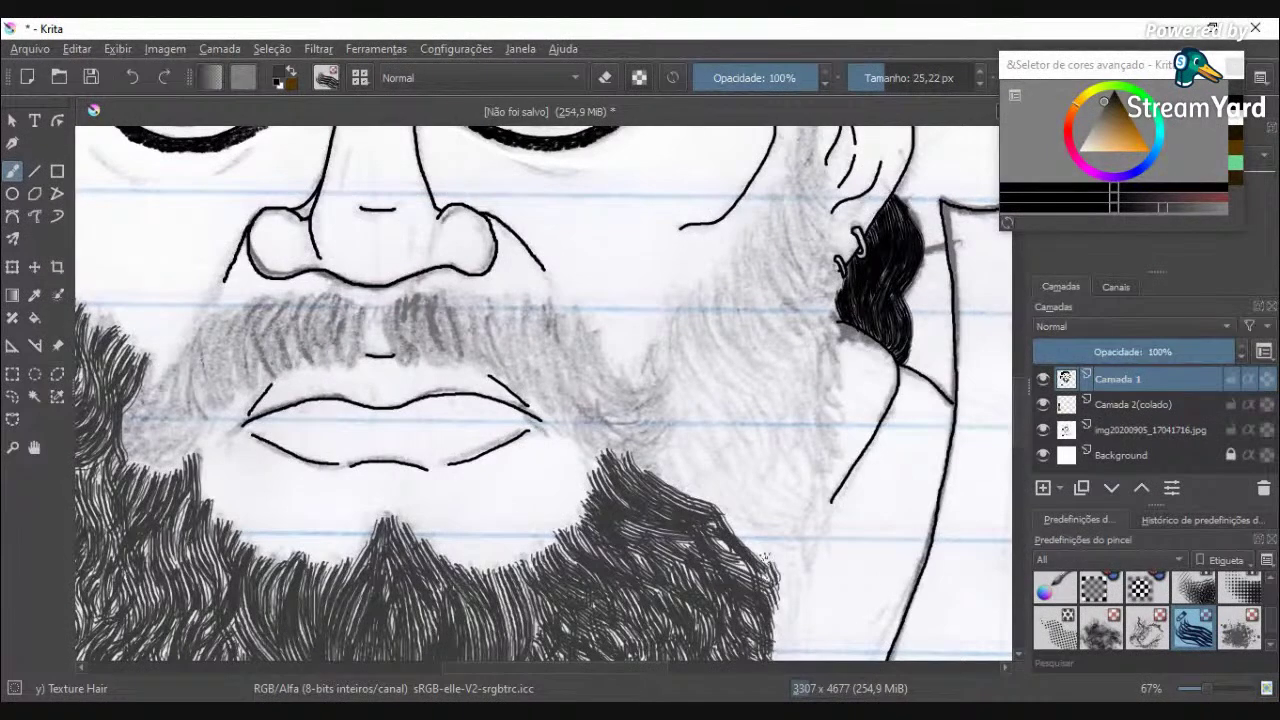
{"action": "mouse_move", "coordinate": [733, 509]}
{"action": "left_mouse_down"}
{"action": "mouse_move", "coordinate": [784, 594]}
{"action": "mouse_move", "coordinate": [763, 517]}
{"action": "left_mouse_up"}
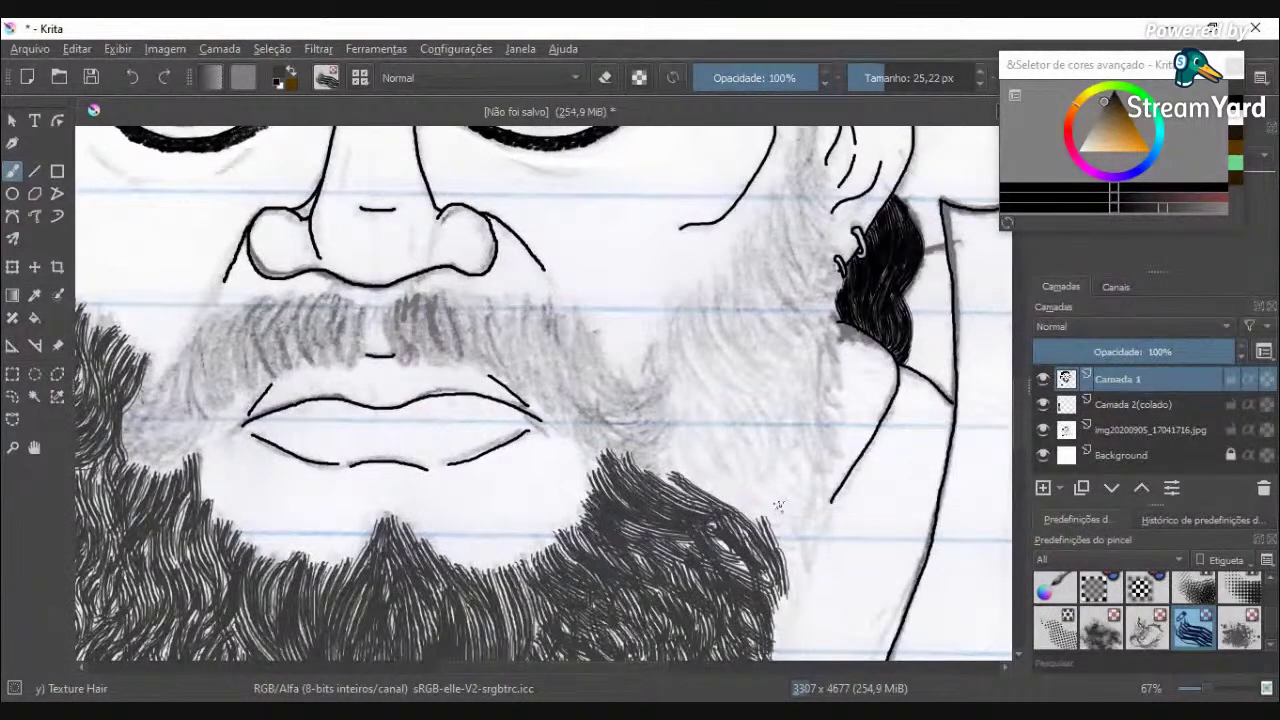
Step: Paint a narrow upright tuft rising from the right beard's peak toward the moustache, and thicken the contour beside it
{"action": "left_click_drag", "start_coordinate": [662, 453], "coordinate": [680, 496]}
{"action": "left_click_drag", "start_coordinate": [638, 432], "coordinate": [662, 478]}
{"action": "mouse_move", "coordinate": [641, 395]}
{"action": "left_mouse_down"}
{"action": "mouse_move", "coordinate": [660, 490]}
{"action": "mouse_move", "coordinate": [716, 484]}
{"action": "mouse_move", "coordinate": [776, 562]}
{"action": "left_mouse_up"}
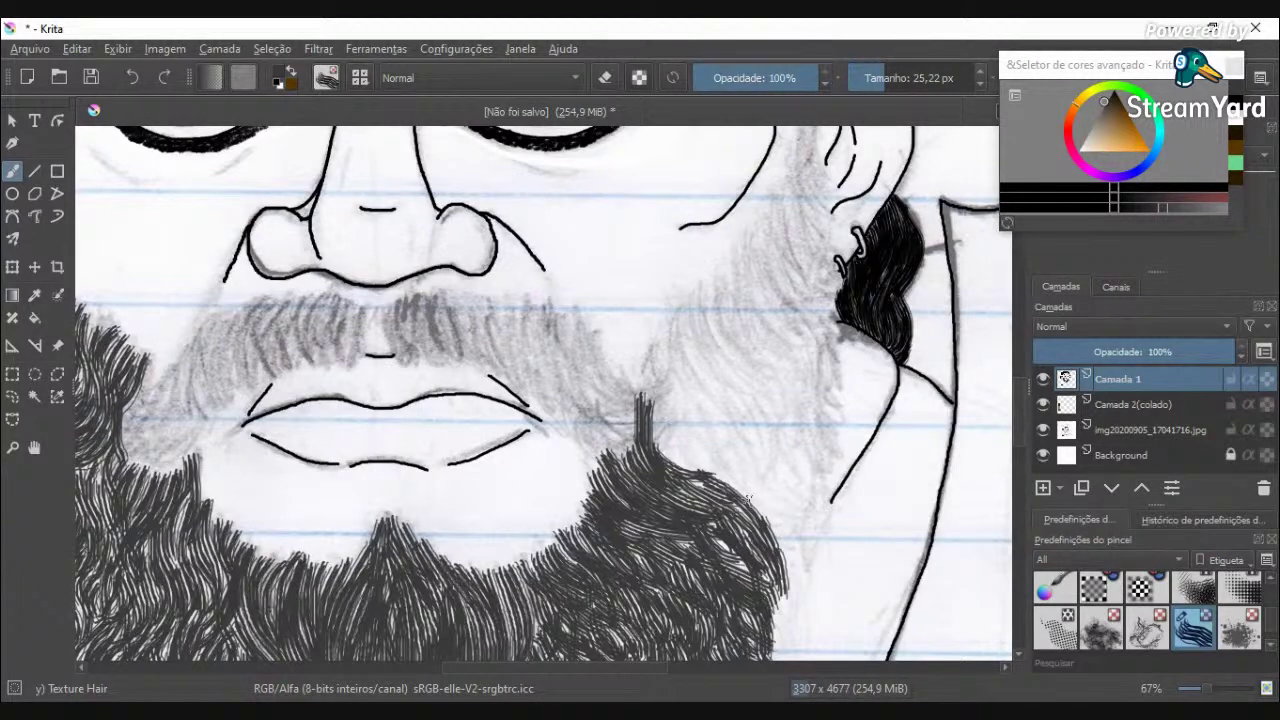
Step: Layer strands beside the upright tuft down the cheek contour, and taper the tuft's tip upward
{"action": "left_click_drag", "start_coordinate": [683, 444], "coordinate": [722, 468]}
{"action": "mouse_move", "coordinate": [666, 413]}
{"action": "left_mouse_down"}
{"action": "mouse_move", "coordinate": [668, 445]}
{"action": "mouse_move", "coordinate": [736, 472]}
{"action": "mouse_move", "coordinate": [778, 535]}
{"action": "left_mouse_up"}
{"action": "mouse_move", "coordinate": [740, 484]}
{"action": "left_mouse_down"}
{"action": "mouse_move", "coordinate": [776, 536]}
{"action": "mouse_move", "coordinate": [766, 512]}
{"action": "left_mouse_up"}
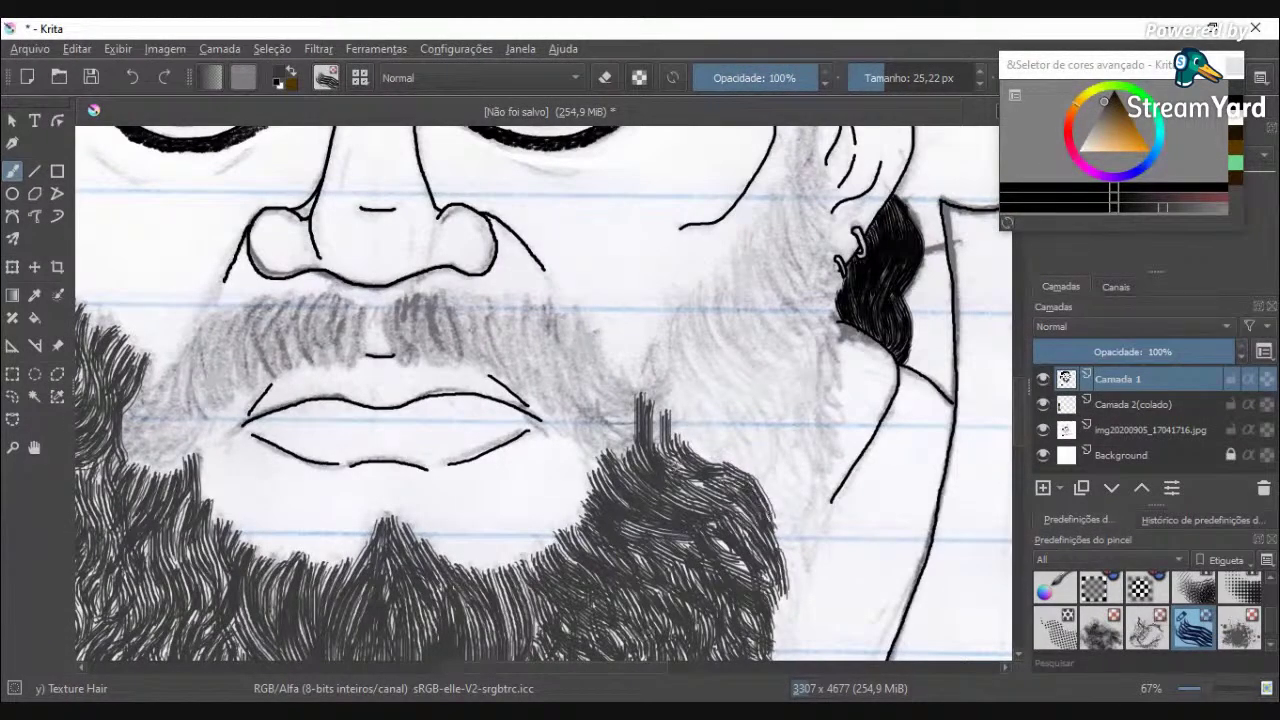
{"action": "left_click_drag", "start_coordinate": [659, 394], "coordinate": [662, 445]}
{"action": "left_click_drag", "start_coordinate": [650, 370], "coordinate": [656, 430]}
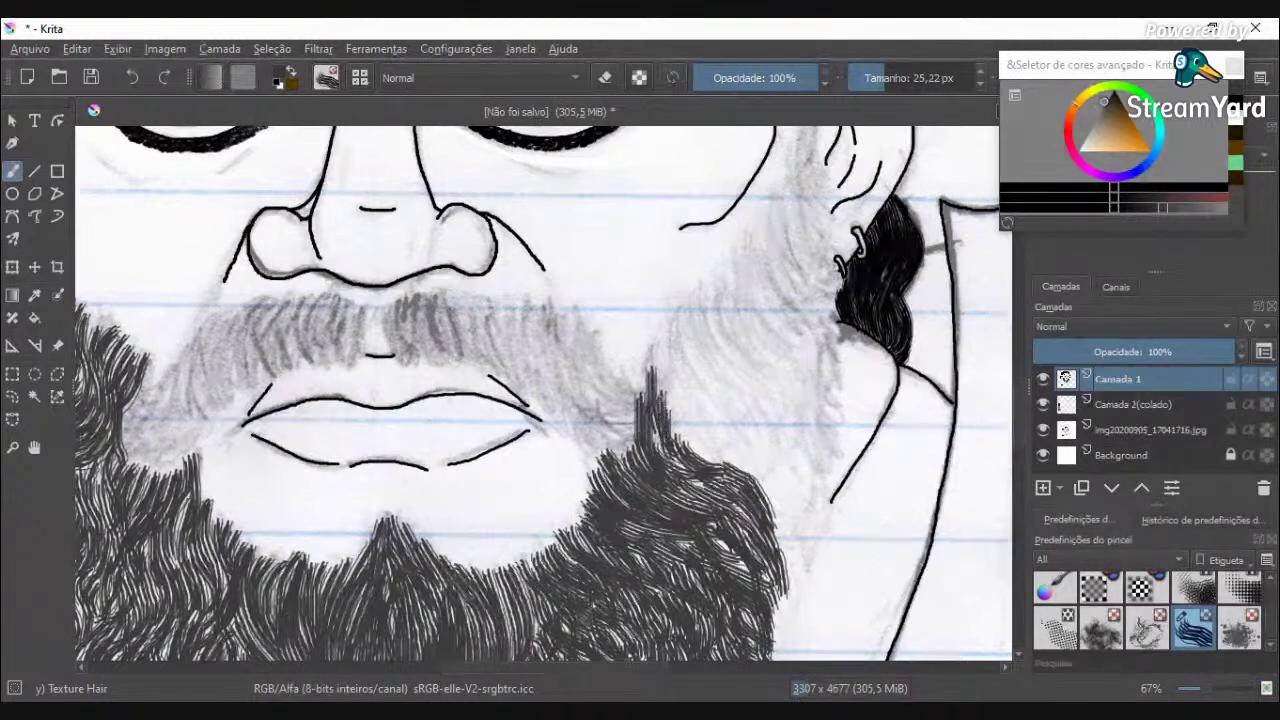
Step: Sweep strands from the upright tuft's tip outward and down along the right beard's cheek contour
{"action": "mouse_move", "coordinate": [656, 349]}
{"action": "left_mouse_down"}
{"action": "mouse_move", "coordinate": [695, 424]}
{"action": "mouse_move", "coordinate": [672, 466]}
{"action": "left_mouse_up"}
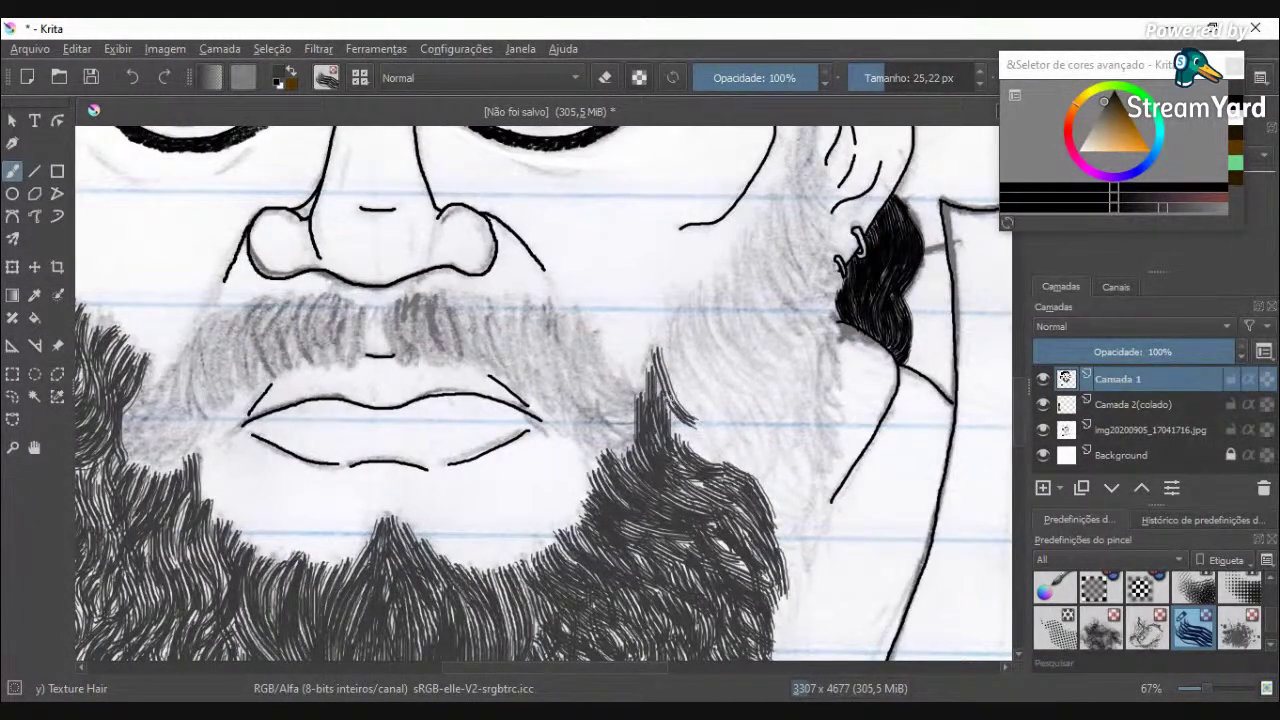
{"action": "left_click_drag", "start_coordinate": [662, 392], "coordinate": [726, 456]}
{"action": "left_click_drag", "start_coordinate": [680, 420], "coordinate": [714, 466]}
{"action": "mouse_move", "coordinate": [672, 418]}
{"action": "left_mouse_down"}
{"action": "mouse_move", "coordinate": [742, 464]}
{"action": "mouse_move", "coordinate": [792, 534]}
{"action": "left_mouse_up"}
{"action": "left_click_drag", "start_coordinate": [762, 484], "coordinate": [790, 532]}
{"action": "mouse_move", "coordinate": [716, 456]}
{"action": "left_mouse_down"}
{"action": "mouse_move", "coordinate": [770, 494]}
{"action": "mouse_move", "coordinate": [756, 498]}
{"action": "left_mouse_up"}
Step: Widen the right beard's outer edge below the cheek with strands curving down and inward
{"action": "mouse_move", "coordinate": [740, 484]}
{"action": "left_mouse_down"}
{"action": "mouse_move", "coordinate": [795, 556]}
{"action": "mouse_move", "coordinate": [795, 578]}
{"action": "left_mouse_up"}
{"action": "left_click_drag", "start_coordinate": [790, 560], "coordinate": [778, 640]}
{"action": "left_click_drag", "start_coordinate": [804, 584], "coordinate": [772, 638]}
{"action": "scroll", "coordinate": [762, 620], "scroll_direction": "down", "scroll_amount": 4}
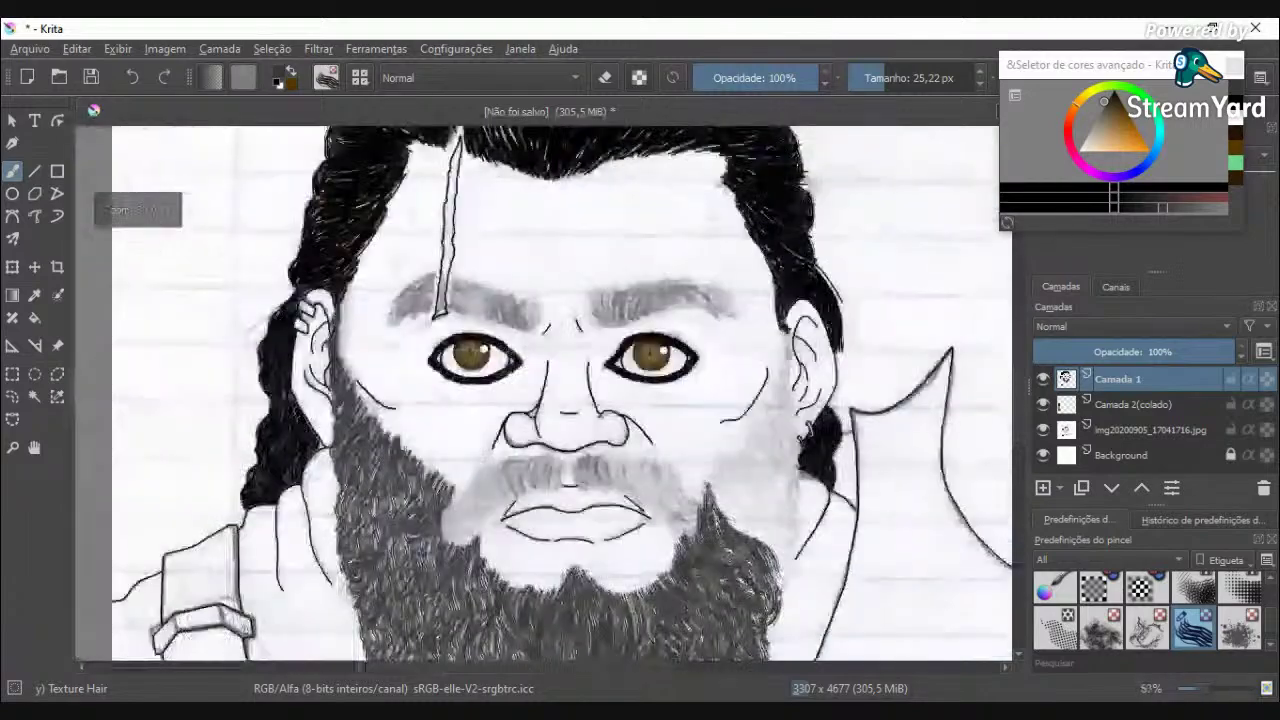
{"action": "scroll", "coordinate": [762, 648], "scroll_direction": "up", "scroll_amount": 4}
{"action": "mouse_move", "coordinate": [773, 397]}
{"action": "left_mouse_down"}
{"action": "mouse_move", "coordinate": [796, 436]}
{"action": "mouse_move", "coordinate": [795, 474]}
{"action": "left_mouse_up"}
{"action": "mouse_move", "coordinate": [796, 452]}
{"action": "left_mouse_down"}
{"action": "mouse_move", "coordinate": [792, 418]}
{"action": "mouse_move", "coordinate": [758, 380]}
{"action": "left_mouse_up"}
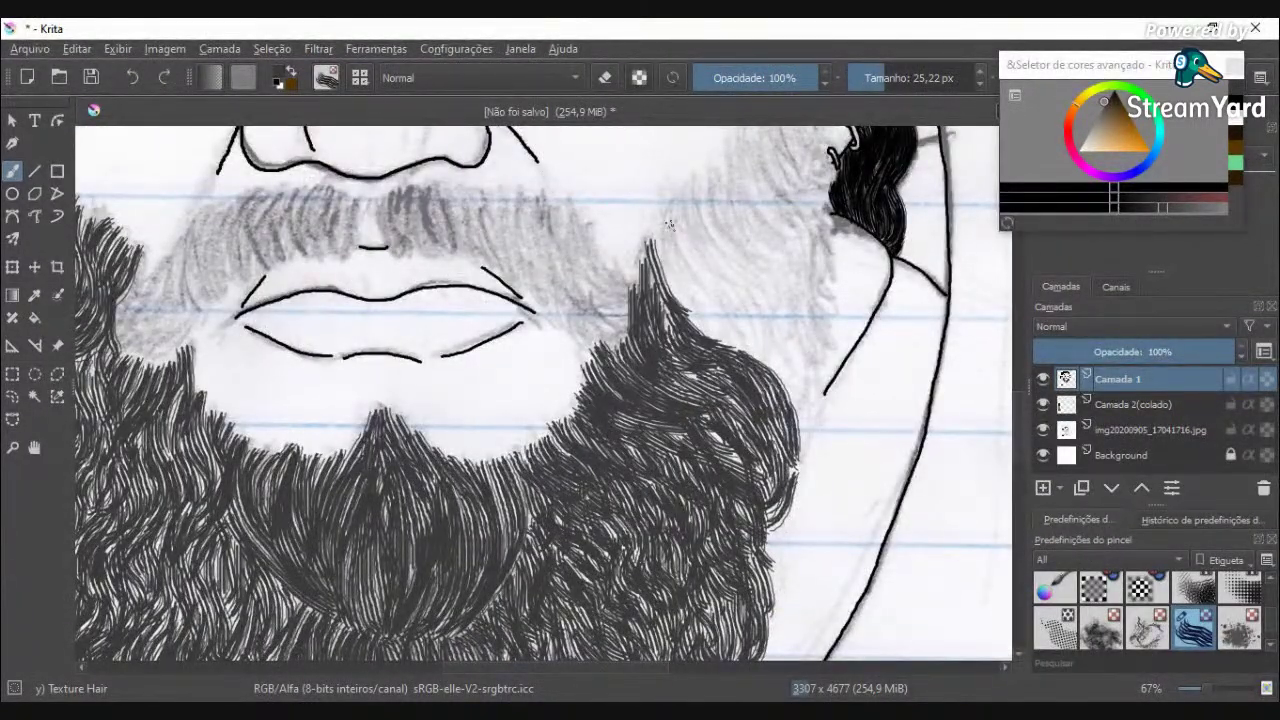
Step: Paint a taller curved lock beside the upright tuft, flaring outward and down over the beard's upper contour
{"action": "left_click_drag", "start_coordinate": [669, 225], "coordinate": [697, 312]}
{"action": "mouse_move", "coordinate": [680, 207]}
{"action": "left_mouse_down"}
{"action": "mouse_move", "coordinate": [699, 292]}
{"action": "mouse_move", "coordinate": [754, 360]}
{"action": "left_mouse_up"}
{"action": "left_click_drag", "start_coordinate": [706, 304], "coordinate": [748, 354]}
{"action": "left_click_drag", "start_coordinate": [674, 282], "coordinate": [742, 350]}
{"action": "left_click_drag", "start_coordinate": [684, 306], "coordinate": [748, 352]}
{"action": "left_click_drag", "start_coordinate": [716, 310], "coordinate": [756, 346]}
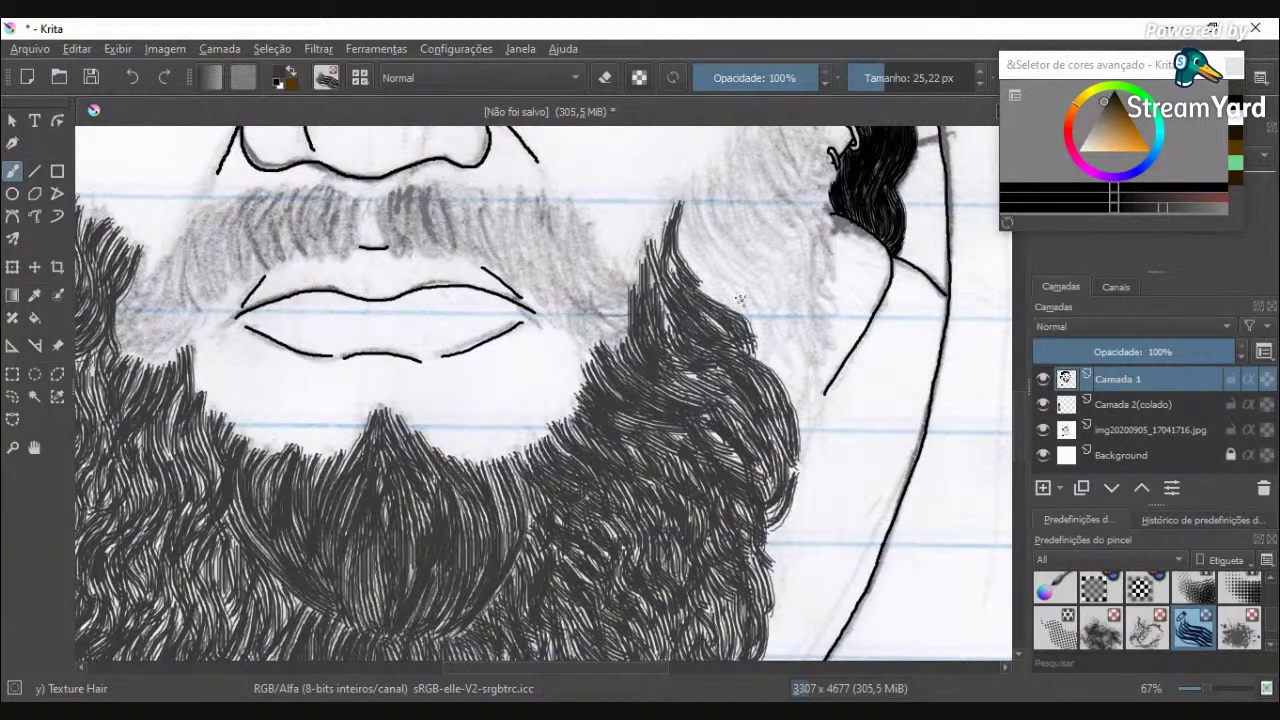
{"action": "left_click_drag", "start_coordinate": [668, 212], "coordinate": [652, 270]}
Step: Add another wavy lock climbing toward the cheek on the right beard and fill the gaps between its strands
{"action": "scroll", "coordinate": [680, 176], "scroll_direction": "down", "scroll_amount": 3}
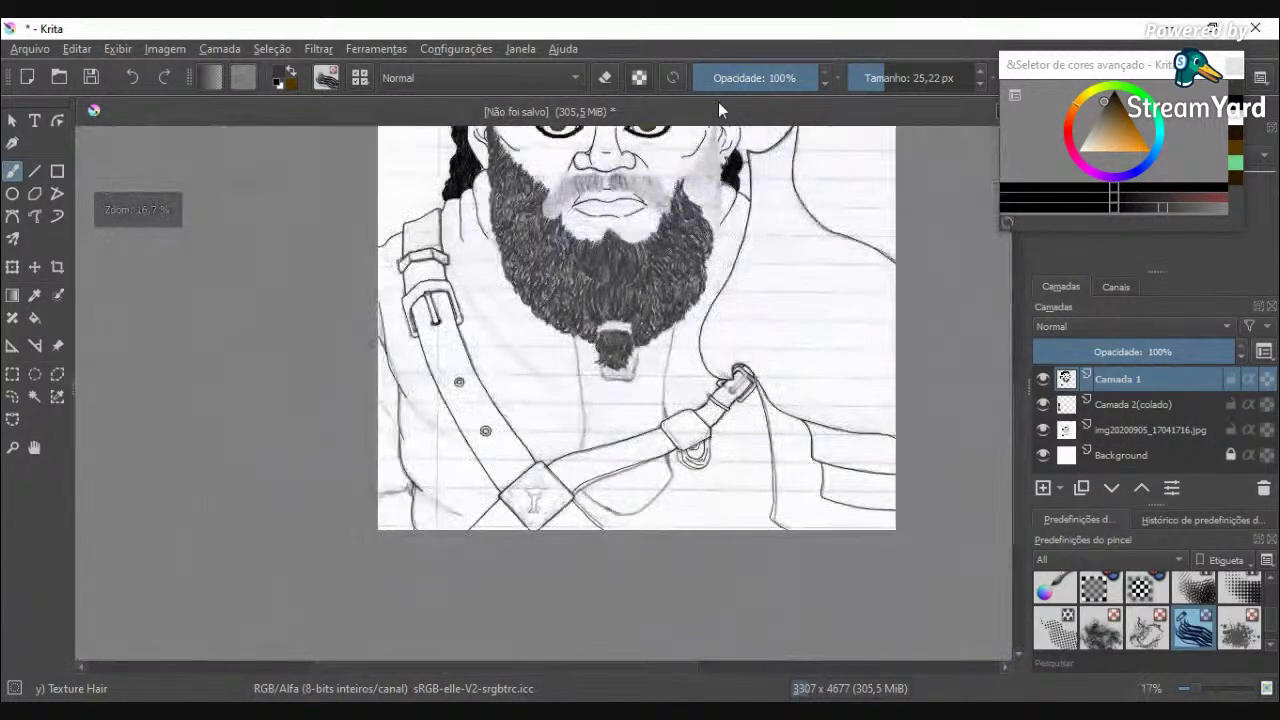
{"action": "scroll", "coordinate": [700, 160], "scroll_direction": "up", "scroll_amount": 5}
{"action": "scroll", "coordinate": [706, 152], "scroll_direction": "up", "scroll_amount": 1}
{"action": "mouse_move", "coordinate": [510, 350]}
{"action": "left_mouse_down"}
{"action": "mouse_move", "coordinate": [504, 390]}
{"action": "mouse_move", "coordinate": [527, 470]}
{"action": "left_mouse_up"}
{"action": "mouse_move", "coordinate": [549, 338]}
{"action": "left_mouse_down"}
{"action": "mouse_move", "coordinate": [556, 482]}
{"action": "mouse_move", "coordinate": [615, 520]}
{"action": "left_mouse_up"}
{"action": "mouse_move", "coordinate": [519, 458]}
{"action": "left_mouse_down"}
{"action": "mouse_move", "coordinate": [688, 628]}
{"action": "mouse_move", "coordinate": [602, 482]}
{"action": "mouse_move", "coordinate": [609, 303]}
{"action": "mouse_move", "coordinate": [592, 332]}
{"action": "mouse_move", "coordinate": [608, 540]}
{"action": "left_mouse_up"}
{"action": "mouse_move", "coordinate": [556, 304]}
{"action": "left_mouse_down"}
{"action": "mouse_move", "coordinate": [542, 440]}
{"action": "mouse_move", "coordinate": [692, 606]}
{"action": "left_mouse_up"}
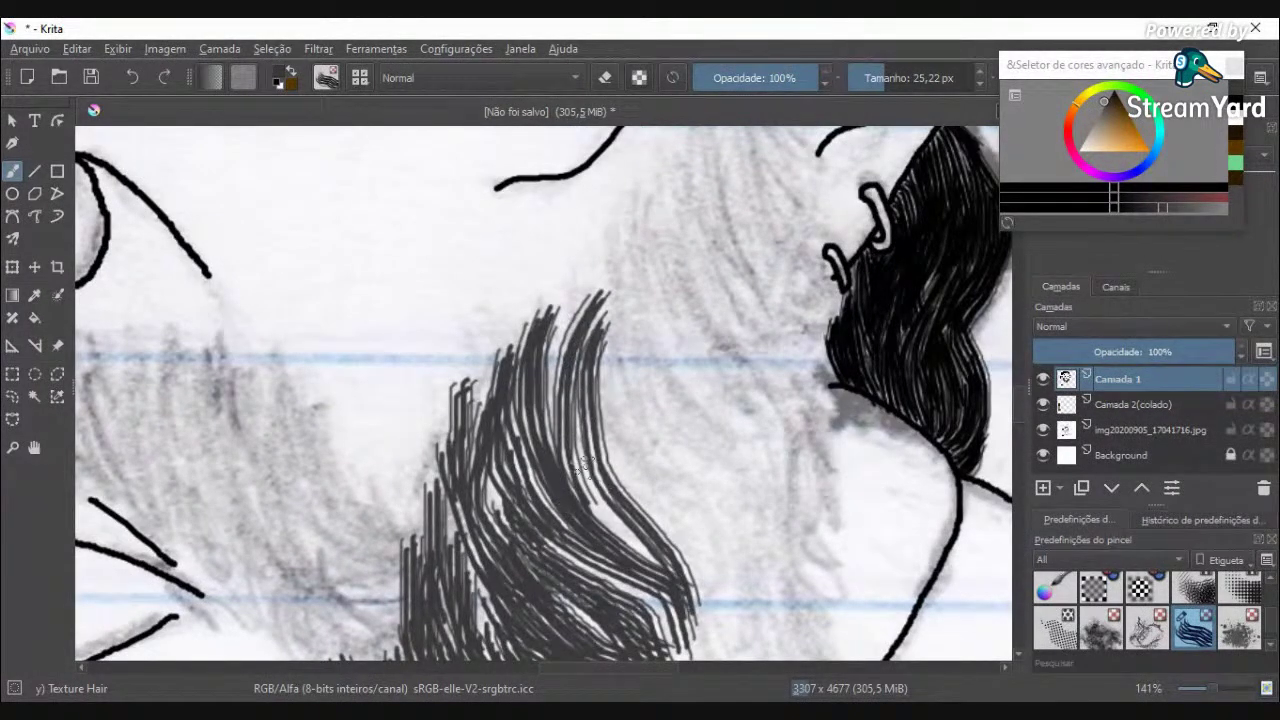
{"action": "left_click_drag", "start_coordinate": [586, 468], "coordinate": [708, 643]}
{"action": "left_click_drag", "start_coordinate": [489, 475], "coordinate": [557, 618]}
{"action": "left_click_drag", "start_coordinate": [454, 505], "coordinate": [484, 605]}
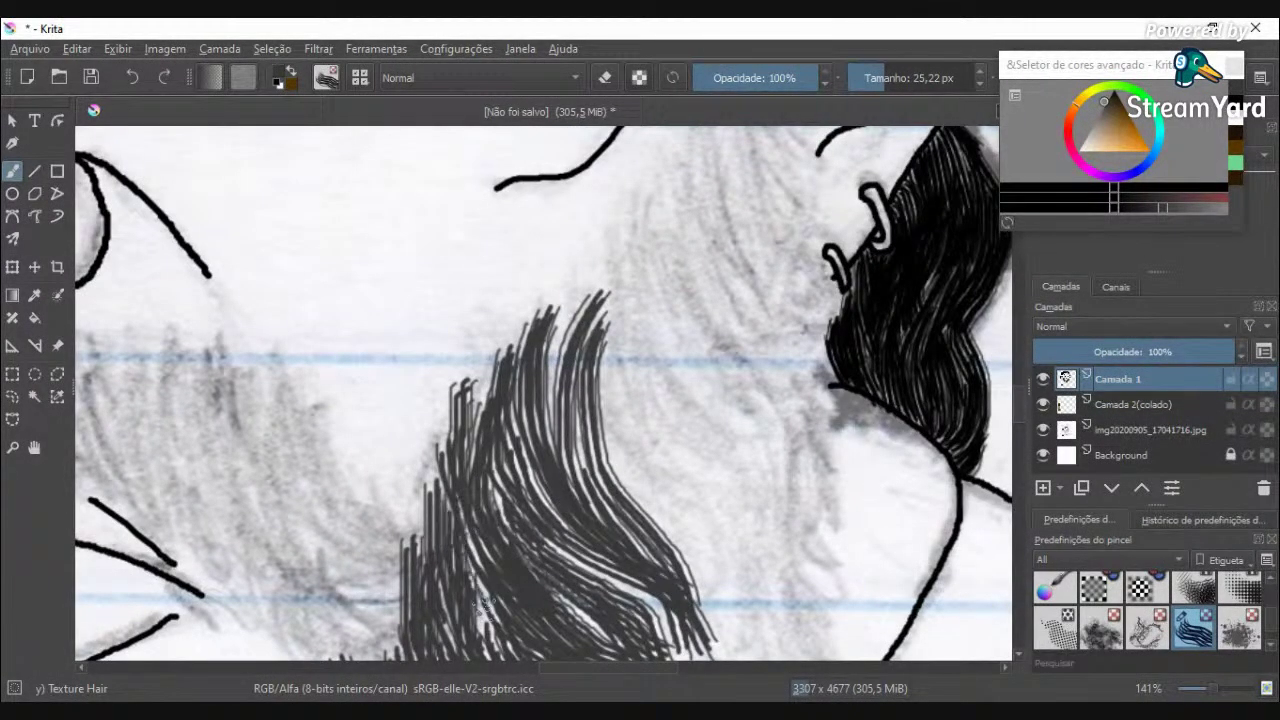
Step: Taper the new lock's tip upward and extend its lower strands outward over the notch in the contour
{"action": "scroll", "coordinate": [485, 605], "scroll_direction": "down", "scroll_amount": 6}
{"action": "scroll", "coordinate": [540, 530], "scroll_direction": "up", "scroll_amount": 6}
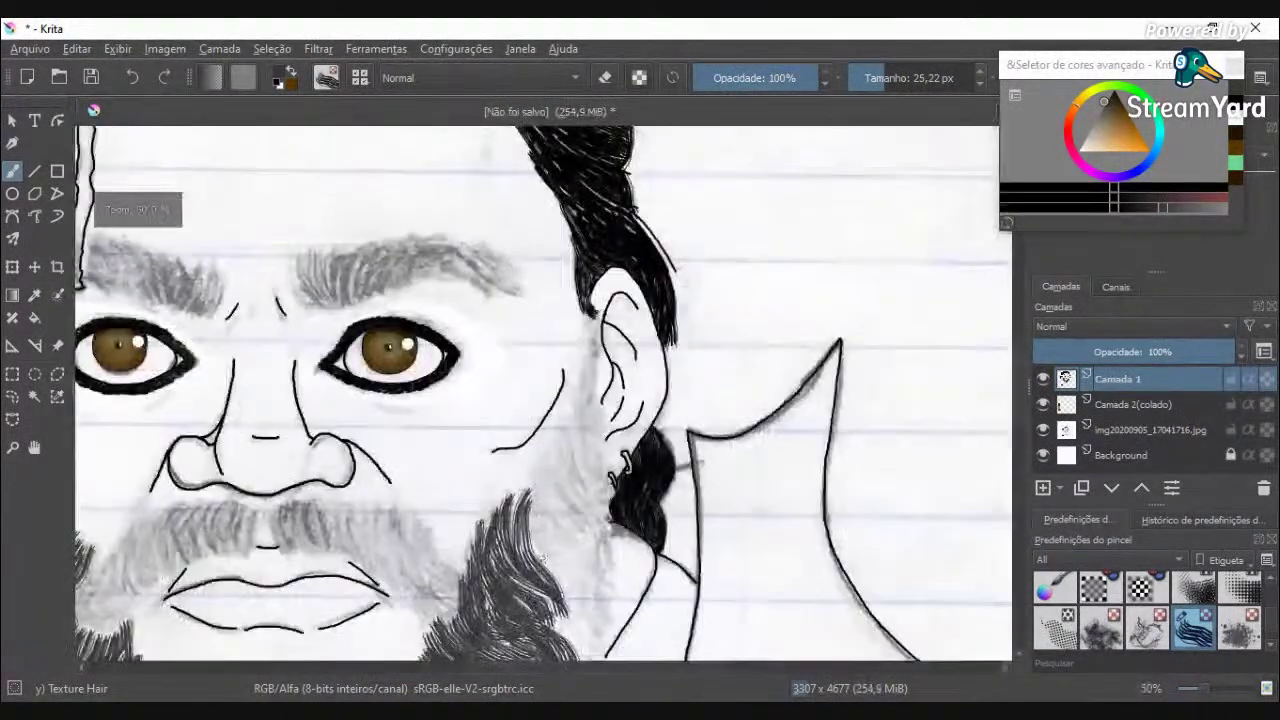
{"action": "mouse_move", "coordinate": [496, 376]}
{"action": "left_mouse_down"}
{"action": "mouse_move", "coordinate": [533, 558]}
{"action": "mouse_move", "coordinate": [601, 614]}
{"action": "mouse_move", "coordinate": [633, 673]}
{"action": "mouse_move", "coordinate": [601, 648]}
{"action": "mouse_move", "coordinate": [496, 484]}
{"action": "mouse_move", "coordinate": [506, 548]}
{"action": "mouse_move", "coordinate": [579, 628]}
{"action": "mouse_move", "coordinate": [500, 550]}
{"action": "left_mouse_up"}
{"action": "scroll", "coordinate": [523, 500], "scroll_direction": "down", "scroll_amount": 3}
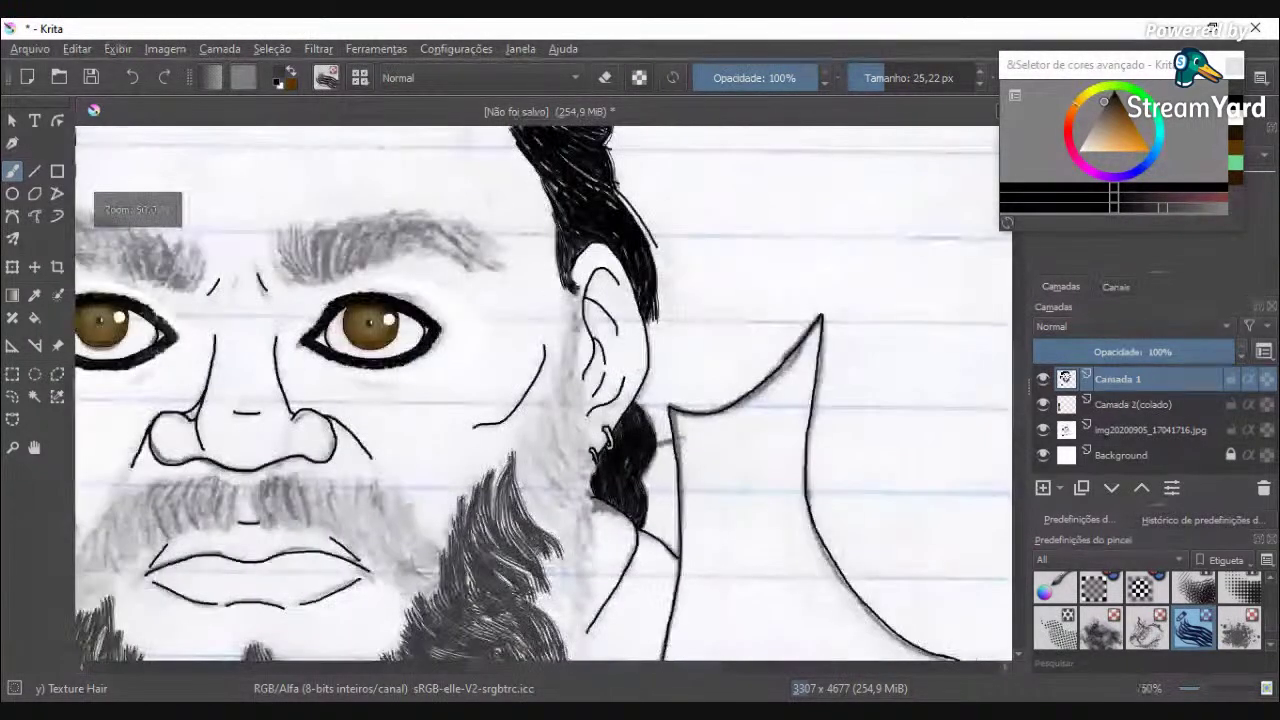
{"action": "scroll", "coordinate": [568, 614], "scroll_direction": "up", "scroll_amount": 3}
{"action": "mouse_move", "coordinate": [362, 448]}
{"action": "left_mouse_down"}
{"action": "mouse_move", "coordinate": [487, 543]}
{"action": "mouse_move", "coordinate": [522, 598]}
{"action": "mouse_move", "coordinate": [567, 618]}
{"action": "mouse_move", "coordinate": [460, 548]}
{"action": "left_mouse_up"}
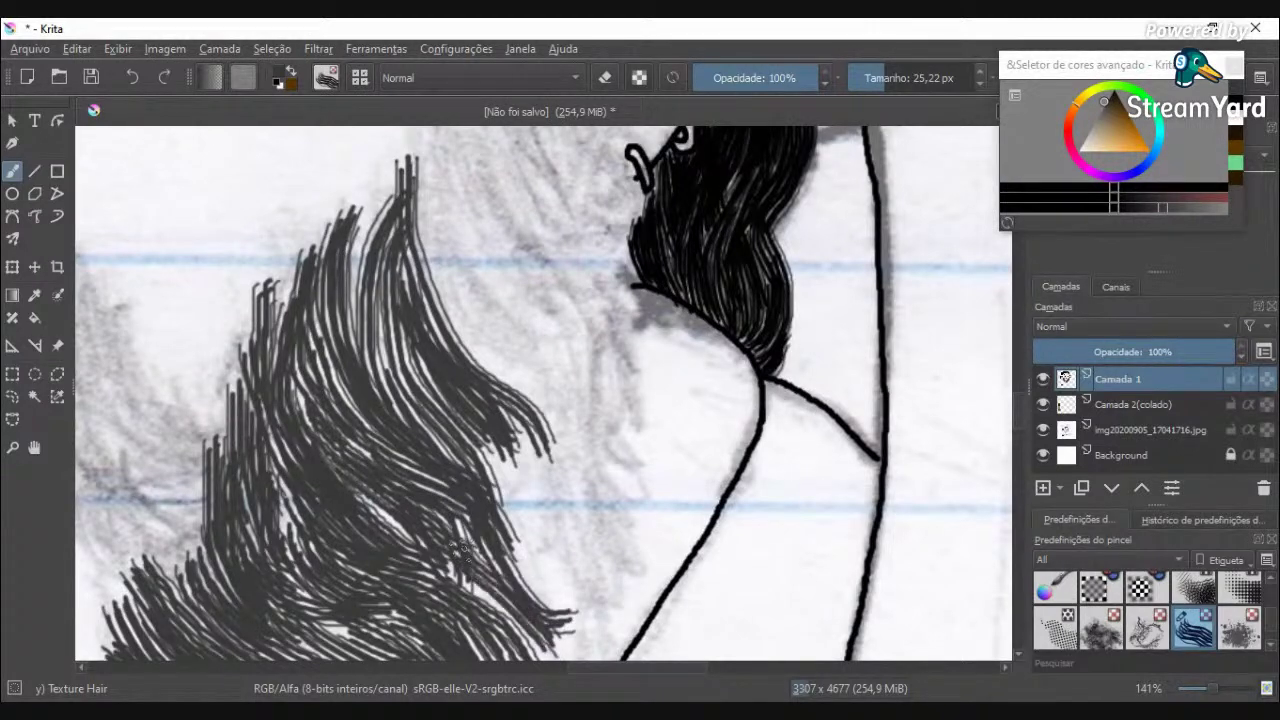
{"action": "mouse_move", "coordinate": [473, 463]}
{"action": "left_mouse_down"}
{"action": "mouse_move", "coordinate": [586, 618]}
{"action": "mouse_move", "coordinate": [500, 455]}
{"action": "mouse_move", "coordinate": [540, 445]}
{"action": "mouse_move", "coordinate": [605, 585]}
{"action": "mouse_move", "coordinate": [505, 440]}
{"action": "mouse_move", "coordinate": [586, 620]}
{"action": "left_mouse_up"}
Step: Thicken the right beard's outward-pointing lock near the collar line and darken the strands inside it
{"action": "scroll", "coordinate": [586, 632], "scroll_direction": "down", "scroll_amount": 3}
{"action": "scroll", "coordinate": [586, 652], "scroll_direction": "up", "scroll_amount": 5}
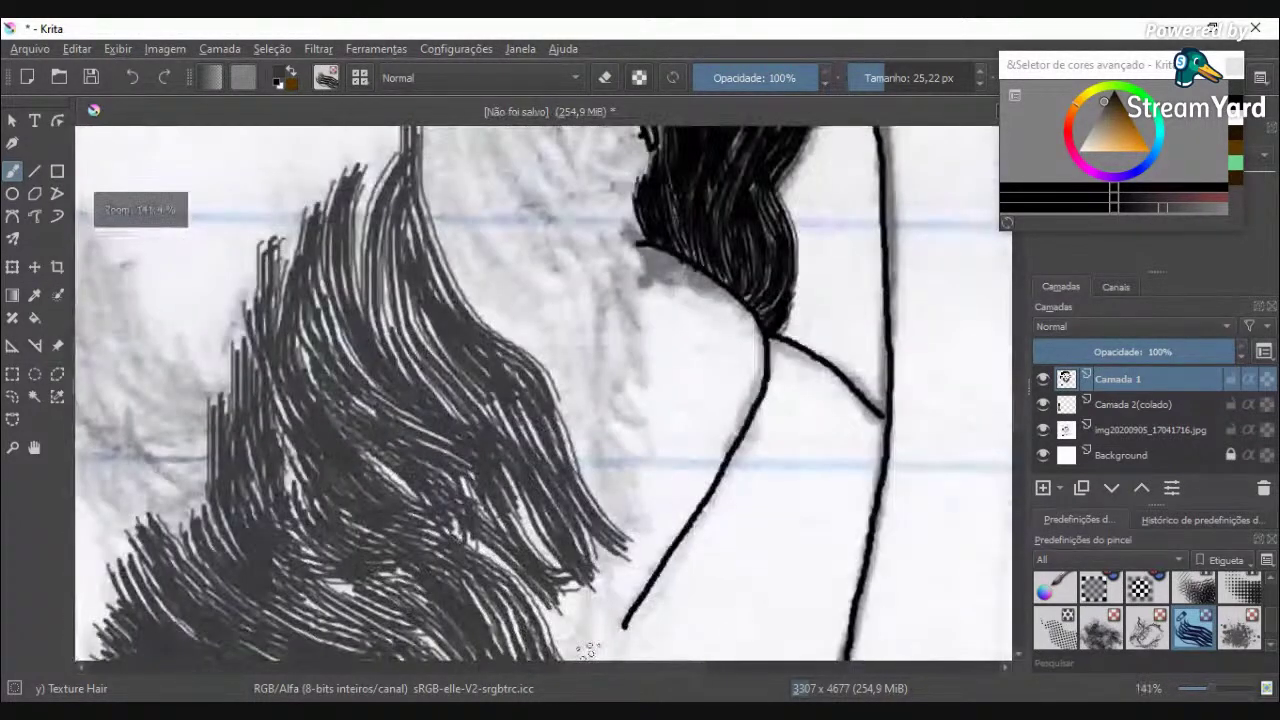
{"action": "mouse_move", "coordinate": [585, 540]}
{"action": "left_mouse_down"}
{"action": "mouse_move", "coordinate": [613, 584]}
{"action": "mouse_move", "coordinate": [612, 625]}
{"action": "left_mouse_up"}
{"action": "mouse_move", "coordinate": [553, 548]}
{"action": "left_mouse_down"}
{"action": "mouse_move", "coordinate": [573, 600]}
{"action": "mouse_move", "coordinate": [501, 475]}
{"action": "mouse_move", "coordinate": [503, 527]}
{"action": "mouse_move", "coordinate": [545, 640]}
{"action": "mouse_move", "coordinate": [517, 578]}
{"action": "mouse_move", "coordinate": [440, 526]}
{"action": "left_mouse_up"}
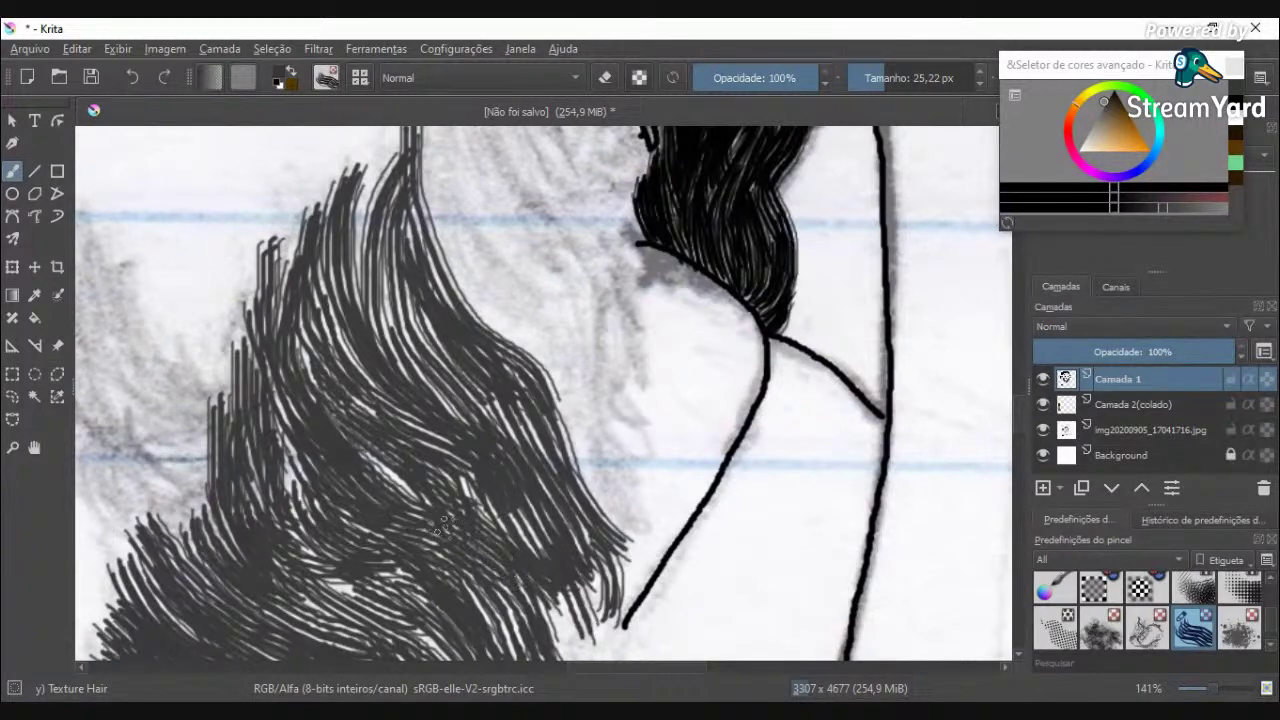
Step: Fill the notch beneath the outward-pointing lock with downward strands and darken the thin patches inside the beard
{"action": "scroll", "coordinate": [817, 558], "scroll_direction": "down", "scroll_amount": 6}
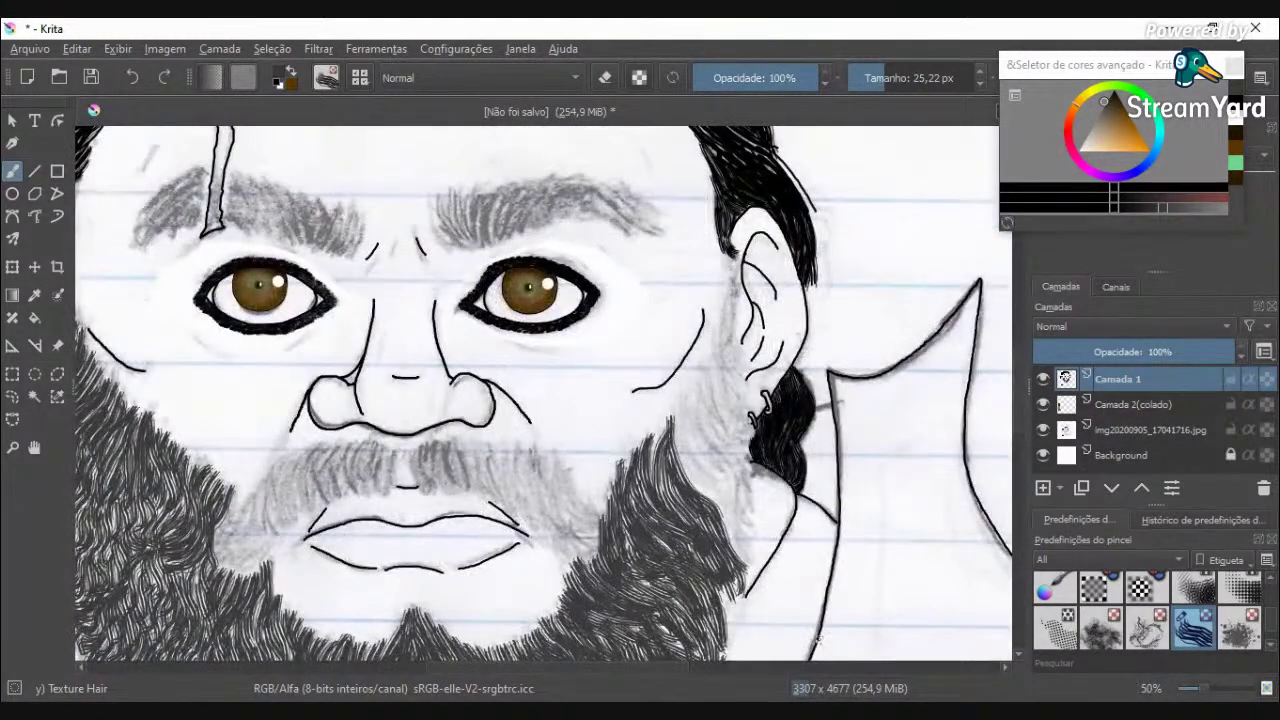
{"action": "scroll", "coordinate": [748, 490], "scroll_direction": "up", "scroll_amount": 6}
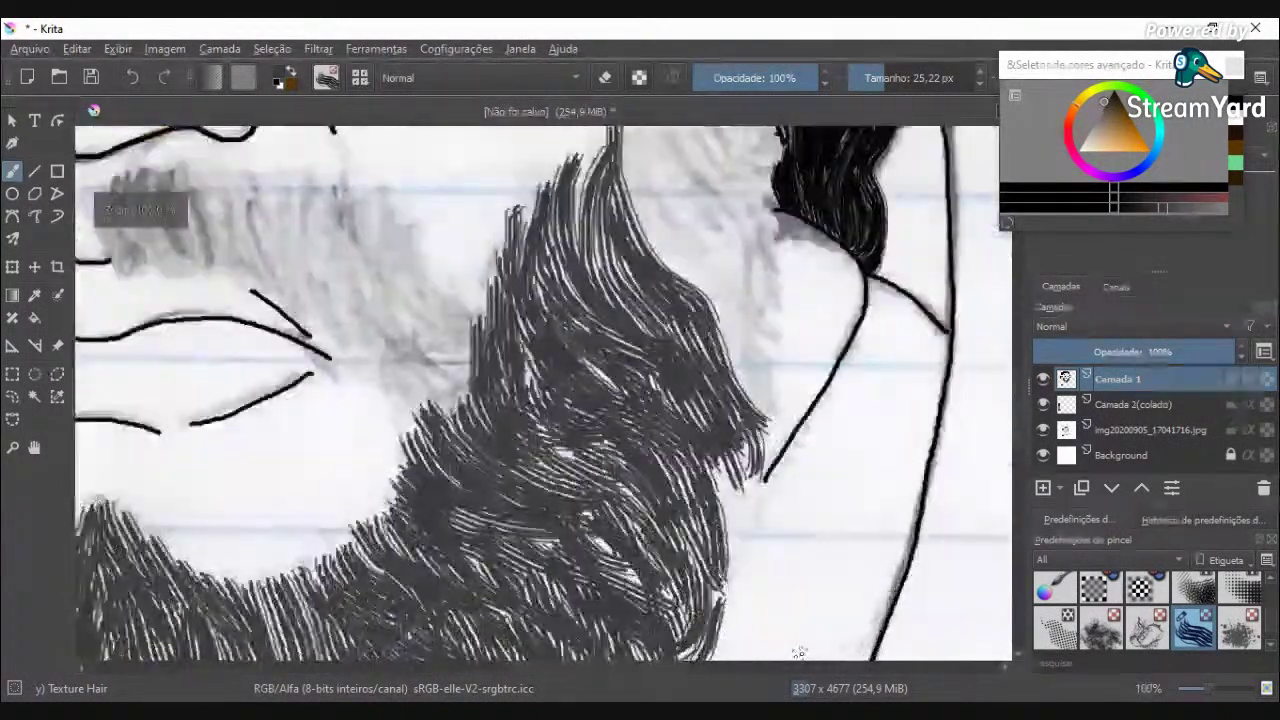
{"action": "left_click_drag", "start_coordinate": [738, 458], "coordinate": [733, 540]}
{"action": "left_click_drag", "start_coordinate": [527, 360], "coordinate": [557, 410]}
{"action": "left_click_drag", "start_coordinate": [565, 337], "coordinate": [612, 385]}
{"action": "left_click_drag", "start_coordinate": [740, 506], "coordinate": [722, 605]}
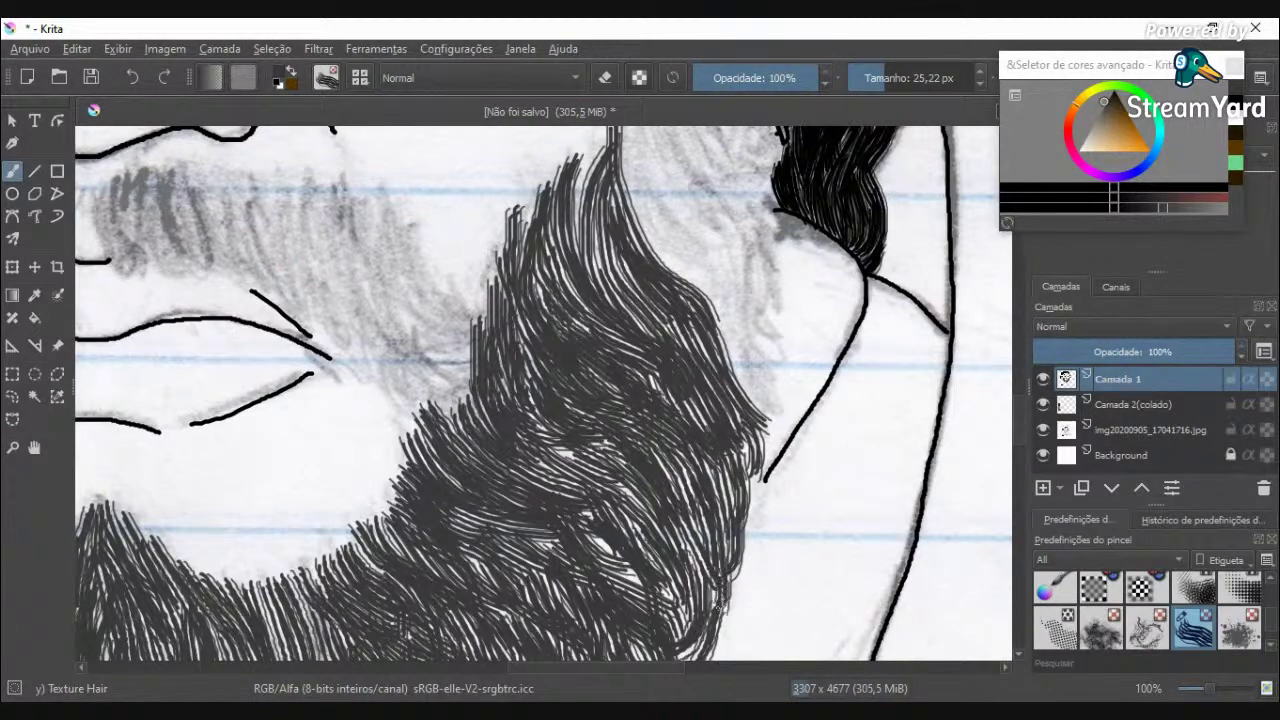
Step: Paint fine strands around the tip of the right beard's uppermost lock, fanning down both of its sides
{"action": "scroll", "coordinate": [683, 430], "scroll_direction": "down", "scroll_amount": 3}
{"action": "scroll", "coordinate": [688, 356], "scroll_direction": "up", "scroll_amount": 3}
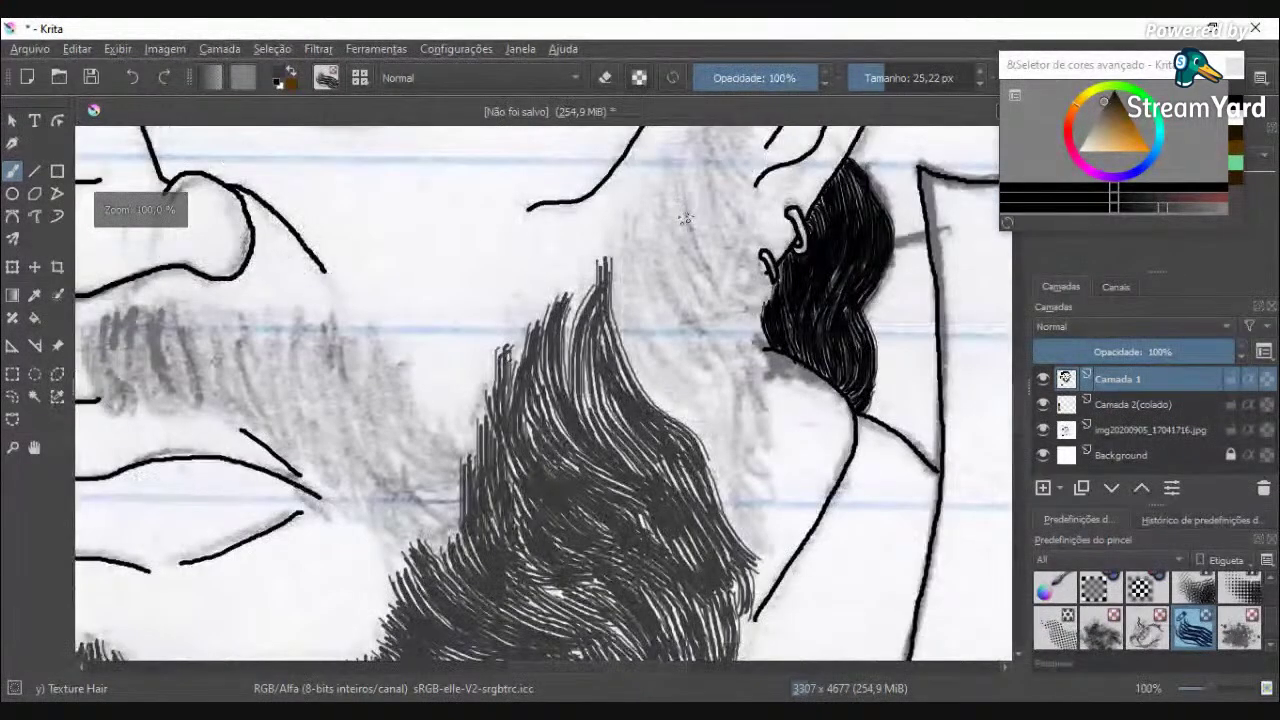
{"action": "scroll", "coordinate": [666, 229], "scroll_direction": "up", "scroll_amount": 4}
{"action": "left_click_drag", "start_coordinate": [376, 425], "coordinate": [300, 598]}
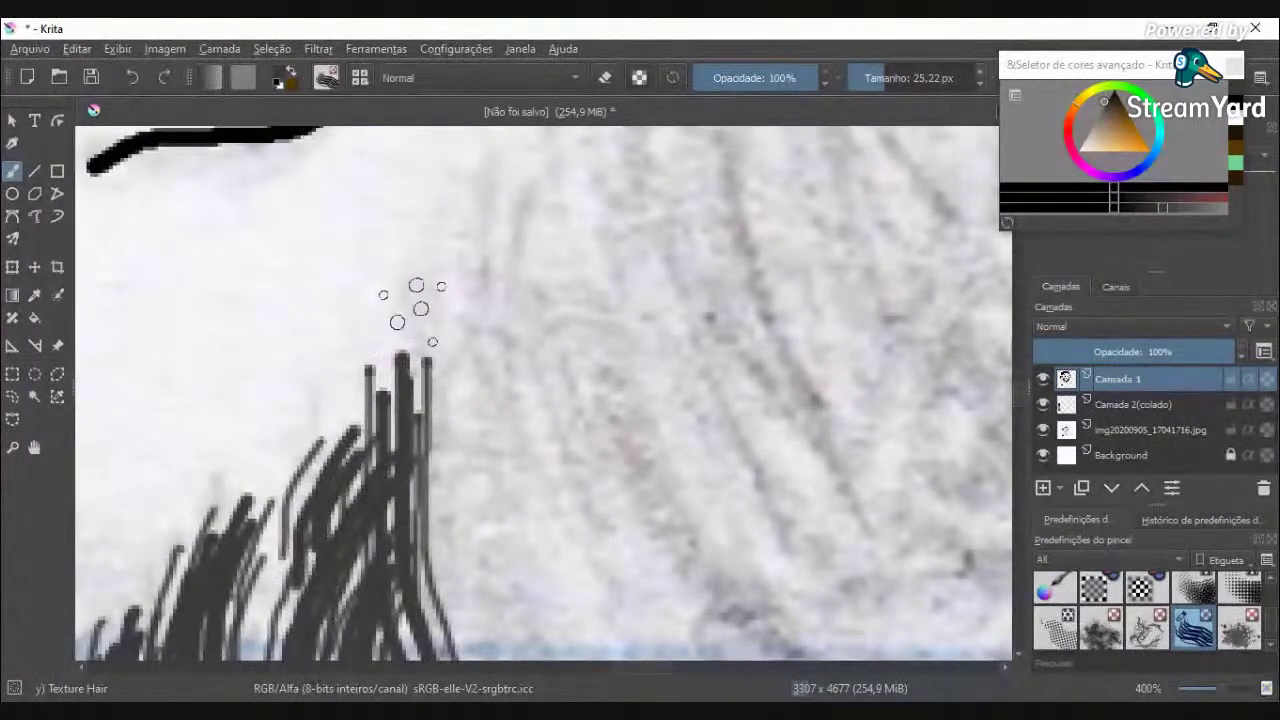
{"action": "left_click_drag", "start_coordinate": [418, 290], "coordinate": [522, 585]}
{"action": "scroll", "coordinate": [524, 585], "scroll_direction": "down", "scroll_amount": 5}
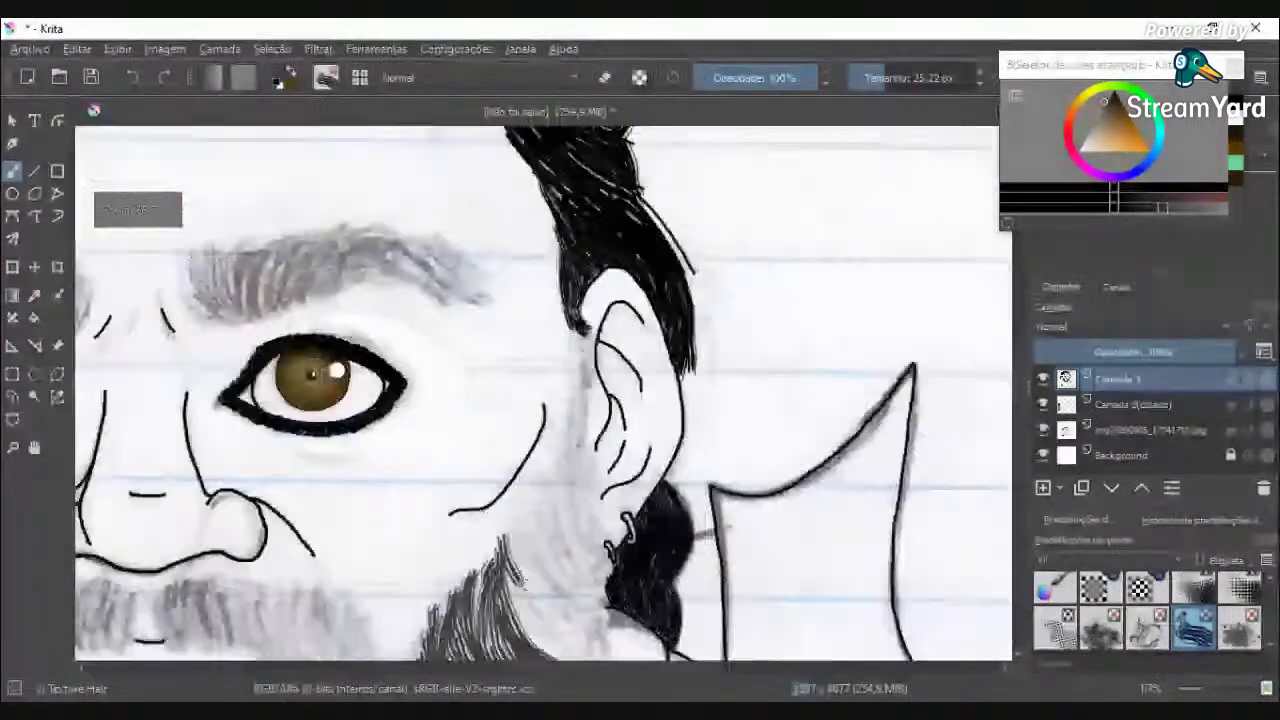
Step: Thicken the uppermost lock's outer side with strands flowing down toward the earlobe and neck
{"action": "left_click_drag", "start_coordinate": [508, 538], "coordinate": [548, 618]}
{"action": "left_click_drag", "start_coordinate": [504, 538], "coordinate": [546, 610]}
{"action": "mouse_move", "coordinate": [504, 565]}
{"action": "left_mouse_down"}
{"action": "mouse_move", "coordinate": [527, 625]}
{"action": "mouse_move", "coordinate": [541, 626]}
{"action": "left_mouse_up"}
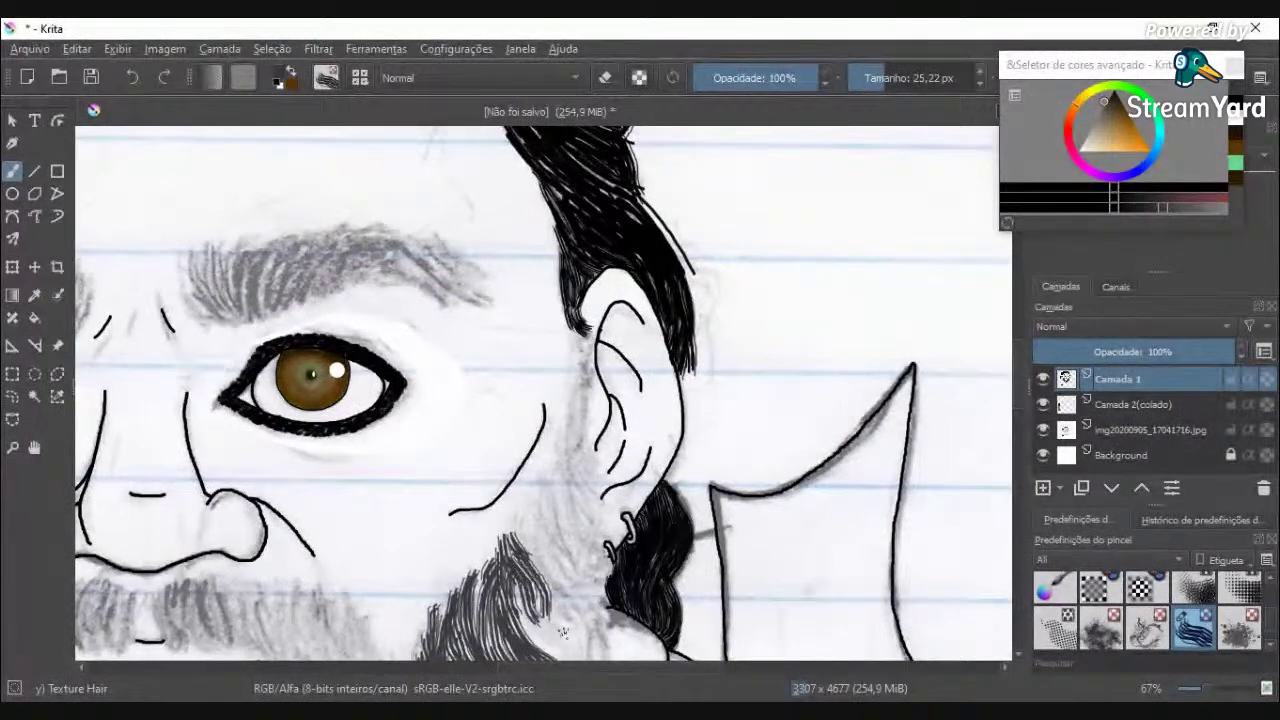
{"action": "left_click_drag", "start_coordinate": [510, 575], "coordinate": [555, 655]}
{"action": "mouse_move", "coordinate": [530, 600]}
{"action": "left_mouse_down"}
{"action": "mouse_move", "coordinate": [560, 655]}
{"action": "mouse_move", "coordinate": [548, 632]}
{"action": "left_mouse_up"}
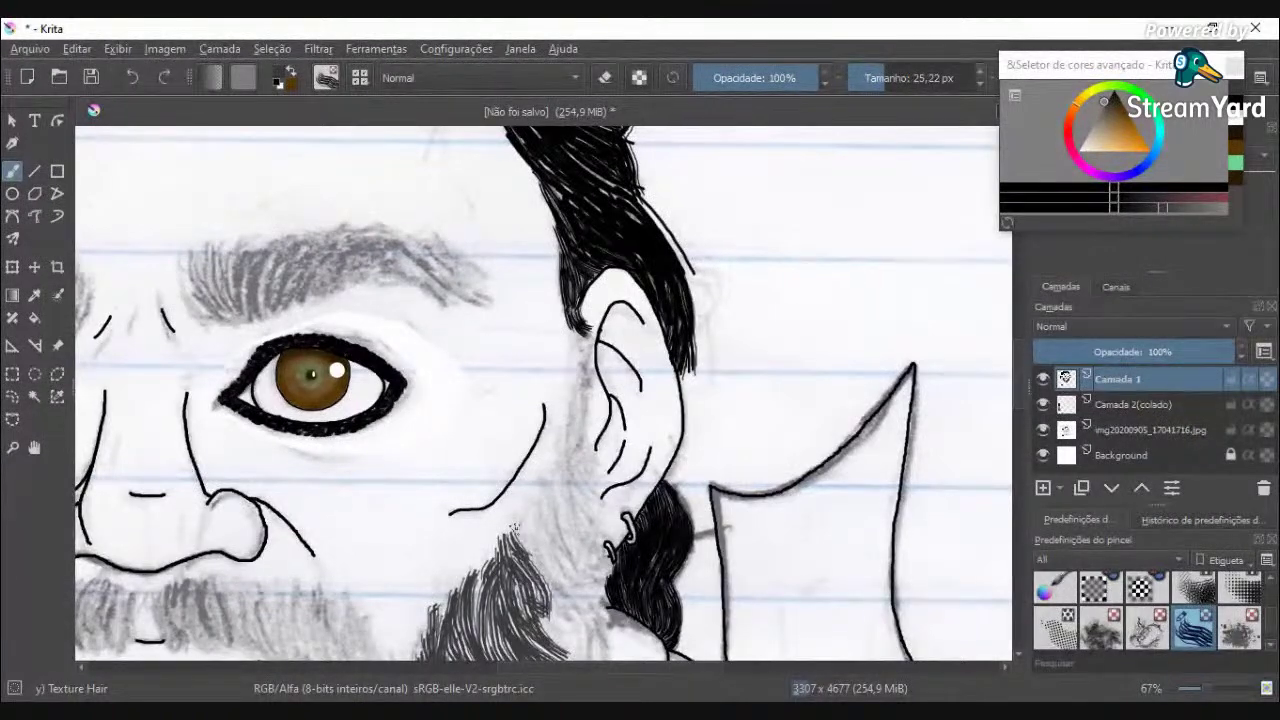
{"action": "mouse_move", "coordinate": [530, 548]}
{"action": "left_mouse_down"}
{"action": "mouse_move", "coordinate": [530, 504]}
{"action": "mouse_move", "coordinate": [573, 565]}
{"action": "left_mouse_up"}
{"action": "mouse_move", "coordinate": [536, 526]}
{"action": "left_mouse_down"}
{"action": "mouse_move", "coordinate": [576, 584]}
{"action": "mouse_move", "coordinate": [555, 634]}
{"action": "mouse_move", "coordinate": [567, 588]}
{"action": "left_mouse_up"}
Step: Layer strands down the upper cheek lock and build a bulging lock below it beside the neck
{"action": "scroll", "coordinate": [562, 597], "scroll_direction": "down", "scroll_amount": 3}
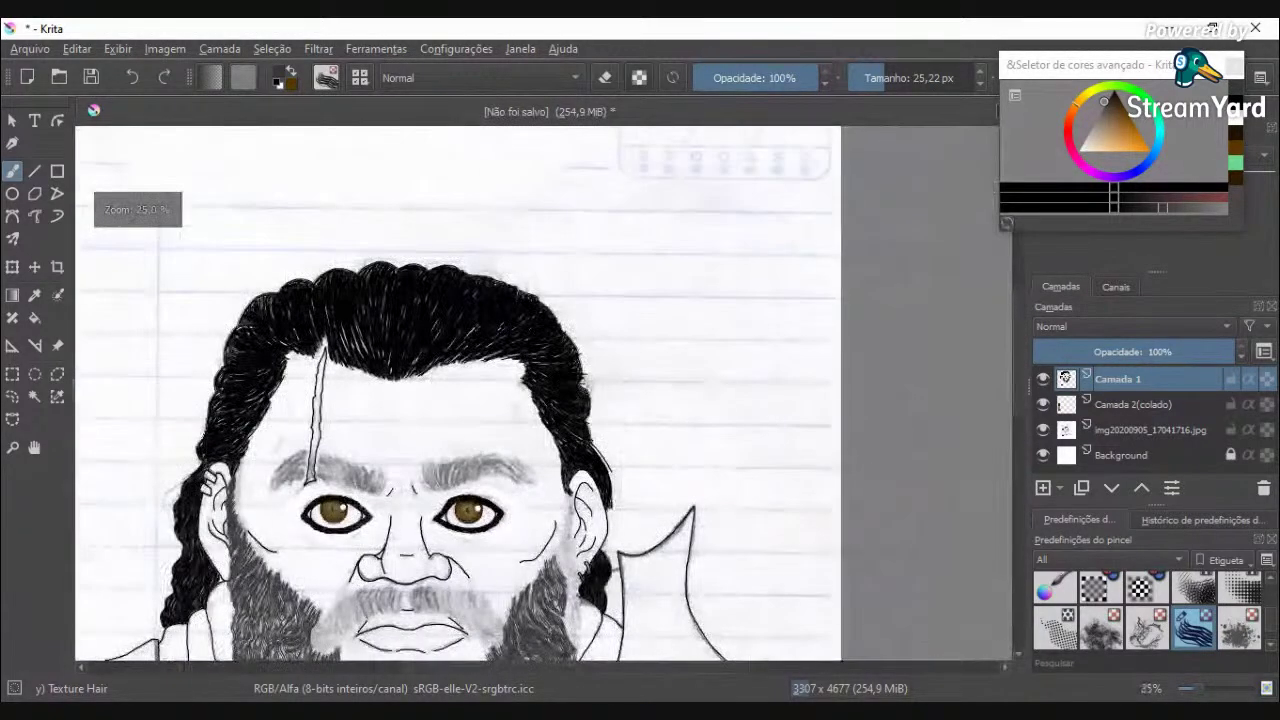
{"action": "scroll", "coordinate": [554, 634], "scroll_direction": "up", "scroll_amount": 4}
{"action": "mouse_move", "coordinate": [563, 496]}
{"action": "left_mouse_down"}
{"action": "mouse_move", "coordinate": [608, 560]}
{"action": "mouse_move", "coordinate": [640, 574]}
{"action": "left_mouse_up"}
{"action": "mouse_move", "coordinate": [540, 524]}
{"action": "left_mouse_down"}
{"action": "mouse_move", "coordinate": [606, 590]}
{"action": "mouse_move", "coordinate": [656, 606]}
{"action": "left_mouse_up"}
{"action": "left_click_drag", "start_coordinate": [606, 554], "coordinate": [660, 652]}
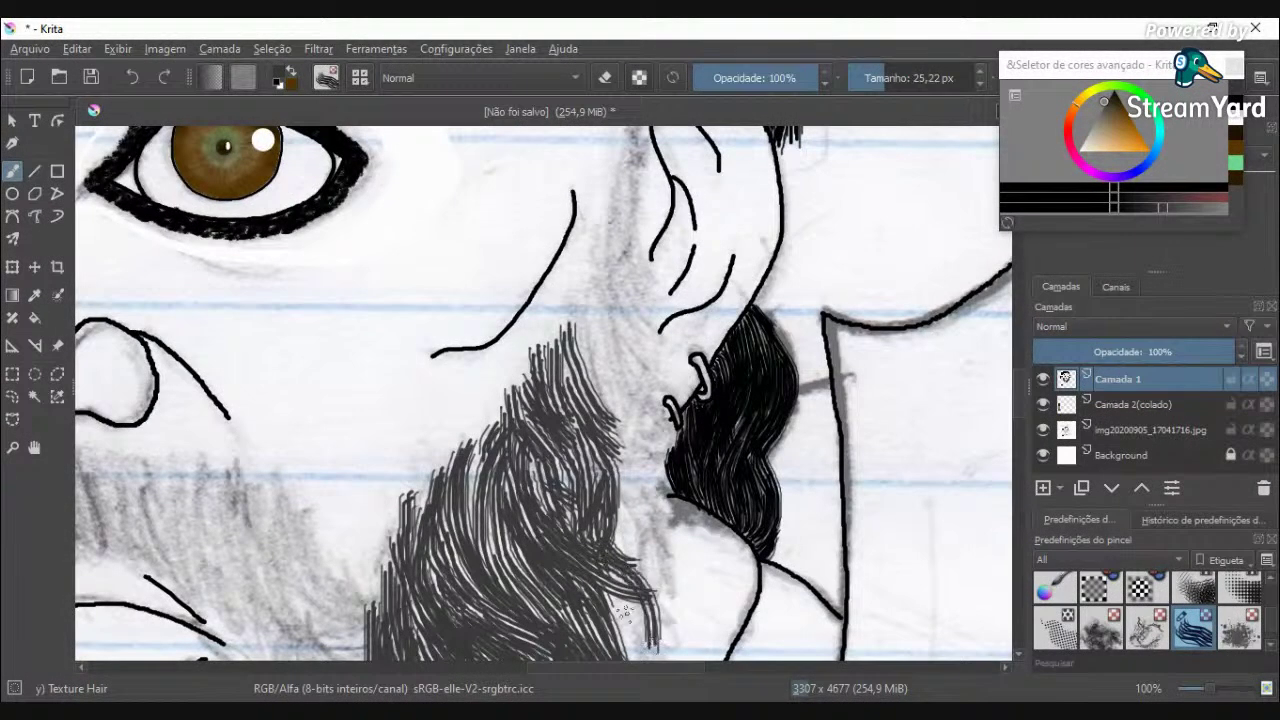
{"action": "left_click_drag", "start_coordinate": [586, 578], "coordinate": [636, 656]}
{"action": "left_click_drag", "start_coordinate": [610, 560], "coordinate": [644, 652]}
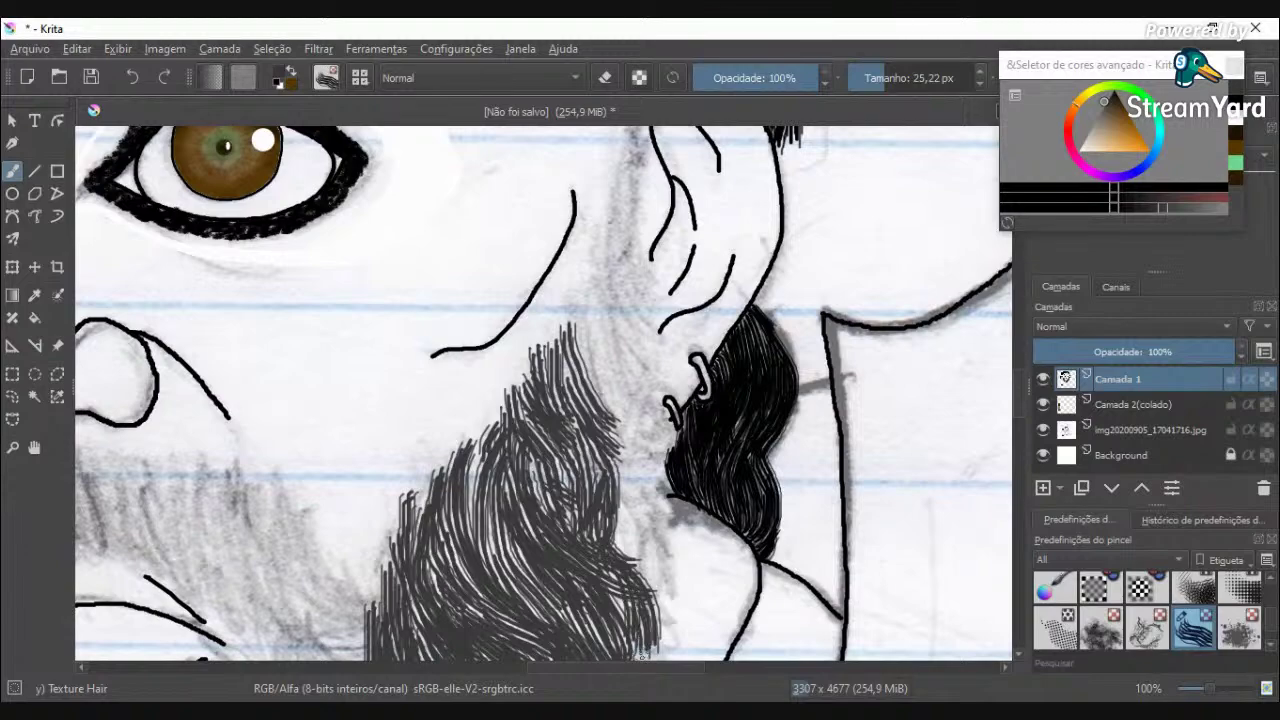
Step: Smooth the right beard's outer contour below the bulging lock with short downward strands
{"action": "scroll", "coordinate": [686, 589], "scroll_direction": "down", "scroll_amount": 5}
{"action": "scroll", "coordinate": [675, 545], "scroll_direction": "up", "scroll_amount": 6}
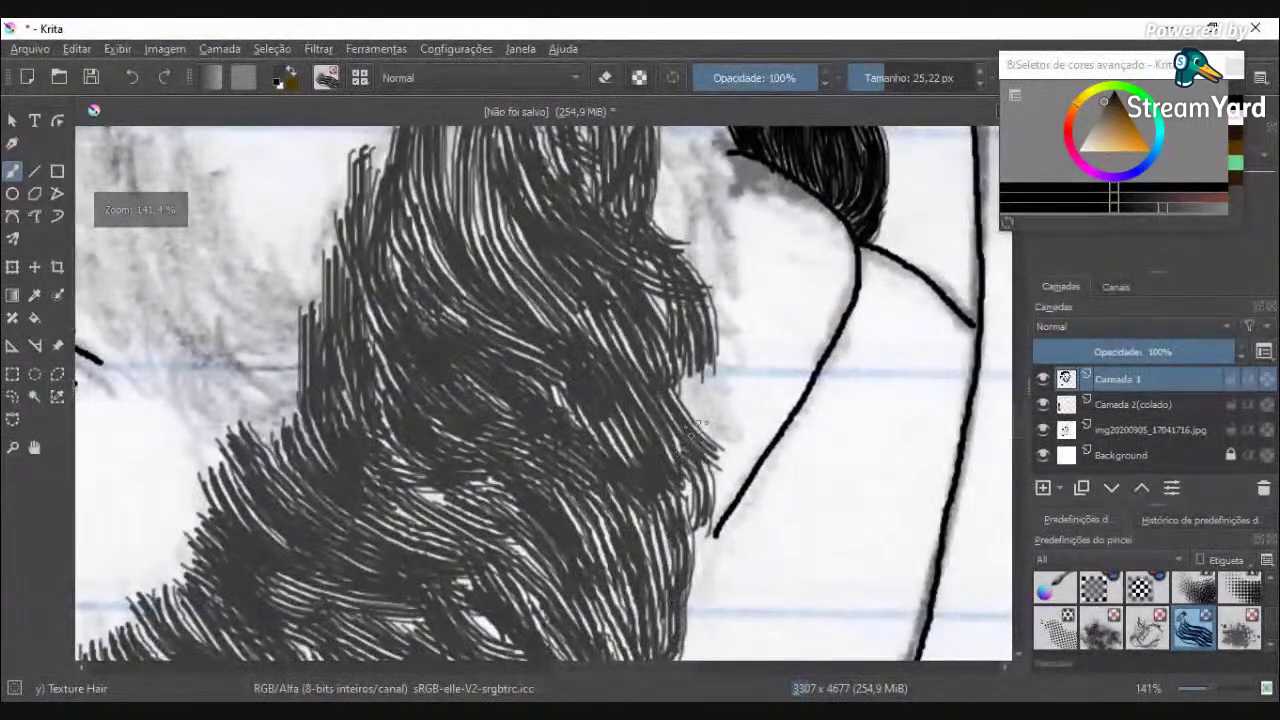
{"action": "left_click_drag", "start_coordinate": [700, 385], "coordinate": [742, 432]}
{"action": "left_click_drag", "start_coordinate": [697, 495], "coordinate": [682, 572]}
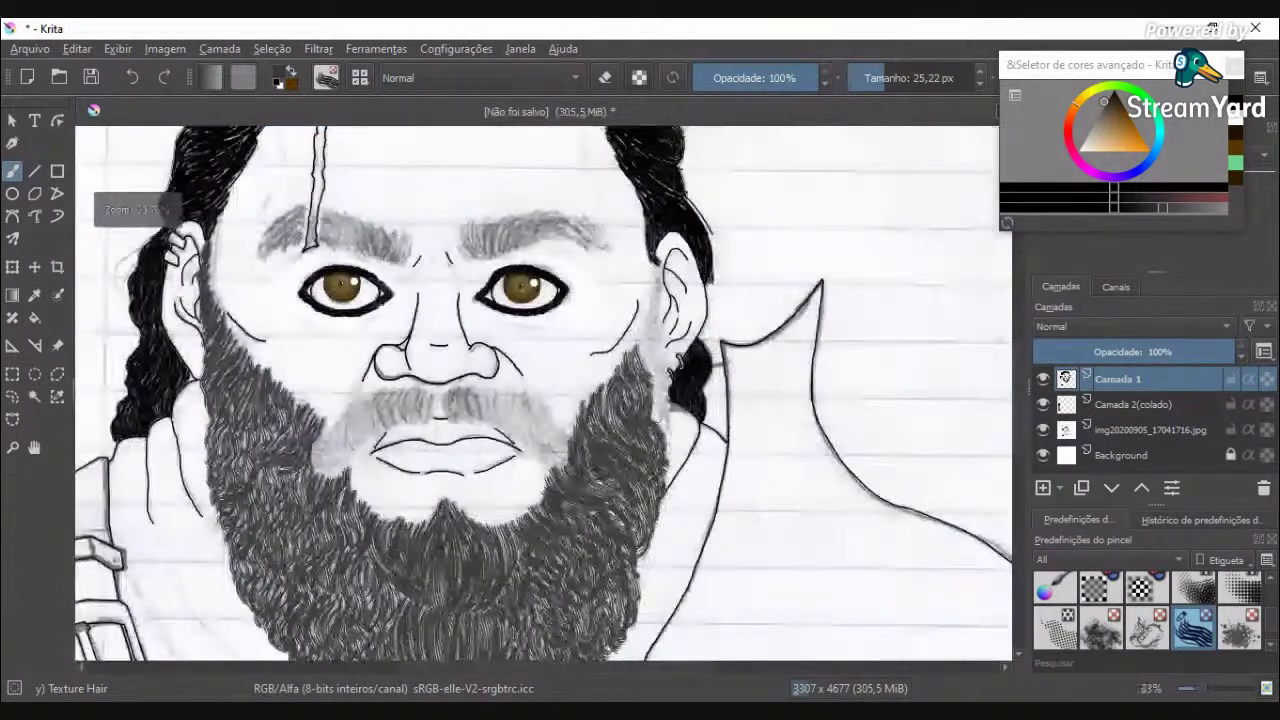
{"action": "scroll", "coordinate": [620, 340], "scroll_direction": "up", "scroll_amount": 3}
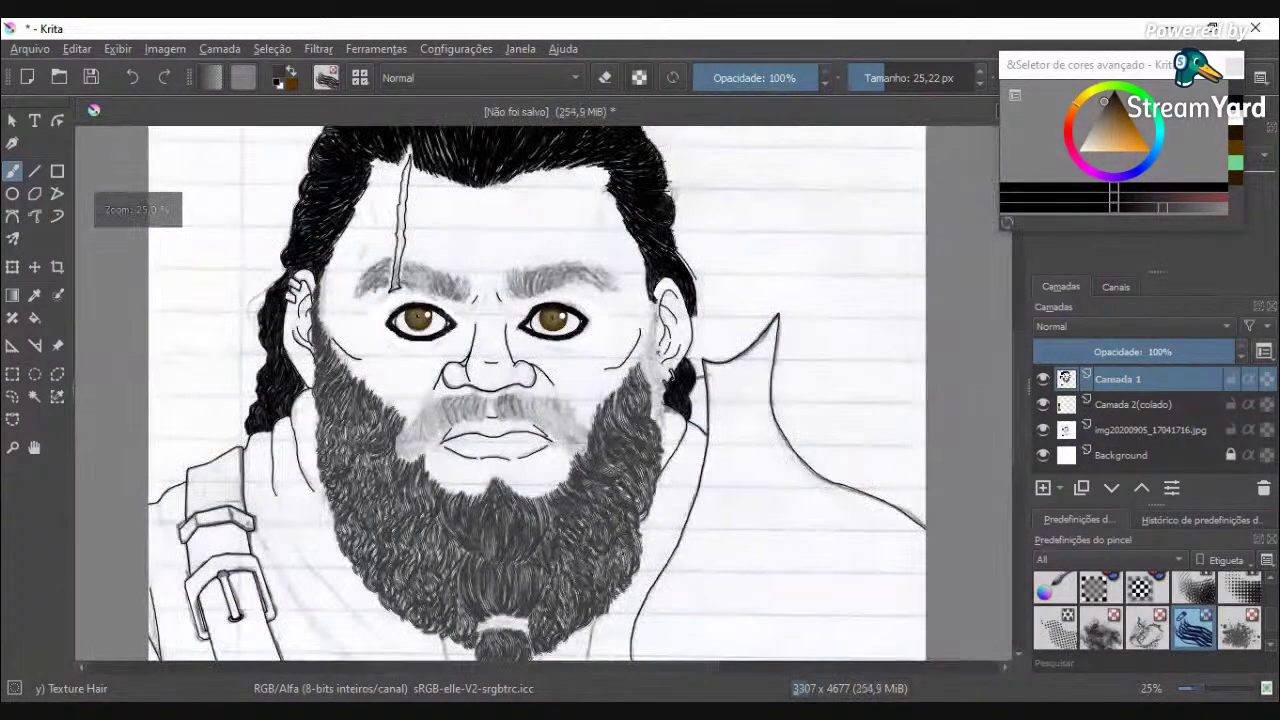
Step: Fill the right beard's hollow below the earrings and extend its peak upward with strands along the earlobe
{"action": "scroll", "coordinate": [646, 418], "scroll_direction": "up", "scroll_amount": 3}
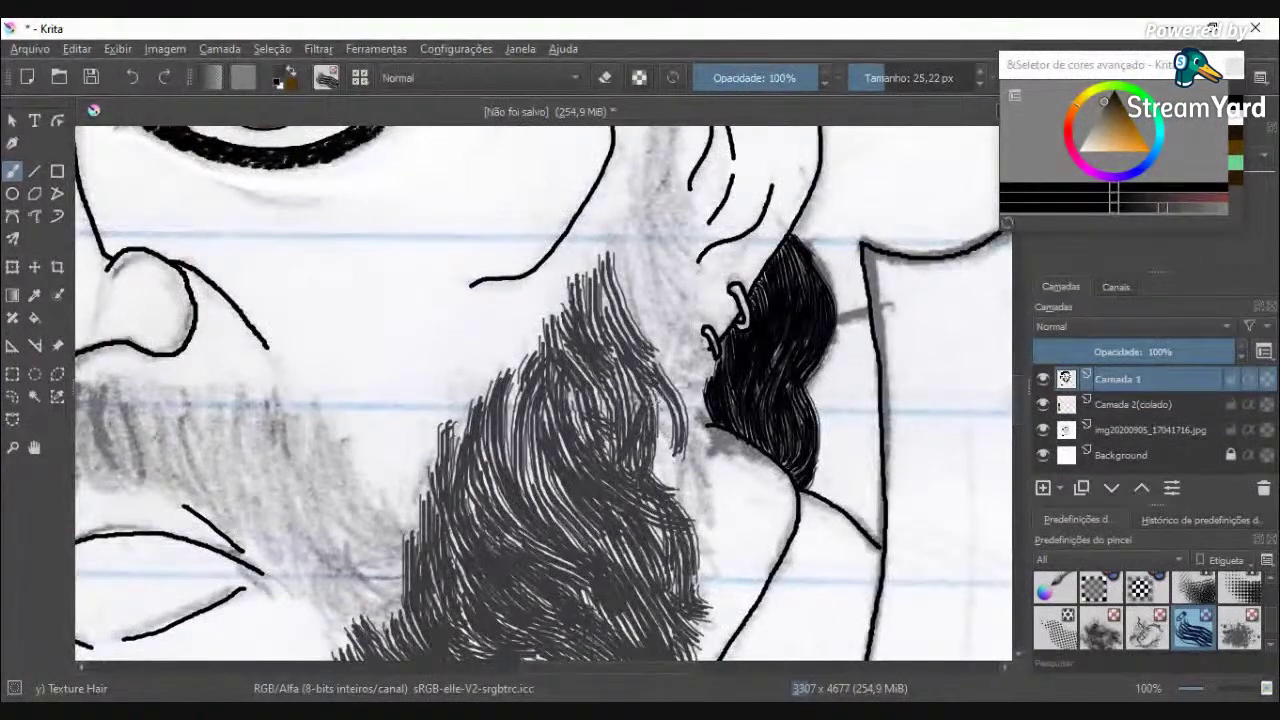
{"action": "left_click_drag", "start_coordinate": [672, 487], "coordinate": [682, 508]}
{"action": "left_click_drag", "start_coordinate": [664, 436], "coordinate": [684, 502]}
{"action": "mouse_move", "coordinate": [674, 455]}
{"action": "left_mouse_down"}
{"action": "mouse_move", "coordinate": [697, 530]}
{"action": "mouse_move", "coordinate": [694, 474]}
{"action": "mouse_move", "coordinate": [664, 394]}
{"action": "left_mouse_up"}
{"action": "mouse_move", "coordinate": [617, 263]}
{"action": "left_mouse_down"}
{"action": "mouse_move", "coordinate": [660, 325]}
{"action": "mouse_move", "coordinate": [672, 420]}
{"action": "left_mouse_up"}
{"action": "mouse_move", "coordinate": [612, 258]}
{"action": "left_mouse_down"}
{"action": "mouse_move", "coordinate": [640, 336]}
{"action": "mouse_move", "coordinate": [684, 396]}
{"action": "left_mouse_up"}
{"action": "mouse_move", "coordinate": [630, 214]}
{"action": "left_mouse_down"}
{"action": "mouse_move", "coordinate": [690, 332]}
{"action": "mouse_move", "coordinate": [700, 402]}
{"action": "left_mouse_up"}
{"action": "mouse_move", "coordinate": [630, 258]}
{"action": "left_mouse_down"}
{"action": "mouse_move", "coordinate": [674, 344]}
{"action": "mouse_move", "coordinate": [636, 333]}
{"action": "mouse_move", "coordinate": [669, 379]}
{"action": "left_mouse_up"}
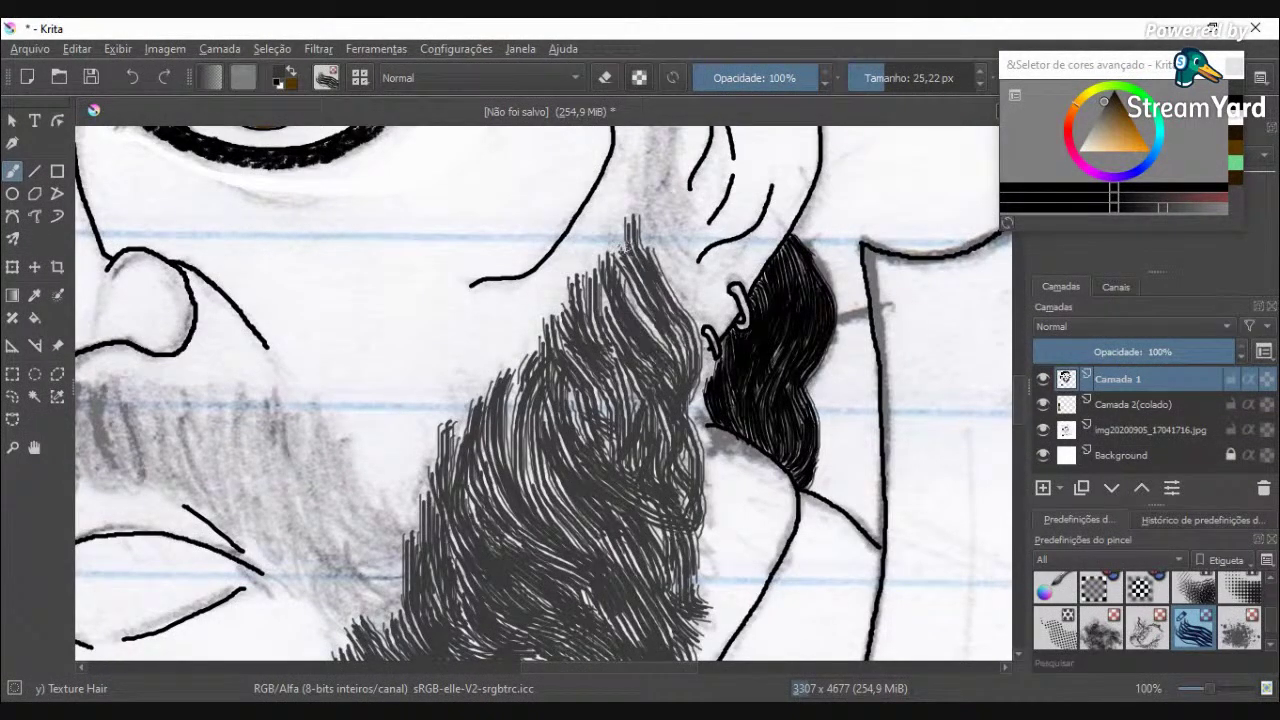
Step: Thicken the right beard's peak beside the earlobe and darken the strands along its cheek side
{"action": "left_click_drag", "start_coordinate": [621, 219], "coordinate": [640, 324]}
{"action": "scroll", "coordinate": [650, 281], "scroll_direction": "down", "scroll_amount": 3}
{"action": "scroll", "coordinate": [640, 286], "scroll_direction": "up", "scroll_amount": 4}
{"action": "left_click_drag", "start_coordinate": [638, 262], "coordinate": [700, 368]}
{"action": "left_click_drag", "start_coordinate": [669, 282], "coordinate": [698, 366]}
{"action": "left_click_drag", "start_coordinate": [621, 278], "coordinate": [632, 452]}
{"action": "left_click_drag", "start_coordinate": [500, 390], "coordinate": [478, 531]}
{"action": "scroll", "coordinate": [592, 378], "scroll_direction": "down", "scroll_amount": 4}
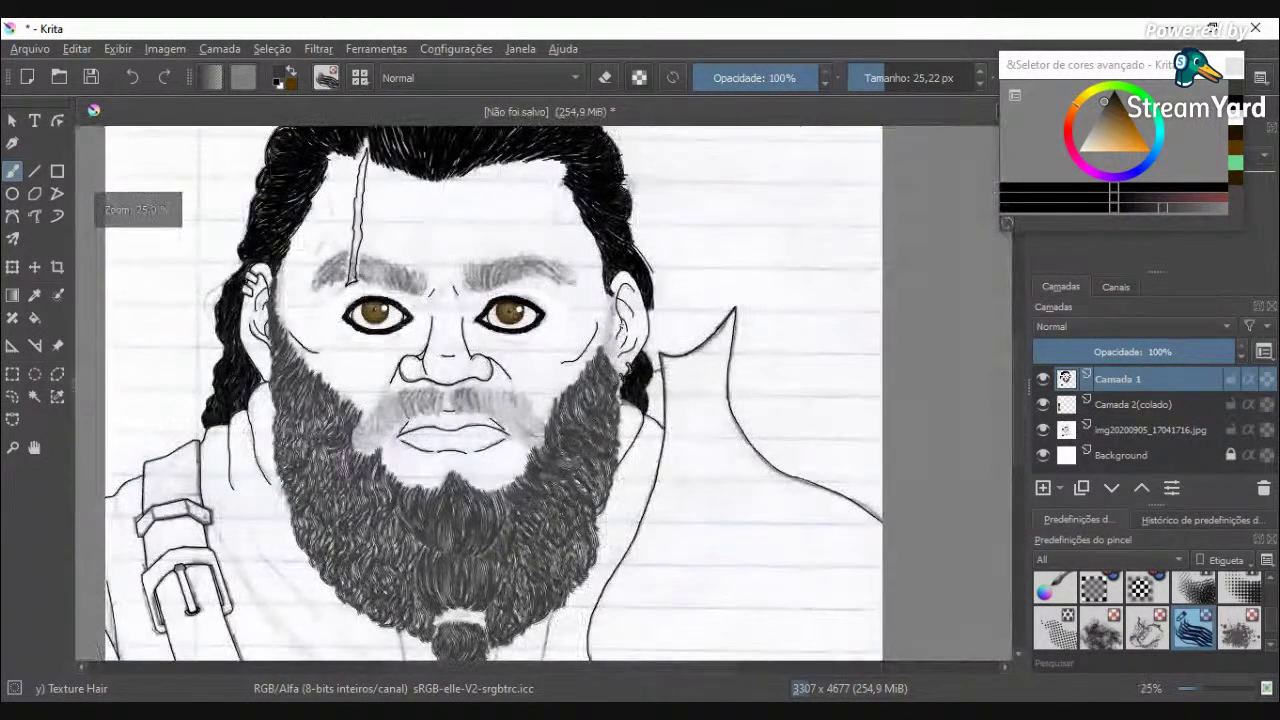
Step: Raise the right beard's peak toward the sideburn with overlapping vertical strands in front of the earlobe
{"action": "scroll", "coordinate": [625, 308], "scroll_direction": "up", "scroll_amount": 5}
{"action": "mouse_move", "coordinate": [502, 440]}
{"action": "left_mouse_down"}
{"action": "mouse_move", "coordinate": [517, 566]}
{"action": "mouse_move", "coordinate": [535, 596]}
{"action": "left_mouse_up"}
{"action": "left_click_drag", "start_coordinate": [527, 416], "coordinate": [581, 608]}
{"action": "left_click_drag", "start_coordinate": [562, 520], "coordinate": [562, 656]}
{"action": "left_click_drag", "start_coordinate": [511, 456], "coordinate": [562, 633]}
{"action": "left_click_drag", "start_coordinate": [512, 510], "coordinate": [548, 628]}
{"action": "scroll", "coordinate": [548, 621], "scroll_direction": "down", "scroll_amount": 3}
Step: Ink the right sideburn from the hairline down in front of the ear and blend it into the beard's peak
{"action": "scroll", "coordinate": [550, 628], "scroll_direction": "up", "scroll_amount": 2}
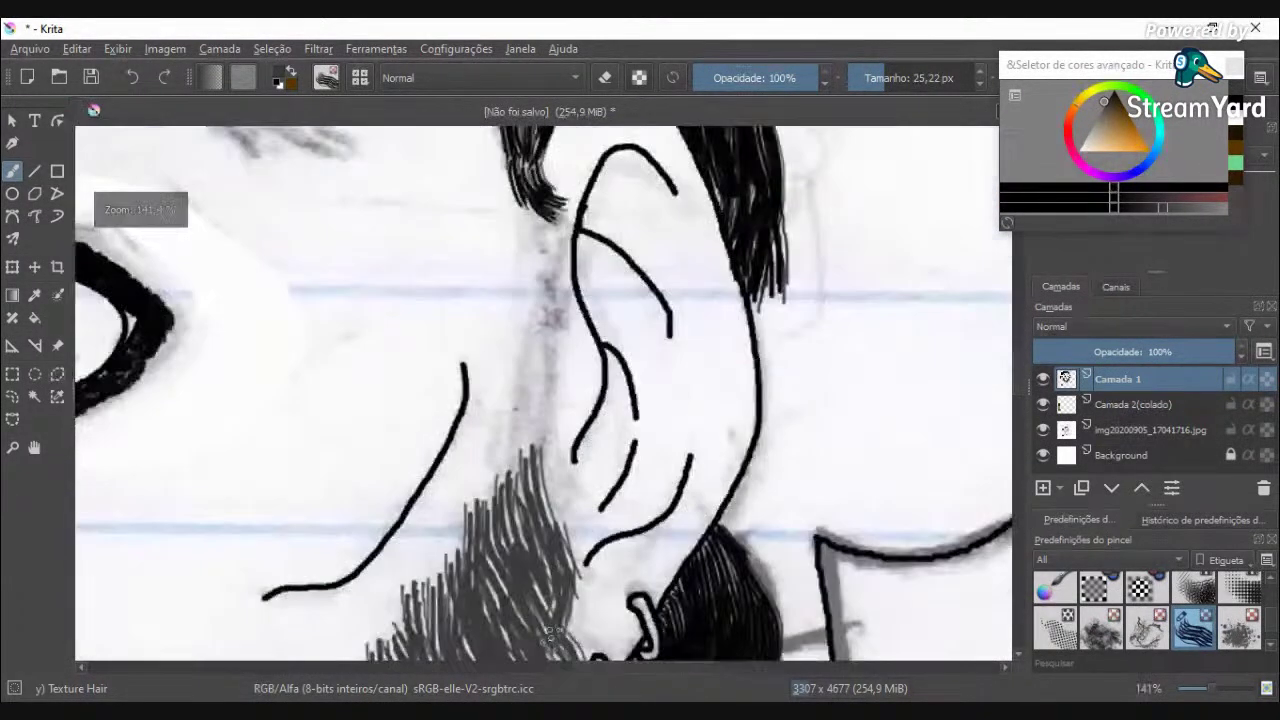
{"action": "mouse_move", "coordinate": [545, 205]}
{"action": "left_mouse_down"}
{"action": "mouse_move", "coordinate": [570, 312]}
{"action": "mouse_move", "coordinate": [532, 378]}
{"action": "left_mouse_up"}
{"action": "mouse_move", "coordinate": [554, 243]}
{"action": "left_mouse_down"}
{"action": "mouse_move", "coordinate": [528, 266]}
{"action": "mouse_move", "coordinate": [515, 388]}
{"action": "left_mouse_up"}
{"action": "left_click_drag", "start_coordinate": [545, 305], "coordinate": [515, 456]}
{"action": "mouse_move", "coordinate": [553, 352]}
{"action": "left_mouse_down"}
{"action": "mouse_move", "coordinate": [532, 468]}
{"action": "mouse_move", "coordinate": [547, 524]}
{"action": "left_mouse_up"}
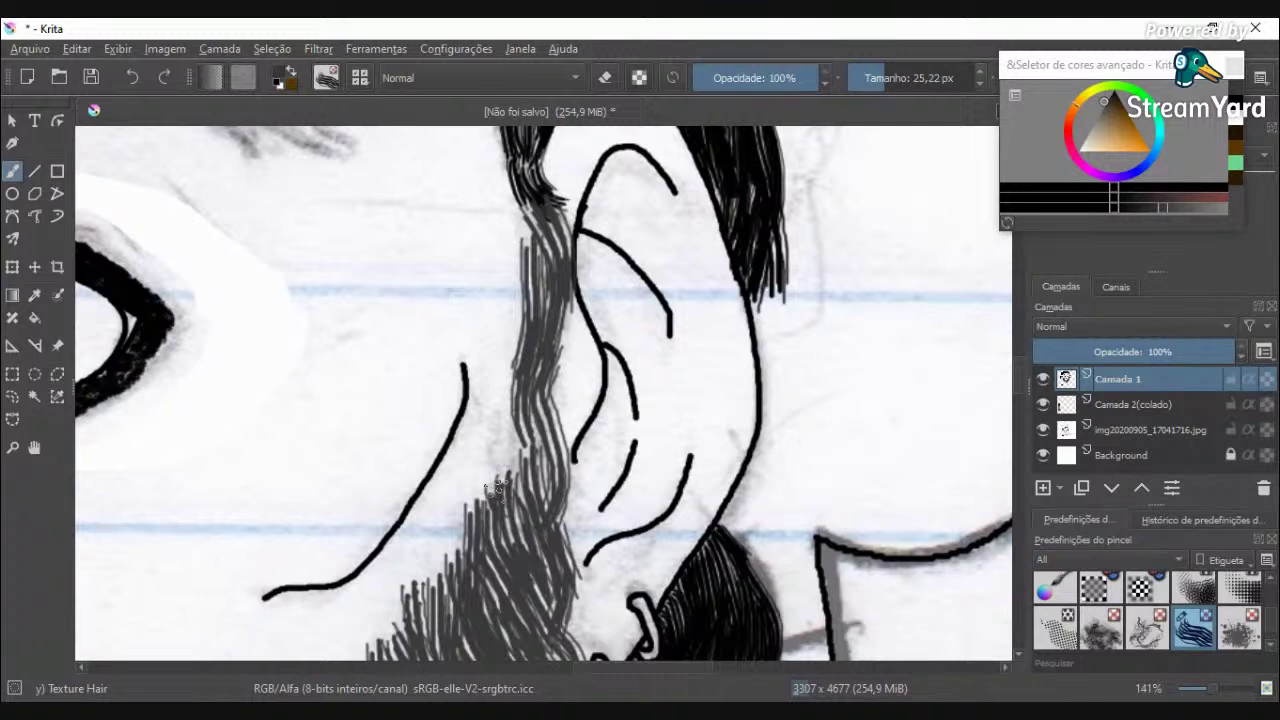
{"action": "mouse_move", "coordinate": [496, 491]}
{"action": "left_mouse_down"}
{"action": "mouse_move", "coordinate": [497, 461]}
{"action": "mouse_move", "coordinate": [510, 476]}
{"action": "left_mouse_up"}
{"action": "left_click_drag", "start_coordinate": [522, 455], "coordinate": [532, 540]}
{"action": "left_click_drag", "start_coordinate": [540, 395], "coordinate": [558, 490]}
{"action": "left_click_drag", "start_coordinate": [540, 438], "coordinate": [538, 476]}
{"action": "scroll", "coordinate": [625, 510], "scroll_direction": "down", "scroll_amount": 8}
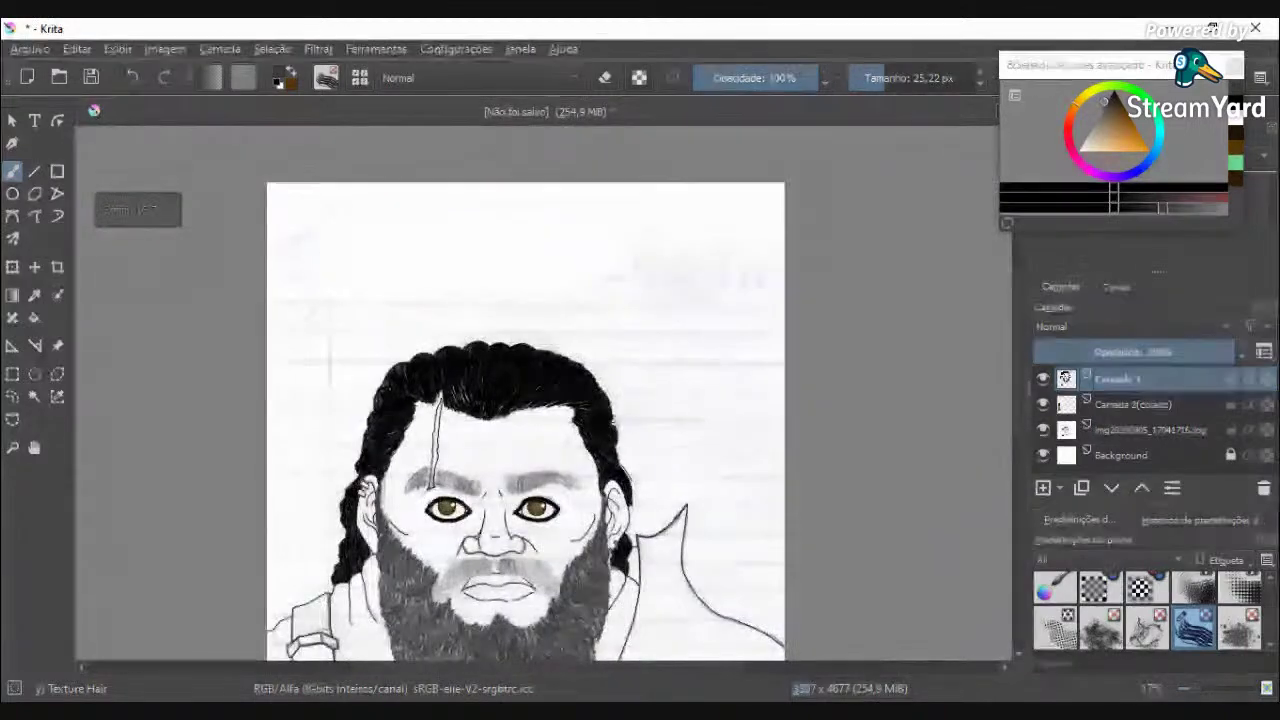
{"action": "scroll", "coordinate": [540, 640], "scroll_direction": "down", "scroll_amount": 2}
{"action": "scroll", "coordinate": [530, 645], "scroll_direction": "up", "scroll_amount": 6}
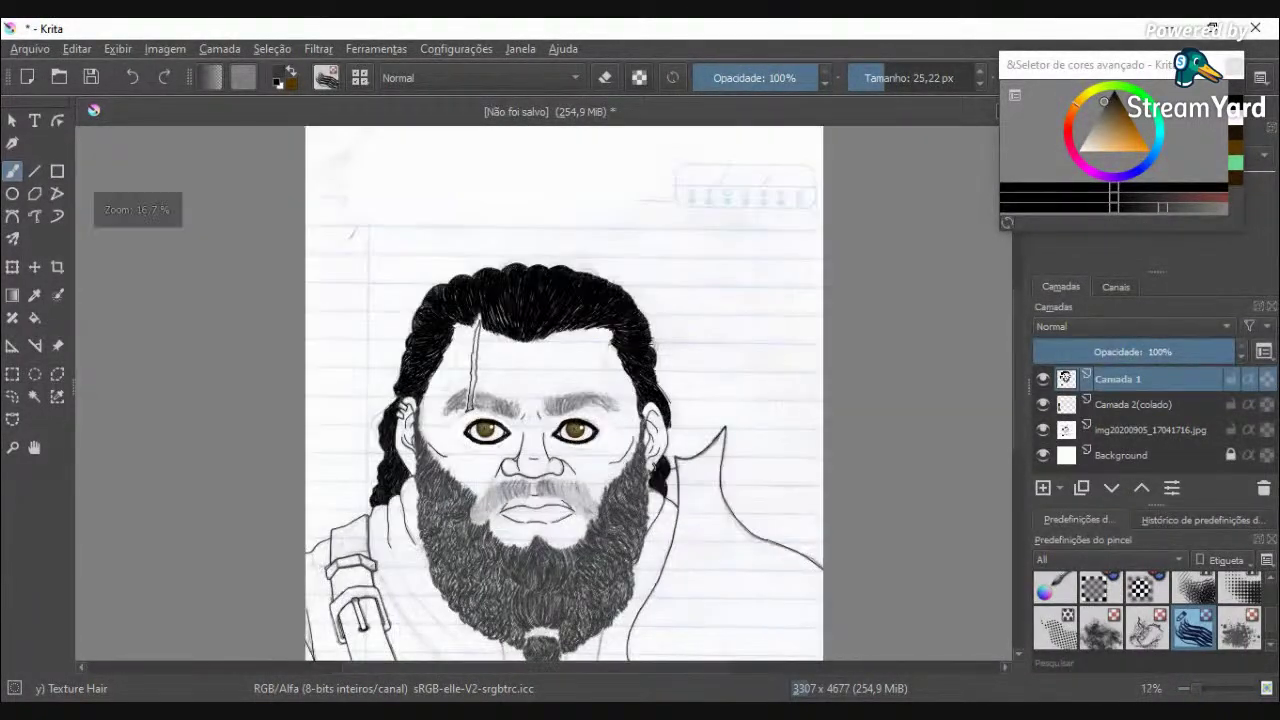
{"action": "scroll", "coordinate": [505, 518], "scroll_direction": "down", "scroll_amount": 2}
{"action": "scroll", "coordinate": [502, 588], "scroll_direction": "up", "scroll_amount": 3}
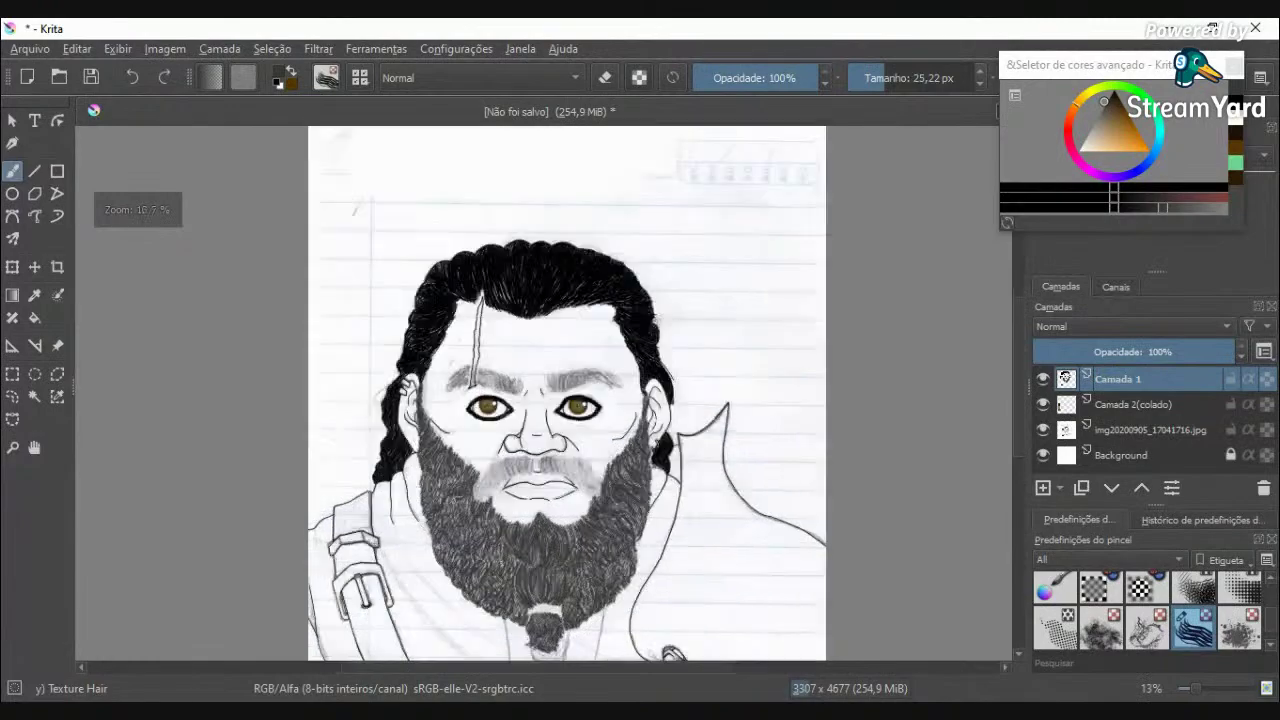
{"action": "scroll", "coordinate": [480, 630], "scroll_direction": "down", "scroll_amount": 3}
{"action": "scroll", "coordinate": [480, 630], "scroll_direction": "up", "scroll_amount": 3}
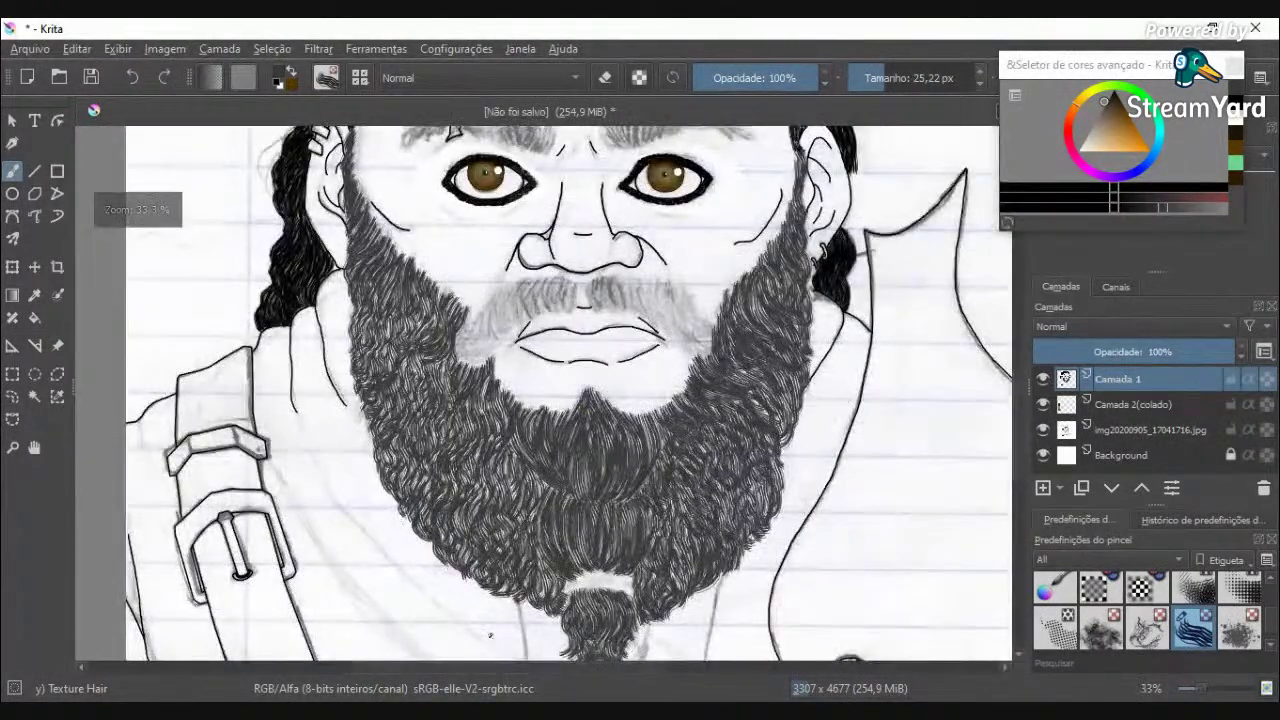
Step: Ink the inner end of the left mustache half below the nose with short, downward-curving Texture Hair strands
{"action": "scroll", "coordinate": [480, 630], "scroll_direction": "down", "scroll_amount": 3}
{"action": "scroll", "coordinate": [524, 443], "scroll_direction": "up", "scroll_amount": 3}
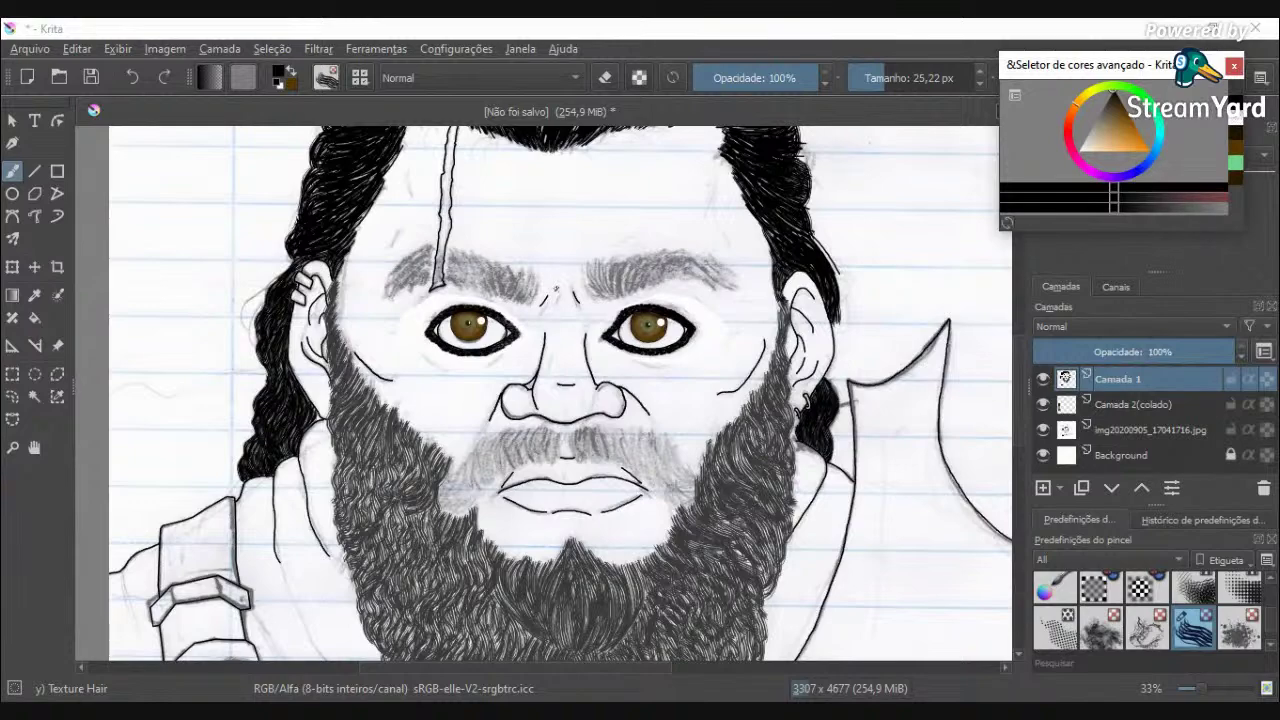
{"action": "scroll", "coordinate": [543, 500], "scroll_direction": "up", "scroll_amount": 3}
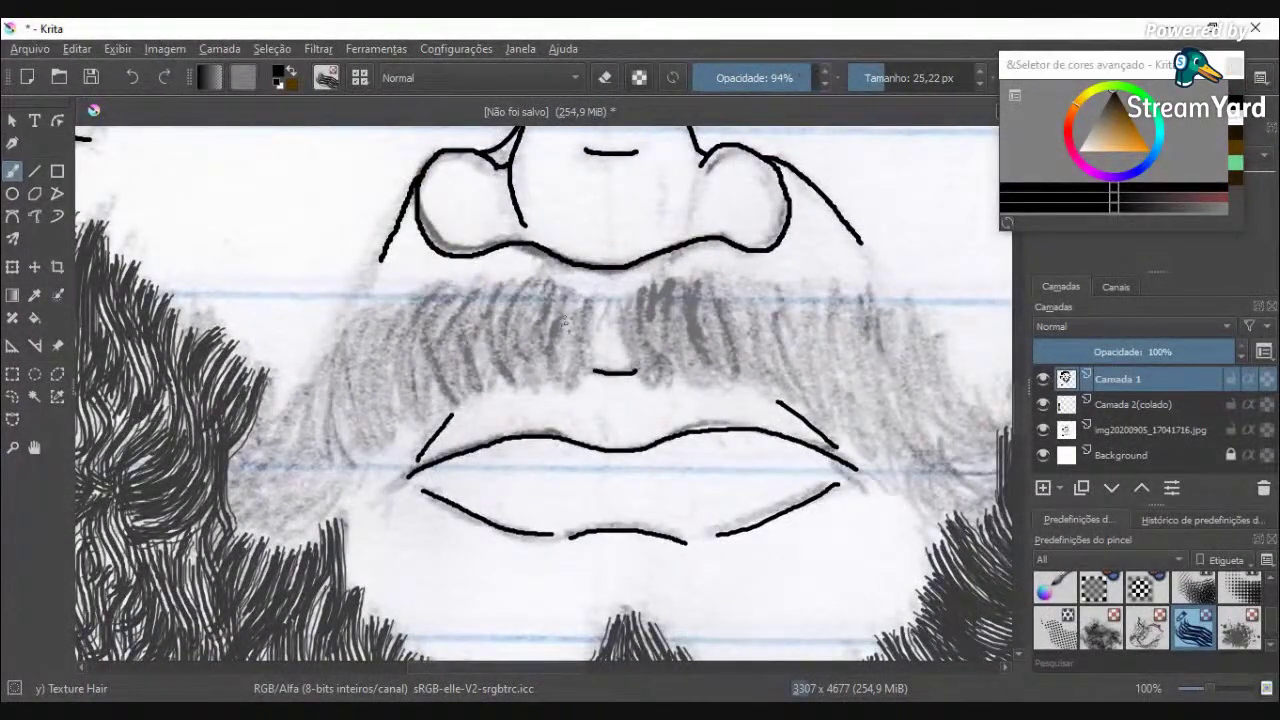
{"action": "left_click_drag", "start_coordinate": [575, 304], "coordinate": [558, 372]}
{"action": "mouse_move", "coordinate": [568, 309]}
{"action": "left_mouse_down"}
{"action": "mouse_move", "coordinate": [540, 385]}
{"action": "mouse_move", "coordinate": [562, 365]}
{"action": "mouse_move", "coordinate": [570, 376]}
{"action": "mouse_move", "coordinate": [565, 316]}
{"action": "mouse_move", "coordinate": [519, 373]}
{"action": "left_mouse_up"}
{"action": "left_click_drag", "start_coordinate": [558, 291], "coordinate": [526, 343]}
{"action": "mouse_move", "coordinate": [533, 293]}
{"action": "left_mouse_down"}
{"action": "mouse_move", "coordinate": [495, 370]}
{"action": "mouse_move", "coordinate": [524, 332]}
{"action": "mouse_move", "coordinate": [515, 390]}
{"action": "mouse_move", "coordinate": [548, 314]}
{"action": "left_mouse_up"}
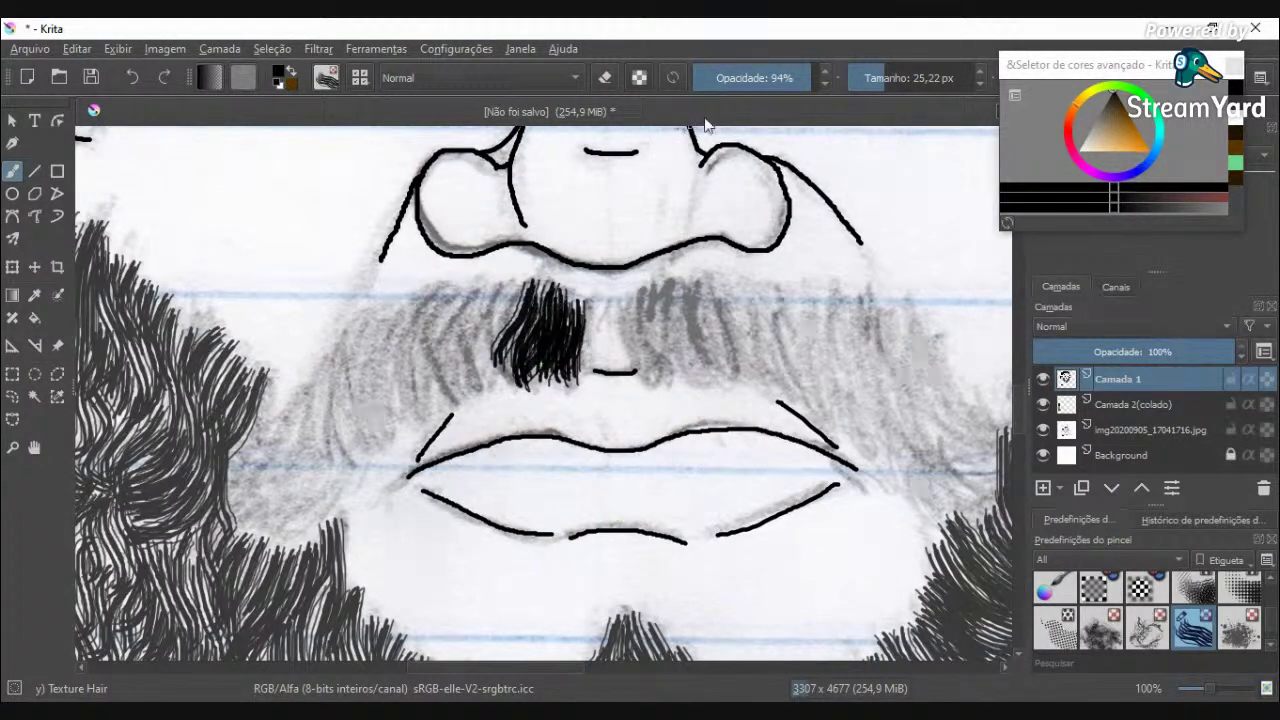
Step: Set the brush opacity to 100% and extend the left mustache half outward with curved strands below the nostril
{"action": "left_click_drag", "start_coordinate": [802, 68], "coordinate": [820, 69]}
{"action": "mouse_move", "coordinate": [514, 286]}
{"action": "left_mouse_down"}
{"action": "mouse_move", "coordinate": [488, 333]}
{"action": "mouse_move", "coordinate": [499, 384]}
{"action": "mouse_move", "coordinate": [501, 333]}
{"action": "left_mouse_up"}
{"action": "left_click_drag", "start_coordinate": [534, 282], "coordinate": [506, 314]}
{"action": "left_click_drag", "start_coordinate": [518, 294], "coordinate": [486, 370]}
{"action": "mouse_move", "coordinate": [484, 299]}
{"action": "left_mouse_down"}
{"action": "mouse_move", "coordinate": [480, 378]}
{"action": "mouse_move", "coordinate": [440, 303]}
{"action": "mouse_move", "coordinate": [437, 381]}
{"action": "mouse_move", "coordinate": [465, 405]}
{"action": "mouse_move", "coordinate": [445, 341]}
{"action": "mouse_move", "coordinate": [455, 305]}
{"action": "mouse_move", "coordinate": [453, 354]}
{"action": "left_mouse_up"}
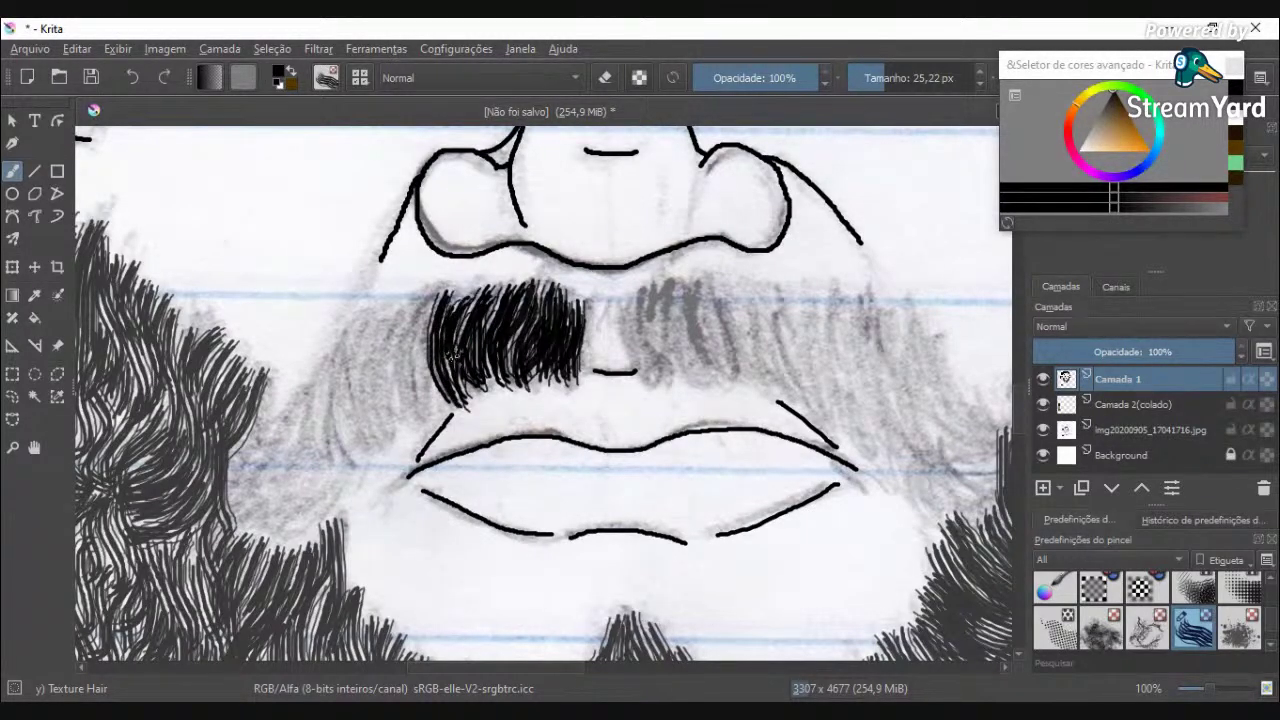
Step: Add spaced strands slanting down and outward over the sketched outer part of the left mustache half
{"action": "mouse_move", "coordinate": [445, 292]}
{"action": "left_mouse_down"}
{"action": "mouse_move", "coordinate": [420, 364]}
{"action": "mouse_move", "coordinate": [400, 328]}
{"action": "mouse_move", "coordinate": [388, 404]}
{"action": "left_mouse_up"}
{"action": "left_click_drag", "start_coordinate": [402, 340], "coordinate": [384, 410]}
{"action": "left_click_drag", "start_coordinate": [388, 315], "coordinate": [342, 415]}
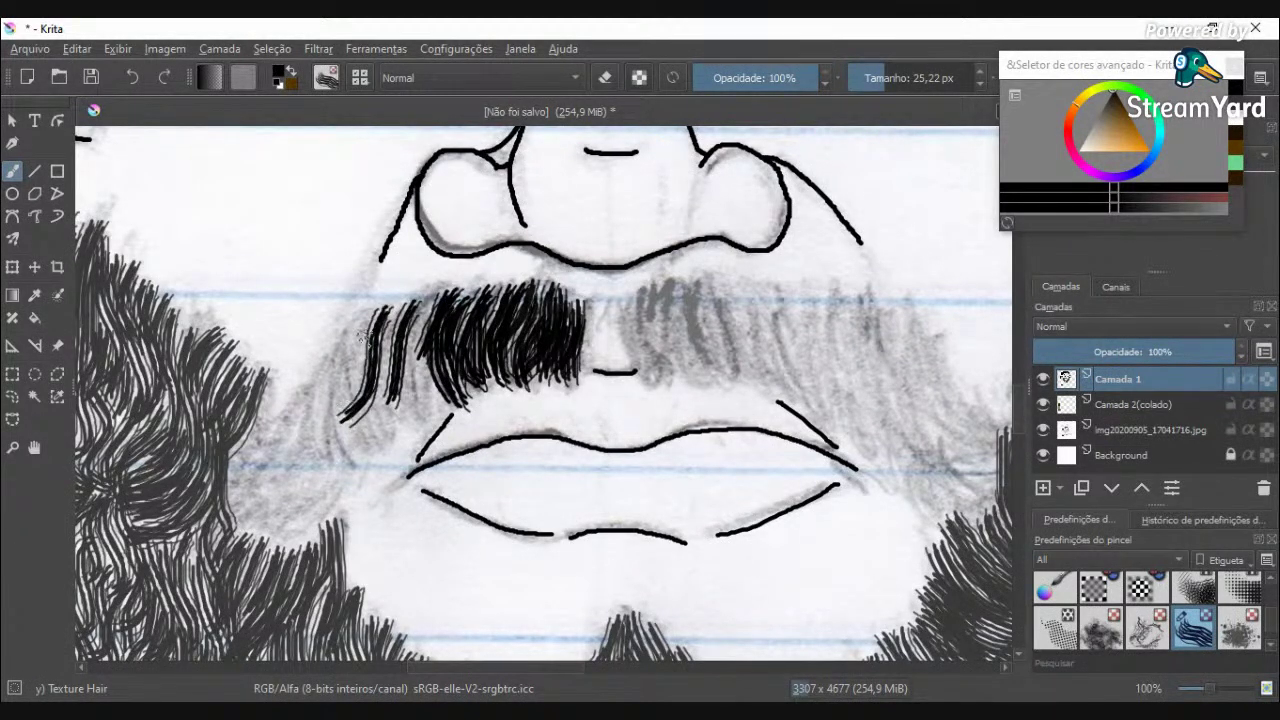
{"action": "left_click_drag", "start_coordinate": [372, 330], "coordinate": [346, 376]}
{"action": "left_click_drag", "start_coordinate": [364, 352], "coordinate": [334, 410]}
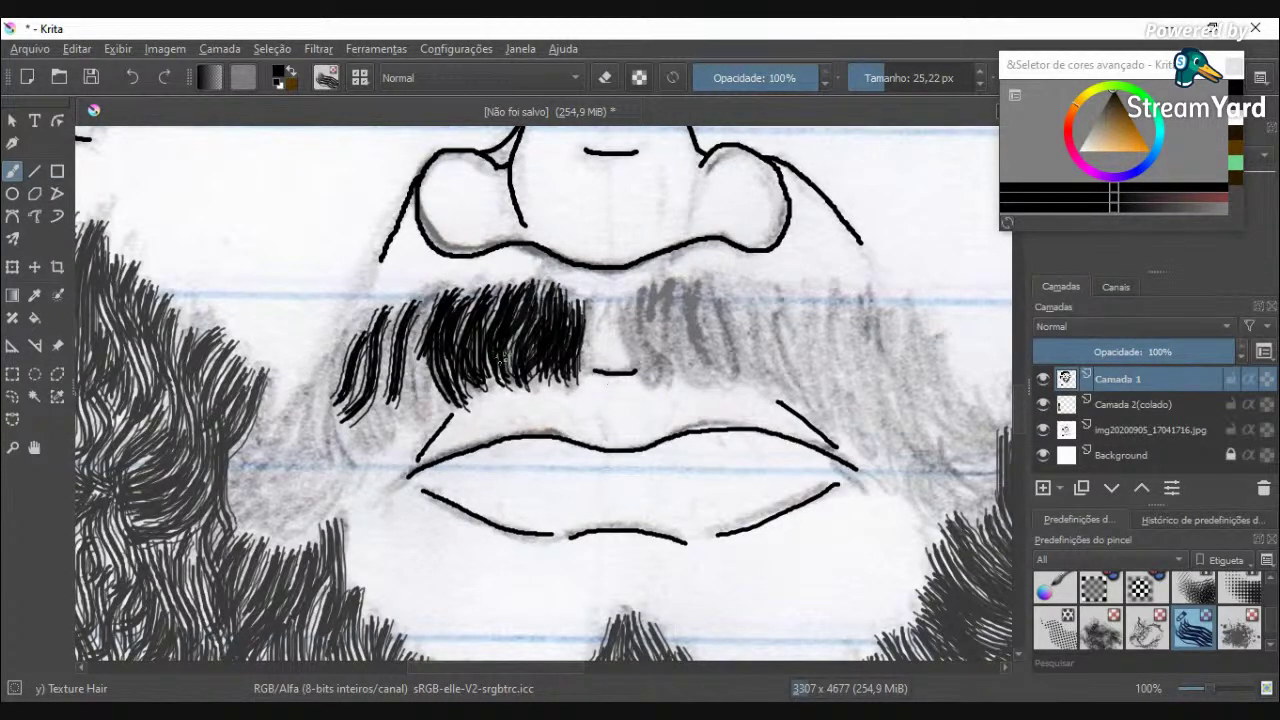
Step: Fill the gaps between the left mustache strands and extend its lower edge toward the mouth corner
{"action": "left_click_drag", "start_coordinate": [505, 302], "coordinate": [465, 361]}
{"action": "left_click_drag", "start_coordinate": [476, 288], "coordinate": [438, 410]}
{"action": "left_click_drag", "start_coordinate": [450, 338], "coordinate": [410, 420]}
{"action": "left_click_drag", "start_coordinate": [422, 322], "coordinate": [395, 404]}
{"action": "left_click_drag", "start_coordinate": [390, 314], "coordinate": [378, 424]}
{"action": "left_click_drag", "start_coordinate": [412, 382], "coordinate": [358, 458]}
{"action": "left_click_drag", "start_coordinate": [390, 400], "coordinate": [334, 456]}
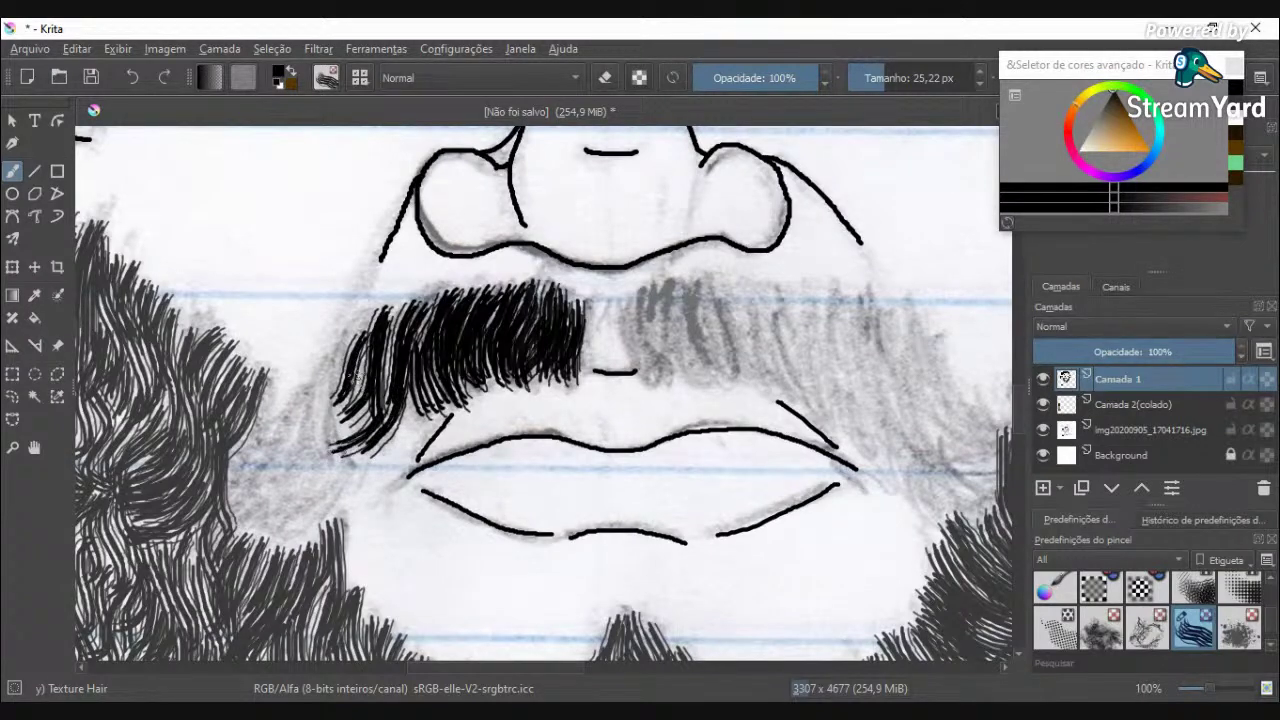
Step: Extend the left mustache's outer end toward the cheek beard with slanted strands and thicken its lower edge
{"action": "left_click_drag", "start_coordinate": [345, 354], "coordinate": [300, 402]}
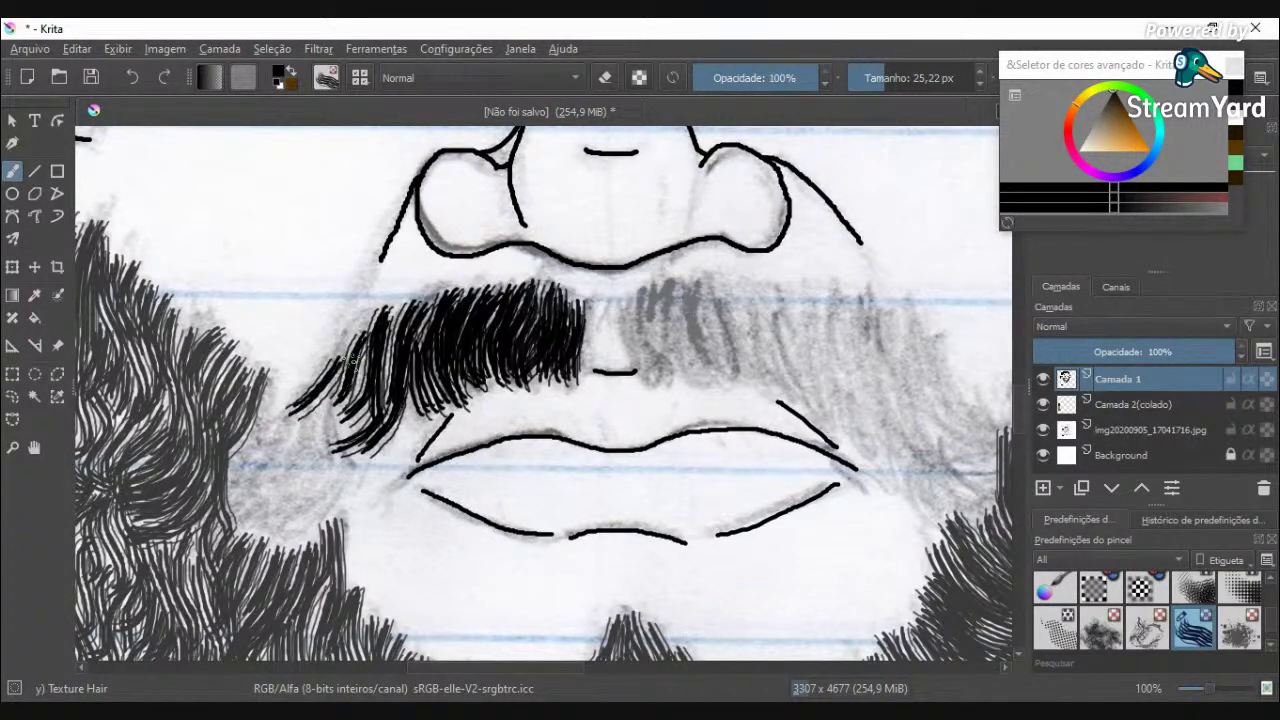
{"action": "mouse_move", "coordinate": [362, 340]}
{"action": "left_mouse_down"}
{"action": "mouse_move", "coordinate": [309, 438]}
{"action": "mouse_move", "coordinate": [344, 388]}
{"action": "mouse_move", "coordinate": [359, 361]}
{"action": "mouse_move", "coordinate": [286, 452]}
{"action": "left_mouse_up"}
{"action": "left_click_drag", "start_coordinate": [340, 405], "coordinate": [278, 427]}
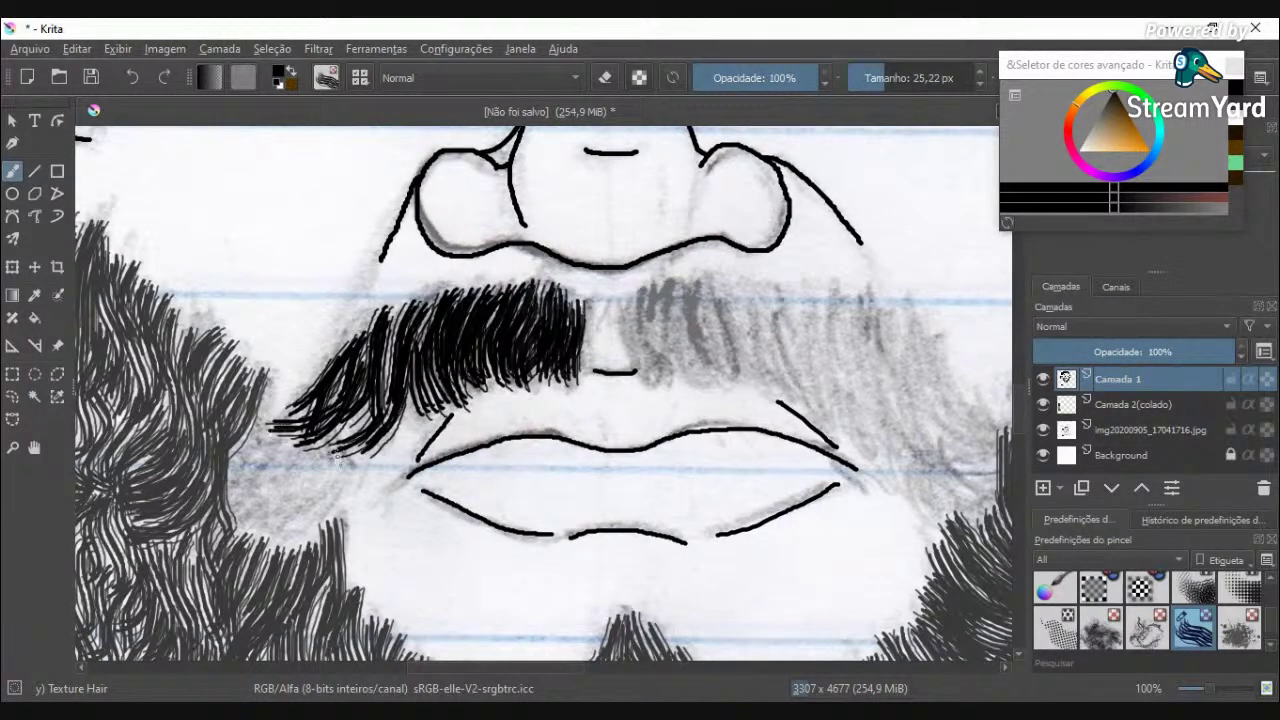
{"action": "left_click_drag", "start_coordinate": [366, 412], "coordinate": [310, 454]}
{"action": "mouse_move", "coordinate": [426, 373]}
{"action": "left_mouse_down"}
{"action": "mouse_move", "coordinate": [403, 412]}
{"action": "mouse_move", "coordinate": [405, 391]}
{"action": "left_mouse_up"}
{"action": "mouse_move", "coordinate": [497, 363]}
{"action": "left_mouse_down"}
{"action": "mouse_move", "coordinate": [484, 388]}
{"action": "mouse_move", "coordinate": [460, 376]}
{"action": "left_mouse_up"}
Step: Sweep the left mustache's tip into an upward curl overlapping the edge of the left beard
{"action": "mouse_move", "coordinate": [406, 324]}
{"action": "left_mouse_down"}
{"action": "mouse_move", "coordinate": [393, 393]}
{"action": "mouse_move", "coordinate": [330, 450]}
{"action": "mouse_move", "coordinate": [372, 428]}
{"action": "mouse_move", "coordinate": [358, 440]}
{"action": "mouse_move", "coordinate": [283, 468]}
{"action": "mouse_move", "coordinate": [325, 450]}
{"action": "mouse_move", "coordinate": [262, 445]}
{"action": "mouse_move", "coordinate": [325, 432]}
{"action": "mouse_move", "coordinate": [295, 448]}
{"action": "mouse_move", "coordinate": [231, 403]}
{"action": "left_mouse_up"}
{"action": "left_click_drag", "start_coordinate": [316, 480], "coordinate": [240, 452]}
{"action": "mouse_move", "coordinate": [336, 490]}
{"action": "left_mouse_down"}
{"action": "mouse_move", "coordinate": [297, 492]}
{"action": "mouse_move", "coordinate": [225, 473]}
{"action": "mouse_move", "coordinate": [265, 483]}
{"action": "mouse_move", "coordinate": [224, 430]}
{"action": "left_mouse_up"}
{"action": "left_click_drag", "start_coordinate": [256, 484], "coordinate": [207, 391]}
{"action": "mouse_move", "coordinate": [278, 458]}
{"action": "left_mouse_down"}
{"action": "mouse_move", "coordinate": [214, 382]}
{"action": "mouse_move", "coordinate": [240, 436]}
{"action": "mouse_move", "coordinate": [214, 414]}
{"action": "left_mouse_up"}
{"action": "mouse_move", "coordinate": [330, 458]}
{"action": "left_mouse_down"}
{"action": "mouse_move", "coordinate": [268, 432]}
{"action": "mouse_move", "coordinate": [286, 392]}
{"action": "left_mouse_up"}
{"action": "left_click_drag", "start_coordinate": [298, 438], "coordinate": [218, 412]}
{"action": "left_click_drag", "start_coordinate": [381, 394], "coordinate": [322, 446]}
{"action": "mouse_move", "coordinate": [332, 470]}
{"action": "left_mouse_down"}
{"action": "mouse_move", "coordinate": [266, 450]}
{"action": "mouse_move", "coordinate": [311, 450]}
{"action": "mouse_move", "coordinate": [254, 446]}
{"action": "left_mouse_up"}
Step: Fill out the upper edge of the left mustache's outer slope with short overlapping strands
{"action": "scroll", "coordinate": [259, 446], "scroll_direction": "down", "scroll_amount": 5}
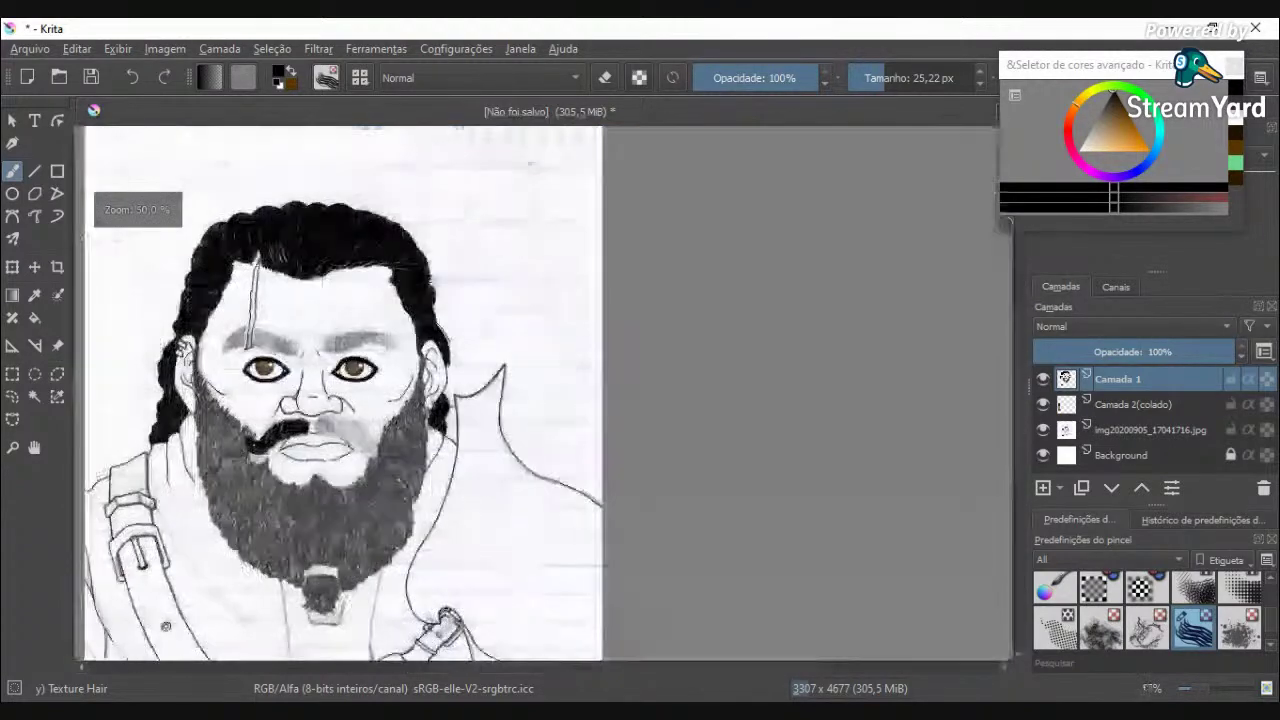
{"action": "scroll", "coordinate": [218, 448], "scroll_direction": "up", "scroll_amount": 2}
{"action": "scroll", "coordinate": [311, 431], "scroll_direction": "up", "scroll_amount": 5}
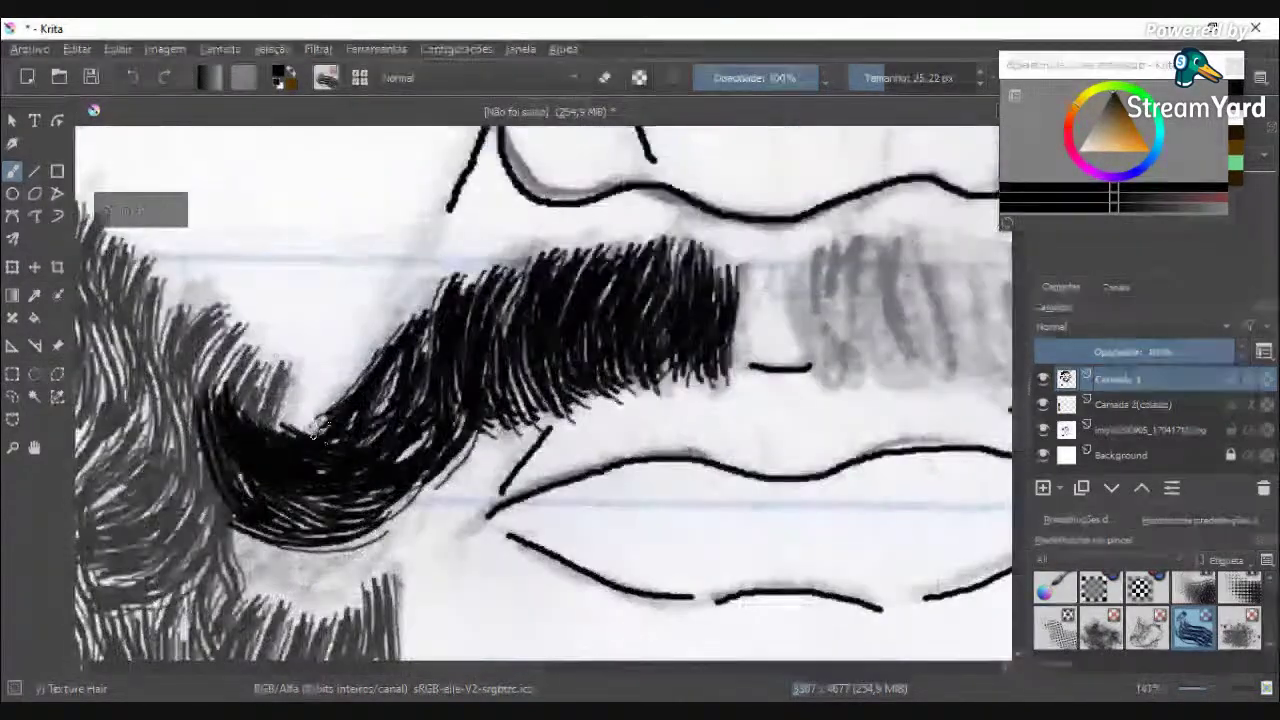
{"action": "left_click_drag", "start_coordinate": [438, 294], "coordinate": [402, 370]}
{"action": "left_click_drag", "start_coordinate": [434, 340], "coordinate": [410, 406]}
{"action": "left_click_drag", "start_coordinate": [490, 266], "coordinate": [452, 338]}
{"action": "left_click_drag", "start_coordinate": [516, 276], "coordinate": [492, 354]}
Step: Thicken and darken the left mustache's curled tip with long sweeping strands, undoing the last misplaced stroke and reinforcing its lower edge
{"action": "mouse_move", "coordinate": [450, 404]}
{"action": "left_mouse_down"}
{"action": "mouse_move", "coordinate": [364, 471]}
{"action": "mouse_move", "coordinate": [428, 449]}
{"action": "mouse_move", "coordinate": [392, 509]}
{"action": "mouse_move", "coordinate": [321, 536]}
{"action": "mouse_move", "coordinate": [254, 516]}
{"action": "left_mouse_up"}
{"action": "mouse_move", "coordinate": [331, 570]}
{"action": "left_mouse_down"}
{"action": "mouse_move", "coordinate": [255, 536]}
{"action": "mouse_move", "coordinate": [210, 463]}
{"action": "left_mouse_up"}
{"action": "mouse_move", "coordinate": [368, 557]}
{"action": "left_mouse_down"}
{"action": "mouse_move", "coordinate": [268, 532]}
{"action": "mouse_move", "coordinate": [200, 387]}
{"action": "mouse_move", "coordinate": [194, 439]}
{"action": "mouse_move", "coordinate": [187, 372]}
{"action": "left_mouse_up"}
{"action": "left_click_drag", "start_coordinate": [216, 496], "coordinate": [182, 408]}
{"action": "left_click_drag", "start_coordinate": [254, 512], "coordinate": [224, 398]}
{"action": "left_click_drag", "start_coordinate": [244, 440], "coordinate": [232, 390]}
{"action": "left_click_drag", "start_coordinate": [300, 494], "coordinate": [278, 486]}
{"action": "left_click_drag", "start_coordinate": [430, 492], "coordinate": [304, 520]}
{"action": "mouse_move", "coordinate": [432, 488]}
{"action": "left_mouse_down"}
{"action": "mouse_move", "coordinate": [338, 510]}
{"action": "mouse_move", "coordinate": [276, 485]}
{"action": "mouse_move", "coordinate": [365, 517]}
{"action": "mouse_move", "coordinate": [288, 498]}
{"action": "mouse_move", "coordinate": [228, 457]}
{"action": "mouse_move", "coordinate": [196, 345]}
{"action": "left_mouse_up"}
{"action": "key", "text": "ctrl+z"}
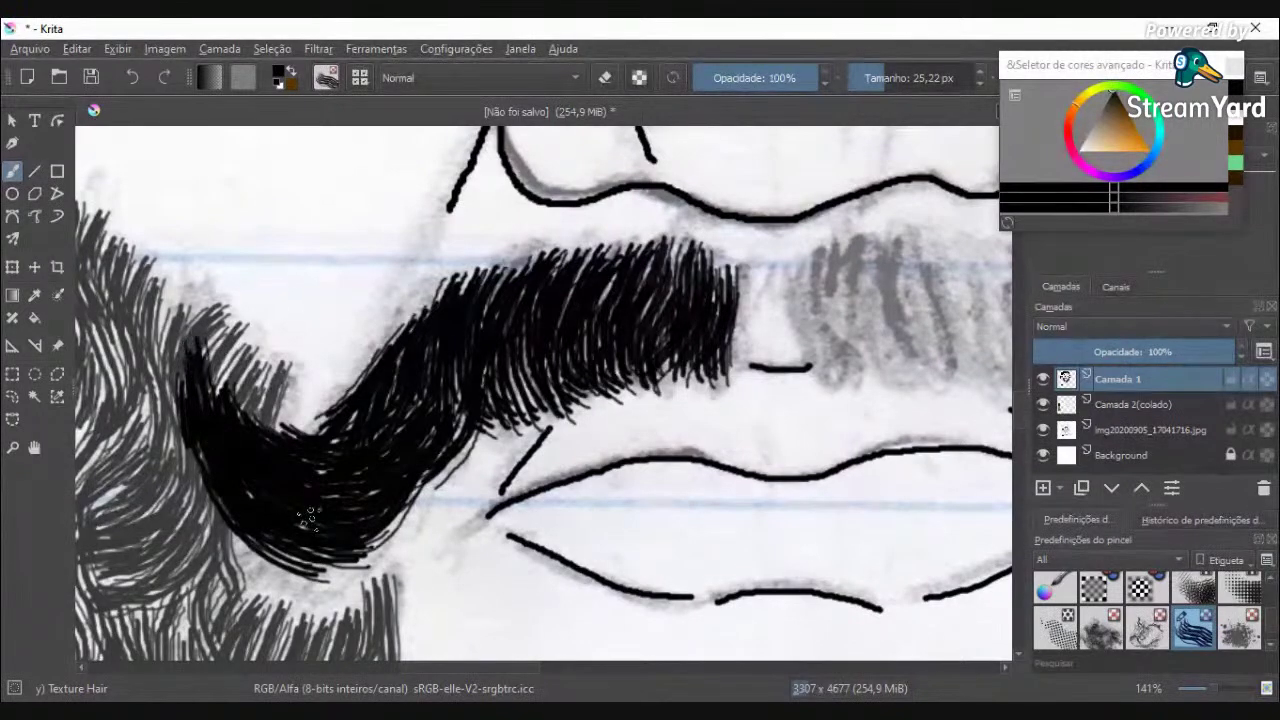
{"action": "scroll", "coordinate": [311, 517], "scroll_direction": "down", "scroll_amount": 3}
{"action": "scroll", "coordinate": [311, 517], "scroll_direction": "up", "scroll_amount": 3}
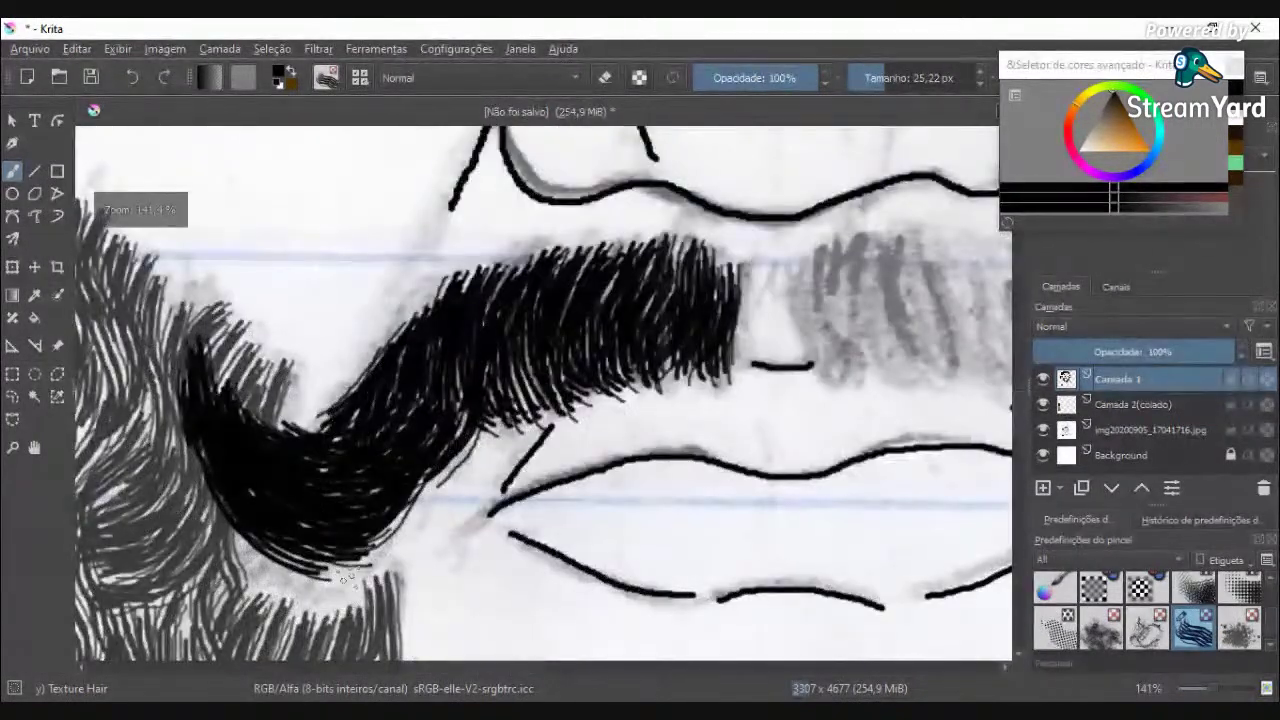
{"action": "left_click_drag", "start_coordinate": [365, 565], "coordinate": [268, 548]}
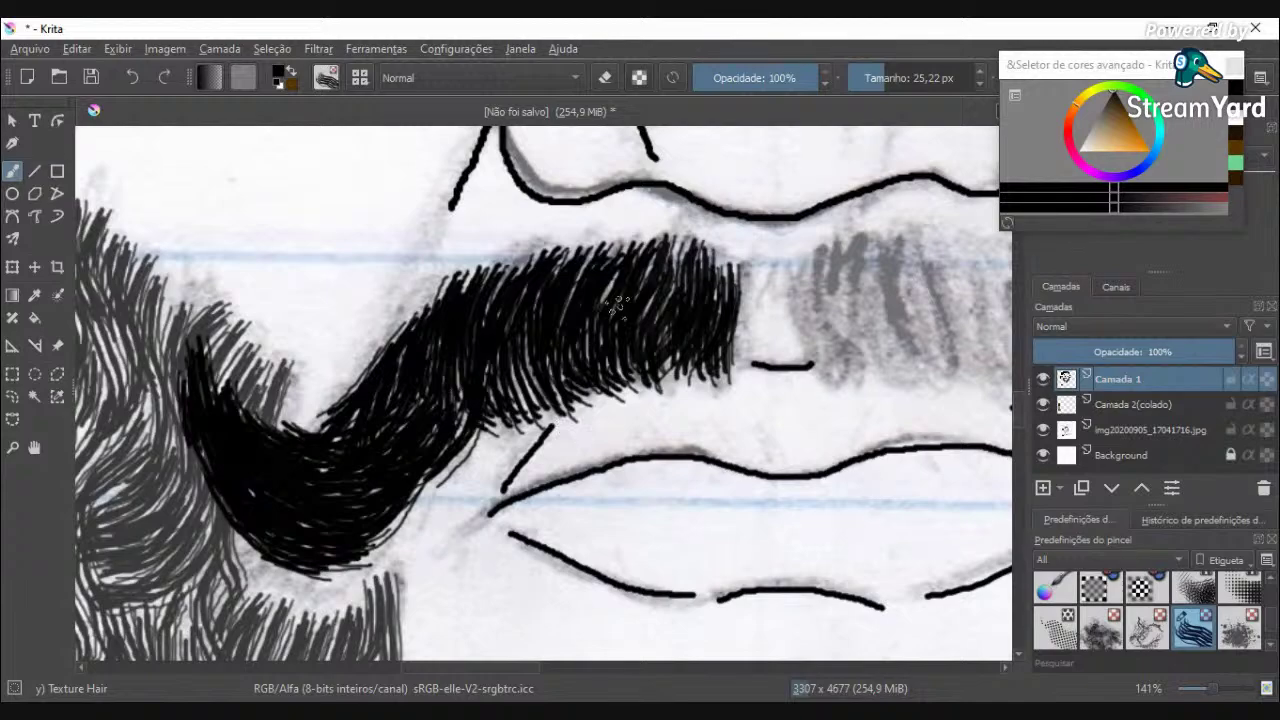
Step: Ink the inner end of the right mustache half beside the philtrum with strands curving down and outward
{"action": "scroll", "coordinate": [617, 305], "scroll_direction": "down", "scroll_amount": 4}
{"action": "scroll", "coordinate": [800, 291], "scroll_direction": "up", "scroll_amount": 6}
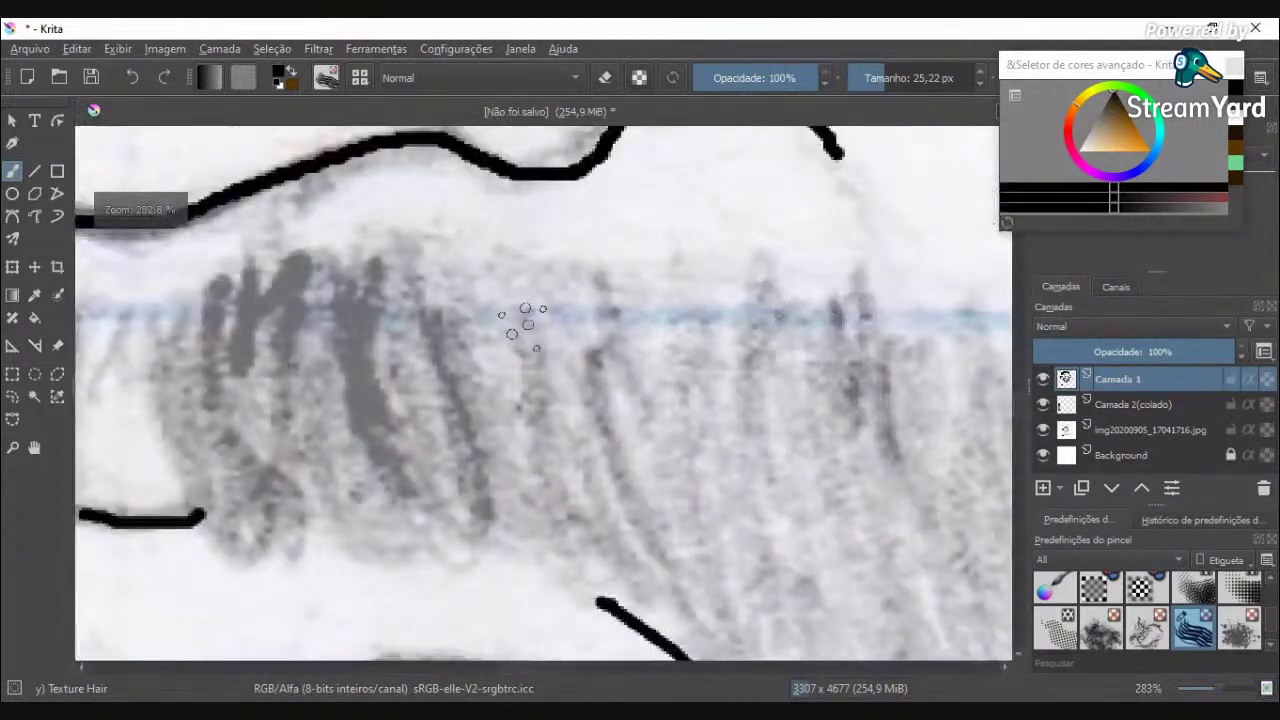
{"action": "scroll", "coordinate": [525, 323], "scroll_direction": "down", "scroll_amount": 4}
{"action": "scroll", "coordinate": [429, 305], "scroll_direction": "up", "scroll_amount": 2}
{"action": "mouse_move", "coordinate": [438, 344]}
{"action": "left_mouse_down"}
{"action": "mouse_move", "coordinate": [443, 383]}
{"action": "mouse_move", "coordinate": [485, 440]}
{"action": "mouse_move", "coordinate": [483, 328]}
{"action": "mouse_move", "coordinate": [488, 425]}
{"action": "left_mouse_up"}
{"action": "left_click_drag", "start_coordinate": [502, 312], "coordinate": [530, 410]}
{"action": "left_click_drag", "start_coordinate": [512, 315], "coordinate": [535, 415]}
{"action": "left_click_drag", "start_coordinate": [500, 355], "coordinate": [540, 445]}
{"action": "mouse_move", "coordinate": [490, 315]}
{"action": "left_mouse_down"}
{"action": "mouse_move", "coordinate": [500, 440]}
{"action": "mouse_move", "coordinate": [535, 458]}
{"action": "left_mouse_up"}
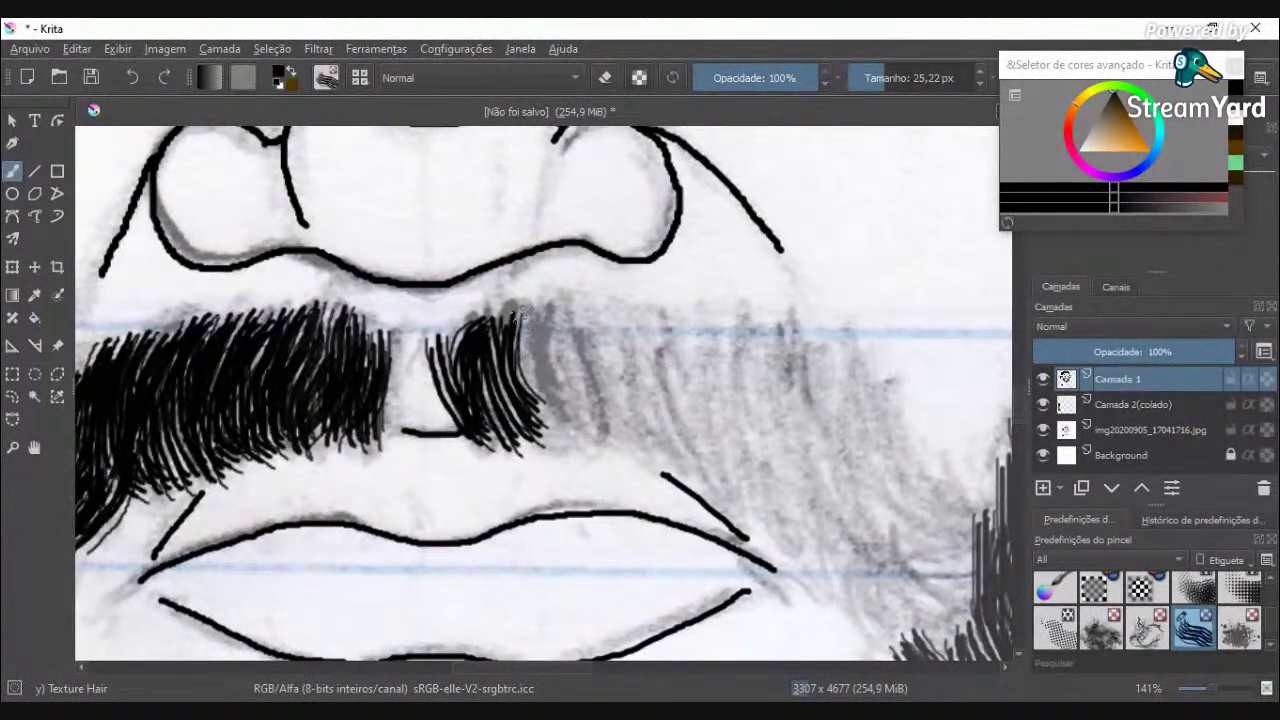
Step: Extend the right mustache half outward below the nostril with dense, curved strands
{"action": "left_click_drag", "start_coordinate": [516, 318], "coordinate": [560, 435]}
{"action": "left_click_drag", "start_coordinate": [530, 305], "coordinate": [574, 444]}
{"action": "left_click_drag", "start_coordinate": [550, 310], "coordinate": [604, 430]}
{"action": "mouse_move", "coordinate": [560, 306]}
{"action": "left_mouse_down"}
{"action": "mouse_move", "coordinate": [640, 450]}
{"action": "mouse_move", "coordinate": [619, 428]}
{"action": "left_mouse_up"}
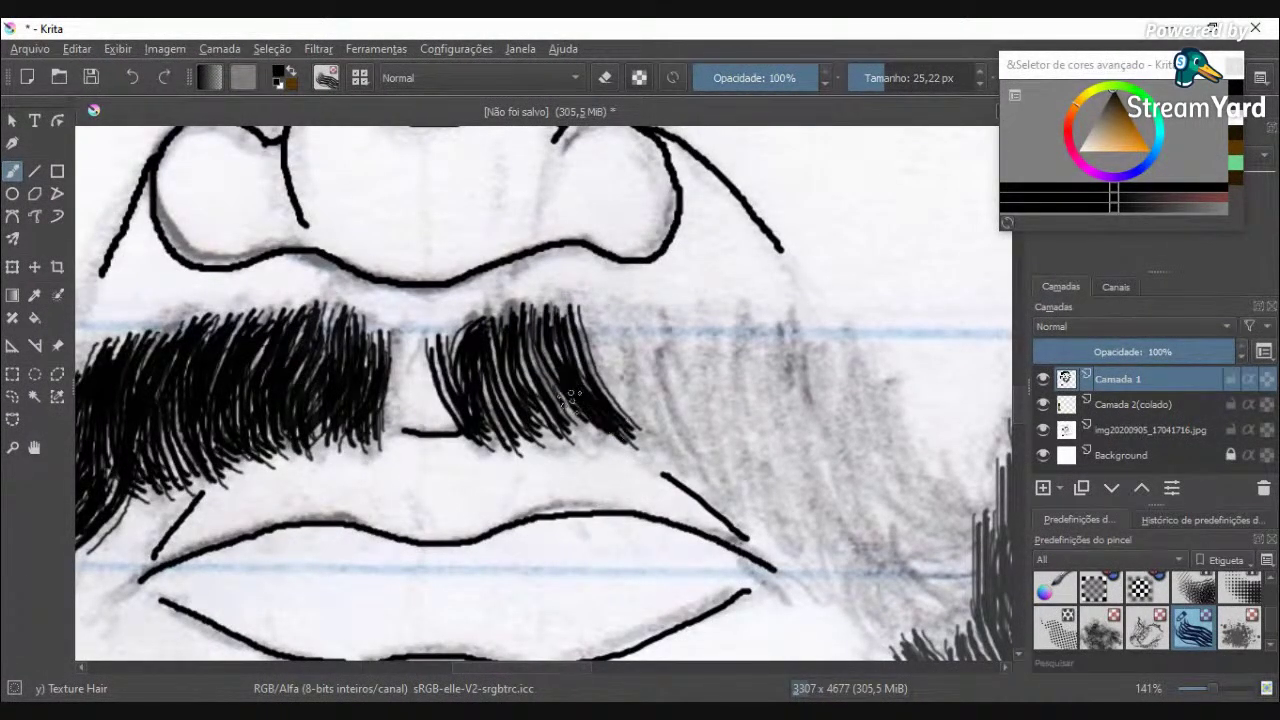
{"action": "left_click_drag", "start_coordinate": [566, 386], "coordinate": [612, 440]}
Step: Continue the right mustache strands outward to the crease above the mouth corner, filling the gaps along the upper edge
{"action": "left_click_drag", "start_coordinate": [578, 296], "coordinate": [666, 472]}
{"action": "mouse_move", "coordinate": [636, 338]}
{"action": "left_mouse_down"}
{"action": "mouse_move", "coordinate": [682, 432]}
{"action": "mouse_move", "coordinate": [670, 466]}
{"action": "left_mouse_up"}
{"action": "left_click_drag", "start_coordinate": [645, 414], "coordinate": [644, 440]}
{"action": "left_click_drag", "start_coordinate": [644, 310], "coordinate": [674, 402]}
{"action": "mouse_move", "coordinate": [688, 338]}
{"action": "left_mouse_down"}
{"action": "mouse_move", "coordinate": [722, 446]}
{"action": "mouse_move", "coordinate": [704, 440]}
{"action": "mouse_move", "coordinate": [758, 494]}
{"action": "left_mouse_up"}
{"action": "left_click_drag", "start_coordinate": [708, 442], "coordinate": [765, 515]}
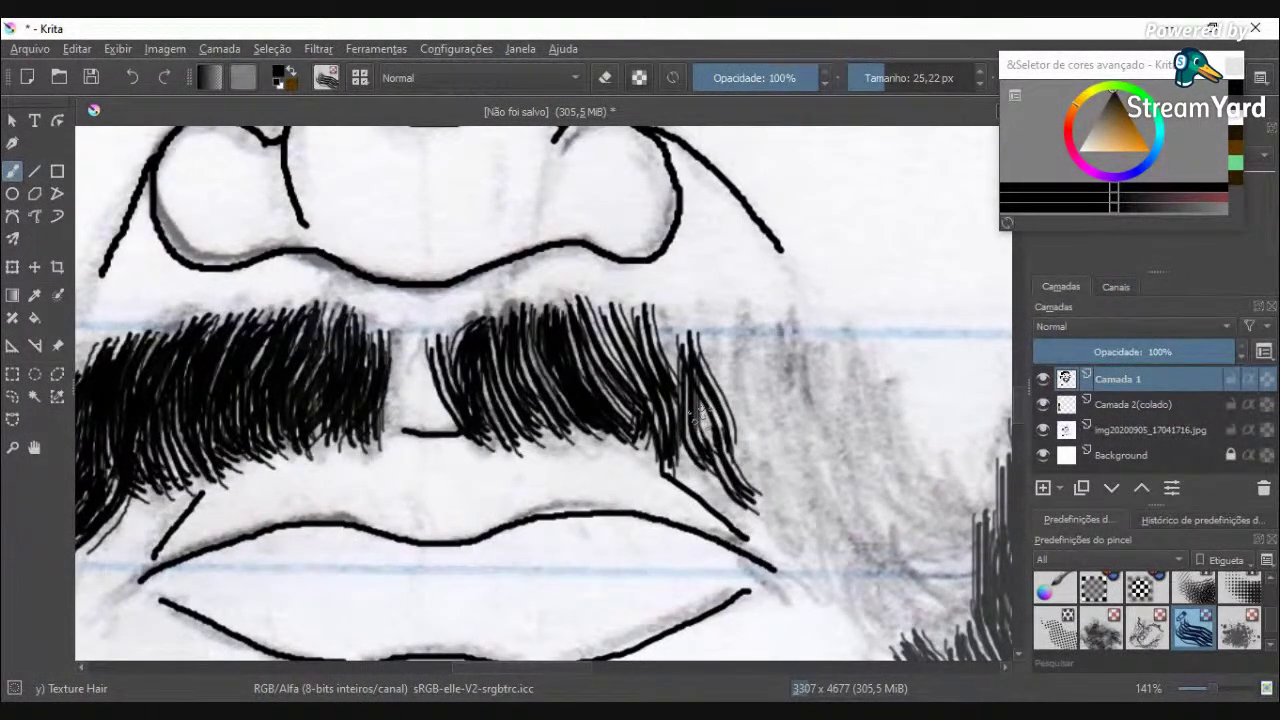
{"action": "left_click_drag", "start_coordinate": [688, 330], "coordinate": [710, 430]}
{"action": "mouse_move", "coordinate": [676, 316]}
{"action": "left_mouse_down"}
{"action": "mouse_move", "coordinate": [710, 392]}
{"action": "mouse_move", "coordinate": [676, 380]}
{"action": "left_mouse_up"}
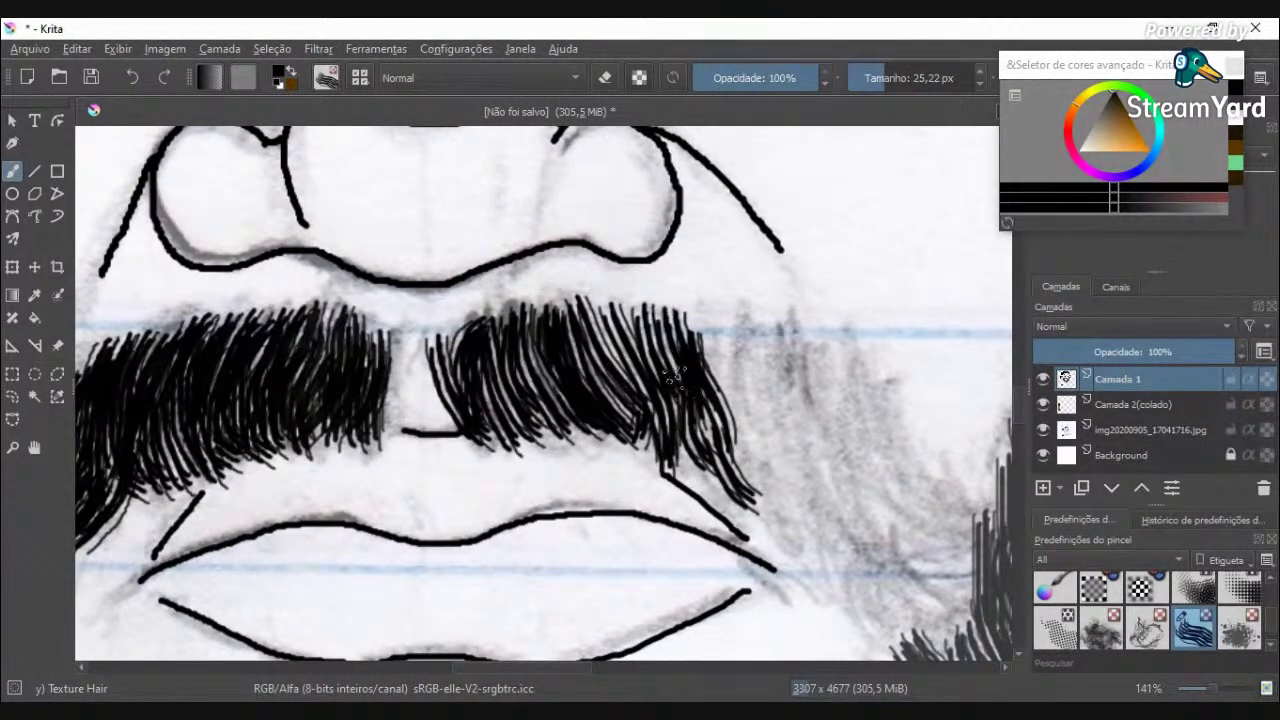
Step: Darken the middle of the right mustache half and thicken its outer edge with overlapping strands
{"action": "left_click_drag", "start_coordinate": [576, 298], "coordinate": [662, 386]}
{"action": "left_click_drag", "start_coordinate": [672, 388], "coordinate": [706, 438]}
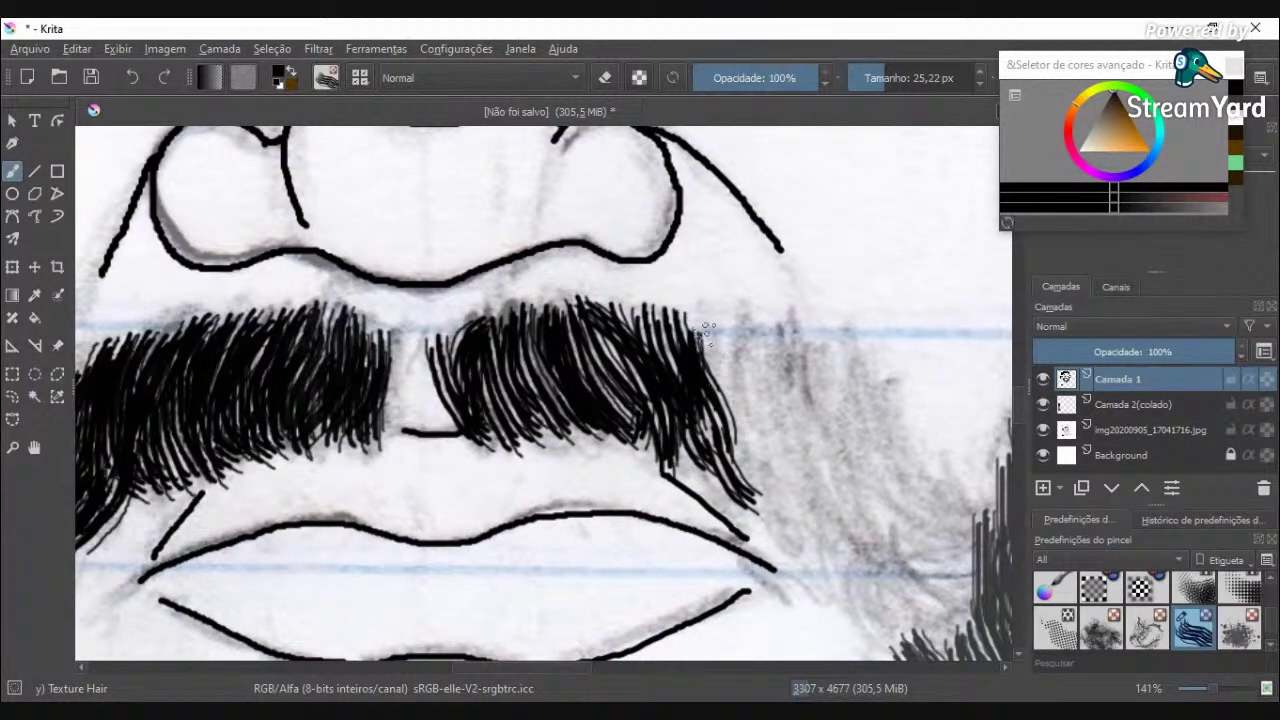
{"action": "left_click_drag", "start_coordinate": [707, 330], "coordinate": [743, 418]}
{"action": "left_click_drag", "start_coordinate": [603, 339], "coordinate": [639, 413]}
{"action": "scroll", "coordinate": [808, 420], "scroll_direction": "down", "scroll_amount": 4}
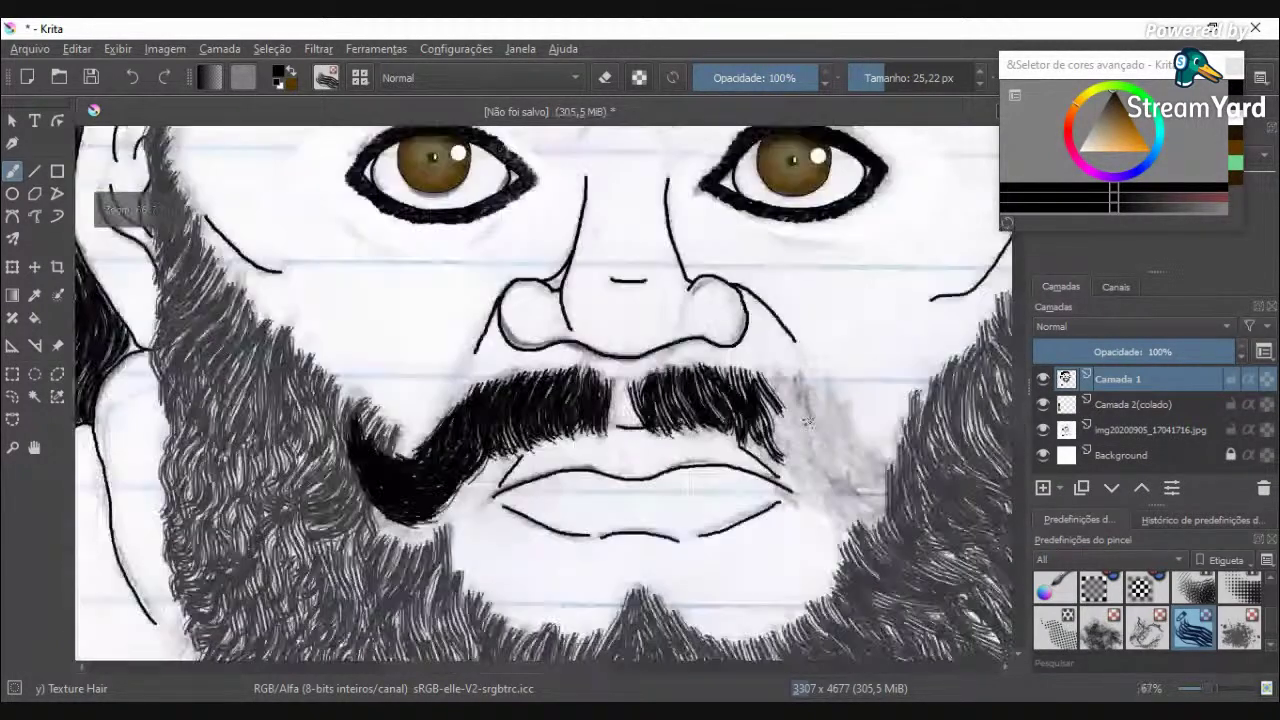
{"action": "scroll", "coordinate": [810, 420], "scroll_direction": "up", "scroll_amount": 4}
Step: Outline the right mustache's outer slope with spaced strands running down toward the cheek beard
{"action": "left_click_drag", "start_coordinate": [724, 360], "coordinate": [746, 414]}
{"action": "mouse_move", "coordinate": [740, 330]}
{"action": "left_mouse_down"}
{"action": "mouse_move", "coordinate": [788, 450]}
{"action": "mouse_move", "coordinate": [788, 372]}
{"action": "mouse_move", "coordinate": [815, 445]}
{"action": "left_mouse_up"}
{"action": "left_click_drag", "start_coordinate": [800, 350], "coordinate": [850, 470]}
{"action": "left_click_drag", "start_coordinate": [842, 366], "coordinate": [876, 440]}
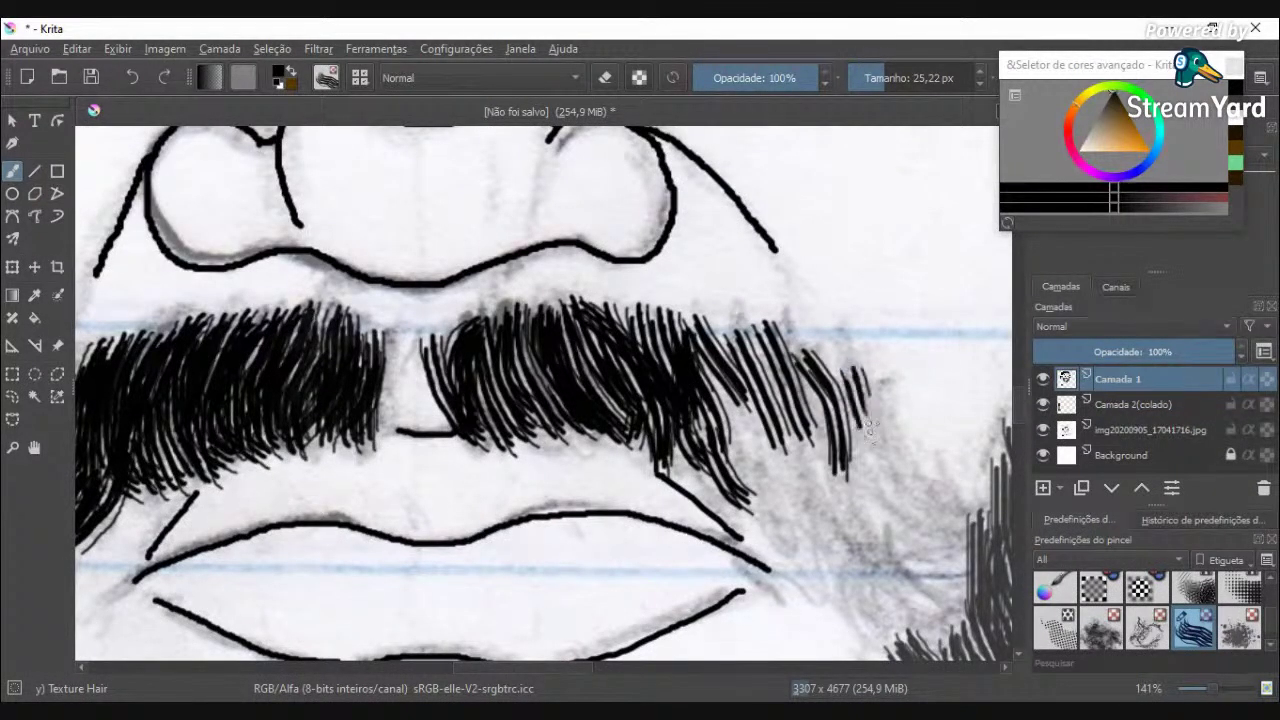
{"action": "left_click_drag", "start_coordinate": [854, 394], "coordinate": [882, 500]}
{"action": "mouse_move", "coordinate": [856, 420]}
{"action": "left_mouse_down"}
{"action": "mouse_move", "coordinate": [885, 489]}
{"action": "mouse_move", "coordinate": [940, 532]}
{"action": "left_mouse_up"}
{"action": "left_click_drag", "start_coordinate": [850, 466], "coordinate": [932, 556]}
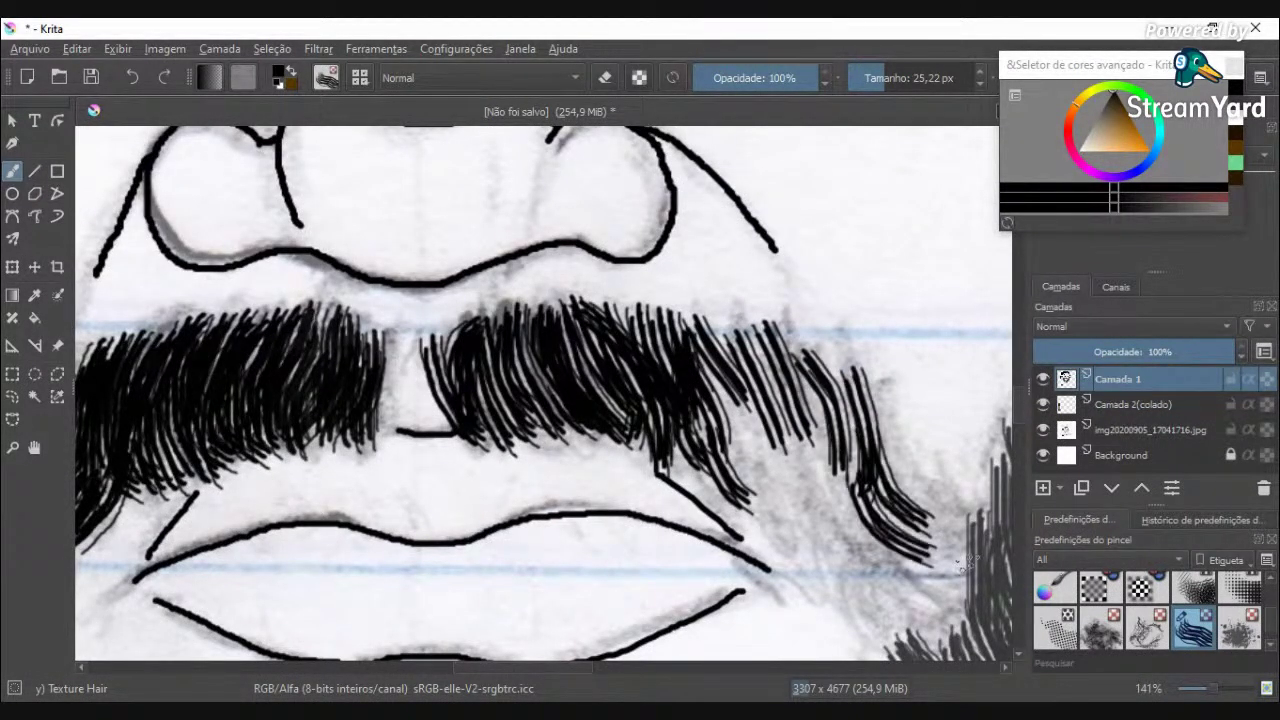
Step: Fill the open area of the right mustache's outer half with strands reaching down toward the mouth corner
{"action": "left_click_drag", "start_coordinate": [714, 378], "coordinate": [743, 473]}
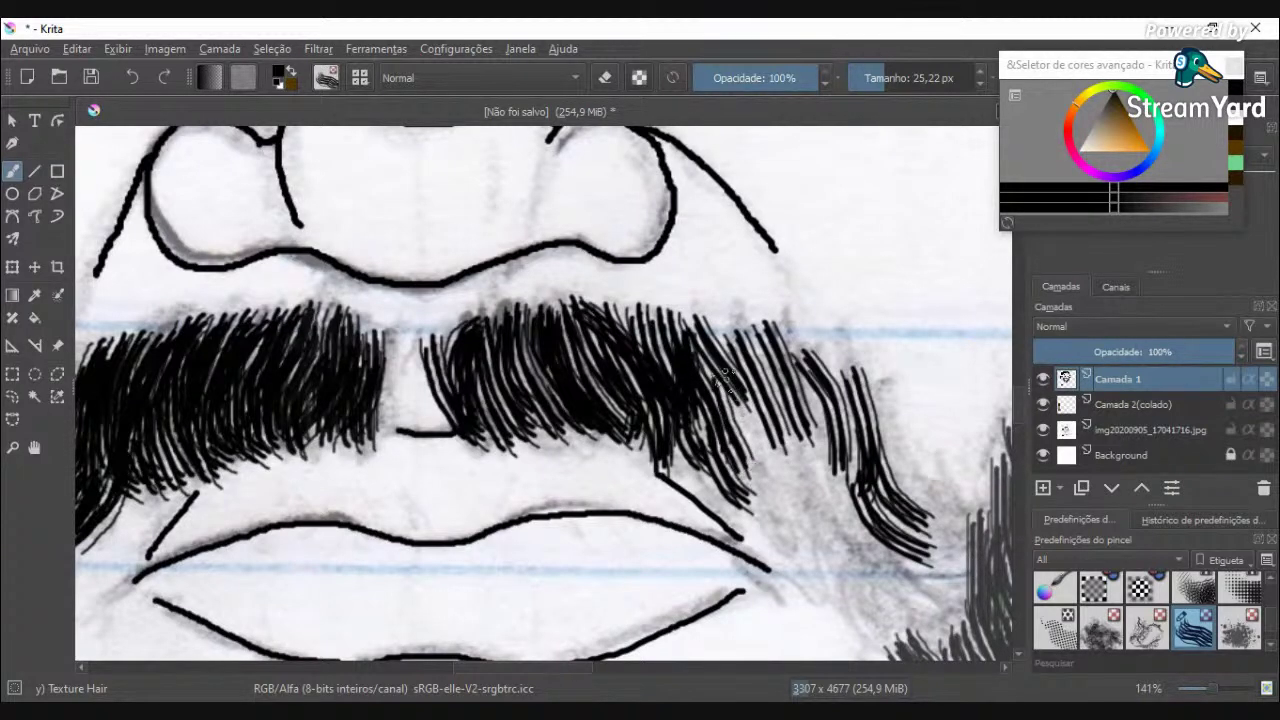
{"action": "left_click_drag", "start_coordinate": [727, 377], "coordinate": [762, 478]}
{"action": "left_click_drag", "start_coordinate": [780, 372], "coordinate": [812, 482]}
{"action": "left_click_drag", "start_coordinate": [762, 350], "coordinate": [788, 472]}
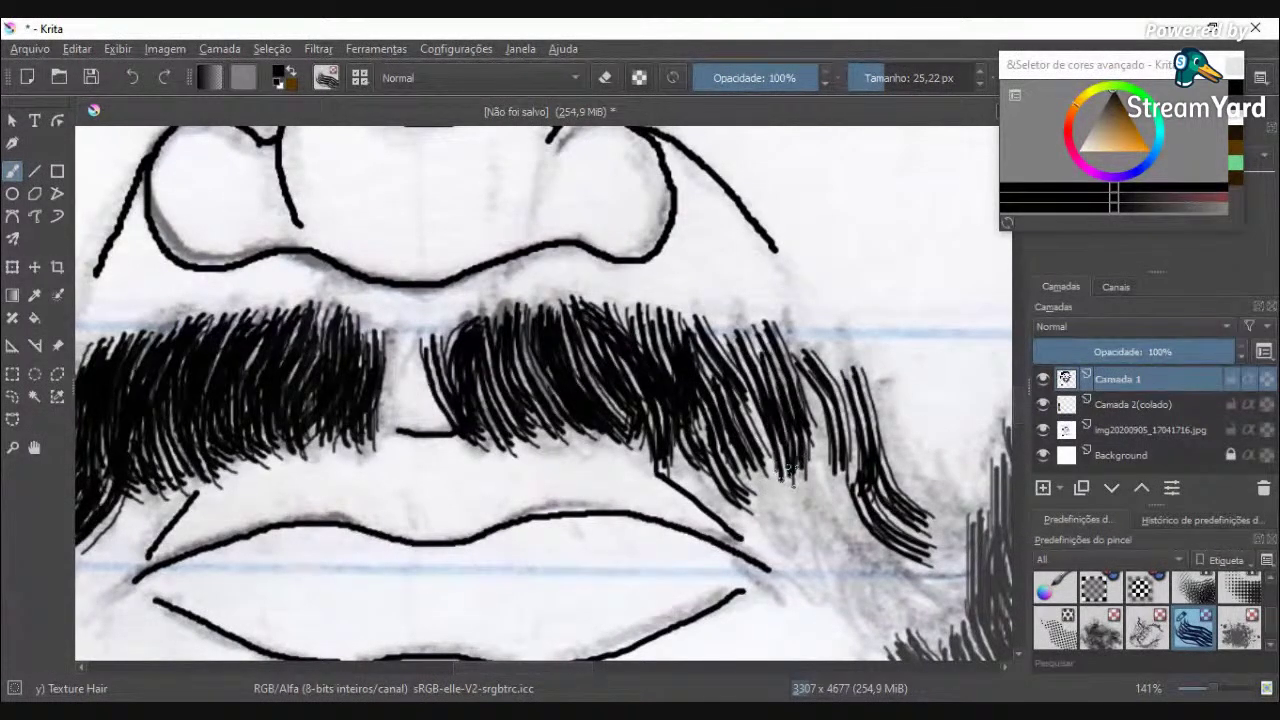
{"action": "left_click_drag", "start_coordinate": [742, 396], "coordinate": [803, 508]}
{"action": "left_click_drag", "start_coordinate": [756, 448], "coordinate": [814, 532]}
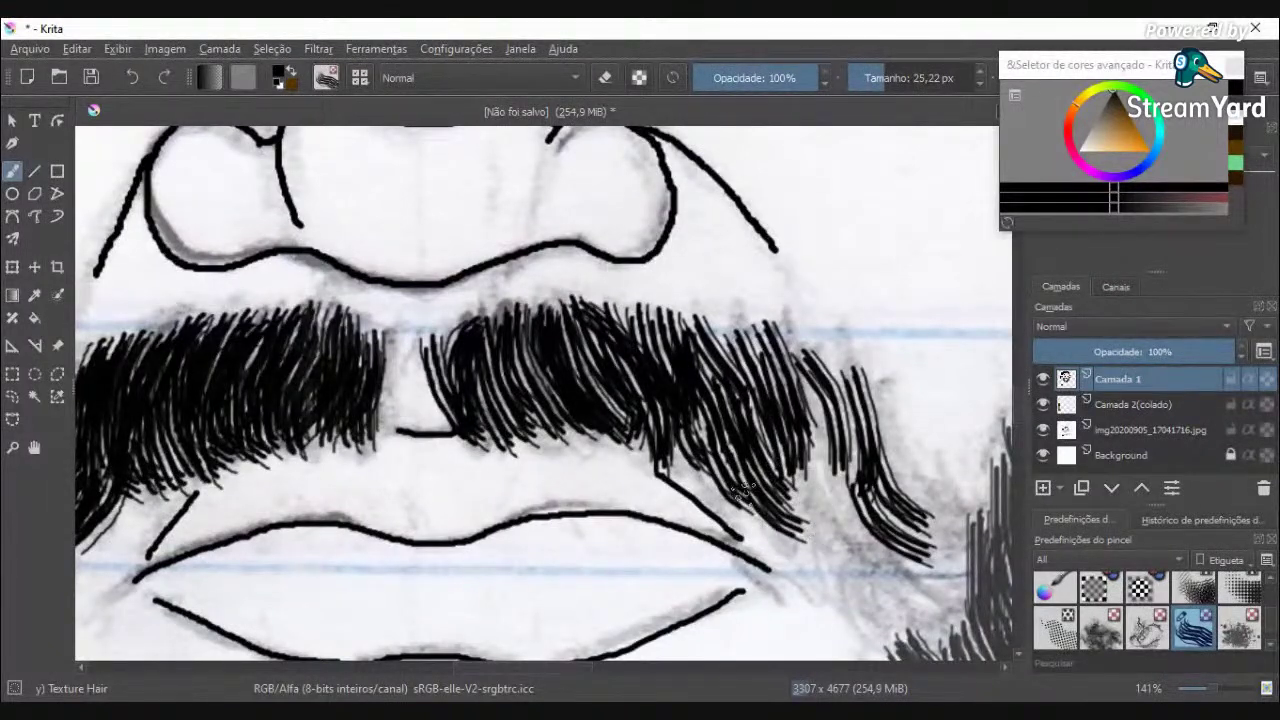
Step: Fill the right mustache's lower outer end past the mouth corner and thicken its lower edge along the crease
{"action": "left_click_drag", "start_coordinate": [744, 492], "coordinate": [848, 572]}
{"action": "left_click_drag", "start_coordinate": [762, 468], "coordinate": [865, 565]}
{"action": "left_click_drag", "start_coordinate": [805, 462], "coordinate": [878, 555]}
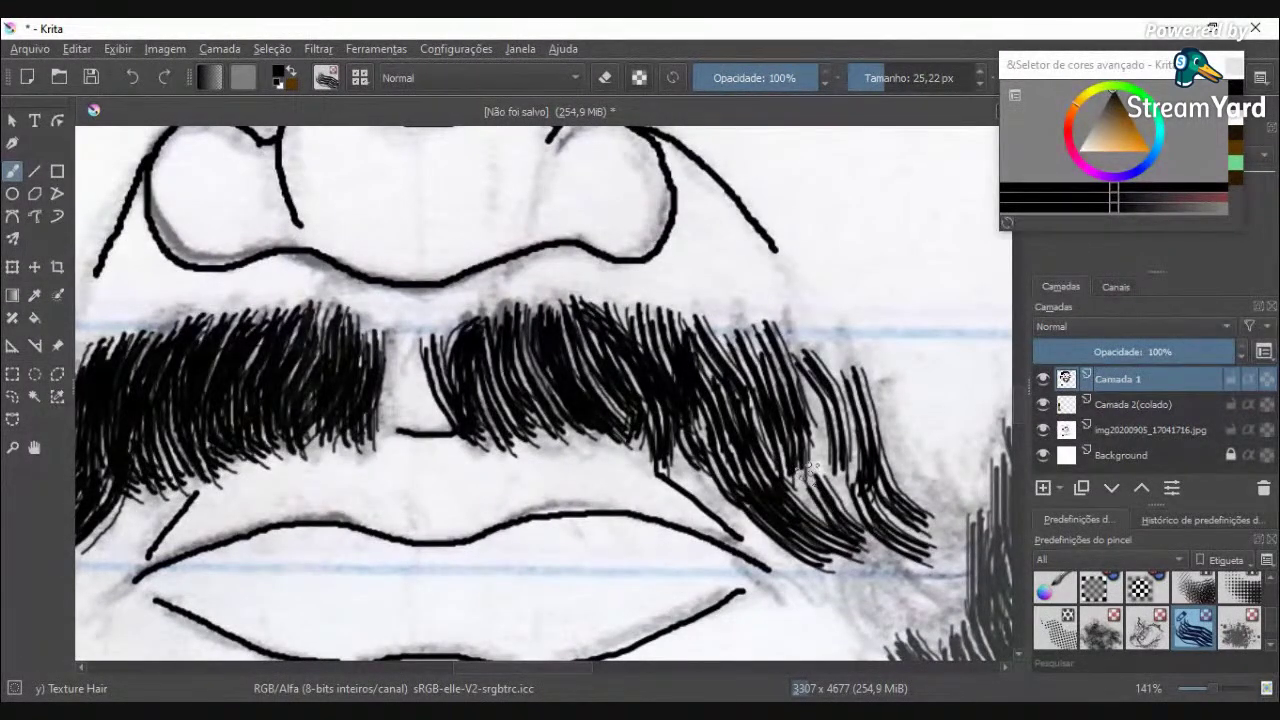
{"action": "left_click_drag", "start_coordinate": [799, 391], "coordinate": [844, 524]}
{"action": "left_click_drag", "start_coordinate": [814, 418], "coordinate": [888, 602]}
{"action": "left_click_drag", "start_coordinate": [819, 515], "coordinate": [870, 572]}
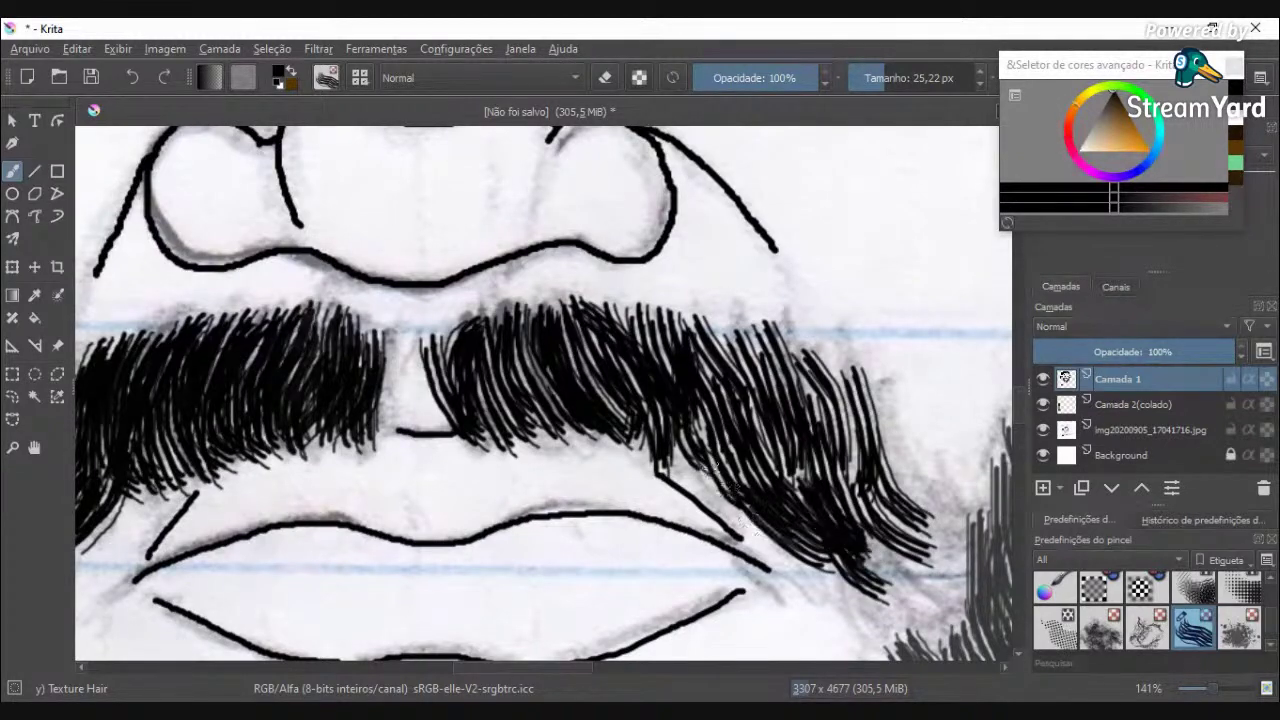
{"action": "left_click_drag", "start_coordinate": [668, 432], "coordinate": [744, 496]}
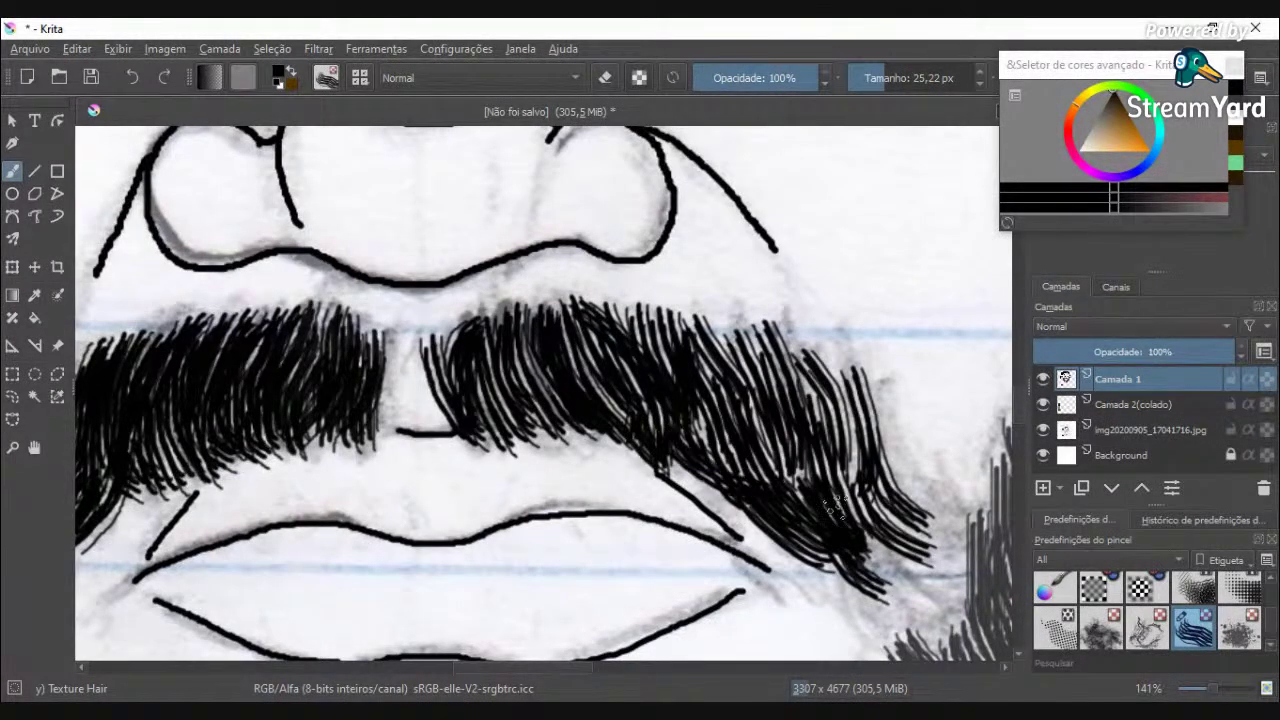
Step: Sweep the right mustache's tip into an upward curl over the edge of the right beard
{"action": "scroll", "coordinate": [838, 537], "scroll_direction": "down", "scroll_amount": 4}
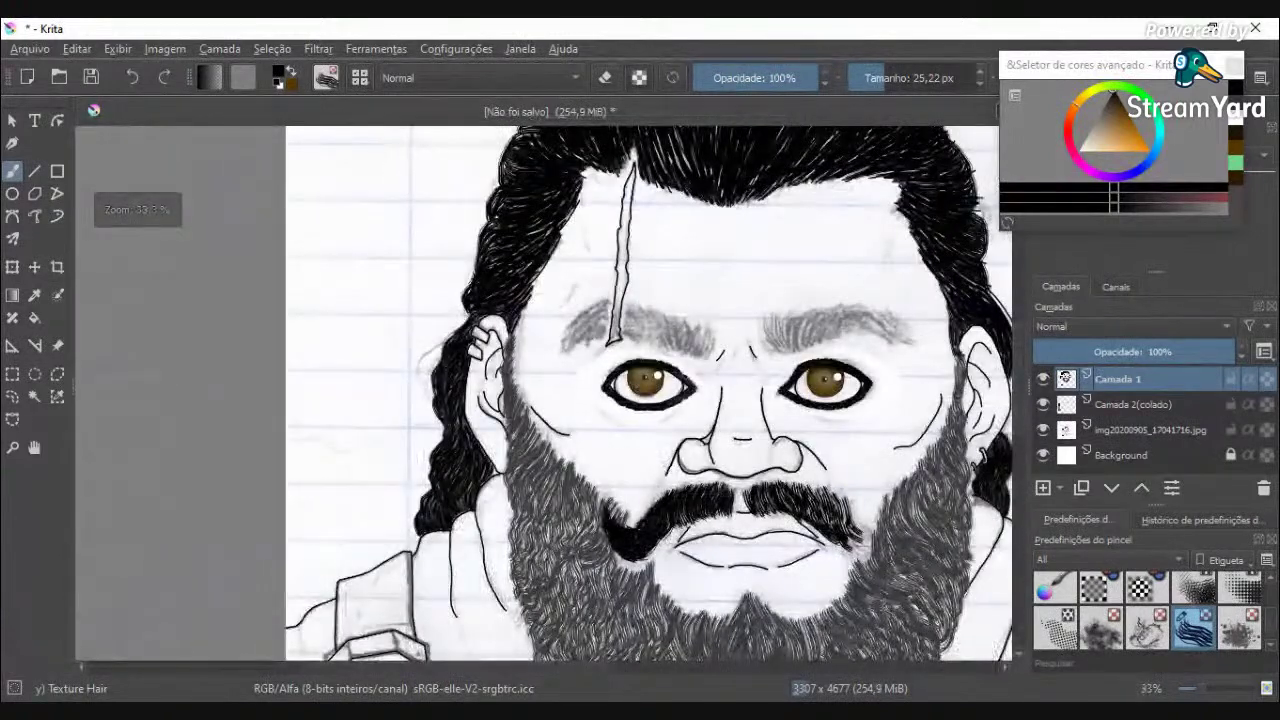
{"action": "scroll", "coordinate": [872, 602], "scroll_direction": "down", "scroll_amount": 1}
{"action": "scroll", "coordinate": [872, 602], "scroll_direction": "up", "scroll_amount": 1}
{"action": "scroll", "coordinate": [885, 605], "scroll_direction": "up", "scroll_amount": 3}
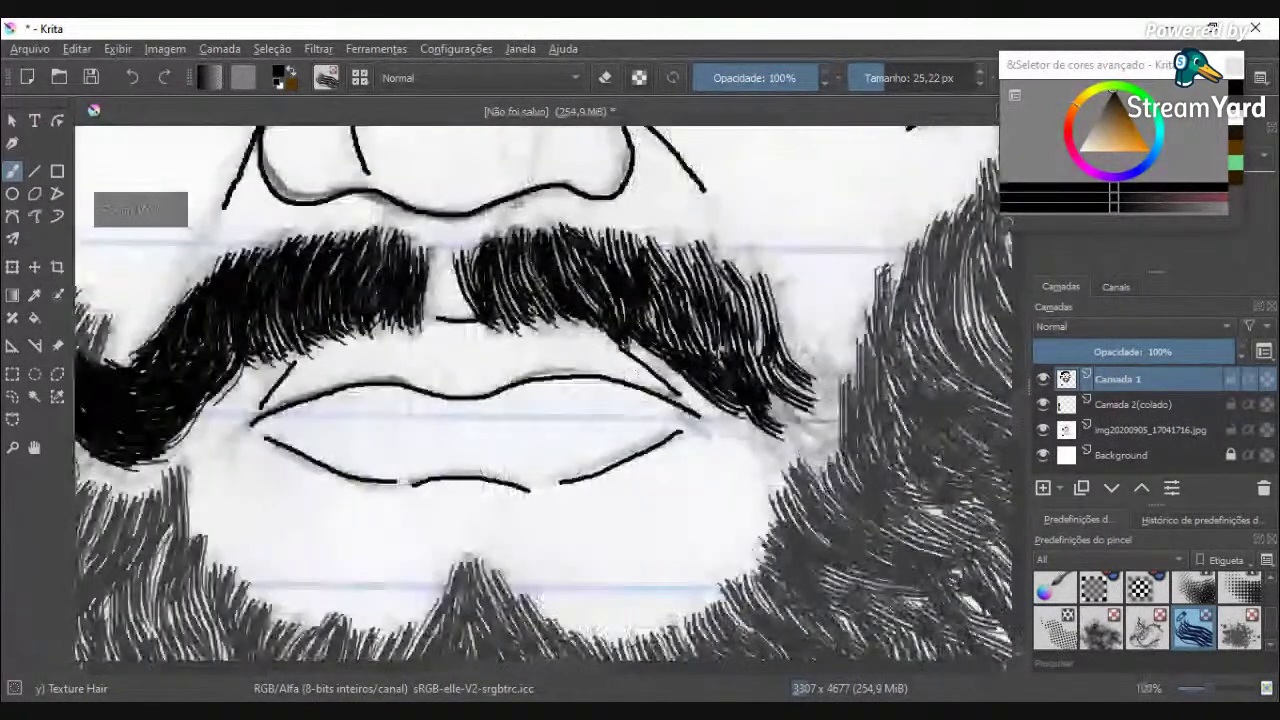
{"action": "left_click_drag", "start_coordinate": [749, 276], "coordinate": [763, 314]}
{"action": "mouse_move", "coordinate": [728, 267]}
{"action": "left_mouse_down"}
{"action": "mouse_move", "coordinate": [756, 333]}
{"action": "mouse_move", "coordinate": [856, 422]}
{"action": "mouse_move", "coordinate": [890, 416]}
{"action": "mouse_move", "coordinate": [908, 386]}
{"action": "left_mouse_up"}
{"action": "left_click_drag", "start_coordinate": [832, 398], "coordinate": [894, 363]}
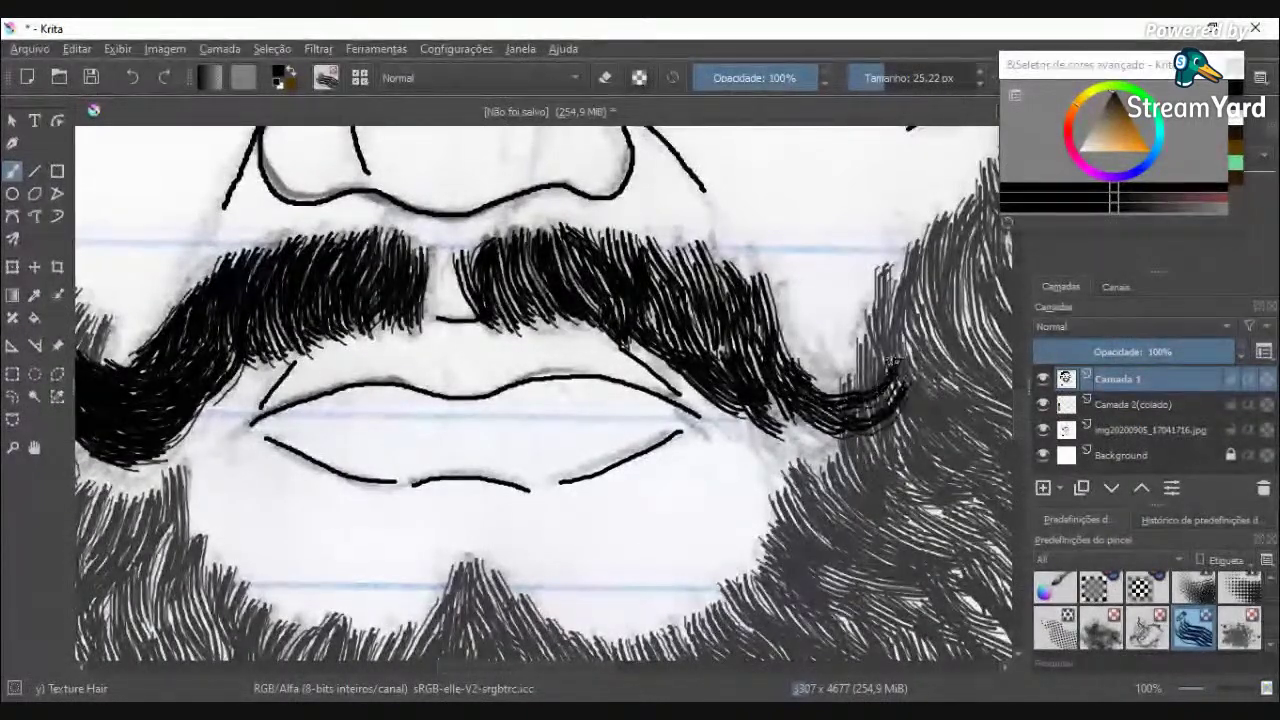
Step: Thicken and darken the right mustache's curled tip with overlapping sweeping strands
{"action": "left_click_drag", "start_coordinate": [859, 409], "coordinate": [911, 360]}
{"action": "mouse_move", "coordinate": [745, 400]}
{"action": "left_mouse_down"}
{"action": "mouse_move", "coordinate": [816, 444]}
{"action": "mouse_move", "coordinate": [820, 430]}
{"action": "mouse_move", "coordinate": [858, 434]}
{"action": "mouse_move", "coordinate": [899, 350]}
{"action": "left_mouse_up"}
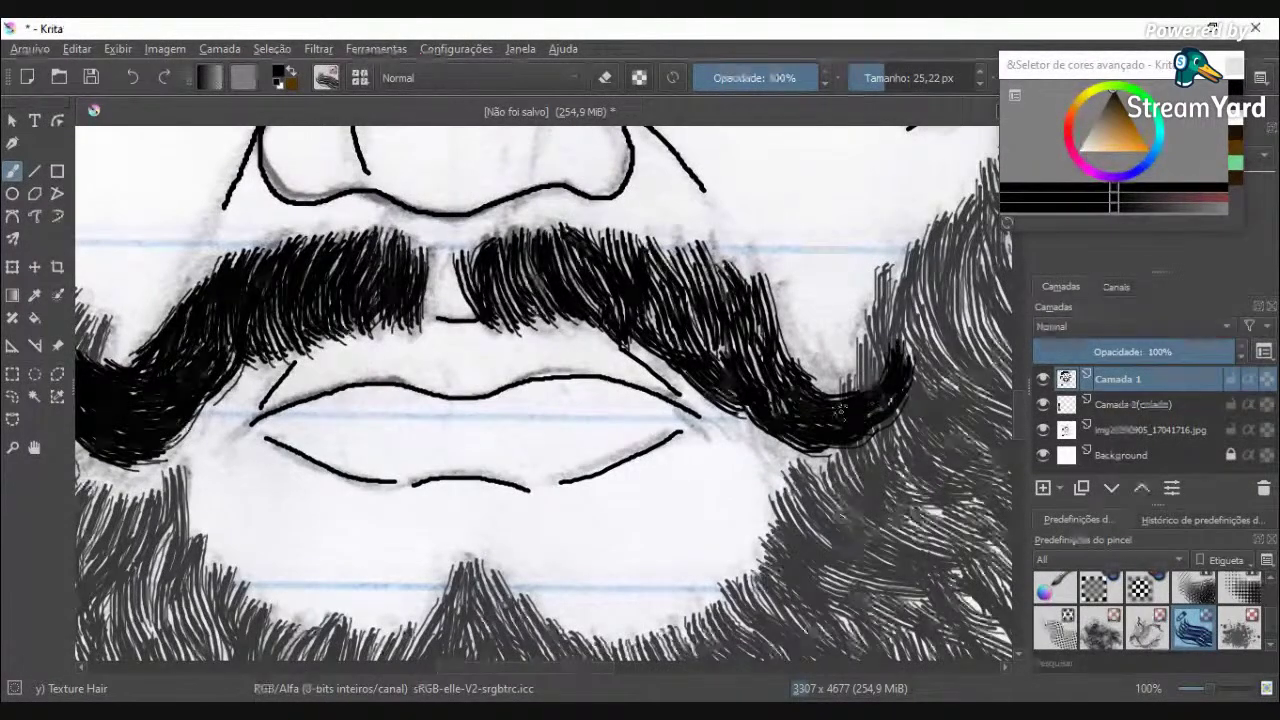
{"action": "left_click_drag", "start_coordinate": [818, 400], "coordinate": [909, 359]}
{"action": "left_click_drag", "start_coordinate": [833, 418], "coordinate": [897, 378]}
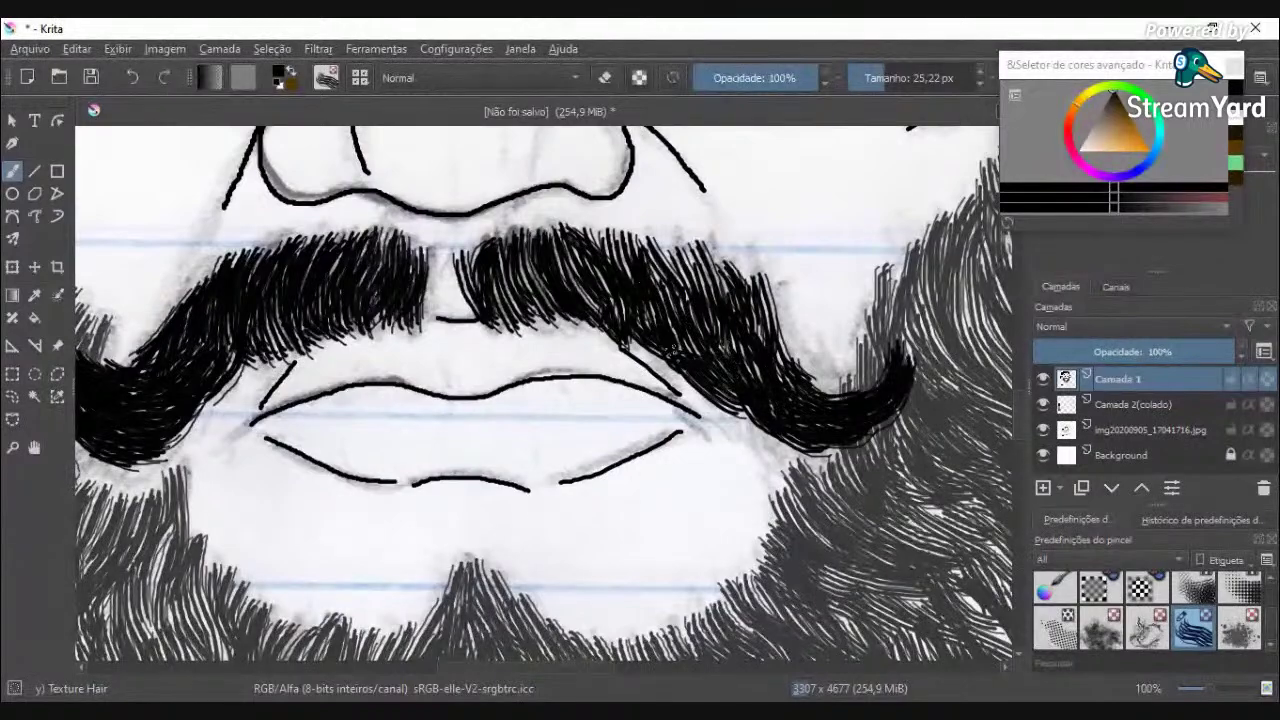
Step: Darken the inner end of the right mustache half beside the philtrum with additional short strands
{"action": "scroll", "coordinate": [690, 294], "scroll_direction": "down", "scroll_amount": 2}
{"action": "scroll", "coordinate": [577, 288], "scroll_direction": "up", "scroll_amount": 3}
{"action": "mouse_move", "coordinate": [582, 304]}
{"action": "left_mouse_down"}
{"action": "mouse_move", "coordinate": [586, 364]}
{"action": "mouse_move", "coordinate": [600, 331]}
{"action": "mouse_move", "coordinate": [606, 356]}
{"action": "left_mouse_up"}
{"action": "left_click_drag", "start_coordinate": [634, 292], "coordinate": [644, 370]}
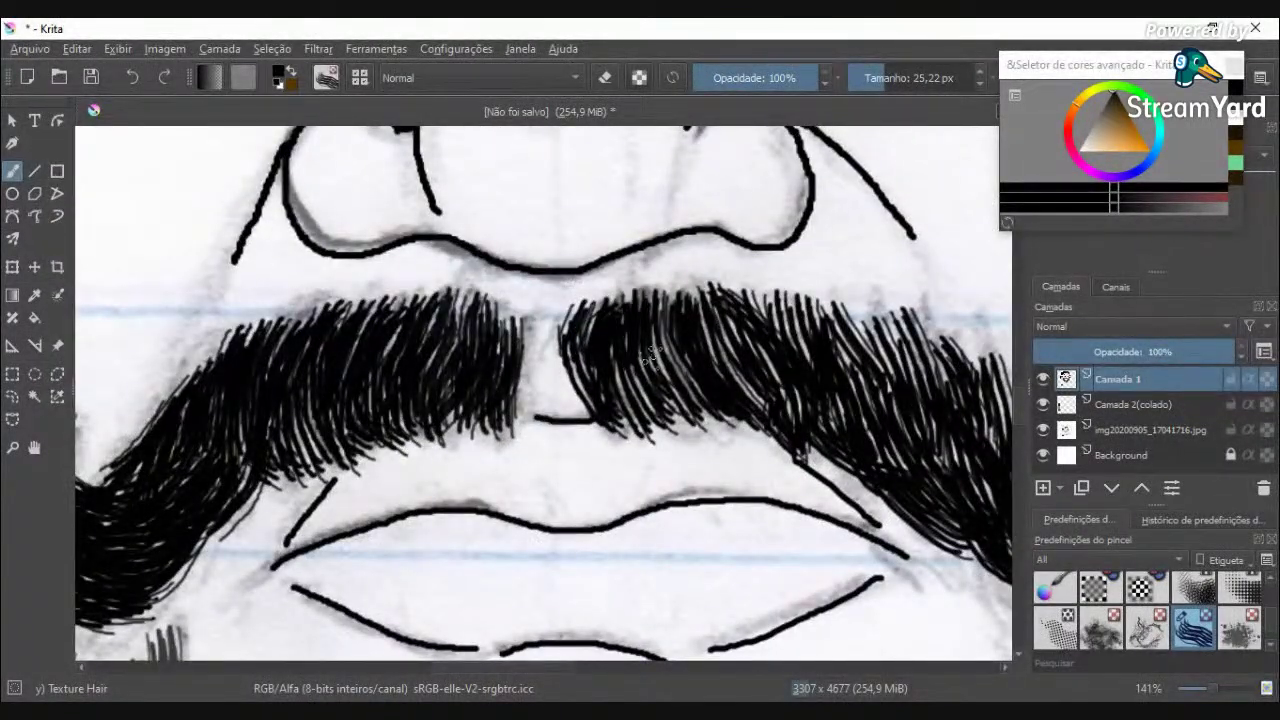
Step: Darken the right mustache half with additional strands along its upper edge from the inner end to the middle
{"action": "left_click_drag", "start_coordinate": [678, 289], "coordinate": [645, 370]}
{"action": "left_click_drag", "start_coordinate": [733, 287], "coordinate": [765, 340]}
{"action": "left_click_drag", "start_coordinate": [772, 284], "coordinate": [820, 360]}
{"action": "left_click_drag", "start_coordinate": [819, 309], "coordinate": [898, 418]}
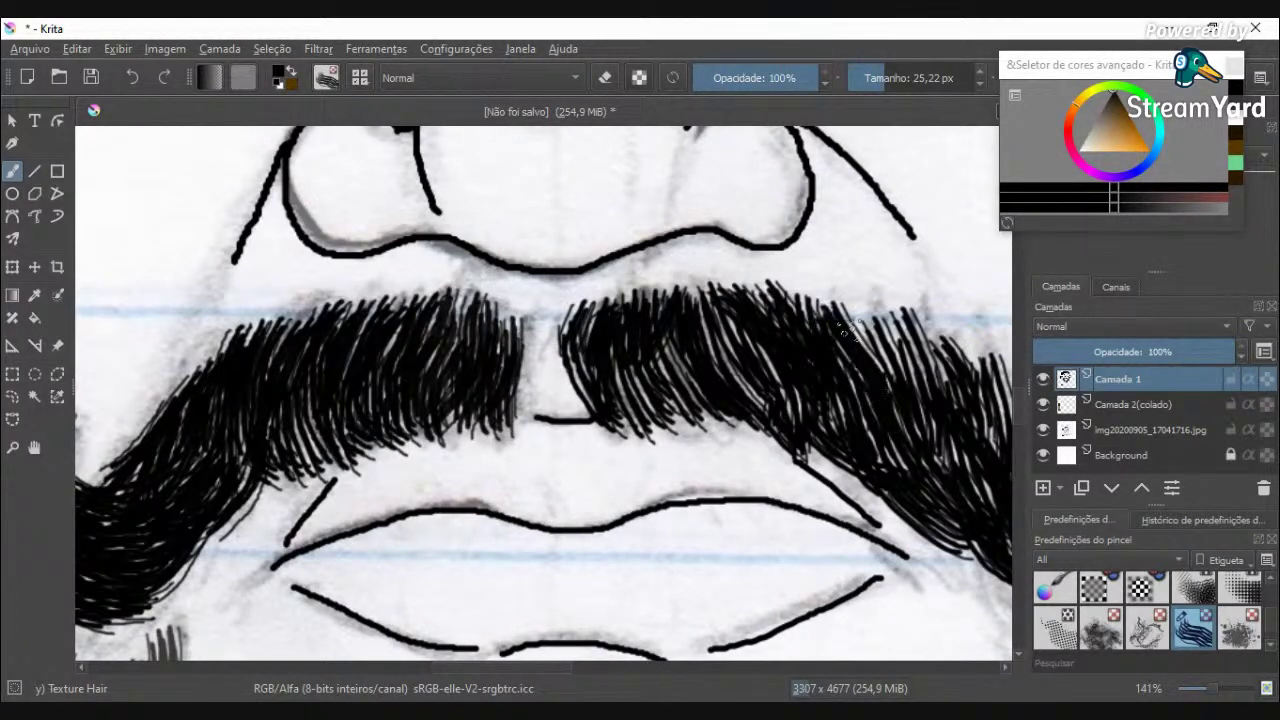
{"action": "left_click_drag", "start_coordinate": [848, 312], "coordinate": [908, 410]}
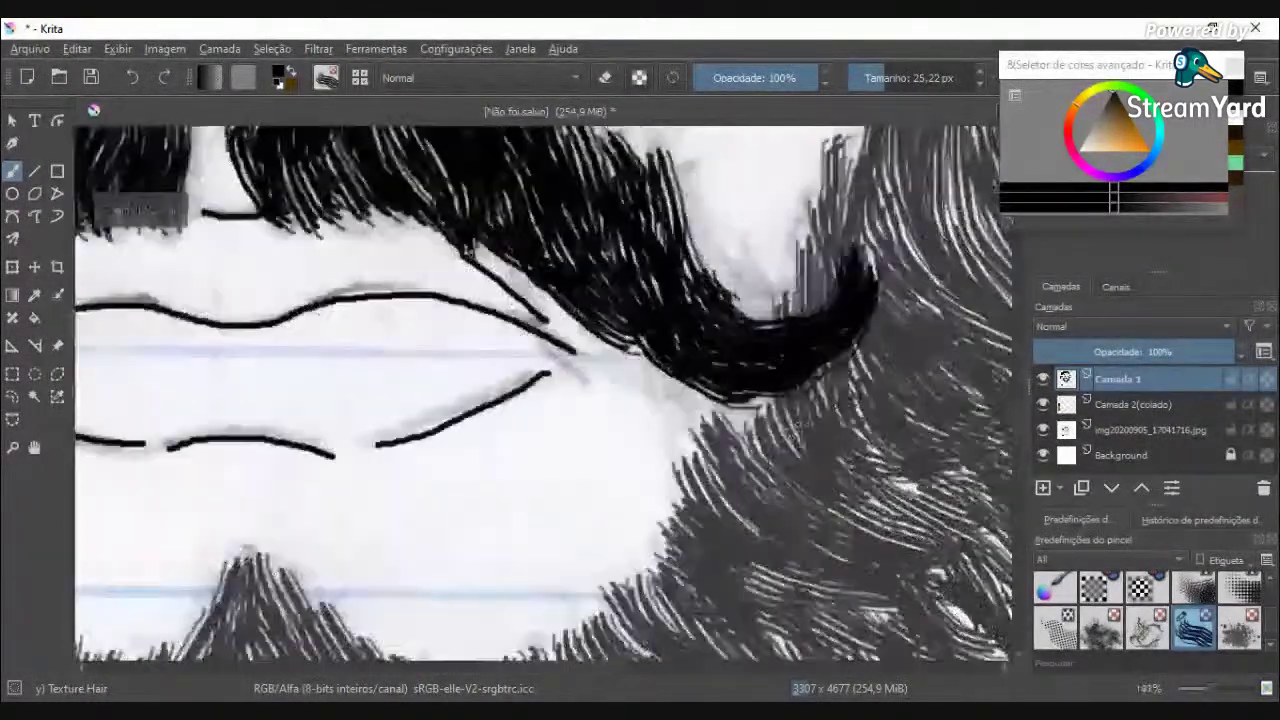
Step: Reinforce the lower edge of the right mustache's curl and fill the gaps along its outer upper edge with strands
{"action": "mouse_move", "coordinate": [698, 380]}
{"action": "left_mouse_down"}
{"action": "mouse_move", "coordinate": [745, 396]}
{"action": "mouse_move", "coordinate": [880, 334]}
{"action": "left_mouse_up"}
{"action": "mouse_move", "coordinate": [780, 388]}
{"action": "left_mouse_down"}
{"action": "mouse_move", "coordinate": [872, 306]}
{"action": "mouse_move", "coordinate": [884, 266]}
{"action": "mouse_move", "coordinate": [758, 396]}
{"action": "left_mouse_up"}
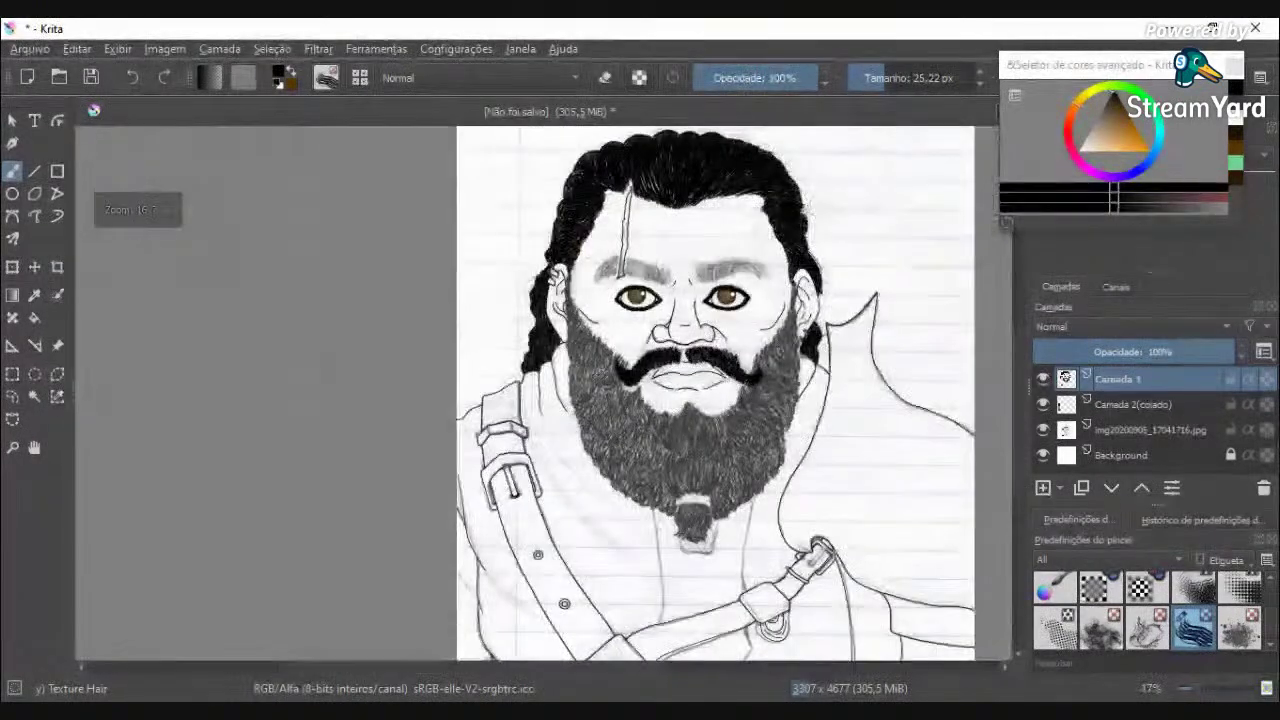
{"action": "scroll", "coordinate": [453, 349], "scroll_direction": "up", "scroll_amount": 4}
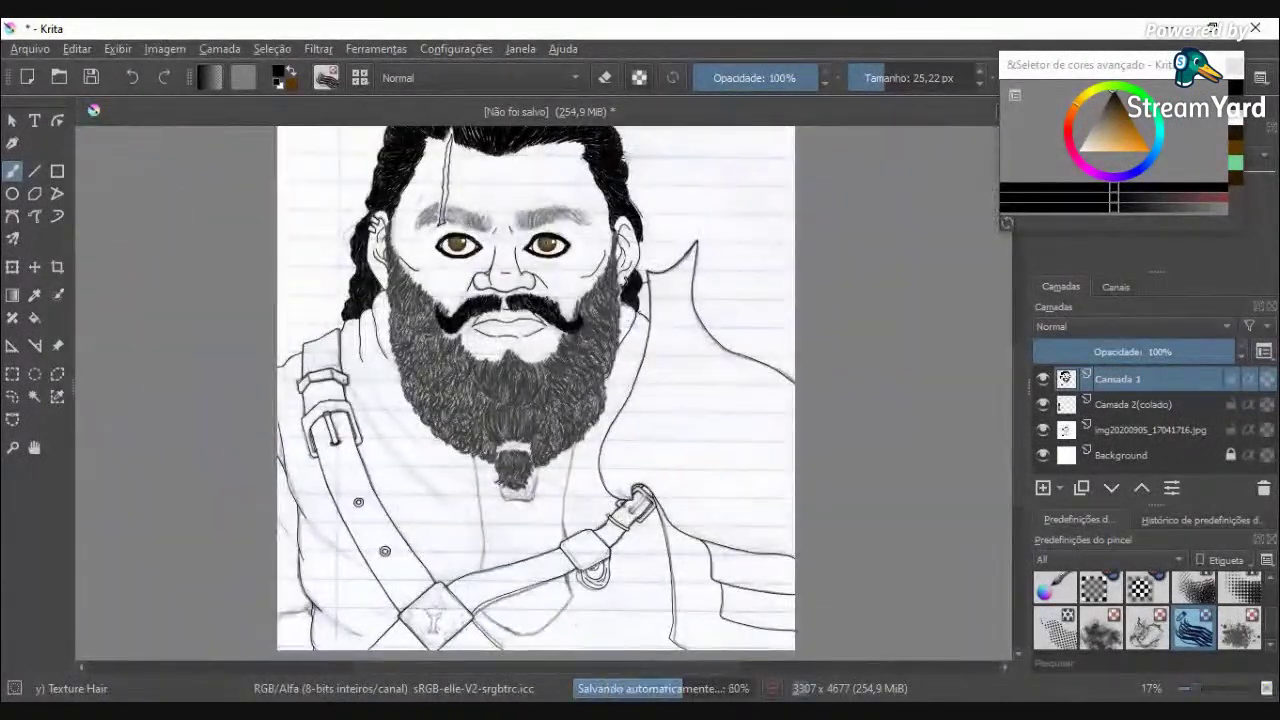
{"action": "scroll", "coordinate": [610, 325], "scroll_direction": "up", "scroll_amount": 3}
{"action": "scroll", "coordinate": [446, 248], "scroll_direction": "up", "scroll_amount": 3}
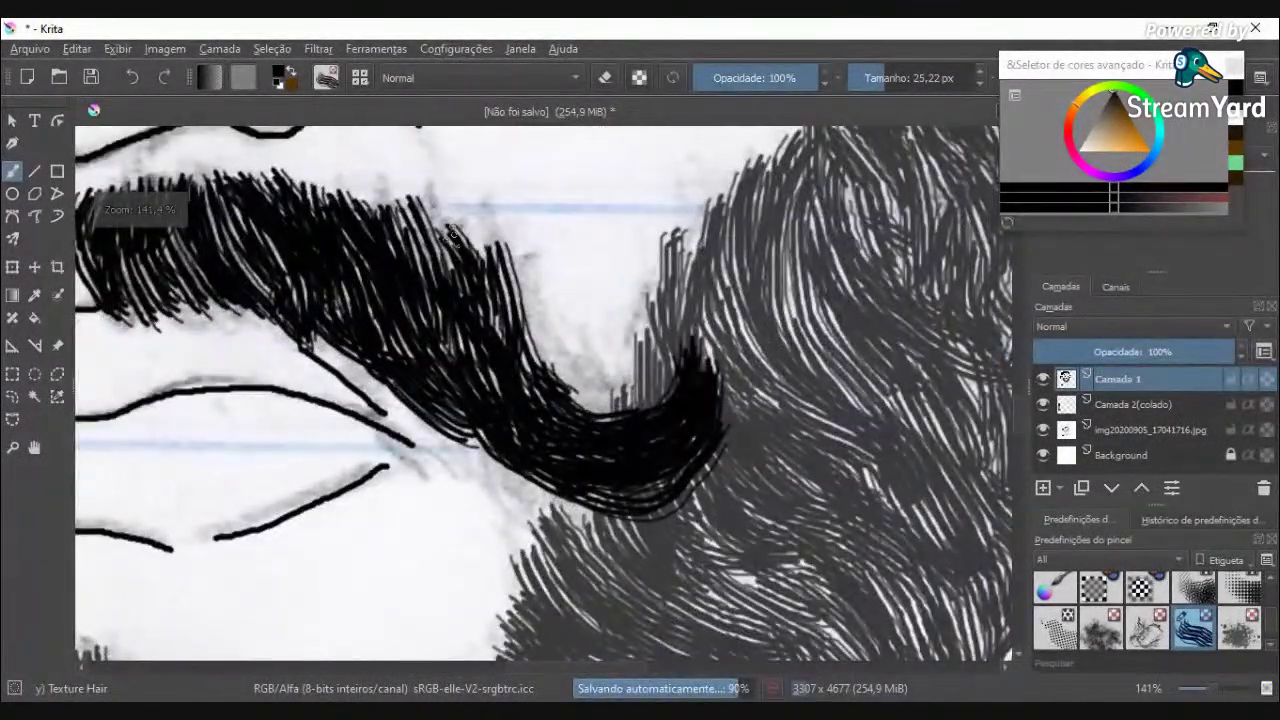
{"action": "left_click_drag", "start_coordinate": [453, 236], "coordinate": [508, 375]}
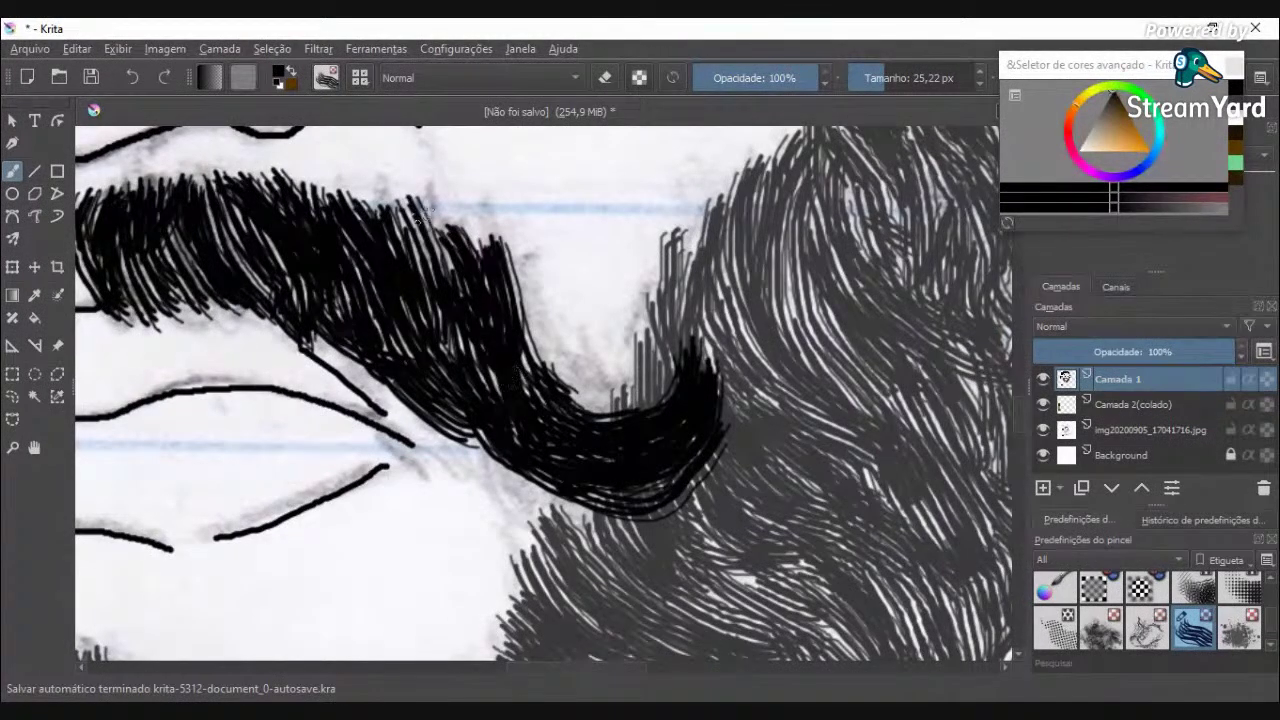
{"action": "left_click_drag", "start_coordinate": [393, 217], "coordinate": [444, 262]}
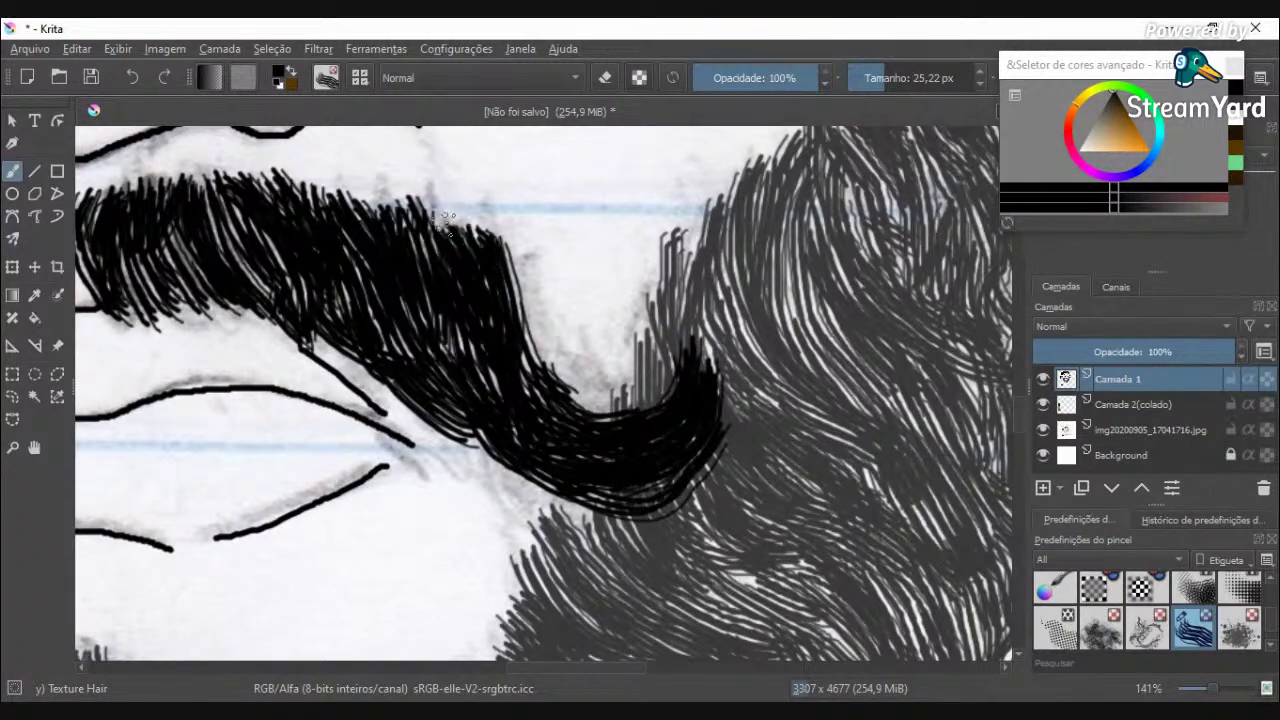
Step: Paint dark strands fanning upward from the gathered point at the base of the upper chin-beard bulge
{"action": "scroll", "coordinate": [457, 262], "scroll_direction": "down", "scroll_amount": 3}
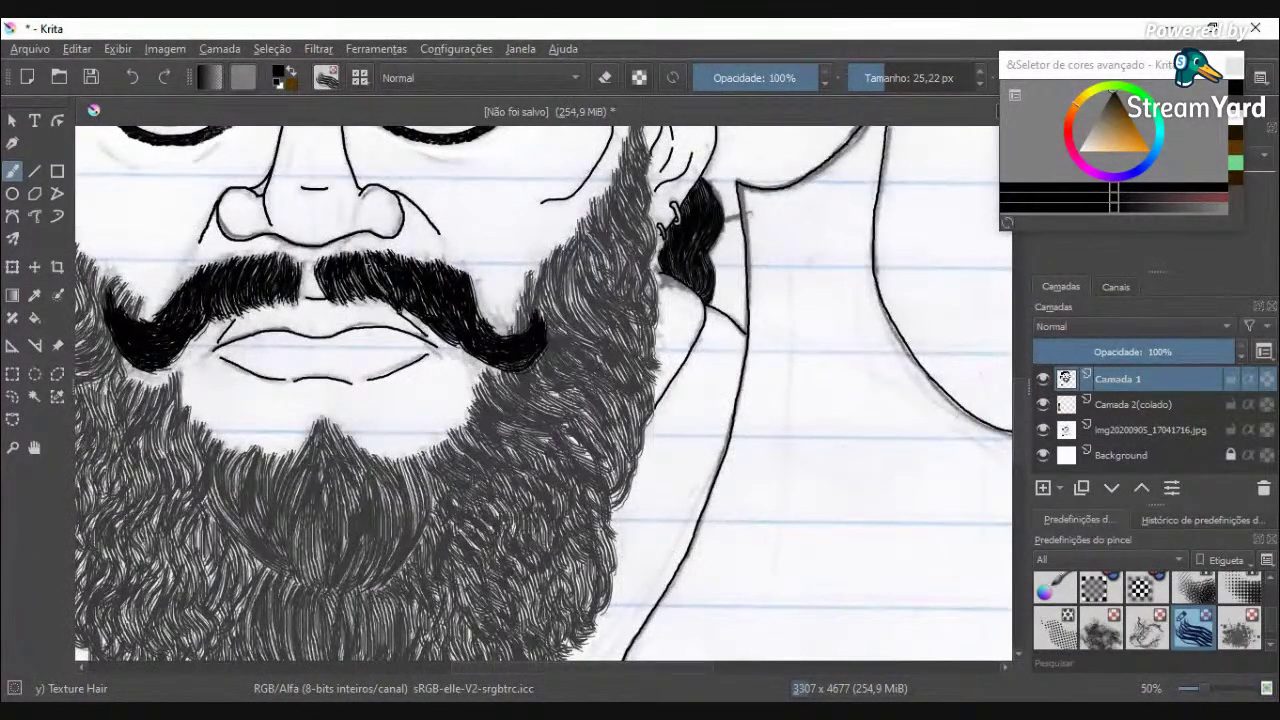
{"action": "scroll", "coordinate": [385, 360], "scroll_direction": "down", "scroll_amount": 2}
{"action": "scroll", "coordinate": [290, 480], "scroll_direction": "up", "scroll_amount": 5}
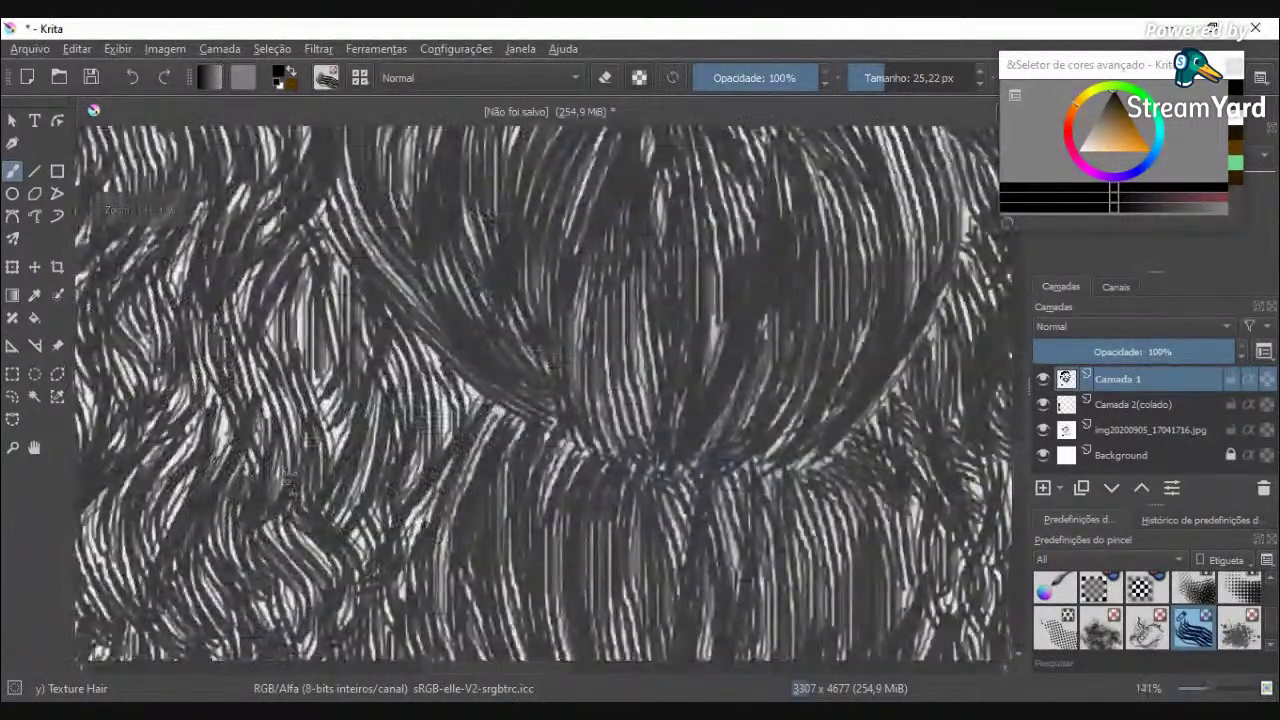
{"action": "scroll", "coordinate": [593, 343], "scroll_direction": "down", "scroll_amount": 3}
{"action": "scroll", "coordinate": [593, 343], "scroll_direction": "up", "scroll_amount": 3}
{"action": "mouse_move", "coordinate": [636, 394]}
{"action": "left_mouse_down"}
{"action": "mouse_move", "coordinate": [664, 303]}
{"action": "mouse_move", "coordinate": [688, 345]}
{"action": "mouse_move", "coordinate": [716, 290]}
{"action": "mouse_move", "coordinate": [690, 290]}
{"action": "mouse_move", "coordinate": [688, 274]}
{"action": "left_mouse_up"}
{"action": "mouse_move", "coordinate": [637, 390]}
{"action": "left_mouse_down"}
{"action": "mouse_move", "coordinate": [620, 284]}
{"action": "mouse_move", "coordinate": [640, 389]}
{"action": "mouse_move", "coordinate": [593, 318]}
{"action": "left_mouse_up"}
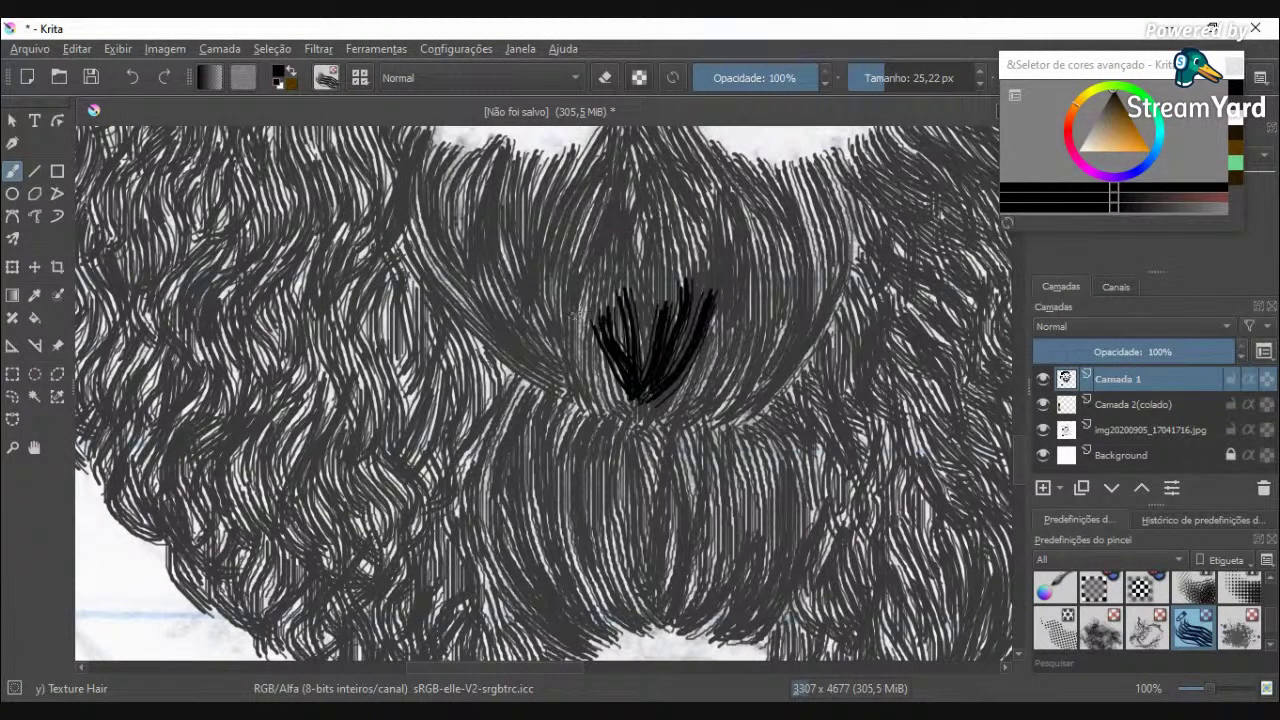
Step: Shade the lower left and right contours of the upper chin-beard bulge with dark curved strands meeting at the gathered point
{"action": "mouse_move", "coordinate": [436, 237]}
{"action": "left_mouse_down"}
{"action": "mouse_move", "coordinate": [508, 350]}
{"action": "mouse_move", "coordinate": [562, 395]}
{"action": "mouse_move", "coordinate": [607, 406]}
{"action": "mouse_move", "coordinate": [495, 311]}
{"action": "left_mouse_up"}
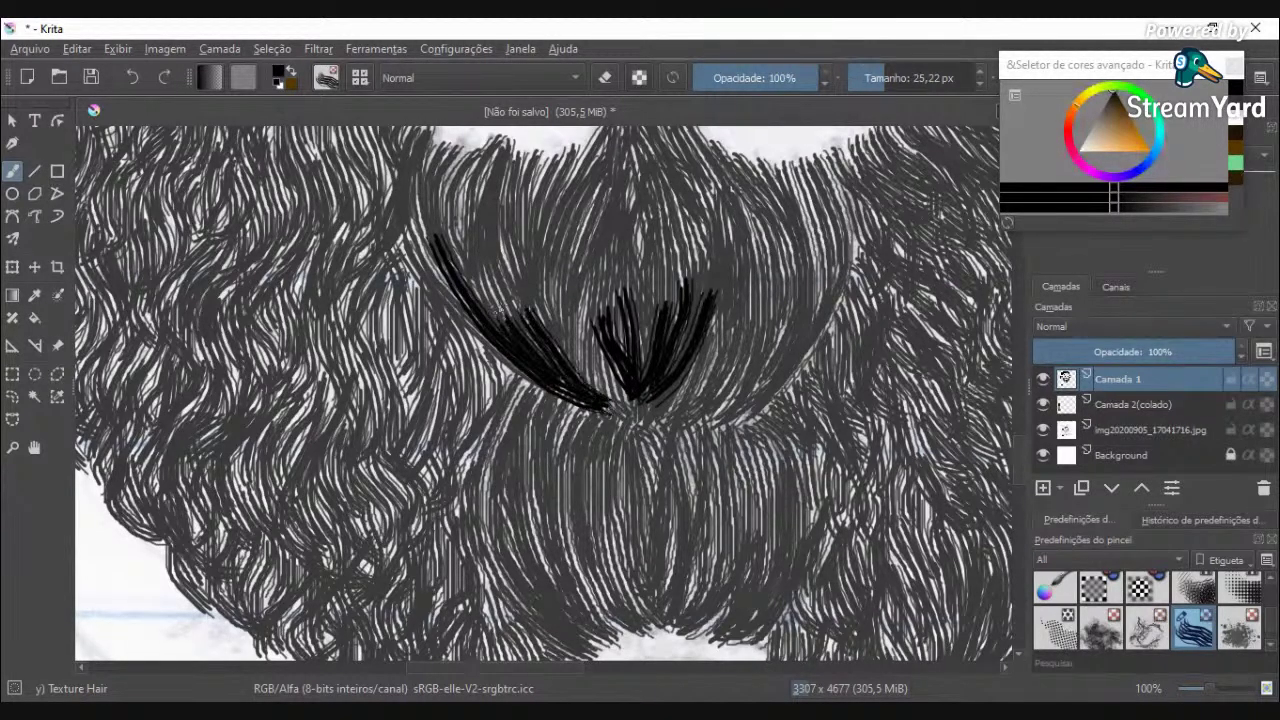
{"action": "left_click_drag", "start_coordinate": [605, 404], "coordinate": [581, 368]}
{"action": "mouse_move", "coordinate": [628, 413]}
{"action": "left_mouse_down"}
{"action": "mouse_move", "coordinate": [597, 365]}
{"action": "mouse_move", "coordinate": [652, 372]}
{"action": "left_mouse_up"}
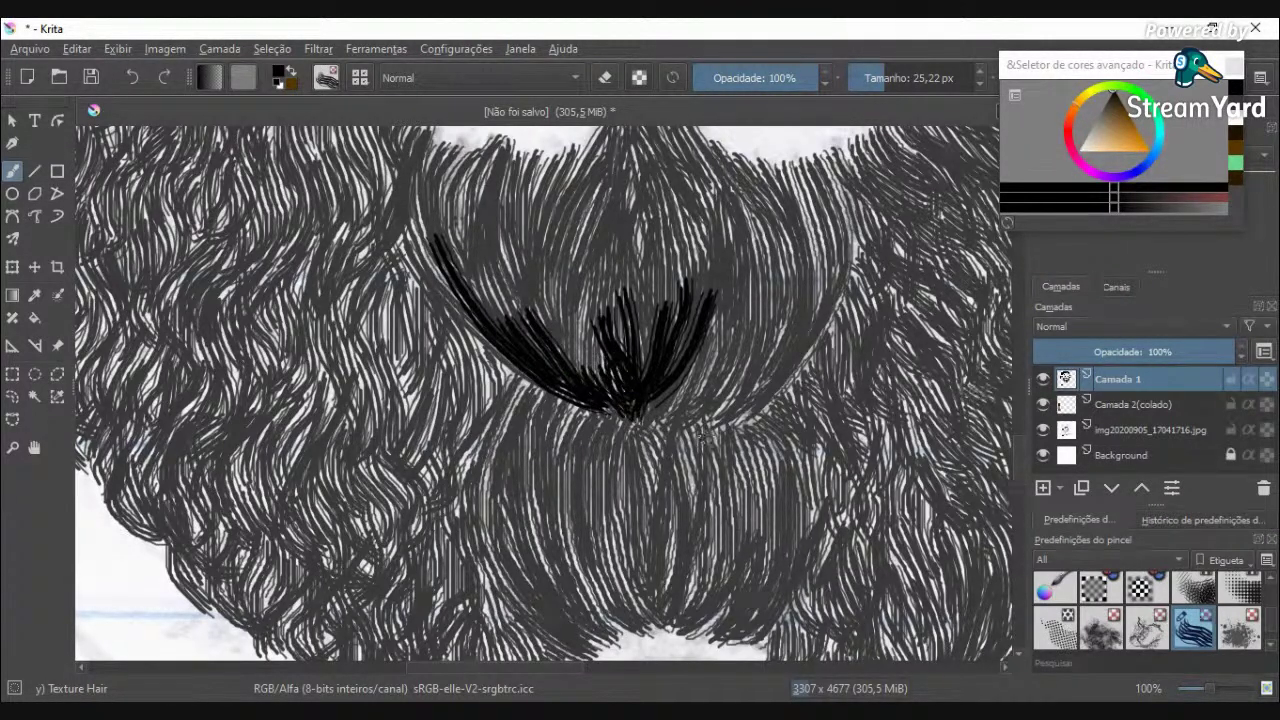
{"action": "left_click_drag", "start_coordinate": [650, 406], "coordinate": [728, 346]}
{"action": "mouse_move", "coordinate": [679, 408]}
{"action": "left_mouse_down"}
{"action": "mouse_move", "coordinate": [810, 345]}
{"action": "mouse_move", "coordinate": [839, 273]}
{"action": "mouse_move", "coordinate": [746, 396]}
{"action": "left_mouse_up"}
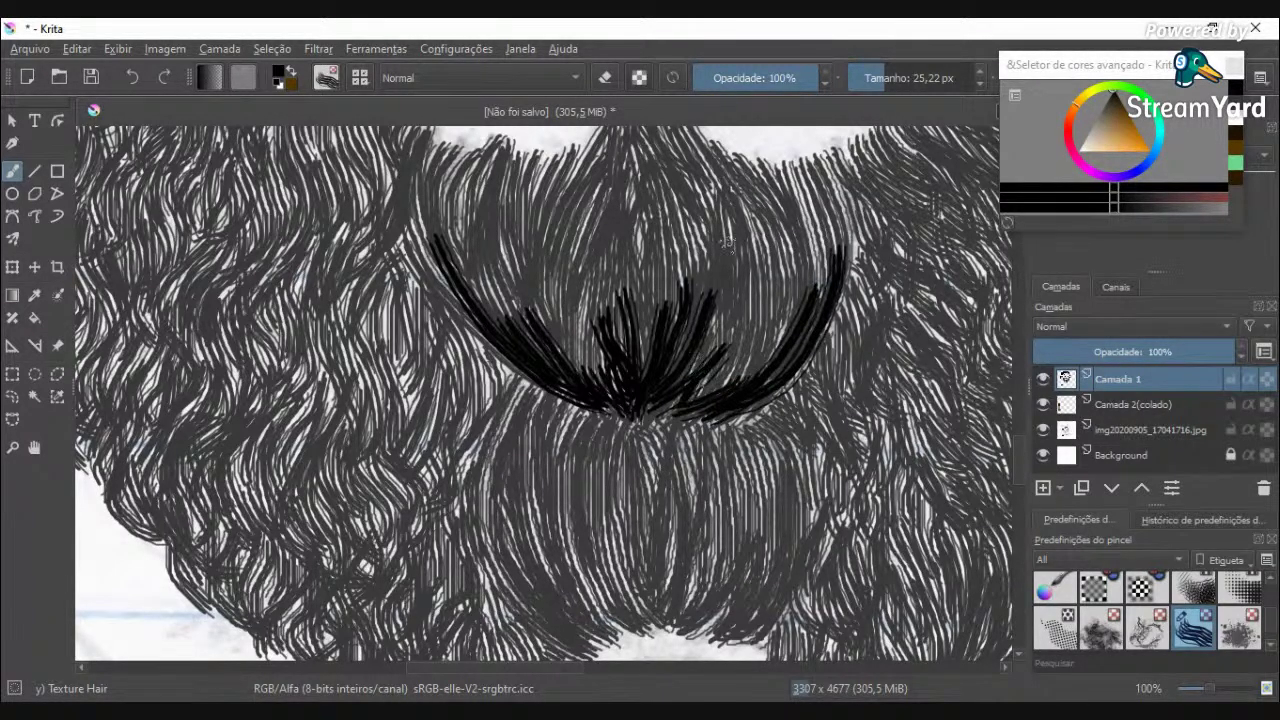
Step: Add dark accent strands on both sides of the upper chin-beard bulge's center, below its peak
{"action": "left_click_drag", "start_coordinate": [670, 138], "coordinate": [695, 238]}
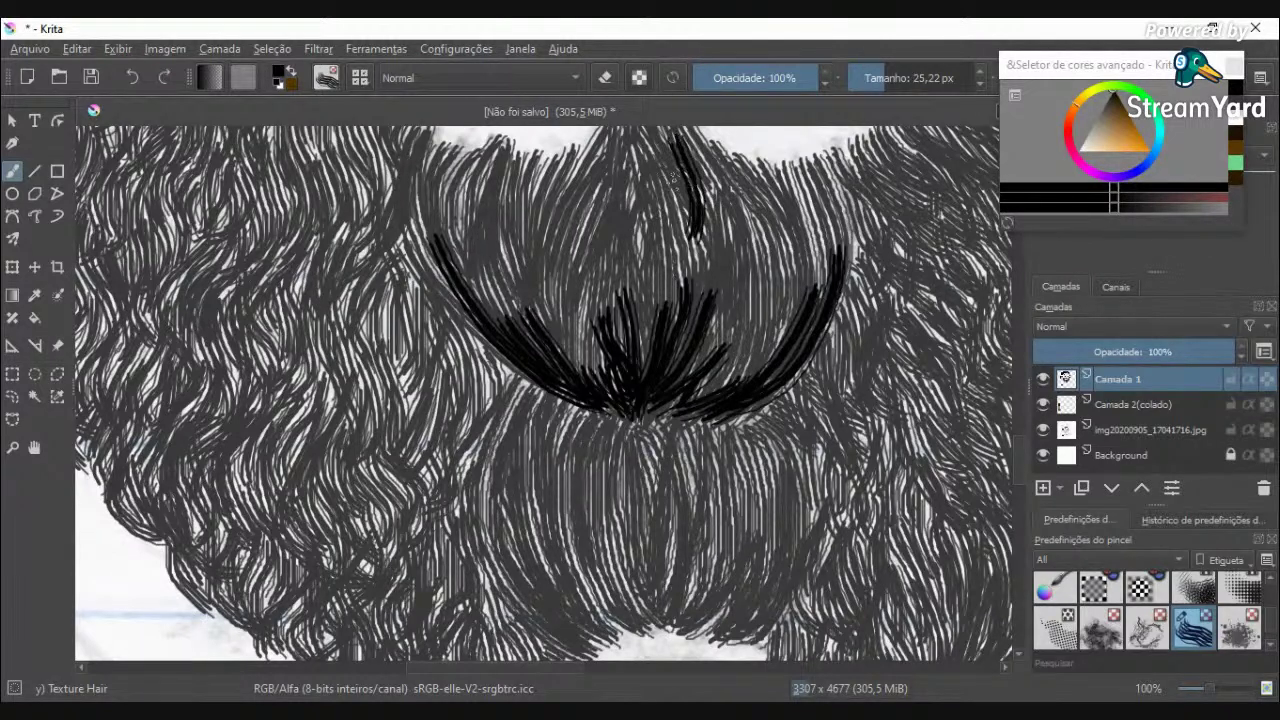
{"action": "left_click_drag", "start_coordinate": [668, 183], "coordinate": [690, 250]}
{"action": "mouse_move", "coordinate": [588, 203]}
{"action": "left_mouse_down"}
{"action": "mouse_move", "coordinate": [569, 268]}
{"action": "mouse_move", "coordinate": [580, 314]}
{"action": "left_mouse_up"}
{"action": "left_click_drag", "start_coordinate": [603, 187], "coordinate": [589, 225]}
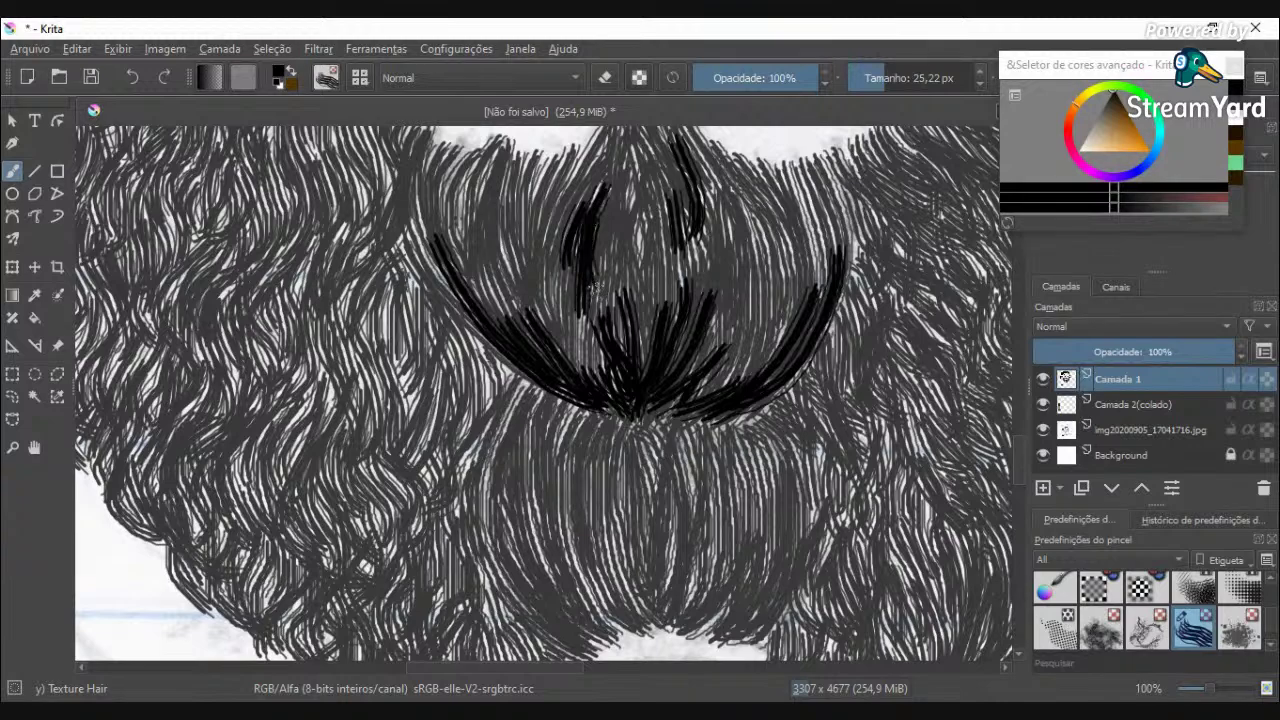
{"action": "scroll", "coordinate": [650, 260], "scroll_direction": "down", "scroll_amount": 8}
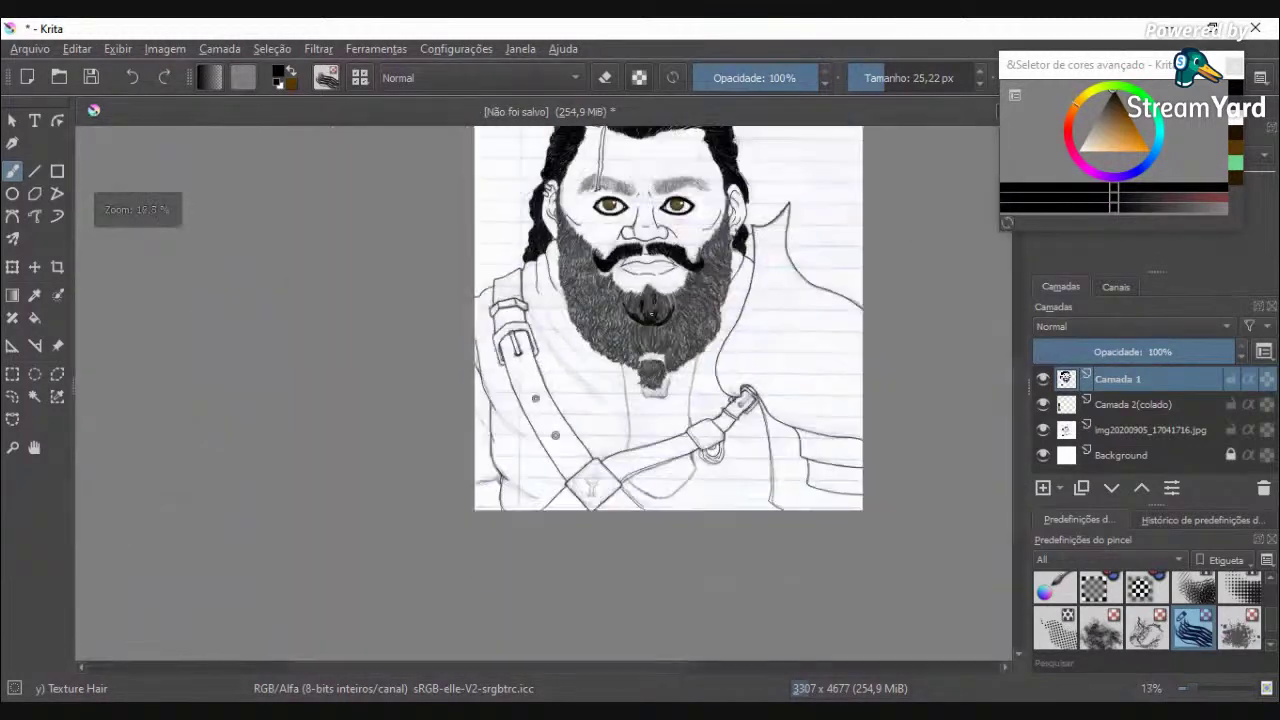
{"action": "scroll", "coordinate": [645, 300], "scroll_direction": "up", "scroll_amount": 10}
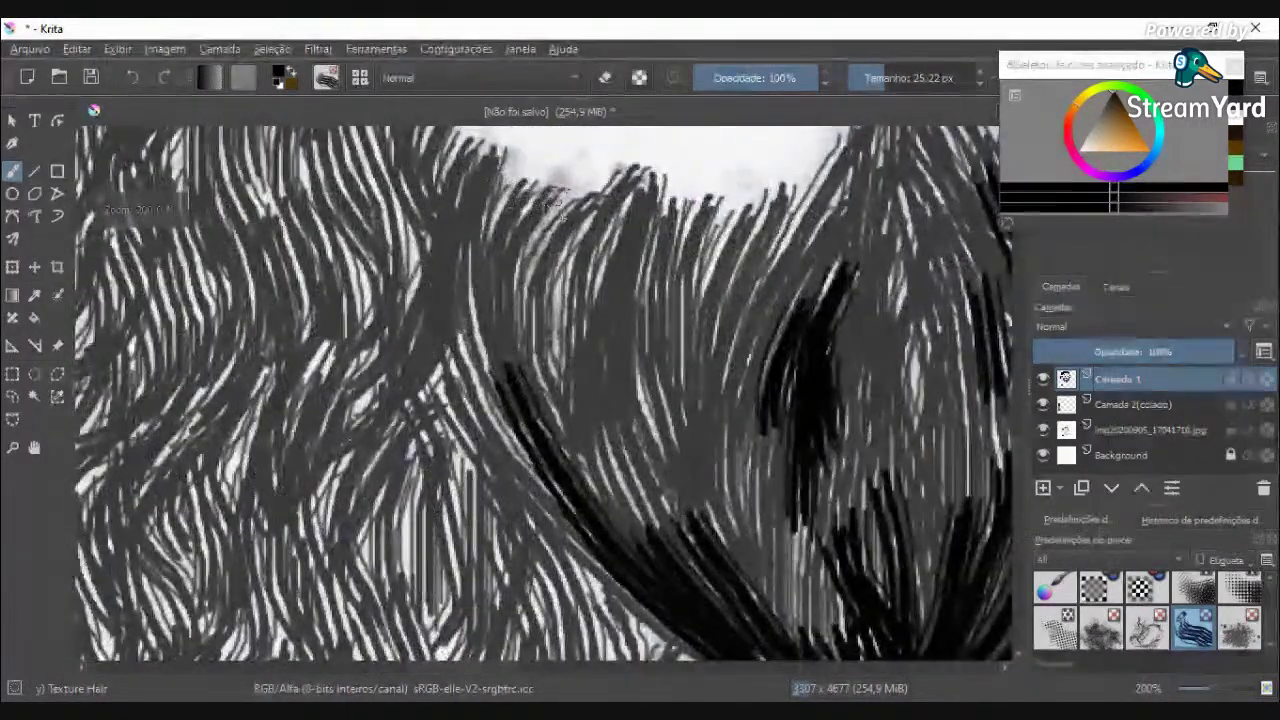
{"action": "left_click_drag", "start_coordinate": [556, 192], "coordinate": [530, 282]}
{"action": "left_click_drag", "start_coordinate": [530, 195], "coordinate": [520, 382]}
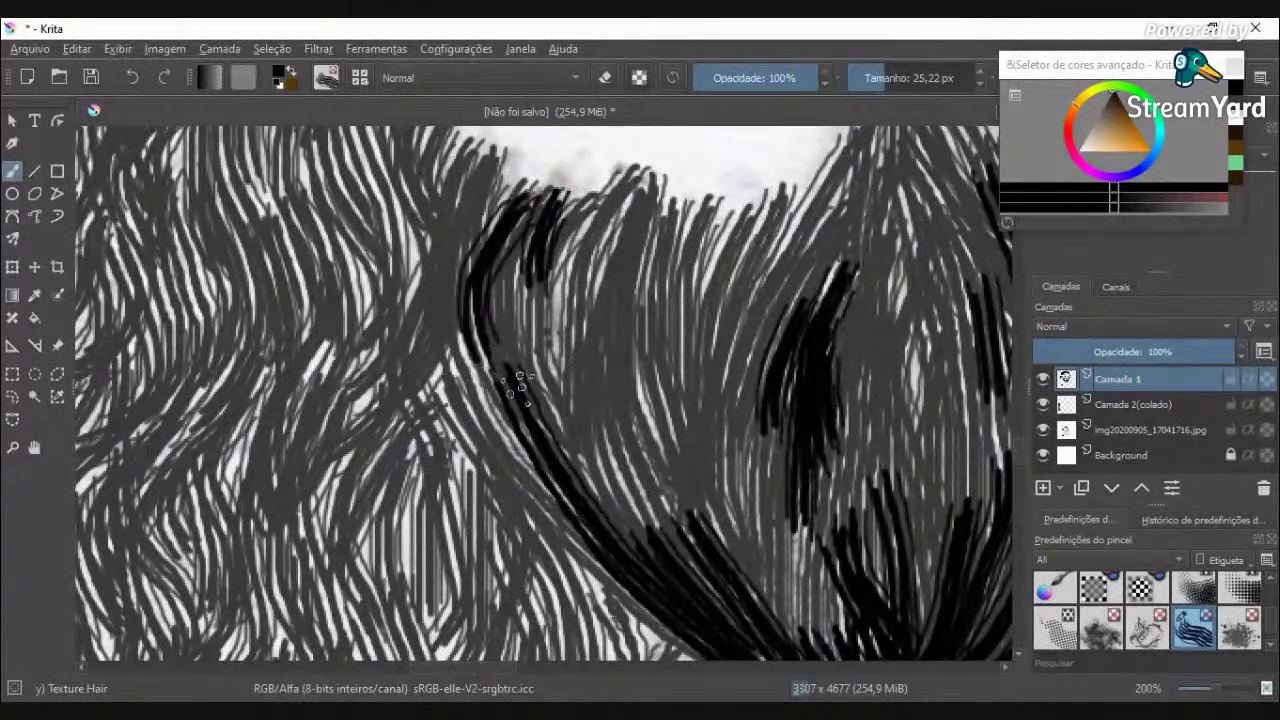
{"action": "key", "text": "ctrl+z"}
{"action": "key", "text": "ctrl+z"}
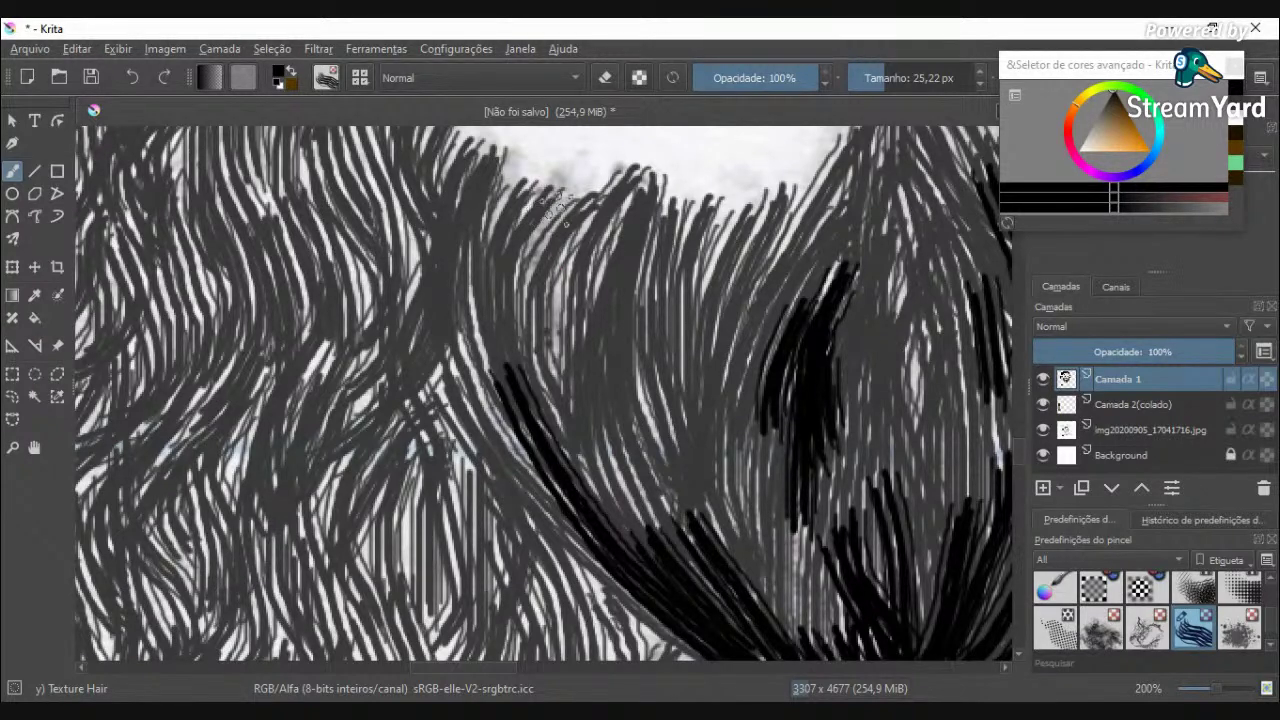
Step: Darken the upper chin-beard bulge's upper left edge and add dark strands above and below its gathered point
{"action": "left_click_drag", "start_coordinate": [556, 203], "coordinate": [570, 365]}
{"action": "left_click_drag", "start_coordinate": [512, 240], "coordinate": [545, 398]}
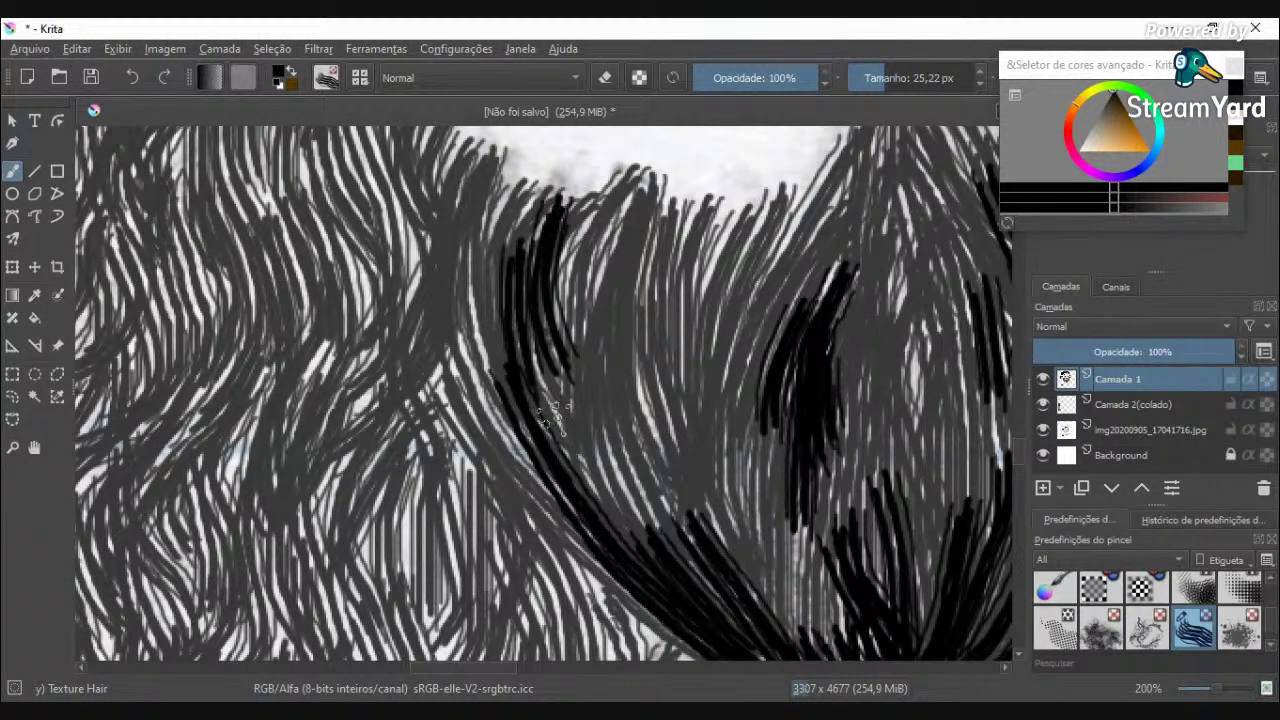
{"action": "scroll", "coordinate": [550, 410], "scroll_direction": "down", "scroll_amount": 5}
{"action": "scroll", "coordinate": [605, 455], "scroll_direction": "up", "scroll_amount": 4}
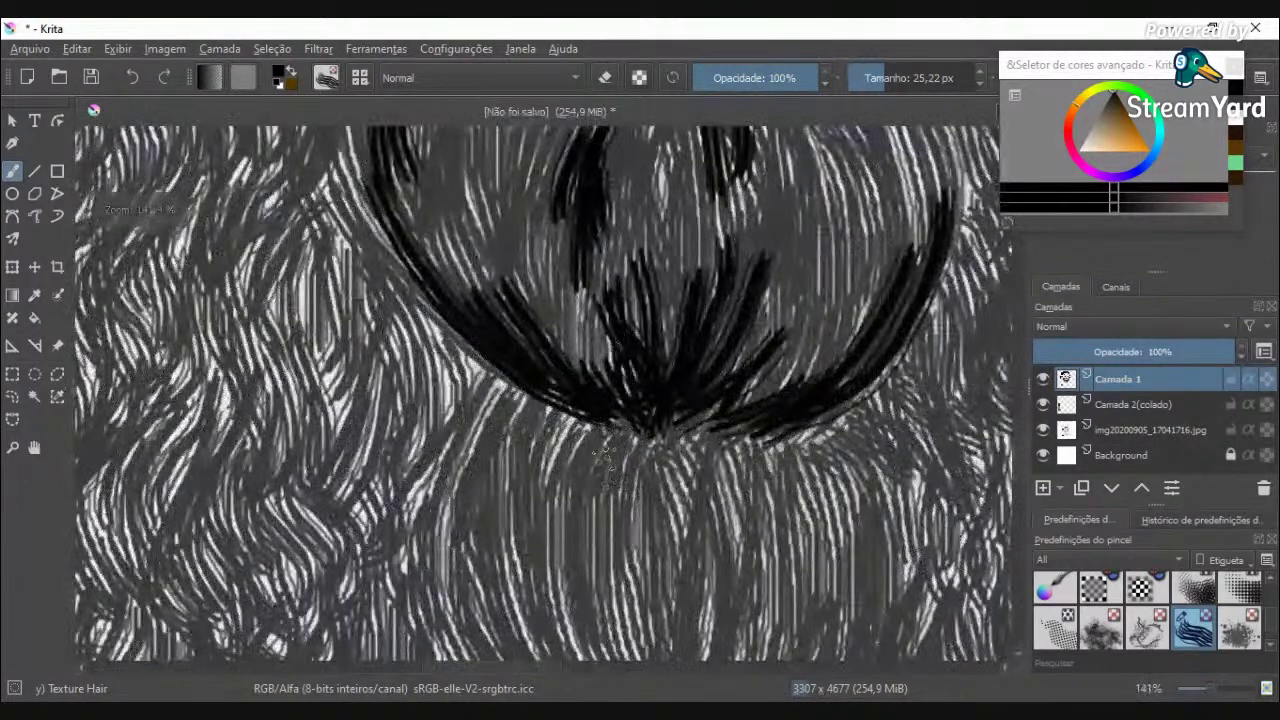
{"action": "mouse_move", "coordinate": [630, 415]}
{"action": "left_mouse_down"}
{"action": "mouse_move", "coordinate": [607, 500]}
{"action": "mouse_move", "coordinate": [660, 530]}
{"action": "mouse_move", "coordinate": [685, 588]}
{"action": "mouse_move", "coordinate": [642, 578]}
{"action": "mouse_move", "coordinate": [730, 600]}
{"action": "left_mouse_up"}
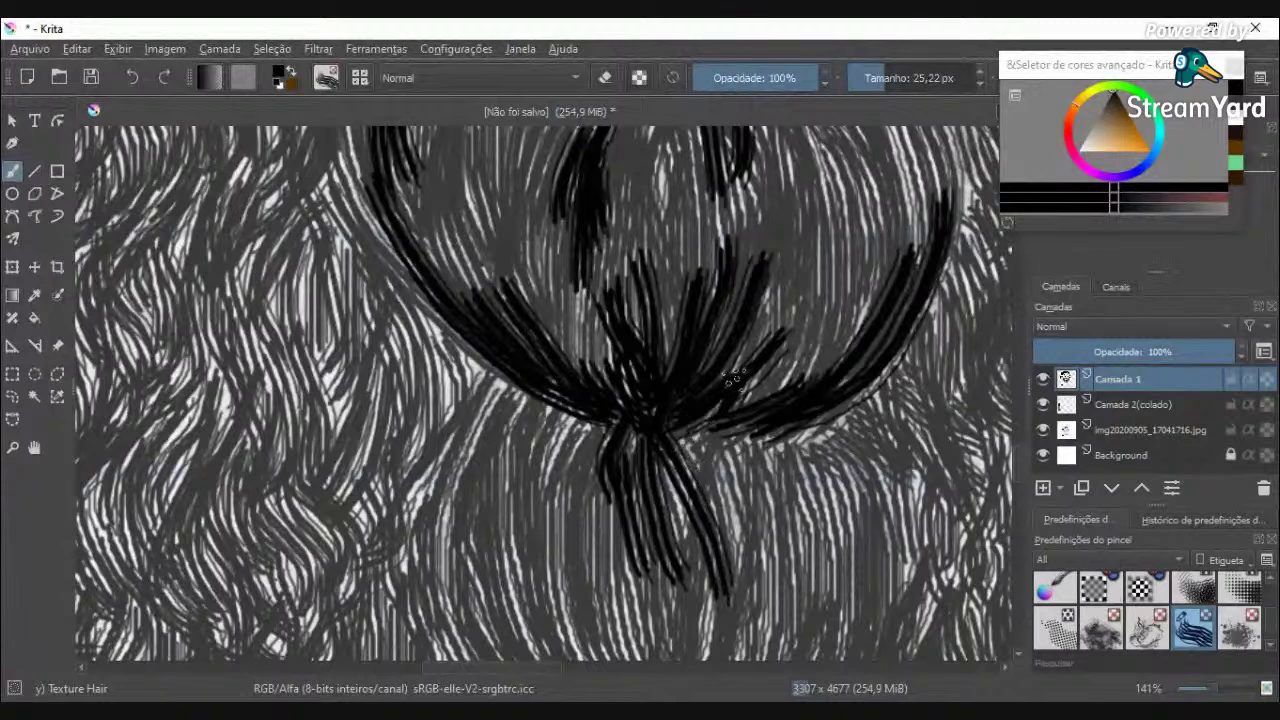
{"action": "left_click_drag", "start_coordinate": [686, 408], "coordinate": [804, 325]}
{"action": "left_click_drag", "start_coordinate": [690, 424], "coordinate": [784, 392]}
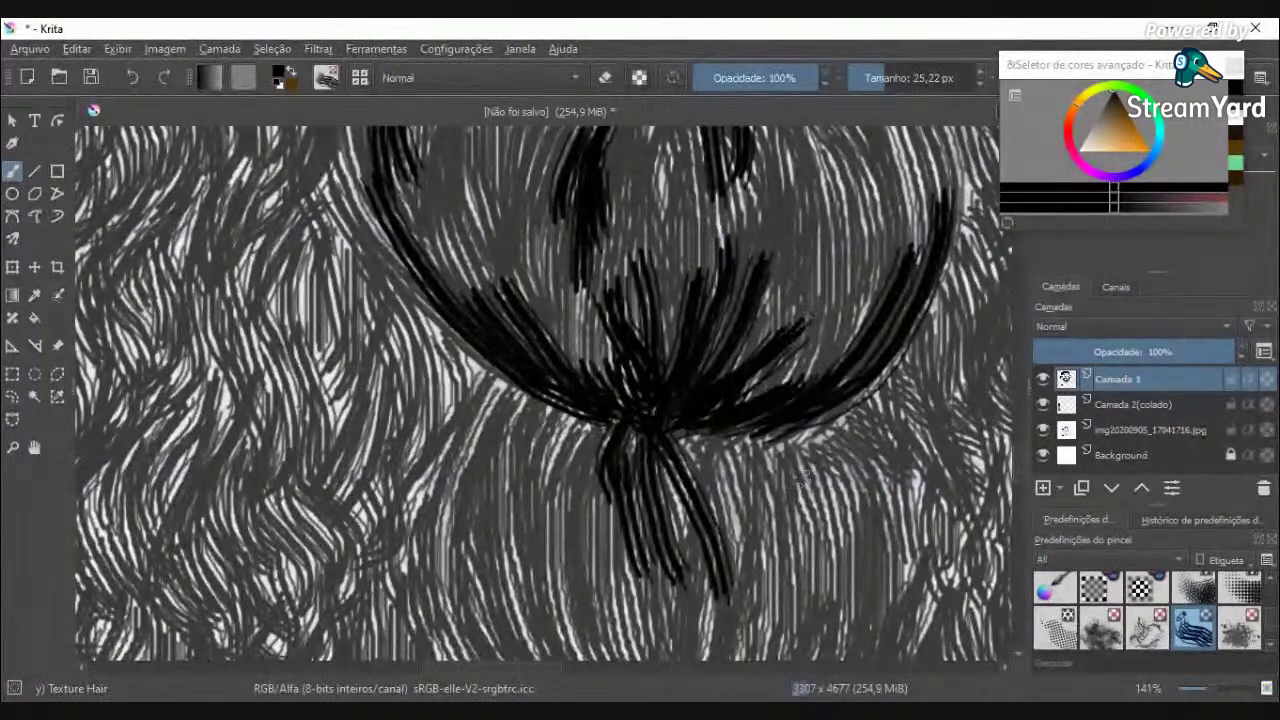
Step: Shade the lower chin-beard bulge's right contour and lower right corner, and thicken the dark strands beneath the gathered point
{"action": "scroll", "coordinate": [806, 483], "scroll_direction": "down", "scroll_amount": 4}
{"action": "scroll", "coordinate": [715, 282], "scroll_direction": "up", "scroll_amount": 5}
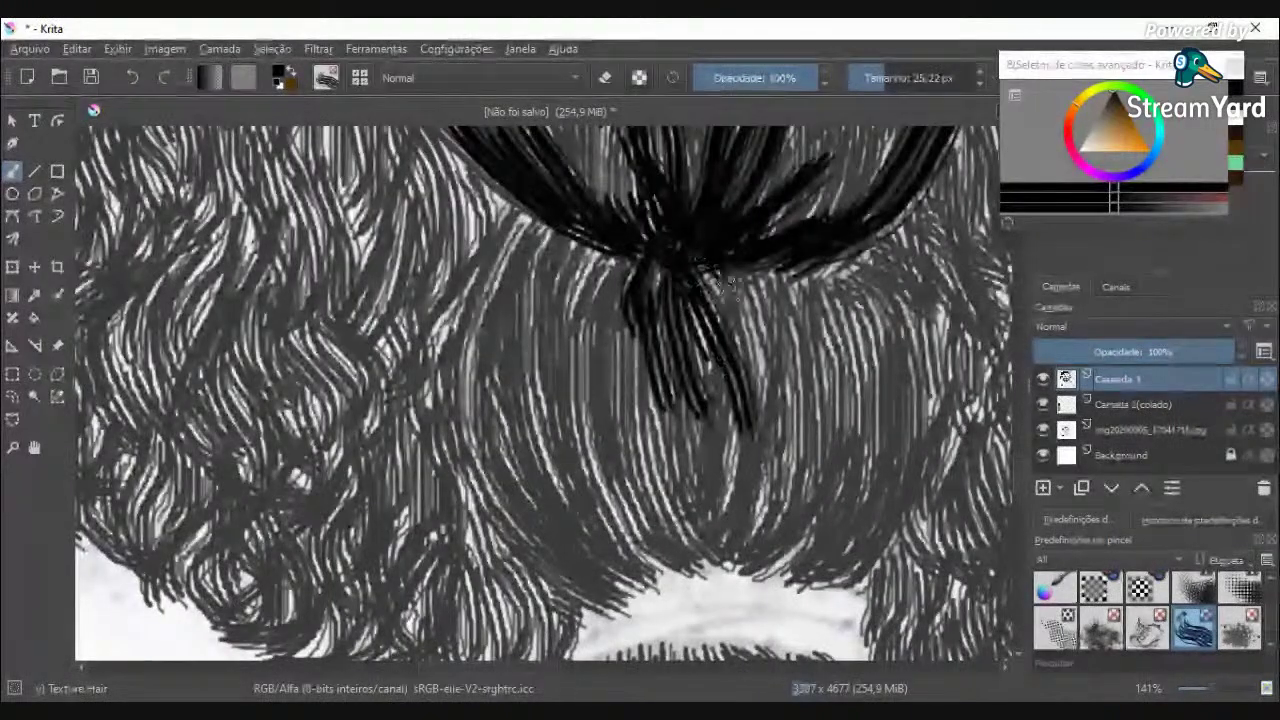
{"action": "mouse_move", "coordinate": [715, 282]}
{"action": "left_mouse_down"}
{"action": "mouse_move", "coordinate": [762, 420]}
{"action": "mouse_move", "coordinate": [742, 425]}
{"action": "left_mouse_up"}
{"action": "mouse_move", "coordinate": [820, 248]}
{"action": "left_mouse_down"}
{"action": "mouse_move", "coordinate": [889, 413]}
{"action": "mouse_move", "coordinate": [874, 513]}
{"action": "mouse_move", "coordinate": [836, 574]}
{"action": "left_mouse_up"}
{"action": "mouse_move", "coordinate": [848, 480]}
{"action": "left_mouse_down"}
{"action": "mouse_move", "coordinate": [822, 576]}
{"action": "mouse_move", "coordinate": [797, 571]}
{"action": "mouse_move", "coordinate": [848, 427]}
{"action": "left_mouse_up"}
{"action": "mouse_move", "coordinate": [815, 262]}
{"action": "left_mouse_down"}
{"action": "mouse_move", "coordinate": [841, 369]}
{"action": "mouse_move", "coordinate": [868, 392]}
{"action": "left_mouse_up"}
{"action": "left_click_drag", "start_coordinate": [756, 268], "coordinate": [765, 298]}
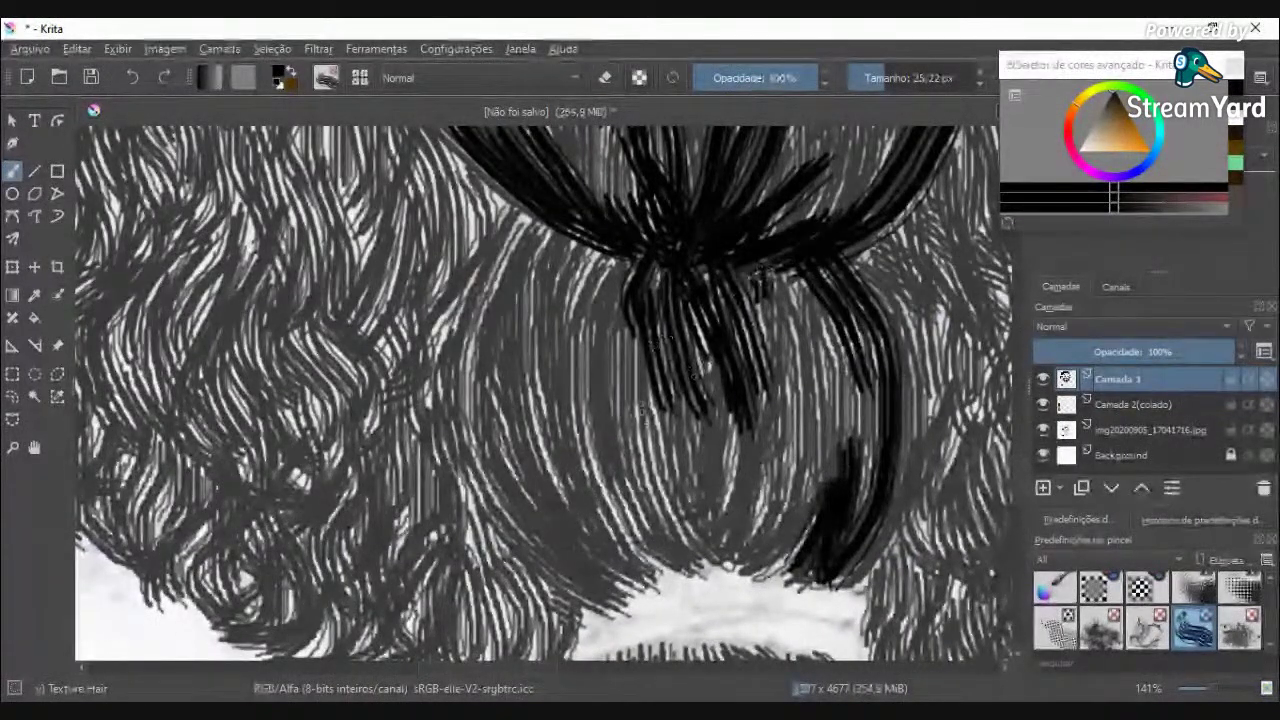
Step: Shade the lower chin-beard bulge's left contour, lower left base and upper left edge with dark curved strands
{"action": "mouse_move", "coordinate": [676, 562]}
{"action": "left_mouse_down"}
{"action": "mouse_move", "coordinate": [624, 474]}
{"action": "mouse_move", "coordinate": [663, 453]}
{"action": "left_mouse_up"}
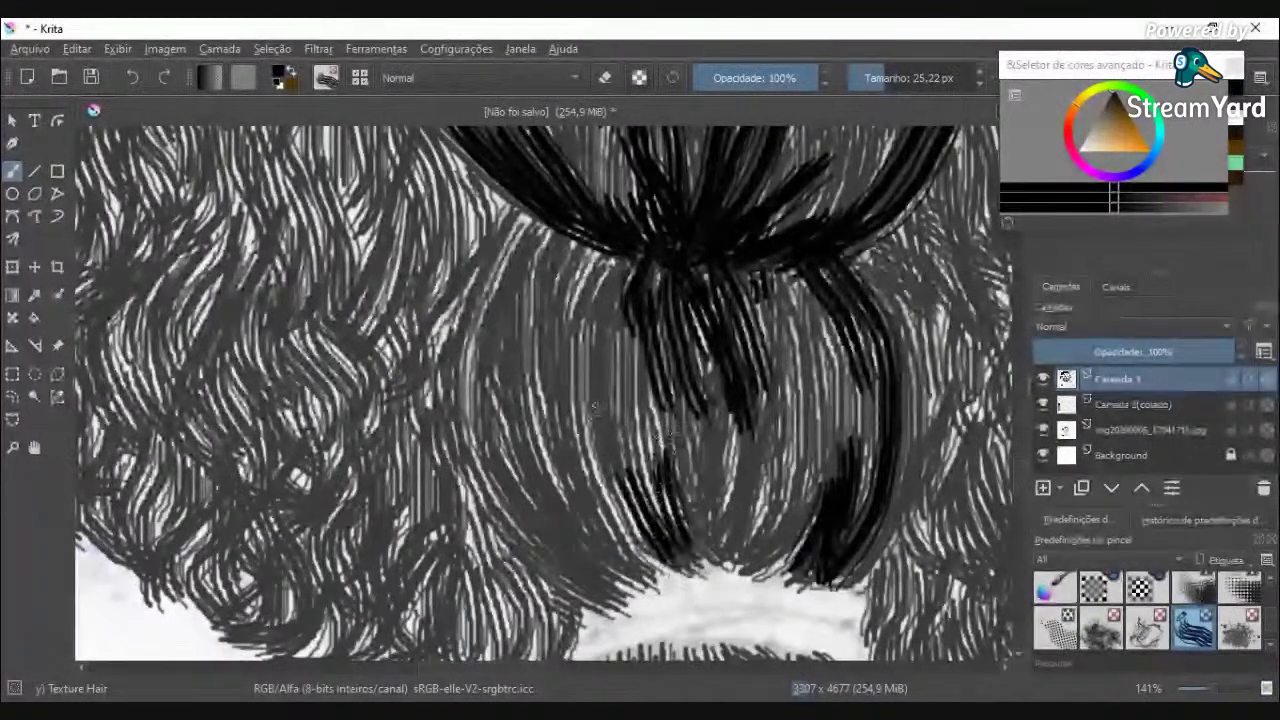
{"action": "left_click_drag", "start_coordinate": [542, 218], "coordinate": [472, 368]}
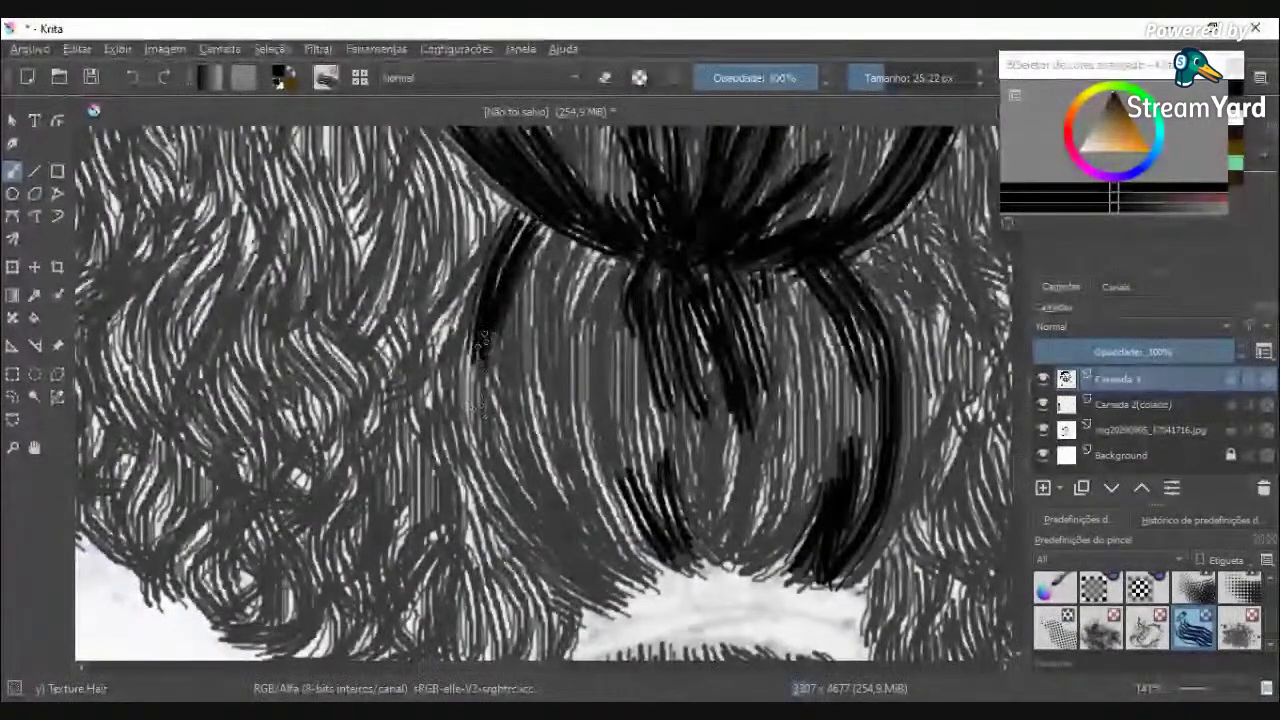
{"action": "left_click_drag", "start_coordinate": [472, 322], "coordinate": [526, 490]}
{"action": "left_click_drag", "start_coordinate": [602, 598], "coordinate": [530, 520]}
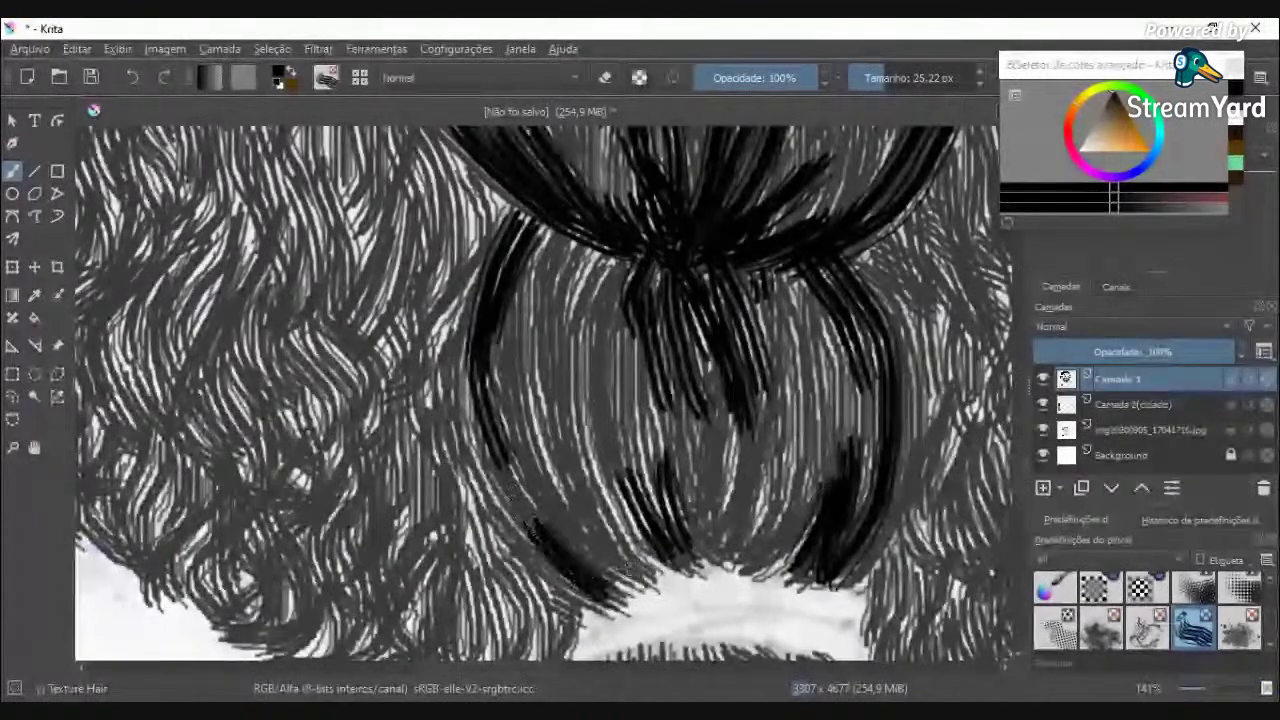
{"action": "left_click_drag", "start_coordinate": [638, 574], "coordinate": [541, 440]}
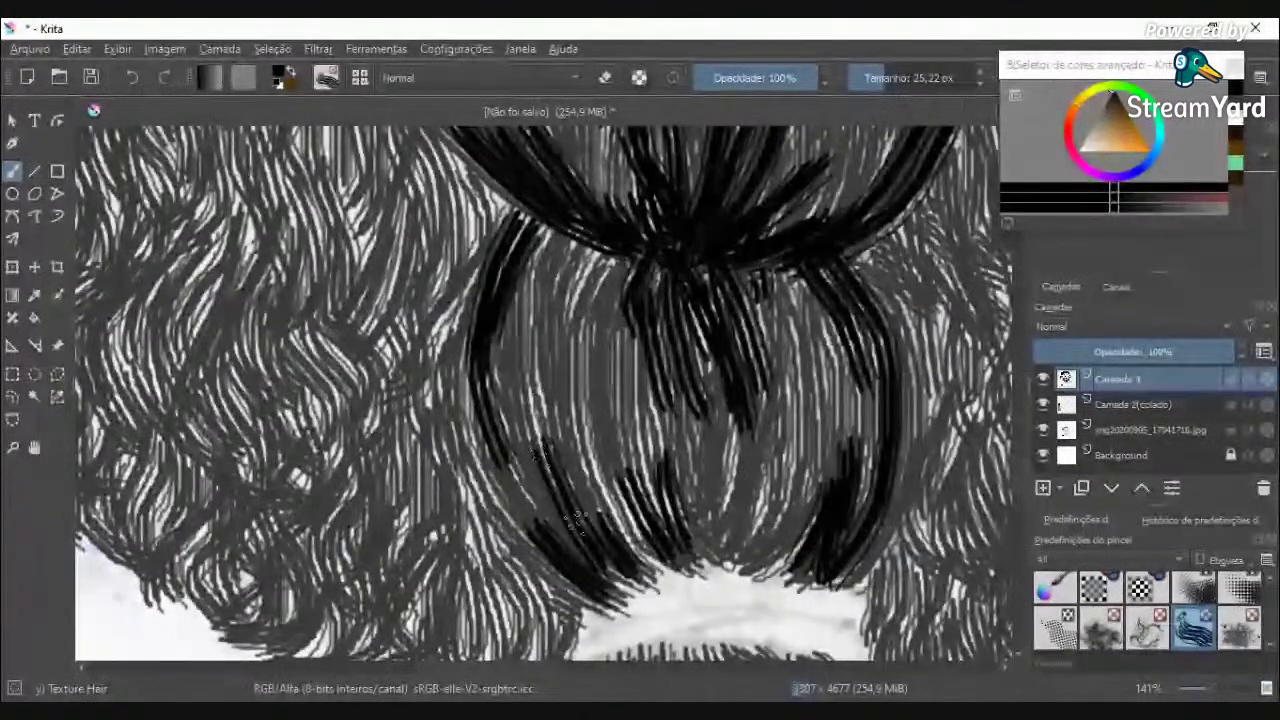
{"action": "left_click_drag", "start_coordinate": [566, 508], "coordinate": [531, 382]}
{"action": "left_click_drag", "start_coordinate": [579, 250], "coordinate": [584, 322]}
{"action": "left_click_drag", "start_coordinate": [571, 238], "coordinate": [542, 284]}
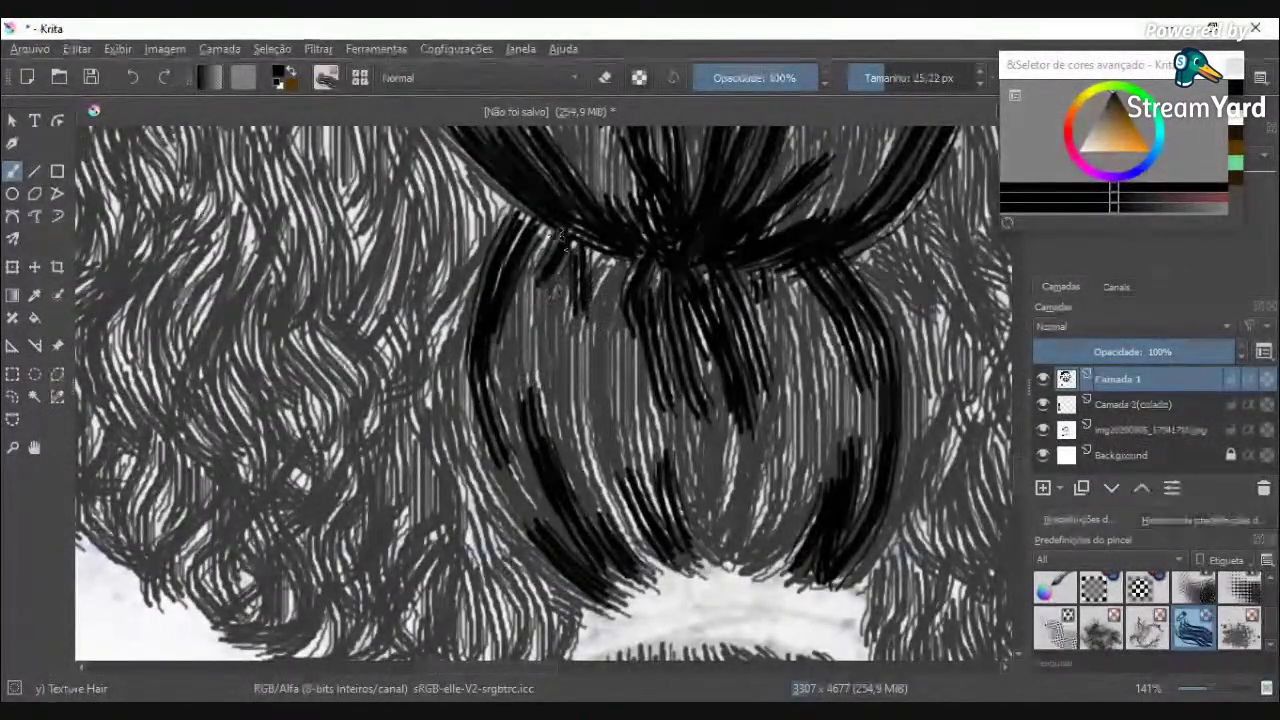
{"action": "mouse_move", "coordinate": [532, 218]}
{"action": "left_mouse_down"}
{"action": "mouse_move", "coordinate": [504, 238]}
{"action": "mouse_move", "coordinate": [496, 298]}
{"action": "left_mouse_up"}
Step: Fill the middle and base of the lower chin-beard bulge with more dark strands above the pale band
{"action": "scroll", "coordinate": [471, 396], "scroll_direction": "down", "scroll_amount": 4}
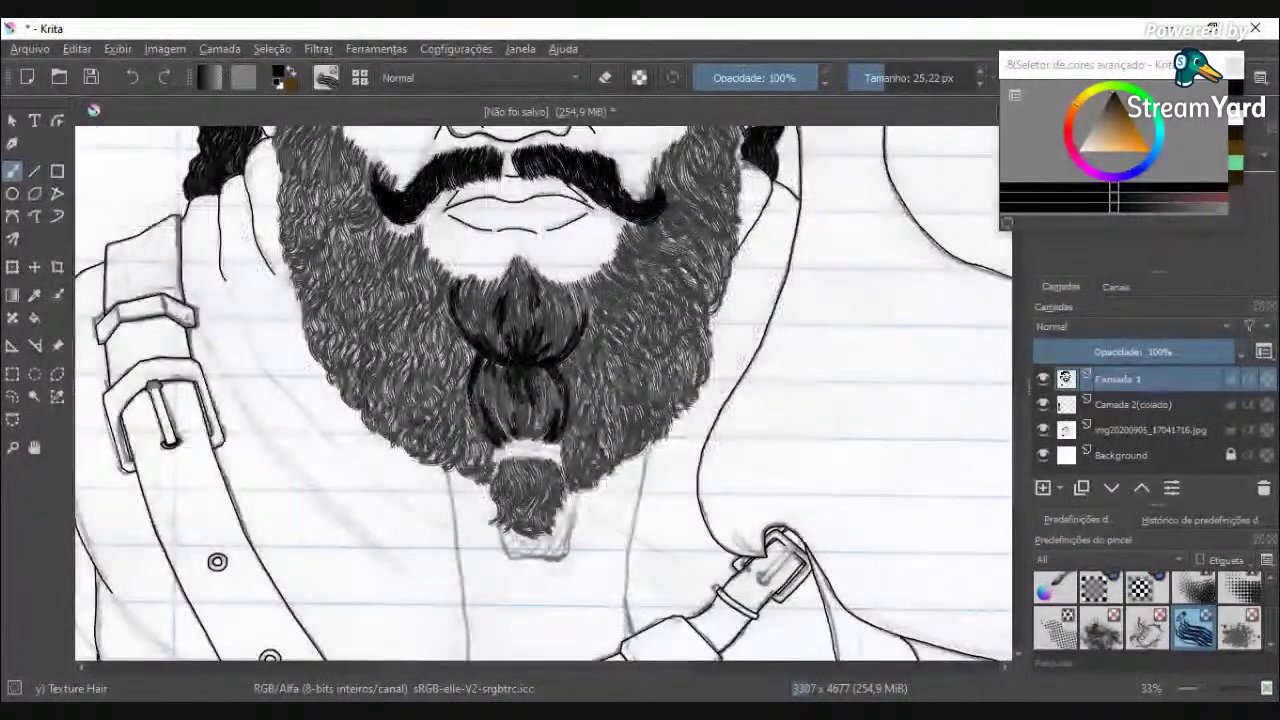
{"action": "scroll", "coordinate": [543, 430], "scroll_direction": "up", "scroll_amount": 3}
{"action": "scroll", "coordinate": [491, 550], "scroll_direction": "down", "scroll_amount": 3}
{"action": "scroll", "coordinate": [510, 512], "scroll_direction": "up", "scroll_amount": 7}
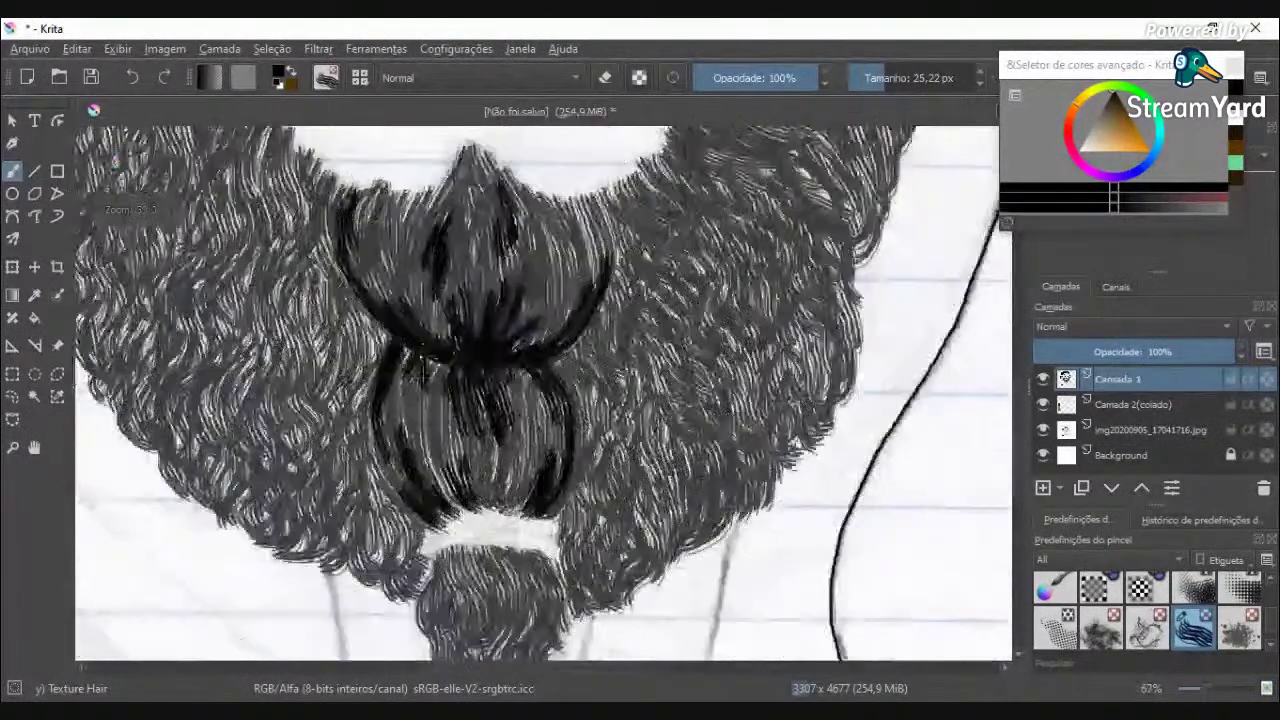
{"action": "left_click_drag", "start_coordinate": [443, 498], "coordinate": [541, 248]}
{"action": "mouse_move", "coordinate": [418, 438]}
{"action": "left_mouse_down"}
{"action": "mouse_move", "coordinate": [424, 207]}
{"action": "mouse_move", "coordinate": [445, 420]}
{"action": "left_mouse_up"}
{"action": "left_click_drag", "start_coordinate": [371, 457], "coordinate": [357, 196]}
Step: Shade the centre and right side of the beard tuft beneath the pale band with long dark curved strands
{"action": "key", "text": "minus"}
{"action": "key", "text": "minus"}
{"action": "key", "text": "minus"}
{"action": "key", "text": "minus"}
{"action": "key", "text": "minus"}
{"action": "key", "text": "minus"}
{"action": "key", "text": "minus"}
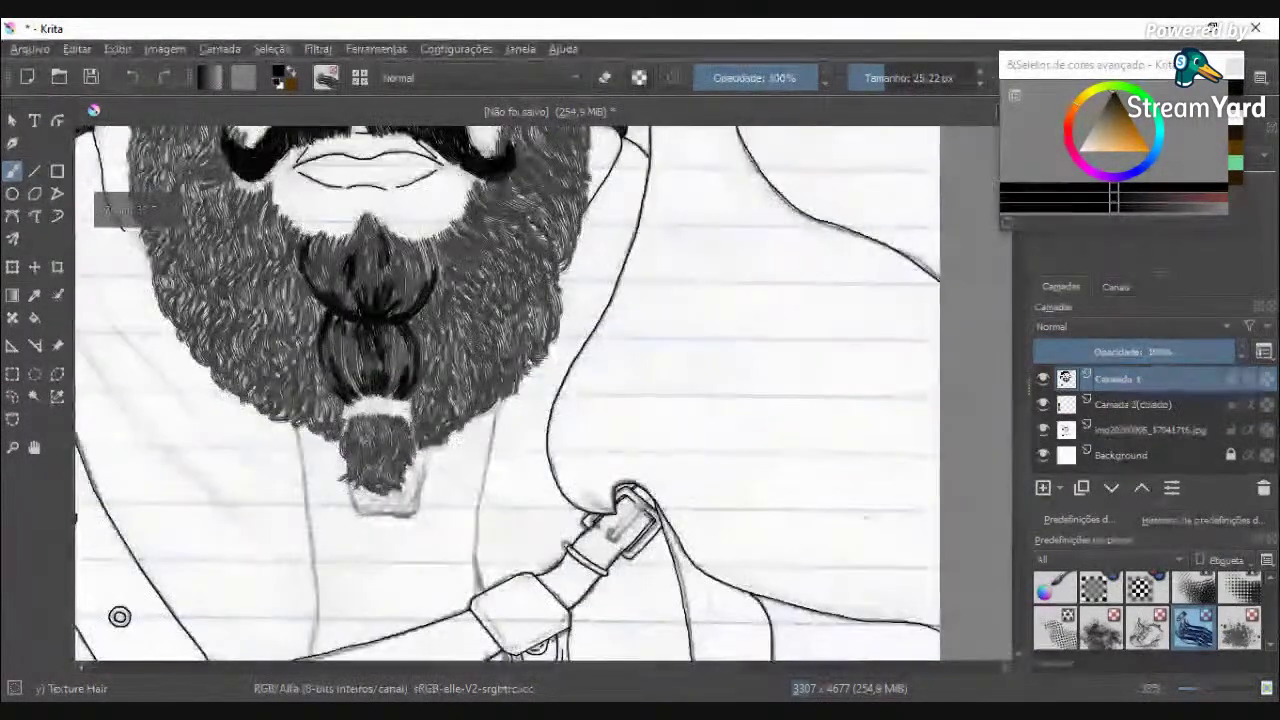
{"action": "key", "text": "plus"}
{"action": "key", "text": "plus"}
{"action": "key", "text": "plus"}
{"action": "key", "text": "plus"}
{"action": "left_click_drag", "start_coordinate": [399, 284], "coordinate": [426, 496]}
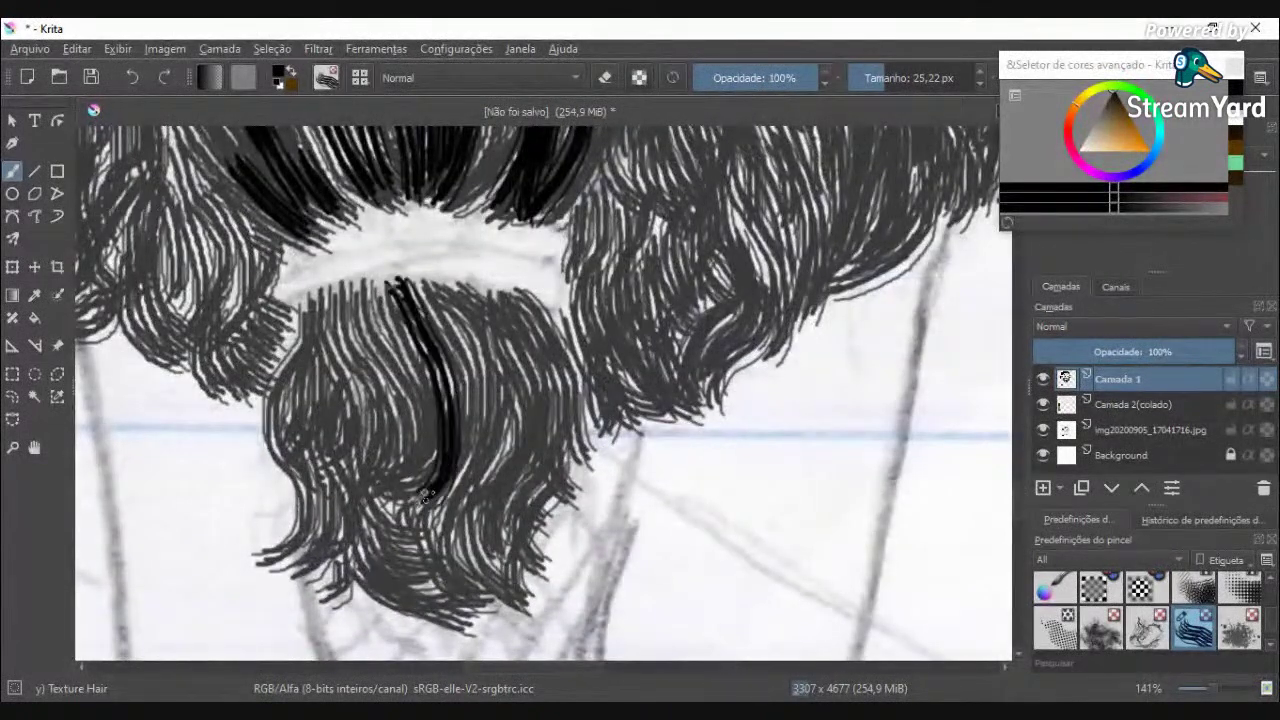
{"action": "mouse_move", "coordinate": [395, 298]}
{"action": "left_mouse_down"}
{"action": "mouse_move", "coordinate": [413, 388]}
{"action": "mouse_move", "coordinate": [394, 488]}
{"action": "mouse_move", "coordinate": [427, 350]}
{"action": "left_mouse_up"}
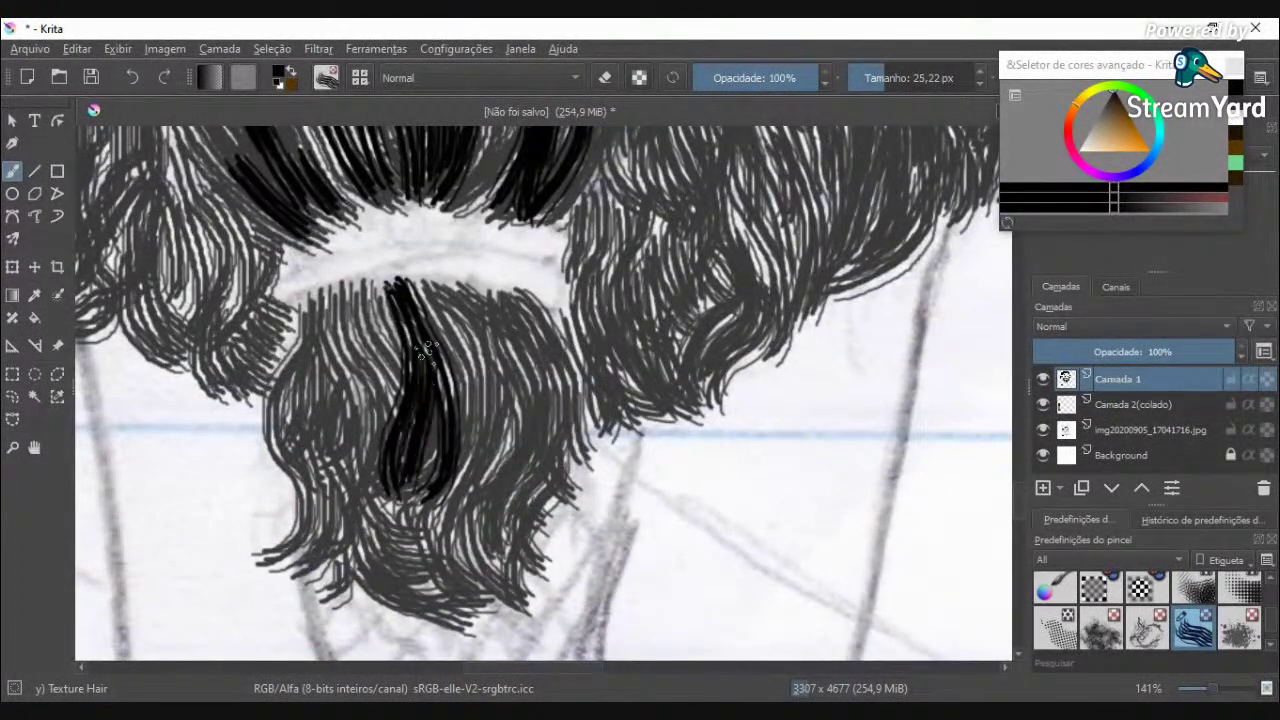
{"action": "left_click_drag", "start_coordinate": [452, 298], "coordinate": [466, 474]}
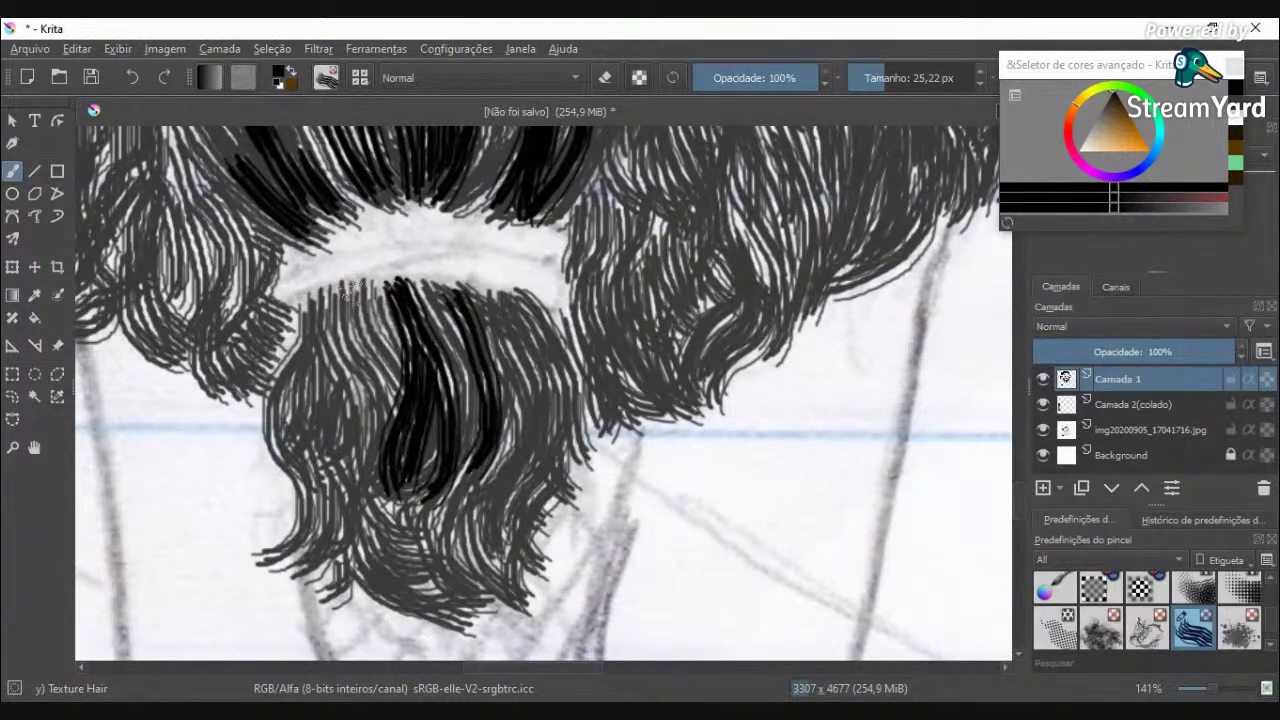
Step: Add dark strands along the left side of the beard tuft and across its lower tip
{"action": "mouse_move", "coordinate": [352, 288]}
{"action": "left_mouse_down"}
{"action": "mouse_move", "coordinate": [316, 476]}
{"action": "mouse_move", "coordinate": [347, 456]}
{"action": "mouse_move", "coordinate": [375, 323]}
{"action": "mouse_move", "coordinate": [367, 293]}
{"action": "mouse_move", "coordinate": [312, 296]}
{"action": "mouse_move", "coordinate": [297, 353]}
{"action": "left_mouse_up"}
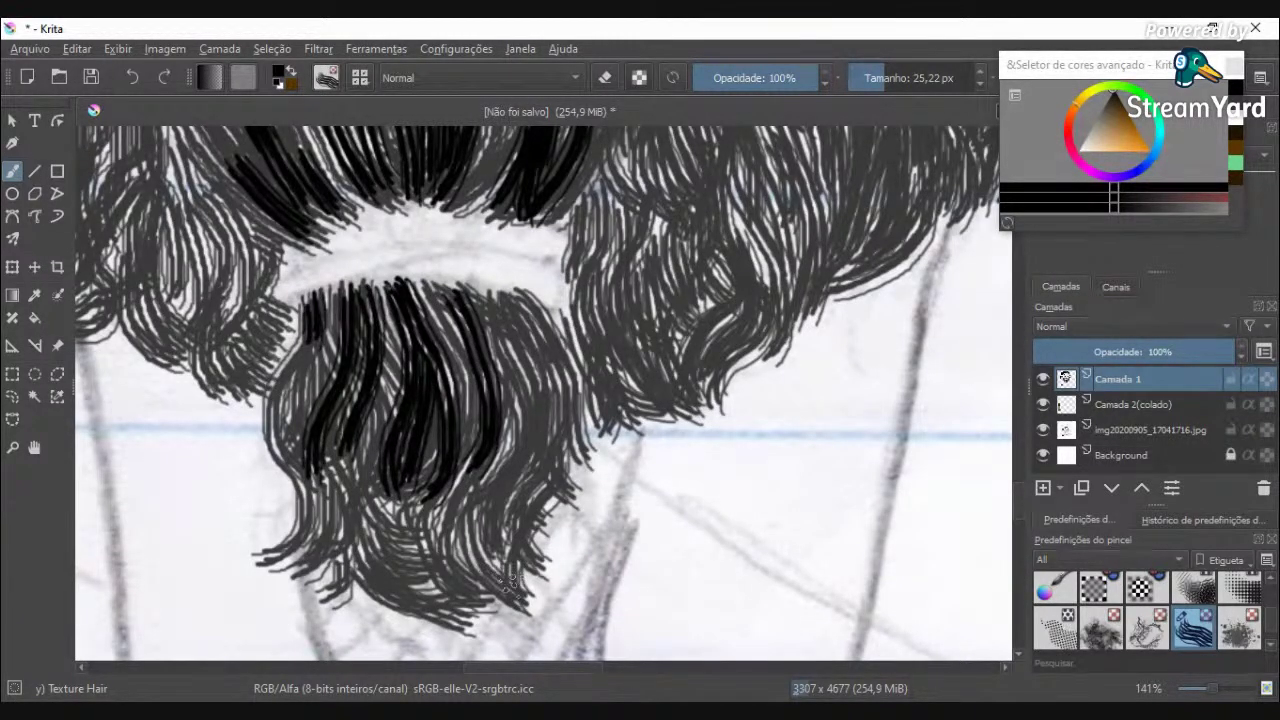
{"action": "left_click_drag", "start_coordinate": [484, 562], "coordinate": [520, 598]}
{"action": "left_click_drag", "start_coordinate": [466, 512], "coordinate": [506, 585]}
{"action": "mouse_move", "coordinate": [463, 538]}
{"action": "left_mouse_down"}
{"action": "mouse_move", "coordinate": [517, 587]}
{"action": "mouse_move", "coordinate": [491, 529]}
{"action": "mouse_move", "coordinate": [477, 625]}
{"action": "mouse_move", "coordinate": [376, 578]}
{"action": "left_mouse_up"}
{"action": "scroll", "coordinate": [377, 575], "scroll_direction": "down", "scroll_amount": 6}
{"action": "scroll", "coordinate": [370, 352], "scroll_direction": "down", "scroll_amount": 1}
{"action": "scroll", "coordinate": [344, 281], "scroll_direction": "up", "scroll_amount": 5}
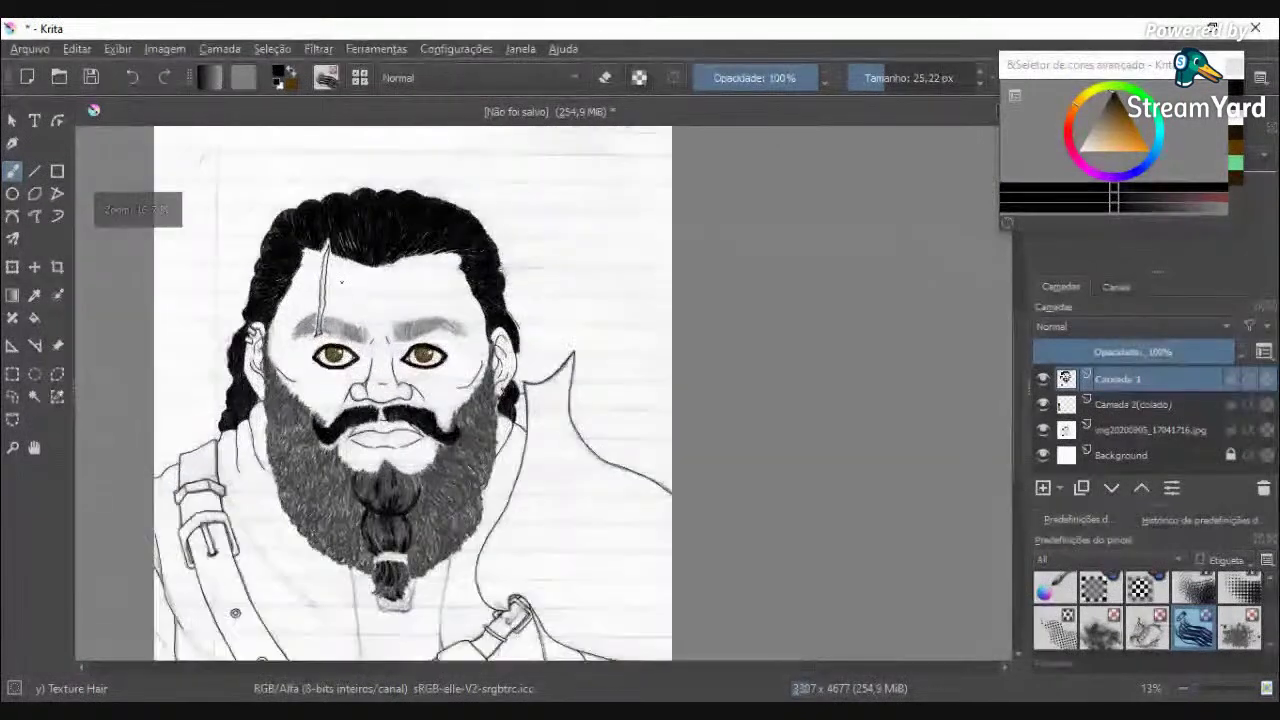
{"action": "left_click", "coordinate": [782, 77]}
{"action": "scroll", "coordinate": [371, 534], "scroll_direction": "up", "scroll_amount": 3}
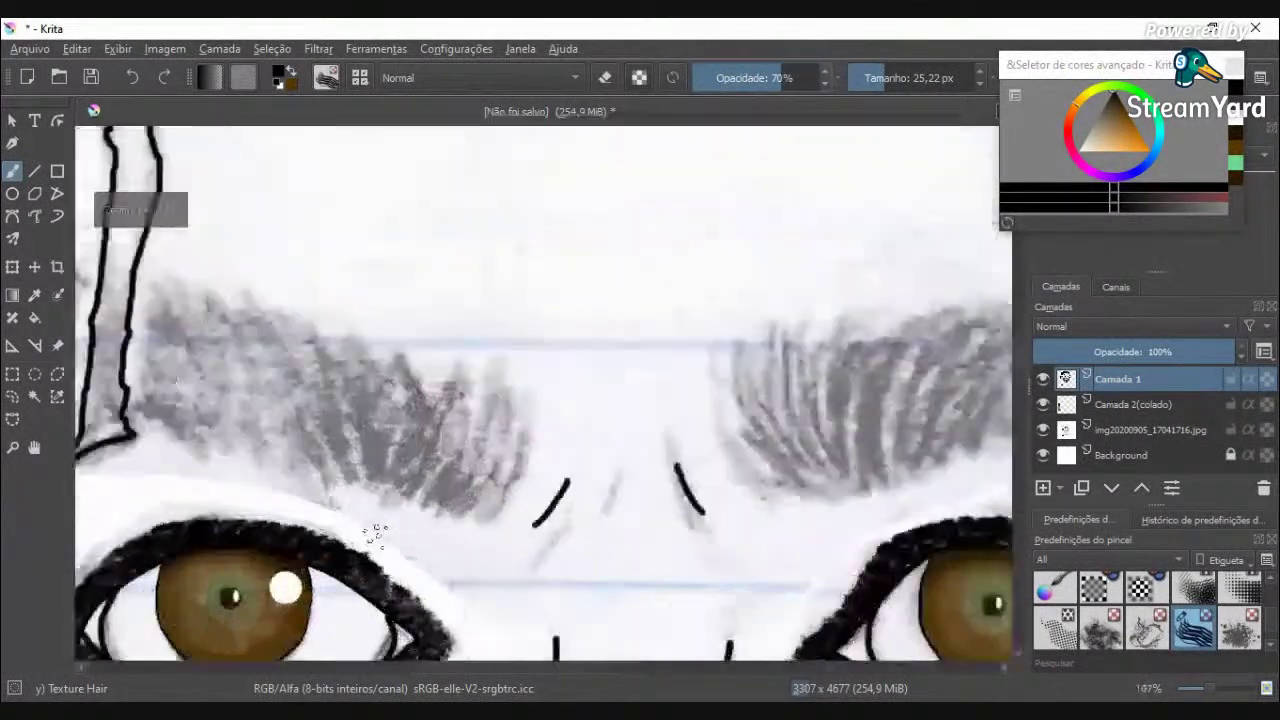
{"action": "mouse_move", "coordinate": [485, 508]}
{"action": "left_mouse_down"}
{"action": "mouse_move", "coordinate": [532, 445]}
{"action": "mouse_move", "coordinate": [550, 372]}
{"action": "left_mouse_up"}
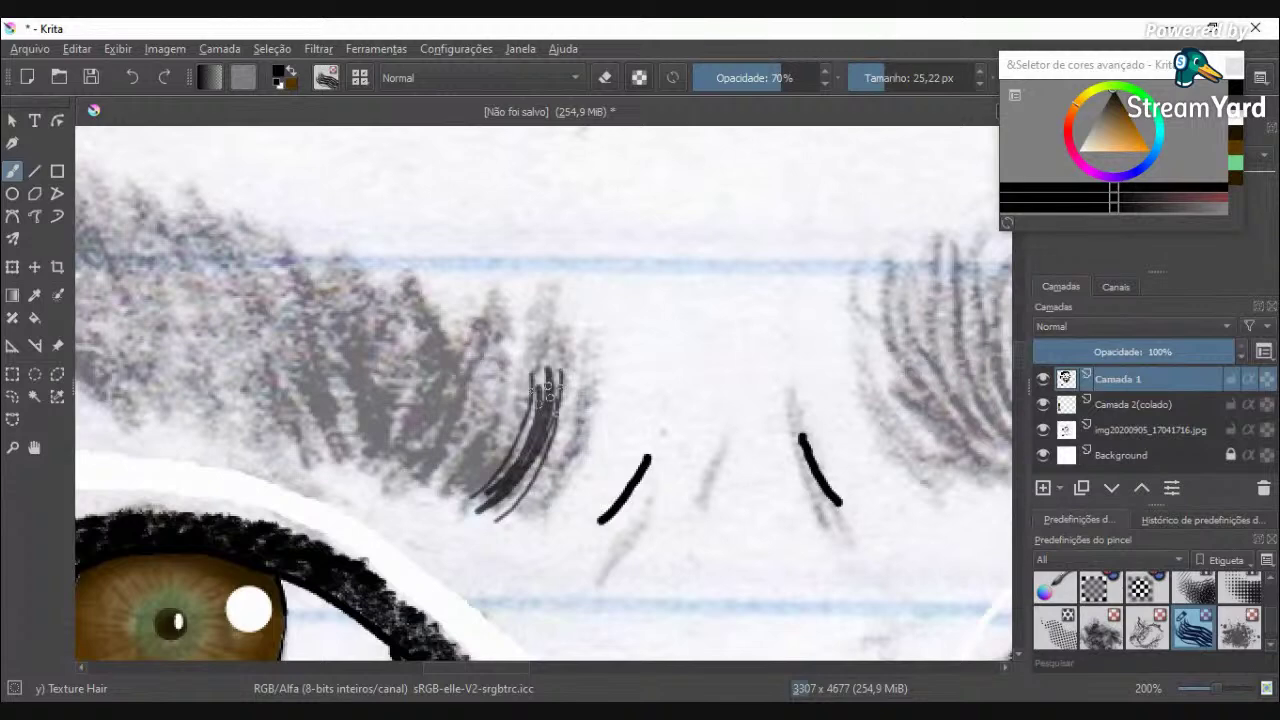
{"action": "key", "text": "ctrl+z"}
{"action": "key", "text": "minus"}
{"action": "key", "text": "minus"}
{"action": "key", "text": "minus"}
{"action": "key", "text": "minus"}
{"action": "key", "text": "minus"}
{"action": "key", "text": "minus"}
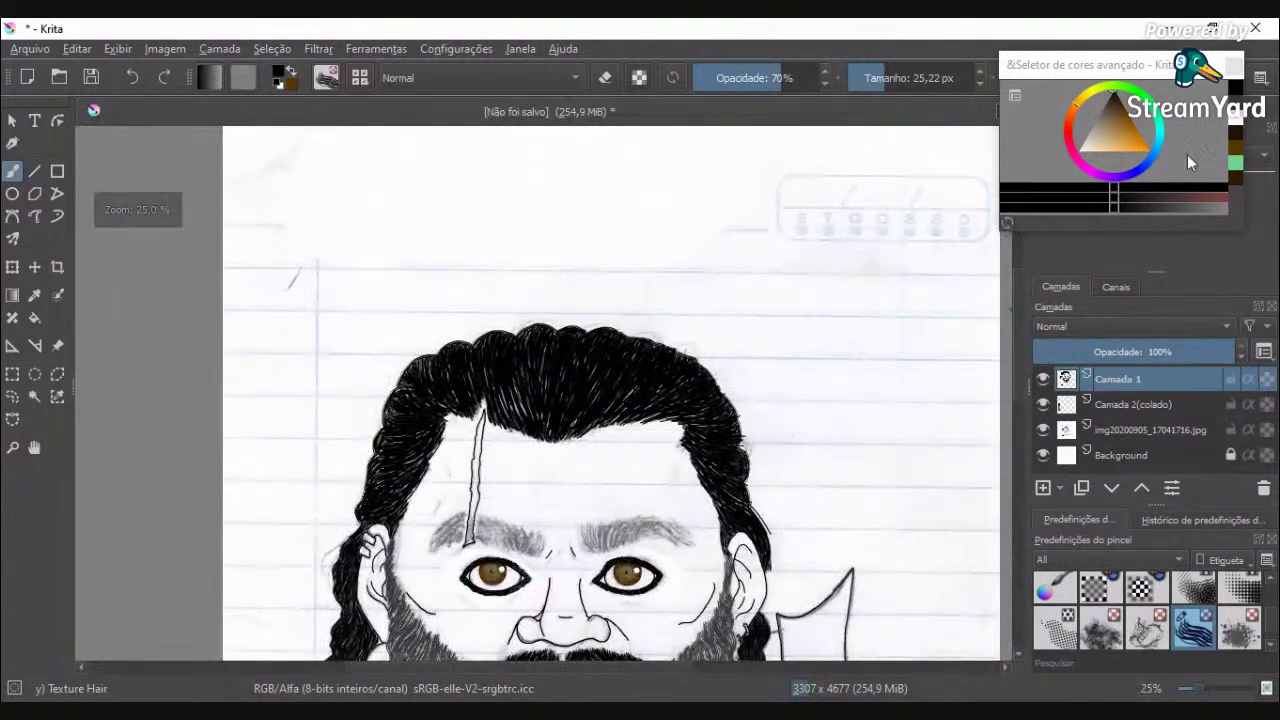
Step: Set the brush opacity to 100% and start filling the pale gap beneath the mustache's left curl with dark grey strands
{"action": "left_click_drag", "start_coordinate": [800, 77], "coordinate": [835, 77]}
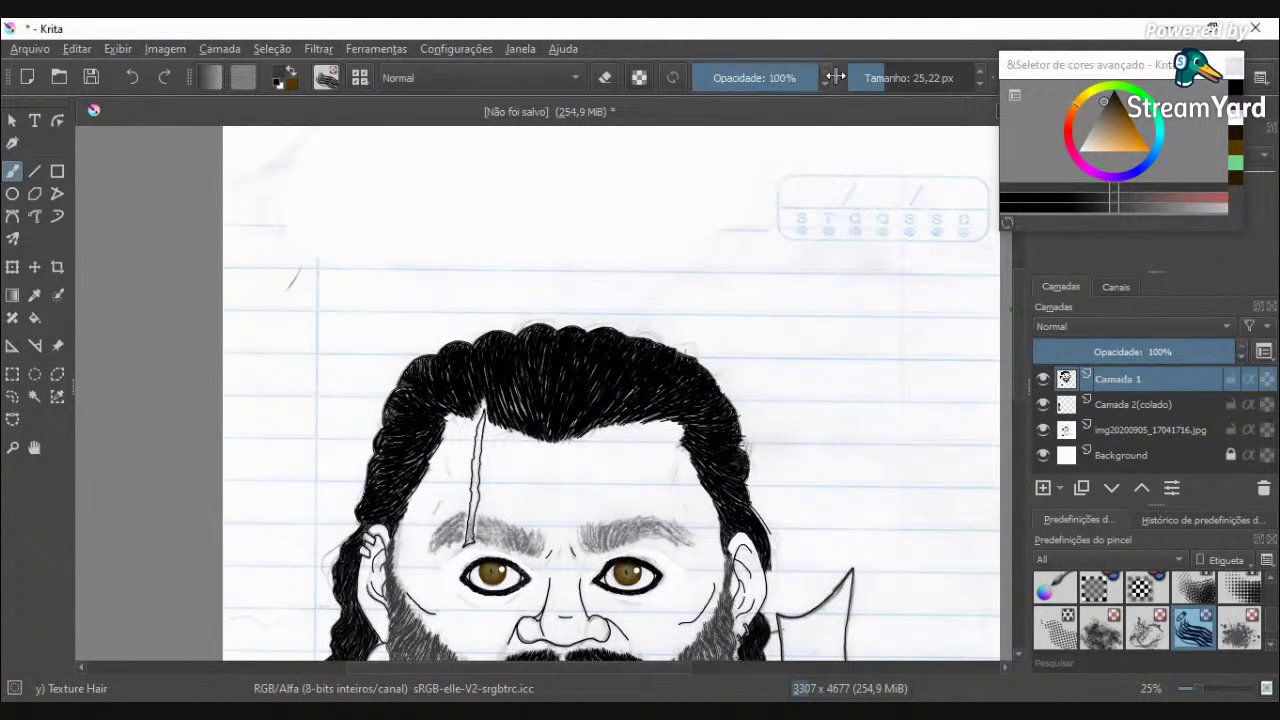
{"action": "left_click_drag", "start_coordinate": [1021, 372], "coordinate": [1020, 445]}
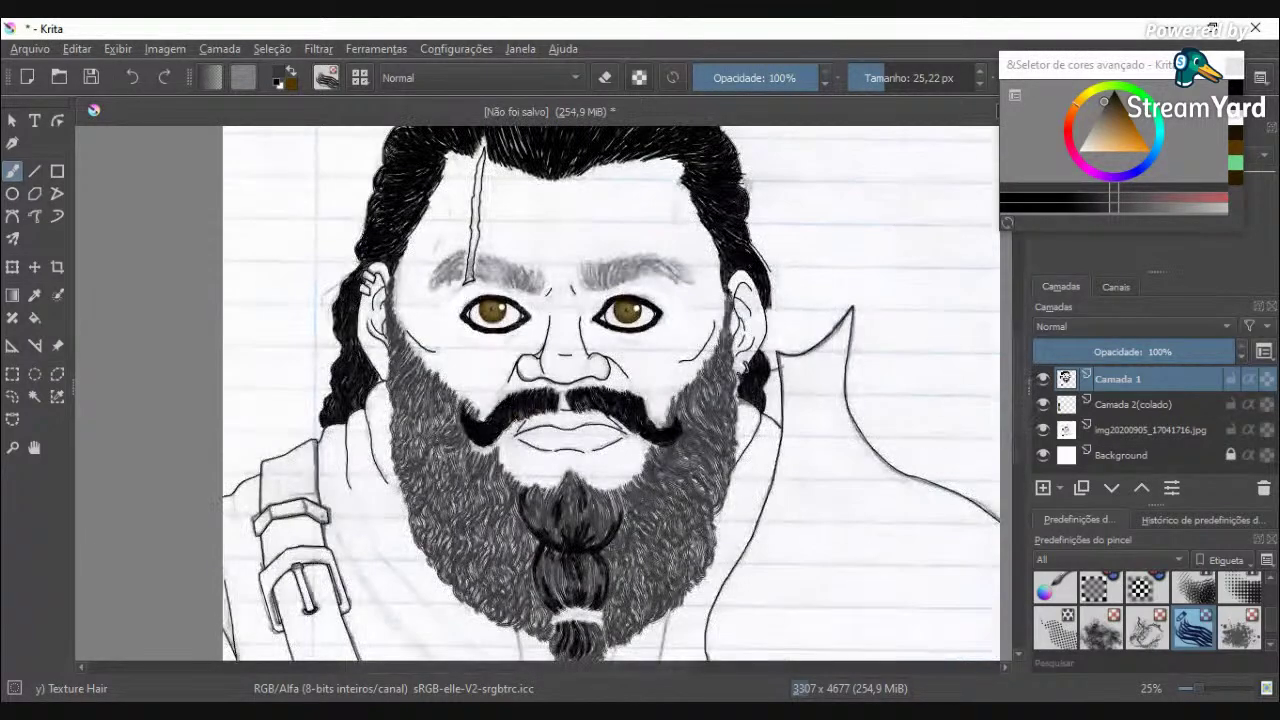
{"action": "scroll", "coordinate": [420, 482], "scroll_direction": "up", "scroll_amount": 3}
{"action": "scroll", "coordinate": [642, 333], "scroll_direction": "up", "scroll_amount": 3}
{"action": "left_click_drag", "start_coordinate": [622, 433], "coordinate": [533, 516]}
{"action": "mouse_move", "coordinate": [592, 447]}
{"action": "left_mouse_down"}
{"action": "mouse_move", "coordinate": [550, 490]}
{"action": "mouse_move", "coordinate": [515, 497]}
{"action": "left_mouse_up"}
{"action": "left_click_drag", "start_coordinate": [560, 460], "coordinate": [493, 553]}
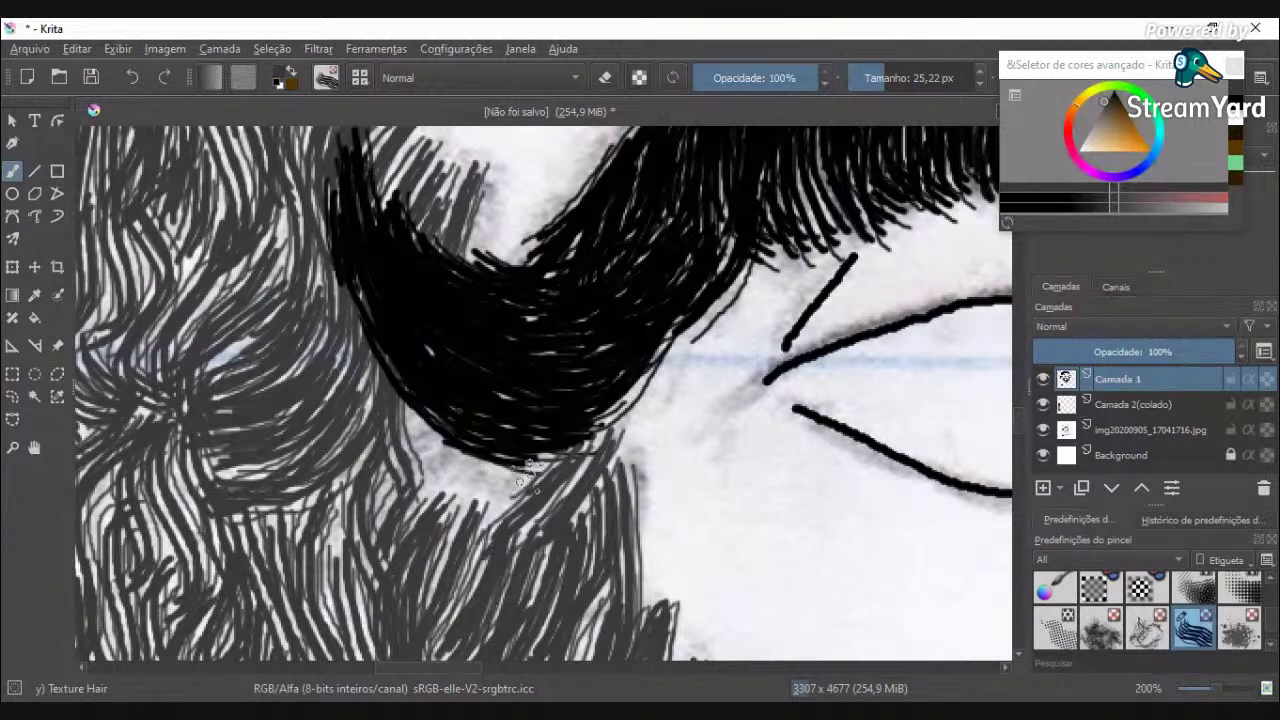
{"action": "left_click_drag", "start_coordinate": [538, 464], "coordinate": [483, 550]}
{"action": "mouse_move", "coordinate": [506, 450]}
{"action": "left_mouse_down"}
{"action": "mouse_move", "coordinate": [460, 522]}
{"action": "mouse_move", "coordinate": [444, 516]}
{"action": "left_mouse_up"}
{"action": "left_click_drag", "start_coordinate": [468, 455], "coordinate": [421, 510]}
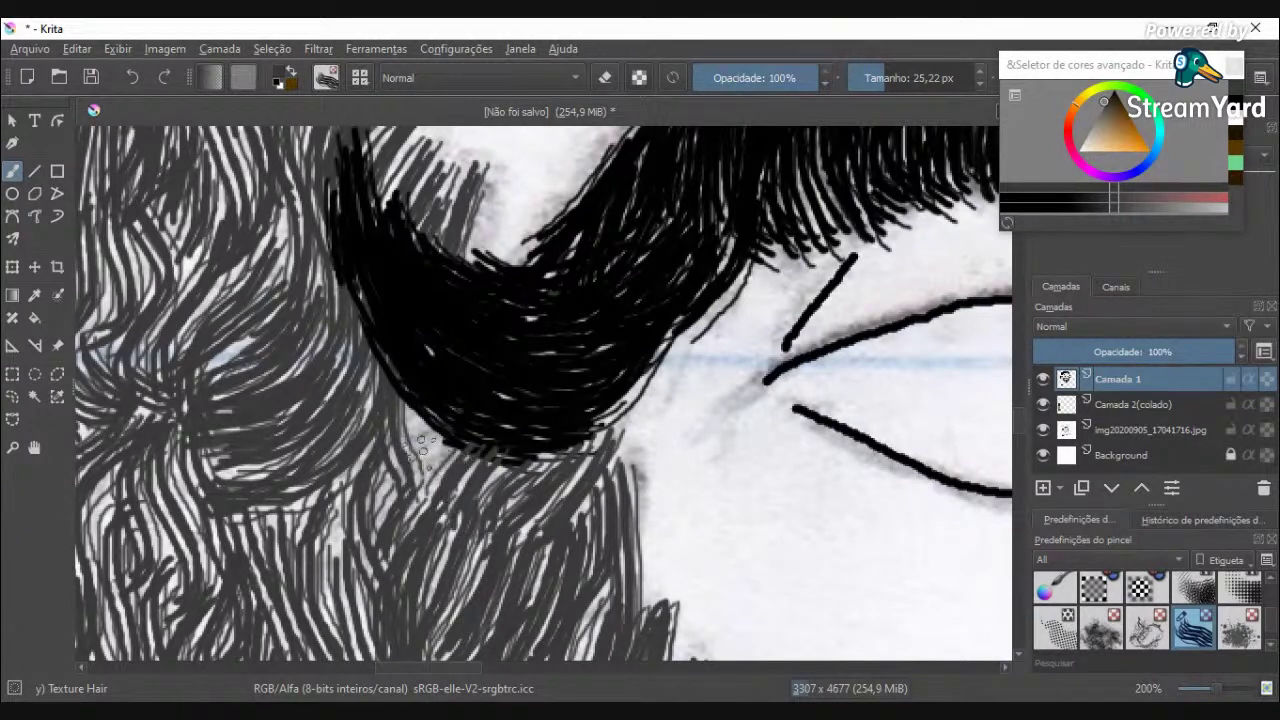
{"action": "key", "text": "ctrl+z"}
{"action": "key", "text": "ctrl+z"}
{"action": "key", "text": "ctrl+z"}
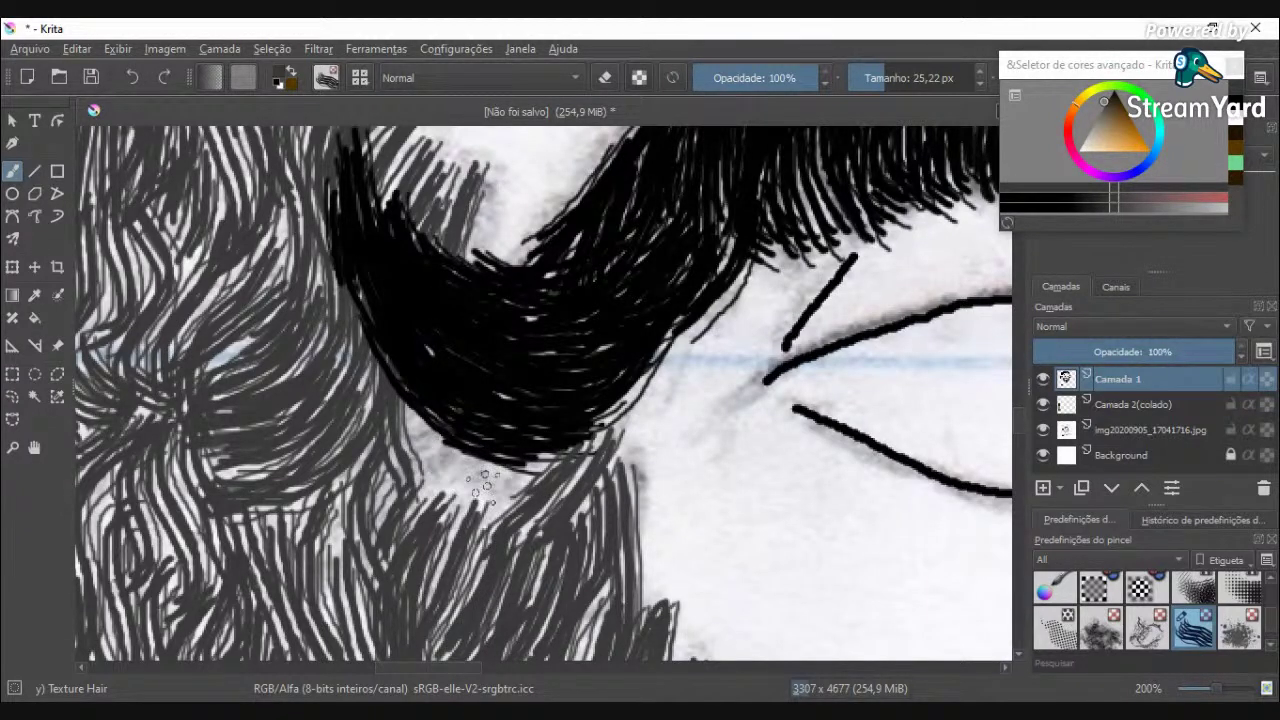
Step: Fill the remaining gap beneath the mustache's left curl and add dark grey strands to the beard beside it
{"action": "mouse_move", "coordinate": [533, 458]}
{"action": "left_mouse_down"}
{"action": "mouse_move", "coordinate": [476, 512]}
{"action": "mouse_move", "coordinate": [484, 465]}
{"action": "mouse_move", "coordinate": [461, 505]}
{"action": "mouse_move", "coordinate": [466, 455]}
{"action": "mouse_move", "coordinate": [416, 485]}
{"action": "mouse_move", "coordinate": [404, 400]}
{"action": "mouse_move", "coordinate": [424, 445]}
{"action": "mouse_move", "coordinate": [423, 533]}
{"action": "mouse_move", "coordinate": [440, 430]}
{"action": "left_mouse_up"}
{"action": "left_click_drag", "start_coordinate": [191, 460], "coordinate": [212, 572]}
{"action": "scroll", "coordinate": [250, 571], "scroll_direction": "down", "scroll_amount": 6}
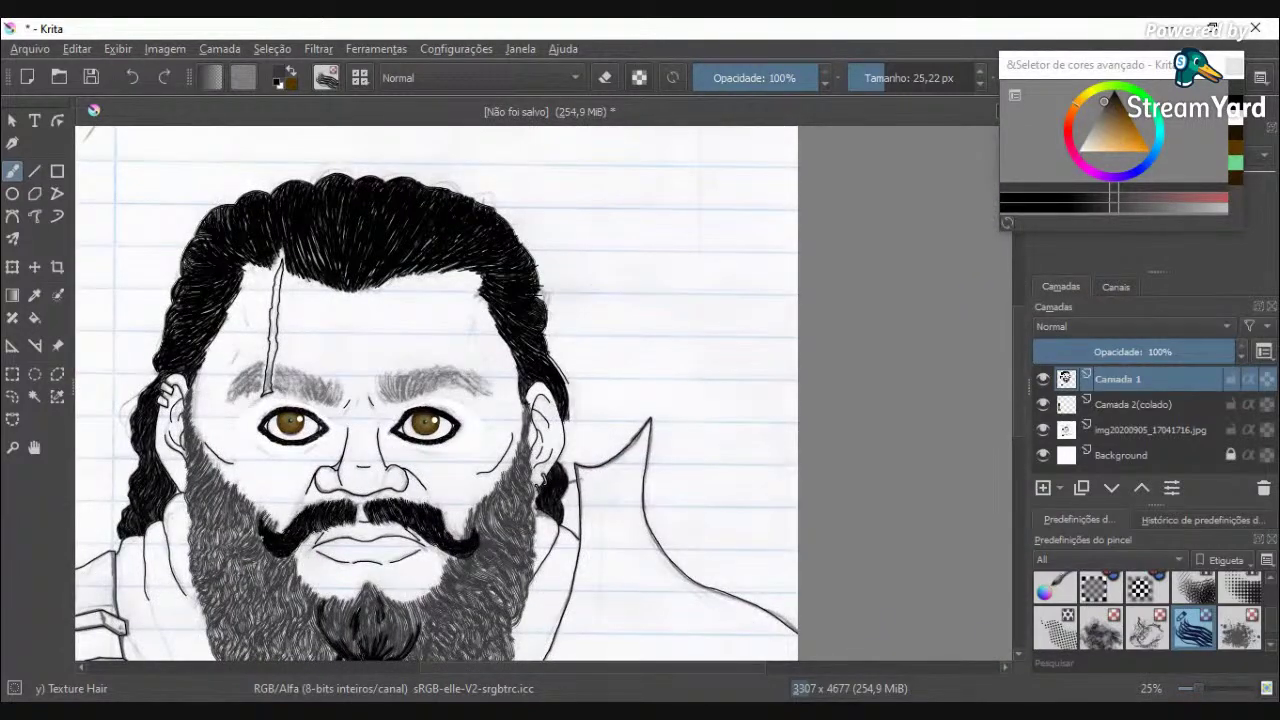
Step: Fill the pale gap beneath the mustache's right curl with dark grey beard strands
{"action": "scroll", "coordinate": [537, 556], "scroll_direction": "up", "scroll_amount": 6}
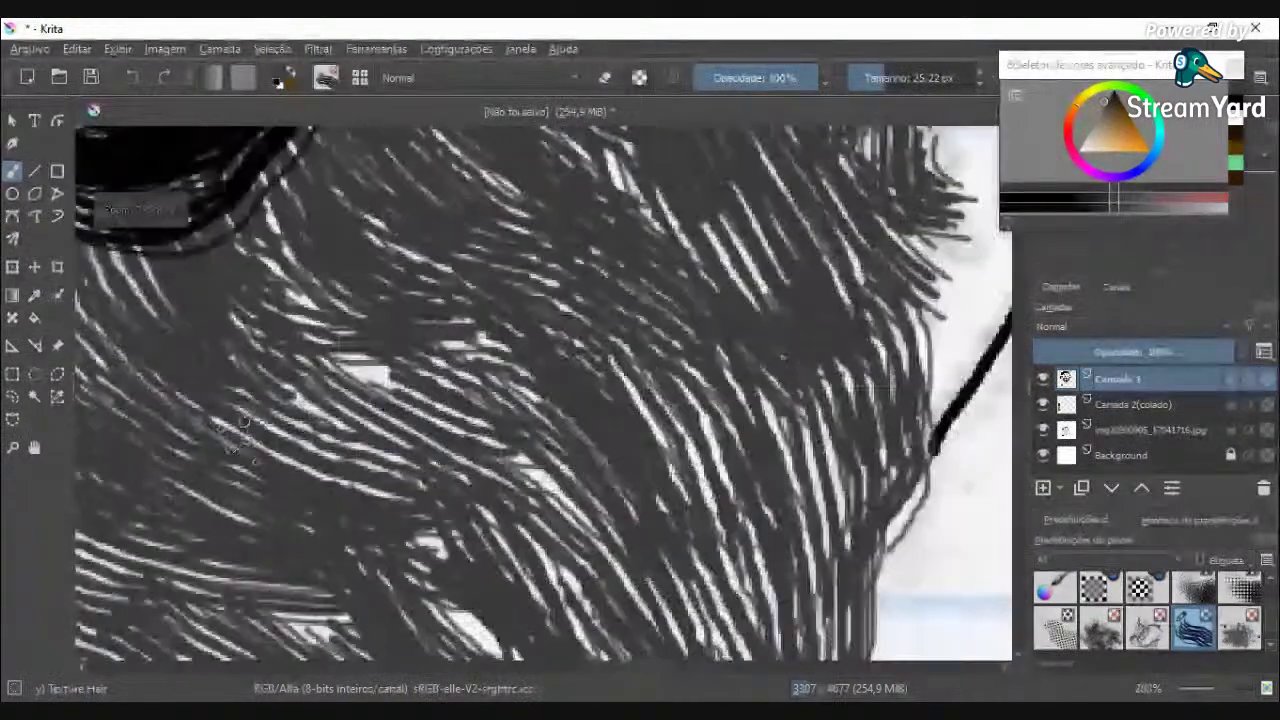
{"action": "scroll", "coordinate": [205, 378], "scroll_direction": "down", "scroll_amount": 2}
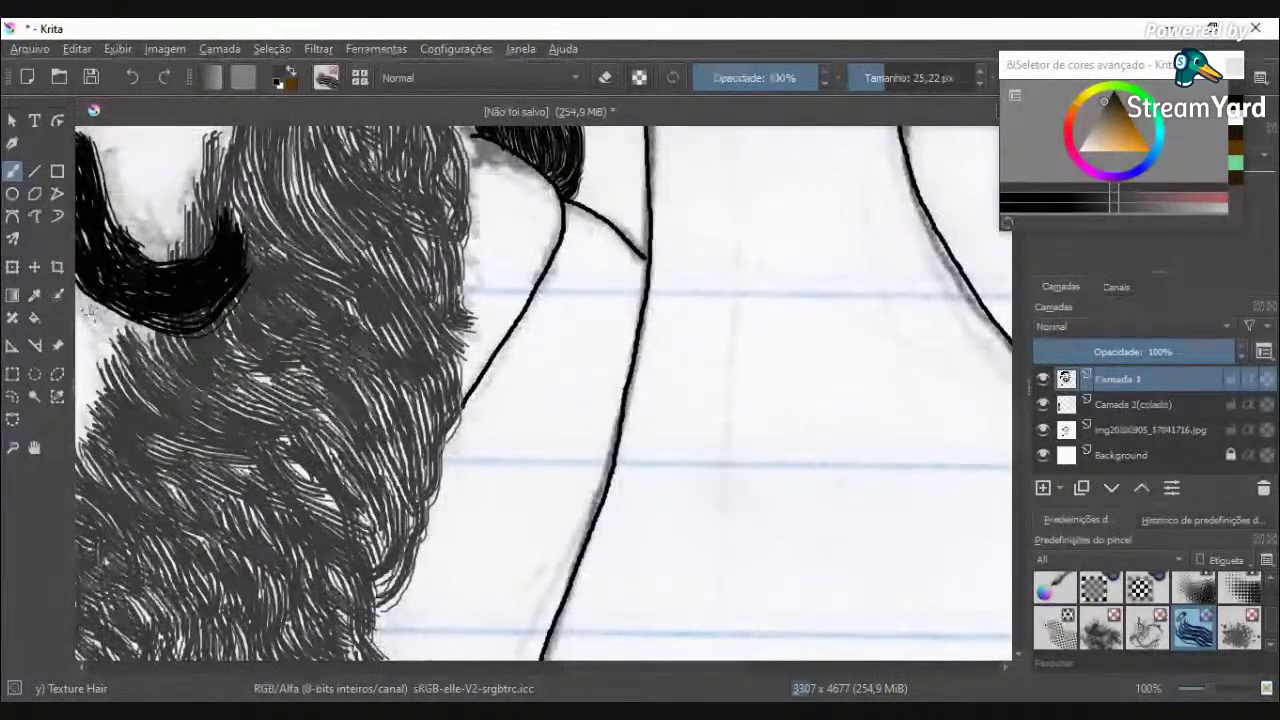
{"action": "scroll", "coordinate": [88, 312], "scroll_direction": "up", "scroll_amount": 2}
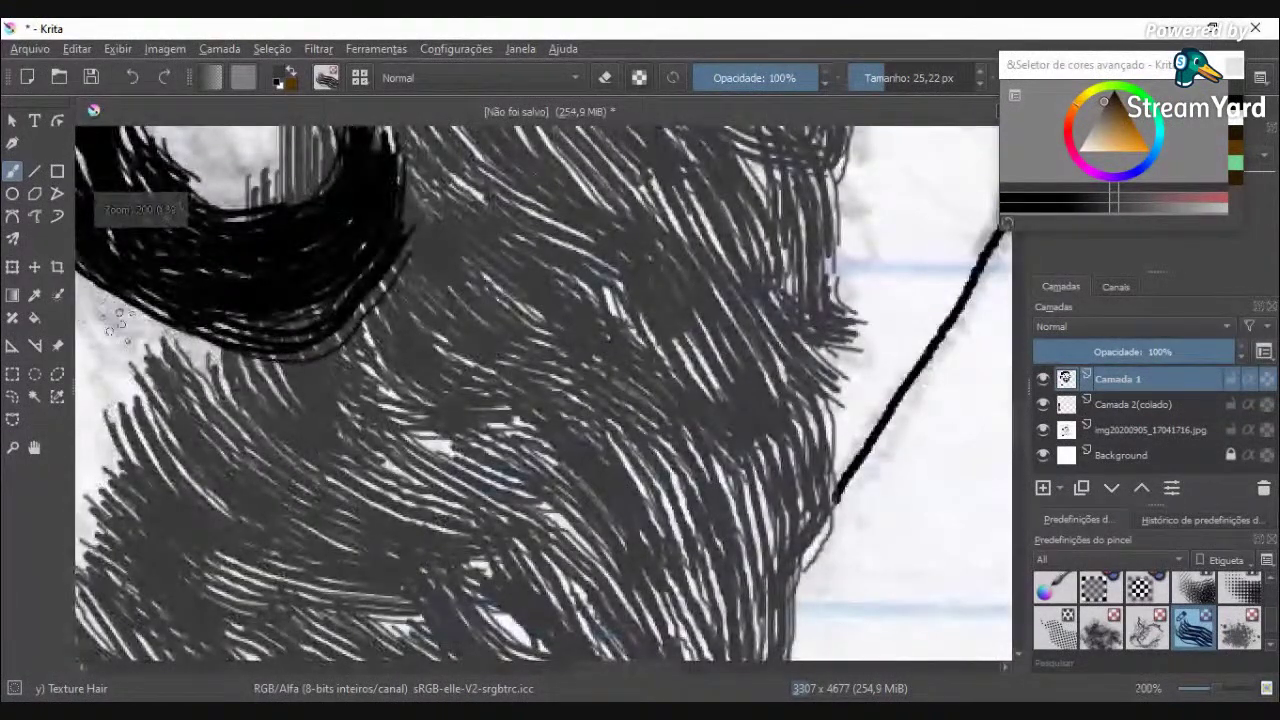
{"action": "left_click_drag", "start_coordinate": [120, 314], "coordinate": [226, 402]}
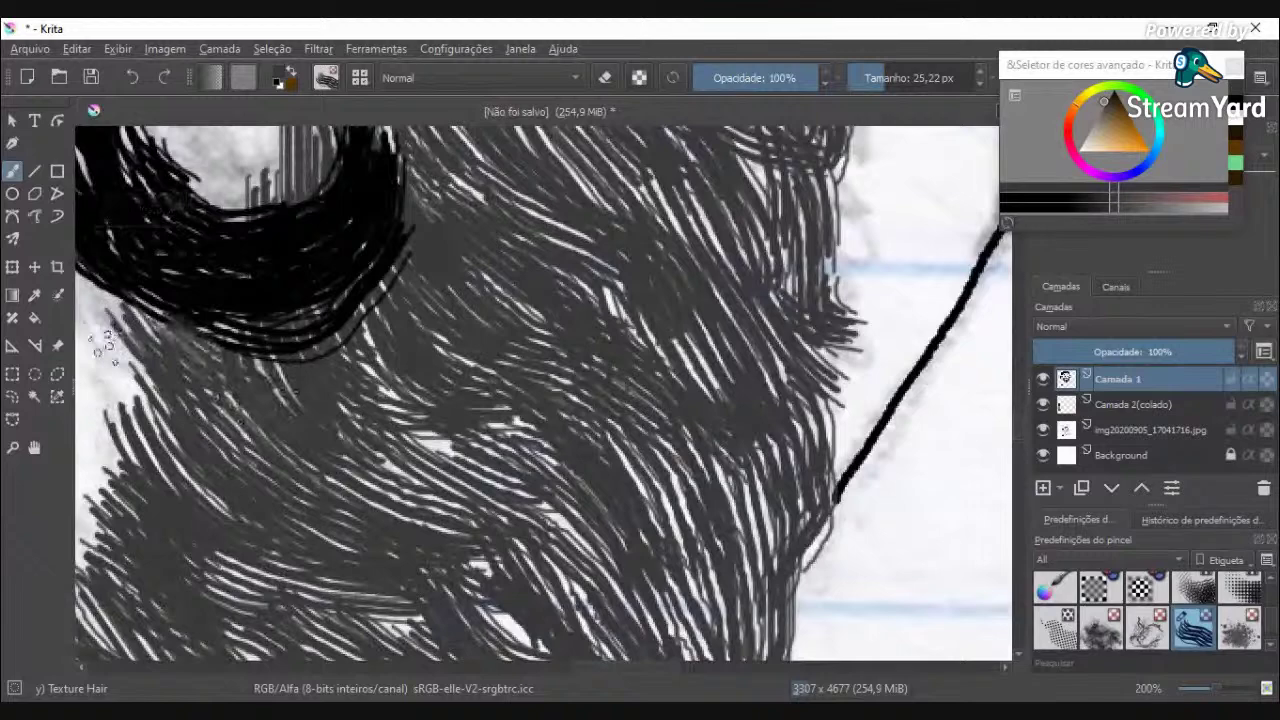
{"action": "scroll", "coordinate": [107, 342], "scroll_direction": "down", "scroll_amount": 5}
{"action": "scroll", "coordinate": [183, 448], "scroll_direction": "up", "scroll_amount": 3}
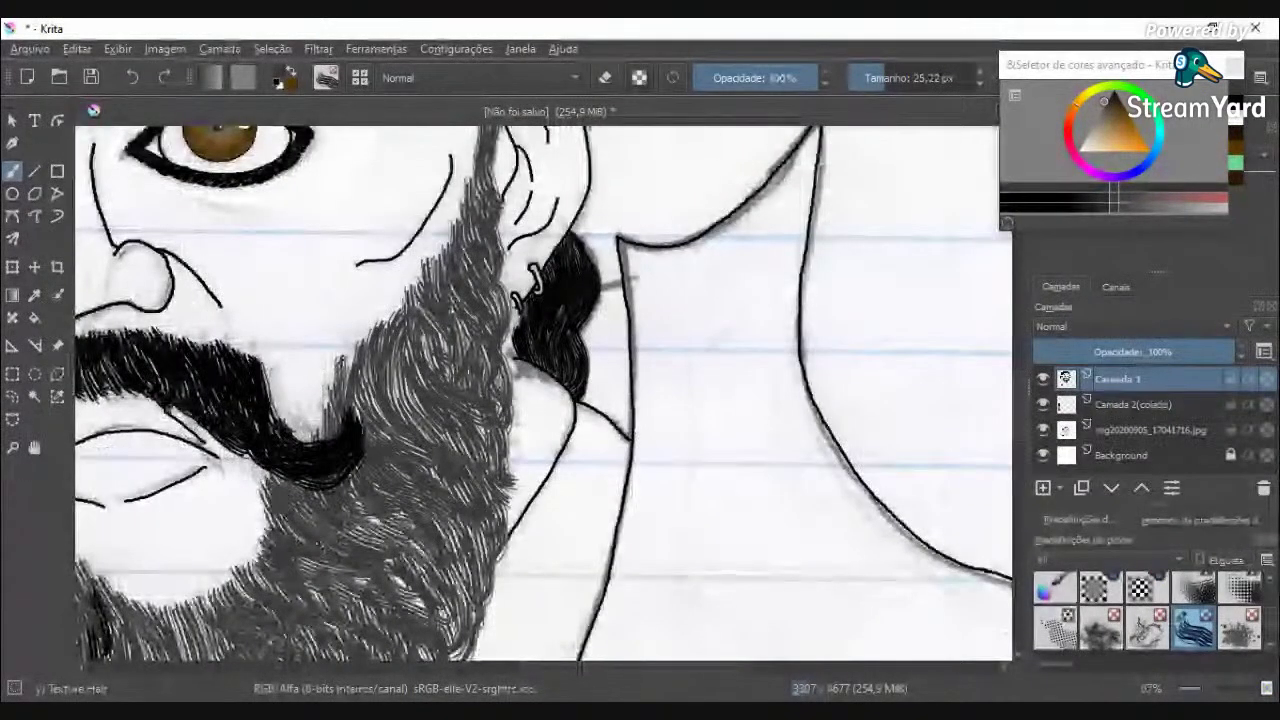
Step: Choose black at 92% brush opacity and ink the inner end of the left eyebrow with upward curved strands
{"action": "scroll", "coordinate": [485, 133], "scroll_direction": "down", "scroll_amount": 4}
{"action": "scroll", "coordinate": [485, 133], "scroll_direction": "up", "scroll_amount": 7}
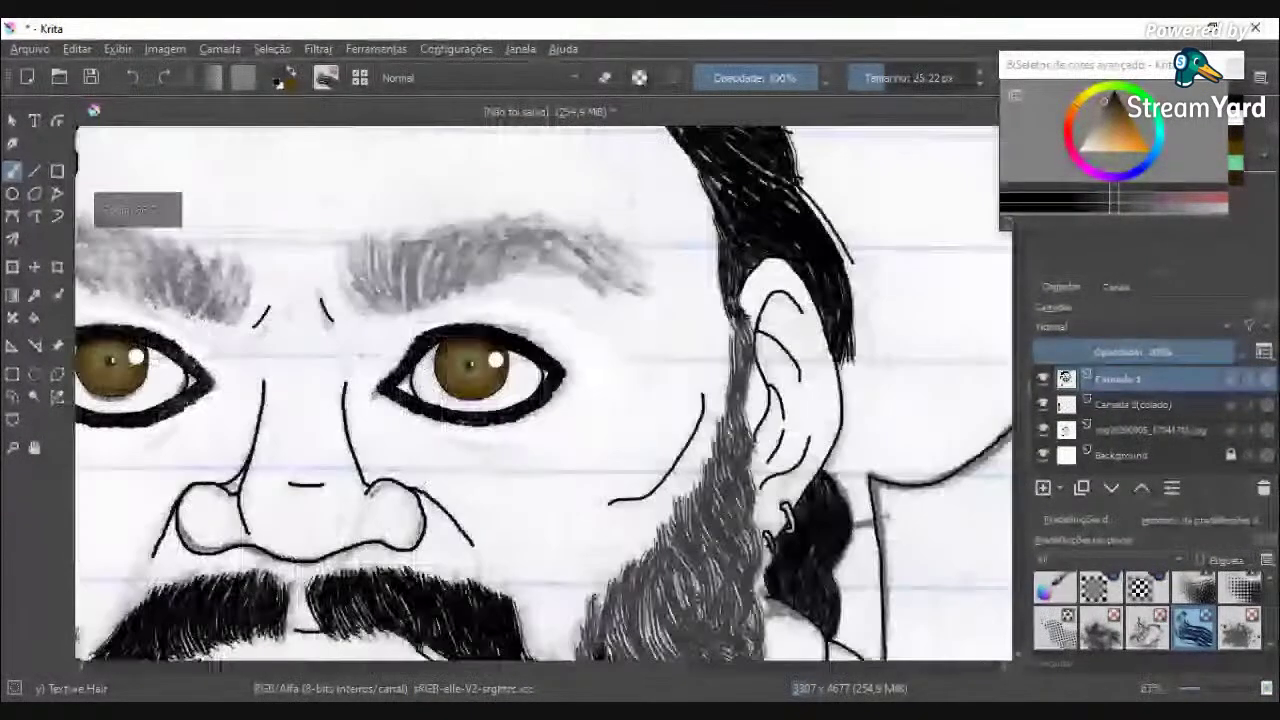
{"action": "left_click", "coordinate": [1112, 95]}
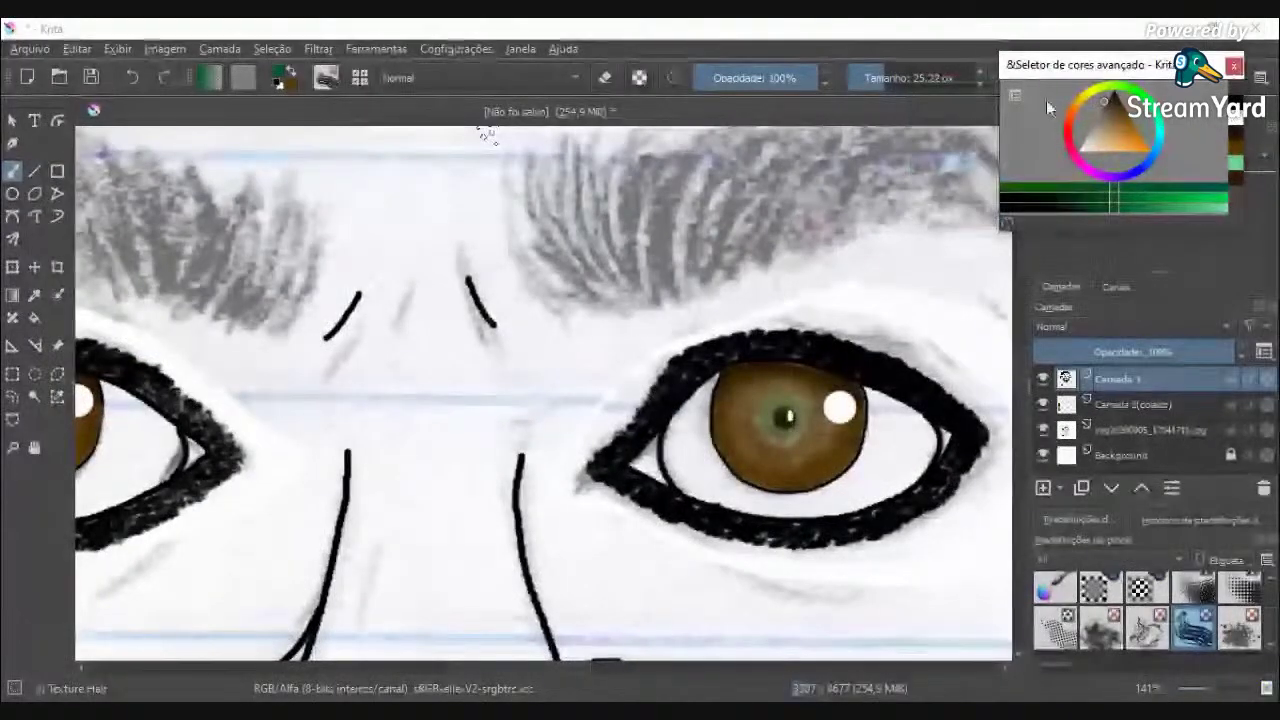
{"action": "left_click_drag", "start_coordinate": [784, 78], "coordinate": [809, 80]}
{"action": "mouse_move", "coordinate": [246, 334]}
{"action": "left_mouse_down"}
{"action": "mouse_move", "coordinate": [288, 290]}
{"action": "mouse_move", "coordinate": [305, 246]}
{"action": "mouse_move", "coordinate": [300, 198]}
{"action": "left_mouse_up"}
{"action": "mouse_move", "coordinate": [231, 318]}
{"action": "left_mouse_down"}
{"action": "mouse_move", "coordinate": [264, 272]}
{"action": "mouse_move", "coordinate": [262, 196]}
{"action": "left_mouse_up"}
{"action": "left_click_drag", "start_coordinate": [254, 317], "coordinate": [284, 202]}
{"action": "mouse_move", "coordinate": [260, 330]}
{"action": "left_mouse_down"}
{"action": "mouse_move", "coordinate": [287, 298]}
{"action": "mouse_move", "coordinate": [303, 216]}
{"action": "left_mouse_up"}
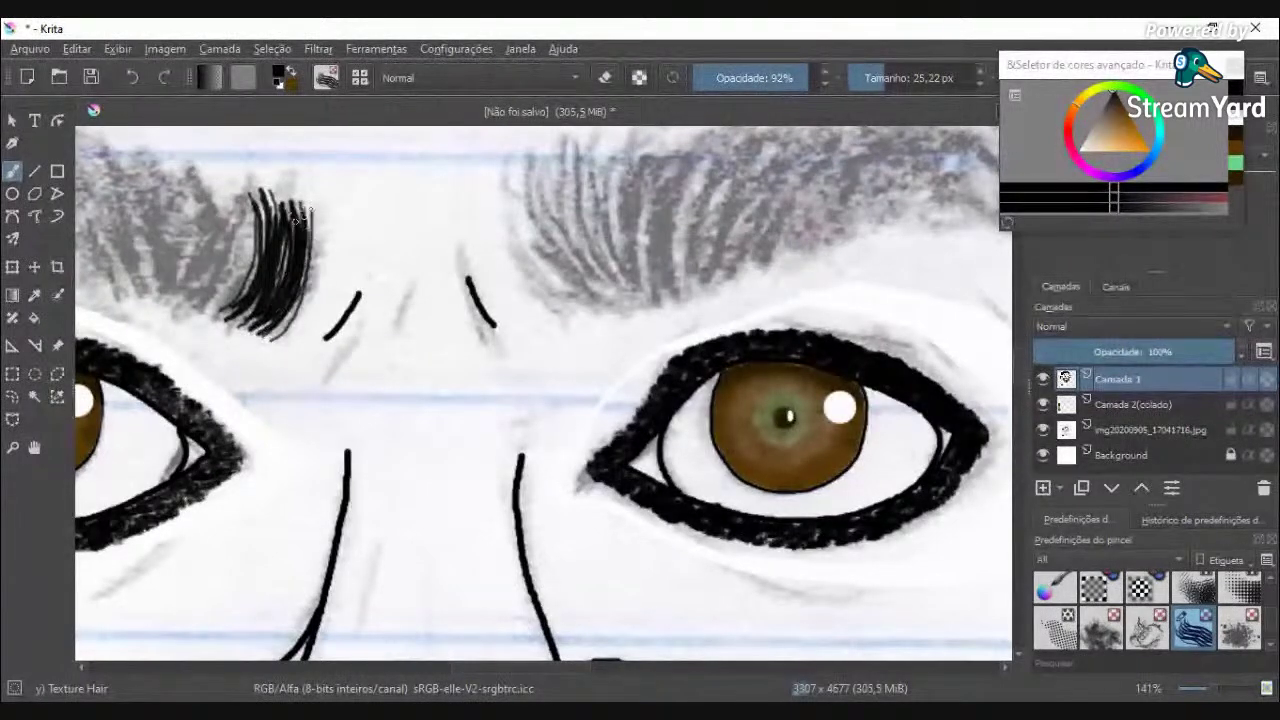
Step: Extend the left eyebrow outward from its inner end with dense black strands leaning toward the scar
{"action": "mouse_move", "coordinate": [210, 326]}
{"action": "left_mouse_down"}
{"action": "mouse_move", "coordinate": [228, 268]}
{"action": "mouse_move", "coordinate": [182, 192]}
{"action": "mouse_move", "coordinate": [226, 290]}
{"action": "mouse_move", "coordinate": [234, 222]}
{"action": "mouse_move", "coordinate": [212, 188]}
{"action": "left_mouse_up"}
{"action": "mouse_move", "coordinate": [236, 322]}
{"action": "left_mouse_down"}
{"action": "mouse_move", "coordinate": [256, 244]}
{"action": "mouse_move", "coordinate": [228, 188]}
{"action": "left_mouse_up"}
{"action": "left_click_drag", "start_coordinate": [192, 314], "coordinate": [145, 210]}
{"action": "mouse_move", "coordinate": [200, 330]}
{"action": "left_mouse_down"}
{"action": "mouse_move", "coordinate": [180, 226]}
{"action": "mouse_move", "coordinate": [155, 186]}
{"action": "left_mouse_up"}
{"action": "left_click_drag", "start_coordinate": [212, 250], "coordinate": [153, 174]}
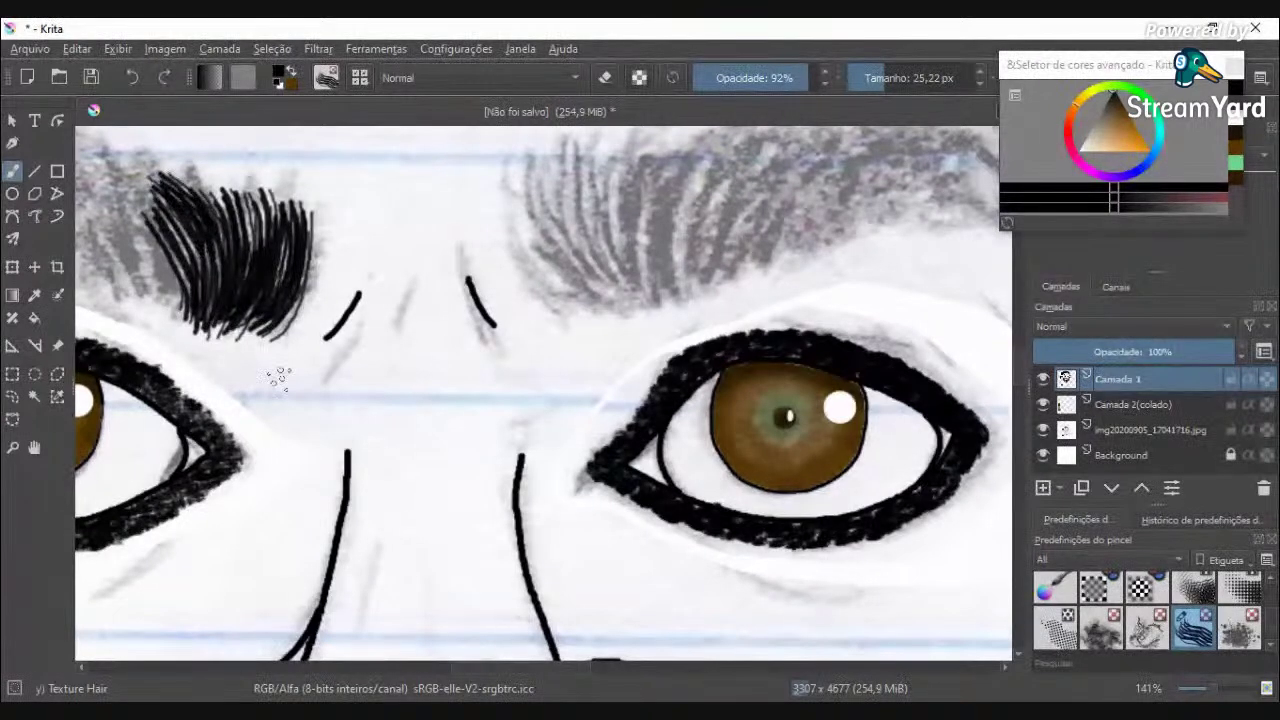
Step: Ink the middle of the left eyebrow above the eye with slanted black strands
{"action": "left_click_drag", "start_coordinate": [507, 667], "coordinate": [451, 665]}
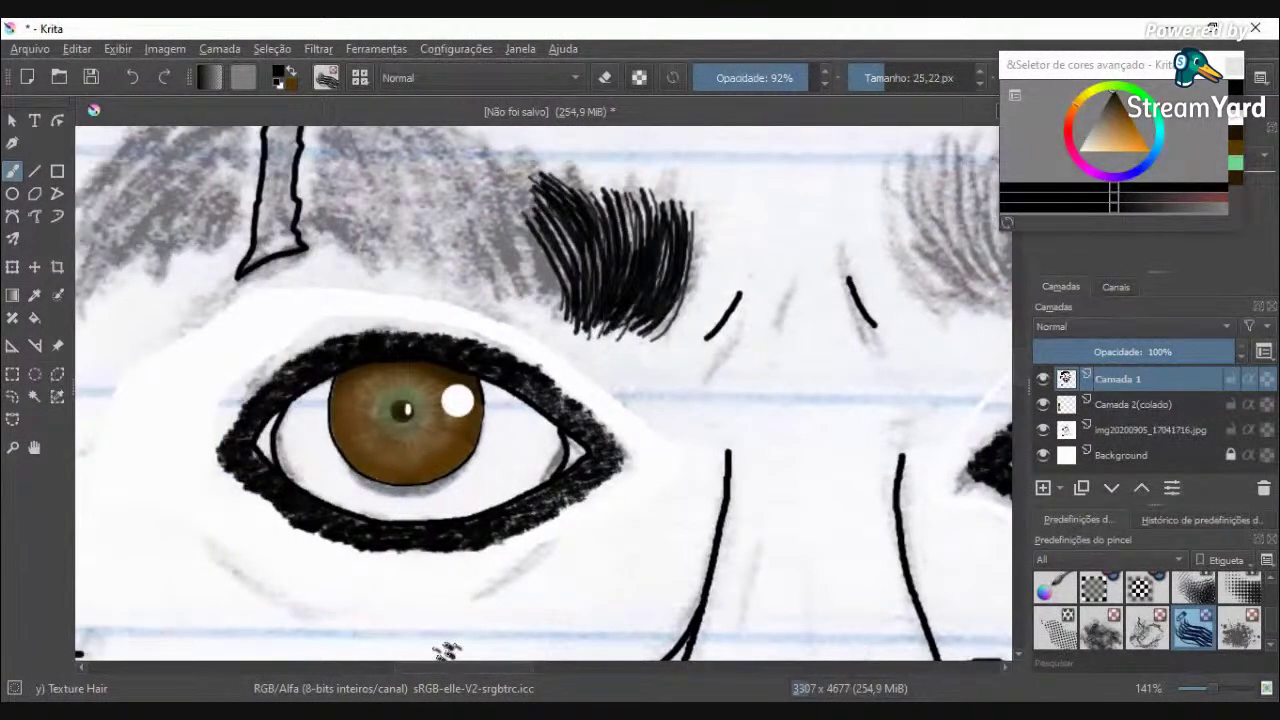
{"action": "left_click_drag", "start_coordinate": [537, 317], "coordinate": [504, 239]}
{"action": "left_click_drag", "start_coordinate": [543, 318], "coordinate": [500, 182]}
{"action": "left_click_drag", "start_coordinate": [508, 287], "coordinate": [466, 210]}
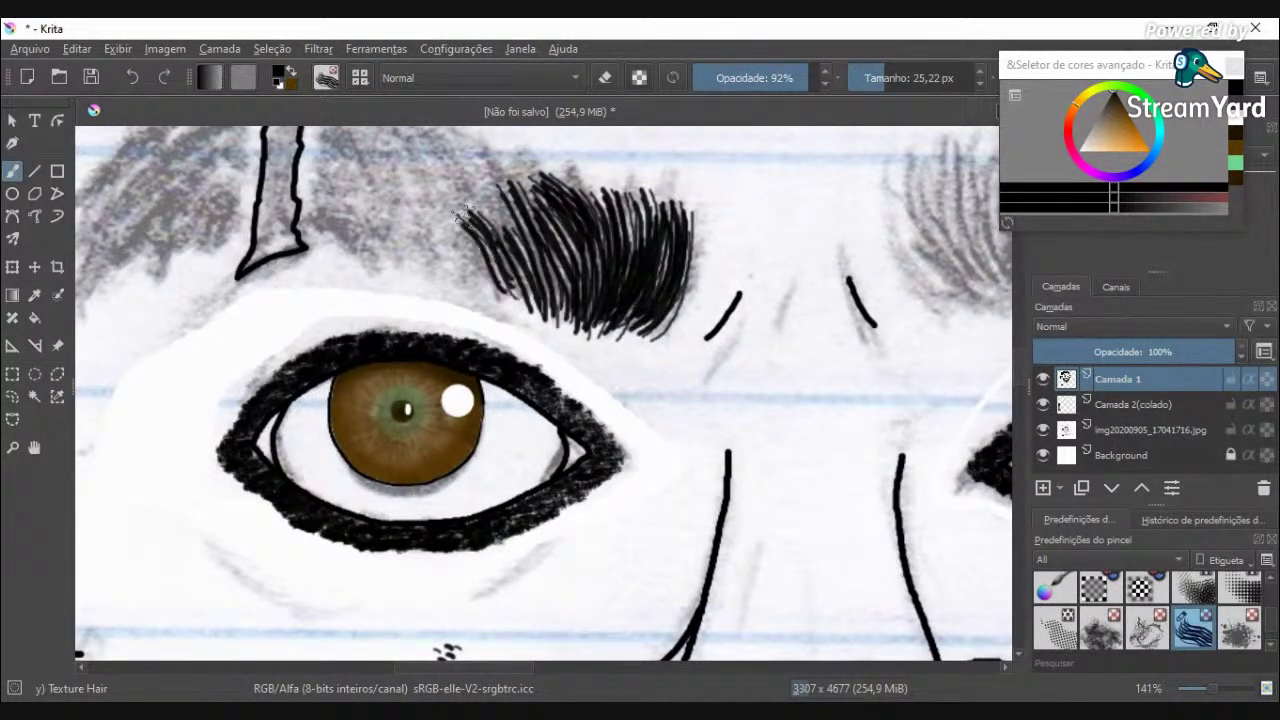
Step: Continue the left eyebrow's black strands outward until they meet the scar
{"action": "left_click_drag", "start_coordinate": [472, 282], "coordinate": [430, 200]}
{"action": "left_click_drag", "start_coordinate": [444, 268], "coordinate": [410, 200]}
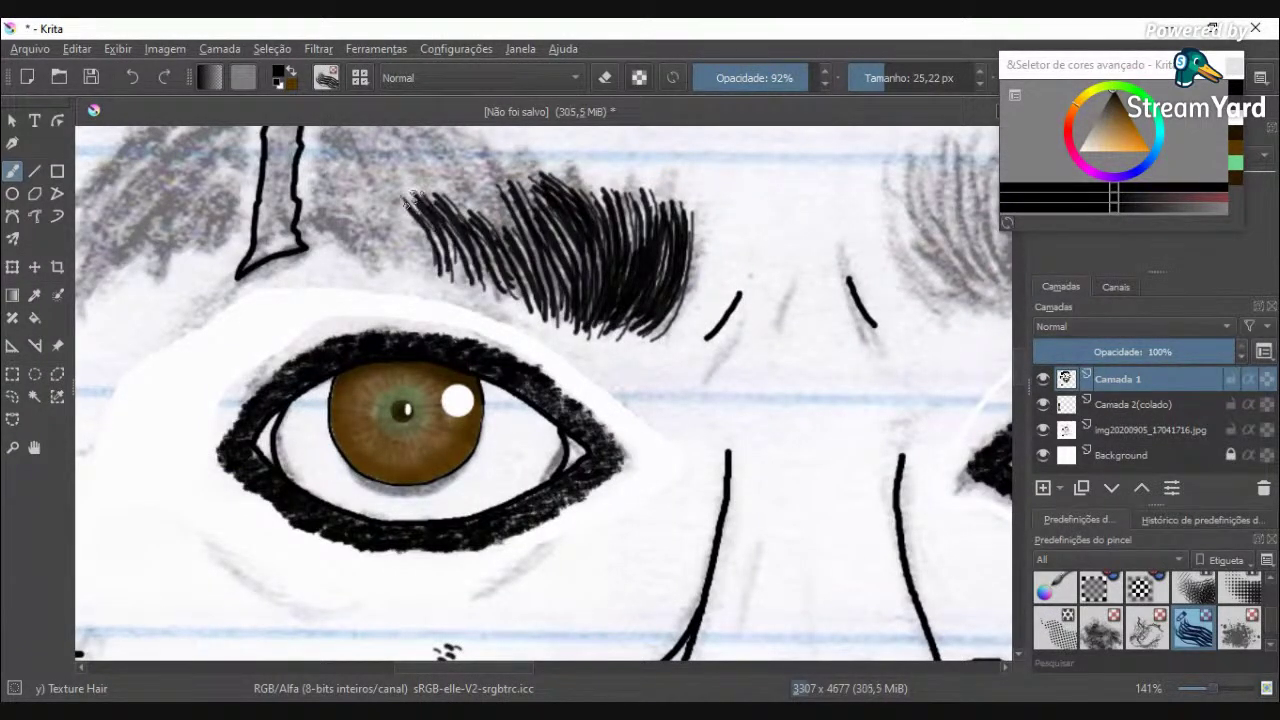
{"action": "left_click_drag", "start_coordinate": [418, 259], "coordinate": [378, 180]}
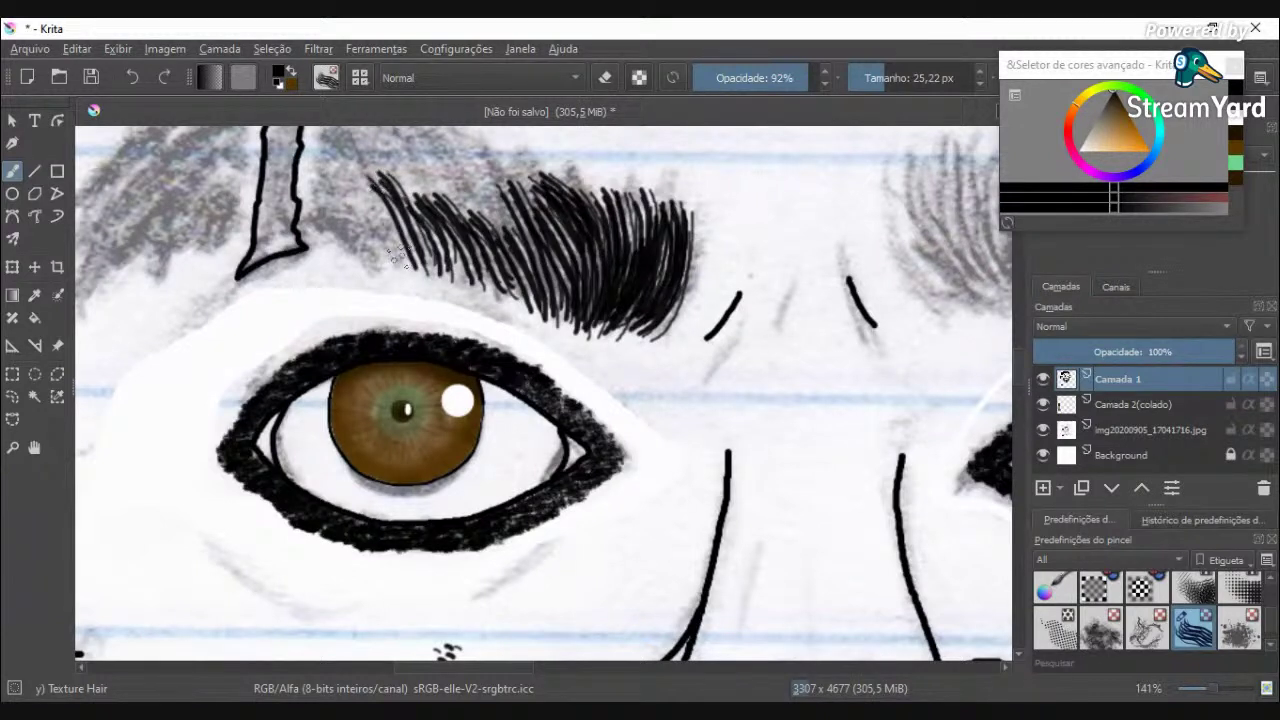
{"action": "left_click_drag", "start_coordinate": [400, 255], "coordinate": [357, 193]}
{"action": "left_click_drag", "start_coordinate": [375, 252], "coordinate": [330, 215]}
{"action": "mouse_move", "coordinate": [365, 262]}
{"action": "left_mouse_down"}
{"action": "mouse_move", "coordinate": [326, 214]}
{"action": "mouse_move", "coordinate": [319, 180]}
{"action": "mouse_move", "coordinate": [362, 220]}
{"action": "mouse_move", "coordinate": [419, 241]}
{"action": "left_mouse_up"}
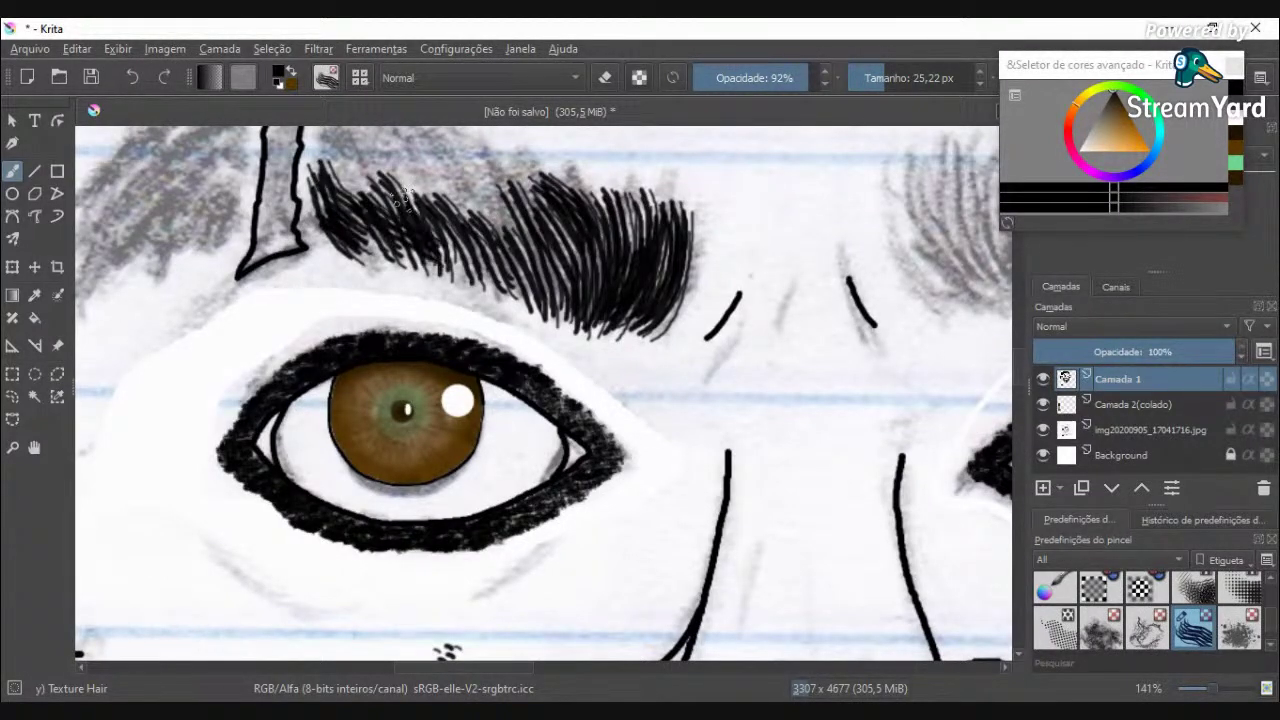
Step: Thicken the left eyebrow's upper edge with black strands from its inner part toward the scar
{"action": "scroll", "coordinate": [437, 248], "scroll_direction": "down", "scroll_amount": 3}
{"action": "scroll", "coordinate": [457, 196], "scroll_direction": "up", "scroll_amount": 5}
{"action": "scroll", "coordinate": [455, 193], "scroll_direction": "down", "scroll_amount": 4}
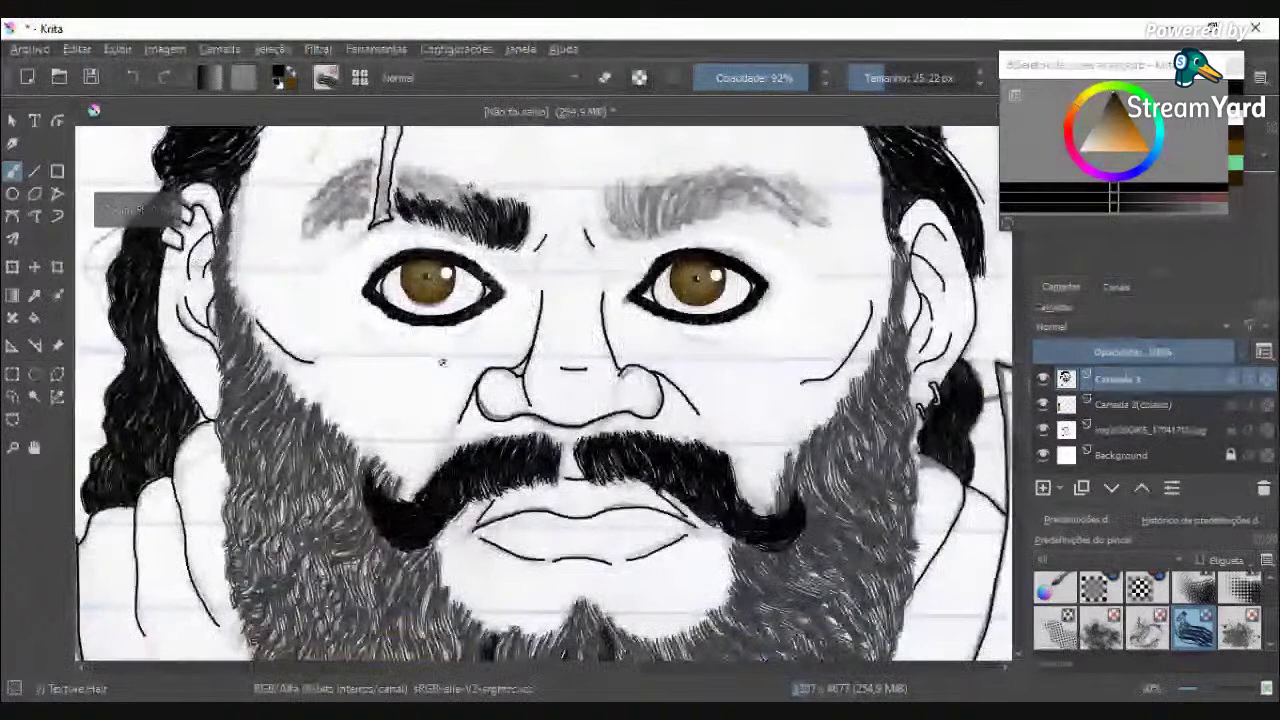
{"action": "scroll", "coordinate": [429, 423], "scroll_direction": "up", "scroll_amount": 1}
{"action": "scroll", "coordinate": [429, 423], "scroll_direction": "up", "scroll_amount": 4}
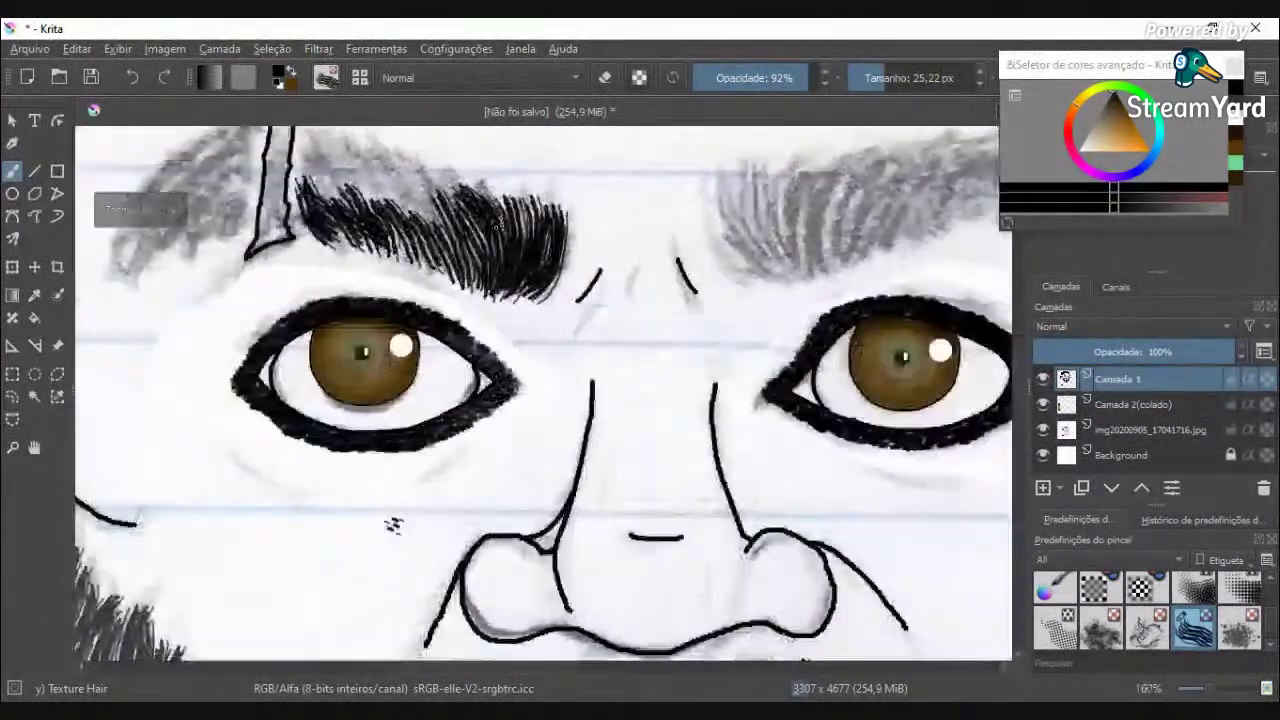
{"action": "left_click_drag", "start_coordinate": [528, 210], "coordinate": [464, 162]}
{"action": "left_click_drag", "start_coordinate": [496, 204], "coordinate": [424, 152]}
{"action": "mouse_move", "coordinate": [440, 240]}
{"action": "left_mouse_down"}
{"action": "mouse_move", "coordinate": [395, 170]}
{"action": "mouse_move", "coordinate": [360, 158]}
{"action": "left_mouse_up"}
{"action": "mouse_move", "coordinate": [385, 228]}
{"action": "left_mouse_down"}
{"action": "mouse_move", "coordinate": [345, 155]}
{"action": "mouse_move", "coordinate": [315, 154]}
{"action": "left_mouse_up"}
Step: Build up the left eyebrow's upper corner beside the scar with more black strands
{"action": "left_click_drag", "start_coordinate": [328, 202], "coordinate": [285, 155]}
{"action": "left_click_drag", "start_coordinate": [328, 210], "coordinate": [293, 160]}
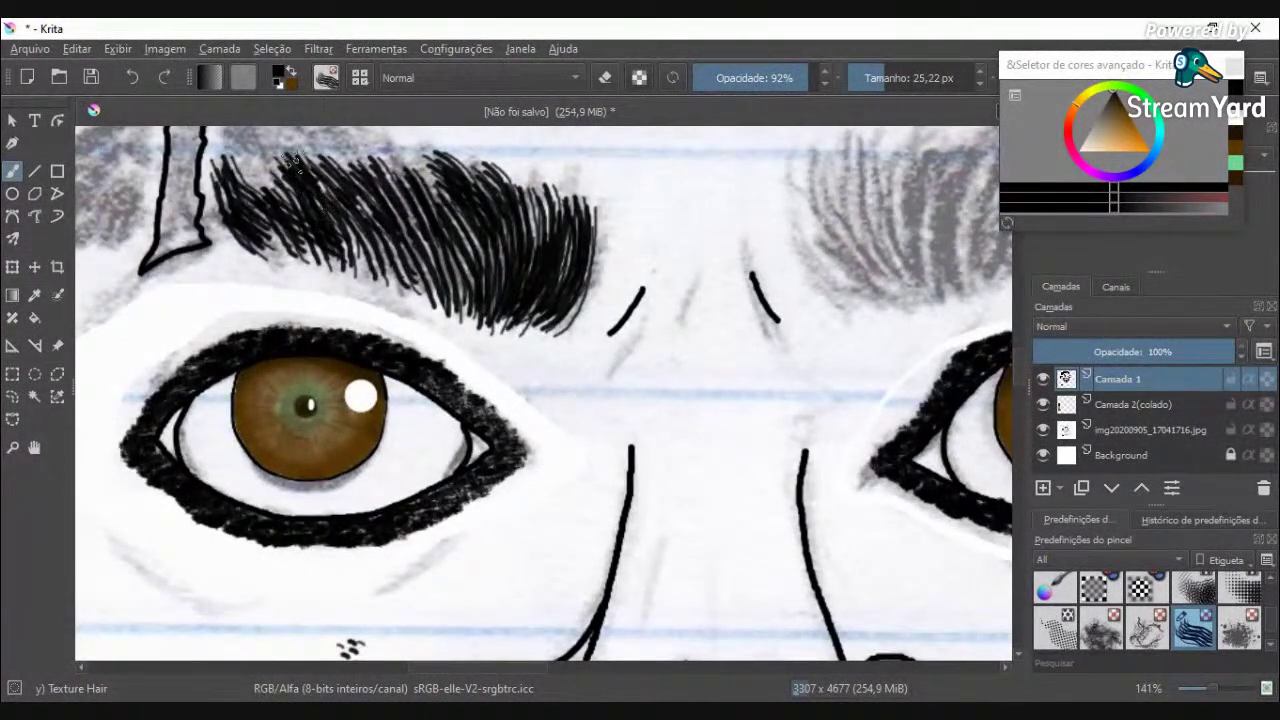
{"action": "left_click_drag", "start_coordinate": [290, 208], "coordinate": [222, 132]}
{"action": "left_click_drag", "start_coordinate": [256, 180], "coordinate": [216, 130]}
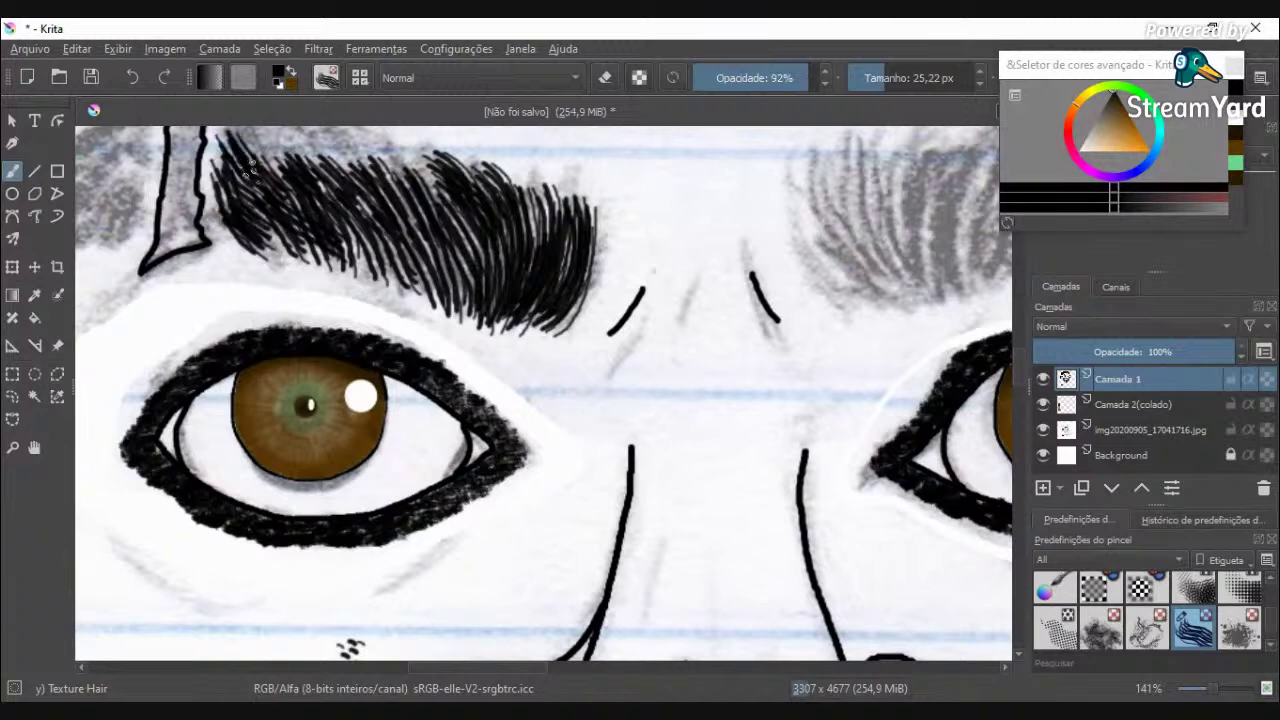
Step: Fill the left eyebrow's upper contour from the scar to its middle with extra overlapping black strands
{"action": "left_click_drag", "start_coordinate": [1022, 371], "coordinate": [1020, 352]}
{"action": "scroll", "coordinate": [294, 410], "scroll_direction": "up", "scroll_amount": 1}
{"action": "left_click_drag", "start_coordinate": [214, 410], "coordinate": [284, 482]}
{"action": "left_click_drag", "start_coordinate": [226, 388], "coordinate": [304, 464]}
{"action": "mouse_move", "coordinate": [262, 402]}
{"action": "left_mouse_down"}
{"action": "mouse_move", "coordinate": [327, 461]}
{"action": "mouse_move", "coordinate": [300, 404]}
{"action": "left_mouse_up"}
{"action": "mouse_move", "coordinate": [424, 497]}
{"action": "left_mouse_down"}
{"action": "mouse_move", "coordinate": [332, 420]}
{"action": "mouse_move", "coordinate": [388, 428]}
{"action": "left_mouse_up"}
{"action": "left_click_drag", "start_coordinate": [502, 524], "coordinate": [440, 456]}
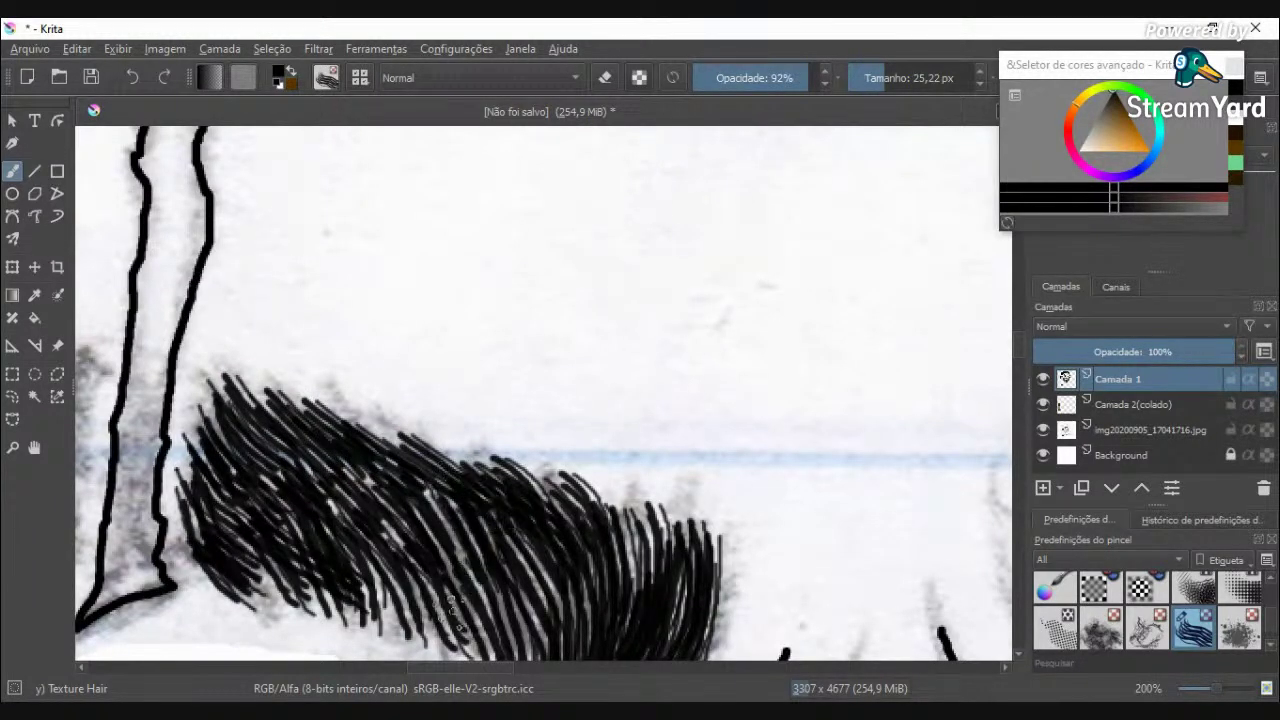
Step: Darken the left eyebrow's lower edge from its middle to the scar with short black strands
{"action": "mouse_move", "coordinate": [402, 640]}
{"action": "left_mouse_down"}
{"action": "mouse_move", "coordinate": [368, 540]}
{"action": "mouse_move", "coordinate": [410, 545]}
{"action": "left_mouse_up"}
{"action": "left_click_drag", "start_coordinate": [465, 638], "coordinate": [426, 550]}
{"action": "left_click_drag", "start_coordinate": [324, 608], "coordinate": [256, 540]}
{"action": "left_click_drag", "start_coordinate": [278, 606], "coordinate": [246, 560]}
{"action": "scroll", "coordinate": [245, 556], "scroll_direction": "down", "scroll_amount": 1}
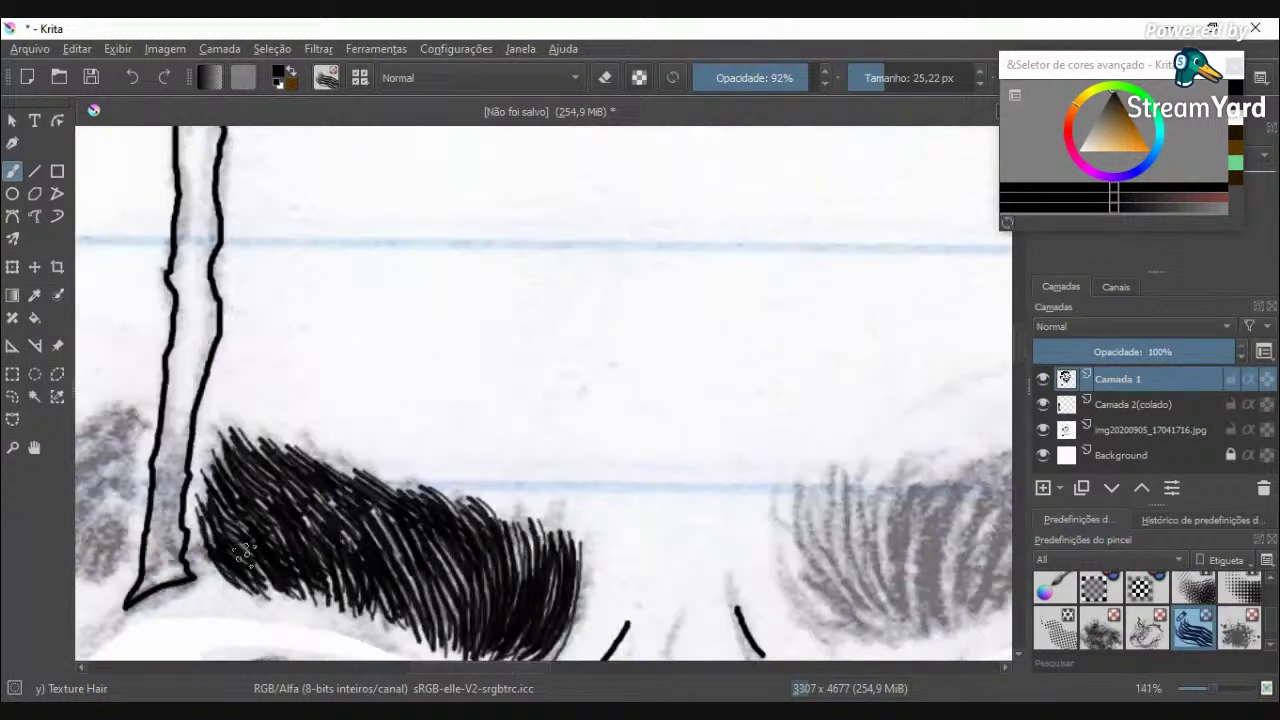
Step: Ink the top of the left eyebrow's outer section, beyond the scar, with curved black strands
{"action": "scroll", "coordinate": [246, 556], "scroll_direction": "down", "scroll_amount": 2}
{"action": "scroll", "coordinate": [154, 543], "scroll_direction": "up", "scroll_amount": 4}
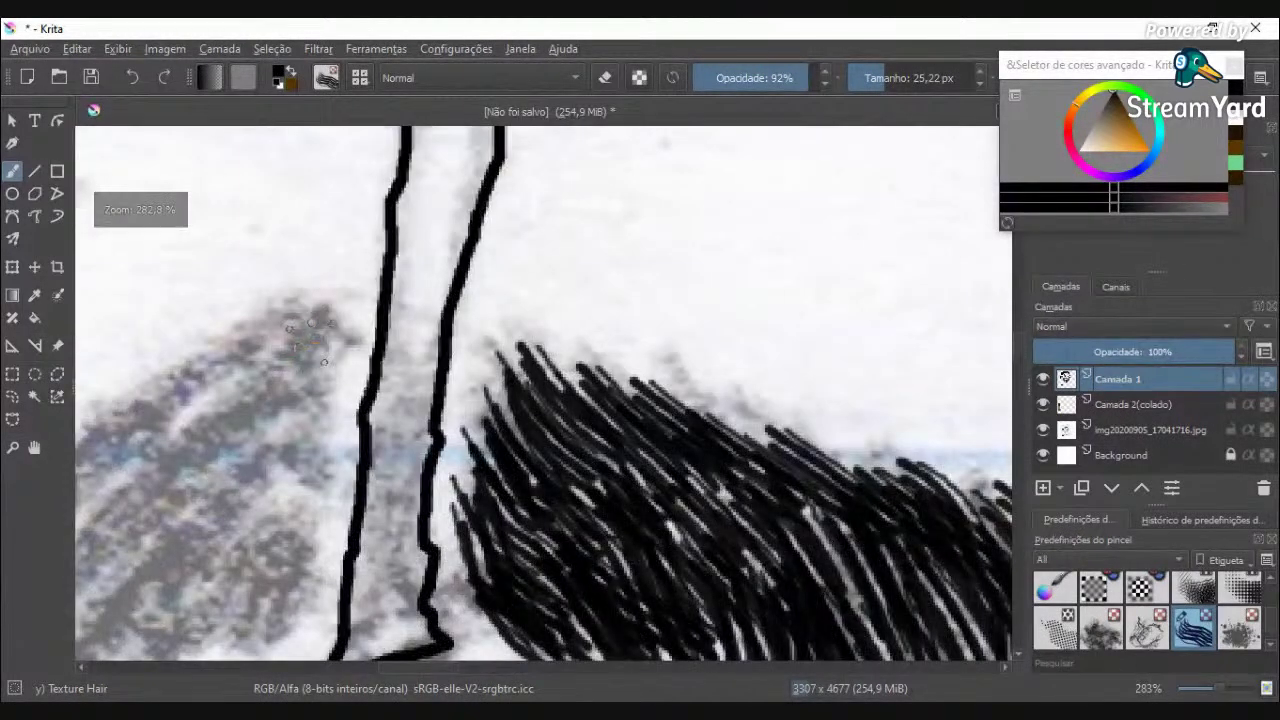
{"action": "left_click_drag", "start_coordinate": [314, 340], "coordinate": [194, 400]}
{"action": "left_click_drag", "start_coordinate": [324, 364], "coordinate": [187, 446]}
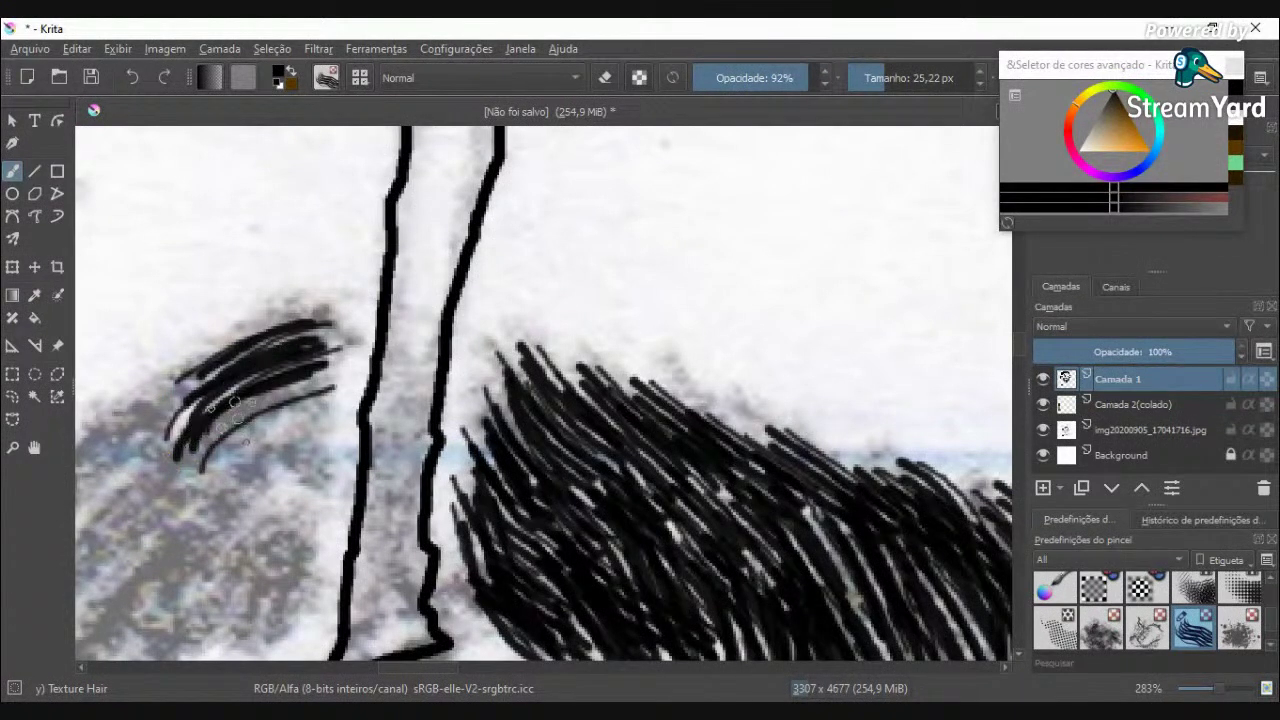
{"action": "left_click_drag", "start_coordinate": [310, 422], "coordinate": [218, 512]}
{"action": "left_click_drag", "start_coordinate": [325, 378], "coordinate": [208, 481]}
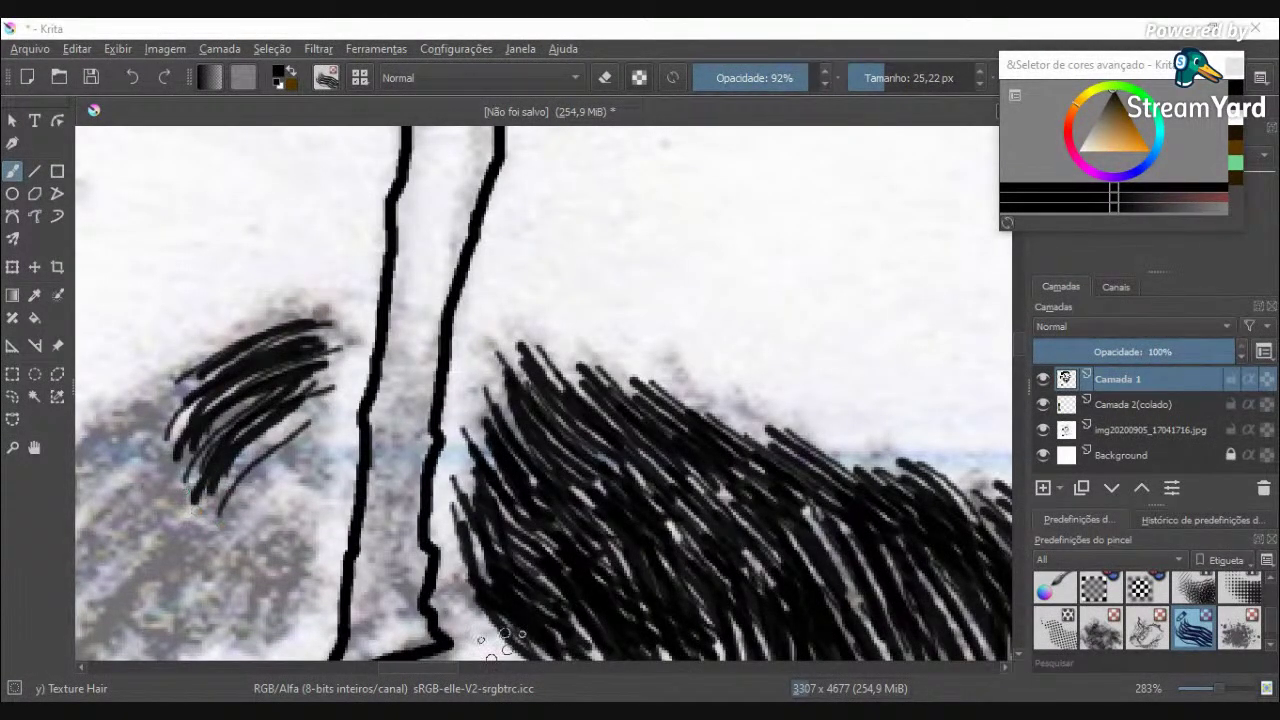
Step: Extend the left eyebrow's outer section downward beside the scar with dense overlapping black strands
{"action": "left_click_drag", "start_coordinate": [411, 667], "coordinate": [370, 667]}
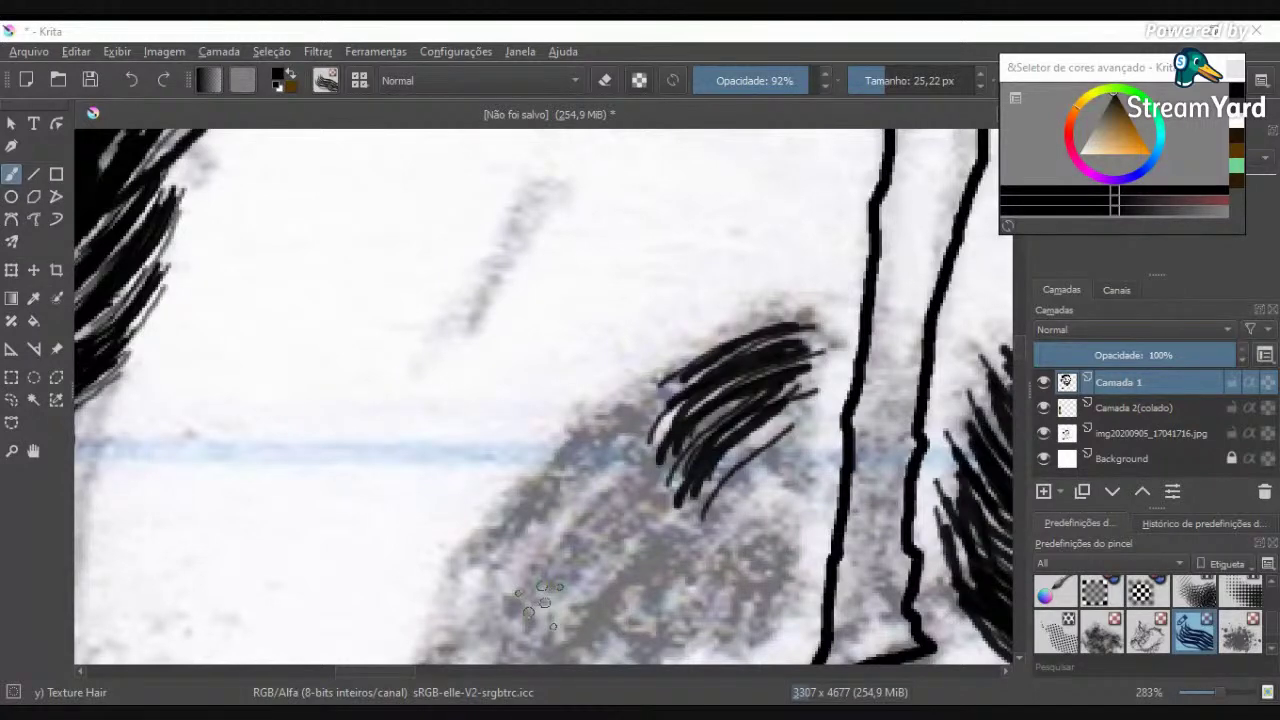
{"action": "scroll", "coordinate": [483, 415], "scroll_direction": "down", "scroll_amount": 3}
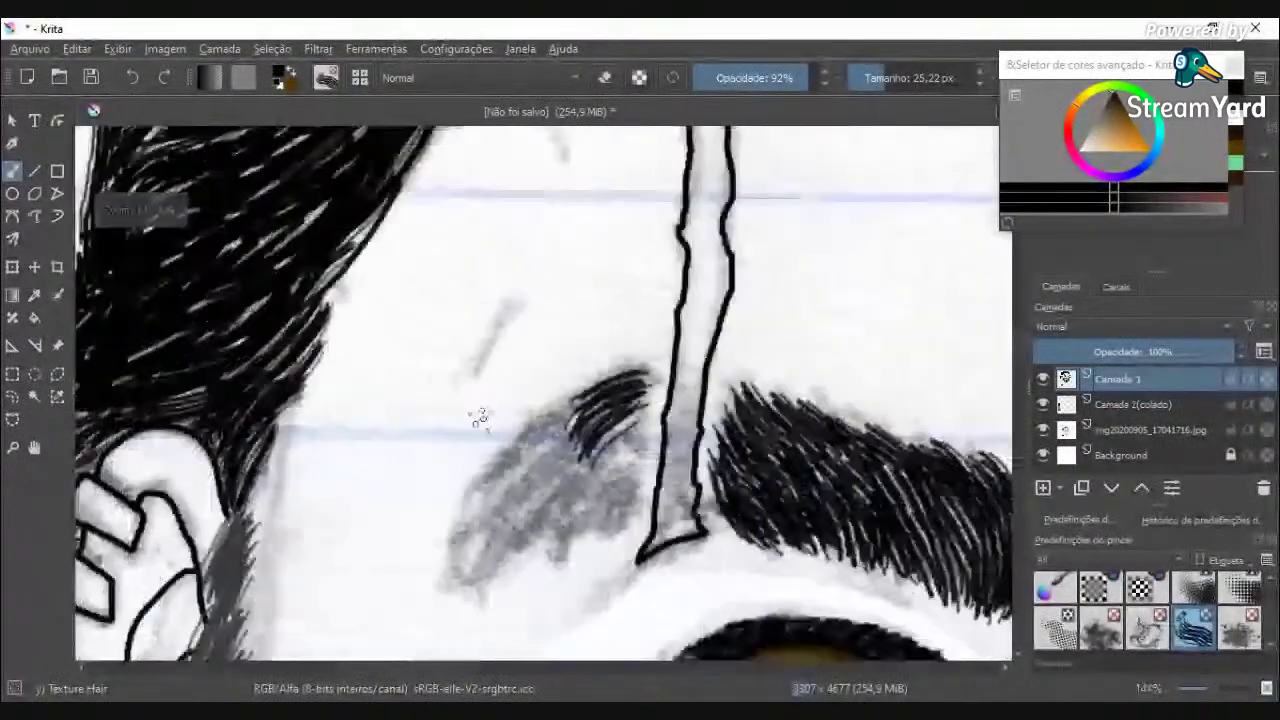
{"action": "scroll", "coordinate": [567, 460], "scroll_direction": "up", "scroll_amount": 5}
{"action": "mouse_move", "coordinate": [690, 185]}
{"action": "left_mouse_down"}
{"action": "mouse_move", "coordinate": [630, 275]}
{"action": "mouse_move", "coordinate": [490, 410]}
{"action": "left_mouse_up"}
{"action": "mouse_move", "coordinate": [700, 290]}
{"action": "left_mouse_down"}
{"action": "mouse_move", "coordinate": [500, 510]}
{"action": "mouse_move", "coordinate": [560, 530]}
{"action": "left_mouse_up"}
{"action": "left_click_drag", "start_coordinate": [712, 405], "coordinate": [535, 555]}
{"action": "left_click_drag", "start_coordinate": [668, 300], "coordinate": [408, 462]}
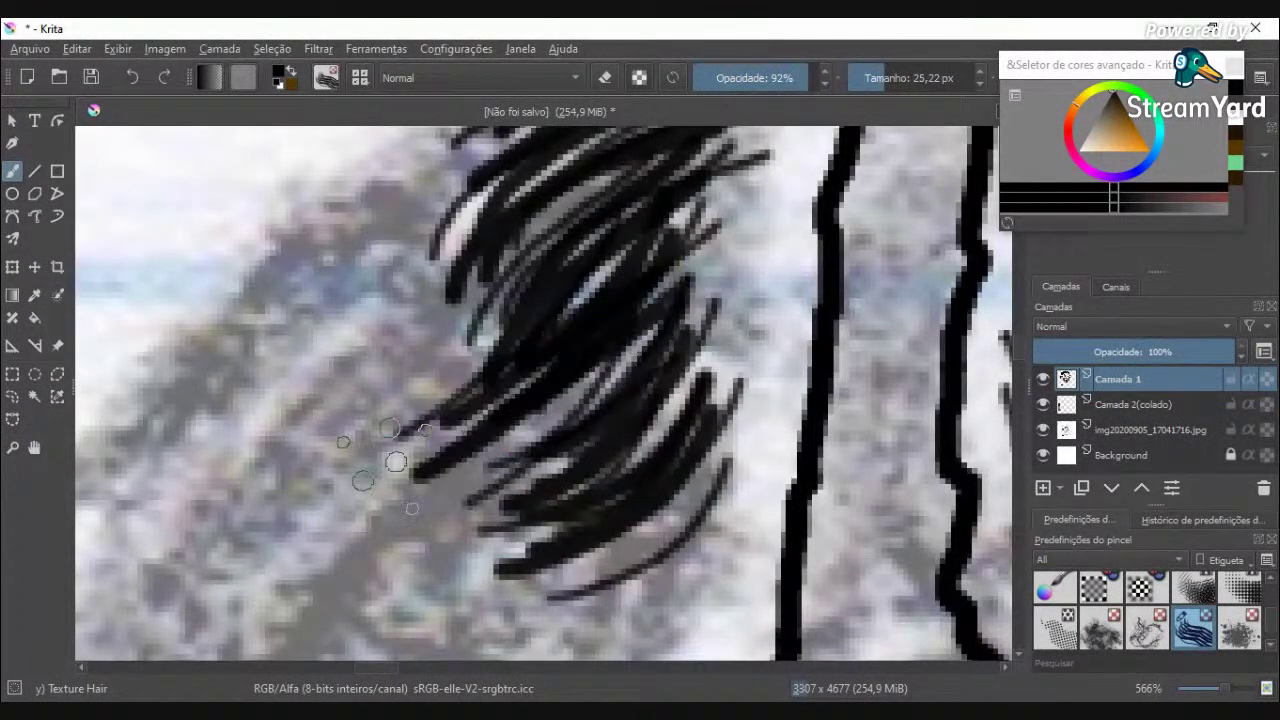
Step: Cover the shading of the left eyebrow's outer section with black strands from the scar side toward the tail
{"action": "scroll", "coordinate": [392, 463], "scroll_direction": "down", "scroll_amount": 2}
{"action": "scroll", "coordinate": [336, 398], "scroll_direction": "down", "scroll_amount": 3}
{"action": "scroll", "coordinate": [336, 398], "scroll_direction": "up", "scroll_amount": 5}
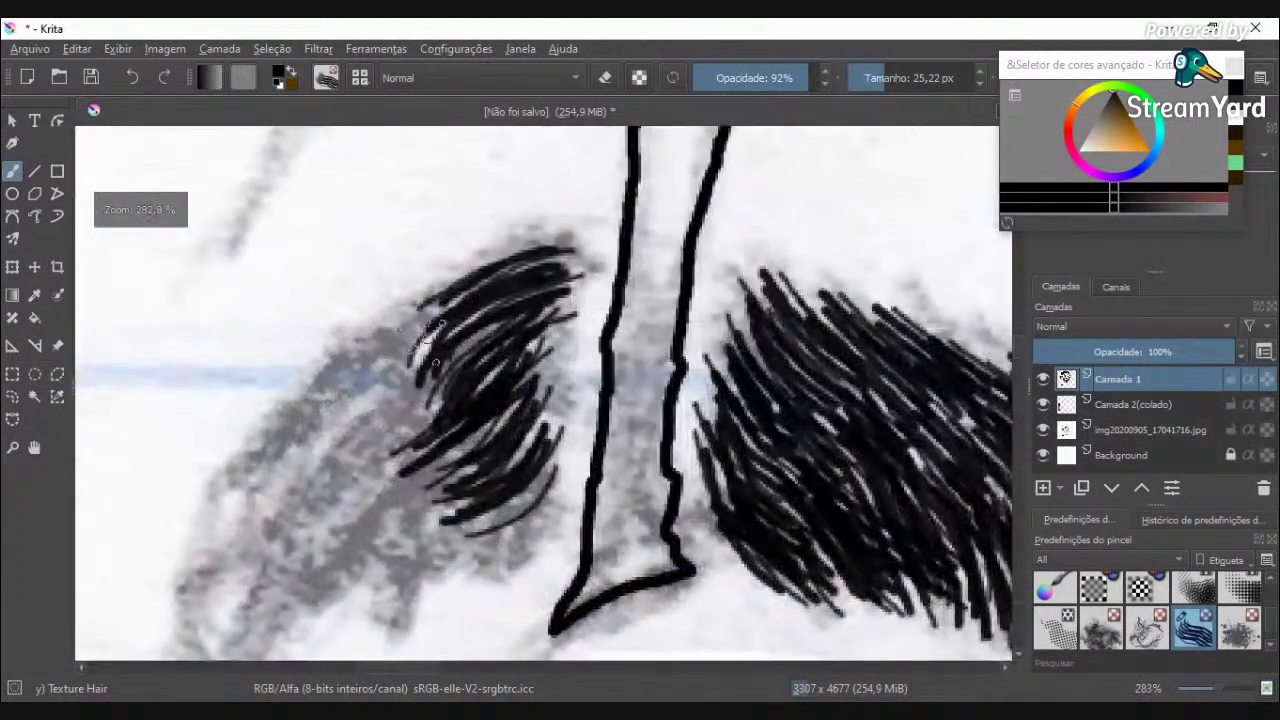
{"action": "mouse_move", "coordinate": [470, 295]}
{"action": "left_mouse_down"}
{"action": "mouse_move", "coordinate": [370, 375]}
{"action": "mouse_move", "coordinate": [345, 415]}
{"action": "left_mouse_up"}
{"action": "mouse_move", "coordinate": [385, 355]}
{"action": "left_mouse_down"}
{"action": "mouse_move", "coordinate": [316, 423]}
{"action": "mouse_move", "coordinate": [277, 513]}
{"action": "mouse_move", "coordinate": [275, 450]}
{"action": "mouse_move", "coordinate": [248, 605]}
{"action": "mouse_move", "coordinate": [230, 475]}
{"action": "mouse_move", "coordinate": [254, 558]}
{"action": "left_mouse_up"}
{"action": "mouse_move", "coordinate": [408, 402]}
{"action": "left_mouse_down"}
{"action": "mouse_move", "coordinate": [367, 551]}
{"action": "mouse_move", "coordinate": [419, 476]}
{"action": "mouse_move", "coordinate": [436, 471]}
{"action": "mouse_move", "coordinate": [391, 539]}
{"action": "mouse_move", "coordinate": [503, 473]}
{"action": "left_mouse_up"}
{"action": "mouse_move", "coordinate": [398, 560]}
{"action": "left_mouse_down"}
{"action": "mouse_move", "coordinate": [462, 456]}
{"action": "mouse_move", "coordinate": [437, 386]}
{"action": "mouse_move", "coordinate": [424, 374]}
{"action": "mouse_move", "coordinate": [332, 571]}
{"action": "mouse_move", "coordinate": [311, 443]}
{"action": "left_mouse_up"}
{"action": "key", "text": "1"}
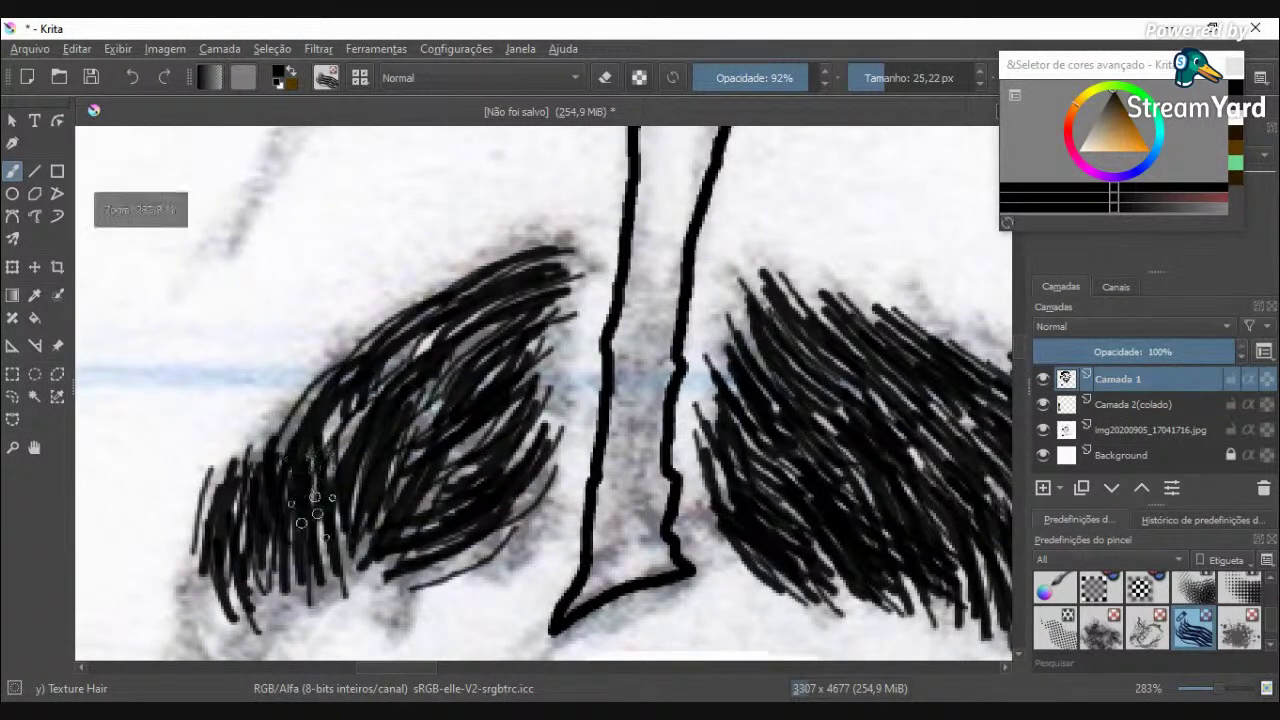
Step: Lengthen the left eyebrow's tail to its lower tip and darken the gaps above it with black strands
{"action": "scroll", "coordinate": [293, 565], "scroll_direction": "up", "scroll_amount": 4}
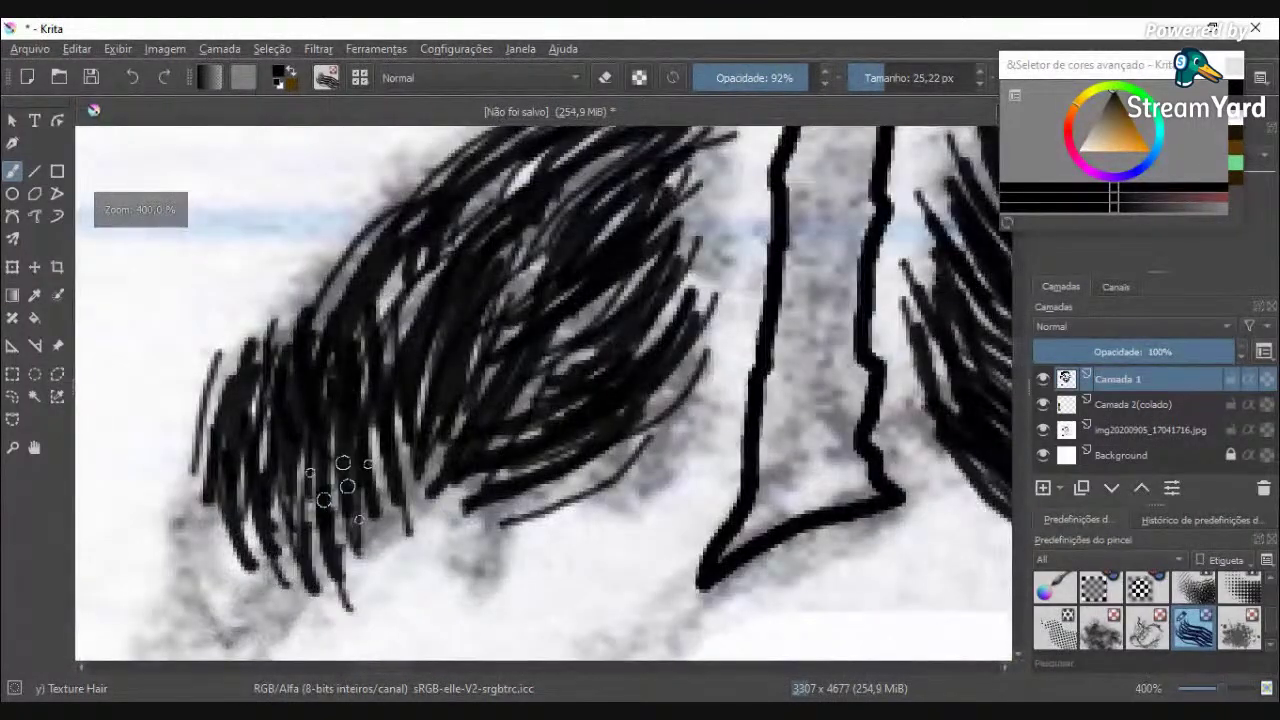
{"action": "left_click_drag", "start_coordinate": [233, 637], "coordinate": [213, 503]}
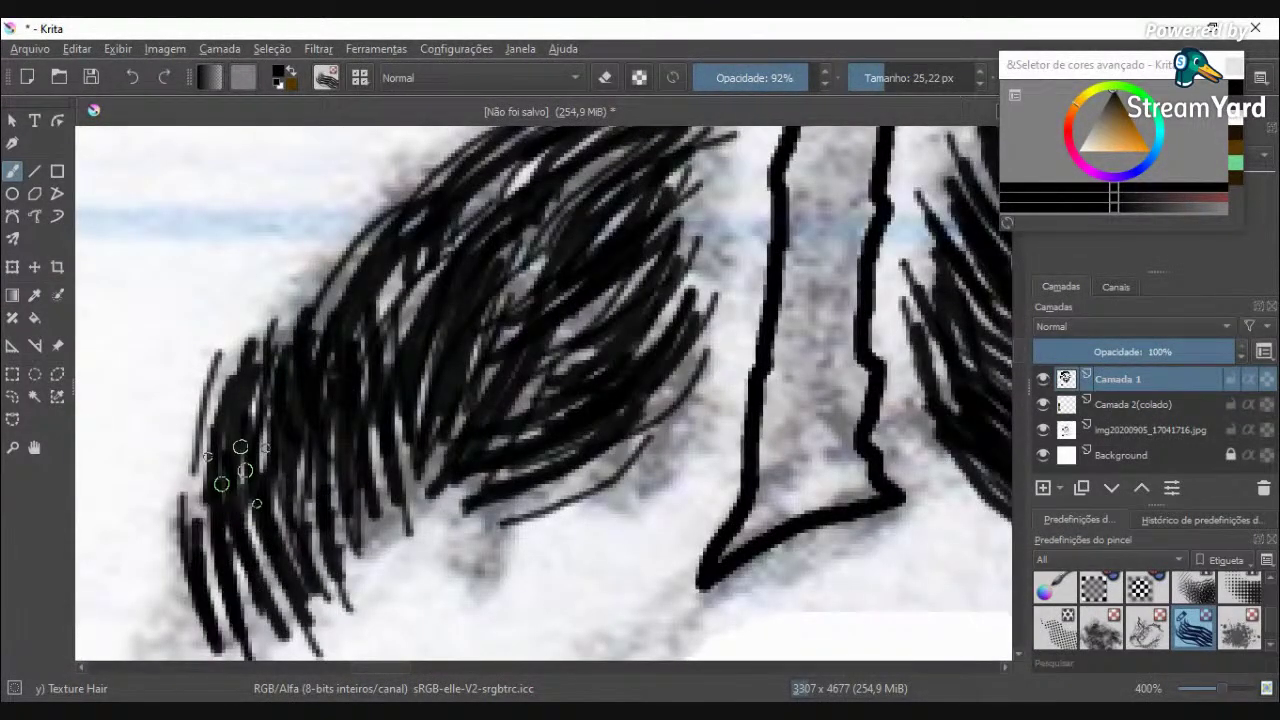
{"action": "mouse_move", "coordinate": [270, 550]}
{"action": "left_mouse_down"}
{"action": "mouse_move", "coordinate": [308, 388]}
{"action": "mouse_move", "coordinate": [280, 528]}
{"action": "left_mouse_up"}
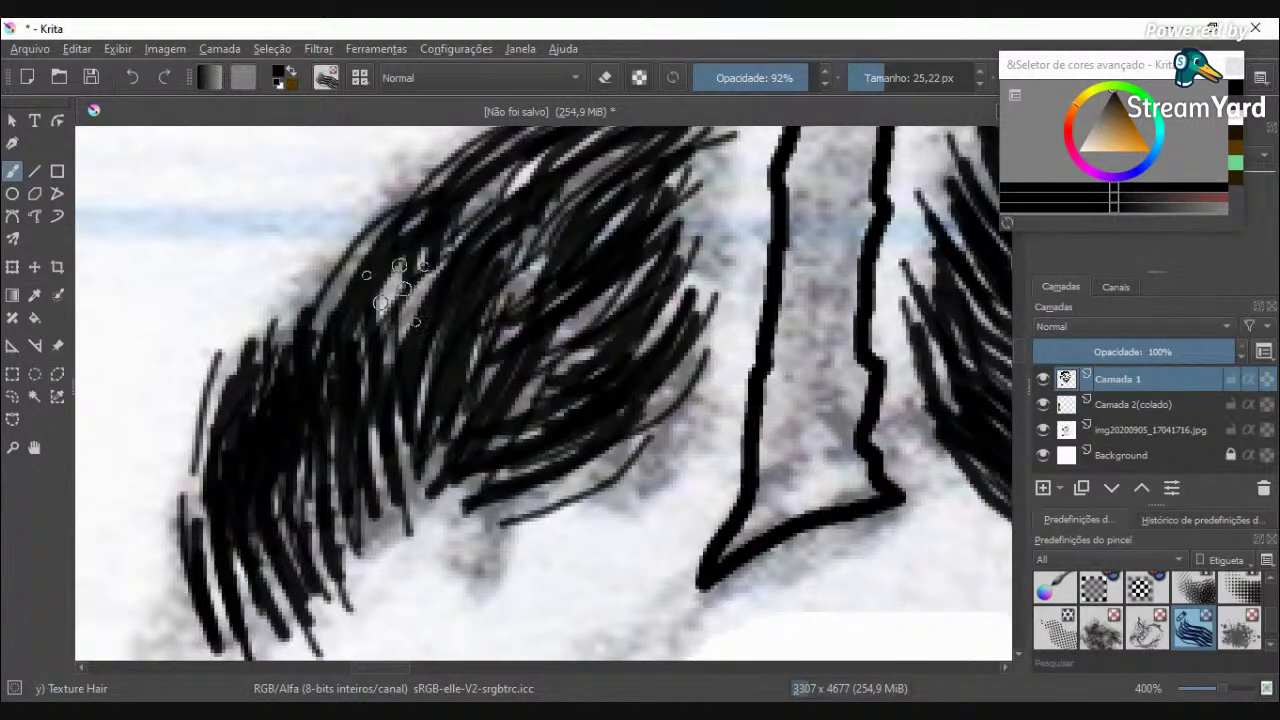
{"action": "left_click_drag", "start_coordinate": [455, 210], "coordinate": [395, 340]}
{"action": "mouse_move", "coordinate": [430, 430]}
{"action": "left_mouse_down"}
{"action": "mouse_move", "coordinate": [405, 535]}
{"action": "mouse_move", "coordinate": [328, 454]}
{"action": "left_mouse_up"}
{"action": "scroll", "coordinate": [336, 462], "scroll_direction": "down", "scroll_amount": 5}
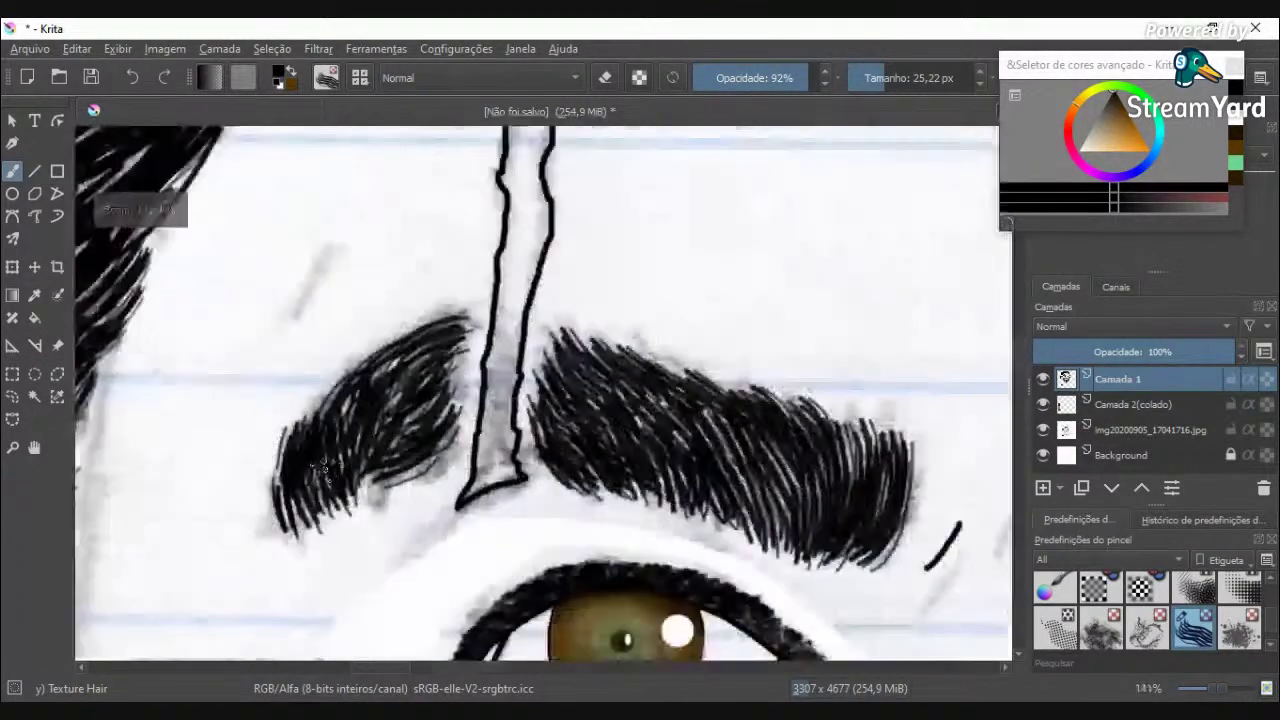
Step: Thicken the outer edge of the left eyebrow's tail with short black strands
{"action": "scroll", "coordinate": [311, 519], "scroll_direction": "up", "scroll_amount": 3}
{"action": "scroll", "coordinate": [311, 519], "scroll_direction": "up", "scroll_amount": 1}
{"action": "left_click_drag", "start_coordinate": [285, 462], "coordinate": [300, 328]}
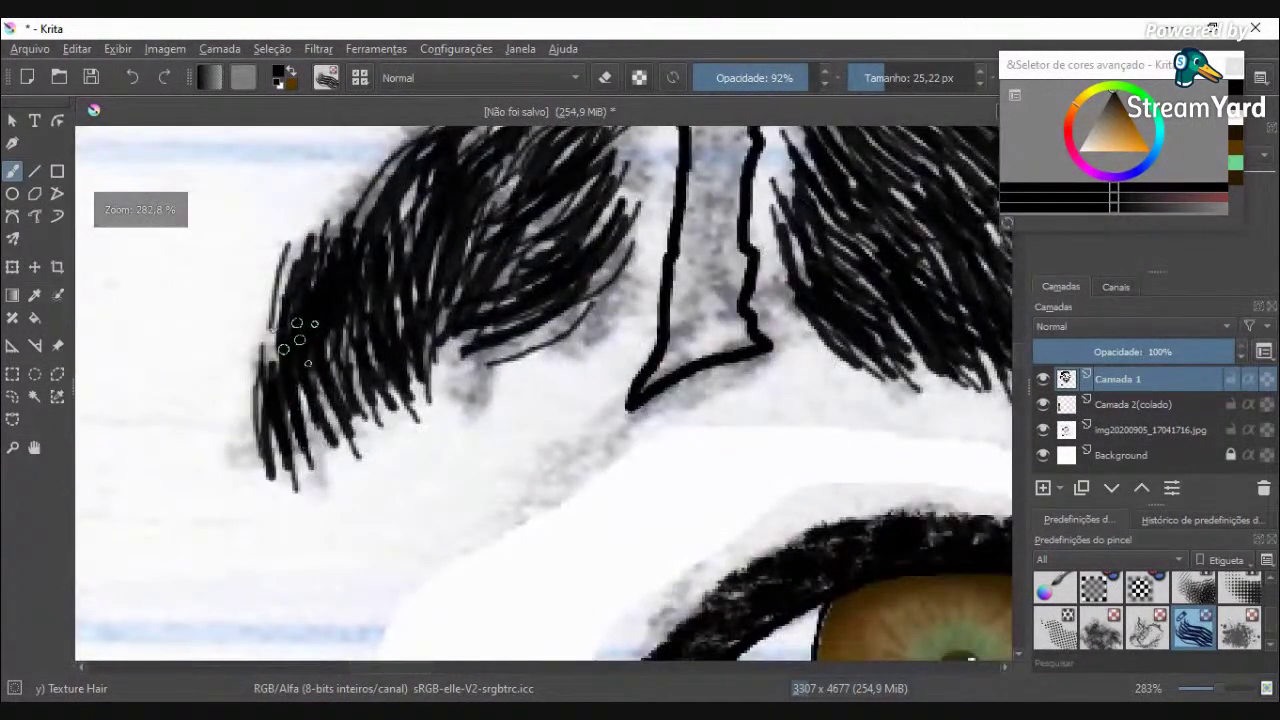
{"action": "left_click_drag", "start_coordinate": [268, 398], "coordinate": [296, 286]}
{"action": "scroll", "coordinate": [325, 255], "scroll_direction": "down", "scroll_amount": 3}
{"action": "scroll", "coordinate": [580, 580], "scroll_direction": "up", "scroll_amount": 3}
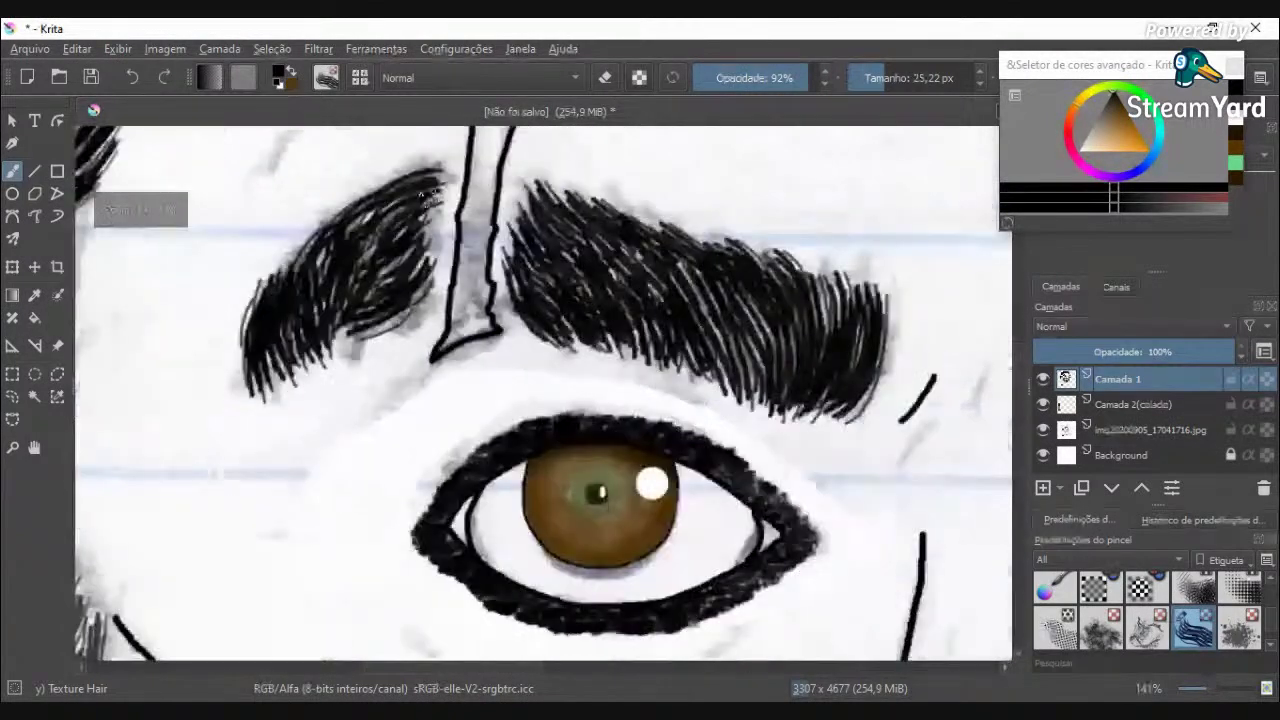
Step: Fill the remaining light gaps in the left eyebrow's outer section, from its upper edge to the tail
{"action": "left_click_drag", "start_coordinate": [362, 310], "coordinate": [322, 342]}
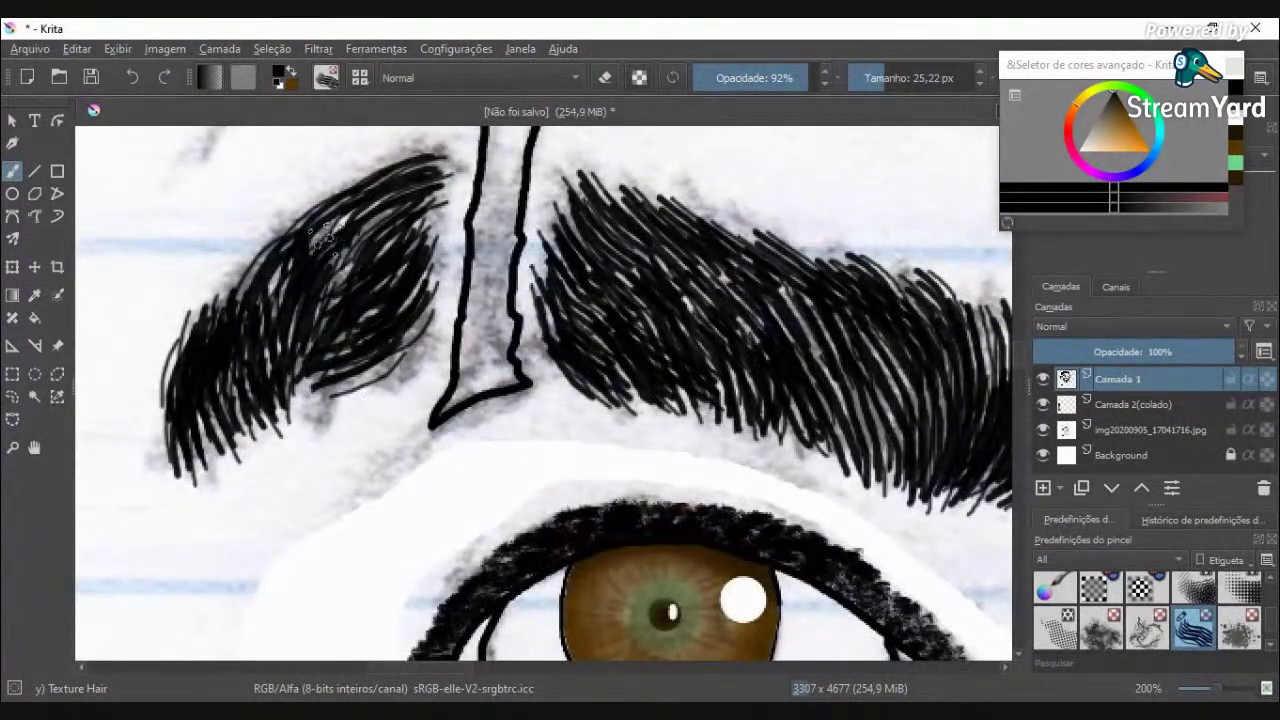
{"action": "mouse_move", "coordinate": [348, 205]}
{"action": "left_mouse_down"}
{"action": "mouse_move", "coordinate": [251, 337]}
{"action": "mouse_move", "coordinate": [296, 288]}
{"action": "left_mouse_up"}
{"action": "mouse_move", "coordinate": [222, 455]}
{"action": "left_mouse_down"}
{"action": "mouse_move", "coordinate": [203, 406]}
{"action": "mouse_move", "coordinate": [213, 478]}
{"action": "mouse_move", "coordinate": [201, 437]}
{"action": "left_mouse_up"}
{"action": "scroll", "coordinate": [608, 262], "scroll_direction": "down", "scroll_amount": 5}
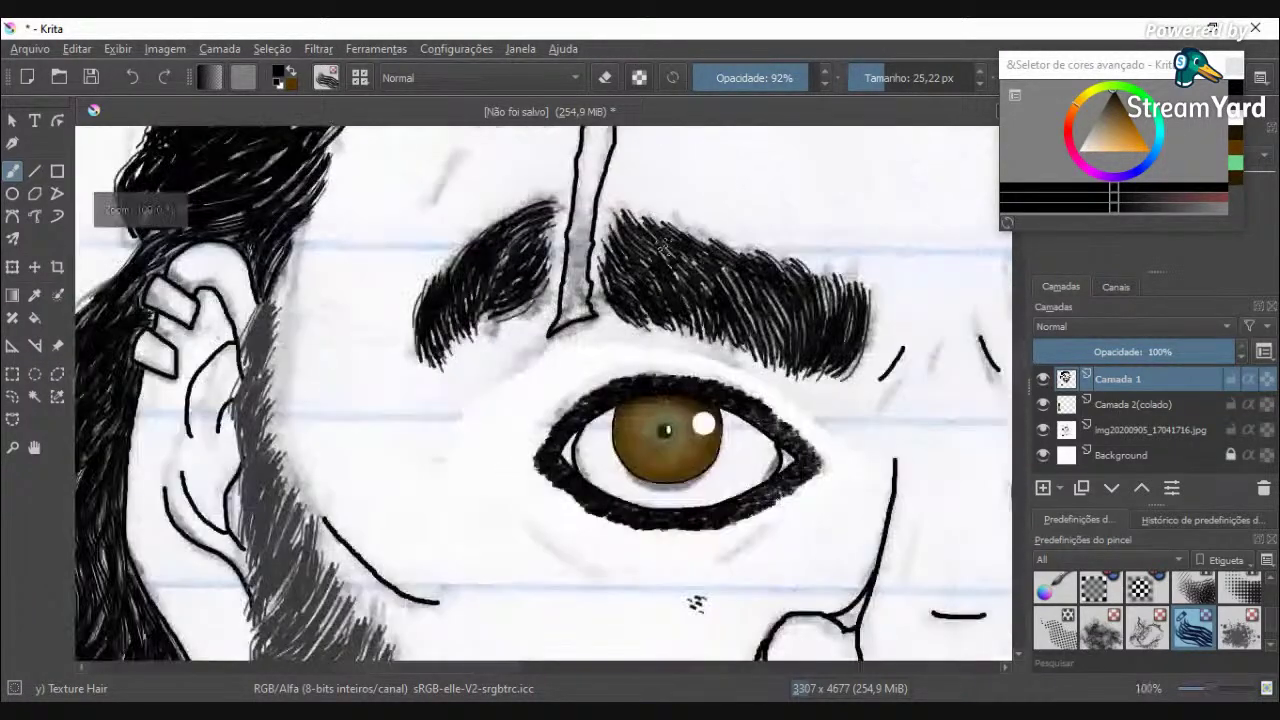
{"action": "scroll", "coordinate": [686, 486], "scroll_direction": "up", "scroll_amount": 3}
{"action": "scroll", "coordinate": [686, 486], "scroll_direction": "up", "scroll_amount": 2}
{"action": "mouse_move", "coordinate": [538, 302]}
{"action": "left_mouse_down"}
{"action": "mouse_move", "coordinate": [454, 380]}
{"action": "mouse_move", "coordinate": [525, 450]}
{"action": "mouse_move", "coordinate": [415, 500]}
{"action": "mouse_move", "coordinate": [370, 576]}
{"action": "left_mouse_up"}
{"action": "scroll", "coordinate": [515, 462], "scroll_direction": "down", "scroll_amount": 4}
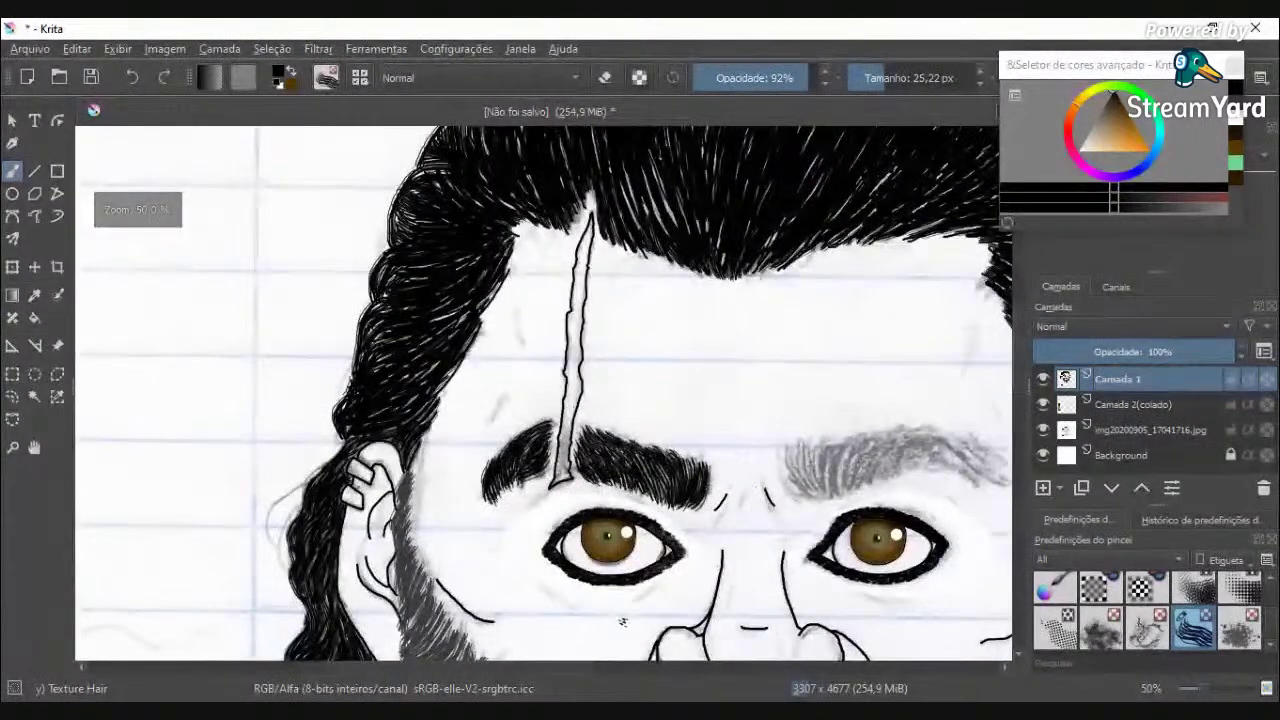
Step: Ink the inner end of the right eyebrow with long, curved, near-vertical black strands following the sketch
{"action": "scroll", "coordinate": [515, 462], "scroll_direction": "up", "scroll_amount": 5}
{"action": "scroll", "coordinate": [847, 490], "scroll_direction": "up", "scroll_amount": 1}
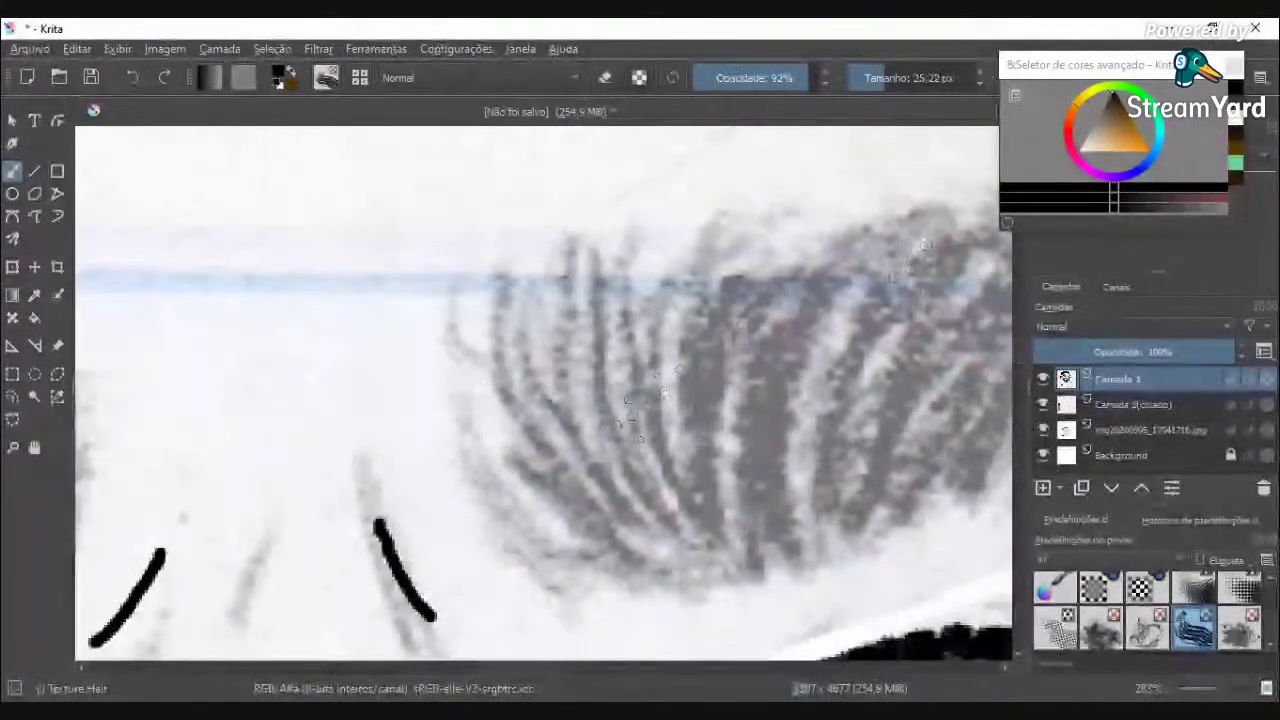
{"action": "scroll", "coordinate": [575, 453], "scroll_direction": "down", "scroll_amount": 3}
{"action": "scroll", "coordinate": [597, 504], "scroll_direction": "up", "scroll_amount": 3}
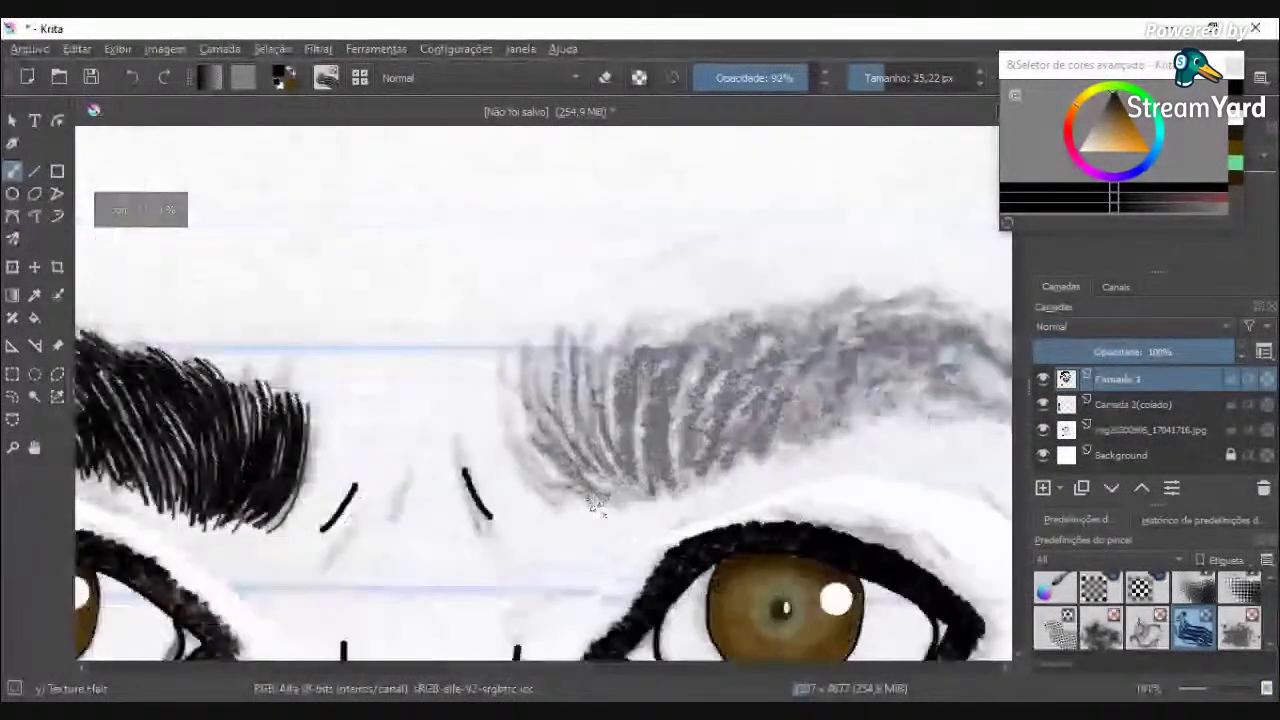
{"action": "mouse_move", "coordinate": [570, 498]}
{"action": "left_mouse_down"}
{"action": "mouse_move", "coordinate": [466, 371]}
{"action": "mouse_move", "coordinate": [521, 448]}
{"action": "mouse_move", "coordinate": [576, 491]}
{"action": "mouse_move", "coordinate": [538, 276]}
{"action": "left_mouse_up"}
{"action": "mouse_move", "coordinate": [528, 237]}
{"action": "left_mouse_down"}
{"action": "mouse_move", "coordinate": [546, 484]}
{"action": "mouse_move", "coordinate": [573, 493]}
{"action": "mouse_move", "coordinate": [598, 285]}
{"action": "left_mouse_up"}
{"action": "mouse_move", "coordinate": [597, 240]}
{"action": "left_mouse_down"}
{"action": "mouse_move", "coordinate": [569, 338]}
{"action": "mouse_move", "coordinate": [598, 480]}
{"action": "mouse_move", "coordinate": [635, 530]}
{"action": "left_mouse_up"}
{"action": "mouse_move", "coordinate": [612, 300]}
{"action": "left_mouse_down"}
{"action": "mouse_move", "coordinate": [655, 545]}
{"action": "mouse_move", "coordinate": [640, 335]}
{"action": "left_mouse_up"}
{"action": "left_click_drag", "start_coordinate": [675, 486], "coordinate": [674, 509]}
Step: Widen the right eyebrow's inked inner end outward with dense strands leaning toward the tail
{"action": "left_click_drag", "start_coordinate": [740, 262], "coordinate": [692, 495]}
{"action": "left_click_drag", "start_coordinate": [688, 518], "coordinate": [730, 235]}
{"action": "mouse_move", "coordinate": [669, 374]}
{"action": "left_mouse_down"}
{"action": "mouse_move", "coordinate": [714, 215]}
{"action": "mouse_move", "coordinate": [662, 250]}
{"action": "left_mouse_up"}
{"action": "left_click_drag", "start_coordinate": [695, 200], "coordinate": [605, 375]}
{"action": "mouse_move", "coordinate": [690, 505]}
{"action": "left_mouse_down"}
{"action": "mouse_move", "coordinate": [726, 262]}
{"action": "mouse_move", "coordinate": [746, 238]}
{"action": "left_mouse_up"}
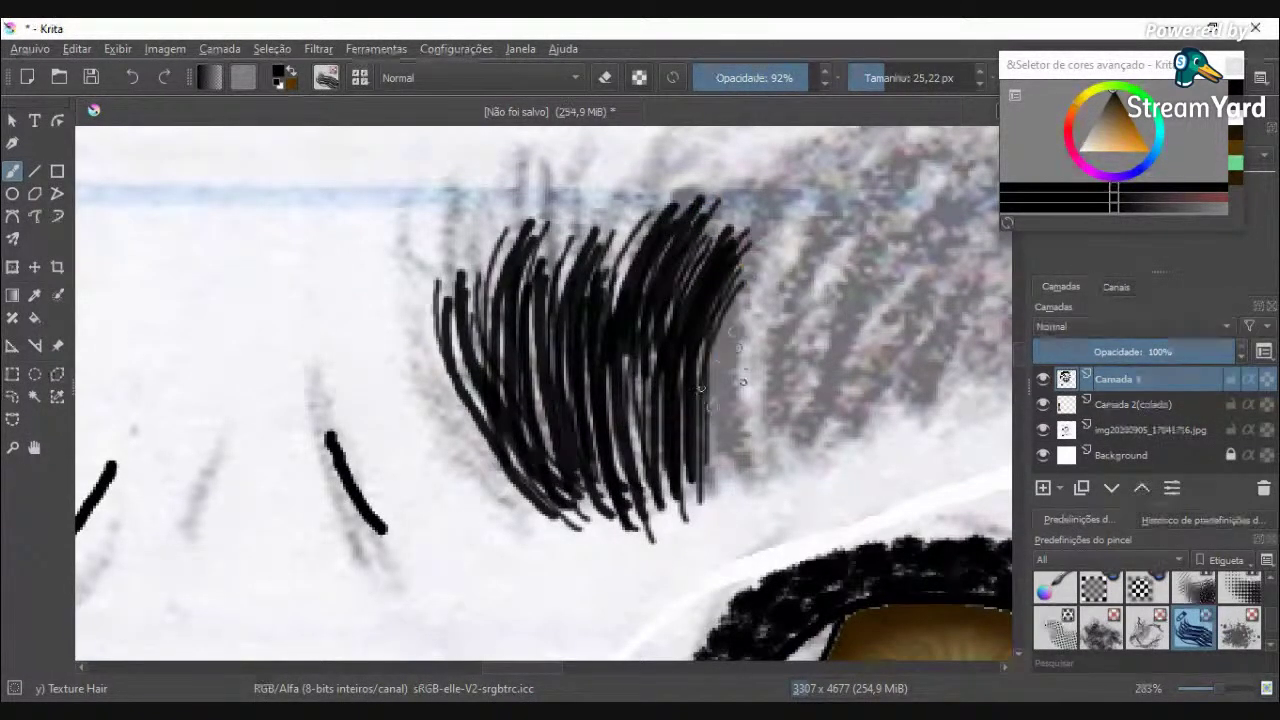
Step: Continue the right eyebrow outward from its inner end with slanted black strands over the sketched shading
{"action": "left_click_drag", "start_coordinate": [712, 490], "coordinate": [852, 242]}
{"action": "left_click_drag", "start_coordinate": [762, 470], "coordinate": [888, 288]}
{"action": "left_click_drag", "start_coordinate": [732, 440], "coordinate": [806, 205]}
{"action": "mouse_move", "coordinate": [682, 430]}
{"action": "left_mouse_down"}
{"action": "mouse_move", "coordinate": [707, 310]}
{"action": "mouse_move", "coordinate": [840, 164]}
{"action": "left_mouse_up"}
{"action": "scroll", "coordinate": [836, 242], "scroll_direction": "down", "scroll_amount": 5}
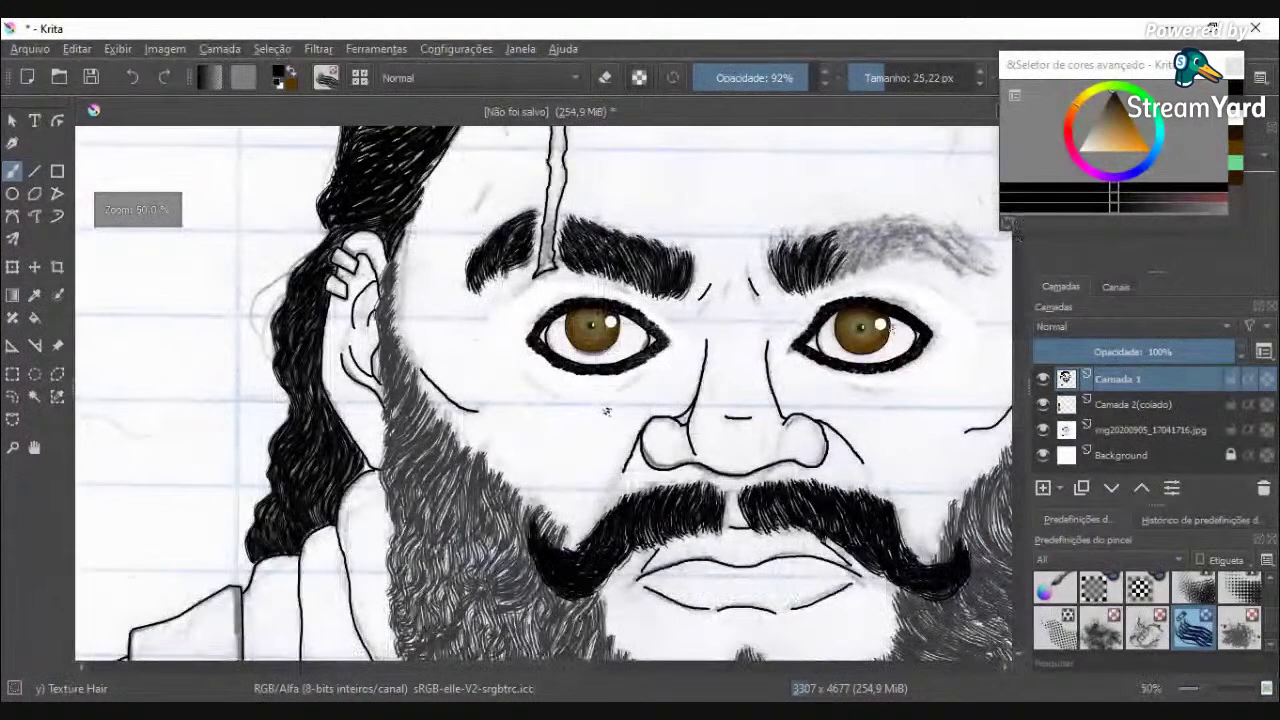
Step: Thicken the outer side of the right eyebrow's inked part with curved strands from the lower to the upper edge
{"action": "left_click_drag", "start_coordinate": [542, 667], "coordinate": [621, 668]}
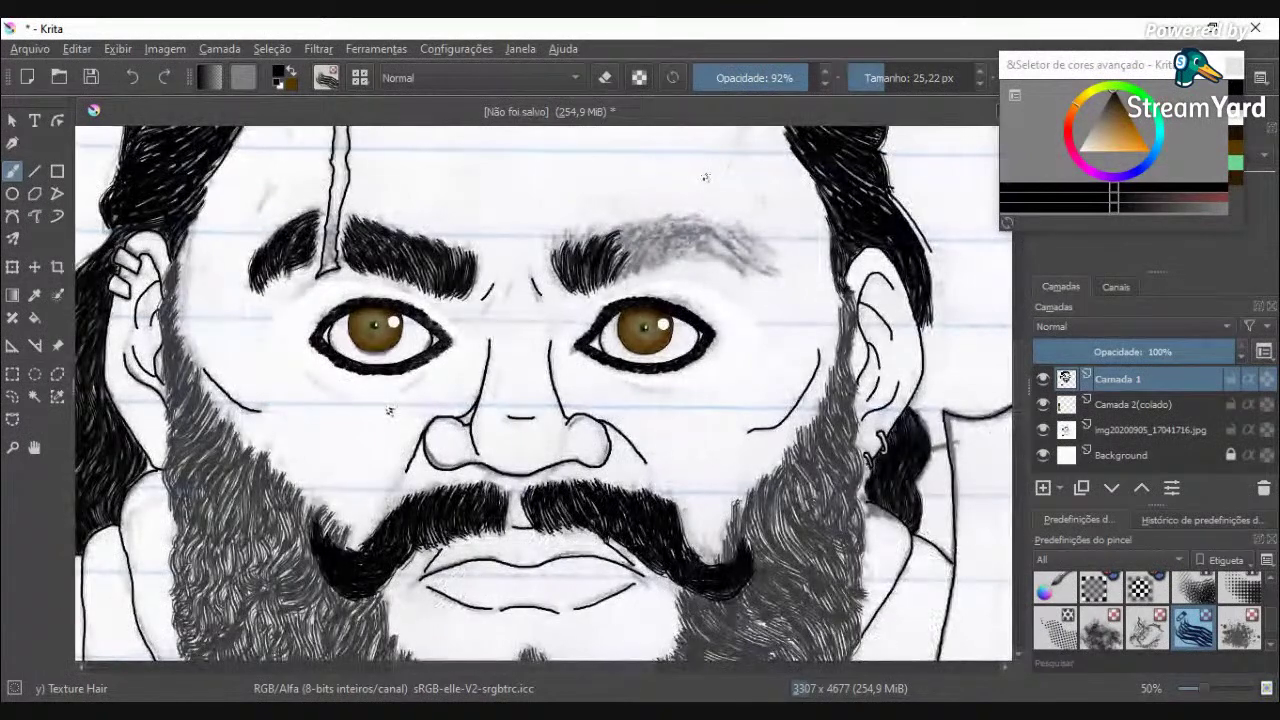
{"action": "scroll", "coordinate": [655, 245], "scroll_direction": "up", "scroll_amount": 4}
{"action": "scroll", "coordinate": [455, 427], "scroll_direction": "up", "scroll_amount": 2}
{"action": "left_click_drag", "start_coordinate": [307, 475], "coordinate": [430, 333]}
{"action": "mouse_move", "coordinate": [262, 440]}
{"action": "left_mouse_down"}
{"action": "mouse_move", "coordinate": [342, 284]}
{"action": "mouse_move", "coordinate": [420, 222]}
{"action": "left_mouse_up"}
{"action": "left_click_drag", "start_coordinate": [270, 335], "coordinate": [420, 150]}
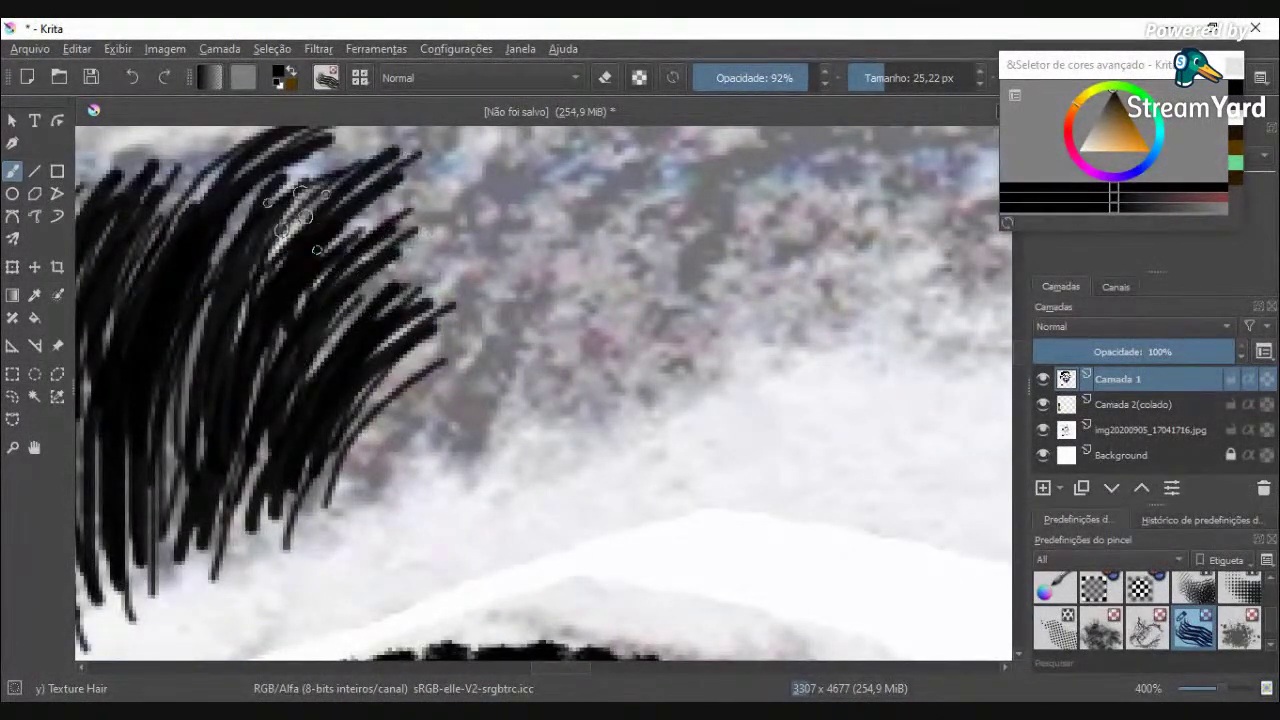
{"action": "left_click_drag", "start_coordinate": [255, 238], "coordinate": [410, 128]}
Step: Add a new clump of curved strands toward the right eyebrow's middle and fill the gap up to its upper edge
{"action": "left_click_drag", "start_coordinate": [400, 515], "coordinate": [525, 300]}
{"action": "left_click_drag", "start_coordinate": [495, 452], "coordinate": [645, 245]}
{"action": "left_click_drag", "start_coordinate": [430, 345], "coordinate": [620, 185]}
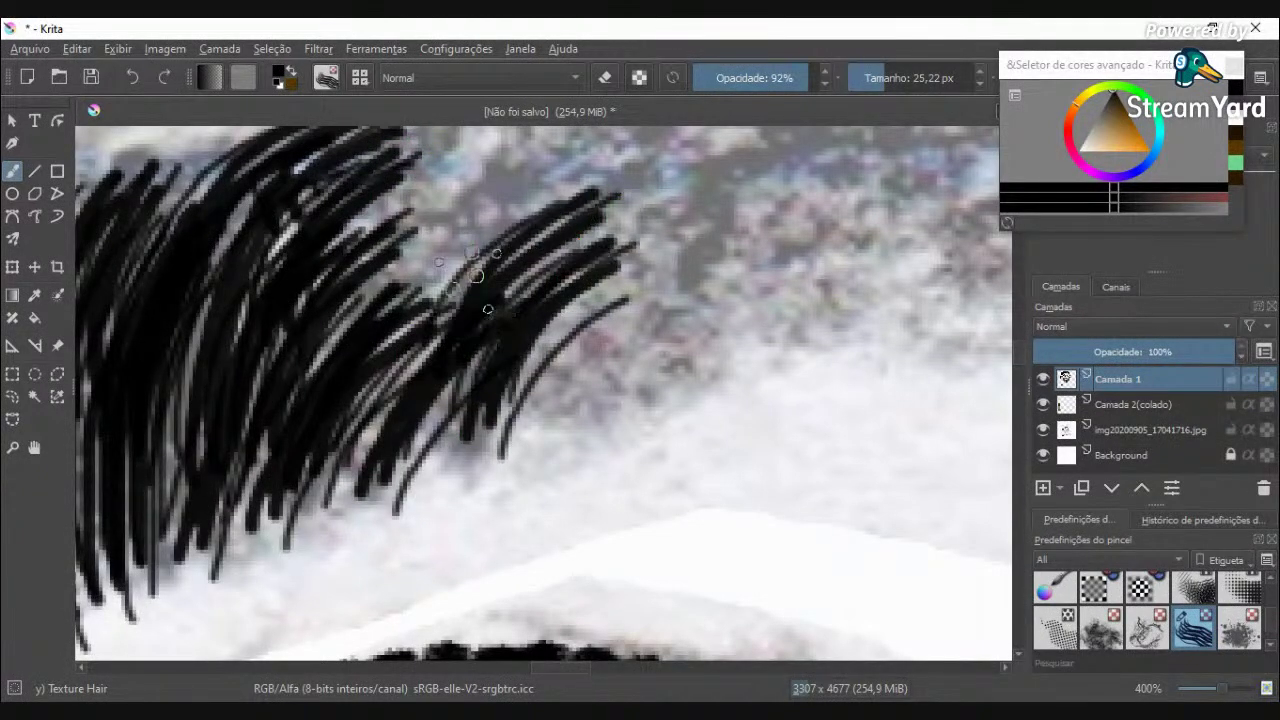
{"action": "left_click_drag", "start_coordinate": [390, 345], "coordinate": [565, 165]}
{"action": "left_click_drag", "start_coordinate": [350, 315], "coordinate": [475, 180]}
{"action": "left_click_drag", "start_coordinate": [362, 225], "coordinate": [490, 145]}
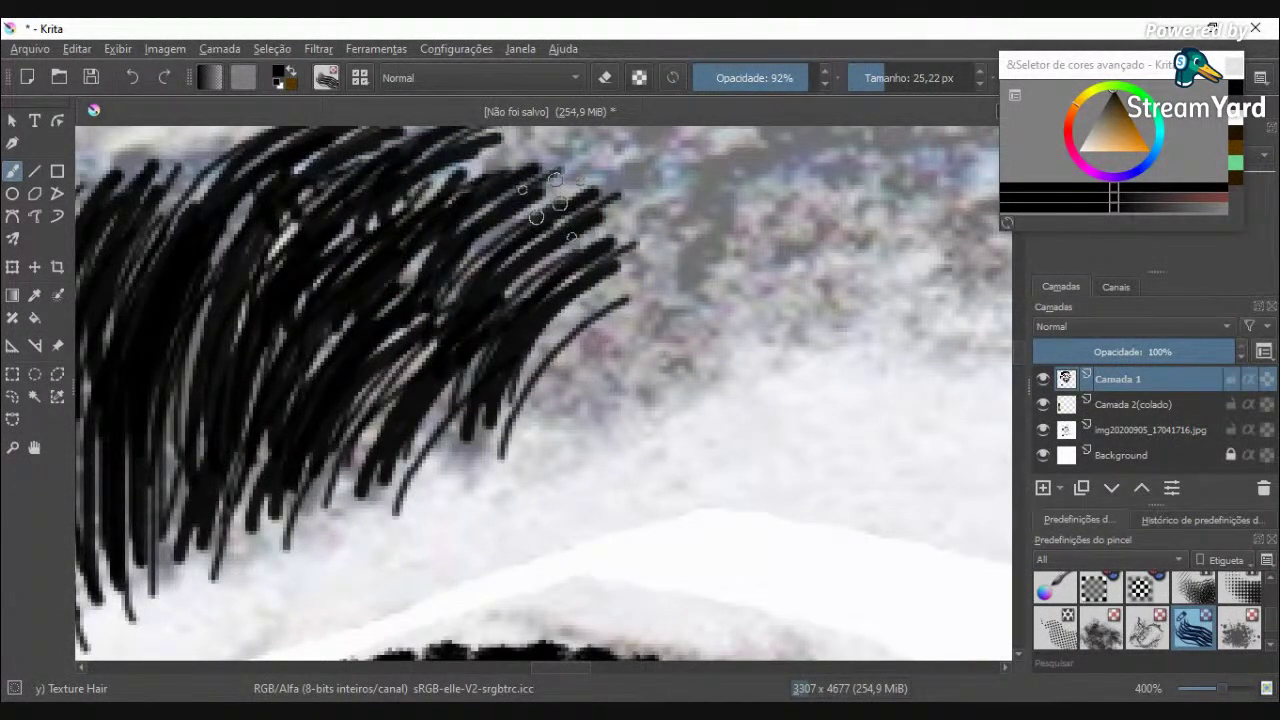
Step: Darken the gaps in the right eyebrow's inner half and add strands along its upper edge
{"action": "scroll", "coordinate": [637, 242], "scroll_direction": "down", "scroll_amount": 4}
{"action": "scroll", "coordinate": [684, 206], "scroll_direction": "up", "scroll_amount": 3}
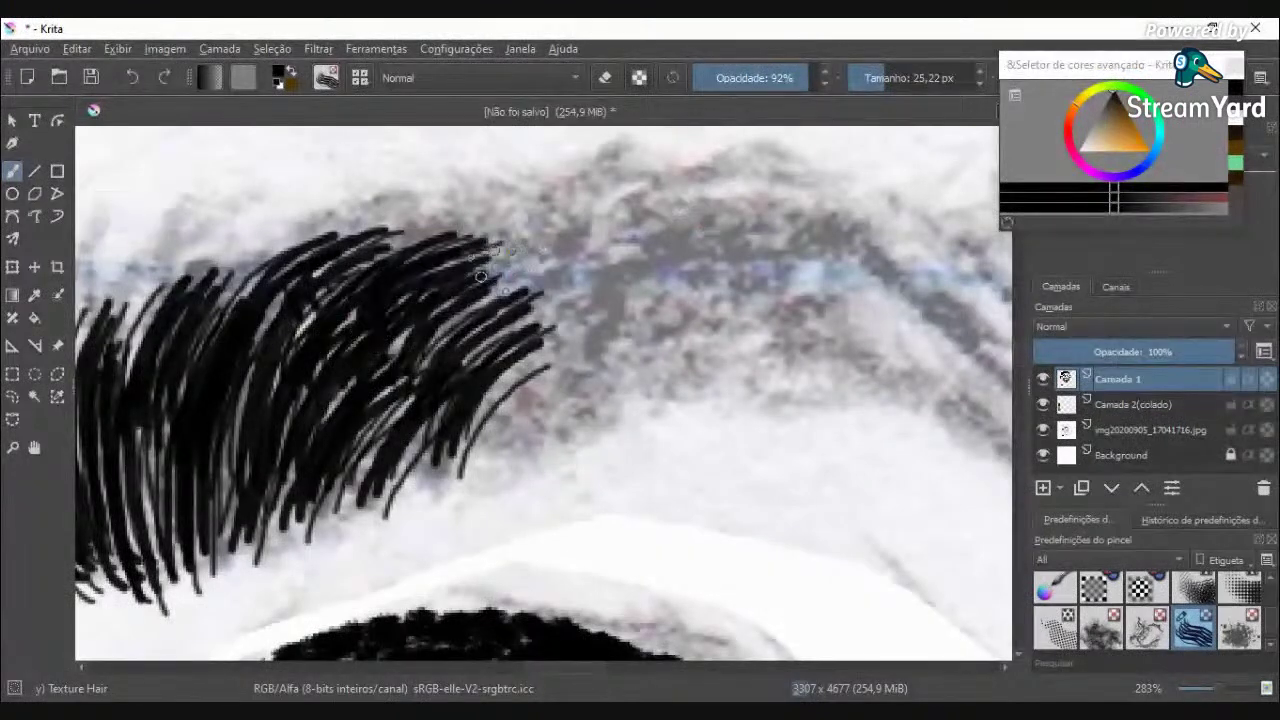
{"action": "left_click_drag", "start_coordinate": [262, 545], "coordinate": [330, 412]}
{"action": "left_click_drag", "start_coordinate": [150, 565], "coordinate": [184, 498]}
{"action": "left_click_drag", "start_coordinate": [138, 544], "coordinate": [180, 412]}
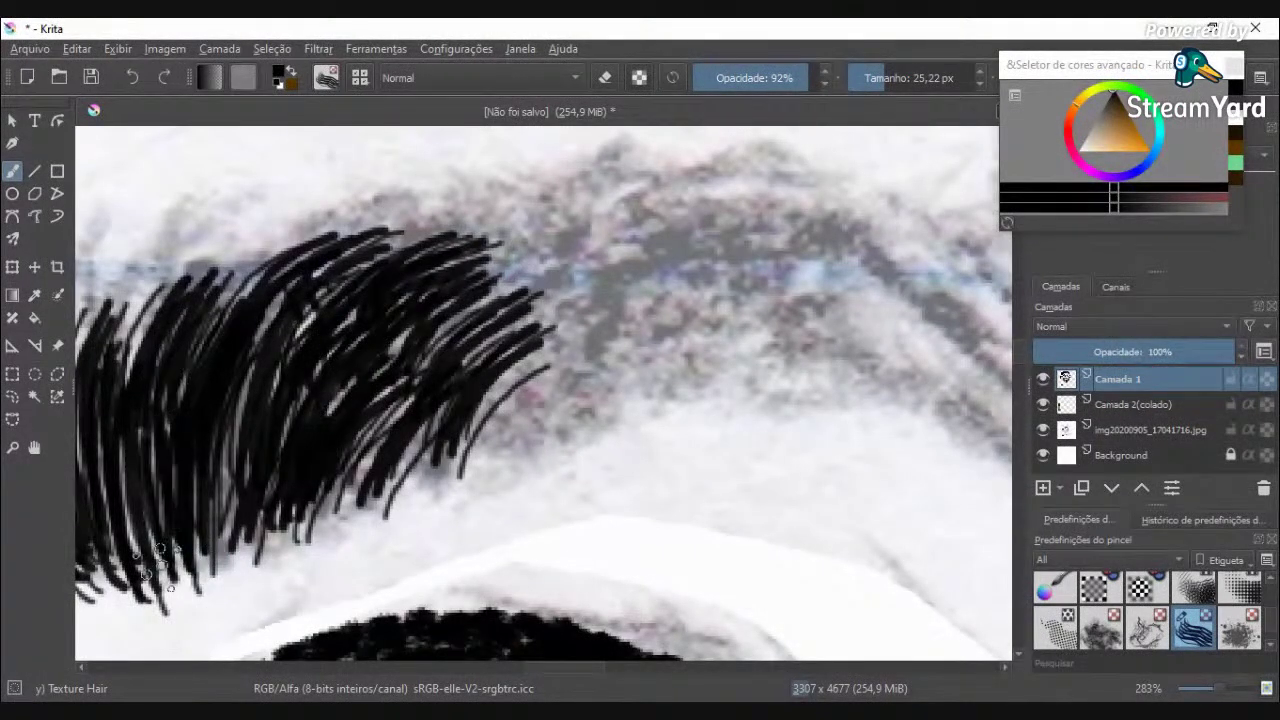
{"action": "left_click_drag", "start_coordinate": [124, 594], "coordinate": [190, 335]}
{"action": "left_click_drag", "start_coordinate": [137, 375], "coordinate": [200, 280]}
{"action": "left_click_drag", "start_coordinate": [284, 284], "coordinate": [465, 222]}
Step: Extend the right eyebrow's lower edge outward with slanted strands and begin covering the middle above it
{"action": "left_click_drag", "start_coordinate": [430, 440], "coordinate": [572, 292]}
{"action": "left_click_drag", "start_coordinate": [500, 462], "coordinate": [648, 318]}
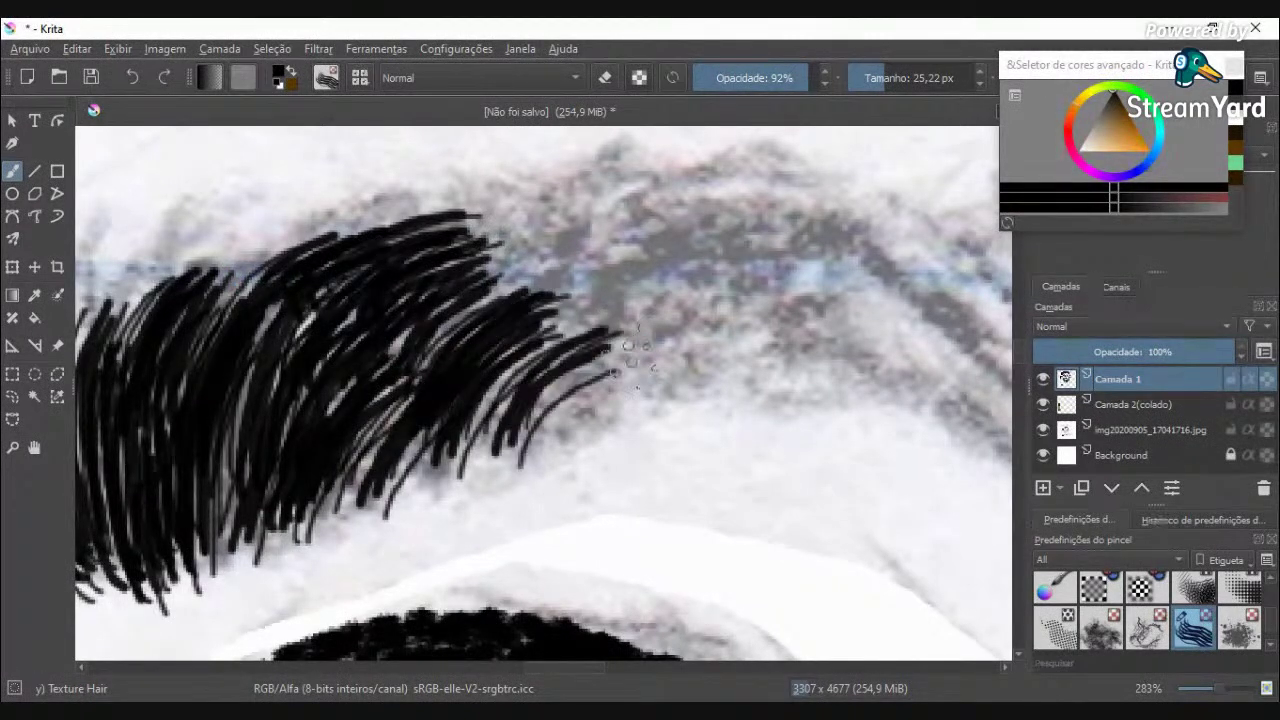
{"action": "left_click_drag", "start_coordinate": [575, 438], "coordinate": [695, 310]}
{"action": "left_click_drag", "start_coordinate": [372, 490], "coordinate": [490, 296]}
{"action": "left_click_drag", "start_coordinate": [440, 345], "coordinate": [616, 242]}
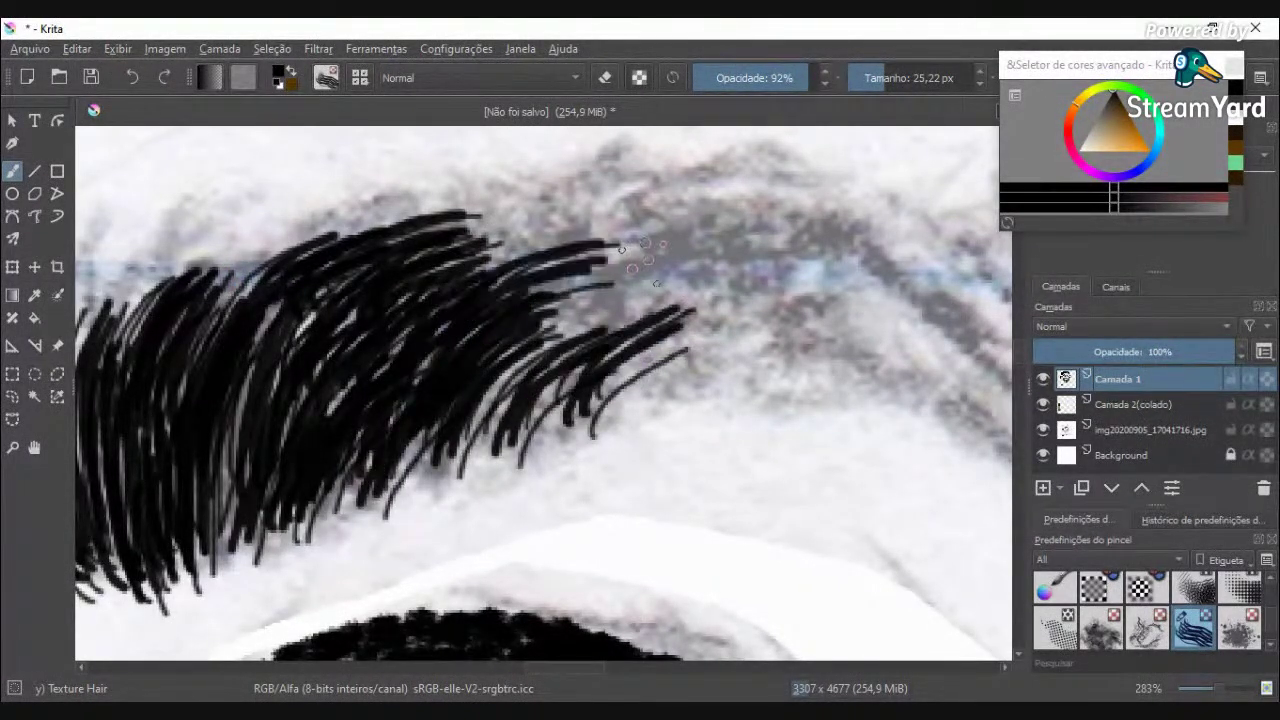
Step: Build the right eyebrow's upper edge toward the arch and close the gap above its lower strands
{"action": "left_click_drag", "start_coordinate": [490, 282], "coordinate": [625, 205]}
{"action": "left_click_drag", "start_coordinate": [440, 255], "coordinate": [580, 178]}
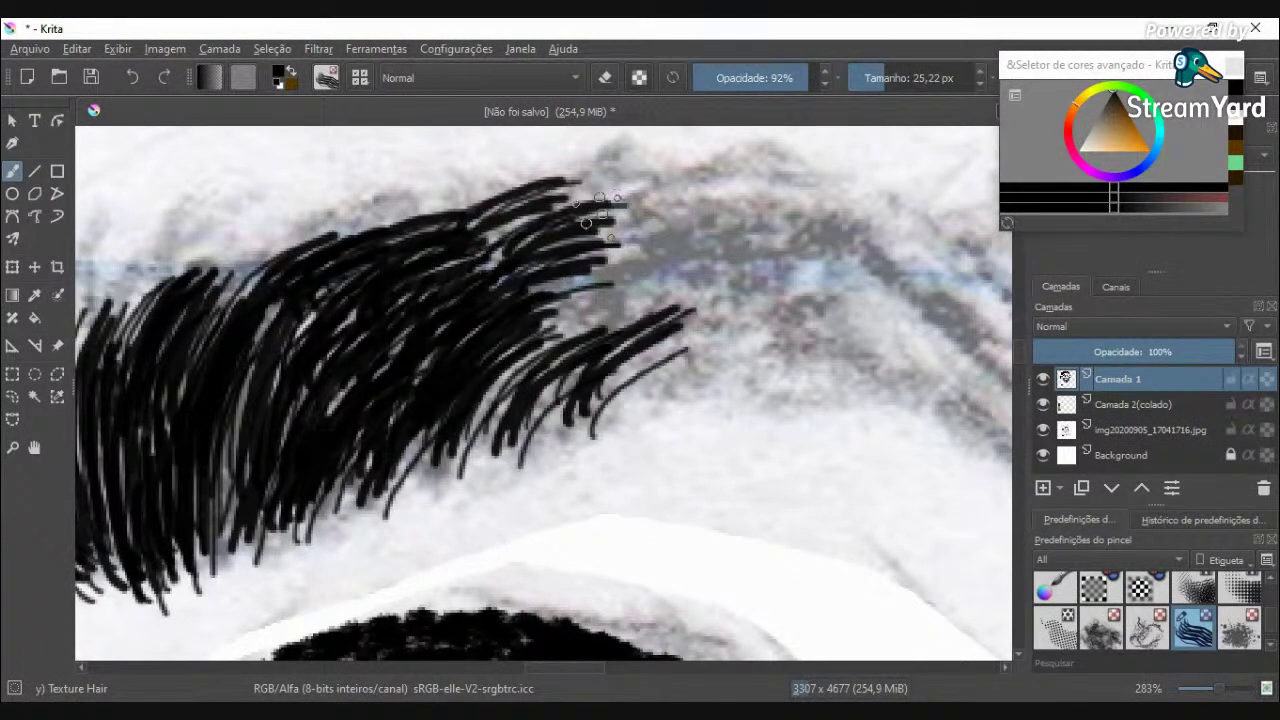
{"action": "left_click_drag", "start_coordinate": [485, 238], "coordinate": [668, 182]}
{"action": "left_click_drag", "start_coordinate": [536, 334], "coordinate": [675, 260]}
{"action": "left_click_drag", "start_coordinate": [552, 372], "coordinate": [672, 284]}
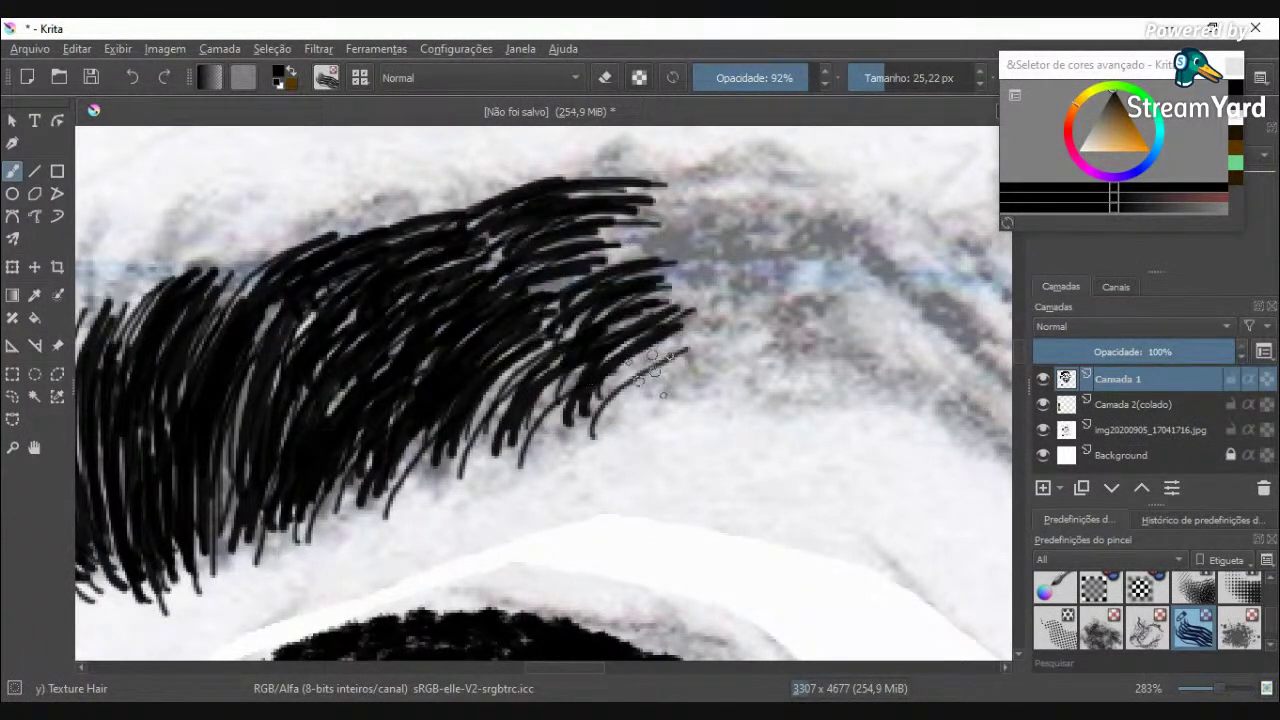
Step: Push the right eyebrow's strands farther outward along the lower edge and through the middle below the arch
{"action": "left_click_drag", "start_coordinate": [632, 386], "coordinate": [788, 302]}
{"action": "left_click_drag", "start_coordinate": [660, 392], "coordinate": [776, 345]}
{"action": "left_click_drag", "start_coordinate": [592, 410], "coordinate": [680, 322]}
{"action": "mouse_move", "coordinate": [497, 409]}
{"action": "left_mouse_down"}
{"action": "mouse_move", "coordinate": [572, 311]}
{"action": "mouse_move", "coordinate": [720, 238]}
{"action": "left_mouse_up"}
{"action": "left_click_drag", "start_coordinate": [620, 232], "coordinate": [763, 210]}
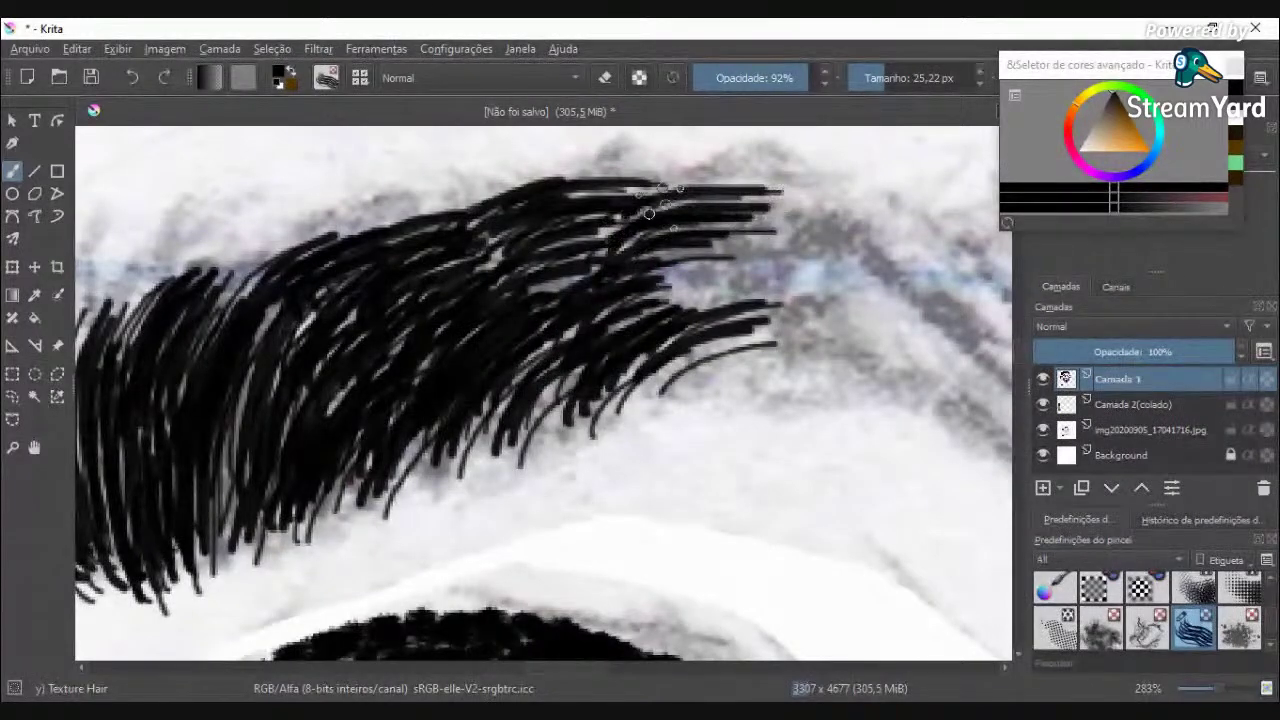
Step: Shape the top of the right eyebrow's arch with strands curving down toward the tail, and thicken the area below
{"action": "left_click_drag", "start_coordinate": [618, 200], "coordinate": [785, 170]}
{"action": "mouse_move", "coordinate": [612, 215]}
{"action": "left_mouse_down"}
{"action": "mouse_move", "coordinate": [790, 170]}
{"action": "mouse_move", "coordinate": [882, 240]}
{"action": "left_mouse_up"}
{"action": "left_click_drag", "start_coordinate": [765, 182], "coordinate": [892, 250]}
{"action": "mouse_move", "coordinate": [640, 292]}
{"action": "left_mouse_down"}
{"action": "mouse_move", "coordinate": [772, 245]}
{"action": "mouse_move", "coordinate": [784, 262]}
{"action": "left_mouse_up"}
{"action": "left_click_drag", "start_coordinate": [662, 334], "coordinate": [782, 305]}
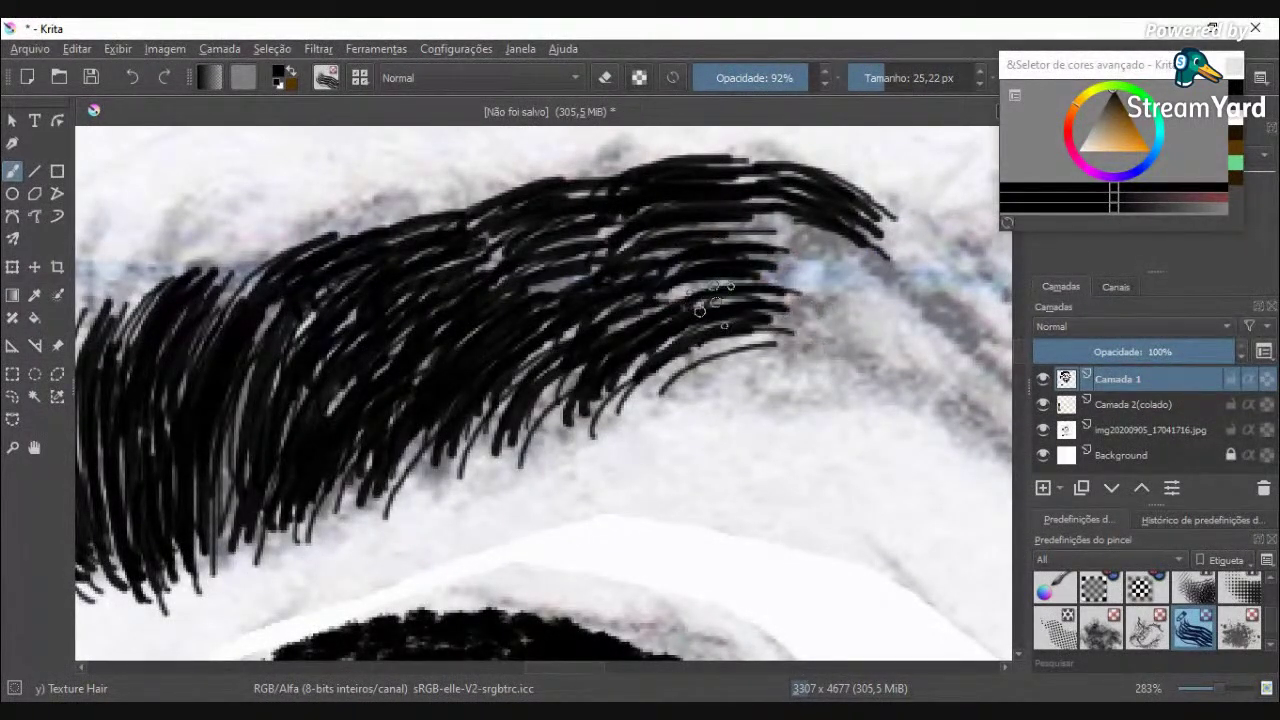
Step: Fill the inside of the right eyebrow's arch with overlapping black strands bending toward the tail
{"action": "left_click_drag", "start_coordinate": [700, 310], "coordinate": [808, 278]}
{"action": "mouse_move", "coordinate": [706, 272]}
{"action": "left_mouse_down"}
{"action": "mouse_move", "coordinate": [776, 232]}
{"action": "mouse_move", "coordinate": [858, 294]}
{"action": "left_mouse_up"}
{"action": "left_click_drag", "start_coordinate": [740, 232], "coordinate": [885, 240]}
{"action": "left_click_drag", "start_coordinate": [810, 186], "coordinate": [724, 208]}
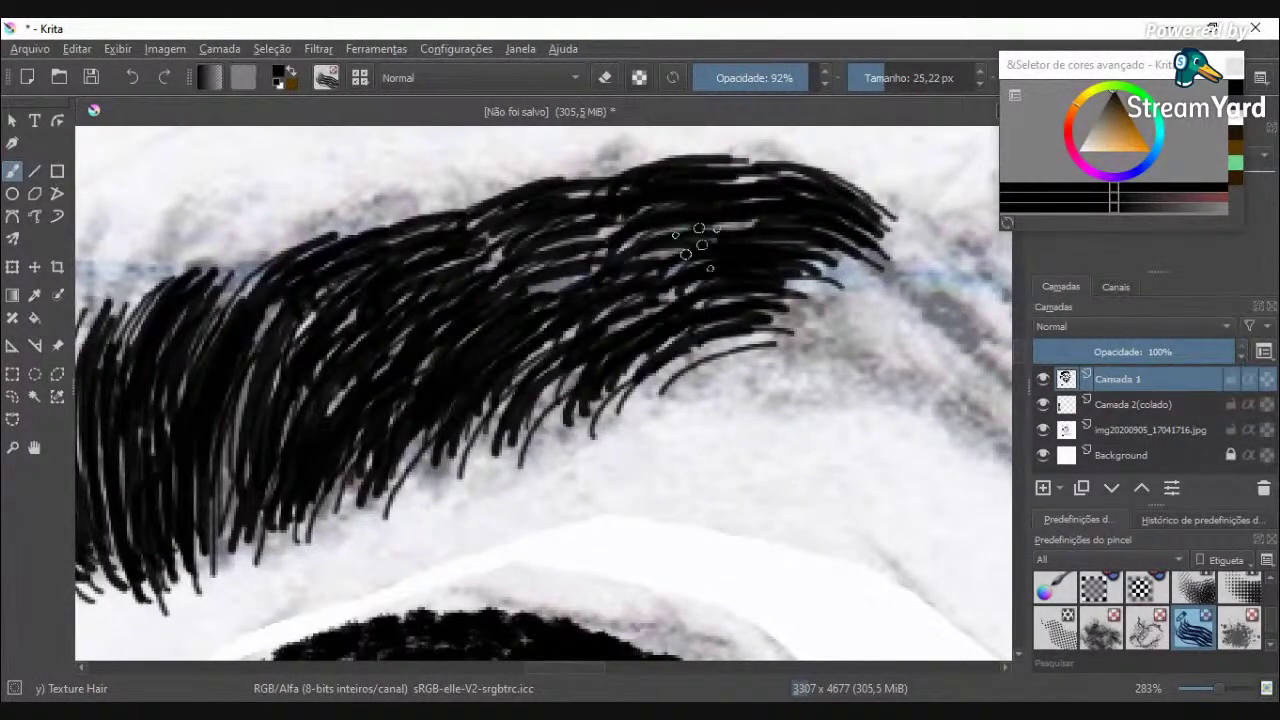
{"action": "scroll", "coordinate": [850, 262], "scroll_direction": "down", "scroll_amount": 6}
{"action": "scroll", "coordinate": [860, 275], "scroll_direction": "up", "scroll_amount": 4}
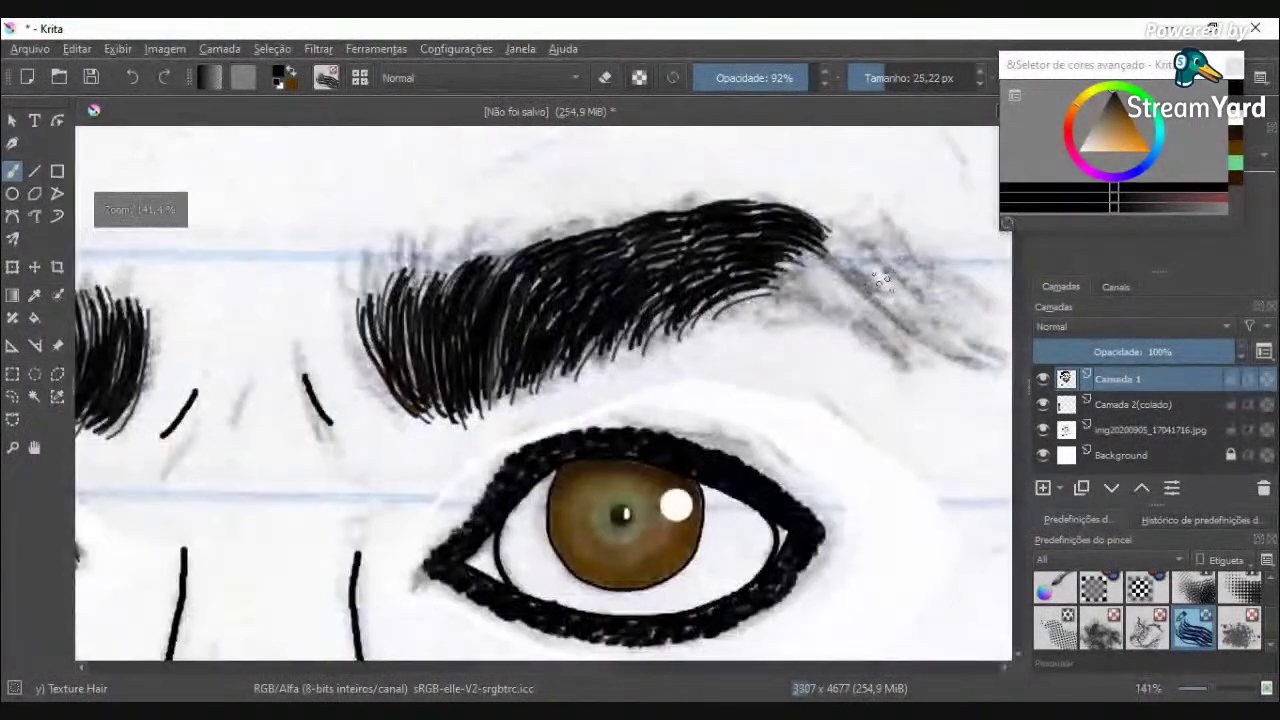
Step: Ink black strands curving down from beneath the right eyebrow's arch toward the tail, filling the inner bend
{"action": "scroll", "coordinate": [838, 296], "scroll_direction": "up", "scroll_amount": 3}
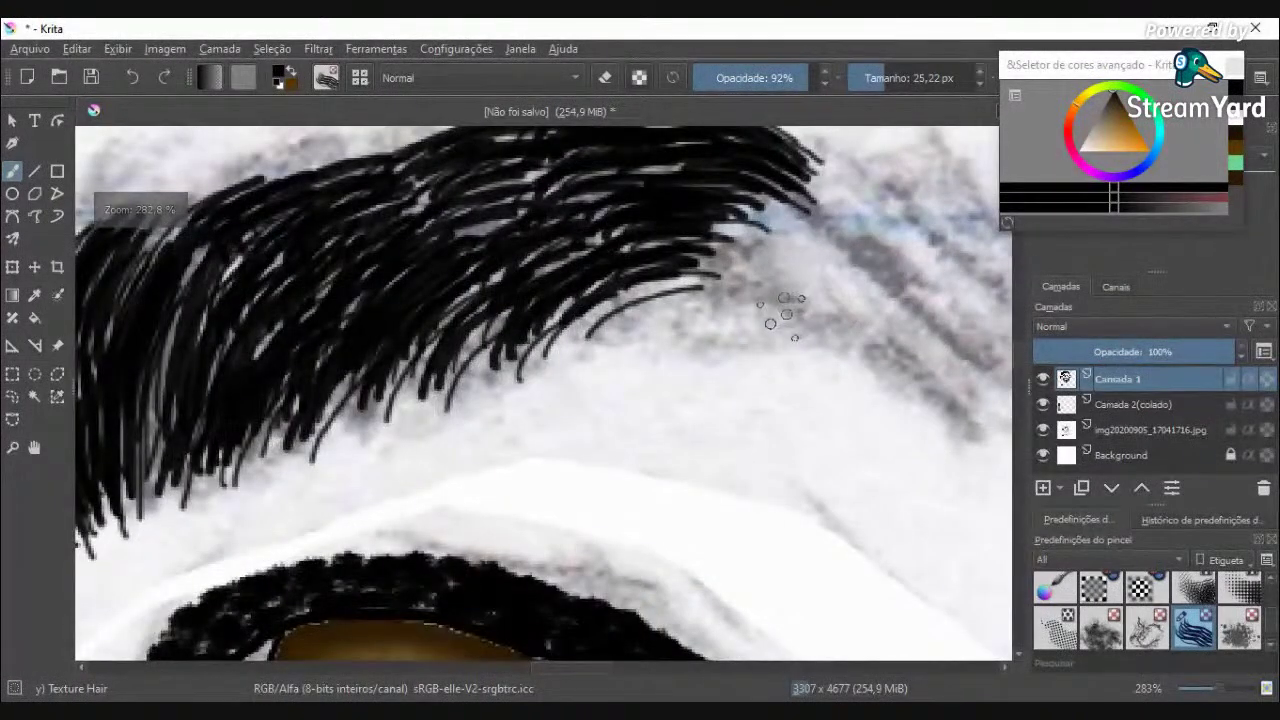
{"action": "left_click_drag", "start_coordinate": [725, 245], "coordinate": [812, 335]}
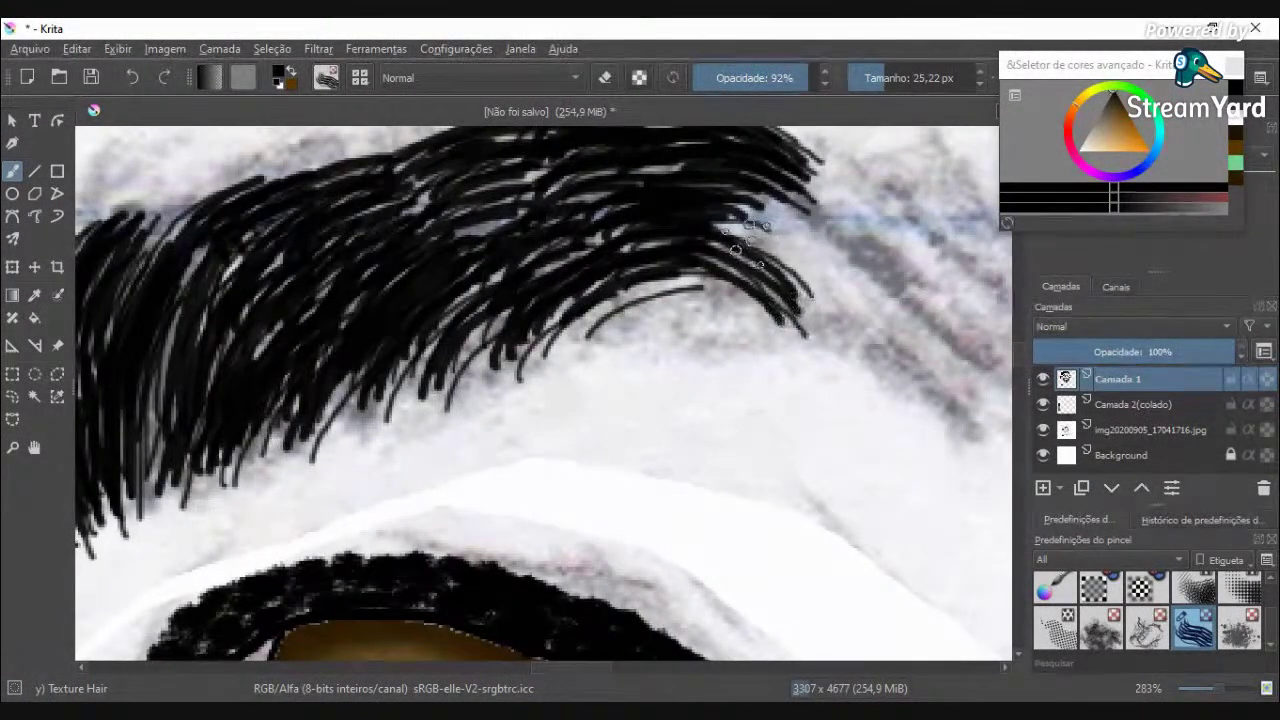
{"action": "left_click_drag", "start_coordinate": [760, 228], "coordinate": [868, 358]}
{"action": "left_click_drag", "start_coordinate": [754, 186], "coordinate": [860, 258]}
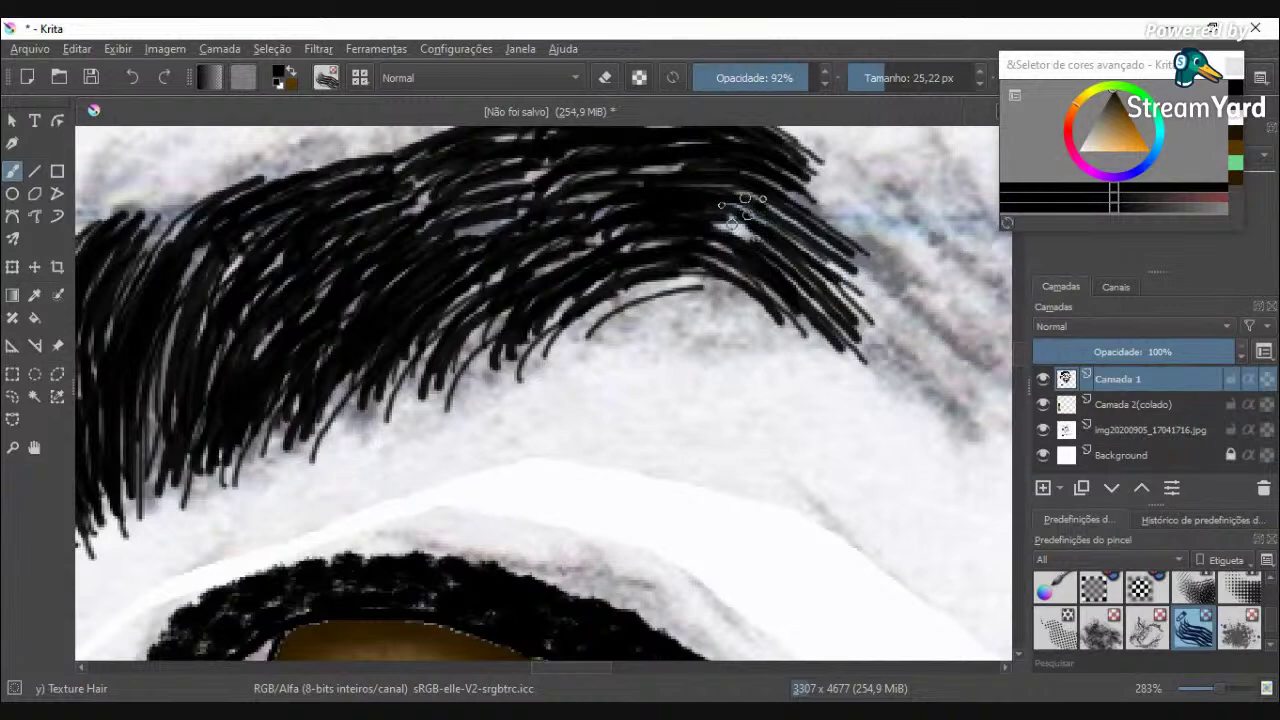
{"action": "left_click_drag", "start_coordinate": [743, 218], "coordinate": [795, 257]}
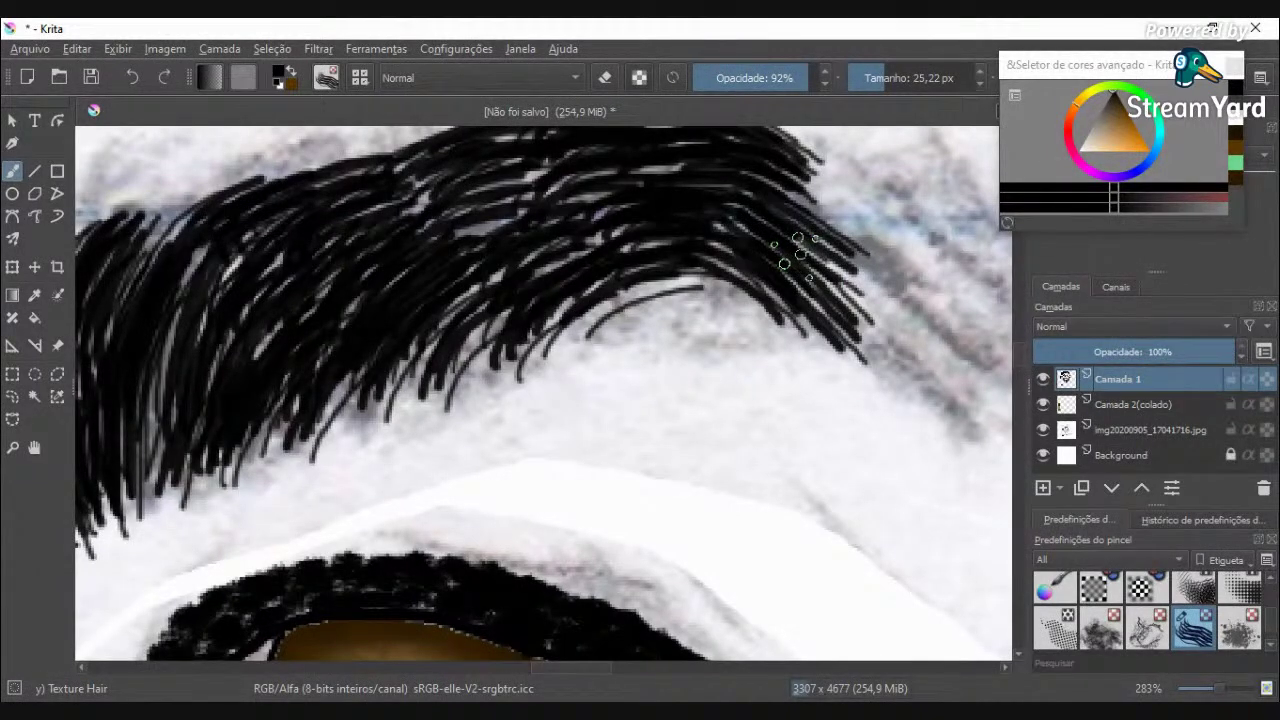
Step: Add steep strands from the right eyebrow's upper edge just past the arch down toward the sketched tail
{"action": "scroll", "coordinate": [840, 255], "scroll_direction": "down", "scroll_amount": 5}
{"action": "scroll", "coordinate": [845, 245], "scroll_direction": "up", "scroll_amount": 5}
{"action": "mouse_move", "coordinate": [760, 297]}
{"action": "left_mouse_down"}
{"action": "mouse_move", "coordinate": [796, 428]}
{"action": "mouse_move", "coordinate": [805, 420]}
{"action": "left_mouse_up"}
{"action": "mouse_move", "coordinate": [815, 318]}
{"action": "left_mouse_down"}
{"action": "mouse_move", "coordinate": [840, 480]}
{"action": "mouse_move", "coordinate": [865, 490]}
{"action": "left_mouse_up"}
{"action": "mouse_move", "coordinate": [878, 320]}
{"action": "left_mouse_down"}
{"action": "mouse_move", "coordinate": [860, 468]}
{"action": "mouse_move", "coordinate": [872, 482]}
{"action": "left_mouse_up"}
{"action": "left_click_drag", "start_coordinate": [915, 345], "coordinate": [870, 495]}
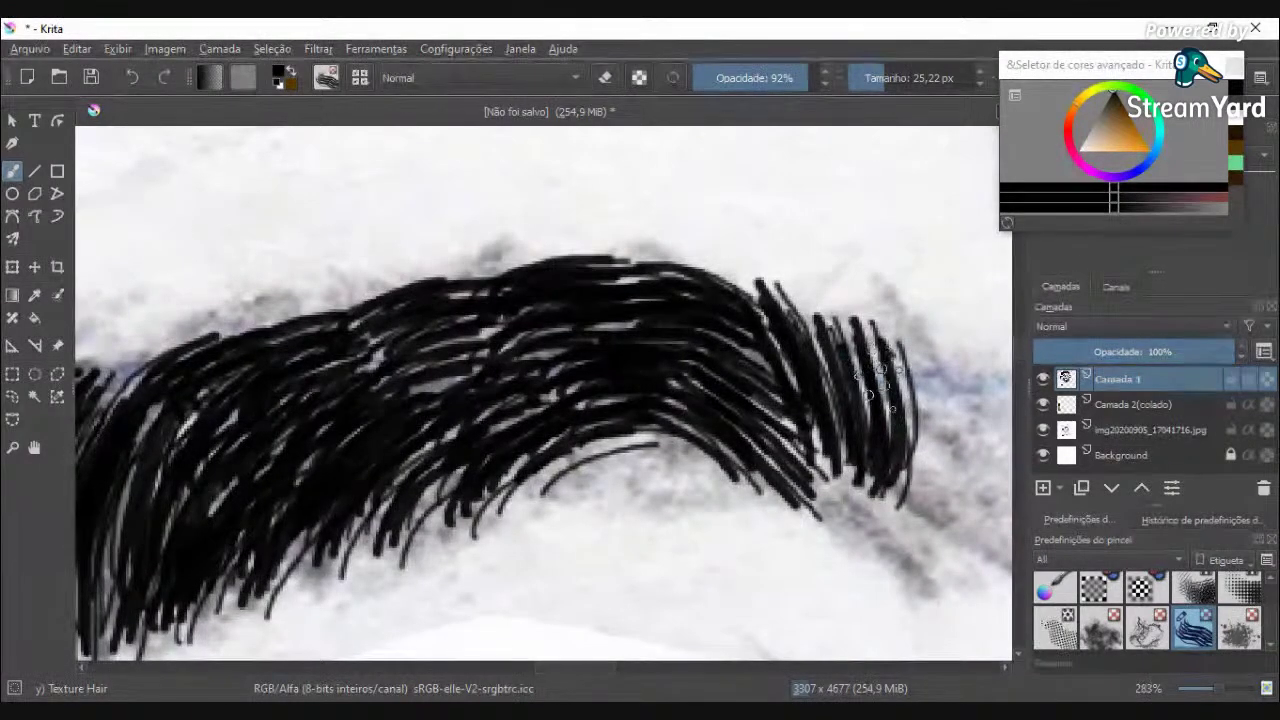
Step: Thicken the steep strands past the right eyebrow's arch and join them to its lower edge with slanted strands
{"action": "left_click_drag", "start_coordinate": [882, 342], "coordinate": [892, 478]}
{"action": "left_click_drag", "start_coordinate": [860, 350], "coordinate": [856, 476]}
{"action": "left_click_drag", "start_coordinate": [840, 430], "coordinate": [885, 490]}
{"action": "left_click_drag", "start_coordinate": [815, 445], "coordinate": [868, 532]}
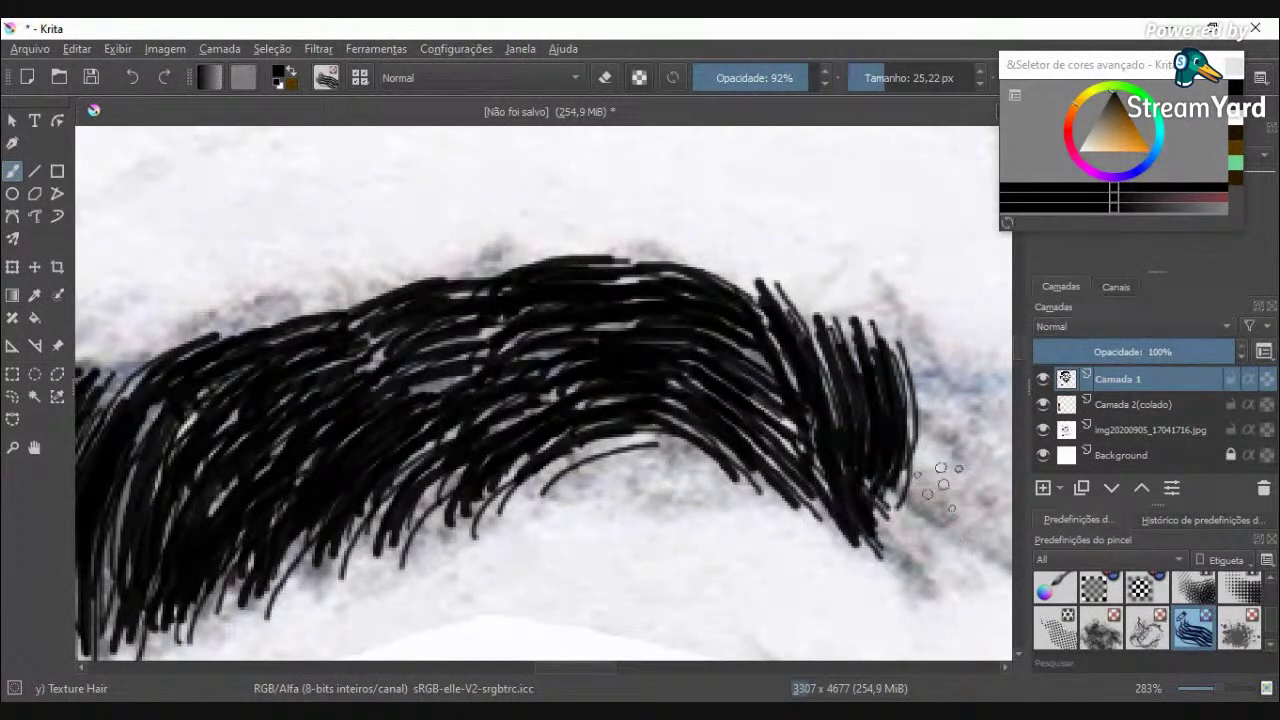
Step: Extend the right eyebrow's tail outward with rows of slanted strands over the sketched shading
{"action": "scroll", "coordinate": [943, 478], "scroll_direction": "down", "scroll_amount": 1}
{"action": "left_click_drag", "start_coordinate": [928, 400], "coordinate": [954, 512]}
{"action": "left_click_drag", "start_coordinate": [920, 430], "coordinate": [965, 562]}
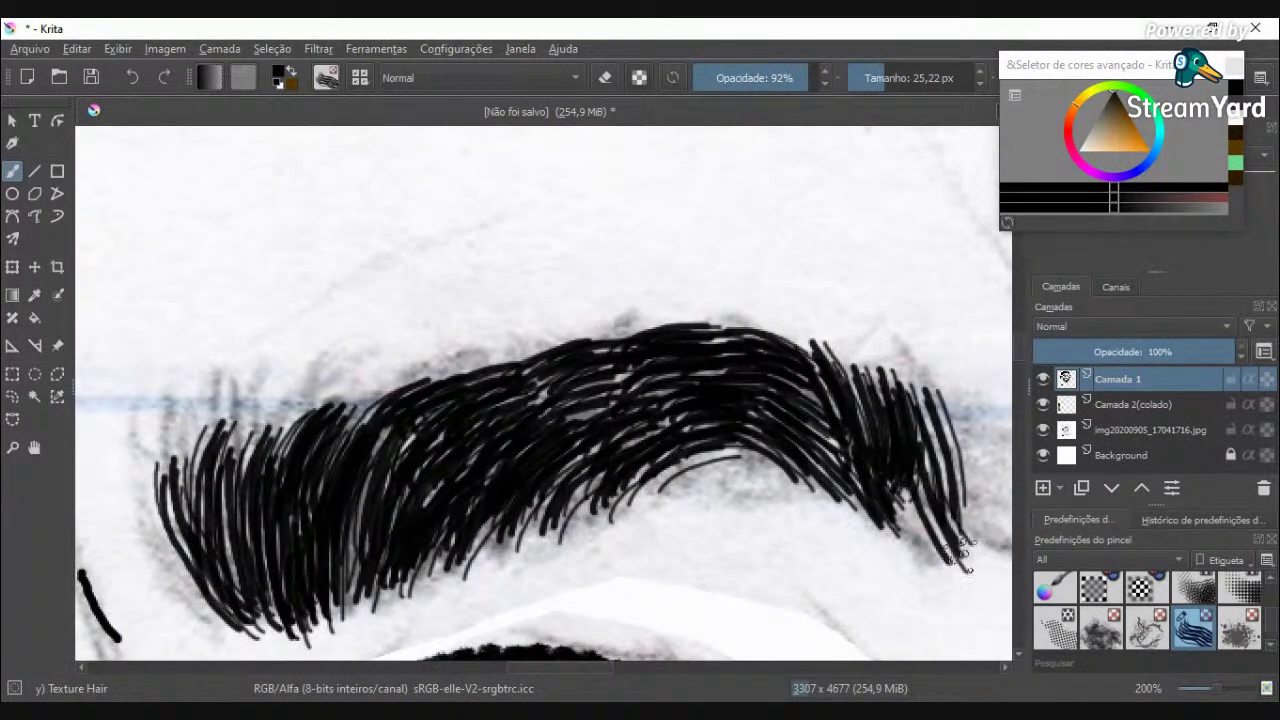
{"action": "left_click_drag", "start_coordinate": [905, 488], "coordinate": [945, 565]}
{"action": "left_click_drag", "start_coordinate": [940, 430], "coordinate": [985, 505]}
{"action": "left_click_drag", "start_coordinate": [955, 450], "coordinate": [995, 510]}
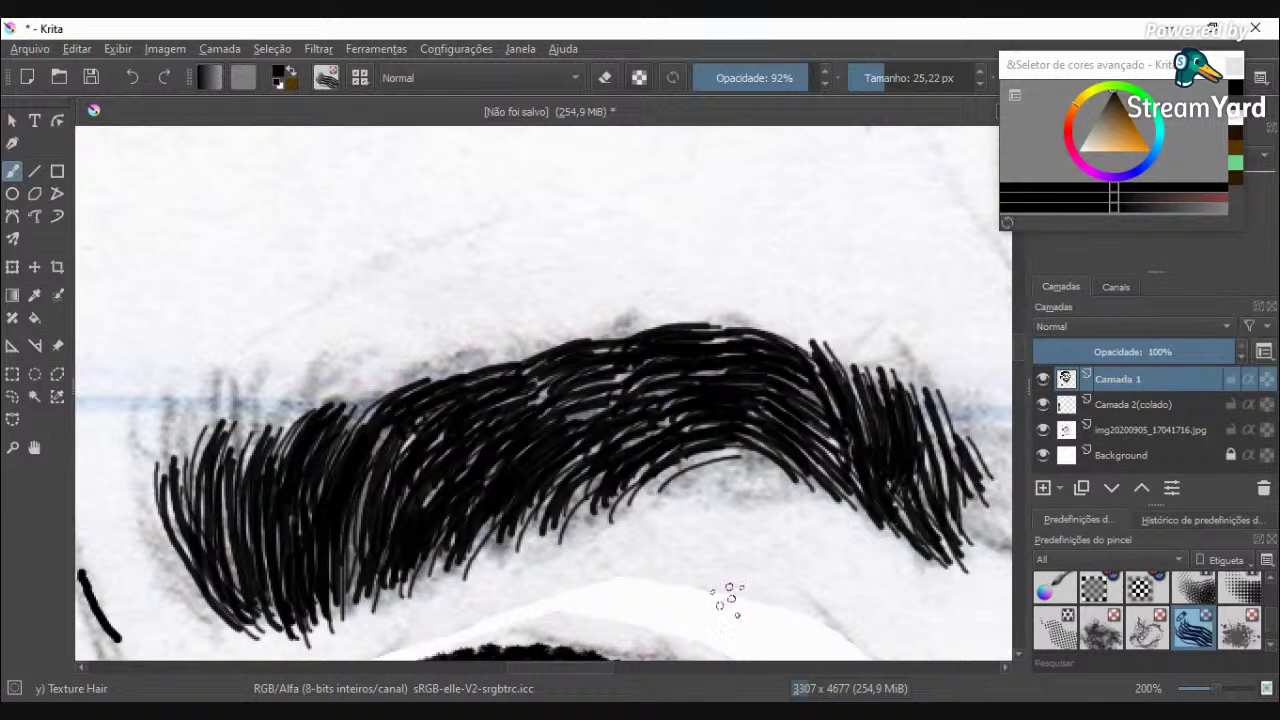
Step: Ink the outer end of the right eyebrow's tail with strands fanning toward the sketched tip
{"action": "left_click_drag", "start_coordinate": [574, 665], "coordinate": [670, 665]}
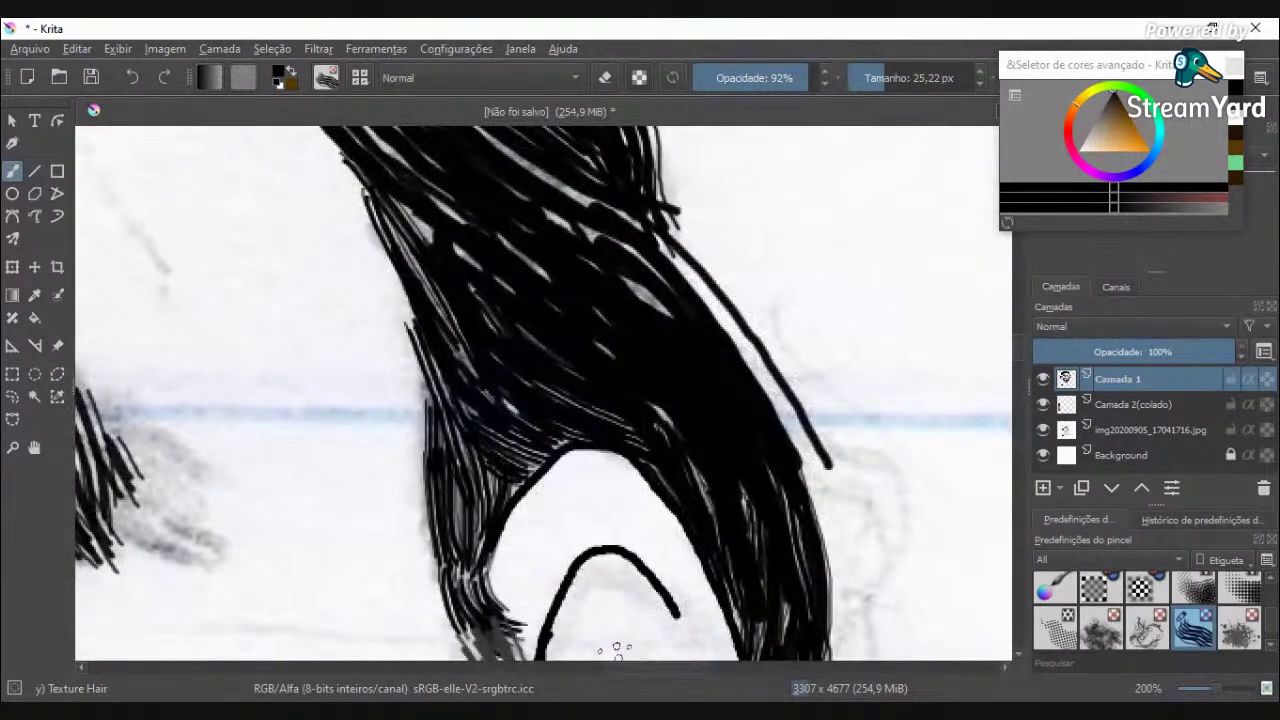
{"action": "left_click_drag", "start_coordinate": [642, 666], "coordinate": [605, 666]}
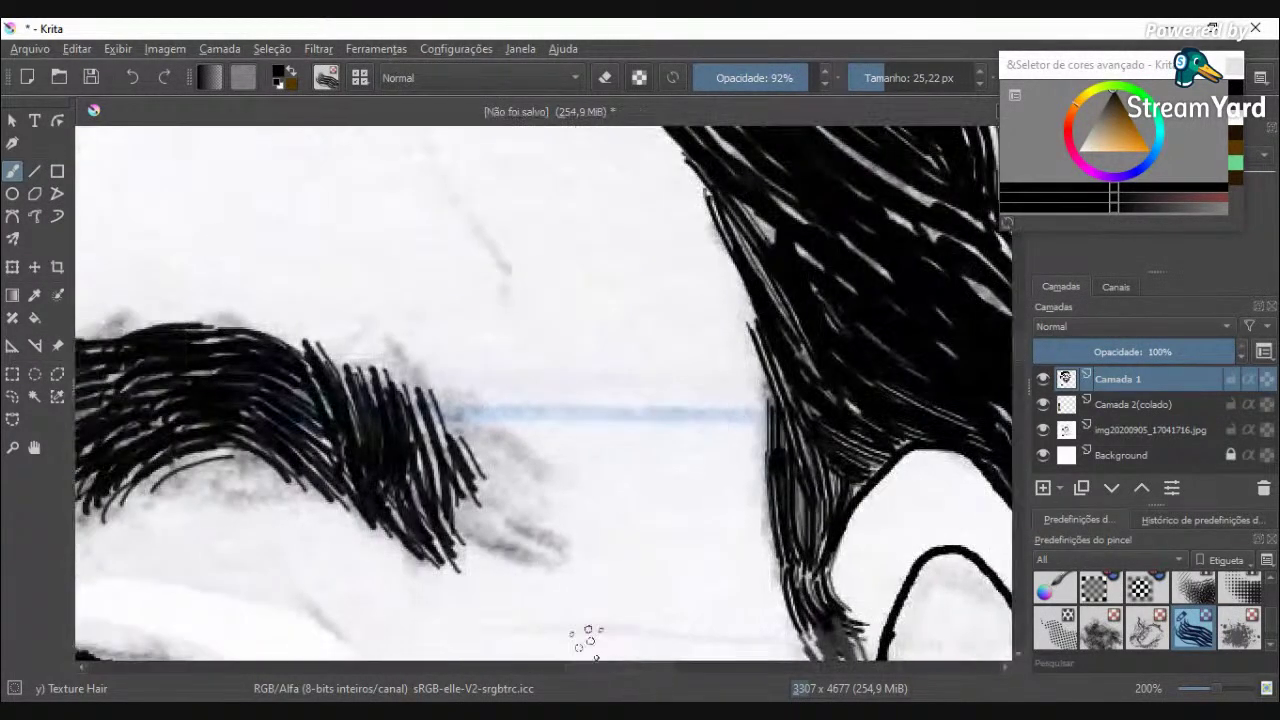
{"action": "mouse_move", "coordinate": [458, 468]}
{"action": "left_mouse_down"}
{"action": "mouse_move", "coordinate": [486, 514]}
{"action": "mouse_move", "coordinate": [464, 518]}
{"action": "mouse_move", "coordinate": [494, 542]}
{"action": "left_mouse_up"}
{"action": "mouse_move", "coordinate": [438, 396]}
{"action": "left_mouse_down"}
{"action": "mouse_move", "coordinate": [462, 492]}
{"action": "mouse_move", "coordinate": [528, 544]}
{"action": "left_mouse_up"}
{"action": "left_click_drag", "start_coordinate": [430, 520], "coordinate": [474, 556]}
{"action": "scroll", "coordinate": [500, 550], "scroll_direction": "down", "scroll_amount": 3}
Step: Smooth the right eyebrow's upper contour between arch and tail with strands sweeping over the jagged ends
{"action": "scroll", "coordinate": [430, 498], "scroll_direction": "up", "scroll_amount": 5}
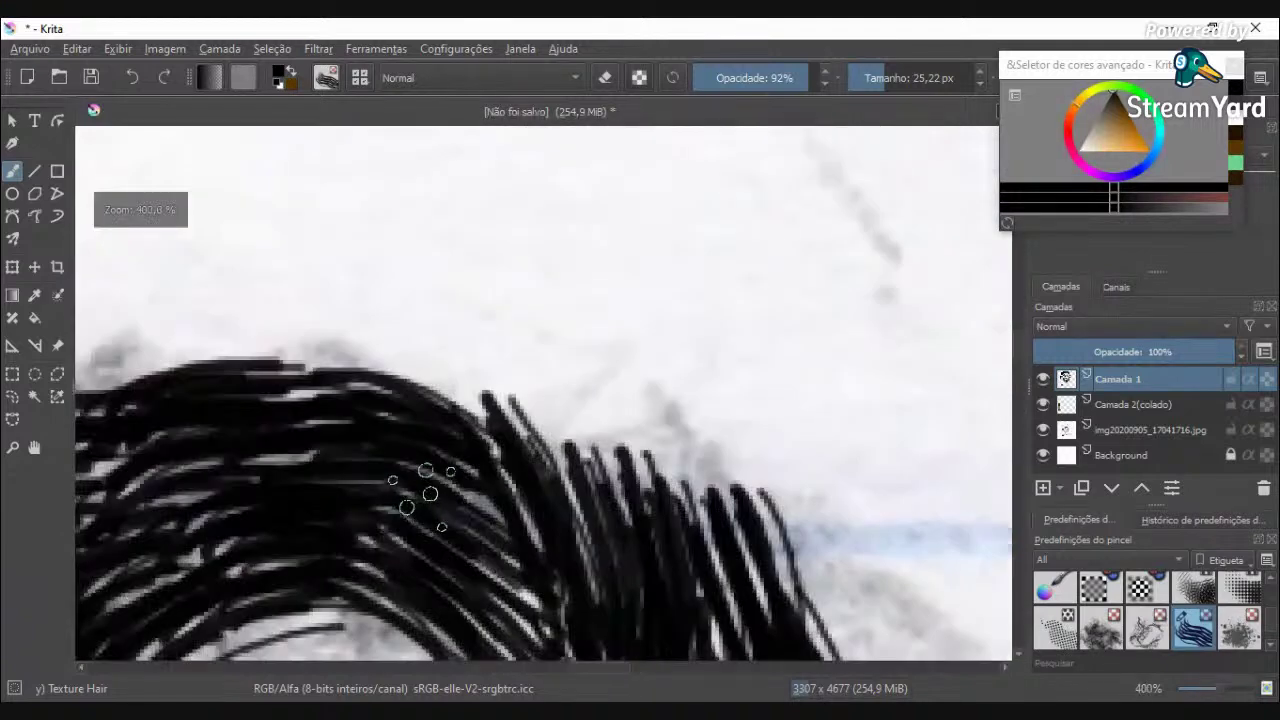
{"action": "left_click_drag", "start_coordinate": [558, 511], "coordinate": [480, 451]}
{"action": "mouse_move", "coordinate": [622, 521]}
{"action": "left_mouse_down"}
{"action": "mouse_move", "coordinate": [535, 422]}
{"action": "mouse_move", "coordinate": [512, 418]}
{"action": "left_mouse_up"}
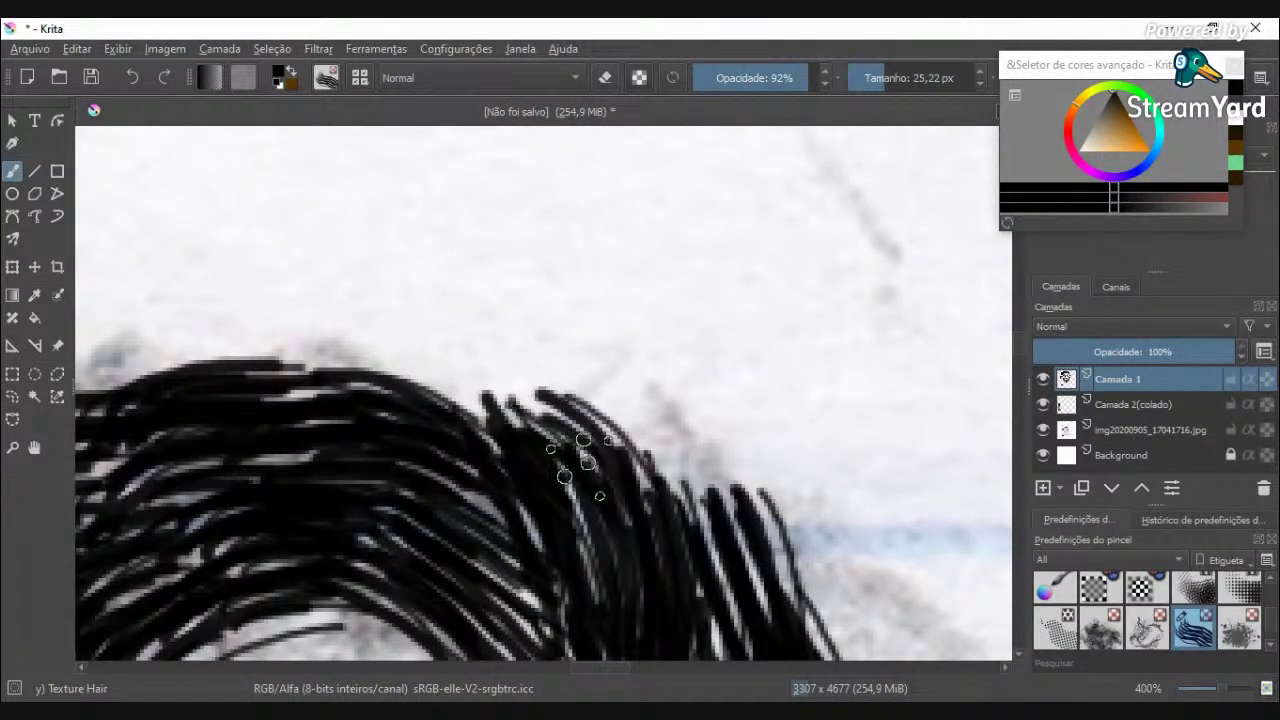
{"action": "left_click_drag", "start_coordinate": [582, 467], "coordinate": [458, 386]}
{"action": "mouse_move", "coordinate": [708, 504]}
{"action": "left_mouse_down"}
{"action": "mouse_move", "coordinate": [558, 406]}
{"action": "mouse_move", "coordinate": [414, 400]}
{"action": "left_mouse_up"}
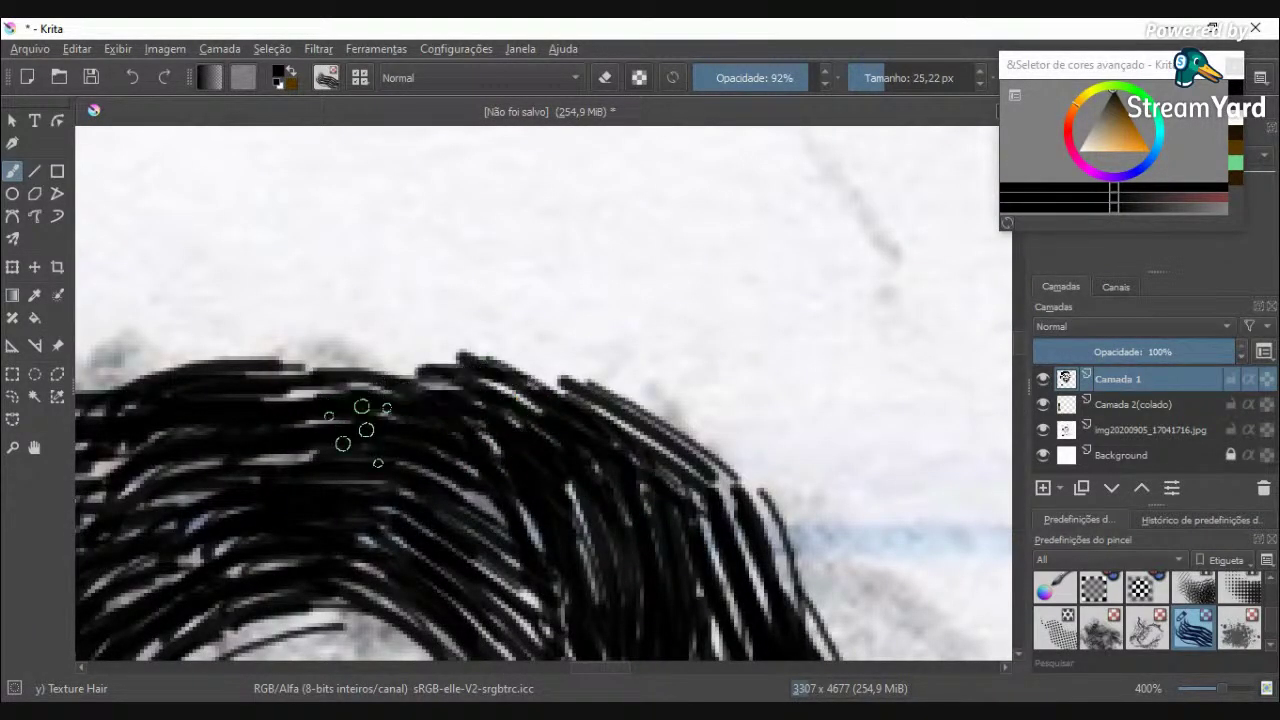
Step: Fill the underside of the right eyebrow's arch and finish the tail tip with short strands
{"action": "scroll", "coordinate": [360, 535], "scroll_direction": "down", "scroll_amount": 4}
{"action": "scroll", "coordinate": [318, 568], "scroll_direction": "up", "scroll_amount": 3}
{"action": "left_click_drag", "start_coordinate": [327, 561], "coordinate": [477, 520]}
{"action": "mouse_move", "coordinate": [778, 578]}
{"action": "left_mouse_down"}
{"action": "mouse_move", "coordinate": [826, 588]}
{"action": "mouse_move", "coordinate": [795, 643]}
{"action": "left_mouse_up"}
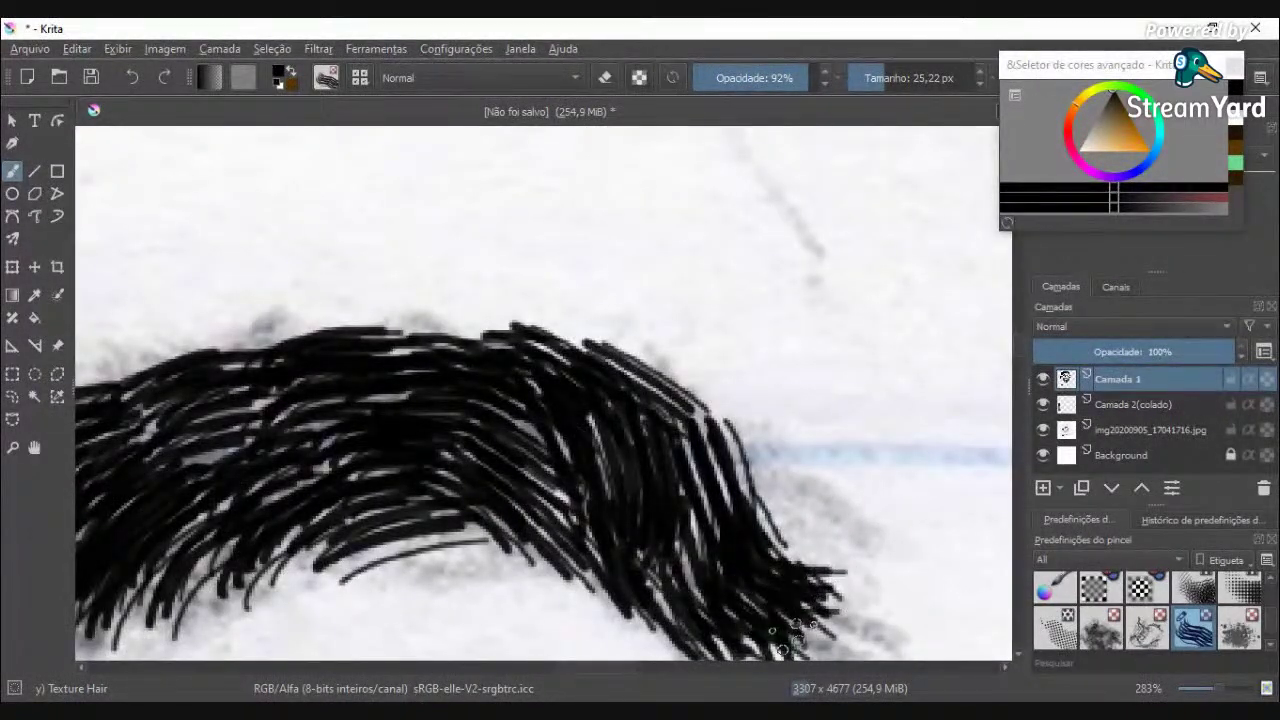
Step: Check the whole inked portrait by temporarily hiding the img20200905_17041716.jpg sketch layer
{"action": "scroll", "coordinate": [780, 650], "scroll_direction": "down", "scroll_amount": 6}
{"action": "left_click_drag", "start_coordinate": [1019, 356], "coordinate": [1040, 452]}
{"action": "scroll", "coordinate": [880, 403], "scroll_direction": "down", "scroll_amount": 4}
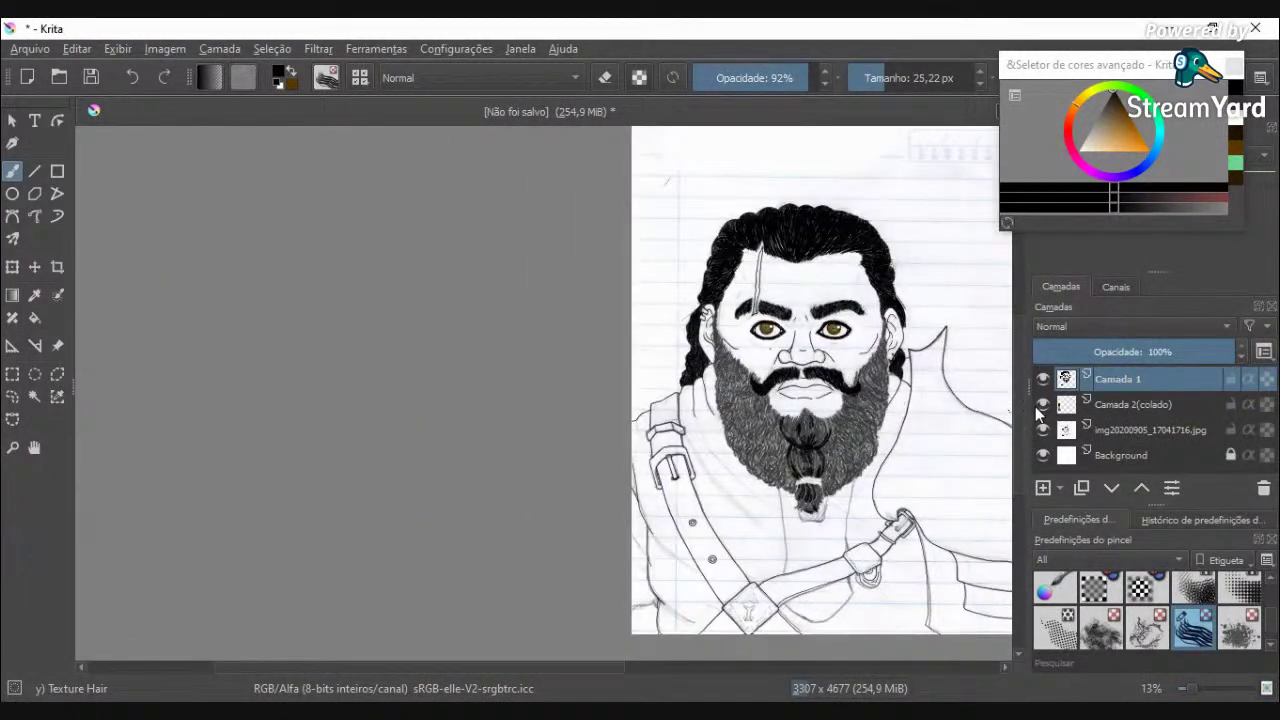
{"action": "mouse_move", "coordinate": [1038, 410]}
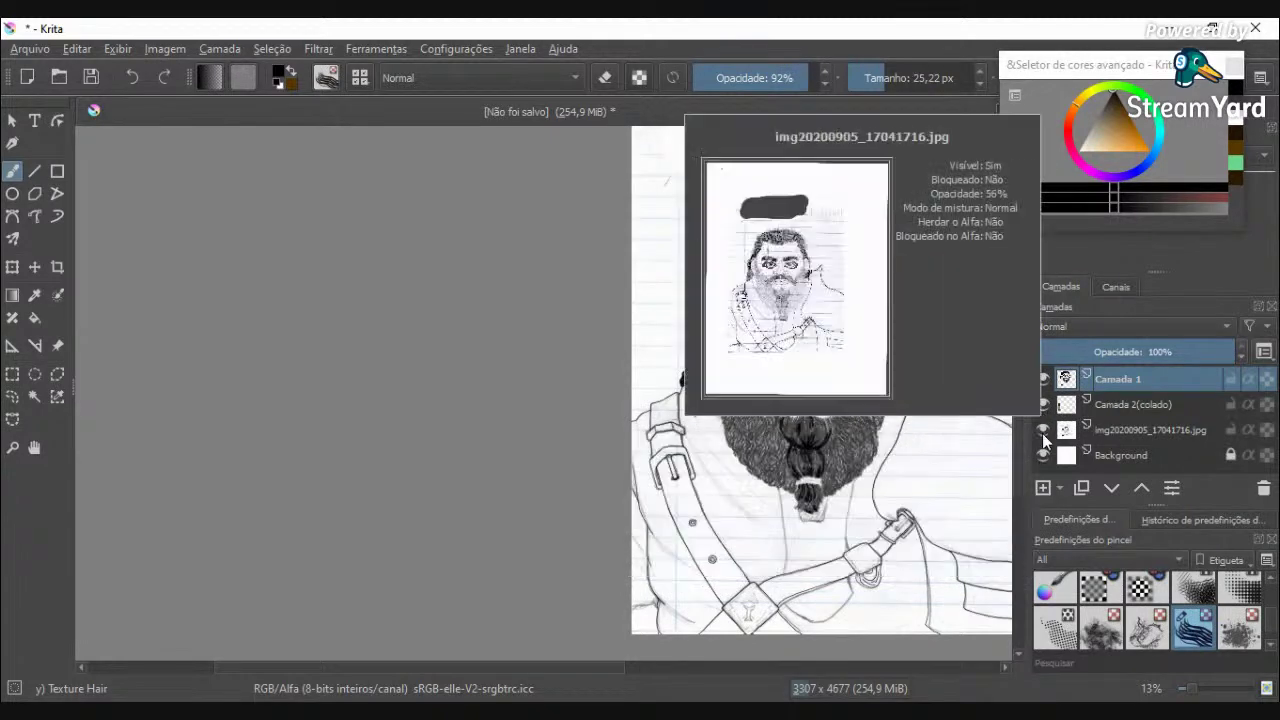
{"action": "left_click", "coordinate": [1043, 429]}
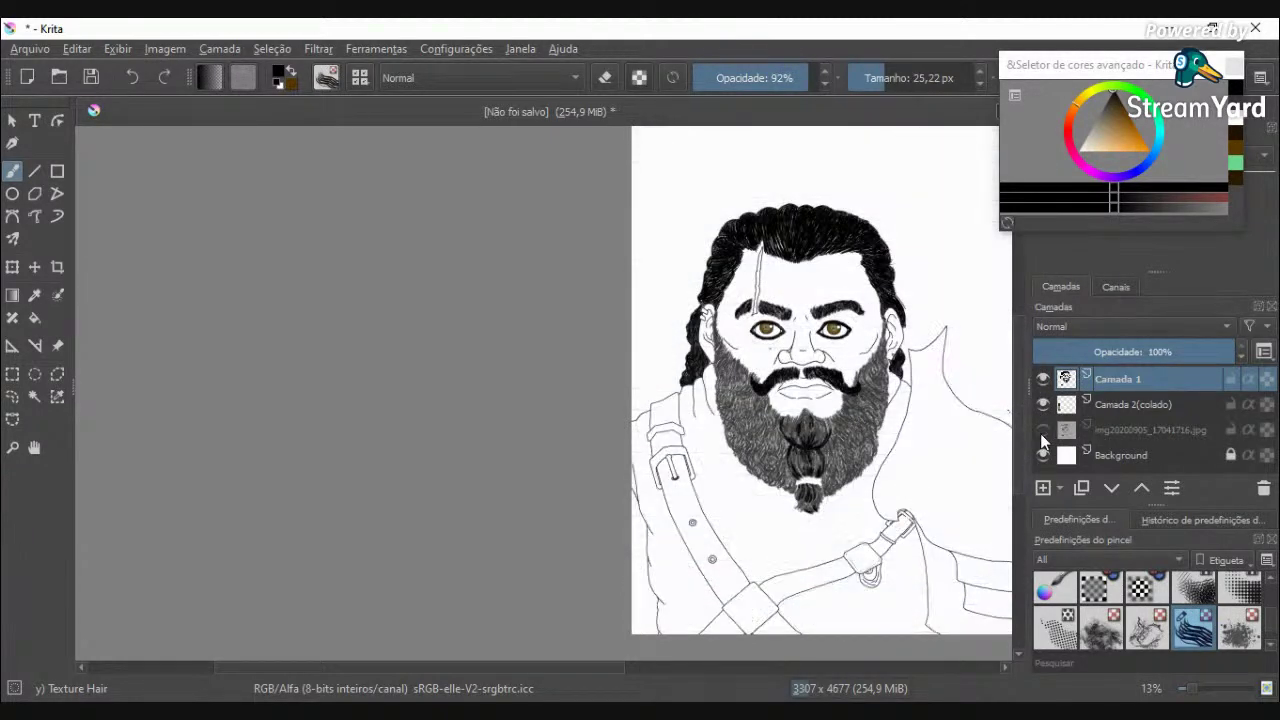
{"action": "left_click", "coordinate": [1042, 430]}
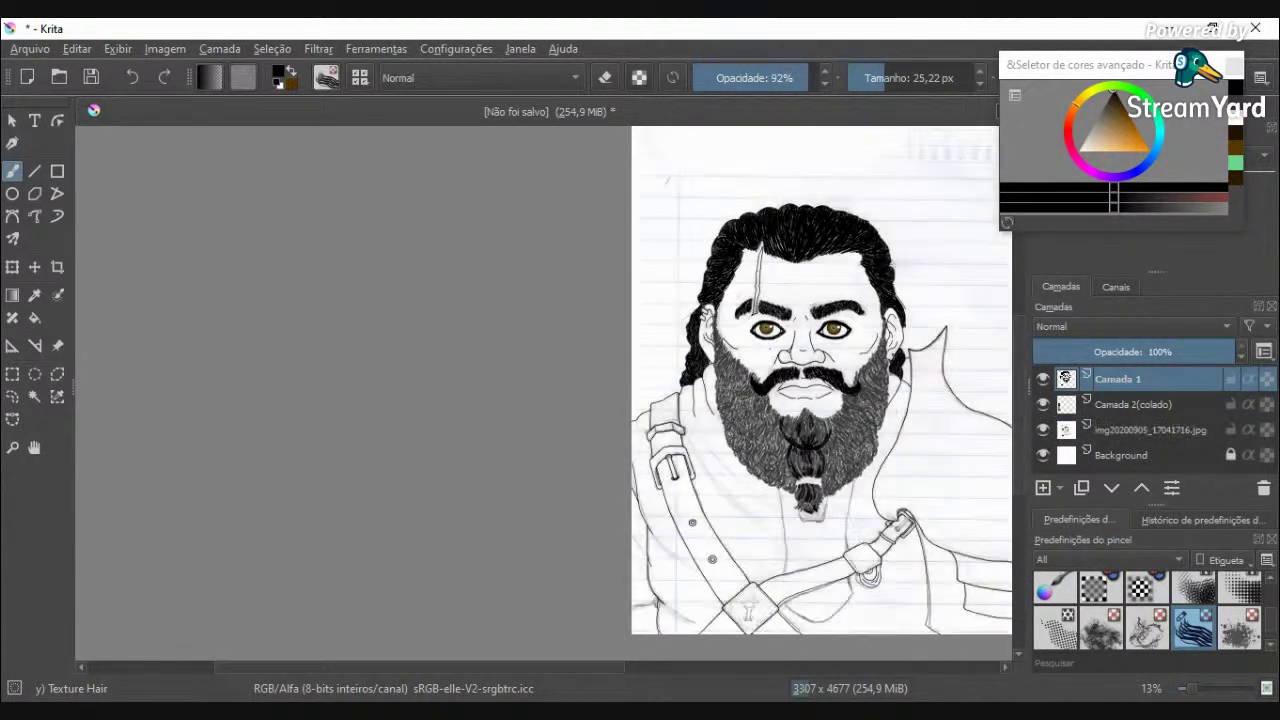
Step: Switch from the Texture Hair brush to the Basic-1 brush preset
{"action": "left_click", "coordinate": [360, 78]}
{"action": "scroll", "coordinate": [556, 340], "scroll_direction": "up", "scroll_amount": 5}
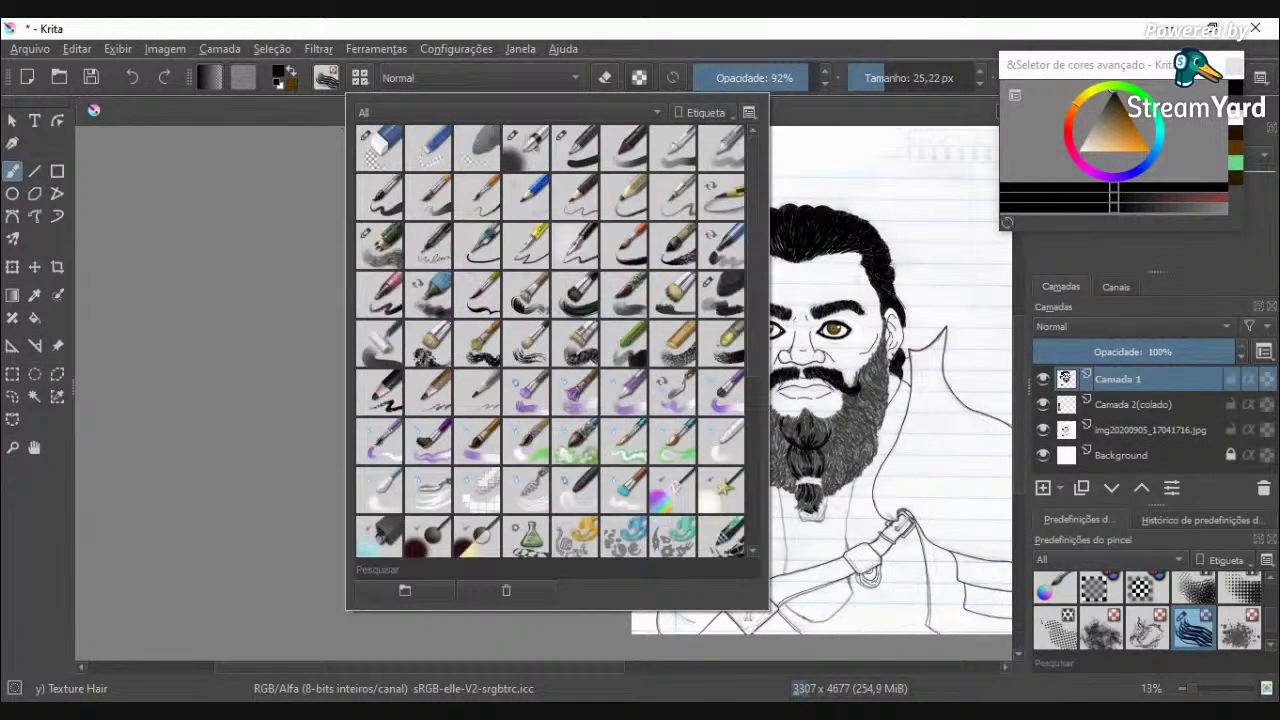
{"action": "left_click", "coordinate": [576, 148]}
{"action": "left_click", "coordinate": [614, 27]}
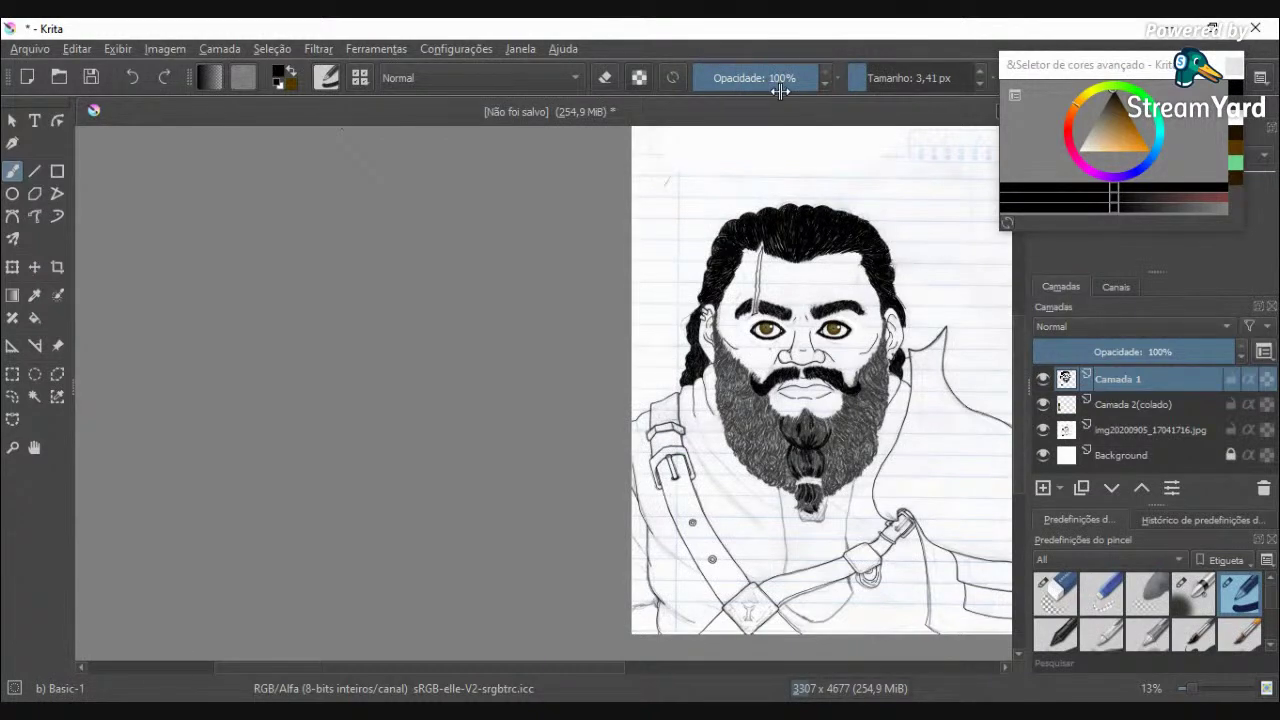
Step: Ink the sketched line on the right side of the neck from the beard down to the strap with the Line tool
{"action": "scroll", "coordinate": [831, 521], "scroll_direction": "up", "scroll_amount": 4}
{"action": "scroll", "coordinate": [840, 528], "scroll_direction": "down", "scroll_amount": 2}
{"action": "scroll", "coordinate": [868, 562], "scroll_direction": "up", "scroll_amount": 1}
{"action": "scroll", "coordinate": [867, 559], "scroll_direction": "up", "scroll_amount": 1}
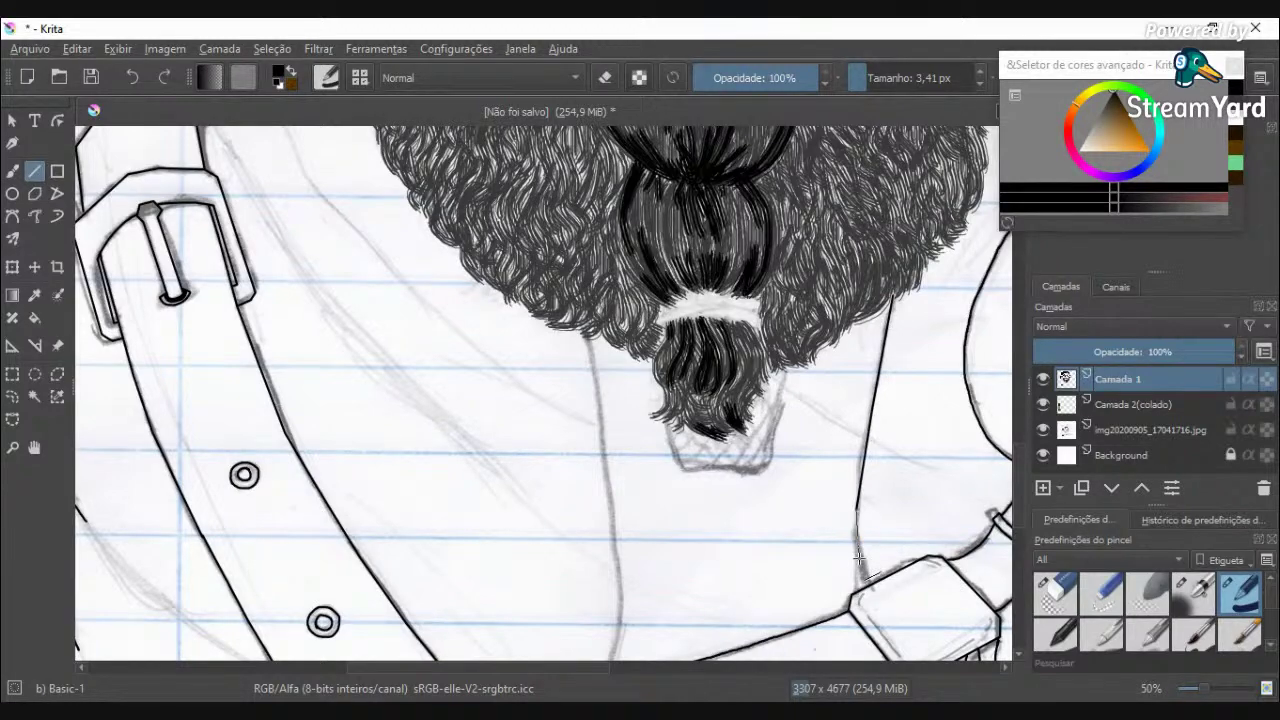
{"action": "left_click_drag", "start_coordinate": [870, 584], "coordinate": [871, 586]}
{"action": "scroll", "coordinate": [829, 635], "scroll_direction": "down", "scroll_amount": 4}
Step: Ink the sketched line on the left side of the neck in straight segments from the beard down to the strap
{"action": "scroll", "coordinate": [738, 590], "scroll_direction": "up", "scroll_amount": 3}
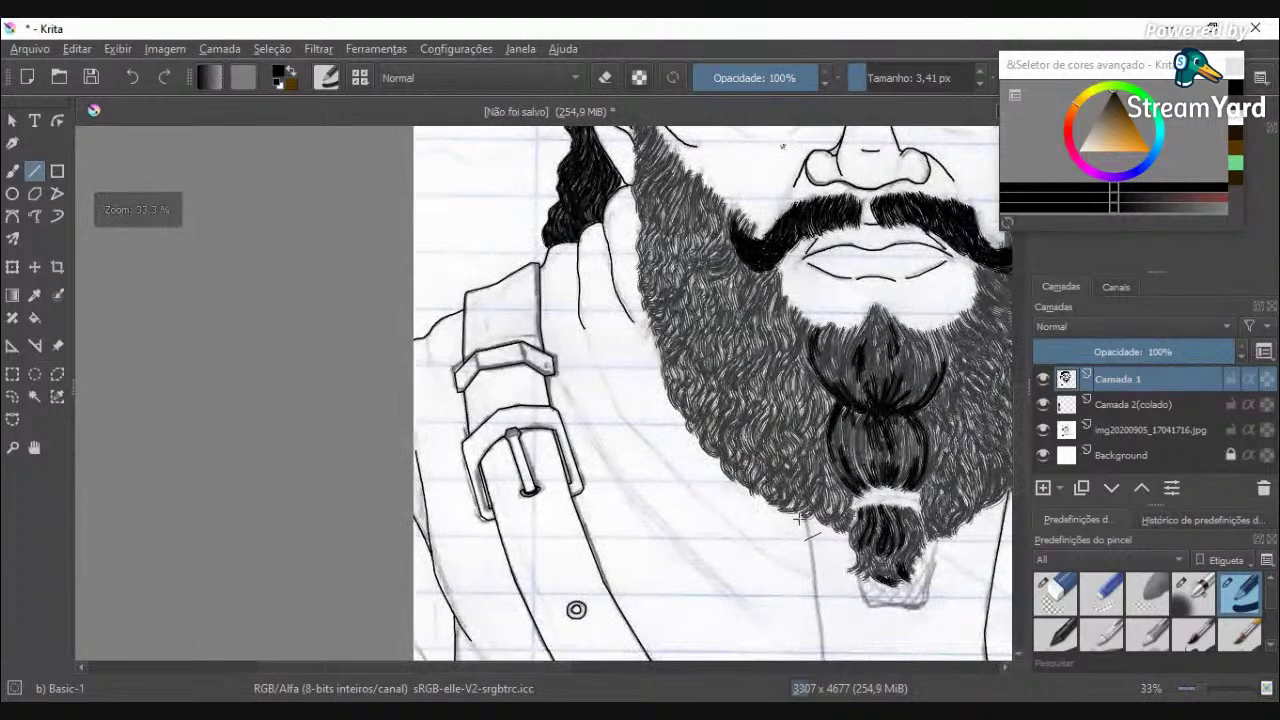
{"action": "left_click_drag", "start_coordinate": [813, 561], "coordinate": [813, 562]}
{"action": "left_click_drag", "start_coordinate": [813, 563], "coordinate": [822, 636]}
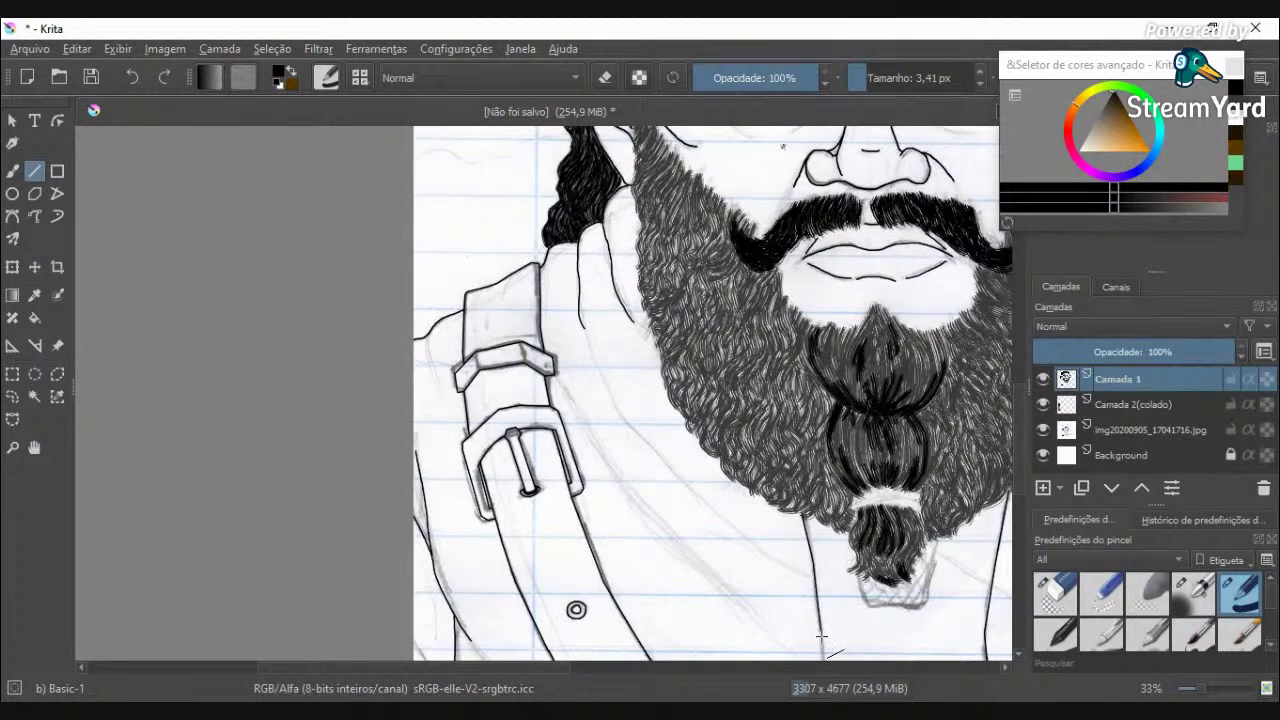
{"action": "scroll", "coordinate": [820, 637], "scroll_direction": "down", "scroll_amount": 3}
{"action": "left_click_drag", "start_coordinate": [827, 553], "coordinate": [827, 554]}
{"action": "left_click_drag", "start_coordinate": [827, 554], "coordinate": [827, 592]}
{"action": "left_click_drag", "start_coordinate": [827, 592], "coordinate": [820, 643]}
Step: Outline the rounded shape hanging below the strap, between the diamond buckle and the strap's ring fitting
{"action": "scroll", "coordinate": [820, 640], "scroll_direction": "down", "scroll_amount": 2}
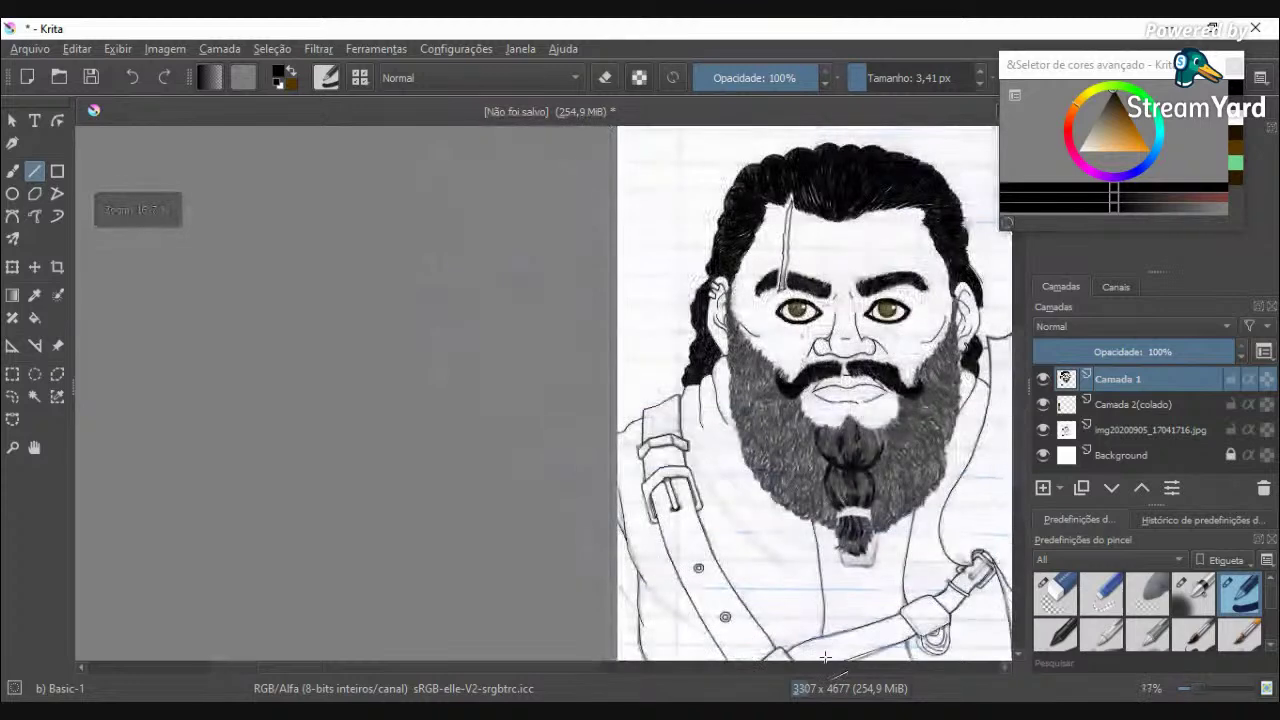
{"action": "scroll", "coordinate": [1010, 488], "scroll_direction": "down", "scroll_amount": 3}
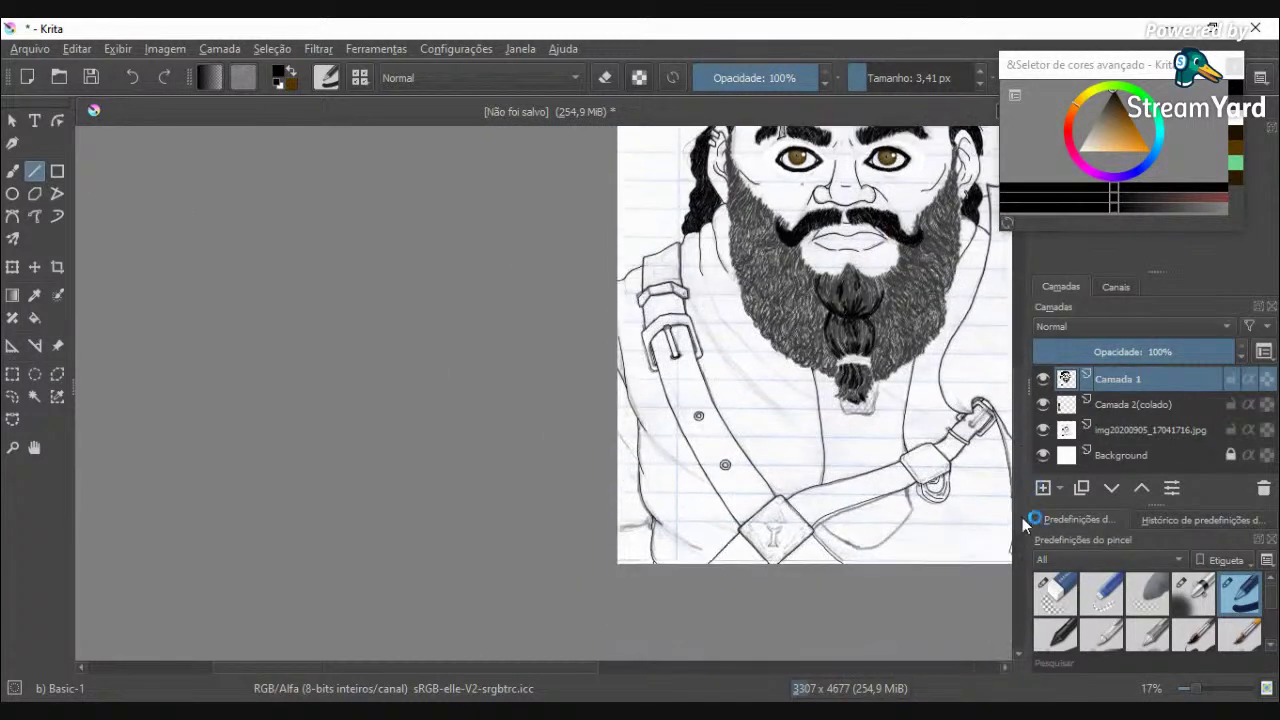
{"action": "scroll", "coordinate": [937, 540], "scroll_direction": "up", "scroll_amount": 3}
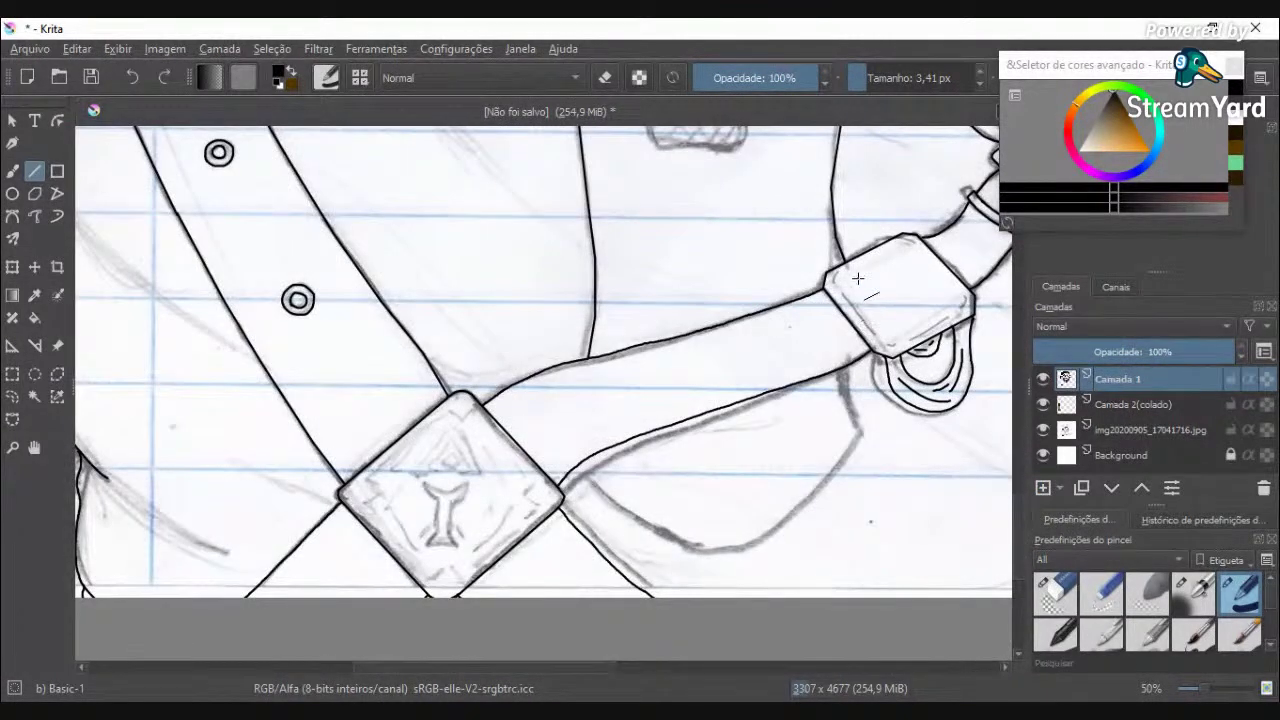
{"action": "mouse_move", "coordinate": [846, 368]}
{"action": "left_mouse_down"}
{"action": "mouse_move", "coordinate": [857, 428]}
{"action": "mouse_move", "coordinate": [840, 496]}
{"action": "mouse_move", "coordinate": [758, 539]}
{"action": "mouse_move", "coordinate": [818, 488]}
{"action": "mouse_move", "coordinate": [781, 527]}
{"action": "left_mouse_up"}
{"action": "mouse_move", "coordinate": [862, 437]}
{"action": "left_mouse_down"}
{"action": "mouse_move", "coordinate": [751, 547]}
{"action": "mouse_move", "coordinate": [679, 545]}
{"action": "mouse_move", "coordinate": [576, 467]}
{"action": "left_mouse_up"}
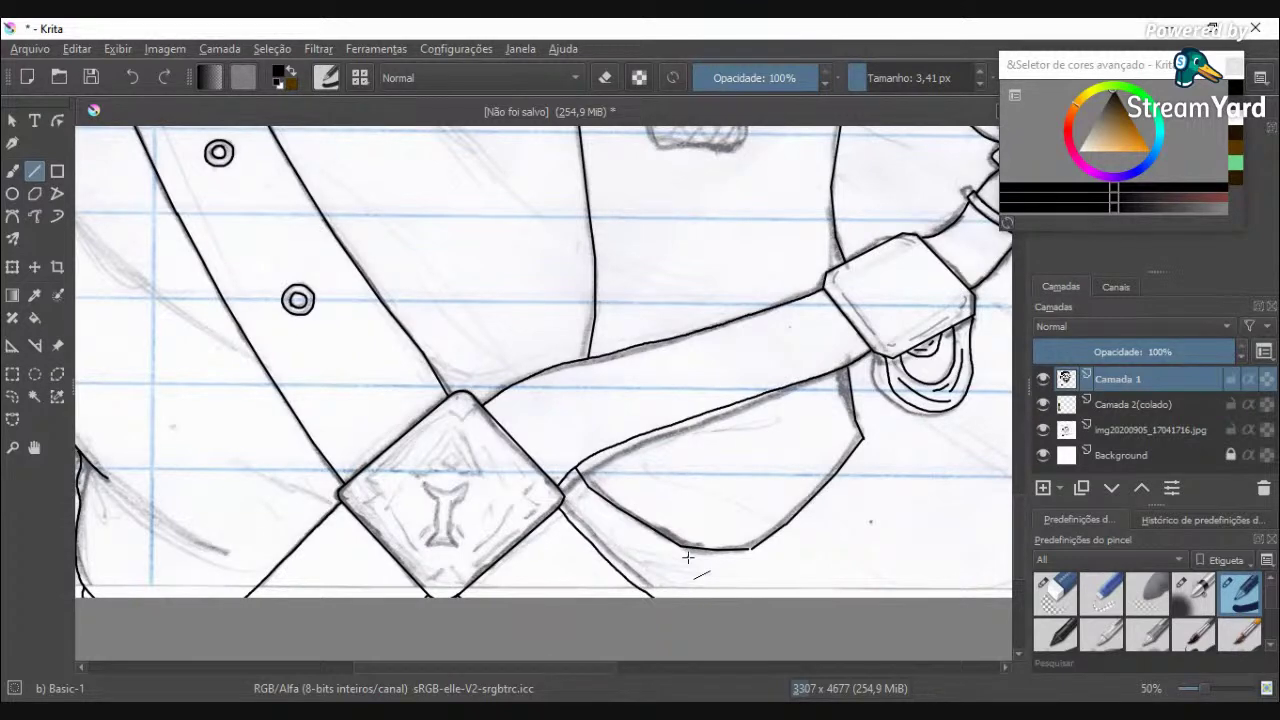
Step: Outline the squared sketched end beneath the braided beard's tip with straight line segments
{"action": "scroll", "coordinate": [612, 540], "scroll_direction": "down", "scroll_amount": 3}
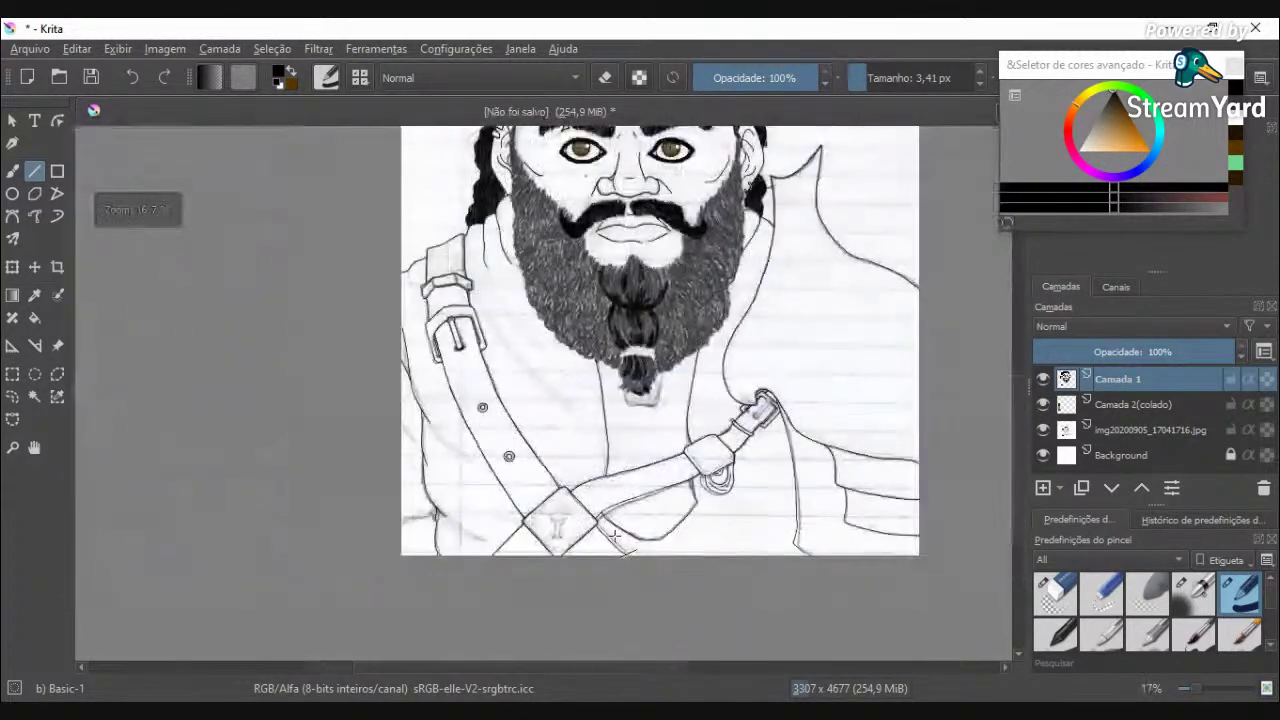
{"action": "scroll", "coordinate": [692, 376], "scroll_direction": "up", "scroll_amount": 5}
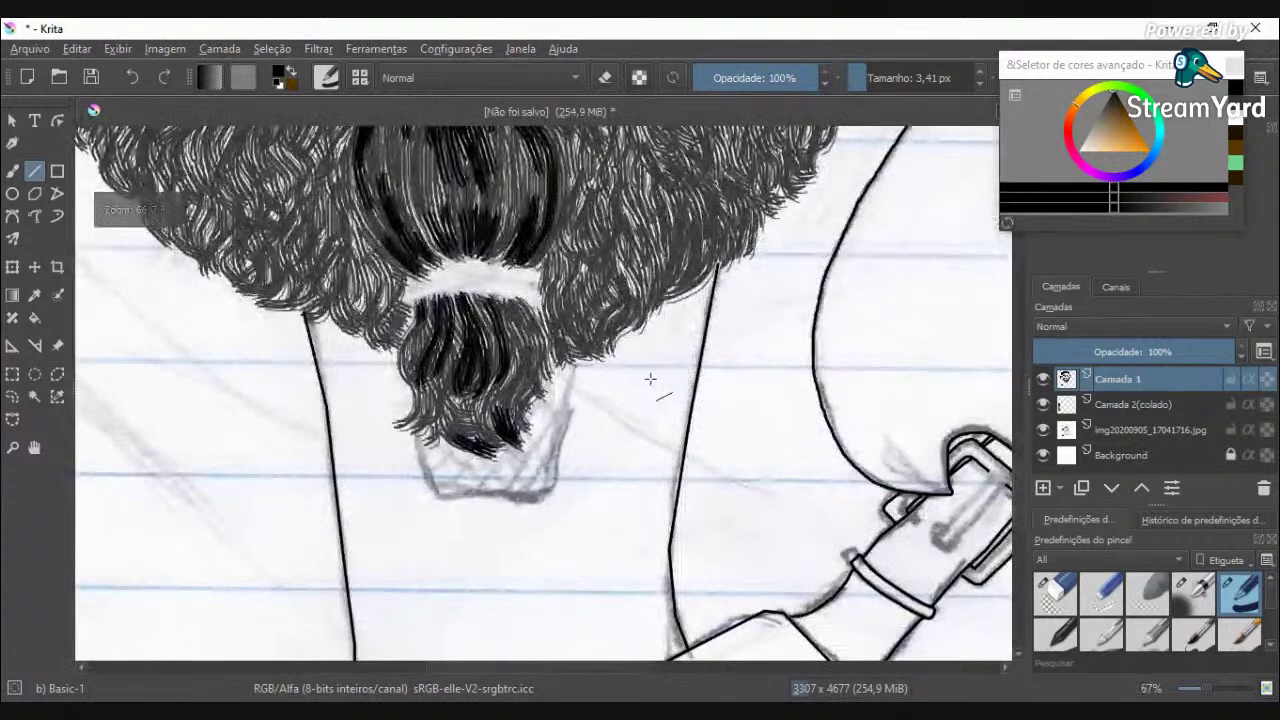
{"action": "mouse_move", "coordinate": [547, 352]}
{"action": "left_mouse_down"}
{"action": "mouse_move", "coordinate": [510, 540]}
{"action": "mouse_move", "coordinate": [354, 549]}
{"action": "left_mouse_up"}
{"action": "left_click_drag", "start_coordinate": [354, 549], "coordinate": [338, 426]}
Step: Set the brush size to 0.94 px and draw two thin diagonal lines inside the left part of the beard's squared end
{"action": "scroll", "coordinate": [314, 467], "scroll_direction": "up", "scroll_amount": 4}
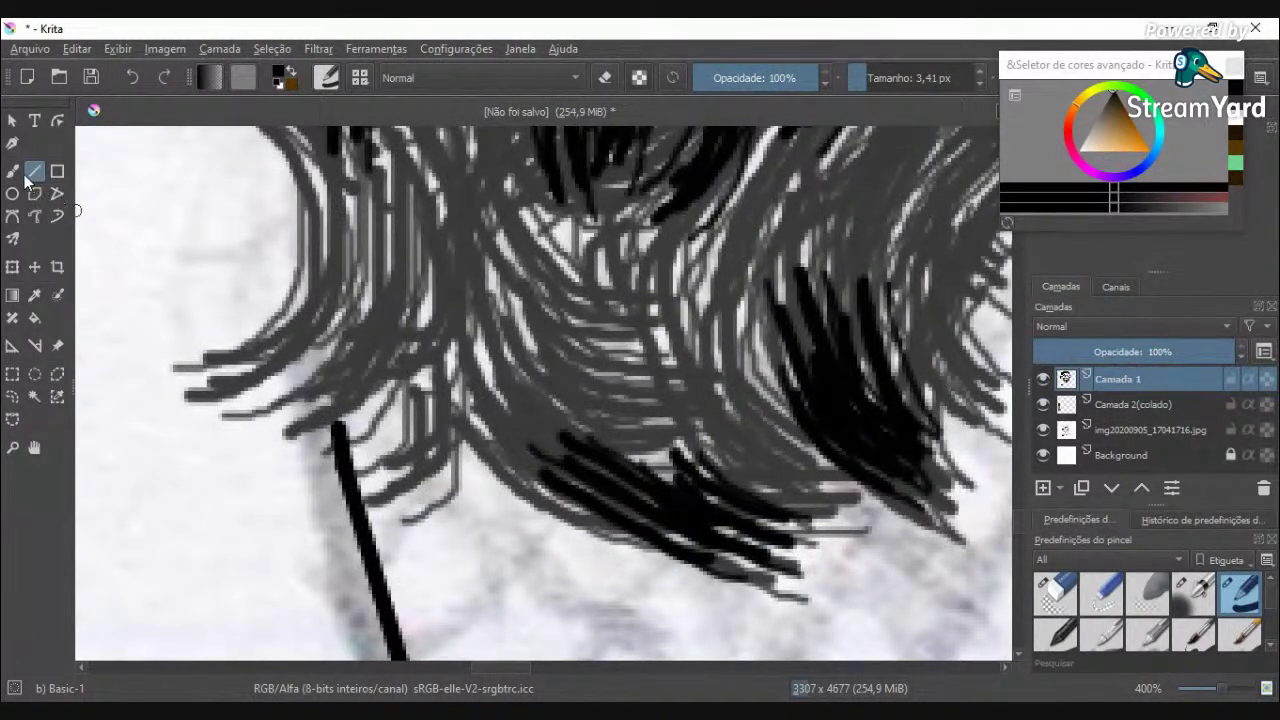
{"action": "left_click", "coordinate": [861, 84]}
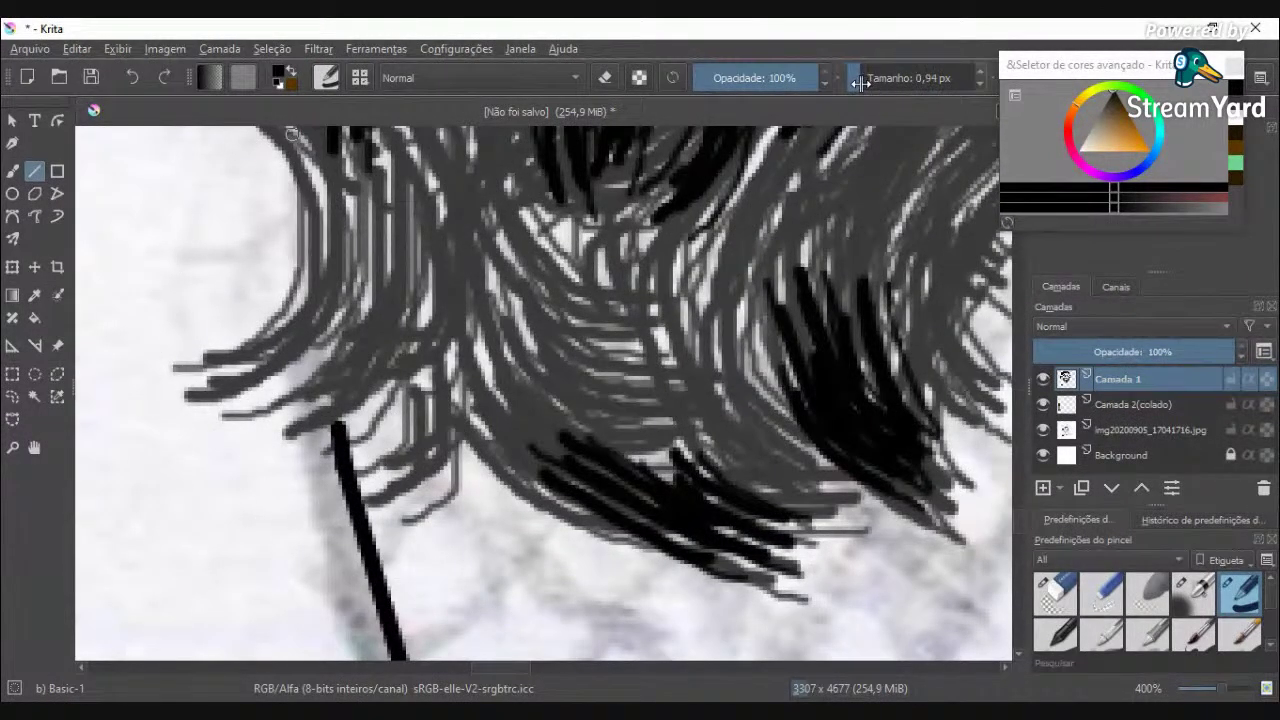
{"action": "scroll", "coordinate": [800, 374], "scroll_direction": "down", "scroll_amount": 5}
{"action": "scroll", "coordinate": [757, 436], "scroll_direction": "up", "scroll_amount": 4}
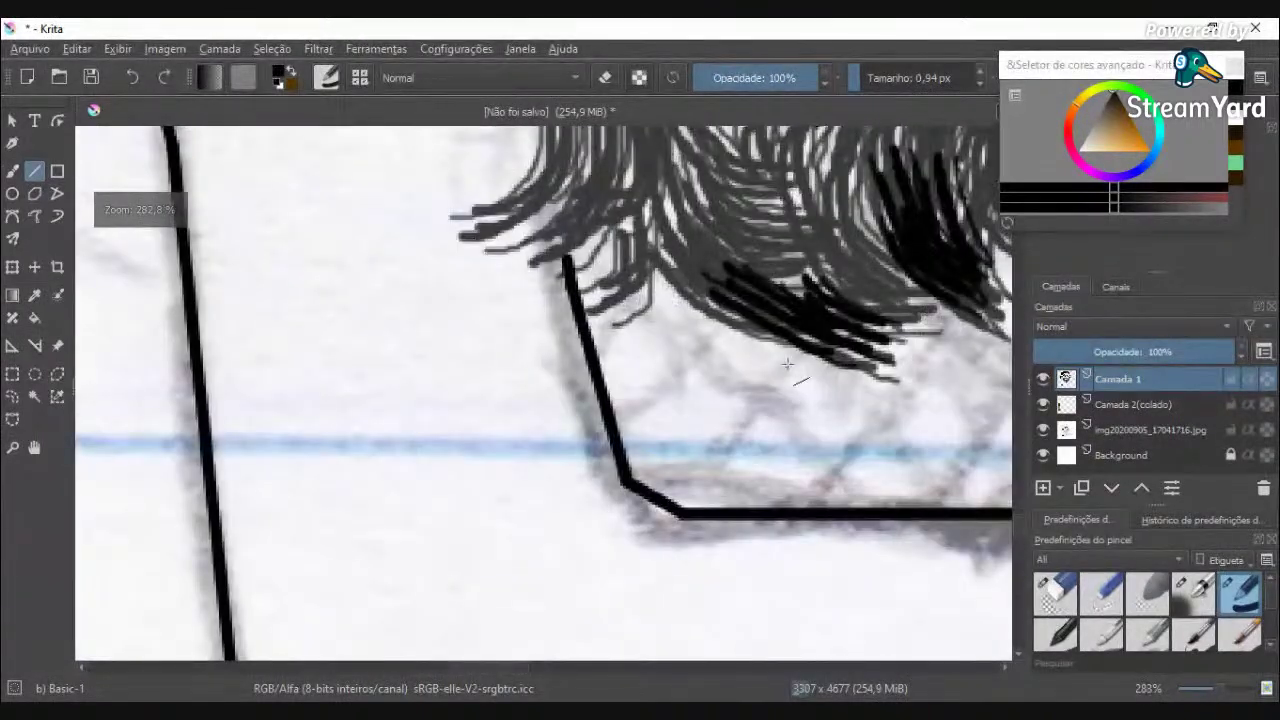
{"action": "left_click_drag", "start_coordinate": [797, 348], "coordinate": [670, 500]}
{"action": "left_click_drag", "start_coordinate": [718, 321], "coordinate": [620, 410]}
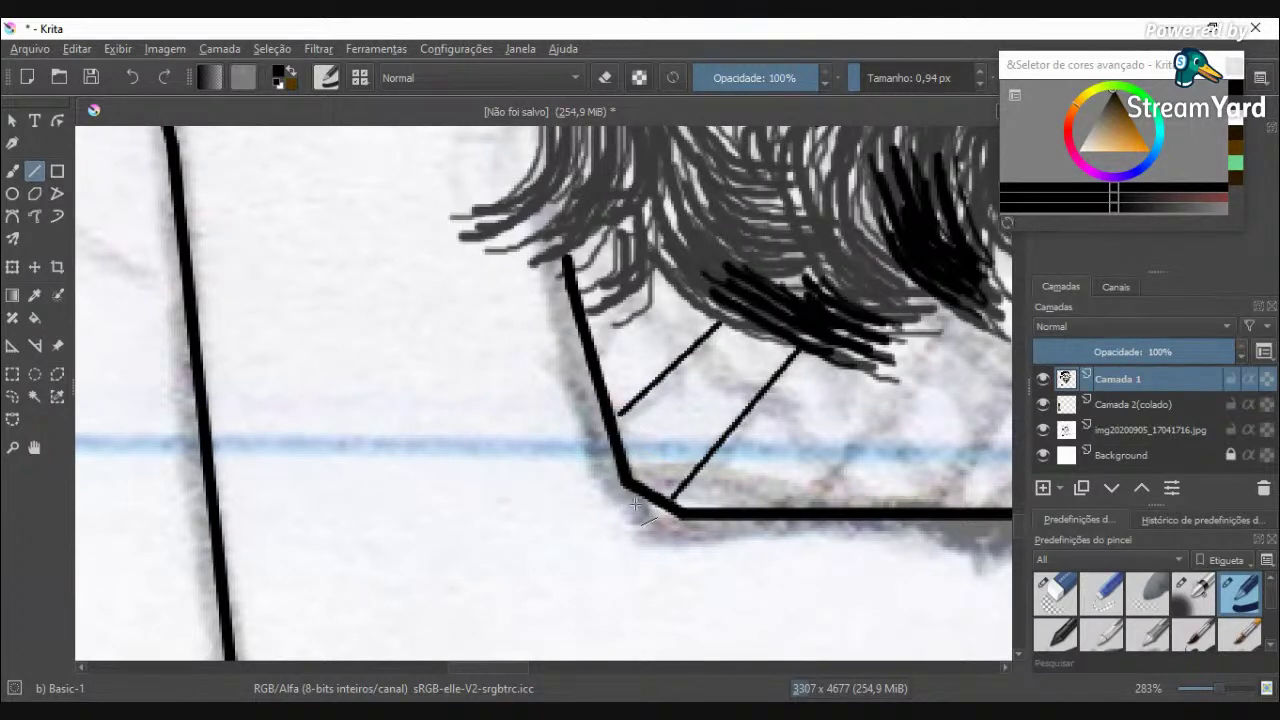
{"action": "scroll", "coordinate": [628, 403], "scroll_direction": "up", "scroll_amount": 5}
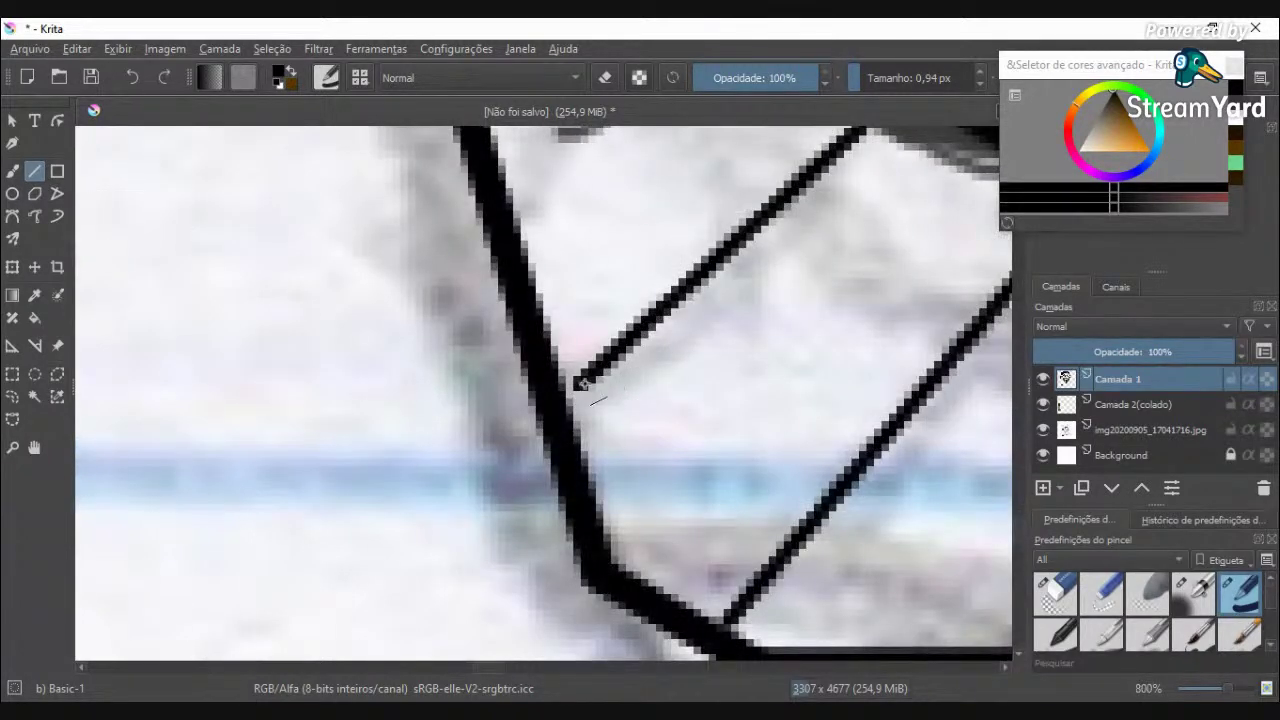
{"action": "scroll", "coordinate": [600, 428], "scroll_direction": "down", "scroll_amount": 6}
{"action": "scroll", "coordinate": [876, 430], "scroll_direction": "down", "scroll_amount": 5}
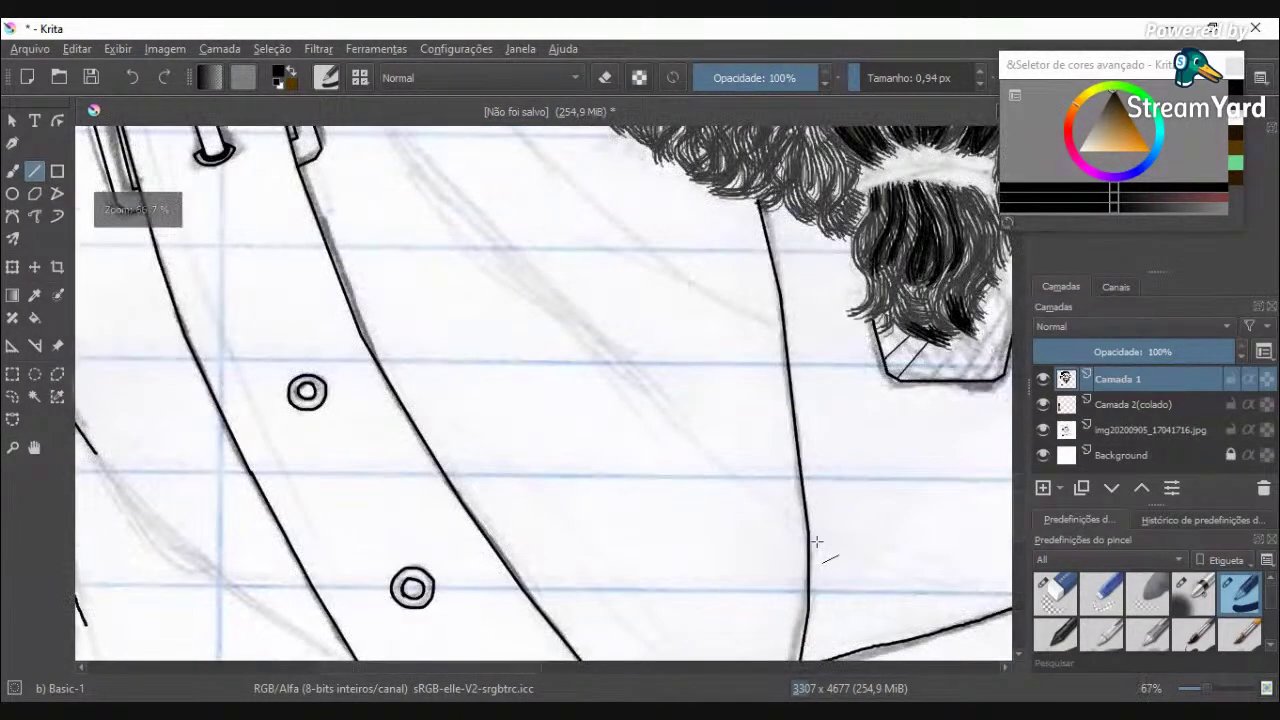
Step: Draw the remaining thin diagonal hatch lines across the beard's squared end, parallel to the two existing ones
{"action": "left_click_drag", "start_coordinate": [523, 667], "coordinate": [578, 667]}
{"action": "scroll", "coordinate": [779, 261], "scroll_direction": "up", "scroll_amount": 3}
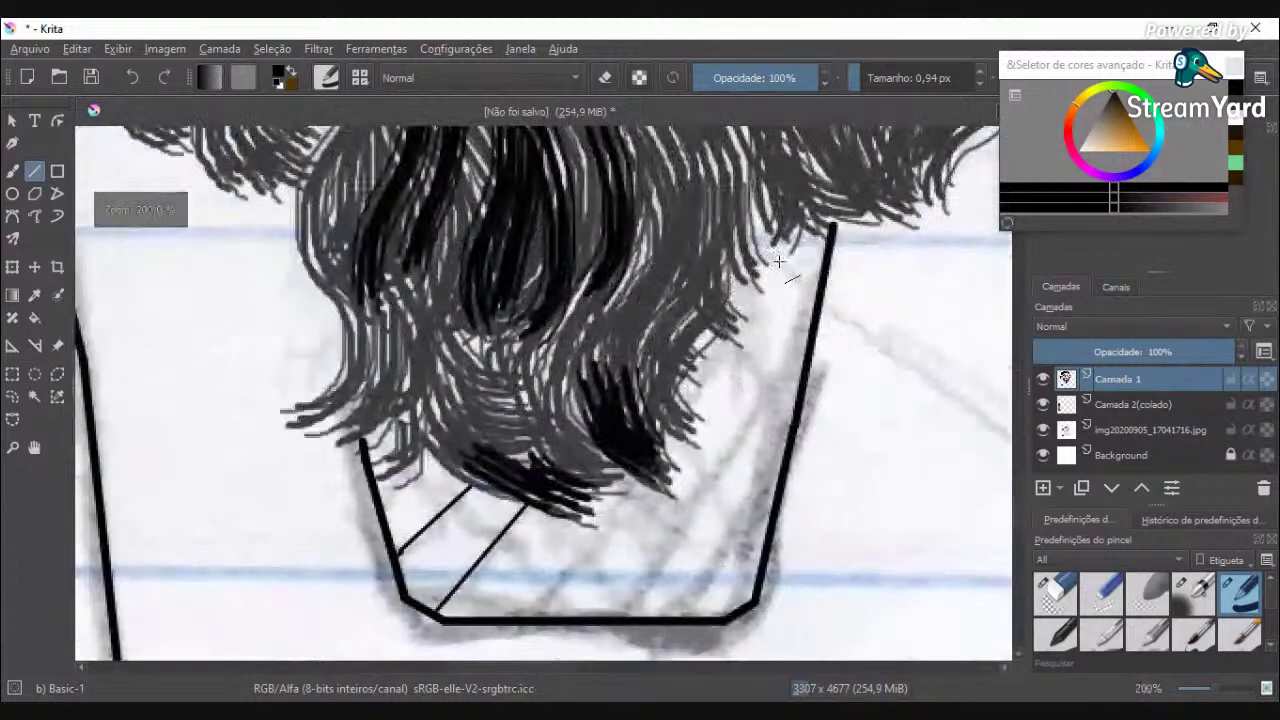
{"action": "mouse_move", "coordinate": [795, 245]}
{"action": "left_mouse_down"}
{"action": "mouse_move", "coordinate": [622, 478]}
{"action": "mouse_move", "coordinate": [738, 378]}
{"action": "mouse_move", "coordinate": [742, 319]}
{"action": "mouse_move", "coordinate": [690, 405]}
{"action": "left_mouse_up"}
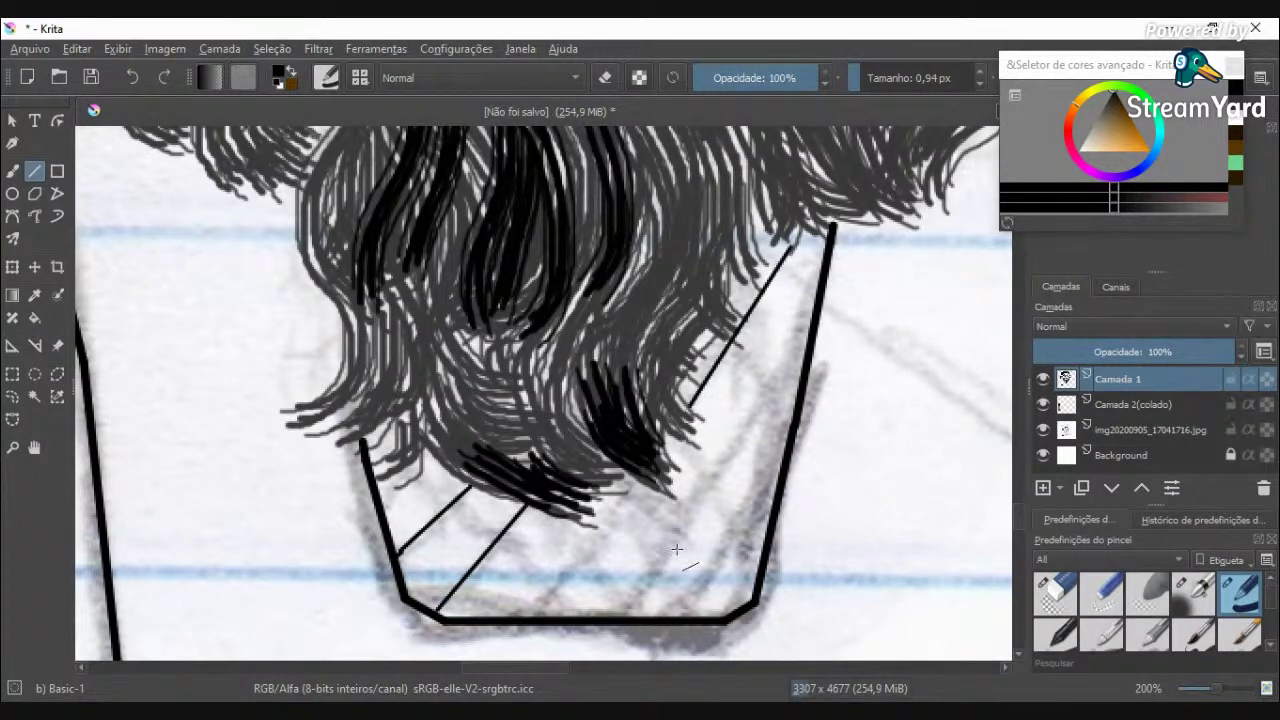
{"action": "mouse_move", "coordinate": [670, 438]}
{"action": "left_mouse_down"}
{"action": "mouse_move", "coordinate": [538, 574]}
{"action": "mouse_move", "coordinate": [521, 613]}
{"action": "left_mouse_up"}
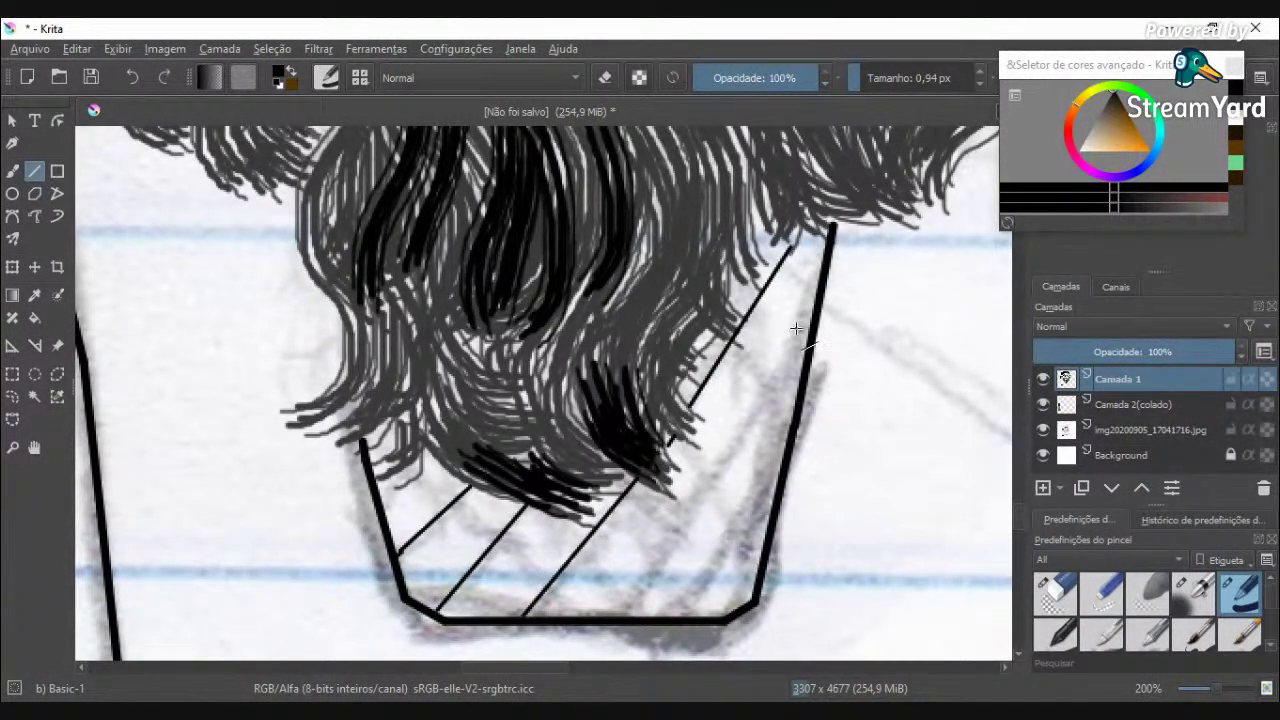
{"action": "left_click_drag", "start_coordinate": [811, 312], "coordinate": [618, 617]}
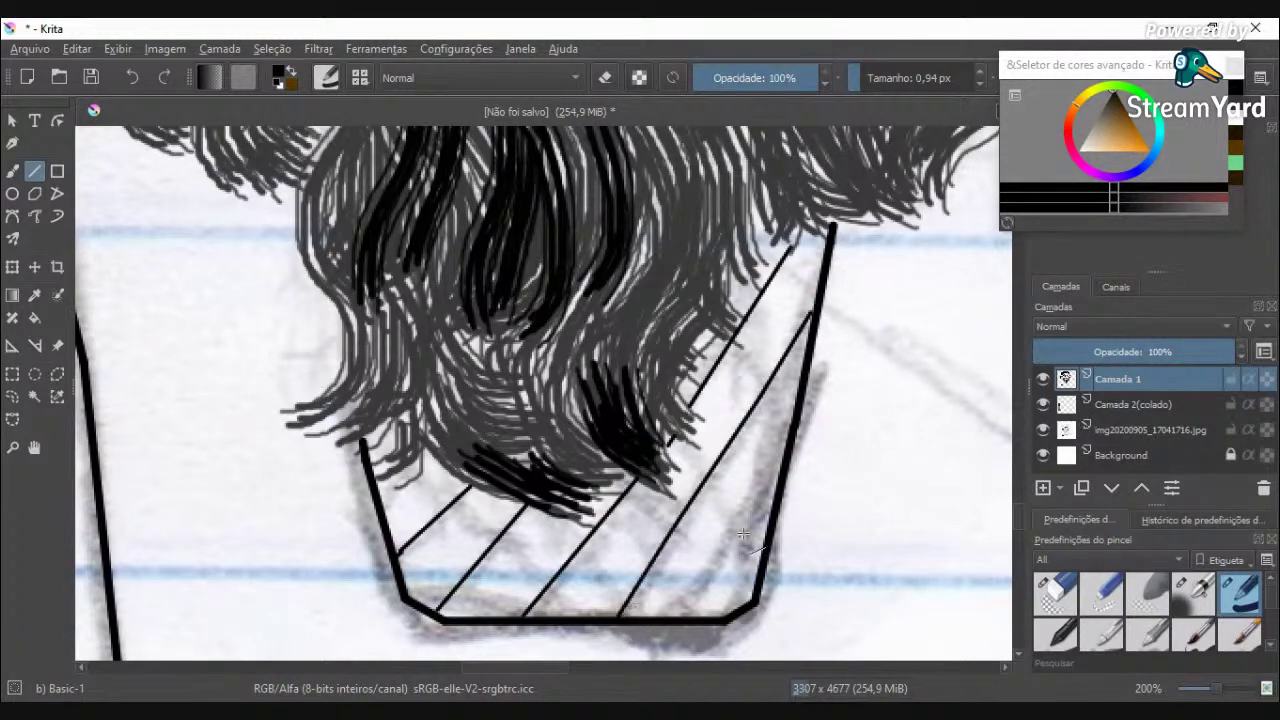
{"action": "left_click_drag", "start_coordinate": [793, 446], "coordinate": [679, 620]}
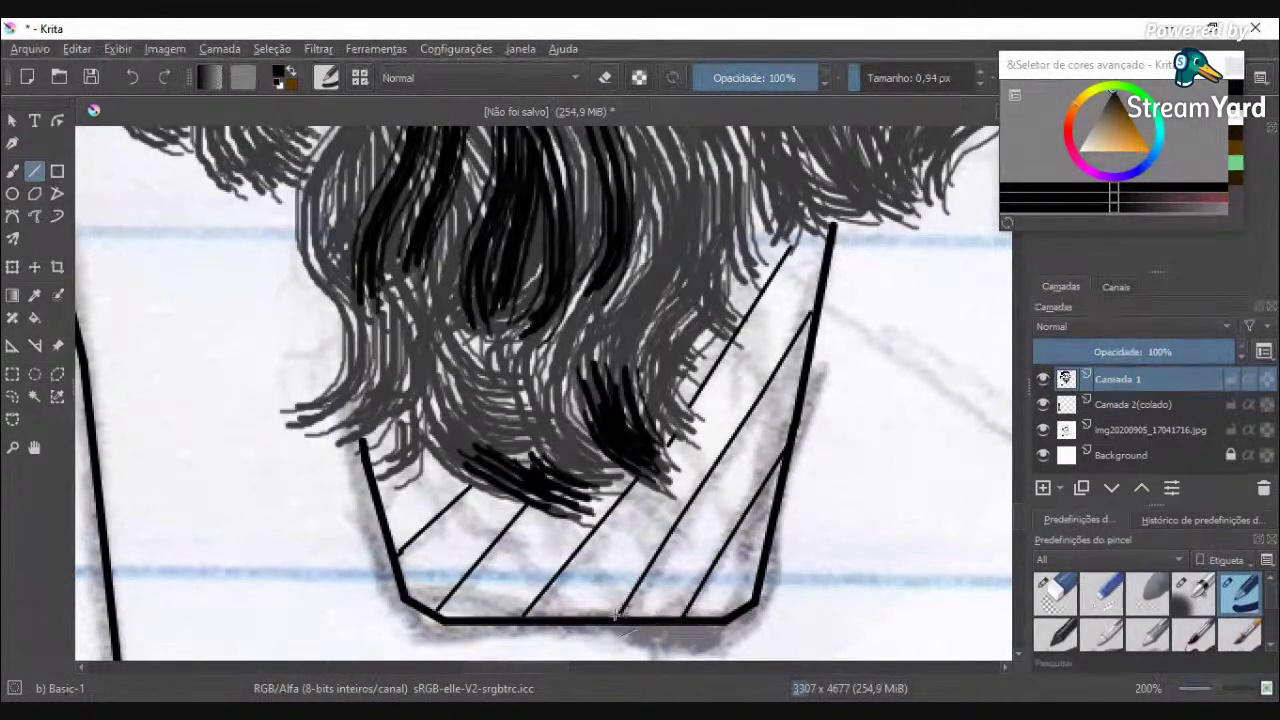
{"action": "left_click_drag", "start_coordinate": [419, 457], "coordinate": [376, 494]}
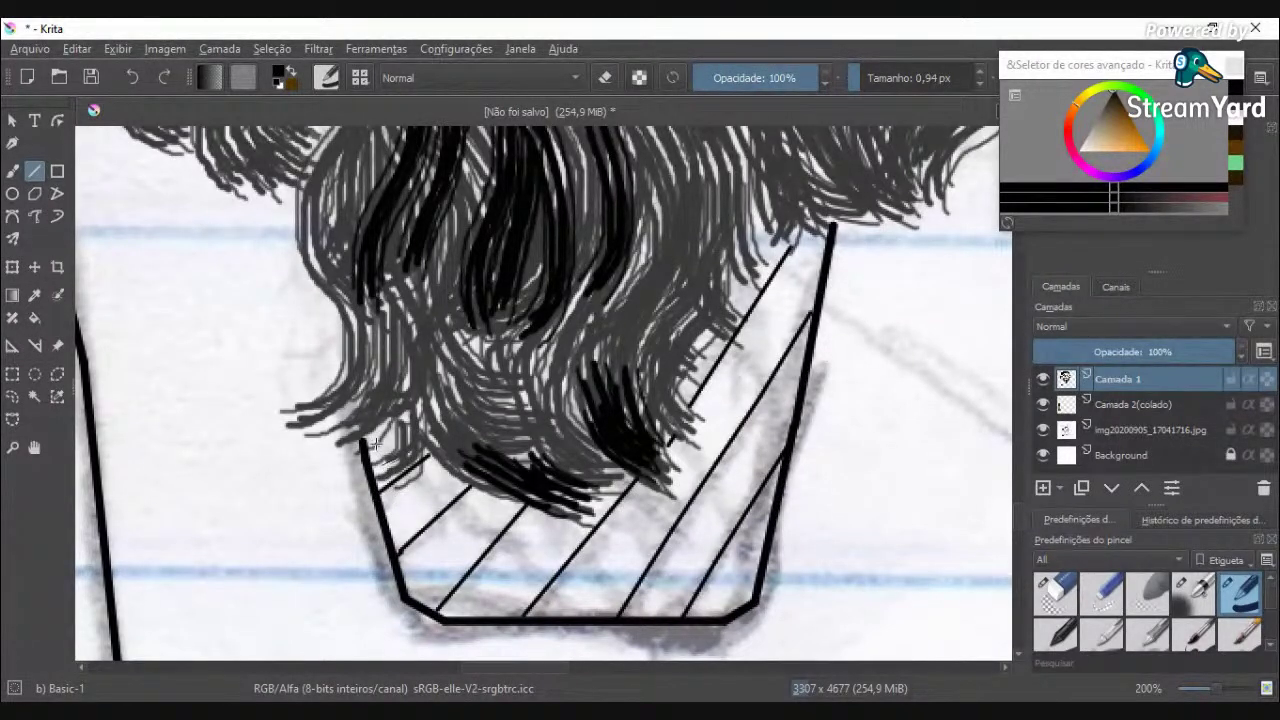
Step: Cross-hatch the lower part of the beard's squared end with five thin straight lines slanting the opposite way
{"action": "left_click_drag", "start_coordinate": [374, 431], "coordinate": [486, 616]}
{"action": "left_click_drag", "start_coordinate": [470, 487], "coordinate": [554, 615]}
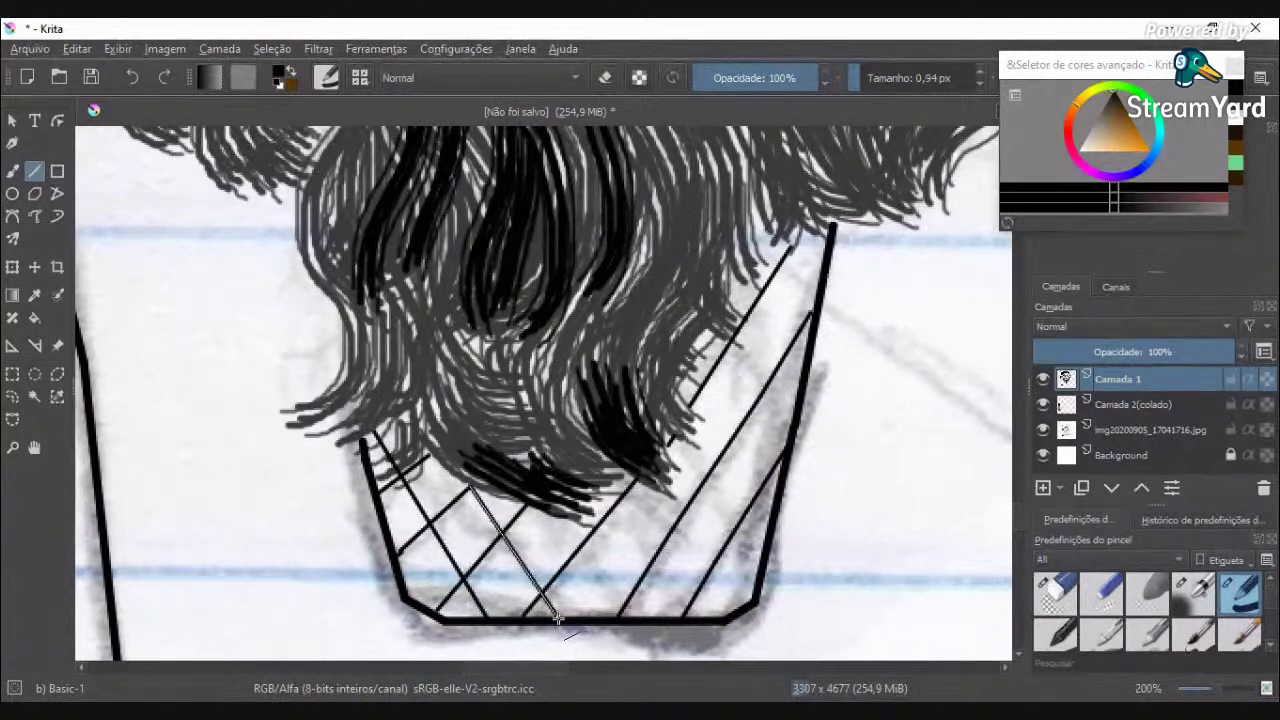
{"action": "left_click_drag", "start_coordinate": [556, 515], "coordinate": [621, 616]}
{"action": "mouse_move", "coordinate": [606, 486]}
{"action": "left_mouse_down"}
{"action": "mouse_move", "coordinate": [700, 630]}
{"action": "mouse_move", "coordinate": [688, 617]}
{"action": "left_mouse_up"}
{"action": "left_click_drag", "start_coordinate": [667, 479], "coordinate": [745, 606]}
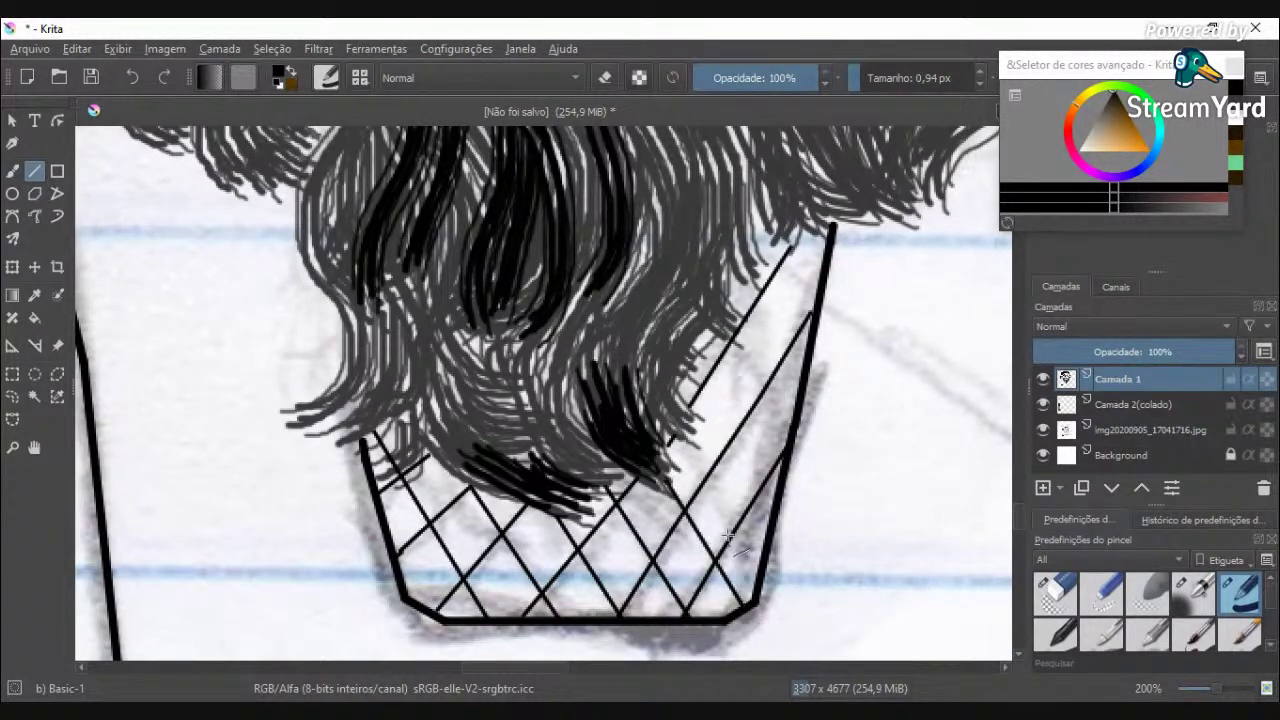
Step: Continue the crossing lines up the right side of the beard's squared end and extend the uppermost diagonal
{"action": "mouse_move", "coordinate": [689, 424]}
{"action": "left_mouse_down"}
{"action": "mouse_move", "coordinate": [780, 576]}
{"action": "mouse_move", "coordinate": [771, 563]}
{"action": "left_mouse_up"}
{"action": "left_click_drag", "start_coordinate": [689, 361], "coordinate": [778, 491]}
{"action": "left_click_drag", "start_coordinate": [729, 336], "coordinate": [792, 426]}
{"action": "left_click_drag", "start_coordinate": [741, 278], "coordinate": [805, 373]}
{"action": "mouse_move", "coordinate": [754, 231]}
{"action": "left_mouse_down"}
{"action": "mouse_move", "coordinate": [797, 272]}
{"action": "mouse_move", "coordinate": [812, 320]}
{"action": "left_mouse_up"}
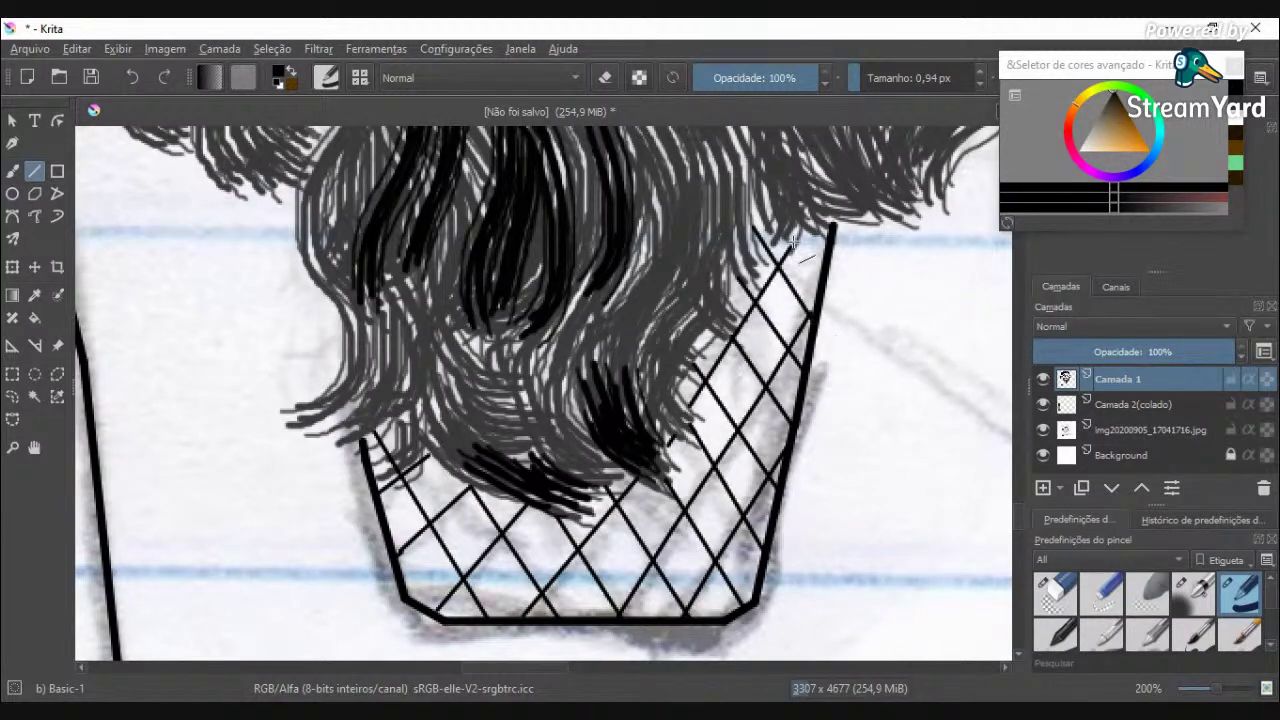
{"action": "mouse_move", "coordinate": [796, 228]}
{"action": "left_mouse_down"}
{"action": "mouse_move", "coordinate": [822, 269]}
{"action": "mouse_move", "coordinate": [788, 256]}
{"action": "mouse_move", "coordinate": [777, 267]}
{"action": "mouse_move", "coordinate": [796, 238]}
{"action": "mouse_move", "coordinate": [789, 248]}
{"action": "left_mouse_up"}
Step: Choose the freehand brush and hide the scanned sketch layer img20200905_17041716.jpg to check the inked portrait alone
{"action": "scroll", "coordinate": [767, 333], "scroll_direction": "down", "scroll_amount": 8}
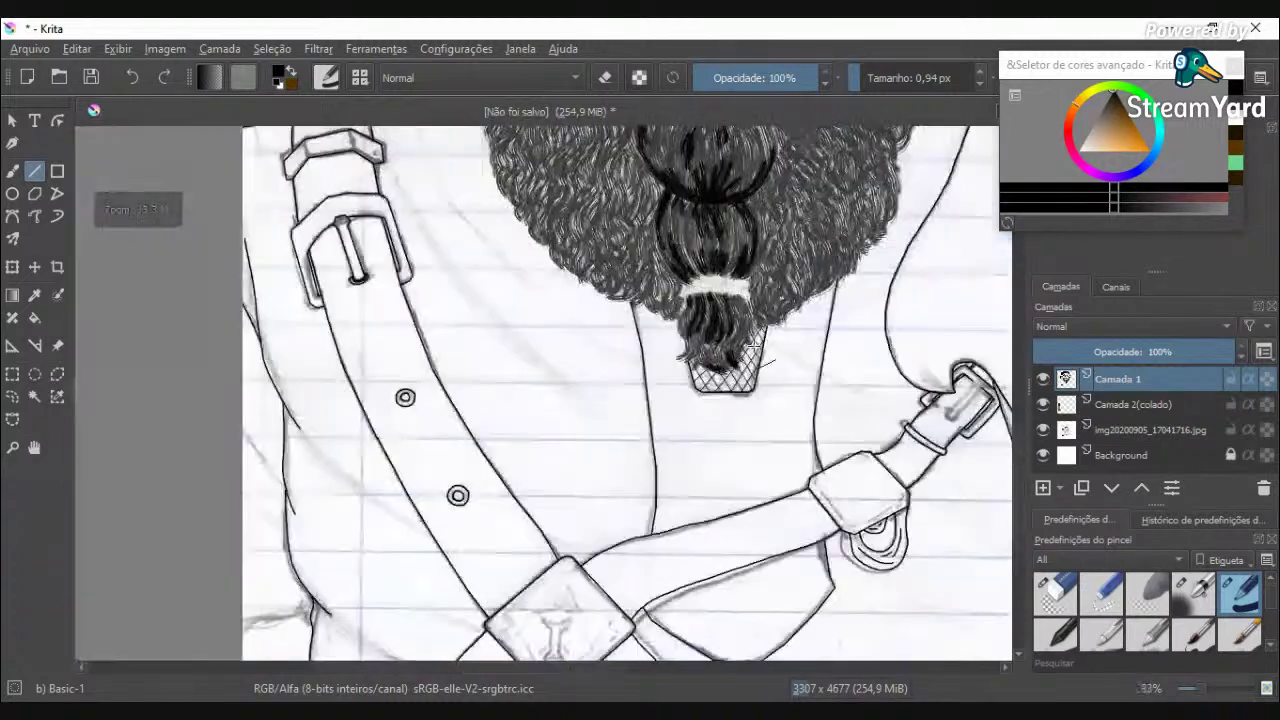
{"action": "scroll", "coordinate": [753, 346], "scroll_direction": "up", "scroll_amount": 3}
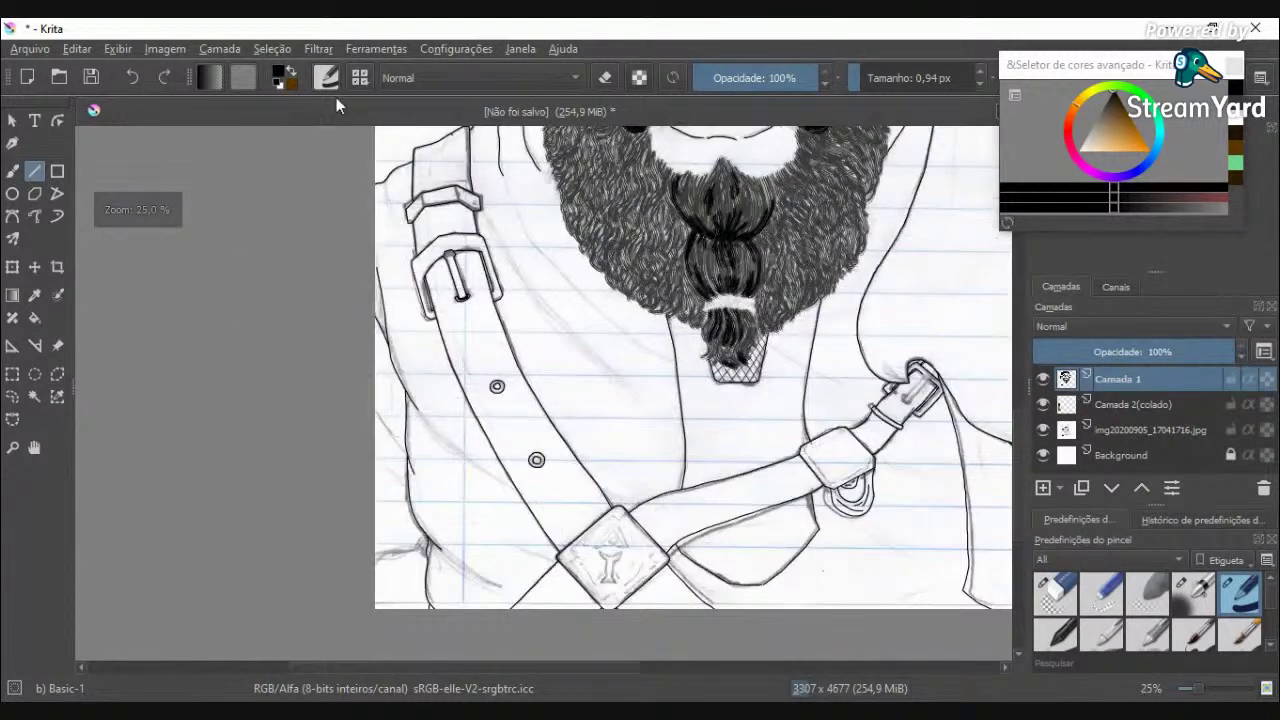
{"action": "left_click", "coordinate": [12, 172]}
{"action": "scroll", "coordinate": [657, 307], "scroll_direction": "down", "scroll_amount": 3}
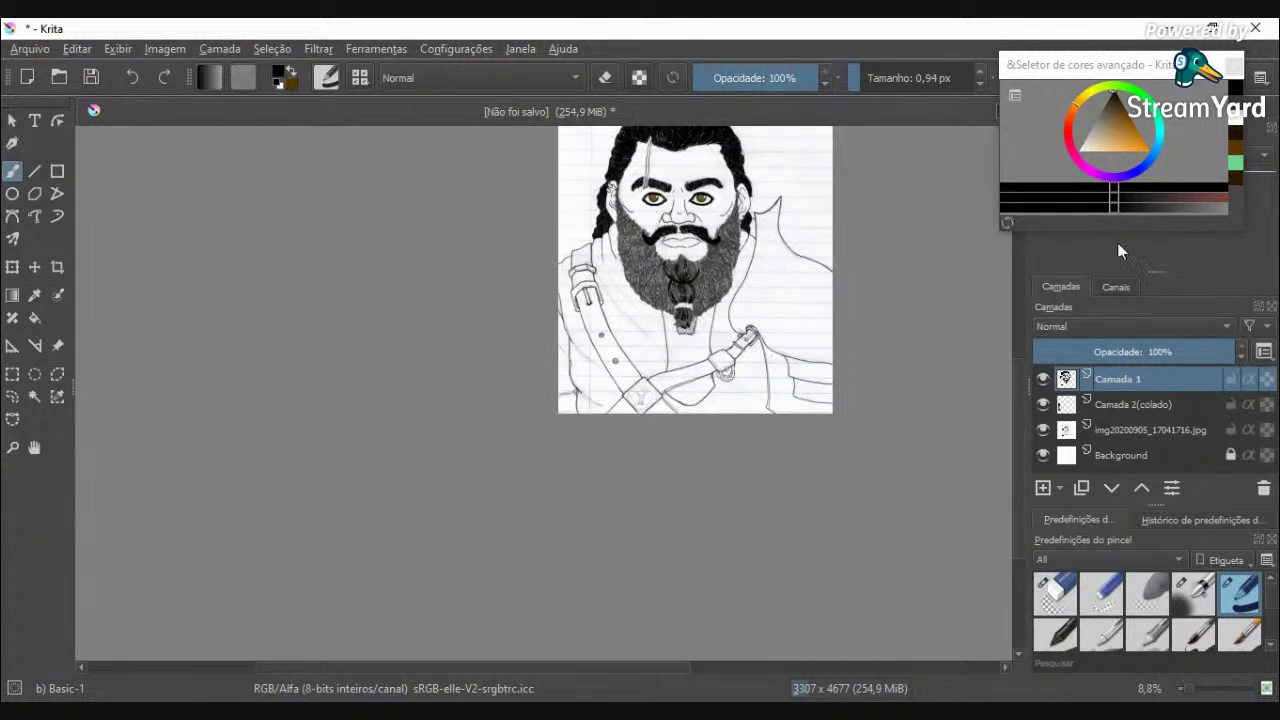
{"action": "left_click", "coordinate": [1043, 430]}
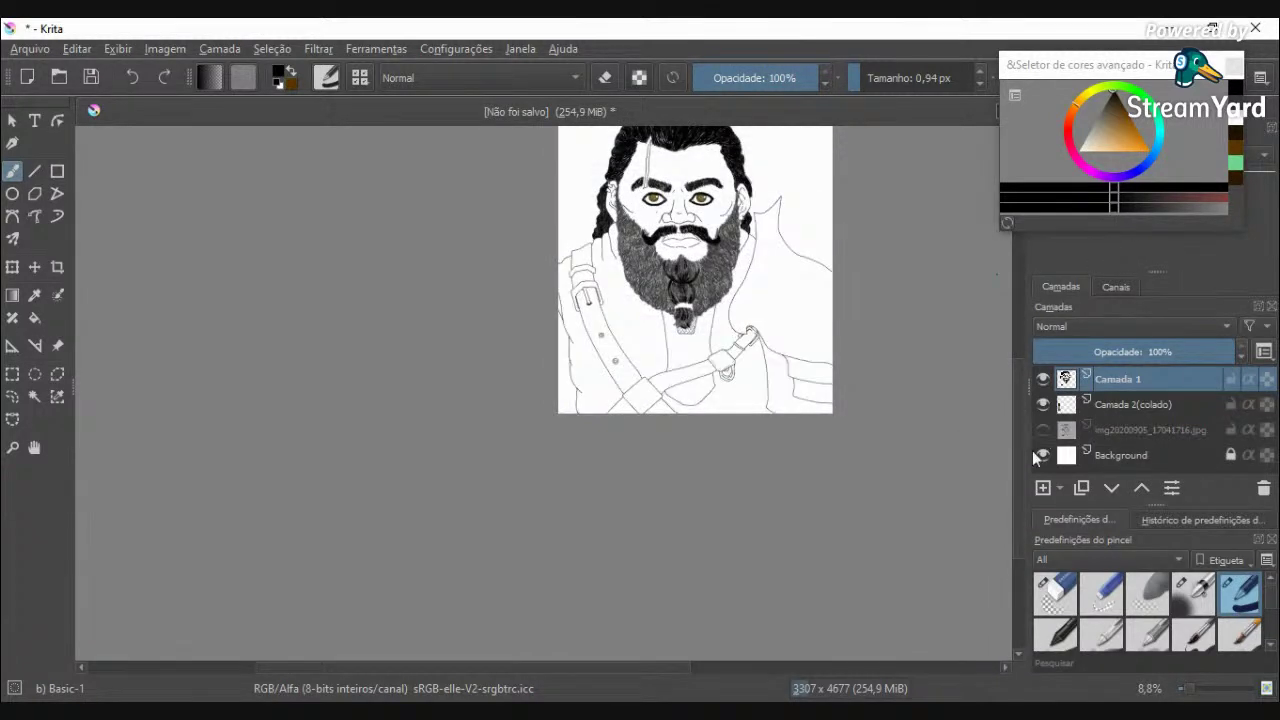
{"action": "left_click_drag", "start_coordinate": [1020, 469], "coordinate": [1018, 403]}
{"action": "scroll", "coordinate": [690, 420], "scroll_direction": "up", "scroll_amount": 3}
{"action": "scroll", "coordinate": [690, 420], "scroll_direction": "down", "scroll_amount": 1}
{"action": "scroll", "coordinate": [692, 428], "scroll_direction": "down", "scroll_amount": 1}
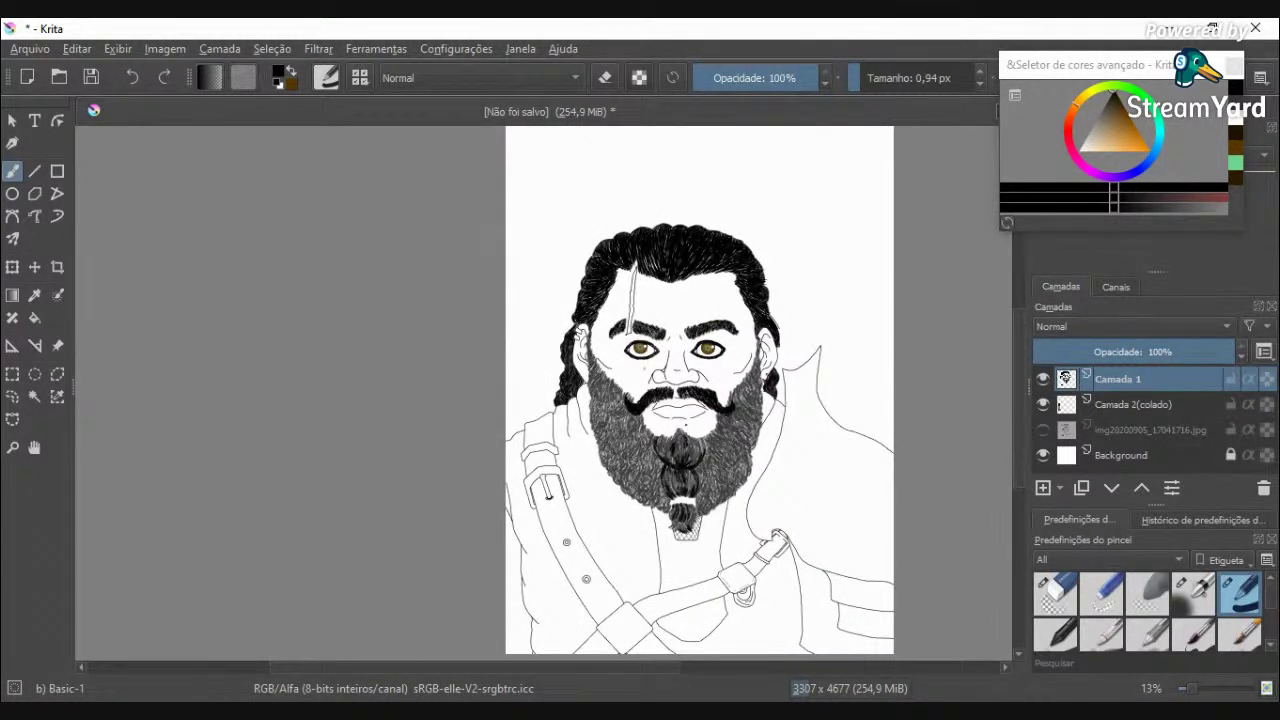
Step: Set the brush colour to white for the stray marks on the cheek beside the nose
{"action": "scroll", "coordinate": [664, 298], "scroll_direction": "up", "scroll_amount": 4}
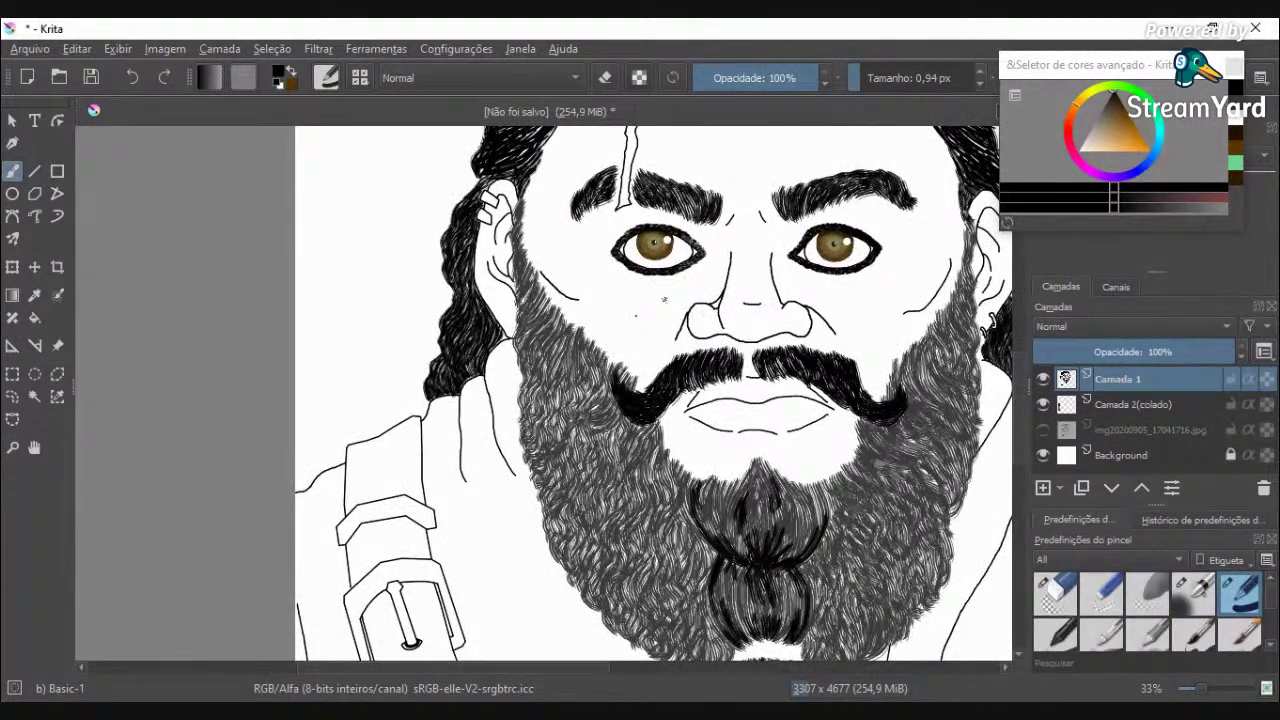
{"action": "scroll", "coordinate": [640, 277], "scroll_direction": "up", "scroll_amount": 3}
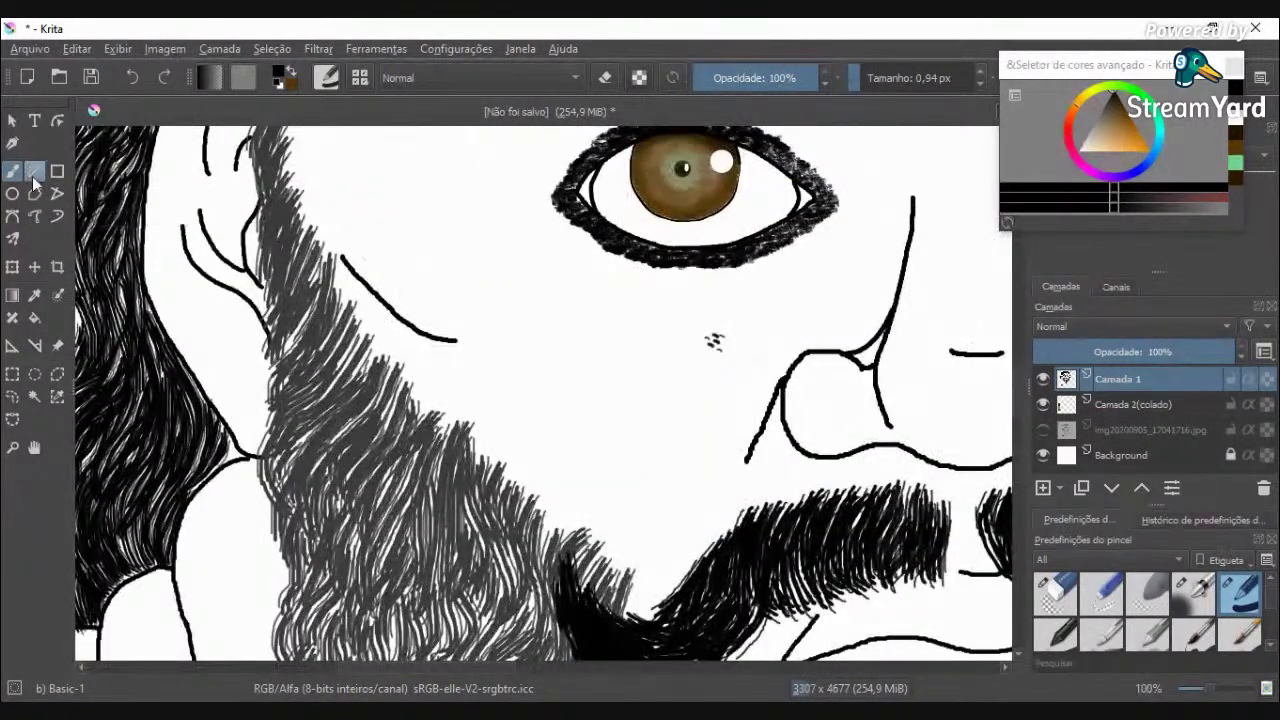
{"action": "left_click", "coordinate": [1232, 128]}
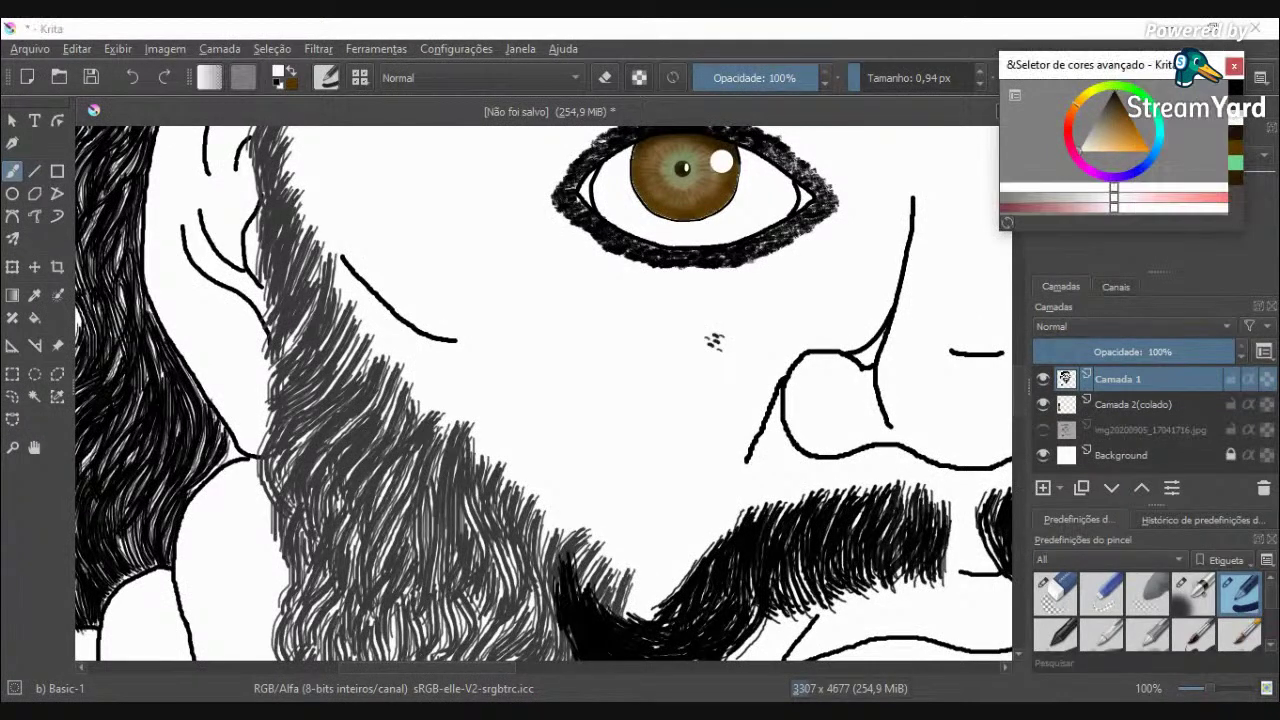
Step: Set the brush size to 18.23 px
{"action": "left_click", "coordinate": [880, 78]}
{"action": "mouse_move", "coordinate": [711, 352]}
{"action": "left_mouse_down"}
{"action": "mouse_move", "coordinate": [703, 367]}
{"action": "mouse_move", "coordinate": [708, 338]}
{"action": "left_mouse_up"}
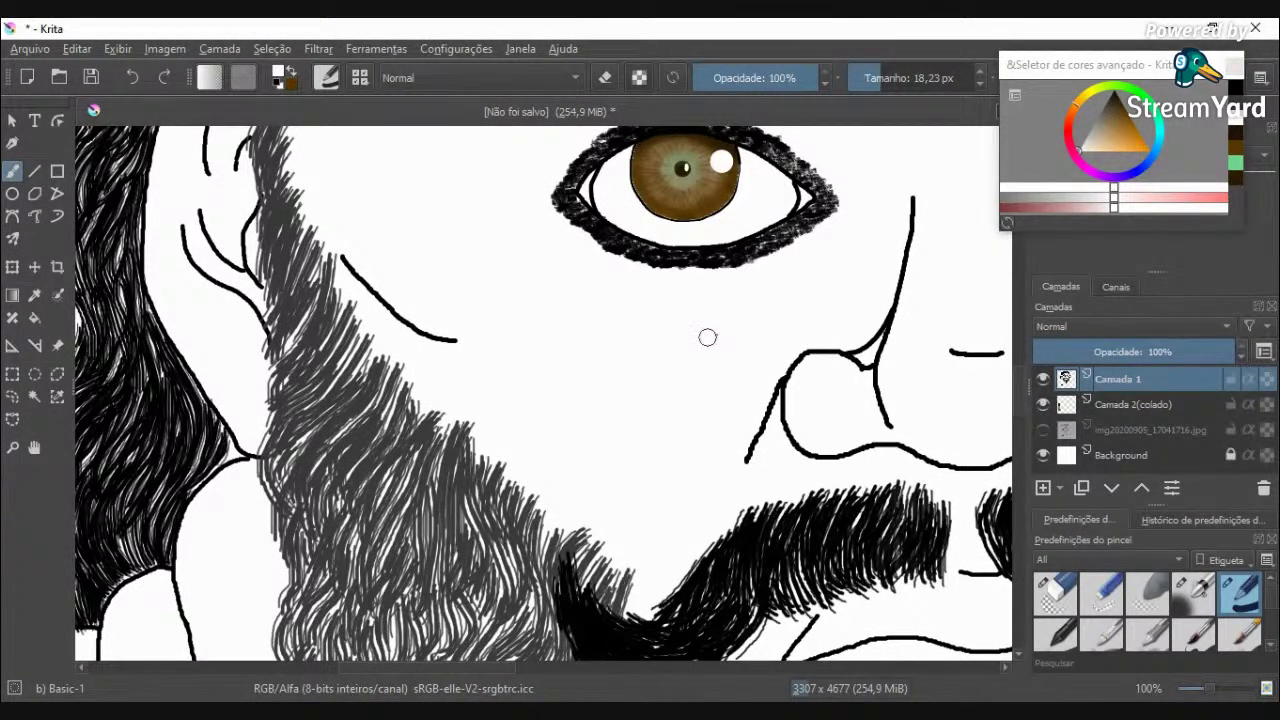
Step: Select the face's white skin area on Camada 1 with the contiguous selection tool
{"action": "scroll", "coordinate": [707, 337], "scroll_direction": "down", "scroll_amount": 4}
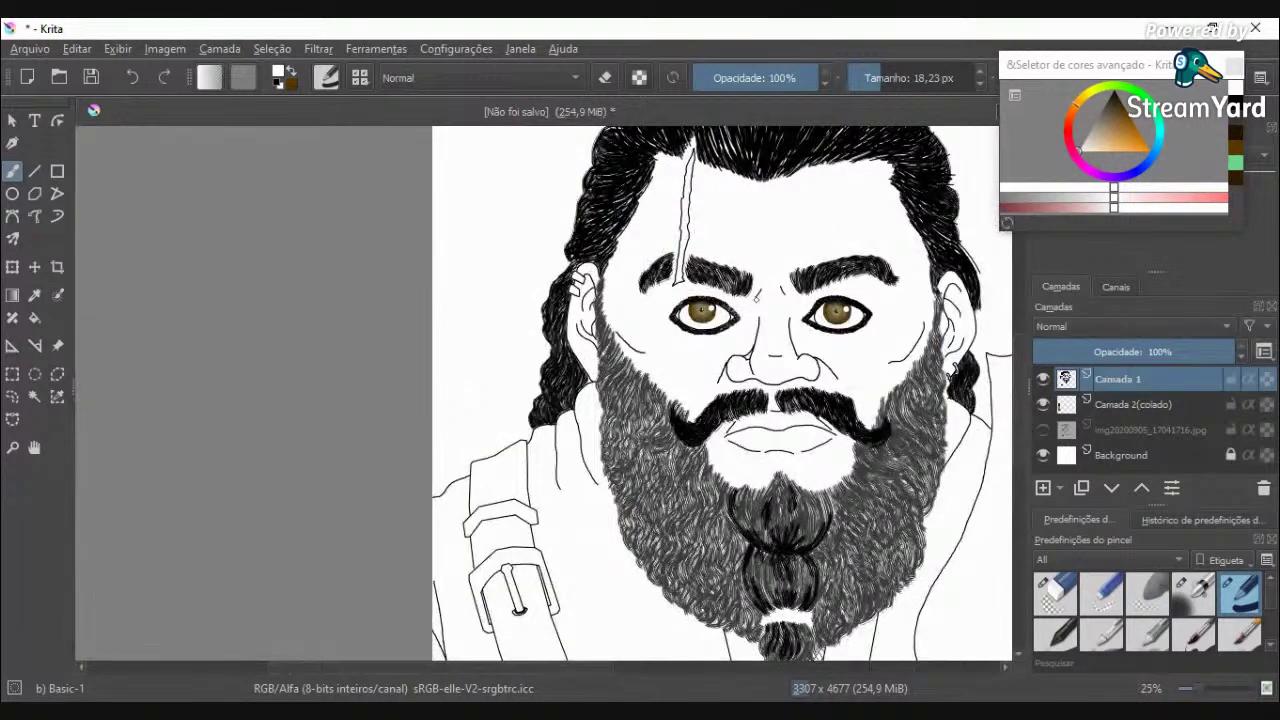
{"action": "scroll", "coordinate": [757, 296], "scroll_direction": "up", "scroll_amount": 4}
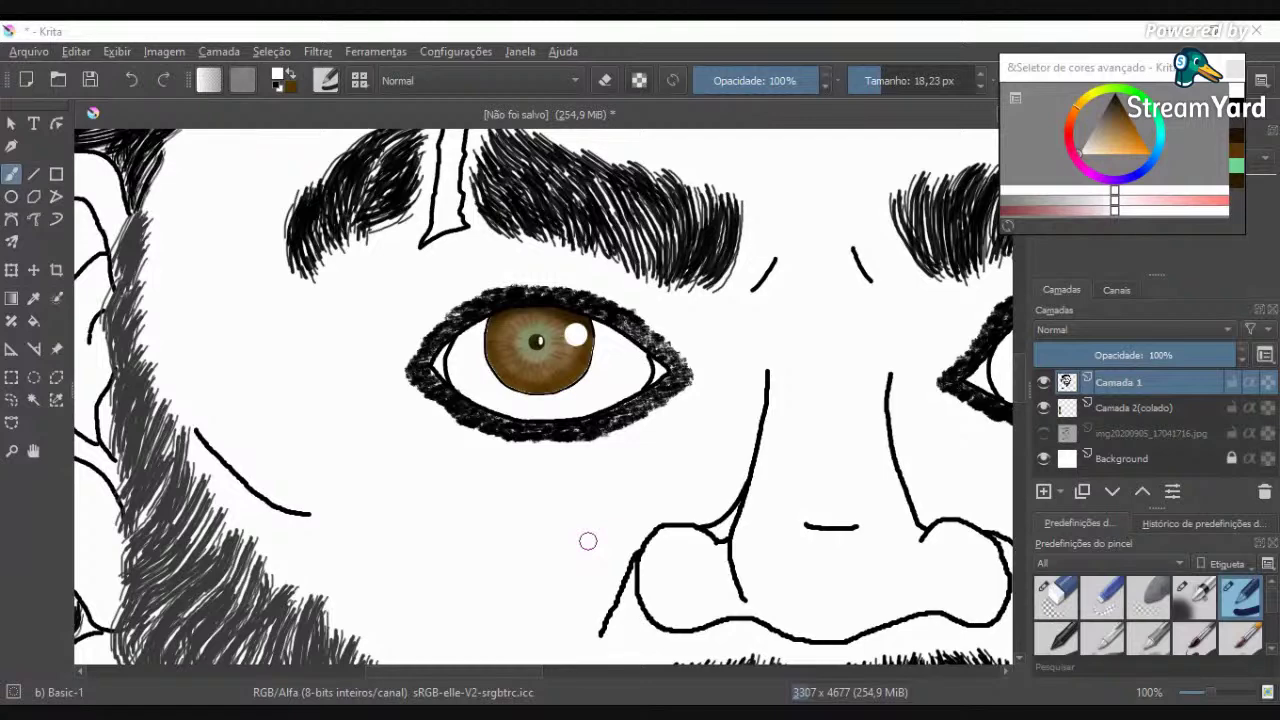
{"action": "scroll", "coordinate": [588, 538], "scroll_direction": "down", "scroll_amount": 3}
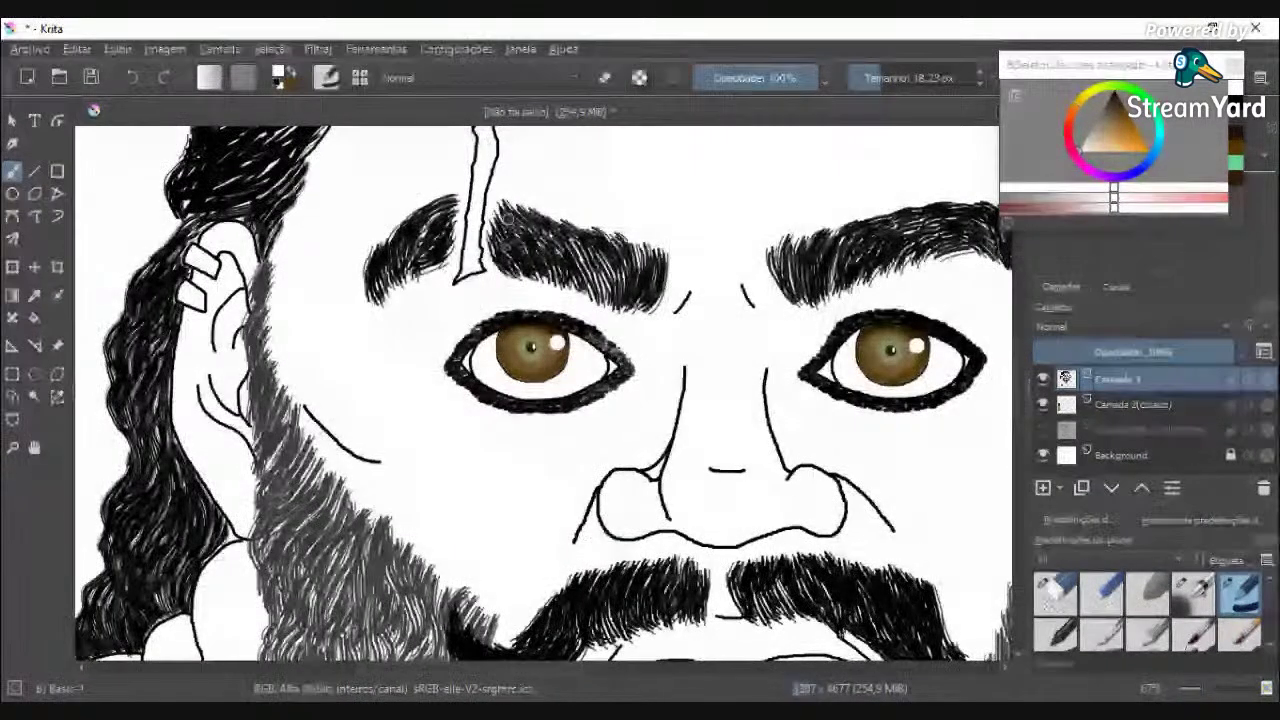
{"action": "scroll", "coordinate": [506, 216], "scroll_direction": "up", "scroll_amount": 1}
{"action": "scroll", "coordinate": [466, 303], "scroll_direction": "down", "scroll_amount": 5}
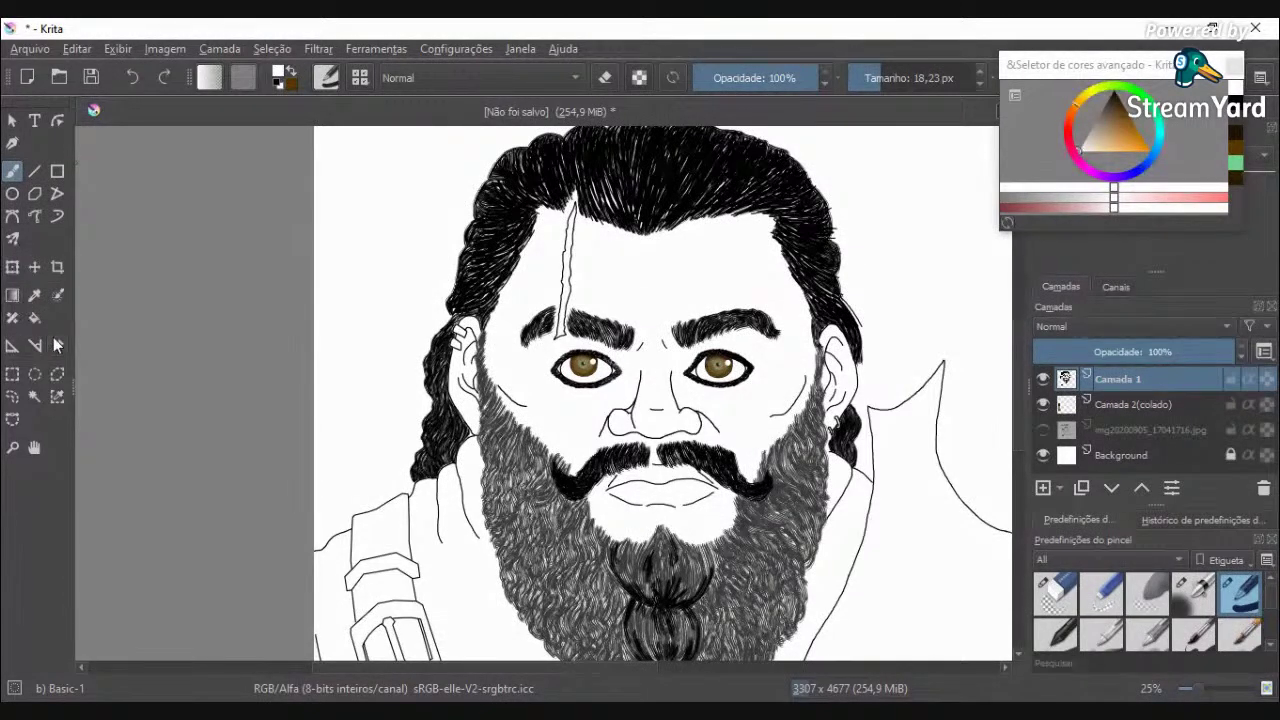
{"action": "left_click", "coordinate": [661, 249]}
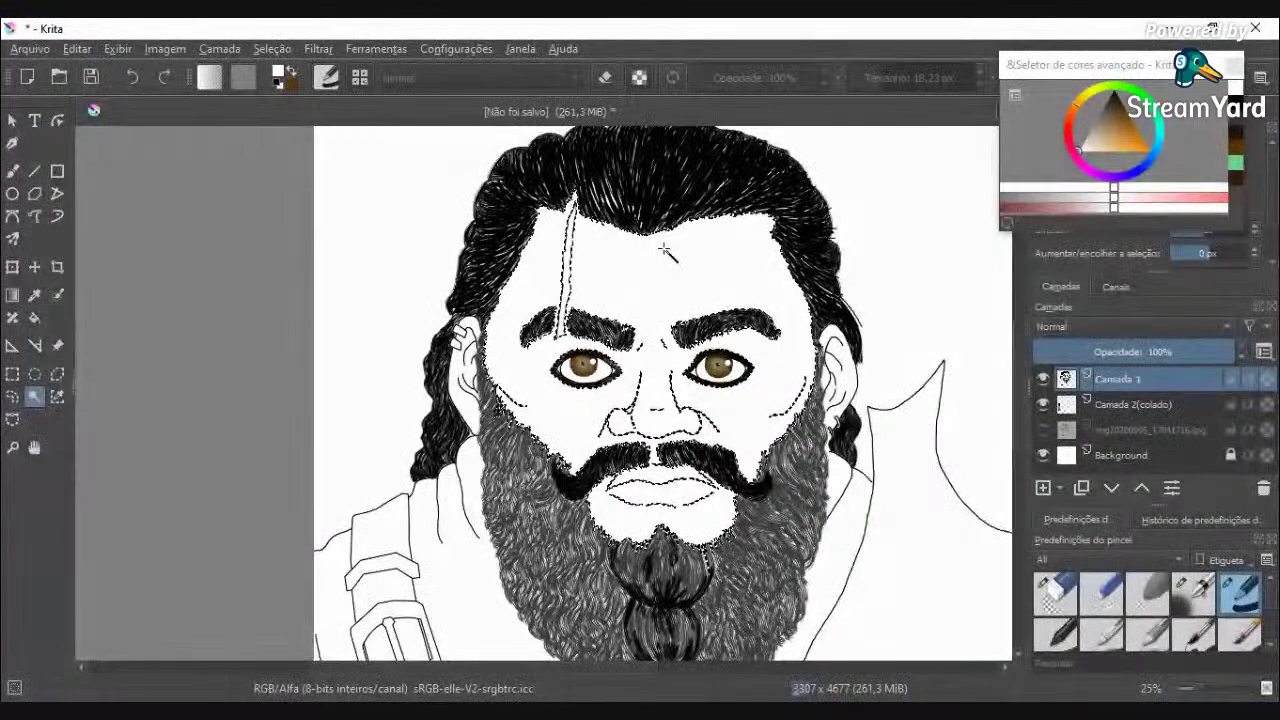
{"action": "scroll", "coordinate": [680, 342], "scroll_direction": "up", "scroll_amount": 2}
{"action": "scroll", "coordinate": [545, 395], "scroll_direction": "down", "scroll_amount": 3}
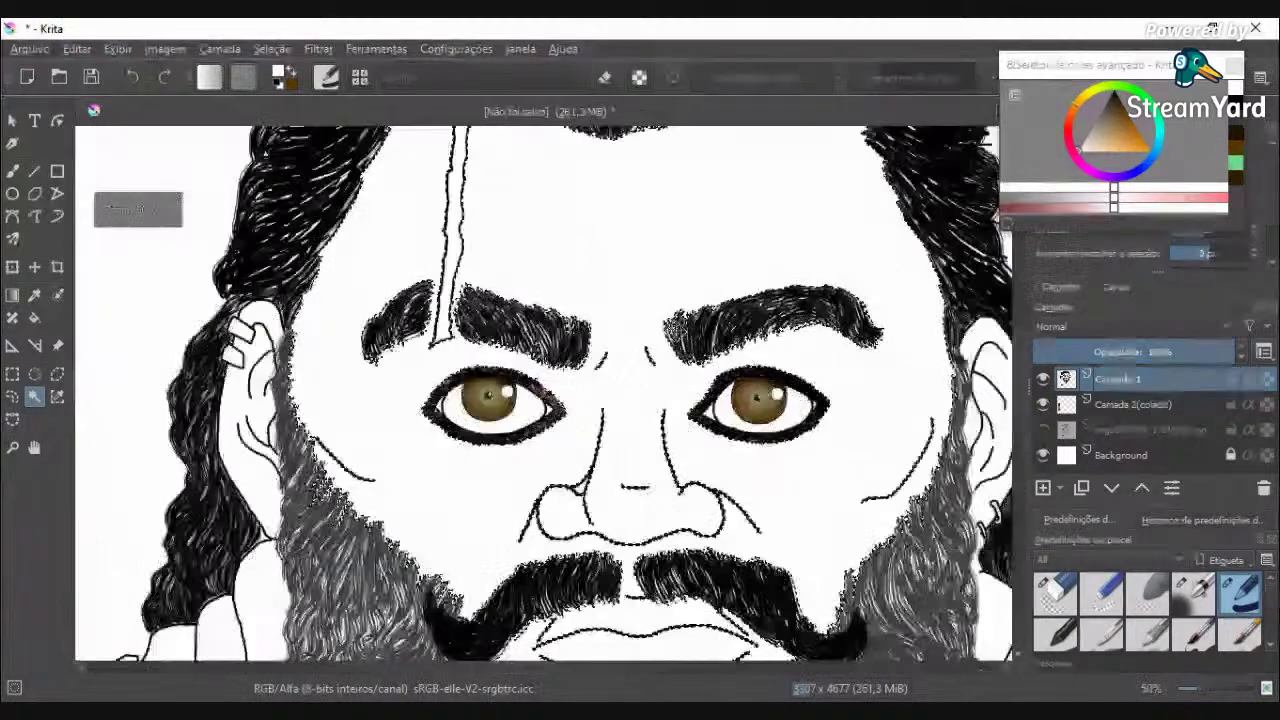
Step: Activate the freehand brush and mix a muted beige skin tone as the foreground colour
{"action": "left_click", "coordinate": [9, 172]}
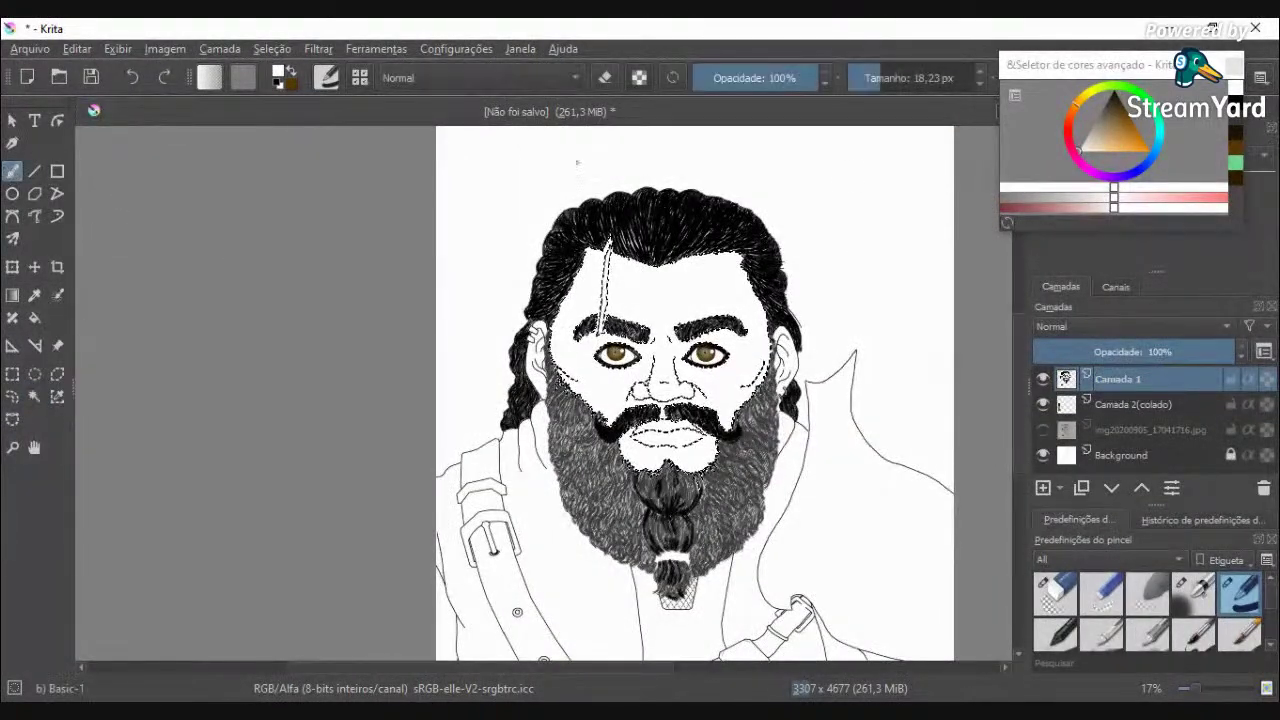
{"action": "mouse_move", "coordinate": [1100, 133]}
{"action": "left_mouse_down"}
{"action": "mouse_move", "coordinate": [1117, 138]}
{"action": "mouse_move", "coordinate": [1104, 132]}
{"action": "left_mouse_up"}
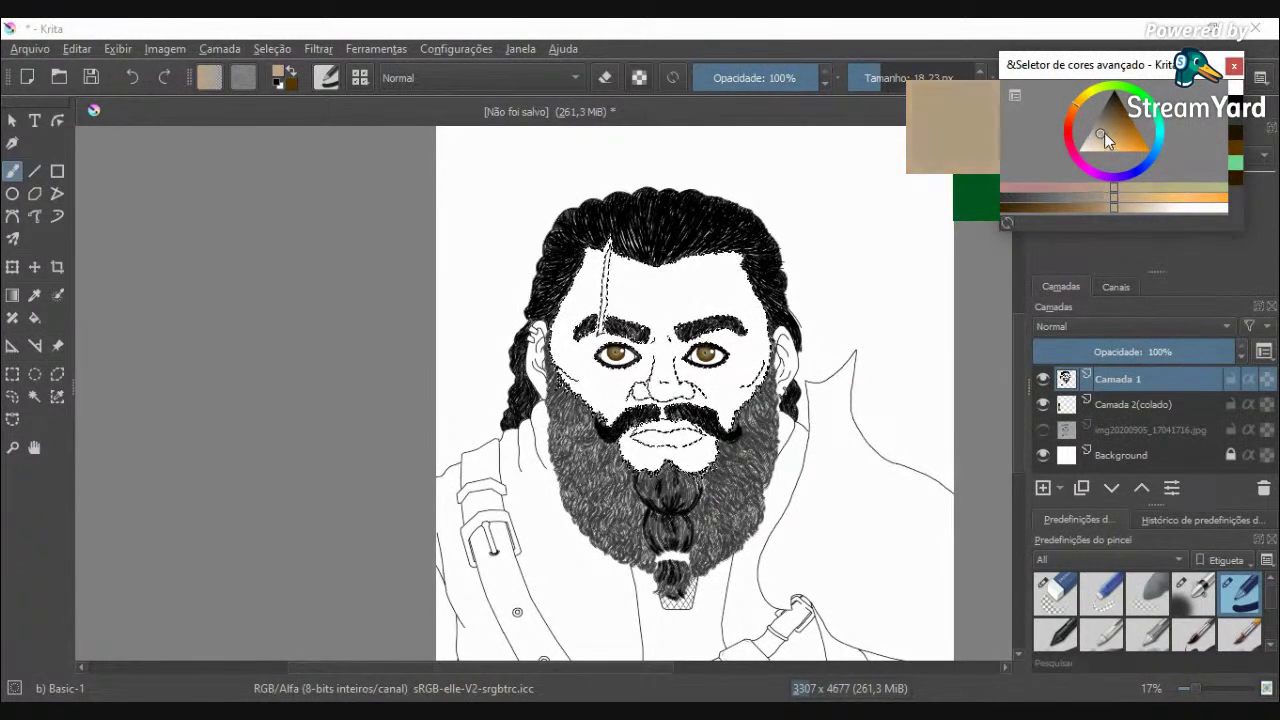
{"action": "mouse_move", "coordinate": [1114, 189]}
{"action": "left_mouse_down"}
{"action": "mouse_move", "coordinate": [1093, 187]}
{"action": "mouse_move", "coordinate": [1128, 208]}
{"action": "left_mouse_up"}
{"action": "left_click", "coordinate": [1117, 208]}
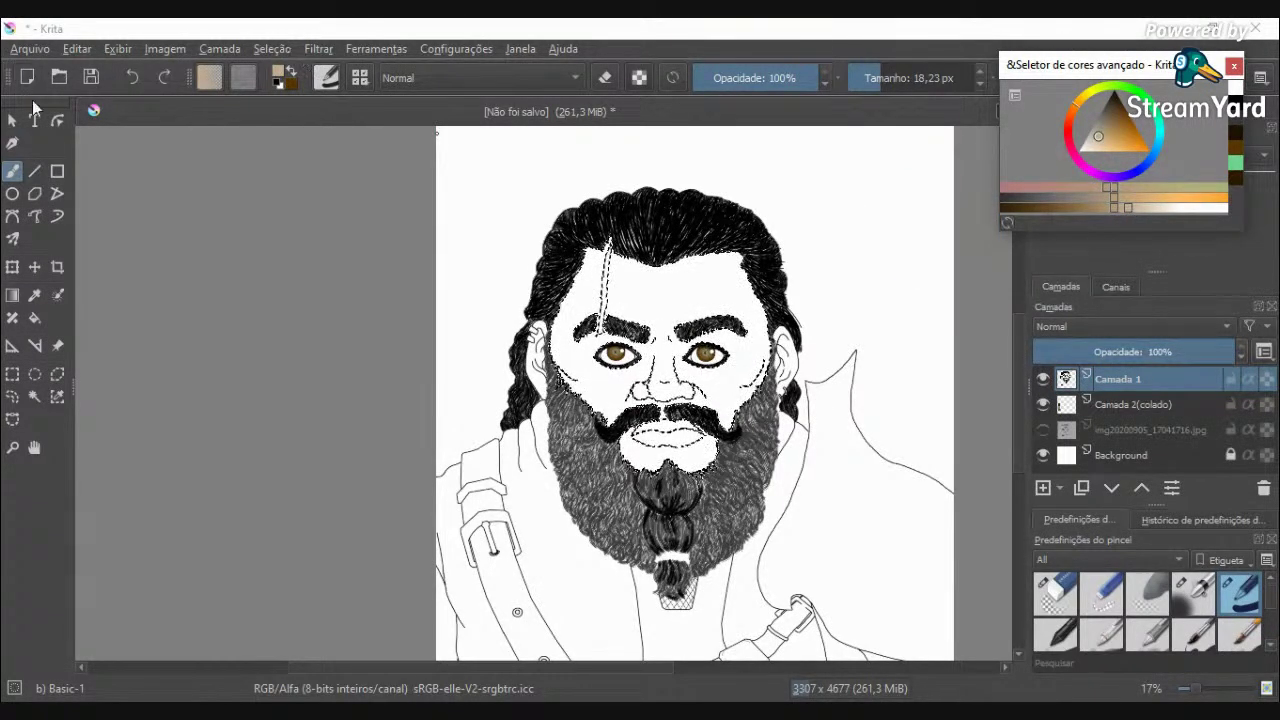
Step: Set the brush size to 1,000 px and its opacity to 67%
{"action": "left_click", "coordinate": [326, 77]}
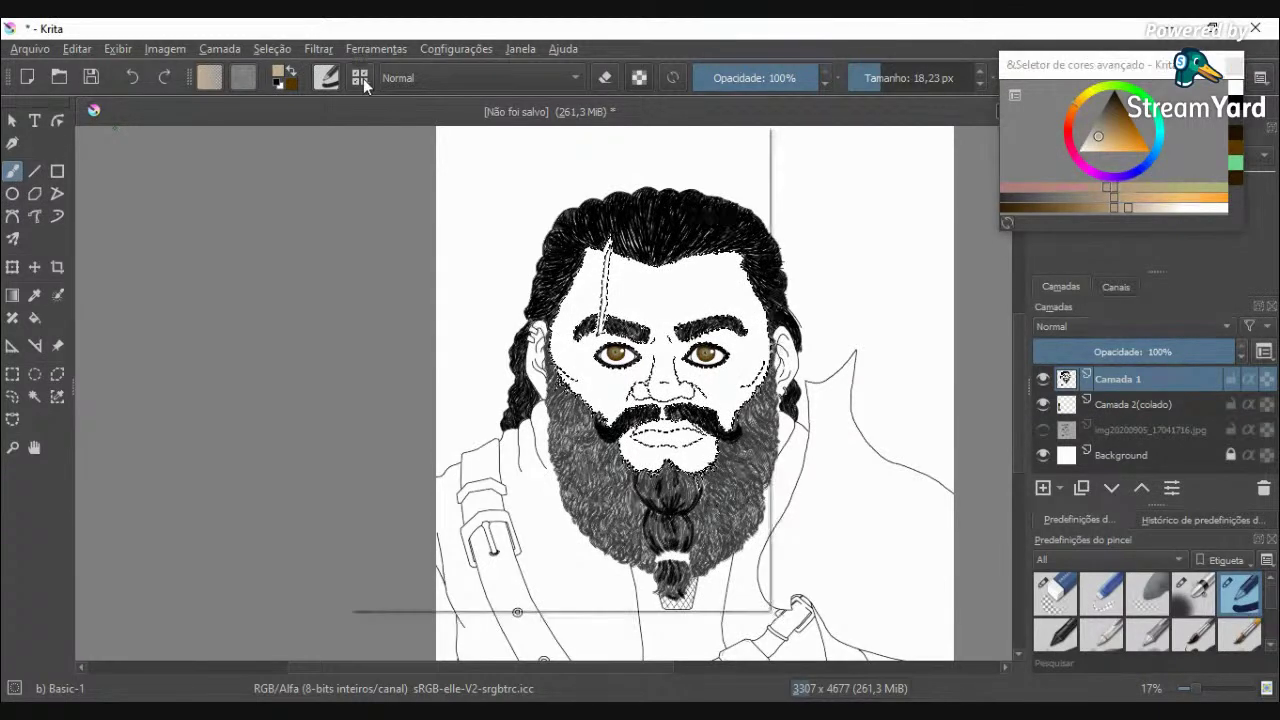
{"action": "left_click", "coordinate": [757, 49]}
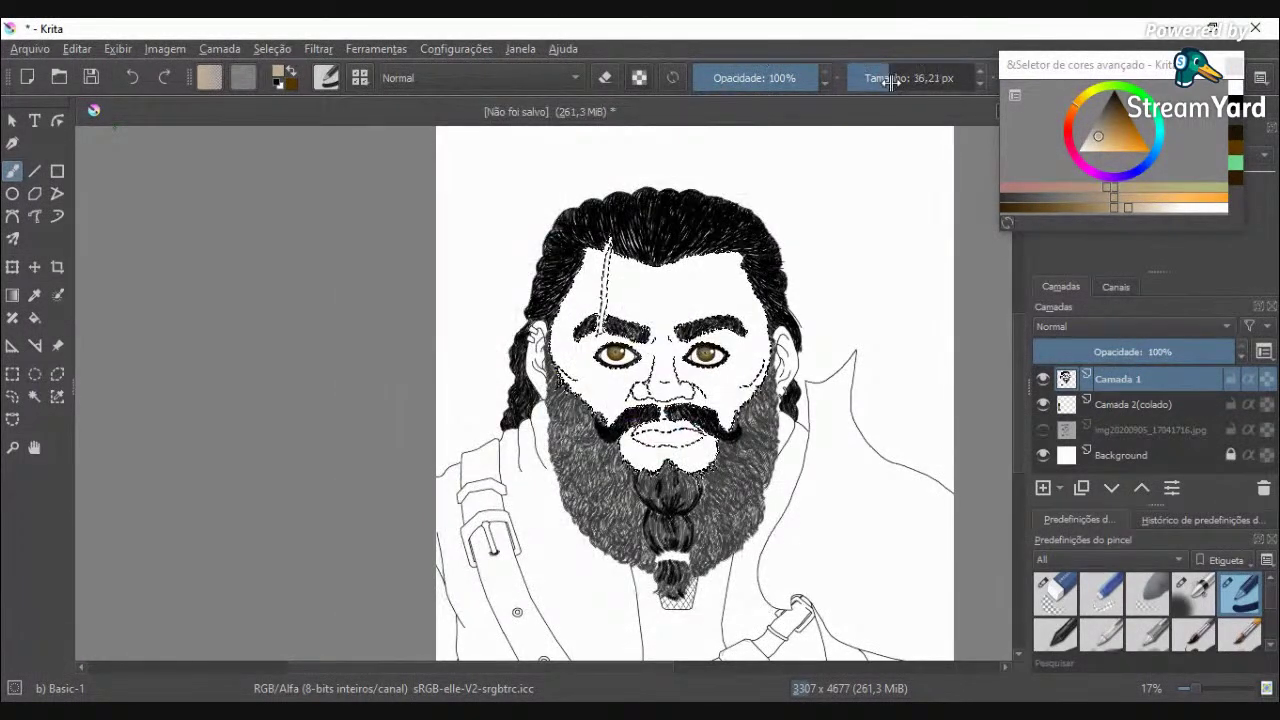
{"action": "left_click_drag", "start_coordinate": [890, 79], "coordinate": [990, 84]}
{"action": "left_click", "coordinate": [768, 77]}
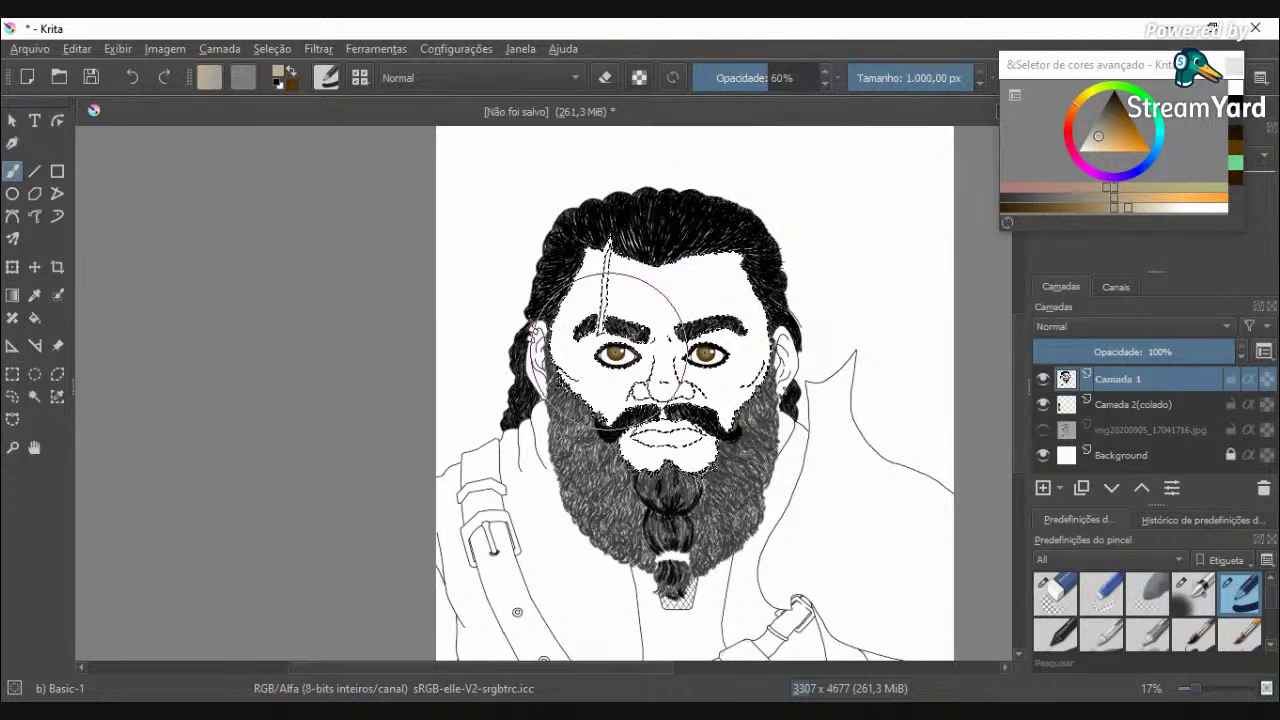
{"action": "left_click_drag", "start_coordinate": [773, 81], "coordinate": [786, 86]}
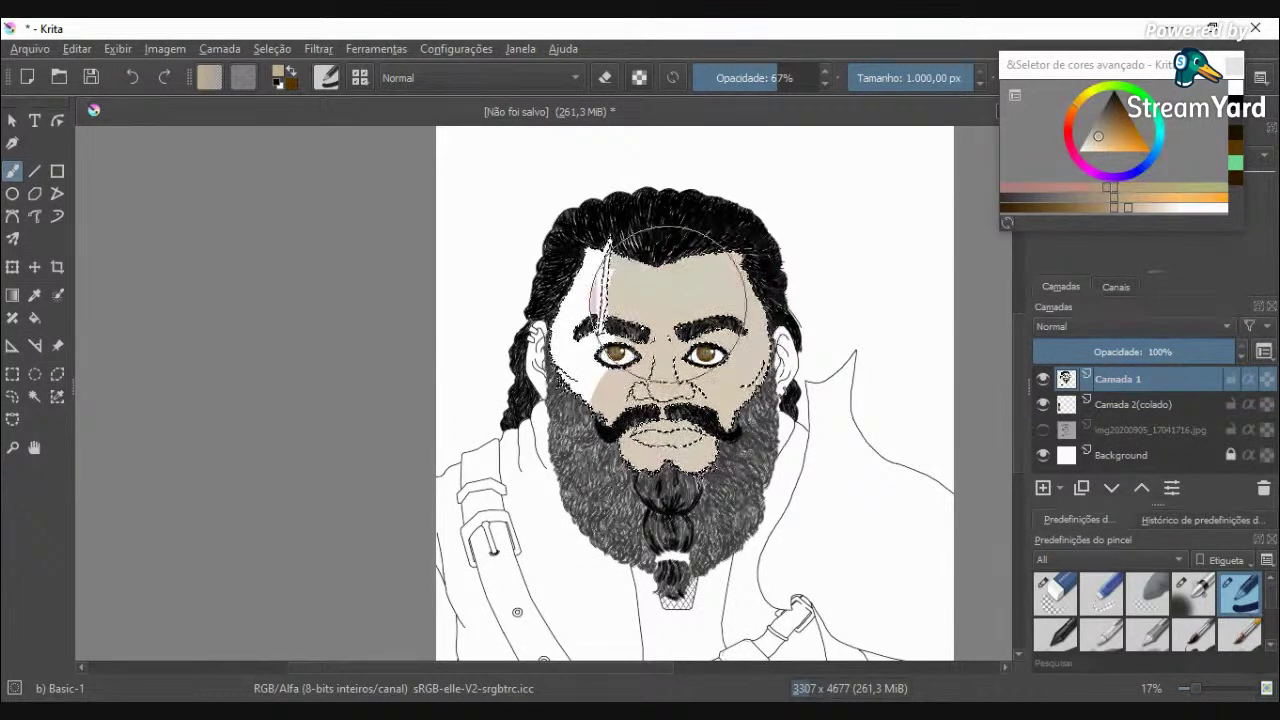
Step: Try painting the selected face area with the darker beige, and undo the strokes
{"action": "left_click_drag", "start_coordinate": [668, 304], "coordinate": [622, 335]}
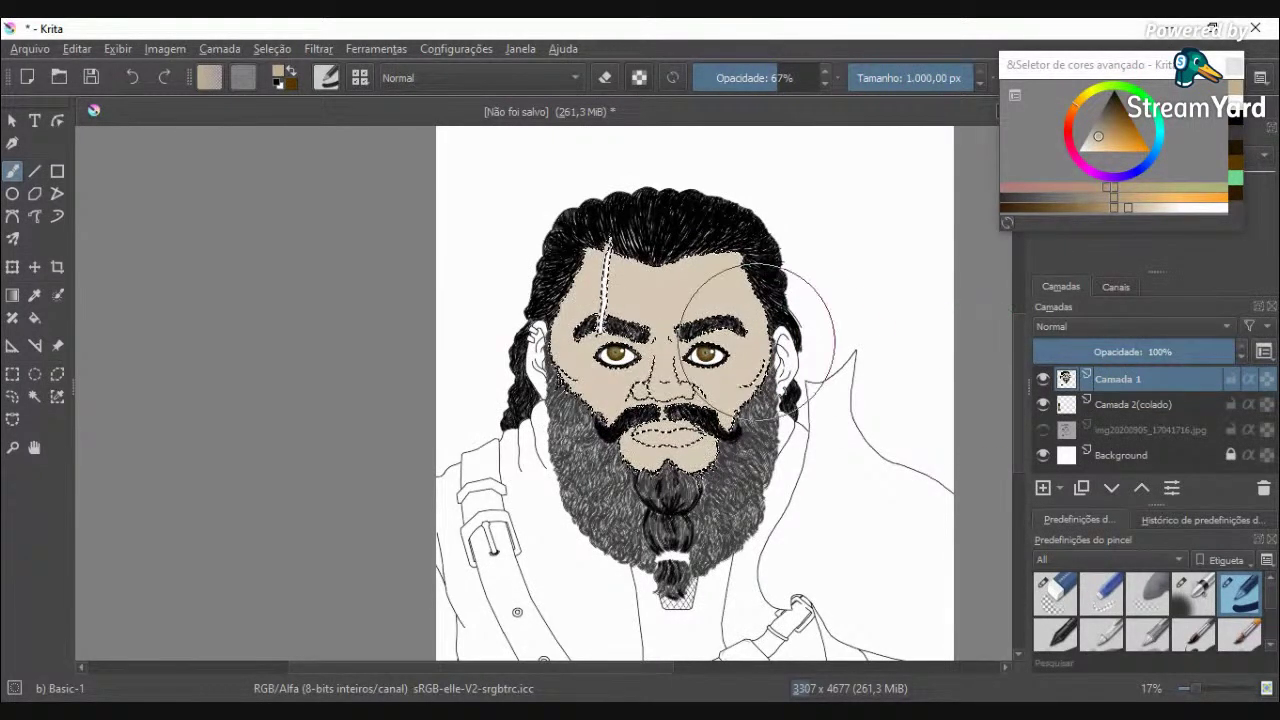
{"action": "scroll", "coordinate": [757, 342], "scroll_direction": "up", "scroll_amount": 2}
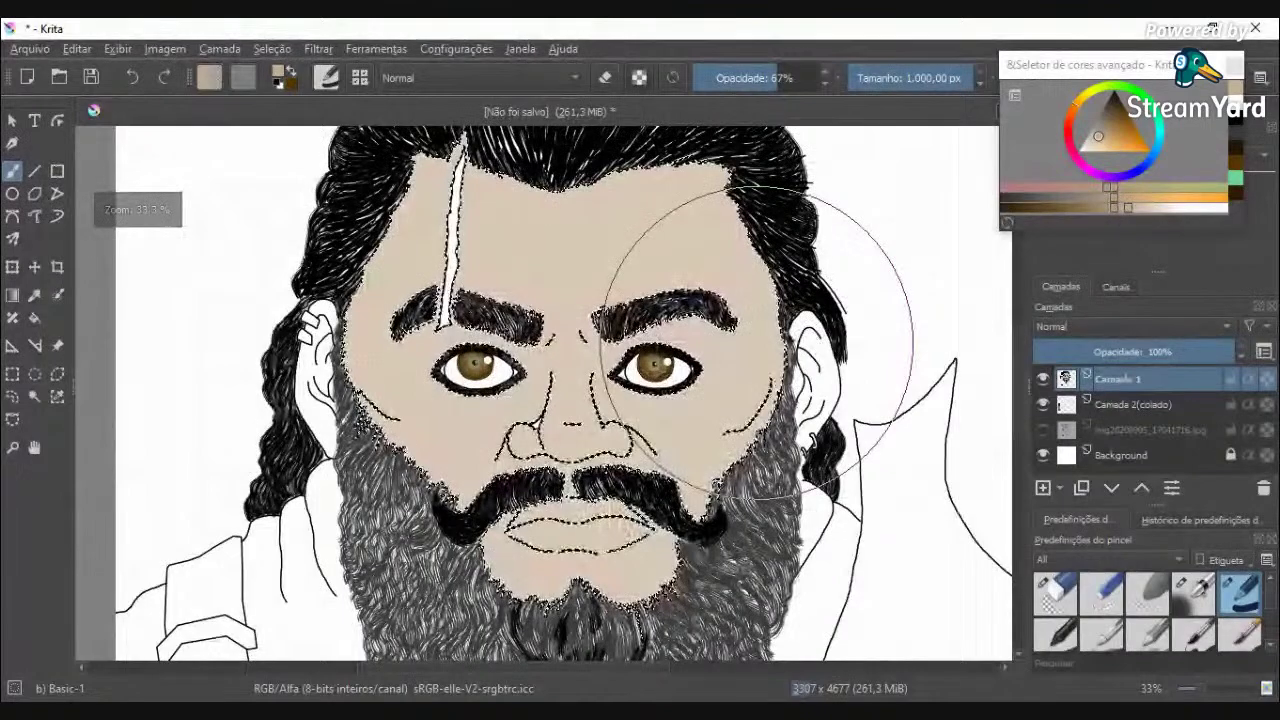
{"action": "scroll", "coordinate": [758, 355], "scroll_direction": "up", "scroll_amount": 2}
{"action": "scroll", "coordinate": [760, 344], "scroll_direction": "down", "scroll_amount": 4}
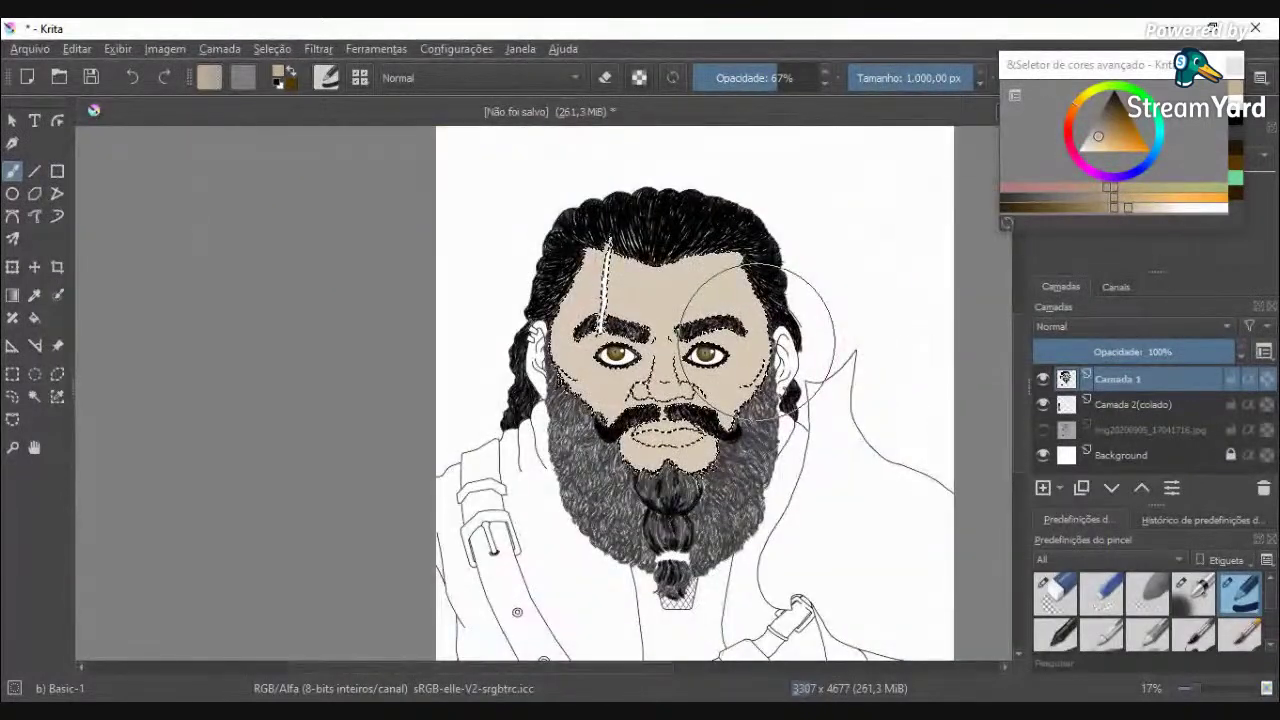
{"action": "key", "text": "ctrl+z"}
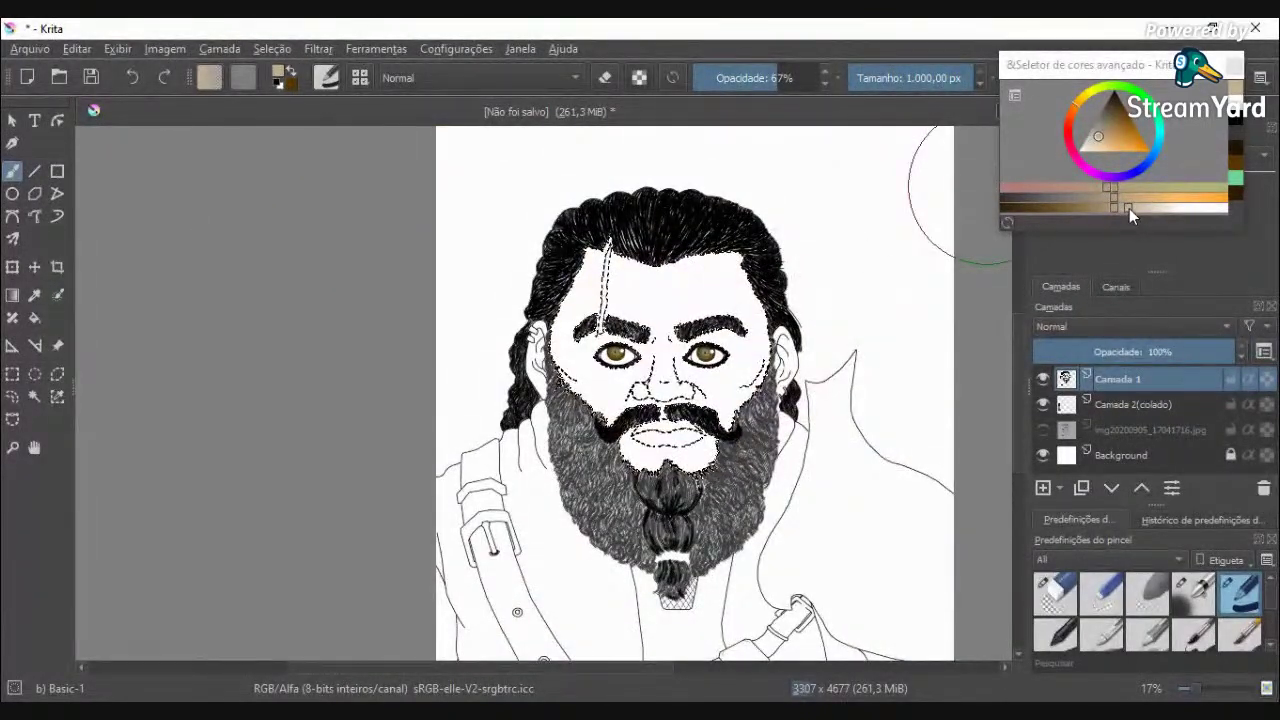
Step: Lighten the beige slightly and paint the whole selected face area with it
{"action": "left_click", "coordinate": [1129, 208]}
{"action": "left_click_drag", "start_coordinate": [1134, 206], "coordinate": [1136, 206]}
{"action": "left_click", "coordinate": [666, 420]}
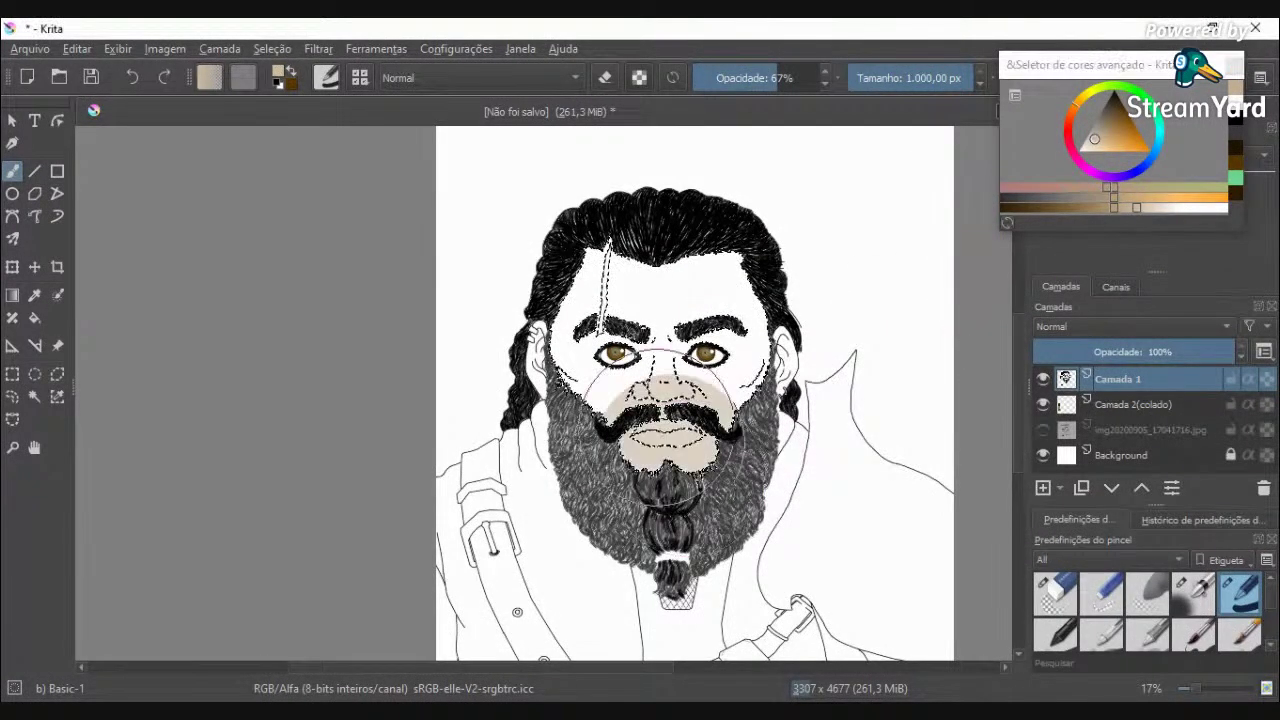
{"action": "mouse_move", "coordinate": [580, 320]}
{"action": "left_mouse_down"}
{"action": "mouse_move", "coordinate": [670, 330]}
{"action": "mouse_move", "coordinate": [729, 357]}
{"action": "mouse_move", "coordinate": [773, 346]}
{"action": "left_mouse_up"}
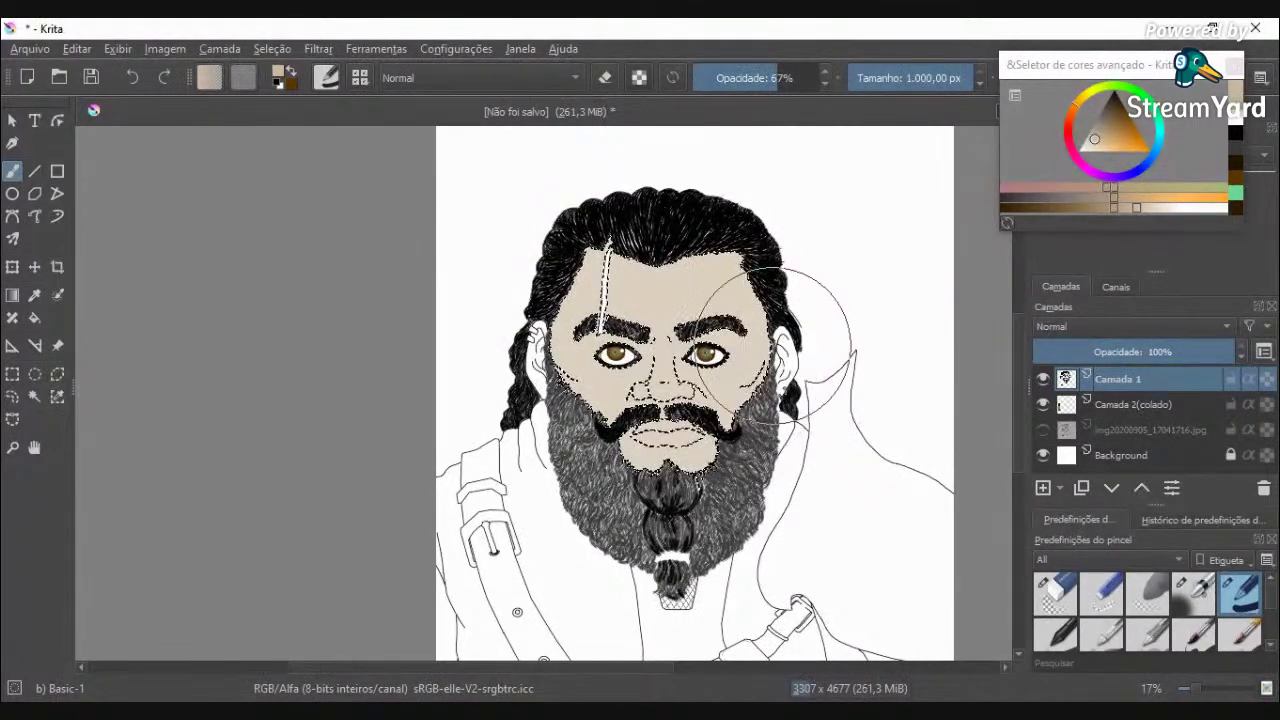
{"action": "scroll", "coordinate": [775, 343], "scroll_direction": "up", "scroll_amount": 3}
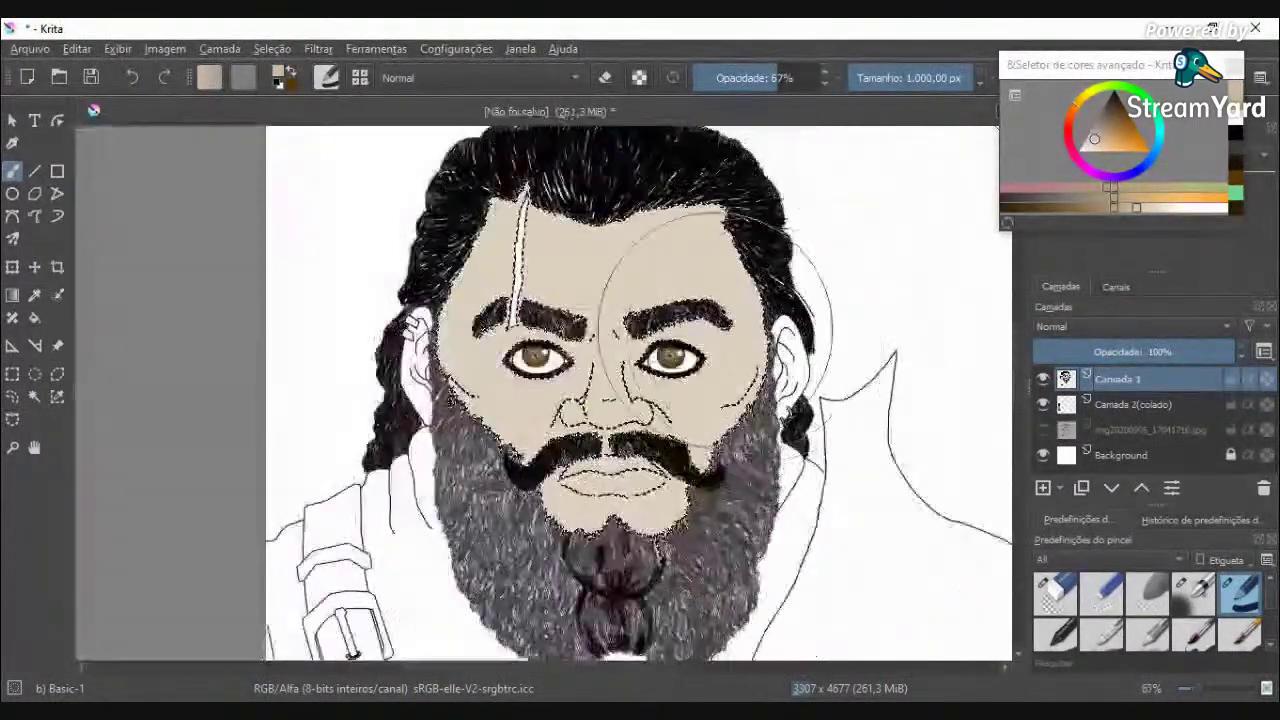
{"action": "scroll", "coordinate": [580, 302], "scroll_direction": "down", "scroll_amount": 3}
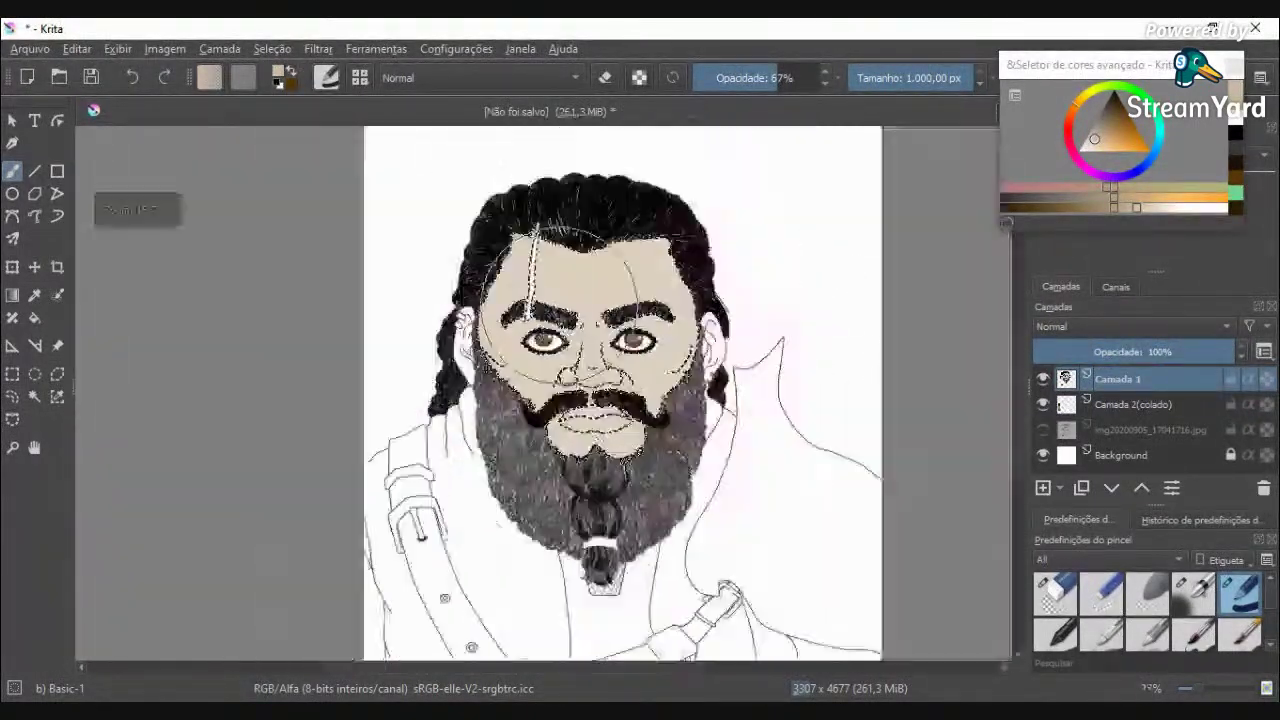
Step: Add the white areas inside the ears to the face selection with the contiguous selection tool
{"action": "scroll", "coordinate": [560, 302], "scroll_direction": "up", "scroll_amount": 4}
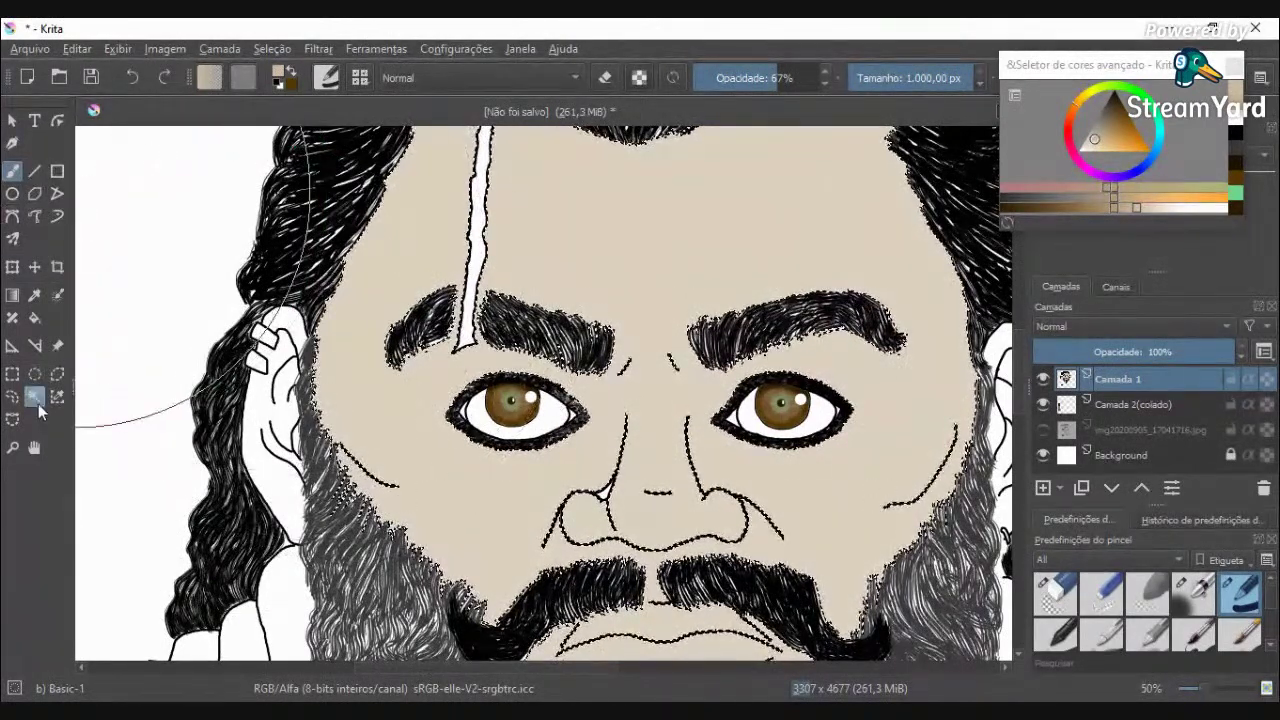
{"action": "left_click", "coordinate": [34, 397]}
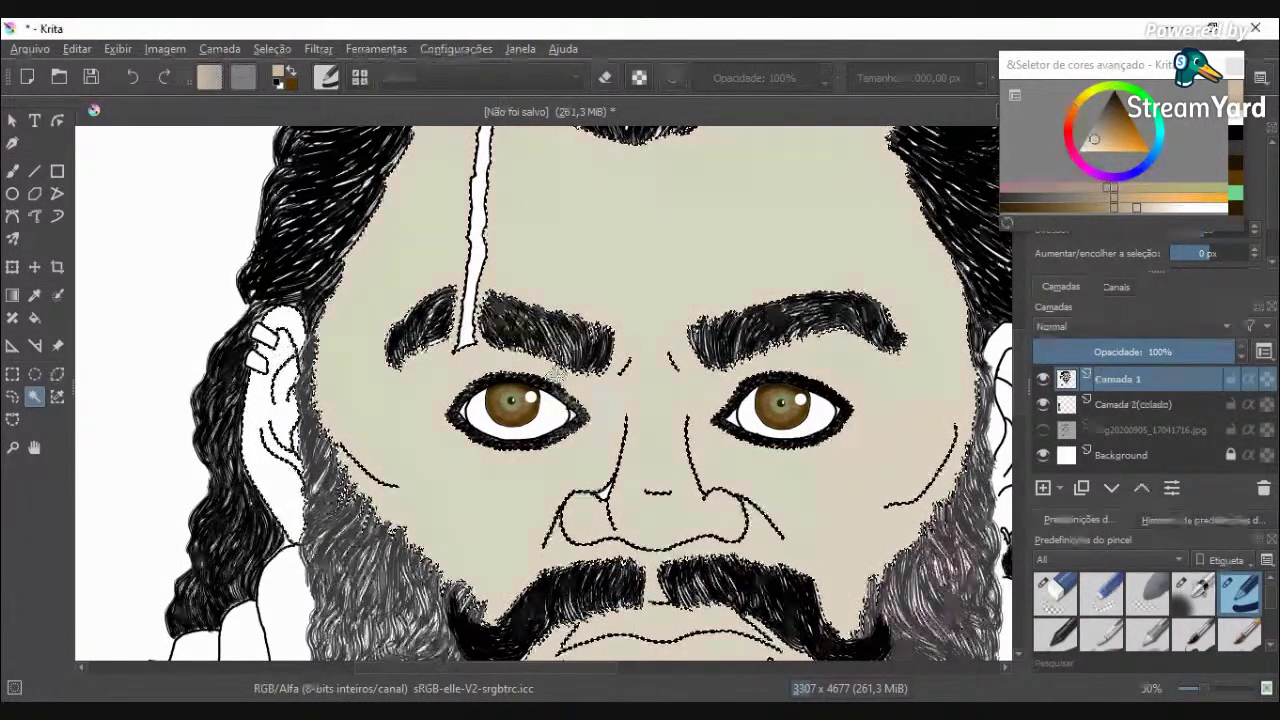
{"action": "scroll", "coordinate": [751, 370], "scroll_direction": "down", "scroll_amount": 1}
{"action": "scroll", "coordinate": [962, 388], "scroll_direction": "up", "scroll_amount": 1}
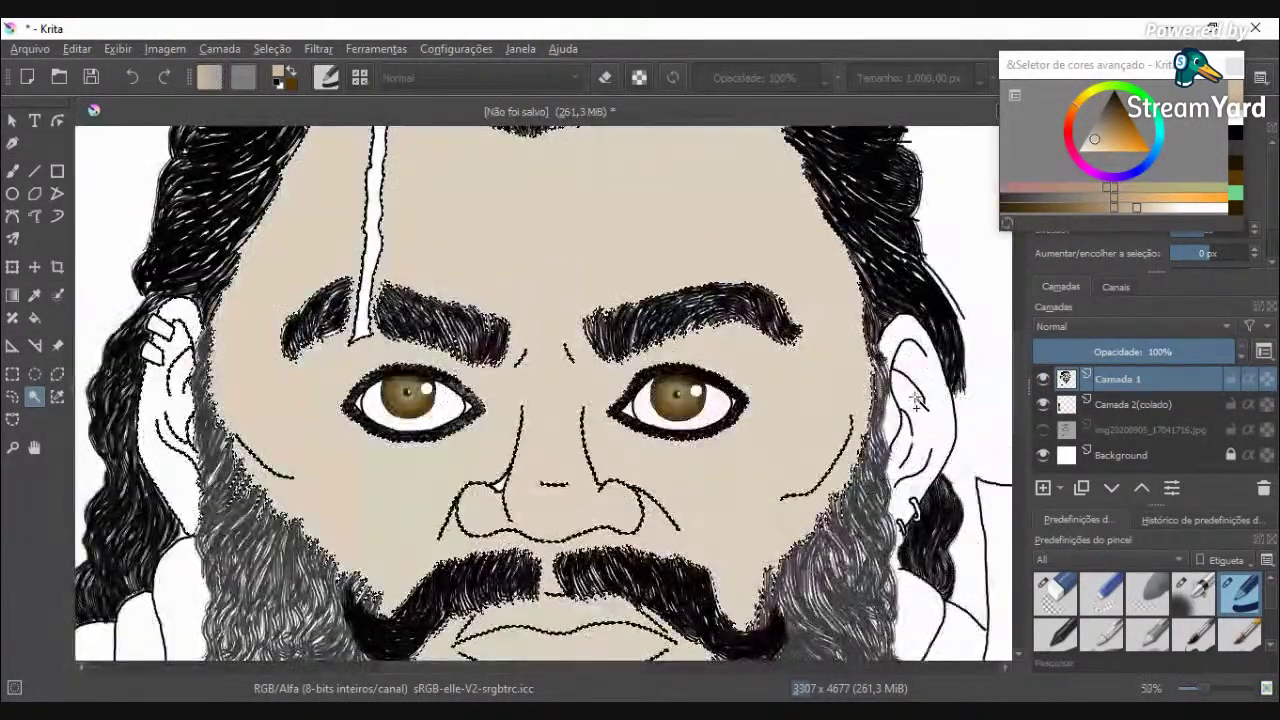
{"action": "left_click", "coordinate": [902, 341]}
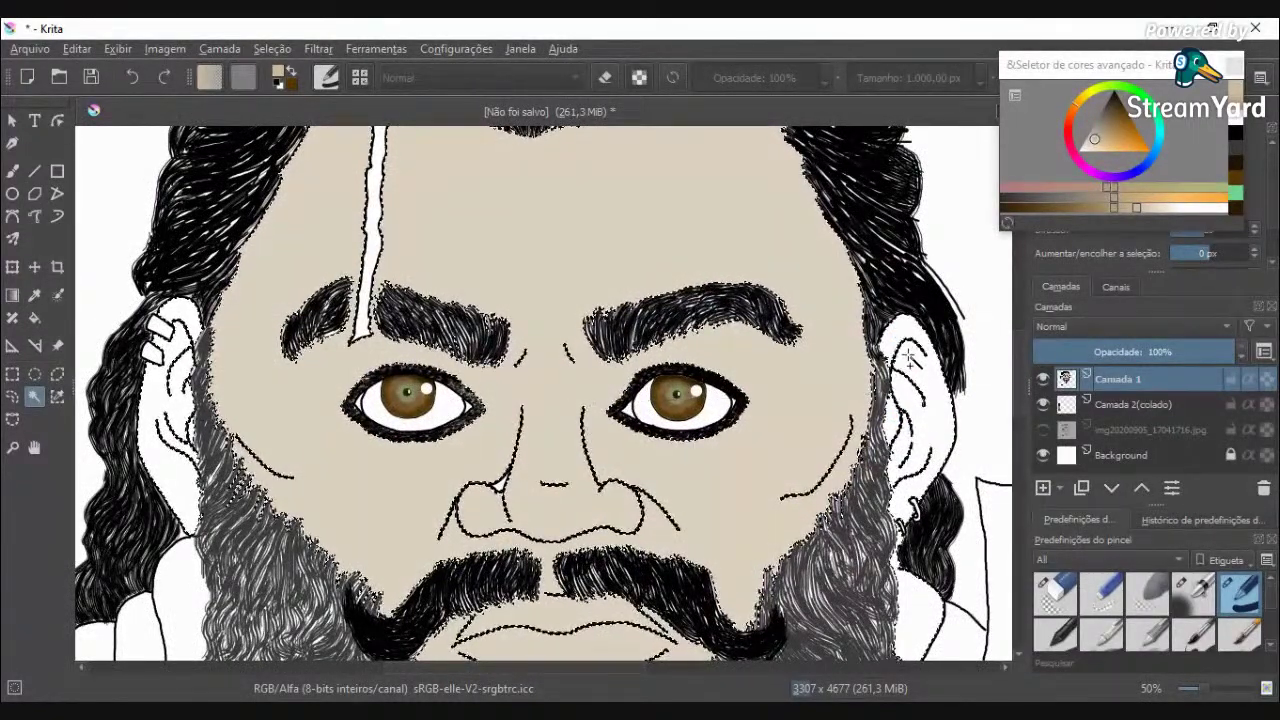
{"action": "left_click", "coordinate": [912, 408]}
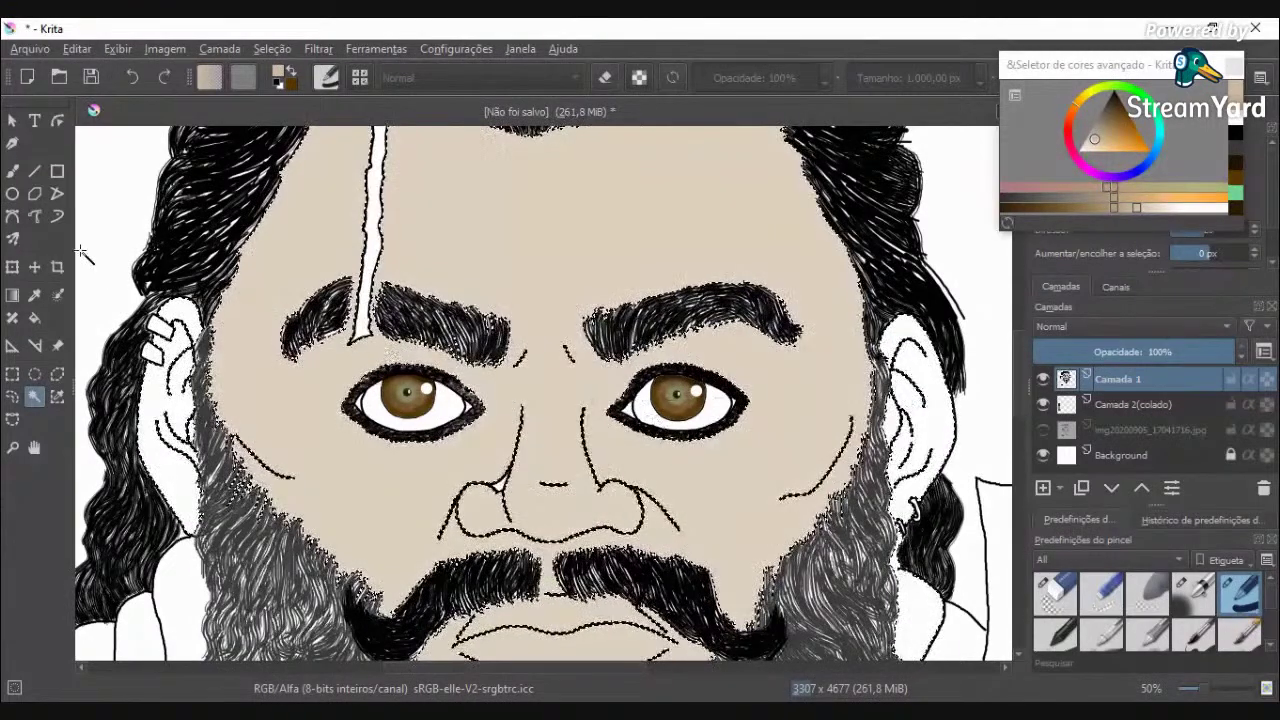
Step: Reduce the brush size to 330.99 px and paint both selected ears with the light beige, leaving the ear rings white
{"action": "left_click", "coordinate": [16, 174]}
{"action": "scroll", "coordinate": [630, 352], "scroll_direction": "down", "scroll_amount": 1}
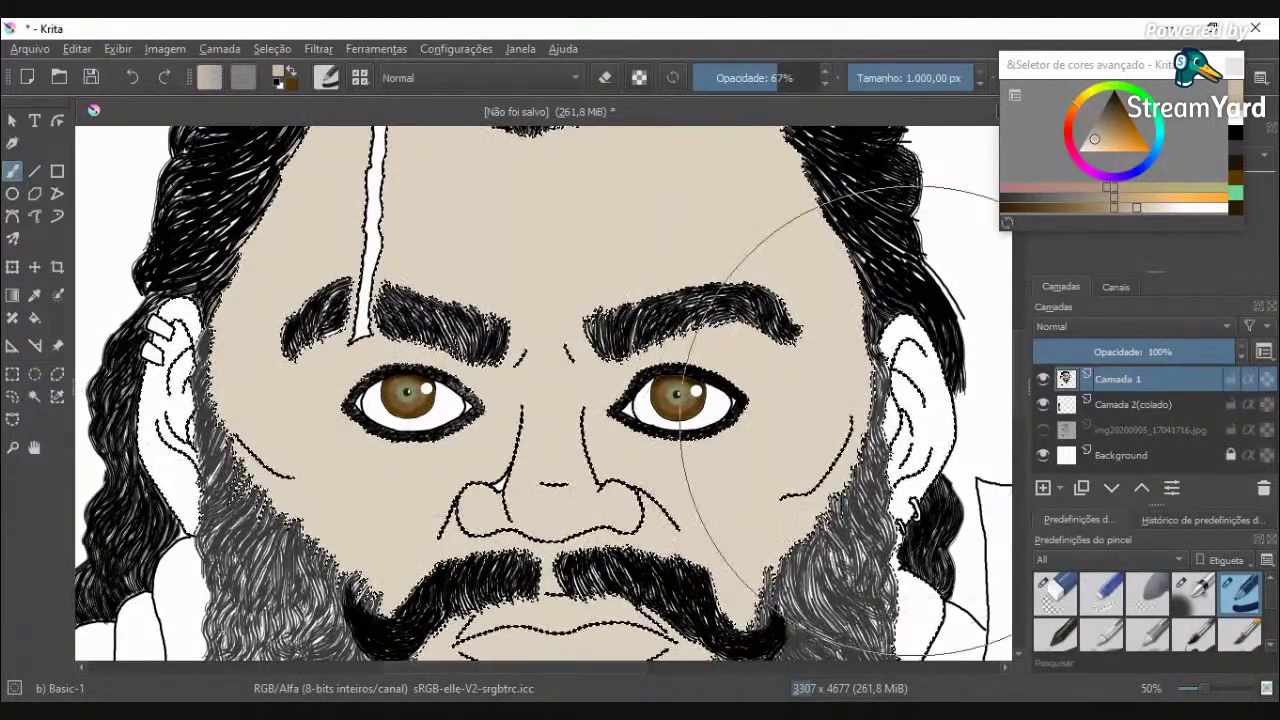
{"action": "scroll", "coordinate": [900, 408], "scroll_direction": "down", "scroll_amount": 1}
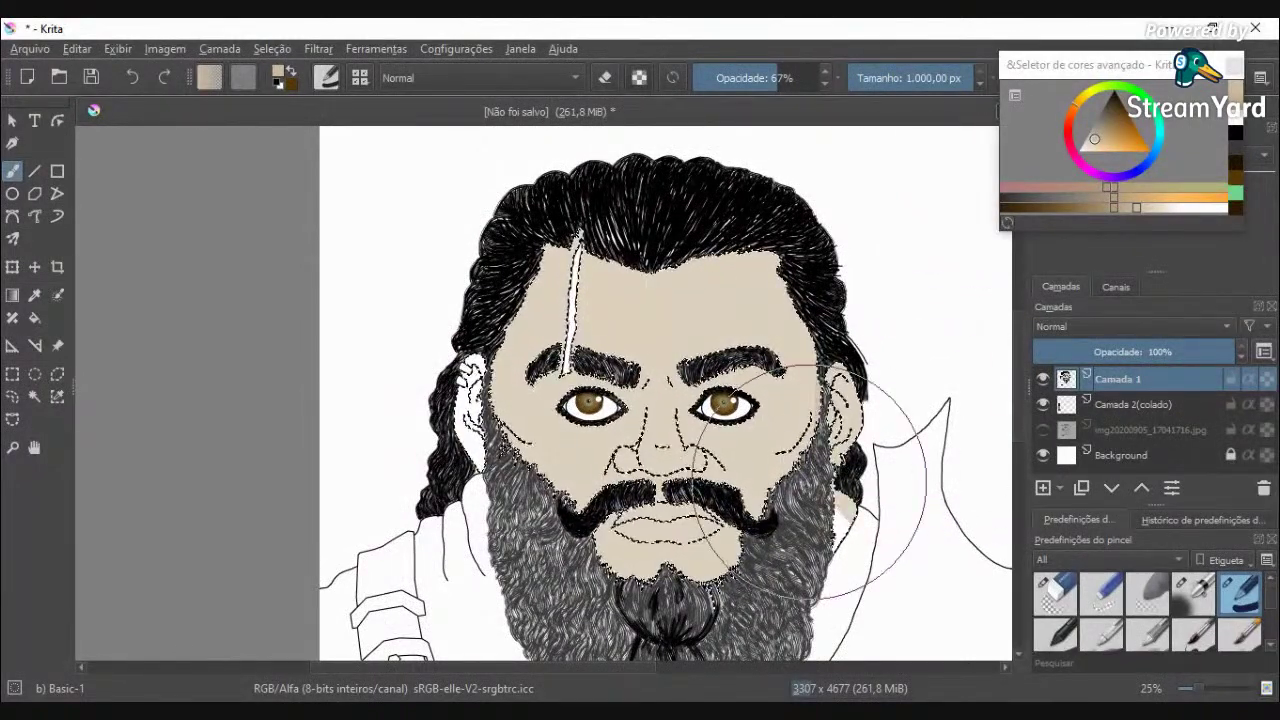
{"action": "scroll", "coordinate": [983, 372], "scroll_direction": "up", "scroll_amount": 3}
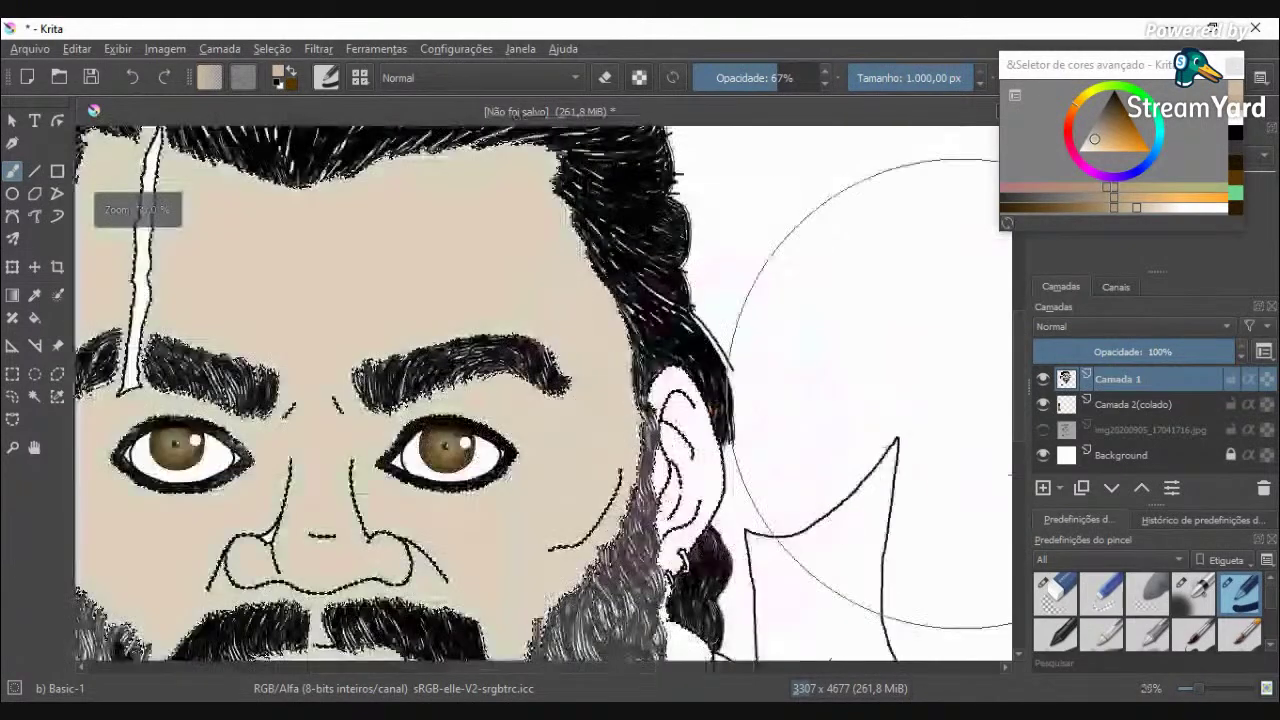
{"action": "scroll", "coordinate": [885, 435], "scroll_direction": "down", "scroll_amount": 1}
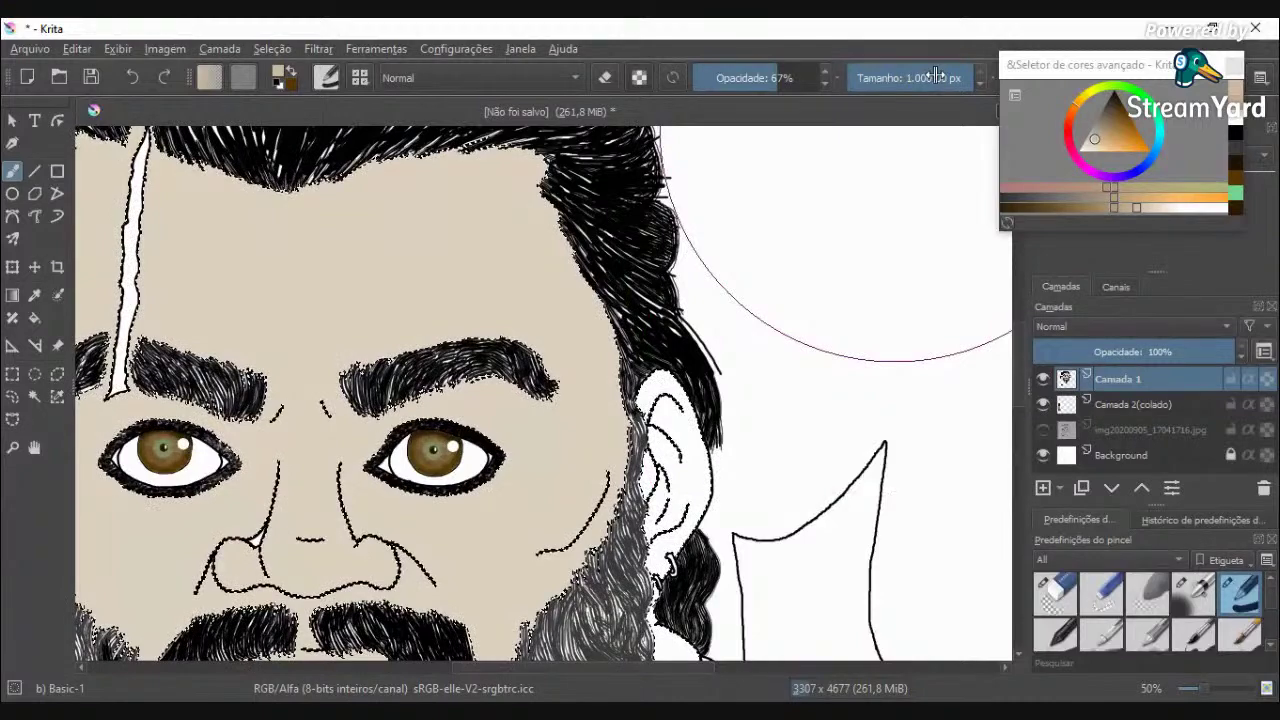
{"action": "left_click_drag", "start_coordinate": [935, 75], "coordinate": [889, 77]}
{"action": "left_click_drag", "start_coordinate": [729, 394], "coordinate": [702, 515]}
{"action": "scroll", "coordinate": [712, 515], "scroll_direction": "down", "scroll_amount": 2}
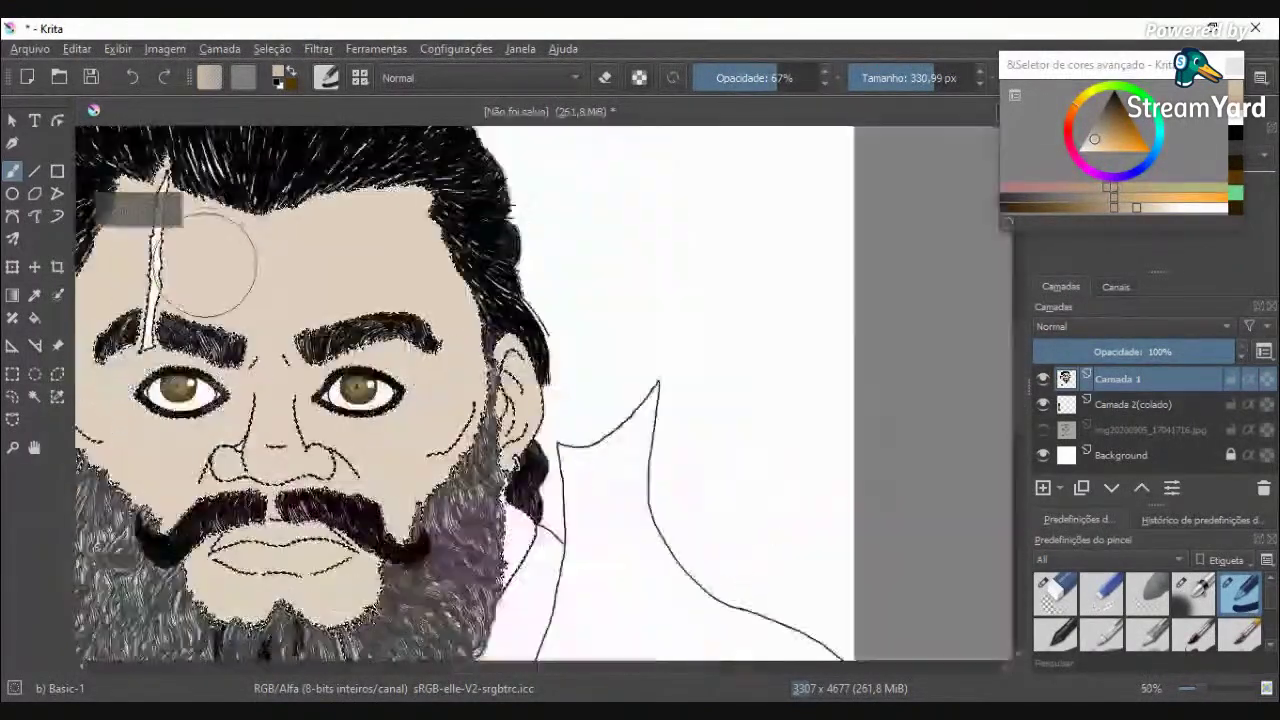
{"action": "scroll", "coordinate": [205, 260], "scroll_direction": "down", "scroll_amount": 2}
{"action": "left_click_drag", "start_coordinate": [734, 668], "coordinate": [632, 672]}
{"action": "scroll", "coordinate": [240, 240], "scroll_direction": "up", "scroll_amount": 3}
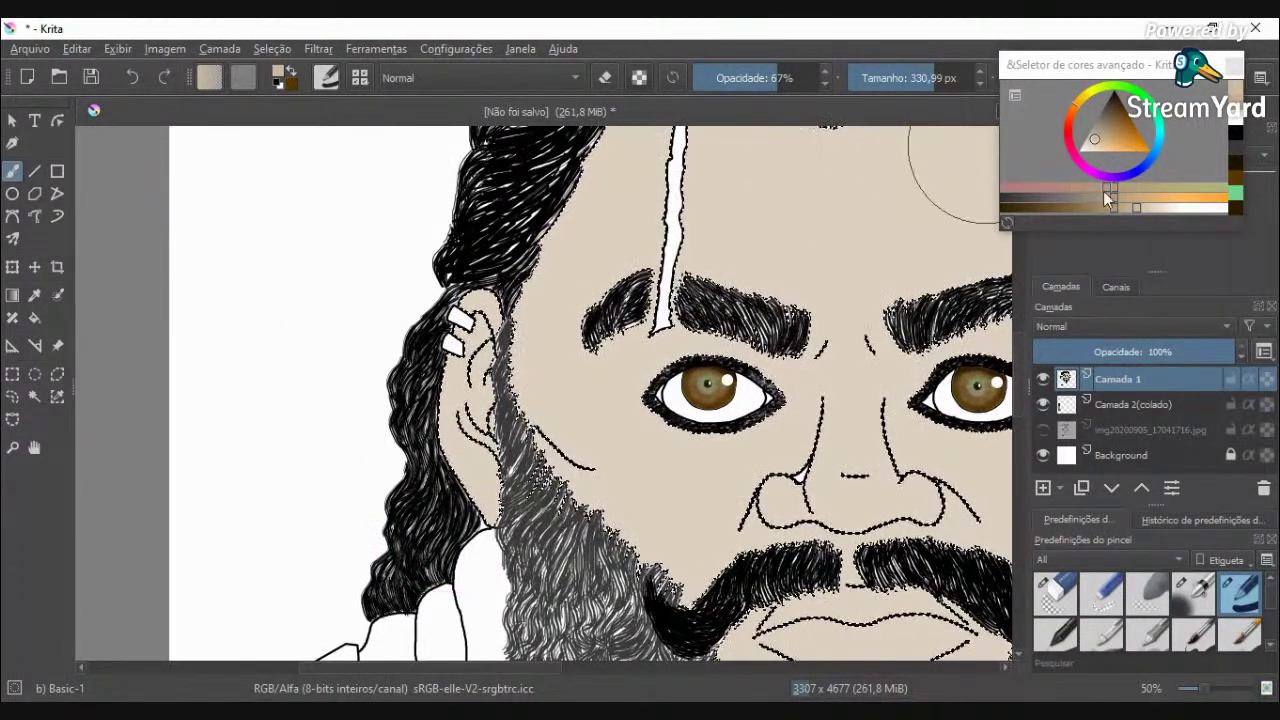
Step: Darken the beige foreground colour and choose the Airbrush Soft brush preset
{"action": "left_click_drag", "start_coordinate": [1133, 205], "coordinate": [1111, 207]}
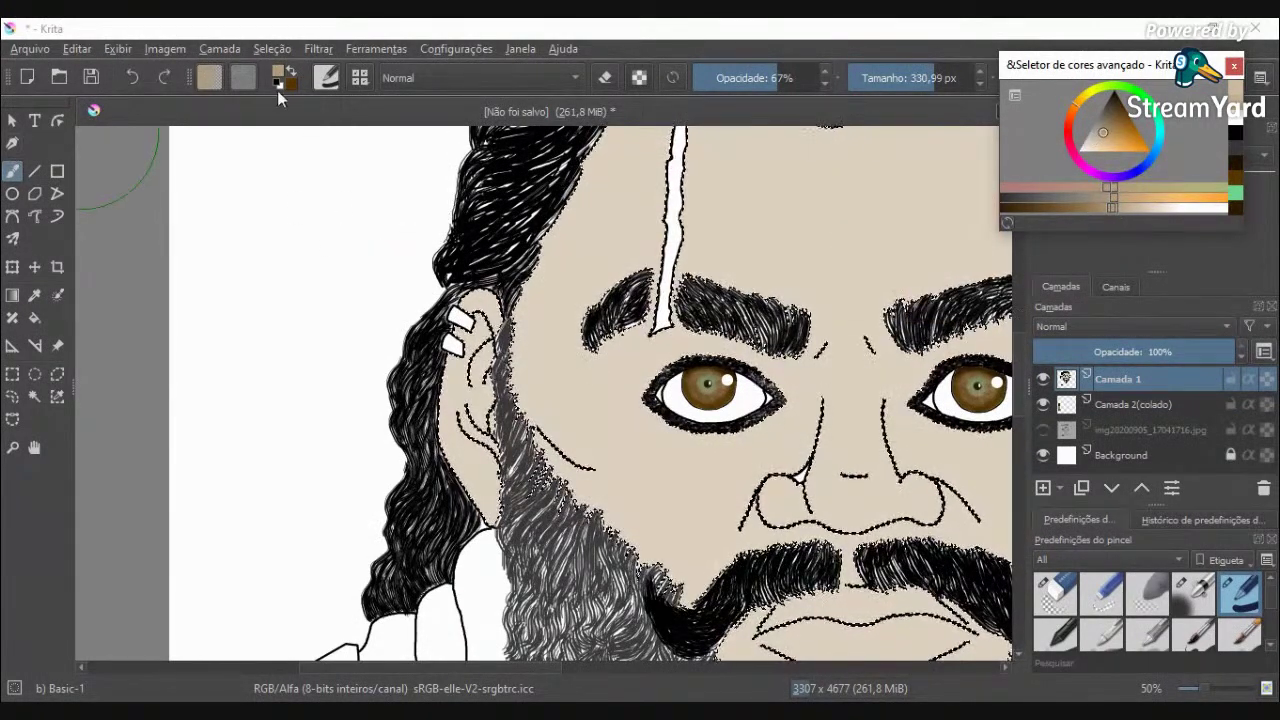
{"action": "left_click", "coordinate": [326, 77]}
{"action": "left_click", "coordinate": [525, 147]}
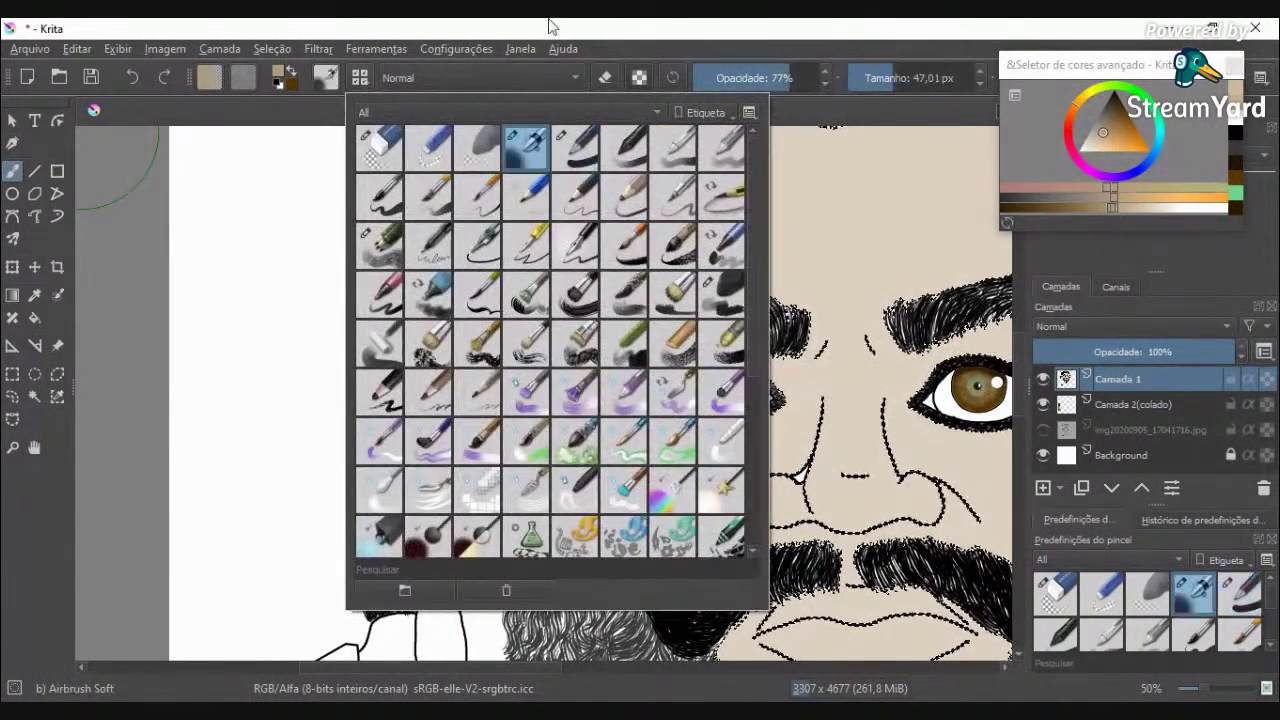
Step: Set the Airbrush Soft brush to 45% opacity and 31.50 px, and shade the inner upper lid of the right-hand eye
{"action": "scroll", "coordinate": [645, 386], "scroll_direction": "down", "scroll_amount": 2}
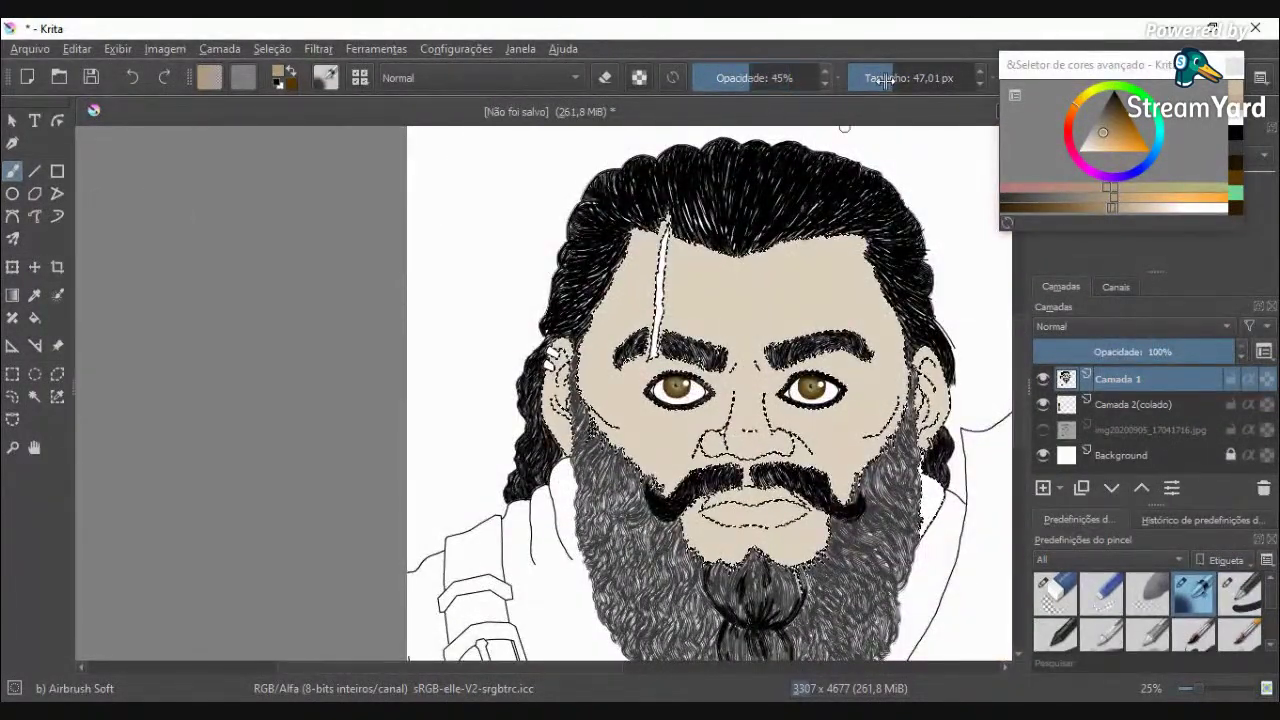
{"action": "scroll", "coordinate": [770, 384], "scroll_direction": "up", "scroll_amount": 4}
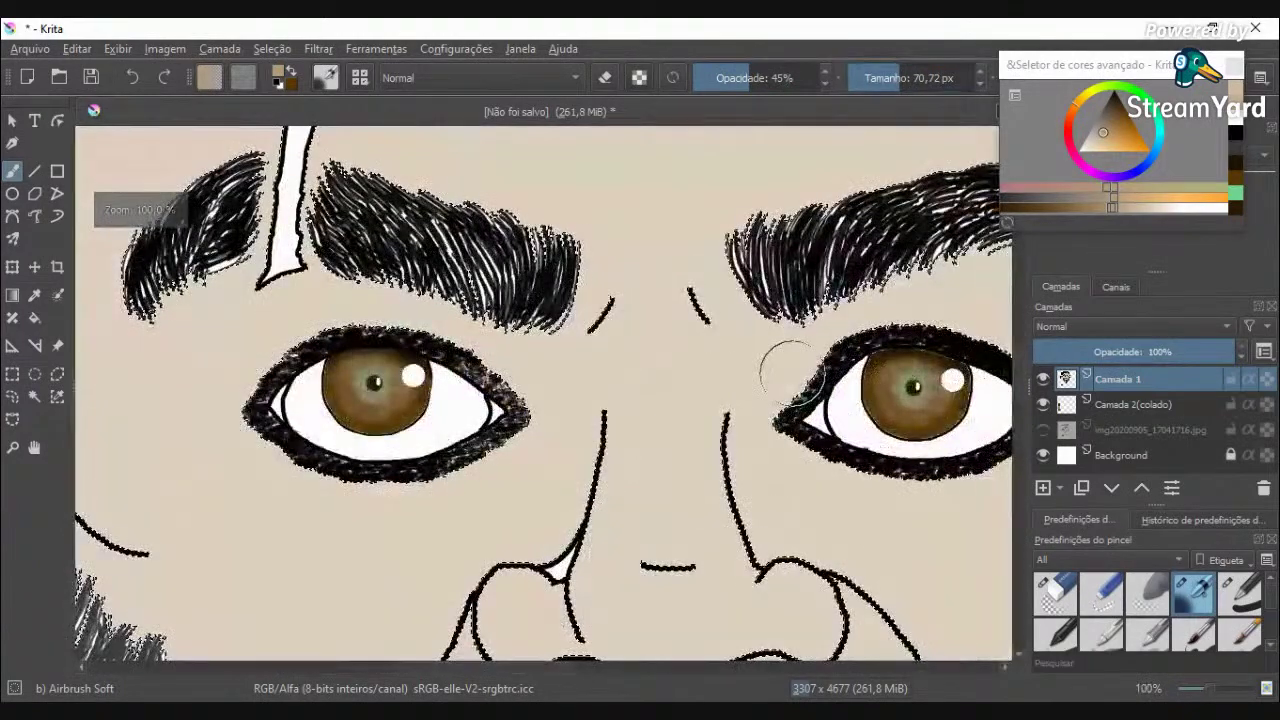
{"action": "scroll", "coordinate": [830, 250], "scroll_direction": "down", "scroll_amount": 2}
{"action": "scroll", "coordinate": [850, 278], "scroll_direction": "up", "scroll_amount": 2}
{"action": "mouse_move", "coordinate": [829, 333]}
{"action": "left_mouse_down"}
{"action": "mouse_move", "coordinate": [877, 286]}
{"action": "mouse_move", "coordinate": [903, 286]}
{"action": "left_mouse_up"}
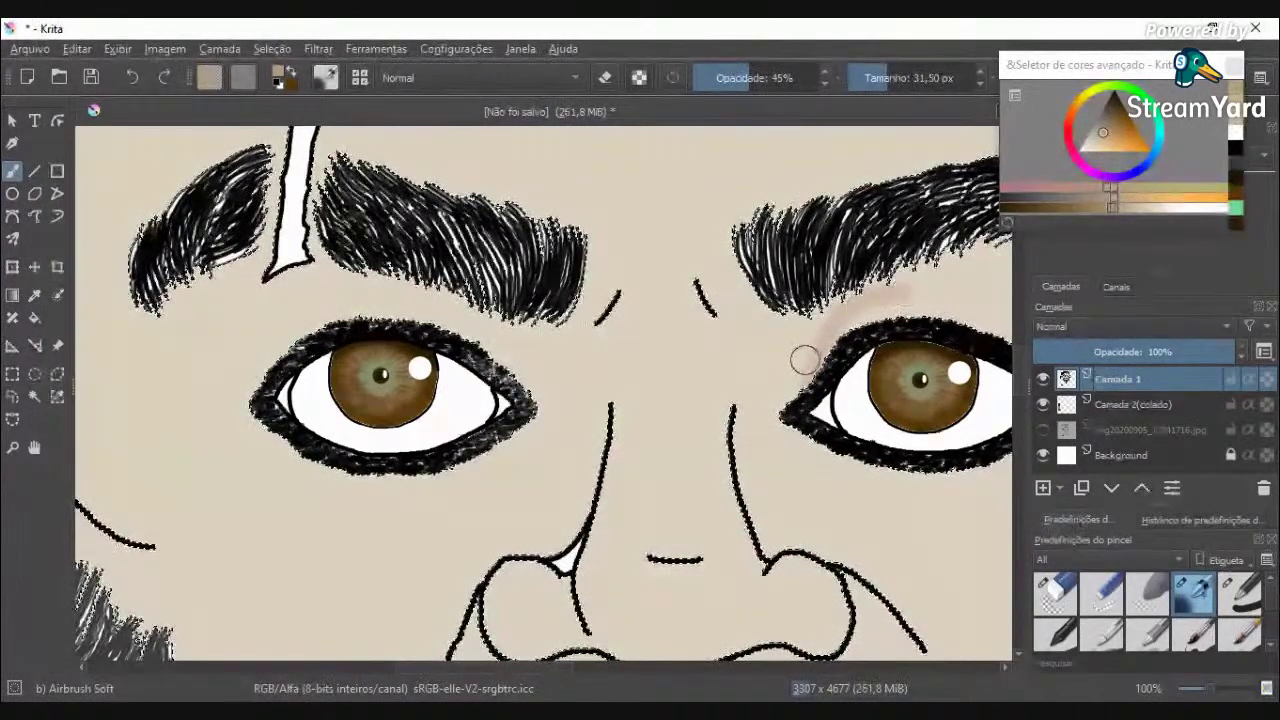
Step: Airbrush soft shadows over the outer upper lid and in a curve beneath the right-hand eye
{"action": "scroll", "coordinate": [805, 360], "scroll_direction": "down", "scroll_amount": 3}
{"action": "scroll", "coordinate": [984, 381], "scroll_direction": "up", "scroll_amount": 2}
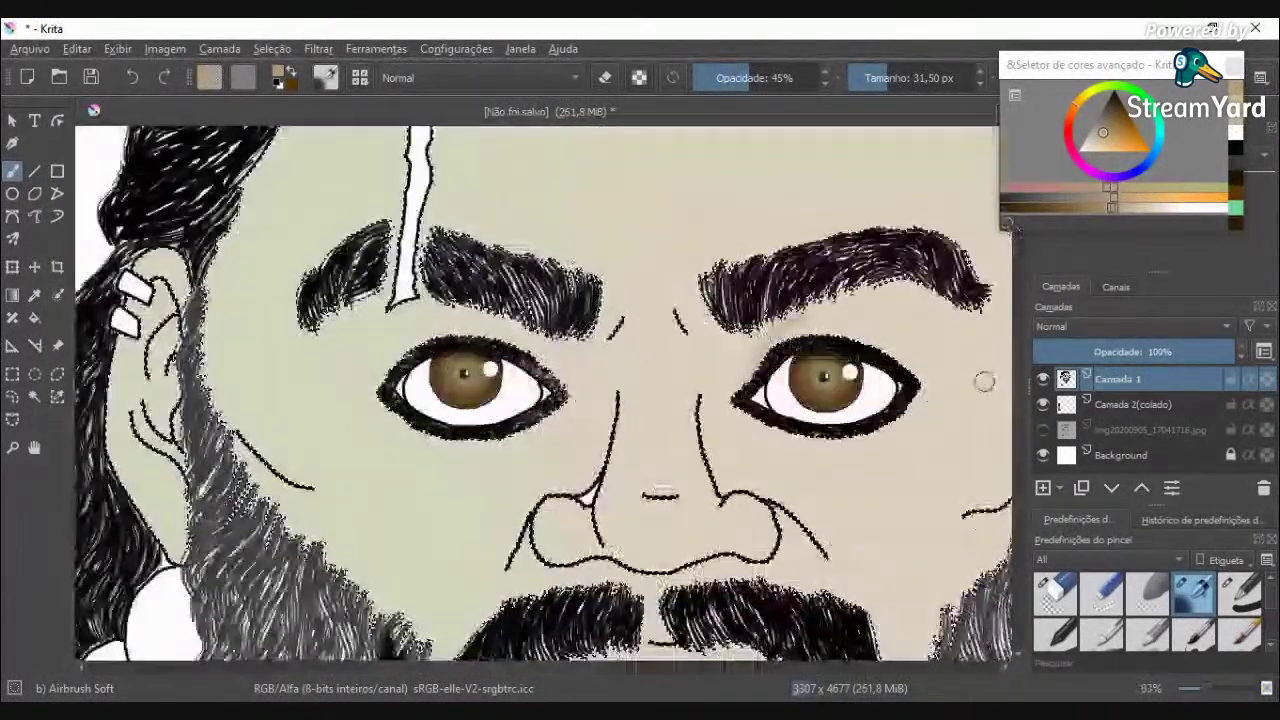
{"action": "scroll", "coordinate": [984, 381], "scroll_direction": "up", "scroll_amount": 2}
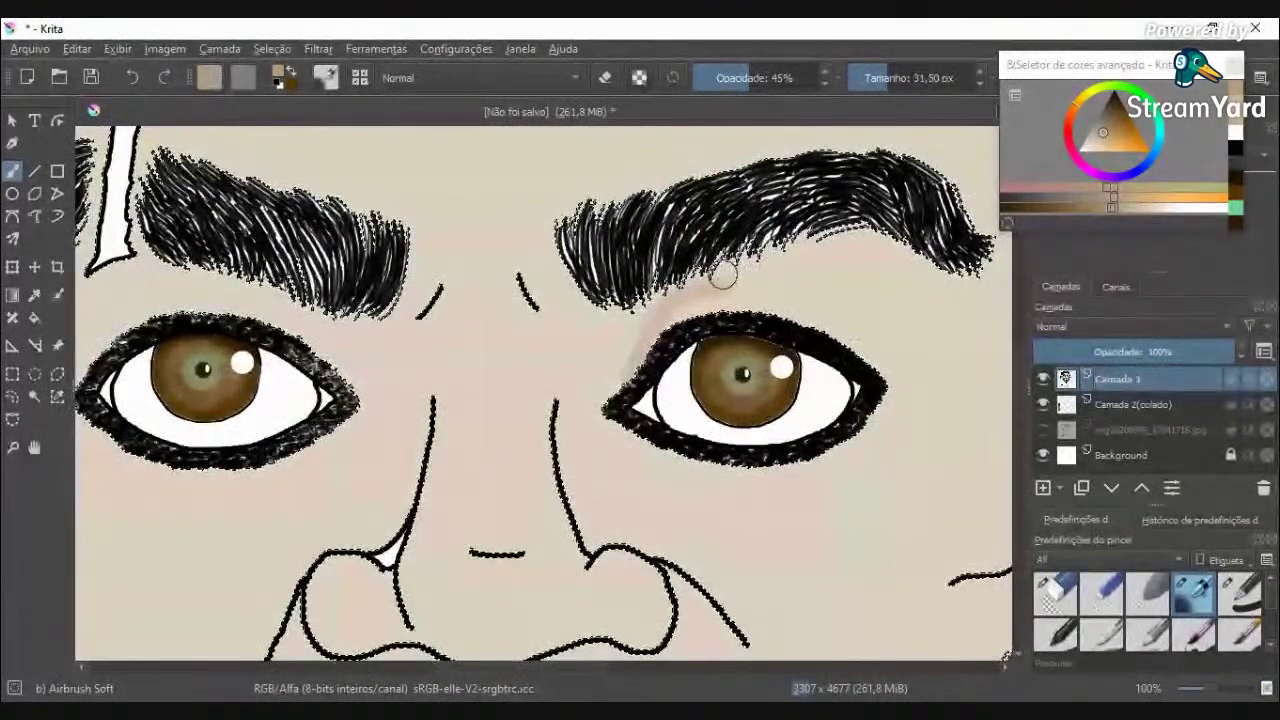
{"action": "left_click_drag", "start_coordinate": [866, 361], "coordinate": [811, 297]}
{"action": "left_click_drag", "start_coordinate": [697, 284], "coordinate": [727, 279]}
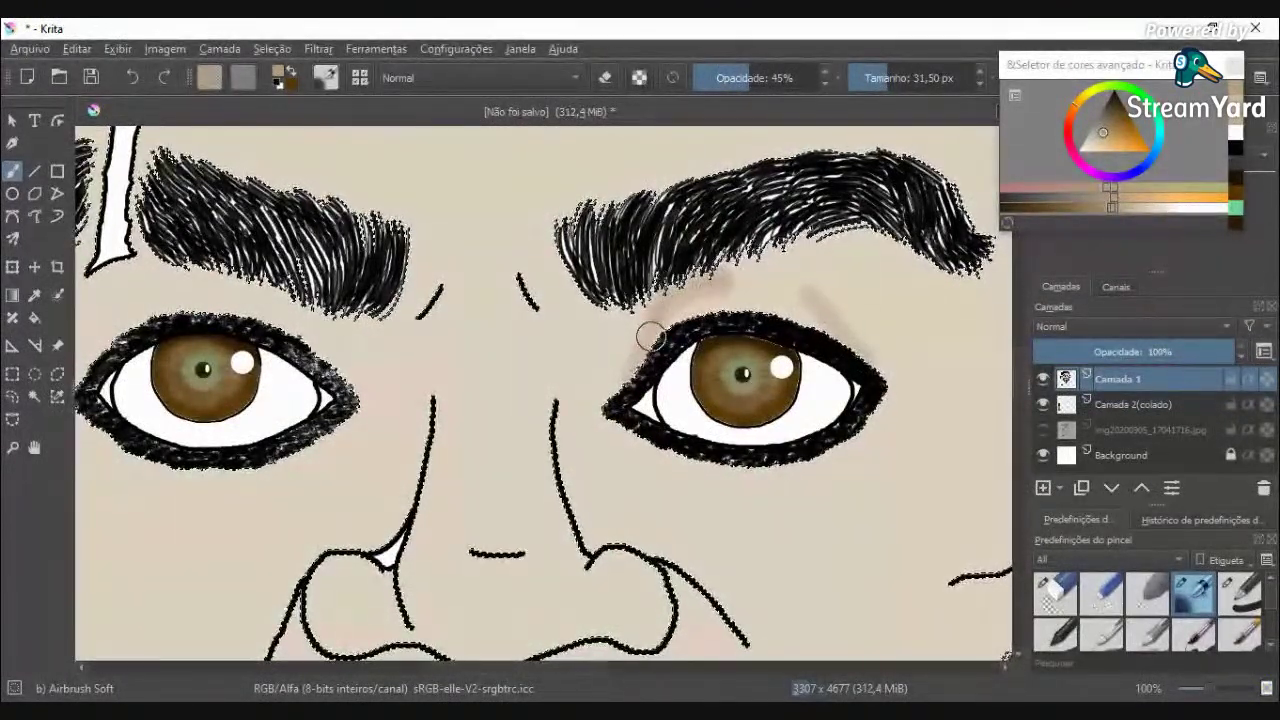
{"action": "mouse_move", "coordinate": [634, 437]}
{"action": "left_mouse_down"}
{"action": "mouse_move", "coordinate": [660, 466]}
{"action": "mouse_move", "coordinate": [783, 500]}
{"action": "mouse_move", "coordinate": [810, 490]}
{"action": "left_mouse_up"}
Step: Airbrush a soft shadow along the cheek line on each side of the face
{"action": "scroll", "coordinate": [810, 489], "scroll_direction": "down", "scroll_amount": 3}
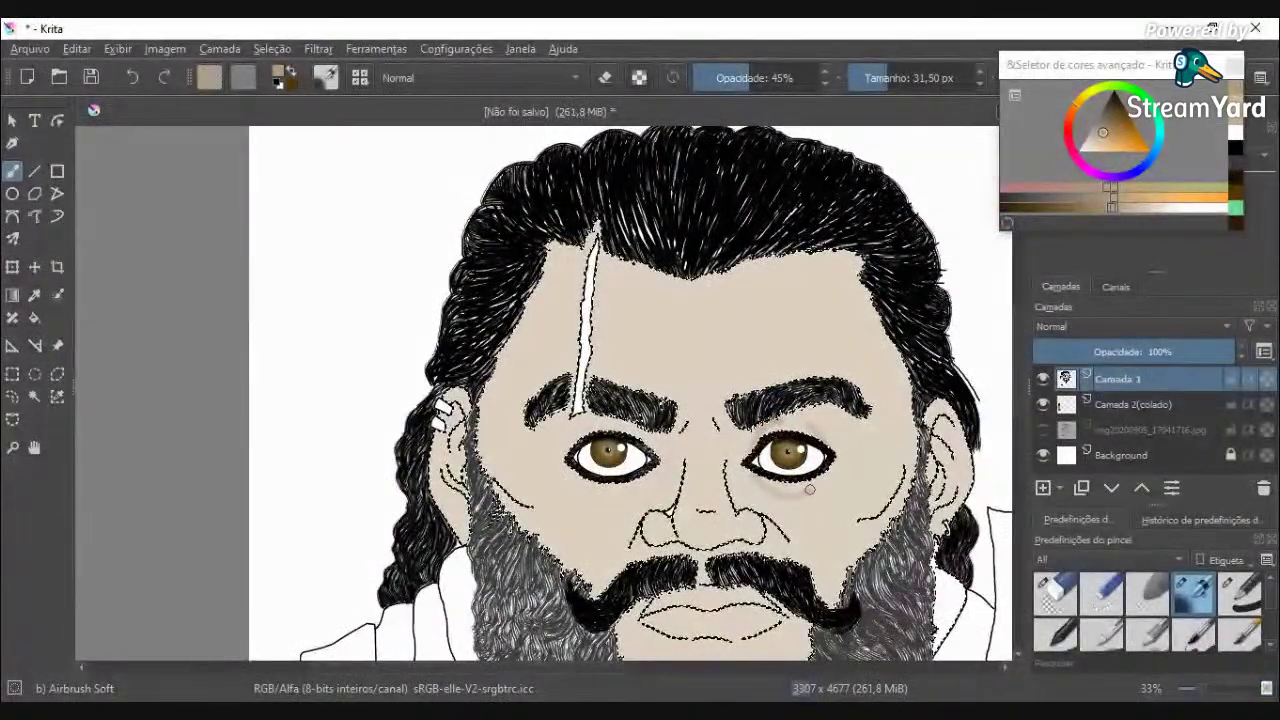
{"action": "scroll", "coordinate": [900, 458], "scroll_direction": "up", "scroll_amount": 5}
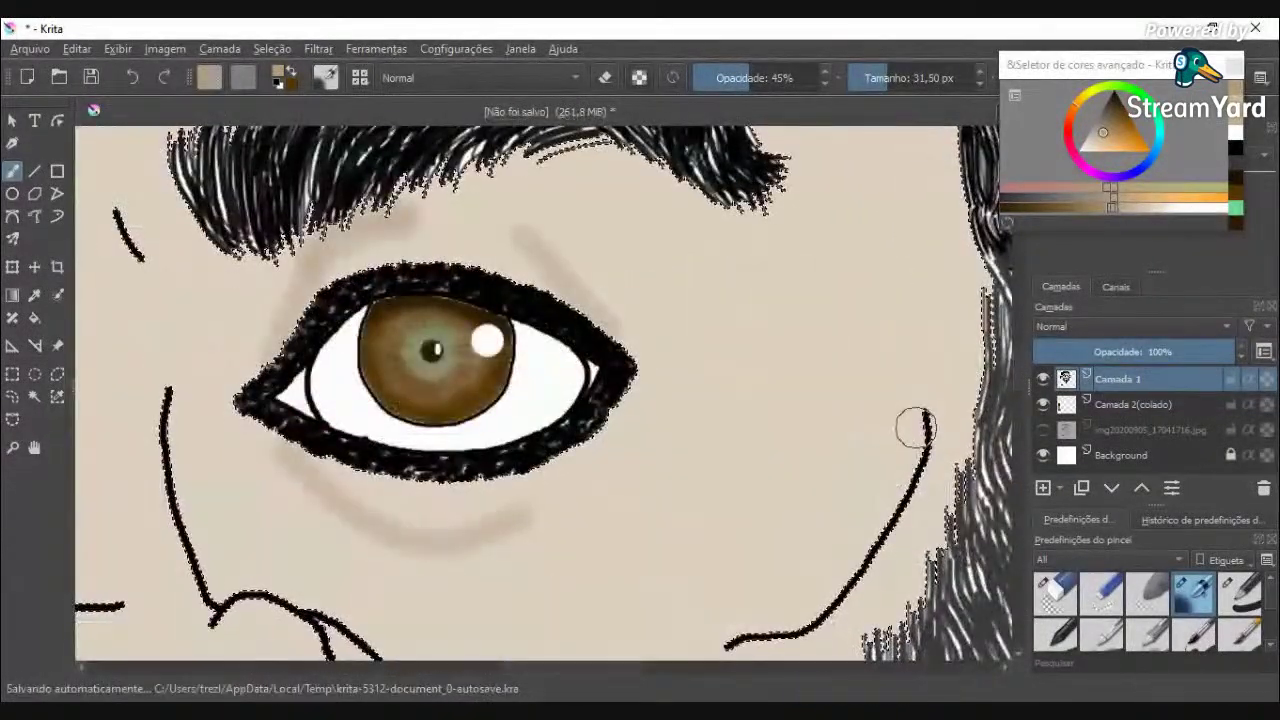
{"action": "mouse_move", "coordinate": [915, 428]}
{"action": "left_mouse_down"}
{"action": "mouse_move", "coordinate": [846, 583]}
{"action": "mouse_move", "coordinate": [788, 622]}
{"action": "mouse_move", "coordinate": [746, 623]}
{"action": "mouse_move", "coordinate": [789, 609]}
{"action": "mouse_move", "coordinate": [914, 443]}
{"action": "mouse_move", "coordinate": [909, 414]}
{"action": "mouse_move", "coordinate": [903, 466]}
{"action": "mouse_move", "coordinate": [858, 560]}
{"action": "mouse_move", "coordinate": [800, 609]}
{"action": "mouse_move", "coordinate": [720, 637]}
{"action": "left_mouse_up"}
{"action": "scroll", "coordinate": [762, 440], "scroll_direction": "down", "scroll_amount": 6}
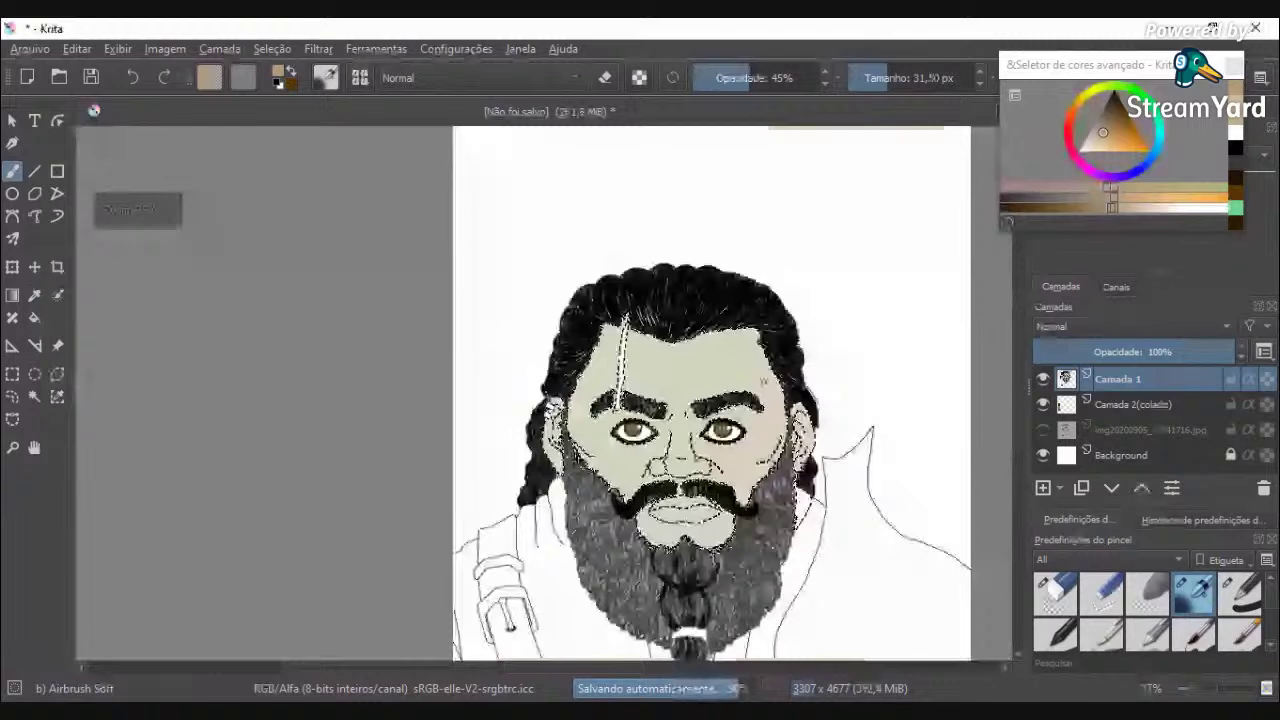
{"action": "scroll", "coordinate": [583, 441], "scroll_direction": "up", "scroll_amount": 7}
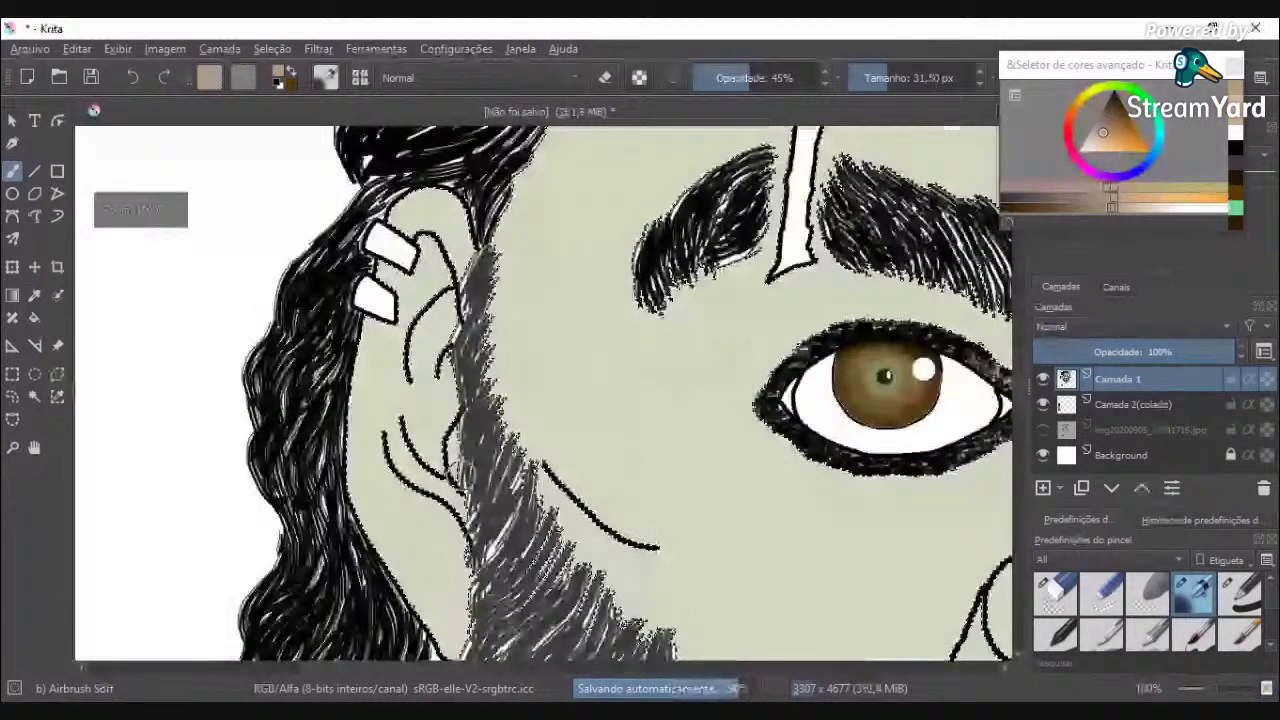
{"action": "left_click_drag", "start_coordinate": [525, 430], "coordinate": [625, 537]}
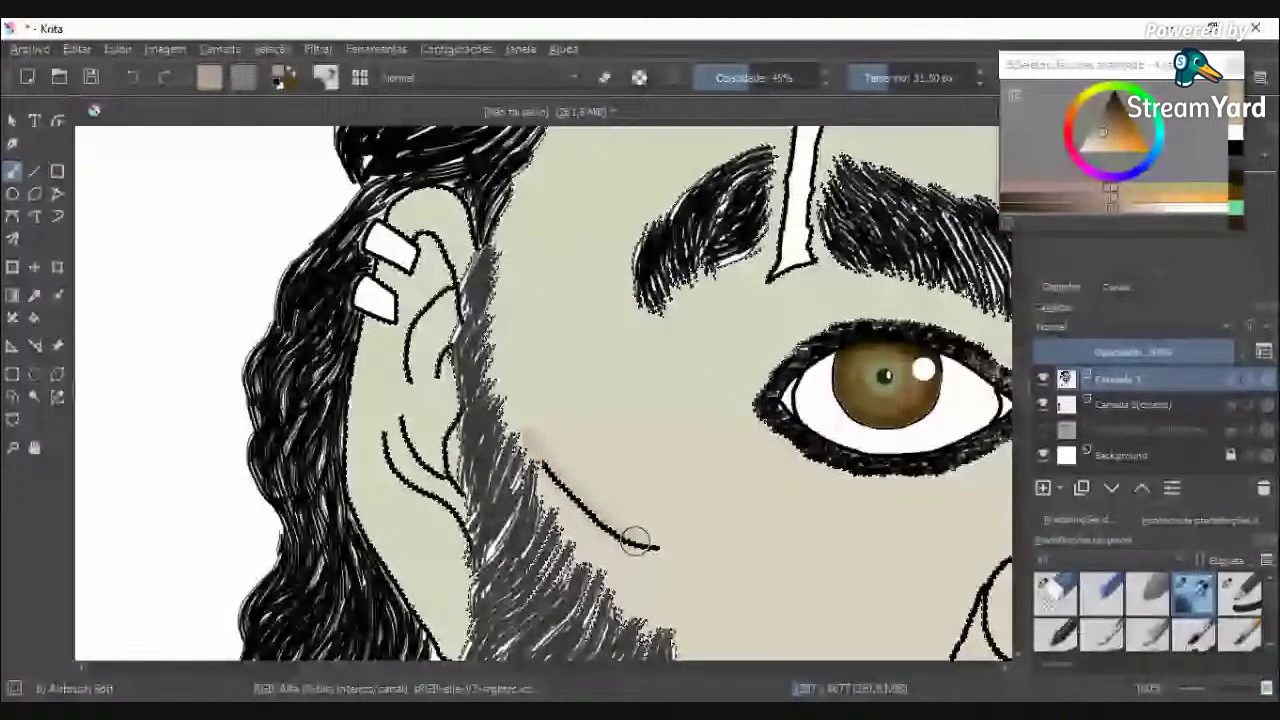
Step: Airbrush soft shadows above and below the left-hand eye, undoing the unwanted last stroke
{"action": "scroll", "coordinate": [826, 417], "scroll_direction": "up", "scroll_amount": 1}
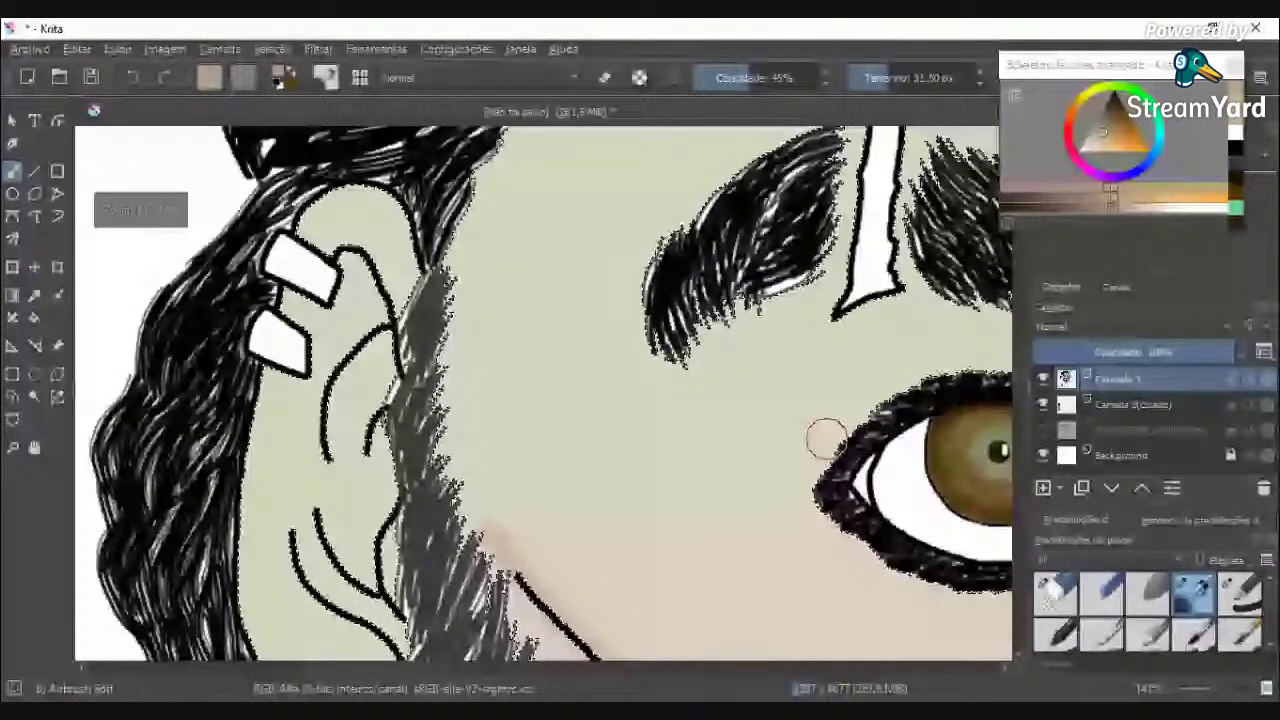
{"action": "left_click_drag", "start_coordinate": [826, 437], "coordinate": [935, 312]}
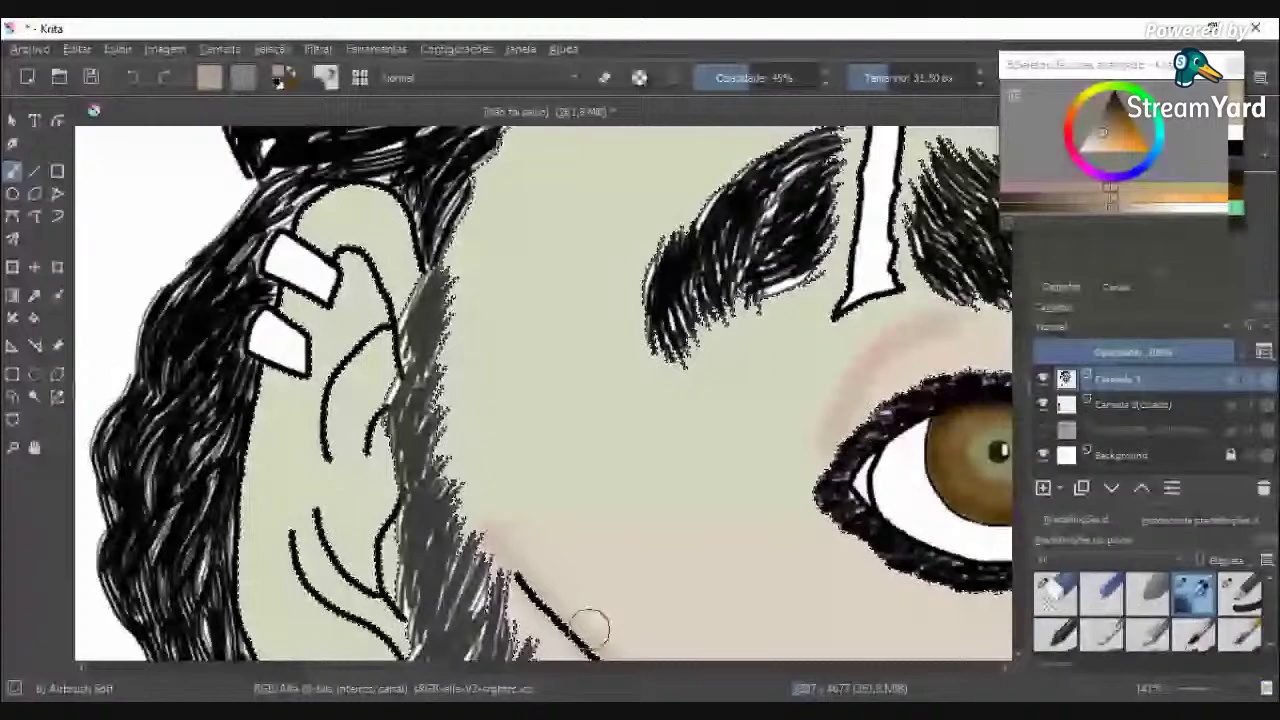
{"action": "left_click_drag", "start_coordinate": [408, 668], "coordinate": [510, 672]}
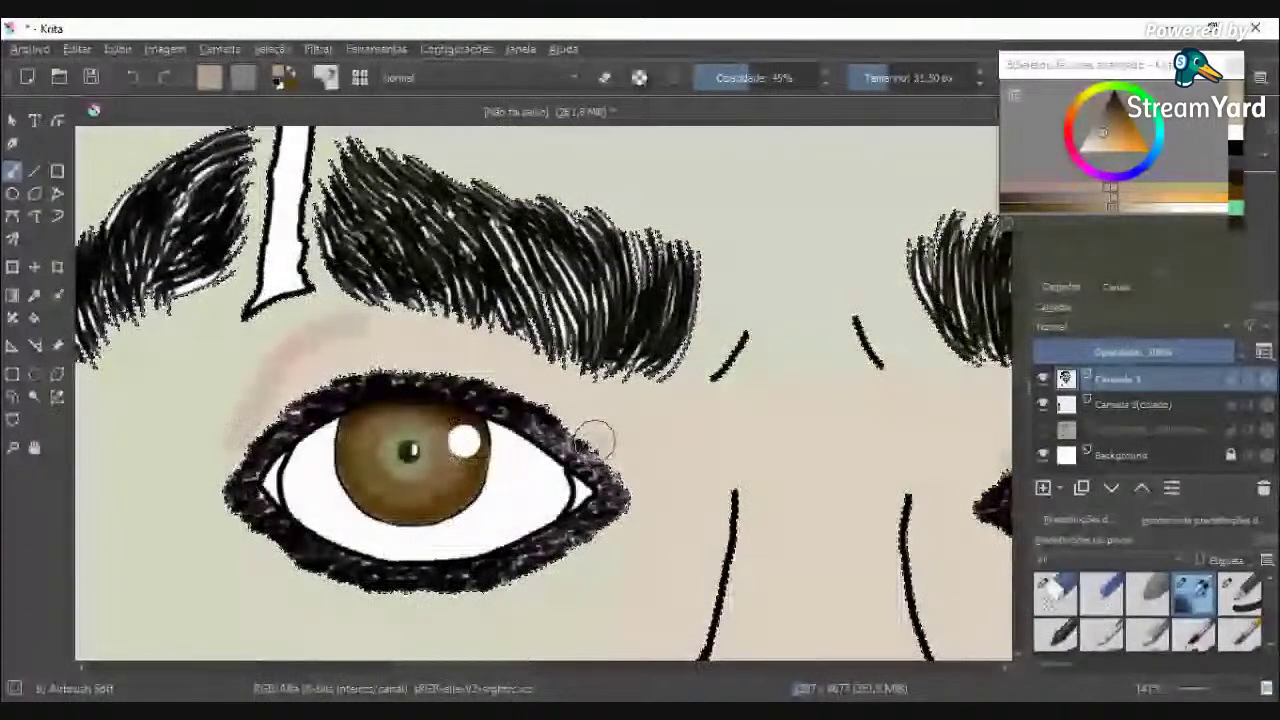
{"action": "scroll", "coordinate": [593, 440], "scroll_direction": "down", "scroll_amount": 2}
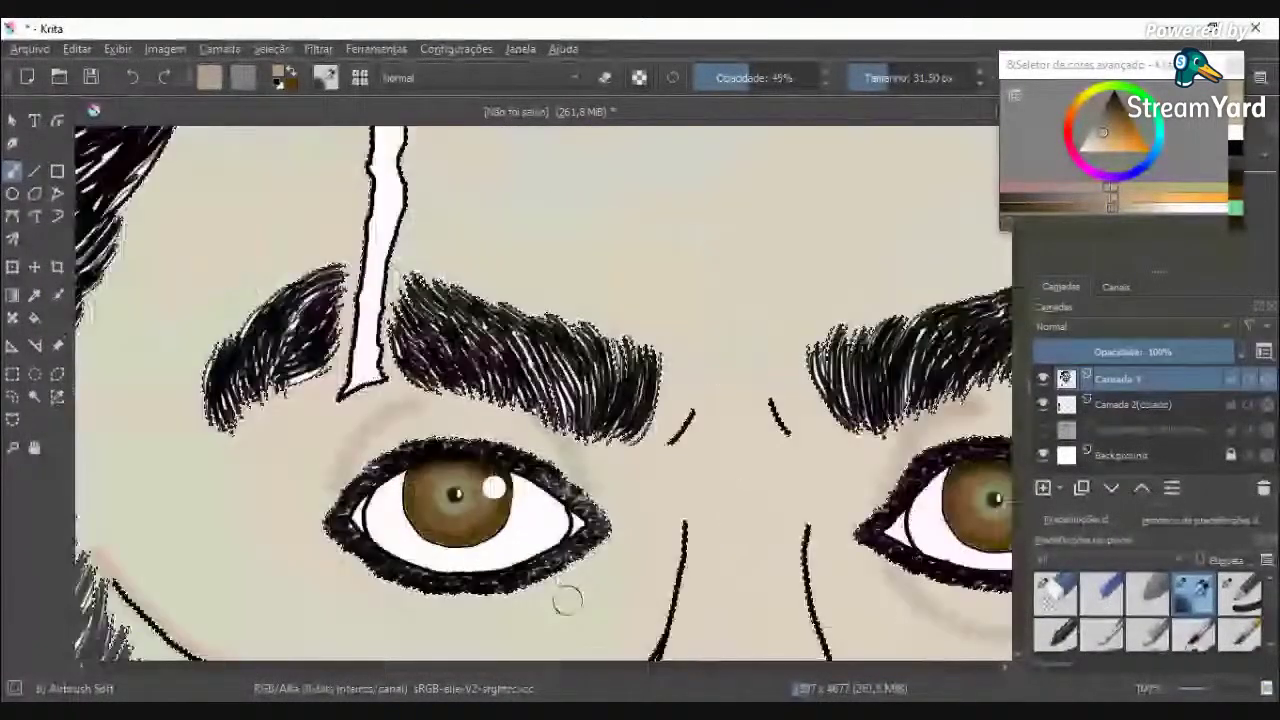
{"action": "mouse_move", "coordinate": [584, 567]}
{"action": "left_mouse_down"}
{"action": "mouse_move", "coordinate": [541, 619]}
{"action": "mouse_move", "coordinate": [480, 636]}
{"action": "left_mouse_up"}
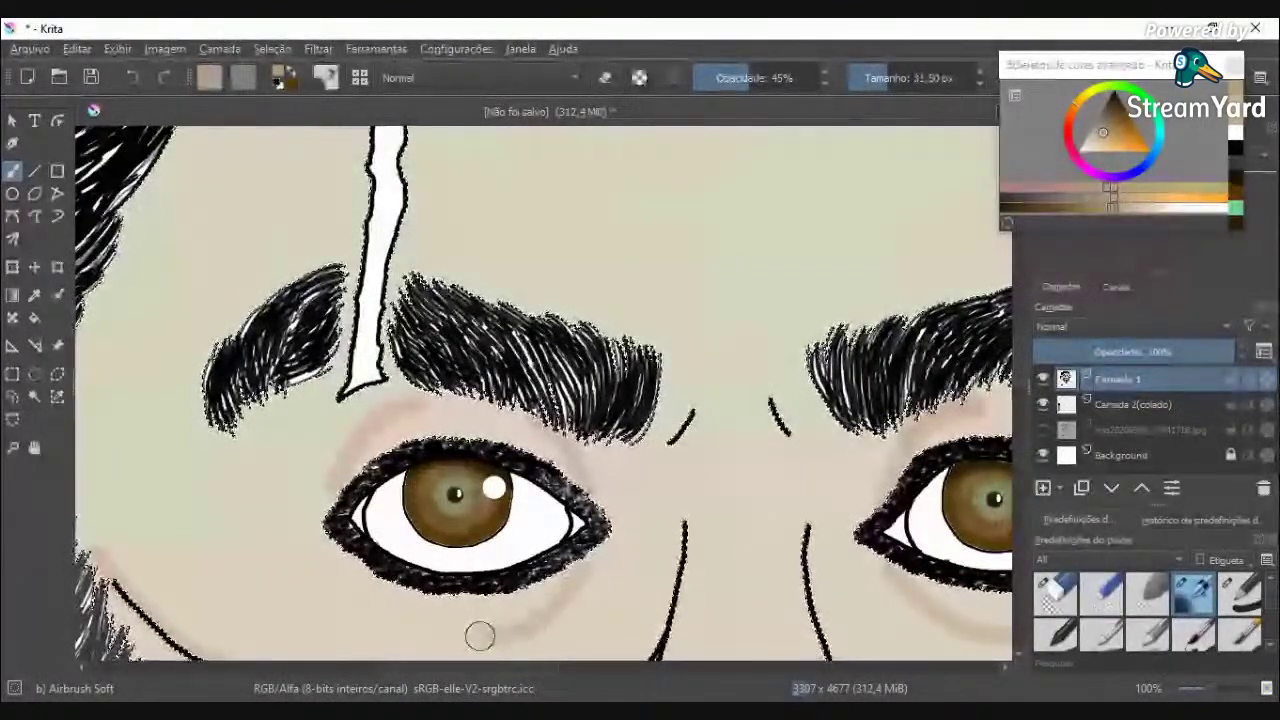
{"action": "key", "text": "ctrl+z"}
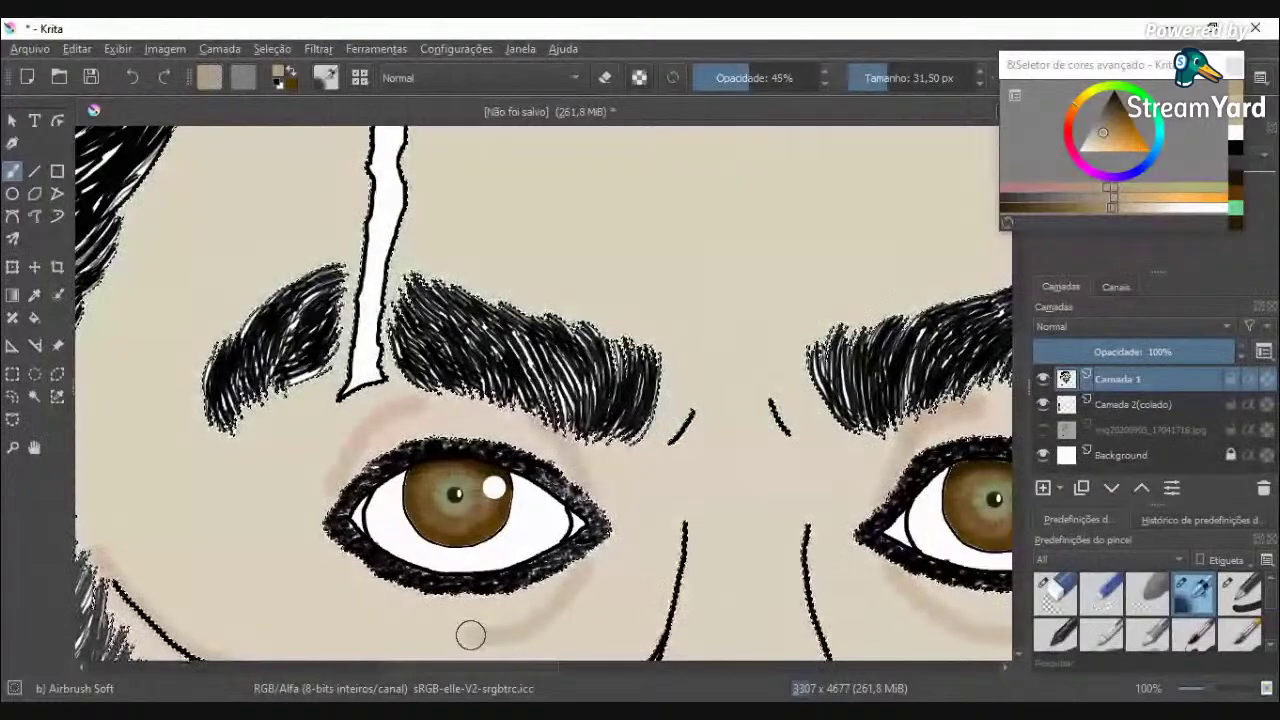
Step: Set the airbrush to 24% opacity and 309.87 px, and shade the right-hand side of the forehead and cheek
{"action": "scroll", "coordinate": [478, 532], "scroll_direction": "down", "scroll_amount": 2}
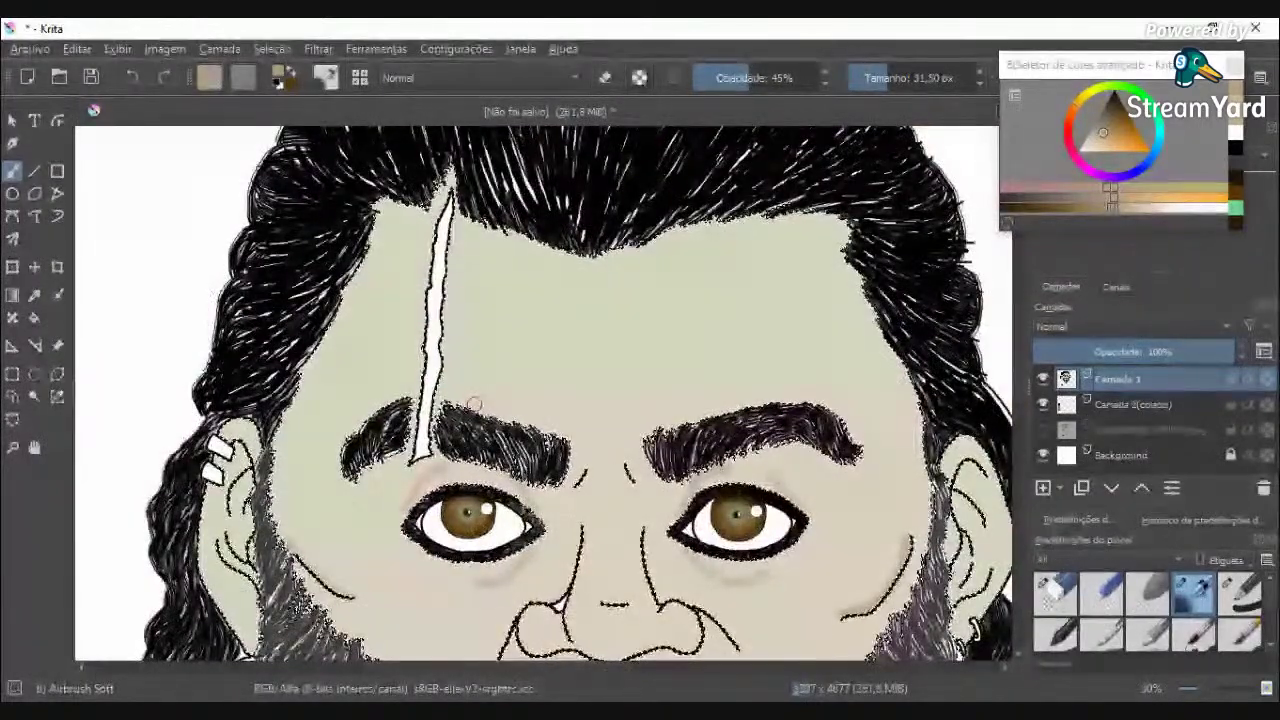
{"action": "left_click", "coordinate": [722, 78]}
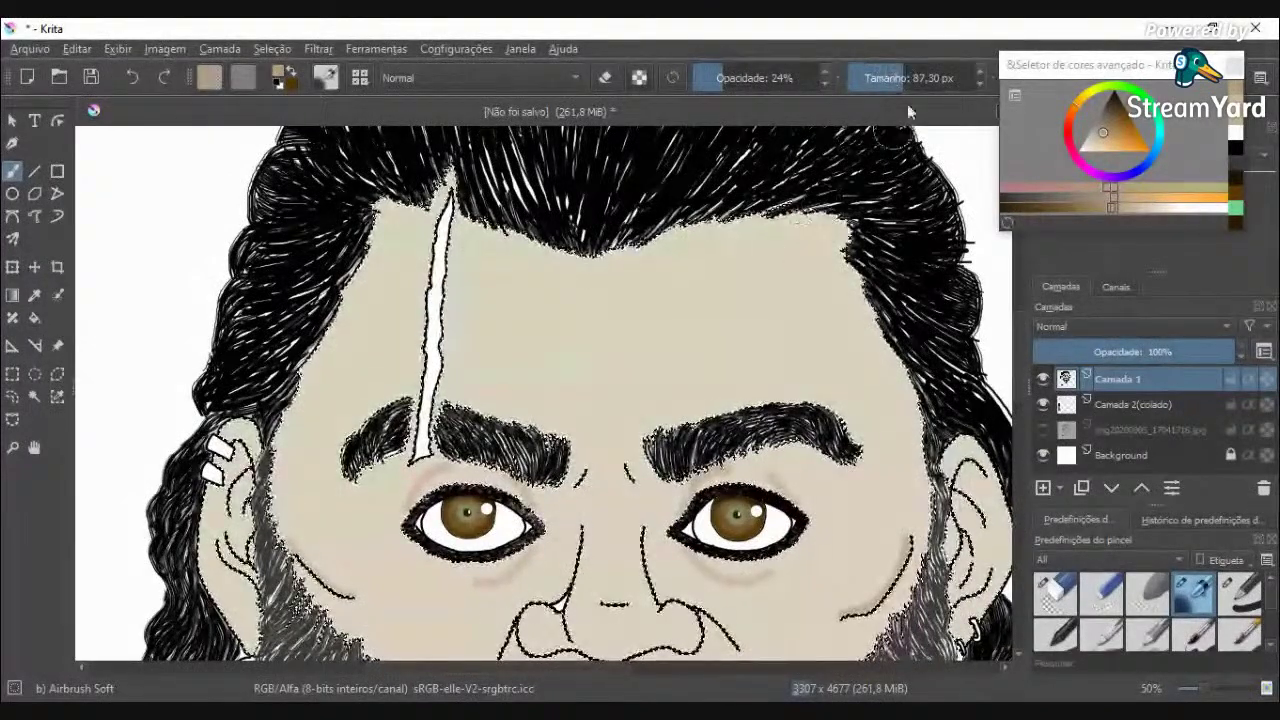
{"action": "left_click", "coordinate": [935, 83]}
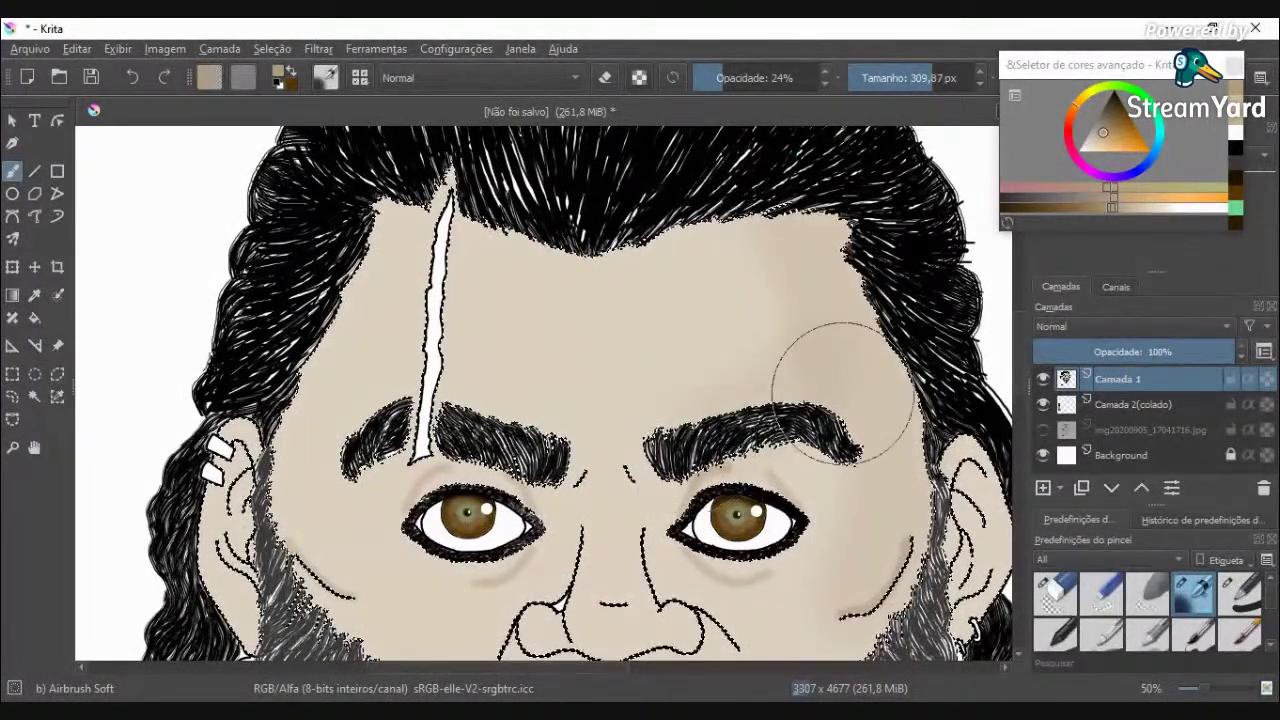
{"action": "scroll", "coordinate": [925, 388], "scroll_direction": "down", "scroll_amount": 4}
{"action": "scroll", "coordinate": [922, 420], "scroll_direction": "up", "scroll_amount": 4}
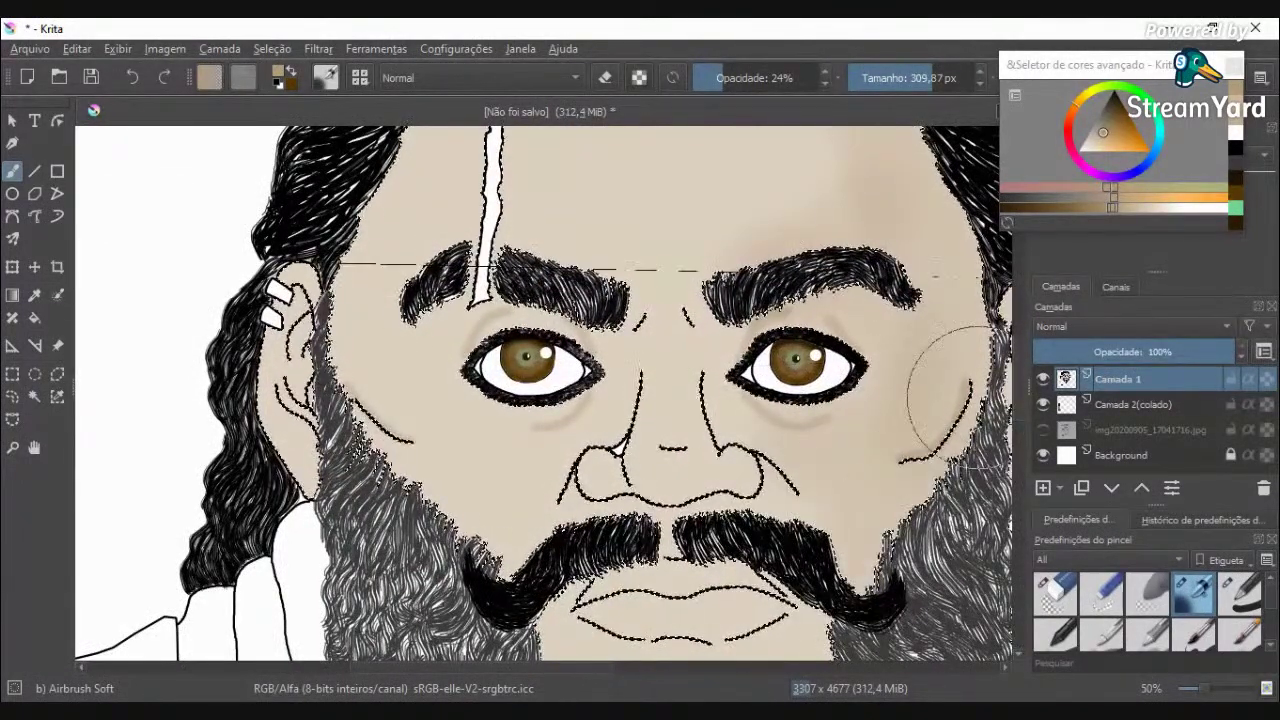
Step: Extend the broad soft shading along the right-hand hairline and down the cheek beside the moustache
{"action": "scroll", "coordinate": [975, 390], "scroll_direction": "down", "scroll_amount": 3}
{"action": "scroll", "coordinate": [938, 205], "scroll_direction": "up", "scroll_amount": 4}
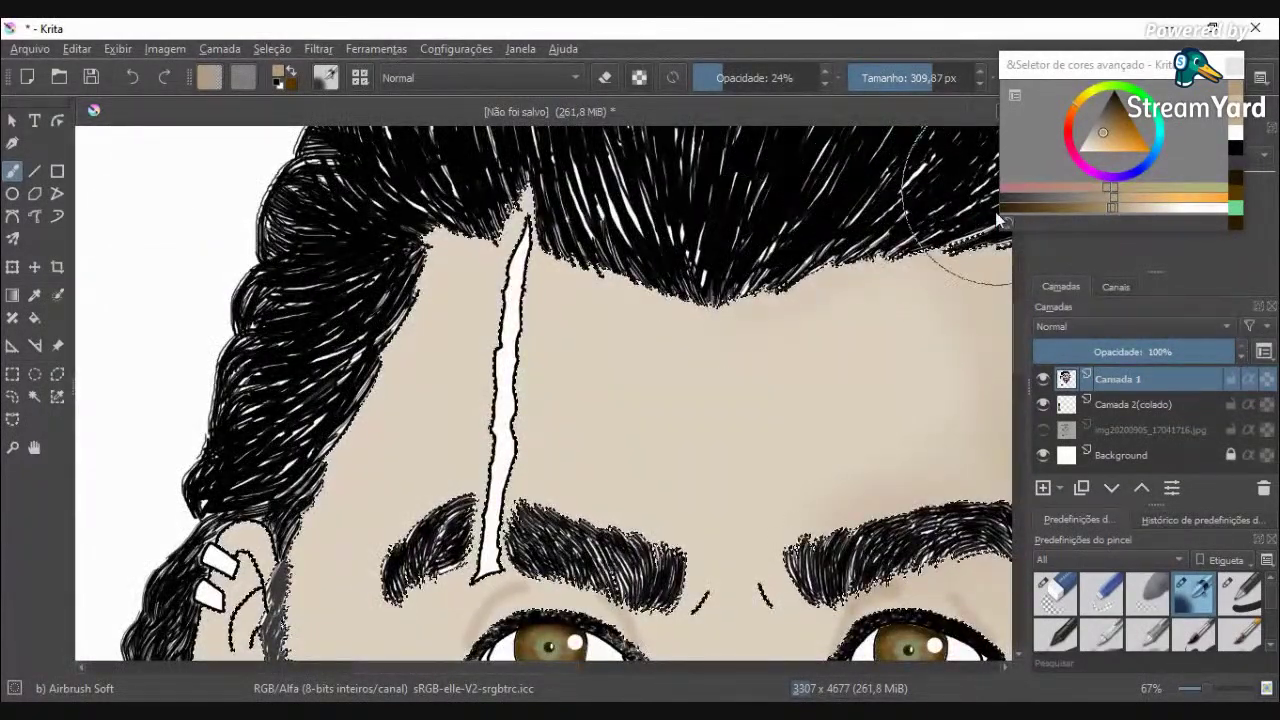
{"action": "scroll", "coordinate": [880, 215], "scroll_direction": "down", "scroll_amount": 4}
{"action": "scroll", "coordinate": [840, 348], "scroll_direction": "up", "scroll_amount": 6}
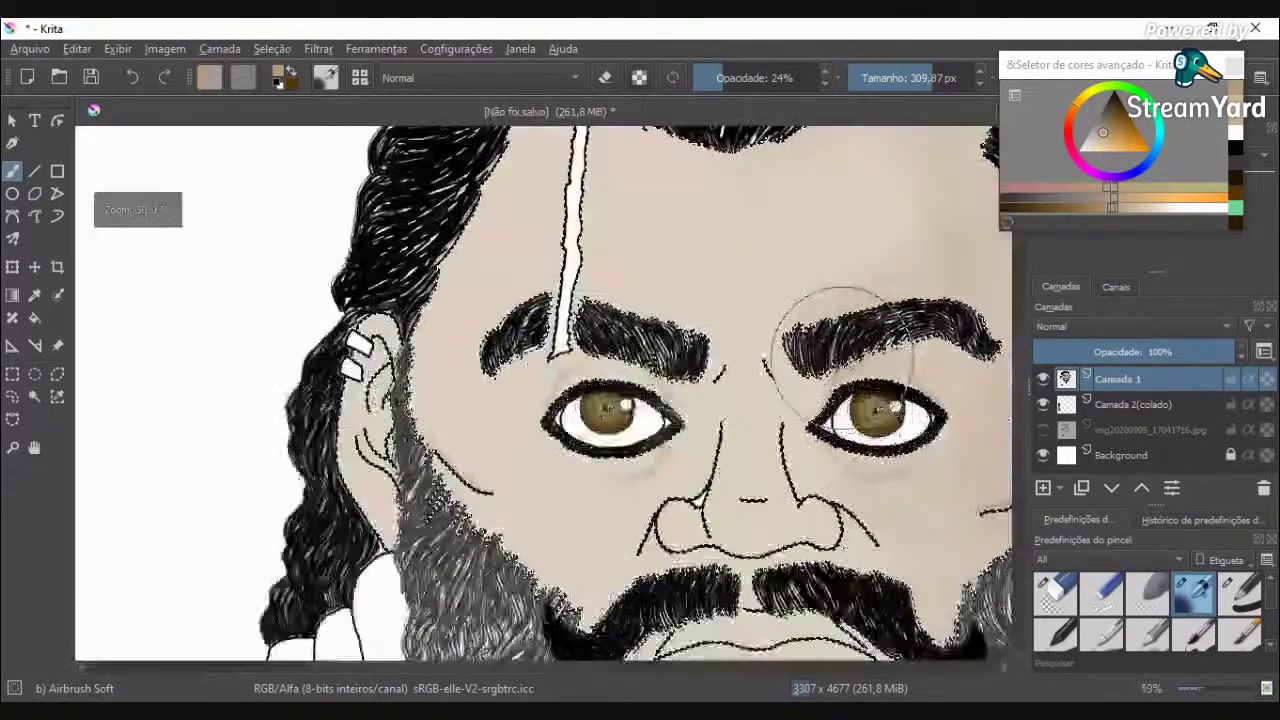
{"action": "scroll", "coordinate": [840, 348], "scroll_direction": "down", "scroll_amount": 4}
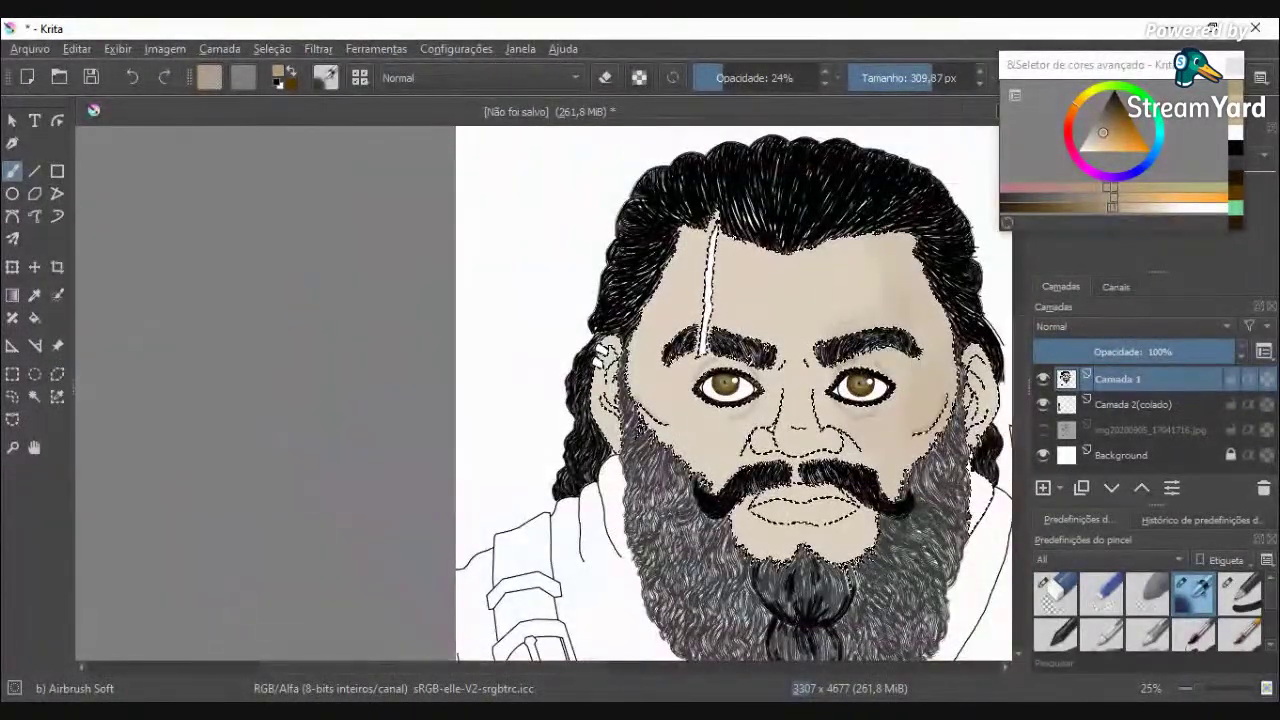
{"action": "scroll", "coordinate": [897, 262], "scroll_direction": "up", "scroll_amount": 1}
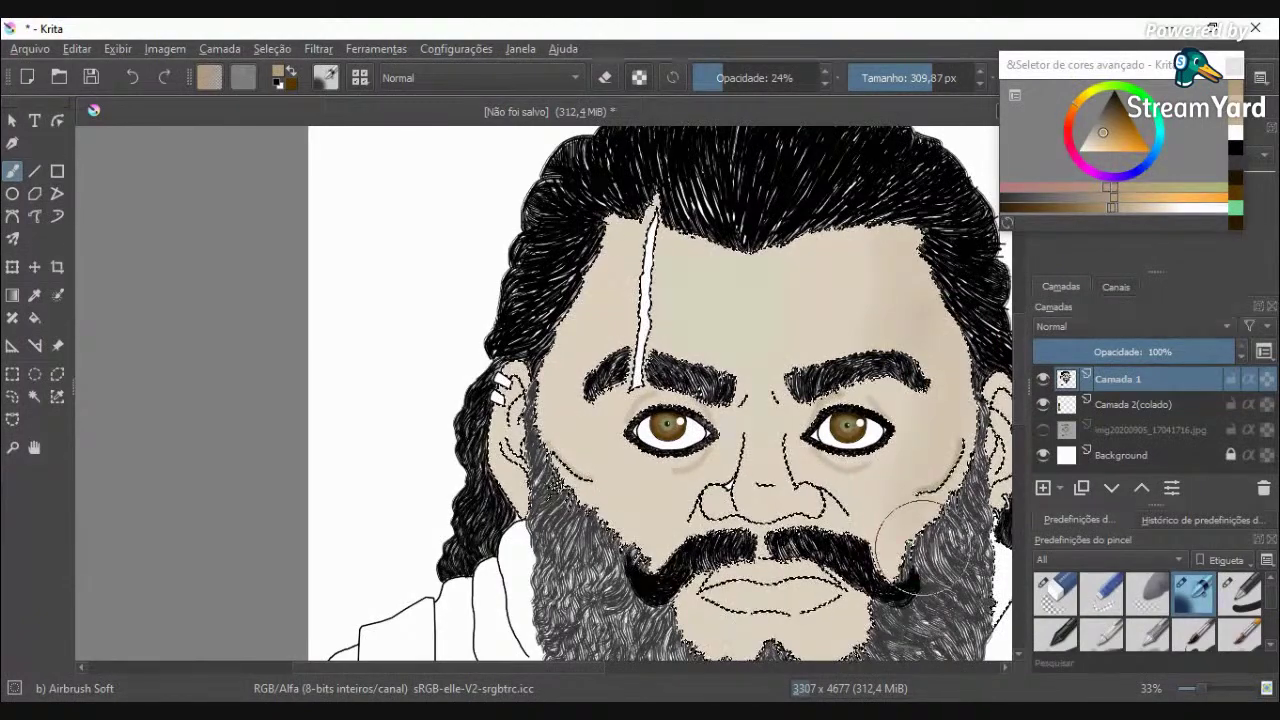
Step: Reduce the airbrush to 127.84 px and shade the skin around the right-hand eye toward its outer corner
{"action": "scroll", "coordinate": [877, 487], "scroll_direction": "up", "scroll_amount": 1}
{"action": "left_click", "coordinate": [910, 78]}
{"action": "scroll", "coordinate": [816, 333], "scroll_direction": "up", "scroll_amount": 1}
{"action": "scroll", "coordinate": [886, 386], "scroll_direction": "up", "scroll_amount": 2}
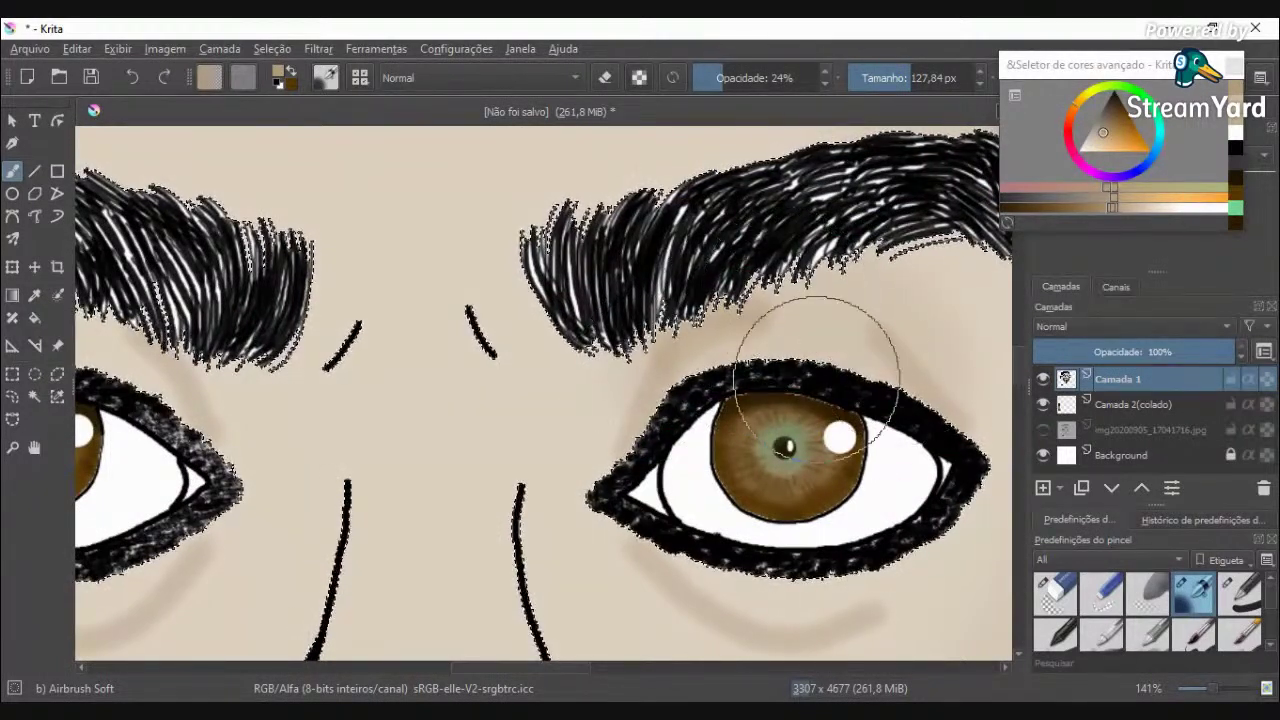
{"action": "scroll", "coordinate": [814, 386], "scroll_direction": "down", "scroll_amount": 3}
Step: Reduce the airbrush to 41.38 px and deepen the curved shadow beneath the right-hand eye
{"action": "scroll", "coordinate": [740, 566], "scroll_direction": "up", "scroll_amount": 2}
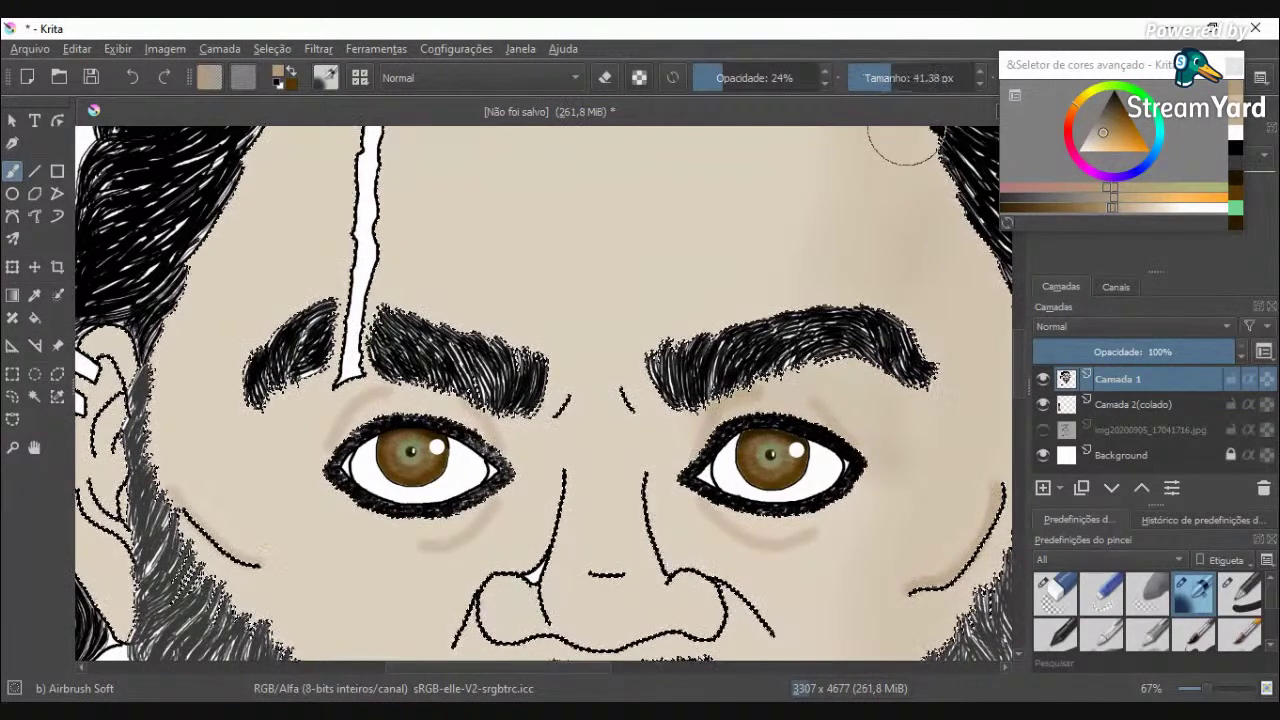
{"action": "scroll", "coordinate": [720, 517], "scroll_direction": "up", "scroll_amount": 5}
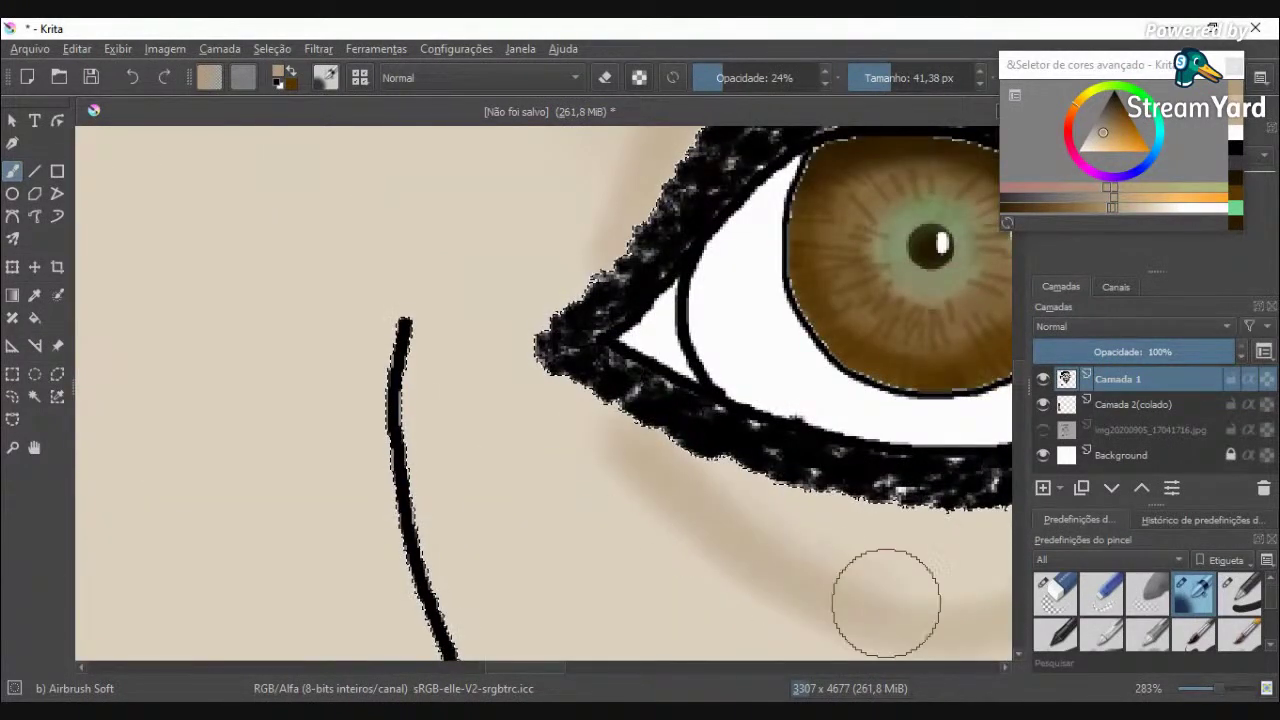
{"action": "scroll", "coordinate": [872, 588], "scroll_direction": "down", "scroll_amount": 6}
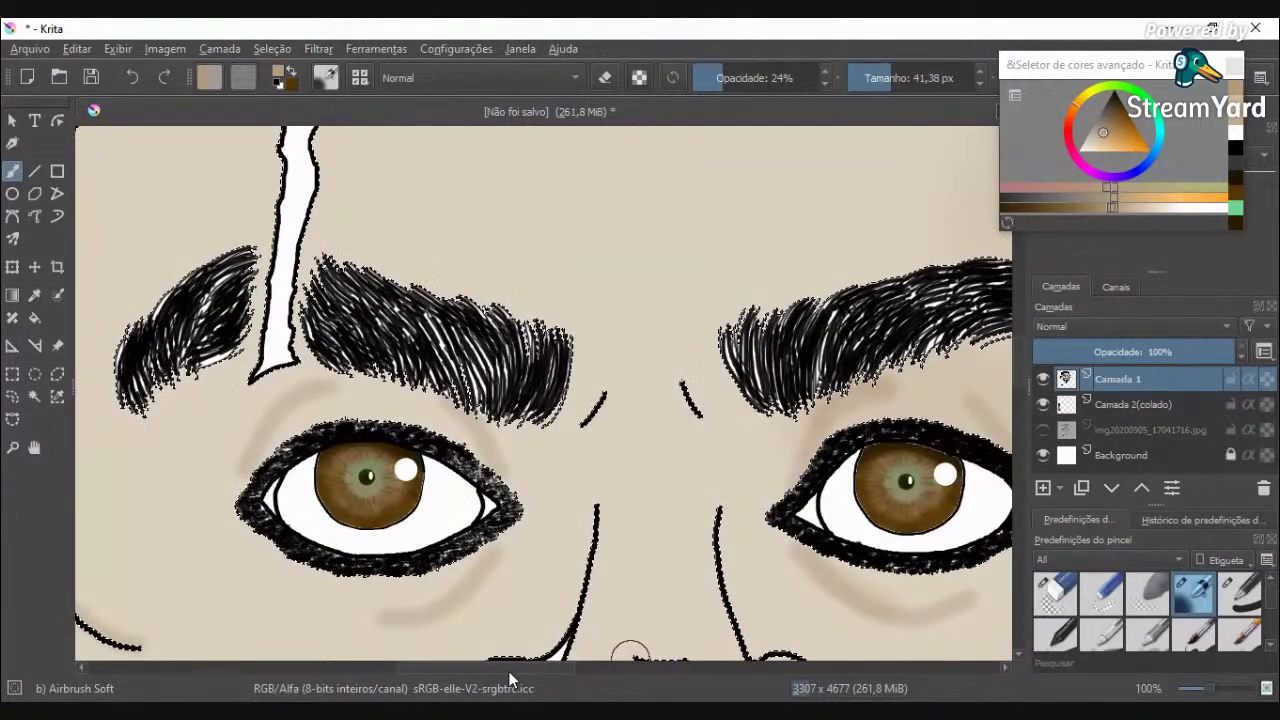
{"action": "left_click_drag", "start_coordinate": [510, 670], "coordinate": [574, 670]}
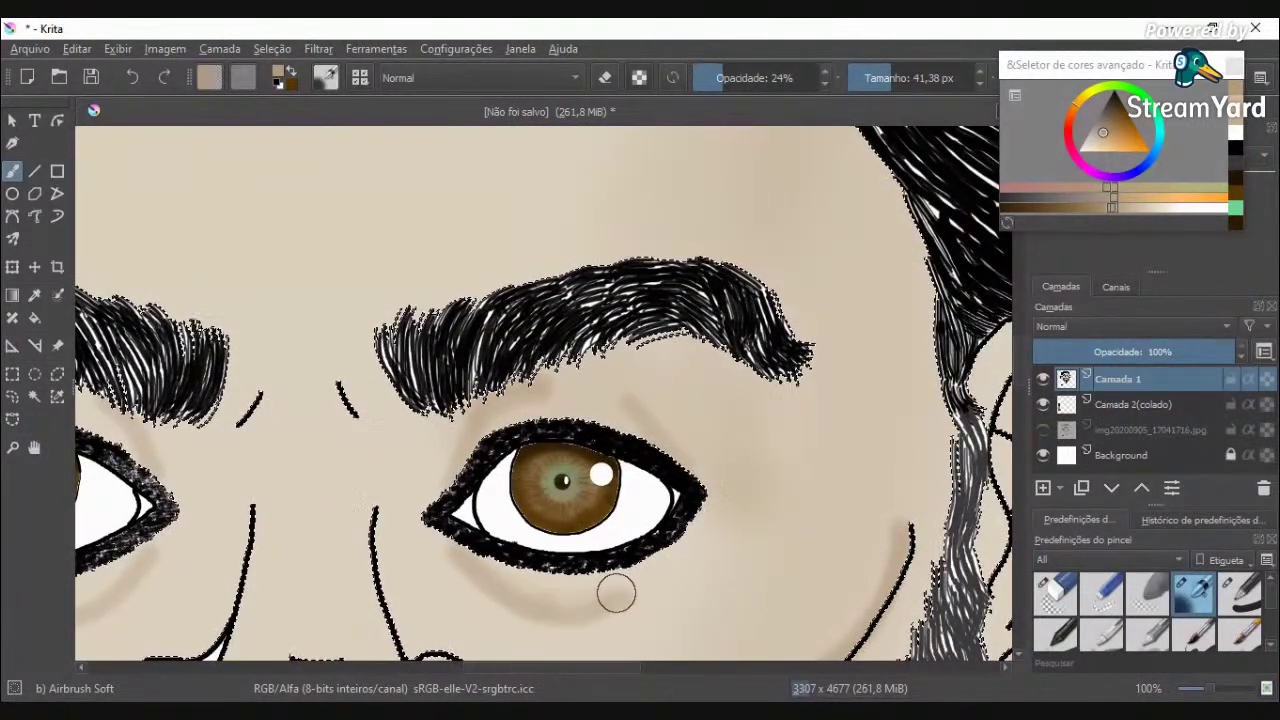
{"action": "left_click_drag", "start_coordinate": [526, 603], "coordinate": [646, 587]}
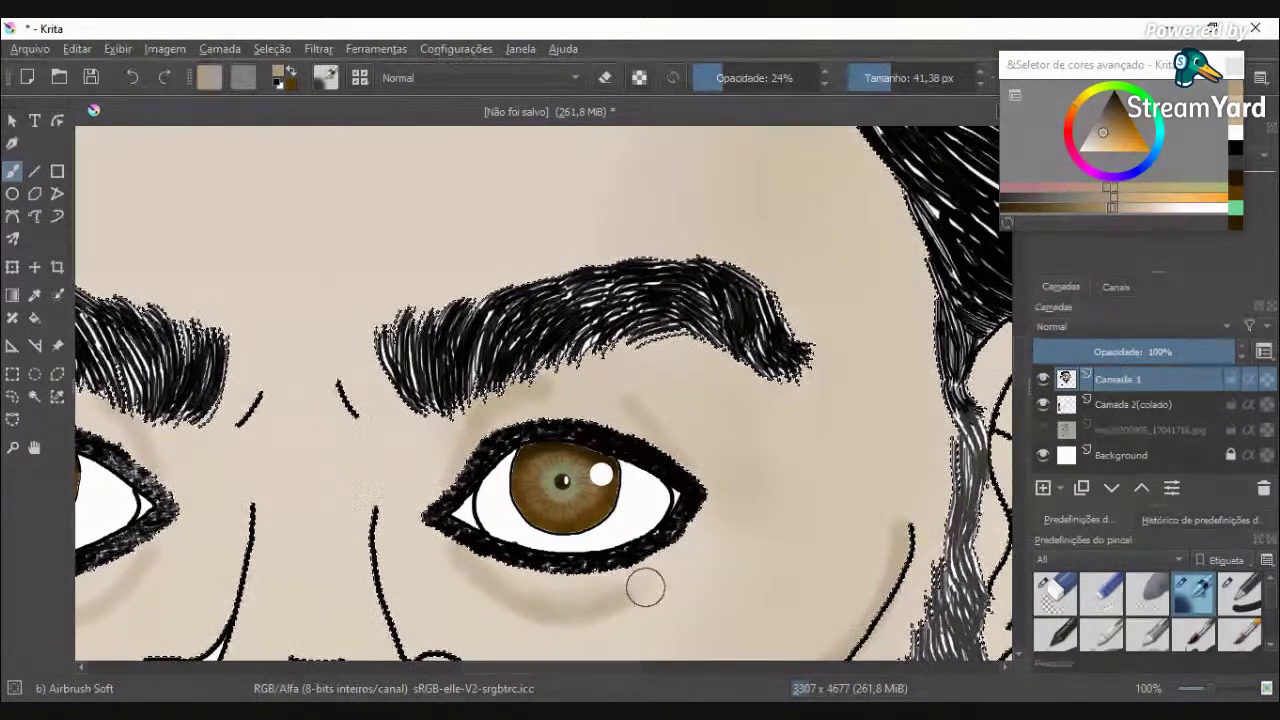
{"action": "scroll", "coordinate": [645, 588], "scroll_direction": "down", "scroll_amount": 10}
{"action": "scroll", "coordinate": [641, 607], "scroll_direction": "up", "scroll_amount": 4}
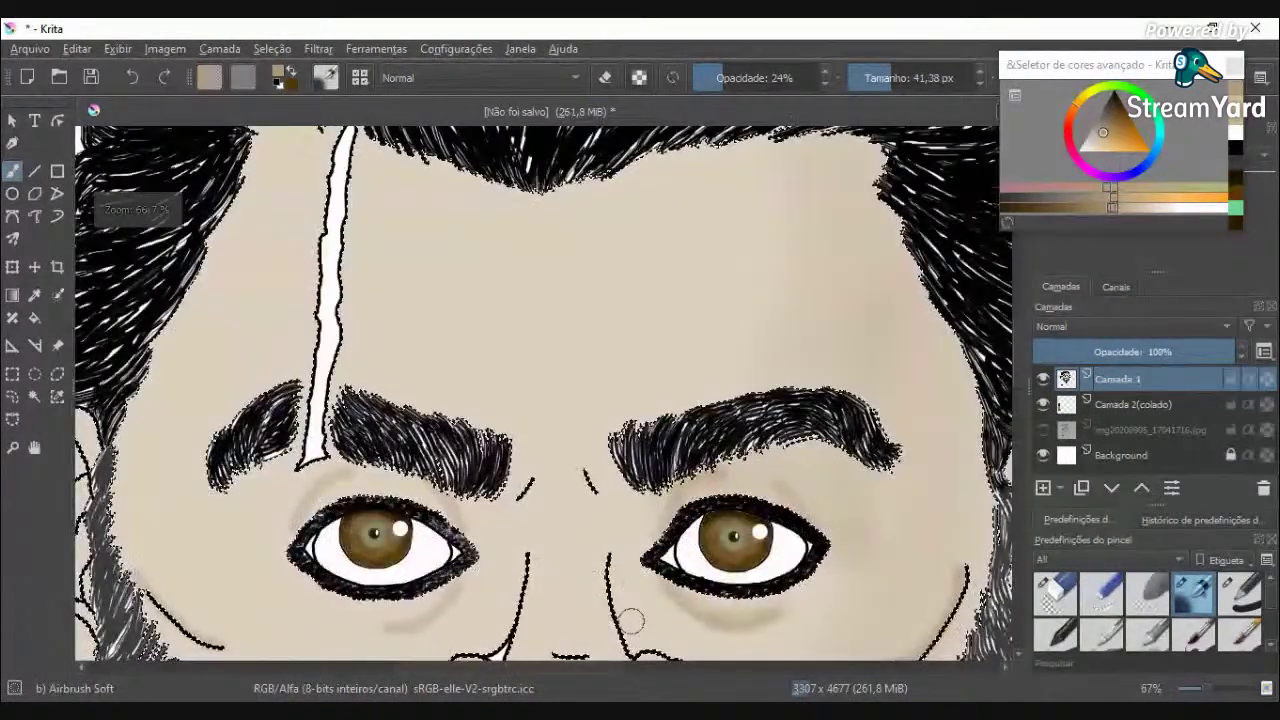
Step: Deepen the soft shadows beneath and above the left-hand eye with the 41.38 px airbrush
{"action": "scroll", "coordinate": [606, 534], "scroll_direction": "down", "scroll_amount": 1}
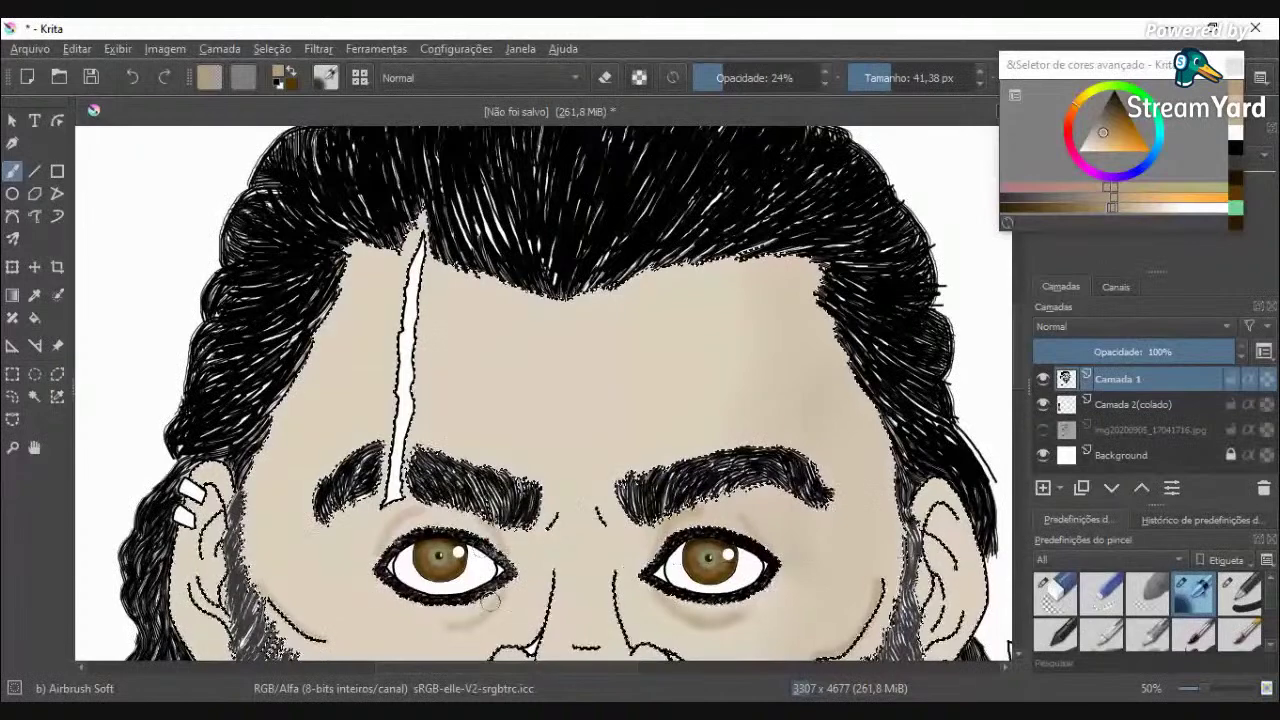
{"action": "scroll", "coordinate": [468, 620], "scroll_direction": "up", "scroll_amount": 1}
{"action": "scroll", "coordinate": [469, 625], "scroll_direction": "up", "scroll_amount": 1}
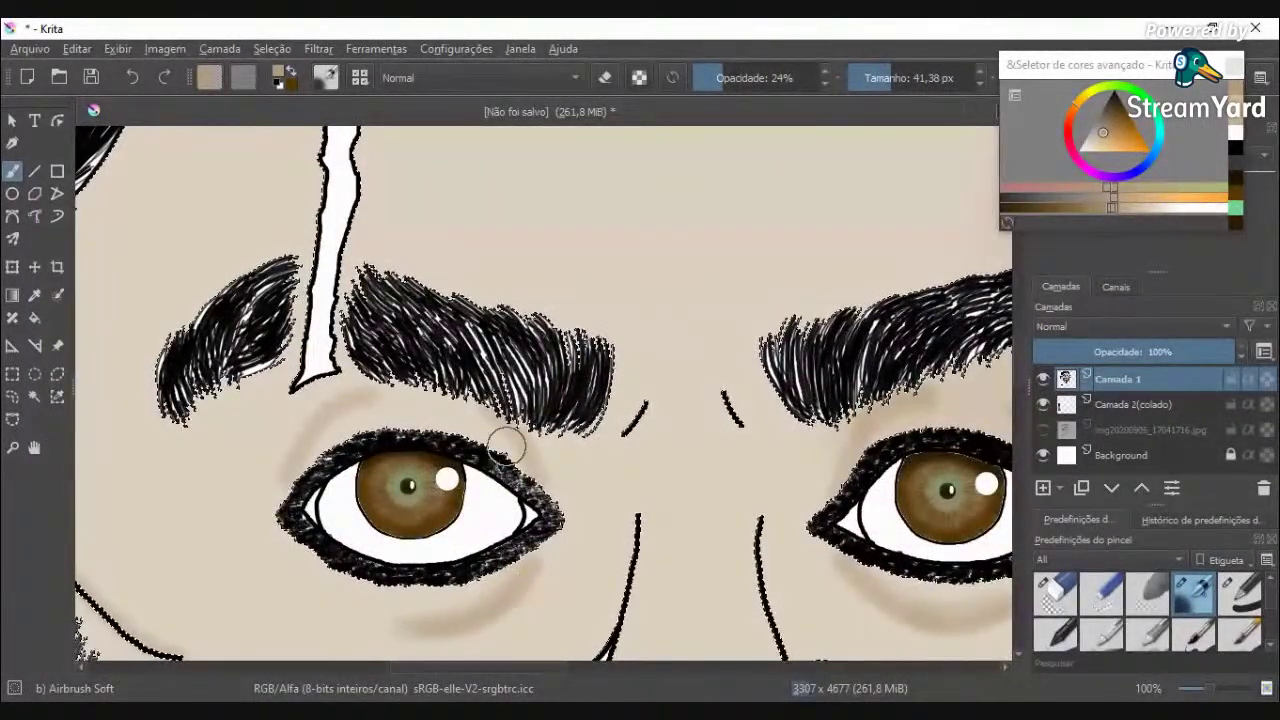
{"action": "mouse_move", "coordinate": [483, 437]}
{"action": "left_mouse_down"}
{"action": "mouse_move", "coordinate": [426, 404]}
{"action": "mouse_move", "coordinate": [380, 400]}
{"action": "mouse_move", "coordinate": [349, 406]}
{"action": "mouse_move", "coordinate": [276, 476]}
{"action": "left_mouse_up"}
{"action": "scroll", "coordinate": [405, 475], "scroll_direction": "down", "scroll_amount": 3}
{"action": "scroll", "coordinate": [426, 519], "scroll_direction": "up", "scroll_amount": 2}
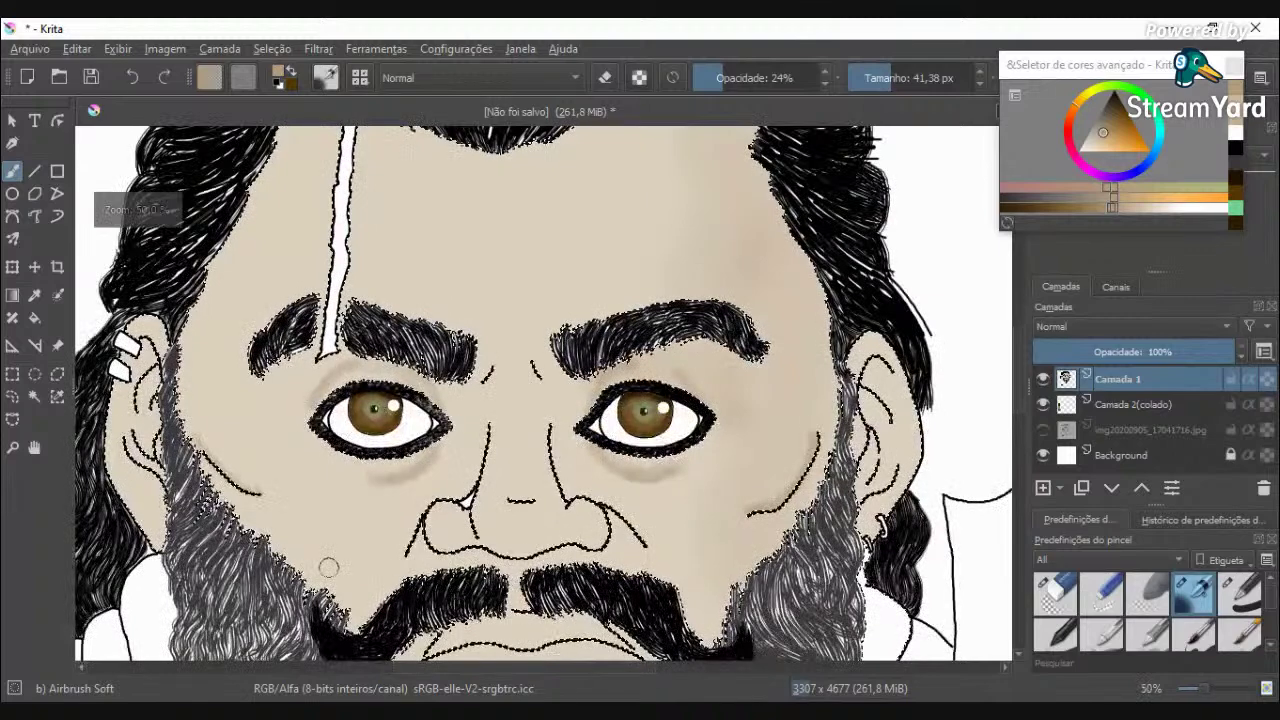
Step: Shade the left-hand smile line softly with the 41.38 px airbrush, from the nostril down to the moustache
{"action": "scroll", "coordinate": [361, 575], "scroll_direction": "up", "scroll_amount": 2}
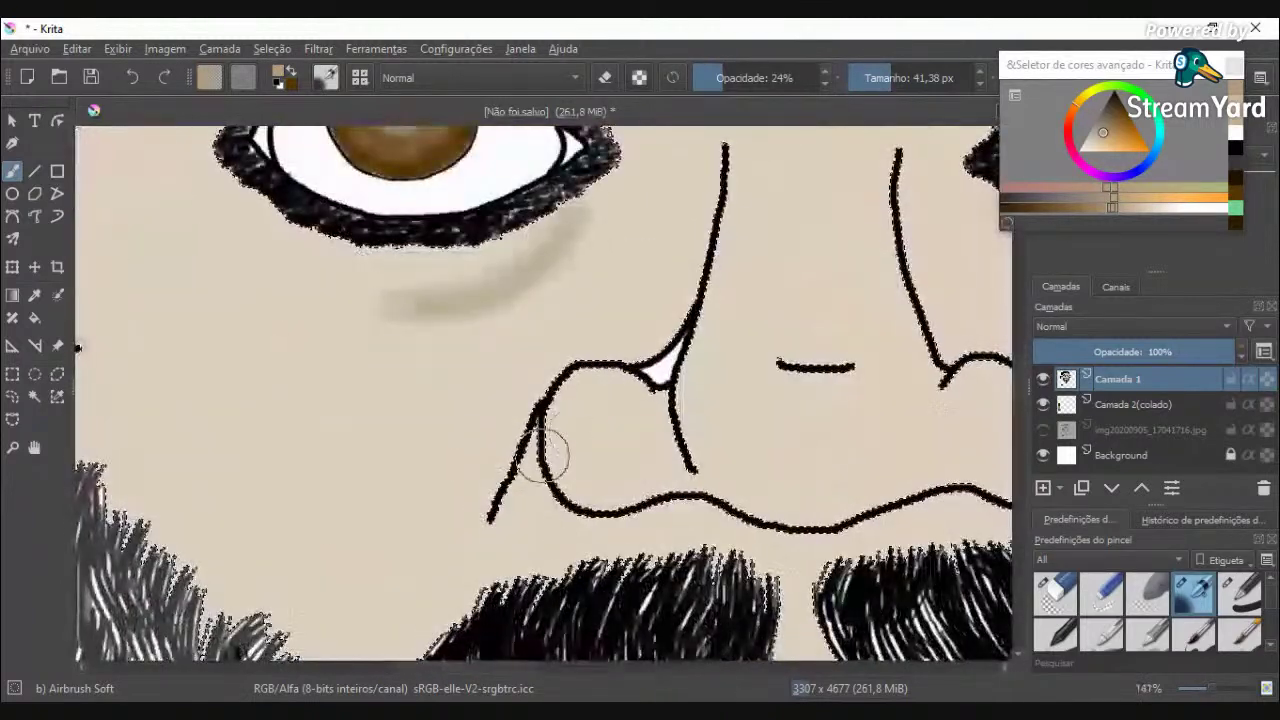
{"action": "left_click_drag", "start_coordinate": [494, 527], "coordinate": [429, 623]}
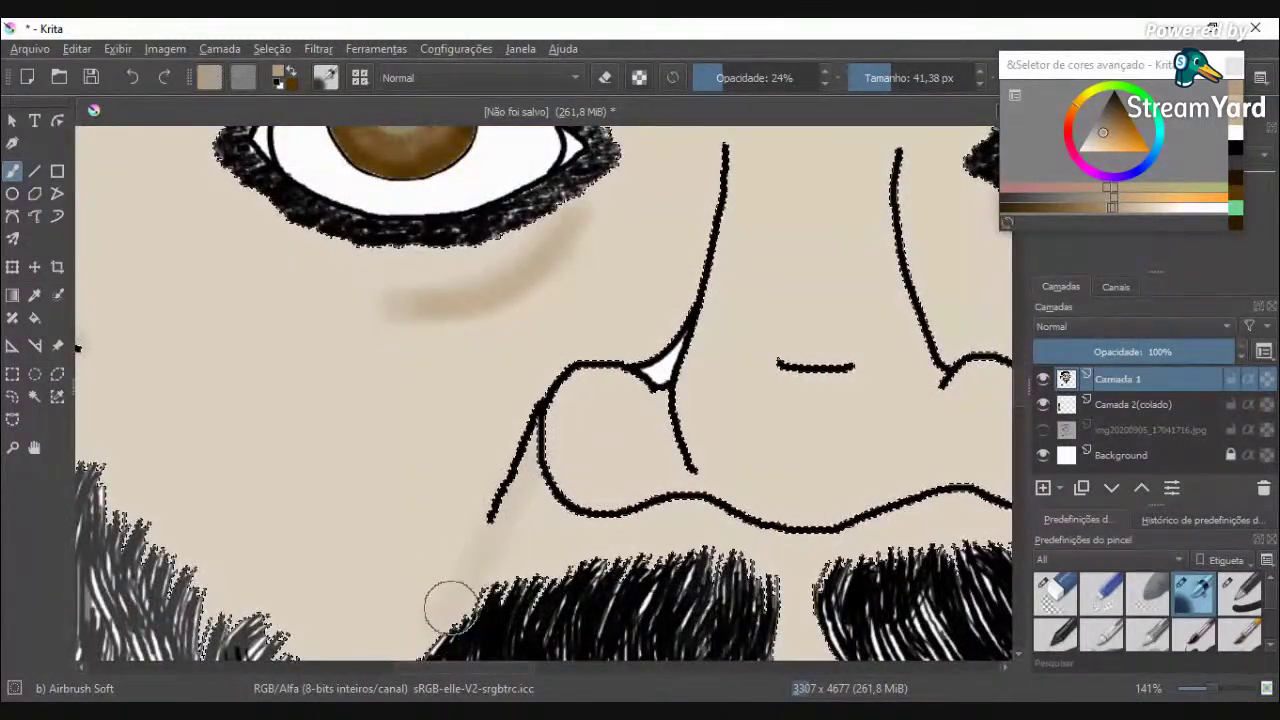
{"action": "left_click_drag", "start_coordinate": [536, 420], "coordinate": [426, 645]}
{"action": "scroll", "coordinate": [616, 495], "scroll_direction": "down", "scroll_amount": 3}
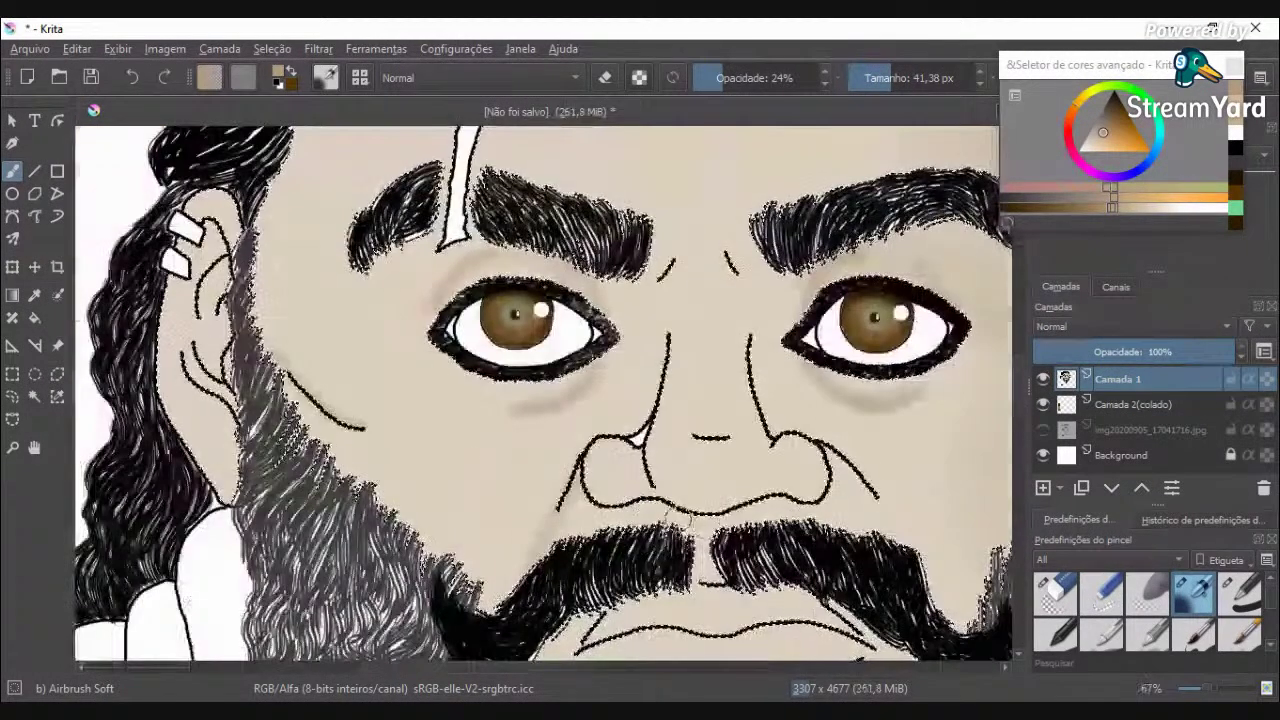
Step: Shade the inner side of the right-hand smile line with the 41.38 px airbrush, from the nostril past the line's lower end
{"action": "scroll", "coordinate": [688, 512], "scroll_direction": "up", "scroll_amount": 2}
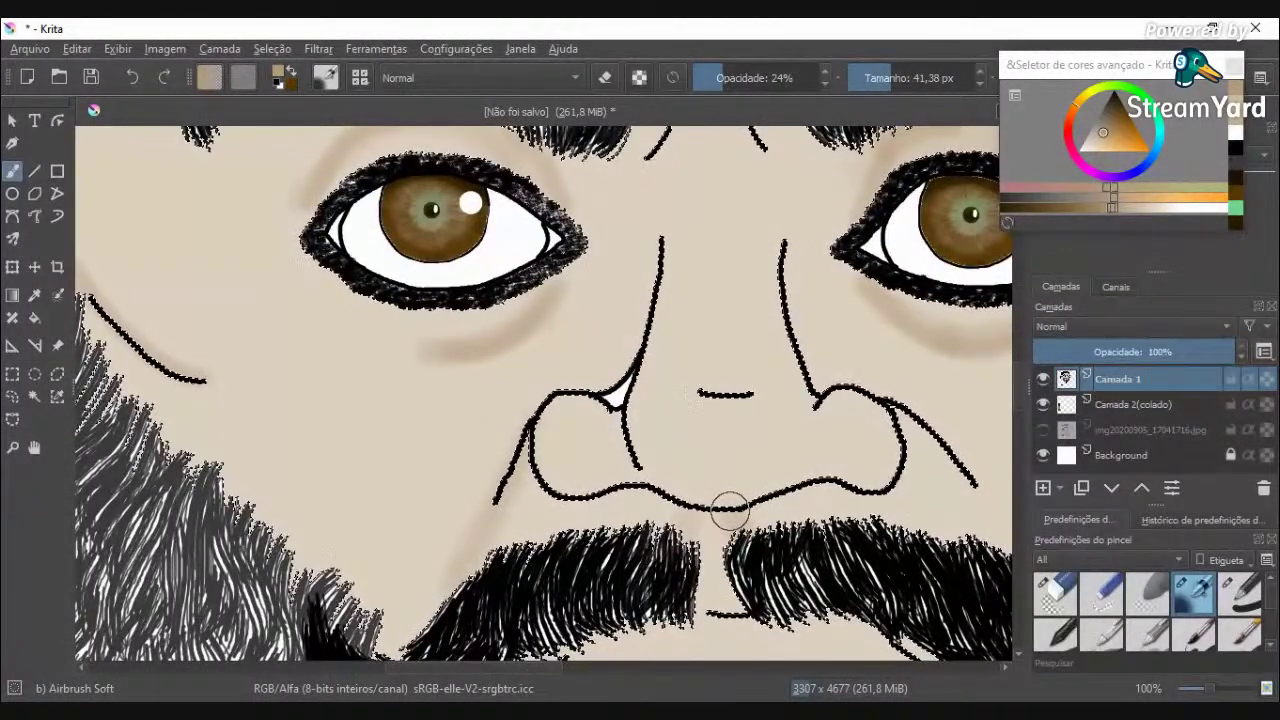
{"action": "scroll", "coordinate": [900, 440], "scroll_direction": "down", "scroll_amount": 1}
{"action": "scroll", "coordinate": [905, 440], "scroll_direction": "up", "scroll_amount": 4}
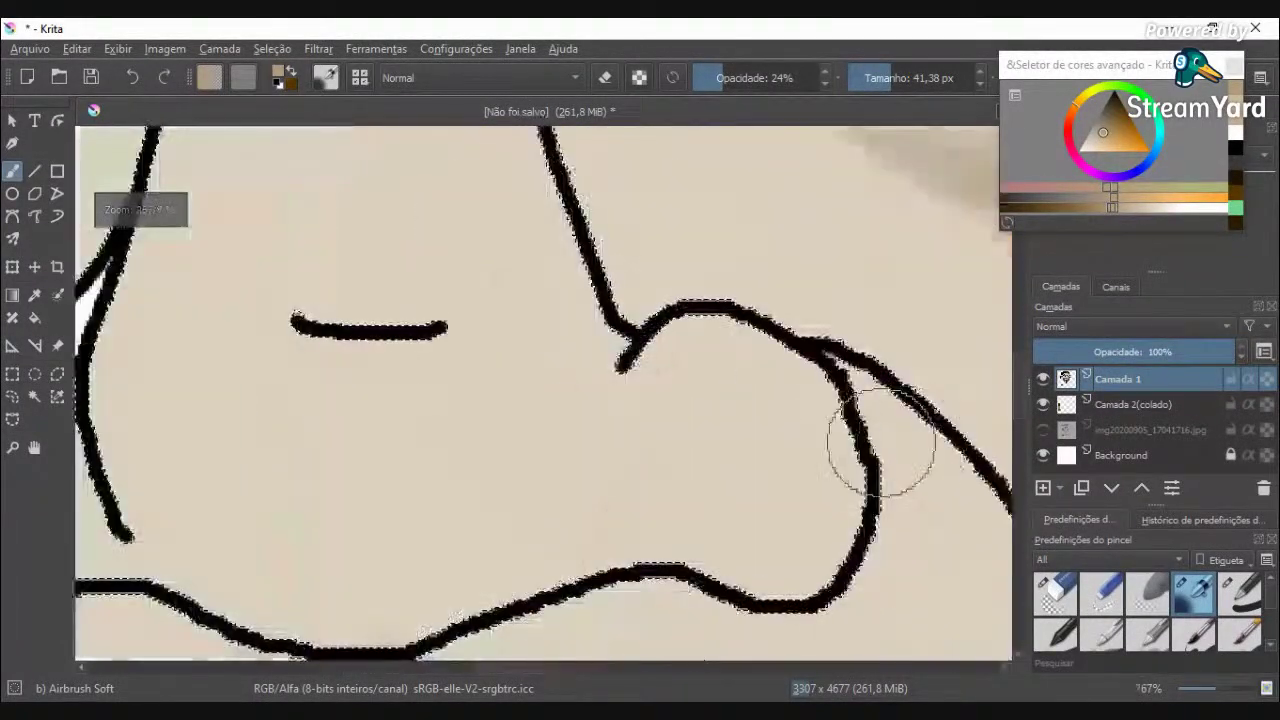
{"action": "scroll", "coordinate": [948, 492], "scroll_direction": "down", "scroll_amount": 2}
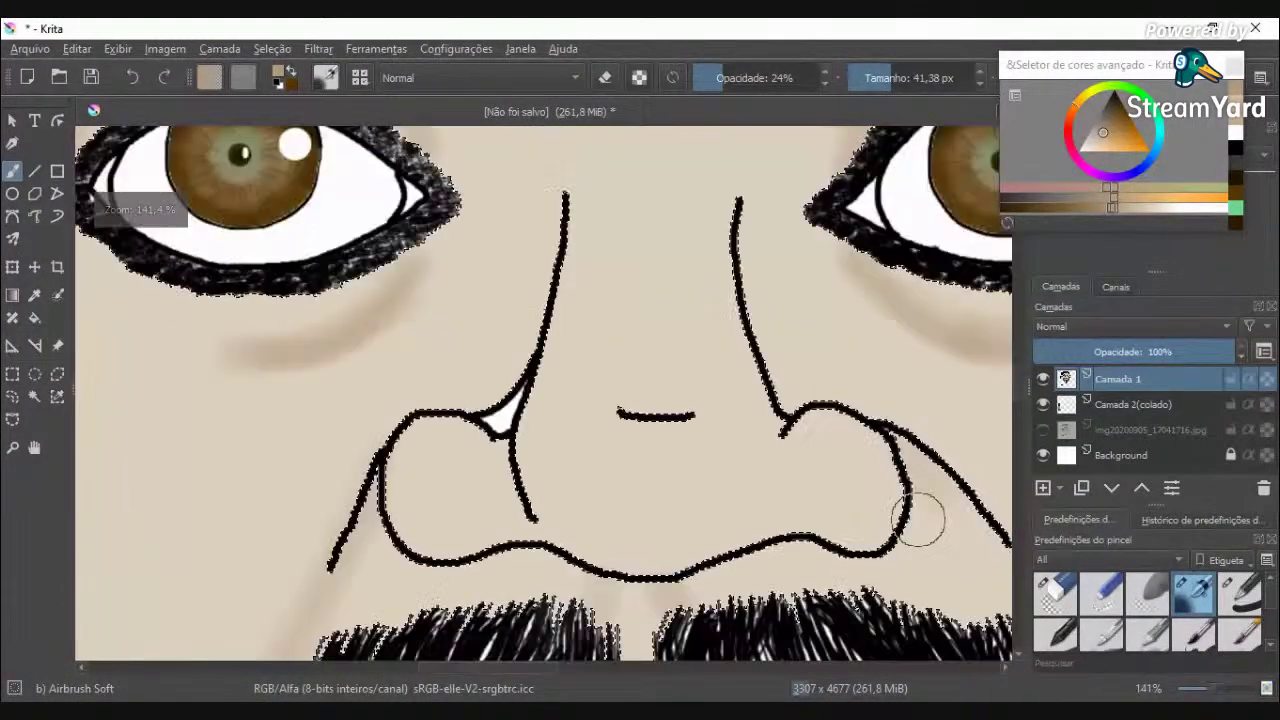
{"action": "left_click_drag", "start_coordinate": [475, 668], "coordinate": [561, 669]}
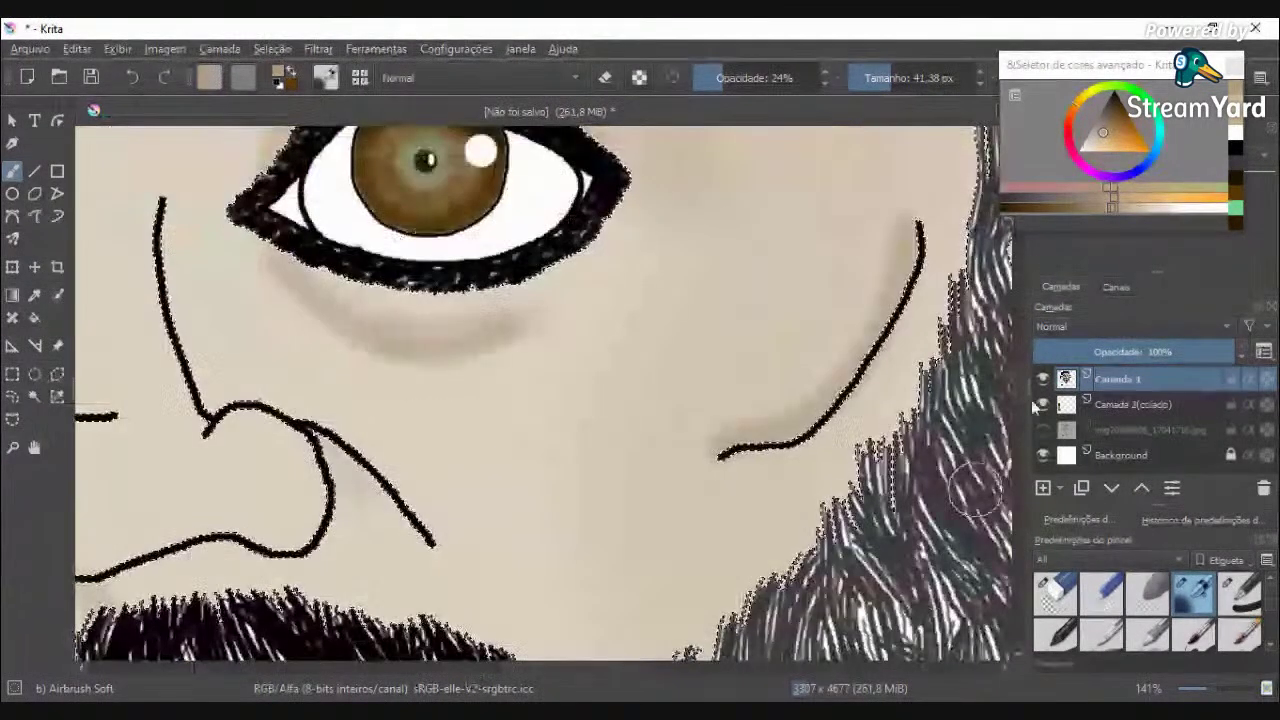
{"action": "left_click_drag", "start_coordinate": [1020, 390], "coordinate": [1022, 404]}
{"action": "scroll", "coordinate": [300, 288], "scroll_direction": "up", "scroll_amount": 2}
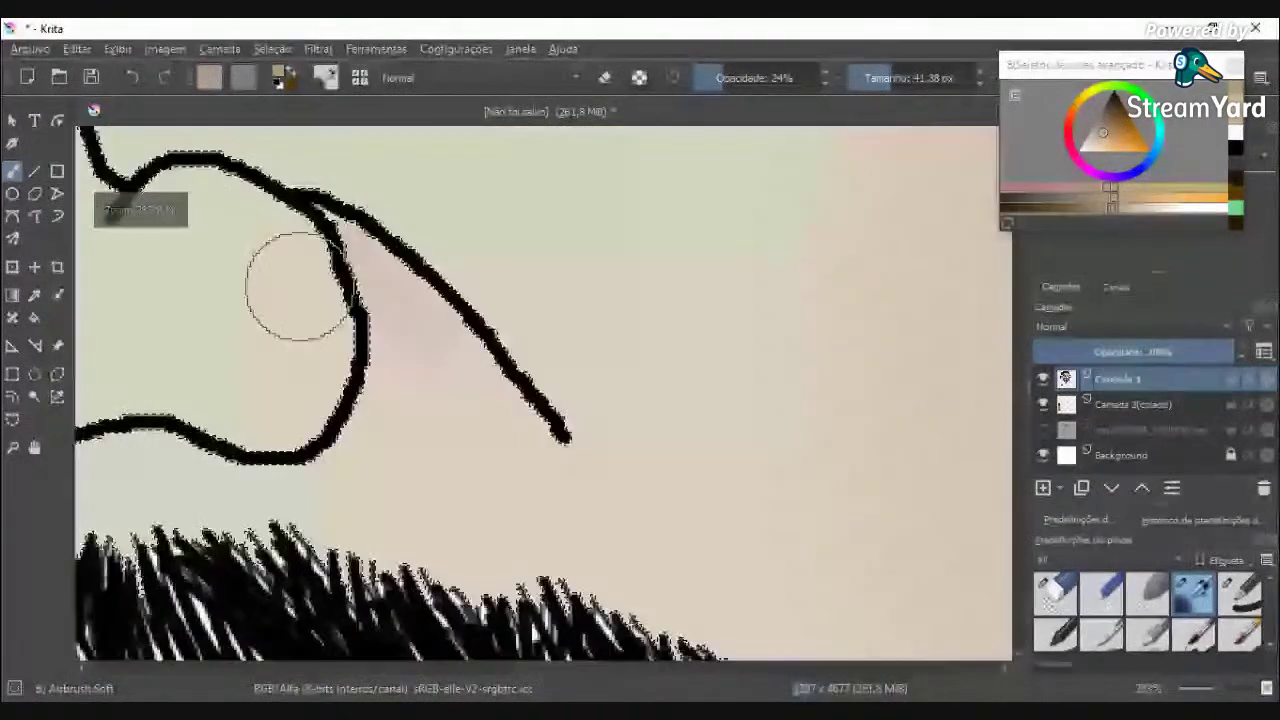
{"action": "mouse_move", "coordinate": [345, 233]}
{"action": "left_mouse_down"}
{"action": "mouse_move", "coordinate": [459, 345]}
{"action": "mouse_move", "coordinate": [541, 498]}
{"action": "left_mouse_up"}
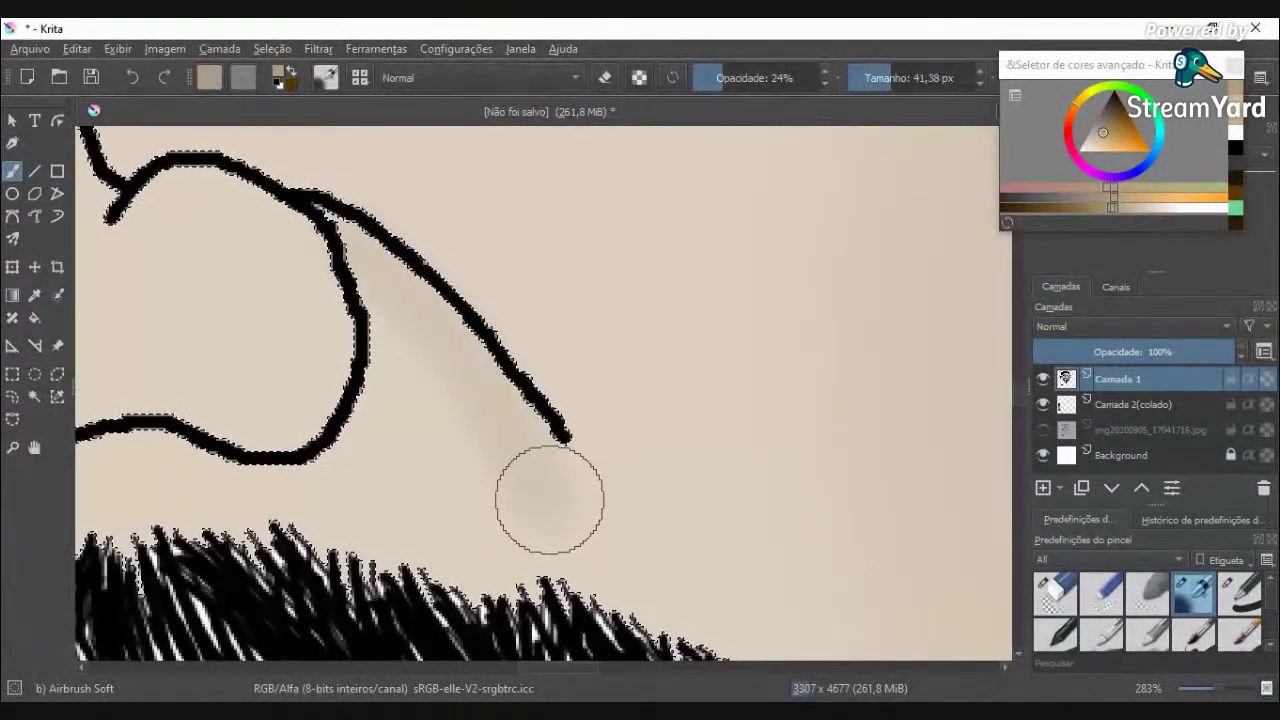
{"action": "scroll", "coordinate": [400, 286], "scroll_direction": "down", "scroll_amount": 6}
{"action": "scroll", "coordinate": [442, 261], "scroll_direction": "down", "scroll_amount": 2}
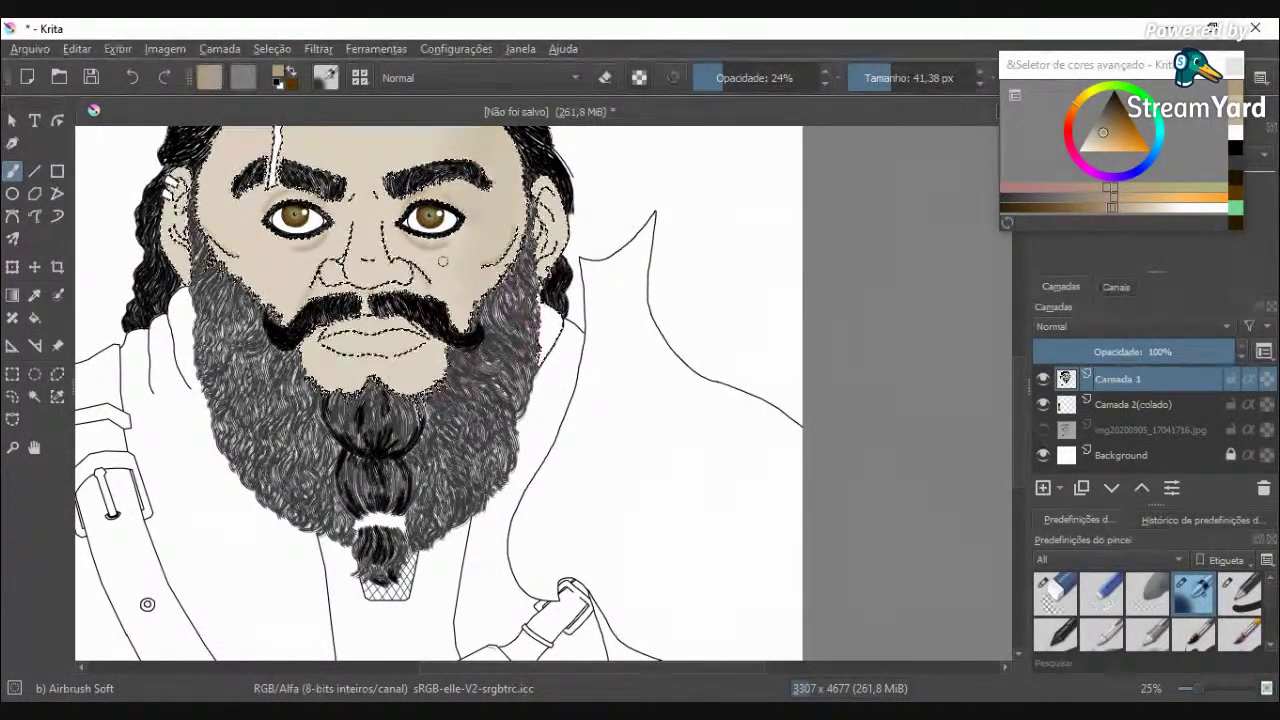
Step: Enlarge the airbrush to 101.31 px and shade the chin skin along the beard edge and beside the mouth
{"action": "left_click", "coordinate": [906, 73]}
{"action": "scroll", "coordinate": [420, 345], "scroll_direction": "up", "scroll_amount": 3}
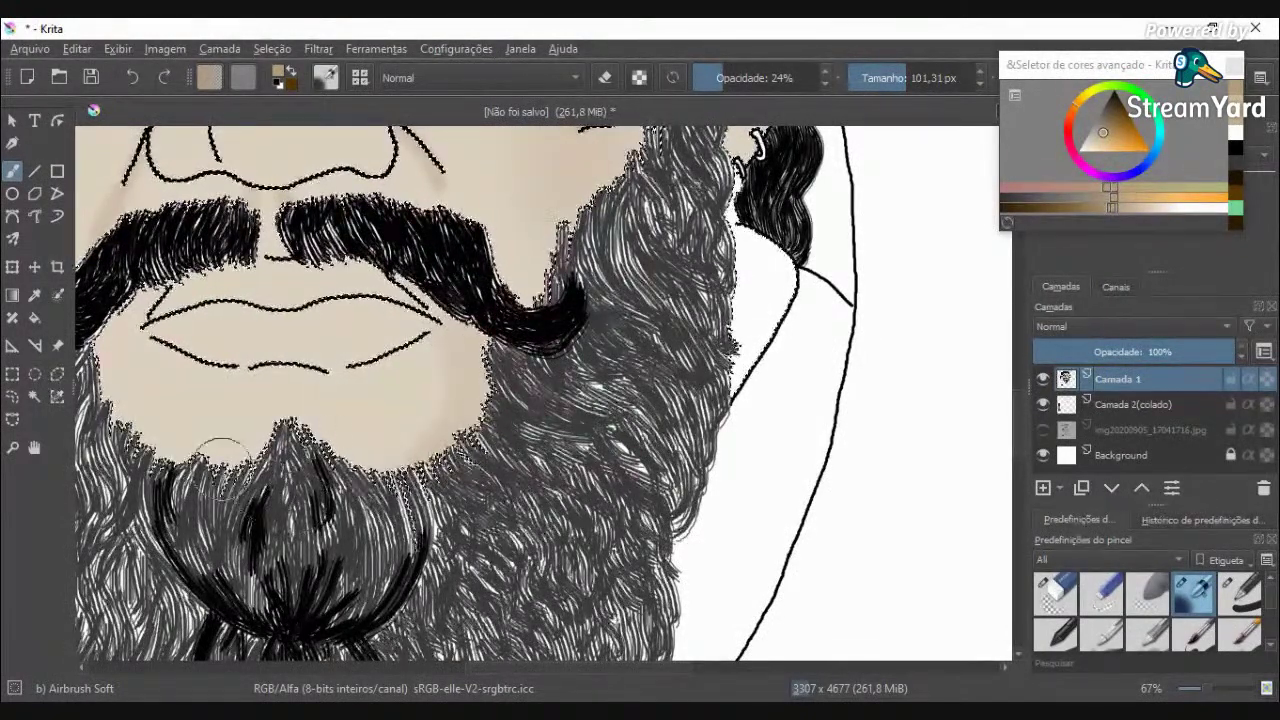
{"action": "mouse_move", "coordinate": [179, 457]}
{"action": "left_mouse_down"}
{"action": "mouse_move", "coordinate": [130, 407]}
{"action": "mouse_move", "coordinate": [113, 346]}
{"action": "left_mouse_up"}
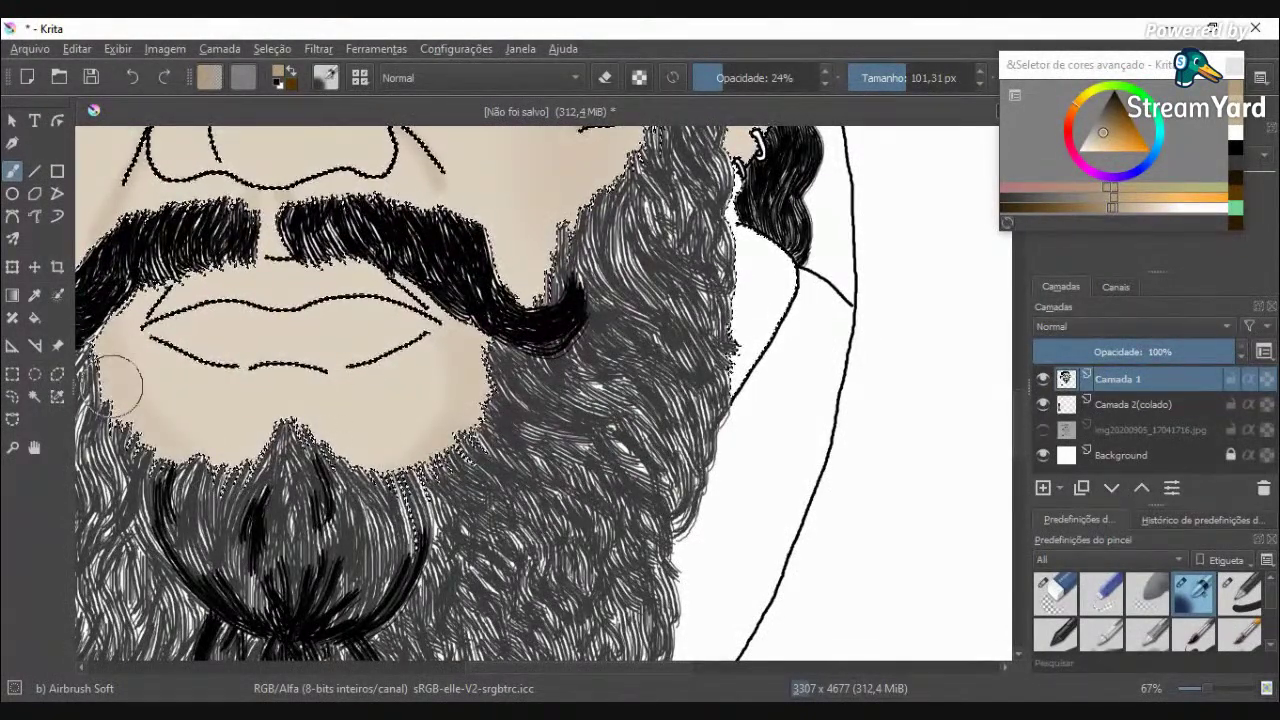
{"action": "scroll", "coordinate": [190, 305], "scroll_direction": "up", "scroll_amount": 1}
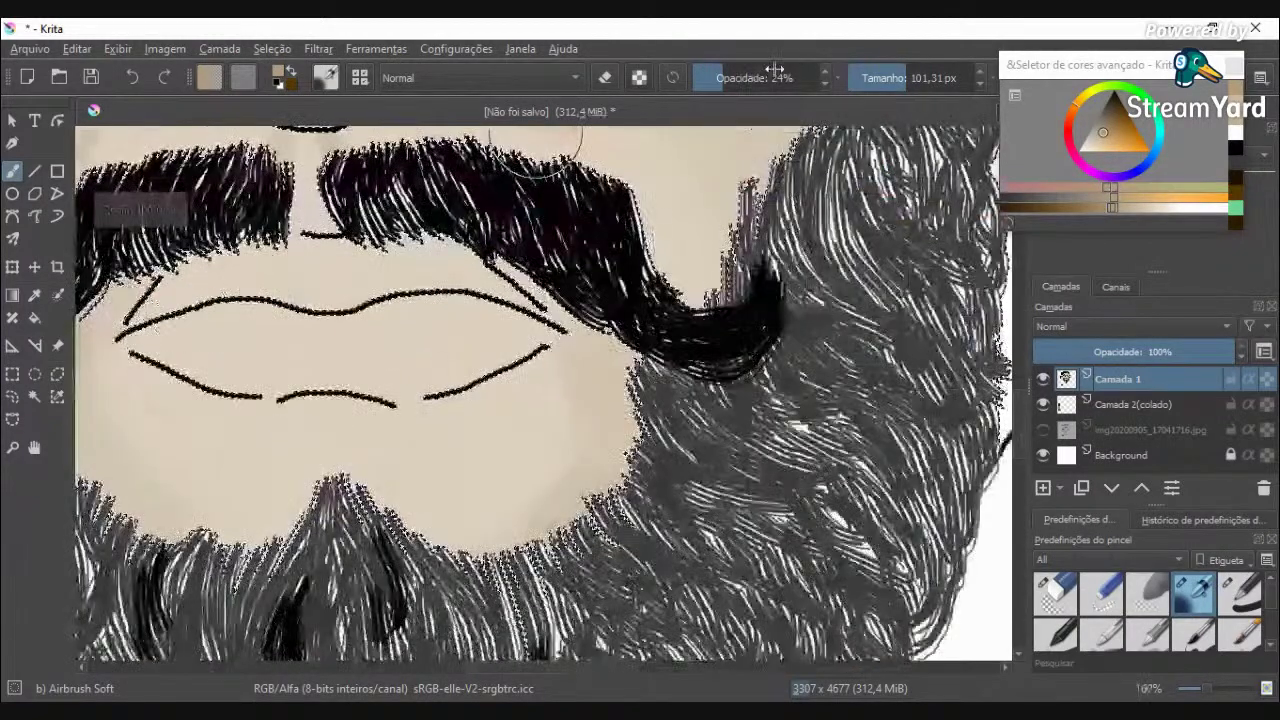
Step: Undo the last airbrush stroke and reduce the airbrush to 27.21 px for the lip area
{"action": "key", "text": "ctrl+z"}
{"action": "left_click", "coordinate": [884, 78]}
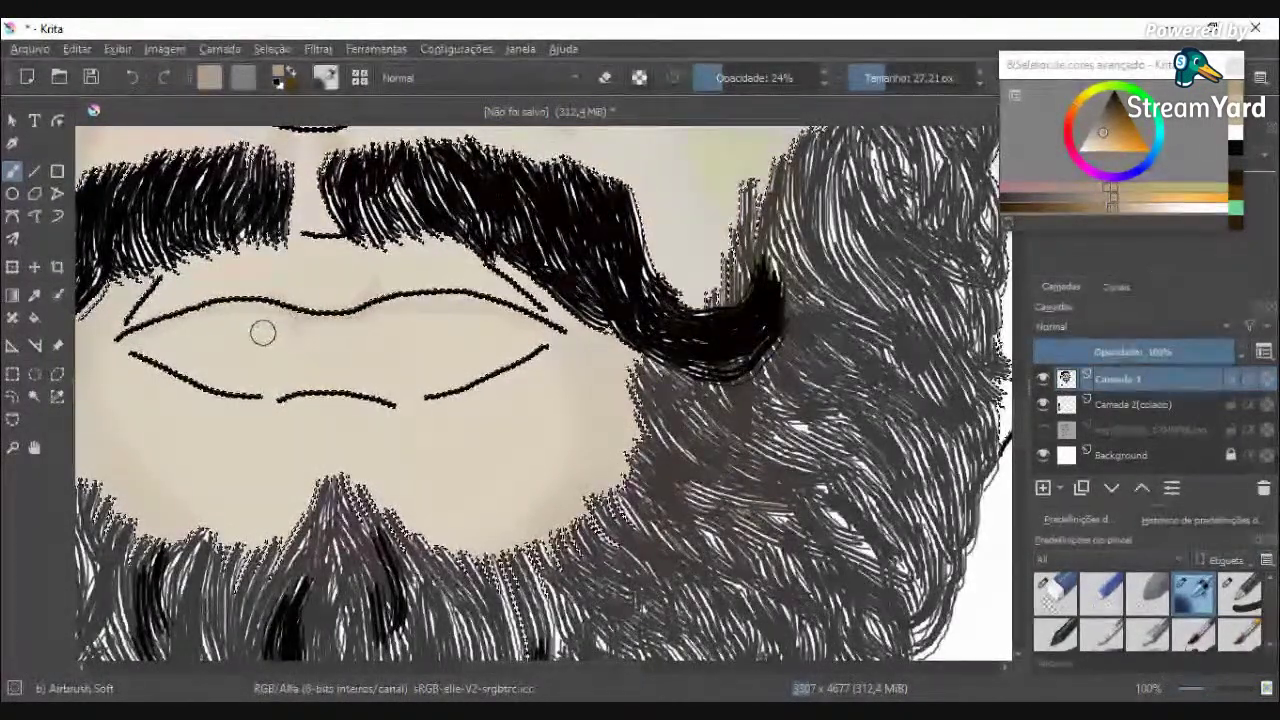
{"action": "scroll", "coordinate": [287, 374], "scroll_direction": "down", "scroll_amount": 5}
{"action": "scroll", "coordinate": [280, 340], "scroll_direction": "up", "scroll_amount": 7}
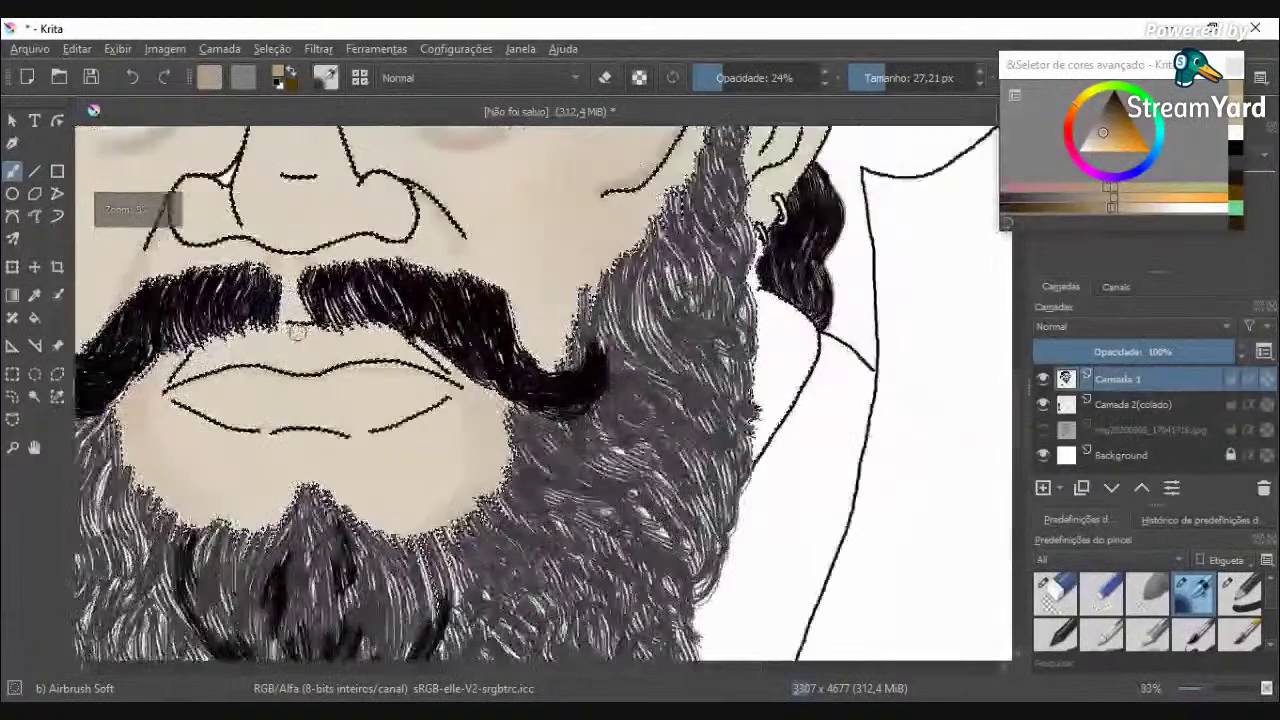
{"action": "scroll", "coordinate": [268, 300], "scroll_direction": "down", "scroll_amount": 4}
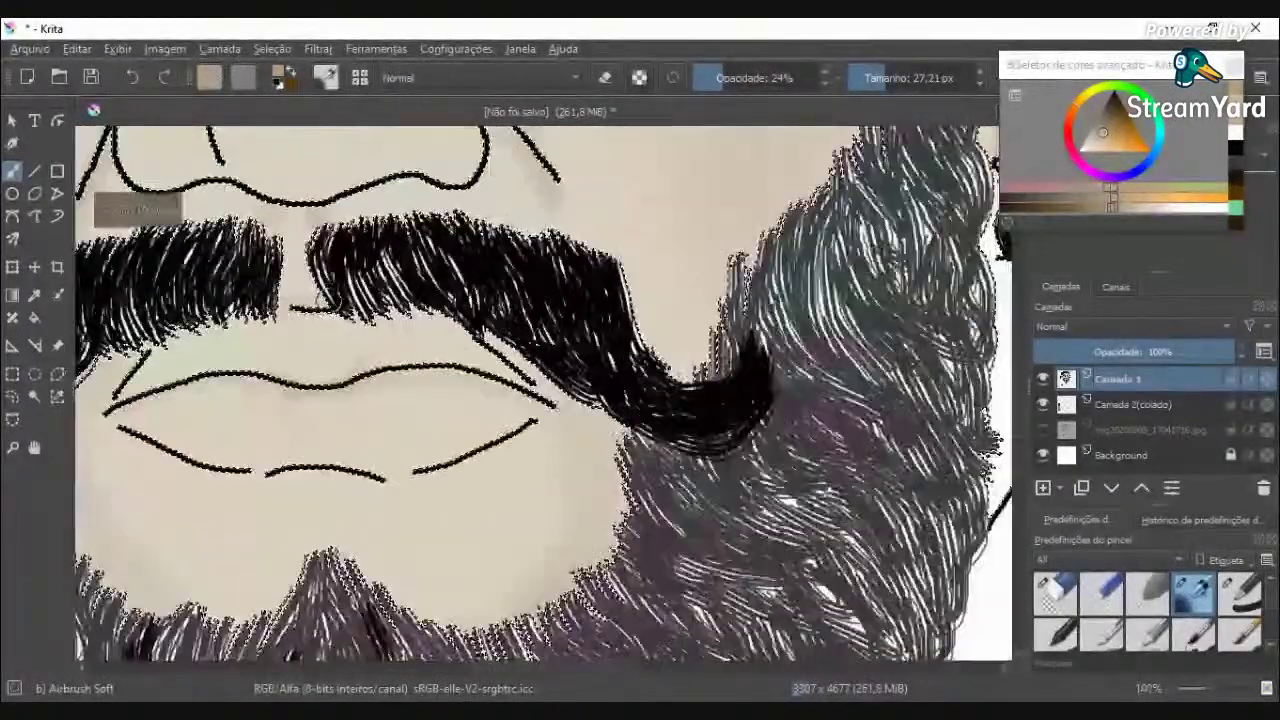
{"action": "scroll", "coordinate": [201, 174], "scroll_direction": "up", "scroll_amount": 2}
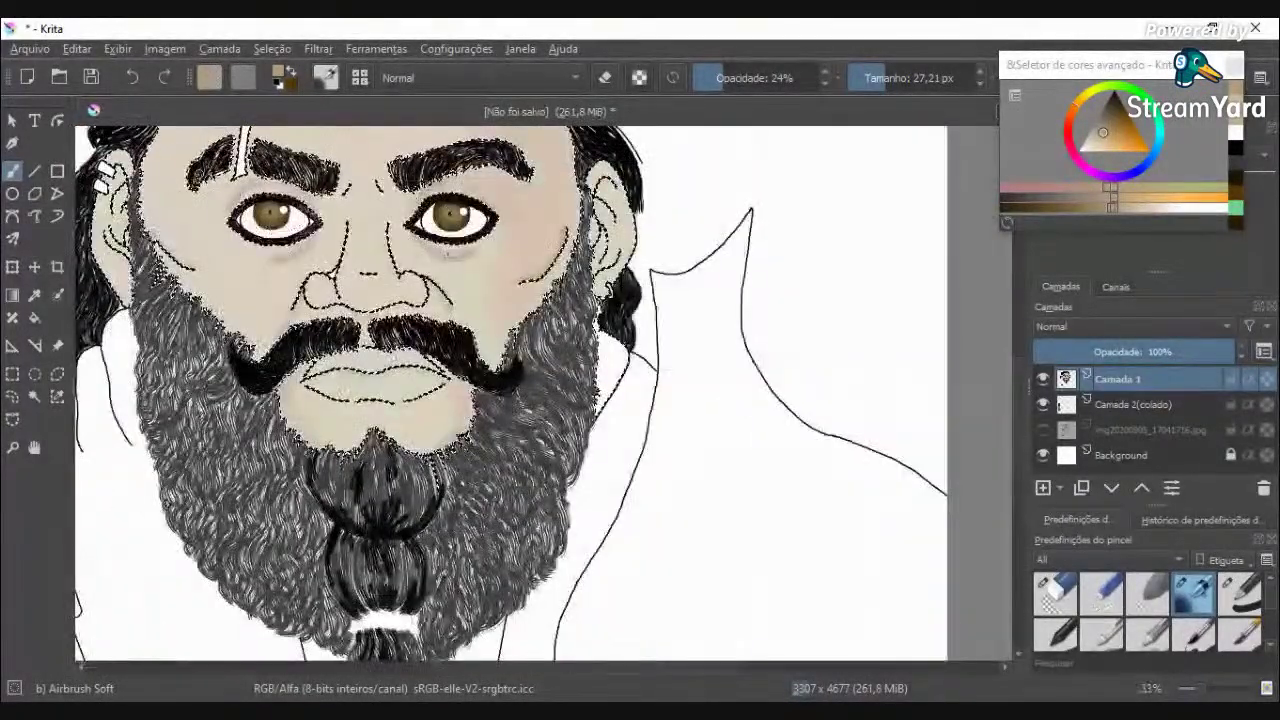
Step: Enlarge the airbrush to 234.36 px and softly shade the left-hand side of the face from the forehead and temple down the cheek
{"action": "left_click", "coordinate": [905, 80]}
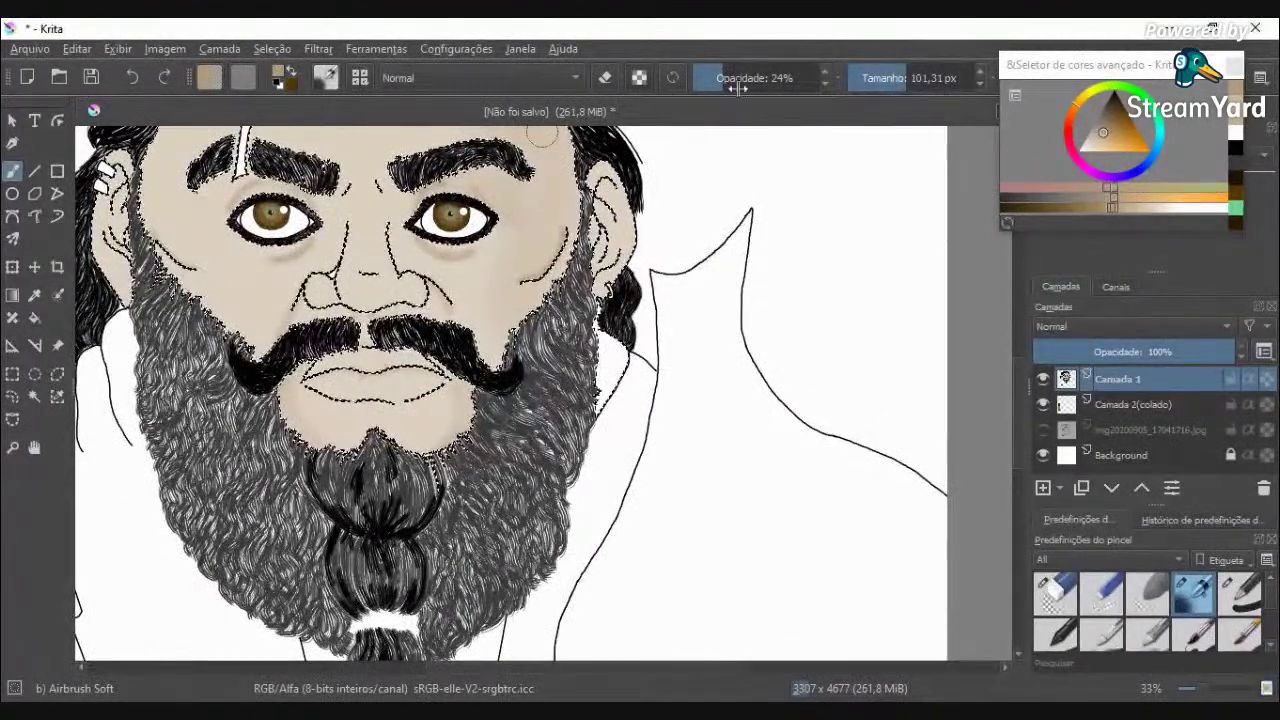
{"action": "left_click_drag", "start_coordinate": [893, 89], "coordinate": [925, 86]}
{"action": "scroll", "coordinate": [150, 230], "scroll_direction": "down", "scroll_amount": 4}
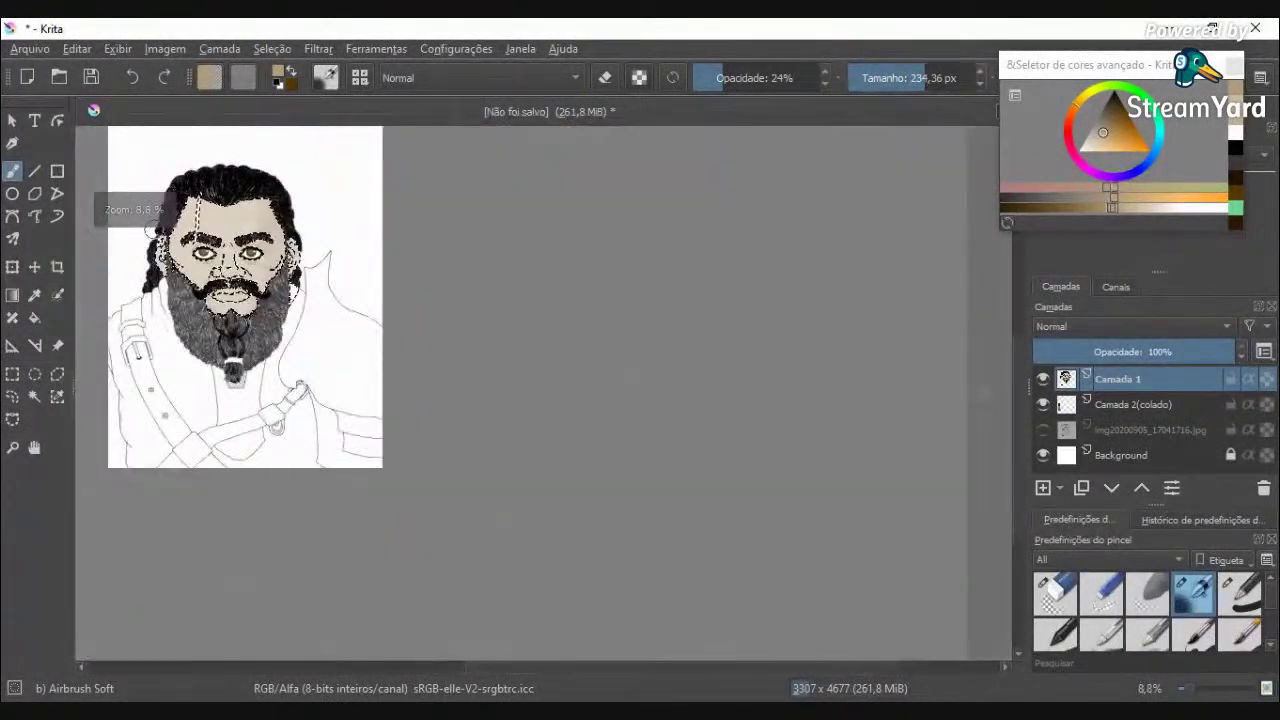
{"action": "scroll", "coordinate": [180, 215], "scroll_direction": "up", "scroll_amount": 2}
{"action": "scroll", "coordinate": [185, 215], "scroll_direction": "up", "scroll_amount": 1}
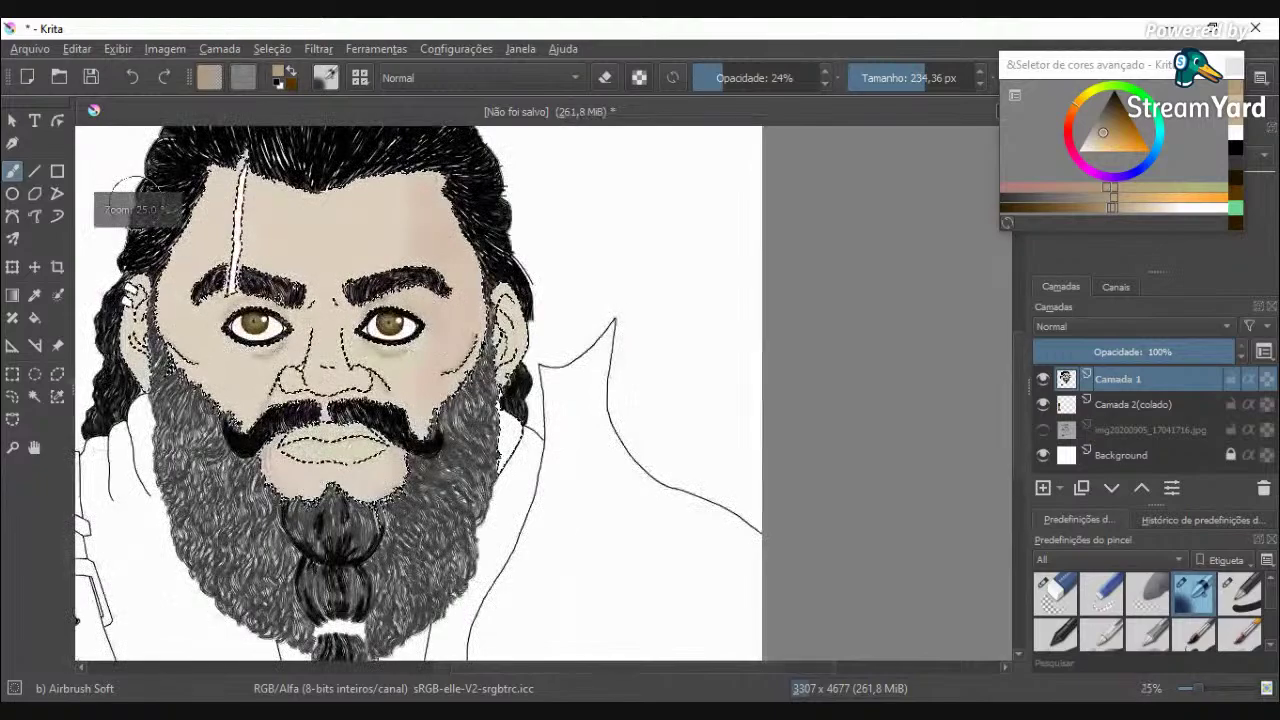
{"action": "scroll", "coordinate": [205, 190], "scroll_direction": "up", "scroll_amount": 2}
{"action": "scroll", "coordinate": [222, 170], "scroll_direction": "down", "scroll_amount": 1}
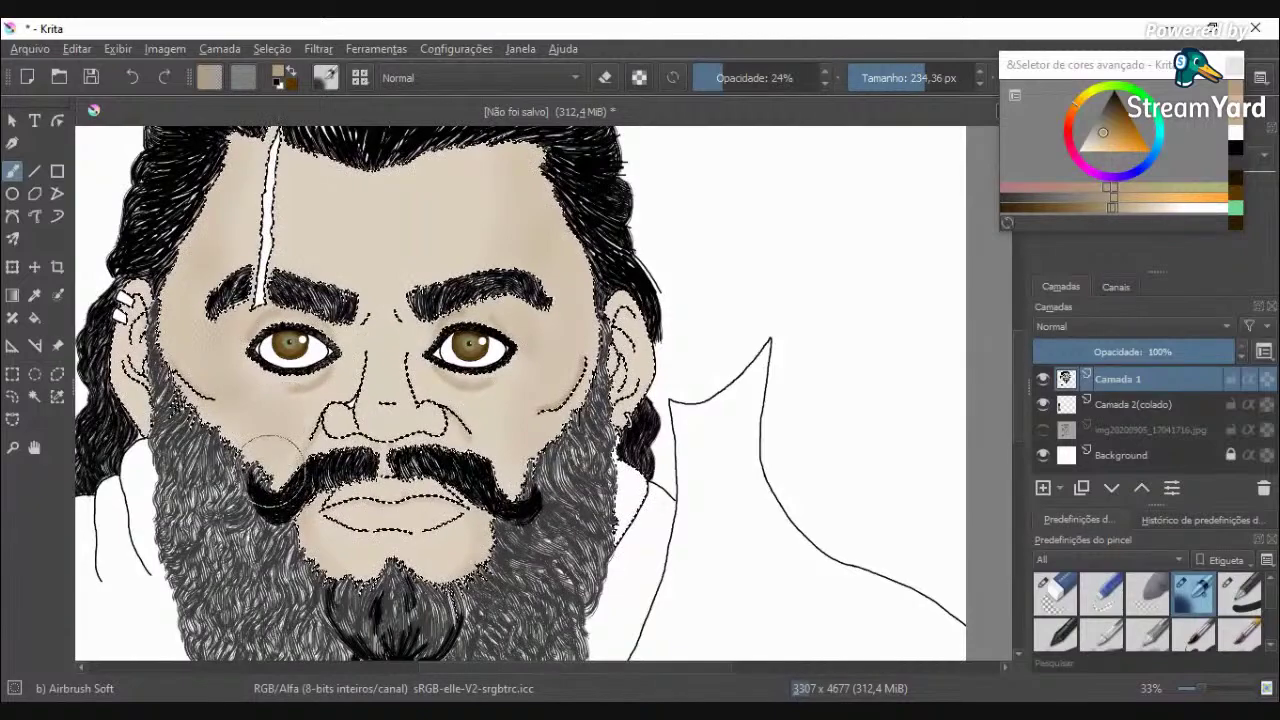
{"action": "scroll", "coordinate": [330, 345], "scroll_direction": "up", "scroll_amount": 2}
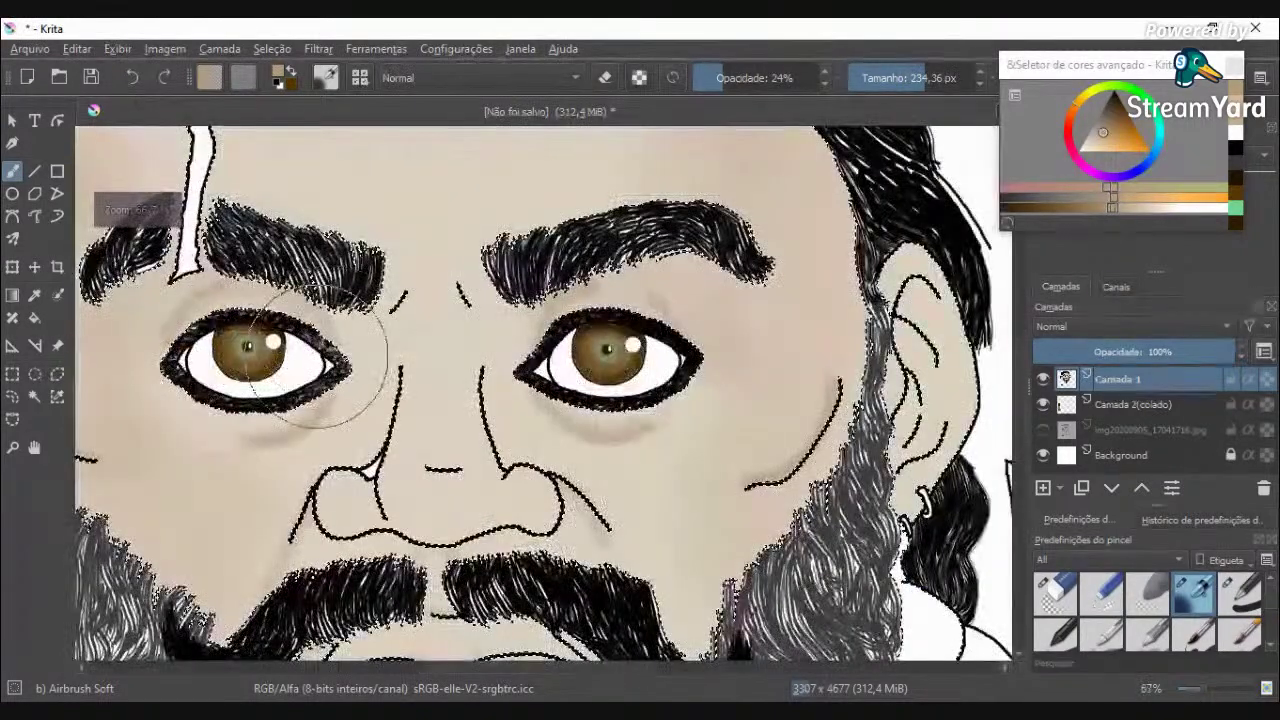
{"action": "scroll", "coordinate": [209, 418], "scroll_direction": "down", "scroll_amount": 3}
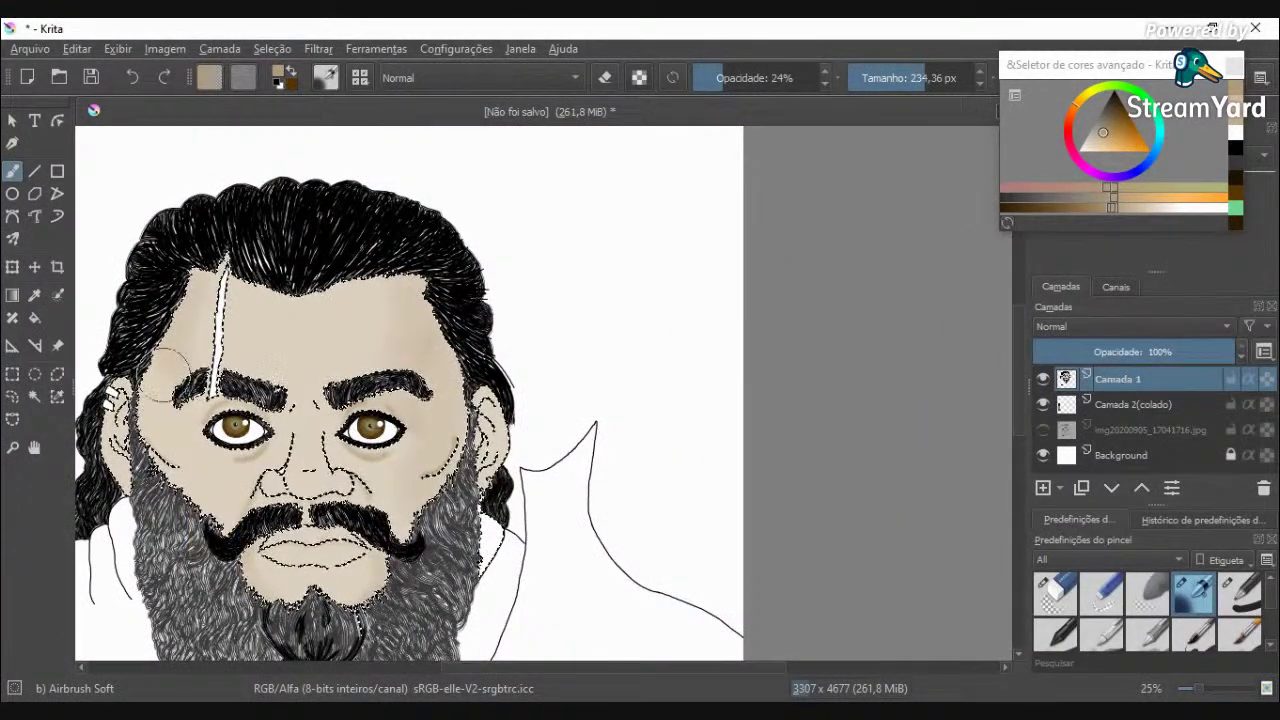
{"action": "scroll", "coordinate": [196, 305], "scroll_direction": "up", "scroll_amount": 1}
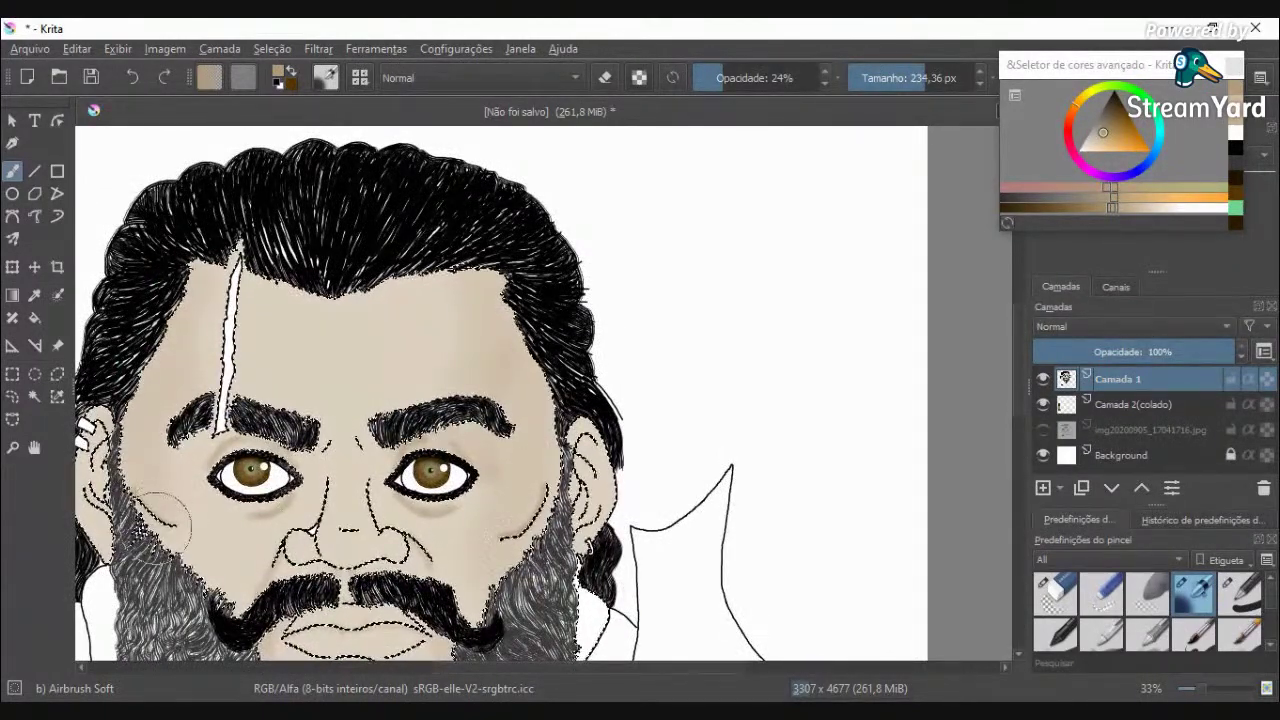
{"action": "scroll", "coordinate": [225, 595], "scroll_direction": "up", "scroll_amount": 1}
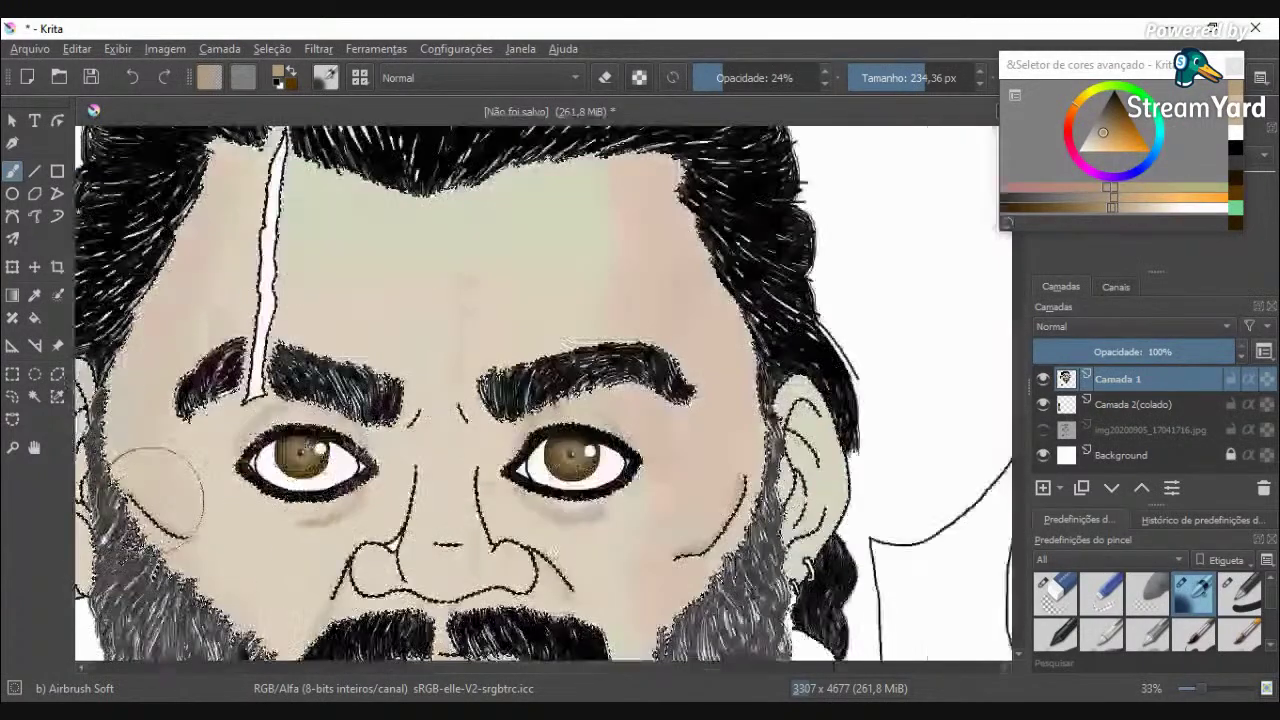
Step: Reduce the airbrush to 111.43 px and shade the upper lid area between the left-hand eye and its eyebrow
{"action": "left_click", "coordinate": [910, 75]}
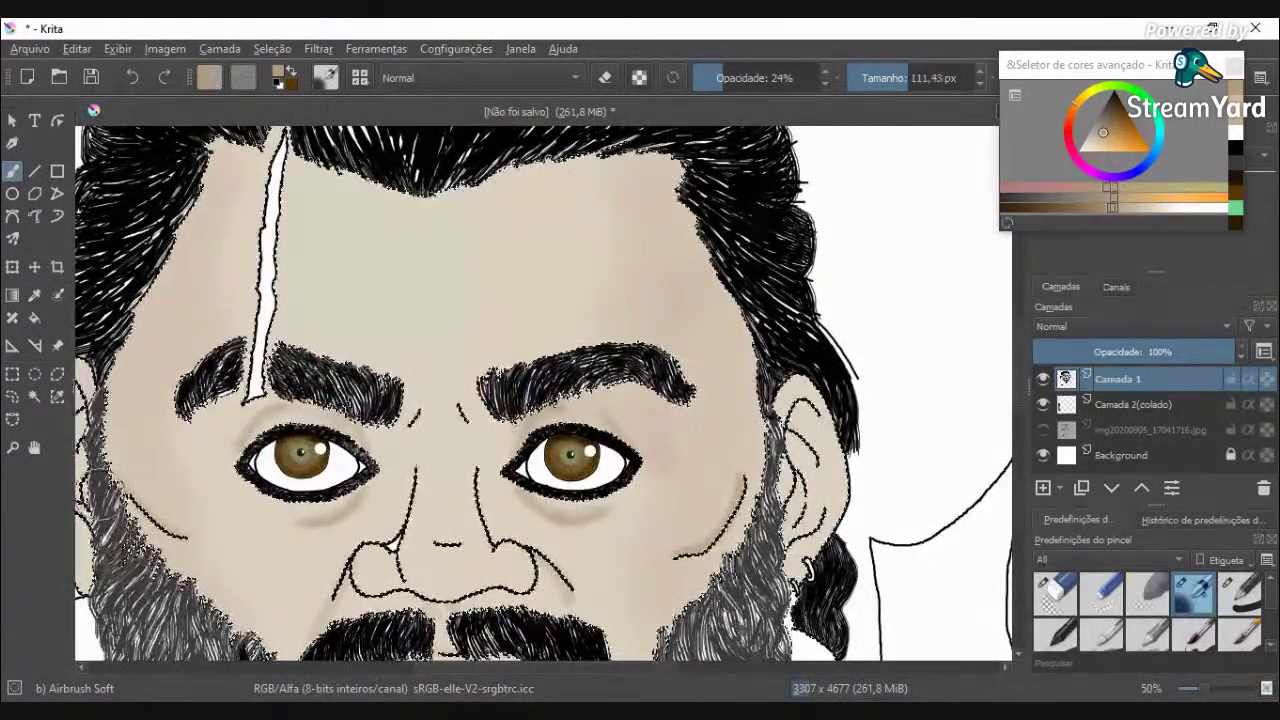
{"action": "scroll", "coordinate": [514, 243], "scroll_direction": "up", "scroll_amount": 3}
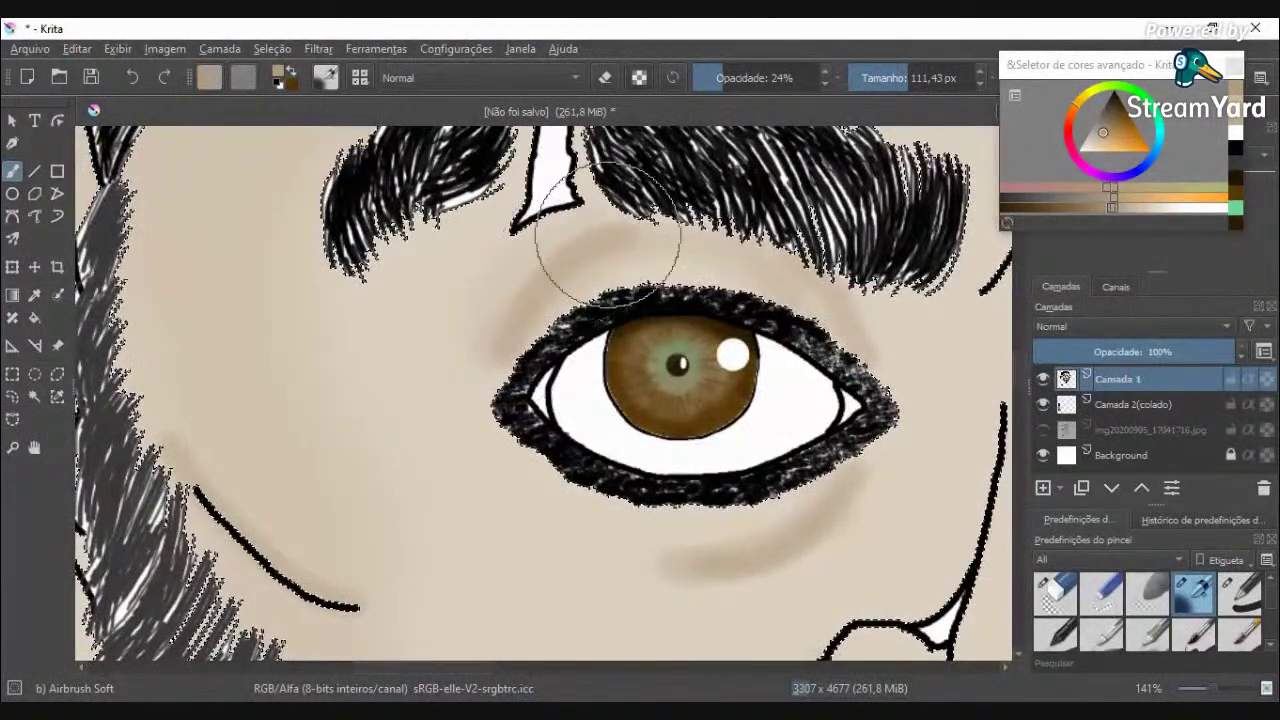
{"action": "left_click_drag", "start_coordinate": [630, 245], "coordinate": [546, 280]}
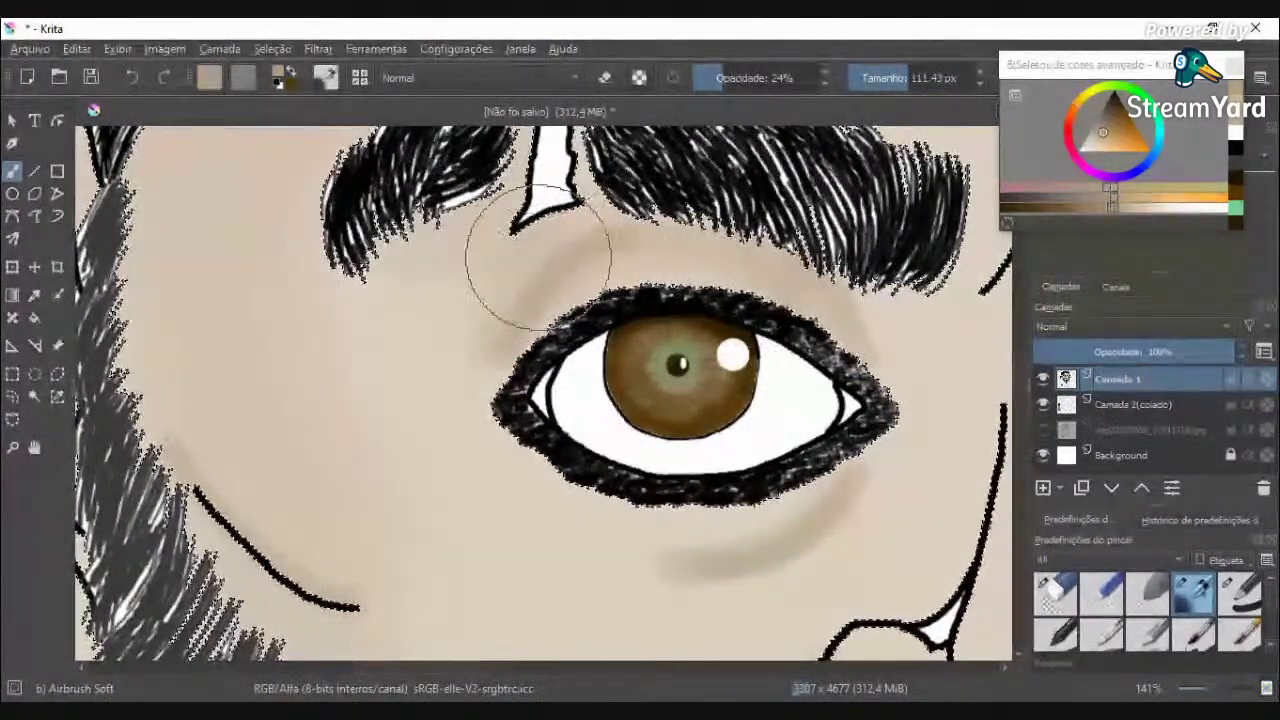
{"action": "scroll", "coordinate": [534, 263], "scroll_direction": "down", "scroll_amount": 3}
{"action": "scroll", "coordinate": [568, 152], "scroll_direction": "up", "scroll_amount": 3}
{"action": "scroll", "coordinate": [570, 140], "scroll_direction": "up", "scroll_amount": 1}
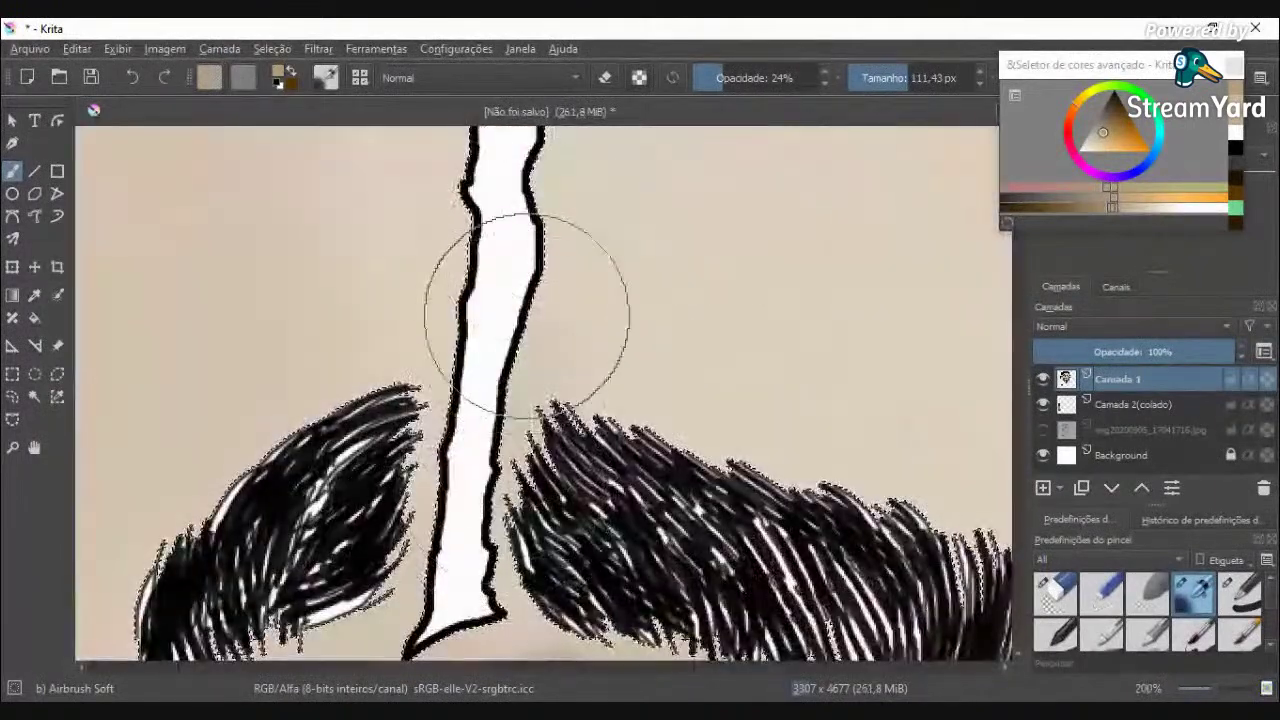
{"action": "scroll", "coordinate": [517, 227], "scroll_direction": "down", "scroll_amount": 4}
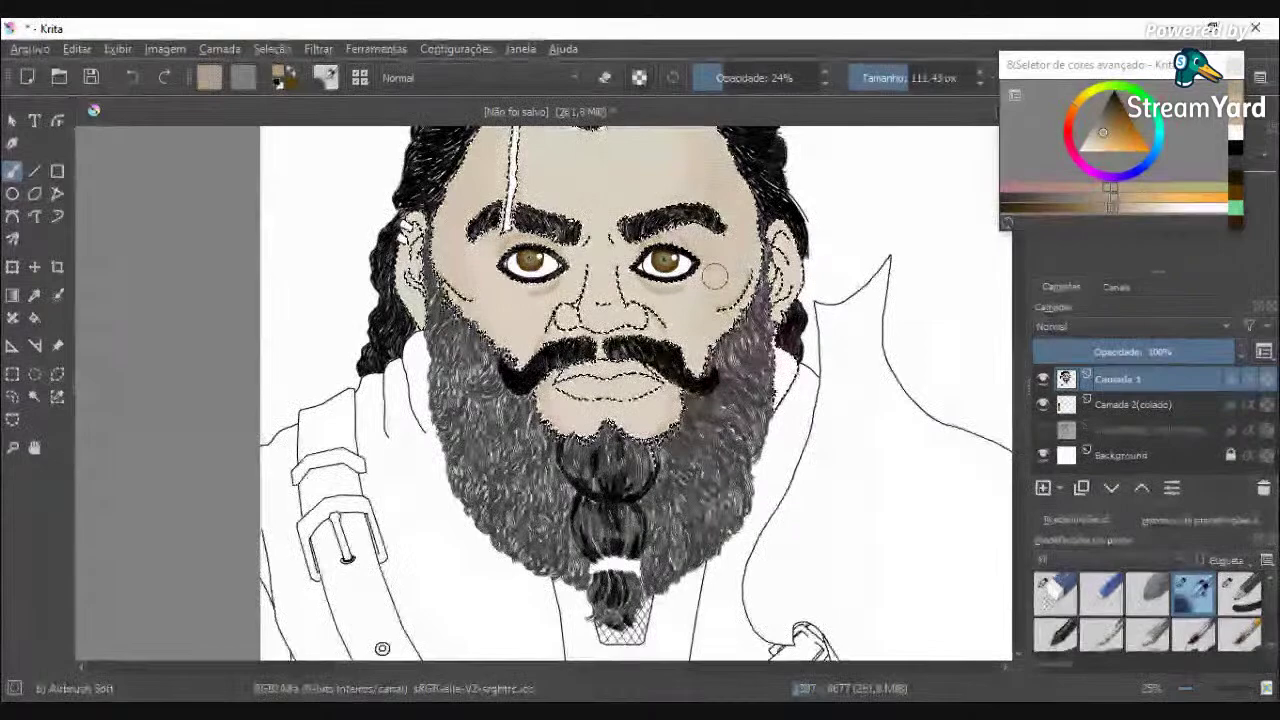
Step: Blend soft shading beneath the inner corner of the left-hand eye with the 111.43 px airbrush
{"action": "scroll", "coordinate": [580, 272], "scroll_direction": "up", "scroll_amount": 5}
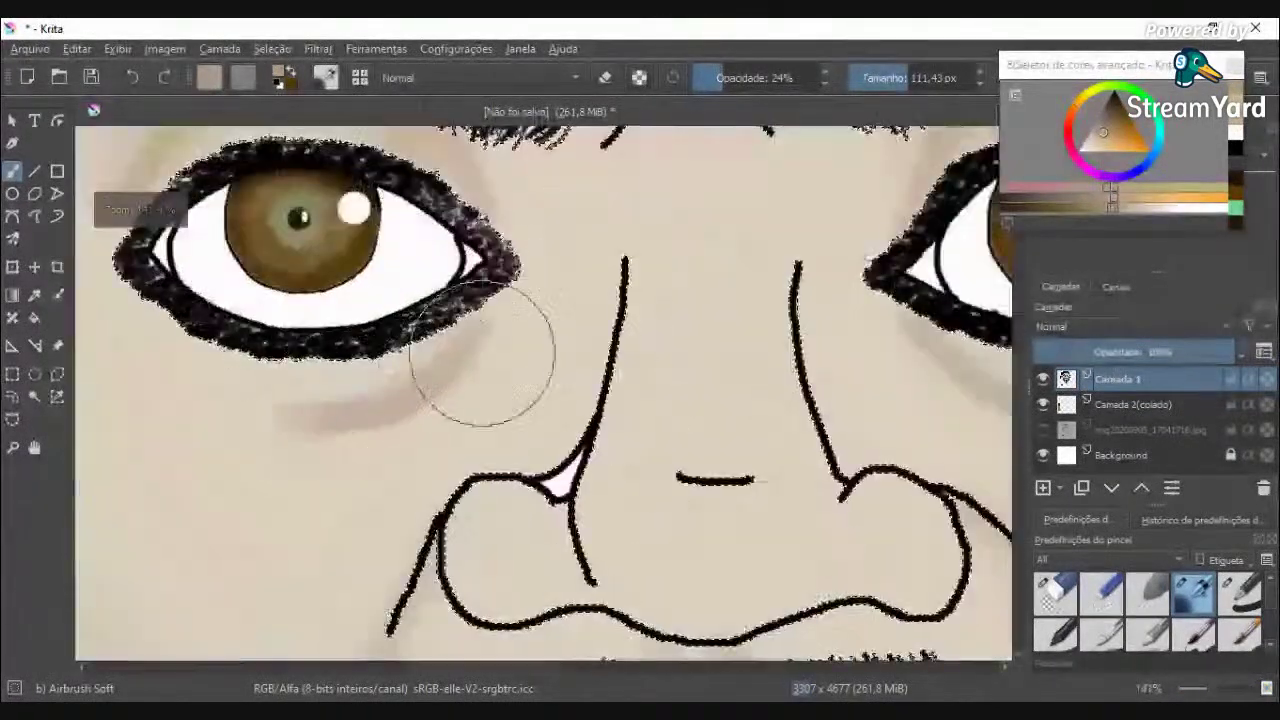
{"action": "mouse_move", "coordinate": [482, 355]}
{"action": "left_mouse_down"}
{"action": "mouse_move", "coordinate": [362, 406]}
{"action": "mouse_move", "coordinate": [150, 361]}
{"action": "mouse_move", "coordinate": [134, 310]}
{"action": "mouse_move", "coordinate": [312, 404]}
{"action": "mouse_move", "coordinate": [444, 362]}
{"action": "mouse_move", "coordinate": [482, 330]}
{"action": "left_mouse_up"}
{"action": "scroll", "coordinate": [482, 330], "scroll_direction": "down", "scroll_amount": 5}
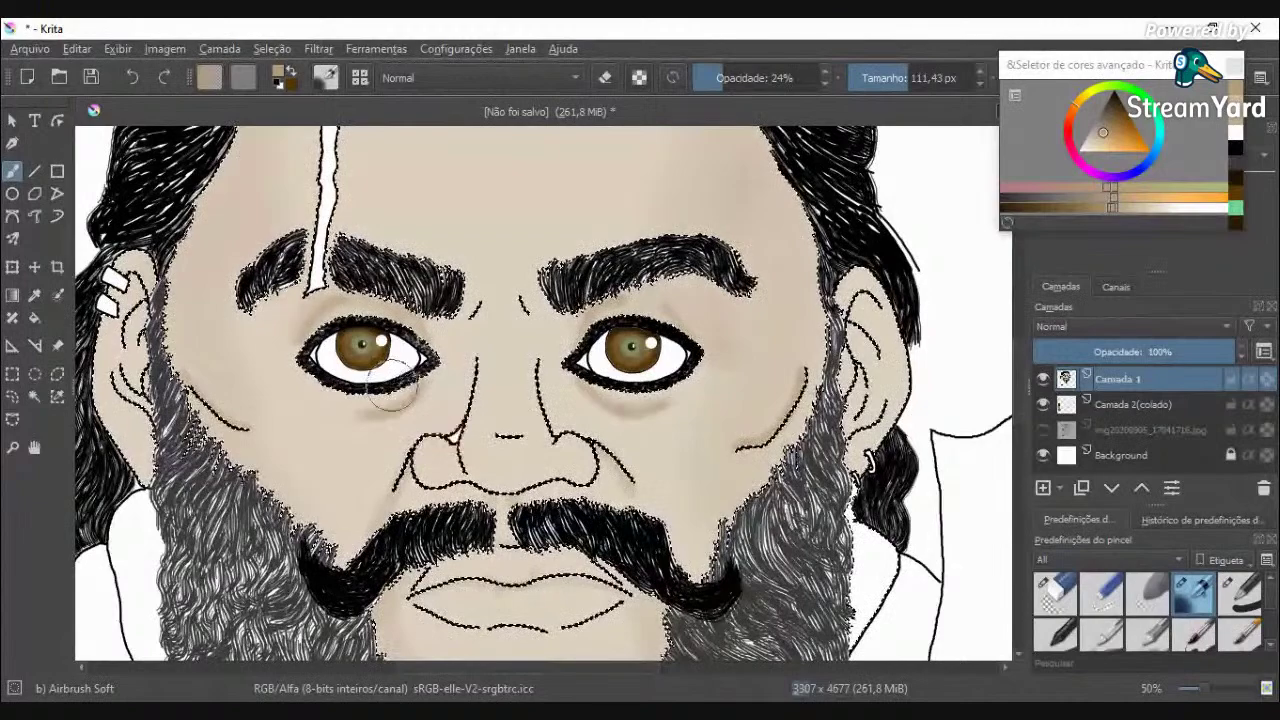
Step: Lower the airbrush opacity to 15% and blend faint shading around the left-hand eye and across the skin beneath it
{"action": "scroll", "coordinate": [327, 268], "scroll_direction": "up", "scroll_amount": 4}
{"action": "left_click", "coordinate": [712, 78]}
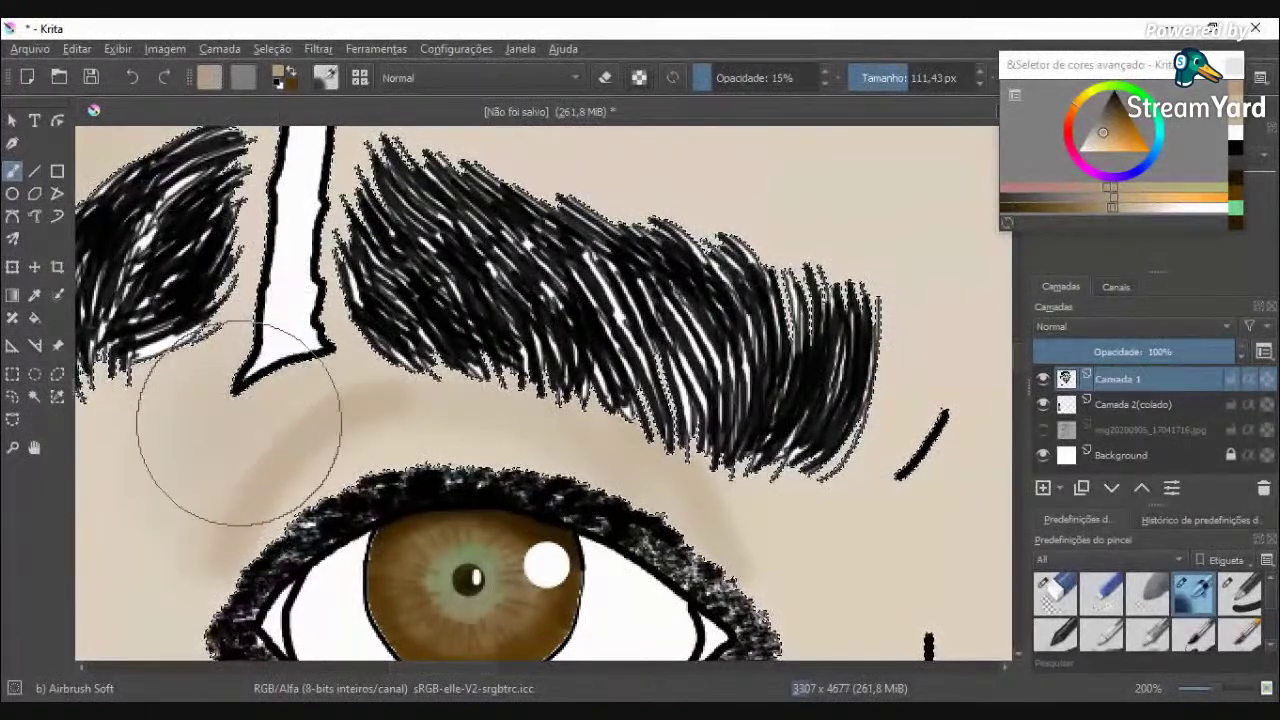
{"action": "scroll", "coordinate": [471, 400], "scroll_direction": "down", "scroll_amount": 5}
{"action": "scroll", "coordinate": [504, 520], "scroll_direction": "up", "scroll_amount": 3}
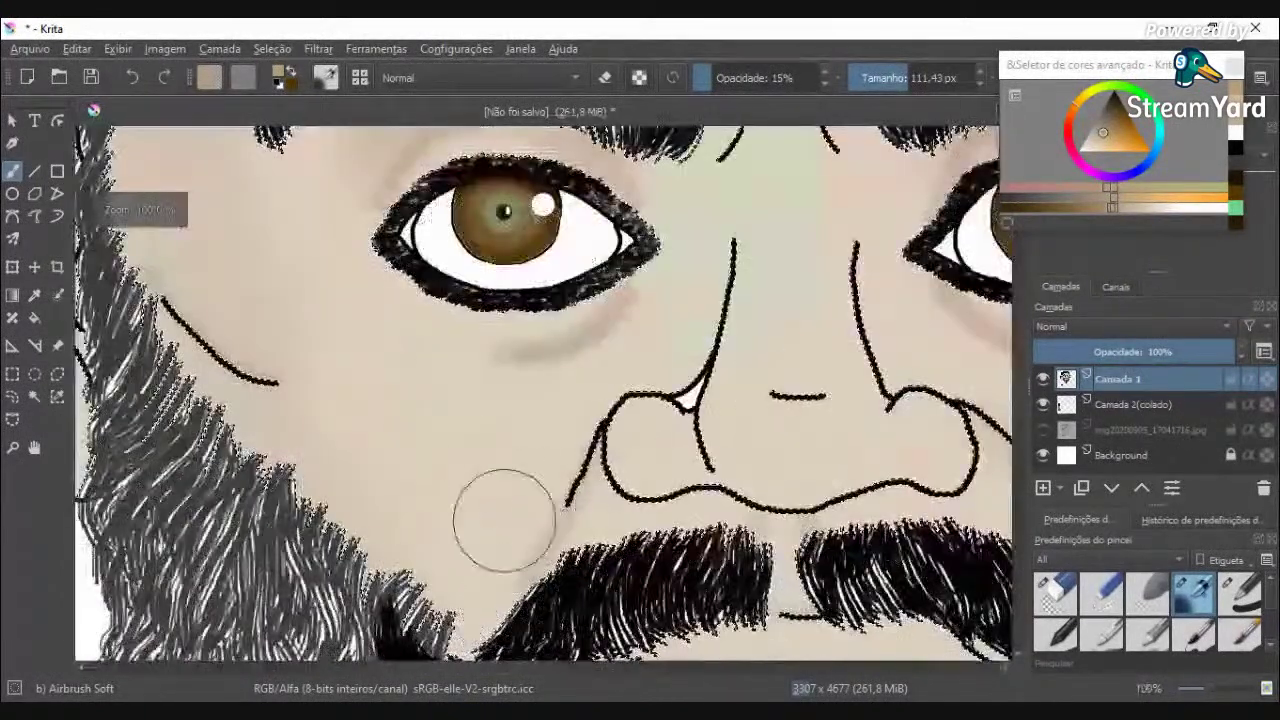
{"action": "left_click_drag", "start_coordinate": [377, 264], "coordinate": [551, 369]}
{"action": "mouse_move", "coordinate": [389, 281]}
{"action": "left_mouse_down"}
{"action": "mouse_move", "coordinate": [616, 344]}
{"action": "mouse_move", "coordinate": [551, 486]}
{"action": "mouse_move", "coordinate": [749, 277]}
{"action": "mouse_move", "coordinate": [691, 337]}
{"action": "mouse_move", "coordinate": [714, 214]}
{"action": "mouse_move", "coordinate": [651, 363]}
{"action": "mouse_move", "coordinate": [694, 266]}
{"action": "mouse_move", "coordinate": [648, 159]}
{"action": "mouse_move", "coordinate": [695, 239]}
{"action": "mouse_move", "coordinate": [683, 226]}
{"action": "mouse_move", "coordinate": [680, 347]}
{"action": "left_mouse_up"}
{"action": "scroll", "coordinate": [679, 346], "scroll_direction": "down", "scroll_amount": 4}
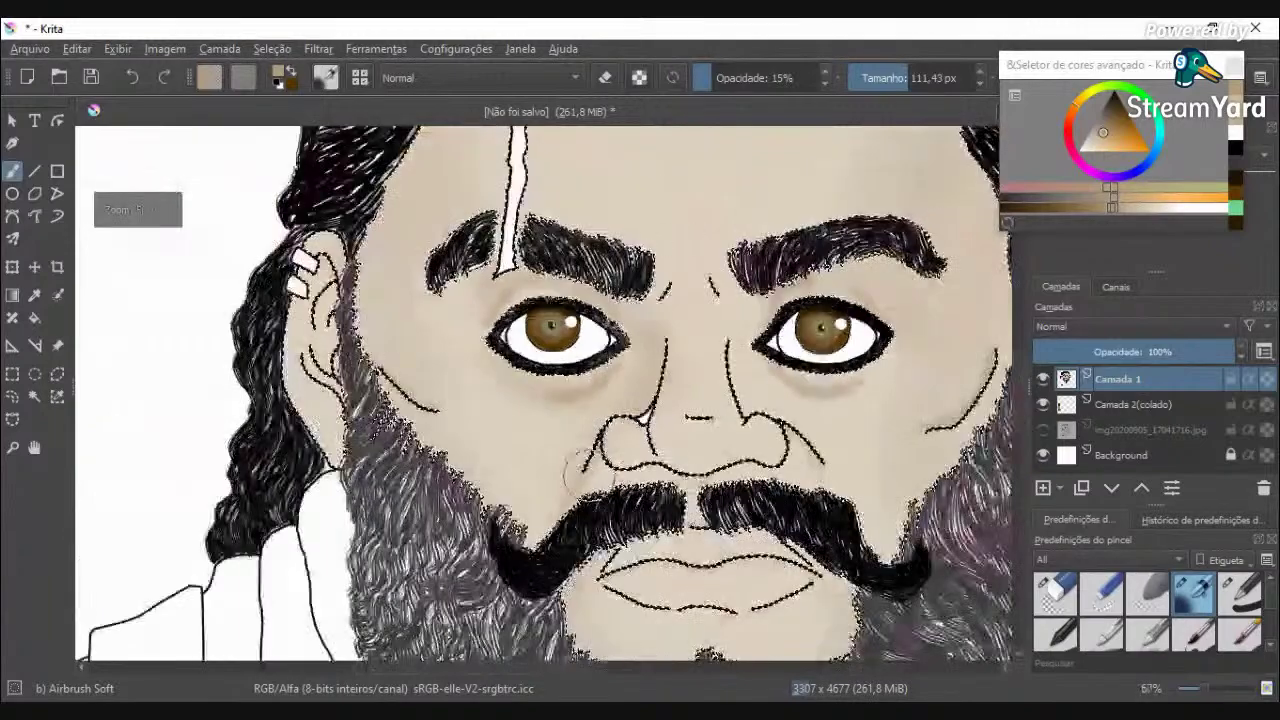
Step: Reduce the airbrush to 44.14 px and softly shade the tip, underside and nostrils of the nose
{"action": "scroll", "coordinate": [578, 462], "scroll_direction": "down", "scroll_amount": 2}
{"action": "scroll", "coordinate": [481, 375], "scroll_direction": "up", "scroll_amount": 3}
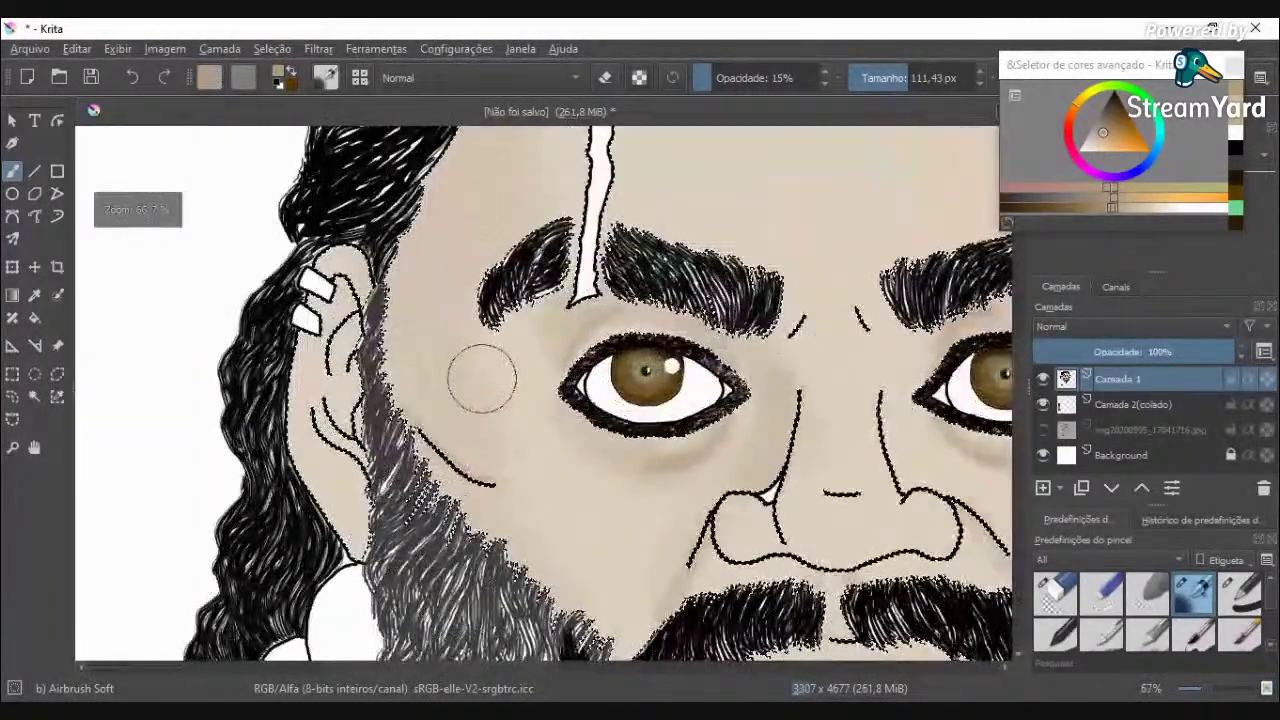
{"action": "scroll", "coordinate": [481, 381], "scroll_direction": "down", "scroll_amount": 1}
{"action": "scroll", "coordinate": [443, 429], "scroll_direction": "down", "scroll_amount": 2}
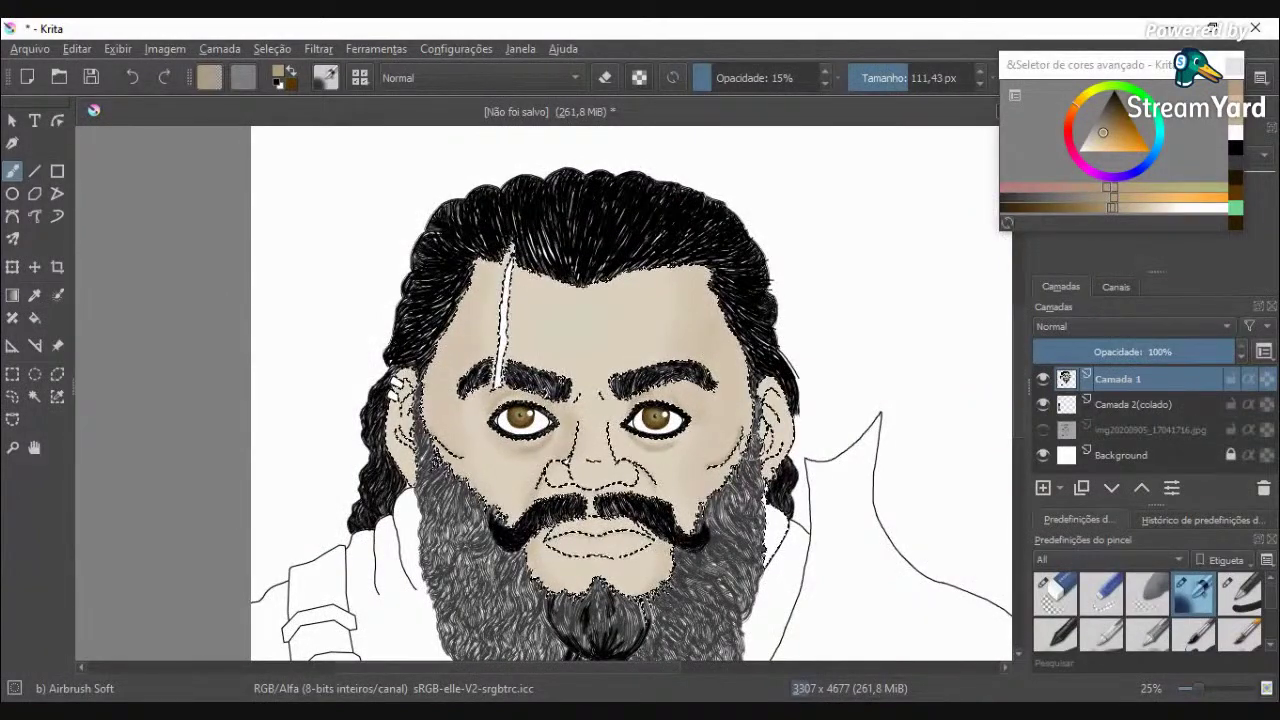
{"action": "scroll", "coordinate": [405, 375], "scroll_direction": "up", "scroll_amount": 6}
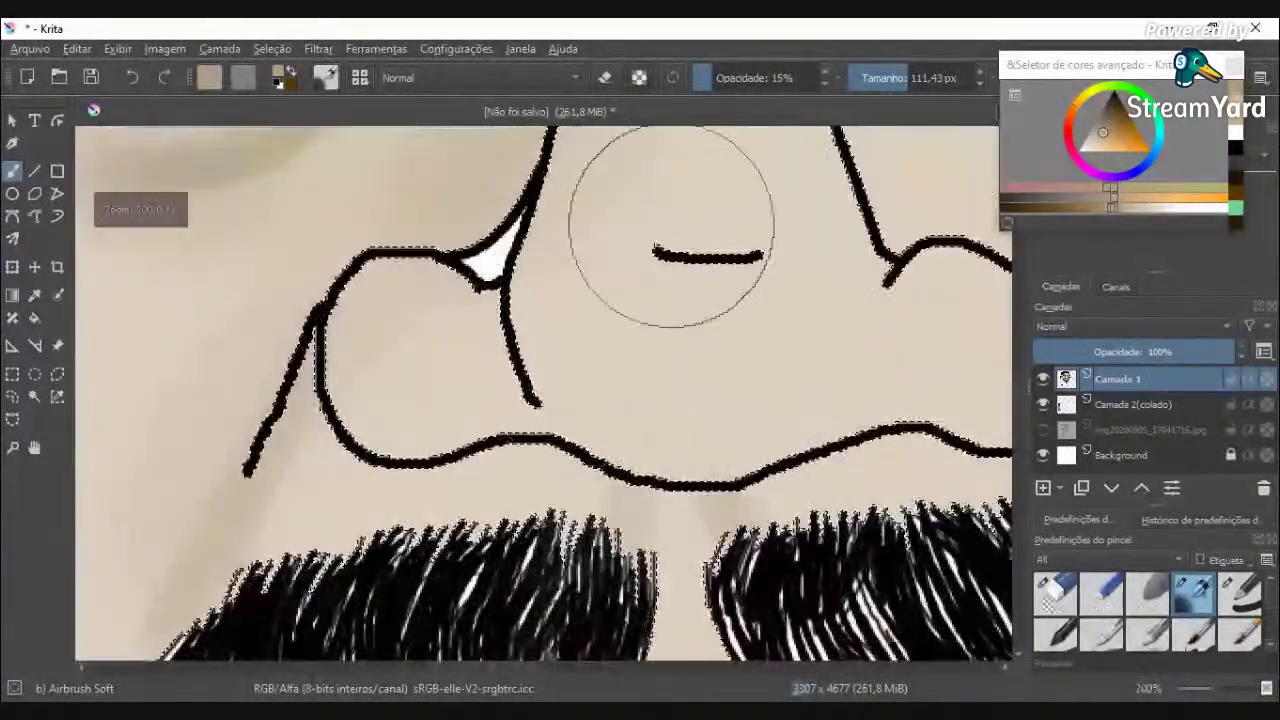
{"action": "left_click", "coordinate": [891, 77]}
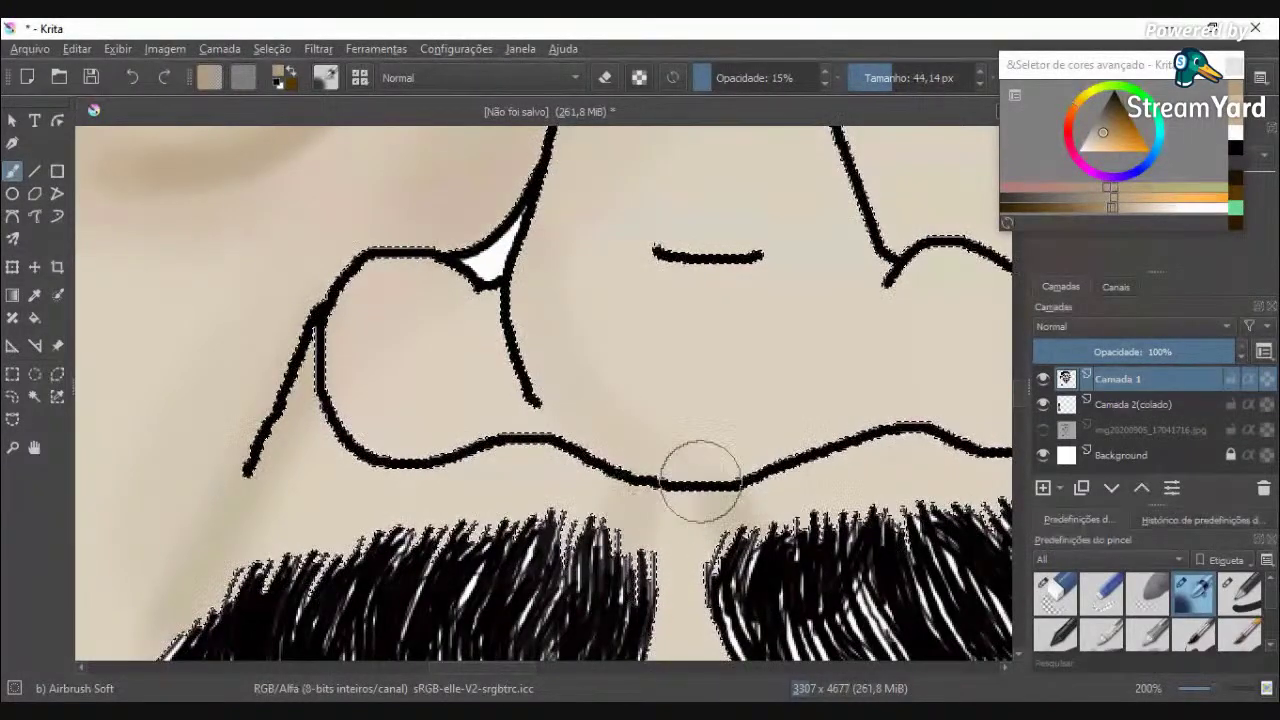
{"action": "scroll", "coordinate": [545, 410], "scroll_direction": "down", "scroll_amount": 3}
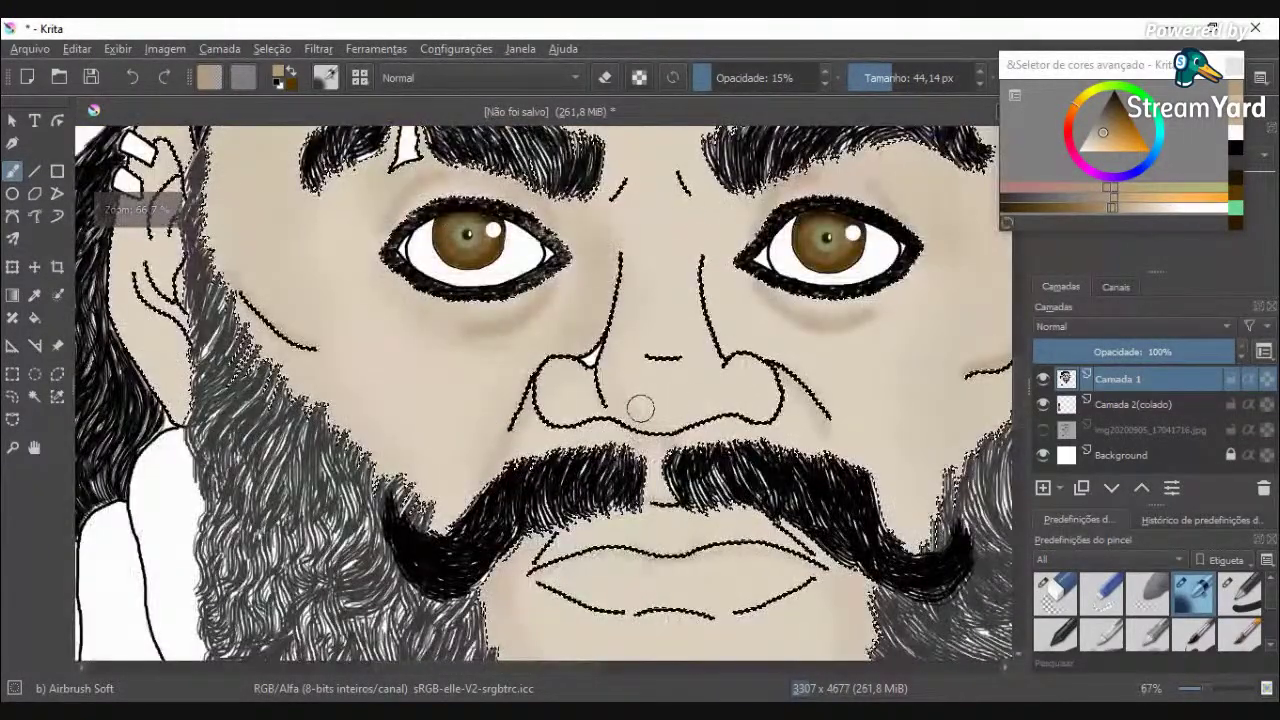
{"action": "scroll", "coordinate": [625, 318], "scroll_direction": "up", "scroll_amount": 2}
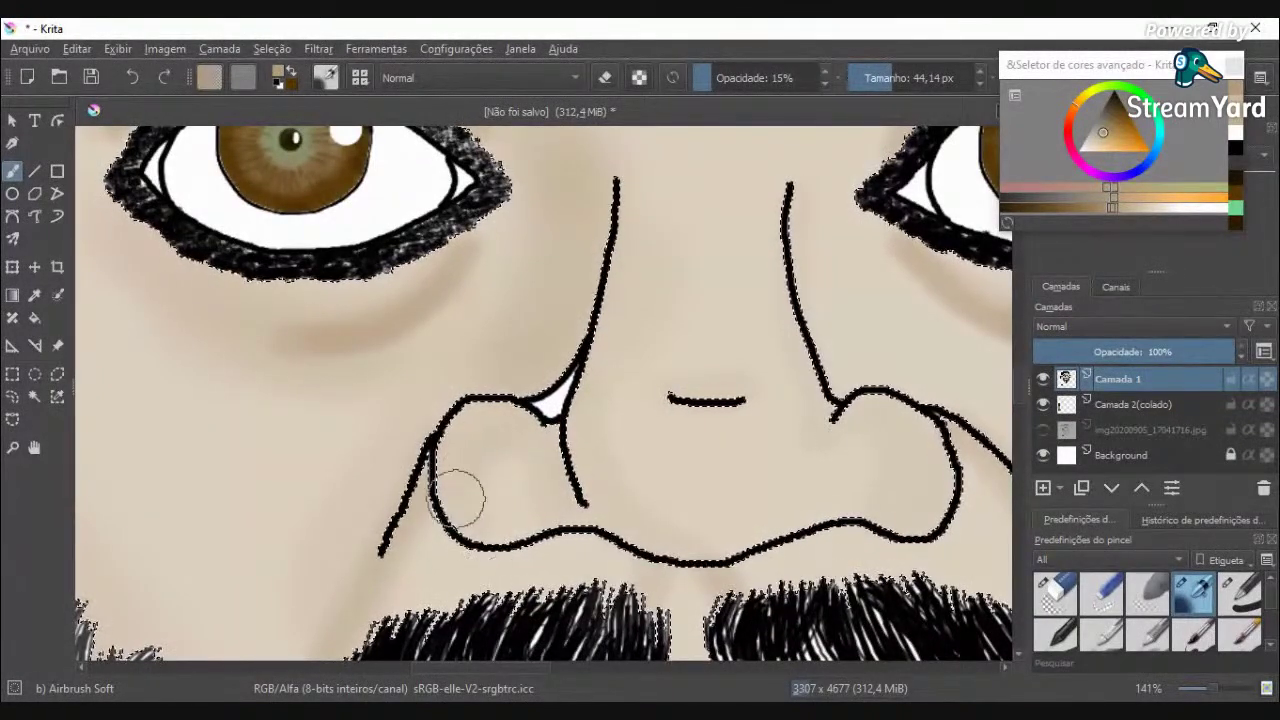
{"action": "scroll", "coordinate": [521, 553], "scroll_direction": "down", "scroll_amount": 4}
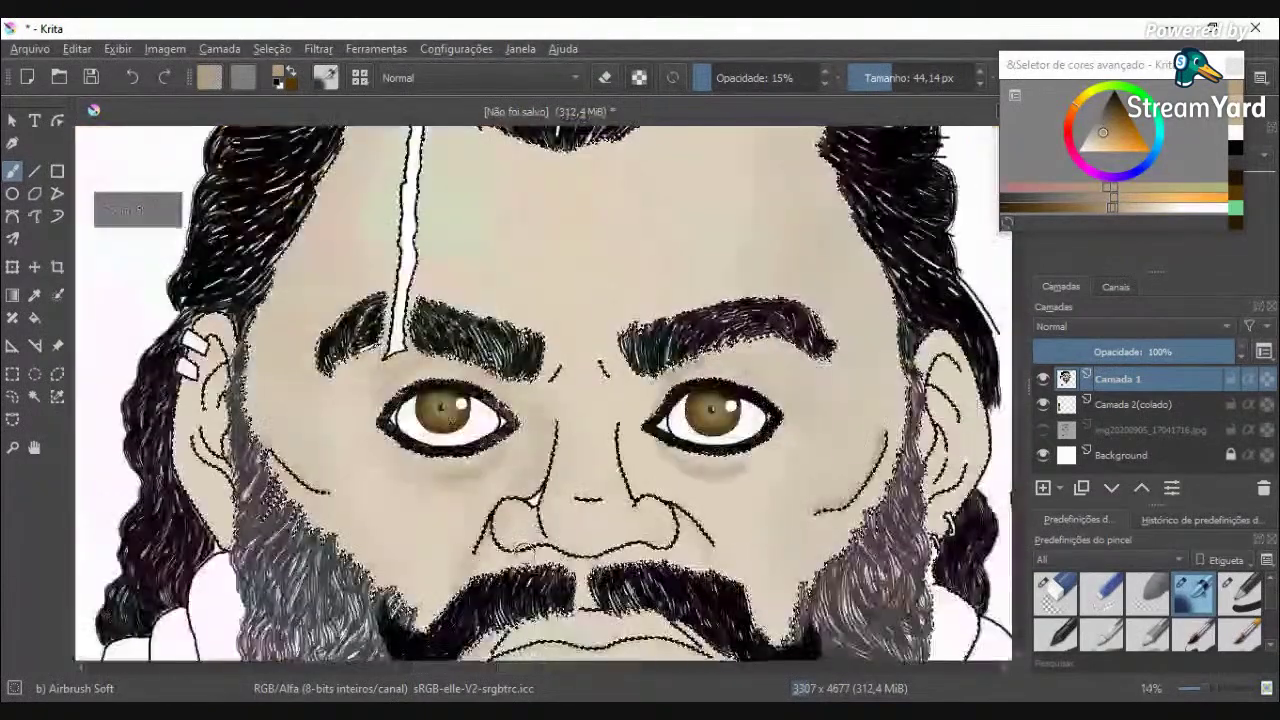
{"action": "scroll", "coordinate": [525, 552], "scroll_direction": "up", "scroll_amount": 5}
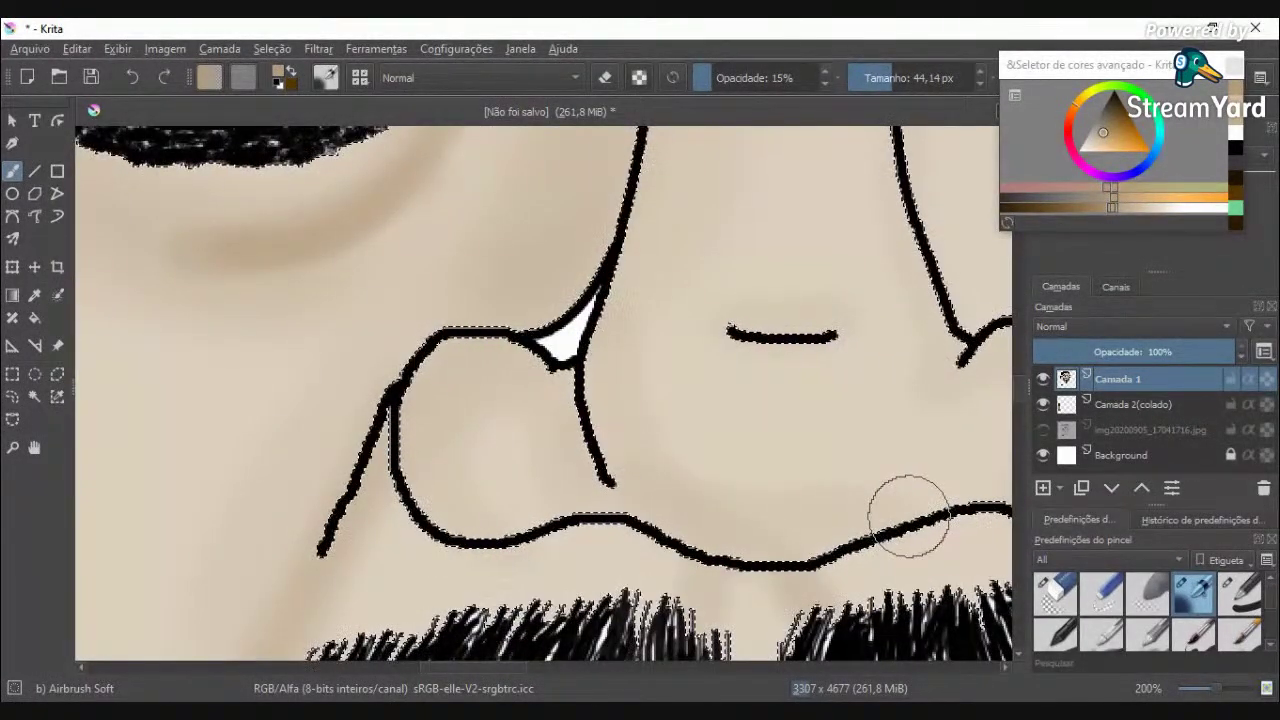
Step: Blend soft shading along the side of the nose bridge towards the inner corner of the right-hand eye
{"action": "scroll", "coordinate": [966, 514], "scroll_direction": "down", "scroll_amount": 6}
{"action": "scroll", "coordinate": [851, 434], "scroll_direction": "up", "scroll_amount": 6}
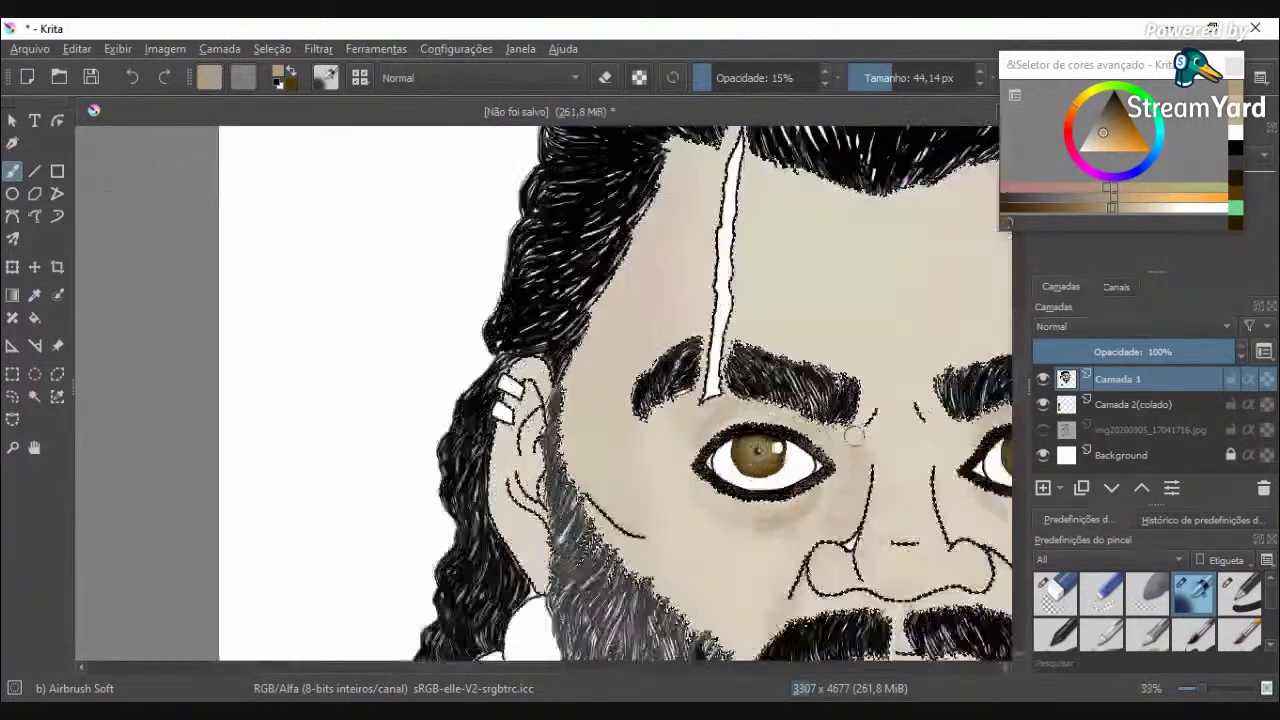
{"action": "scroll", "coordinate": [851, 434], "scroll_direction": "down", "scroll_amount": 8}
{"action": "scroll", "coordinate": [1008, 466], "scroll_direction": "down", "scroll_amount": 3}
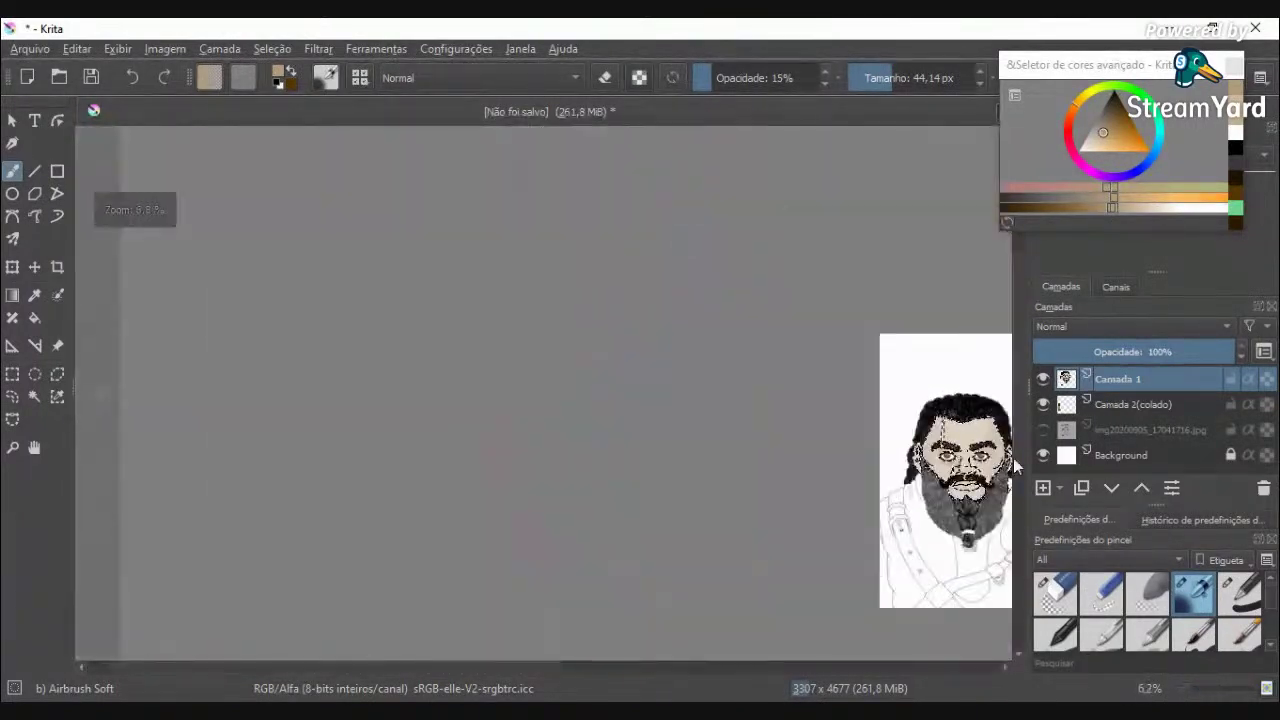
{"action": "scroll", "coordinate": [955, 460], "scroll_direction": "up", "scroll_amount": 8}
{"action": "scroll", "coordinate": [714, 600], "scroll_direction": "up", "scroll_amount": 2}
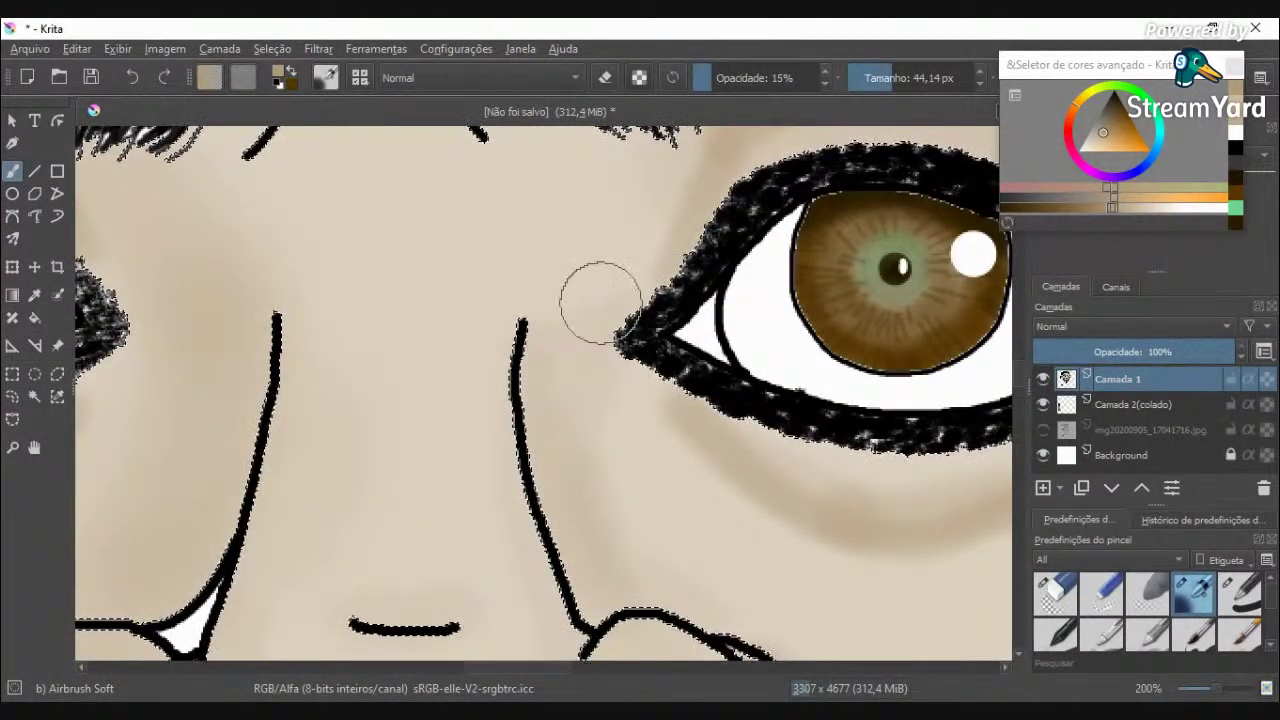
{"action": "scroll", "coordinate": [603, 237], "scroll_direction": "down", "scroll_amount": 1}
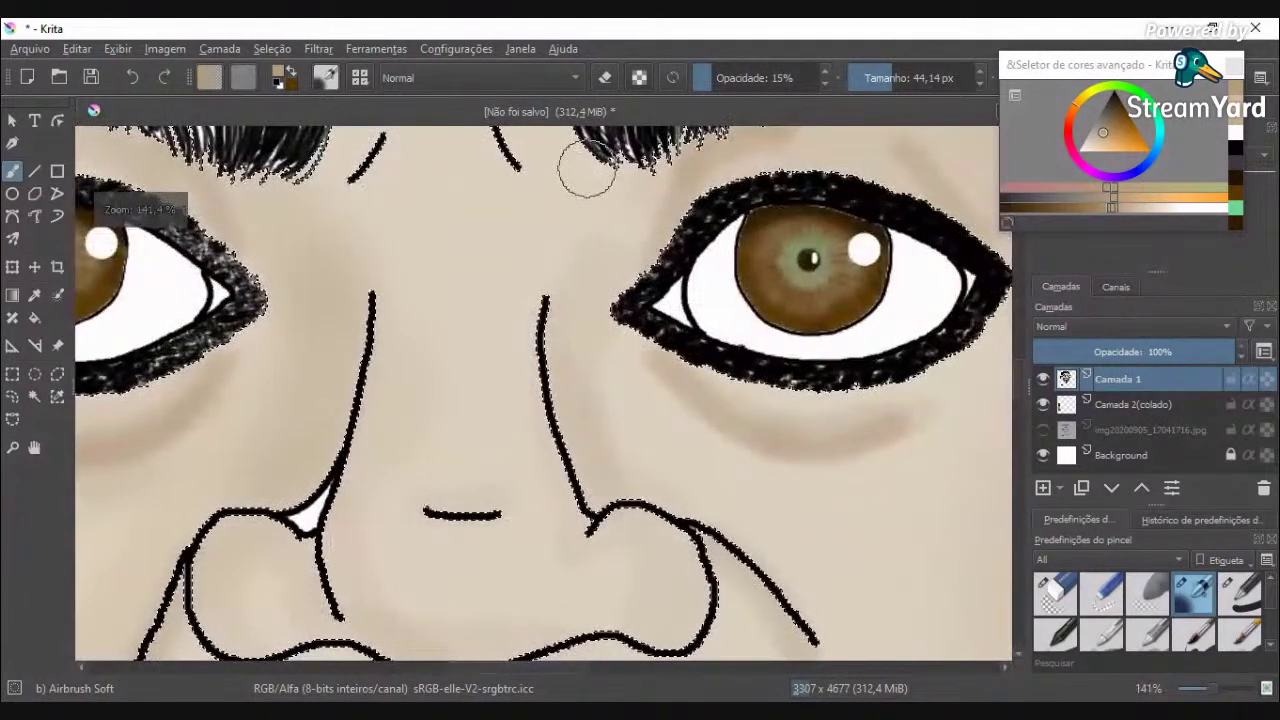
{"action": "scroll", "coordinate": [580, 177], "scroll_direction": "up", "scroll_amount": 1}
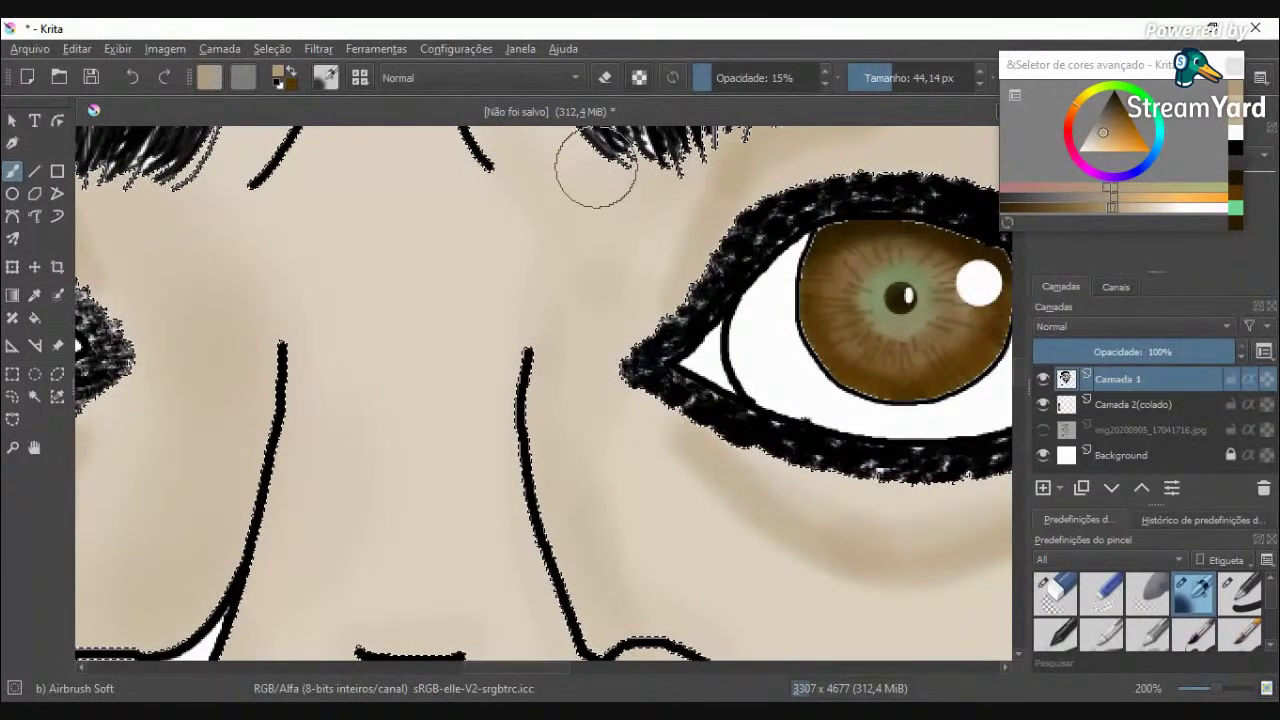
{"action": "scroll", "coordinate": [541, 437], "scroll_direction": "down", "scroll_amount": 4}
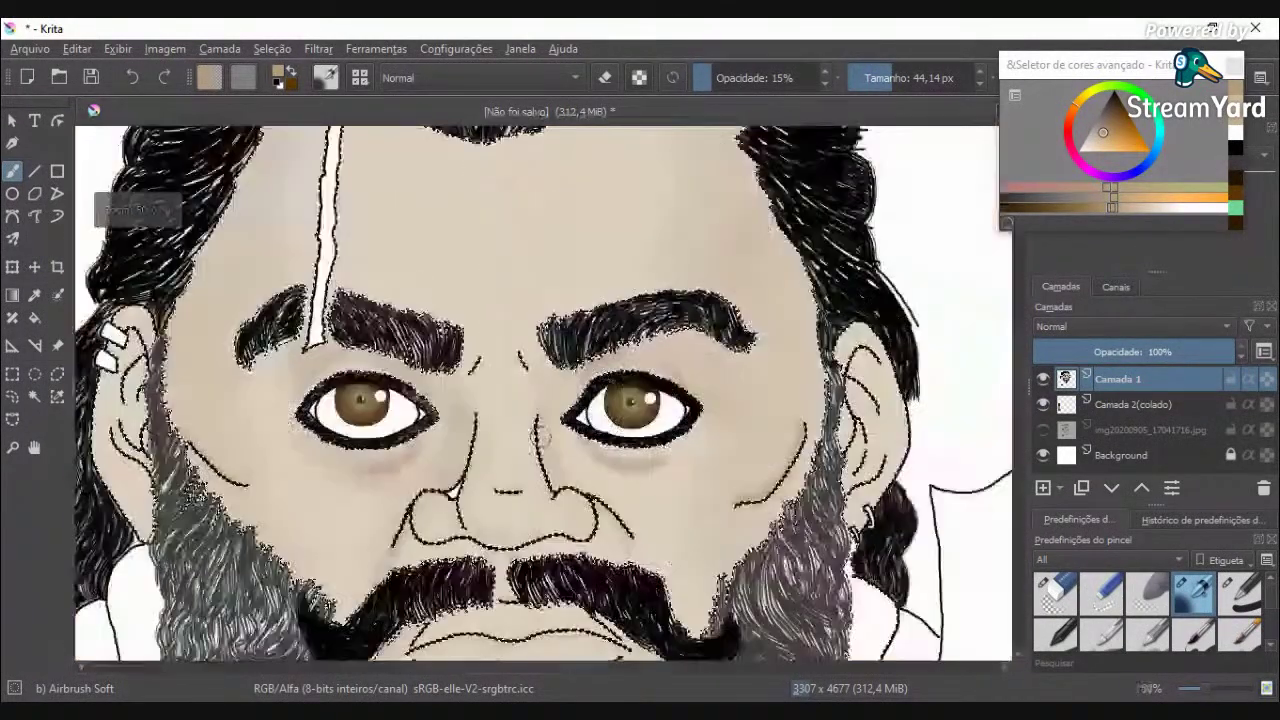
Step: Airbrush a soft shadow around the frown line beside the inner end of the right-hand eyebrow
{"action": "scroll", "coordinate": [540, 375], "scroll_direction": "up", "scroll_amount": 5}
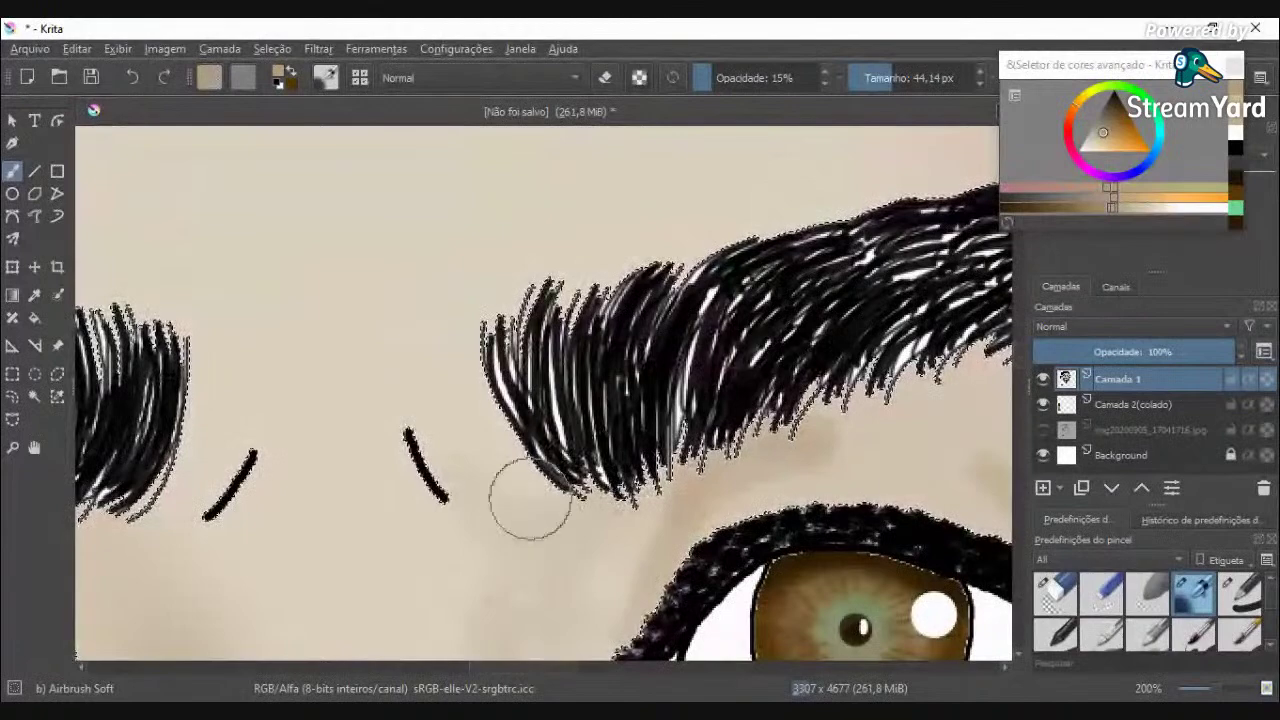
{"action": "left_click_drag", "start_coordinate": [429, 449], "coordinate": [389, 360]}
{"action": "mouse_move", "coordinate": [489, 508]}
{"action": "left_mouse_down"}
{"action": "mouse_move", "coordinate": [389, 409]}
{"action": "mouse_move", "coordinate": [417, 474]}
{"action": "mouse_move", "coordinate": [545, 493]}
{"action": "left_mouse_up"}
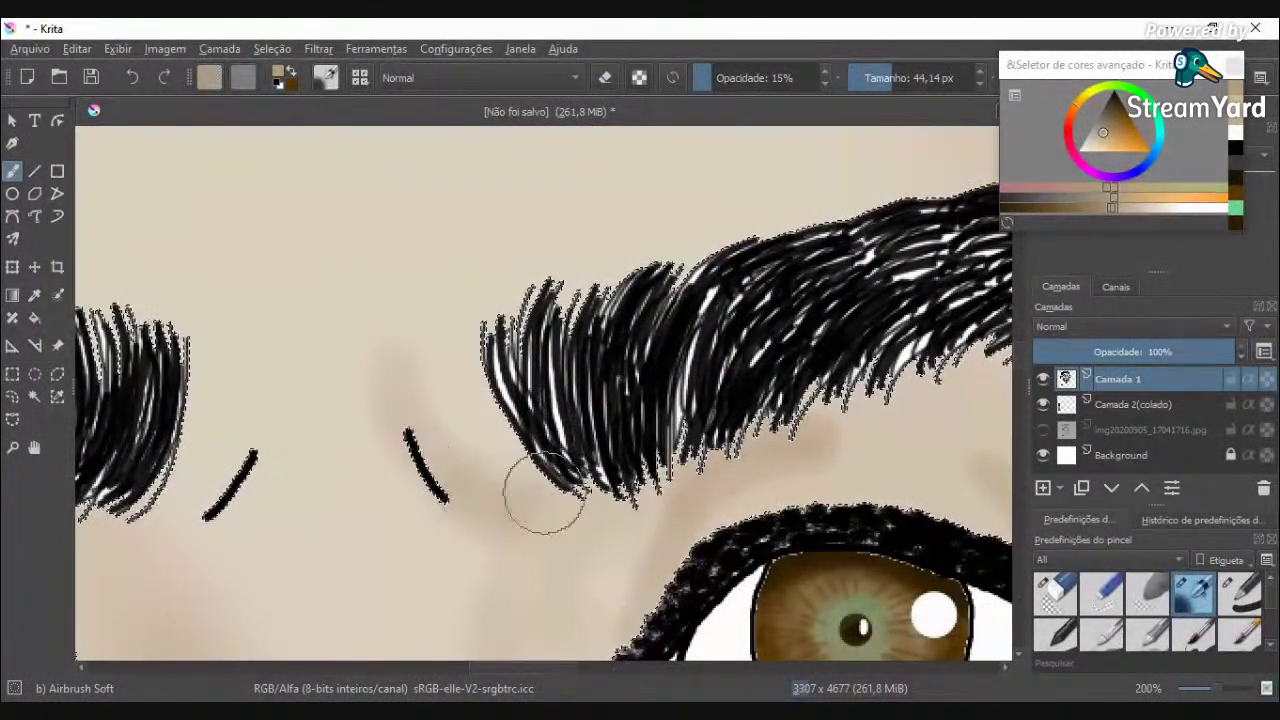
{"action": "scroll", "coordinate": [543, 498], "scroll_direction": "down", "scroll_amount": 4}
{"action": "scroll", "coordinate": [543, 495], "scroll_direction": "up", "scroll_amount": 1}
{"action": "scroll", "coordinate": [543, 495], "scroll_direction": "down", "scroll_amount": 2}
{"action": "scroll", "coordinate": [540, 497], "scroll_direction": "up", "scroll_amount": 2}
{"action": "scroll", "coordinate": [539, 497], "scroll_direction": "up", "scroll_amount": 3}
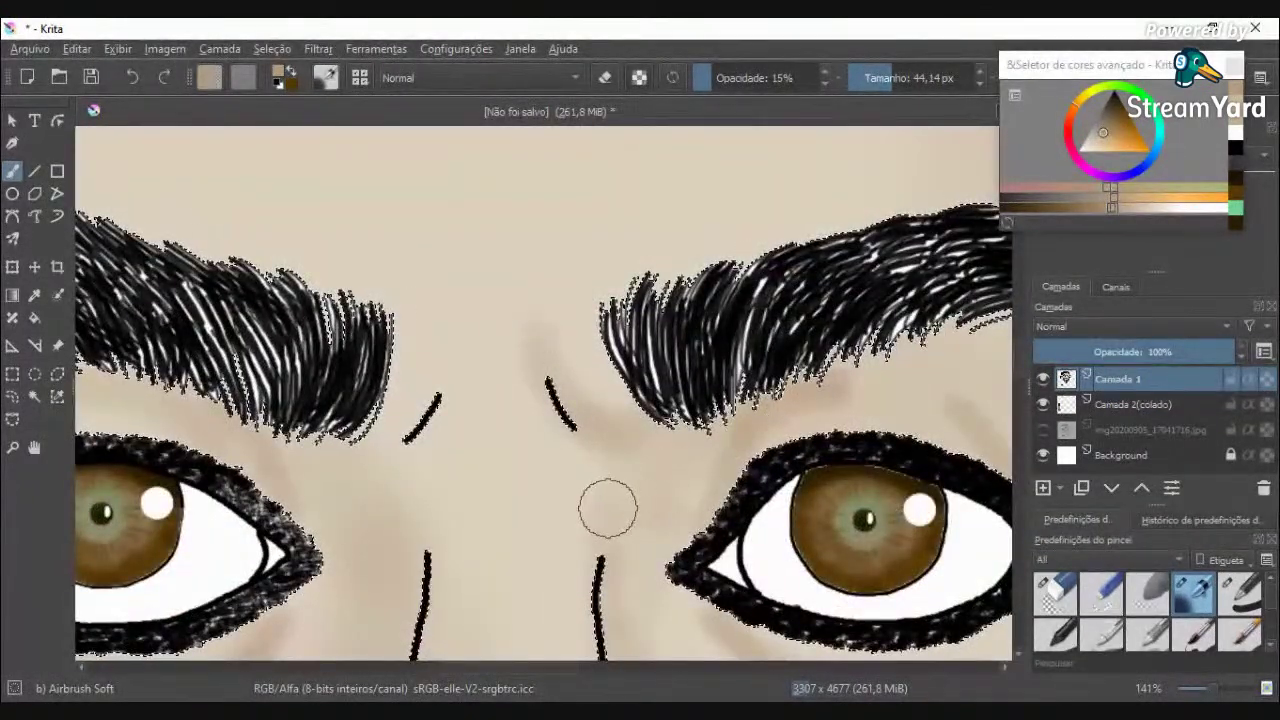
Step: Airbrush a matching soft shadow around the frown line beside the inner end of the left-hand eyebrow
{"action": "mouse_move", "coordinate": [374, 421]}
{"action": "left_mouse_down"}
{"action": "mouse_move", "coordinate": [463, 354]}
{"action": "mouse_move", "coordinate": [427, 420]}
{"action": "mouse_move", "coordinate": [357, 443]}
{"action": "mouse_move", "coordinate": [377, 445]}
{"action": "left_mouse_up"}
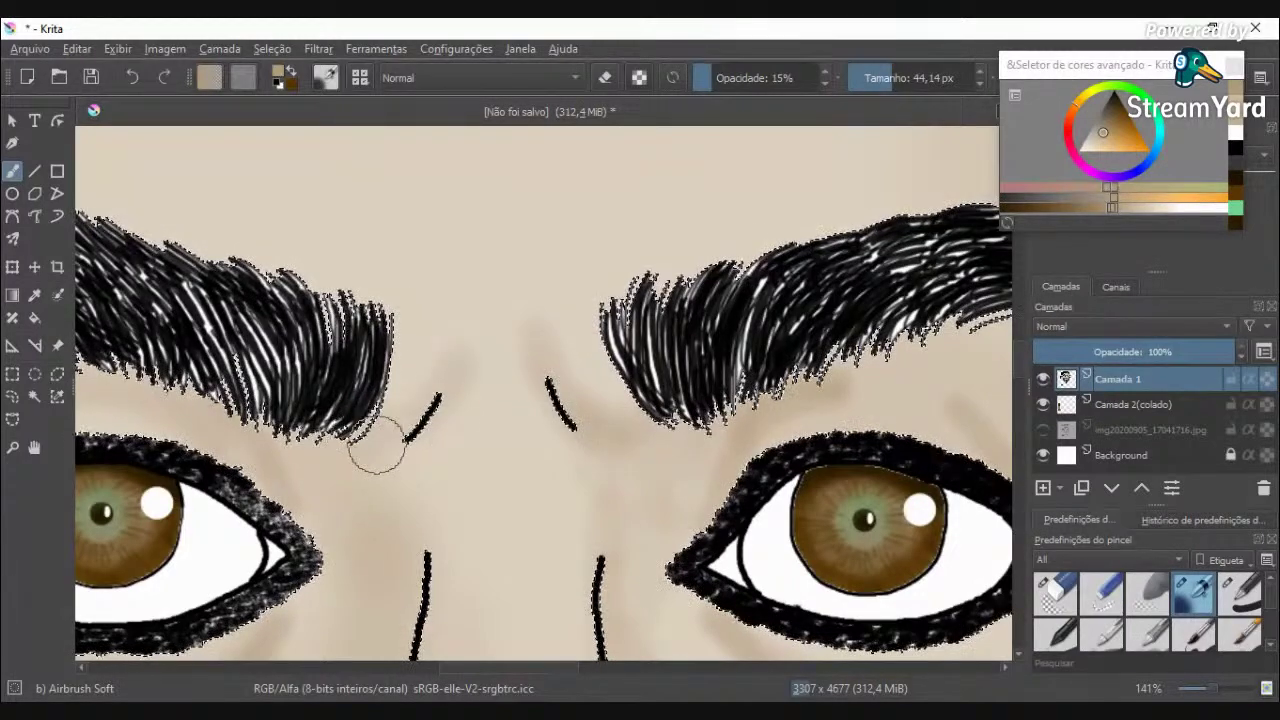
{"action": "scroll", "coordinate": [394, 429], "scroll_direction": "down", "scroll_amount": 1}
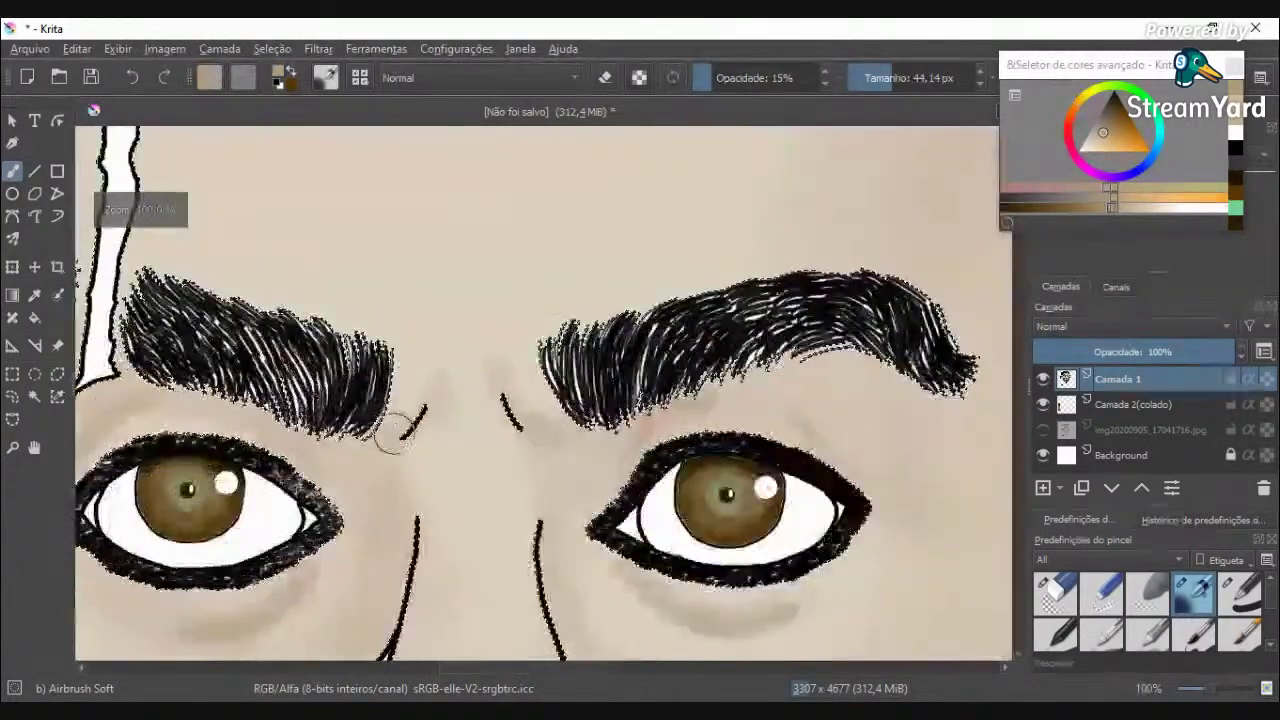
{"action": "scroll", "coordinate": [394, 429], "scroll_direction": "down", "scroll_amount": 3}
Step: Paint a soft curved forehead crease above the right-hand eyebrow
{"action": "scroll", "coordinate": [549, 386], "scroll_direction": "up", "scroll_amount": 4}
{"action": "mouse_move", "coordinate": [517, 442]}
{"action": "left_mouse_down"}
{"action": "mouse_move", "coordinate": [632, 399]}
{"action": "mouse_move", "coordinate": [800, 377]}
{"action": "left_mouse_up"}
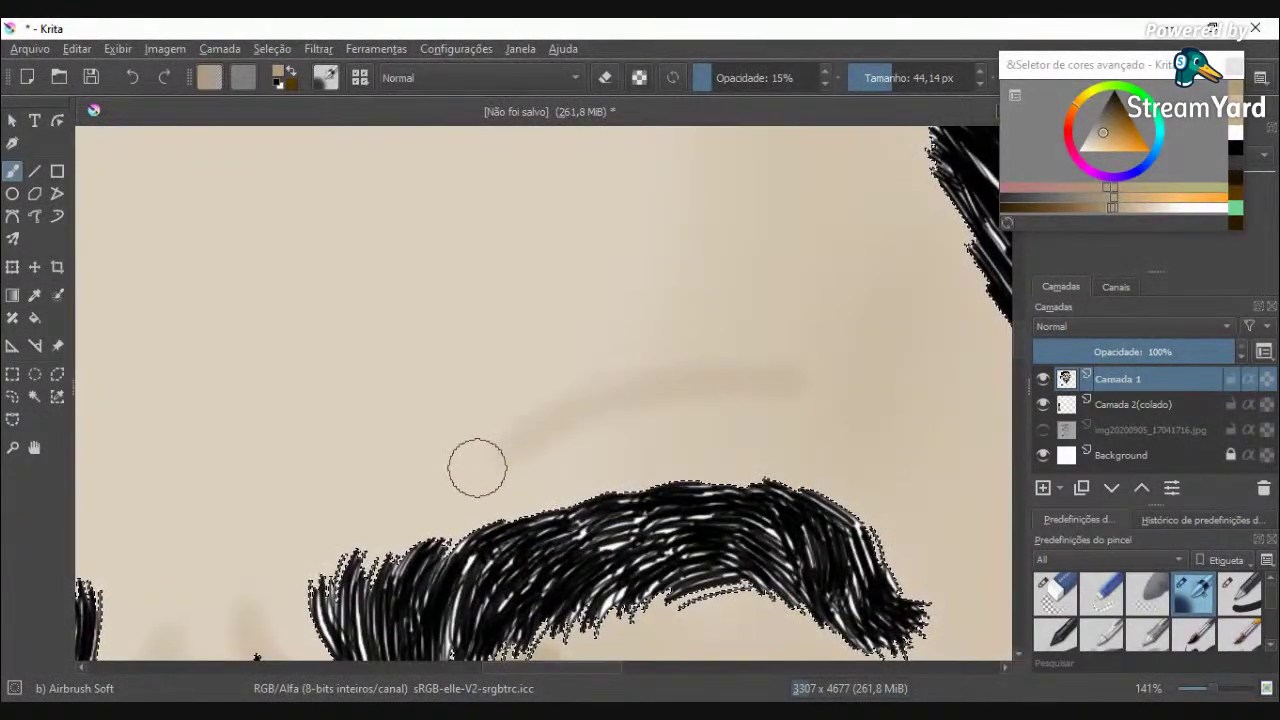
{"action": "scroll", "coordinate": [477, 468], "scroll_direction": "down", "scroll_amount": 5}
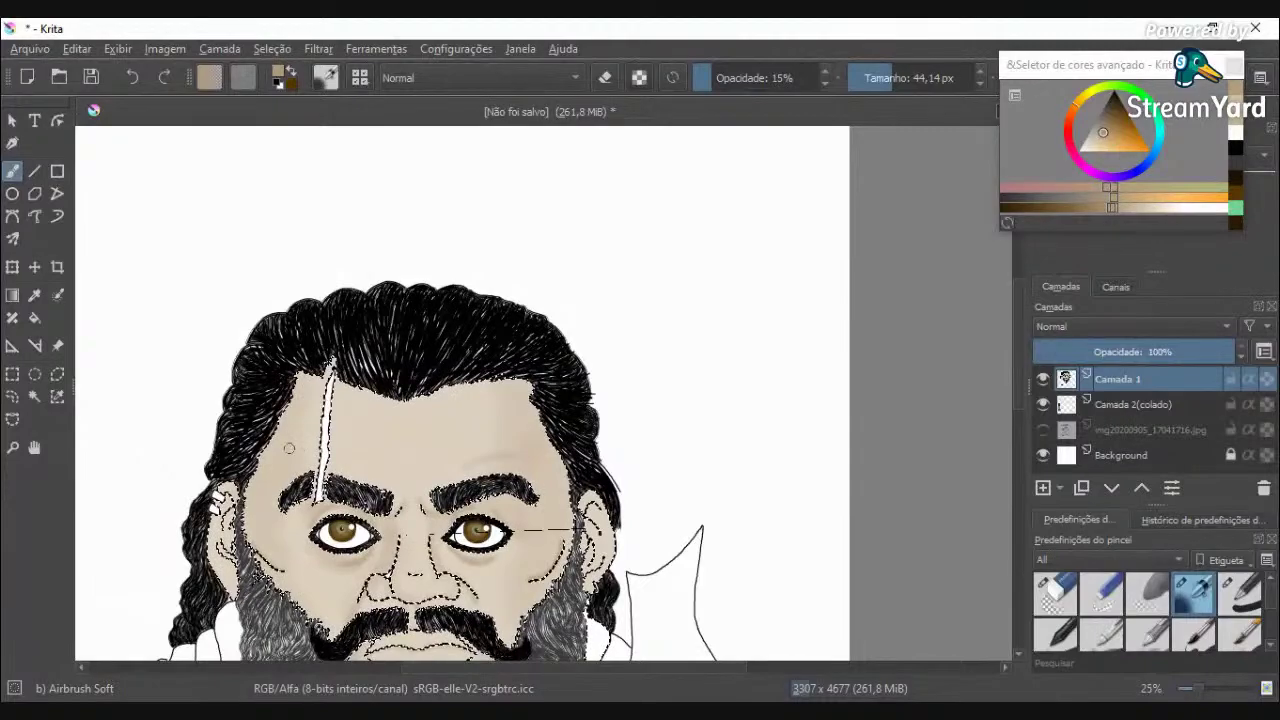
Step: Paint a soft forehead crease above the left-hand eyebrow across the scar, and a shorter crease higher up the scar
{"action": "scroll", "coordinate": [490, 434], "scroll_direction": "up", "scroll_amount": 2}
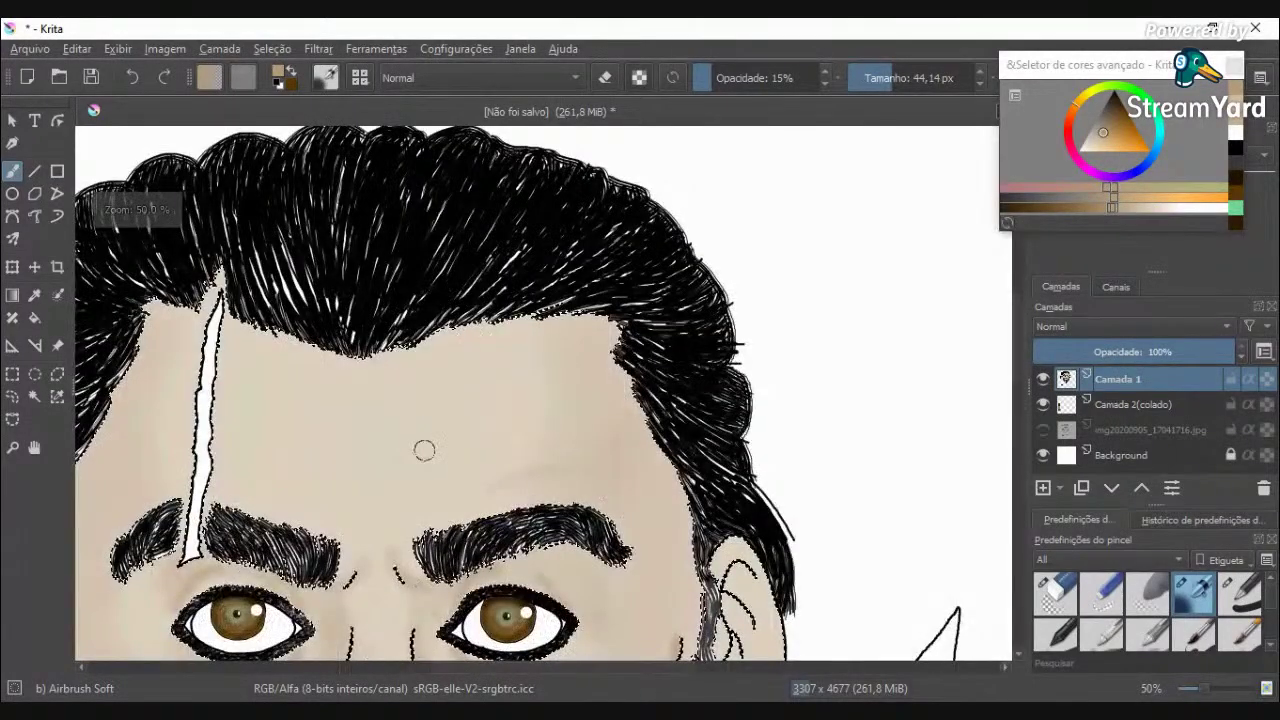
{"action": "scroll", "coordinate": [423, 451], "scroll_direction": "down", "scroll_amount": 2}
{"action": "scroll", "coordinate": [193, 455], "scroll_direction": "up", "scroll_amount": 3}
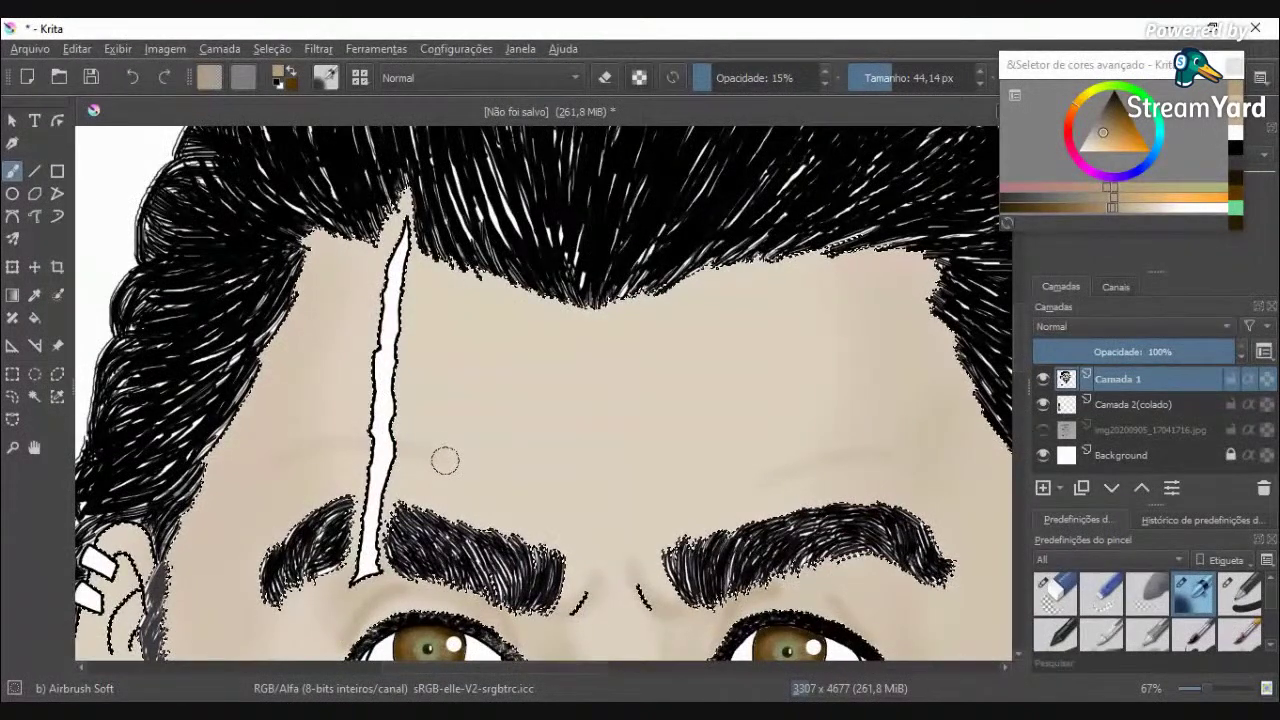
{"action": "left_click_drag", "start_coordinate": [400, 337], "coordinate": [432, 348]}
{"action": "scroll", "coordinate": [346, 343], "scroll_direction": "down", "scroll_amount": 4}
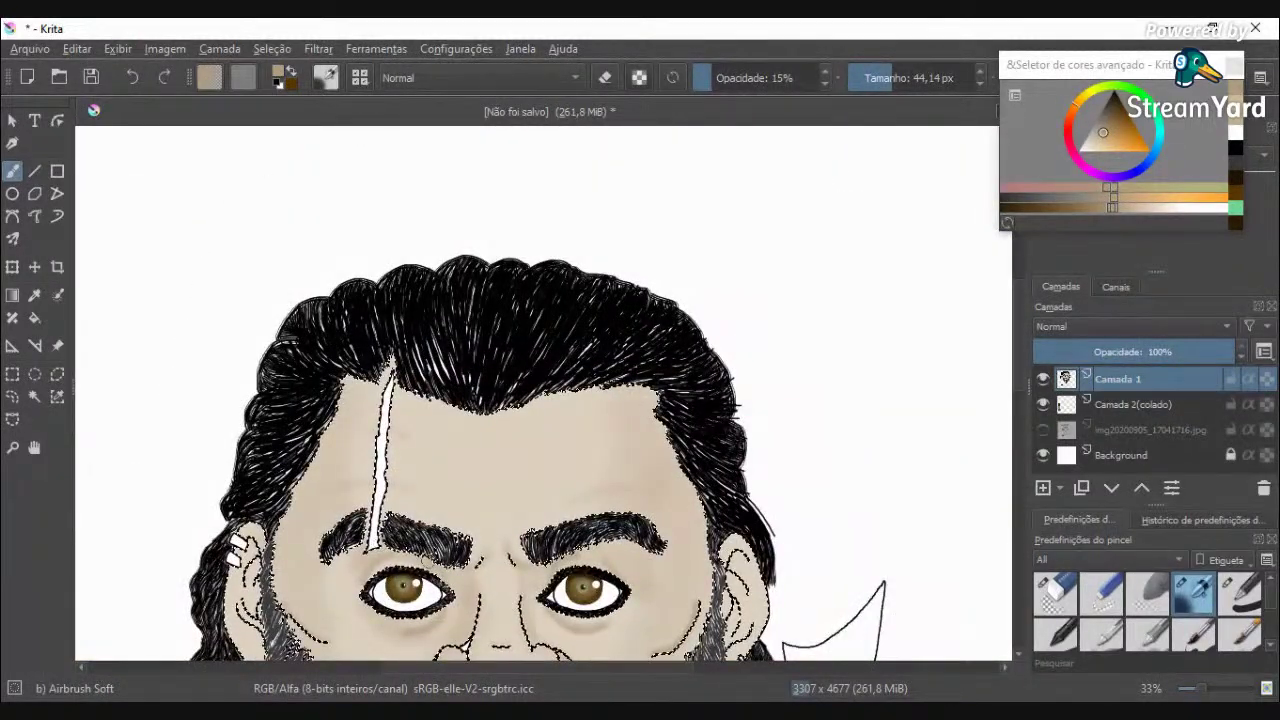
{"action": "scroll", "coordinate": [474, 575], "scroll_direction": "down", "scroll_amount": 1}
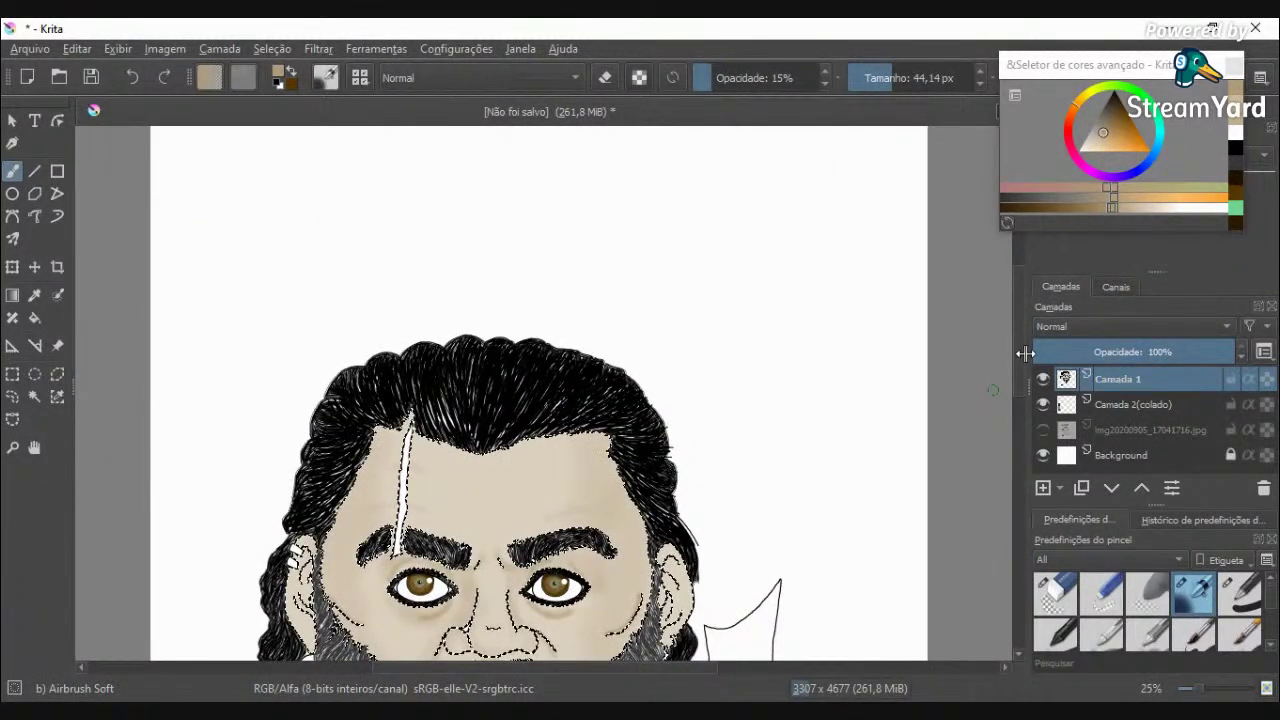
Step: Set the airbrush to 8% opacity and 139.64 px and blend faint shading around the nose
{"action": "left_click_drag", "start_coordinate": [1017, 352], "coordinate": [1015, 410]}
{"action": "scroll", "coordinate": [424, 424], "scroll_direction": "up", "scroll_amount": 3}
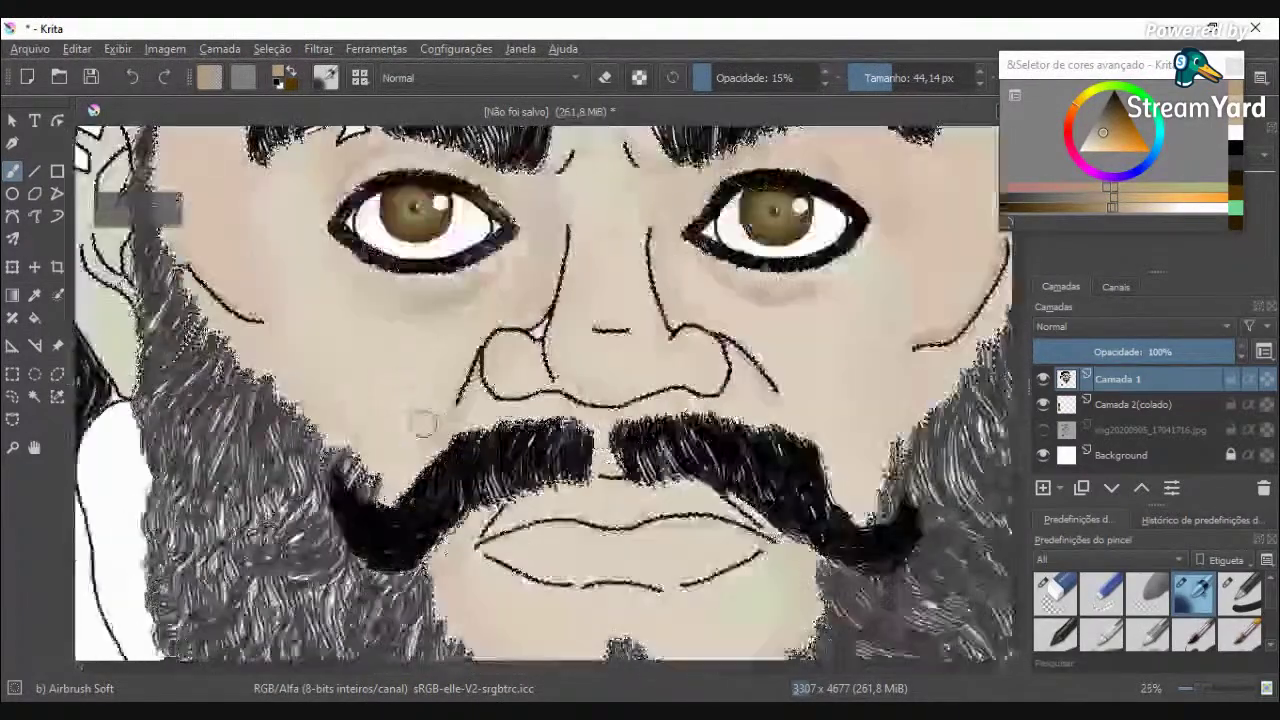
{"action": "left_click", "coordinate": [906, 83]}
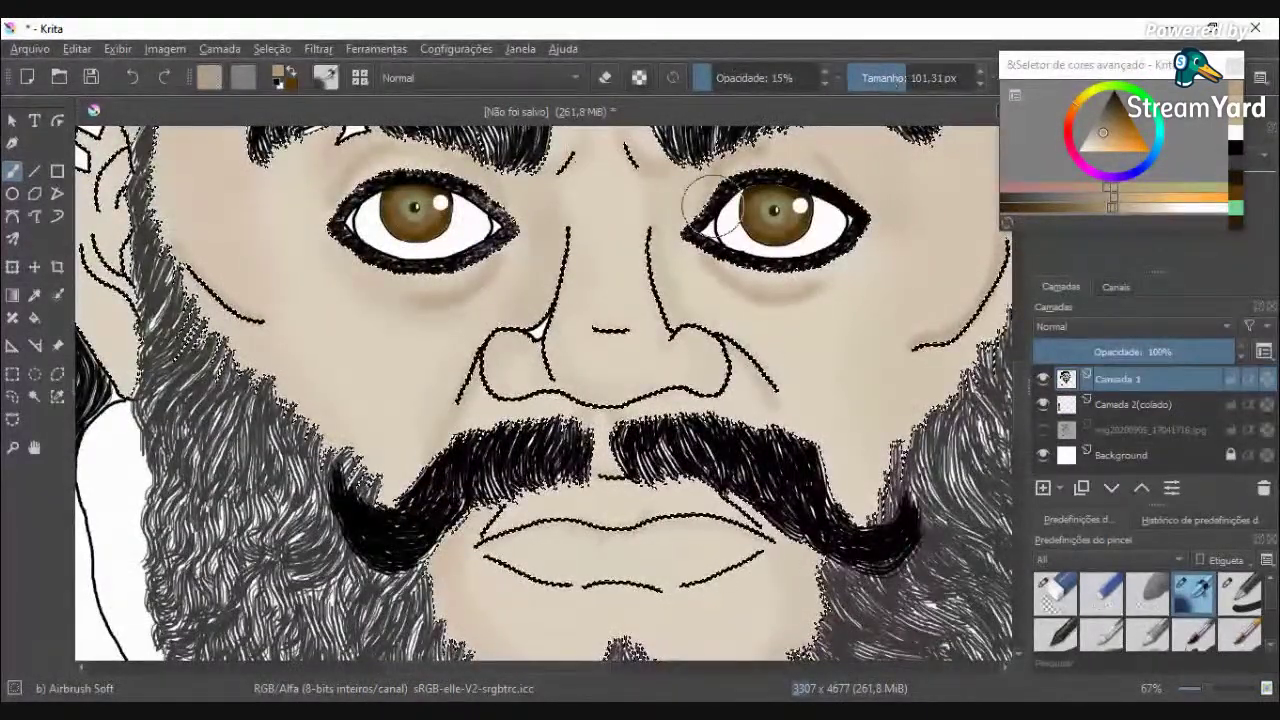
{"action": "left_click", "coordinate": [703, 77]}
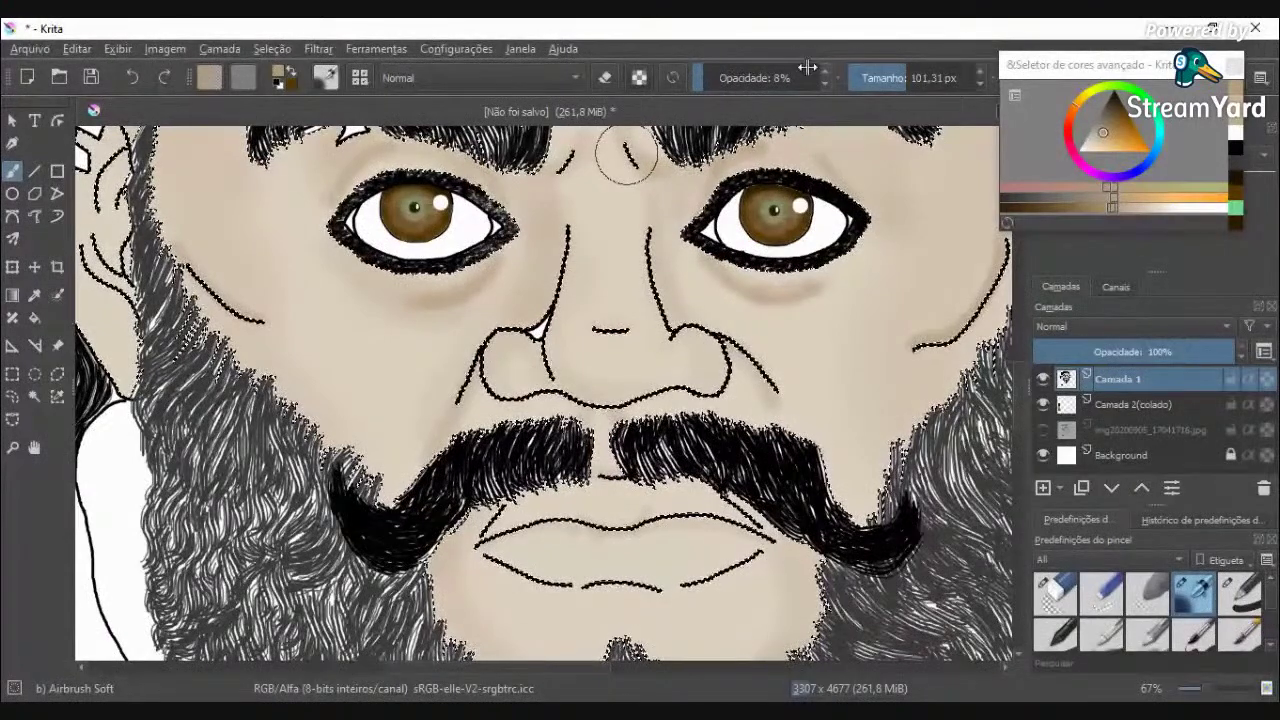
{"action": "left_click", "coordinate": [912, 78]}
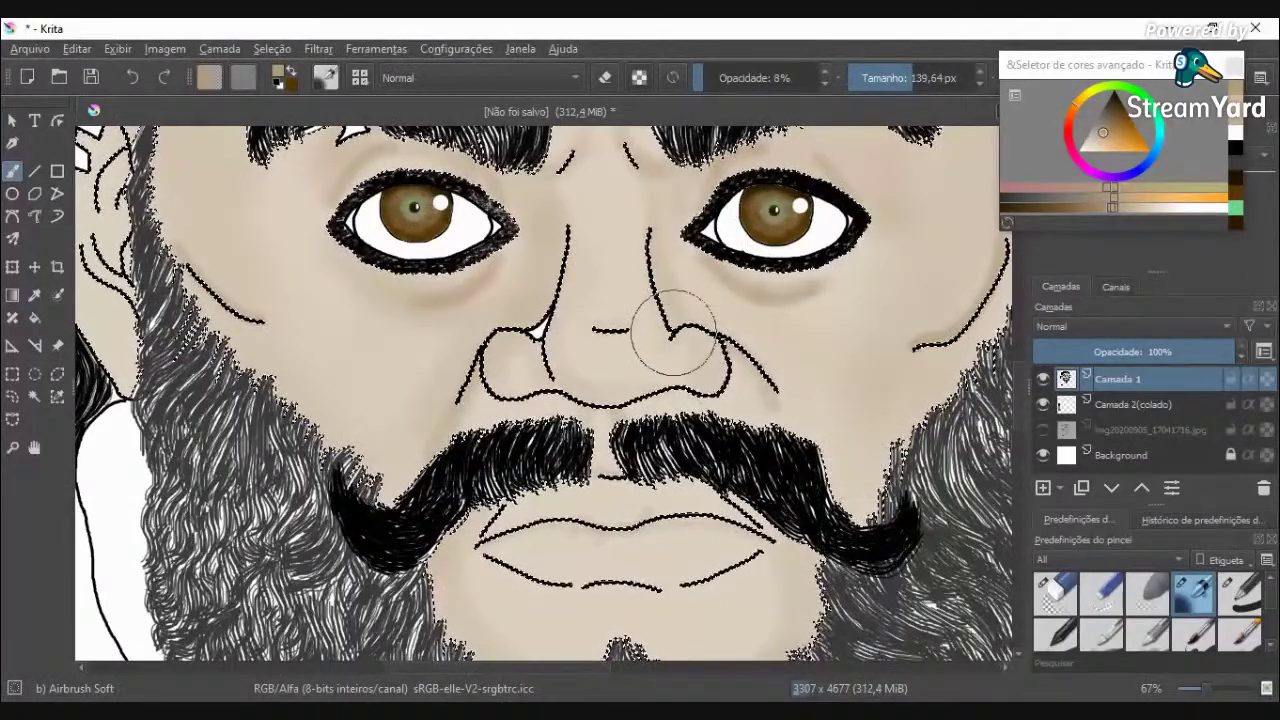
Step: Blend faint shading across the forehead beneath the hairline and down the left-hand temple with the 139.64 px airbrush
{"action": "scroll", "coordinate": [673, 333], "scroll_direction": "down", "scroll_amount": 5}
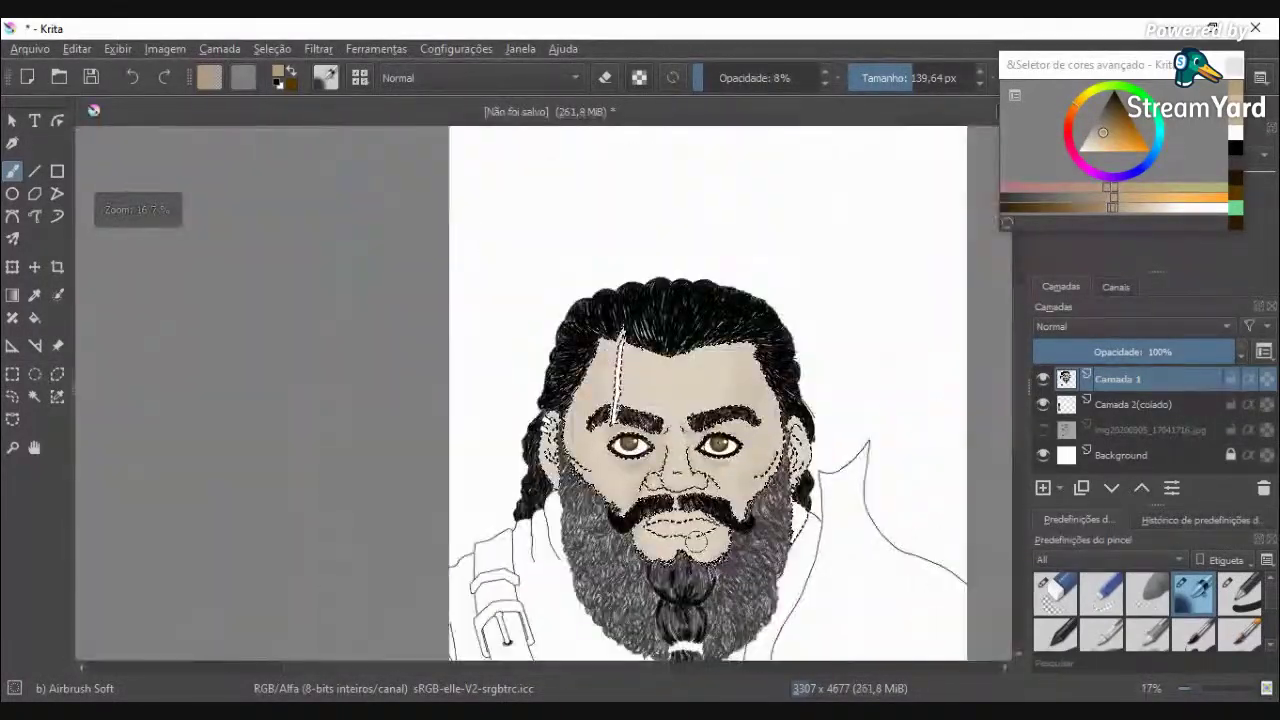
{"action": "scroll", "coordinate": [697, 541], "scroll_direction": "up", "scroll_amount": 4}
{"action": "scroll", "coordinate": [648, 363], "scroll_direction": "down", "scroll_amount": 4}
{"action": "scroll", "coordinate": [664, 155], "scroll_direction": "up", "scroll_amount": 4}
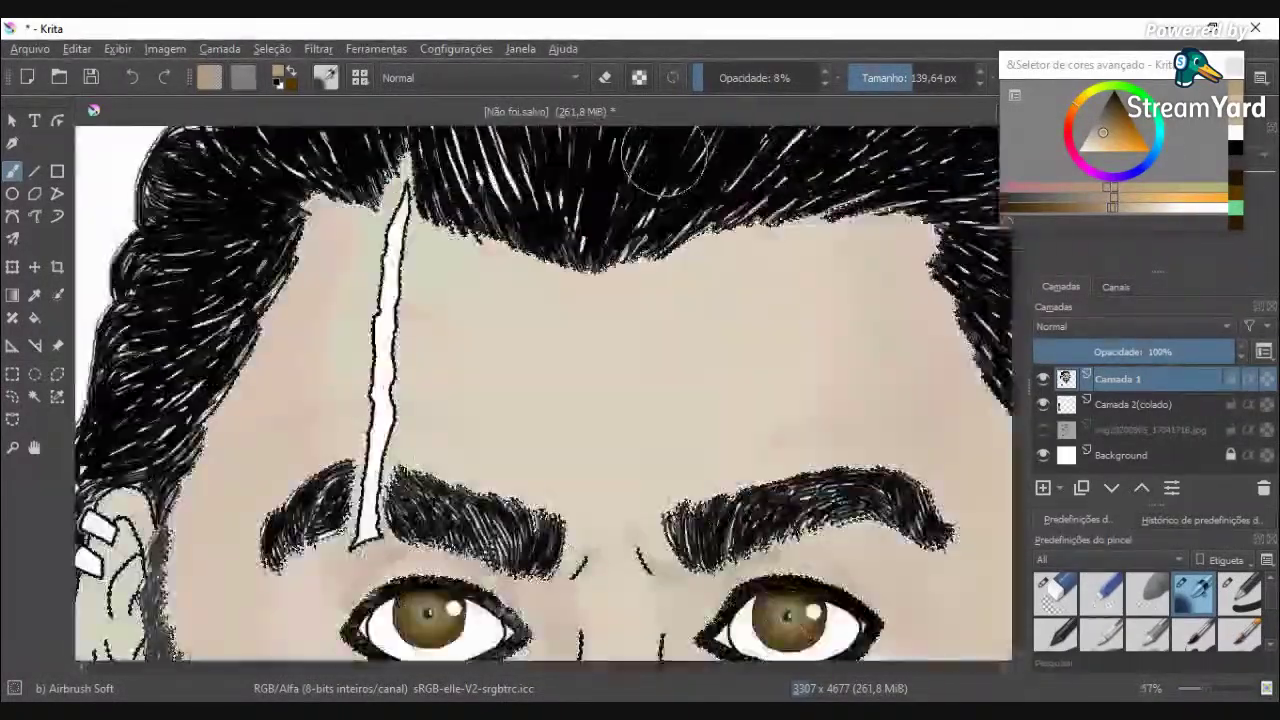
{"action": "scroll", "coordinate": [664, 155], "scroll_direction": "up", "scroll_amount": 3}
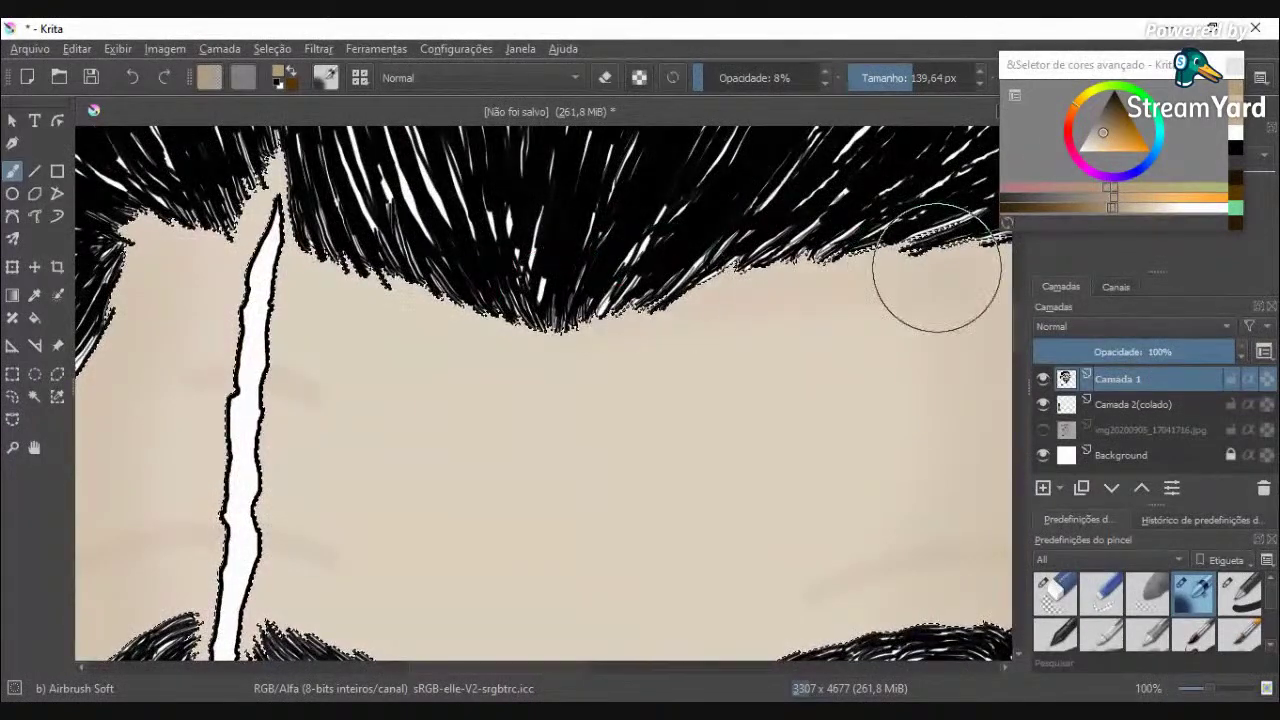
{"action": "scroll", "coordinate": [936, 268], "scroll_direction": "down", "scroll_amount": 5}
{"action": "scroll", "coordinate": [886, 262], "scroll_direction": "up", "scroll_amount": 4}
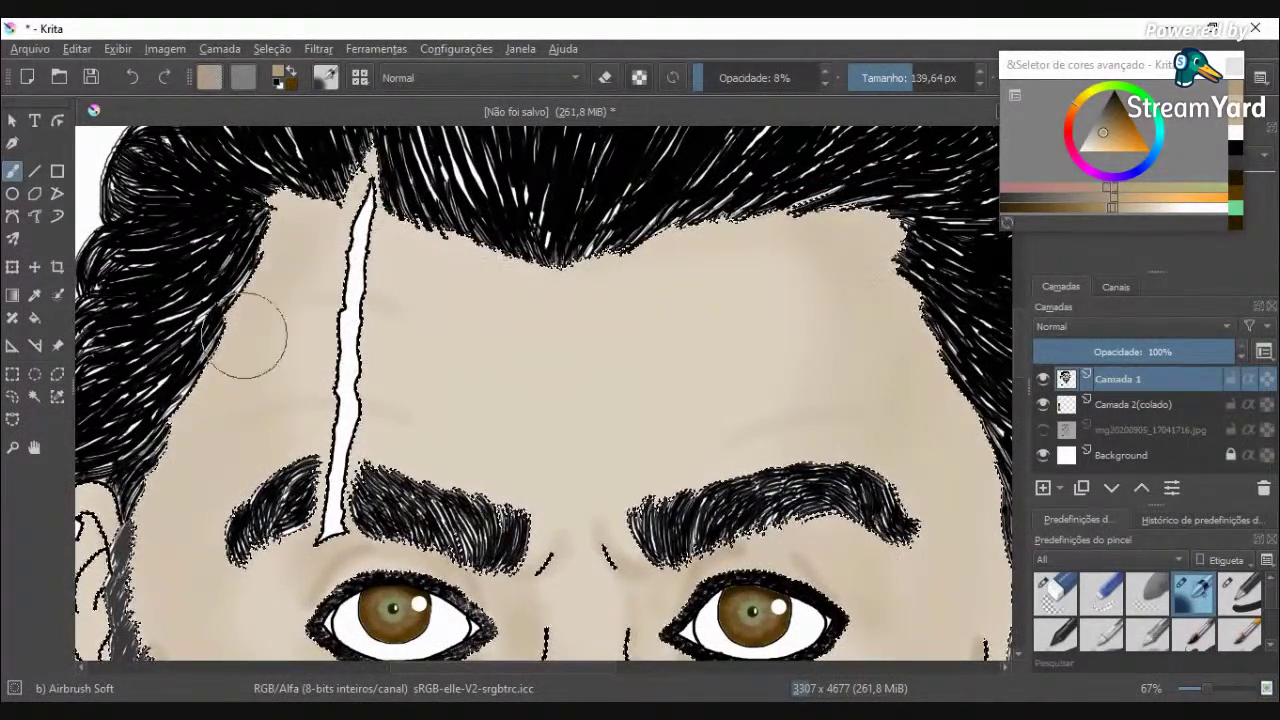
{"action": "scroll", "coordinate": [265, 330], "scroll_direction": "down", "scroll_amount": 4}
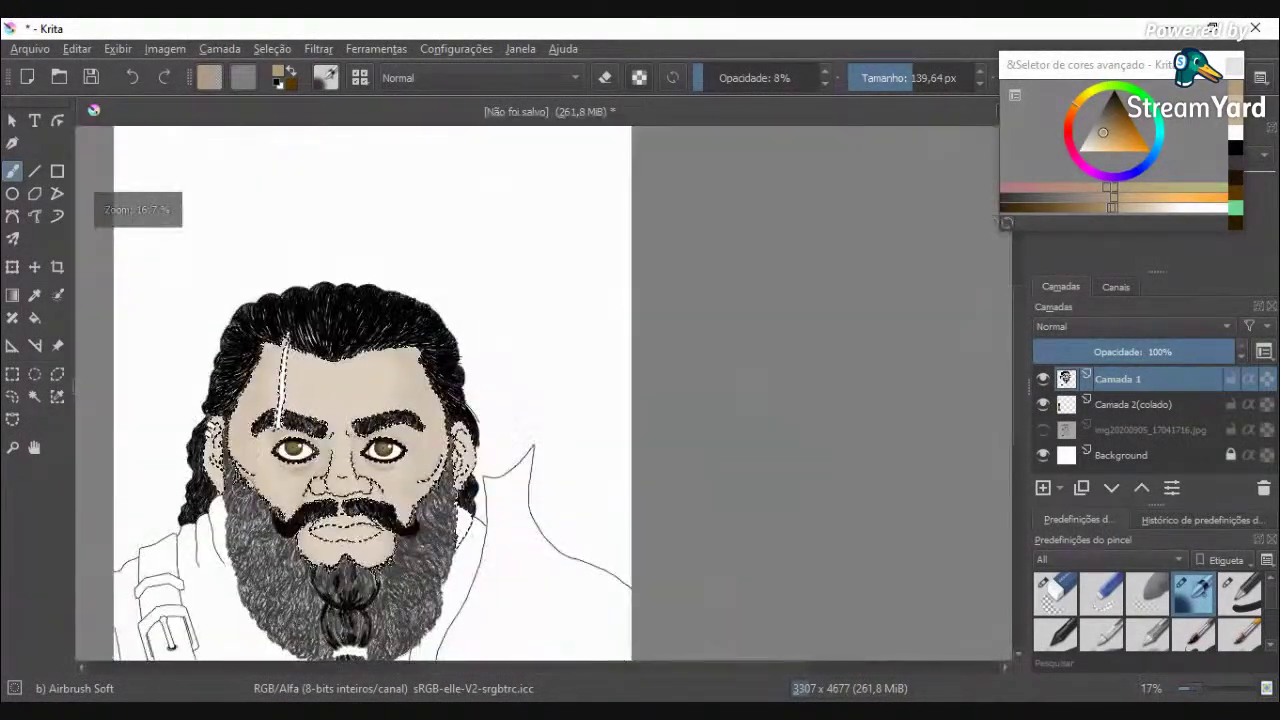
{"action": "scroll", "coordinate": [250, 455], "scroll_direction": "up", "scroll_amount": 4}
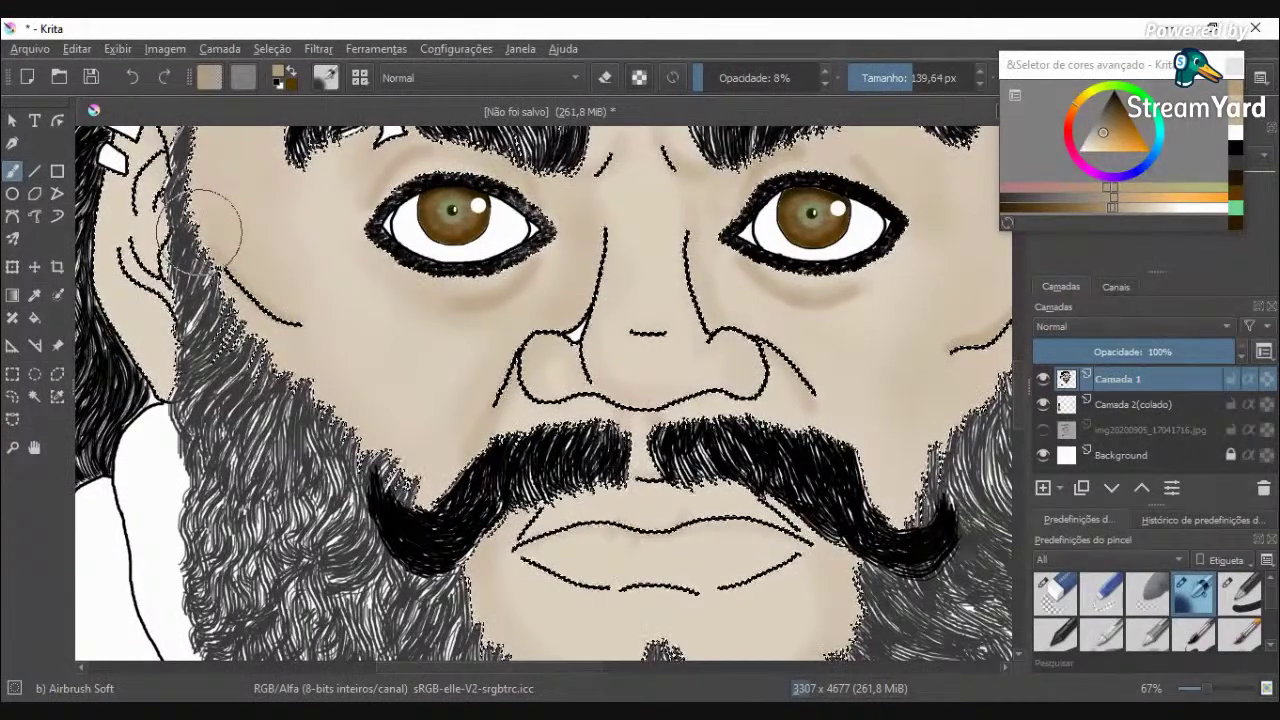
Step: Clear the skin selection and select the small unpainted gap above the left-hand nostril with the contiguous selection tool
{"action": "scroll", "coordinate": [583, 228], "scroll_direction": "down", "scroll_amount": 1}
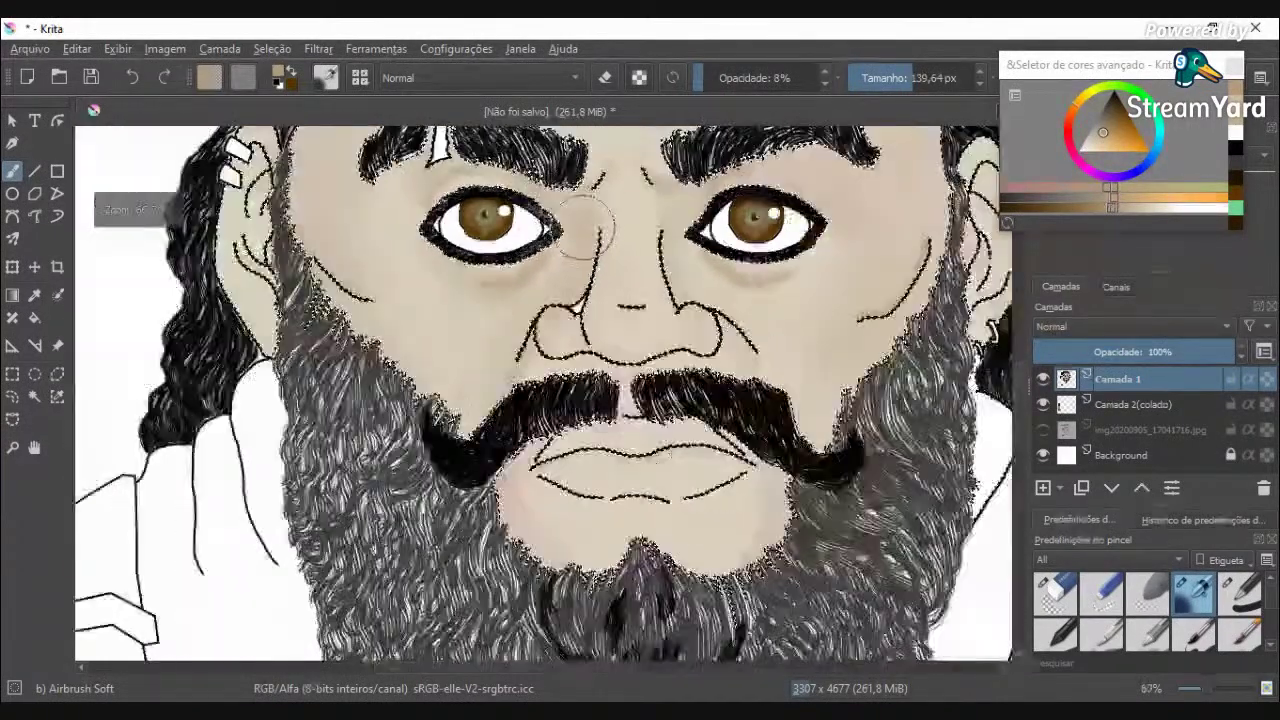
{"action": "scroll", "coordinate": [583, 228], "scroll_direction": "down", "scroll_amount": 3}
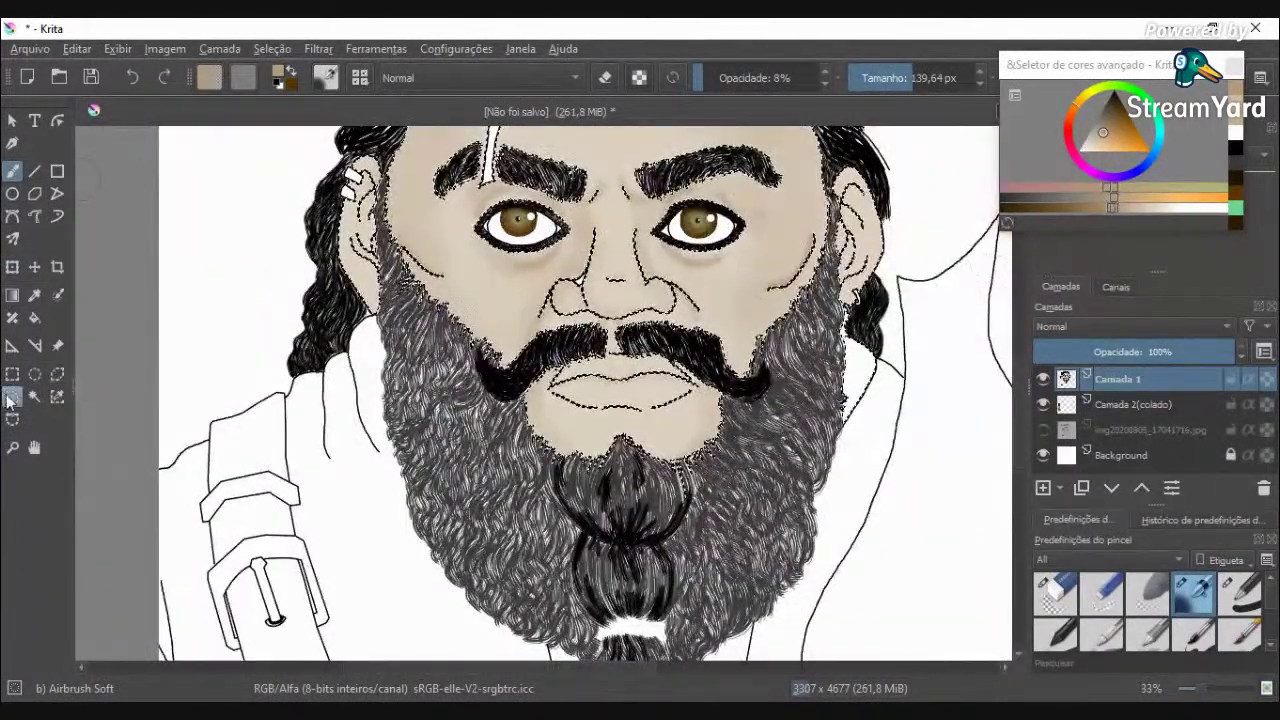
{"action": "left_click", "coordinate": [34, 396]}
{"action": "scroll", "coordinate": [582, 284], "scroll_direction": "up", "scroll_amount": 3}
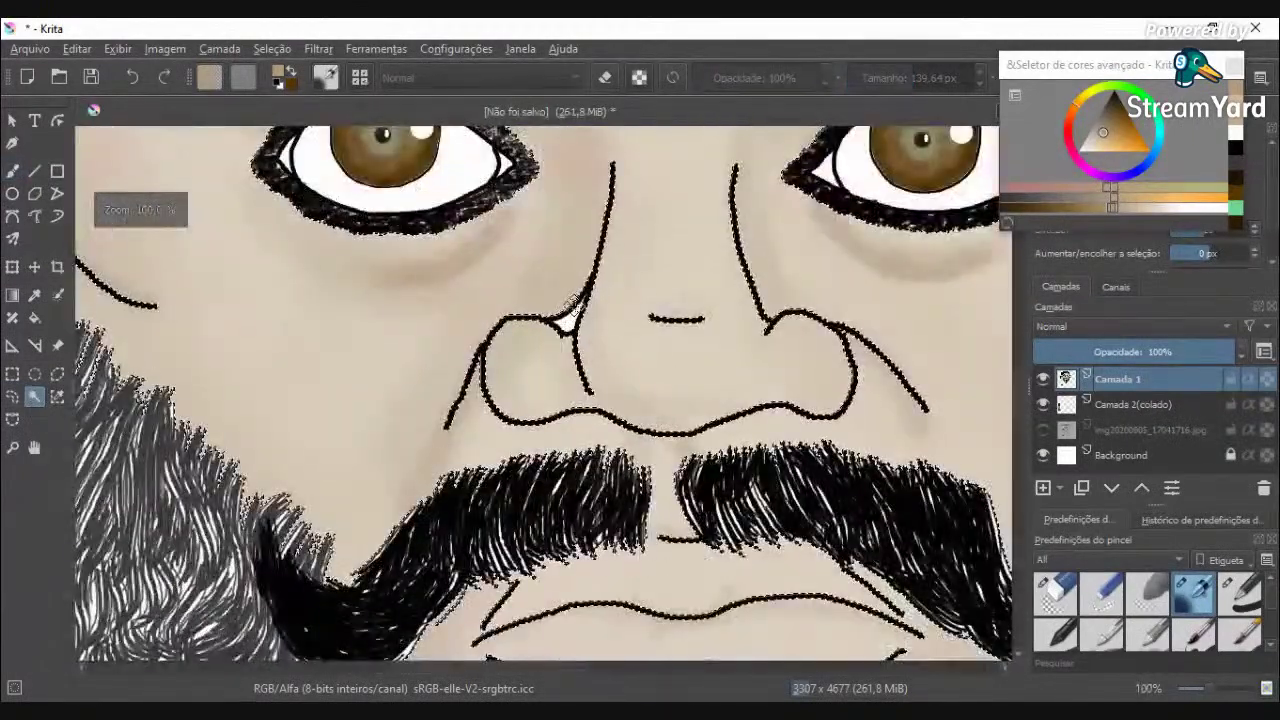
{"action": "left_click", "coordinate": [568, 318]}
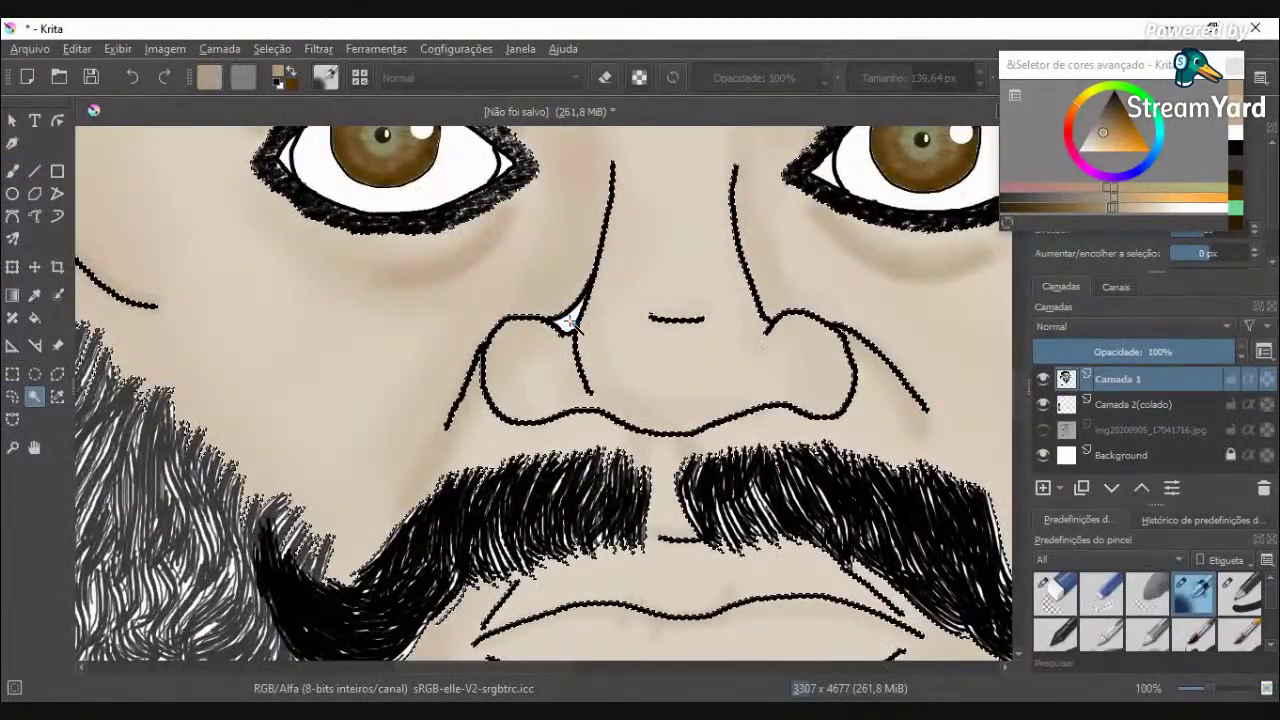
{"action": "key", "text": "ctrl+shift+a"}
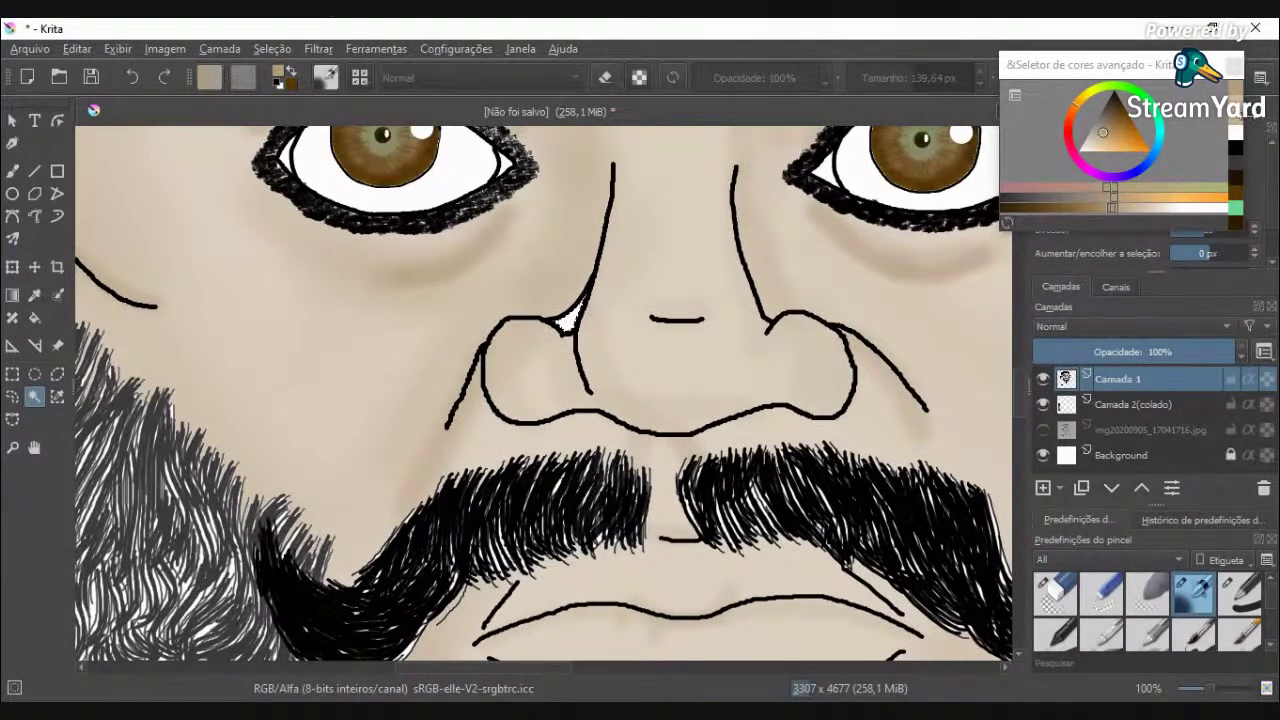
Step: Paint the selected gap beside the nose in the light beige skin tone with the Basic-1 brush, and return to Airbrush Soft
{"action": "left_click", "coordinate": [1238, 115]}
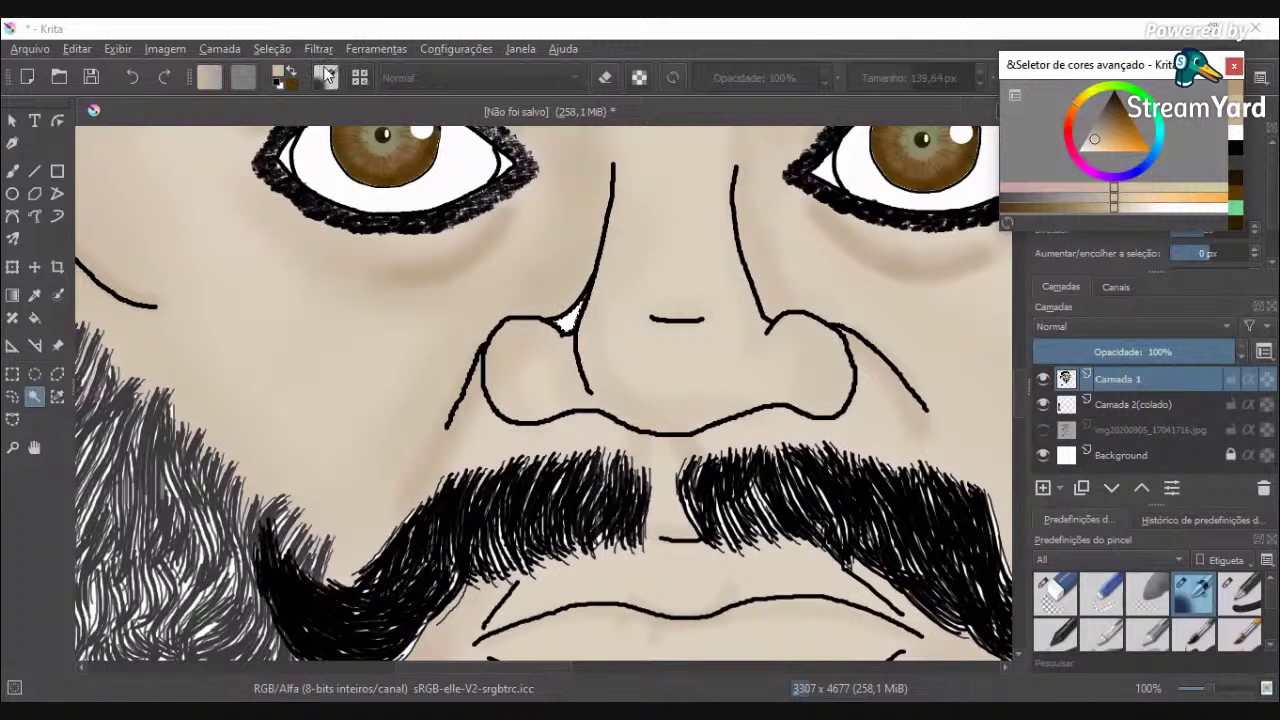
{"action": "left_click", "coordinate": [362, 81]}
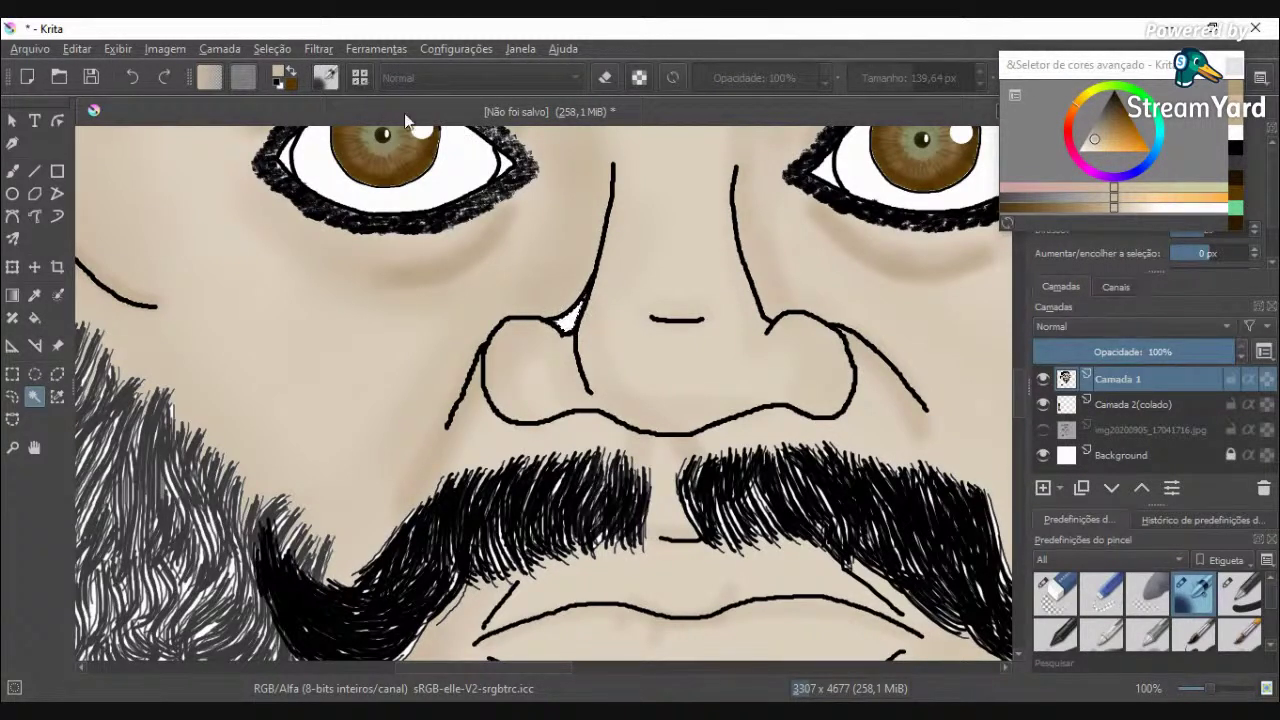
{"action": "key", "text": "b"}
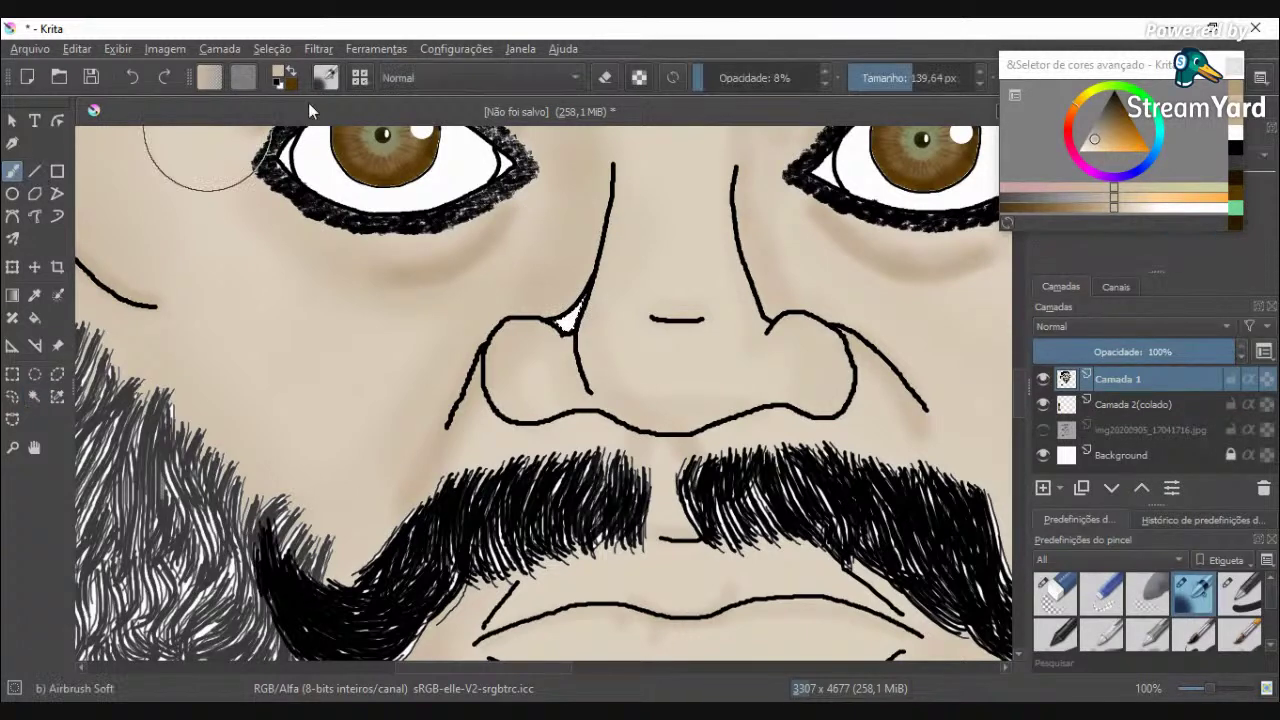
{"action": "left_click", "coordinate": [361, 78]}
{"action": "left_click", "coordinate": [577, 148]}
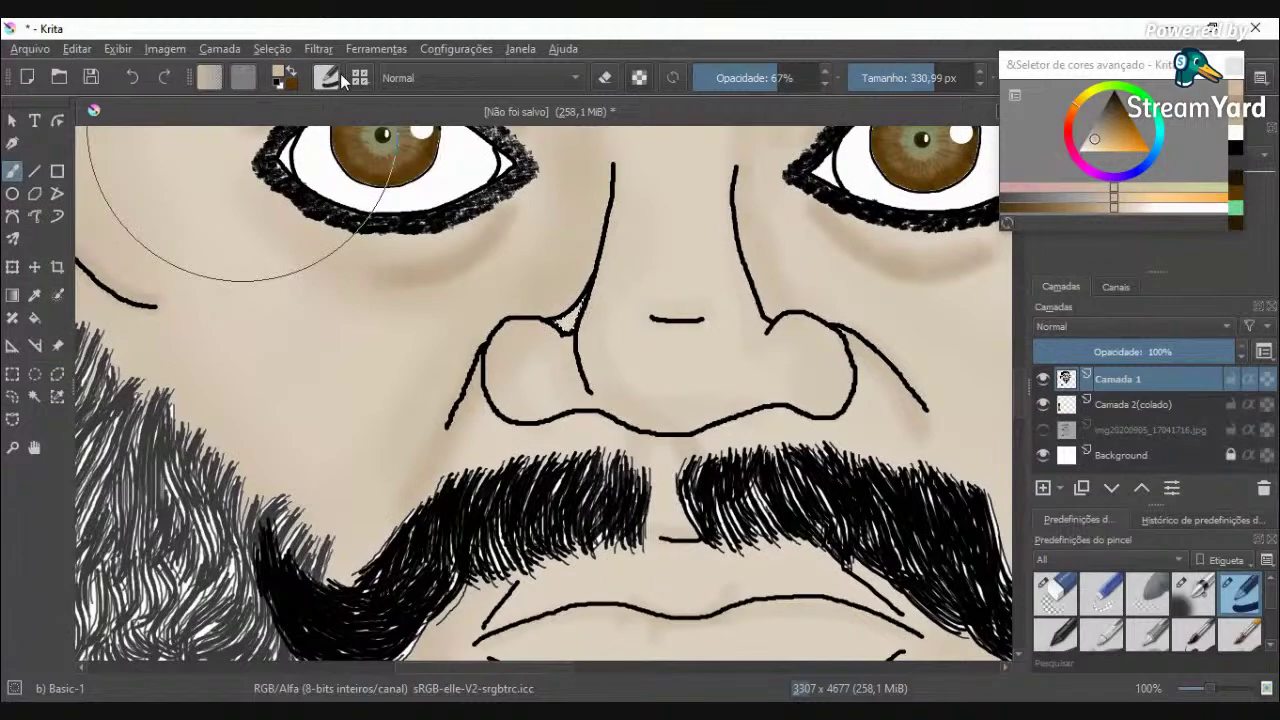
{"action": "left_click", "coordinate": [360, 77]}
{"action": "left_click", "coordinate": [530, 150]}
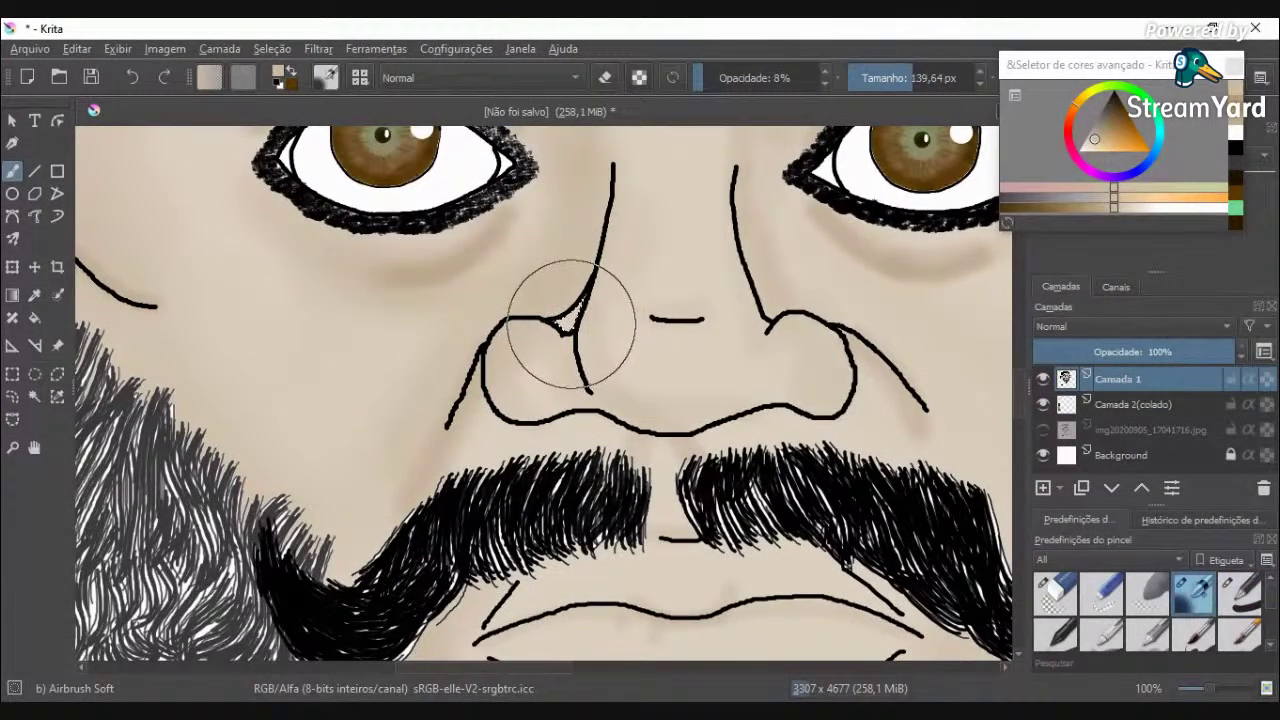
Step: Shift the skin colour's hue towards red and set the Basic-1 brush to 23% opacity and 16.71 px
{"action": "scroll", "coordinate": [571, 323], "scroll_direction": "down", "scroll_amount": 10}
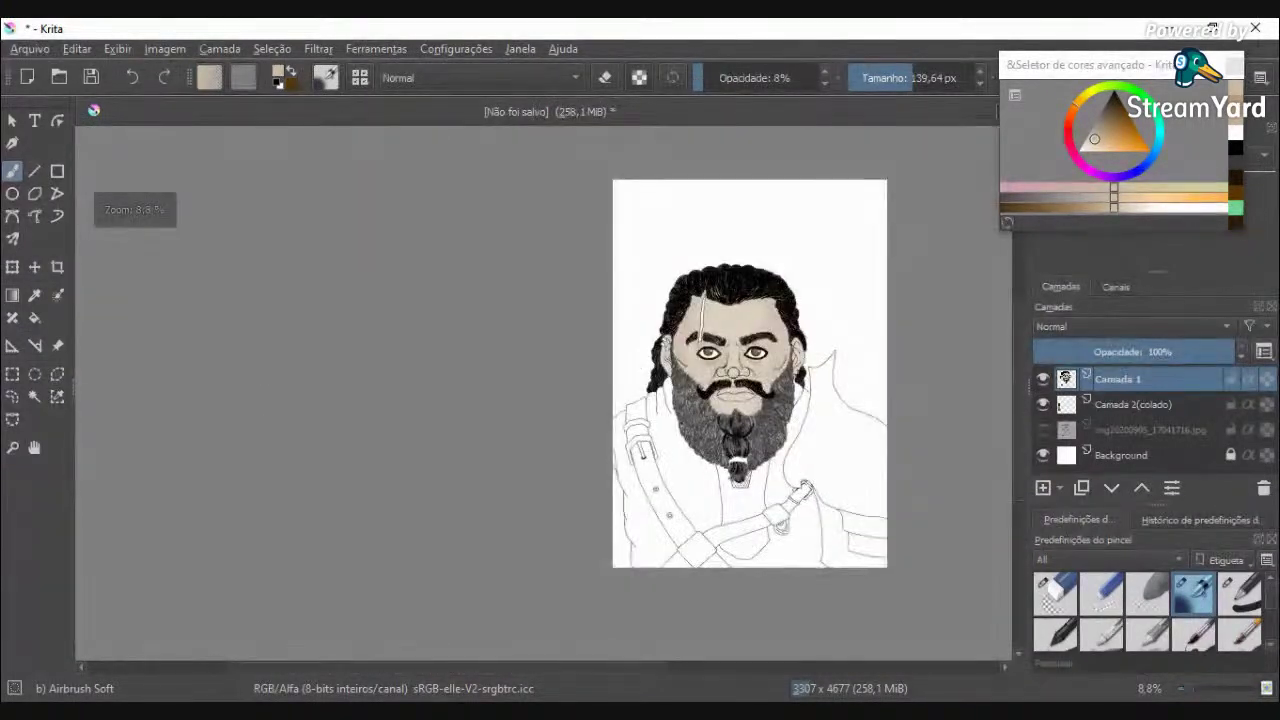
{"action": "scroll", "coordinate": [731, 350], "scroll_direction": "up", "scroll_amount": 2}
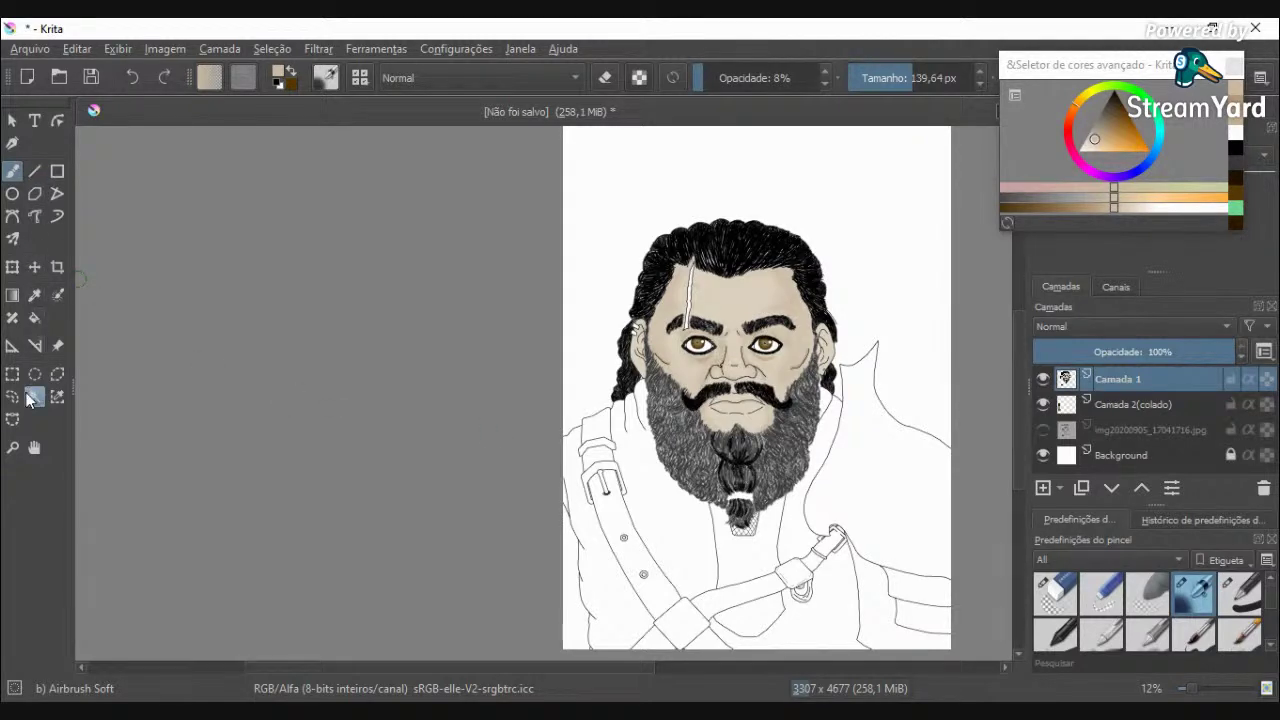
{"action": "left_click", "coordinate": [33, 397]}
{"action": "scroll", "coordinate": [790, 457], "scroll_direction": "up", "scroll_amount": 1}
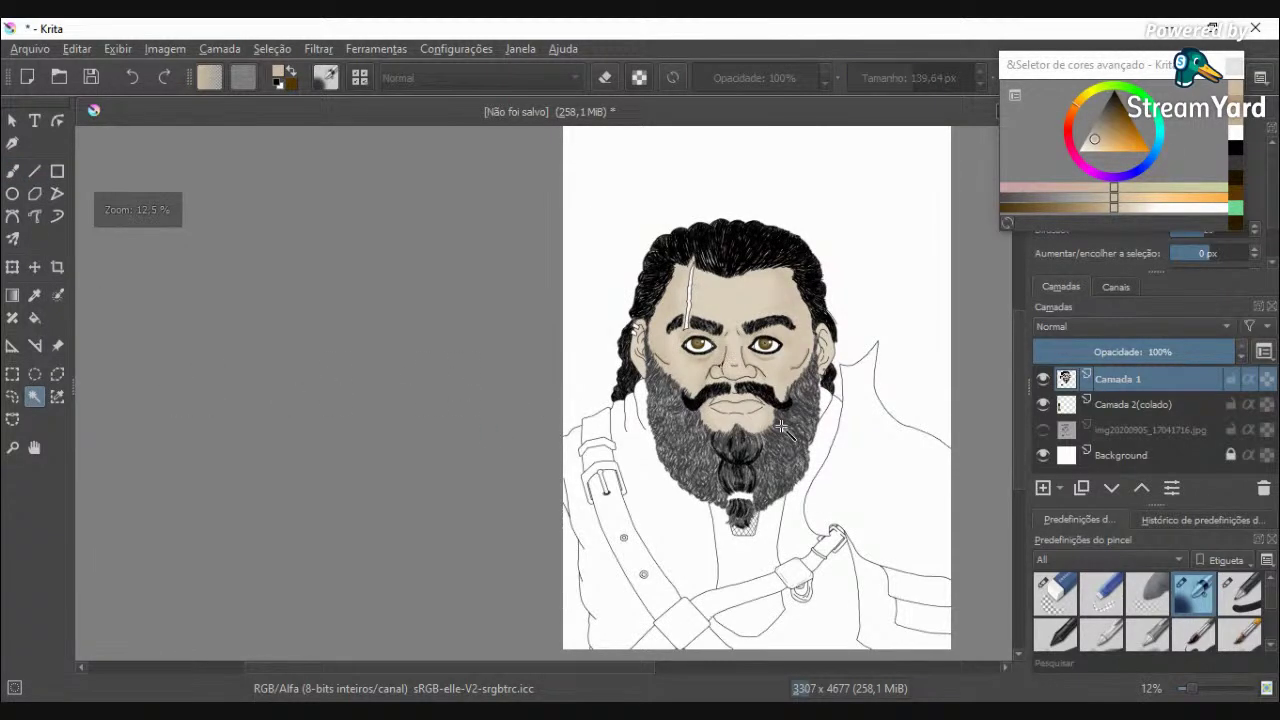
{"action": "scroll", "coordinate": [790, 452], "scroll_direction": "up", "scroll_amount": 6}
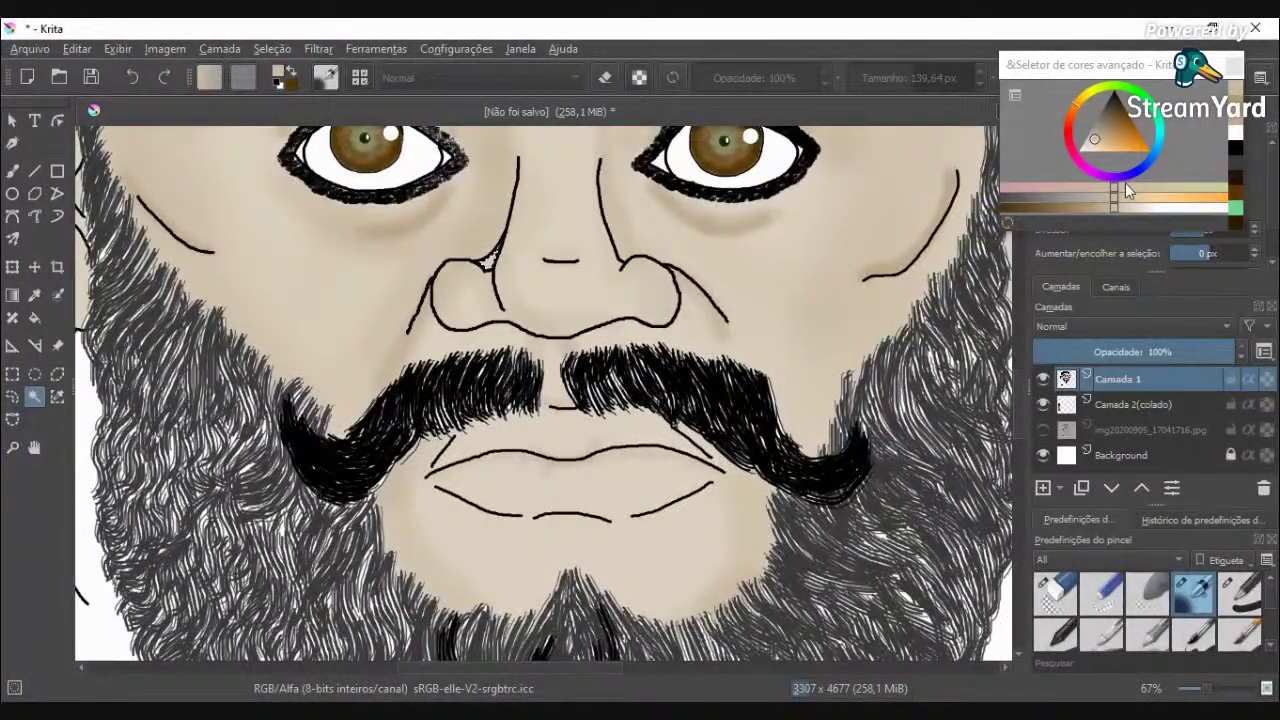
{"action": "left_click_drag", "start_coordinate": [1117, 194], "coordinate": [1066, 189]}
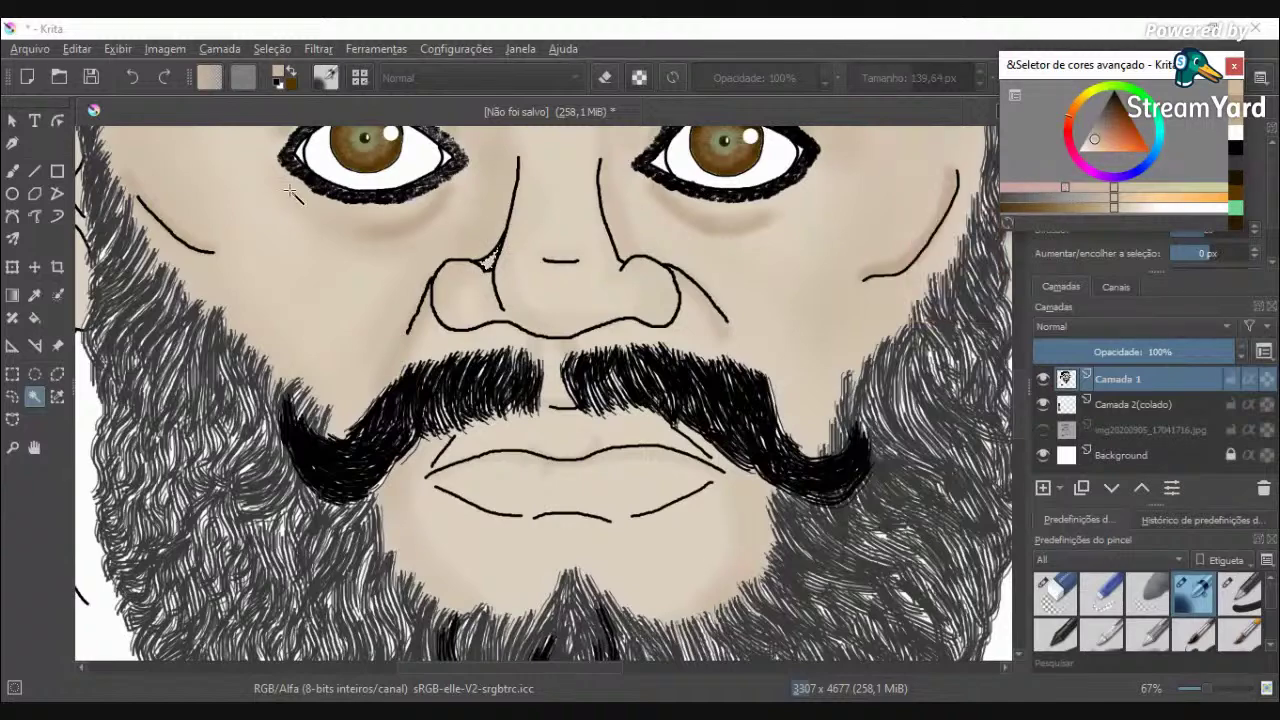
{"action": "left_click", "coordinate": [8, 172]}
{"action": "left_click", "coordinate": [359, 83]}
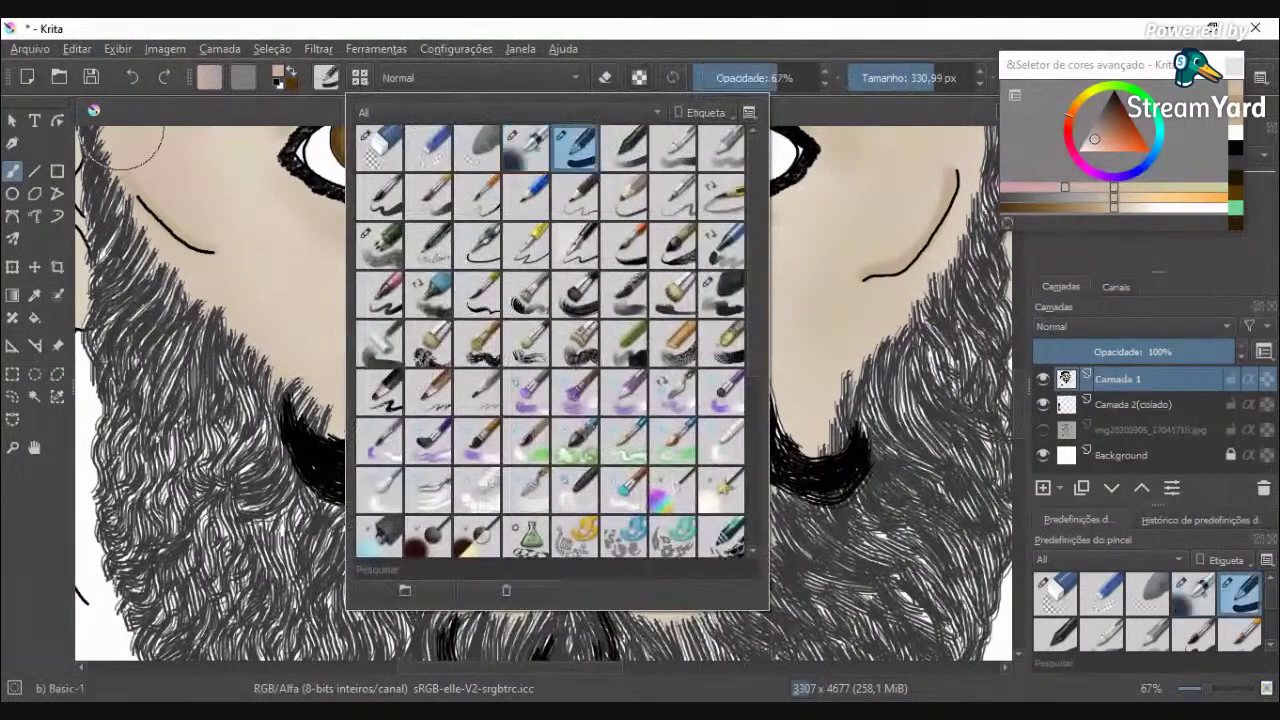
{"action": "left_click", "coordinate": [577, 149]}
{"action": "left_click", "coordinate": [721, 78]}
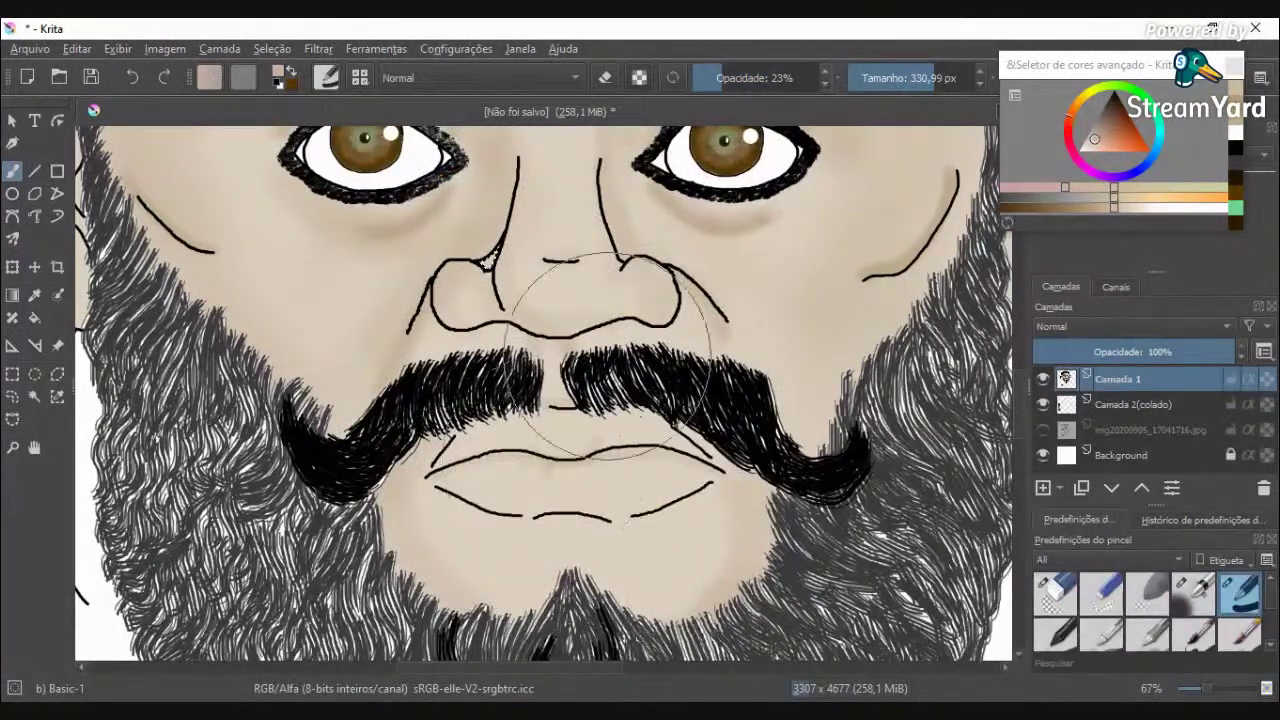
{"action": "left_click", "coordinate": [907, 74]}
{"action": "left_click", "coordinate": [880, 80]}
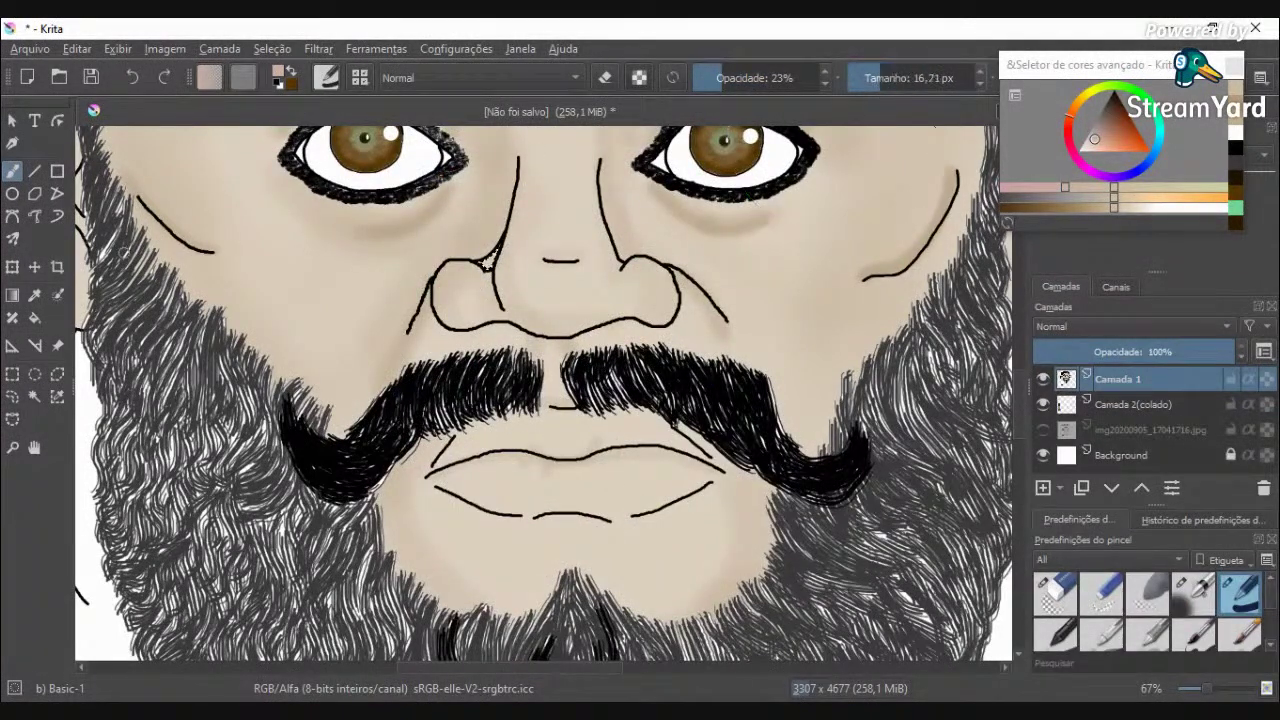
Step: Outline the upper lip with a freehand selection and tint it pinkish with the Basic-1 brush, ending at 16% opacity and 41.38 px
{"action": "left_click", "coordinate": [15, 400]}
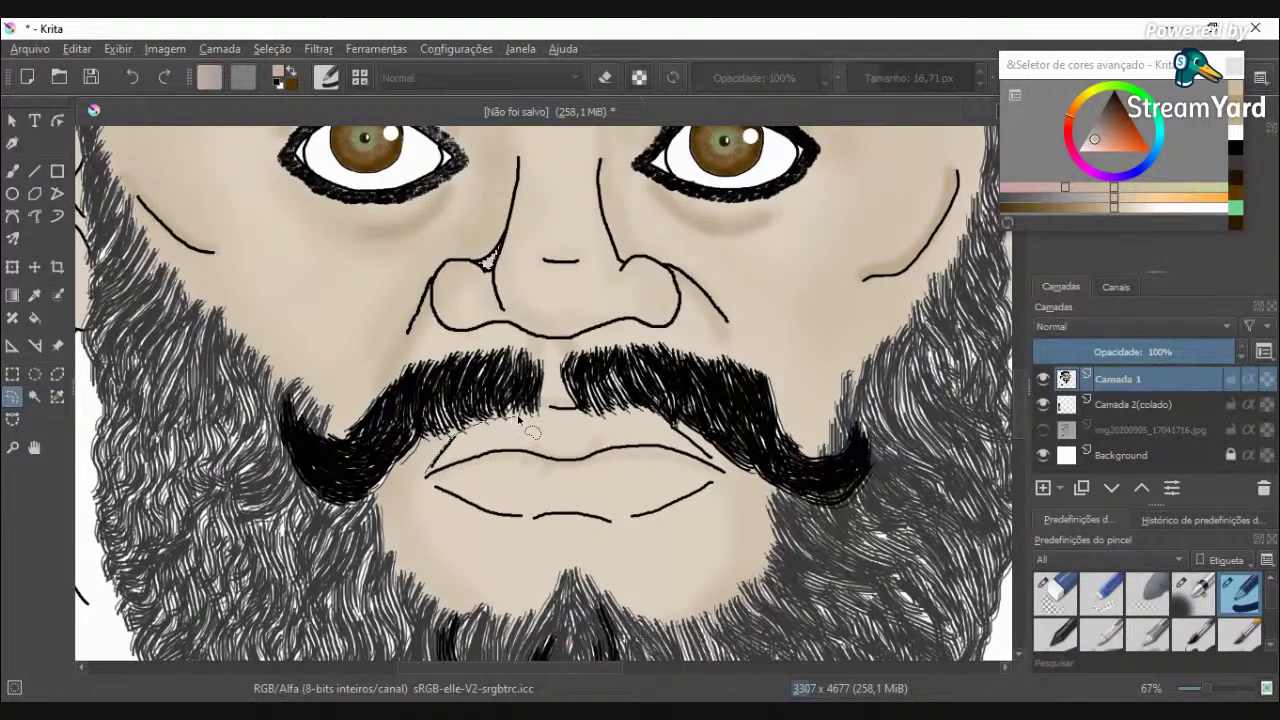
{"action": "left_click_drag", "start_coordinate": [628, 415], "coordinate": [628, 415]}
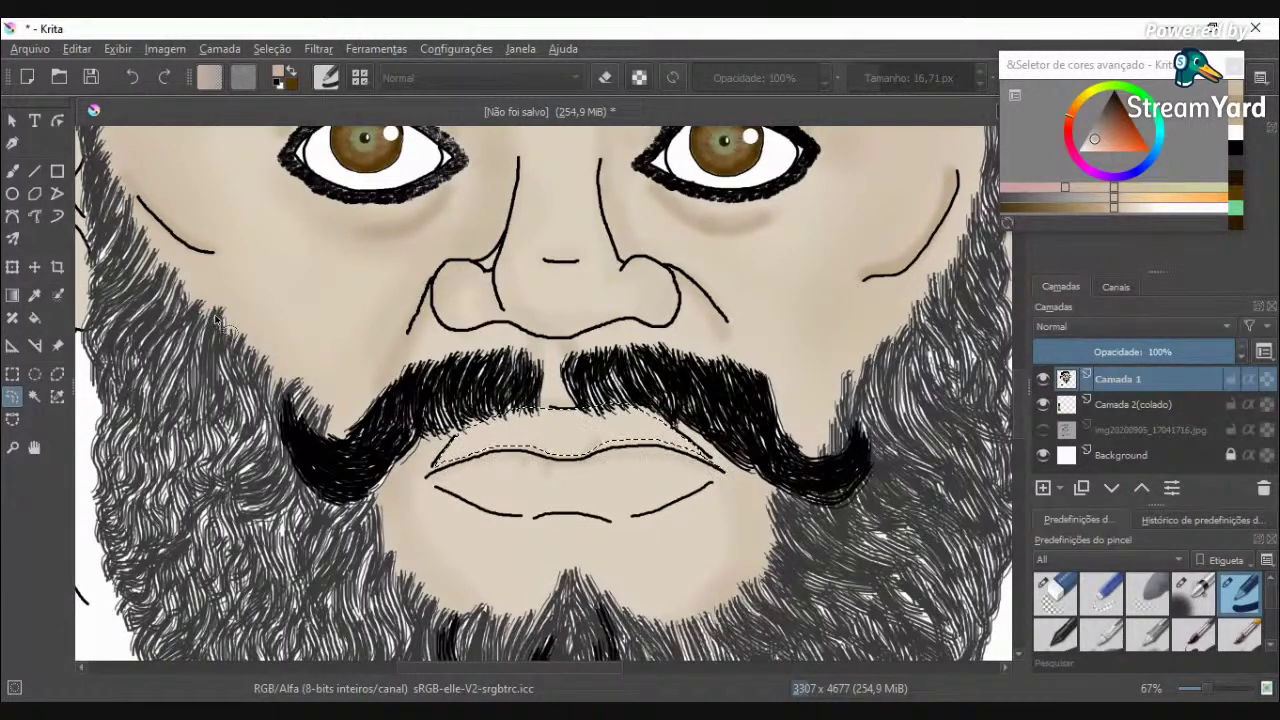
{"action": "key", "text": "b"}
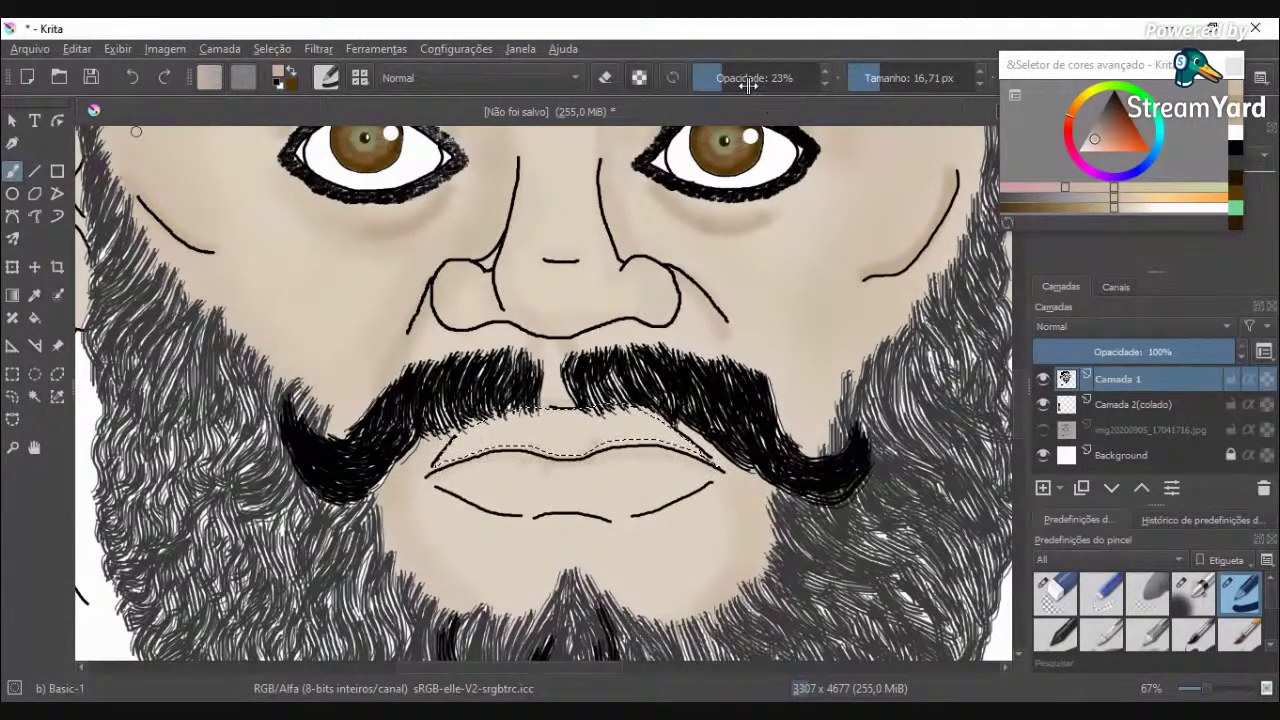
{"action": "left_click_drag", "start_coordinate": [877, 84], "coordinate": [918, 82]}
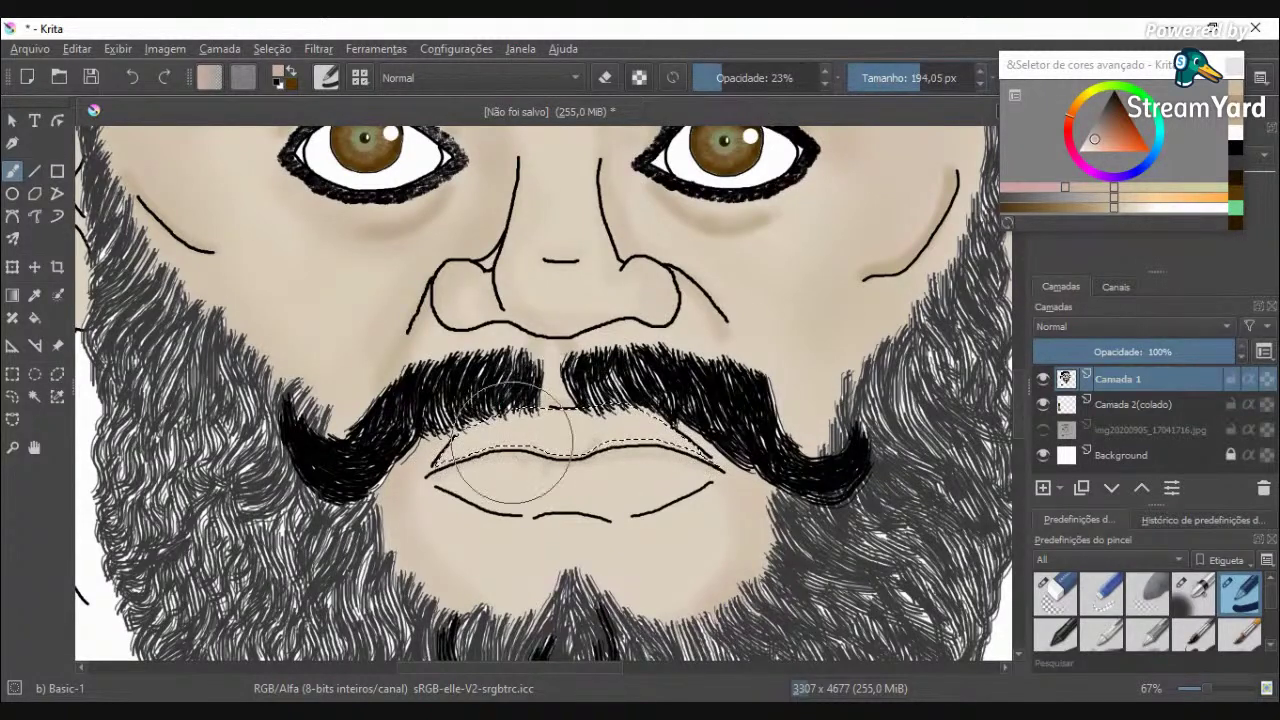
{"action": "left_click_drag", "start_coordinate": [580, 437], "coordinate": [677, 441]}
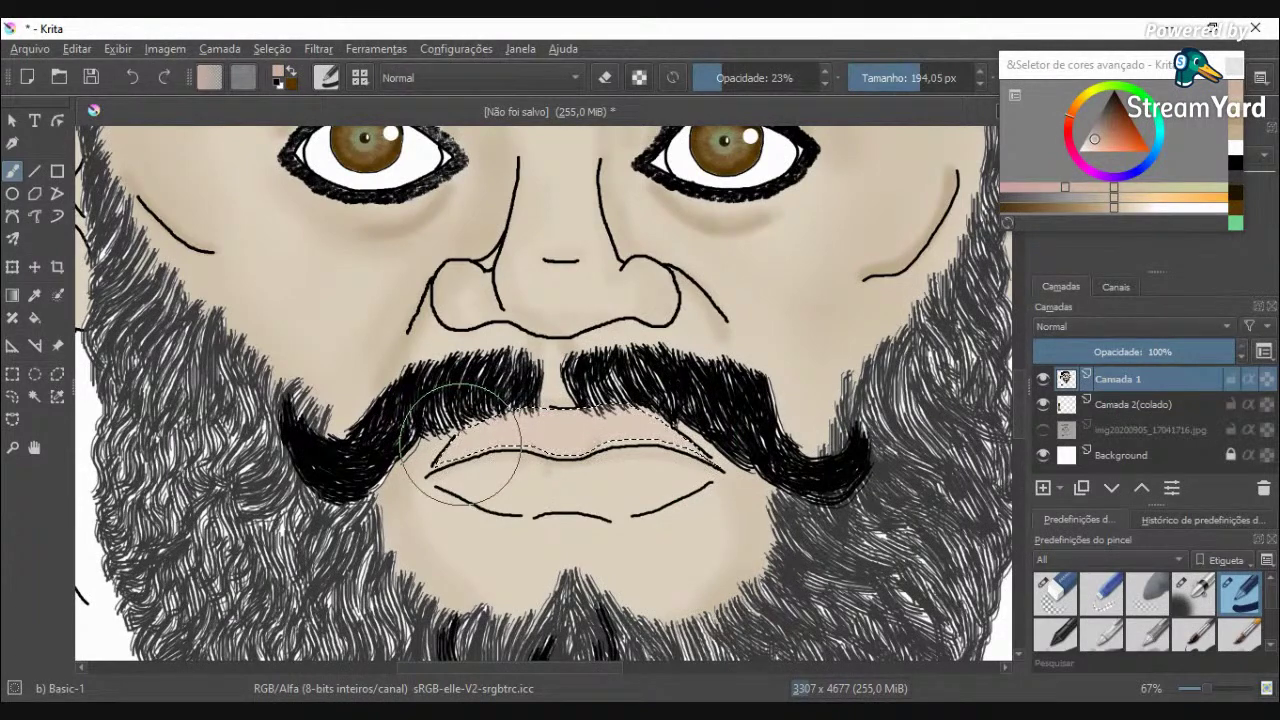
{"action": "scroll", "coordinate": [557, 470], "scroll_direction": "up", "scroll_amount": 2}
{"action": "left_click", "coordinate": [890, 75]}
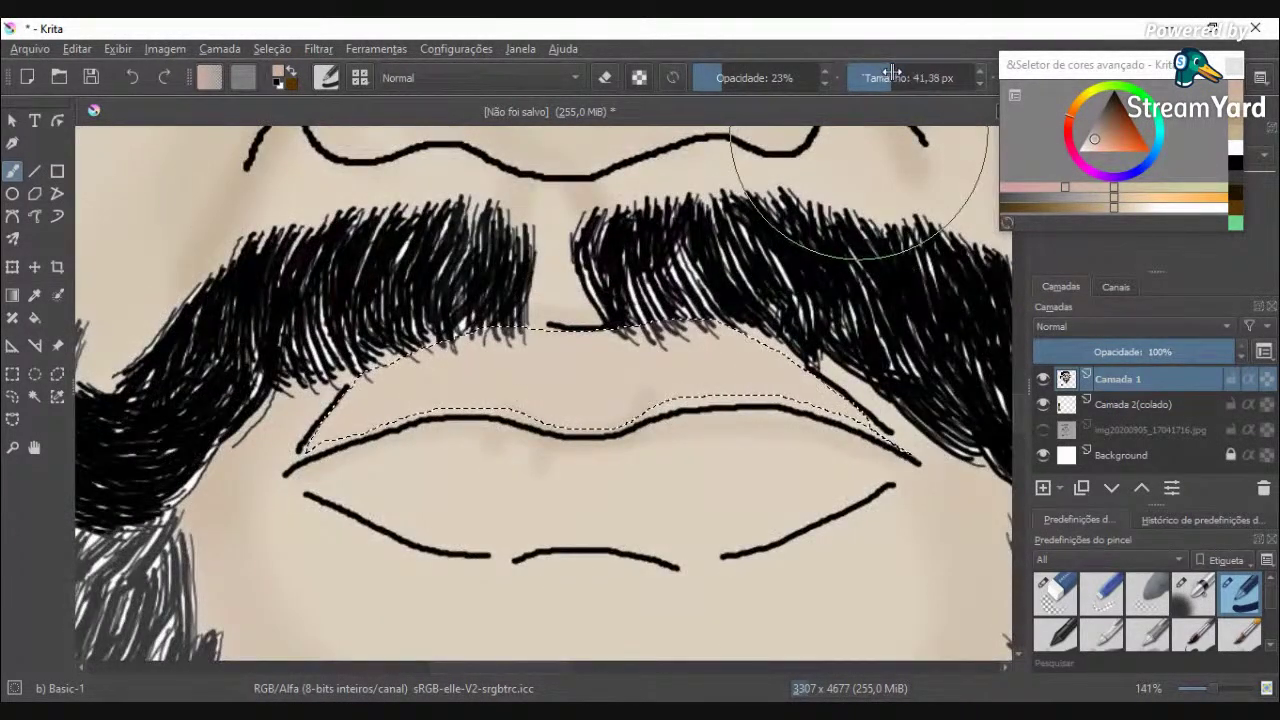
{"action": "scroll", "coordinate": [600, 414], "scroll_direction": "down", "scroll_amount": 7}
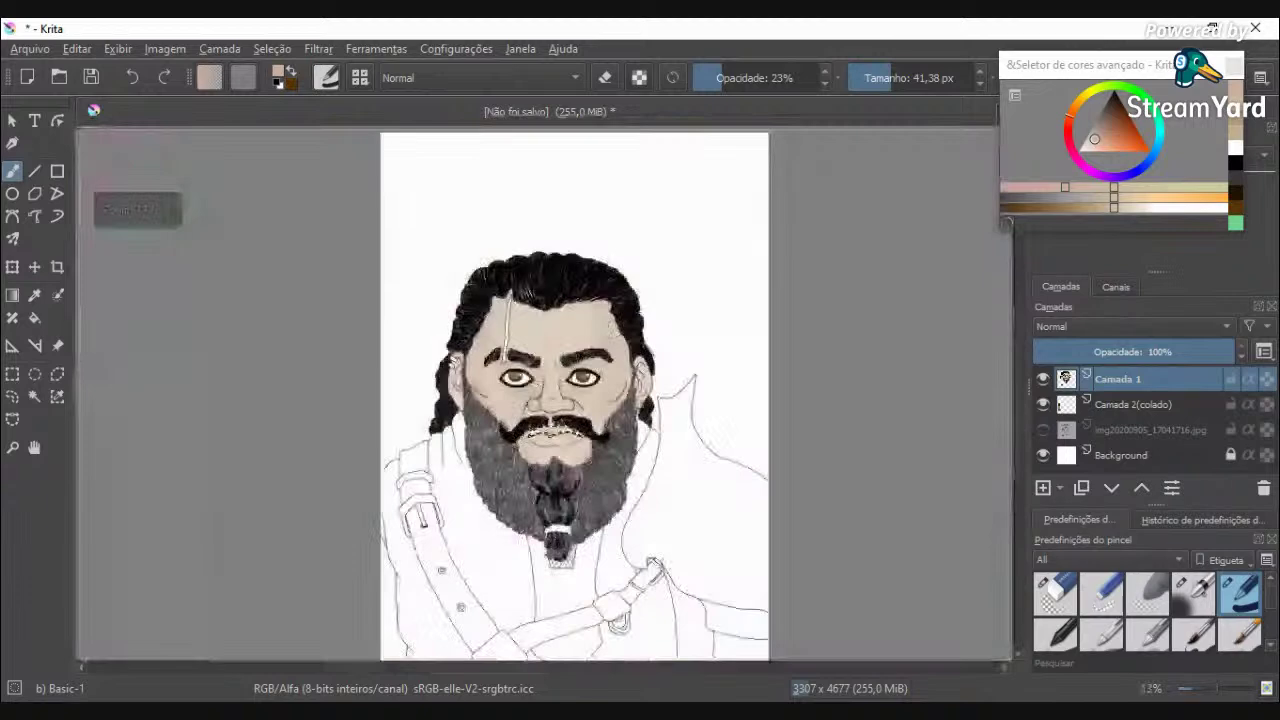
{"action": "scroll", "coordinate": [557, 434], "scroll_direction": "up", "scroll_amount": 2}
{"action": "scroll", "coordinate": [550, 436], "scroll_direction": "up", "scroll_amount": 2}
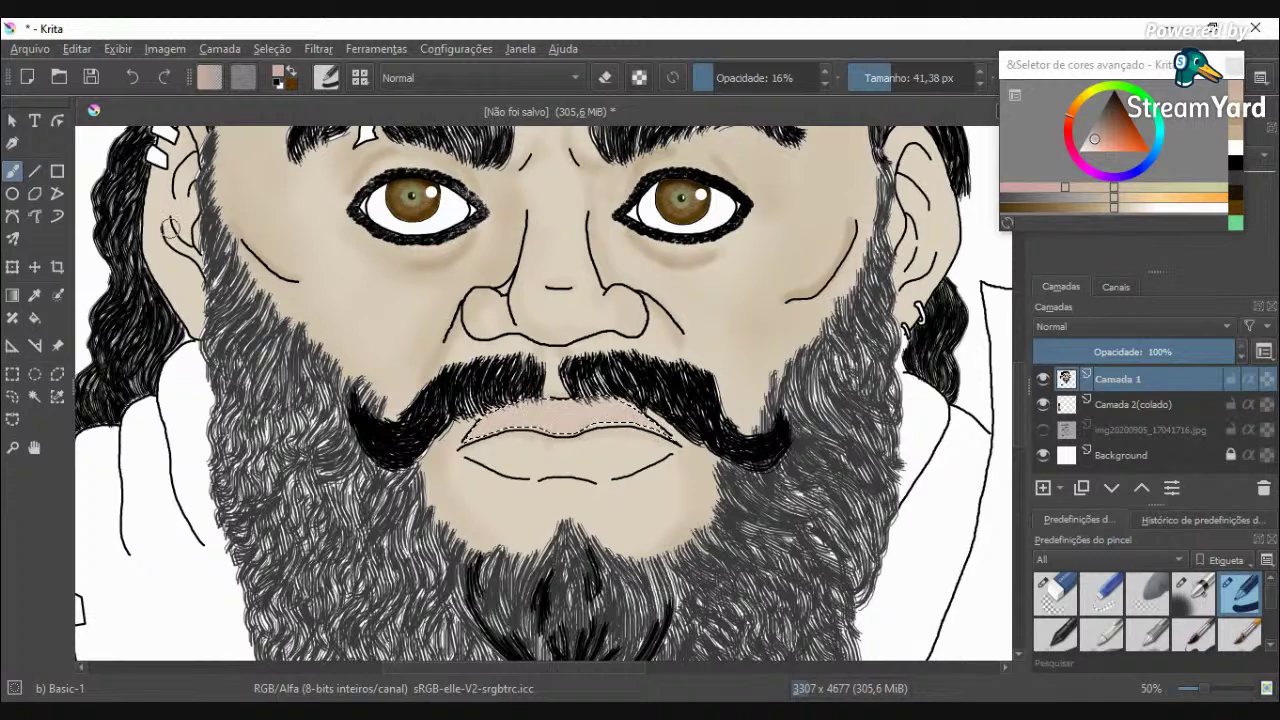
Step: Clear the lip selection and tint the lower lip pinkish with the 16% brush, undoing an uneven stroke and reworking along the mouth line
{"action": "left_click", "coordinate": [33, 397]}
{"action": "scroll", "coordinate": [407, 329], "scroll_direction": "down", "scroll_amount": 6}
{"action": "left_click", "coordinate": [447, 547]}
{"action": "left_click", "coordinate": [12, 178]}
{"action": "scroll", "coordinate": [449, 433], "scroll_direction": "up", "scroll_amount": 7}
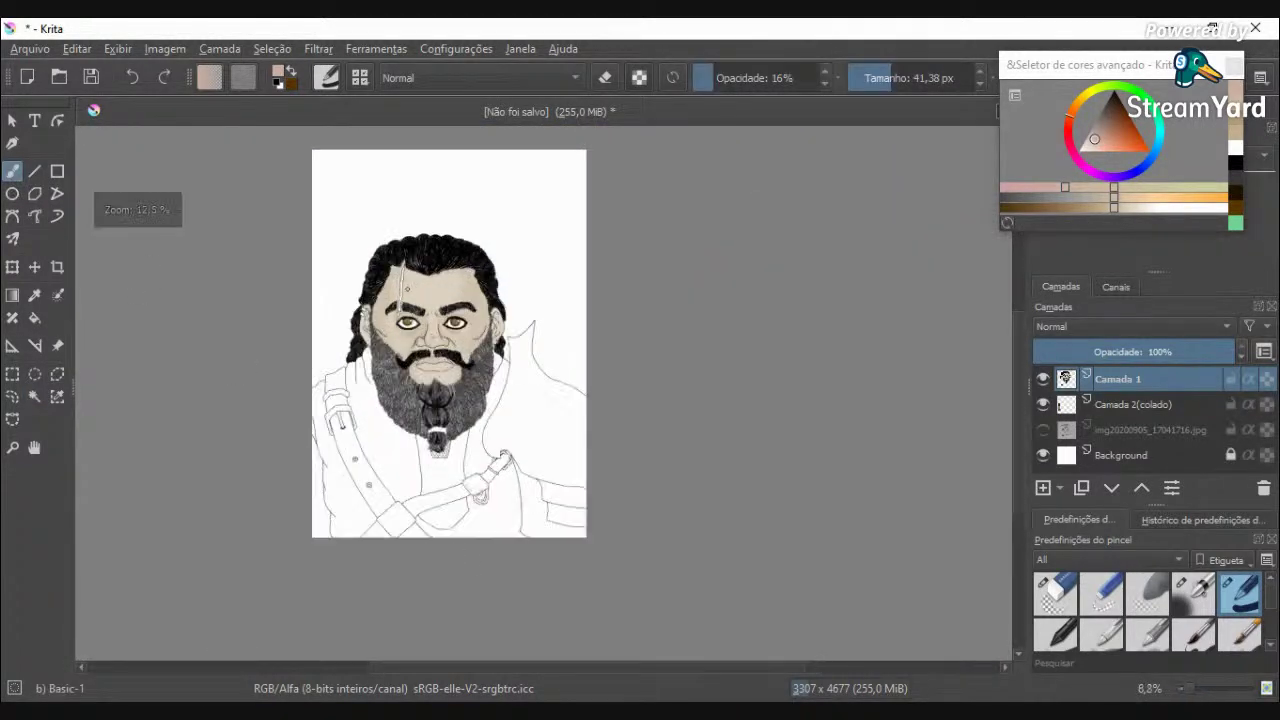
{"action": "scroll", "coordinate": [449, 433], "scroll_direction": "up", "scroll_amount": 3}
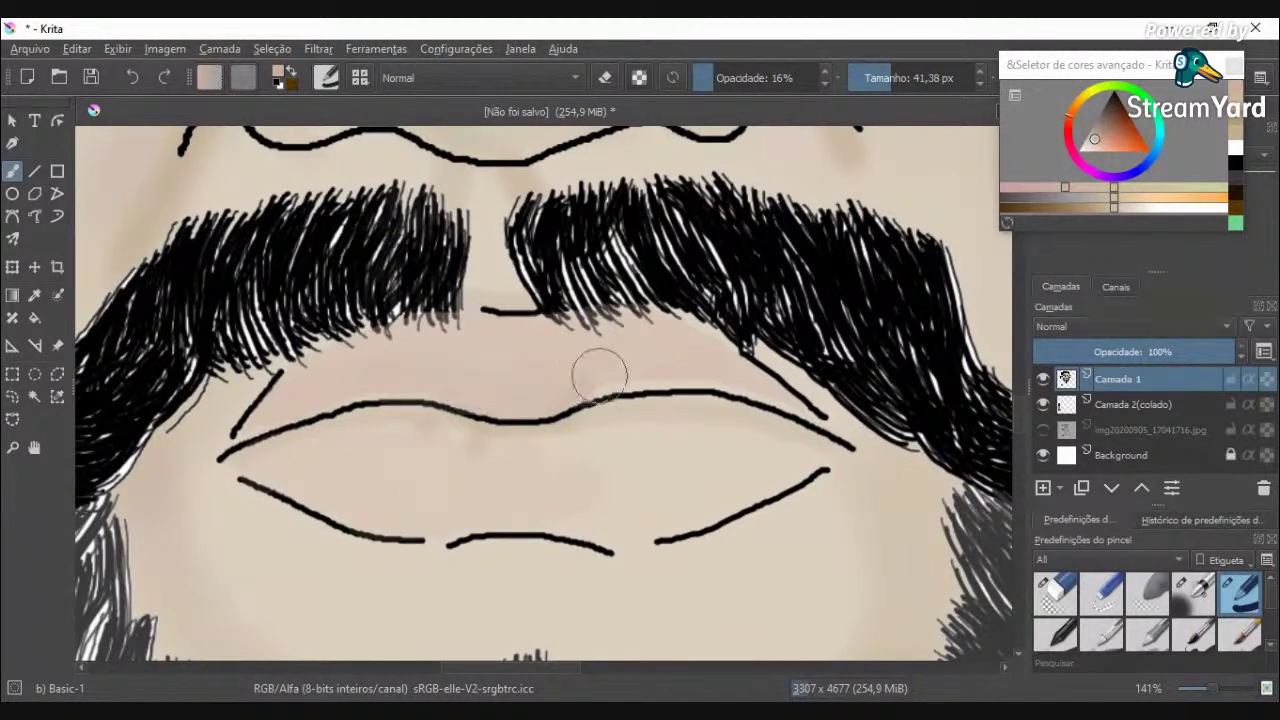
{"action": "mouse_move", "coordinate": [784, 463]}
{"action": "left_mouse_down"}
{"action": "mouse_move", "coordinate": [662, 443]}
{"action": "mouse_move", "coordinate": [513, 467]}
{"action": "mouse_move", "coordinate": [717, 447]}
{"action": "mouse_move", "coordinate": [569, 490]}
{"action": "left_mouse_up"}
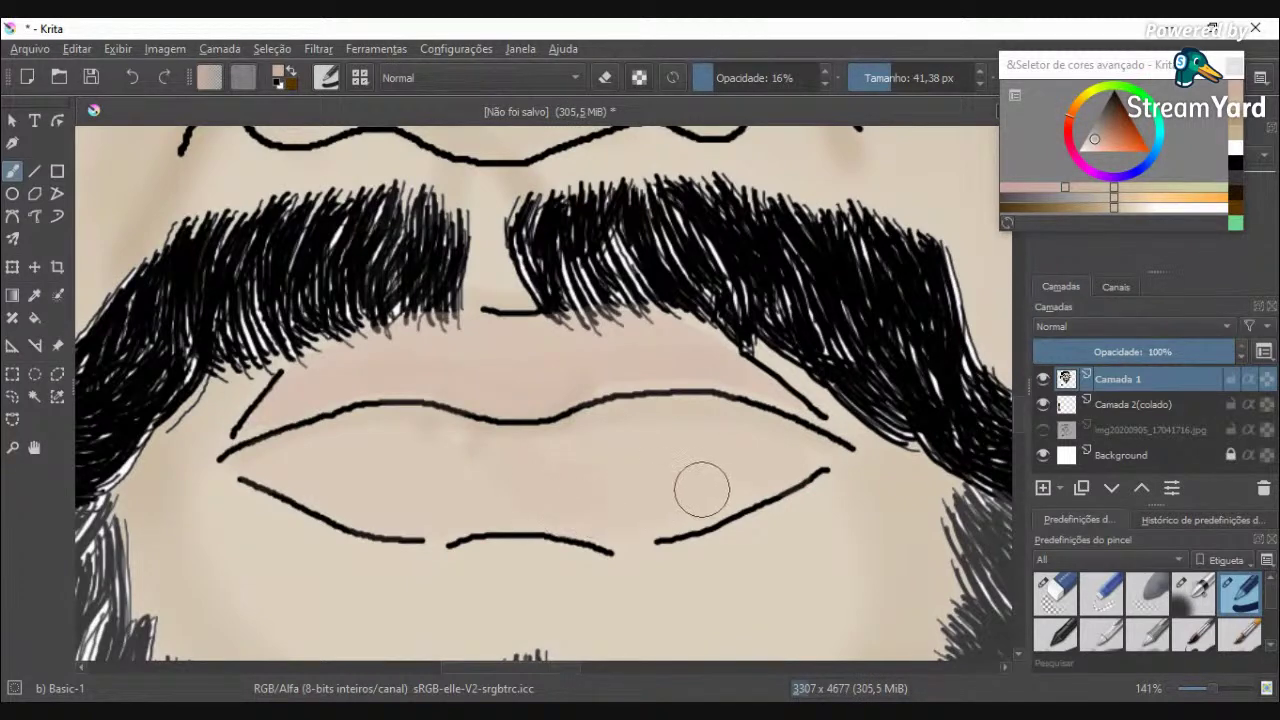
{"action": "key", "text": "ctrl+z"}
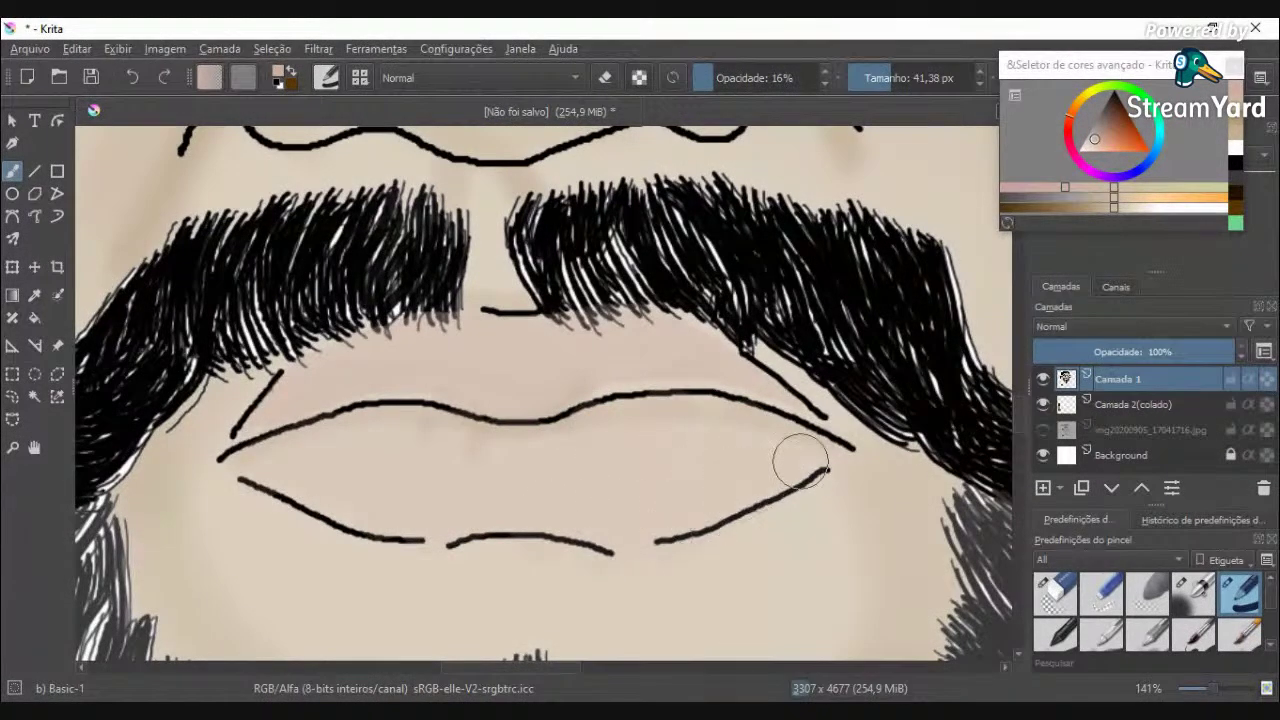
{"action": "mouse_move", "coordinate": [789, 410]}
{"action": "left_mouse_down"}
{"action": "mouse_move", "coordinate": [676, 376]}
{"action": "mouse_move", "coordinate": [383, 390]}
{"action": "mouse_move", "coordinate": [242, 437]}
{"action": "left_mouse_up"}
{"action": "scroll", "coordinate": [243, 437], "scroll_direction": "down", "scroll_amount": 5}
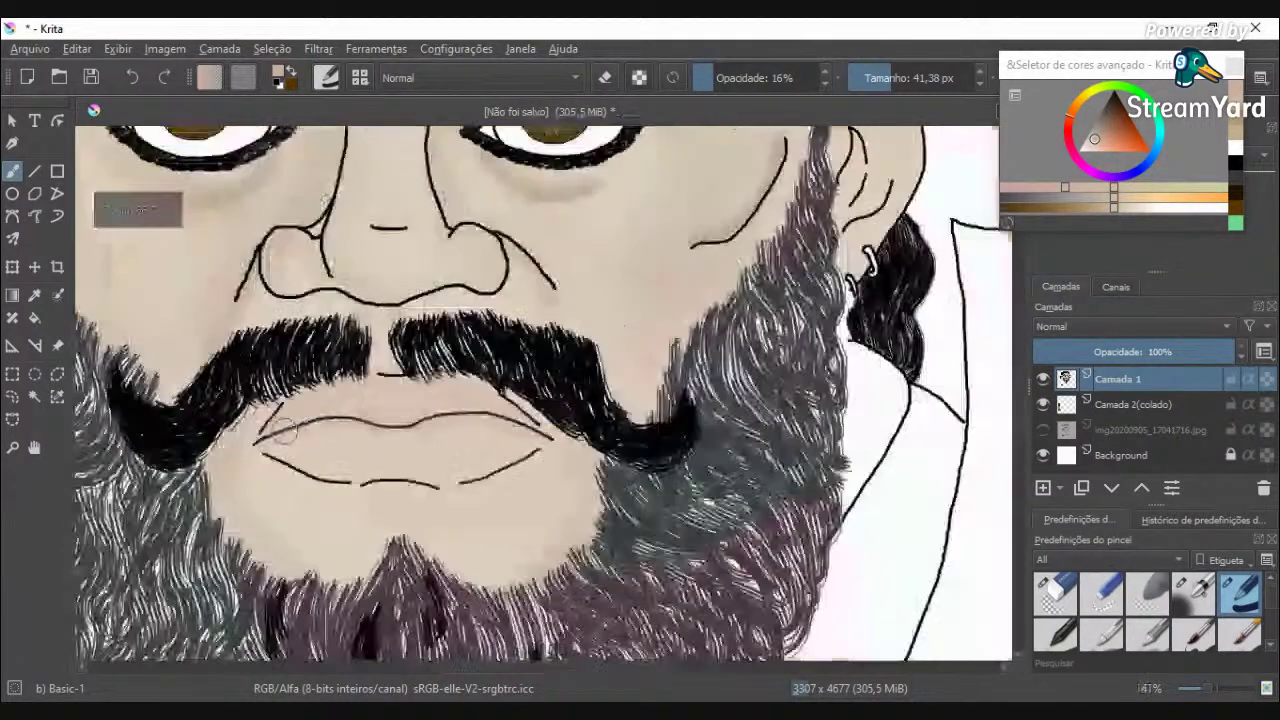
{"action": "scroll", "coordinate": [271, 379], "scroll_direction": "up", "scroll_amount": 1}
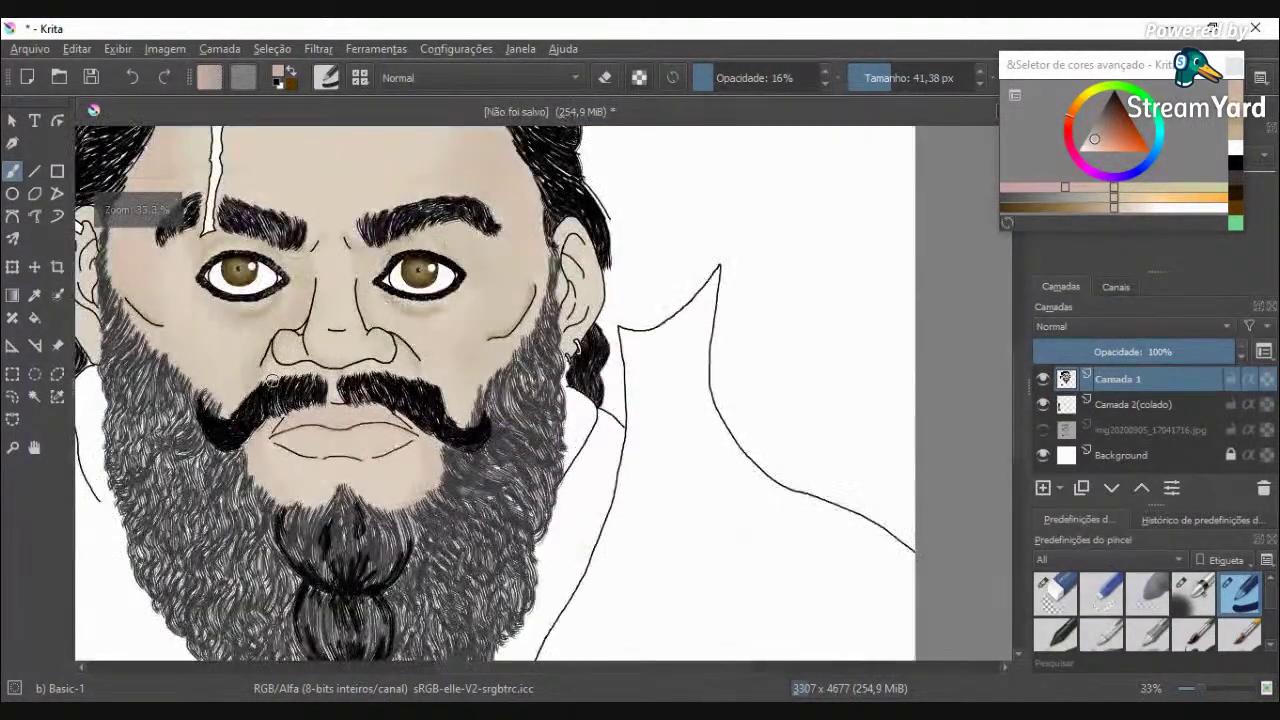
{"action": "scroll", "coordinate": [272, 380], "scroll_direction": "down", "scroll_amount": 3}
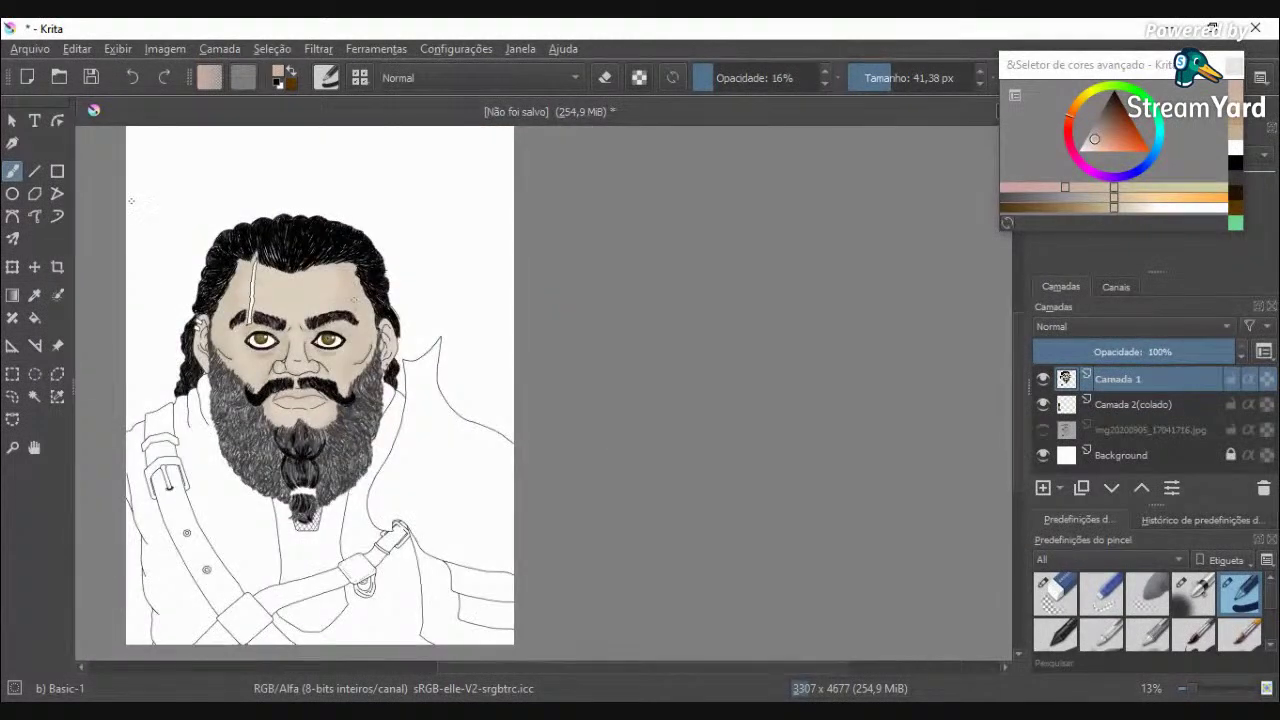
Step: Select the large blank cloak area over the right-hand shoulder with the contiguous selection tool
{"action": "left_click", "coordinate": [34, 396]}
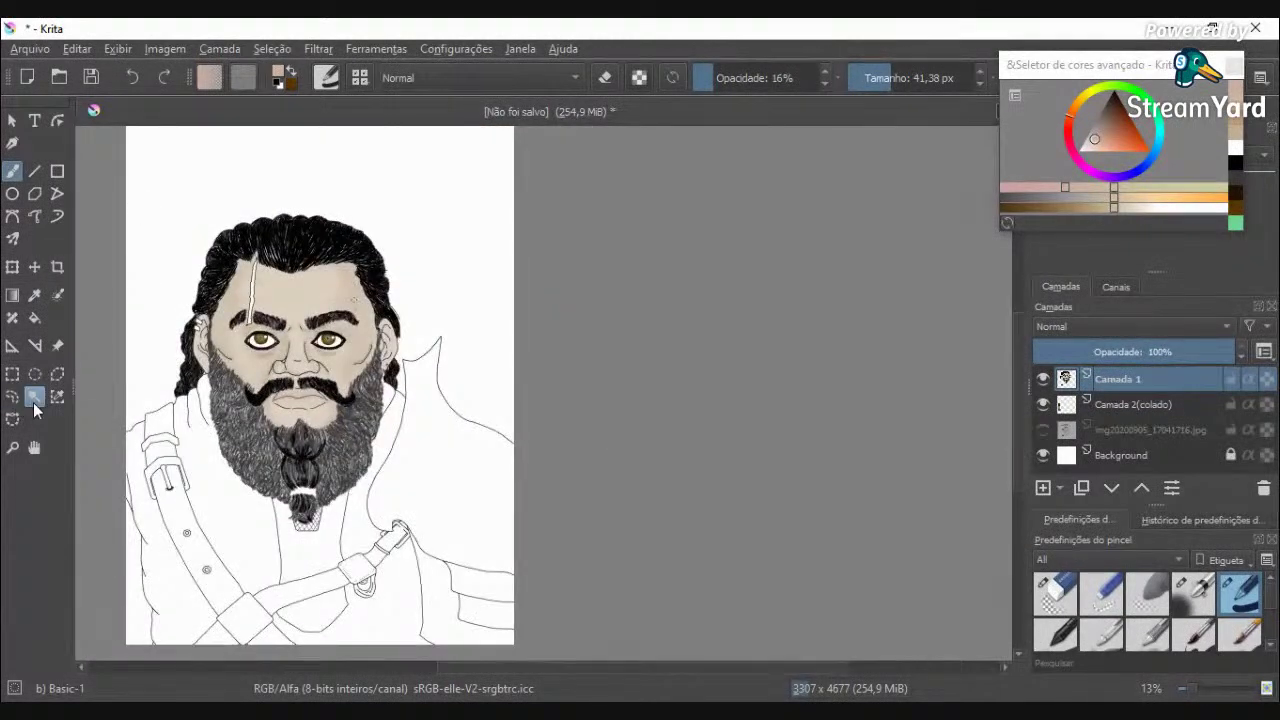
{"action": "left_click", "coordinate": [446, 497]}
{"action": "scroll", "coordinate": [449, 540], "scroll_direction": "up", "scroll_amount": 2}
{"action": "scroll", "coordinate": [451, 560], "scroll_direction": "down", "scroll_amount": 2}
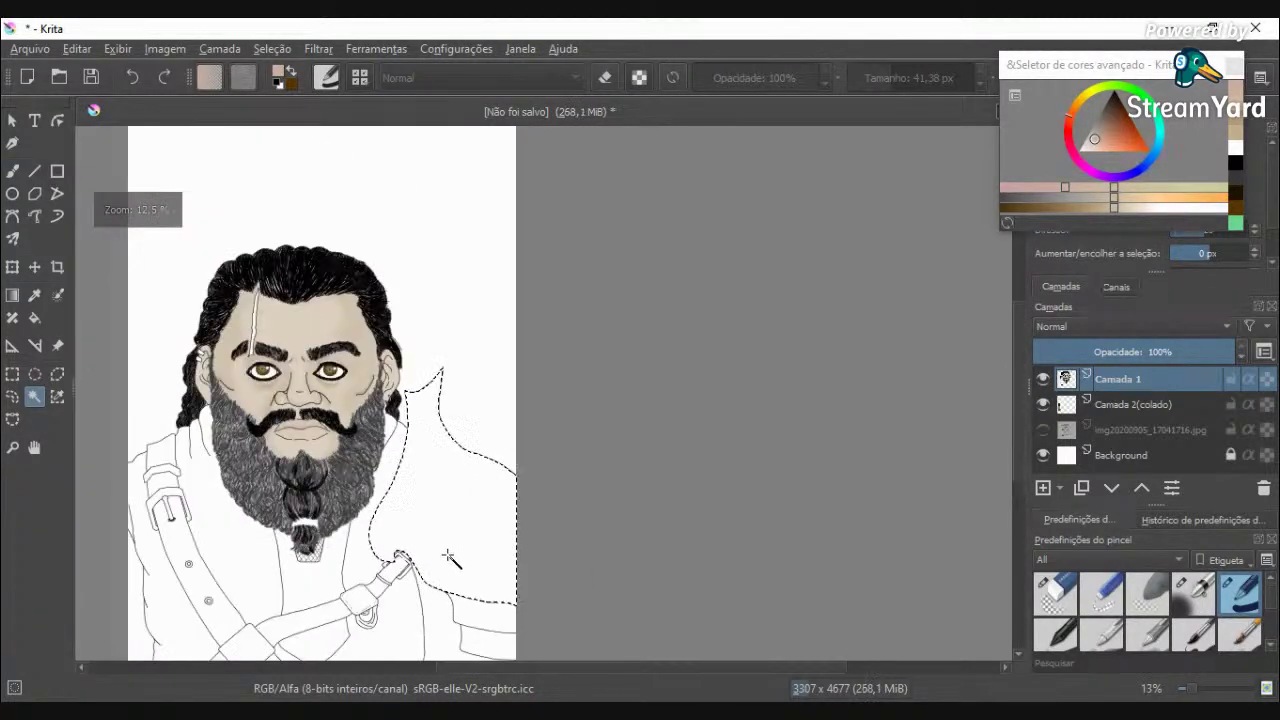
Step: Add the two blank bands below the shoulder piece to the existing contiguous selection
{"action": "scroll", "coordinate": [449, 560], "scroll_direction": "up", "scroll_amount": 3}
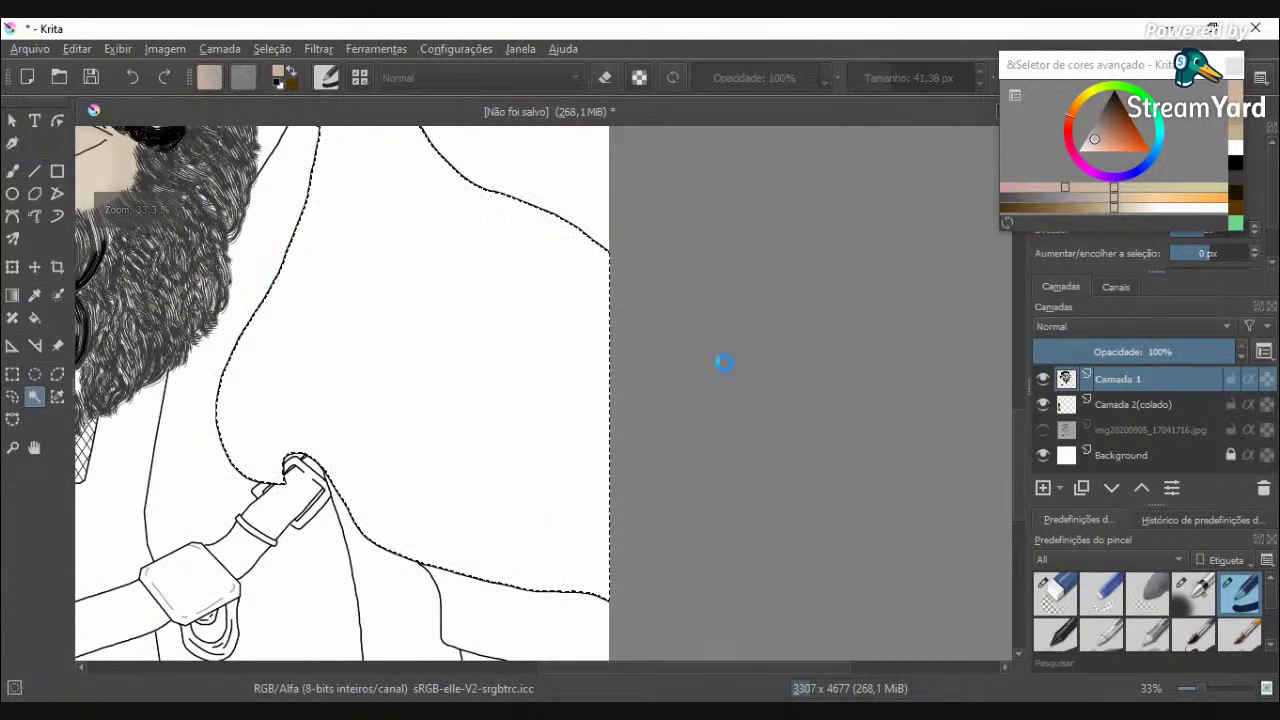
{"action": "scroll", "coordinate": [1018, 451], "scroll_direction": "down", "scroll_amount": 3}
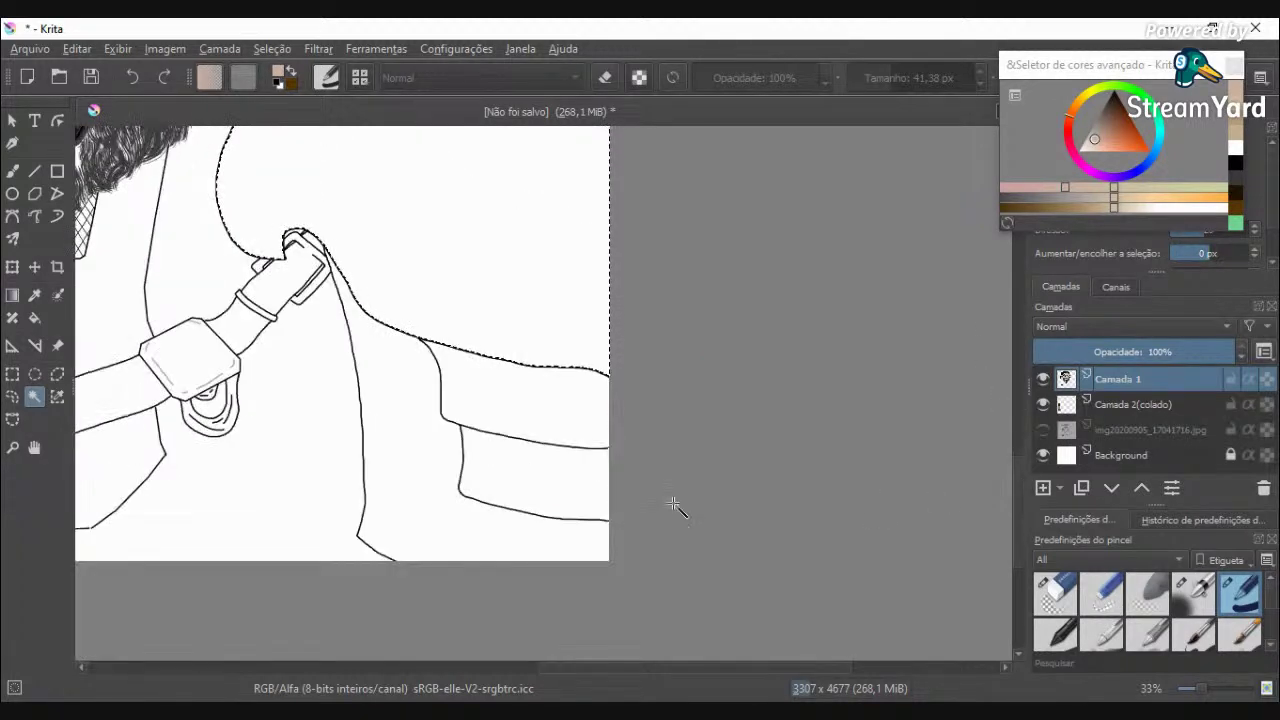
{"action": "left_click", "coordinate": [572, 415], "text": "shift"}
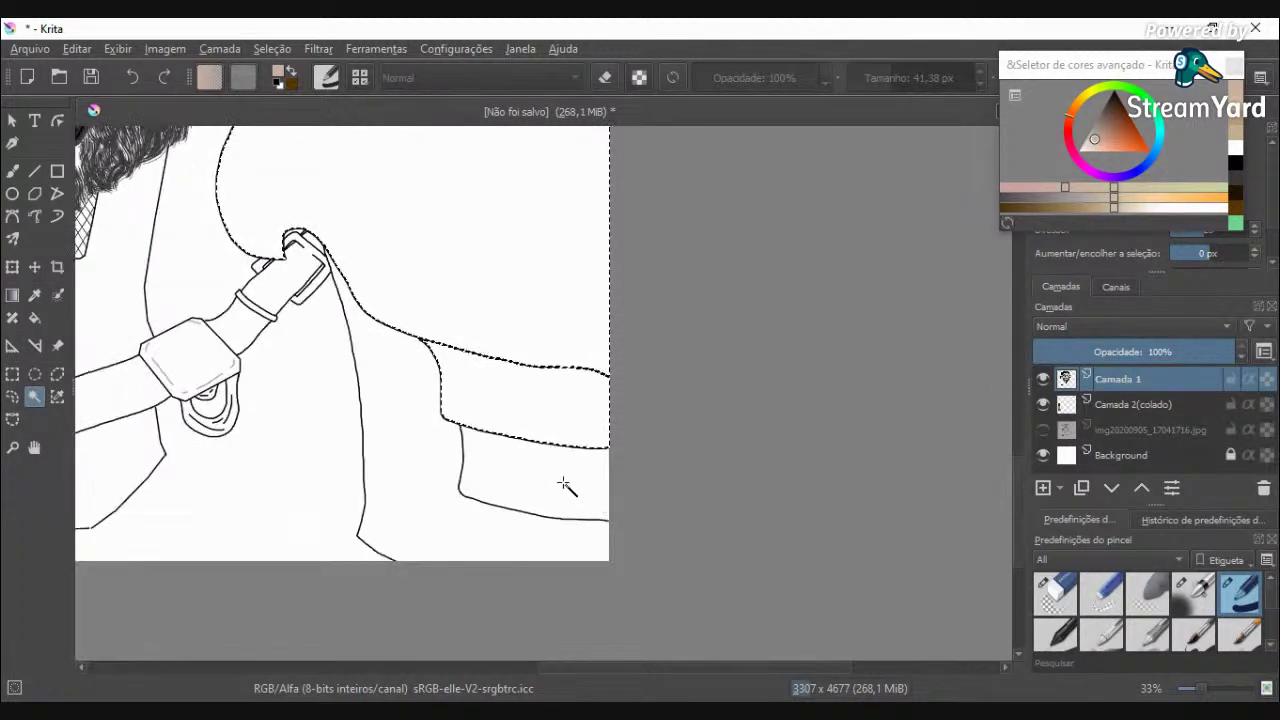
{"action": "left_click", "coordinate": [416, 451], "text": "shift"}
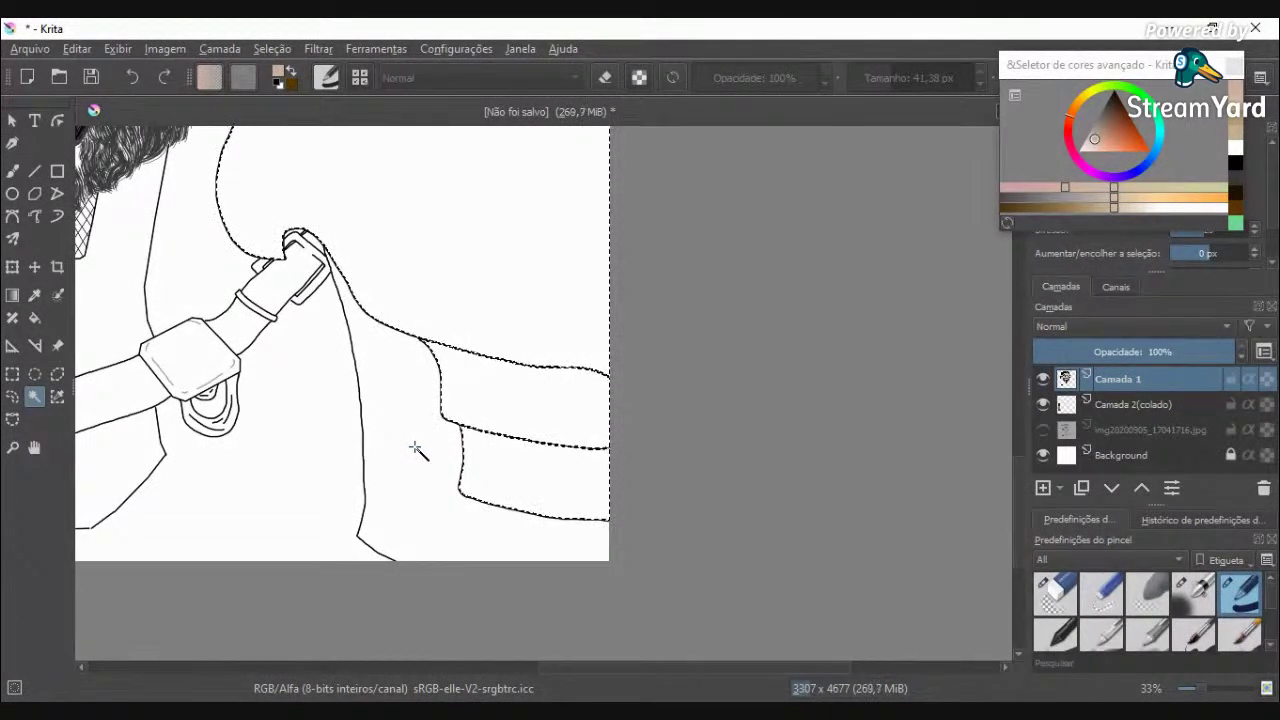
{"action": "scroll", "coordinate": [415, 449], "scroll_direction": "up", "scroll_amount": 1}
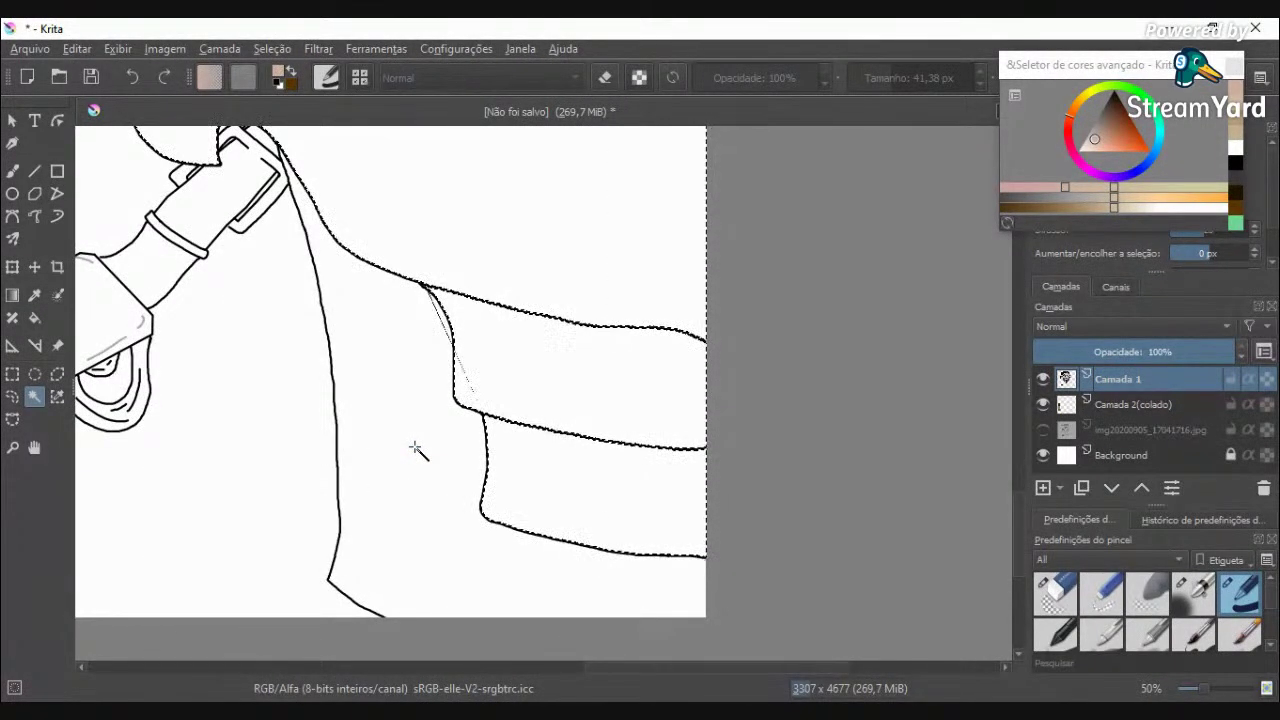
{"action": "scroll", "coordinate": [346, 309], "scroll_direction": "down", "scroll_amount": 1}
{"action": "scroll", "coordinate": [262, 260], "scroll_direction": "up", "scroll_amount": 2}
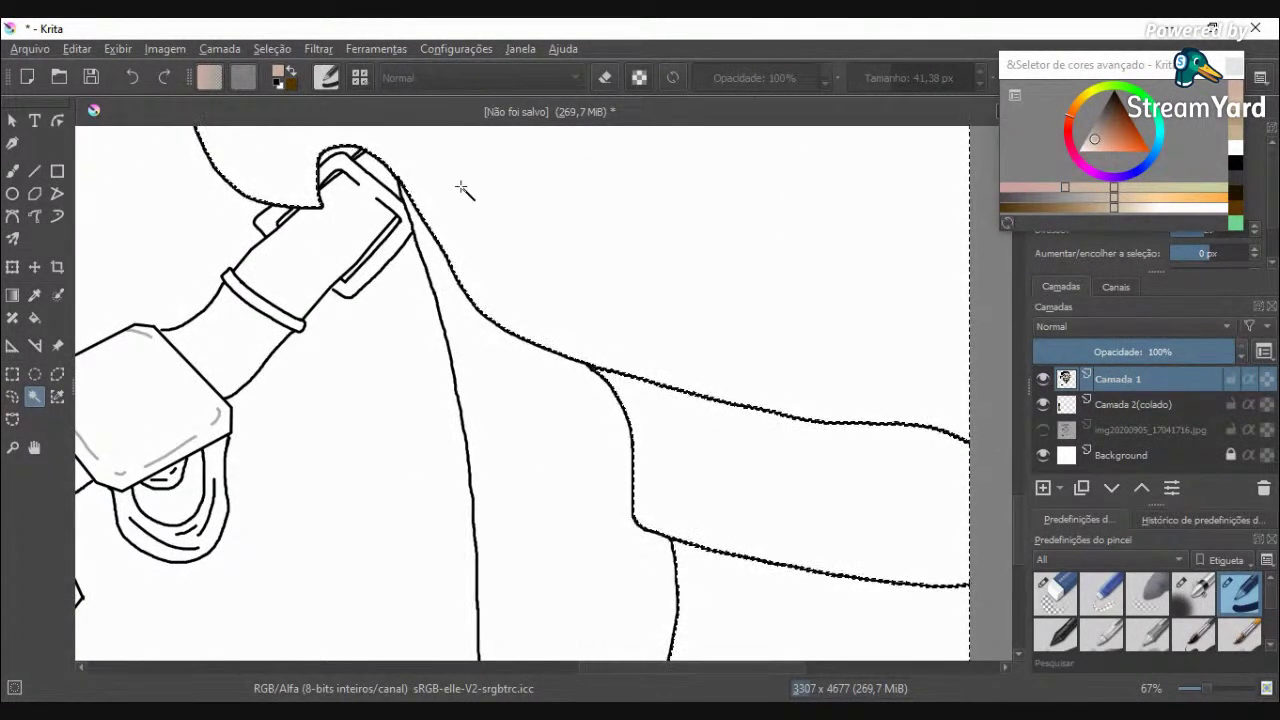
{"action": "scroll", "coordinate": [487, 180], "scroll_direction": "down", "scroll_amount": 5}
{"action": "left_click_drag", "start_coordinate": [1020, 453], "coordinate": [1032, 332]}
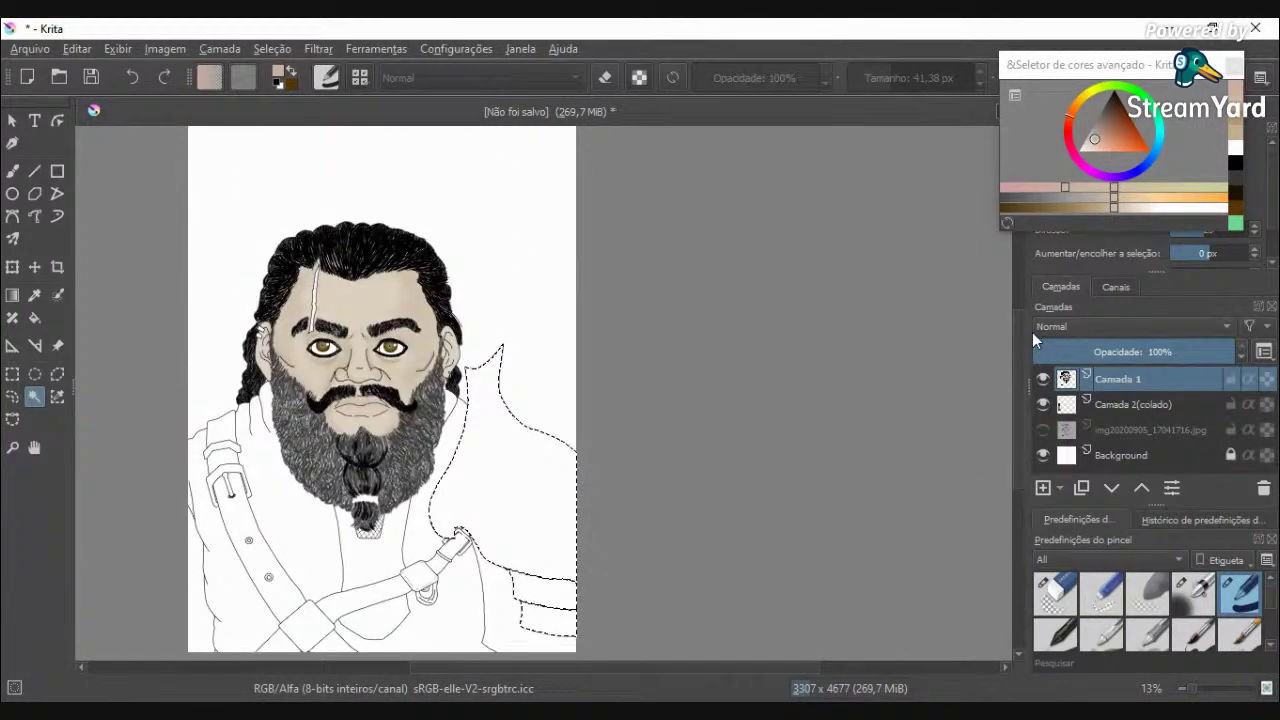
Step: Switch to the freehand brush and choose a neutral mid grey as the painting colour
{"action": "left_click", "coordinate": [12, 171]}
{"action": "left_click", "coordinate": [359, 79]}
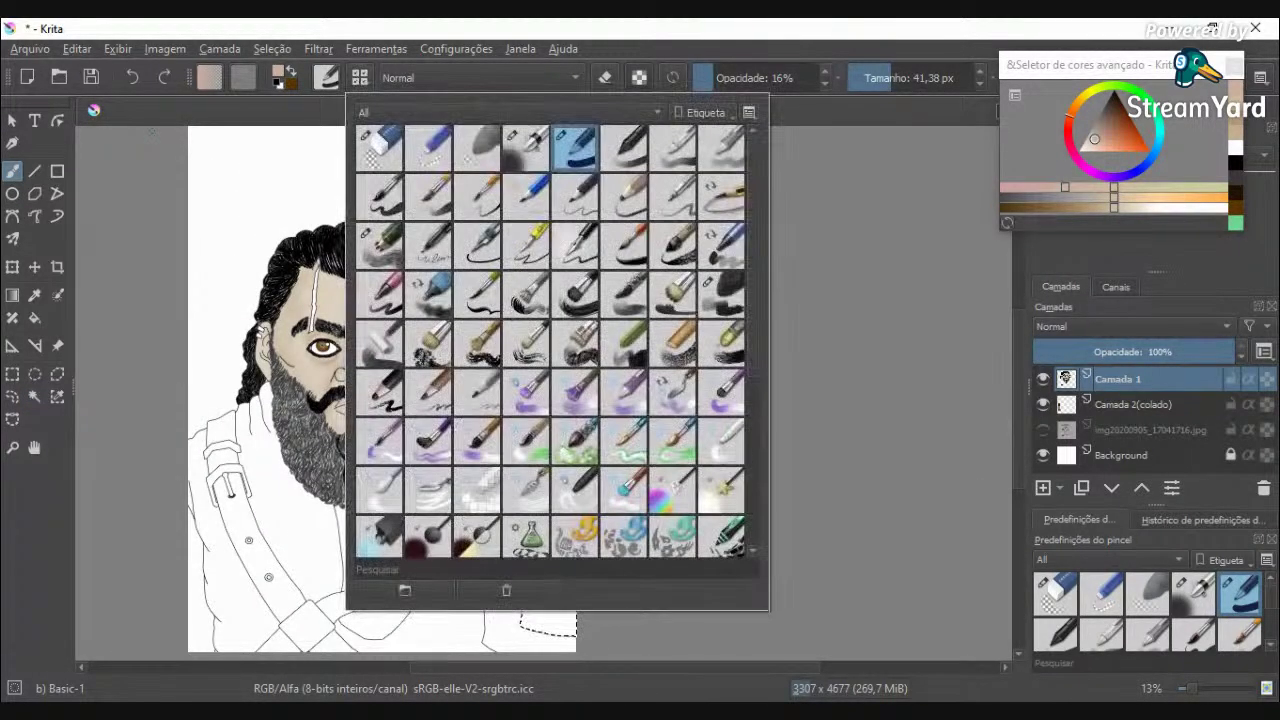
{"action": "left_click", "coordinate": [677, 25]}
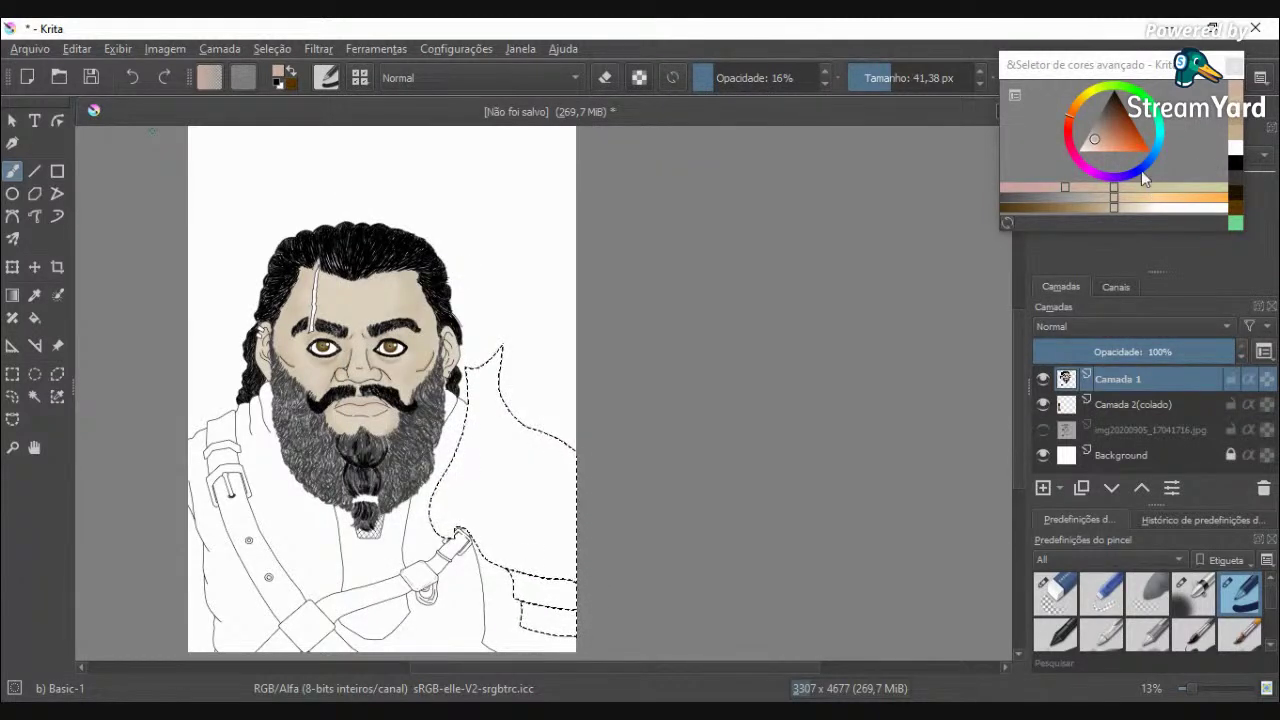
{"action": "left_click_drag", "start_coordinate": [1115, 107], "coordinate": [1118, 88]}
{"action": "left_click", "coordinate": [1112, 208]}
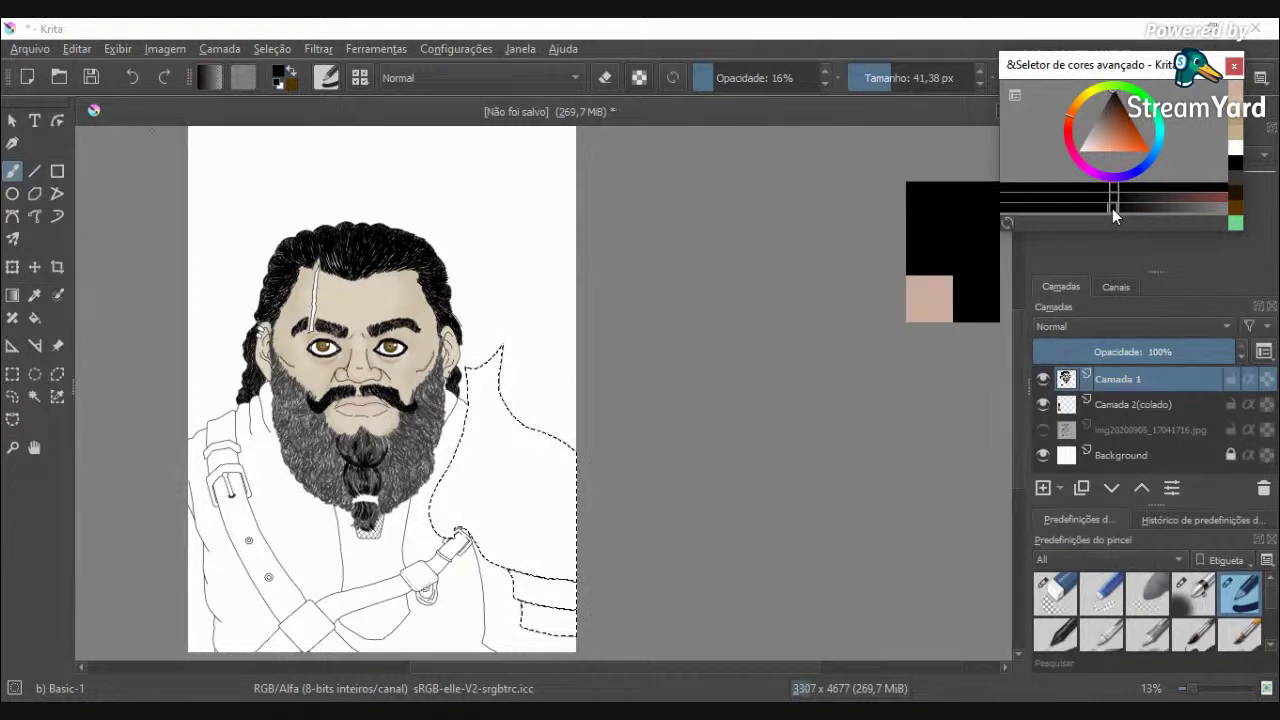
{"action": "left_click", "coordinate": [1228, 212]}
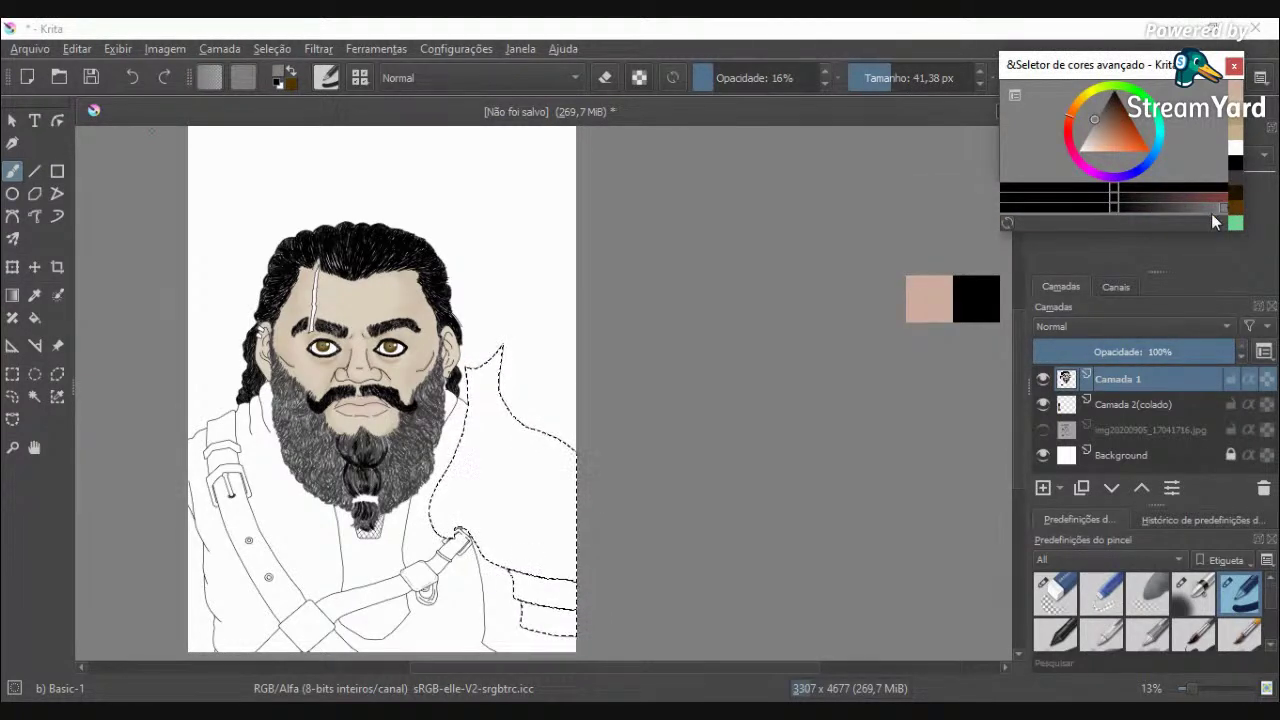
{"action": "left_click", "coordinate": [1094, 120]}
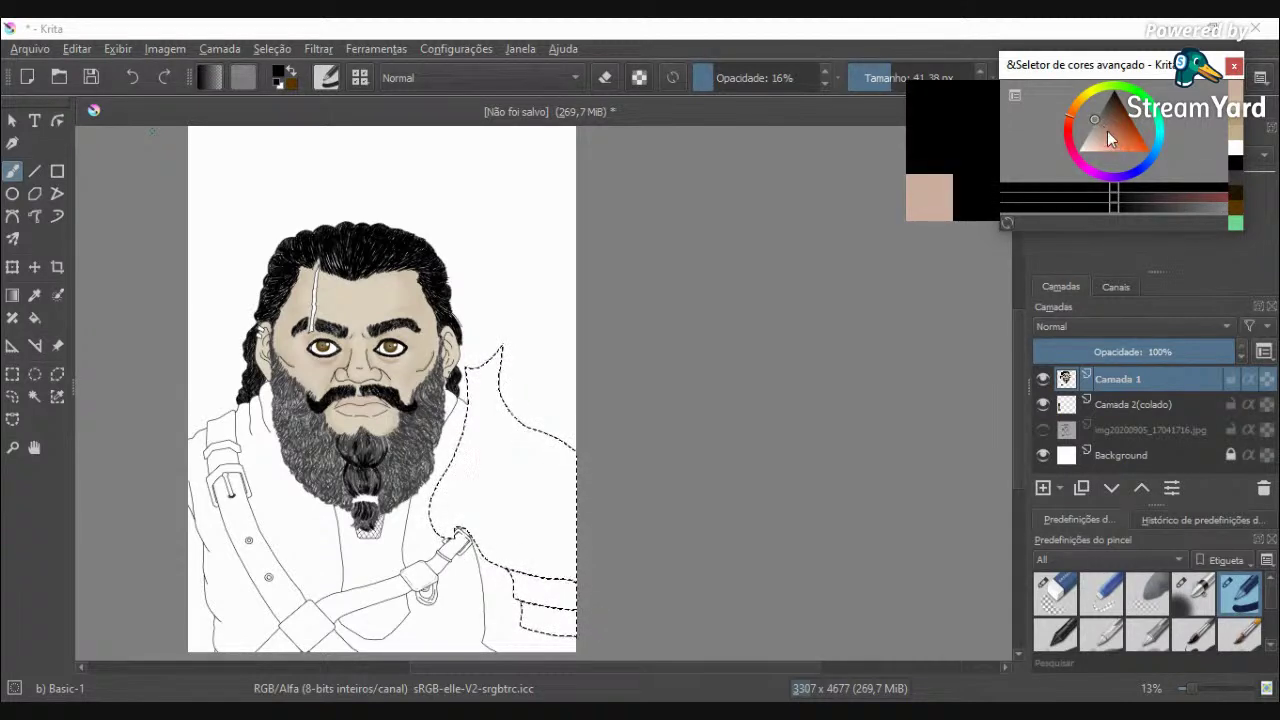
{"action": "left_click_drag", "start_coordinate": [1094, 120], "coordinate": [1088, 130]}
{"action": "left_click_drag", "start_coordinate": [1113, 188], "coordinate": [1091, 186]}
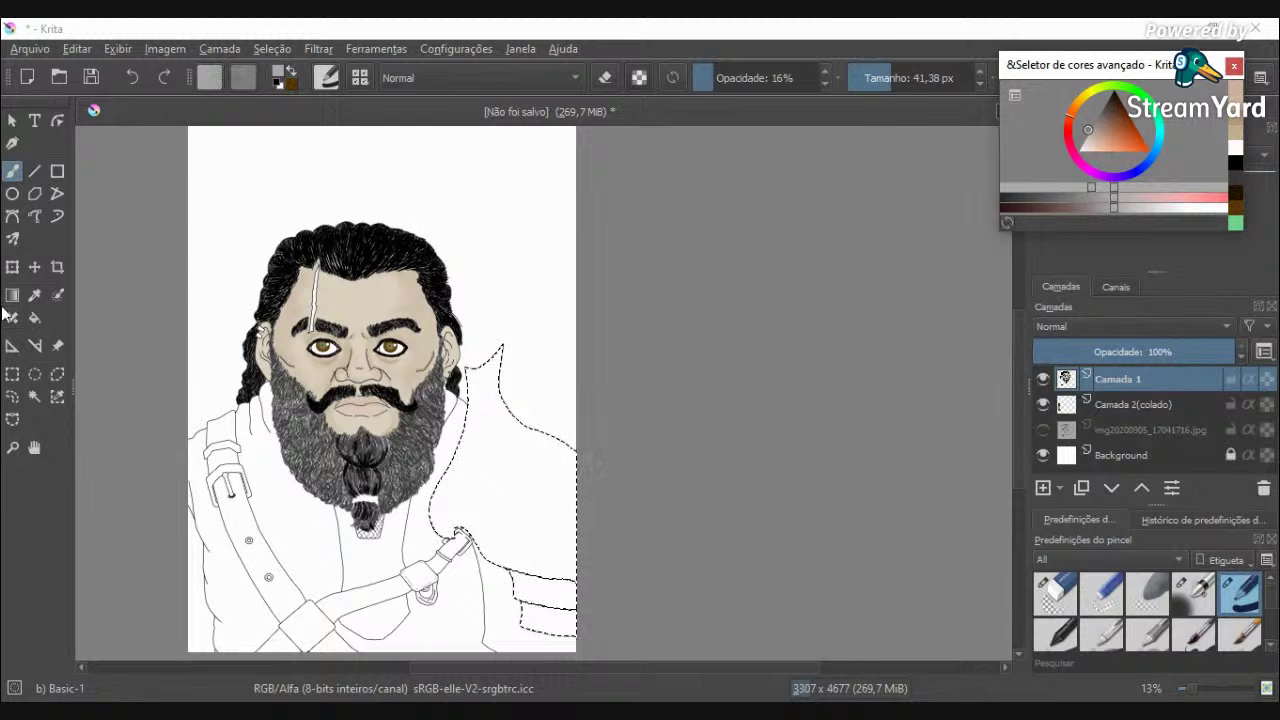
Step: Set the Basic-1 brush to 1,000 px and 100% opacity, fill the selected shoulder piece and bands with grey, and undo the fill
{"action": "left_click_drag", "start_coordinate": [911, 80], "coordinate": [931, 80]}
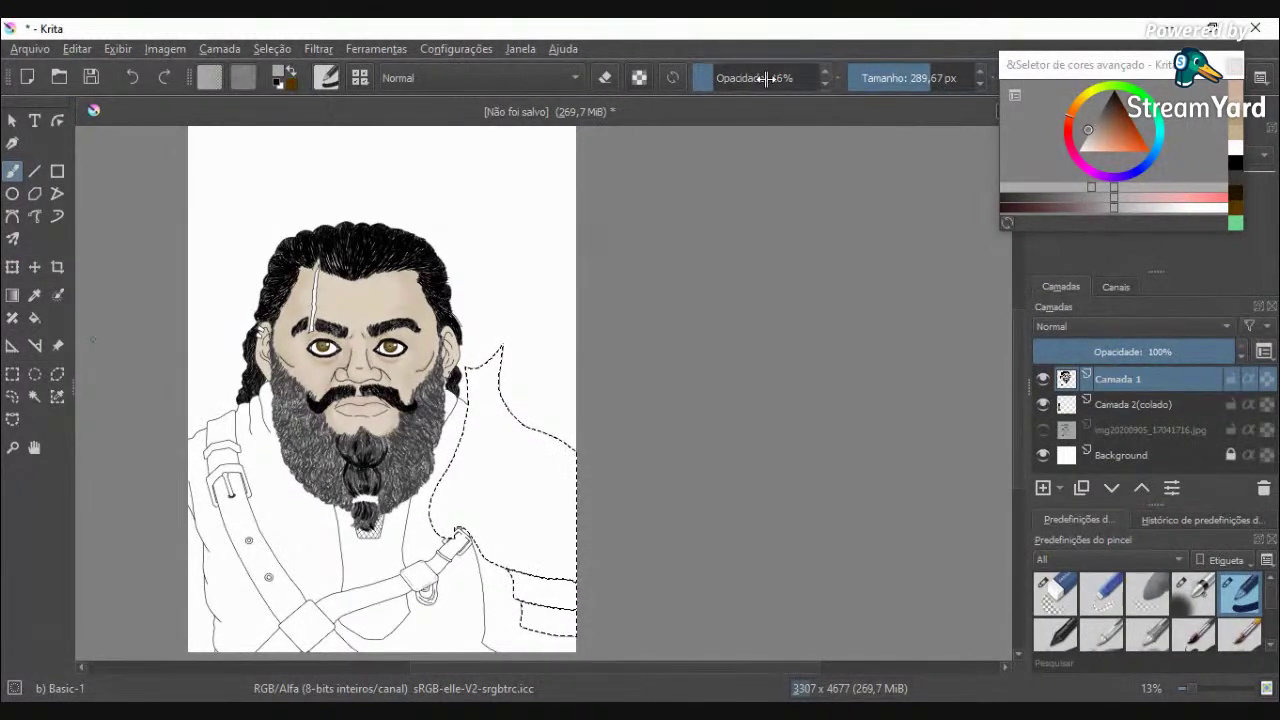
{"action": "left_click_drag", "start_coordinate": [788, 80], "coordinate": [806, 80]}
{"action": "left_click_drag", "start_coordinate": [950, 84], "coordinate": [978, 82]}
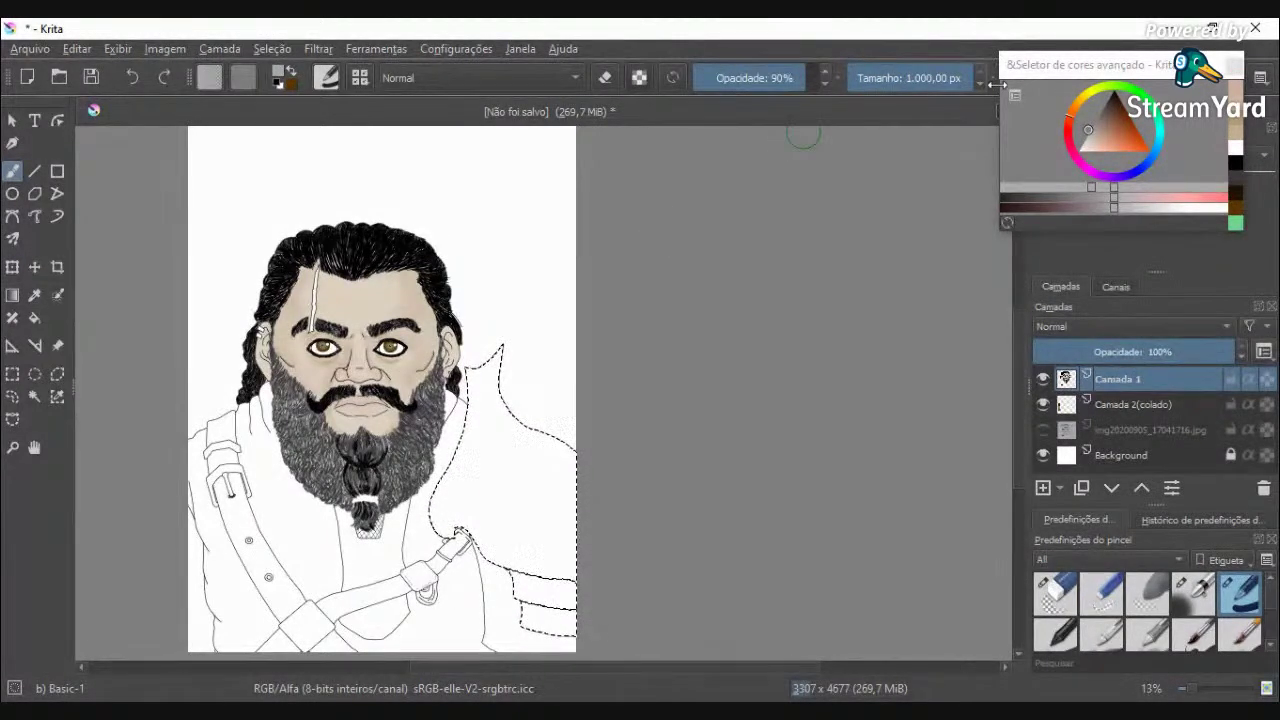
{"action": "left_click_drag", "start_coordinate": [790, 82], "coordinate": [830, 83]}
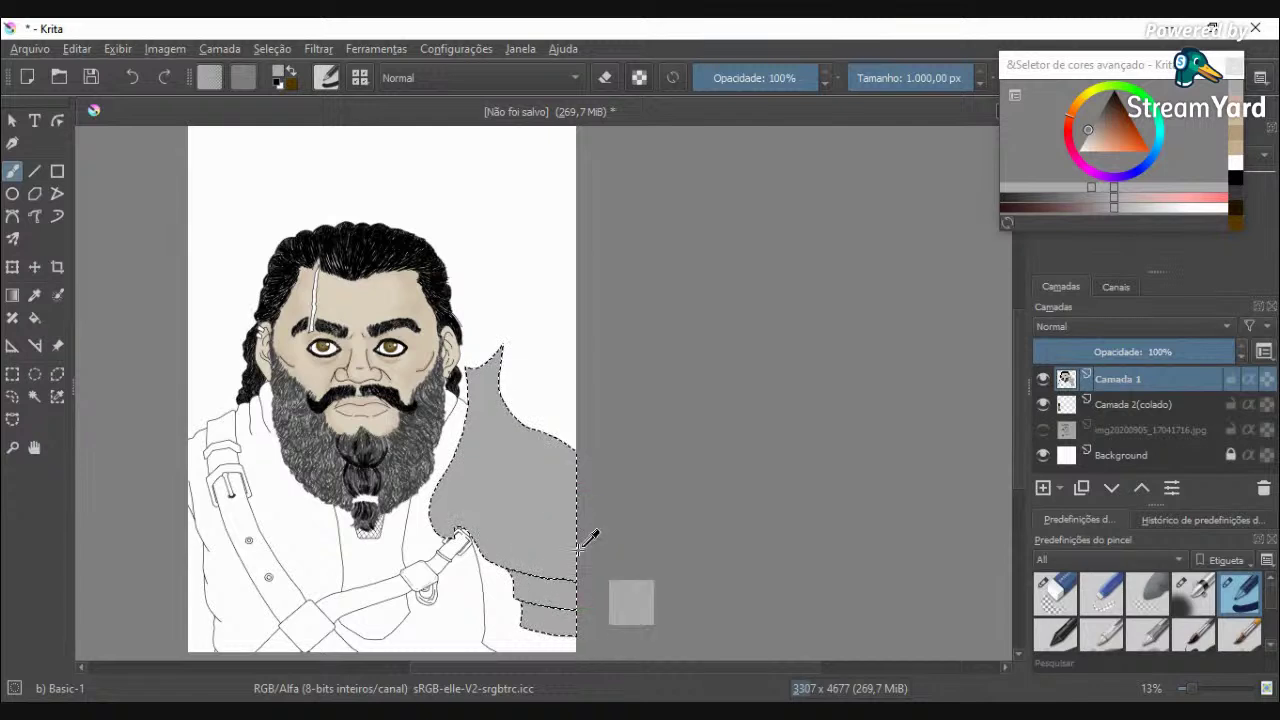
{"action": "key", "text": "ctrl+z"}
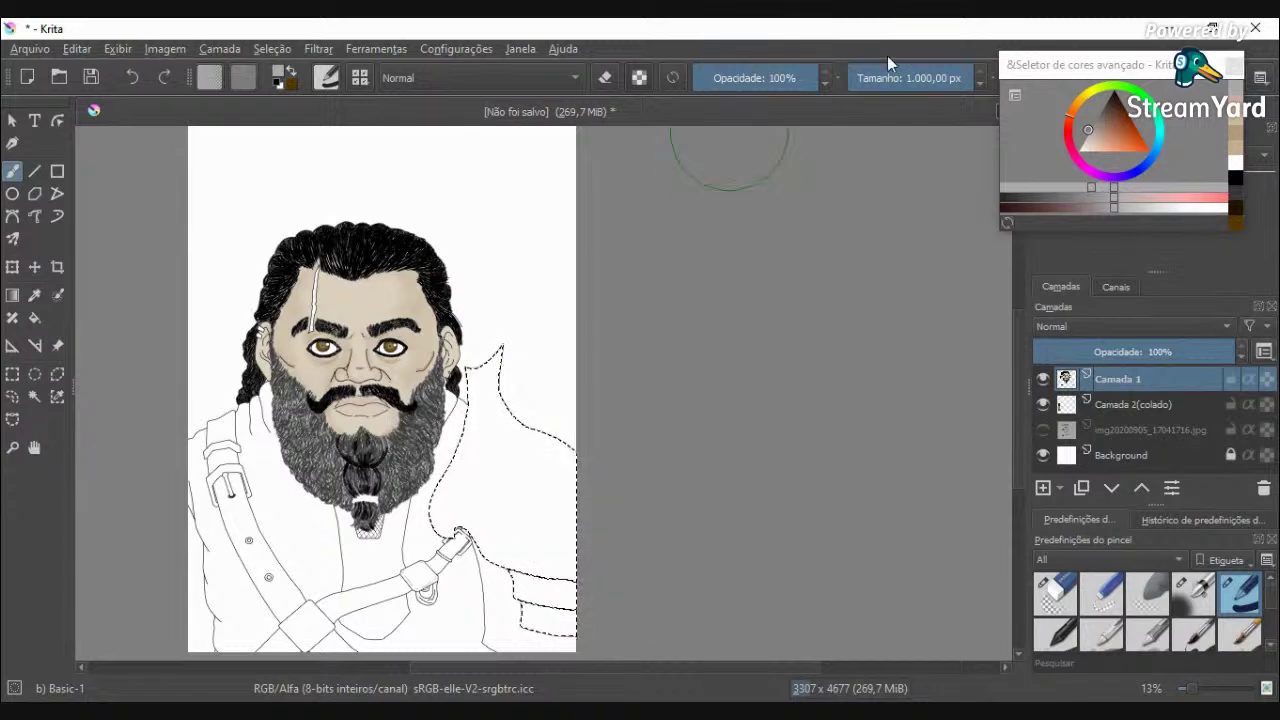
Step: Try other grey shades, ending on a lighter one, as fills for the selected shoulder piece and bands, undoing each fill
{"action": "left_click", "coordinate": [1075, 187]}
{"action": "left_click_drag", "start_coordinate": [1055, 187], "coordinate": [1054, 187]}
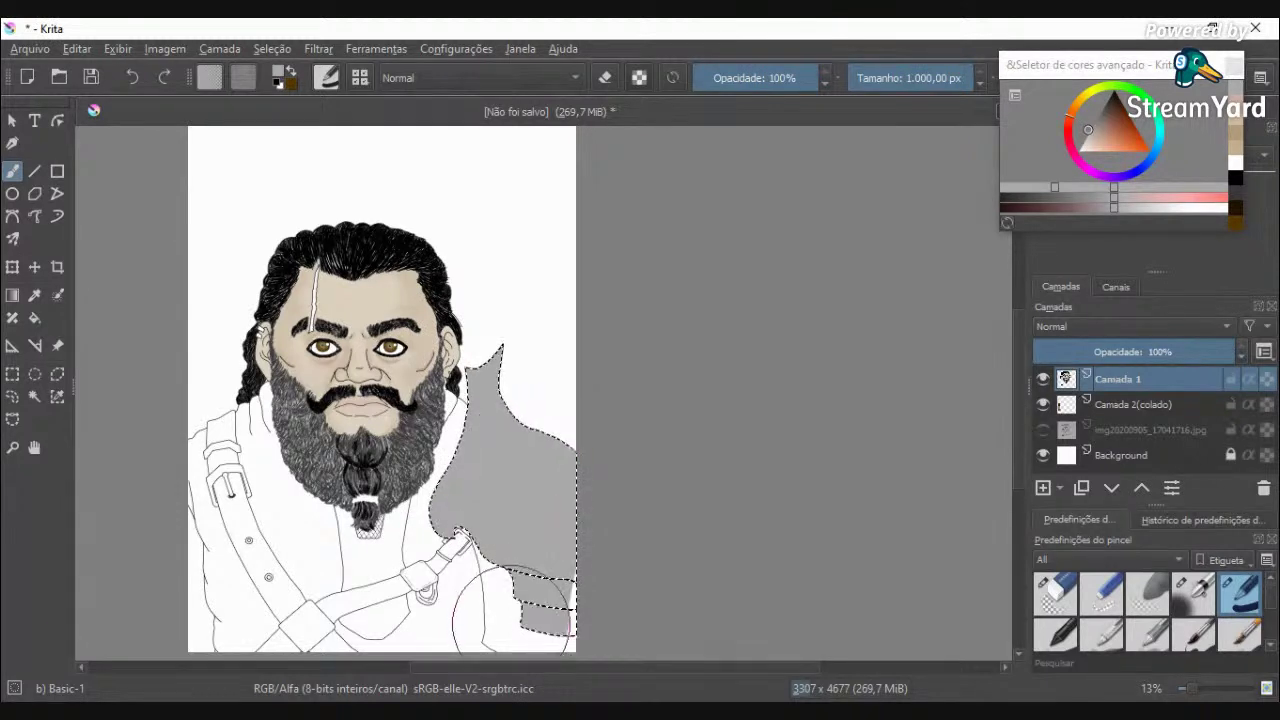
{"action": "left_click_drag", "start_coordinate": [1055, 189], "coordinate": [1015, 190]}
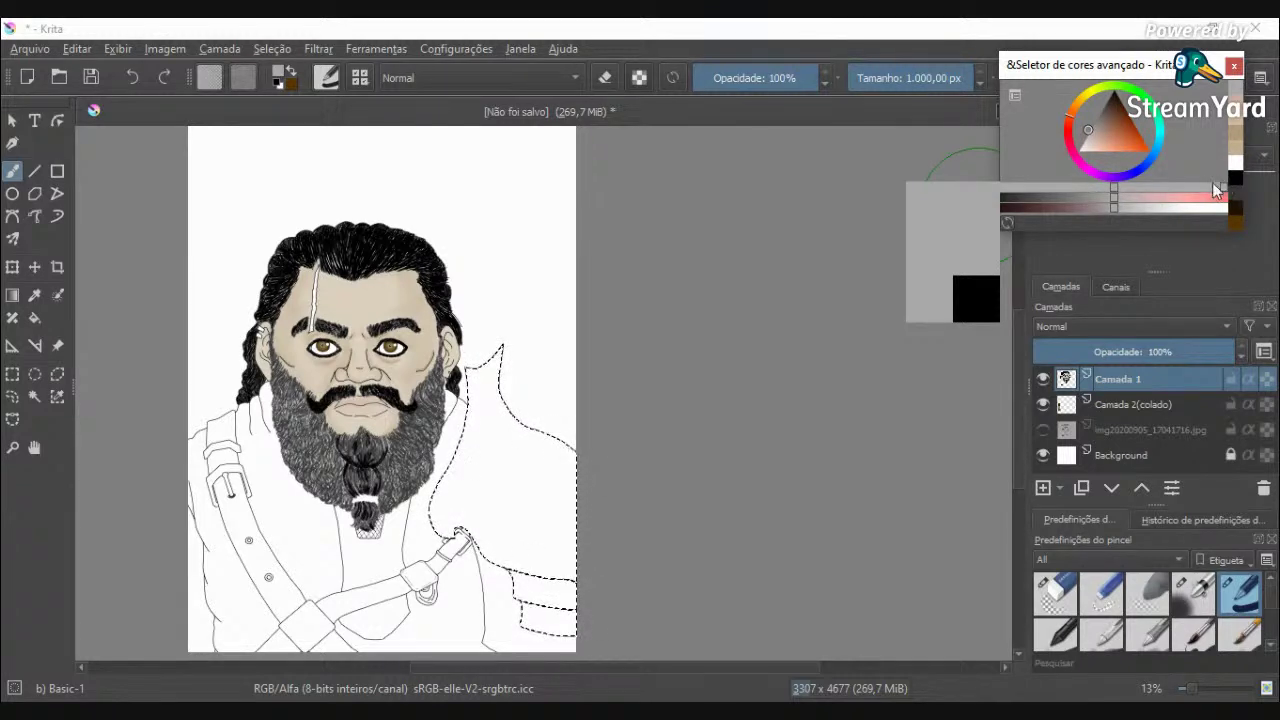
{"action": "left_click", "coordinate": [1034, 187]}
{"action": "left_click_drag", "start_coordinate": [1111, 210], "coordinate": [1133, 208]}
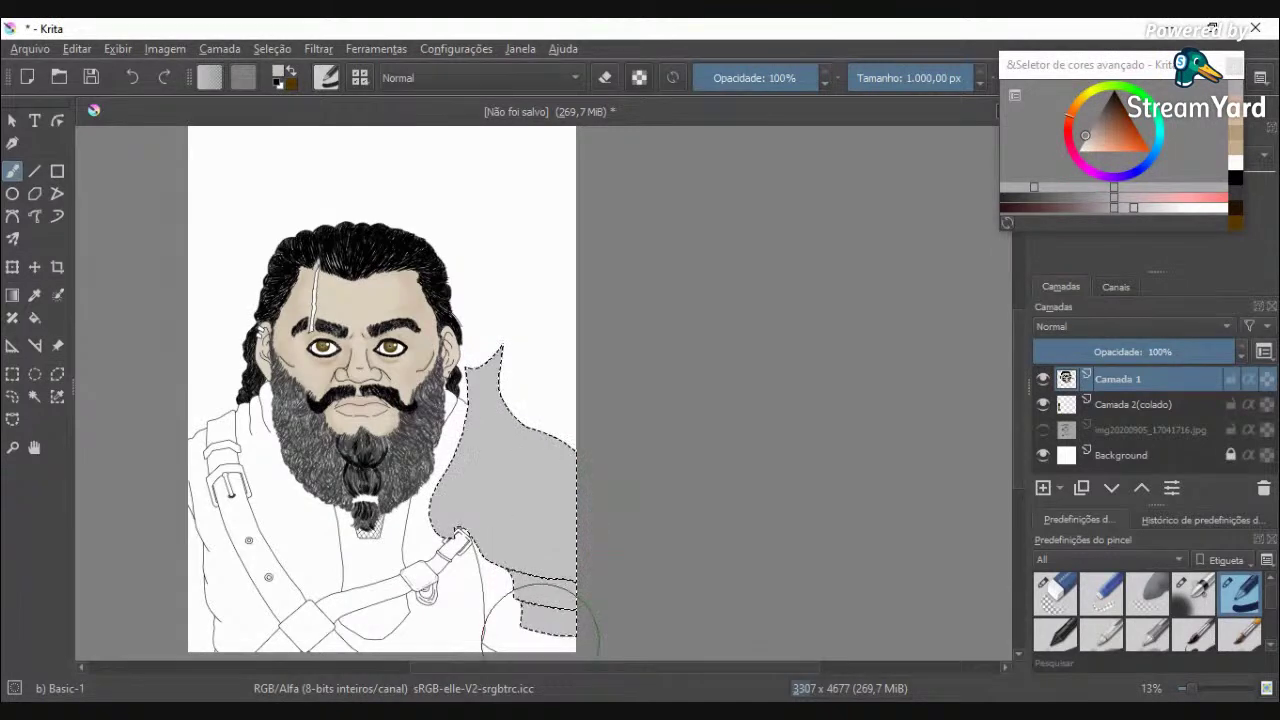
{"action": "scroll", "coordinate": [534, 449], "scroll_direction": "down", "scroll_amount": 1}
{"action": "scroll", "coordinate": [526, 460], "scroll_direction": "up", "scroll_amount": 2}
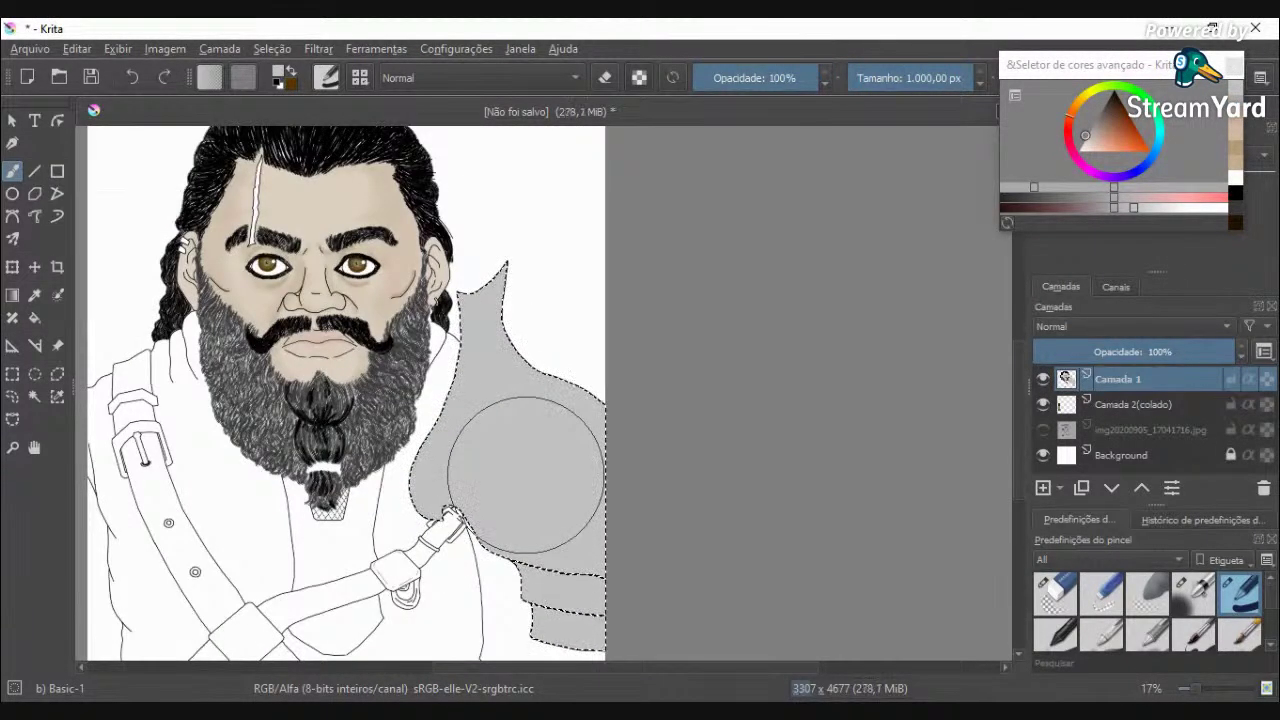
{"action": "left_click_drag", "start_coordinate": [526, 475], "coordinate": [645, 450]}
{"action": "key", "text": "ctrl+z"}
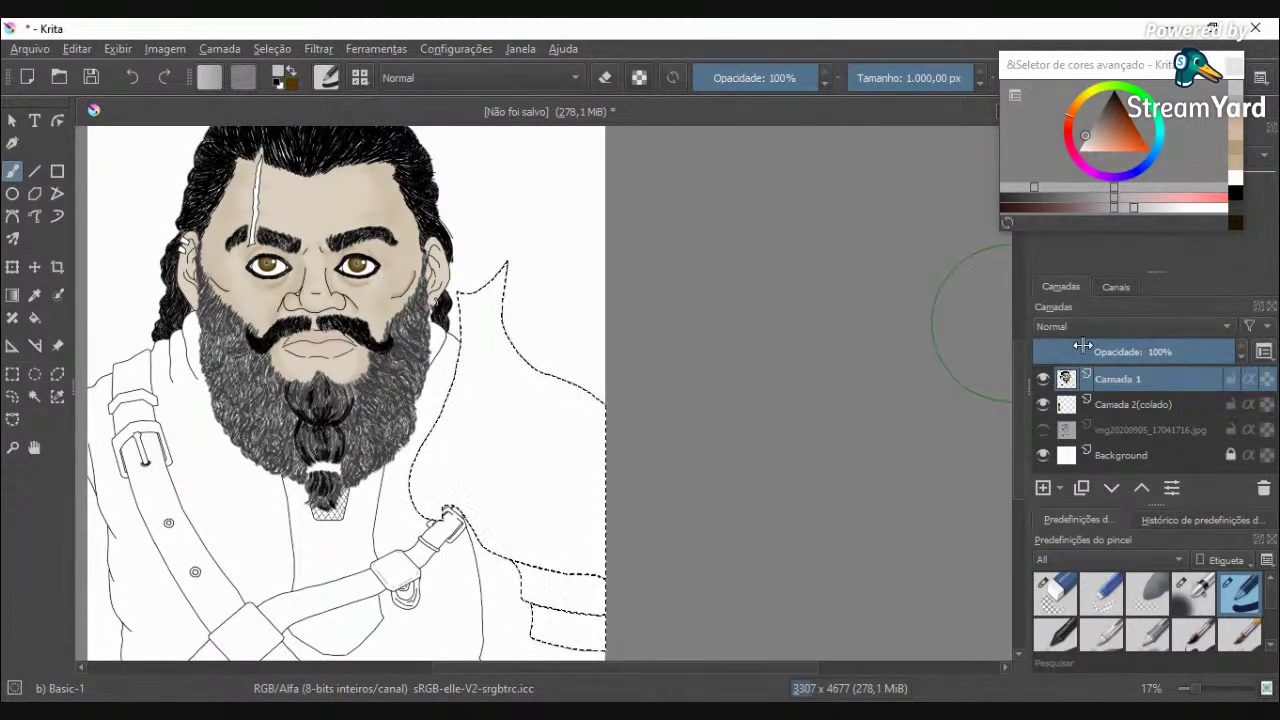
Step: Lighten the grey slightly and paint the whole selection at 87% opacity, undoing the trial fills made at 100%
{"action": "left_click_drag", "start_coordinate": [1135, 204], "coordinate": [1140, 206]}
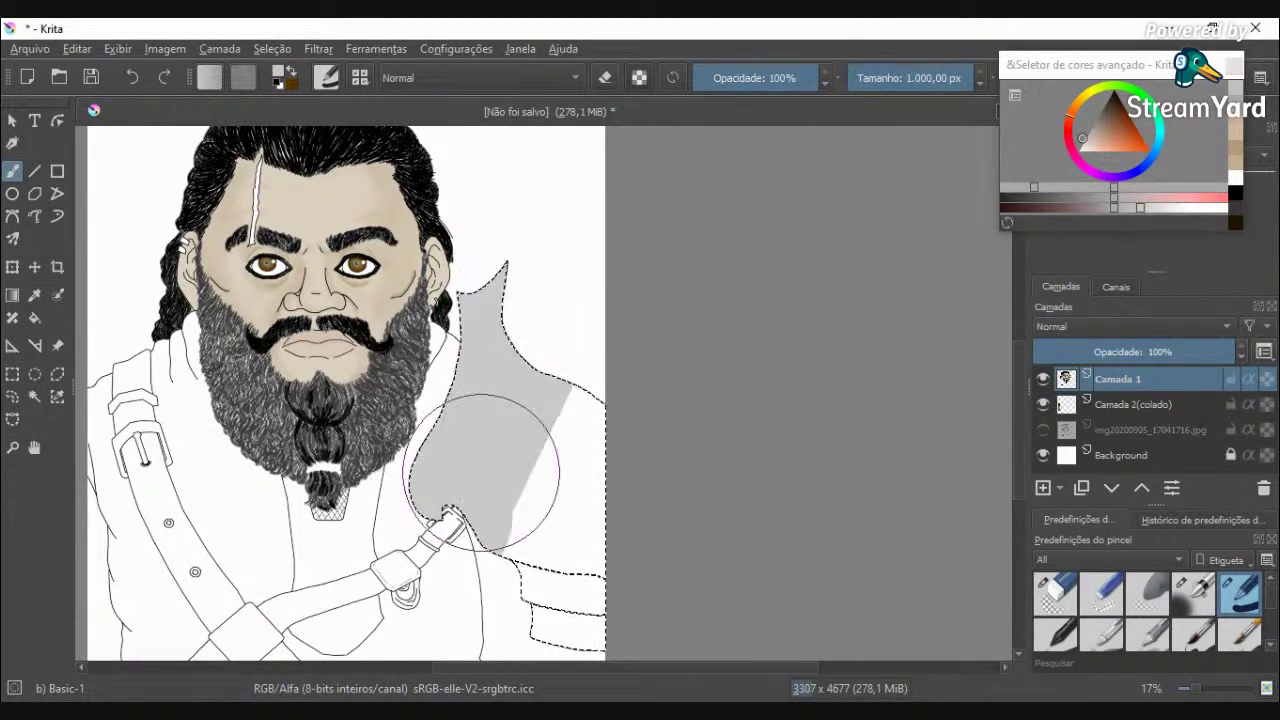
{"action": "left_click_drag", "start_coordinate": [481, 471], "coordinate": [523, 581]}
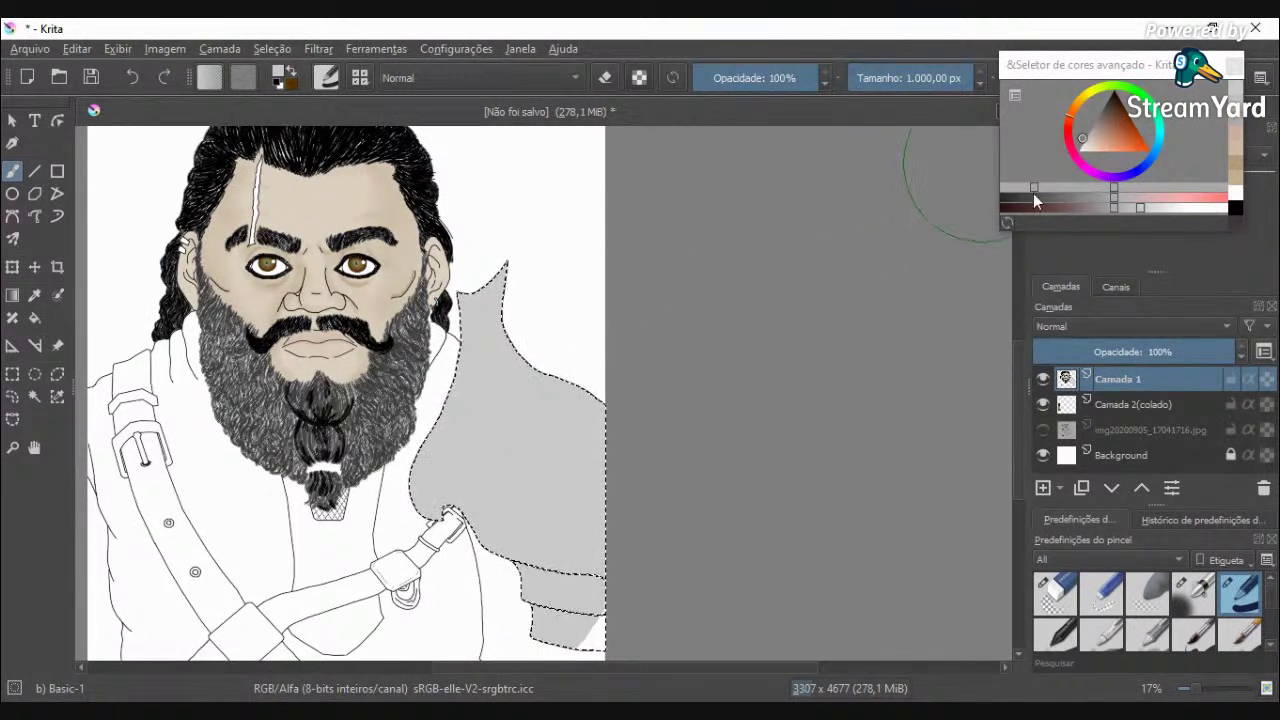
{"action": "left_click_drag", "start_coordinate": [1034, 189], "coordinate": [1113, 191]}
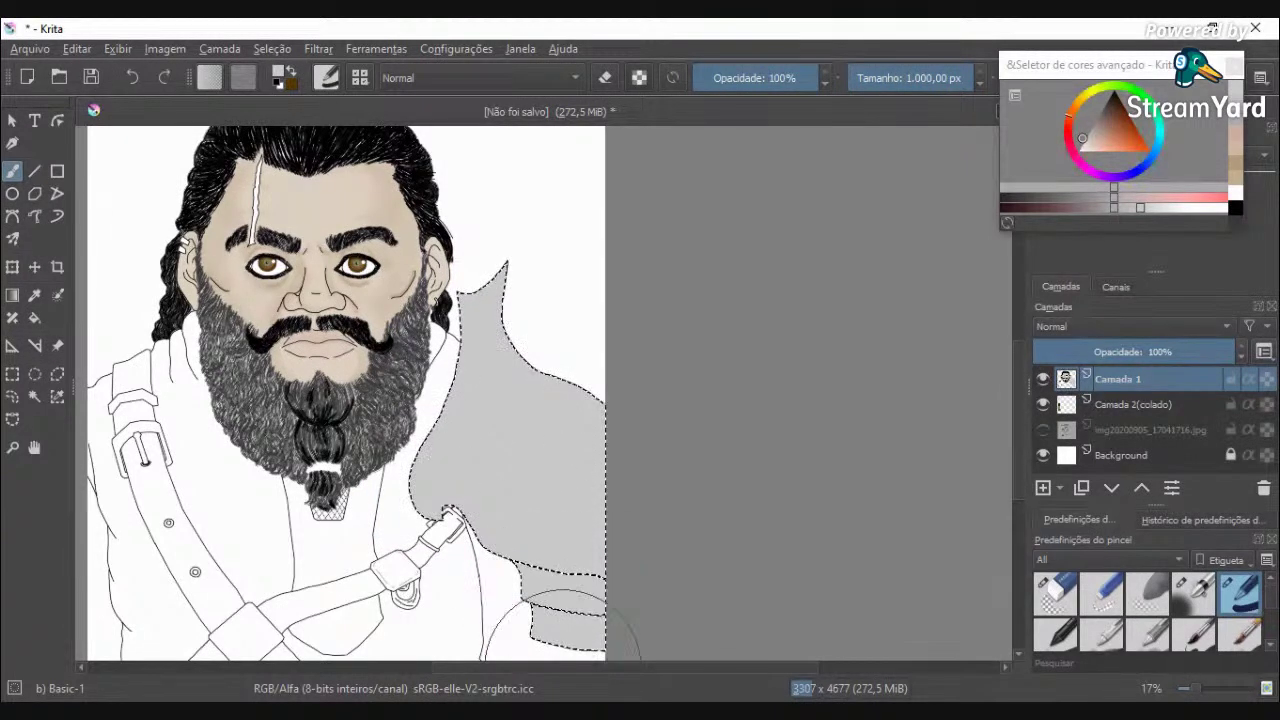
{"action": "scroll", "coordinate": [587, 440], "scroll_direction": "down", "scroll_amount": 1}
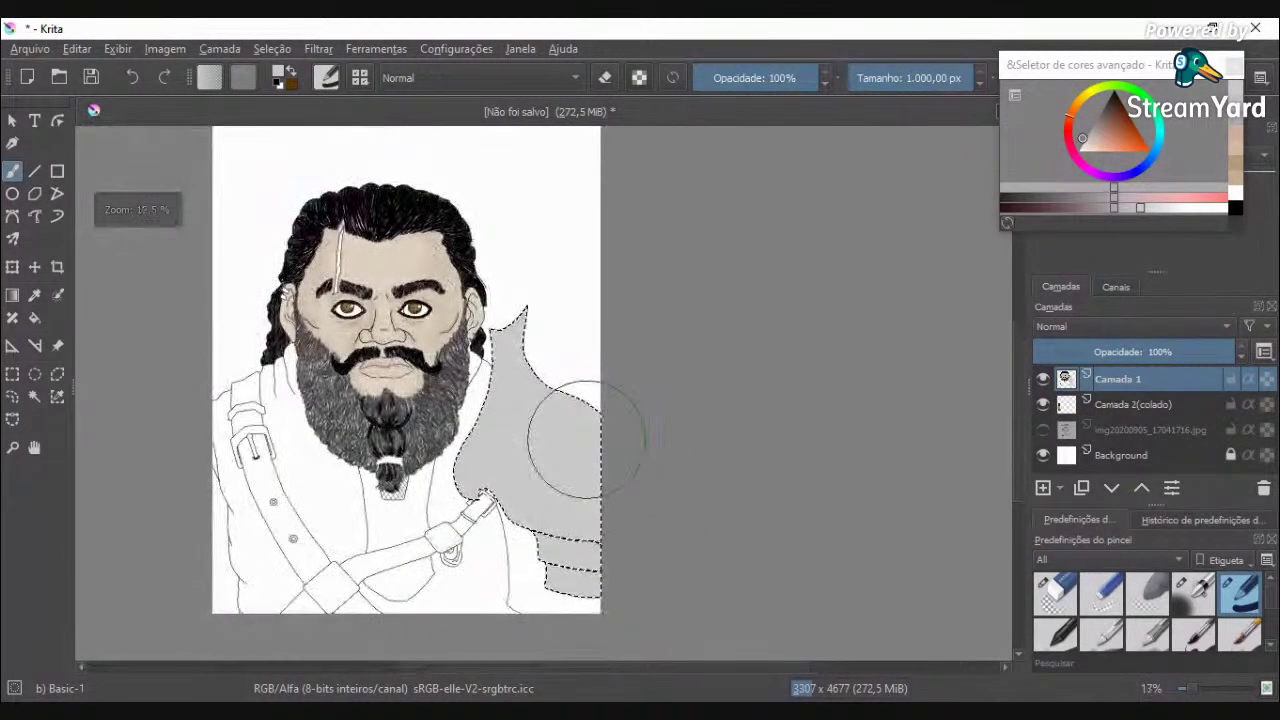
{"action": "key", "text": "ctrl+z"}
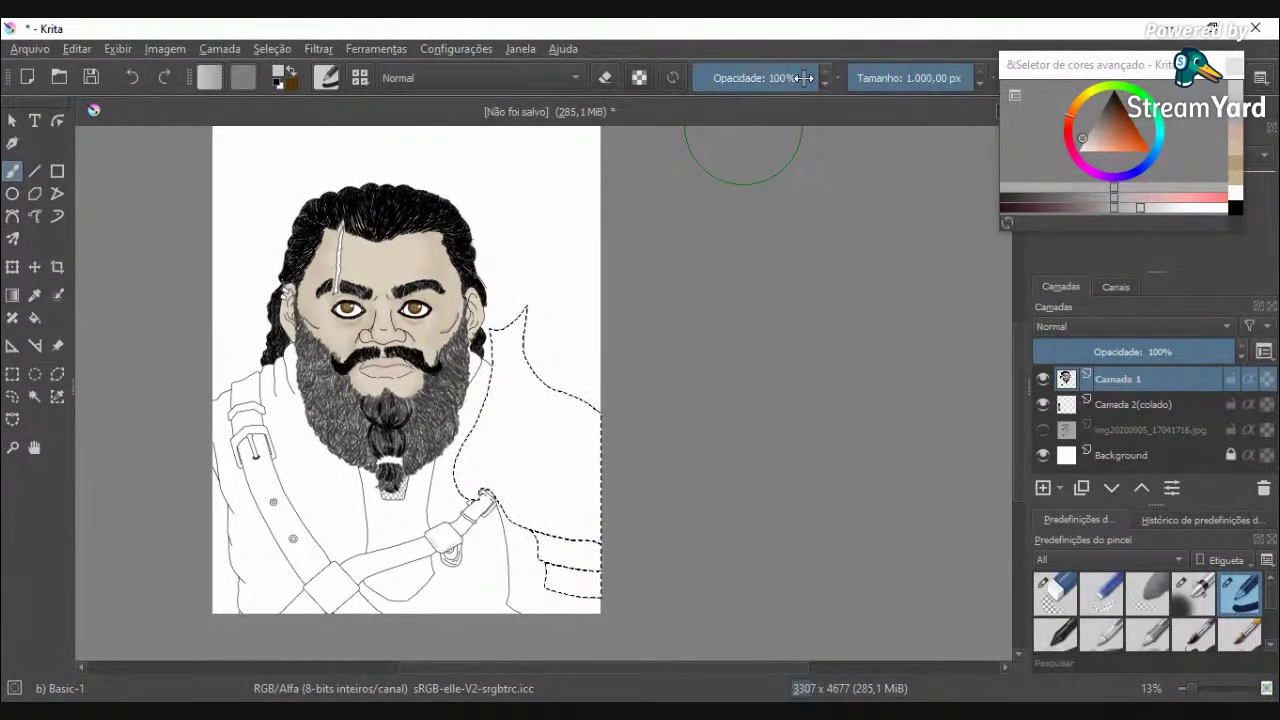
{"action": "mouse_move", "coordinate": [572, 120]}
{"action": "left_mouse_down"}
{"action": "mouse_move", "coordinate": [560, 420]}
{"action": "mouse_move", "coordinate": [612, 572]}
{"action": "mouse_move", "coordinate": [583, 585]}
{"action": "left_mouse_up"}
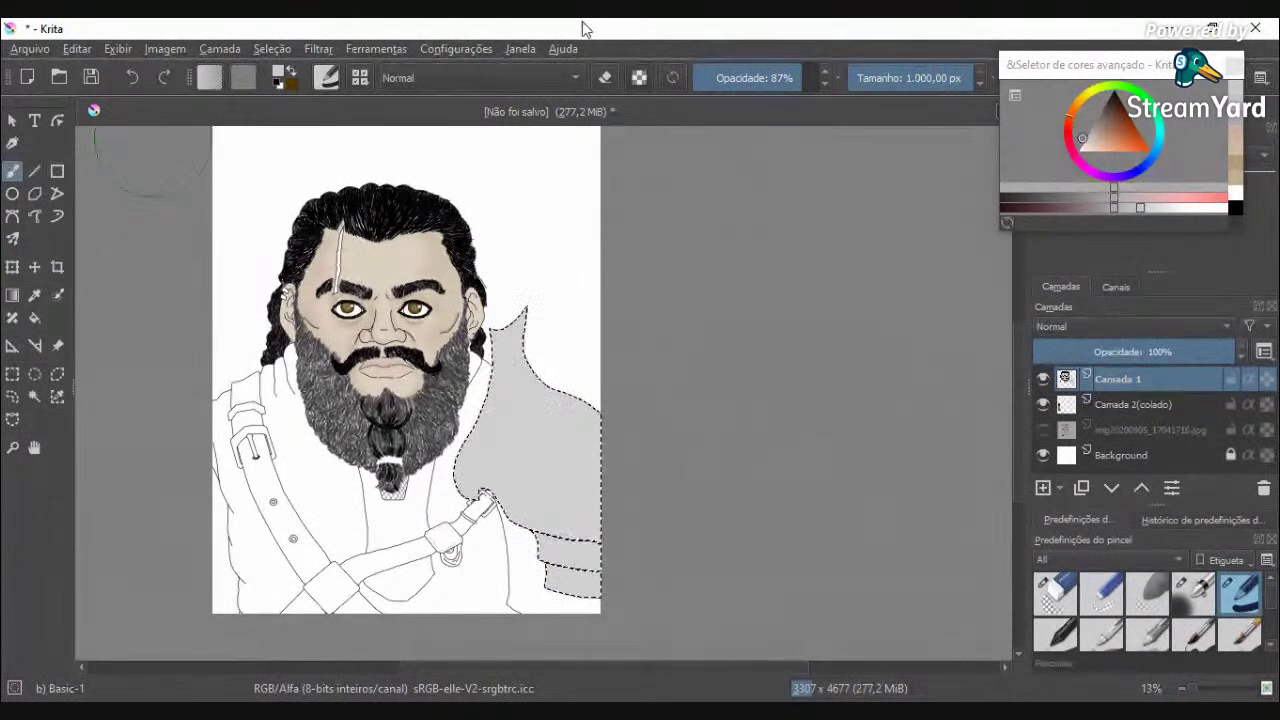
Step: Darken the grey for shading and switch to the Airbrush Soft preset at 45% opacity
{"action": "left_click_drag", "start_coordinate": [1149, 208], "coordinate": [1111, 207]}
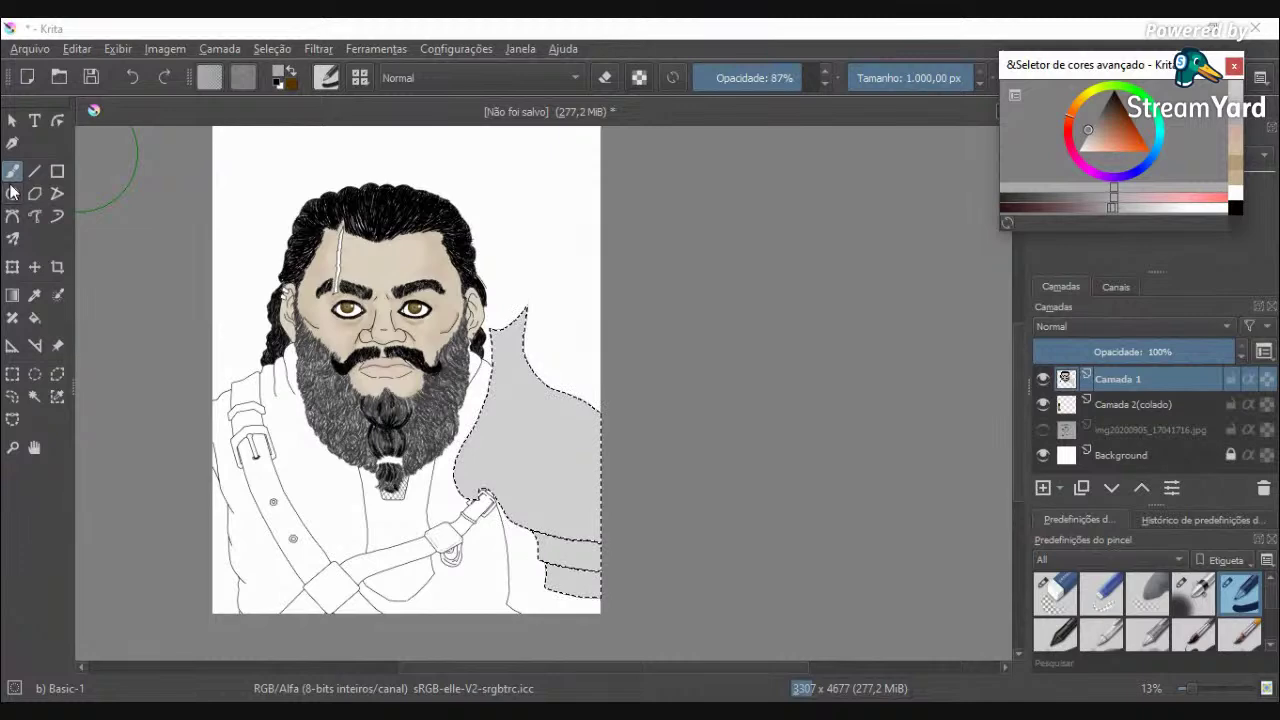
{"action": "left_click", "coordinate": [326, 77]}
{"action": "left_click", "coordinate": [520, 148]}
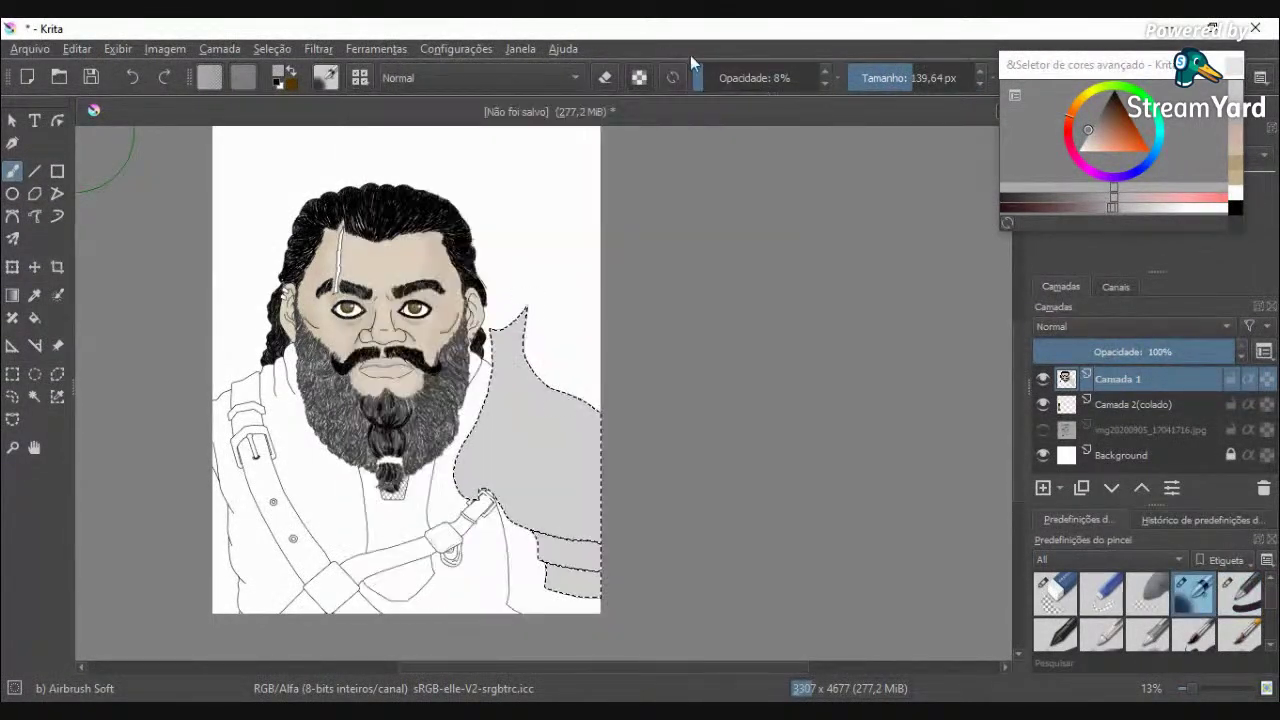
{"action": "left_click", "coordinate": [751, 79]}
Step: Shade the shoulder piece's lower edge and the upper band's side and bottom edges with soft darker grey strokes
{"action": "scroll", "coordinate": [590, 514], "scroll_direction": "up", "scroll_amount": 4}
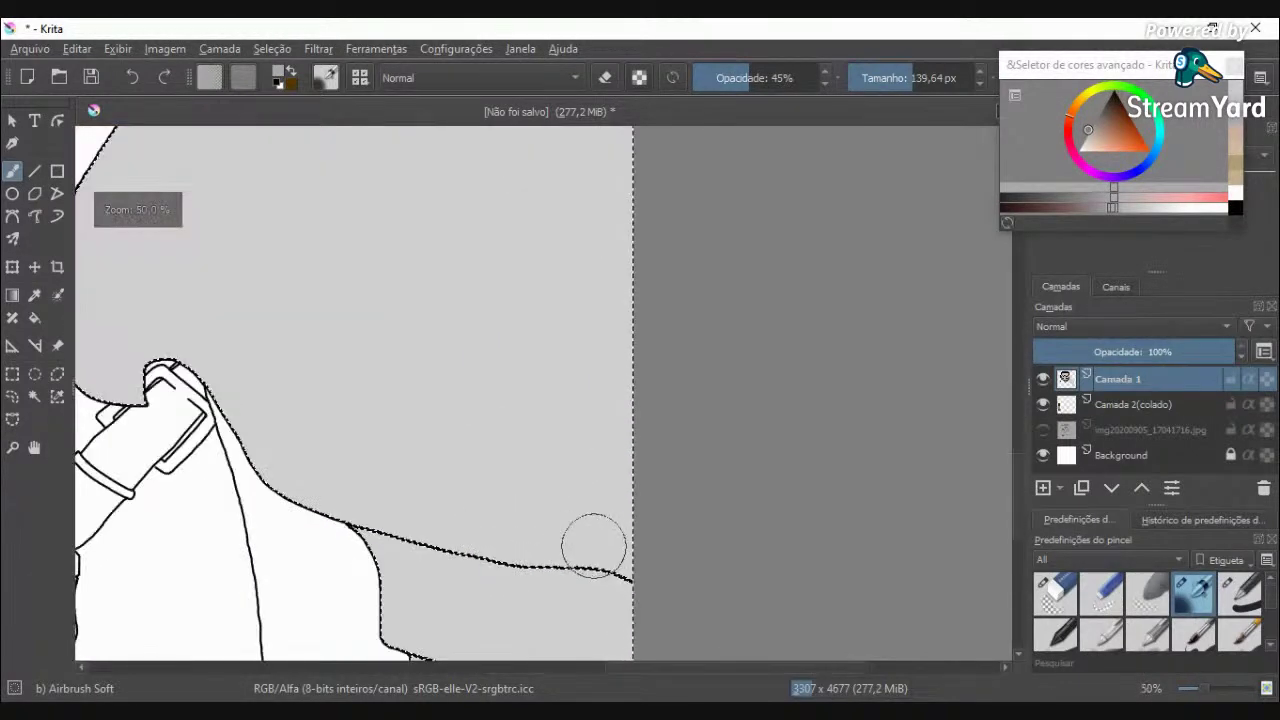
{"action": "mouse_move", "coordinate": [215, 410]}
{"action": "left_mouse_down"}
{"action": "mouse_move", "coordinate": [234, 403]}
{"action": "mouse_move", "coordinate": [257, 449]}
{"action": "mouse_move", "coordinate": [371, 520]}
{"action": "mouse_move", "coordinate": [315, 500]}
{"action": "mouse_move", "coordinate": [651, 574]}
{"action": "mouse_move", "coordinate": [336, 552]}
{"action": "mouse_move", "coordinate": [423, 566]}
{"action": "mouse_move", "coordinate": [357, 537]}
{"action": "mouse_move", "coordinate": [414, 634]}
{"action": "mouse_move", "coordinate": [394, 556]}
{"action": "left_mouse_up"}
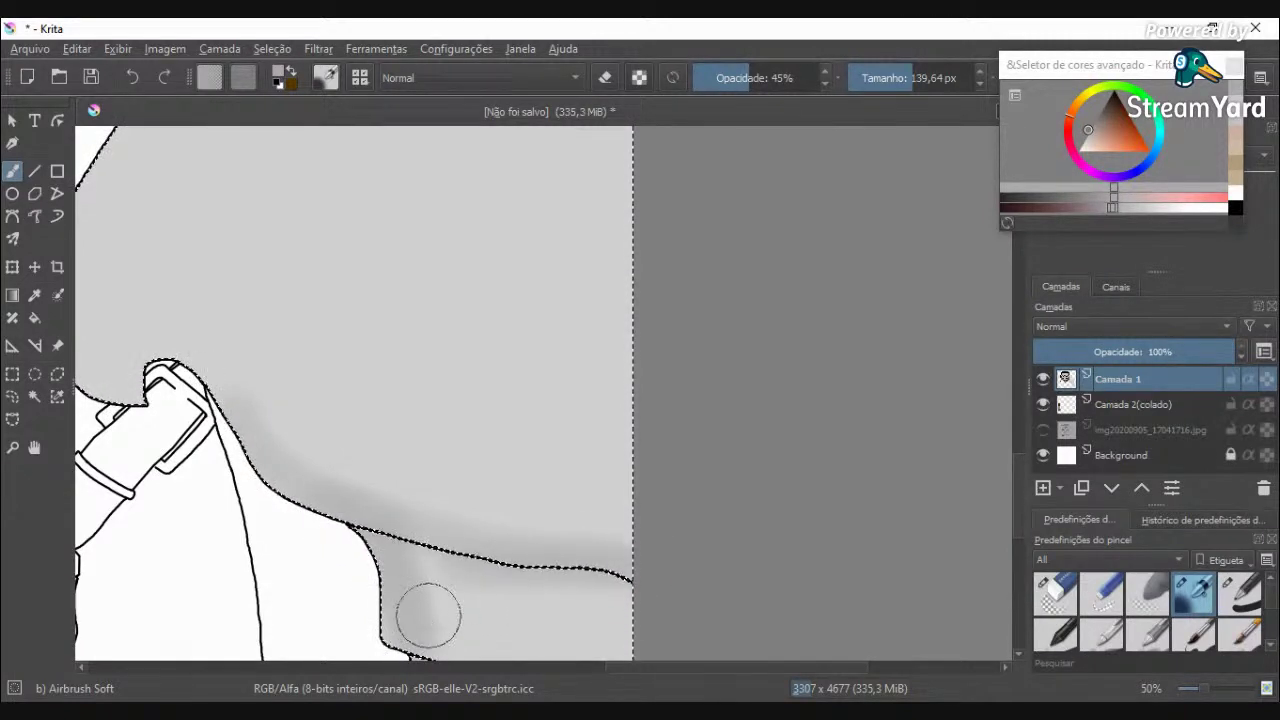
{"action": "scroll", "coordinate": [429, 611], "scroll_direction": "down", "scroll_amount": 3}
{"action": "scroll", "coordinate": [434, 650], "scroll_direction": "up", "scroll_amount": 3}
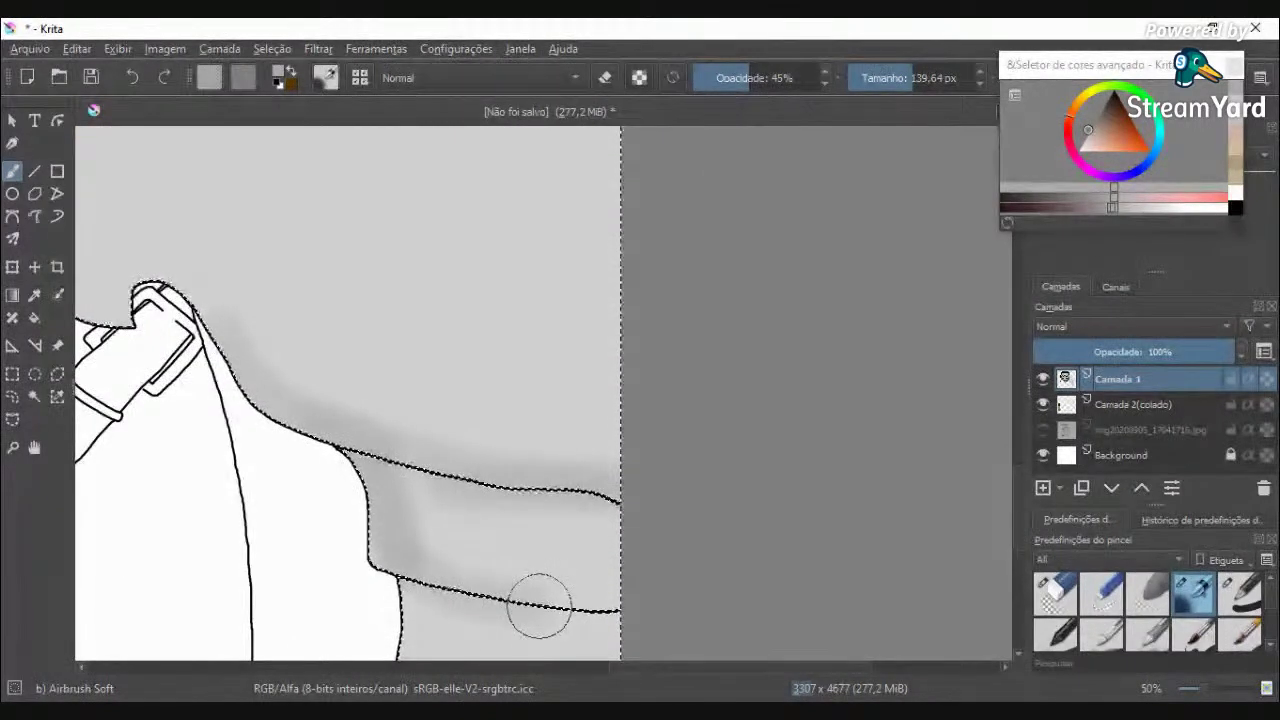
{"action": "left_click_drag", "start_coordinate": [463, 586], "coordinate": [623, 598]}
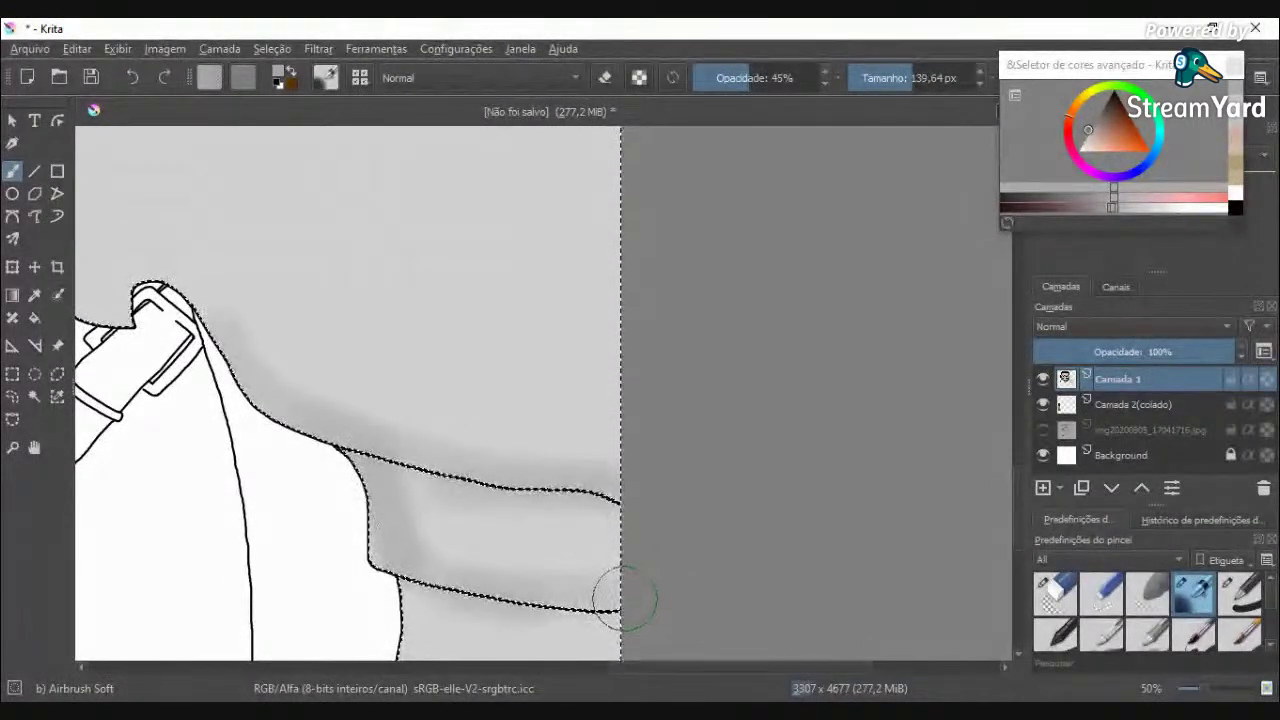
{"action": "scroll", "coordinate": [407, 596], "scroll_direction": "down", "scroll_amount": 1}
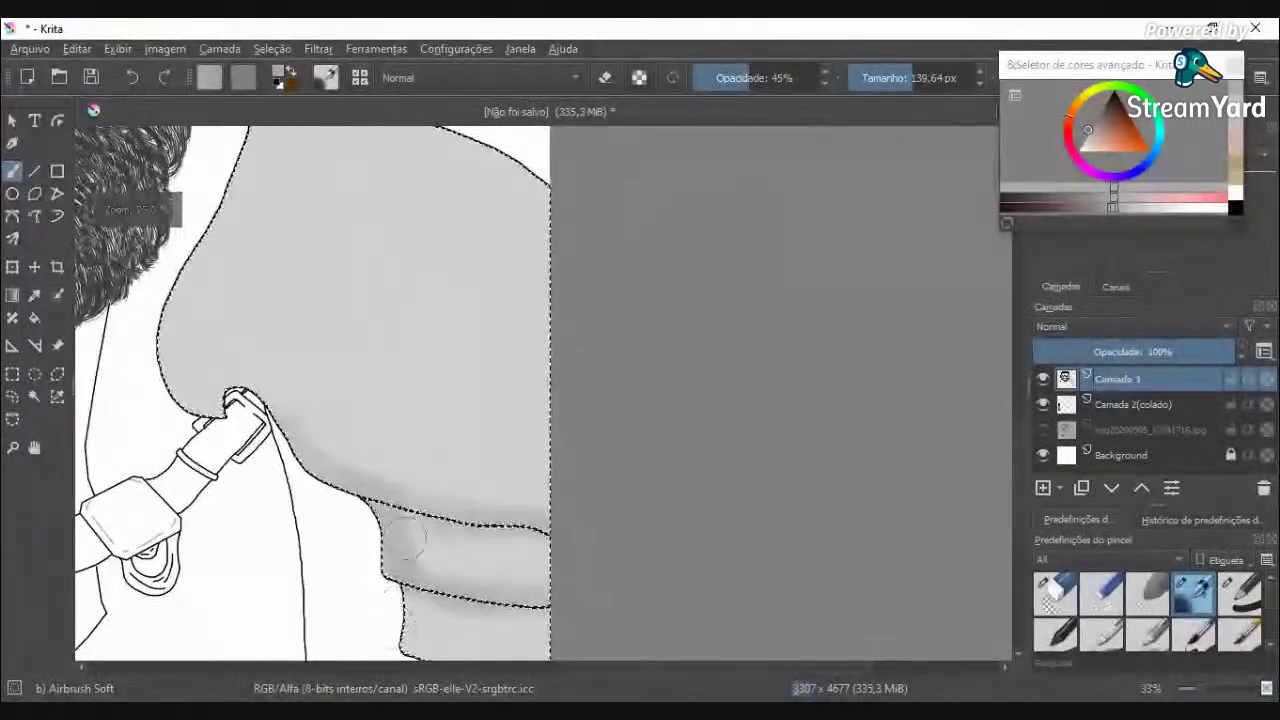
Step: Finish shading the upper band's inner end and softly shade the lower band's top and left edges with darker grey
{"action": "left_click_drag", "start_coordinate": [401, 525], "coordinate": [441, 521]}
{"action": "scroll", "coordinate": [386, 652], "scroll_direction": "down", "scroll_amount": 2}
{"action": "scroll", "coordinate": [386, 650], "scroll_direction": "up", "scroll_amount": 3}
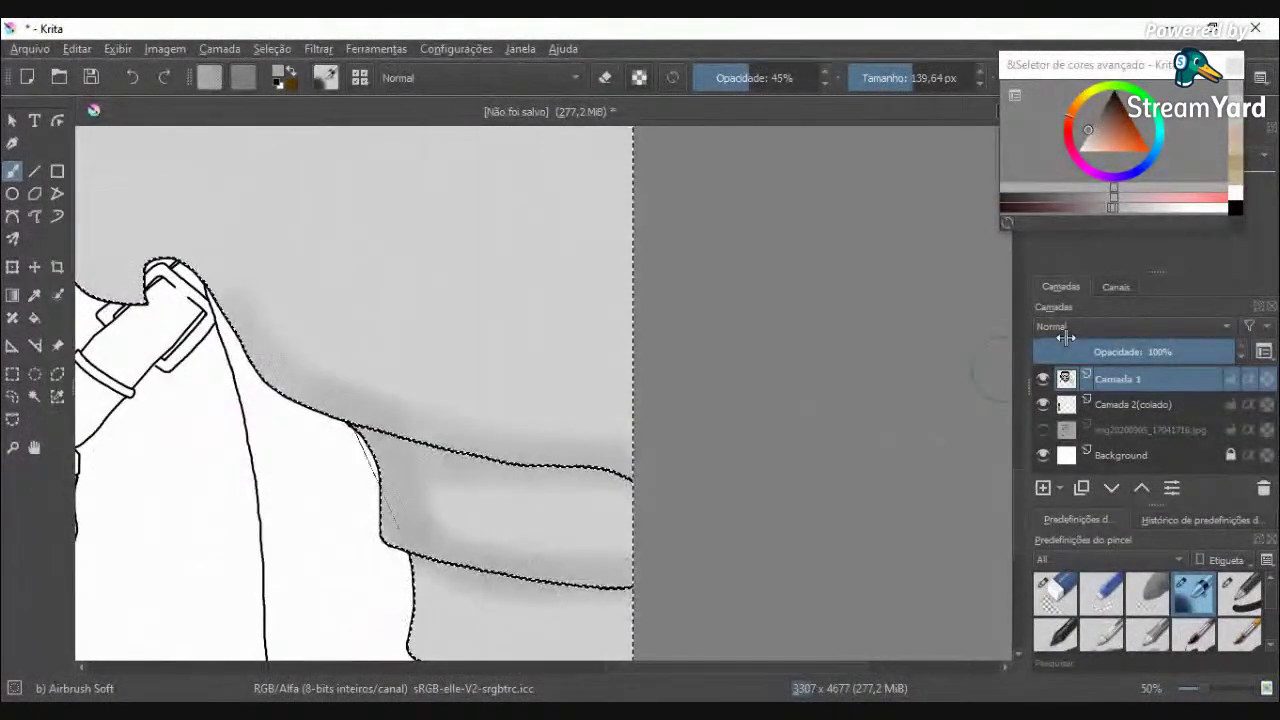
{"action": "left_click_drag", "start_coordinate": [1019, 507], "coordinate": [1019, 535]}
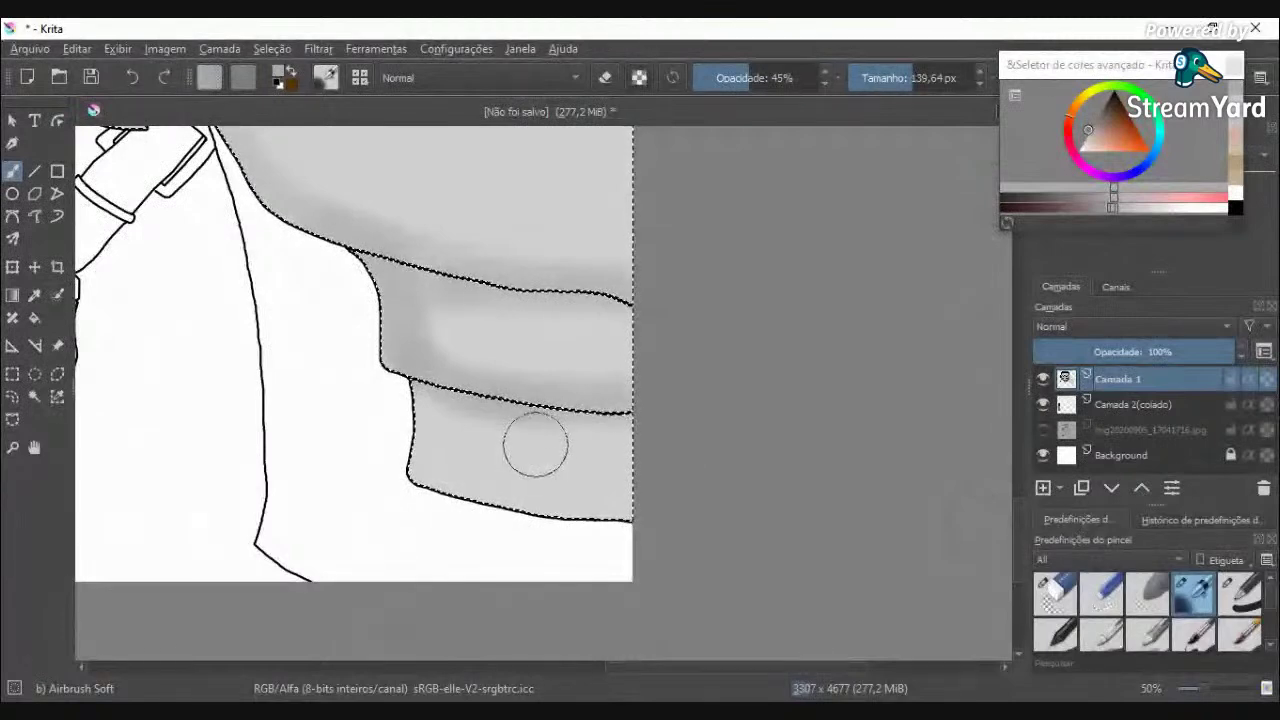
{"action": "mouse_move", "coordinate": [457, 406]}
{"action": "left_mouse_down"}
{"action": "mouse_move", "coordinate": [444, 445]}
{"action": "mouse_move", "coordinate": [460, 485]}
{"action": "mouse_move", "coordinate": [643, 528]}
{"action": "mouse_move", "coordinate": [446, 501]}
{"action": "mouse_move", "coordinate": [413, 471]}
{"action": "left_mouse_up"}
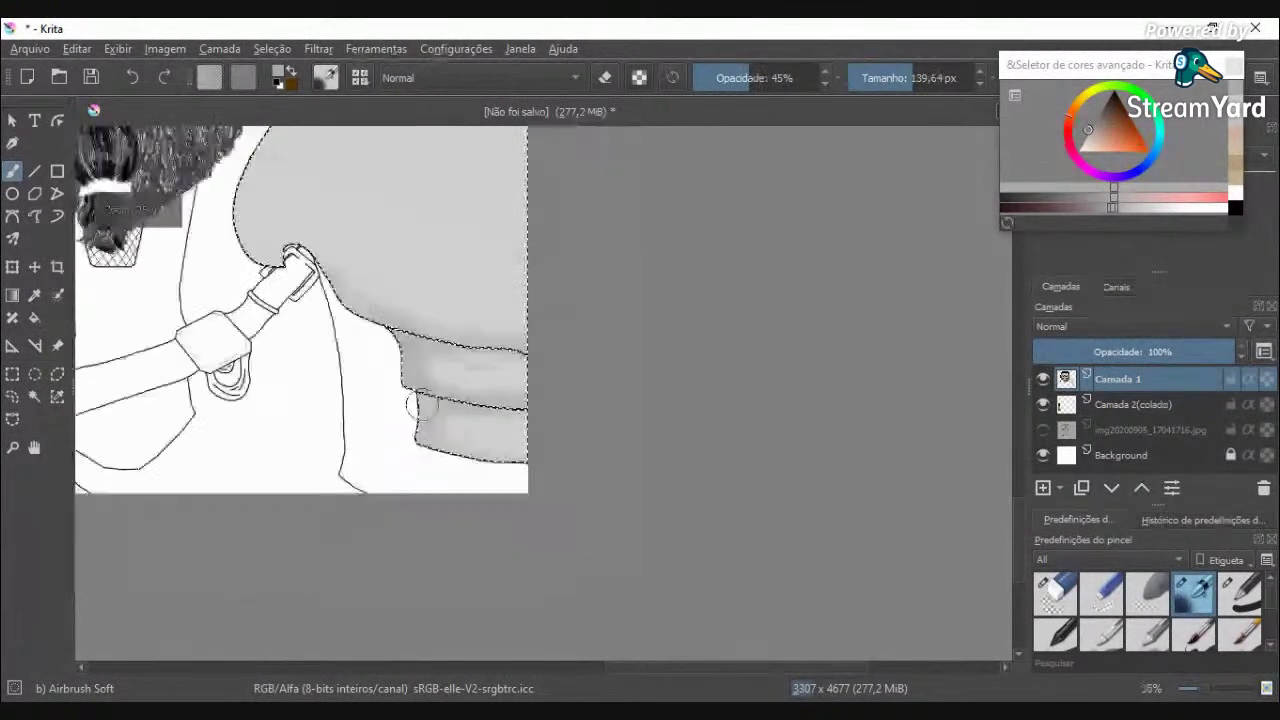
{"action": "scroll", "coordinate": [417, 400], "scroll_direction": "down", "scroll_amount": 3}
{"action": "scroll", "coordinate": [375, 287], "scroll_direction": "up", "scroll_amount": 2}
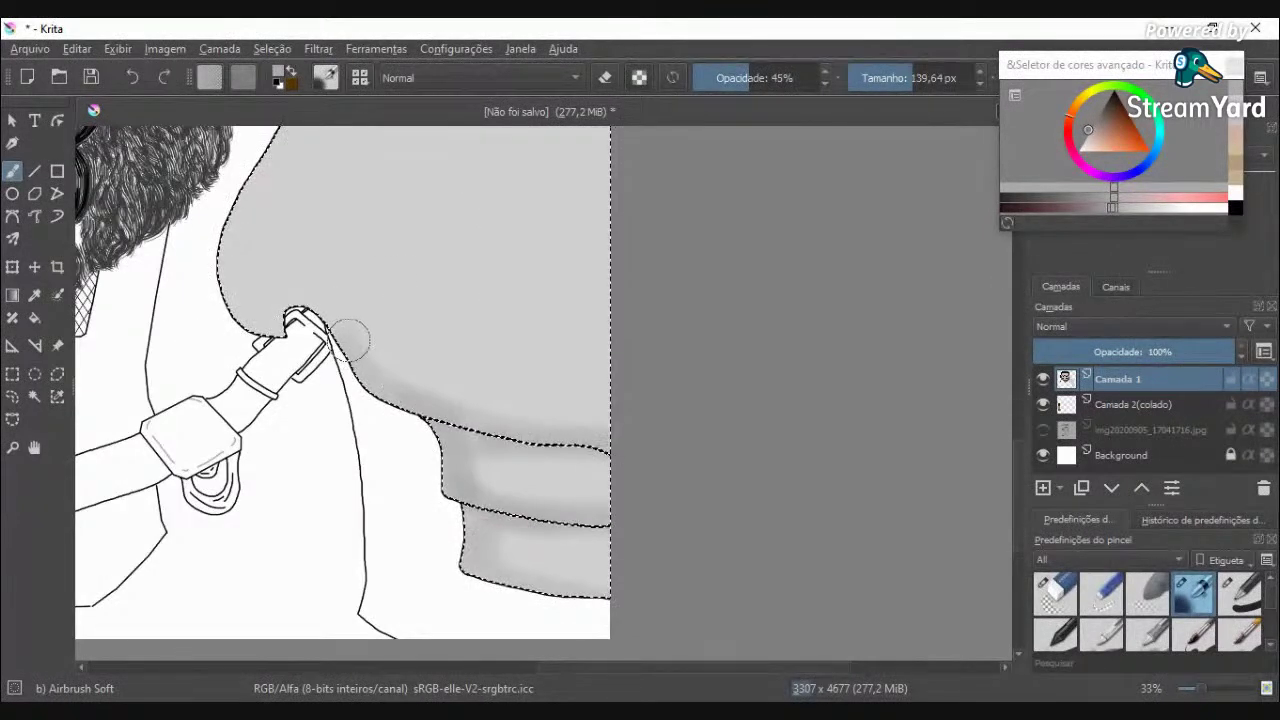
Step: Airbrush soft darker grey along the shoulder piece's edge nearest the beard and around the notch above the strap buckle
{"action": "scroll", "coordinate": [268, 320], "scroll_direction": "down", "scroll_amount": 5}
{"action": "scroll", "coordinate": [298, 153], "scroll_direction": "up", "scroll_amount": 5}
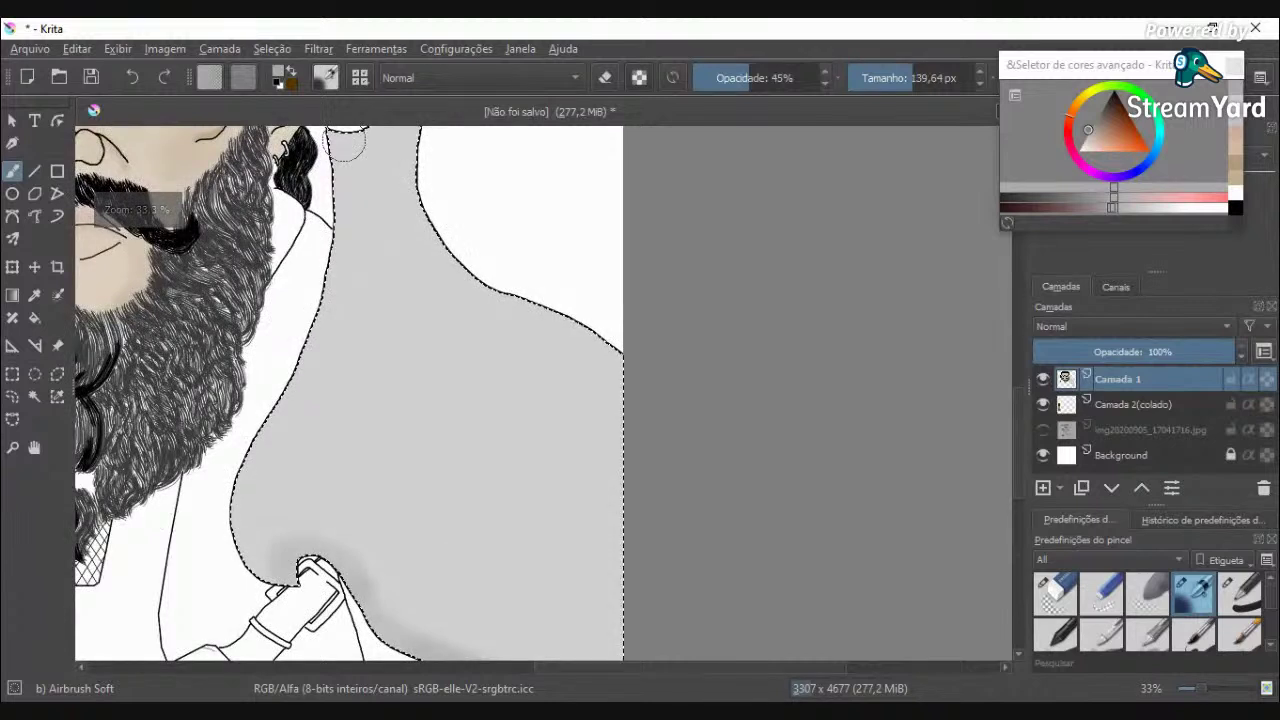
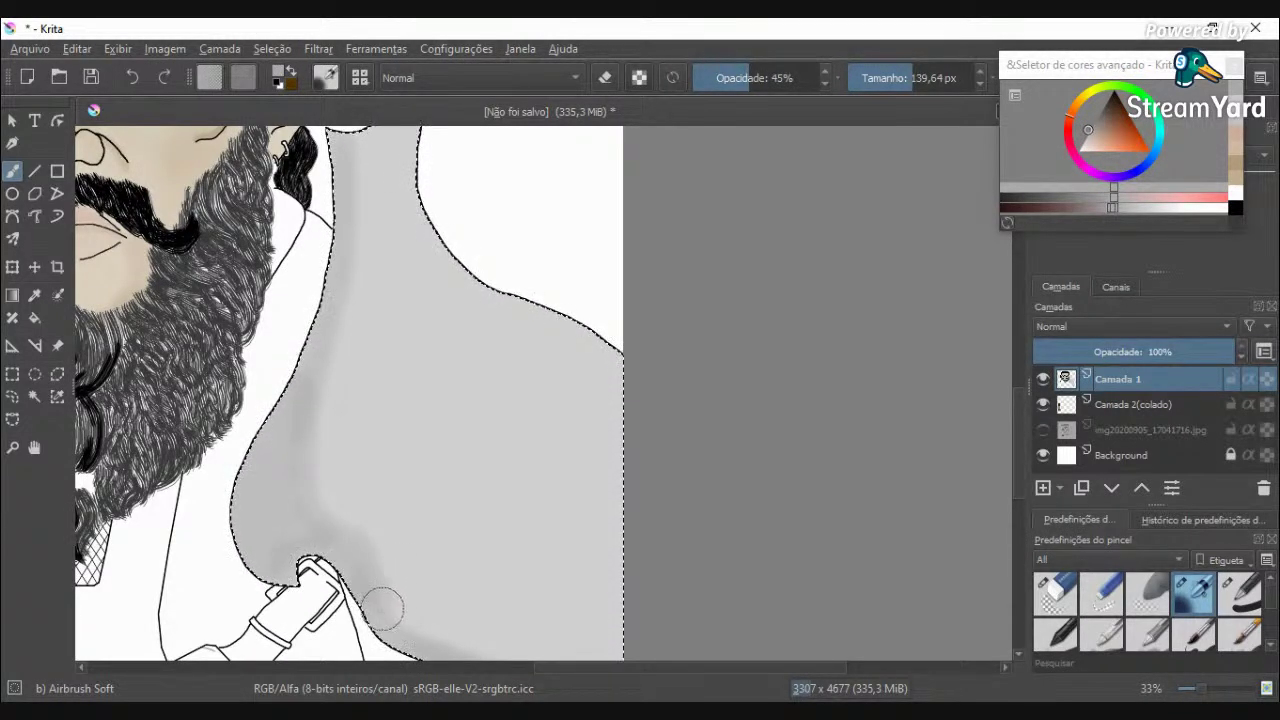
{"action": "scroll", "coordinate": [360, 550], "scroll_direction": "up", "scroll_amount": 4}
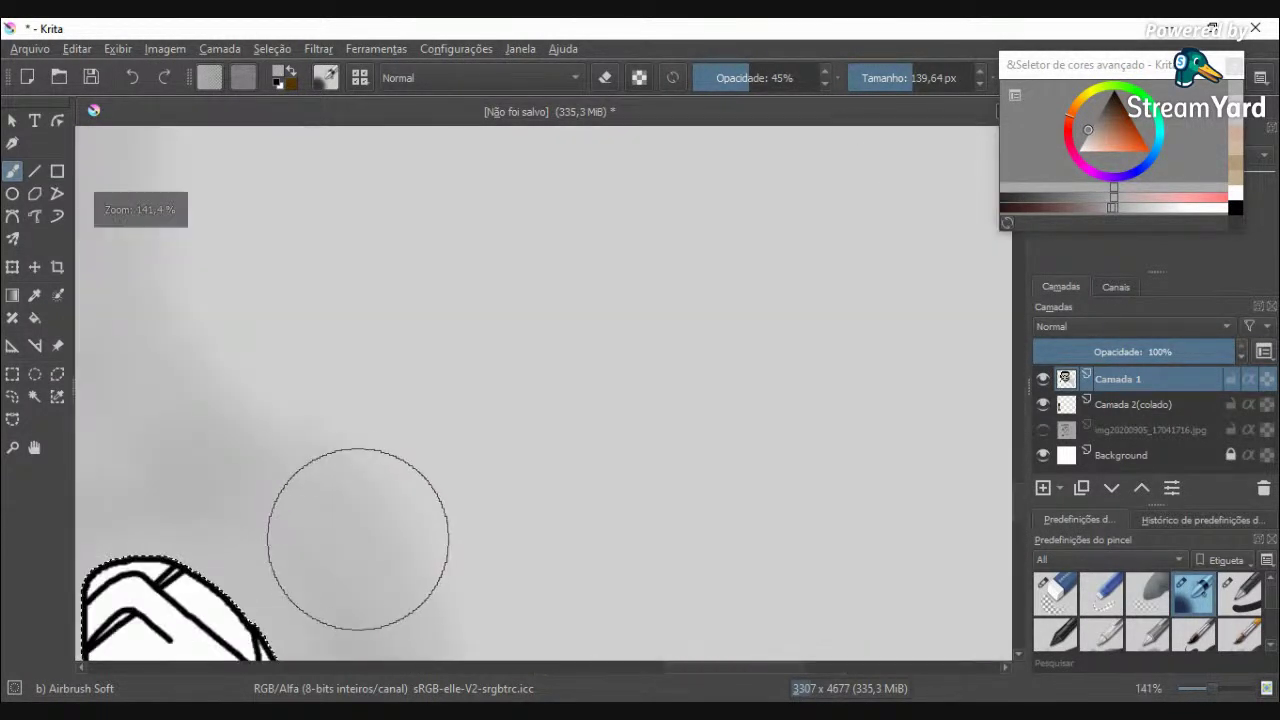
{"action": "scroll", "coordinate": [385, 330], "scroll_direction": "down", "scroll_amount": 4}
{"action": "scroll", "coordinate": [368, 338], "scroll_direction": "down", "scroll_amount": 2}
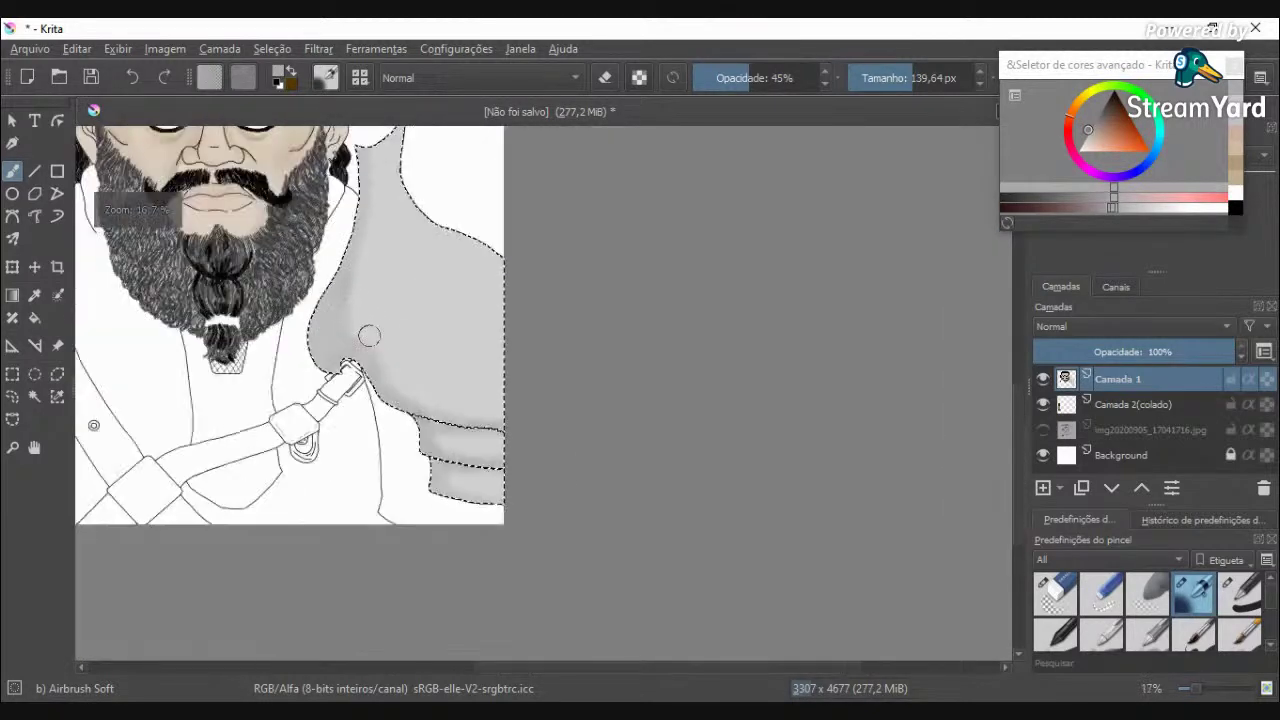
{"action": "scroll", "coordinate": [364, 337], "scroll_direction": "up", "scroll_amount": 1}
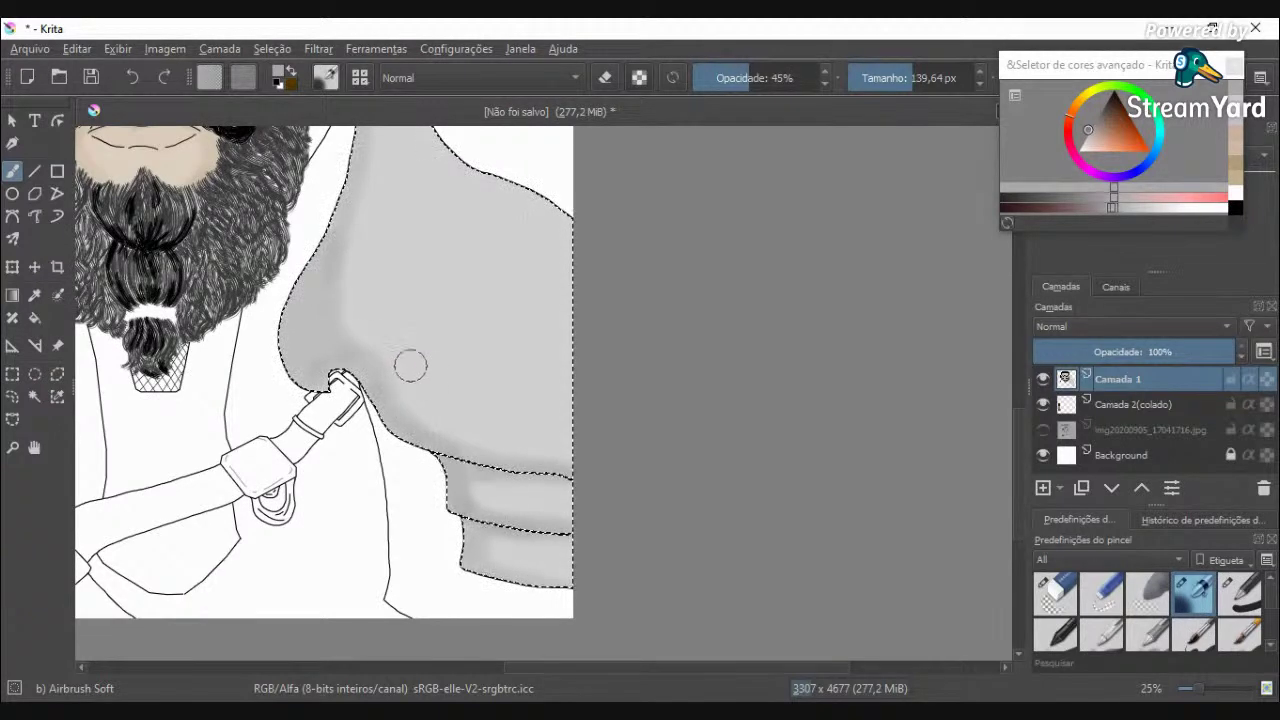
{"action": "scroll", "coordinate": [423, 374], "scroll_direction": "up", "scroll_amount": 3}
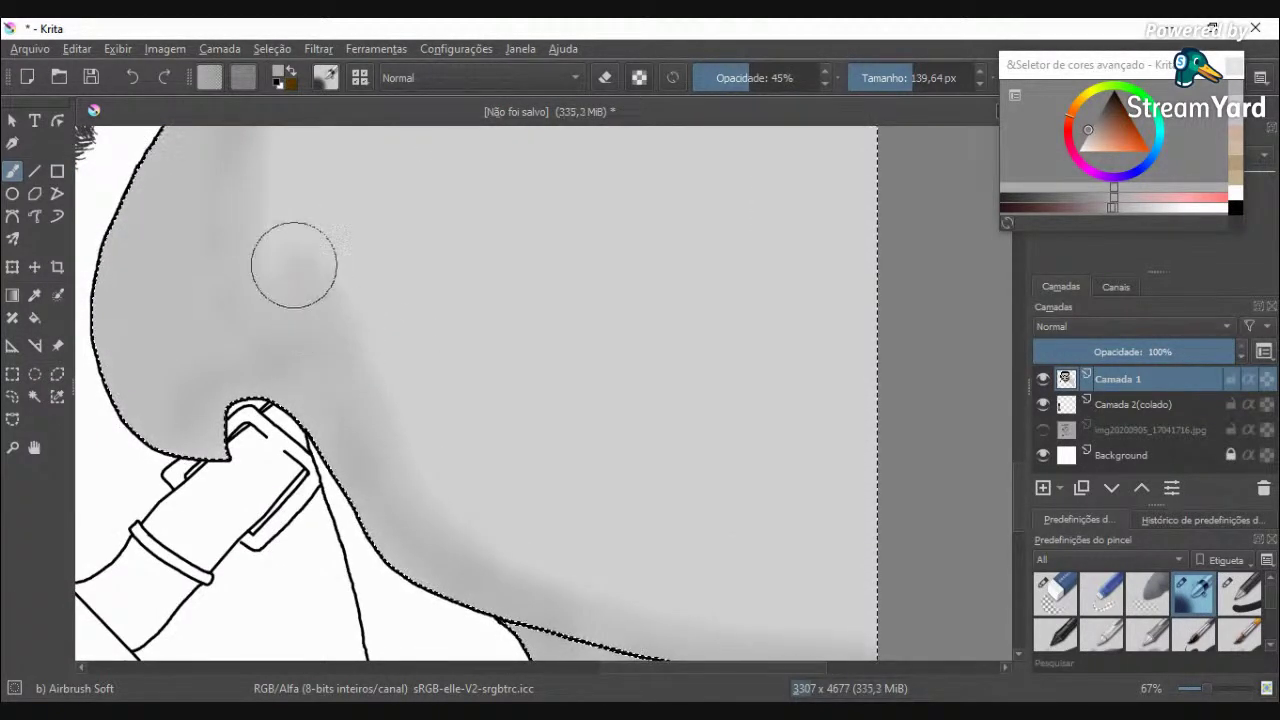
{"action": "scroll", "coordinate": [276, 183], "scroll_direction": "down", "scroll_amount": 5}
{"action": "scroll", "coordinate": [270, 175], "scroll_direction": "down", "scroll_amount": 2}
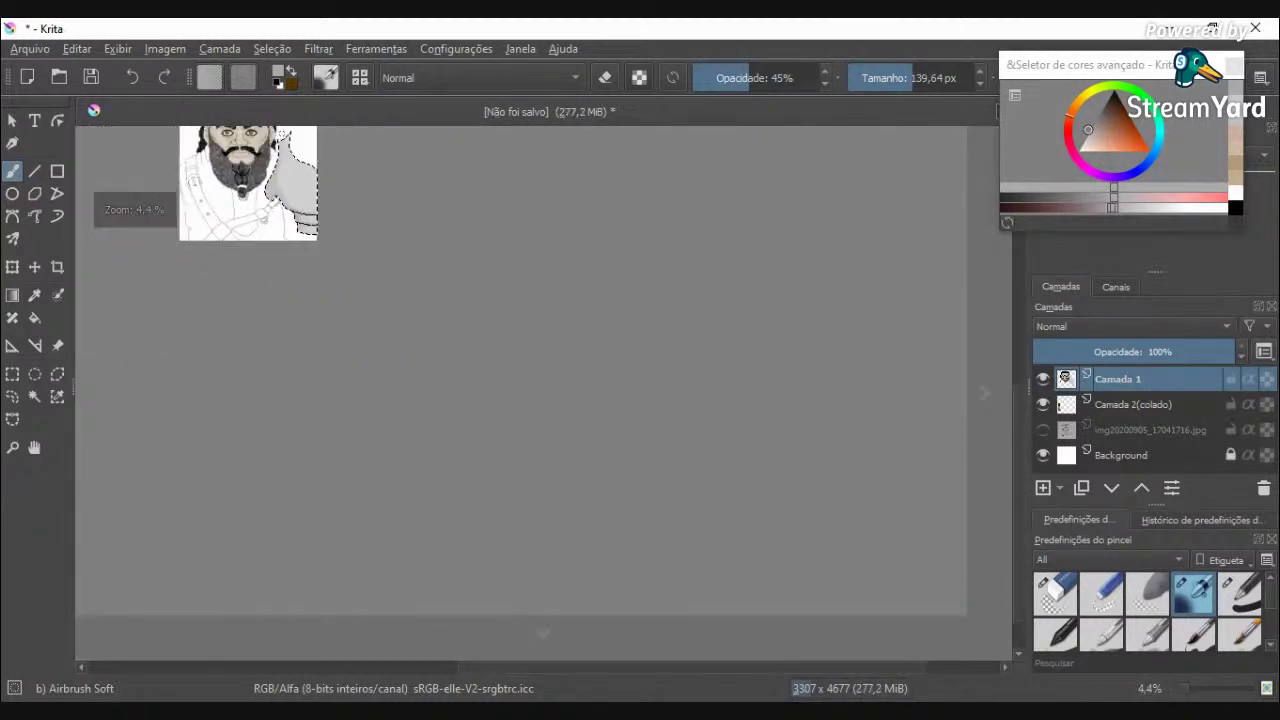
{"action": "scroll", "coordinate": [264, 404], "scroll_direction": "up", "scroll_amount": 5}
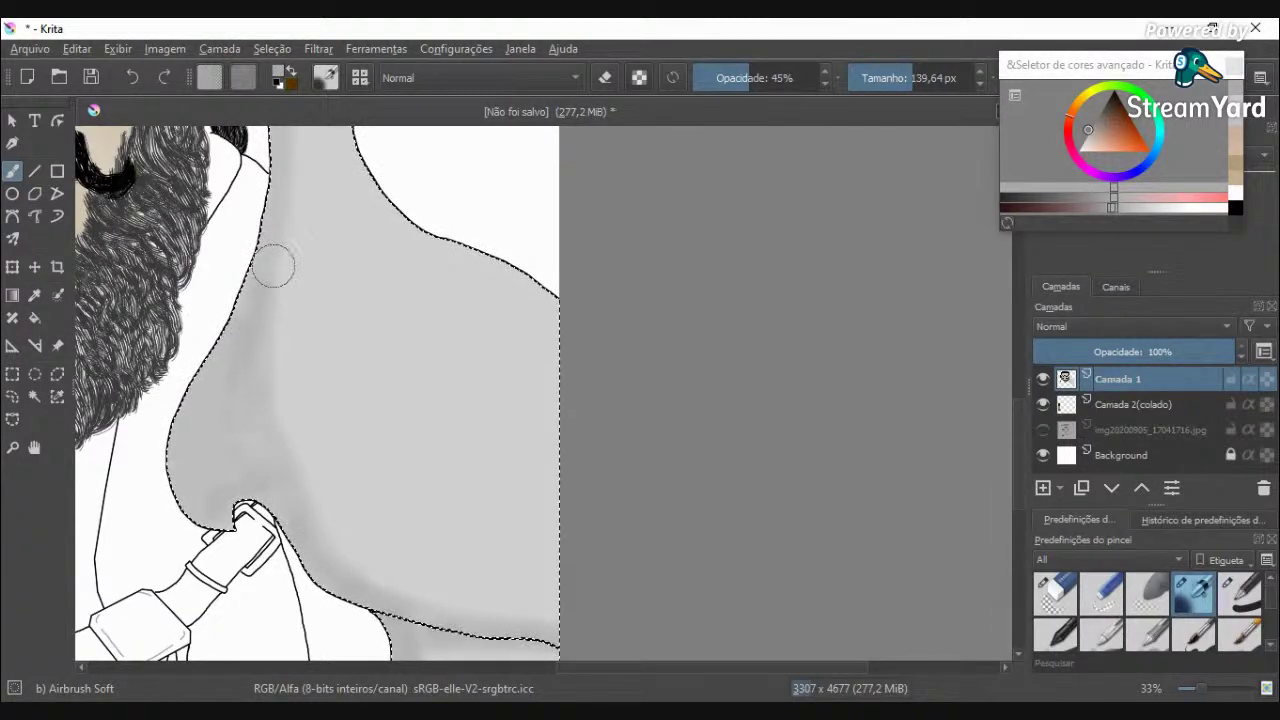
Step: Shade beneath the curved top edge of the shoulder piece's pointed upper end with soft darker grey
{"action": "scroll", "coordinate": [265, 280], "scroll_direction": "down", "scroll_amount": 4}
{"action": "scroll", "coordinate": [213, 252], "scroll_direction": "up", "scroll_amount": 2}
{"action": "scroll", "coordinate": [586, 191], "scroll_direction": "up", "scroll_amount": 3}
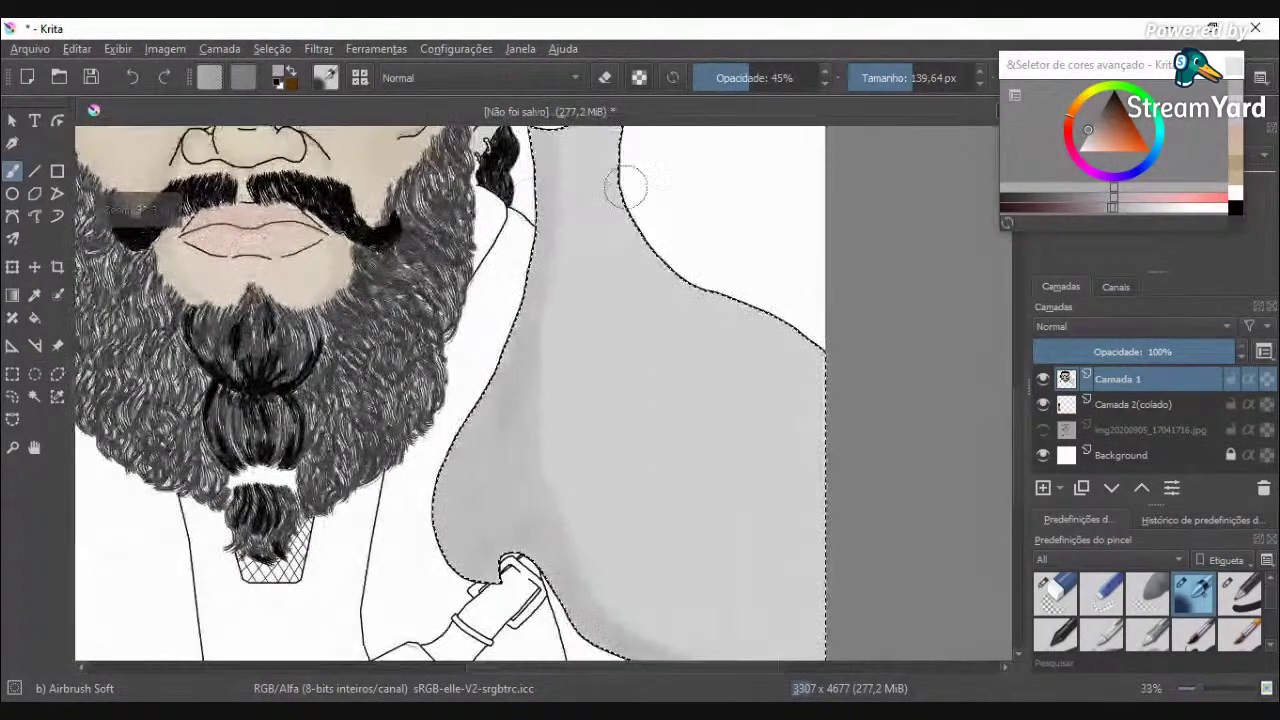
{"action": "scroll", "coordinate": [610, 160], "scroll_direction": "down", "scroll_amount": 3}
{"action": "scroll", "coordinate": [602, 229], "scroll_direction": "up", "scroll_amount": 4}
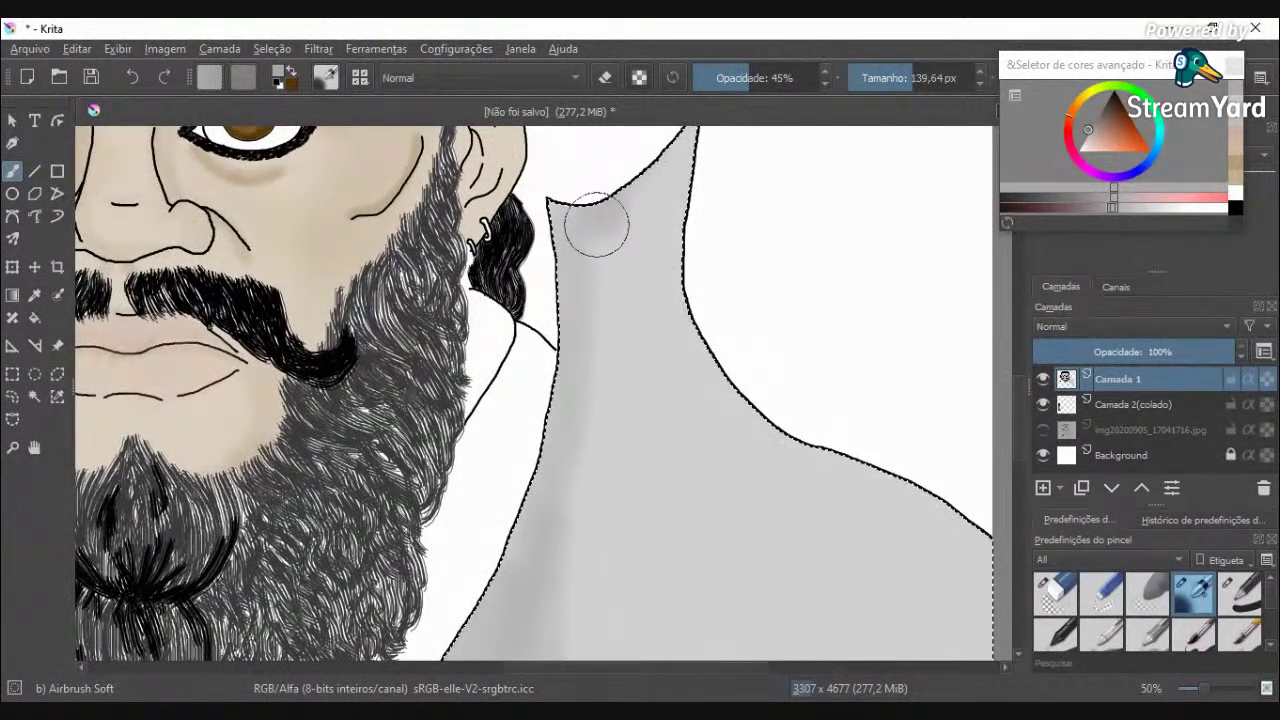
{"action": "scroll", "coordinate": [583, 246], "scroll_direction": "down", "scroll_amount": 4}
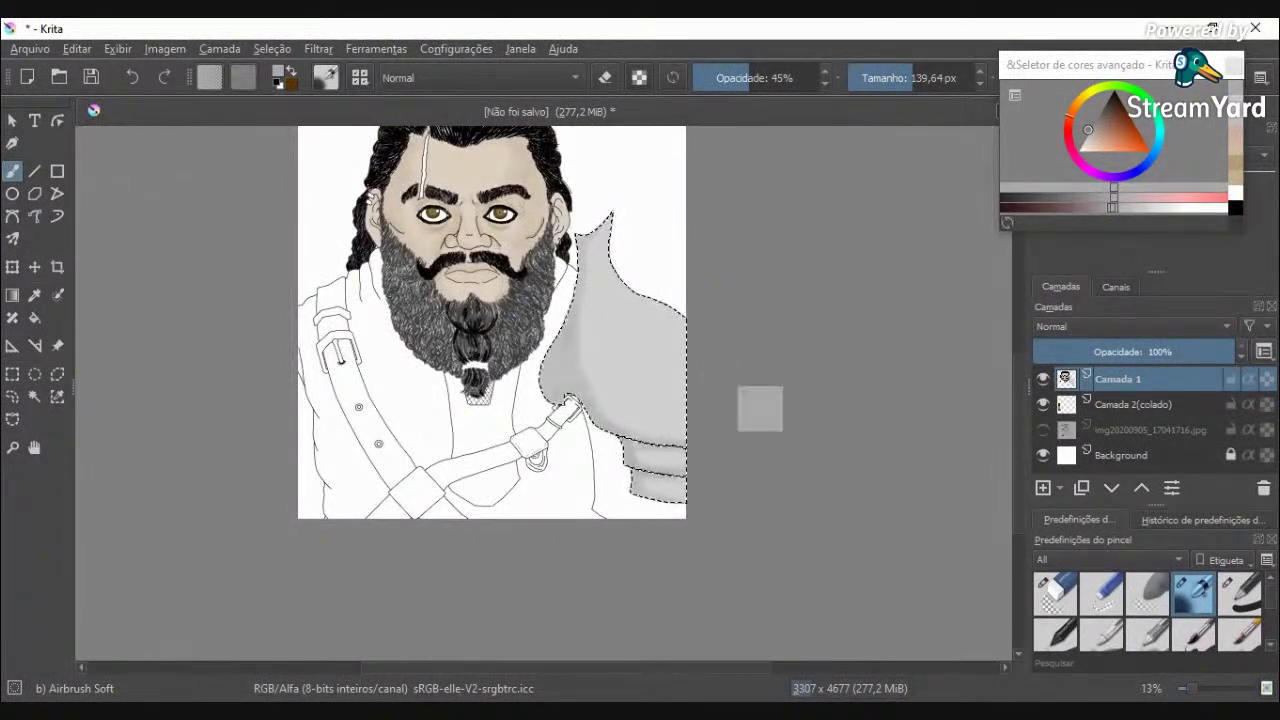
{"action": "scroll", "coordinate": [598, 242], "scroll_direction": "up", "scroll_amount": 5}
{"action": "scroll", "coordinate": [592, 242], "scroll_direction": "up", "scroll_amount": 1}
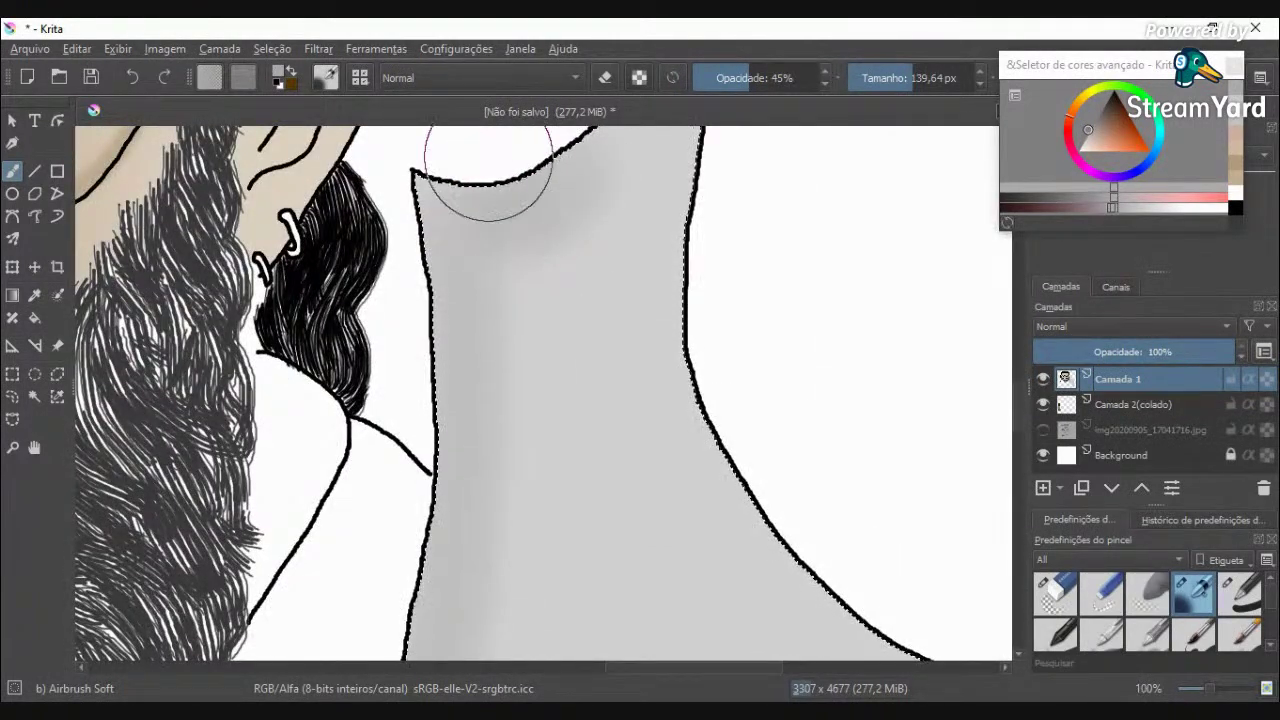
Step: Shade the shoulder piece's outer side with long soft strokes running from the pointed tip down to its lower right corner
{"action": "scroll", "coordinate": [508, 229], "scroll_direction": "down", "scroll_amount": 2}
{"action": "mouse_move", "coordinate": [607, 142]}
{"action": "left_mouse_down"}
{"action": "mouse_move", "coordinate": [586, 243]}
{"action": "mouse_move", "coordinate": [594, 317]}
{"action": "mouse_move", "coordinate": [621, 370]}
{"action": "mouse_move", "coordinate": [714, 443]}
{"action": "mouse_move", "coordinate": [777, 517]}
{"action": "mouse_move", "coordinate": [806, 601]}
{"action": "left_mouse_up"}
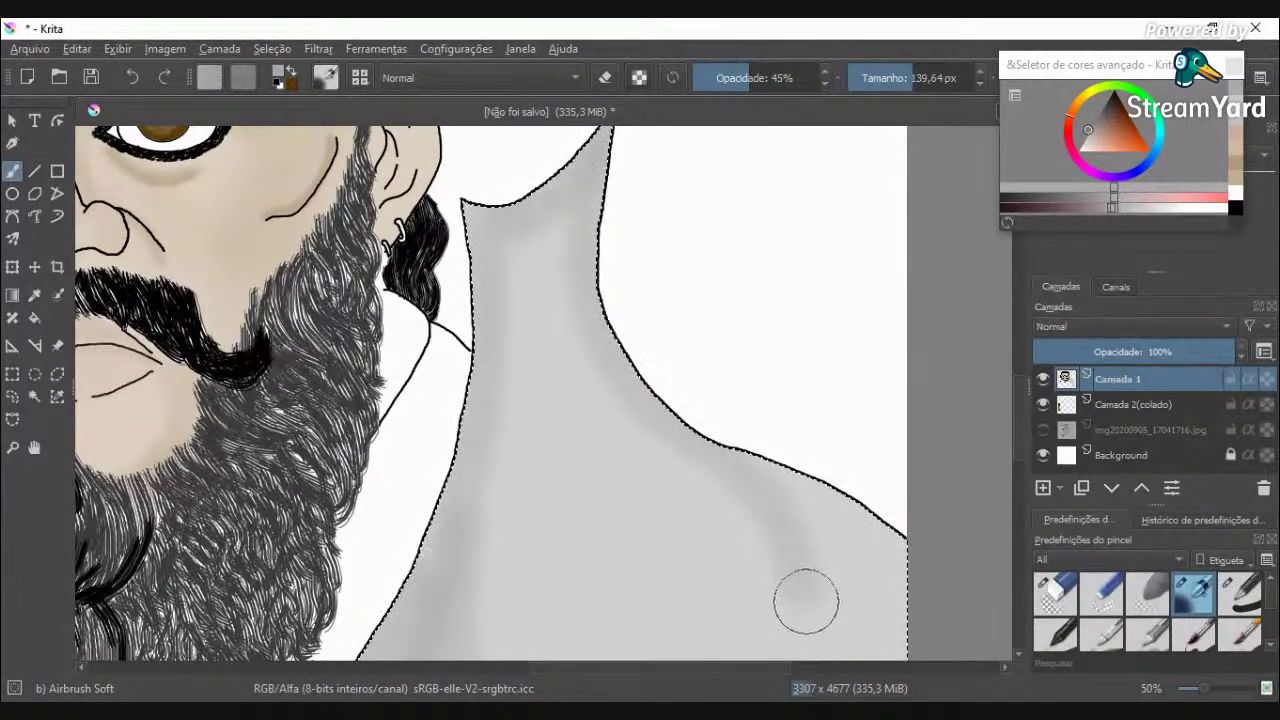
{"action": "scroll", "coordinate": [806, 601], "scroll_direction": "down", "scroll_amount": 3}
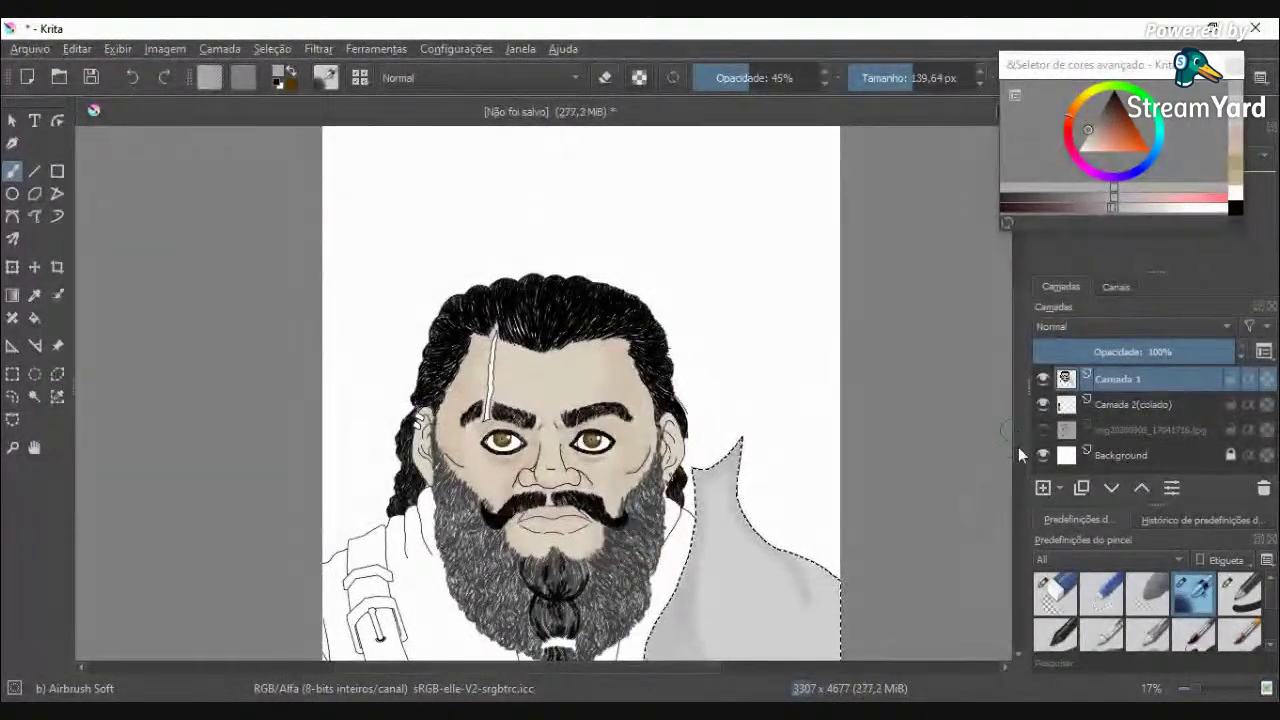
{"action": "scroll", "coordinate": [774, 494], "scroll_direction": "up", "scroll_amount": 2}
{"action": "mouse_move", "coordinate": [858, 471]}
{"action": "left_mouse_down"}
{"action": "mouse_move", "coordinate": [866, 586]}
{"action": "mouse_move", "coordinate": [894, 650]}
{"action": "left_mouse_up"}
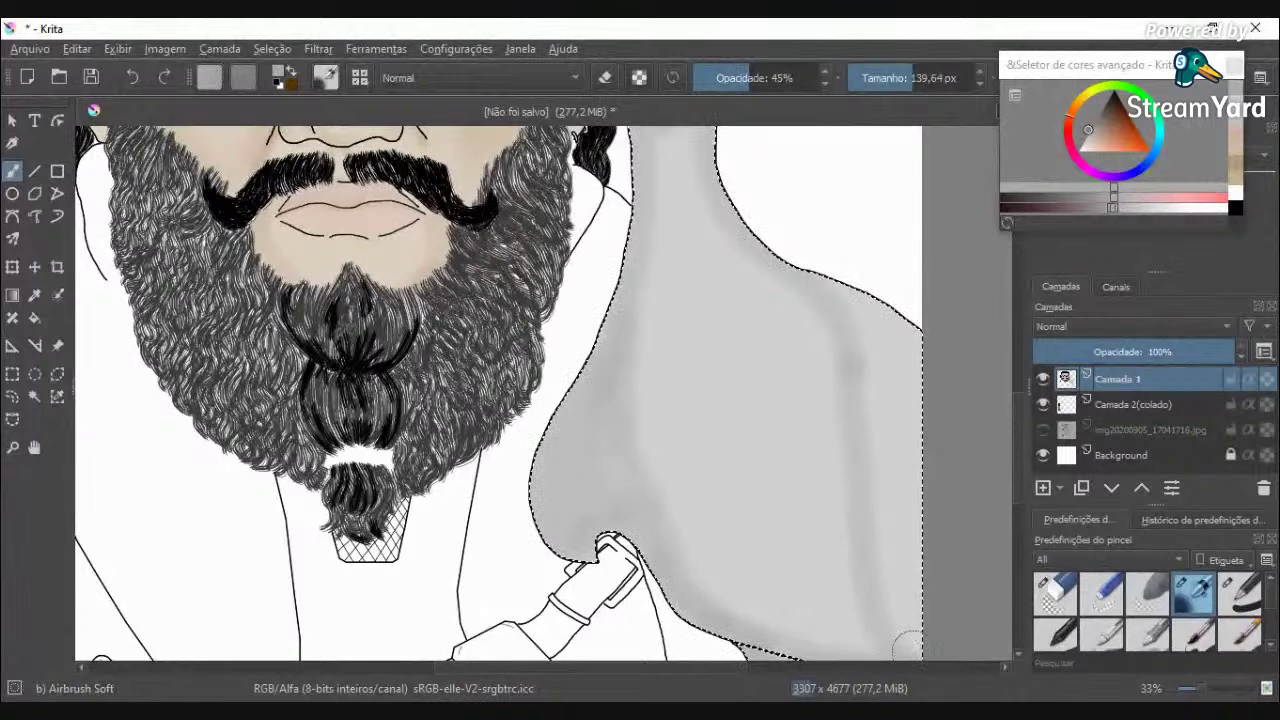
{"action": "scroll", "coordinate": [907, 647], "scroll_direction": "down", "scroll_amount": 2}
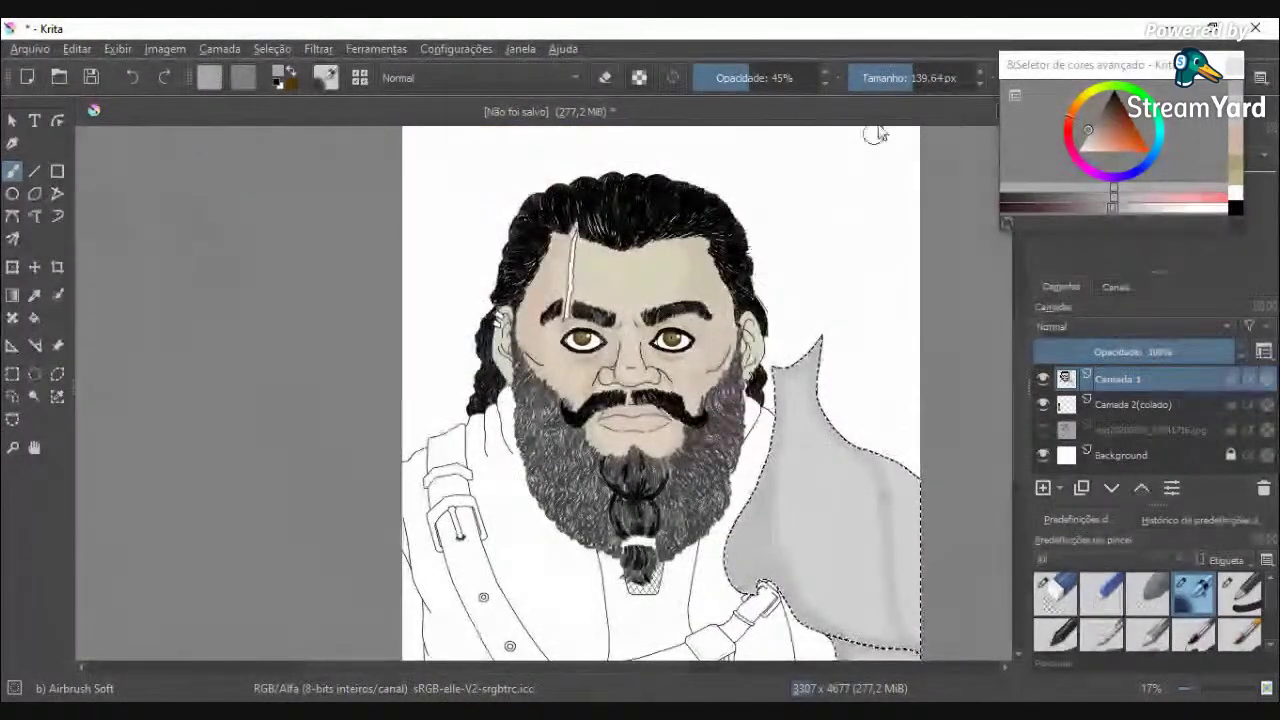
Step: Enlarge the airbrush to 364.43 px and broaden the grey shading along the shoulder piece's outer side
{"action": "left_click", "coordinate": [938, 80]}
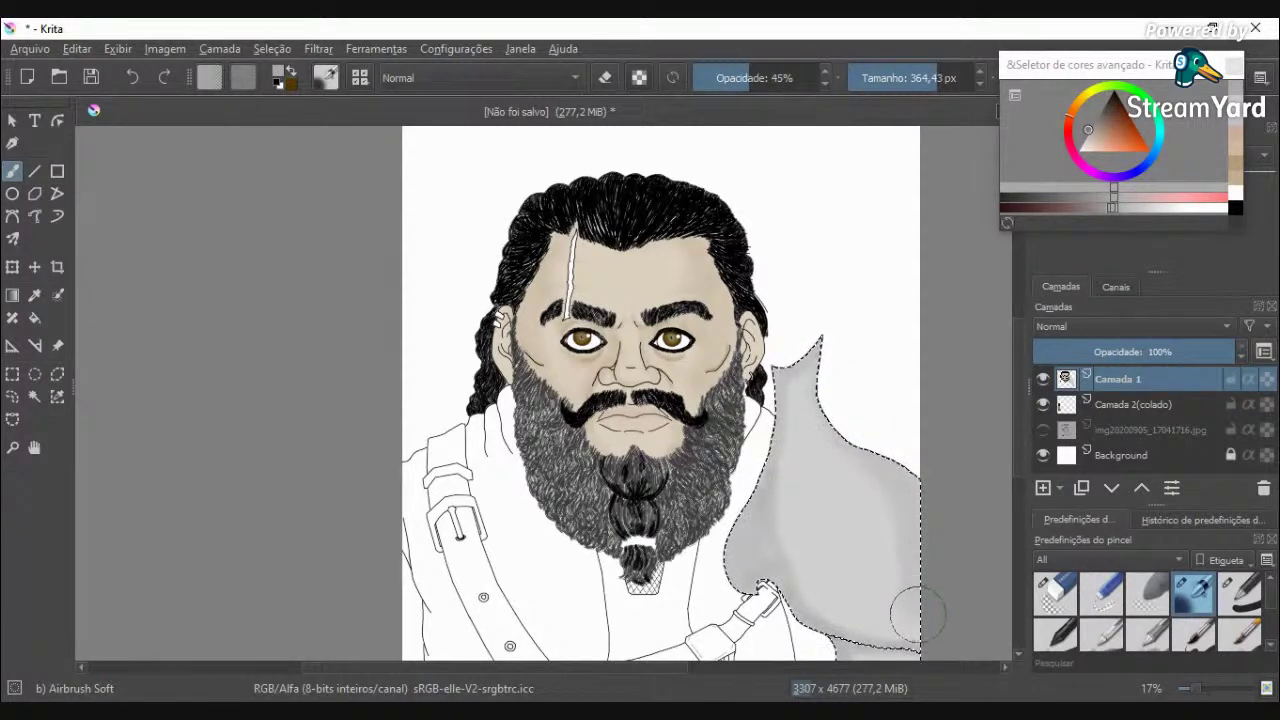
{"action": "scroll", "coordinate": [957, 505], "scroll_direction": "down", "scroll_amount": 2}
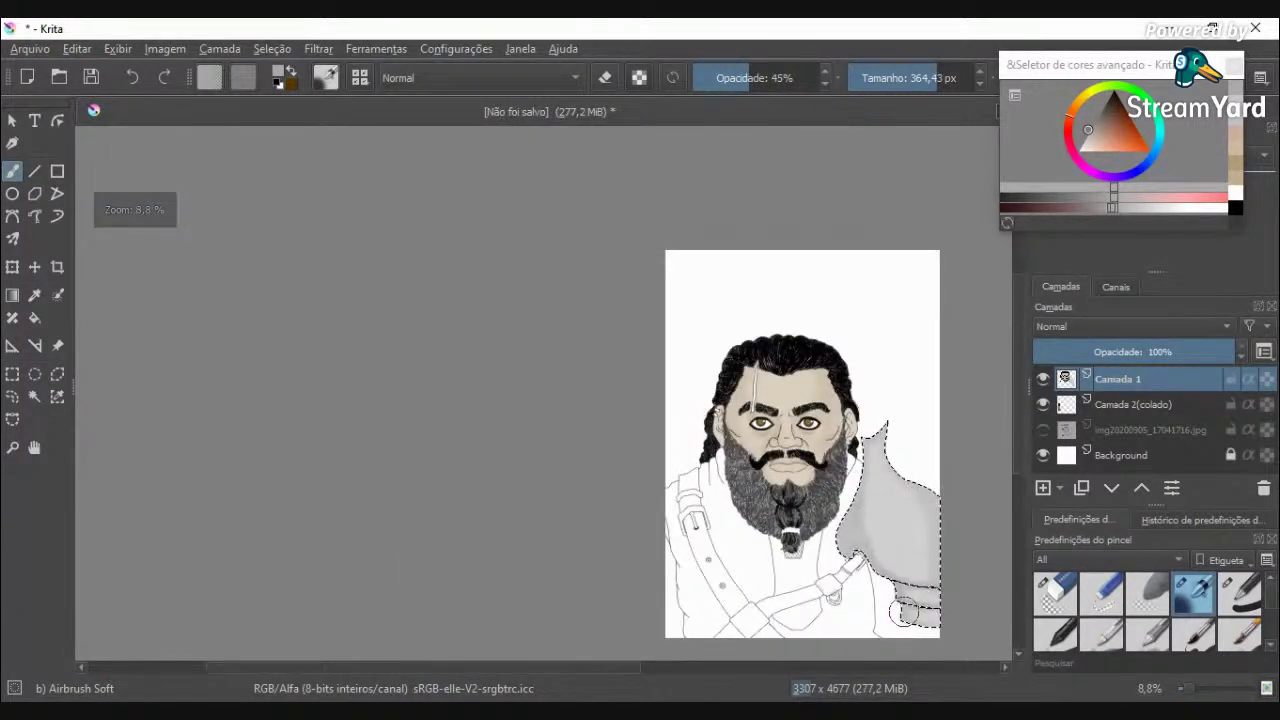
{"action": "scroll", "coordinate": [903, 612], "scroll_direction": "up", "scroll_amount": 3}
{"action": "scroll", "coordinate": [914, 457], "scroll_direction": "down", "scroll_amount": 1}
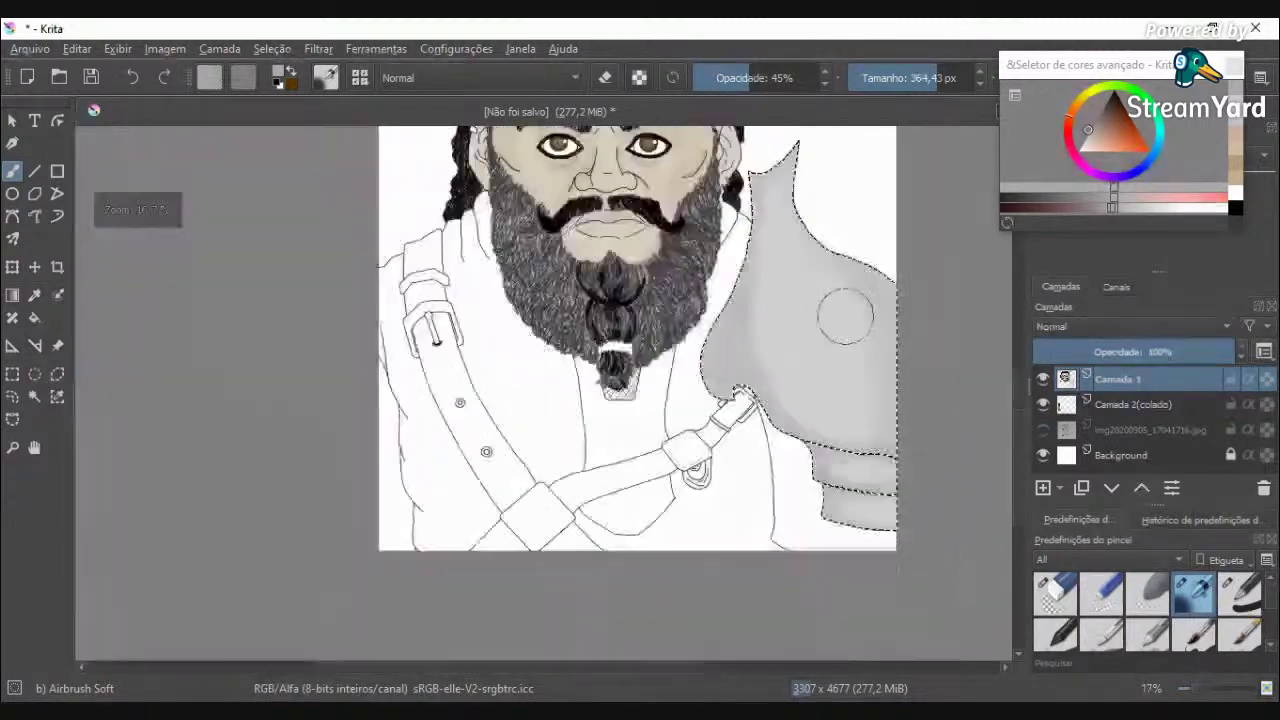
{"action": "scroll", "coordinate": [845, 316], "scroll_direction": "up", "scroll_amount": 2}
{"action": "scroll", "coordinate": [737, 214], "scroll_direction": "down", "scroll_amount": 3}
Step: Lower the brush opacity to 25% and blend the shading over the shoulder piece's pointed tip and inner edge
{"action": "left_click", "coordinate": [727, 80]}
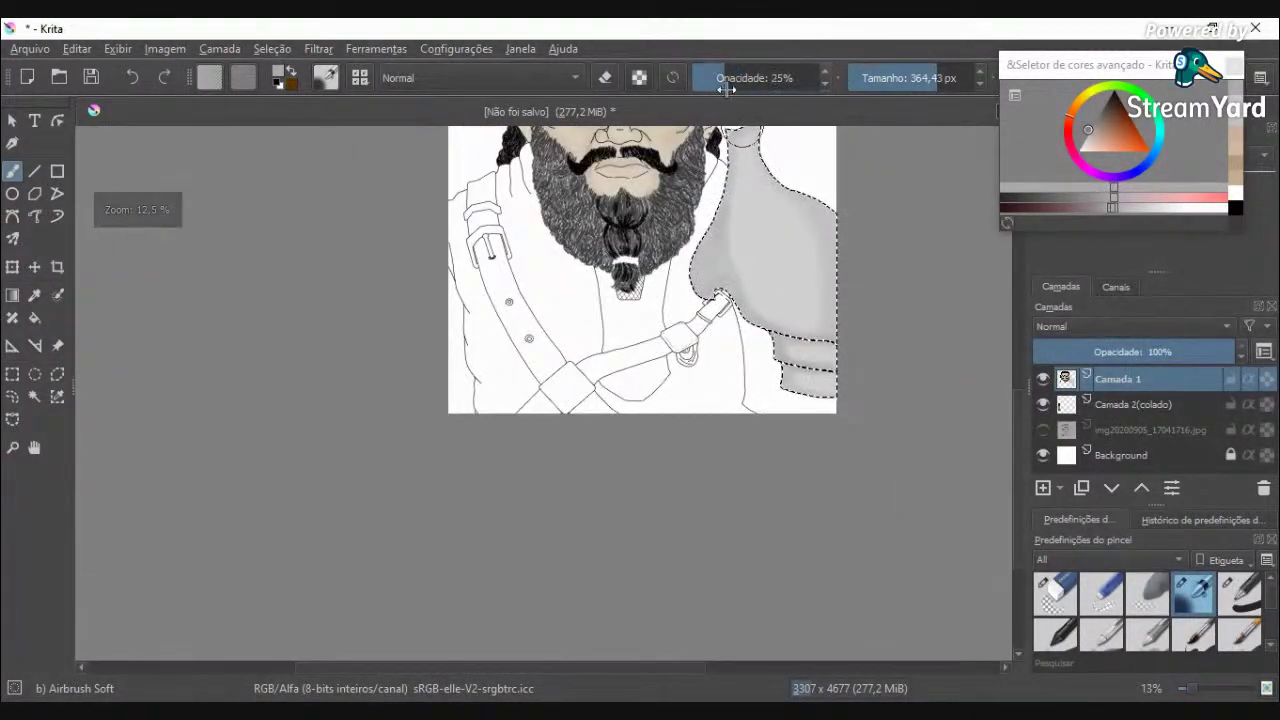
{"action": "mouse_move", "coordinate": [738, 151]}
{"action": "left_mouse_down"}
{"action": "mouse_move", "coordinate": [715, 210]}
{"action": "mouse_move", "coordinate": [740, 170]}
{"action": "mouse_move", "coordinate": [725, 150]}
{"action": "mouse_move", "coordinate": [745, 160]}
{"action": "mouse_move", "coordinate": [757, 125]}
{"action": "left_mouse_up"}
{"action": "scroll", "coordinate": [757, 125], "scroll_direction": "up", "scroll_amount": 5}
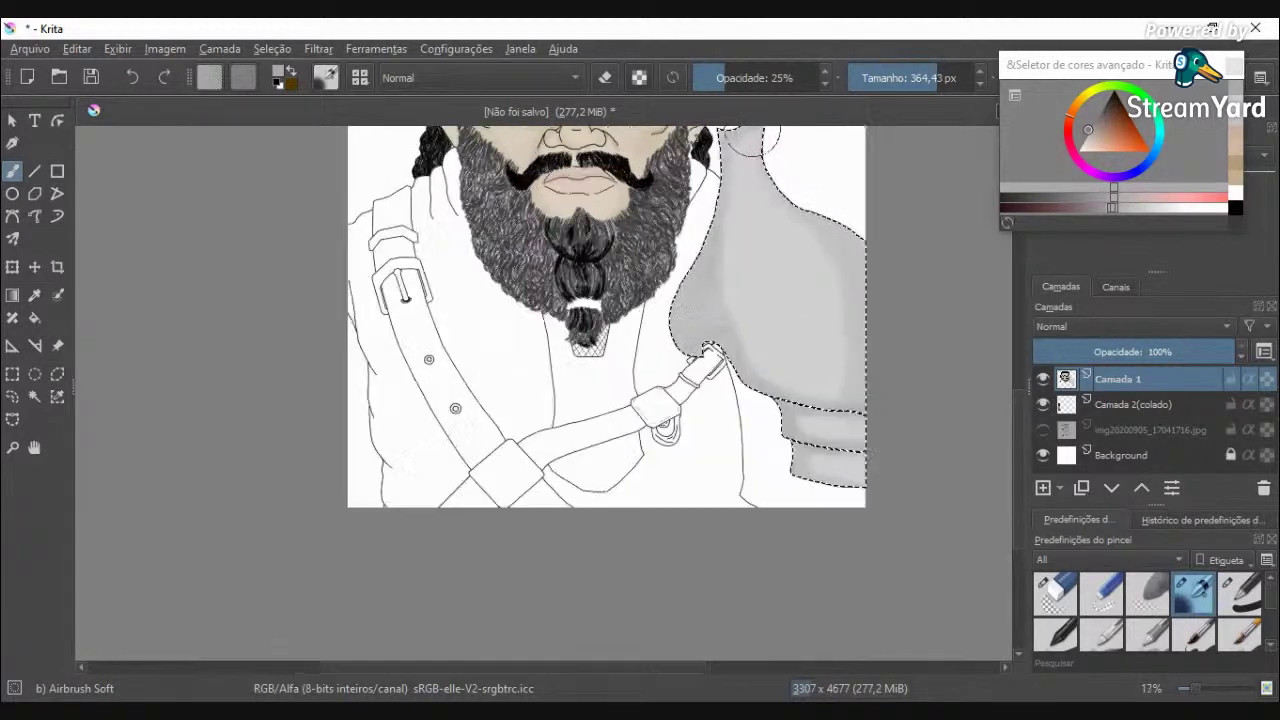
{"action": "mouse_move", "coordinate": [685, 391]}
{"action": "left_mouse_down"}
{"action": "mouse_move", "coordinate": [754, 286]}
{"action": "mouse_move", "coordinate": [755, 200]}
{"action": "mouse_move", "coordinate": [720, 198]}
{"action": "mouse_move", "coordinate": [748, 233]}
{"action": "left_mouse_up"}
{"action": "scroll", "coordinate": [747, 233], "scroll_direction": "down", "scroll_amount": 6}
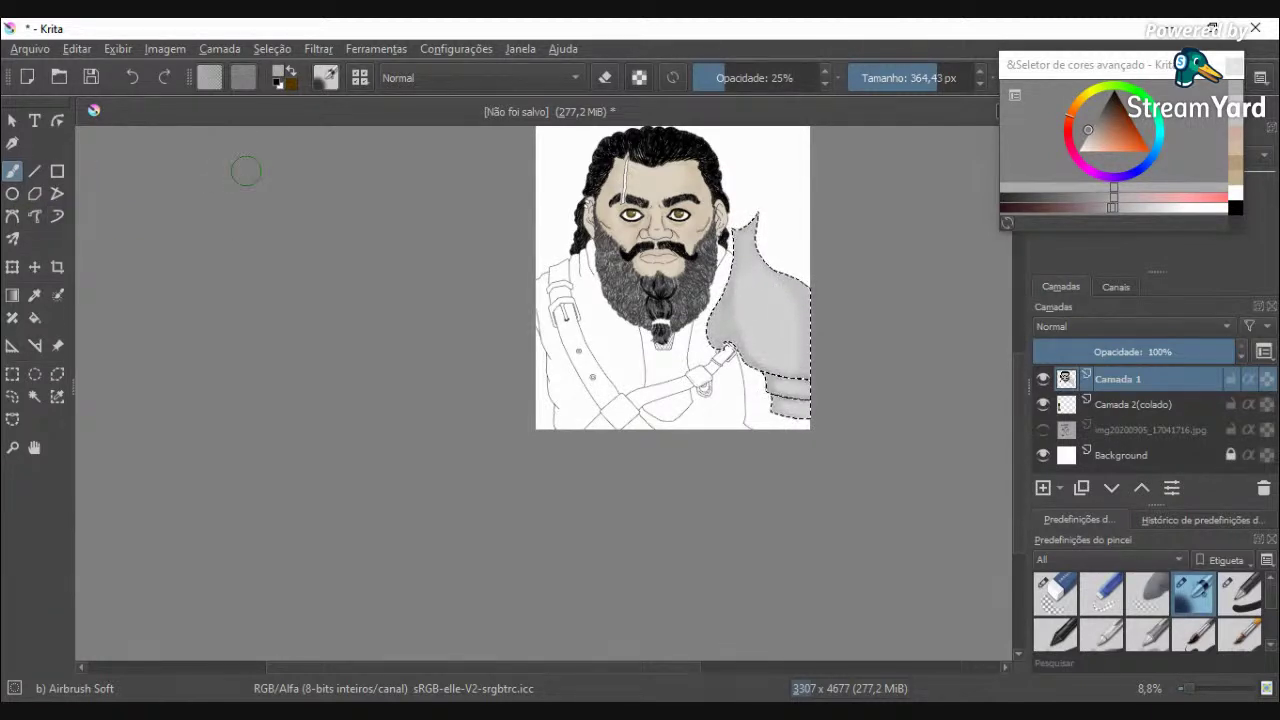
Step: Examine the shaded shoulder piece and the beard, both up close and against the whole portrait
{"action": "scroll", "coordinate": [678, 180], "scroll_direction": "up", "scroll_amount": 1}
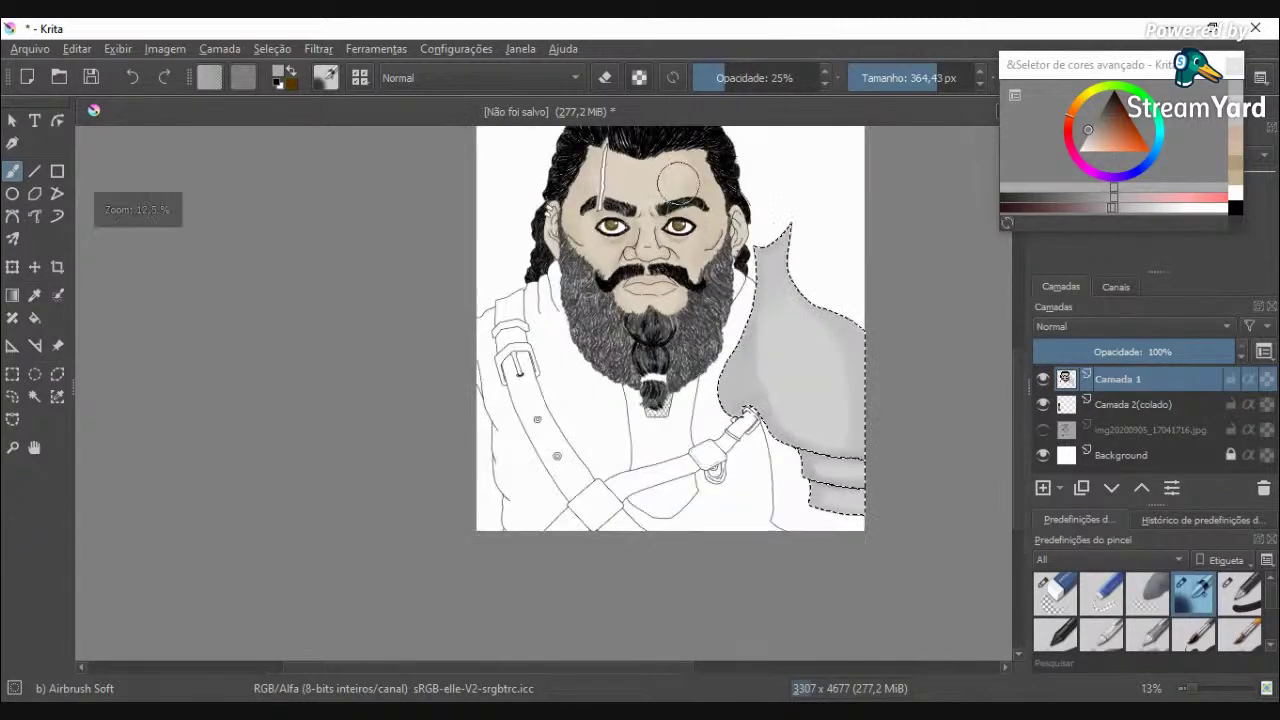
{"action": "scroll", "coordinate": [678, 180], "scroll_direction": "up", "scroll_amount": 4}
{"action": "scroll", "coordinate": [660, 200], "scroll_direction": "up", "scroll_amount": 2}
{"action": "scroll", "coordinate": [643, 214], "scroll_direction": "down", "scroll_amount": 3}
{"action": "scroll", "coordinate": [632, 320], "scroll_direction": "down", "scroll_amount": 1}
{"action": "scroll", "coordinate": [630, 478], "scroll_direction": "up", "scroll_amount": 5}
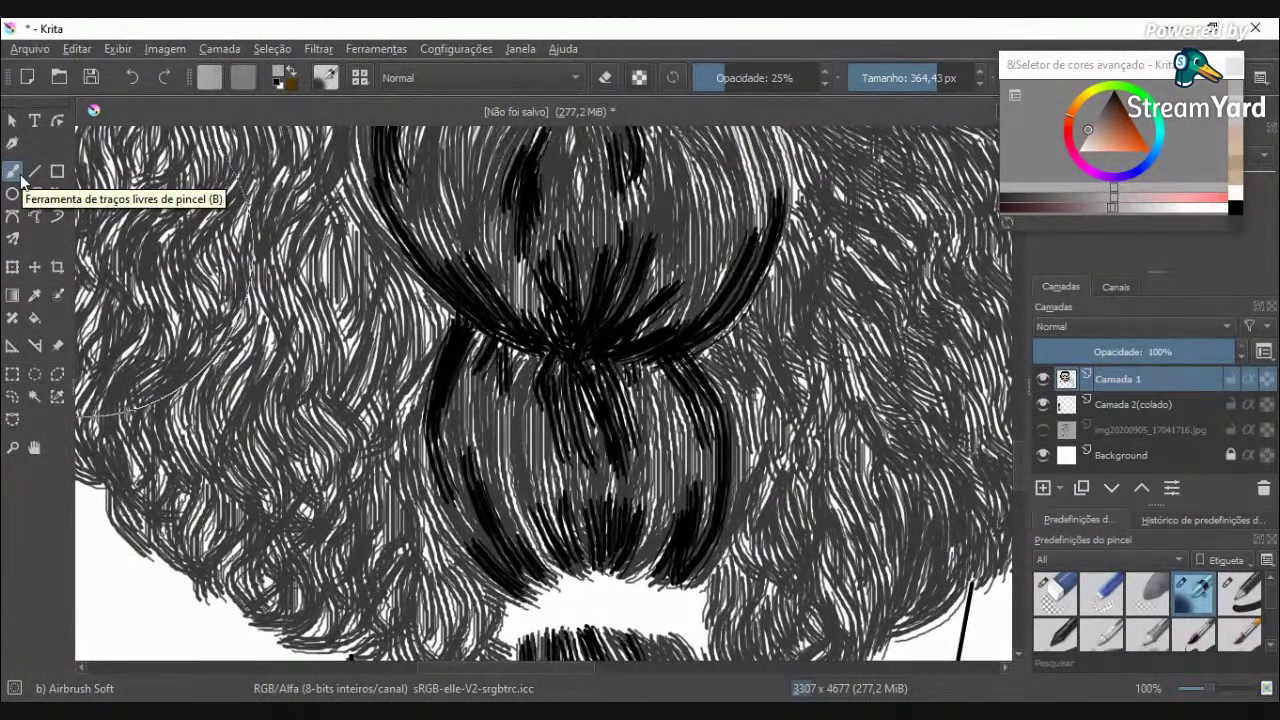
{"action": "scroll", "coordinate": [690, 265], "scroll_direction": "down", "scroll_amount": 6}
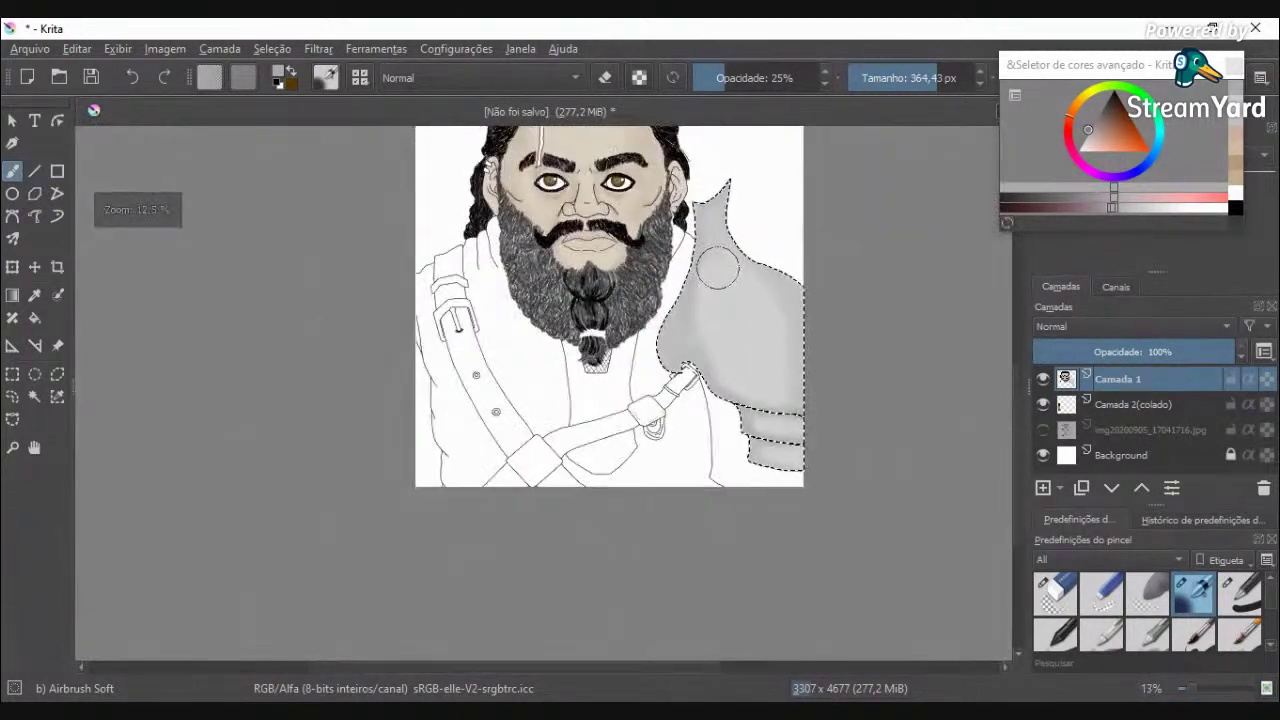
{"action": "scroll", "coordinate": [690, 265], "scroll_direction": "up", "scroll_amount": 3}
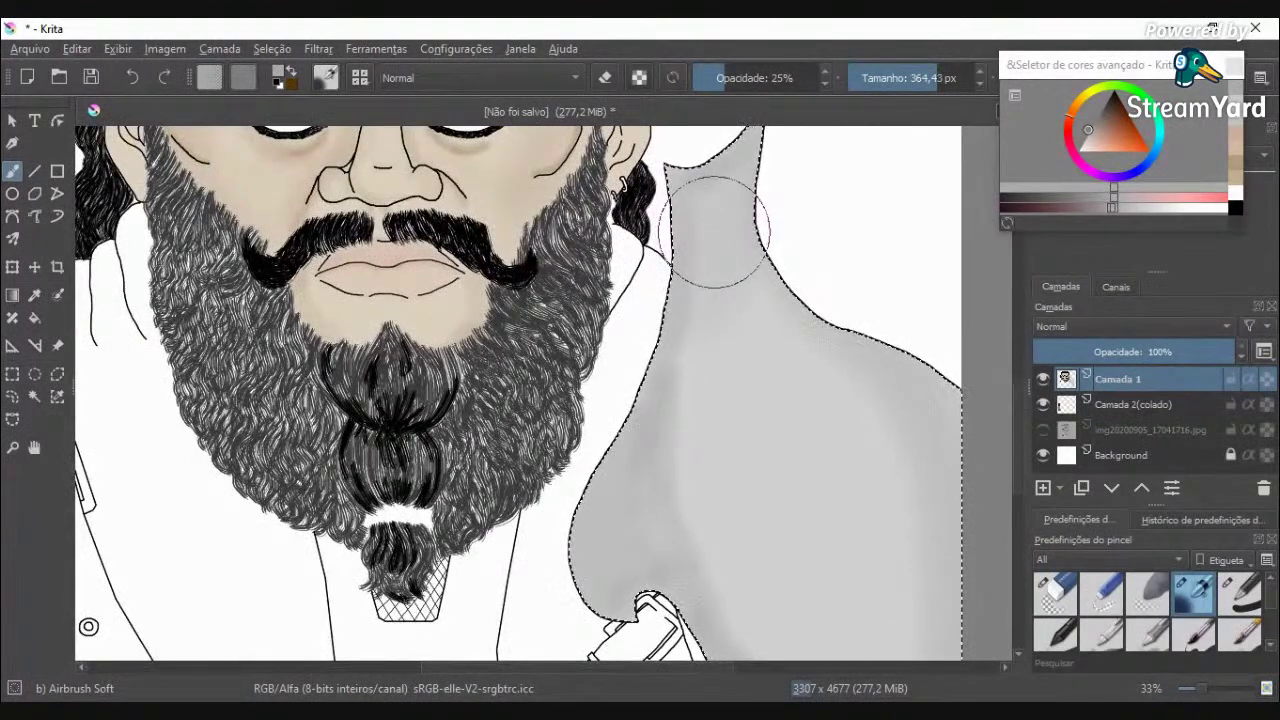
{"action": "scroll", "coordinate": [757, 229], "scroll_direction": "down", "scroll_amount": 3}
{"action": "scroll", "coordinate": [452, 258], "scroll_direction": "up", "scroll_amount": 3}
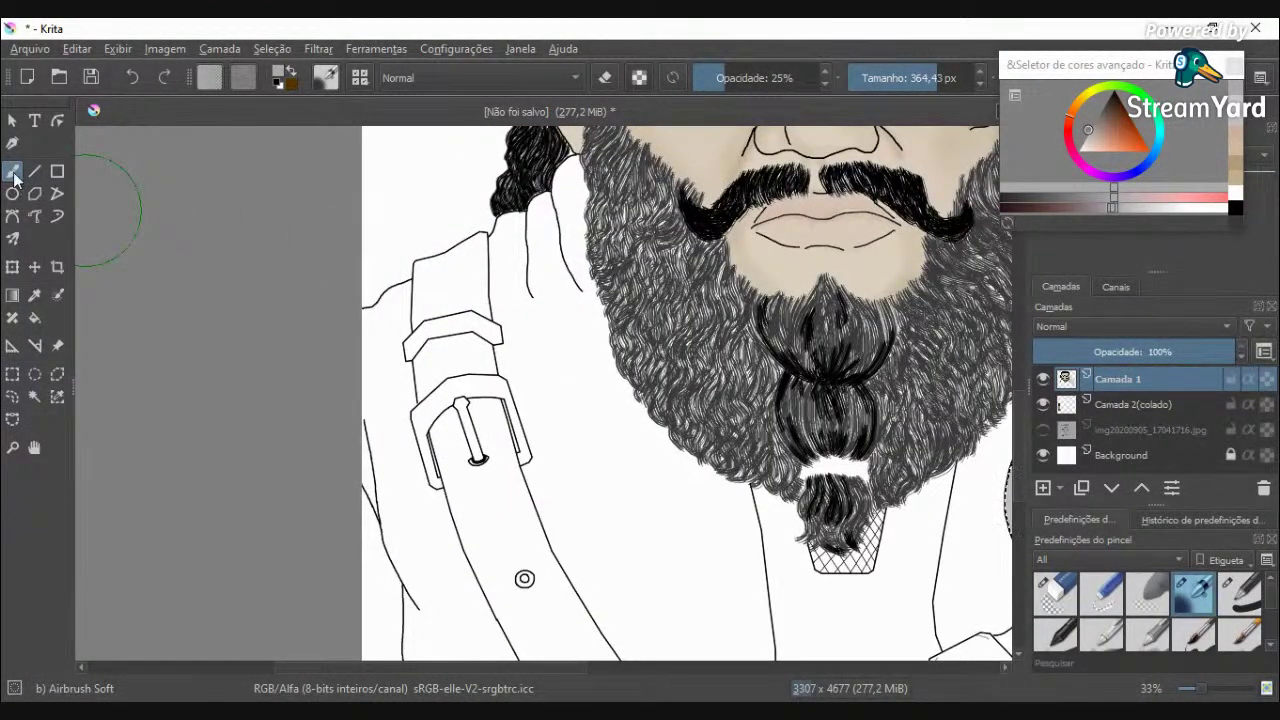
Step: Switch to black and the Basic-1 preset at 87% opacity and 3.41 px for line work at the shoulder strap's buckle
{"action": "left_click", "coordinate": [1236, 208]}
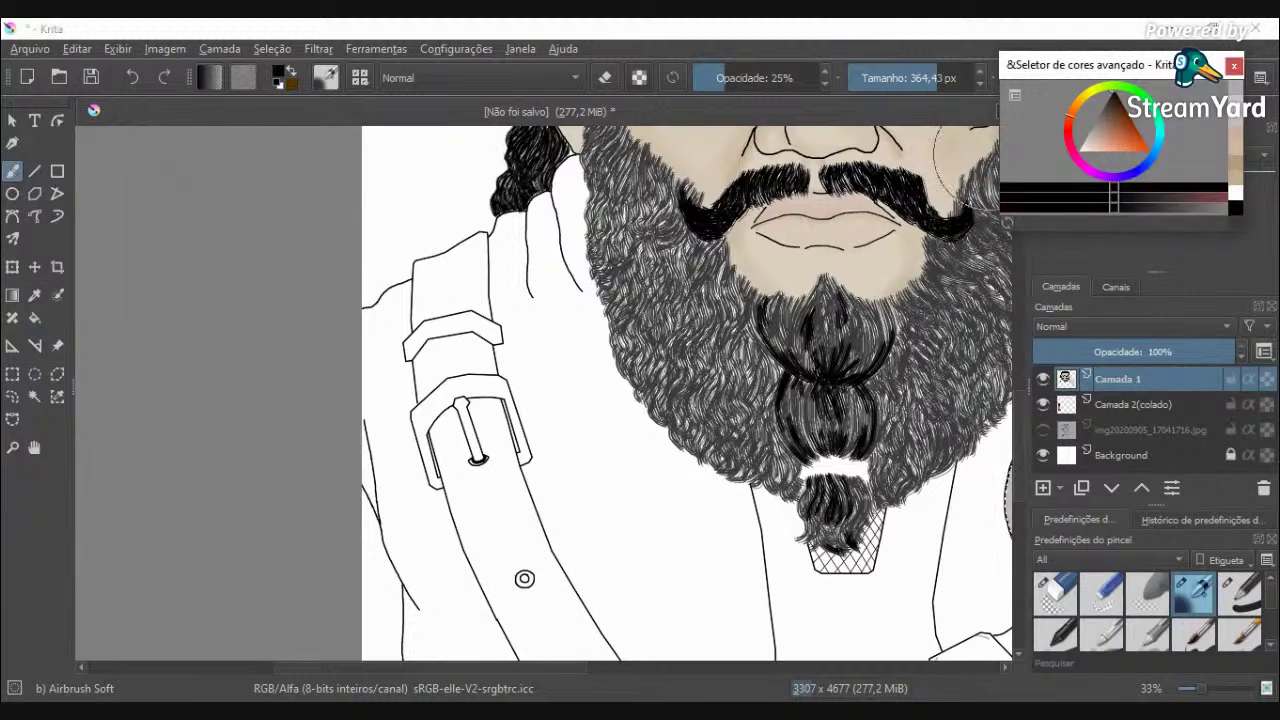
{"action": "left_click", "coordinate": [362, 78]}
{"action": "left_click", "coordinate": [575, 147]}
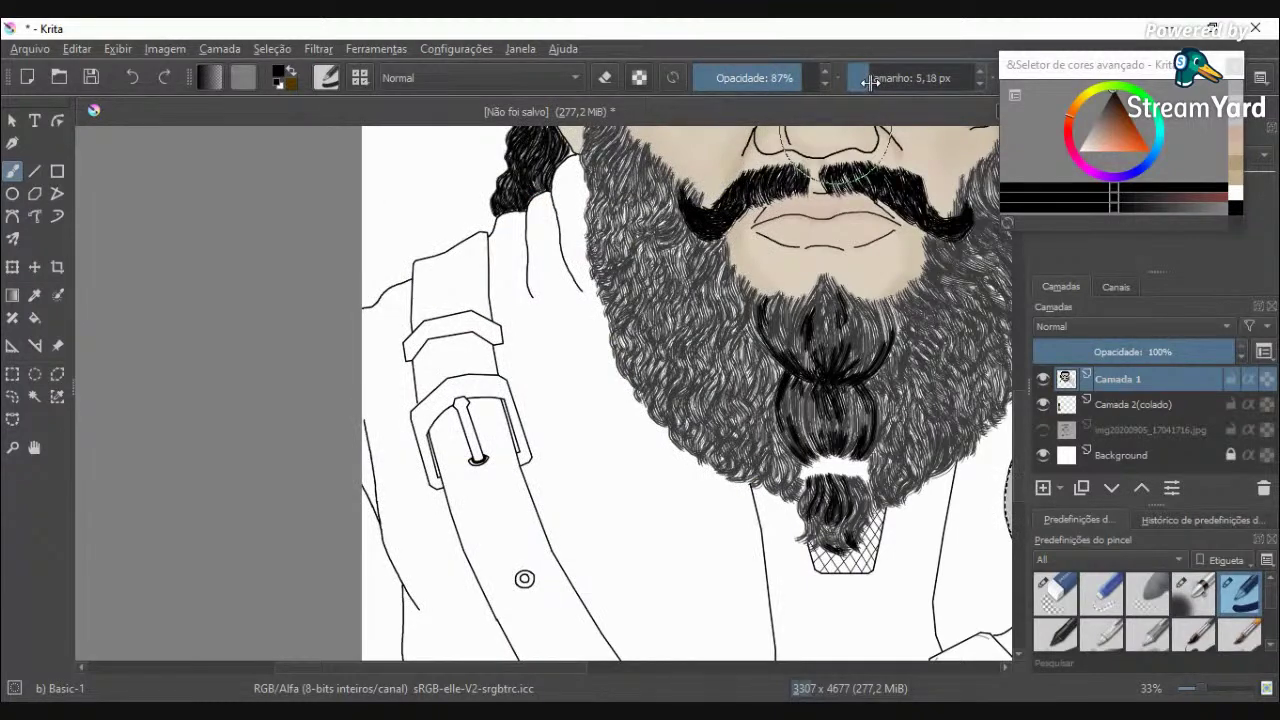
{"action": "scroll", "coordinate": [902, 449], "scroll_direction": "down", "scroll_amount": 2}
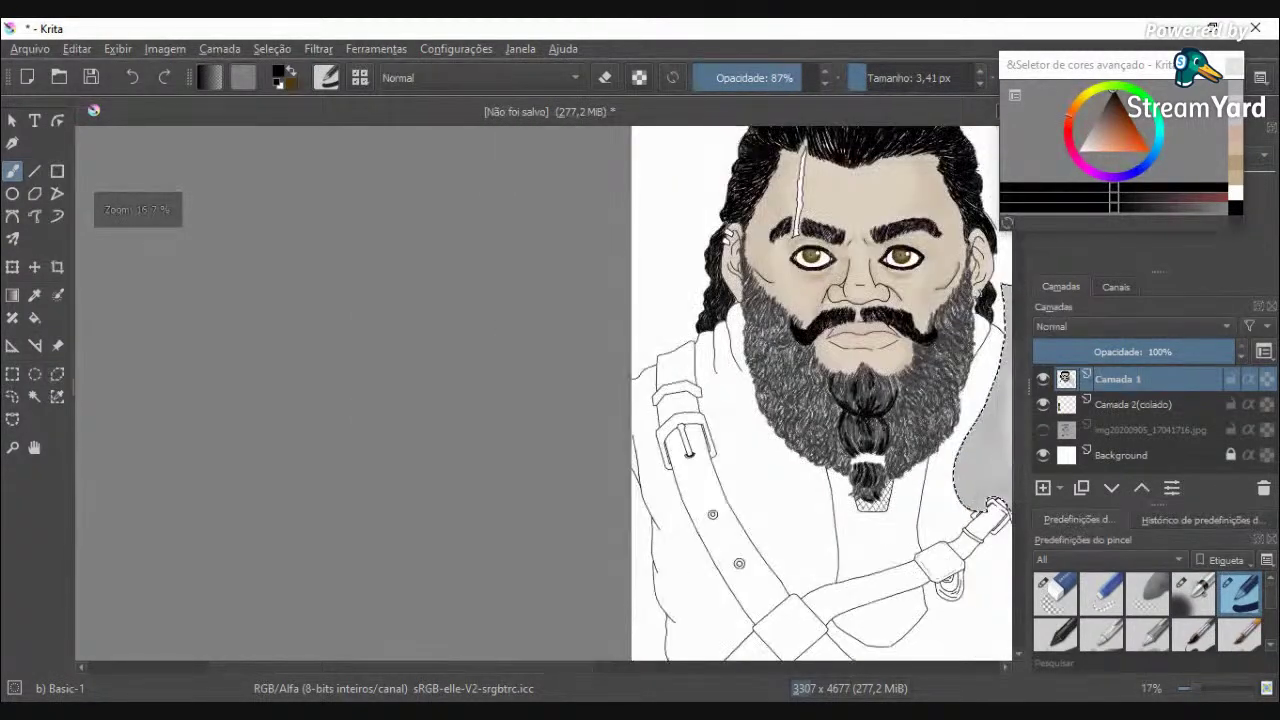
{"action": "scroll", "coordinate": [902, 449], "scroll_direction": "up", "scroll_amount": 1}
{"action": "scroll", "coordinate": [902, 449], "scroll_direction": "down", "scroll_amount": 1}
{"action": "left_click_drag", "start_coordinate": [429, 669], "coordinate": [566, 667]}
{"action": "key", "text": "plus"}
{"action": "key", "text": "plus"}
{"action": "key", "text": "plus"}
{"action": "key", "text": "plus"}
{"action": "key", "text": "plus"}
{"action": "key", "text": "plus"}
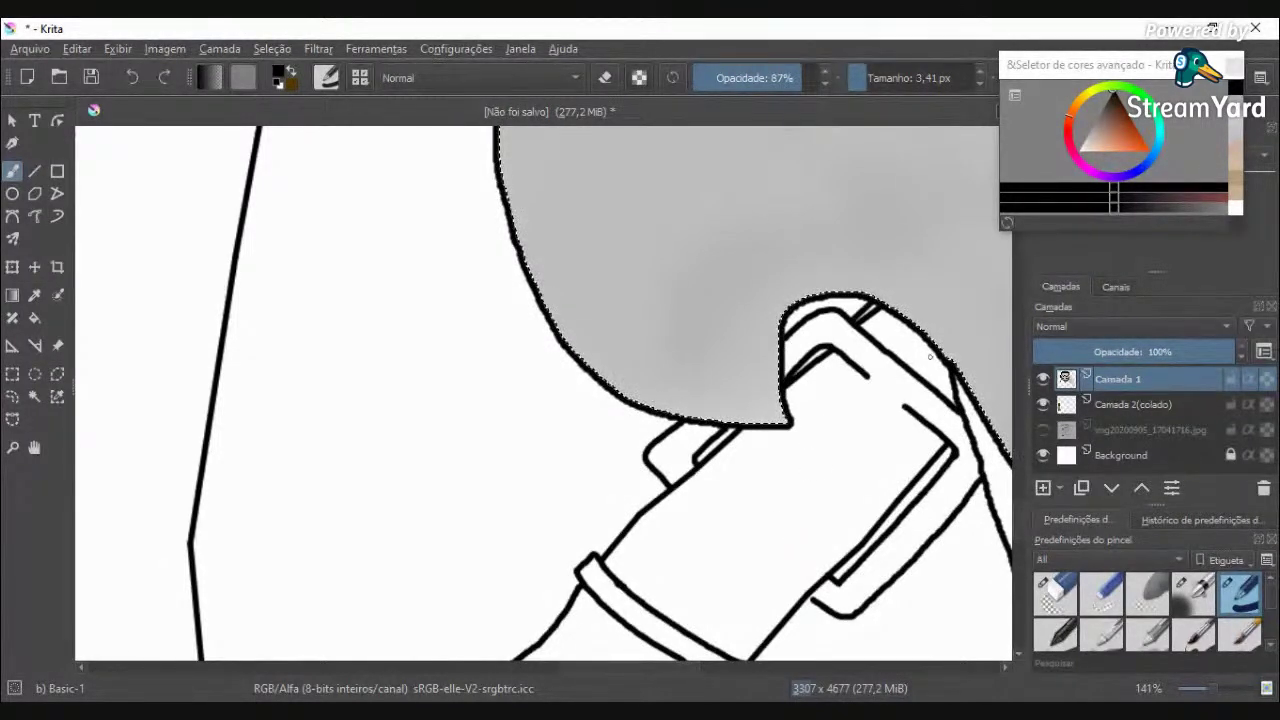
Step: Clear the contiguous selection around the grey shoulder piece and its bands
{"action": "left_click", "coordinate": [34, 396]}
{"action": "scroll", "coordinate": [372, 443], "scroll_direction": "down", "scroll_amount": 7}
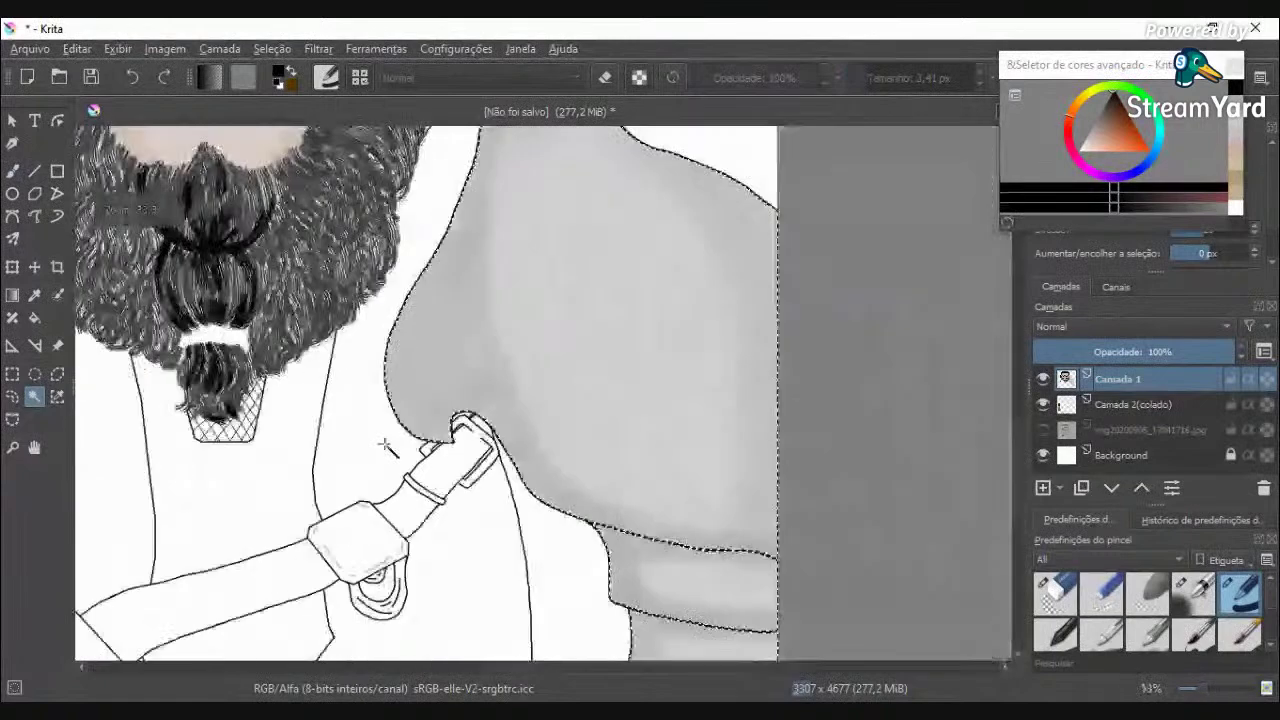
{"action": "left_click", "coordinate": [800, 423]}
Step: Draw the prong and its small slot on the strap buckle near the shoulder piece, and close the gap in the frame outline
{"action": "scroll", "coordinate": [550, 478], "scroll_direction": "up", "scroll_amount": 2}
{"action": "scroll", "coordinate": [550, 480], "scroll_direction": "up", "scroll_amount": 2}
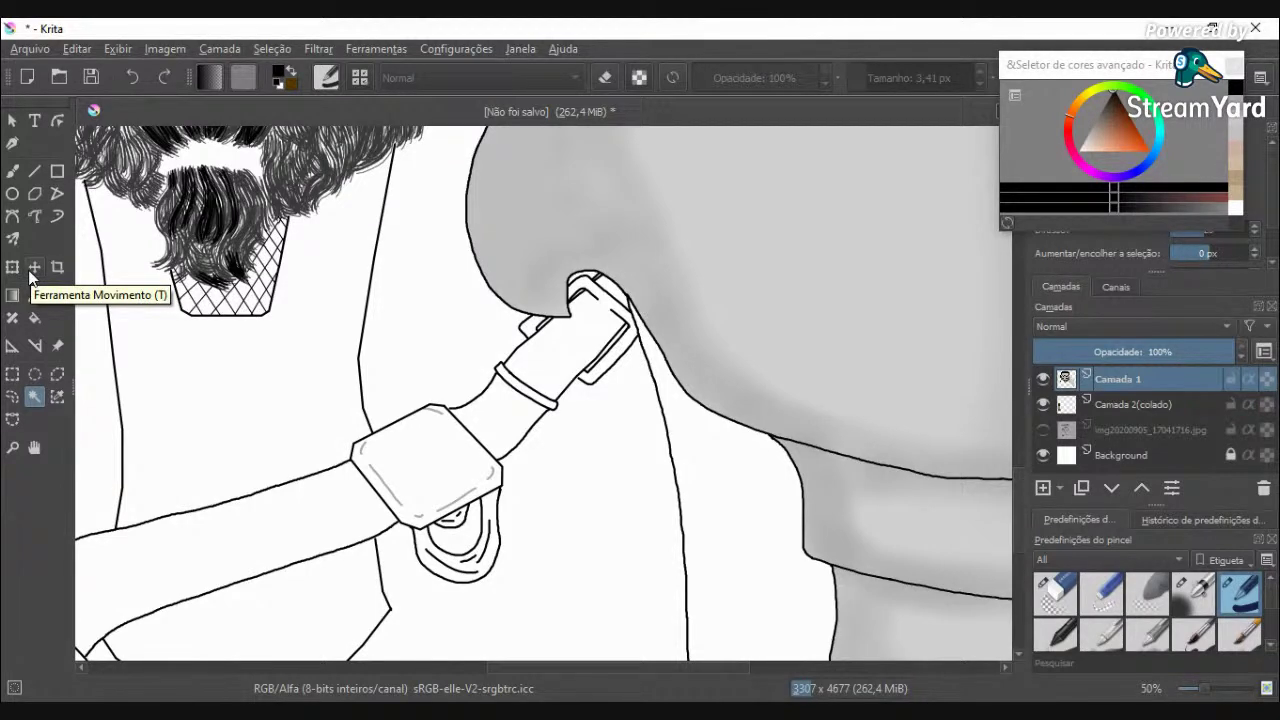
{"action": "left_click", "coordinate": [13, 172]}
{"action": "scroll", "coordinate": [532, 333], "scroll_direction": "up", "scroll_amount": 3}
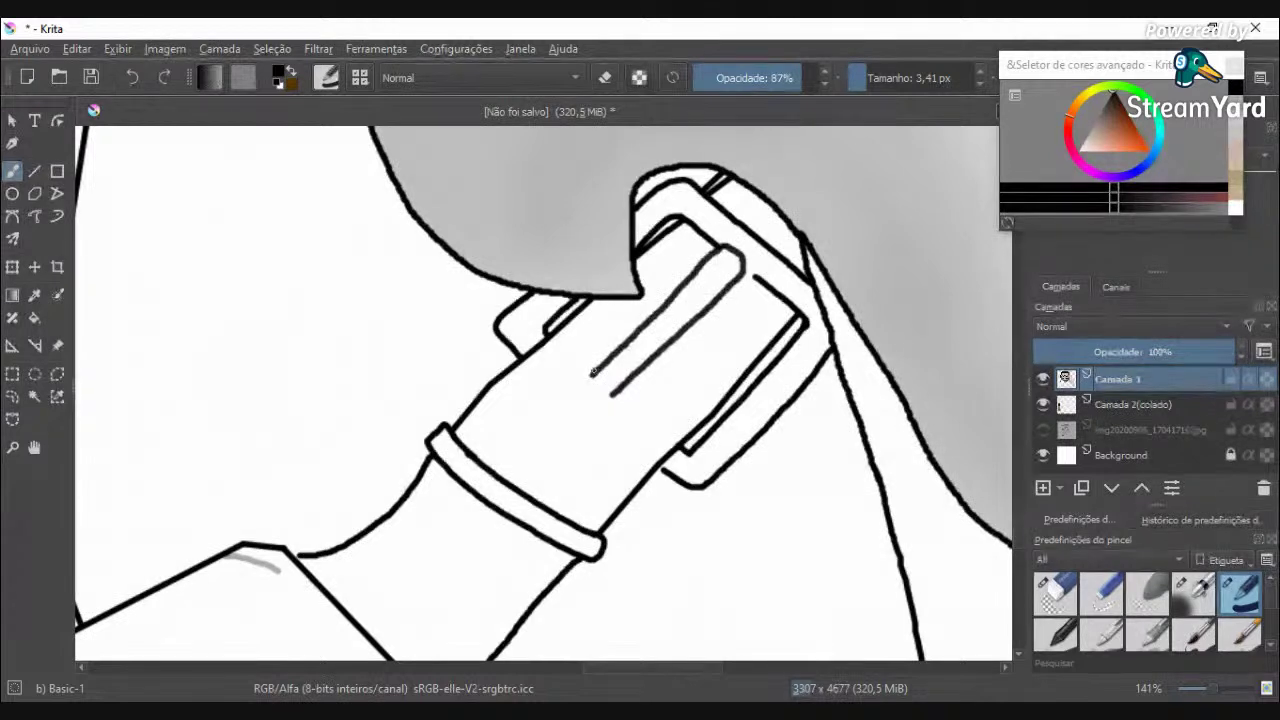
{"action": "left_click_drag", "start_coordinate": [595, 402], "coordinate": [612, 406]}
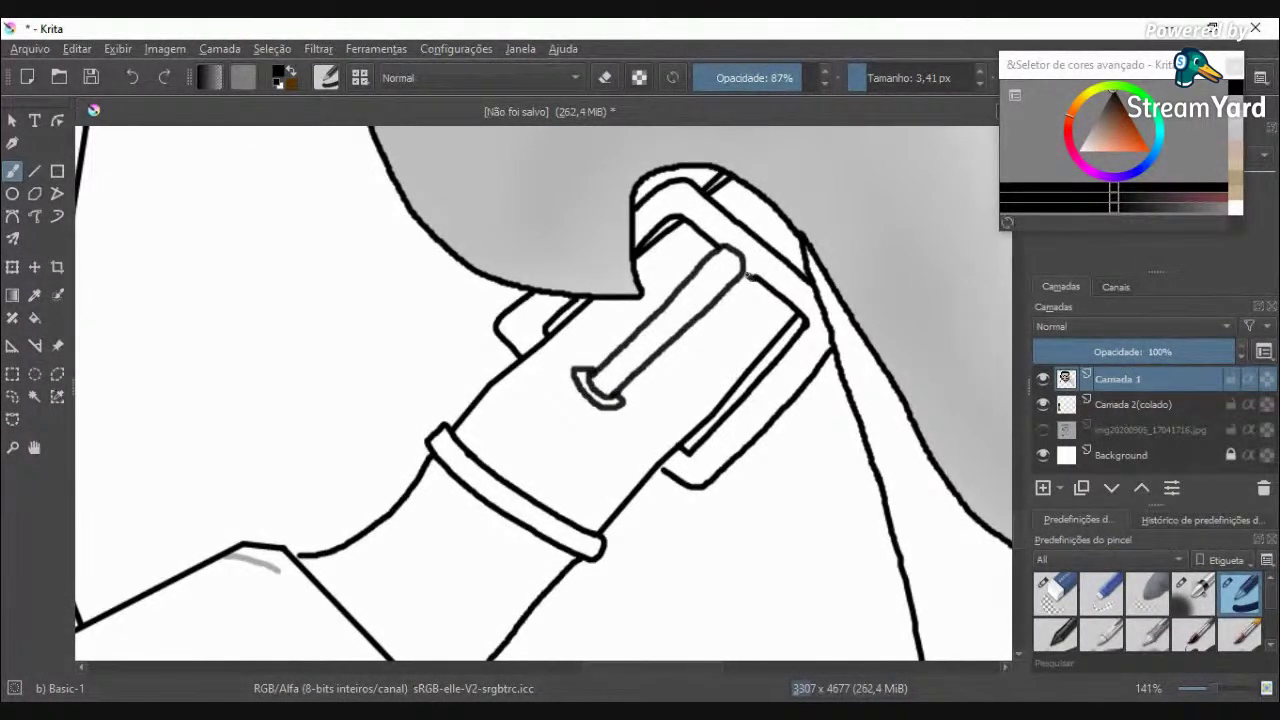
{"action": "scroll", "coordinate": [750, 275], "scroll_direction": "up", "scroll_amount": 6}
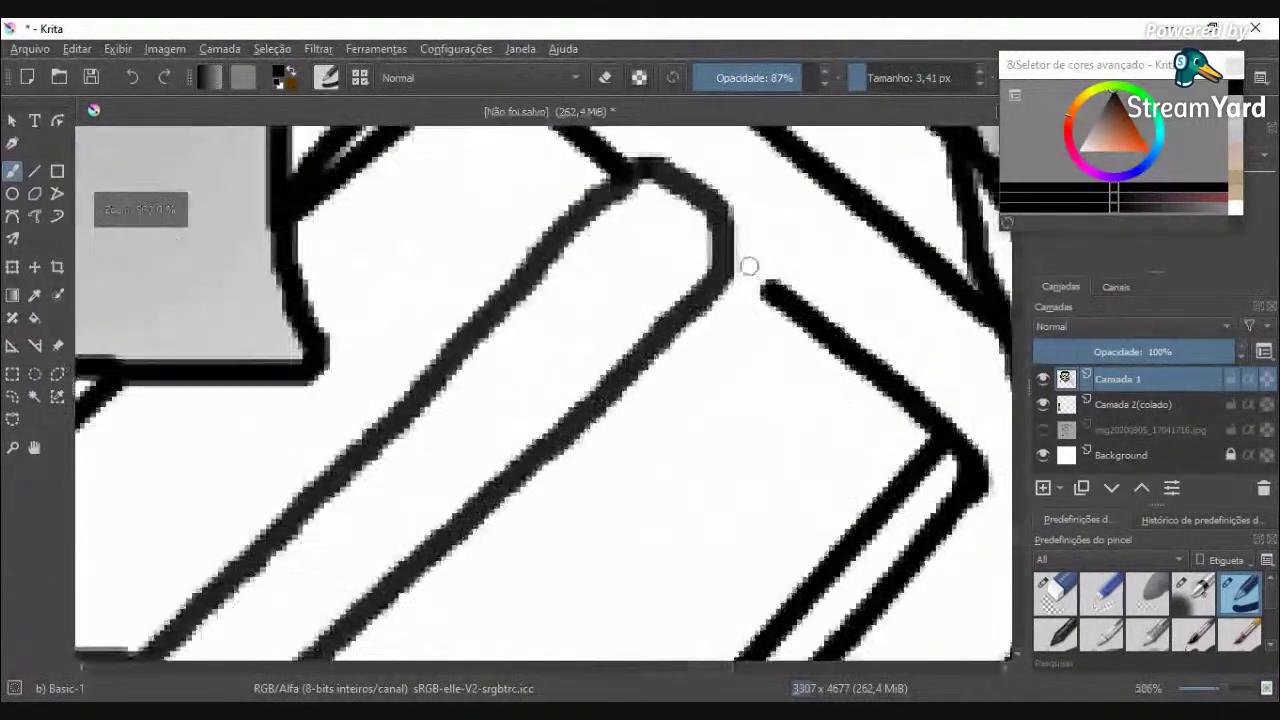
{"action": "scroll", "coordinate": [735, 267], "scroll_direction": "down", "scroll_amount": 6}
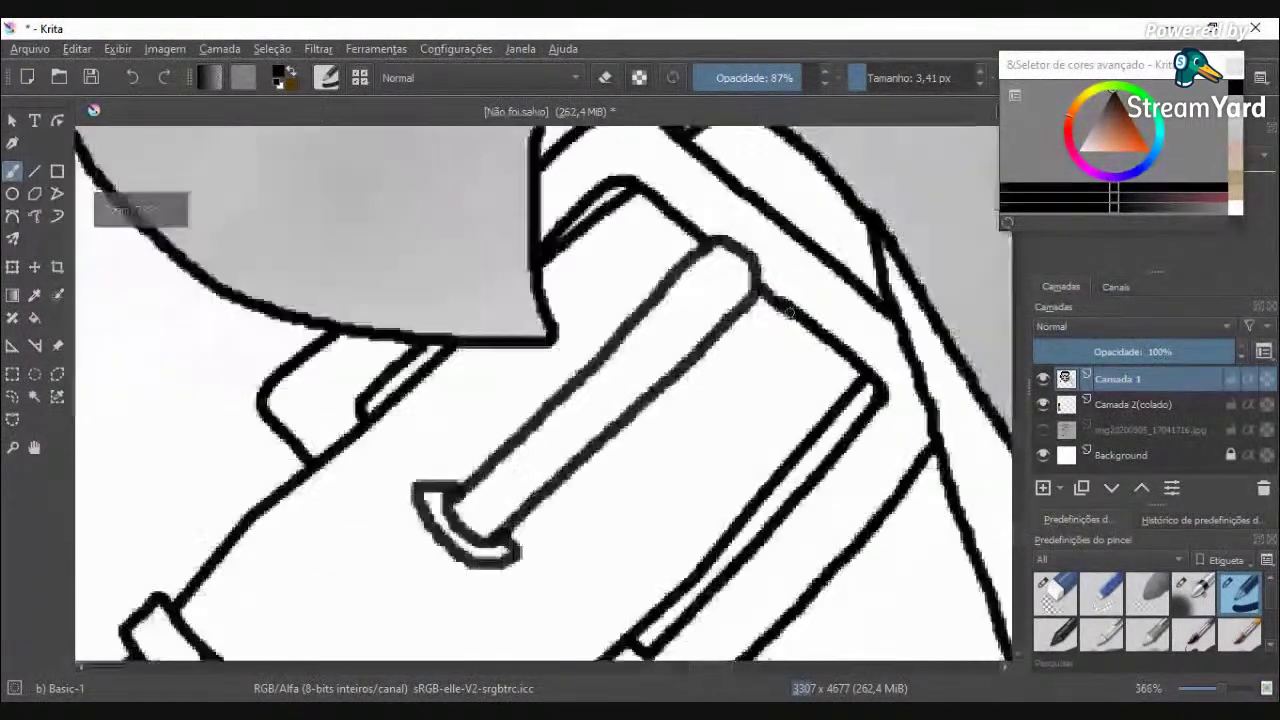
Step: Select the frame, rear corner and prong of the buckle beside the shoulder piece as contiguous areas
{"action": "scroll", "coordinate": [780, 318], "scroll_direction": "down", "scroll_amount": 10}
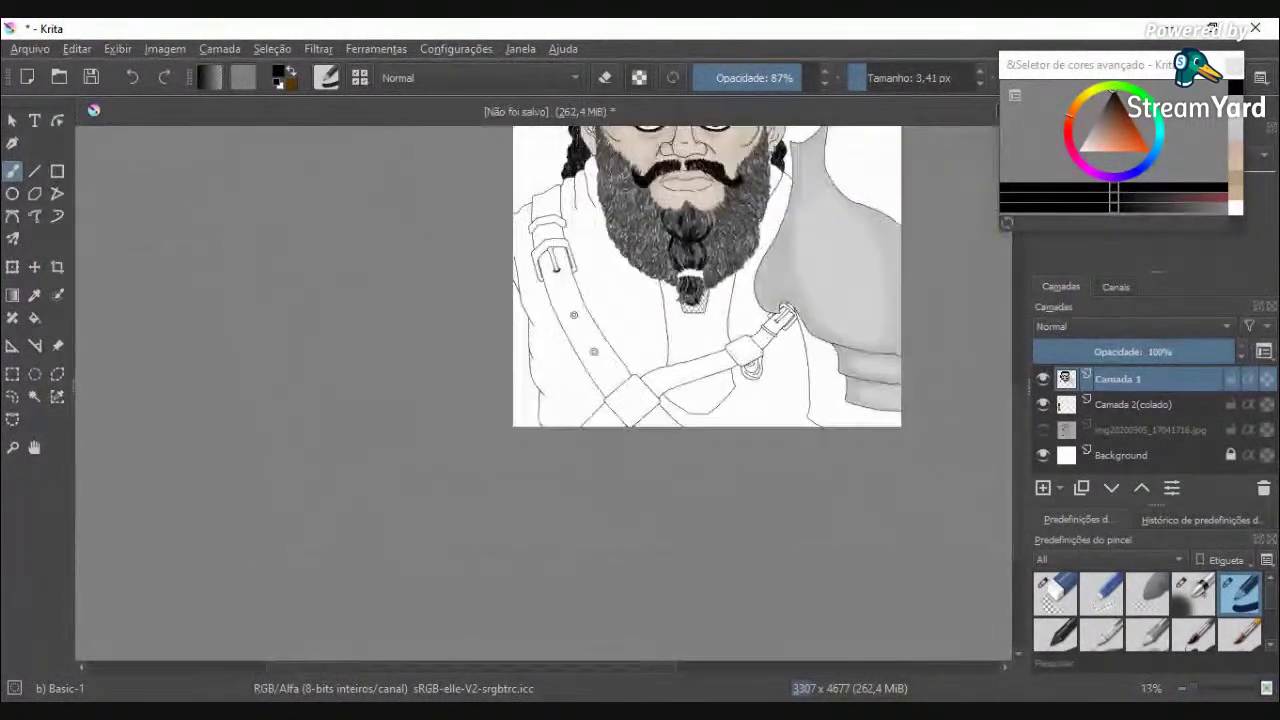
{"action": "left_click", "coordinate": [34, 397]}
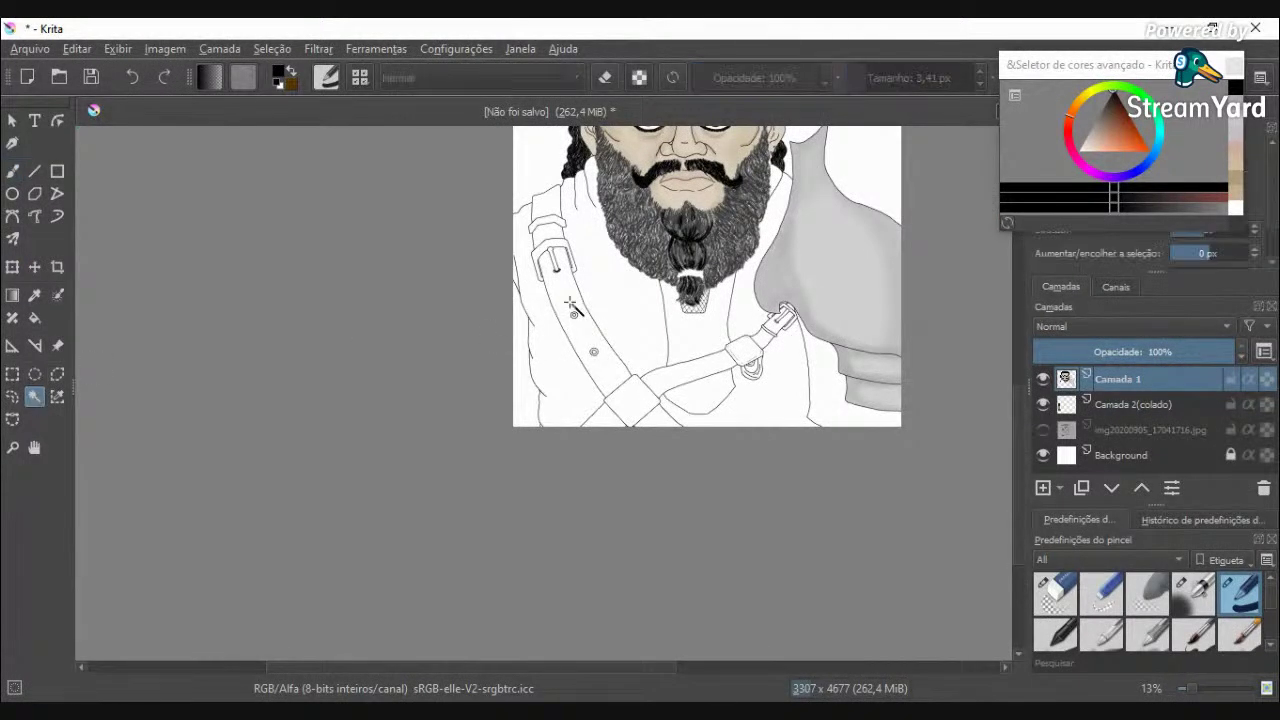
{"action": "scroll", "coordinate": [812, 310], "scroll_direction": "up", "scroll_amount": 12}
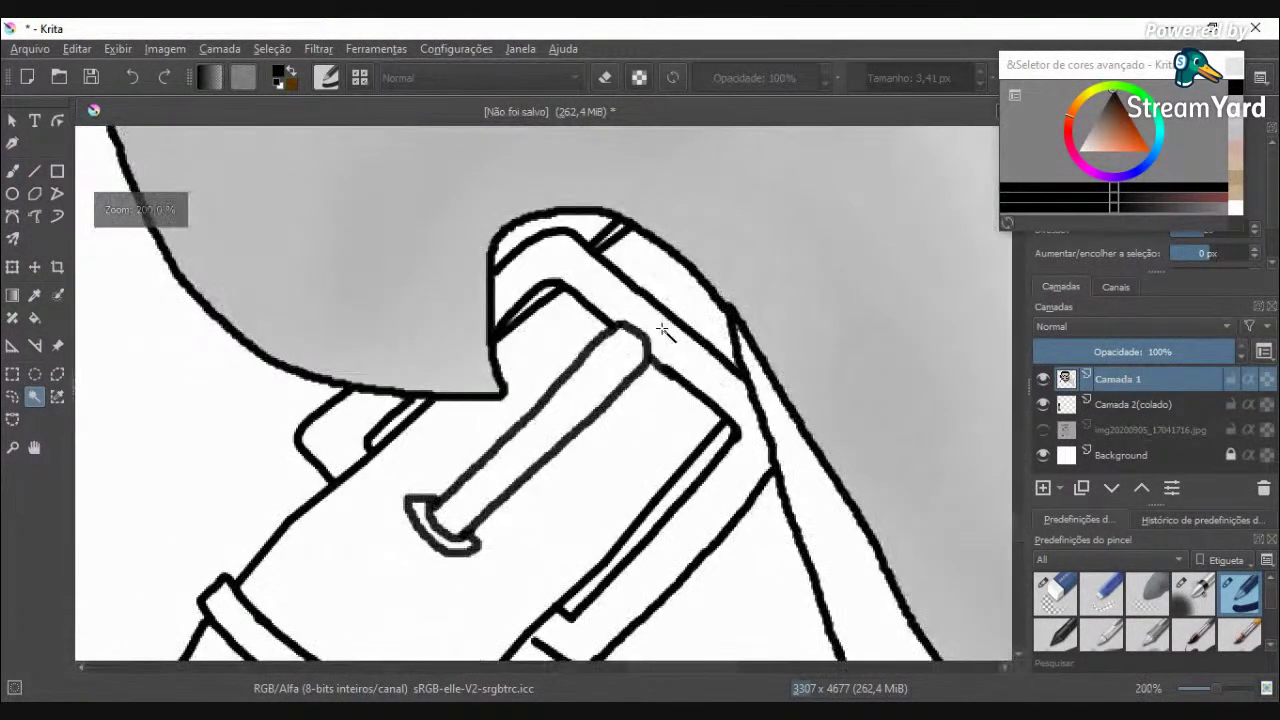
{"action": "left_click", "coordinate": [664, 332]}
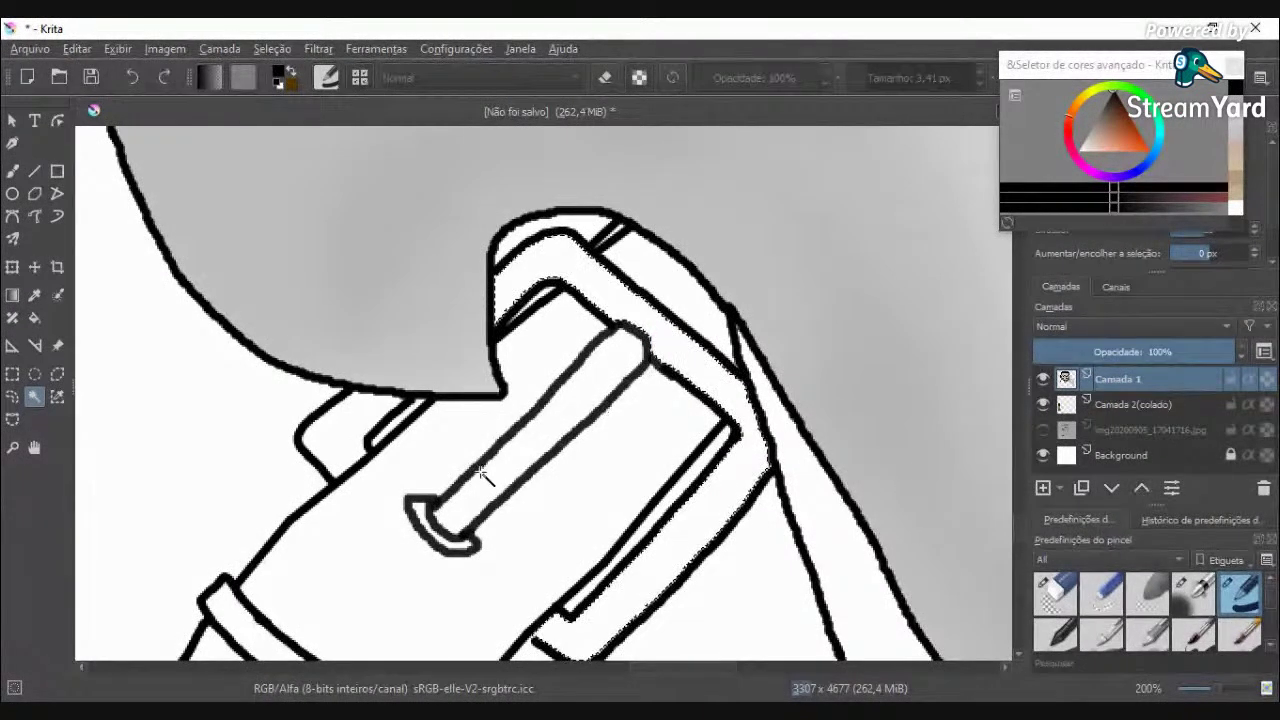
{"action": "left_click", "coordinate": [334, 424]}
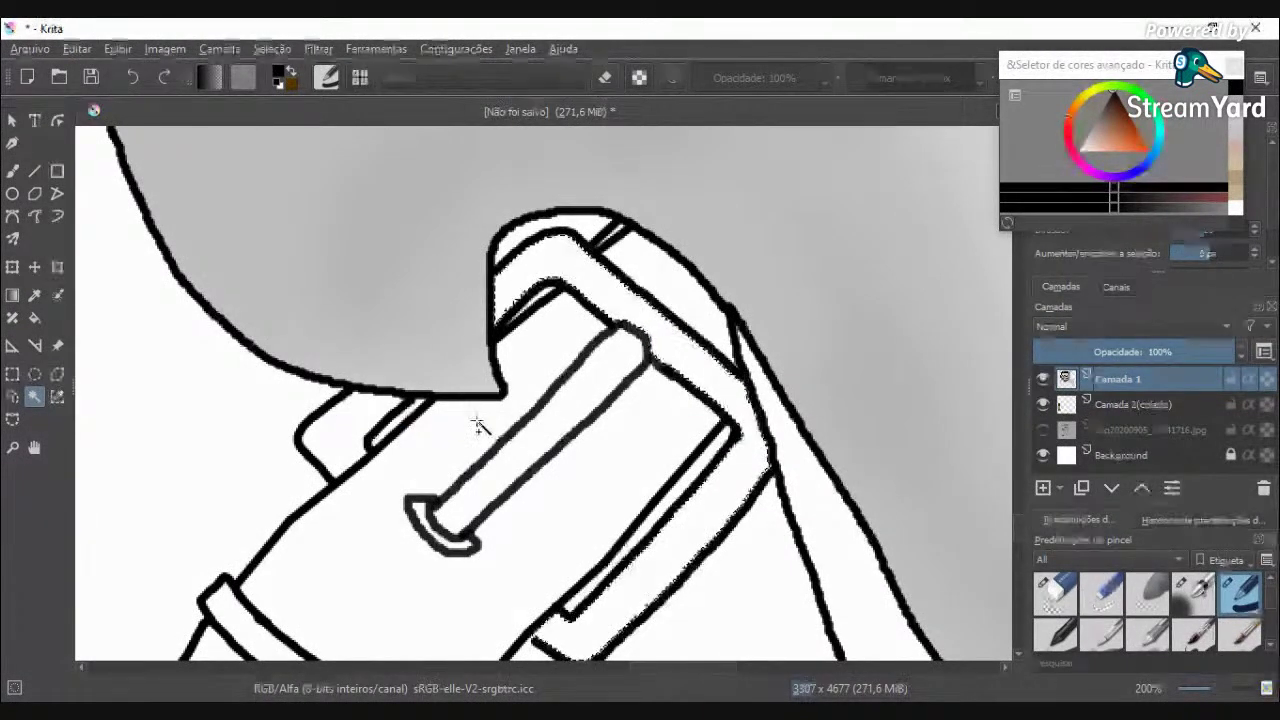
{"action": "left_click", "coordinate": [537, 450]}
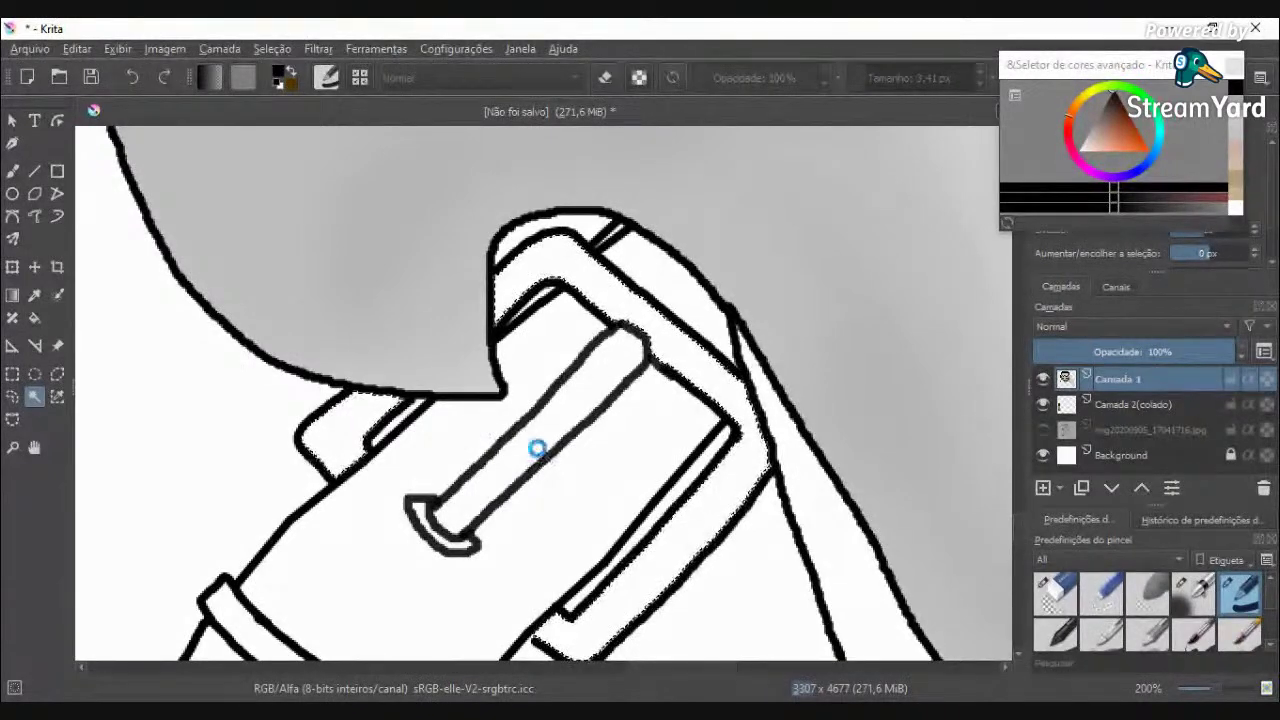
{"action": "left_click", "coordinate": [458, 502]}
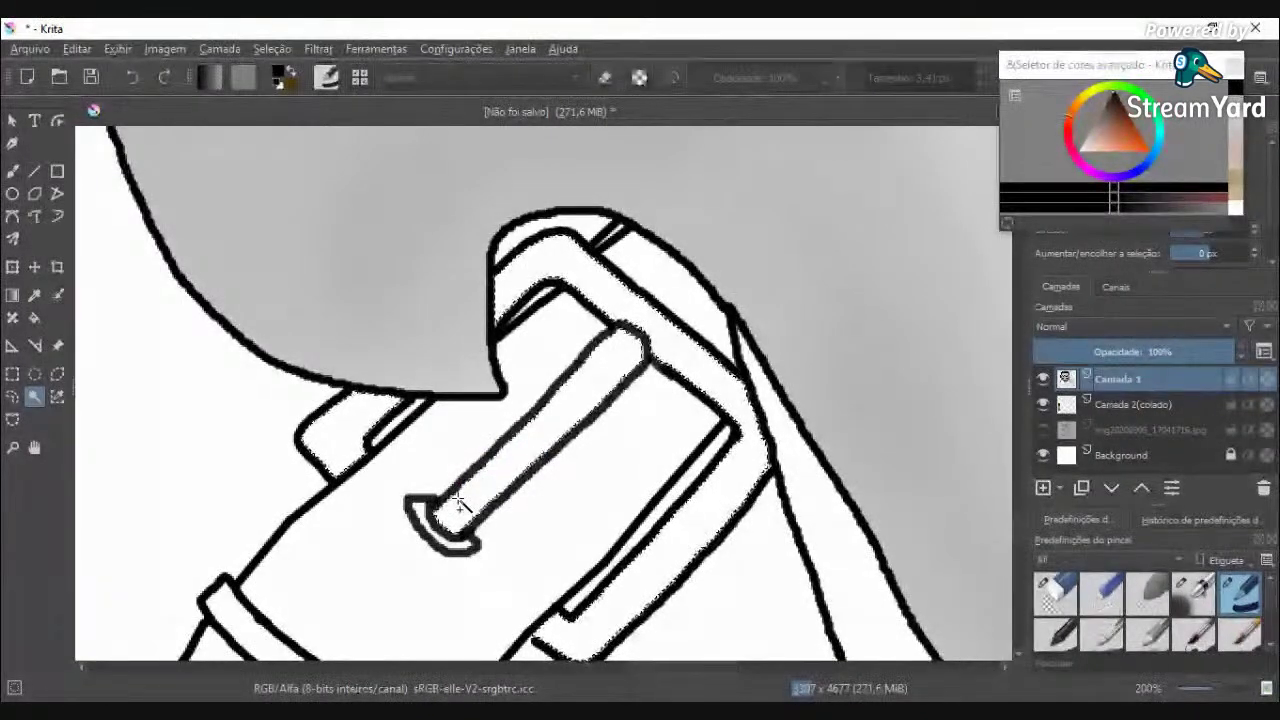
Step: Add the narrow strap loop and the bevelled plate below this buckle to the selection
{"action": "scroll", "coordinate": [458, 502], "scroll_direction": "down", "scroll_amount": 5}
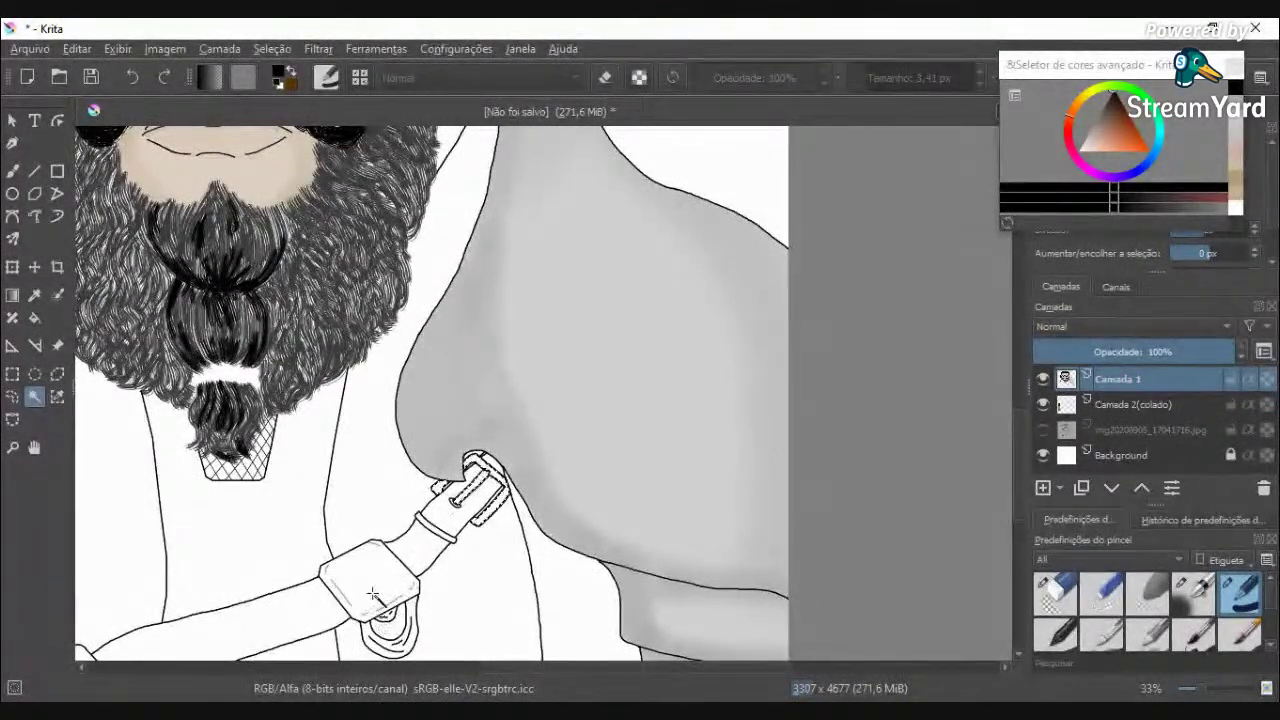
{"action": "scroll", "coordinate": [420, 545], "scroll_direction": "up", "scroll_amount": 3}
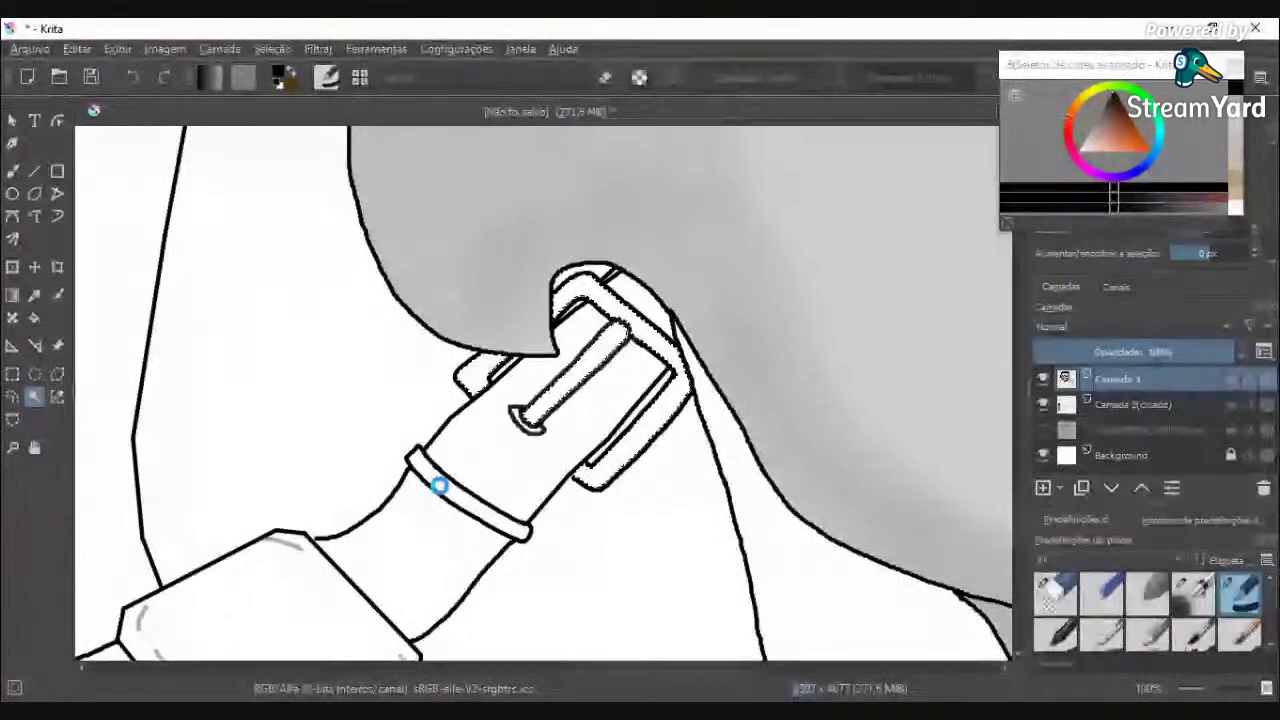
{"action": "left_click", "coordinate": [243, 622]}
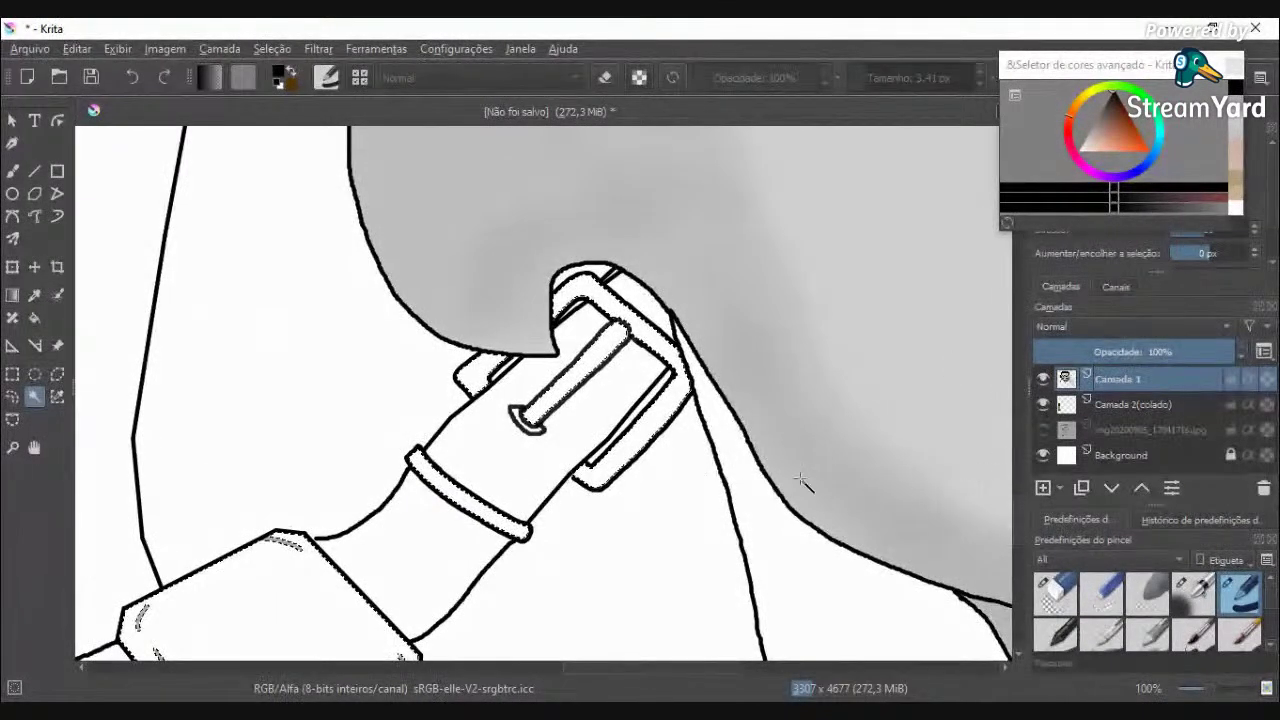
Step: Add the loop, buckle frame and prong of the strap on the opposite shoulder to the selection
{"action": "scroll", "coordinate": [645, 466], "scroll_direction": "down", "scroll_amount": 2}
{"action": "scroll", "coordinate": [645, 466], "scroll_direction": "down", "scroll_amount": 5}
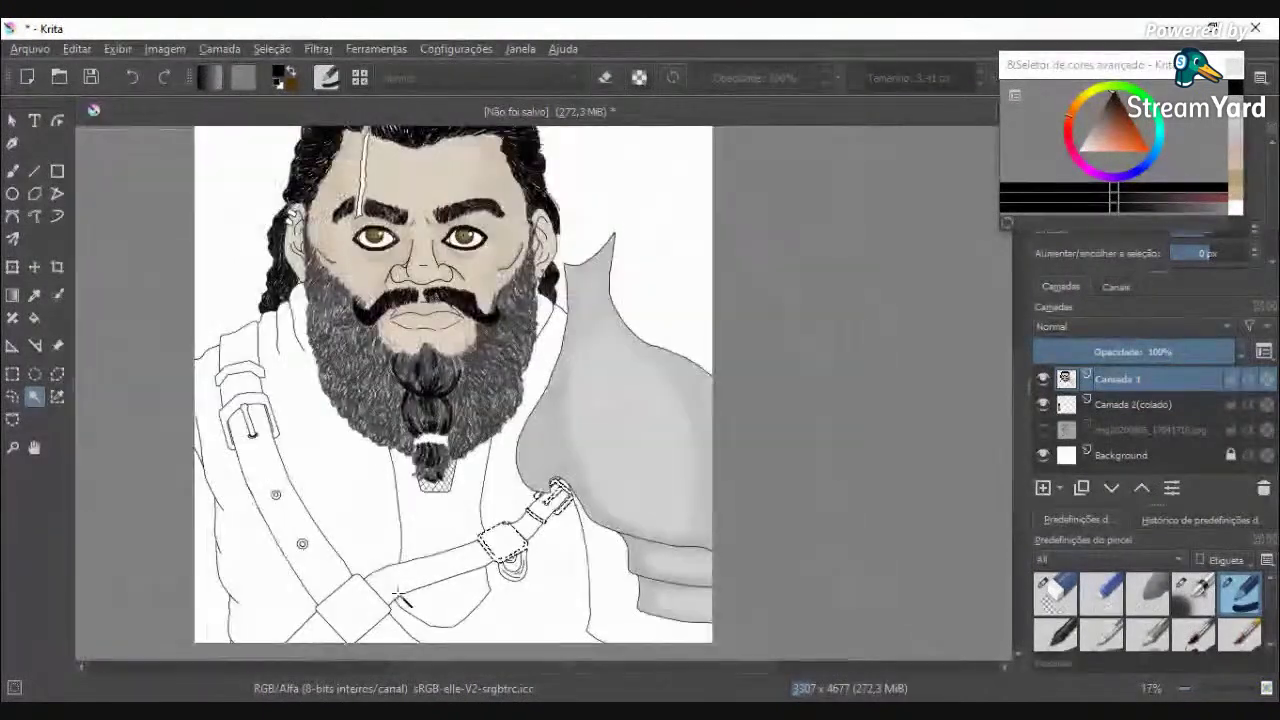
{"action": "scroll", "coordinate": [262, 405], "scroll_direction": "up", "scroll_amount": 3}
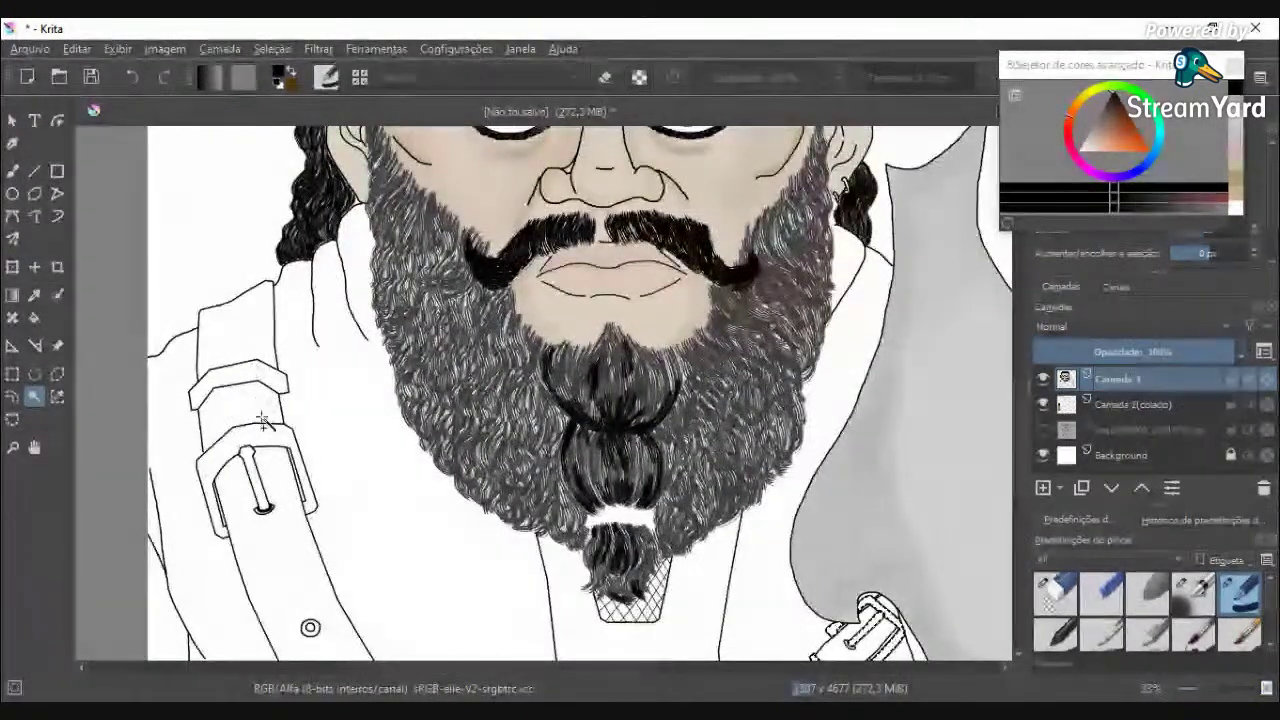
{"action": "left_click", "coordinate": [252, 475], "text": "shift"}
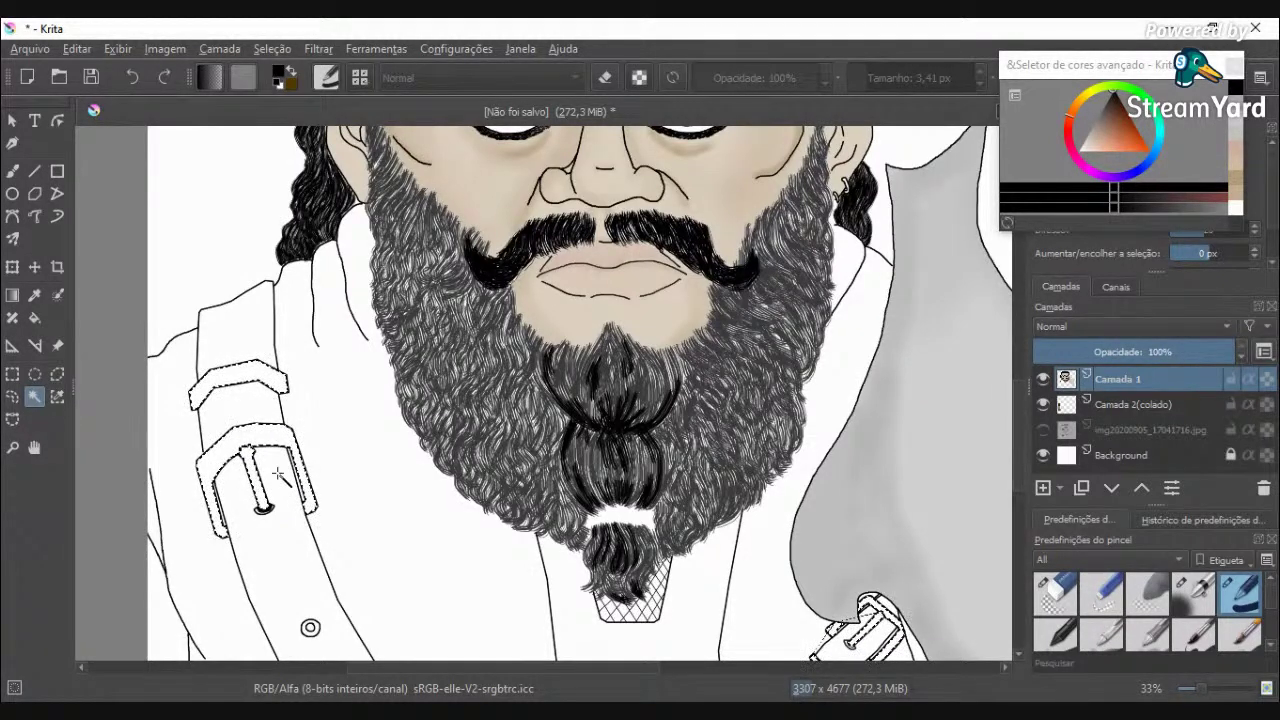
Step: Add the wide strap's two eyelet rings and the square plate where the straps cross to the selection
{"action": "scroll", "coordinate": [275, 510], "scroll_direction": "down", "scroll_amount": 3}
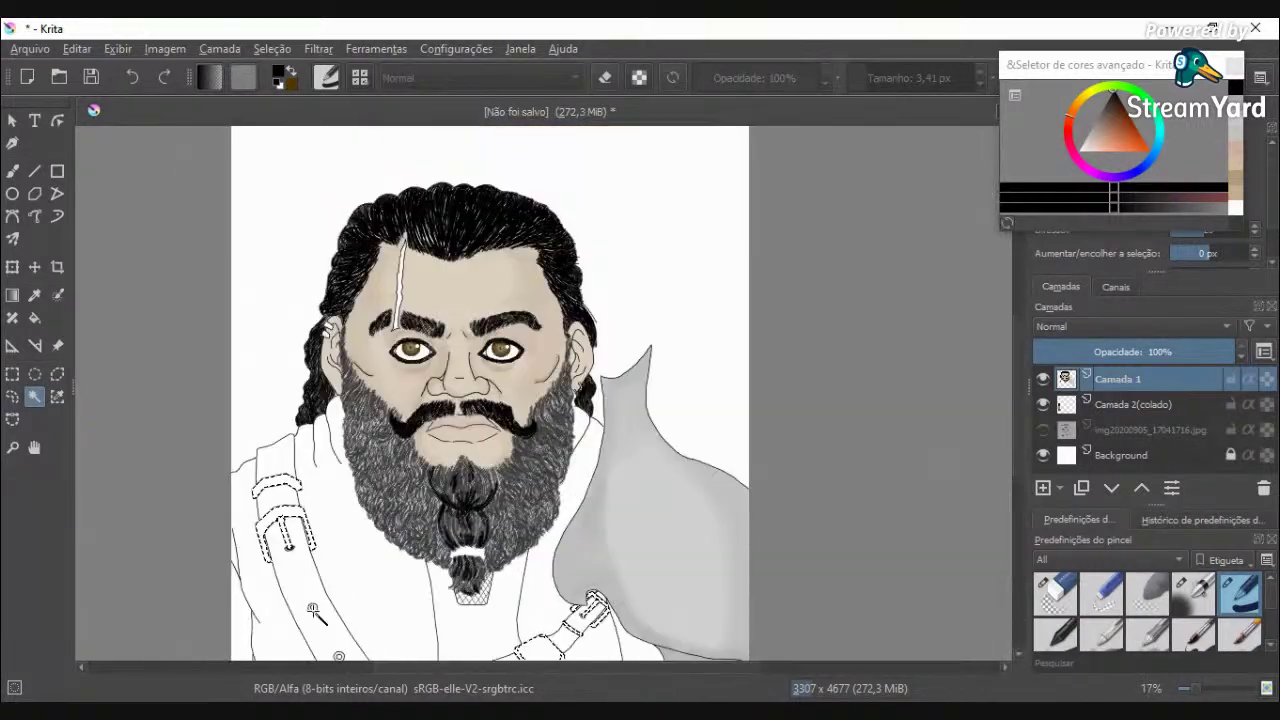
{"action": "scroll", "coordinate": [313, 612], "scroll_direction": "up", "scroll_amount": 10}
{"action": "scroll", "coordinate": [478, 600], "scroll_direction": "down", "scroll_amount": 5}
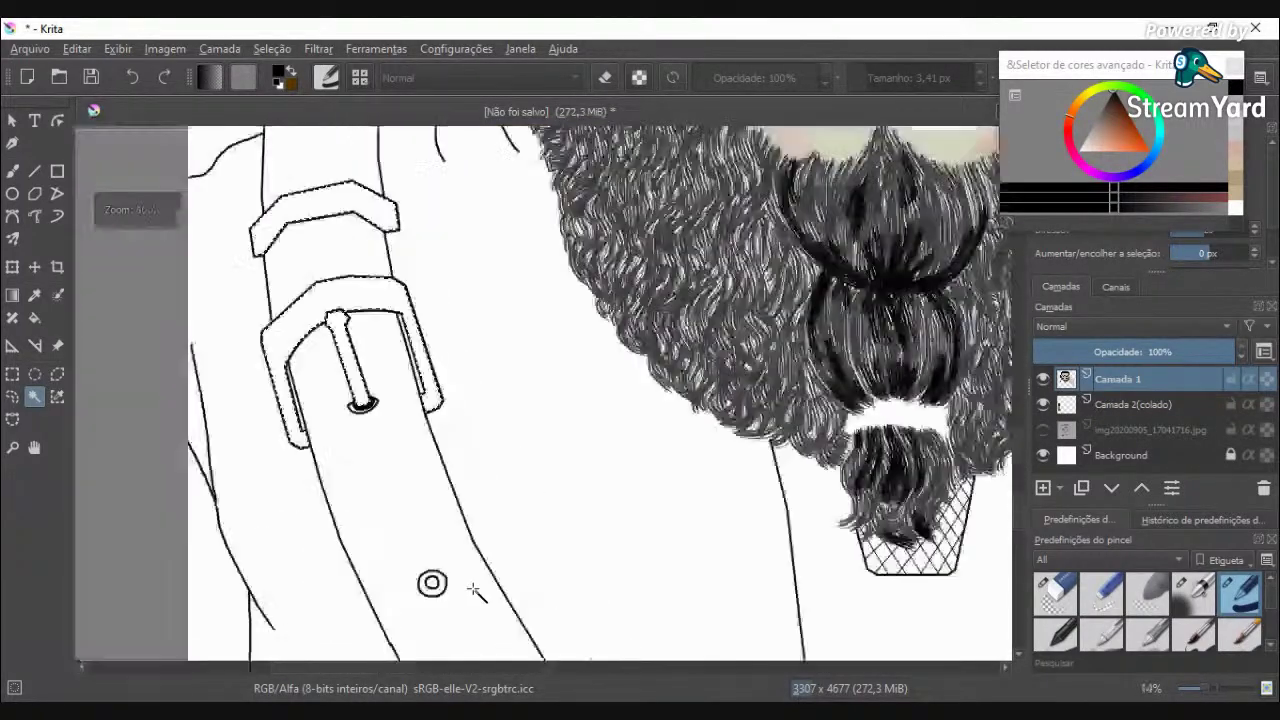
{"action": "left_click_drag", "start_coordinate": [1019, 401], "coordinate": [1019, 437]}
{"action": "scroll", "coordinate": [637, 527], "scroll_direction": "up", "scroll_amount": 5}
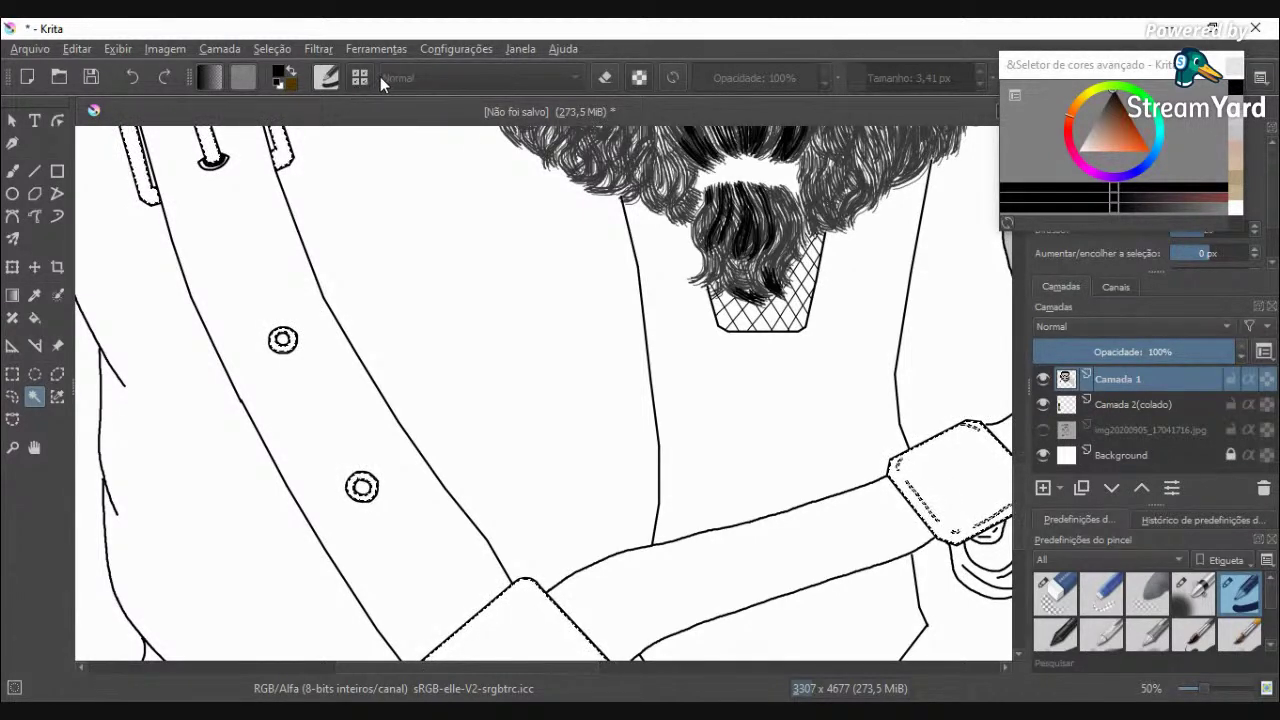
Step: Set the brush to light grey from the colour history at 62% opacity and 680.77 px
{"action": "key", "text": "b"}
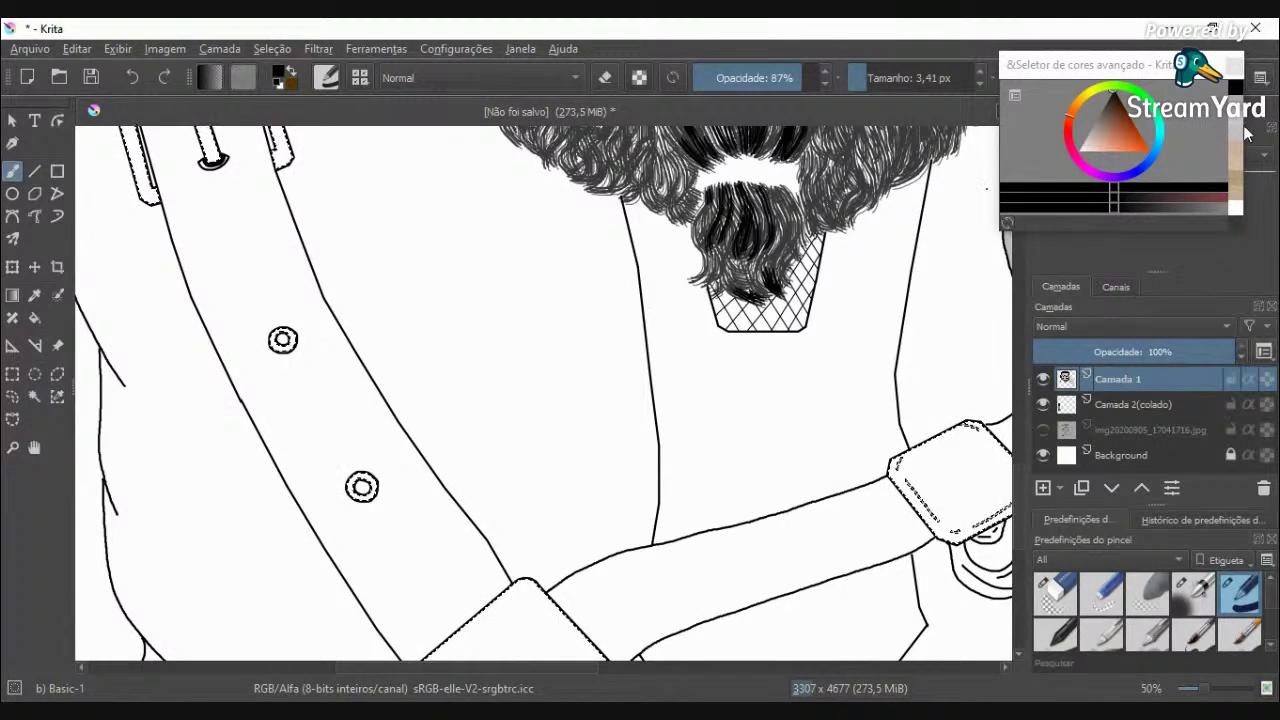
{"action": "left_click", "coordinate": [1238, 128]}
{"action": "scroll", "coordinate": [853, 326], "scroll_direction": "down", "scroll_amount": 6}
{"action": "scroll", "coordinate": [922, 284], "scroll_direction": "up", "scroll_amount": 3}
{"action": "scroll", "coordinate": [924, 285], "scroll_direction": "up", "scroll_amount": 1}
{"action": "left_click_drag", "start_coordinate": [907, 72], "coordinate": [958, 72]}
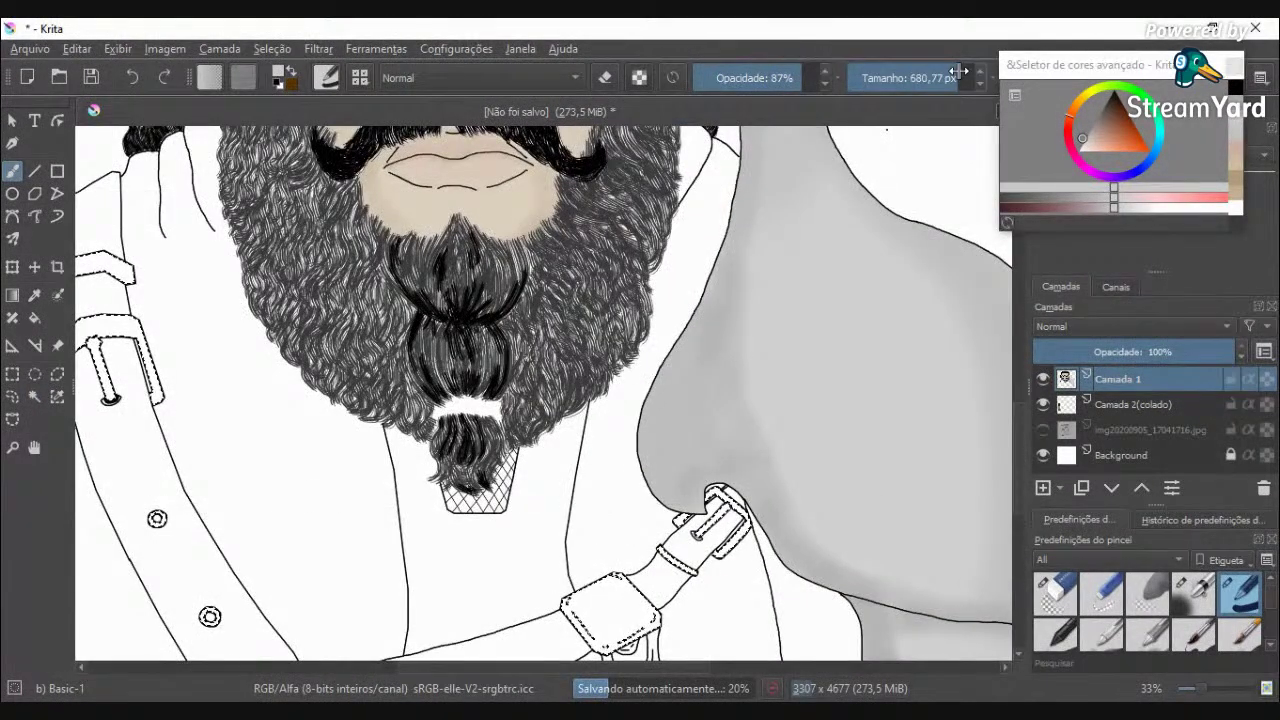
{"action": "left_click", "coordinate": [770, 78]}
{"action": "key", "text": "minus"}
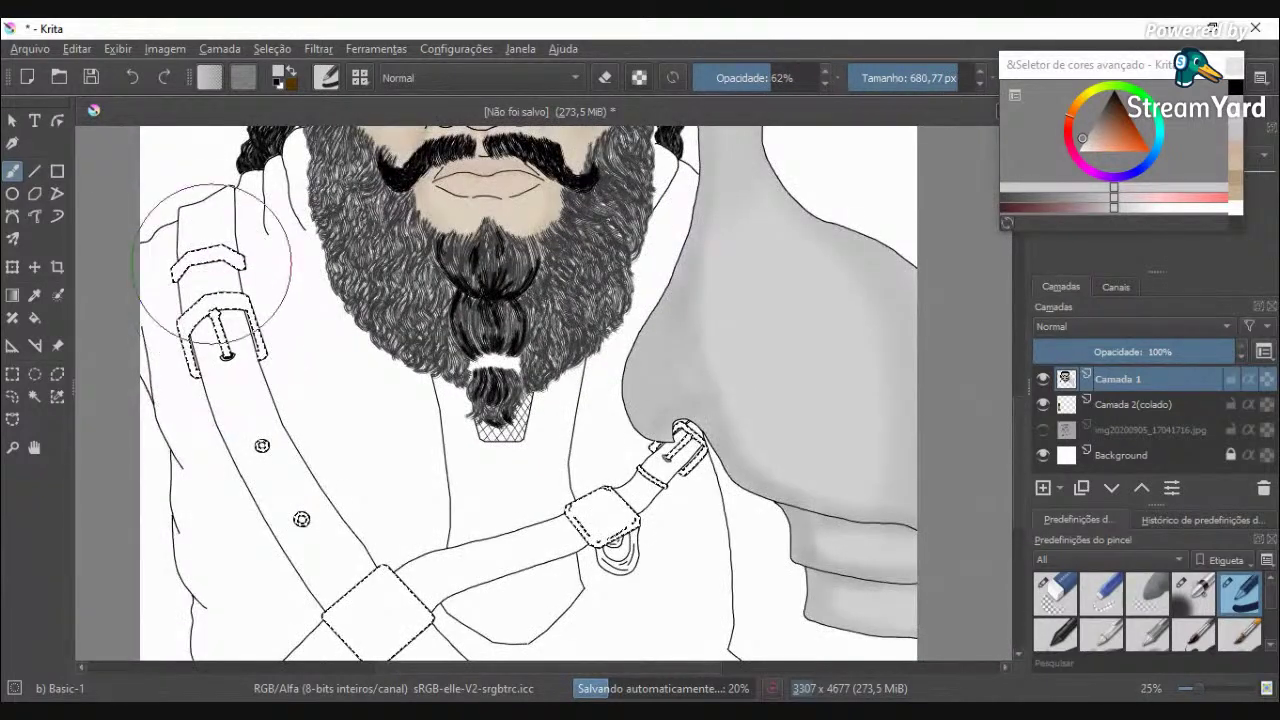
Step: Paint the selected buckles, loops, plates and eyelet rings on both straps light grey
{"action": "left_click_drag", "start_coordinate": [210, 345], "coordinate": [228, 255]}
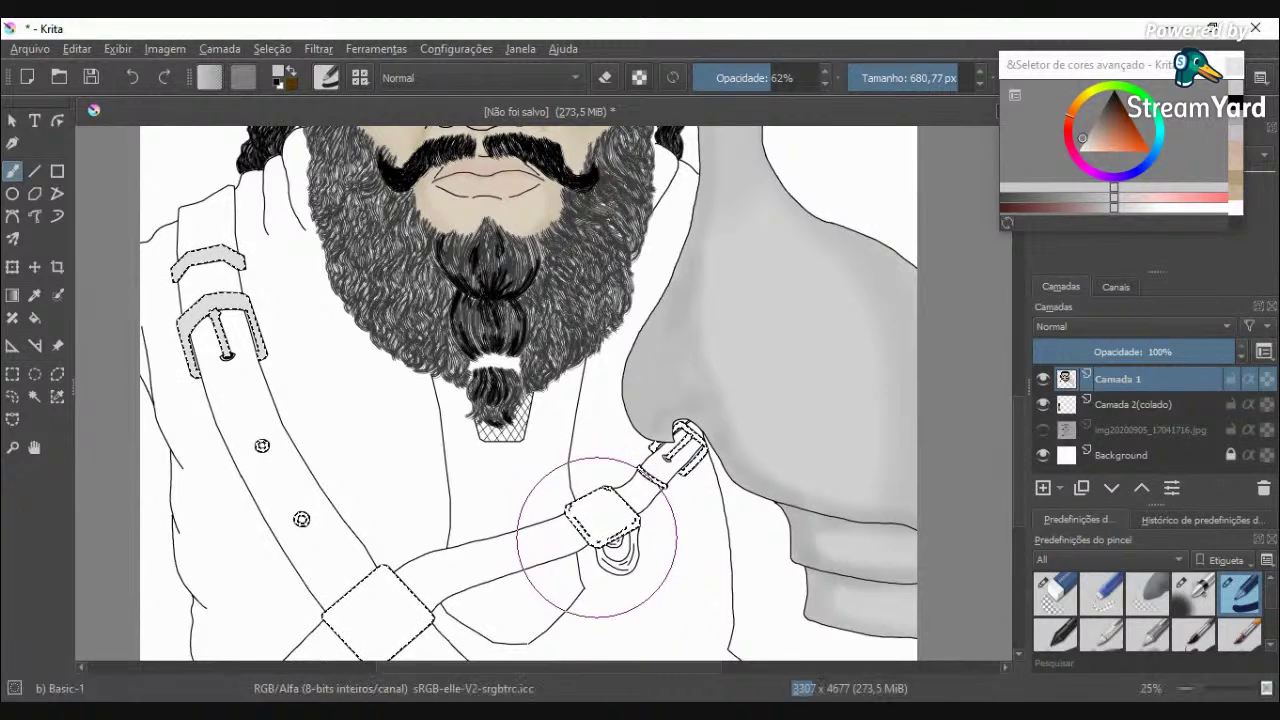
{"action": "scroll", "coordinate": [356, 620], "scroll_direction": "down", "scroll_amount": 2}
{"action": "left_click", "coordinate": [356, 612]}
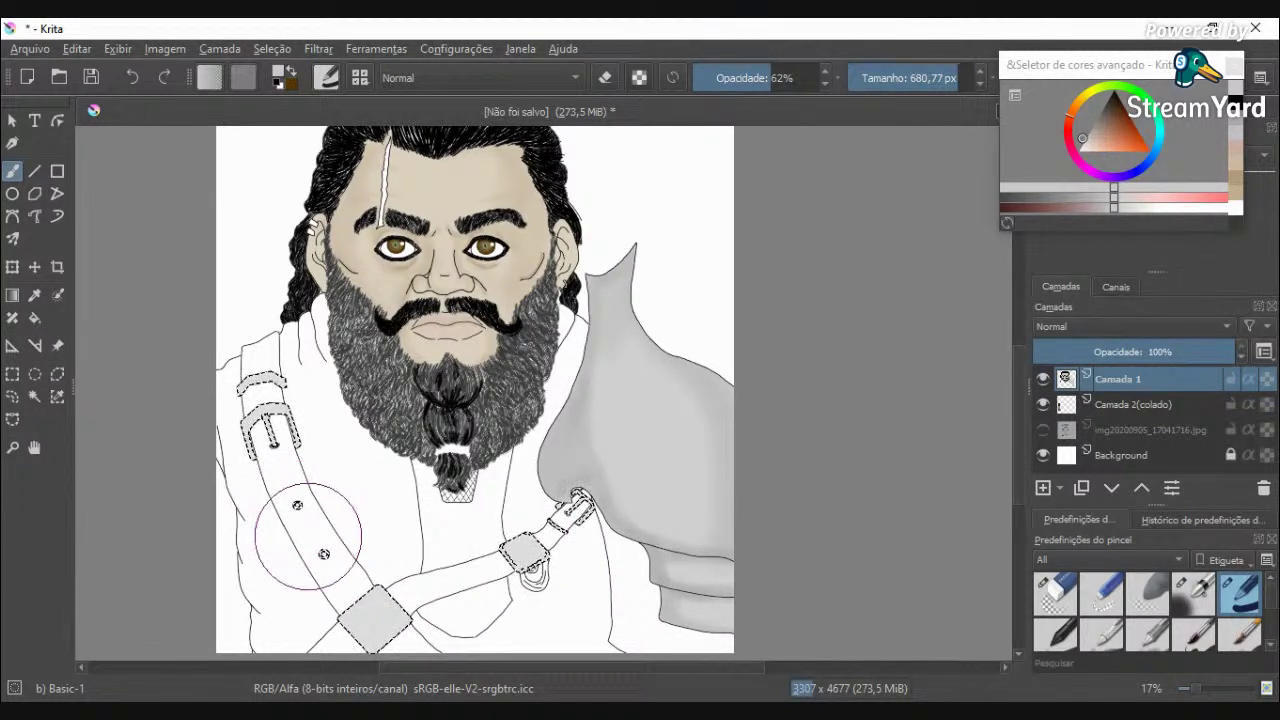
{"action": "scroll", "coordinate": [297, 505], "scroll_direction": "up", "scroll_amount": 3}
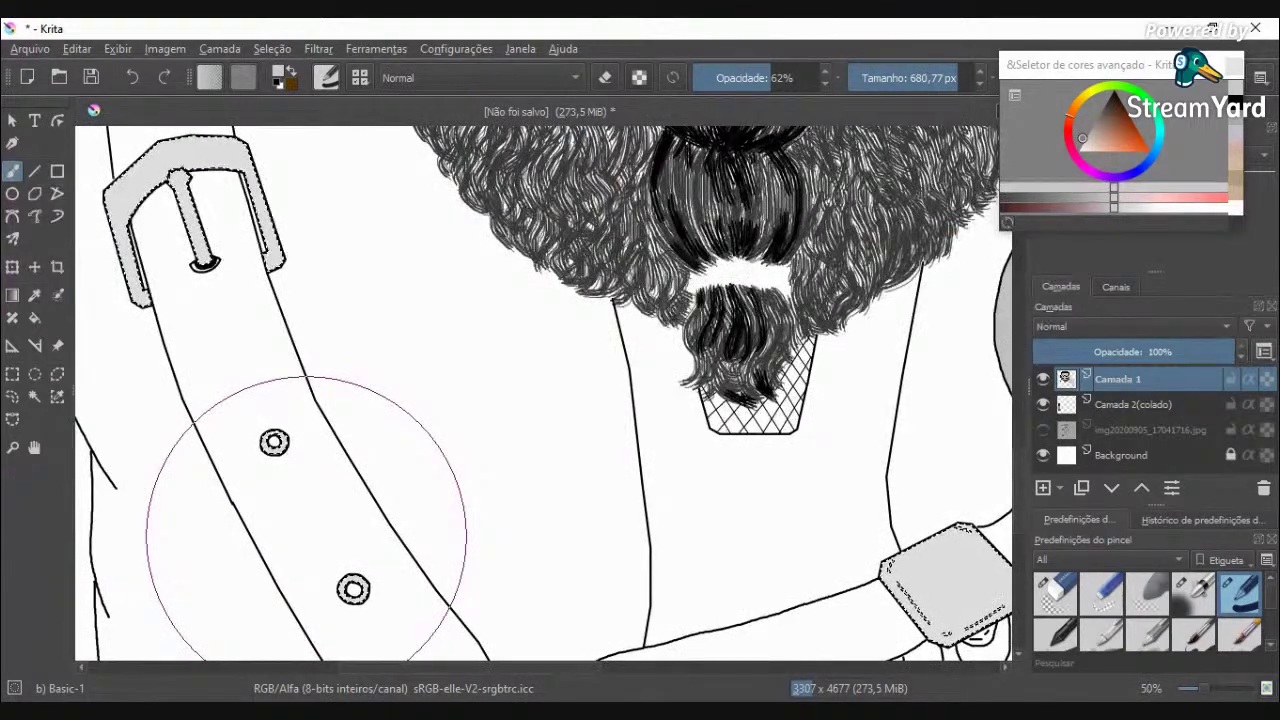
{"action": "scroll", "coordinate": [295, 530], "scroll_direction": "down", "scroll_amount": 4}
{"action": "scroll", "coordinate": [490, 507], "scroll_direction": "up", "scroll_amount": 3}
{"action": "scroll", "coordinate": [490, 507], "scroll_direction": "down", "scroll_amount": 3}
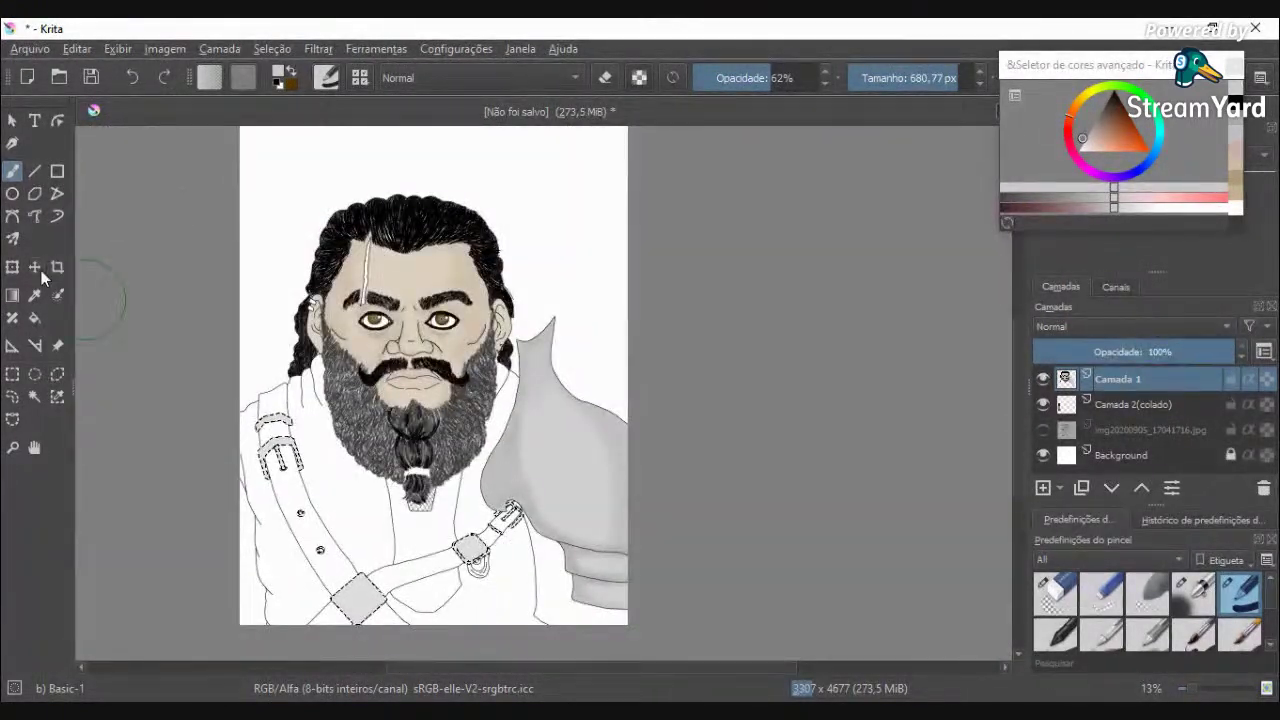
Step: Select the white mesh cells beneath the beard tip on the side facing the shoulder armour, using contiguous selection
{"action": "left_click", "coordinate": [34, 395]}
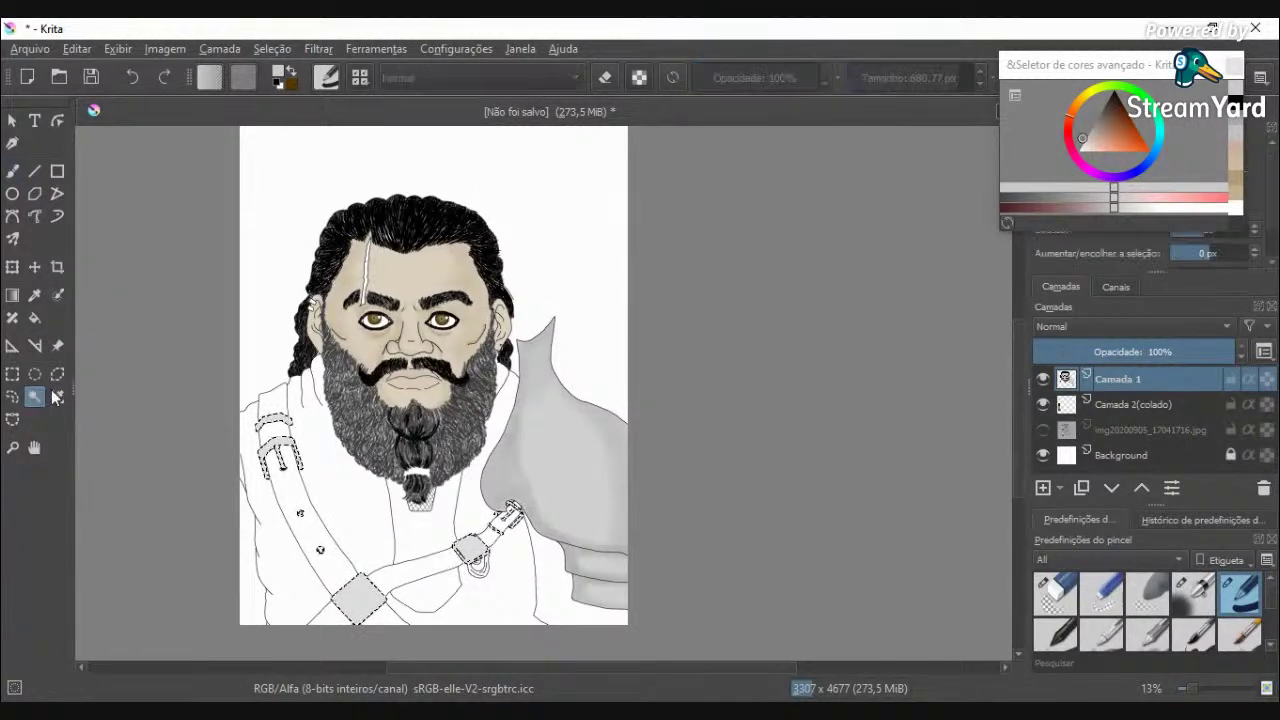
{"action": "scroll", "coordinate": [420, 500], "scroll_direction": "up", "scroll_amount": 7}
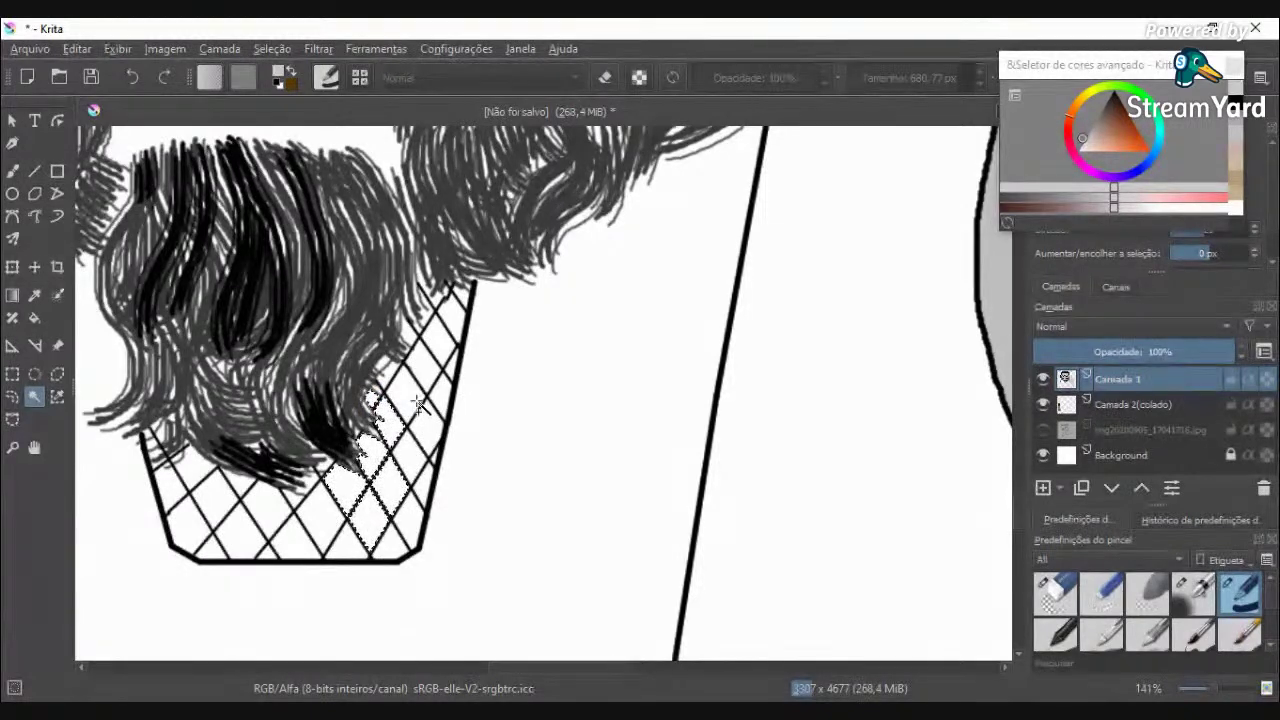
{"action": "left_click", "coordinate": [409, 395]}
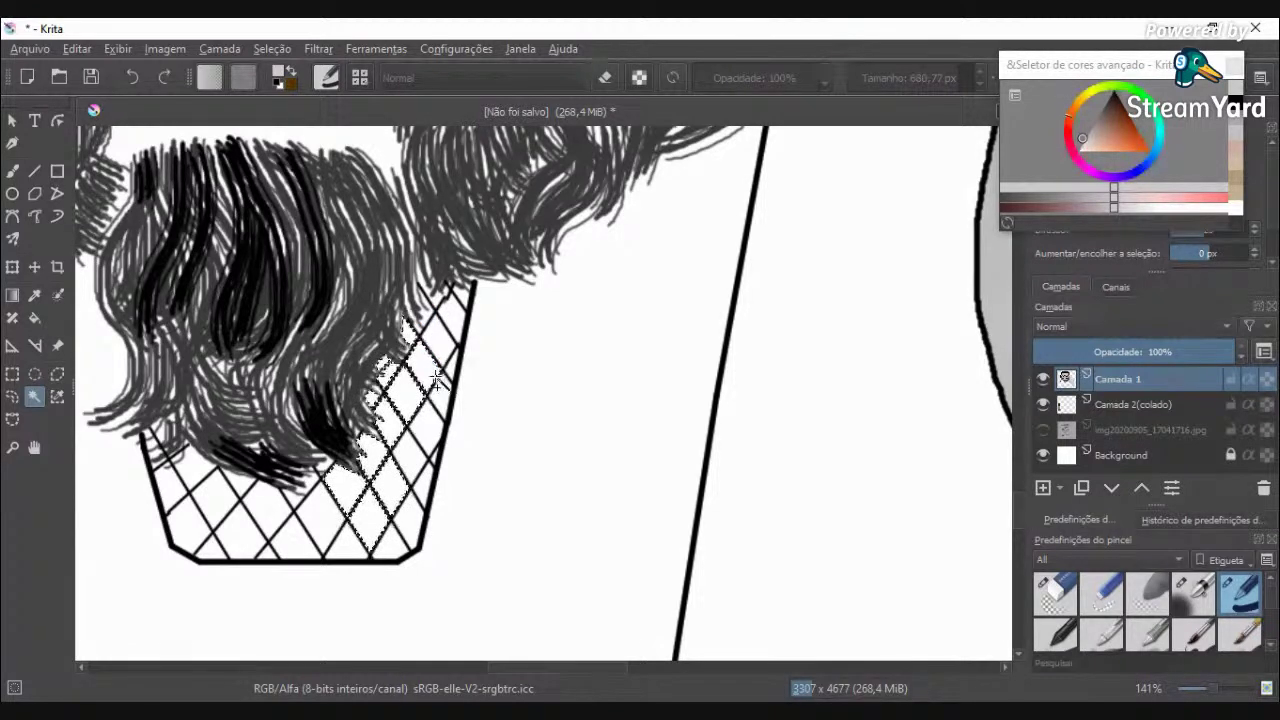
{"action": "left_click", "coordinate": [463, 296]}
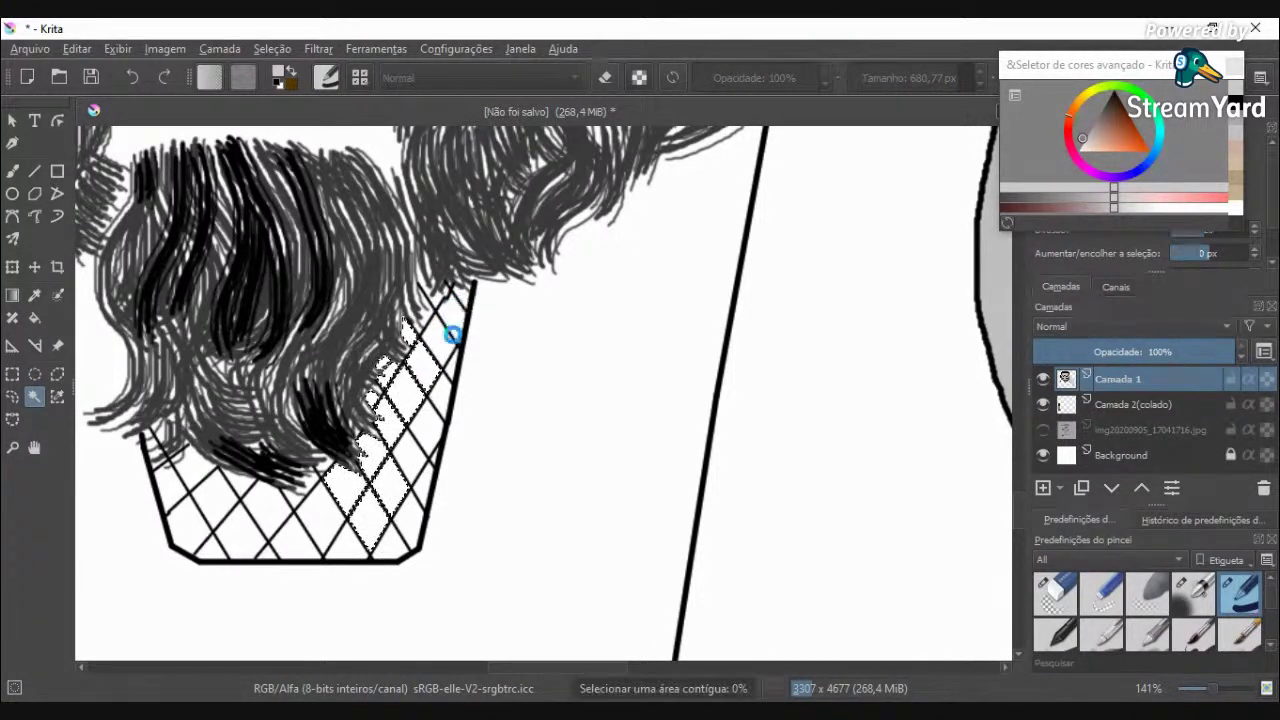
{"action": "left_click", "coordinate": [437, 389]}
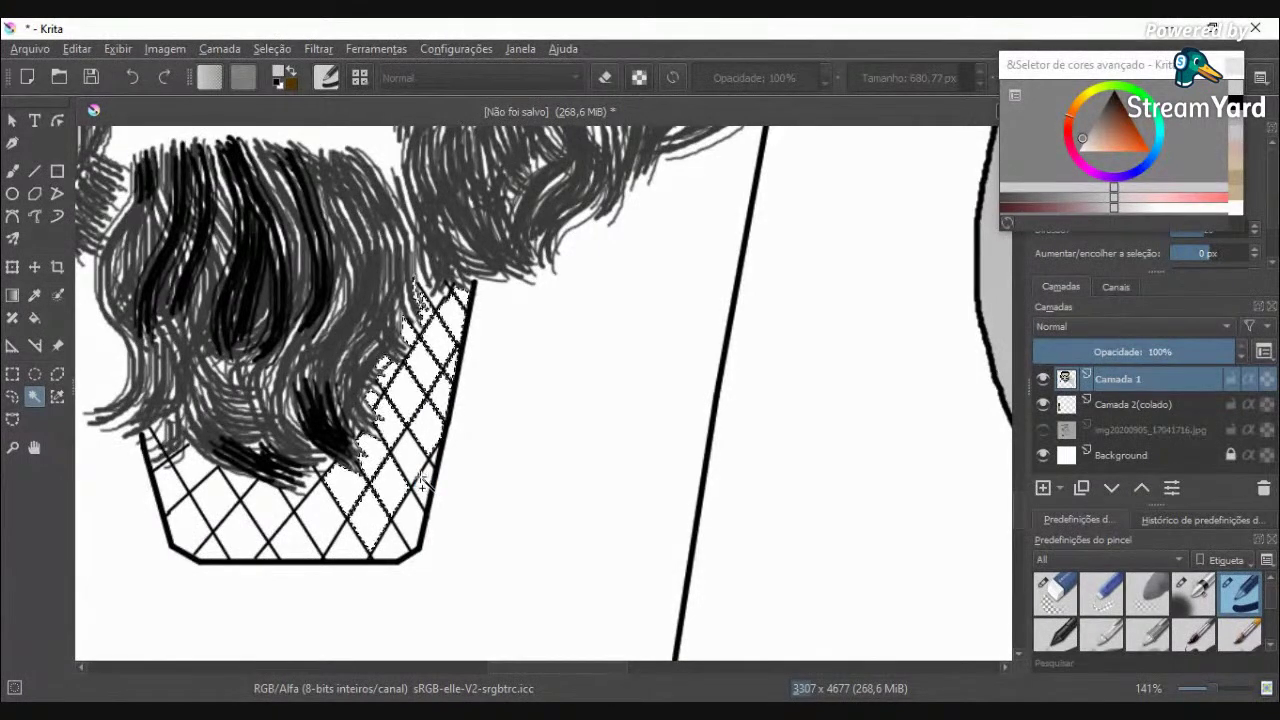
{"action": "left_click", "coordinate": [389, 546]}
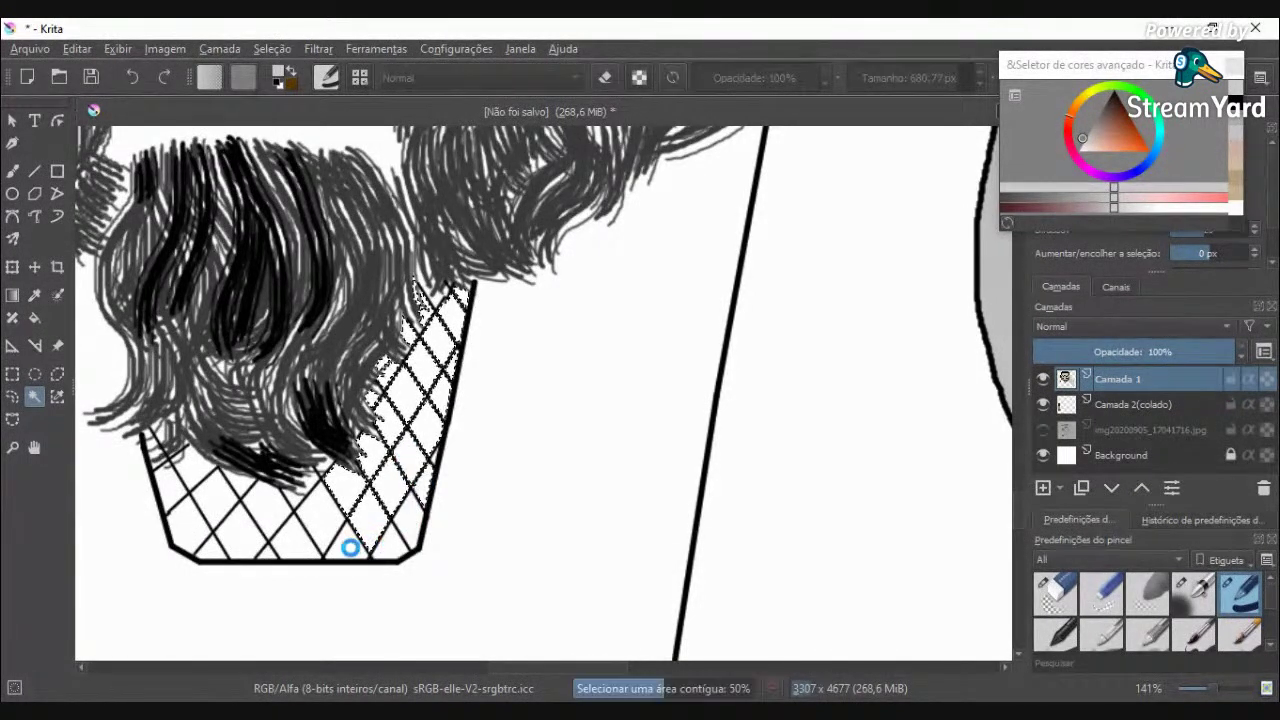
Step: Add the remaining mesh cells on the opposite side, including the slivers between the beard hairs, to the selection
{"action": "left_click", "coordinate": [320, 511]}
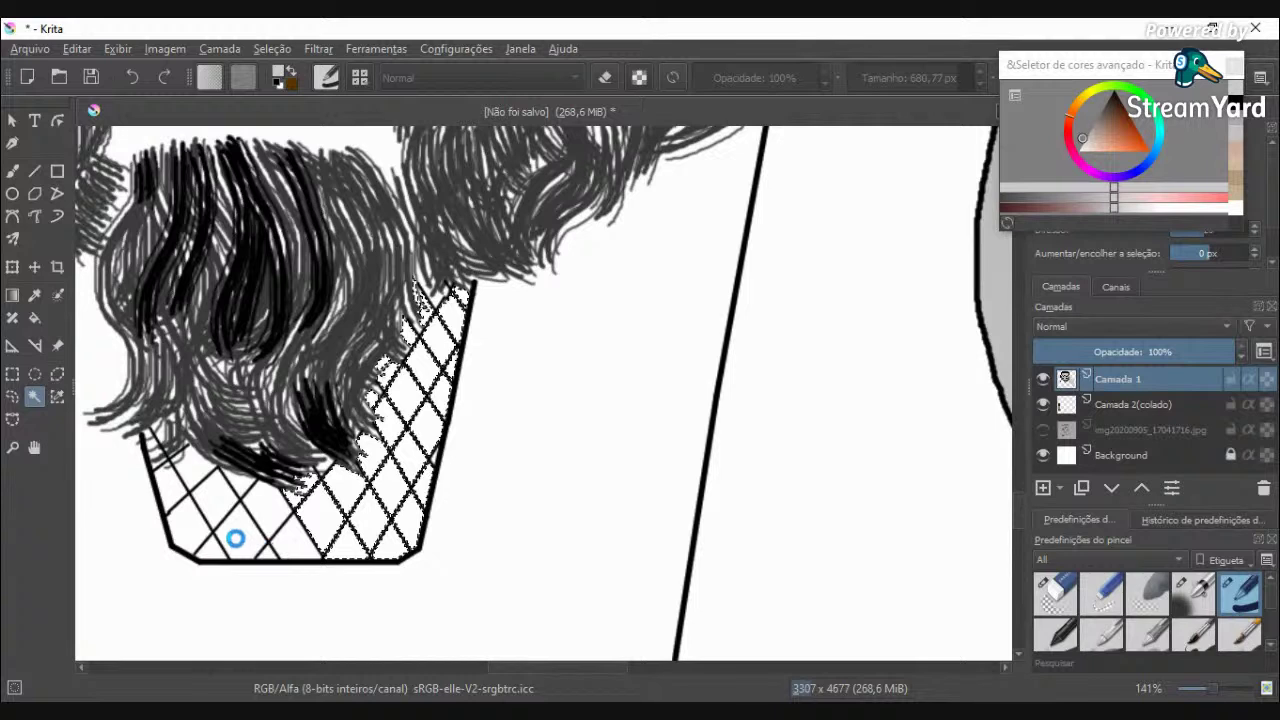
{"action": "left_click", "coordinate": [228, 490]}
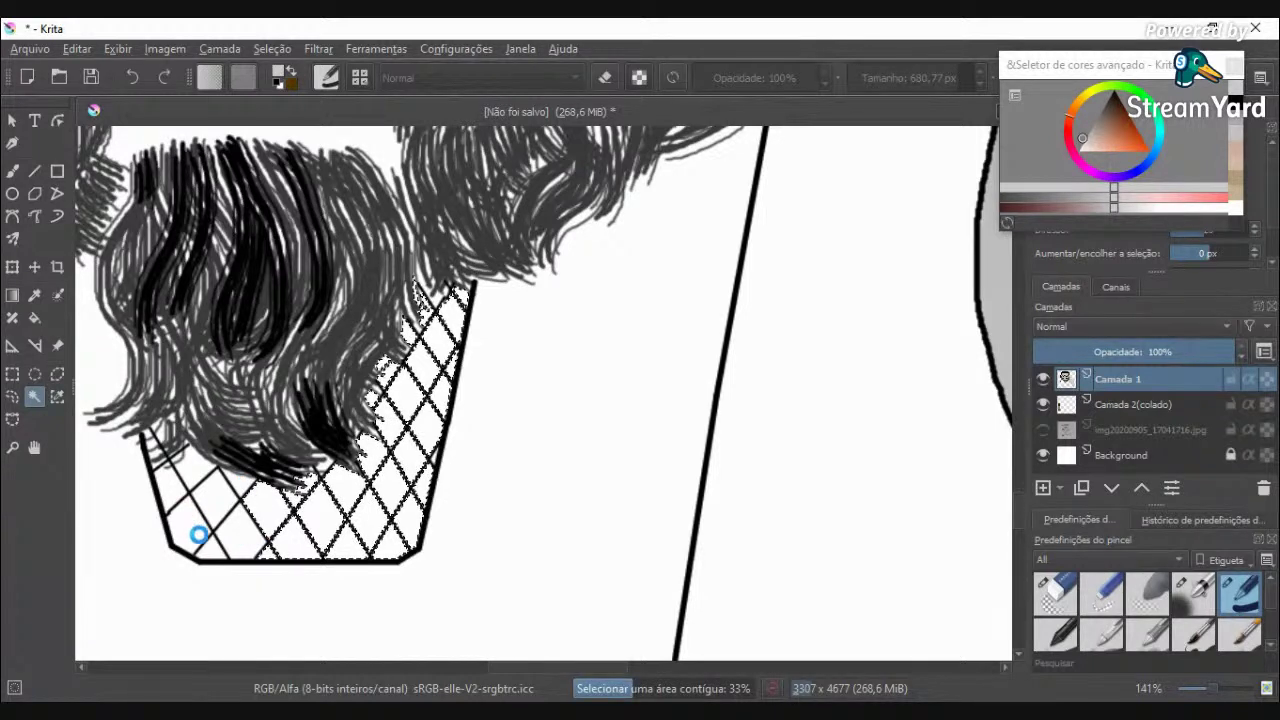
{"action": "left_click", "coordinate": [194, 469]}
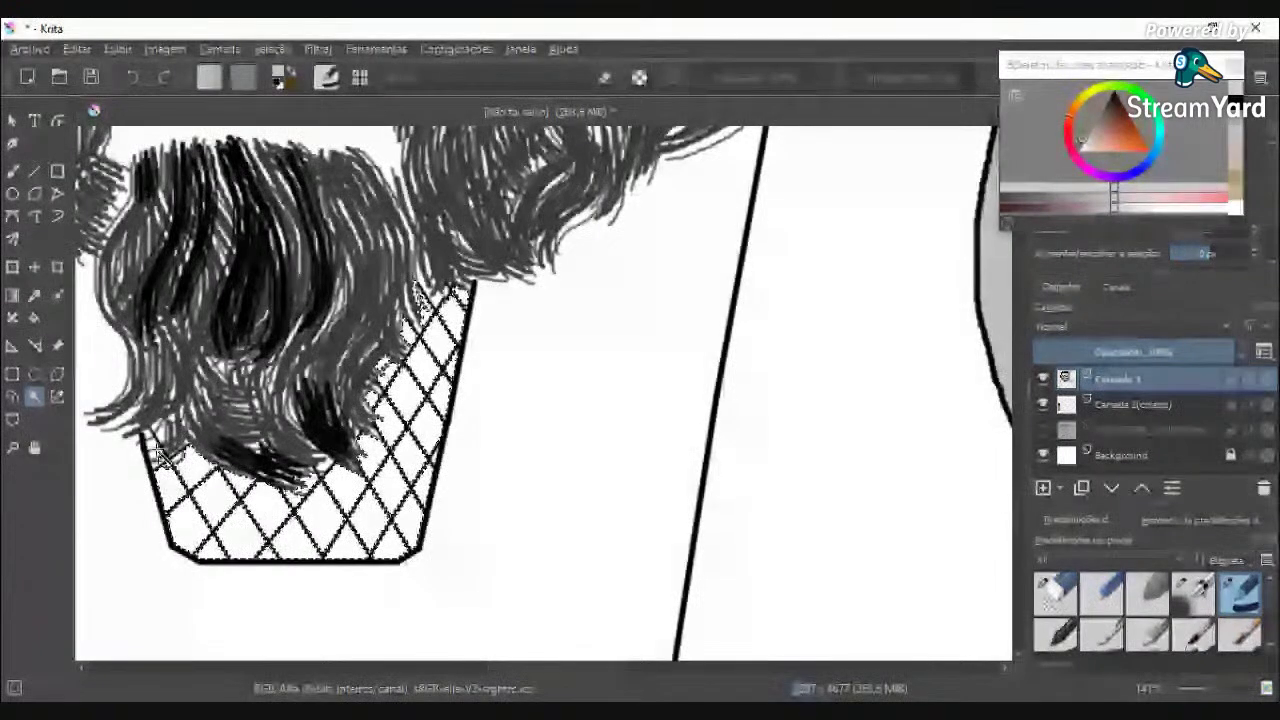
{"action": "left_click", "coordinate": [153, 450]}
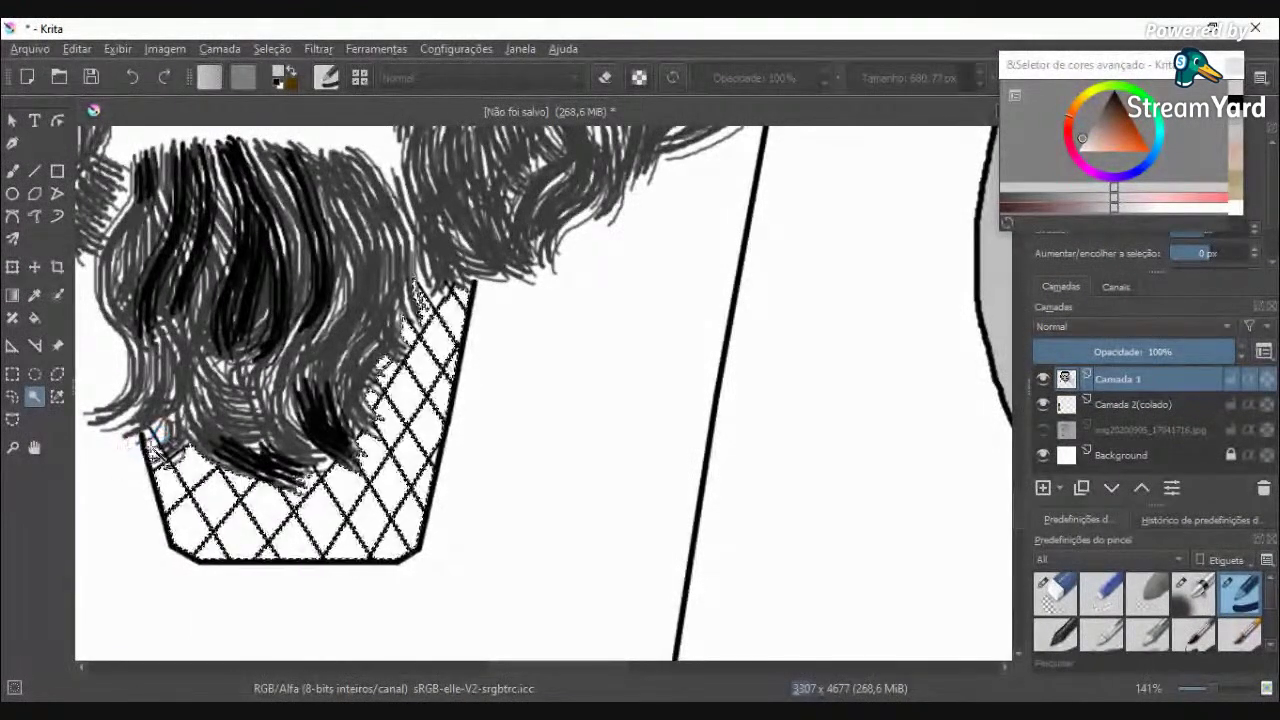
{"action": "left_click", "coordinate": [144, 434]}
{"action": "left_click", "coordinate": [153, 426]}
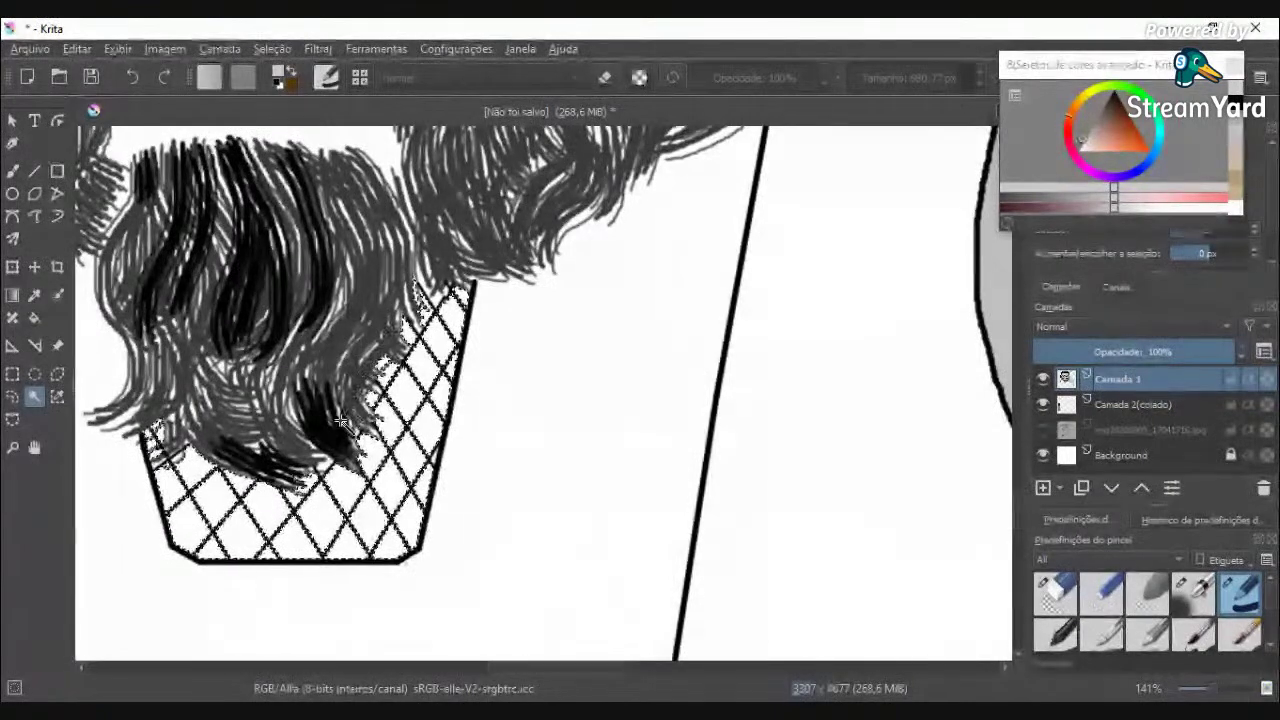
Step: Paint the selected mesh cells below the beard grey with the brush at 62% opacity
{"action": "left_click", "coordinate": [13, 172]}
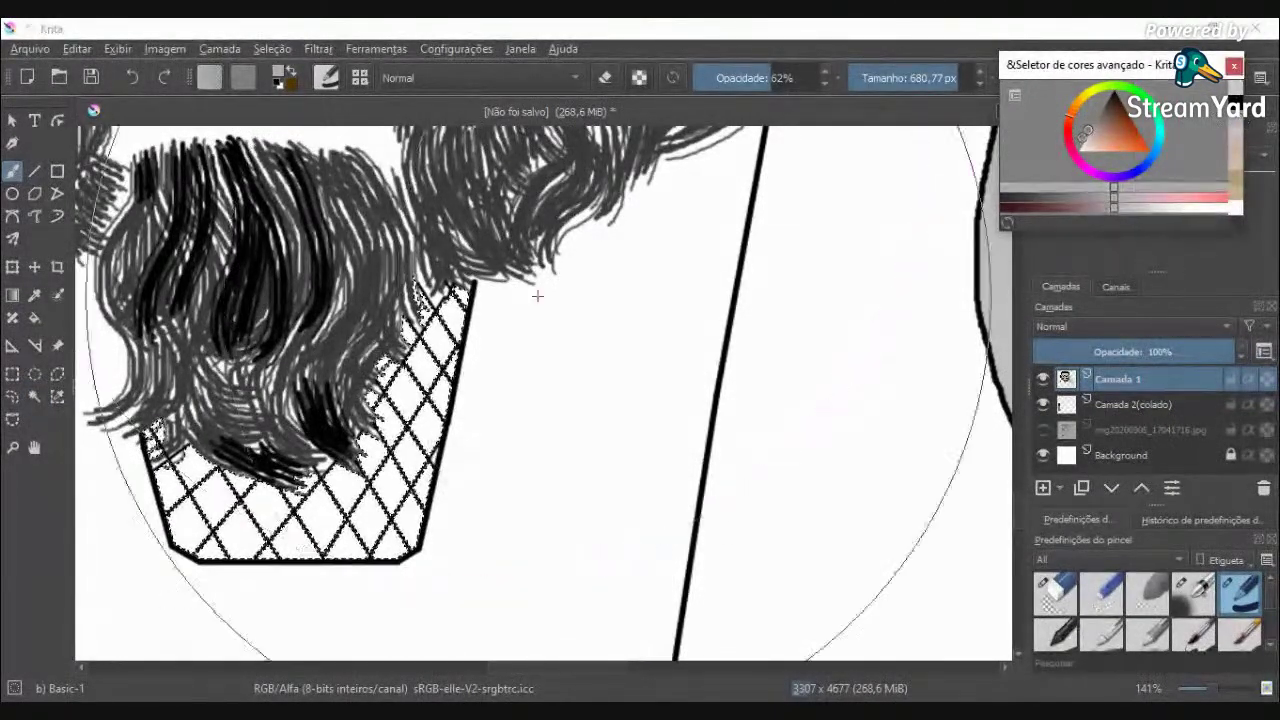
{"action": "scroll", "coordinate": [485, 290], "scroll_direction": "down", "scroll_amount": 3}
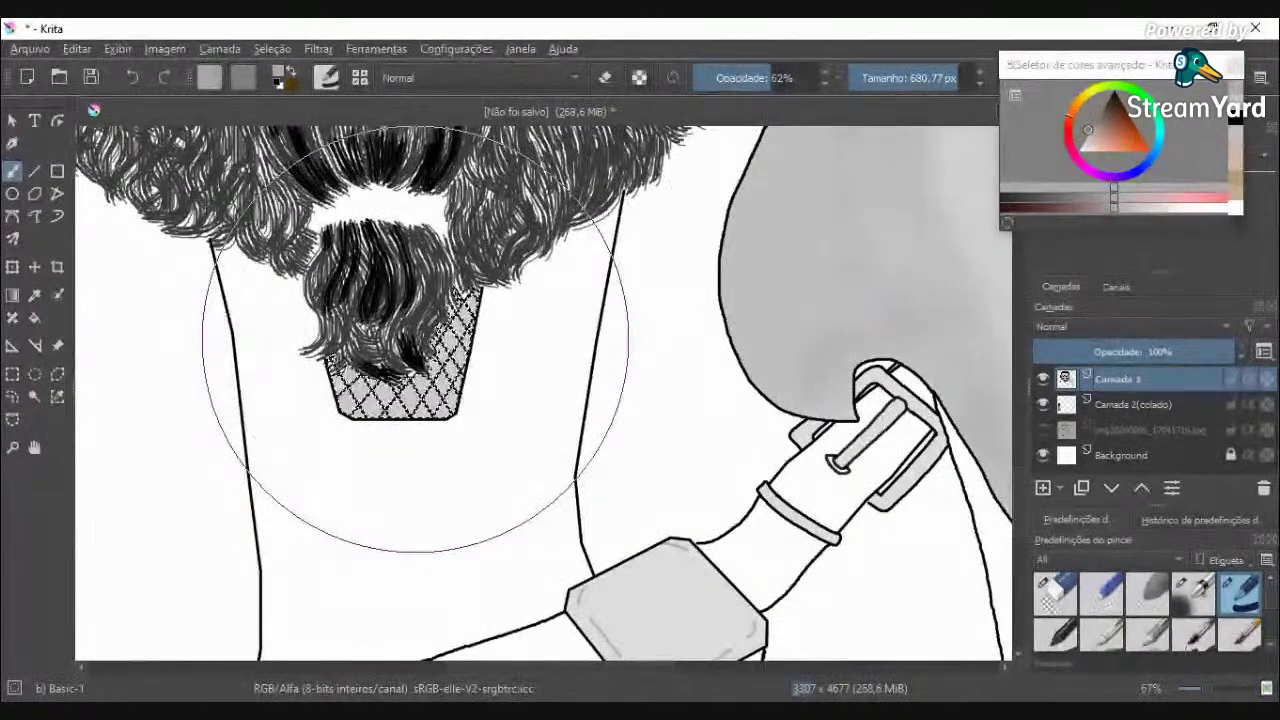
{"action": "scroll", "coordinate": [415, 335], "scroll_direction": "down", "scroll_amount": 1}
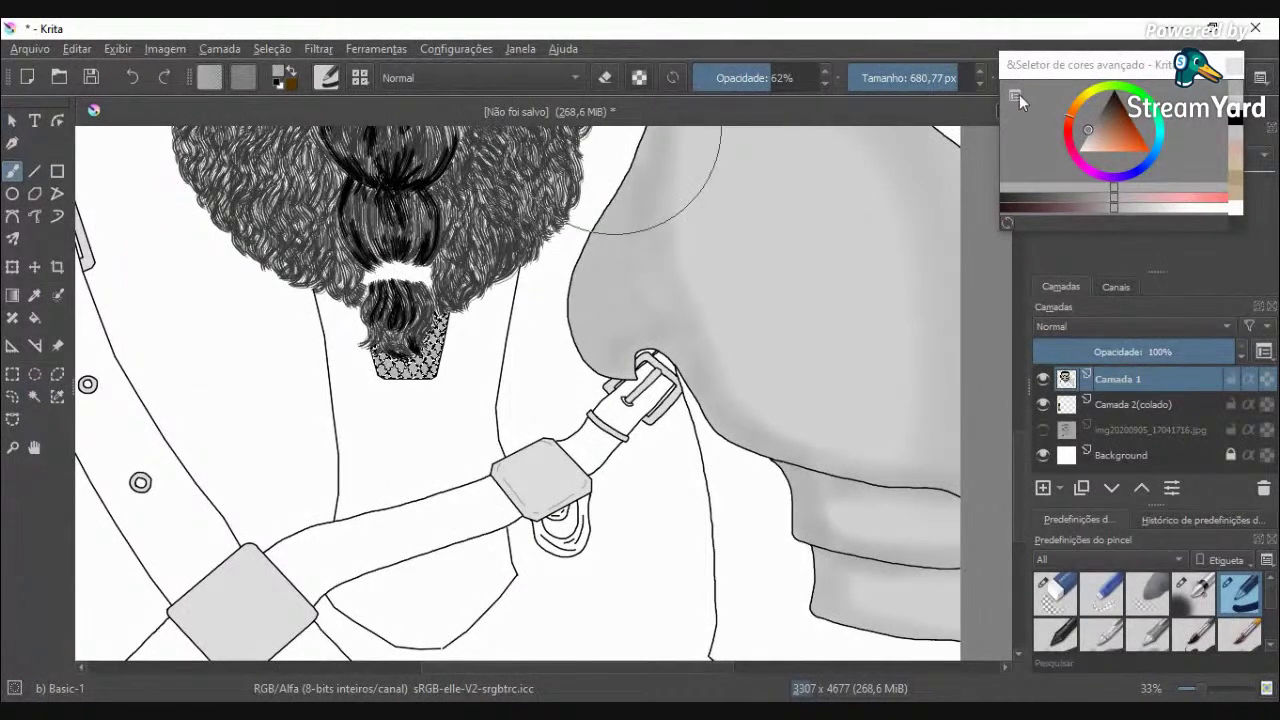
{"action": "scroll", "coordinate": [767, 284], "scroll_direction": "down", "scroll_amount": 1}
{"action": "scroll", "coordinate": [750, 285], "scroll_direction": "up", "scroll_amount": 1}
{"action": "scroll", "coordinate": [505, 349], "scroll_direction": "down", "scroll_amount": 3}
{"action": "scroll", "coordinate": [505, 349], "scroll_direction": "up", "scroll_amount": 3}
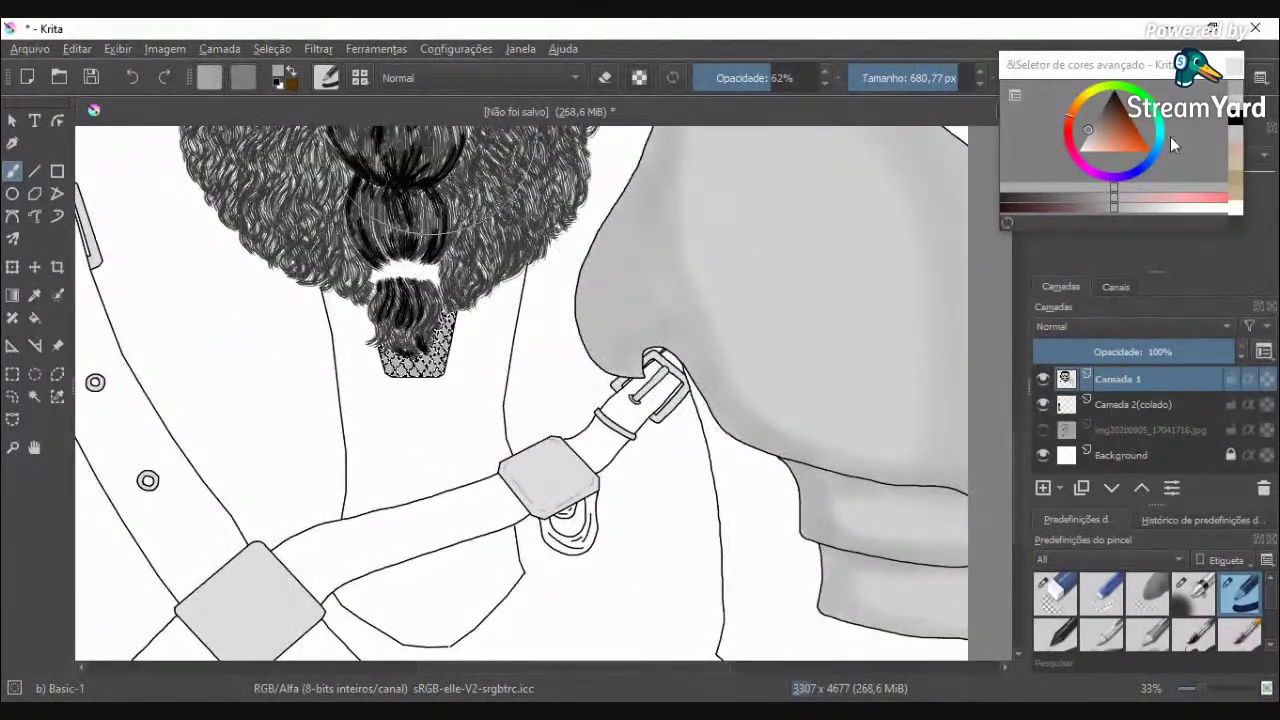
Step: Choose dark grey as the colour and select the blank cloth area beneath the shoulder armour
{"action": "left_click", "coordinate": [1232, 122]}
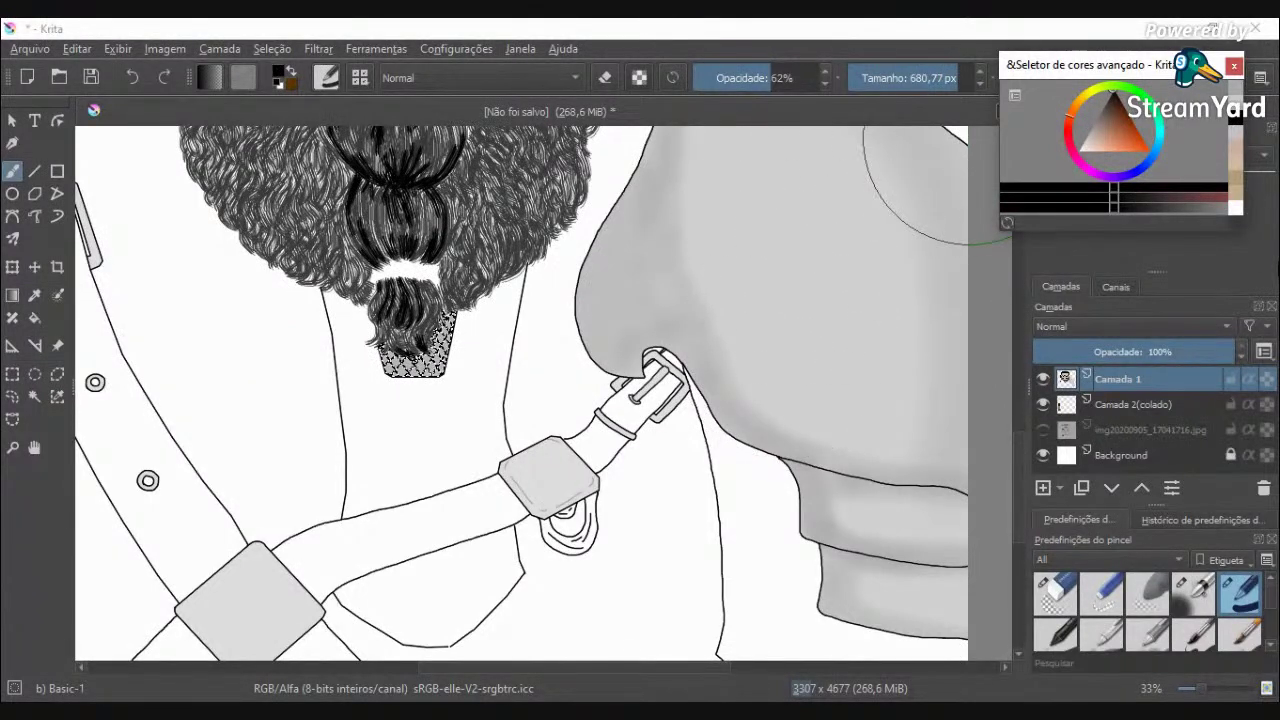
{"action": "left_click_drag", "start_coordinate": [1115, 212], "coordinate": [1181, 212]}
{"action": "scroll", "coordinate": [670, 120], "scroll_direction": "down", "scroll_amount": 3}
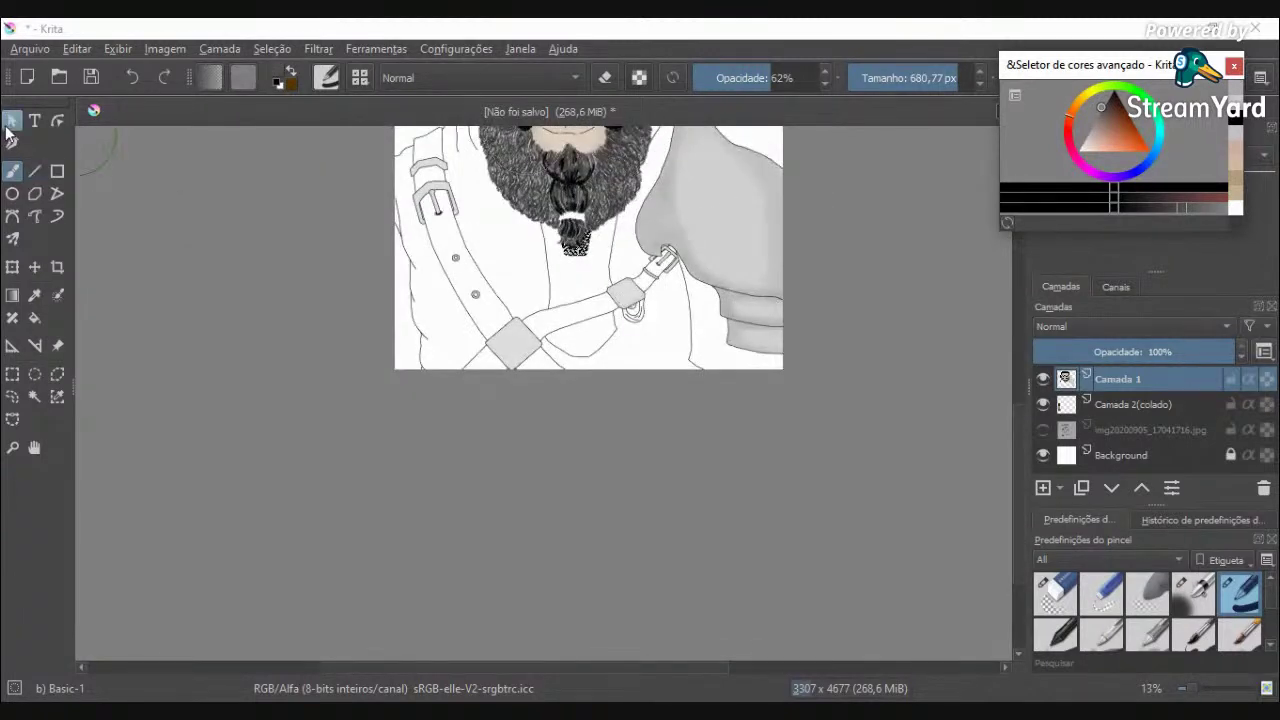
{"action": "left_click", "coordinate": [34, 396]}
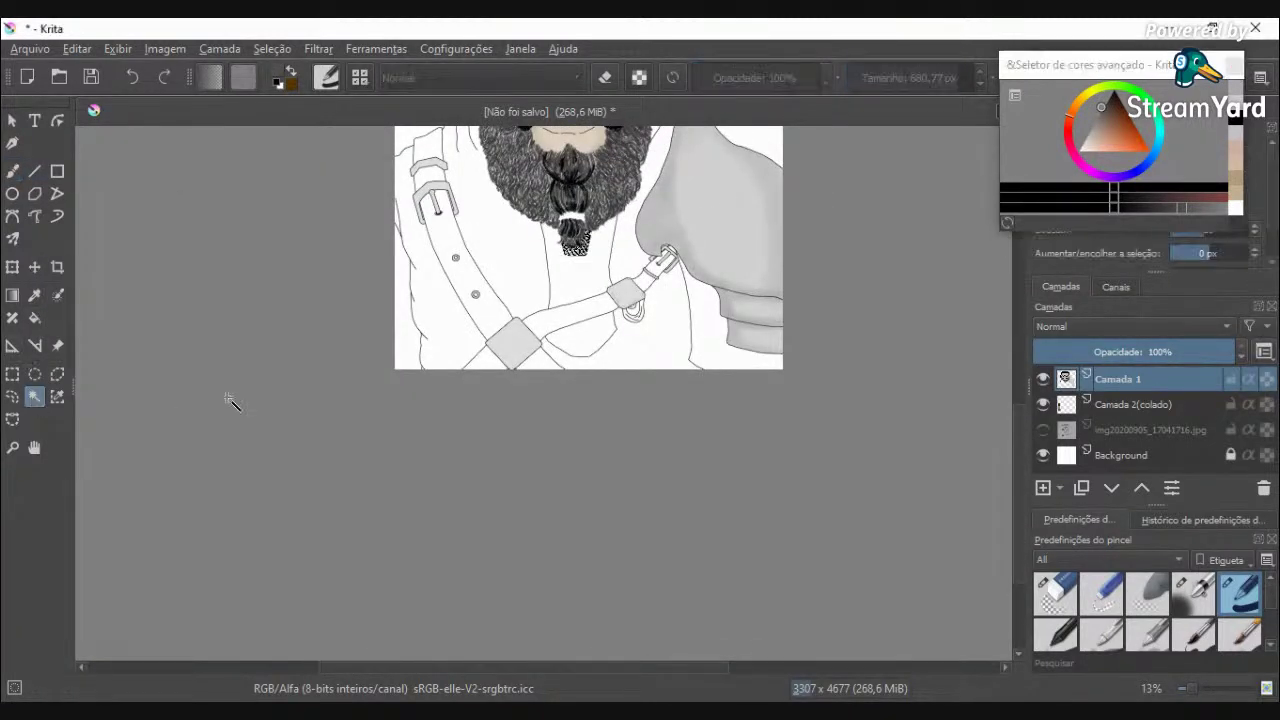
{"action": "scroll", "coordinate": [697, 330], "scroll_direction": "up", "scroll_amount": 3}
{"action": "left_click", "coordinate": [697, 330]}
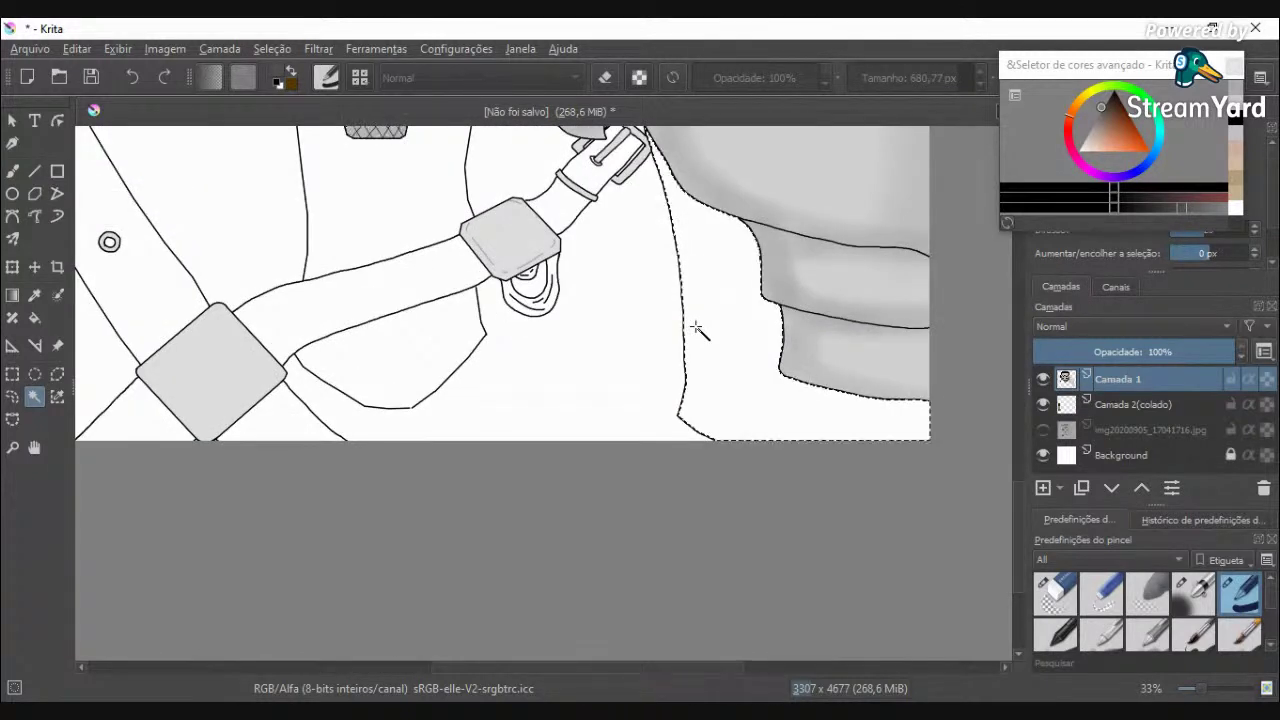
Step: Paint the selected cloth area dark grey, undo that 62% coat and repaint it at 80% opacity
{"action": "left_click", "coordinate": [12, 171]}
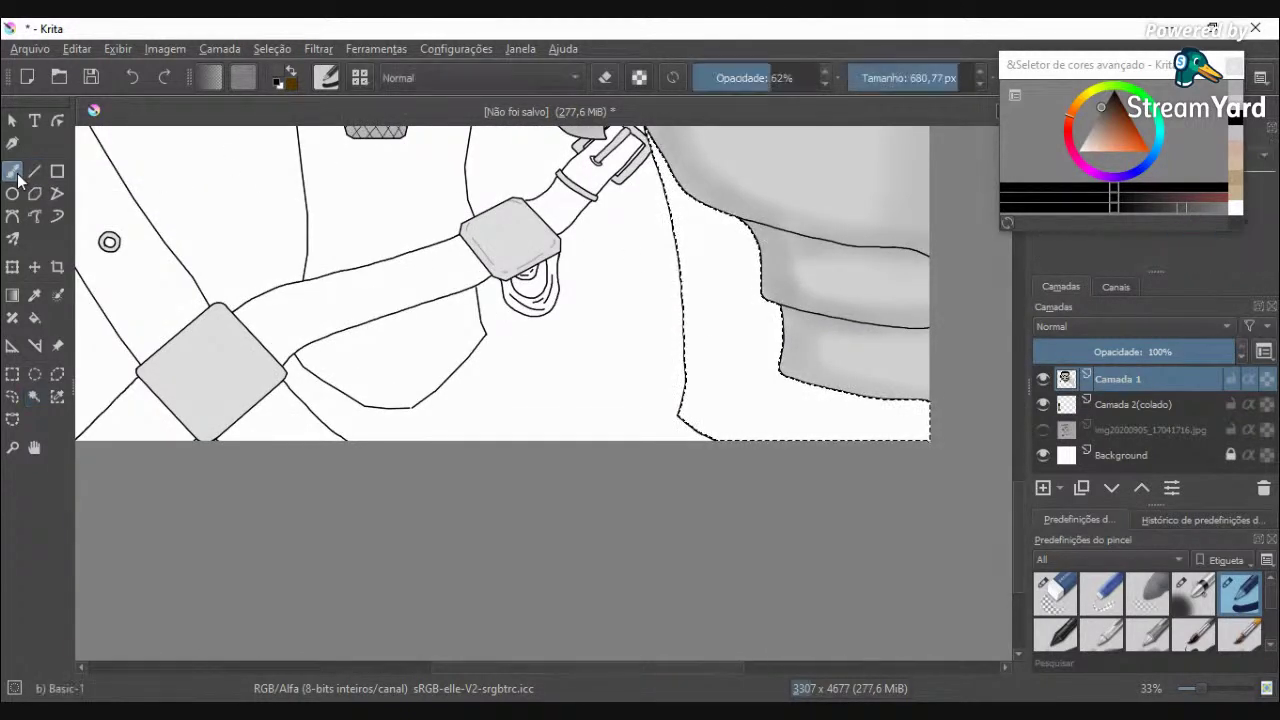
{"action": "mouse_move", "coordinate": [714, 200]}
{"action": "left_mouse_down"}
{"action": "mouse_move", "coordinate": [742, 369]}
{"action": "mouse_move", "coordinate": [858, 389]}
{"action": "left_mouse_up"}
{"action": "scroll", "coordinate": [720, 250], "scroll_direction": "down", "scroll_amount": 2}
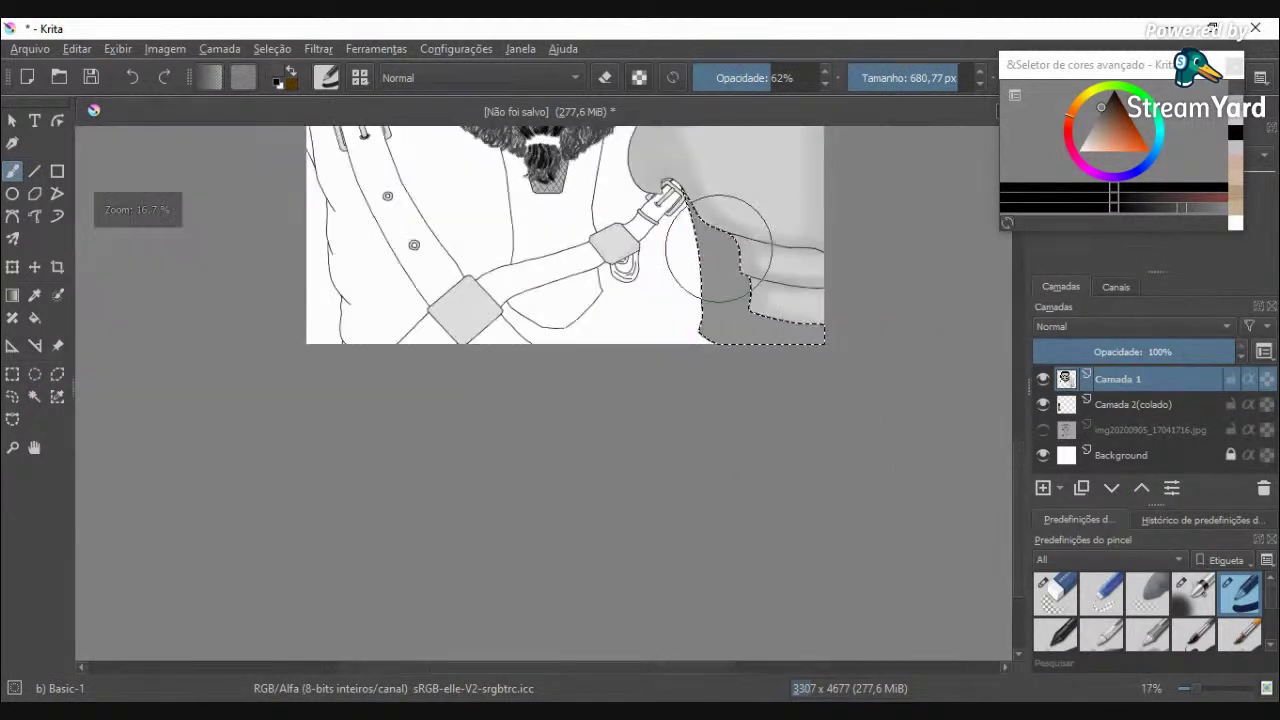
{"action": "key", "text": "ctrl+z"}
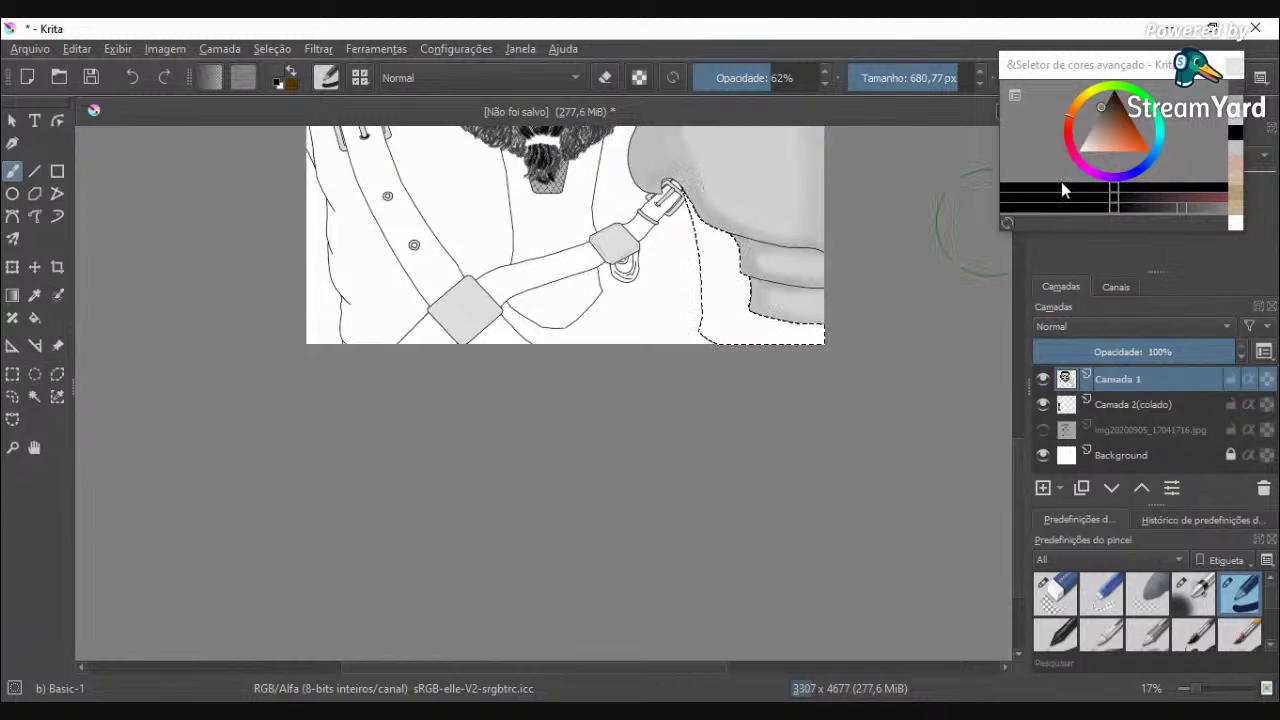
{"action": "left_click", "coordinate": [793, 76]}
{"action": "left_click_drag", "start_coordinate": [742, 320], "coordinate": [814, 314]}
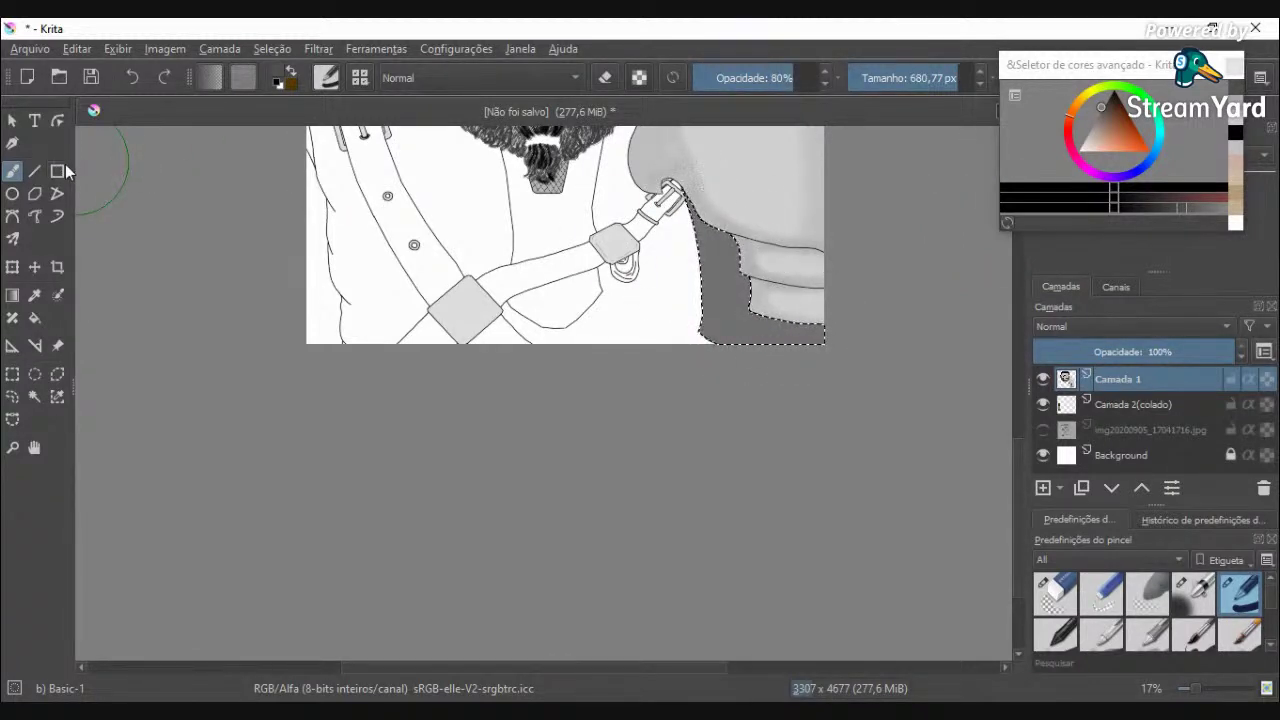
Step: Draw a bright yellow trim inside the dark cloth's edge nearest the strap with the Line tool at 36.21 px
{"action": "left_click", "coordinate": [34, 171]}
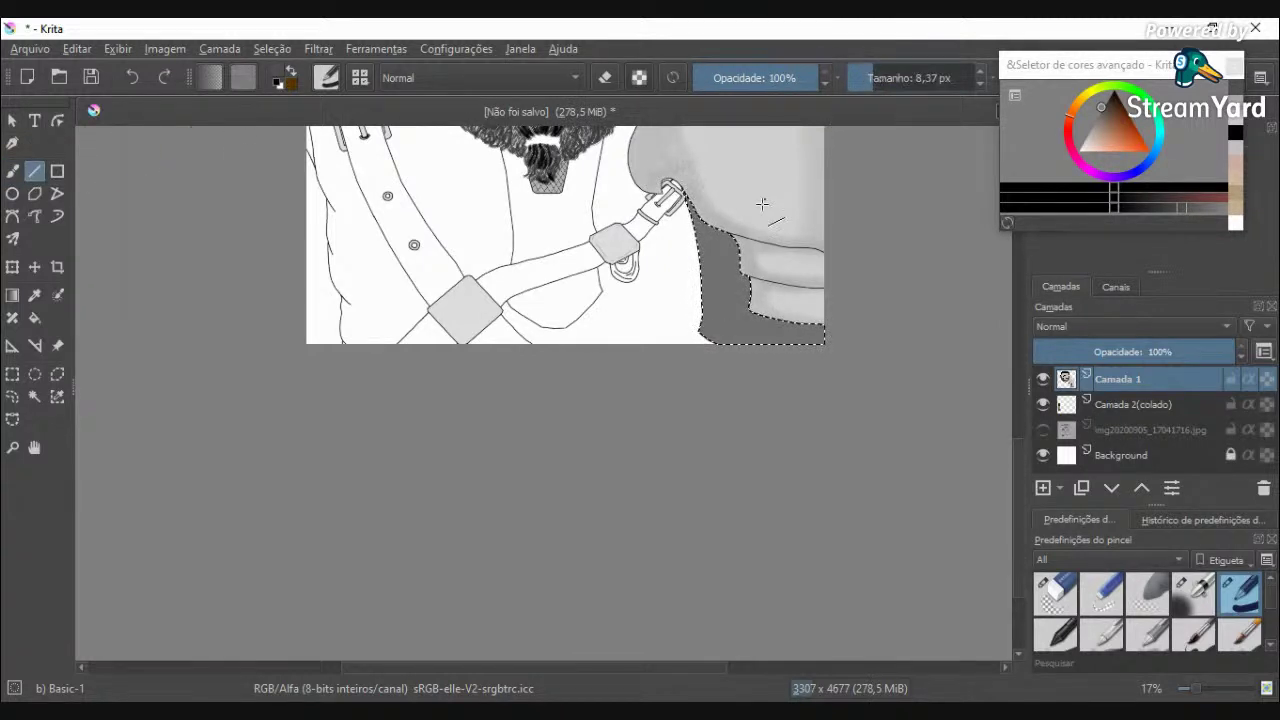
{"action": "scroll", "coordinate": [762, 204], "scroll_direction": "up", "scroll_amount": 2}
{"action": "left_click", "coordinate": [878, 78]}
{"action": "left_click_drag", "start_coordinate": [878, 78], "coordinate": [889, 78]}
{"action": "left_click_drag", "start_coordinate": [1124, 135], "coordinate": [1087, 93]}
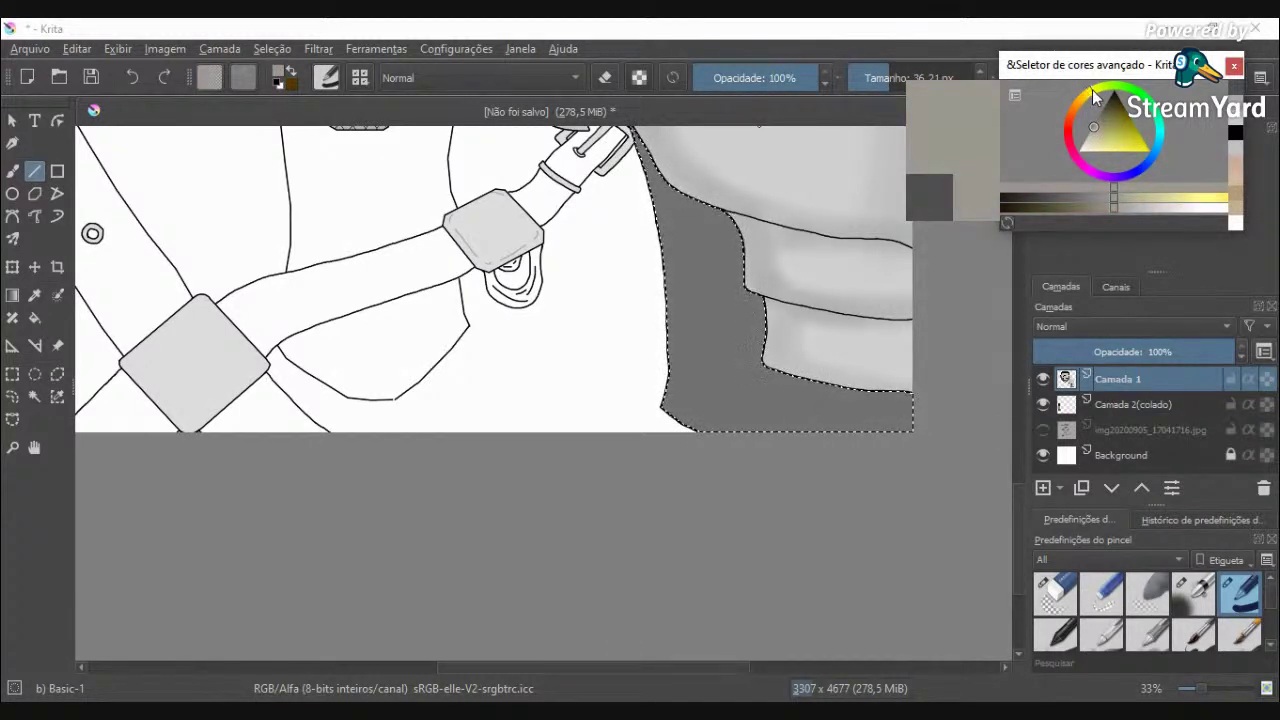
{"action": "left_click_drag", "start_coordinate": [1095, 106], "coordinate": [1150, 152]}
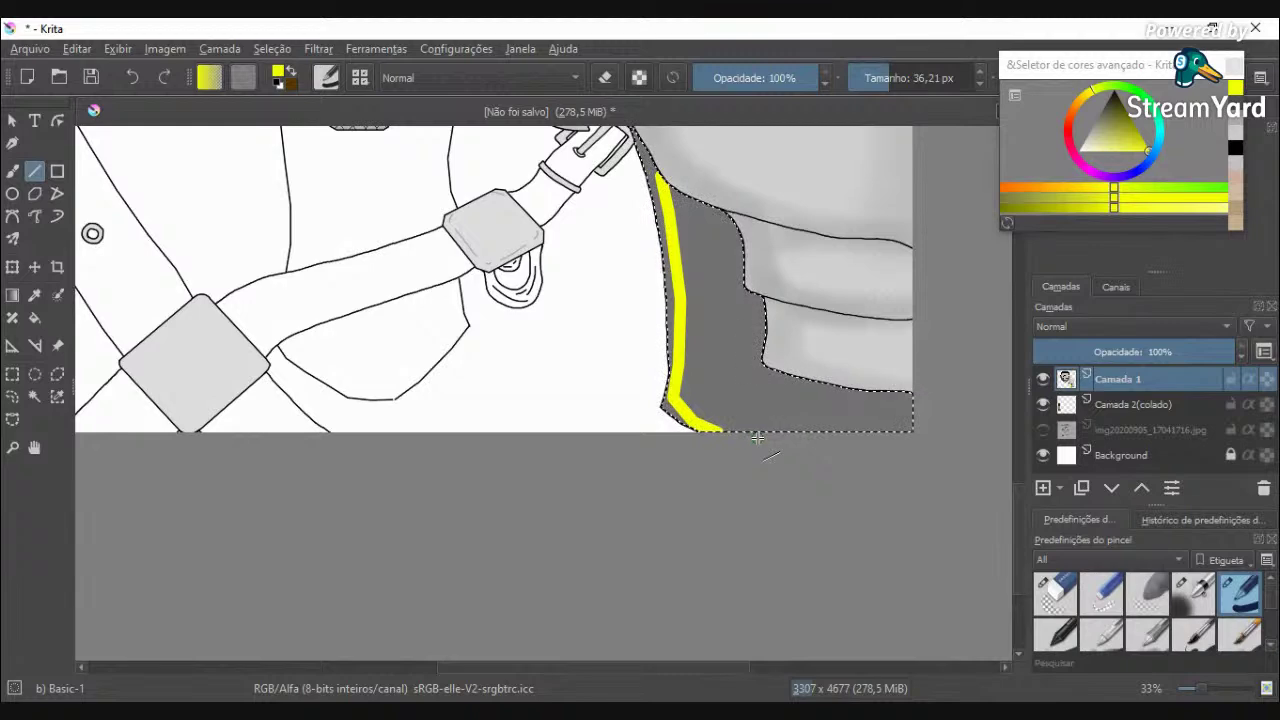
Step: Undo the thick yellow trim and redraw it along the same cloth edge with 12.67 px lines
{"action": "scroll", "coordinate": [757, 438], "scroll_direction": "down", "scroll_amount": 8}
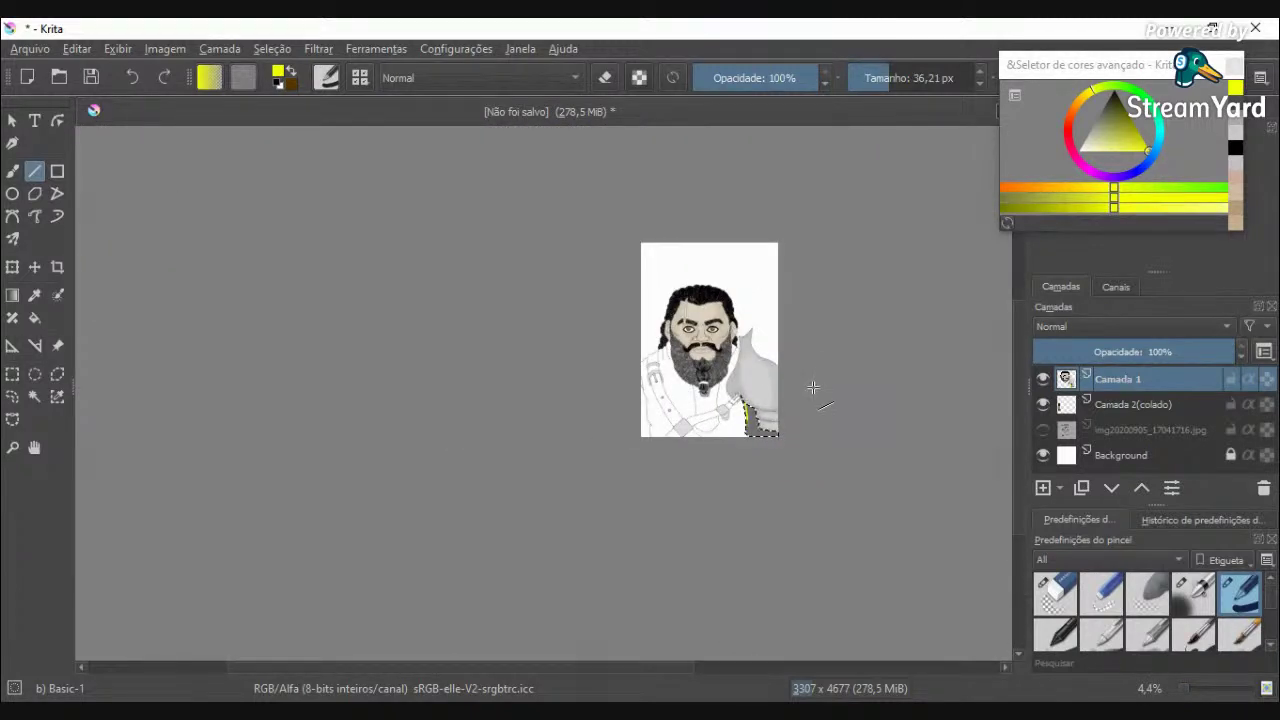
{"action": "scroll", "coordinate": [775, 412], "scroll_direction": "up", "scroll_amount": 8}
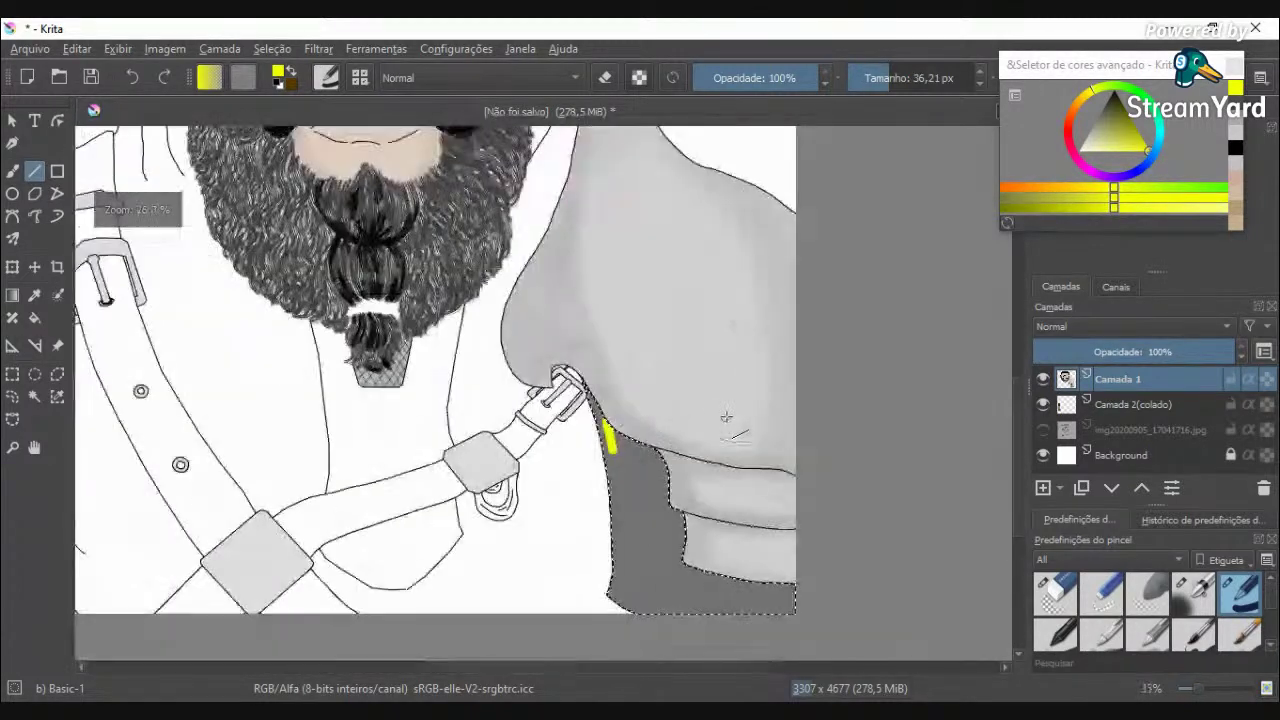
{"action": "left_click", "coordinate": [885, 80]}
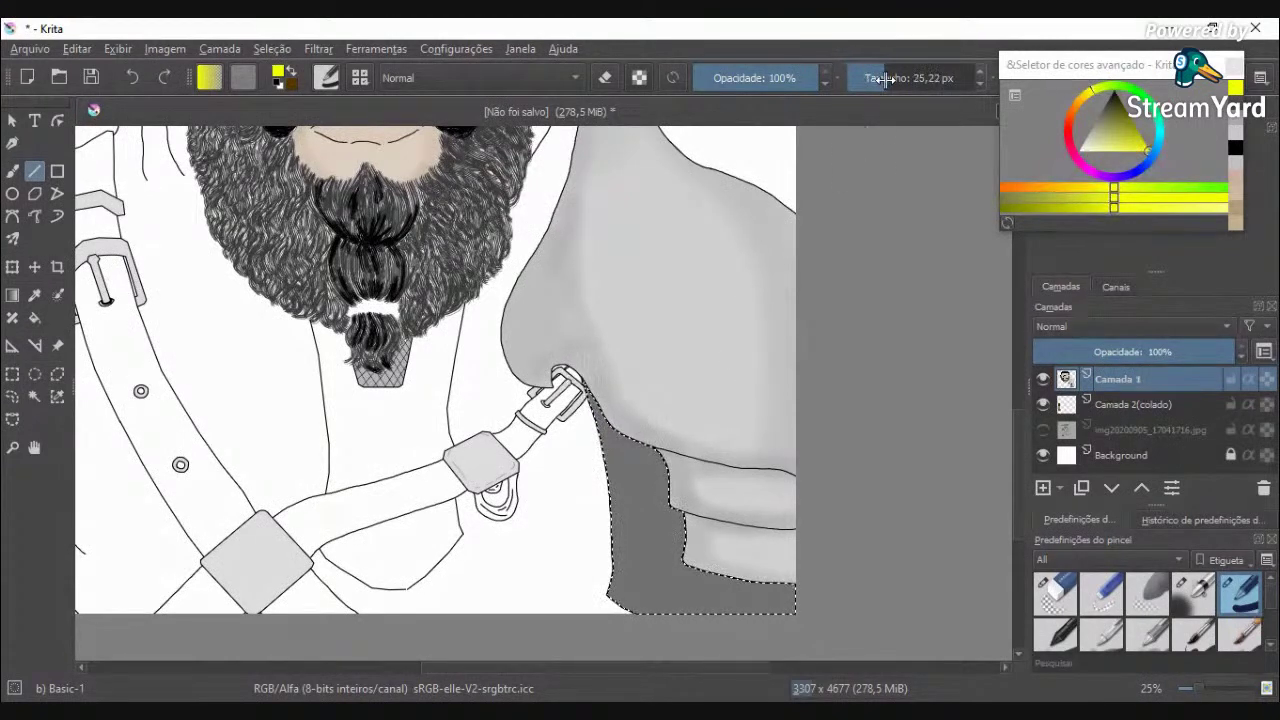
{"action": "left_click", "coordinate": [877, 78]}
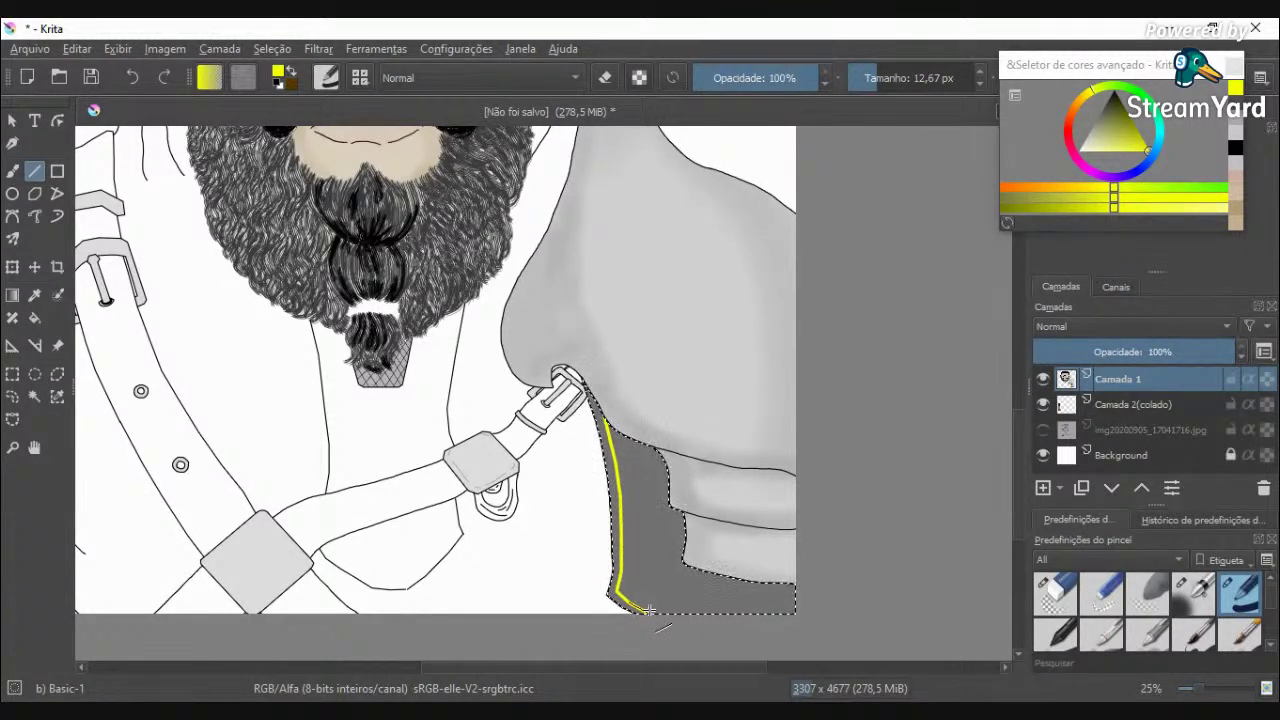
{"action": "scroll", "coordinate": [660, 620], "scroll_direction": "up", "scroll_amount": 4}
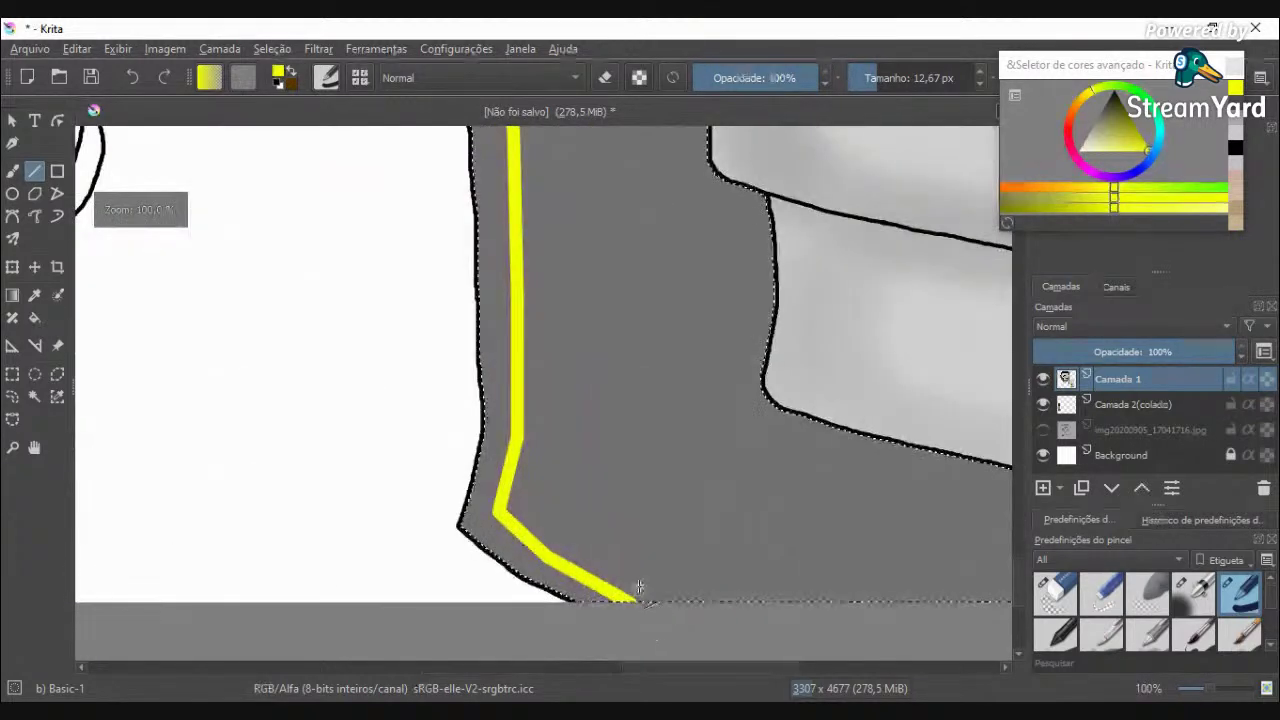
{"action": "scroll", "coordinate": [640, 590], "scroll_direction": "down", "scroll_amount": 5}
{"action": "scroll", "coordinate": [634, 386], "scroll_direction": "up", "scroll_amount": 3}
{"action": "scroll", "coordinate": [666, 428], "scroll_direction": "down", "scroll_amount": 2}
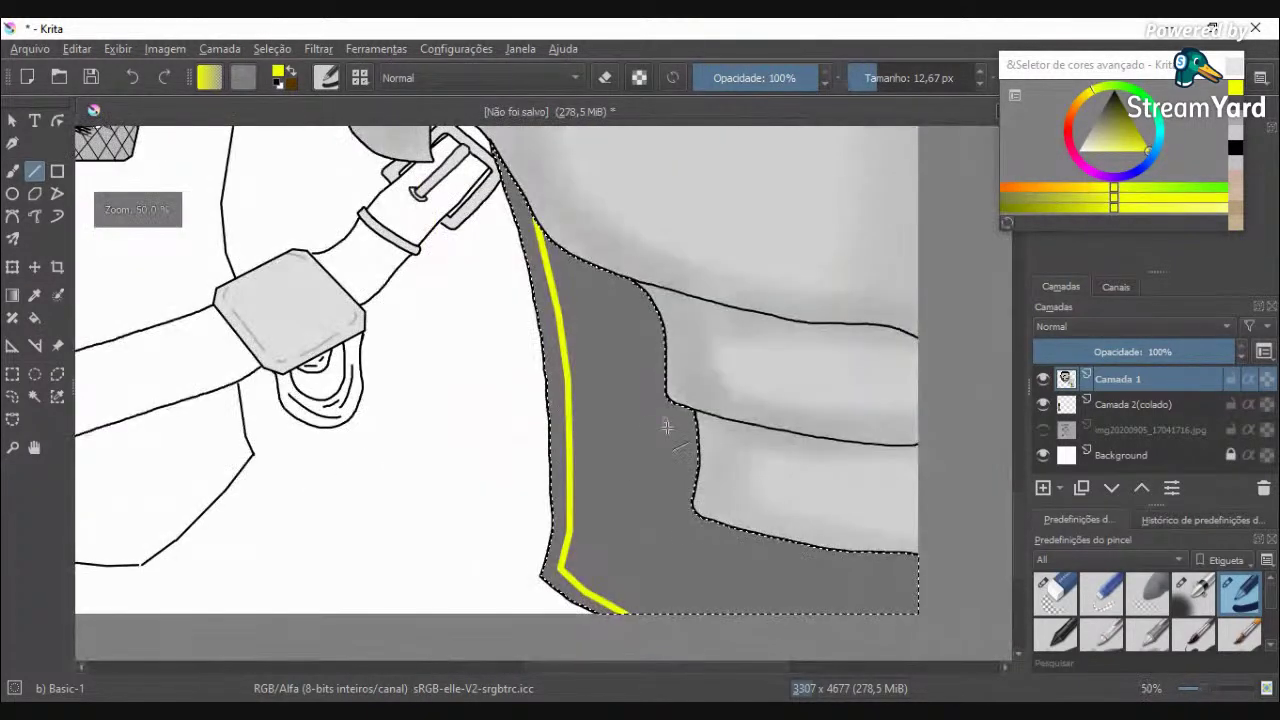
Step: Draw a second 12.67 px yellow trim inside the first line, continuing along the cloth's lower edge to the canvas border
{"action": "scroll", "coordinate": [645, 413], "scroll_direction": "down", "scroll_amount": 6}
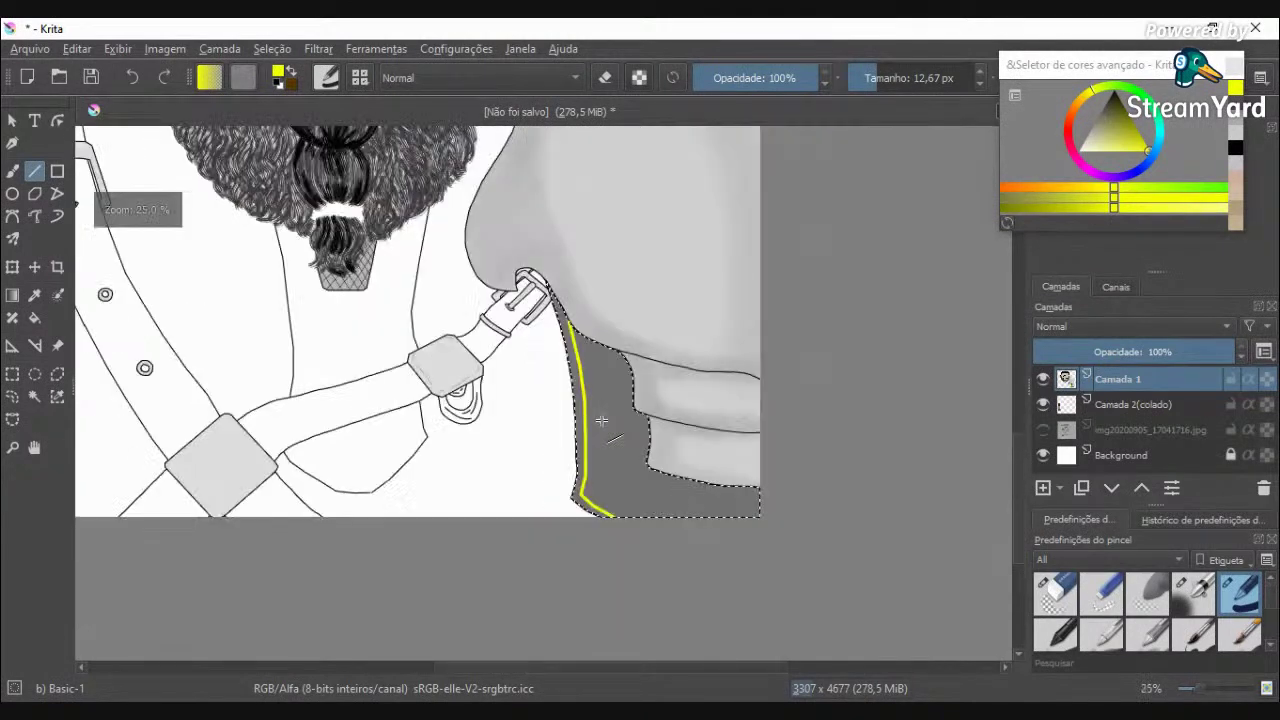
{"action": "scroll", "coordinate": [600, 405], "scroll_direction": "up", "scroll_amount": 5}
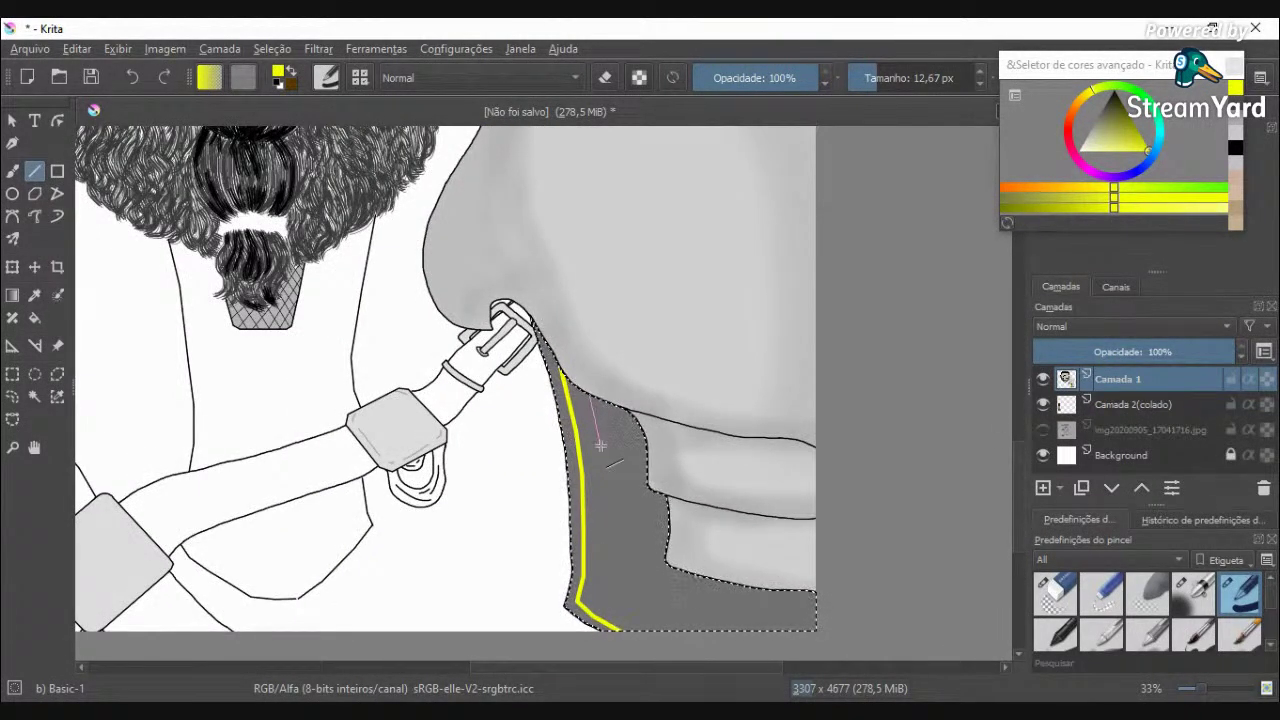
{"action": "left_click_drag", "start_coordinate": [600, 445], "coordinate": [605, 498]}
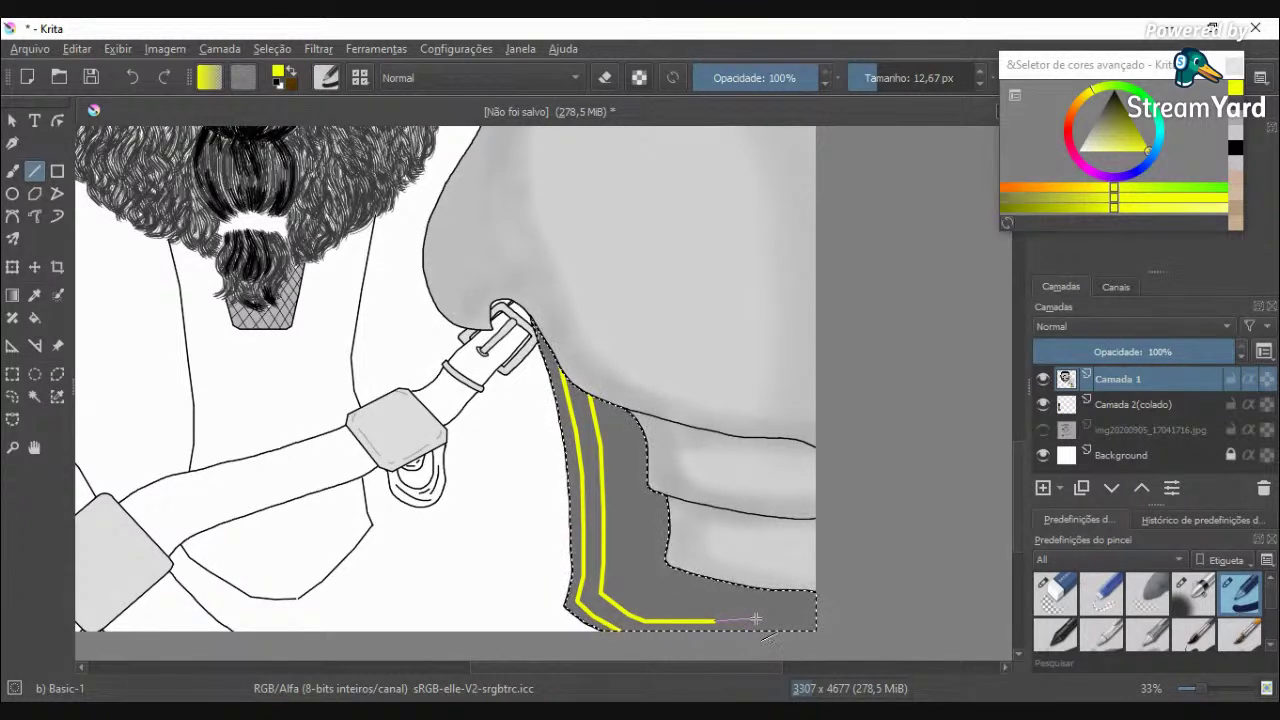
{"action": "left_click_drag", "start_coordinate": [764, 621], "coordinate": [817, 626]}
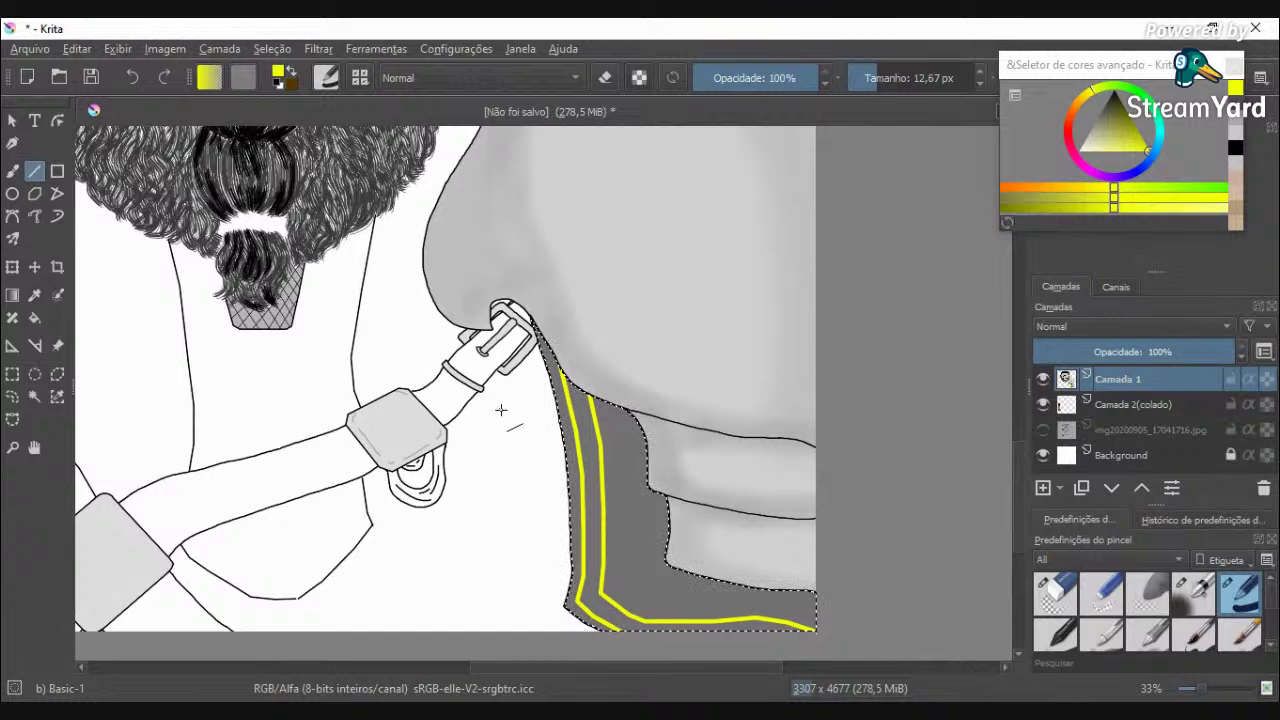
Step: Select the strip between the two trim lines, fill it yellow with a 158.65 px brush at 80% opacity, and clear the selection
{"action": "scroll", "coordinate": [500, 412], "scroll_direction": "down", "scroll_amount": 2}
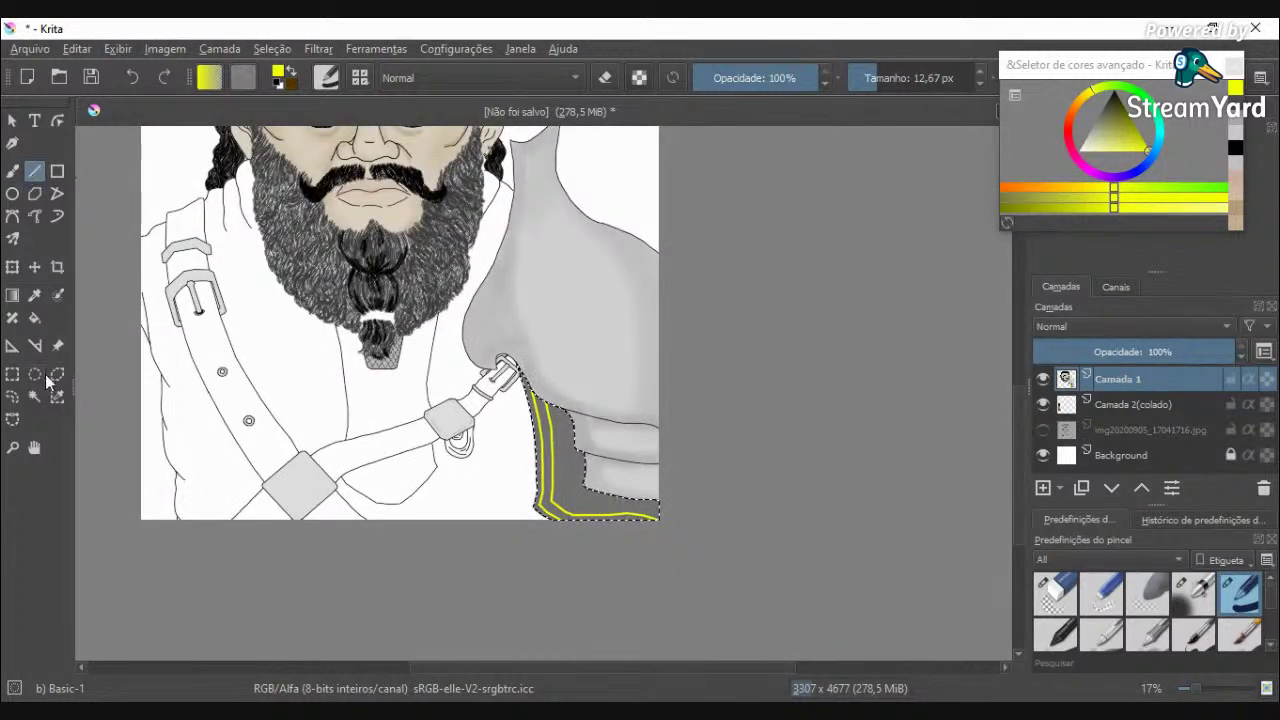
{"action": "left_click", "coordinate": [35, 397]}
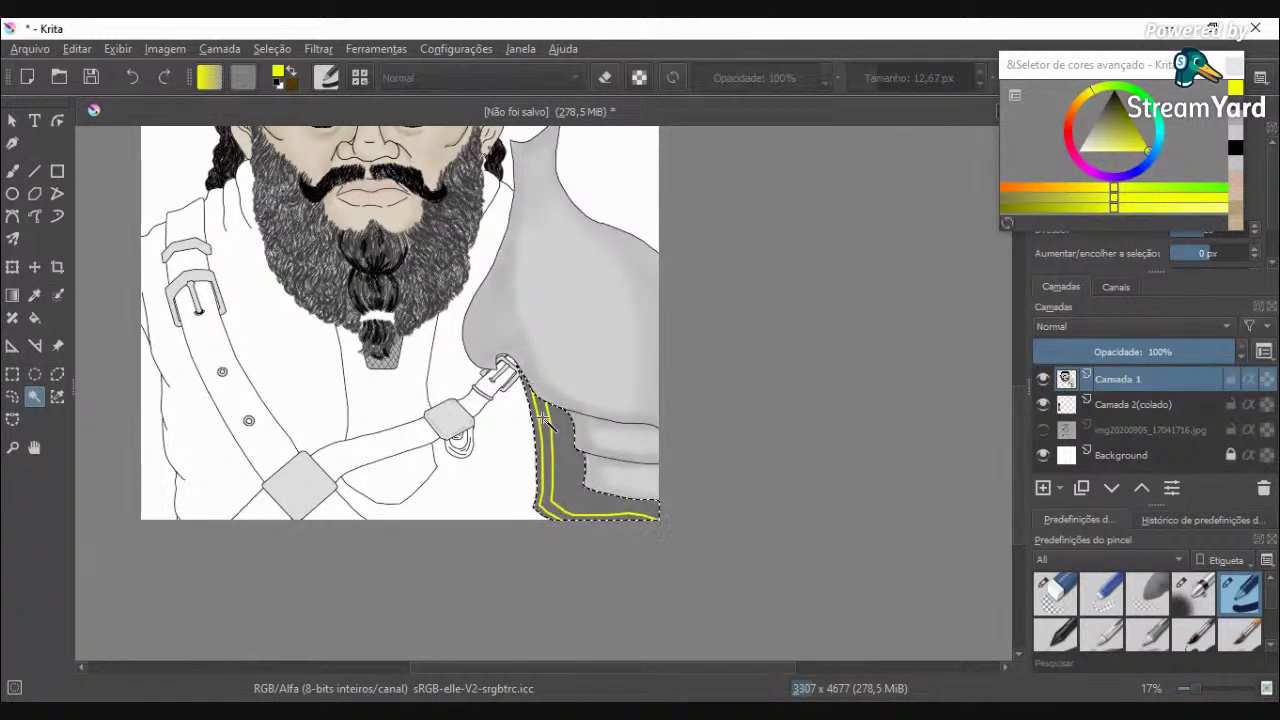
{"action": "left_click", "coordinate": [13, 173]}
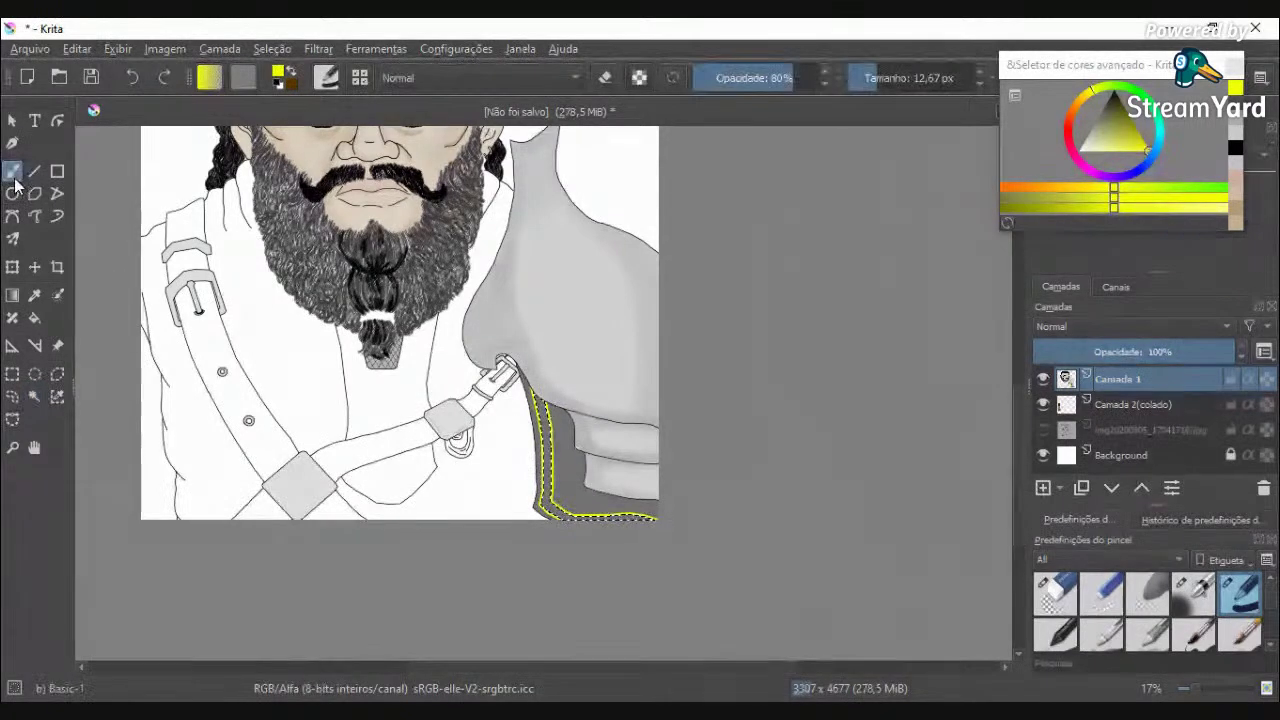
{"action": "left_click_drag", "start_coordinate": [884, 66], "coordinate": [914, 68]}
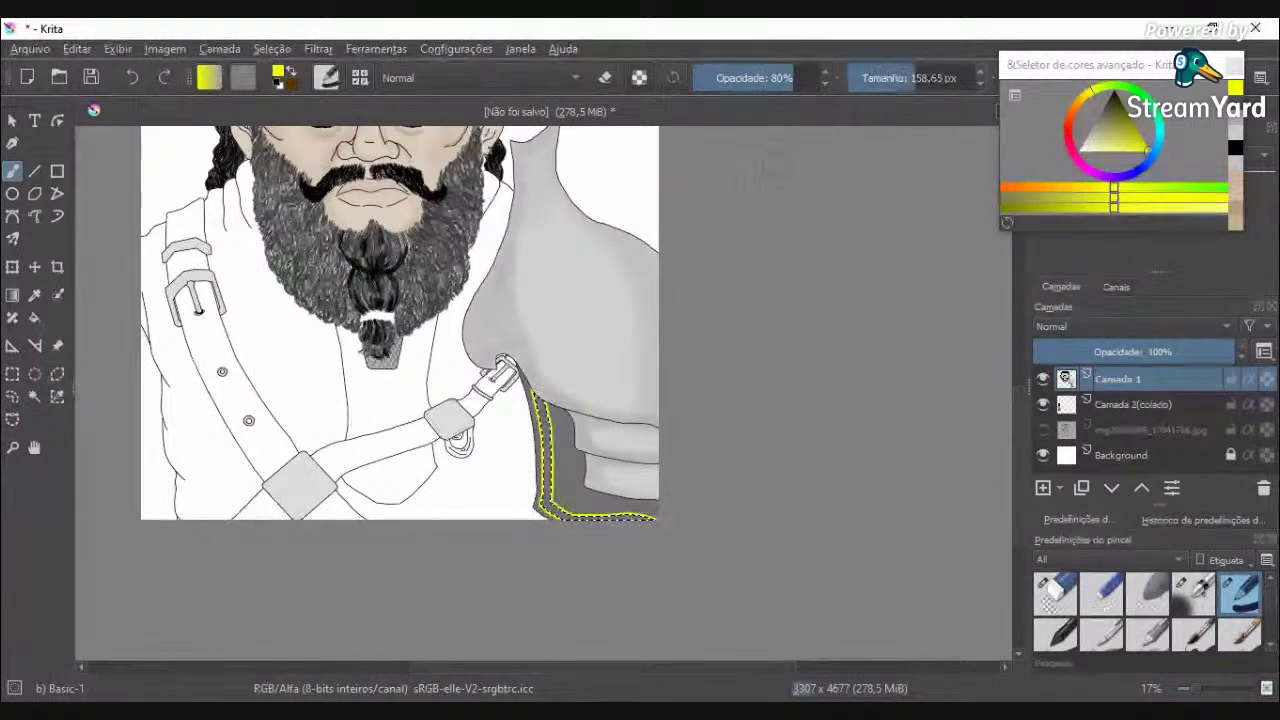
{"action": "left_click_drag", "start_coordinate": [535, 389], "coordinate": [537, 436]}
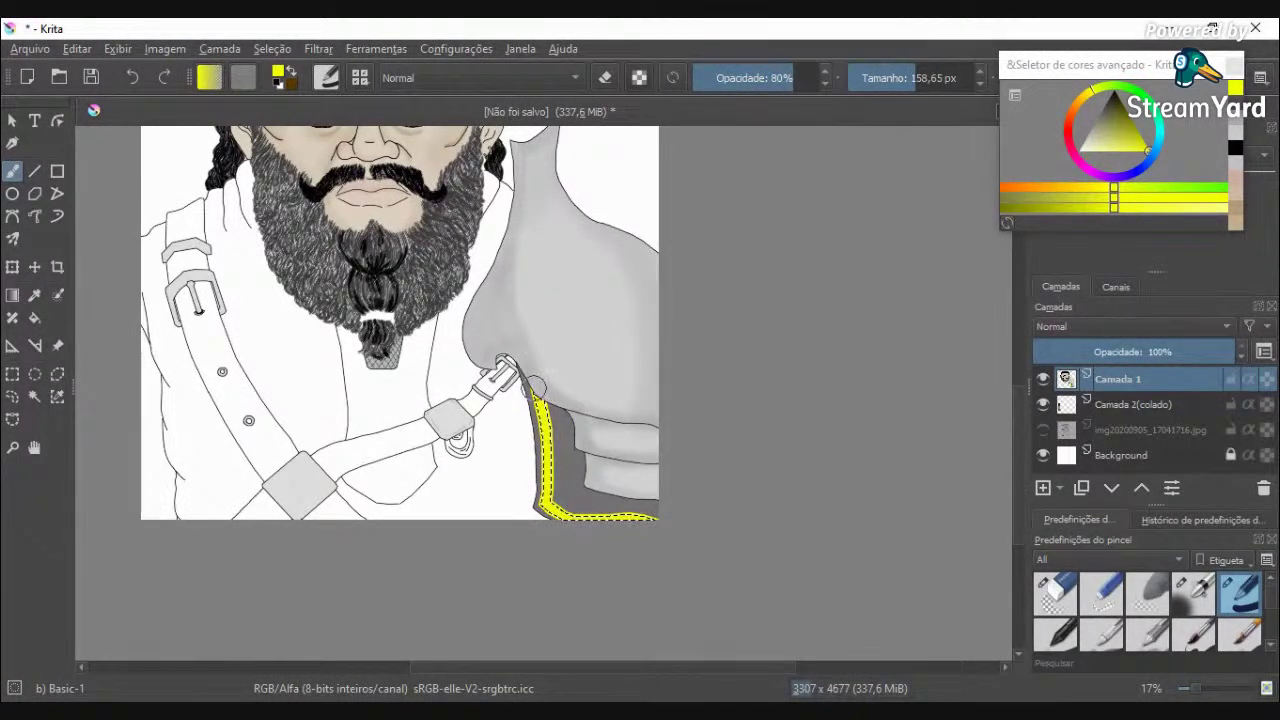
{"action": "left_click", "coordinate": [35, 396]}
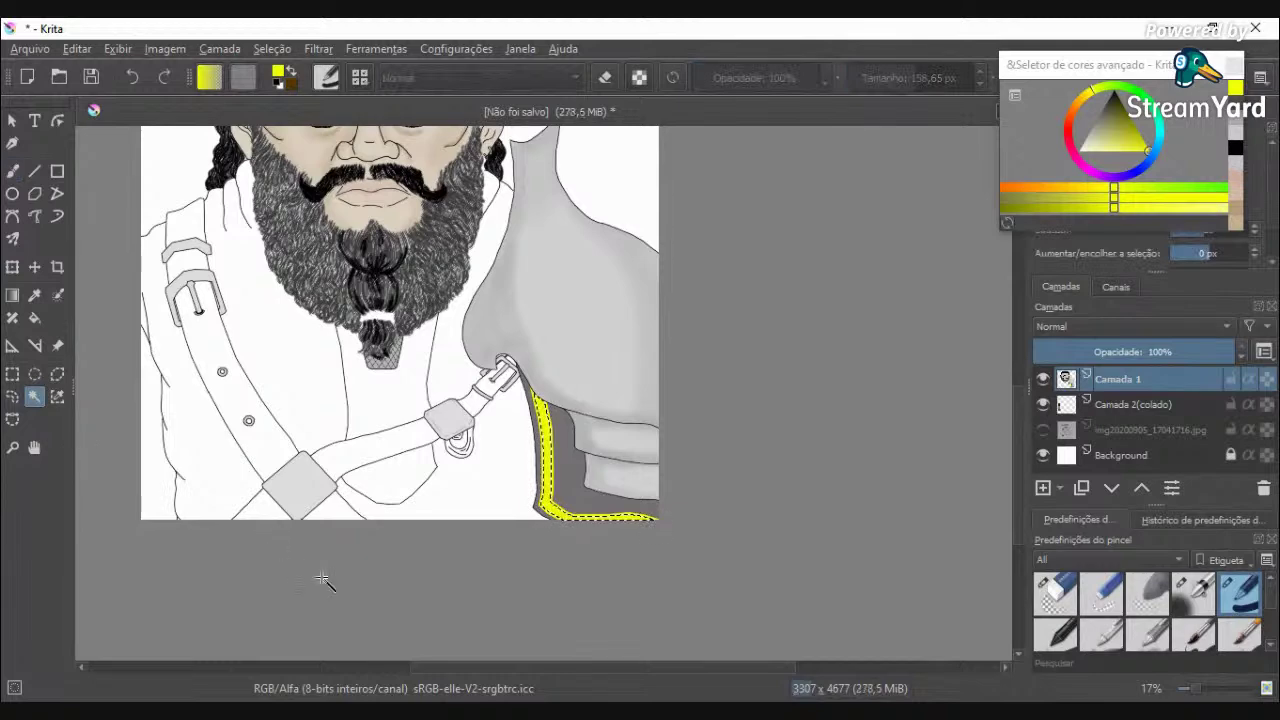
Step: Try to paint over the thin seams inside the yellow band with a 33.80 px brush, raising its opacity to 100%
{"action": "scroll", "coordinate": [582, 497], "scroll_direction": "up", "scroll_amount": 6}
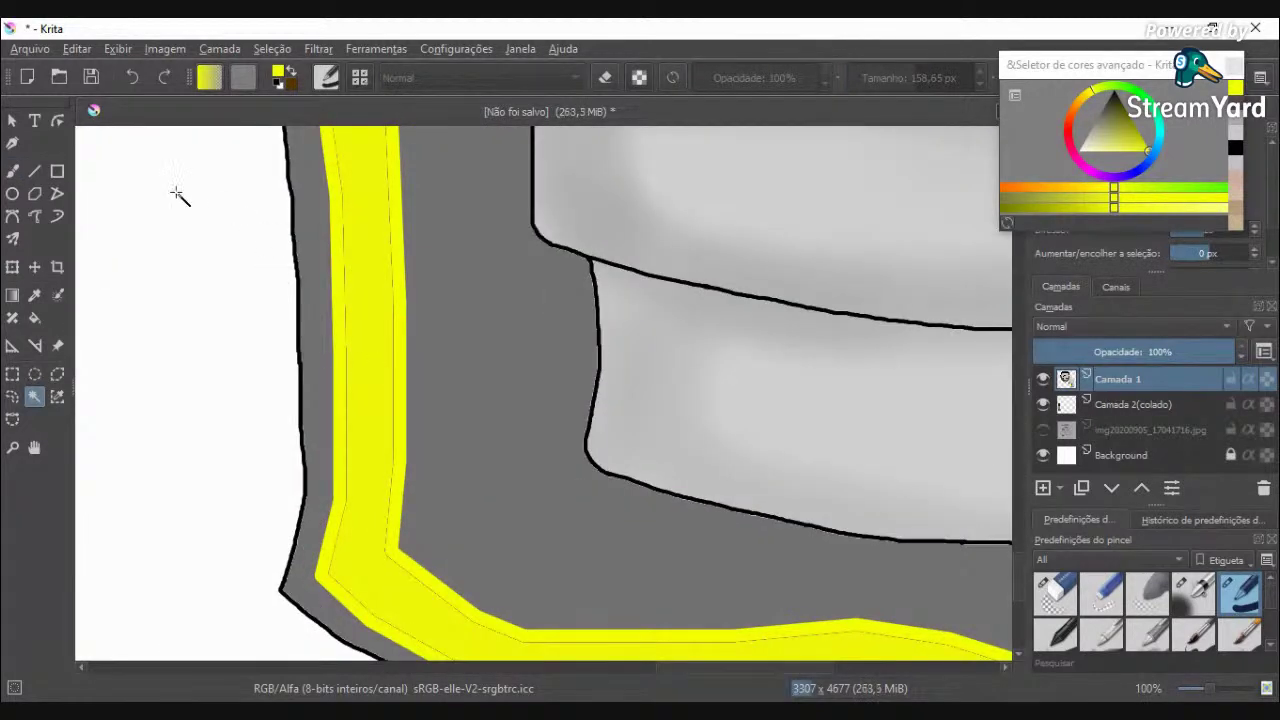
{"action": "left_click", "coordinate": [11, 172]}
{"action": "left_click_drag", "start_coordinate": [897, 79], "coordinate": [889, 80]}
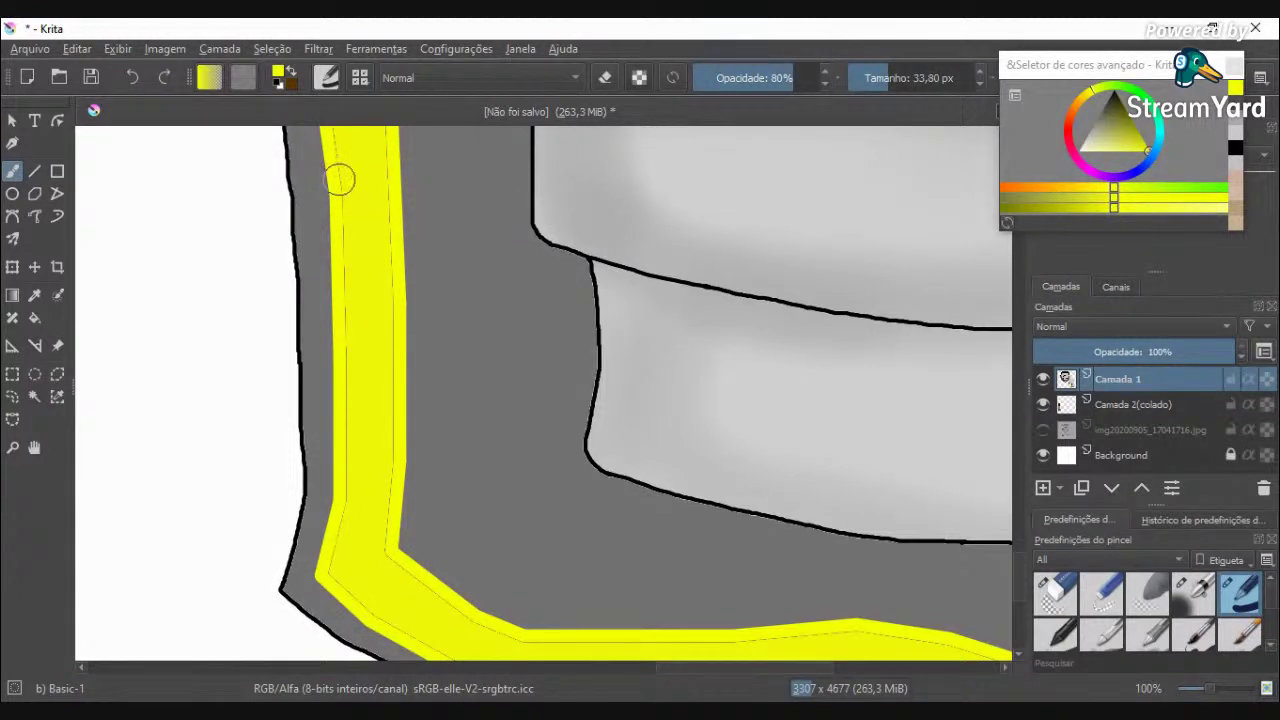
{"action": "left_click_drag", "start_coordinate": [348, 181], "coordinate": [349, 286]}
{"action": "left_click_drag", "start_coordinate": [787, 77], "coordinate": [825, 78]}
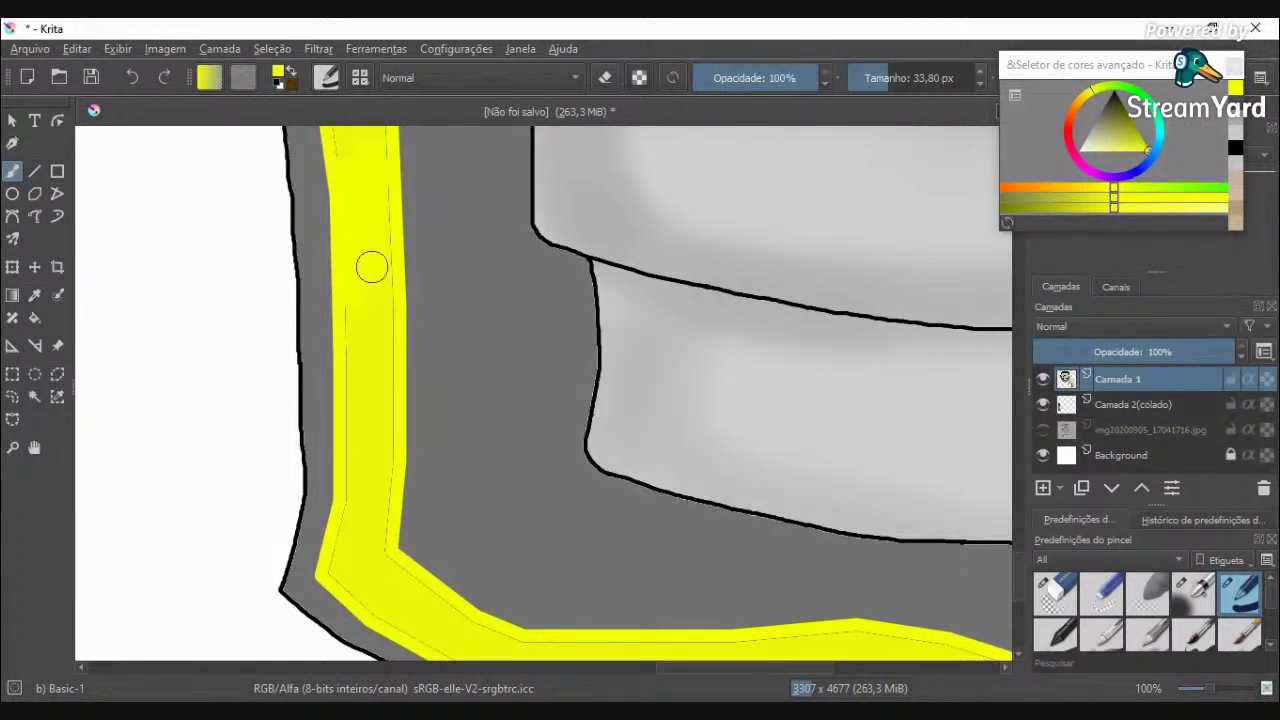
{"action": "left_click_drag", "start_coordinate": [386, 190], "coordinate": [383, 252]}
Step: Paint over the seams near the yellow band's upper end and undo the touch-up strokes
{"action": "scroll", "coordinate": [382, 285], "scroll_direction": "down", "scroll_amount": 1}
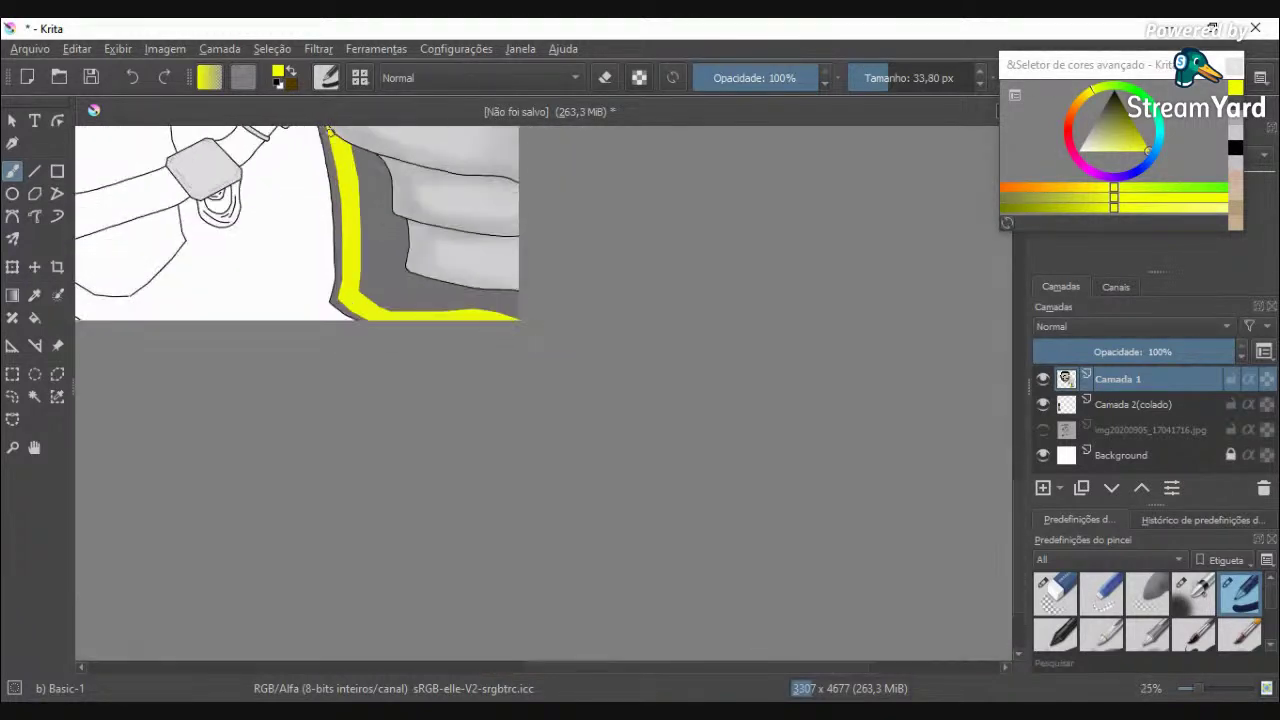
{"action": "scroll", "coordinate": [333, 133], "scroll_direction": "up", "scroll_amount": 2}
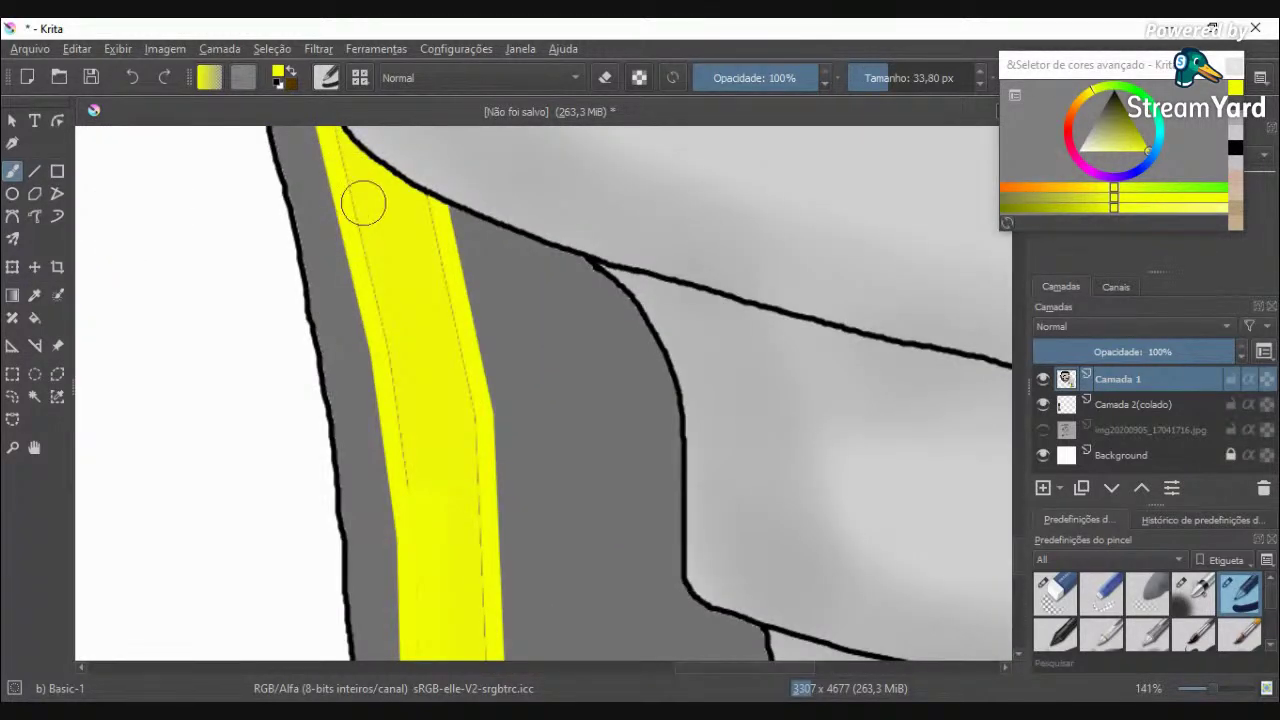
{"action": "left_click_drag", "start_coordinate": [373, 248], "coordinate": [421, 505]}
{"action": "left_click_drag", "start_coordinate": [417, 209], "coordinate": [454, 441]}
{"action": "key", "text": "ctrl+z"}
{"action": "key", "text": "ctrl+z"}
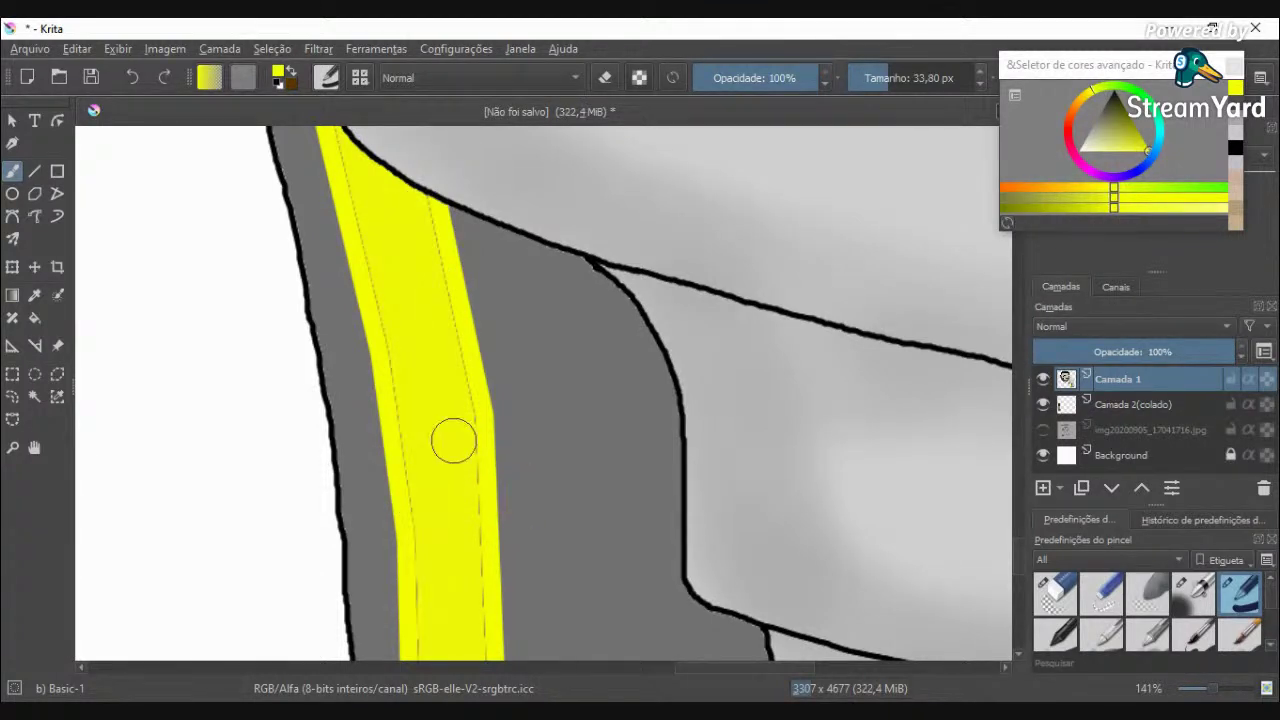
Step: Choose dark red as the colour and select the blank shirt areas around the chest strap
{"action": "scroll", "coordinate": [454, 441], "scroll_direction": "down", "scroll_amount": 6}
{"action": "scroll", "coordinate": [454, 441], "scroll_direction": "down", "scroll_amount": 4}
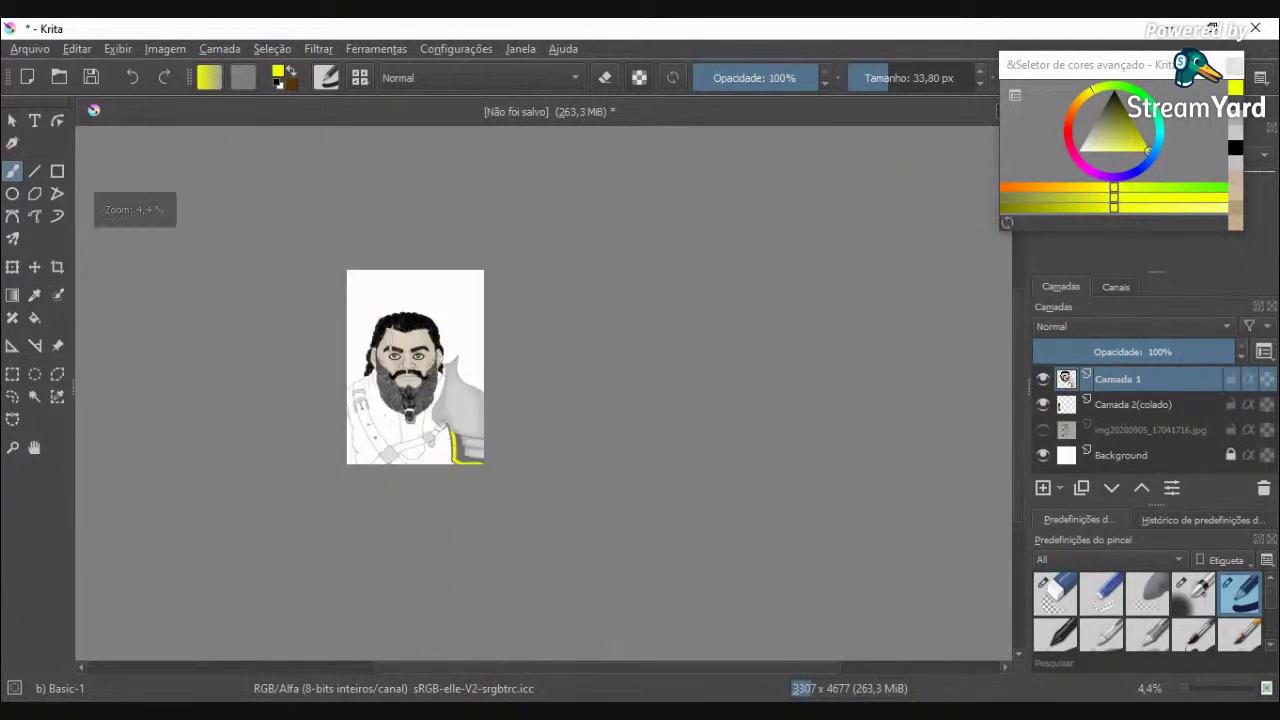
{"action": "scroll", "coordinate": [338, 396], "scroll_direction": "up", "scroll_amount": 2}
{"action": "scroll", "coordinate": [436, 396], "scroll_direction": "up", "scroll_amount": 1}
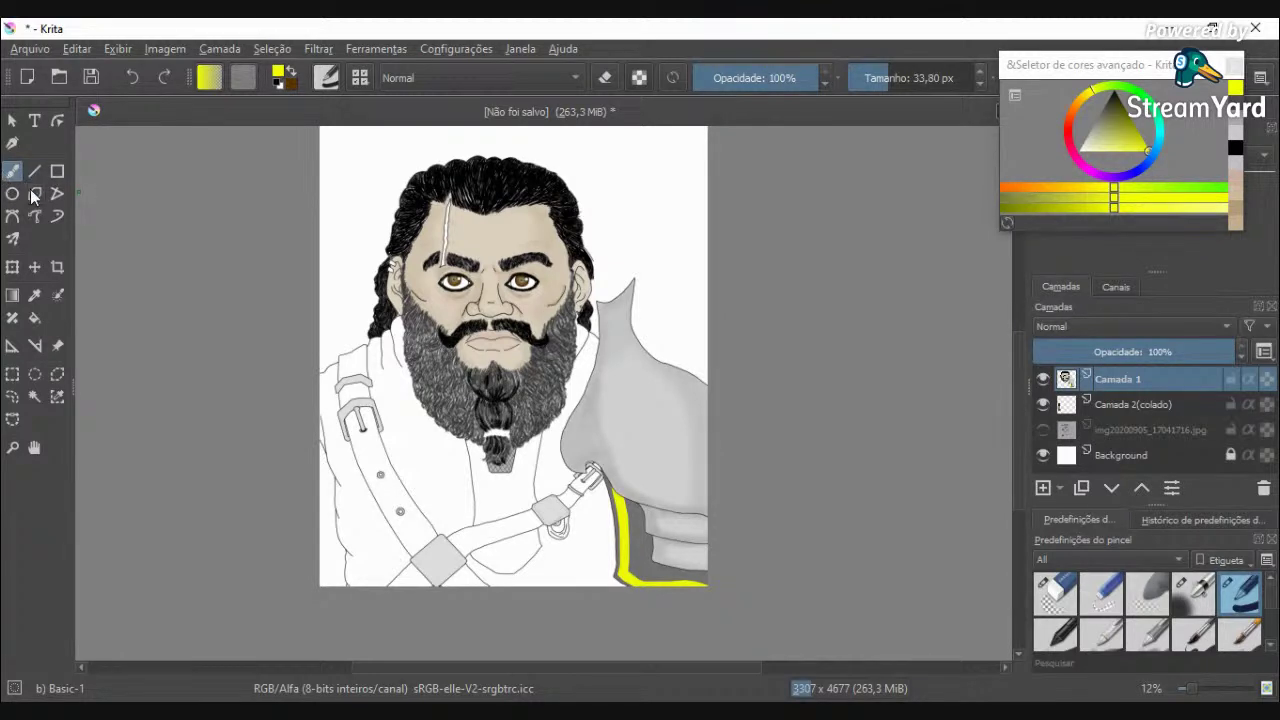
{"action": "left_click_drag", "start_coordinate": [1082, 148], "coordinate": [1128, 132]}
{"action": "left_click_drag", "start_coordinate": [1117, 199], "coordinate": [1094, 200]}
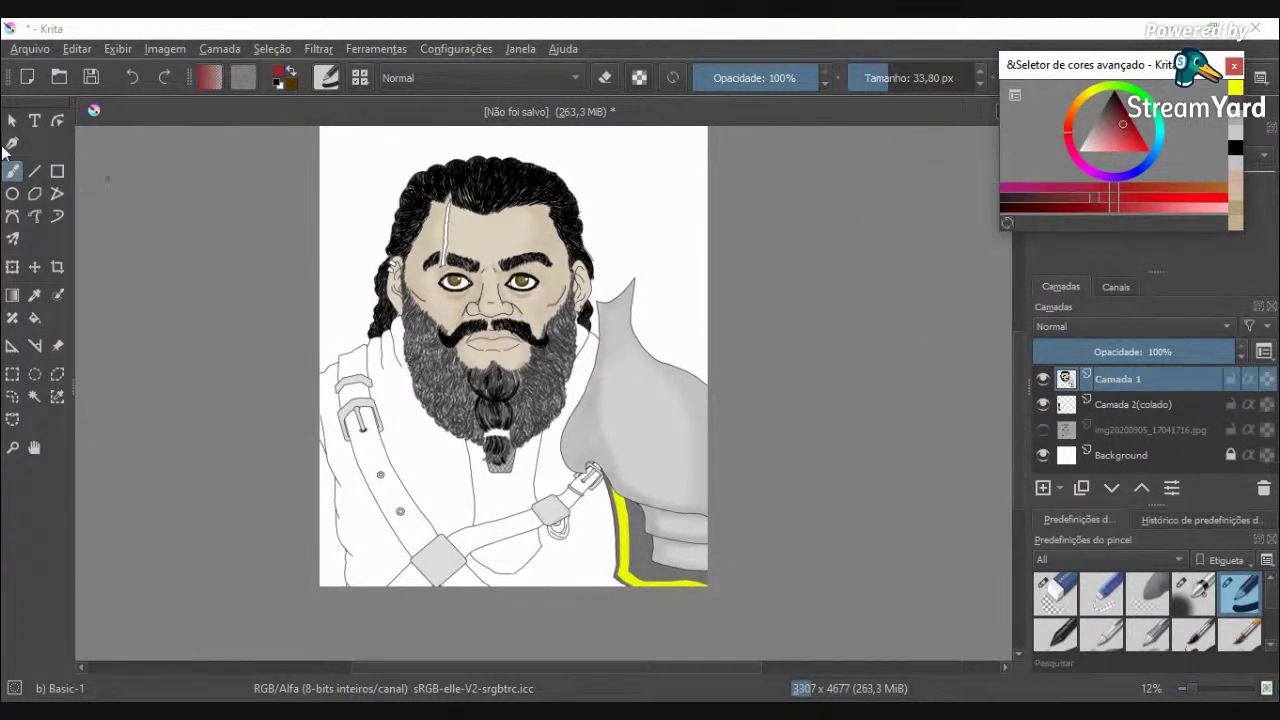
{"action": "left_click", "coordinate": [34, 396]}
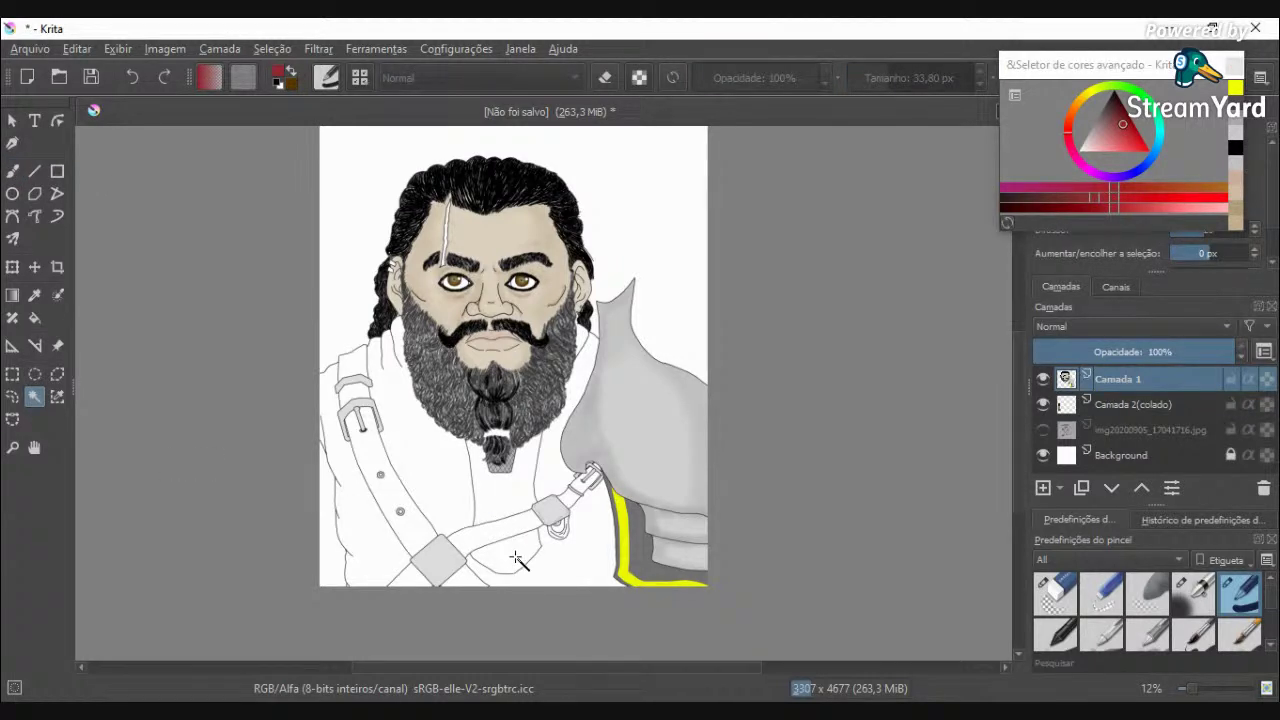
{"action": "left_click", "coordinate": [517, 558]}
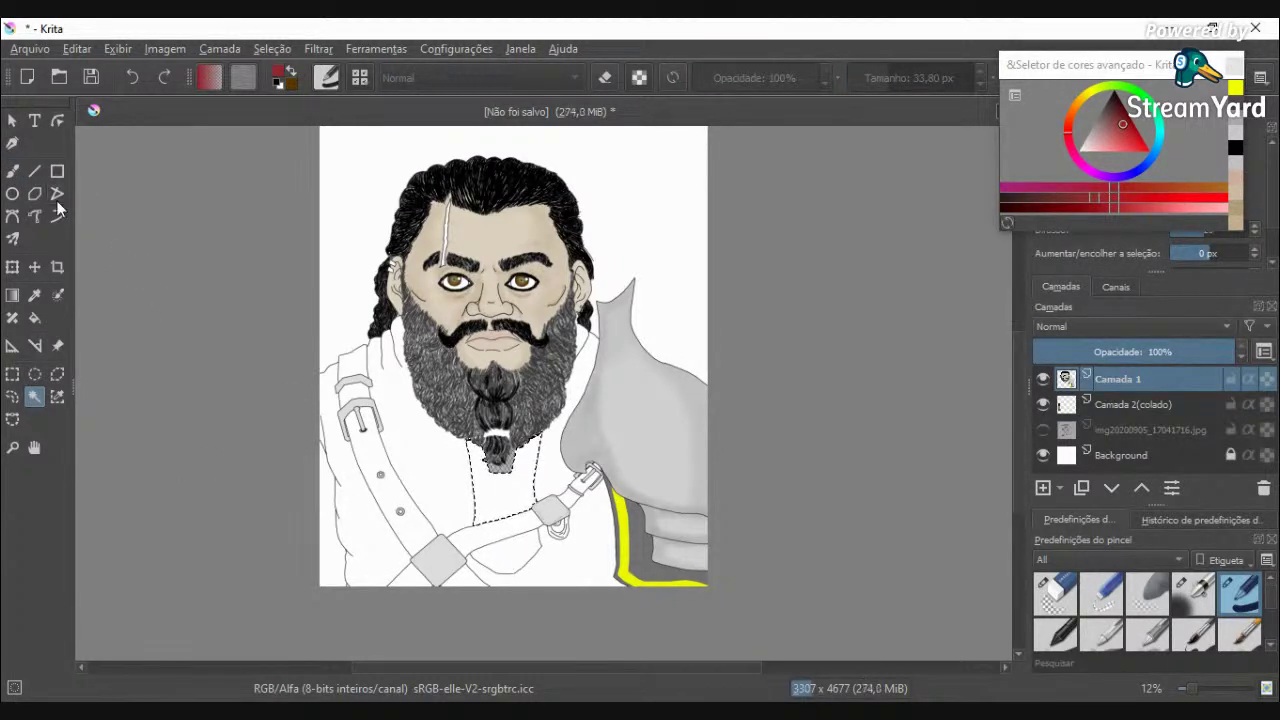
Step: Try painting the selected shirt areas dark red with a 1,000 px brush at 79% opacity and undo the stroke
{"action": "left_click", "coordinate": [12, 171]}
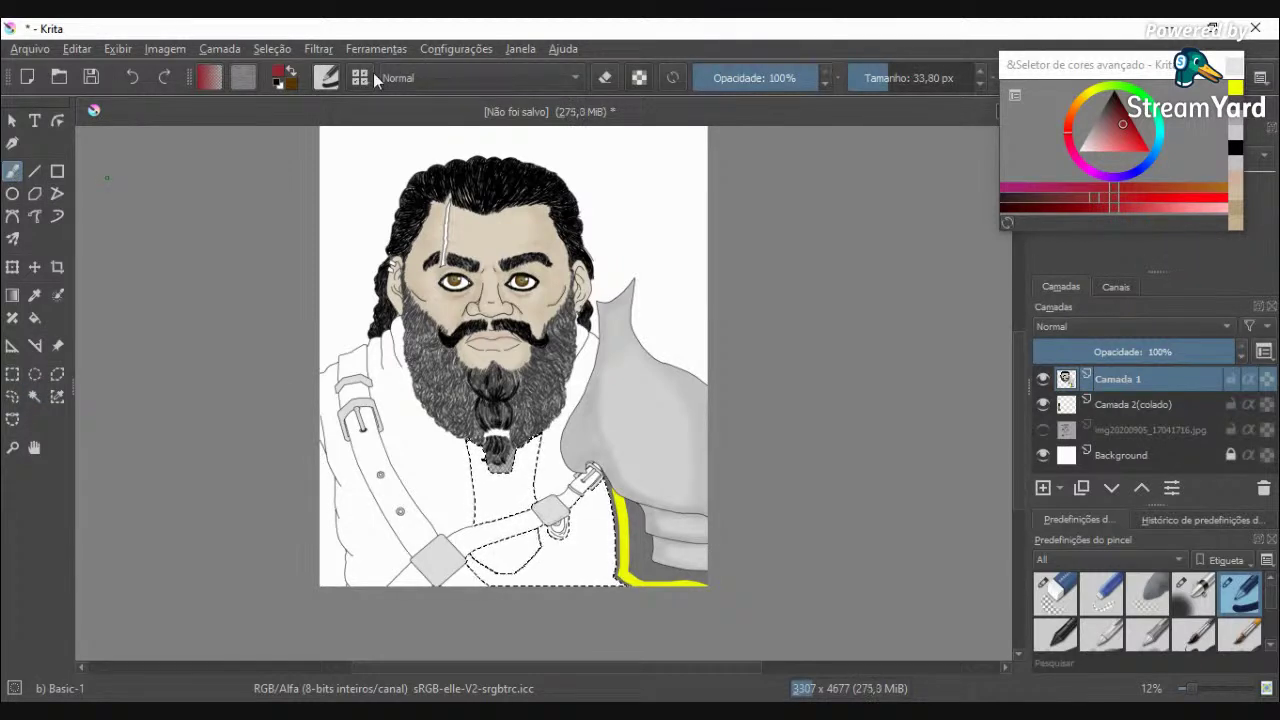
{"action": "left_click_drag", "start_coordinate": [905, 80], "coordinate": [975, 84]}
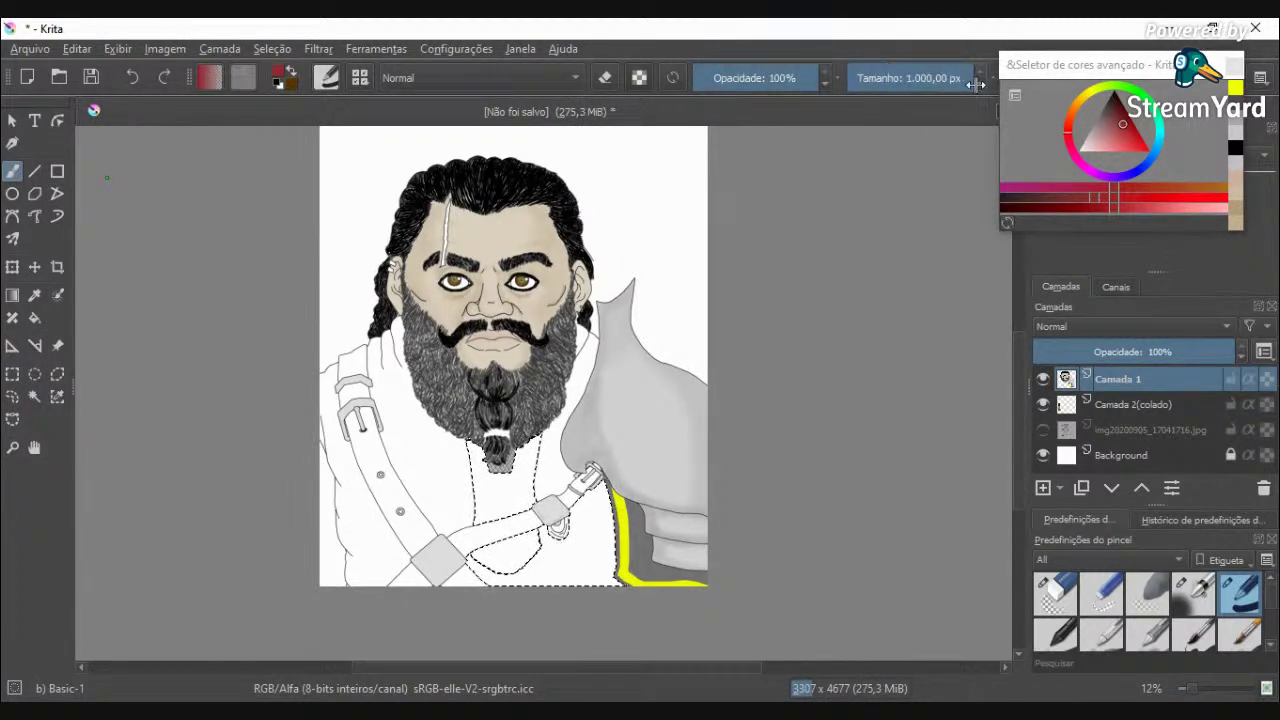
{"action": "left_click_drag", "start_coordinate": [815, 79], "coordinate": [793, 79]}
{"action": "mouse_move", "coordinate": [499, 446]}
{"action": "left_mouse_down"}
{"action": "mouse_move", "coordinate": [500, 563]}
{"action": "mouse_move", "coordinate": [518, 547]}
{"action": "left_mouse_up"}
{"action": "key", "text": "ctrl+z"}
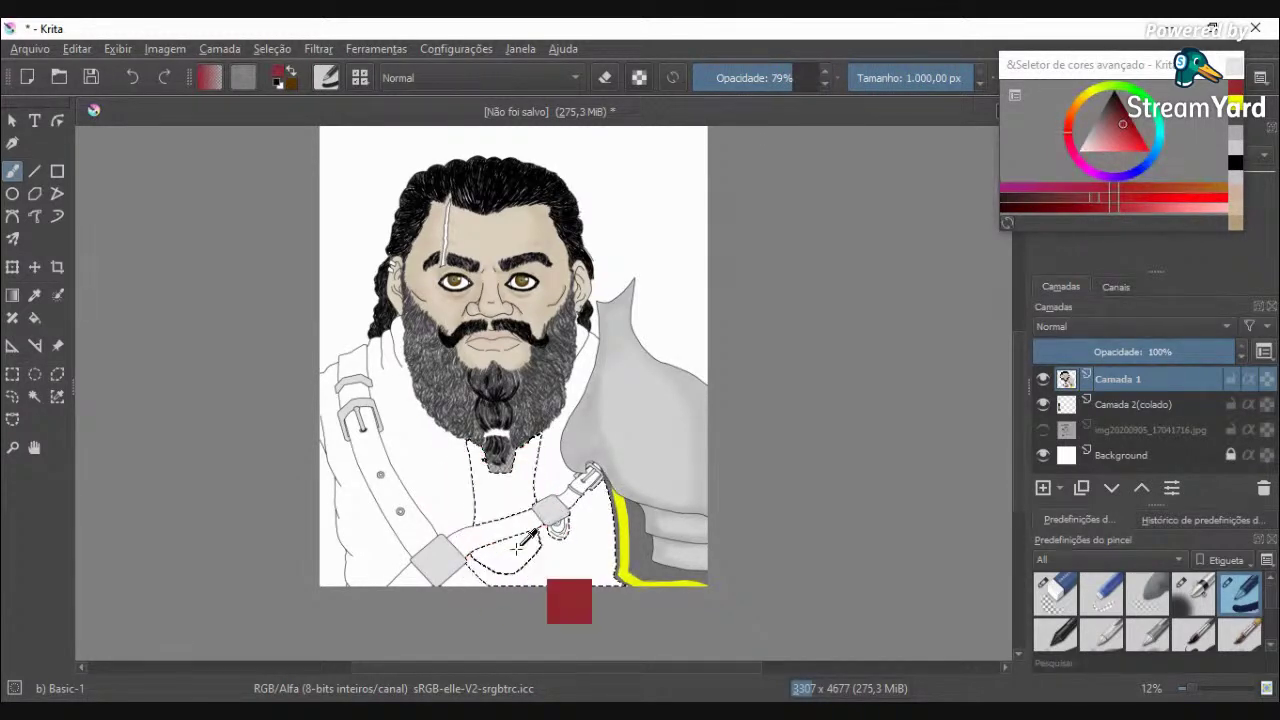
Step: Check the outlines around the chest strap for gaps and clear the shirt selection
{"action": "scroll", "coordinate": [516, 549], "scroll_direction": "up", "scroll_amount": 7}
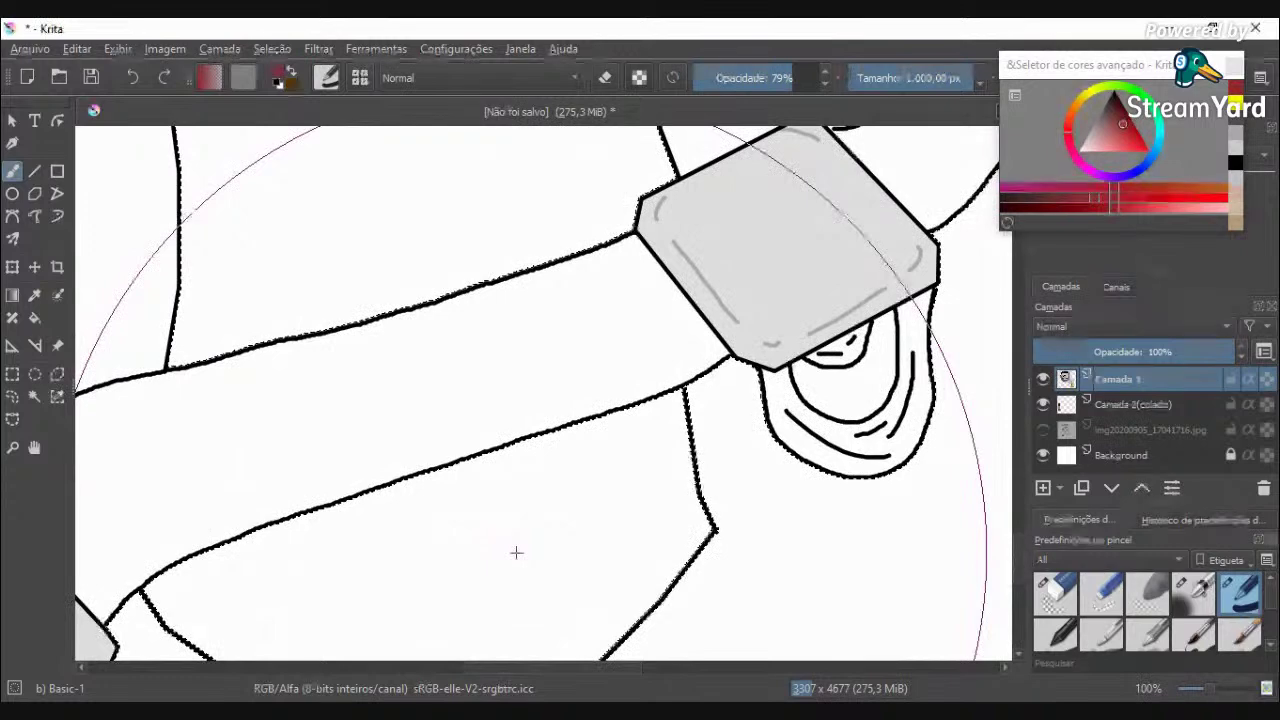
{"action": "scroll", "coordinate": [516, 552], "scroll_direction": "down", "scroll_amount": 1}
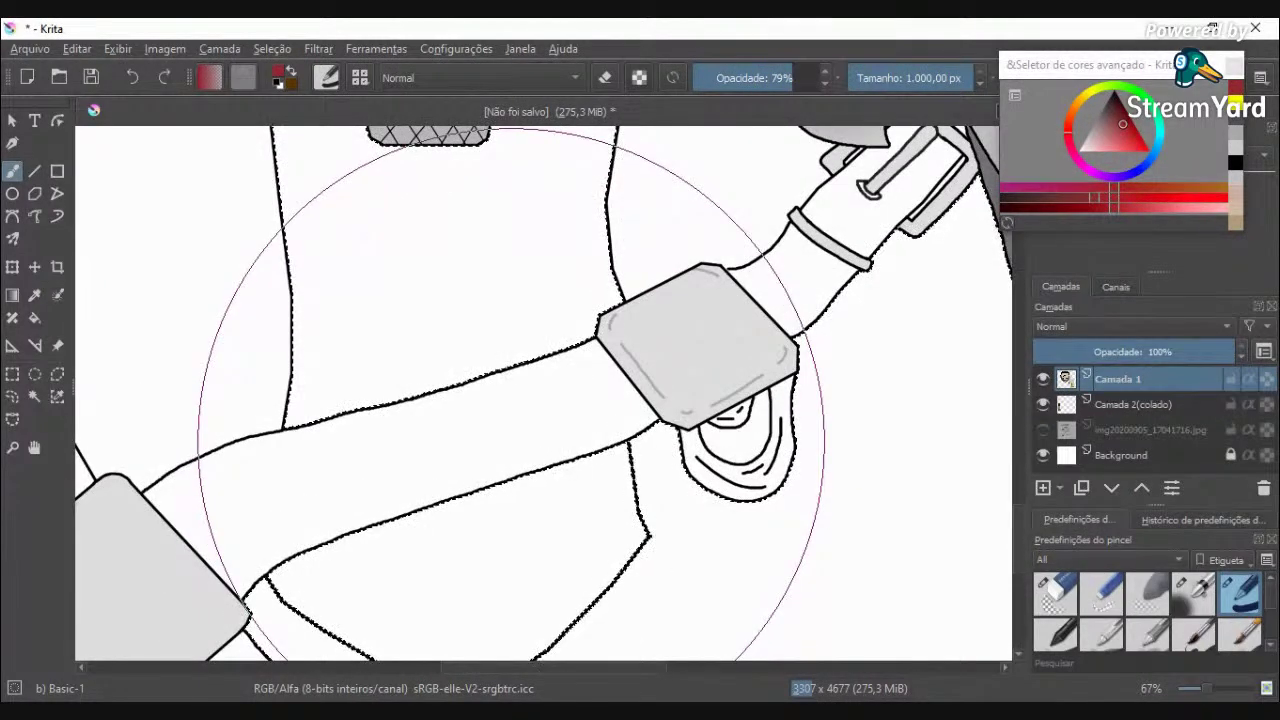
{"action": "scroll", "coordinate": [510, 440], "scroll_direction": "up", "scroll_amount": 3}
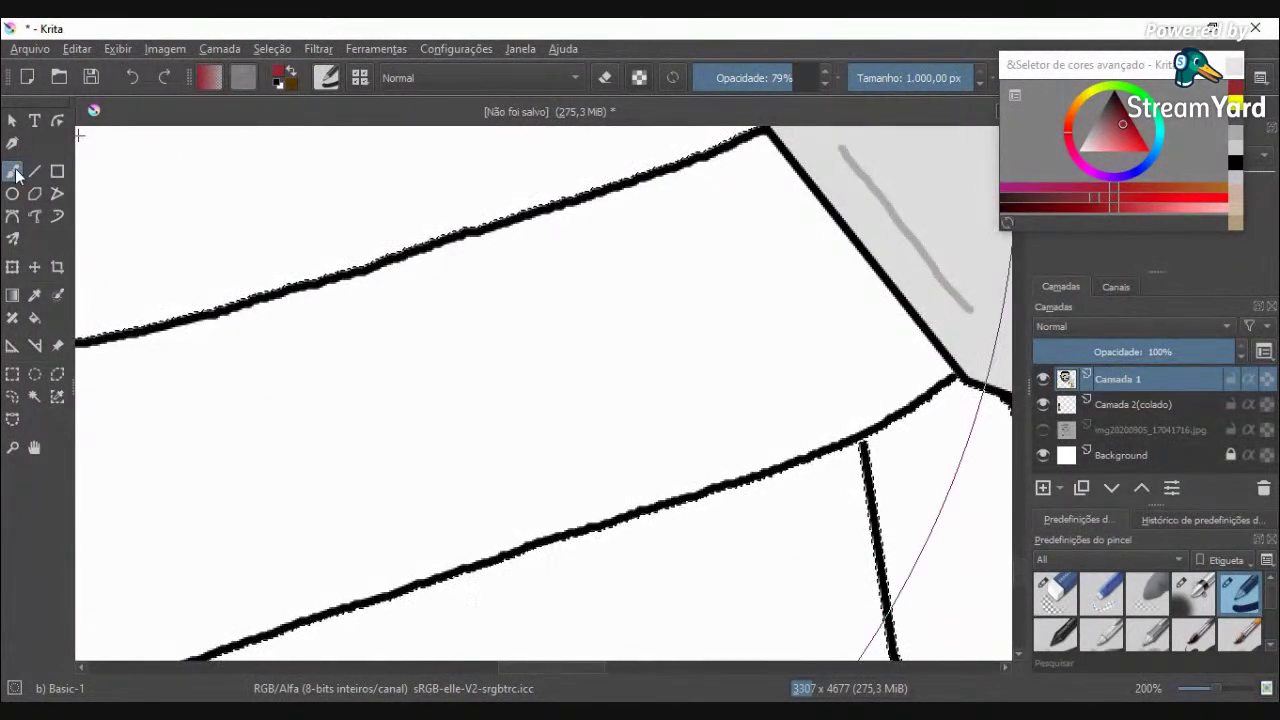
{"action": "scroll", "coordinate": [589, 417], "scroll_direction": "down", "scroll_amount": 7}
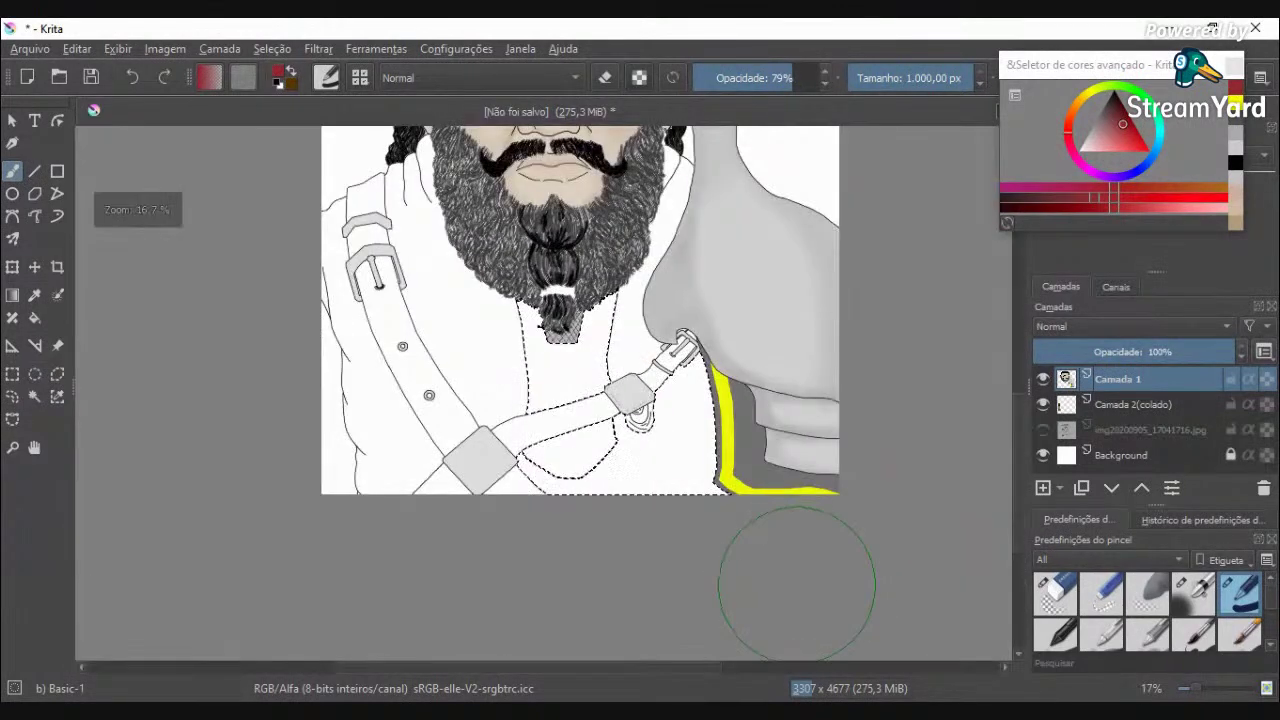
{"action": "left_click", "coordinate": [34, 396]}
{"action": "key", "text": "ctrl+shift+a"}
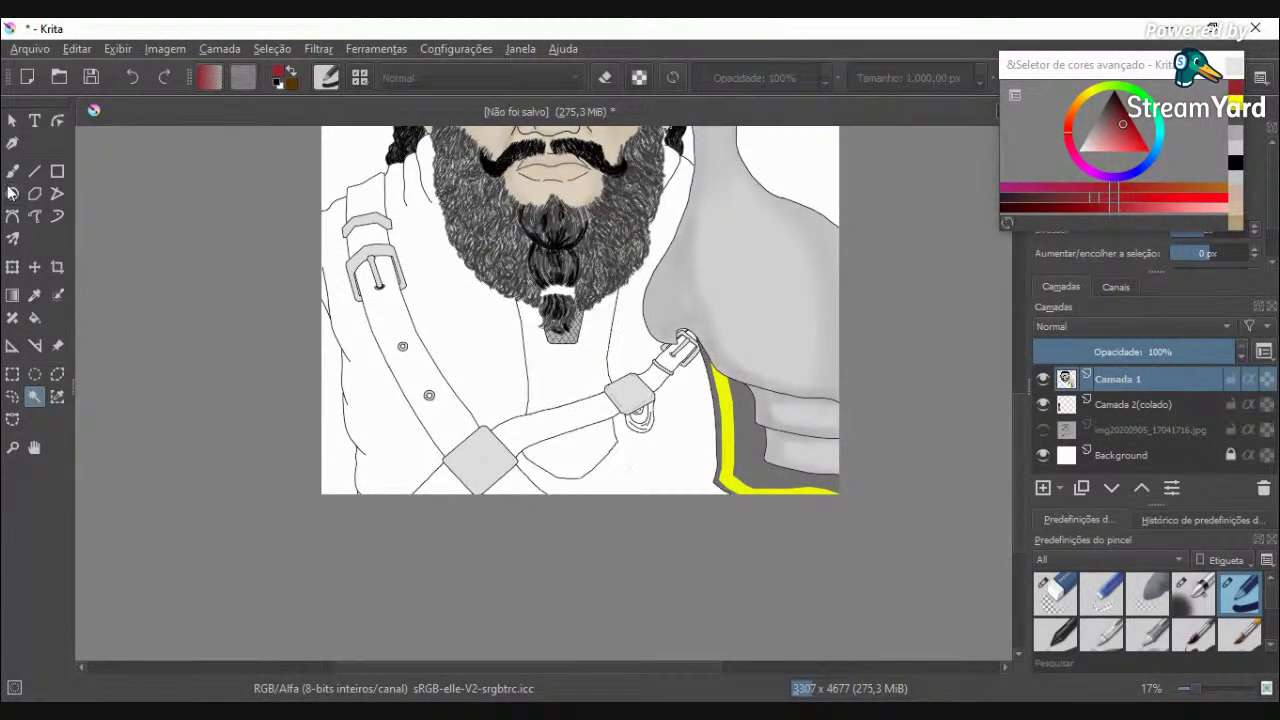
Step: Close the small gap where the shirt line meets the strap's lower outline, using a black 0.74 px brush
{"action": "left_click", "coordinate": [12, 171]}
{"action": "left_click", "coordinate": [1237, 163]}
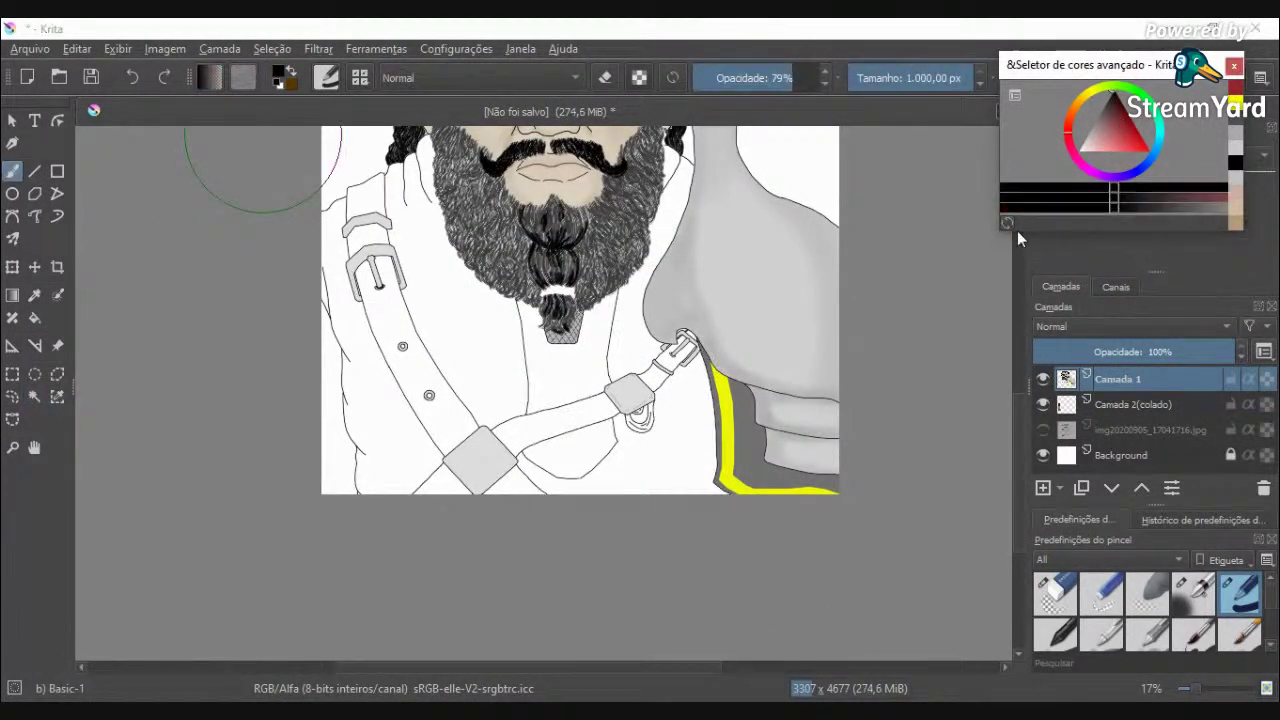
{"action": "left_click", "coordinate": [897, 78]}
{"action": "scroll", "coordinate": [664, 404], "scroll_direction": "up", "scroll_amount": 5}
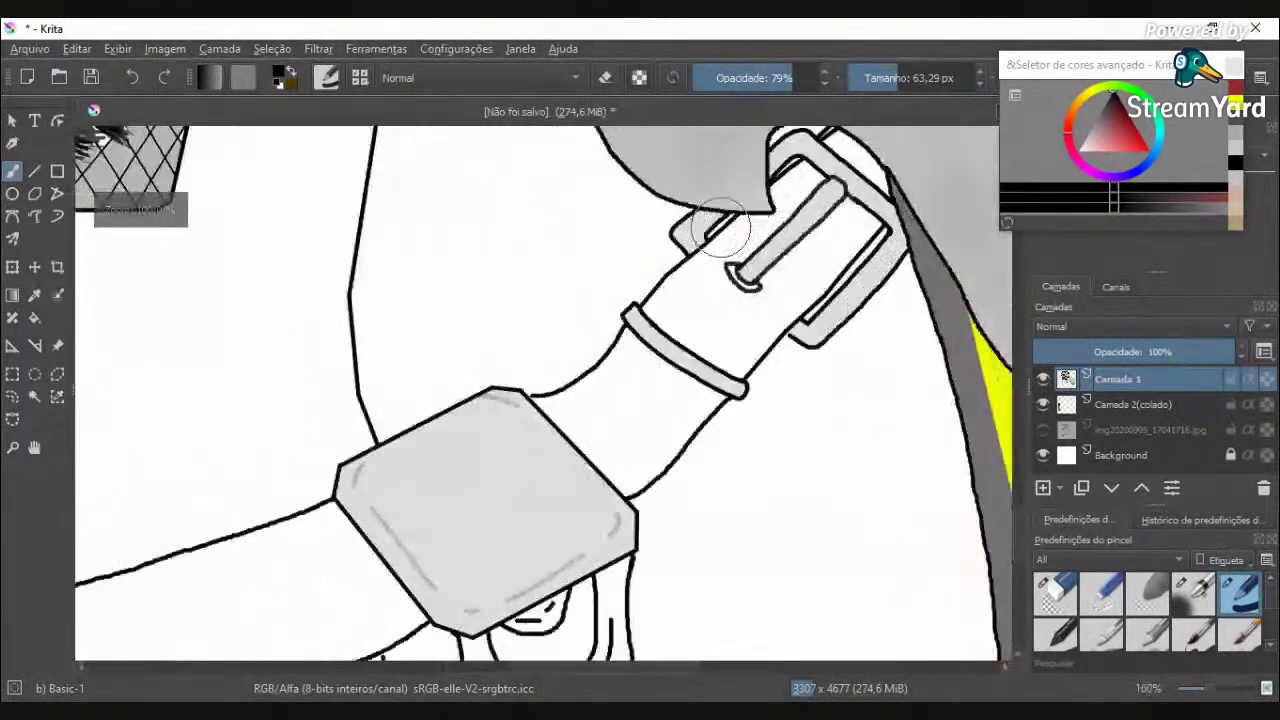
{"action": "left_click_drag", "start_coordinate": [880, 78], "coordinate": [847, 118]}
{"action": "scroll", "coordinate": [424, 612], "scroll_direction": "down", "scroll_amount": 2}
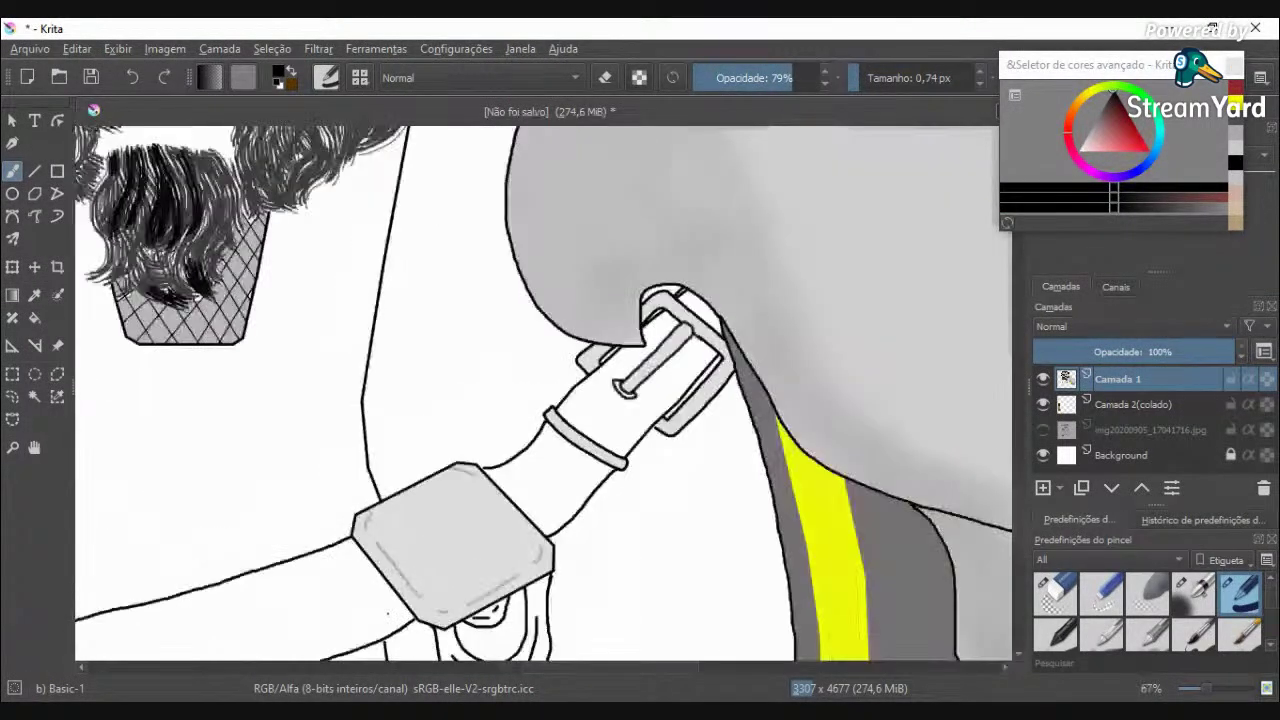
{"action": "scroll", "coordinate": [382, 649], "scroll_direction": "up", "scroll_amount": 6}
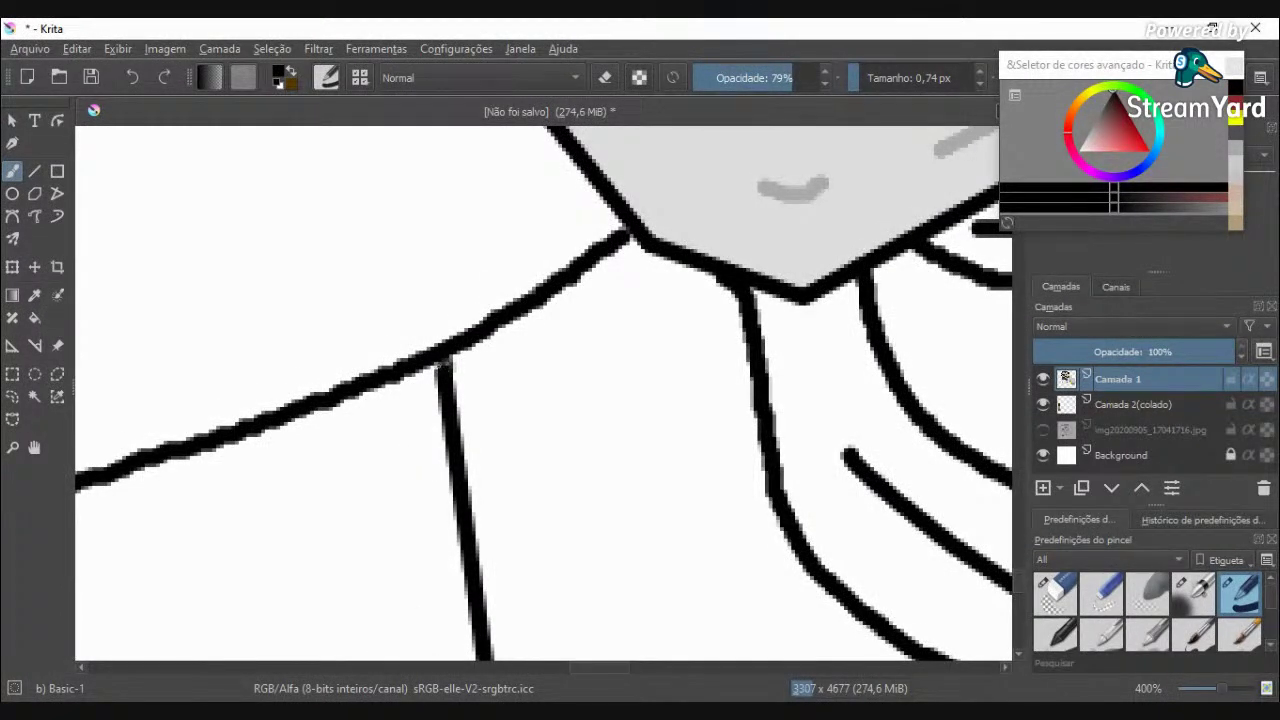
Step: Select the blank shirt panel below the chest strap, check its outline for gaps, and clear the selection
{"action": "scroll", "coordinate": [440, 365], "scroll_direction": "down", "scroll_amount": 6}
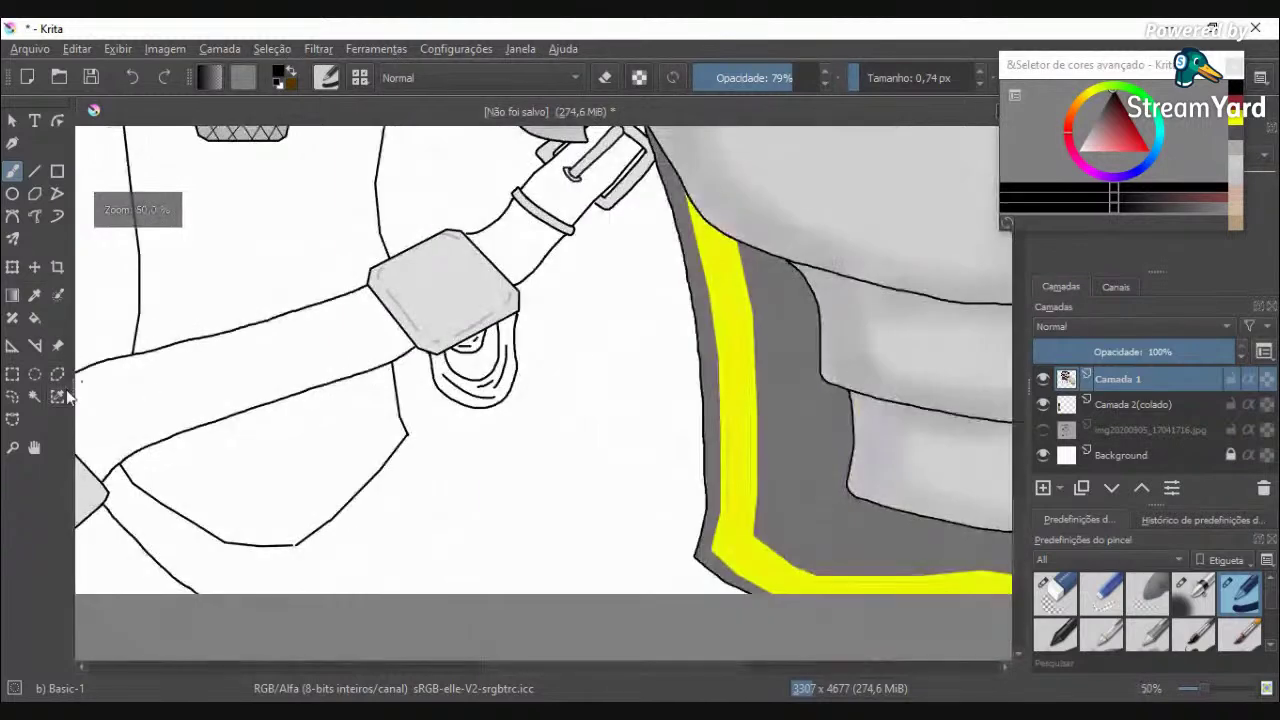
{"action": "left_click", "coordinate": [37, 397]}
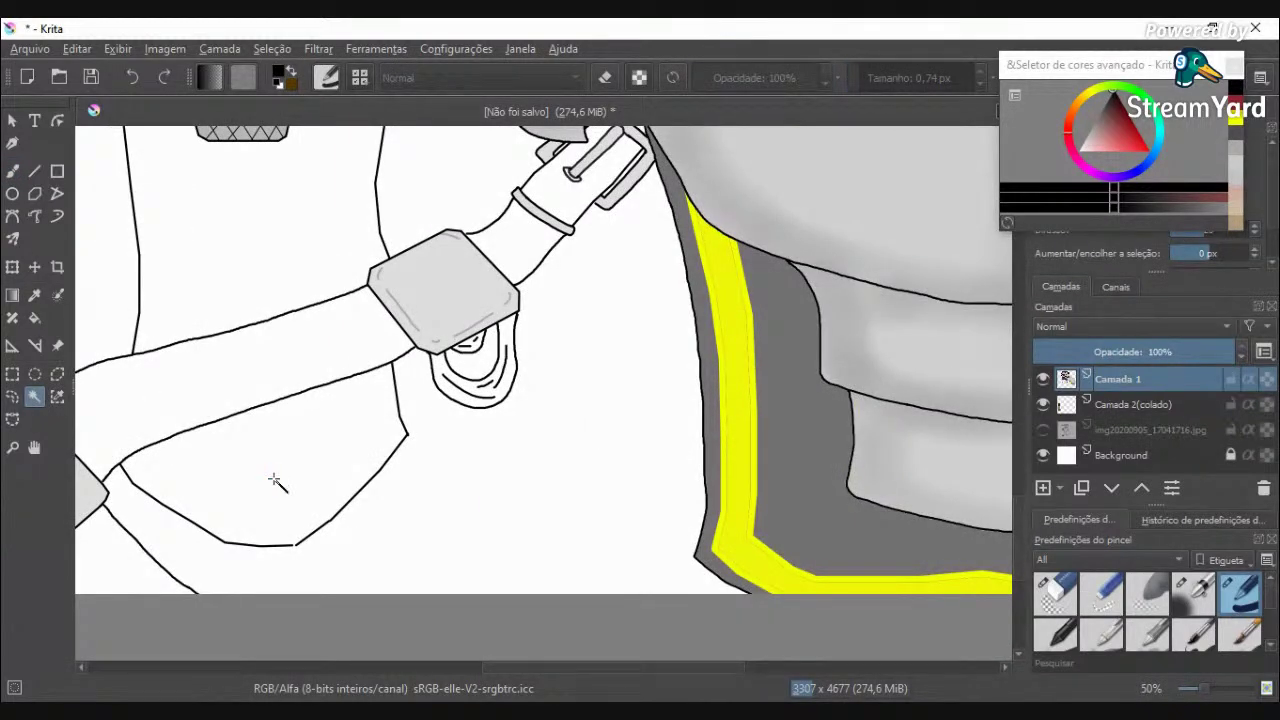
{"action": "left_click", "coordinate": [293, 334]}
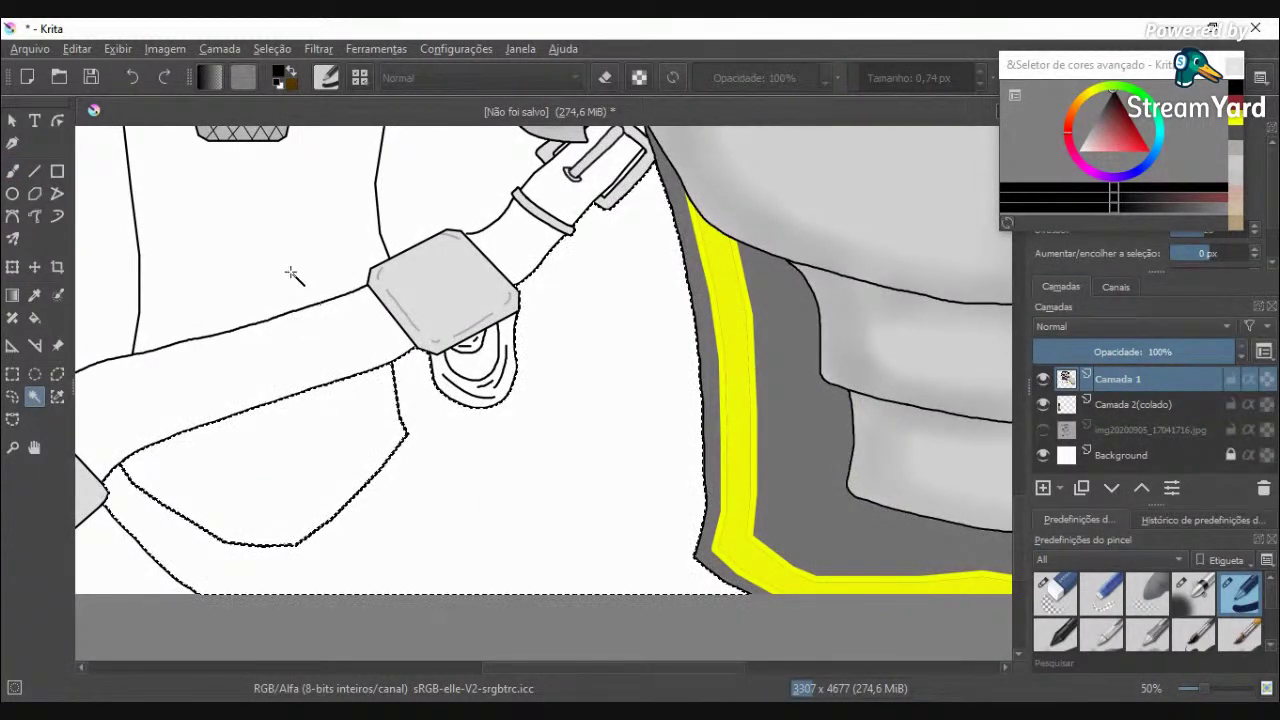
{"action": "scroll", "coordinate": [355, 363], "scroll_direction": "up", "scroll_amount": 4}
{"action": "scroll", "coordinate": [340, 425], "scroll_direction": "down", "scroll_amount": 5}
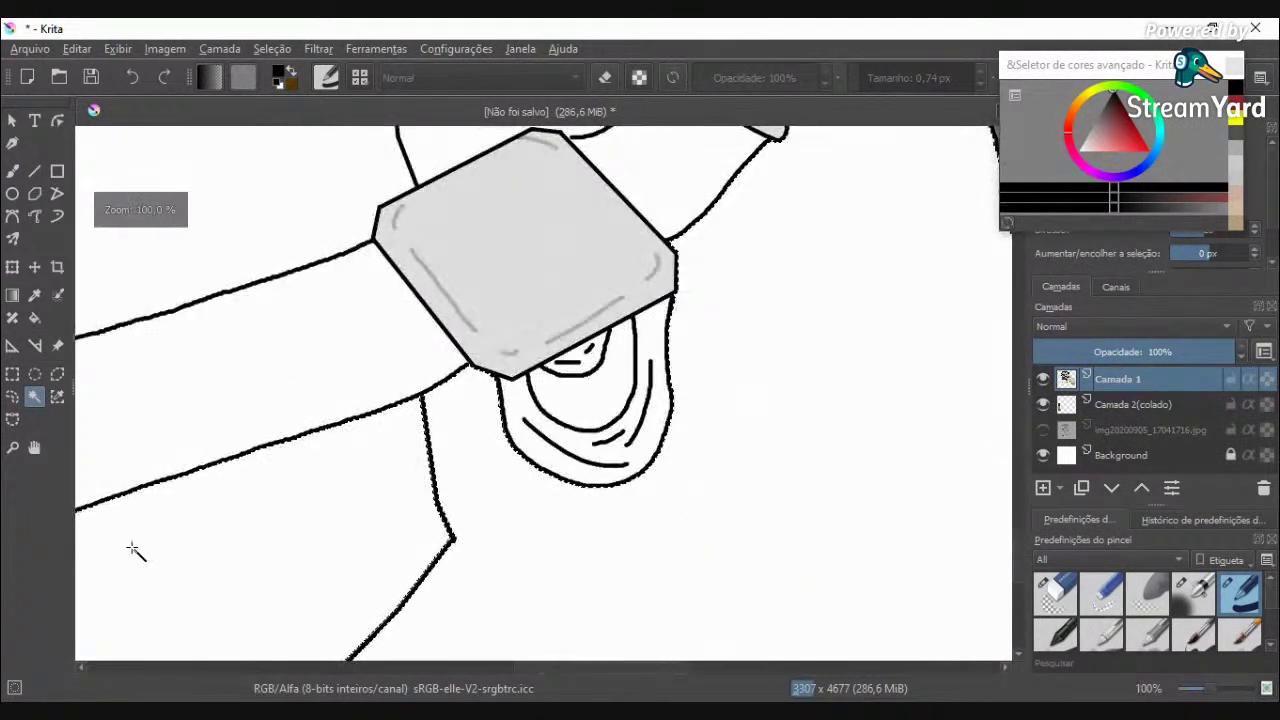
{"action": "scroll", "coordinate": [385, 575], "scroll_direction": "up", "scroll_amount": 5}
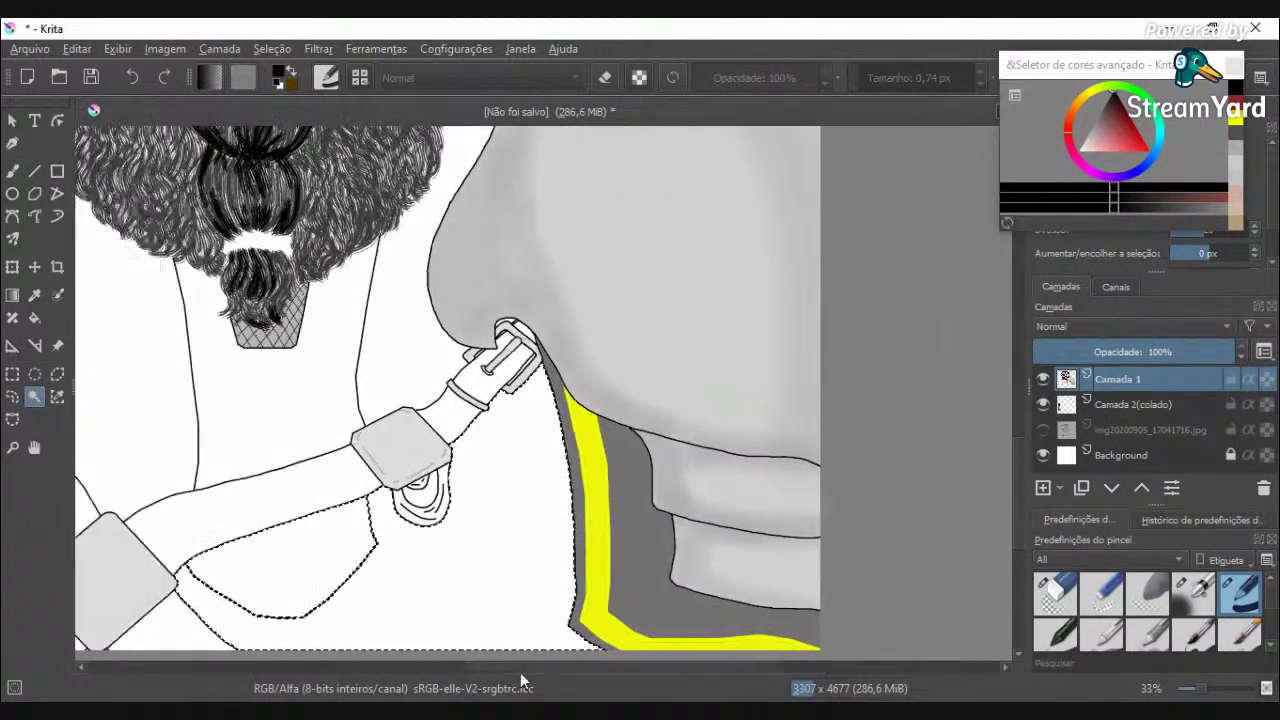
{"action": "scroll", "coordinate": [385, 575], "scroll_direction": "down", "scroll_amount": 4}
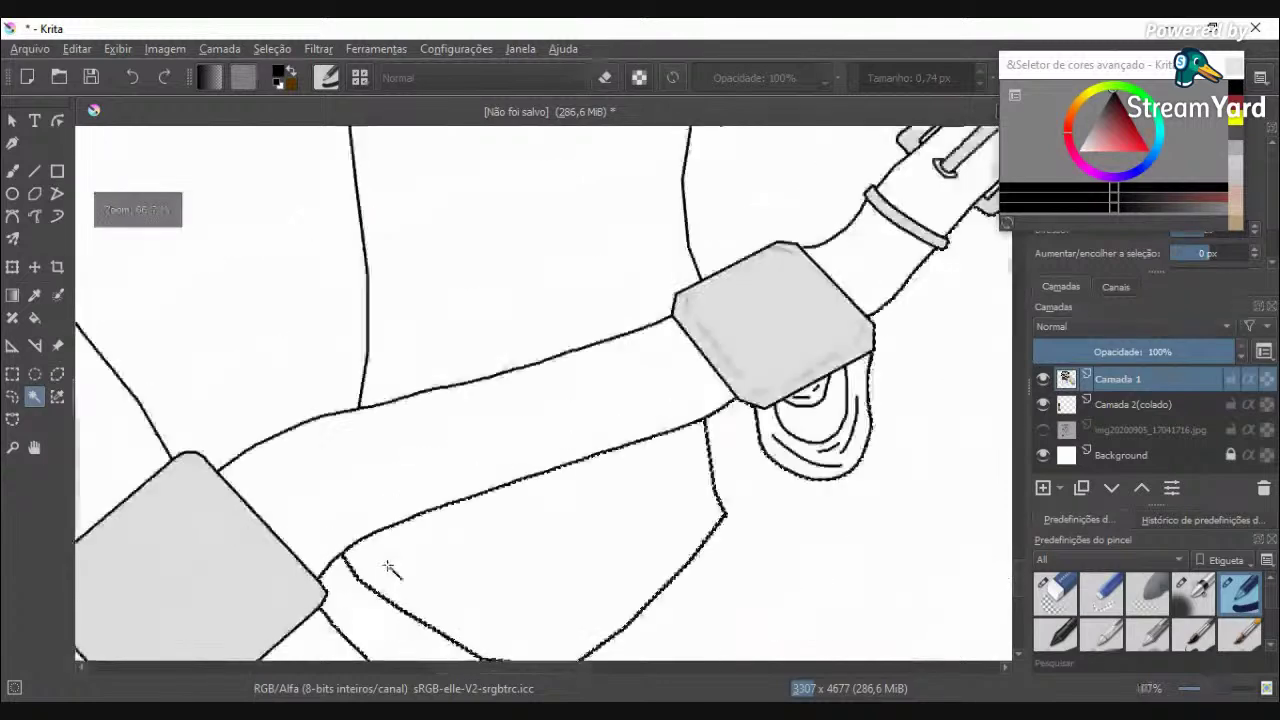
{"action": "scroll", "coordinate": [551, 500], "scroll_direction": "up", "scroll_amount": 3}
{"action": "scroll", "coordinate": [688, 468], "scroll_direction": "up", "scroll_amount": 3}
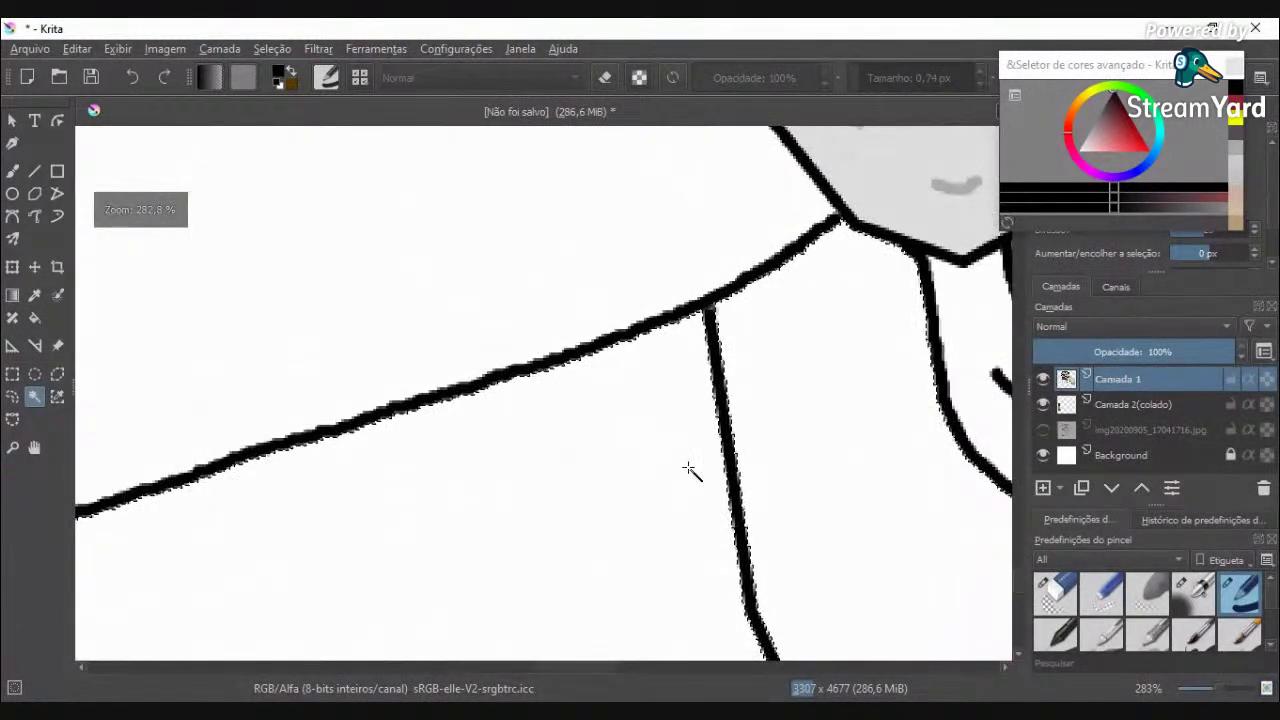
{"action": "left_click", "coordinate": [12, 171]}
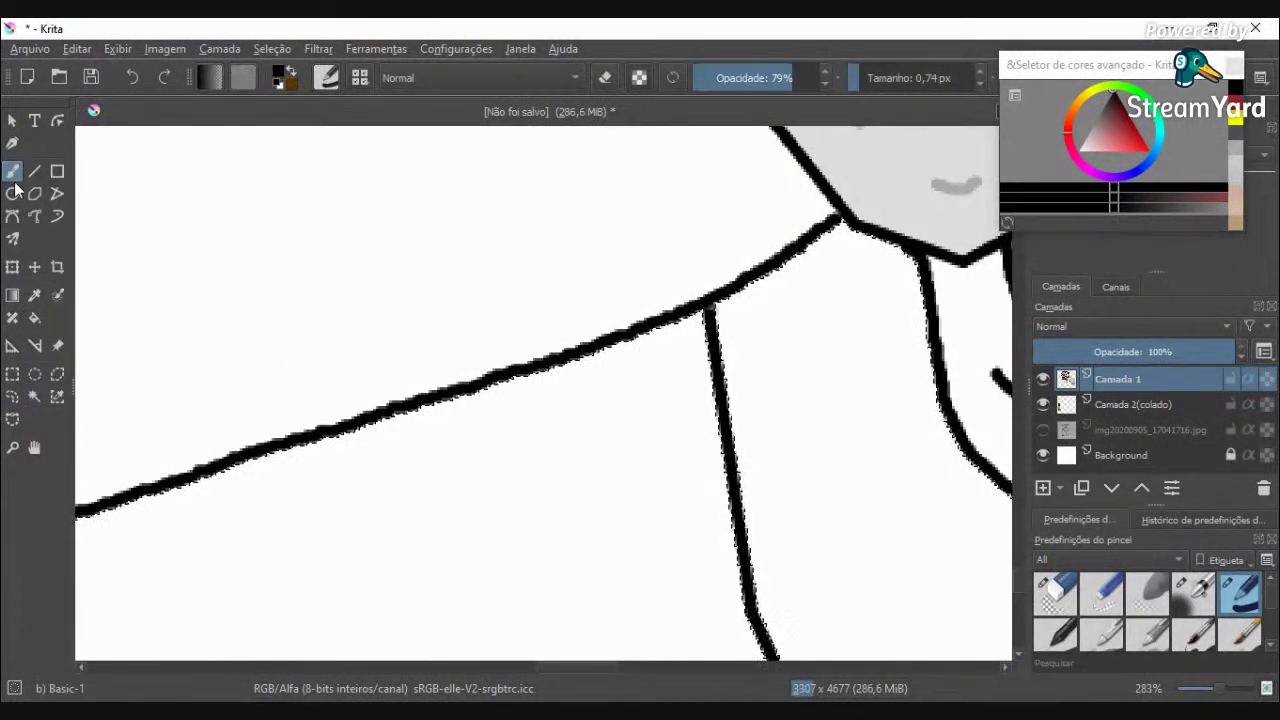
{"action": "scroll", "coordinate": [150, 441], "scroll_direction": "down", "scroll_amount": 6}
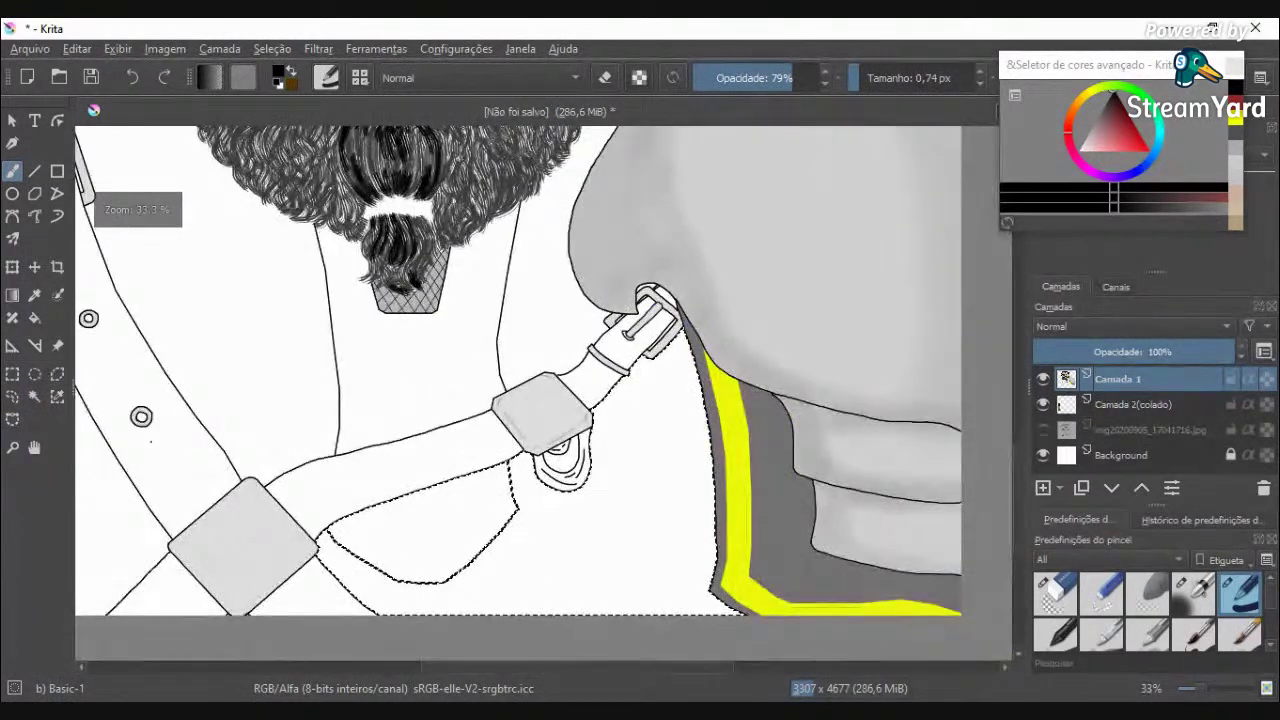
{"action": "left_click", "coordinate": [34, 396]}
{"action": "left_click", "coordinate": [229, 638]}
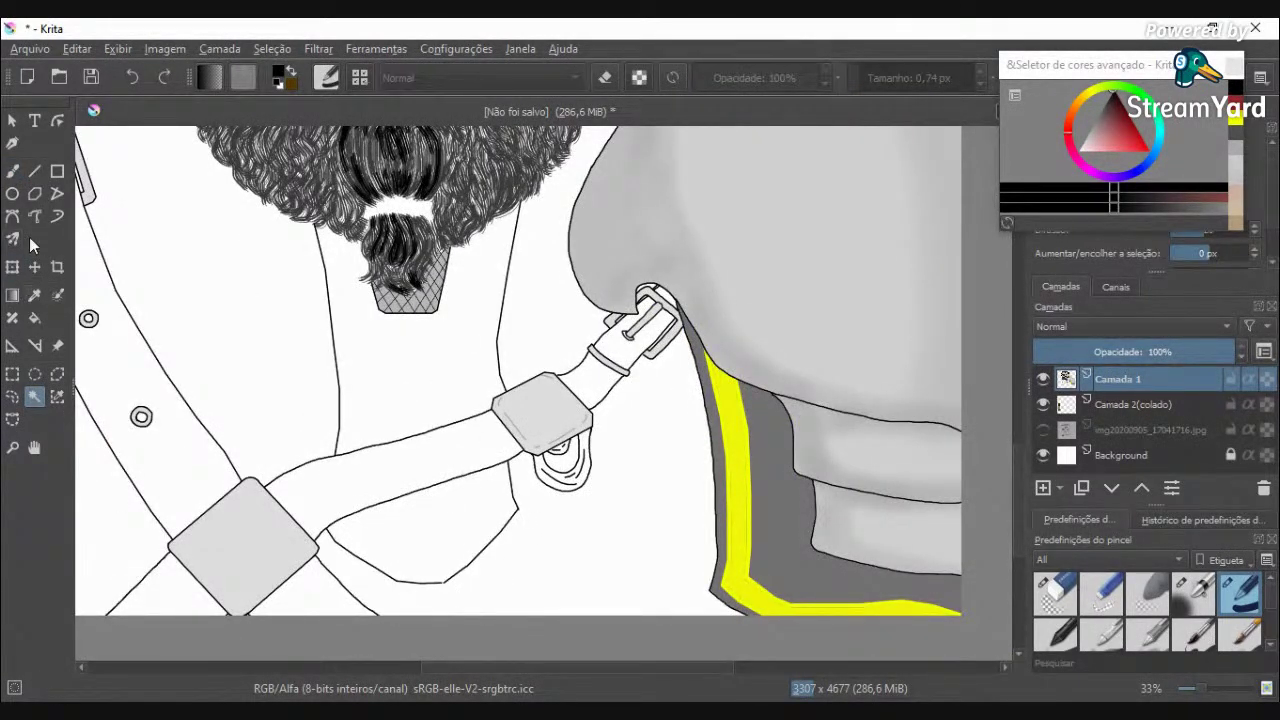
Step: Darken the joint where the shirt line meets the strap's lower outline, using the black 0.74 px brush
{"action": "left_click", "coordinate": [12, 171]}
{"action": "scroll", "coordinate": [475, 427], "scroll_direction": "up", "scroll_amount": 5}
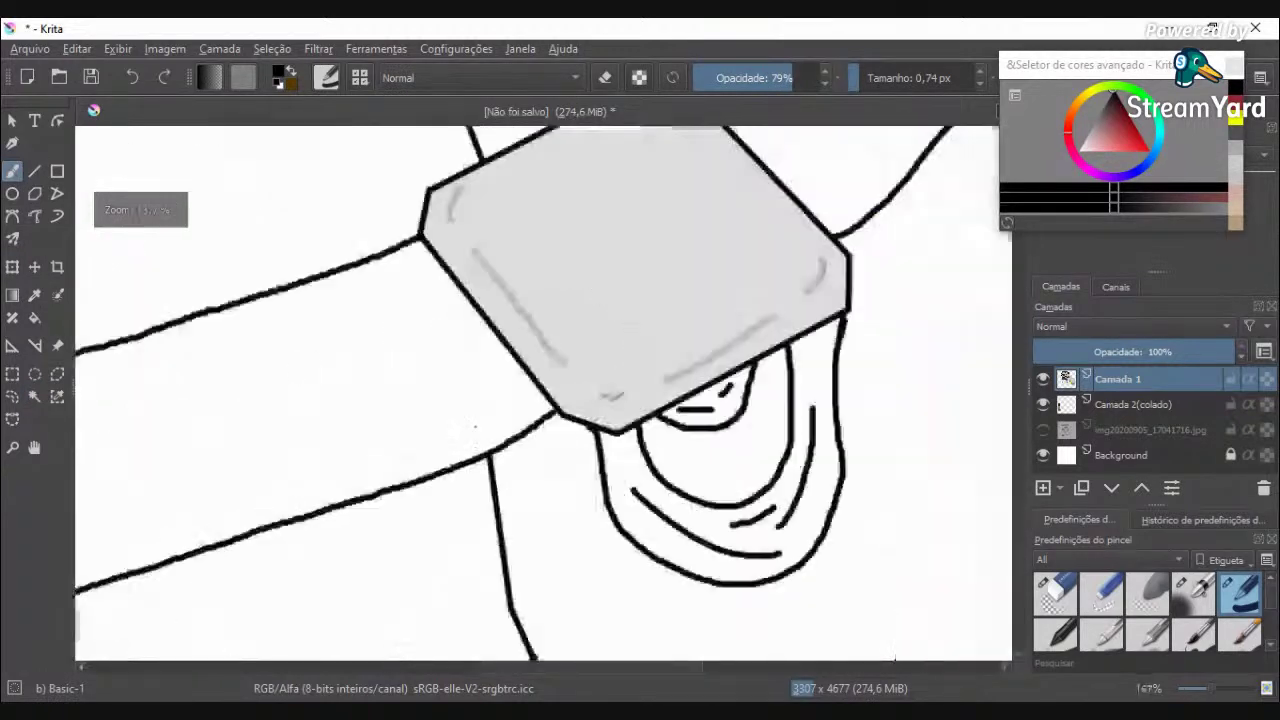
{"action": "scroll", "coordinate": [475, 427], "scroll_direction": "up", "scroll_amount": 7}
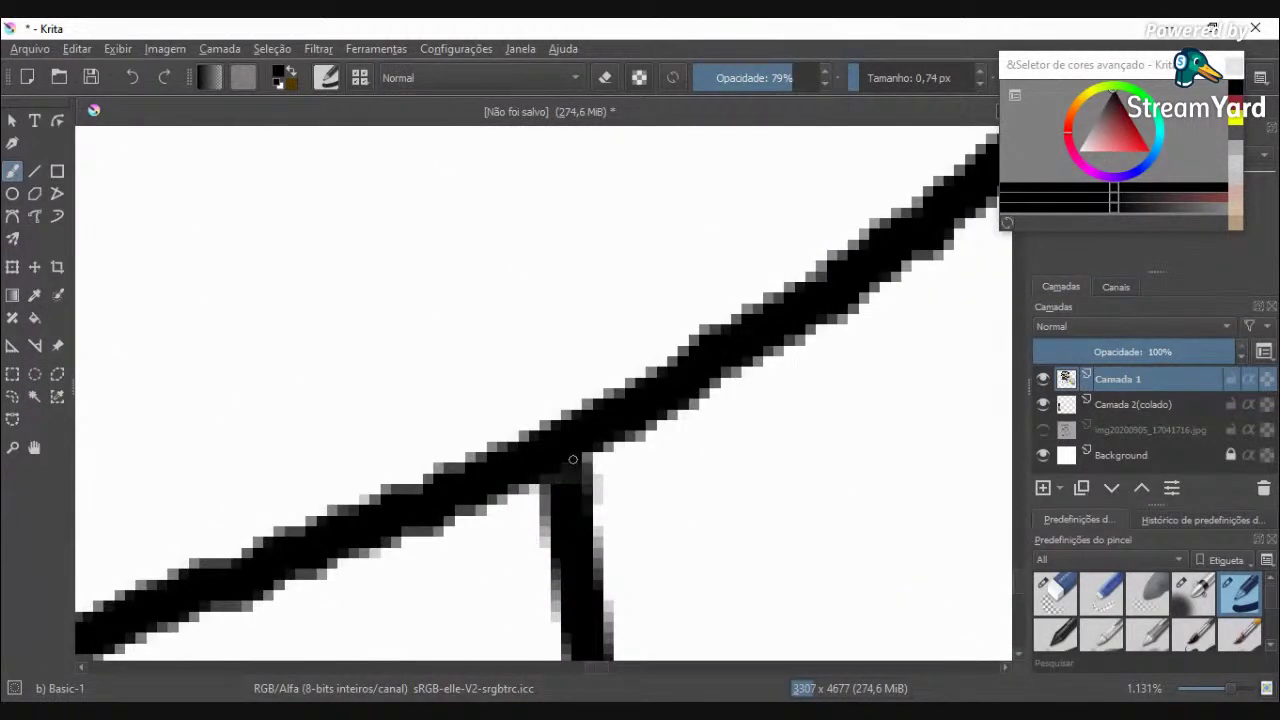
{"action": "mouse_move", "coordinate": [577, 457]}
{"action": "left_mouse_down"}
{"action": "mouse_move", "coordinate": [567, 488]}
{"action": "mouse_move", "coordinate": [574, 460]}
{"action": "left_mouse_up"}
{"action": "scroll", "coordinate": [564, 497], "scroll_direction": "down", "scroll_amount": 6}
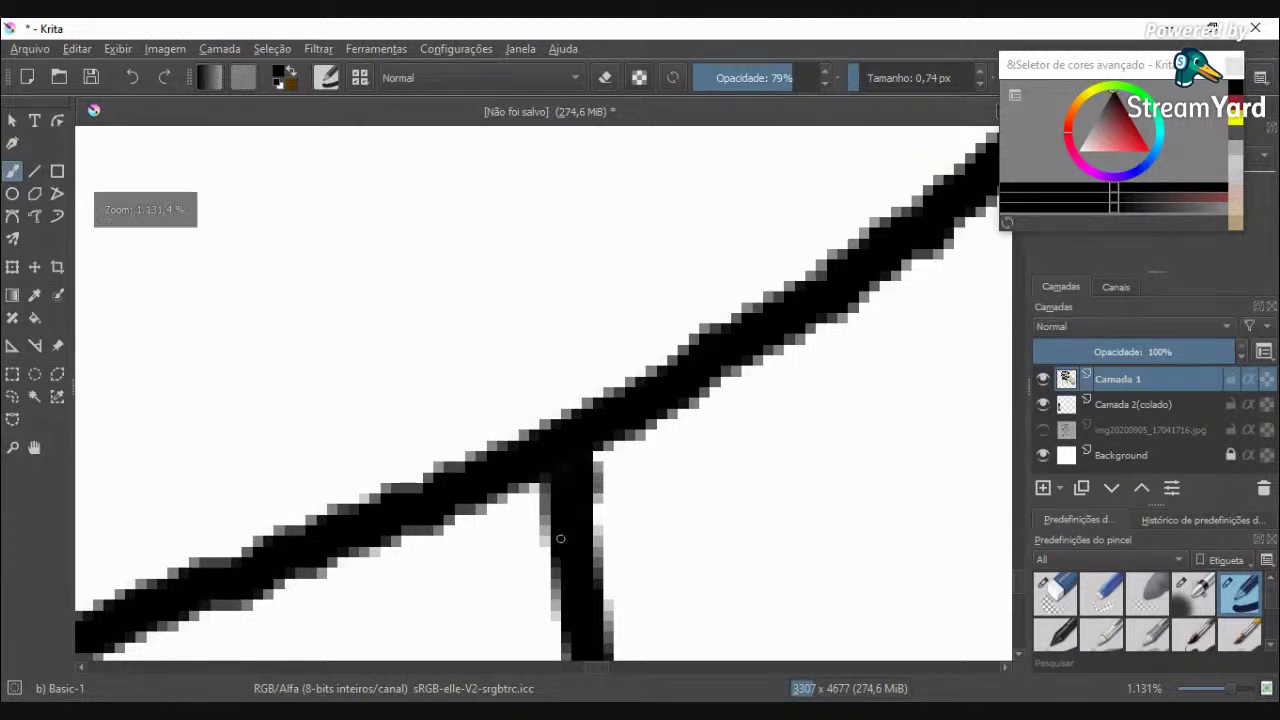
Step: Close the gap in the bottom outline of the shirt panel below the strap with the black 0.74 px brush
{"action": "left_click_drag", "start_coordinate": [607, 666], "coordinate": [510, 668]}
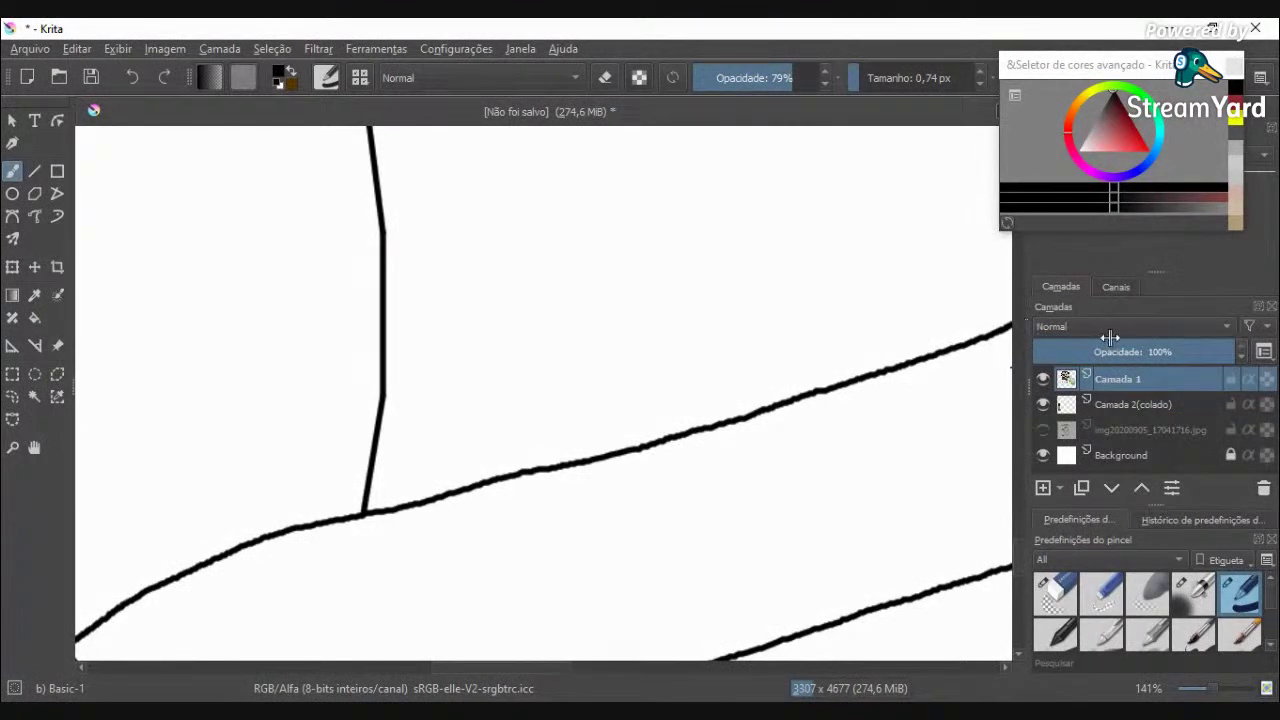
{"action": "scroll", "coordinate": [1020, 545], "scroll_direction": "down", "scroll_amount": 5}
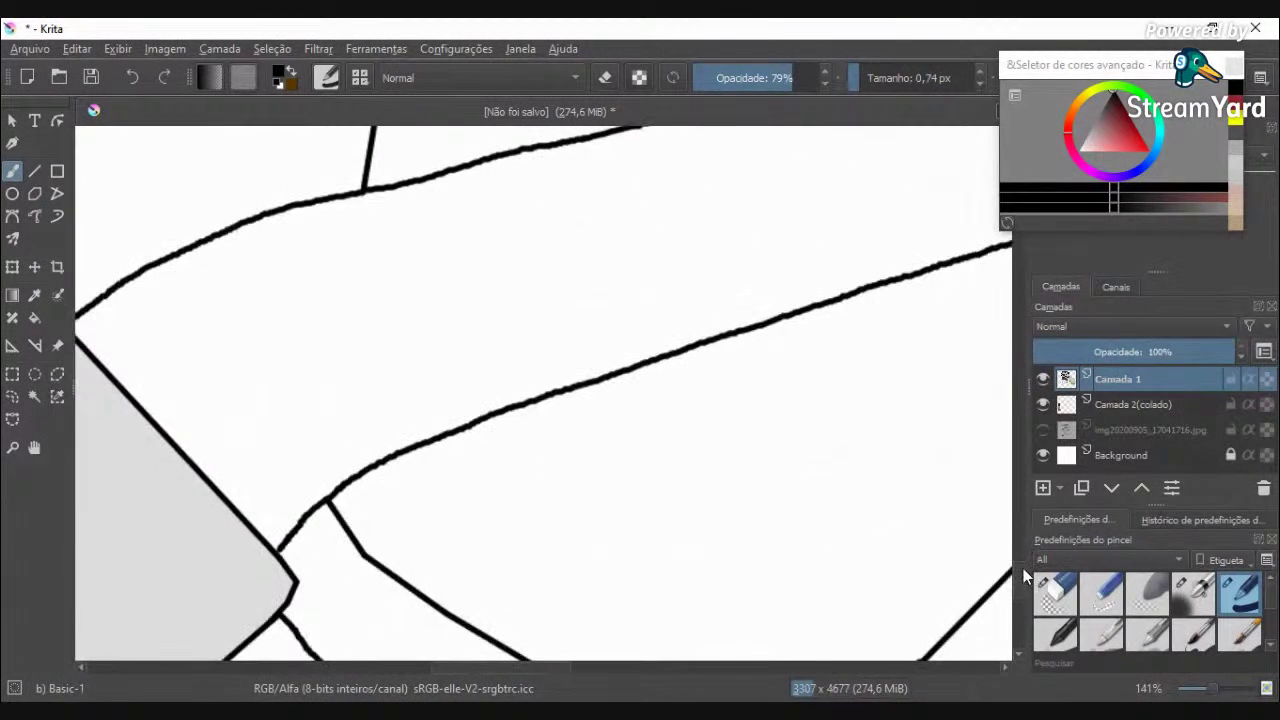
{"action": "scroll", "coordinate": [1023, 568], "scroll_direction": "down", "scroll_amount": 2}
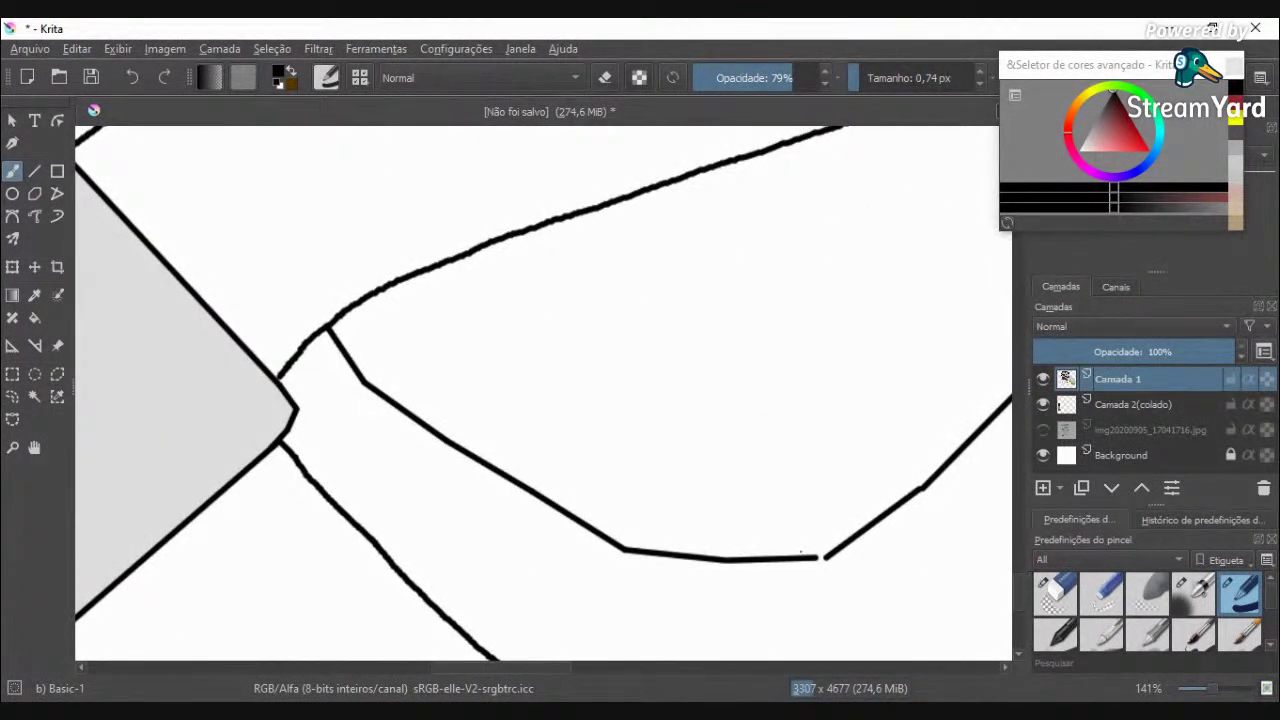
{"action": "scroll", "coordinate": [800, 551], "scroll_direction": "up", "scroll_amount": 3}
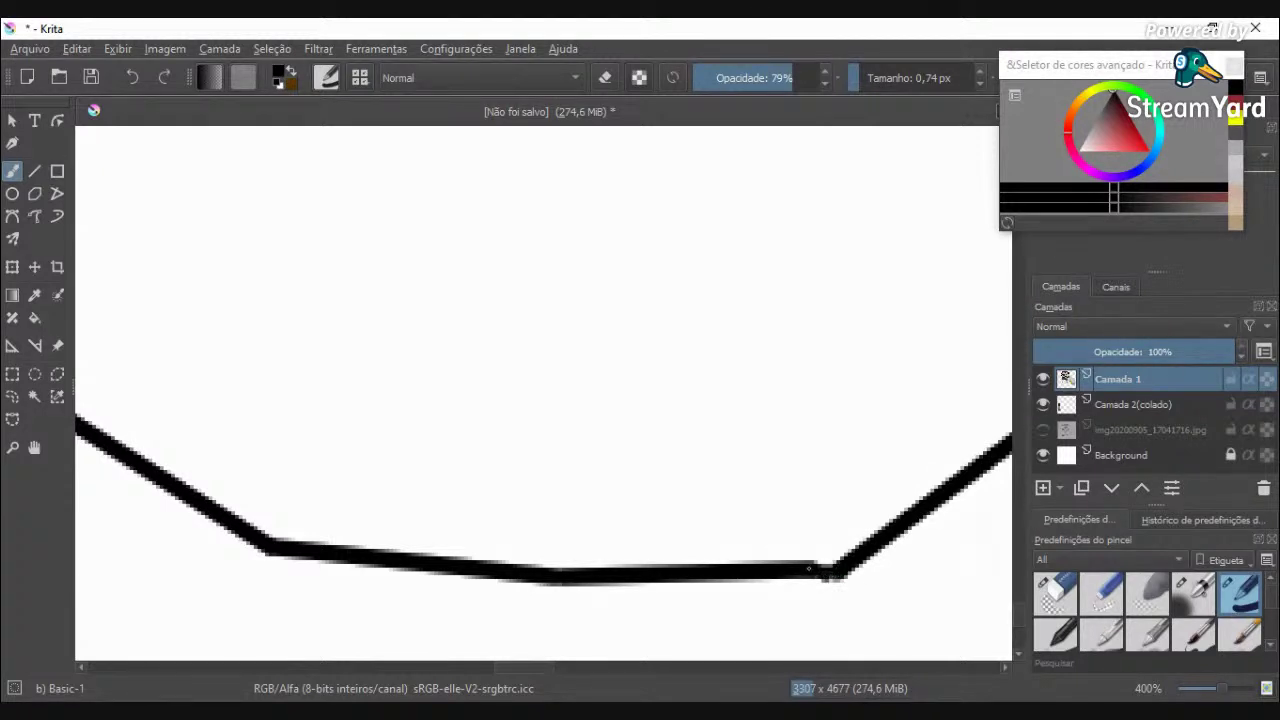
{"action": "left_click_drag", "start_coordinate": [546, 665], "coordinate": [585, 667]}
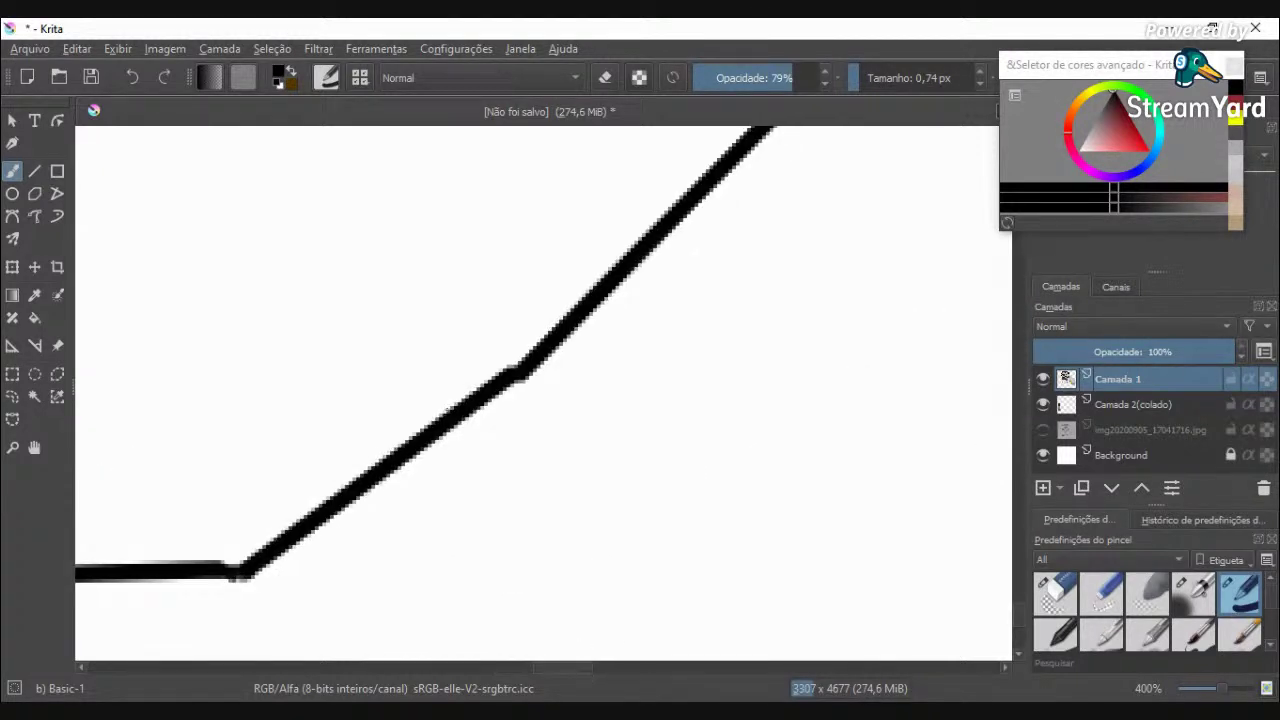
{"action": "key", "text": "minus"}
{"action": "key", "text": "minus"}
{"action": "key", "text": "minus"}
{"action": "key", "text": "minus"}
{"action": "key", "text": "minus"}
{"action": "key", "text": "minus"}
{"action": "key", "text": "minus"}
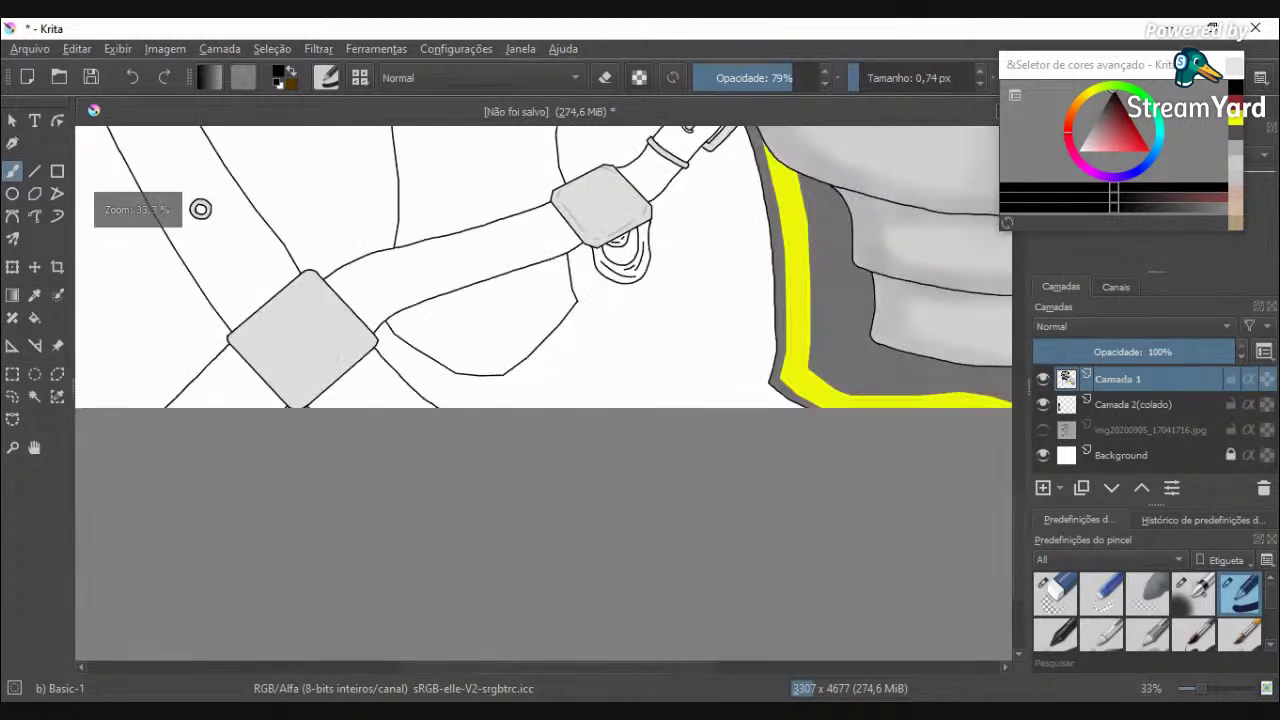
Step: Select the enclosed shirt panels above and below the chest strap together
{"action": "left_click", "coordinate": [34, 396]}
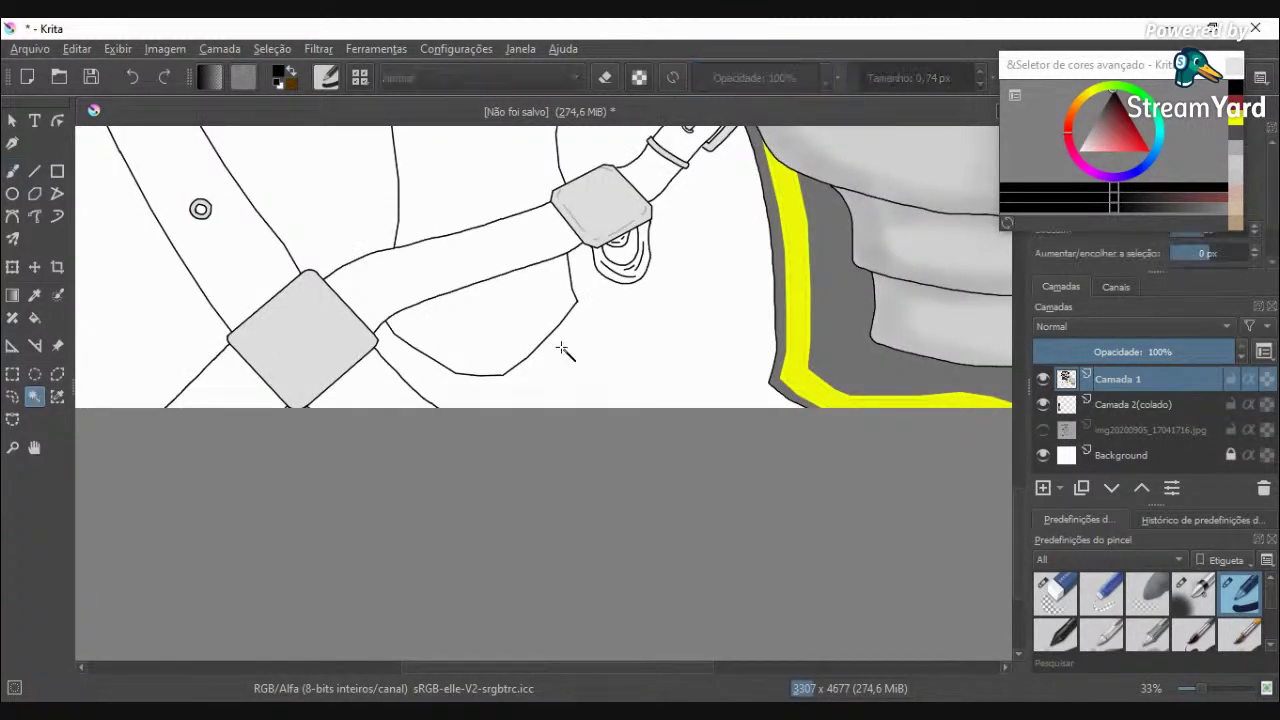
{"action": "left_click", "coordinate": [493, 307]}
{"action": "left_click", "coordinate": [460, 190], "text": "shift"}
{"action": "scroll", "coordinate": [460, 190], "scroll_direction": "down", "scroll_amount": 3}
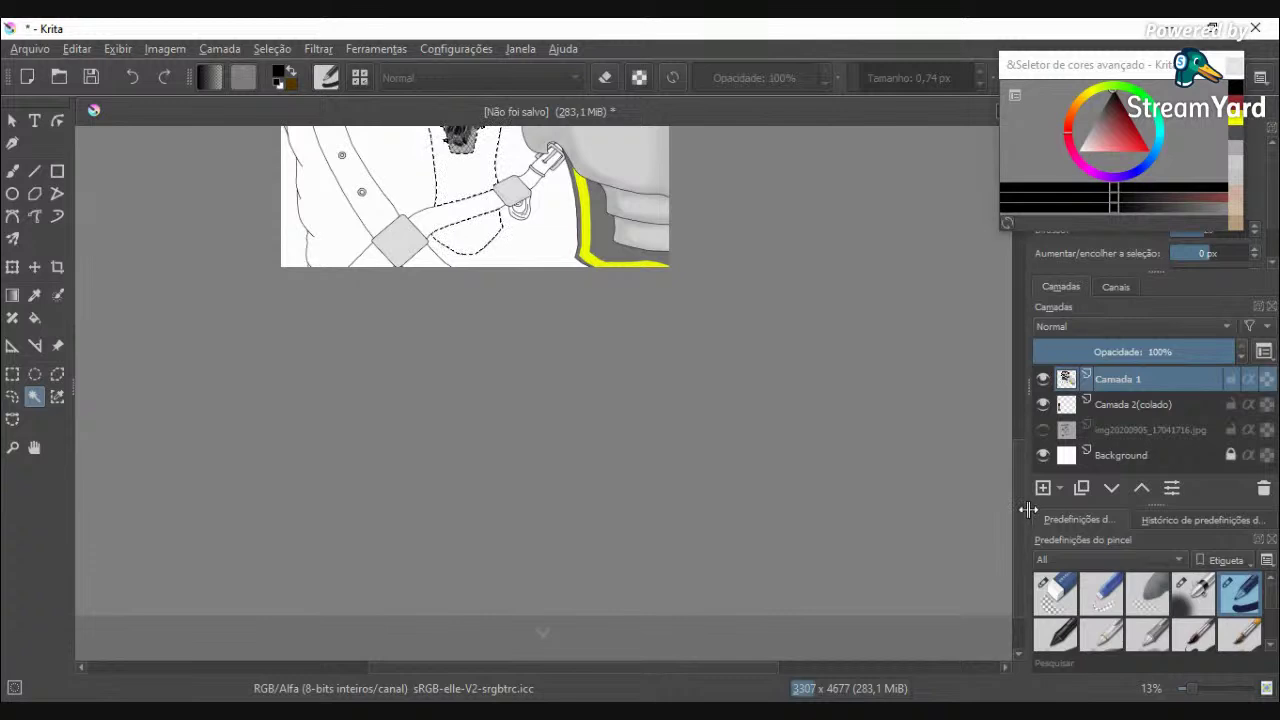
{"action": "left_click_drag", "start_coordinate": [1017, 502], "coordinate": [1011, 412]}
Step: Paint the selected shirt panels dark red with a 464.47 px brush at 81% opacity
{"action": "left_click", "coordinate": [12, 171]}
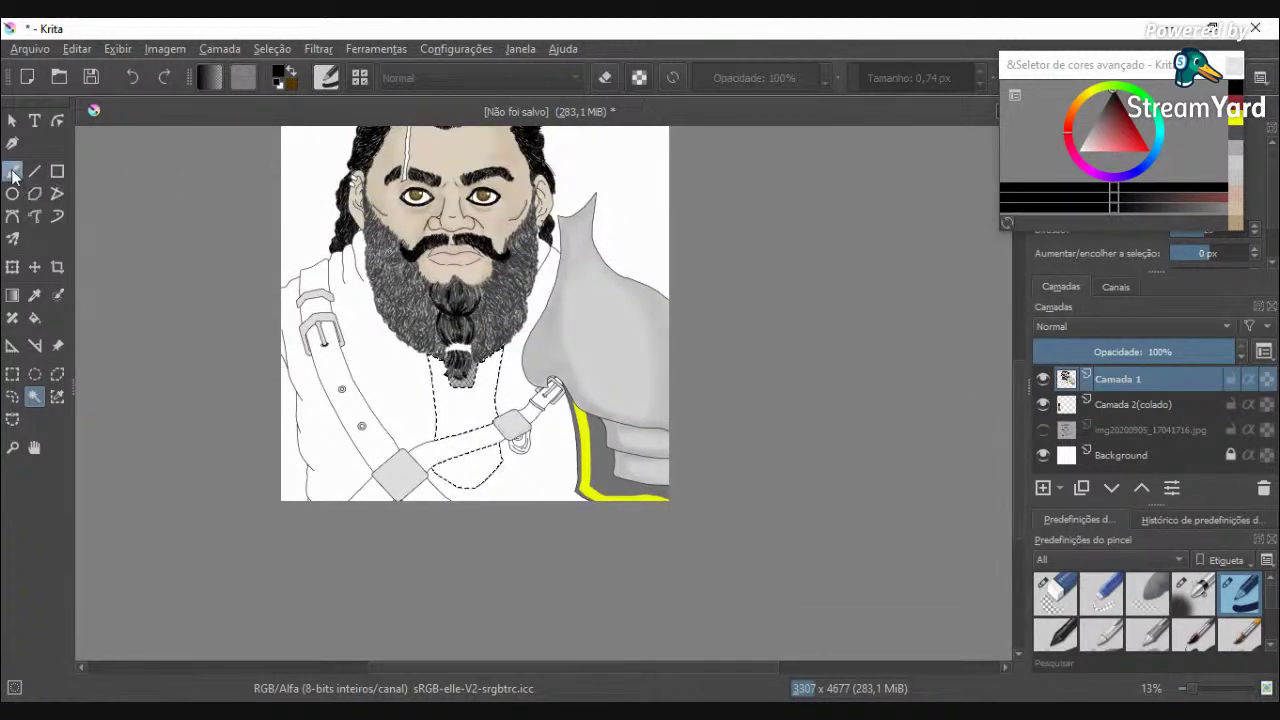
{"action": "left_click", "coordinate": [1236, 104]}
{"action": "left_click_drag", "start_coordinate": [857, 70], "coordinate": [938, 77]}
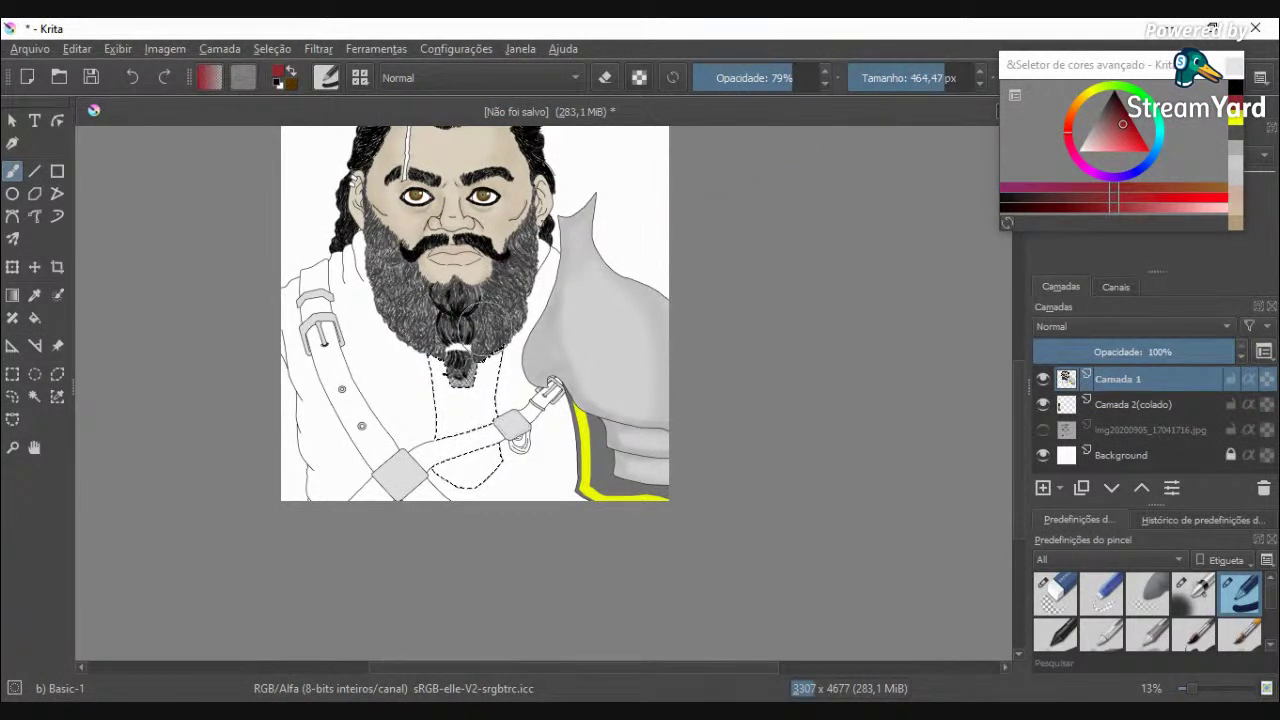
{"action": "left_click", "coordinate": [803, 85]}
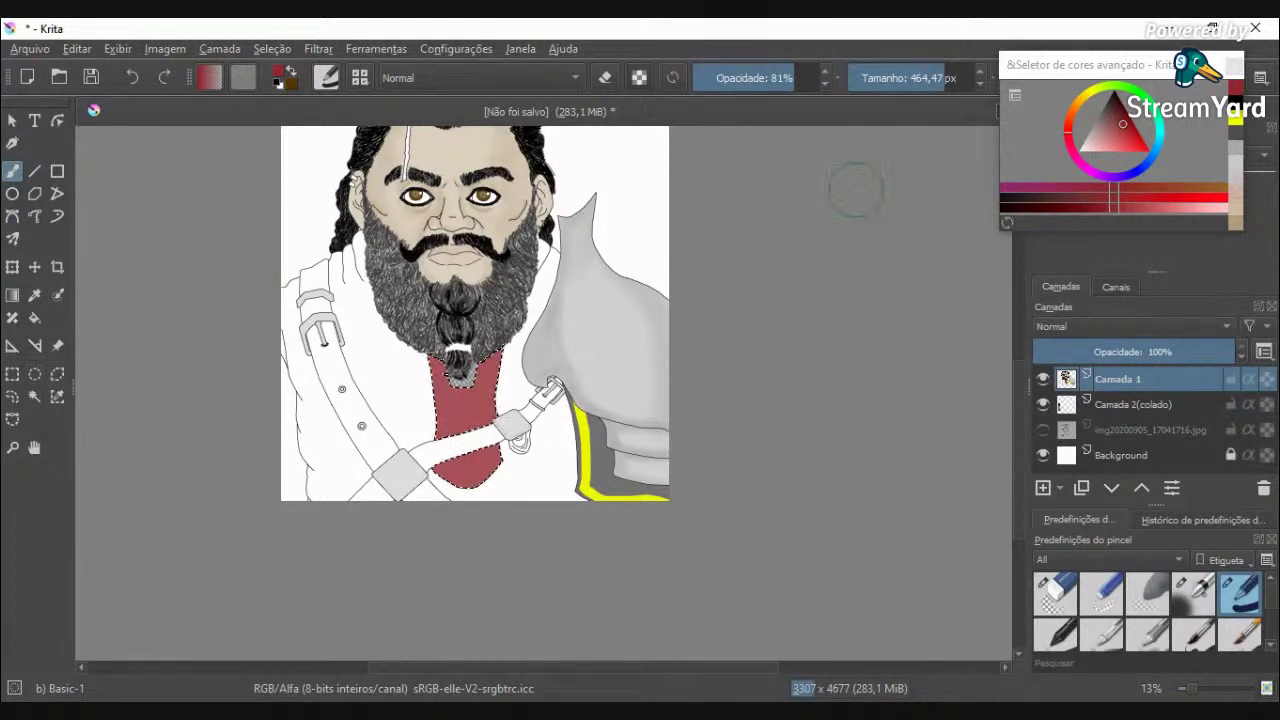
Step: Choose a deeper red and the Airbrush Soft preset for shading, with 37% opacity and a 158.65 px size
{"action": "left_click_drag", "start_coordinate": [1113, 209], "coordinate": [1068, 207]}
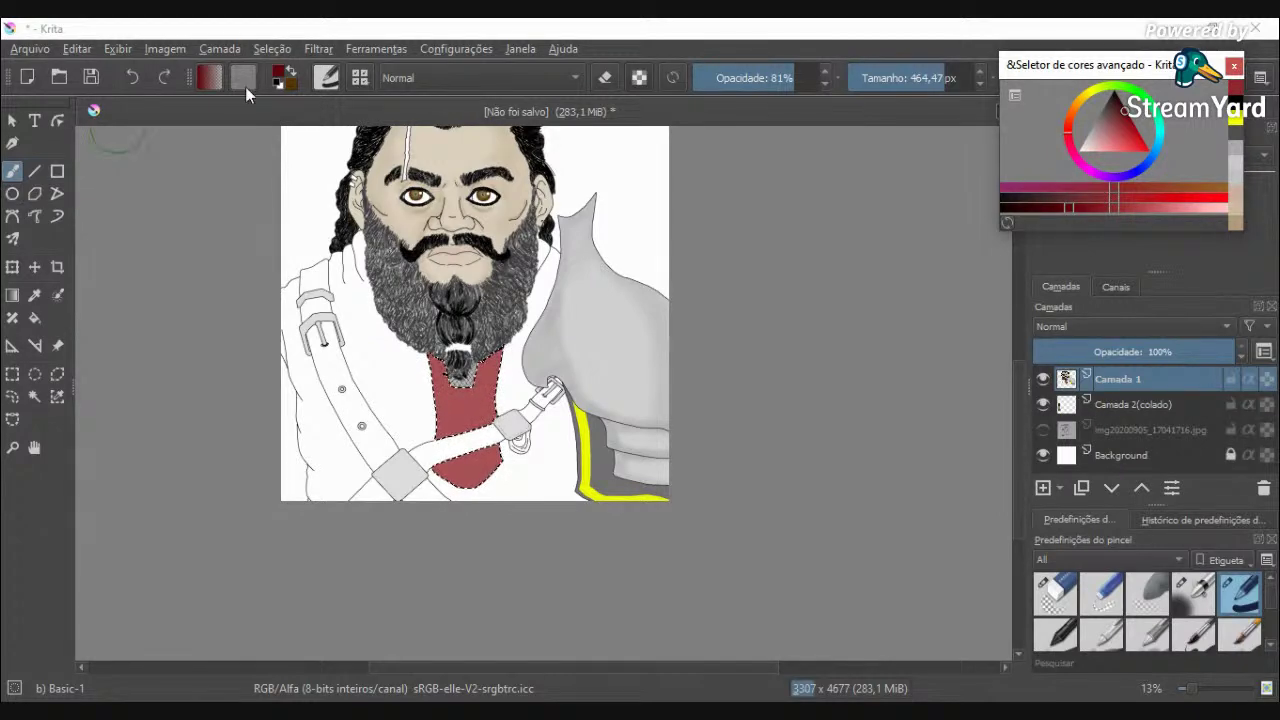
{"action": "left_click", "coordinate": [360, 79]}
{"action": "left_click", "coordinate": [526, 147]}
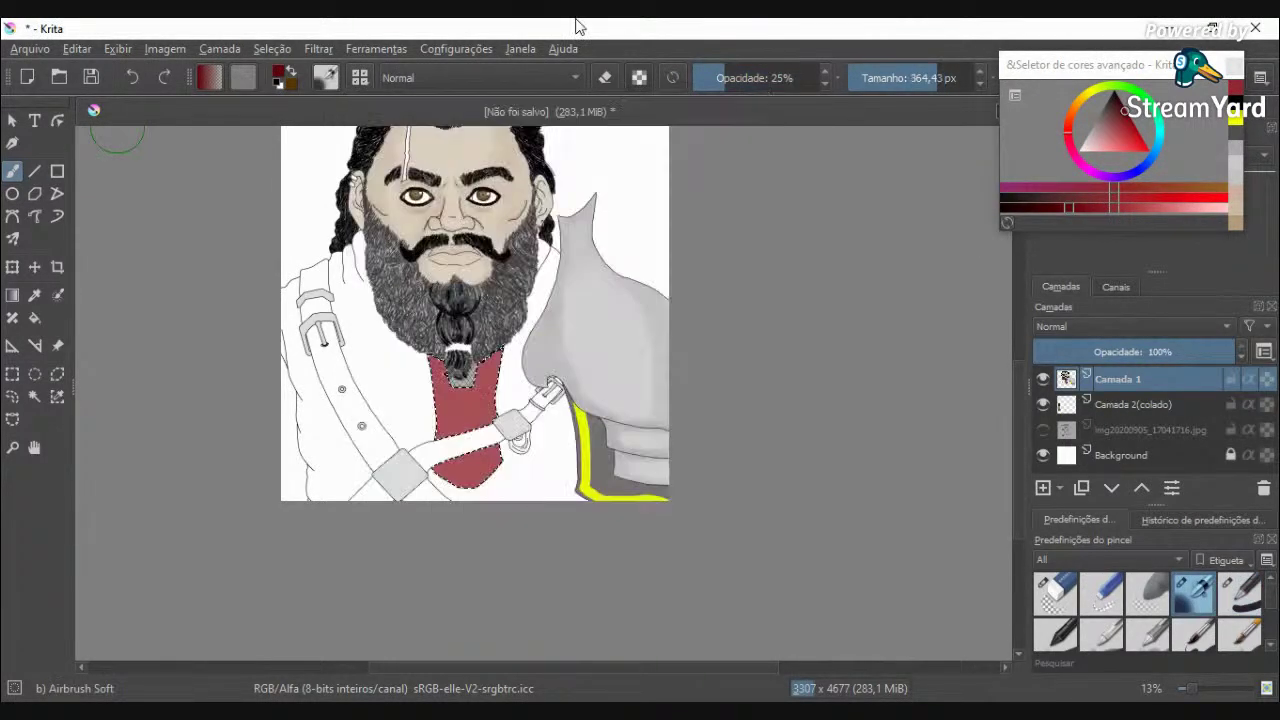
{"action": "left_click", "coordinate": [760, 76]}
{"action": "scroll", "coordinate": [449, 424], "scroll_direction": "up", "scroll_amount": 1}
{"action": "scroll", "coordinate": [449, 424], "scroll_direction": "down", "scroll_amount": 1}
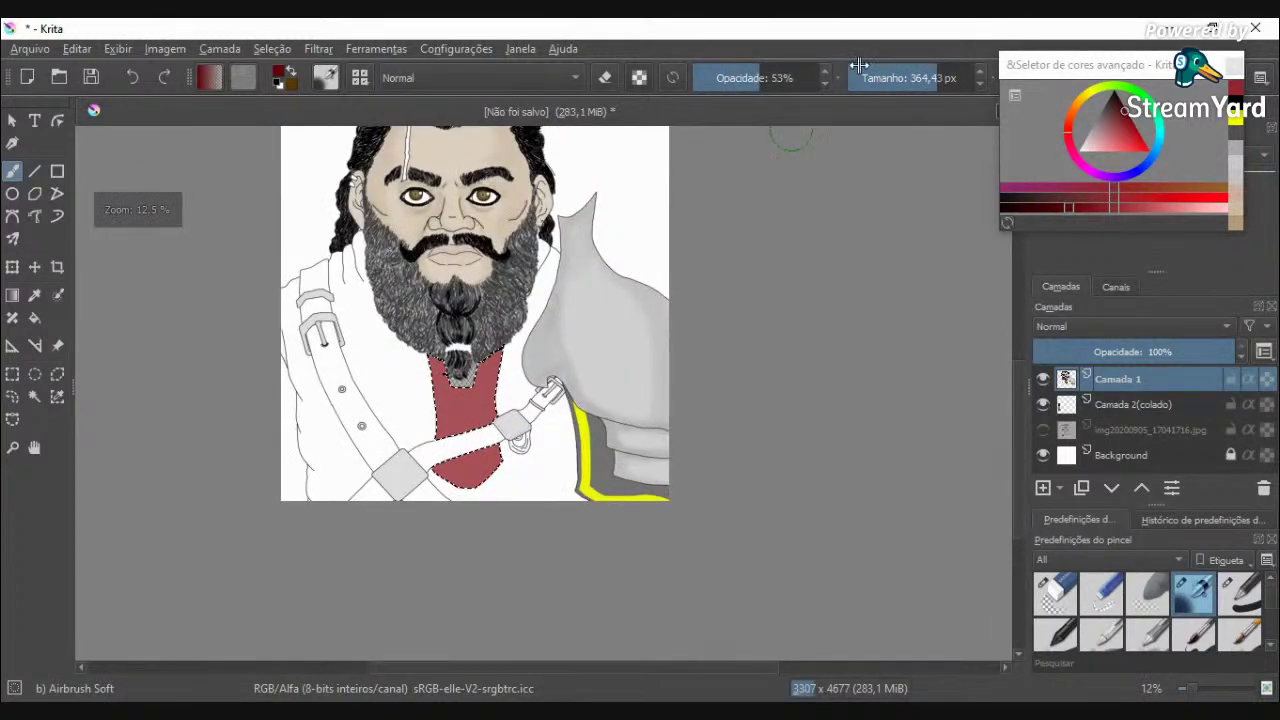
{"action": "left_click", "coordinate": [739, 78]}
{"action": "left_click", "coordinate": [915, 78]}
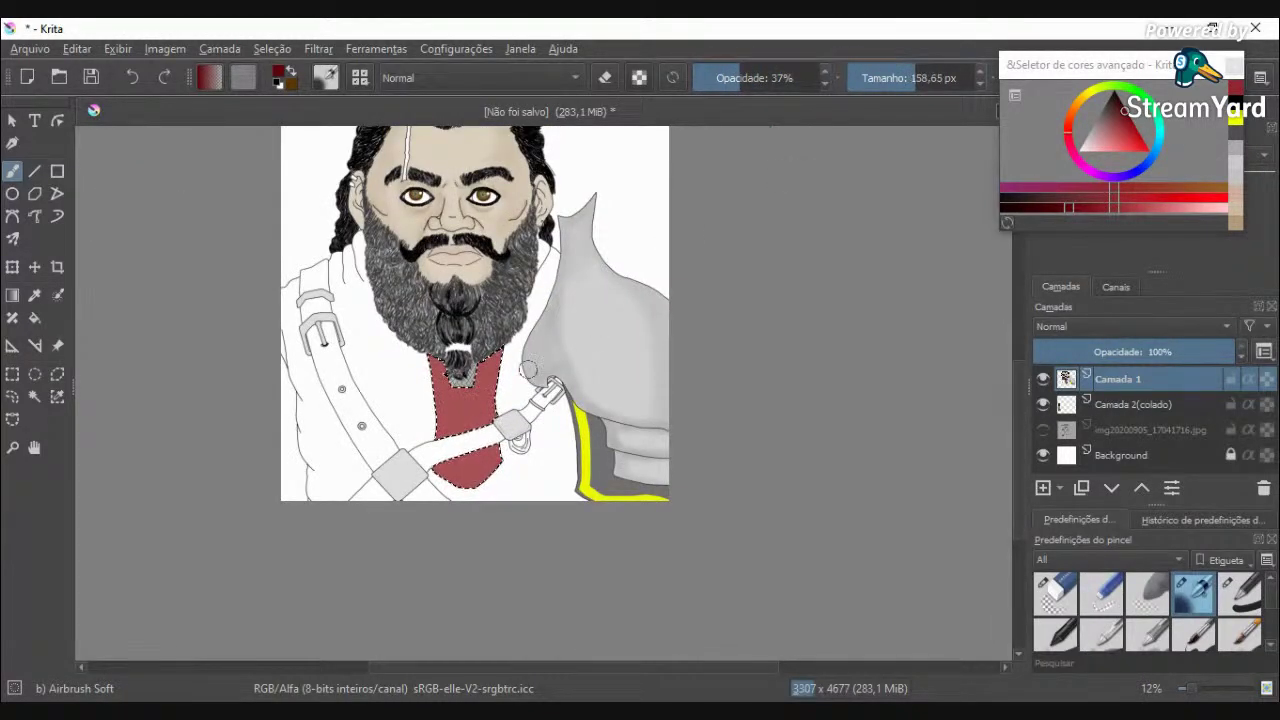
Step: Show the scanned sketch layer img20200905_17041716.jpg as a shading reference and reduce the airbrush size to 33.80 px
{"action": "scroll", "coordinate": [528, 370], "scroll_direction": "up", "scroll_amount": 2}
{"action": "left_click", "coordinate": [1043, 430]}
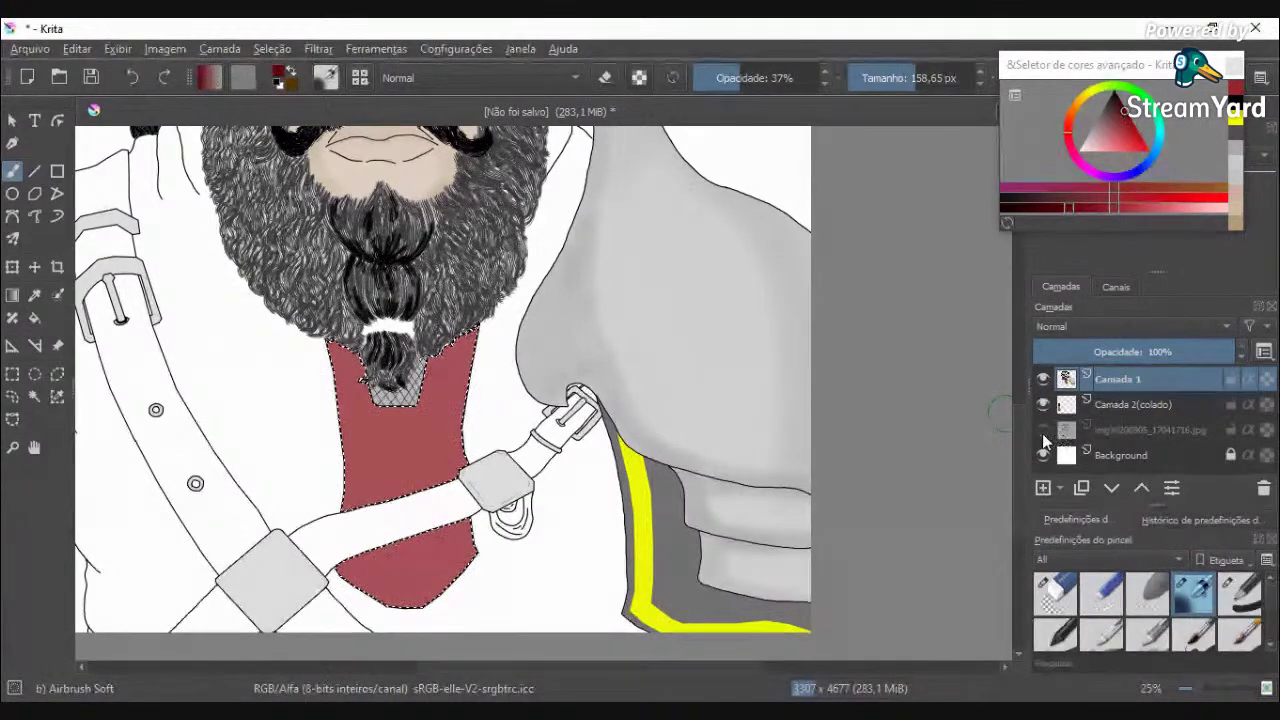
{"action": "left_click_drag", "start_coordinate": [905, 78], "coordinate": [890, 77]}
{"action": "scroll", "coordinate": [443, 371], "scroll_direction": "up", "scroll_amount": 3}
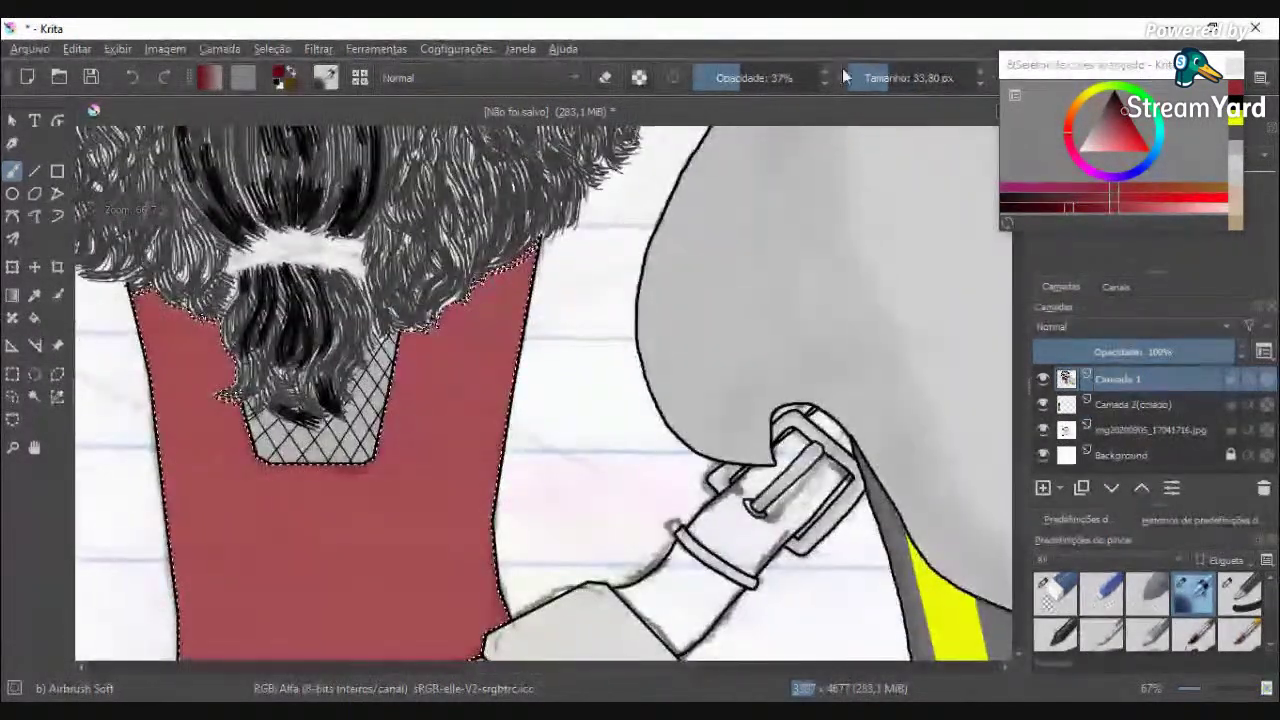
Step: Airbrush a deeper red fold shadow beside the crosshatched patch under the beard, using 111.43 px at 22% opacity
{"action": "left_click", "coordinate": [908, 77]}
{"action": "left_click", "coordinate": [732, 77]}
{"action": "left_click_drag", "start_coordinate": [720, 77], "coordinate": [708, 77]}
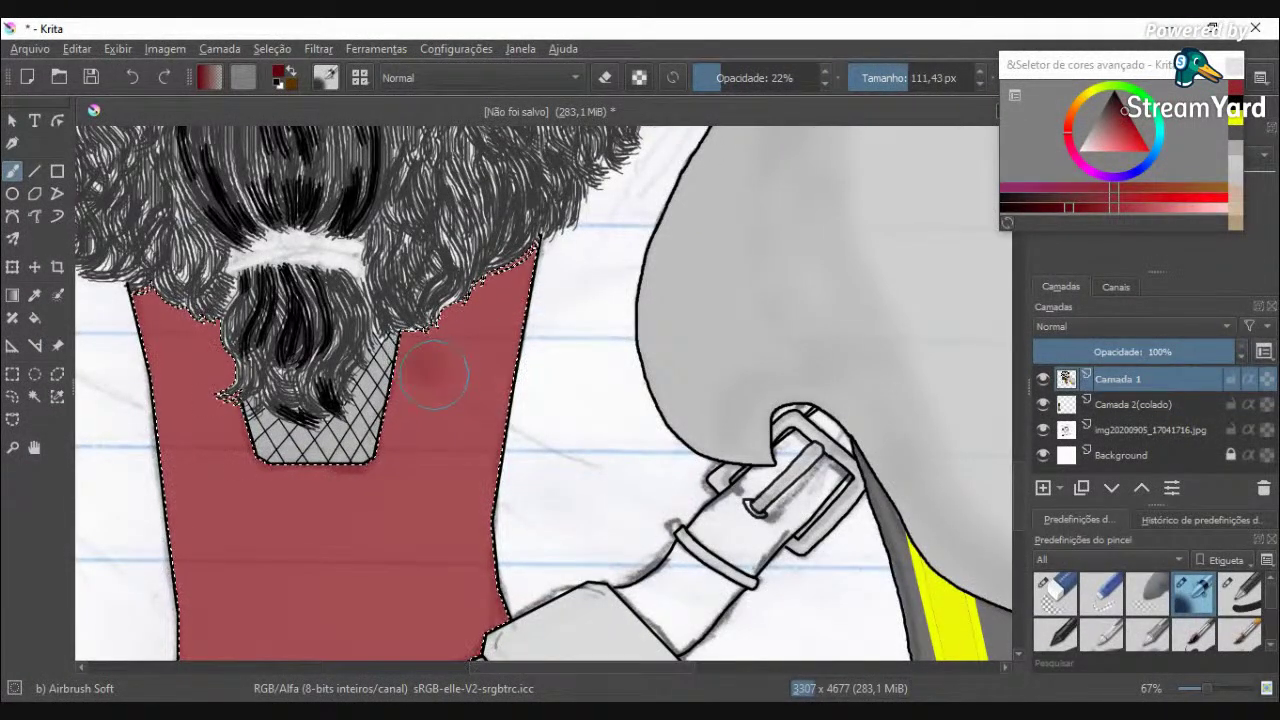
{"action": "left_click_drag", "start_coordinate": [500, 420], "coordinate": [480, 405]}
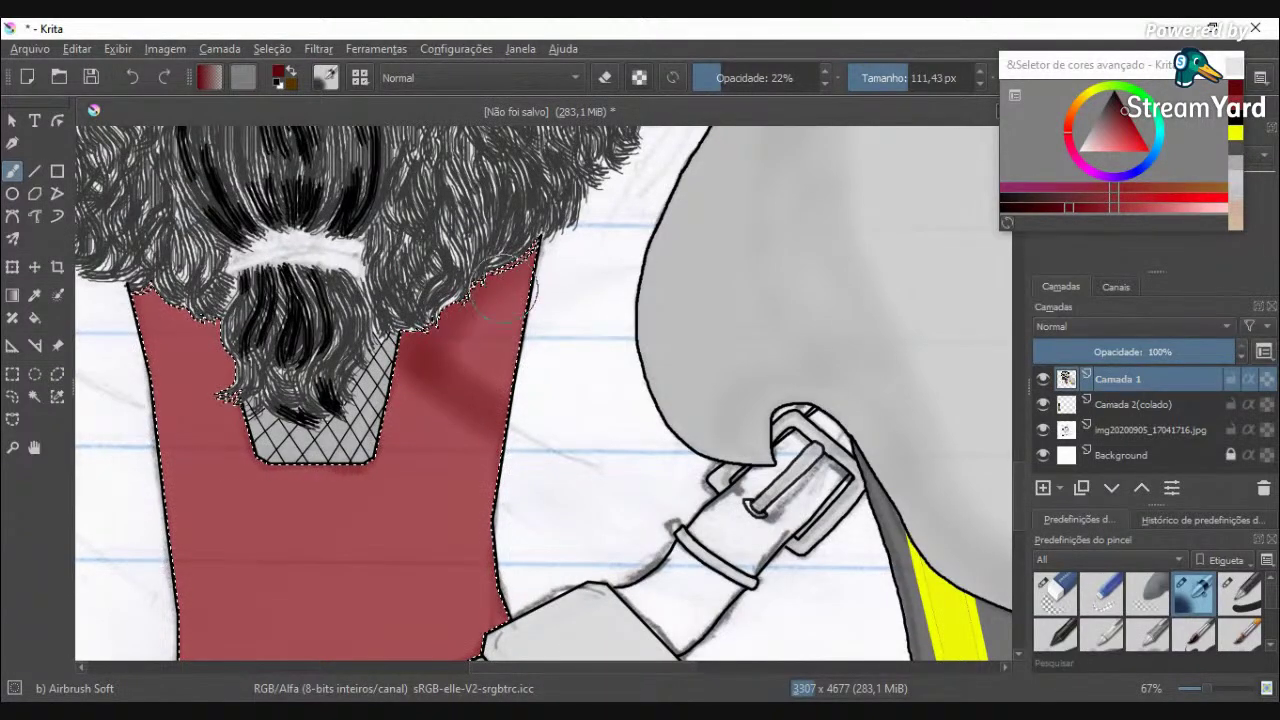
Step: Airbrush a diagonal deeper red fold shadow across the upper shirt panel down to the corner at the grey strap plate
{"action": "scroll", "coordinate": [473, 405], "scroll_direction": "down", "scroll_amount": 3}
{"action": "scroll", "coordinate": [448, 436], "scroll_direction": "up", "scroll_amount": 4}
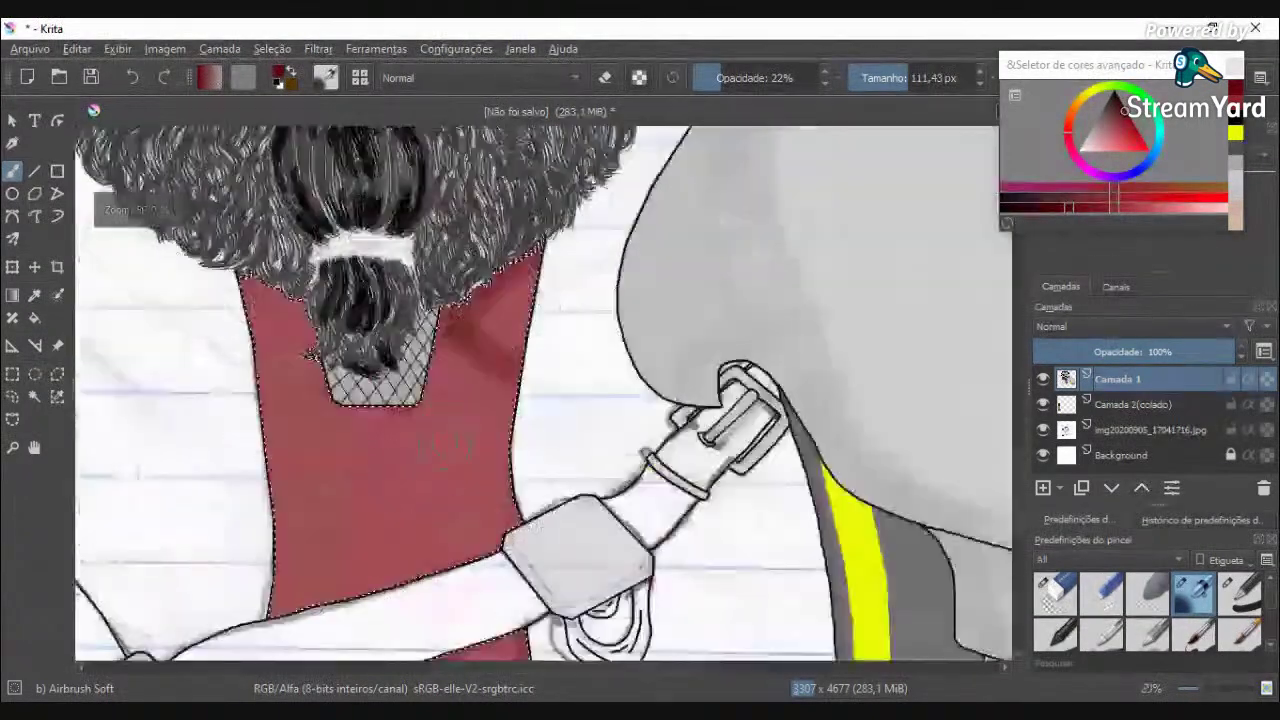
{"action": "mouse_move", "coordinate": [457, 254]}
{"action": "left_mouse_down"}
{"action": "mouse_move", "coordinate": [379, 400]}
{"action": "mouse_move", "coordinate": [418, 326]}
{"action": "mouse_move", "coordinate": [468, 163]}
{"action": "mouse_move", "coordinate": [449, 334]}
{"action": "left_mouse_up"}
{"action": "scroll", "coordinate": [440, 356], "scroll_direction": "down", "scroll_amount": 2}
{"action": "scroll", "coordinate": [478, 440], "scroll_direction": "up", "scroll_amount": 4}
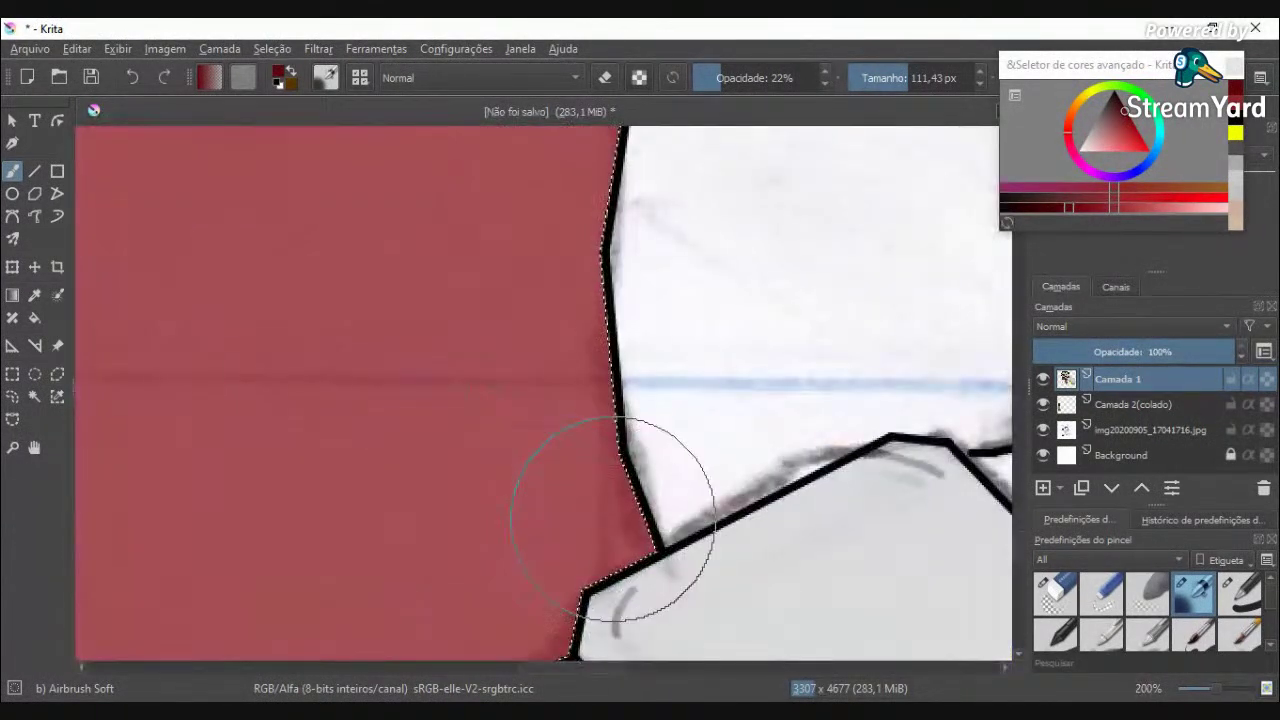
{"action": "mouse_move", "coordinate": [230, 308]}
{"action": "left_mouse_down"}
{"action": "mouse_move", "coordinate": [448, 469]}
{"action": "mouse_move", "coordinate": [623, 543]}
{"action": "left_mouse_up"}
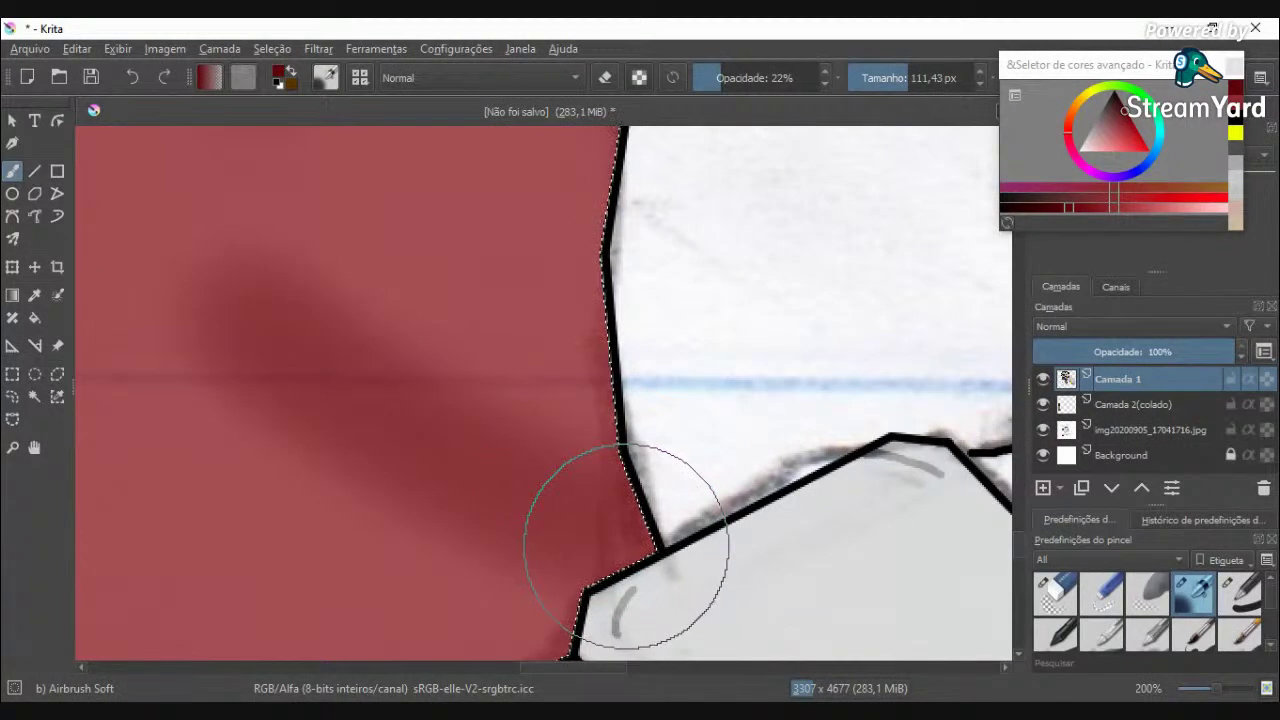
Step: Try to extend the diagonal fold shadow from the strap plate under the crosshatched patch to the beard's far side
{"action": "scroll", "coordinate": [628, 543], "scroll_direction": "down", "scroll_amount": 6}
{"action": "scroll", "coordinate": [490, 504], "scroll_direction": "up", "scroll_amount": 3}
{"action": "mouse_move", "coordinate": [586, 494]}
{"action": "left_mouse_down"}
{"action": "mouse_move", "coordinate": [325, 276]}
{"action": "mouse_move", "coordinate": [455, 396]}
{"action": "mouse_move", "coordinate": [681, 542]}
{"action": "mouse_move", "coordinate": [343, 329]}
{"action": "left_mouse_up"}
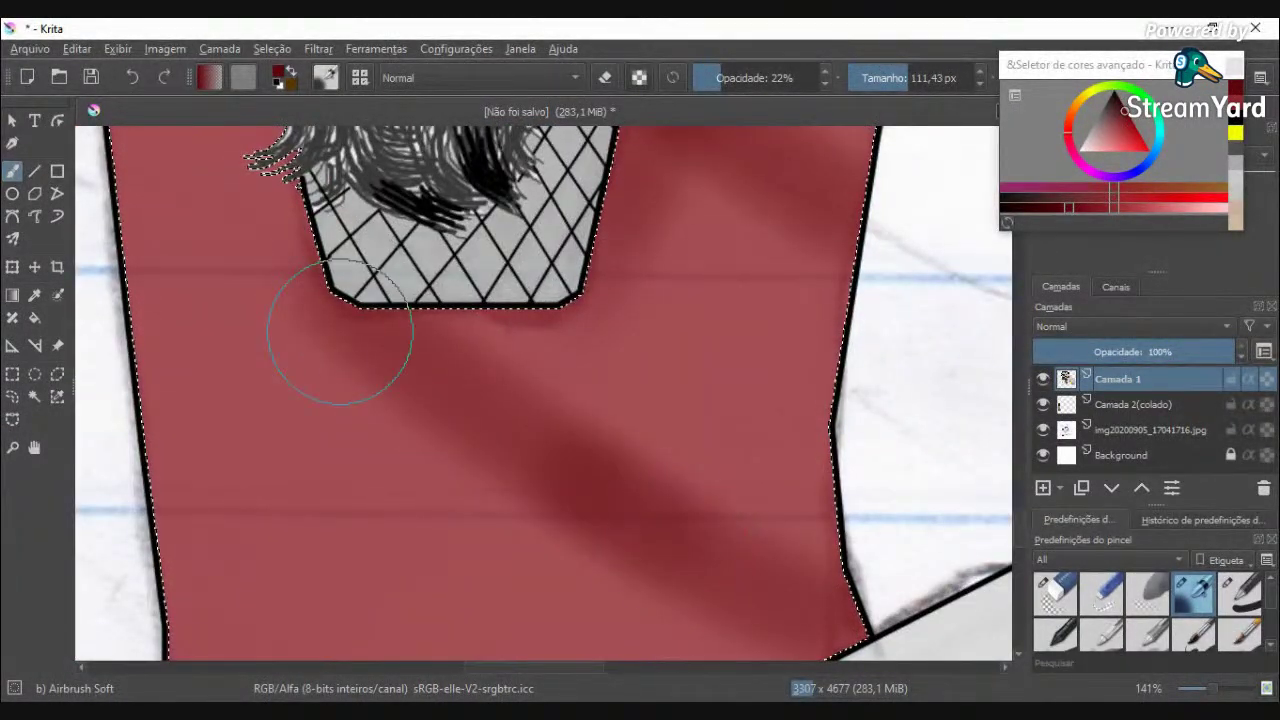
{"action": "scroll", "coordinate": [290, 270], "scroll_direction": "down", "scroll_amount": 3}
{"action": "scroll", "coordinate": [272, 247], "scroll_direction": "up", "scroll_amount": 3}
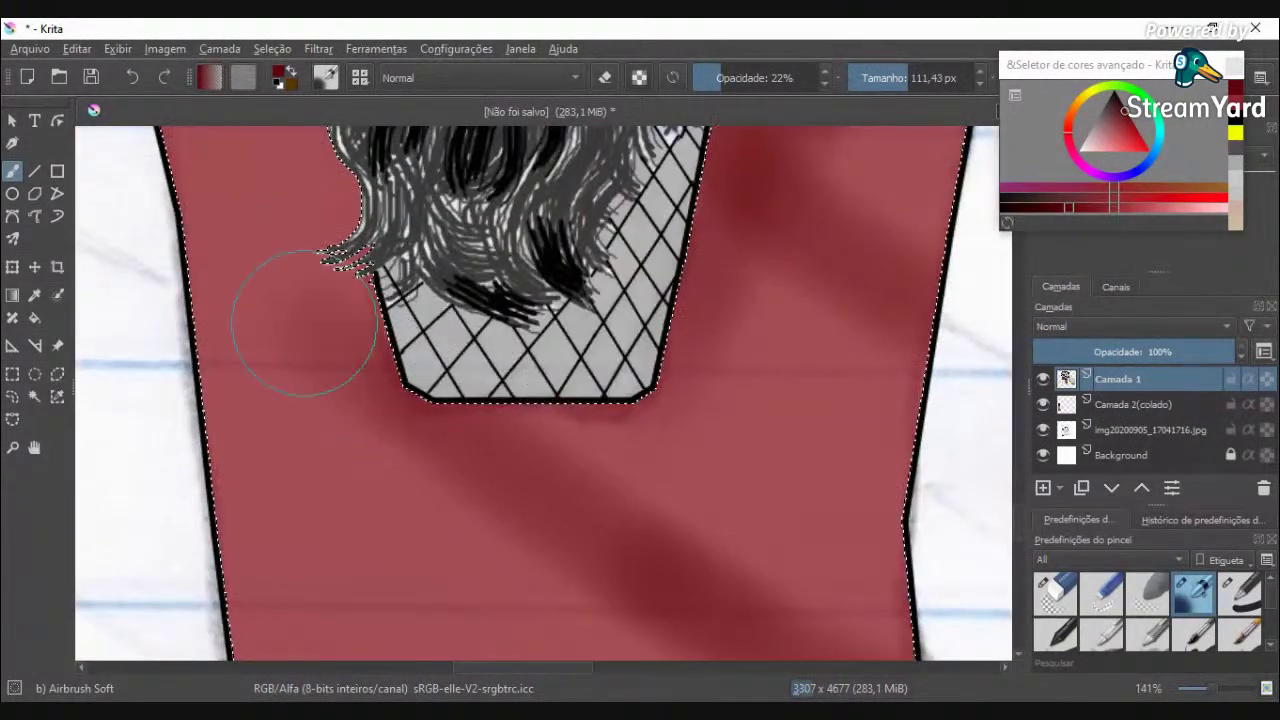
{"action": "scroll", "coordinate": [458, 441], "scroll_direction": "down", "scroll_amount": 6}
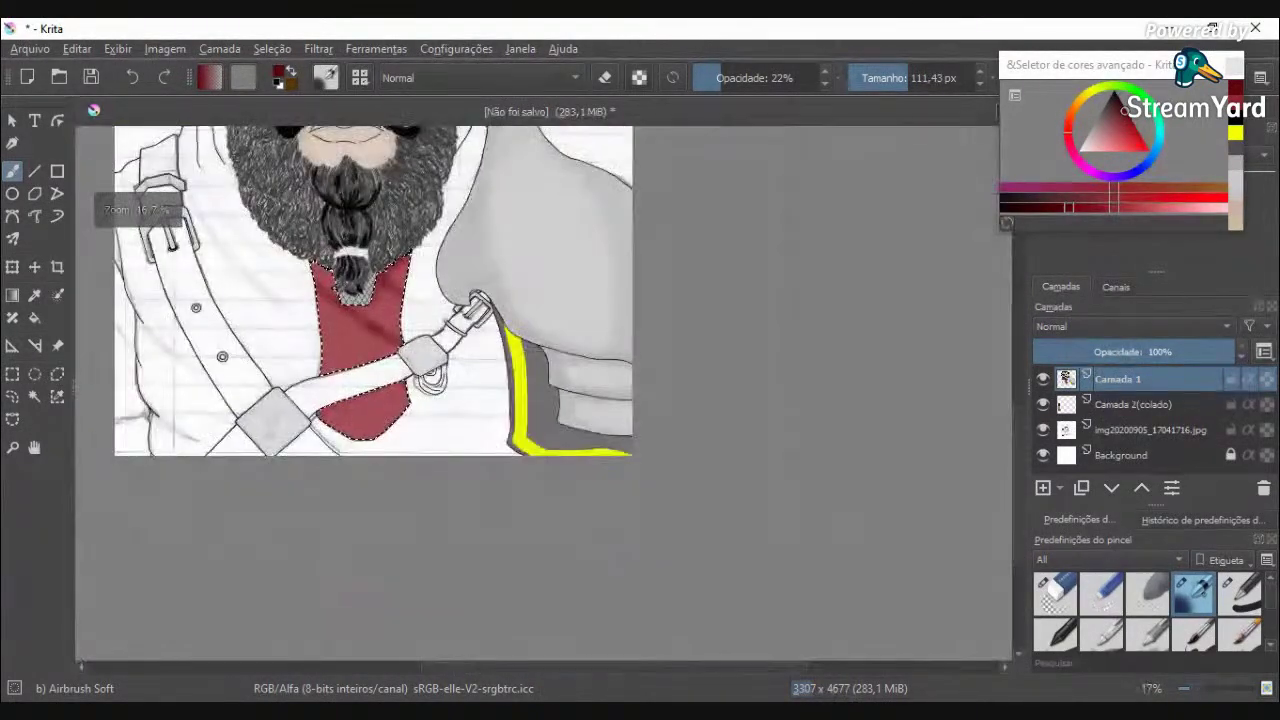
{"action": "scroll", "coordinate": [305, 276], "scroll_direction": "up", "scroll_amount": 3}
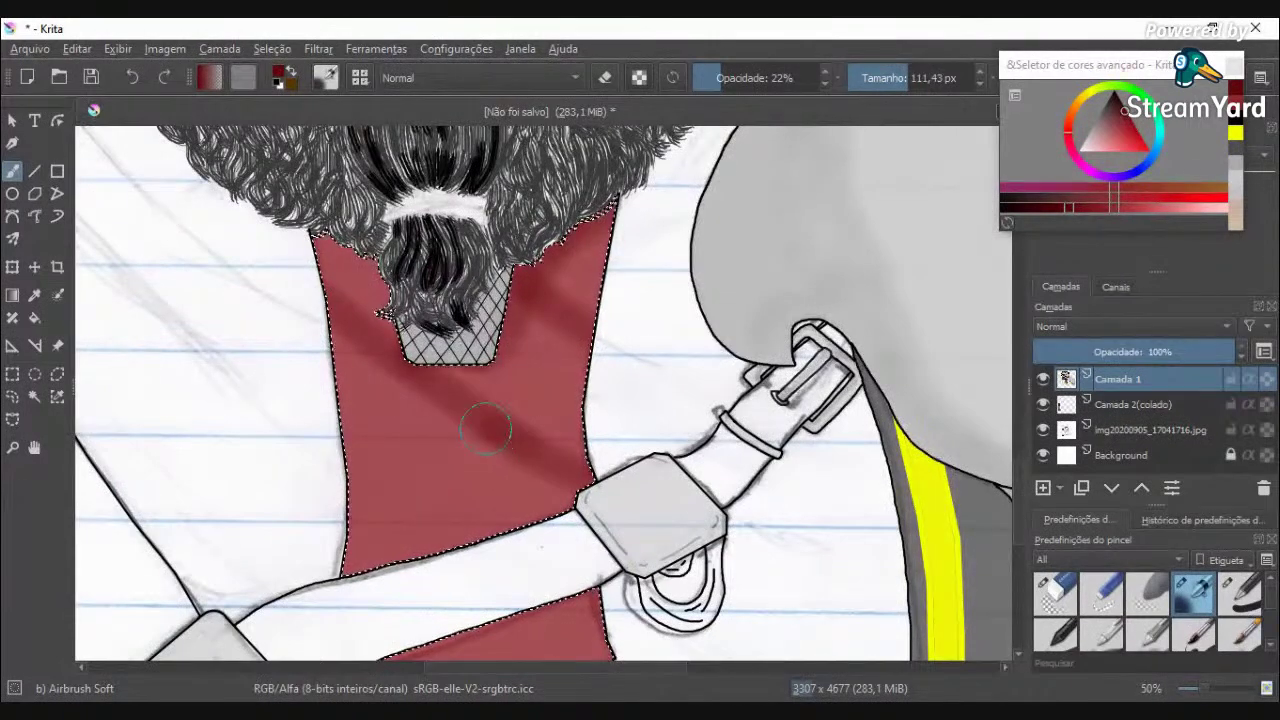
{"action": "scroll", "coordinate": [362, 330], "scroll_direction": "down", "scroll_amount": 2}
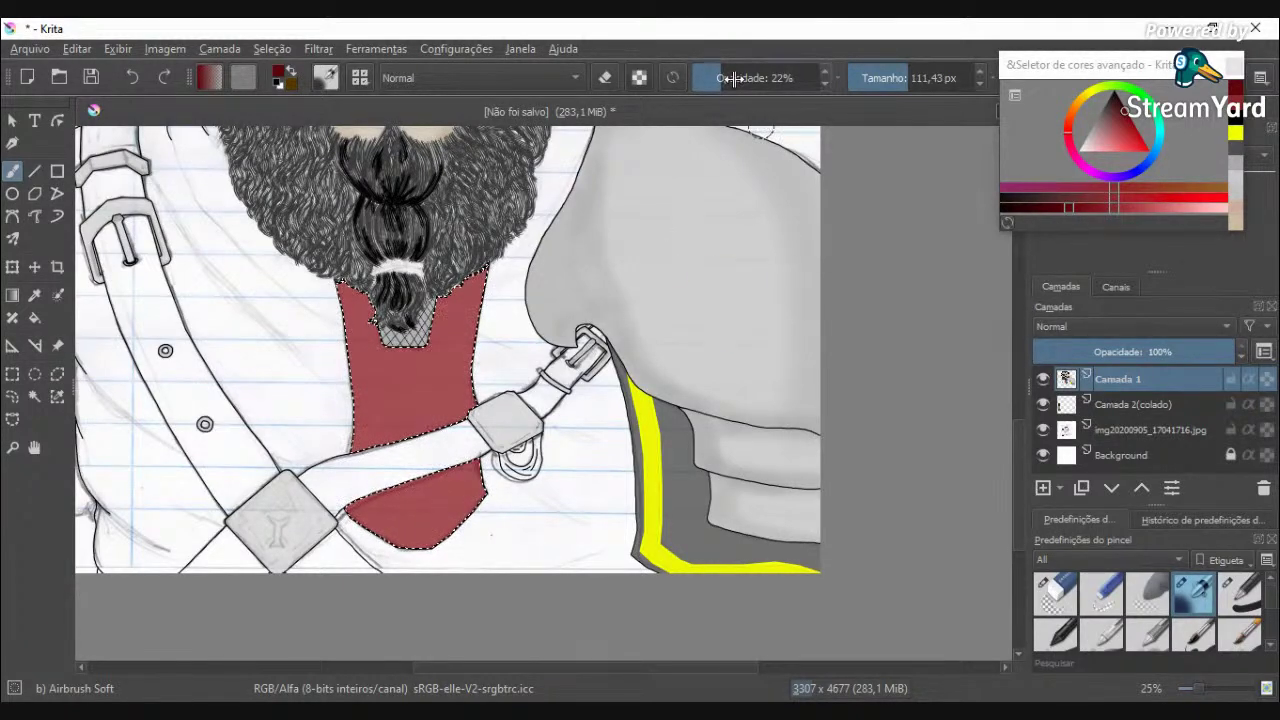
Step: Try stronger fold shadows at 32% opacity from the beard edge around the crosshatched patch down to the strap plate
{"action": "scroll", "coordinate": [453, 314], "scroll_direction": "up", "scroll_amount": 3}
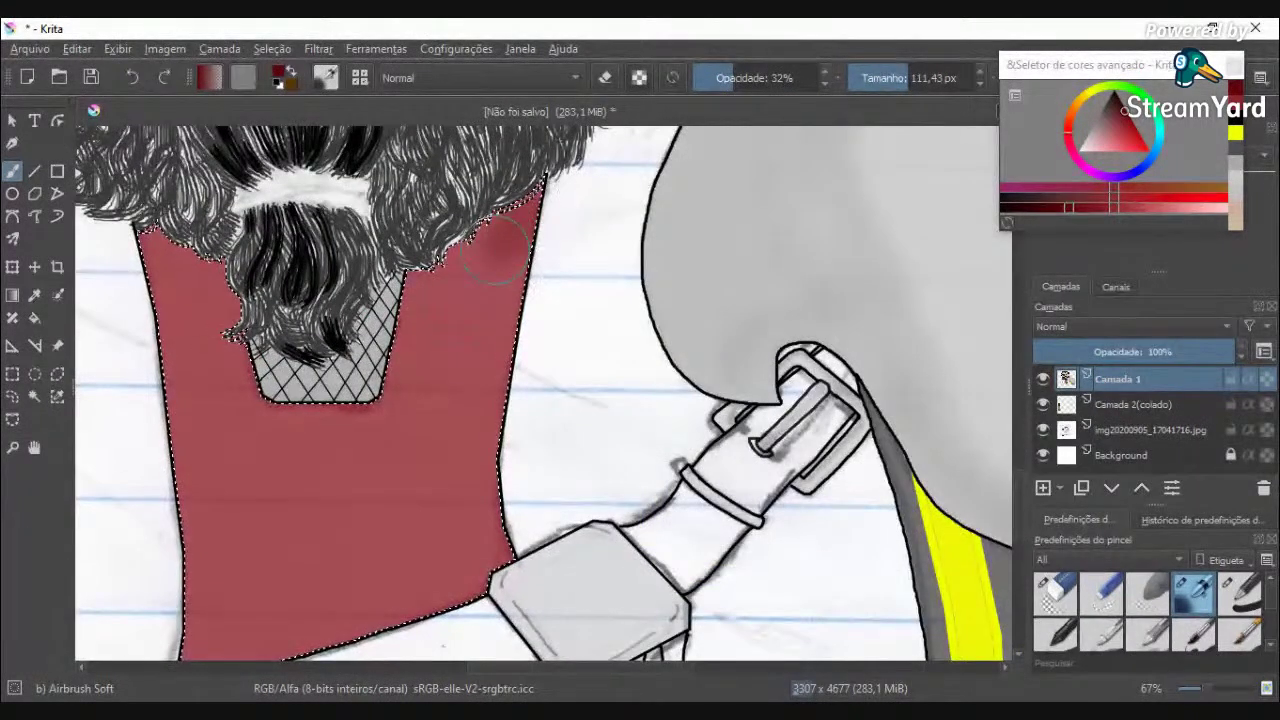
{"action": "mouse_move", "coordinate": [422, 298]}
{"action": "left_mouse_down"}
{"action": "mouse_move", "coordinate": [511, 356]}
{"action": "mouse_move", "coordinate": [423, 313]}
{"action": "mouse_move", "coordinate": [404, 428]}
{"action": "left_mouse_up"}
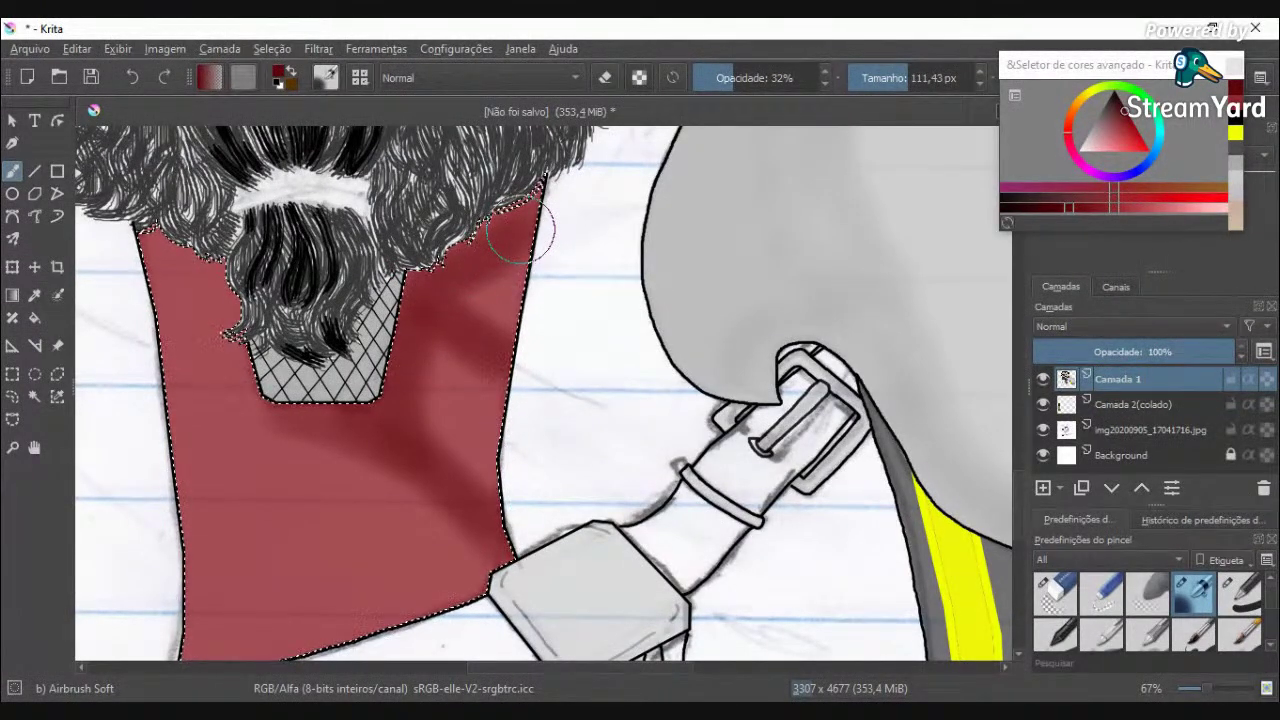
{"action": "scroll", "coordinate": [518, 232], "scroll_direction": "down", "scroll_amount": 5, "text": "ctrl"}
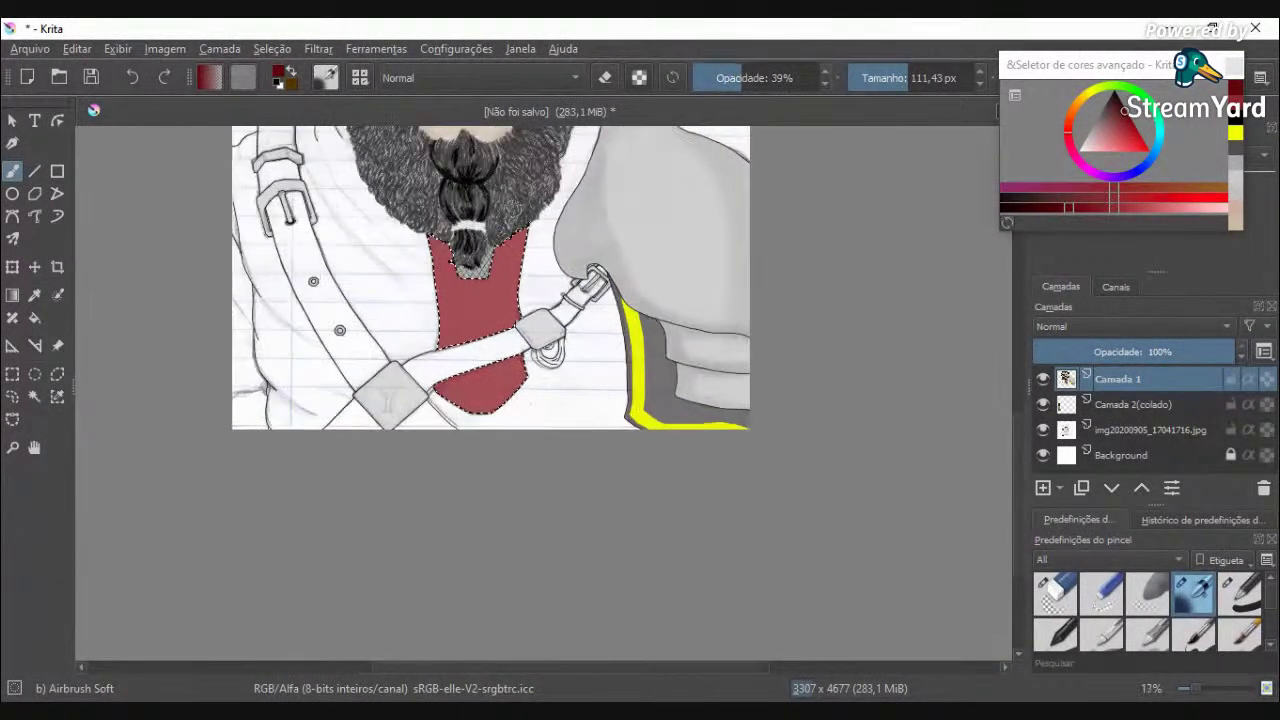
Step: Set the airbrush opacity to 15% and shade faint folds between the crosshatched patch and the strap plate
{"action": "scroll", "coordinate": [668, 148], "scroll_direction": "up", "scroll_amount": 4, "text": "ctrl"}
{"action": "scroll", "coordinate": [713, 70], "scroll_direction": "up", "scroll_amount": 7}
{"action": "left_click", "coordinate": [713, 70]}
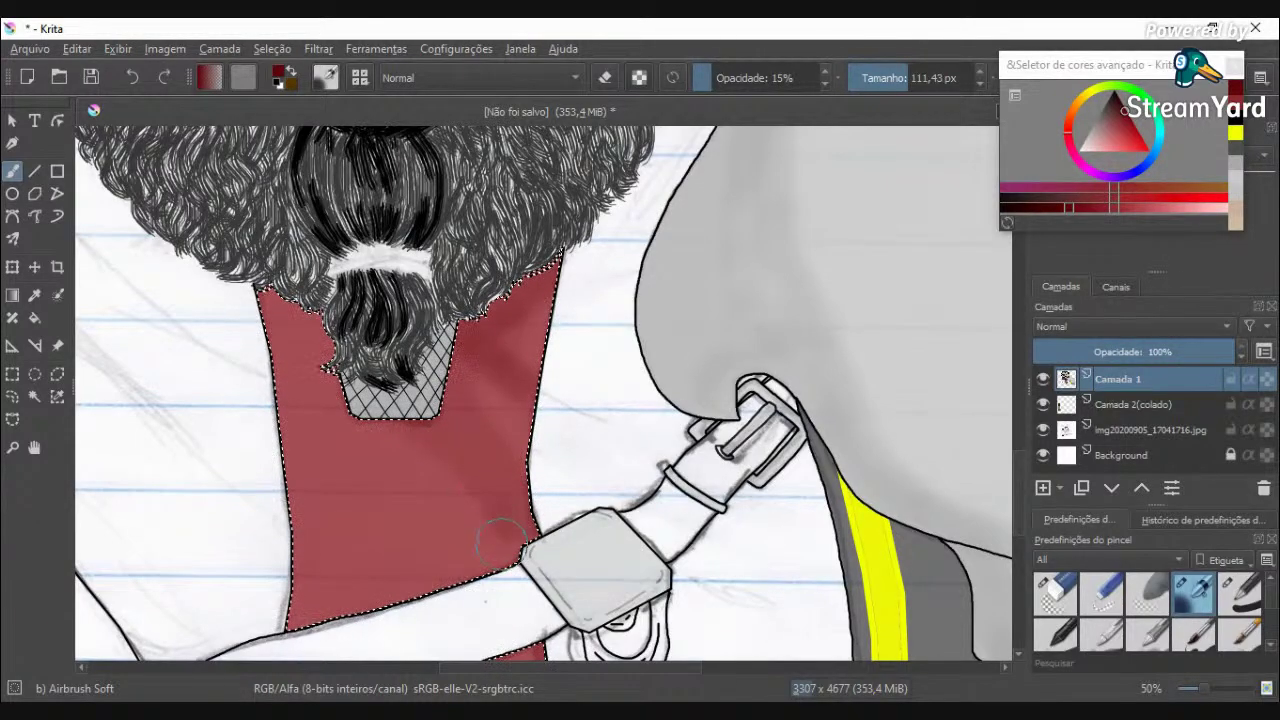
{"action": "scroll", "coordinate": [509, 540], "scroll_direction": "down", "scroll_amount": 3}
{"action": "scroll", "coordinate": [417, 490], "scroll_direction": "up", "scroll_amount": 4}
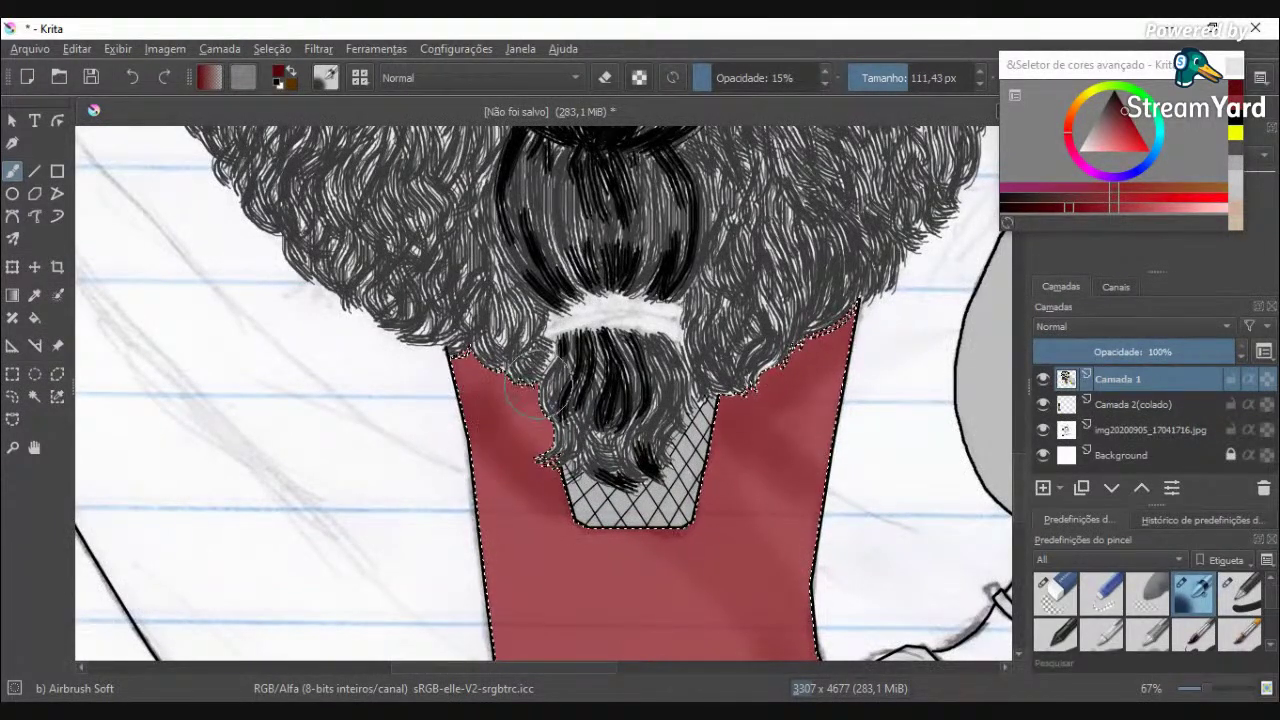
Step: Airbrush faint fold shadows beside the beard tip and across the lower part of the upper shirt panel
{"action": "mouse_move", "coordinate": [532, 388]}
{"action": "left_mouse_down"}
{"action": "mouse_move", "coordinate": [503, 398]}
{"action": "mouse_move", "coordinate": [462, 362]}
{"action": "mouse_move", "coordinate": [478, 423]}
{"action": "left_mouse_up"}
{"action": "scroll", "coordinate": [512, 545], "scroll_direction": "down", "scroll_amount": 3}
{"action": "scroll", "coordinate": [497, 591], "scroll_direction": "up", "scroll_amount": 4}
{"action": "scroll", "coordinate": [502, 592], "scroll_direction": "down", "scroll_amount": 4}
{"action": "scroll", "coordinate": [491, 585], "scroll_direction": "up", "scroll_amount": 3}
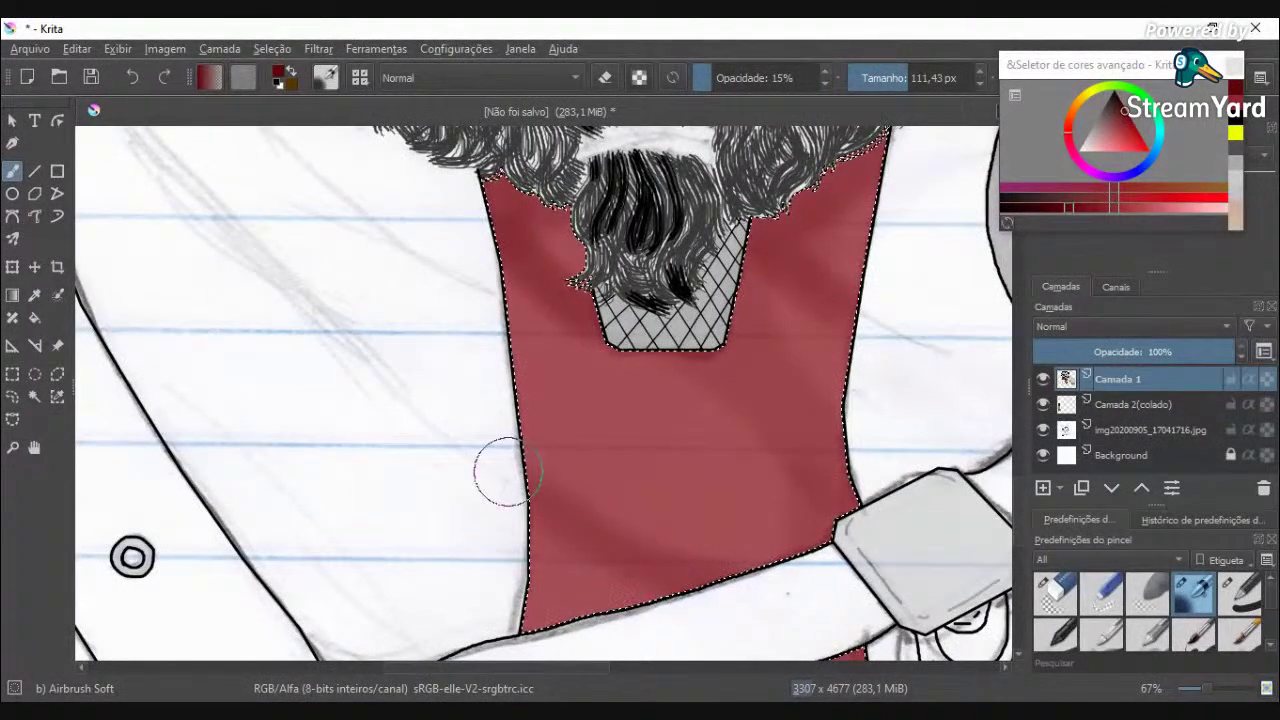
Step: Enlarge the airbrush to 330.99 px and blend broad soft shading over the whole upper shirt panel at 15% opacity
{"action": "left_click", "coordinate": [934, 78]}
{"action": "mouse_move", "coordinate": [588, 325]}
{"action": "left_mouse_down"}
{"action": "mouse_move", "coordinate": [555, 401]}
{"action": "mouse_move", "coordinate": [582, 598]}
{"action": "mouse_move", "coordinate": [534, 637]}
{"action": "left_mouse_up"}
{"action": "mouse_move", "coordinate": [817, 250]}
{"action": "left_mouse_down"}
{"action": "mouse_move", "coordinate": [788, 344]}
{"action": "mouse_move", "coordinate": [651, 591]}
{"action": "left_mouse_up"}
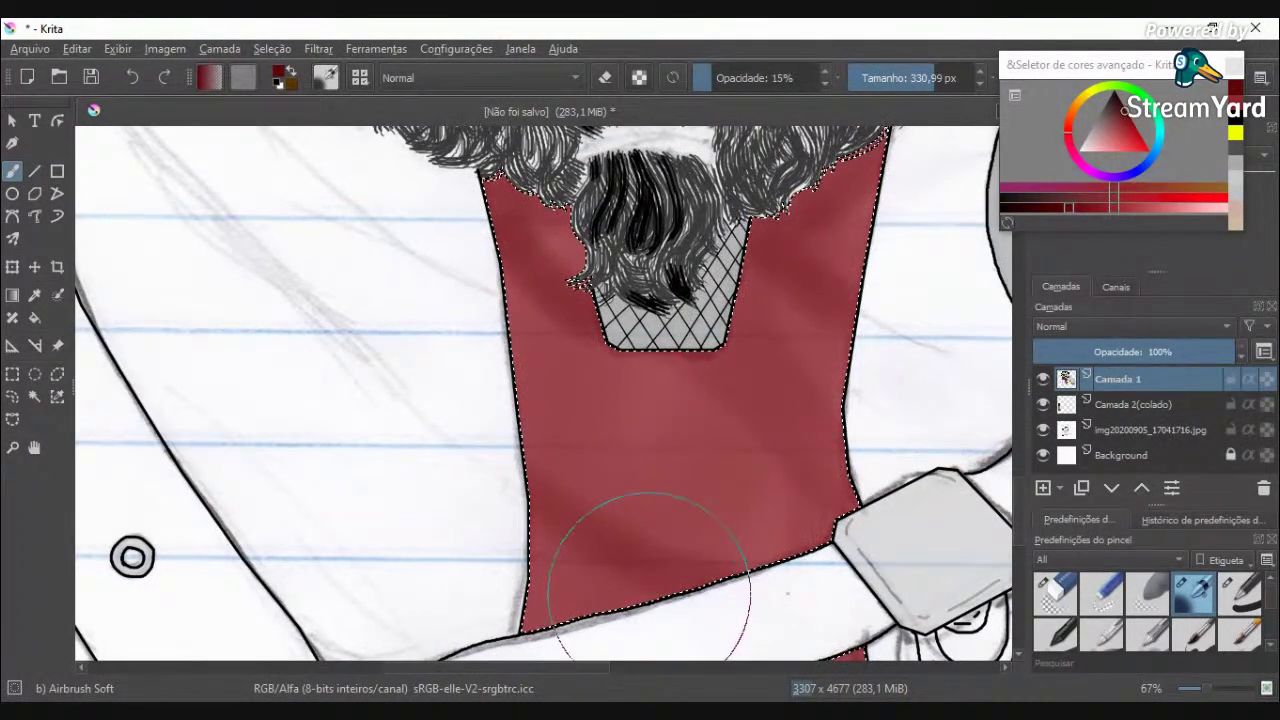
{"action": "mouse_move", "coordinate": [614, 229]}
{"action": "left_mouse_down"}
{"action": "mouse_move", "coordinate": [606, 459]}
{"action": "mouse_move", "coordinate": [619, 633]}
{"action": "left_mouse_up"}
{"action": "scroll", "coordinate": [619, 633], "scroll_direction": "down", "scroll_amount": 5}
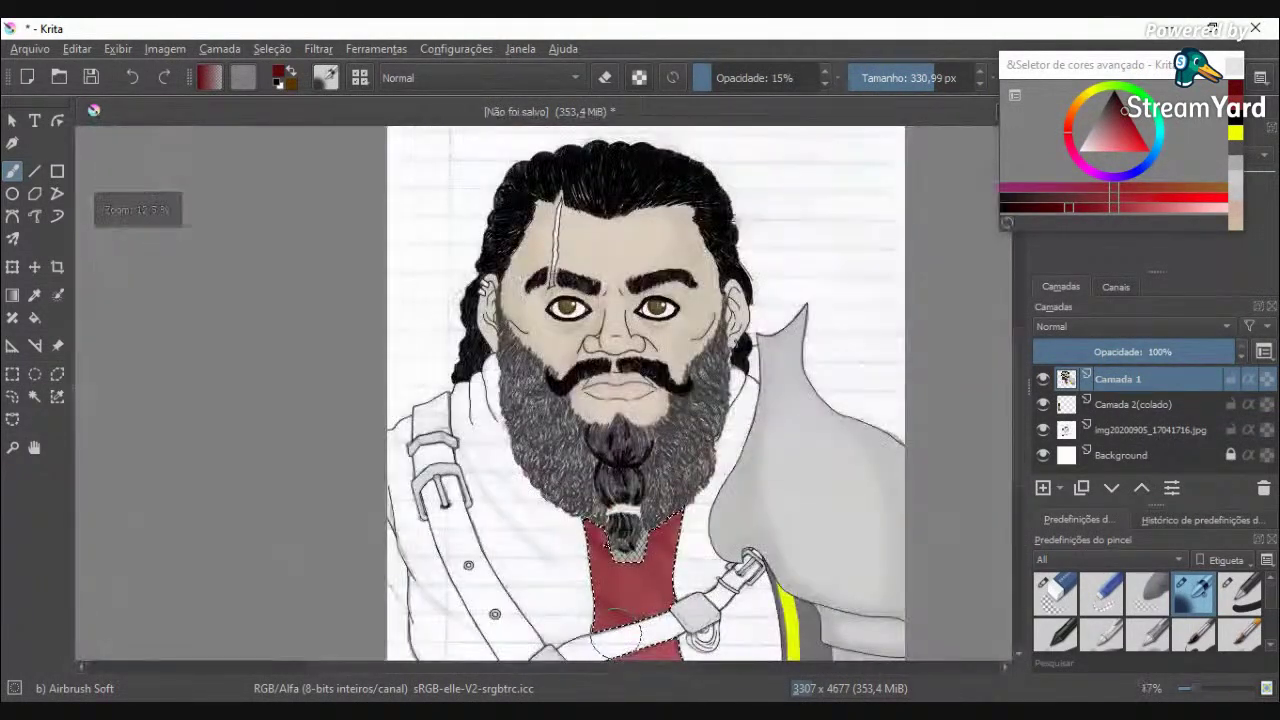
{"action": "scroll", "coordinate": [1018, 374], "scroll_direction": "down", "scroll_amount": 3}
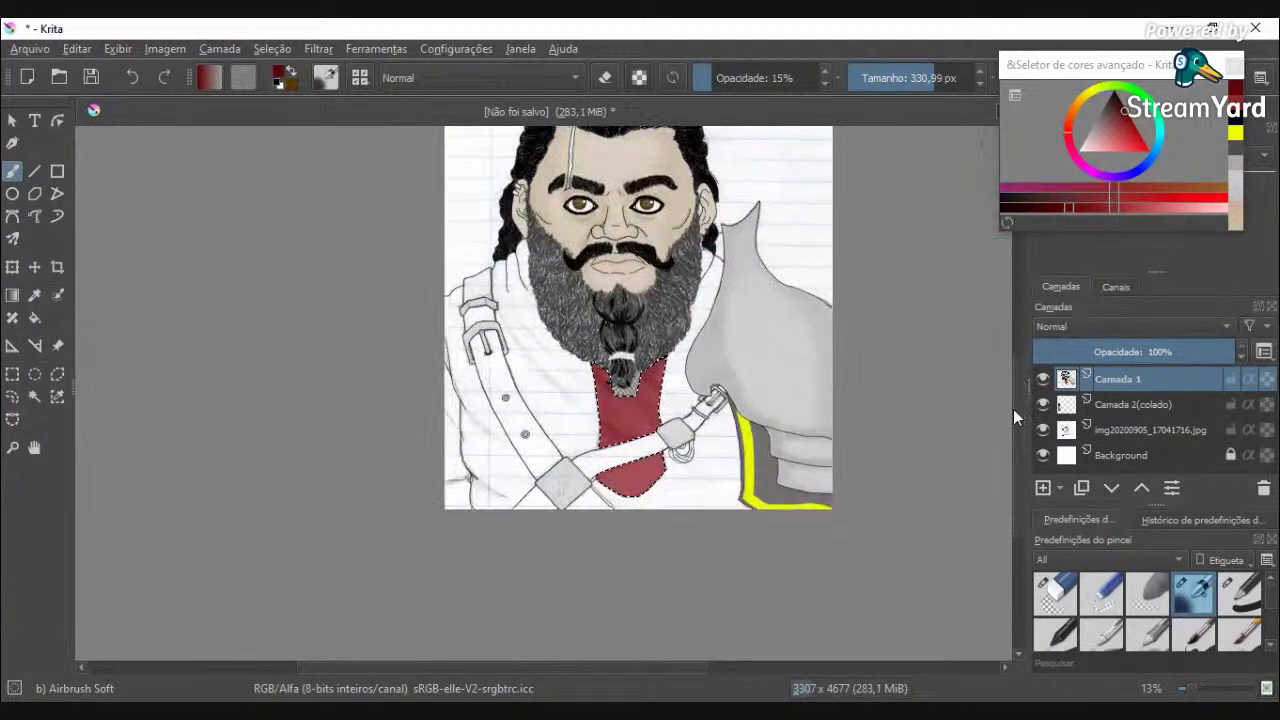
Step: Set the airbrush to 19% opacity and 27.21 px, and try a thin fold stroke on the lower shirt panel
{"action": "left_click_drag", "start_coordinate": [752, 77], "coordinate": [718, 80]}
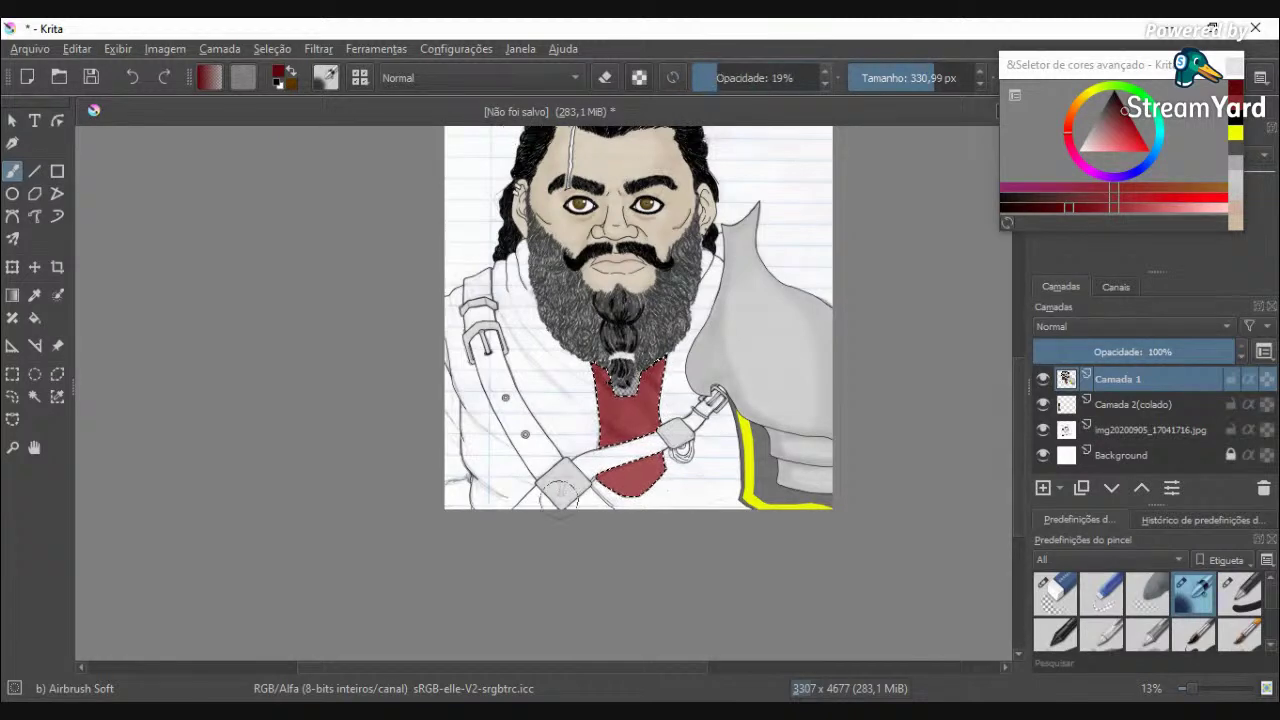
{"action": "scroll", "coordinate": [562, 498], "scroll_direction": "up", "scroll_amount": 3}
{"action": "scroll", "coordinate": [747, 400], "scroll_direction": "up", "scroll_amount": 2}
{"action": "scroll", "coordinate": [760, 359], "scroll_direction": "down", "scroll_amount": 1}
{"action": "left_click", "coordinate": [885, 79]}
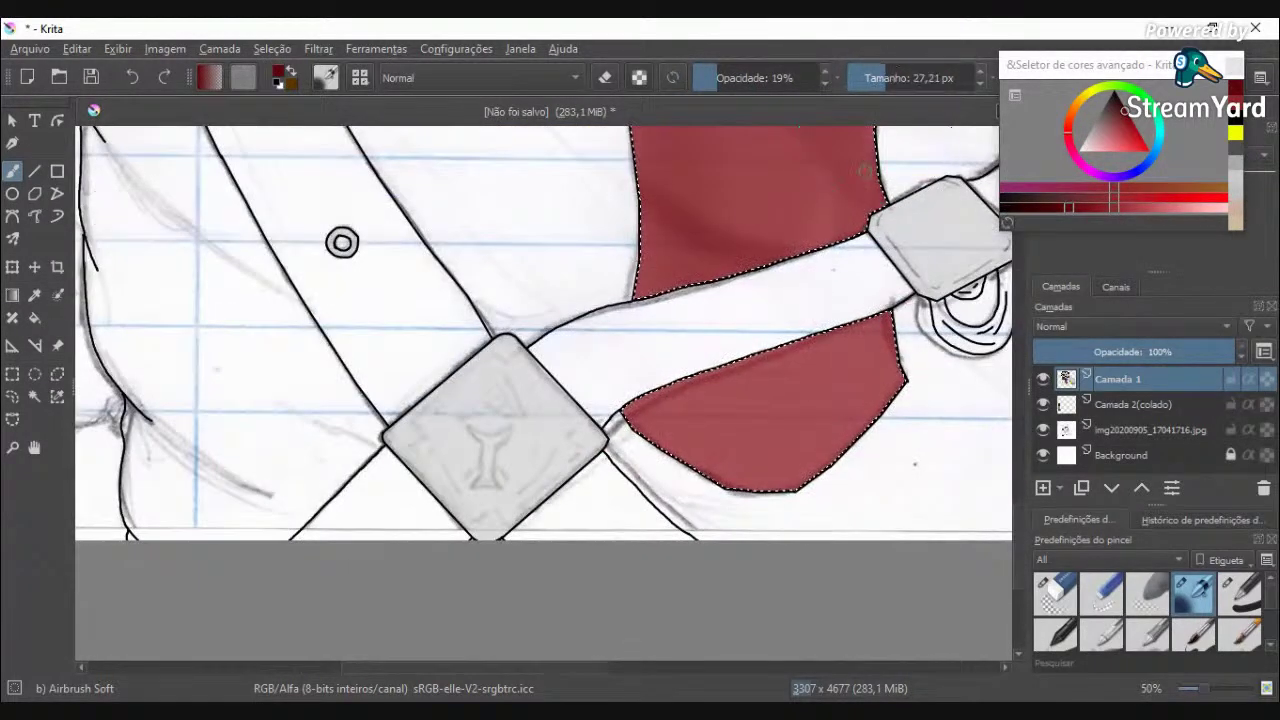
{"action": "scroll", "coordinate": [803, 377], "scroll_direction": "up", "scroll_amount": 3}
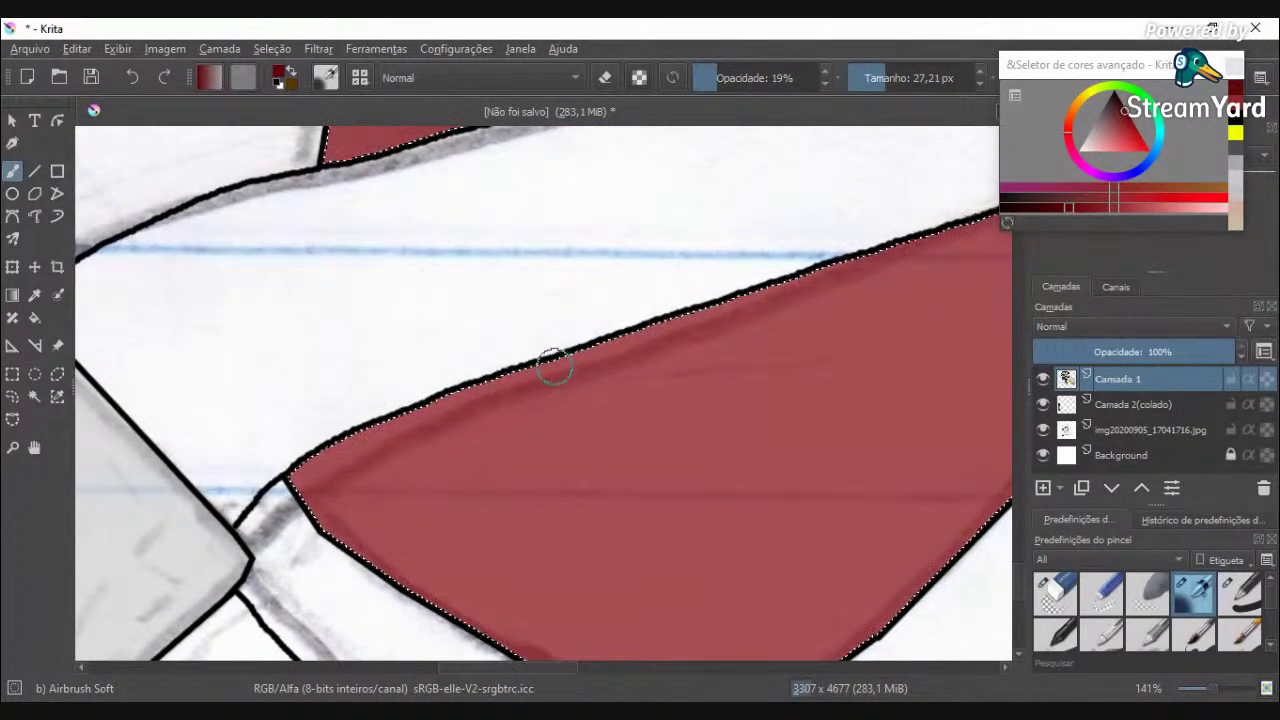
{"action": "left_click_drag", "start_coordinate": [548, 368], "coordinate": [920, 488]}
{"action": "key", "text": "ctrl+z"}
Step: Set the airbrush size to 63.29 px and paint curved fold shadows and a shaded corner on the lower shirt panel
{"action": "left_click_drag", "start_coordinate": [900, 77], "coordinate": [908, 130]}
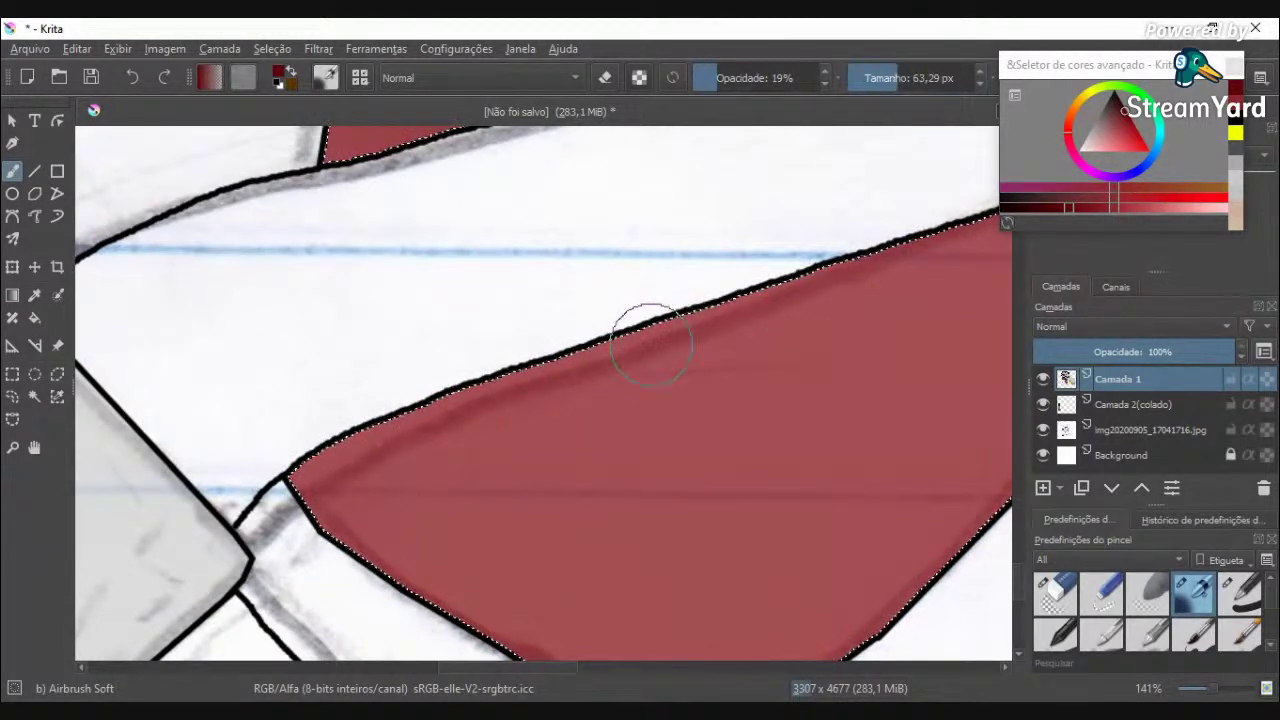
{"action": "mouse_move", "coordinate": [636, 349]}
{"action": "left_mouse_down"}
{"action": "mouse_move", "coordinate": [928, 465]}
{"action": "mouse_move", "coordinate": [1006, 477]}
{"action": "mouse_move", "coordinate": [817, 403]}
{"action": "mouse_move", "coordinate": [779, 339]}
{"action": "mouse_move", "coordinate": [786, 286]}
{"action": "mouse_move", "coordinate": [738, 339]}
{"action": "mouse_move", "coordinate": [700, 329]}
{"action": "left_mouse_up"}
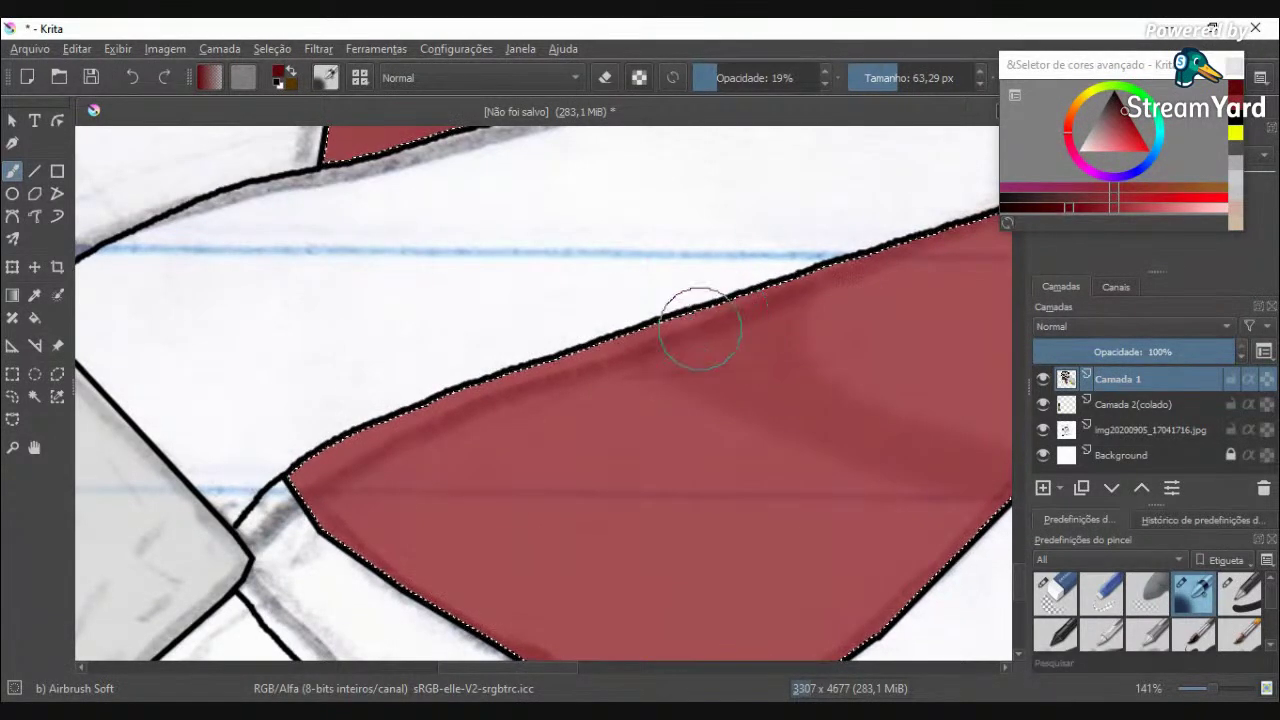
{"action": "mouse_move", "coordinate": [450, 420]}
{"action": "left_mouse_down"}
{"action": "mouse_move", "coordinate": [432, 499]}
{"action": "mouse_move", "coordinate": [438, 585]}
{"action": "left_mouse_up"}
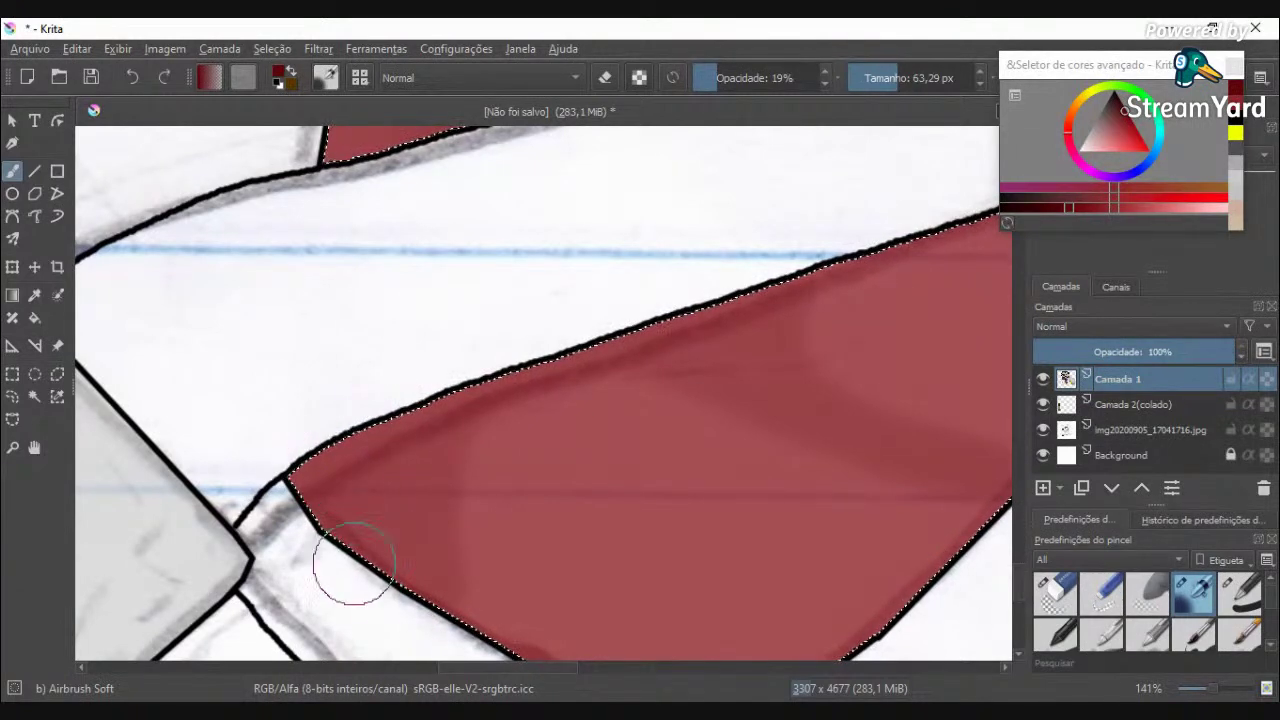
{"action": "scroll", "coordinate": [468, 450], "scroll_direction": "down", "scroll_amount": 4}
{"action": "scroll", "coordinate": [532, 384], "scroll_direction": "up", "scroll_amount": 1}
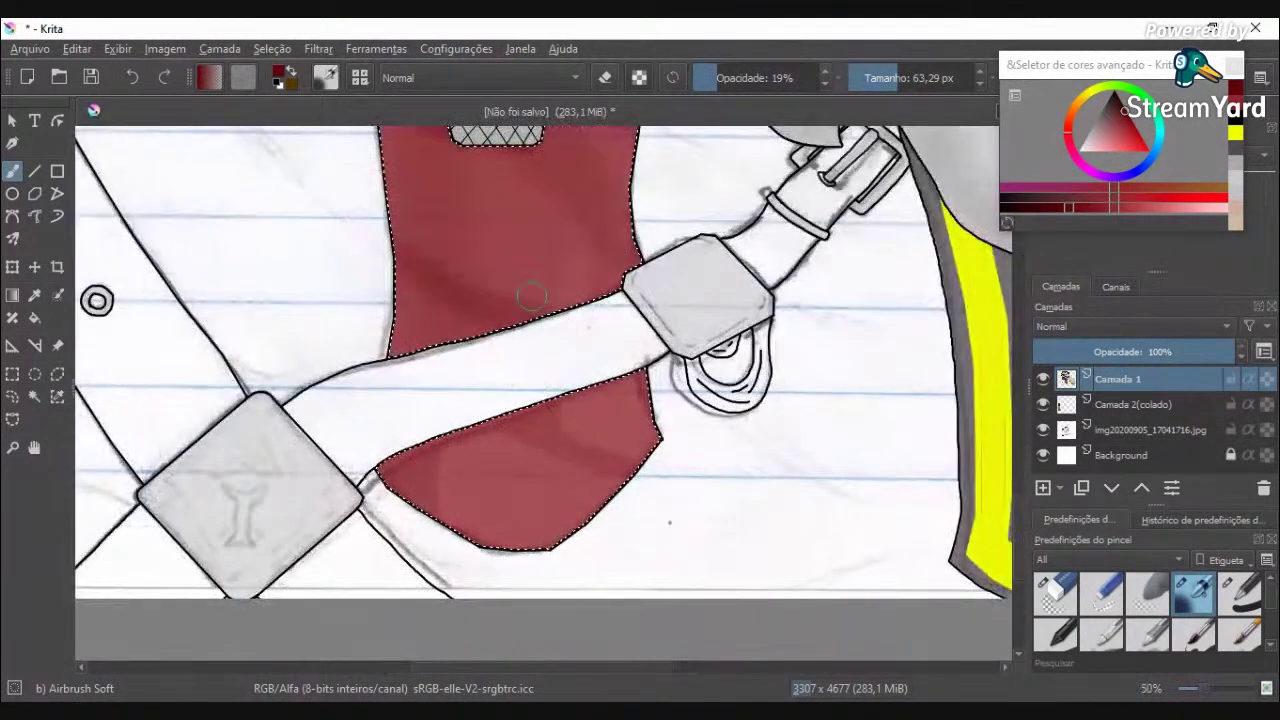
Step: Set the airbrush to 9% opacity and 234.36 px, and softly deepen the shading on the shirt panels
{"action": "left_click", "coordinate": [704, 77]}
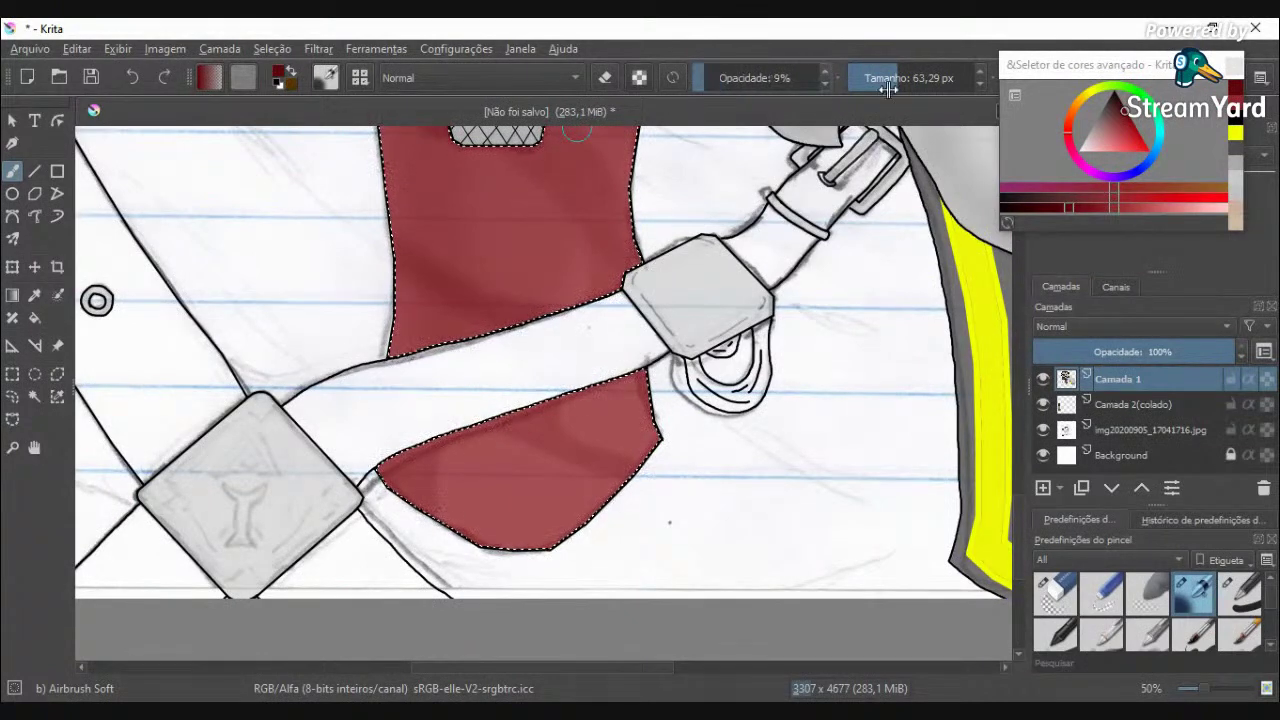
{"action": "left_click", "coordinate": [926, 77]}
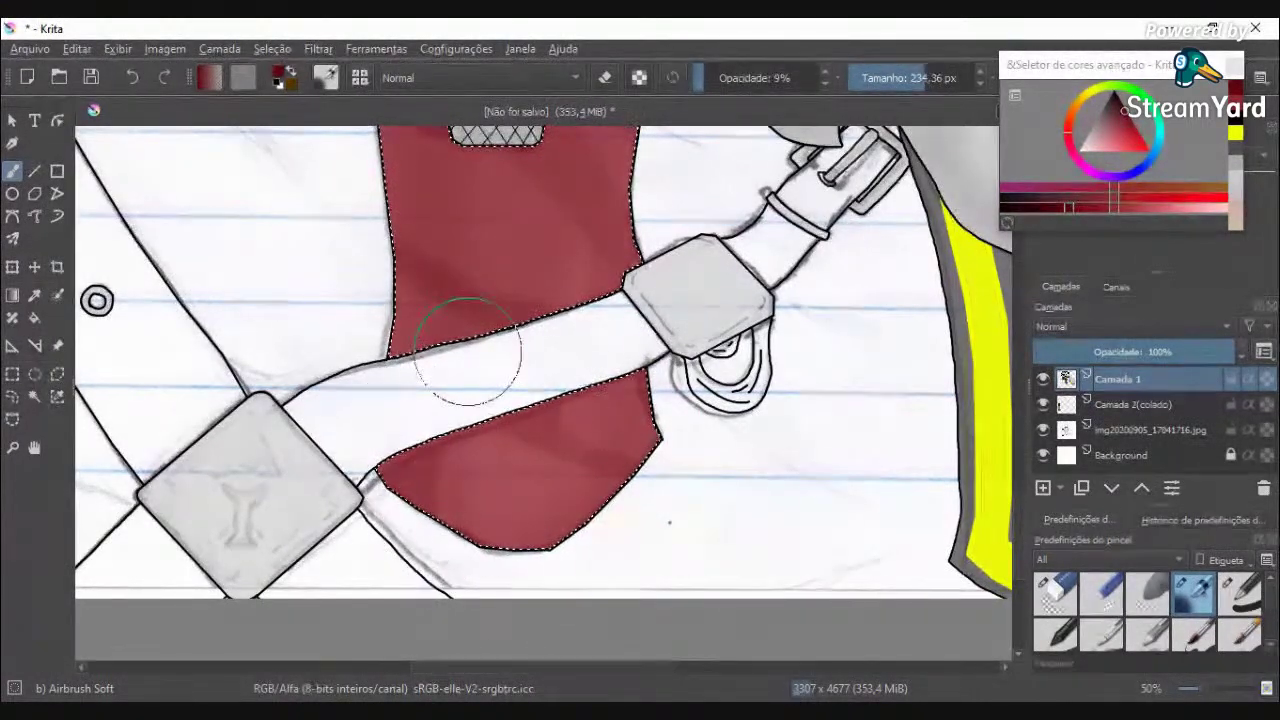
{"action": "scroll", "coordinate": [470, 350], "scroll_direction": "down", "scroll_amount": 3}
{"action": "scroll", "coordinate": [460, 264], "scroll_direction": "up", "scroll_amount": 3}
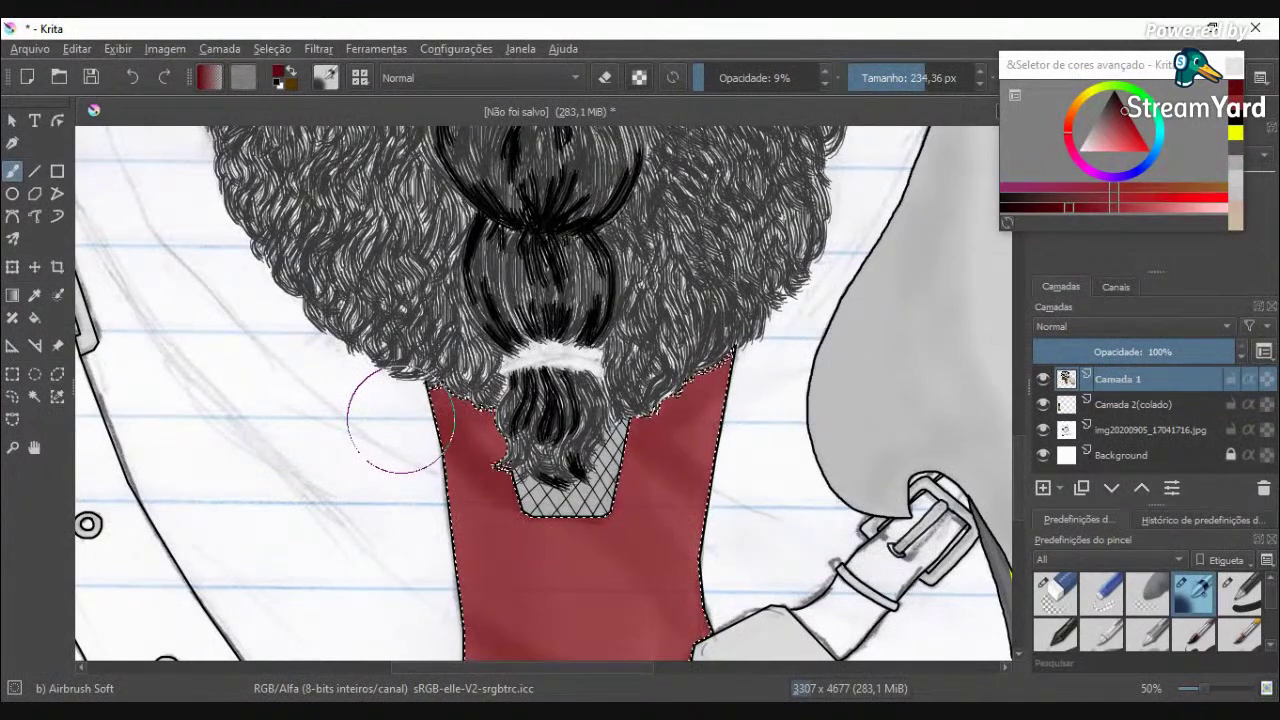
Step: Hide the img20200905_17041716.jpg sketch layer and select the white cloth between the buckled shoulder strap and the beard with Contiguous Selection
{"action": "scroll", "coordinate": [752, 310], "scroll_direction": "down", "scroll_amount": 3}
{"action": "scroll", "coordinate": [752, 322], "scroll_direction": "down", "scroll_amount": 2}
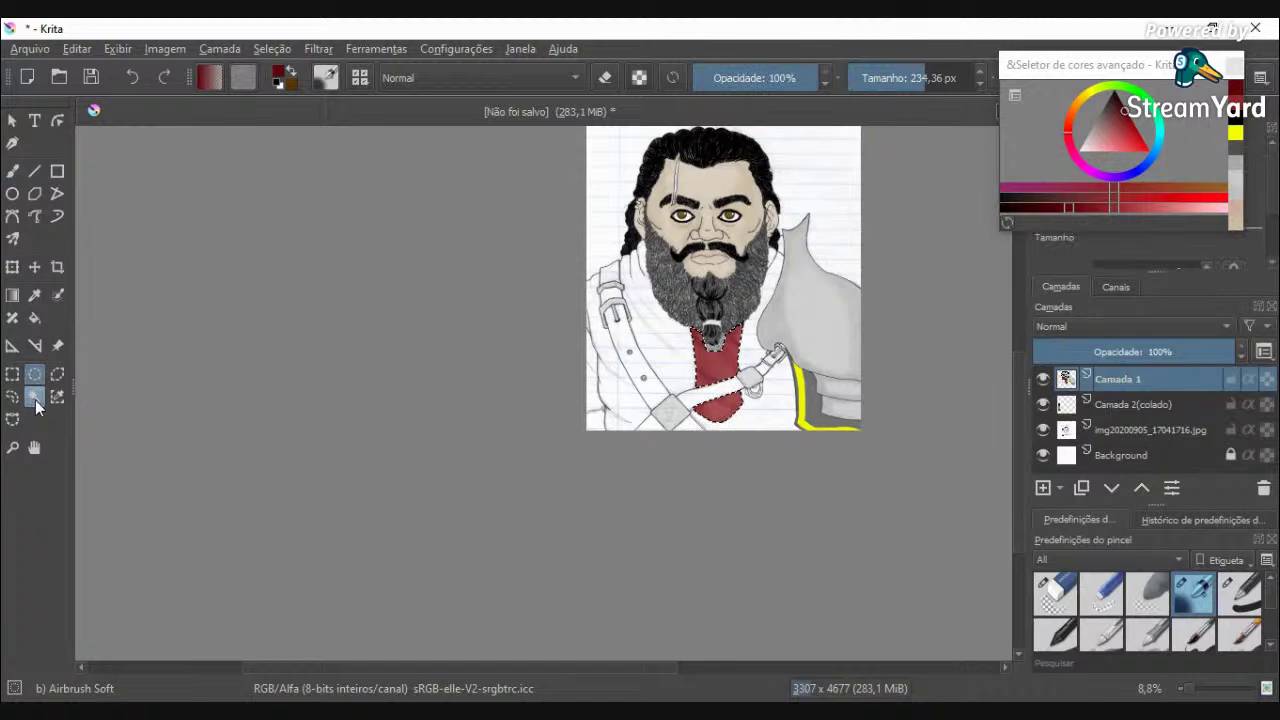
{"action": "left_click", "coordinate": [35, 397]}
{"action": "scroll", "coordinate": [641, 328], "scroll_direction": "up", "scroll_amount": 1}
{"action": "scroll", "coordinate": [641, 328], "scroll_direction": "up", "scroll_amount": 4}
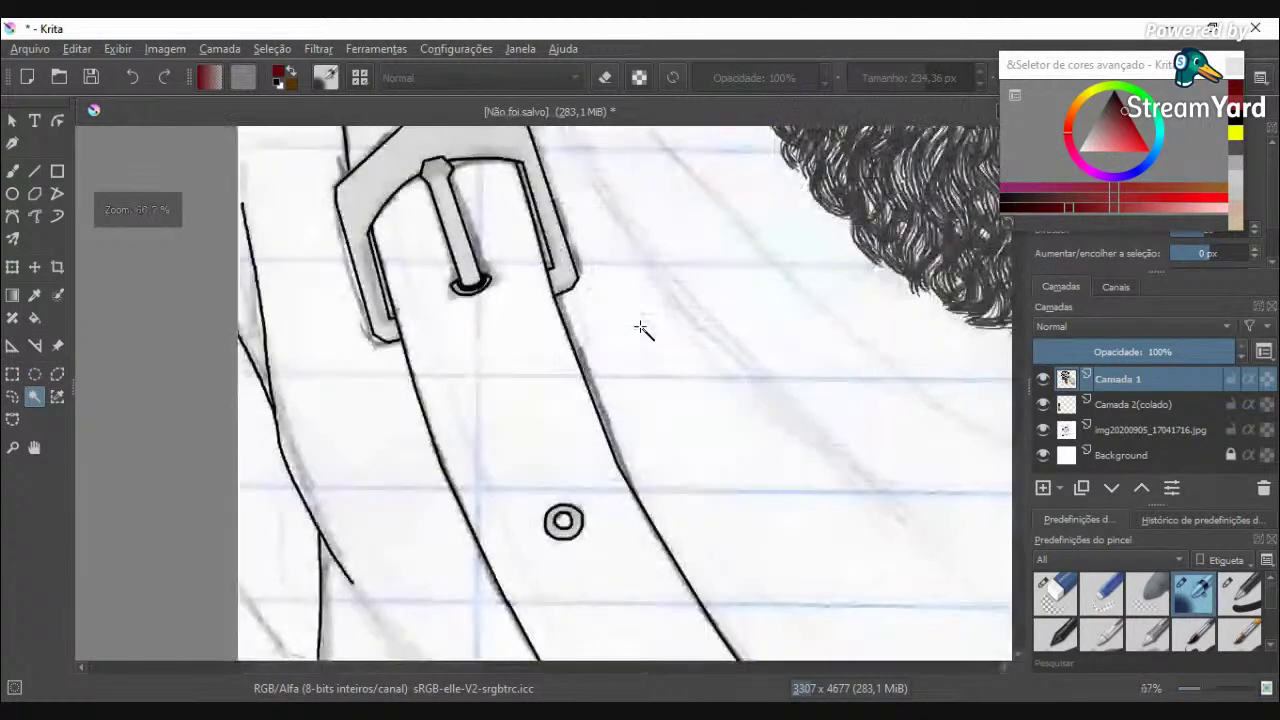
{"action": "scroll", "coordinate": [751, 309], "scroll_direction": "down", "scroll_amount": 2}
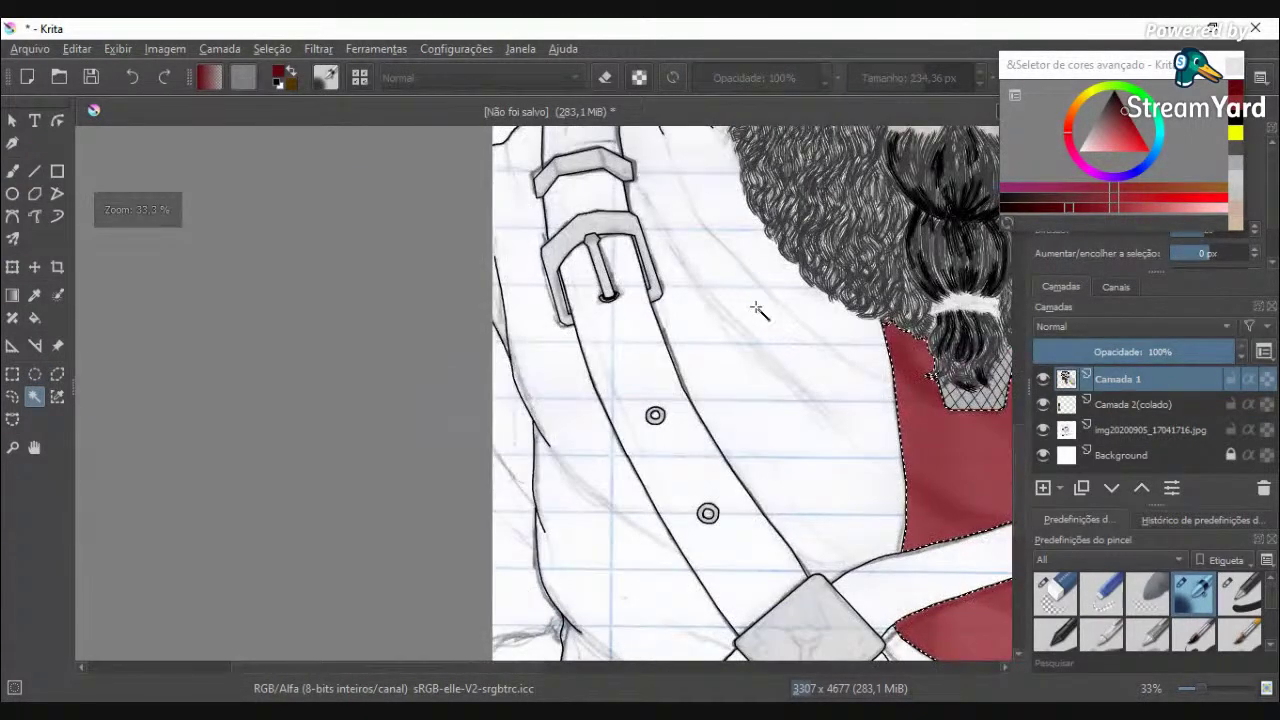
{"action": "left_click", "coordinate": [786, 357]}
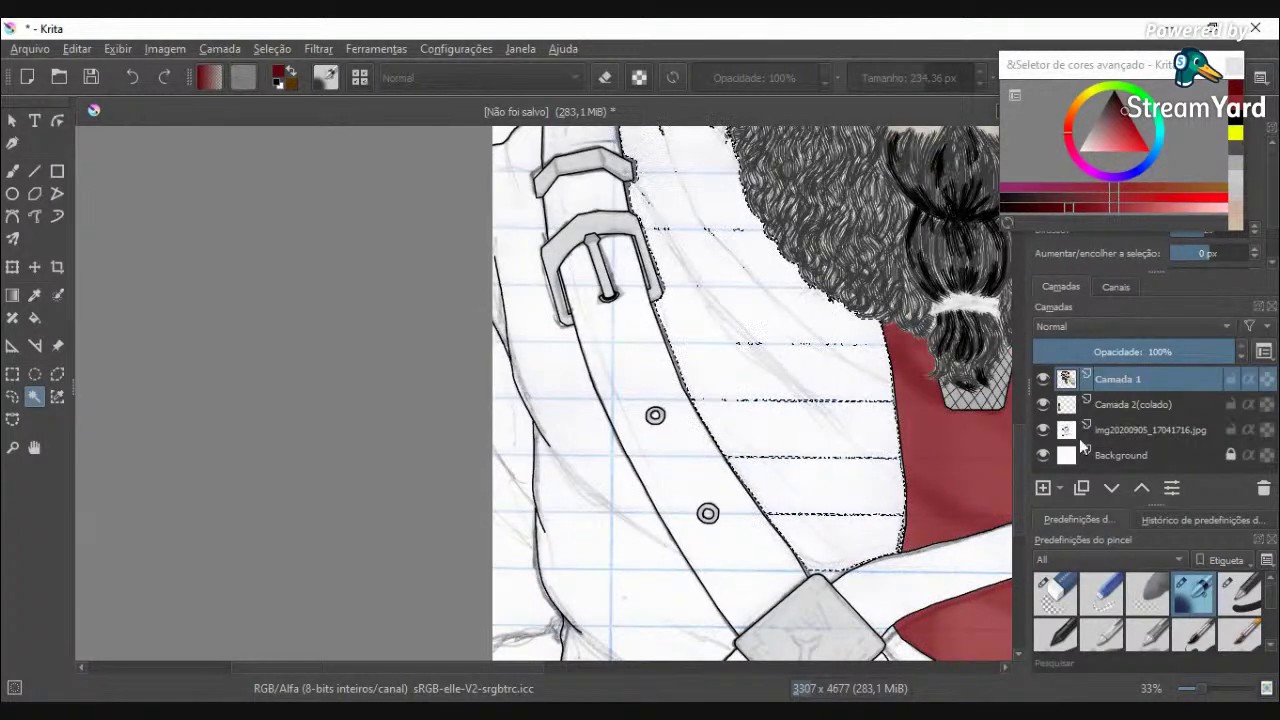
{"action": "left_click", "coordinate": [1043, 429]}
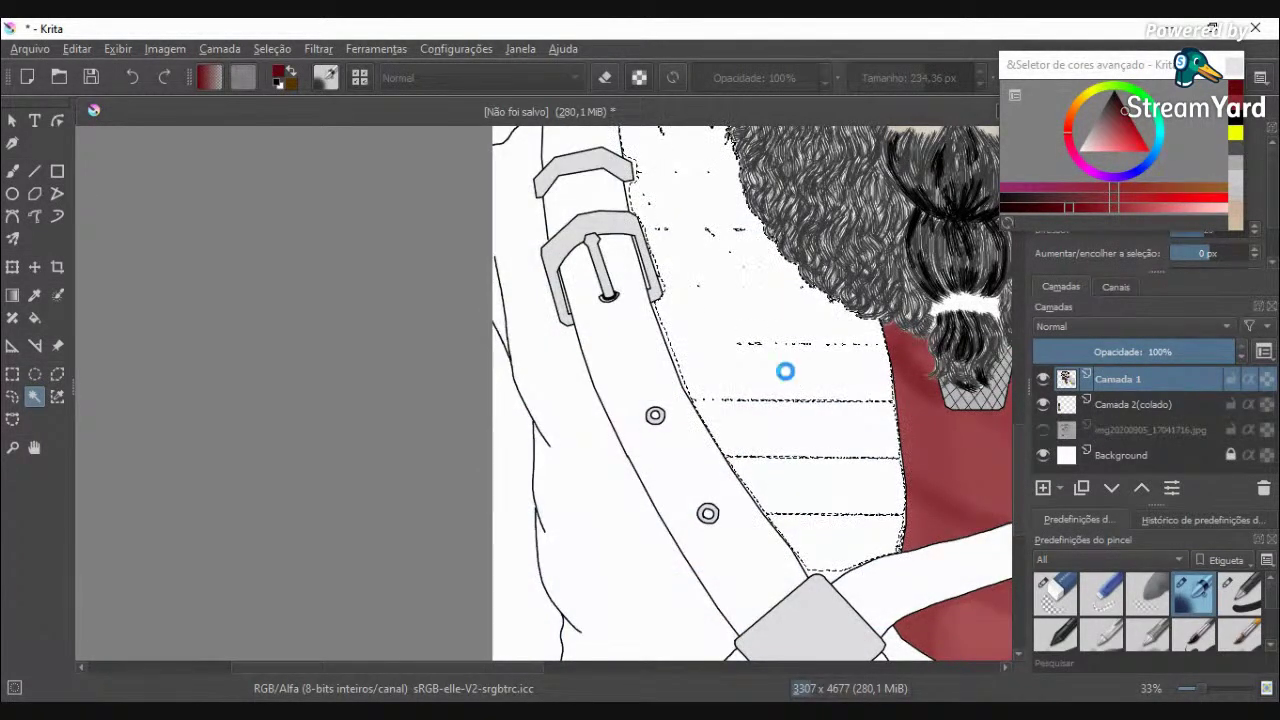
{"action": "scroll", "coordinate": [787, 373], "scroll_direction": "down", "scroll_amount": 1}
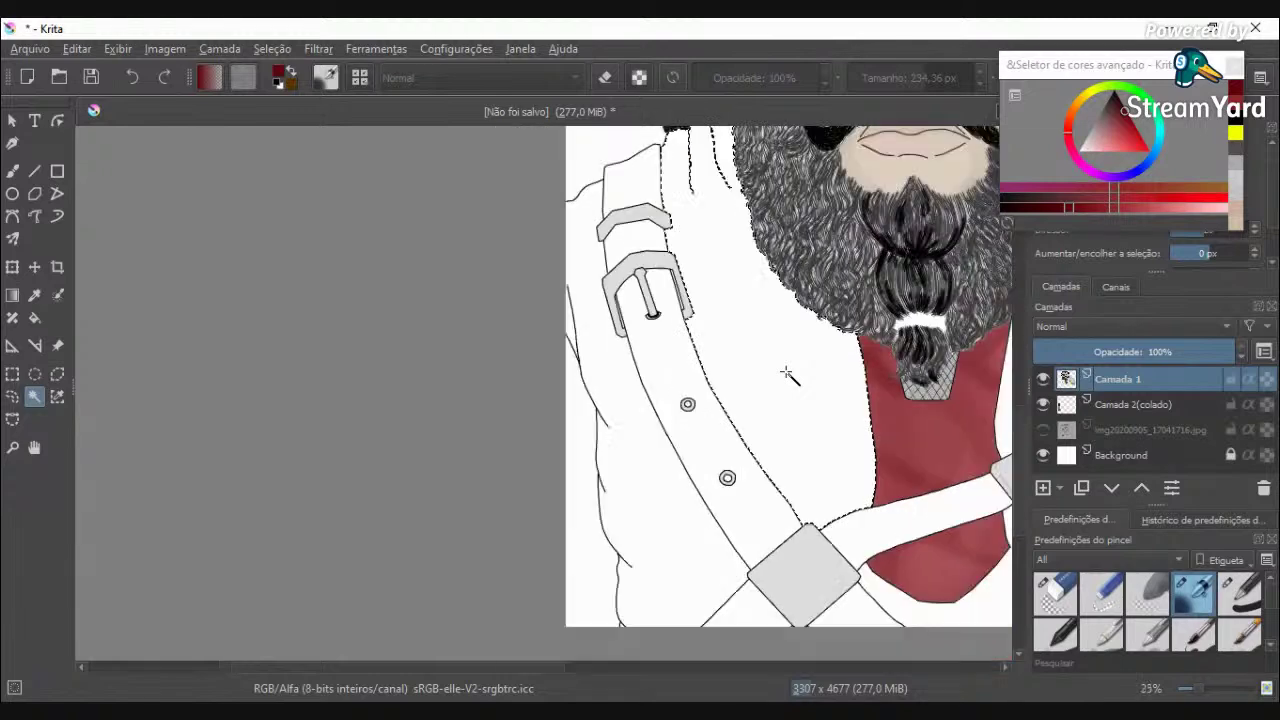
Step: Add the narrow white gaps inside the shoulder strap's large buckle to the selection
{"action": "scroll", "coordinate": [633, 404], "scroll_direction": "up", "scroll_amount": 3}
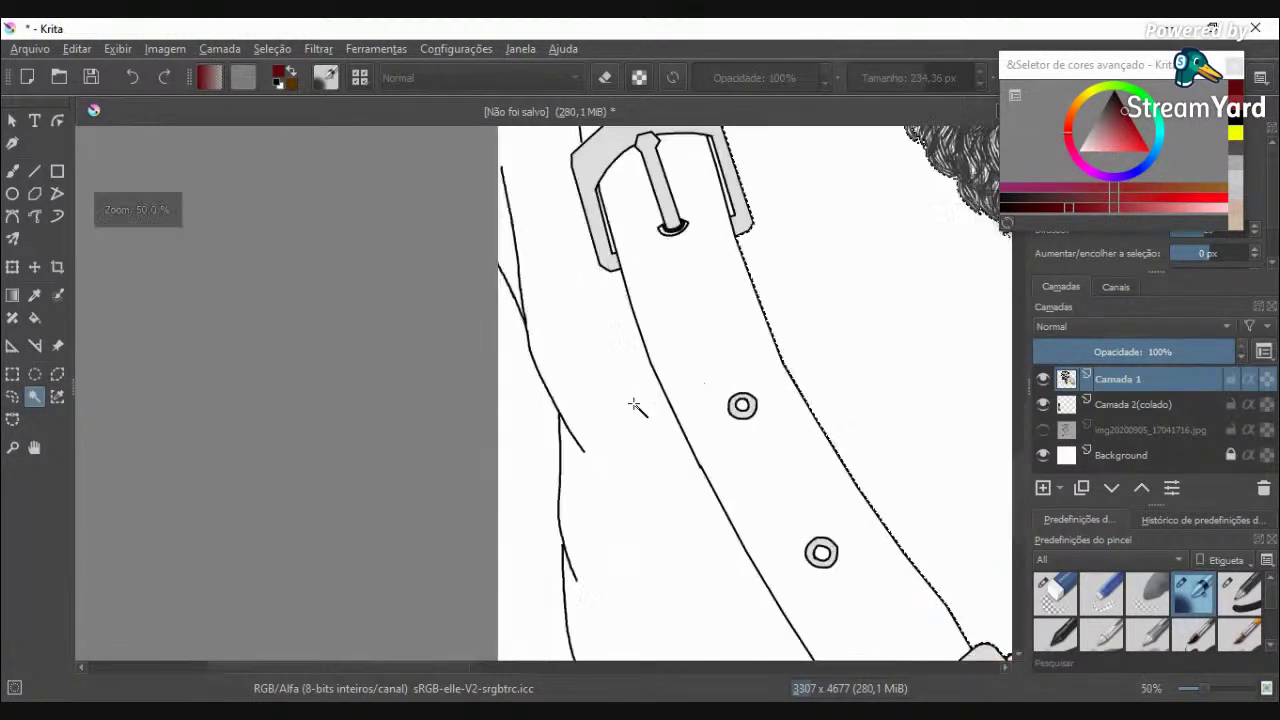
{"action": "scroll", "coordinate": [700, 300], "scroll_direction": "down", "scroll_amount": 2}
{"action": "scroll", "coordinate": [748, 134], "scroll_direction": "up", "scroll_amount": 1}
{"action": "scroll", "coordinate": [748, 134], "scroll_direction": "up", "scroll_amount": 3}
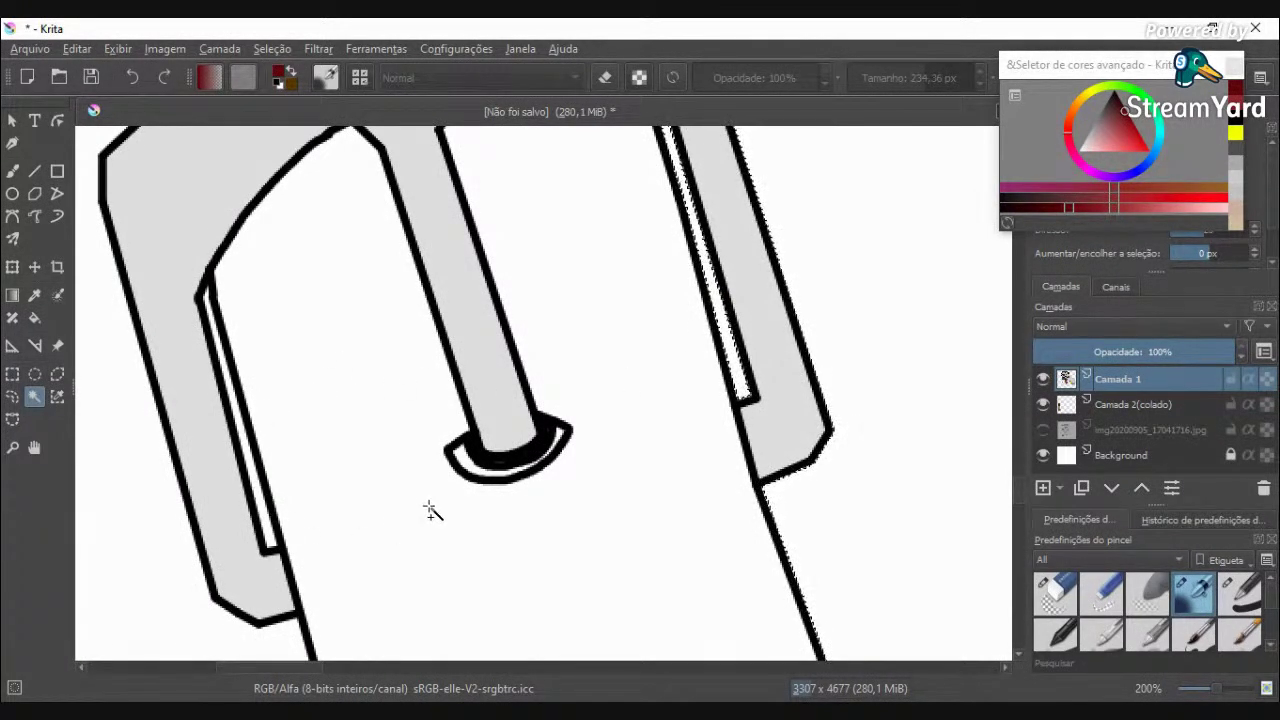
{"action": "scroll", "coordinate": [640, 497], "scroll_direction": "down", "scroll_amount": 1}
{"action": "scroll", "coordinate": [731, 537], "scroll_direction": "up", "scroll_amount": 1}
{"action": "scroll", "coordinate": [888, 517], "scroll_direction": "down", "scroll_amount": 2}
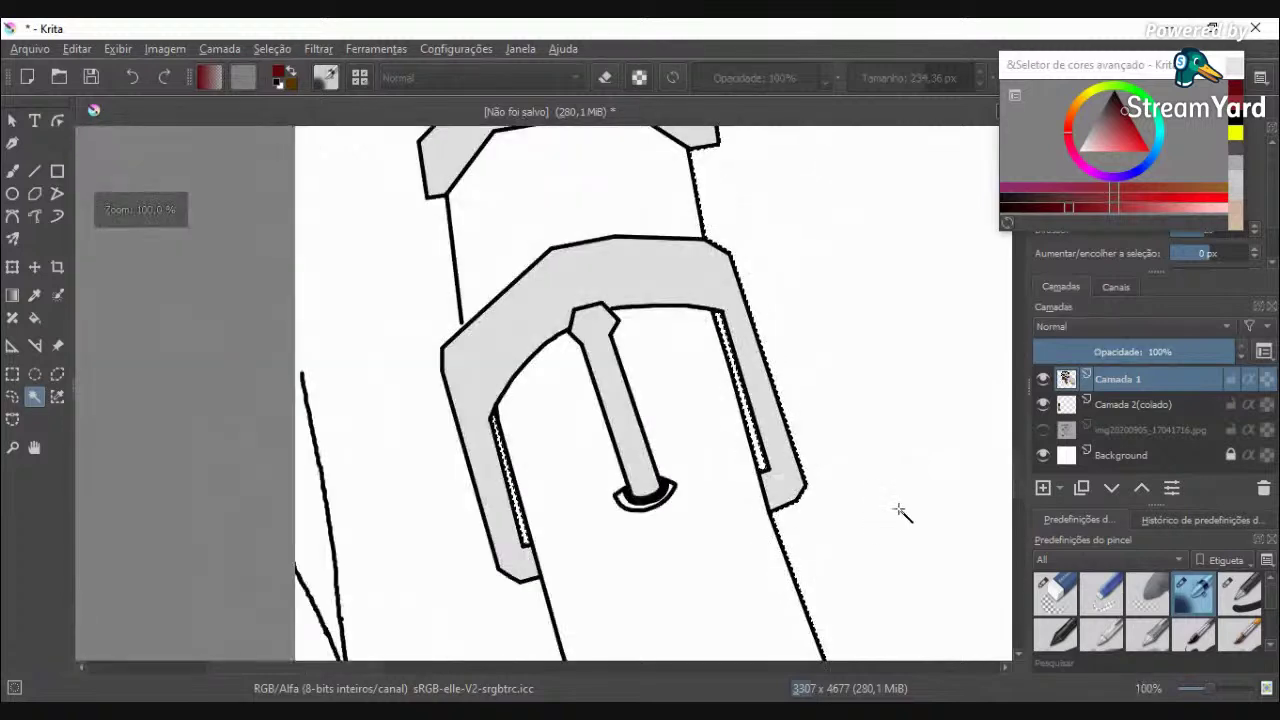
{"action": "scroll", "coordinate": [888, 517], "scroll_direction": "down", "scroll_amount": 5}
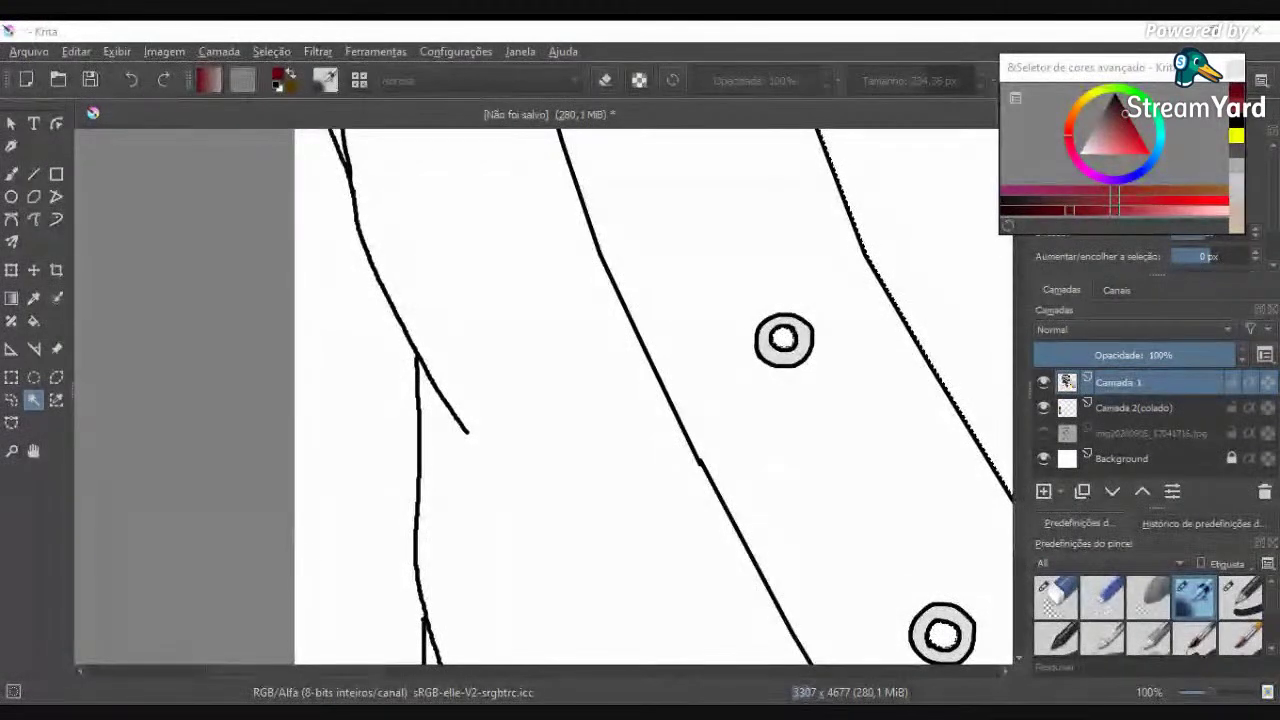
{"action": "scroll", "coordinate": [780, 352], "scroll_direction": "down", "scroll_amount": 3}
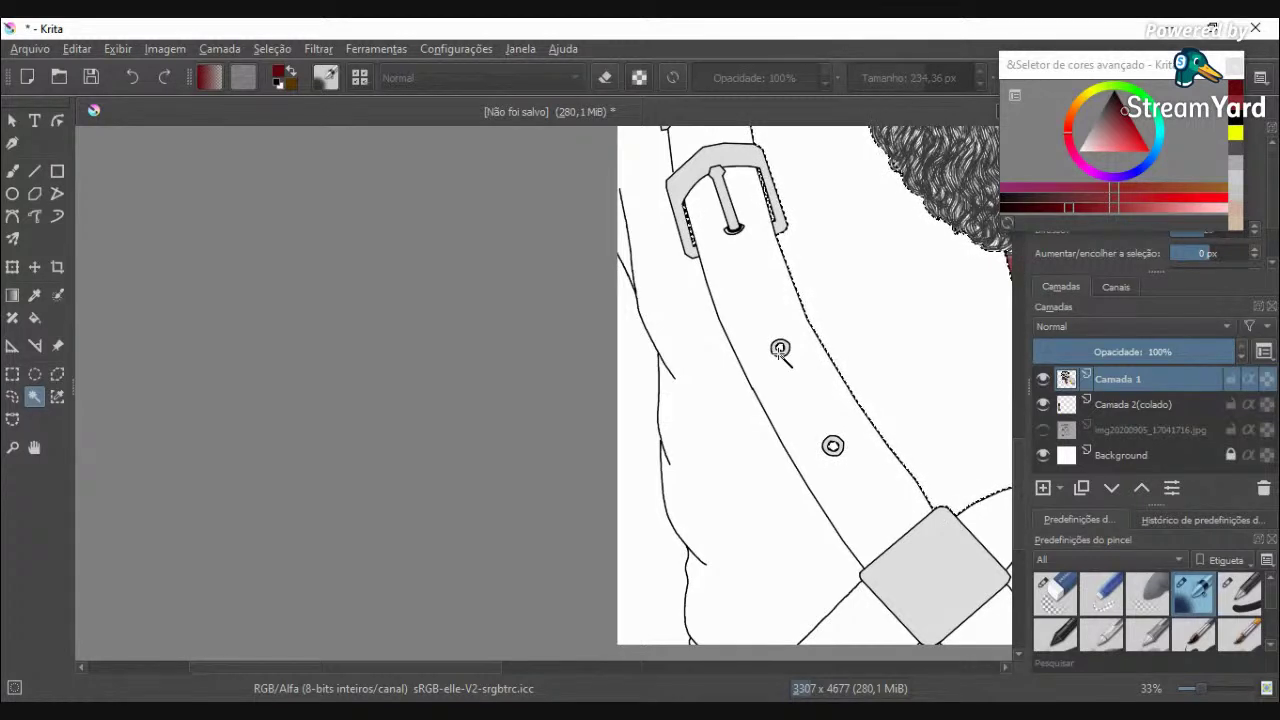
Step: Select the sleeve cloth outside the shoulder strap and add the cloth beside the beard and the large buckle's inner gaps
{"action": "left_click", "coordinate": [716, 440]}
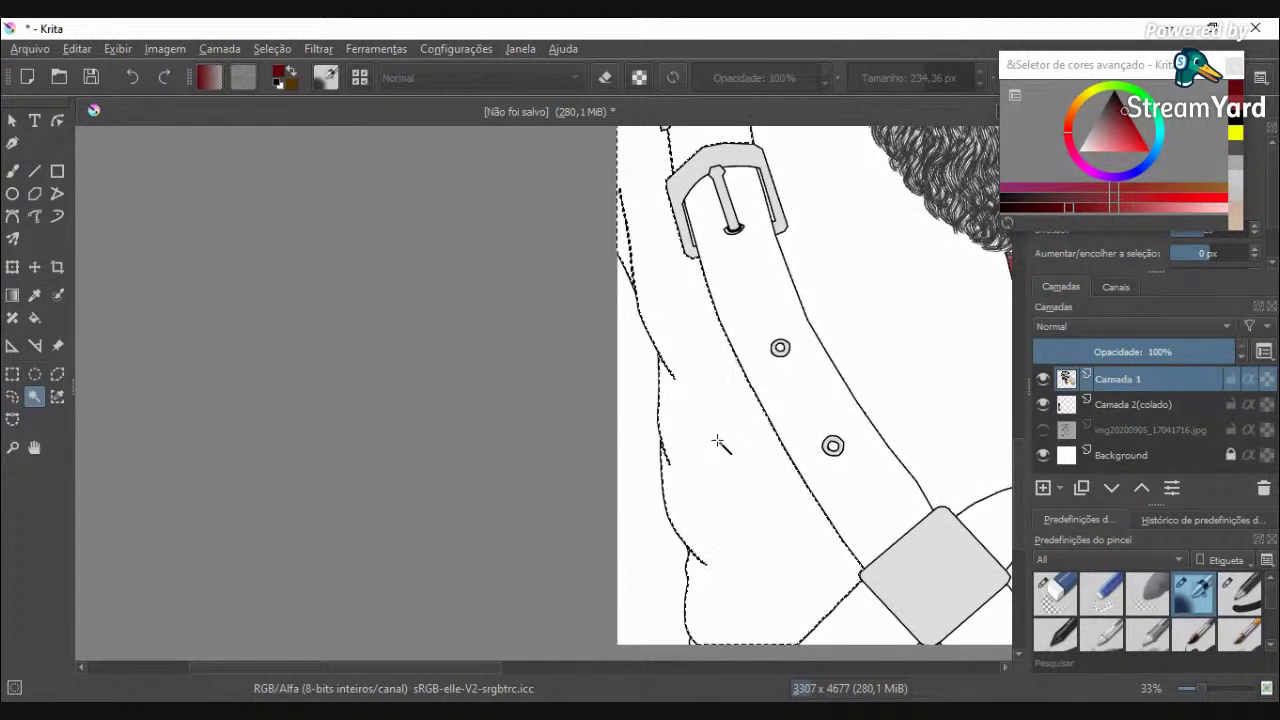
{"action": "left_click", "coordinate": [900, 320]}
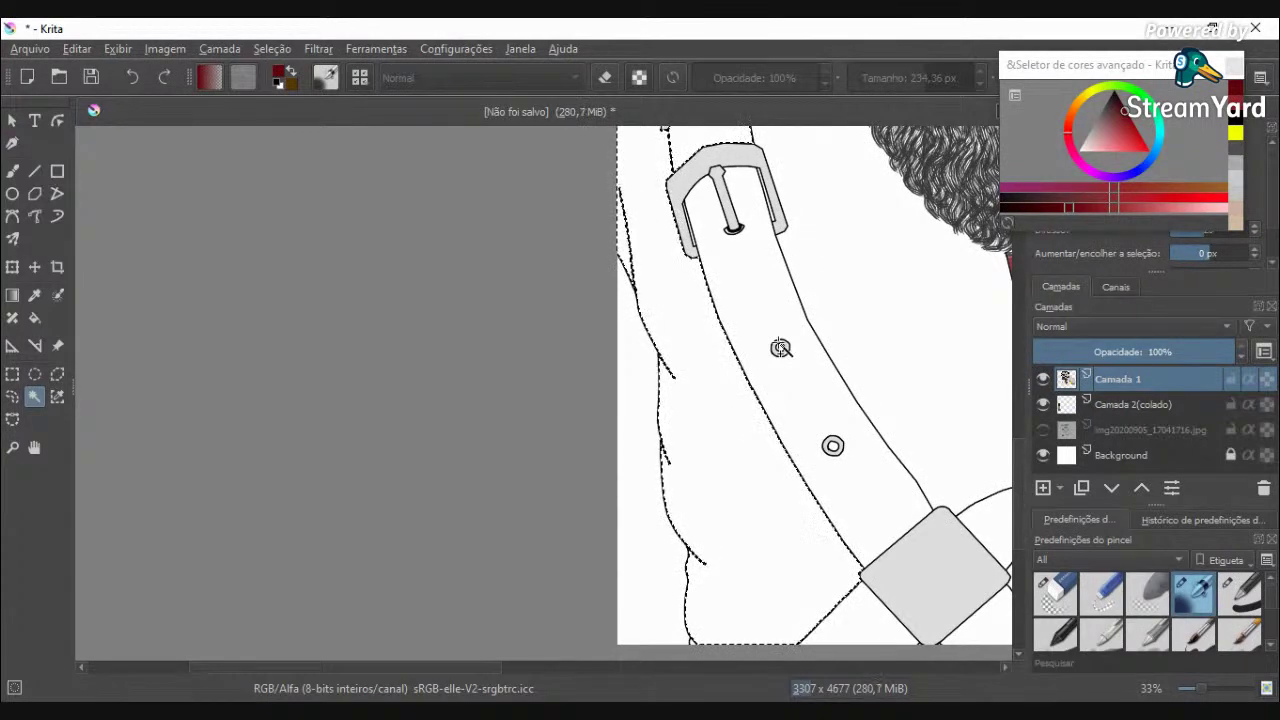
{"action": "scroll", "coordinate": [781, 348], "scroll_direction": "up", "scroll_amount": 3}
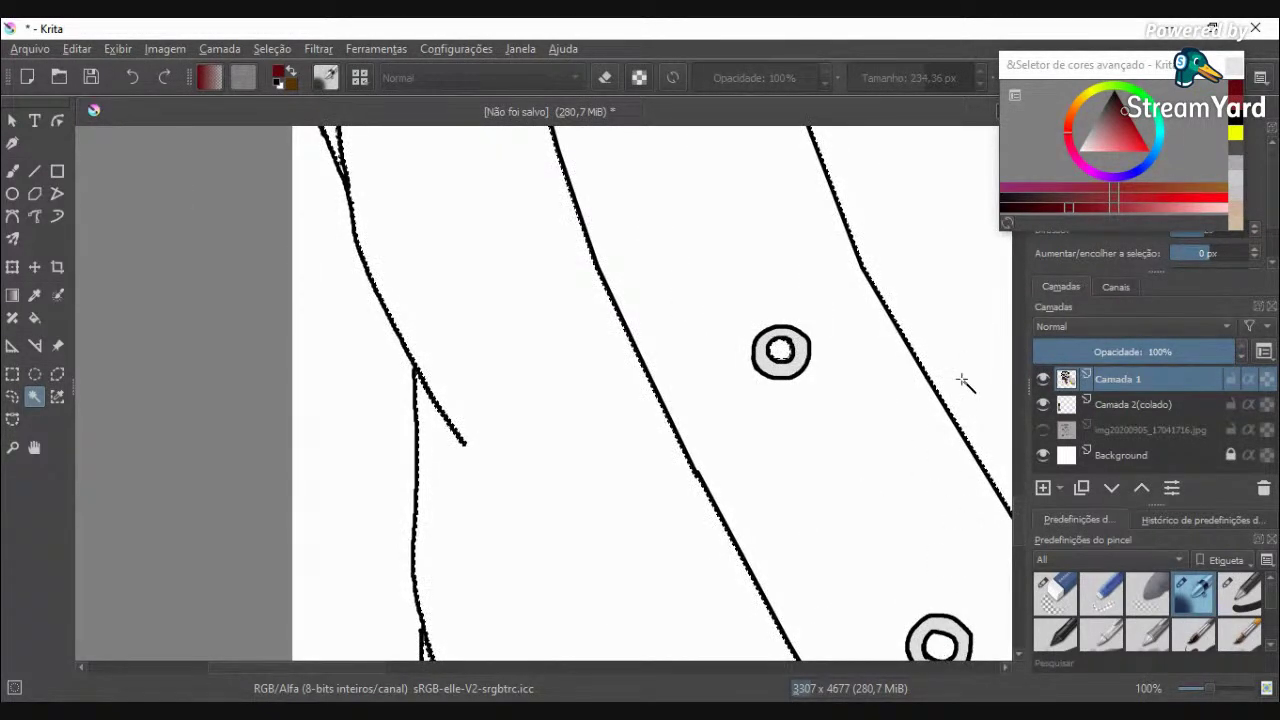
{"action": "scroll", "coordinate": [1013, 500], "scroll_direction": "up", "scroll_amount": 10}
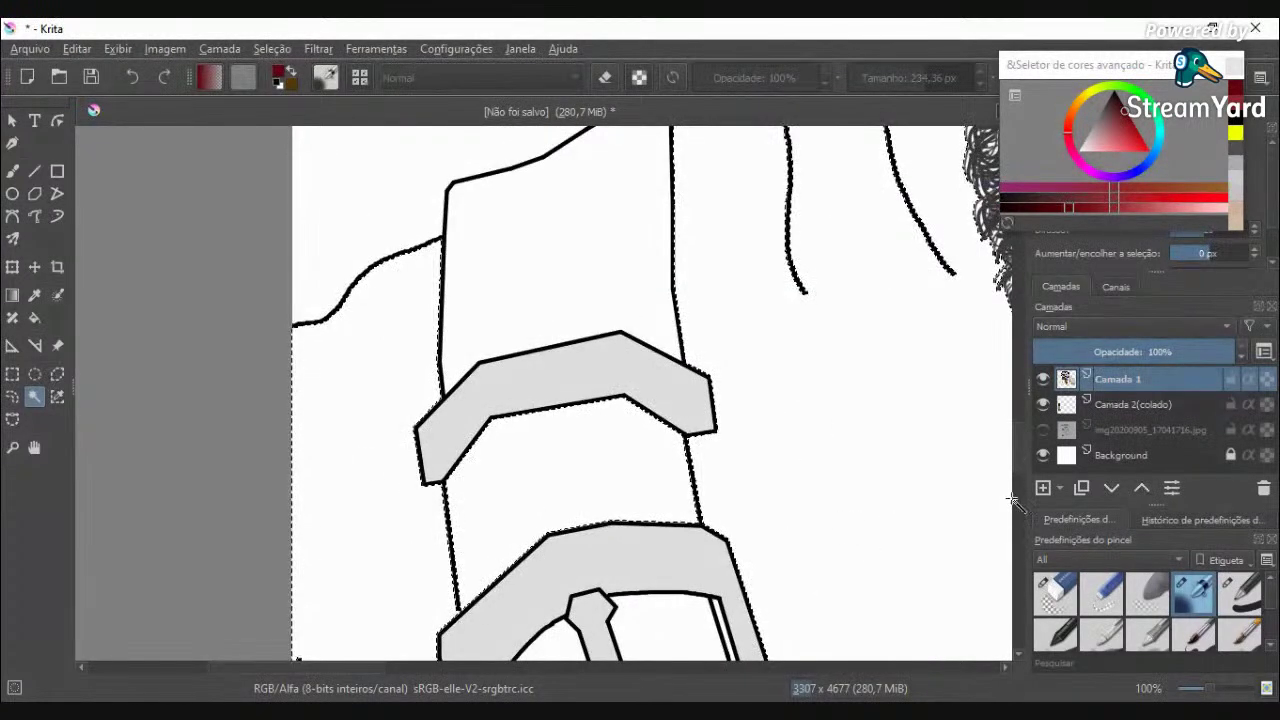
{"action": "scroll", "coordinate": [1020, 480], "scroll_direction": "down", "scroll_amount": 8}
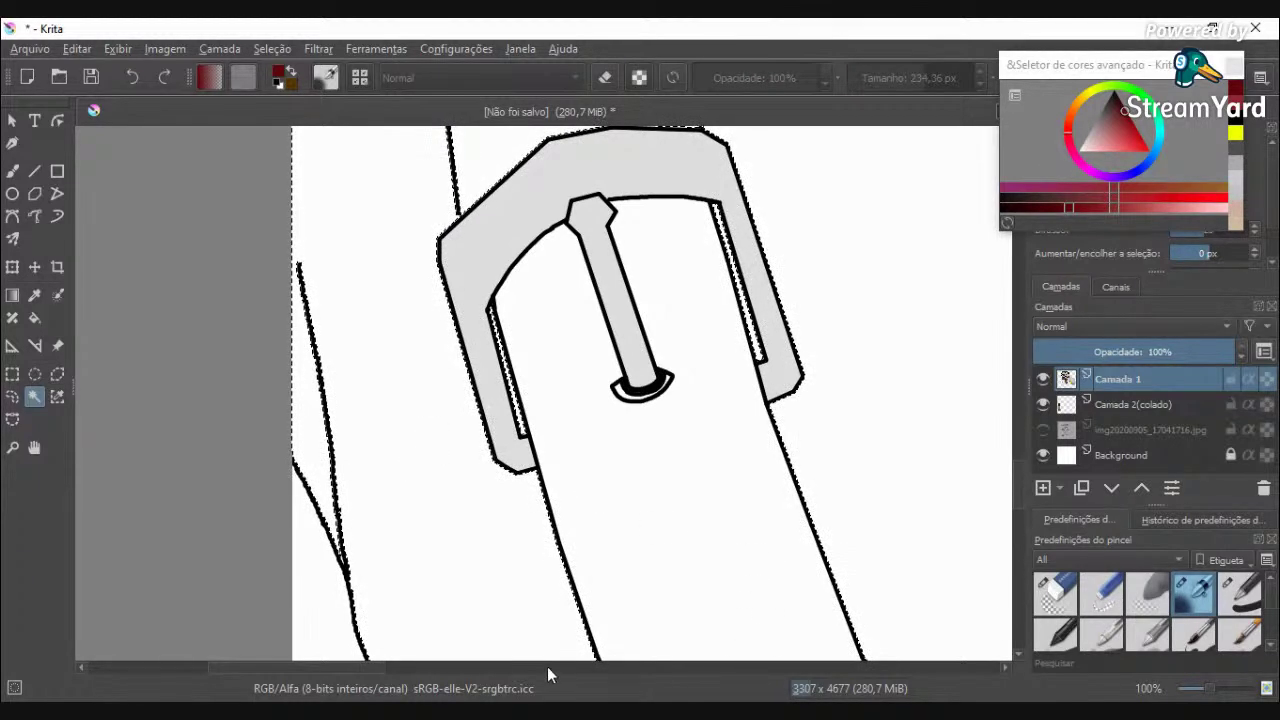
{"action": "scroll", "coordinate": [979, 497], "scroll_direction": "down", "scroll_amount": 2}
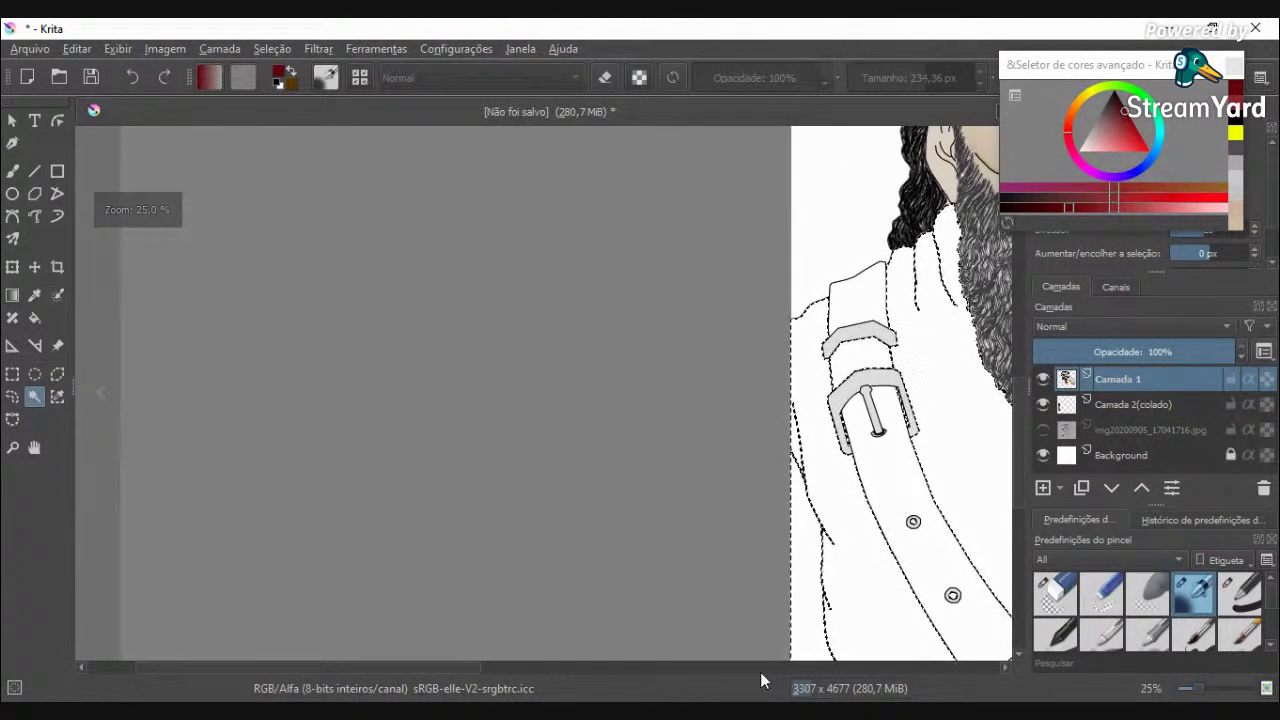
Step: Add the white collar cloth between the beard and the grey shoulder armour to the selection
{"action": "left_click_drag", "start_coordinate": [474, 666], "coordinate": [705, 666]}
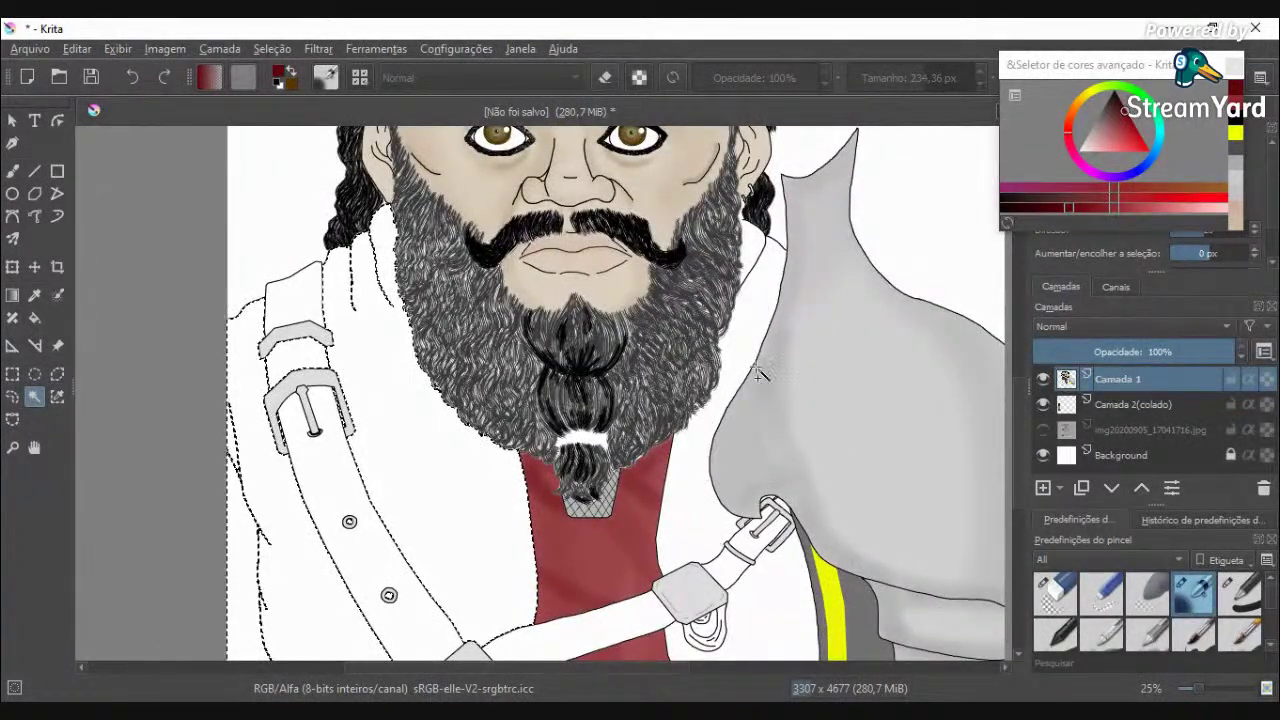
{"action": "left_click", "coordinate": [752, 254], "text": "shift"}
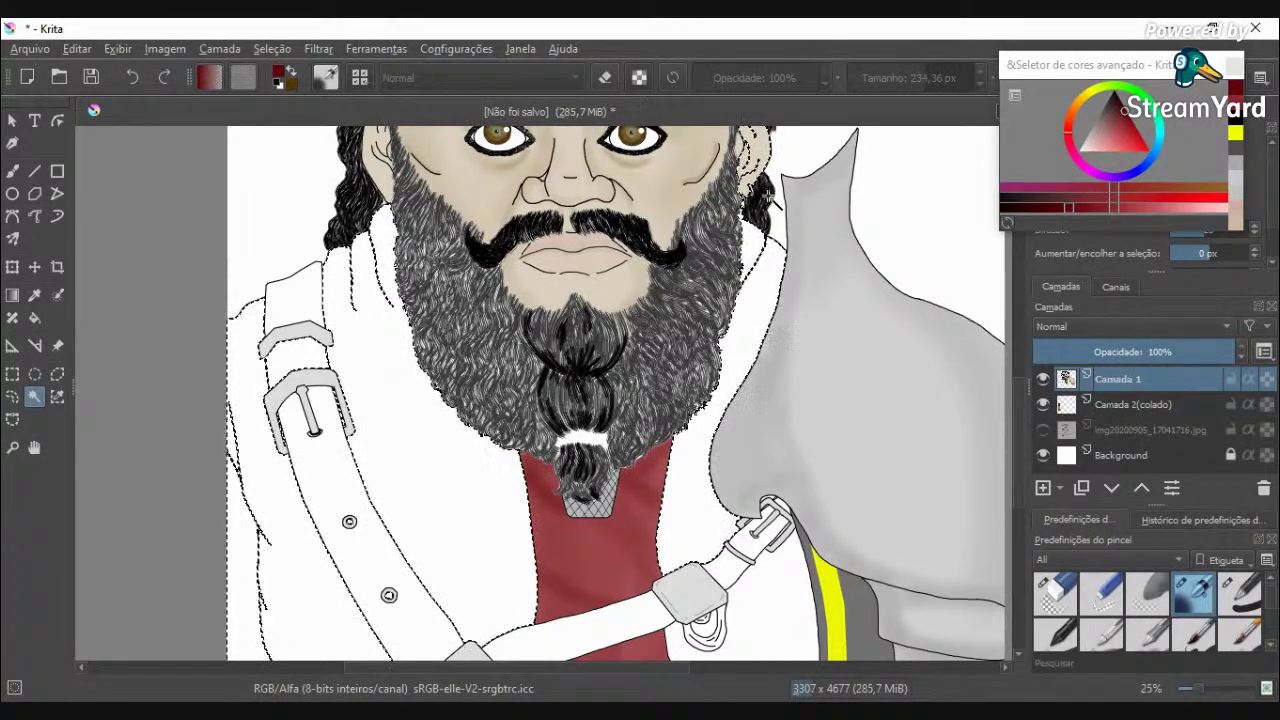
{"action": "scroll", "coordinate": [752, 254], "scroll_direction": "up", "scroll_amount": 3}
{"action": "scroll", "coordinate": [704, 164], "scroll_direction": "up", "scroll_amount": 1}
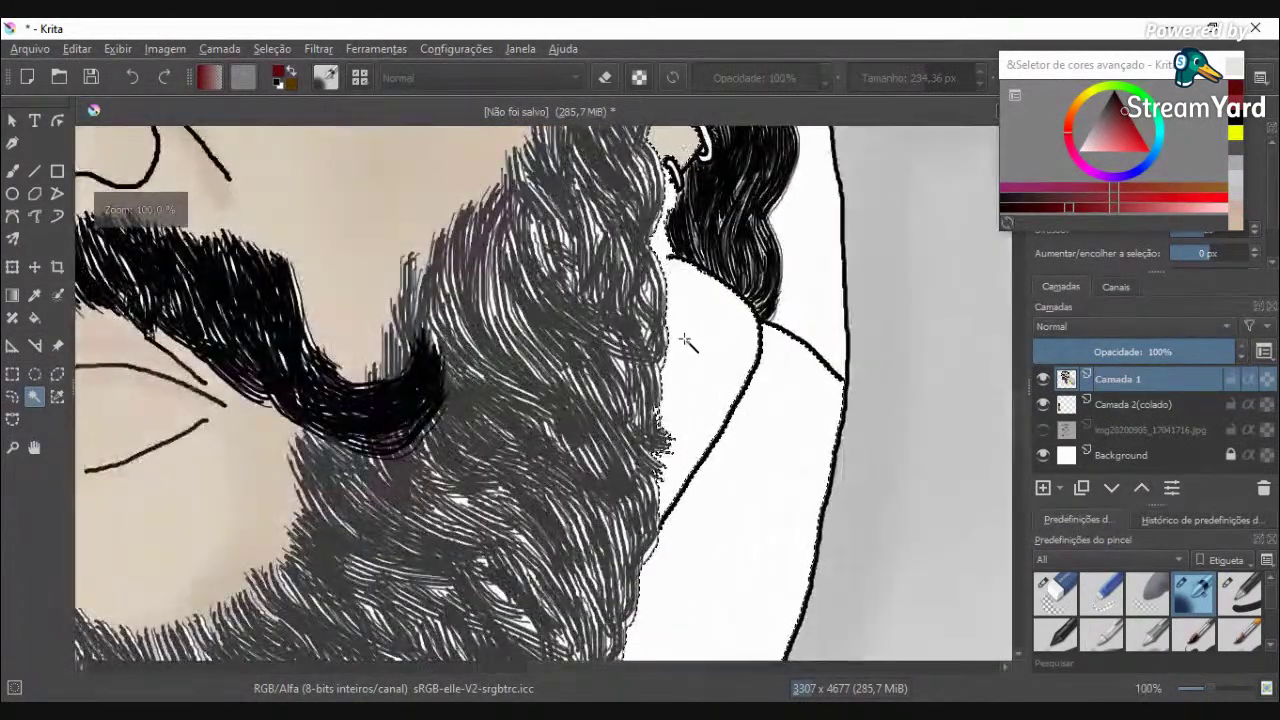
{"action": "scroll", "coordinate": [683, 388], "scroll_direction": "down", "scroll_amount": 3}
{"action": "scroll", "coordinate": [684, 386], "scroll_direction": "up", "scroll_amount": 1}
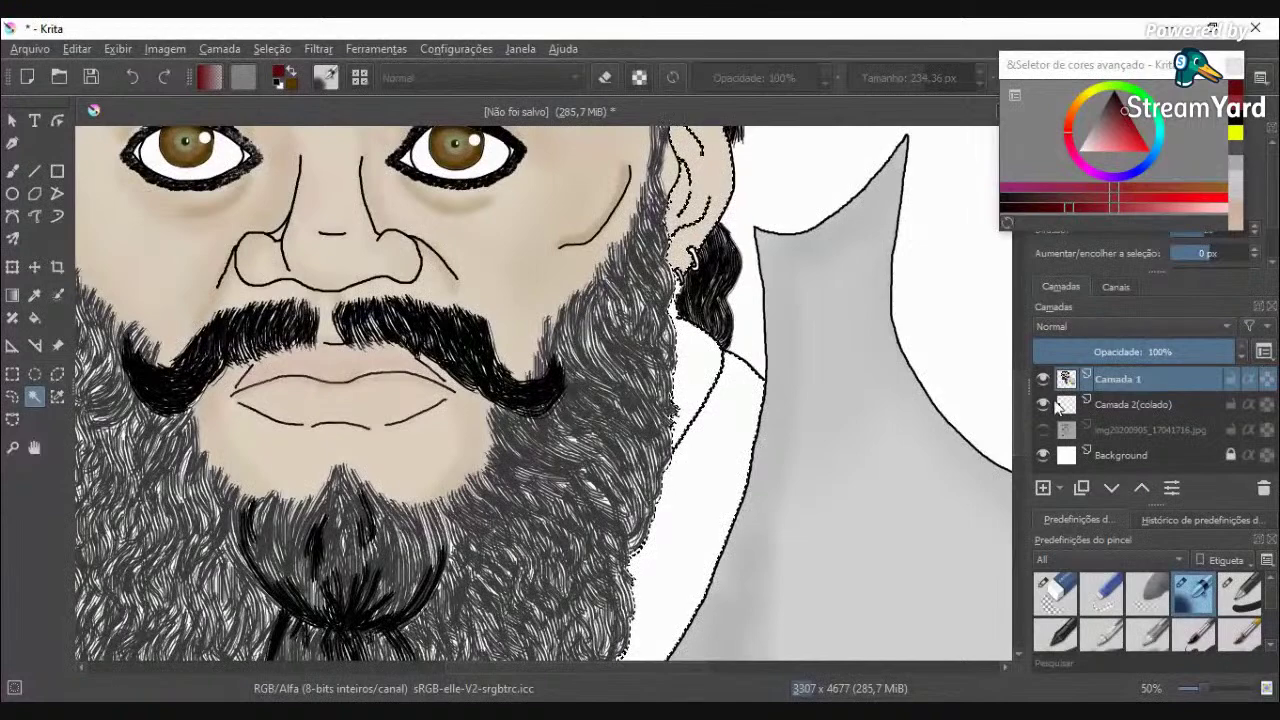
Step: Add the white cloth below the chest strap, between the red shirt and the yellow-edged armour, to the selection
{"action": "left_click_drag", "start_coordinate": [1016, 422], "coordinate": [1010, 548]}
{"action": "left_click", "coordinate": [767, 443]}
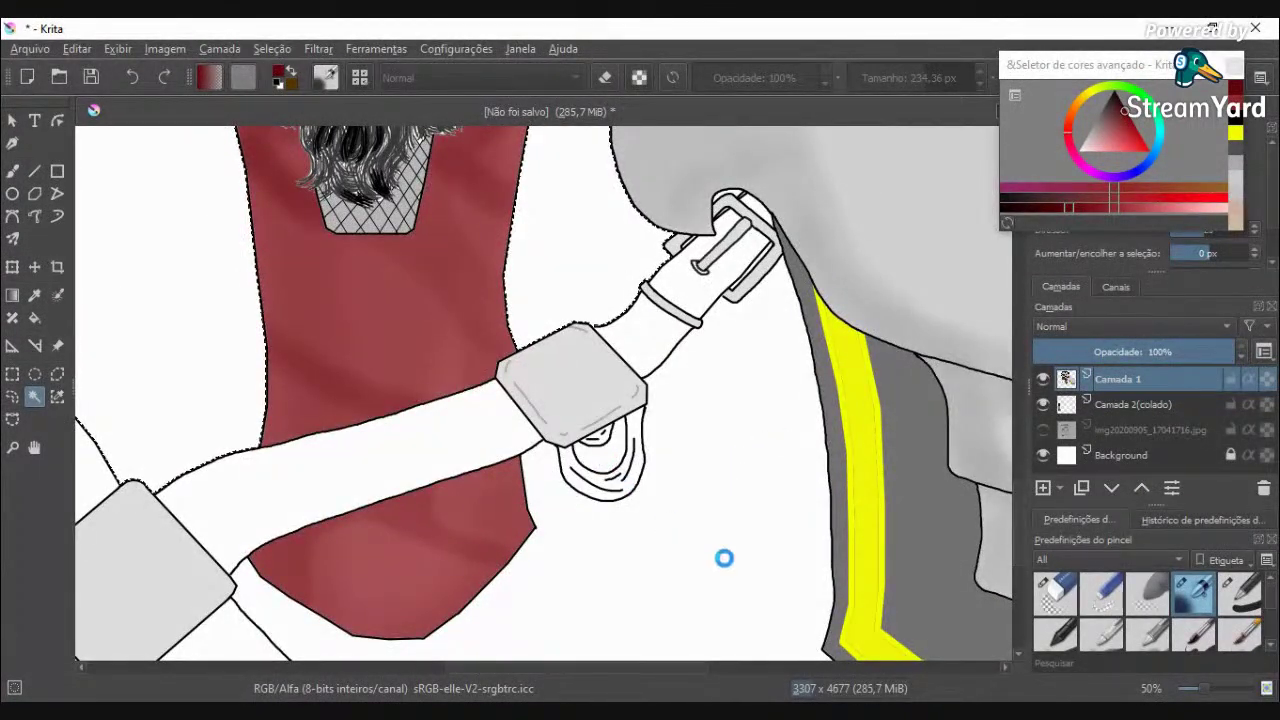
{"action": "left_click", "coordinate": [780, 571]}
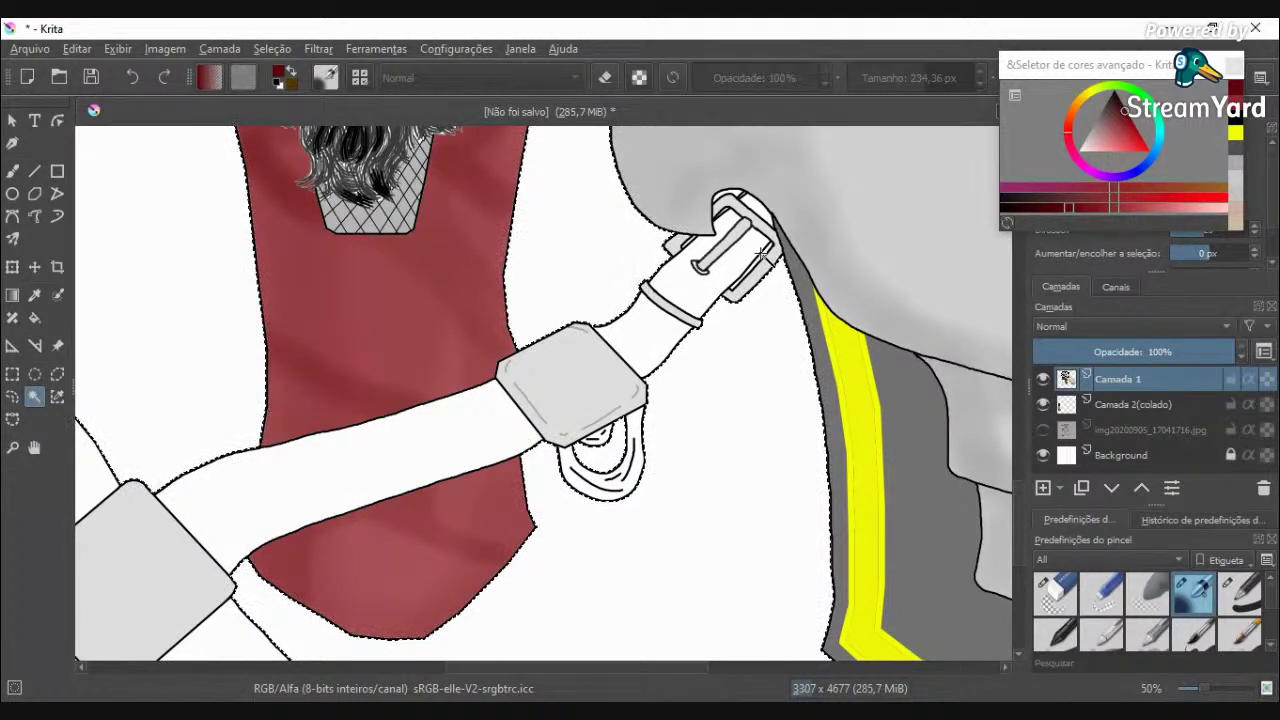
{"action": "scroll", "coordinate": [760, 254], "scroll_direction": "up", "scroll_amount": 3}
{"action": "scroll", "coordinate": [724, 158], "scroll_direction": "down", "scroll_amount": 3}
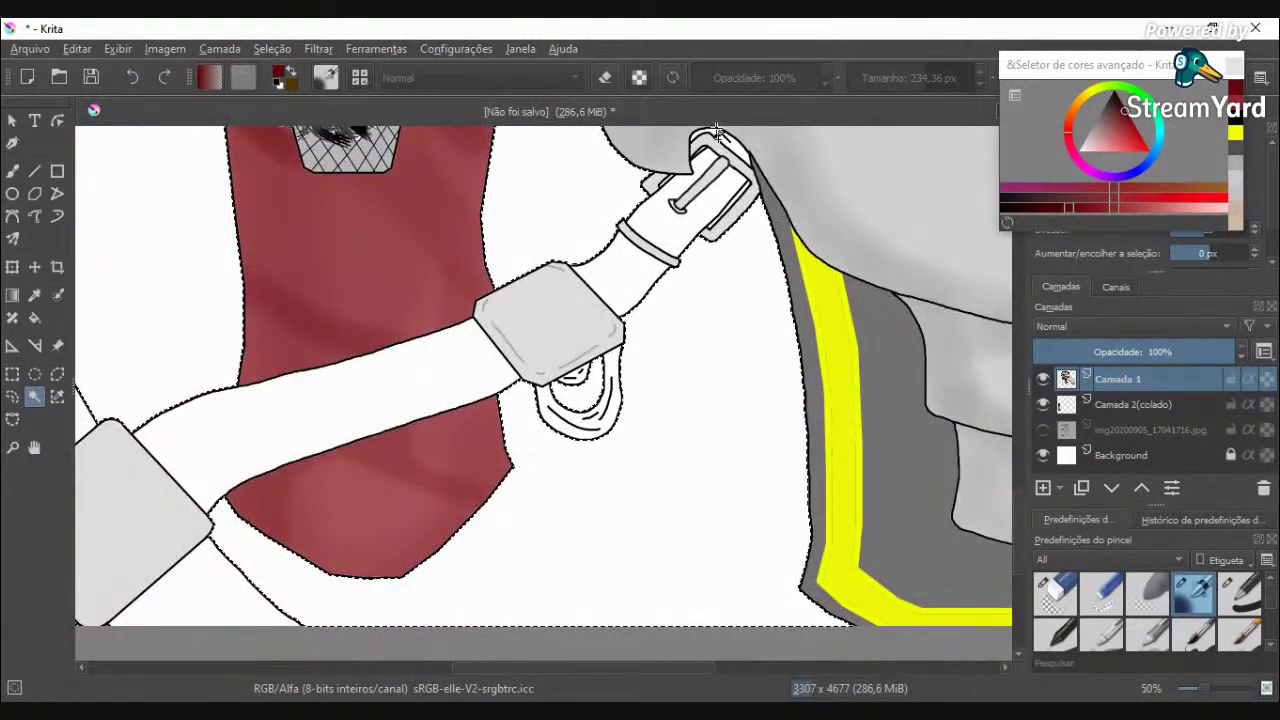
Step: Add the small white gaps around the chest strap's buckle beside the shoulder armour to the selection
{"action": "left_click", "coordinate": [712, 131]}
{"action": "scroll", "coordinate": [727, 183], "scroll_direction": "up", "scroll_amount": 5}
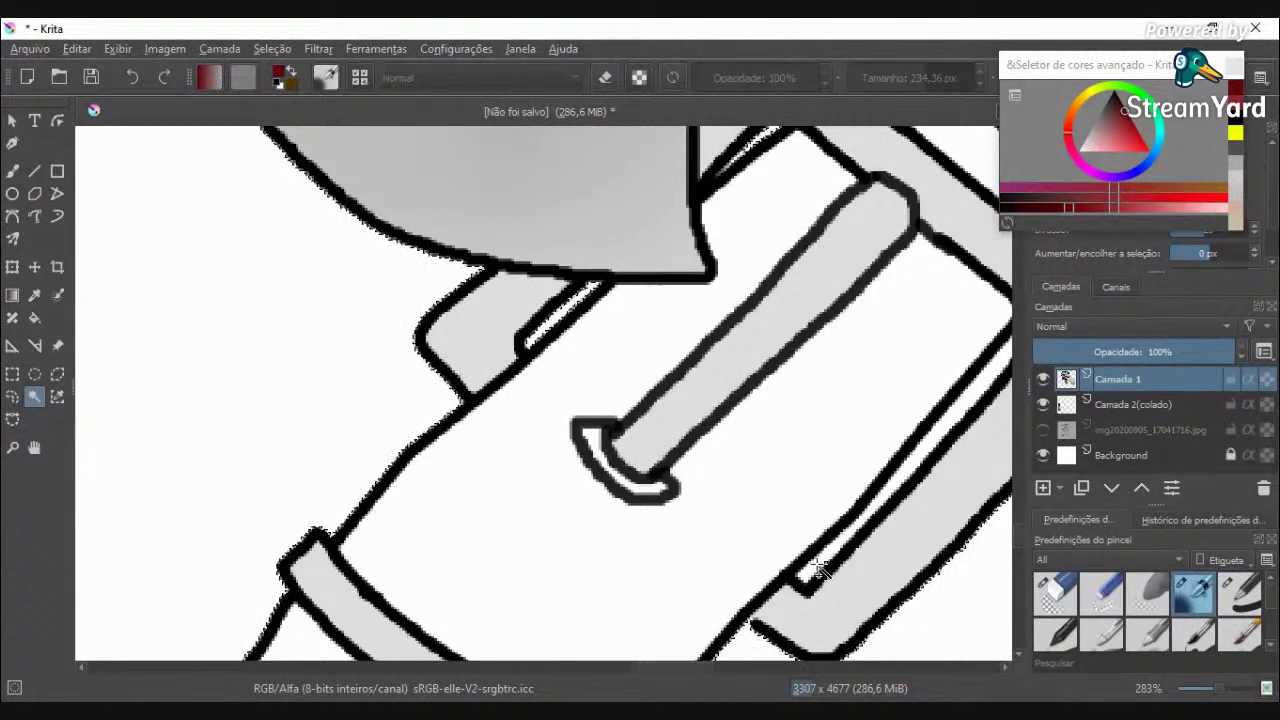
{"action": "left_click", "coordinate": [820, 568]}
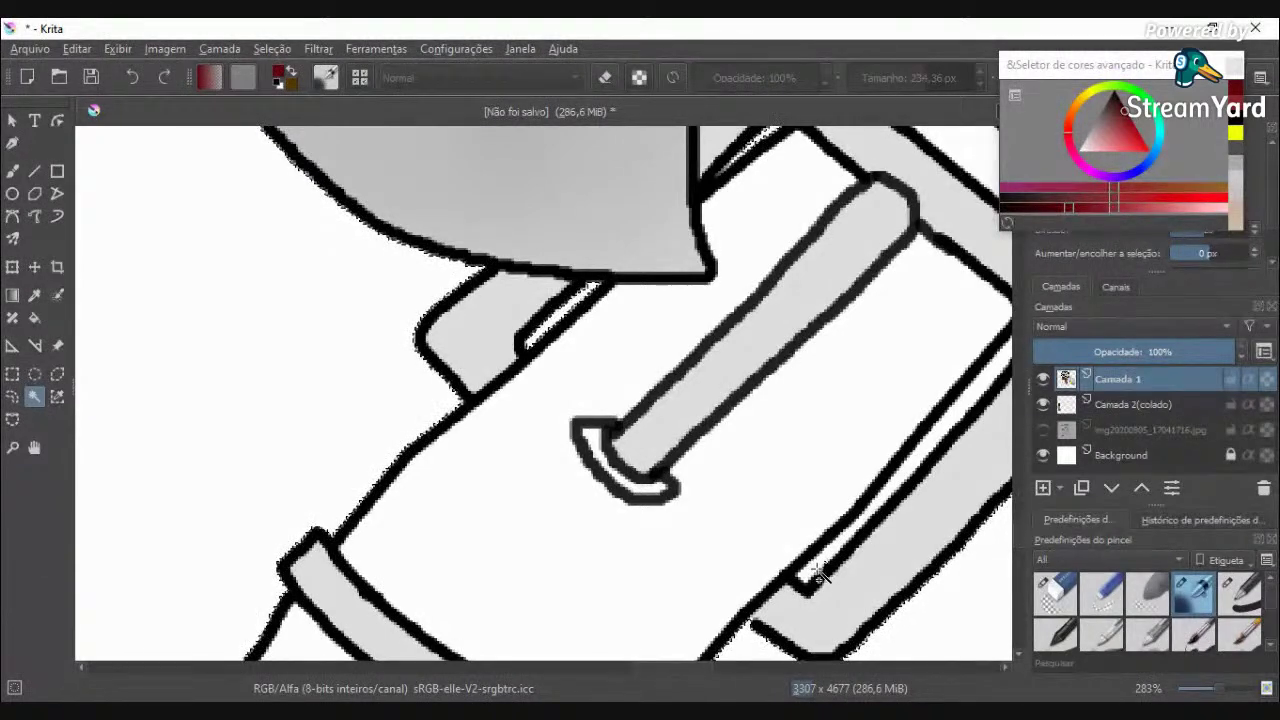
{"action": "left_click", "coordinate": [820, 588]}
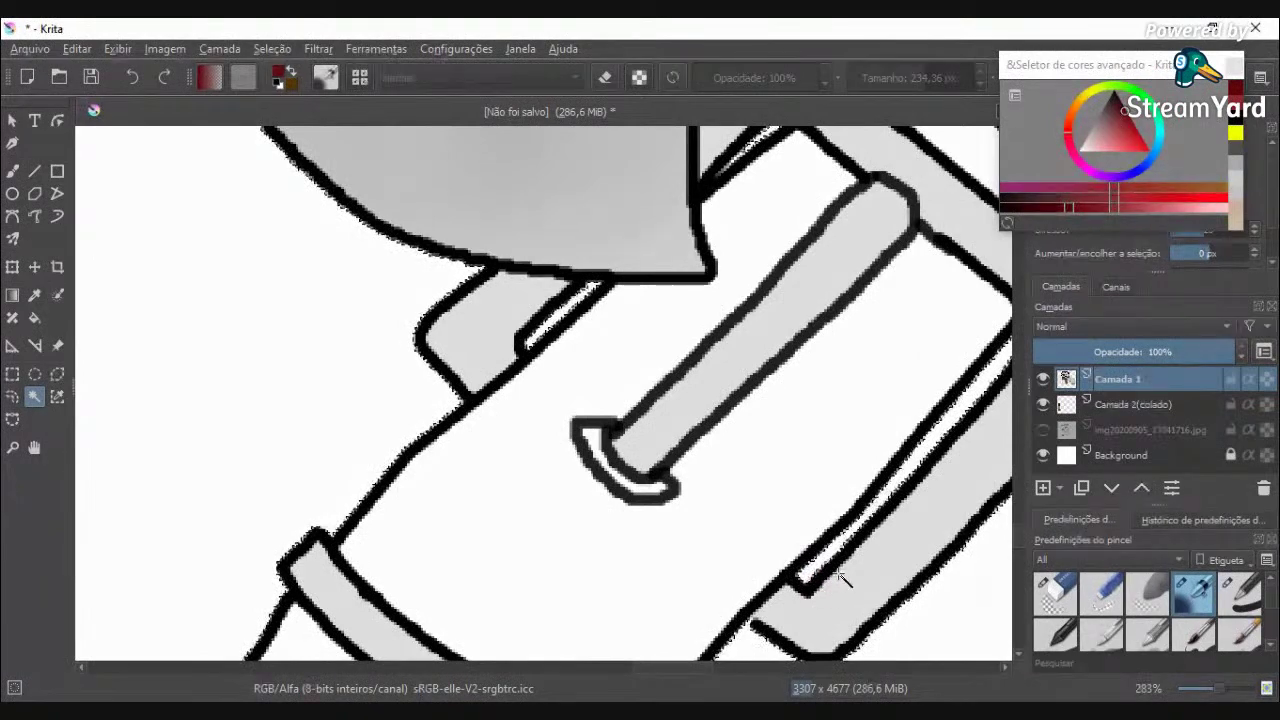
{"action": "scroll", "coordinate": [840, 586], "scroll_direction": "down", "scroll_amount": 4}
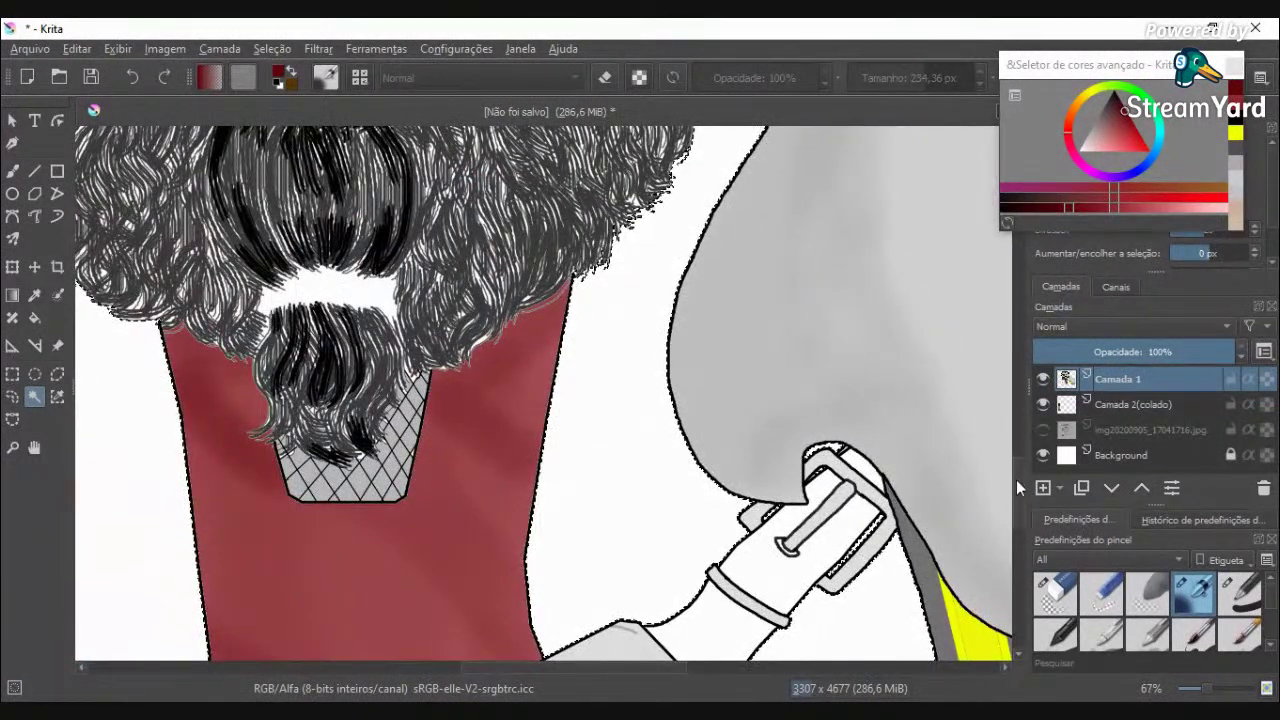
{"action": "left_click_drag", "start_coordinate": [1020, 488], "coordinate": [1017, 566]}
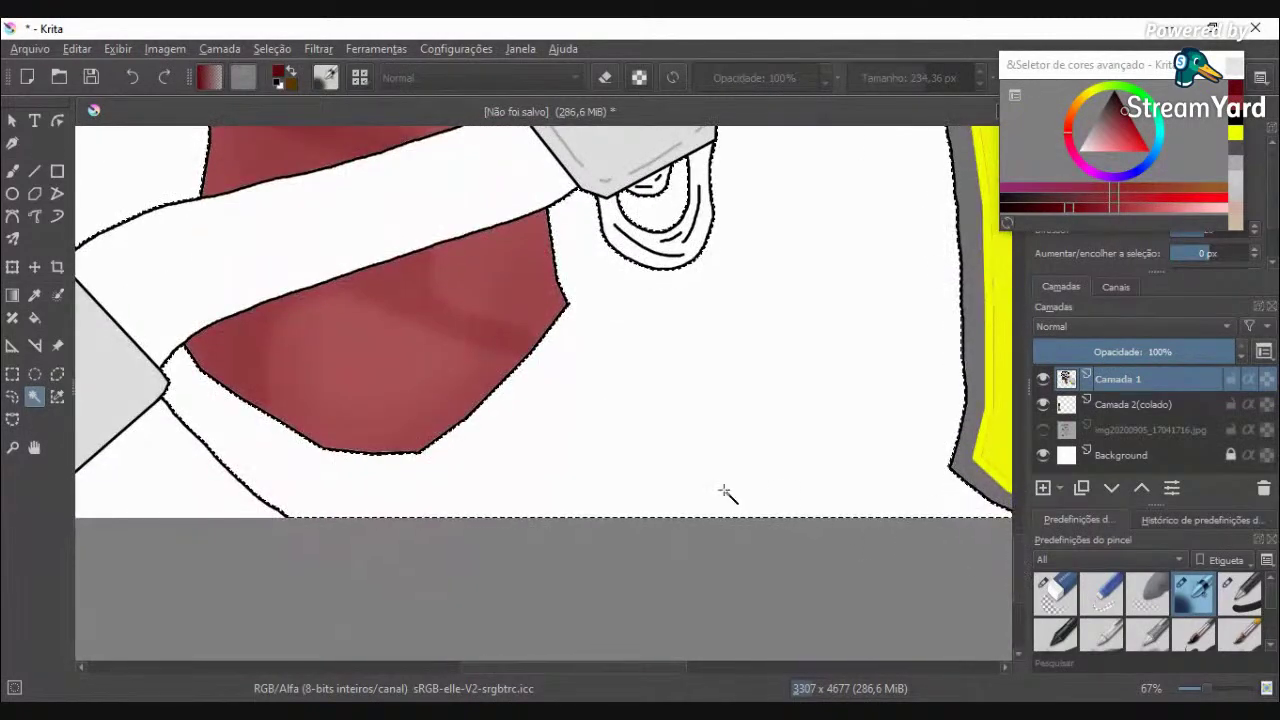
Step: Set the foreground colour to a dark navy blue for the selected cloth
{"action": "scroll", "coordinate": [603, 443], "scroll_direction": "down", "scroll_amount": 4}
{"action": "scroll", "coordinate": [415, 340], "scroll_direction": "up", "scroll_amount": 1}
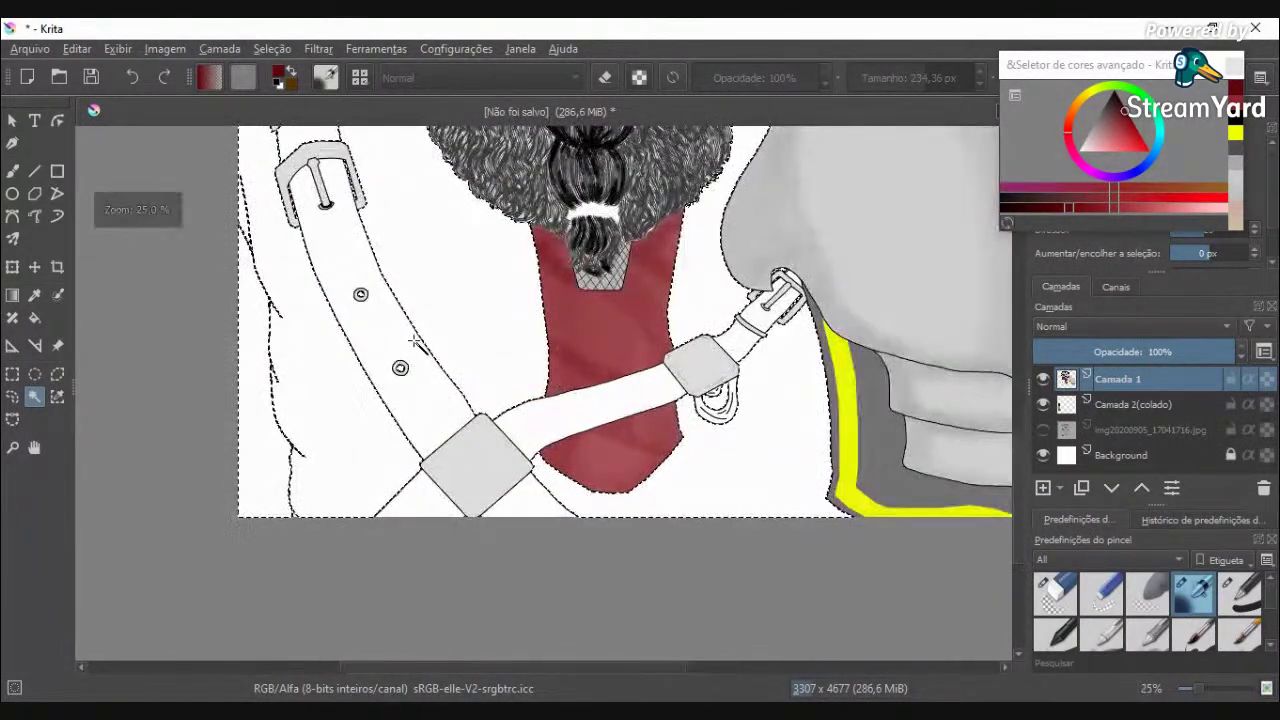
{"action": "scroll", "coordinate": [415, 340], "scroll_direction": "up", "scroll_amount": 1}
{"action": "scroll", "coordinate": [415, 340], "scroll_direction": "down", "scroll_amount": 3}
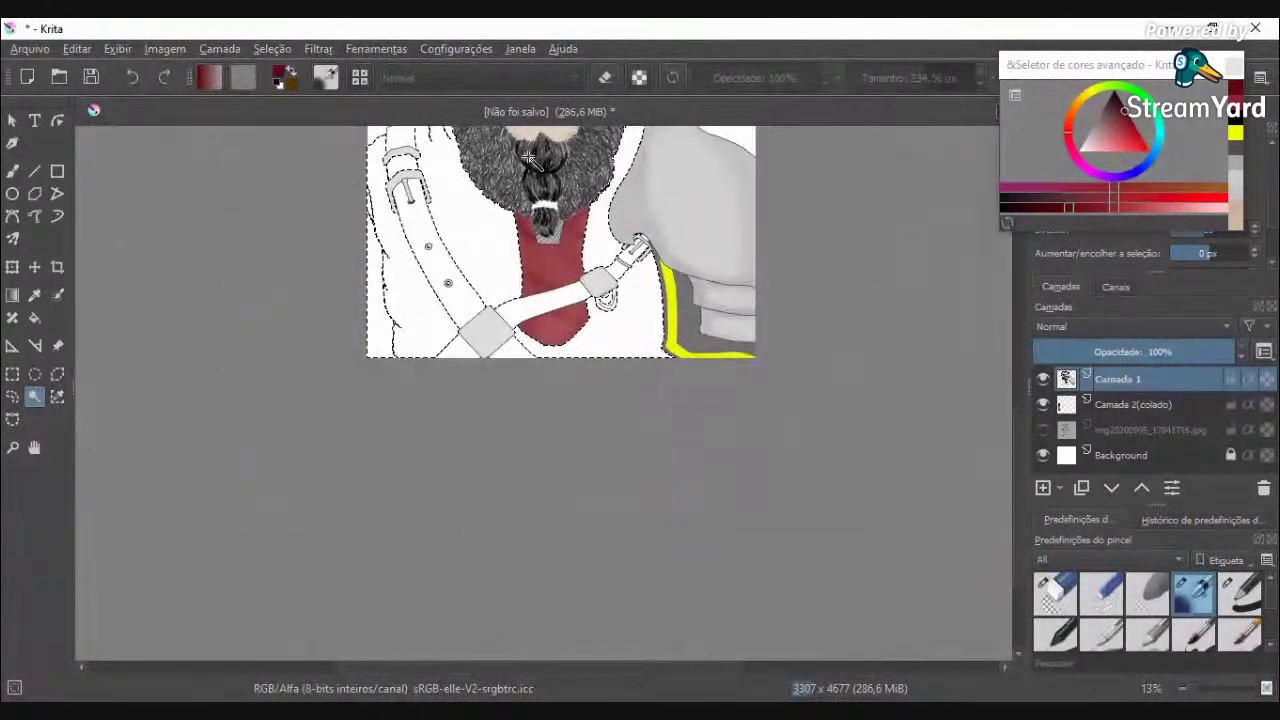
{"action": "left_click_drag", "start_coordinate": [1019, 559], "coordinate": [1020, 400]}
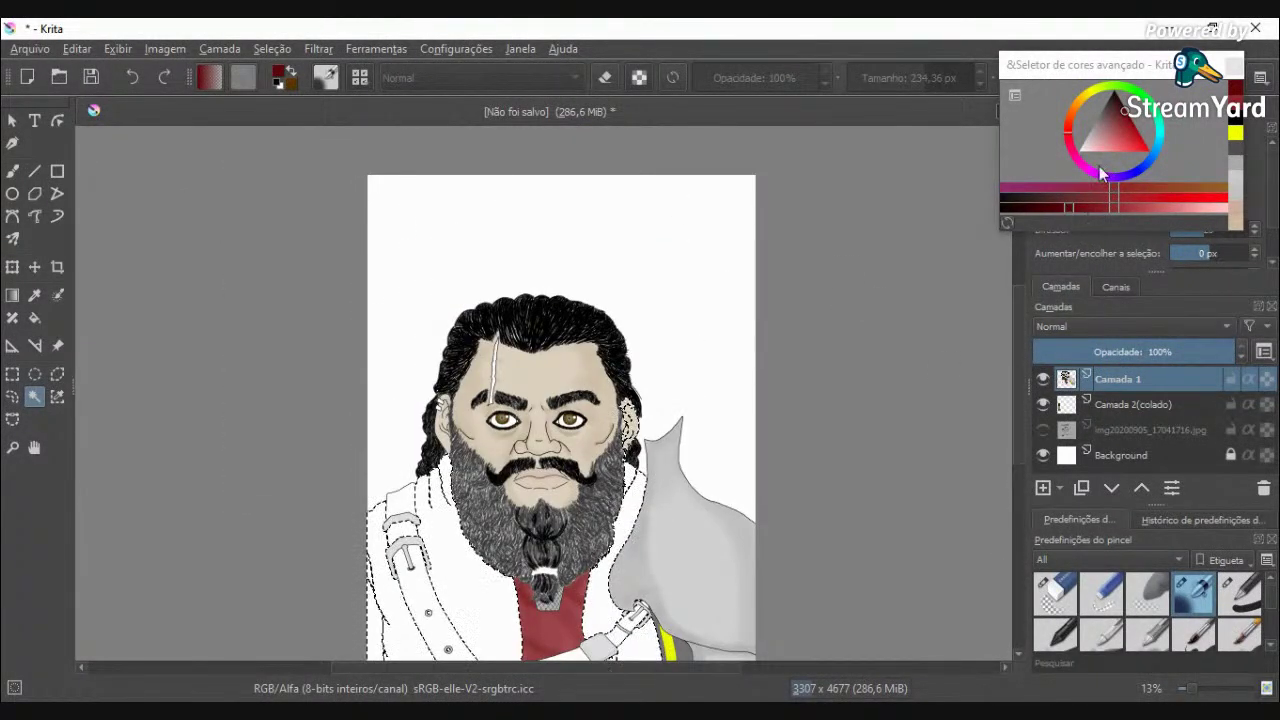
{"action": "left_click", "coordinate": [1143, 168]}
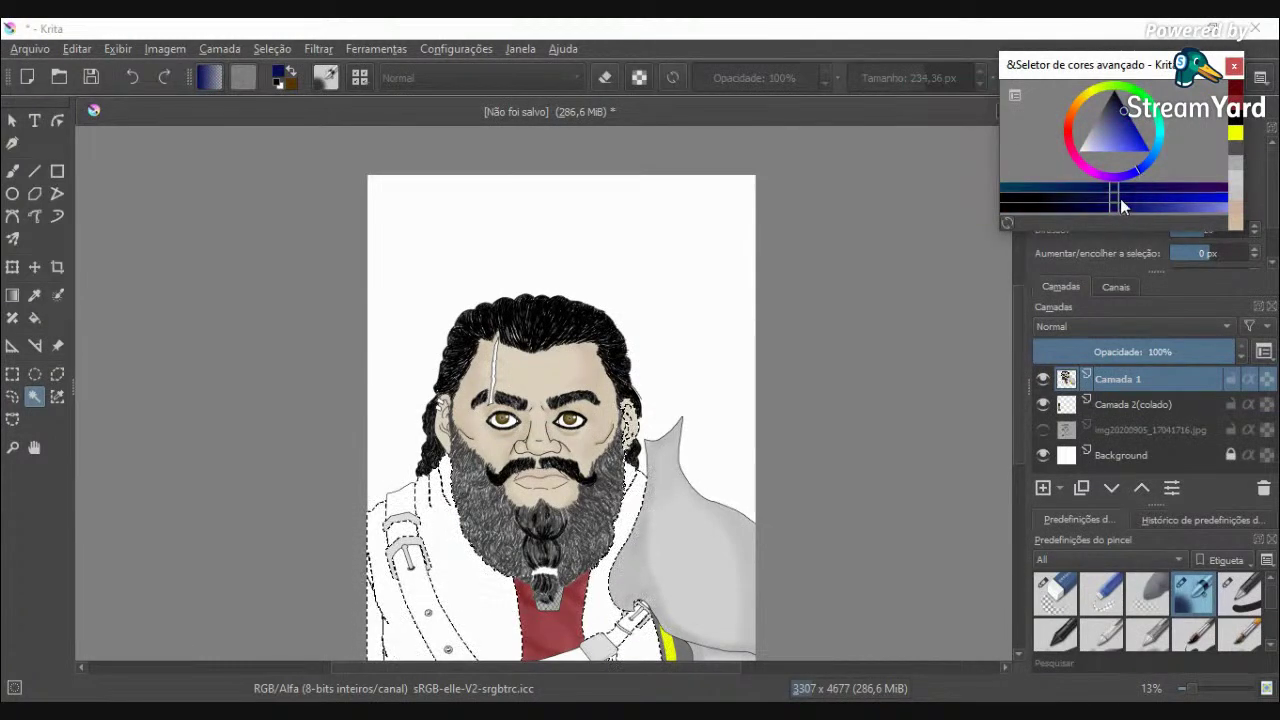
{"action": "mouse_move", "coordinate": [1114, 209]}
{"action": "left_mouse_down"}
{"action": "mouse_move", "coordinate": [1090, 201]}
{"action": "mouse_move", "coordinate": [1142, 212]}
{"action": "mouse_move", "coordinate": [1102, 210]}
{"action": "mouse_move", "coordinate": [1115, 204]}
{"action": "mouse_move", "coordinate": [1104, 192]}
{"action": "left_mouse_up"}
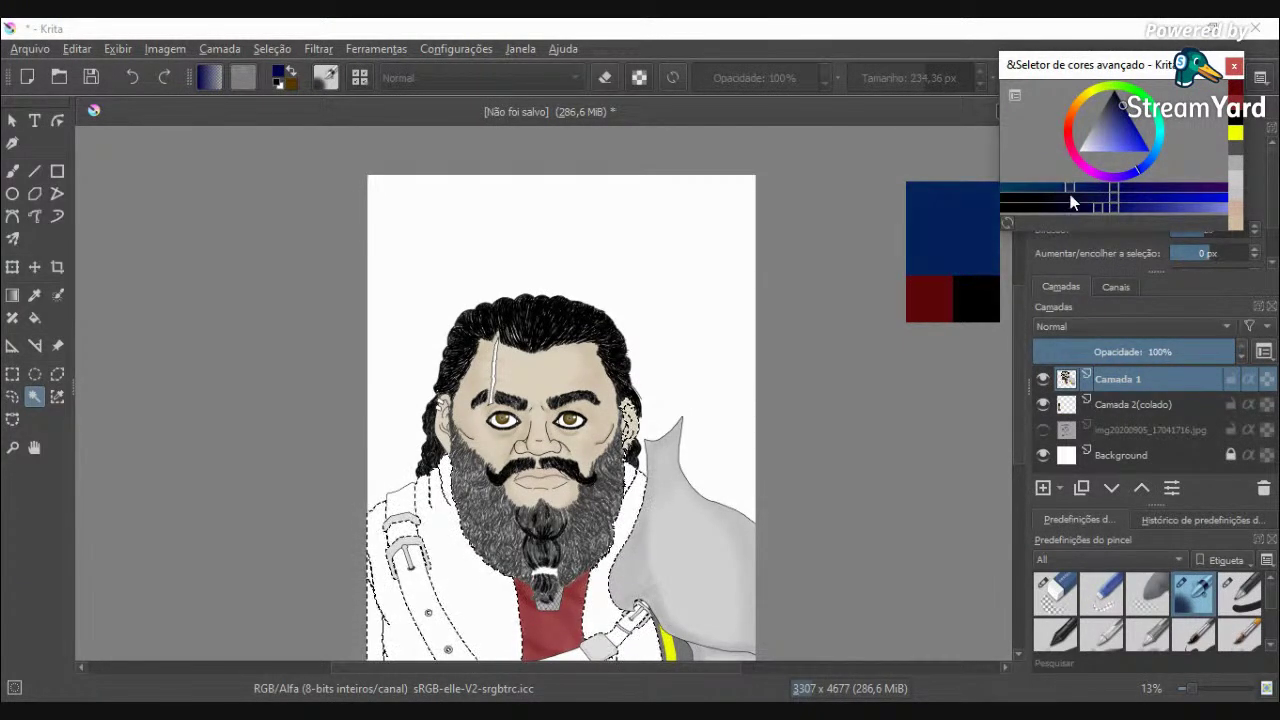
Step: Switch to the freehand brush with the Basic-1 preset and set its size to 1,000 px
{"action": "left_click", "coordinate": [14, 176]}
{"action": "left_click", "coordinate": [362, 77]}
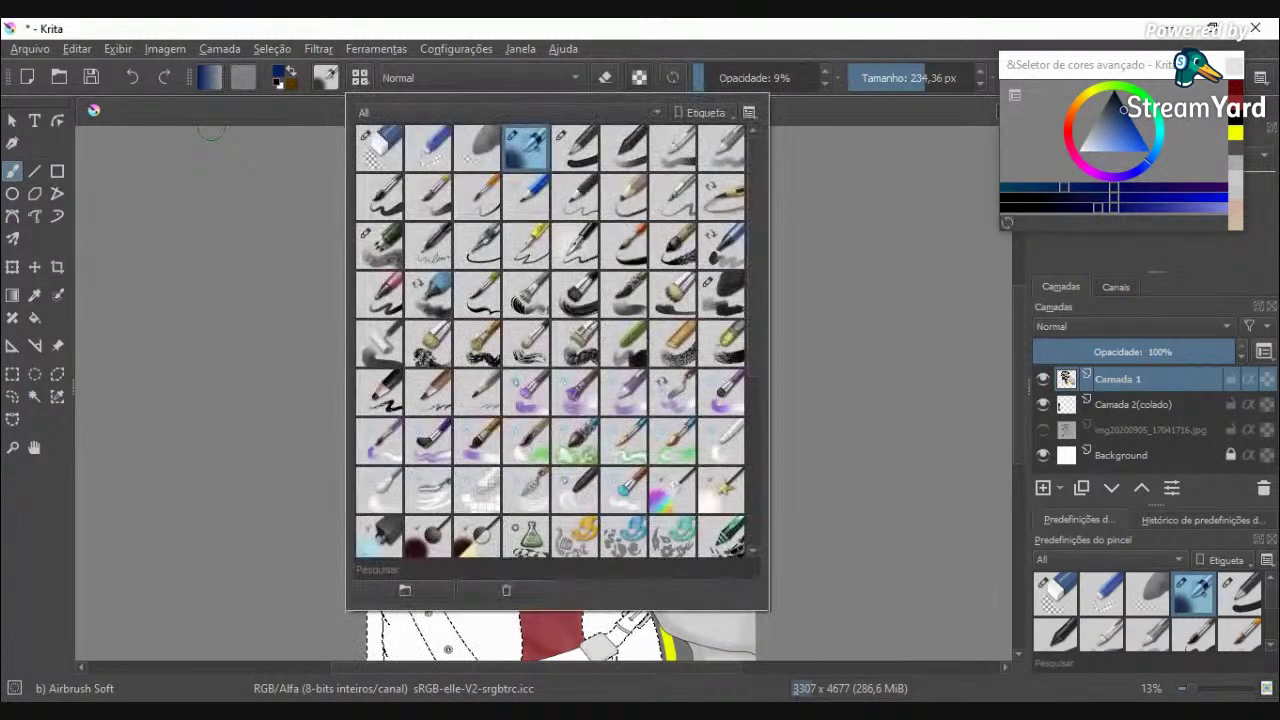
{"action": "left_click", "coordinate": [575, 148]}
{"action": "left_click", "coordinate": [650, 30]}
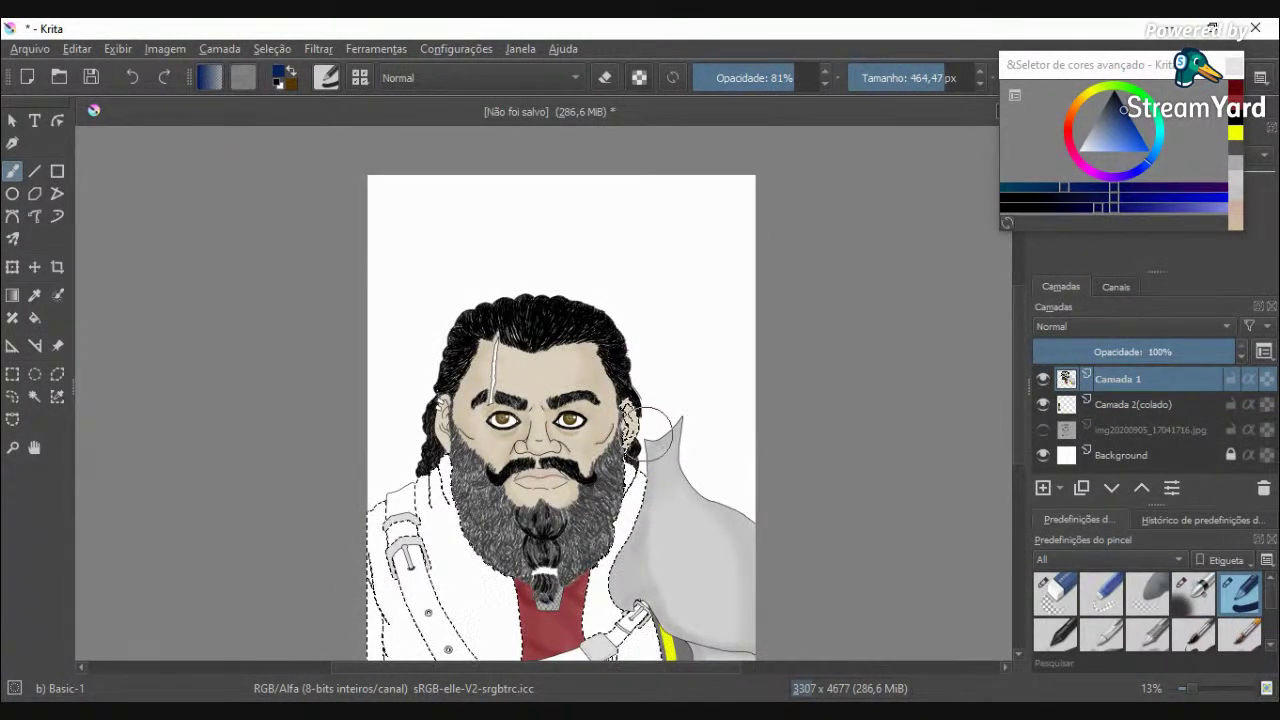
{"action": "left_click_drag", "start_coordinate": [930, 80], "coordinate": [985, 80]}
Step: Try to paint the selected cloth on both sides of the chest strap dark blue with large strokes
{"action": "scroll", "coordinate": [815, 256], "scroll_direction": "down", "scroll_amount": 3}
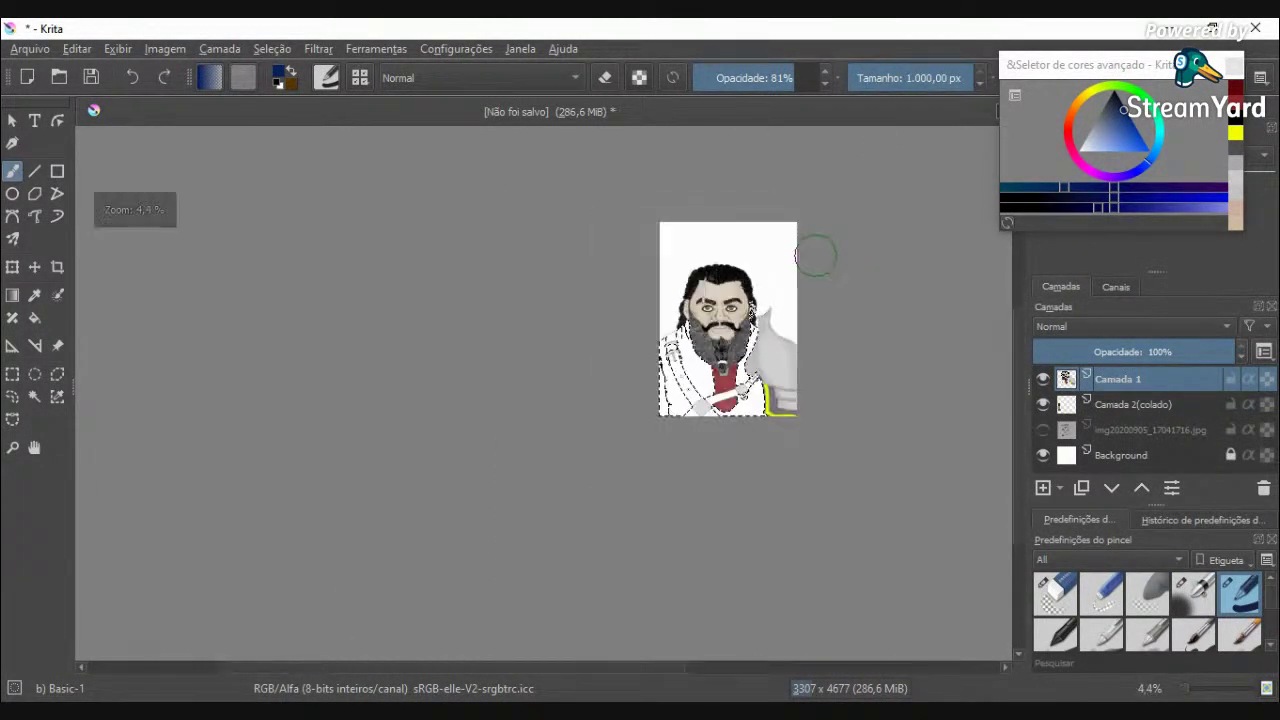
{"action": "scroll", "coordinate": [684, 402], "scroll_direction": "up", "scroll_amount": 5}
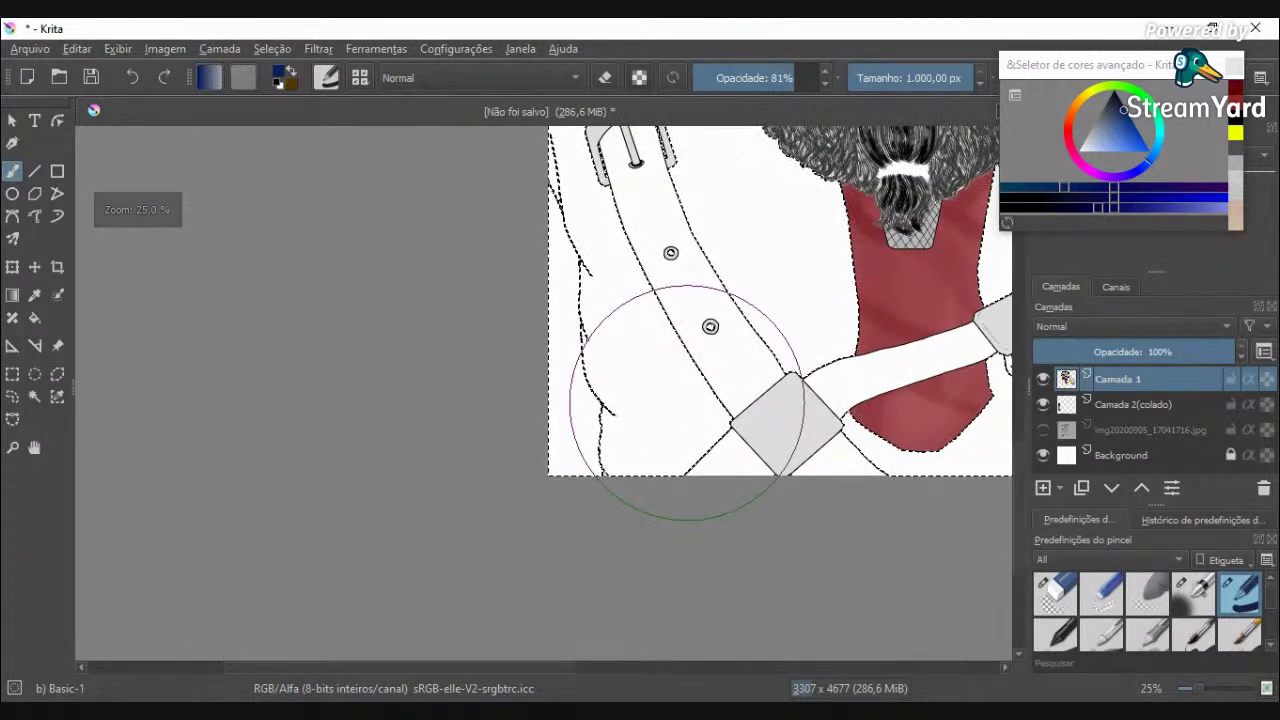
{"action": "mouse_move", "coordinate": [677, 434]}
{"action": "left_mouse_down"}
{"action": "mouse_move", "coordinate": [608, 283]}
{"action": "mouse_move", "coordinate": [587, 158]}
{"action": "mouse_move", "coordinate": [590, 357]}
{"action": "mouse_move", "coordinate": [570, 455]}
{"action": "mouse_move", "coordinate": [580, 470]}
{"action": "mouse_move", "coordinate": [752, 163]}
{"action": "mouse_move", "coordinate": [782, 320]}
{"action": "mouse_move", "coordinate": [845, 500]}
{"action": "mouse_move", "coordinate": [945, 483]}
{"action": "mouse_move", "coordinate": [972, 381]}
{"action": "left_mouse_up"}
{"action": "scroll", "coordinate": [870, 391], "scroll_direction": "down", "scroll_amount": 2}
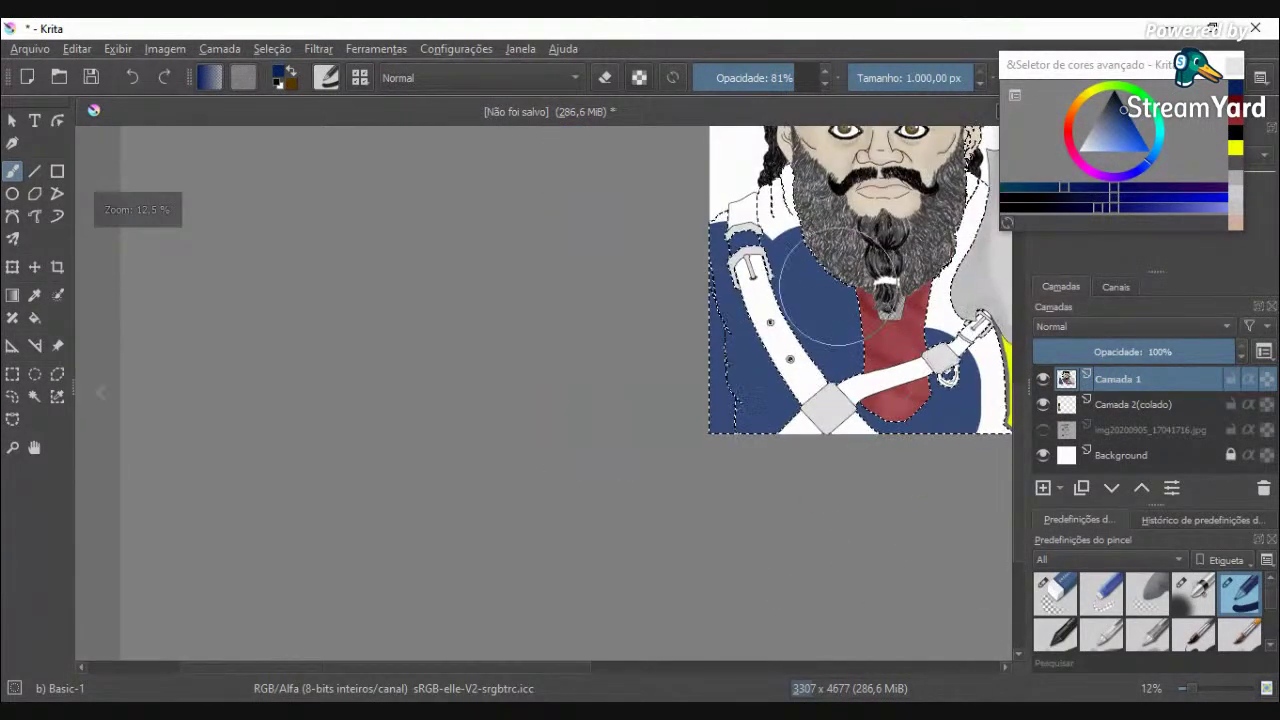
{"action": "scroll", "coordinate": [768, 232], "scroll_direction": "up", "scroll_amount": 2}
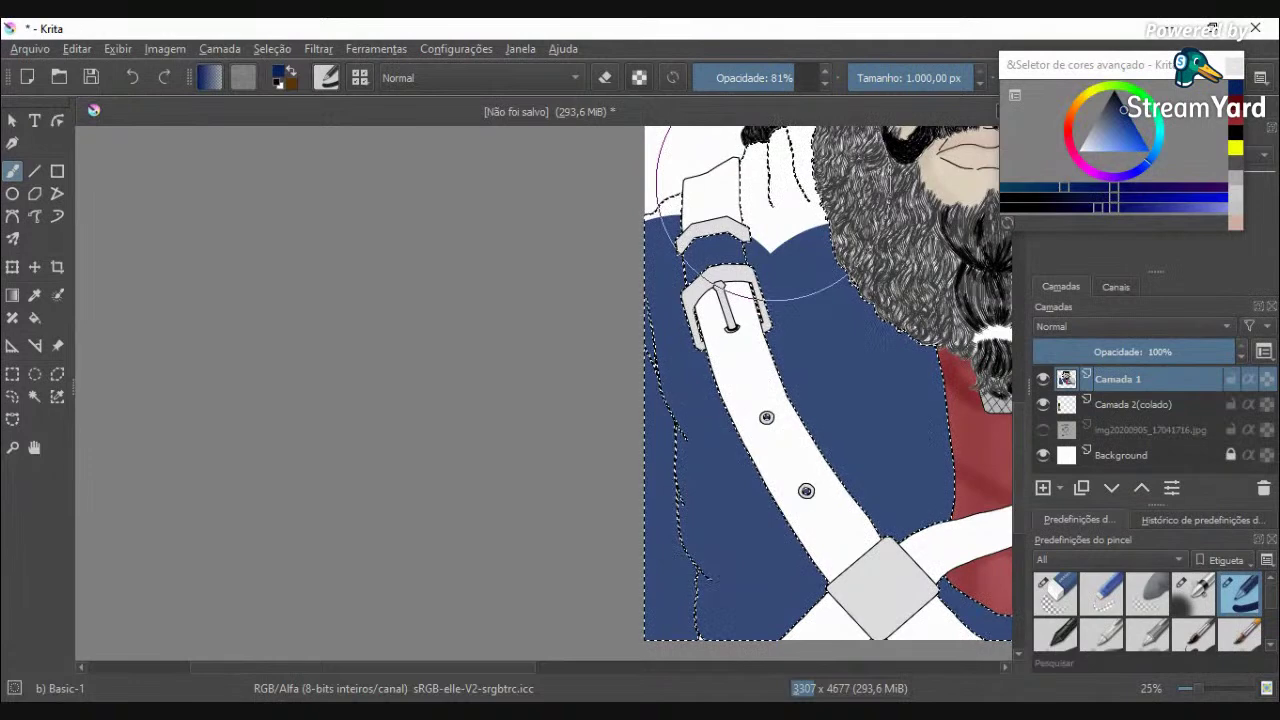
Step: Undo the dark blue brush strokes applied to the selected cloth
{"action": "left_click", "coordinate": [750, 200]}
{"action": "key", "text": "ctrl+z"}
{"action": "key", "text": "ctrl+z"}
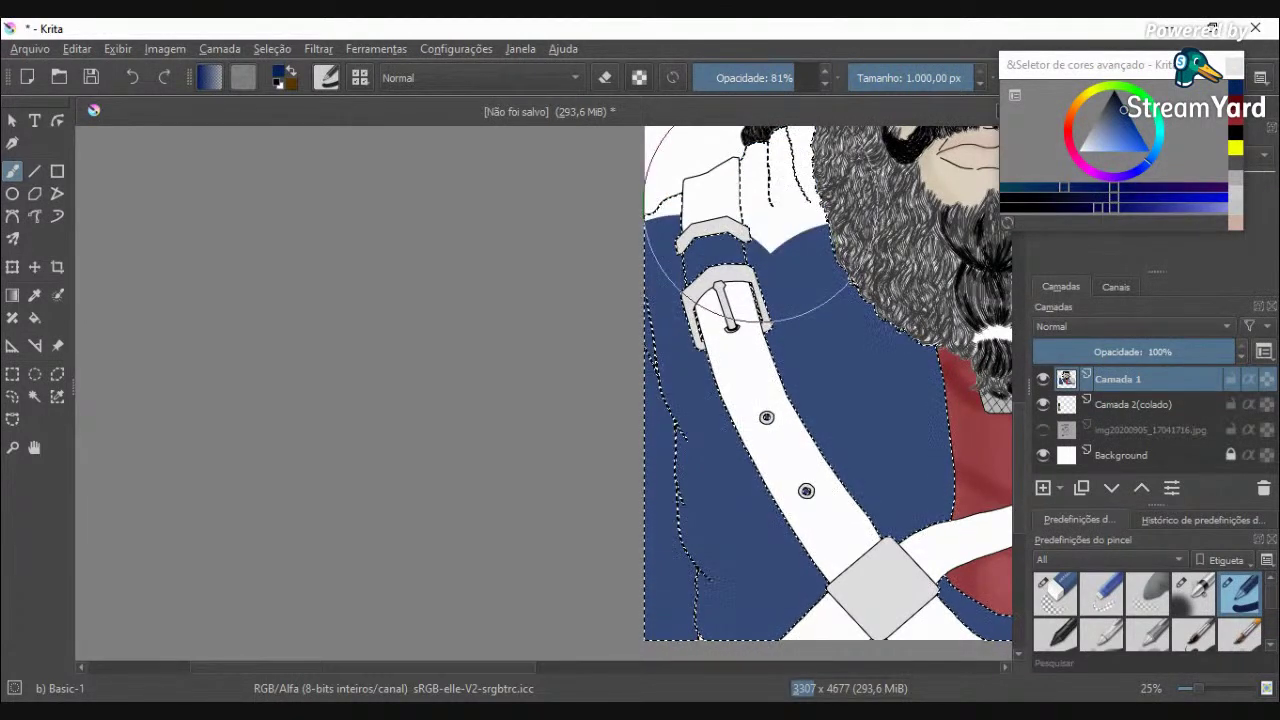
{"action": "key", "text": "ctrl+z"}
{"action": "scroll", "coordinate": [860, 160], "scroll_direction": "down", "scroll_amount": 3}
{"action": "scroll", "coordinate": [870, 152], "scroll_direction": "up", "scroll_amount": 1}
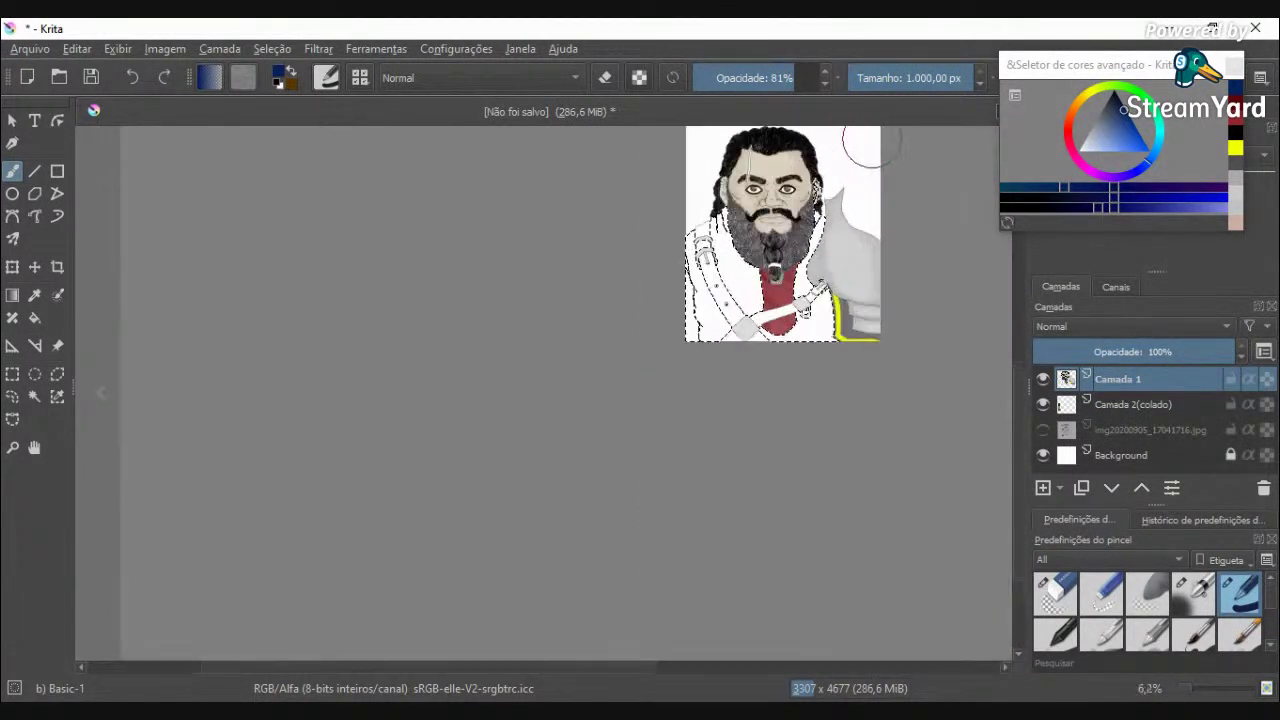
{"action": "scroll", "coordinate": [870, 152], "scroll_direction": "up", "scroll_amount": 1}
{"action": "mouse_move", "coordinate": [565, 312]}
{"action": "left_mouse_down"}
{"action": "mouse_move", "coordinate": [507, 420]}
{"action": "mouse_move", "coordinate": [503, 537]}
{"action": "mouse_move", "coordinate": [557, 423]}
{"action": "mouse_move", "coordinate": [551, 557]}
{"action": "mouse_move", "coordinate": [525, 538]}
{"action": "left_mouse_up"}
{"action": "key", "text": "ctrl+z"}
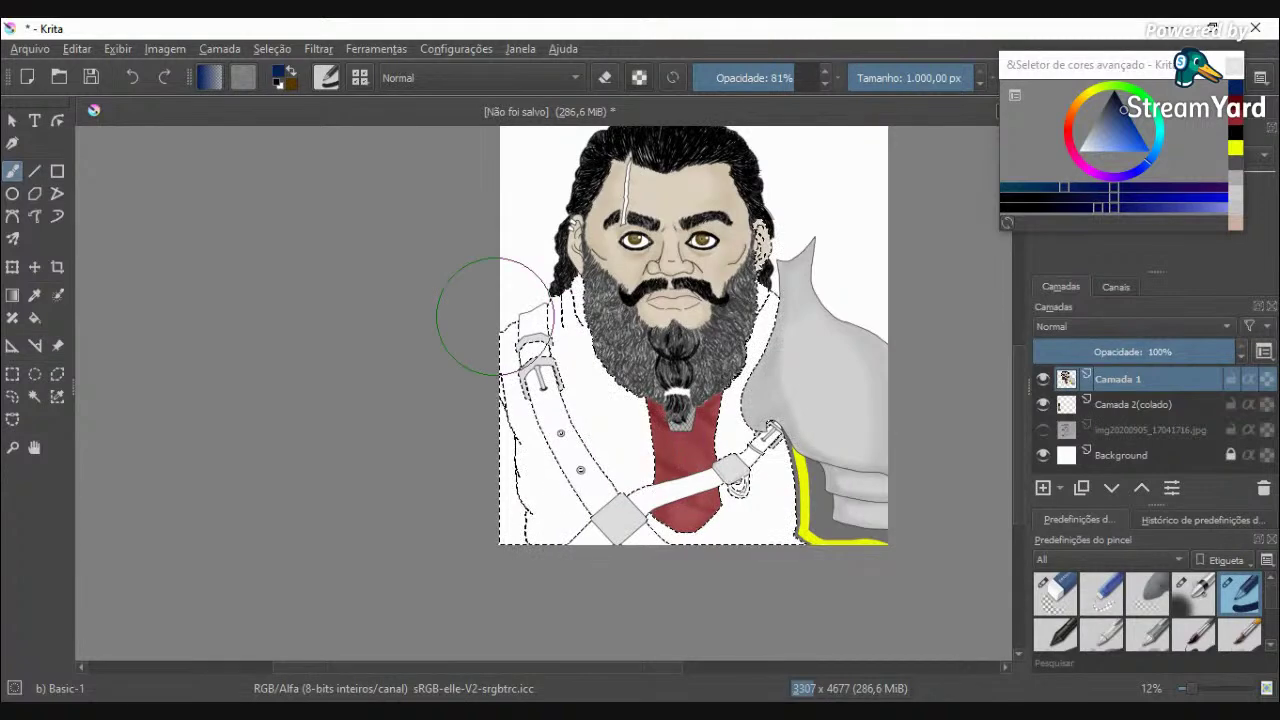
Step: Clear the existing cloth selection so no area of the drawing is selected
{"action": "scroll", "coordinate": [495, 318], "scroll_direction": "up", "scroll_amount": 3}
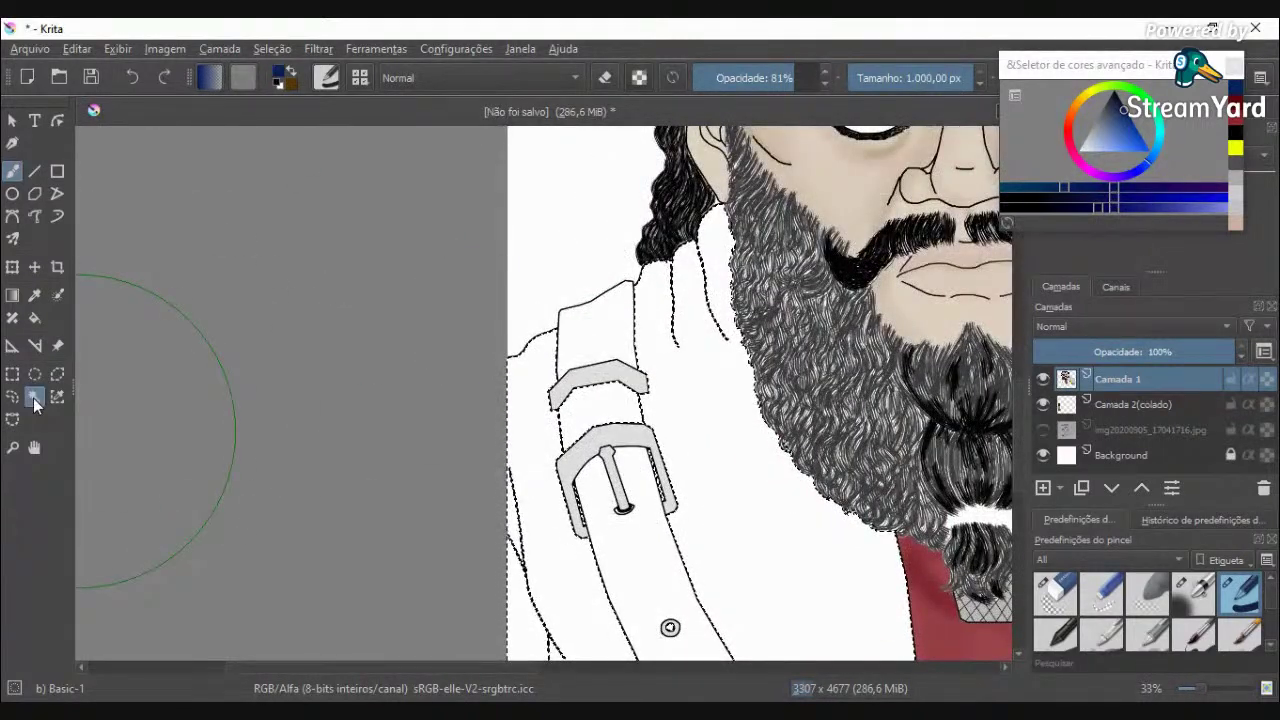
{"action": "left_click", "coordinate": [34, 397]}
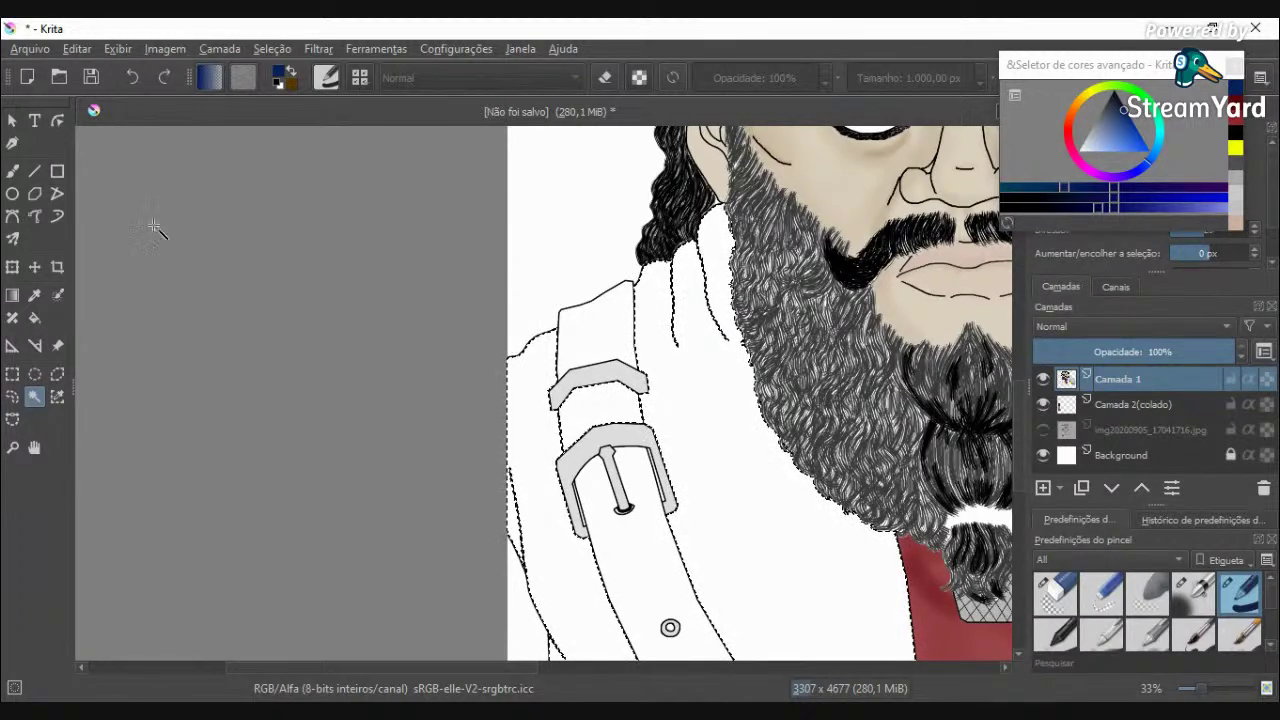
{"action": "left_click", "coordinate": [13, 172]}
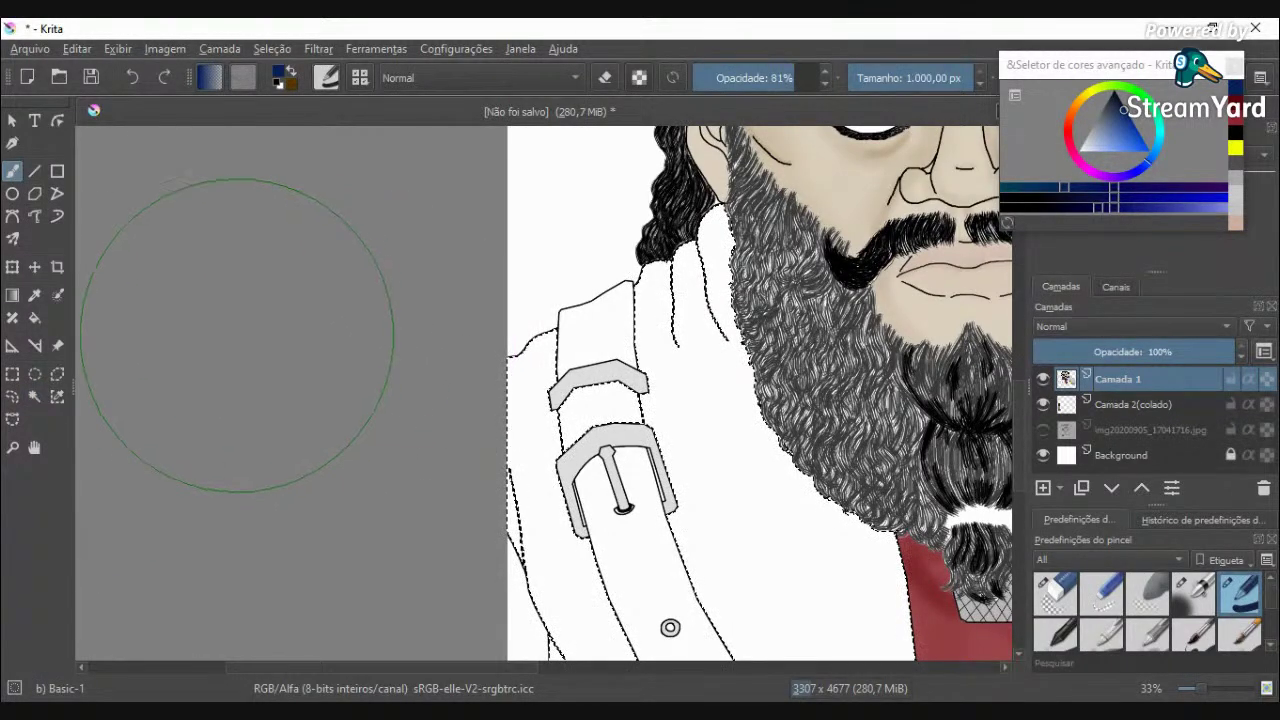
{"action": "left_click", "coordinate": [34, 396]}
{"action": "key", "text": "ctrl+shift+a"}
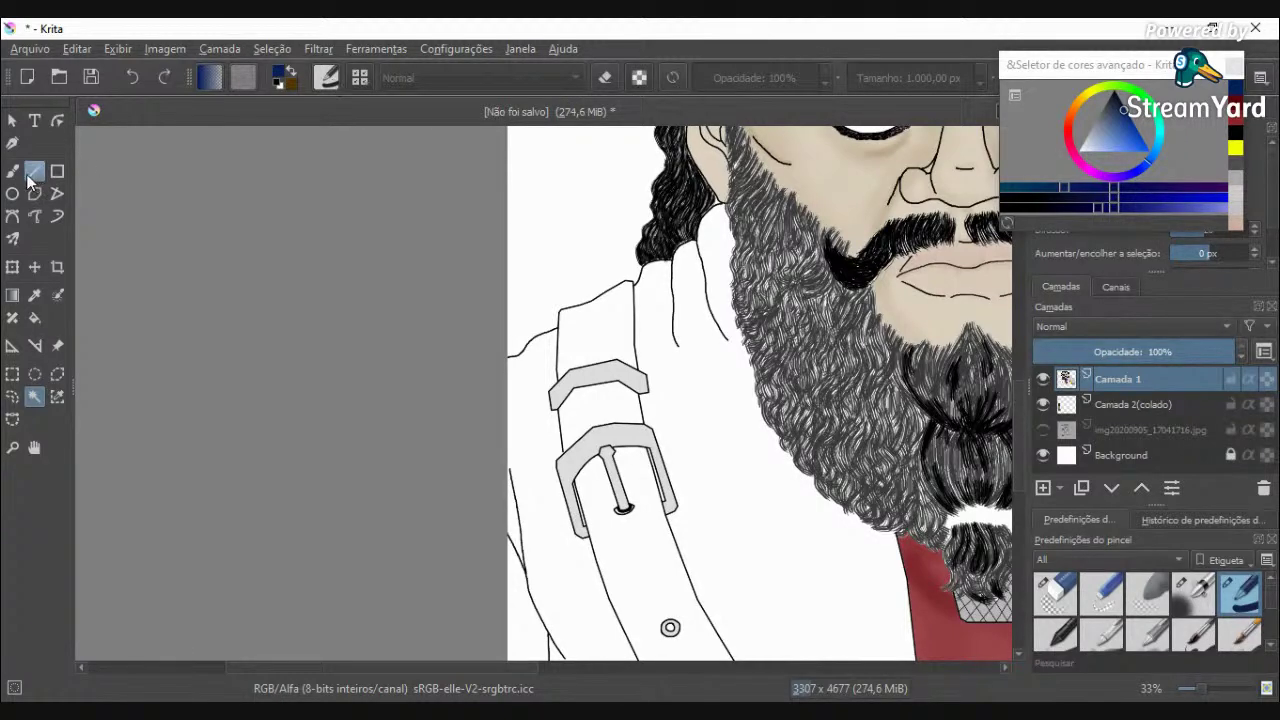
Step: Set the Basic-1 brush size to 0.57 px and the foreground colour to black
{"action": "key", "text": "b"}
{"action": "left_click", "coordinate": [359, 79]}
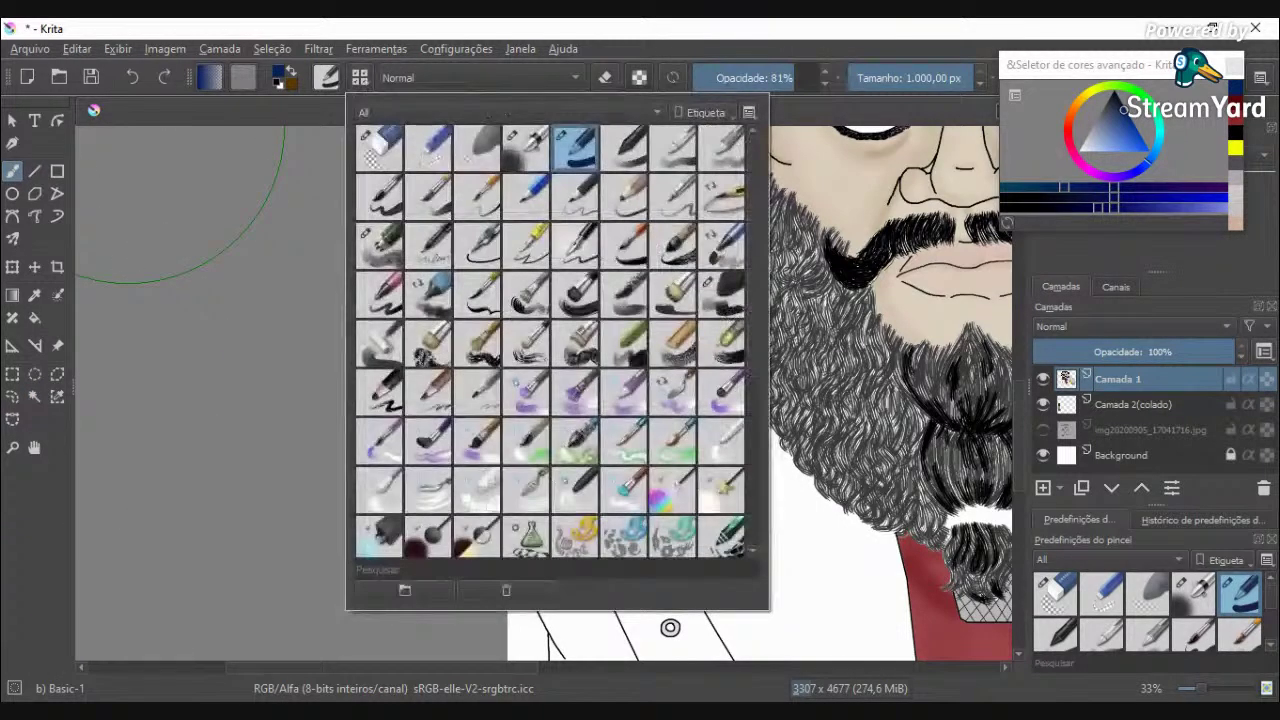
{"action": "left_click", "coordinate": [876, 80]}
{"action": "left_click_drag", "start_coordinate": [876, 80], "coordinate": [858, 76]}
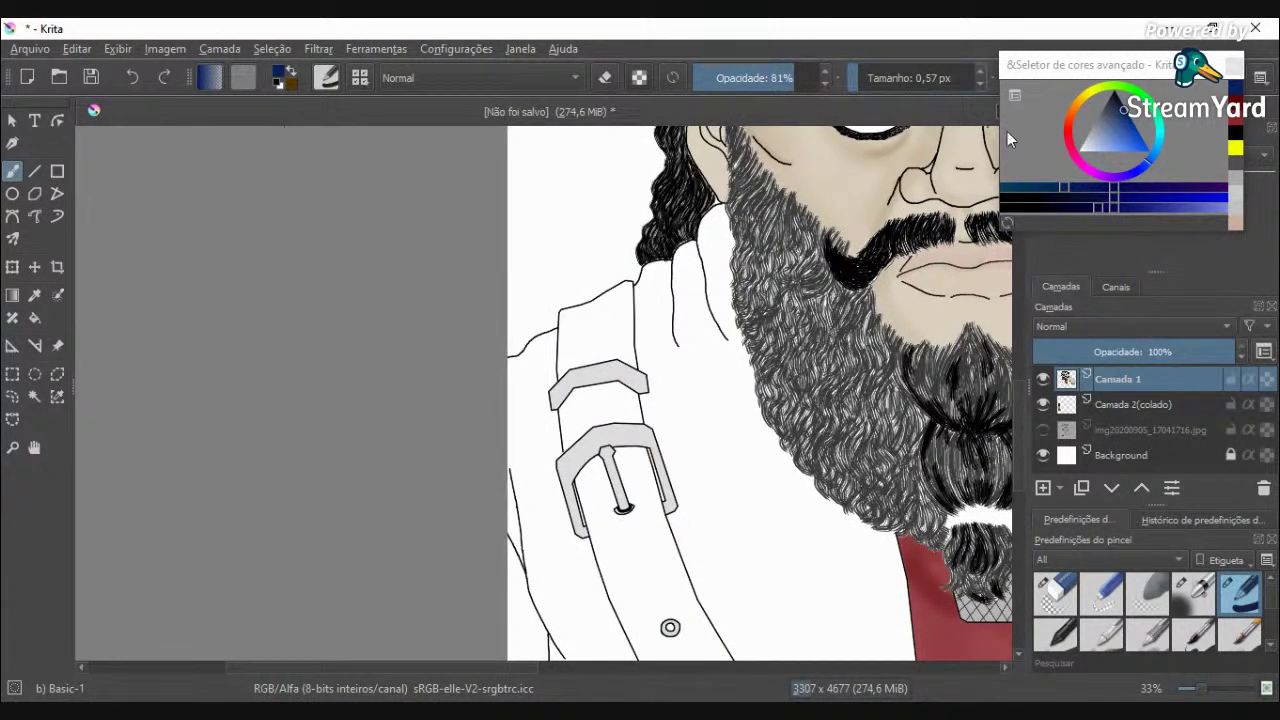
{"action": "left_click", "coordinate": [1236, 144]}
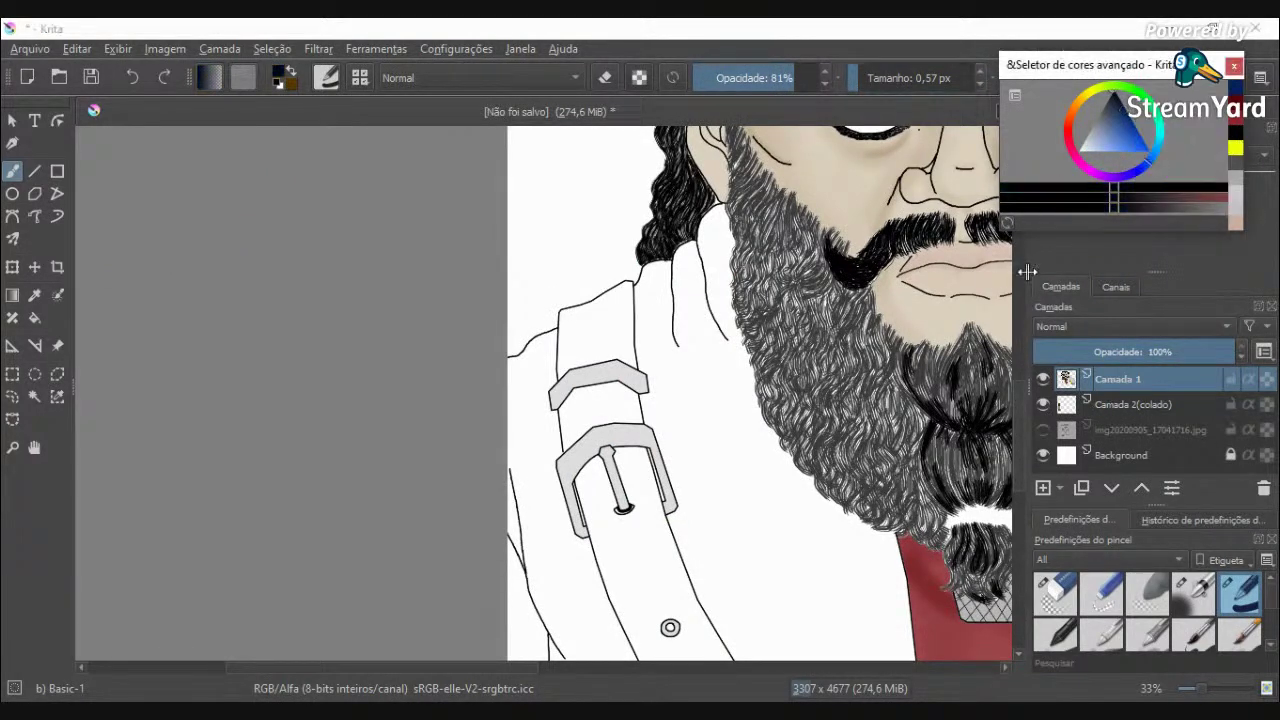
Step: Close the tiny outline gap where the shoulder strap's edge meets the grey buckle with black
{"action": "scroll", "coordinate": [619, 436], "scroll_direction": "up", "scroll_amount": 1}
{"action": "scroll", "coordinate": [556, 449], "scroll_direction": "up", "scroll_amount": 2}
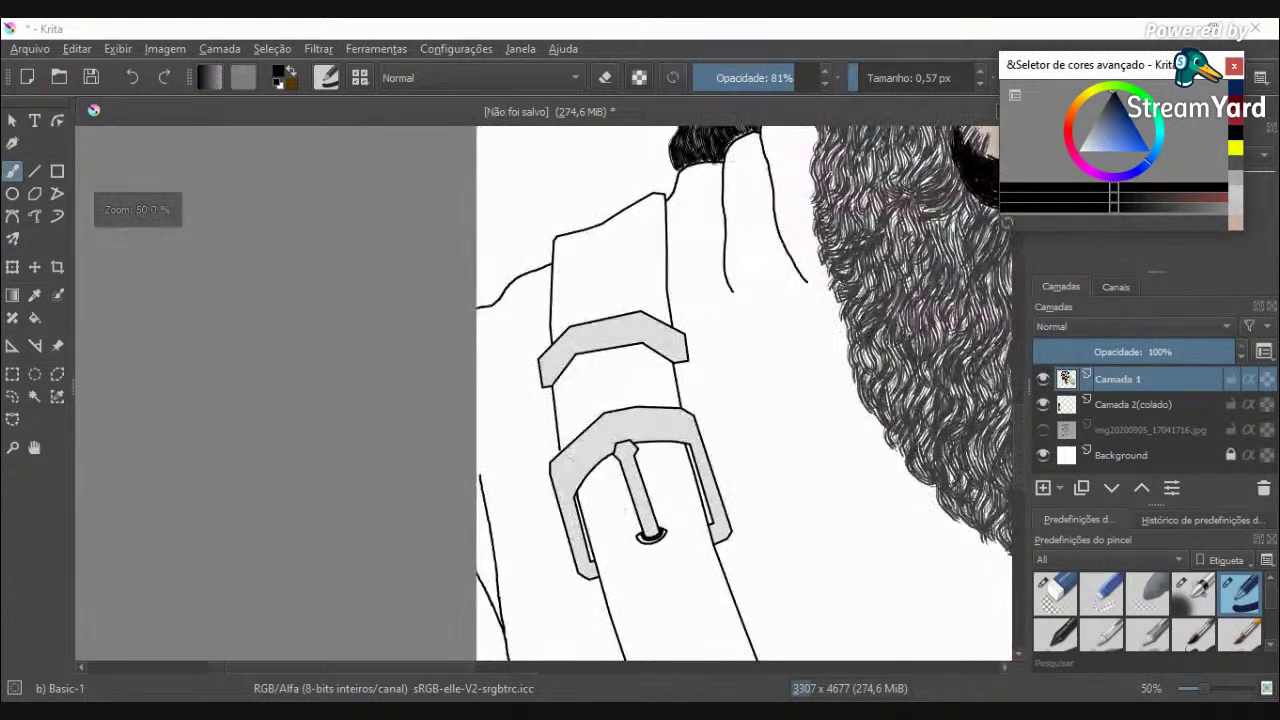
{"action": "scroll", "coordinate": [556, 449], "scroll_direction": "up", "scroll_amount": 6}
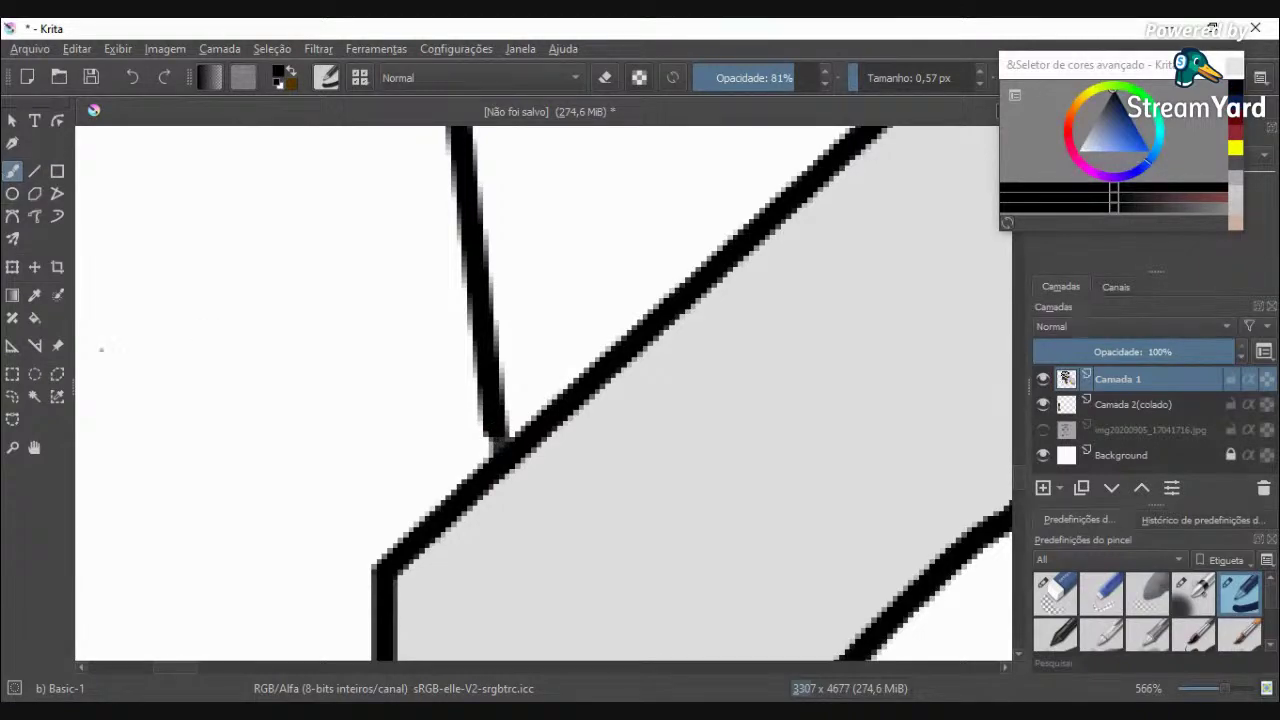
Step: Select the white cloth between the shoulder strap and the beard with contiguous selection, and add the outer shoulder and sleeve cloth
{"action": "scroll", "coordinate": [104, 356], "scroll_direction": "down", "scroll_amount": 7}
{"action": "left_click", "coordinate": [38, 400]}
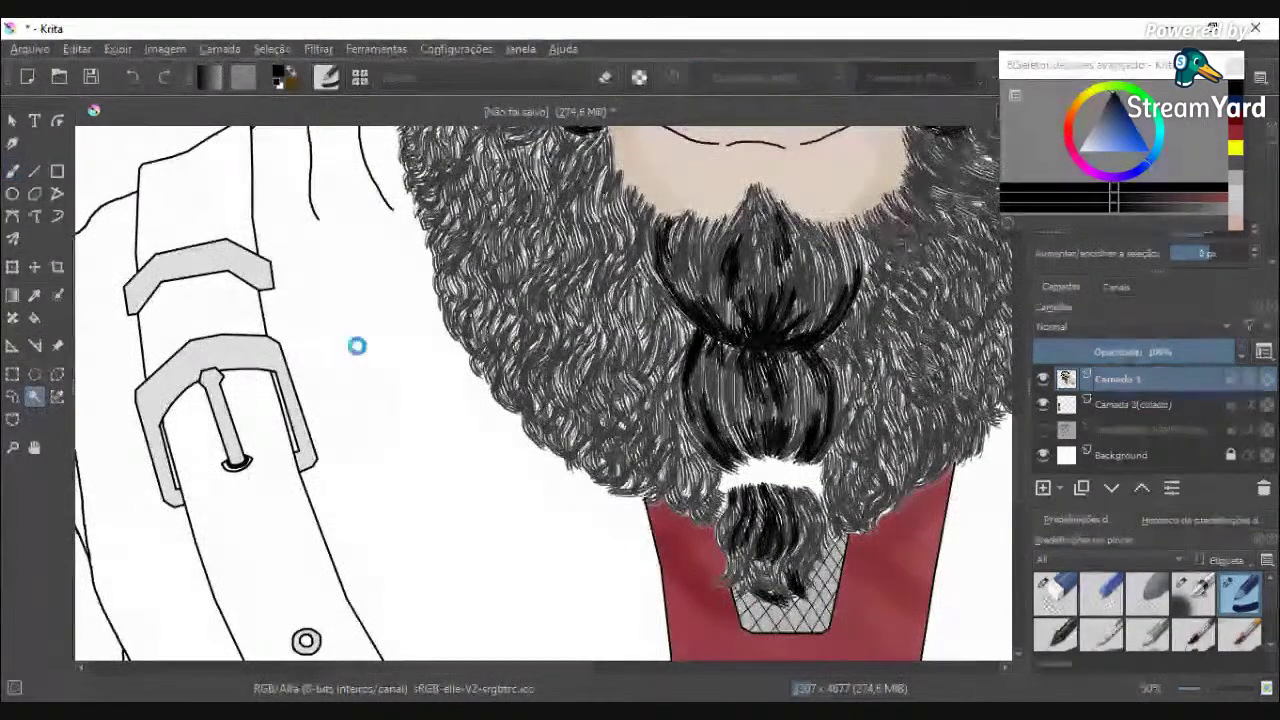
{"action": "scroll", "coordinate": [357, 345], "scroll_direction": "down", "scroll_amount": 2}
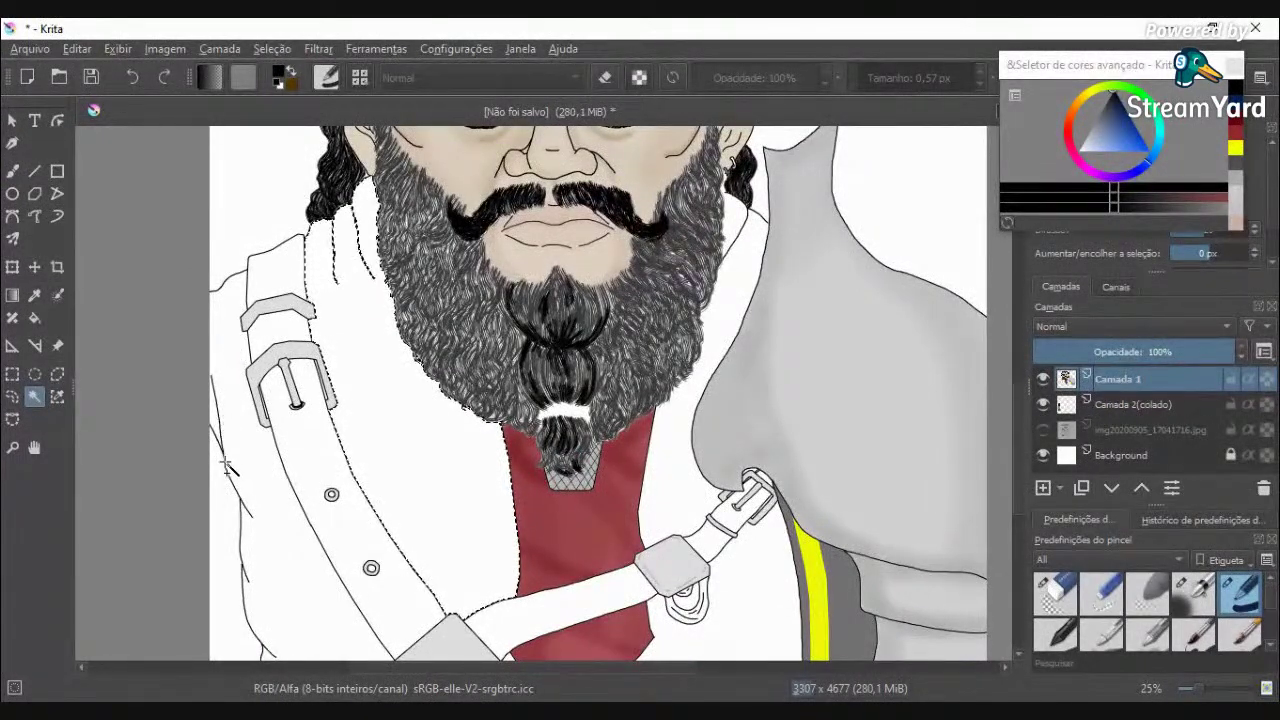
{"action": "left_click", "coordinate": [220, 517], "text": "shift"}
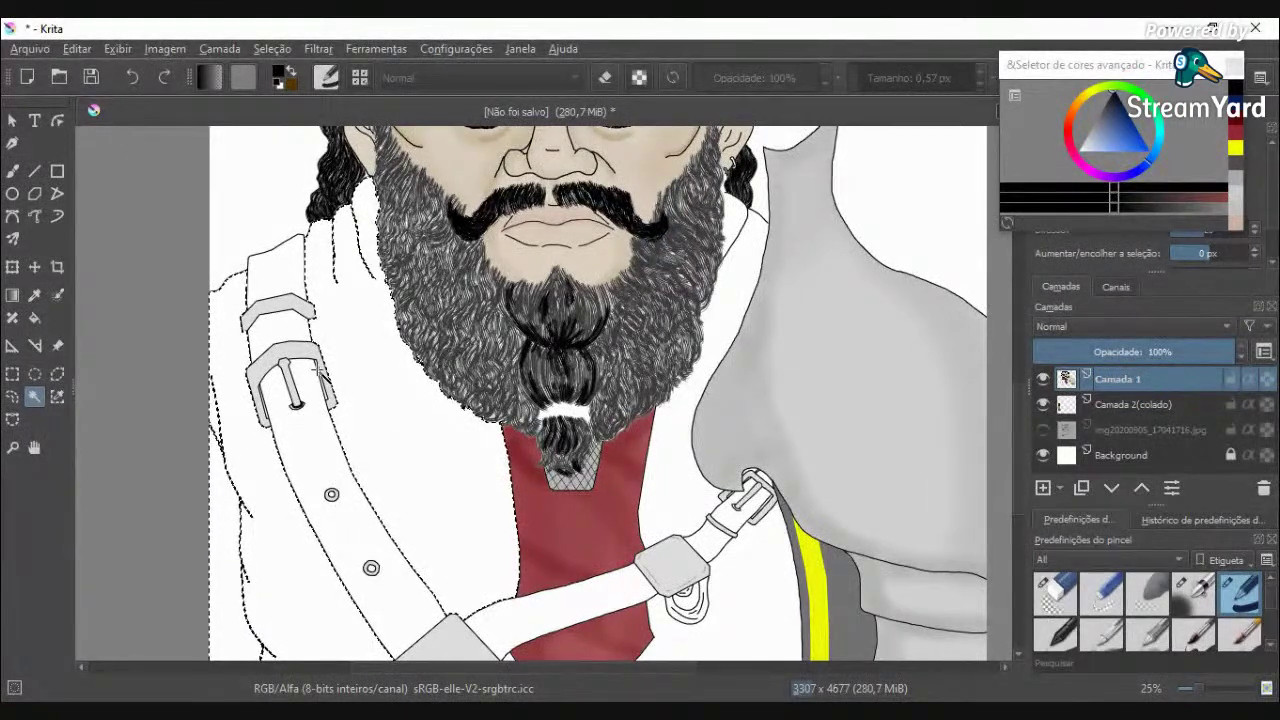
Step: Add the narrow white gaps along both inner sides of the shoulder strap's buckle to the selection
{"action": "scroll", "coordinate": [320, 370], "scroll_direction": "up", "scroll_amount": 3}
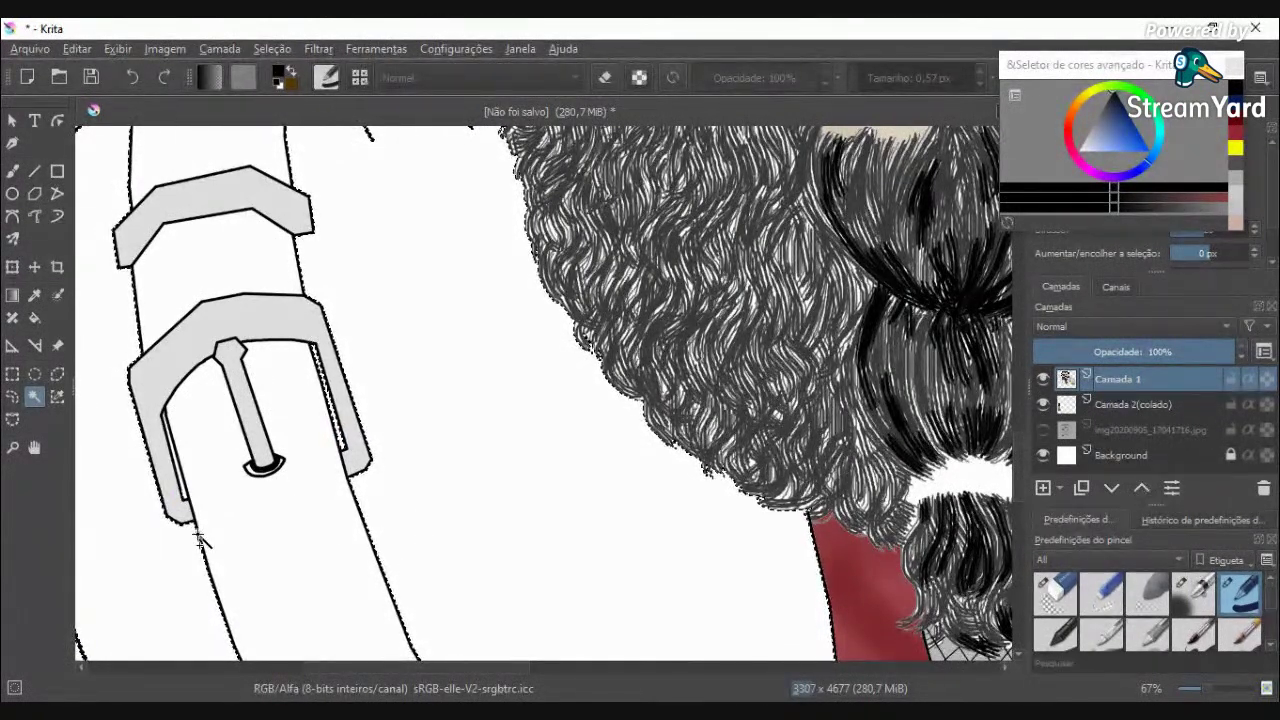
{"action": "scroll", "coordinate": [122, 495], "scroll_direction": "up", "scroll_amount": 3}
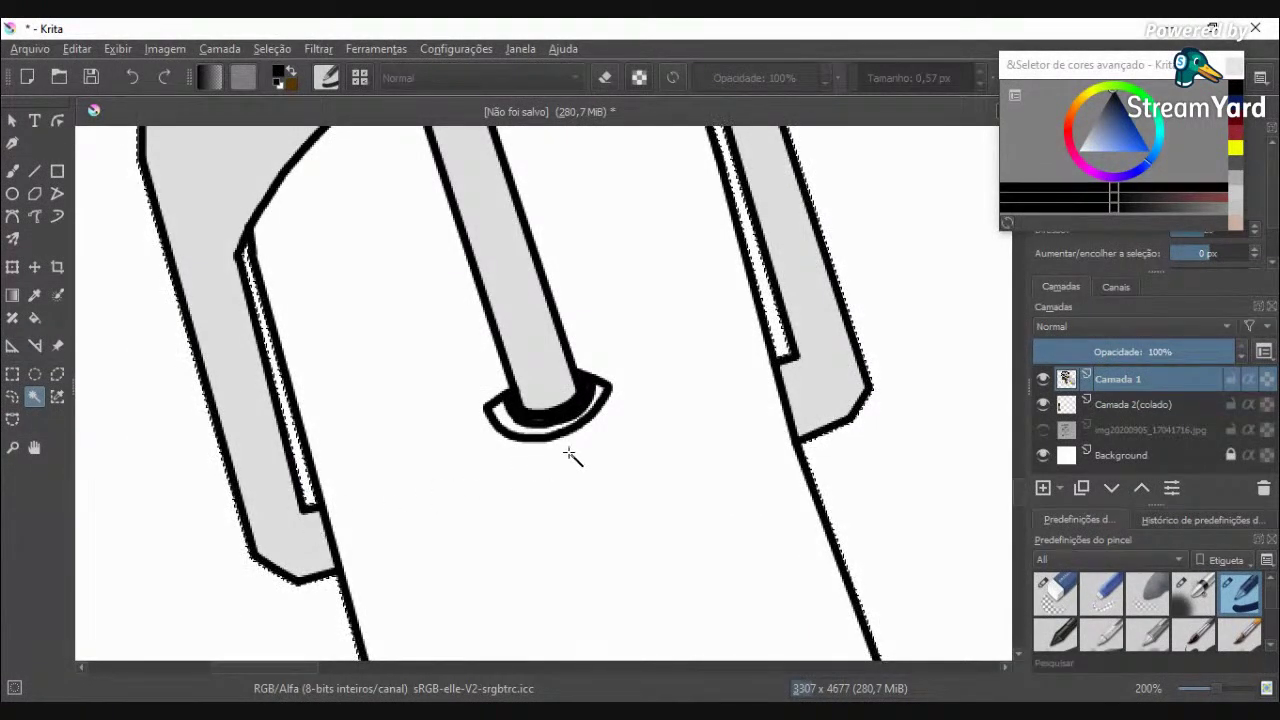
{"action": "scroll", "coordinate": [570, 455], "scroll_direction": "down", "scroll_amount": 6}
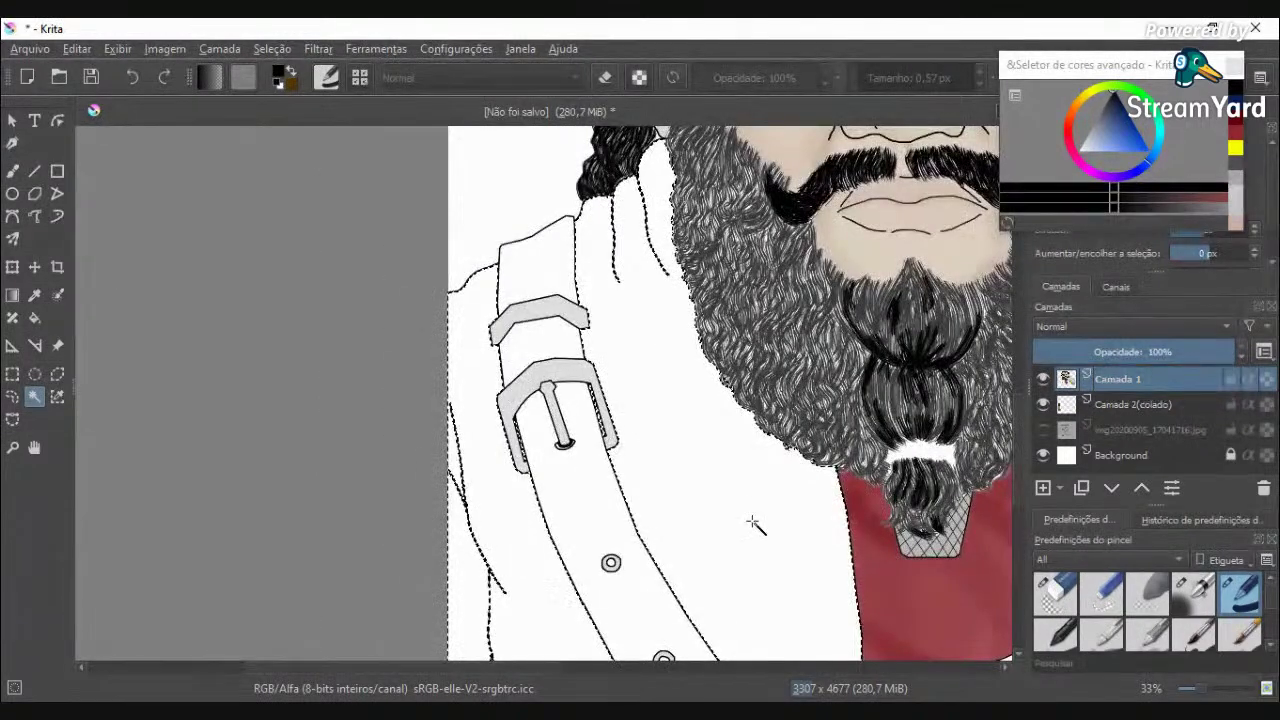
Step: Add the white centres of the two round eyelets on the shoulder strap to the selection
{"action": "scroll", "coordinate": [748, 500], "scroll_direction": "down", "scroll_amount": 2}
{"action": "scroll", "coordinate": [708, 590], "scroll_direction": "up", "scroll_amount": 2}
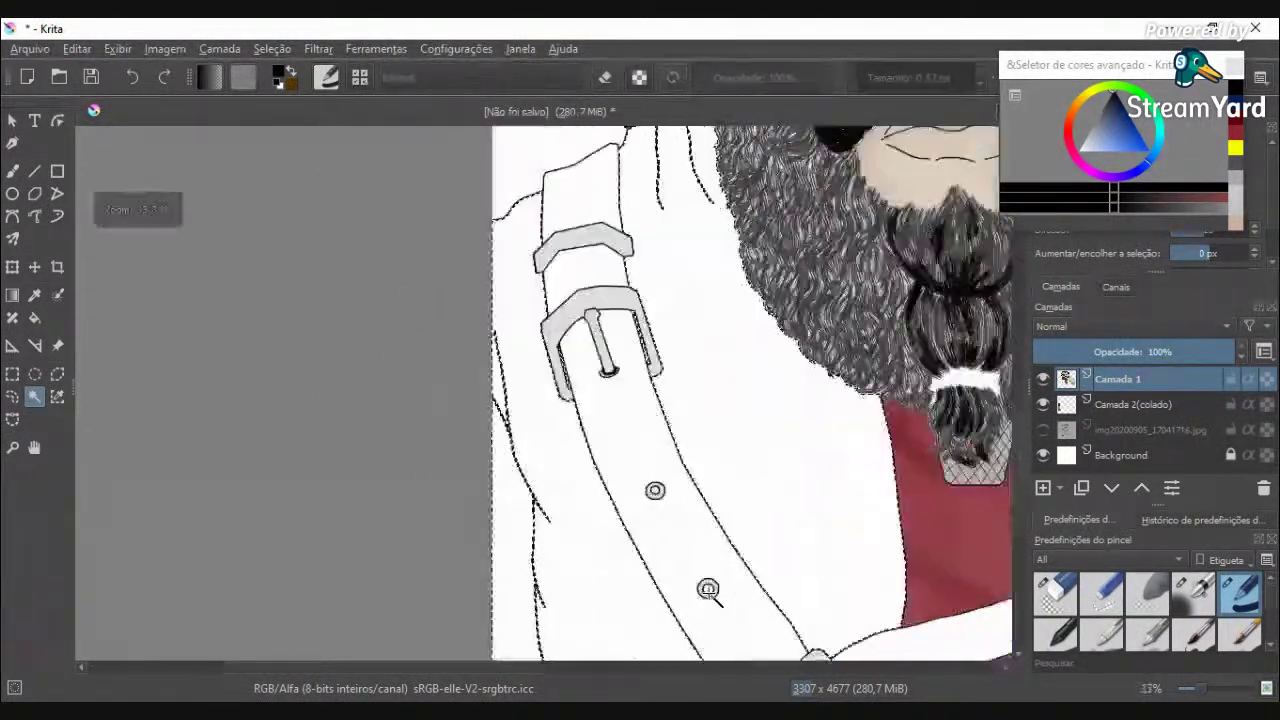
{"action": "scroll", "coordinate": [708, 590], "scroll_direction": "up", "scroll_amount": 5}
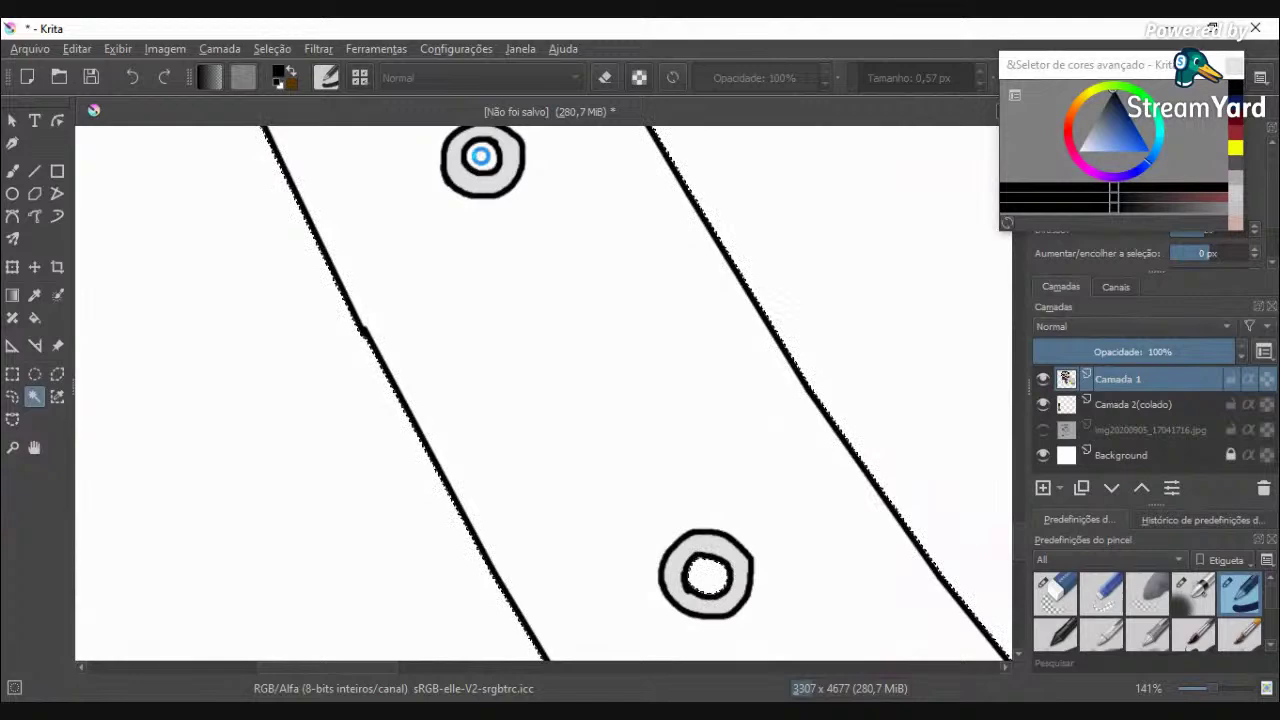
Step: Add the white cloth beside the red shirt, the gaps around the chest strap's buckle and the collar beside the grey armour to the selection
{"action": "scroll", "coordinate": [760, 449], "scroll_direction": "down", "scroll_amount": 7}
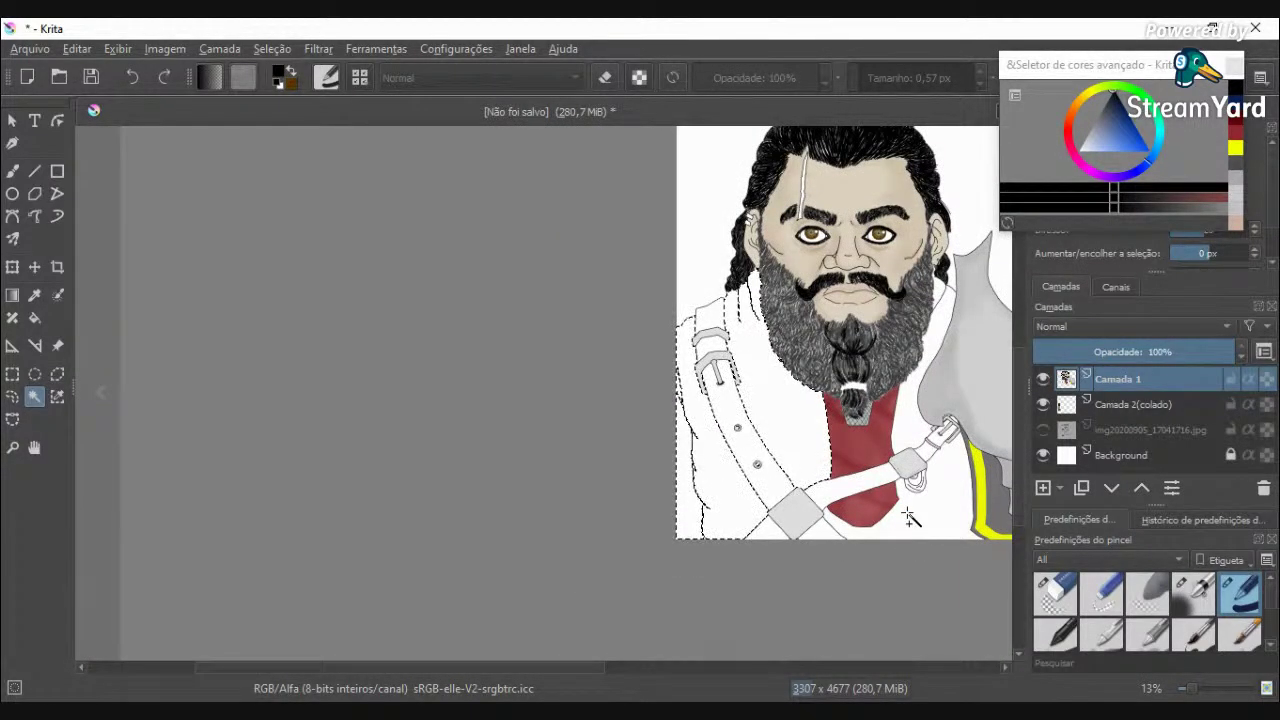
{"action": "left_click", "coordinate": [910, 430]}
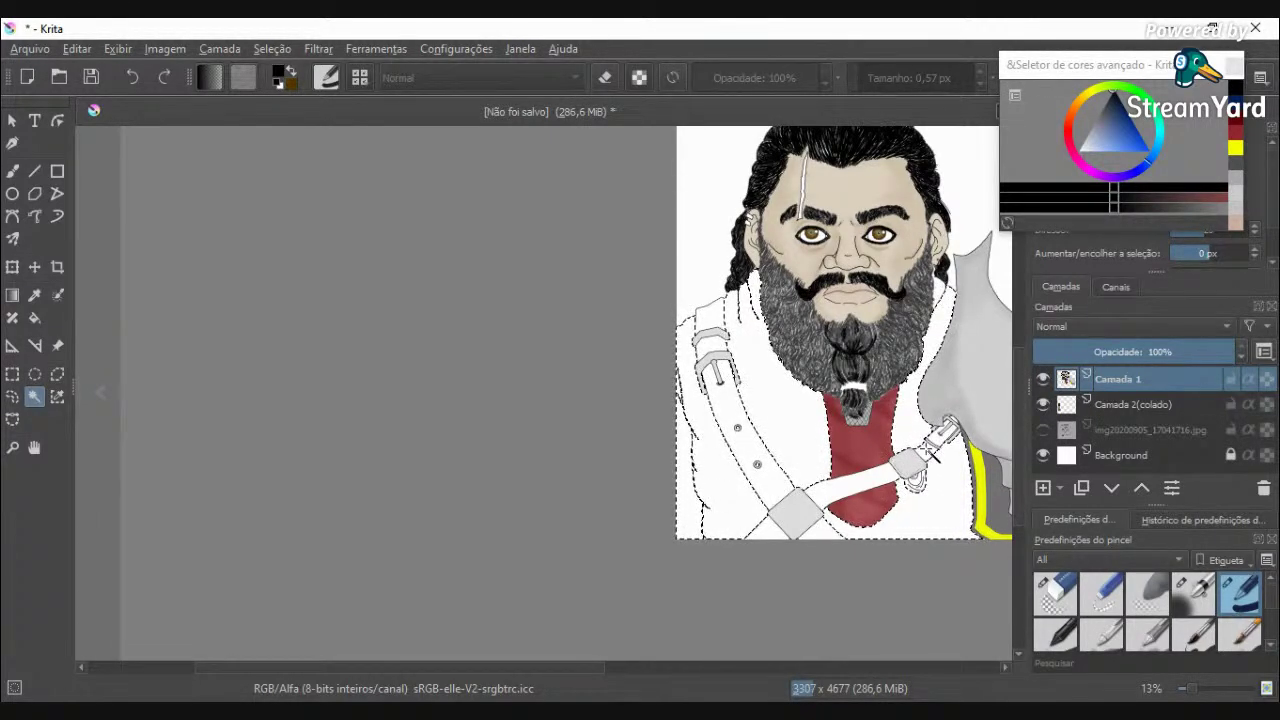
{"action": "scroll", "coordinate": [930, 330], "scroll_direction": "up", "scroll_amount": 1}
{"action": "scroll", "coordinate": [927, 321], "scroll_direction": "down", "scroll_amount": 3}
Step: Try to close the gap between the collar outline and the beard below the earring with a short black line
{"action": "scroll", "coordinate": [927, 321], "scroll_direction": "up", "scroll_amount": 5}
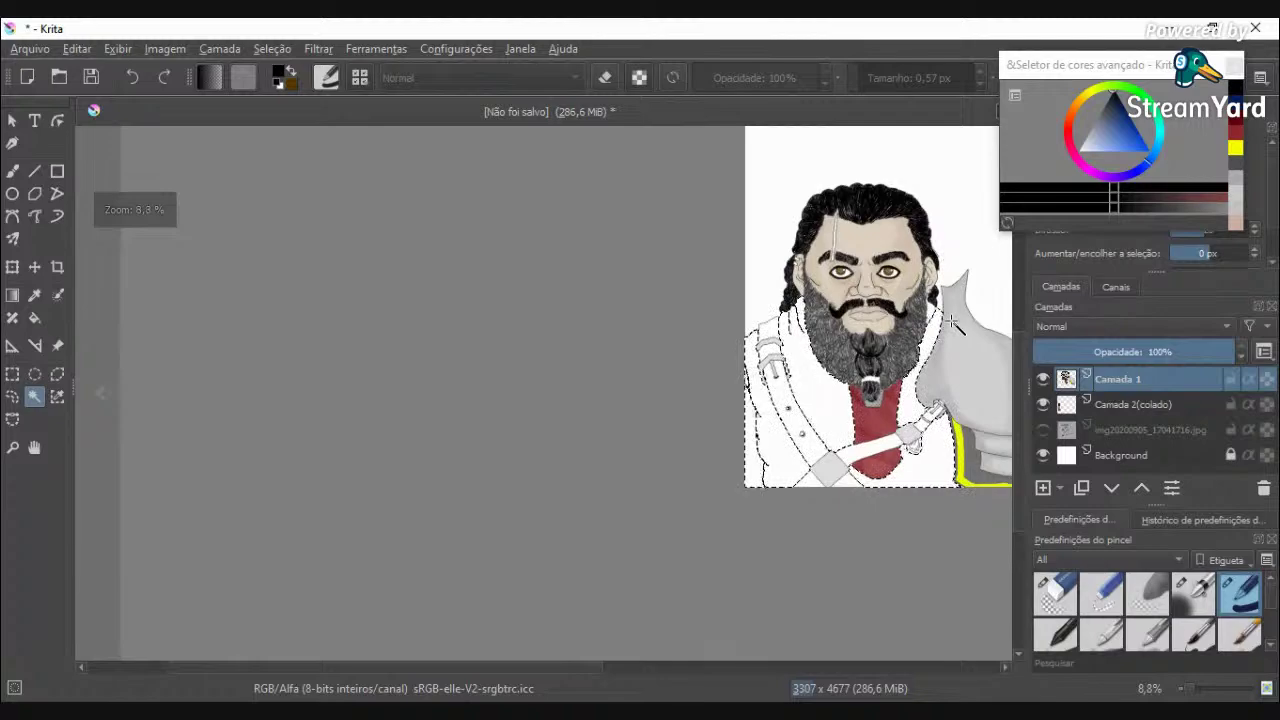
{"action": "scroll", "coordinate": [929, 278], "scroll_direction": "up", "scroll_amount": 3}
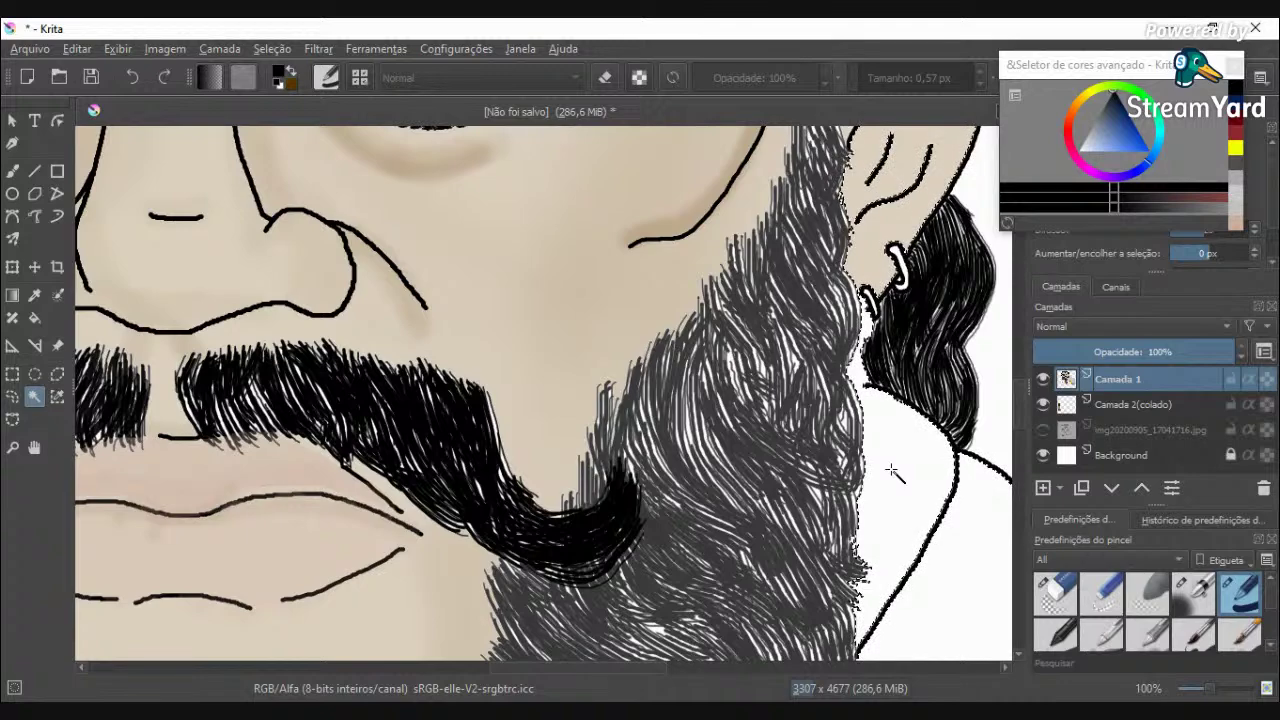
{"action": "left_click", "coordinate": [12, 171]}
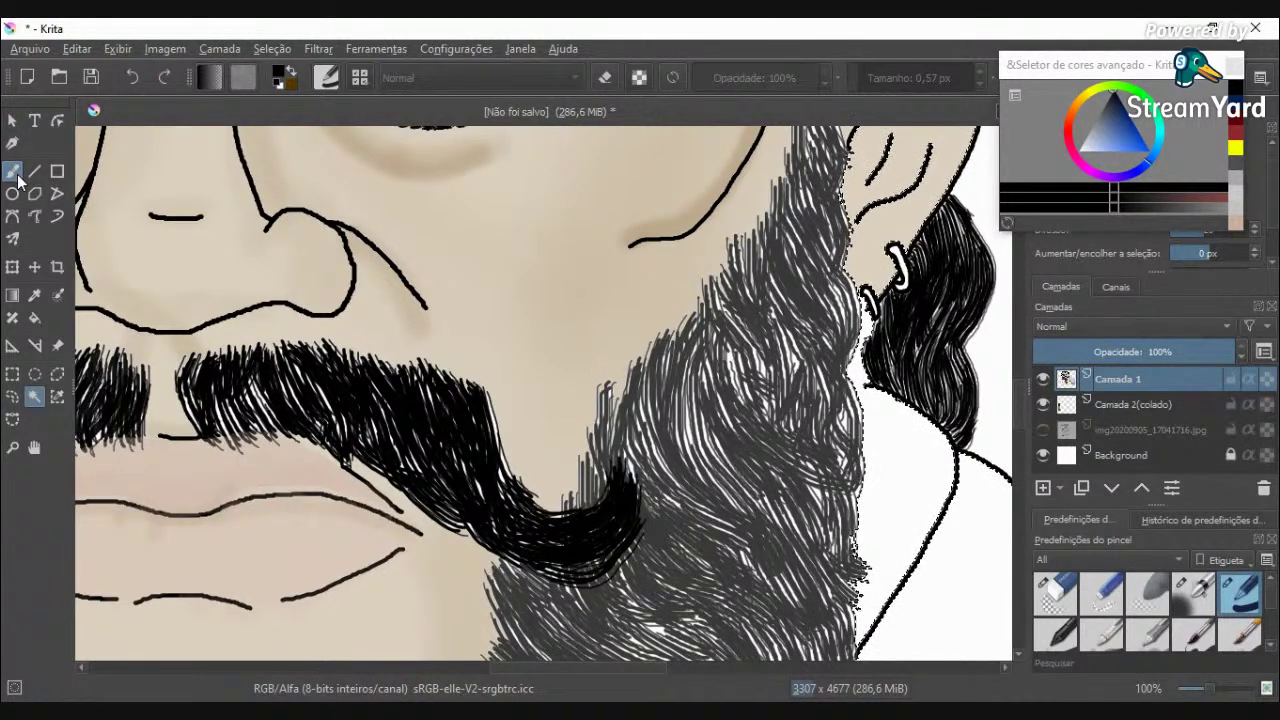
{"action": "scroll", "coordinate": [880, 381], "scroll_direction": "up", "scroll_amount": 3}
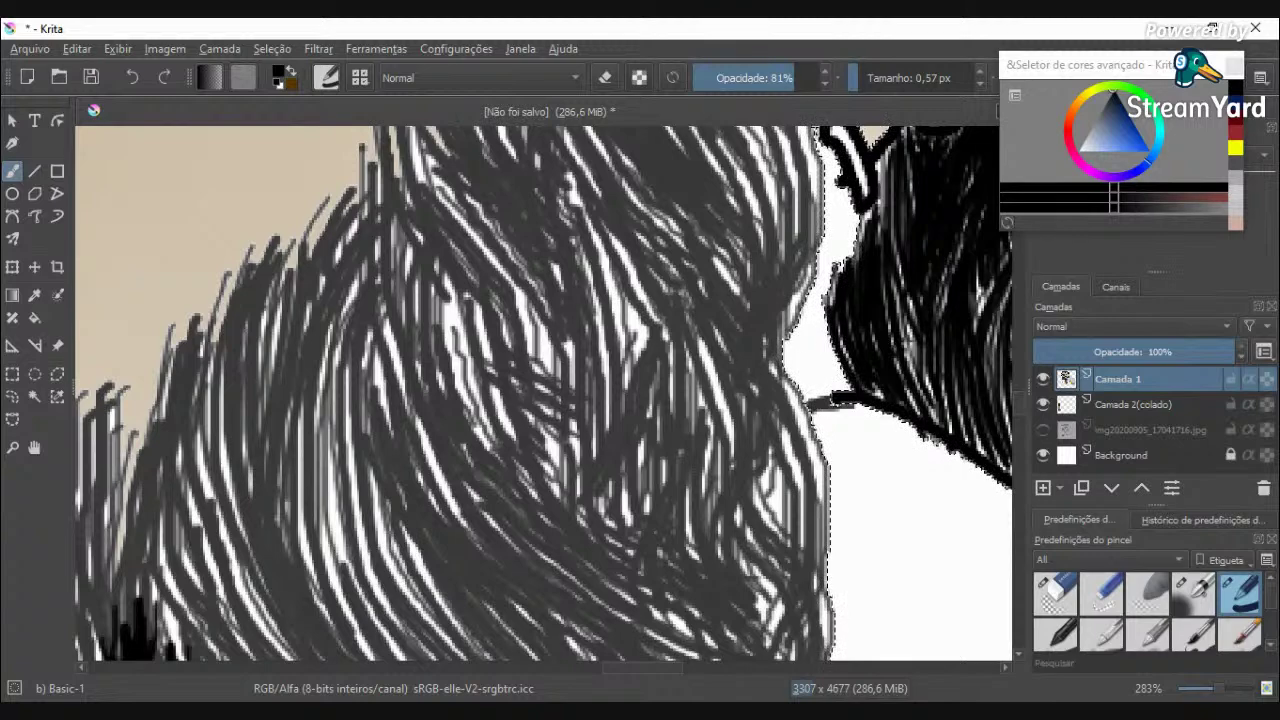
{"action": "scroll", "coordinate": [848, 405], "scroll_direction": "down", "scroll_amount": 5}
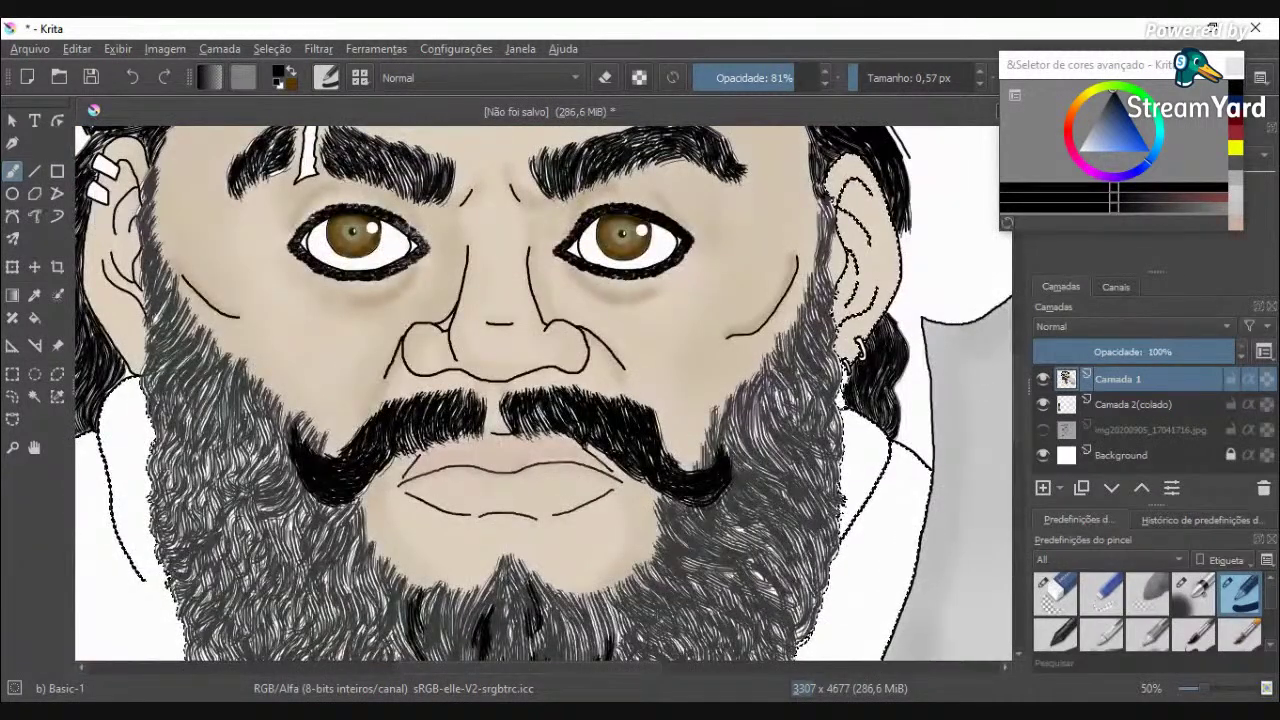
Step: Undo the inner collar selection that spills onto the ear beside the grey armour
{"action": "left_click", "coordinate": [34, 396]}
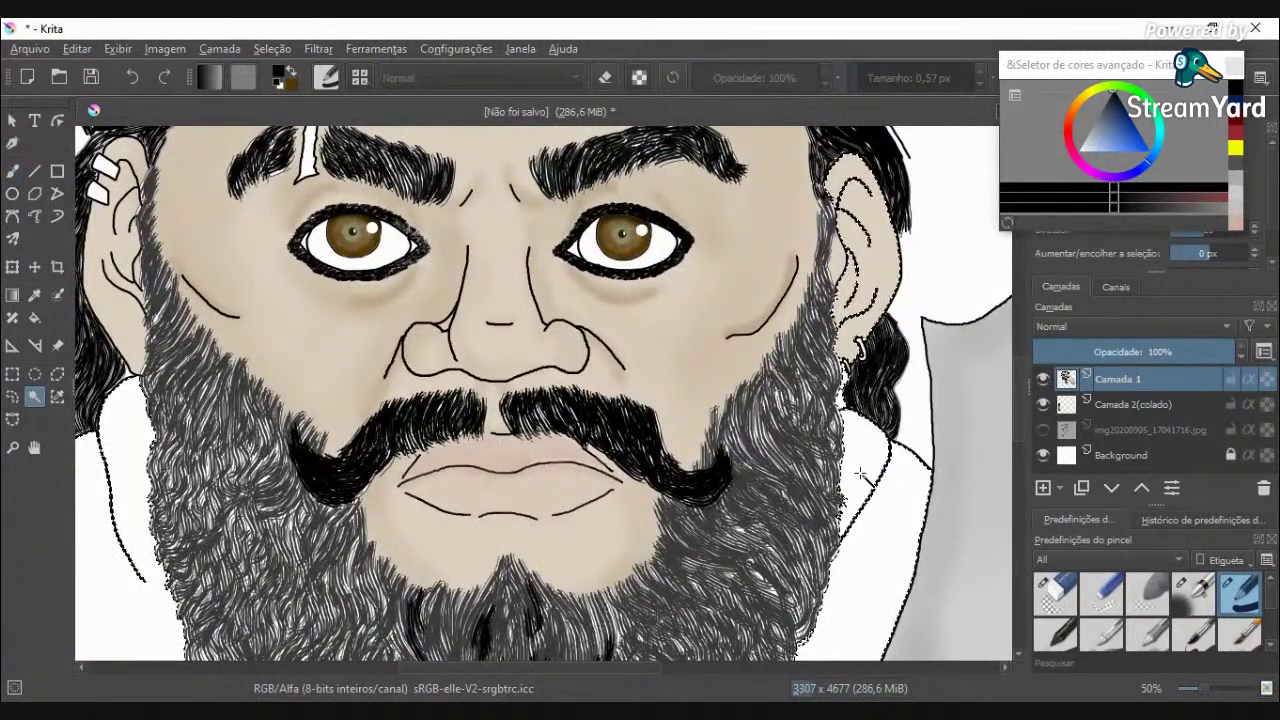
{"action": "key", "text": "ctrl+z"}
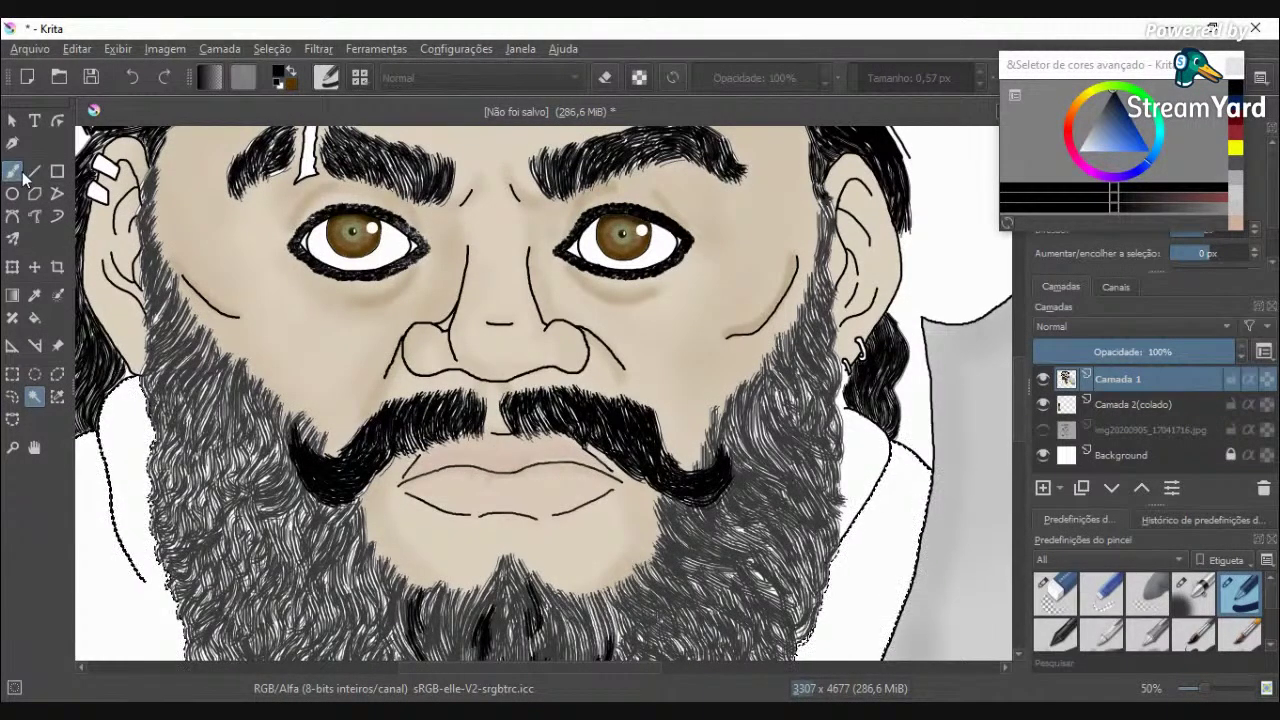
{"action": "left_click", "coordinate": [12, 171]}
{"action": "scroll", "coordinate": [982, 470], "scroll_direction": "up", "scroll_amount": 1}
{"action": "scroll", "coordinate": [708, 240], "scroll_direction": "up", "scroll_amount": 3}
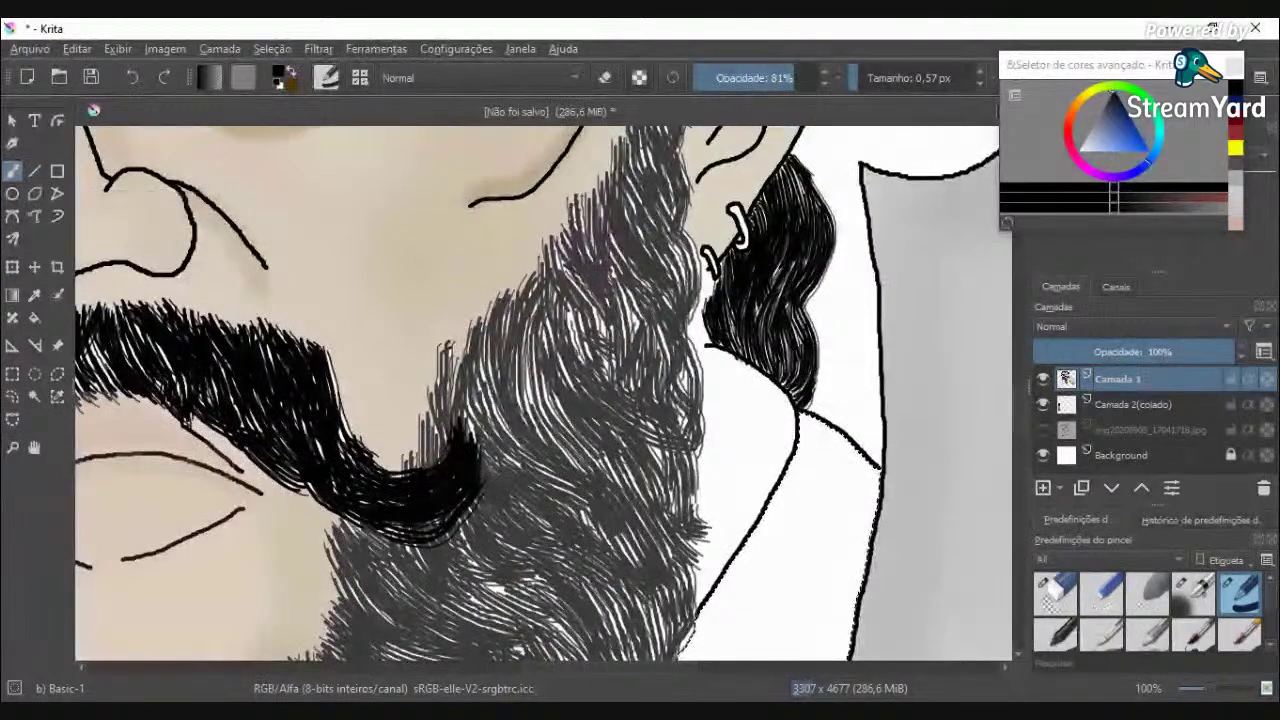
{"action": "scroll", "coordinate": [708, 240], "scroll_direction": "down", "scroll_amount": 9}
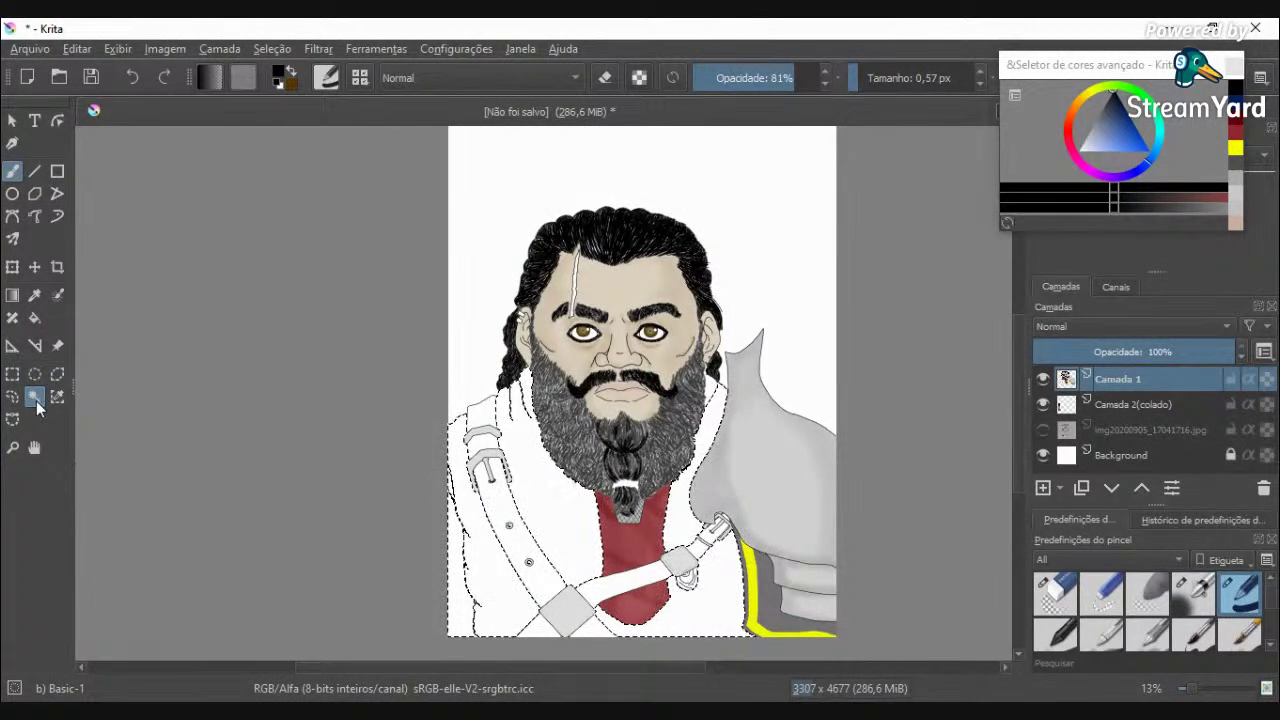
Step: Try to add the white gap at the tip of the strap buckle beside the grey armour to the selection, and undo it
{"action": "left_click", "coordinate": [34, 395]}
{"action": "scroll", "coordinate": [733, 545], "scroll_direction": "up", "scroll_amount": 6}
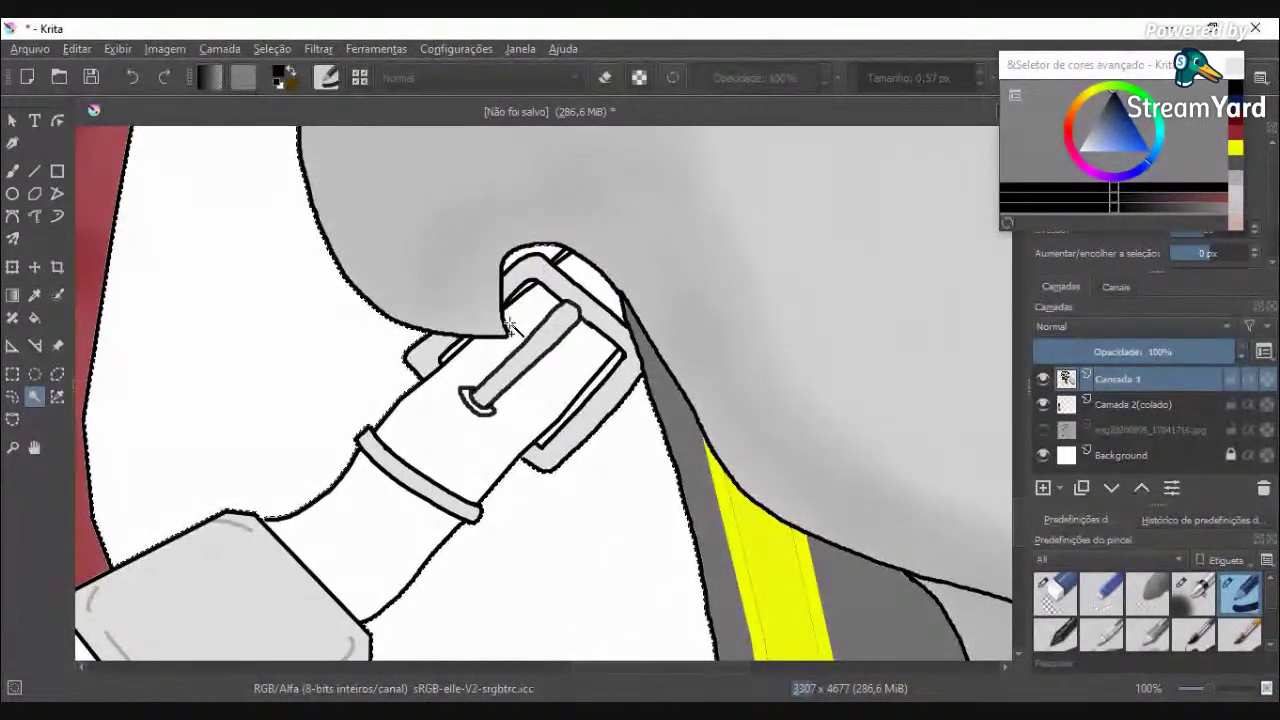
{"action": "left_click", "coordinate": [524, 299], "text": "shift"}
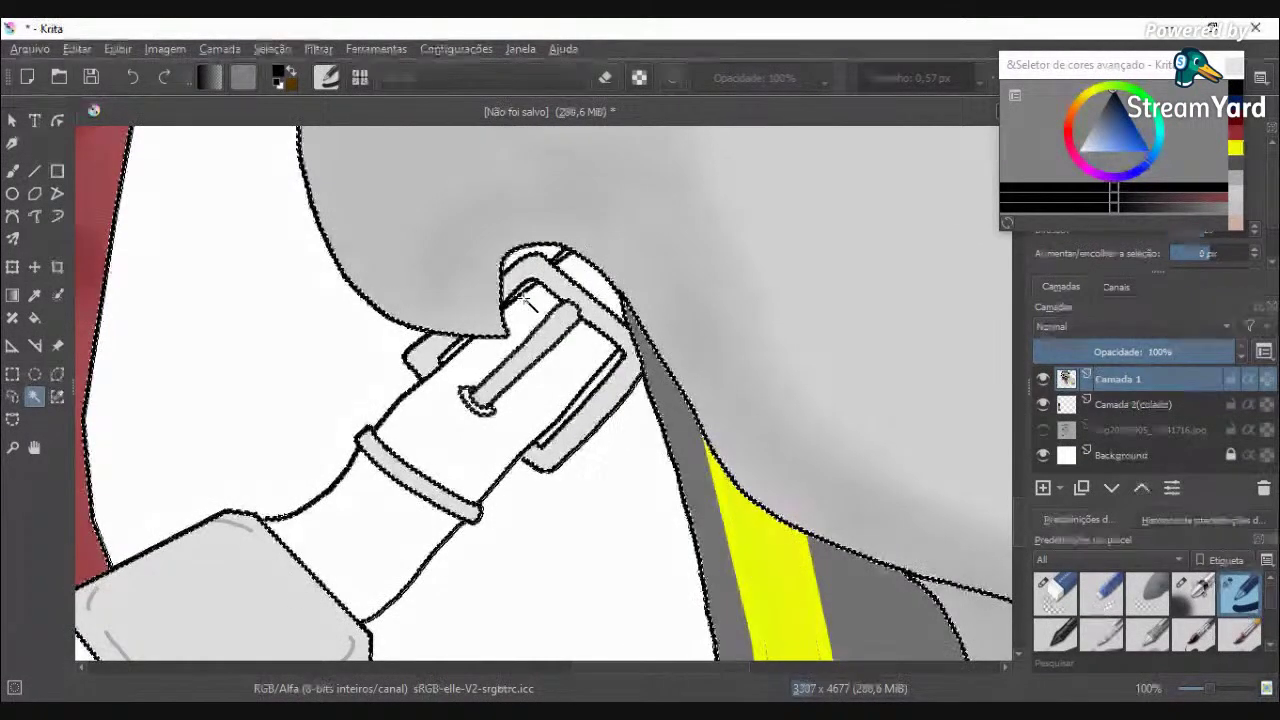
{"action": "key", "text": "ctrl+z"}
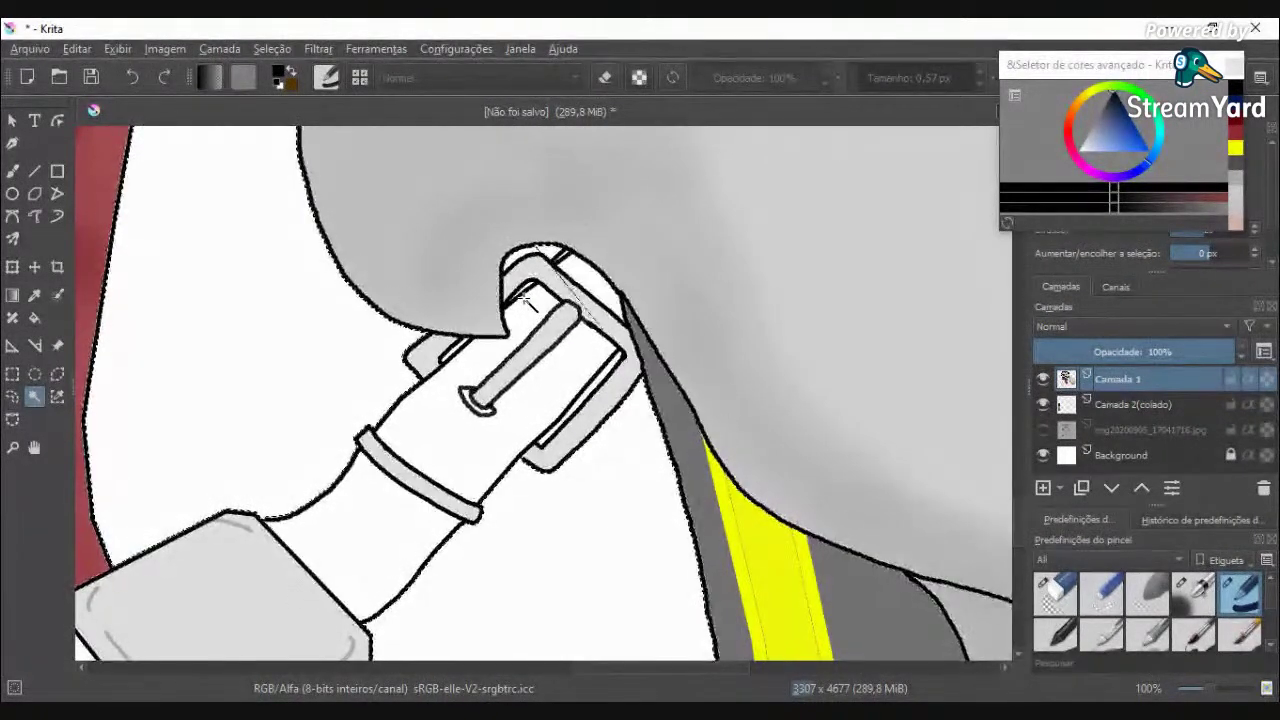
Step: Add the white opening of the ring hanging below the chest strap's square plate to the selection
{"action": "scroll", "coordinate": [525, 284], "scroll_direction": "up", "scroll_amount": 6}
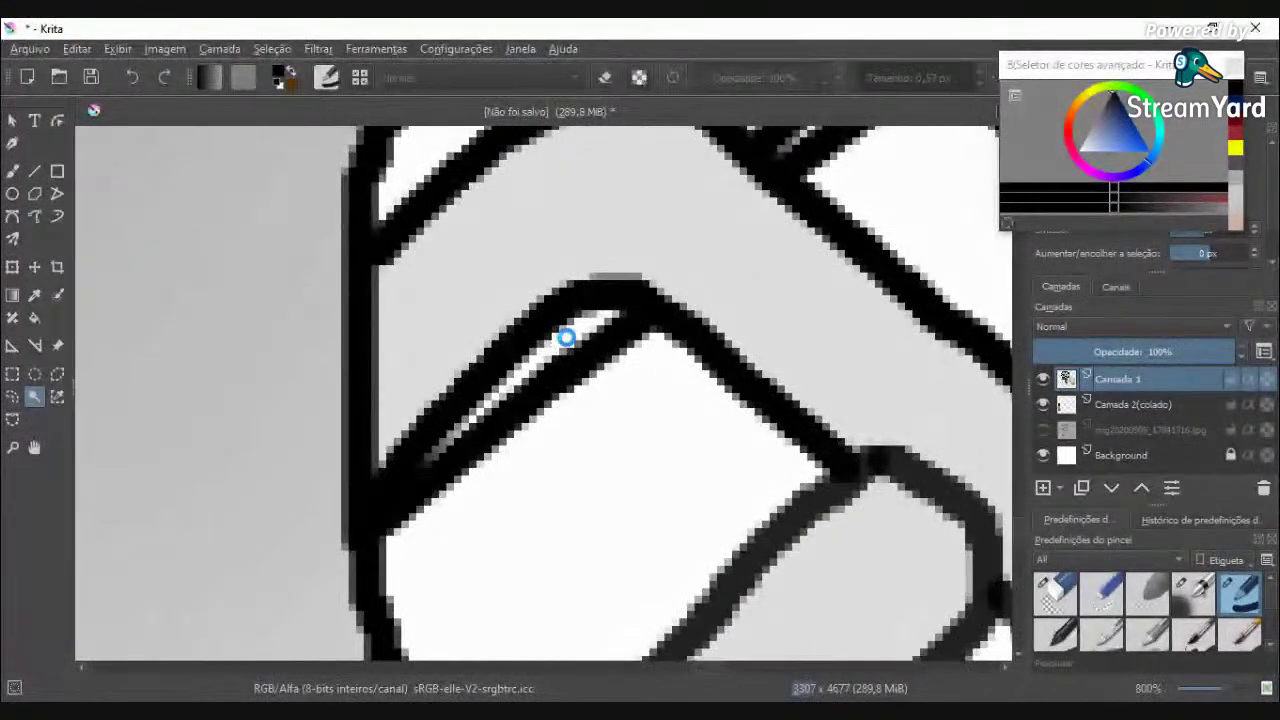
{"action": "scroll", "coordinate": [517, 443], "scroll_direction": "down", "scroll_amount": 4}
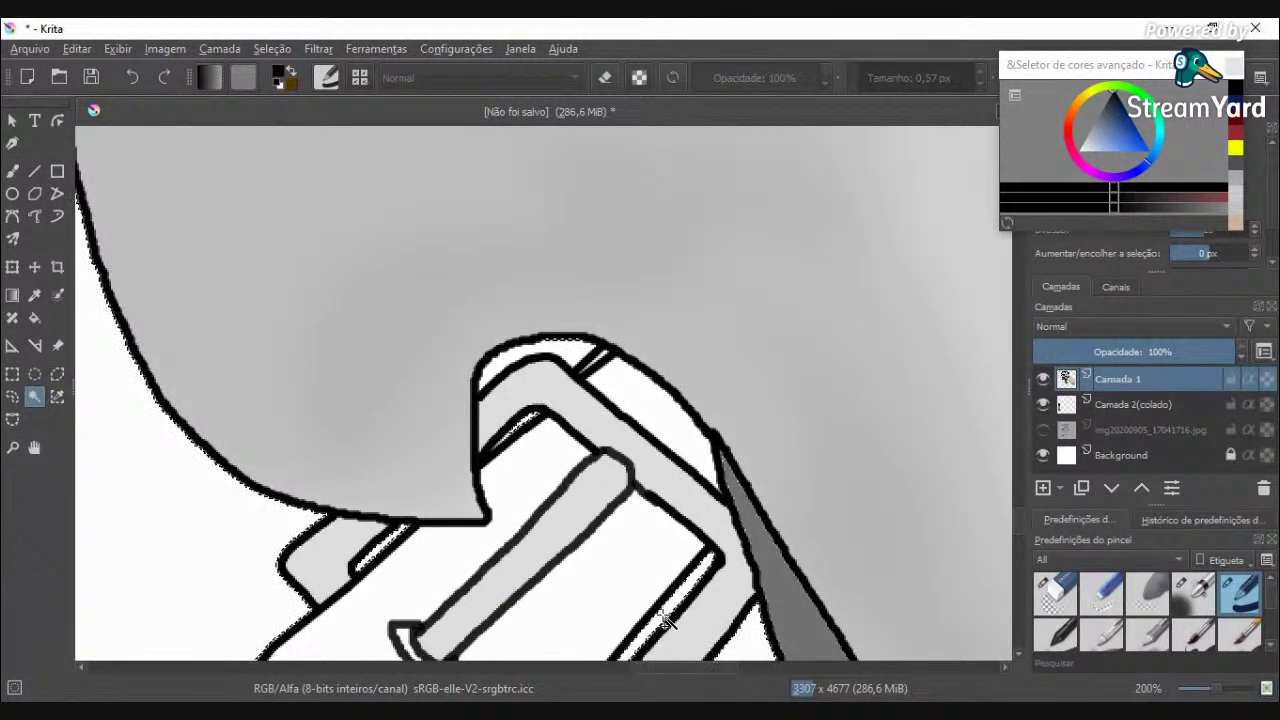
{"action": "scroll", "coordinate": [666, 620], "scroll_direction": "down", "scroll_amount": 1}
{"action": "scroll", "coordinate": [666, 620], "scroll_direction": "down", "scroll_amount": 3}
{"action": "left_click_drag", "start_coordinate": [1019, 472], "coordinate": [1019, 552]}
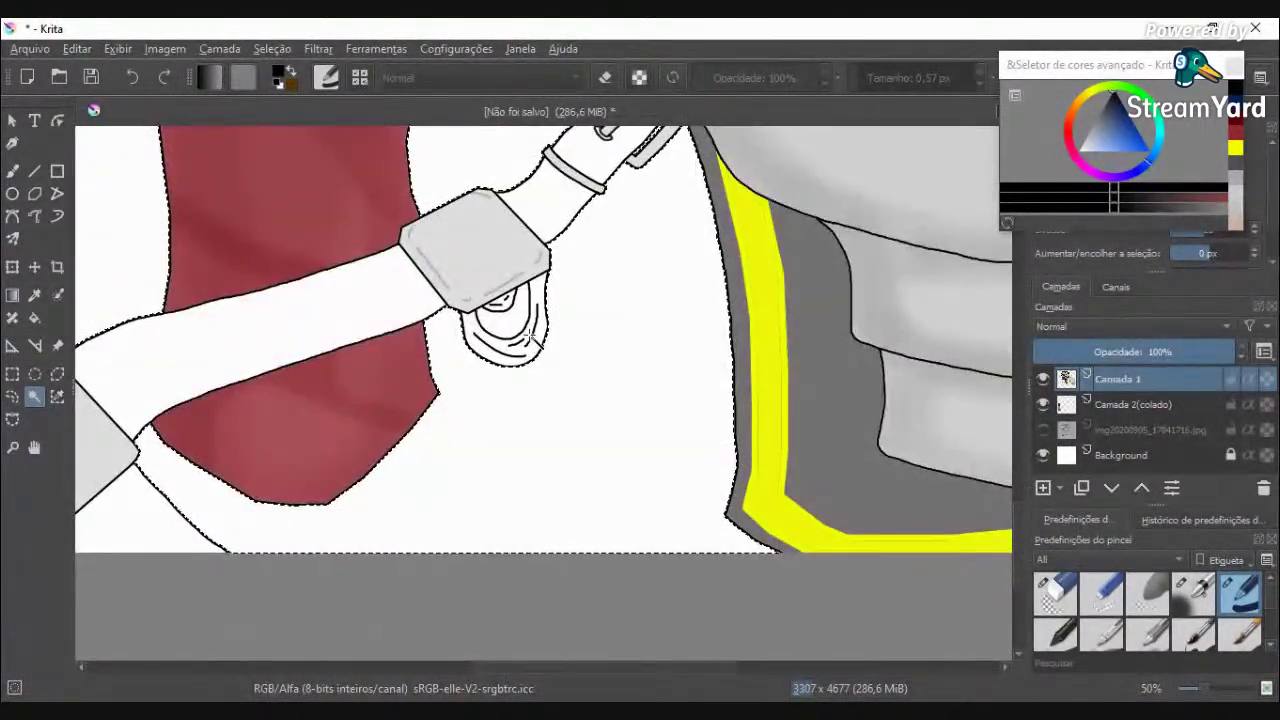
{"action": "left_click", "coordinate": [507, 320]}
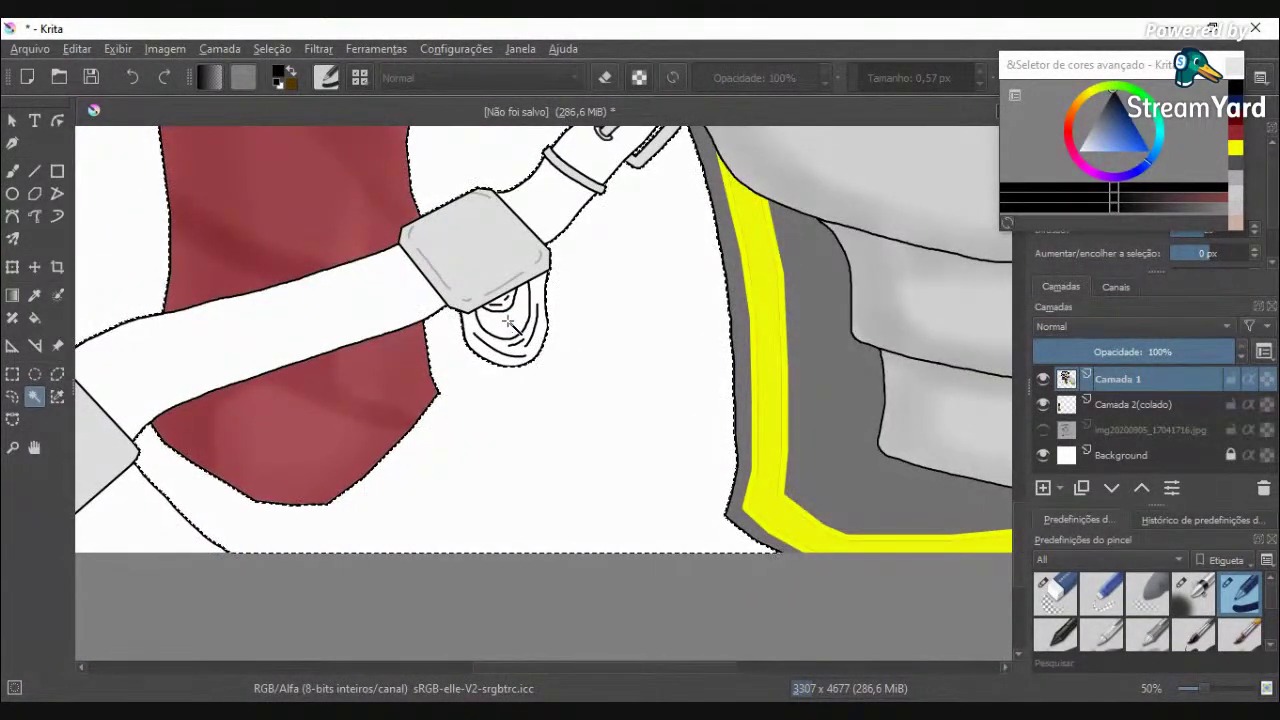
Step: Set the freehand brush size to 1,000 px and undo a trial black stroke over the selected cloth
{"action": "left_click", "coordinate": [12, 171]}
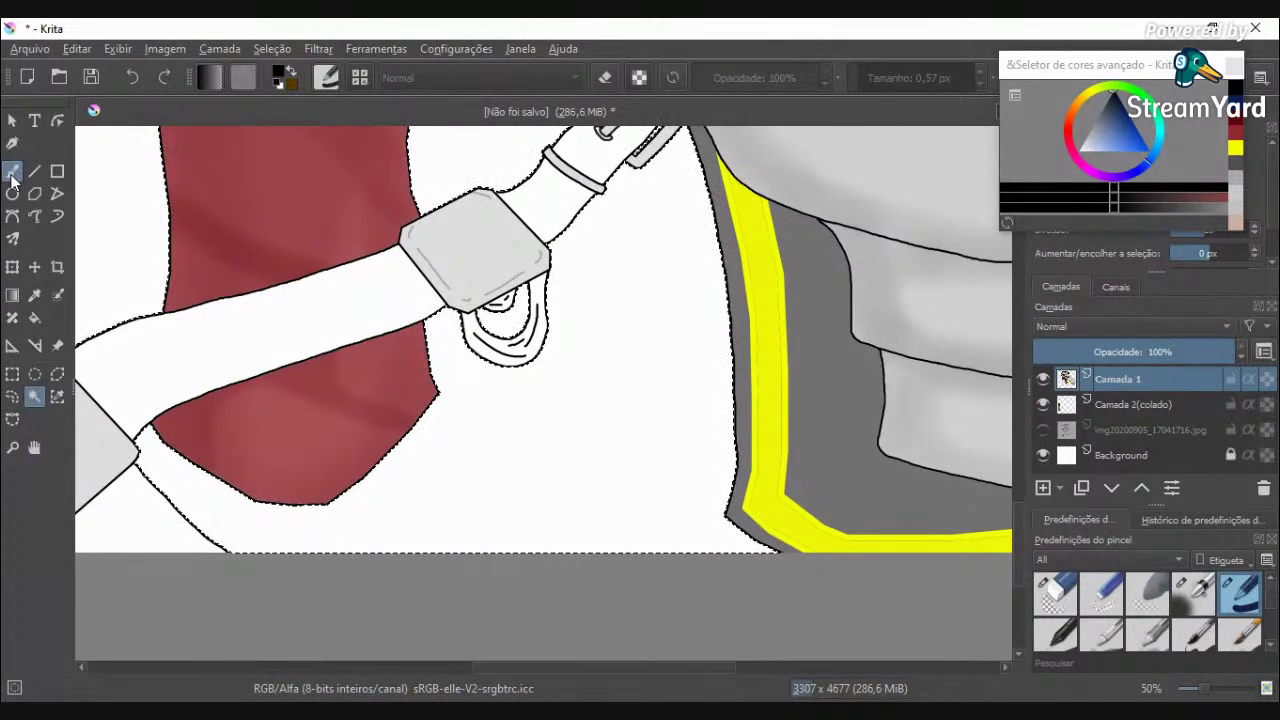
{"action": "left_click_drag", "start_coordinate": [873, 77], "coordinate": [978, 78]}
{"action": "scroll", "coordinate": [640, 216], "scroll_direction": "down", "scroll_amount": 4}
{"action": "scroll", "coordinate": [637, 217], "scroll_direction": "down", "scroll_amount": 1}
{"action": "left_click_drag", "start_coordinate": [1021, 476], "coordinate": [1012, 420]}
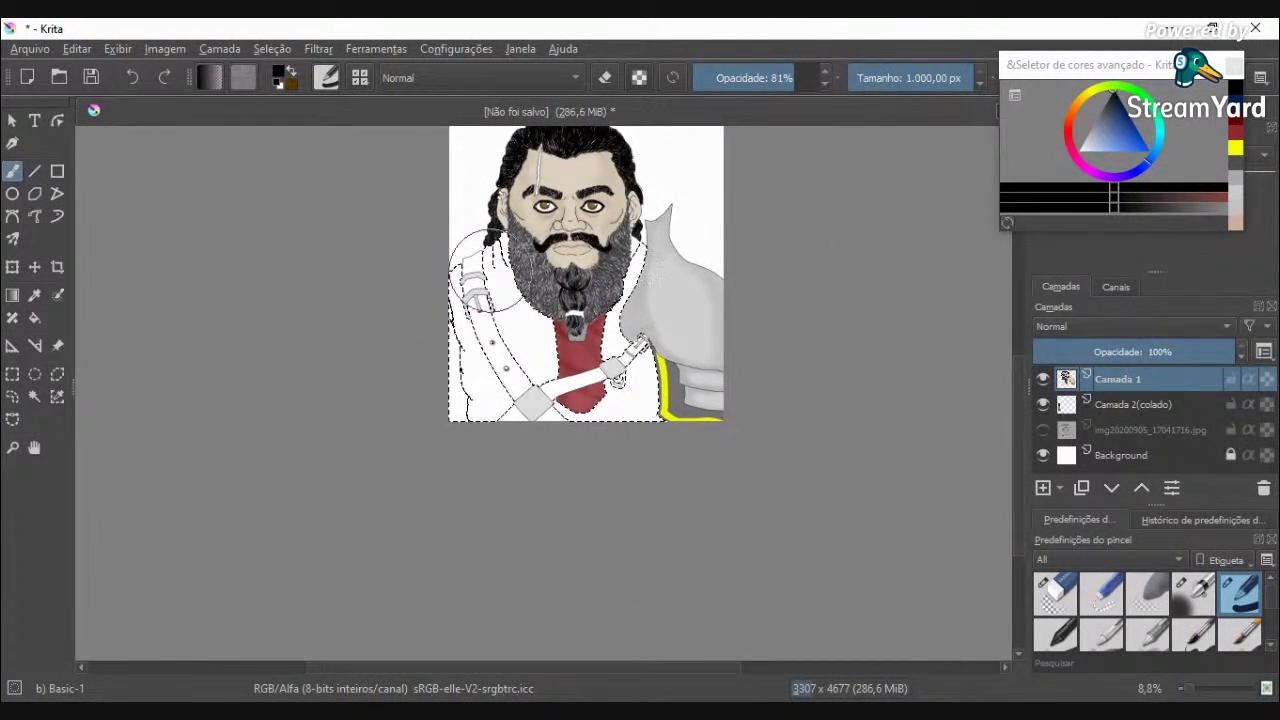
{"action": "left_click_drag", "start_coordinate": [506, 258], "coordinate": [466, 358]}
{"action": "key", "text": "ctrl+z"}
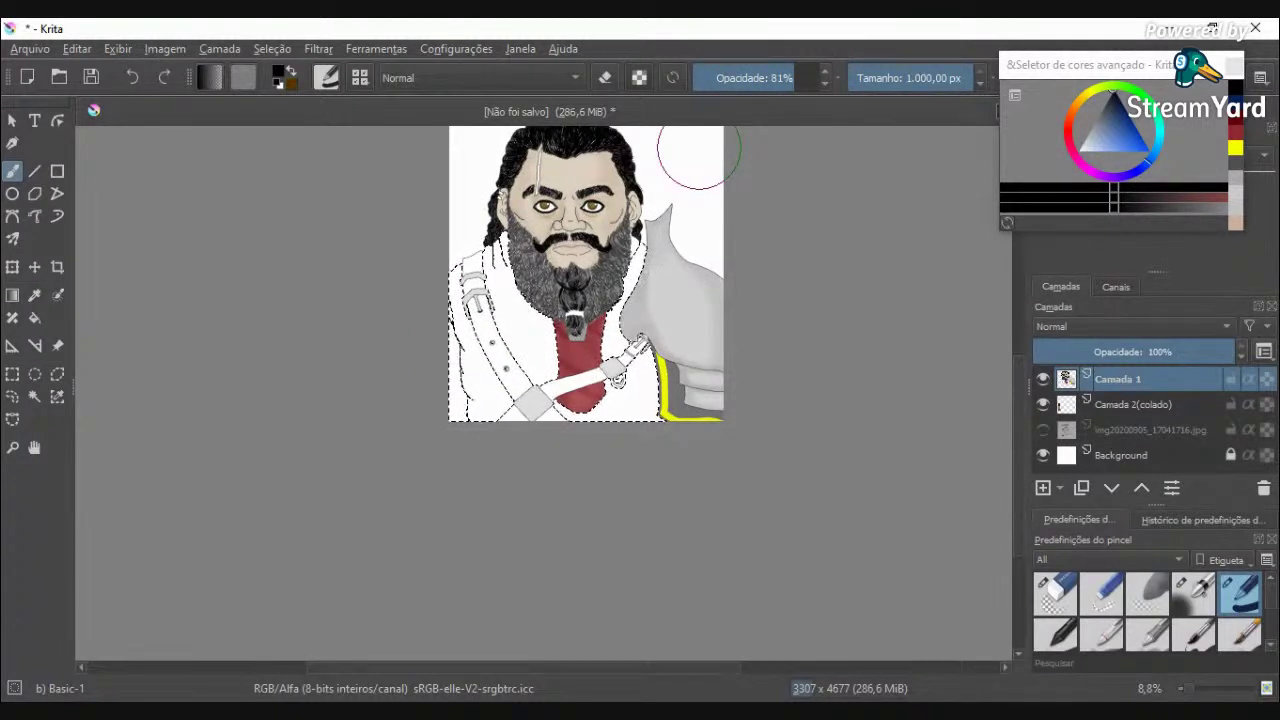
Step: Choose a dark blue and paint it over all the selected cloth areas from the shoulder to the collar beside the grey armour
{"action": "left_click", "coordinate": [1234, 104]}
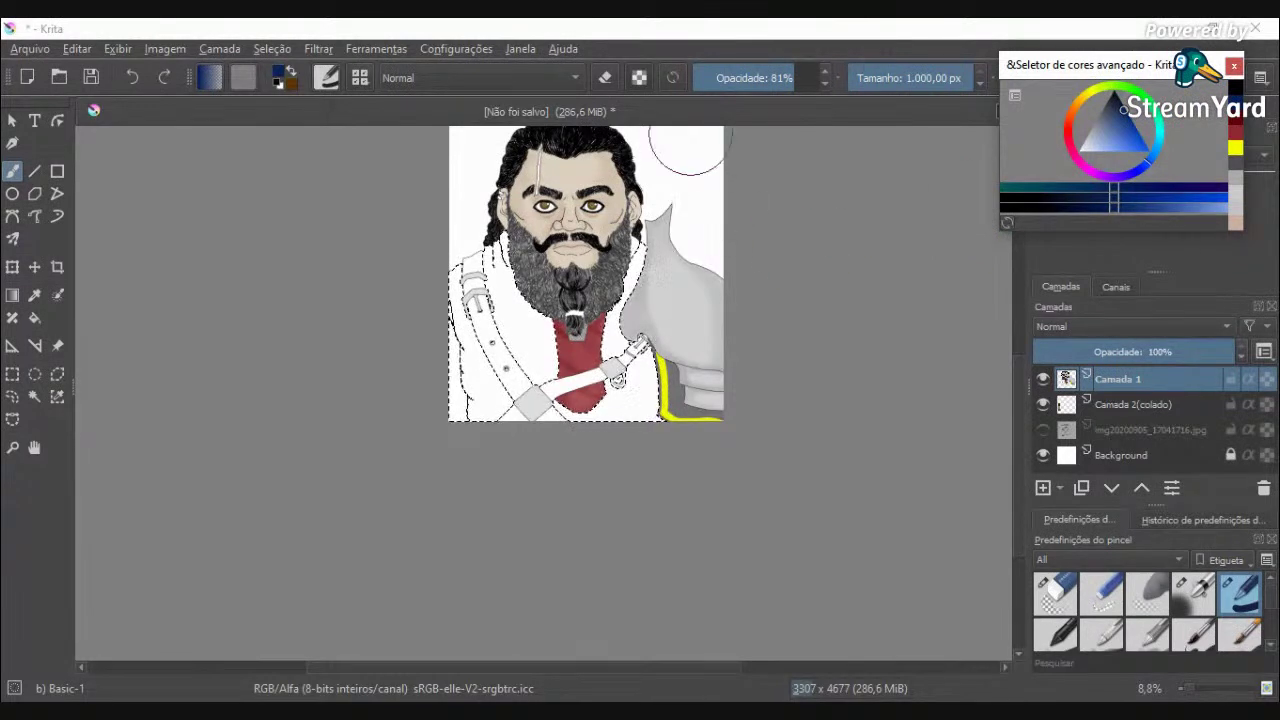
{"action": "left_click", "coordinate": [1118, 198]}
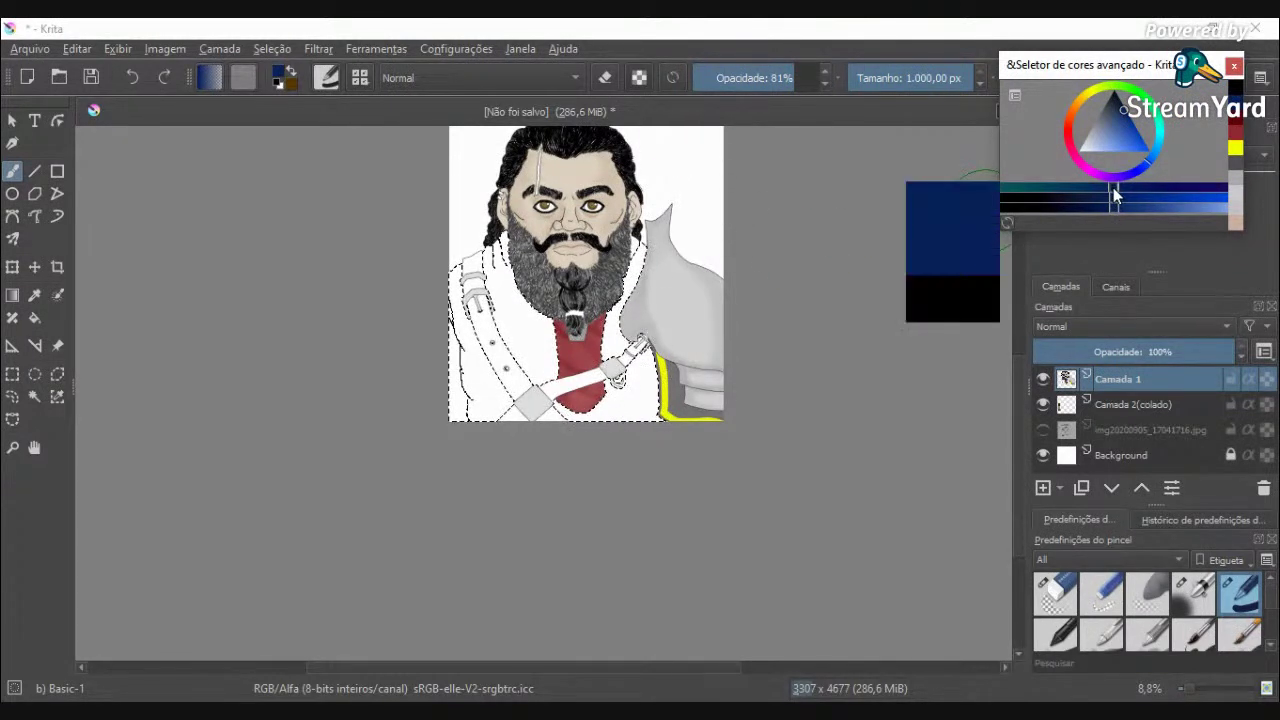
{"action": "left_click", "coordinate": [1145, 200]}
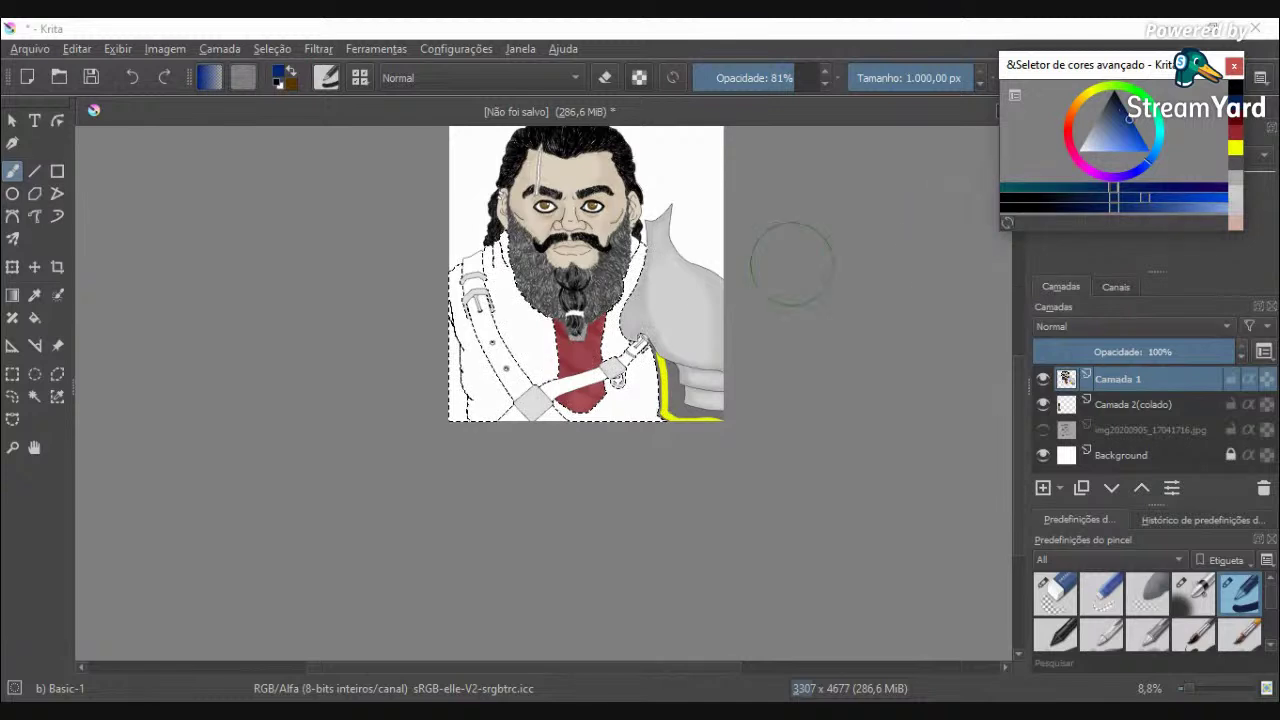
{"action": "mouse_move", "coordinate": [523, 255]}
{"action": "left_mouse_down"}
{"action": "mouse_move", "coordinate": [414, 391]}
{"action": "mouse_move", "coordinate": [466, 425]}
{"action": "left_mouse_up"}
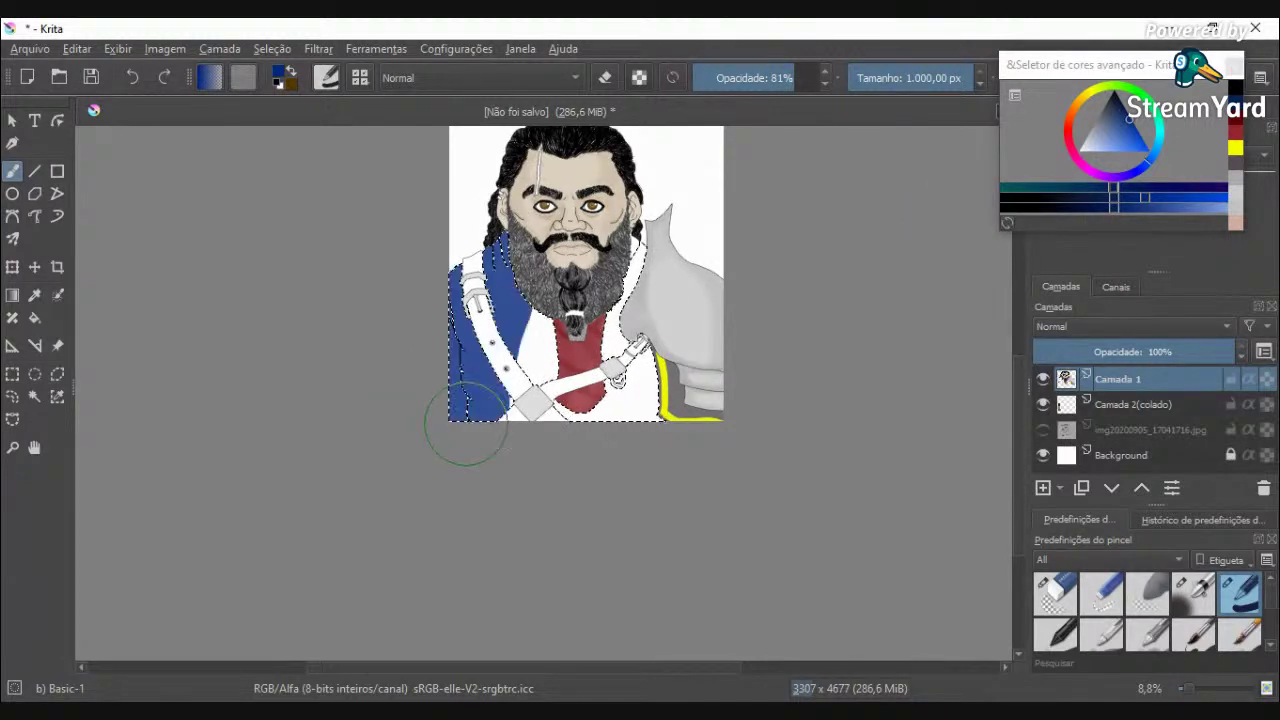
{"action": "mouse_move", "coordinate": [525, 337]}
{"action": "left_mouse_down"}
{"action": "mouse_move", "coordinate": [565, 362]}
{"action": "mouse_move", "coordinate": [573, 442]}
{"action": "mouse_move", "coordinate": [635, 322]}
{"action": "left_mouse_up"}
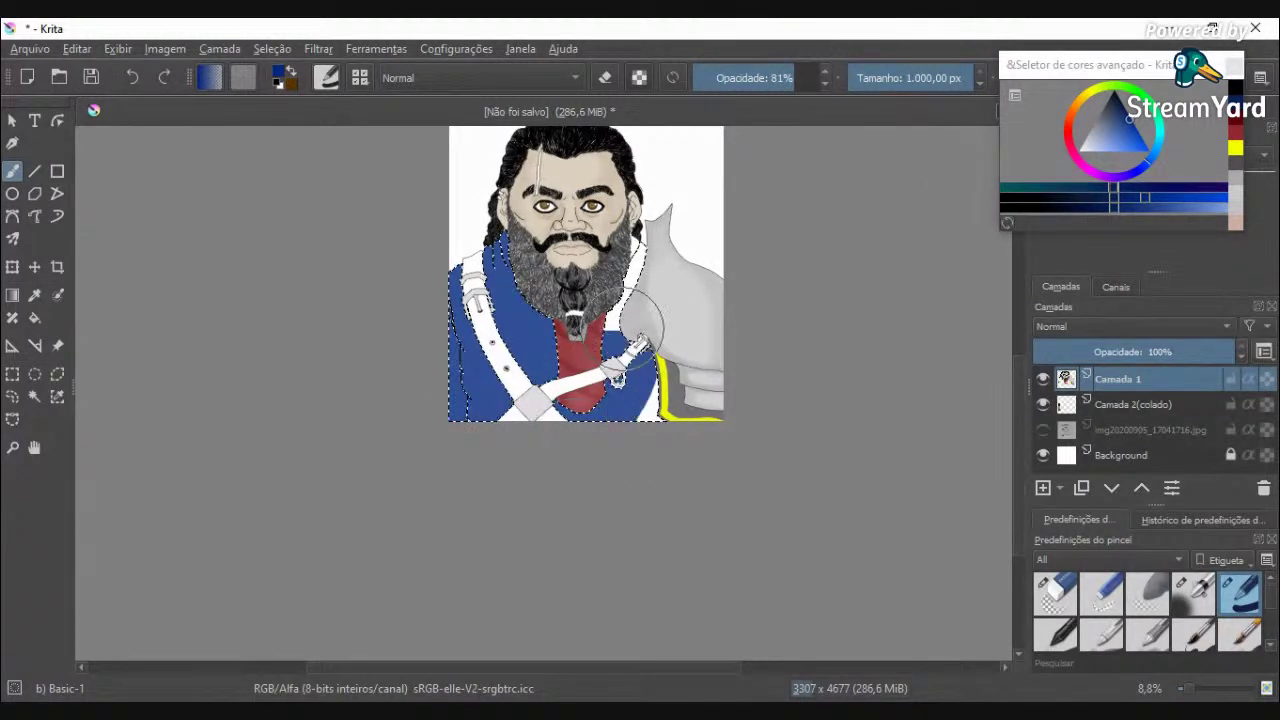
{"action": "mouse_move", "coordinate": [627, 366]}
{"action": "left_mouse_down"}
{"action": "mouse_move", "coordinate": [617, 455]}
{"action": "mouse_move", "coordinate": [663, 246]}
{"action": "mouse_move", "coordinate": [664, 258]}
{"action": "left_mouse_up"}
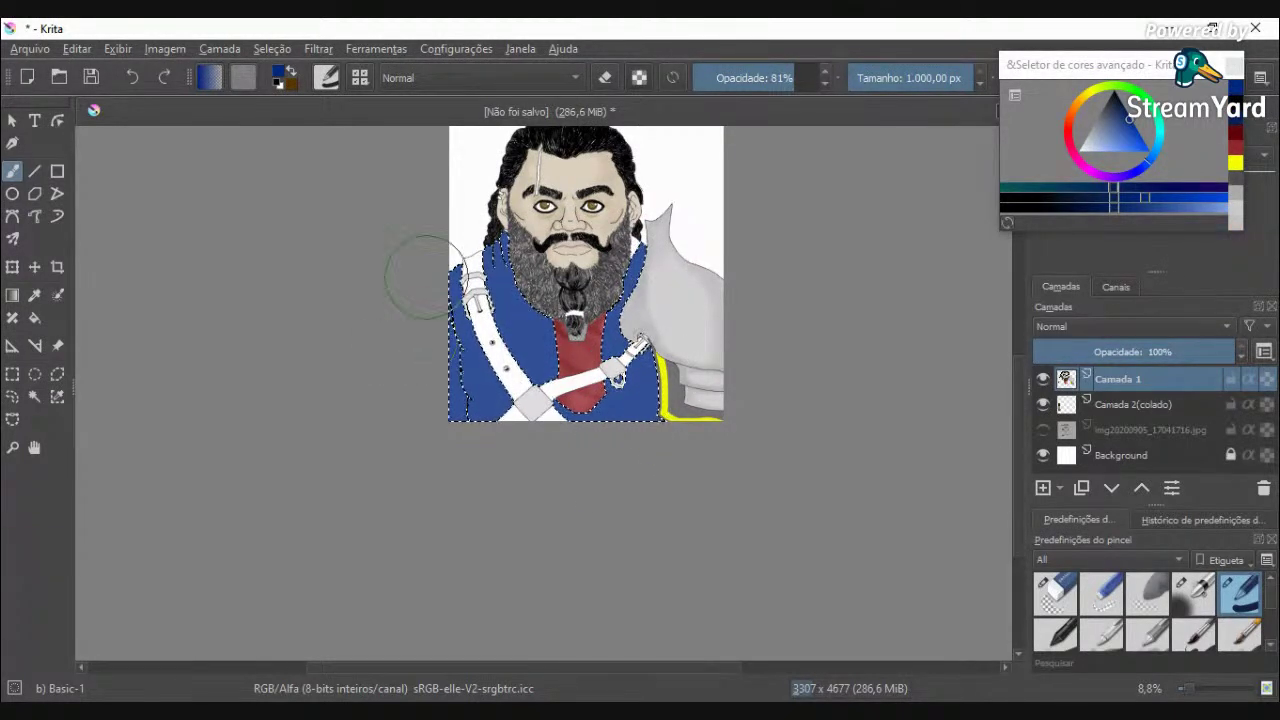
Step: Clear the selection and check the blue fill around the collar, beard and straps
{"action": "scroll", "coordinate": [414, 271], "scroll_direction": "up", "scroll_amount": 3}
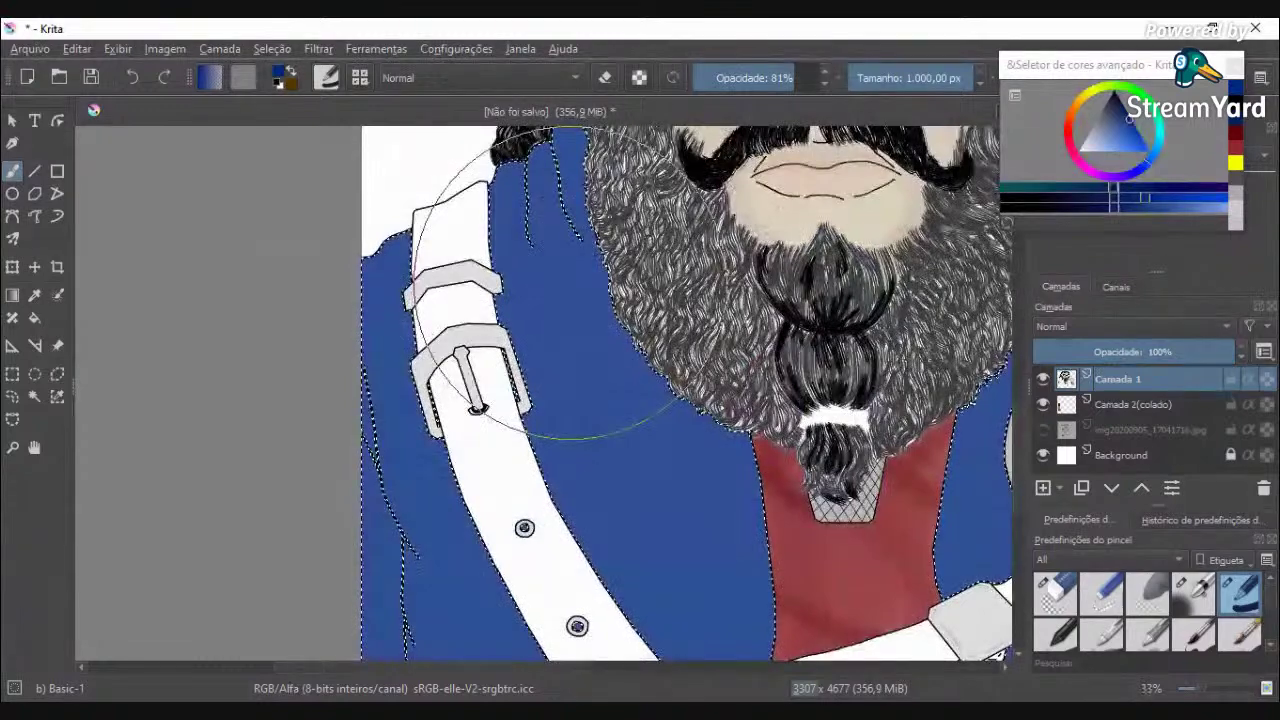
{"action": "scroll", "coordinate": [662, 355], "scroll_direction": "down", "scroll_amount": 2}
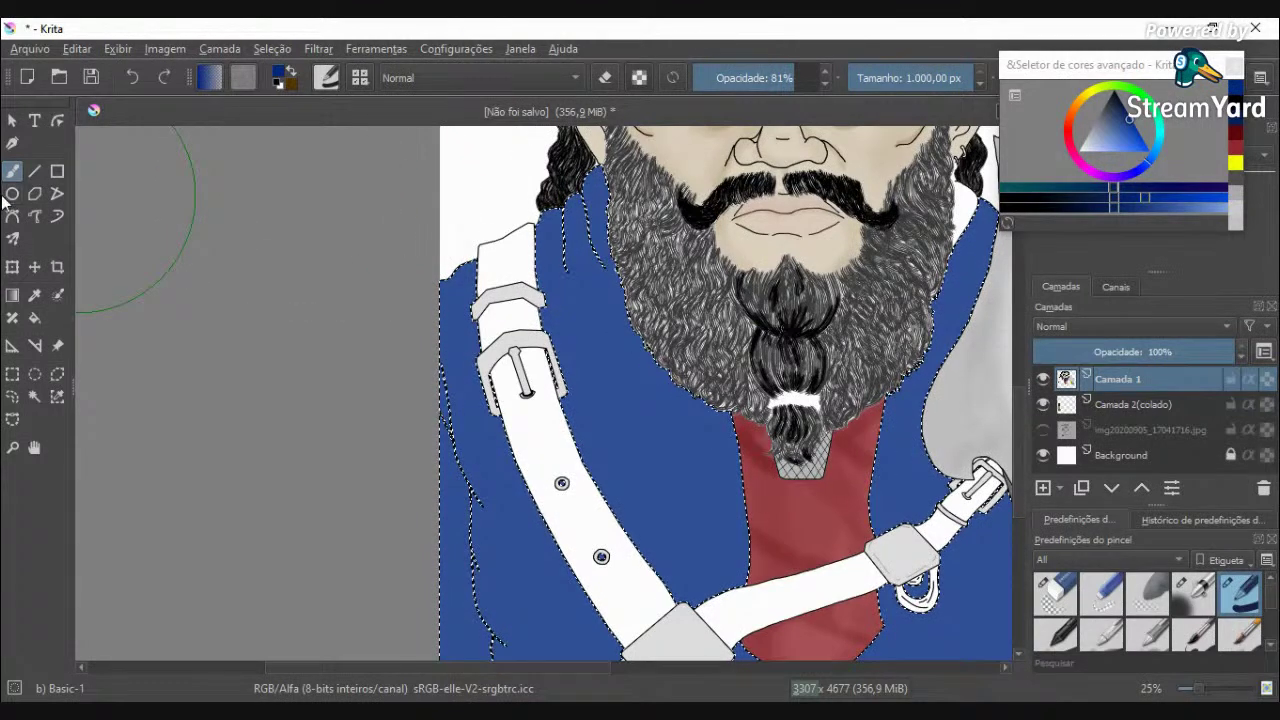
{"action": "left_click", "coordinate": [34, 396]}
{"action": "scroll", "coordinate": [329, 366], "scroll_direction": "down", "scroll_amount": 4}
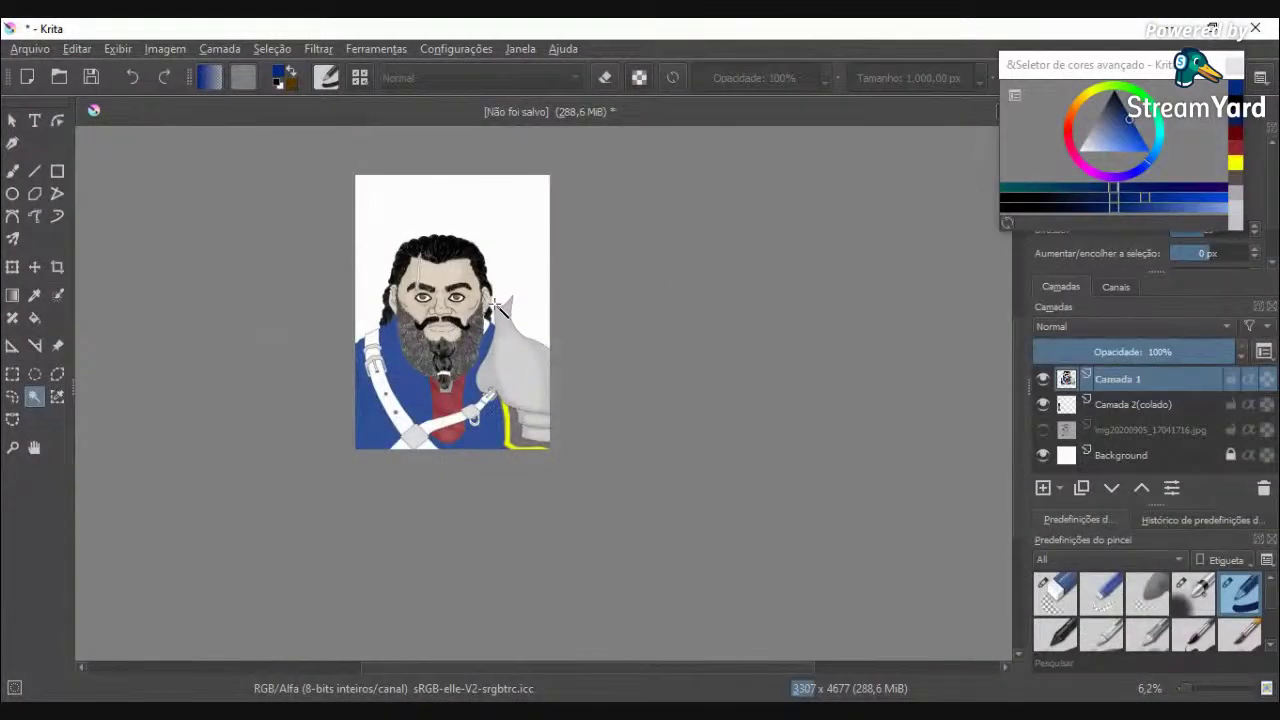
{"action": "scroll", "coordinate": [497, 308], "scroll_direction": "up", "scroll_amount": 3}
{"action": "scroll", "coordinate": [497, 308], "scroll_direction": "up", "scroll_amount": 4}
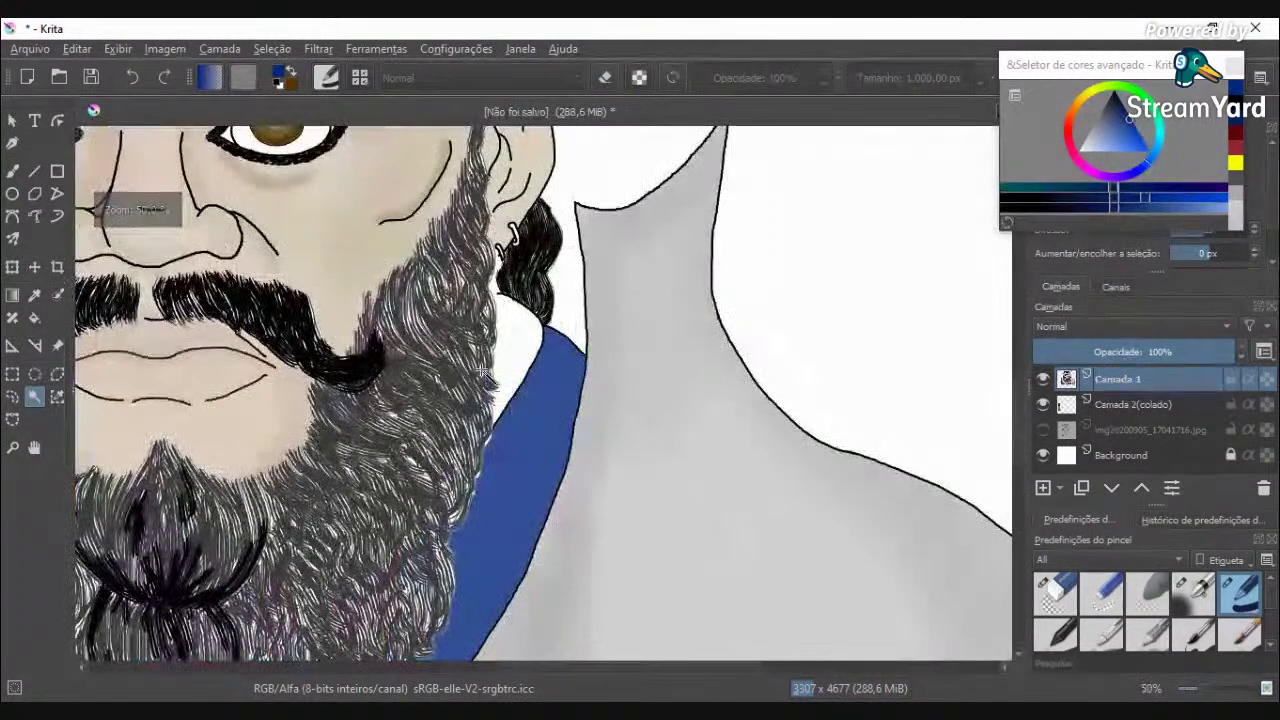
{"action": "scroll", "coordinate": [522, 393], "scroll_direction": "down", "scroll_amount": 6}
{"action": "scroll", "coordinate": [522, 393], "scroll_direction": "up", "scroll_amount": 5}
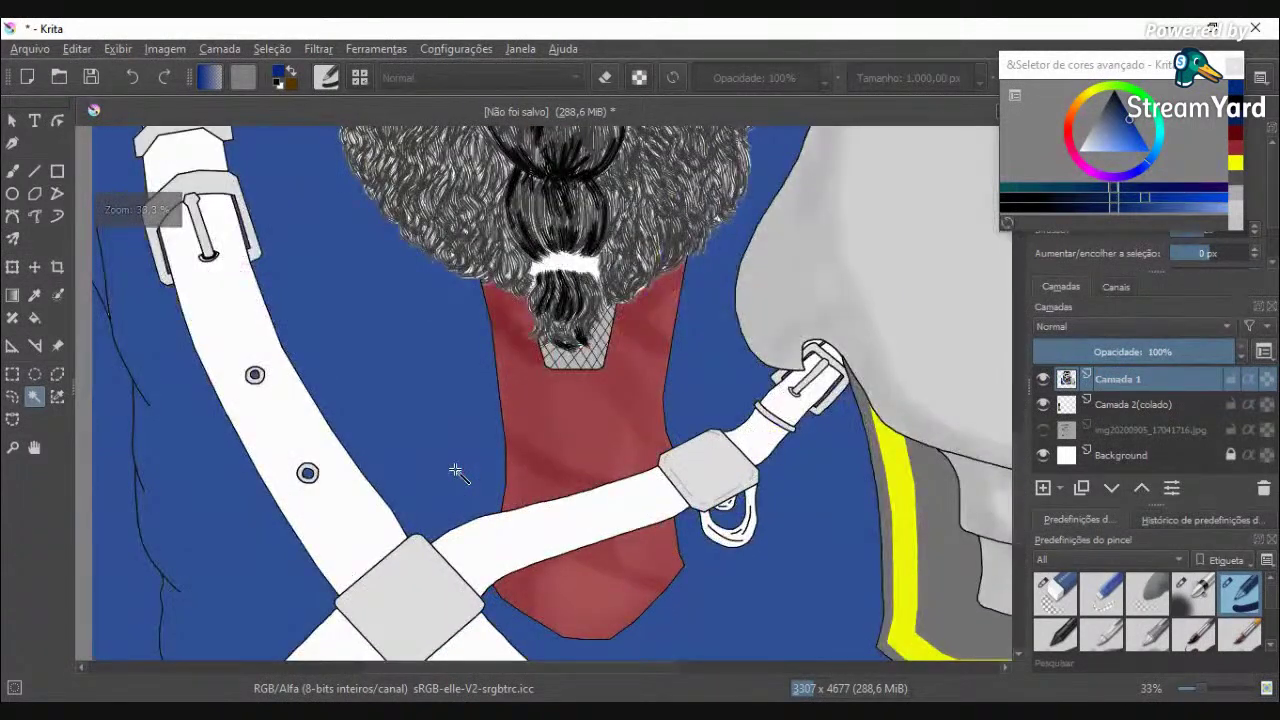
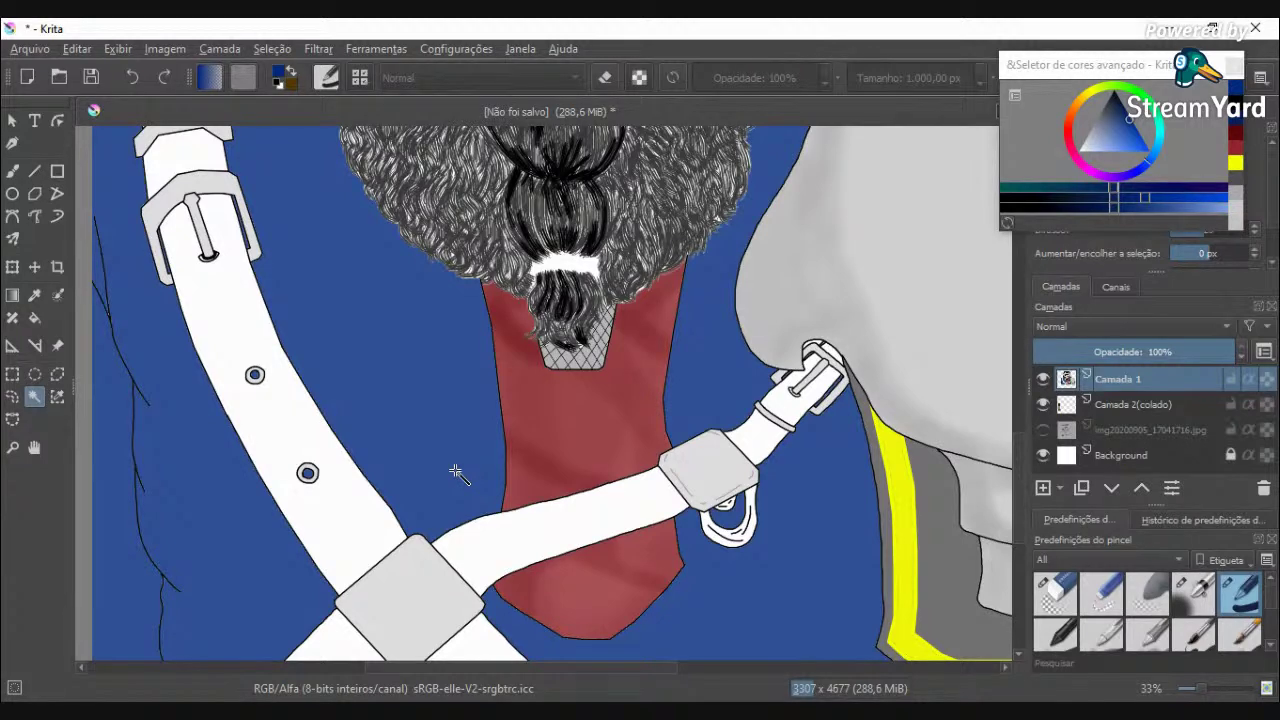
Step: Pick a darker navy blue and switch the brush to the Airbrush Soft preset
{"action": "scroll", "coordinate": [634, 376], "scroll_direction": "down", "scroll_amount": 4}
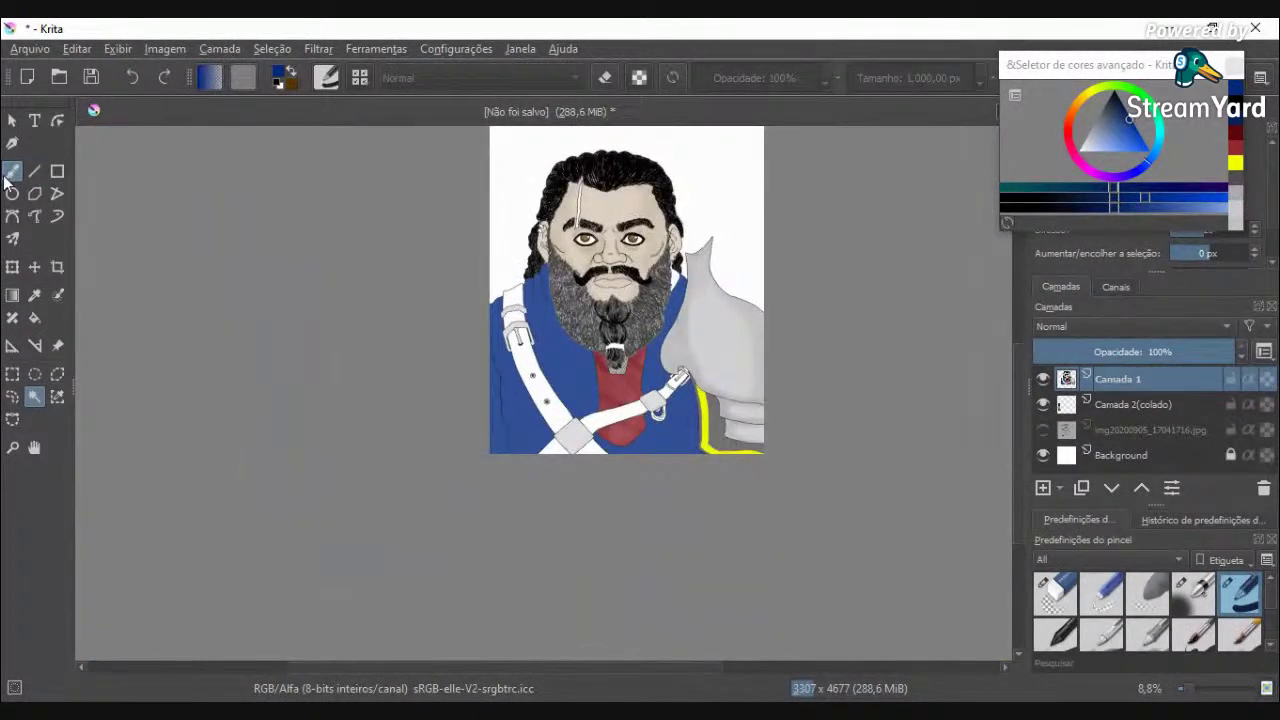
{"action": "left_click", "coordinate": [11, 174]}
{"action": "left_click", "coordinate": [1101, 210]}
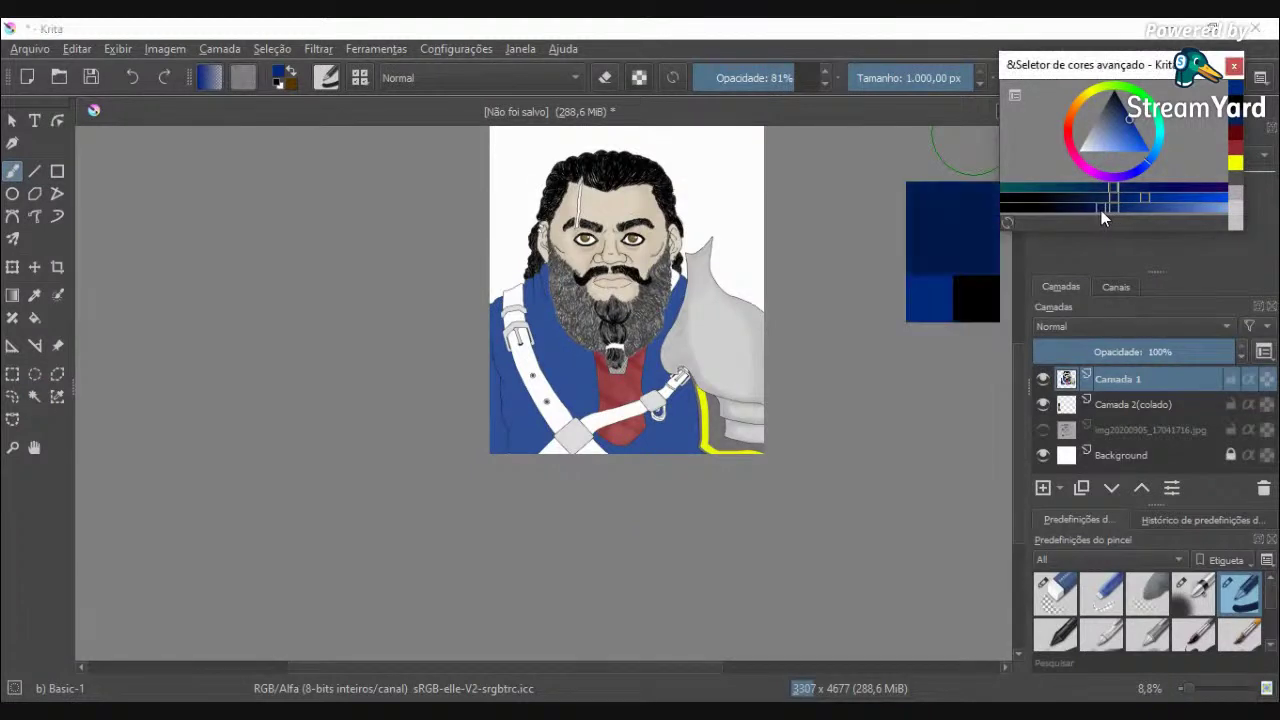
{"action": "left_click", "coordinate": [1102, 213]}
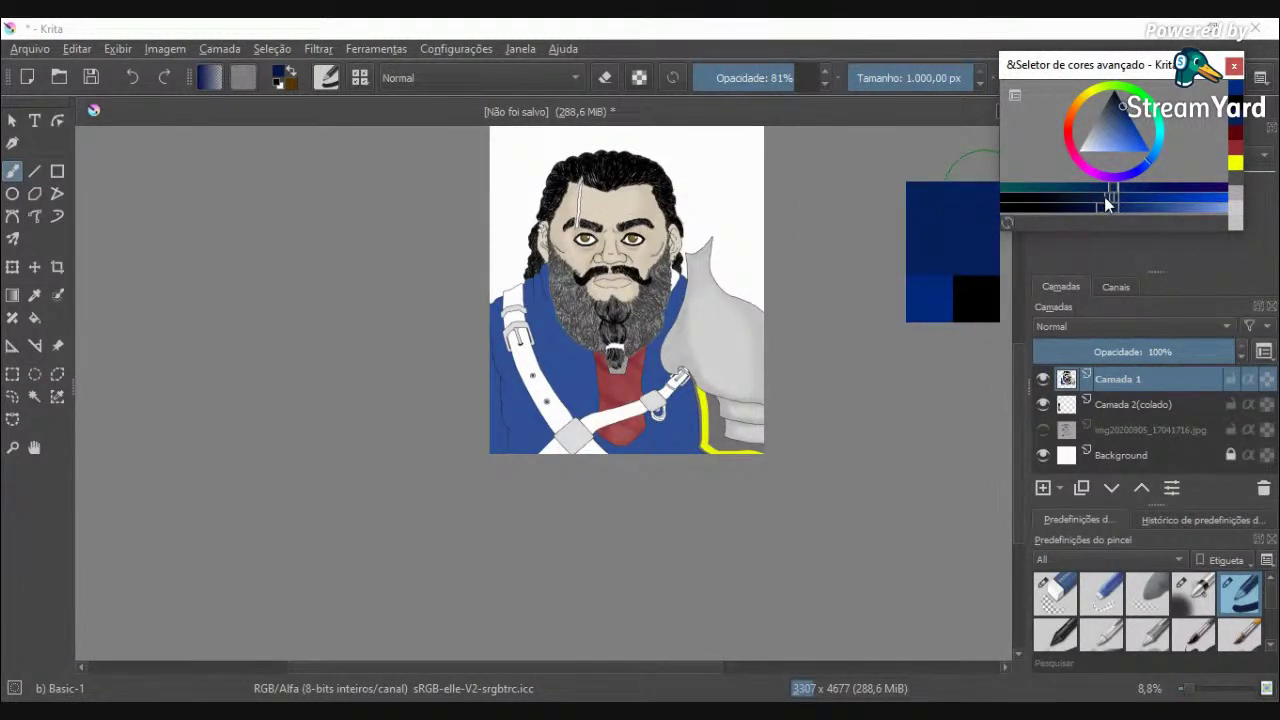
{"action": "left_click", "coordinate": [327, 78]}
{"action": "left_click", "coordinate": [530, 142]}
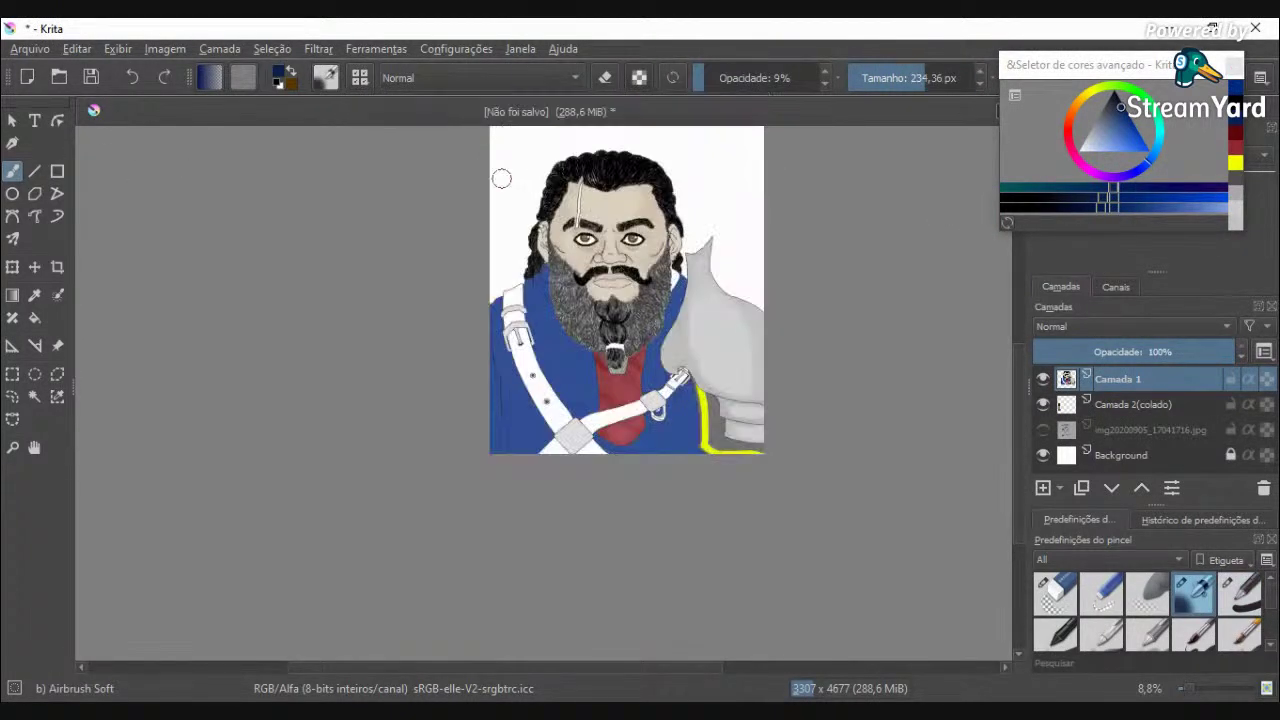
Step: Set the airbrush opacity to 23% and its size to 56,39 px
{"action": "scroll", "coordinate": [570, 320], "scroll_direction": "up", "scroll_amount": 5}
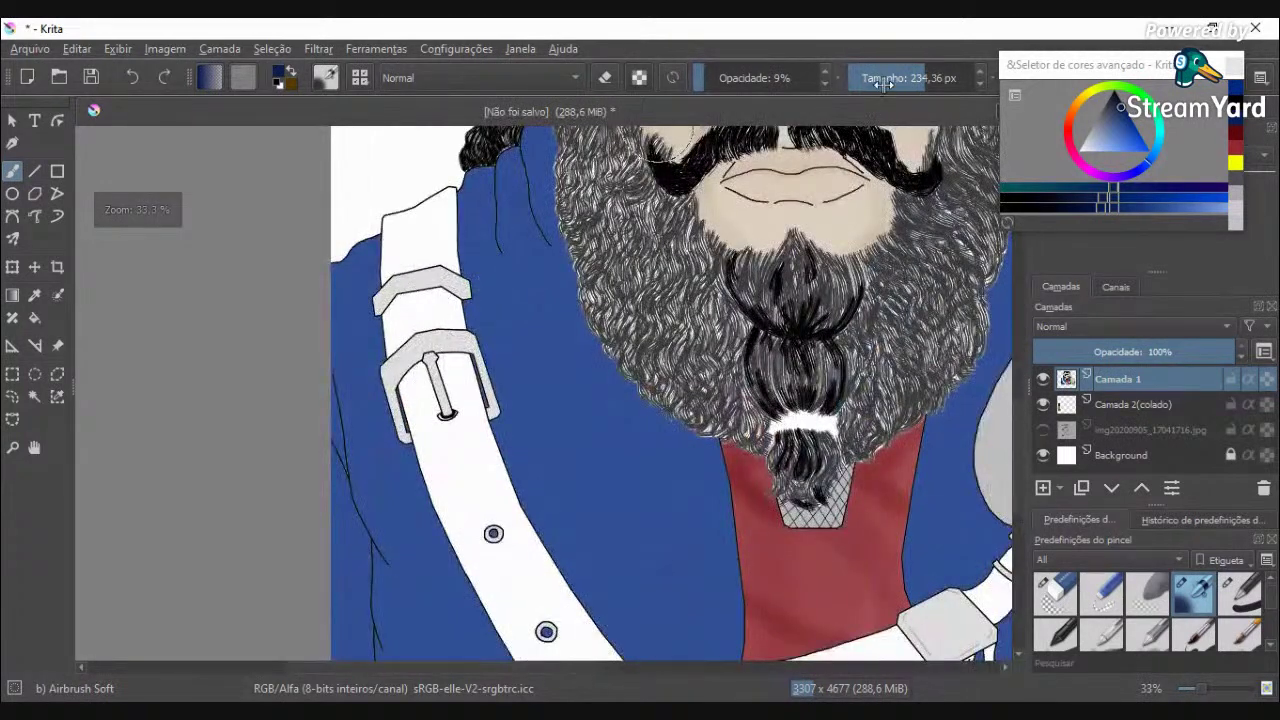
{"action": "left_click", "coordinate": [884, 84]}
{"action": "left_click", "coordinate": [722, 78]}
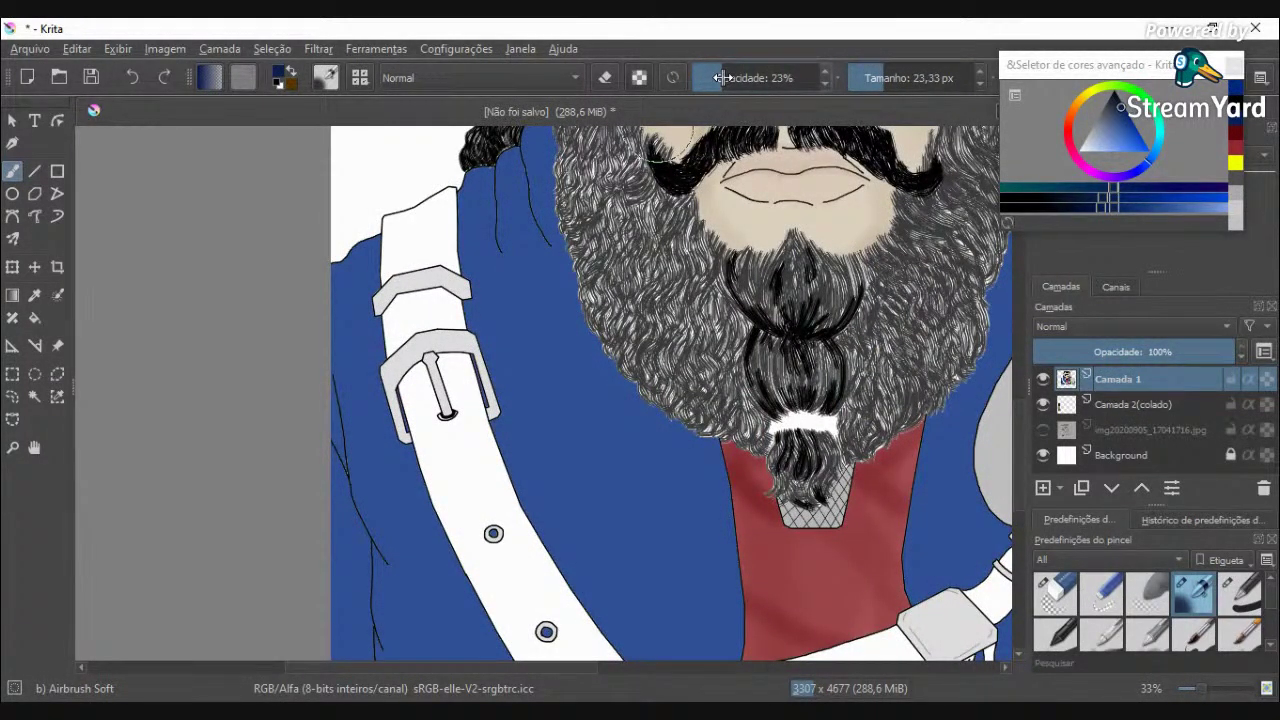
{"action": "scroll", "coordinate": [550, 236], "scroll_direction": "up", "scroll_amount": 1}
{"action": "scroll", "coordinate": [500, 187], "scroll_direction": "down", "scroll_amount": 4}
{"action": "scroll", "coordinate": [495, 142], "scroll_direction": "up", "scroll_amount": 4}
{"action": "left_click", "coordinate": [894, 65]}
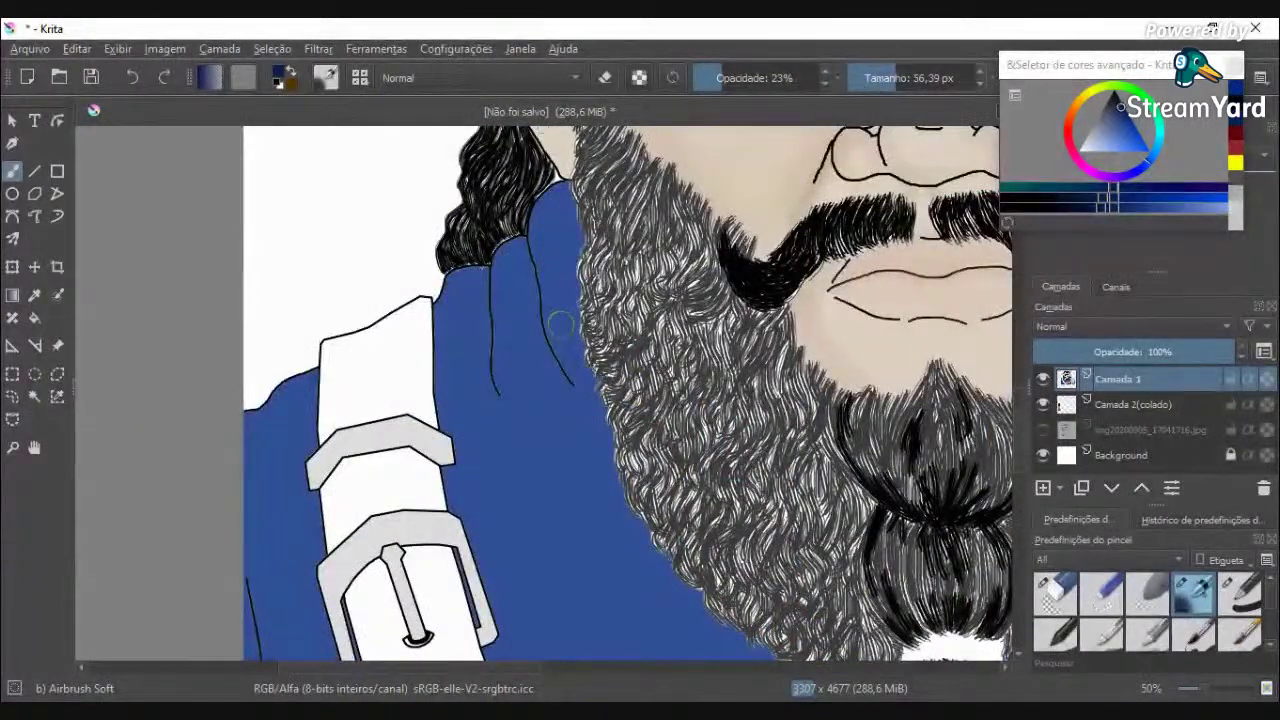
Step: Airbrush soft darker blue shading along the fold lines of the collar beside the beard
{"action": "scroll", "coordinate": [503, 351], "scroll_direction": "up", "scroll_amount": 2}
{"action": "mouse_move", "coordinate": [507, 430]}
{"action": "left_mouse_down"}
{"action": "mouse_move", "coordinate": [486, 400]}
{"action": "mouse_move", "coordinate": [503, 263]}
{"action": "mouse_move", "coordinate": [557, 170]}
{"action": "mouse_move", "coordinate": [500, 244]}
{"action": "mouse_move", "coordinate": [534, 152]}
{"action": "mouse_move", "coordinate": [494, 194]}
{"action": "mouse_move", "coordinate": [530, 157]}
{"action": "mouse_move", "coordinate": [553, 158]}
{"action": "mouse_move", "coordinate": [539, 150]}
{"action": "mouse_move", "coordinate": [484, 195]}
{"action": "mouse_move", "coordinate": [474, 294]}
{"action": "mouse_move", "coordinate": [491, 414]}
{"action": "mouse_move", "coordinate": [523, 460]}
{"action": "mouse_move", "coordinate": [500, 432]}
{"action": "left_mouse_up"}
{"action": "scroll", "coordinate": [503, 385], "scroll_direction": "down", "scroll_amount": 2}
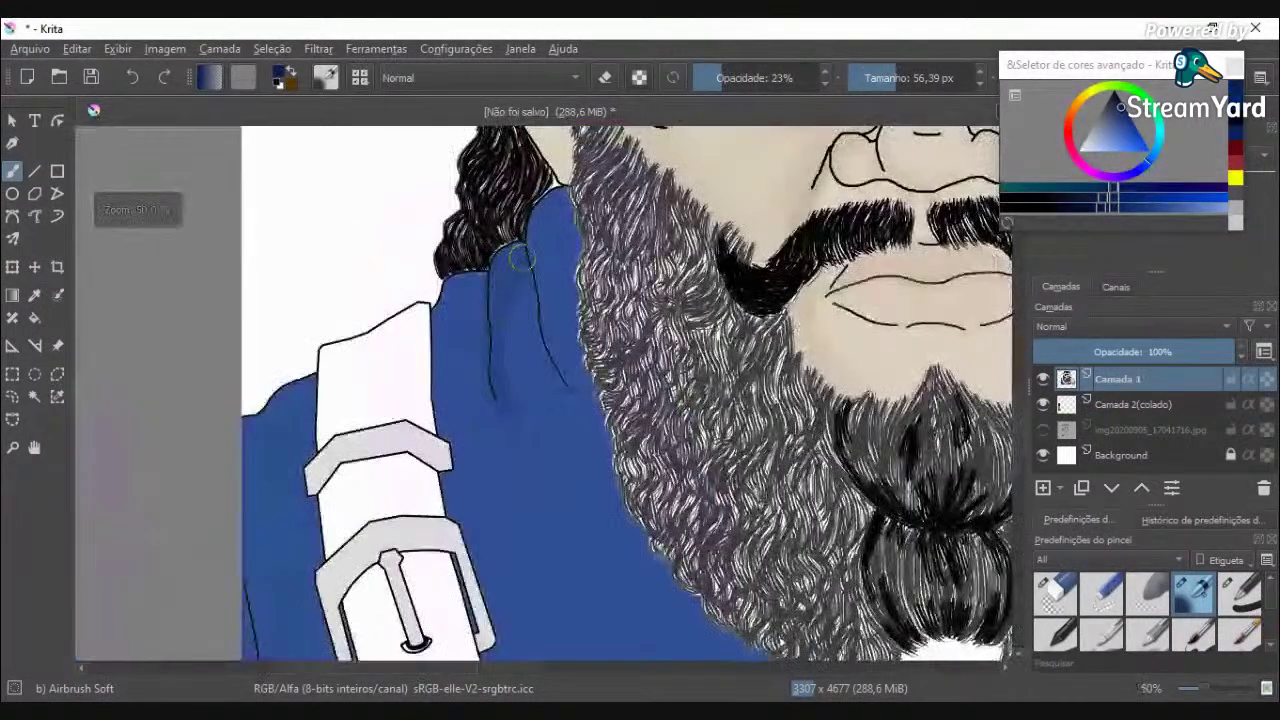
{"action": "scroll", "coordinate": [524, 262], "scroll_direction": "up", "scroll_amount": 4}
{"action": "left_click_drag", "start_coordinate": [546, 276], "coordinate": [726, 229]}
{"action": "scroll", "coordinate": [727, 224], "scroll_direction": "down", "scroll_amount": 4}
{"action": "scroll", "coordinate": [718, 190], "scroll_direction": "up", "scroll_amount": 5}
{"action": "scroll", "coordinate": [727, 180], "scroll_direction": "down", "scroll_amount": 2}
{"action": "scroll", "coordinate": [715, 151], "scroll_direction": "down", "scroll_amount": 5}
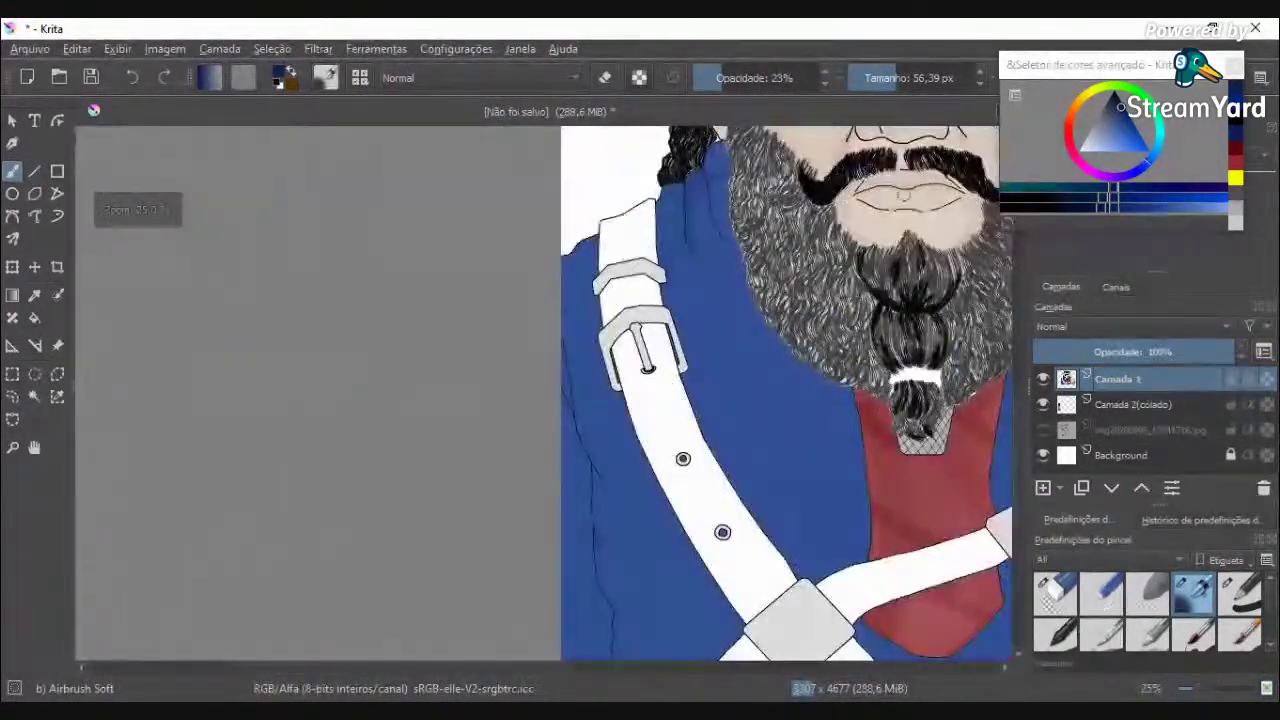
Step: Darken the upper part of the collar fold between the hair and the beard with soft shading
{"action": "left_click_drag", "start_coordinate": [1022, 437], "coordinate": [1020, 394]}
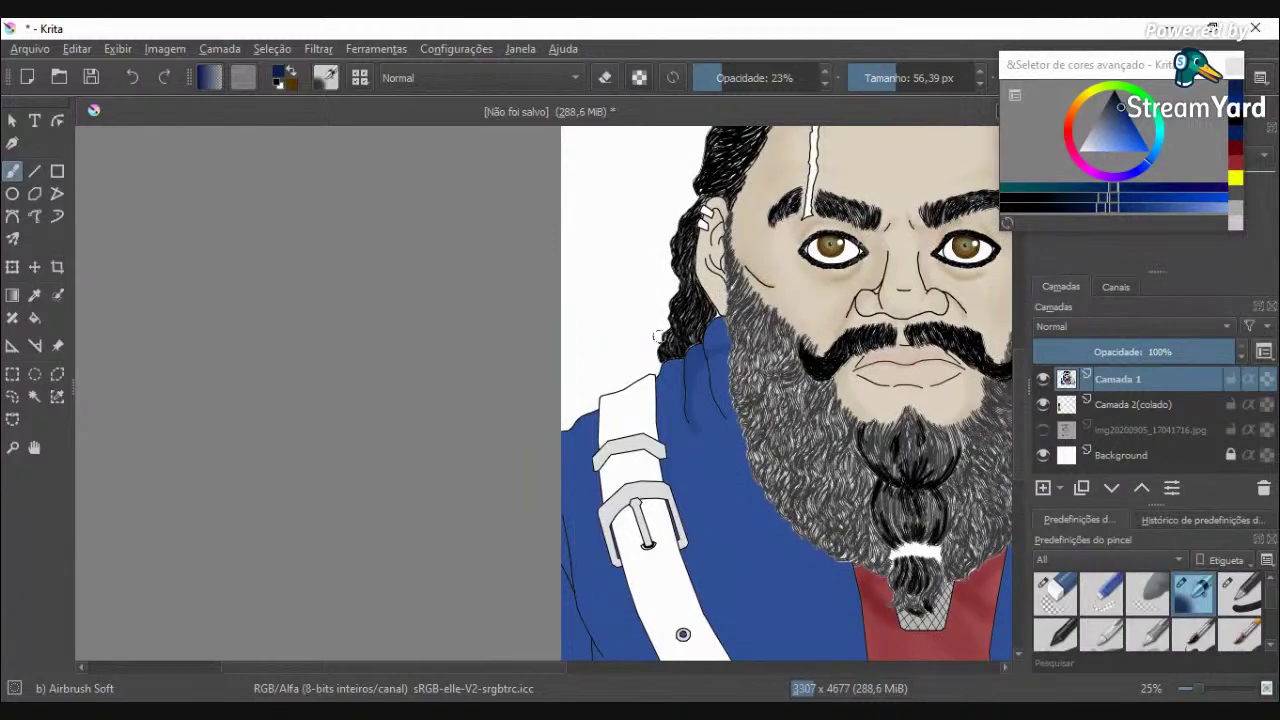
{"action": "scroll", "coordinate": [660, 336], "scroll_direction": "up", "scroll_amount": 6}
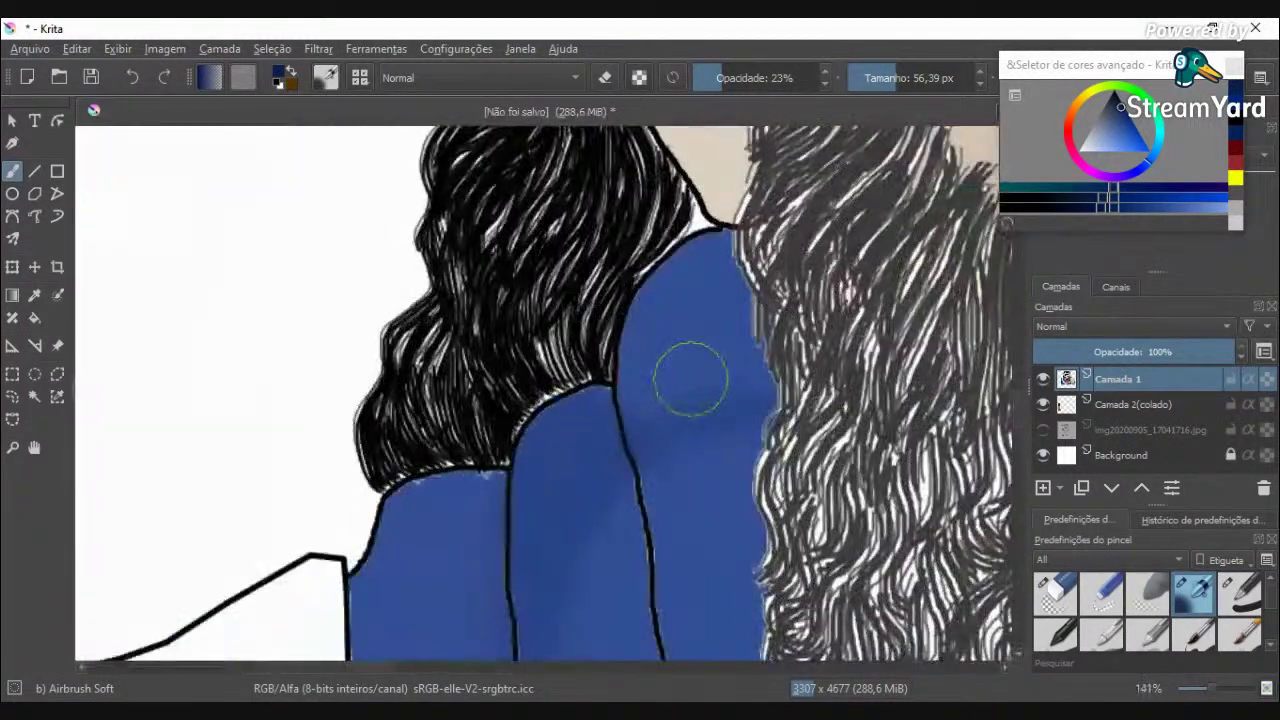
{"action": "mouse_move", "coordinate": [690, 378]}
{"action": "left_mouse_down"}
{"action": "mouse_move", "coordinate": [647, 409]}
{"action": "mouse_move", "coordinate": [706, 381]}
{"action": "mouse_move", "coordinate": [765, 382]}
{"action": "mouse_move", "coordinate": [683, 380]}
{"action": "mouse_move", "coordinate": [644, 413]}
{"action": "mouse_move", "coordinate": [728, 322]}
{"action": "mouse_move", "coordinate": [756, 320]}
{"action": "mouse_move", "coordinate": [673, 388]}
{"action": "mouse_move", "coordinate": [765, 356]}
{"action": "mouse_move", "coordinate": [625, 378]}
{"action": "mouse_move", "coordinate": [692, 283]}
{"action": "mouse_move", "coordinate": [733, 266]}
{"action": "mouse_move", "coordinate": [631, 372]}
{"action": "mouse_move", "coordinate": [707, 247]}
{"action": "mouse_move", "coordinate": [656, 347]}
{"action": "mouse_move", "coordinate": [770, 507]}
{"action": "mouse_move", "coordinate": [760, 395]}
{"action": "left_mouse_up"}
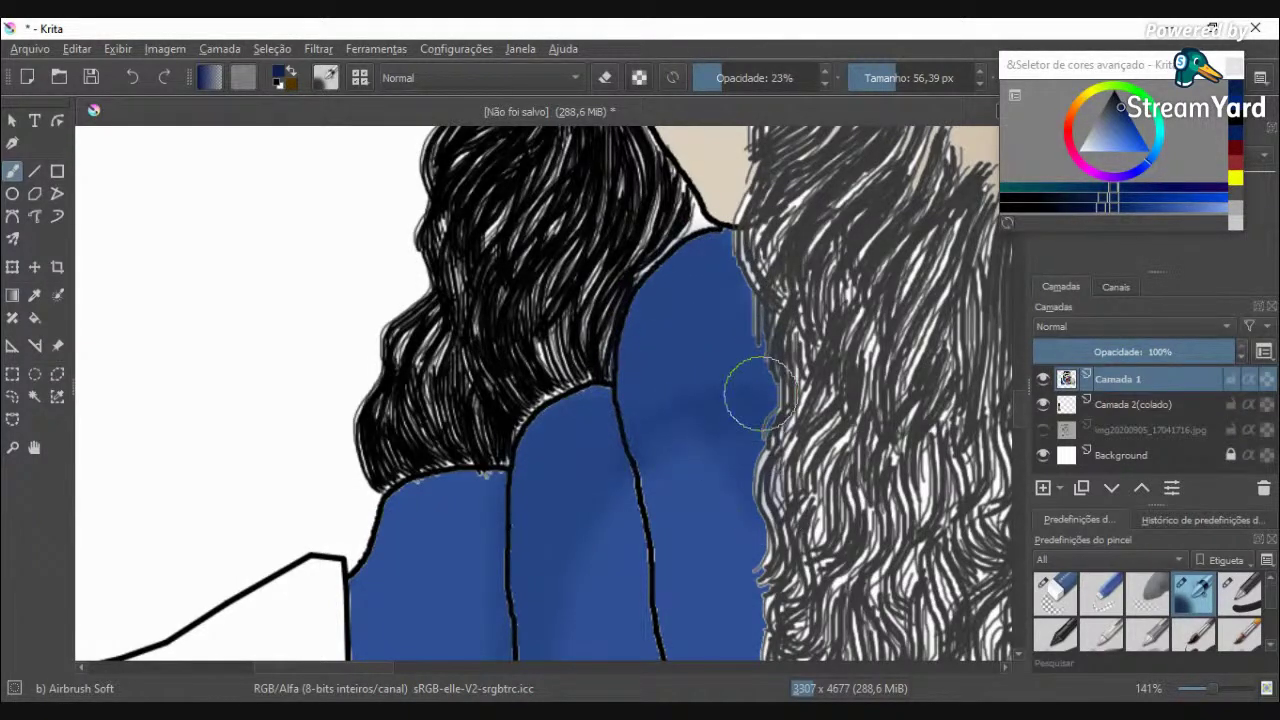
{"action": "scroll", "coordinate": [748, 488], "scroll_direction": "down", "scroll_amount": 4}
{"action": "scroll", "coordinate": [731, 568], "scroll_direction": "up", "scroll_amount": 2}
{"action": "mouse_move", "coordinate": [760, 557]}
{"action": "left_mouse_down"}
{"action": "mouse_move", "coordinate": [717, 423]}
{"action": "mouse_move", "coordinate": [729, 391]}
{"action": "mouse_move", "coordinate": [716, 400]}
{"action": "mouse_move", "coordinate": [731, 491]}
{"action": "mouse_move", "coordinate": [765, 562]}
{"action": "mouse_move", "coordinate": [805, 603]}
{"action": "mouse_move", "coordinate": [748, 538]}
{"action": "mouse_move", "coordinate": [634, 460]}
{"action": "mouse_move", "coordinate": [614, 457]}
{"action": "mouse_move", "coordinate": [580, 506]}
{"action": "mouse_move", "coordinate": [629, 434]}
{"action": "mouse_move", "coordinate": [629, 409]}
{"action": "mouse_move", "coordinate": [605, 412]}
{"action": "mouse_move", "coordinate": [577, 491]}
{"action": "mouse_move", "coordinate": [606, 457]}
{"action": "mouse_move", "coordinate": [606, 409]}
{"action": "mouse_move", "coordinate": [590, 418]}
{"action": "mouse_move", "coordinate": [634, 406]}
{"action": "mouse_move", "coordinate": [669, 374]}
{"action": "mouse_move", "coordinate": [659, 464]}
{"action": "mouse_move", "coordinate": [663, 406]}
{"action": "mouse_move", "coordinate": [651, 451]}
{"action": "mouse_move", "coordinate": [723, 474]}
{"action": "left_mouse_up"}
{"action": "scroll", "coordinate": [727, 473], "scroll_direction": "down", "scroll_amount": 3}
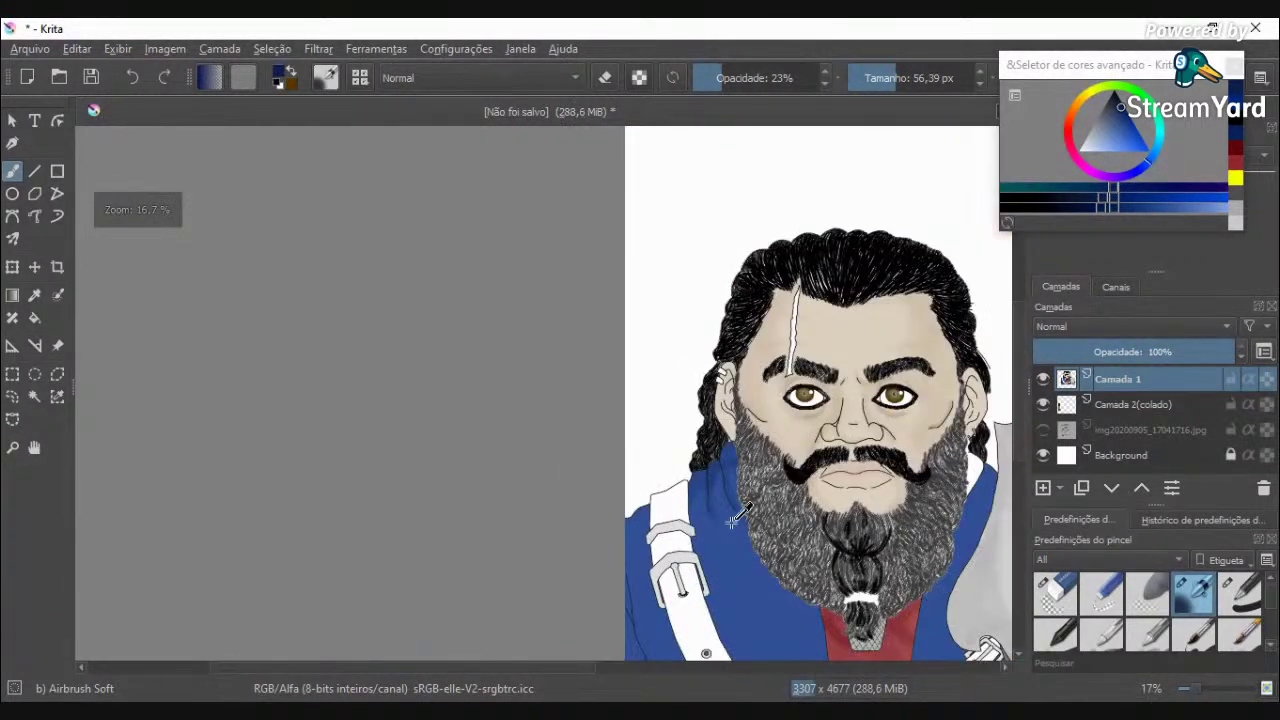
Step: Shade the collar section directly below the hair, between the white strap and the first fold line
{"action": "scroll", "coordinate": [693, 466], "scroll_direction": "up", "scroll_amount": 2}
{"action": "scroll", "coordinate": [693, 466], "scroll_direction": "up", "scroll_amount": 4}
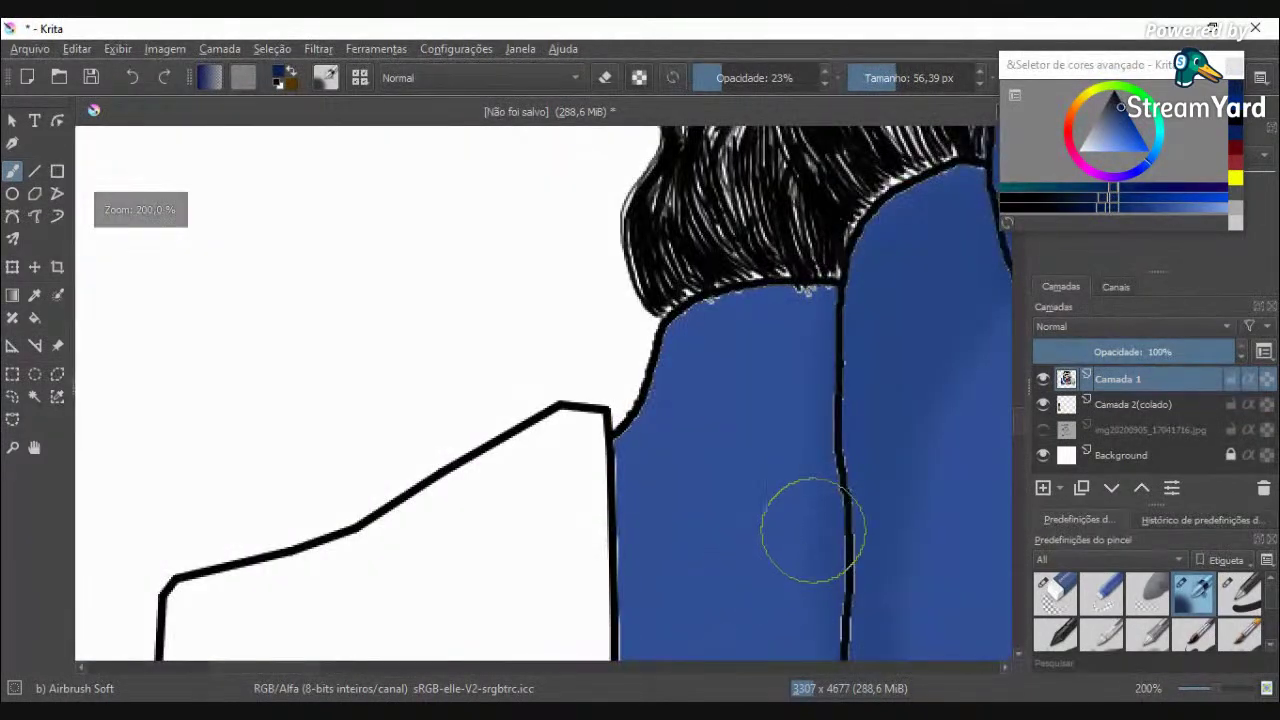
{"action": "mouse_move", "coordinate": [812, 530]}
{"action": "left_mouse_down"}
{"action": "mouse_move", "coordinate": [741, 502]}
{"action": "mouse_move", "coordinate": [695, 532]}
{"action": "mouse_move", "coordinate": [650, 599]}
{"action": "mouse_move", "coordinate": [642, 462]}
{"action": "mouse_move", "coordinate": [672, 404]}
{"action": "mouse_move", "coordinate": [729, 333]}
{"action": "mouse_move", "coordinate": [802, 309]}
{"action": "mouse_move", "coordinate": [756, 348]}
{"action": "mouse_move", "coordinate": [704, 444]}
{"action": "mouse_move", "coordinate": [772, 413]}
{"action": "mouse_move", "coordinate": [793, 454]}
{"action": "mouse_move", "coordinate": [806, 365]}
{"action": "mouse_move", "coordinate": [745, 467]}
{"action": "mouse_move", "coordinate": [681, 497]}
{"action": "mouse_move", "coordinate": [646, 543]}
{"action": "left_mouse_up"}
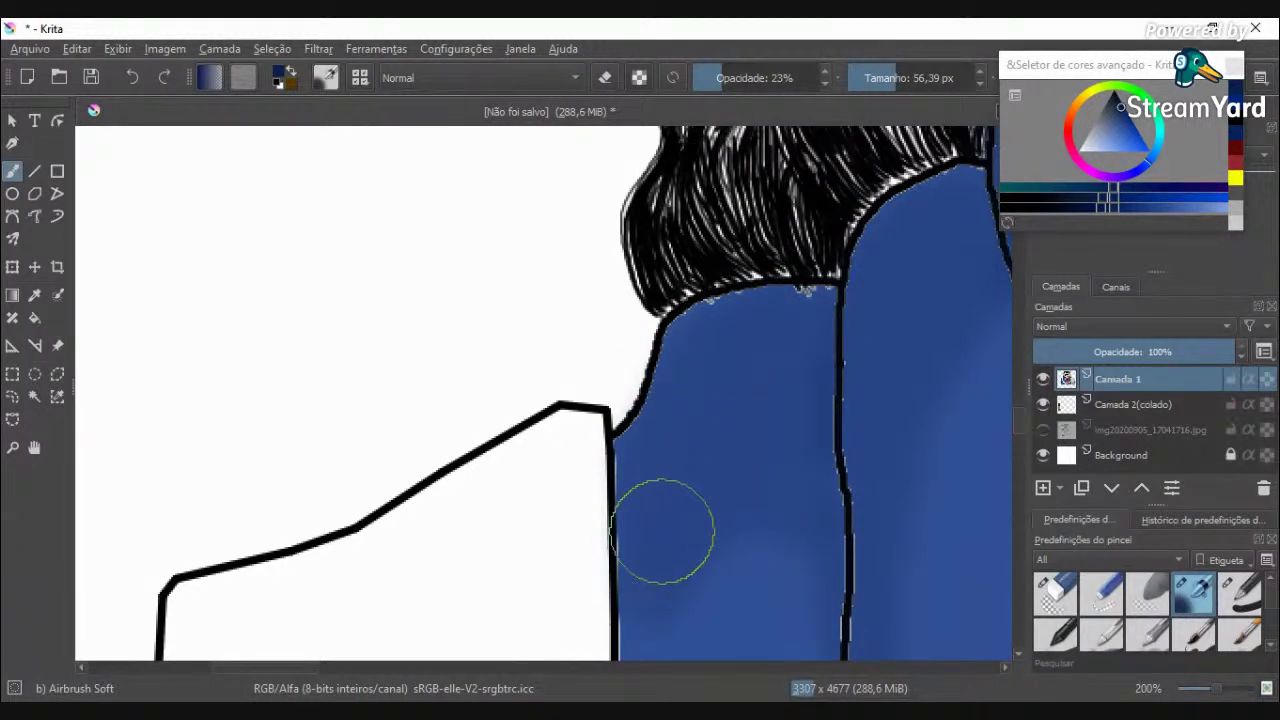
{"action": "scroll", "coordinate": [664, 531], "scroll_direction": "down", "scroll_amount": 5}
{"action": "scroll", "coordinate": [679, 601], "scroll_direction": "down", "scroll_amount": 3}
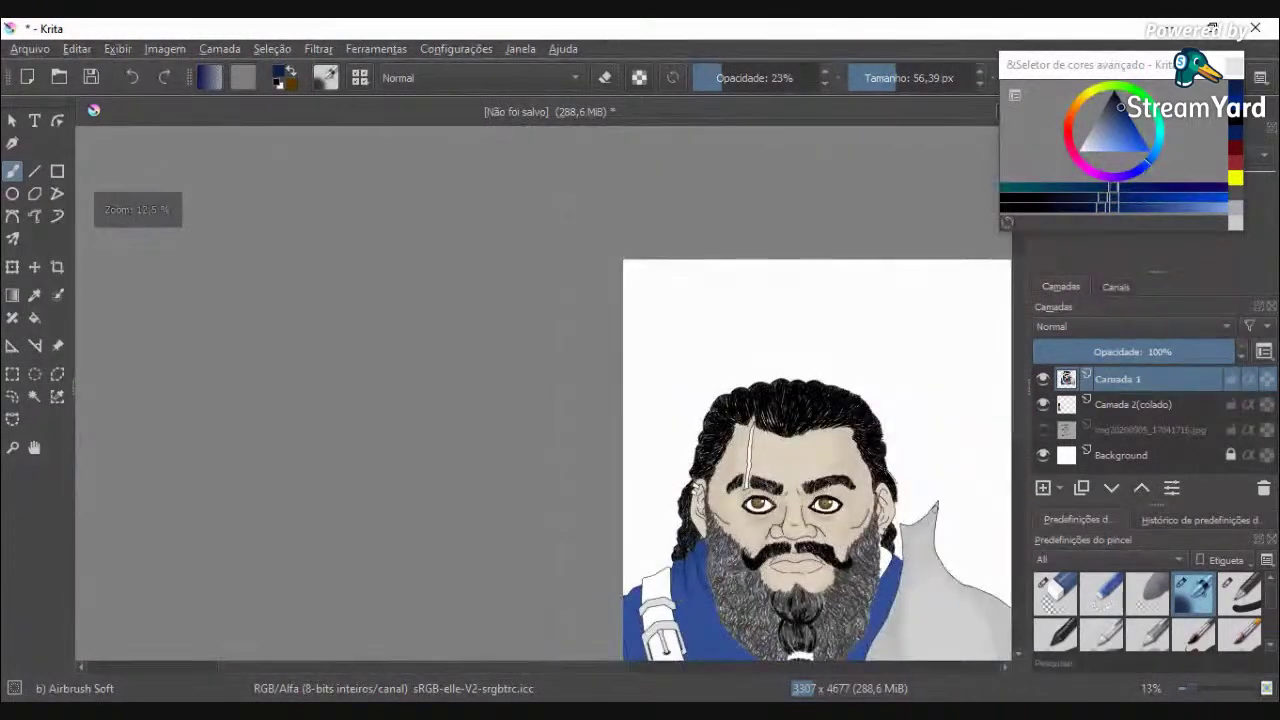
Step: Select the blue cloth panel between the buckled strap and the red vest, and set the airbrush size to 209,57 px
{"action": "left_click_drag", "start_coordinate": [1020, 426], "coordinate": [1019, 488]}
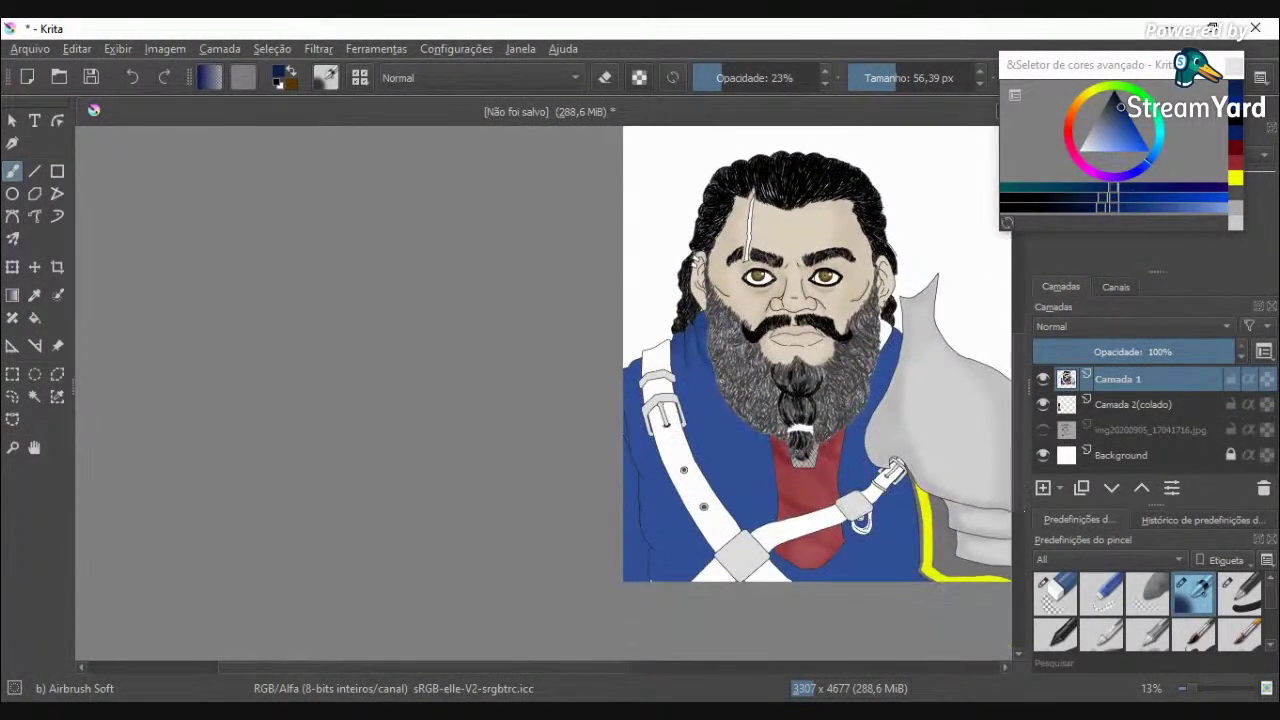
{"action": "left_click", "coordinate": [34, 395]}
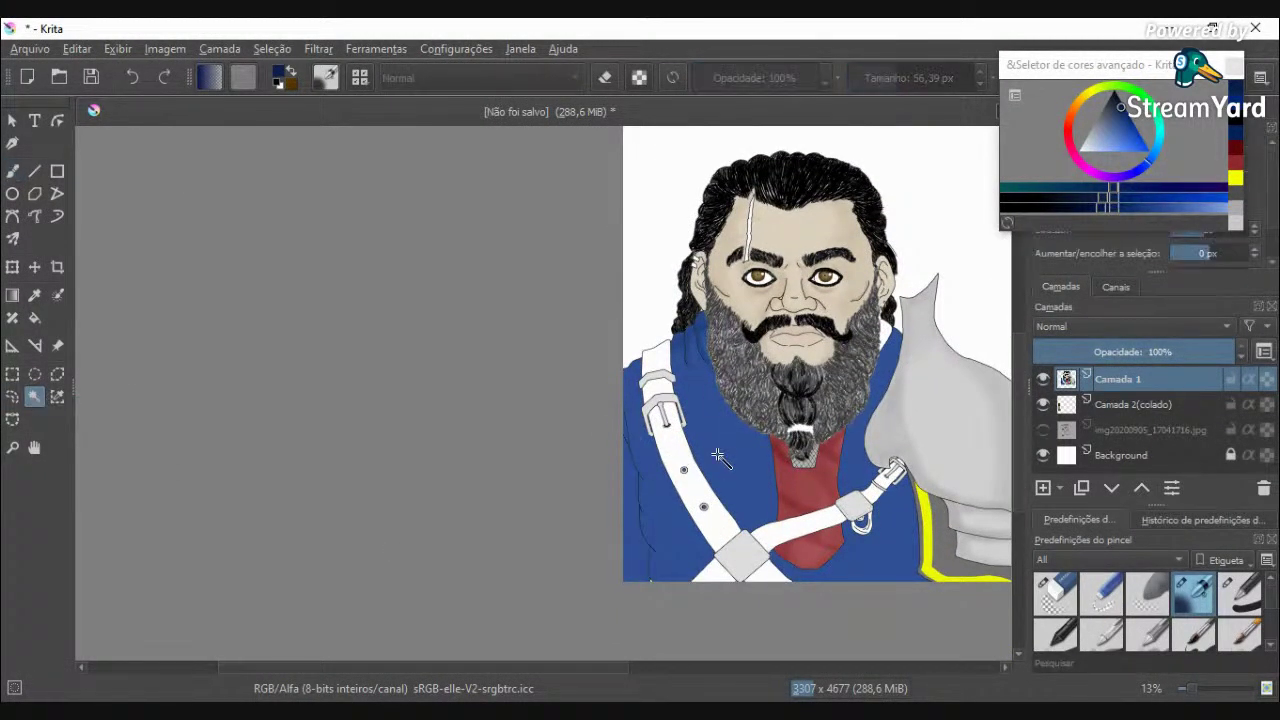
{"action": "key", "text": "b"}
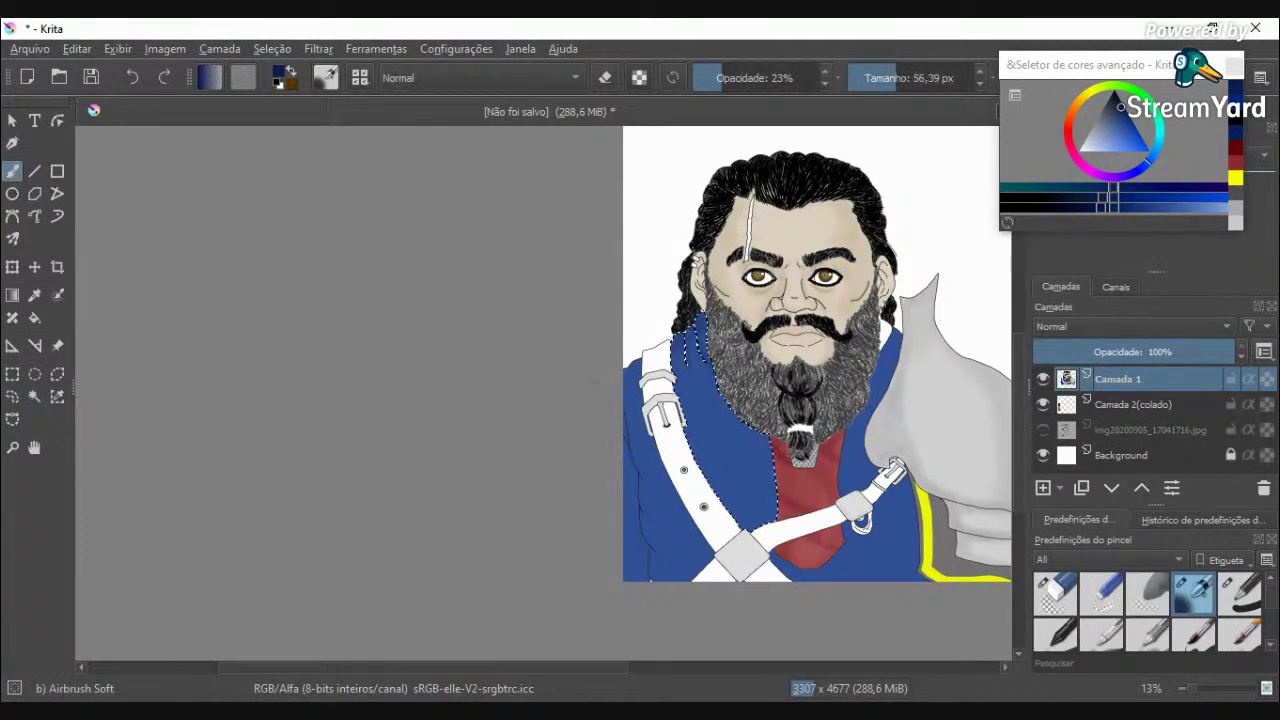
{"action": "scroll", "coordinate": [726, 431], "scroll_direction": "up", "scroll_amount": 1}
{"action": "left_click_drag", "start_coordinate": [900, 86], "coordinate": [922, 82]}
Step: Paint a soft shadow on the selected cloth along the inner edge of the buckled strap
{"action": "scroll", "coordinate": [650, 300], "scroll_direction": "up", "scroll_amount": 3}
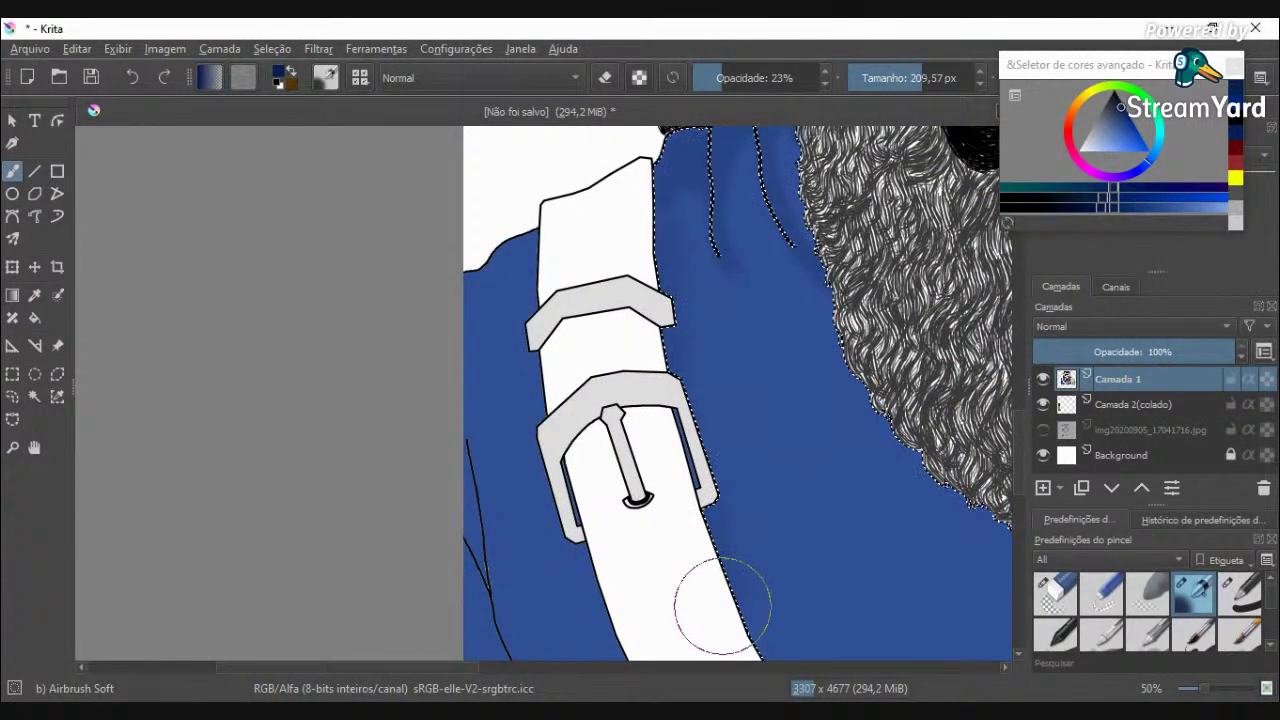
{"action": "scroll", "coordinate": [716, 610], "scroll_direction": "down", "scroll_amount": 3}
{"action": "scroll", "coordinate": [716, 614], "scroll_direction": "up", "scroll_amount": 2}
{"action": "scroll", "coordinate": [716, 614], "scroll_direction": "down", "scroll_amount": 2}
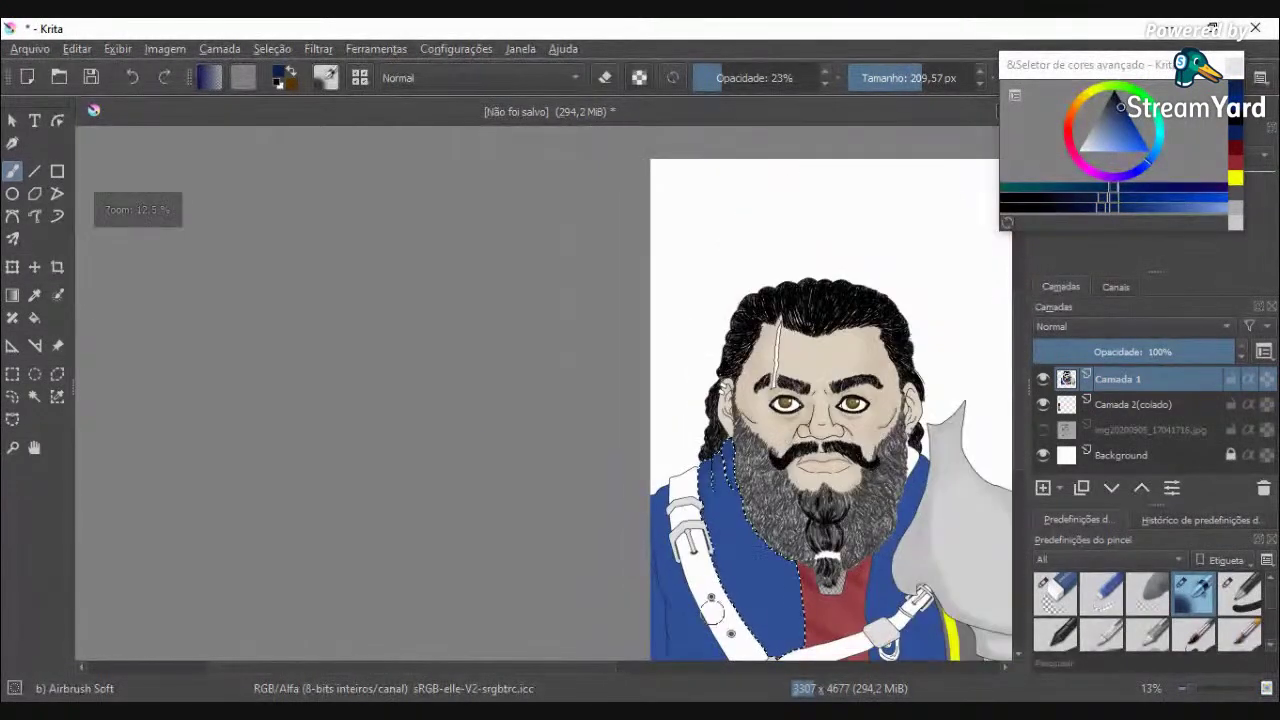
{"action": "scroll", "coordinate": [716, 614], "scroll_direction": "up", "scroll_amount": 5}
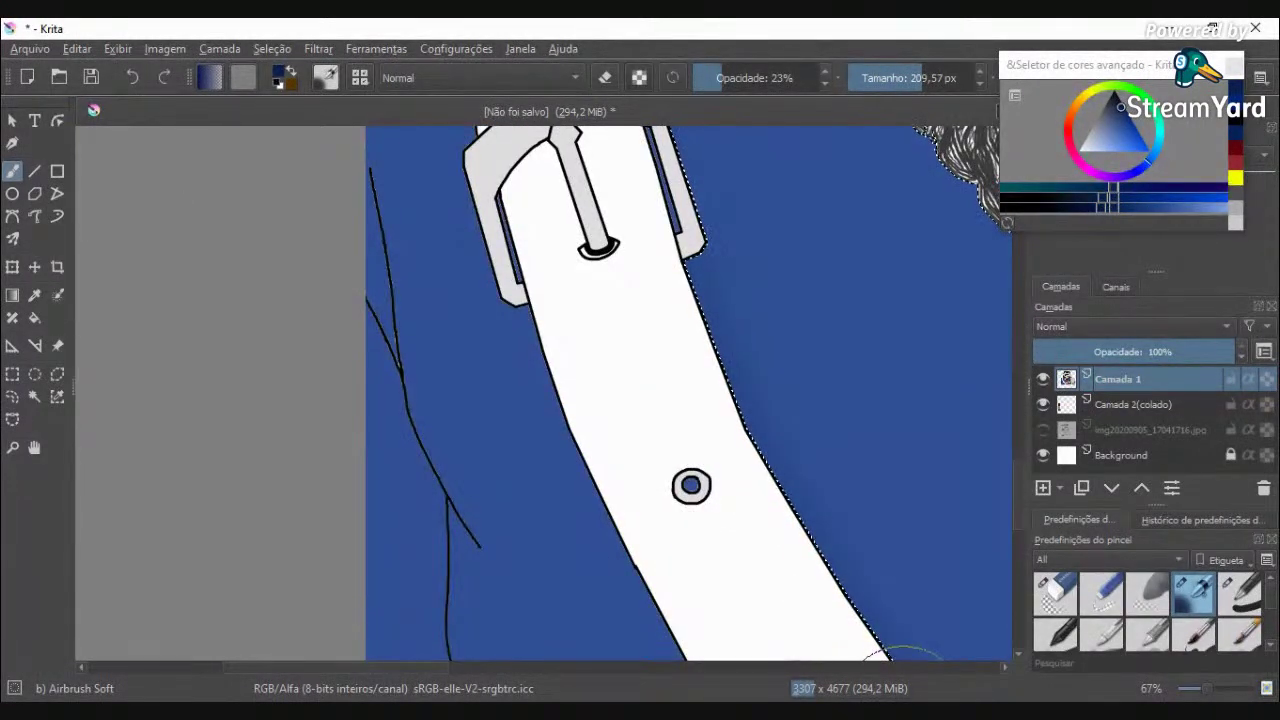
{"action": "scroll", "coordinate": [845, 625], "scroll_direction": "down", "scroll_amount": 2}
{"action": "scroll", "coordinate": [850, 630], "scroll_direction": "down", "scroll_amount": 3}
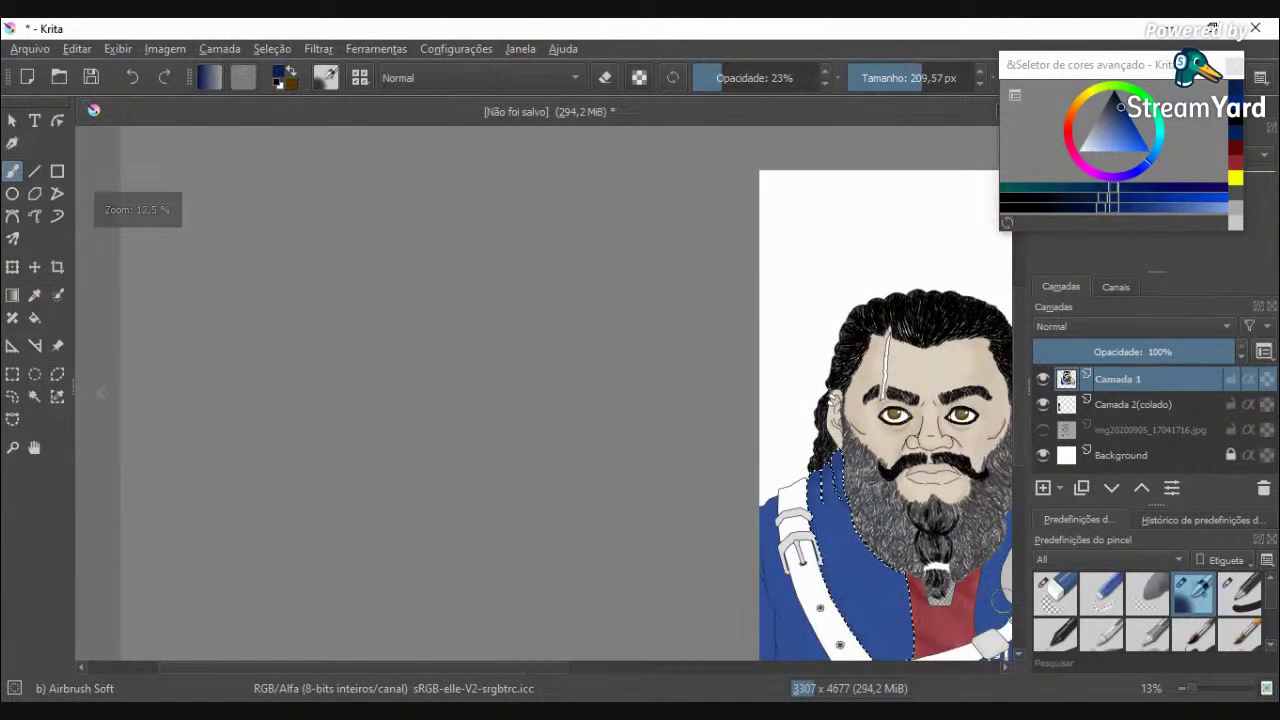
Step: Shade the lower corner of the selected cloth just above the grey plate where the straps cross
{"action": "left_click_drag", "start_coordinate": [563, 669], "coordinate": [686, 678]}
{"action": "left_click_drag", "start_coordinate": [1019, 398], "coordinate": [1019, 457]}
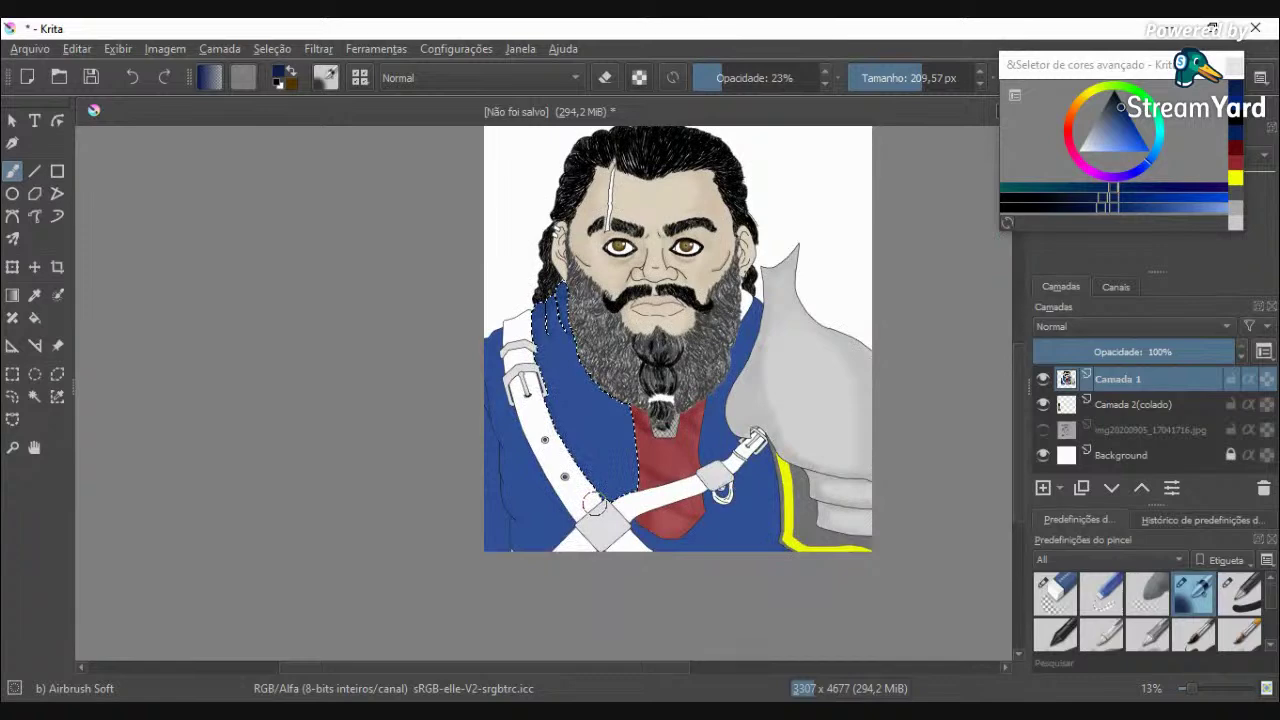
{"action": "scroll", "coordinate": [594, 506], "scroll_direction": "up", "scroll_amount": 1}
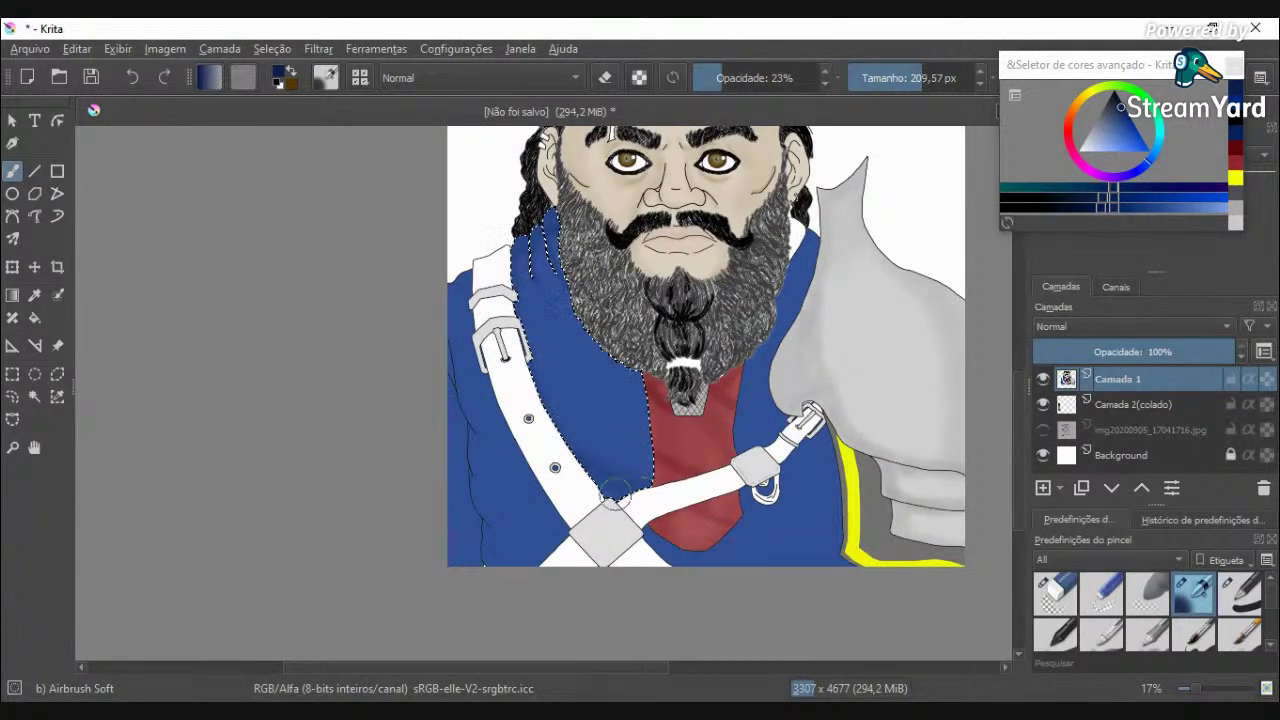
{"action": "scroll", "coordinate": [653, 478], "scroll_direction": "up", "scroll_amount": 1}
{"action": "scroll", "coordinate": [653, 478], "scroll_direction": "up", "scroll_amount": 2}
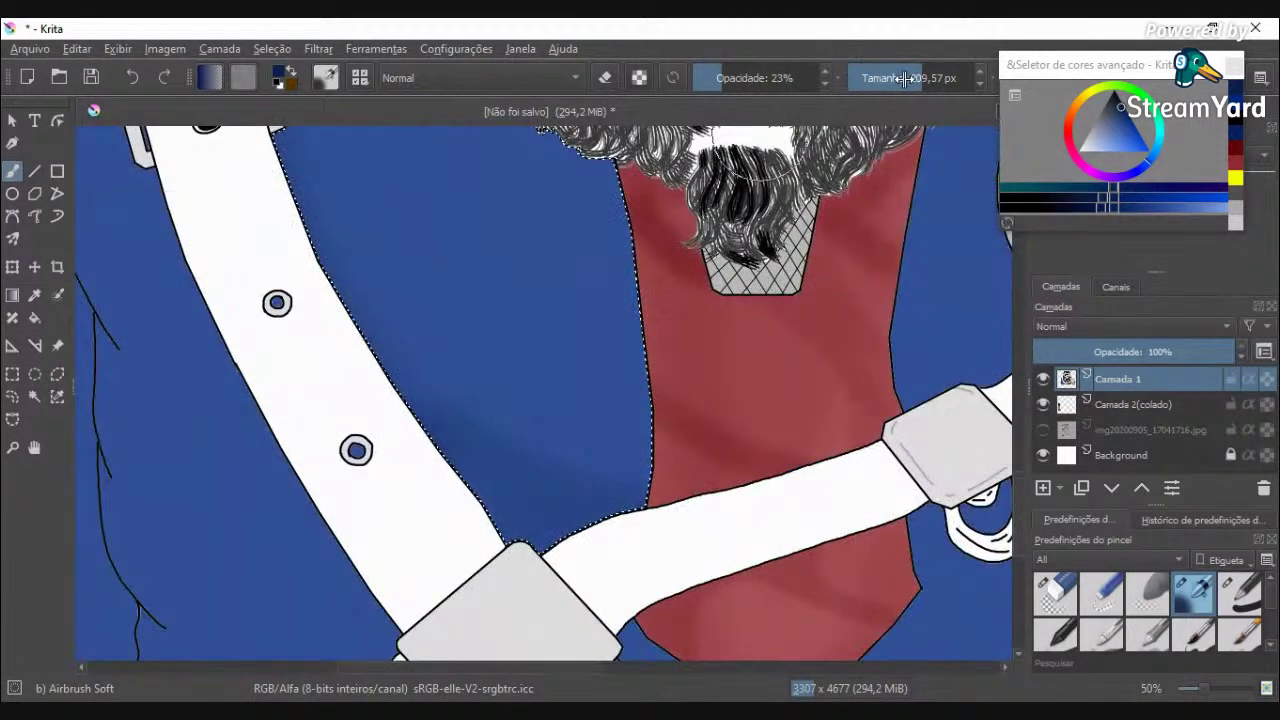
Step: Set the airbrush size to 87,30 px and paint diagonal fold shadows running from the red vest's edge into the cloth
{"action": "left_click_drag", "start_coordinate": [668, 410], "coordinate": [510, 296]}
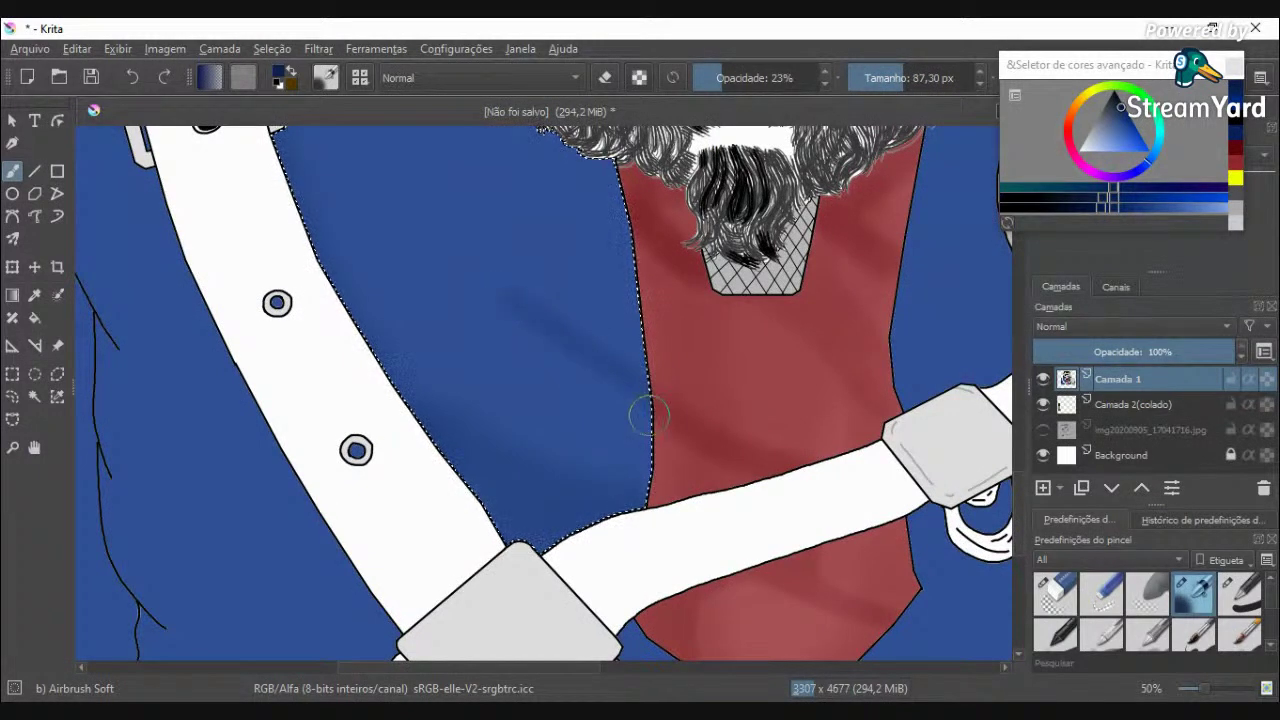
{"action": "left_click_drag", "start_coordinate": [651, 412], "coordinate": [532, 318]}
{"action": "scroll", "coordinate": [417, 217], "scroll_direction": "down", "scroll_amount": 4}
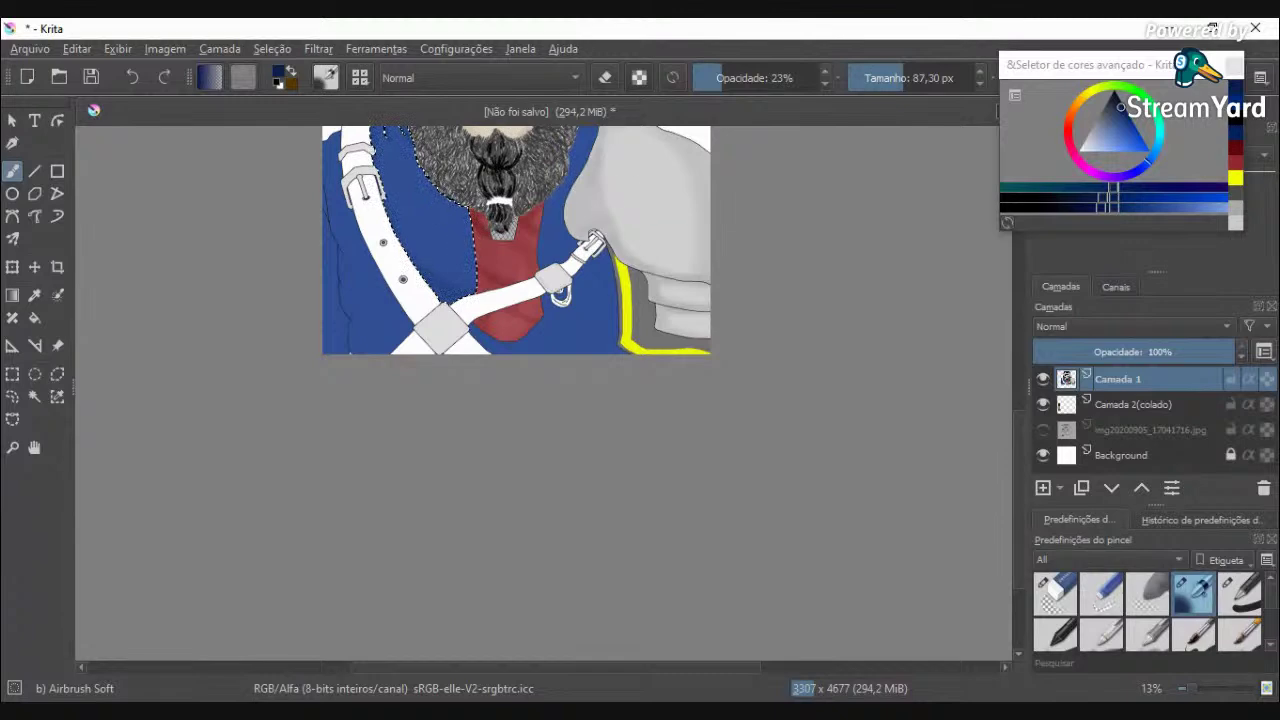
Step: Set the airbrush to 15% opacity and 122,21 px, and soften the diagonal fold shadows beside the red vest
{"action": "left_click", "coordinate": [711, 77]}
{"action": "scroll", "coordinate": [413, 273], "scroll_direction": "up", "scroll_amount": 3}
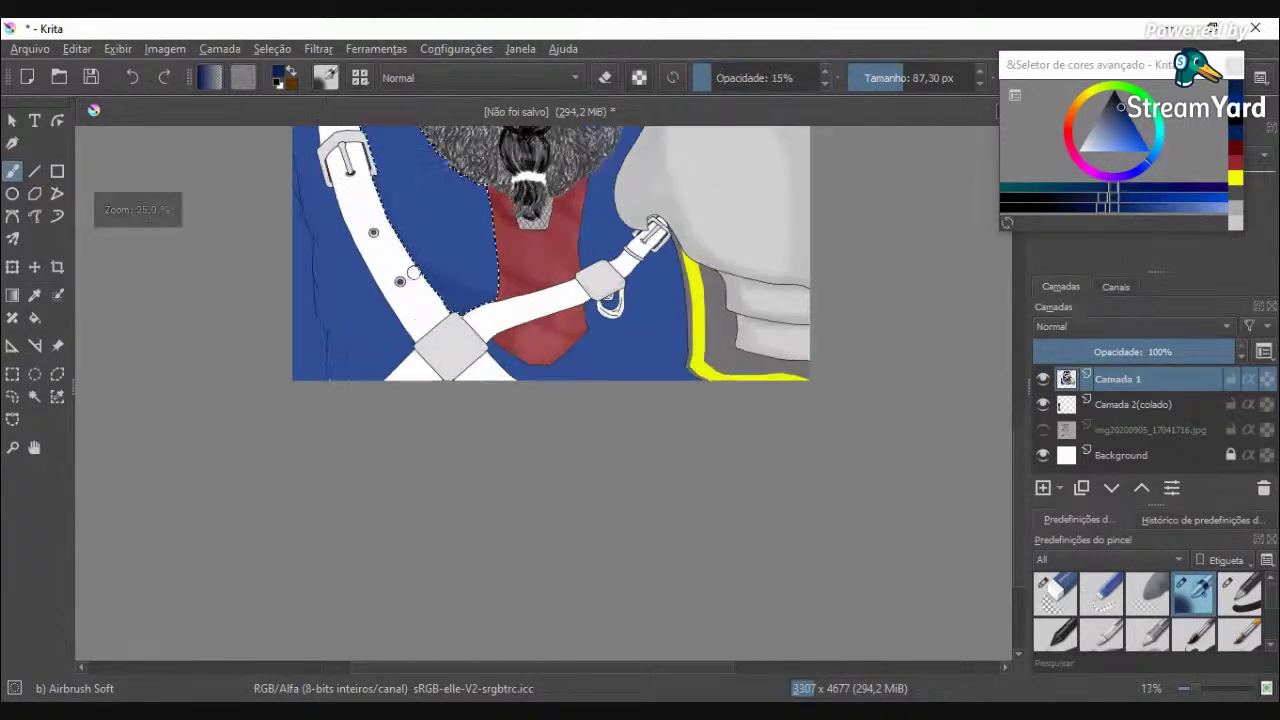
{"action": "left_click", "coordinate": [910, 77]}
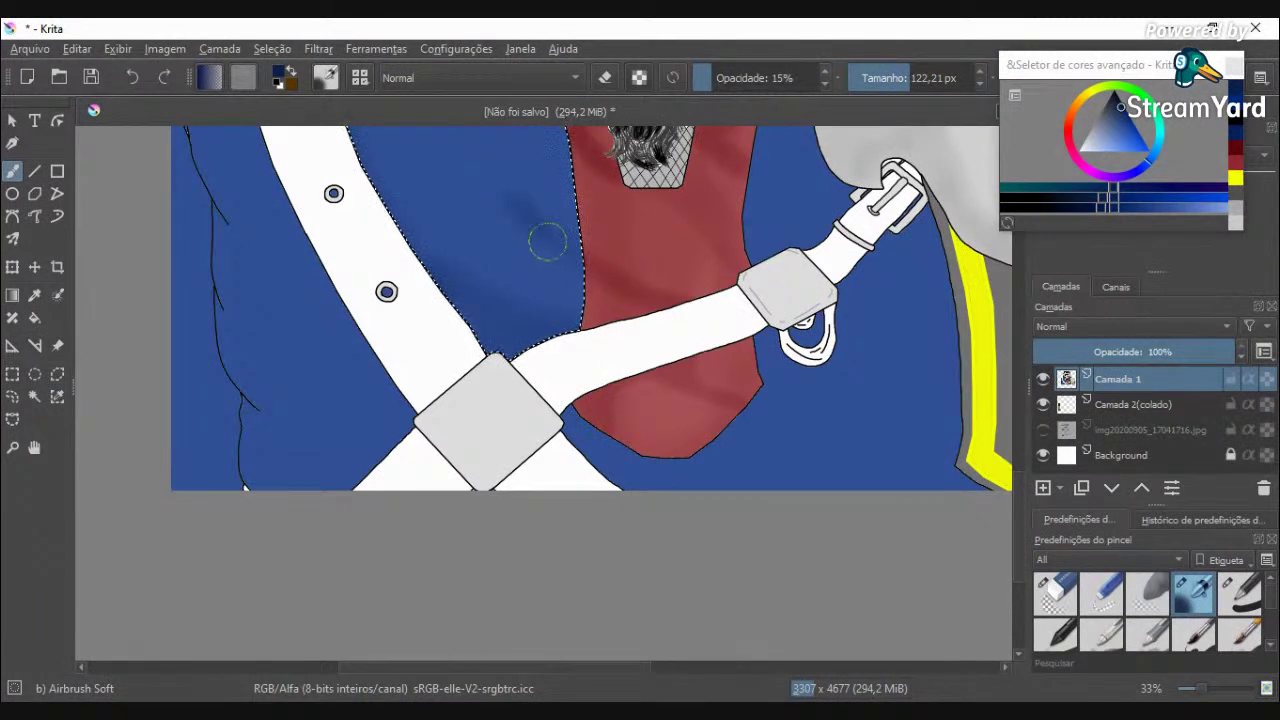
{"action": "left_click_drag", "start_coordinate": [498, 183], "coordinate": [553, 220]}
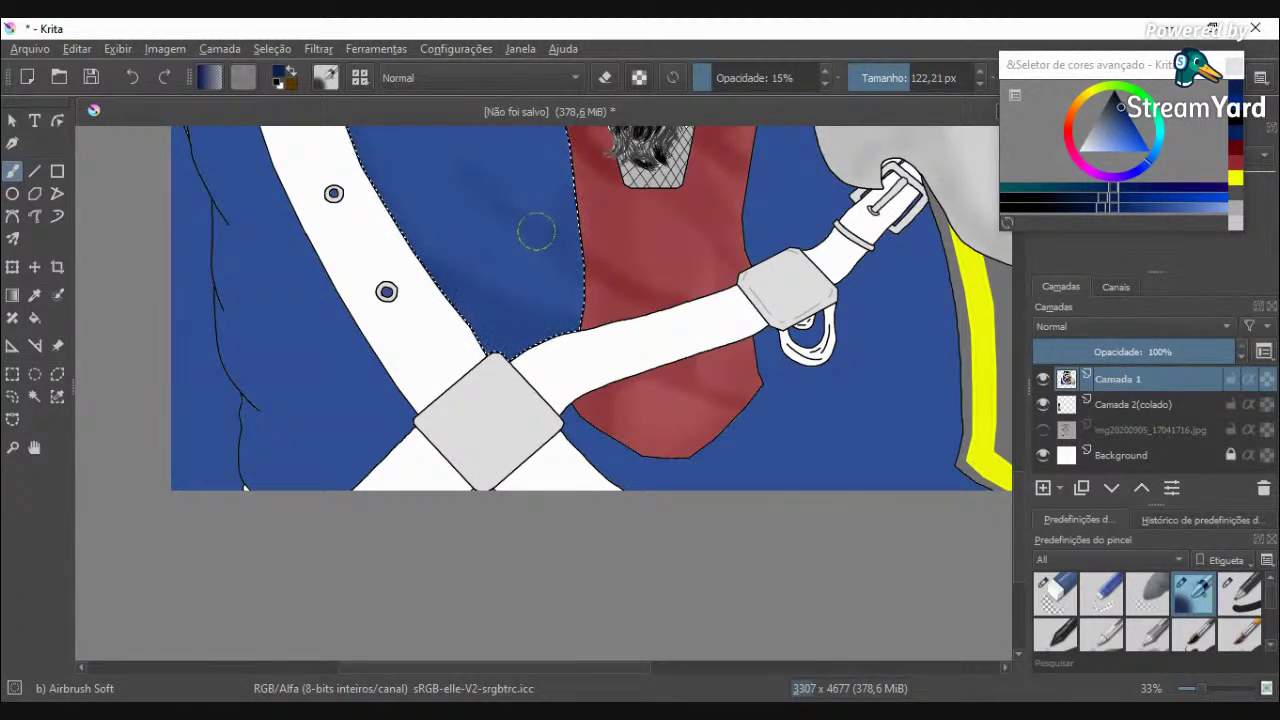
{"action": "scroll", "coordinate": [537, 231], "scroll_direction": "down", "scroll_amount": 5}
{"action": "scroll", "coordinate": [507, 182], "scroll_direction": "up", "scroll_amount": 5}
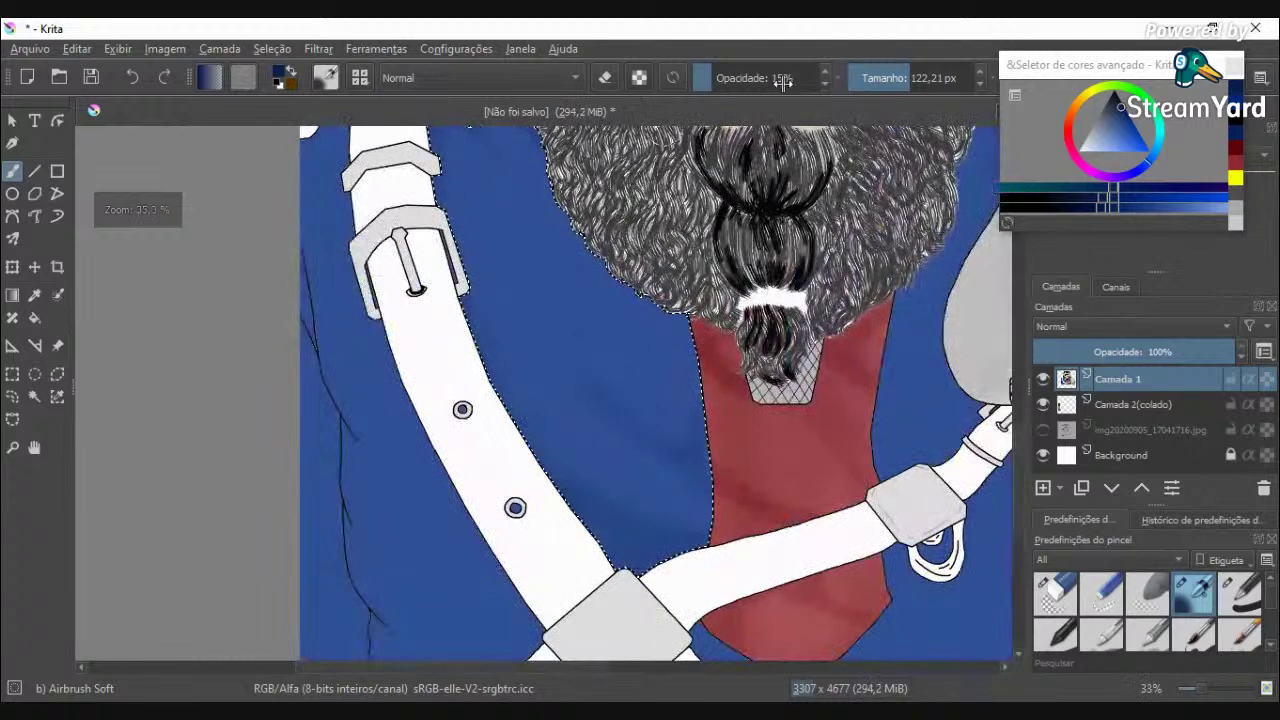
Step: Set the airbrush to 8% opacity and 646,45 px, and lay broad faint shading over the selected cloth panel
{"action": "left_click", "coordinate": [703, 78]}
{"action": "left_click", "coordinate": [956, 77]}
{"action": "mouse_move", "coordinate": [628, 222]}
{"action": "left_mouse_down"}
{"action": "mouse_move", "coordinate": [662, 350]}
{"action": "mouse_move", "coordinate": [662, 400]}
{"action": "mouse_move", "coordinate": [643, 277]}
{"action": "left_mouse_up"}
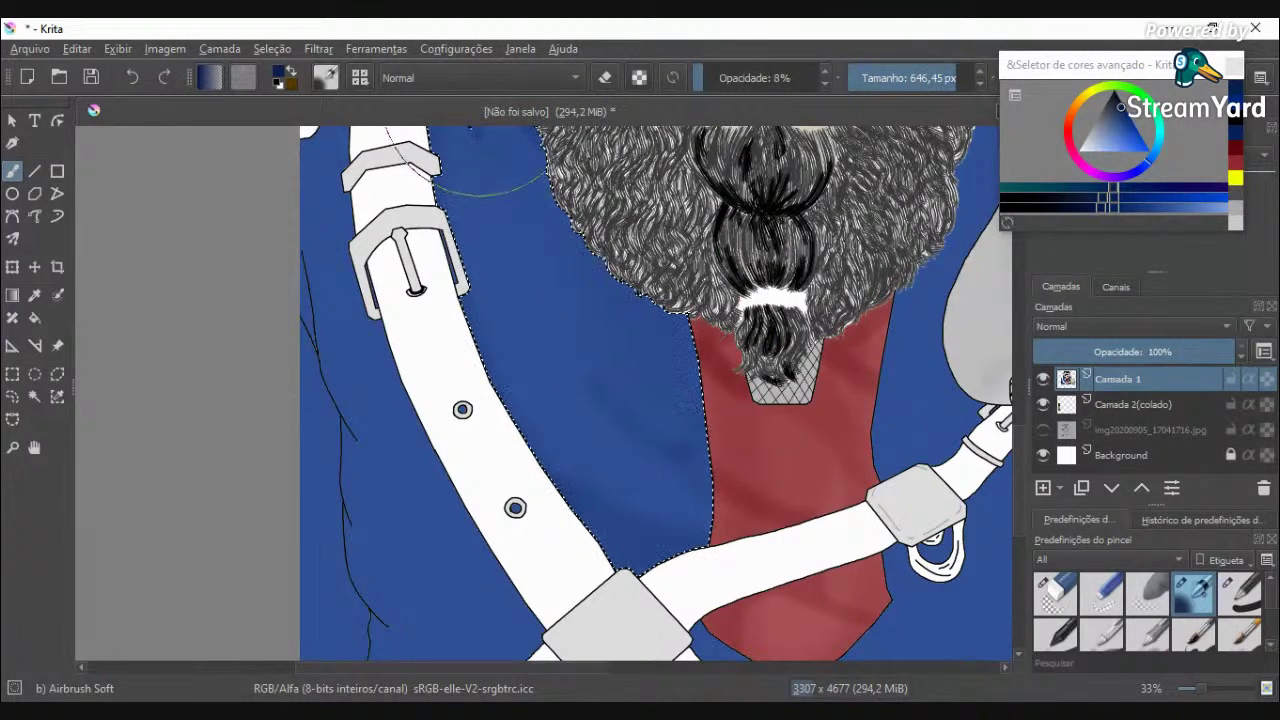
{"action": "scroll", "coordinate": [444, 150], "scroll_direction": "down", "scroll_amount": 2}
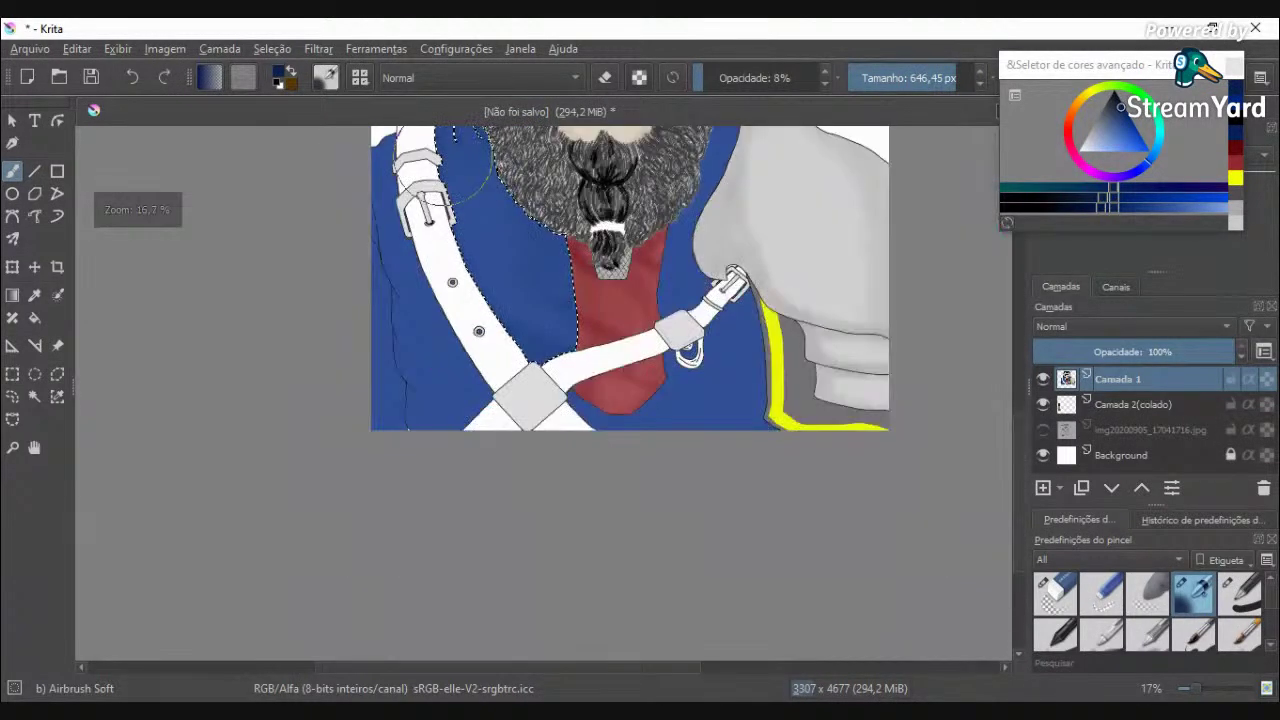
{"action": "mouse_move", "coordinate": [630, 357]}
{"action": "left_mouse_down"}
{"action": "mouse_move", "coordinate": [697, 348]}
{"action": "mouse_move", "coordinate": [622, 440]}
{"action": "mouse_move", "coordinate": [584, 450]}
{"action": "mouse_move", "coordinate": [669, 429]}
{"action": "mouse_move", "coordinate": [735, 296]}
{"action": "mouse_move", "coordinate": [700, 415]}
{"action": "left_mouse_up"}
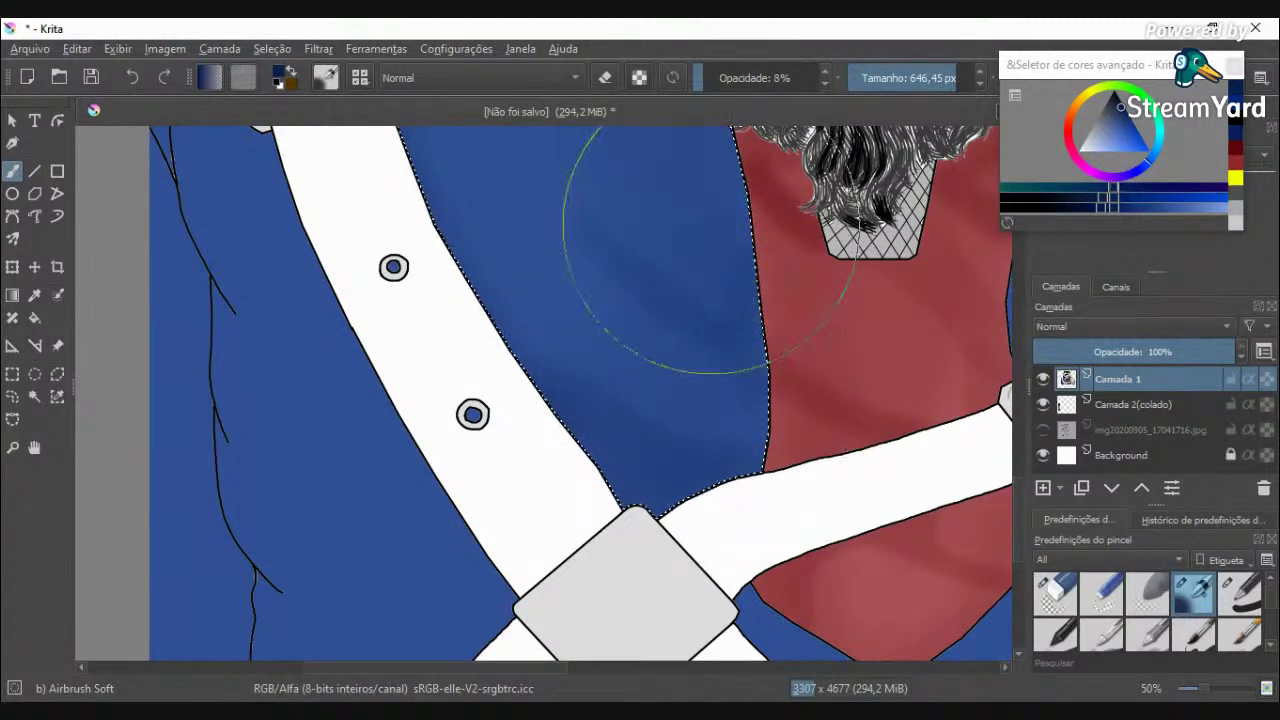
Step: Build up the broad faint shading on the selected cloth from the collar down to the strap crossing
{"action": "scroll", "coordinate": [476, 298], "scroll_direction": "down", "scroll_amount": 3}
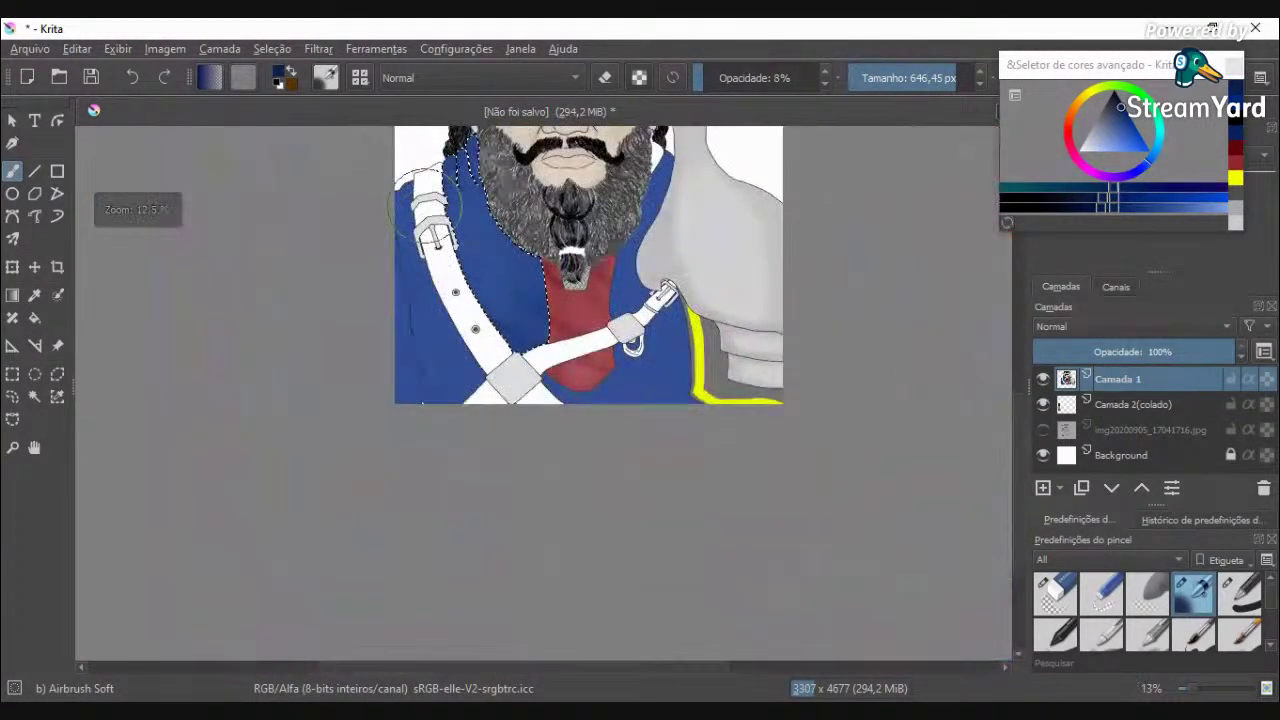
{"action": "scroll", "coordinate": [478, 292], "scroll_direction": "up", "scroll_amount": 2}
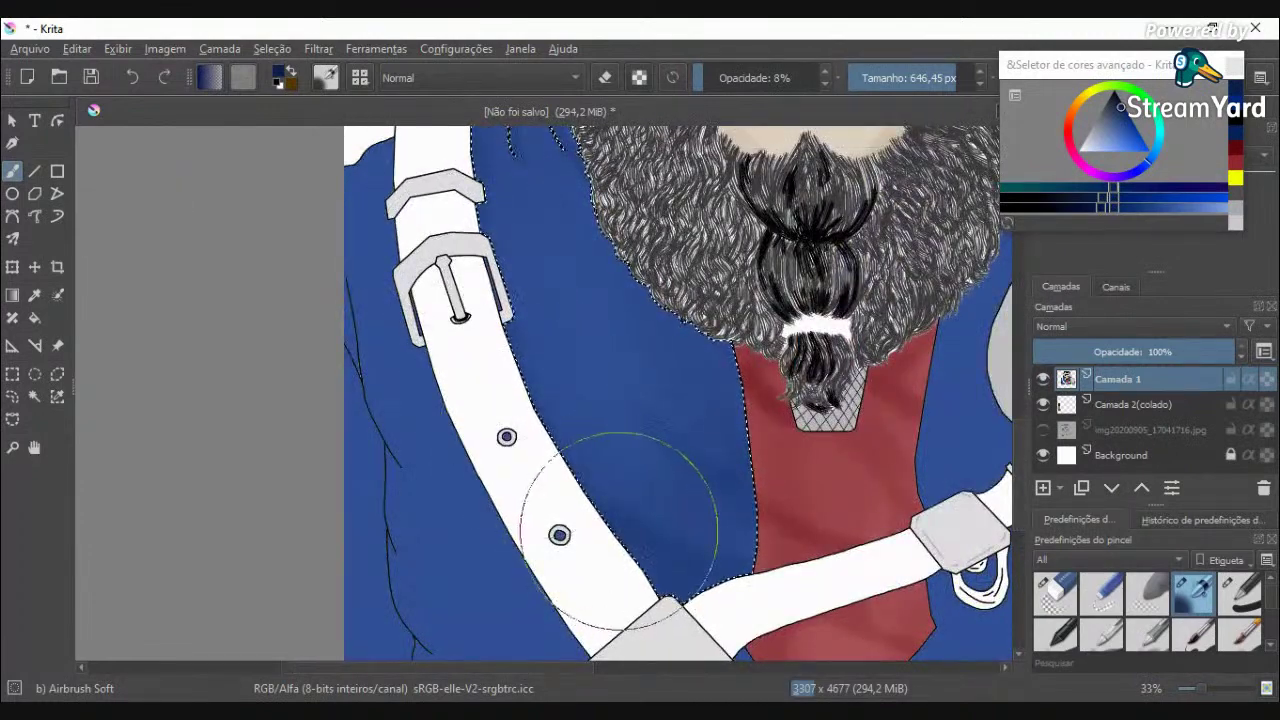
{"action": "scroll", "coordinate": [600, 452], "scroll_direction": "down", "scroll_amount": 3}
{"action": "scroll", "coordinate": [578, 446], "scroll_direction": "up", "scroll_amount": 2}
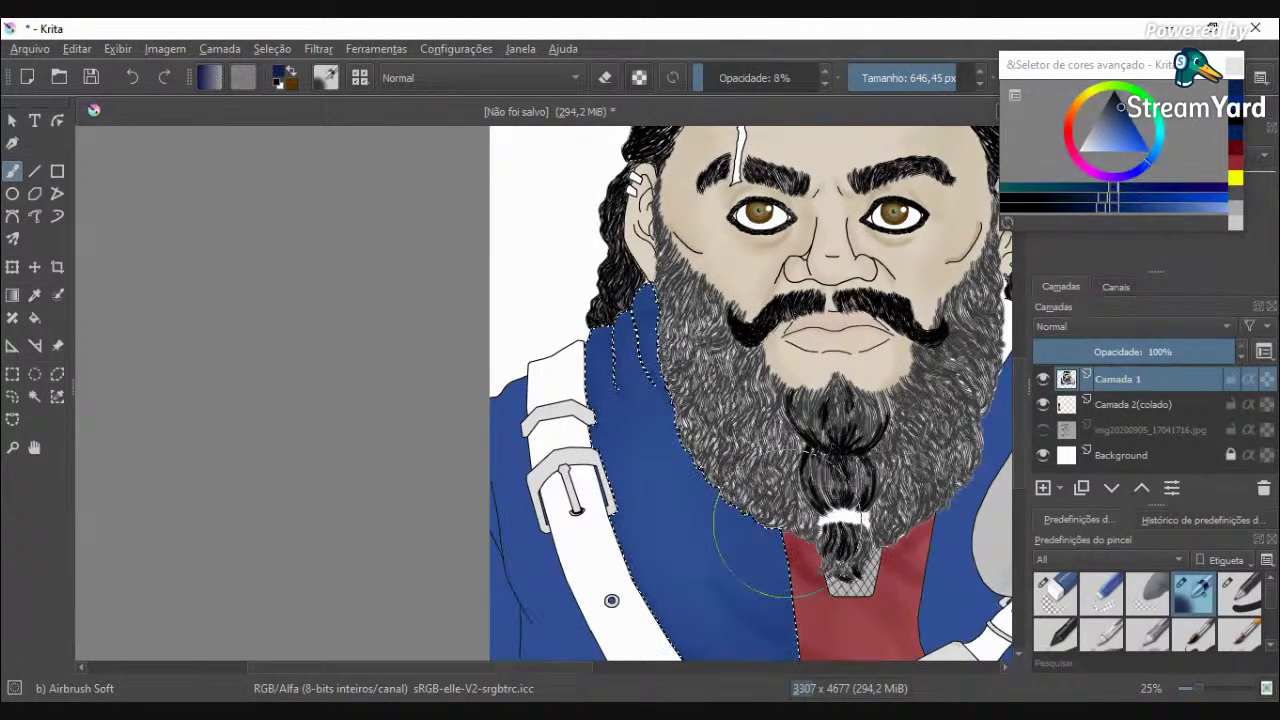
{"action": "scroll", "coordinate": [705, 480], "scroll_direction": "down", "scroll_amount": 3}
{"action": "scroll", "coordinate": [815, 530], "scroll_direction": "up", "scroll_amount": 5}
{"action": "scroll", "coordinate": [815, 530], "scroll_direction": "down", "scroll_amount": 4}
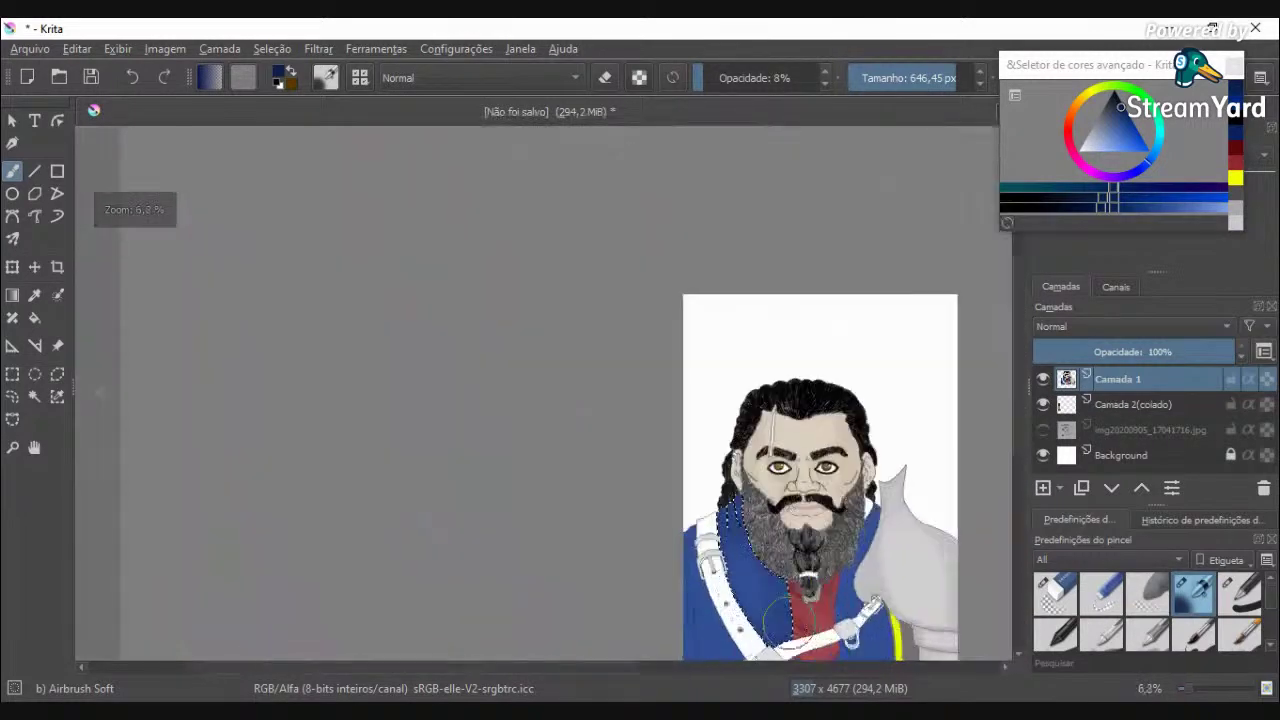
{"action": "scroll", "coordinate": [757, 571], "scroll_direction": "up", "scroll_amount": 4}
Step: Raise the airbrush opacity to 15% and deepen the broad shadow on the selected cloth along the beard
{"action": "left_click", "coordinate": [712, 77]}
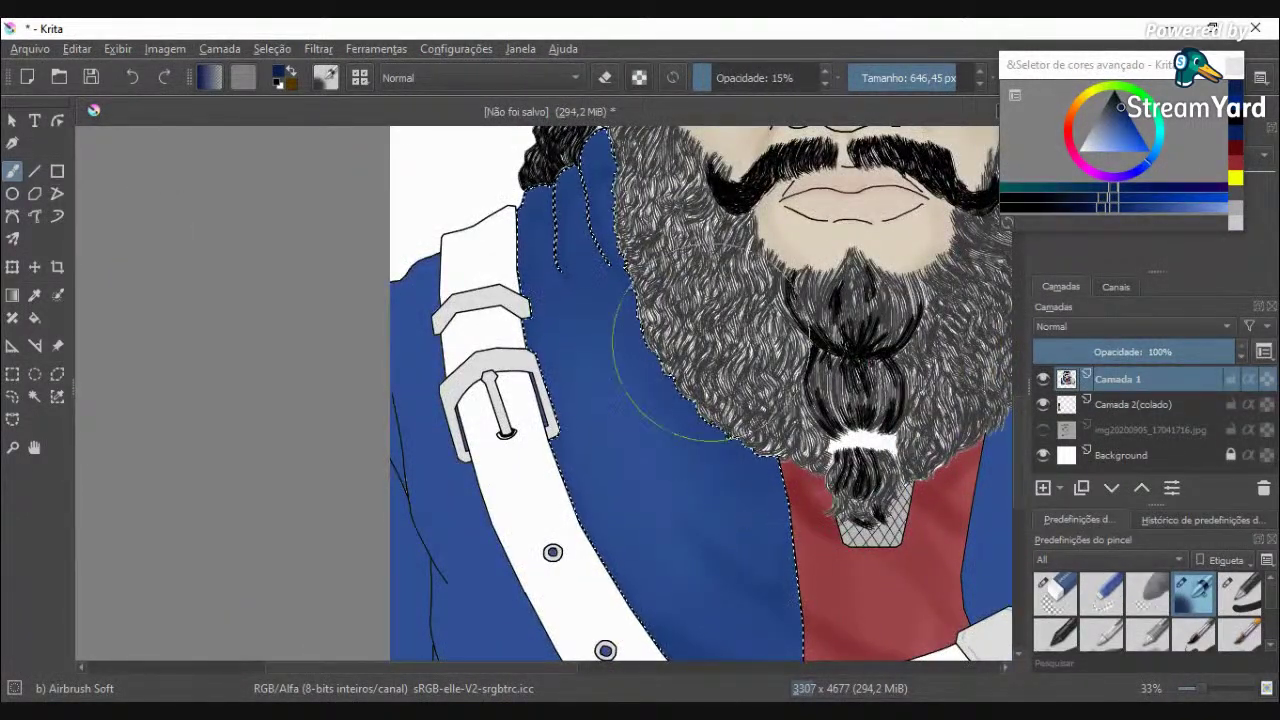
{"action": "mouse_move", "coordinate": [822, 469]}
{"action": "left_mouse_down"}
{"action": "mouse_move", "coordinate": [711, 357]}
{"action": "mouse_move", "coordinate": [863, 492]}
{"action": "left_mouse_up"}
{"action": "scroll", "coordinate": [870, 500], "scroll_direction": "down", "scroll_amount": 2}
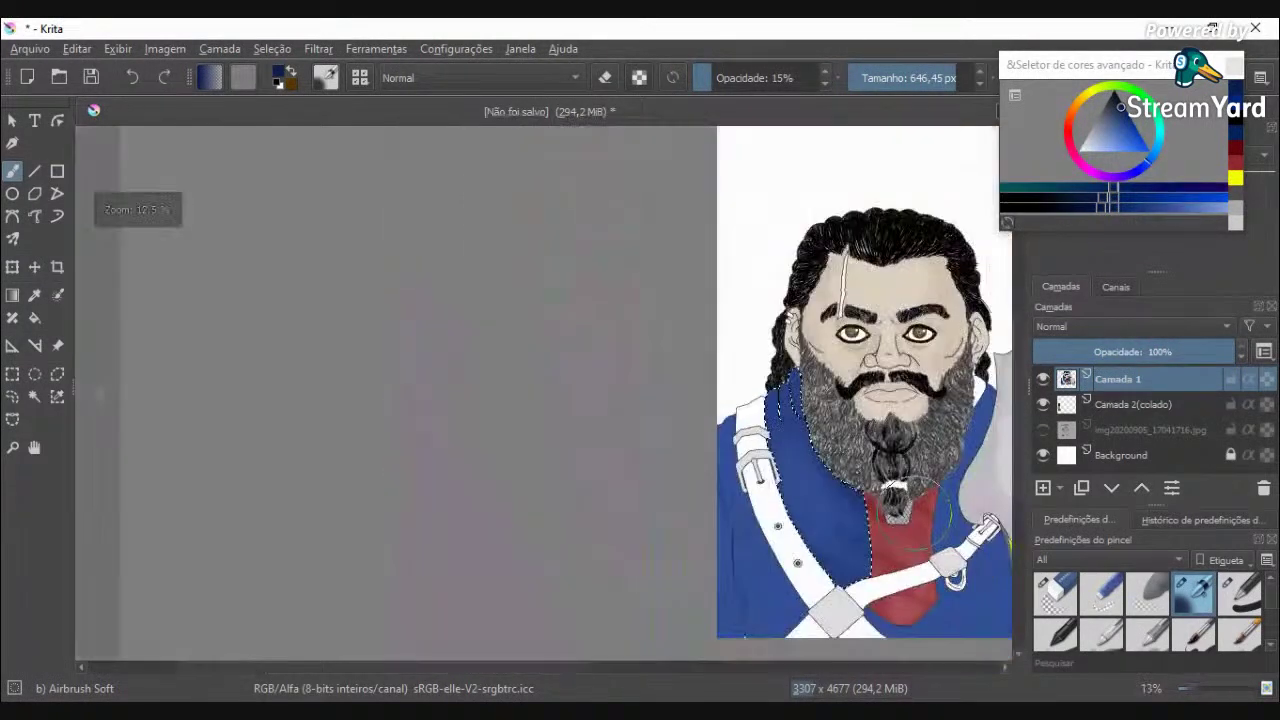
{"action": "scroll", "coordinate": [900, 585], "scroll_direction": "up", "scroll_amount": 2}
{"action": "scroll", "coordinate": [900, 585], "scroll_direction": "down", "scroll_amount": 2}
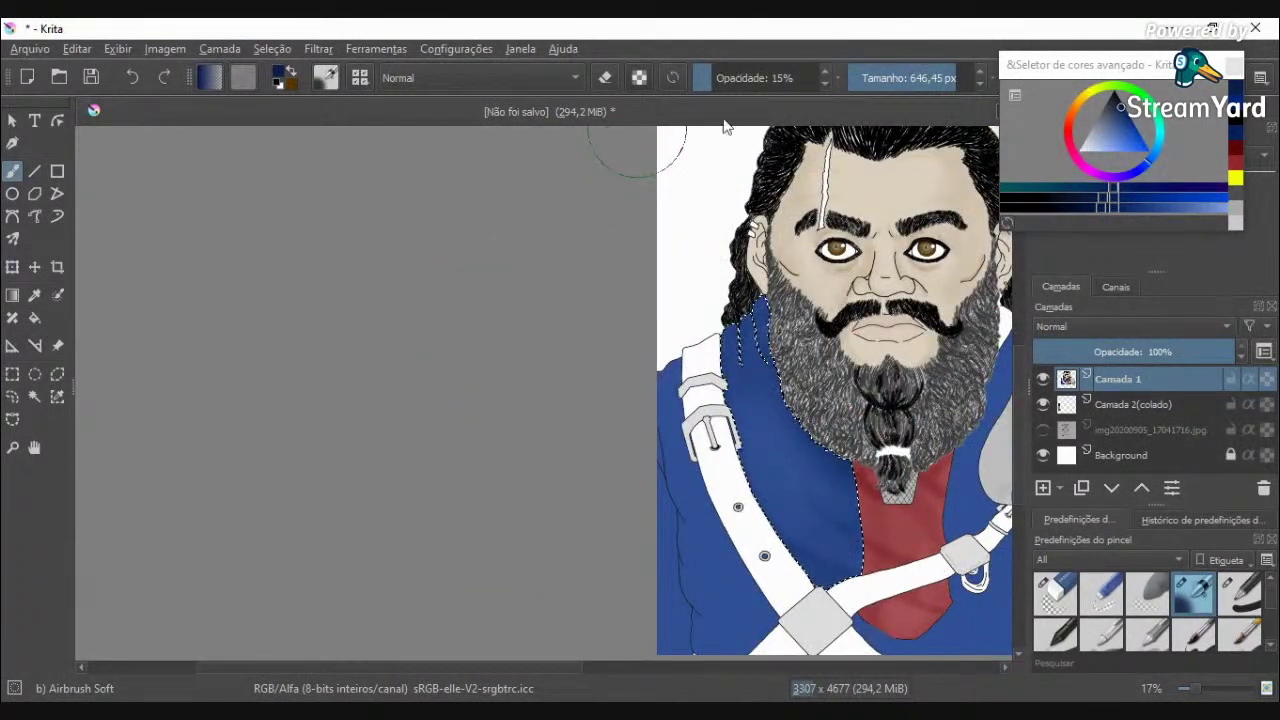
Step: Select the blue cloth panel between the beard and the shoulder armour, and shade it broadly with the airbrush at 19% opacity and 646,45 px
{"action": "left_click", "coordinate": [34, 396]}
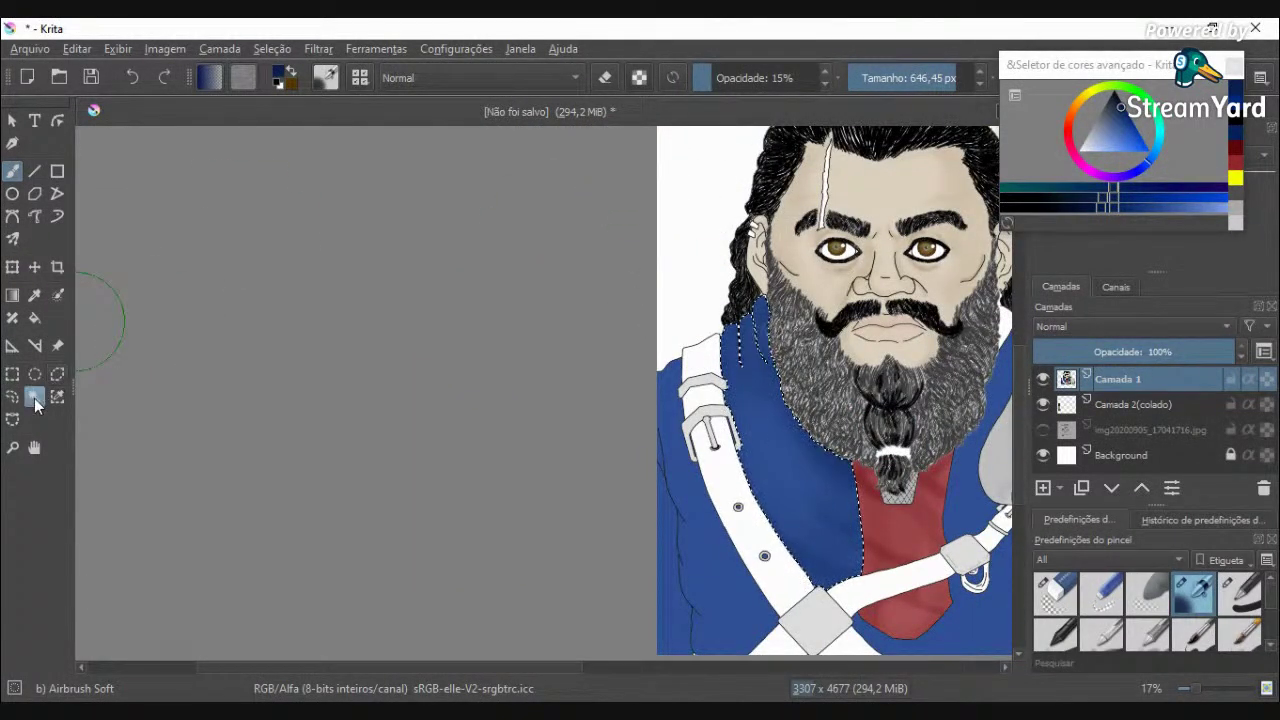
{"action": "left_click_drag", "start_coordinate": [567, 668], "coordinate": [670, 665]}
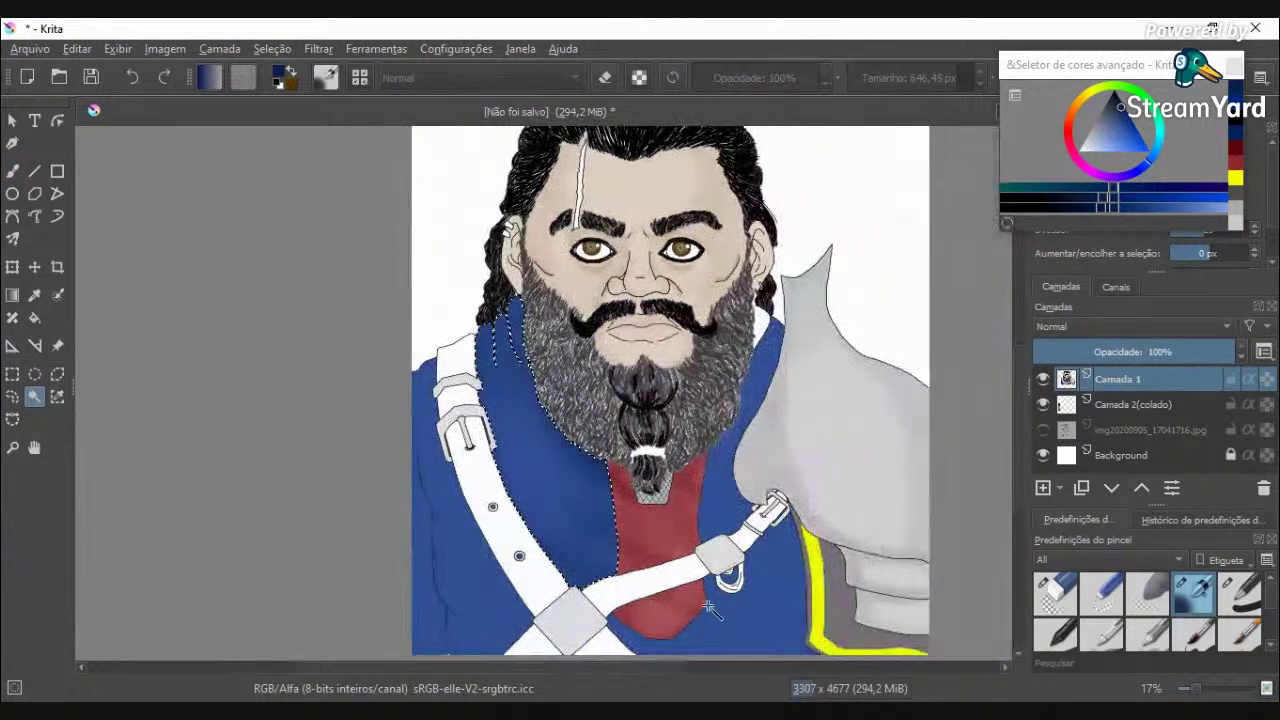
{"action": "left_click", "coordinate": [12, 171]}
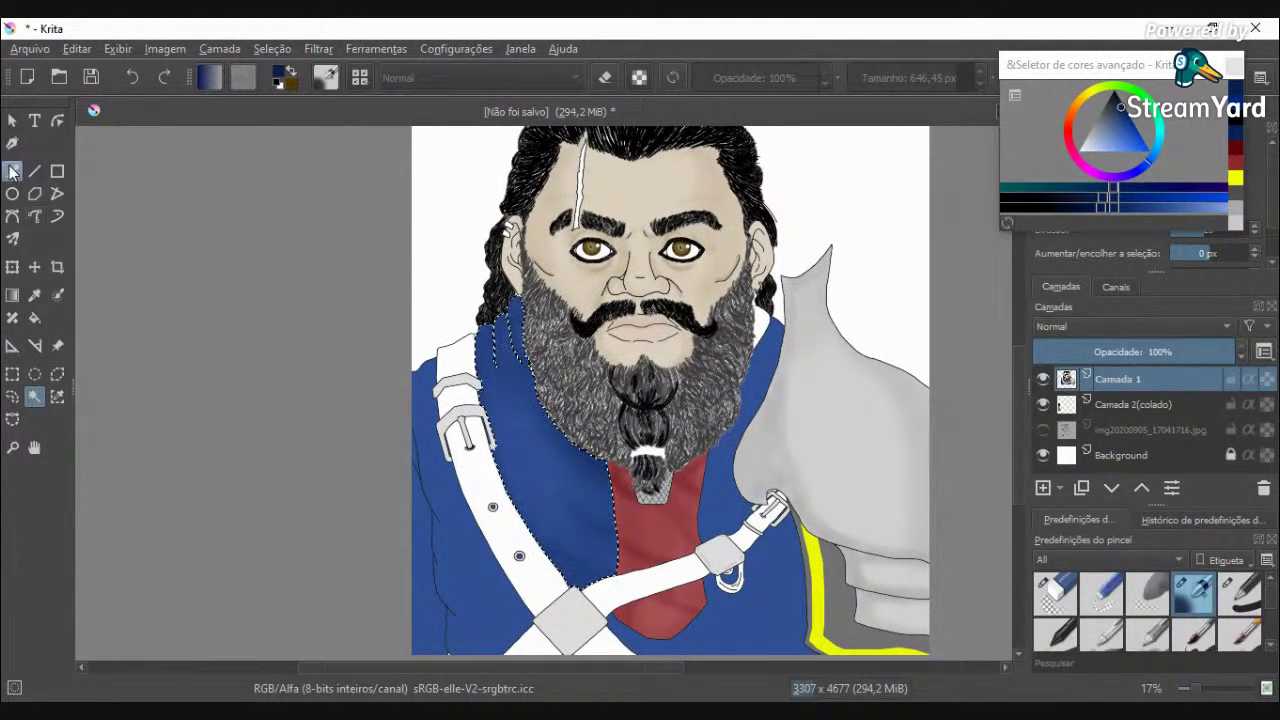
{"action": "scroll", "coordinate": [790, 315], "scroll_direction": "up", "scroll_amount": 3}
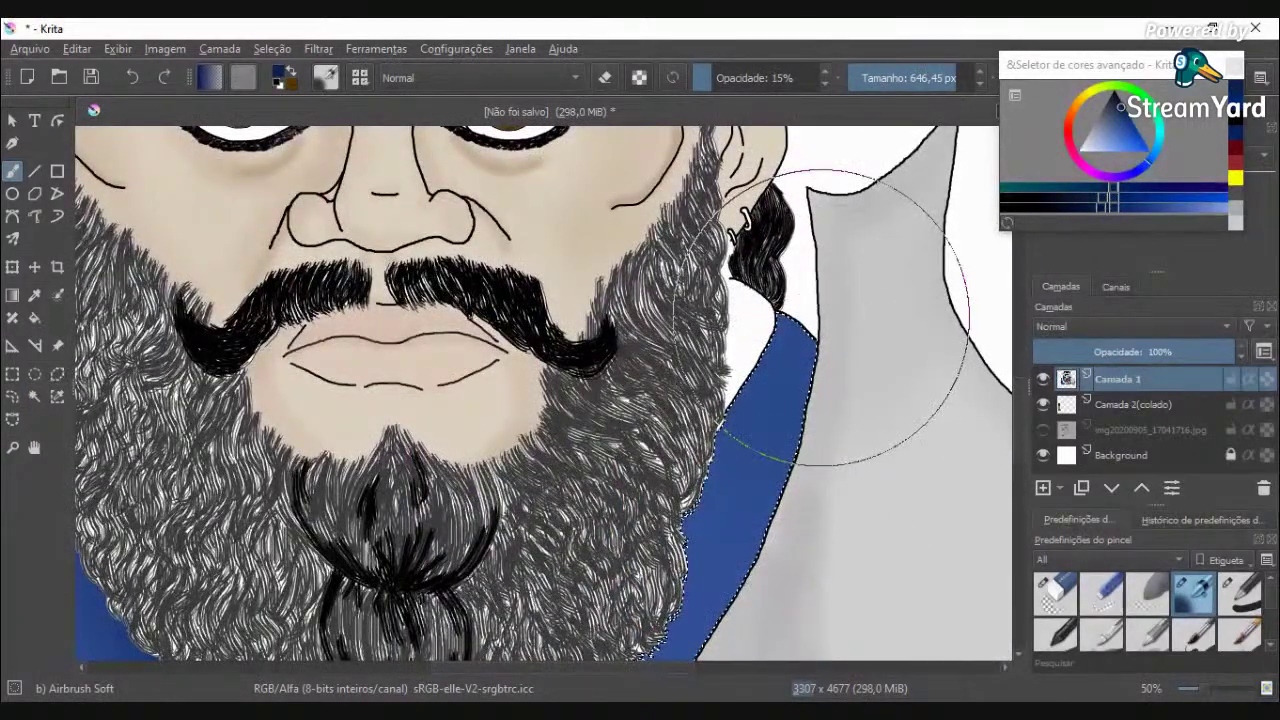
{"action": "left_click", "coordinate": [717, 71]}
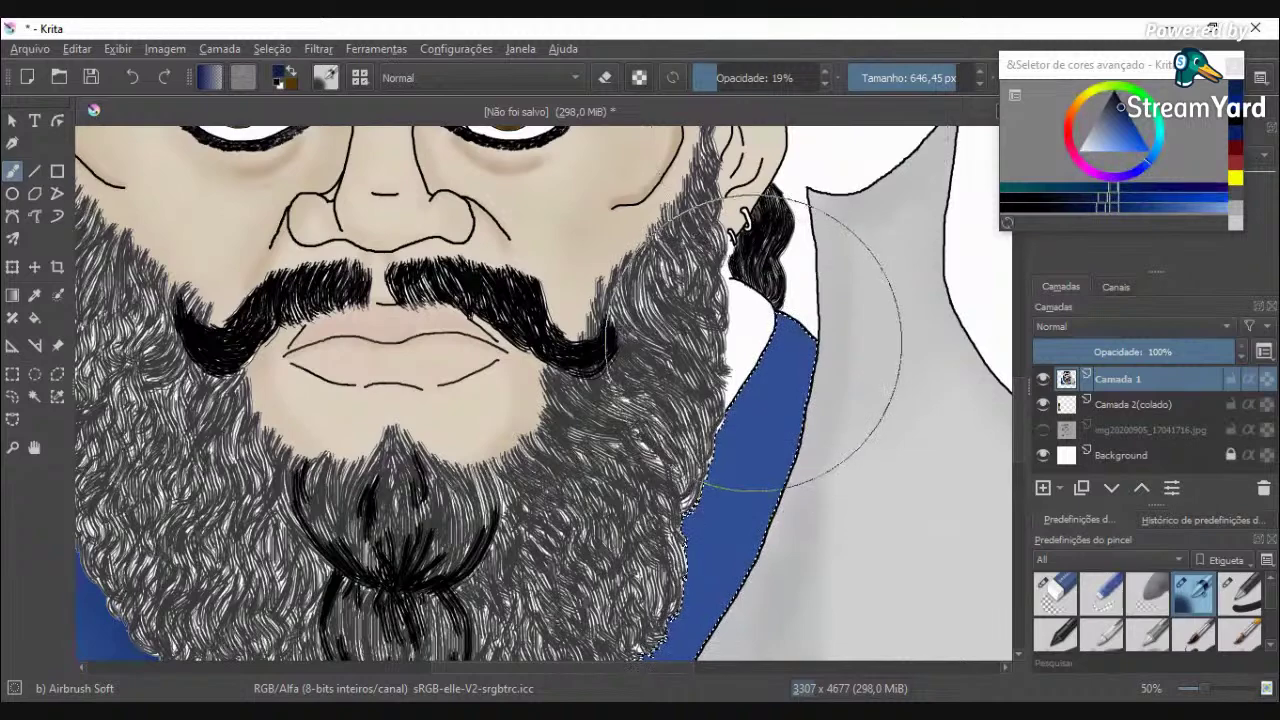
{"action": "left_click_drag", "start_coordinate": [791, 300], "coordinate": [846, 477]}
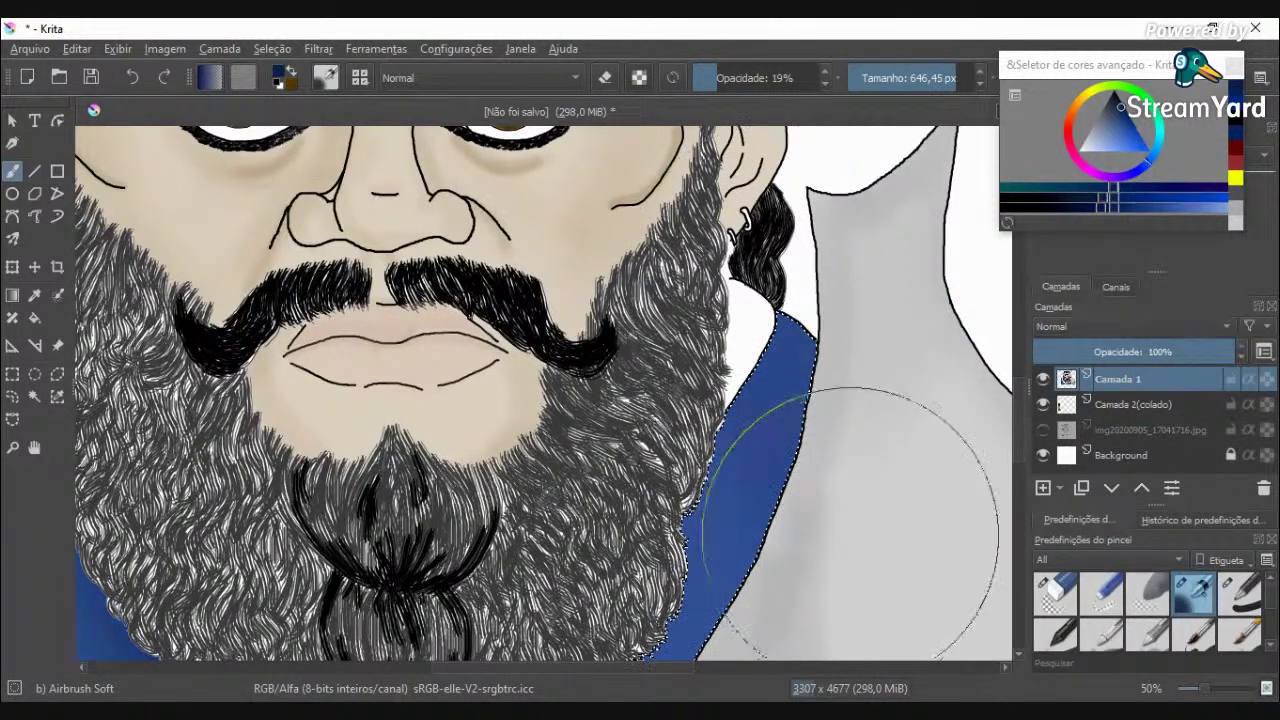
Step: Set the airbrush to 13% opacity and 116,73 px, and paint soft fold shadows on the selected panel from the vest edge up along the beard
{"action": "scroll", "coordinate": [789, 488], "scroll_direction": "down", "scroll_amount": 4}
{"action": "scroll", "coordinate": [770, 565], "scroll_direction": "up", "scroll_amount": 3}
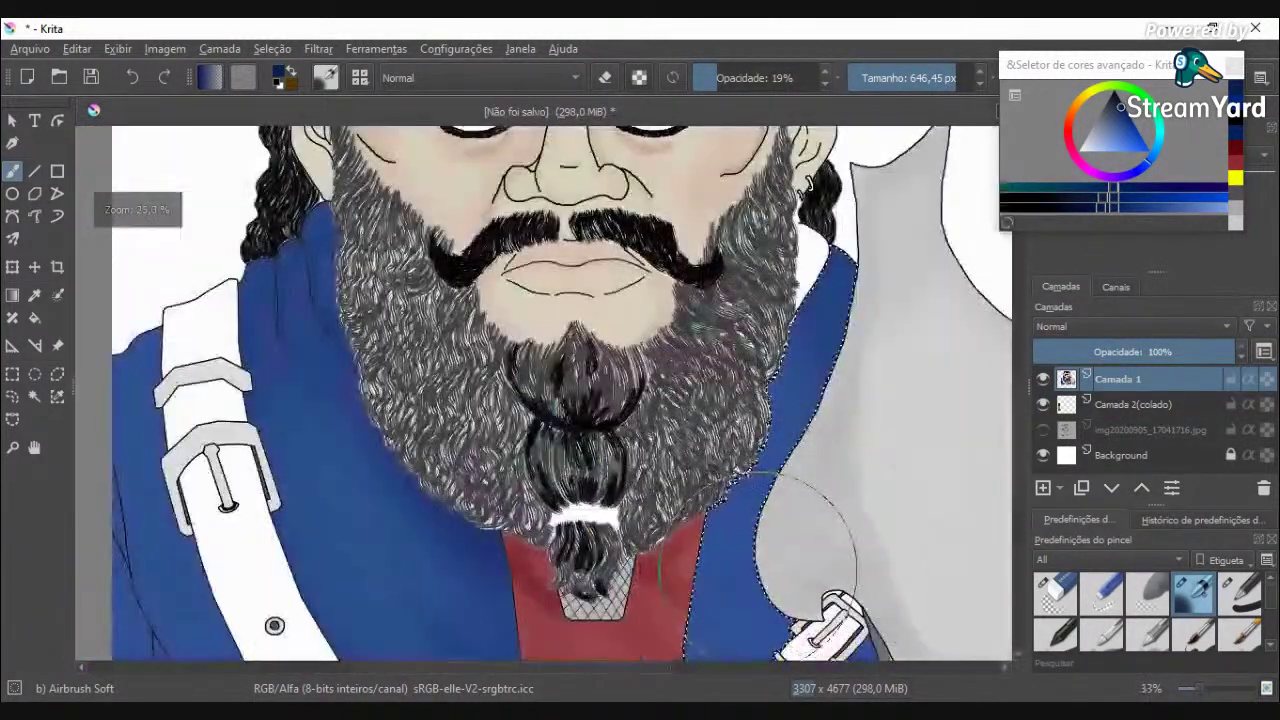
{"action": "left_click", "coordinate": [709, 78]}
{"action": "left_click", "coordinate": [893, 81]}
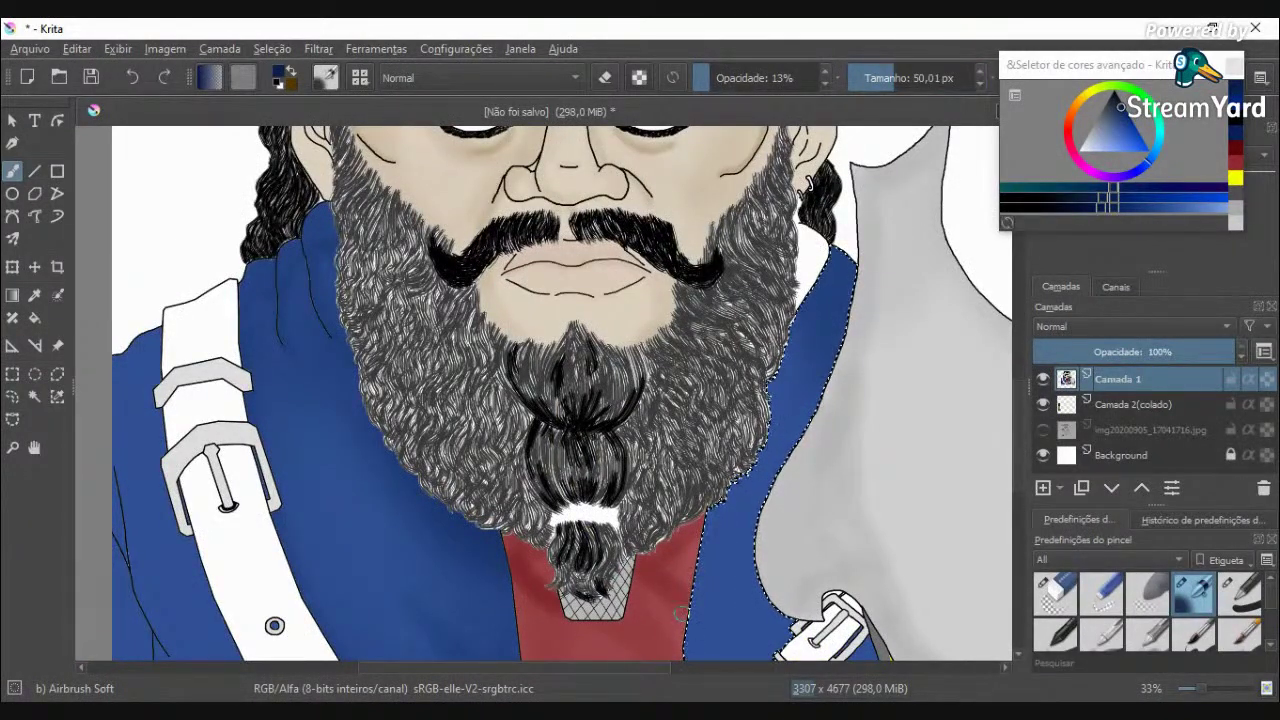
{"action": "scroll", "coordinate": [700, 575], "scroll_direction": "down", "scroll_amount": 2}
{"action": "scroll", "coordinate": [700, 575], "scroll_direction": "up", "scroll_amount": 1}
{"action": "left_click_drag", "start_coordinate": [913, 87], "coordinate": [904, 80]}
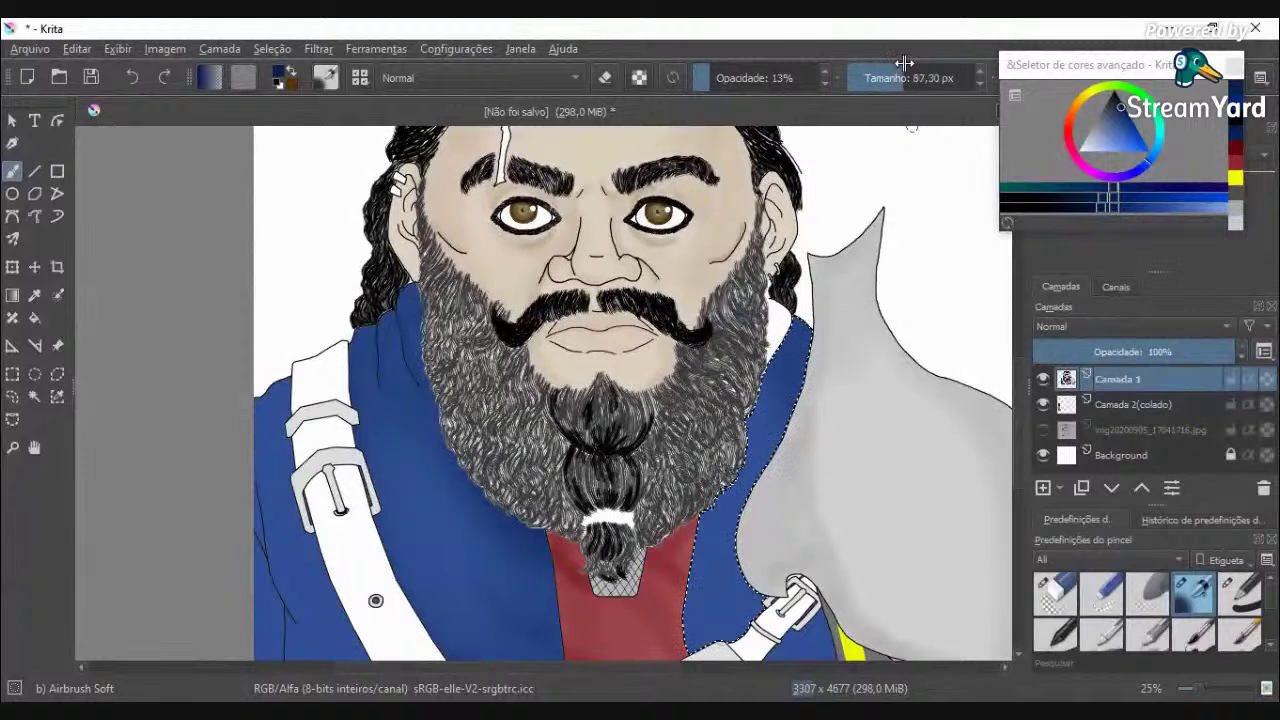
{"action": "left_click_drag", "start_coordinate": [898, 84], "coordinate": [938, 80]}
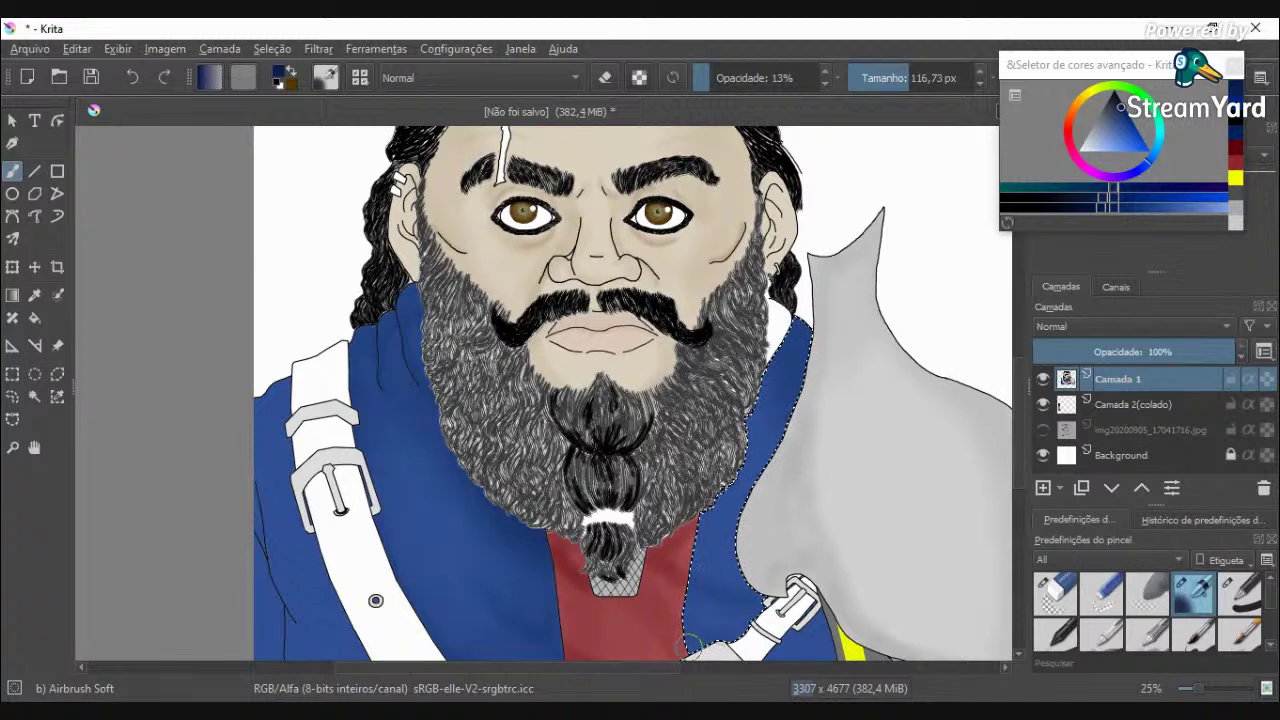
{"action": "left_click_drag", "start_coordinate": [700, 543], "coordinate": [752, 458]}
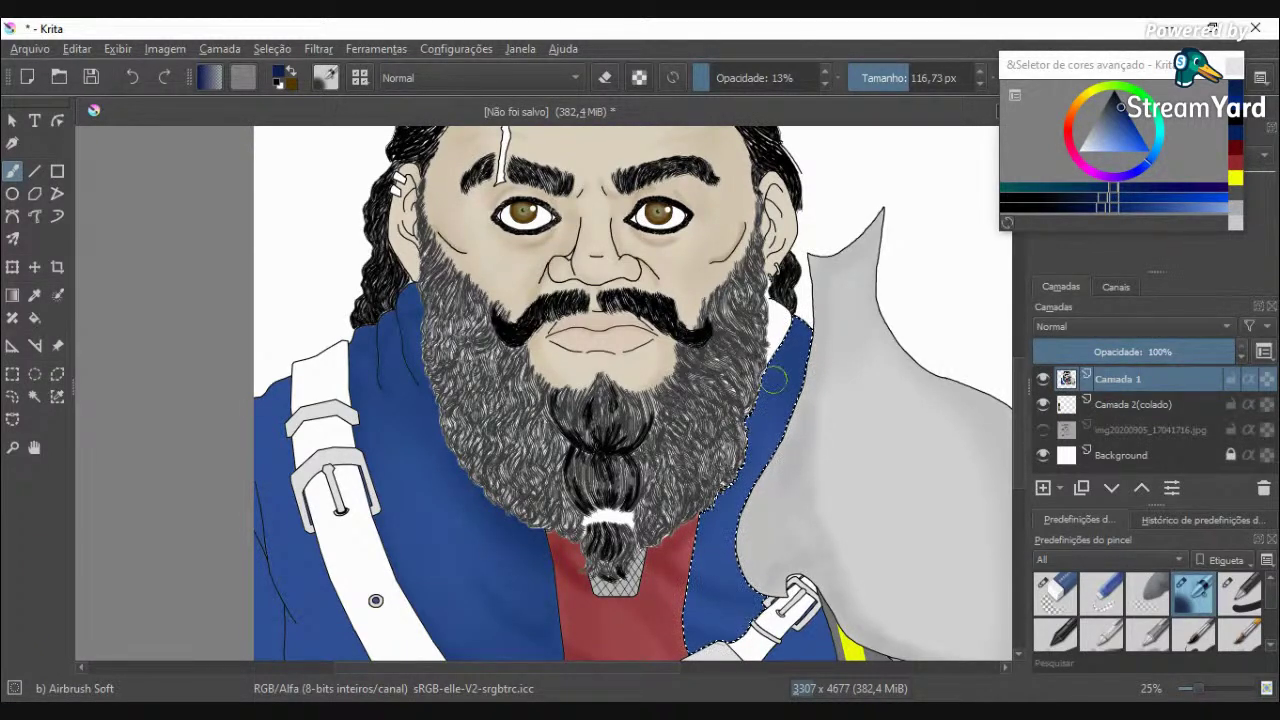
Step: Paint a soft diagonal fold shadow across the selected panel between the red vest and the strap buckle
{"action": "scroll", "coordinate": [735, 520], "scroll_direction": "down", "scroll_amount": 1}
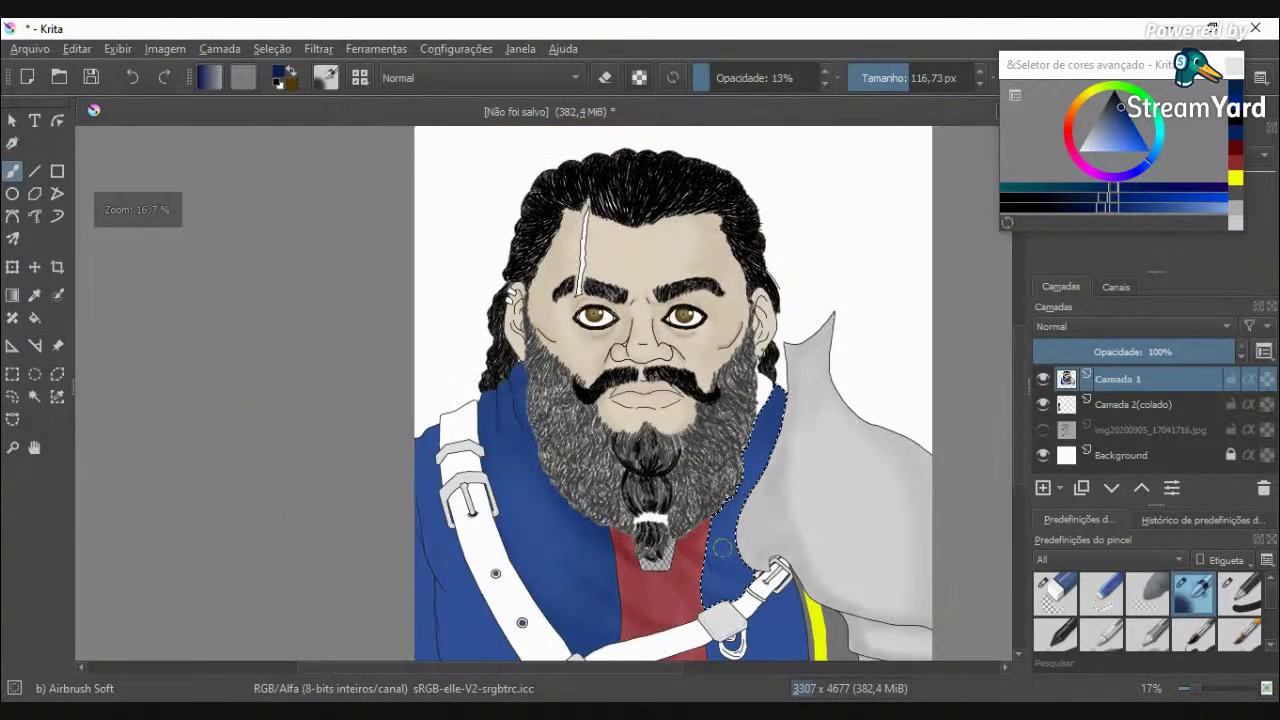
{"action": "scroll", "coordinate": [705, 574], "scroll_direction": "up", "scroll_amount": 3}
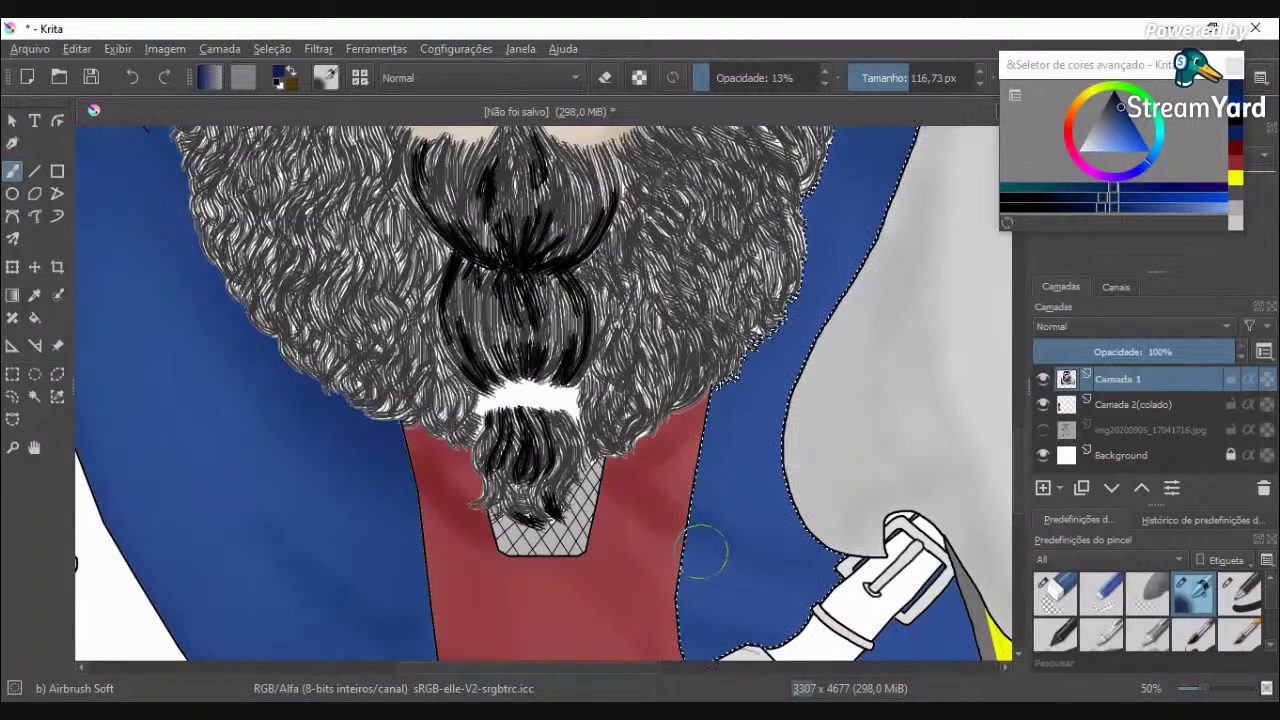
{"action": "mouse_move", "coordinate": [763, 571]}
{"action": "left_mouse_down"}
{"action": "mouse_move", "coordinate": [794, 623]}
{"action": "mouse_move", "coordinate": [838, 555]}
{"action": "mouse_move", "coordinate": [781, 568]}
{"action": "mouse_move", "coordinate": [674, 526]}
{"action": "mouse_move", "coordinate": [804, 612]}
{"action": "left_mouse_up"}
{"action": "scroll", "coordinate": [800, 605], "scroll_direction": "down", "scroll_amount": 2}
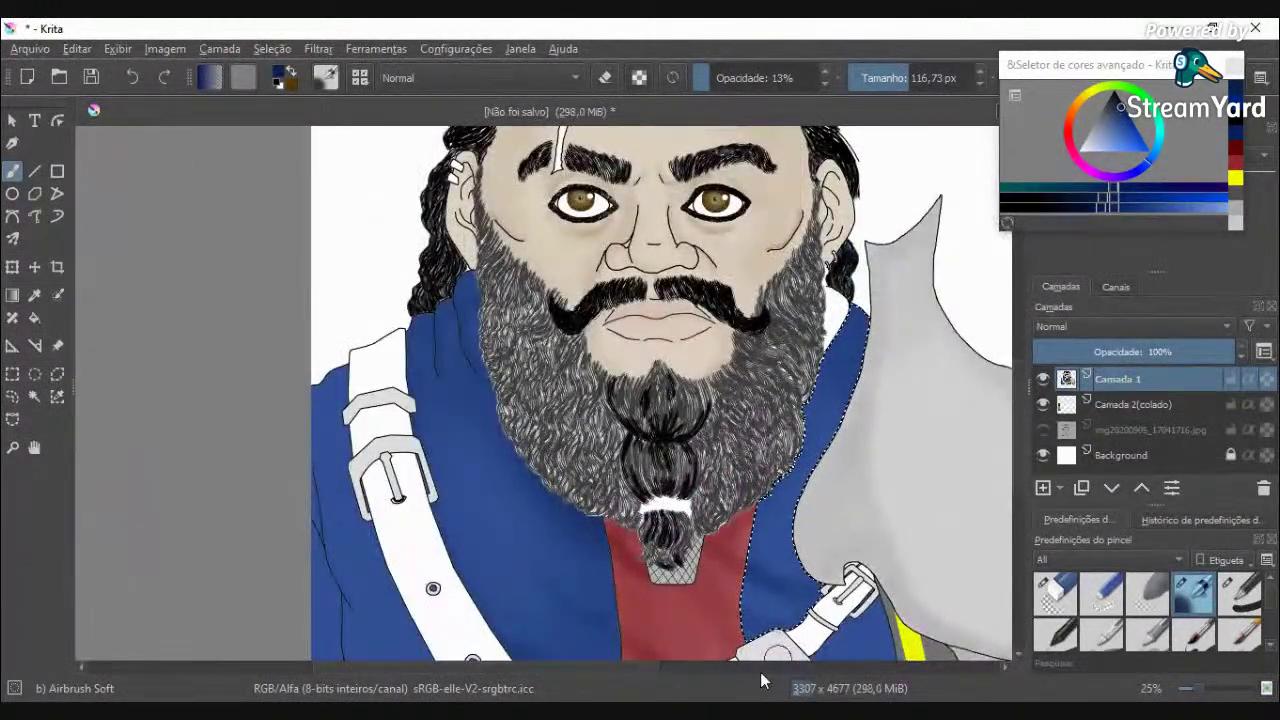
{"action": "scroll", "coordinate": [762, 673], "scroll_direction": "down", "scroll_amount": 2}
{"action": "scroll", "coordinate": [674, 581], "scroll_direction": "down", "scroll_amount": 1}
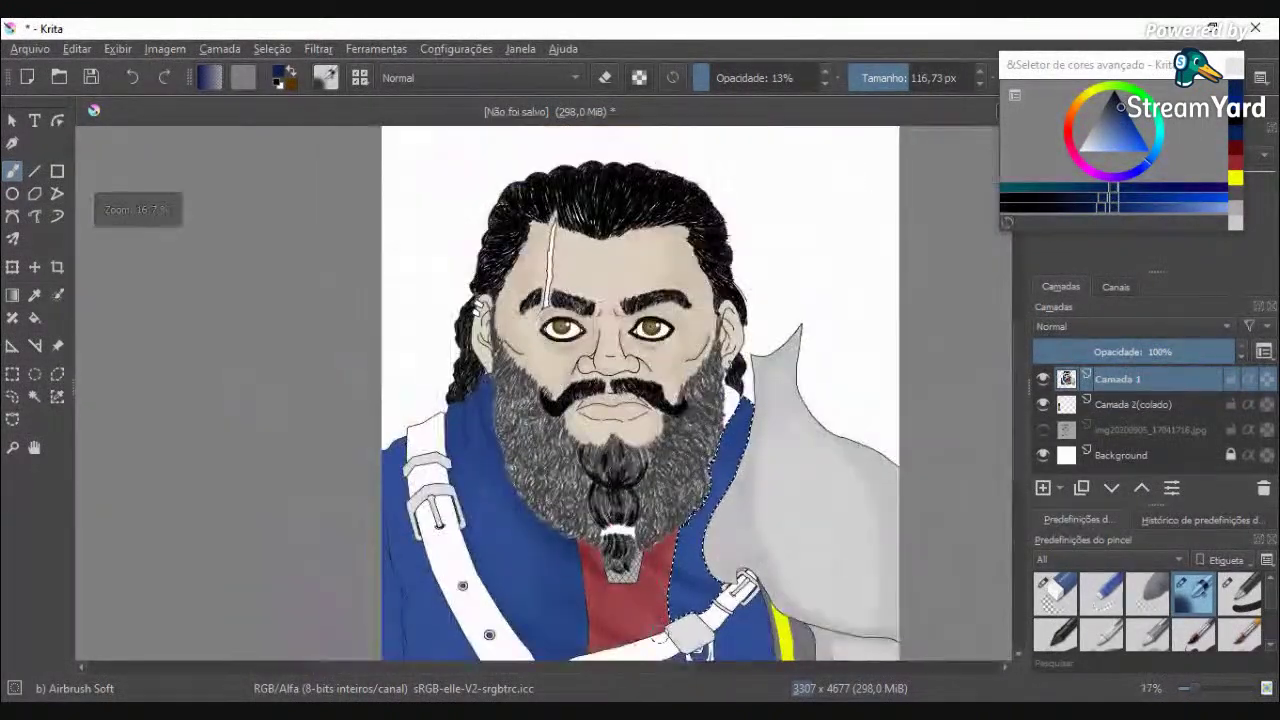
{"action": "scroll", "coordinate": [660, 635], "scroll_direction": "down", "scroll_amount": 1}
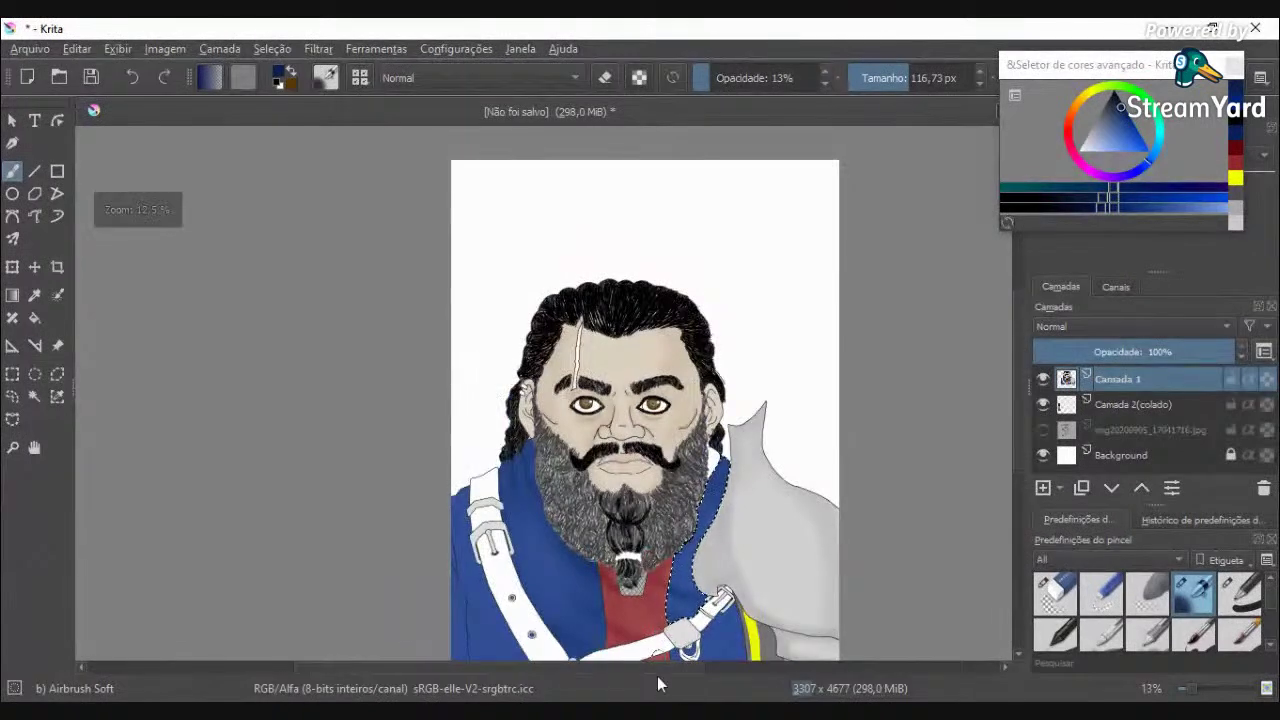
Step: Select the lower blue cloth panel beneath the buckled strap and shade its edge along the grey and yellow trim at 13% opacity
{"action": "left_click", "coordinate": [33, 399]}
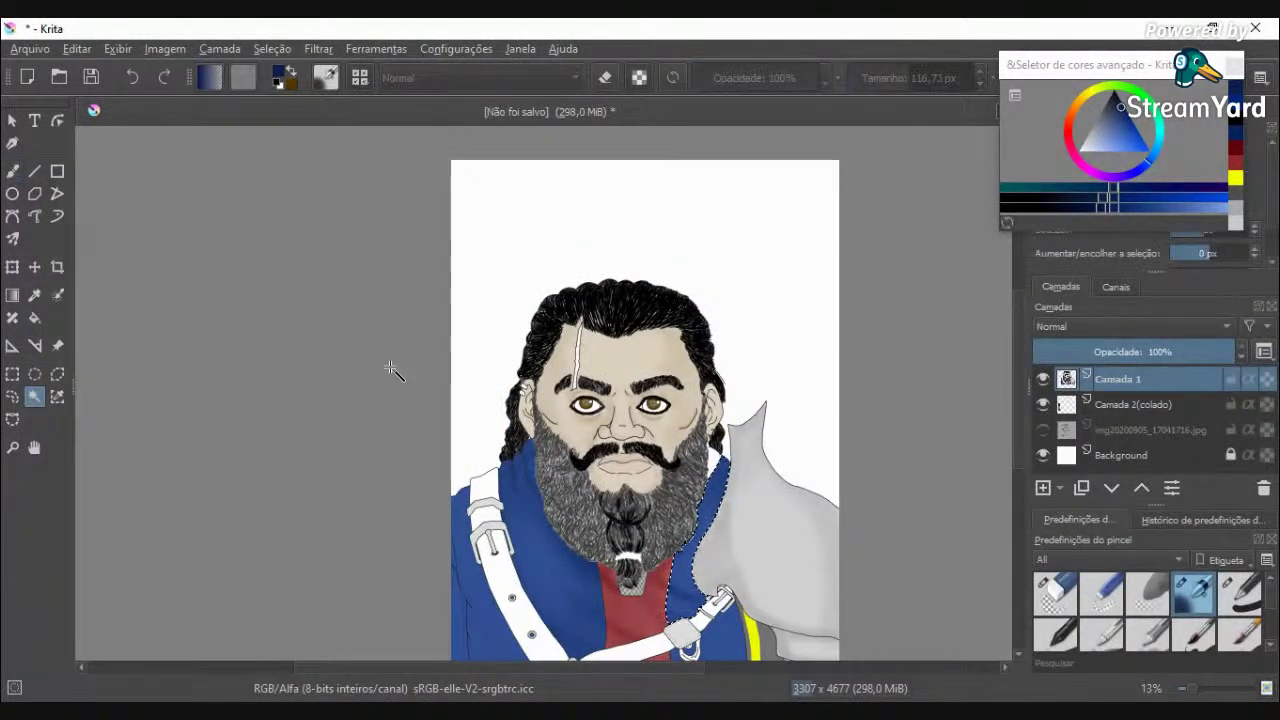
{"action": "left_click_drag", "start_coordinate": [1017, 386], "coordinate": [1016, 442]}
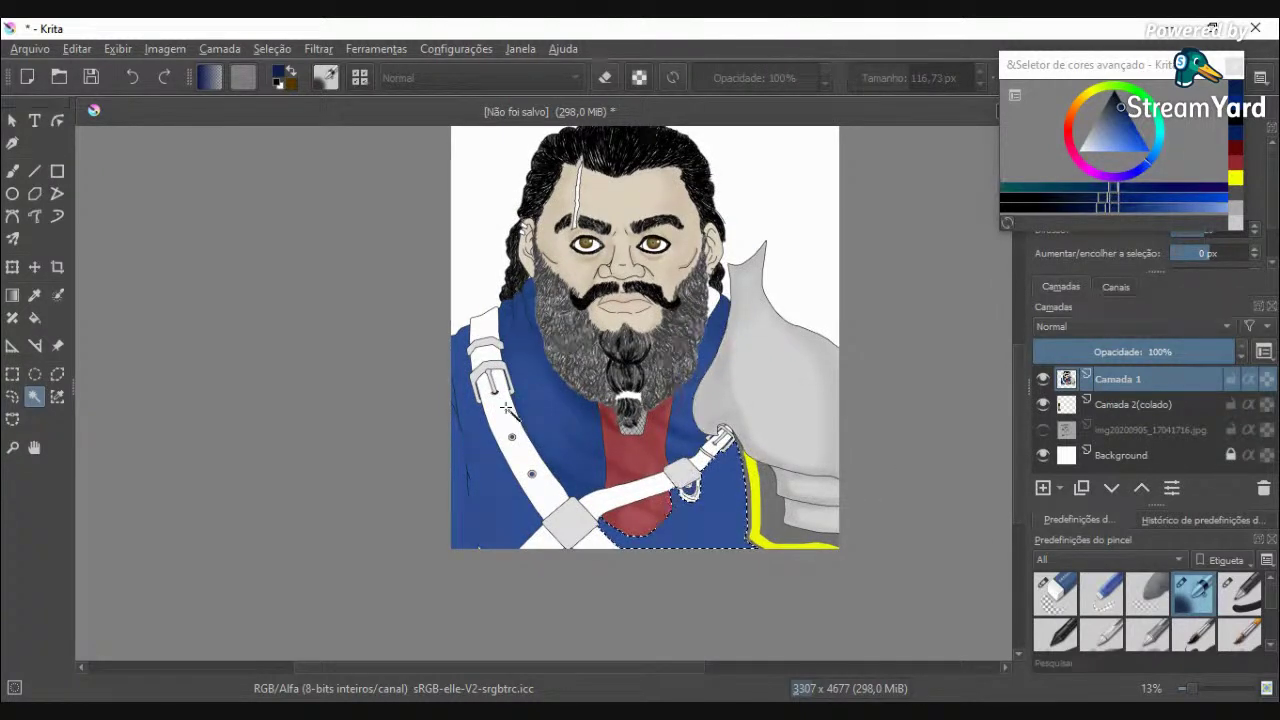
{"action": "left_click", "coordinate": [12, 171]}
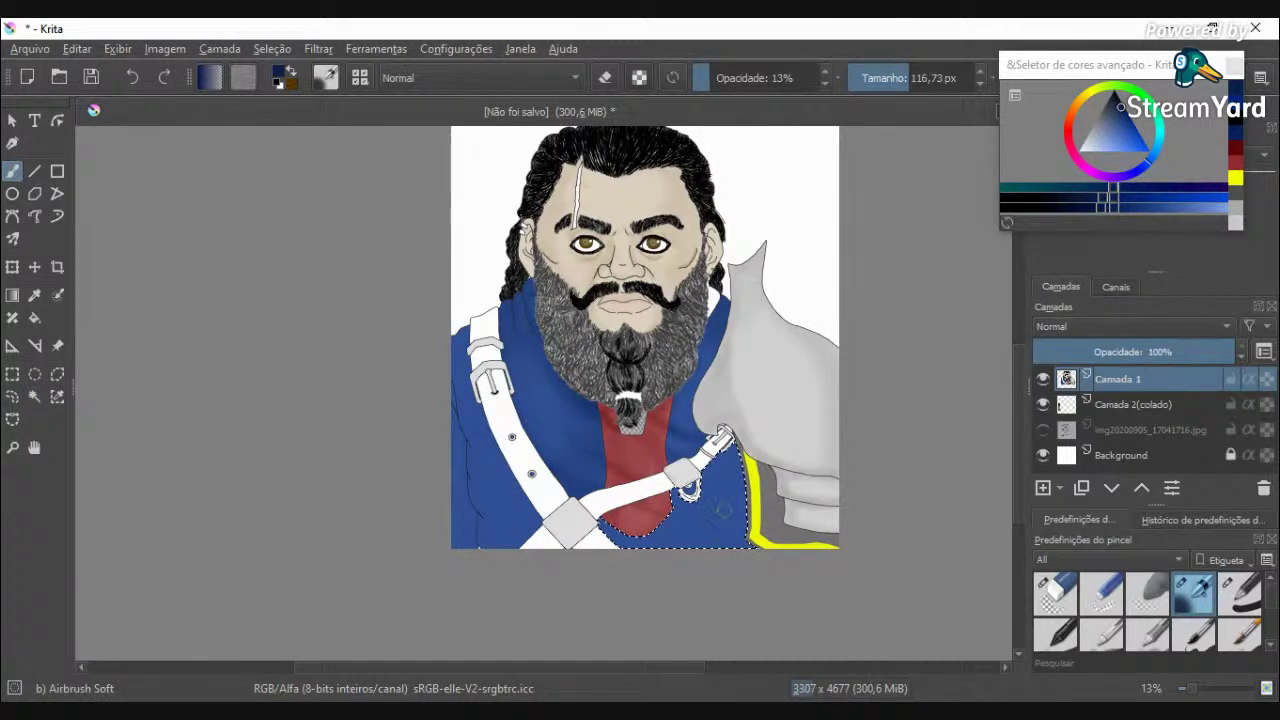
{"action": "scroll", "coordinate": [722, 510], "scroll_direction": "up", "scroll_amount": 5}
{"action": "scroll", "coordinate": [760, 330], "scroll_direction": "down", "scroll_amount": 2}
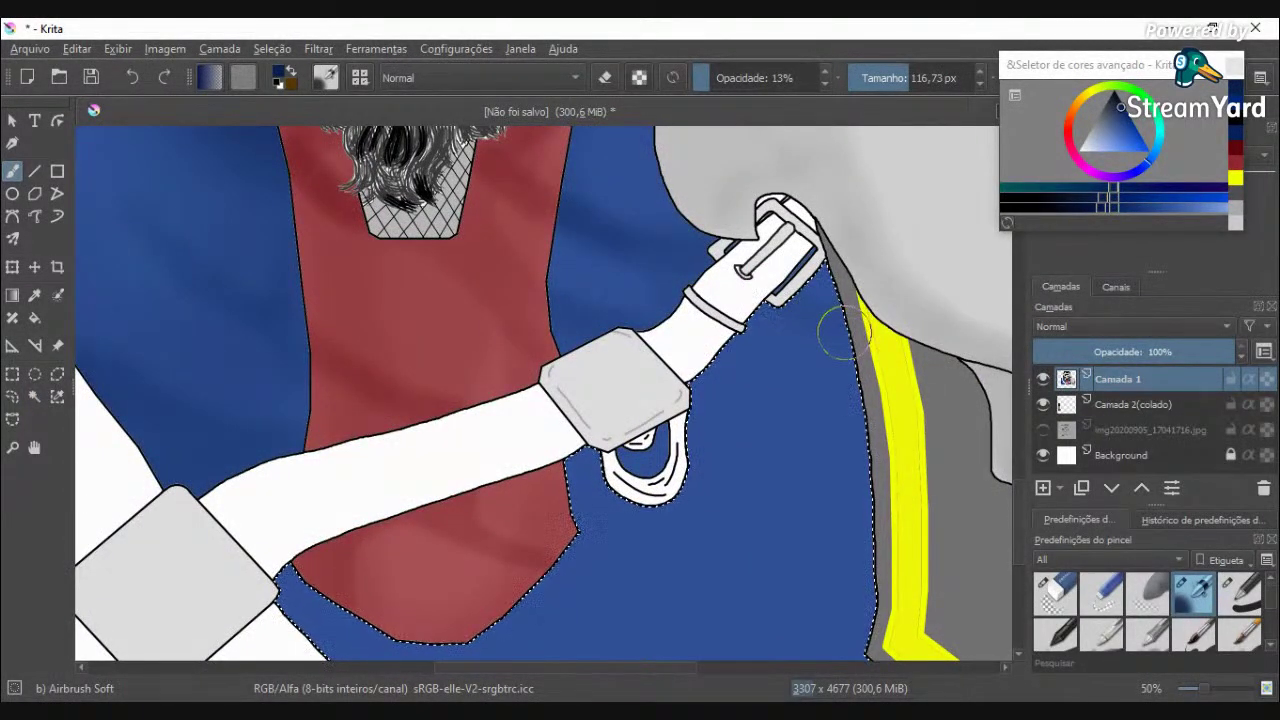
{"action": "mouse_move", "coordinate": [835, 335]}
{"action": "left_mouse_down"}
{"action": "mouse_move", "coordinate": [860, 520]}
{"action": "mouse_move", "coordinate": [848, 635]}
{"action": "mouse_move", "coordinate": [845, 440]}
{"action": "left_mouse_up"}
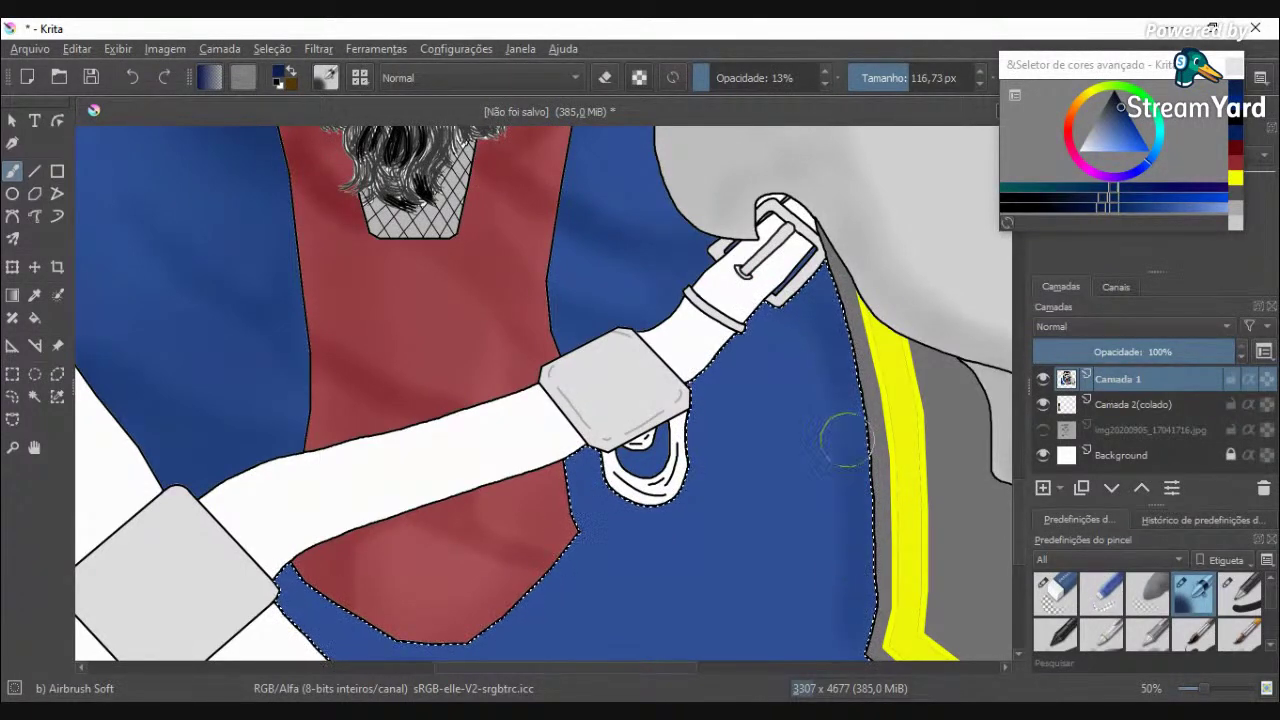
{"action": "scroll", "coordinate": [848, 471], "scroll_direction": "down", "scroll_amount": 3}
{"action": "scroll", "coordinate": [860, 560], "scroll_direction": "up", "scroll_amount": 3}
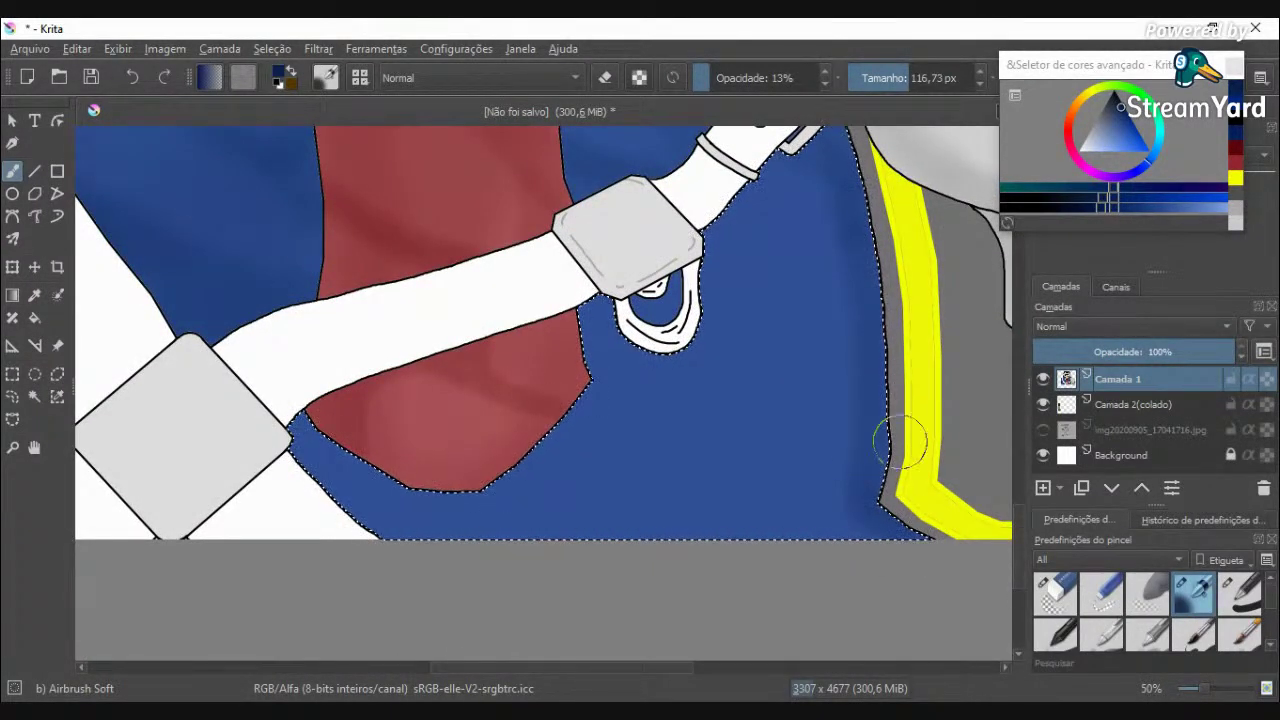
Step: Set the airbrush to 387,94 px and lay broad soft shading over the selected lower cloth panel
{"action": "scroll", "coordinate": [900, 442], "scroll_direction": "down", "scroll_amount": 2}
{"action": "left_click", "coordinate": [927, 79]}
{"action": "left_click", "coordinate": [939, 79]}
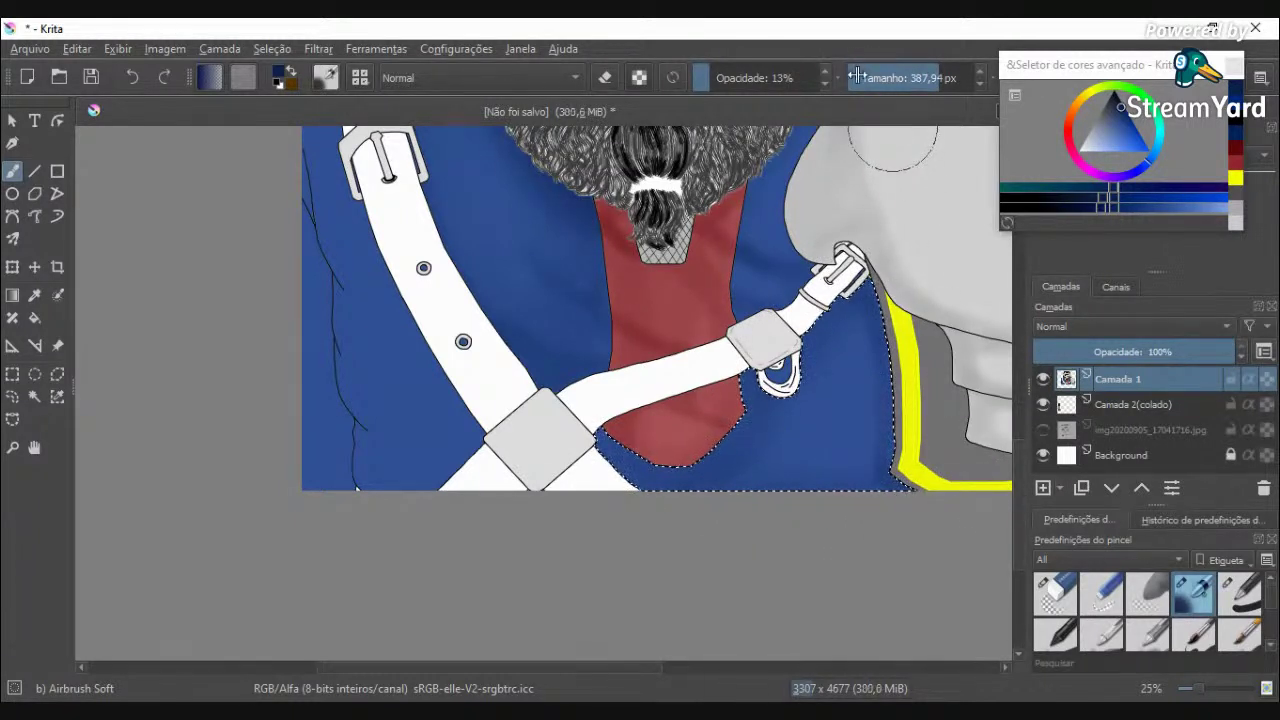
Step: Set the airbrush to 122,21 px and paint a fold shadow running outward from the red vest's lower corner
{"action": "left_click", "coordinate": [889, 80]}
{"action": "scroll", "coordinate": [840, 288], "scroll_direction": "up", "scroll_amount": 2}
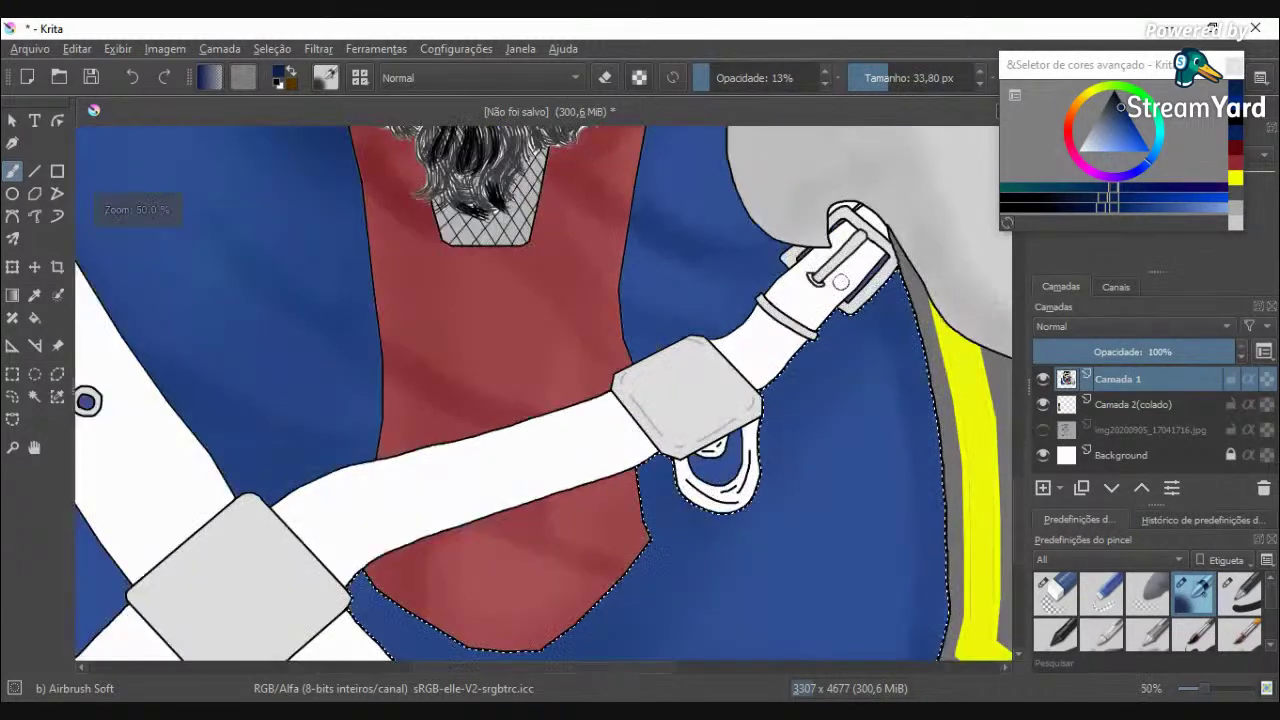
{"action": "scroll", "coordinate": [808, 338], "scroll_direction": "down", "scroll_amount": 2}
{"action": "scroll", "coordinate": [762, 438], "scroll_direction": "up", "scroll_amount": 3}
{"action": "left_click", "coordinate": [910, 86]}
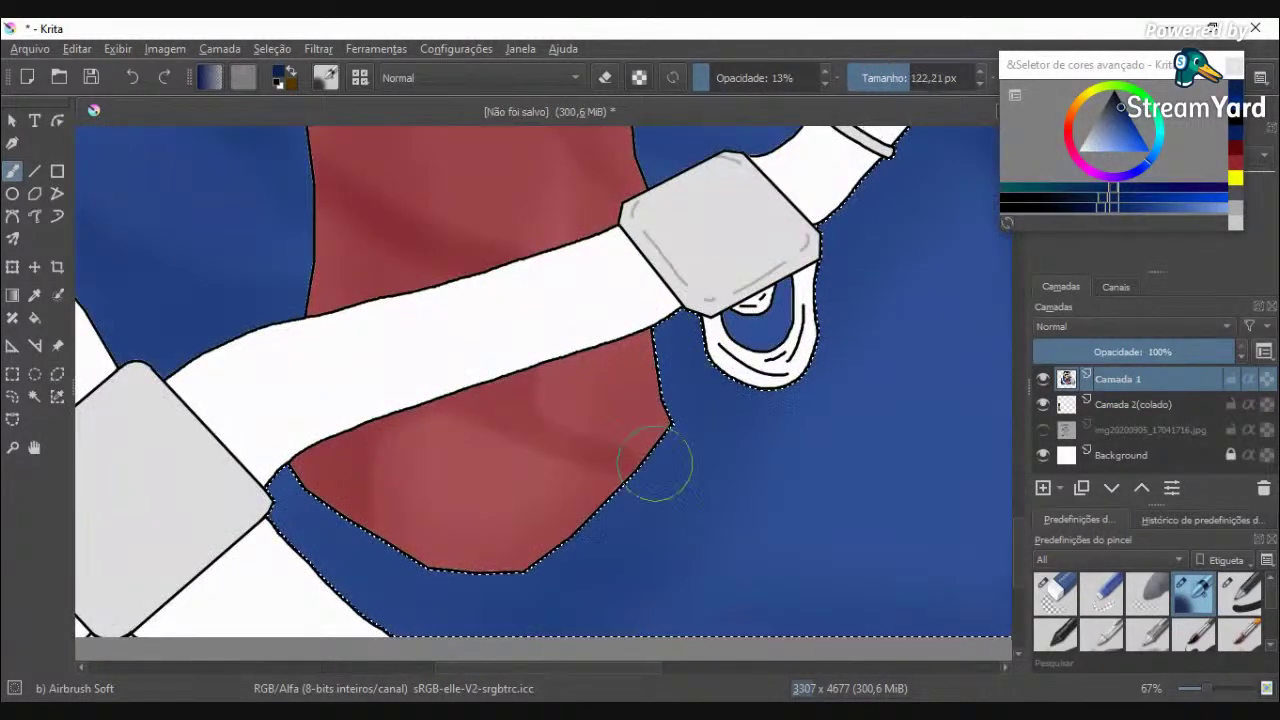
{"action": "mouse_move", "coordinate": [705, 482]}
{"action": "left_mouse_down"}
{"action": "mouse_move", "coordinate": [663, 460]}
{"action": "mouse_move", "coordinate": [870, 534]}
{"action": "mouse_move", "coordinate": [798, 495]}
{"action": "left_mouse_up"}
{"action": "key", "text": "minus"}
{"action": "key", "text": "minus"}
{"action": "key", "text": "minus"}
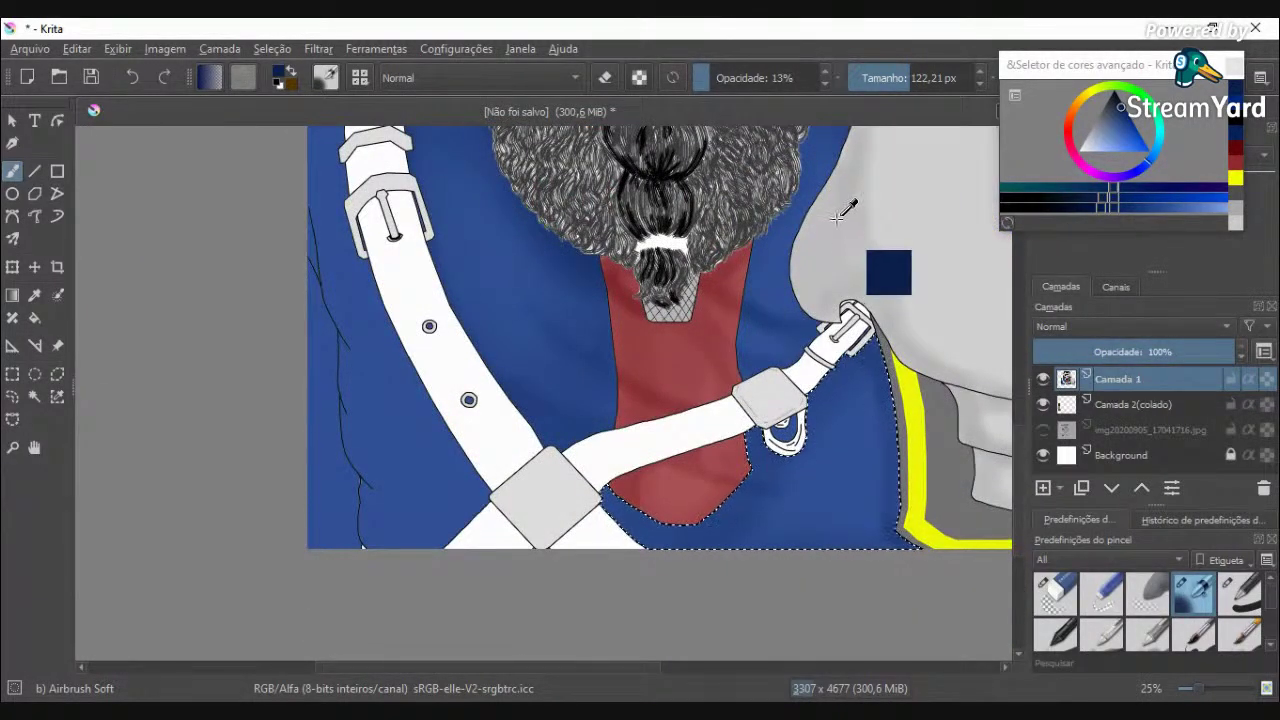
Step: Set the airbrush to 21% opacity and 74,65 px, and deepen the fold shadows below the strap's metal ring
{"action": "left_click", "coordinate": [903, 77]}
{"action": "left_click", "coordinate": [900, 77]}
{"action": "left_click", "coordinate": [719, 77]}
{"action": "scroll", "coordinate": [726, 418], "scroll_direction": "up", "scroll_amount": 3}
{"action": "mouse_move", "coordinate": [763, 606]}
{"action": "left_mouse_down"}
{"action": "mouse_move", "coordinate": [847, 623]}
{"action": "mouse_move", "coordinate": [779, 598]}
{"action": "mouse_move", "coordinate": [871, 625]}
{"action": "left_mouse_up"}
{"action": "key", "text": "minus"}
{"action": "key", "text": "minus"}
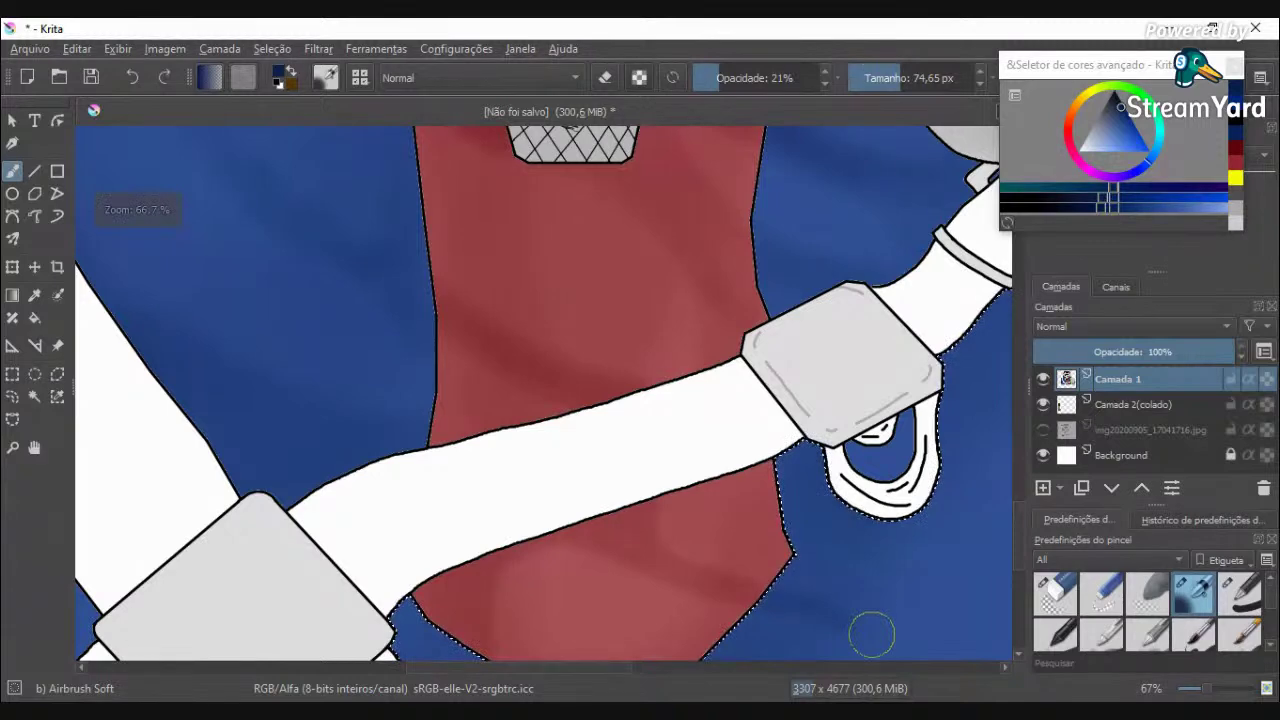
{"action": "left_click_drag", "start_coordinate": [614, 667], "coordinate": [655, 672]}
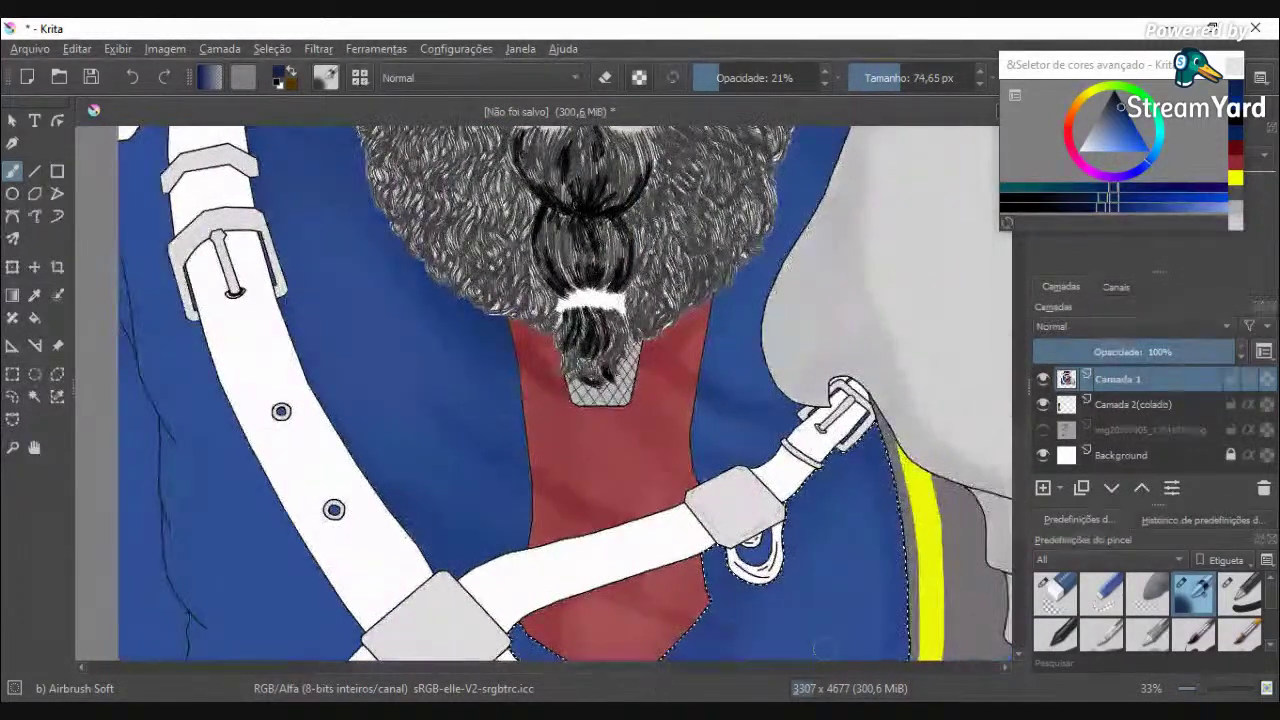
{"action": "left_click_drag", "start_coordinate": [1017, 472], "coordinate": [1010, 521]}
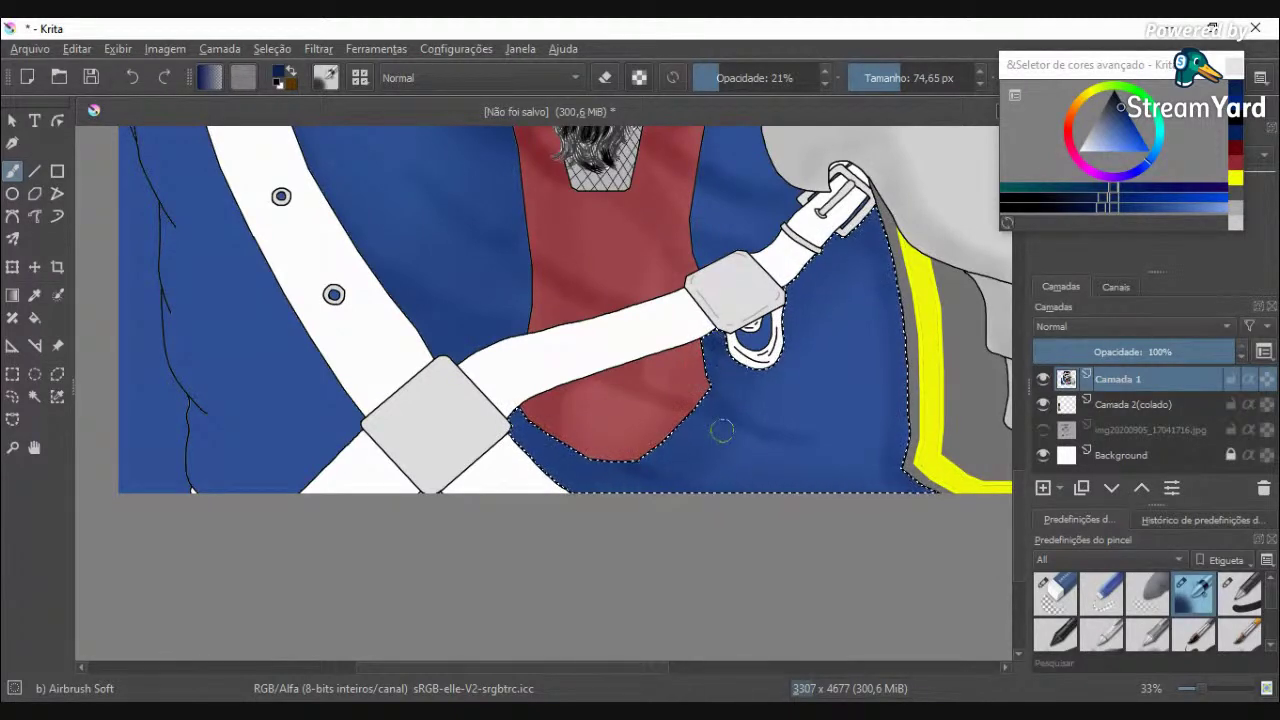
{"action": "scroll", "coordinate": [722, 430], "scroll_direction": "down", "scroll_amount": 2}
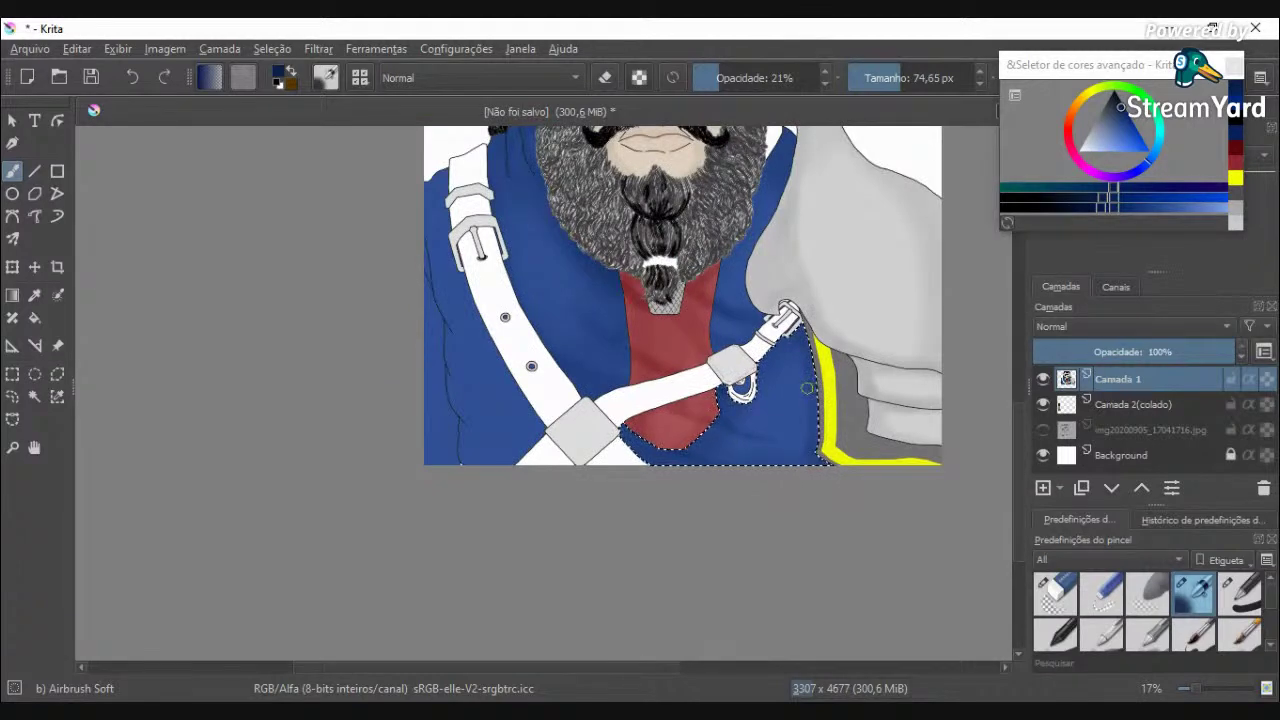
{"action": "scroll", "coordinate": [807, 388], "scroll_direction": "down", "scroll_amount": 2}
{"action": "scroll", "coordinate": [797, 384], "scroll_direction": "up", "scroll_amount": 1}
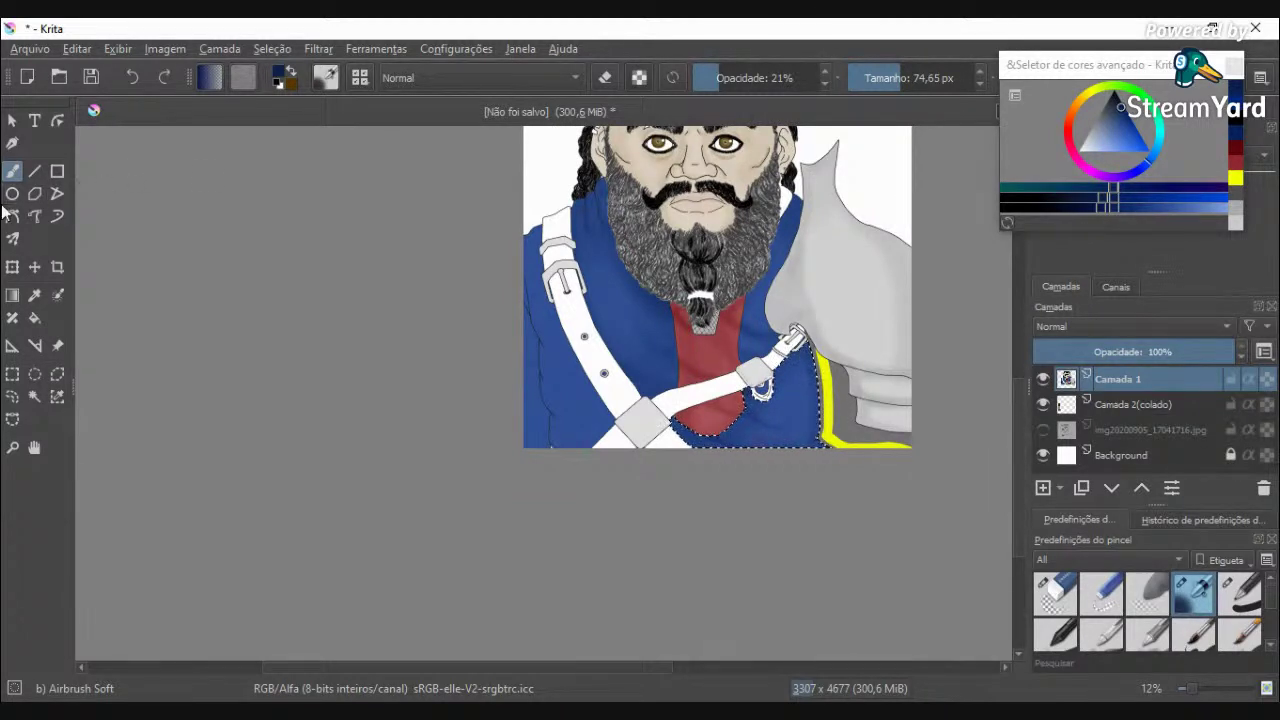
Step: Select the blue cloth between the long strap and the sleeve line, and shade its edges and folds at 21% opacity and 299,65 px
{"action": "left_click", "coordinate": [34, 397]}
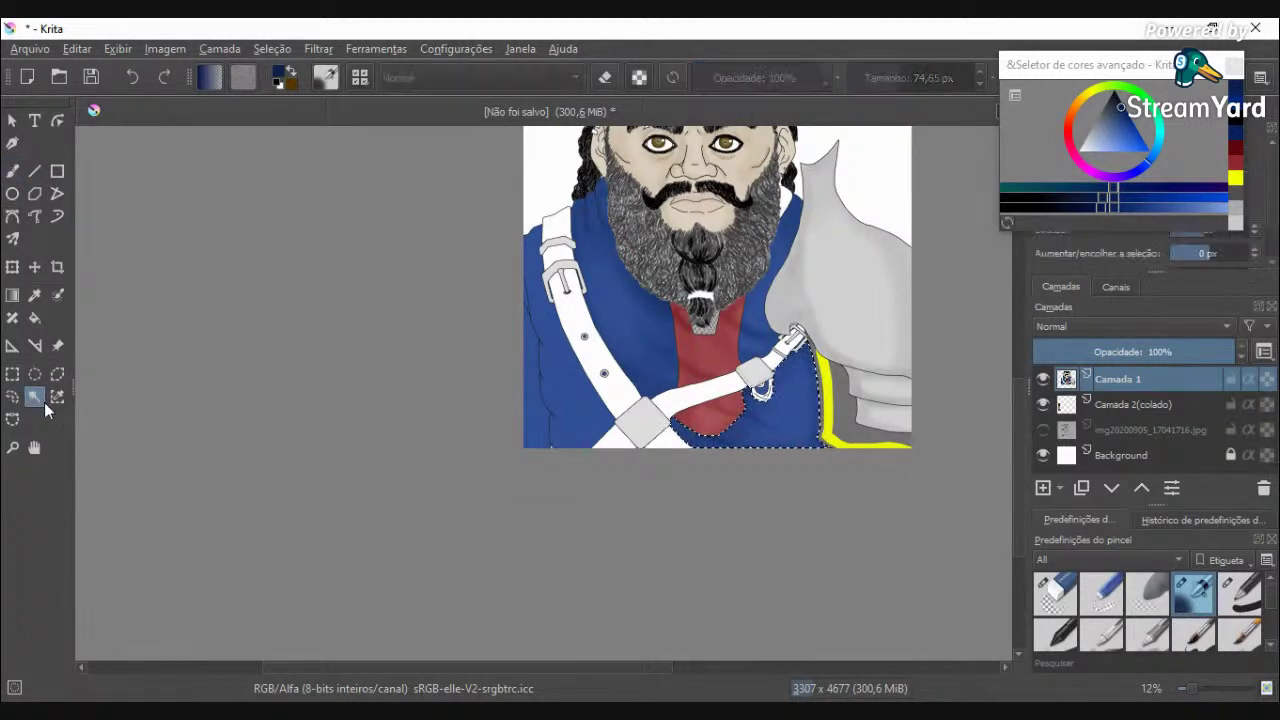
{"action": "left_click", "coordinate": [580, 415]}
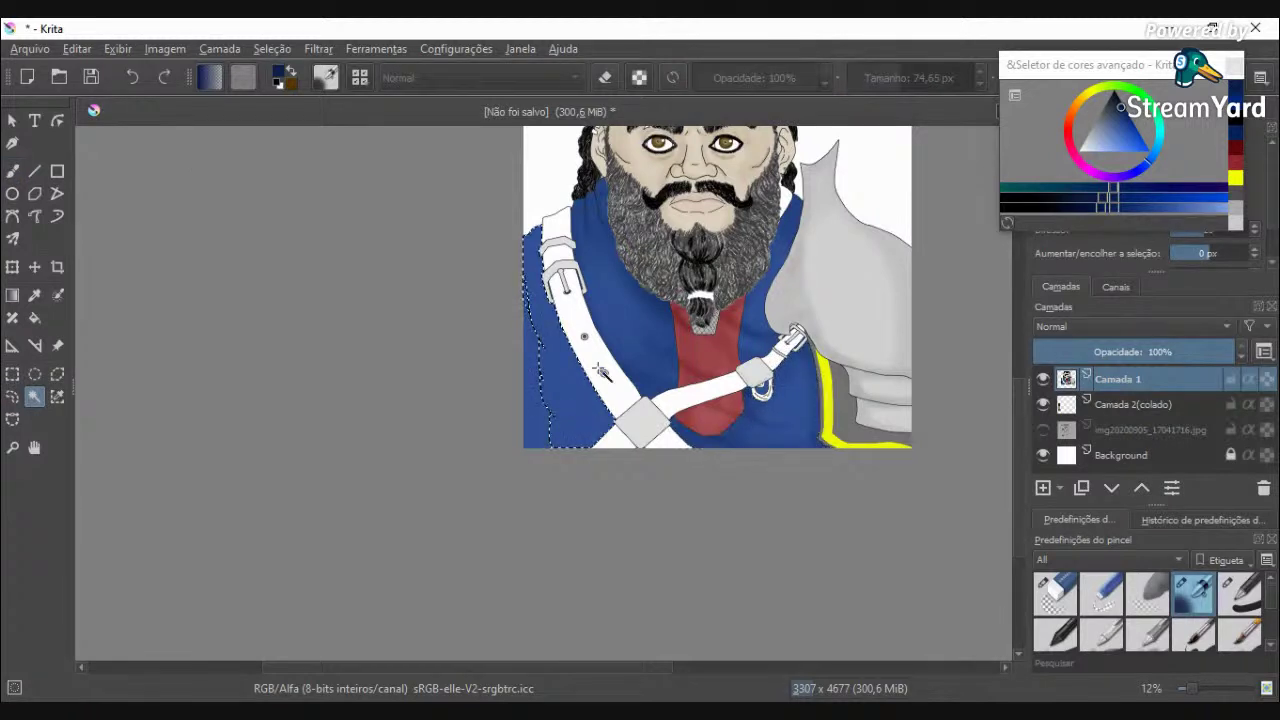
{"action": "left_click", "coordinate": [12, 171]}
{"action": "left_click", "coordinate": [905, 80]}
{"action": "scroll", "coordinate": [551, 317], "scroll_direction": "up", "scroll_amount": 2}
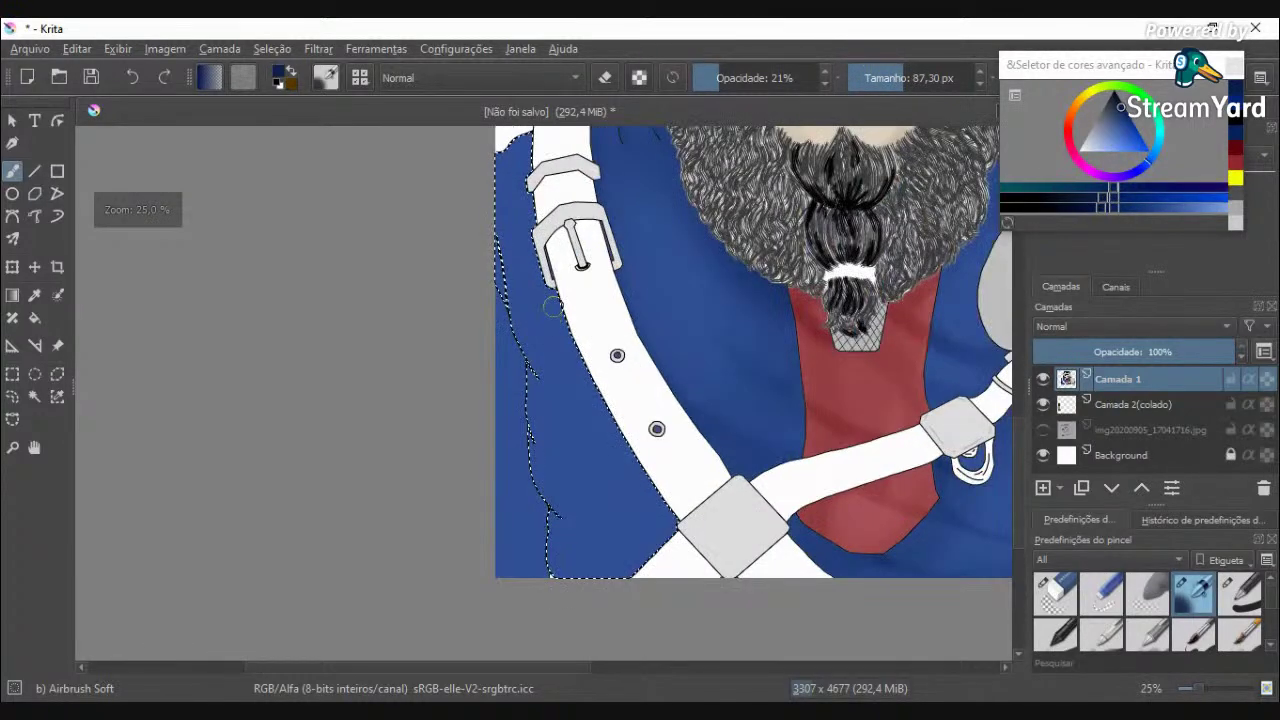
{"action": "left_click", "coordinate": [931, 78]}
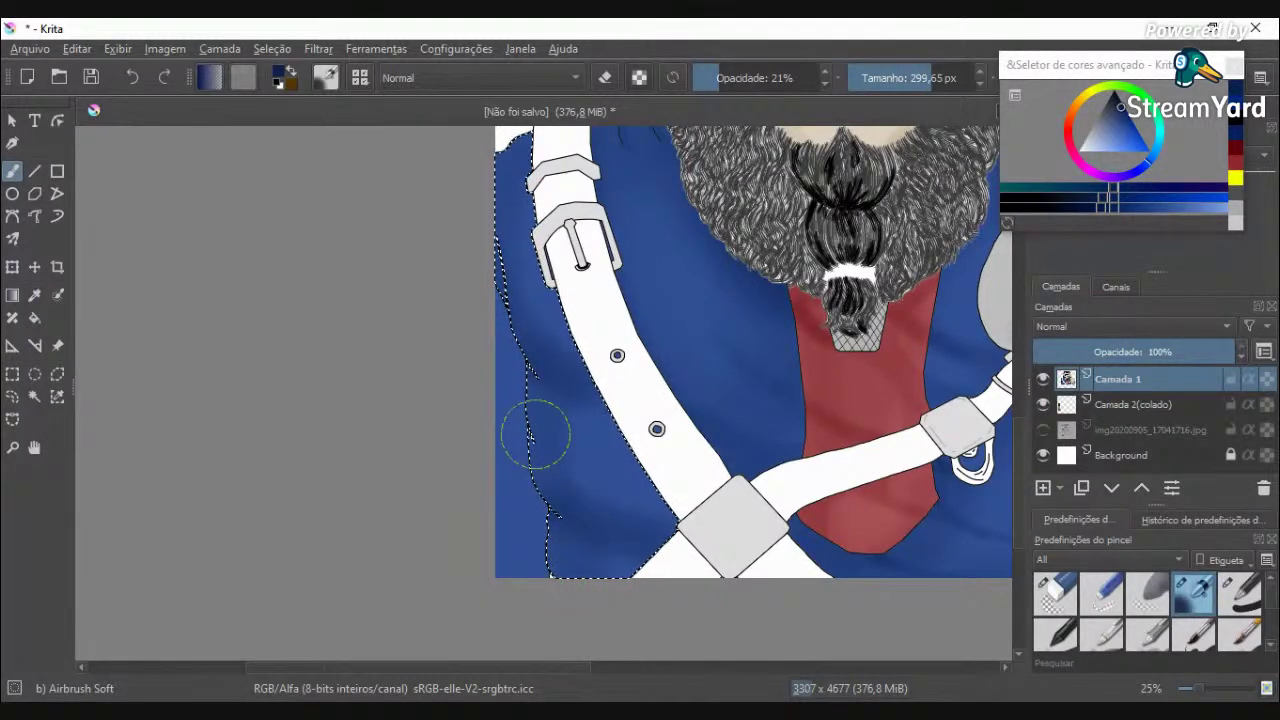
{"action": "scroll", "coordinate": [515, 345], "scroll_direction": "down", "scroll_amount": 5}
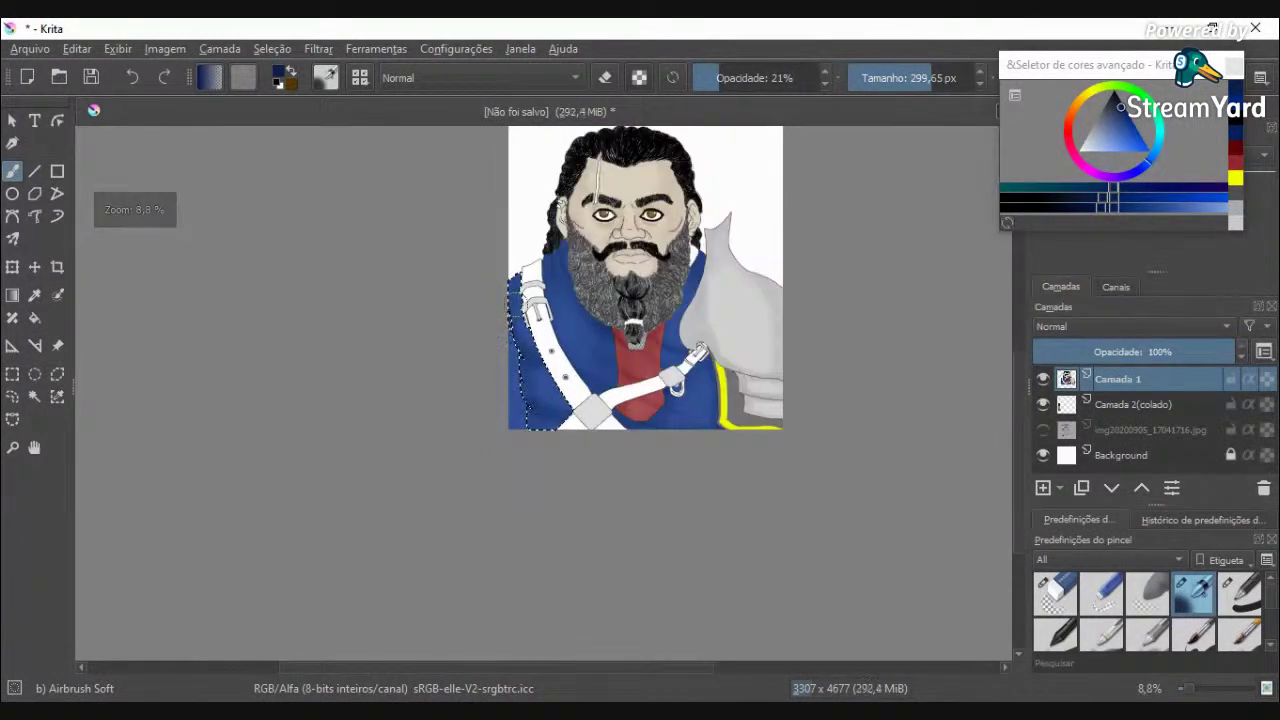
{"action": "scroll", "coordinate": [528, 388], "scroll_direction": "up", "scroll_amount": 5}
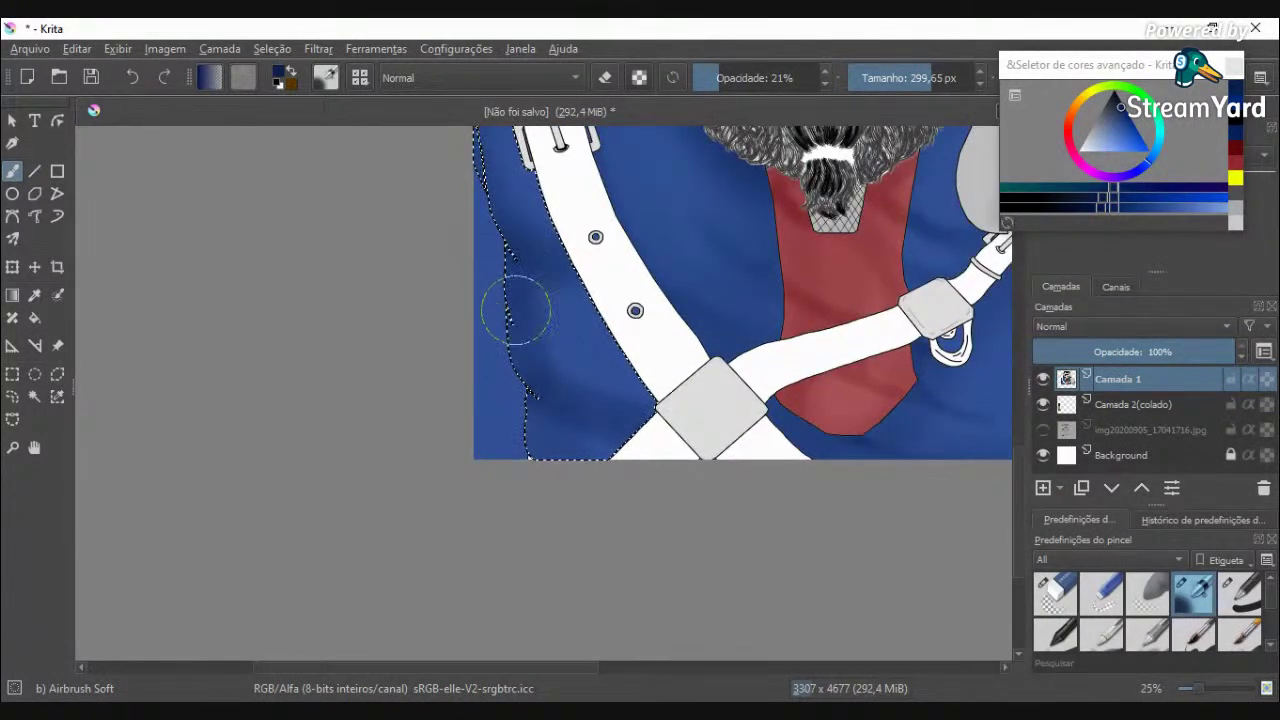
{"action": "scroll", "coordinate": [577, 245], "scroll_direction": "down", "scroll_amount": 2}
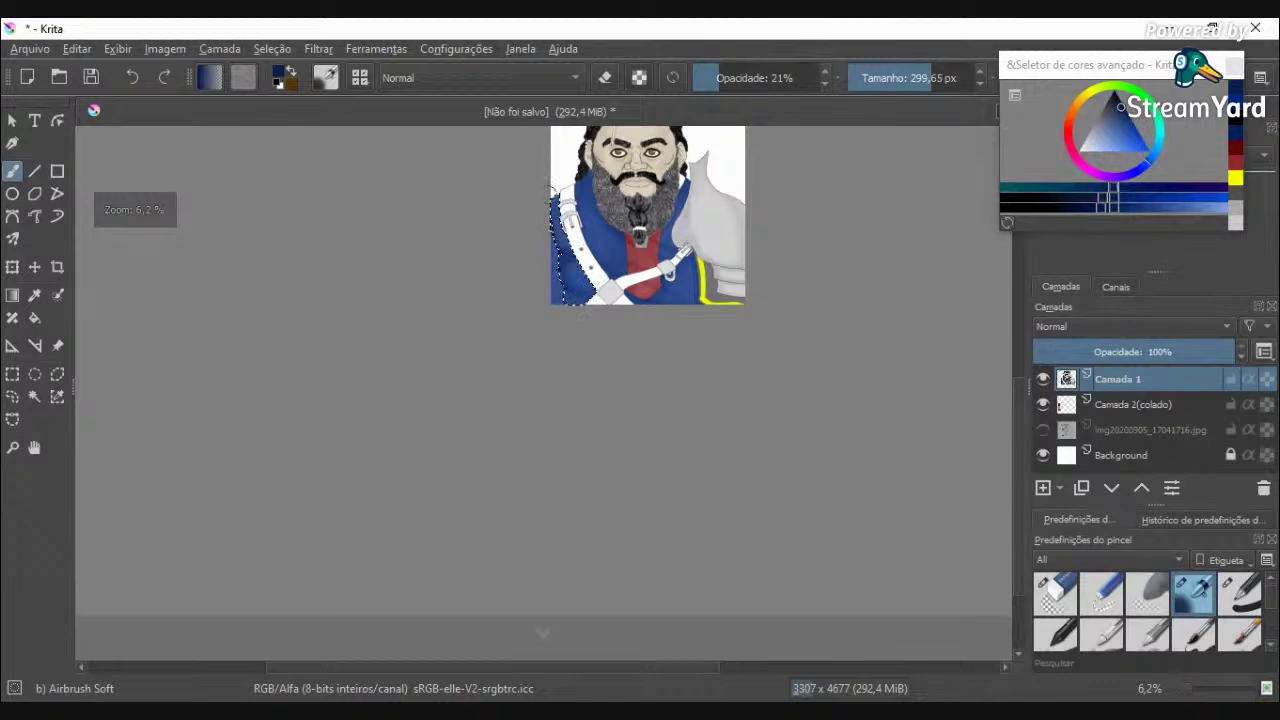
{"action": "scroll", "coordinate": [563, 178], "scroll_direction": "up", "scroll_amount": 5}
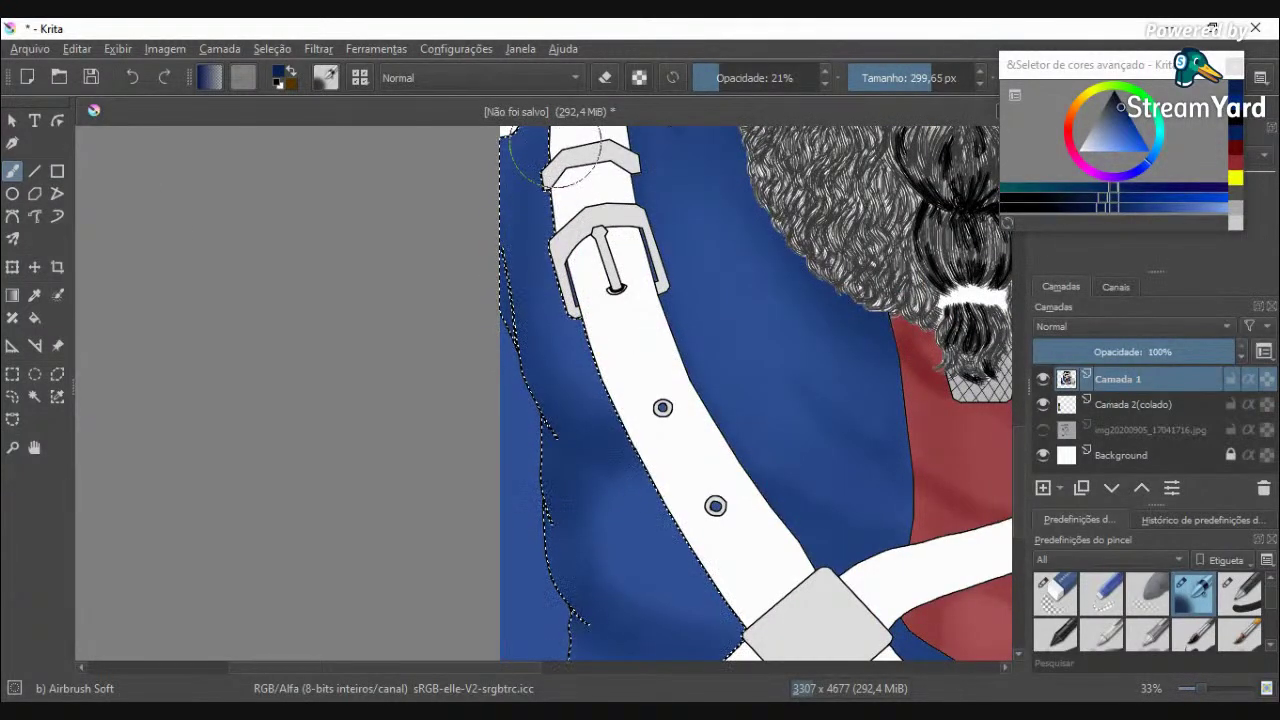
{"action": "scroll", "coordinate": [486, 251], "scroll_direction": "down", "scroll_amount": 3}
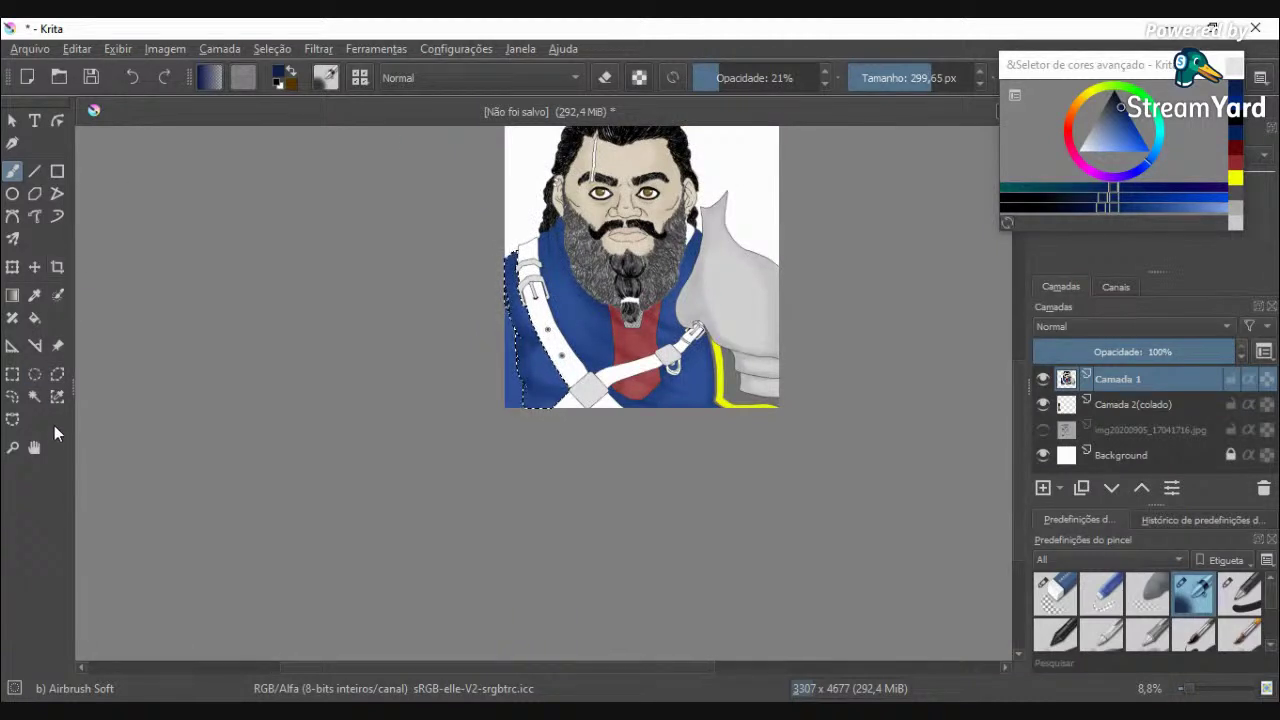
Step: Select the blue sleeve strip along the canvas edge and shade it with the soft airbrush at 21% opacity and 139,64 px
{"action": "left_click", "coordinate": [35, 397]}
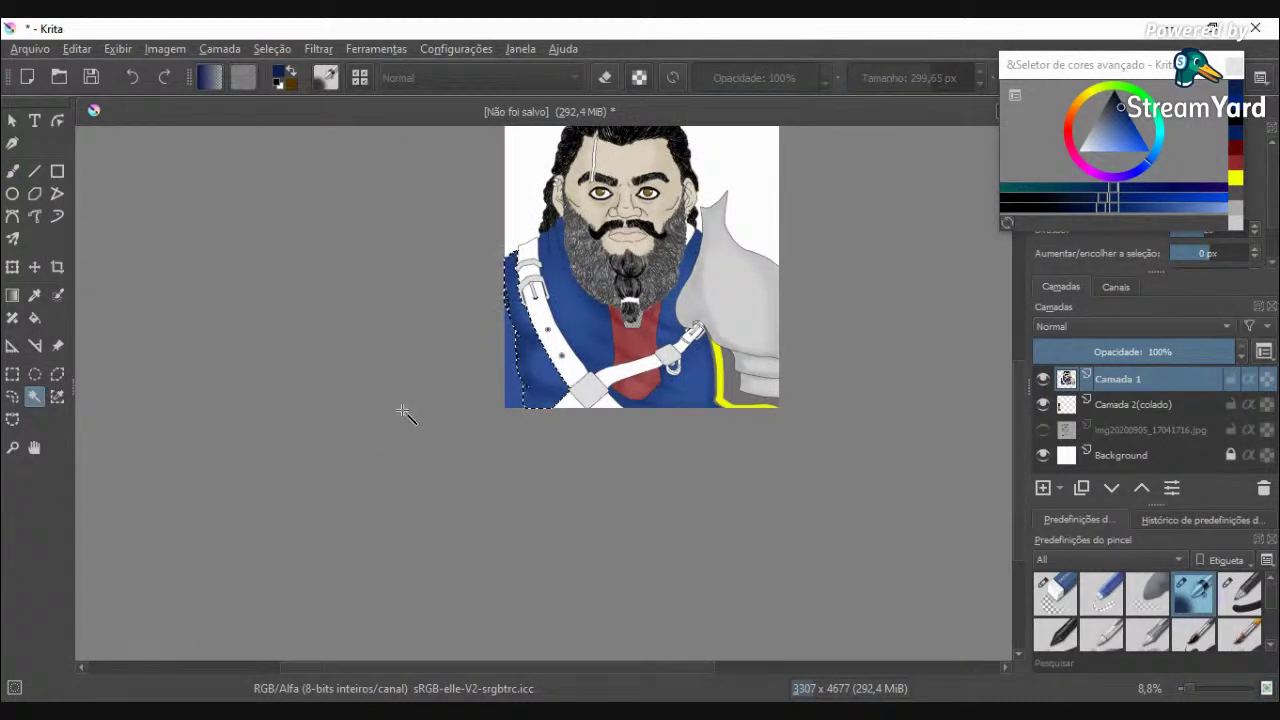
{"action": "left_click", "coordinate": [516, 390]}
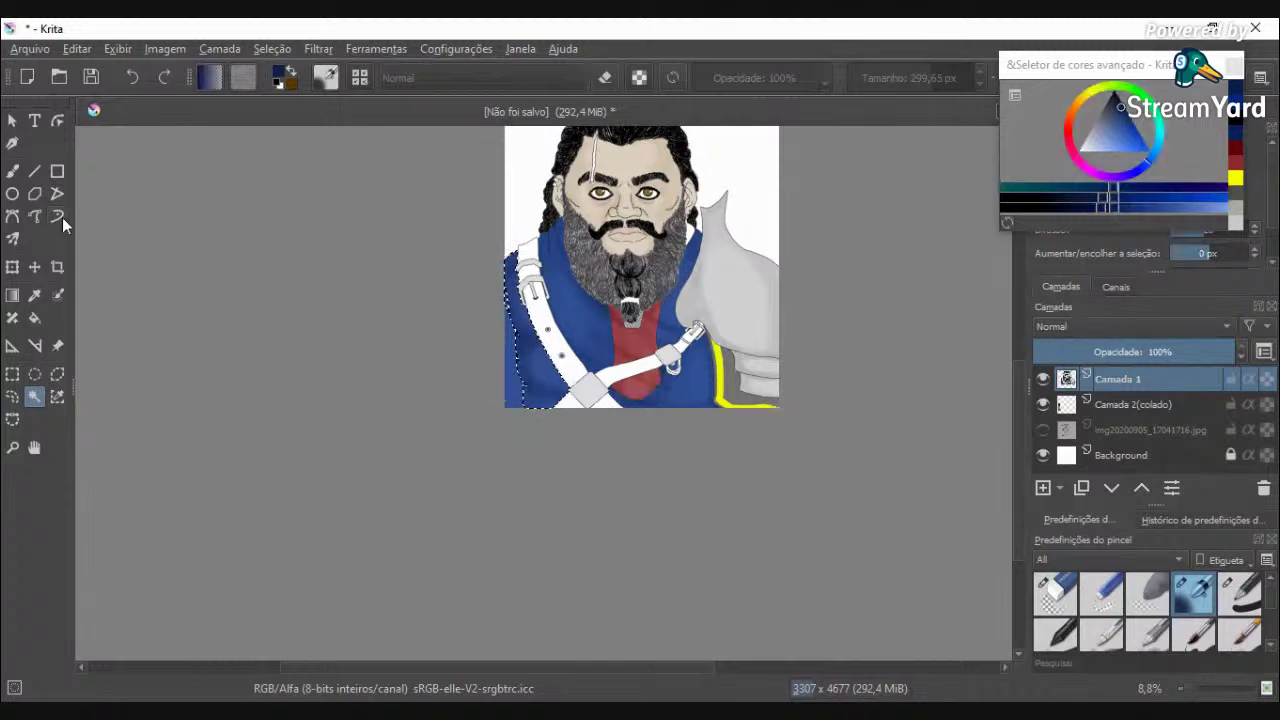
{"action": "key", "text": "b"}
{"action": "left_click", "coordinate": [904, 80]}
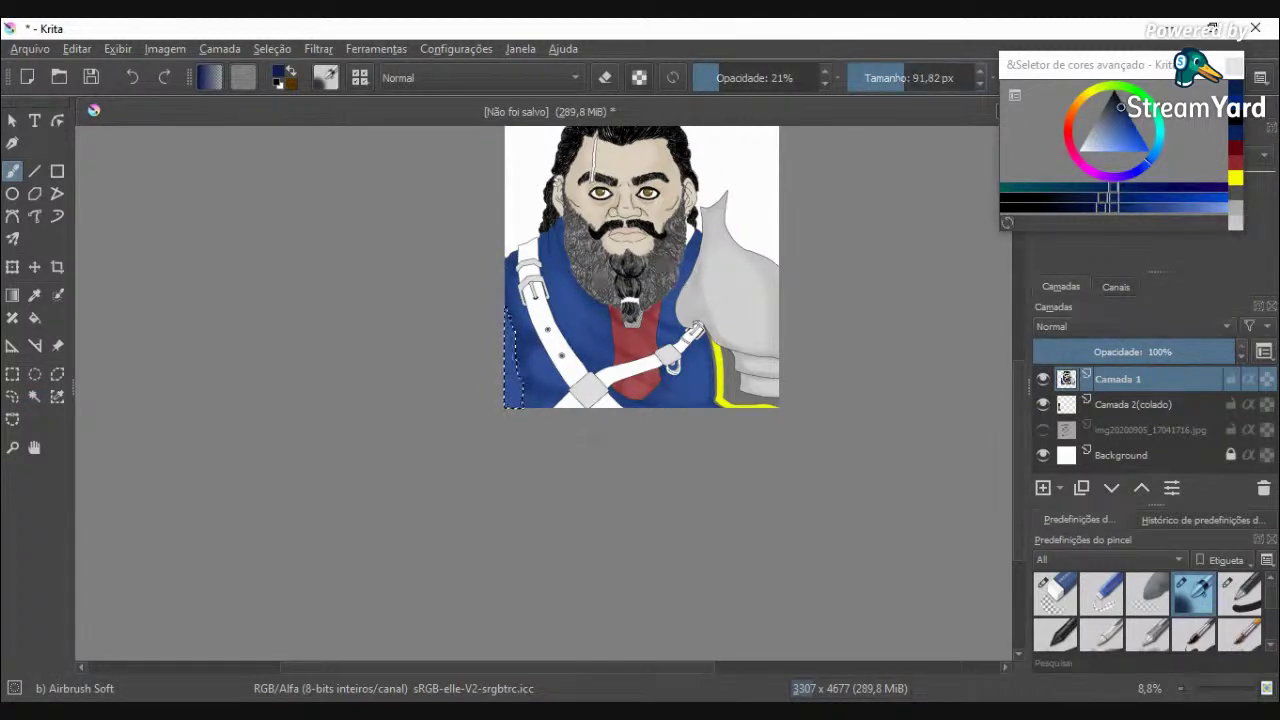
{"action": "scroll", "coordinate": [575, 440], "scroll_direction": "up", "scroll_amount": 2}
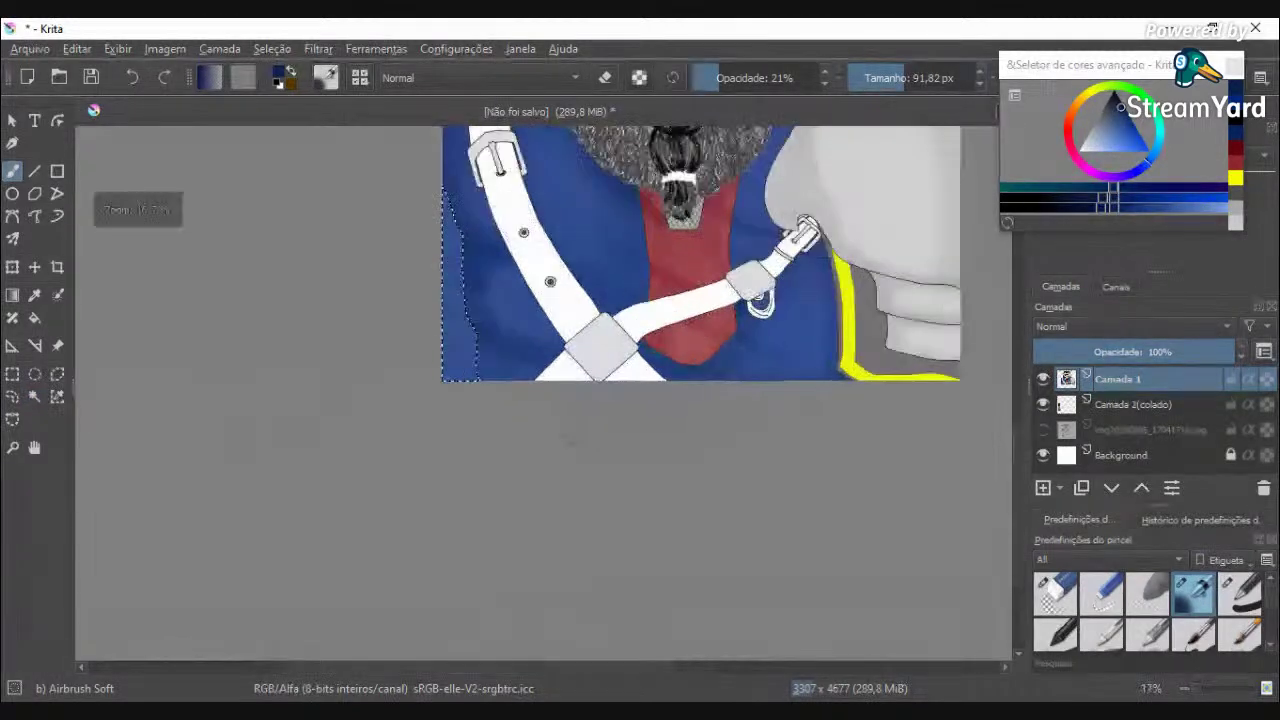
{"action": "left_click", "coordinate": [913, 79]}
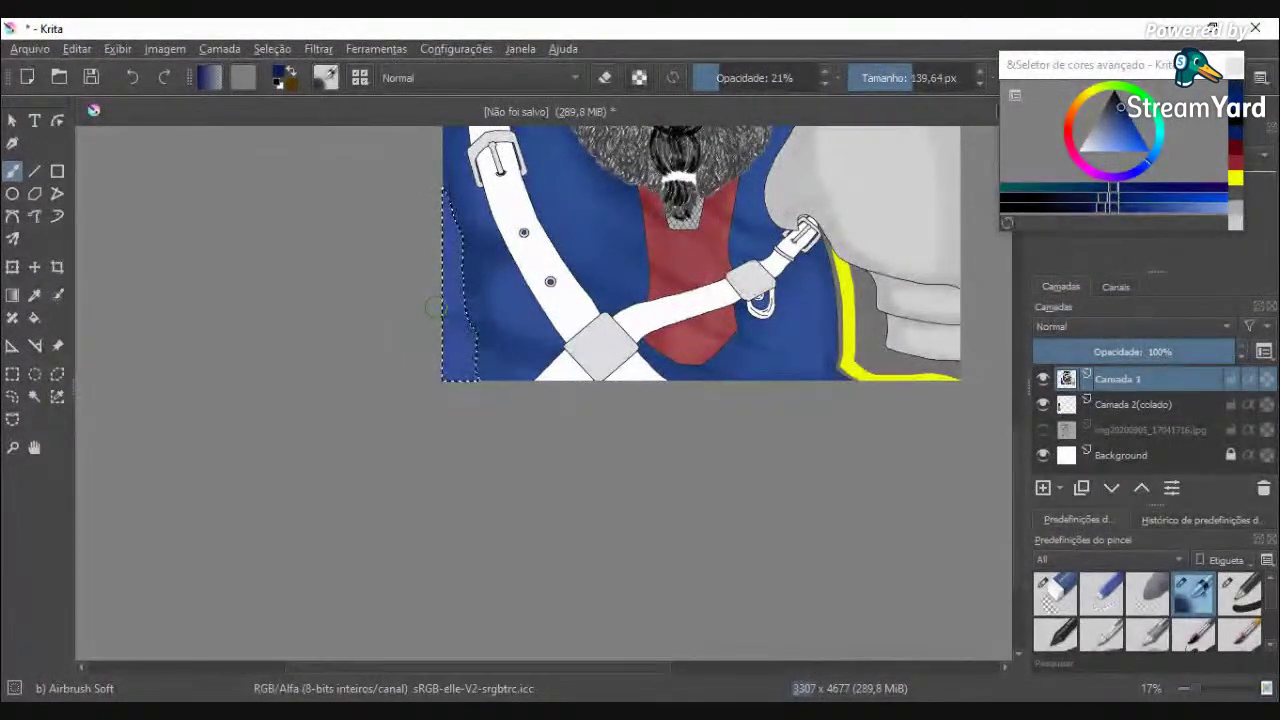
{"action": "mouse_move", "coordinate": [465, 326]}
{"action": "left_mouse_down"}
{"action": "mouse_move", "coordinate": [448, 300]}
{"action": "mouse_move", "coordinate": [450, 215]}
{"action": "mouse_move", "coordinate": [460, 362]}
{"action": "mouse_move", "coordinate": [471, 332]}
{"action": "mouse_move", "coordinate": [428, 388]}
{"action": "mouse_move", "coordinate": [455, 278]}
{"action": "left_mouse_up"}
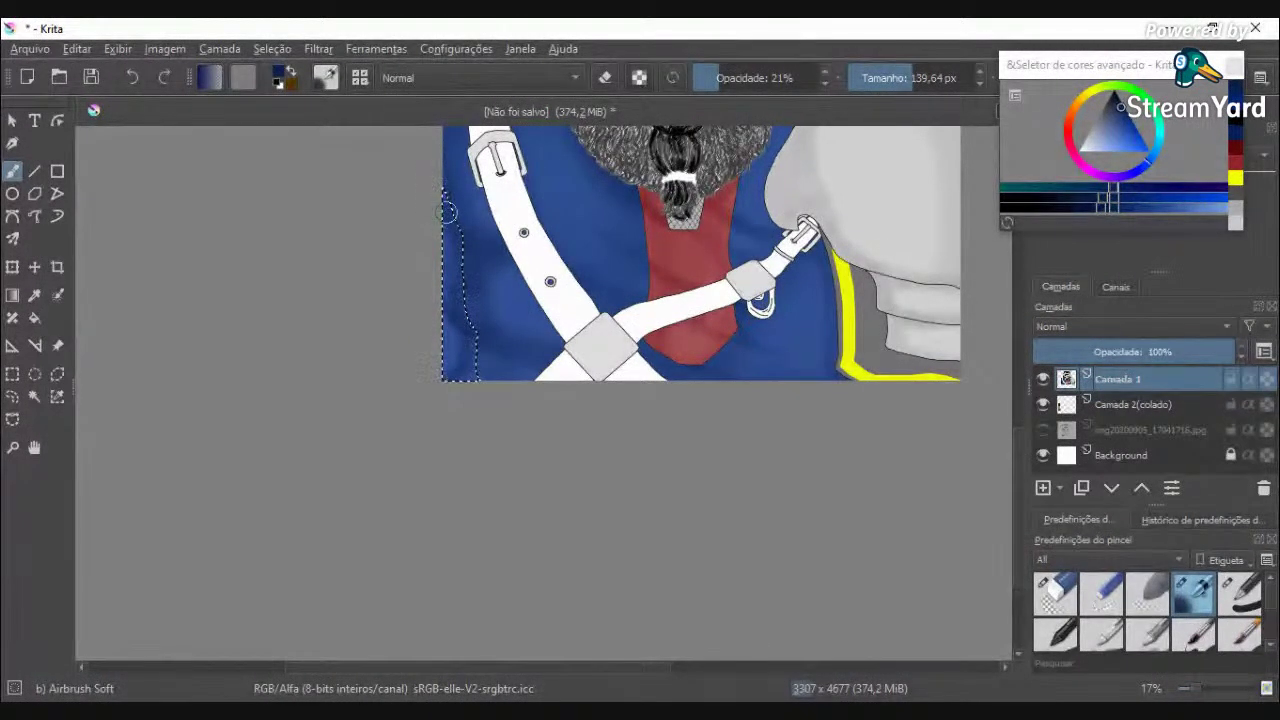
{"action": "scroll", "coordinate": [475, 296], "scroll_direction": "down", "scroll_amount": 4}
{"action": "scroll", "coordinate": [460, 340], "scroll_direction": "up", "scroll_amount": 3}
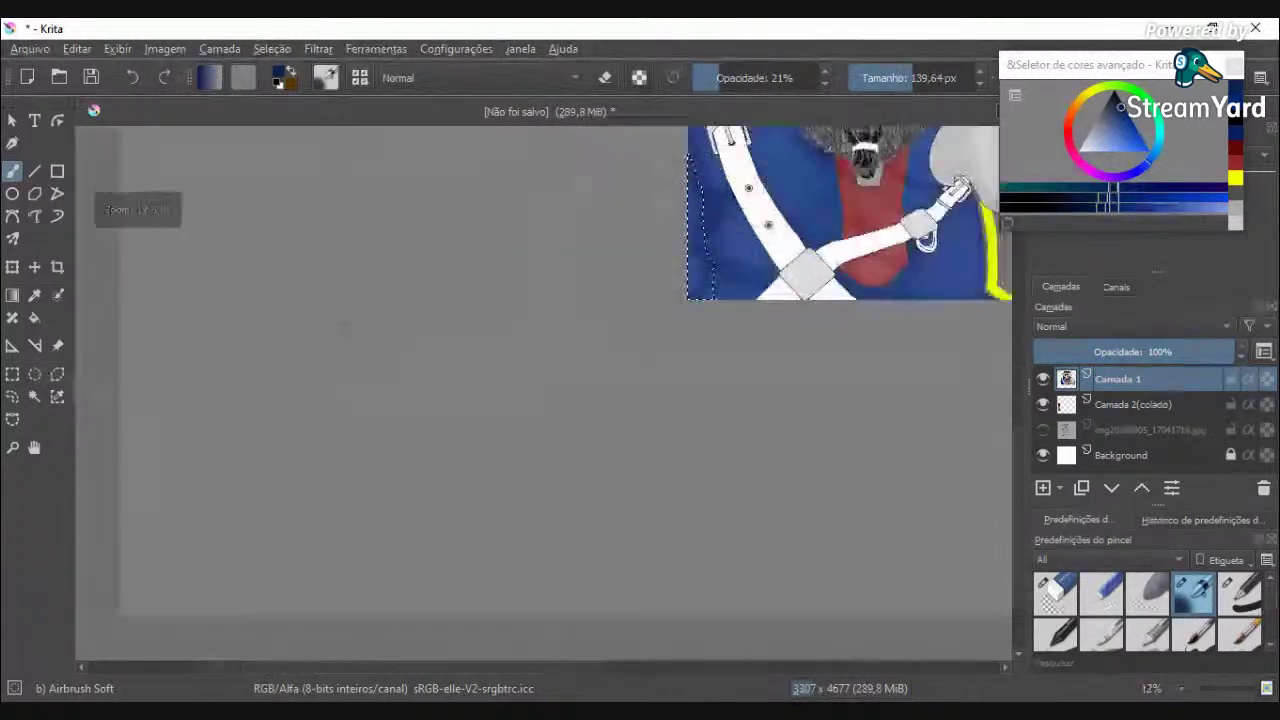
{"action": "scroll", "coordinate": [790, 210], "scroll_direction": "down", "scroll_amount": 2}
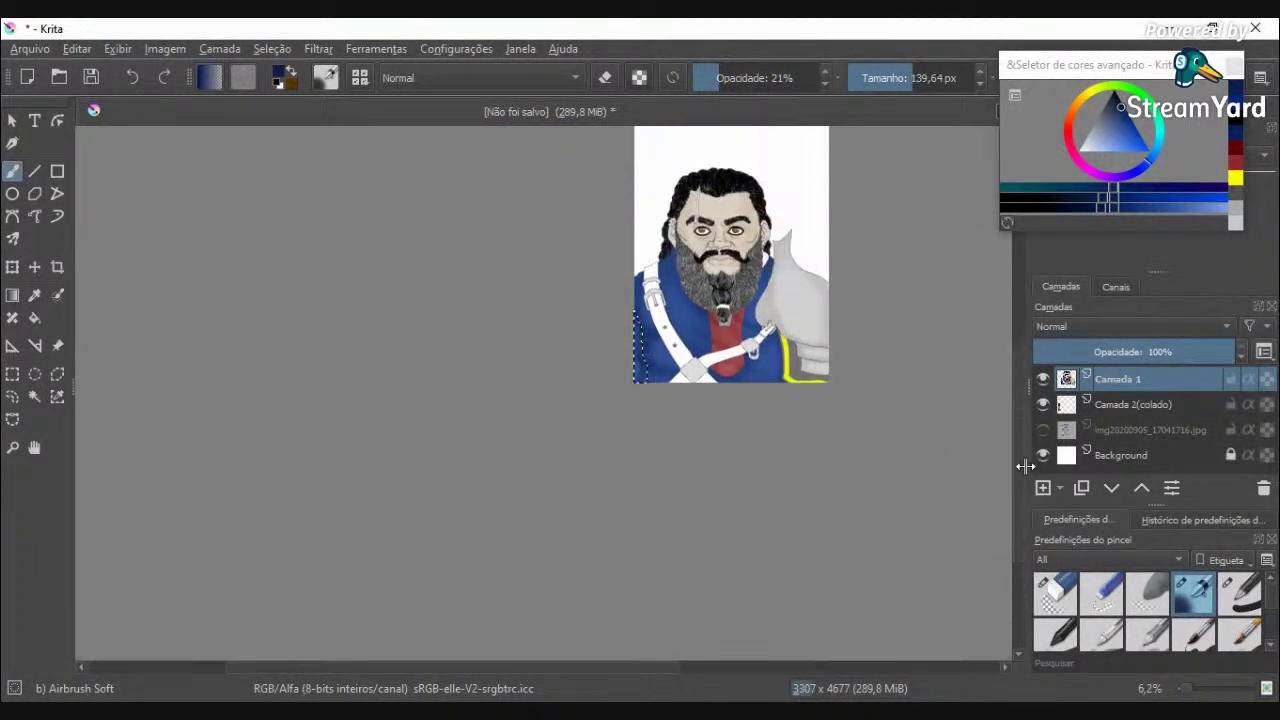
Step: Clear the sleeve selection and switch to the Basic-1 brush in black at 81% opacity and 2,48 px
{"action": "scroll", "coordinate": [718, 224], "scroll_direction": "up", "scroll_amount": 4}
{"action": "left_click", "coordinate": [34, 396]}
{"action": "left_click", "coordinate": [12, 172]}
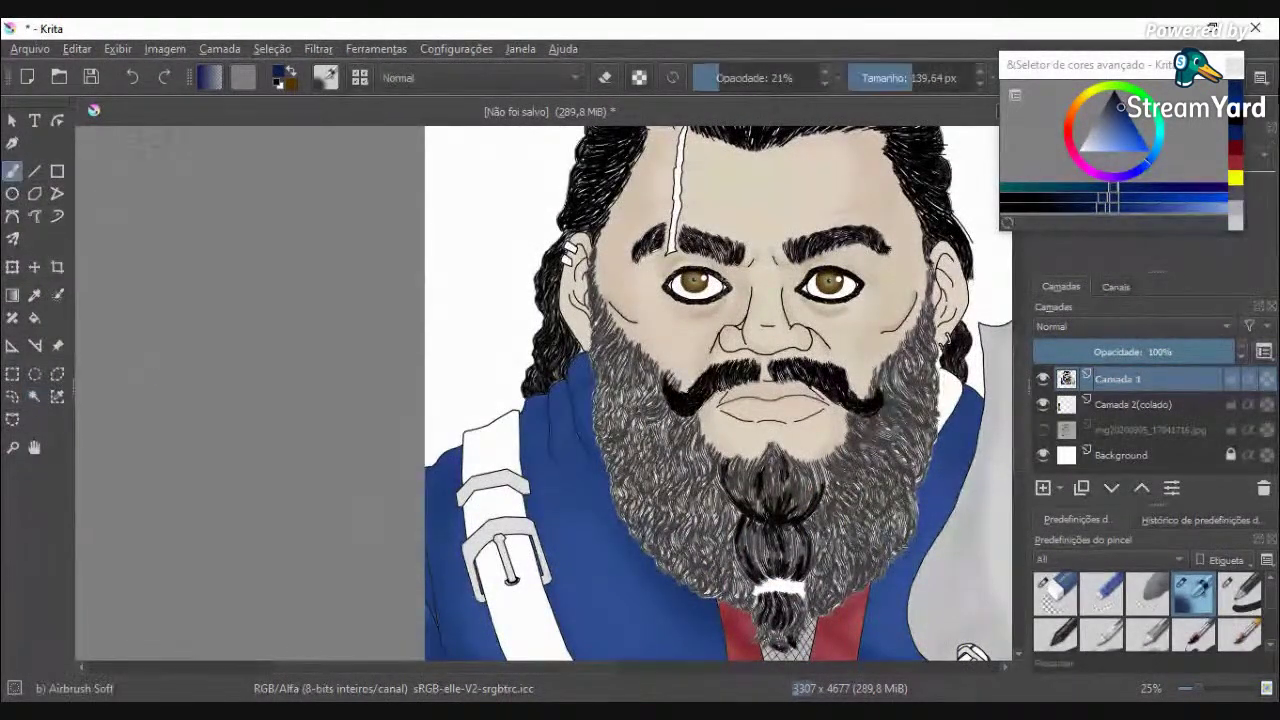
{"action": "left_click", "coordinate": [326, 77]}
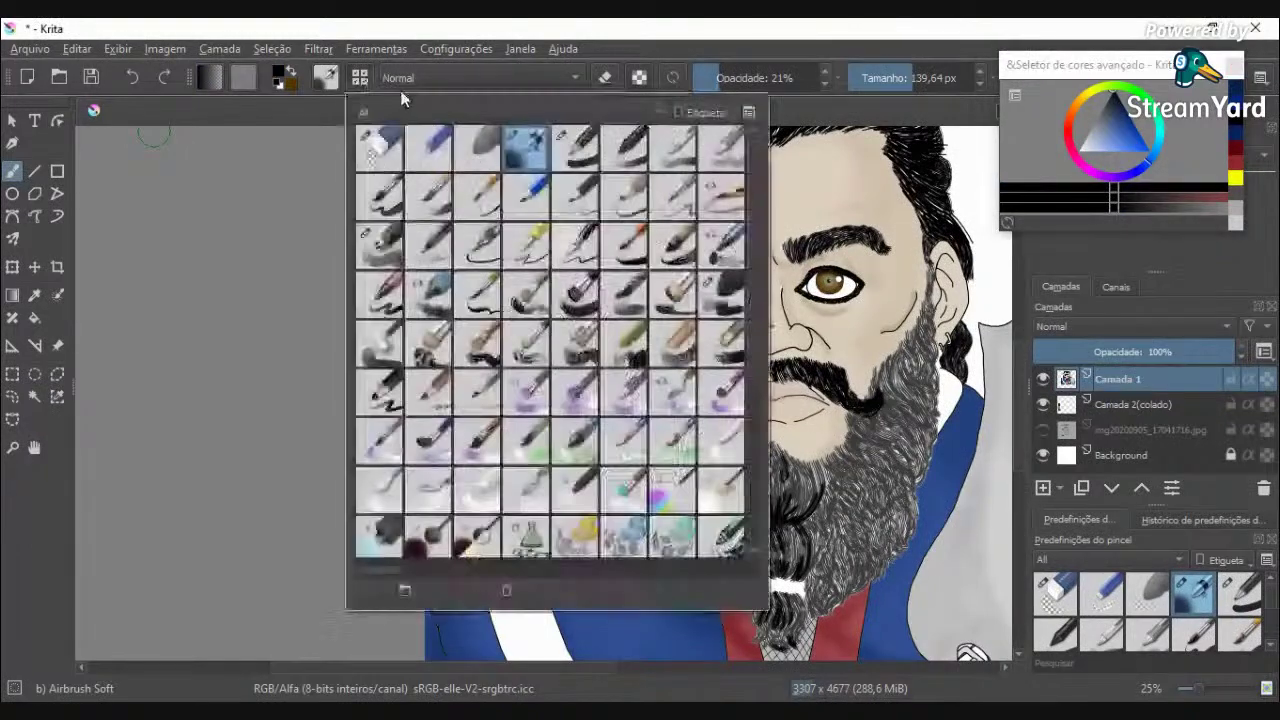
{"action": "left_click", "coordinate": [591, 140]}
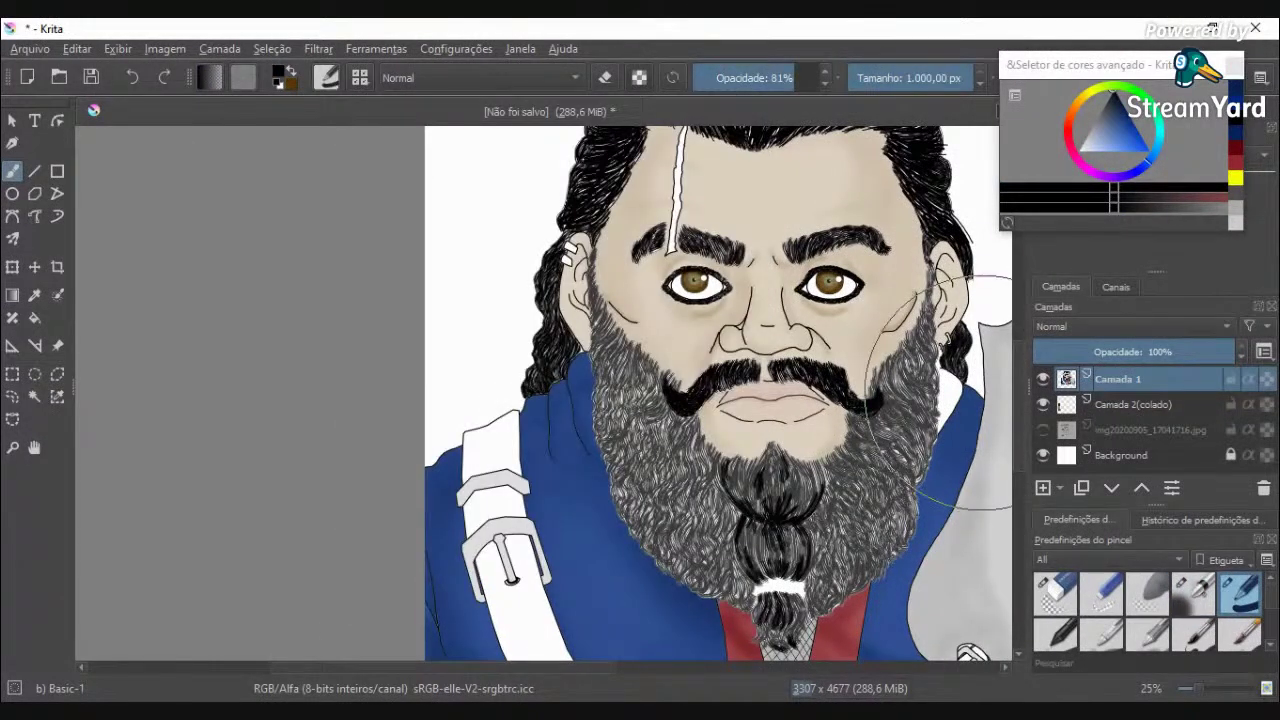
{"action": "scroll", "coordinate": [977, 398], "scroll_direction": "up", "scroll_amount": 1}
{"action": "left_click", "coordinate": [872, 78]}
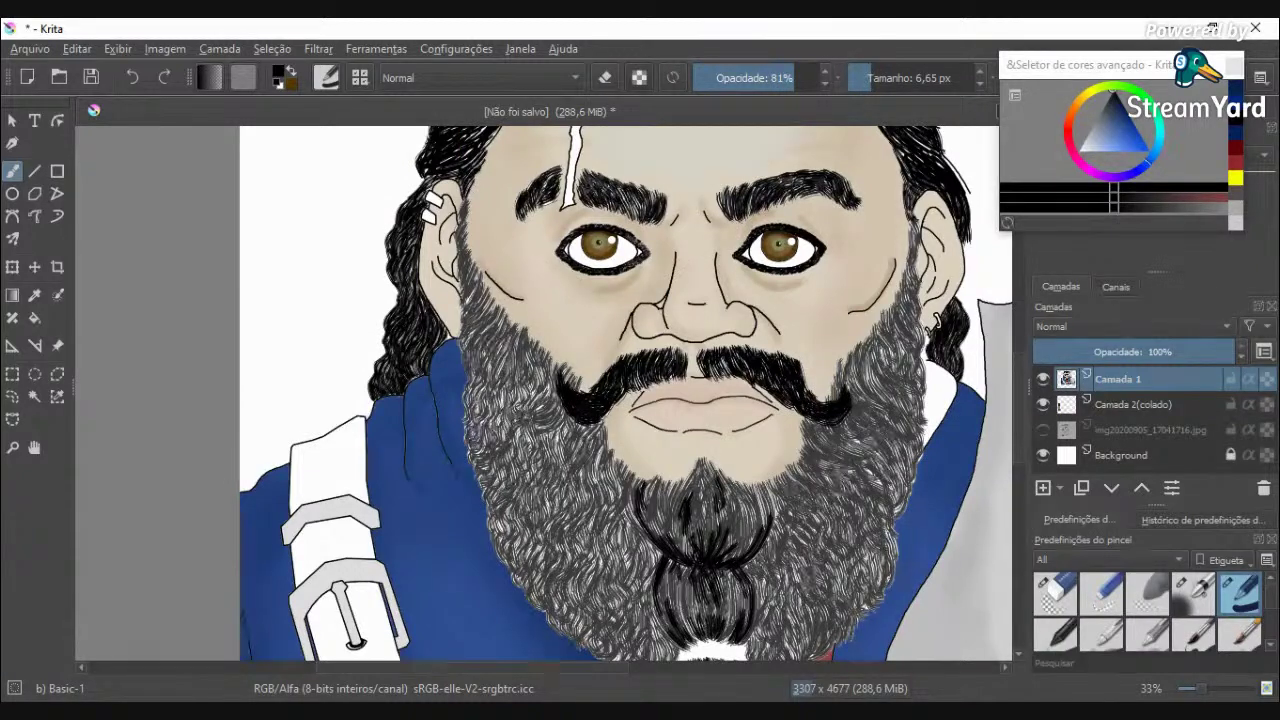
{"action": "scroll", "coordinate": [930, 363], "scroll_direction": "up", "scroll_amount": 3}
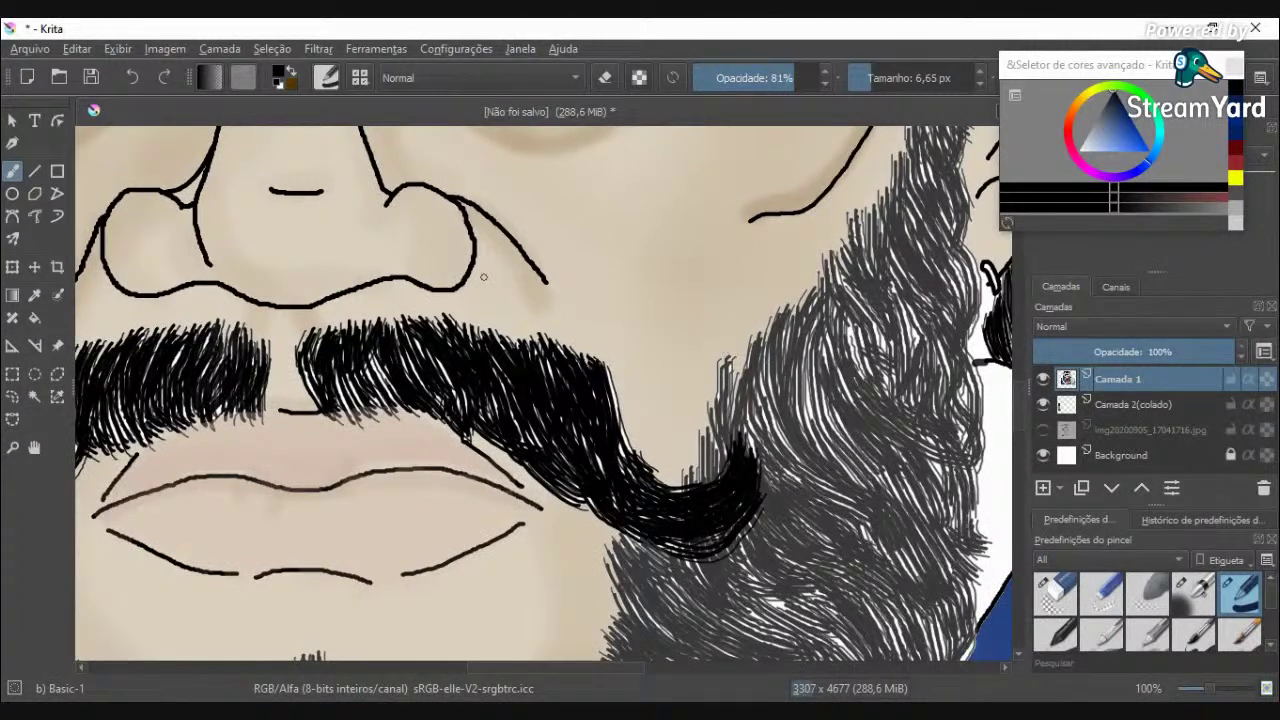
{"action": "scroll", "coordinate": [619, 306], "scroll_direction": "down", "scroll_amount": 3}
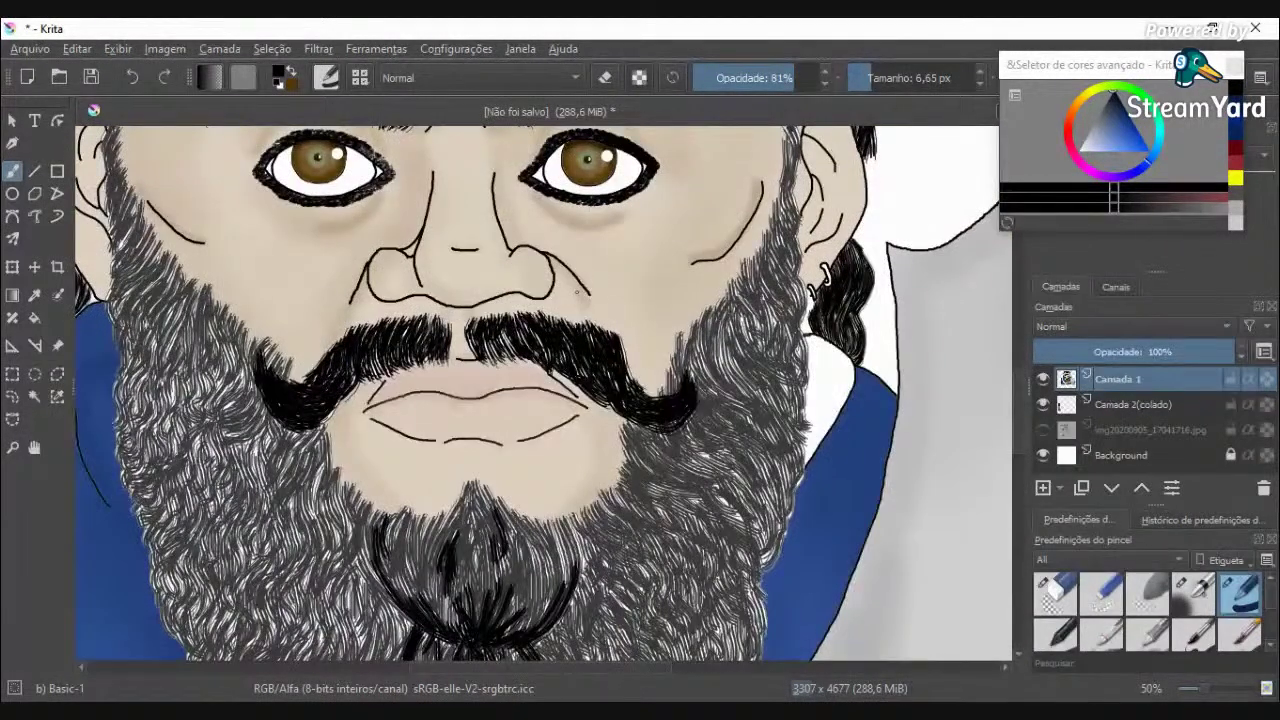
{"action": "left_click", "coordinate": [864, 79]}
{"action": "scroll", "coordinate": [790, 256], "scroll_direction": "up", "scroll_amount": 5}
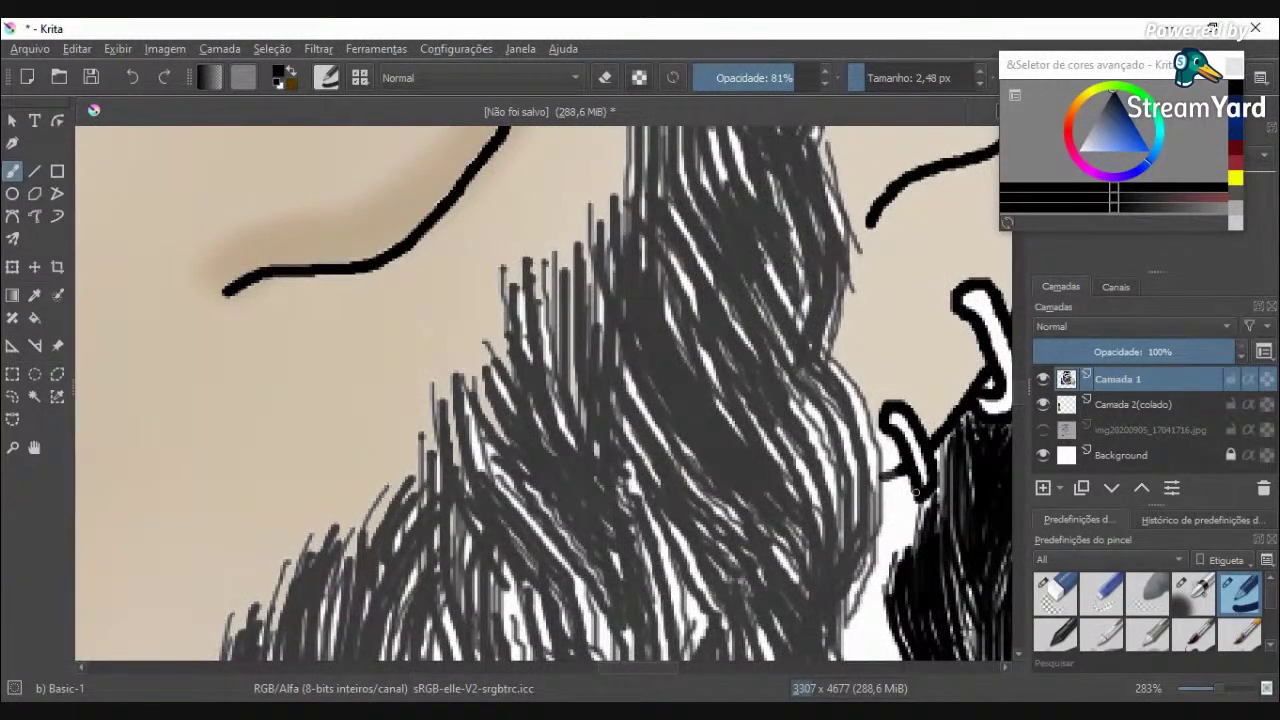
Step: Paint black hair strokes into the gap below the small earring, and cover the white spot beside it with sampled skin colour
{"action": "left_click_drag", "start_coordinate": [913, 497], "coordinate": [892, 480]}
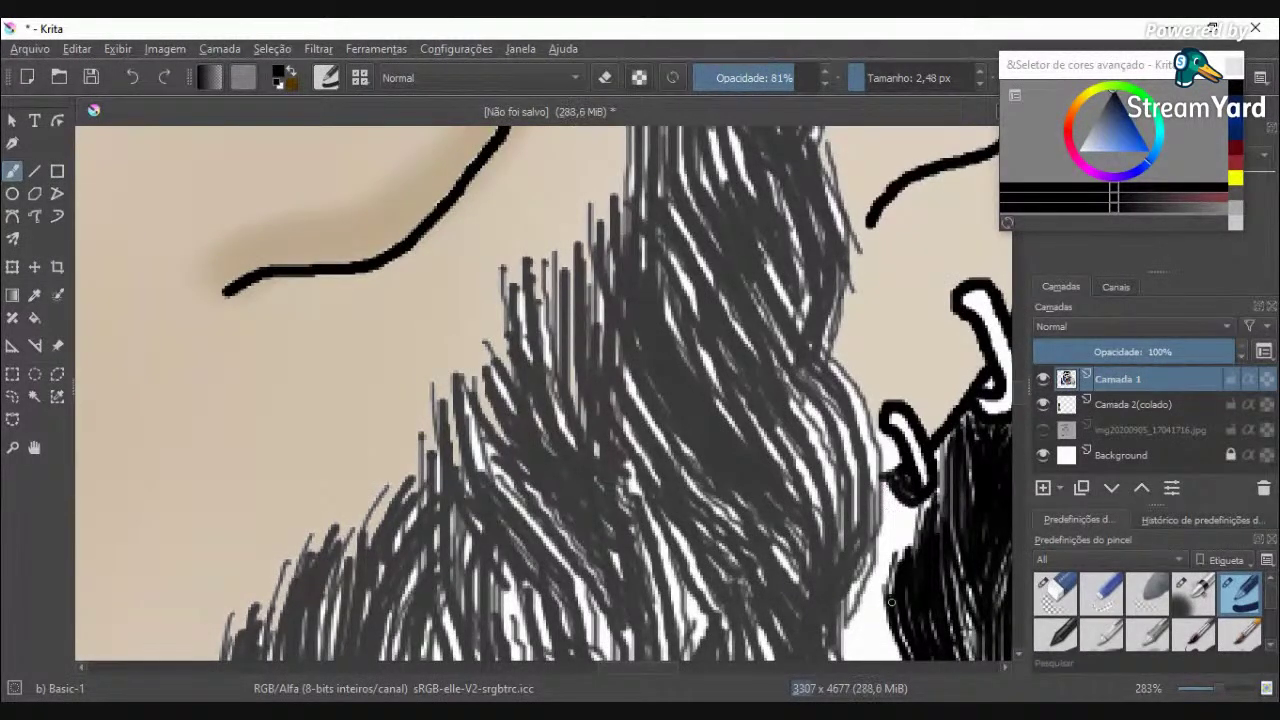
{"action": "mouse_move", "coordinate": [884, 597]}
{"action": "left_mouse_down"}
{"action": "mouse_move", "coordinate": [886, 483]}
{"action": "mouse_move", "coordinate": [885, 534]}
{"action": "mouse_move", "coordinate": [905, 581]}
{"action": "mouse_move", "coordinate": [897, 502]}
{"action": "mouse_move", "coordinate": [909, 561]}
{"action": "mouse_move", "coordinate": [905, 506]}
{"action": "mouse_move", "coordinate": [914, 547]}
{"action": "mouse_move", "coordinate": [940, 472]}
{"action": "left_mouse_up"}
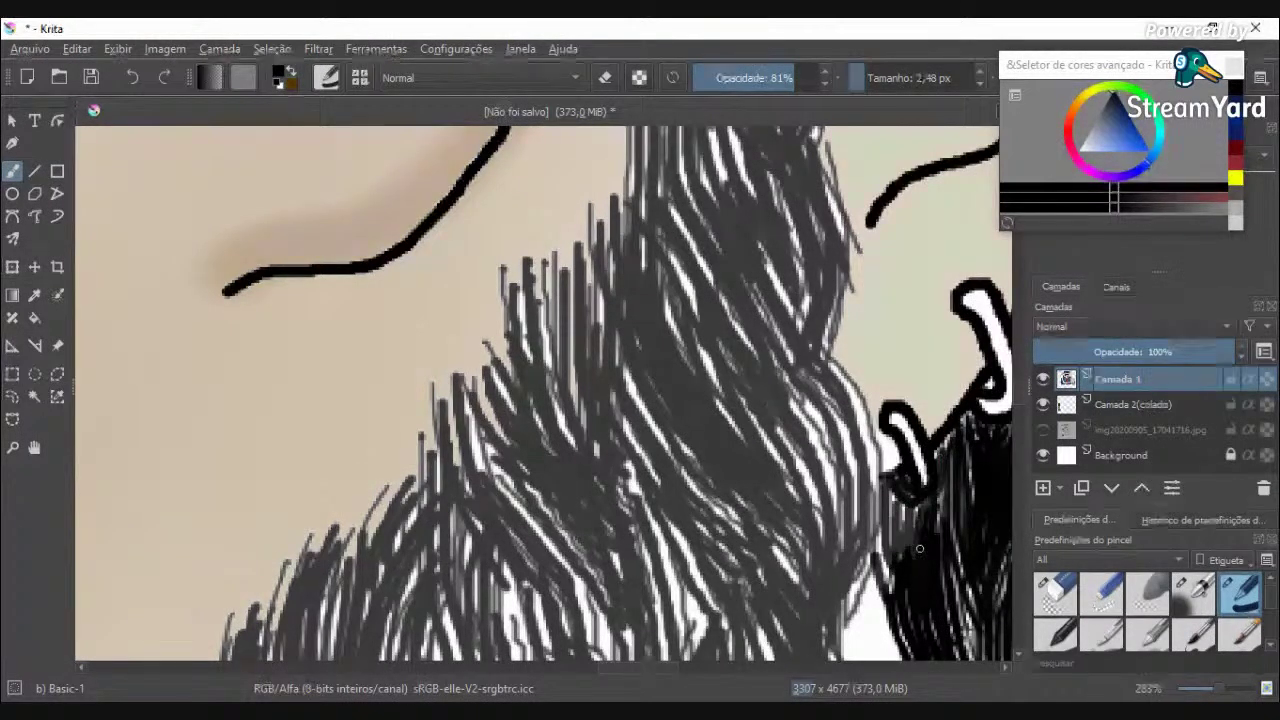
{"action": "mouse_move", "coordinate": [919, 548]}
{"action": "left_mouse_down"}
{"action": "mouse_move", "coordinate": [908, 508]}
{"action": "mouse_move", "coordinate": [913, 558]}
{"action": "left_mouse_up"}
{"action": "mouse_move", "coordinate": [892, 495]}
{"action": "left_mouse_down"}
{"action": "mouse_move", "coordinate": [895, 557]}
{"action": "mouse_move", "coordinate": [884, 485]}
{"action": "mouse_move", "coordinate": [896, 555]}
{"action": "mouse_move", "coordinate": [884, 501]}
{"action": "mouse_move", "coordinate": [884, 590]}
{"action": "left_mouse_up"}
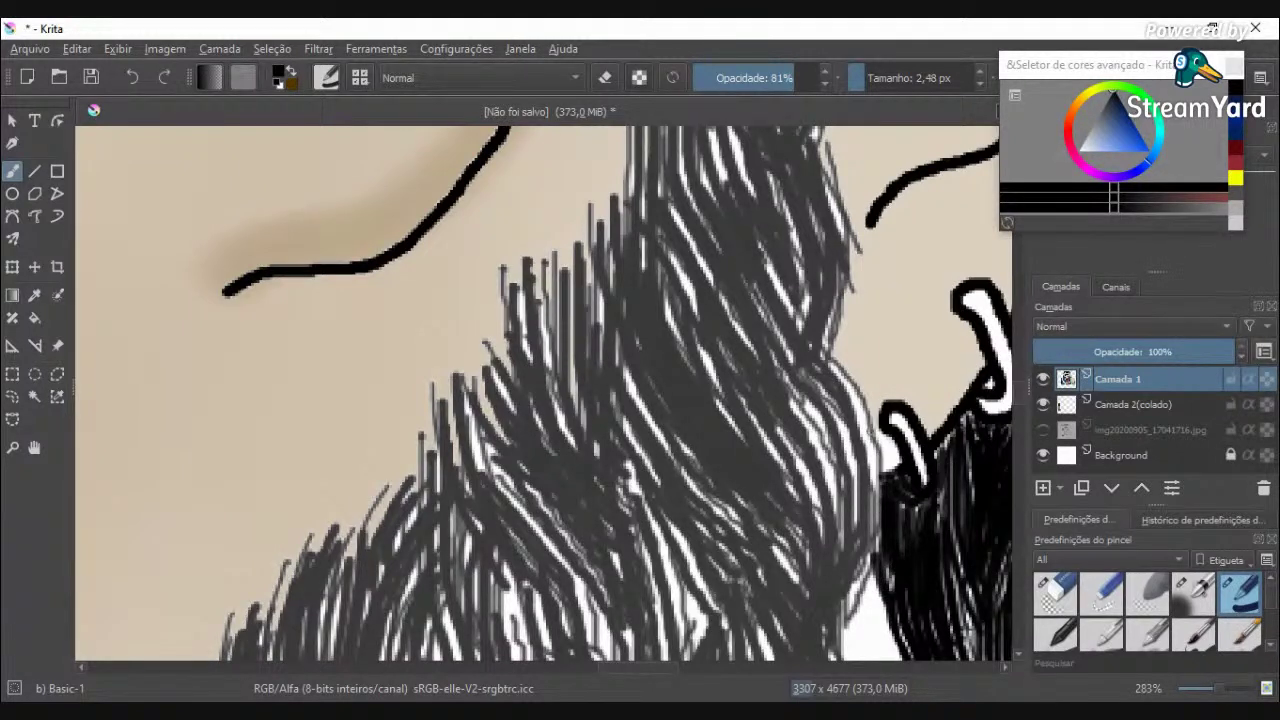
{"action": "left_click", "coordinate": [867, 343], "text": "ctrl"}
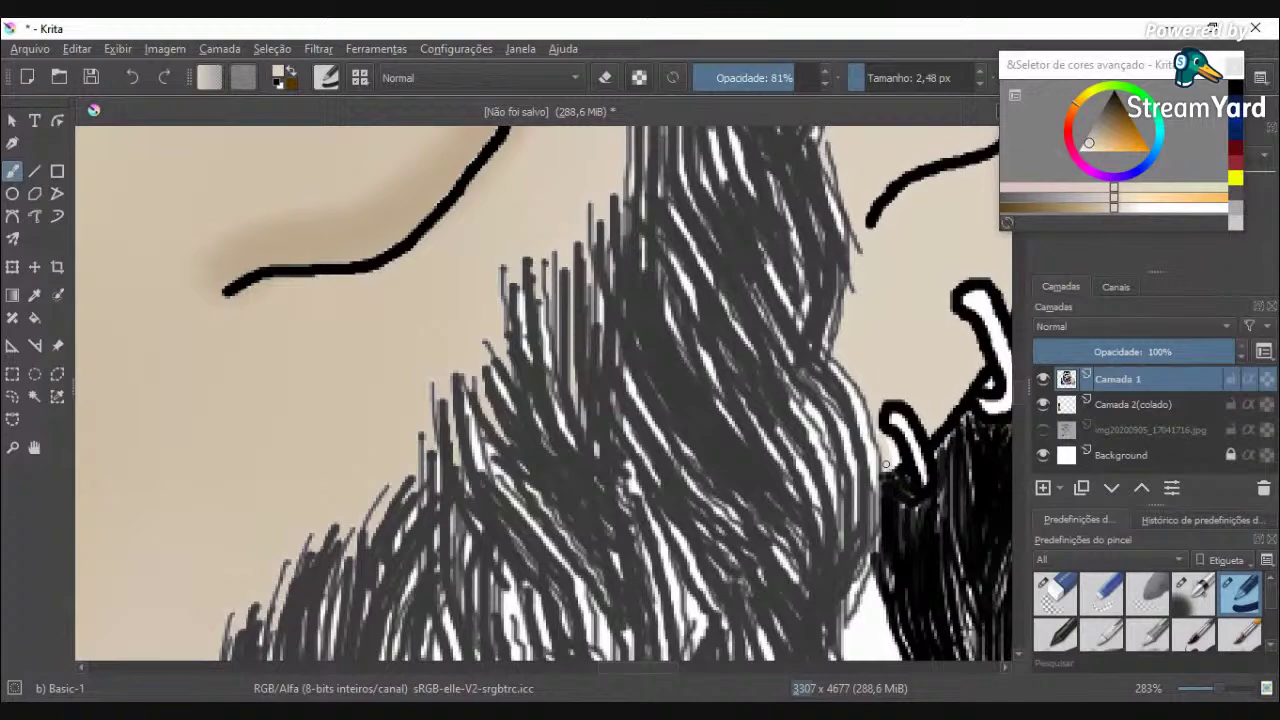
{"action": "left_click_drag", "start_coordinate": [877, 430], "coordinate": [895, 465]}
Step: Sample black from the hair and paint strands at 100% opacity over the white gap between the beard and the hair's lower edge
{"action": "scroll", "coordinate": [879, 398], "scroll_direction": "down", "scroll_amount": 5}
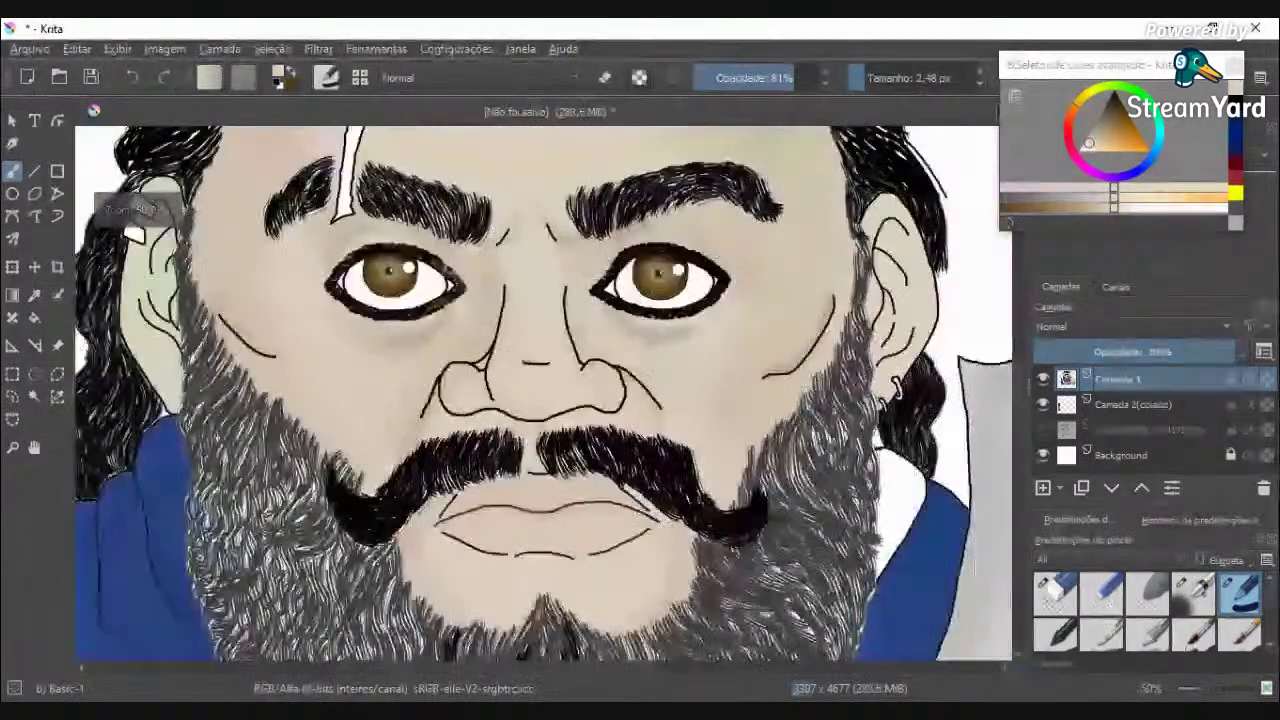
{"action": "scroll", "coordinate": [880, 398], "scroll_direction": "up", "scroll_amount": 5}
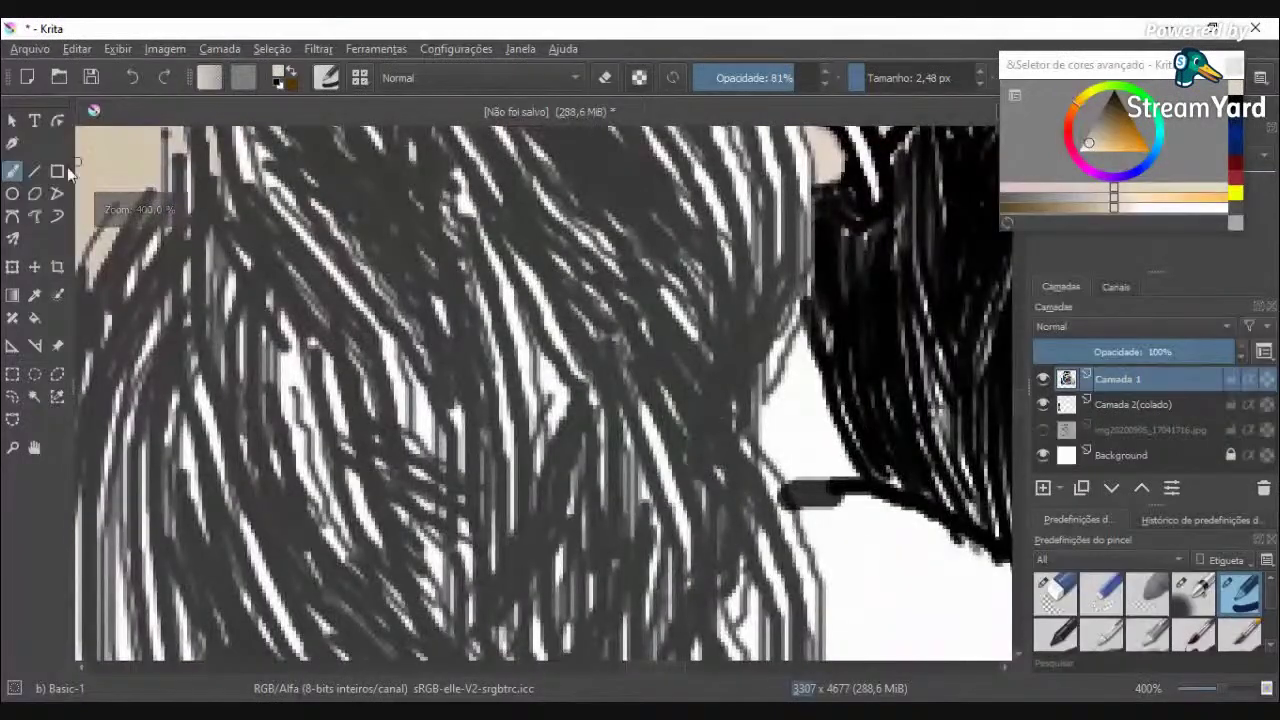
{"action": "left_click", "coordinate": [880, 350], "text": "ctrl"}
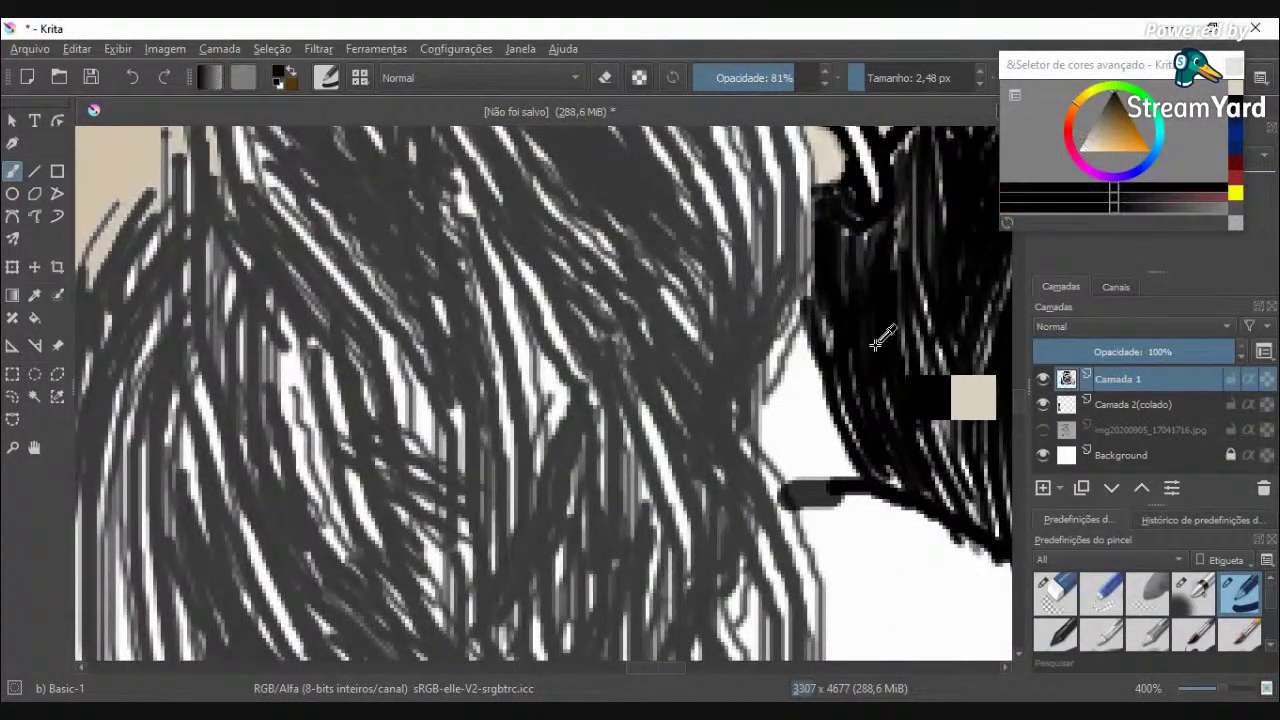
{"action": "mouse_move", "coordinate": [798, 318]}
{"action": "left_mouse_down"}
{"action": "mouse_move", "coordinate": [793, 478]}
{"action": "mouse_move", "coordinate": [818, 372]}
{"action": "mouse_move", "coordinate": [795, 482]}
{"action": "left_mouse_up"}
{"action": "left_click_drag", "start_coordinate": [838, 223], "coordinate": [826, 165]}
{"action": "left_click_drag", "start_coordinate": [827, 472], "coordinate": [831, 402]}
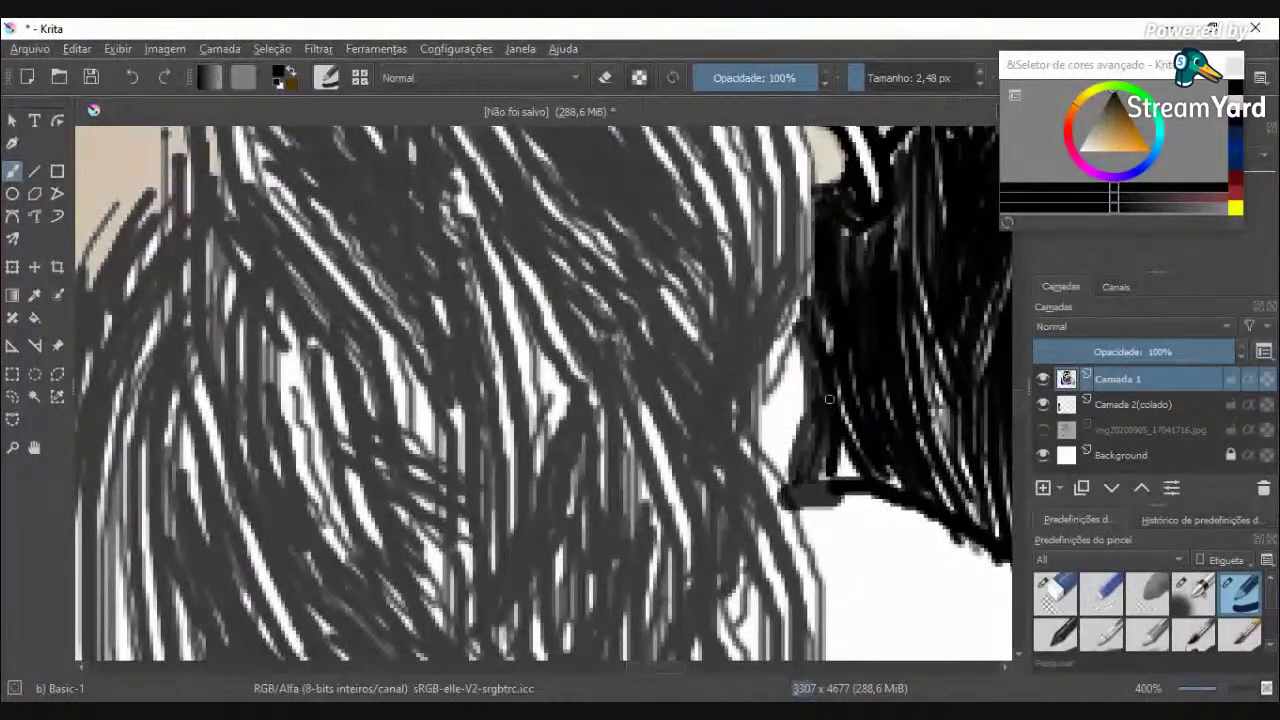
{"action": "mouse_move", "coordinate": [826, 480]}
{"action": "left_mouse_down"}
{"action": "mouse_move", "coordinate": [845, 440]}
{"action": "mouse_move", "coordinate": [845, 472]}
{"action": "mouse_move", "coordinate": [854, 424]}
{"action": "mouse_move", "coordinate": [784, 462]}
{"action": "mouse_move", "coordinate": [776, 450]}
{"action": "mouse_move", "coordinate": [800, 328]}
{"action": "mouse_move", "coordinate": [768, 448]}
{"action": "mouse_move", "coordinate": [760, 405]}
{"action": "mouse_move", "coordinate": [790, 336]}
{"action": "mouse_move", "coordinate": [796, 440]}
{"action": "mouse_move", "coordinate": [800, 330]}
{"action": "mouse_move", "coordinate": [803, 471]}
{"action": "mouse_move", "coordinate": [830, 304]}
{"action": "left_mouse_up"}
Step: Select the white collar patch between the beard and the blue cloth, and paint it dark blue with Basic-1 at 83% opacity and 209,57 px
{"action": "scroll", "coordinate": [897, 284], "scroll_direction": "down", "scroll_amount": 5}
{"action": "scroll", "coordinate": [832, 310], "scroll_direction": "down", "scroll_amount": 2}
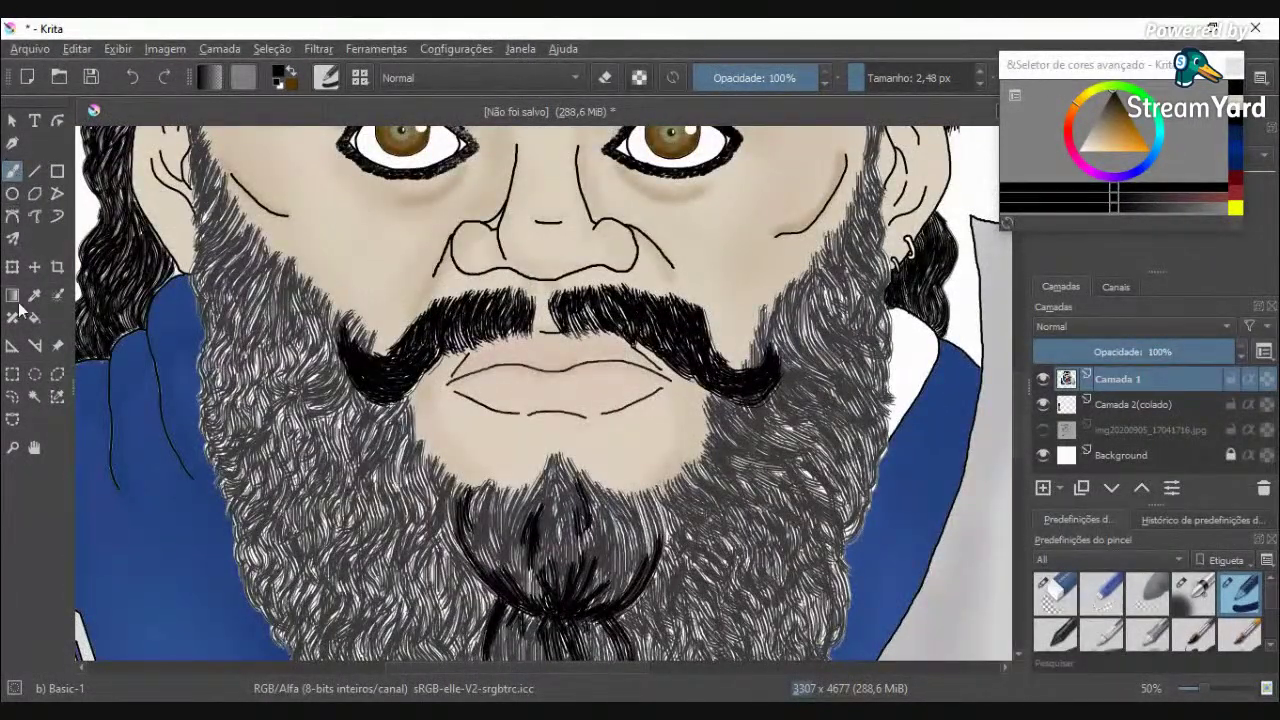
{"action": "left_click", "coordinate": [34, 396]}
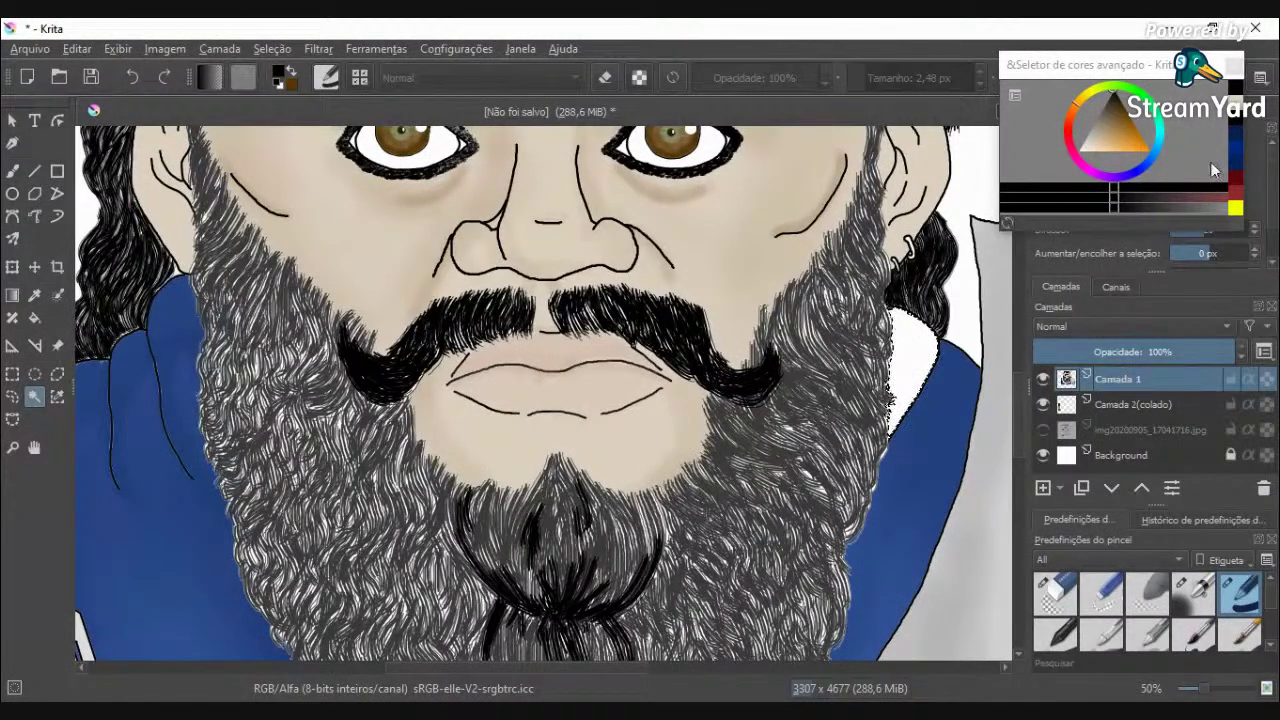
{"action": "left_click", "coordinate": [1240, 162]}
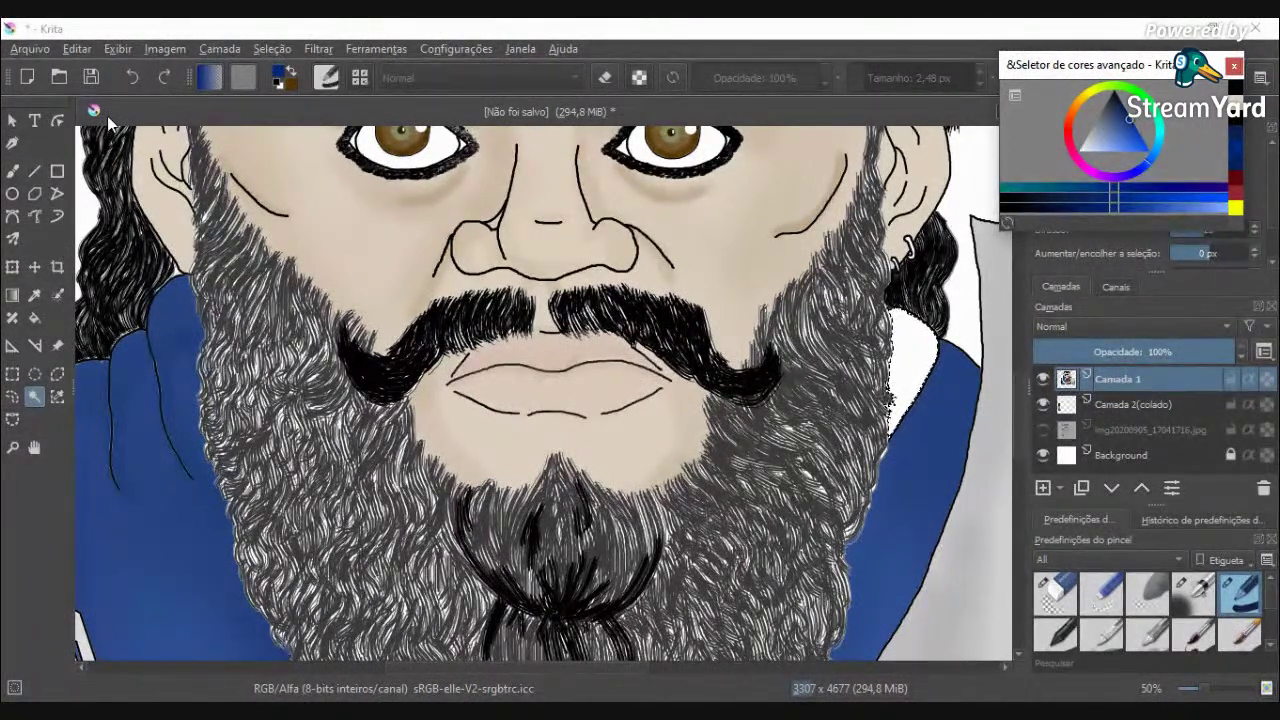
{"action": "scroll", "coordinate": [410, 270], "scroll_direction": "down", "scroll_amount": 3}
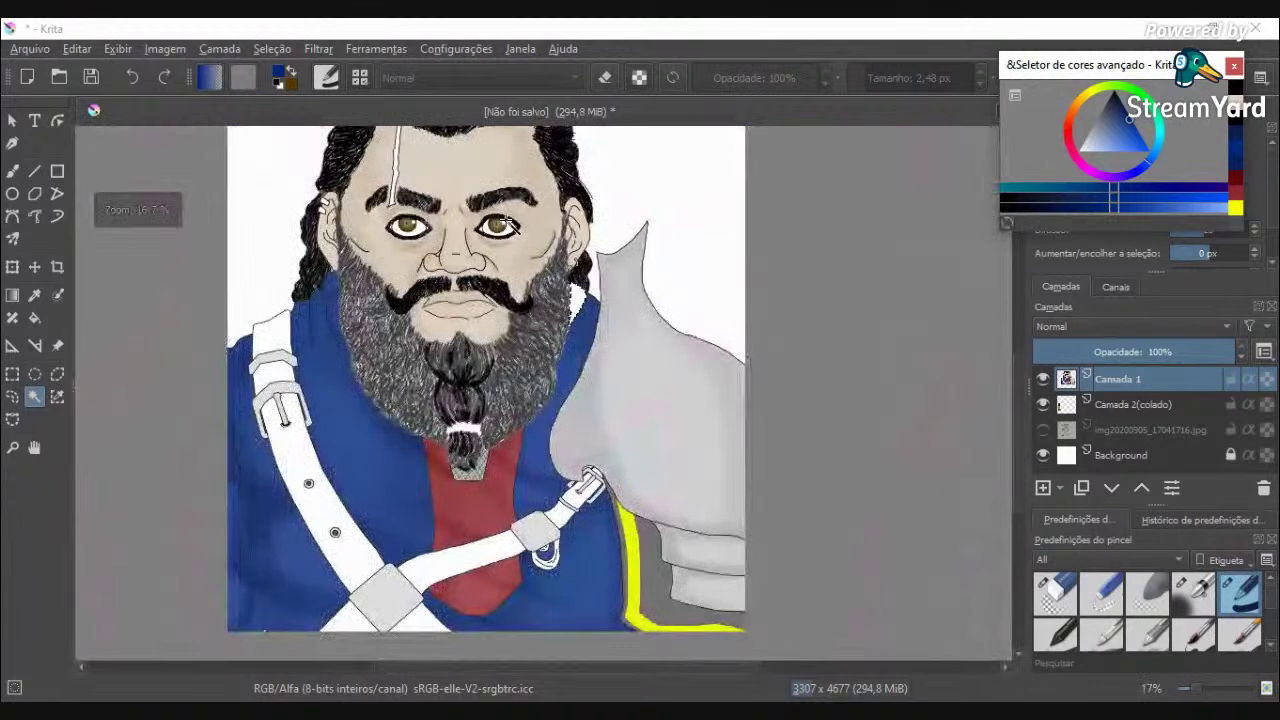
{"action": "left_click", "coordinate": [10, 172]}
{"action": "left_click", "coordinate": [326, 77]}
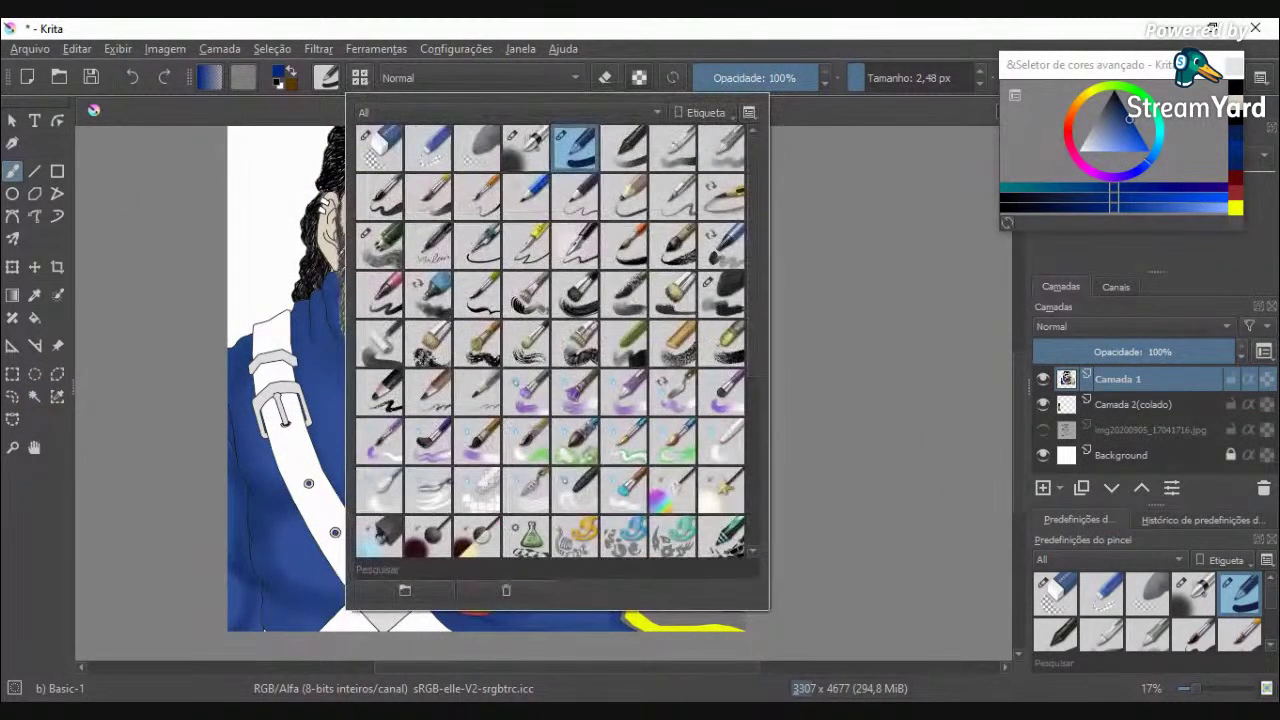
{"action": "left_click", "coordinate": [640, 27]}
{"action": "left_click_drag", "start_coordinate": [904, 83], "coordinate": [922, 82]}
{"action": "scroll", "coordinate": [575, 290], "scroll_direction": "up", "scroll_amount": 4}
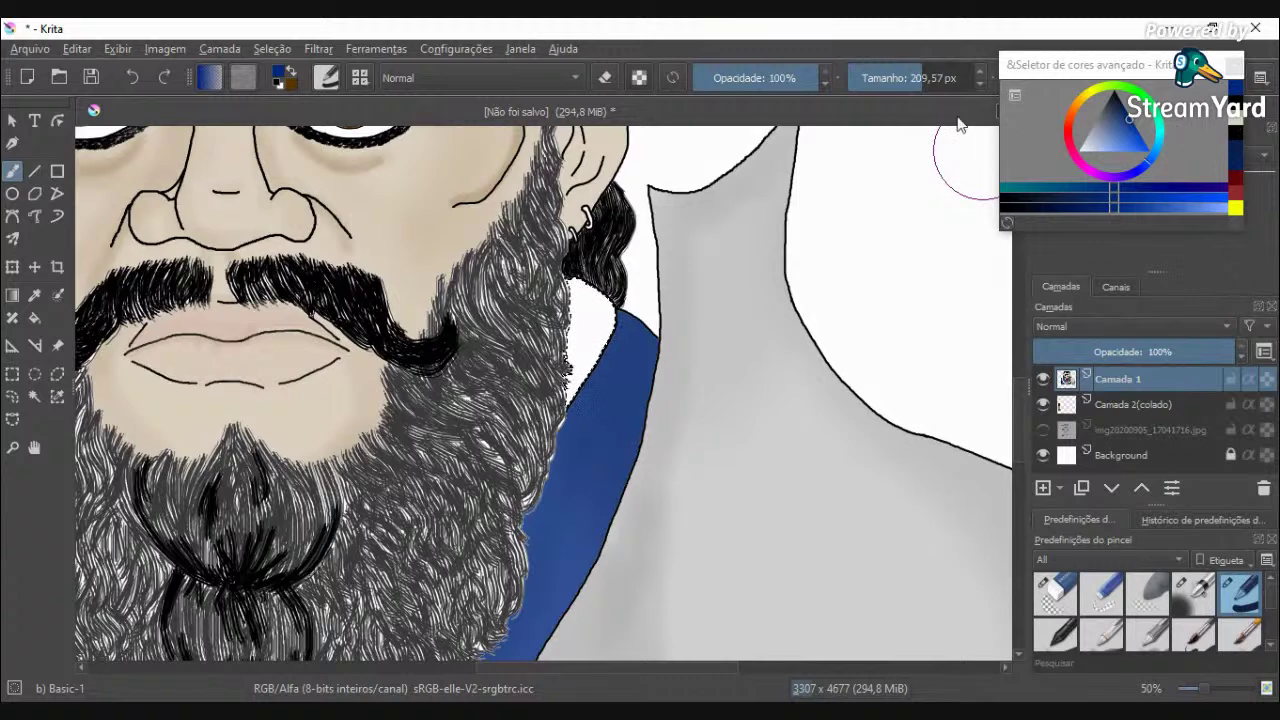
{"action": "left_click", "coordinate": [798, 73]}
{"action": "mouse_move", "coordinate": [585, 305]}
{"action": "left_mouse_down"}
{"action": "mouse_move", "coordinate": [575, 370]}
{"action": "mouse_move", "coordinate": [621, 300]}
{"action": "left_mouse_up"}
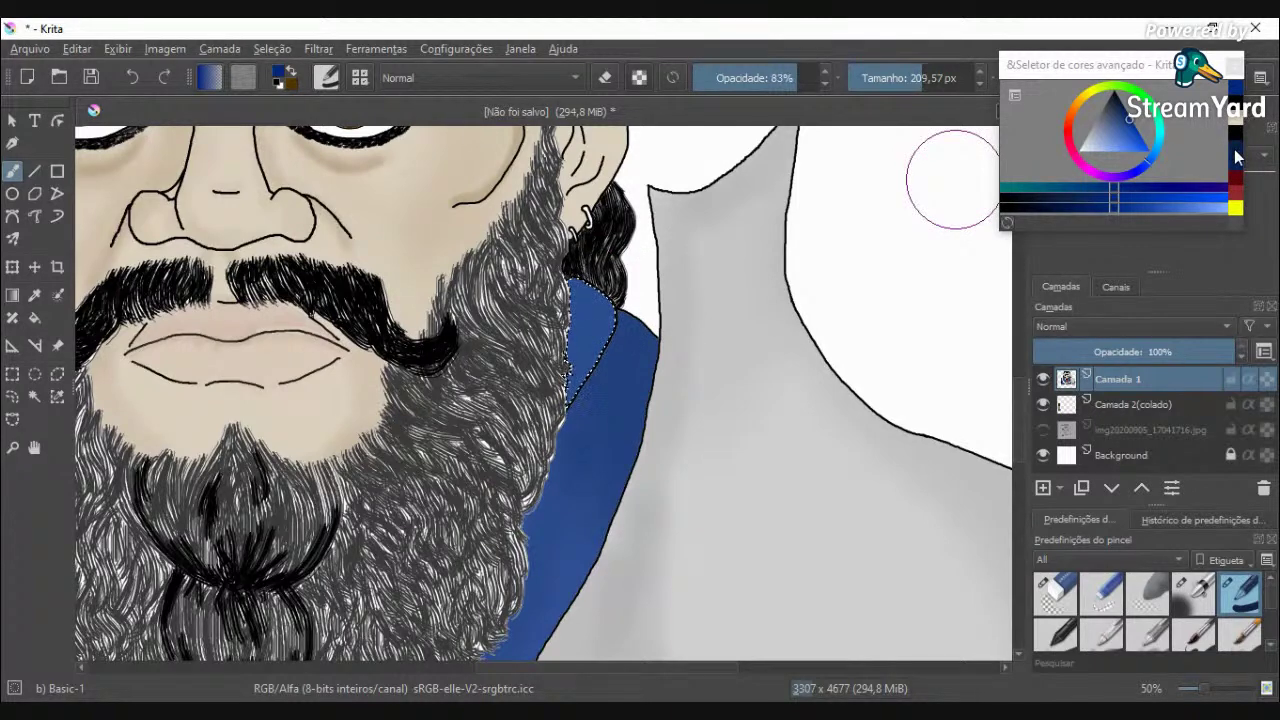
Step: Shade the selected collar patch beside the beard in dark blue with Airbrush Soft at 21% opacity and 139,64 px
{"action": "left_click", "coordinate": [326, 77]}
{"action": "left_click", "coordinate": [538, 27]}
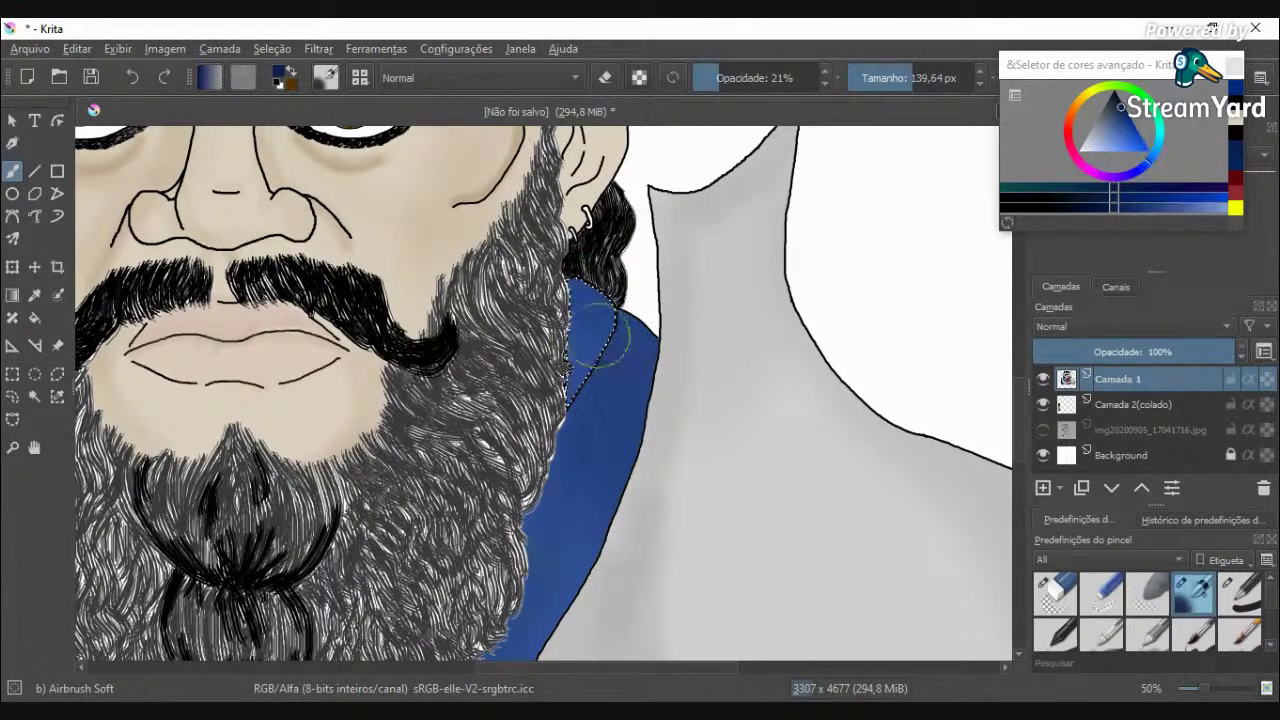
{"action": "left_click_drag", "start_coordinate": [605, 335], "coordinate": [580, 400]}
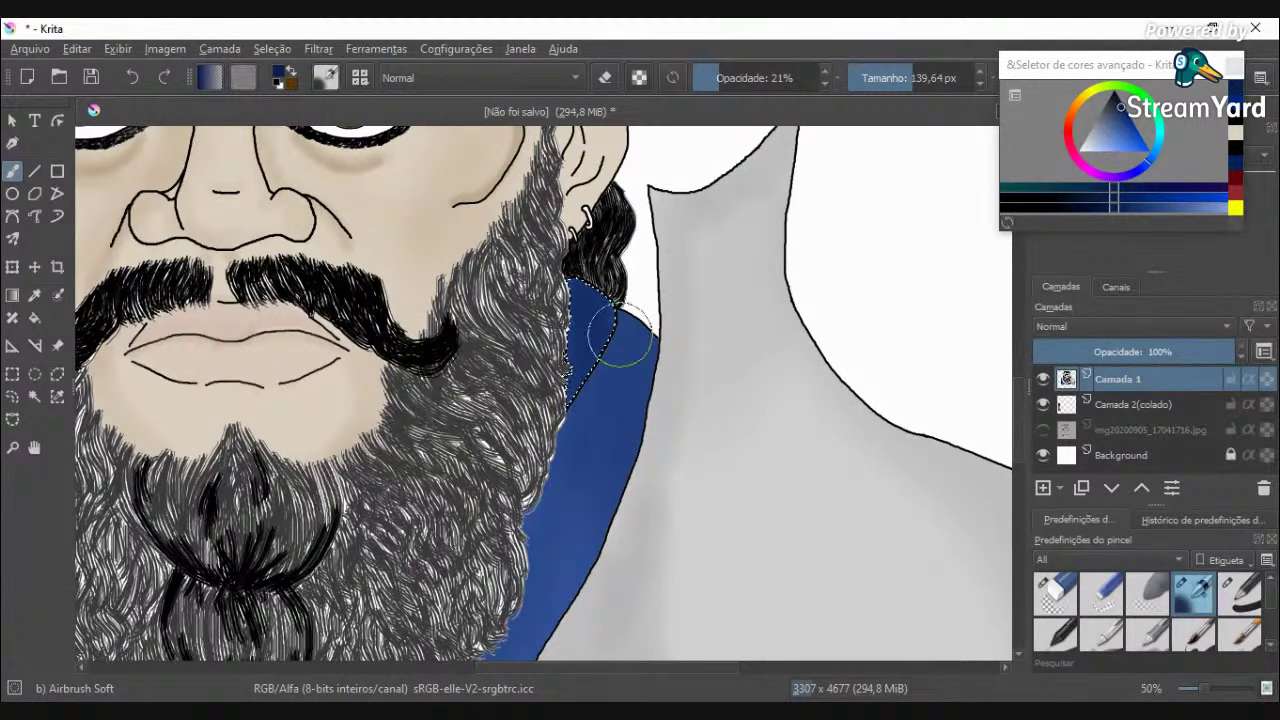
{"action": "scroll", "coordinate": [583, 440], "scroll_direction": "down", "scroll_amount": 5}
{"action": "scroll", "coordinate": [575, 457], "scroll_direction": "up", "scroll_amount": 4}
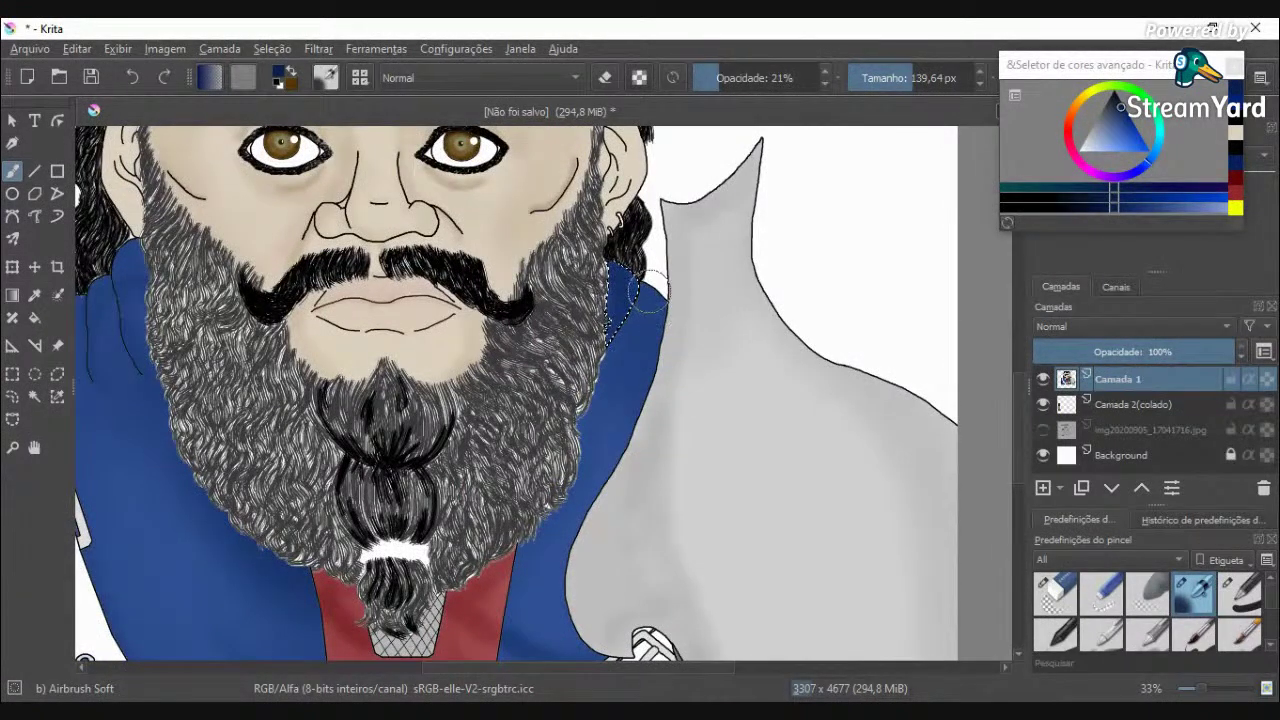
{"action": "scroll", "coordinate": [648, 292], "scroll_direction": "up", "scroll_amount": 1}
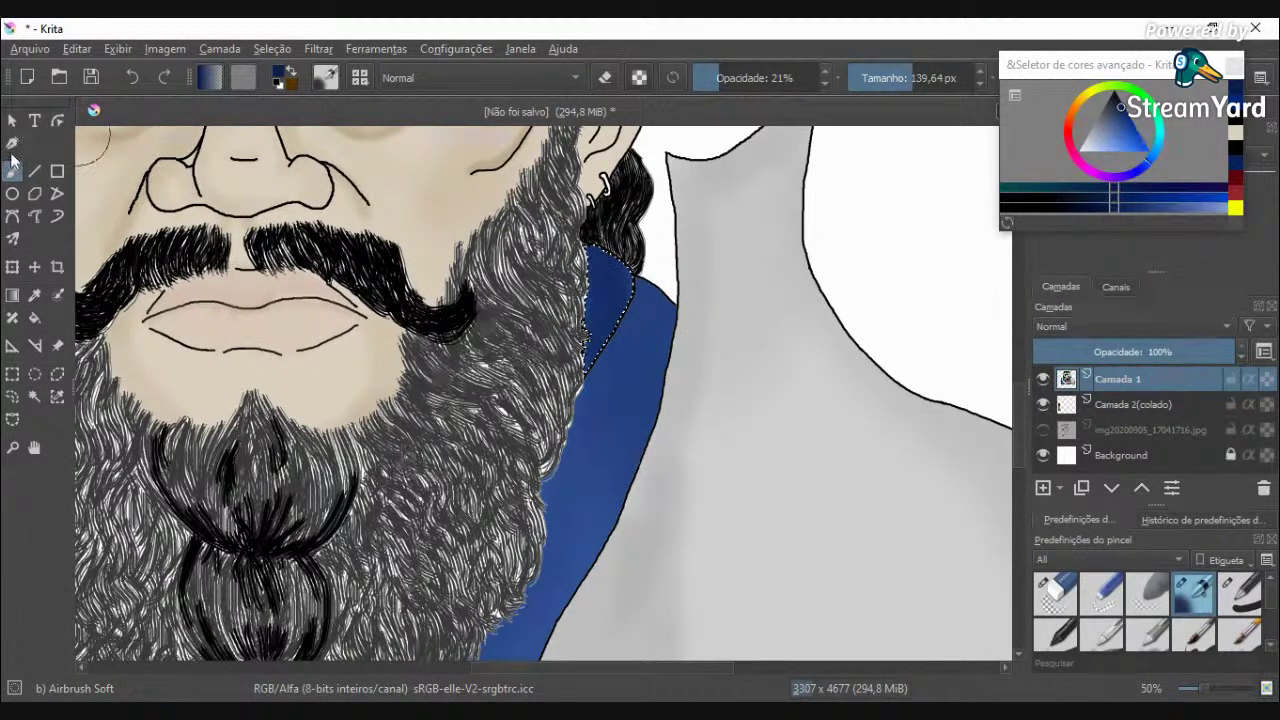
Step: Select the blue cloth strip between the beard and the shoulder armour, and softly shade its edge with the dark blue airbrush
{"action": "left_click", "coordinate": [34, 396]}
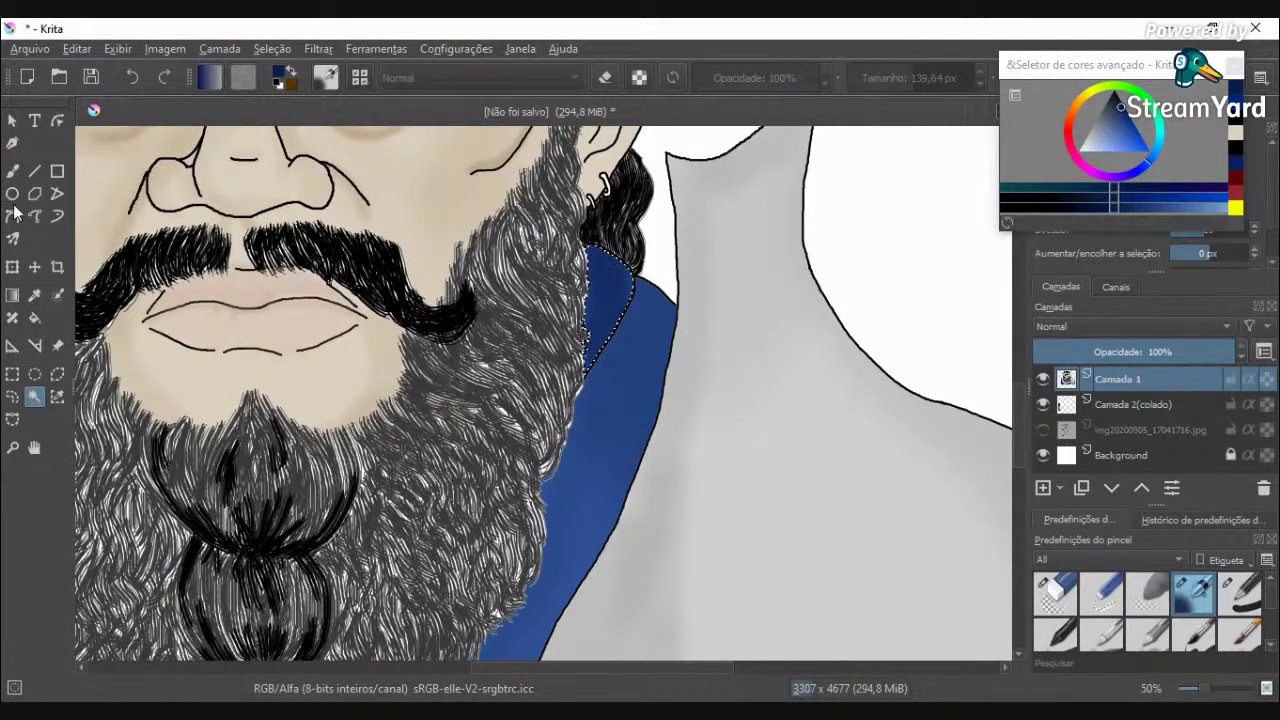
{"action": "left_click", "coordinate": [12, 171]}
{"action": "mouse_move", "coordinate": [633, 320]}
{"action": "left_mouse_down"}
{"action": "mouse_move", "coordinate": [605, 366]}
{"action": "mouse_move", "coordinate": [644, 382]}
{"action": "mouse_move", "coordinate": [655, 409]}
{"action": "mouse_move", "coordinate": [668, 311]}
{"action": "mouse_move", "coordinate": [645, 350]}
{"action": "mouse_move", "coordinate": [649, 306]}
{"action": "mouse_move", "coordinate": [616, 360]}
{"action": "mouse_move", "coordinate": [632, 289]}
{"action": "mouse_move", "coordinate": [654, 438]}
{"action": "mouse_move", "coordinate": [630, 577]}
{"action": "left_mouse_up"}
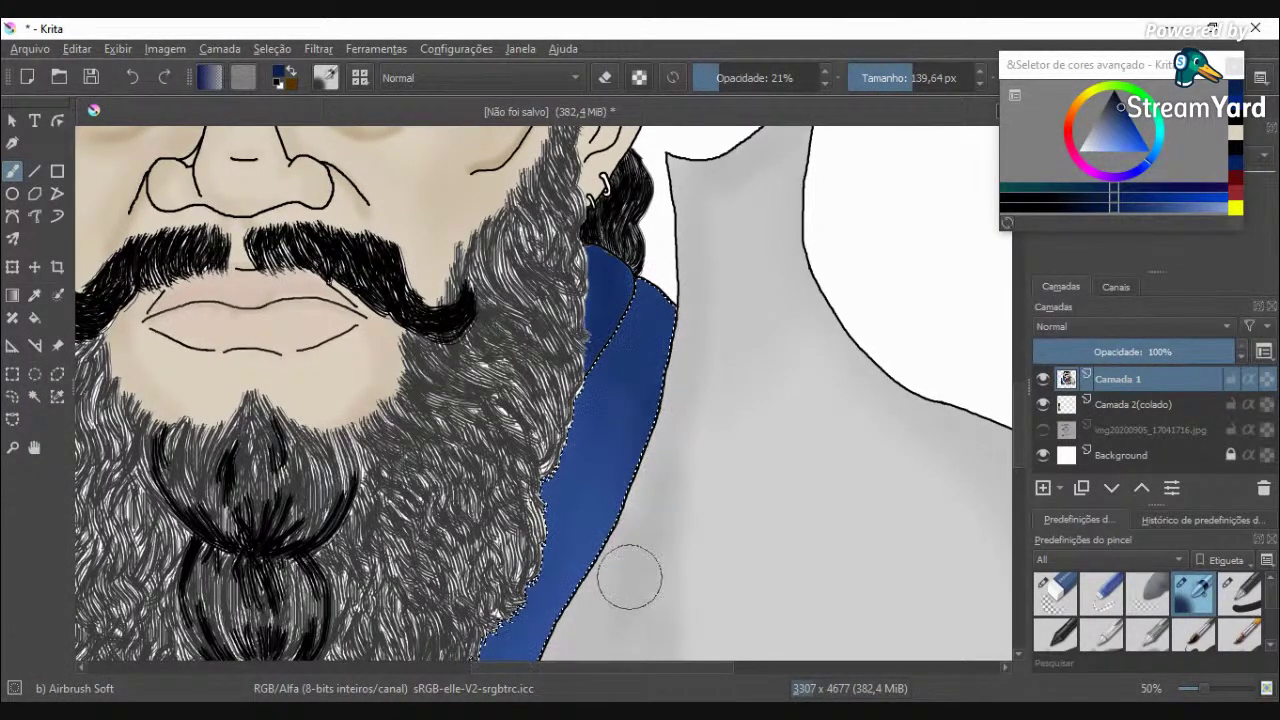
{"action": "scroll", "coordinate": [565, 413], "scroll_direction": "down", "scroll_amount": 3}
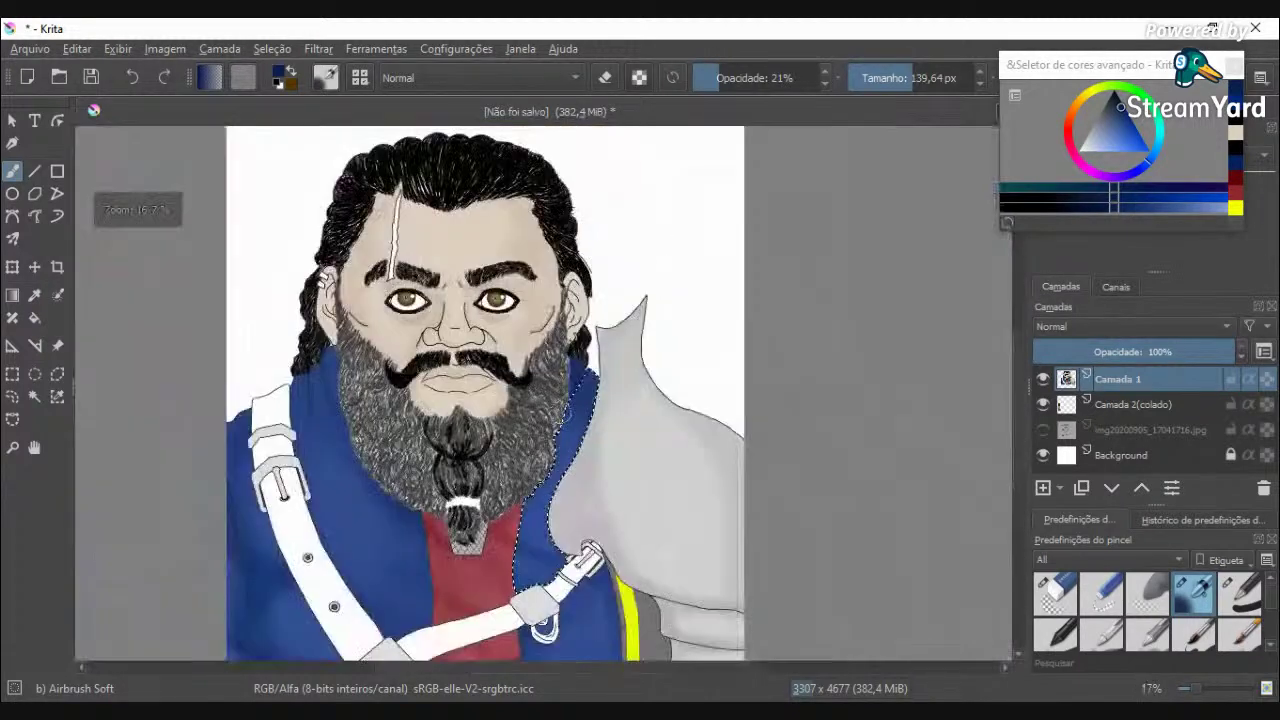
{"action": "key", "text": "minus"}
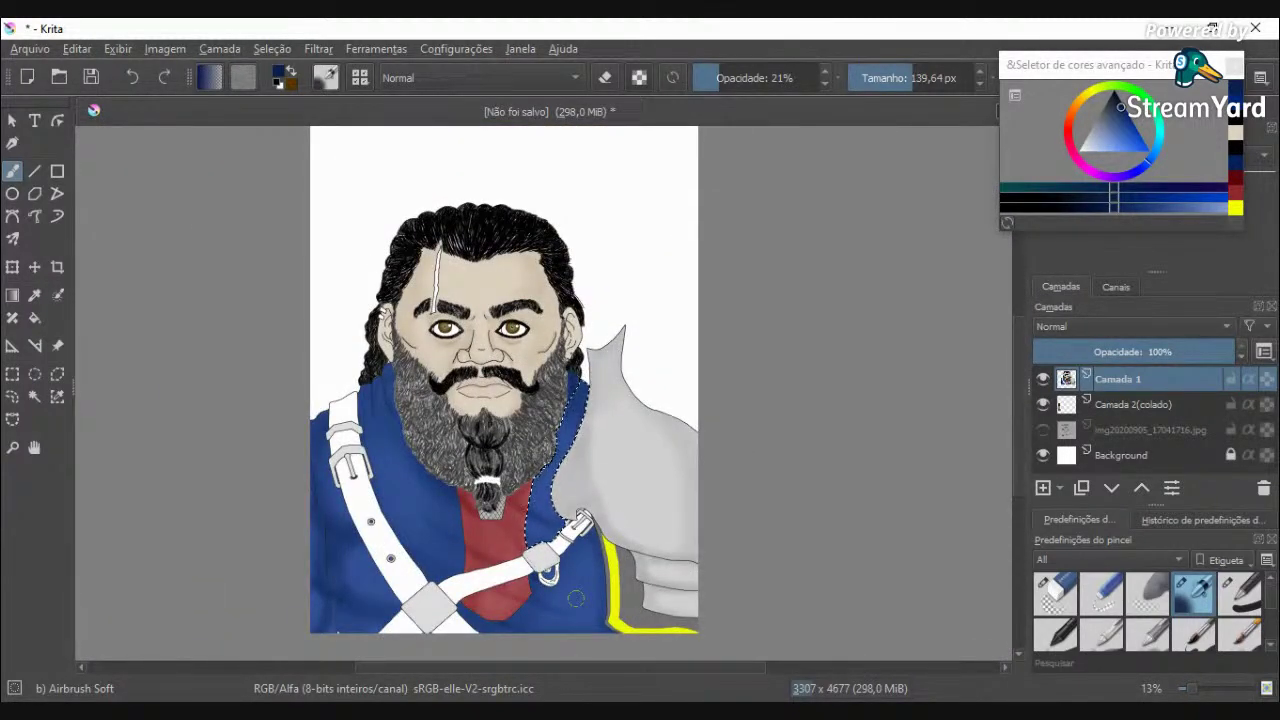
Step: Select the white cross-chest straps, including the small strap pieces behind the buckle under the shoulder armour
{"action": "left_click", "coordinate": [34, 396]}
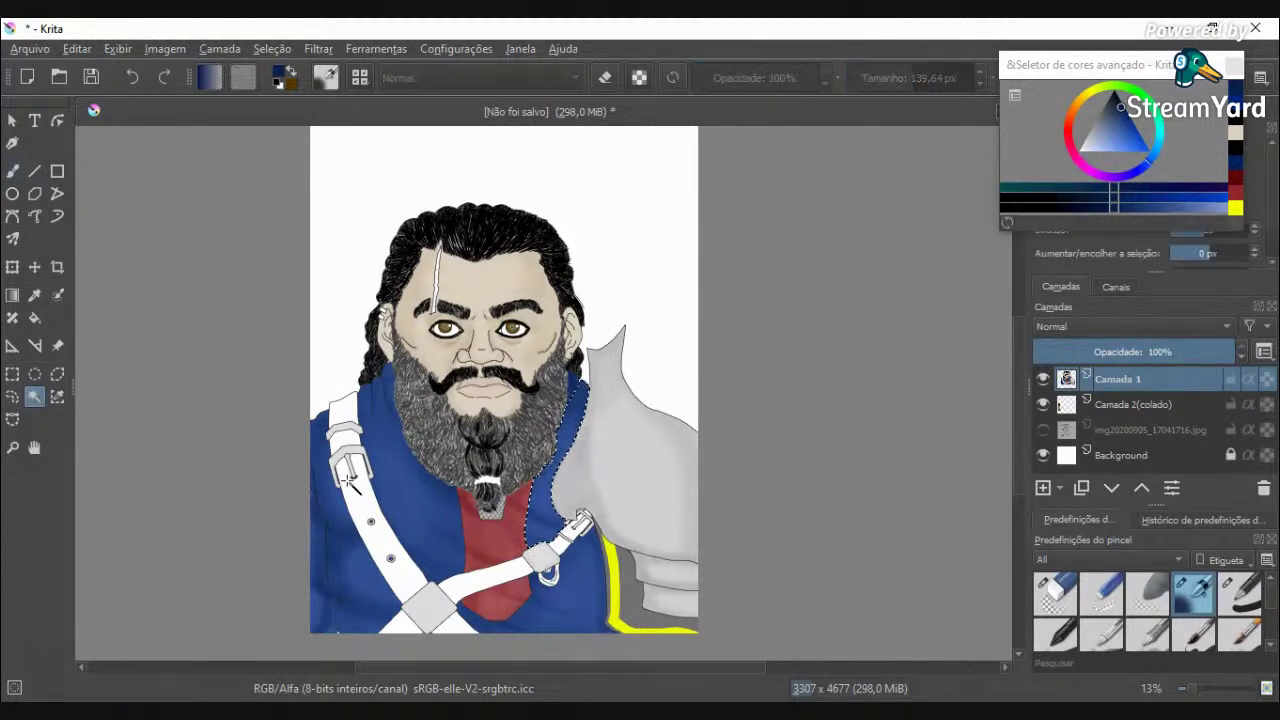
{"action": "left_click", "coordinate": [366, 508]}
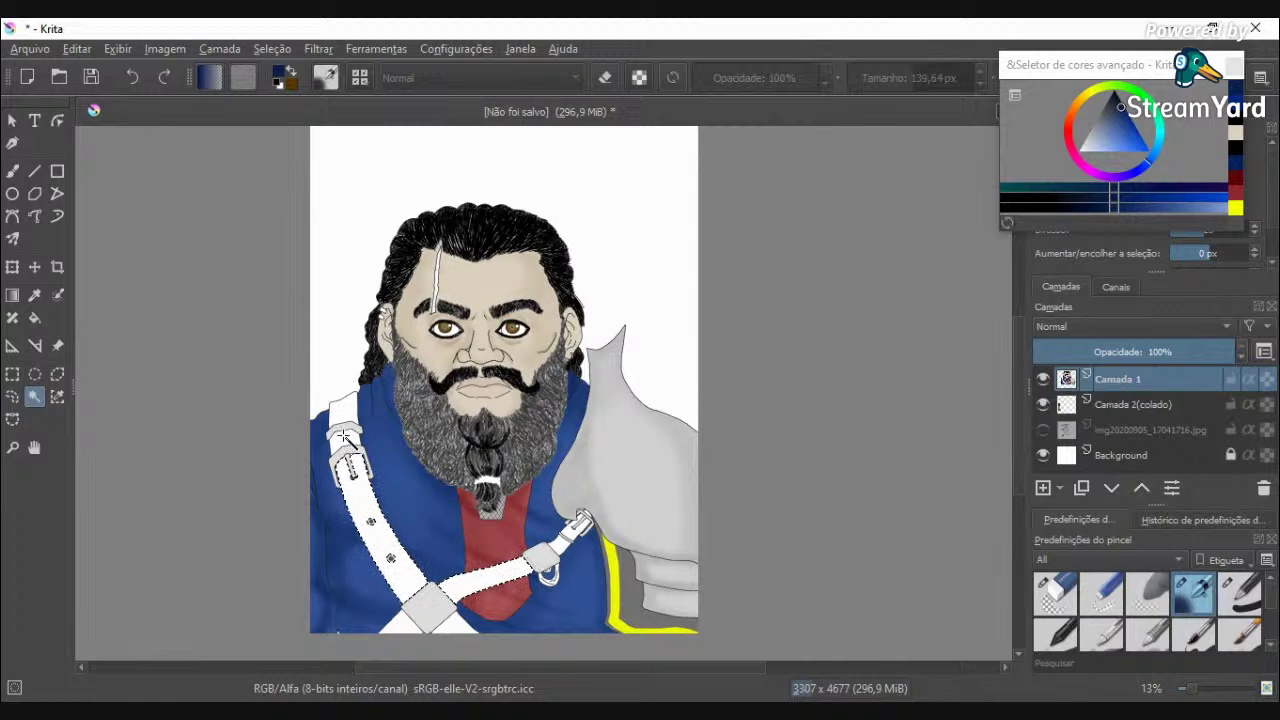
{"action": "scroll", "coordinate": [490, 550], "scroll_direction": "up", "scroll_amount": 2}
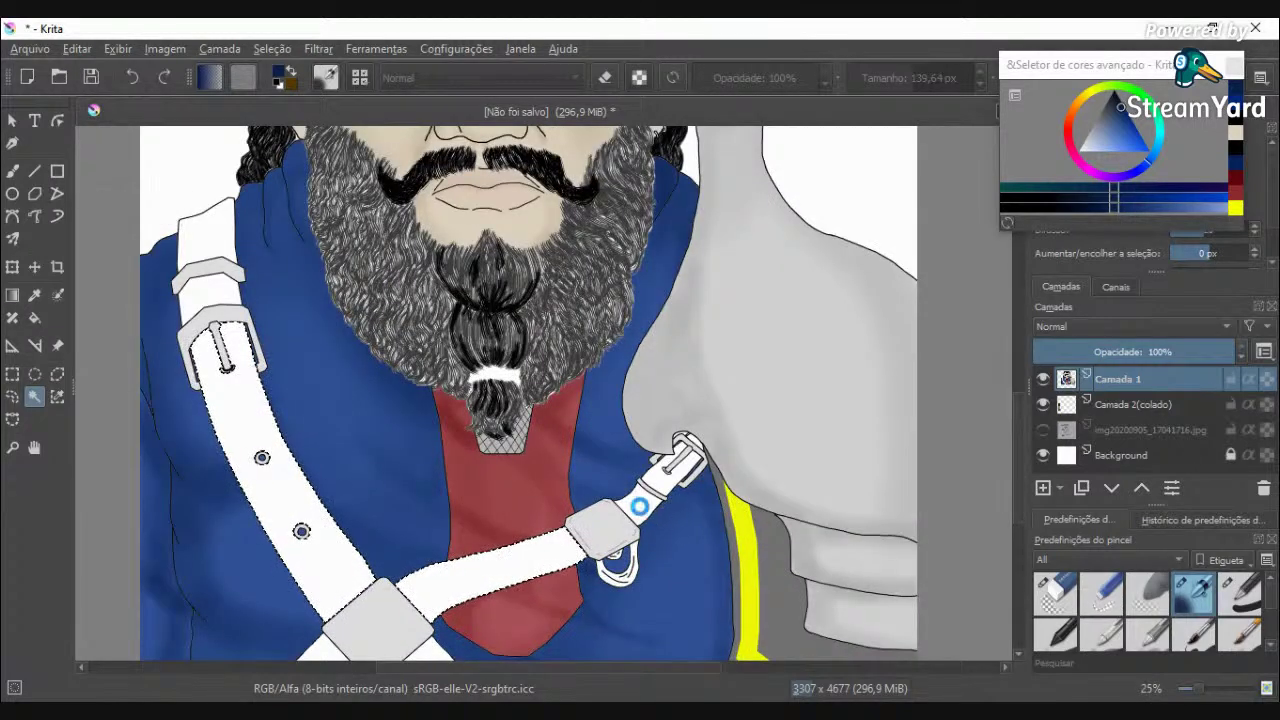
{"action": "left_click", "coordinate": [722, 480]}
{"action": "left_click", "coordinate": [660, 380]}
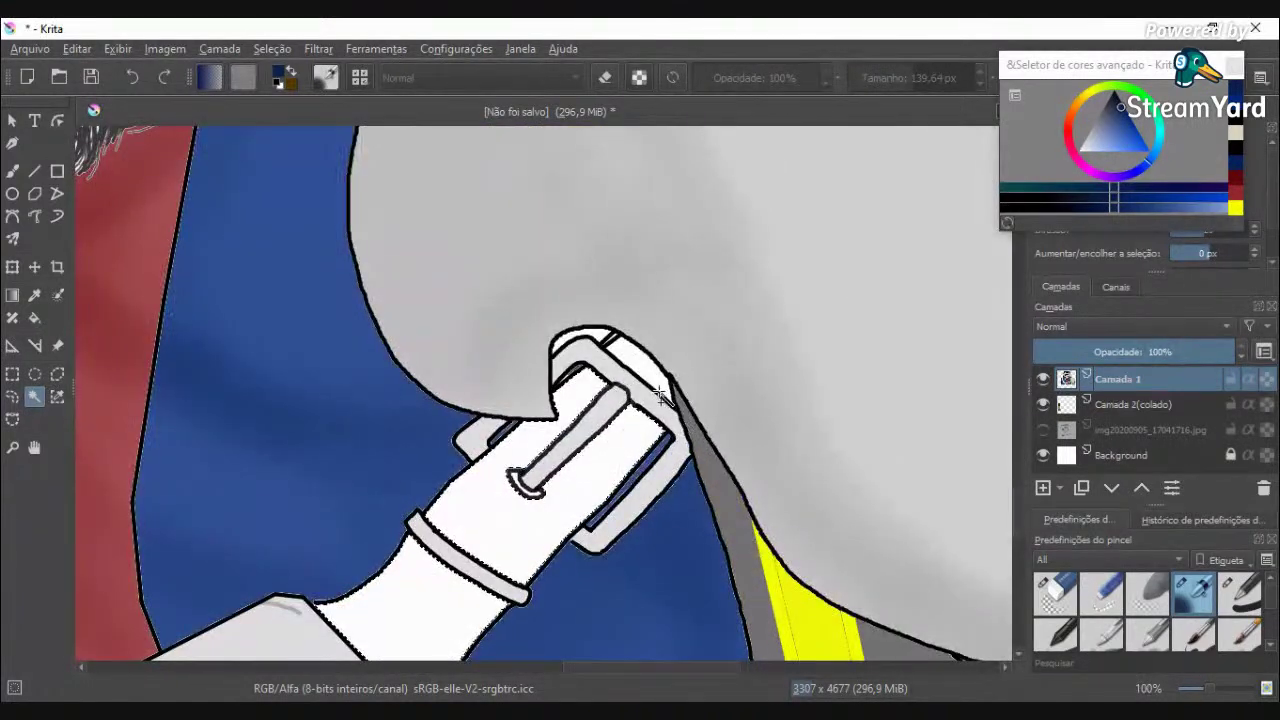
{"action": "left_click", "coordinate": [592, 333]}
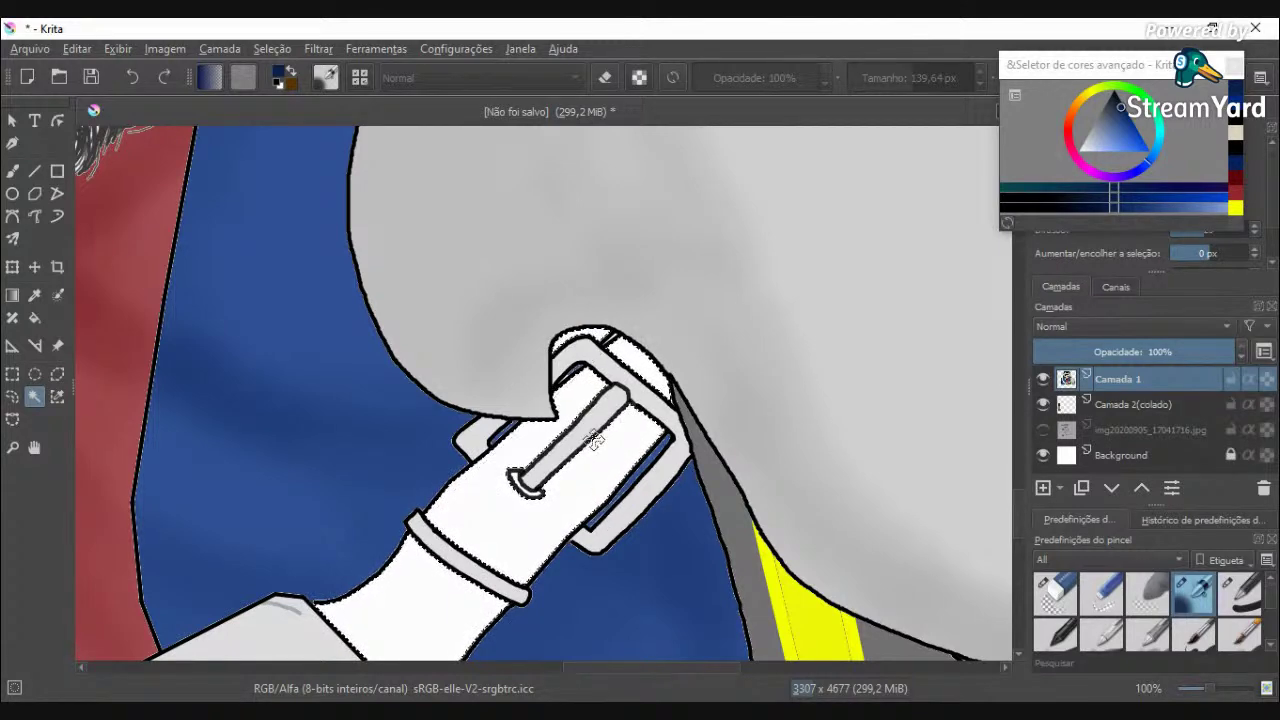
Step: Add the white hanging loop and the small piece inside it below the metal plate to the strap selection
{"action": "scroll", "coordinate": [616, 508], "scroll_direction": "down", "scroll_amount": 1}
{"action": "scroll", "coordinate": [562, 576], "scroll_direction": "down", "scroll_amount": 2}
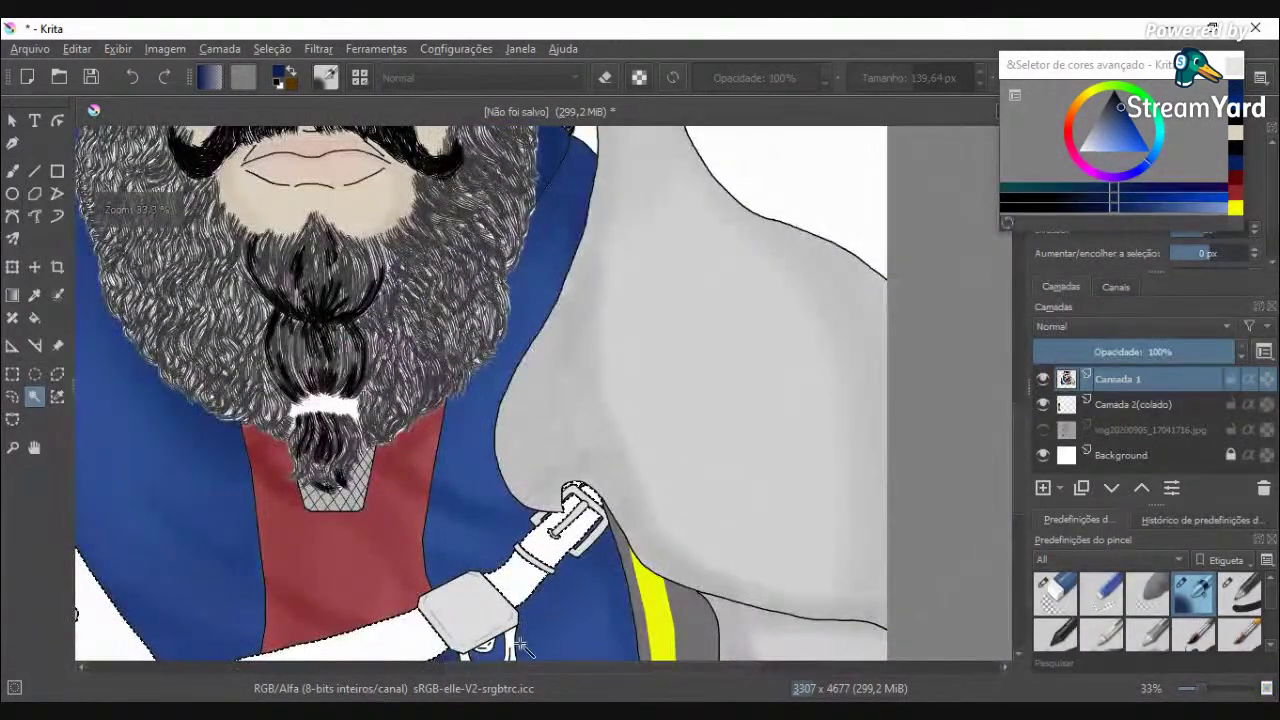
{"action": "scroll", "coordinate": [1016, 505], "scroll_direction": "down", "scroll_amount": 3}
{"action": "scroll", "coordinate": [1016, 498], "scroll_direction": "down", "scroll_amount": 2}
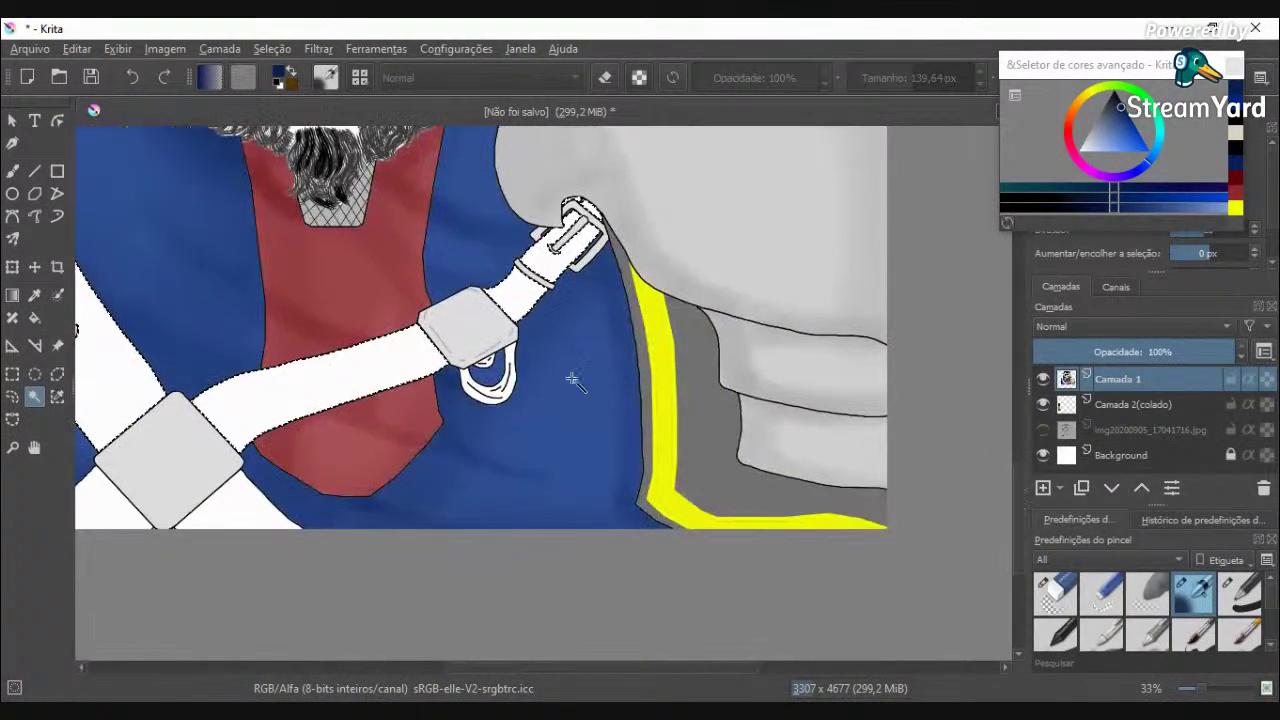
{"action": "left_click", "coordinate": [486, 372]}
{"action": "left_click", "coordinate": [483, 372]}
{"action": "left_click", "coordinate": [483, 372]}
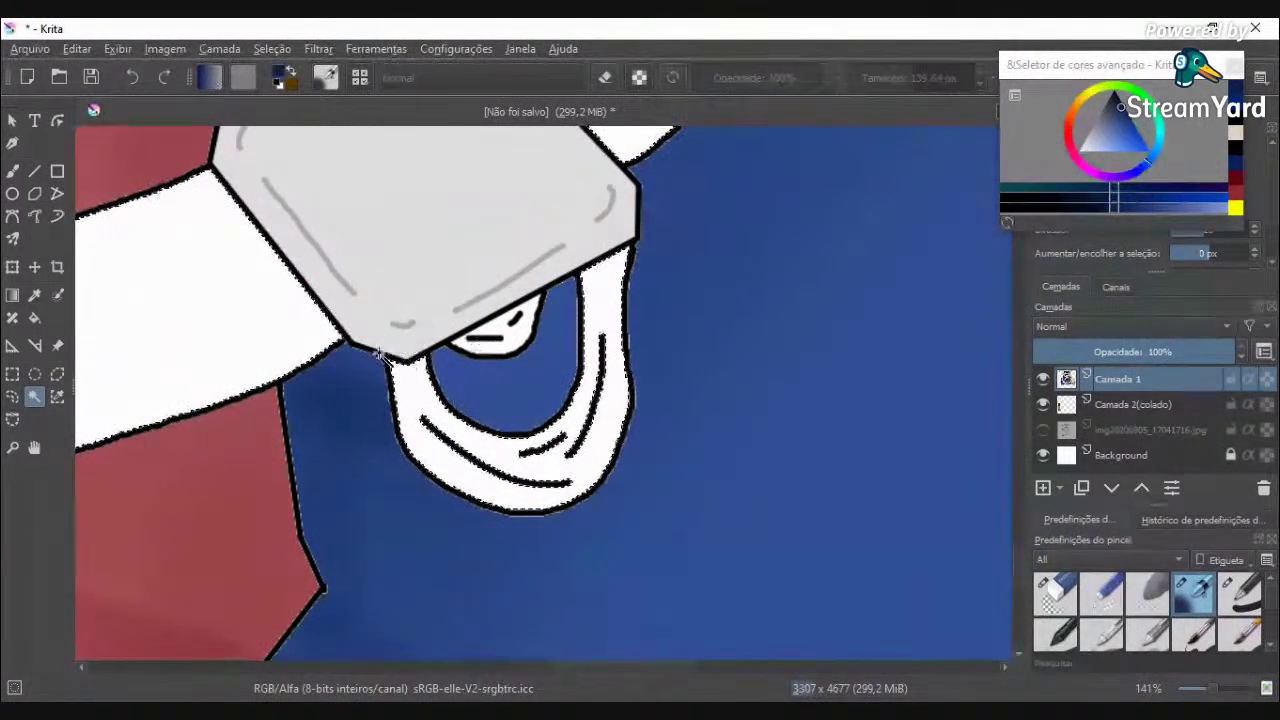
Step: Add the two white strap ends below the square plate, at the drawing's lower edge, to the selection
{"action": "scroll", "coordinate": [380, 353], "scroll_direction": "down", "scroll_amount": 2}
{"action": "scroll", "coordinate": [380, 353], "scroll_direction": "down", "scroll_amount": 1}
{"action": "left_click_drag", "start_coordinate": [563, 665], "coordinate": [443, 663]}
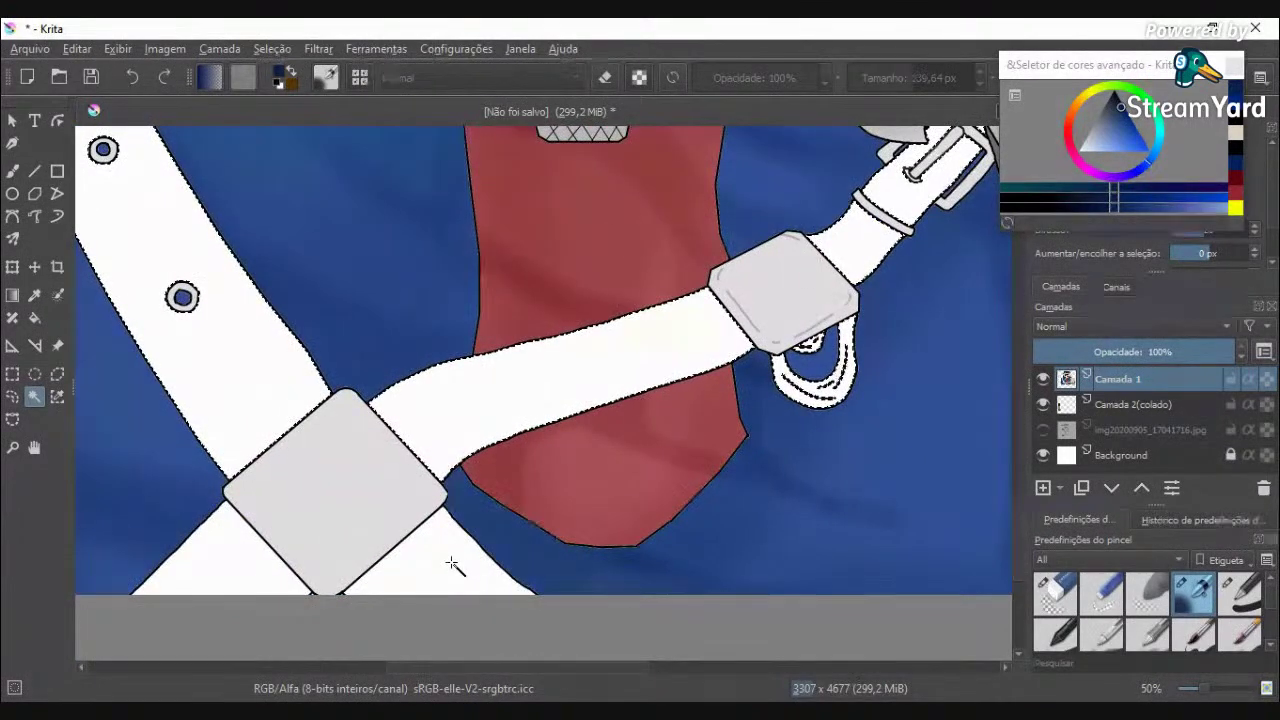
{"action": "left_click", "coordinate": [261, 579]}
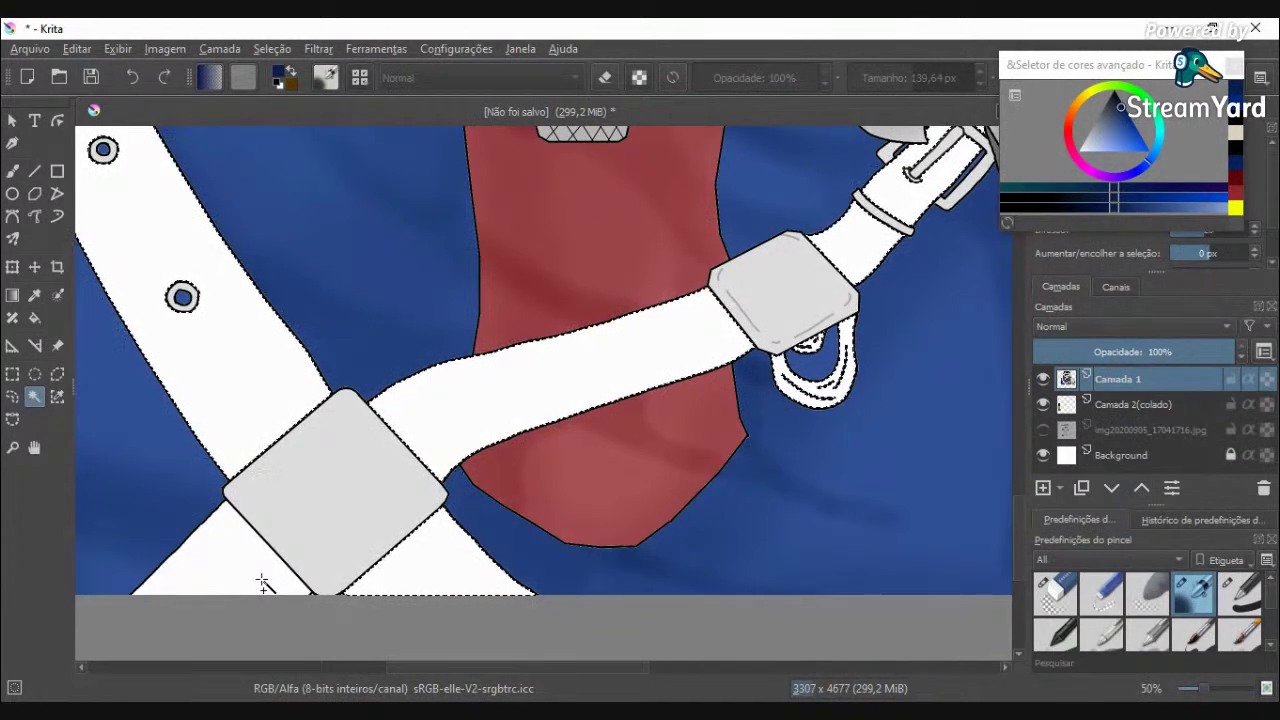
{"action": "scroll", "coordinate": [368, 401], "scroll_direction": "down", "scroll_amount": 2}
{"action": "scroll", "coordinate": [368, 401], "scroll_direction": "down", "scroll_amount": 4}
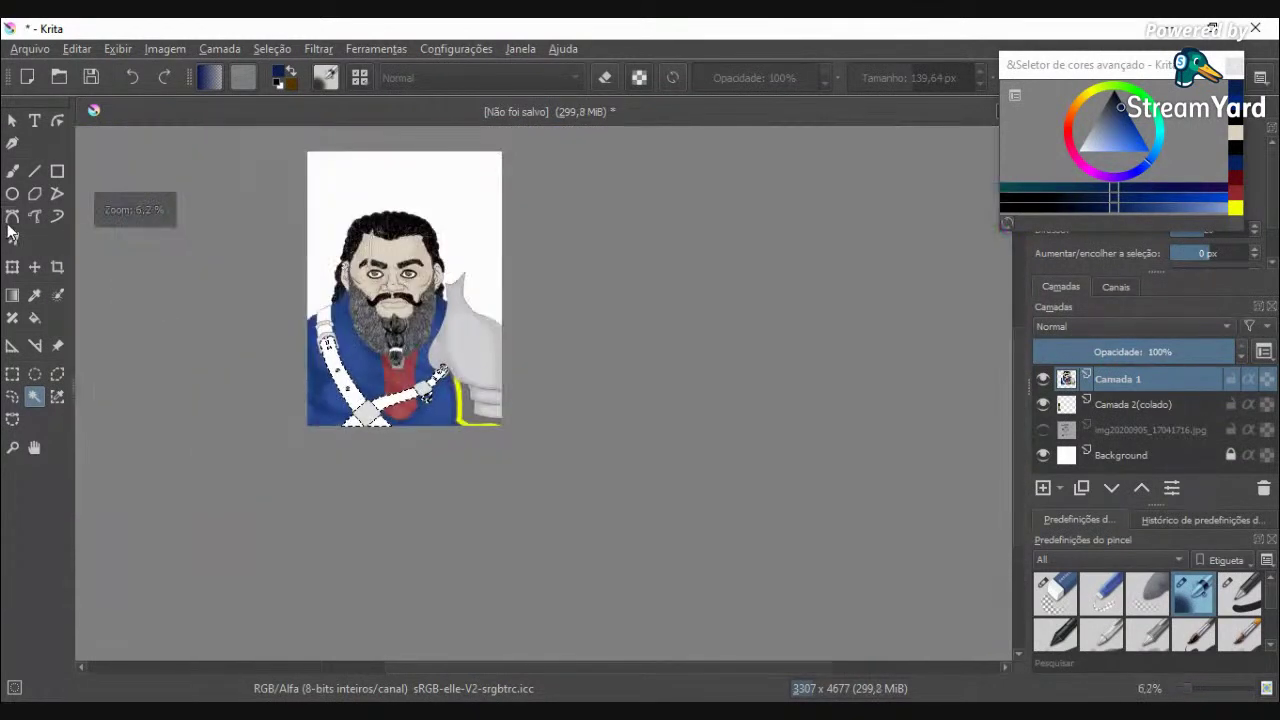
Step: Choose a dark brown paint colour and set Airbrush Soft to 78% opacity and 1.000,00 px
{"action": "left_click", "coordinate": [18, 173]}
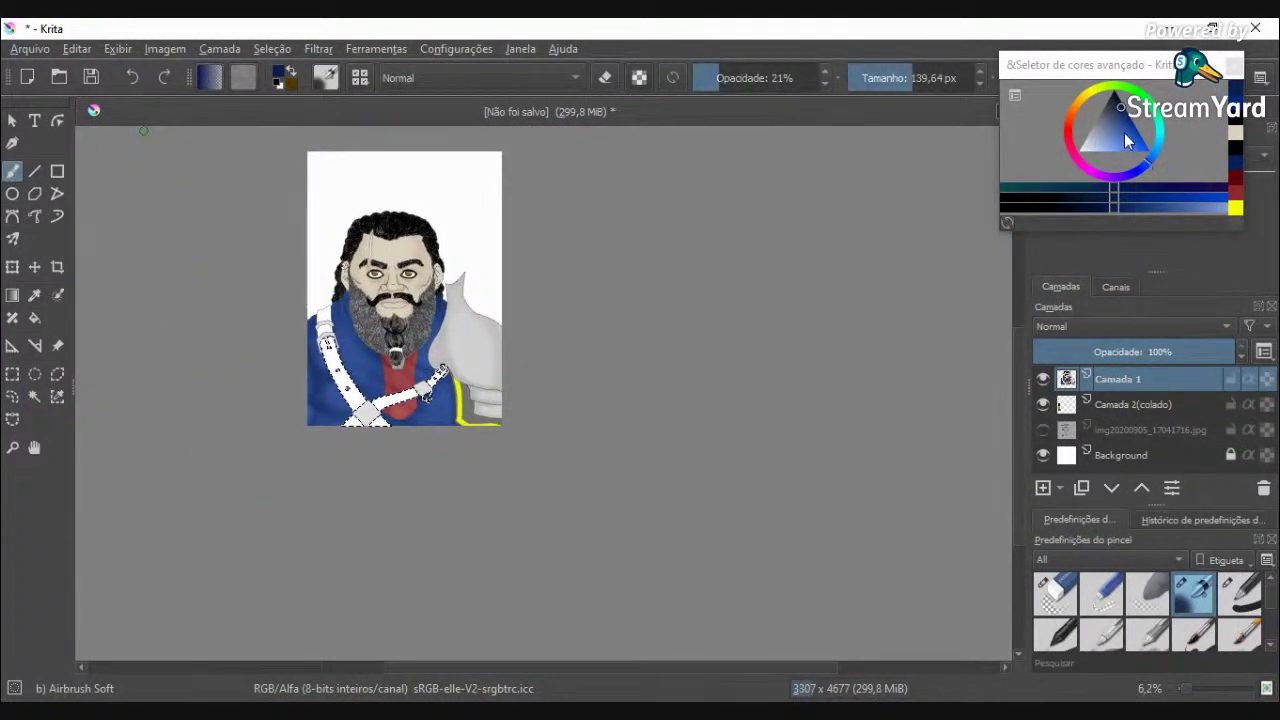
{"action": "left_click_drag", "start_coordinate": [1076, 153], "coordinate": [1070, 148]}
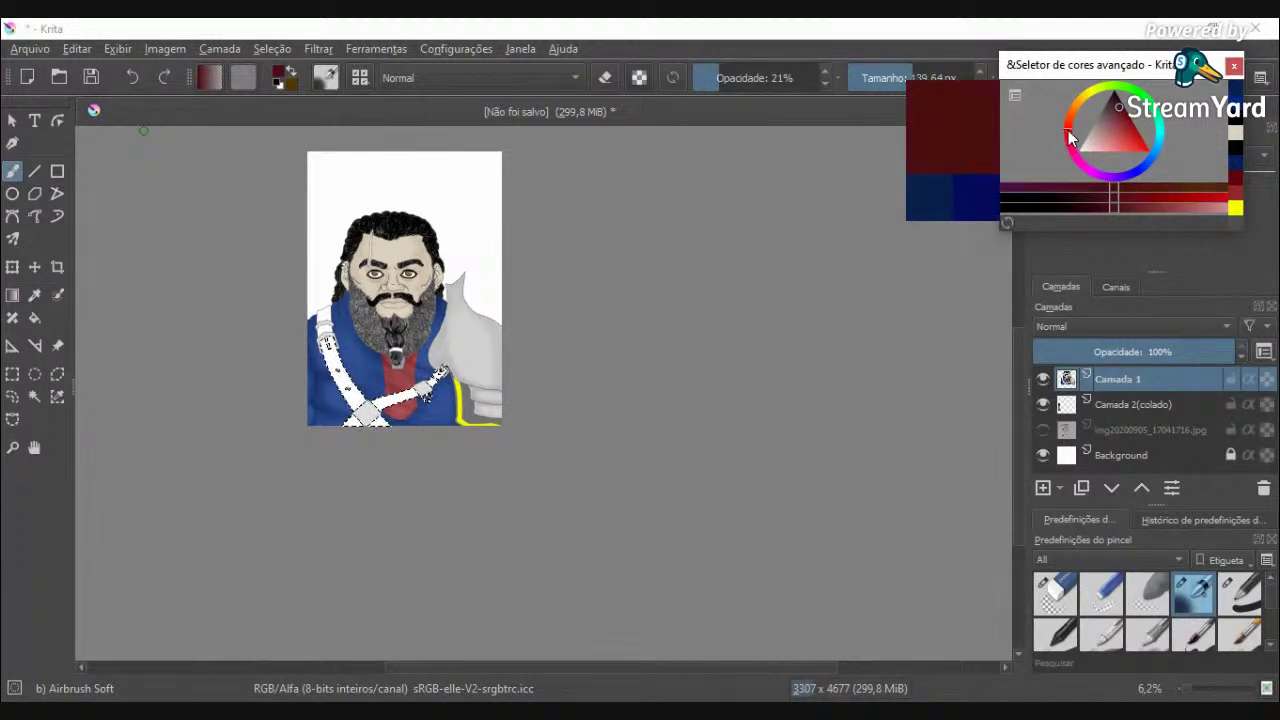
{"action": "left_click_drag", "start_coordinate": [1117, 200], "coordinate": [1236, 196]}
{"action": "left_click", "coordinate": [1236, 205]}
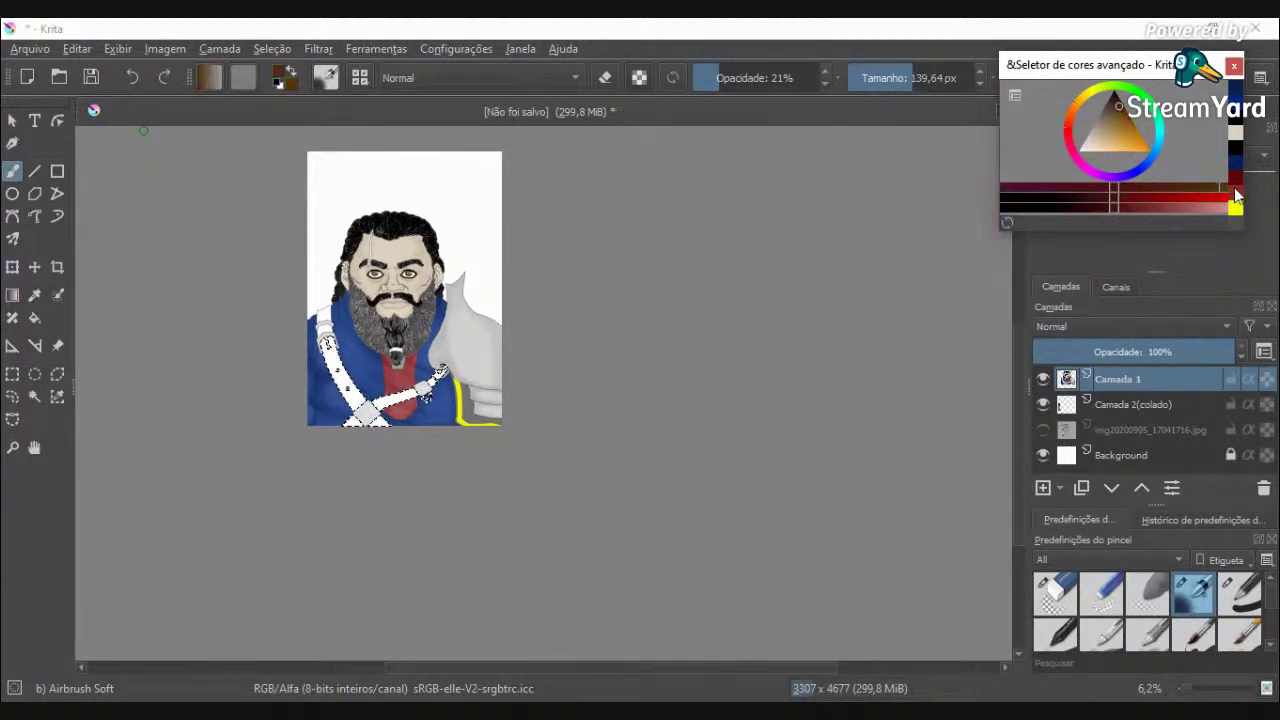
{"action": "left_click", "coordinate": [797, 84]}
{"action": "left_click_drag", "start_coordinate": [885, 78], "coordinate": [978, 80]}
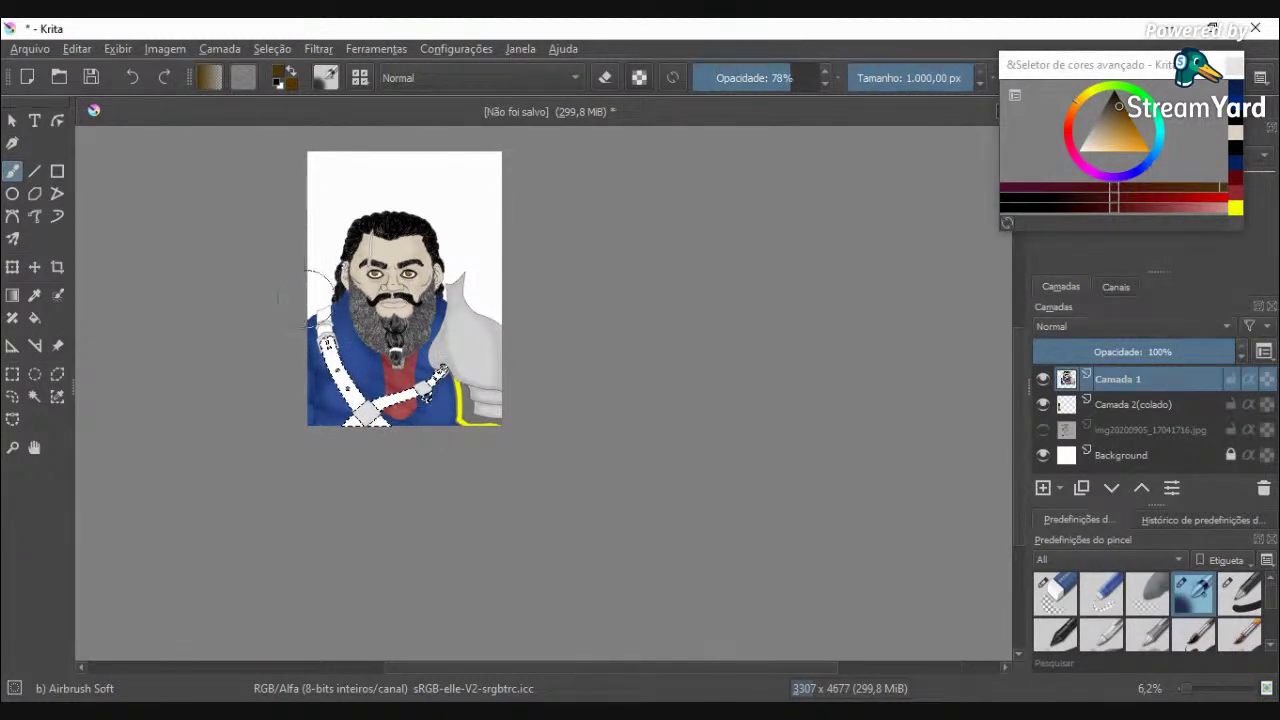
Step: Add the white strap sections above the shoulder-side buckle to the selection
{"action": "scroll", "coordinate": [322, 336], "scroll_direction": "up", "scroll_amount": 2}
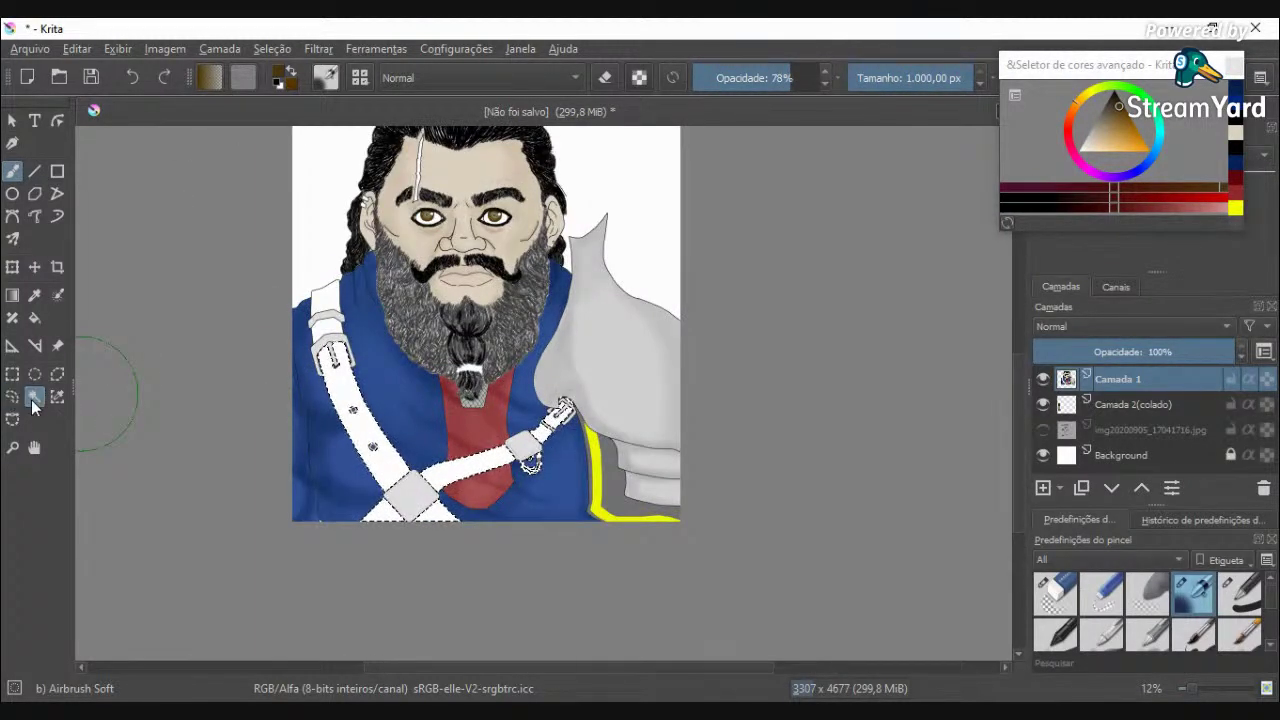
{"action": "left_click", "coordinate": [34, 396]}
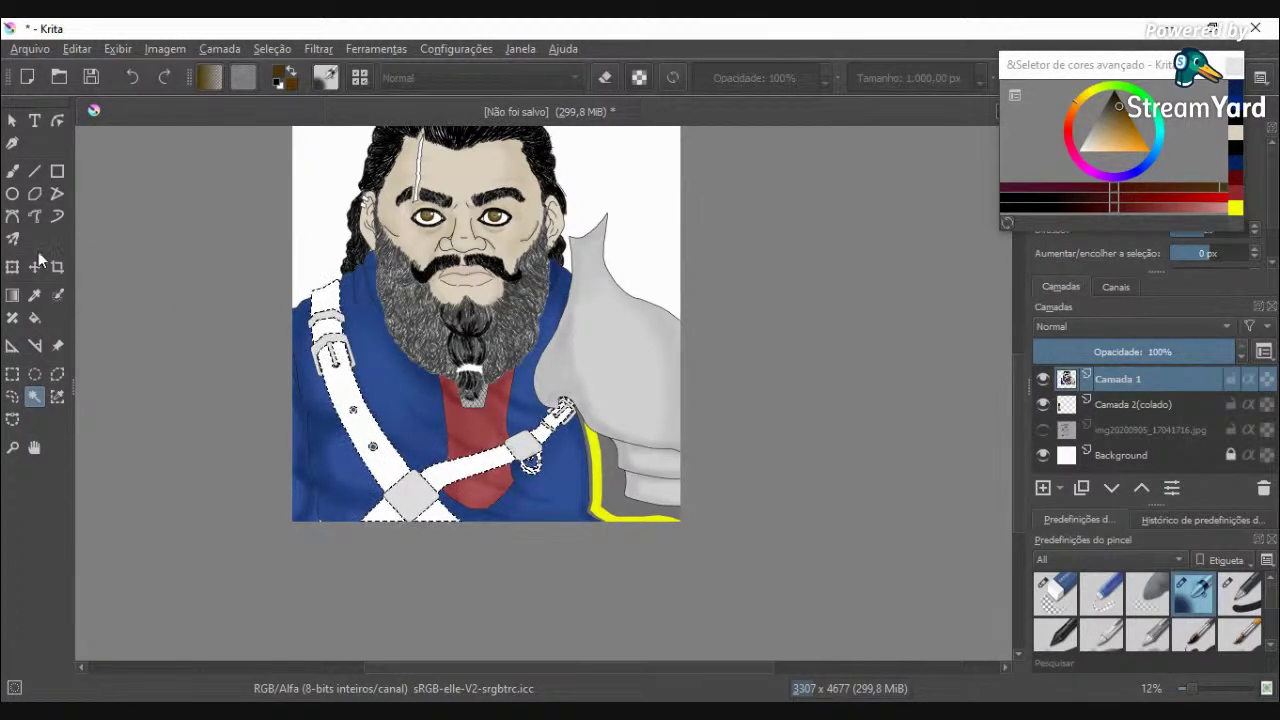
Step: Try to colour the selected straps brown with the large soft airbrush, and undo the strokes
{"action": "left_click", "coordinate": [12, 171]}
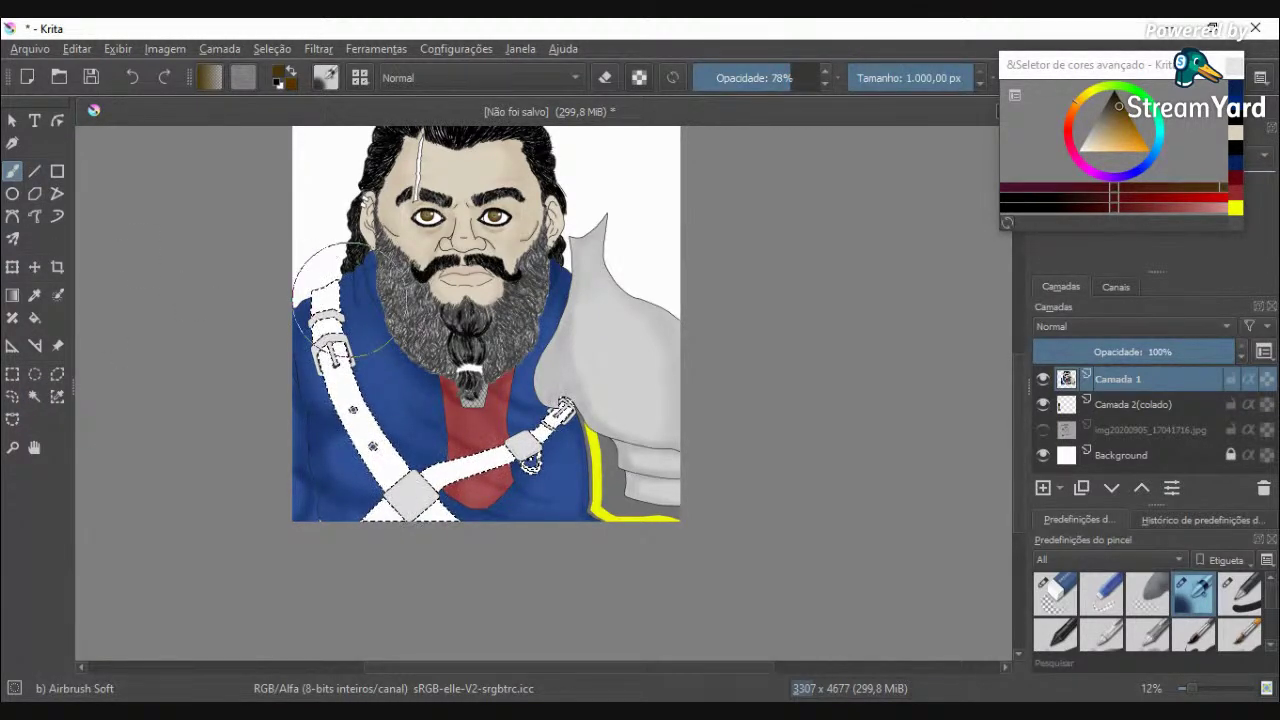
{"action": "left_click_drag", "start_coordinate": [432, 497], "coordinate": [434, 507]}
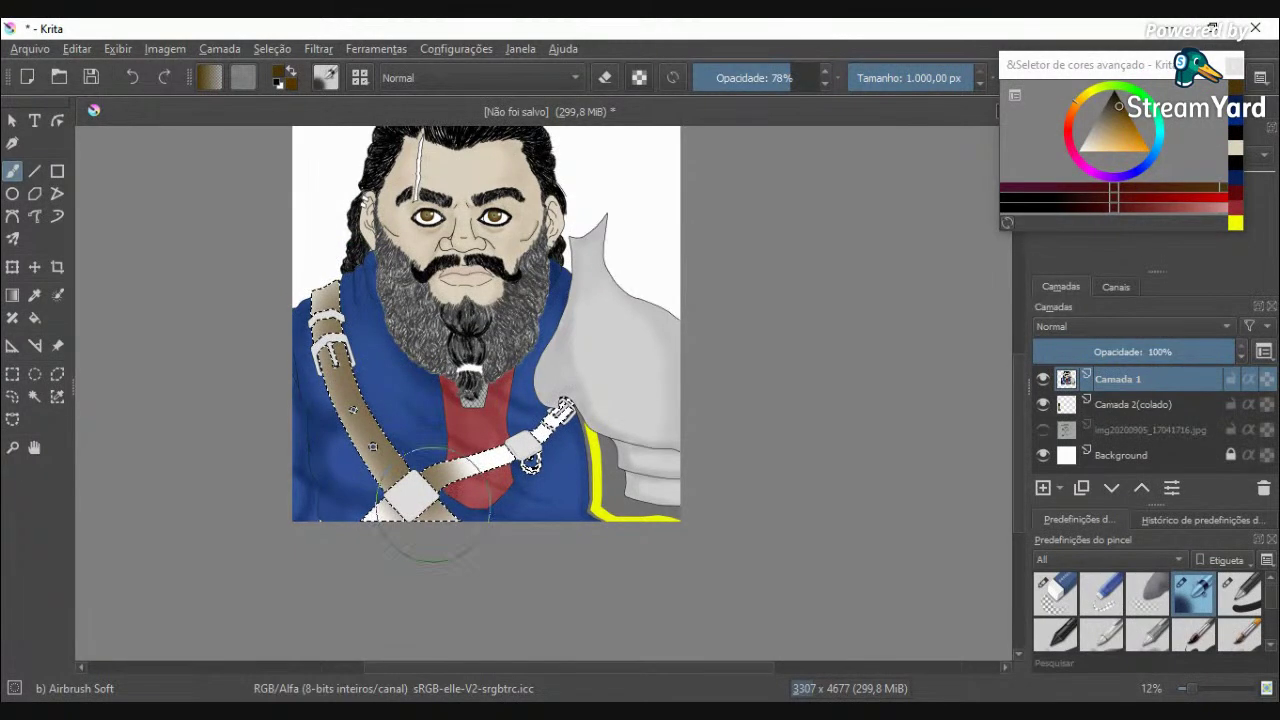
{"action": "key", "text": "ctrl+z"}
Step: Paint all selected straps and the hanging loop brown with Basic-1 at 87% opacity and 613,31 px
{"action": "left_click", "coordinate": [358, 78]}
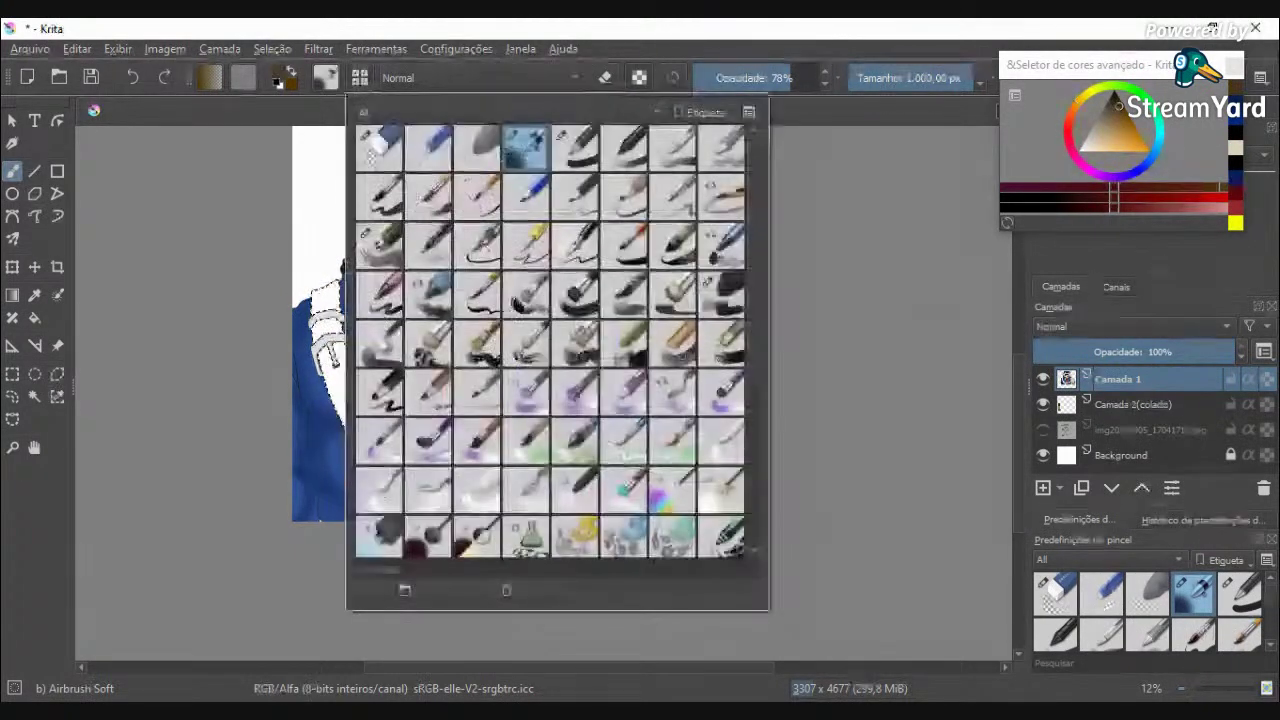
{"action": "left_click", "coordinate": [470, 122]}
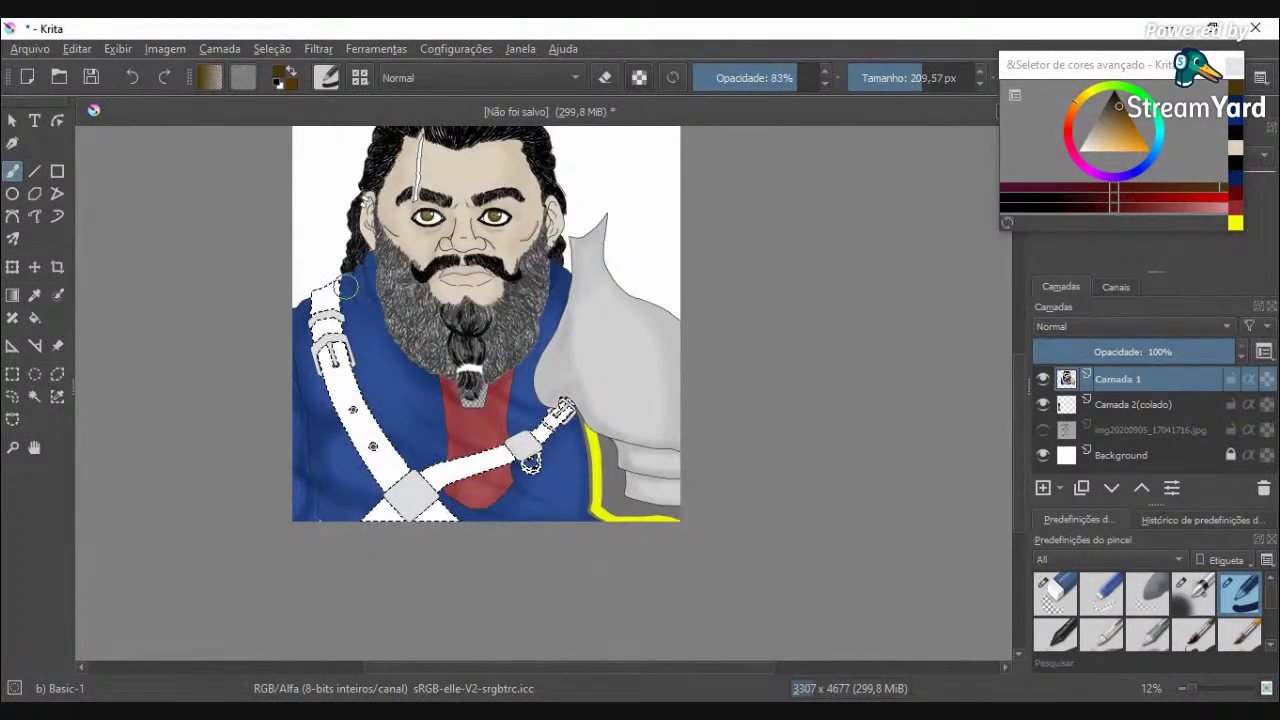
{"action": "left_click", "coordinate": [946, 77]}
{"action": "left_click", "coordinate": [804, 80]}
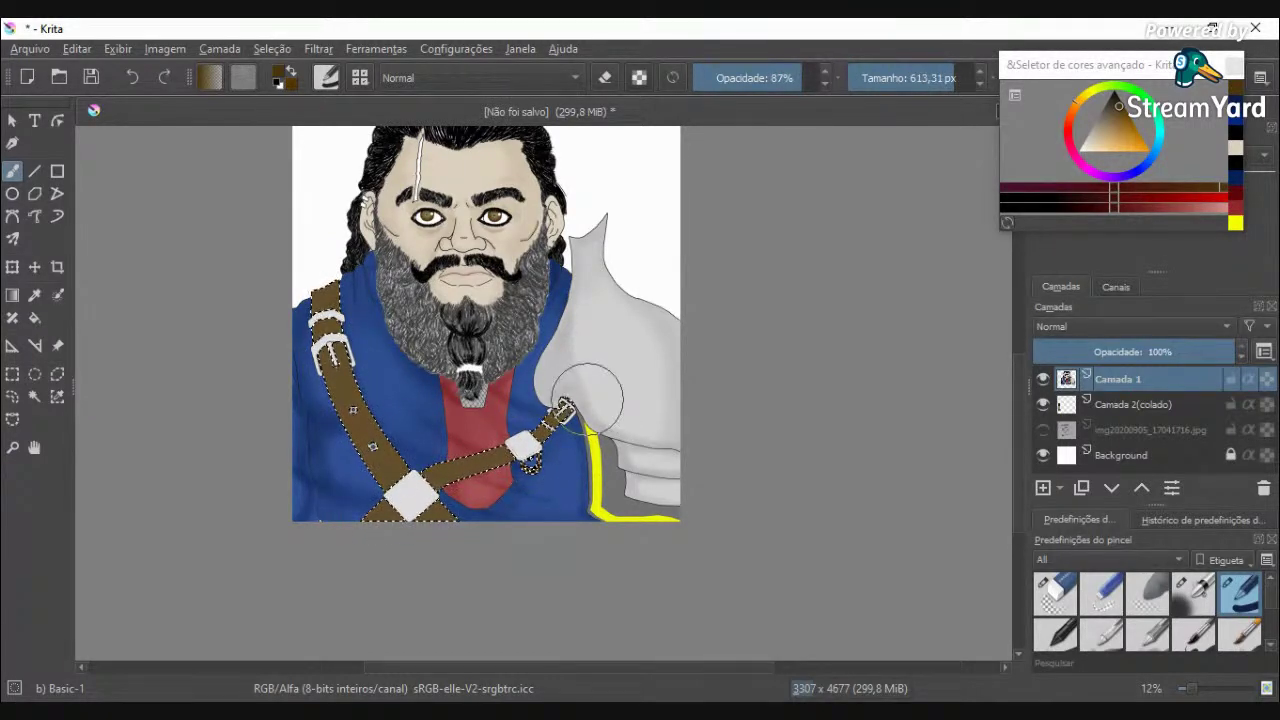
Step: Choose a darker brown and set Airbrush Soft to 44% opacity and 234,36 px for shading the straps
{"action": "scroll", "coordinate": [335, 335], "scroll_direction": "up", "scroll_amount": 2}
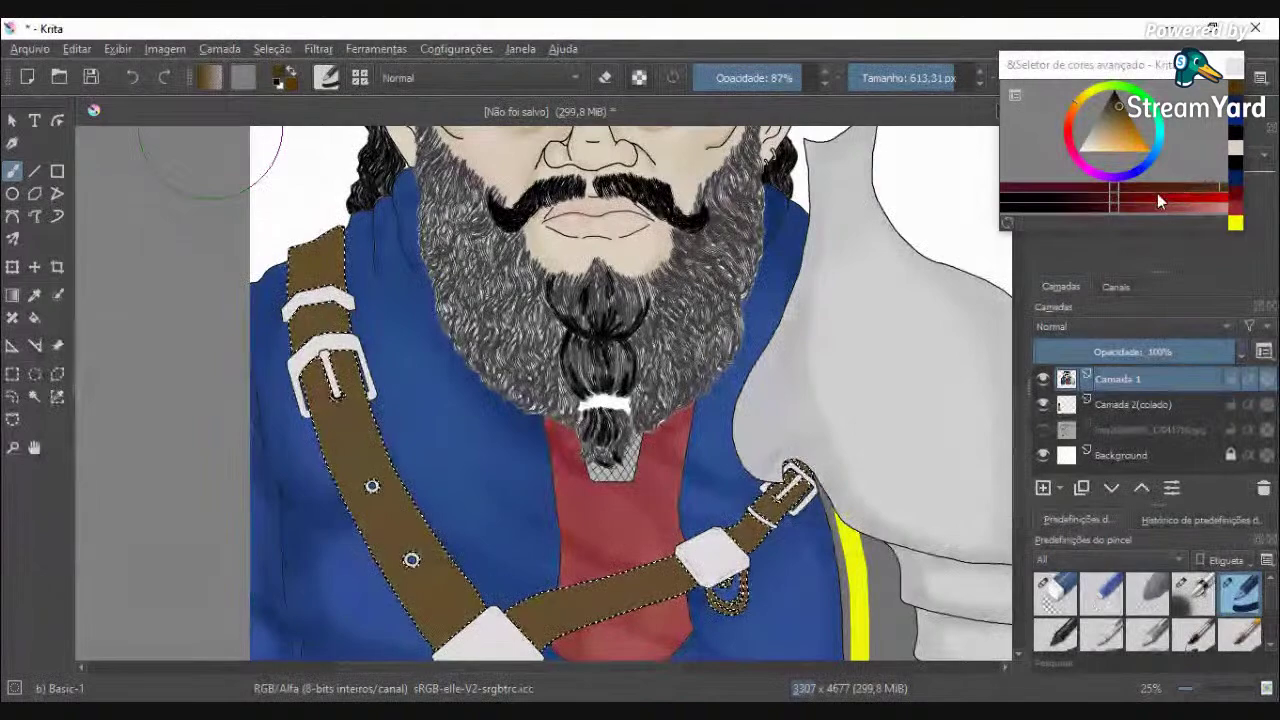
{"action": "left_click", "coordinate": [1121, 112]}
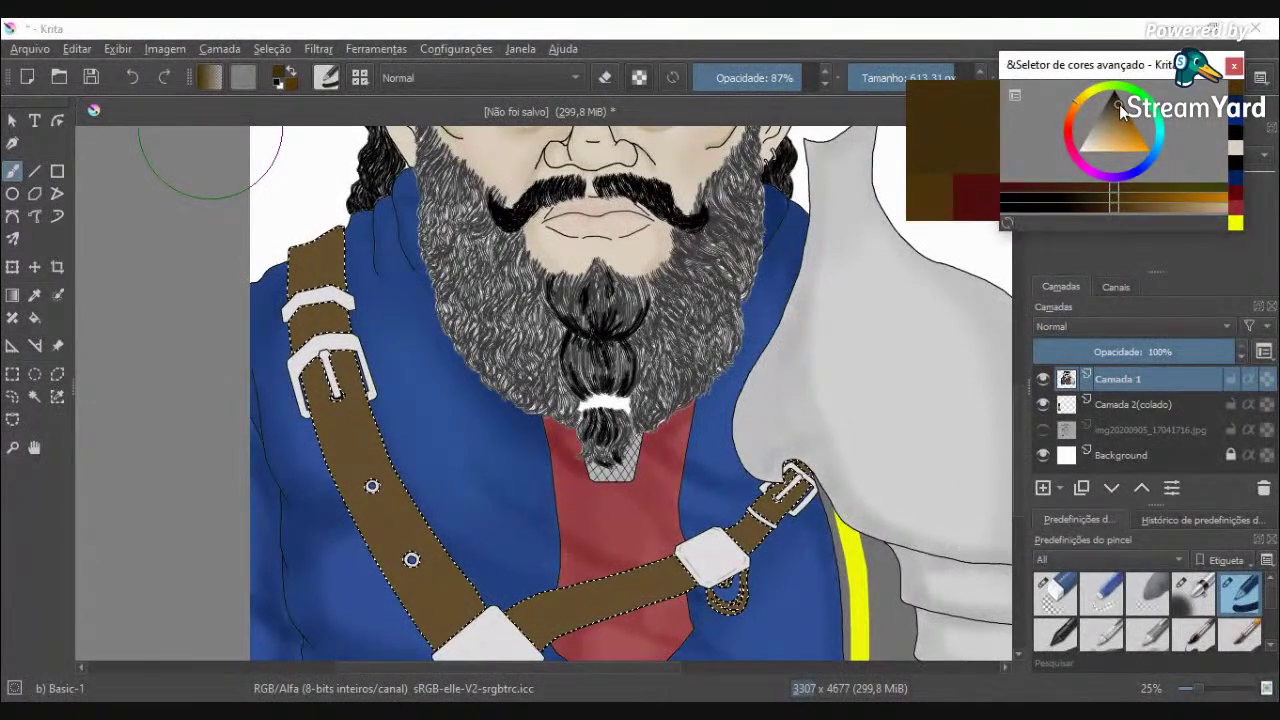
{"action": "left_click_drag", "start_coordinate": [1114, 197], "coordinate": [1098, 198]}
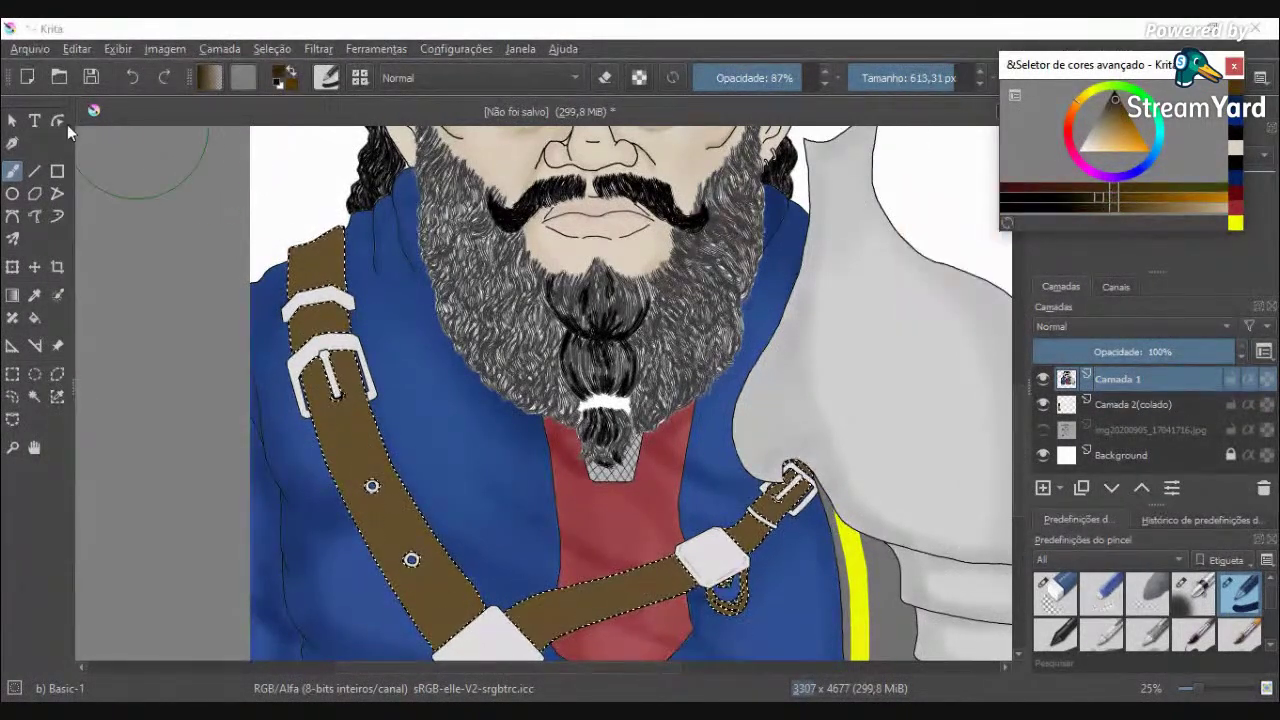
{"action": "left_click", "coordinate": [356, 79]}
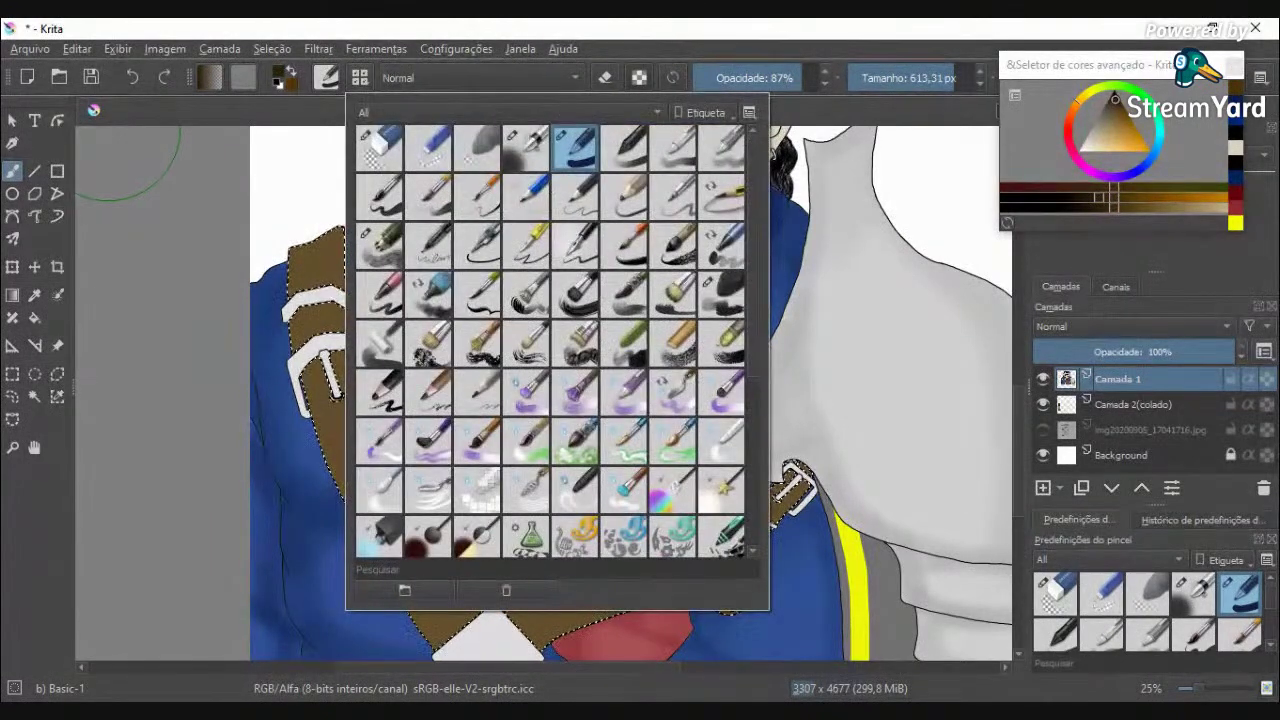
{"action": "left_click", "coordinate": [526, 147]}
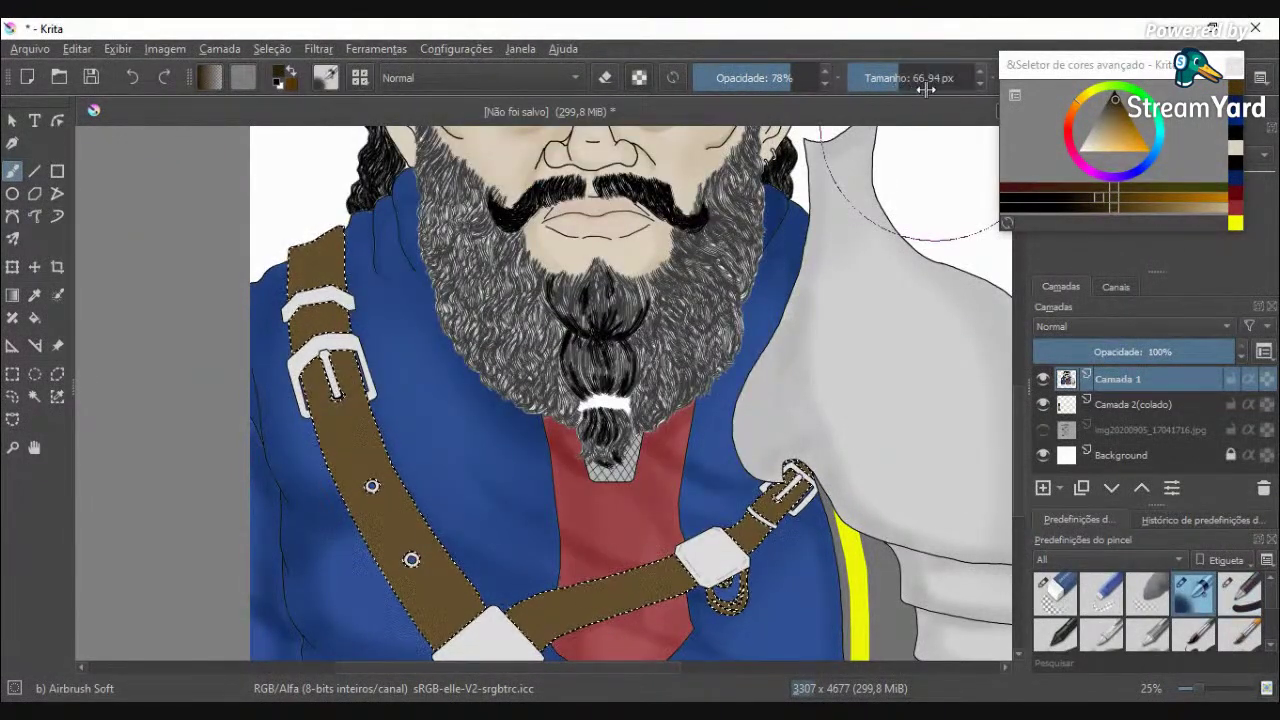
{"action": "left_click_drag", "start_coordinate": [925, 78], "coordinate": [940, 78]}
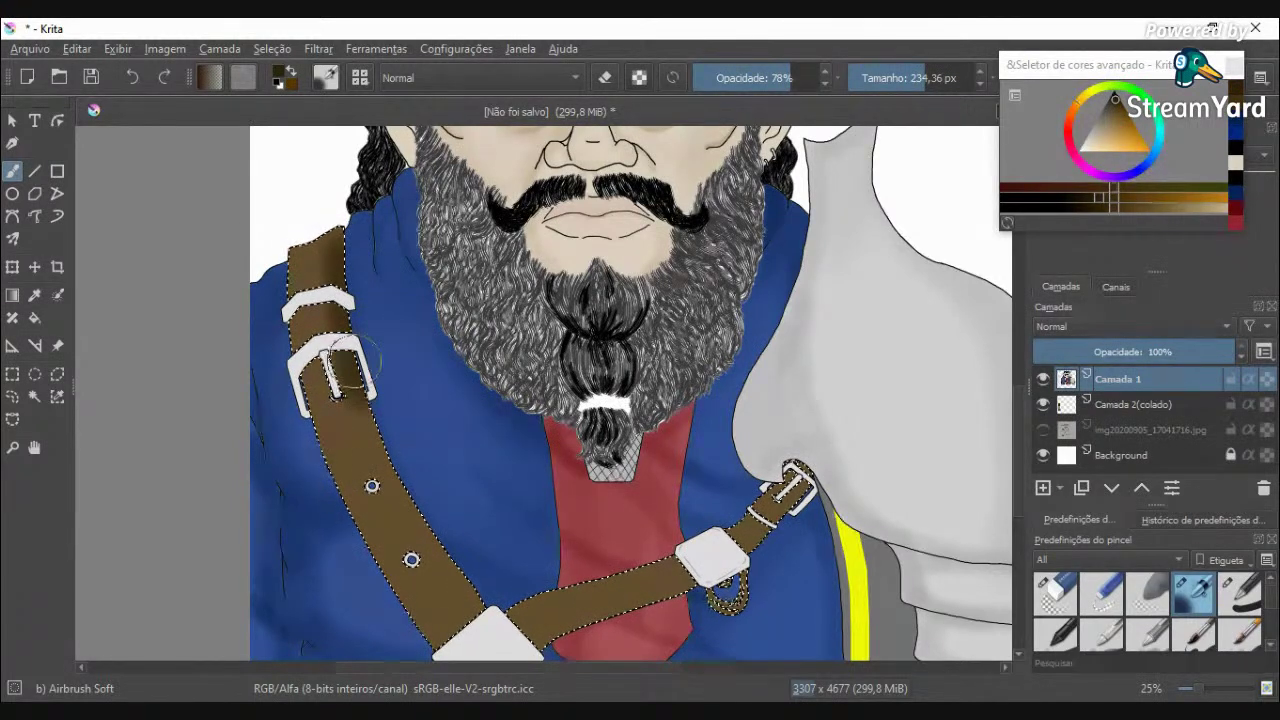
{"action": "left_click_drag", "start_coordinate": [766, 79], "coordinate": [748, 79]}
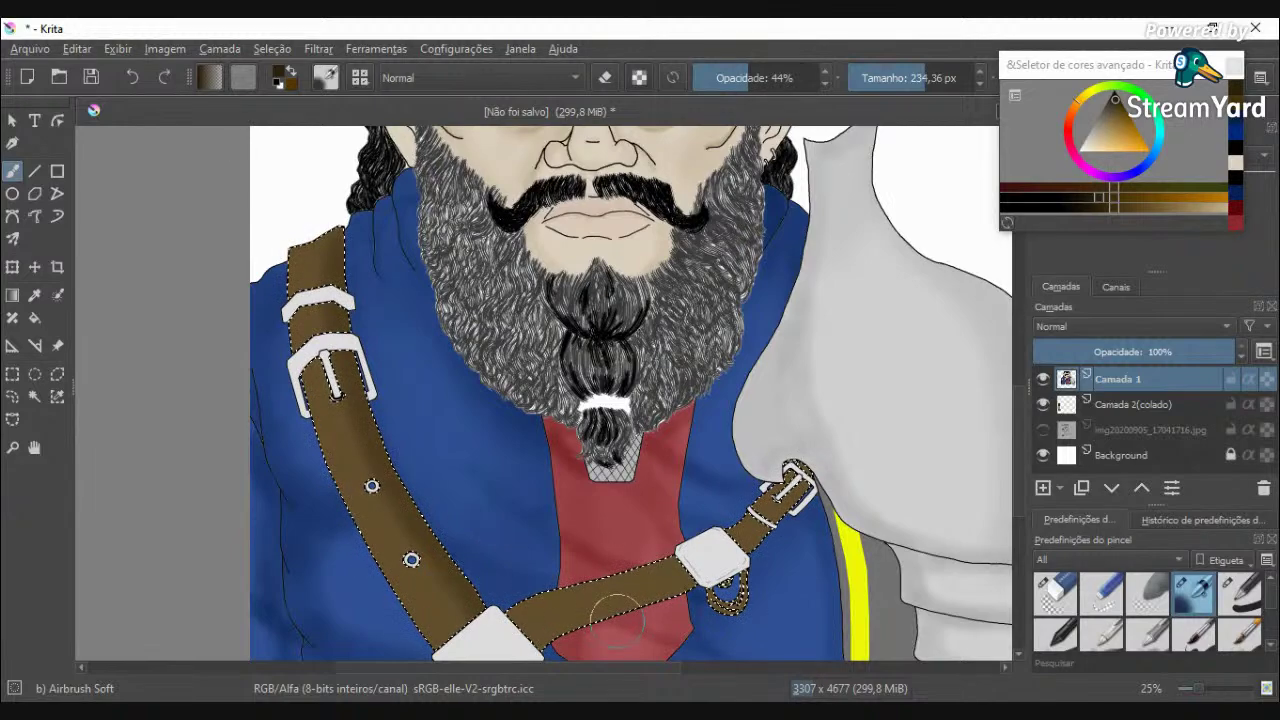
Step: Softly shade the edges of the long chest strap and the cross strap with the darker brown
{"action": "scroll", "coordinate": [617, 612], "scroll_direction": "down", "scroll_amount": 2}
{"action": "scroll", "coordinate": [605, 645], "scroll_direction": "up", "scroll_amount": 3}
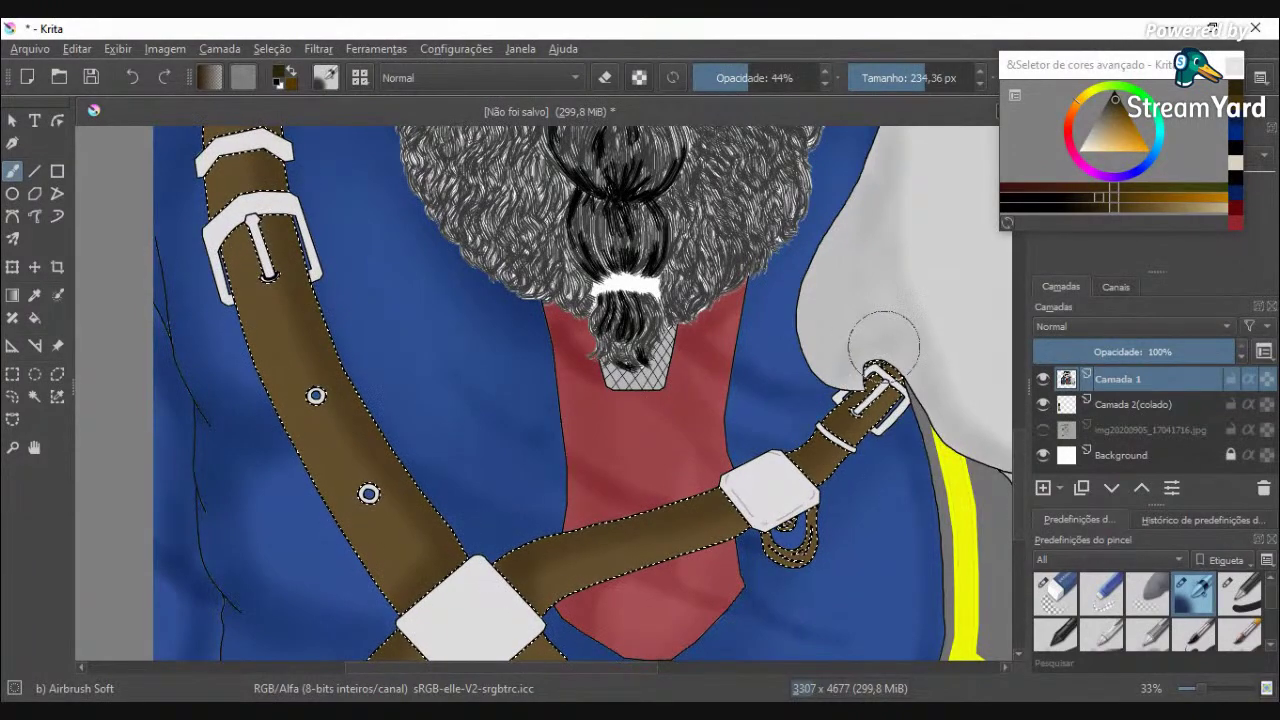
{"action": "scroll", "coordinate": [797, 515], "scroll_direction": "down", "scroll_amount": 2}
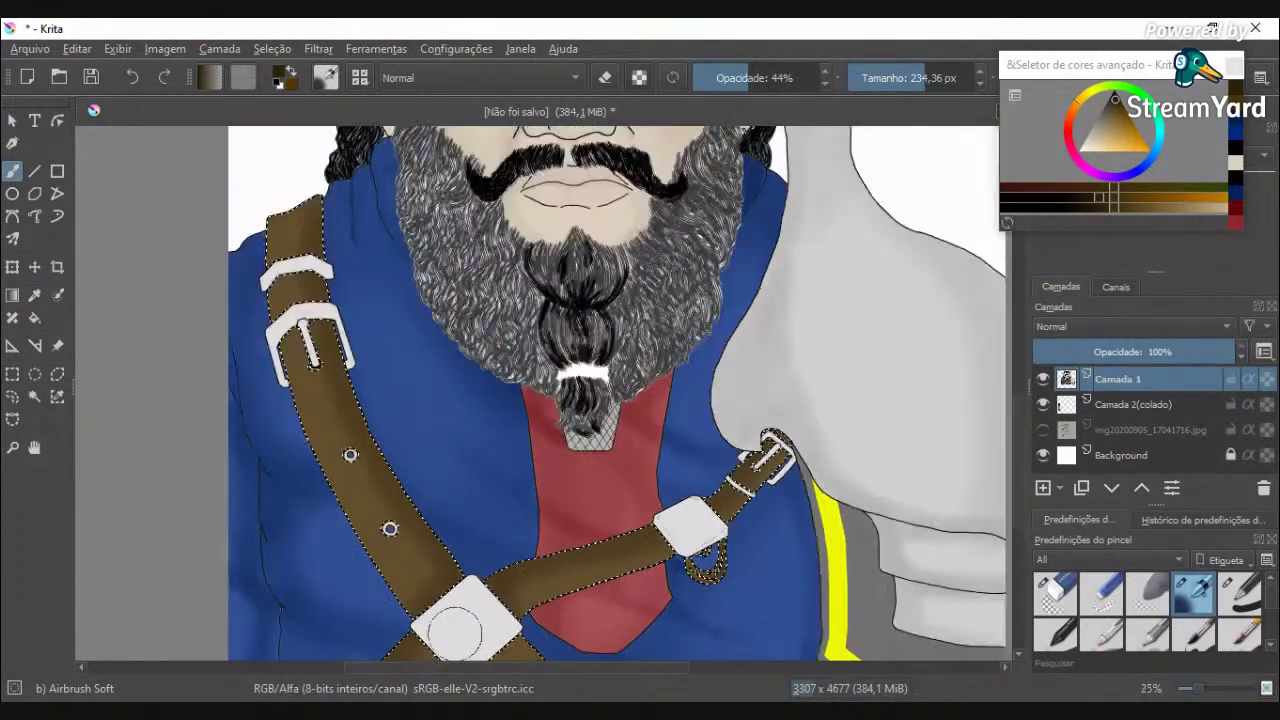
{"action": "scroll", "coordinate": [193, 566], "scroll_direction": "up", "scroll_amount": 3}
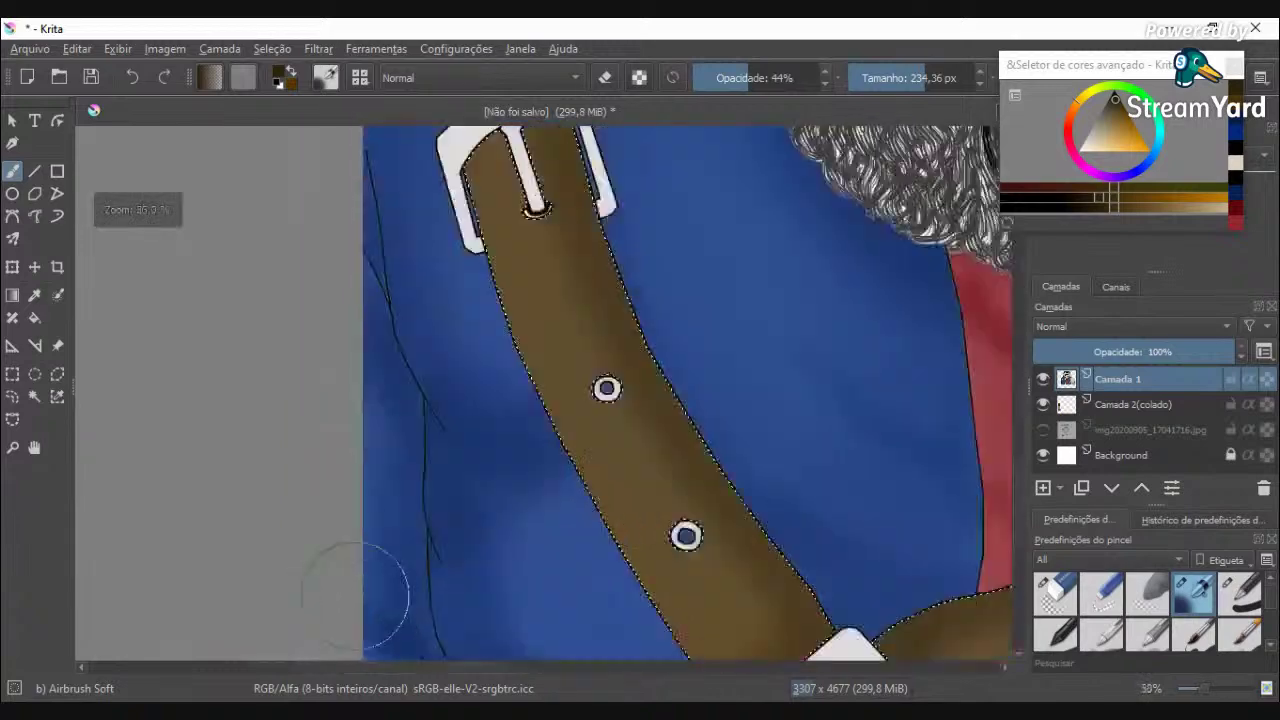
{"action": "scroll", "coordinate": [695, 630], "scroll_direction": "down", "scroll_amount": 3}
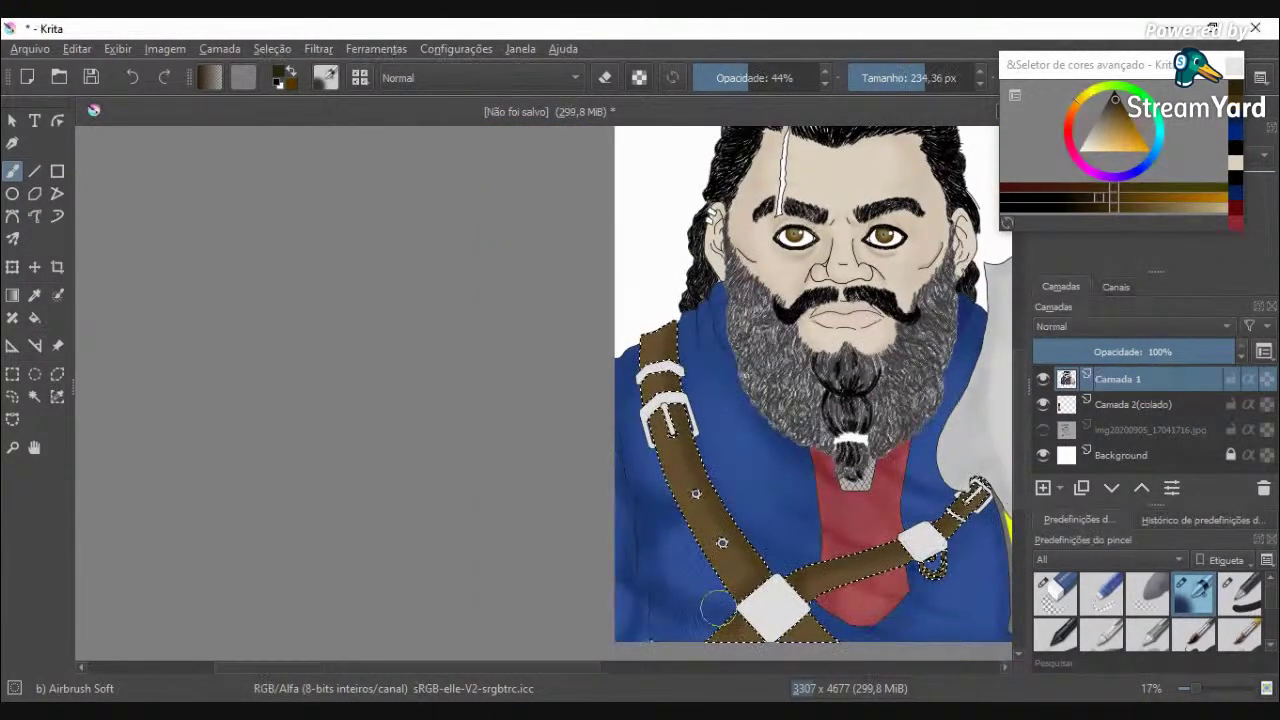
{"action": "scroll", "coordinate": [715, 600], "scroll_direction": "up", "scroll_amount": 2}
{"action": "scroll", "coordinate": [673, 545], "scroll_direction": "down", "scroll_amount": 2}
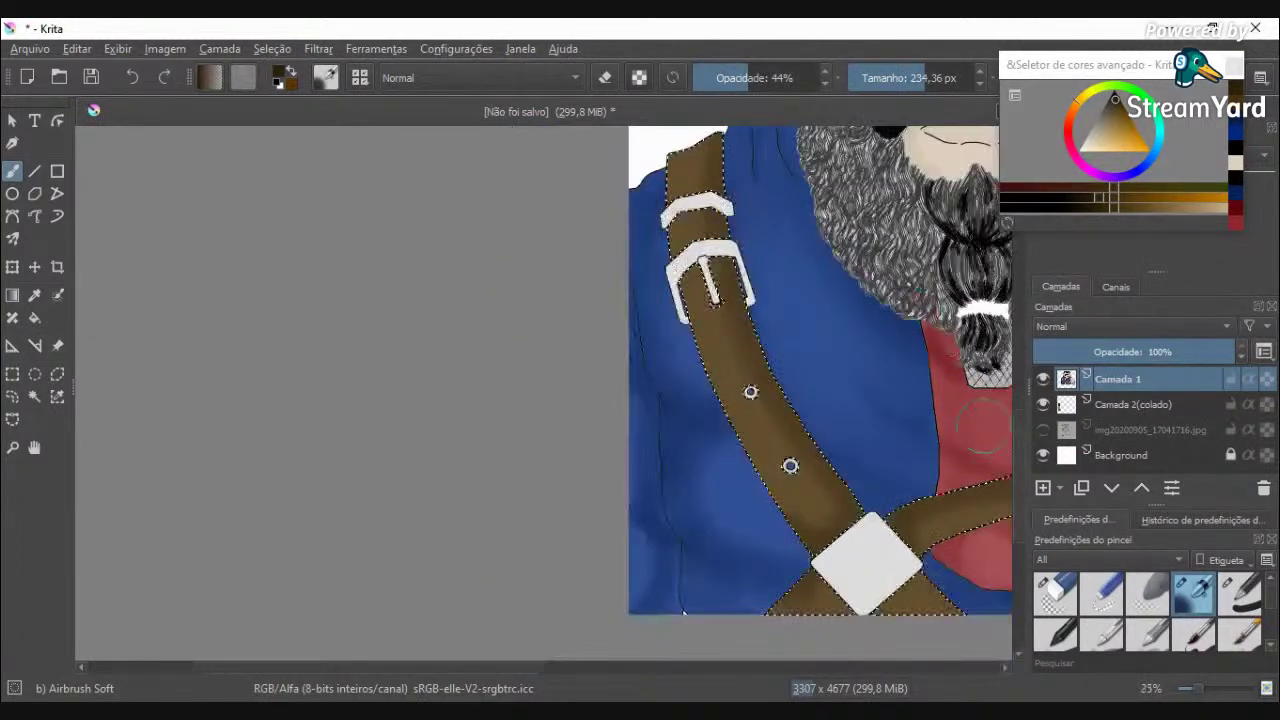
{"action": "scroll", "coordinate": [872, 548], "scroll_direction": "up", "scroll_amount": 1}
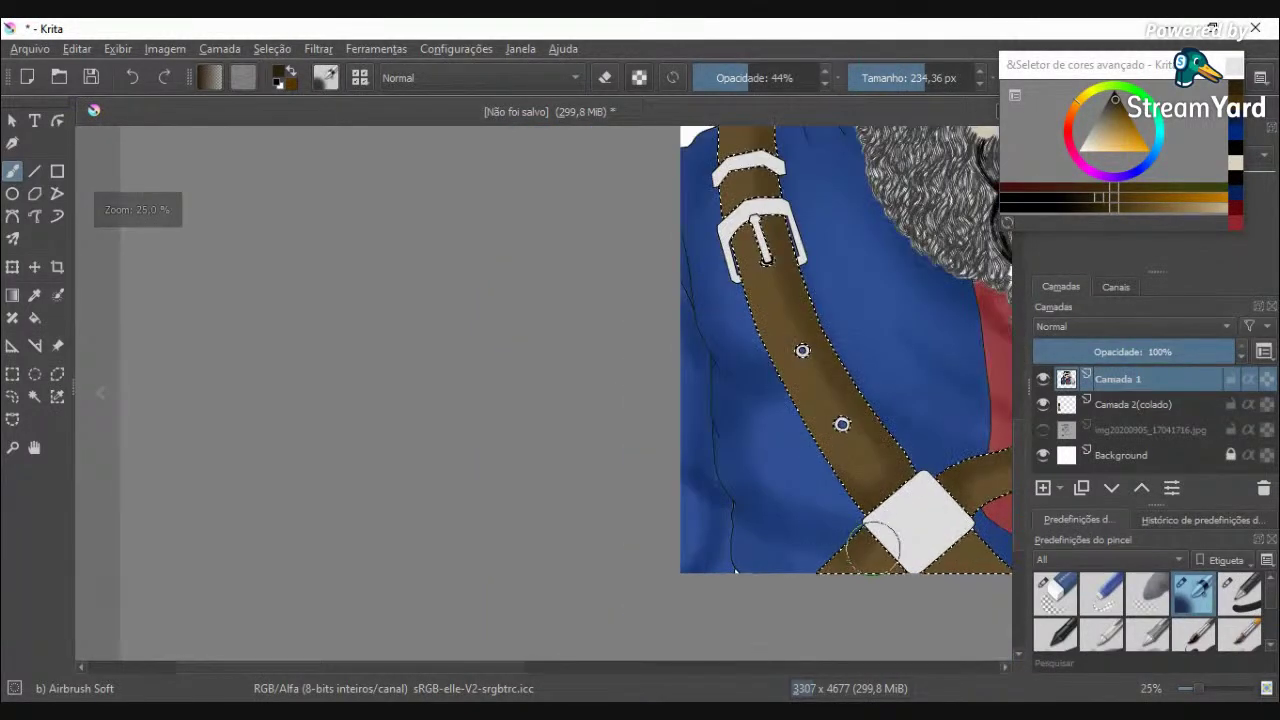
Step: Add soft dark brown shading to the strap sections around the diamond plate and the remaining strap edges
{"action": "scroll", "coordinate": [873, 547], "scroll_direction": "up", "scroll_amount": 3}
{"action": "mouse_move", "coordinate": [835, 536]}
{"action": "left_mouse_down"}
{"action": "mouse_move", "coordinate": [889, 543]}
{"action": "mouse_move", "coordinate": [946, 647]}
{"action": "left_mouse_up"}
{"action": "left_click_drag", "start_coordinate": [451, 667], "coordinate": [608, 667]}
{"action": "mouse_move", "coordinate": [514, 560]}
{"action": "left_mouse_down"}
{"action": "mouse_move", "coordinate": [420, 580]}
{"action": "mouse_move", "coordinate": [443, 550]}
{"action": "left_mouse_up"}
{"action": "scroll", "coordinate": [443, 549], "scroll_direction": "down", "scroll_amount": 5}
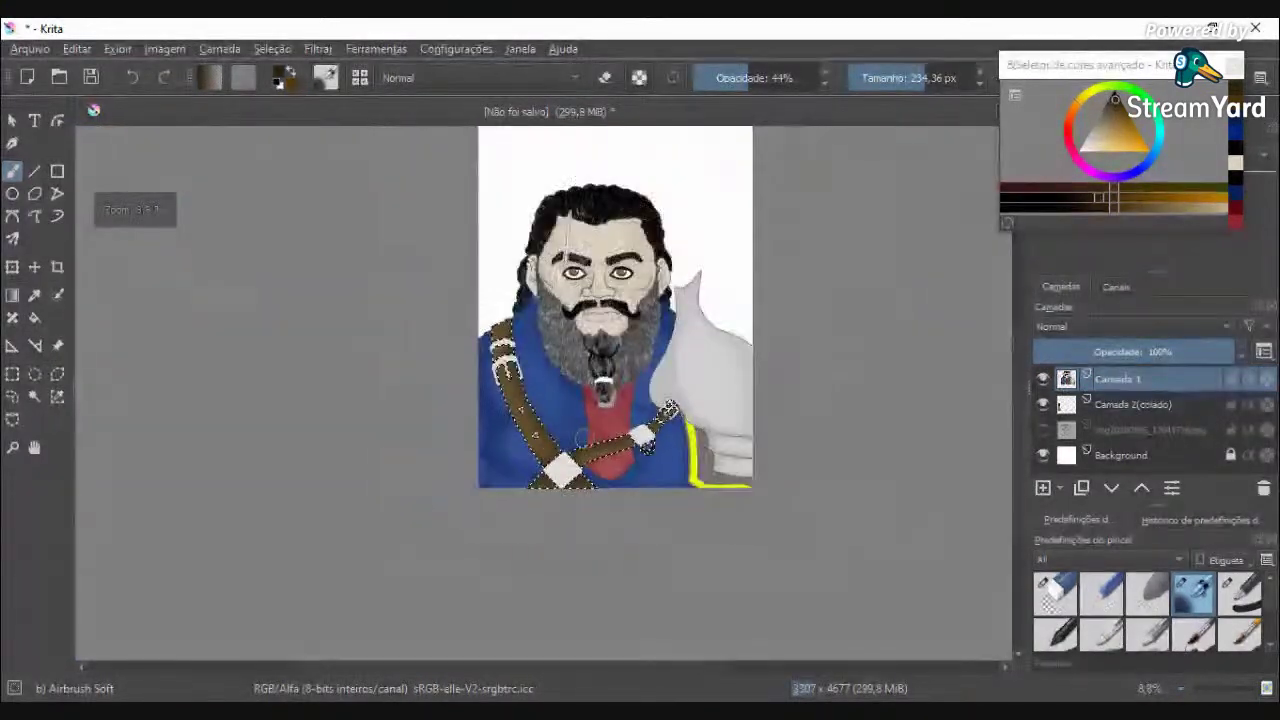
{"action": "scroll", "coordinate": [486, 286], "scroll_direction": "up", "scroll_amount": 5}
{"action": "mouse_move", "coordinate": [622, 394]}
{"action": "left_mouse_down"}
{"action": "mouse_move", "coordinate": [506, 430]}
{"action": "mouse_move", "coordinate": [451, 466]}
{"action": "mouse_move", "coordinate": [515, 542]}
{"action": "mouse_move", "coordinate": [520, 405]}
{"action": "left_mouse_up"}
{"action": "scroll", "coordinate": [520, 403], "scroll_direction": "down", "scroll_amount": 7}
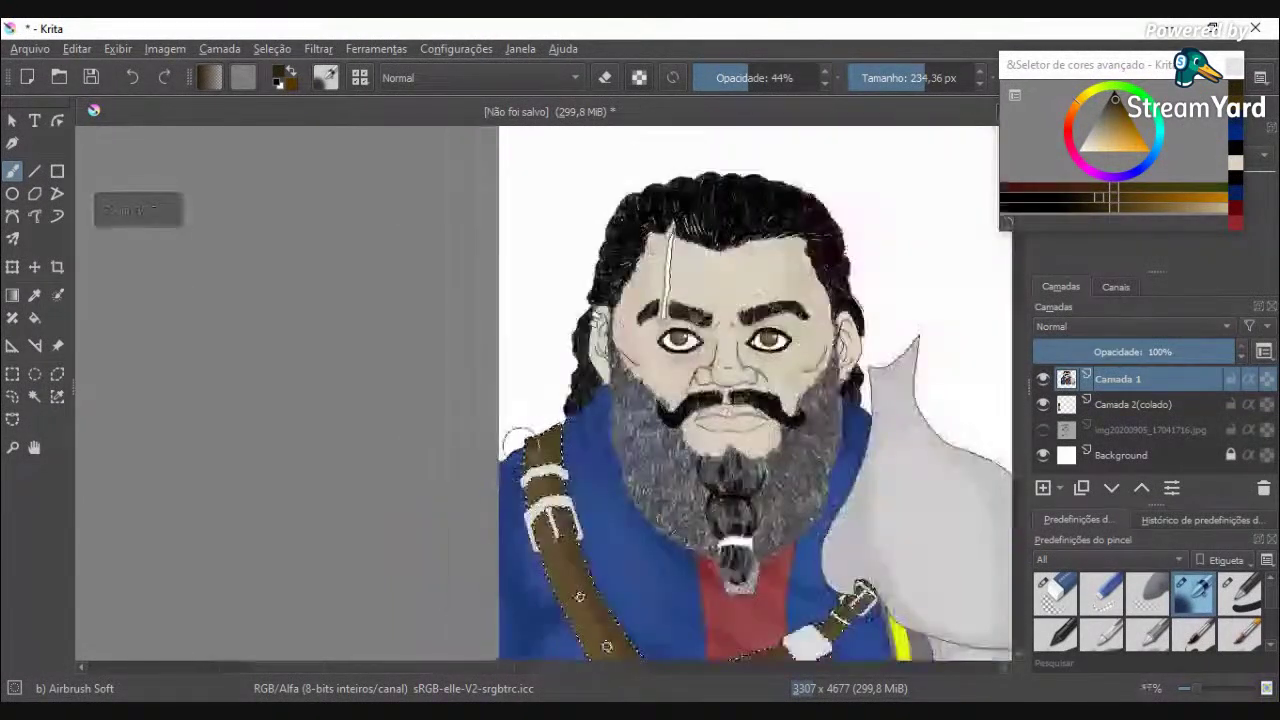
Step: Choose black and set Basic-1 to 100% opacity and 3,41 px for fine outlining
{"action": "scroll", "coordinate": [601, 566], "scroll_direction": "up", "scroll_amount": 5}
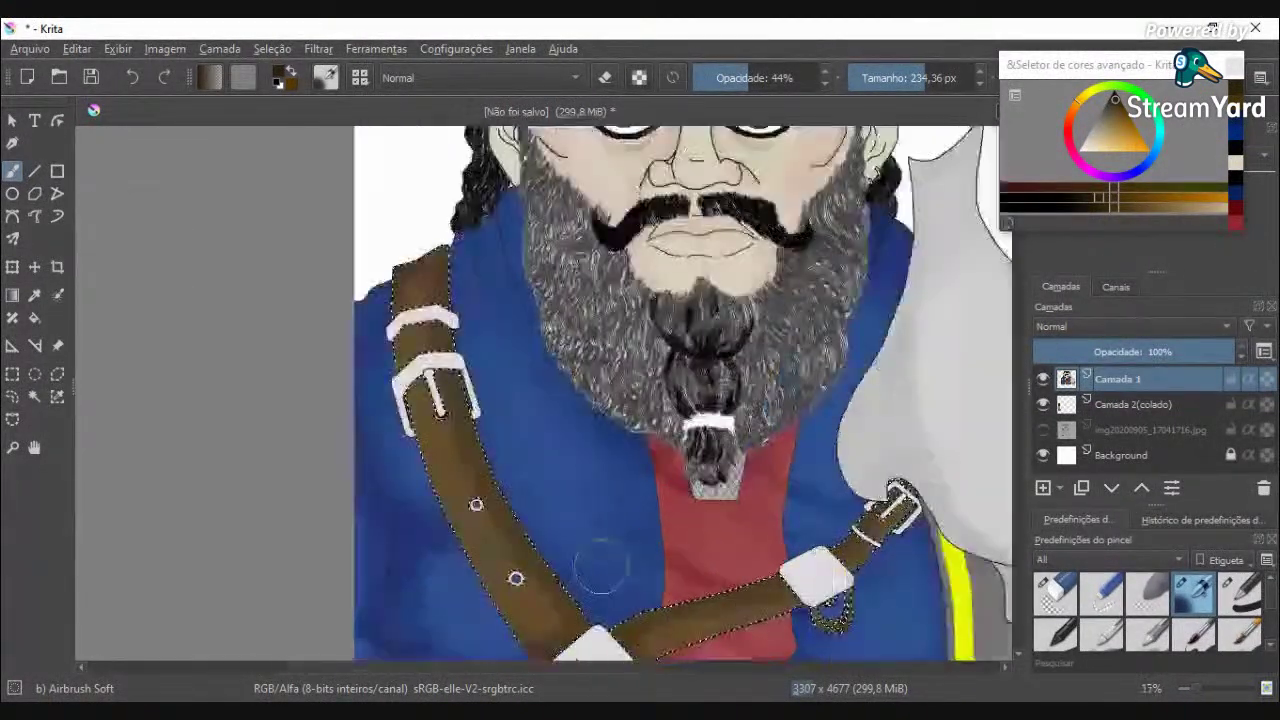
{"action": "scroll", "coordinate": [640, 470], "scroll_direction": "down", "scroll_amount": 3}
{"action": "scroll", "coordinate": [730, 287], "scroll_direction": "up", "scroll_amount": 1}
{"action": "scroll", "coordinate": [705, 370], "scroll_direction": "up", "scroll_amount": 2}
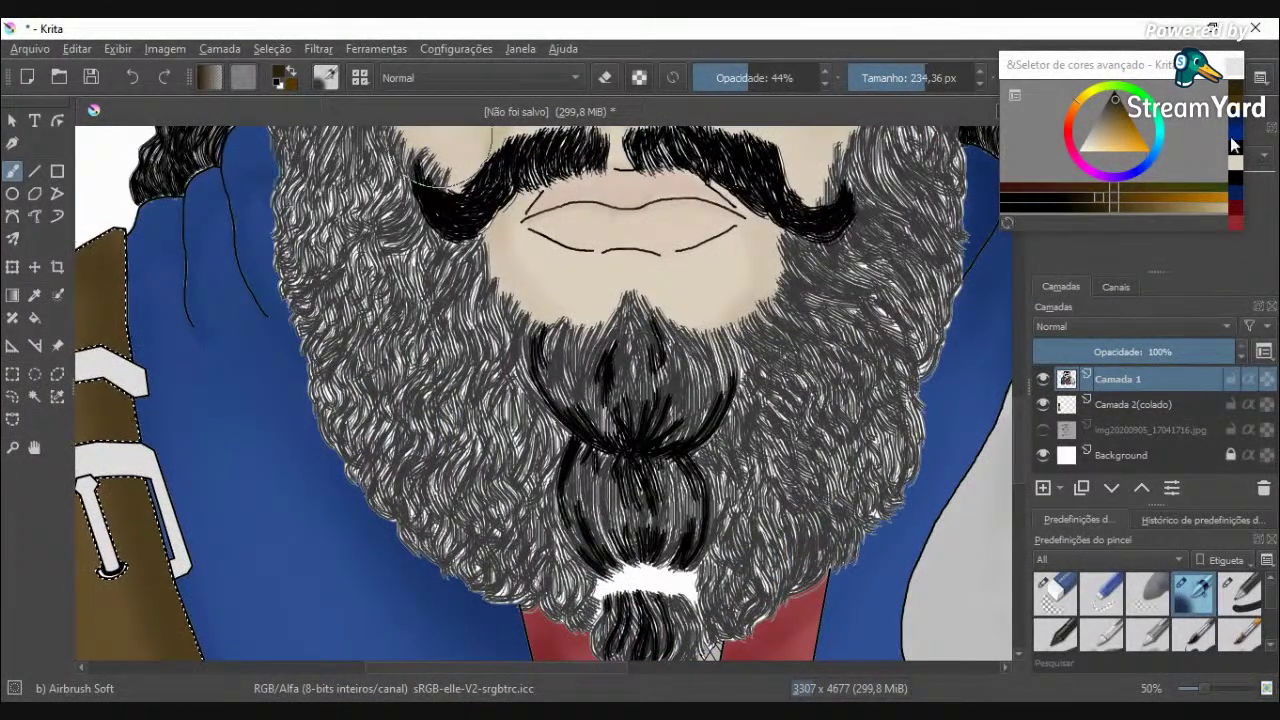
{"action": "left_click", "coordinate": [1239, 177]}
{"action": "left_click", "coordinate": [1240, 181]}
{"action": "left_click", "coordinate": [364, 77]}
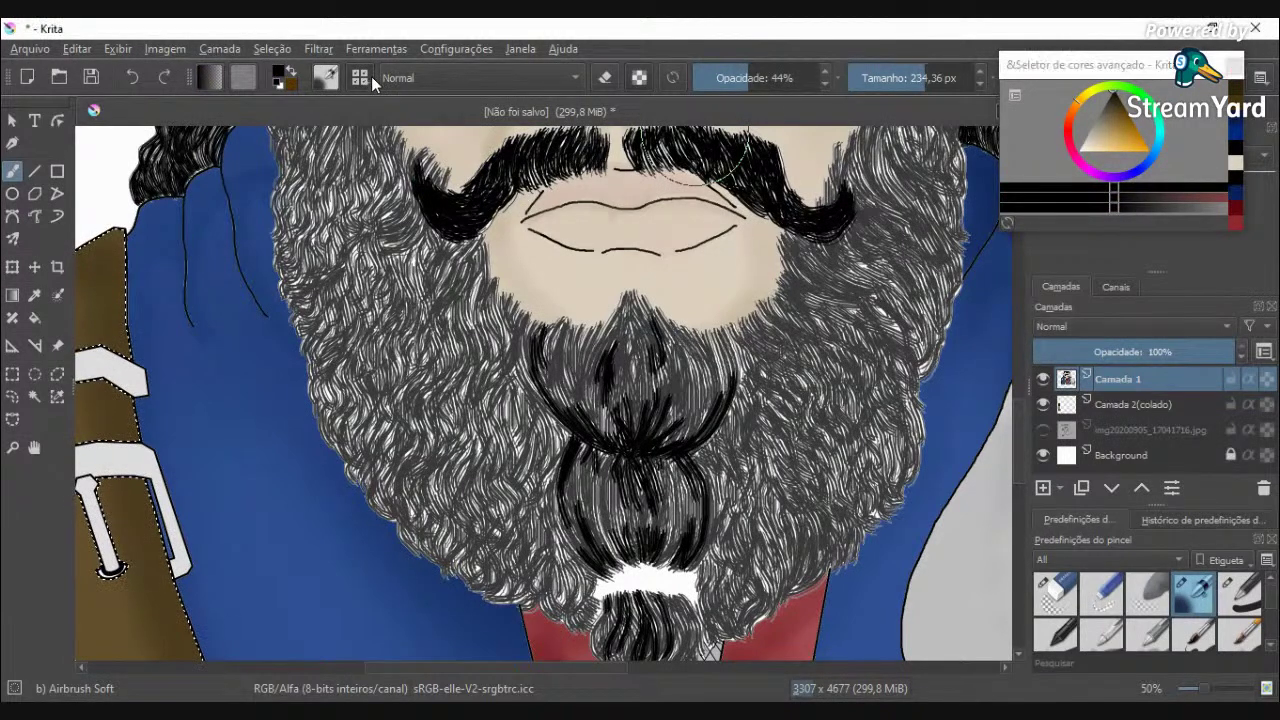
{"action": "left_click", "coordinate": [577, 144]}
{"action": "left_click", "coordinate": [656, 25]}
{"action": "left_click_drag", "start_coordinate": [895, 77], "coordinate": [873, 76]}
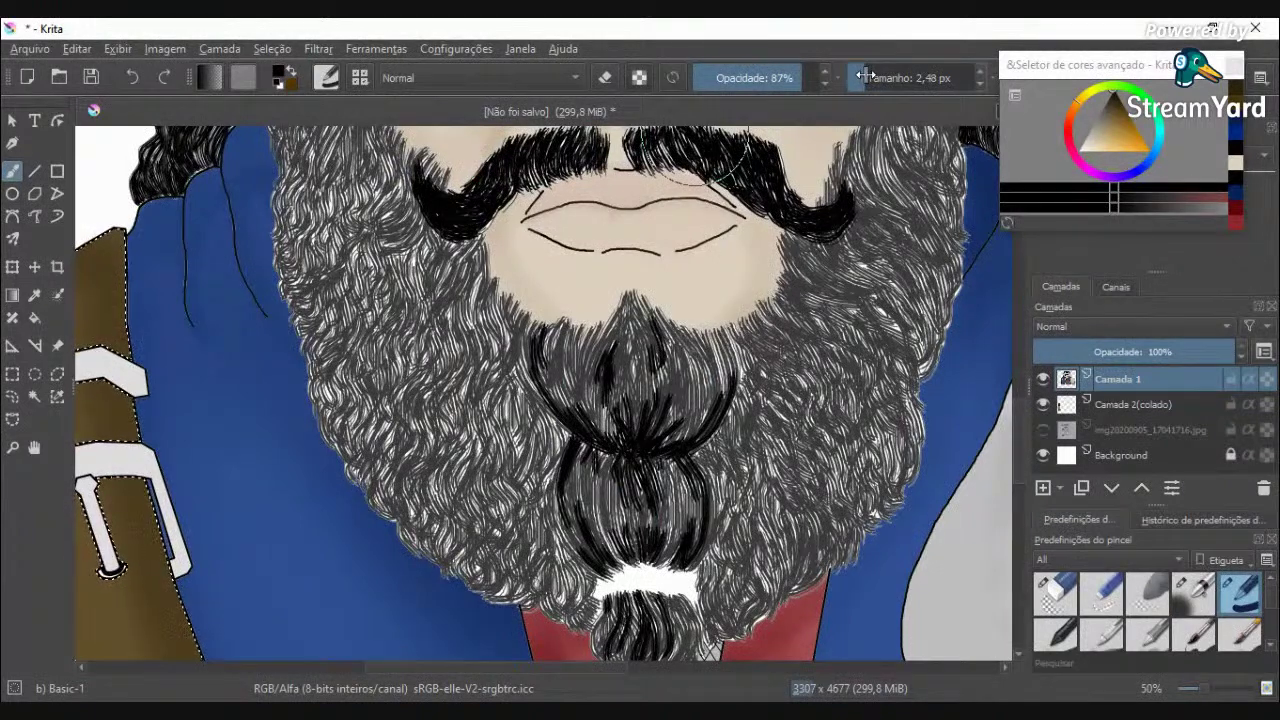
{"action": "left_click_drag", "start_coordinate": [868, 78], "coordinate": [818, 78]}
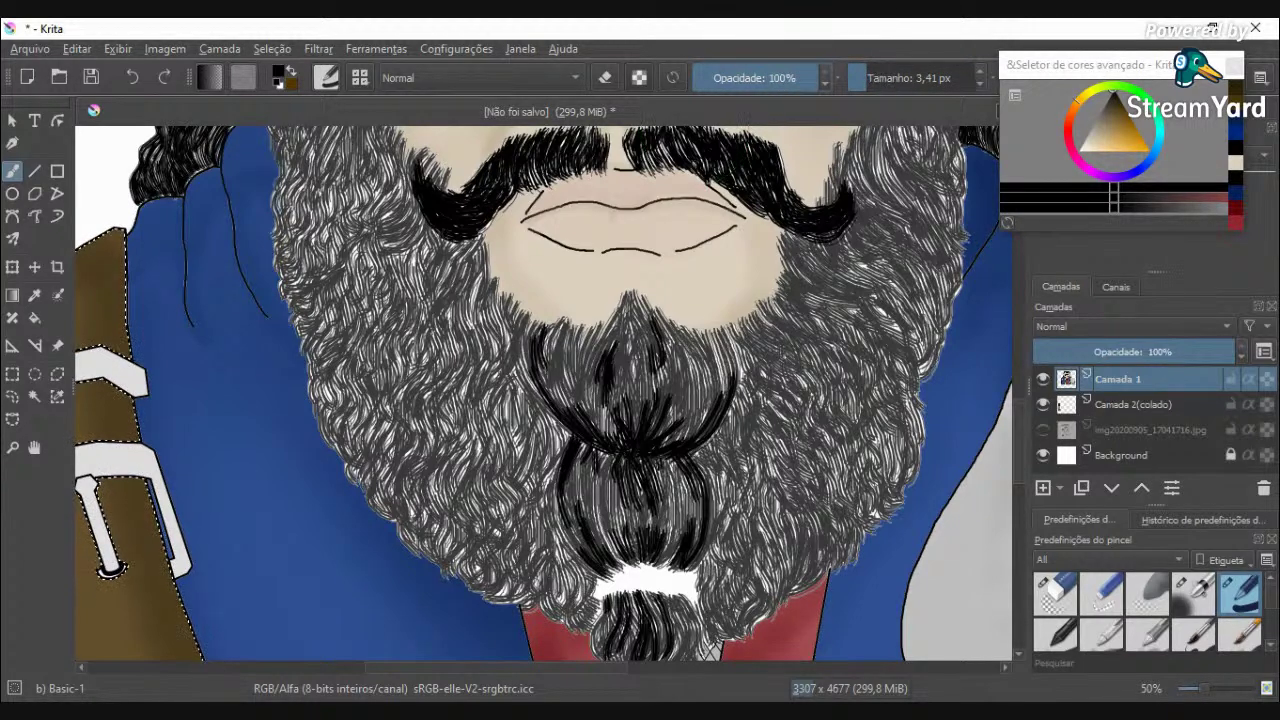
Step: Clear the strap selection and return to the freehand brush
{"action": "scroll", "coordinate": [554, 642], "scroll_direction": "up", "scroll_amount": 3}
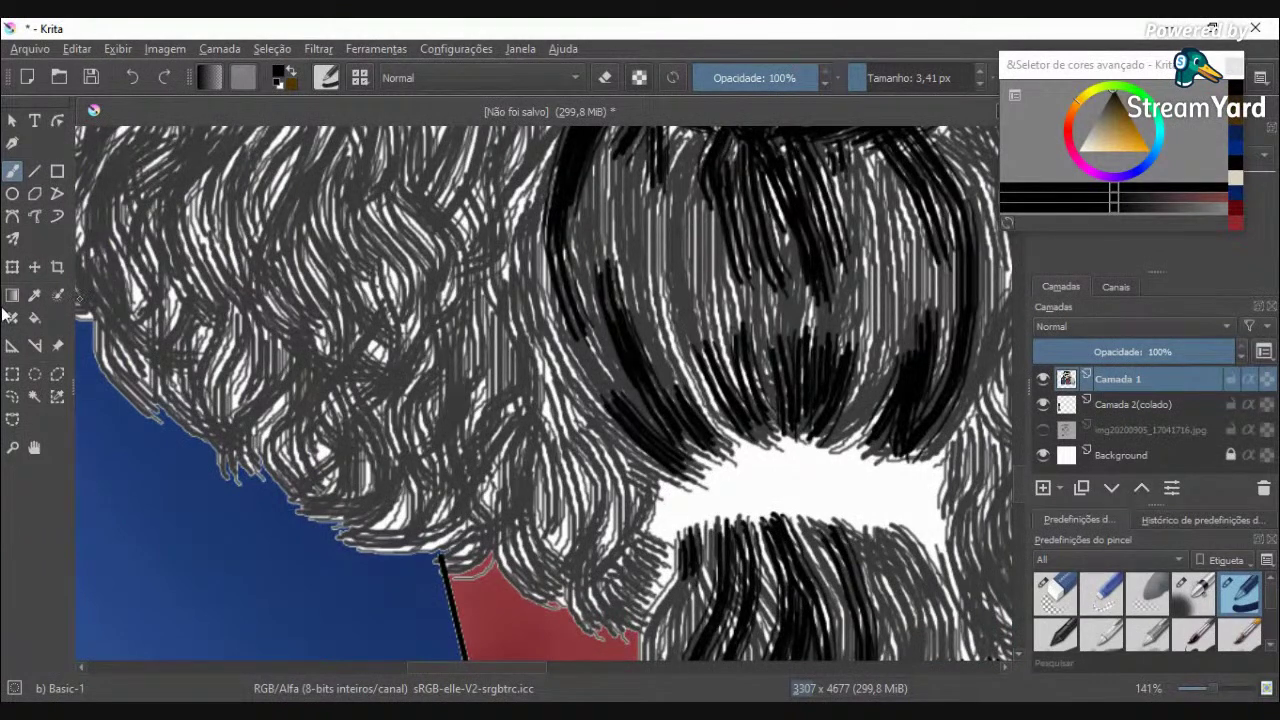
{"action": "scroll", "coordinate": [232, 387], "scroll_direction": "down", "scroll_amount": 5}
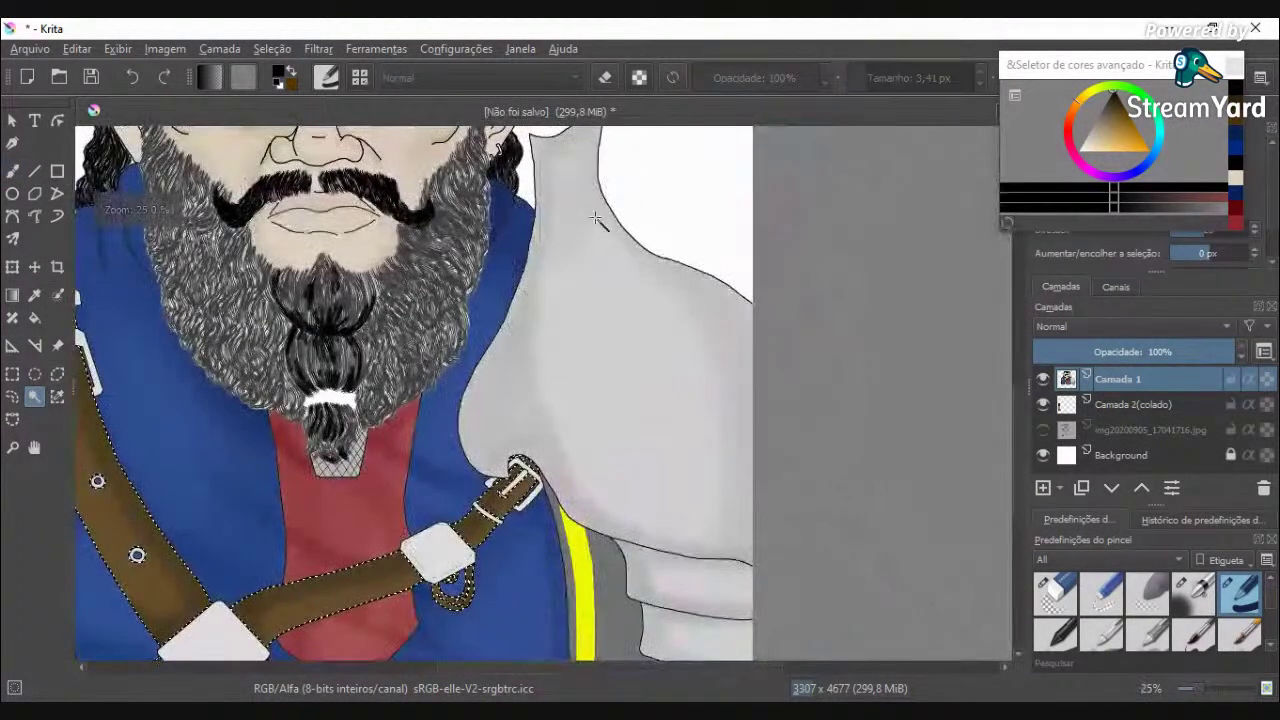
{"action": "left_click", "coordinate": [825, 205]}
{"action": "left_click", "coordinate": [12, 171]}
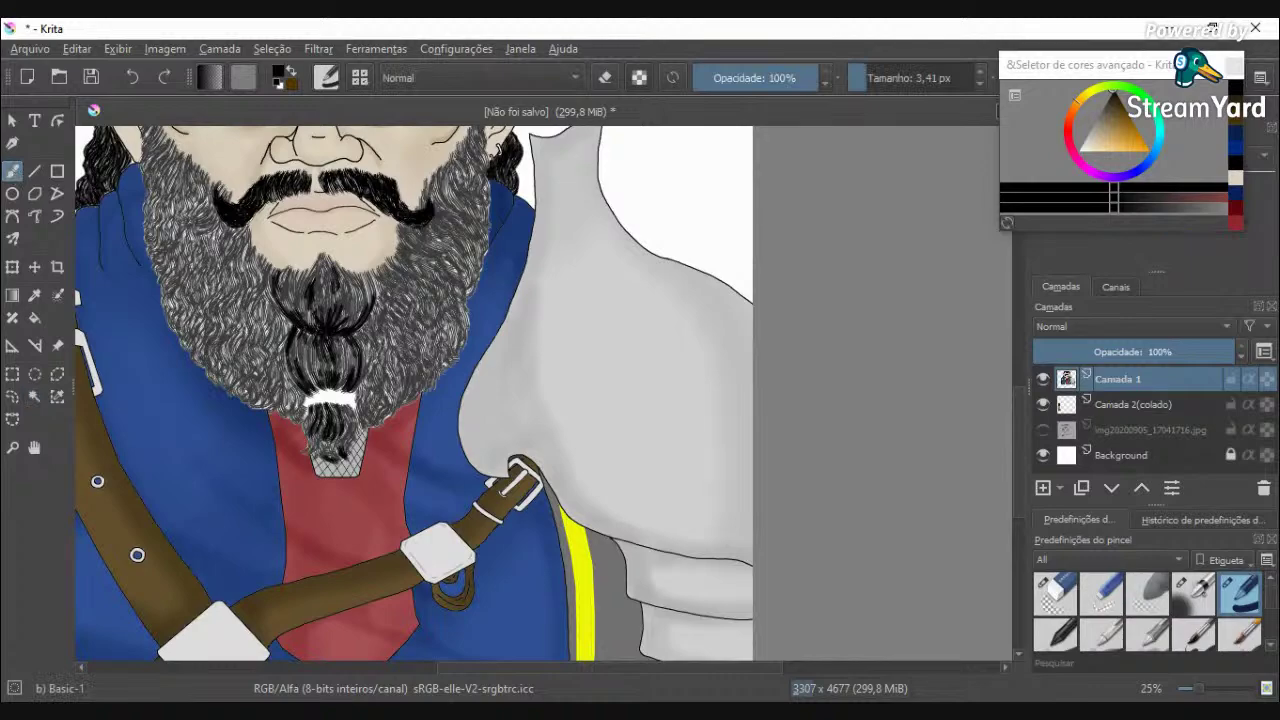
Step: Outline the white beard tie in black with rounded ends and curved lines dividing it into stacked bands
{"action": "scroll", "coordinate": [294, 442], "scroll_direction": "up", "scroll_amount": 3}
{"action": "scroll", "coordinate": [256, 364], "scroll_direction": "up", "scroll_amount": 4}
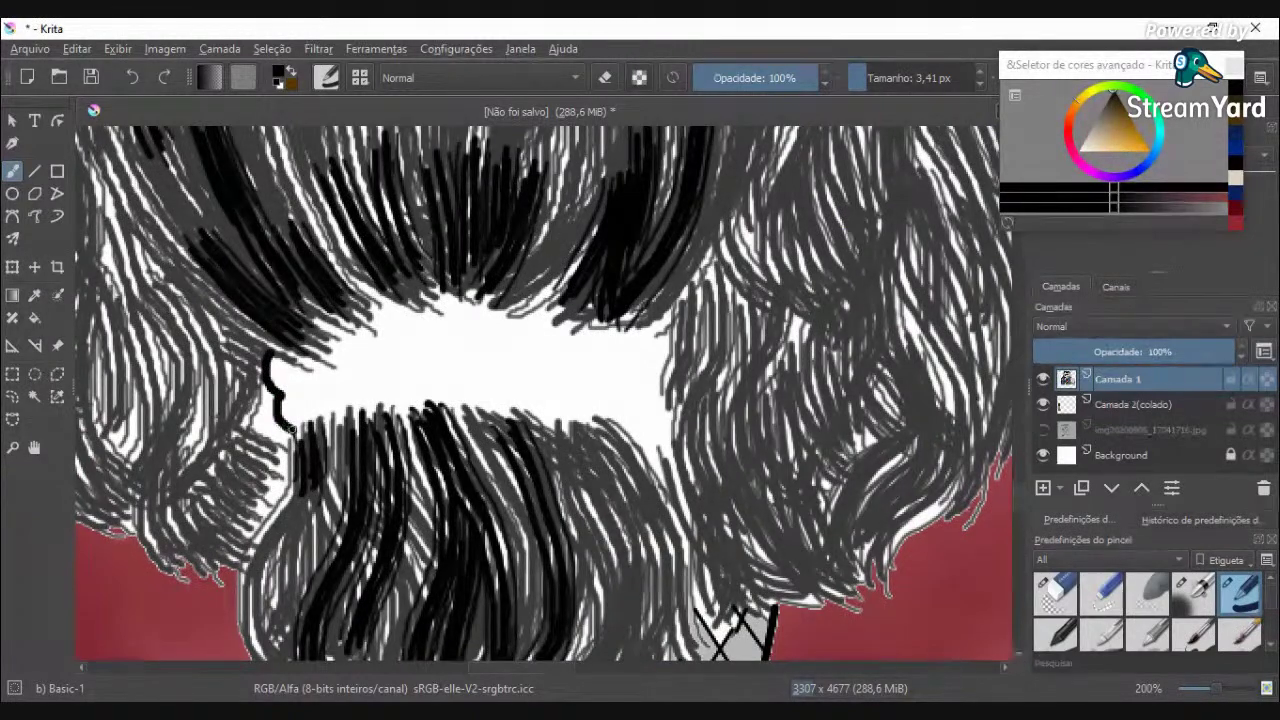
{"action": "mouse_move", "coordinate": [307, 390]}
{"action": "left_mouse_down"}
{"action": "mouse_move", "coordinate": [505, 366]}
{"action": "mouse_move", "coordinate": [580, 376]}
{"action": "mouse_move", "coordinate": [637, 393]}
{"action": "mouse_move", "coordinate": [651, 433]}
{"action": "mouse_move", "coordinate": [637, 447]}
{"action": "left_mouse_up"}
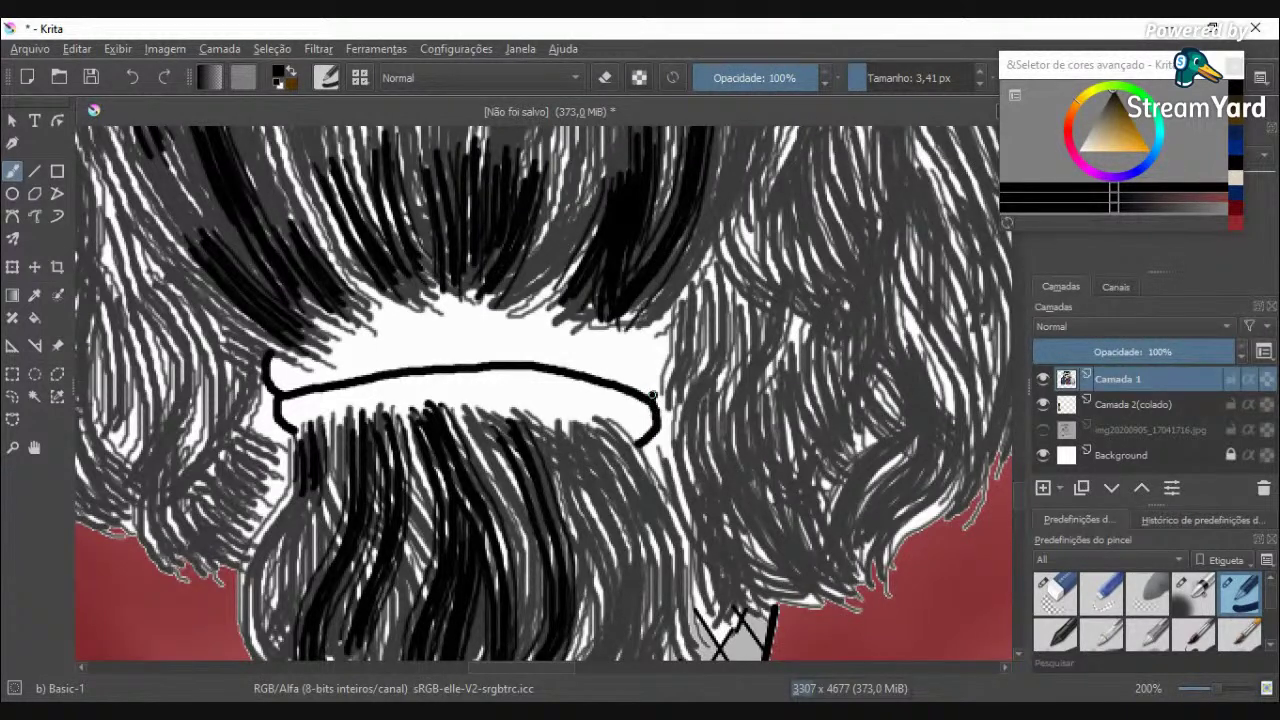
{"action": "mouse_move", "coordinate": [630, 347]}
{"action": "left_mouse_down"}
{"action": "mouse_move", "coordinate": [474, 325]}
{"action": "mouse_move", "coordinate": [269, 374]}
{"action": "left_mouse_up"}
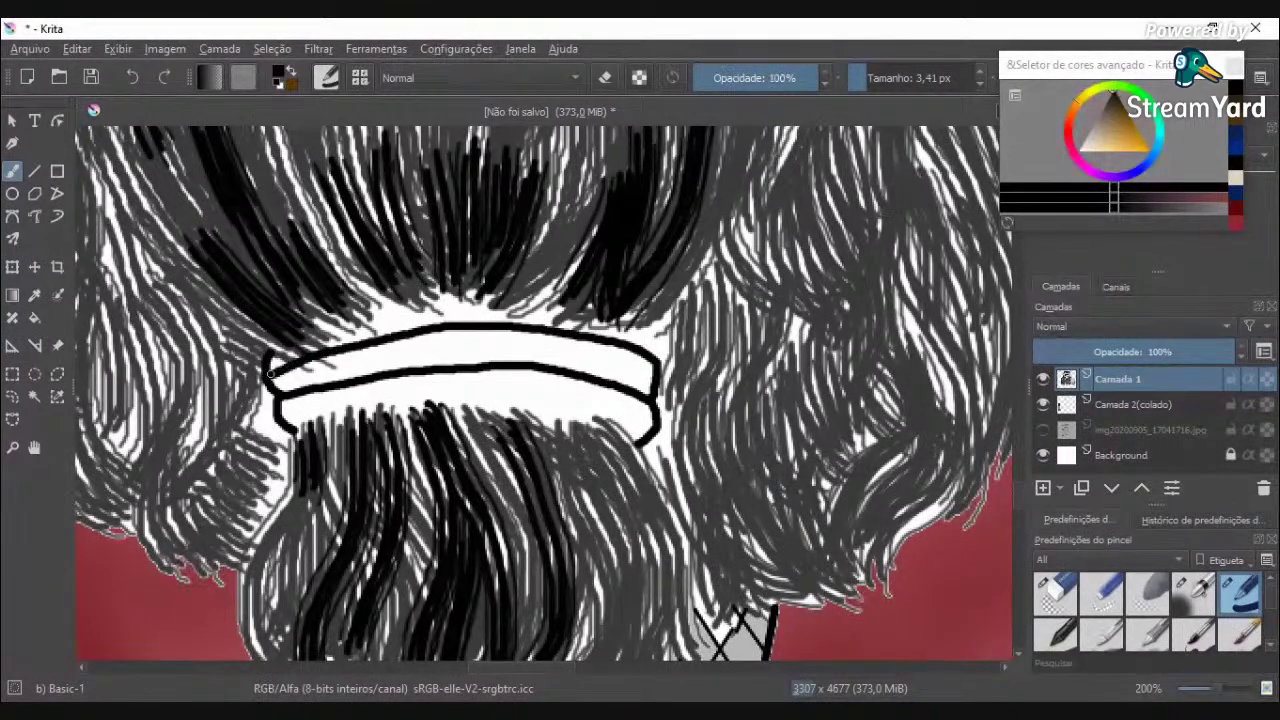
{"action": "left_click_drag", "start_coordinate": [397, 303], "coordinate": [540, 312]}
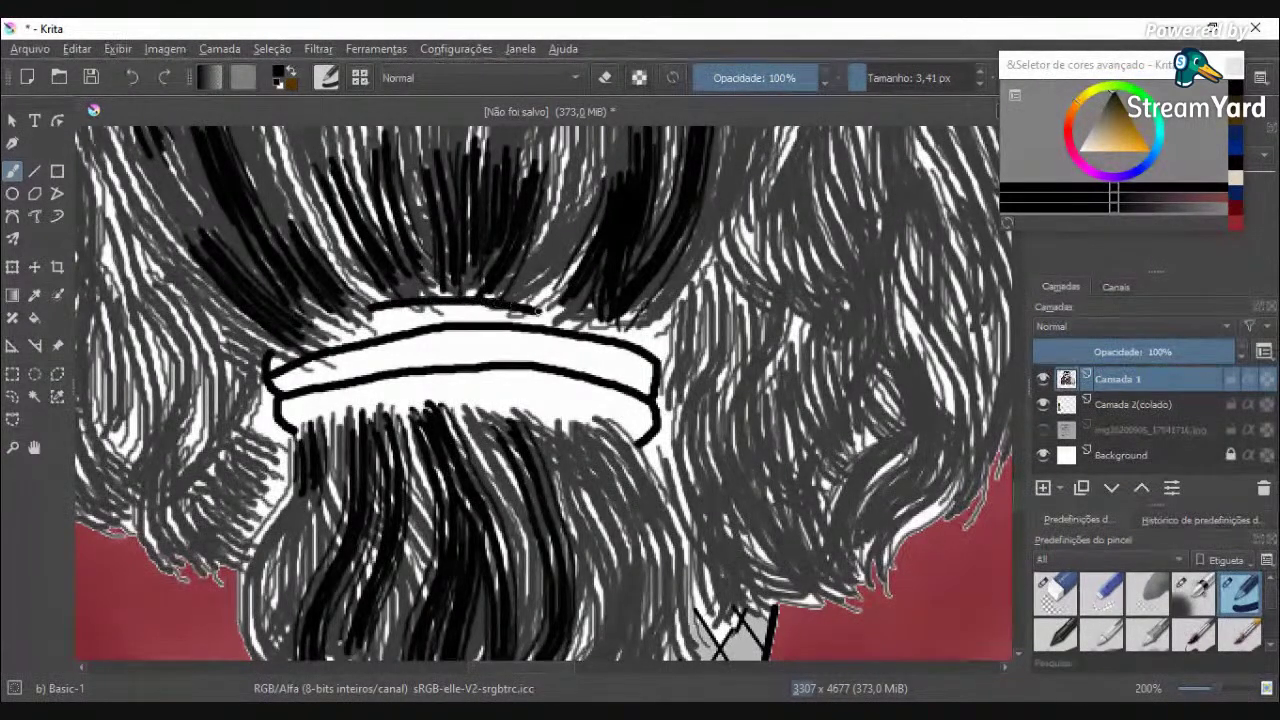
{"action": "left_click_drag", "start_coordinate": [656, 341], "coordinate": [658, 360]}
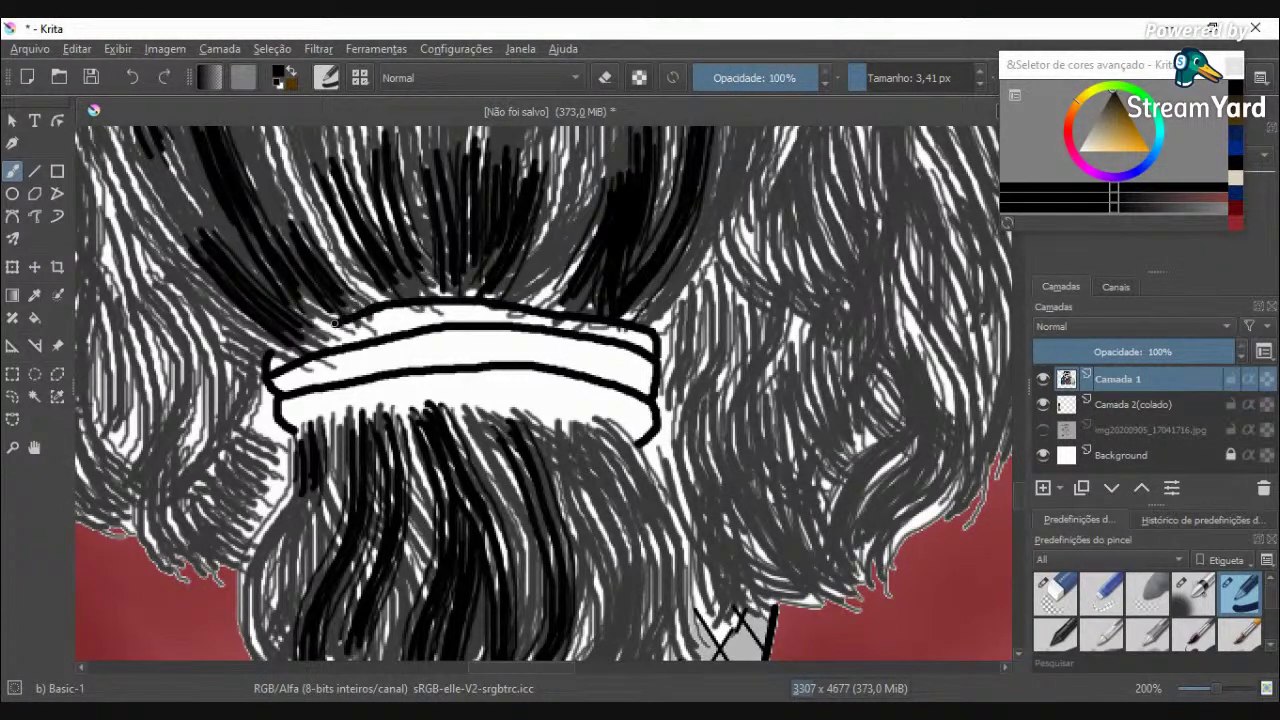
{"action": "left_click_drag", "start_coordinate": [322, 328], "coordinate": [274, 355]}
{"action": "scroll", "coordinate": [275, 371], "scroll_direction": "down", "scroll_amount": 6}
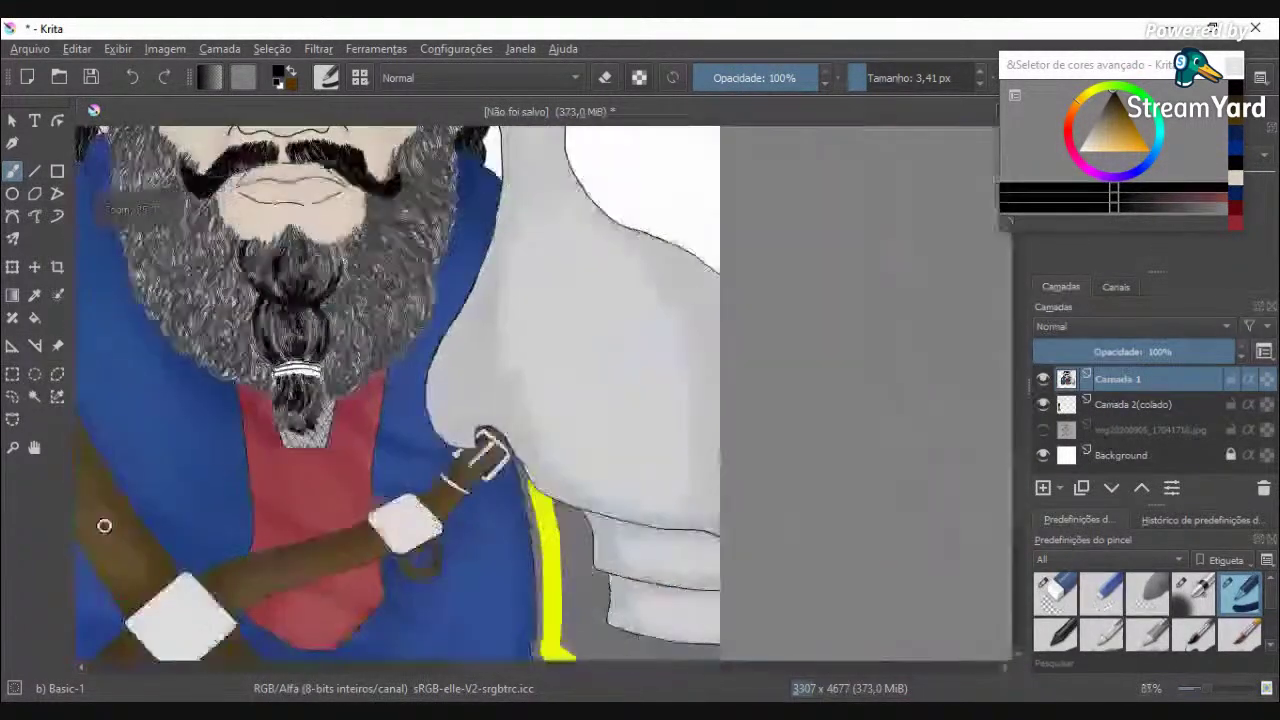
Step: Try selecting the middle band of the beard tie by colour, and clear the selection
{"action": "scroll", "coordinate": [274, 372], "scroll_direction": "up", "scroll_amount": 2}
{"action": "left_click", "coordinate": [34, 396]}
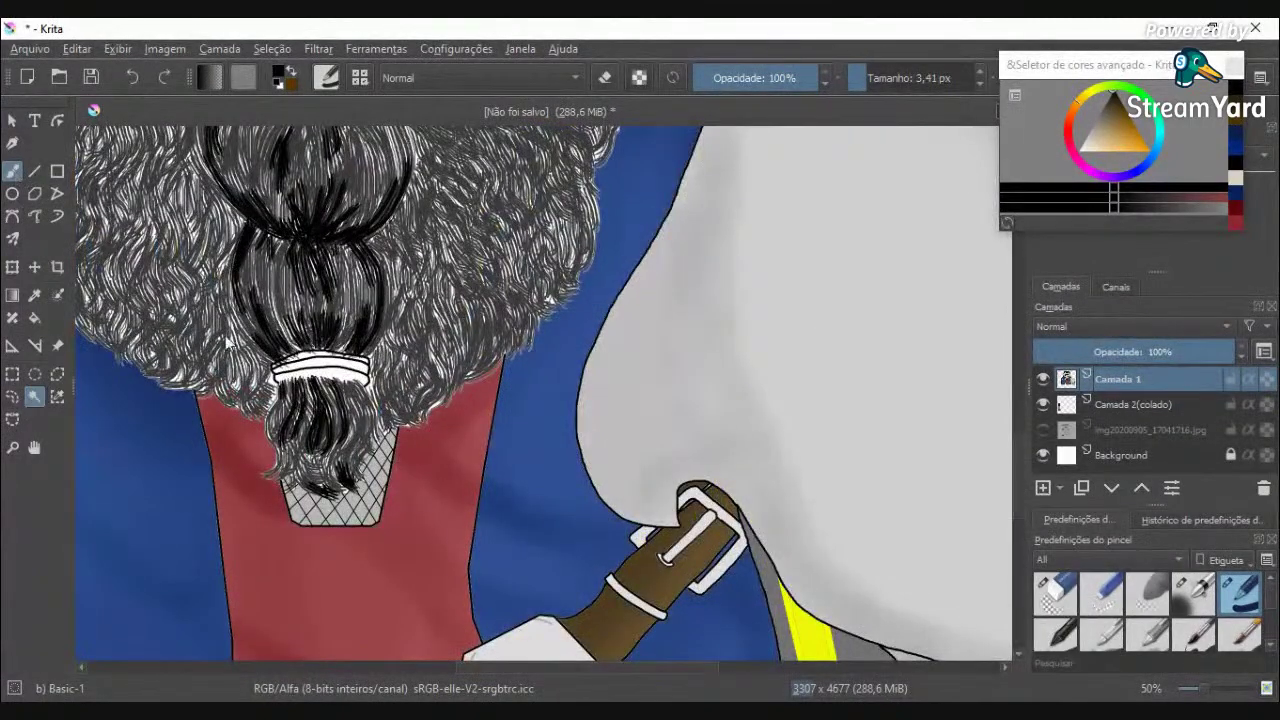
{"action": "scroll", "coordinate": [315, 368], "scroll_direction": "up", "scroll_amount": 4}
{"action": "scroll", "coordinate": [326, 400], "scroll_direction": "up", "scroll_amount": 3}
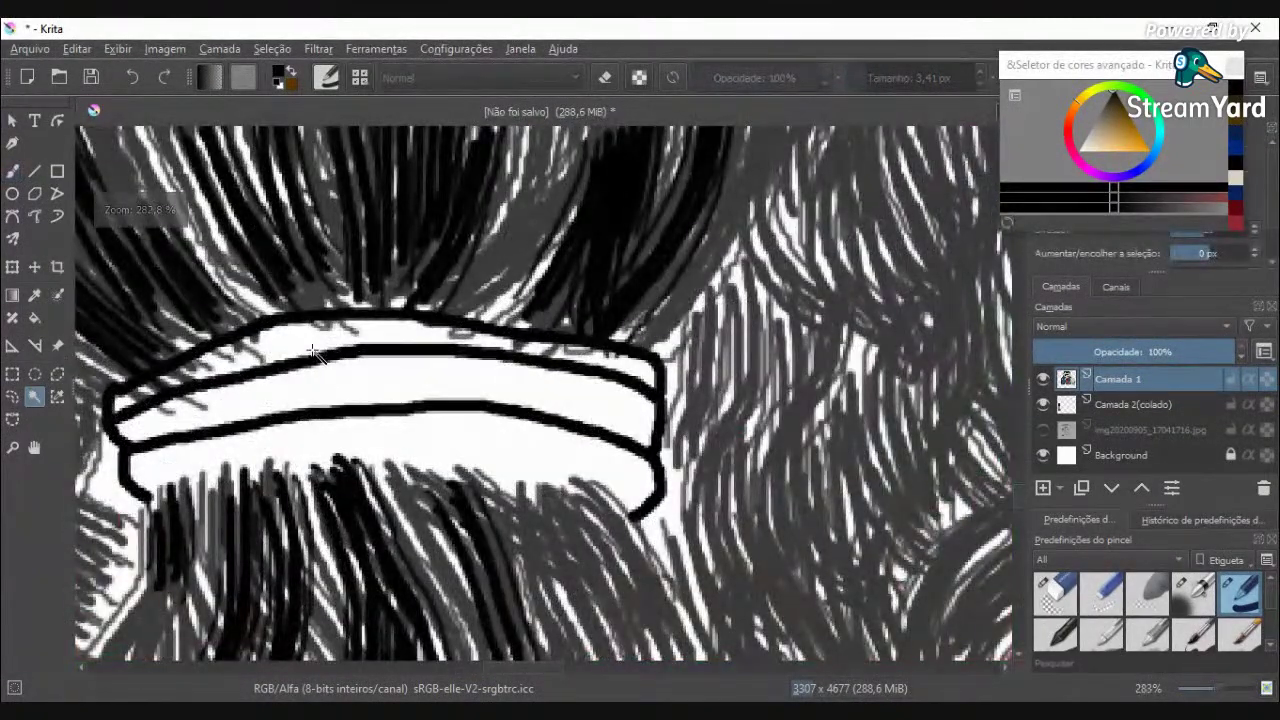
{"action": "left_click", "coordinate": [420, 382]}
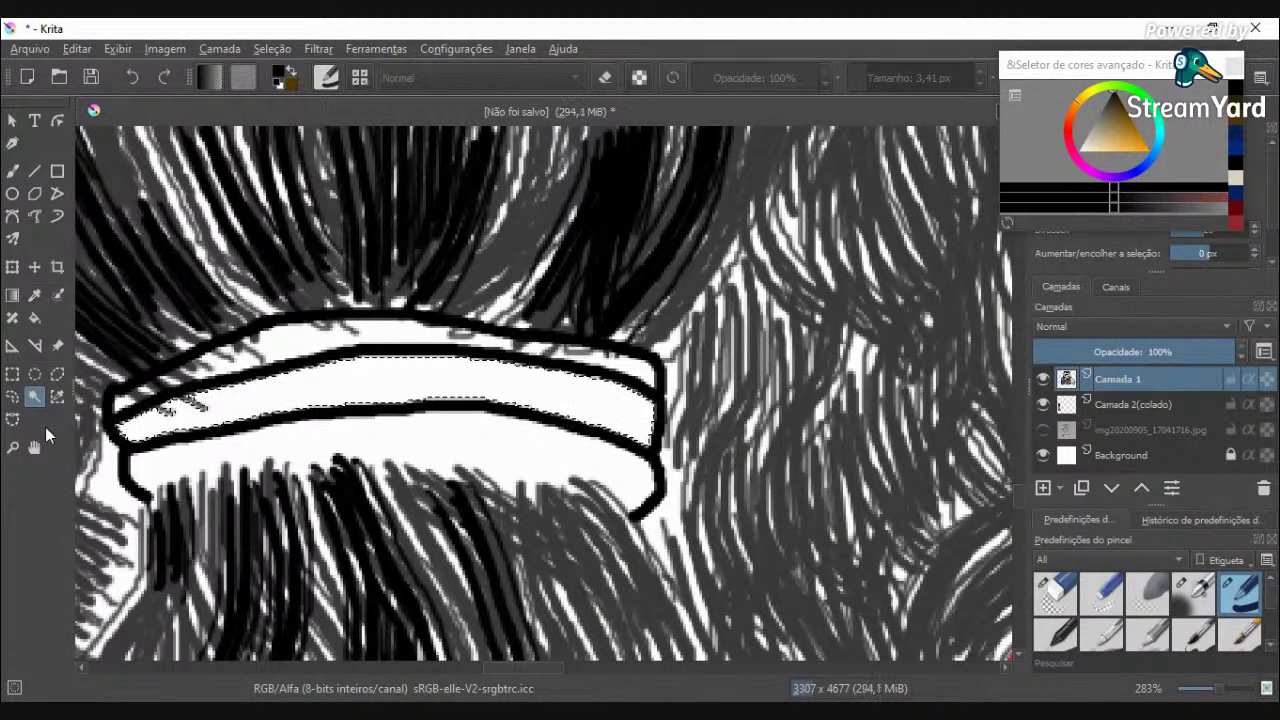
{"action": "scroll", "coordinate": [432, 355], "scroll_direction": "down", "scroll_amount": 8}
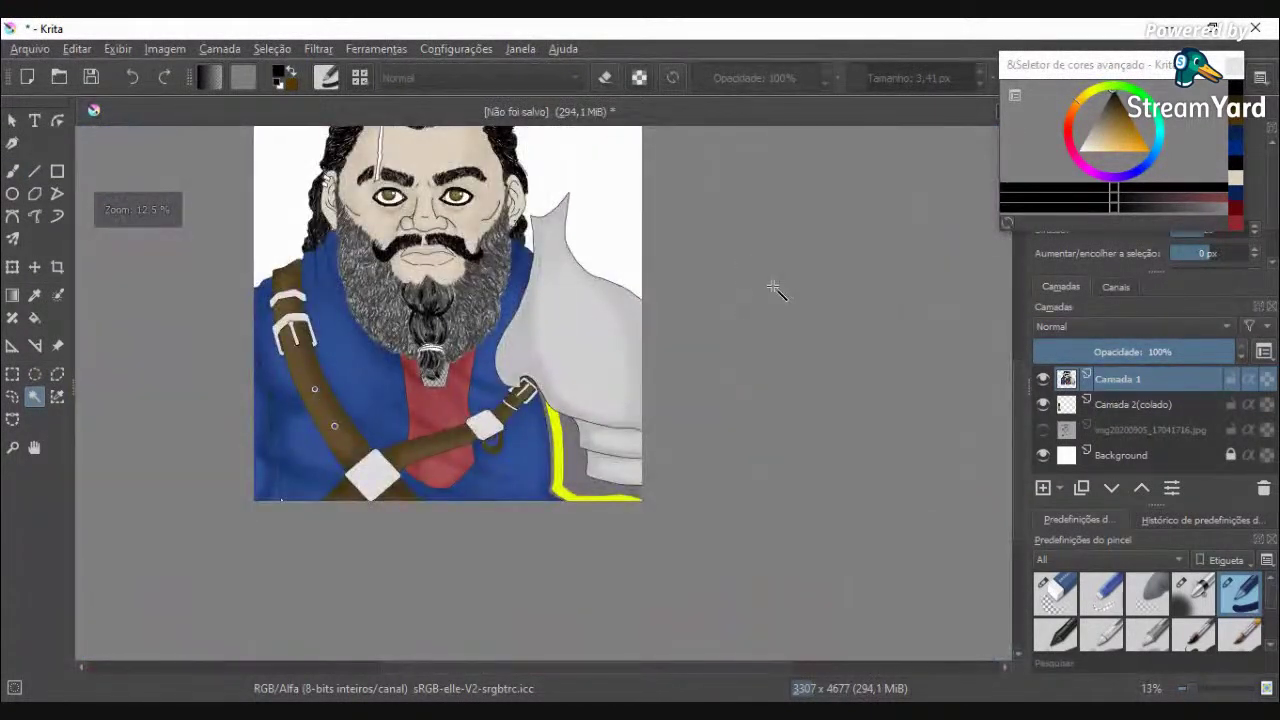
{"action": "left_click", "coordinate": [12, 171]}
{"action": "scroll", "coordinate": [333, 366], "scroll_direction": "up", "scroll_amount": 5}
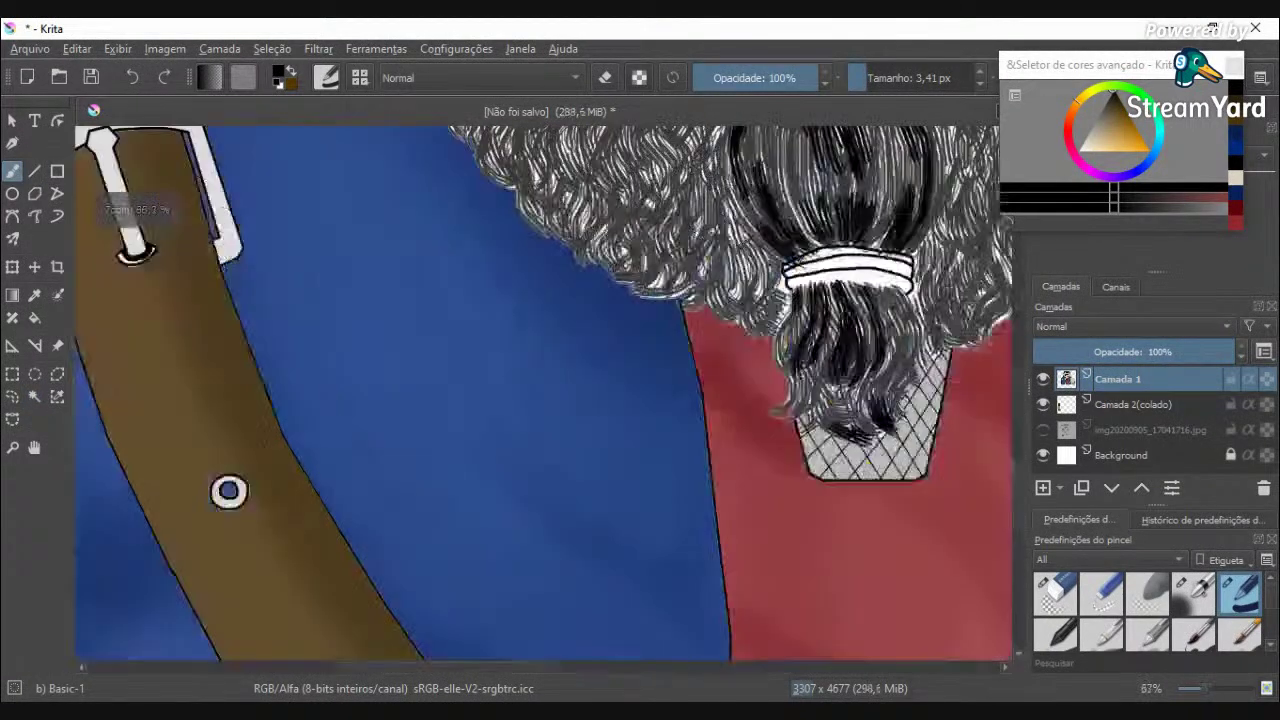
{"action": "scroll", "coordinate": [880, 300], "scroll_direction": "up", "scroll_amount": 3}
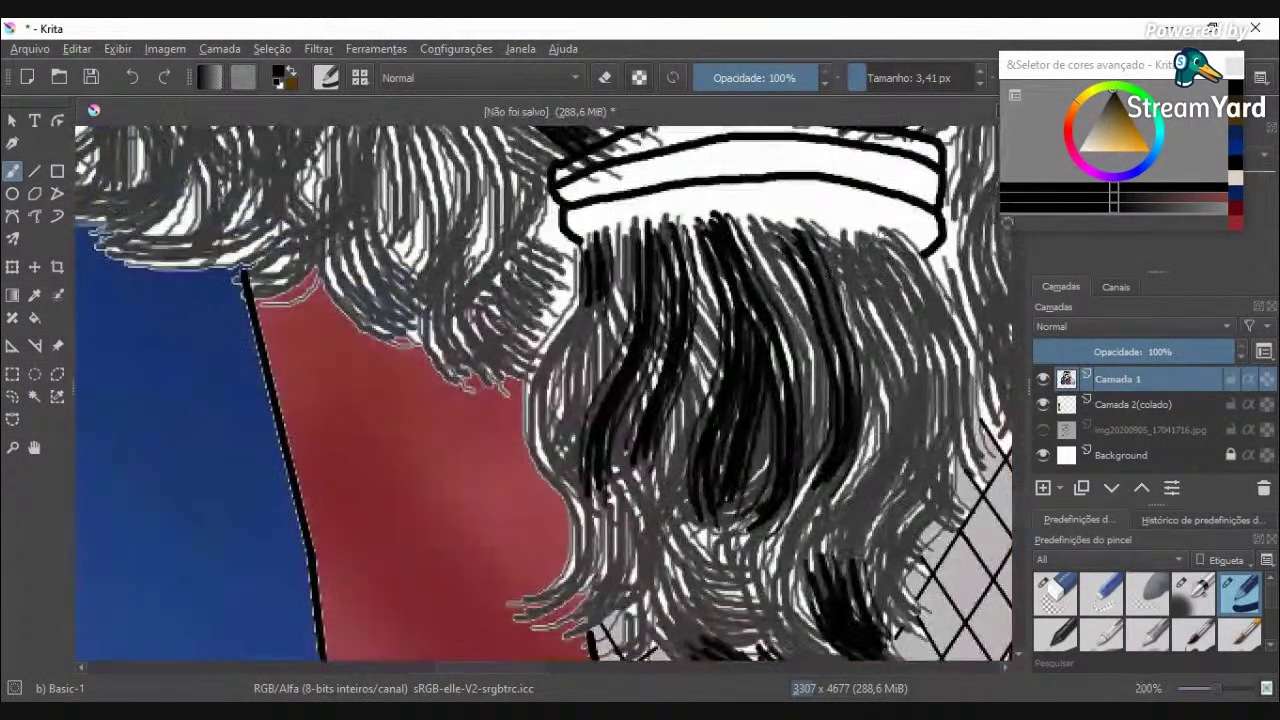
Step: Close the lower outline of the beard tie in black and select its white bands by contiguous colour
{"action": "mouse_move", "coordinate": [916, 245]}
{"action": "left_mouse_down"}
{"action": "mouse_move", "coordinate": [862, 222]}
{"action": "mouse_move", "coordinate": [770, 218]}
{"action": "mouse_move", "coordinate": [656, 220]}
{"action": "mouse_move", "coordinate": [584, 240]}
{"action": "left_mouse_up"}
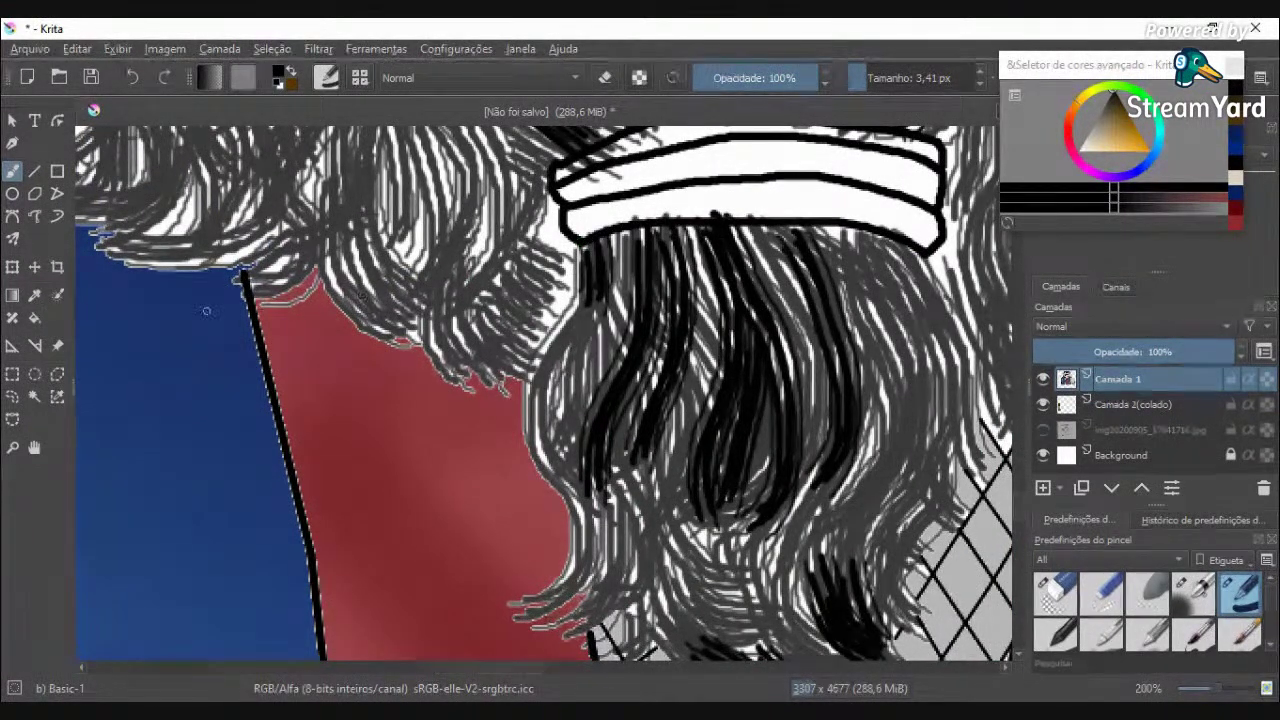
{"action": "left_click", "coordinate": [34, 396]}
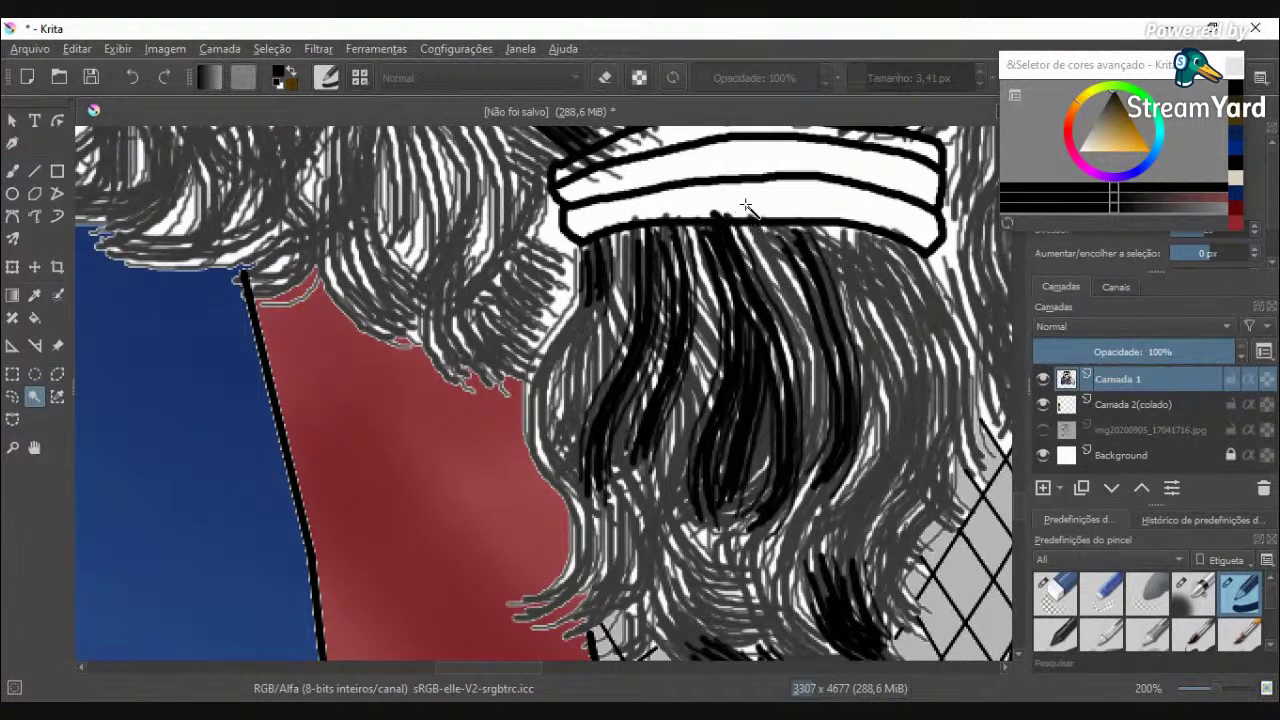
{"action": "left_click", "coordinate": [748, 165]}
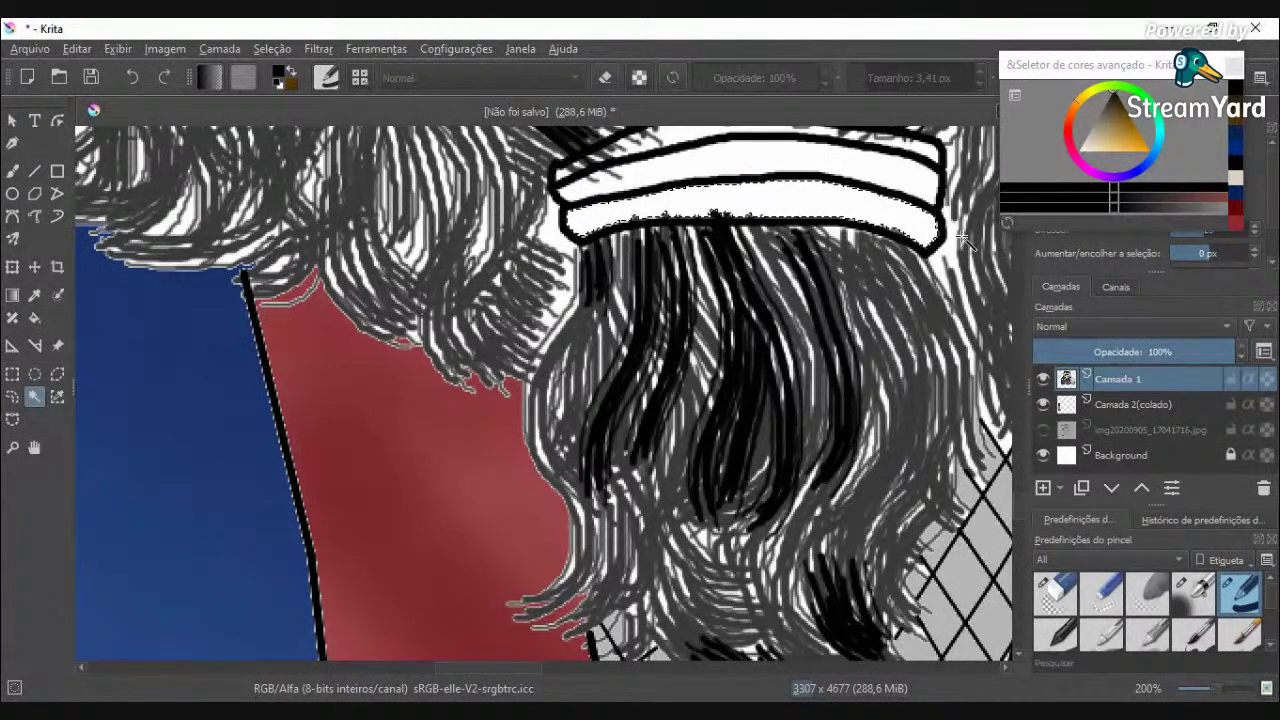
{"action": "scroll", "coordinate": [1019, 500], "scroll_direction": "up", "scroll_amount": 5}
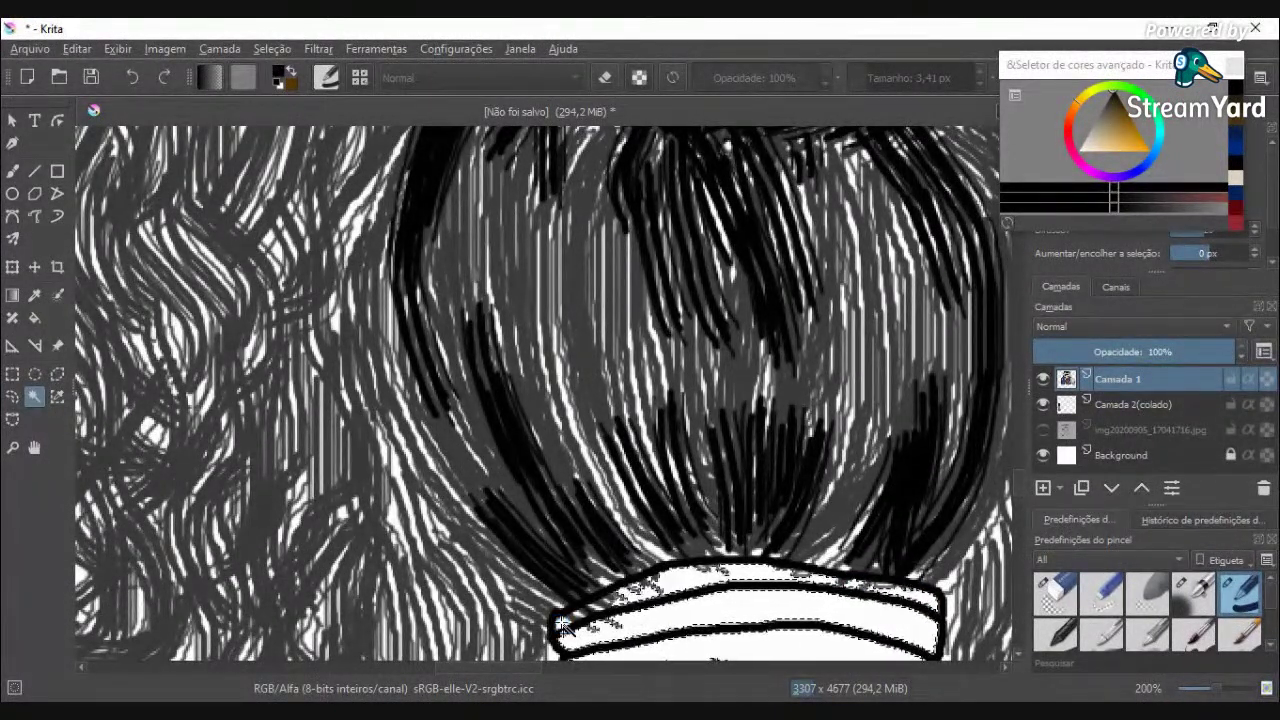
{"action": "scroll", "coordinate": [594, 624], "scroll_direction": "up", "scroll_amount": 4}
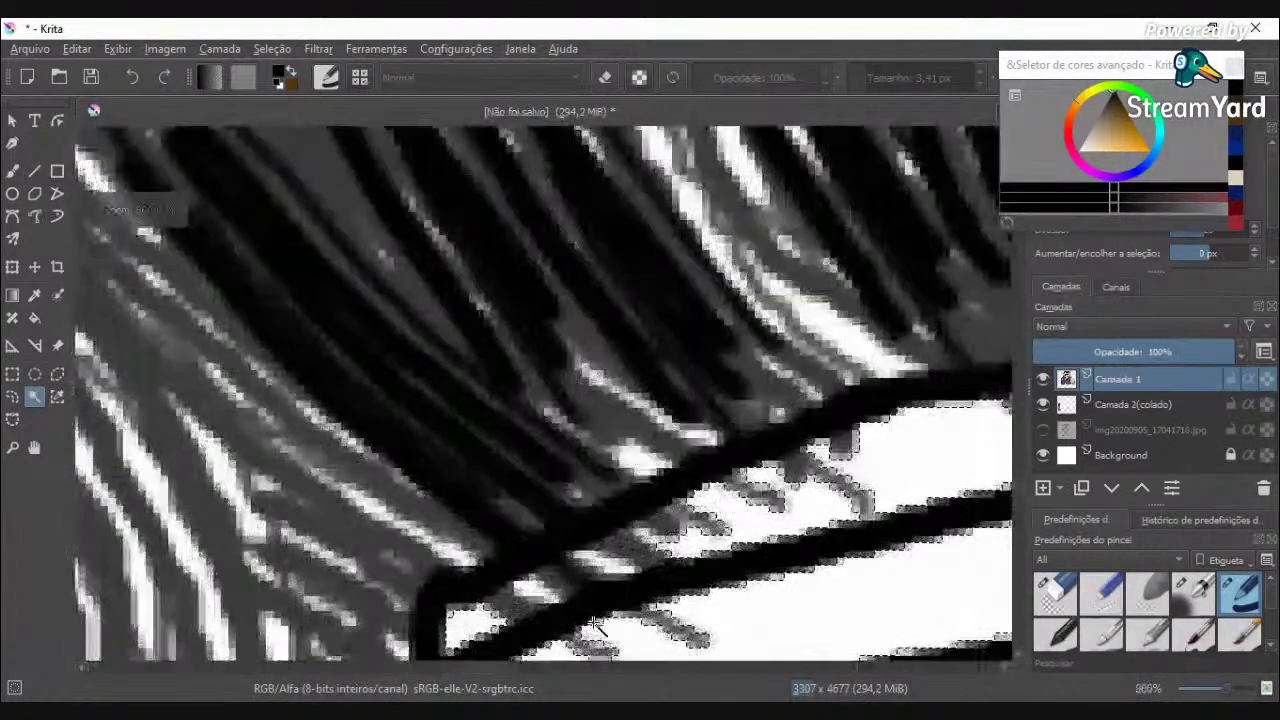
{"action": "left_click", "coordinate": [613, 567]}
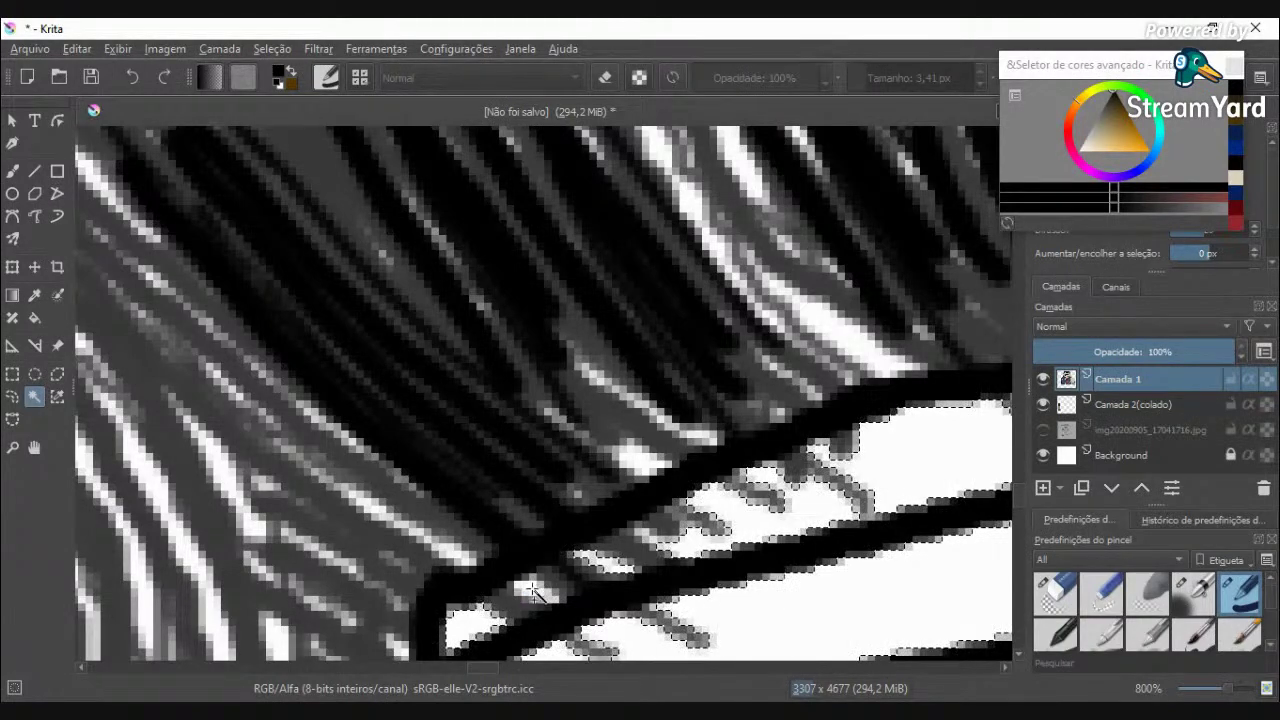
{"action": "scroll", "coordinate": [735, 595], "scroll_direction": "down", "scroll_amount": 5}
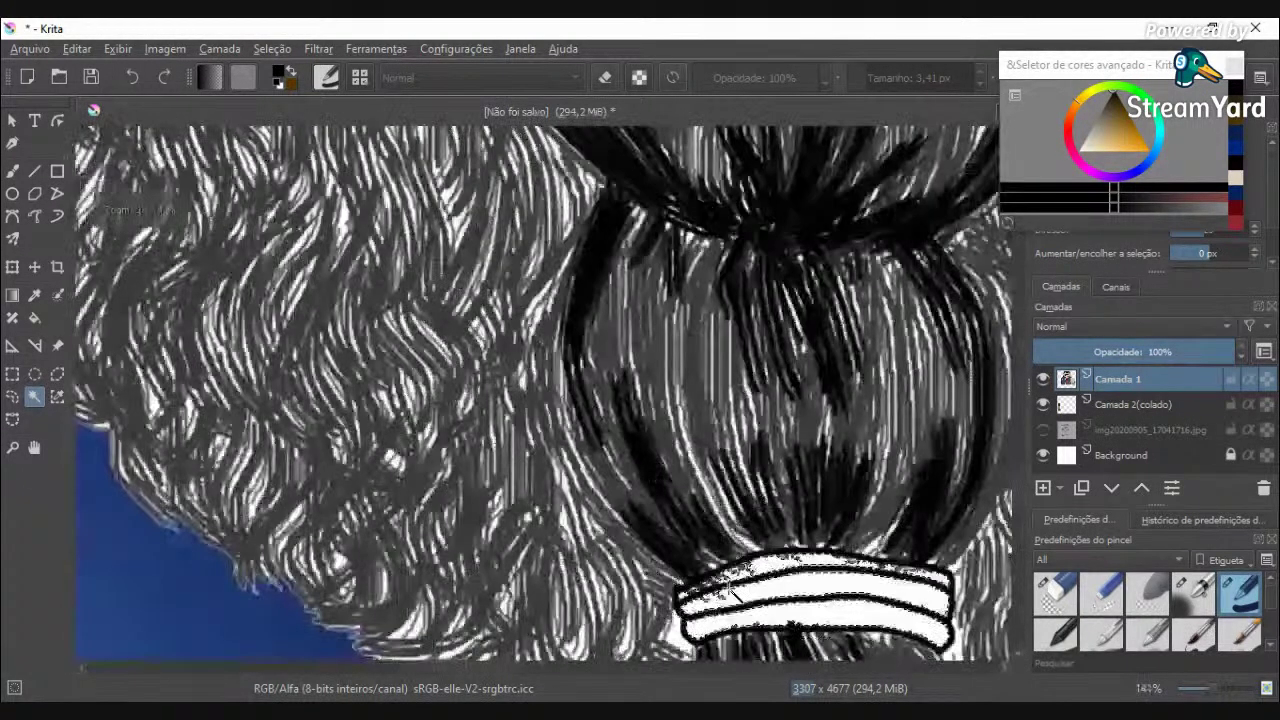
{"action": "scroll", "coordinate": [907, 583], "scroll_direction": "up", "scroll_amount": 2}
{"action": "left_click", "coordinate": [906, 584]}
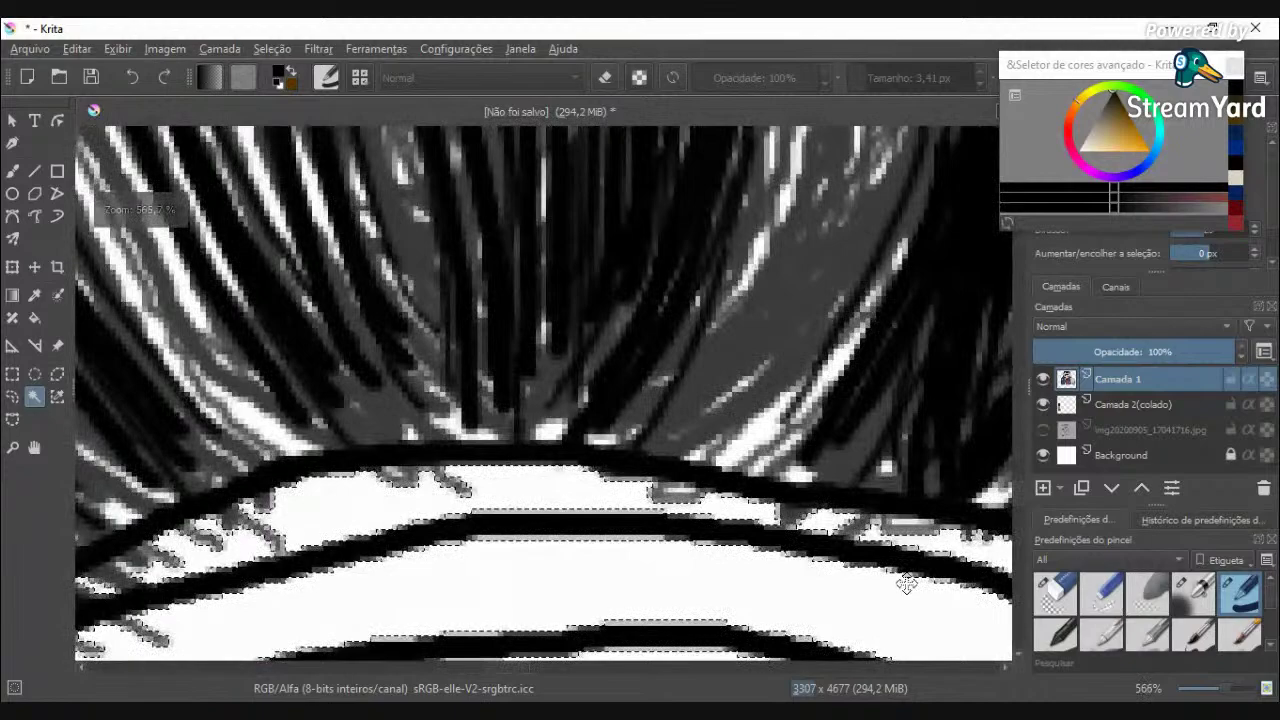
{"action": "scroll", "coordinate": [907, 583], "scroll_direction": "down", "scroll_amount": 3}
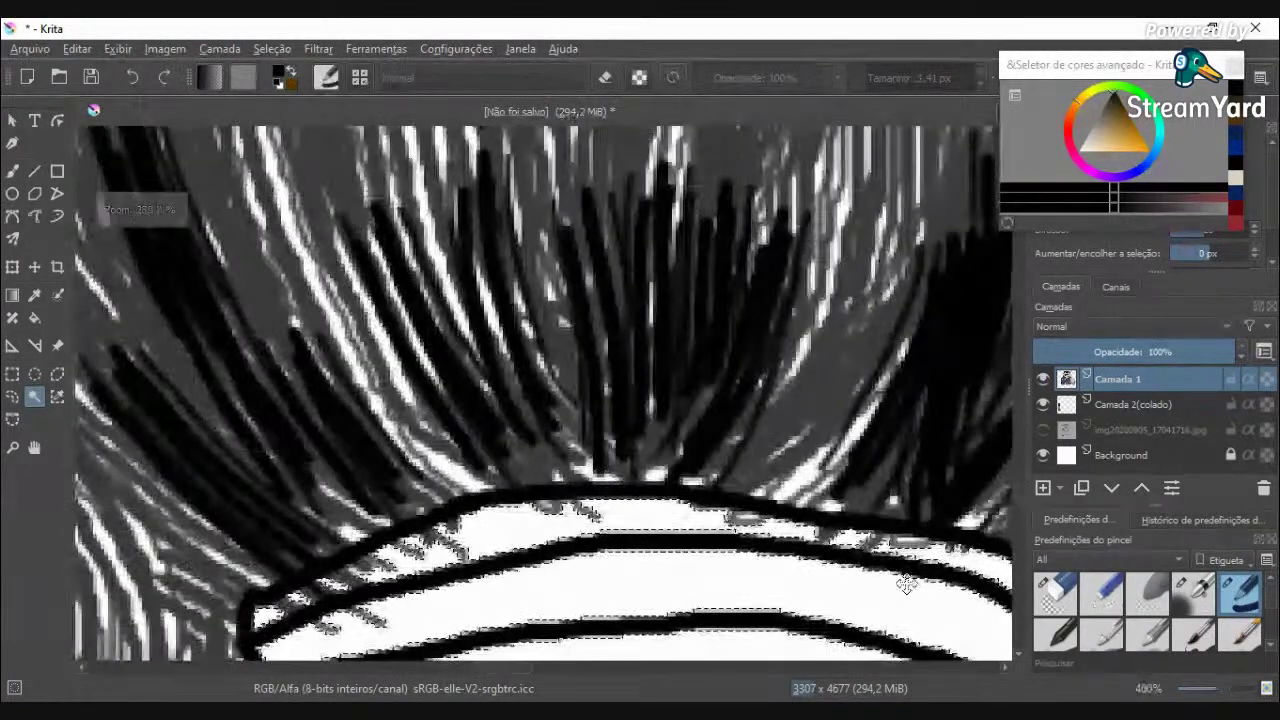
{"action": "scroll", "coordinate": [842, 645], "scroll_direction": "up", "scroll_amount": 1}
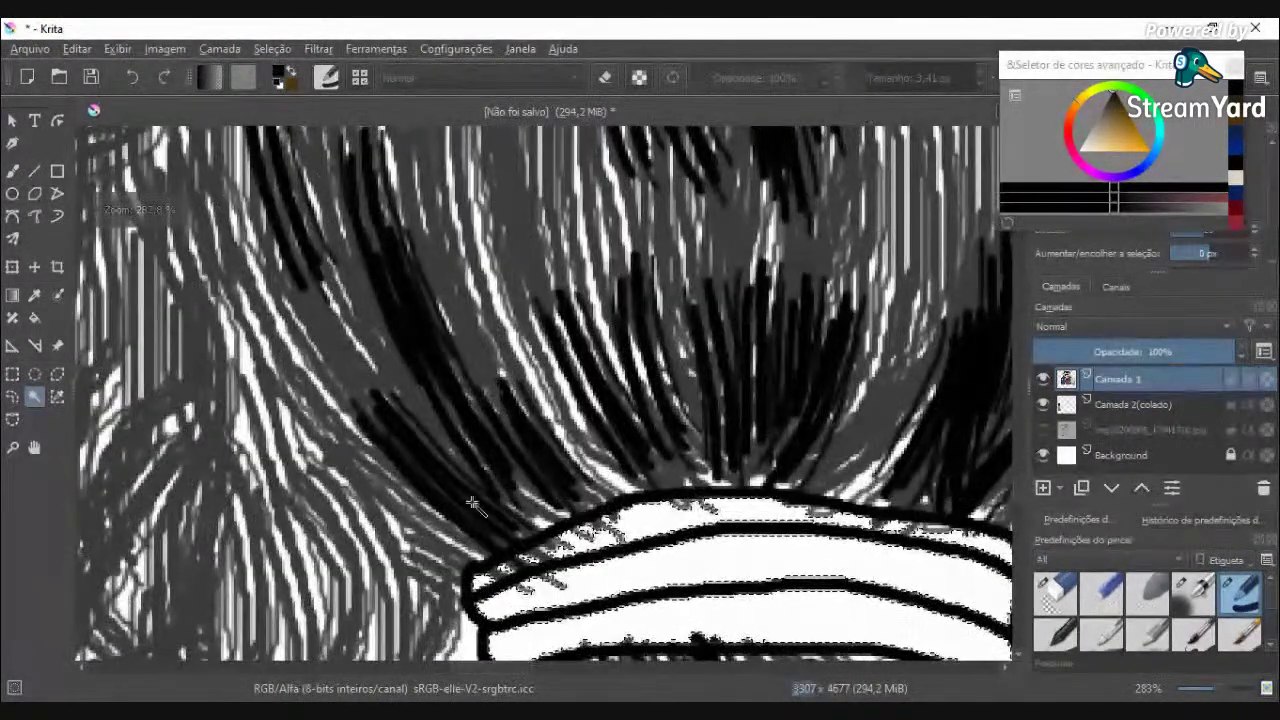
Step: Fill the selected beard tie bands with dark red using Basic-1 at 91,82 px
{"action": "left_click", "coordinate": [12, 172]}
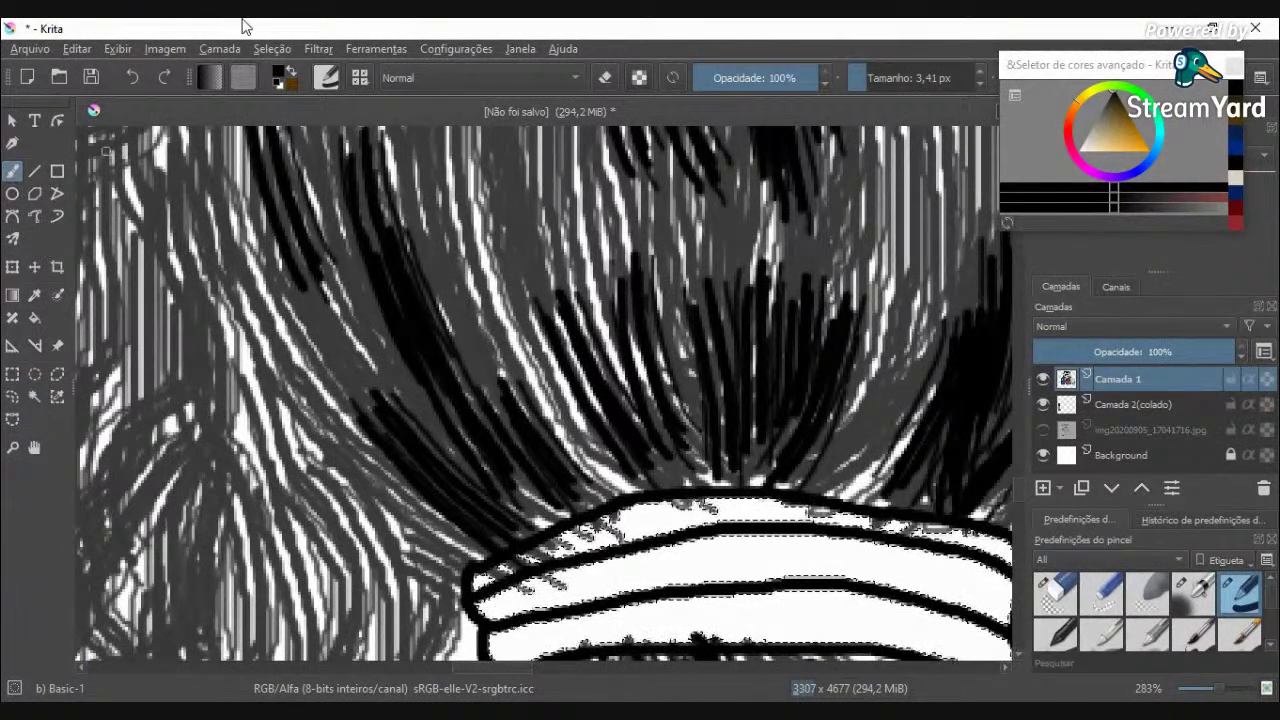
{"action": "mouse_move", "coordinate": [1105, 140]}
{"action": "left_mouse_down"}
{"action": "mouse_move", "coordinate": [1062, 124]}
{"action": "mouse_move", "coordinate": [1064, 136]}
{"action": "mouse_move", "coordinate": [1136, 135]}
{"action": "left_mouse_up"}
{"action": "left_click", "coordinate": [1135, 135]}
{"action": "left_click", "coordinate": [1114, 205]}
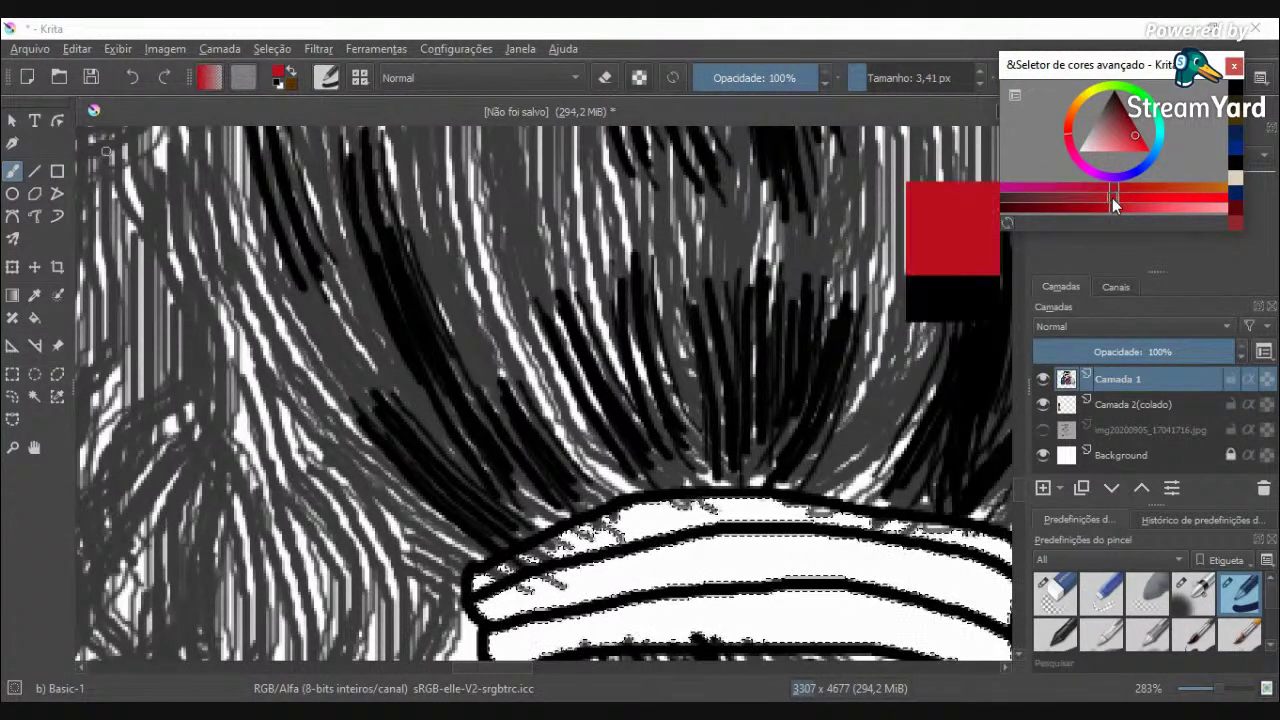
{"action": "mouse_move", "coordinate": [1095, 196]}
{"action": "left_mouse_down"}
{"action": "mouse_move", "coordinate": [1106, 203]}
{"action": "mouse_move", "coordinate": [1087, 208]}
{"action": "left_mouse_up"}
{"action": "left_click", "coordinate": [34, 396]}
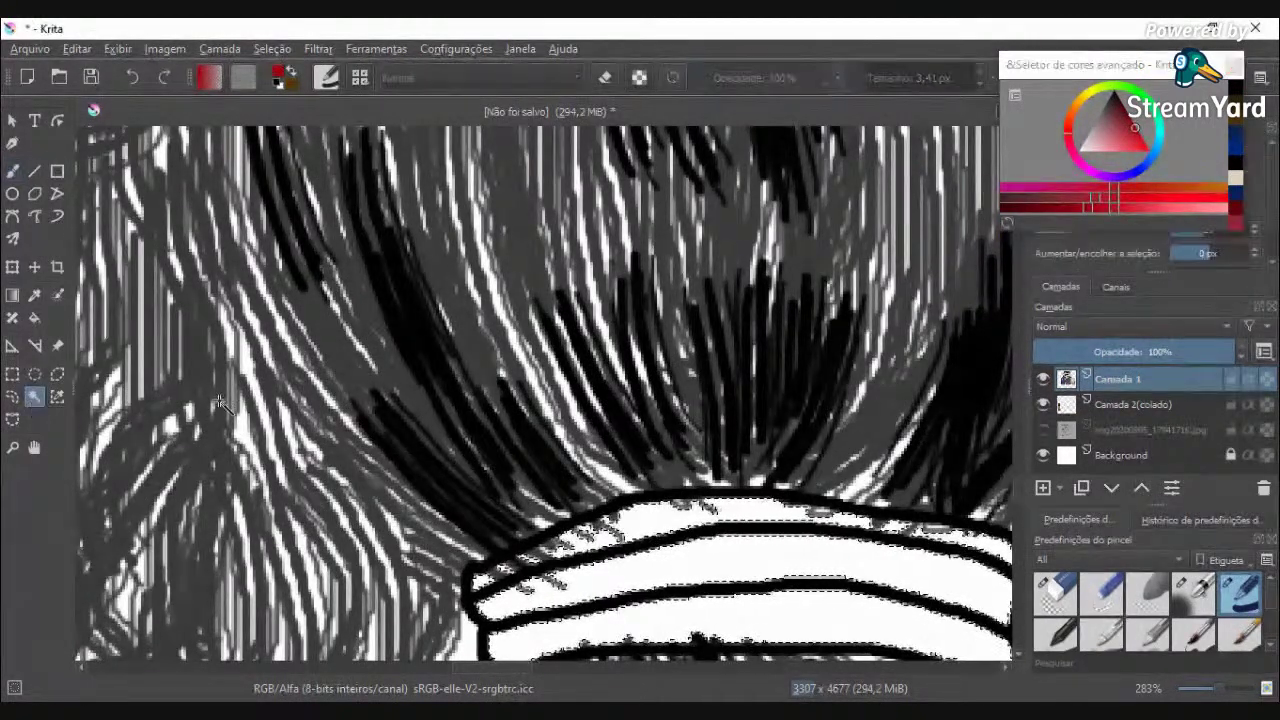
{"action": "key", "text": "b"}
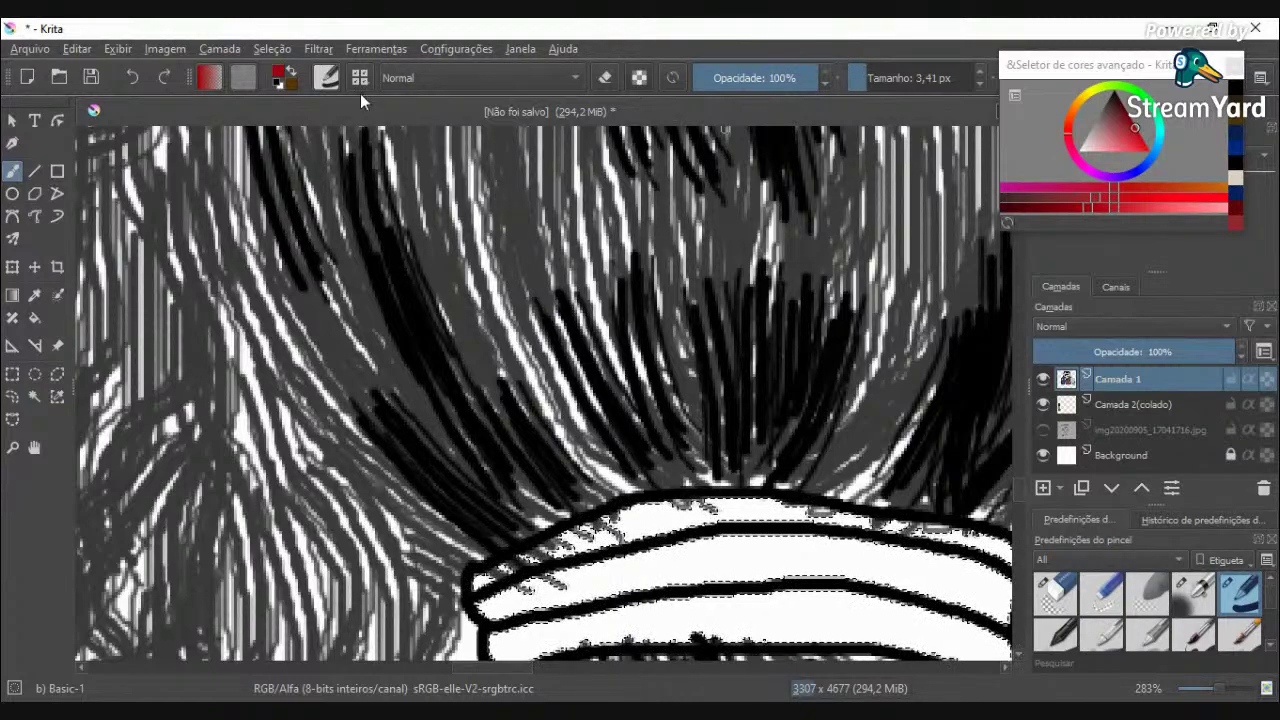
{"action": "left_click", "coordinate": [904, 77]}
{"action": "scroll", "coordinate": [700, 457], "scroll_direction": "down", "scroll_amount": 2}
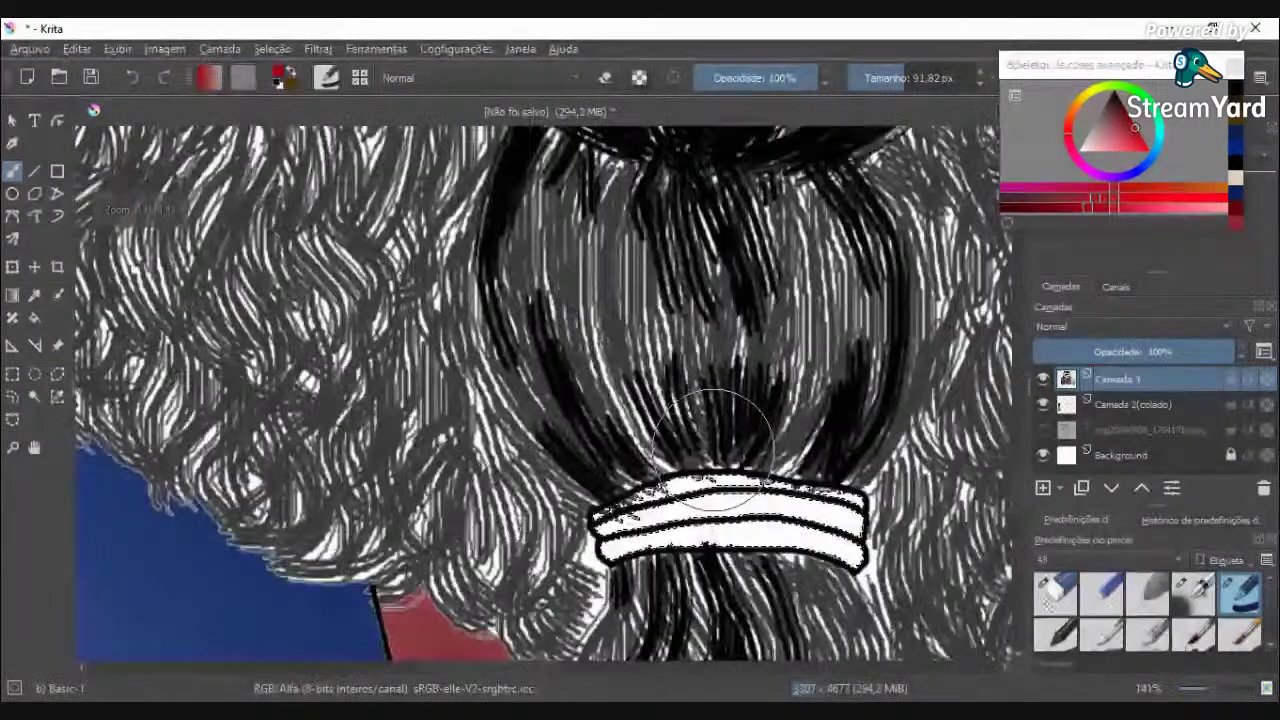
{"action": "key", "text": "shift+BackSpace"}
{"action": "scroll", "coordinate": [867, 500], "scroll_direction": "down", "scroll_amount": 4}
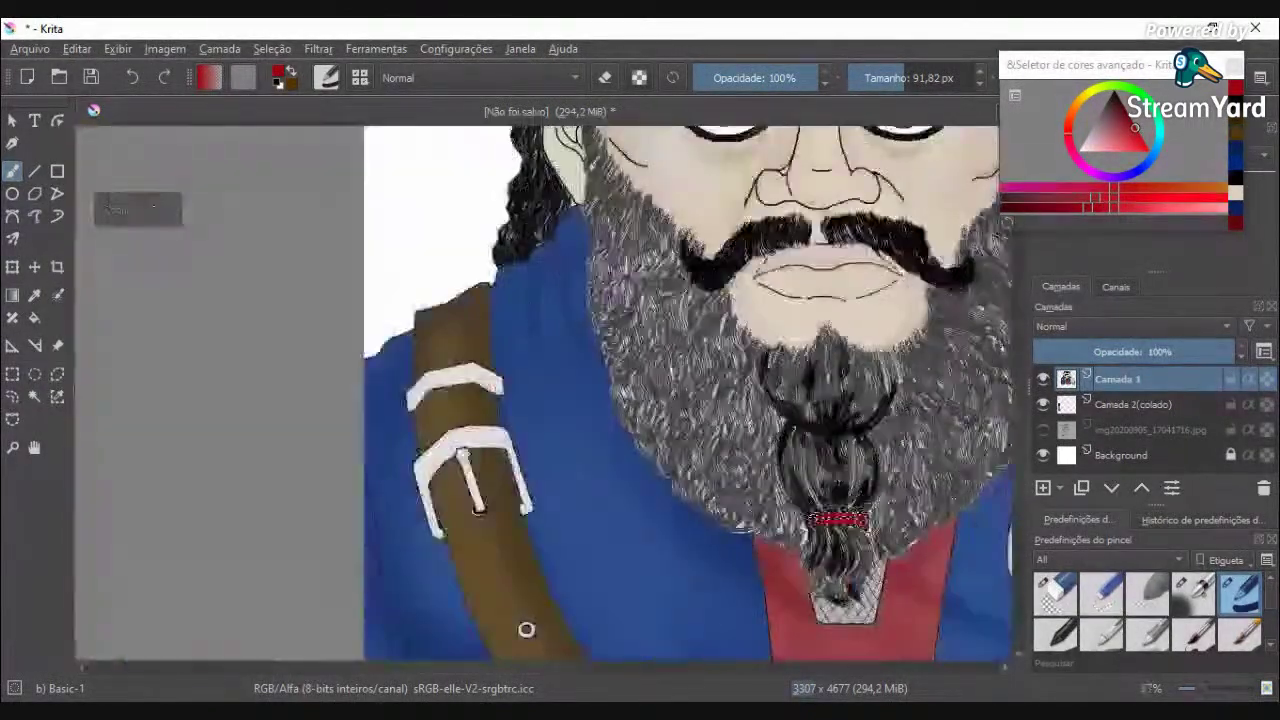
Step: Select the two white cuffs on one ear and the two white hoop earrings on the other by contiguous colour
{"action": "scroll", "coordinate": [848, 378], "scroll_direction": "down", "scroll_amount": 3}
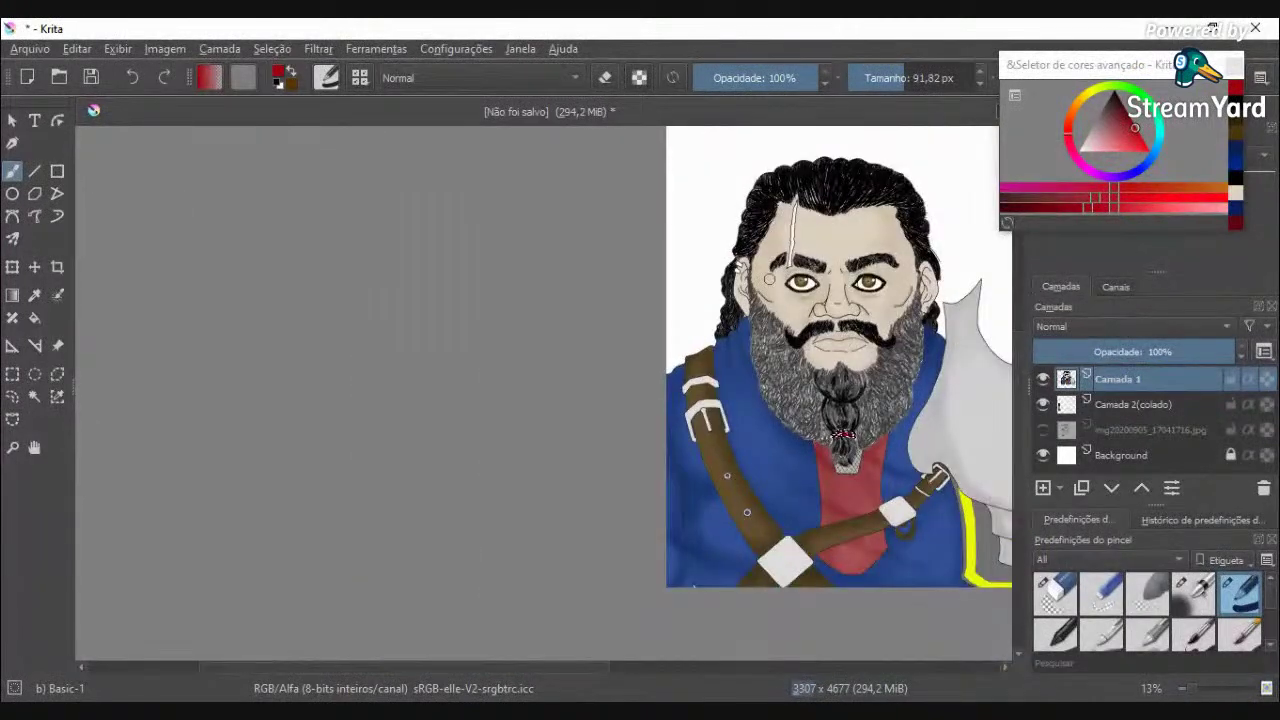
{"action": "scroll", "coordinate": [760, 220], "scroll_direction": "up", "scroll_amount": 4}
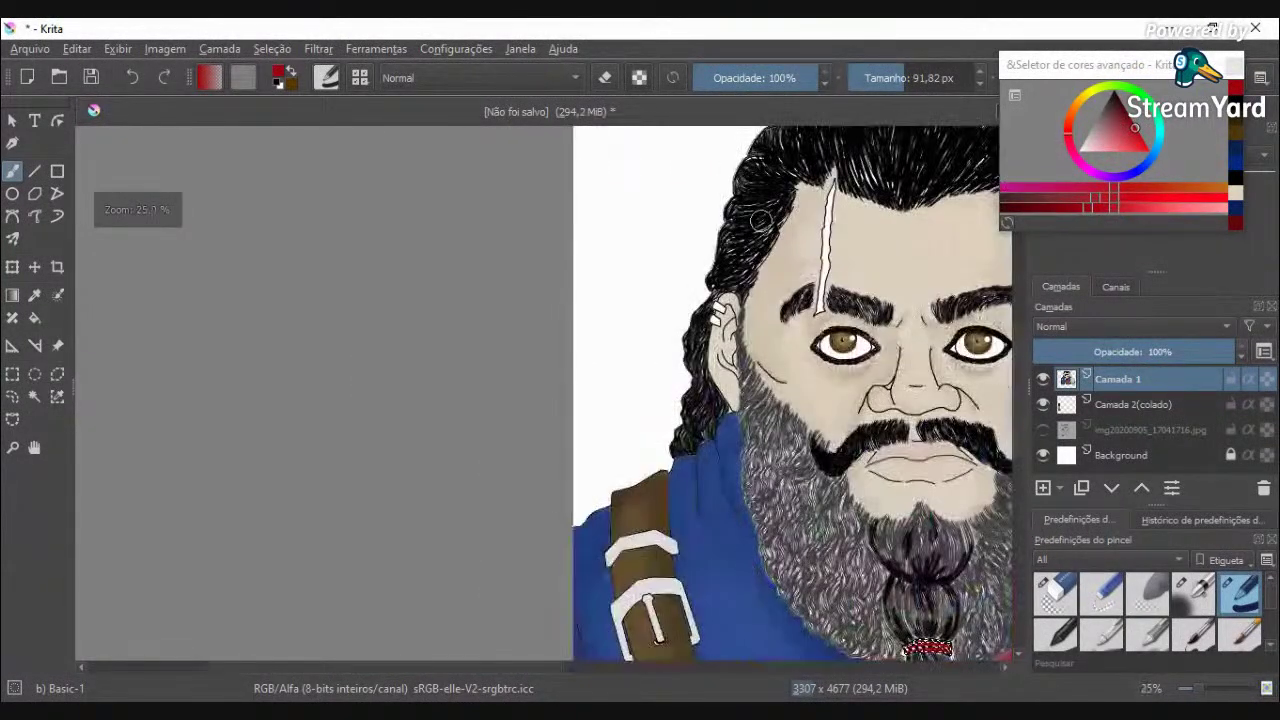
{"action": "scroll", "coordinate": [760, 220], "scroll_direction": "up", "scroll_amount": 1}
{"action": "scroll", "coordinate": [760, 220], "scroll_direction": "up", "scroll_amount": 2}
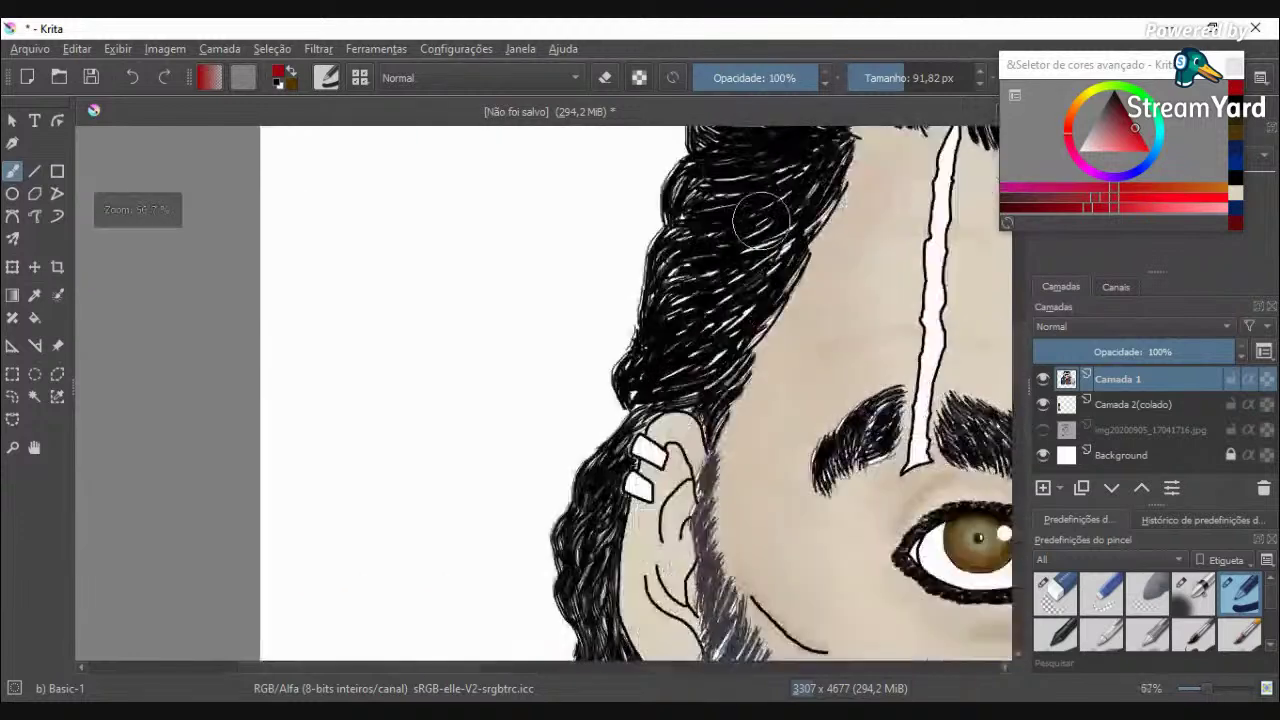
{"action": "left_click", "coordinate": [34, 396]}
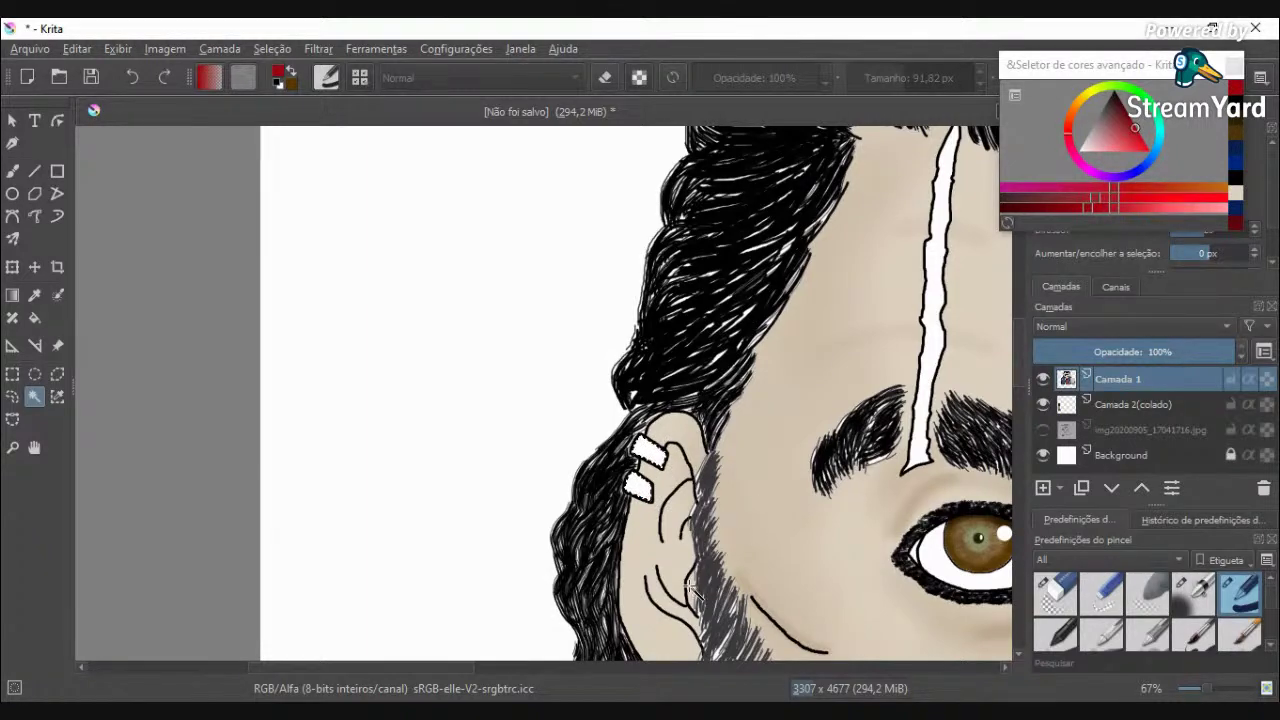
{"action": "left_click_drag", "start_coordinate": [444, 668], "coordinate": [686, 690]}
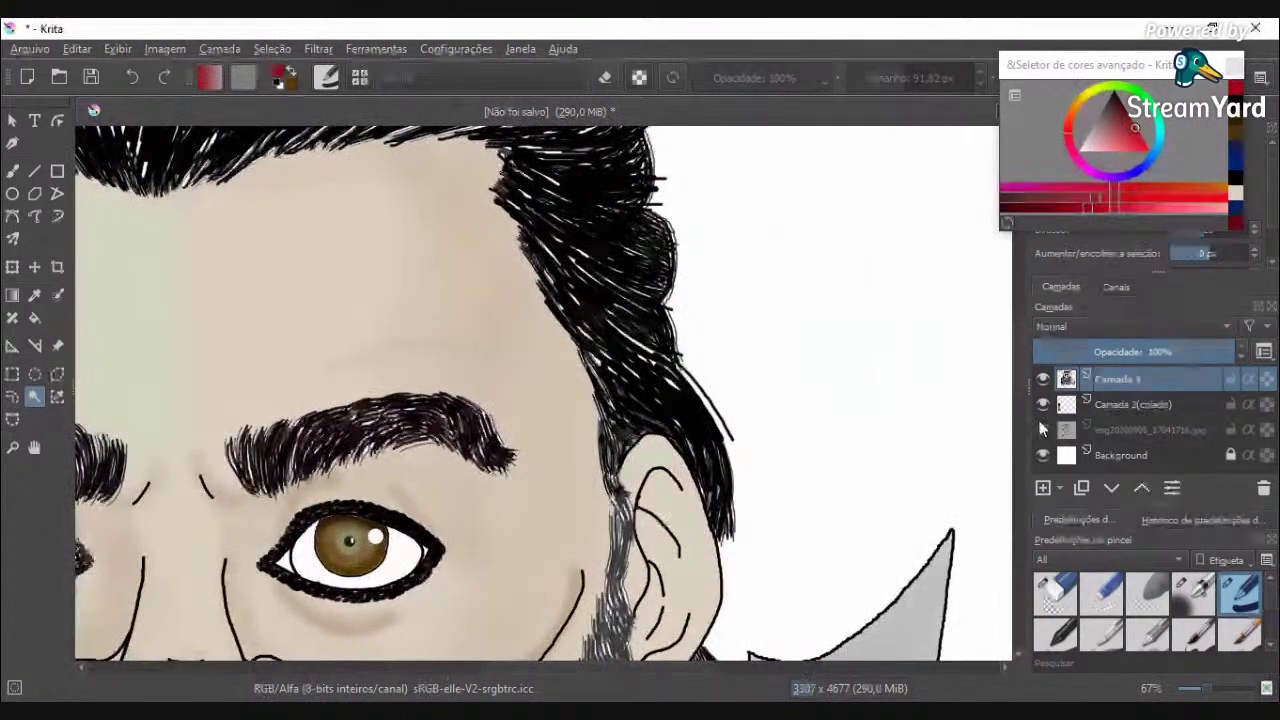
{"action": "scroll", "coordinate": [716, 370], "scroll_direction": "down", "scroll_amount": 5}
{"action": "scroll", "coordinate": [683, 357], "scroll_direction": "up", "scroll_amount": 6}
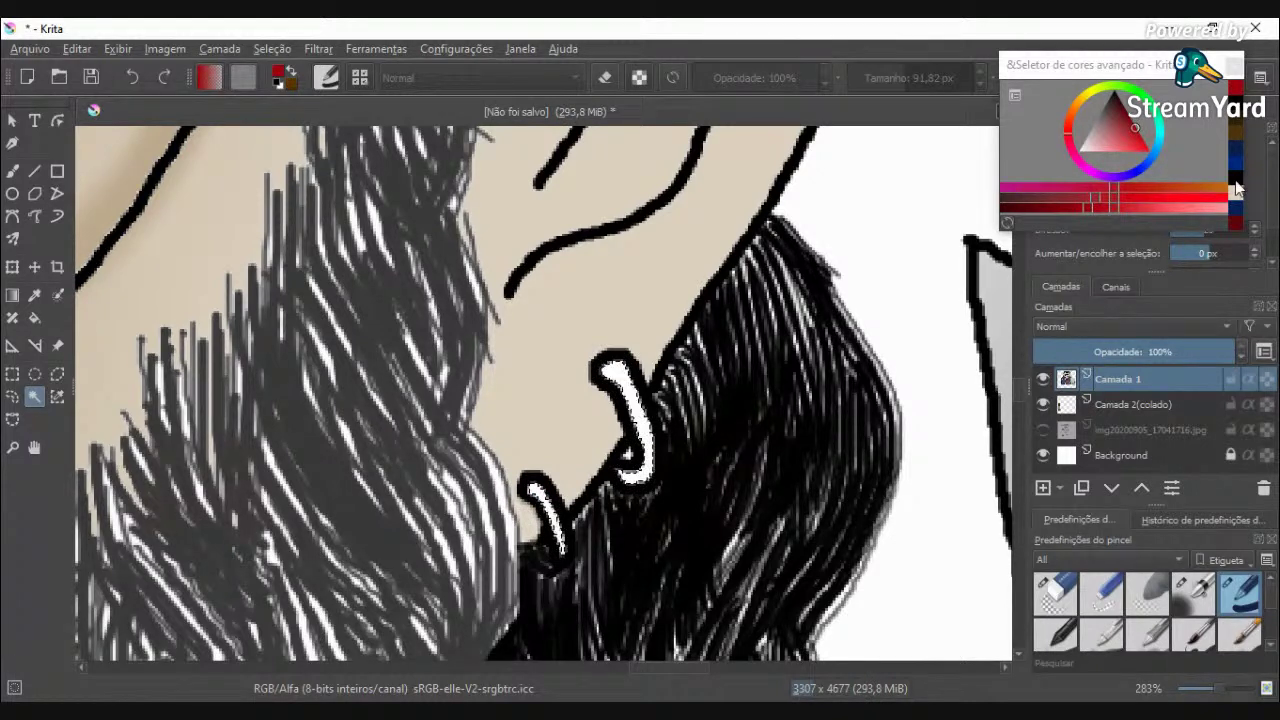
Step: Choose a light grey and paint the two selected hoop earrings with the freehand brush
{"action": "left_click_drag", "start_coordinate": [1114, 107], "coordinate": [1113, 91]}
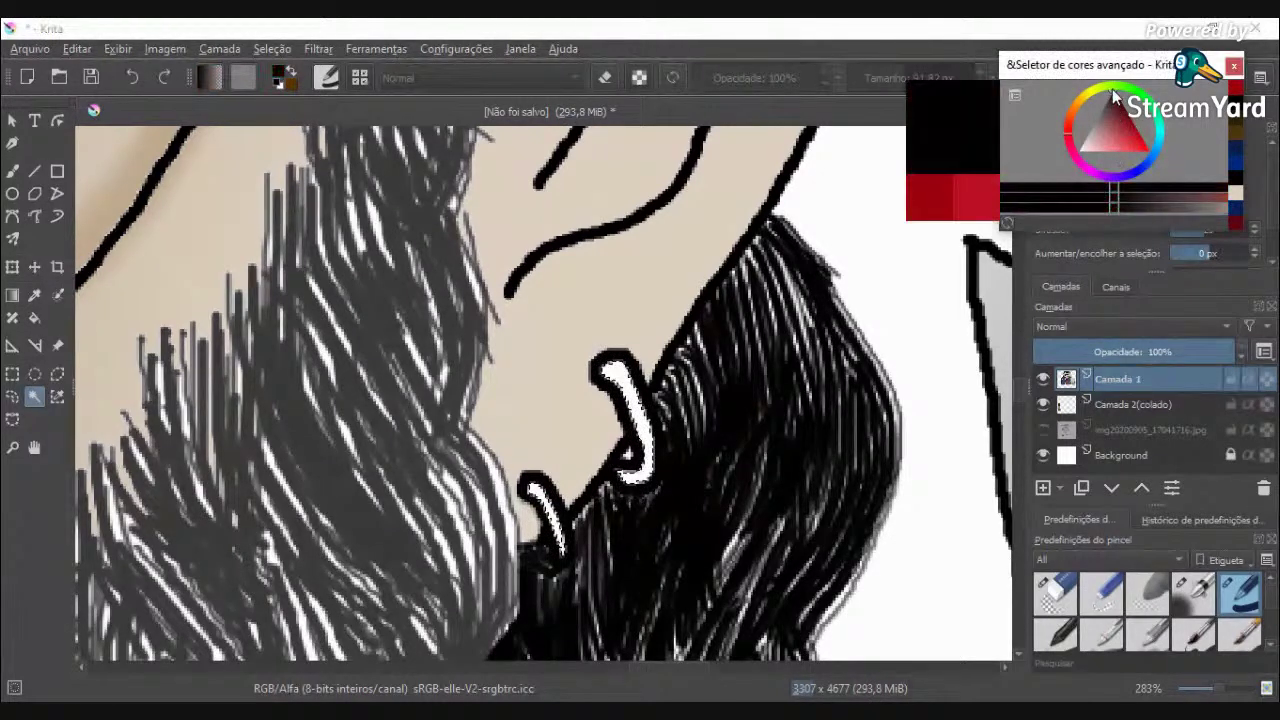
{"action": "left_click_drag", "start_coordinate": [1114, 205], "coordinate": [1260, 219]}
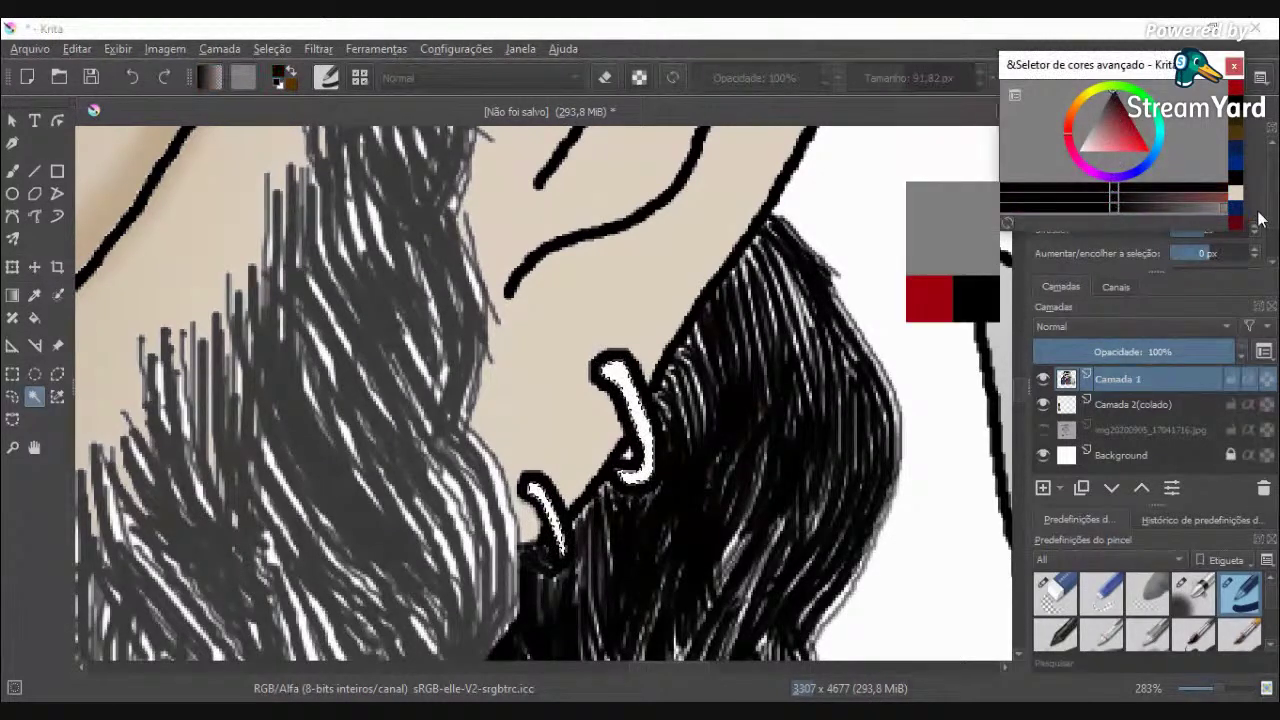
{"action": "left_click", "coordinate": [1094, 118]}
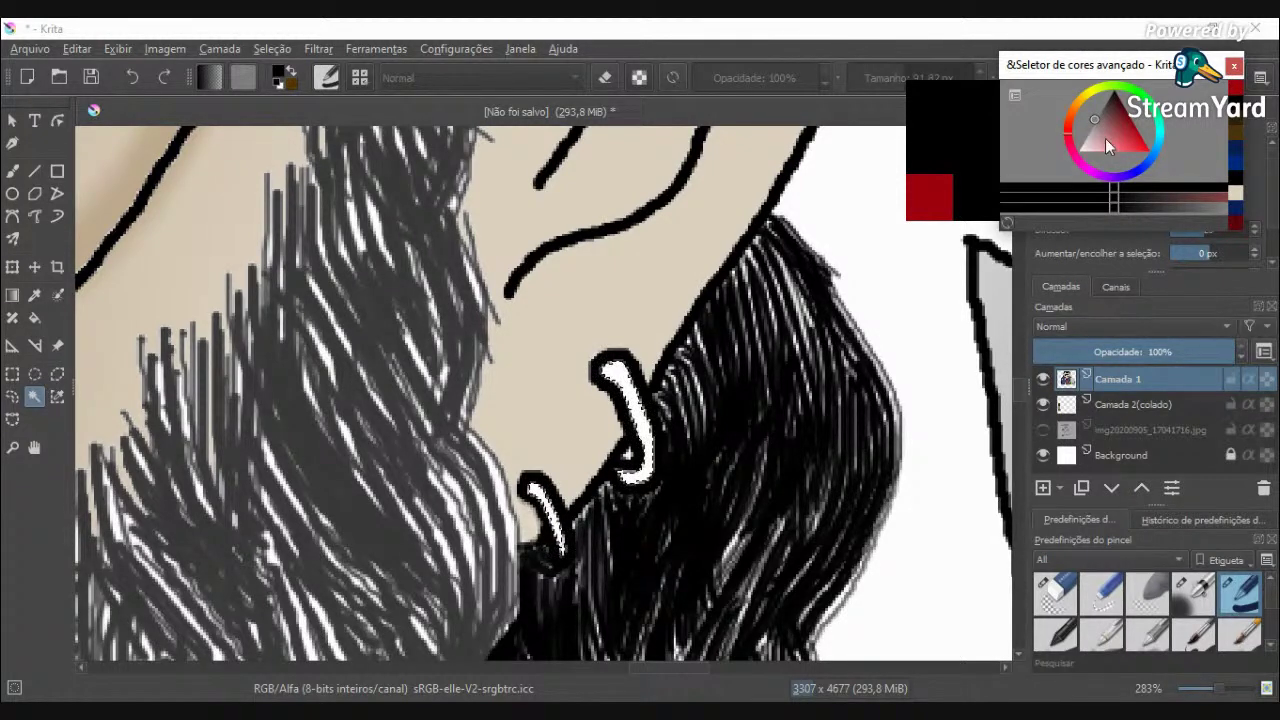
{"action": "left_click", "coordinate": [1091, 127]}
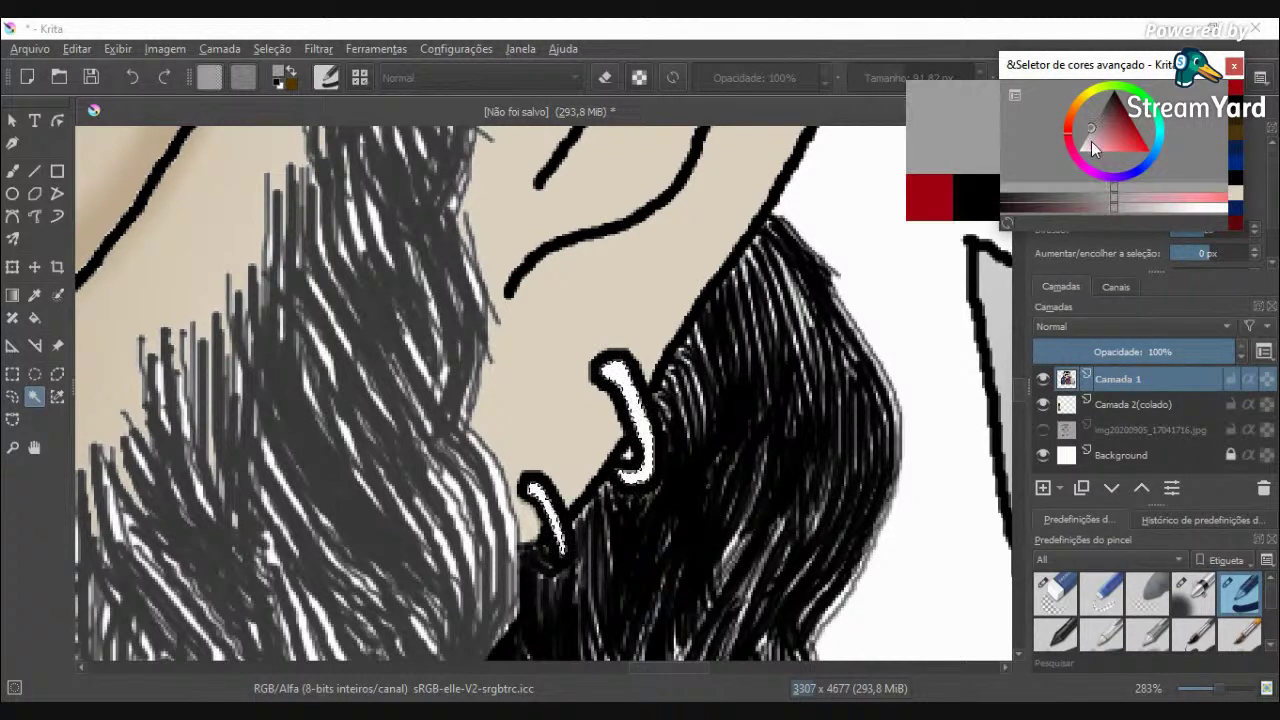
{"action": "left_click", "coordinate": [1131, 190]}
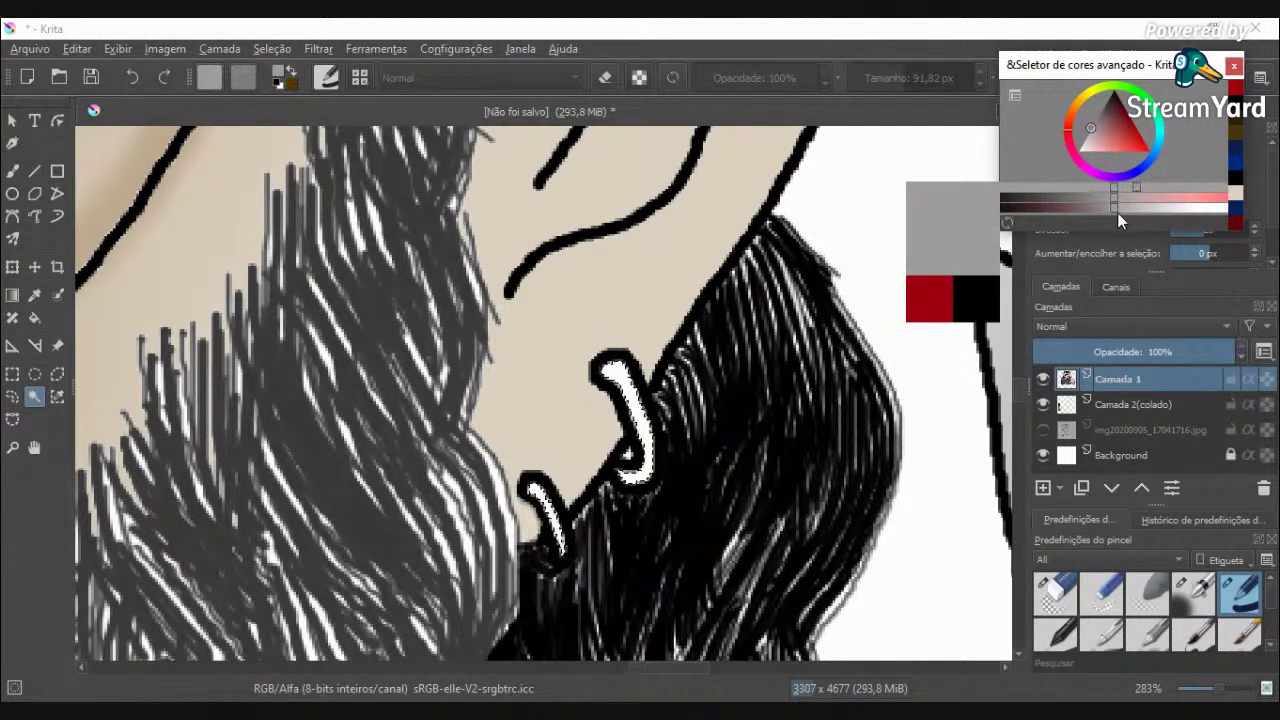
{"action": "left_click", "coordinate": [1132, 208]}
{"action": "scroll", "coordinate": [873, 290], "scroll_direction": "down", "scroll_amount": 1}
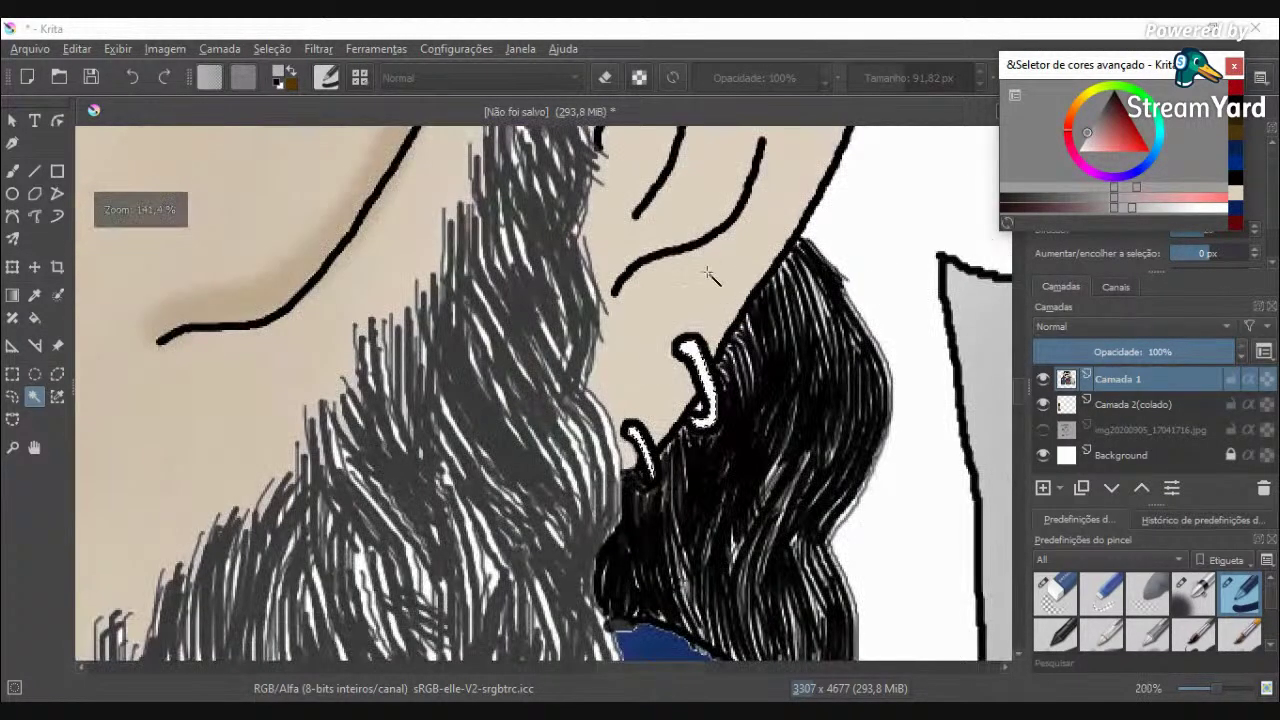
{"action": "scroll", "coordinate": [700, 278], "scroll_direction": "down", "scroll_amount": 1}
{"action": "key", "text": "b"}
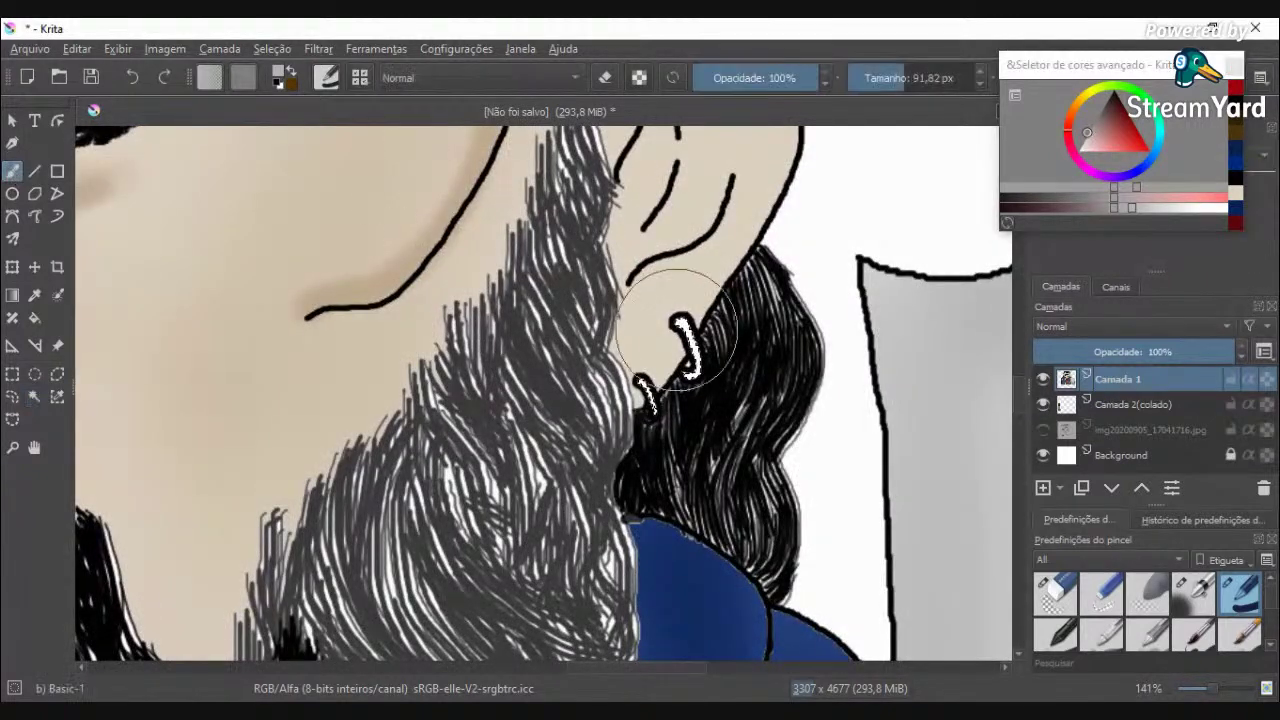
{"action": "mouse_move", "coordinate": [678, 320]}
{"action": "left_mouse_down"}
{"action": "mouse_move", "coordinate": [660, 402]}
{"action": "mouse_move", "coordinate": [654, 346]}
{"action": "left_mouse_up"}
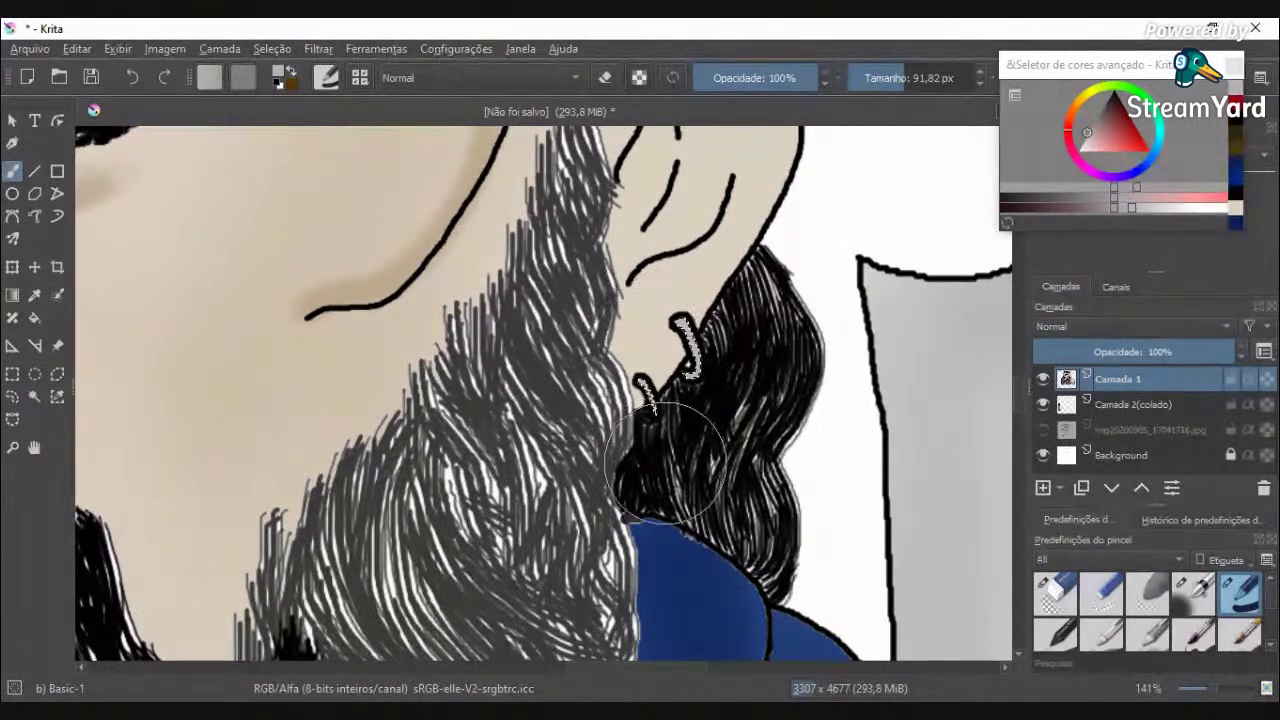
Step: Choose a bright yellow, lower the brush opacity to 87%, and paint the two selected cuffs on the upper ear
{"action": "scroll", "coordinate": [617, 373], "scroll_direction": "down", "scroll_amount": 2}
{"action": "scroll", "coordinate": [474, 320], "scroll_direction": "up", "scroll_amount": 1}
{"action": "left_click_drag", "start_coordinate": [666, 669], "coordinate": [448, 655]}
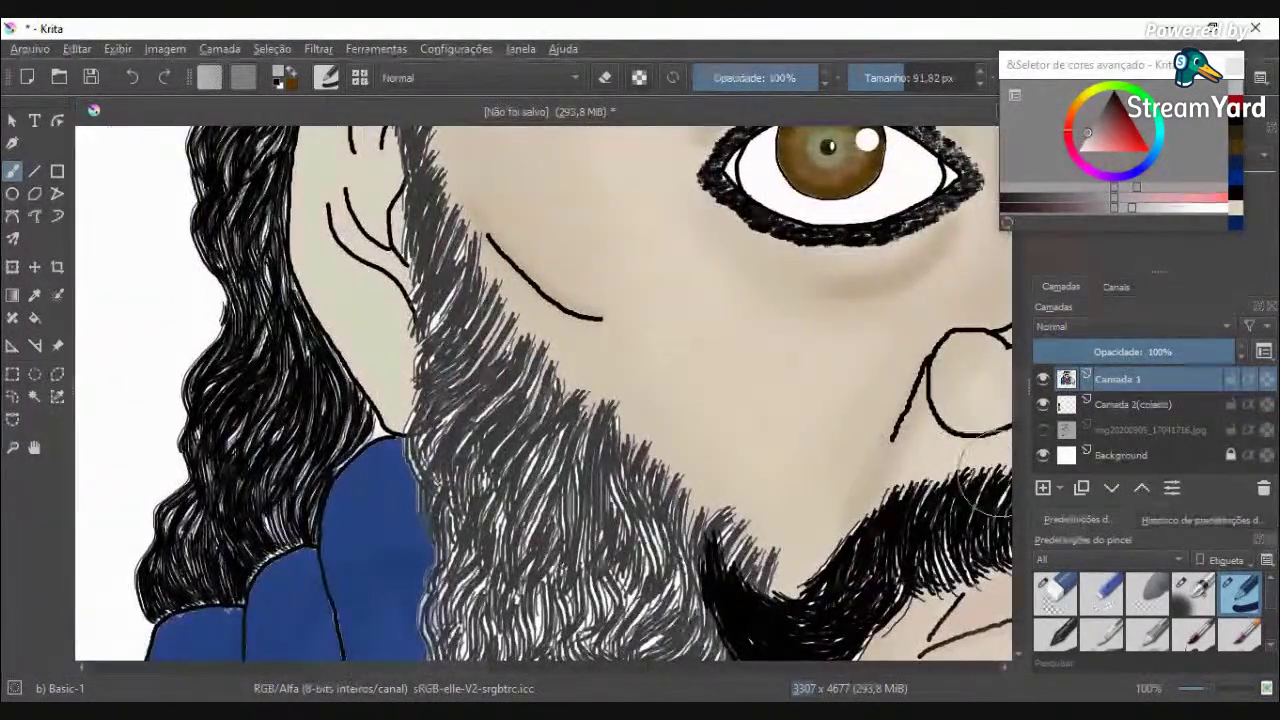
{"action": "scroll", "coordinate": [1016, 400], "scroll_direction": "up", "scroll_amount": 5}
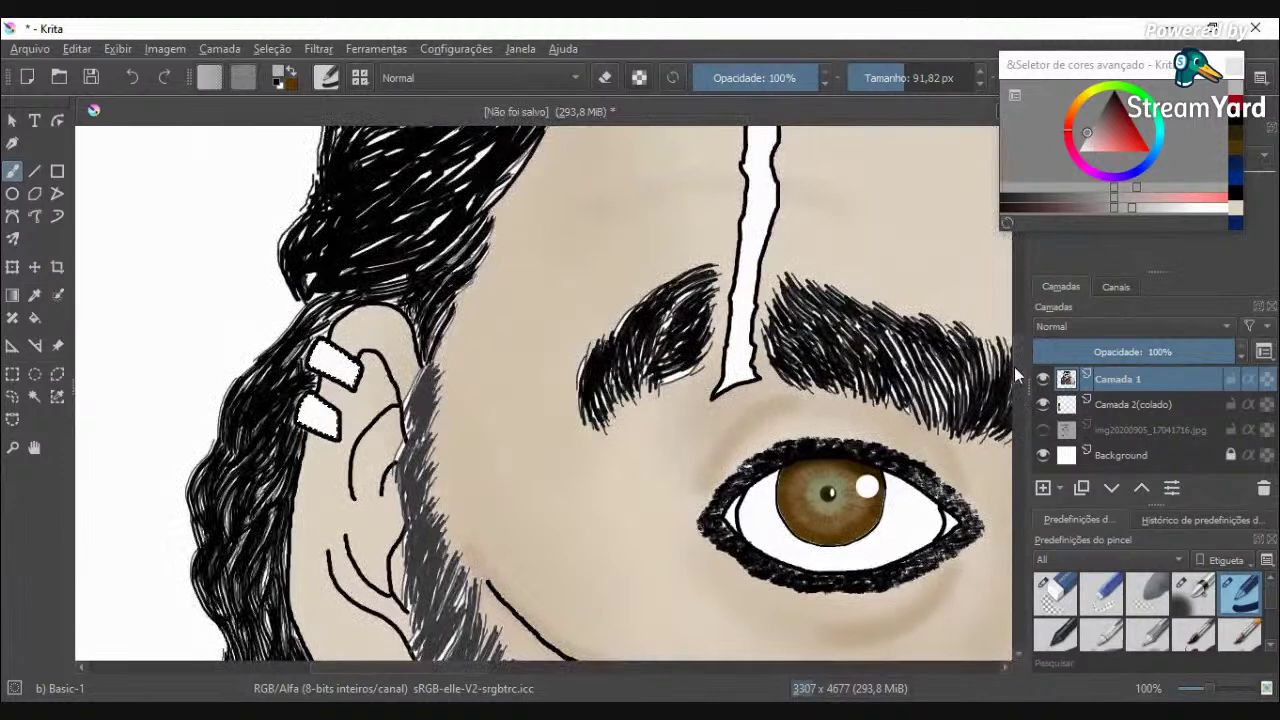
{"action": "left_click", "coordinate": [1090, 98]}
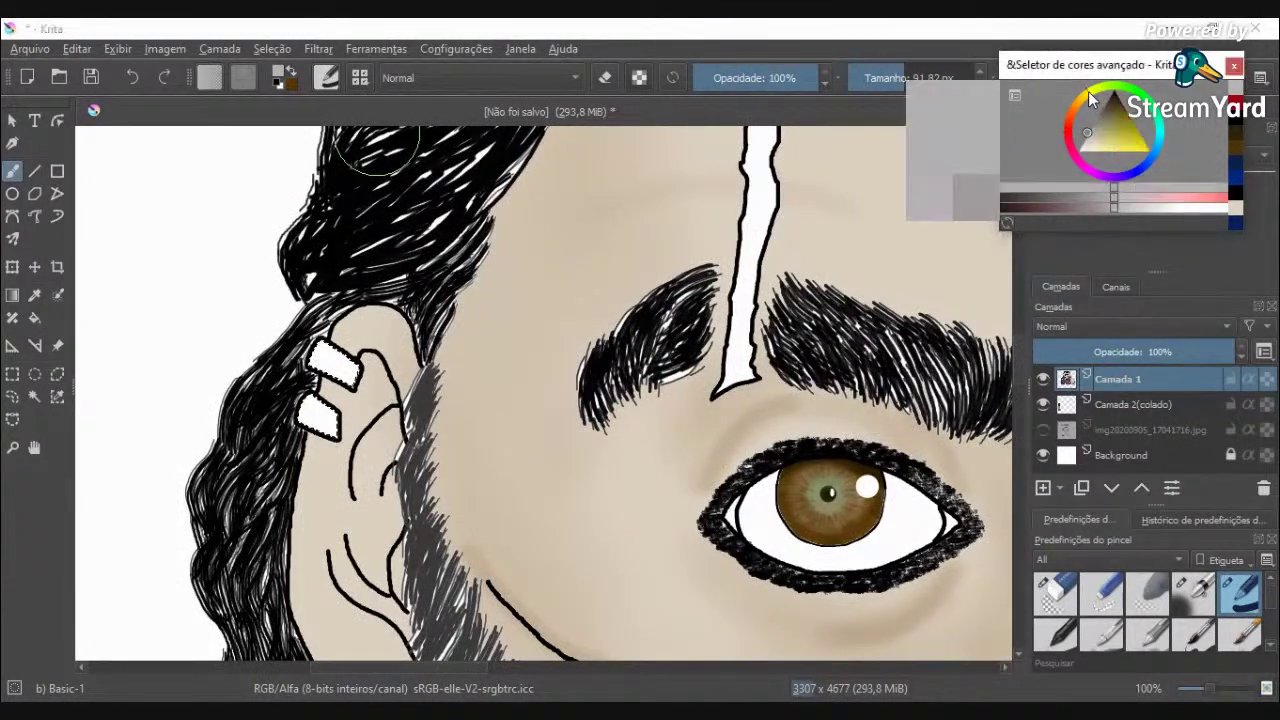
{"action": "left_click", "coordinate": [1135, 148]}
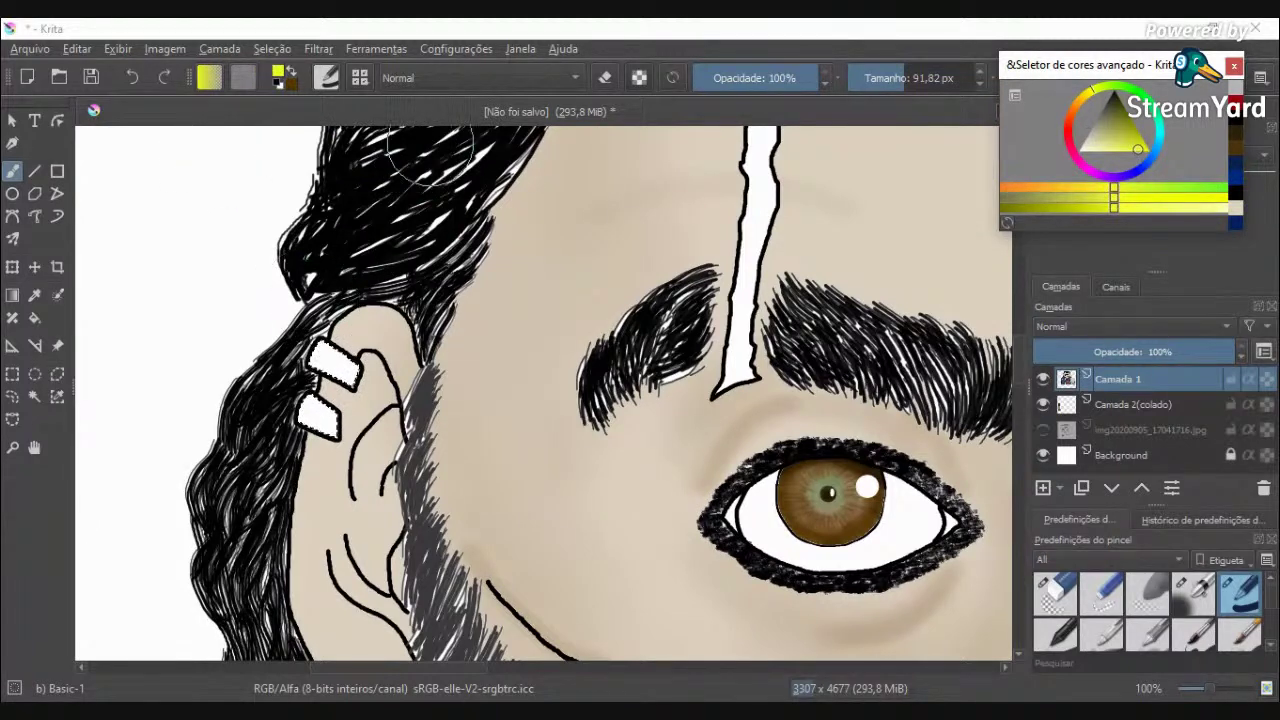
{"action": "left_click", "coordinate": [802, 79]}
{"action": "mouse_move", "coordinate": [329, 372]}
{"action": "left_mouse_down"}
{"action": "mouse_move", "coordinate": [323, 338]}
{"action": "mouse_move", "coordinate": [313, 439]}
{"action": "mouse_move", "coordinate": [346, 369]}
{"action": "left_mouse_up"}
{"action": "scroll", "coordinate": [348, 368], "scroll_direction": "down", "scroll_amount": 2}
{"action": "scroll", "coordinate": [345, 375], "scroll_direction": "down", "scroll_amount": 2}
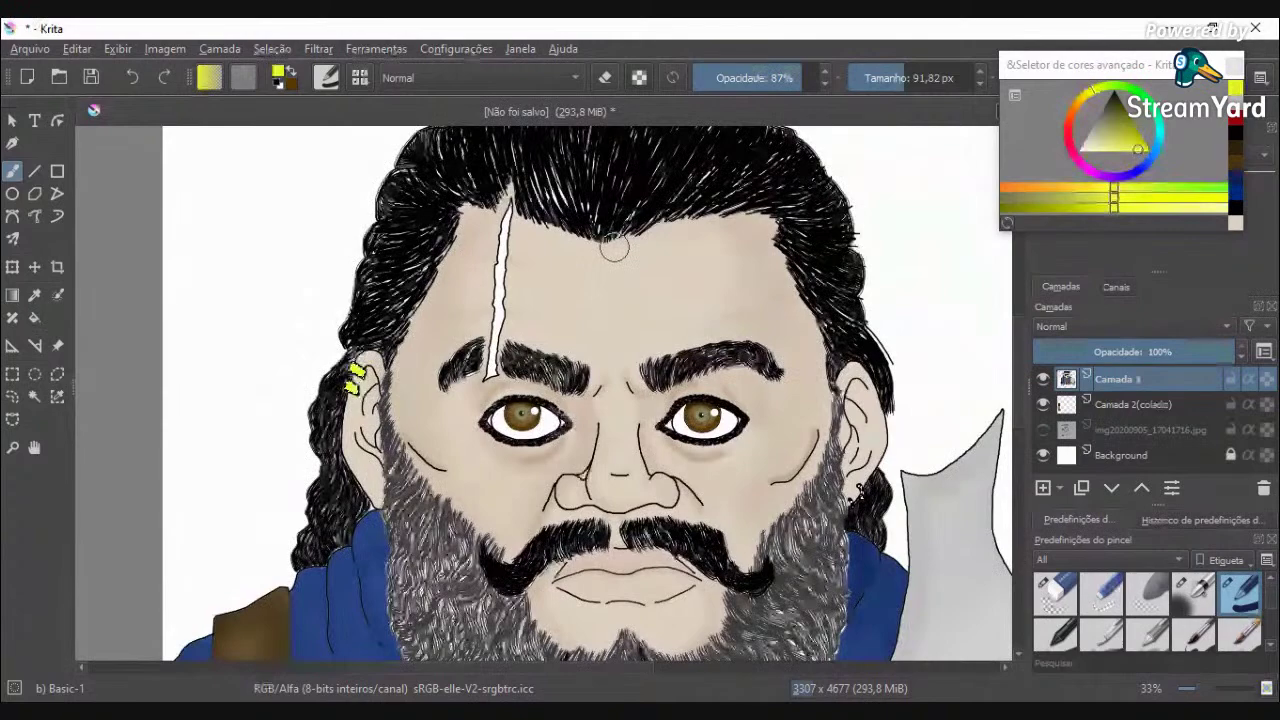
Step: Select the white scar strip running down the forehead through the eyebrow by contiguous colour
{"action": "scroll", "coordinate": [603, 271], "scroll_direction": "up", "scroll_amount": 4}
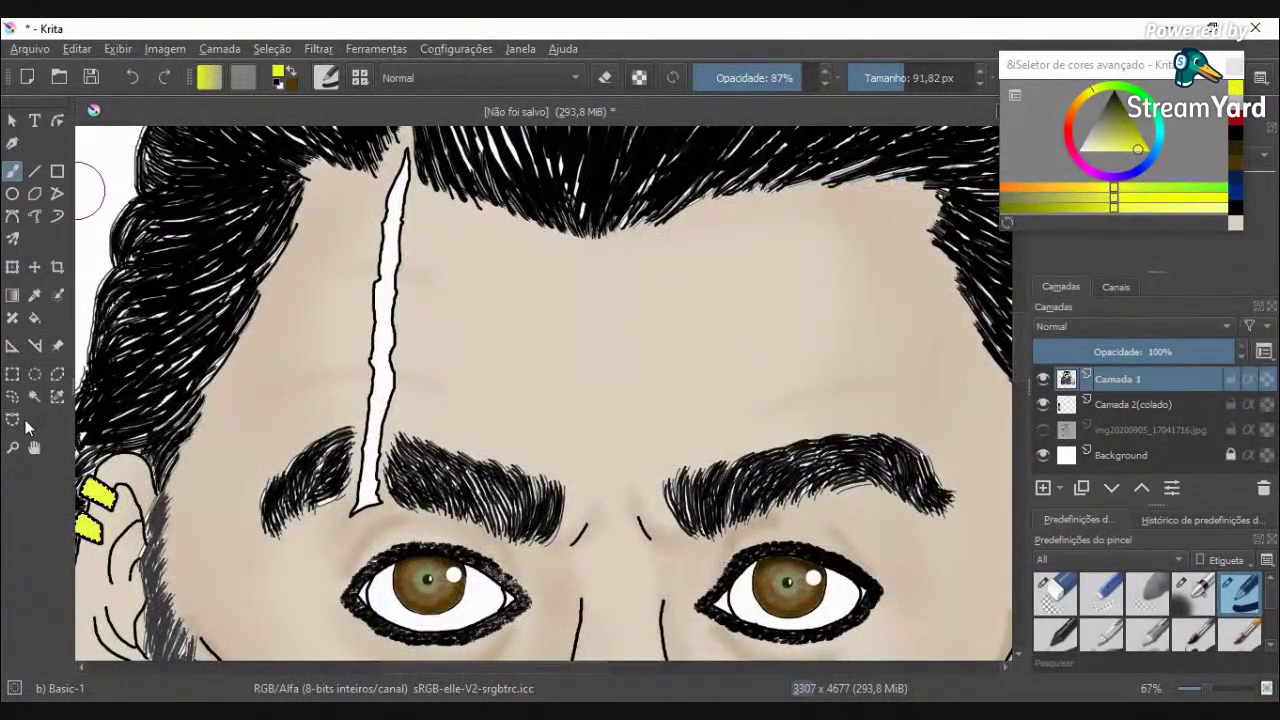
{"action": "left_click", "coordinate": [34, 396]}
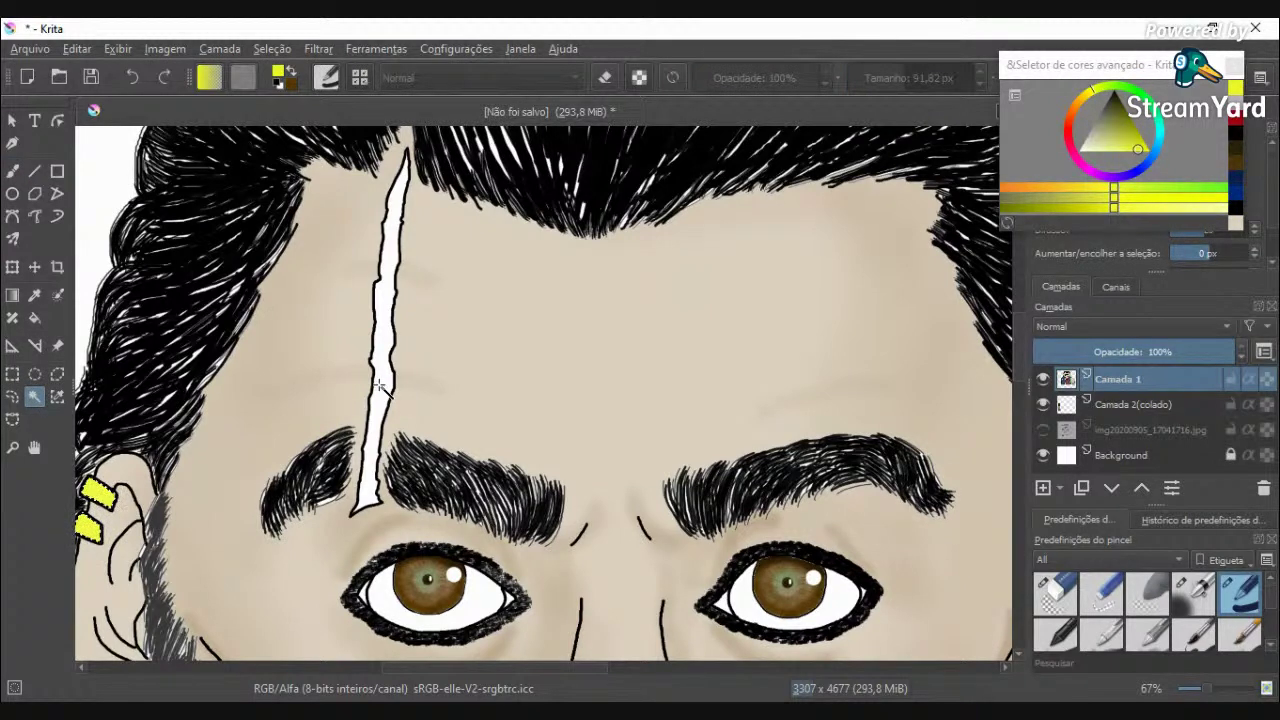
{"action": "left_click", "coordinate": [385, 374]}
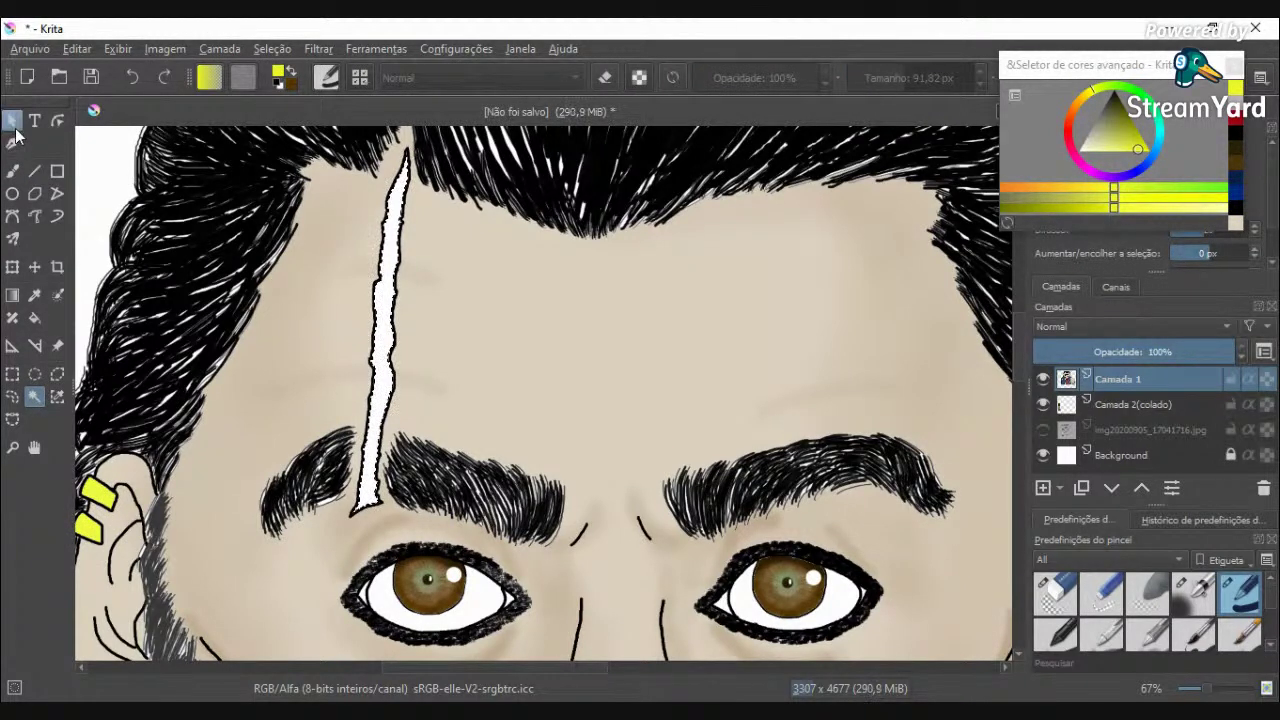
Step: Choose a strong red for the freehand brush and set its size to 1,000 px and its opacity to 75%
{"action": "left_click", "coordinate": [12, 171]}
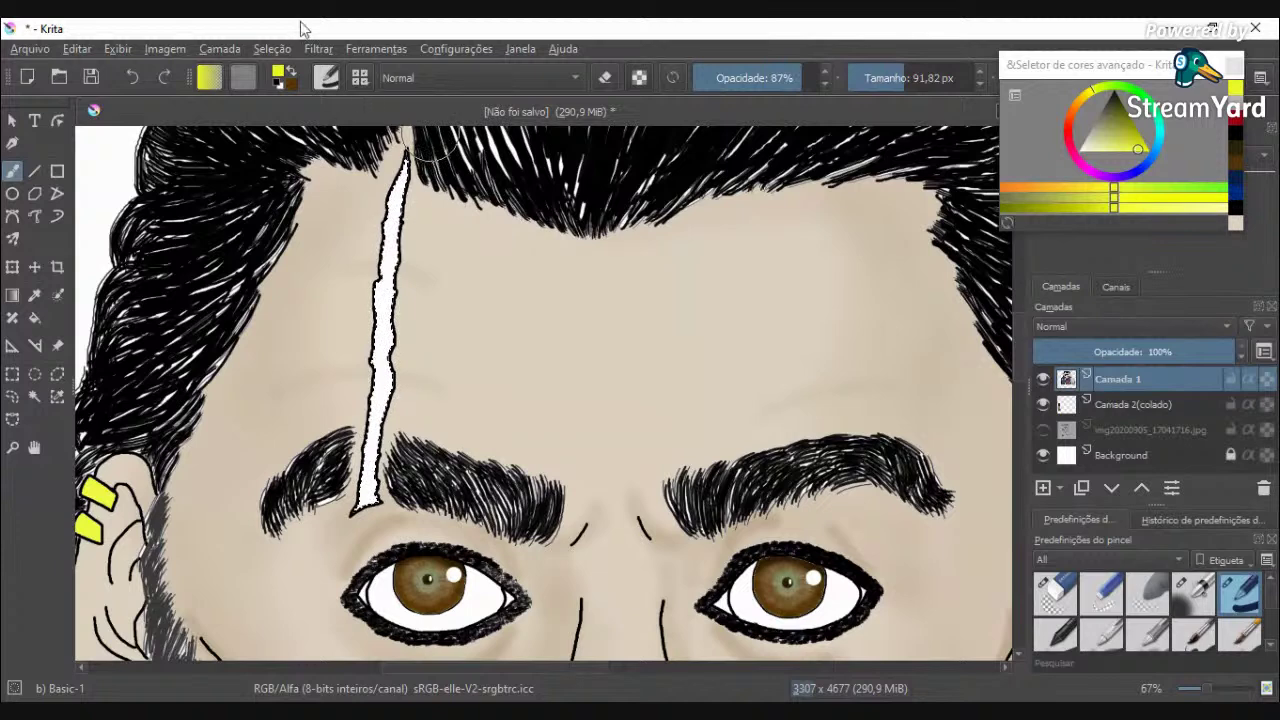
{"action": "left_click", "coordinate": [869, 75]}
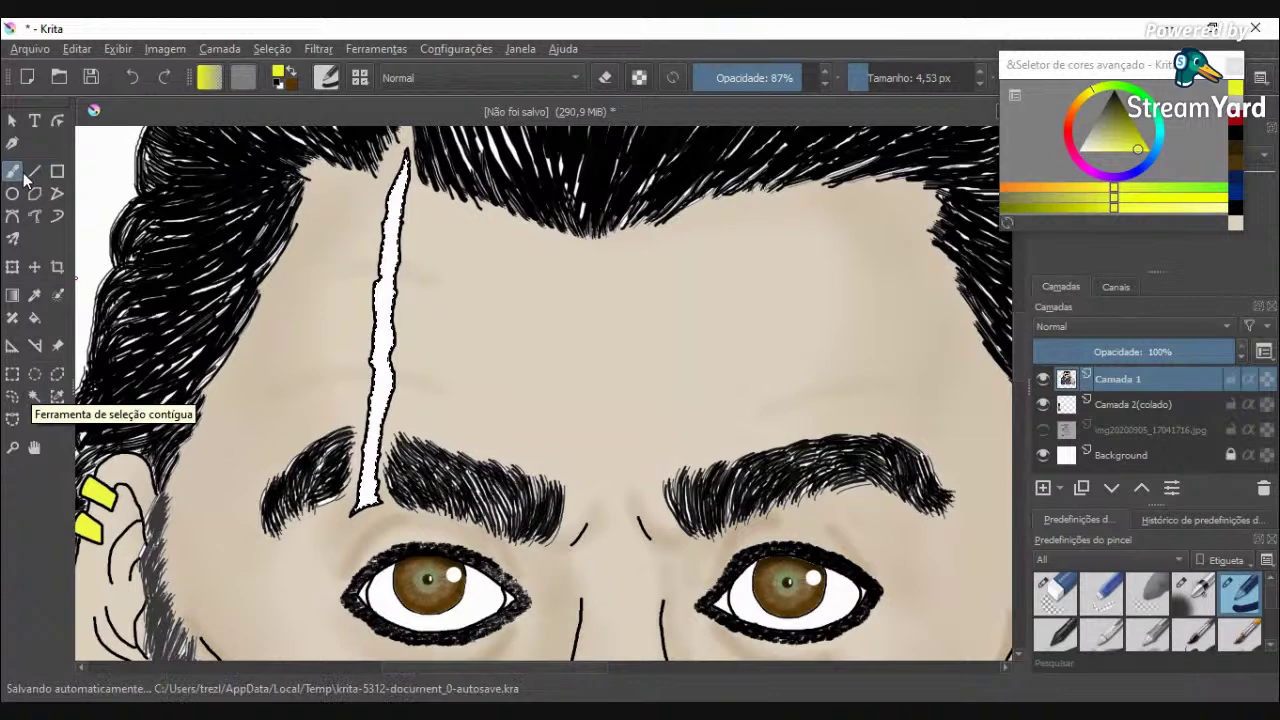
{"action": "left_click", "coordinate": [1113, 196]}
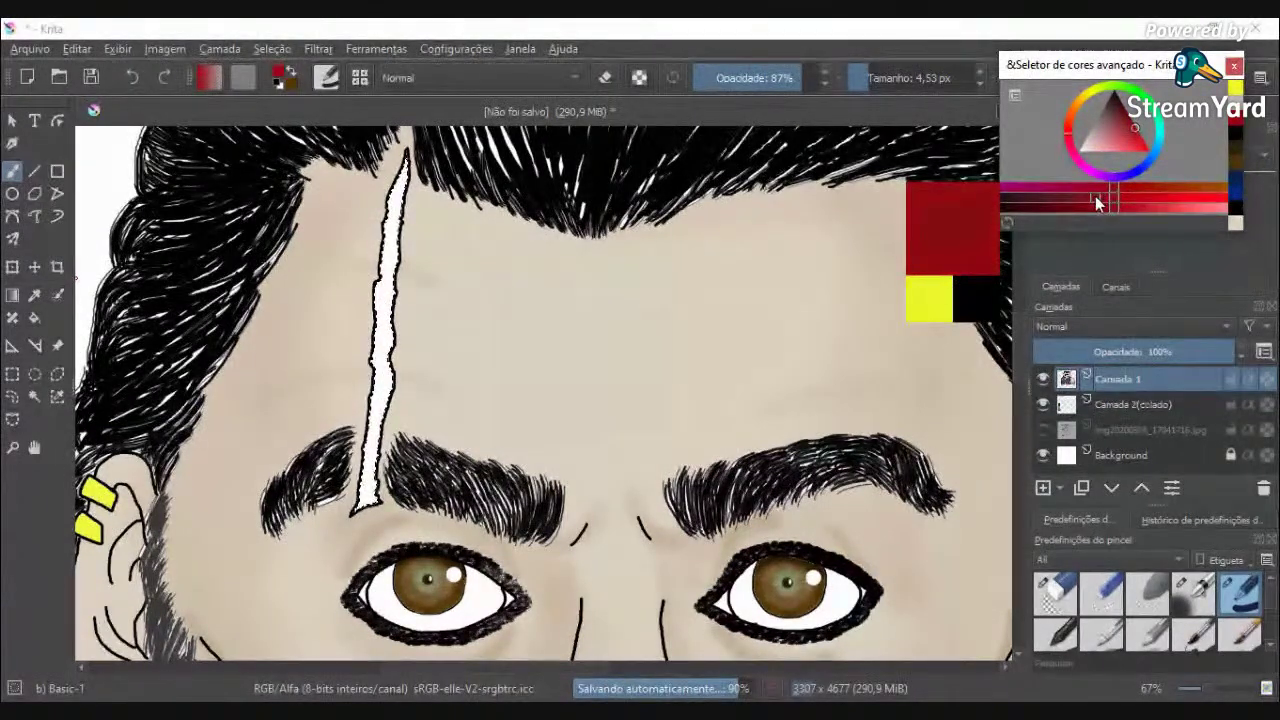
{"action": "left_click", "coordinate": [1139, 203]}
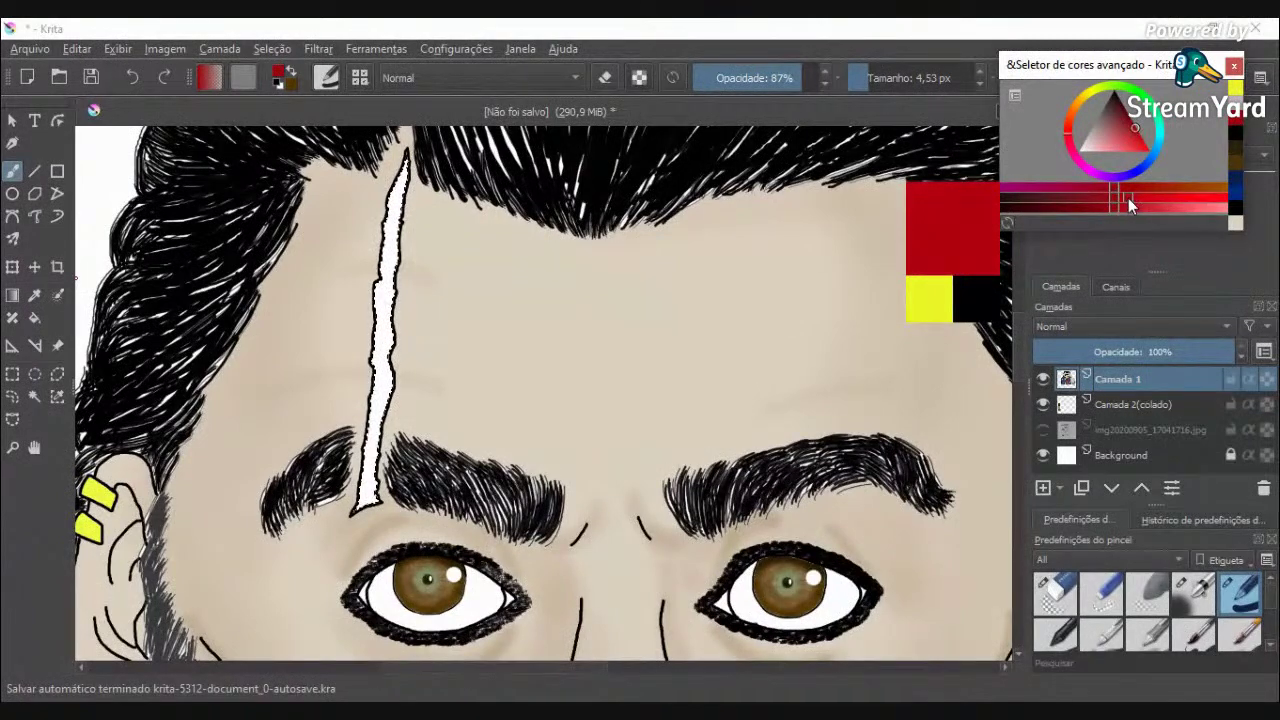
{"action": "left_click", "coordinate": [34, 396]}
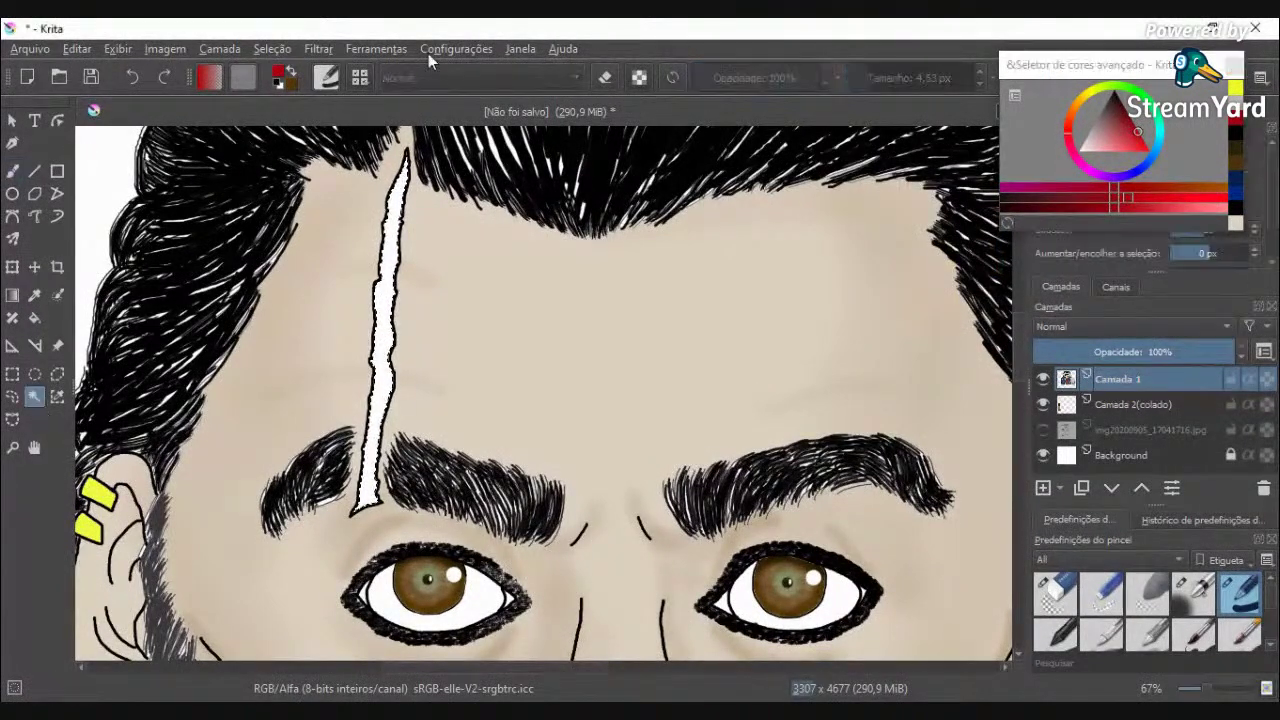
{"action": "left_click", "coordinate": [12, 171]}
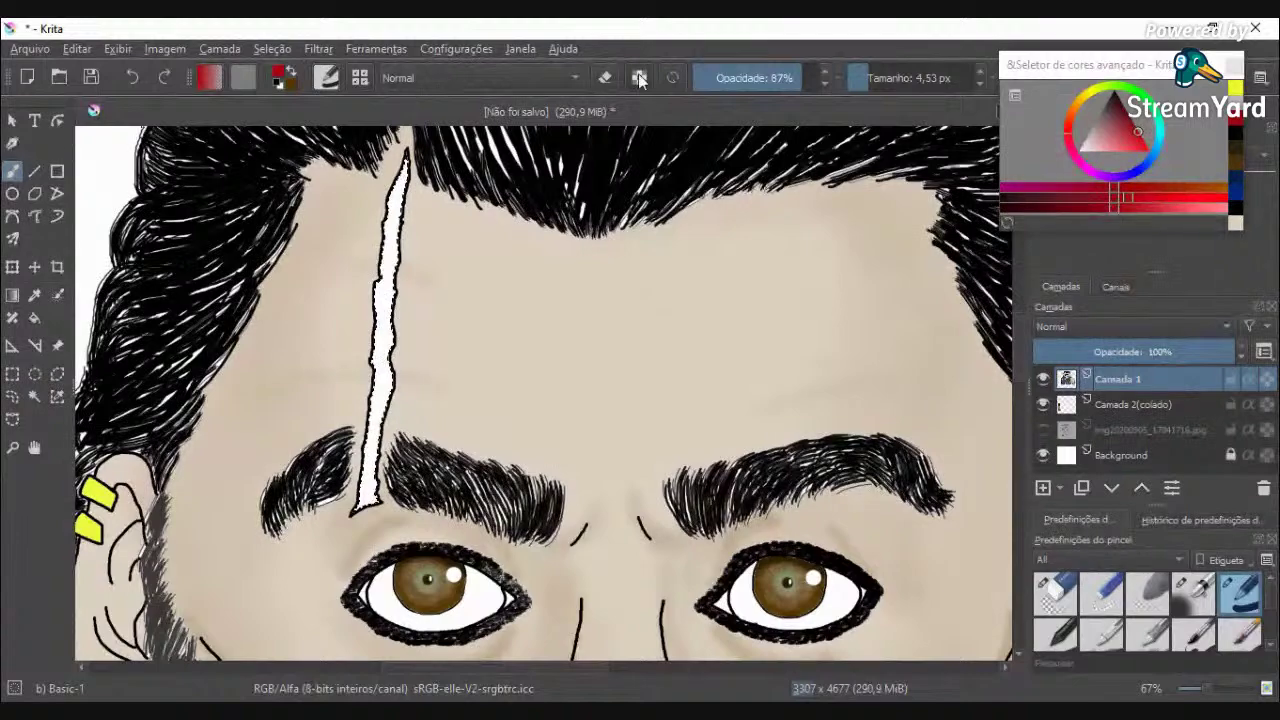
{"action": "left_click_drag", "start_coordinate": [925, 77], "coordinate": [983, 79]}
{"action": "left_click", "coordinate": [795, 73]}
{"action": "left_click_drag", "start_coordinate": [795, 72], "coordinate": [787, 77]}
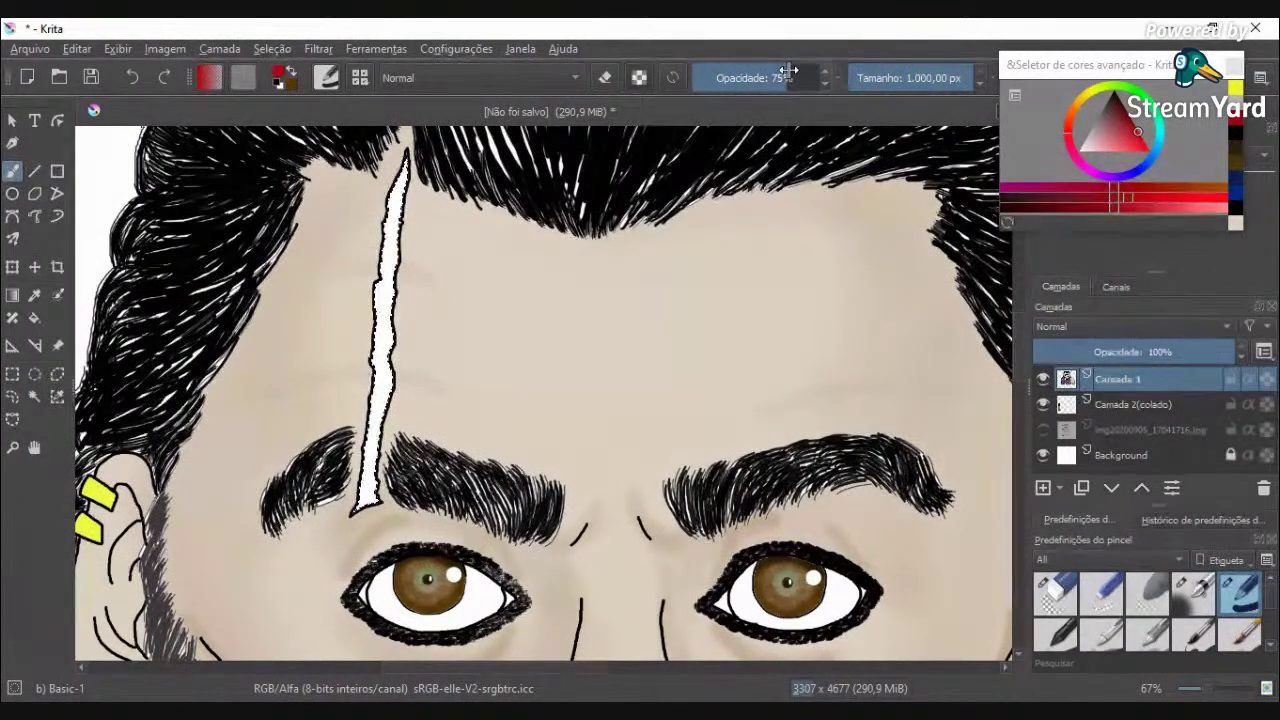
Step: Try filling the selected forehead scar with the red at 75% opacity, and undo the stroke
{"action": "left_click", "coordinate": [378, 308]}
{"action": "scroll", "coordinate": [378, 308], "scroll_direction": "down", "scroll_amount": 2}
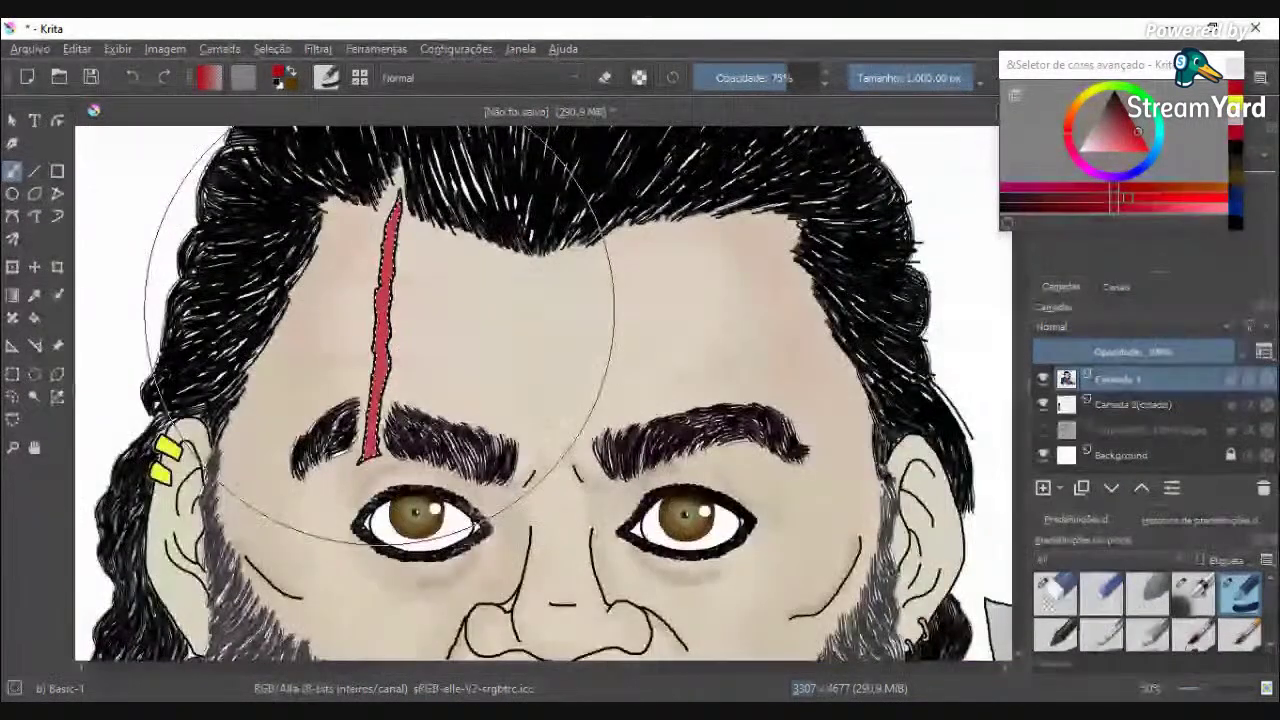
{"action": "scroll", "coordinate": [314, 234], "scroll_direction": "up", "scroll_amount": 2}
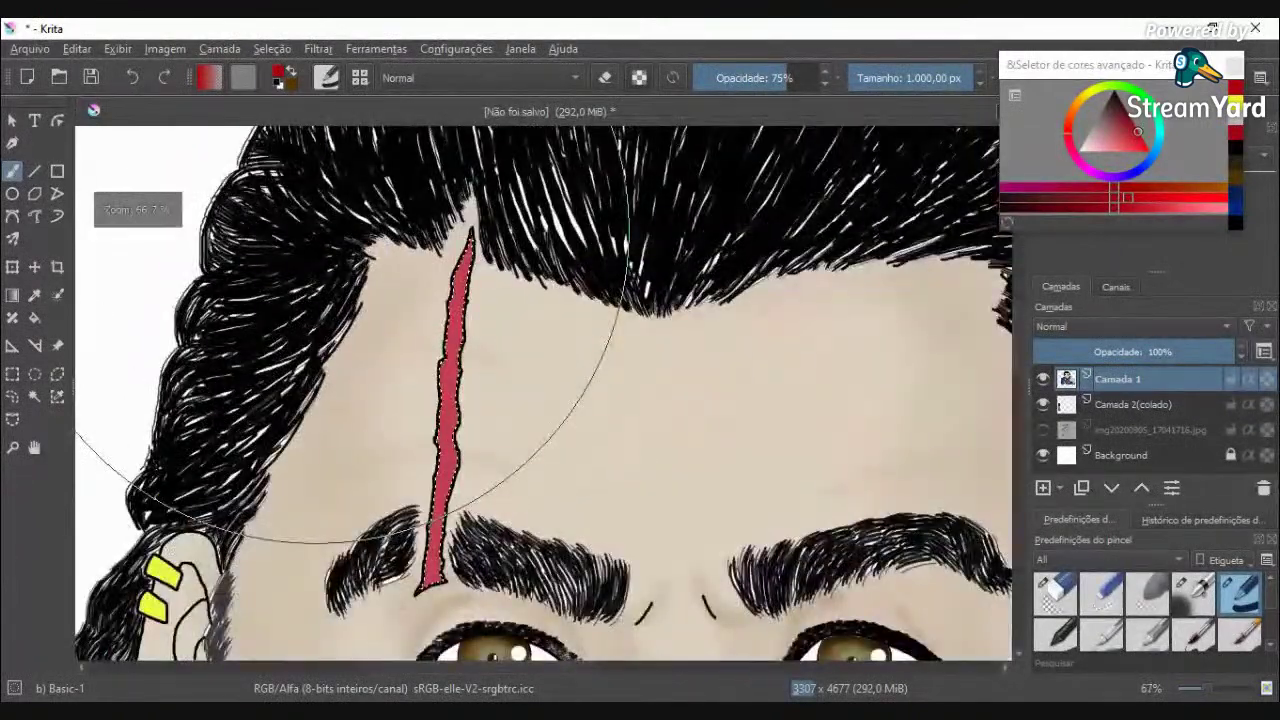
{"action": "key", "text": "ctrl+z"}
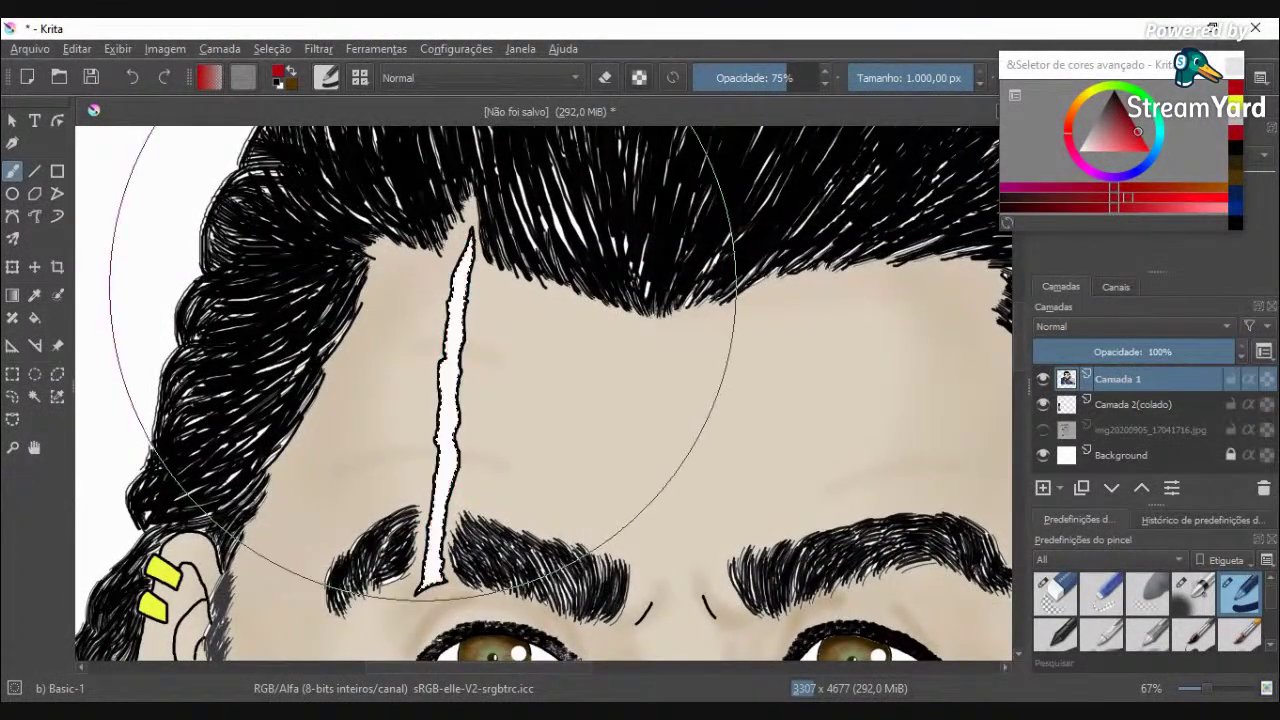
Step: Try a light pink on the selected forehead scar at 75% opacity, and undo it
{"action": "left_click_drag", "start_coordinate": [1111, 191], "coordinate": [1042, 190]}
{"action": "left_click", "coordinate": [1116, 133]}
{"action": "mouse_move", "coordinate": [1118, 130]}
{"action": "left_mouse_down"}
{"action": "mouse_move", "coordinate": [1132, 125]}
{"action": "mouse_move", "coordinate": [1133, 141]}
{"action": "left_mouse_up"}
{"action": "left_click_drag", "start_coordinate": [1112, 208], "coordinate": [1217, 207]}
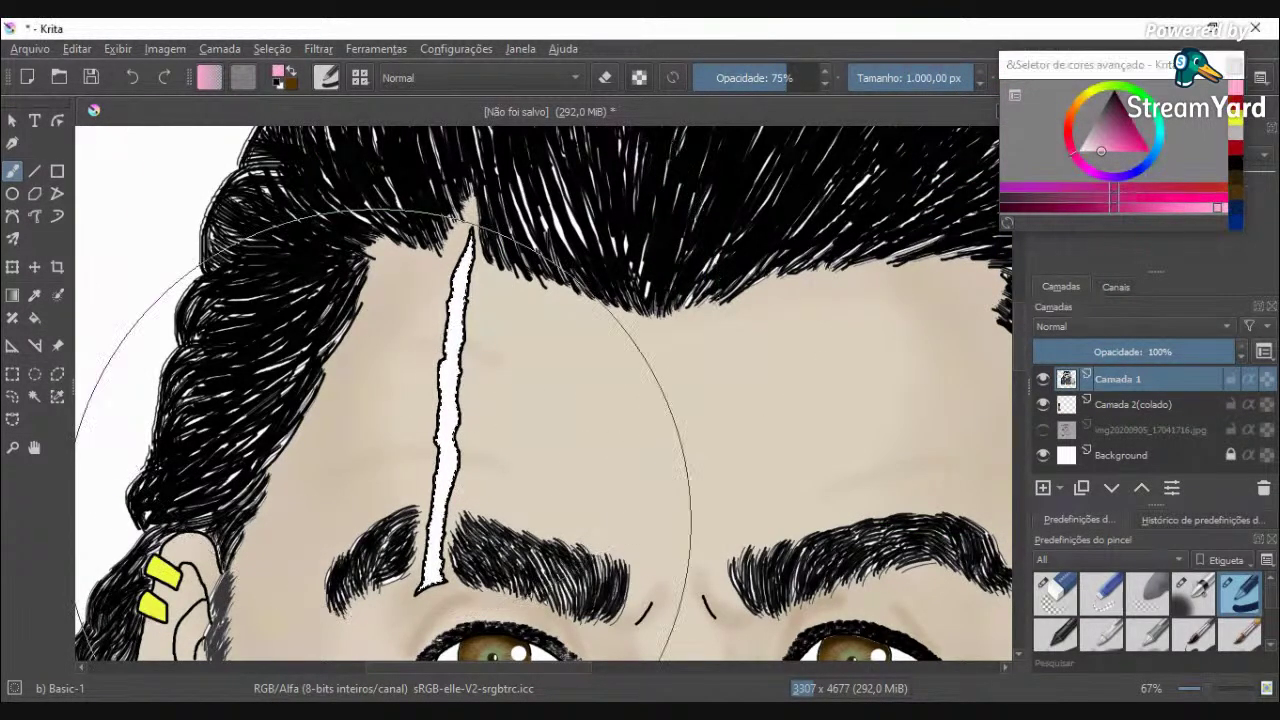
{"action": "left_click_drag", "start_coordinate": [396, 308], "coordinate": [477, 347]}
{"action": "scroll", "coordinate": [476, 385], "scroll_direction": "down", "scroll_amount": 3}
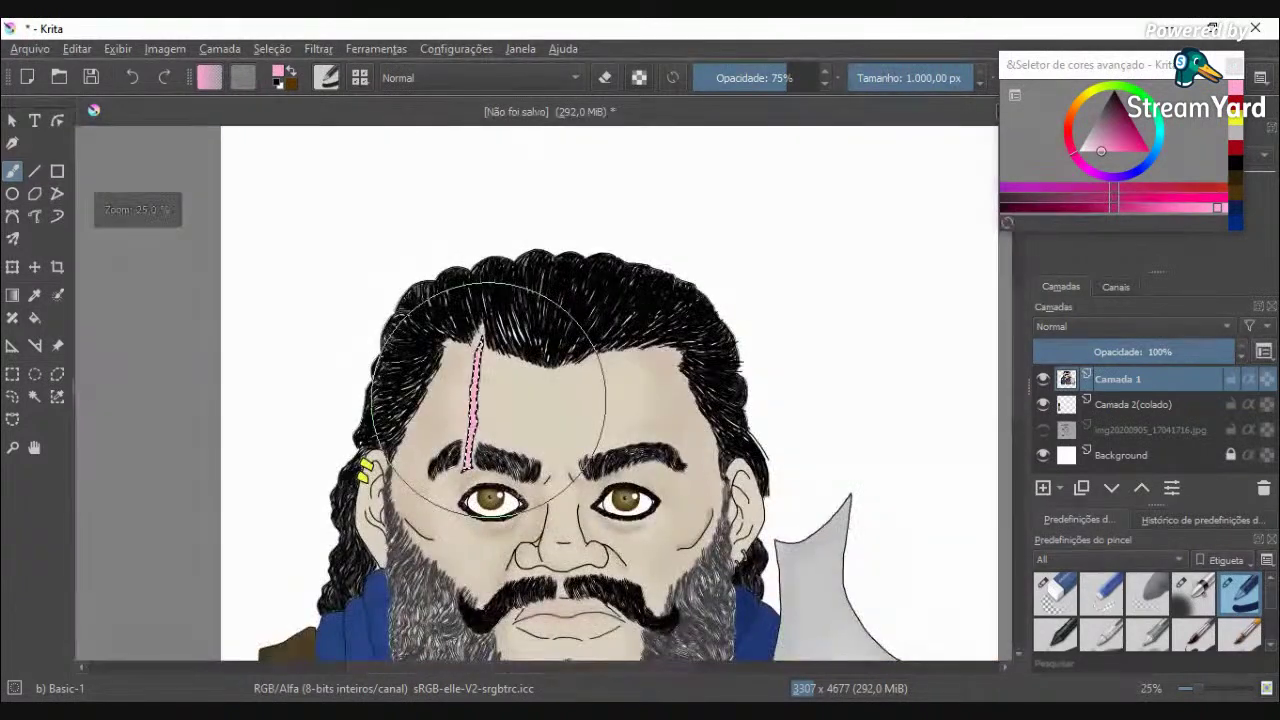
{"action": "key", "text": "ctrl"}
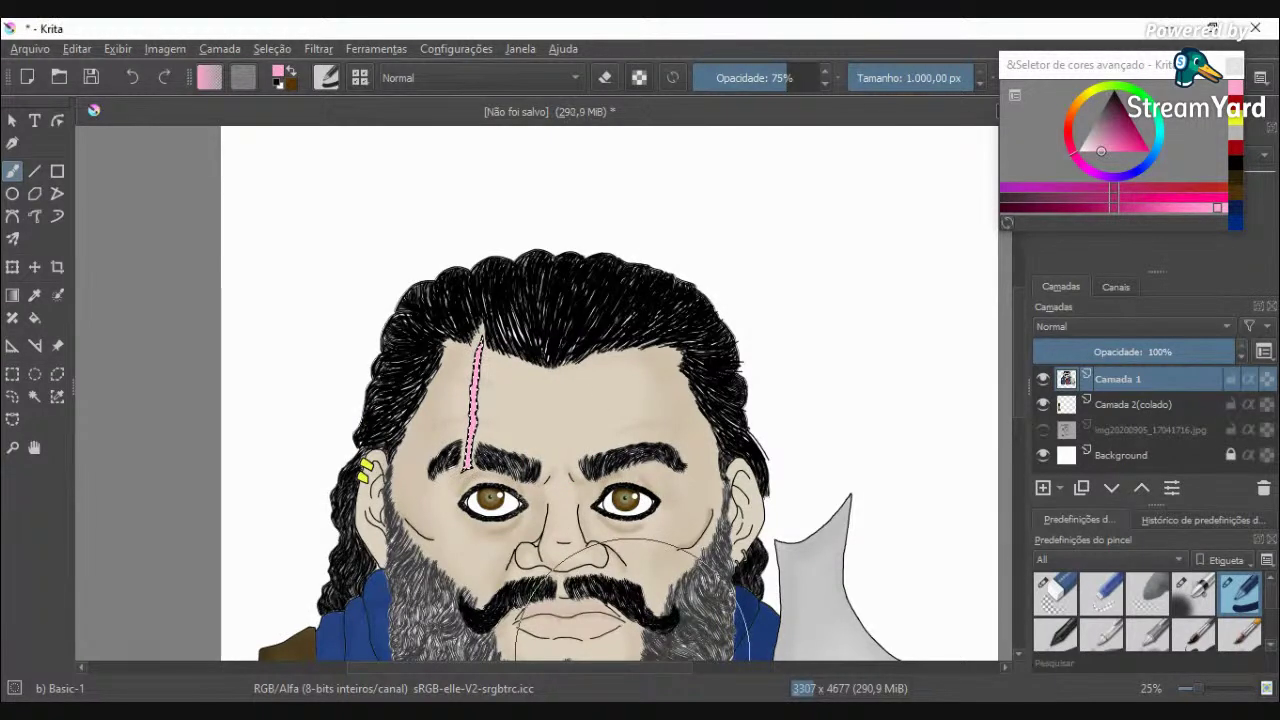
{"action": "key", "text": "ctrl+z"}
{"action": "key", "text": "ctrl+z"}
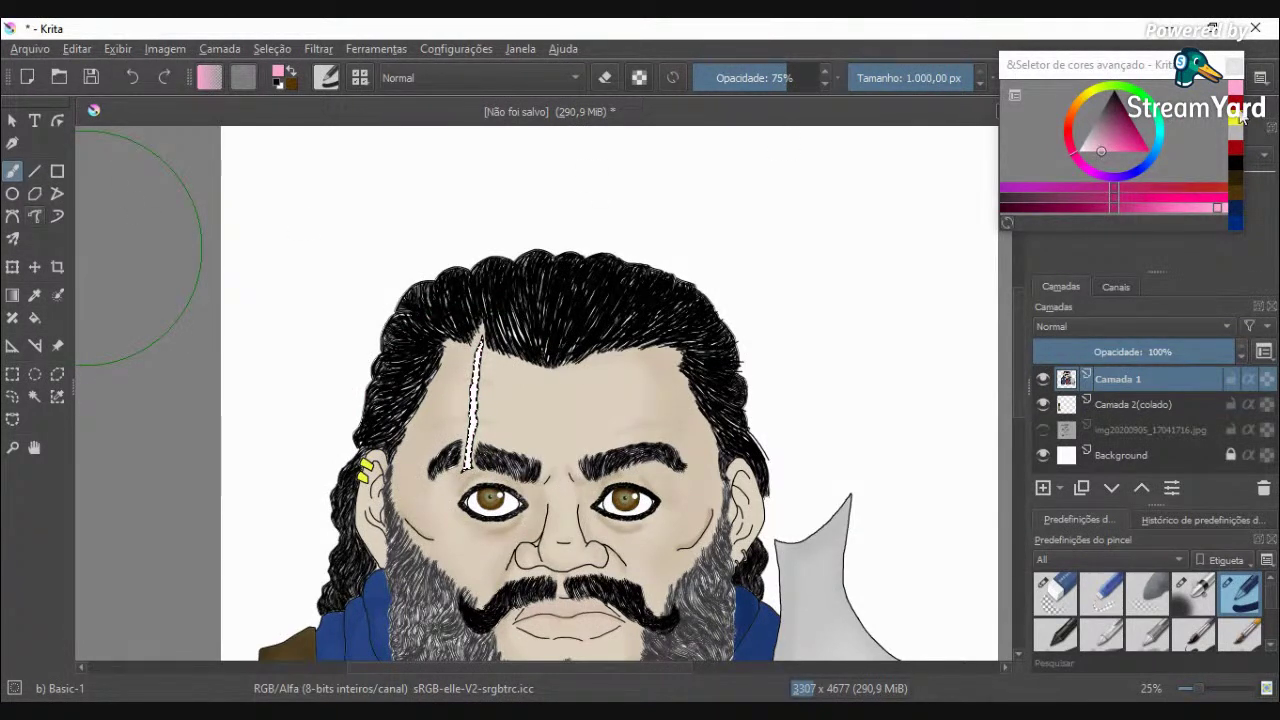
Step: Choose a brighter red, try painting it along the selected scar, and undo the stroke
{"action": "left_click", "coordinate": [1028, 210]}
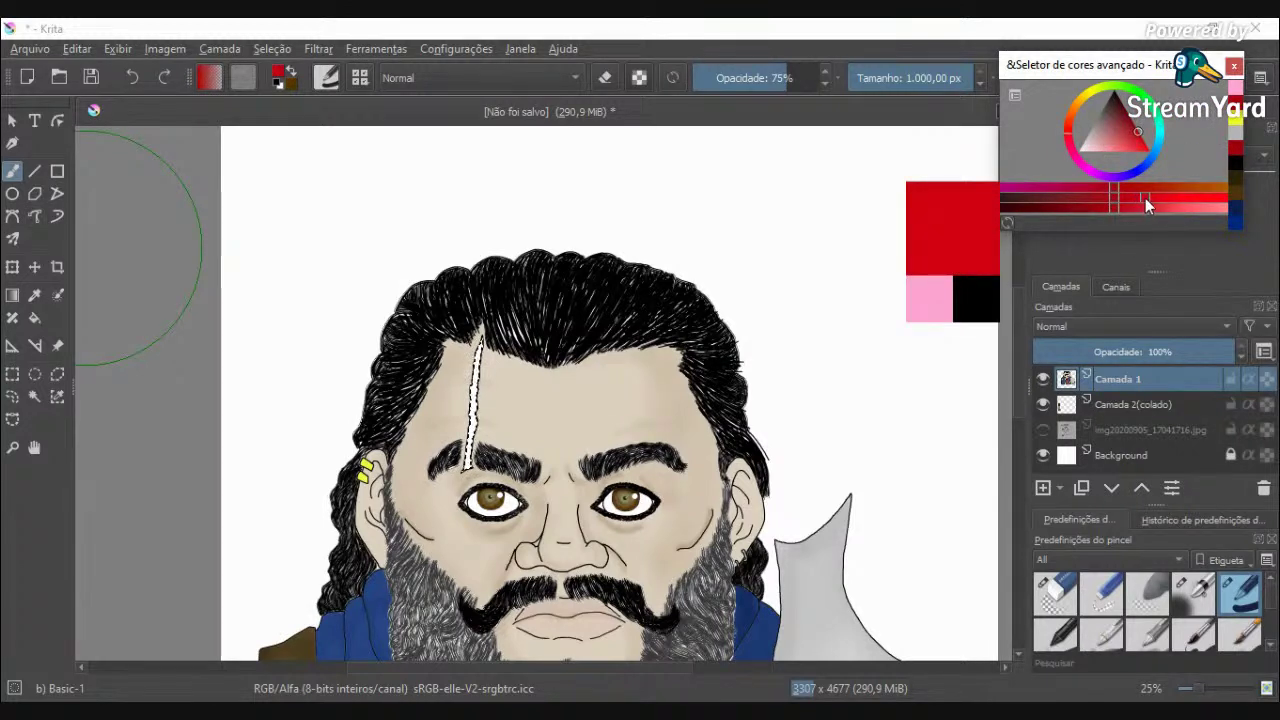
{"action": "left_click", "coordinate": [1145, 198]}
{"action": "left_click_drag", "start_coordinate": [480, 345], "coordinate": [471, 464]}
{"action": "key", "text": "ctrl+z"}
Step: Lower the brush opacity to 35% and try the bright red on the selected scar
{"action": "left_click_drag", "start_coordinate": [755, 87], "coordinate": [706, 87]}
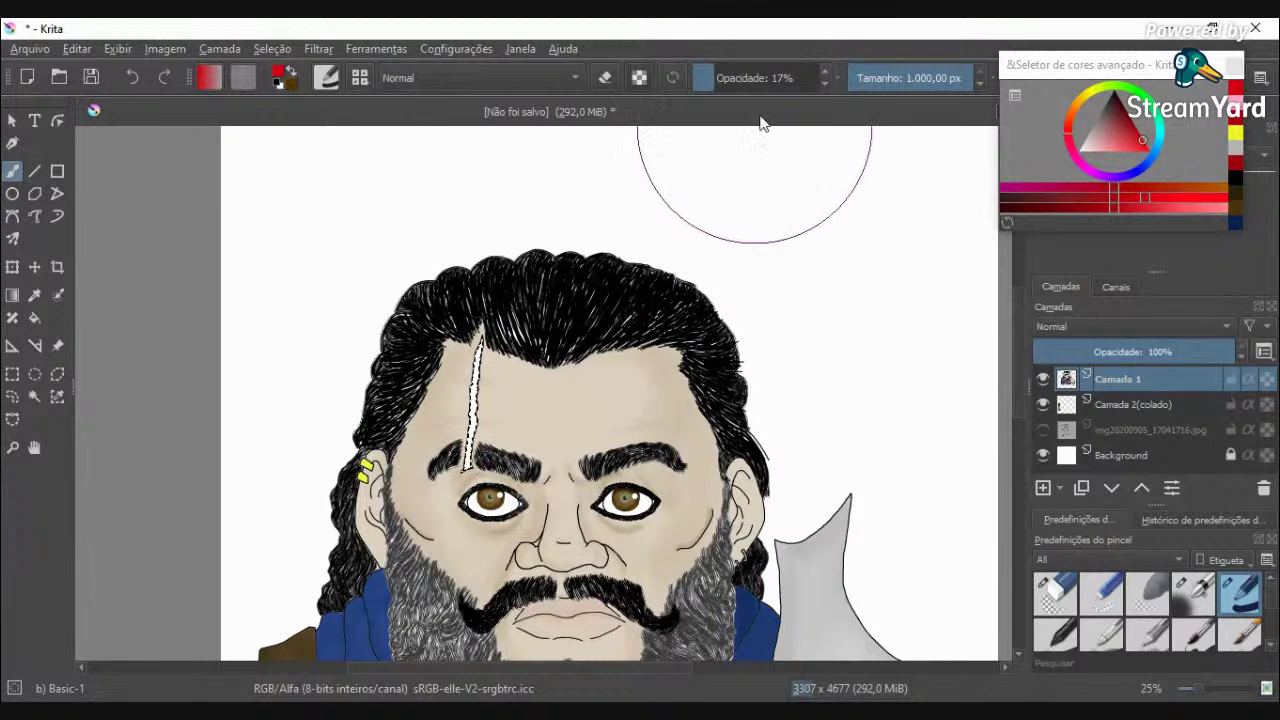
{"action": "left_click", "coordinate": [738, 77]}
{"action": "mouse_move", "coordinate": [508, 326]}
{"action": "left_mouse_down"}
{"action": "mouse_move", "coordinate": [483, 520]}
{"action": "mouse_move", "coordinate": [503, 316]}
{"action": "mouse_move", "coordinate": [488, 397]}
{"action": "left_mouse_up"}
{"action": "scroll", "coordinate": [488, 390], "scroll_direction": "up", "scroll_amount": 3}
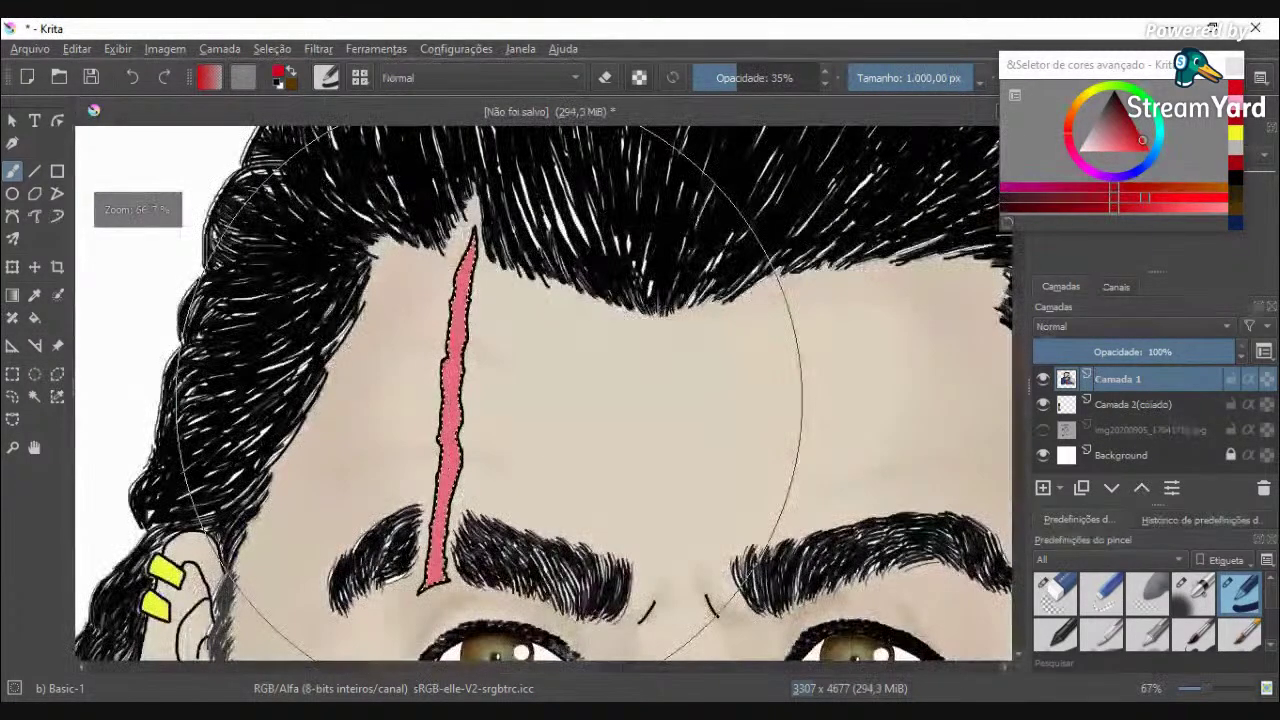
Step: Paint the selected scar with the sampled forehead skin tone, and set up Airbrush Soft with a darker tan for shading it
{"action": "left_click", "coordinate": [550, 428], "text": "ctrl"}
{"action": "mouse_move", "coordinate": [500, 350]}
{"action": "left_mouse_down"}
{"action": "mouse_move", "coordinate": [490, 405]}
{"action": "mouse_move", "coordinate": [508, 383]}
{"action": "left_mouse_up"}
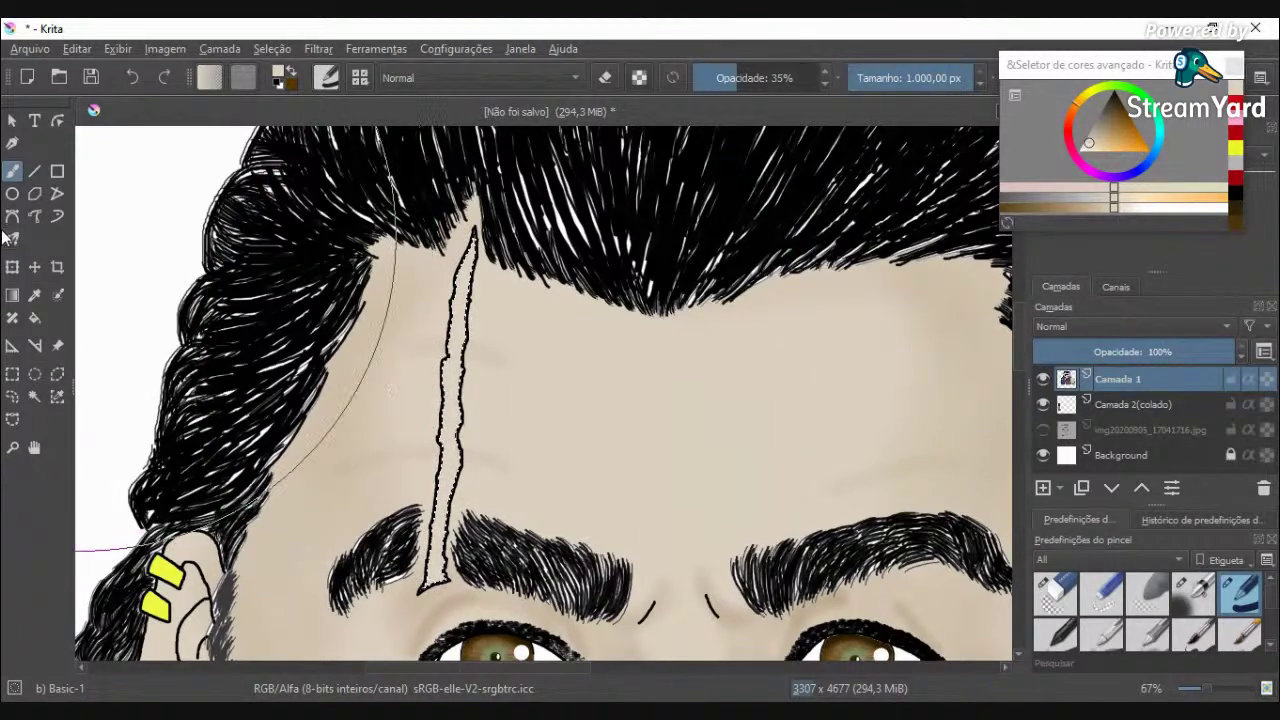
{"action": "left_click", "coordinate": [362, 77]}
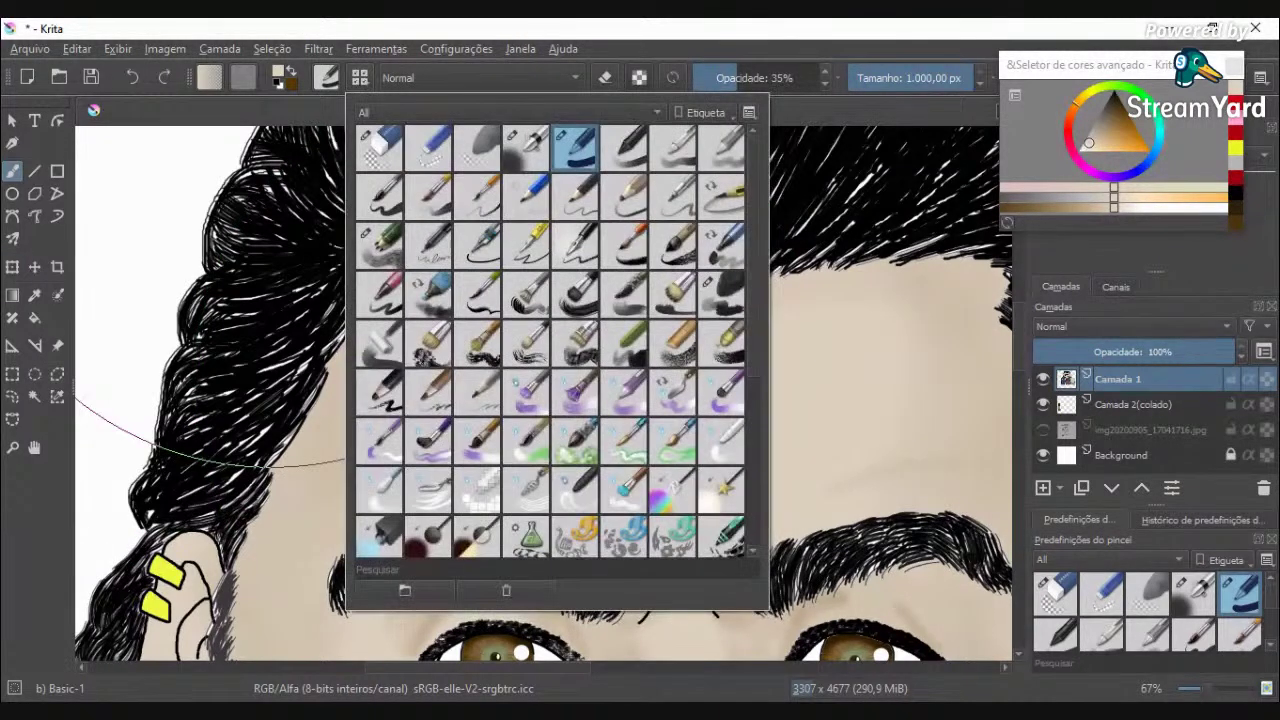
{"action": "left_click", "coordinate": [571, 140]}
{"action": "left_click", "coordinate": [1095, 205]}
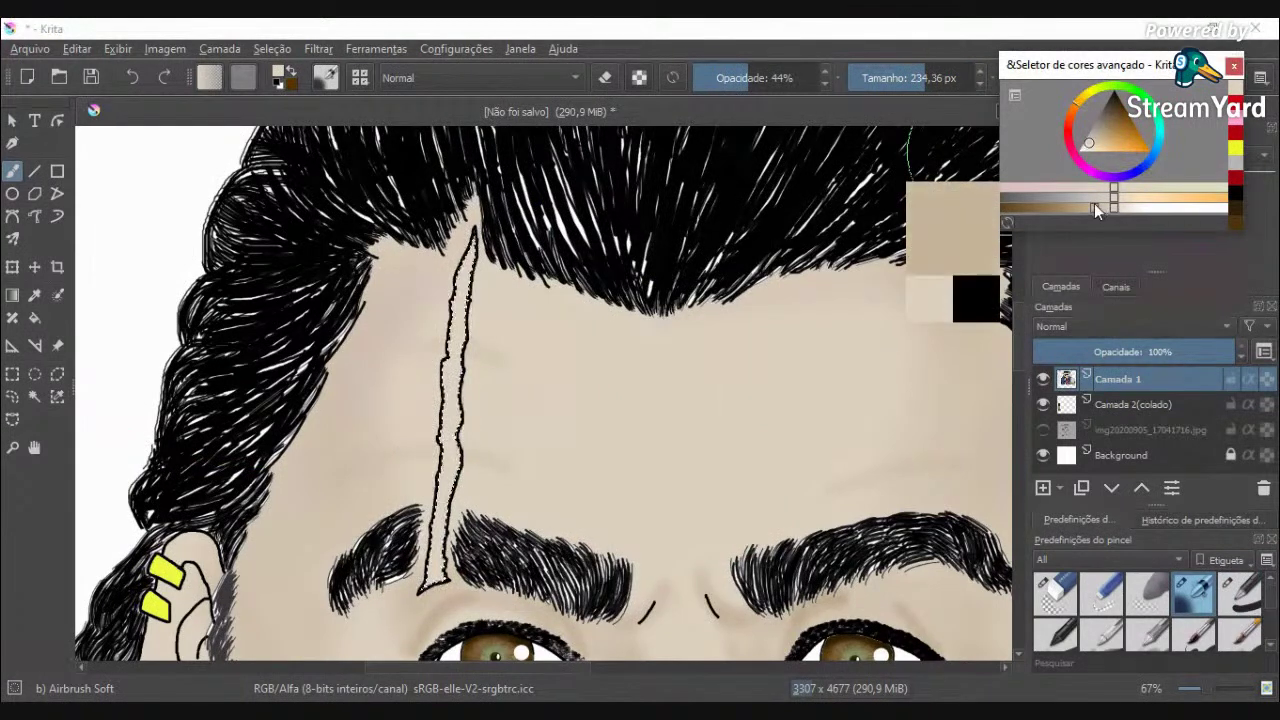
{"action": "left_click", "coordinate": [34, 396]}
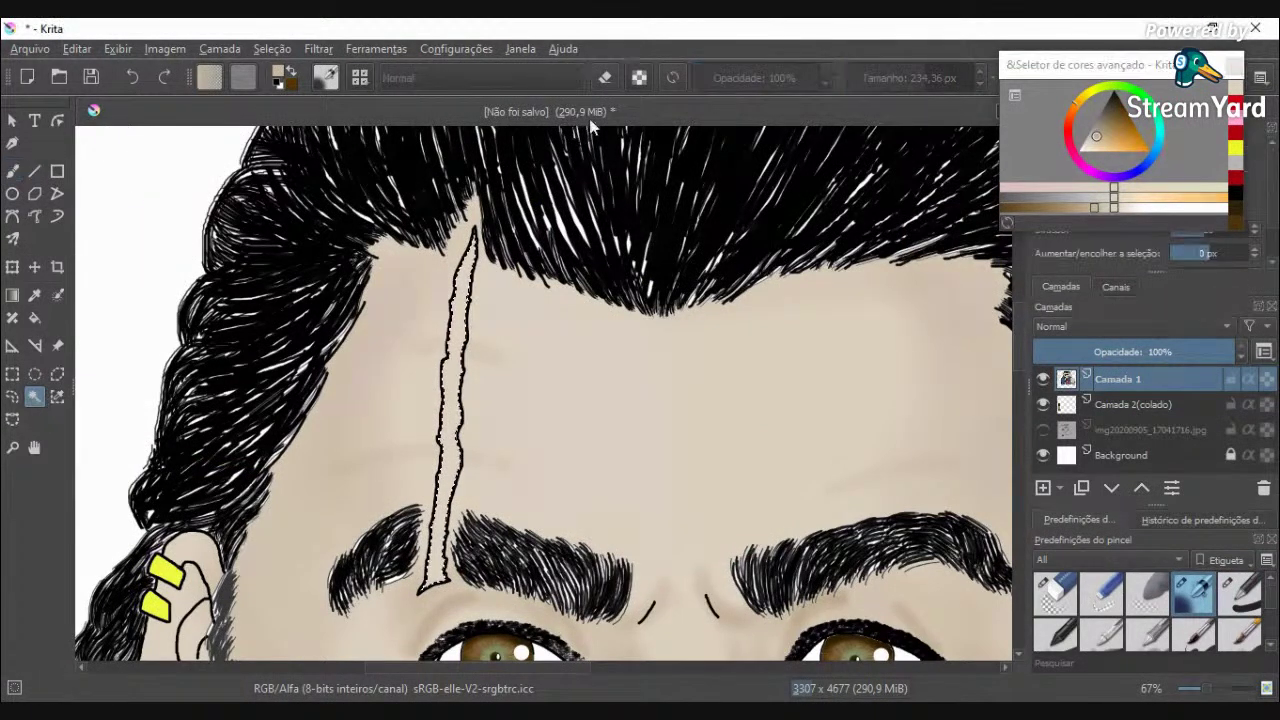
{"action": "left_click", "coordinate": [12, 171]}
{"action": "left_click", "coordinate": [360, 77]}
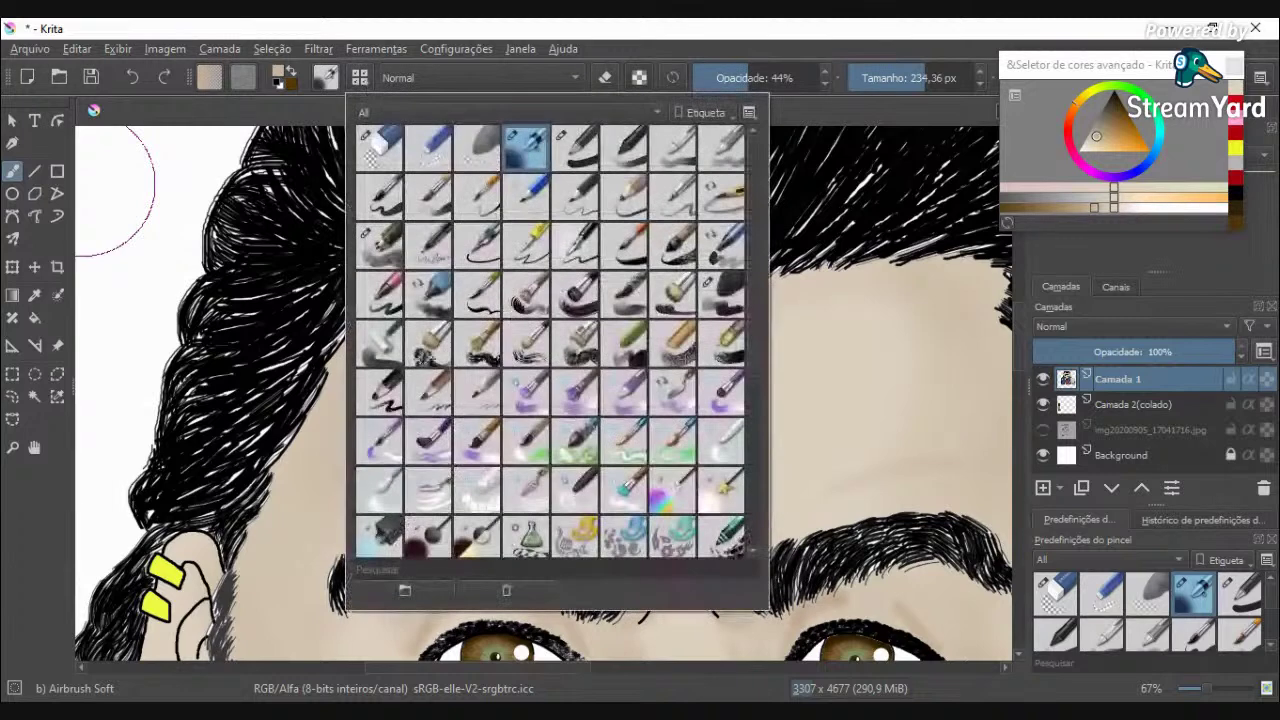
{"action": "left_click", "coordinate": [578, 27]}
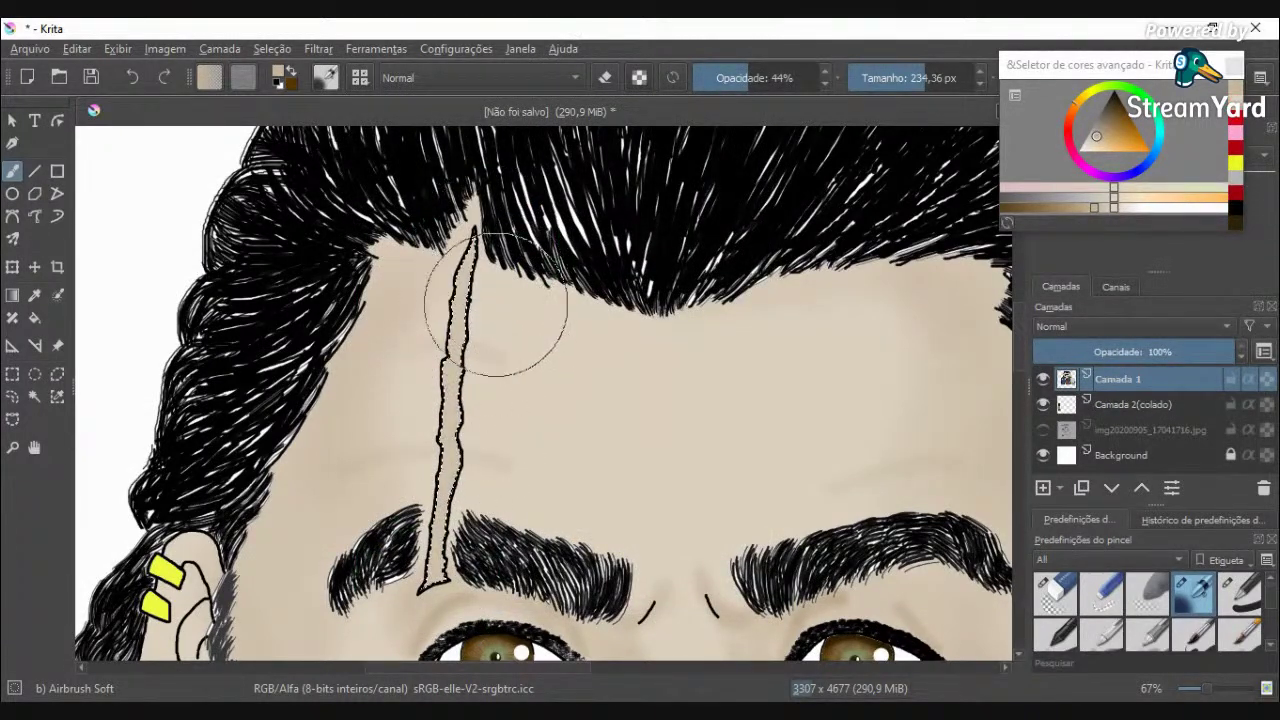
{"action": "scroll", "coordinate": [486, 310], "scroll_direction": "down", "scroll_amount": 4}
{"action": "scroll", "coordinate": [493, 316], "scroll_direction": "up", "scroll_amount": 3}
{"action": "scroll", "coordinate": [486, 350], "scroll_direction": "down", "scroll_amount": 5}
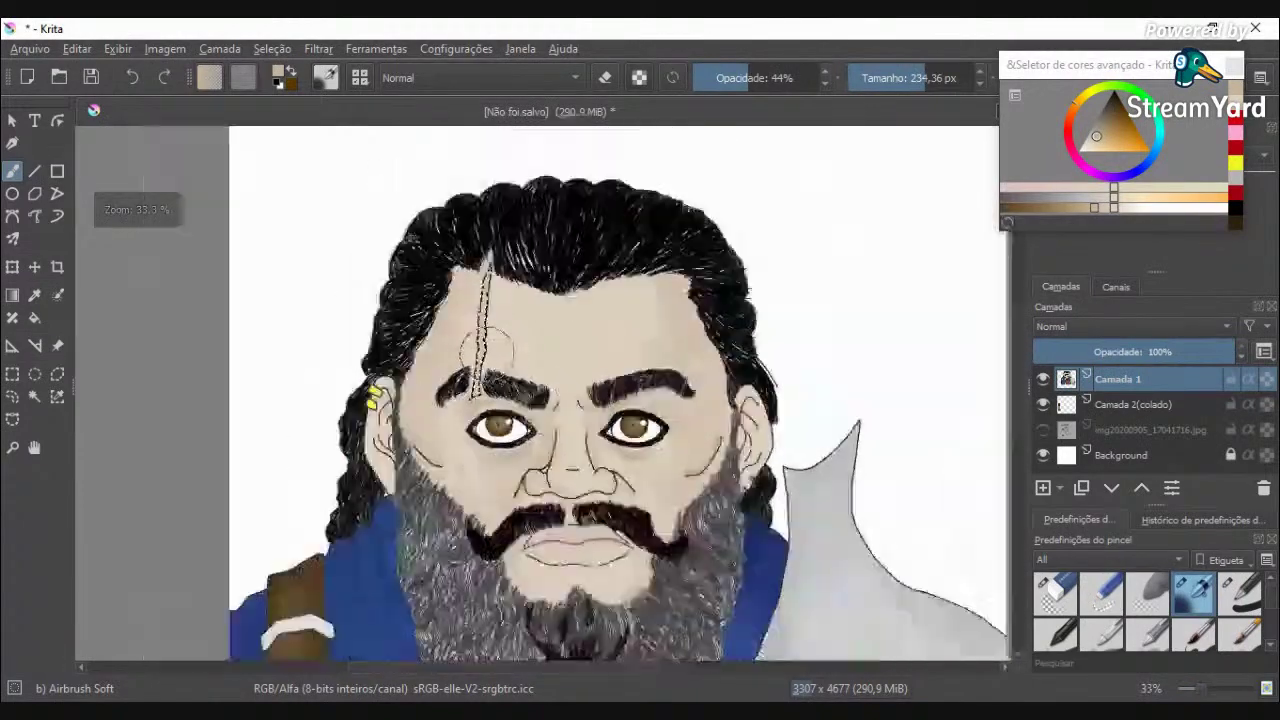
{"action": "scroll", "coordinate": [527, 438], "scroll_direction": "down", "scroll_amount": 2}
{"action": "scroll", "coordinate": [527, 438], "scroll_direction": "up", "scroll_amount": 5}
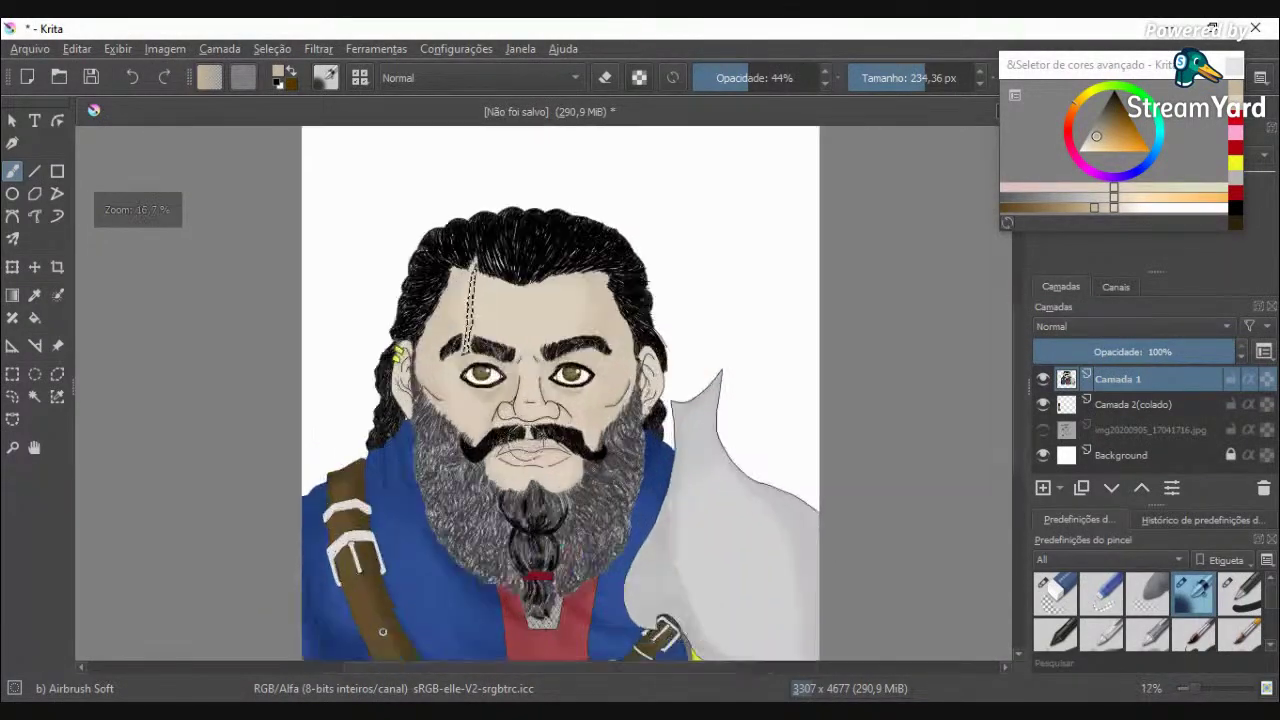
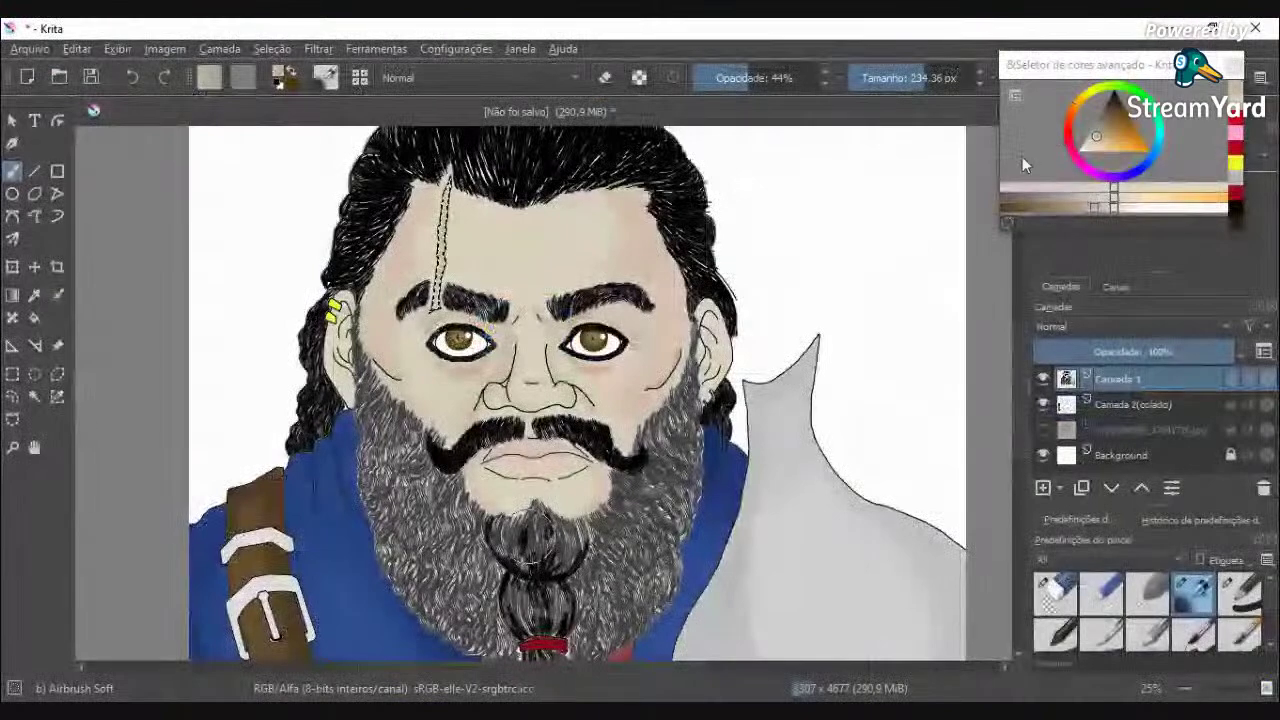
Step: Select the white background around the bearded warrior by contiguous colour
{"action": "scroll", "coordinate": [755, 279], "scroll_direction": "down", "scroll_amount": 3}
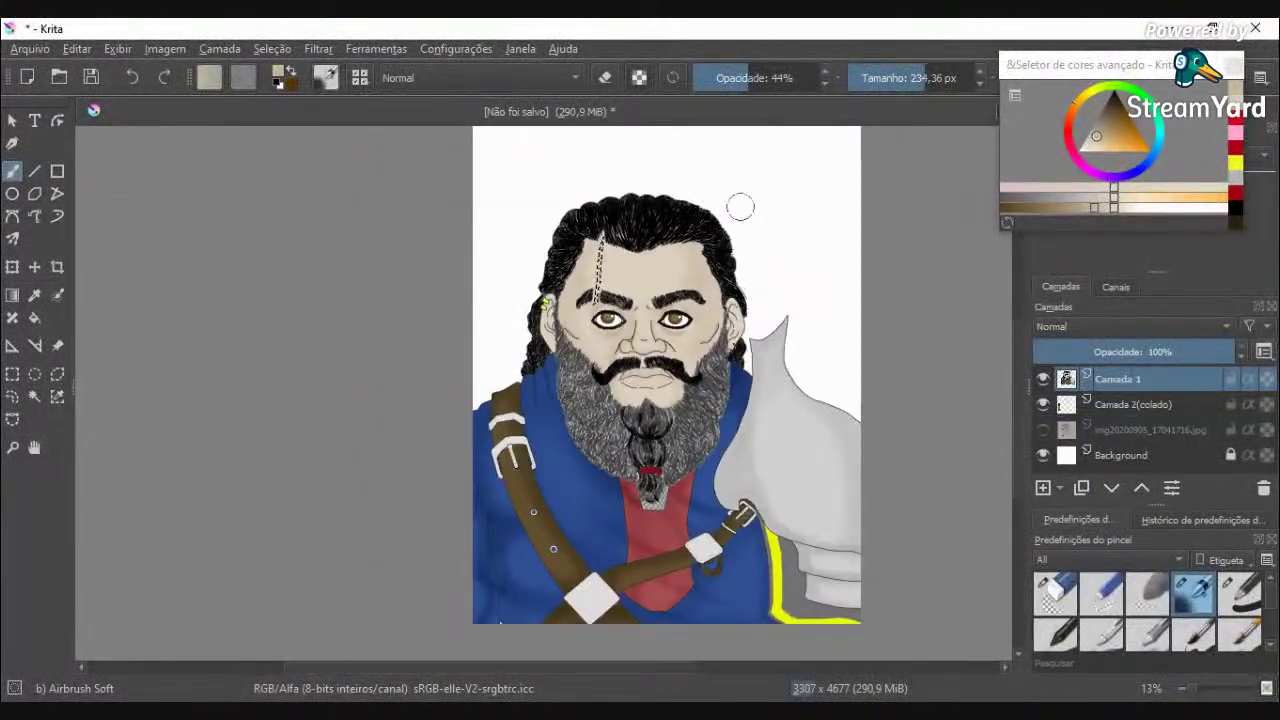
{"action": "left_click_drag", "start_coordinate": [1016, 436], "coordinate": [1016, 378]}
{"action": "left_click", "coordinate": [34, 396]}
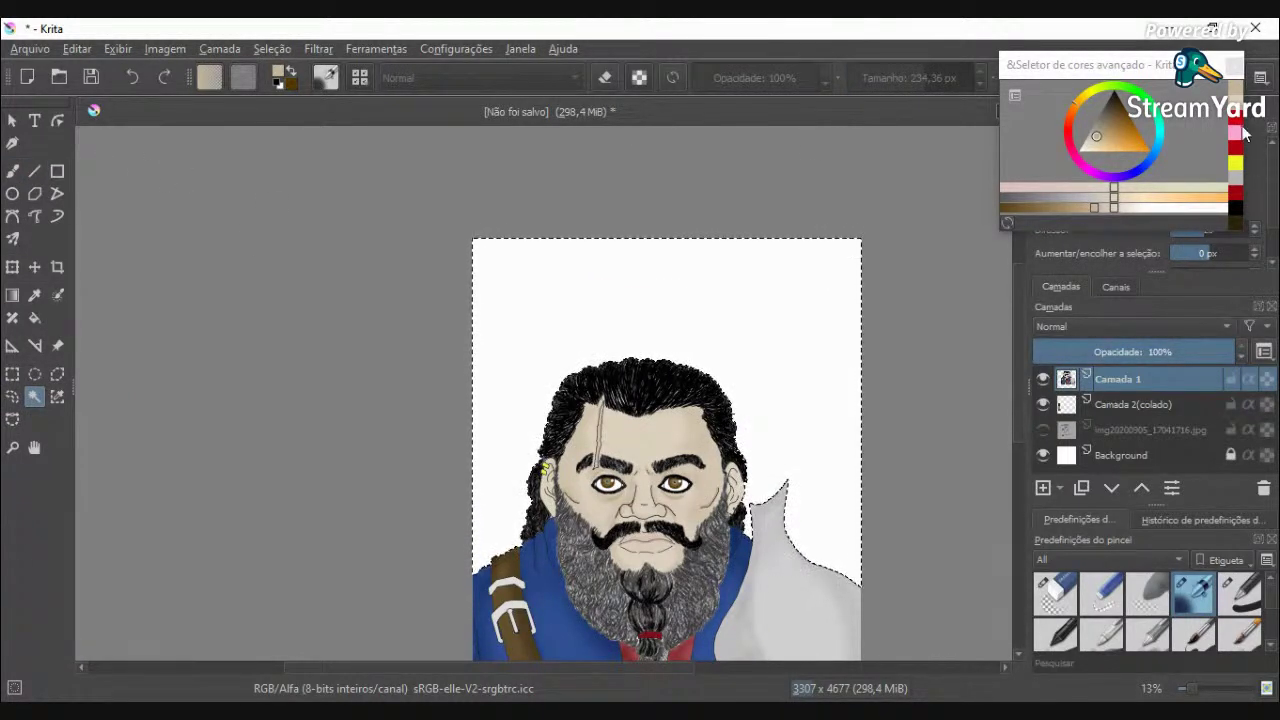
Step: Switch from Airbrush Soft to the Basic-1 freehand brush at 1,000 px and 35% opacity
{"action": "left_click", "coordinate": [30, 49]}
{"action": "left_click", "coordinate": [30, 49]}
{"action": "key", "text": "b"}
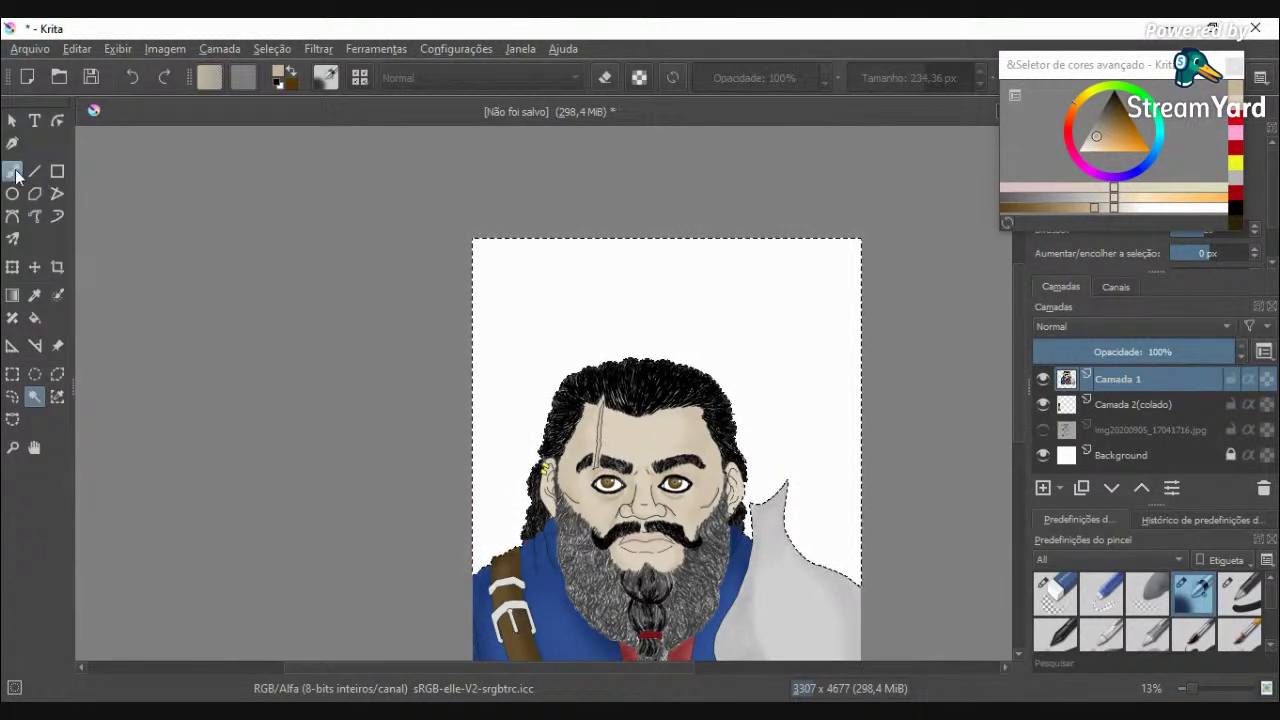
{"action": "left_click", "coordinate": [360, 77]}
{"action": "left_click", "coordinate": [629, 23]}
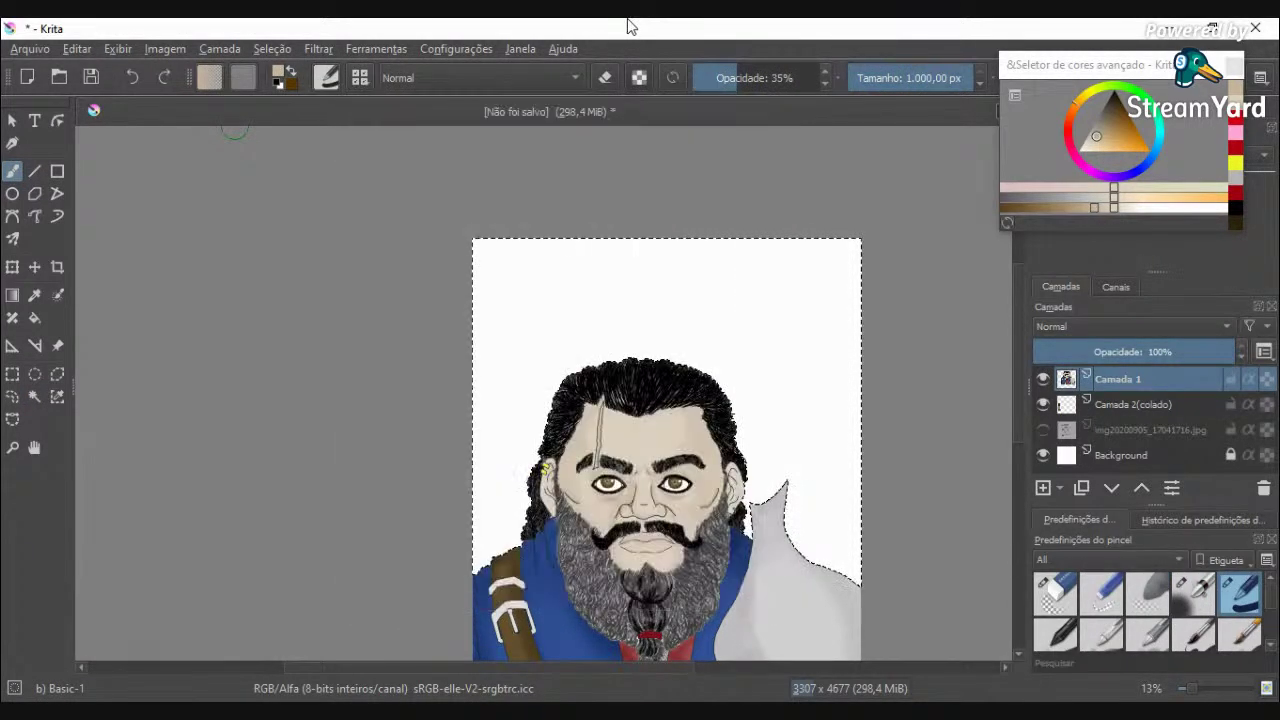
Step: Choose a saturated orange as the painting colour for the selected background
{"action": "mouse_move", "coordinate": [1070, 138]}
{"action": "left_mouse_down"}
{"action": "mouse_move", "coordinate": [1092, 101]}
{"action": "mouse_move", "coordinate": [1145, 109]}
{"action": "mouse_move", "coordinate": [1158, 150]}
{"action": "mouse_move", "coordinate": [1068, 209]}
{"action": "mouse_move", "coordinate": [1086, 210]}
{"action": "left_mouse_up"}
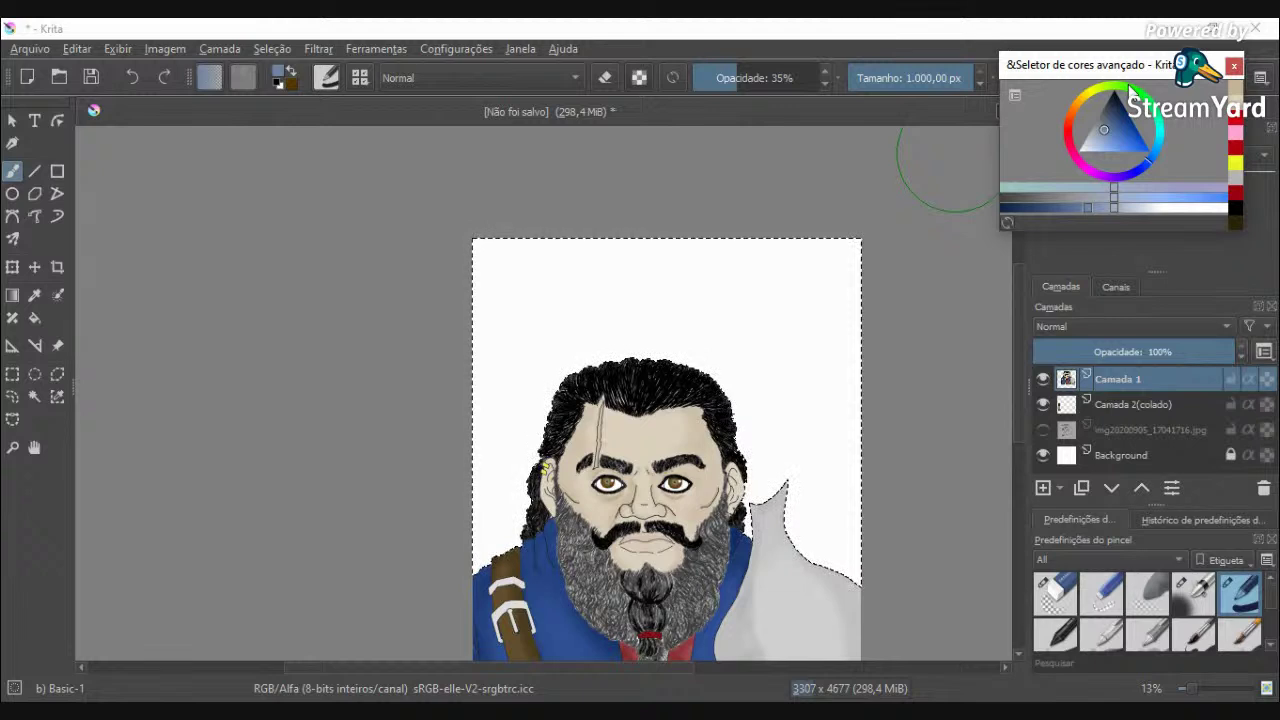
{"action": "left_click", "coordinate": [1129, 129]}
{"action": "left_click_drag", "start_coordinate": [1155, 112], "coordinate": [1080, 107]}
{"action": "left_click", "coordinate": [1113, 197]}
{"action": "left_click_drag", "start_coordinate": [1113, 197], "coordinate": [1177, 198]}
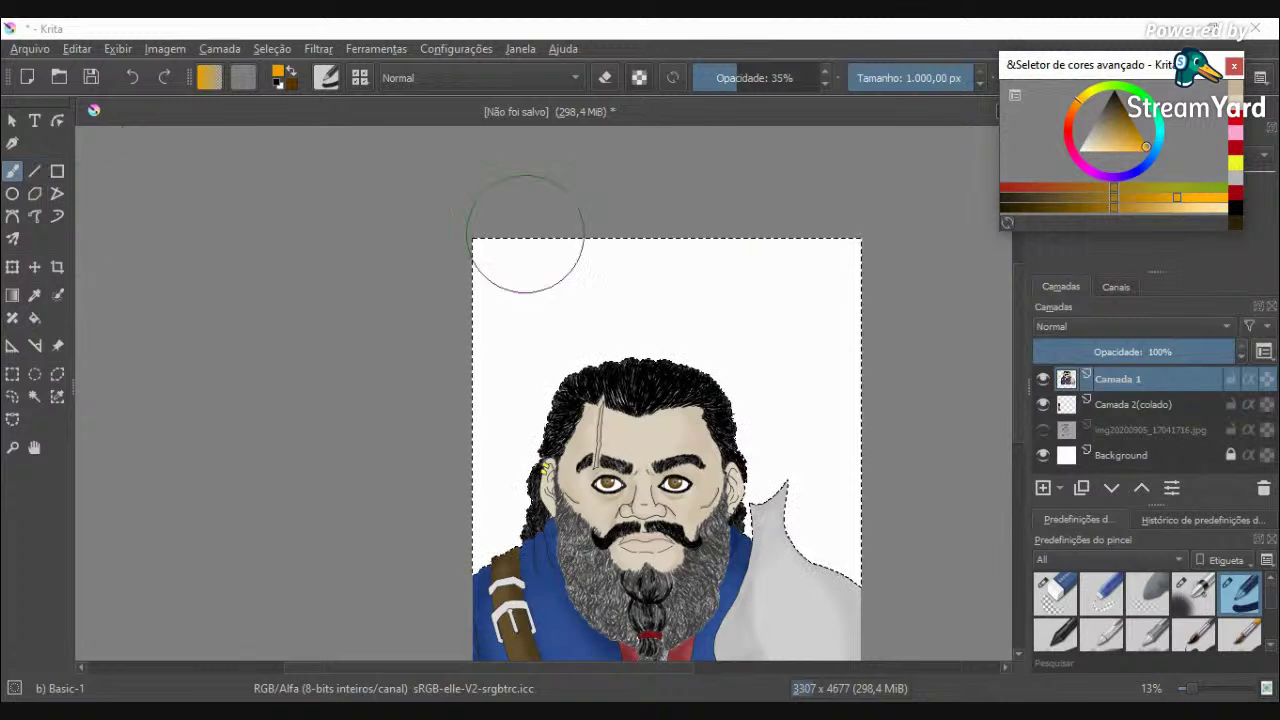
Step: Try painting the selected background orange with the 1,000 px Basic-1 brush at 100% opacity
{"action": "left_click", "coordinate": [792, 78]}
{"action": "left_click_drag", "start_coordinate": [797, 77], "coordinate": [900, 79]}
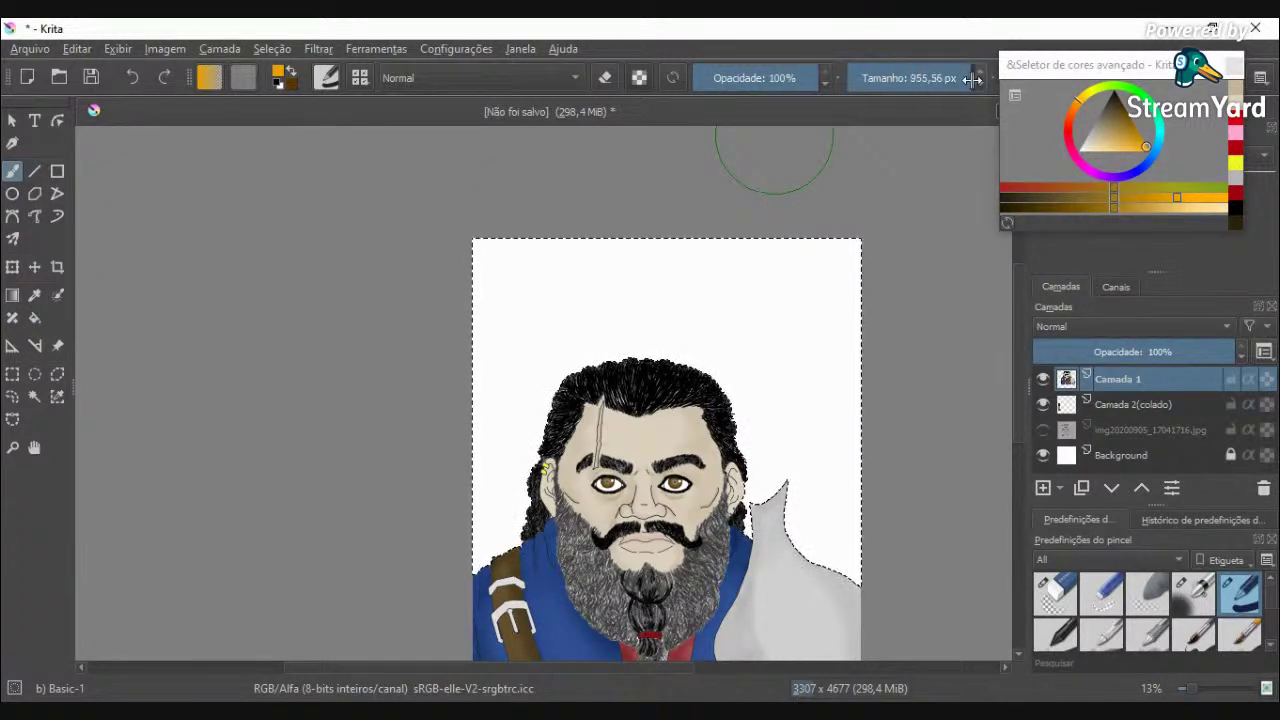
{"action": "mouse_move", "coordinate": [578, 237]}
{"action": "left_mouse_down"}
{"action": "mouse_move", "coordinate": [527, 260]}
{"action": "mouse_move", "coordinate": [562, 260]}
{"action": "mouse_move", "coordinate": [530, 488]}
{"action": "mouse_move", "coordinate": [770, 437]}
{"action": "mouse_move", "coordinate": [749, 363]}
{"action": "mouse_move", "coordinate": [857, 414]}
{"action": "mouse_move", "coordinate": [820, 417]}
{"action": "mouse_move", "coordinate": [848, 525]}
{"action": "left_mouse_up"}
{"action": "scroll", "coordinate": [848, 525], "scroll_direction": "down", "scroll_amount": 2}
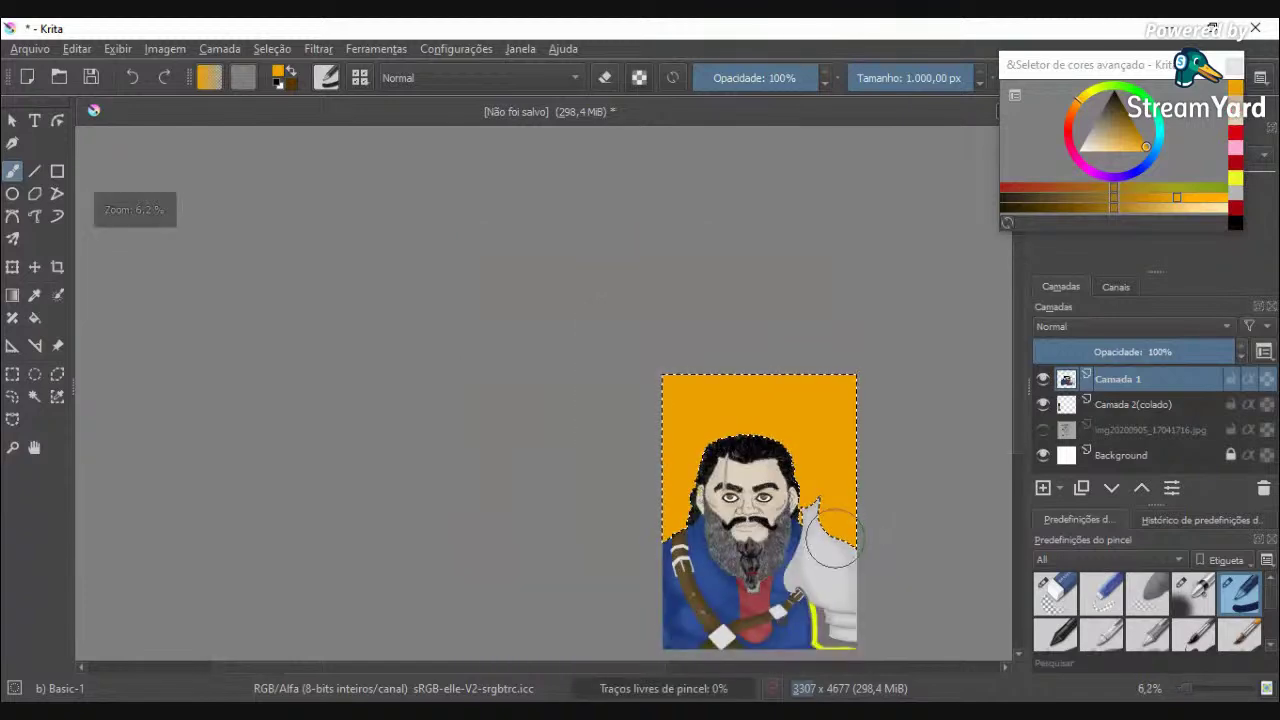
{"action": "scroll", "coordinate": [832, 540], "scroll_direction": "up", "scroll_amount": 3}
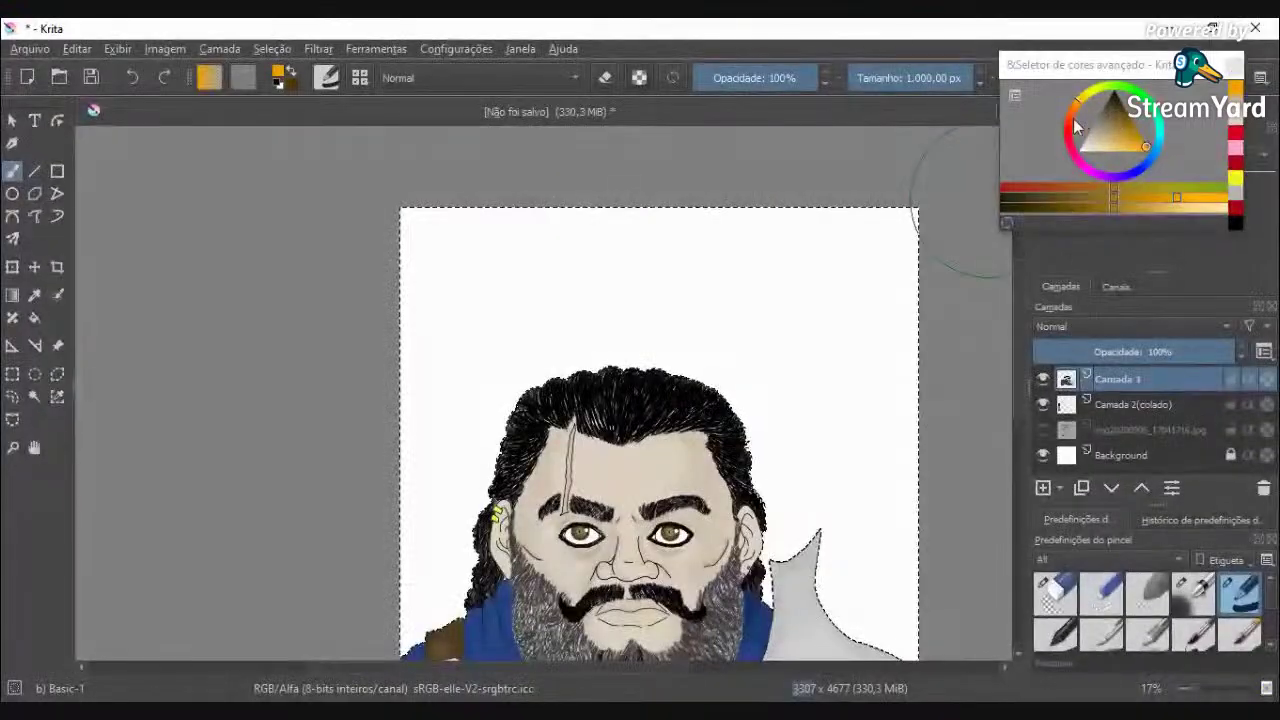
Step: Try a vivid violet on the selected background around the warrior, and undo the painting
{"action": "mouse_move", "coordinate": [1150, 115]}
{"action": "left_mouse_down"}
{"action": "mouse_move", "coordinate": [1138, 168]}
{"action": "mouse_move", "coordinate": [1062, 193]}
{"action": "mouse_move", "coordinate": [1128, 196]}
{"action": "mouse_move", "coordinate": [1137, 206]}
{"action": "mouse_move", "coordinate": [1116, 214]}
{"action": "mouse_move", "coordinate": [1142, 214]}
{"action": "mouse_move", "coordinate": [1099, 211]}
{"action": "mouse_move", "coordinate": [1130, 200]}
{"action": "left_mouse_up"}
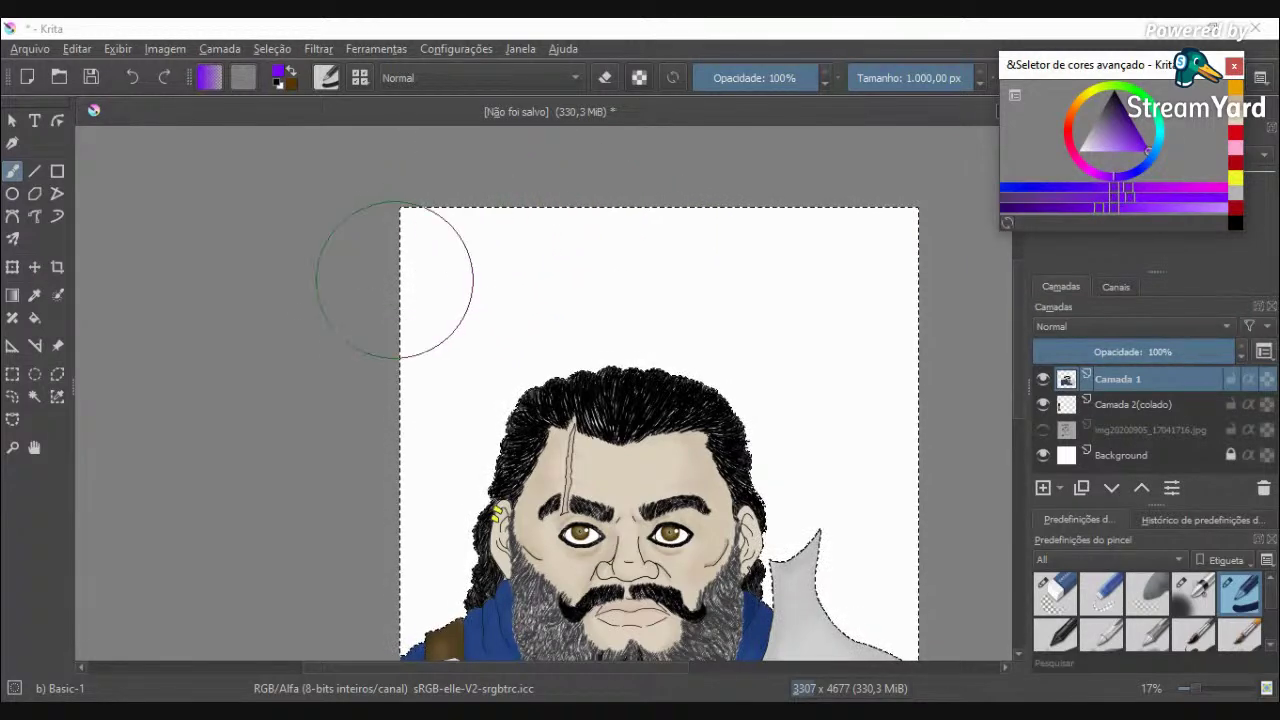
{"action": "mouse_move", "coordinate": [386, 290]}
{"action": "left_mouse_down"}
{"action": "mouse_move", "coordinate": [438, 245]}
{"action": "mouse_move", "coordinate": [516, 236]}
{"action": "mouse_move", "coordinate": [472, 283]}
{"action": "mouse_move", "coordinate": [416, 388]}
{"action": "mouse_move", "coordinate": [415, 626]}
{"action": "mouse_move", "coordinate": [474, 469]}
{"action": "mouse_move", "coordinate": [601, 276]}
{"action": "mouse_move", "coordinate": [706, 217]}
{"action": "mouse_move", "coordinate": [623, 333]}
{"action": "mouse_move", "coordinate": [856, 202]}
{"action": "mouse_move", "coordinate": [719, 379]}
{"action": "mouse_move", "coordinate": [877, 274]}
{"action": "left_mouse_up"}
{"action": "mouse_move", "coordinate": [862, 318]}
{"action": "left_mouse_down"}
{"action": "mouse_move", "coordinate": [871, 420]}
{"action": "mouse_move", "coordinate": [857, 471]}
{"action": "mouse_move", "coordinate": [900, 651]}
{"action": "mouse_move", "coordinate": [903, 454]}
{"action": "left_mouse_up"}
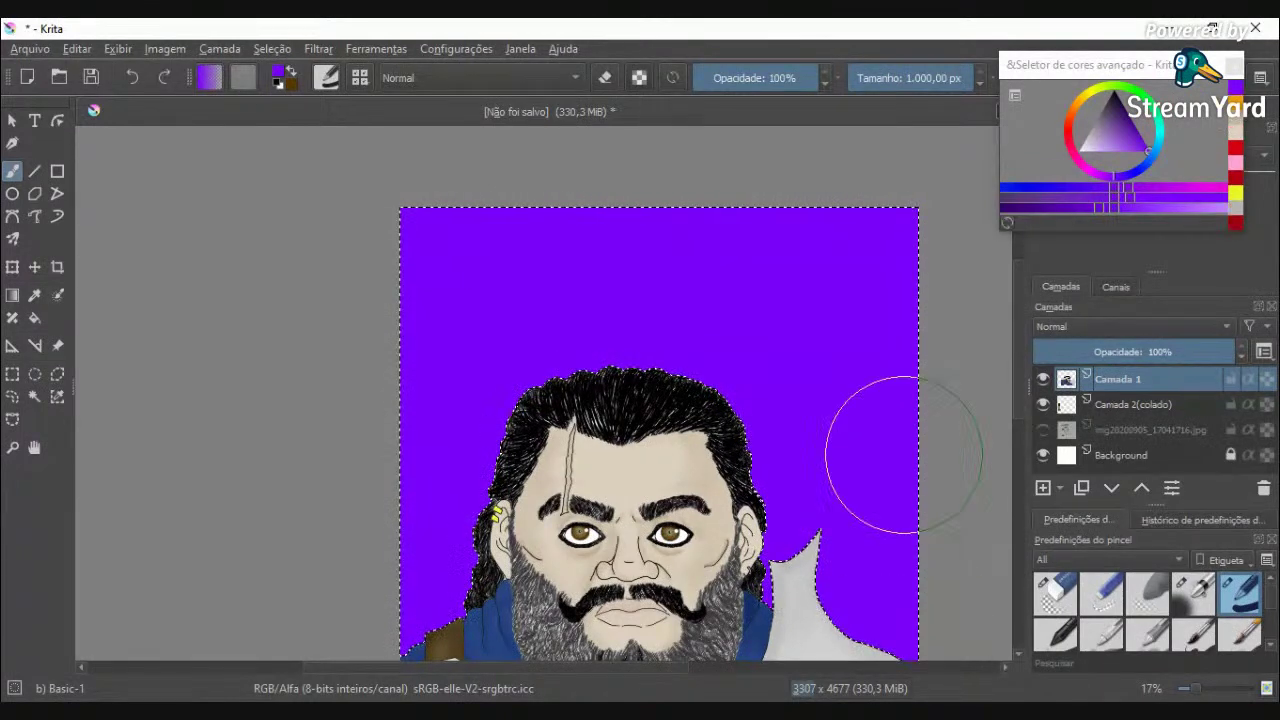
{"action": "scroll", "coordinate": [872, 453], "scroll_direction": "down", "scroll_amount": 4}
{"action": "scroll", "coordinate": [872, 450], "scroll_direction": "up", "scroll_amount": 4}
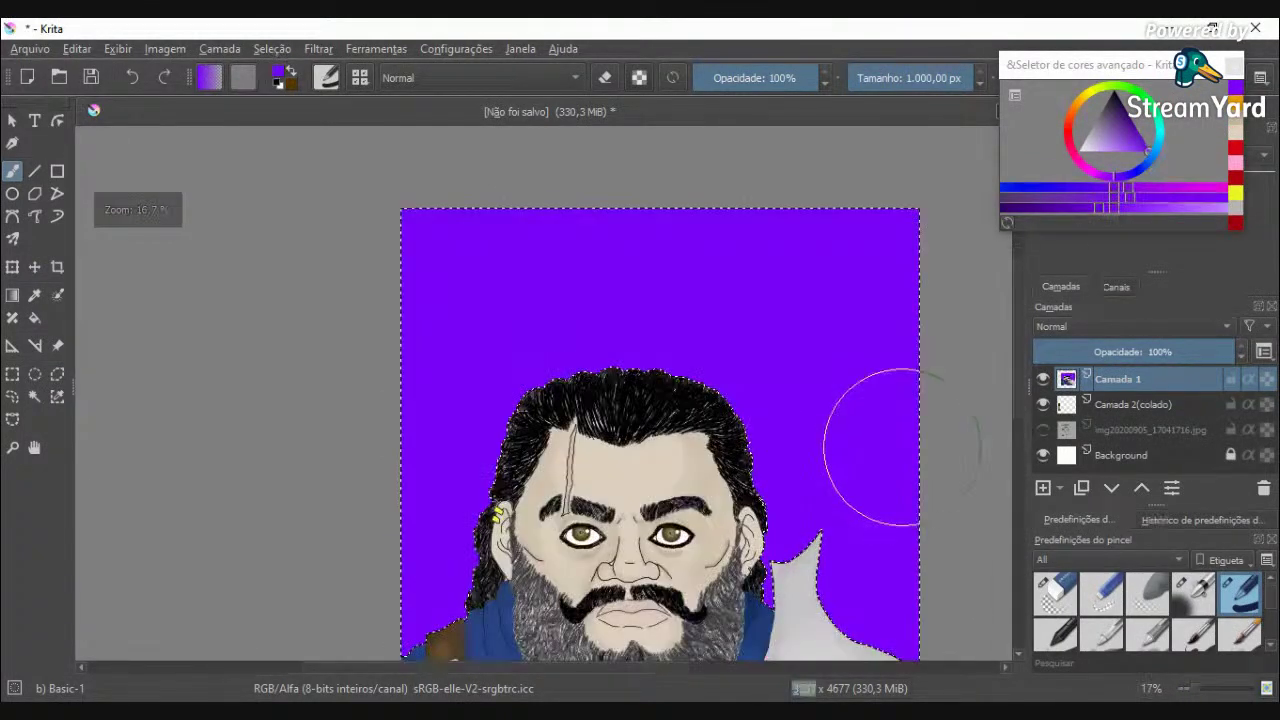
{"action": "scroll", "coordinate": [902, 447], "scroll_direction": "up", "scroll_amount": 1}
{"action": "key", "text": "ctrl+z"}
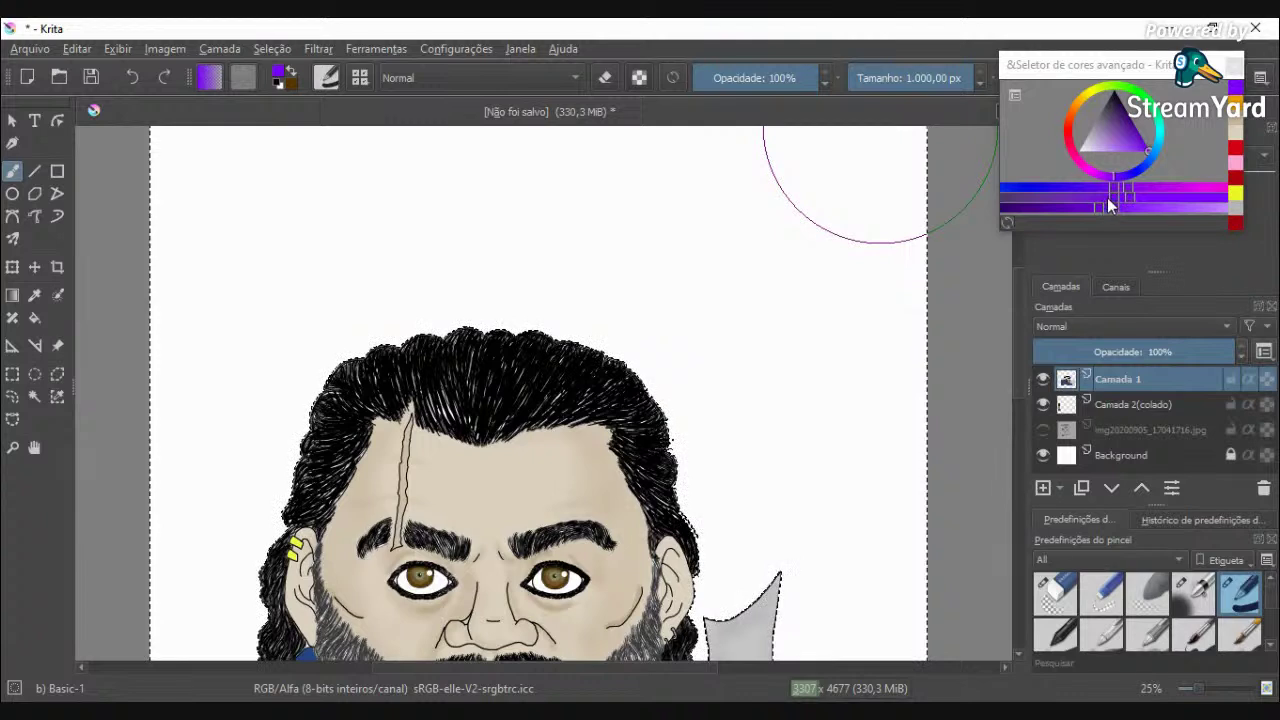
Step: Darken the violet to a deep purple, test it on the selected background, and undo the stroke
{"action": "left_click", "coordinate": [1133, 145]}
{"action": "left_click_drag", "start_coordinate": [1135, 146], "coordinate": [1127, 112]}
{"action": "scroll", "coordinate": [797, 243], "scroll_direction": "down", "scroll_amount": 5}
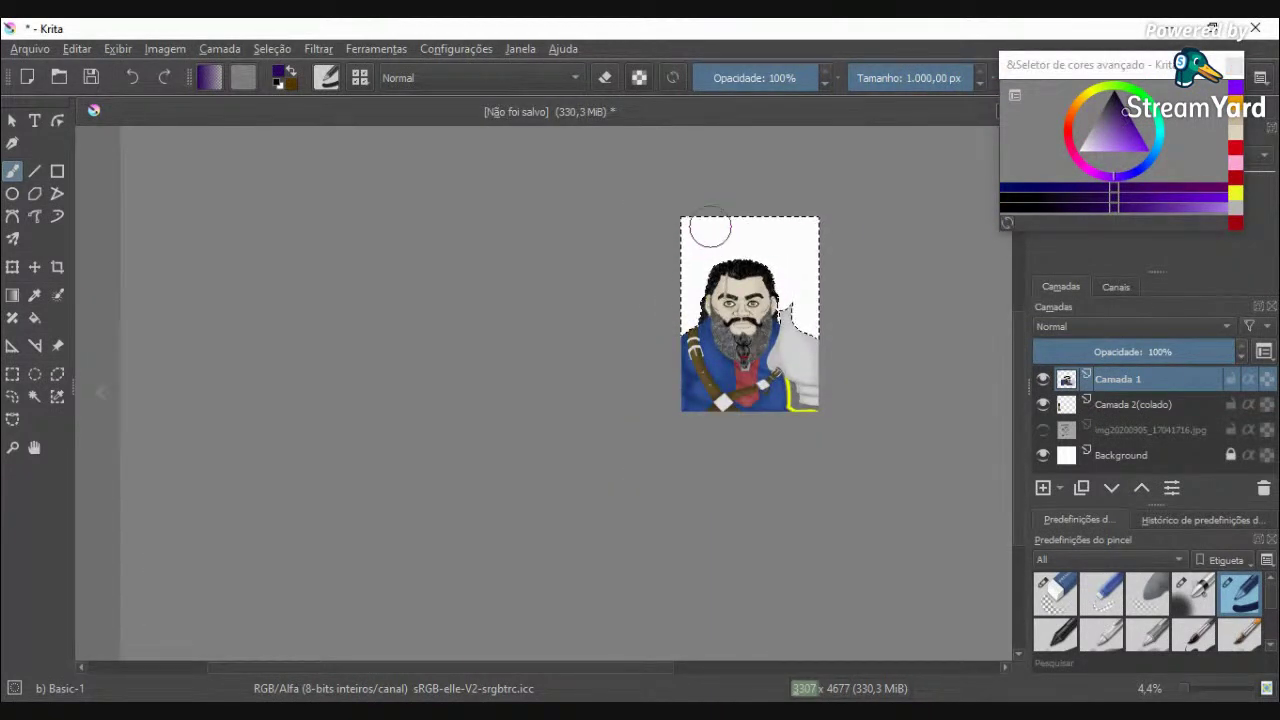
{"action": "left_click_drag", "start_coordinate": [710, 229], "coordinate": [710, 228]}
{"action": "key", "text": "ctrl+z"}
{"action": "key", "text": "ctrl+z"}
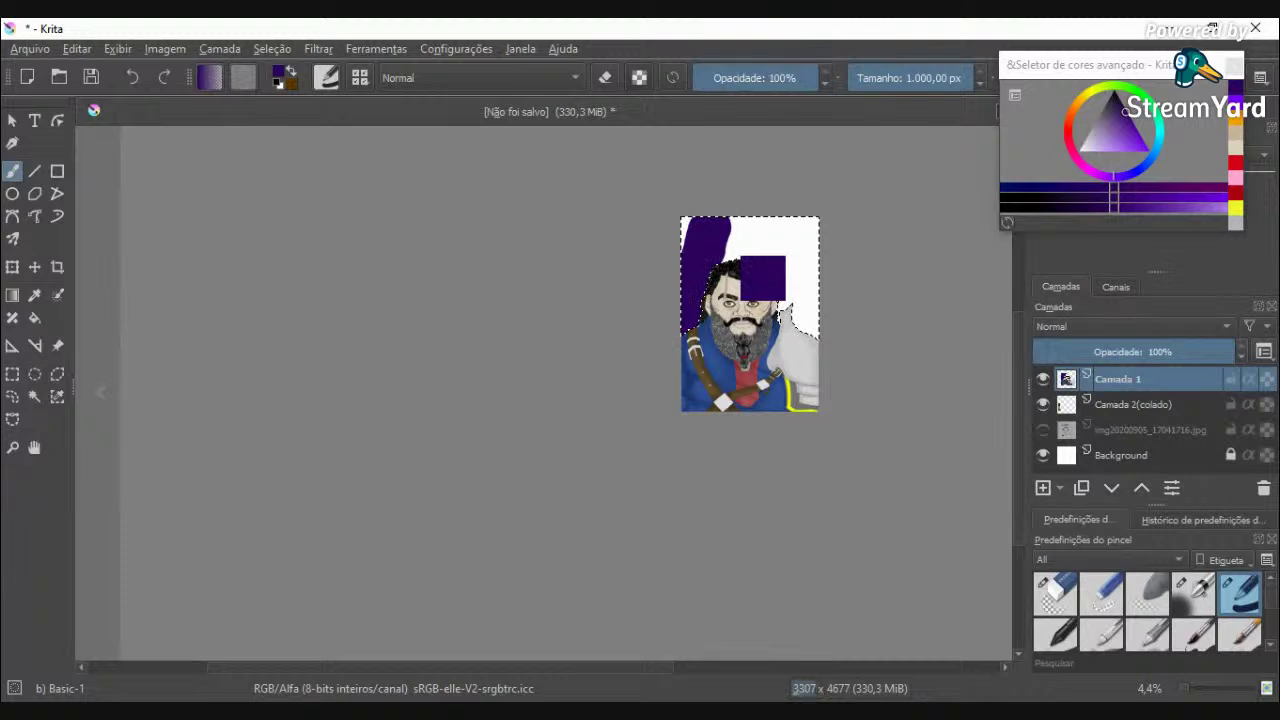
Step: Compare brighter and darker purple shades, test another deep purple stroke on the background, and undo it
{"action": "left_click", "coordinate": [1089, 211]}
{"action": "mouse_move", "coordinate": [1057, 209]}
{"action": "left_mouse_down"}
{"action": "mouse_move", "coordinate": [1112, 211]}
{"action": "mouse_move", "coordinate": [1088, 198]}
{"action": "left_mouse_up"}
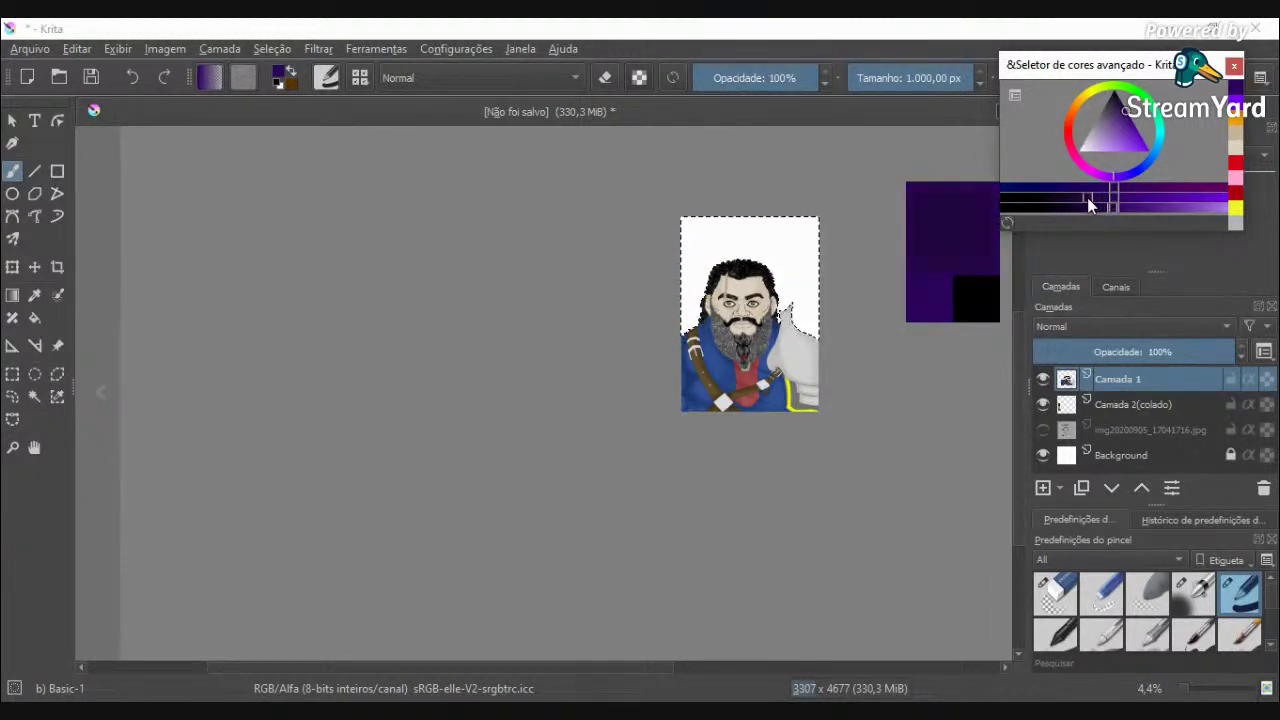
{"action": "left_click", "coordinate": [1198, 199]}
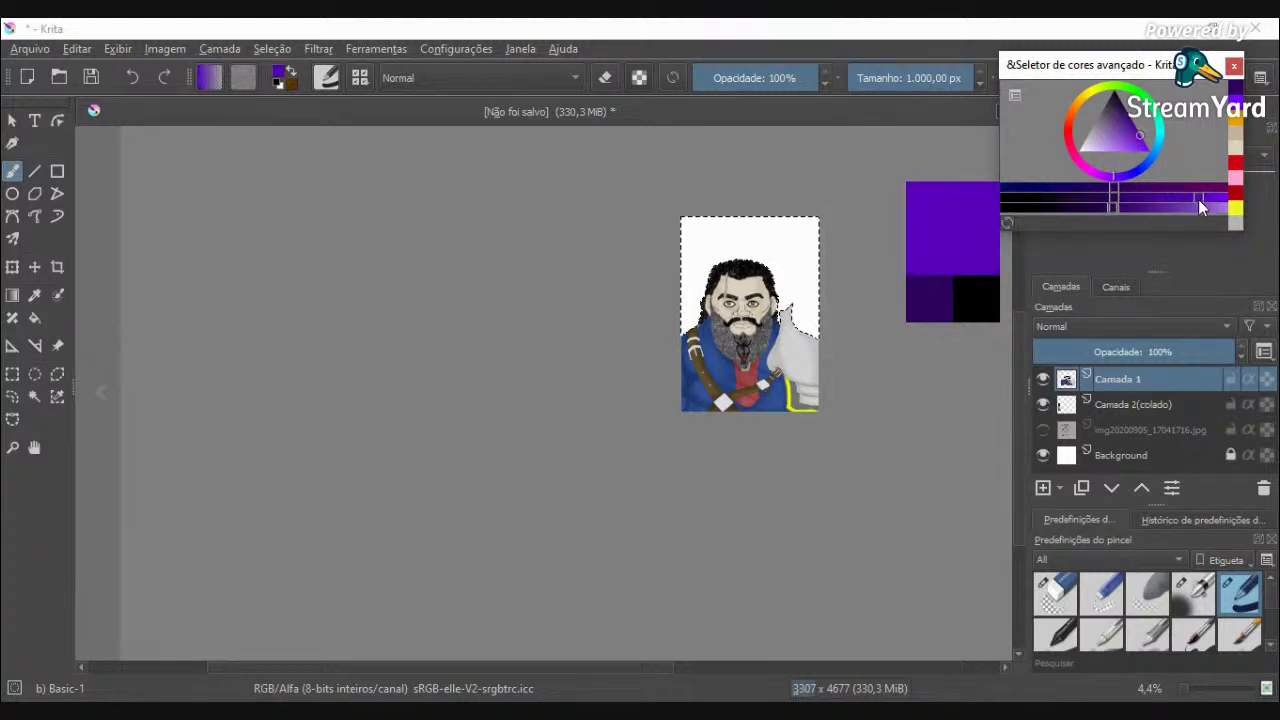
{"action": "left_click", "coordinate": [1136, 127]}
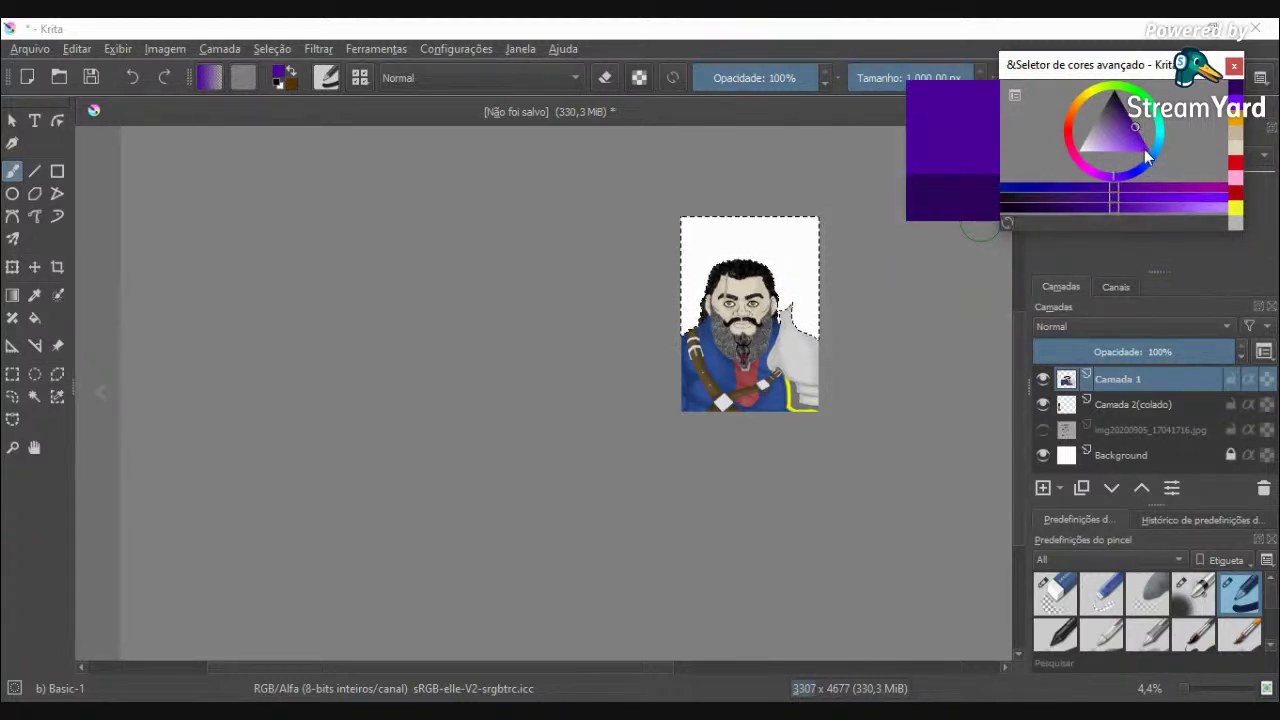
{"action": "left_click", "coordinate": [1112, 205]}
{"action": "left_click", "coordinate": [1072, 206]}
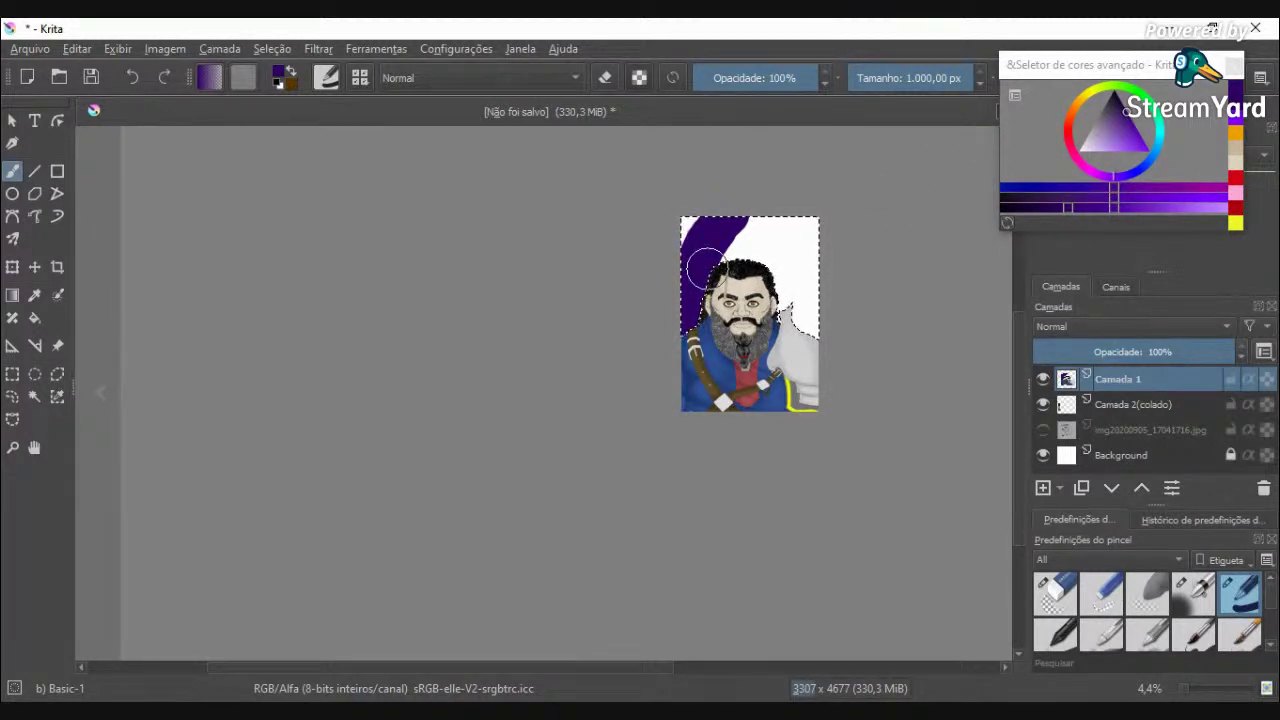
{"action": "key", "text": "ctrl+z"}
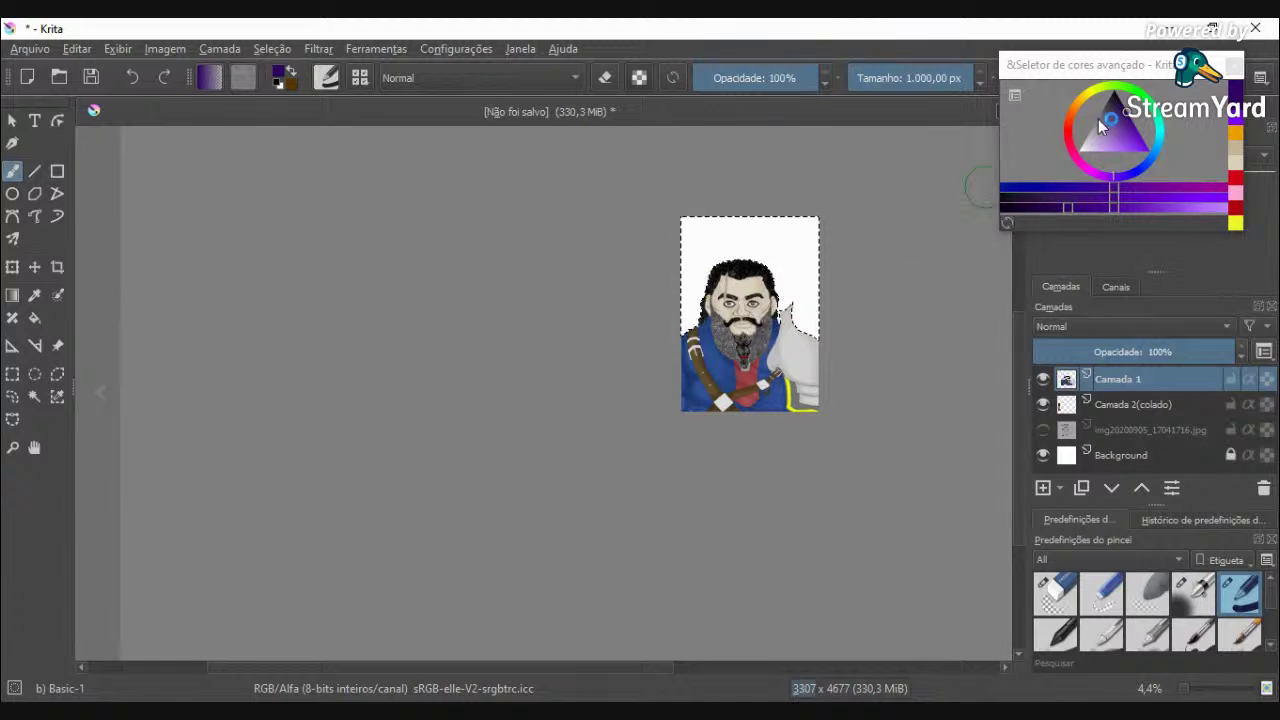
Step: Choose a neutral mid grey as the painting colour for the selected background
{"action": "left_click_drag", "start_coordinate": [1088, 144], "coordinate": [1202, 200]}
{"action": "left_click", "coordinate": [1094, 122]}
{"action": "left_click_drag", "start_coordinate": [1094, 120], "coordinate": [1094, 128]}
{"action": "left_click_drag", "start_coordinate": [1114, 211], "coordinate": [1086, 198]}
{"action": "scroll", "coordinate": [680, 238], "scroll_direction": "down", "scroll_amount": 1}
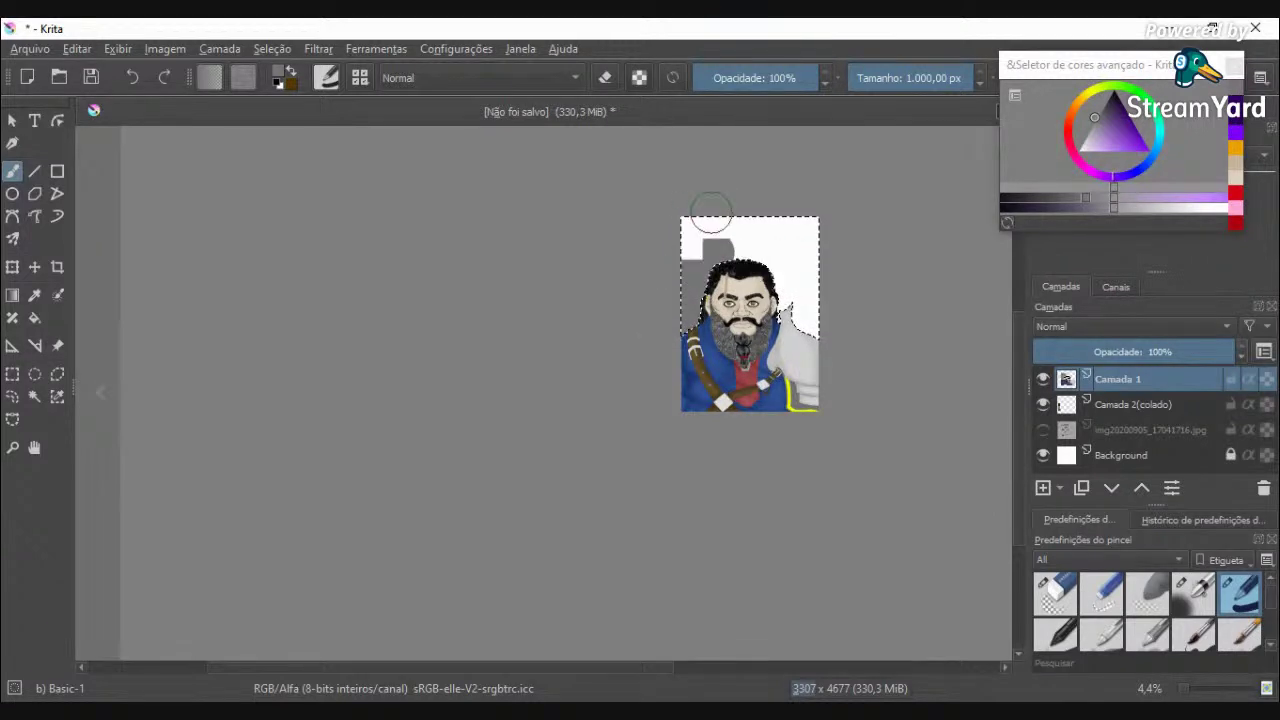
Step: Set the brush opacity to 56% and paint the whole selected background around the warrior grey
{"action": "left_click", "coordinate": [763, 77]}
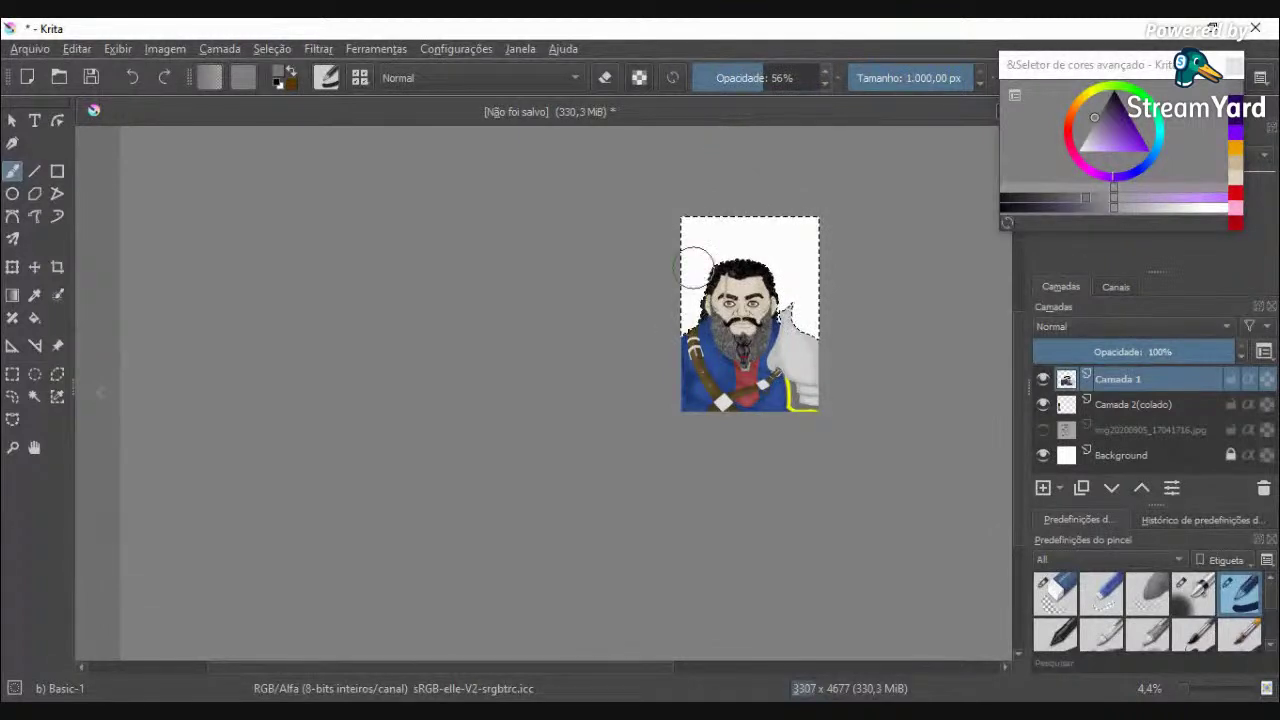
{"action": "left_click_drag", "start_coordinate": [695, 212], "coordinate": [690, 340]}
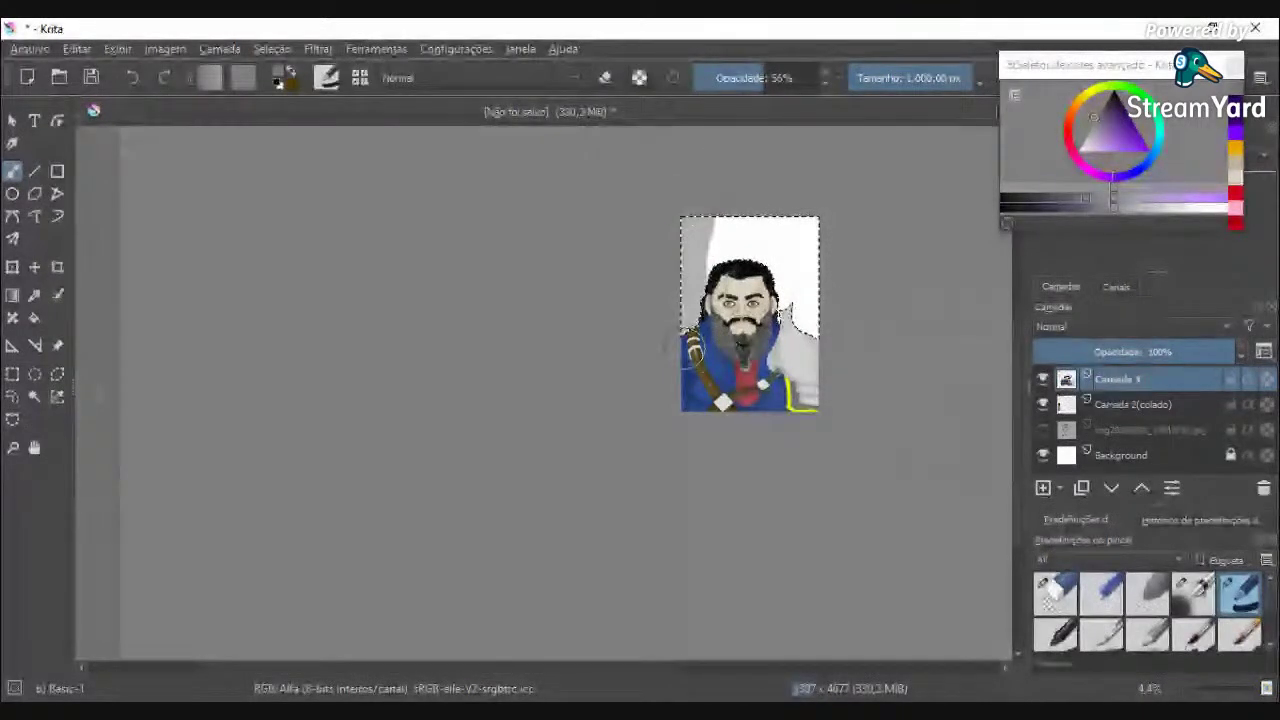
{"action": "mouse_move", "coordinate": [685, 348]}
{"action": "left_mouse_down"}
{"action": "mouse_move", "coordinate": [757, 232]}
{"action": "mouse_move", "coordinate": [791, 340]}
{"action": "mouse_move", "coordinate": [827, 295]}
{"action": "left_mouse_up"}
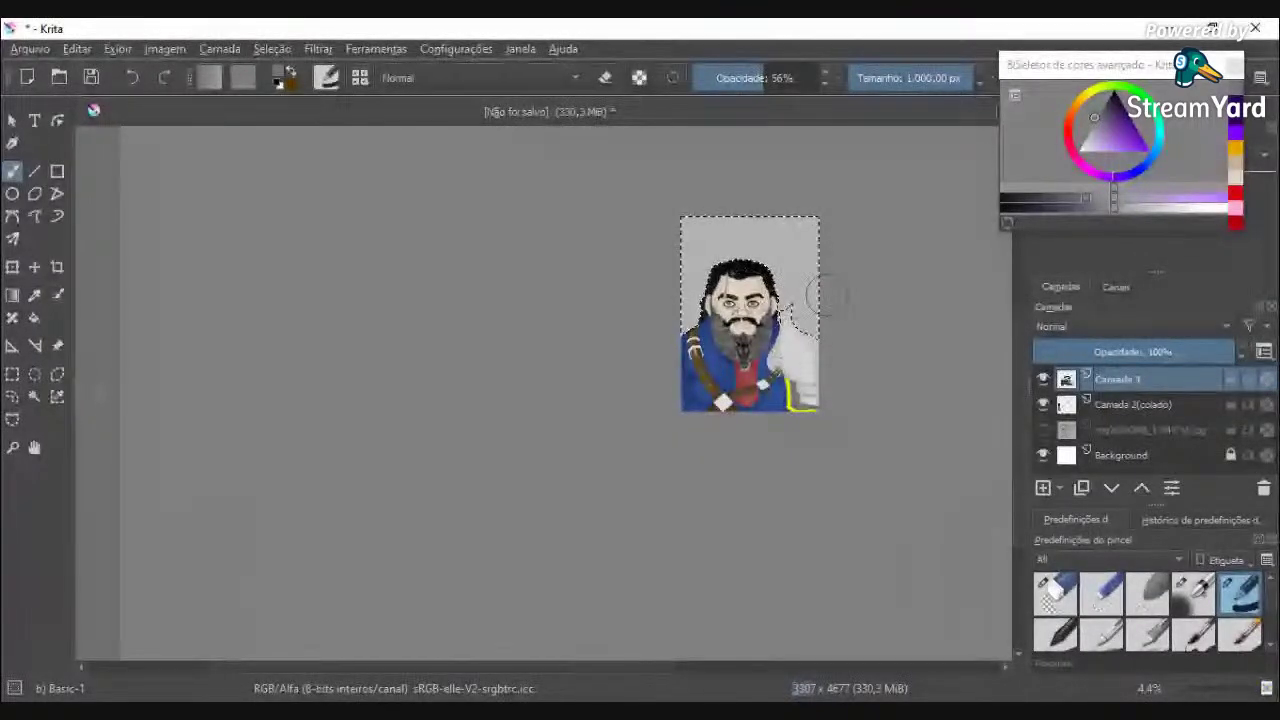
Step: Set up Airbrush Soft with a darker grey, 1,000 px size and 22% opacity for shading the background
{"action": "scroll", "coordinate": [792, 137], "scroll_direction": "up", "scroll_amount": 2}
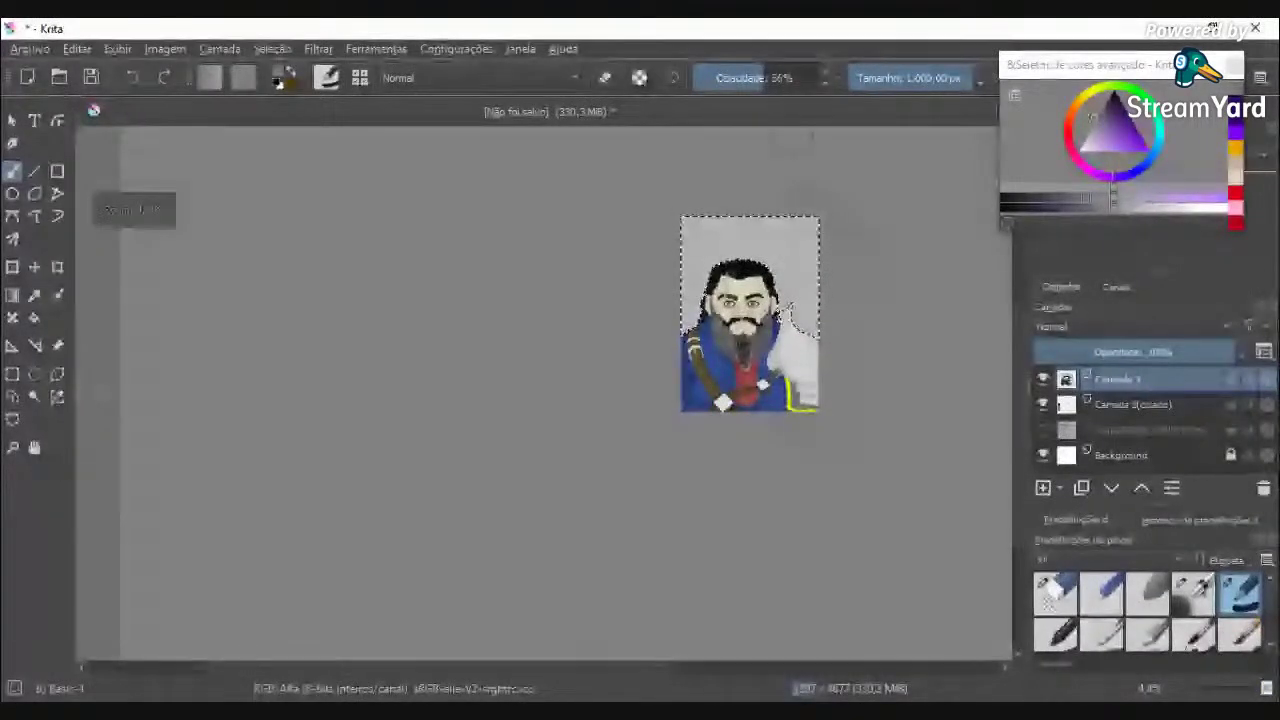
{"action": "left_click", "coordinate": [549, 126]}
{"action": "left_click", "coordinate": [643, 25]}
{"action": "left_click", "coordinate": [1109, 203]}
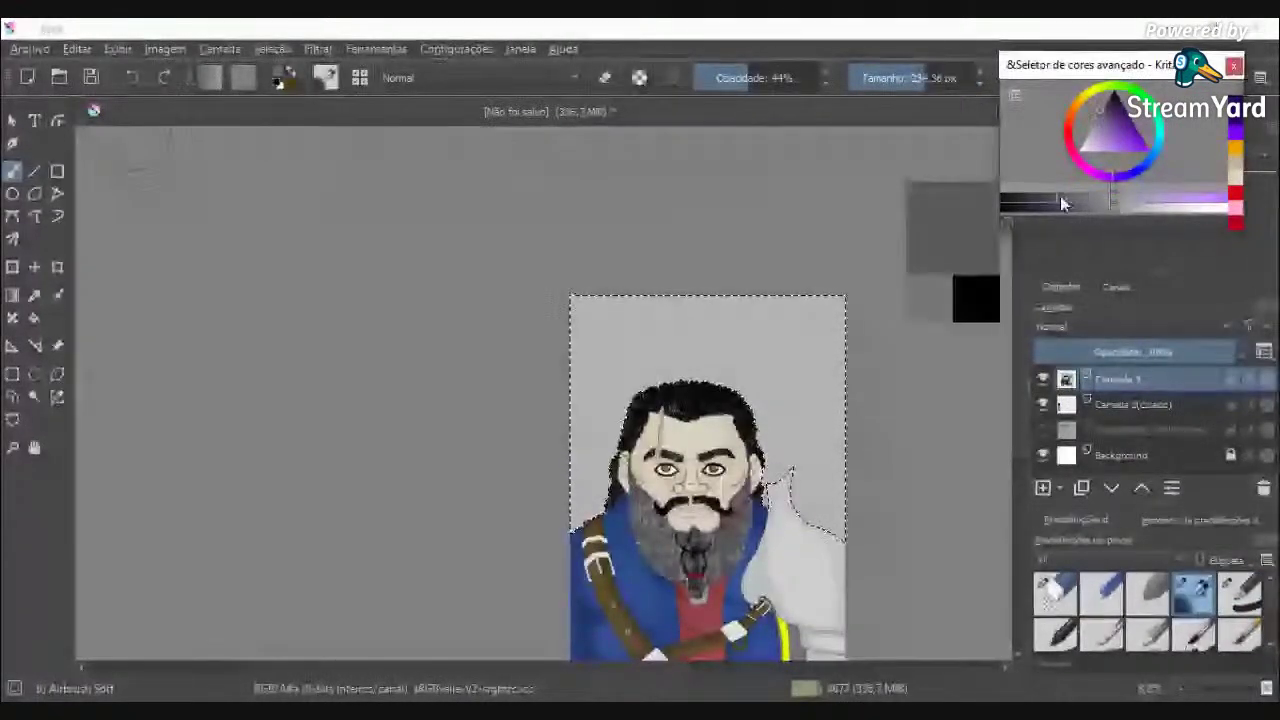
{"action": "left_click_drag", "start_coordinate": [955, 78], "coordinate": [992, 79]}
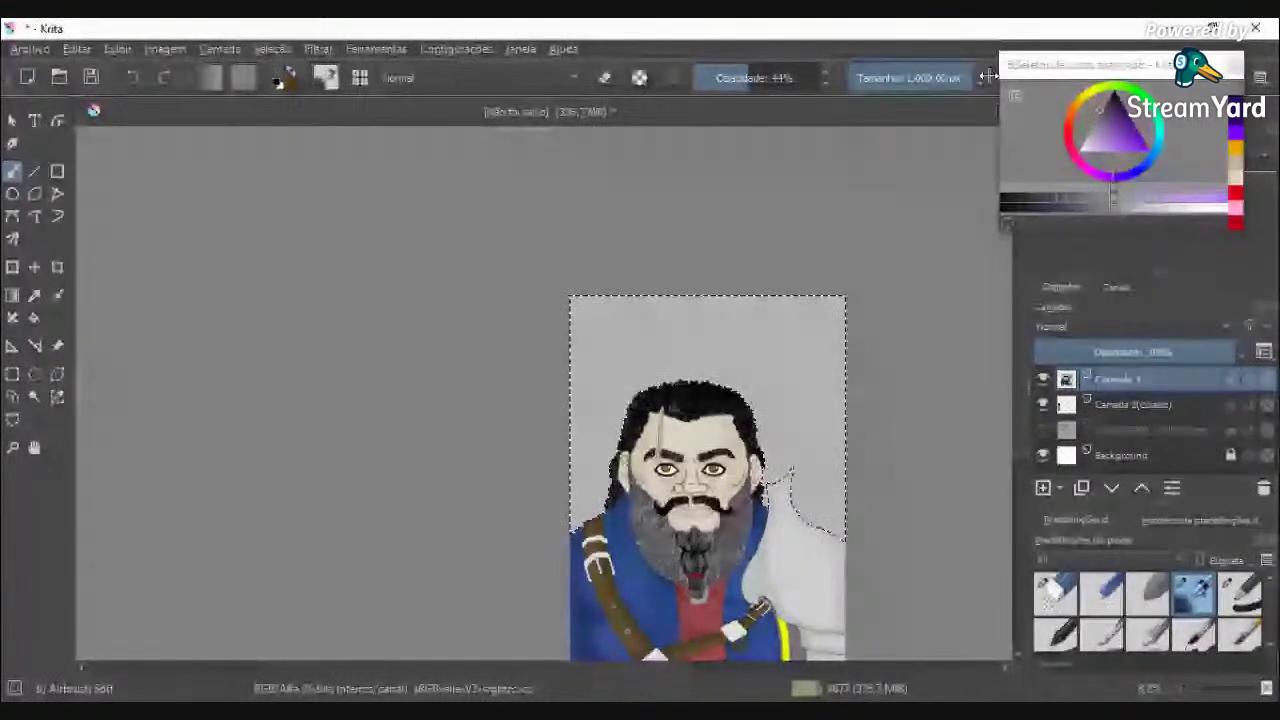
{"action": "left_click", "coordinate": [722, 84]}
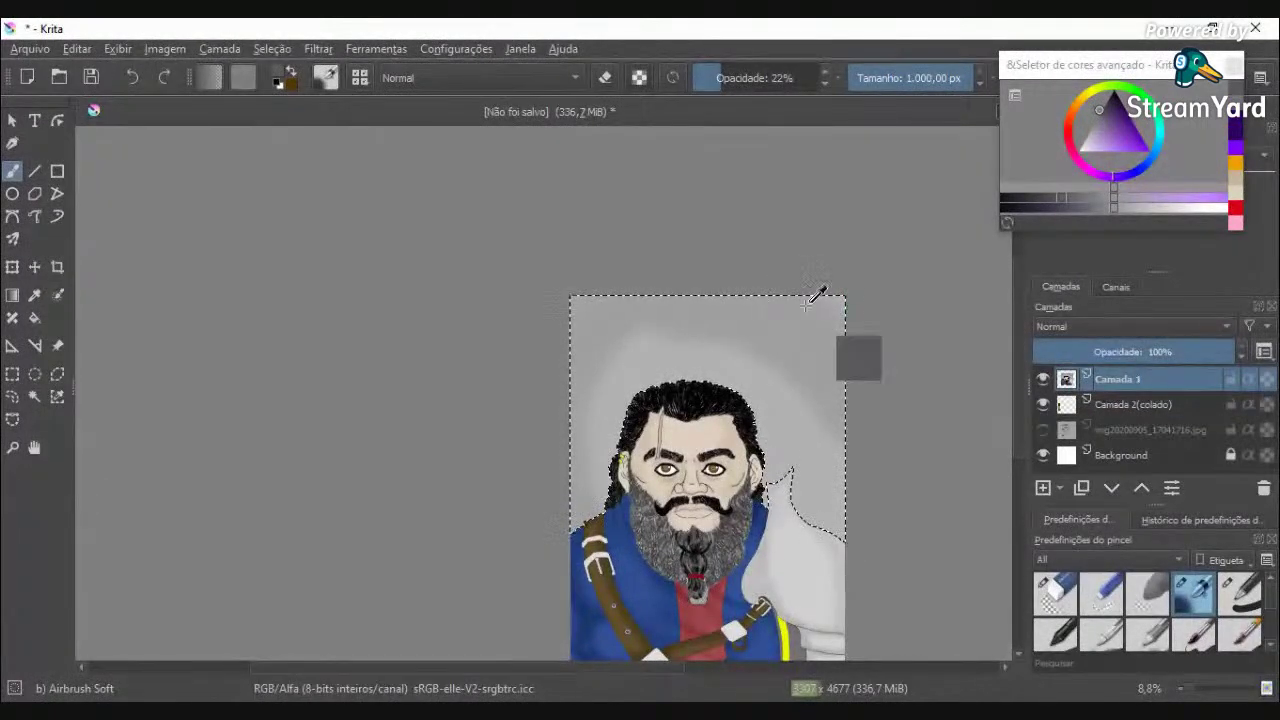
Step: Try airbrushing darker grey shading along both sides of the background, and undo the strokes
{"action": "key", "text": "ctrl+z"}
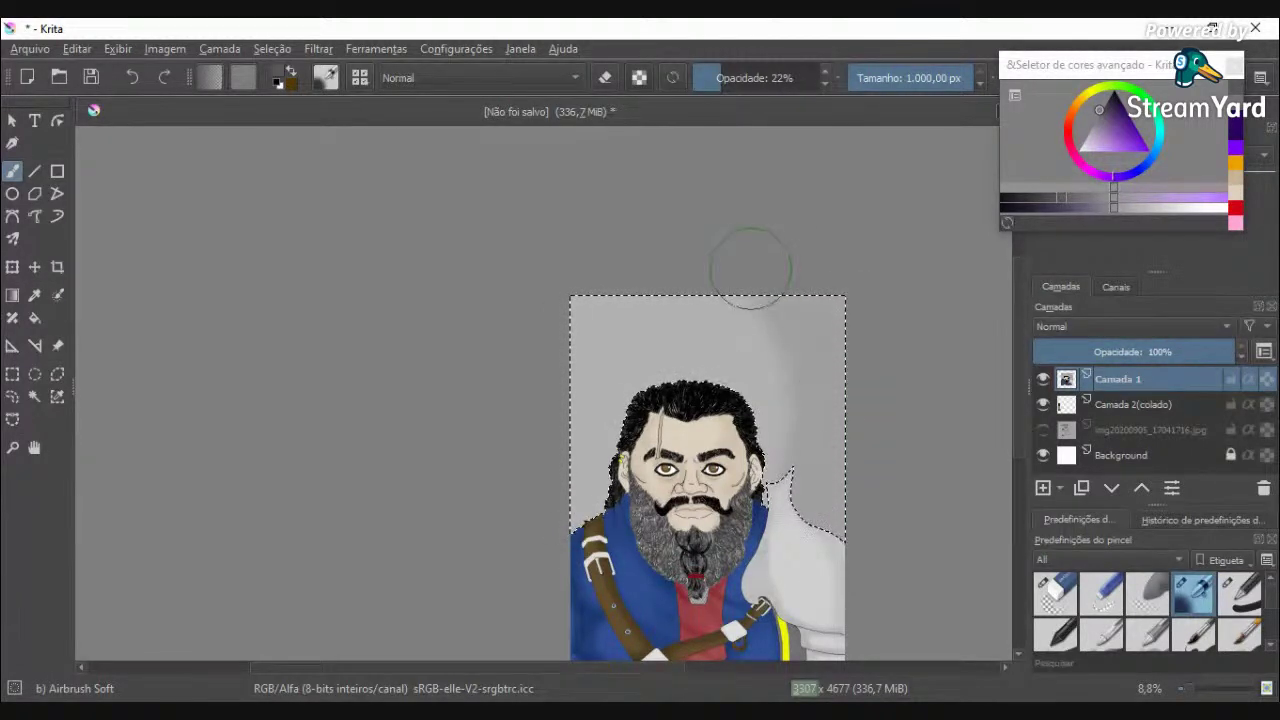
{"action": "left_click", "coordinate": [810, 543]}
{"action": "left_click_drag", "start_coordinate": [816, 544], "coordinate": [804, 311]}
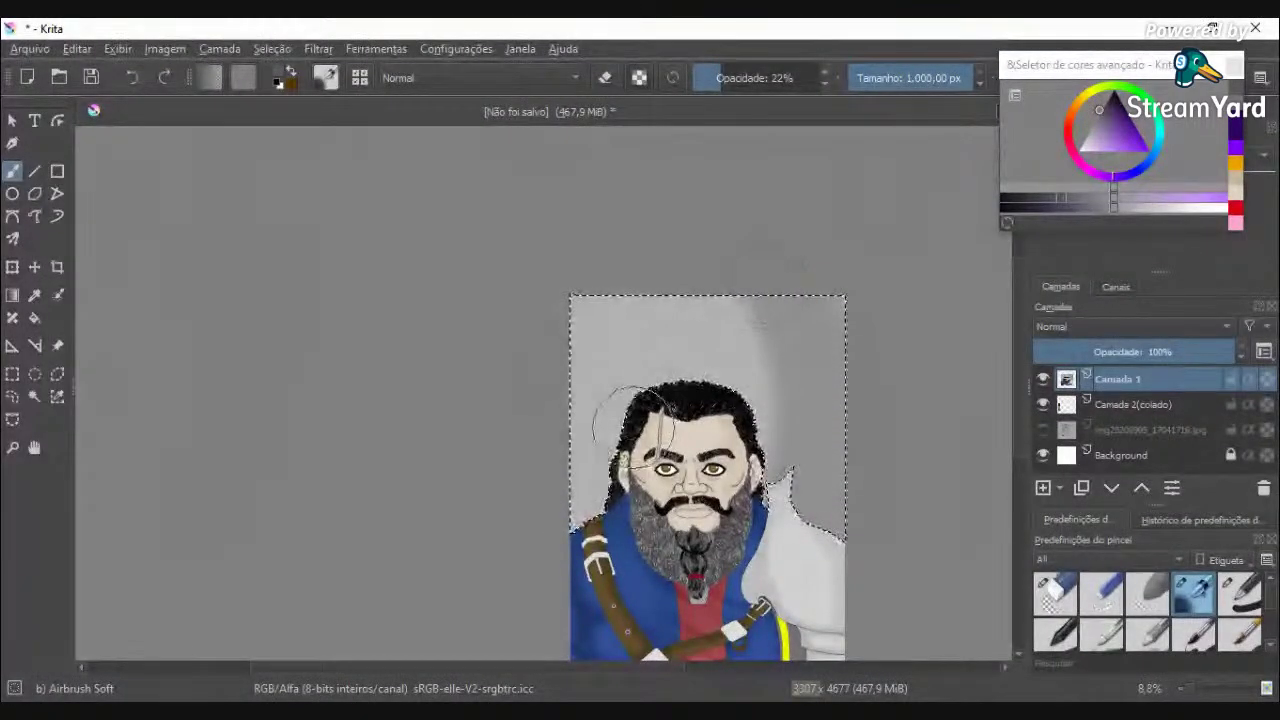
{"action": "left_click_drag", "start_coordinate": [631, 365], "coordinate": [582, 423]}
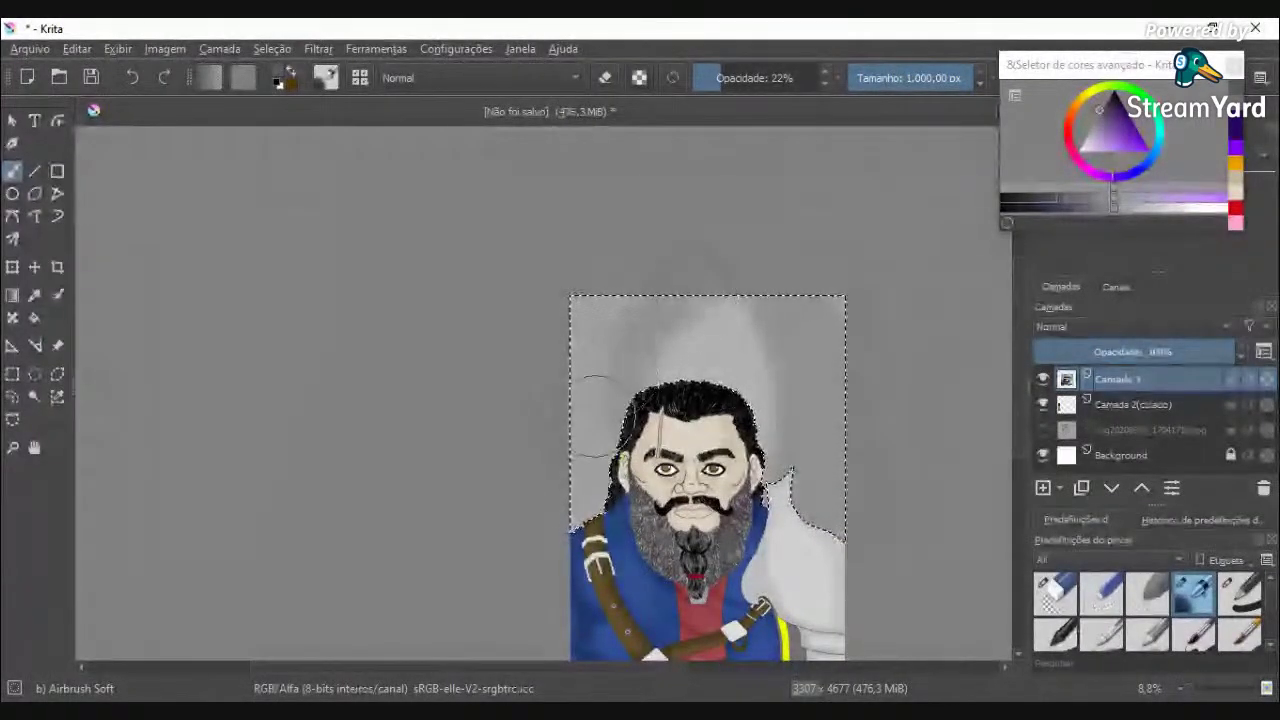
{"action": "key", "text": "ctrl+z"}
{"action": "key", "text": "ctrl+z"}
{"action": "key", "text": "ctrl+z"}
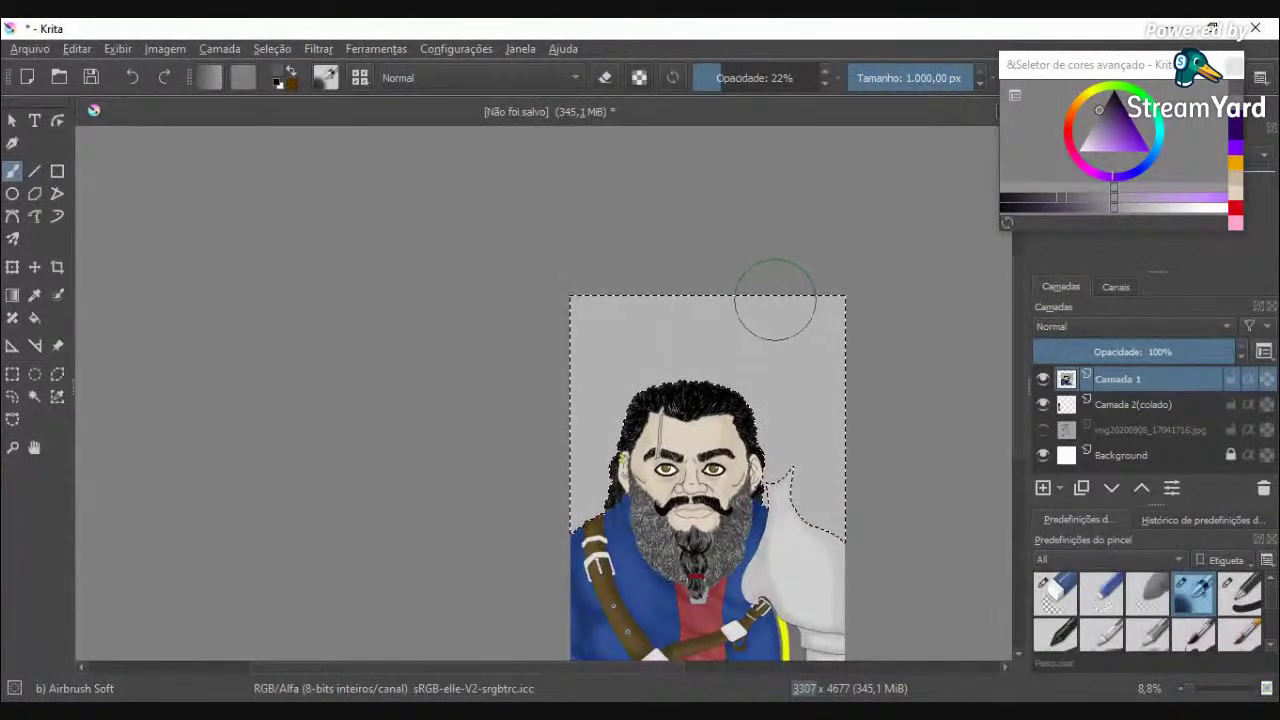
Step: Airbrush darker grey shading along both sides and the upper corners of the background, leaving a lighter area behind the warrior's head
{"action": "left_click_drag", "start_coordinate": [808, 409], "coordinate": [808, 557]}
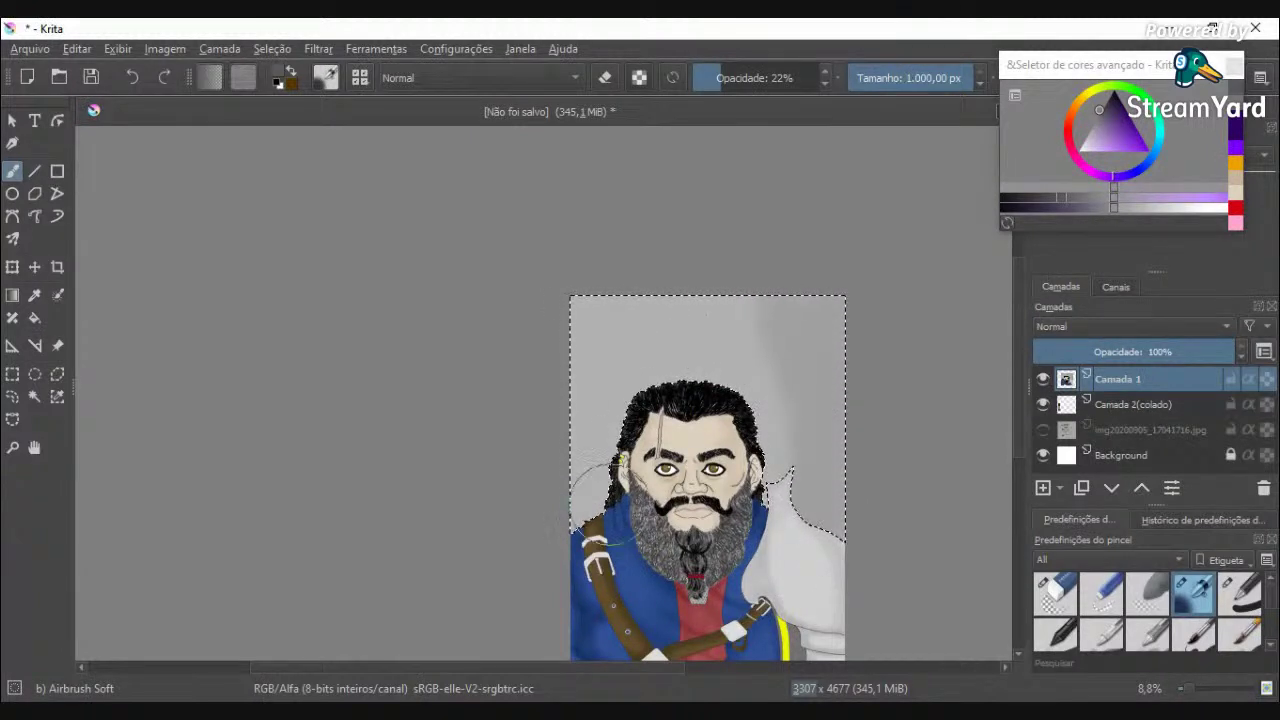
{"action": "mouse_move", "coordinate": [597, 513]}
{"action": "left_mouse_down"}
{"action": "mouse_move", "coordinate": [581, 473]}
{"action": "mouse_move", "coordinate": [588, 415]}
{"action": "mouse_move", "coordinate": [626, 283]}
{"action": "mouse_move", "coordinate": [565, 398]}
{"action": "left_mouse_up"}
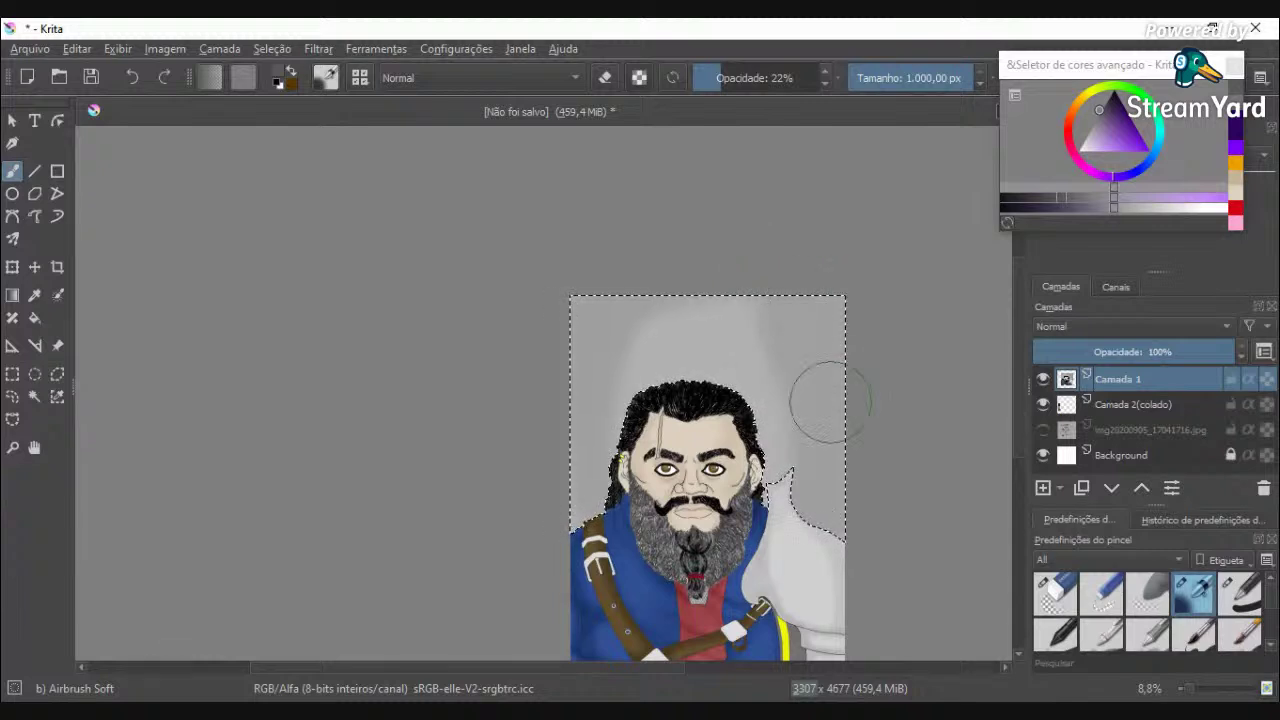
{"action": "scroll", "coordinate": [830, 401], "scroll_direction": "down", "scroll_amount": 3}
{"action": "scroll", "coordinate": [835, 415], "scroll_direction": "up", "scroll_amount": 5}
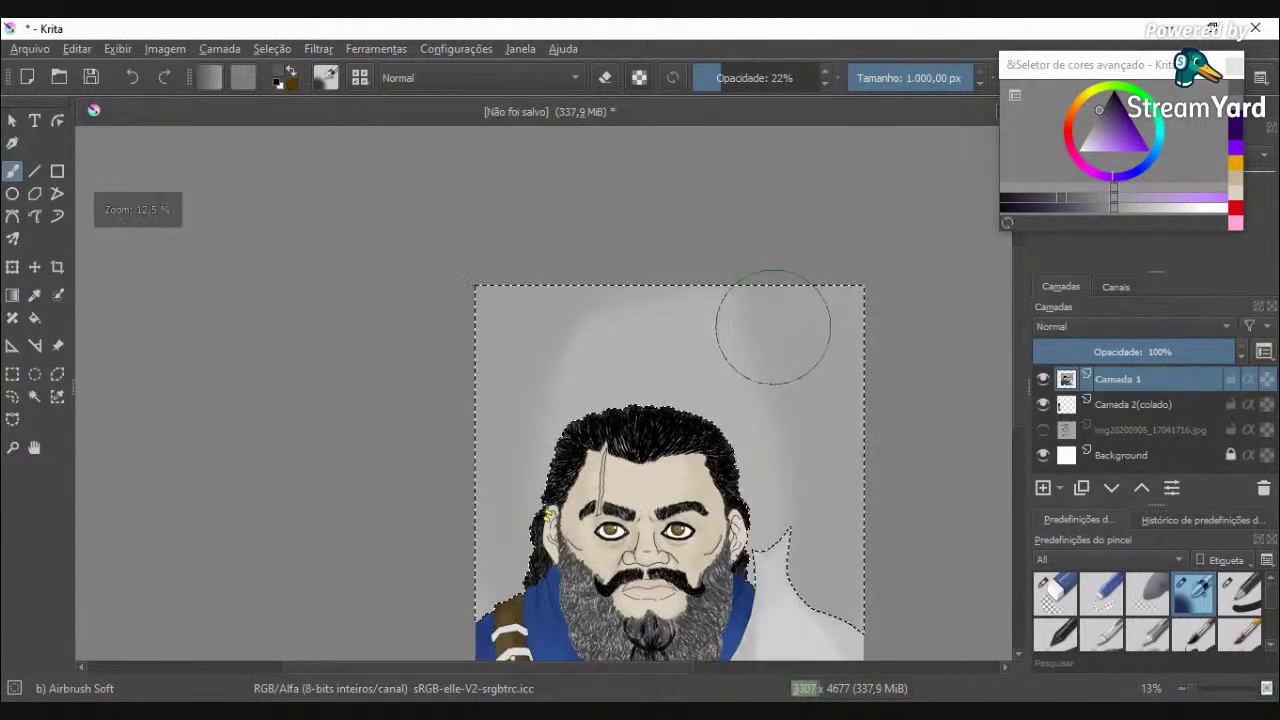
{"action": "mouse_move", "coordinate": [800, 332]}
{"action": "left_mouse_down"}
{"action": "mouse_move", "coordinate": [538, 210]}
{"action": "mouse_move", "coordinate": [593, 279]}
{"action": "left_mouse_up"}
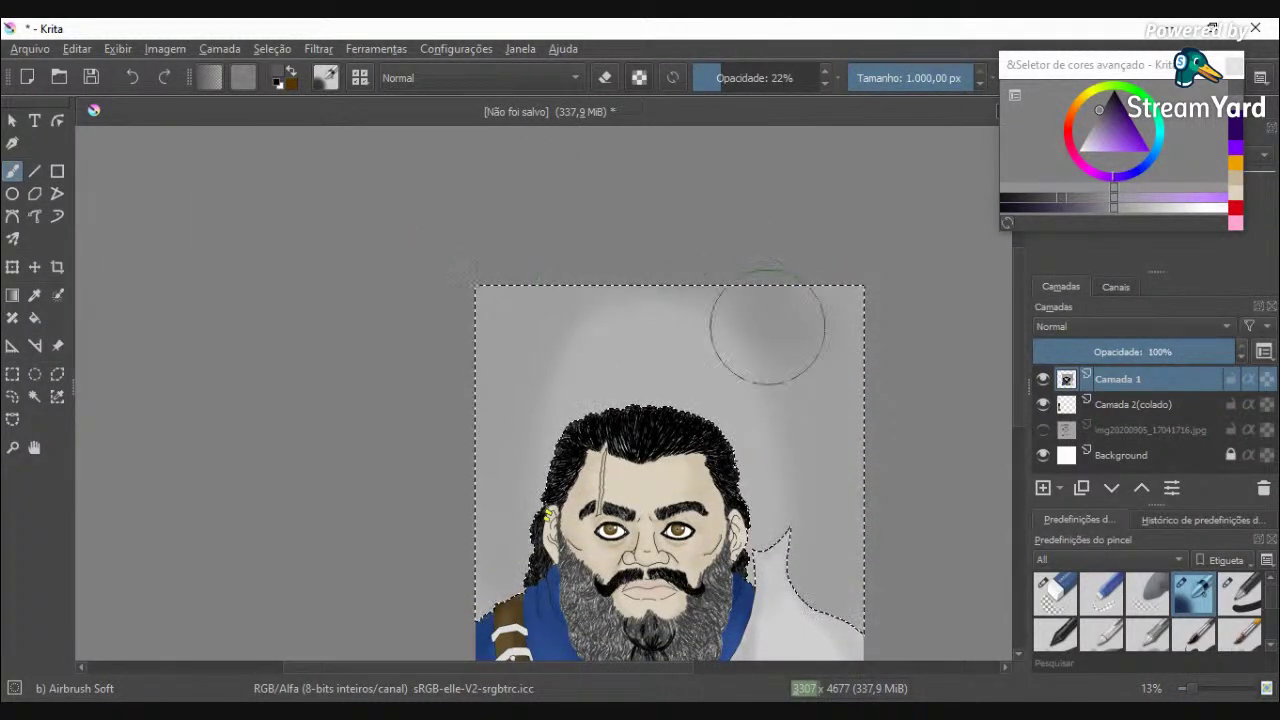
{"action": "left_click_drag", "start_coordinate": [803, 595], "coordinate": [812, 307]}
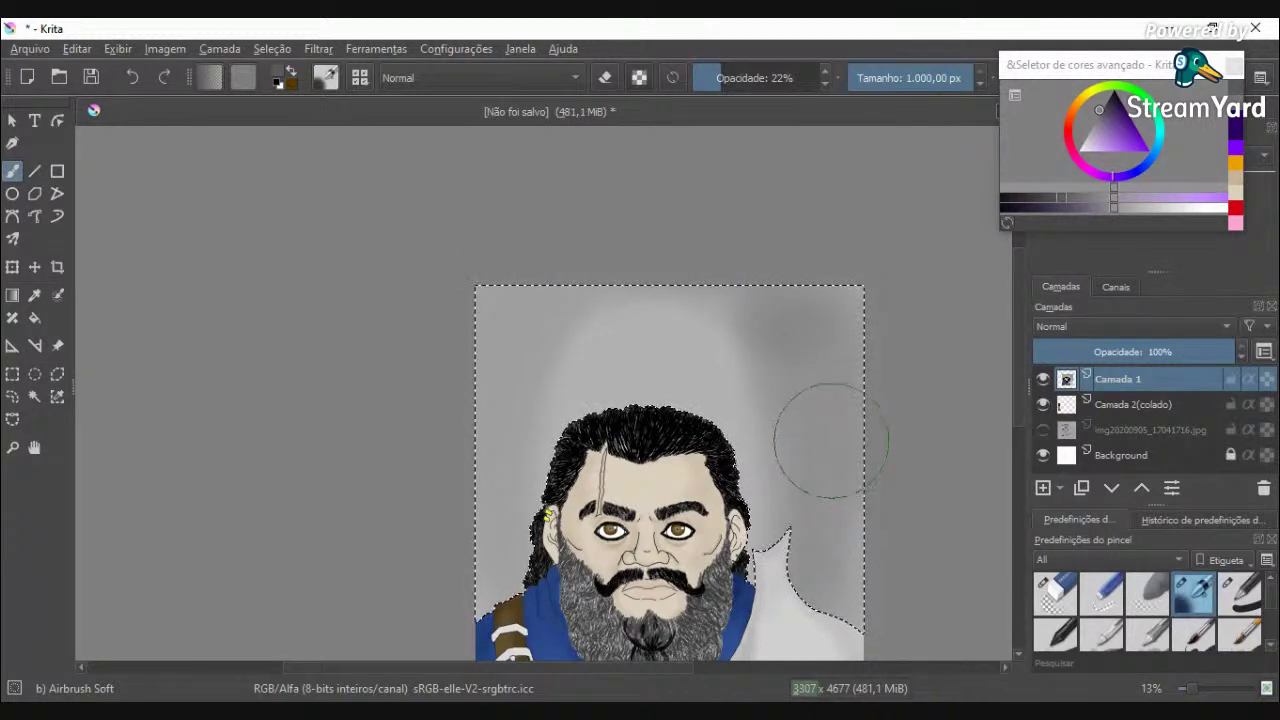
{"action": "mouse_move", "coordinate": [575, 303]}
{"action": "left_mouse_down"}
{"action": "mouse_move", "coordinate": [480, 432]}
{"action": "mouse_move", "coordinate": [495, 293]}
{"action": "mouse_move", "coordinate": [482, 350]}
{"action": "mouse_move", "coordinate": [489, 580]}
{"action": "mouse_move", "coordinate": [509, 467]}
{"action": "mouse_move", "coordinate": [519, 603]}
{"action": "mouse_move", "coordinate": [502, 536]}
{"action": "mouse_move", "coordinate": [534, 365]}
{"action": "mouse_move", "coordinate": [540, 533]}
{"action": "left_mouse_up"}
Step: Examine the shaded grey background against the whole portrait and up close around the warrior's face
{"action": "scroll", "coordinate": [540, 539], "scroll_direction": "down", "scroll_amount": 1}
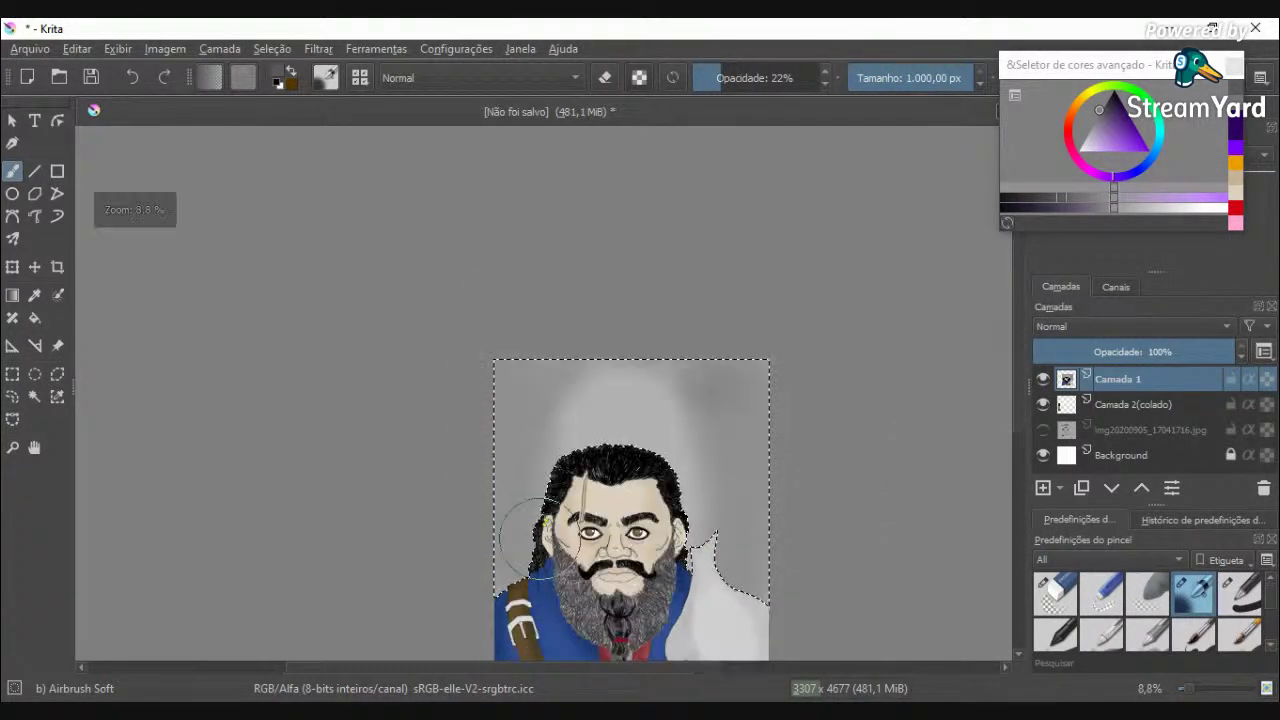
{"action": "scroll", "coordinate": [538, 535], "scroll_direction": "down", "scroll_amount": 3}
{"action": "scroll", "coordinate": [545, 580], "scroll_direction": "up", "scroll_amount": 4}
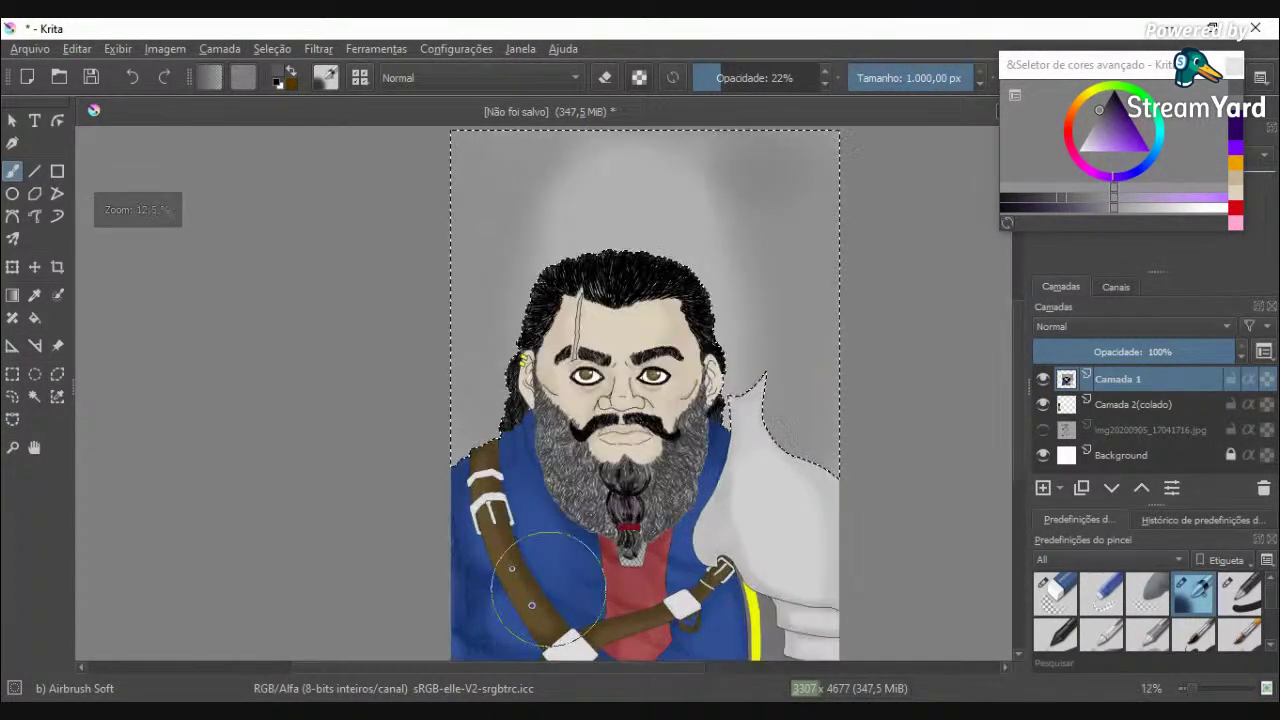
{"action": "scroll", "coordinate": [548, 590], "scroll_direction": "up", "scroll_amount": 2}
{"action": "scroll", "coordinate": [600, 380], "scroll_direction": "down", "scroll_amount": 3}
{"action": "scroll", "coordinate": [612, 344], "scroll_direction": "up", "scroll_amount": 3}
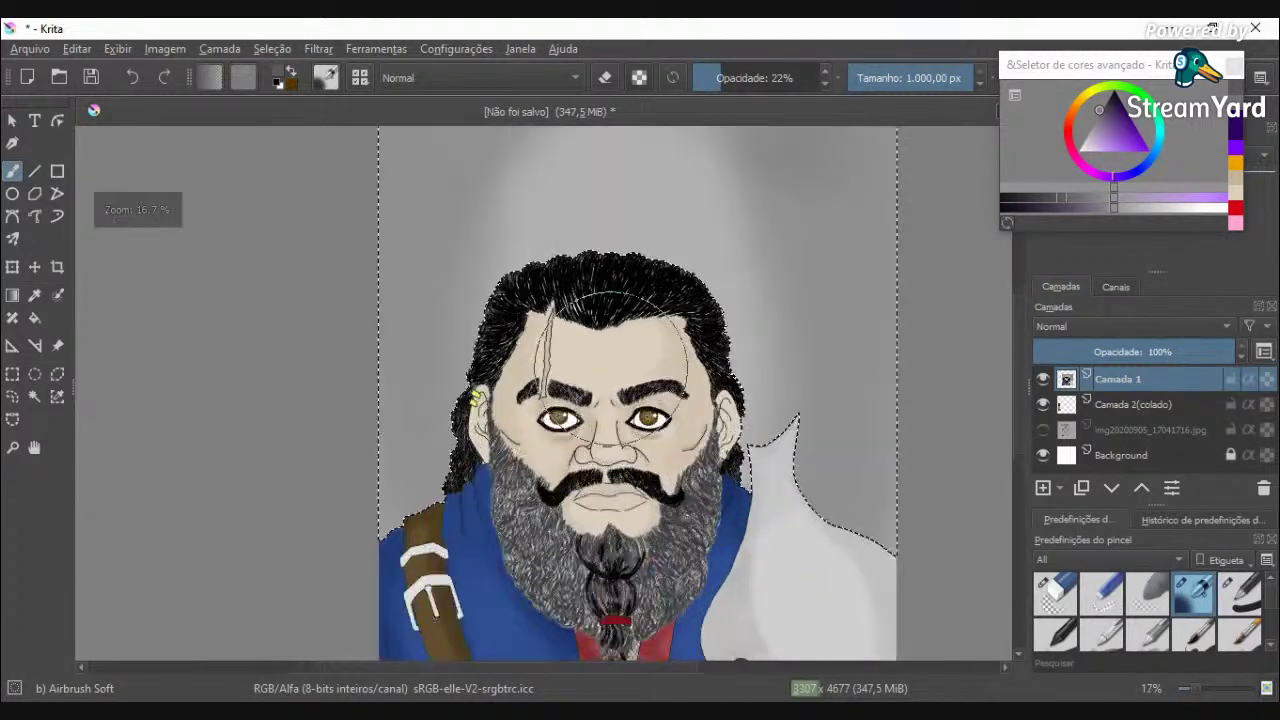
{"action": "scroll", "coordinate": [612, 344], "scroll_direction": "down", "scroll_amount": 2}
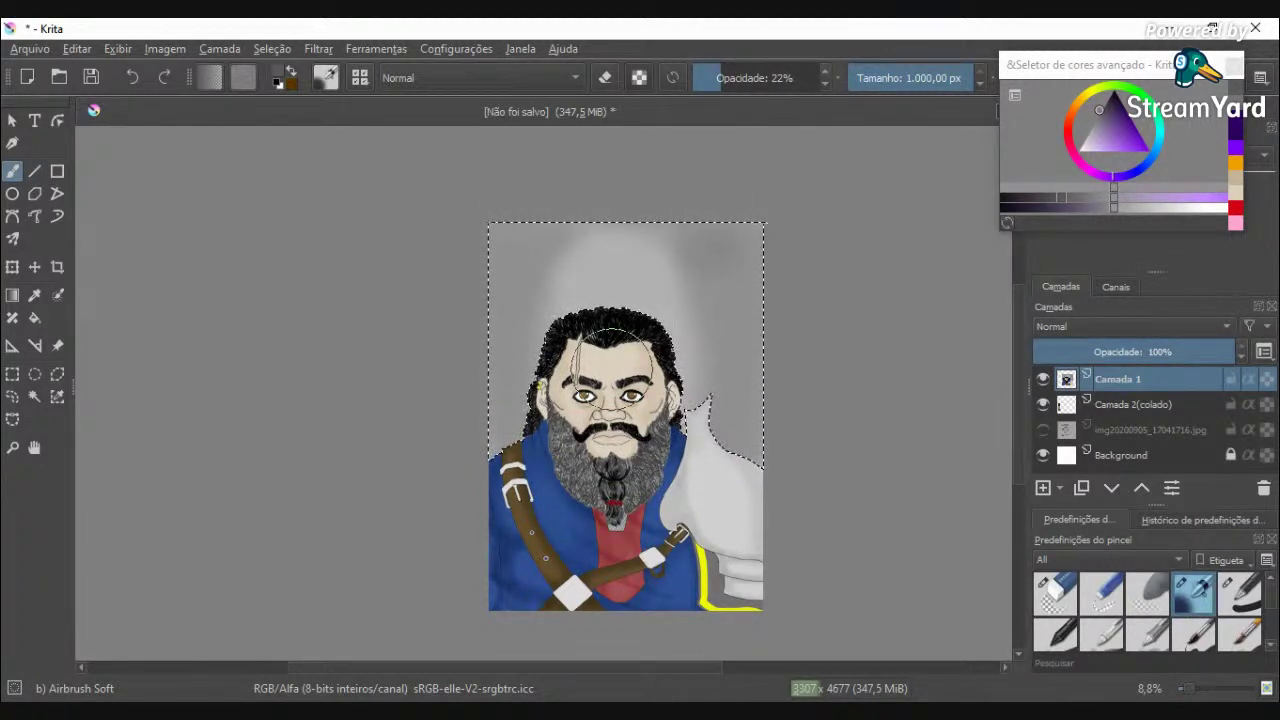
Step: Remove the hidden reference layer img20200905_17041716.jpg and make the Camada 2(colado) layer active
{"action": "scroll", "coordinate": [640, 408], "scroll_direction": "down", "scroll_amount": 1}
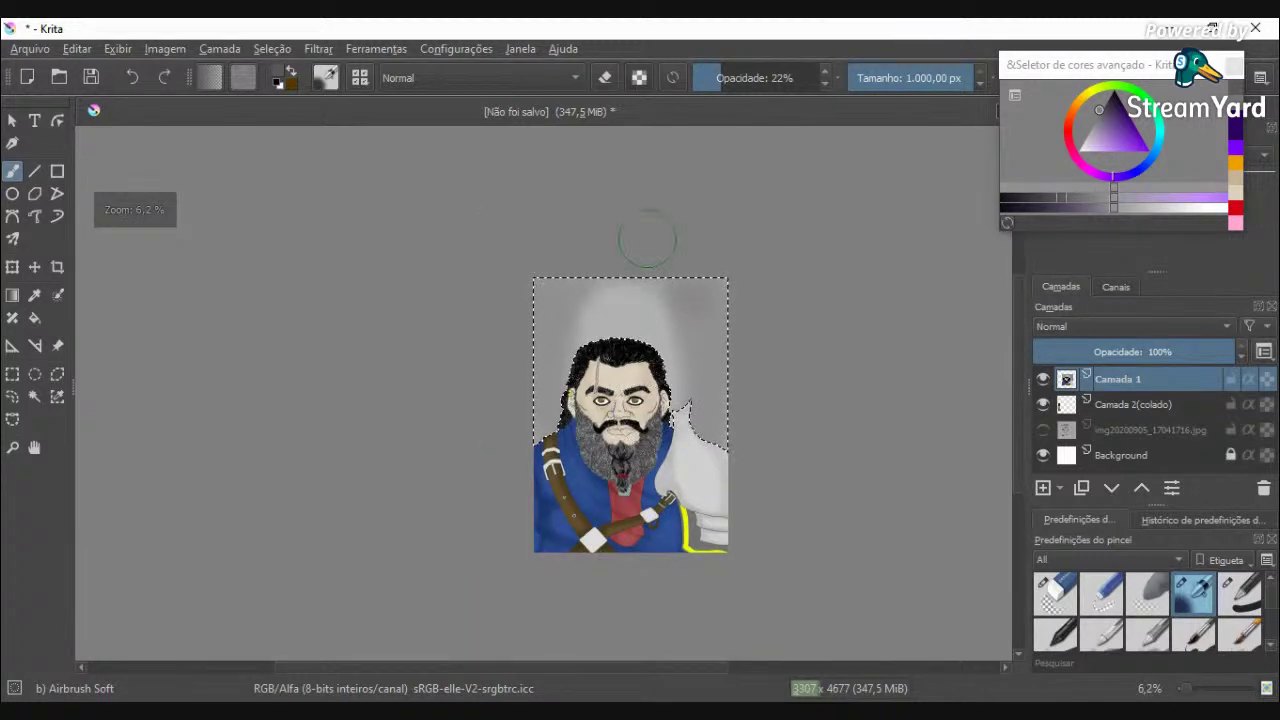
{"action": "scroll", "coordinate": [647, 240], "scroll_direction": "up", "scroll_amount": 3}
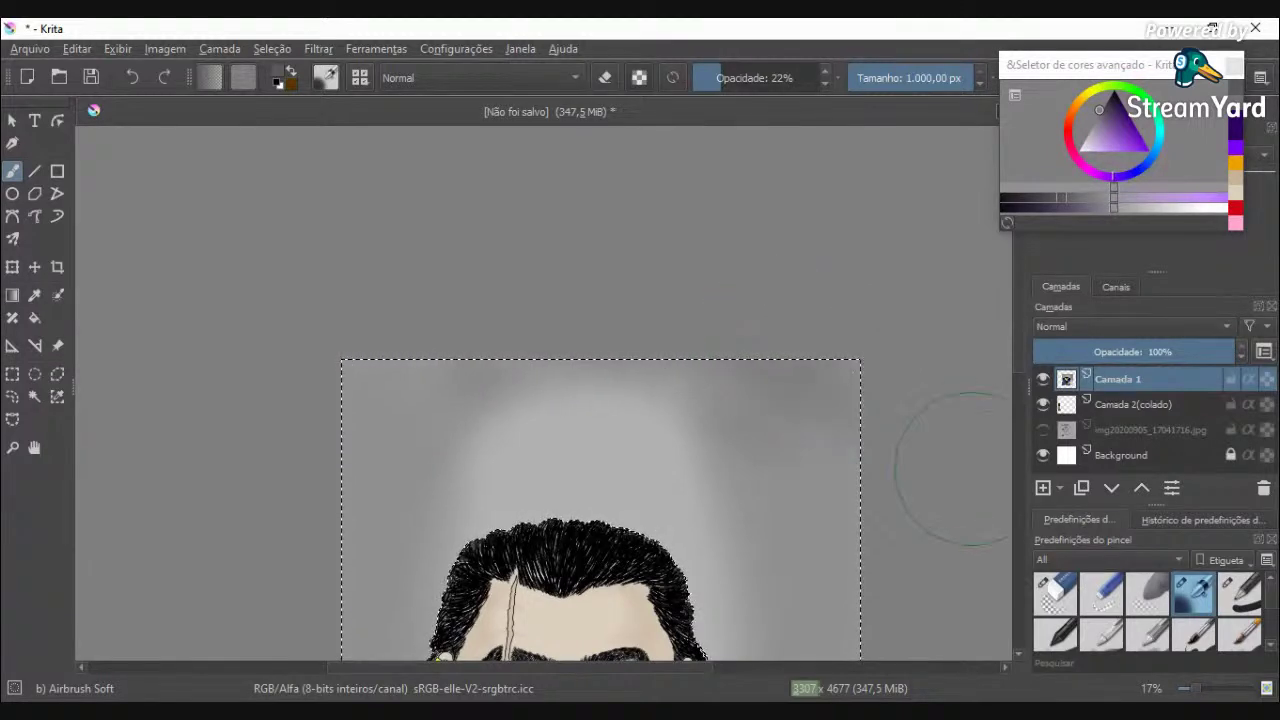
{"action": "scroll", "coordinate": [960, 460], "scroll_direction": "down", "scroll_amount": 5}
{"action": "scroll", "coordinate": [955, 495], "scroll_direction": "up", "scroll_amount": 5}
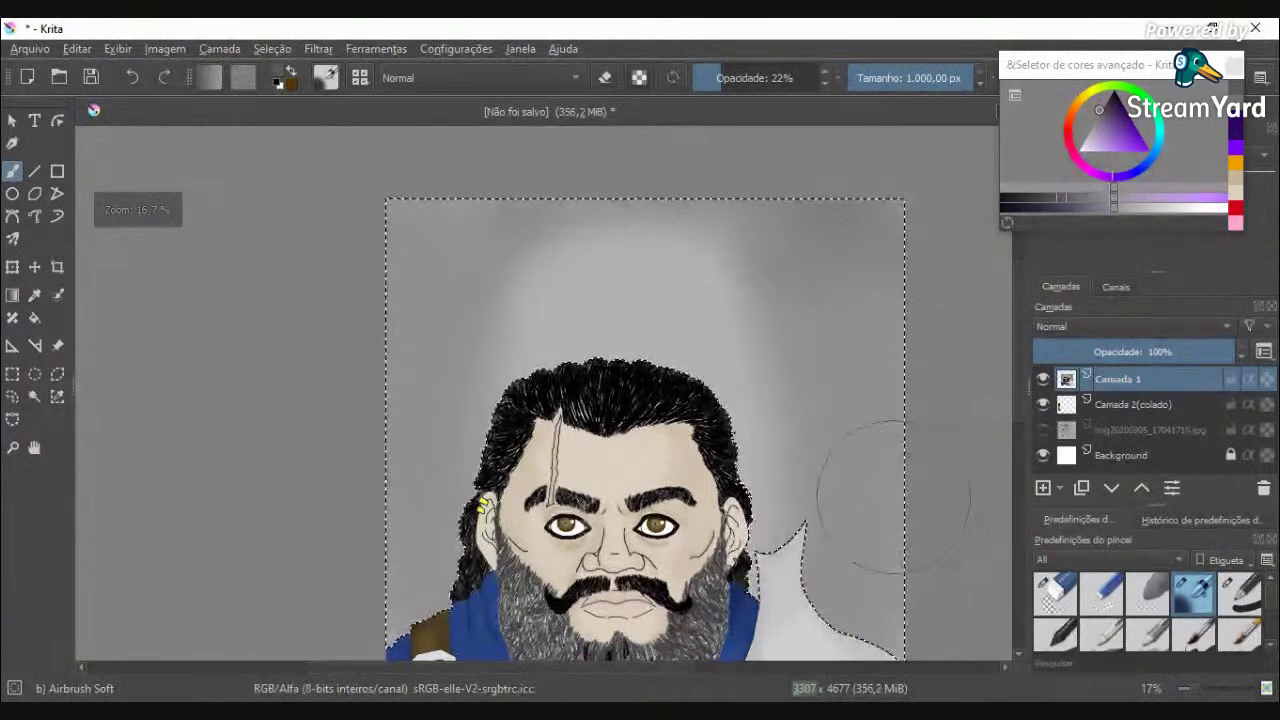
{"action": "scroll", "coordinate": [660, 385], "scroll_direction": "down", "scroll_amount": 3}
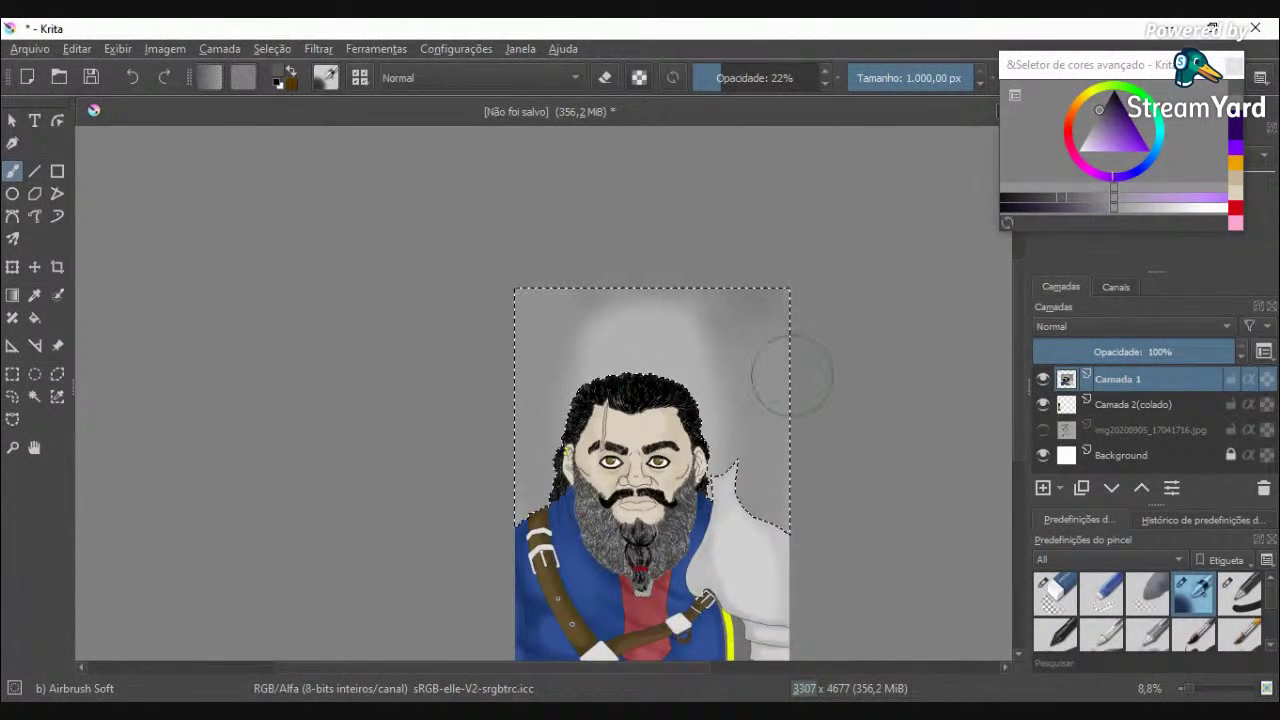
{"action": "scroll", "coordinate": [790, 376], "scroll_direction": "down", "scroll_amount": 2}
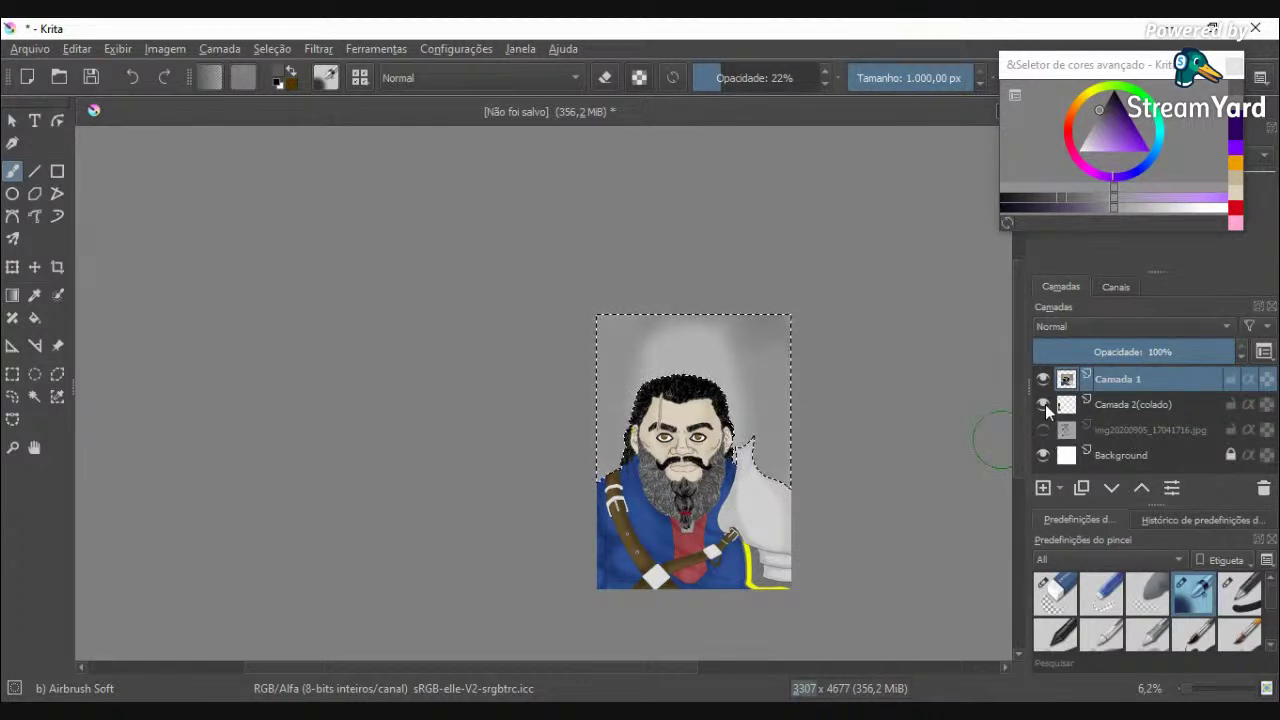
{"action": "right_click", "coordinate": [1118, 430]}
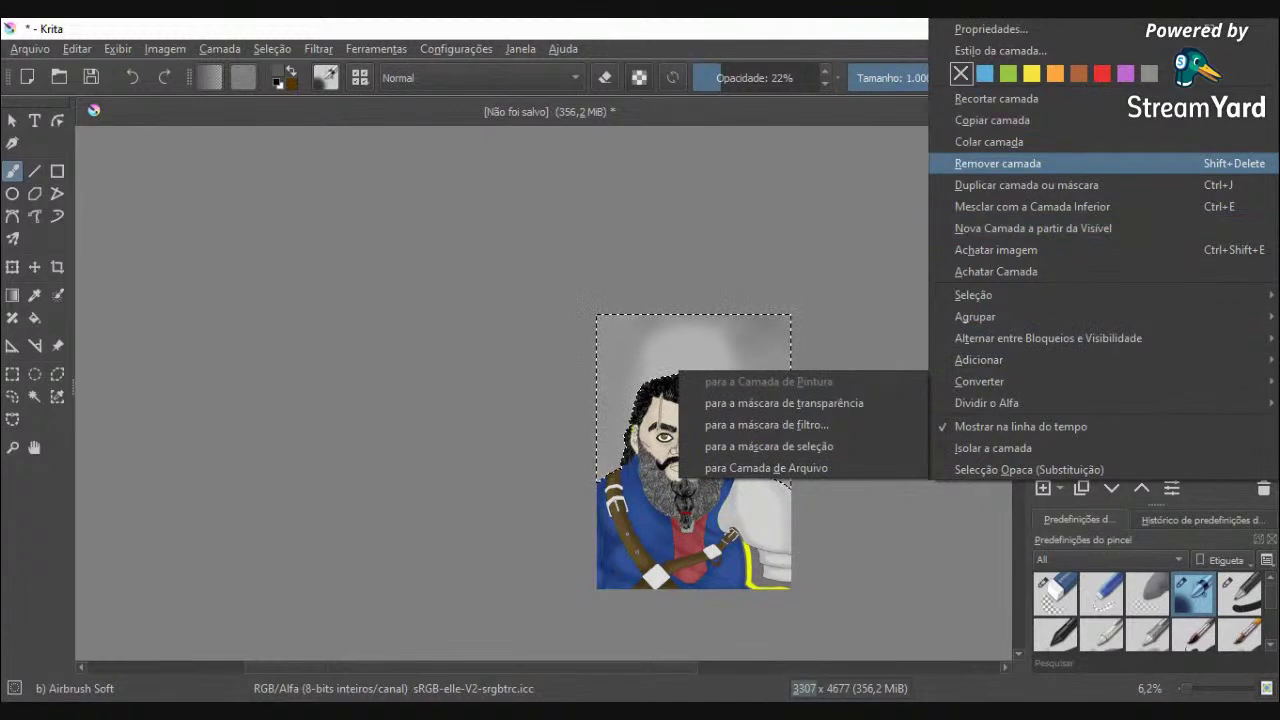
{"action": "left_click", "coordinate": [985, 164]}
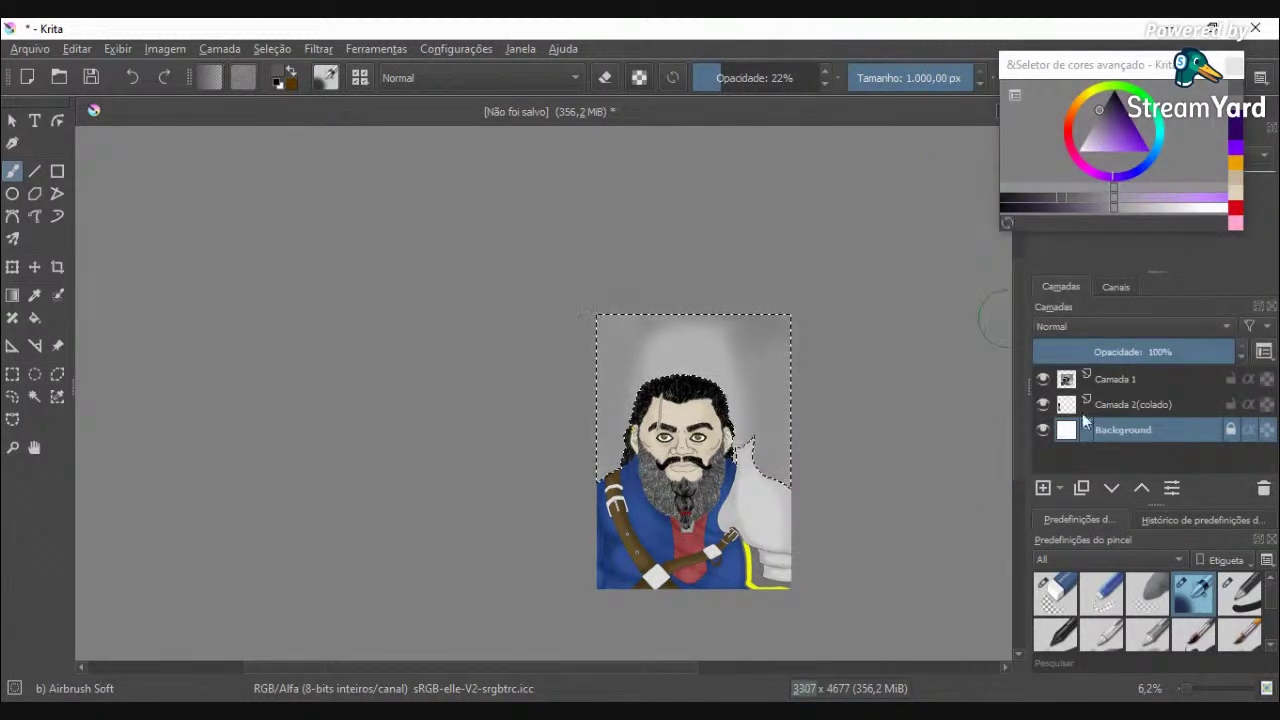
{"action": "left_click", "coordinate": [1114, 409]}
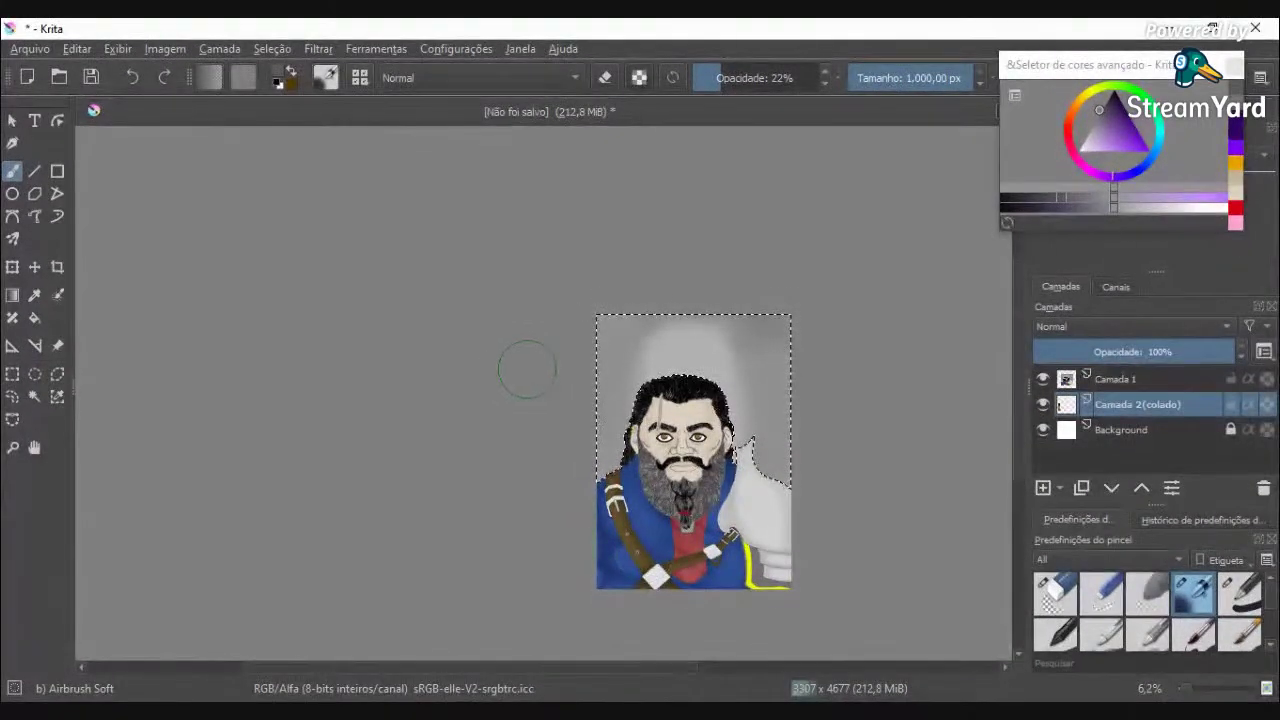
Step: Save the portrait in Área de Trabalho as a JPEG image named Mellkorr at 100% quality, also keeping a Krita file copy
{"action": "left_click", "coordinate": [30, 48]}
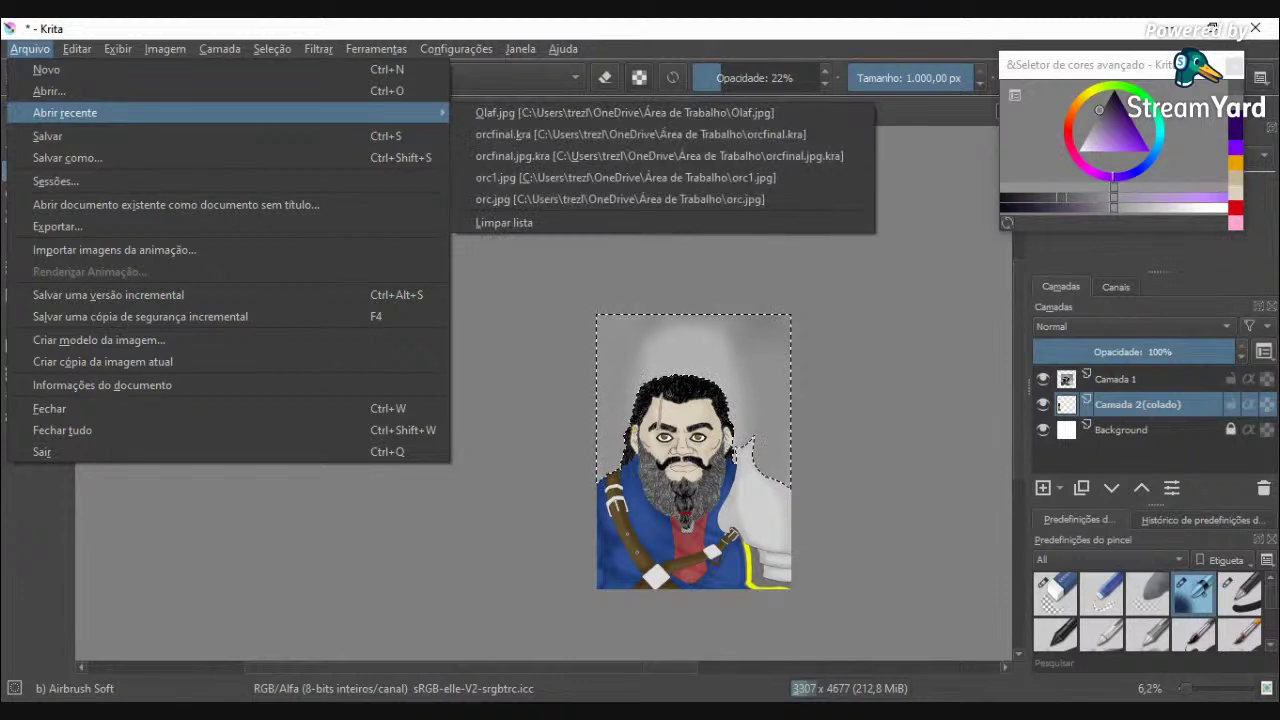
{"action": "left_click", "coordinate": [73, 157]}
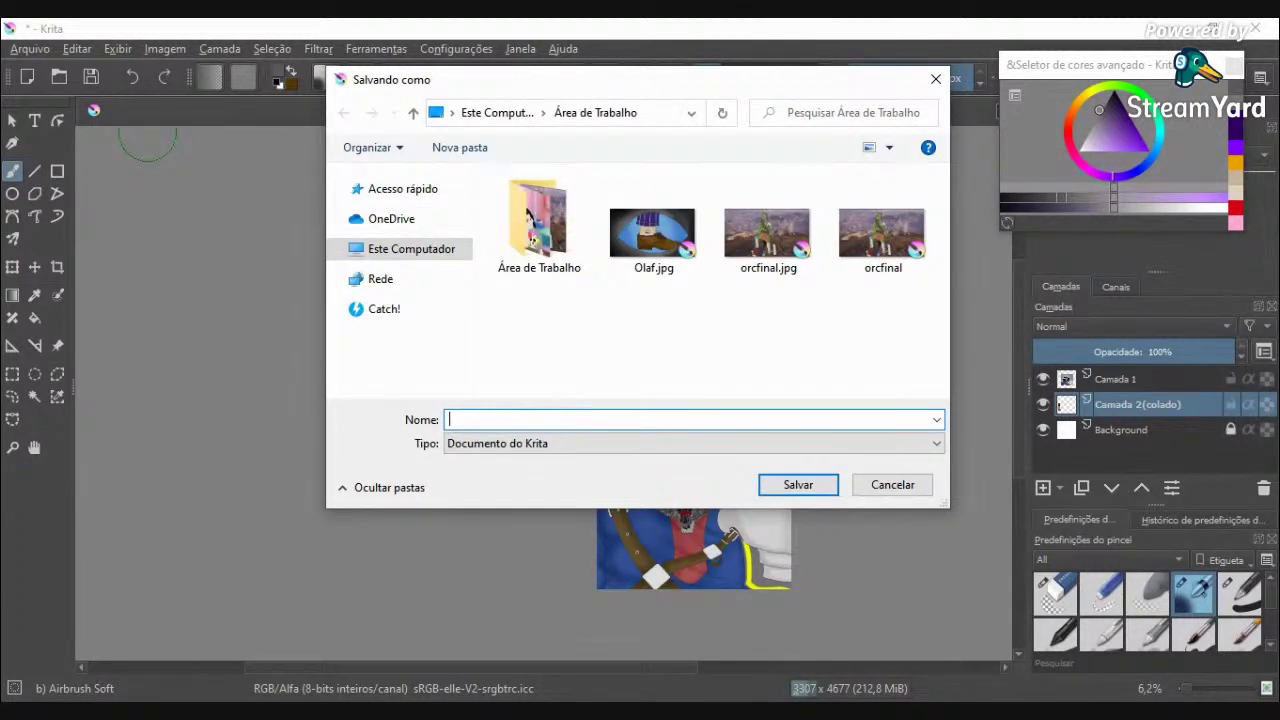
{"action": "key", "text": "Tab"}
{"action": "left_click", "coordinate": [694, 443]}
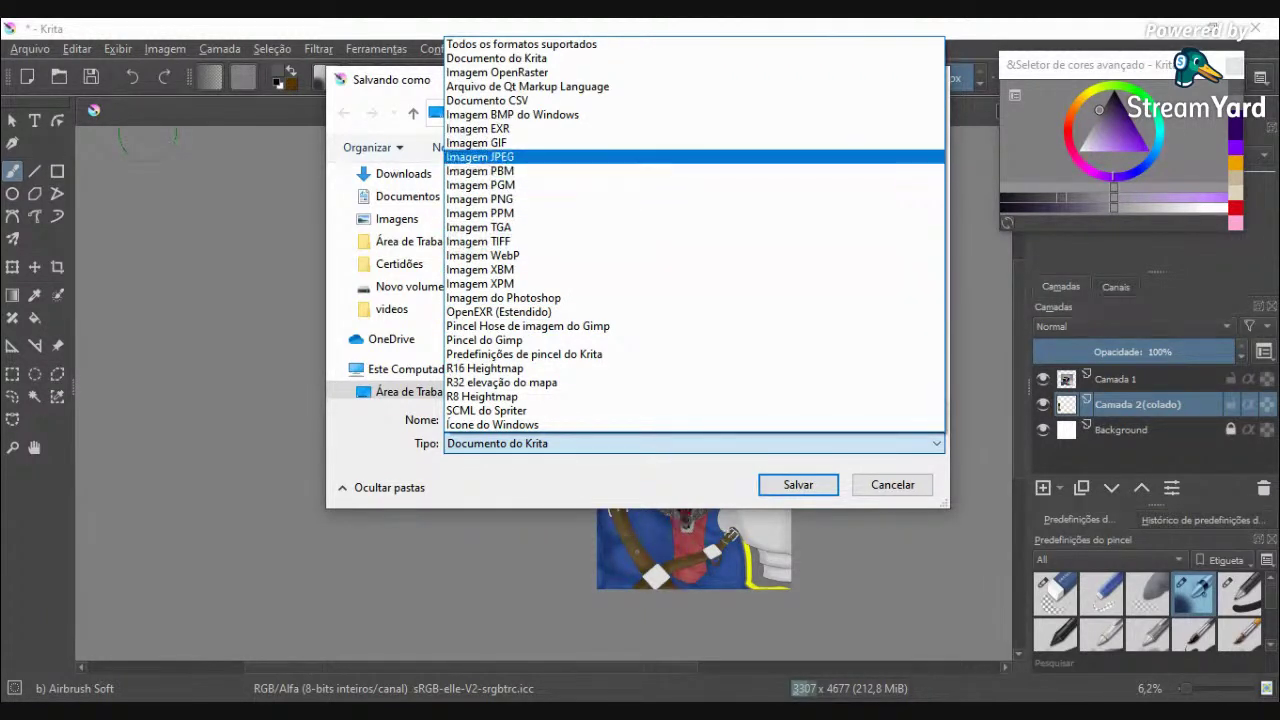
{"action": "left_click", "coordinate": [480, 157]}
{"action": "left_click", "coordinate": [520, 420]}
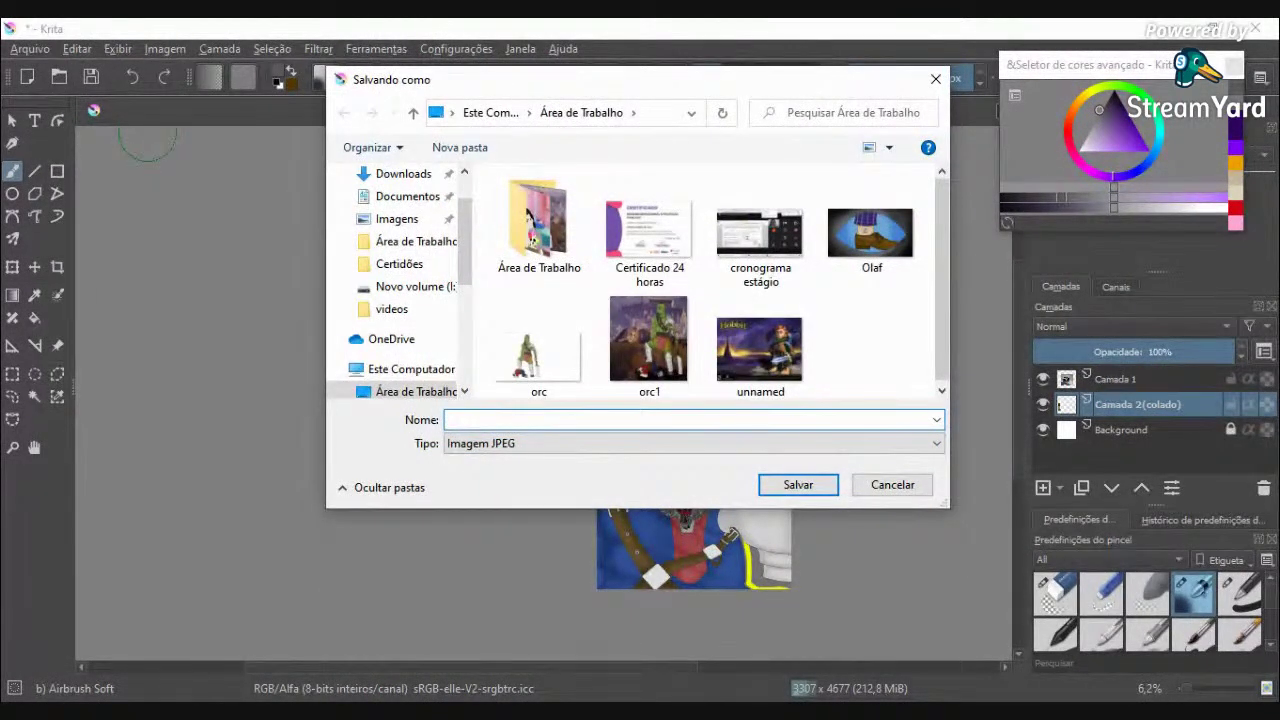
{"action": "type", "text": "Briida"}
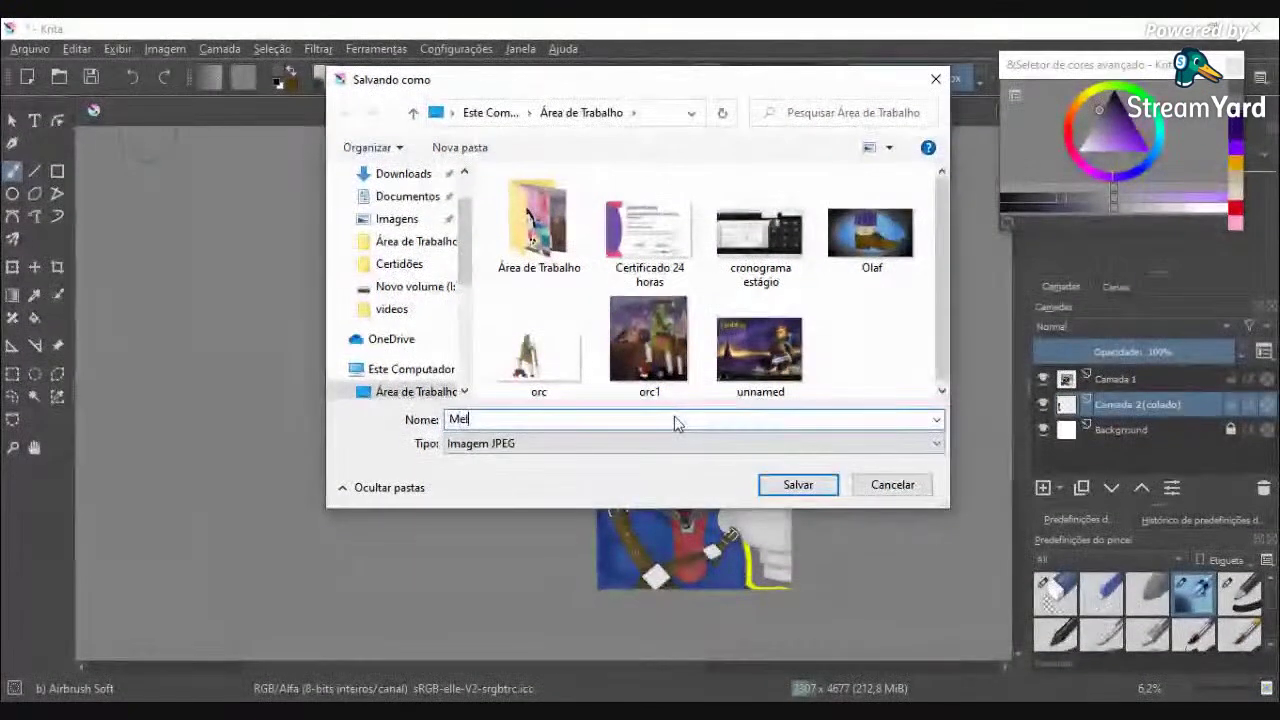
{"action": "type", "text": "korr"}
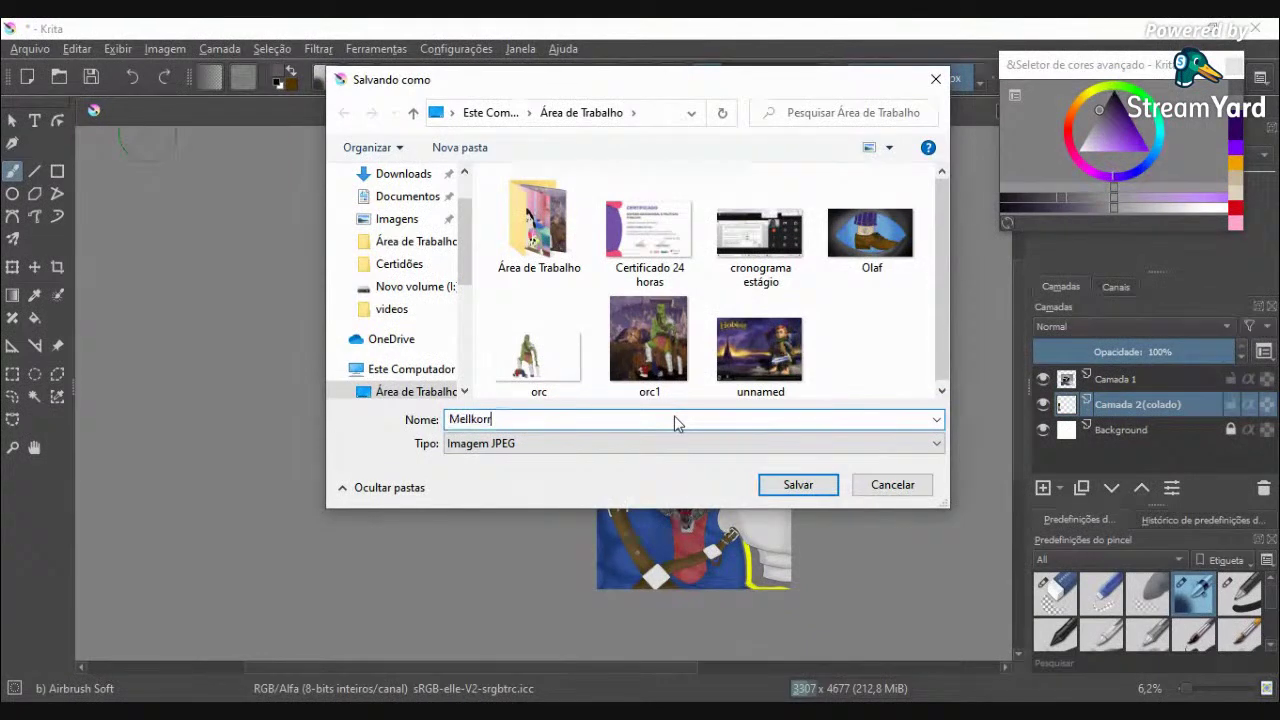
{"action": "left_click", "coordinate": [800, 486]}
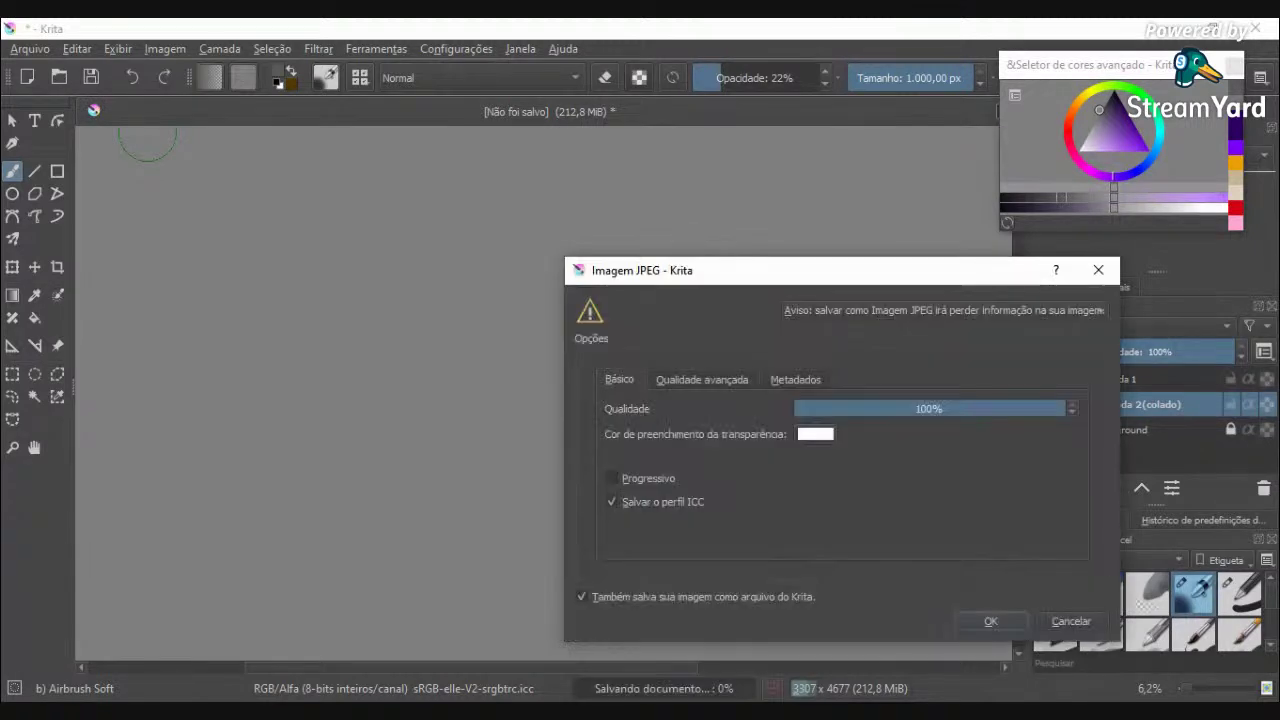
{"action": "left_click", "coordinate": [1010, 624]}
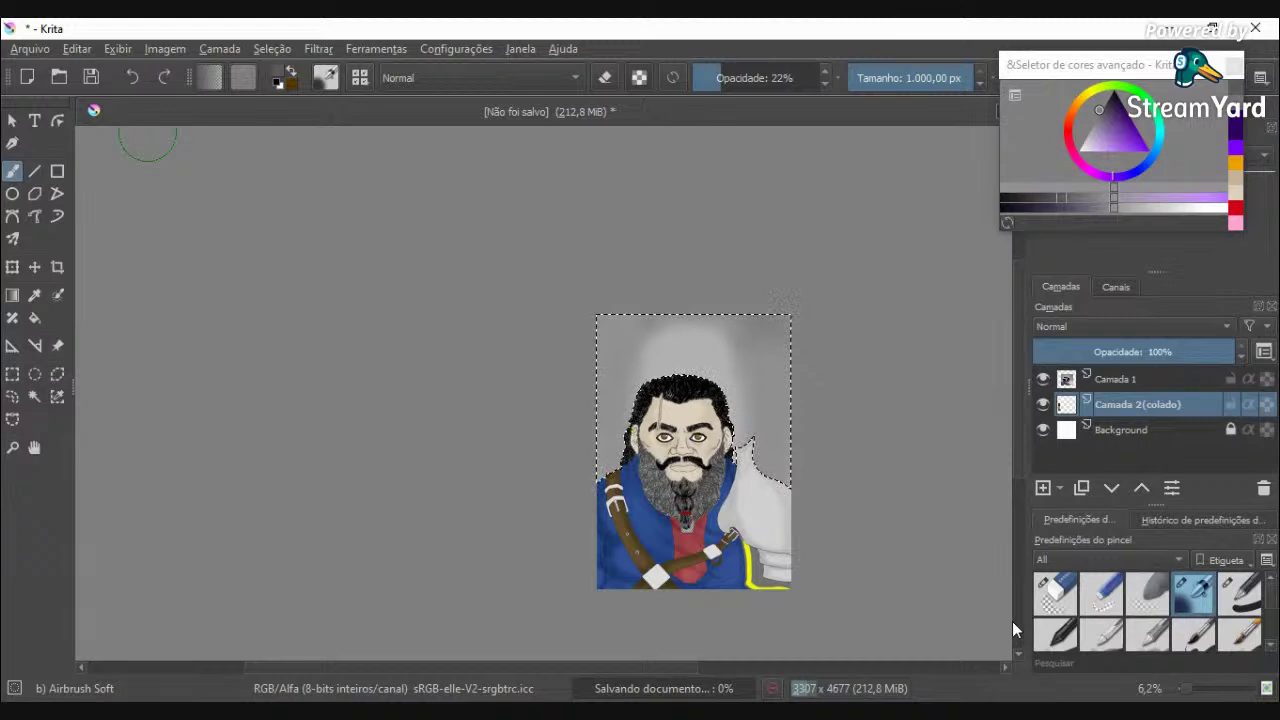
Step: Examine the finished portrait as a whole and up close around the warrior's face, beard and shoulders
{"action": "scroll", "coordinate": [730, 502], "scroll_direction": "up", "scroll_amount": 3}
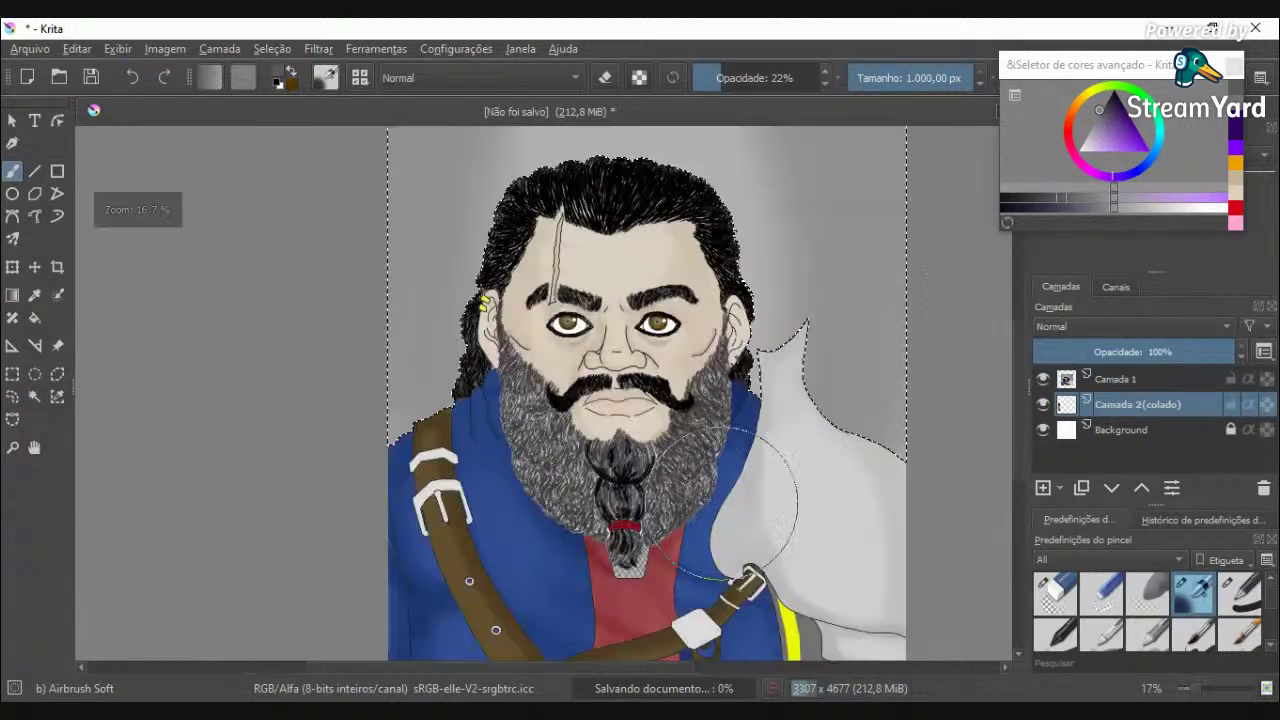
{"action": "scroll", "coordinate": [718, 502], "scroll_direction": "down", "scroll_amount": 1}
{"action": "scroll", "coordinate": [580, 570], "scroll_direction": "up", "scroll_amount": 1}
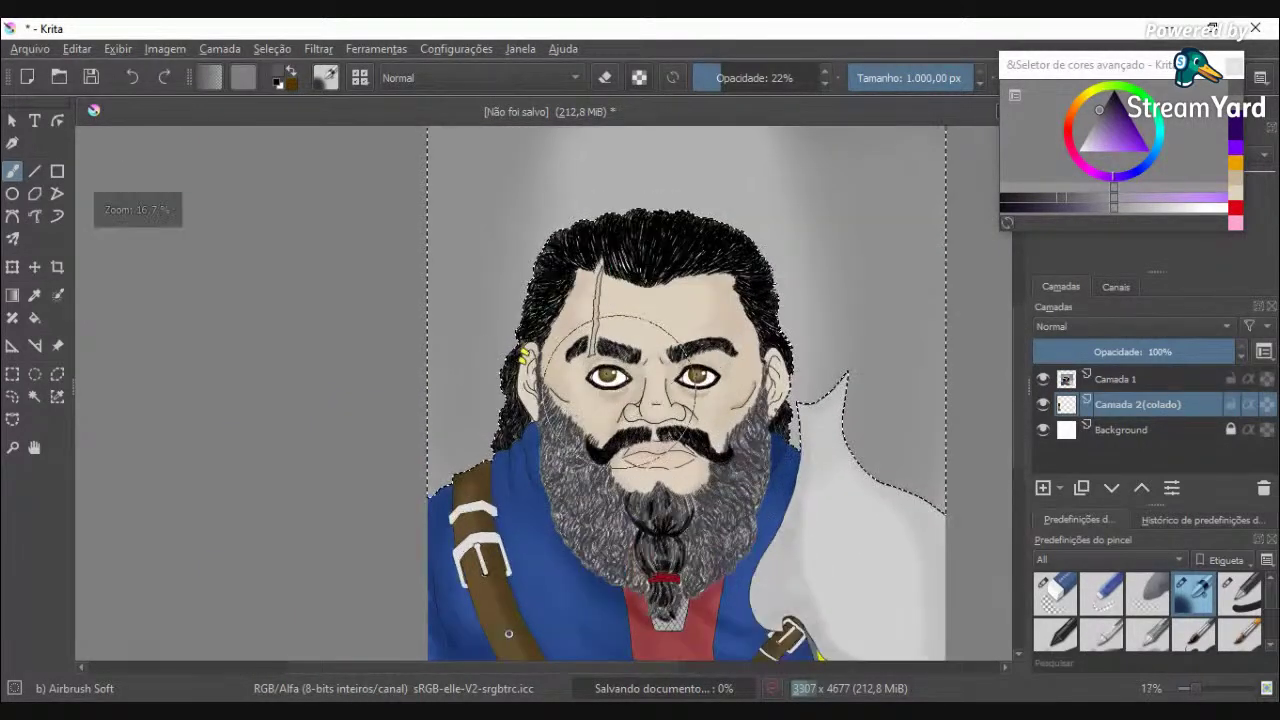
{"action": "scroll", "coordinate": [582, 575], "scroll_direction": "down", "scroll_amount": 2}
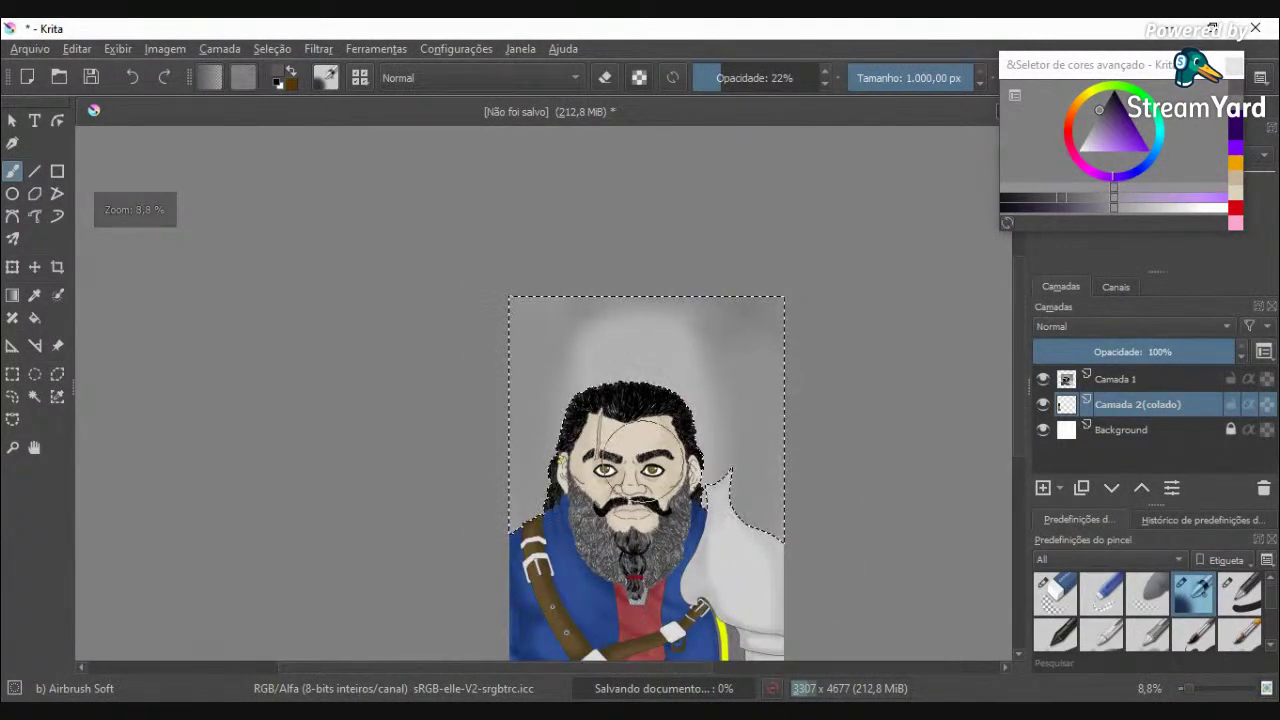
{"action": "scroll", "coordinate": [646, 458], "scroll_direction": "up", "scroll_amount": 3}
{"action": "scroll", "coordinate": [646, 458], "scroll_direction": "up", "scroll_amount": 3}
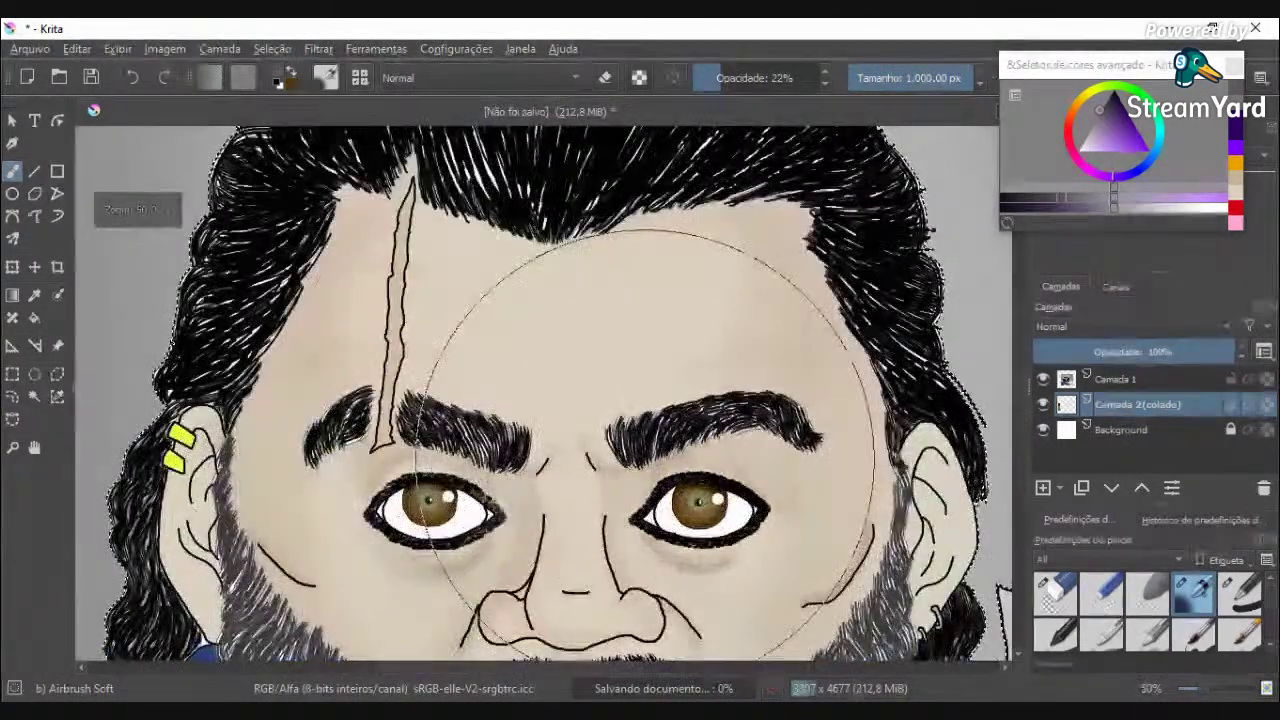
{"action": "scroll", "coordinate": [645, 447], "scroll_direction": "down", "scroll_amount": 5}
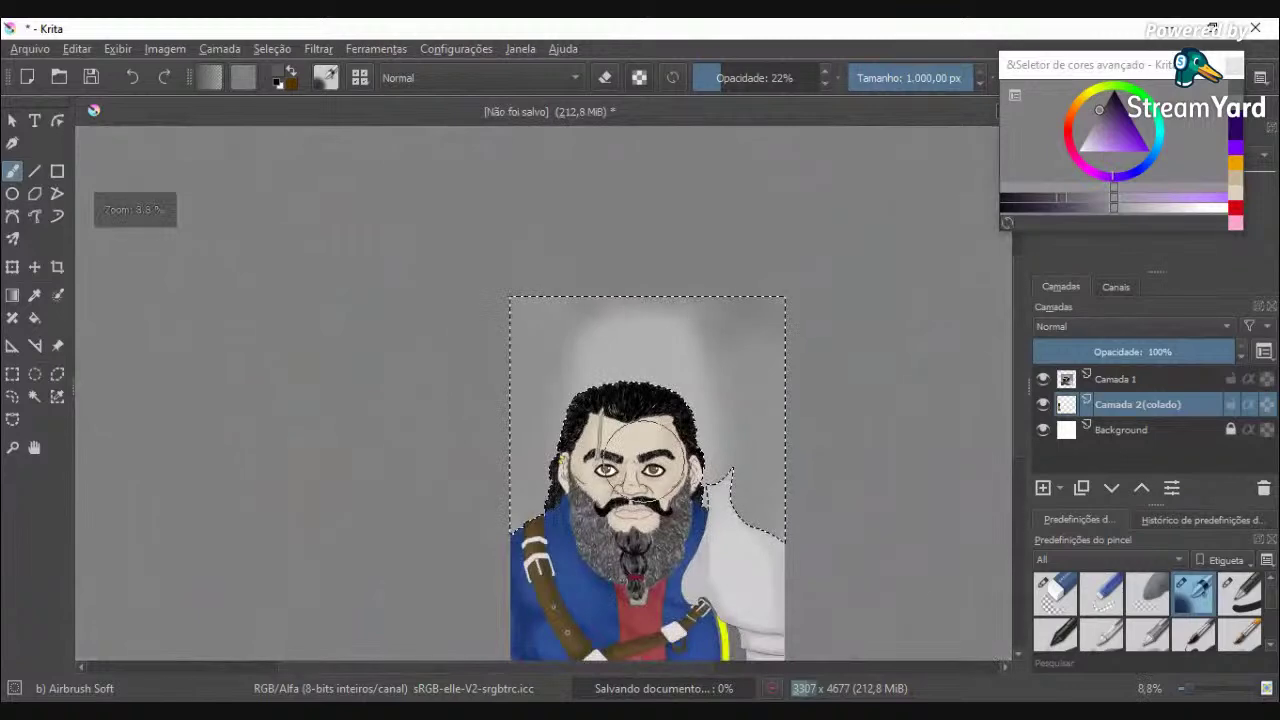
{"action": "scroll", "coordinate": [655, 475], "scroll_direction": "up", "scroll_amount": 1}
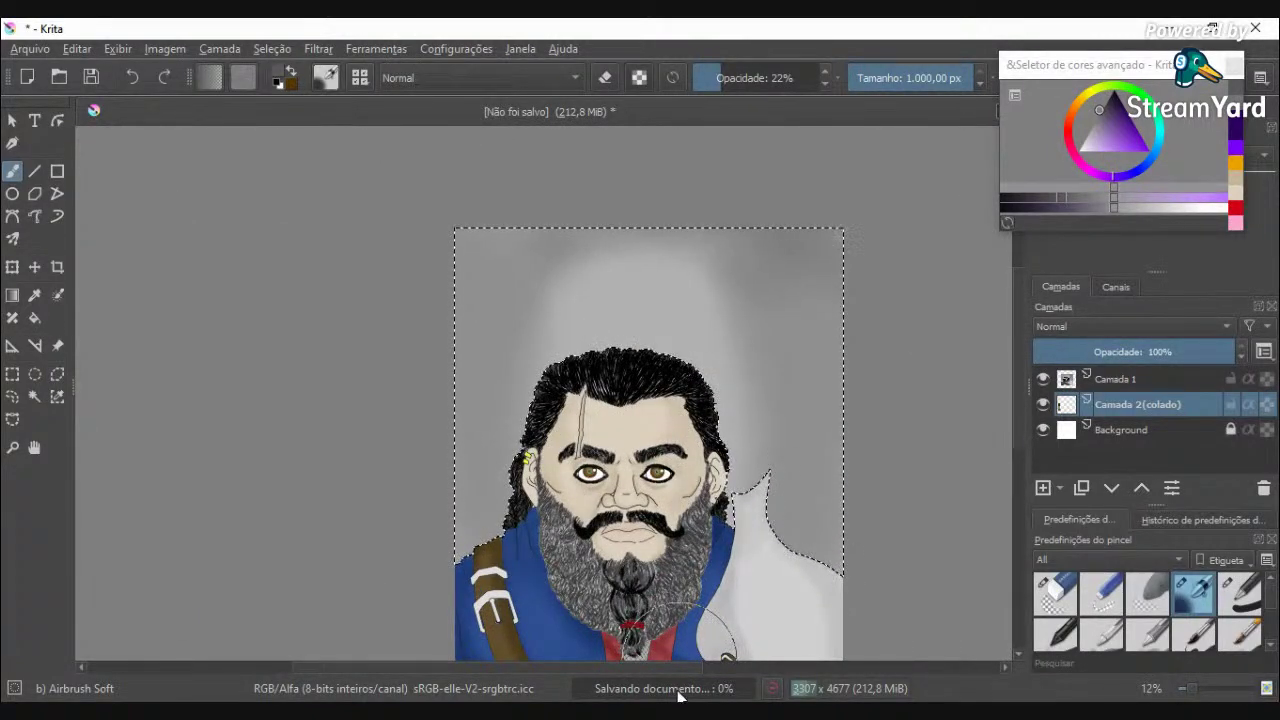